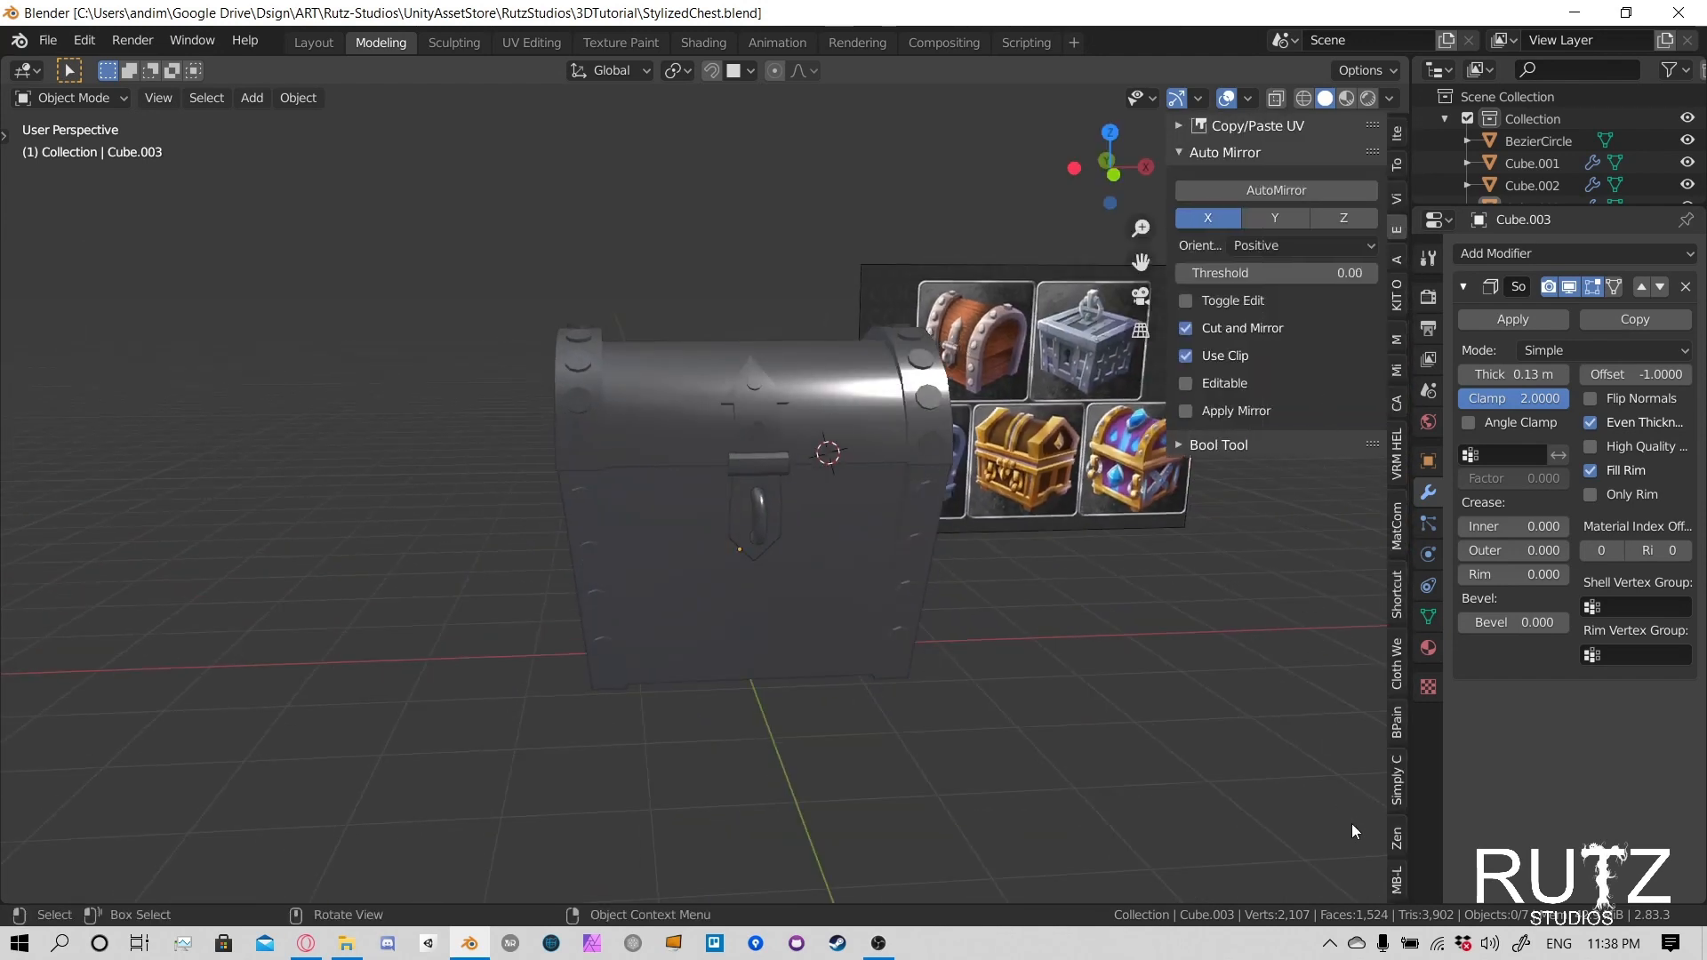
{"action": "left_click", "coordinate": [1400, 775]}
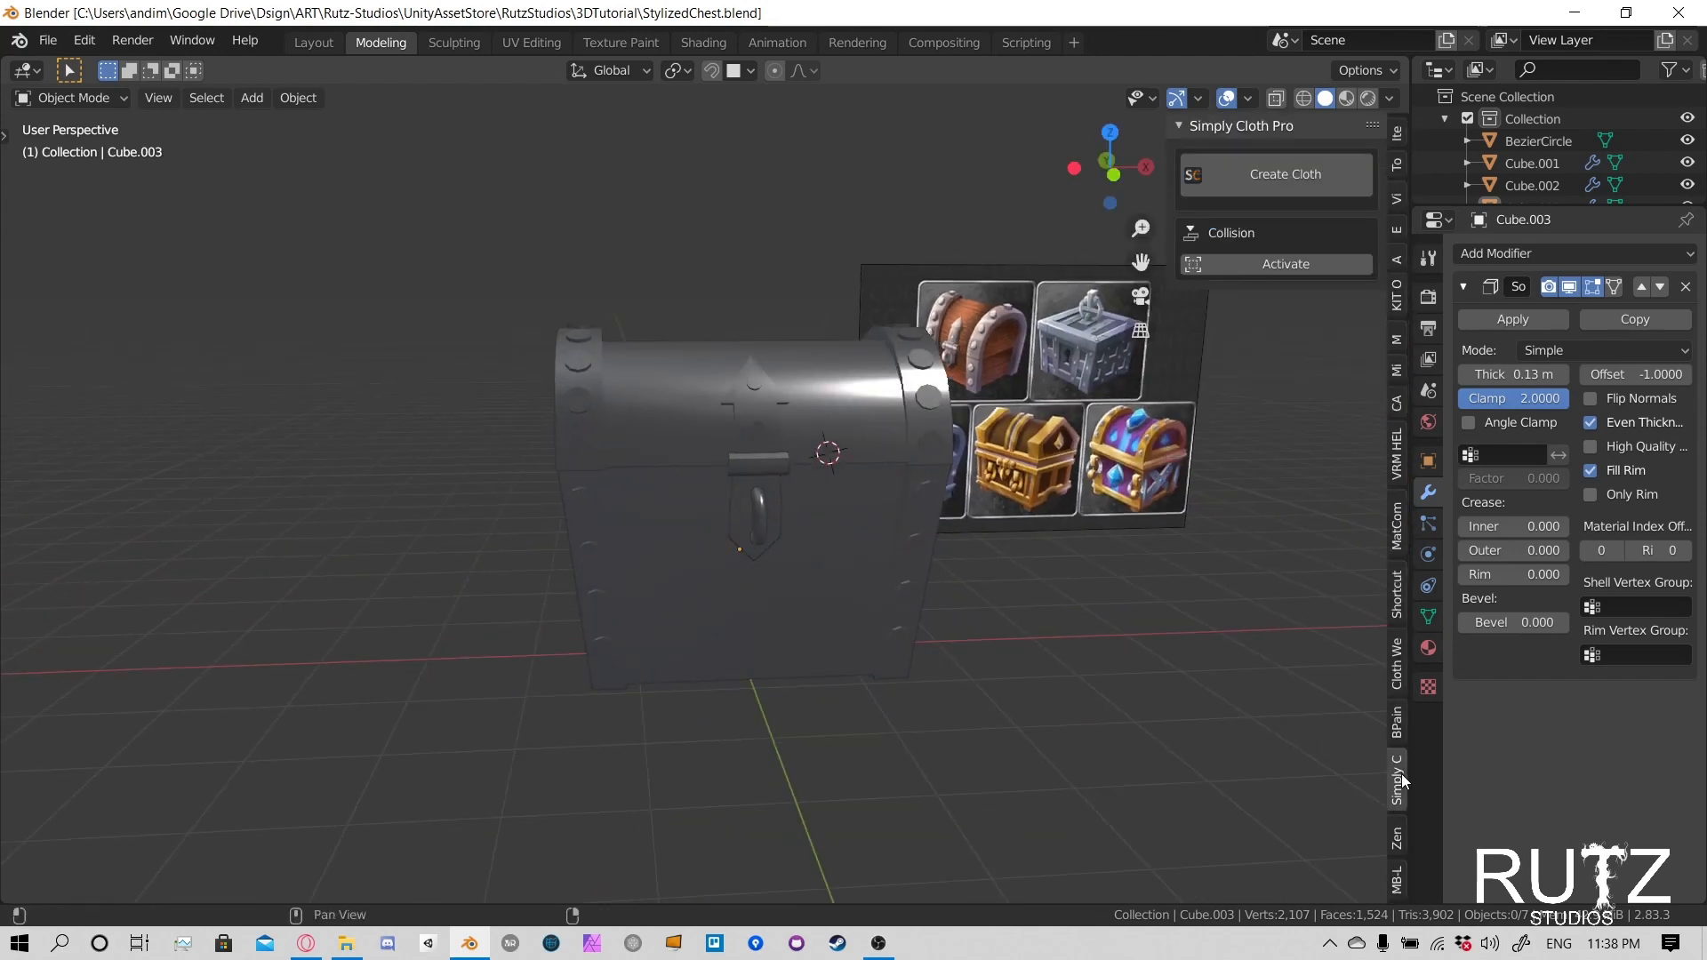
{"action": "left_click", "coordinate": [1399, 836]}
{"action": "left_click", "coordinate": [1397, 880]}
{"action": "left_click", "coordinate": [1398, 725]}
{"action": "left_click", "coordinate": [1397, 669]}
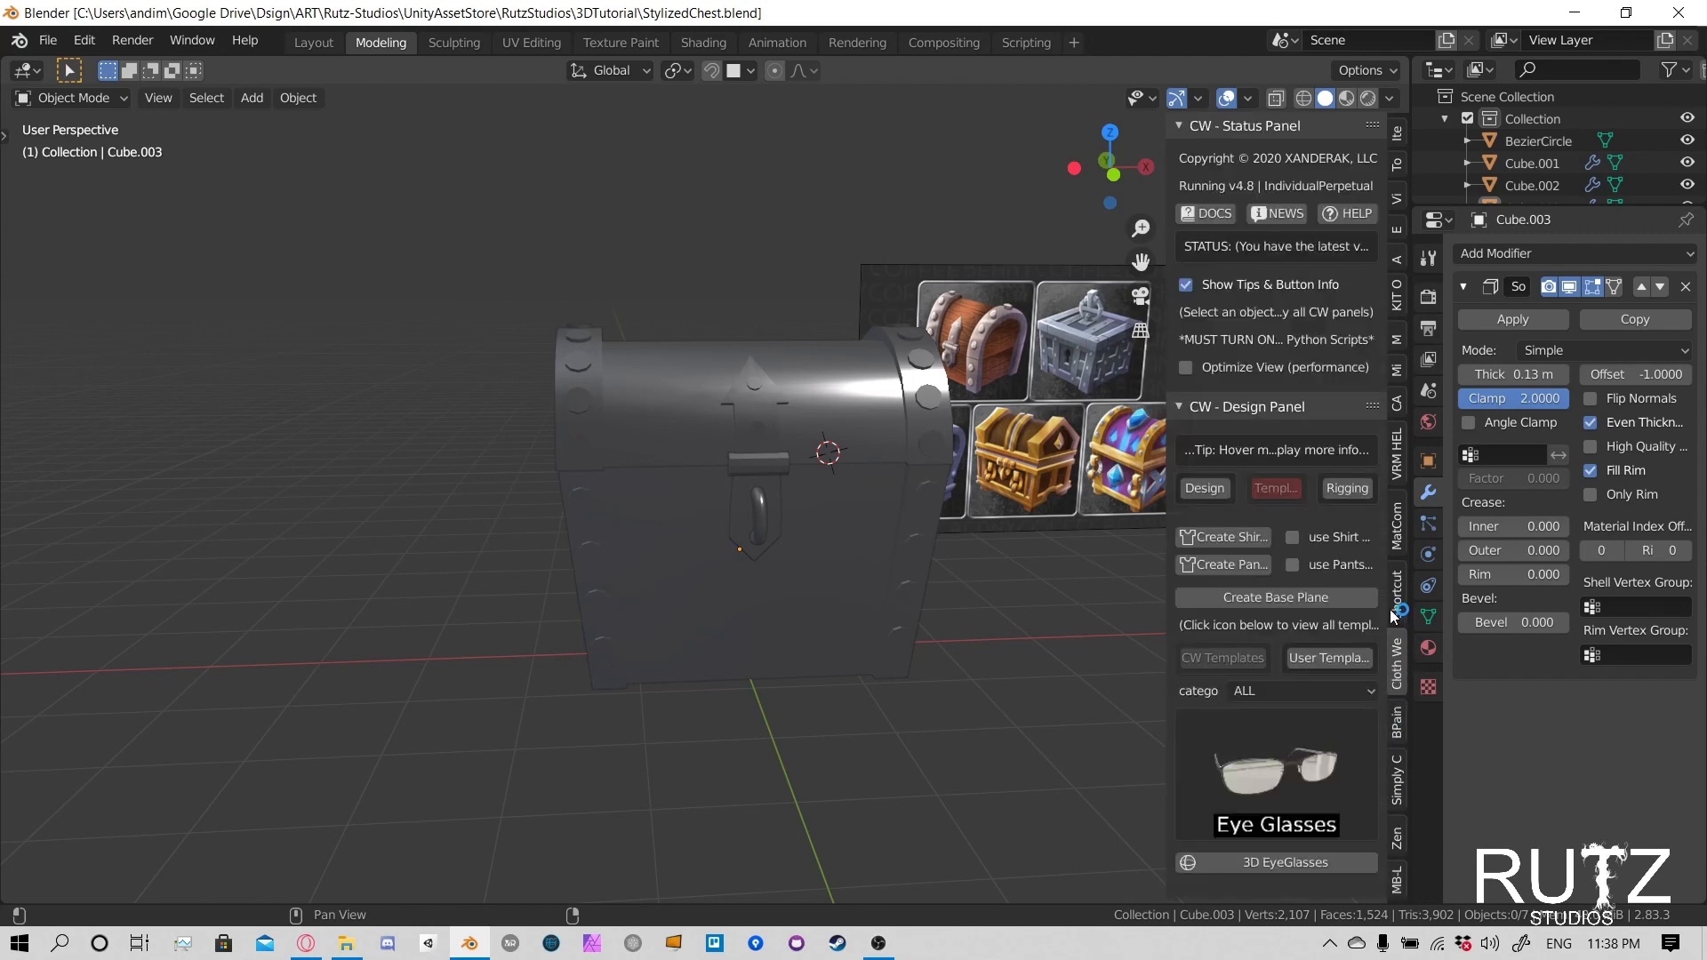
{"action": "left_click", "coordinate": [1398, 594]}
{"action": "left_click", "coordinate": [1285, 158]}
- Hide the 3D viewport's sidebar and bring the front of the chest into view
{"action": "key", "text": "n"}
{"action": "left_click", "coordinate": [1352, 780]}
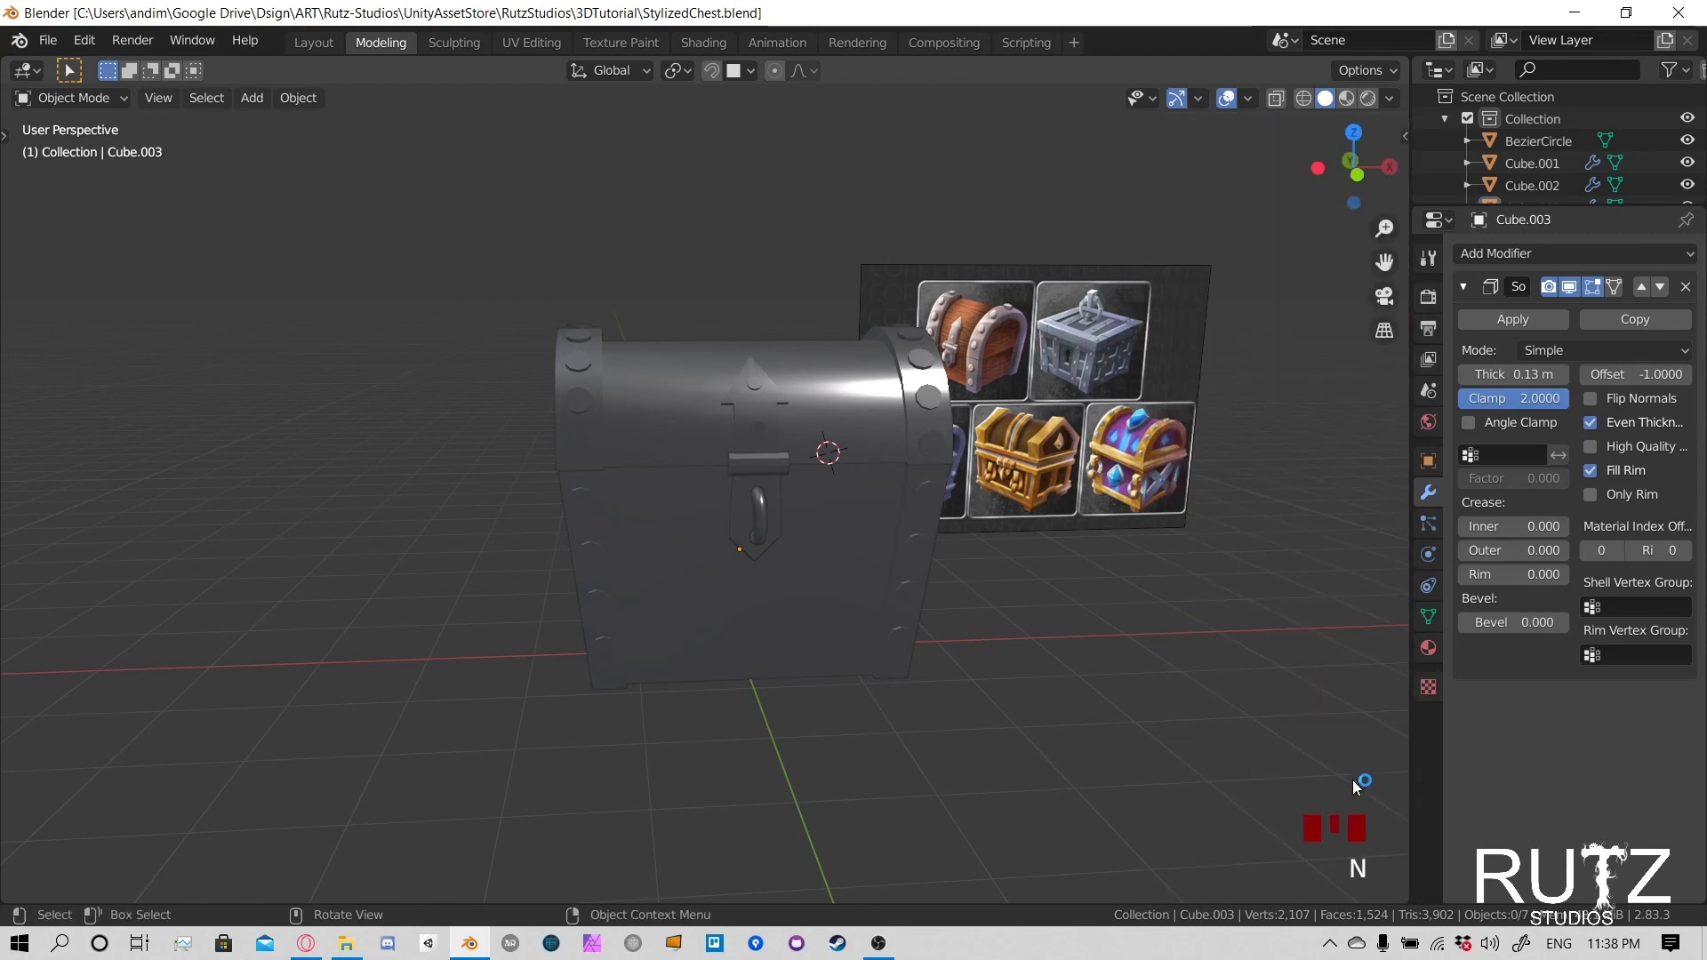
{"action": "middle_click_drag", "start_coordinate": [1083, 481], "coordinate": [1081, 433]}
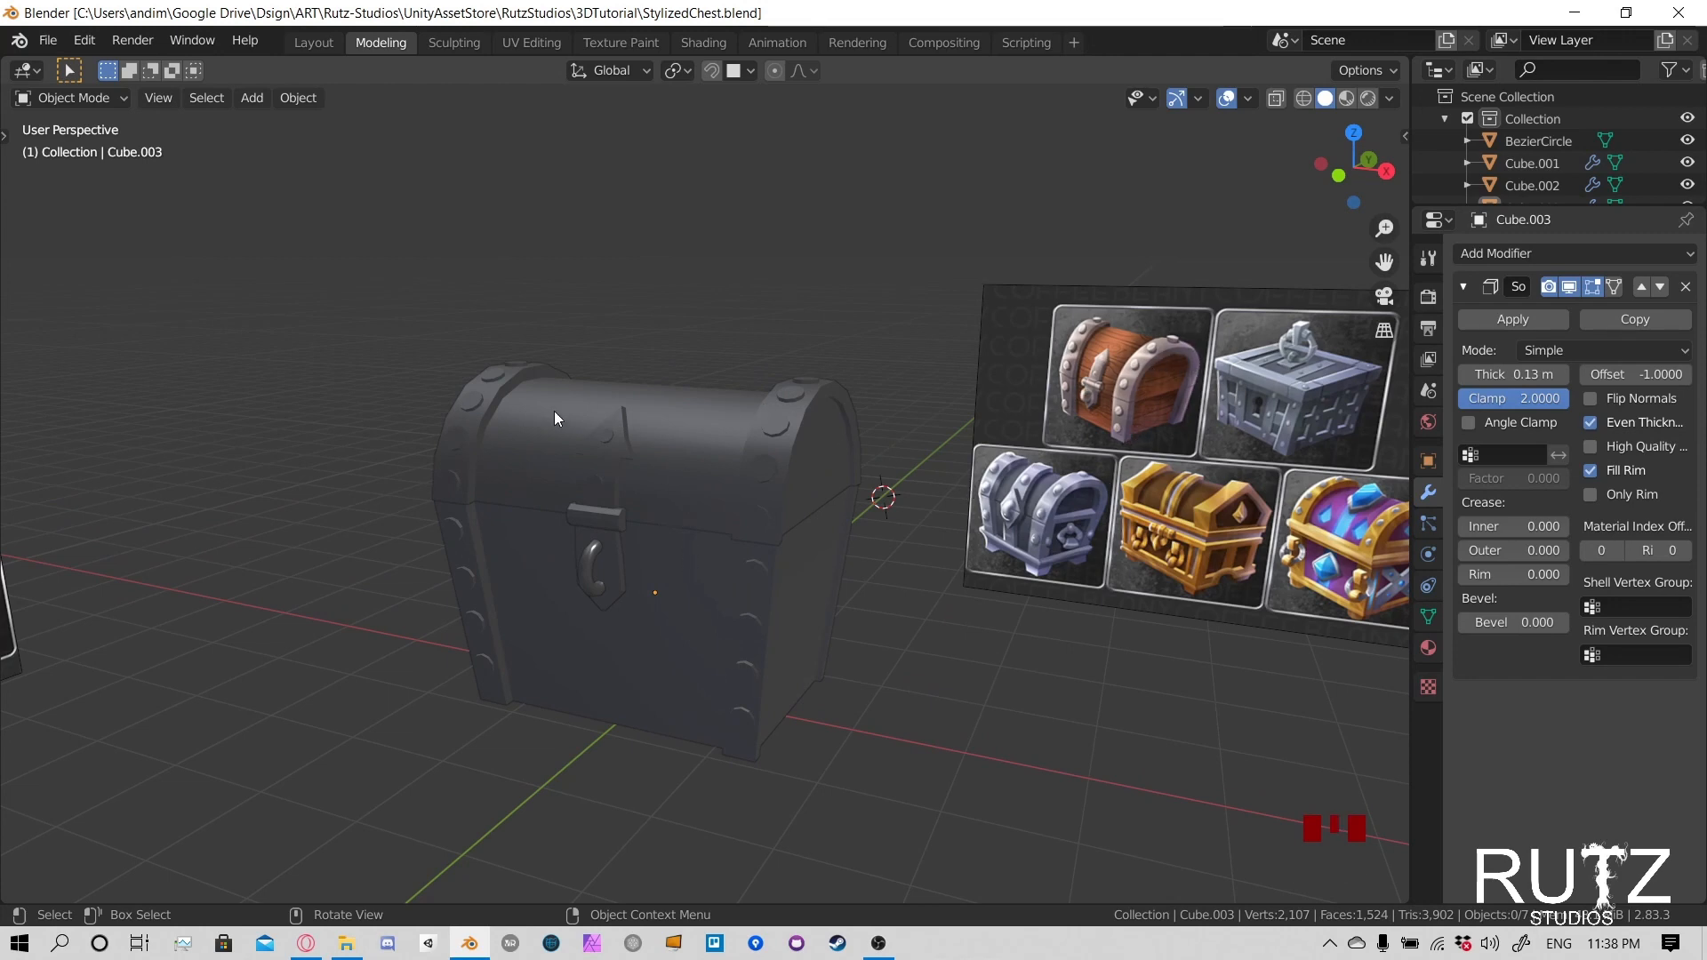
{"action": "middle_click_drag", "start_coordinate": [553, 411], "coordinate": [631, 389]}
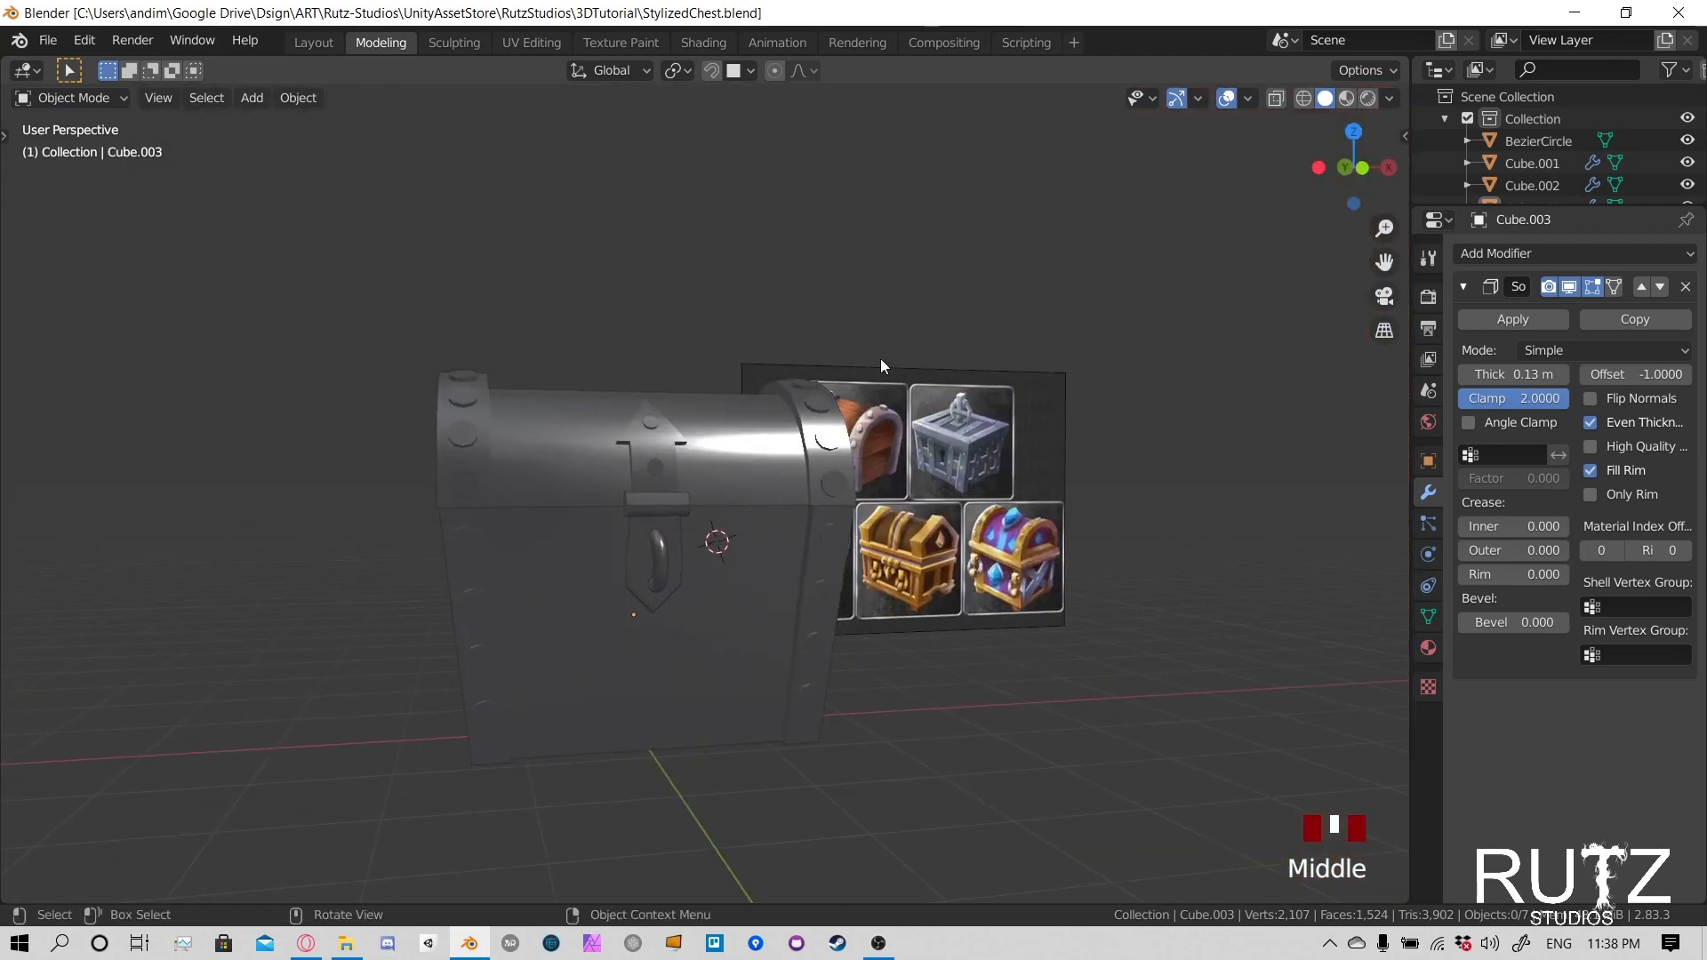
{"action": "middle_click_drag", "start_coordinate": [881, 359], "coordinate": [974, 333]}
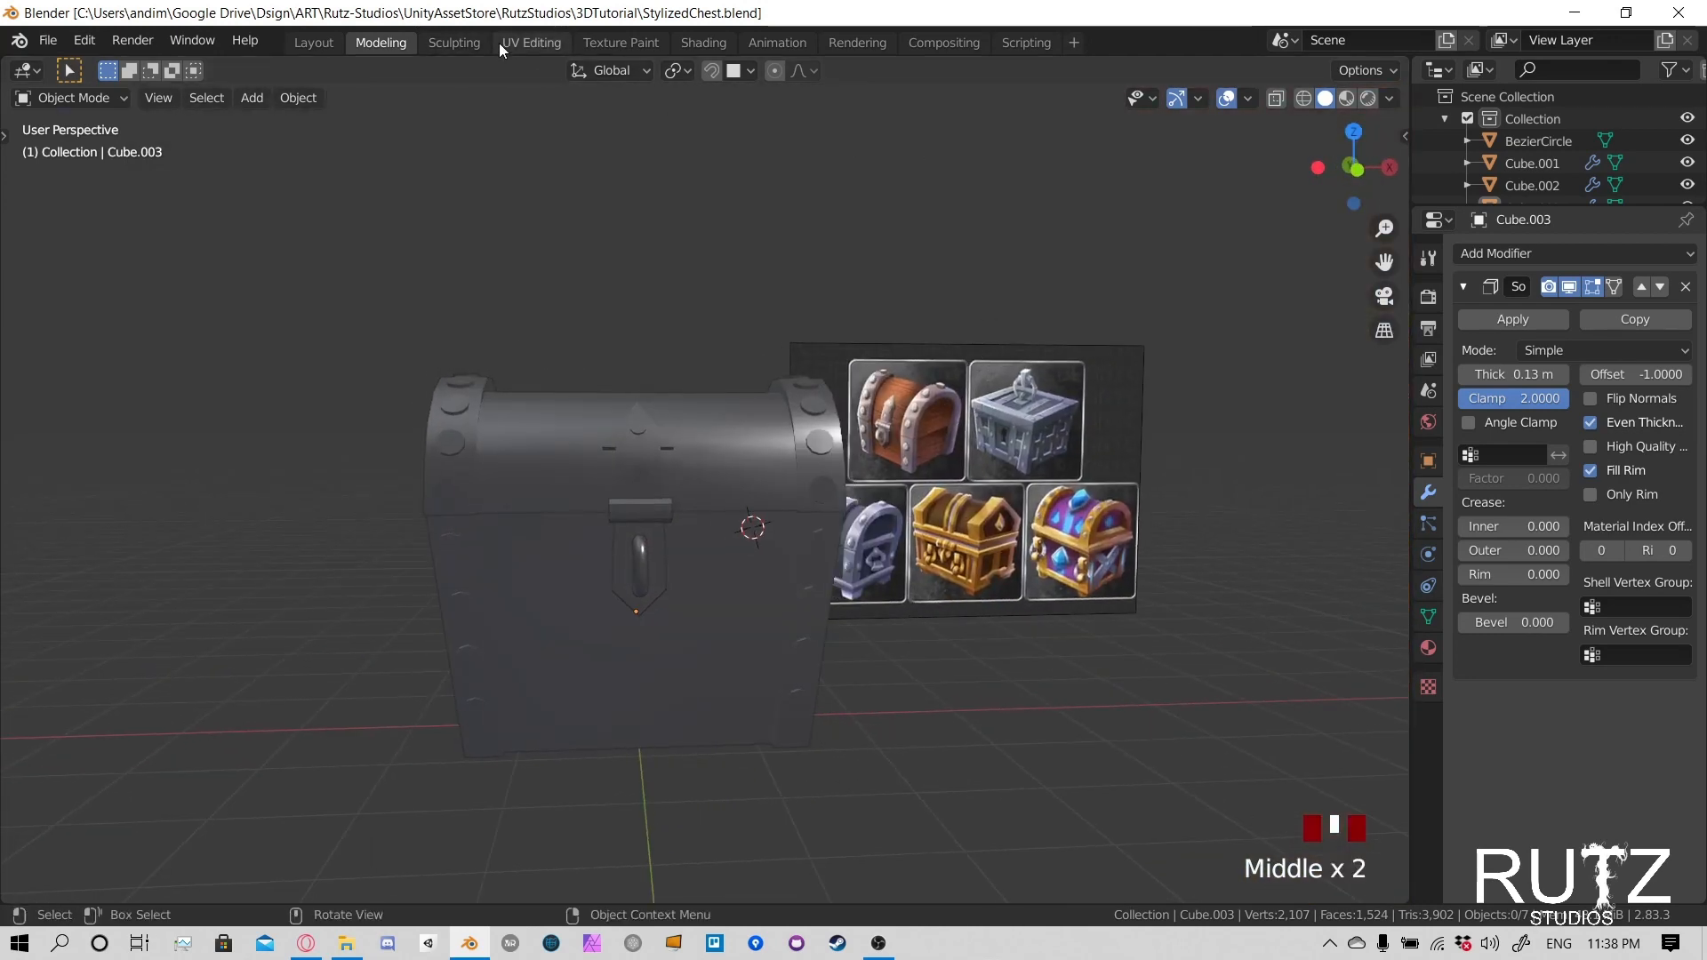
- Switch to the UV Editing workspace and select the chest's lower body
{"action": "left_click", "coordinate": [533, 41]}
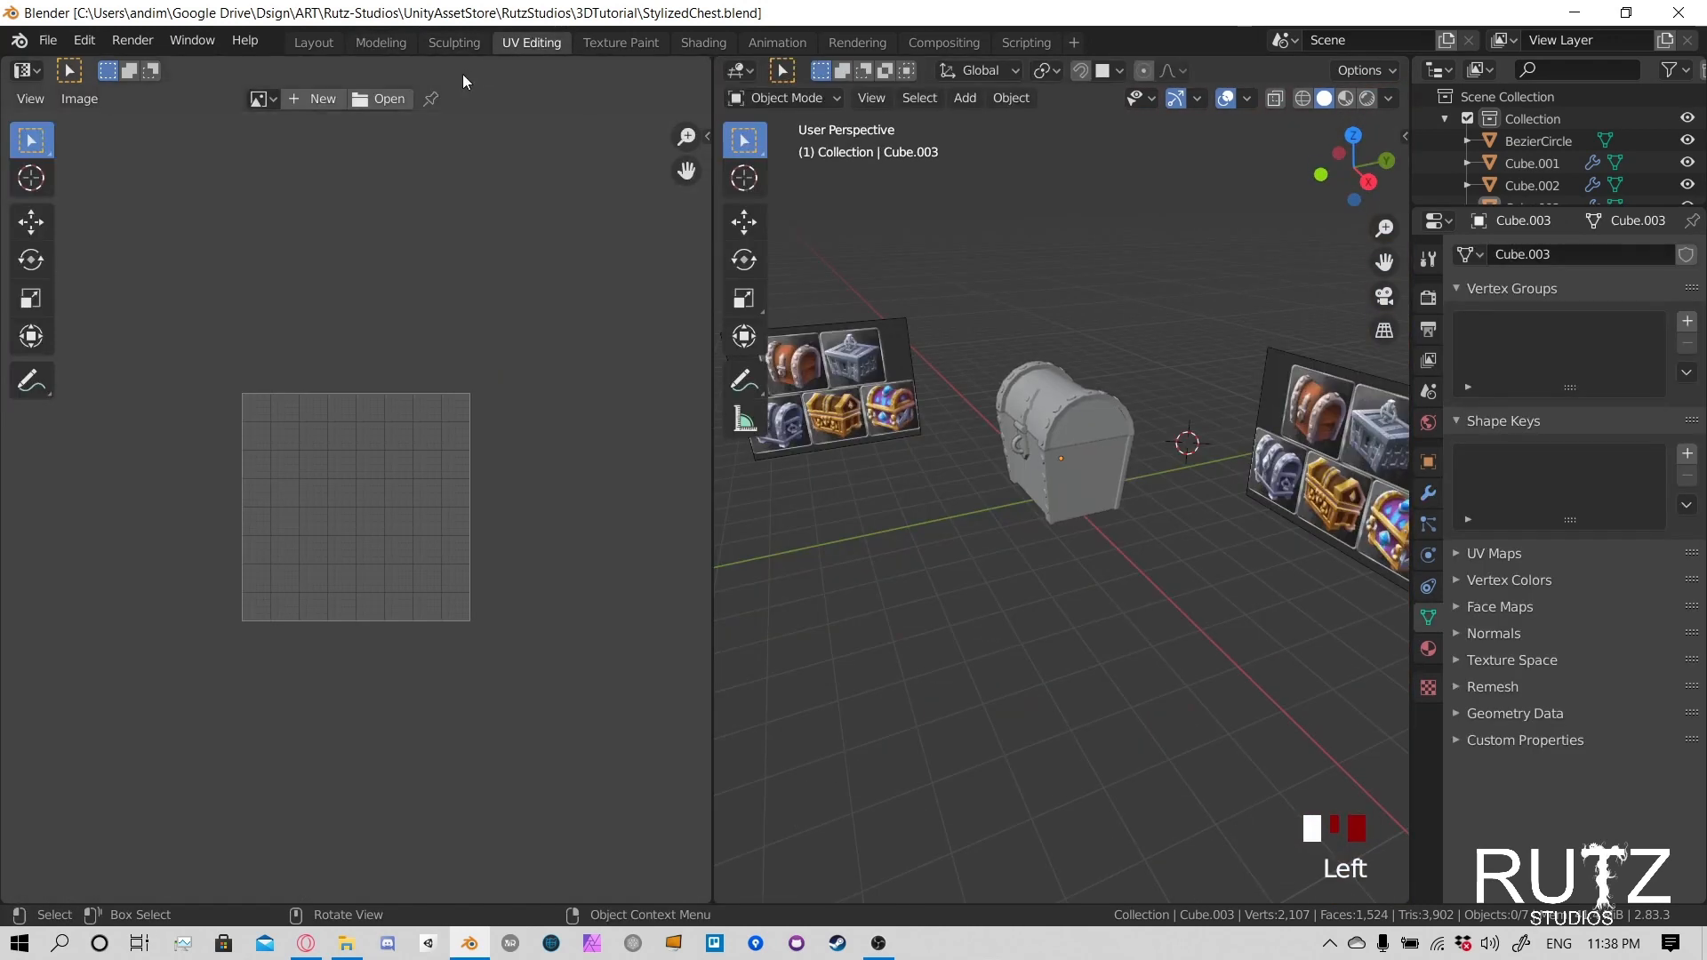
{"action": "left_click", "coordinate": [1074, 428]}
{"action": "left_click", "coordinate": [1074, 466]}
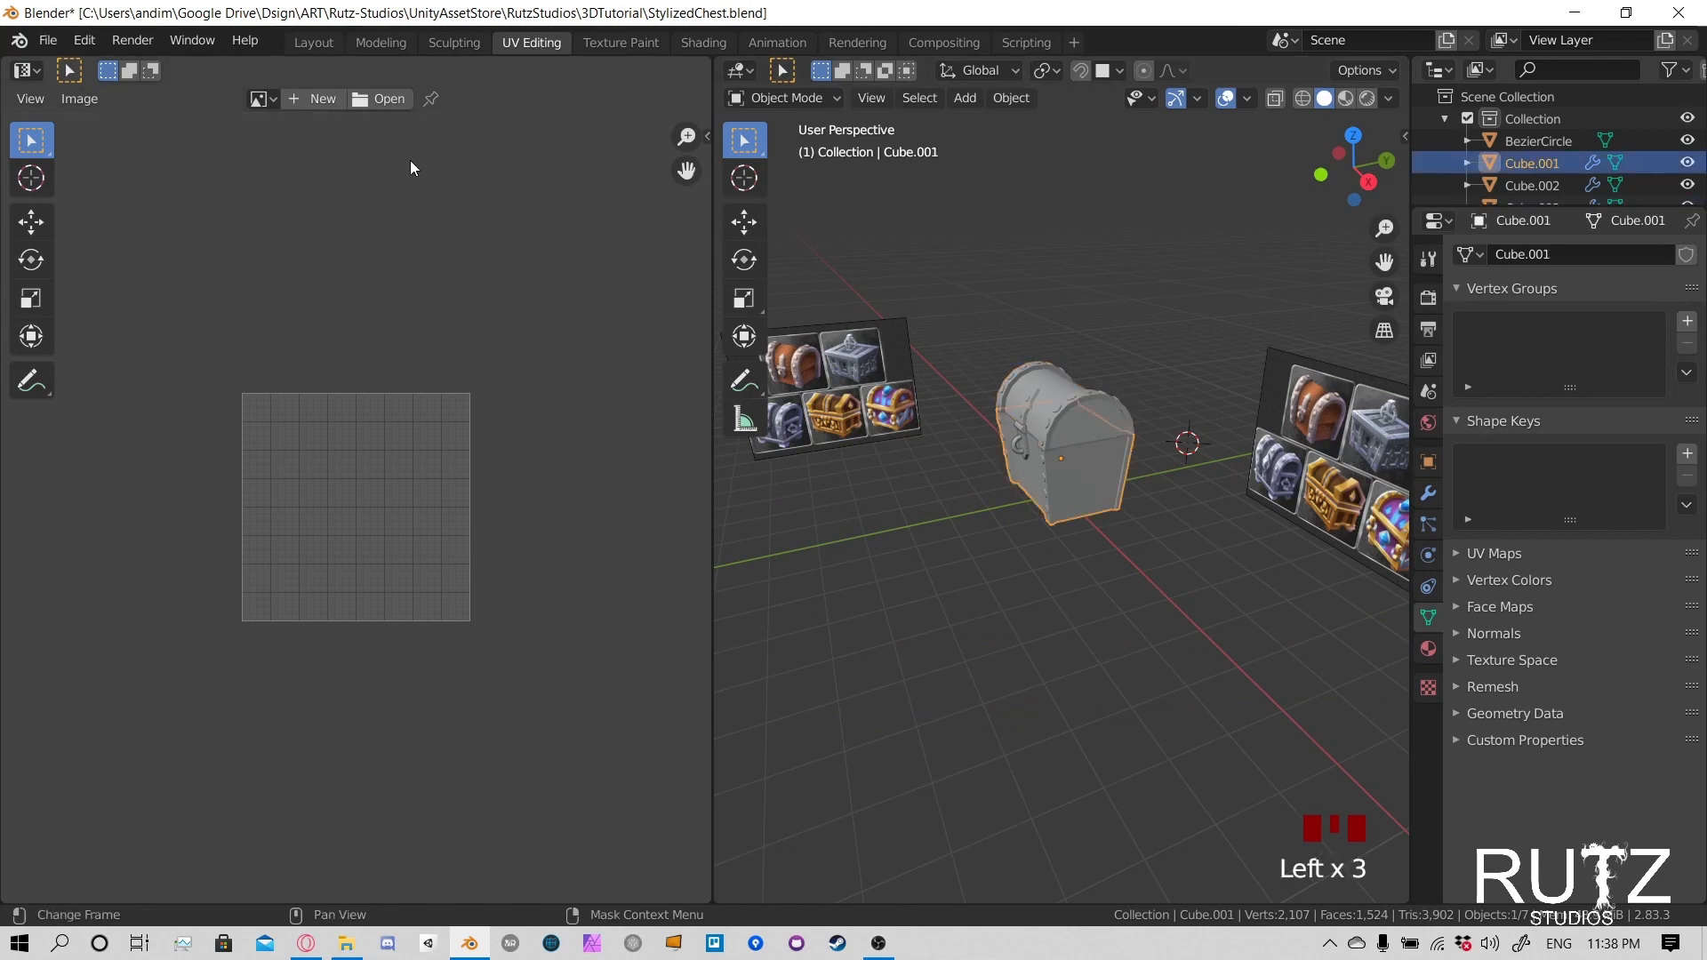
{"action": "scroll", "coordinate": [294, 464], "scroll_direction": "up", "scroll_amount": 4}
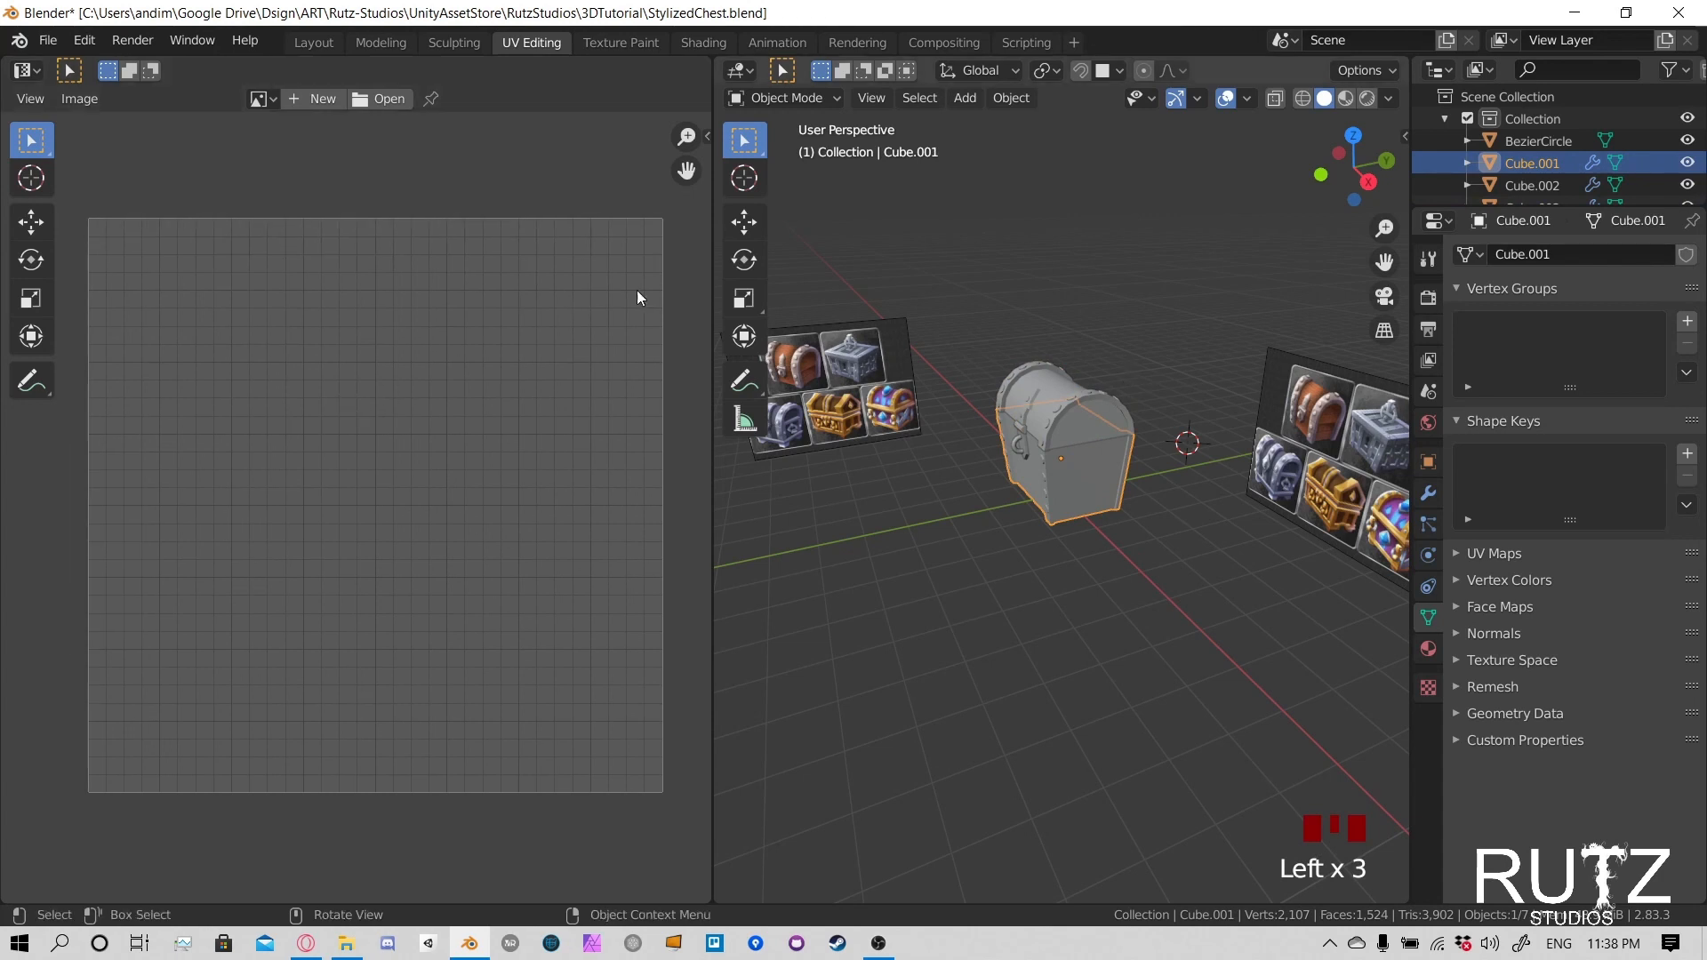
- Hide both chest reference images in the 3D viewport
{"action": "middle_click_drag", "start_coordinate": [1033, 404], "coordinate": [1022, 329]}
{"action": "left_click", "coordinate": [1314, 357]}
{"action": "left_click", "coordinate": [832, 371], "text": "shift"}
{"action": "left_click", "coordinate": [832, 372], "text": "shift"}
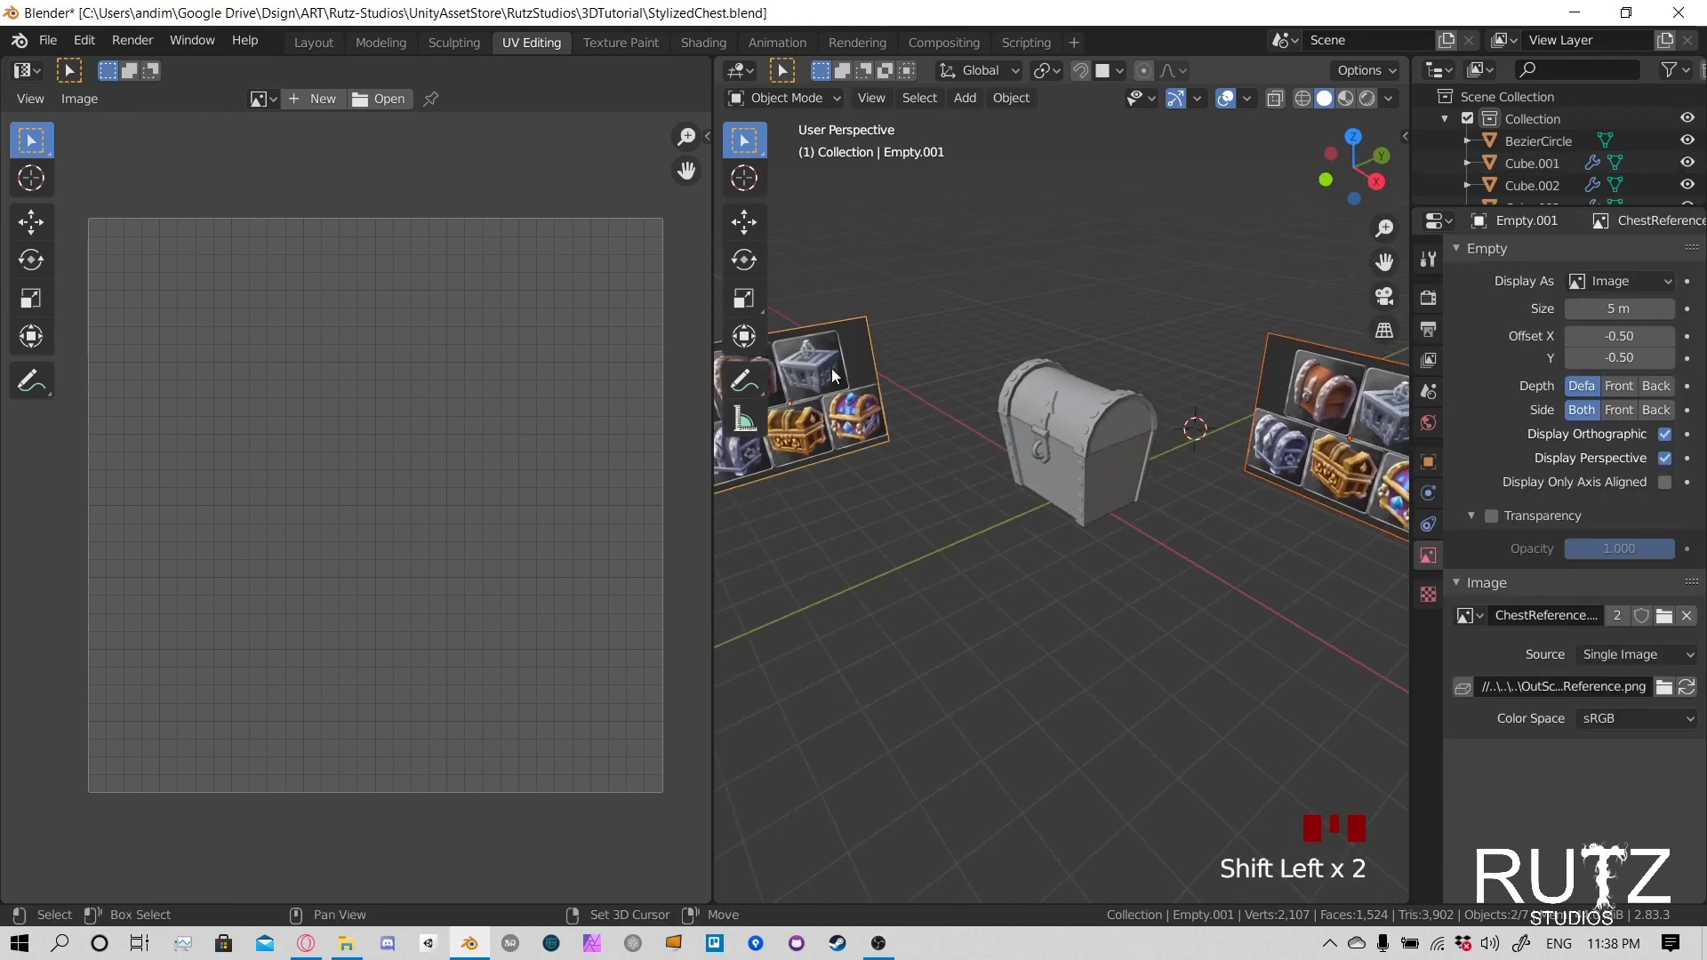
{"action": "middle_click_drag", "start_coordinate": [1116, 375], "coordinate": [1154, 445]}
{"action": "key", "text": "h"}
{"action": "scroll", "coordinate": [1076, 400], "scroll_direction": "up", "scroll_amount": 5}
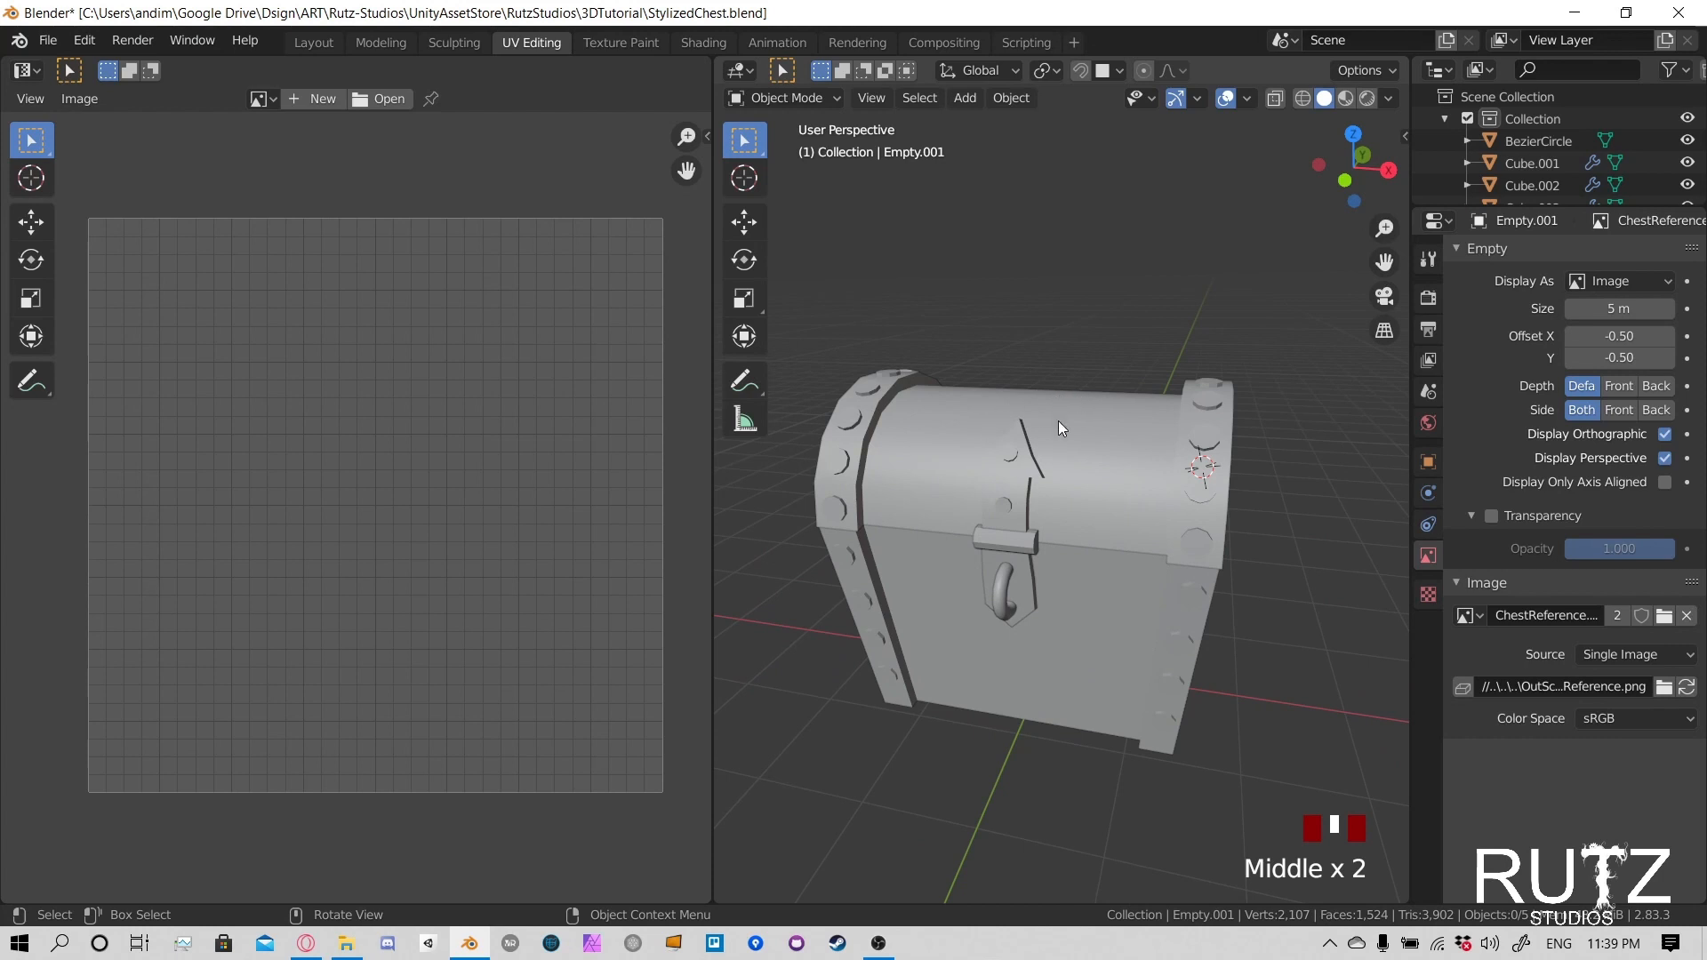
- Enter Edit Mode on the chest lid and select all of its faces to display their UVs
{"action": "middle_click_drag", "start_coordinate": [1058, 419], "coordinate": [1155, 440]}
{"action": "left_click", "coordinate": [1145, 420]}
{"action": "key", "text": "Tab"}
{"action": "left_click", "coordinate": [1175, 458]}
{"action": "key", "text": "a"}
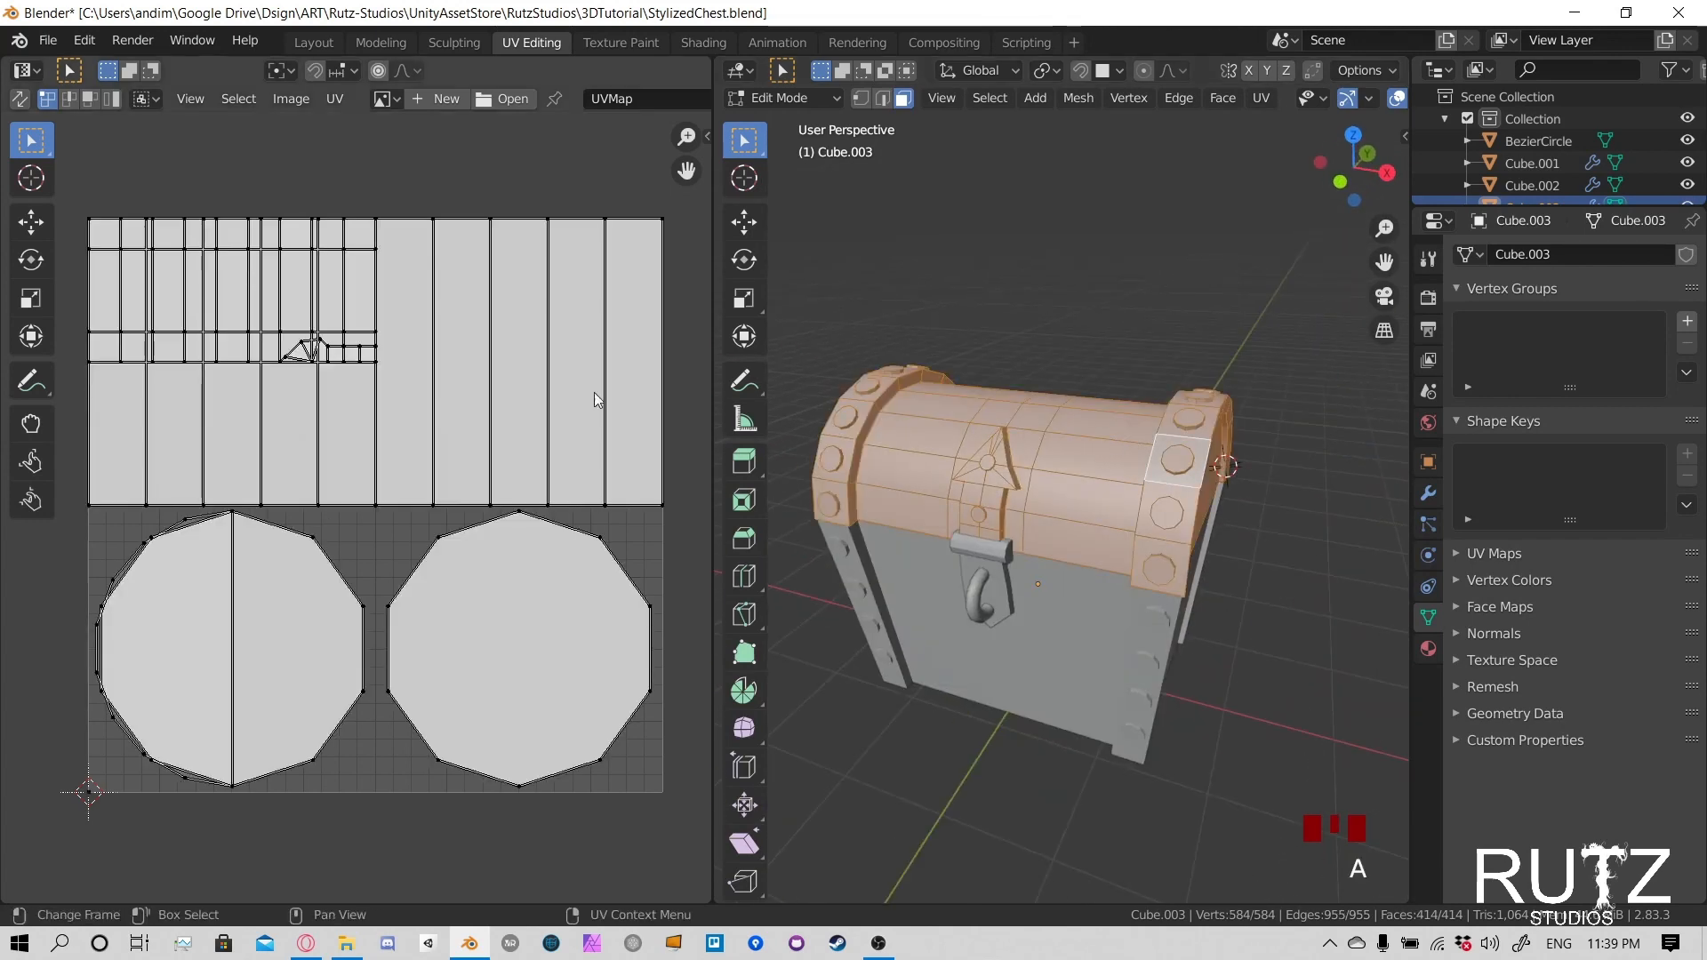
{"action": "middle_click_drag", "start_coordinate": [942, 462], "coordinate": [1007, 503]}
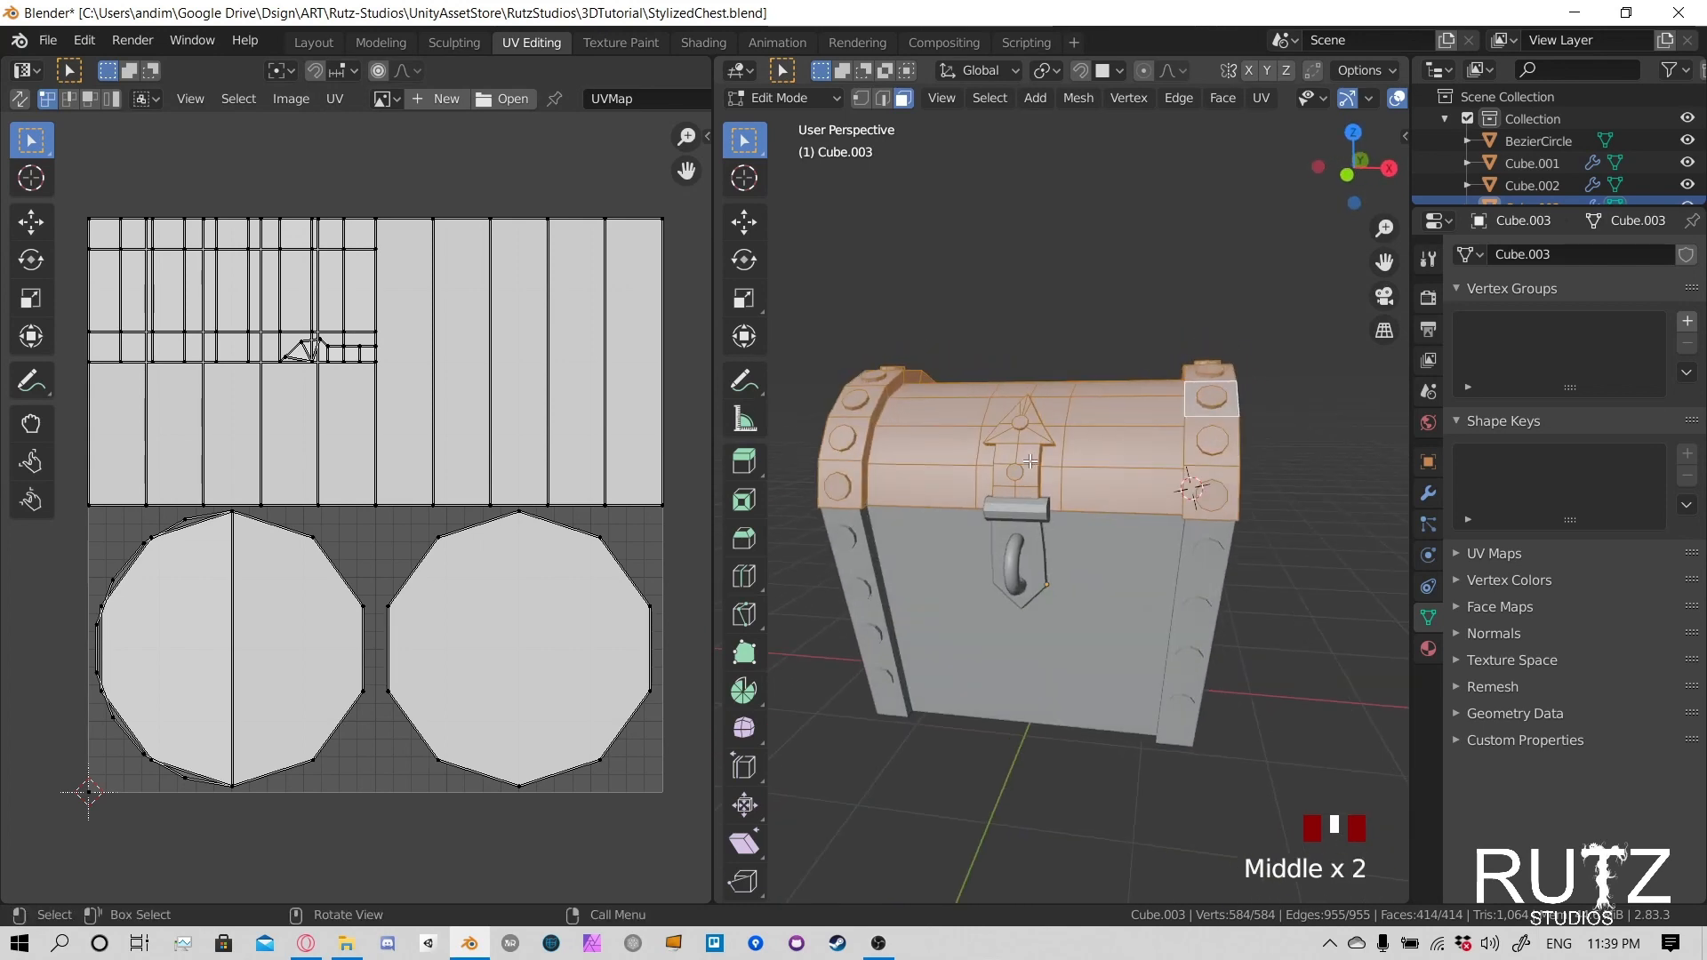
- Switch the lid between Object Mode and Edit Mode, ending in Edit Mode with nothing selected
{"action": "key", "text": "Tab"}
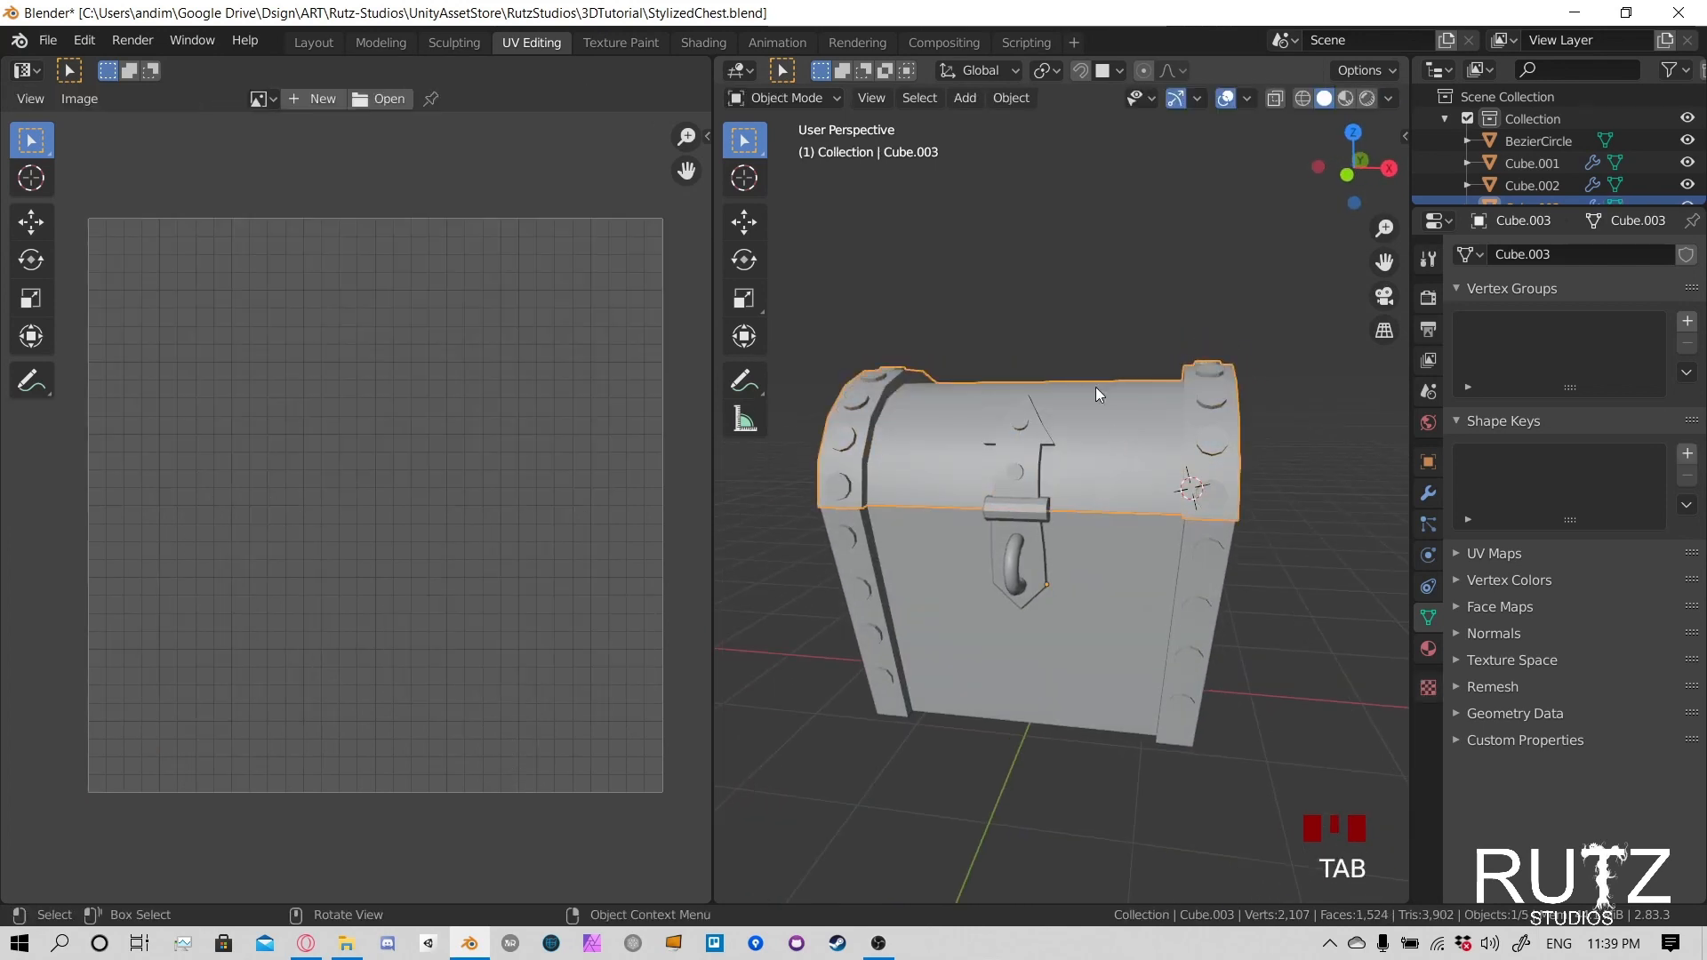
{"action": "left_click", "coordinate": [787, 99]}
{"action": "left_click", "coordinate": [793, 151]}
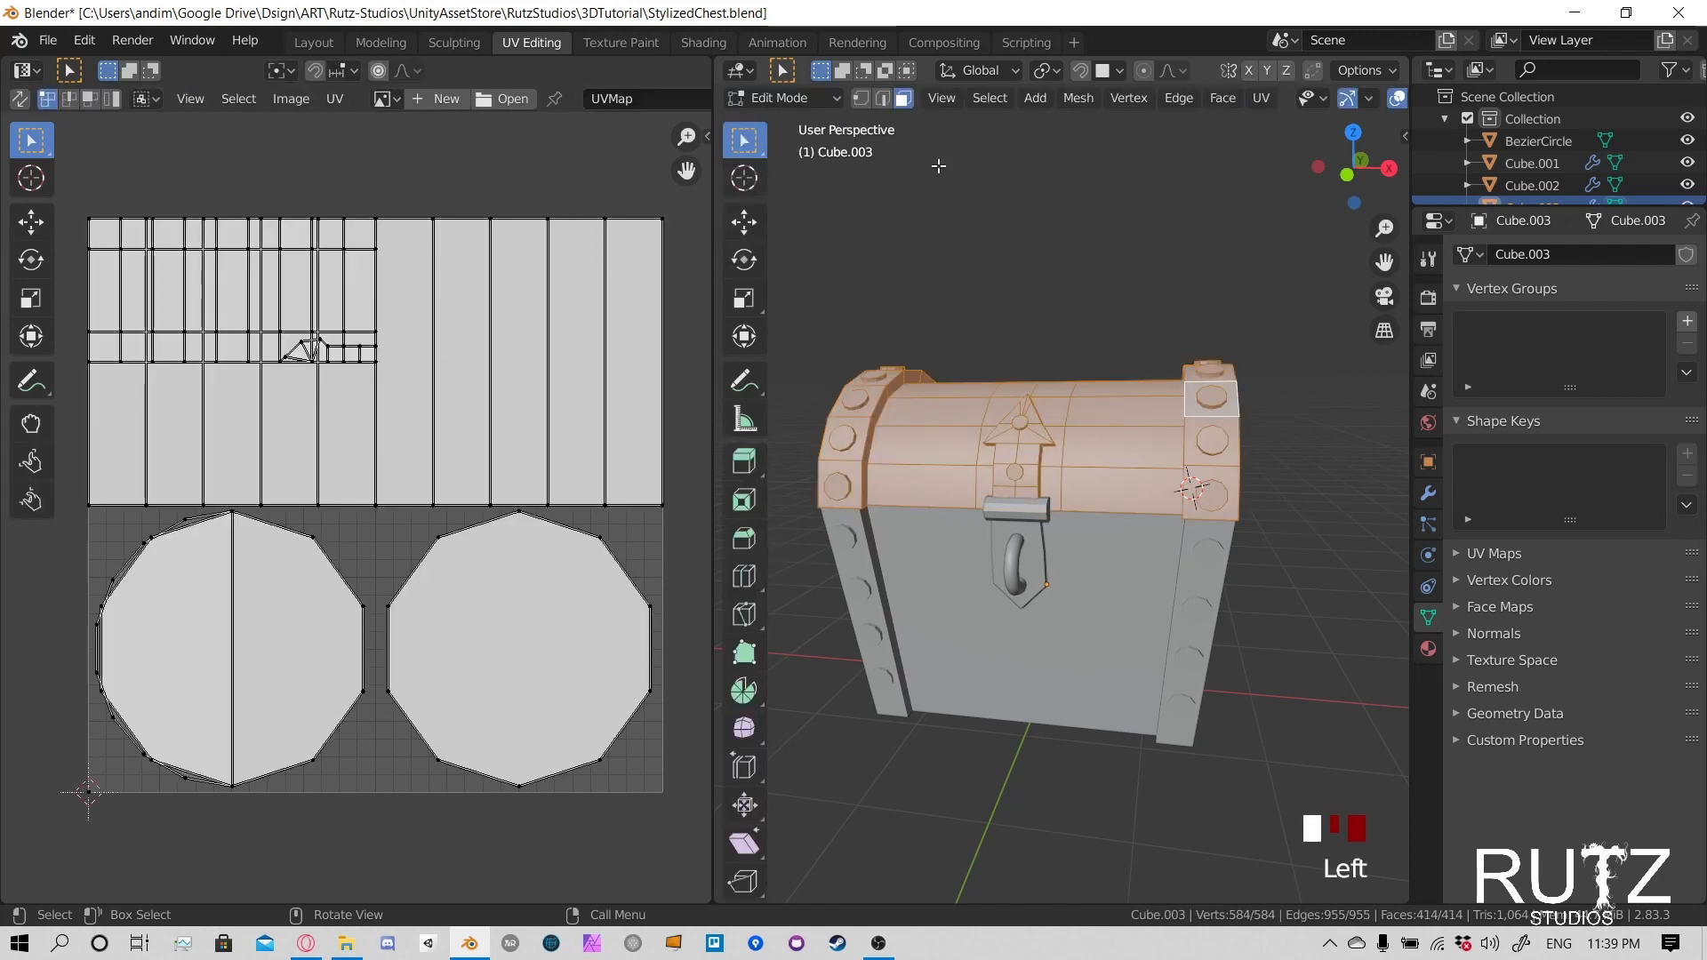
{"action": "left_click", "coordinate": [1026, 442]}
{"action": "middle_click_drag", "start_coordinate": [1026, 442], "coordinate": [947, 339]}
{"action": "key", "text": "a"}
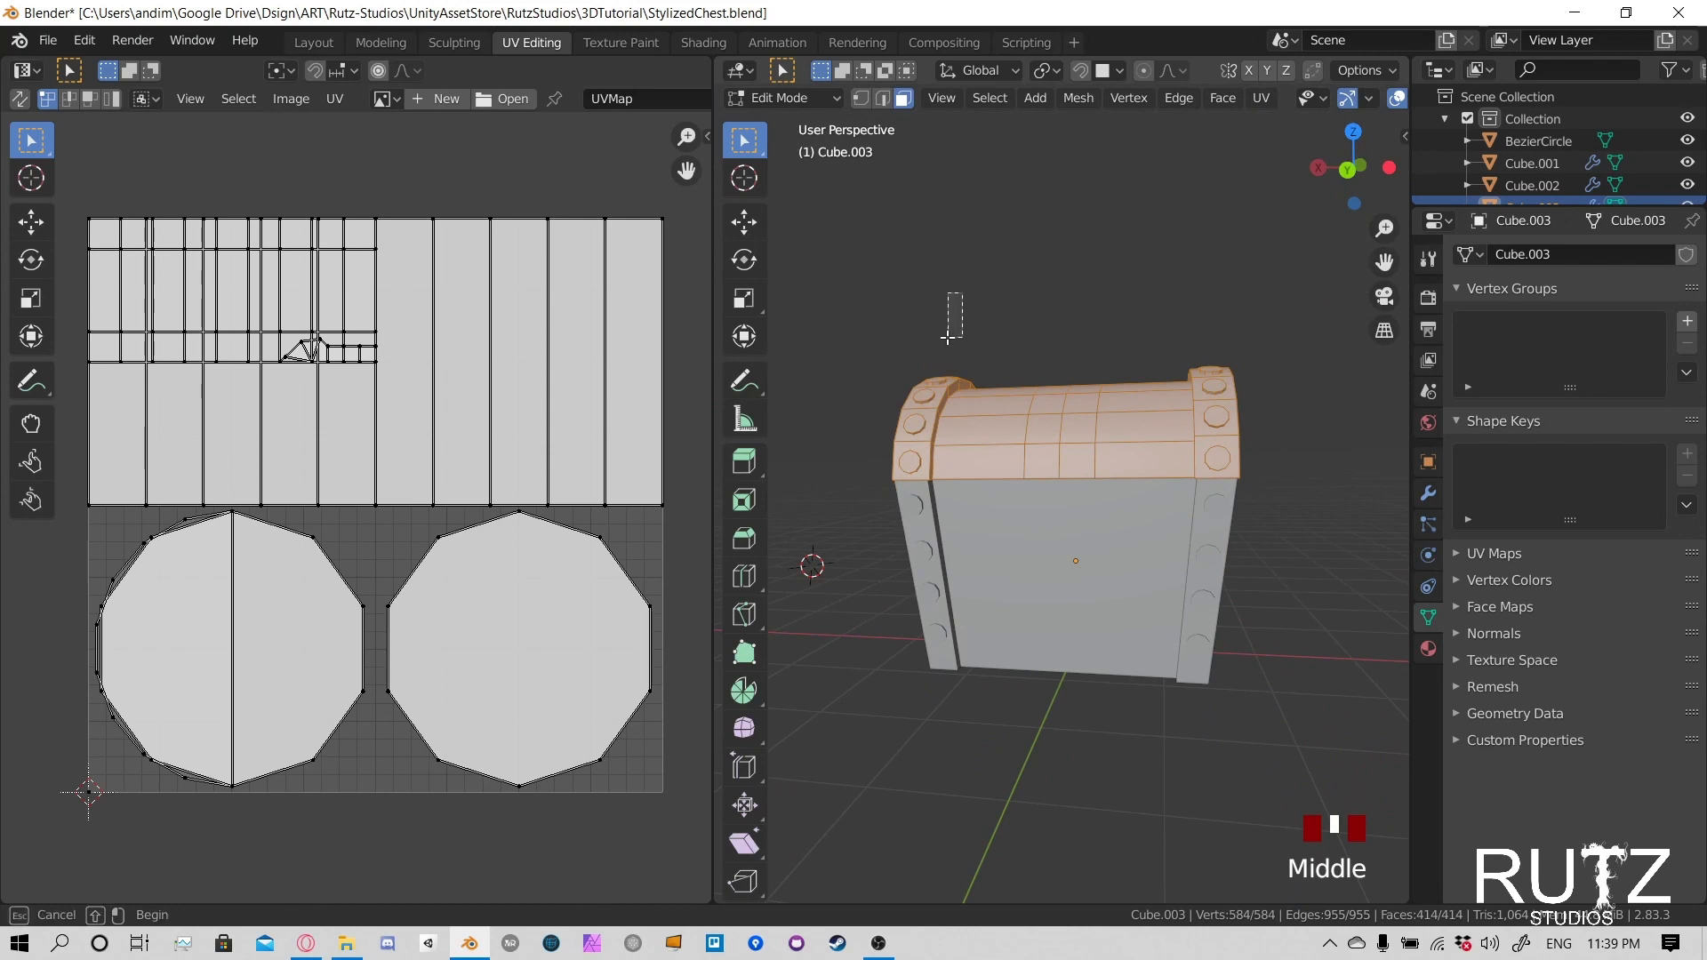
{"action": "left_click", "coordinate": [947, 338]}
{"action": "key", "text": "Tab"}
{"action": "key", "text": "Tab"}
{"action": "key", "text": "Tab"}
{"action": "key", "text": "Tab"}
{"action": "key", "text": "Tab"}
{"action": "key", "text": "Tab"}
{"action": "key", "text": "Tab"}
{"action": "key", "text": "Tab"}
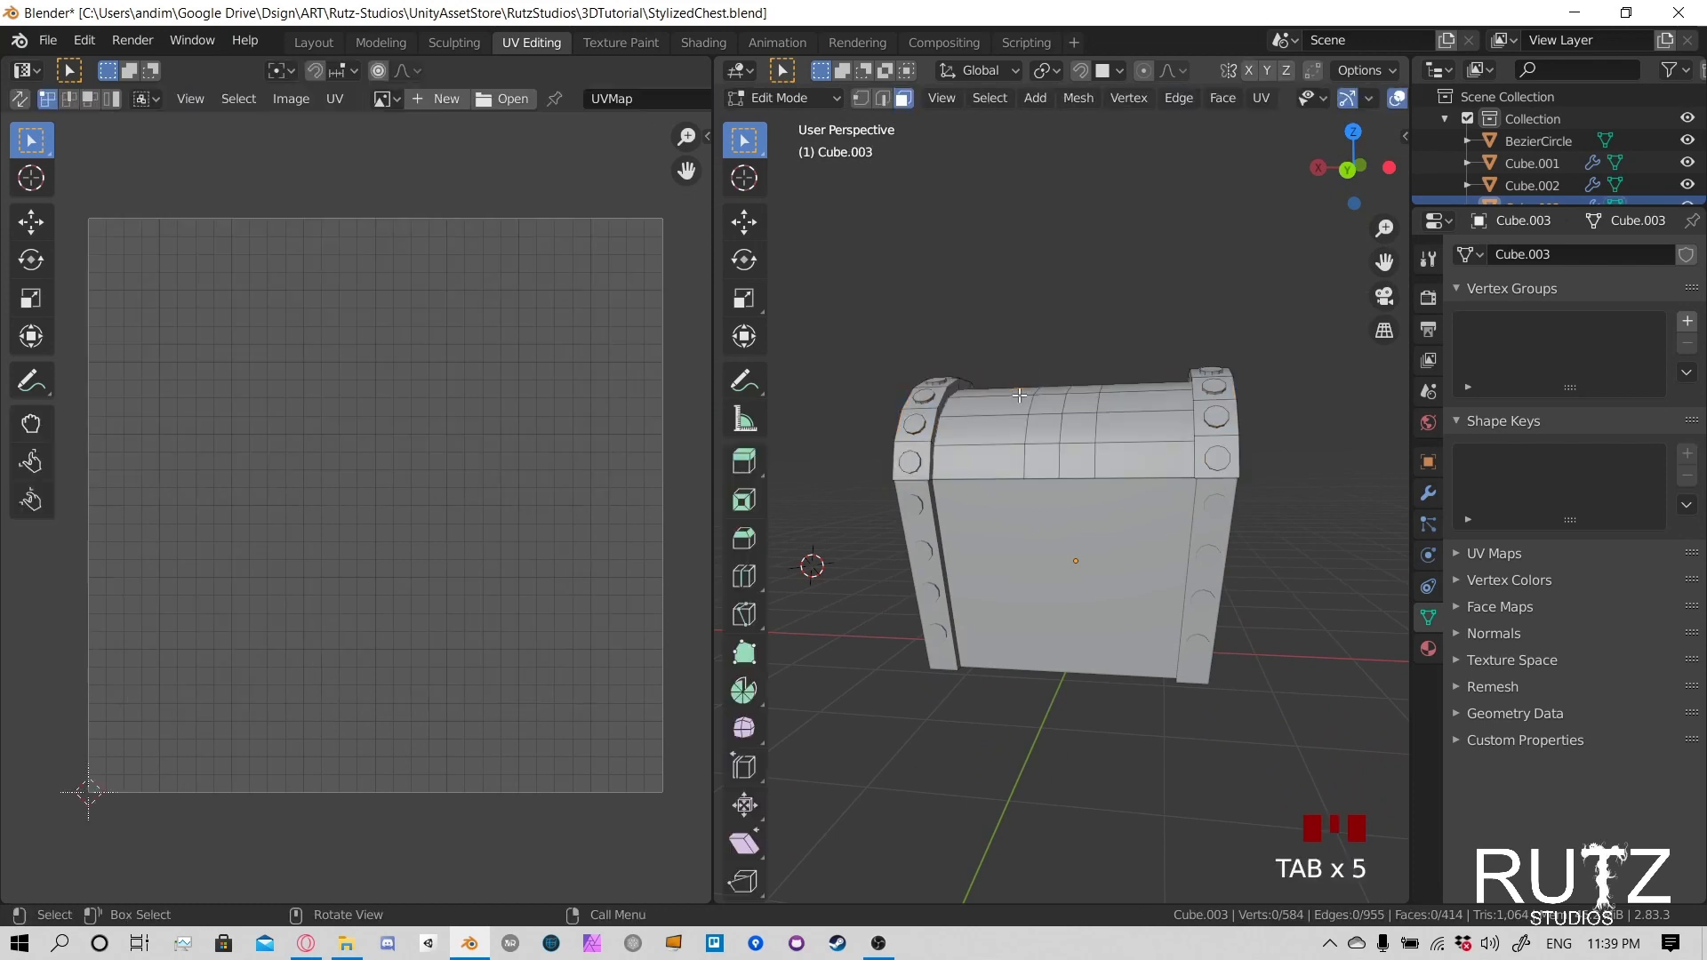
- Select all of the lid's geometry and apply a standard Unwrap to it
{"action": "middle_click_drag", "start_coordinate": [939, 390], "coordinate": [1331, 386]}
{"action": "left_click_drag", "start_coordinate": [821, 306], "coordinate": [1303, 482]}
{"action": "mouse_move", "coordinate": [1028, 455]}
{"action": "middle_mouse_down"}
{"action": "mouse_move", "coordinate": [1166, 500]}
{"action": "mouse_move", "coordinate": [1034, 546]}
{"action": "mouse_move", "coordinate": [1046, 478]}
{"action": "middle_mouse_up"}
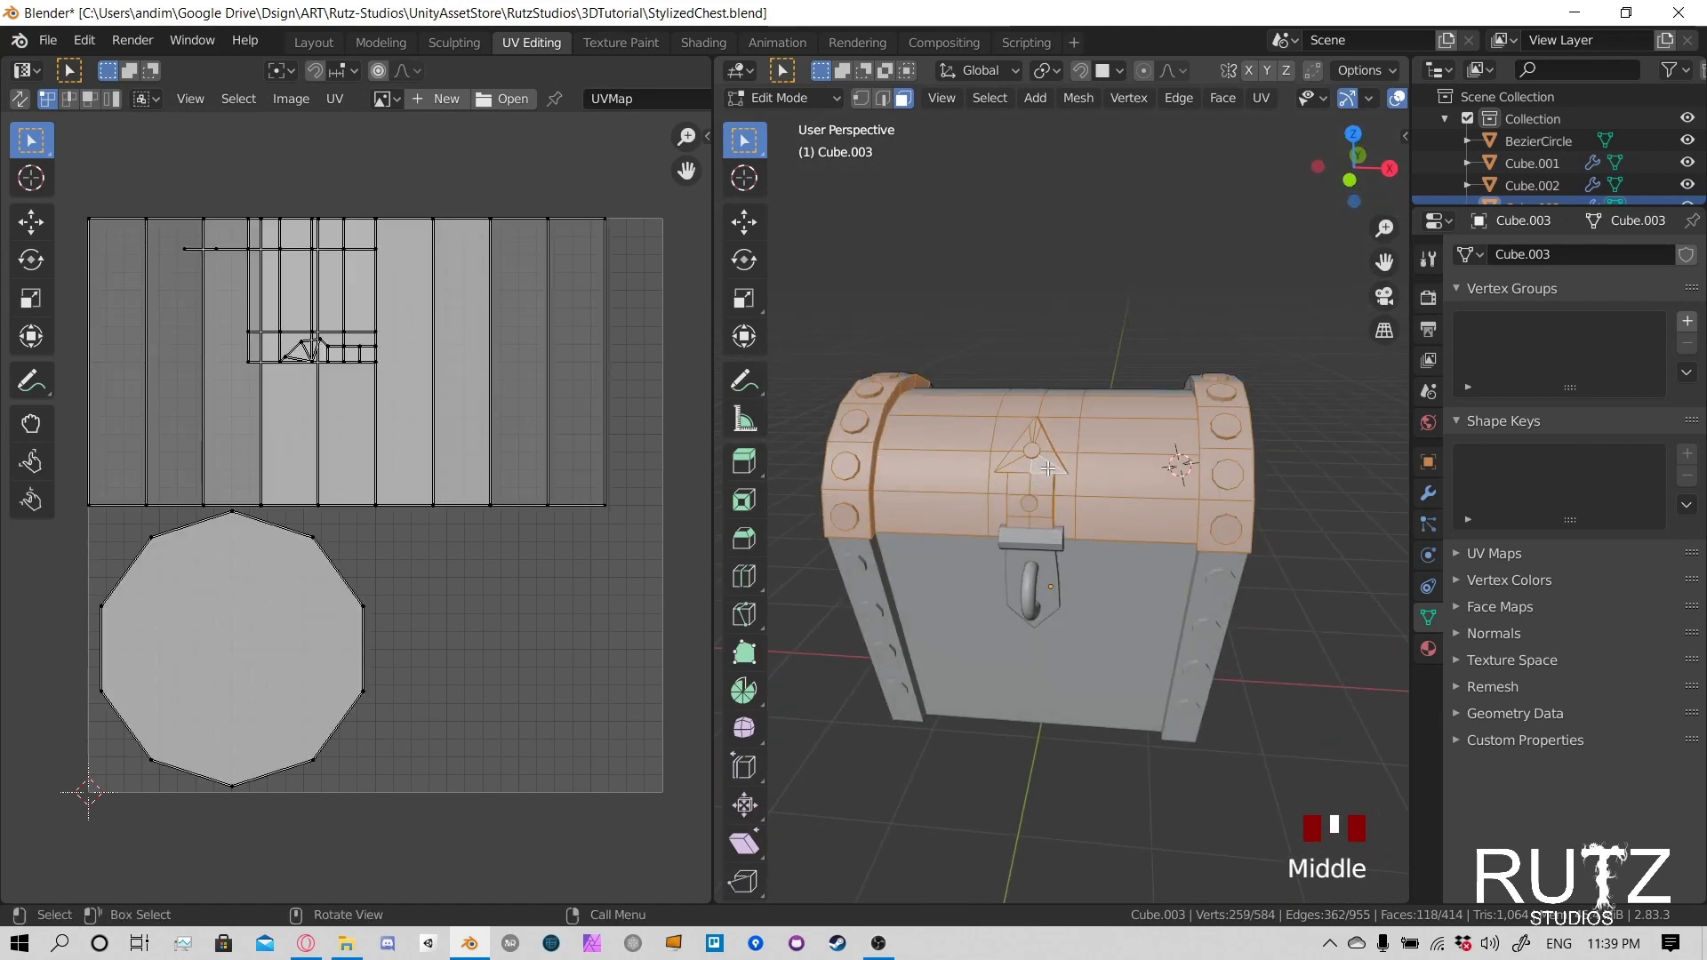
{"action": "key", "text": "a"}
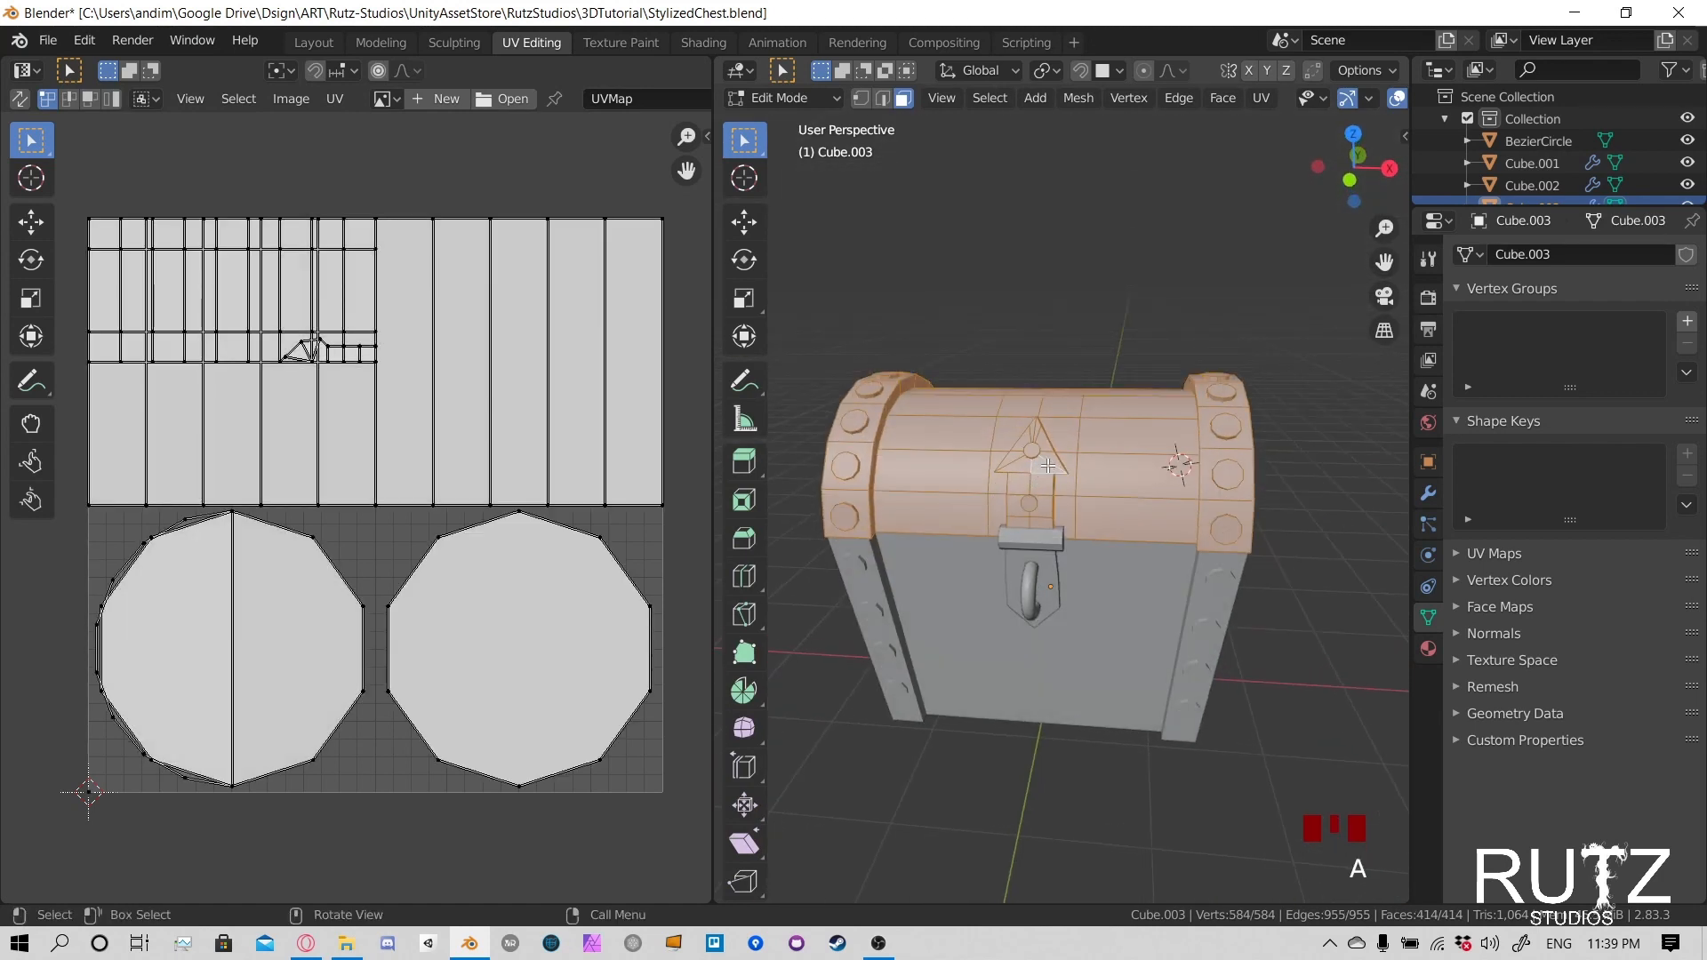
{"action": "key", "text": "u"}
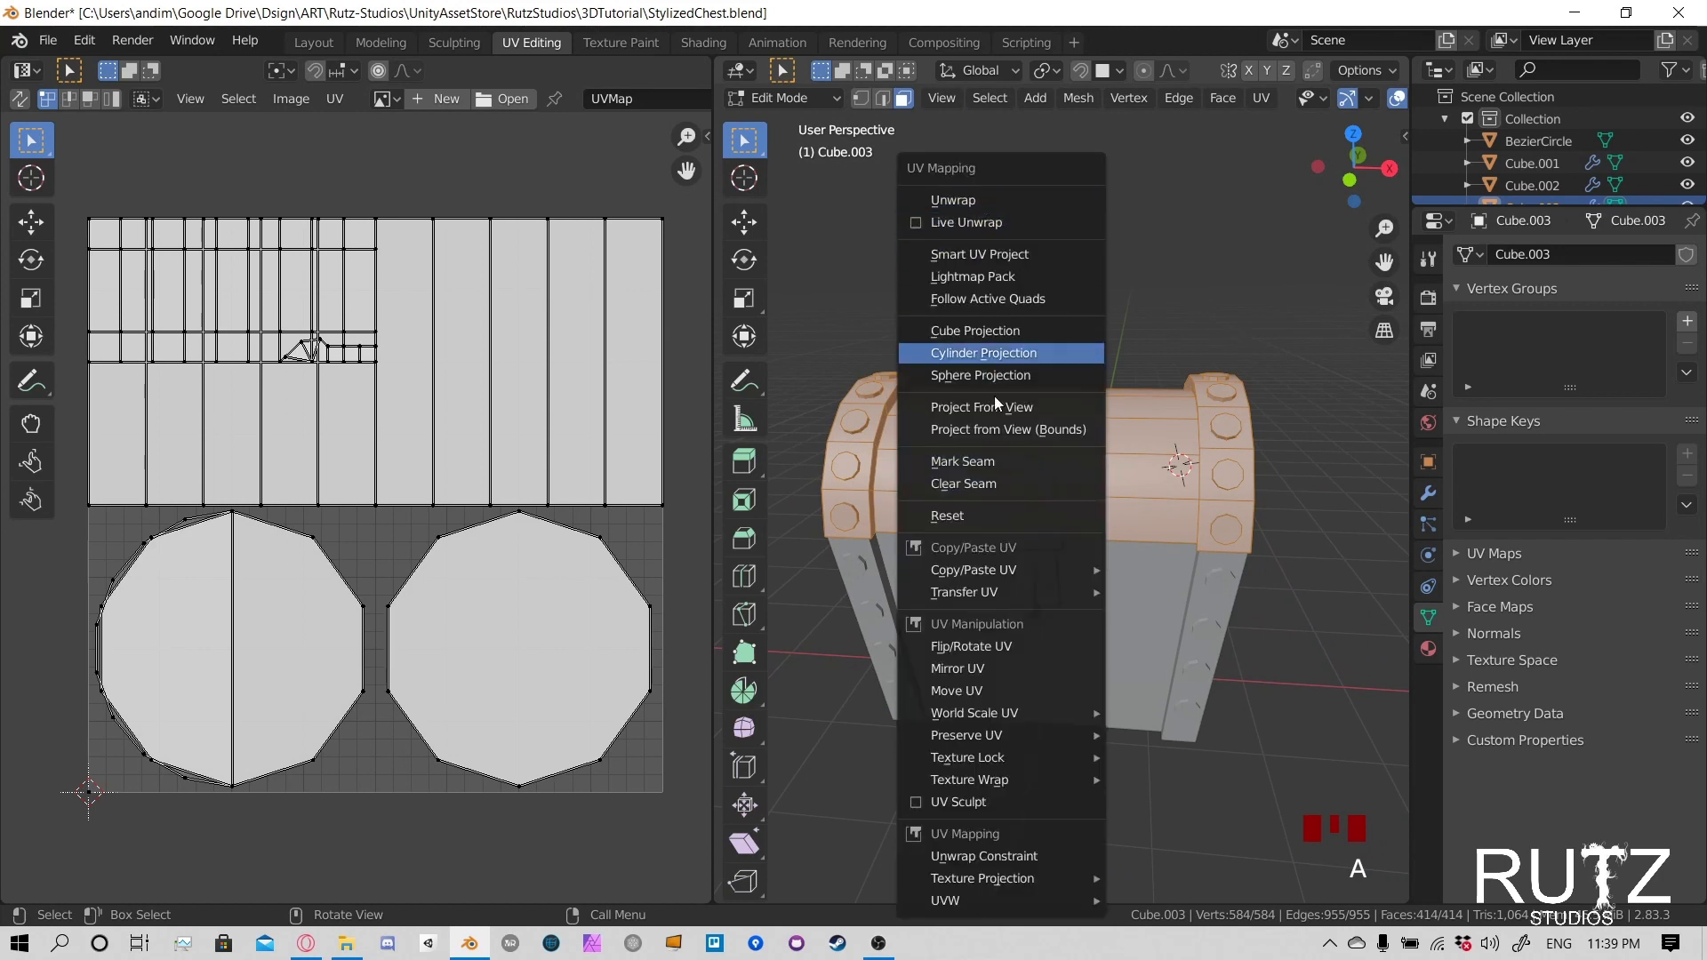
{"action": "left_click", "coordinate": [994, 201]}
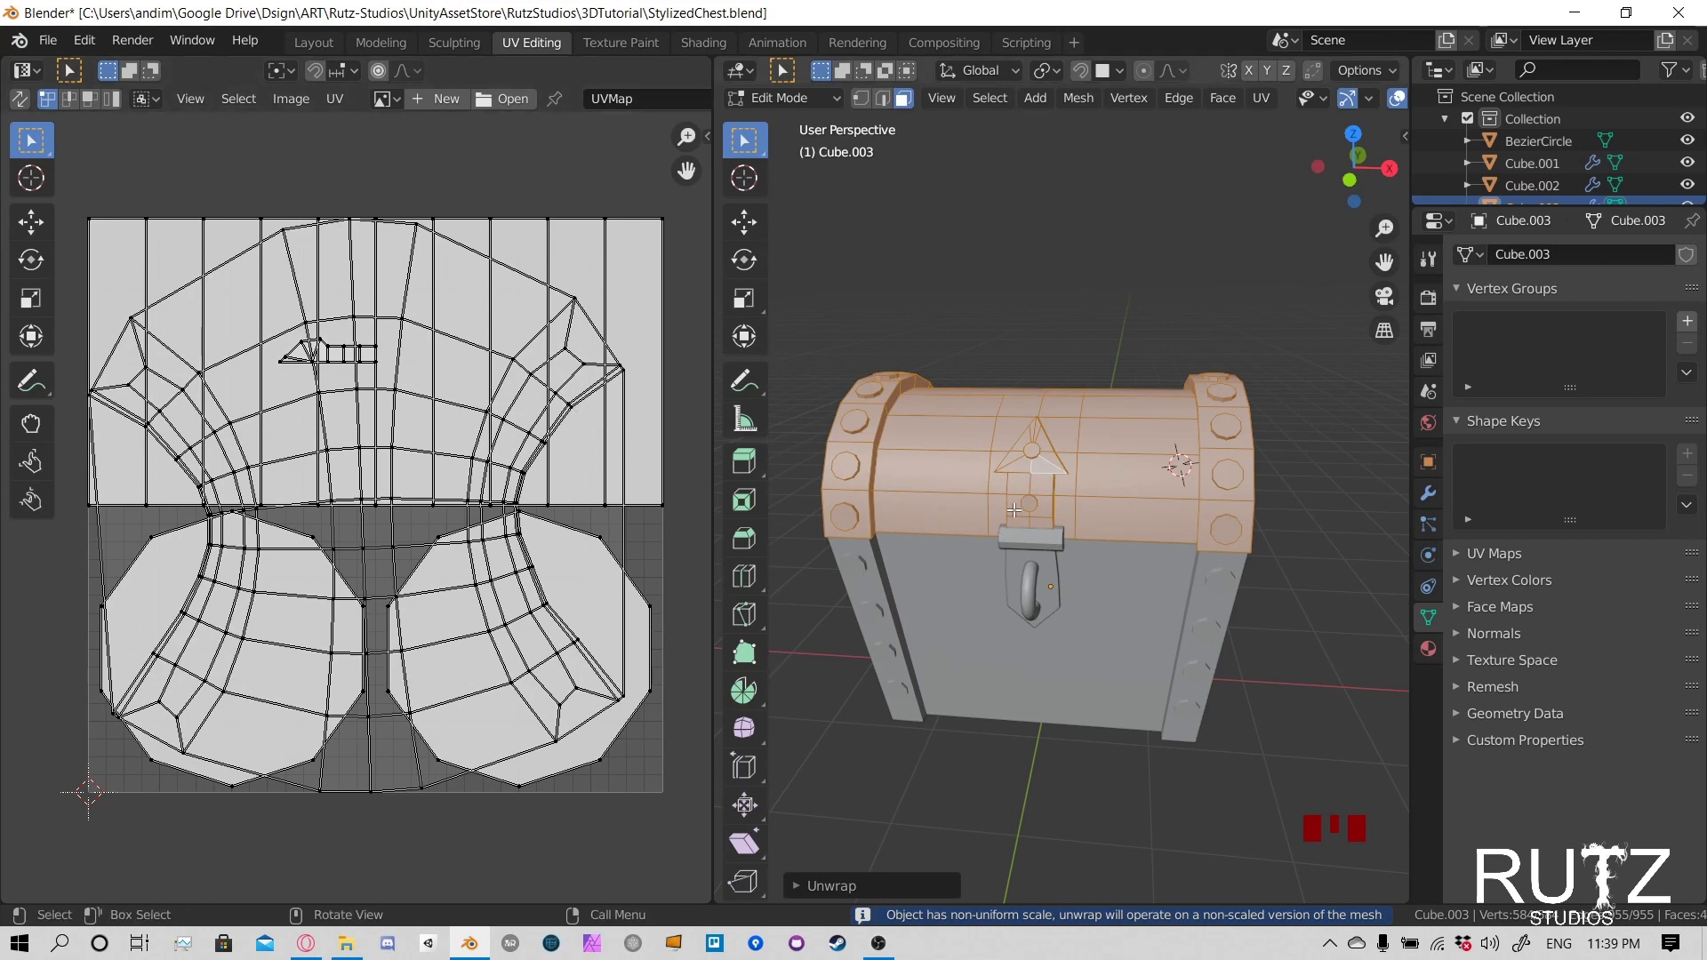
- Examine the lid's unwrapped UV layout by selecting a UV point, individual lid faces and the whole mesh
{"action": "middle_click_drag", "start_coordinate": [1090, 455], "coordinate": [1040, 420]}
{"action": "key", "text": "a"}
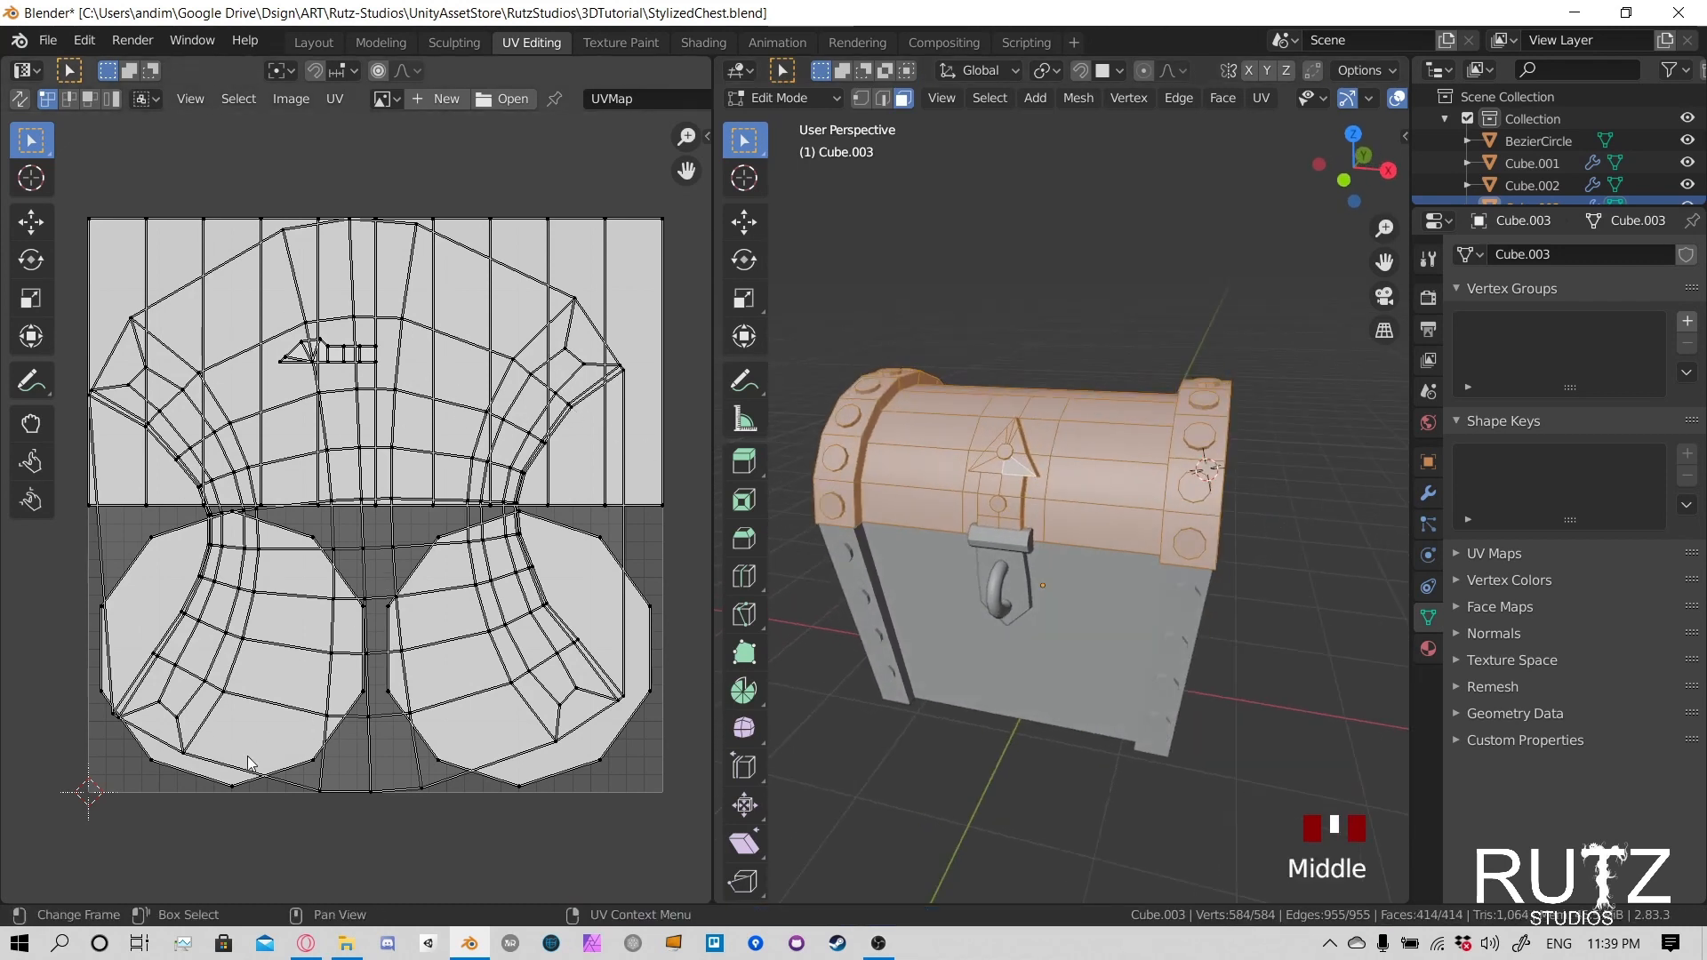
{"action": "left_click", "coordinate": [344, 789]}
{"action": "middle_click_drag", "start_coordinate": [1049, 463], "coordinate": [1010, 479]}
{"action": "left_click", "coordinate": [1074, 482]}
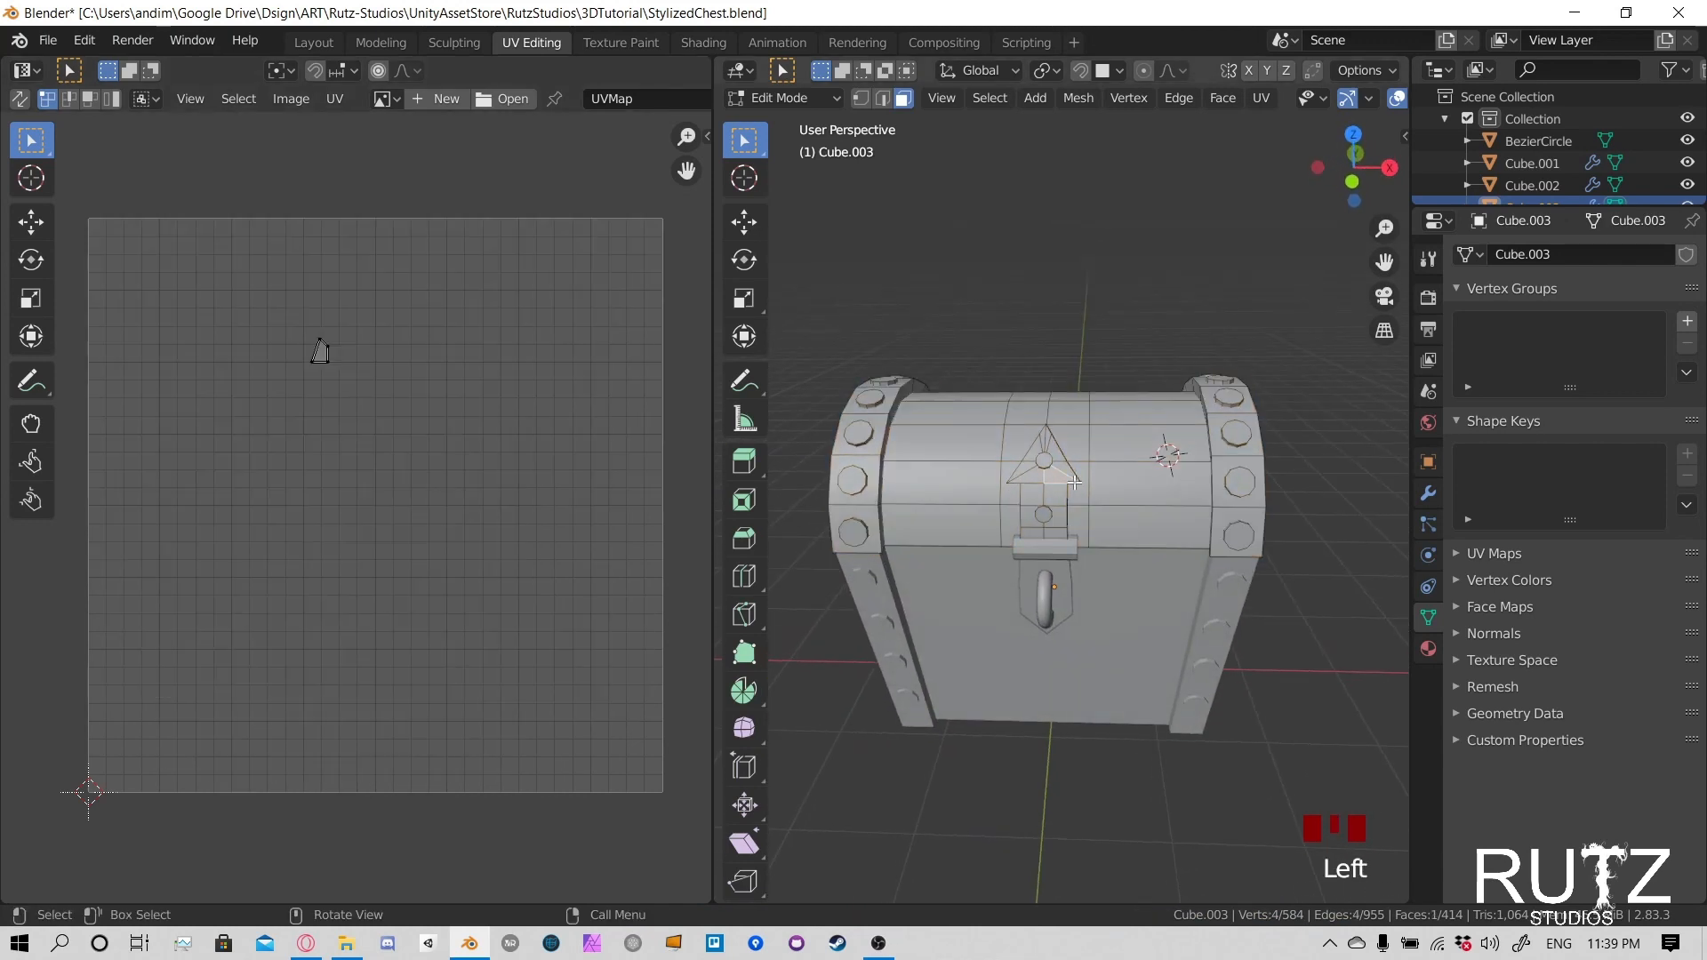
{"action": "left_click", "coordinate": [1110, 447]}
{"action": "key", "text": "a"}
{"action": "middle_click_drag", "start_coordinate": [1110, 447], "coordinate": [1122, 469]}
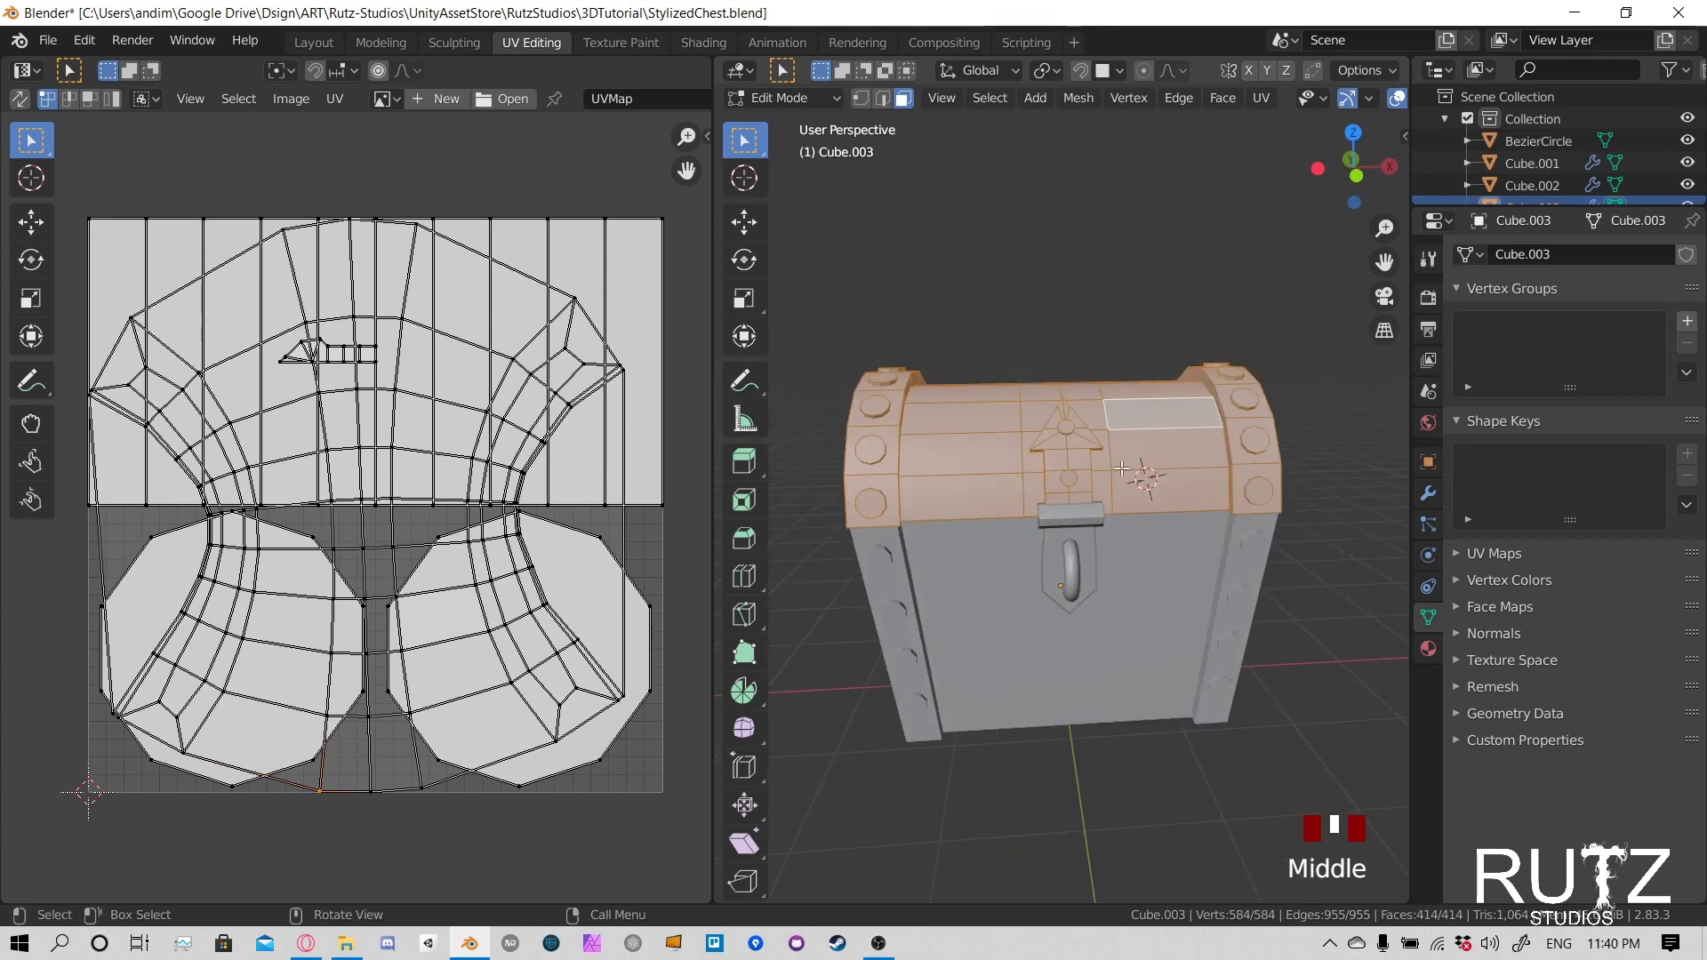
- Select the linked geometry of both latch rivets and of the rivets along the lid's right-hand metal band
{"action": "left_click", "coordinate": [1065, 429]}
{"action": "left_click", "coordinate": [1076, 483]}
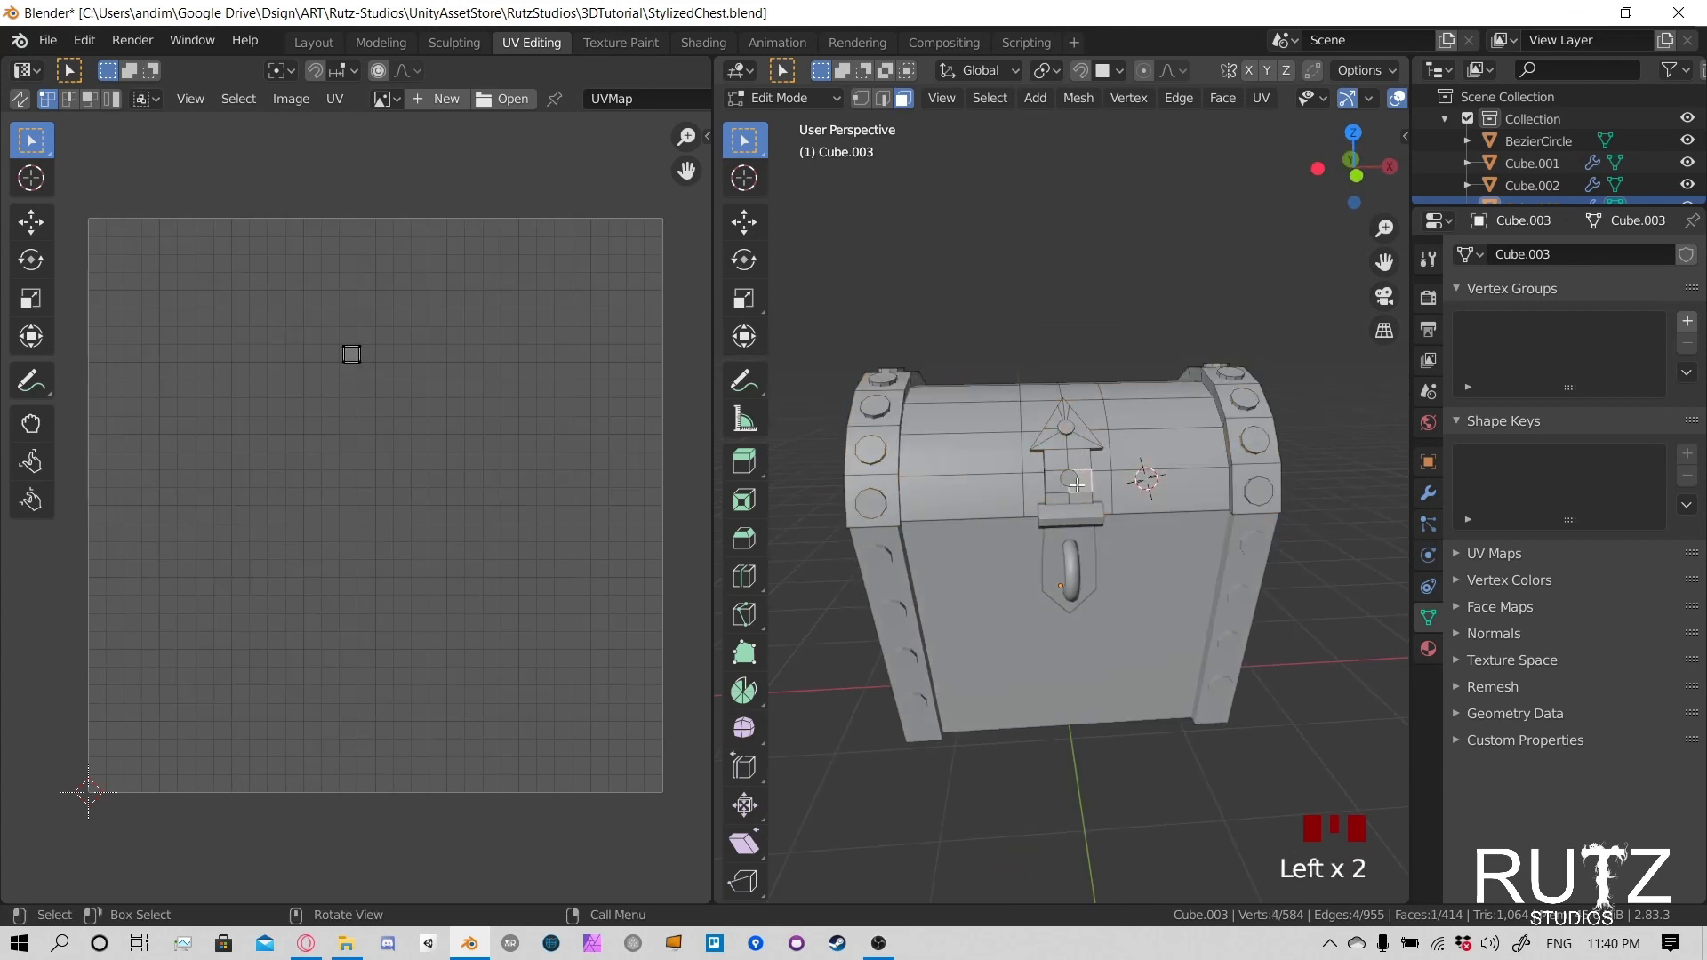
{"action": "left_click", "coordinate": [1065, 431]}
{"action": "key", "text": "l"}
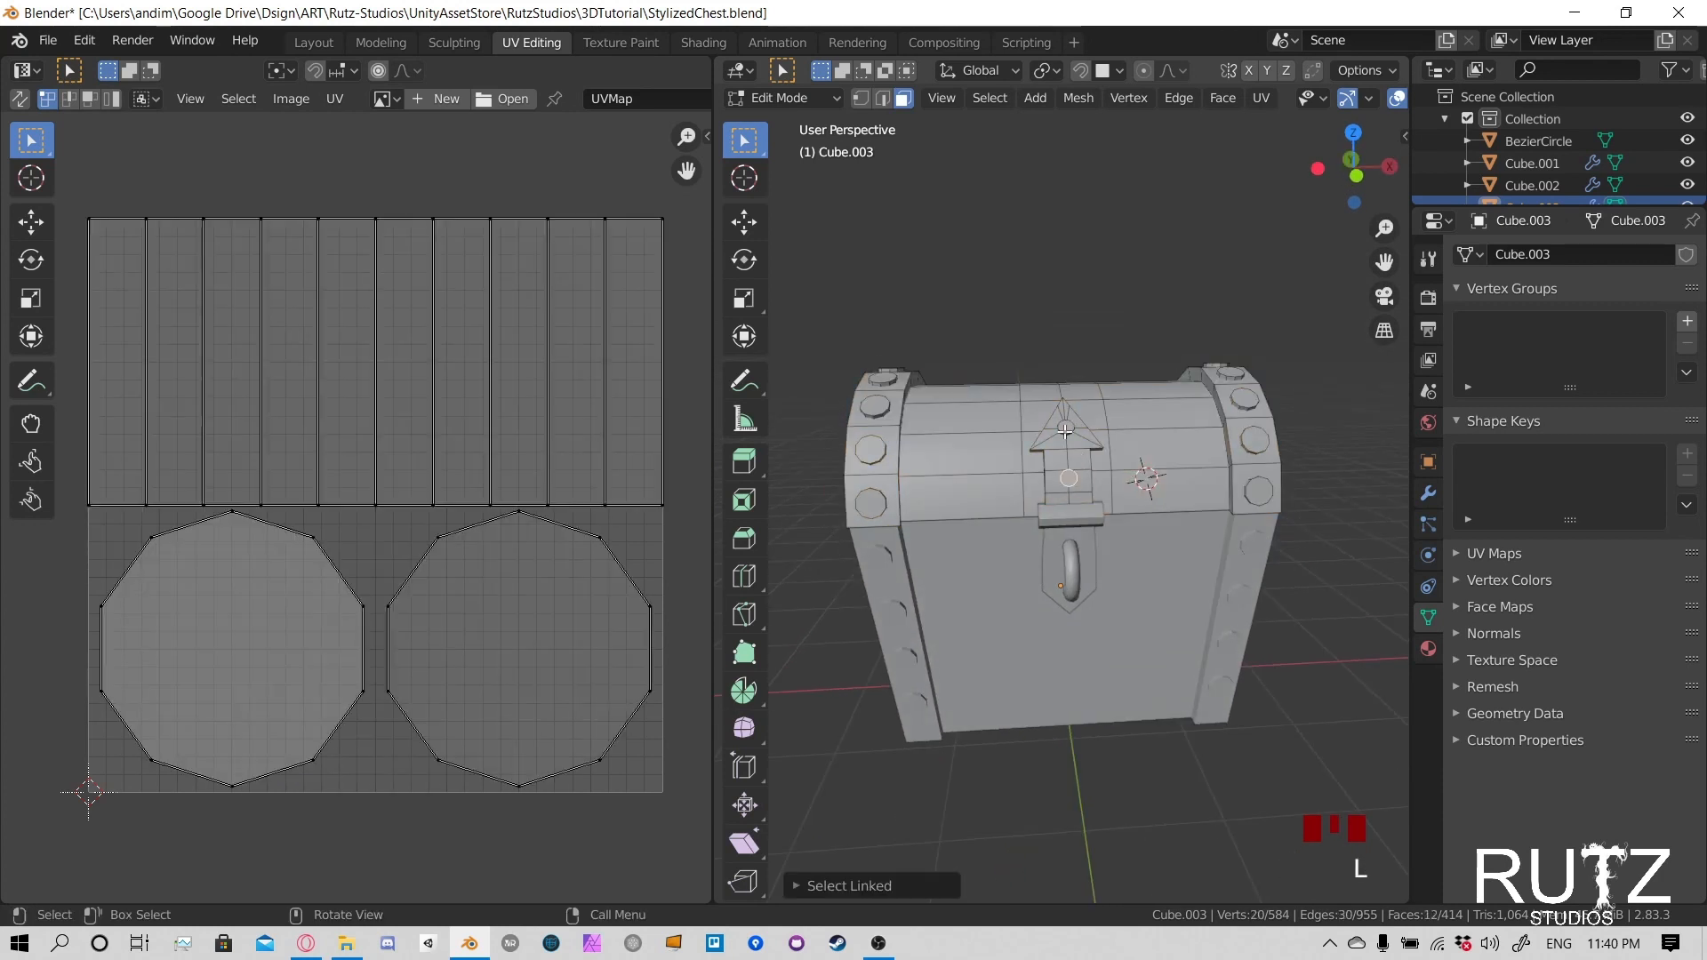
{"action": "key", "text": "l"}
{"action": "key", "text": "l"}
{"action": "key", "text": "l"}
{"action": "key", "text": "l"}
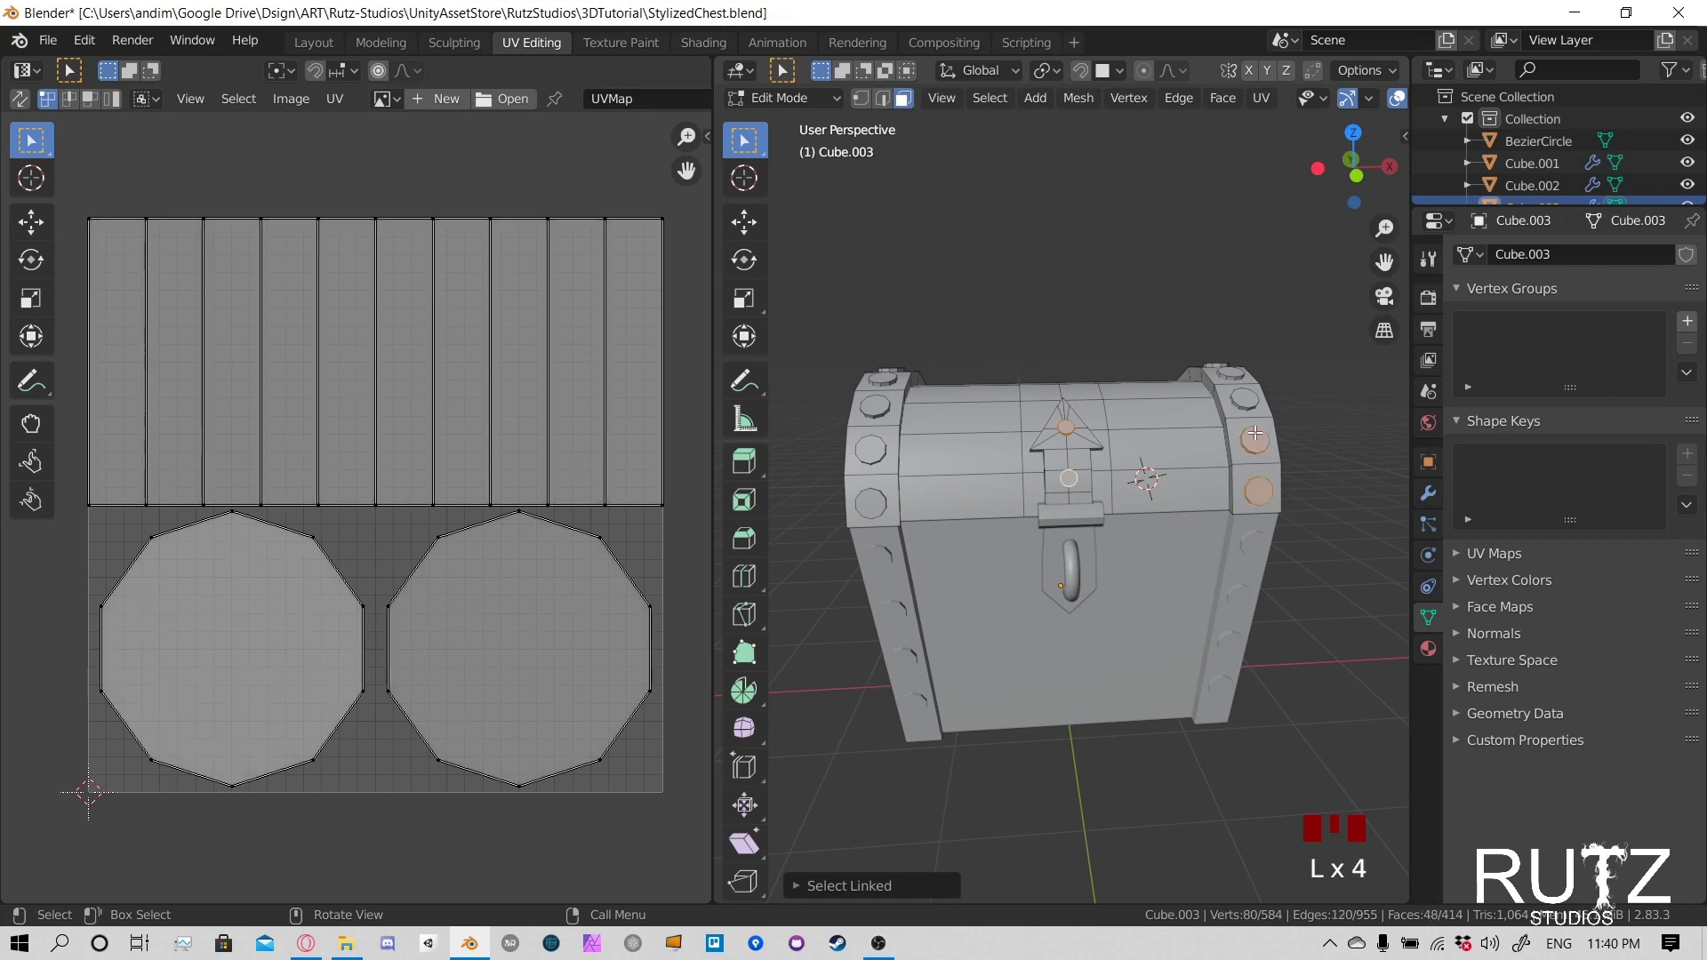
{"action": "key", "text": "l"}
{"action": "middle_click_drag", "start_coordinate": [1246, 400], "coordinate": [1191, 522]}
{"action": "key", "text": "l"}
{"action": "key", "text": "l"}
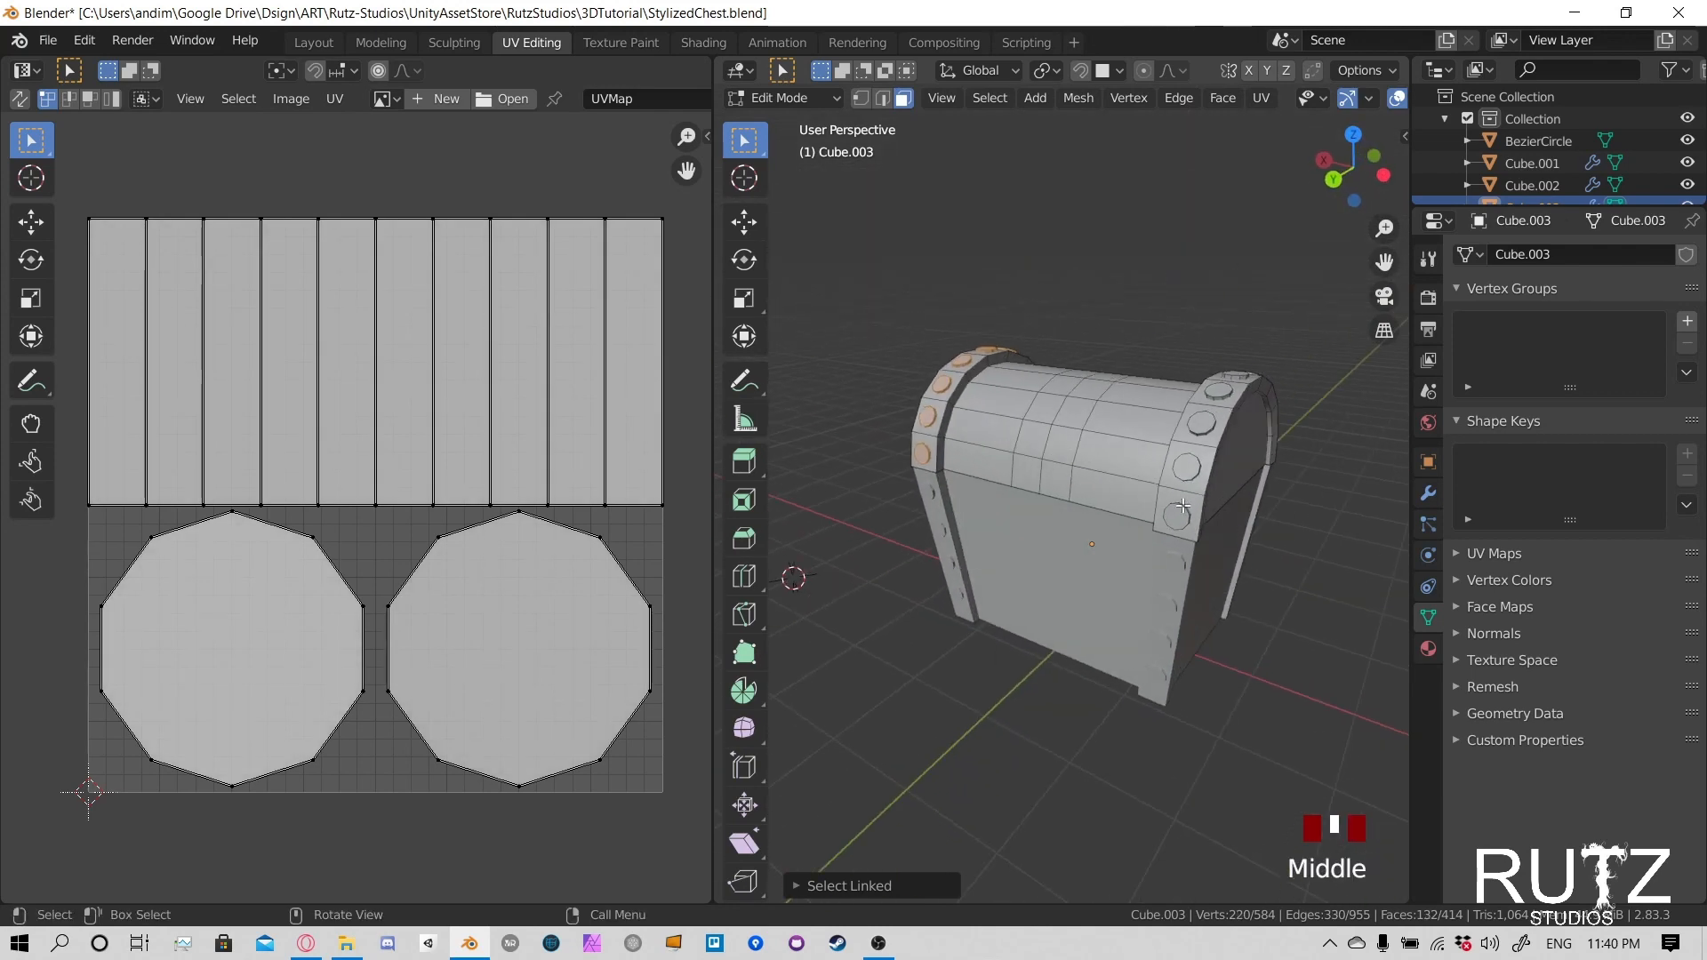
- Add all the rivets along the lid's left-hand metal band to the selection, from back to front
{"action": "key", "text": "l"}
{"action": "key", "text": "l"}
{"action": "middle_click_drag", "start_coordinate": [1303, 407], "coordinate": [968, 480]}
{"action": "key", "text": "l"}
{"action": "key", "text": "l"}
{"action": "key", "text": "l"}
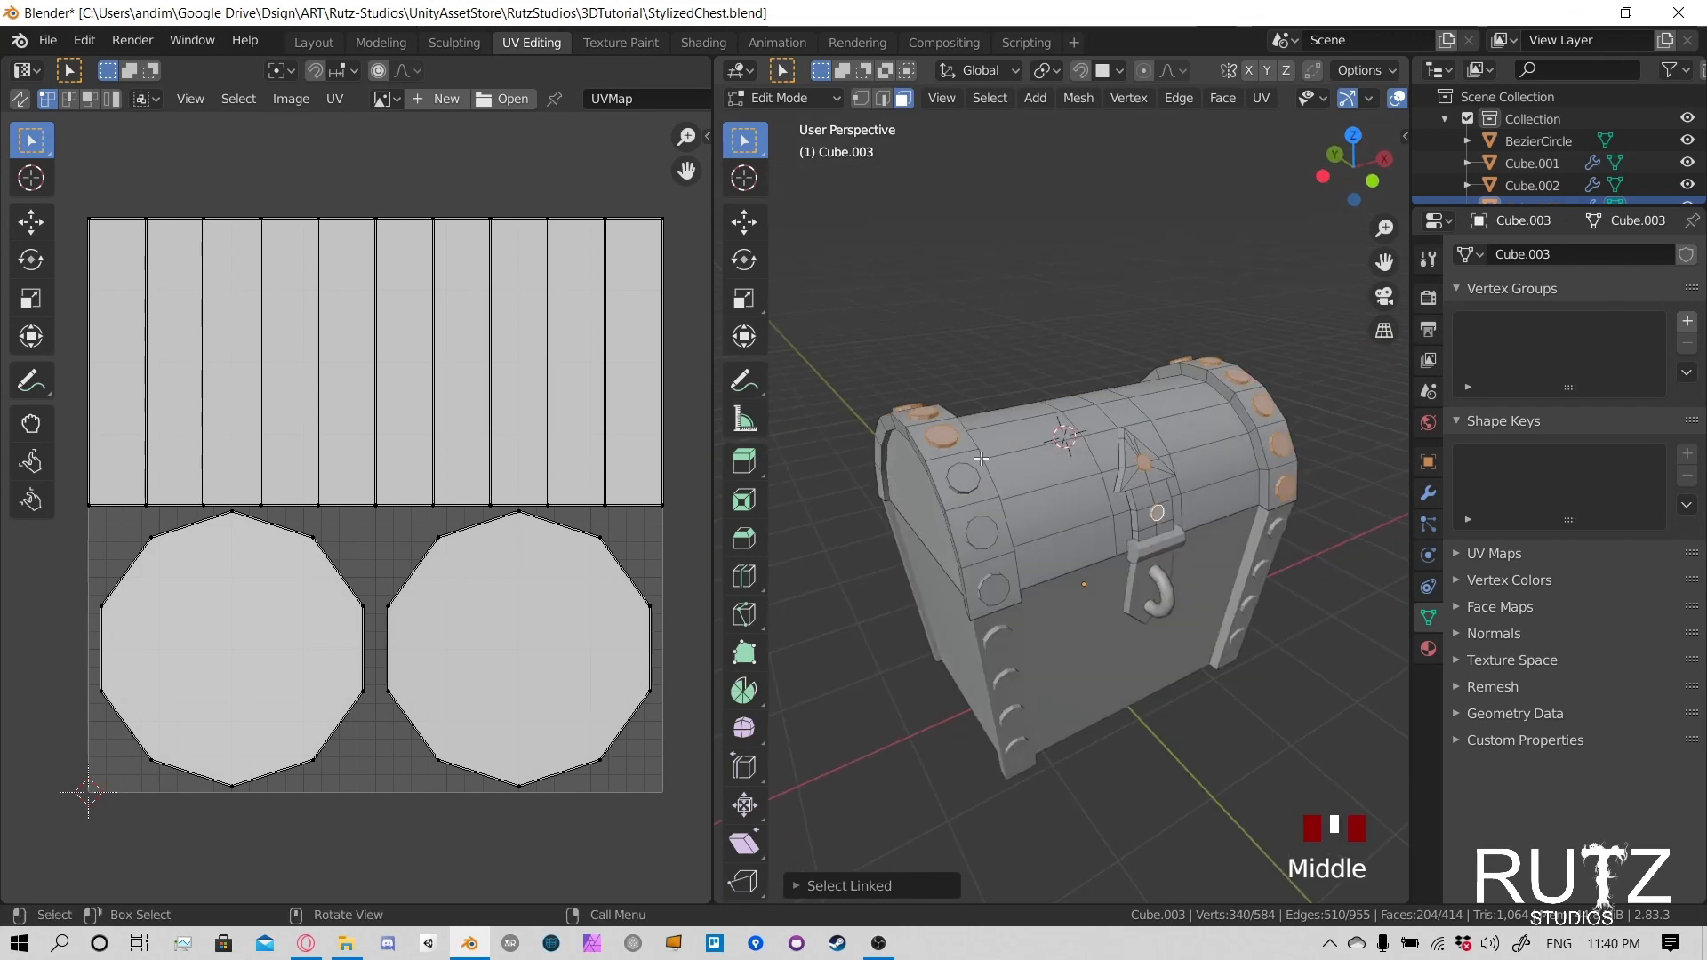
{"action": "key", "text": "l"}
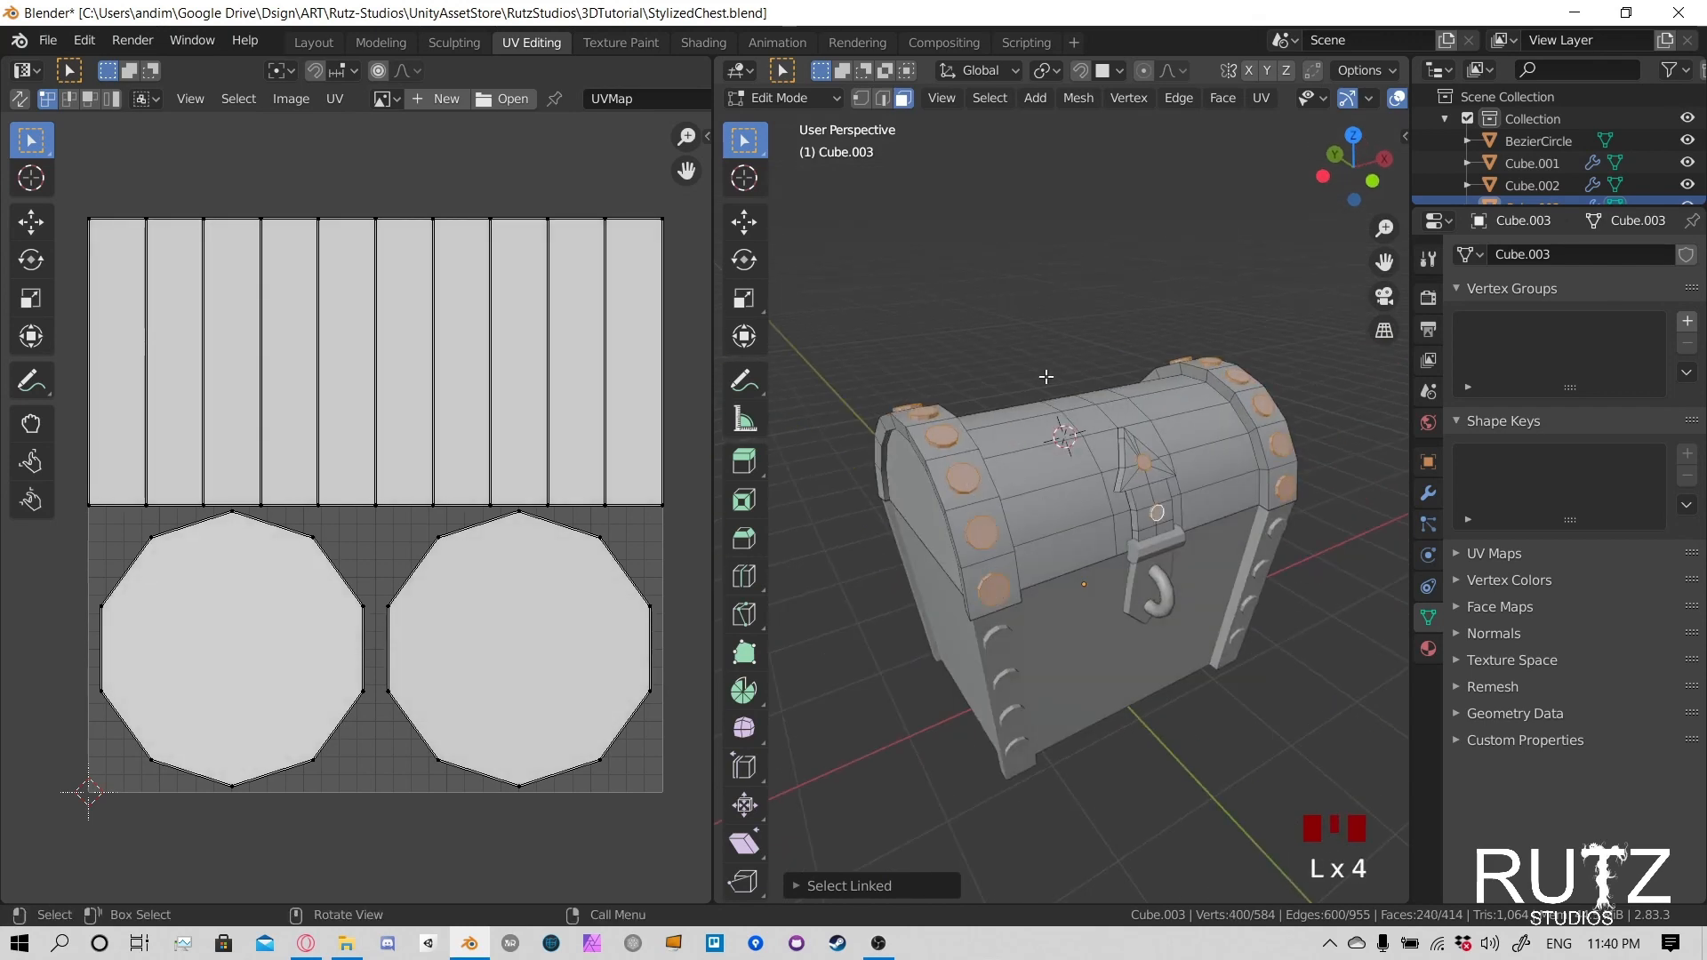
- Unwrap the selected rivets and select all of their UVs in the UV editor
{"action": "key", "text": "u"}
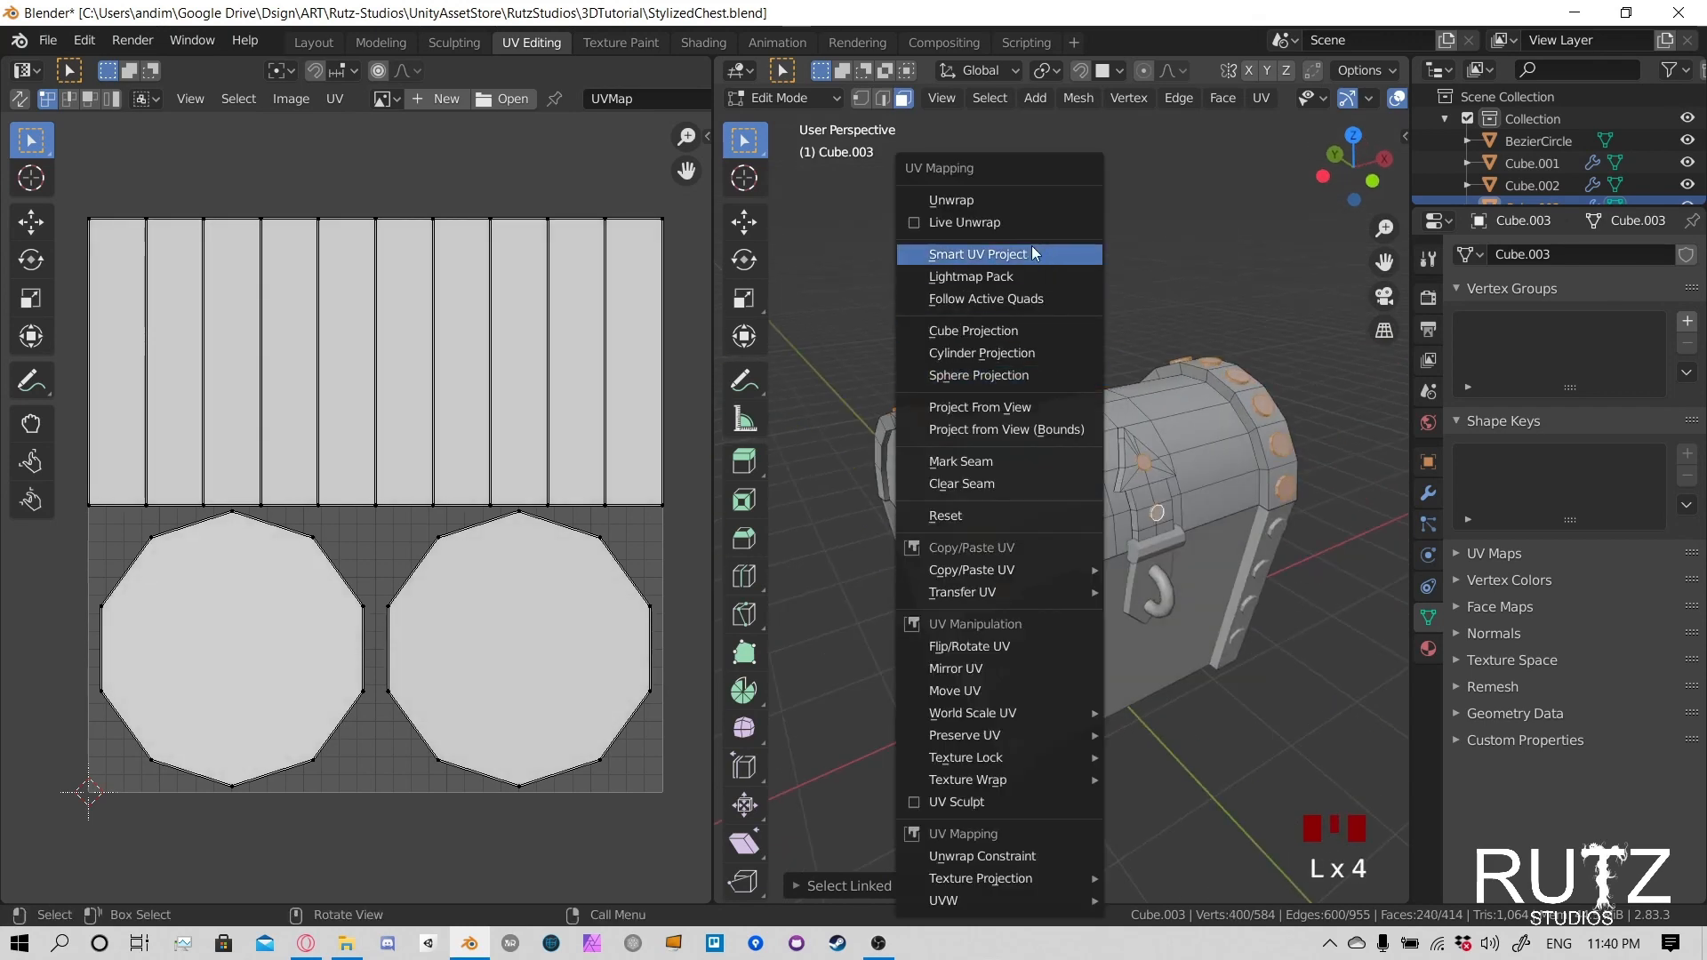
{"action": "left_click", "coordinate": [1010, 201]}
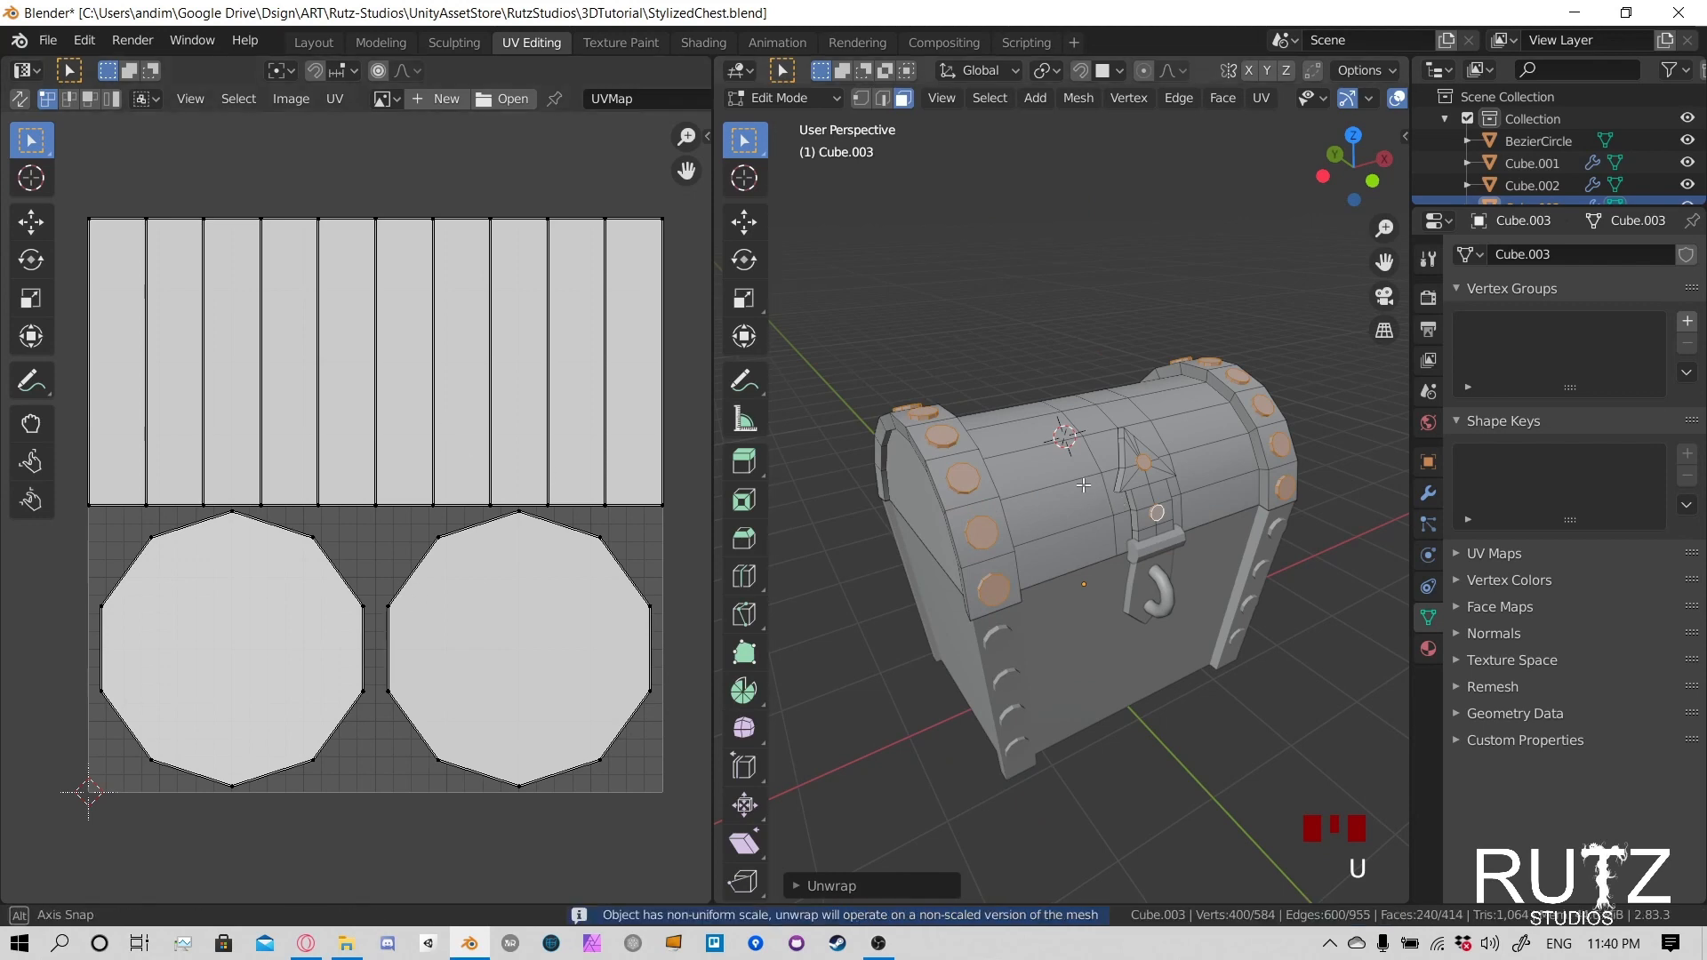
{"action": "middle_click_drag", "start_coordinate": [898, 480], "coordinate": [830, 457]}
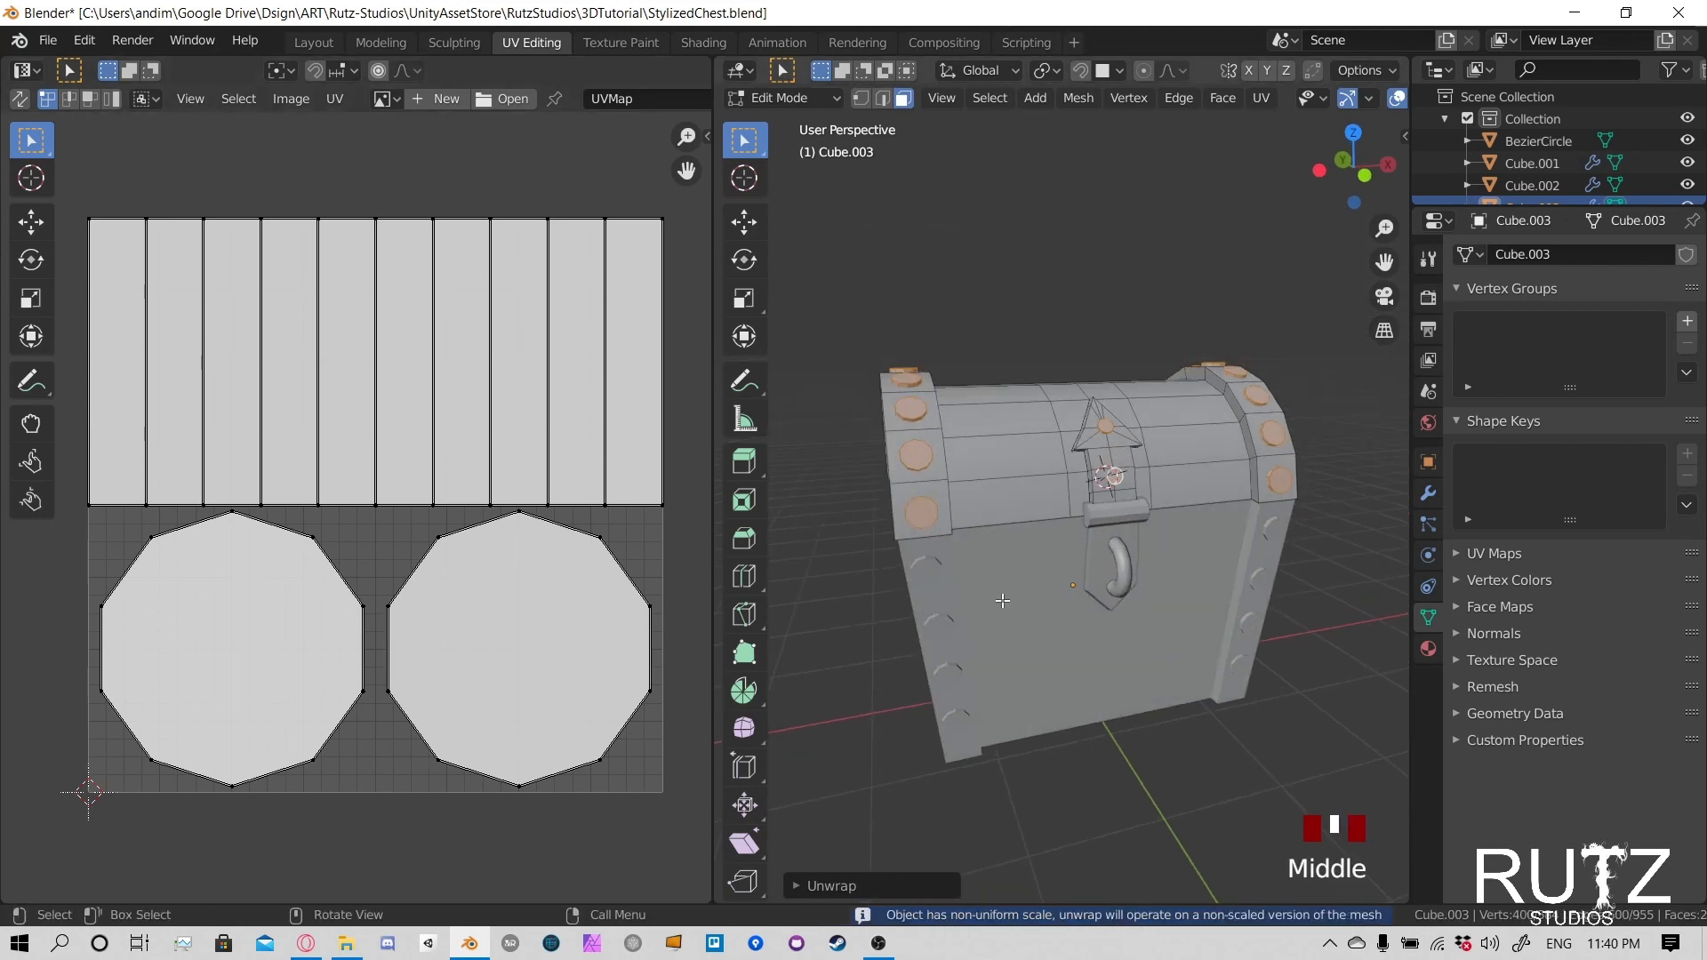
{"action": "middle_click_drag", "start_coordinate": [1001, 598], "coordinate": [975, 588]}
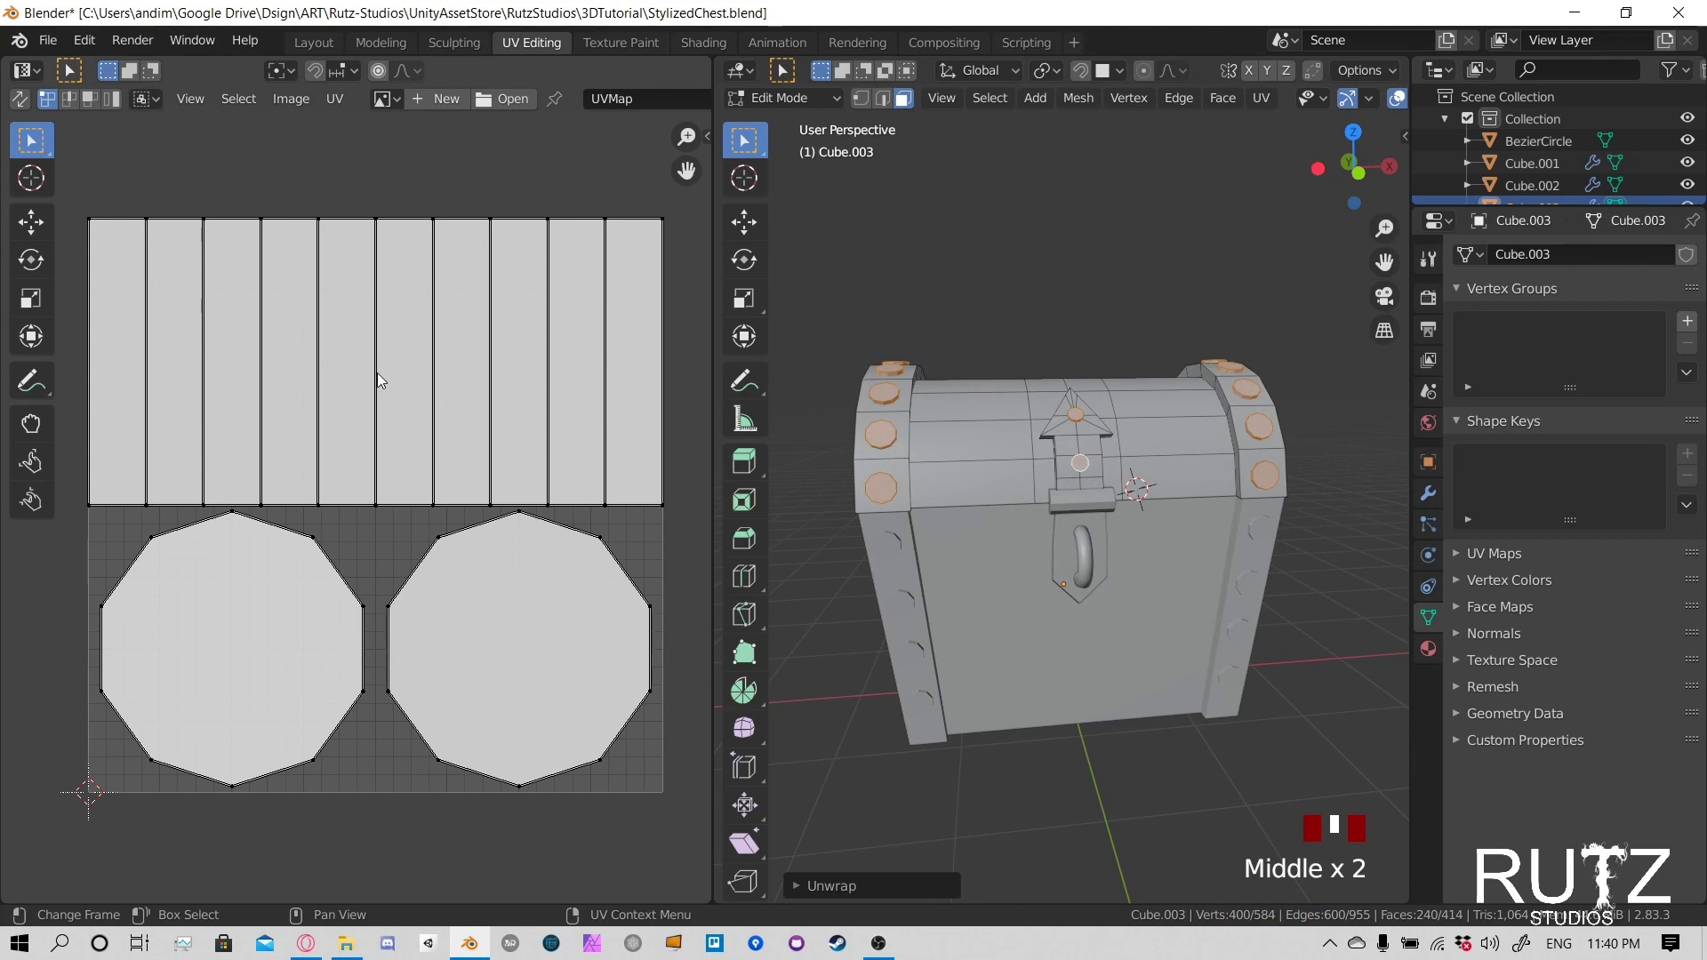
{"action": "key", "text": "a"}
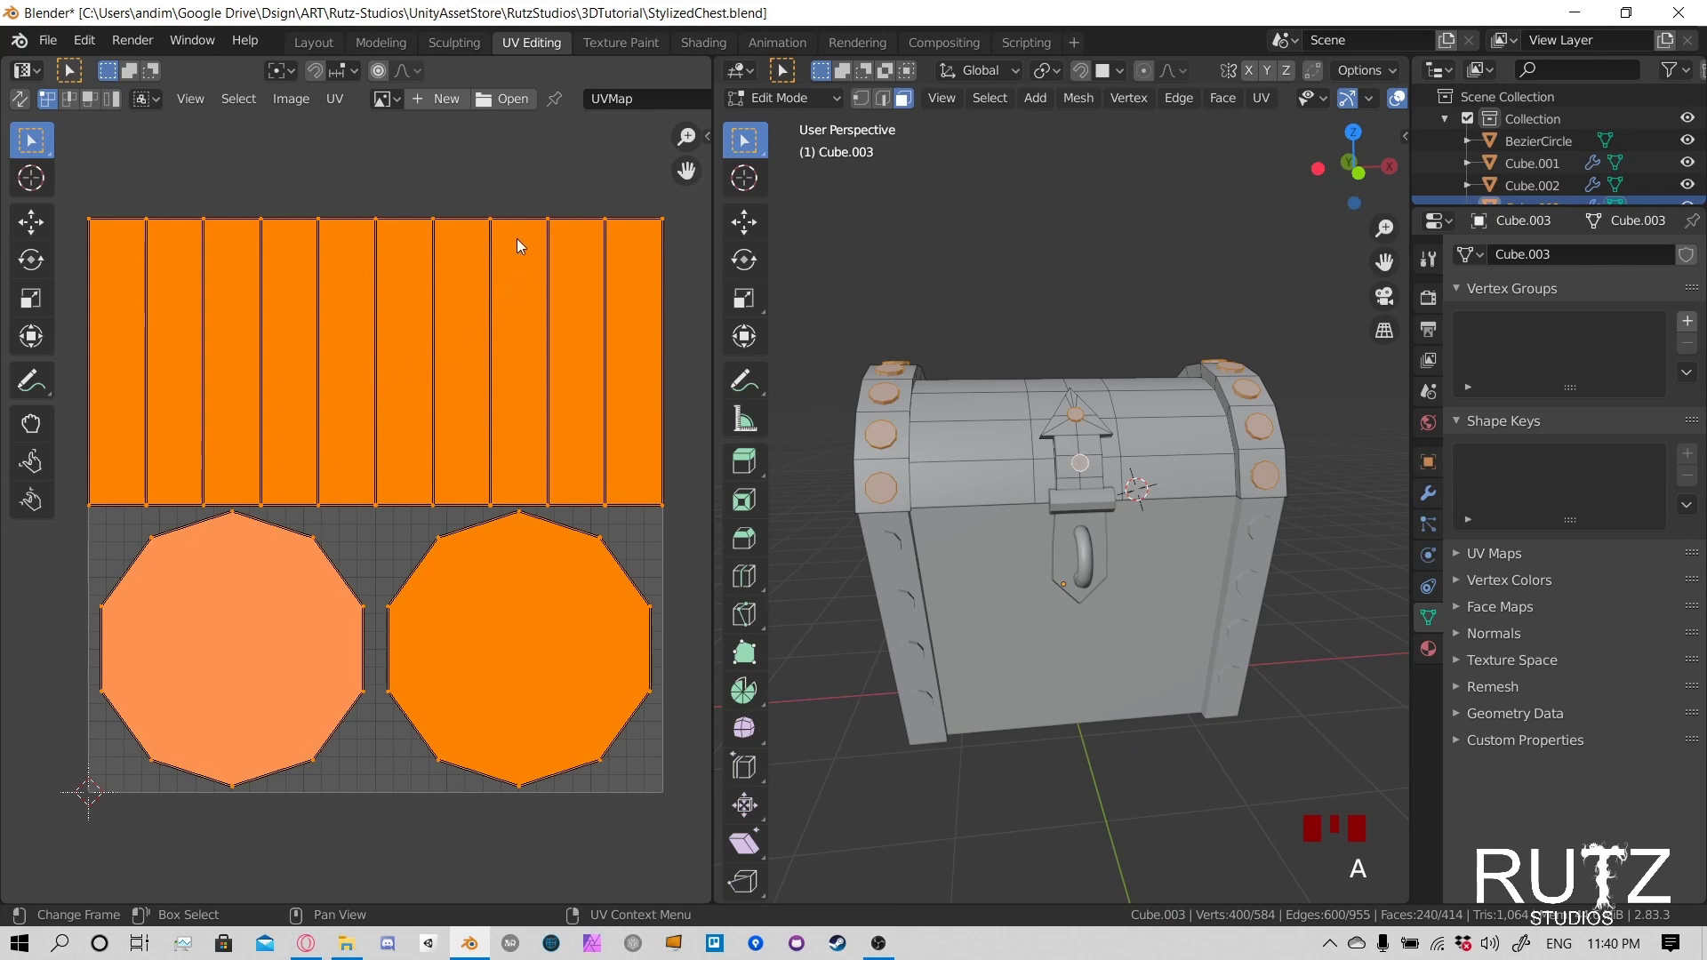
- Scale the rivet UVs down to a small cluster and place them in the upper-left corner of the UV space
{"action": "key", "text": "s"}
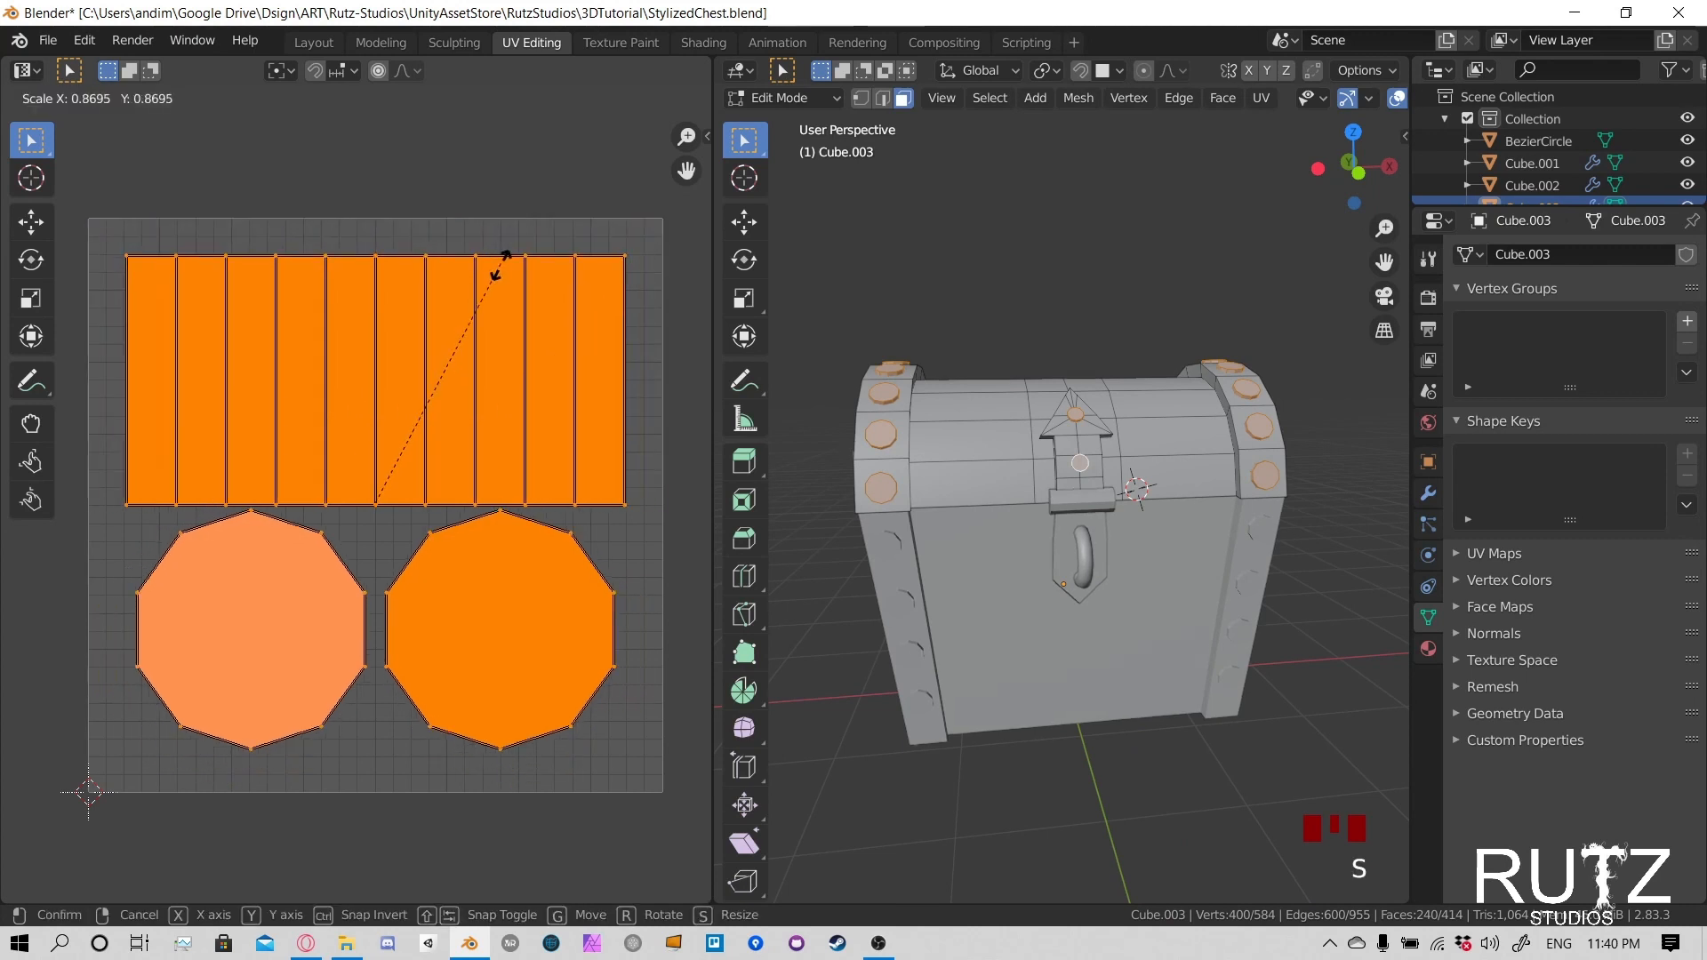
{"action": "left_click", "coordinate": [385, 483]}
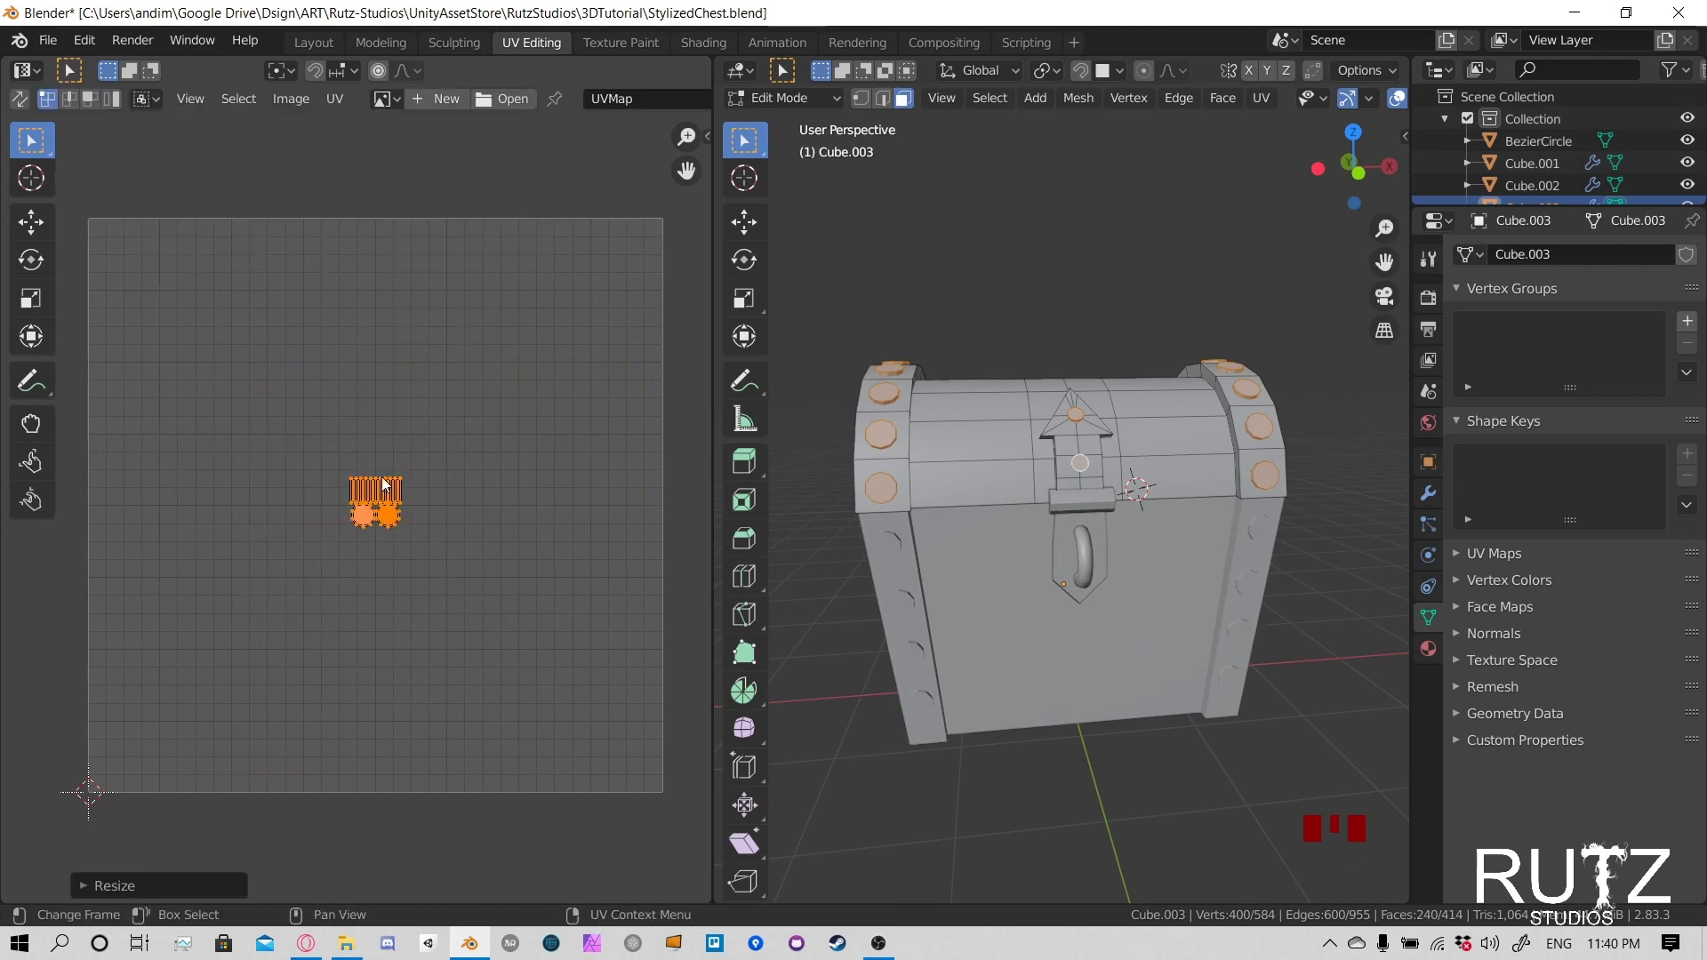
{"action": "key", "text": "g"}
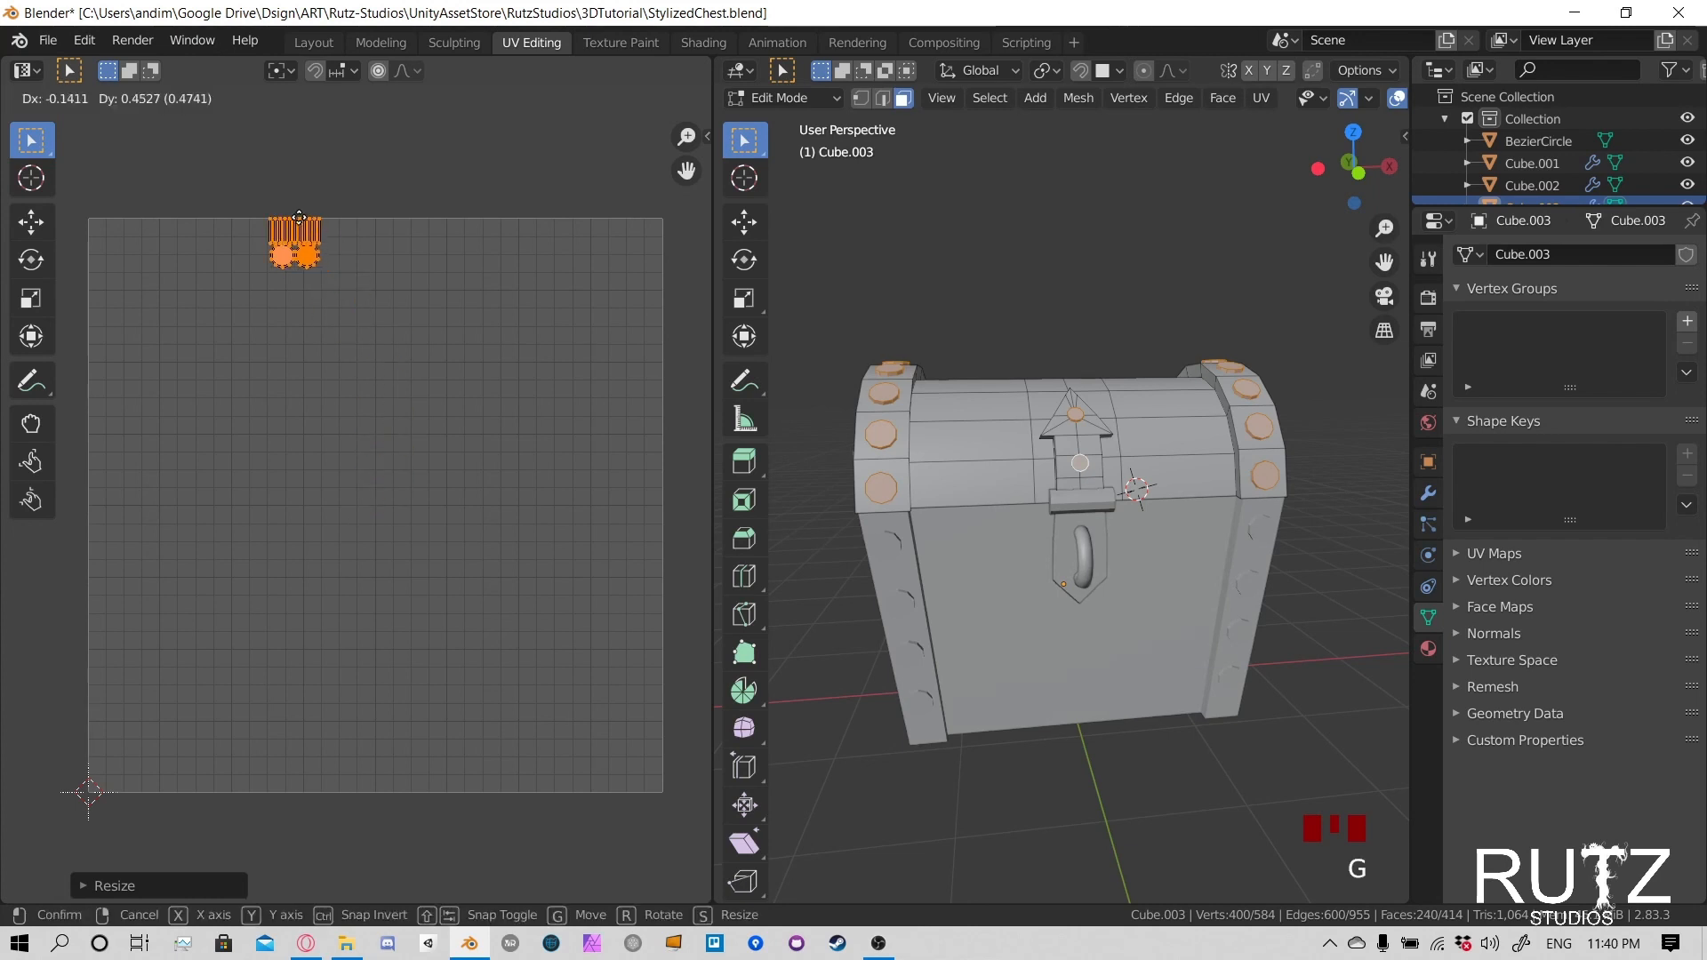
{"action": "left_click", "coordinate": [128, 229]}
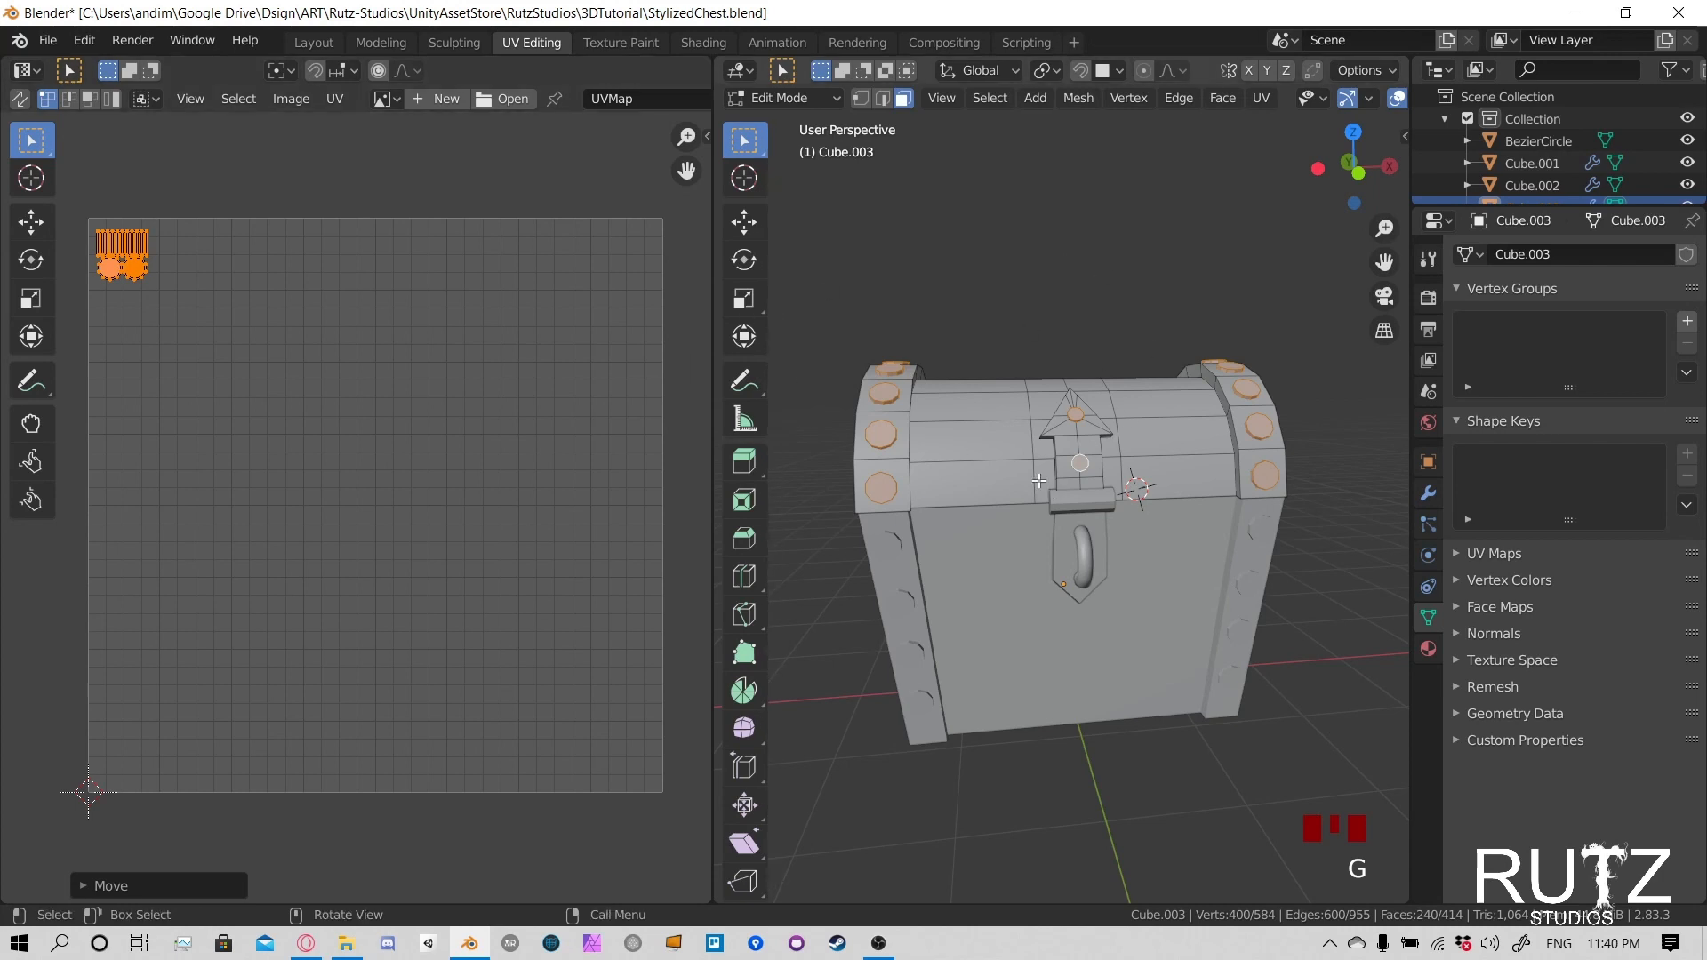
- Invert the selection to the lid without its rivets and select a corner UV on the small latch island
{"action": "key", "text": "ctrl"}
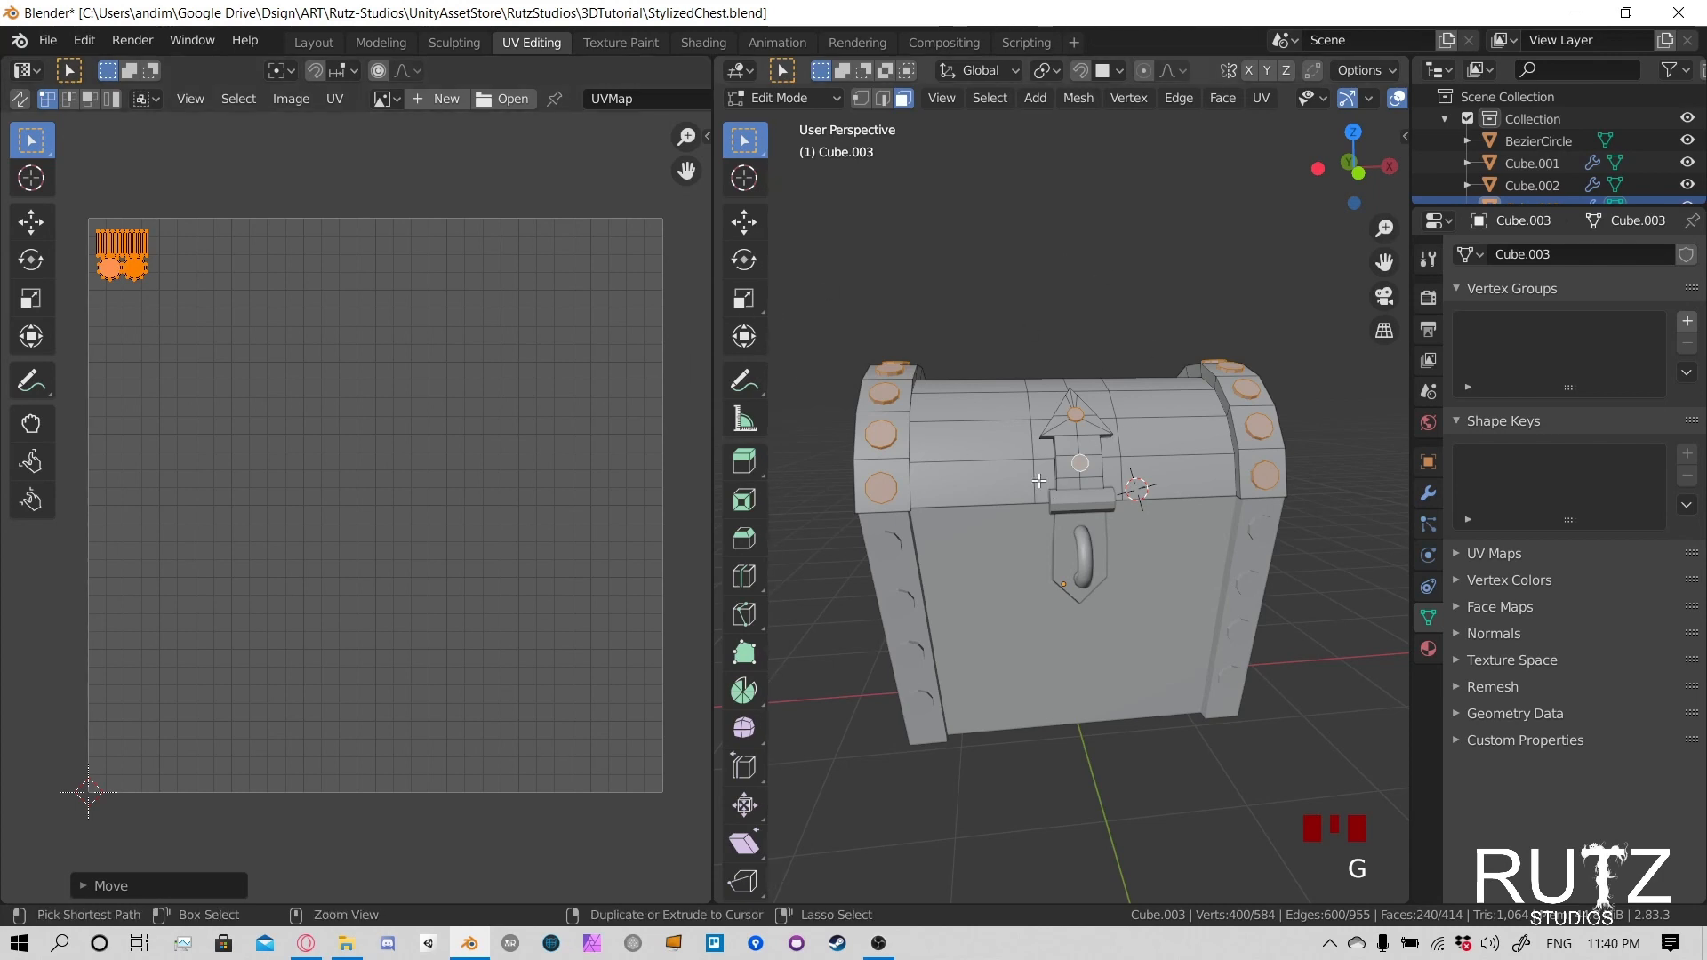
{"action": "key", "text": "ctrl+i"}
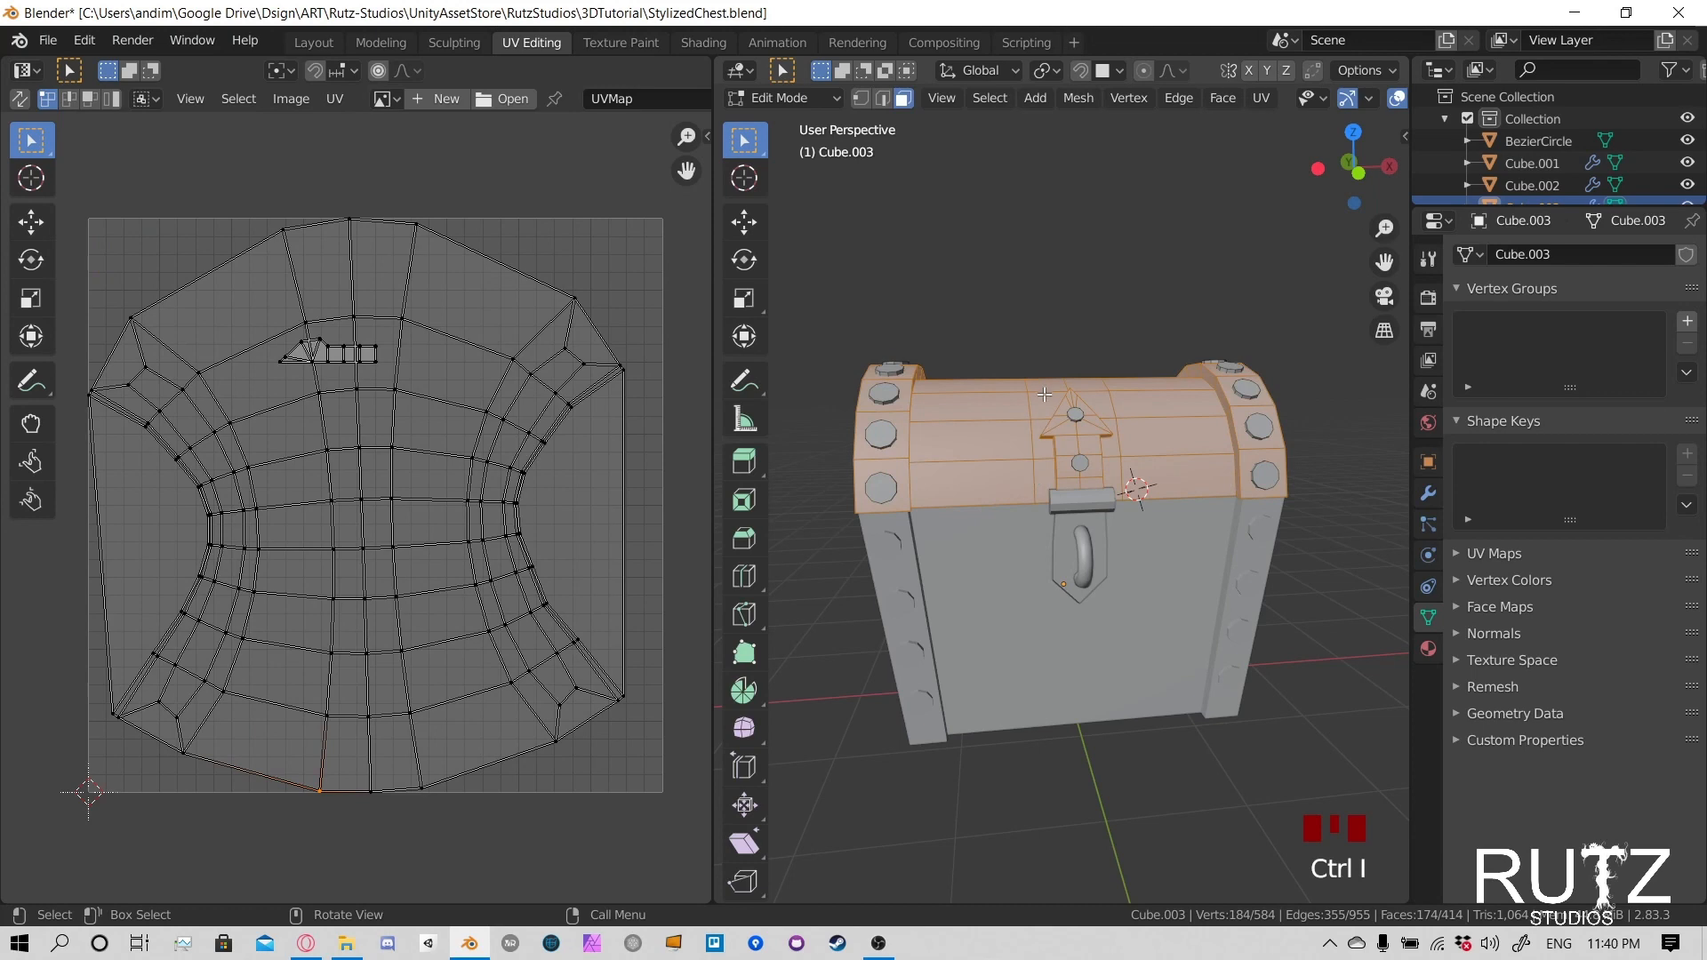
{"action": "middle_click_drag", "start_coordinate": [1044, 393], "coordinate": [1069, 447]}
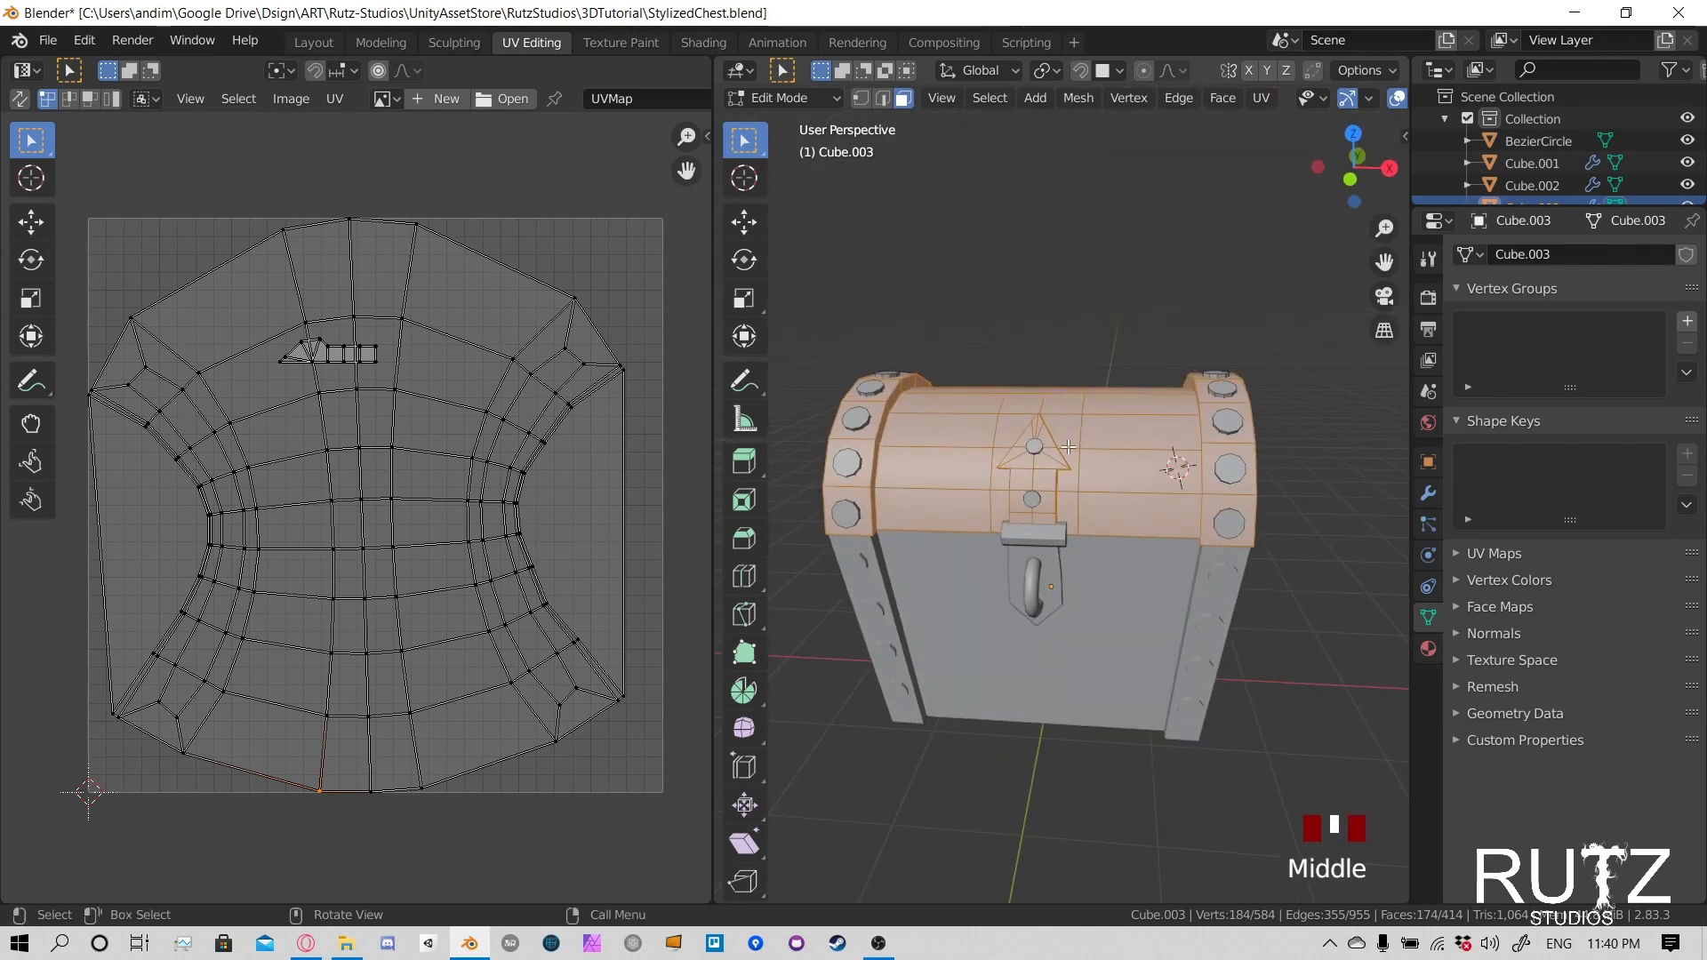
{"action": "scroll", "coordinate": [320, 456], "scroll_direction": "up", "scroll_amount": 5}
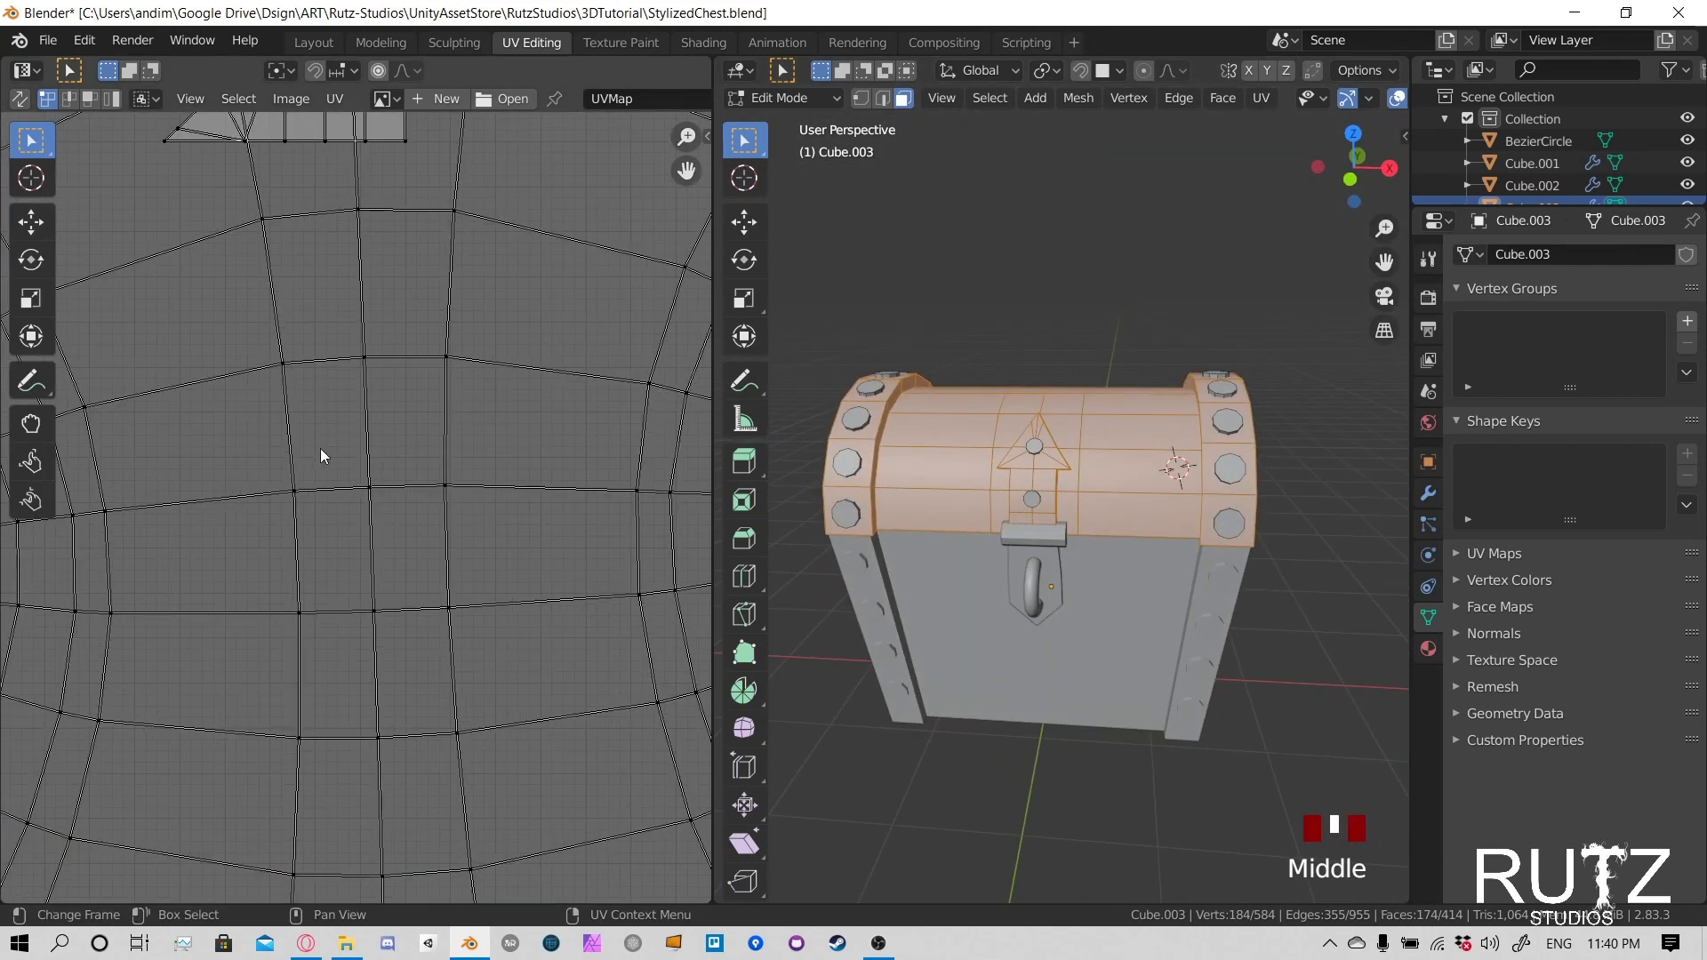
{"action": "middle_click_drag", "start_coordinate": [376, 316], "coordinate": [412, 517]}
{"action": "left_click", "coordinate": [318, 304]}
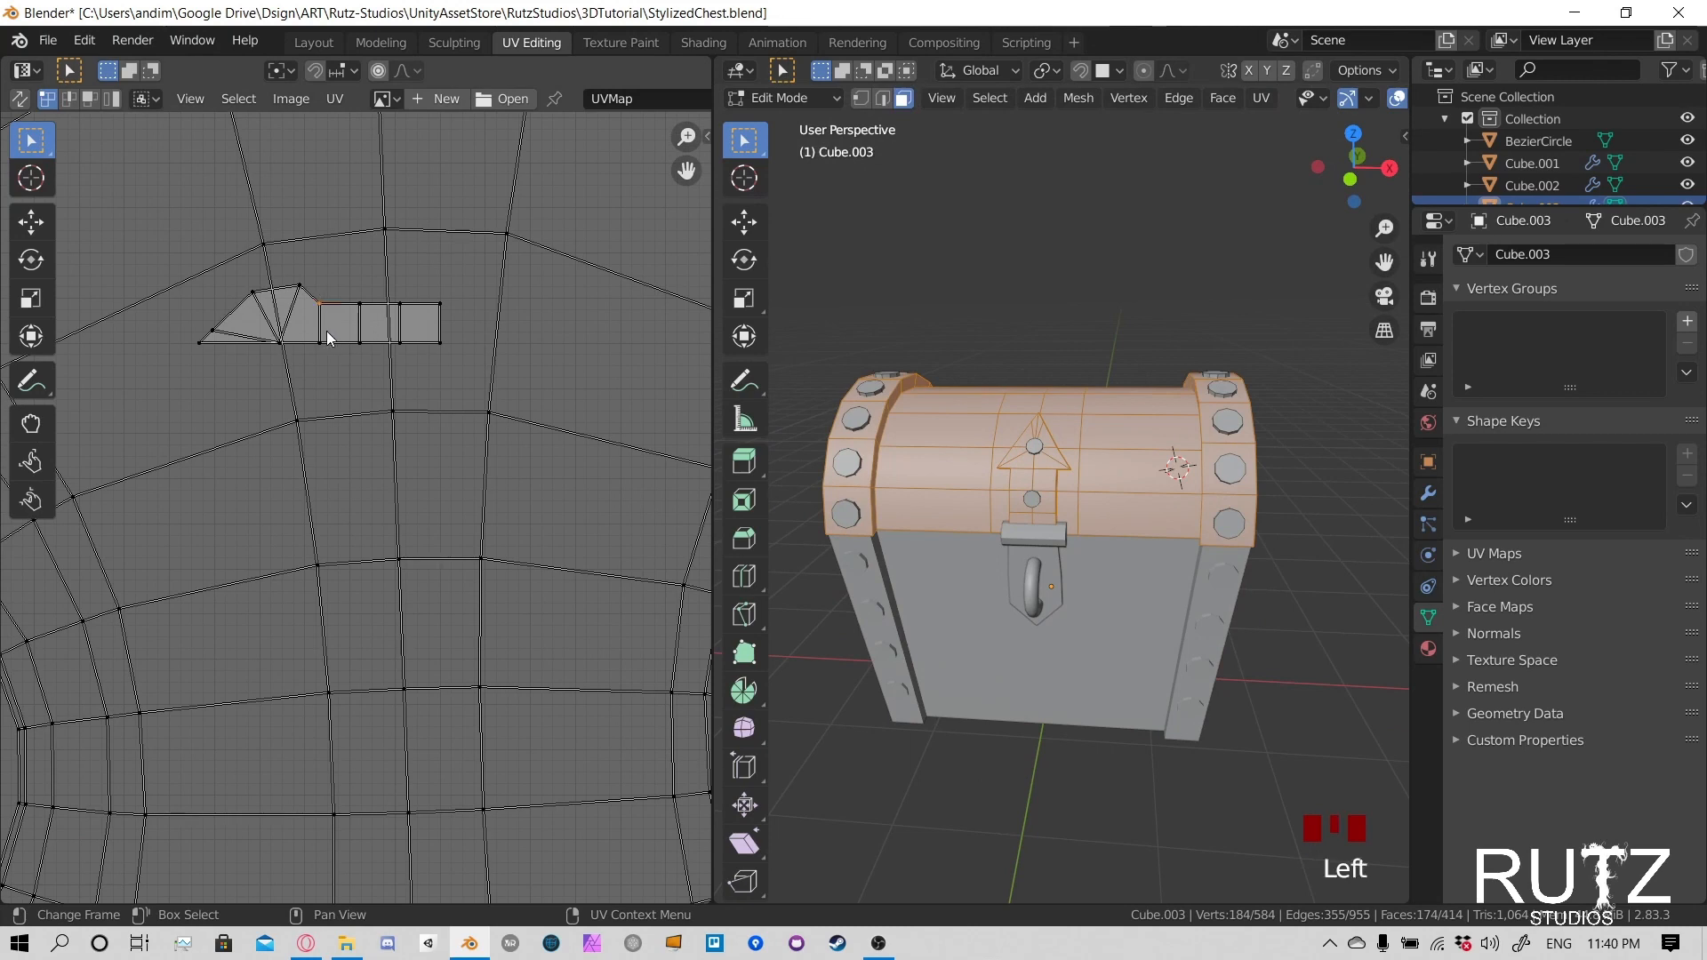
- Compare the lid's distorted UV layout with the lid geometry from several sides
{"action": "scroll", "coordinate": [328, 430], "scroll_direction": "down", "scroll_amount": 4}
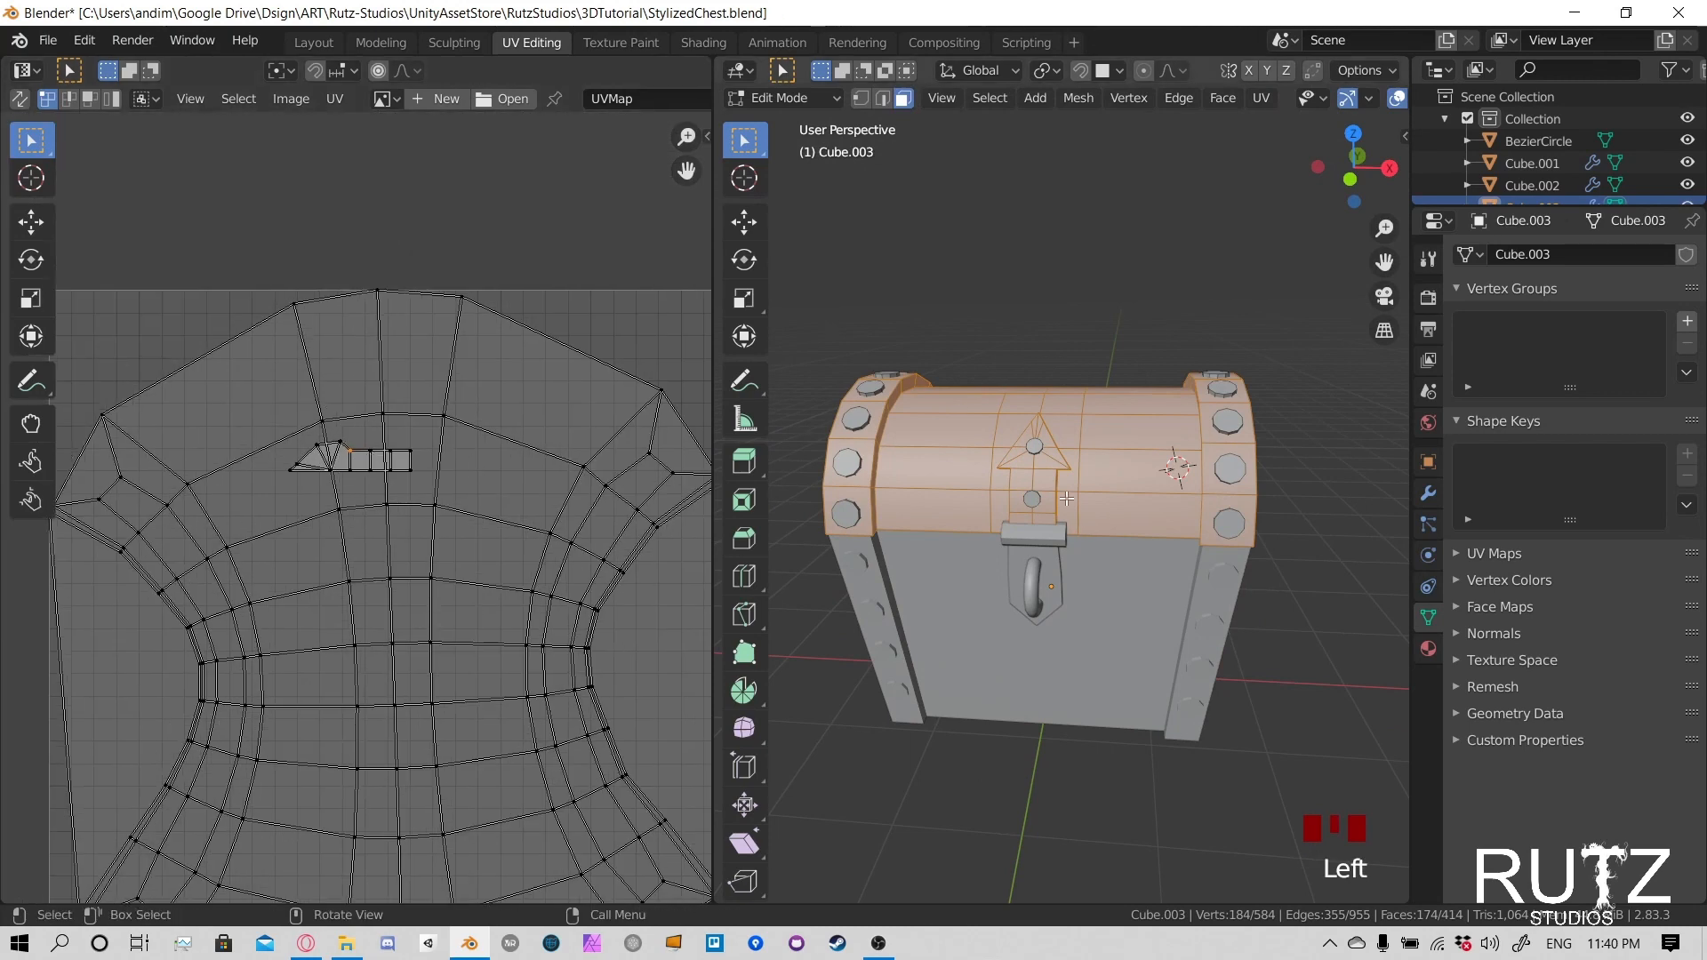
{"action": "middle_click_drag", "start_coordinate": [1075, 493], "coordinate": [976, 458]}
{"action": "scroll", "coordinate": [355, 510], "scroll_direction": "down", "scroll_amount": 4}
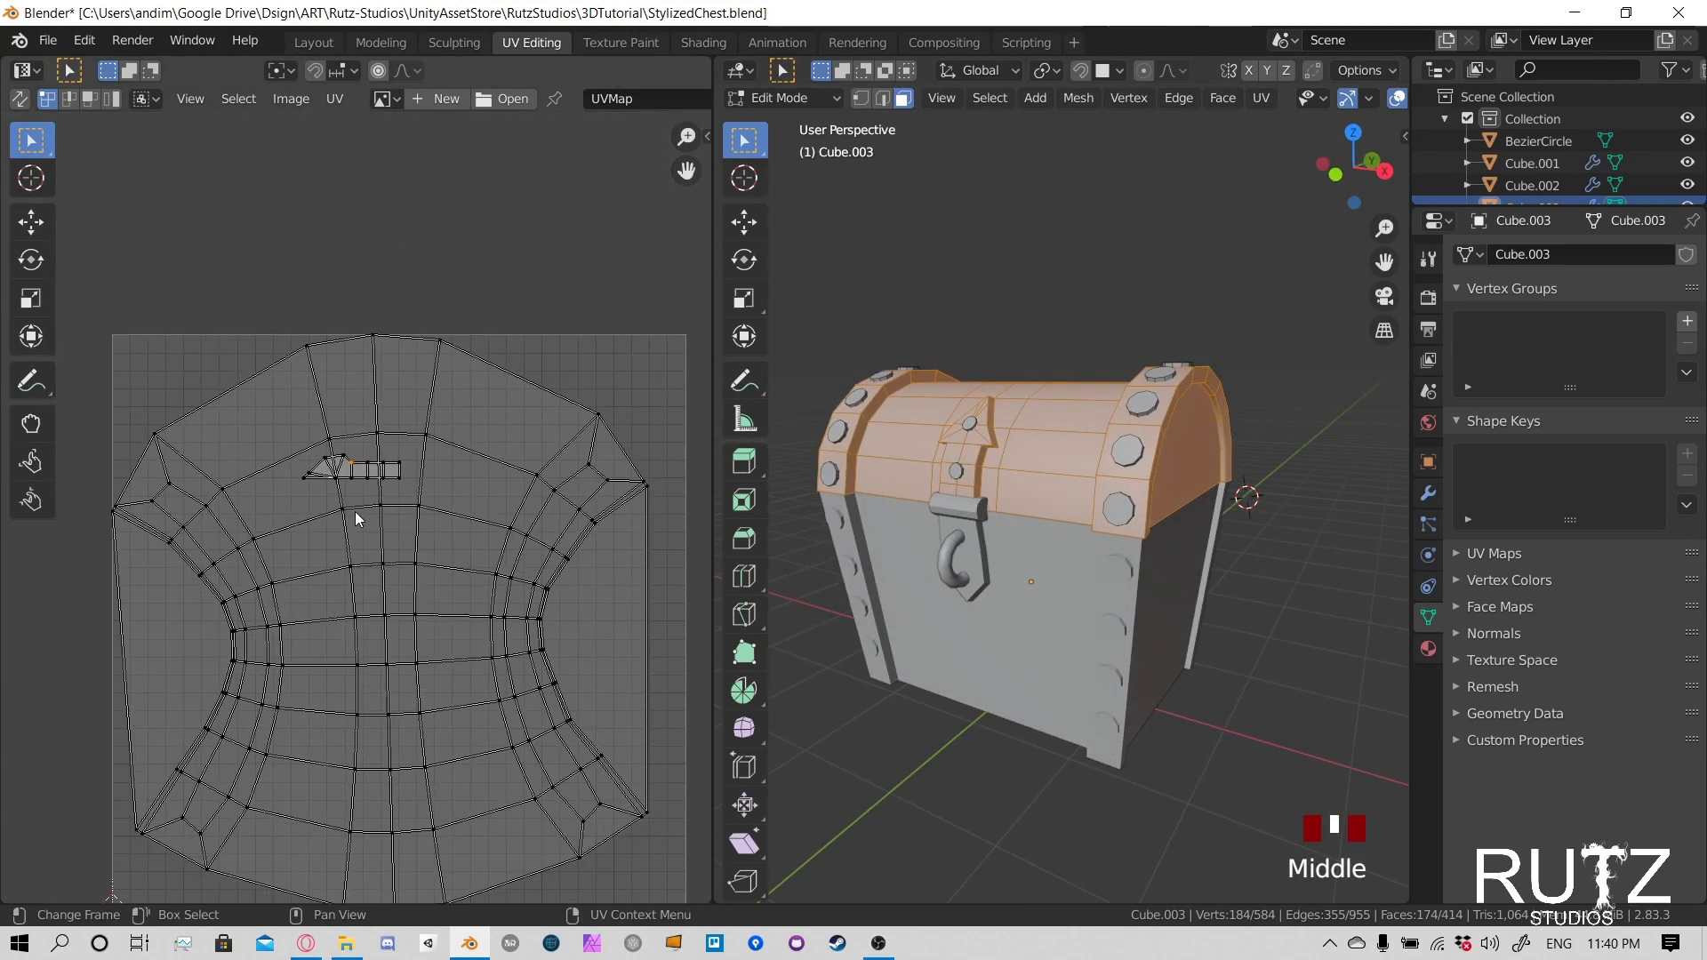
{"action": "scroll", "coordinate": [432, 586], "scroll_direction": "up", "scroll_amount": 1}
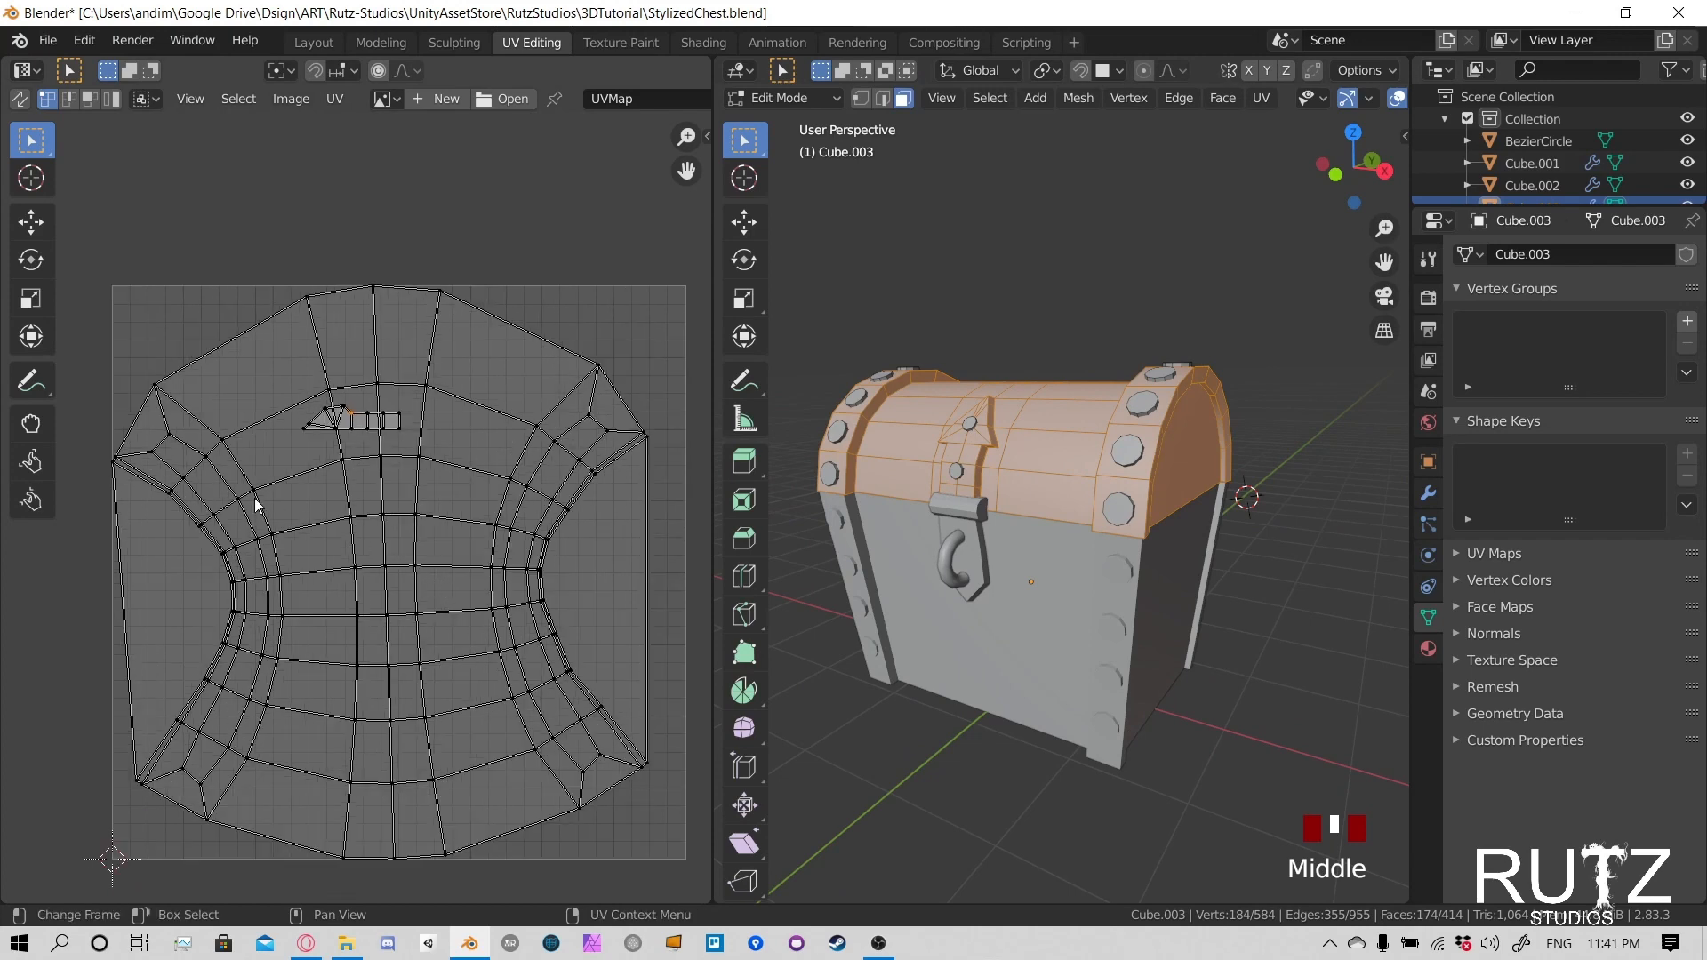
{"action": "middle_click_drag", "start_coordinate": [1023, 463], "coordinate": [982, 359]}
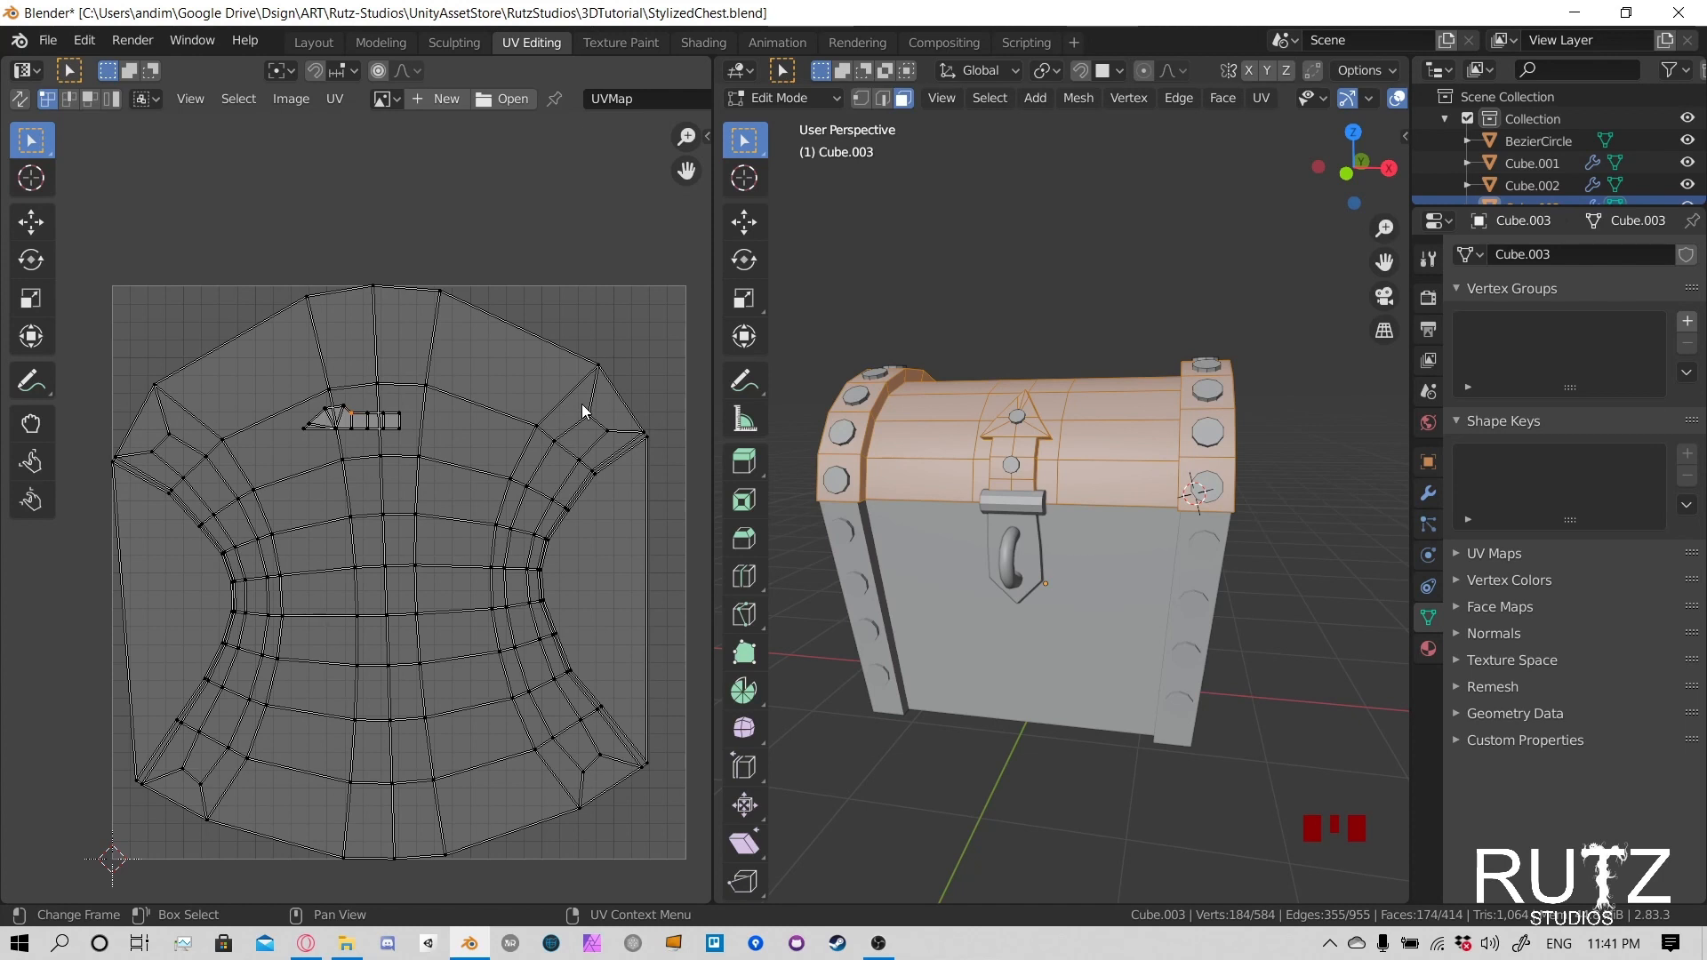
{"action": "middle_click_drag", "start_coordinate": [1069, 400], "coordinate": [1142, 460]}
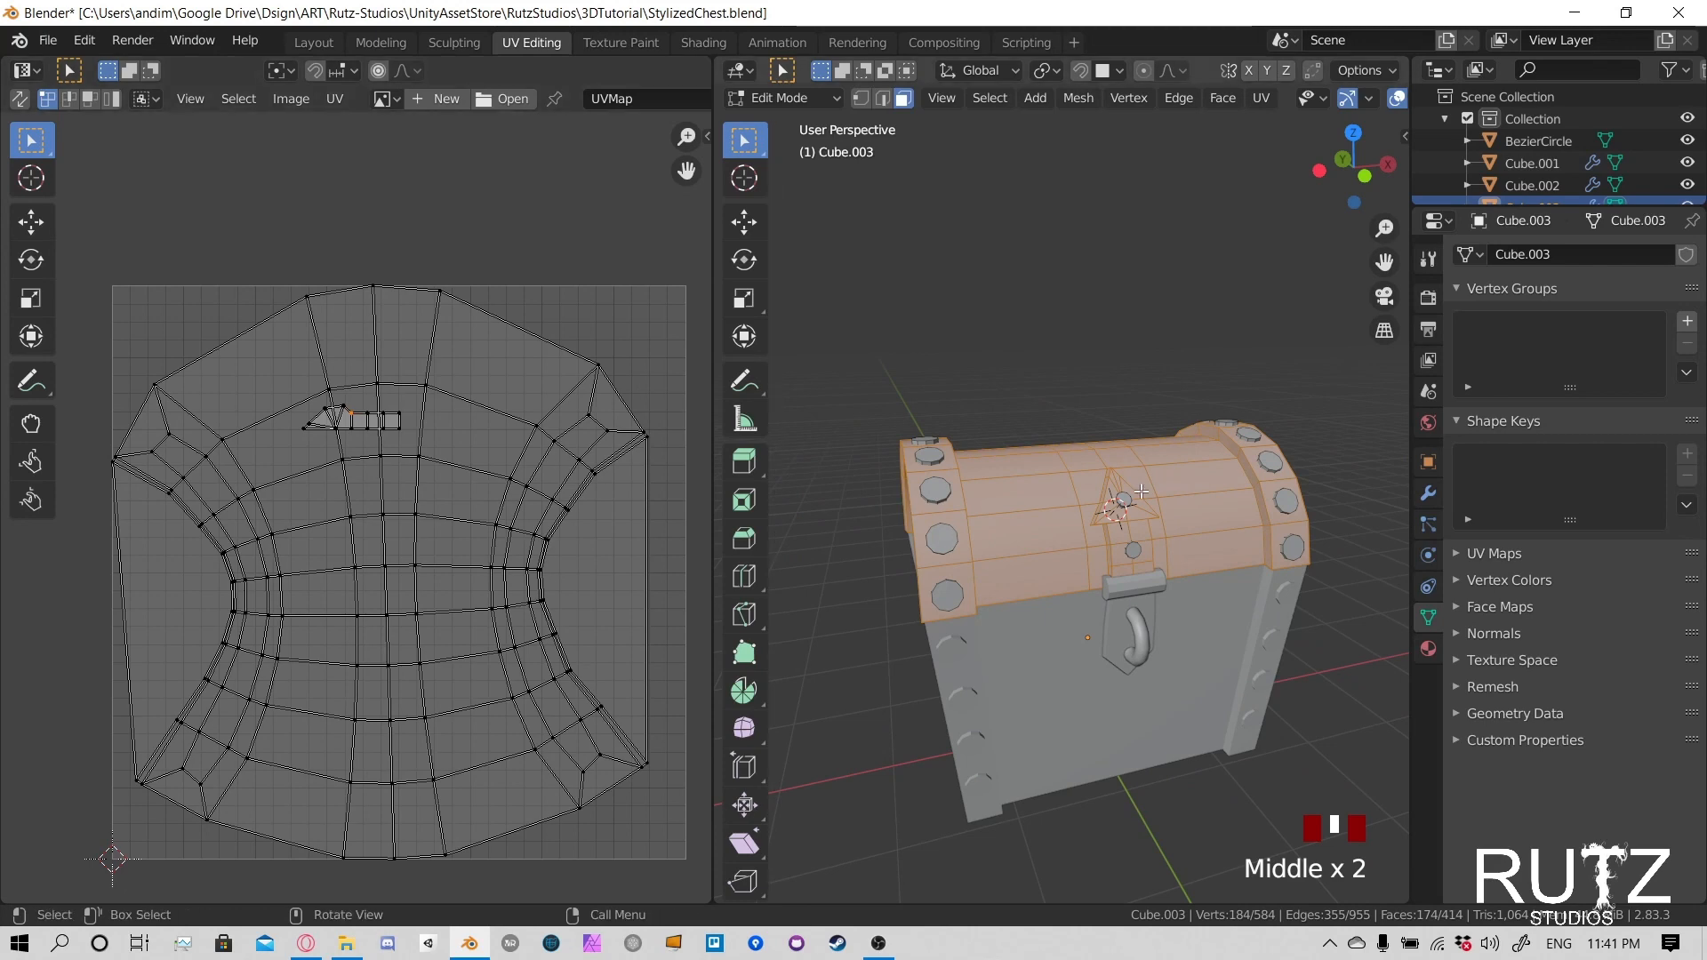
{"action": "middle_click_drag", "start_coordinate": [1141, 491], "coordinate": [1026, 513]}
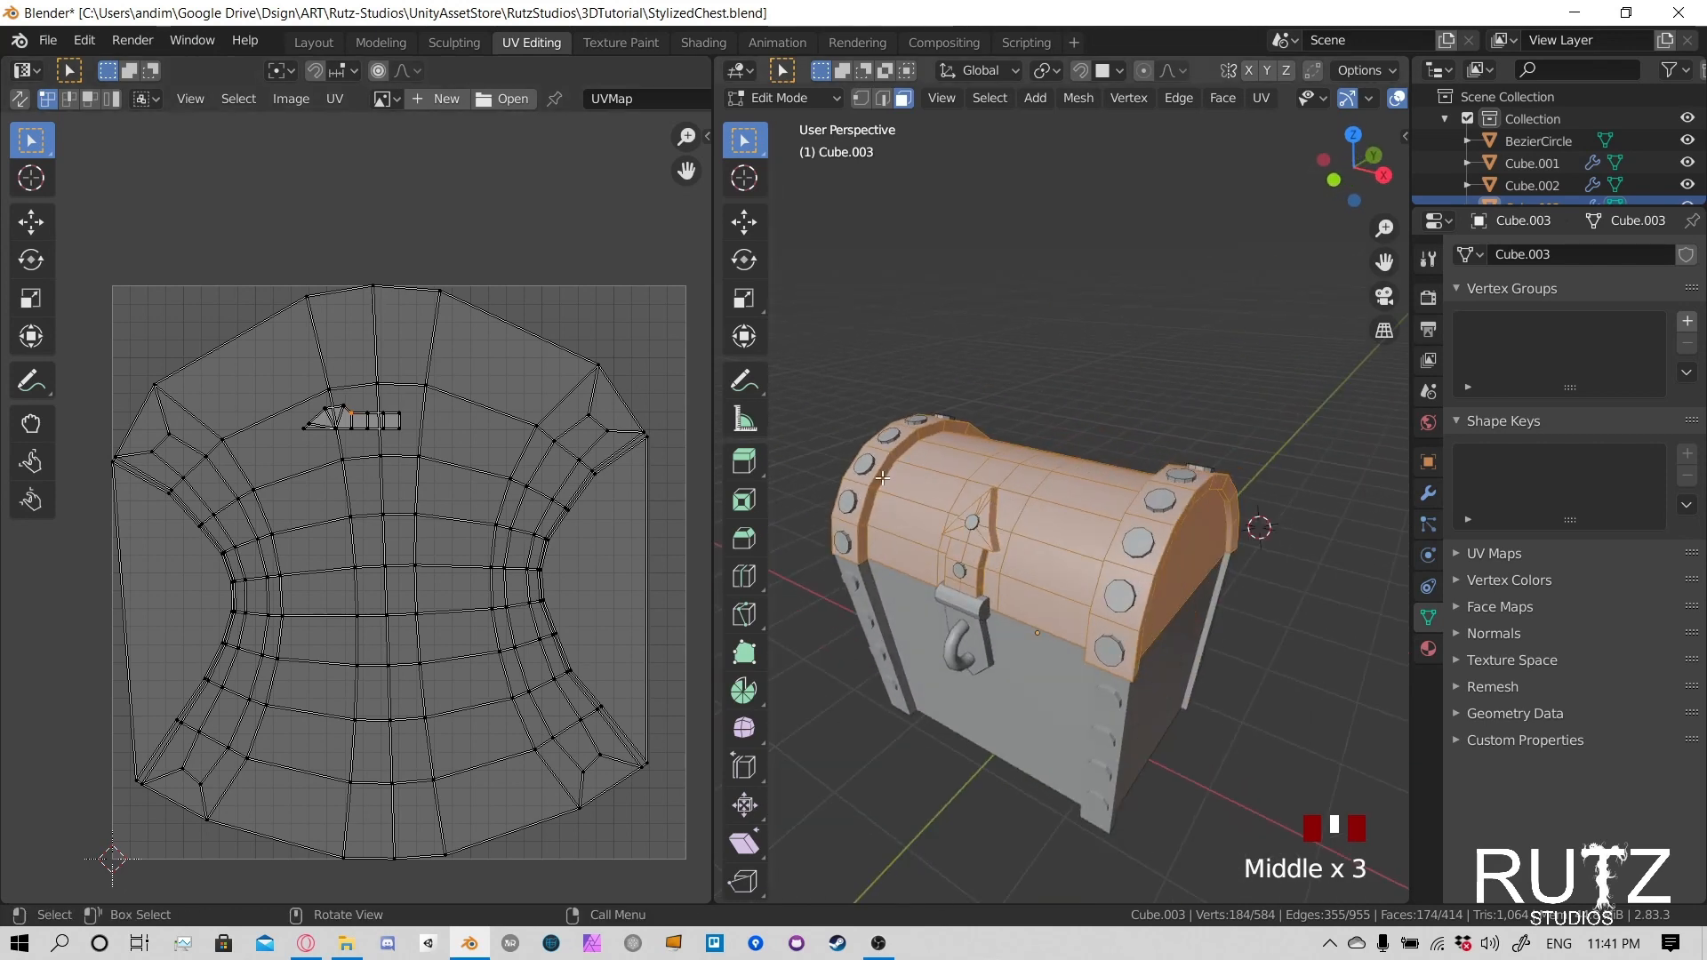
- Switch to edge selection and select one edge where the lid's left-hand metal band meets the curved top
{"action": "middle_click_drag", "start_coordinate": [976, 501], "coordinate": [933, 444]}
{"action": "scroll", "coordinate": [1067, 445], "scroll_direction": "up", "scroll_amount": 4}
{"action": "left_click", "coordinate": [933, 435]}
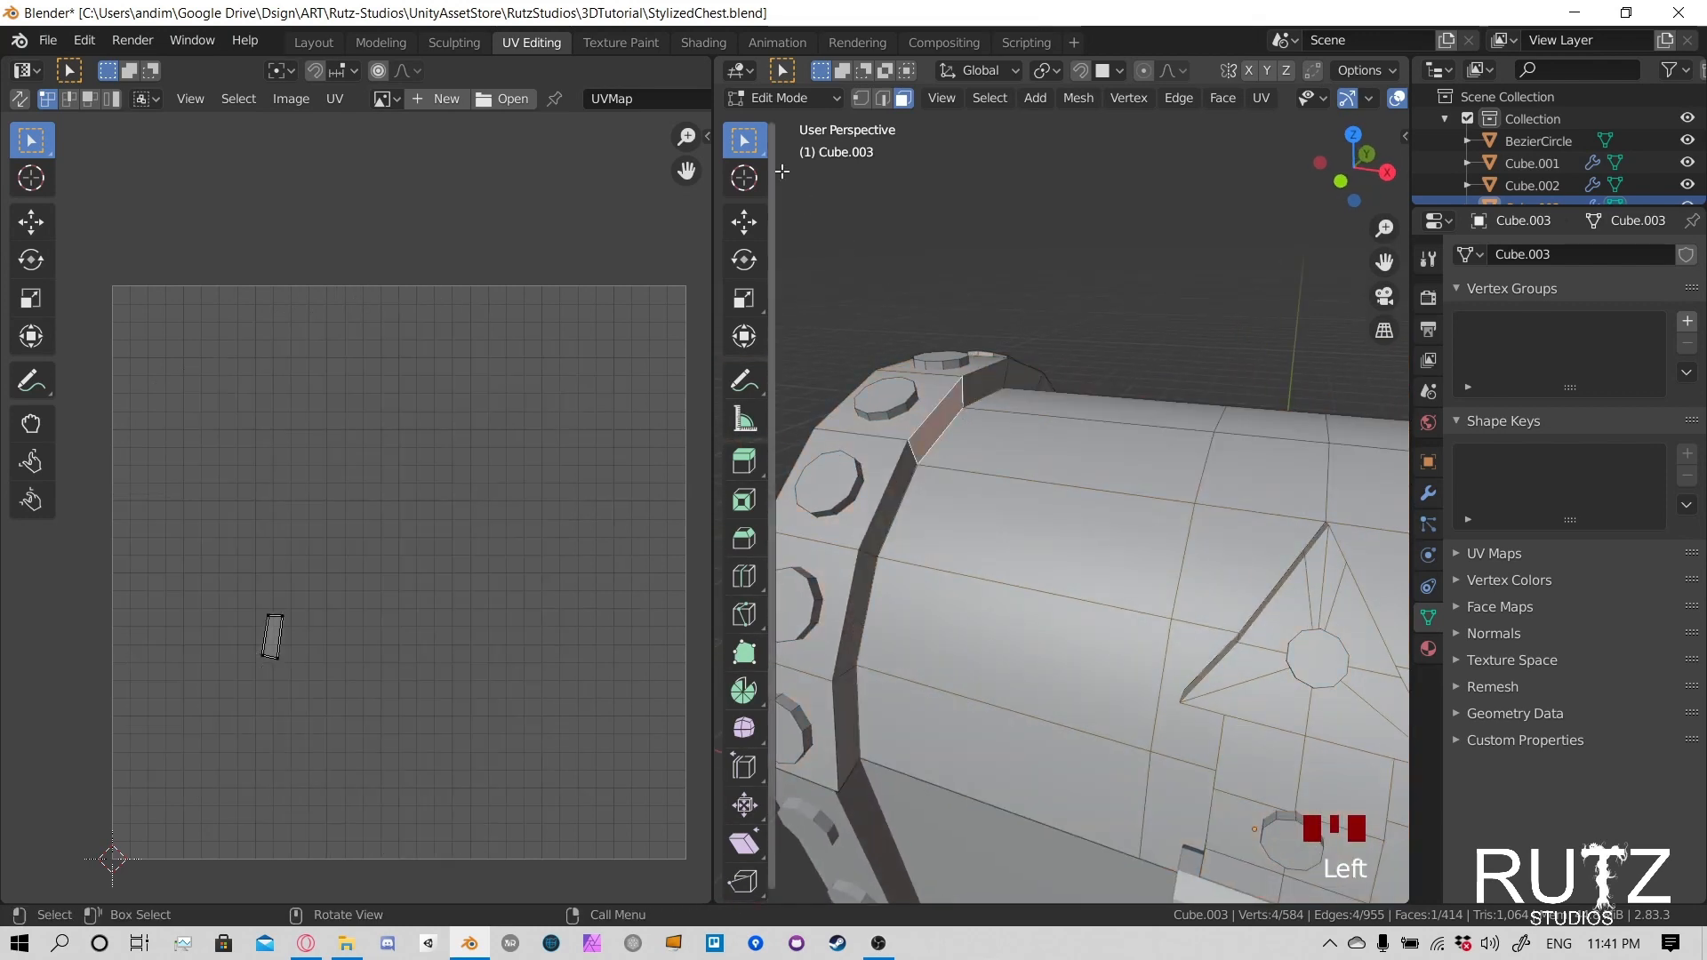
{"action": "left_click", "coordinate": [883, 99]}
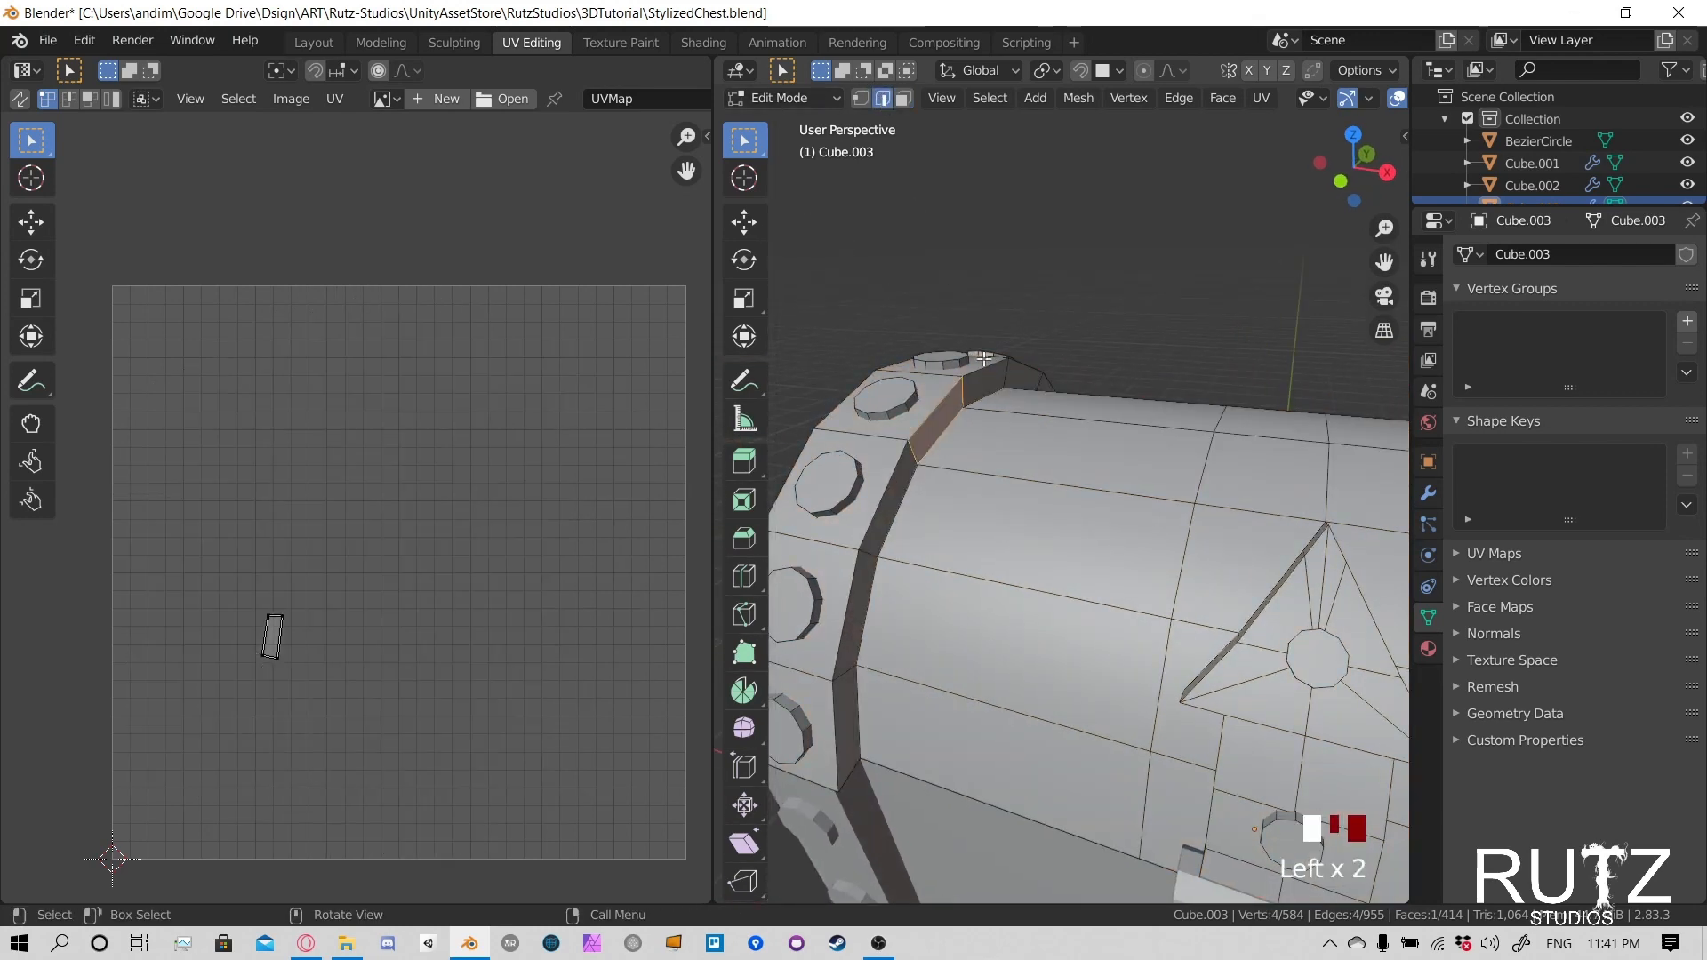
{"action": "middle_click_drag", "start_coordinate": [986, 457], "coordinate": [947, 405]}
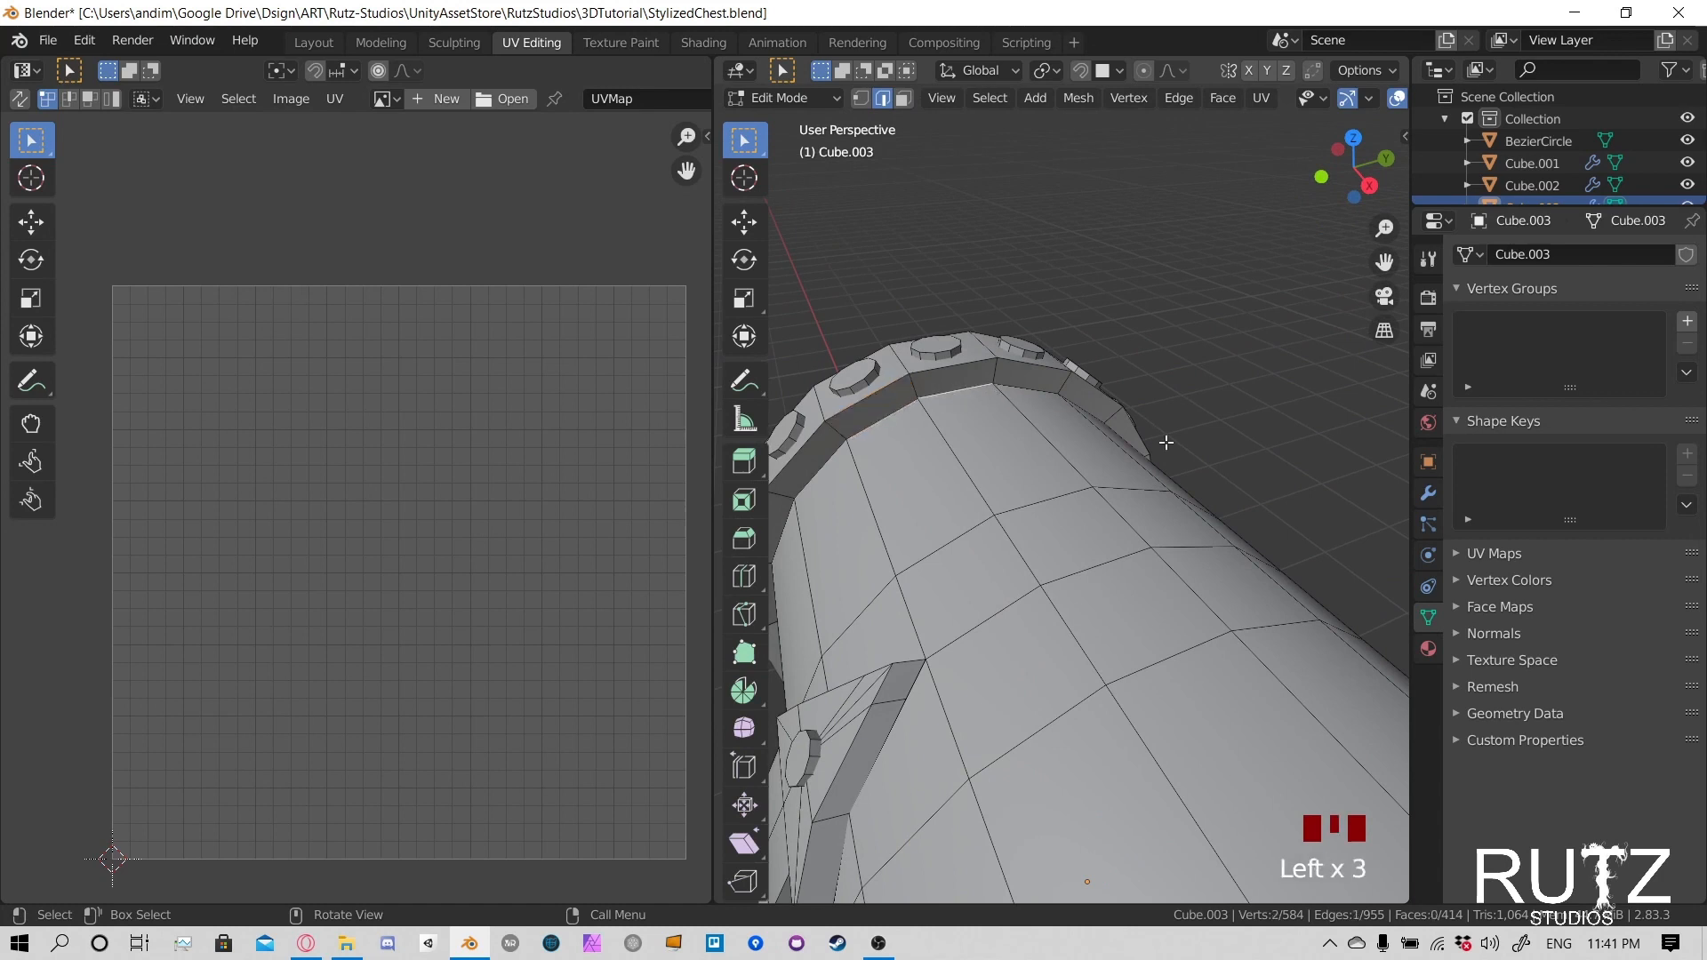
{"action": "middle_click_drag", "start_coordinate": [1166, 442], "coordinate": [1086, 554]}
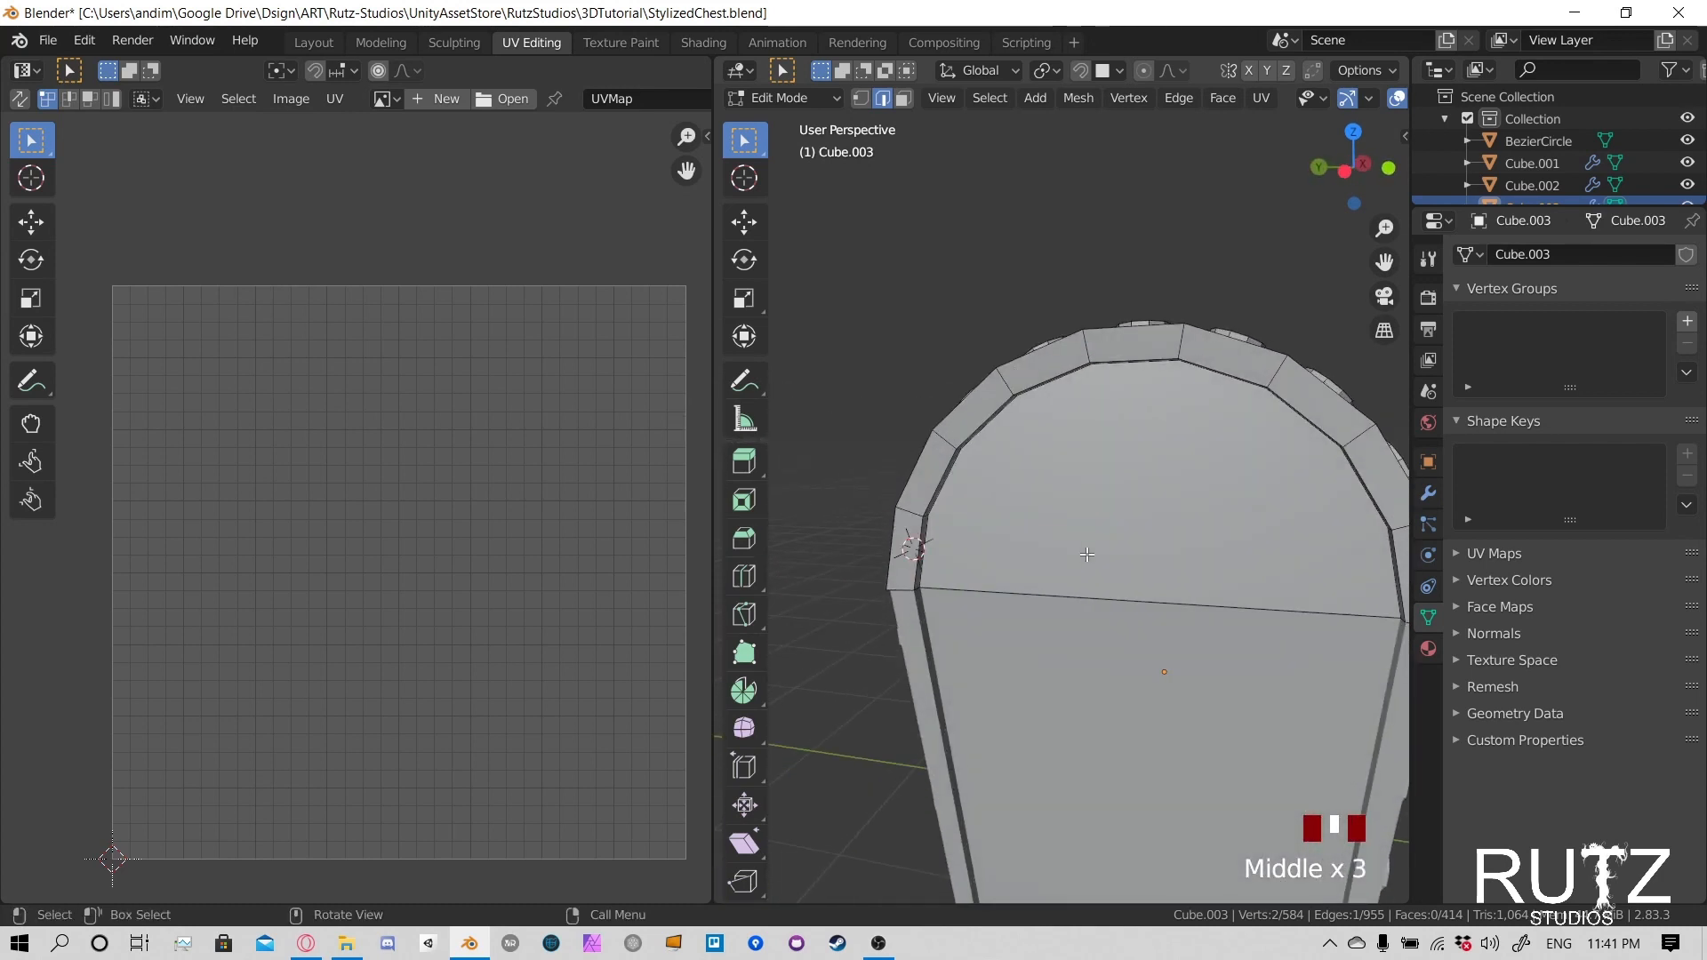
- Isolate the lid in local view and examine its end and back side
{"action": "key", "text": "KP_Divide"}
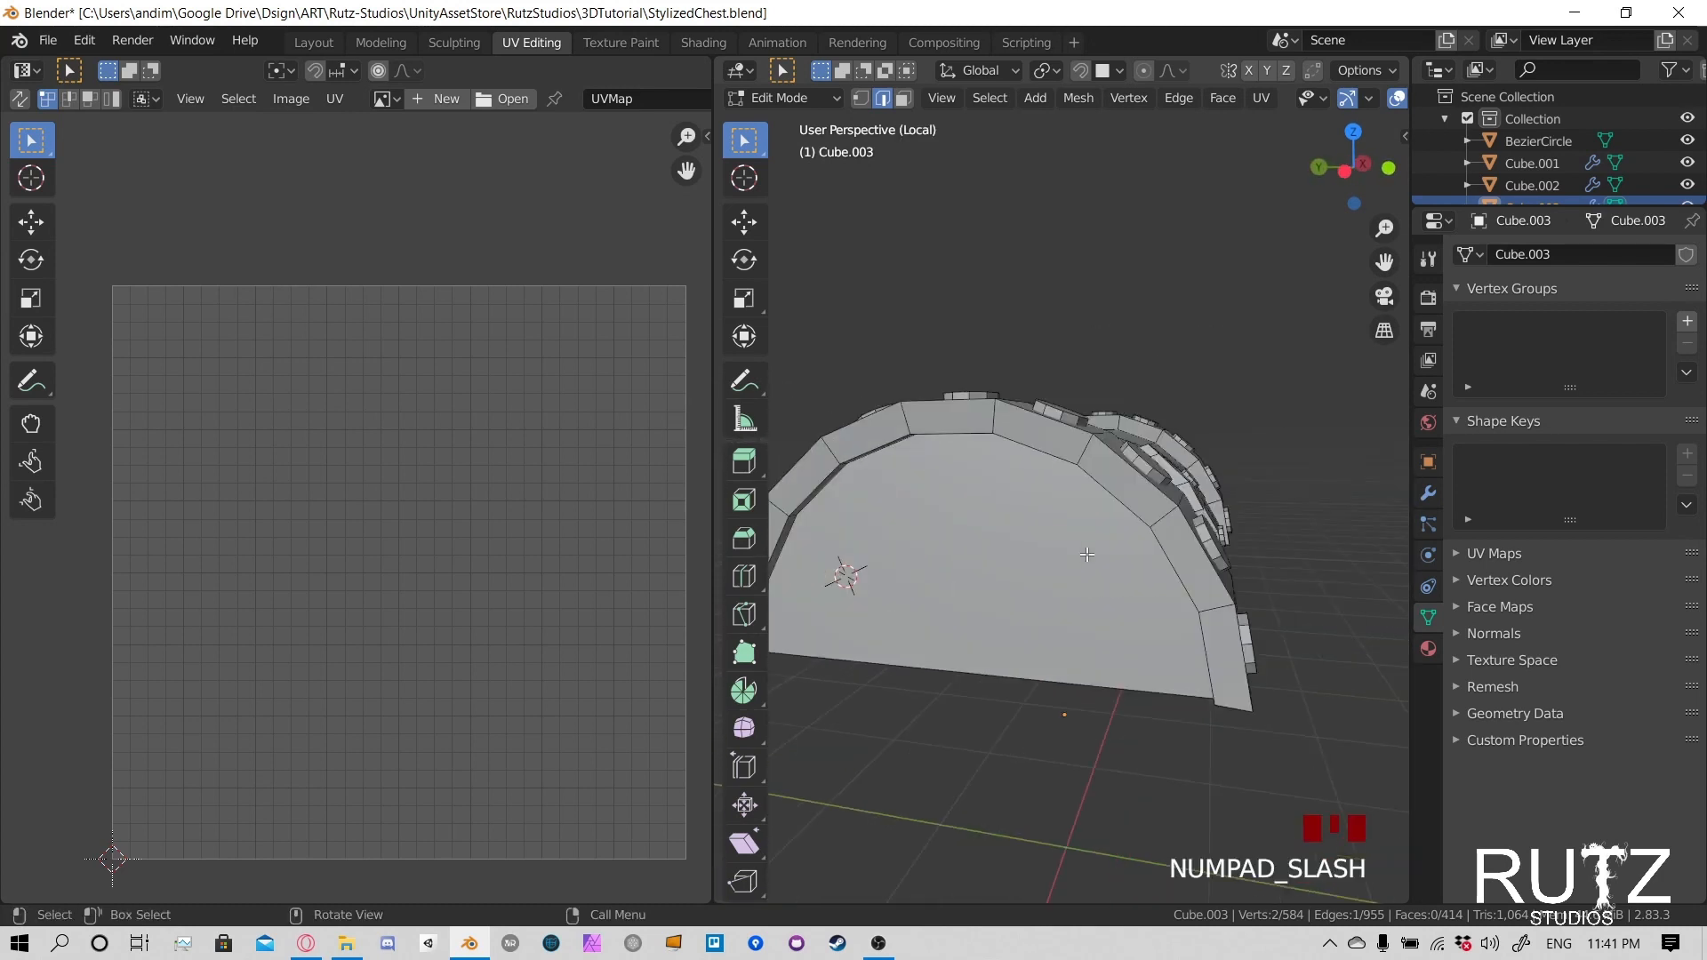
{"action": "middle_click_drag", "start_coordinate": [1303, 501], "coordinate": [1190, 503]}
{"action": "scroll", "coordinate": [1231, 503], "scroll_direction": "down", "scroll_amount": 2}
{"action": "middle_click_drag", "start_coordinate": [1226, 575], "coordinate": [1316, 480]}
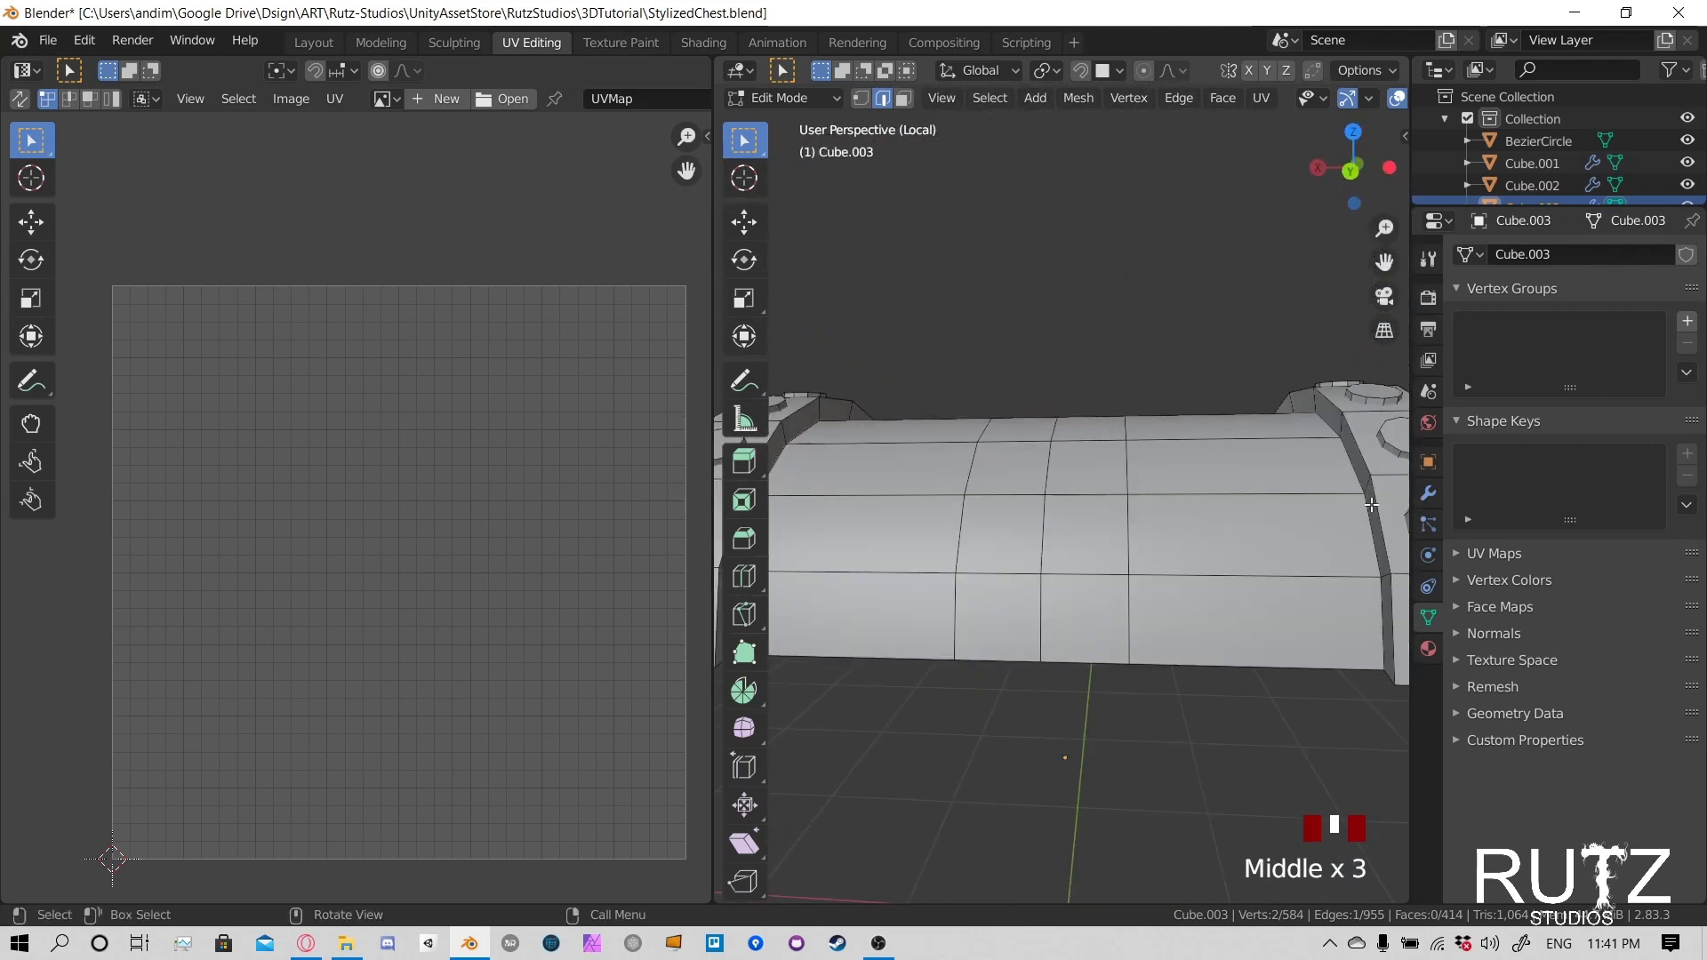
- Apply the lid's Solidify modifier in Object Mode
{"action": "left_click", "coordinate": [1432, 496]}
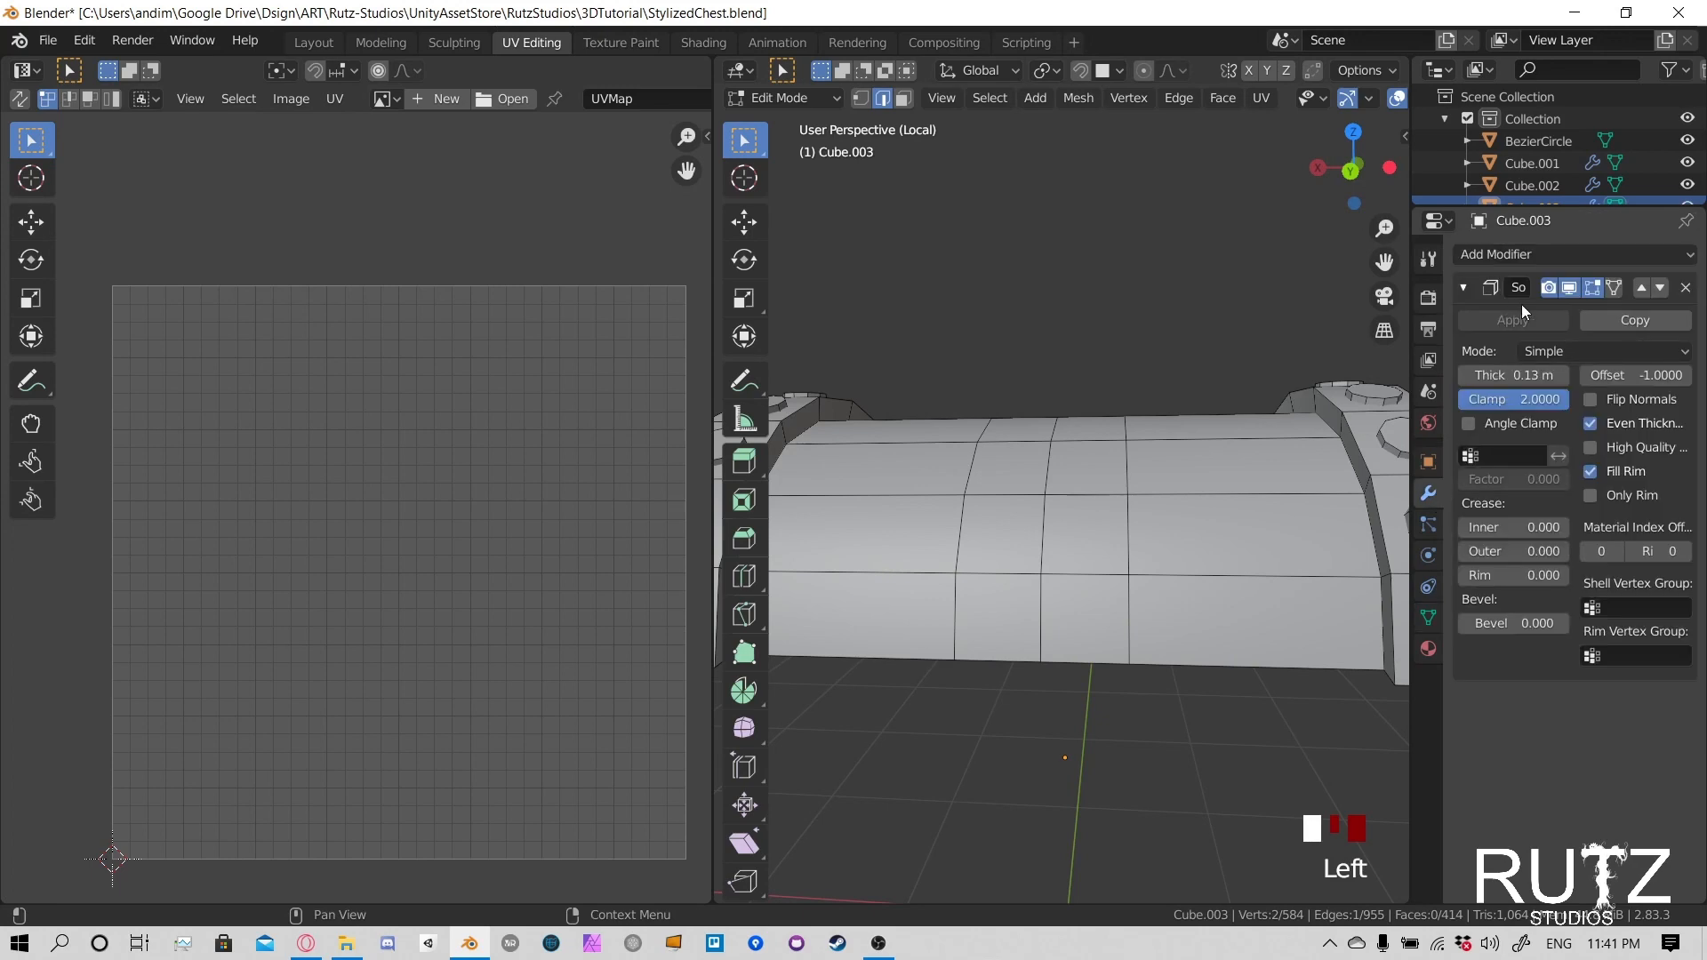
{"action": "scroll", "coordinate": [1156, 436], "scroll_direction": "down", "scroll_amount": 3}
{"action": "middle_click_drag", "start_coordinate": [1155, 436], "coordinate": [898, 498]}
{"action": "left_click", "coordinate": [811, 105]}
{"action": "left_click", "coordinate": [791, 124]}
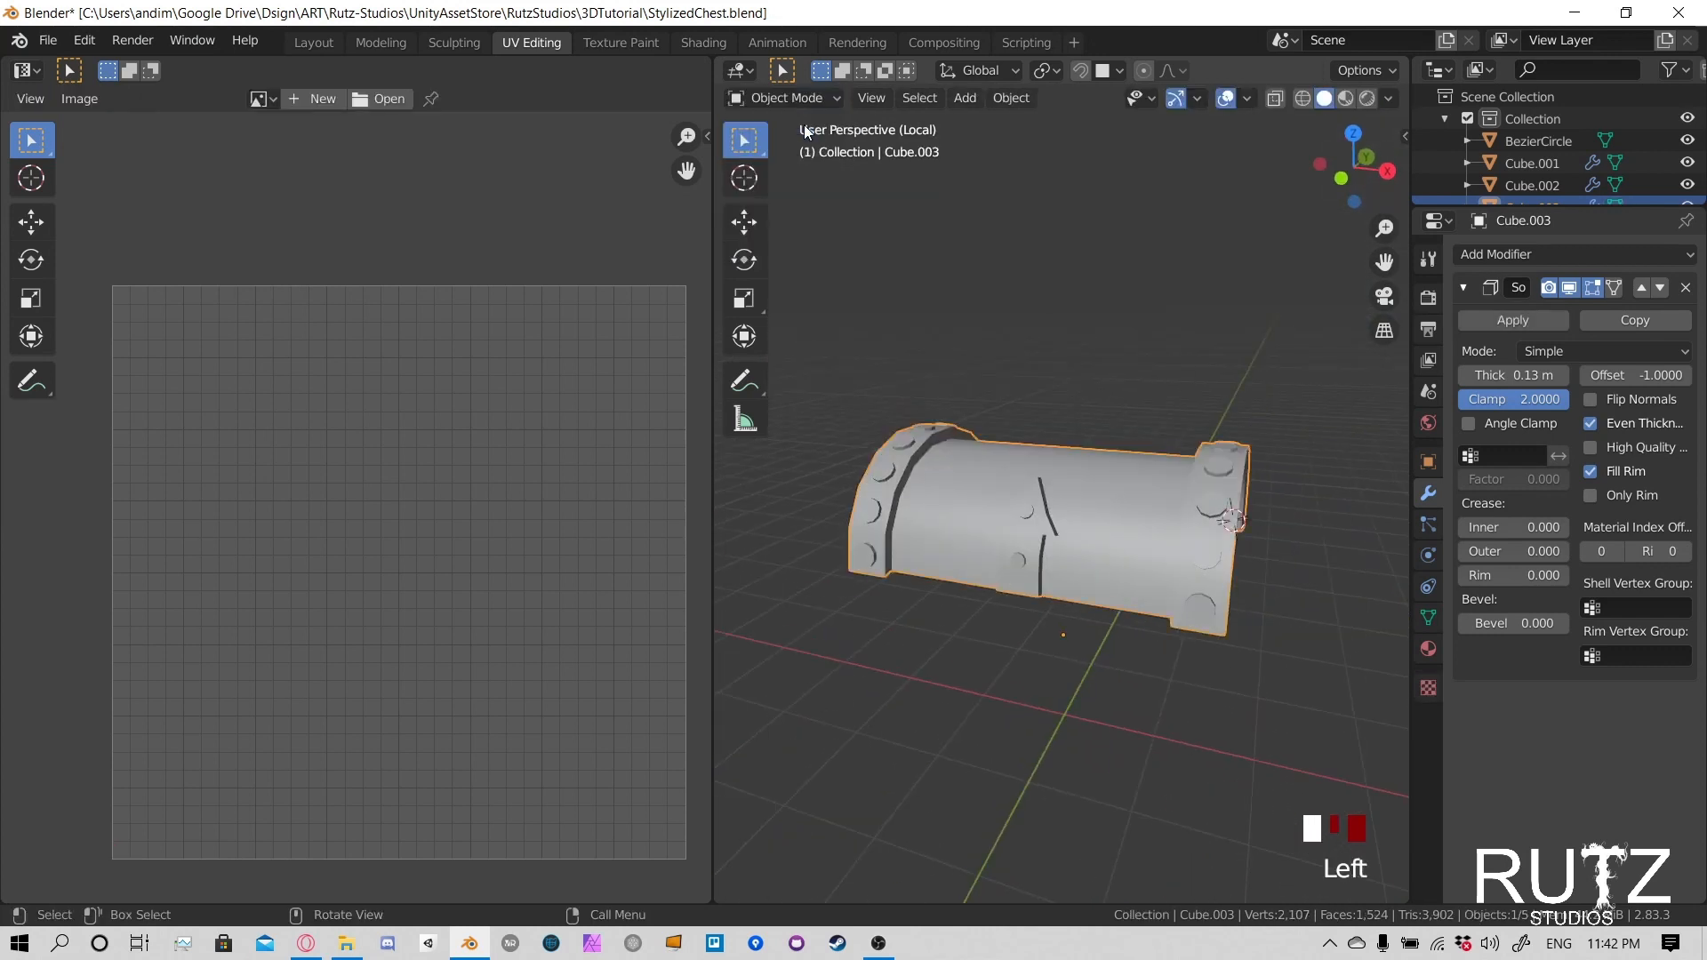
{"action": "middle_click_drag", "start_coordinate": [1032, 519], "coordinate": [1476, 428]}
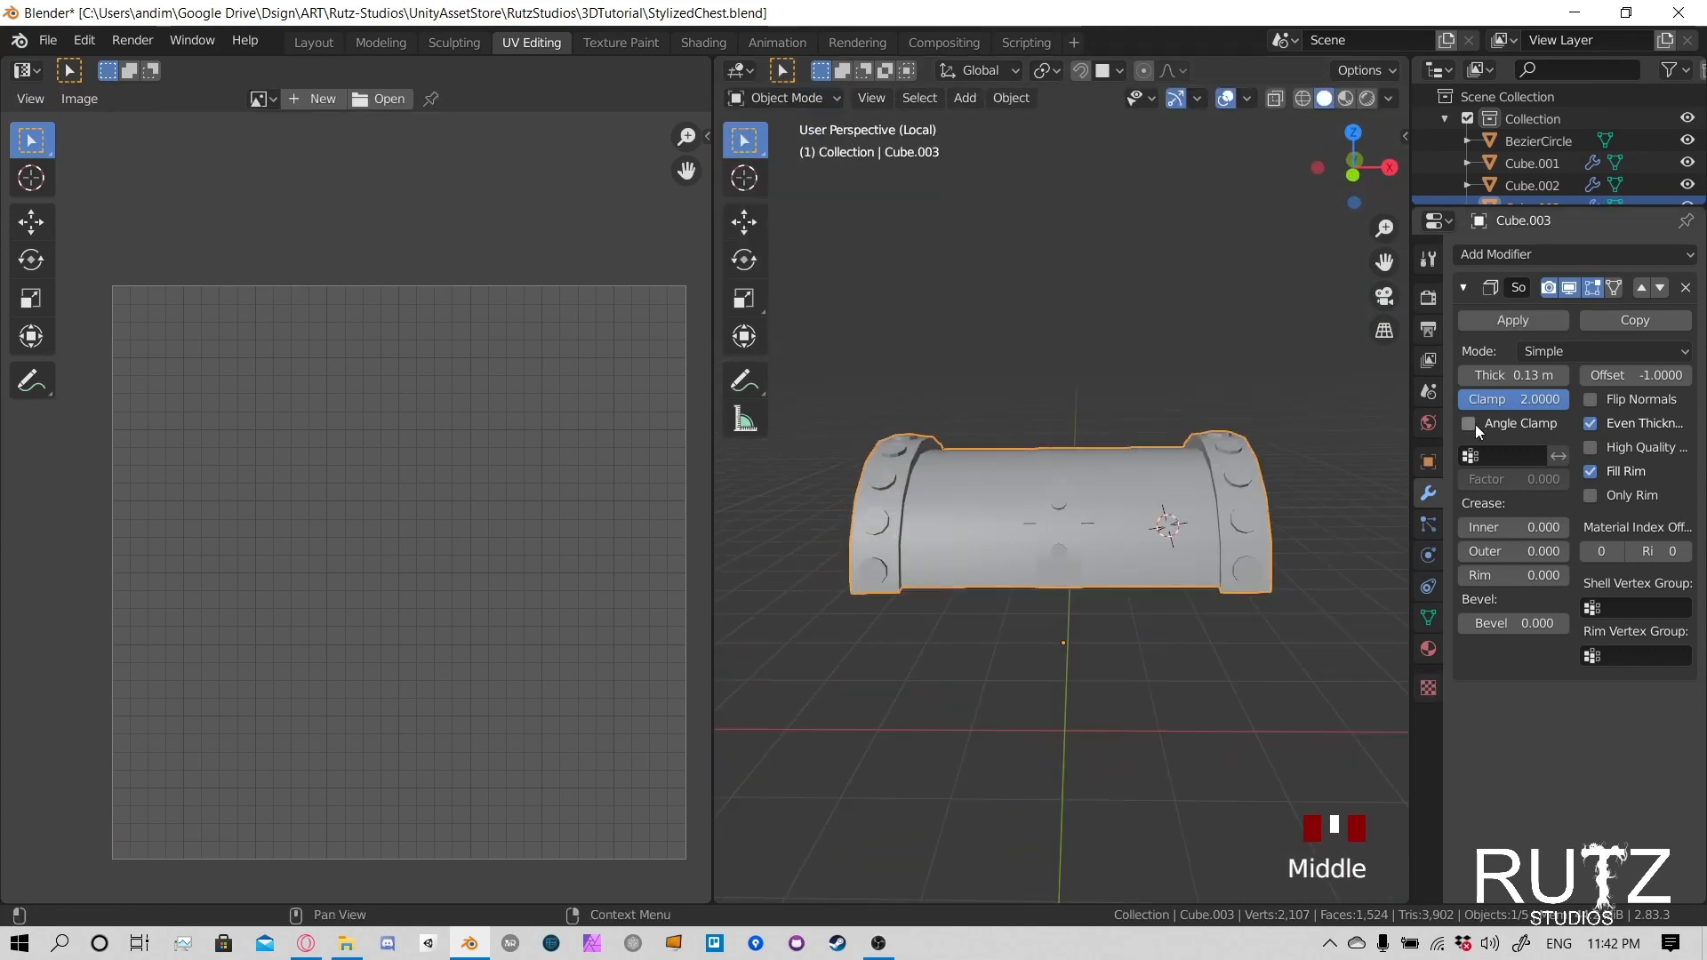
{"action": "left_click", "coordinate": [1522, 320]}
- Return the lid to Edit Mode and inspect the geometry of its underside
{"action": "middle_click_drag", "start_coordinate": [1121, 480], "coordinate": [1121, 409]}
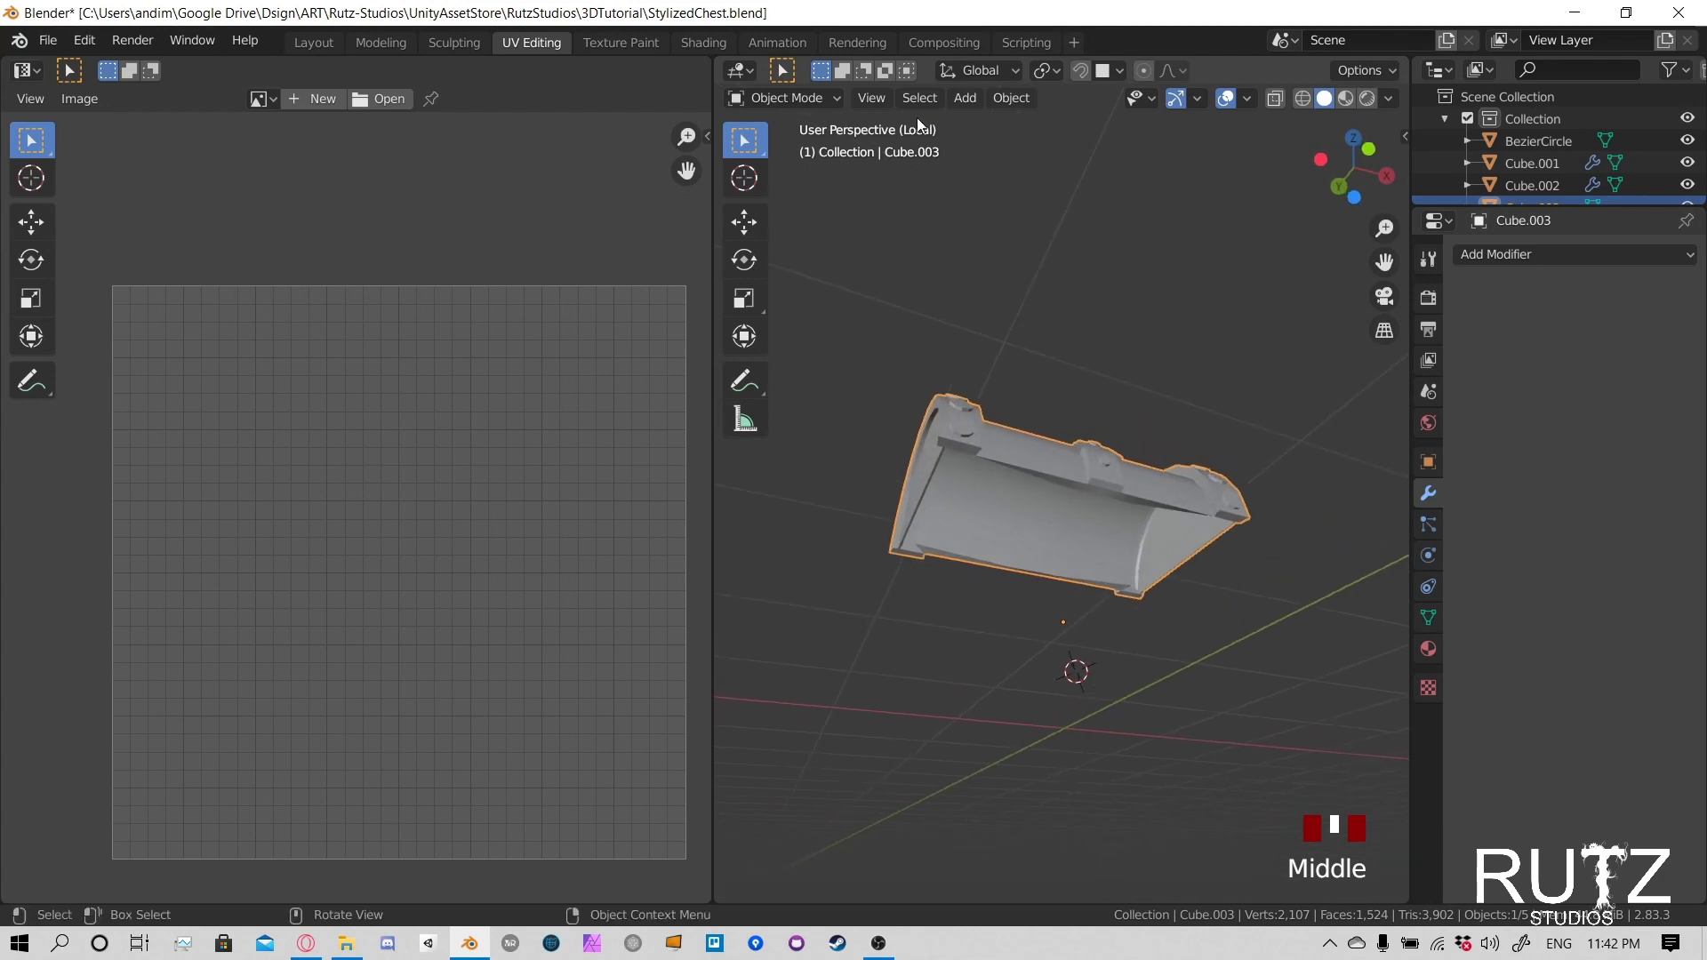
{"action": "left_click", "coordinate": [803, 98]}
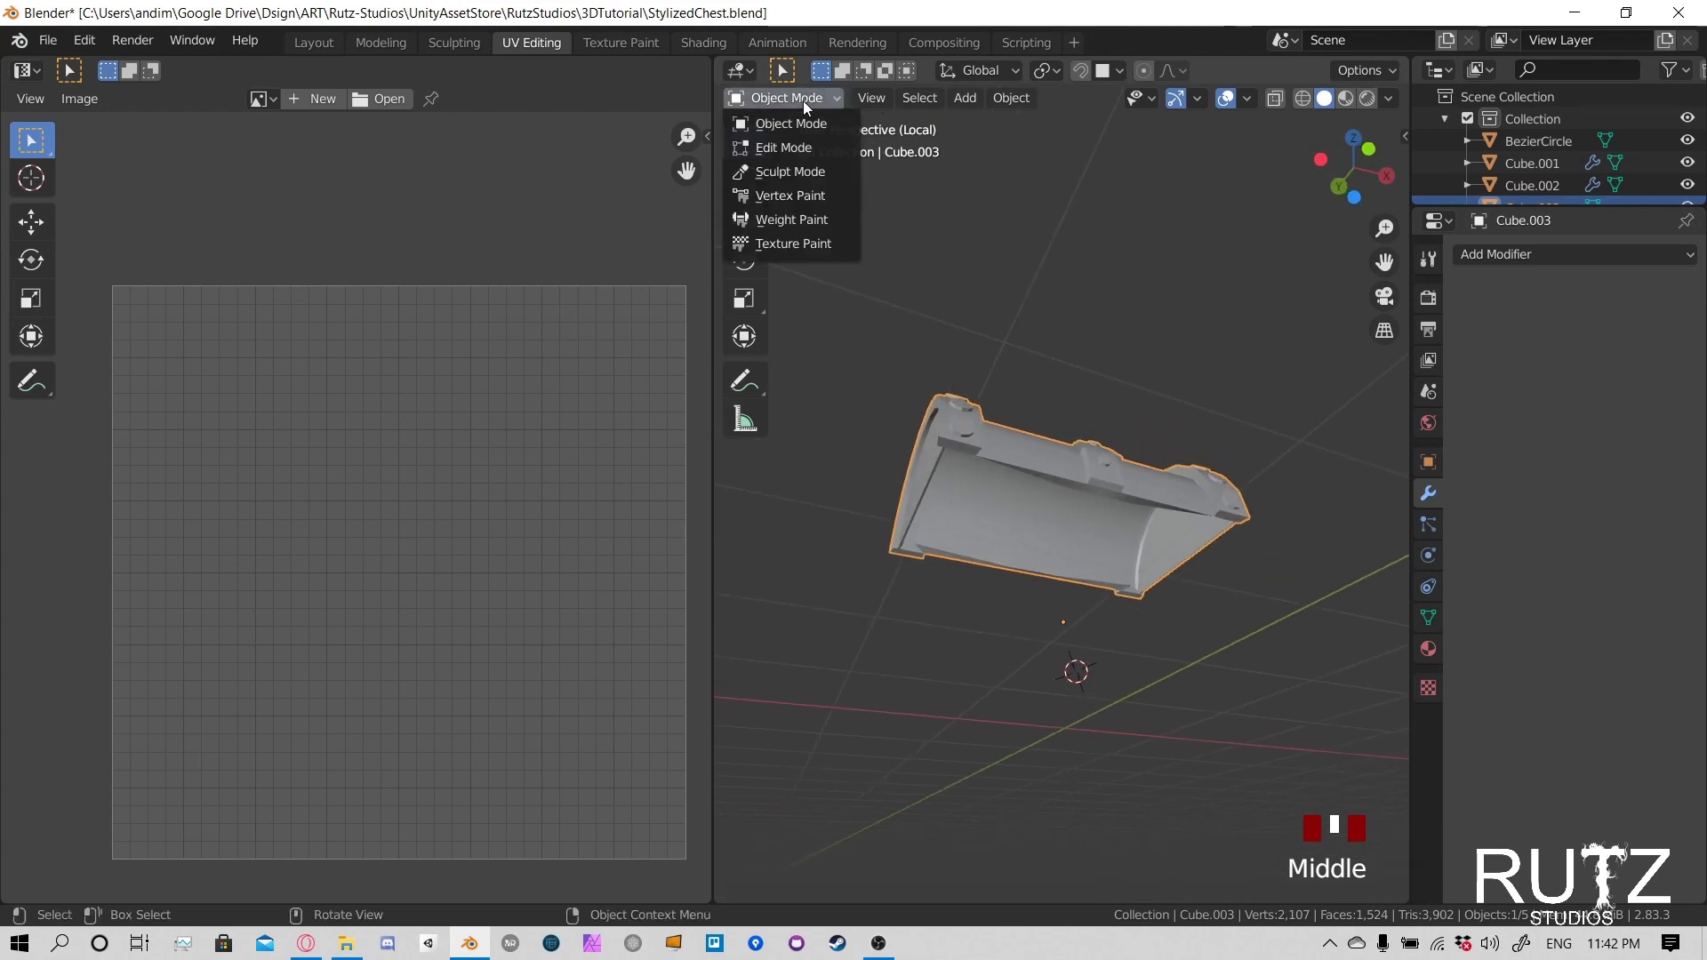
{"action": "left_click", "coordinate": [786, 146]}
{"action": "middle_click_drag", "start_coordinate": [1078, 498], "coordinate": [1155, 483]}
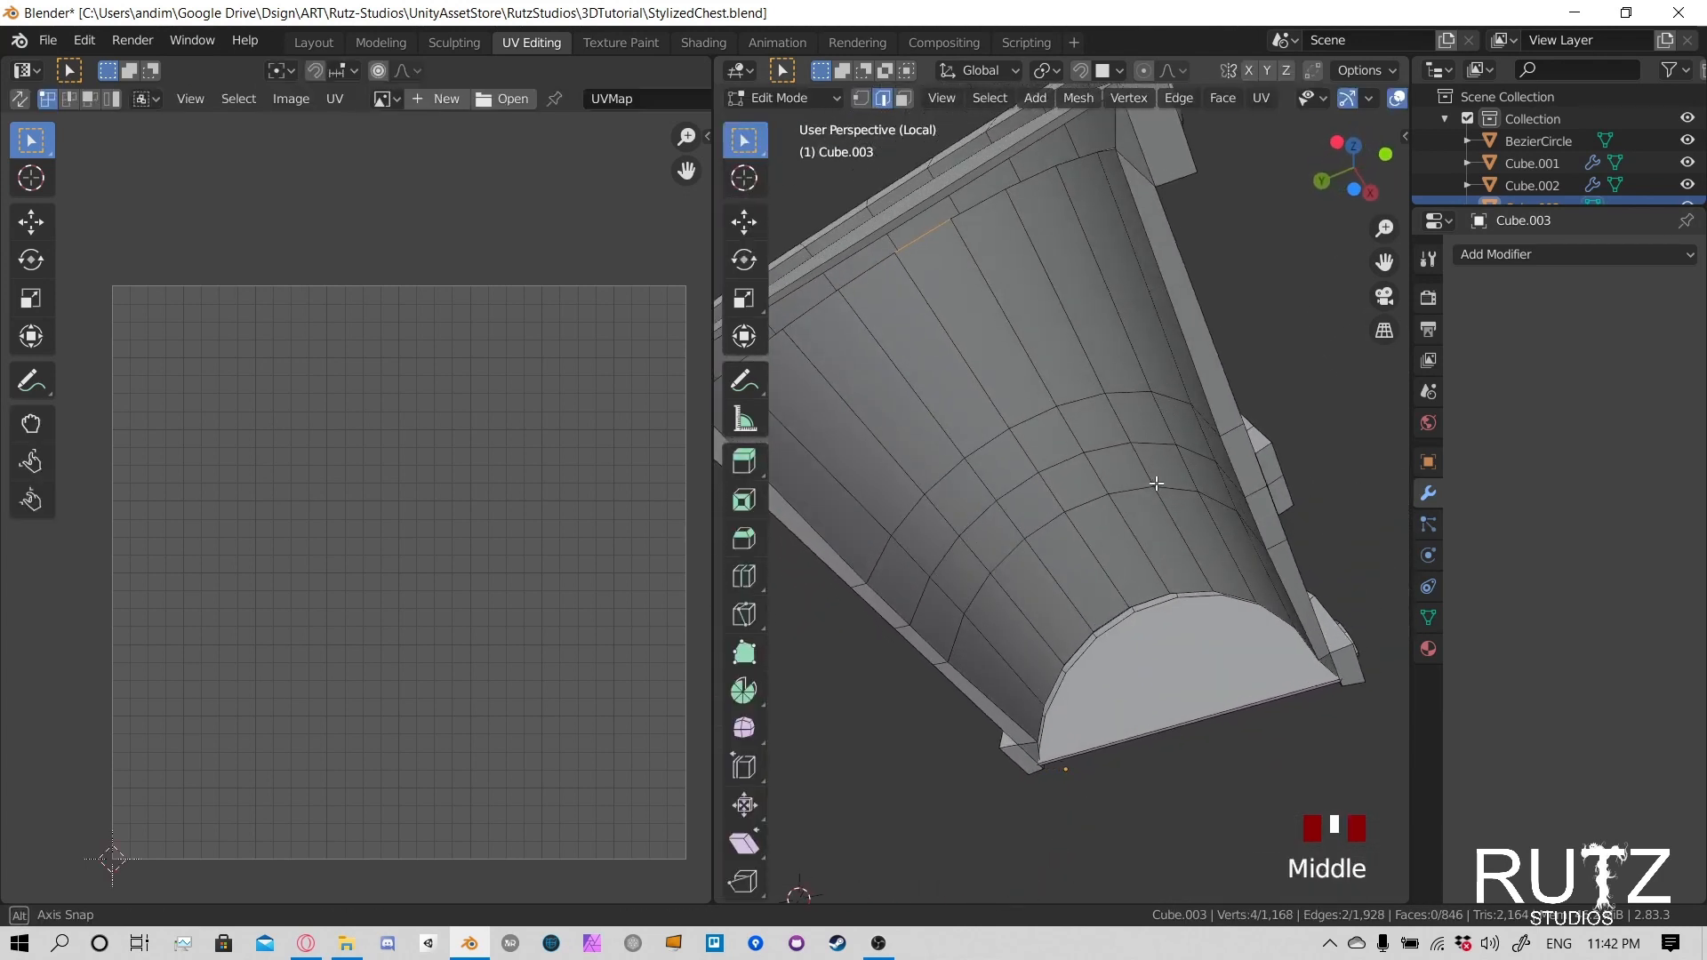
- Select the outer edge path where the curved top meets the left-hand metal band
{"action": "middle_click_drag", "start_coordinate": [1115, 333], "coordinate": [1206, 607]}
{"action": "scroll", "coordinate": [1197, 381], "scroll_direction": "down", "scroll_amount": 3}
{"action": "scroll", "coordinate": [1092, 523], "scroll_direction": "up", "scroll_amount": 5}
{"action": "scroll", "coordinate": [1206, 607], "scroll_direction": "down", "scroll_amount": 4}
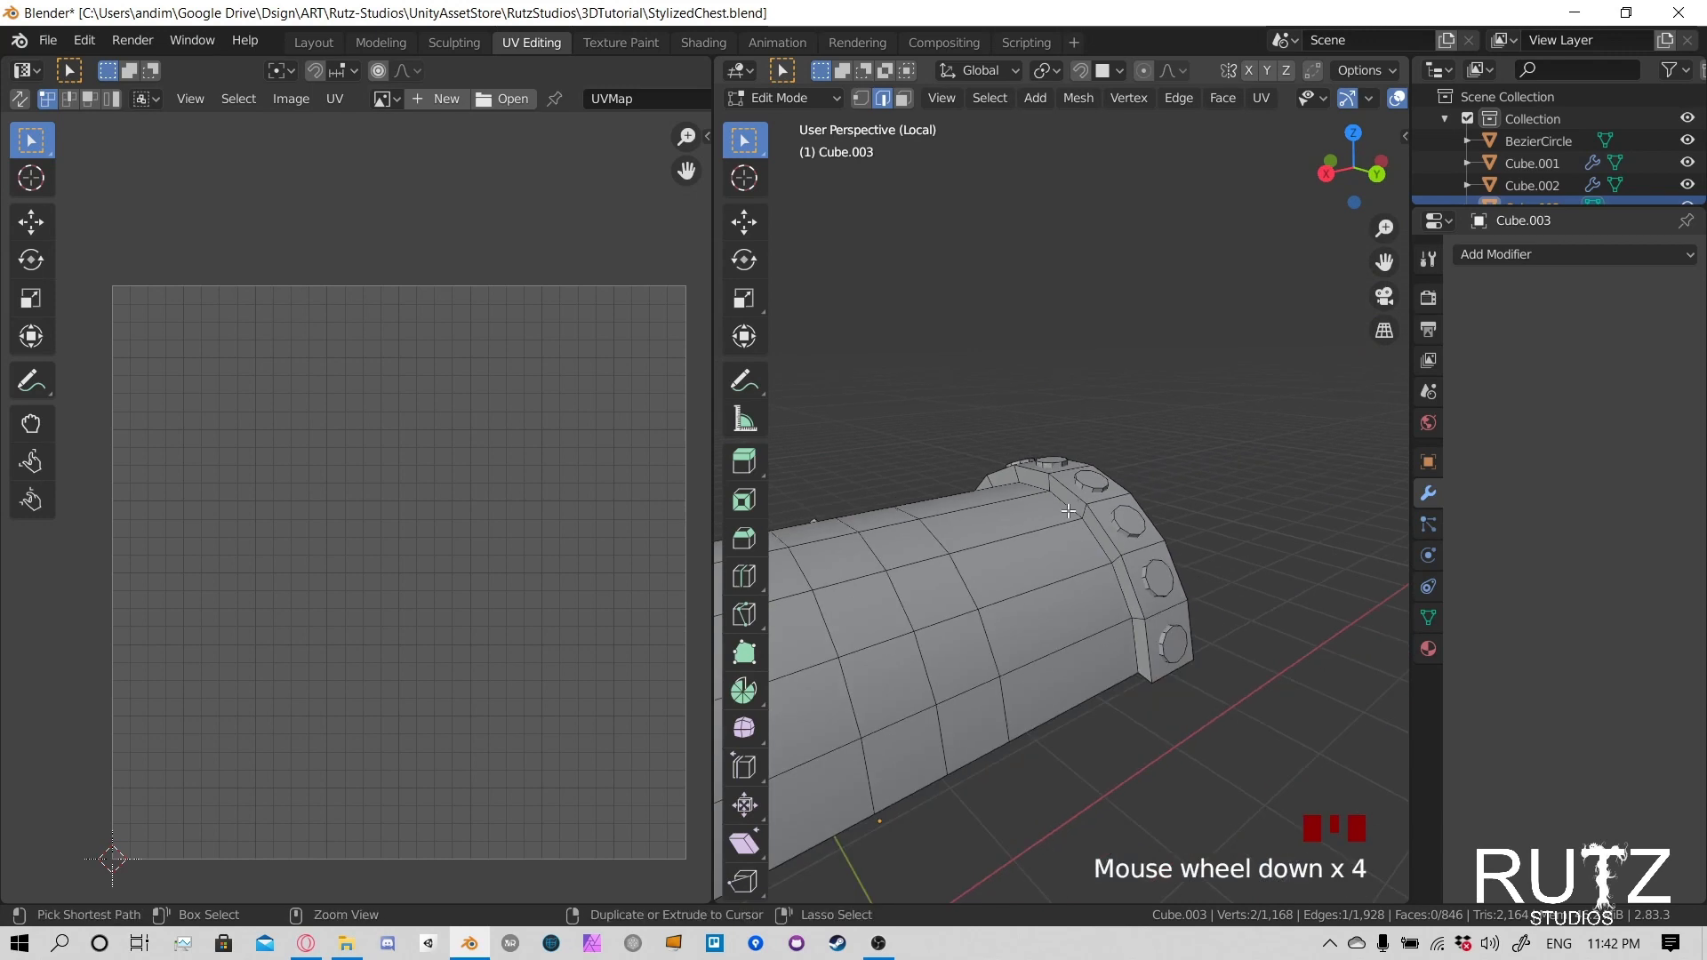
{"action": "left_click", "coordinate": [1066, 509], "text": "ctrl"}
- Add the connecting rim edge and the first part of the inner curved edge path at the lid's left-hand end
{"action": "middle_click_drag", "start_coordinate": [1138, 646], "coordinate": [970, 396]}
{"action": "scroll", "coordinate": [1105, 397], "scroll_direction": "up", "scroll_amount": 3}
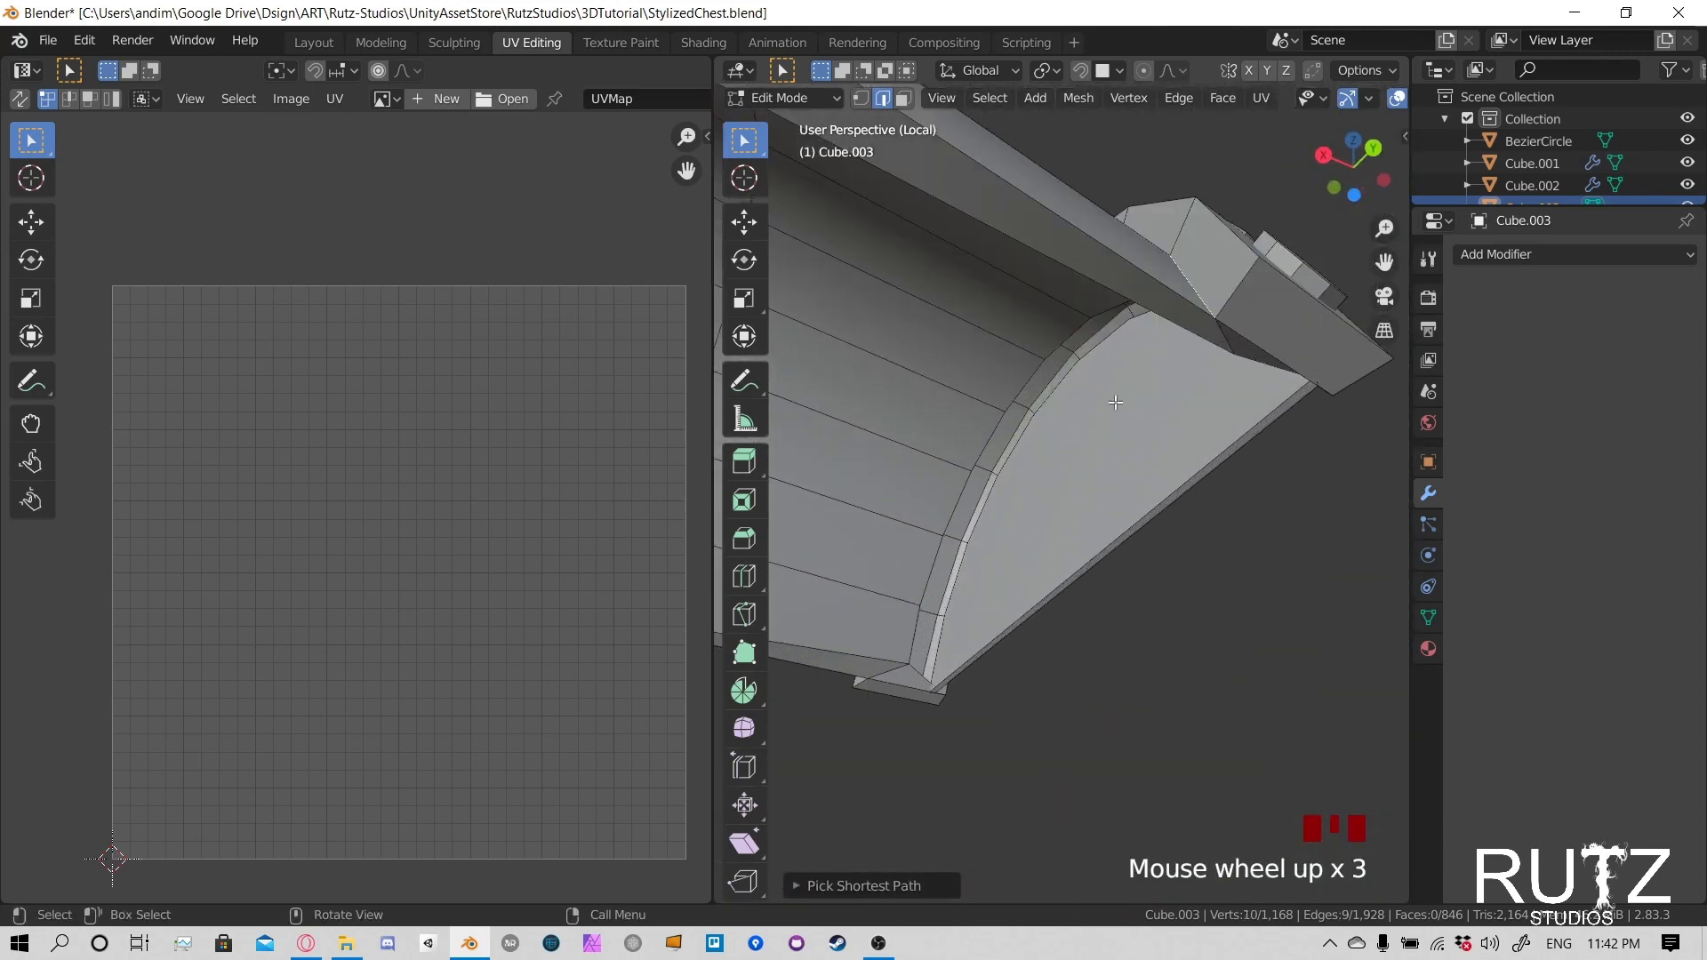
{"action": "middle_click_drag", "start_coordinate": [1106, 397], "coordinate": [1185, 585]}
{"action": "left_click", "coordinate": [1192, 464], "text": "shift"}
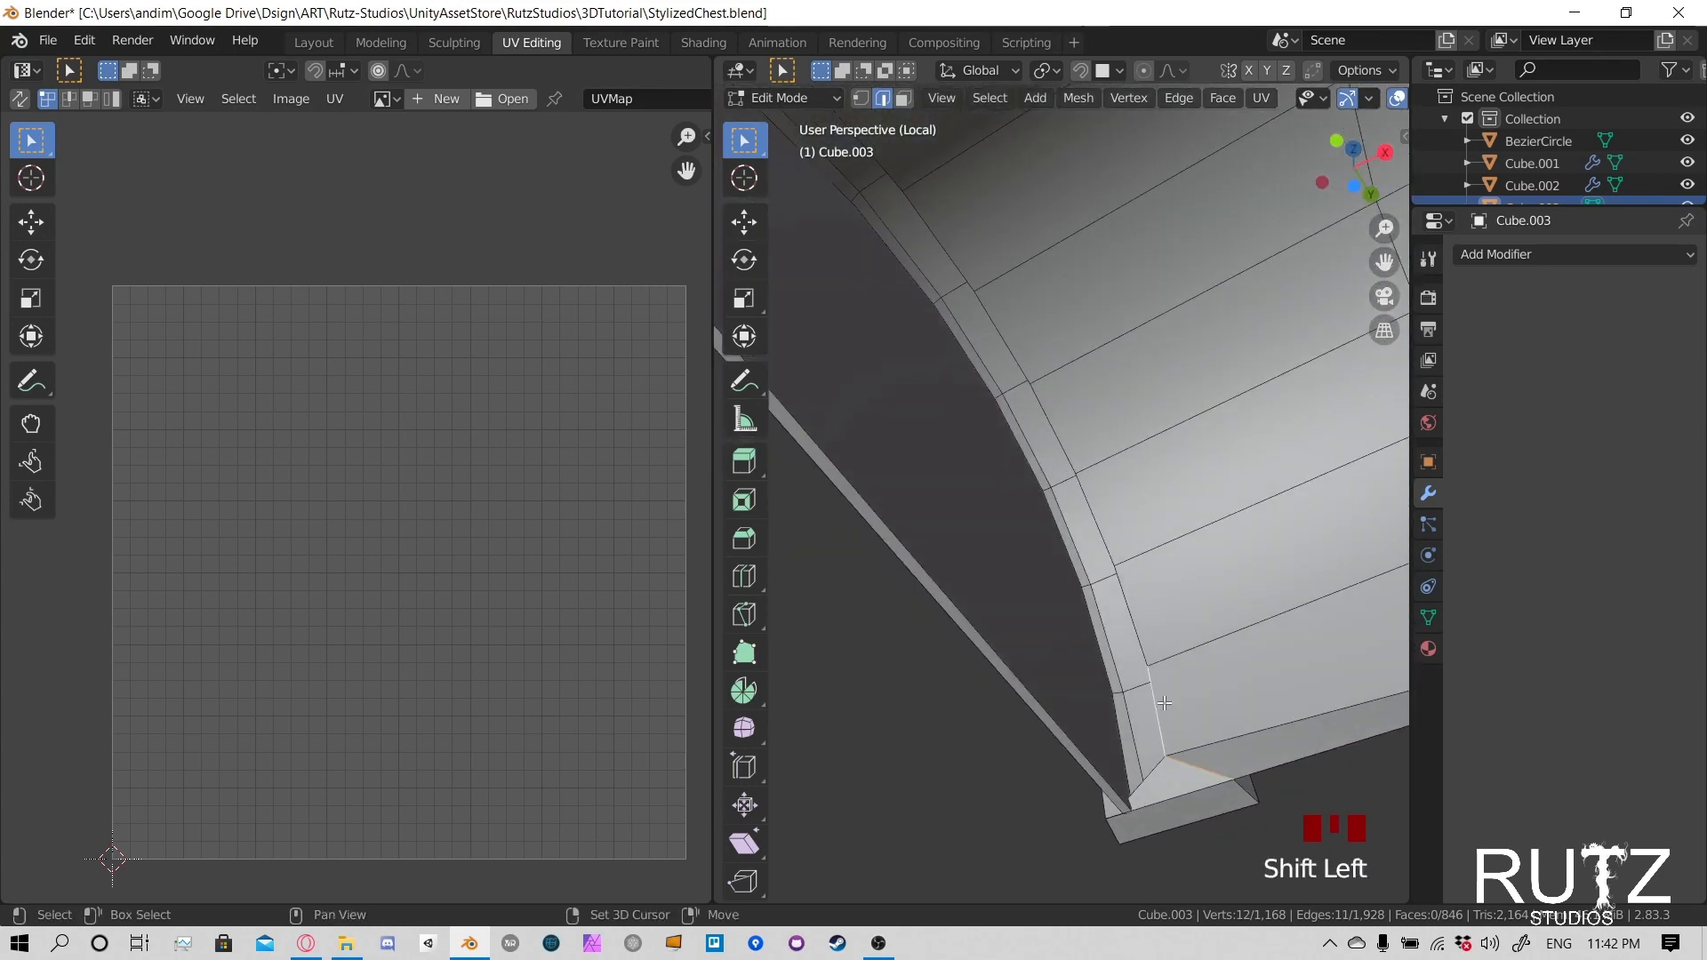
{"action": "middle_click_drag", "start_coordinate": [1164, 679], "coordinate": [1202, 665], "text": "shift"}
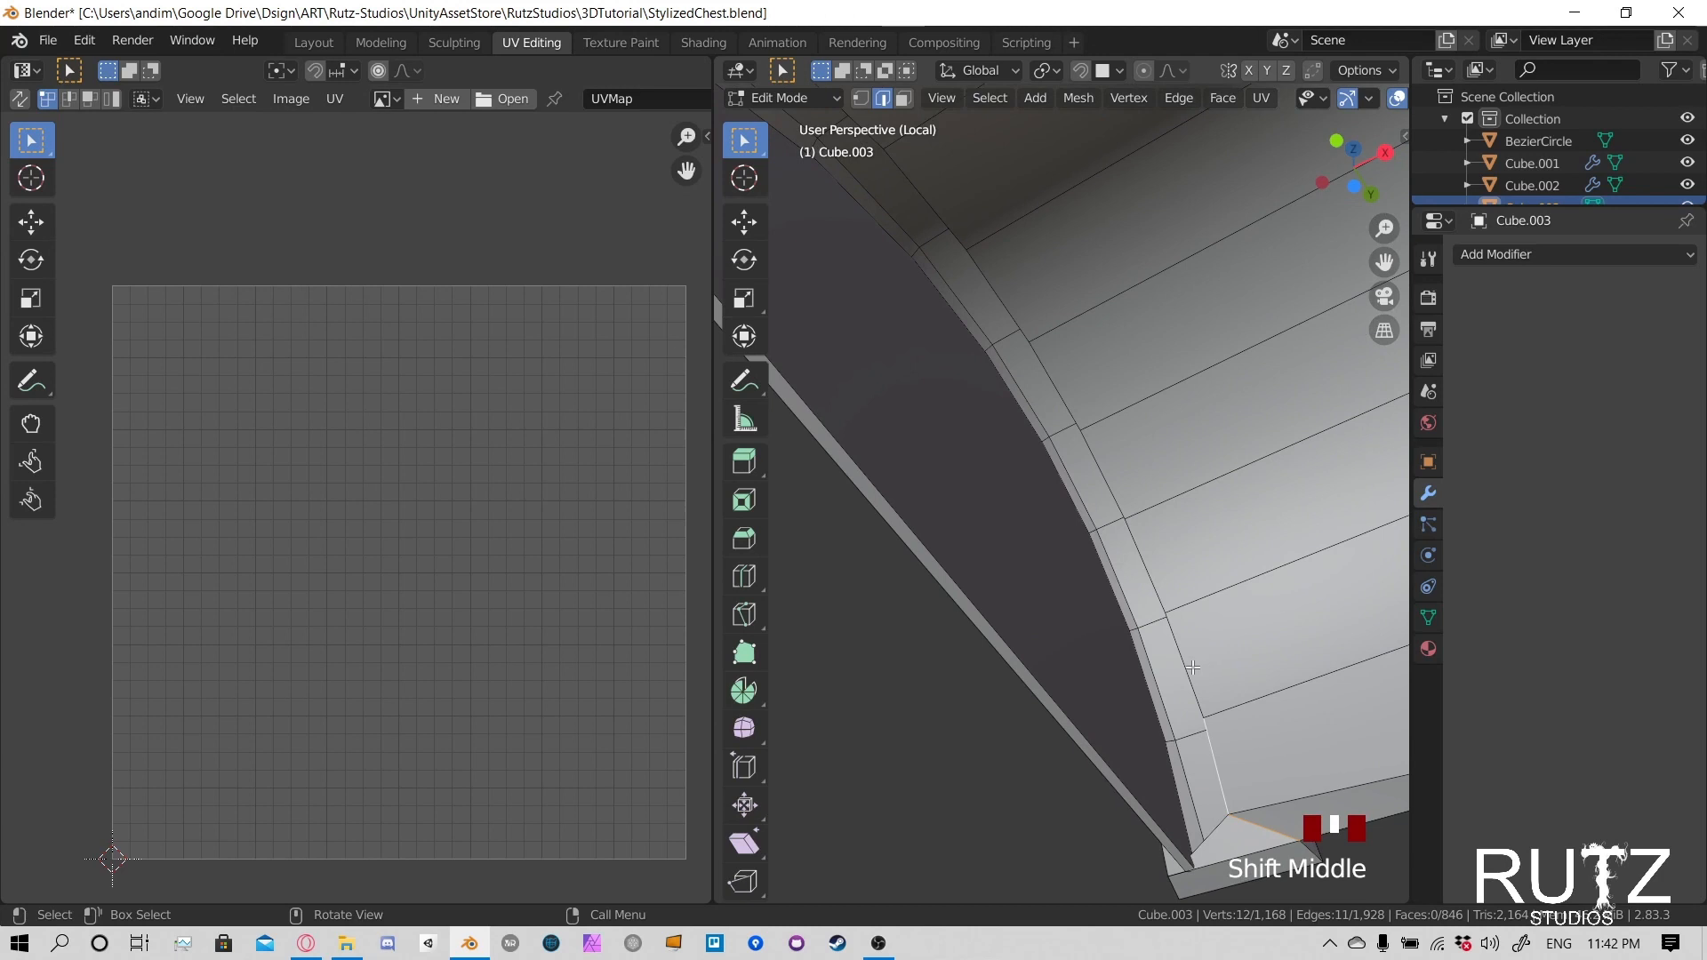
{"action": "left_click", "coordinate": [1005, 301], "text": "ctrl"}
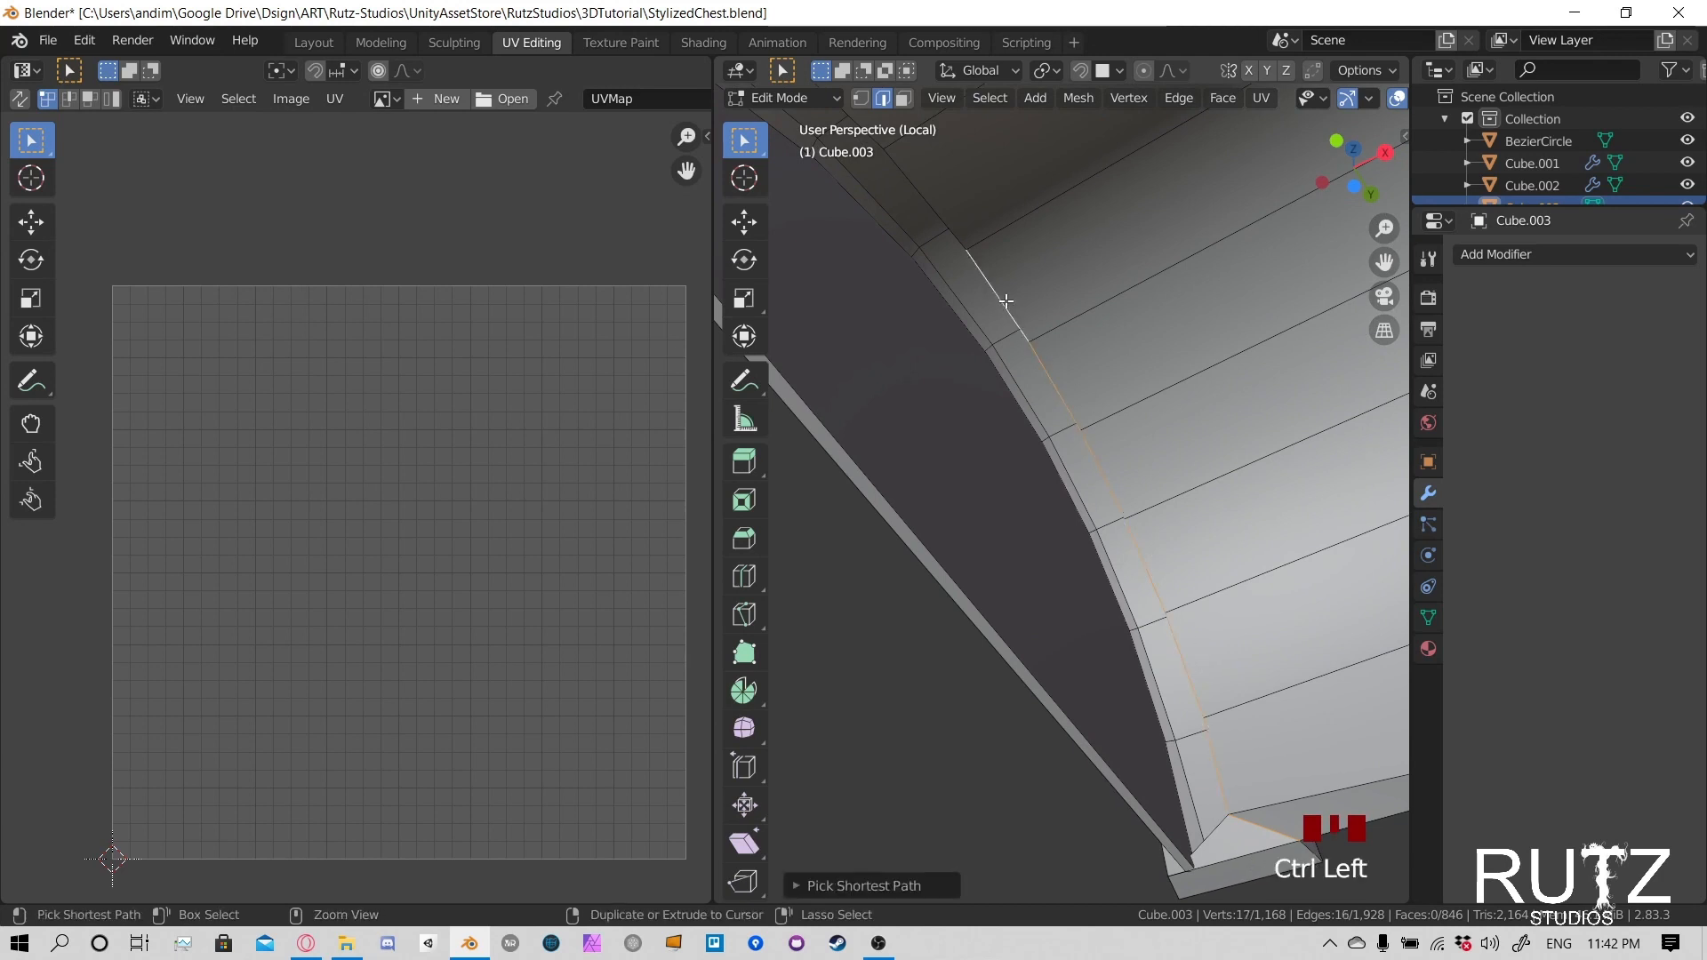
- Extend the inner edge path to the opposite rim and close the edge loop around the lid's left-hand end
{"action": "middle_click_drag", "start_coordinate": [1005, 302], "coordinate": [997, 560], "text": "shift"}
{"action": "scroll", "coordinate": [1035, 475], "scroll_direction": "down", "scroll_amount": 2}
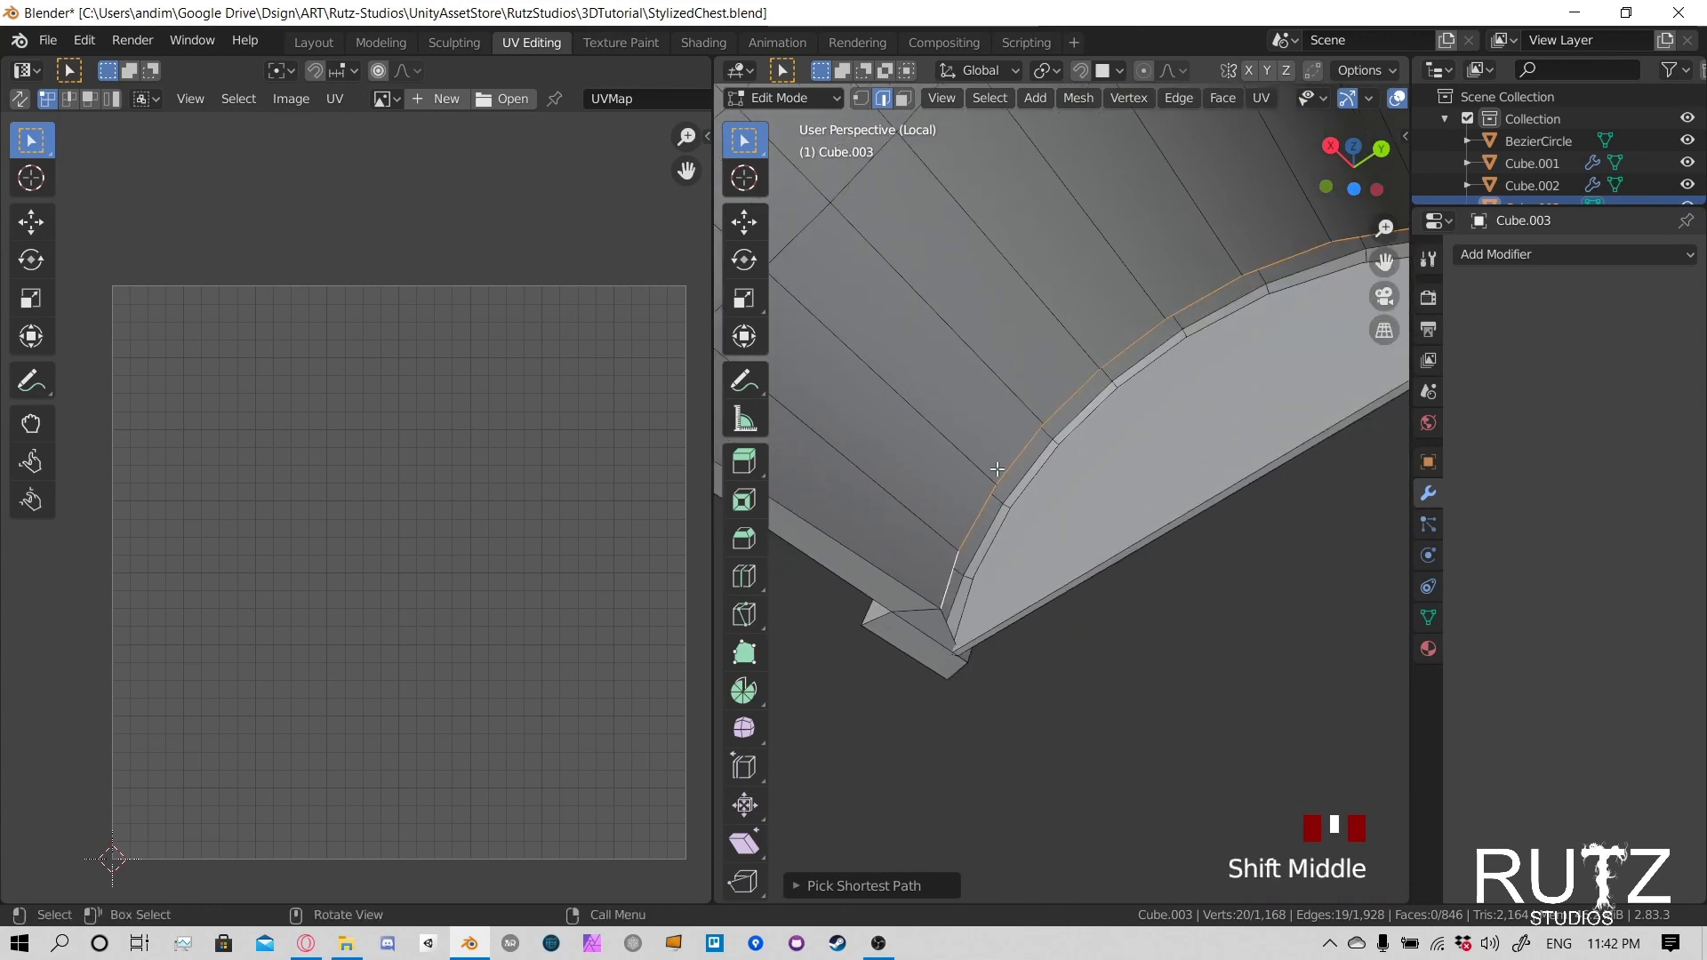
{"action": "mouse_move", "coordinate": [1003, 430]}
{"action": "middle_mouse_down"}
{"action": "mouse_move", "coordinate": [1041, 465]}
{"action": "mouse_move", "coordinate": [1057, 433]}
{"action": "mouse_move", "coordinate": [1019, 429]}
{"action": "mouse_move", "coordinate": [1032, 433]}
{"action": "middle_mouse_up"}
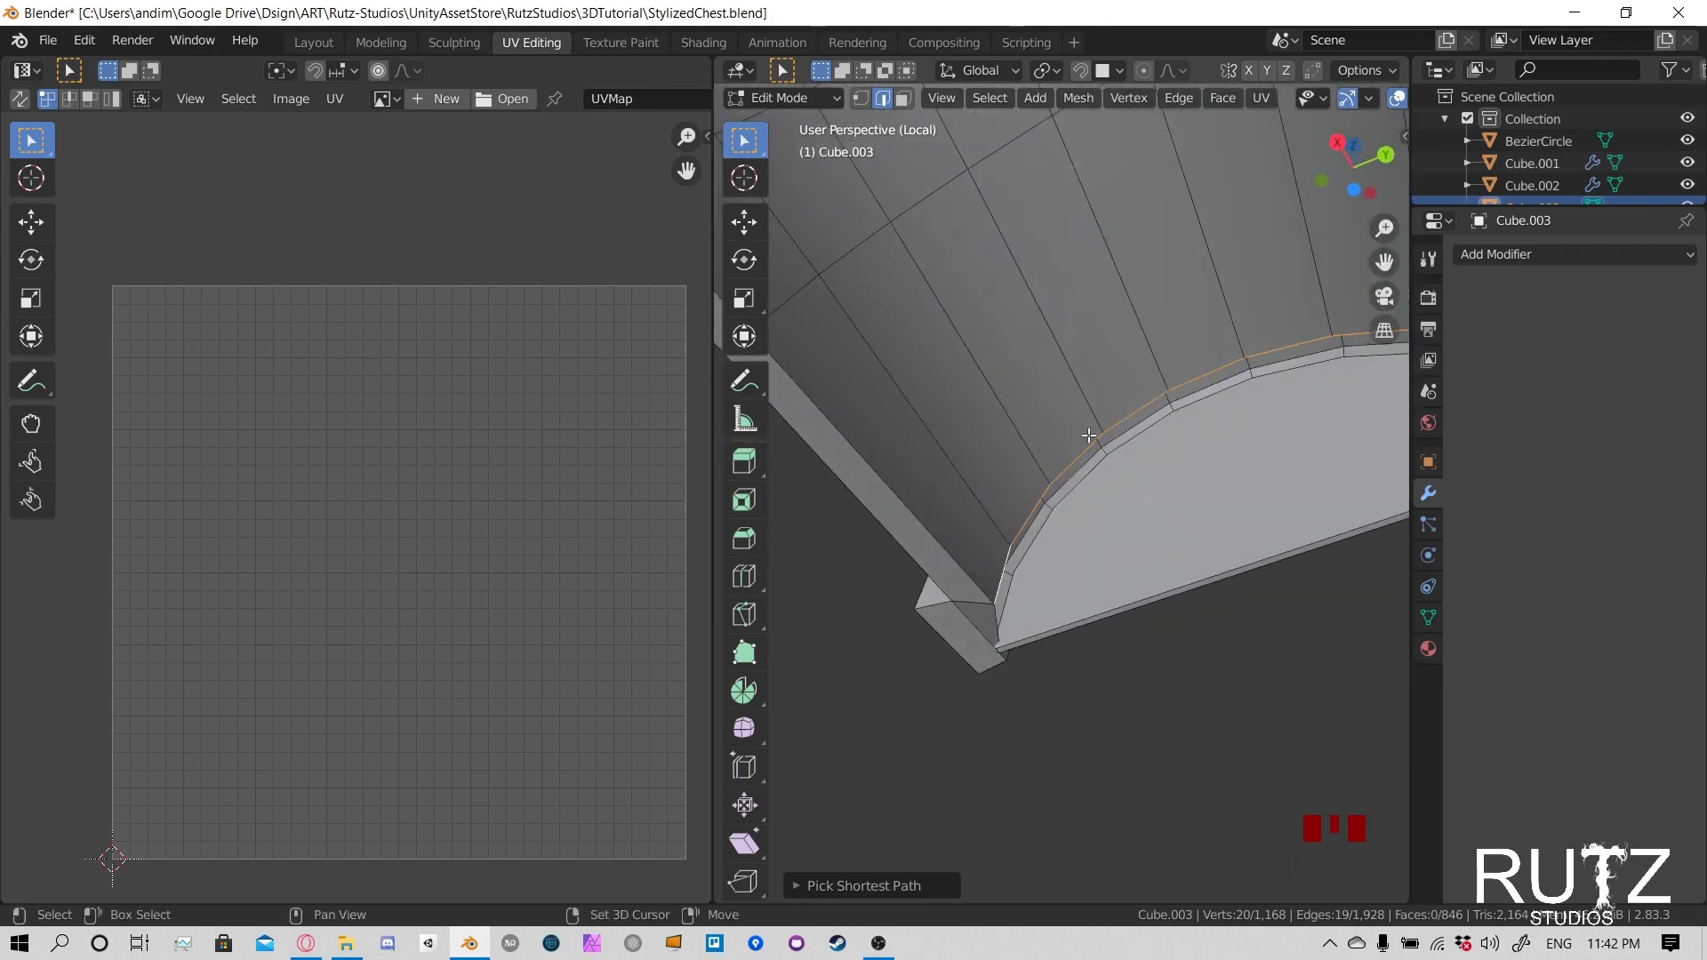
{"action": "middle_click_drag", "start_coordinate": [1199, 414], "coordinate": [1063, 516], "text": "shift"}
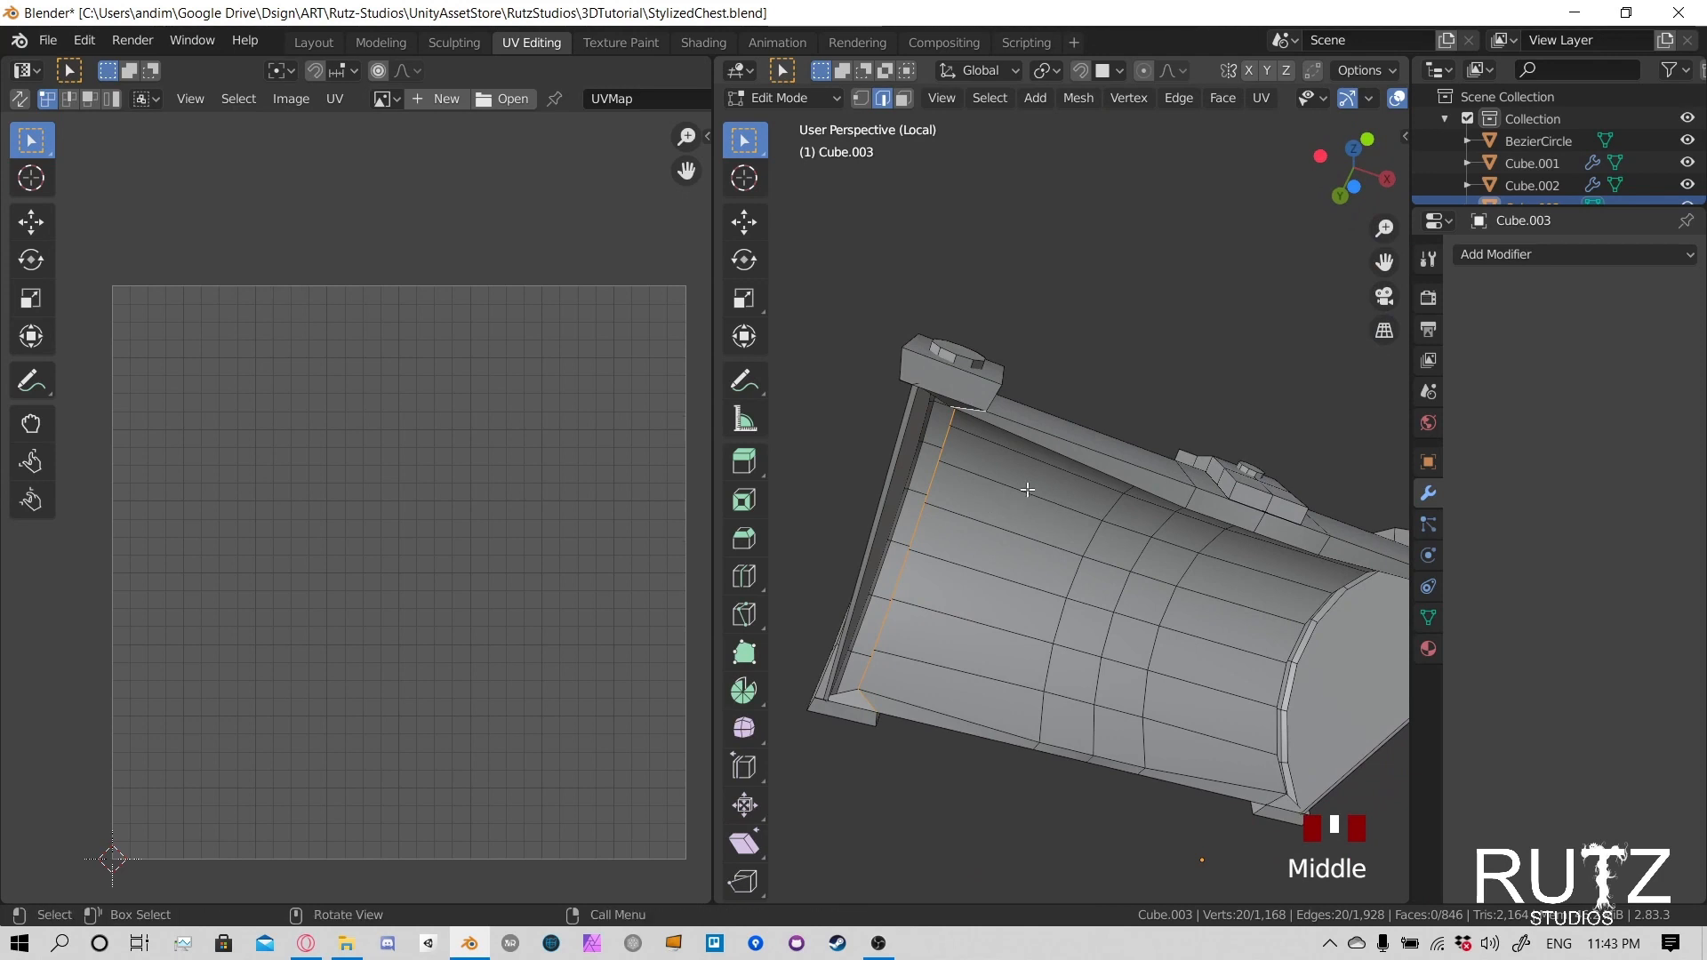
- Mark the selected edge loop around the lid's left-hand end as a UV seam
{"action": "middle_click_drag", "start_coordinate": [1027, 490], "coordinate": [1010, 480]}
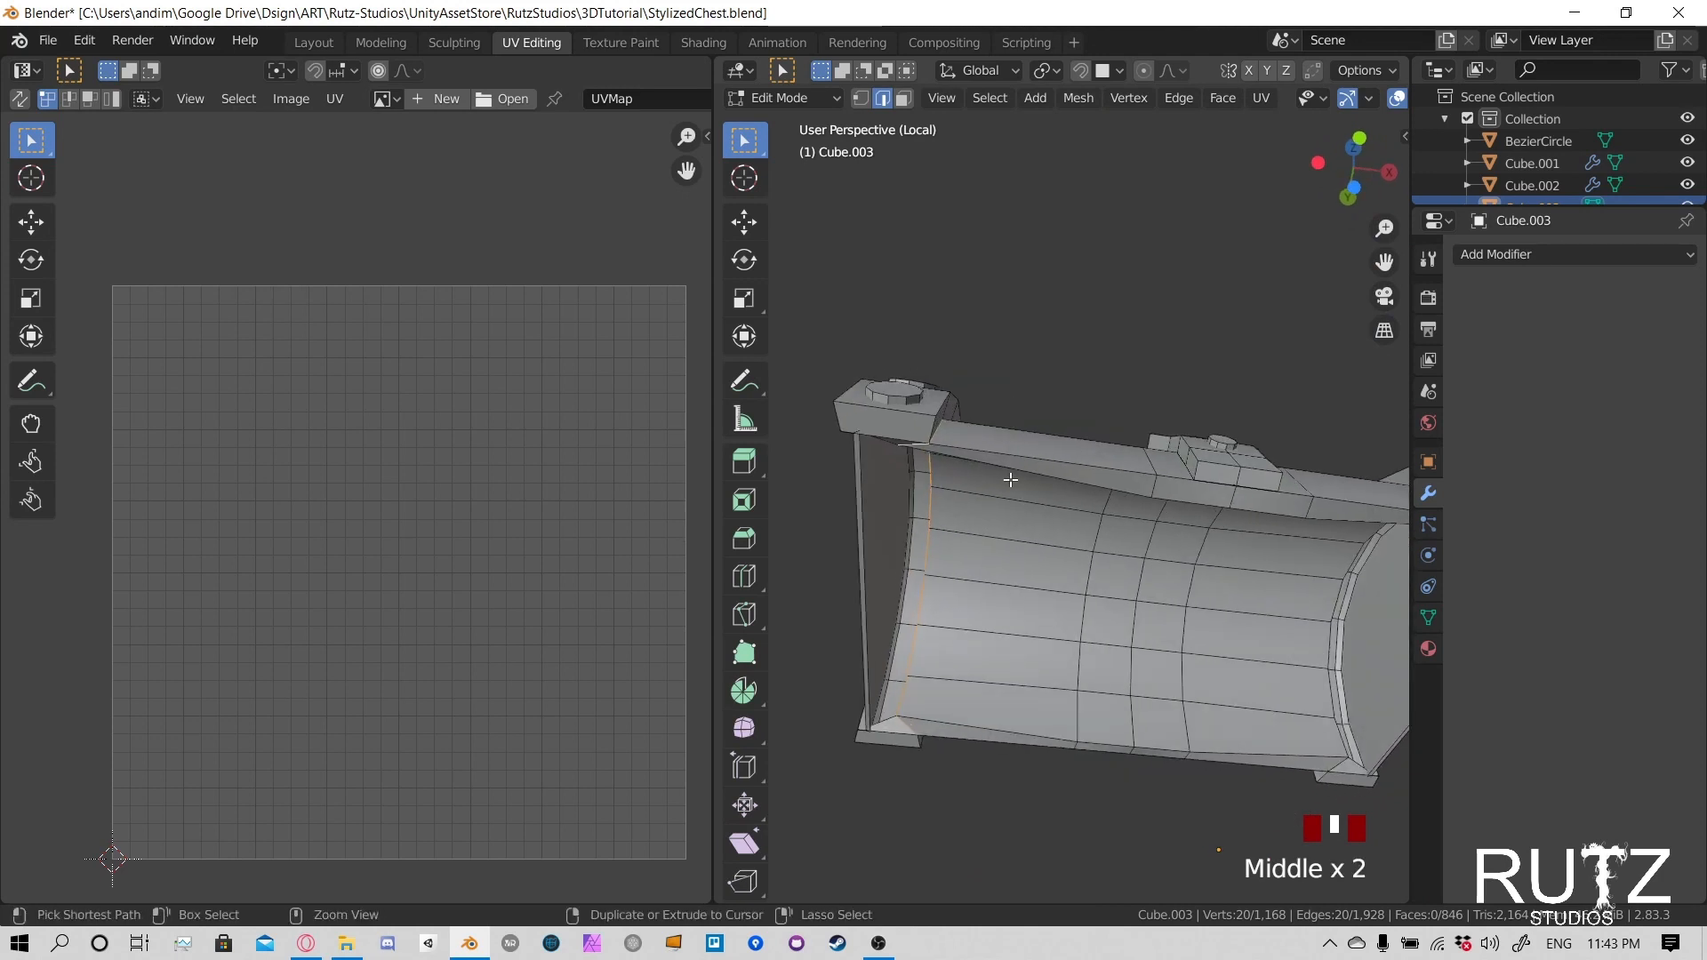
{"action": "key", "text": "ctrl+e"}
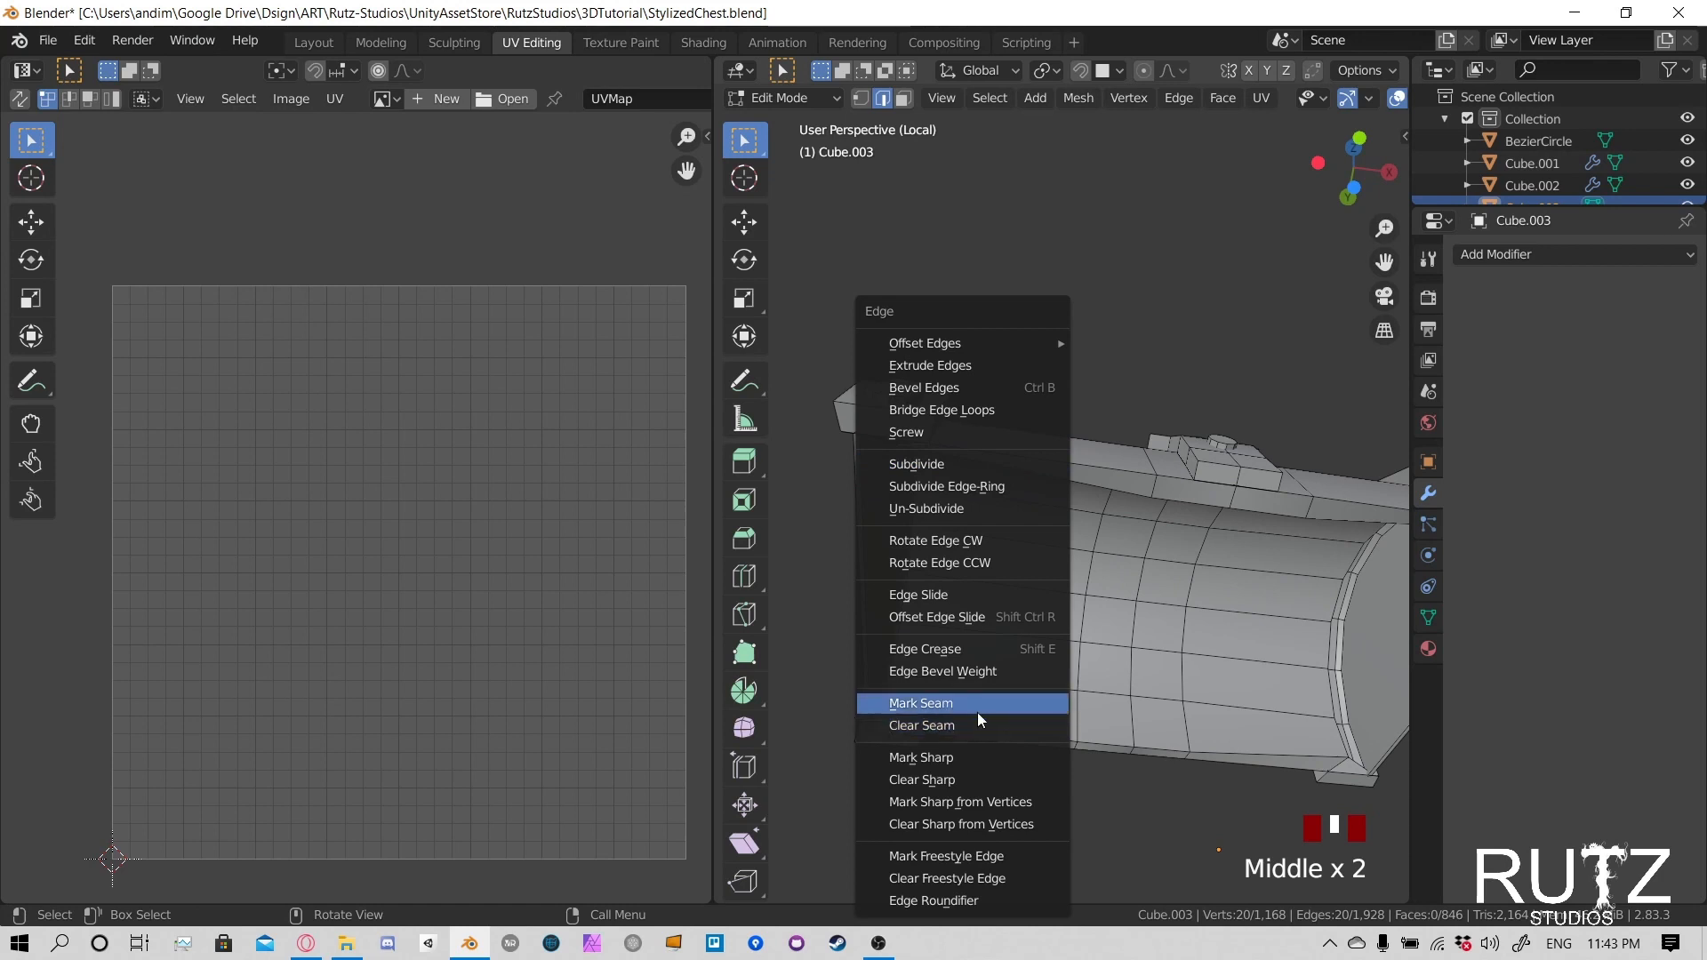
{"action": "left_click", "coordinate": [998, 704]}
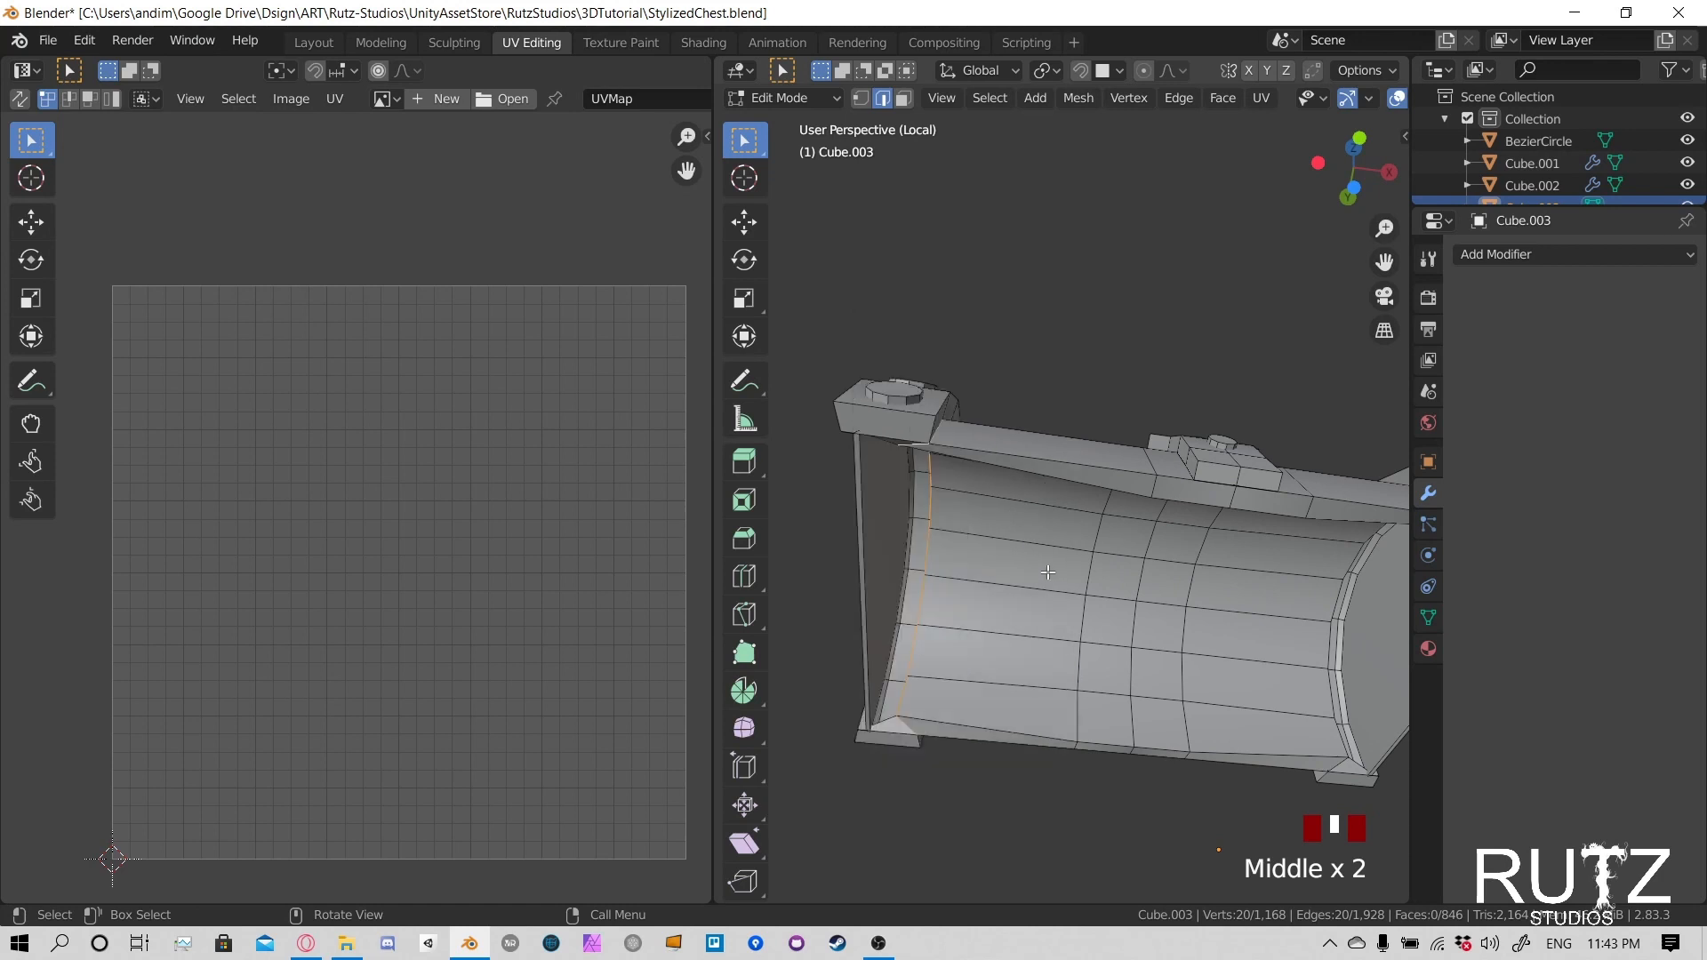
{"action": "key", "text": "u"}
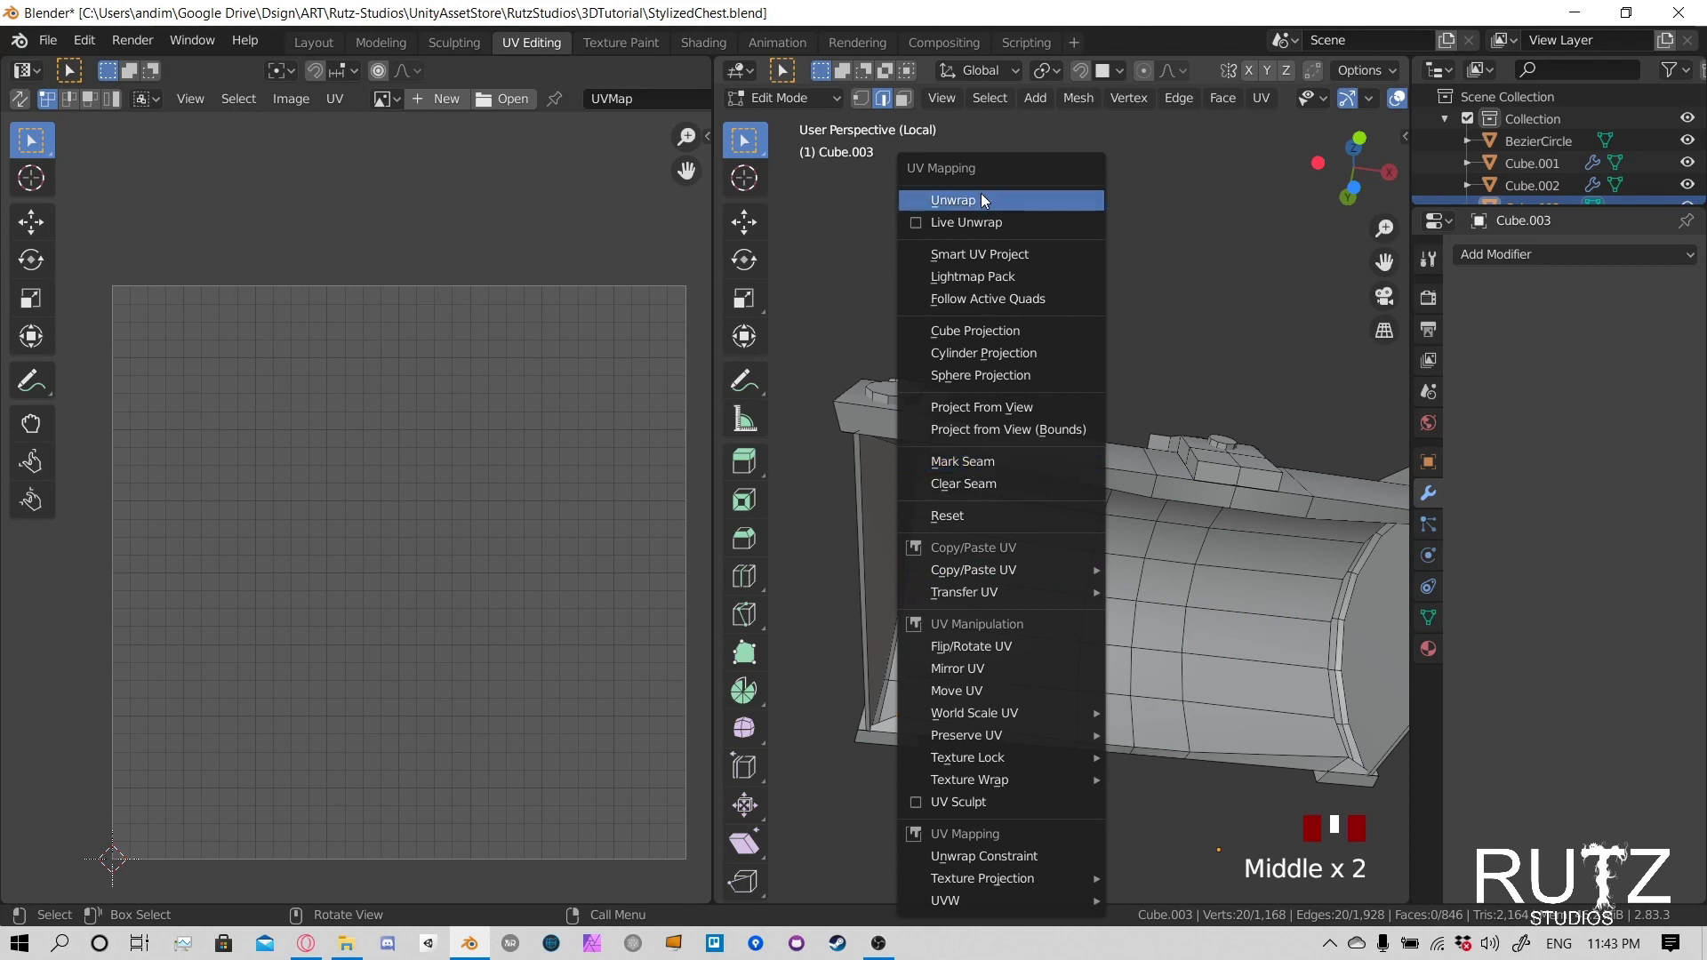
{"action": "left_click", "coordinate": [990, 461]}
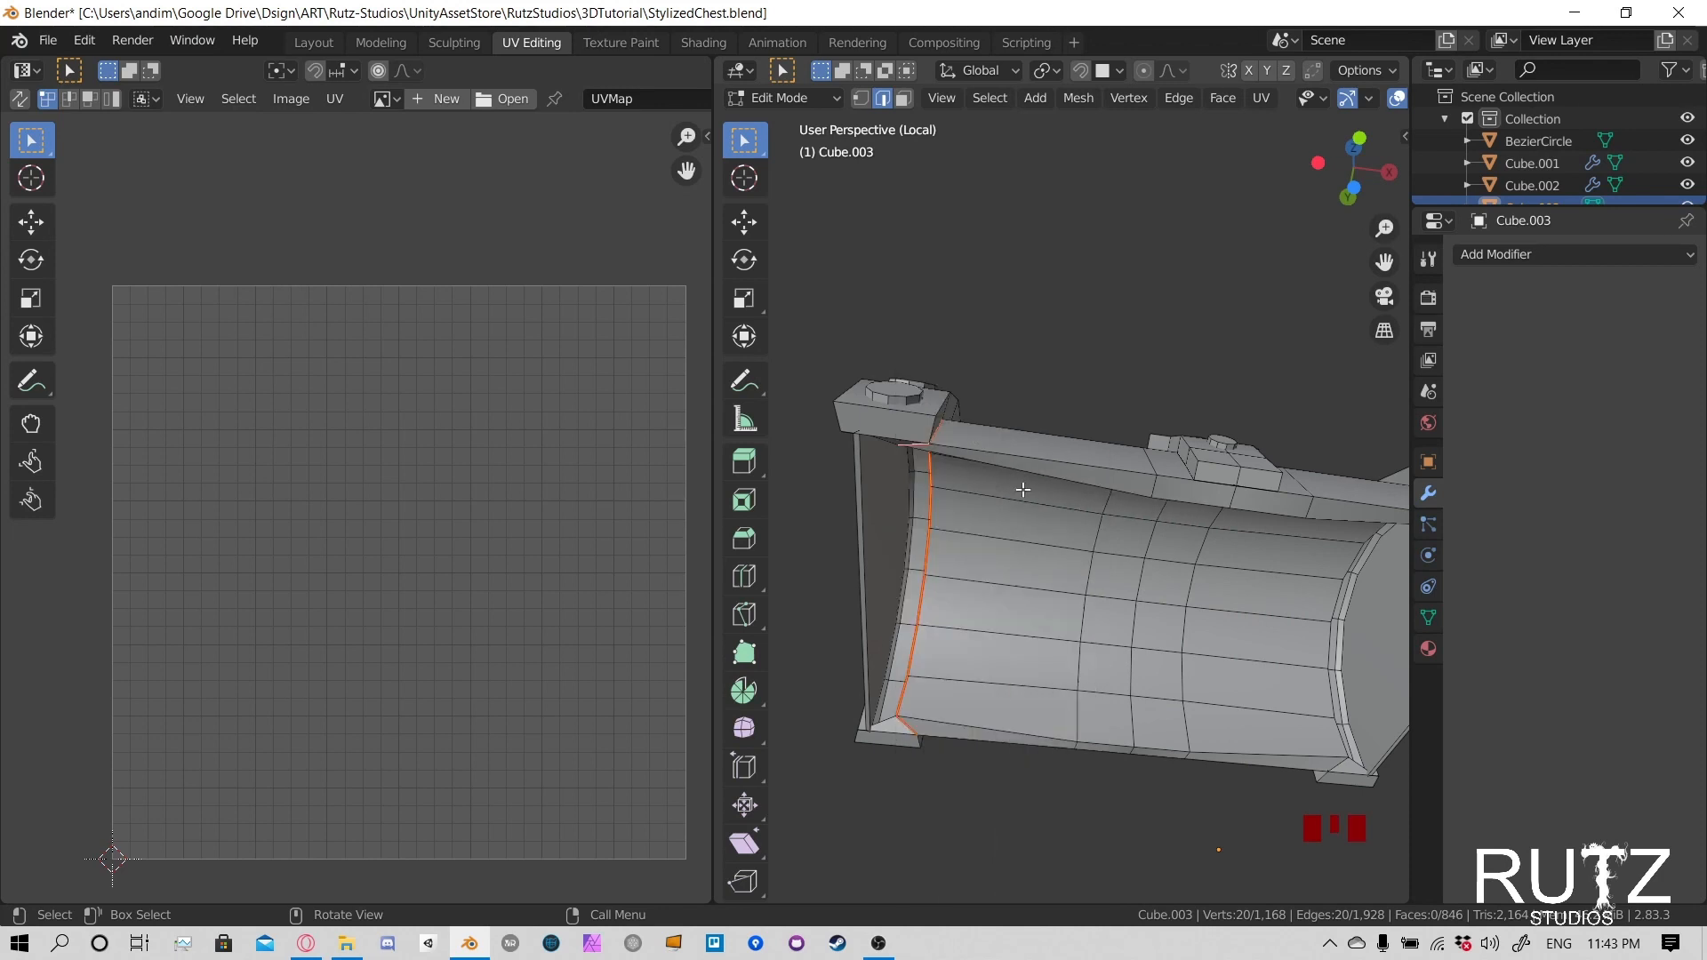
- Select the outer edge path where the curved top meets the metal band at the lid's opposite end
{"action": "middle_click_drag", "start_coordinate": [990, 435], "coordinate": [1075, 545]}
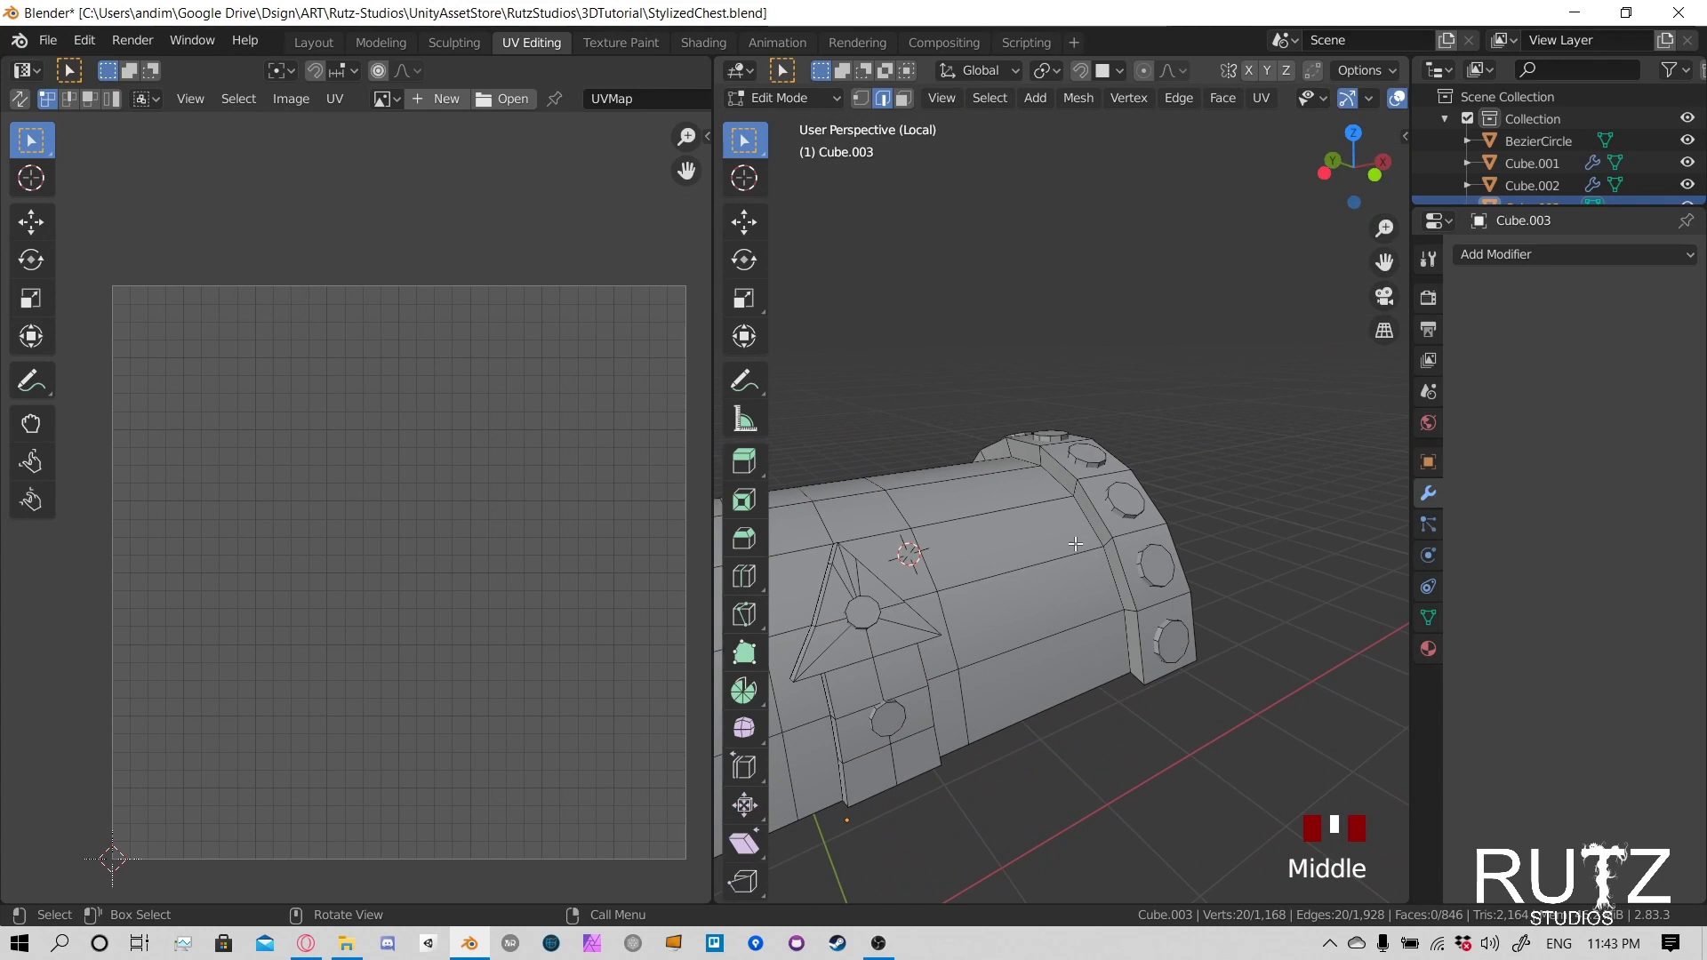
{"action": "scroll", "coordinate": [1073, 524], "scroll_direction": "up", "scroll_amount": 2}
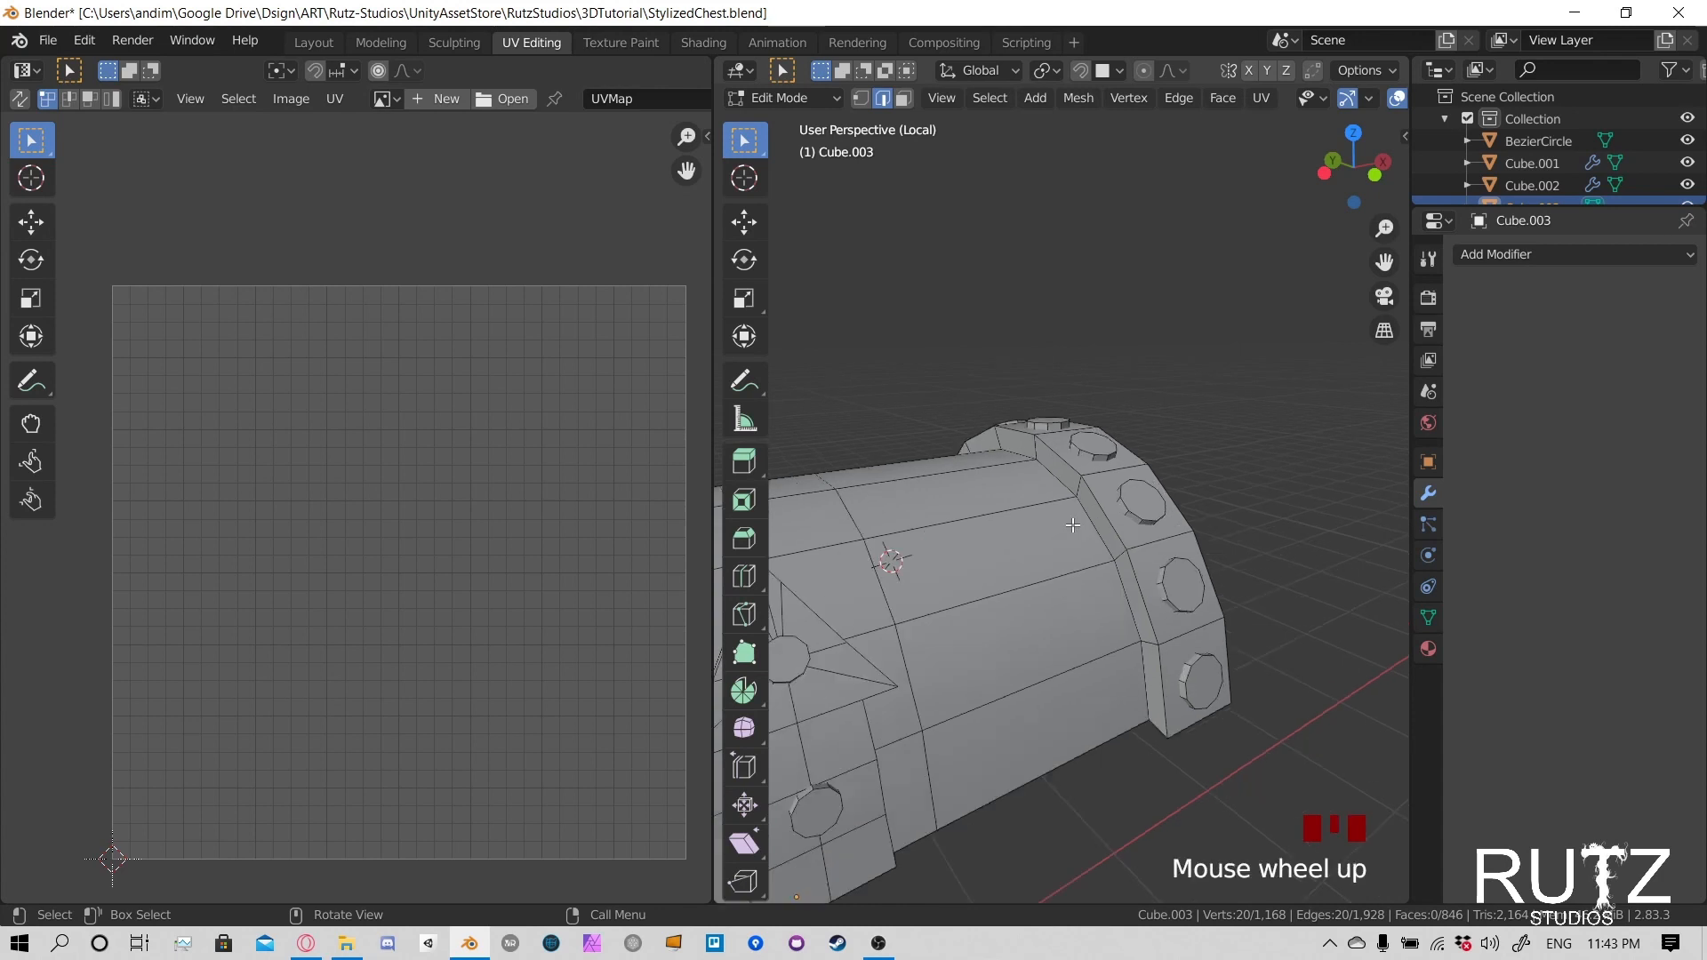
{"action": "middle_click_drag", "start_coordinate": [1074, 524], "coordinate": [1075, 516], "text": "shift"}
{"action": "middle_click_drag", "start_coordinate": [1035, 607], "coordinate": [1250, 590]}
{"action": "middle_click_drag", "start_coordinate": [1198, 468], "coordinate": [1030, 415]}
{"action": "left_click", "coordinate": [978, 521], "text": "ctrl"}
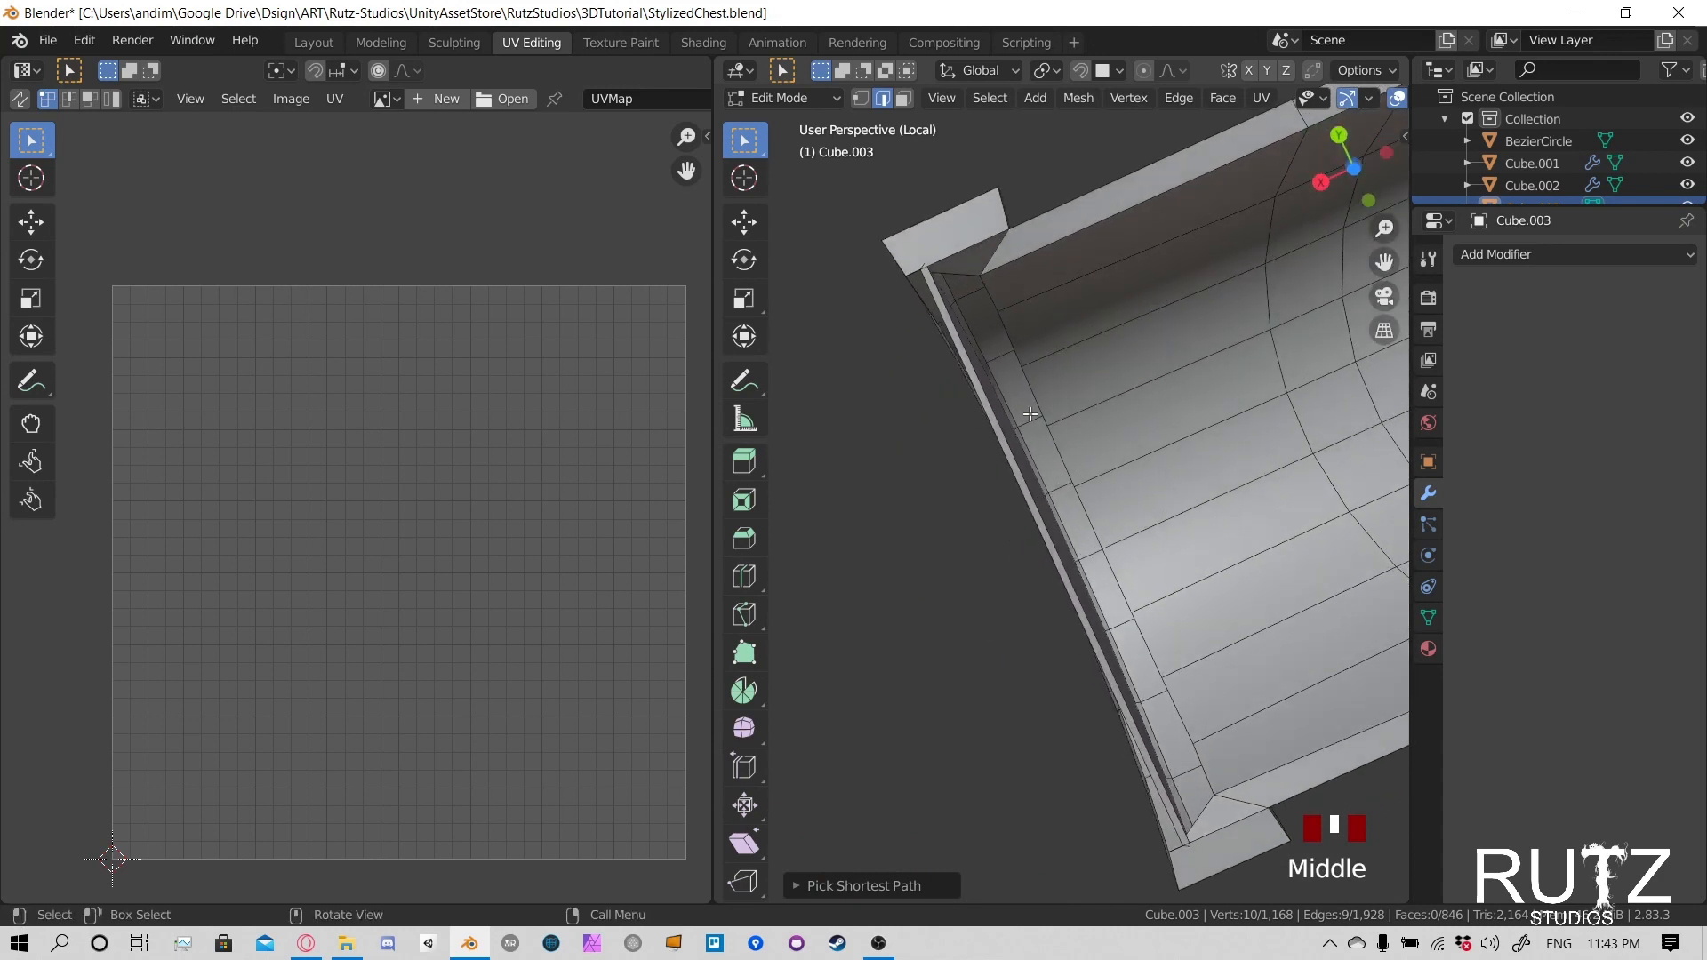
- Add the rim edges and inner curved path to close the loop beside the opposite band, and mark it as a seam
{"action": "left_click", "coordinate": [999, 250], "text": "shift"}
{"action": "middle_click_drag", "start_coordinate": [999, 250], "coordinate": [1094, 584]}
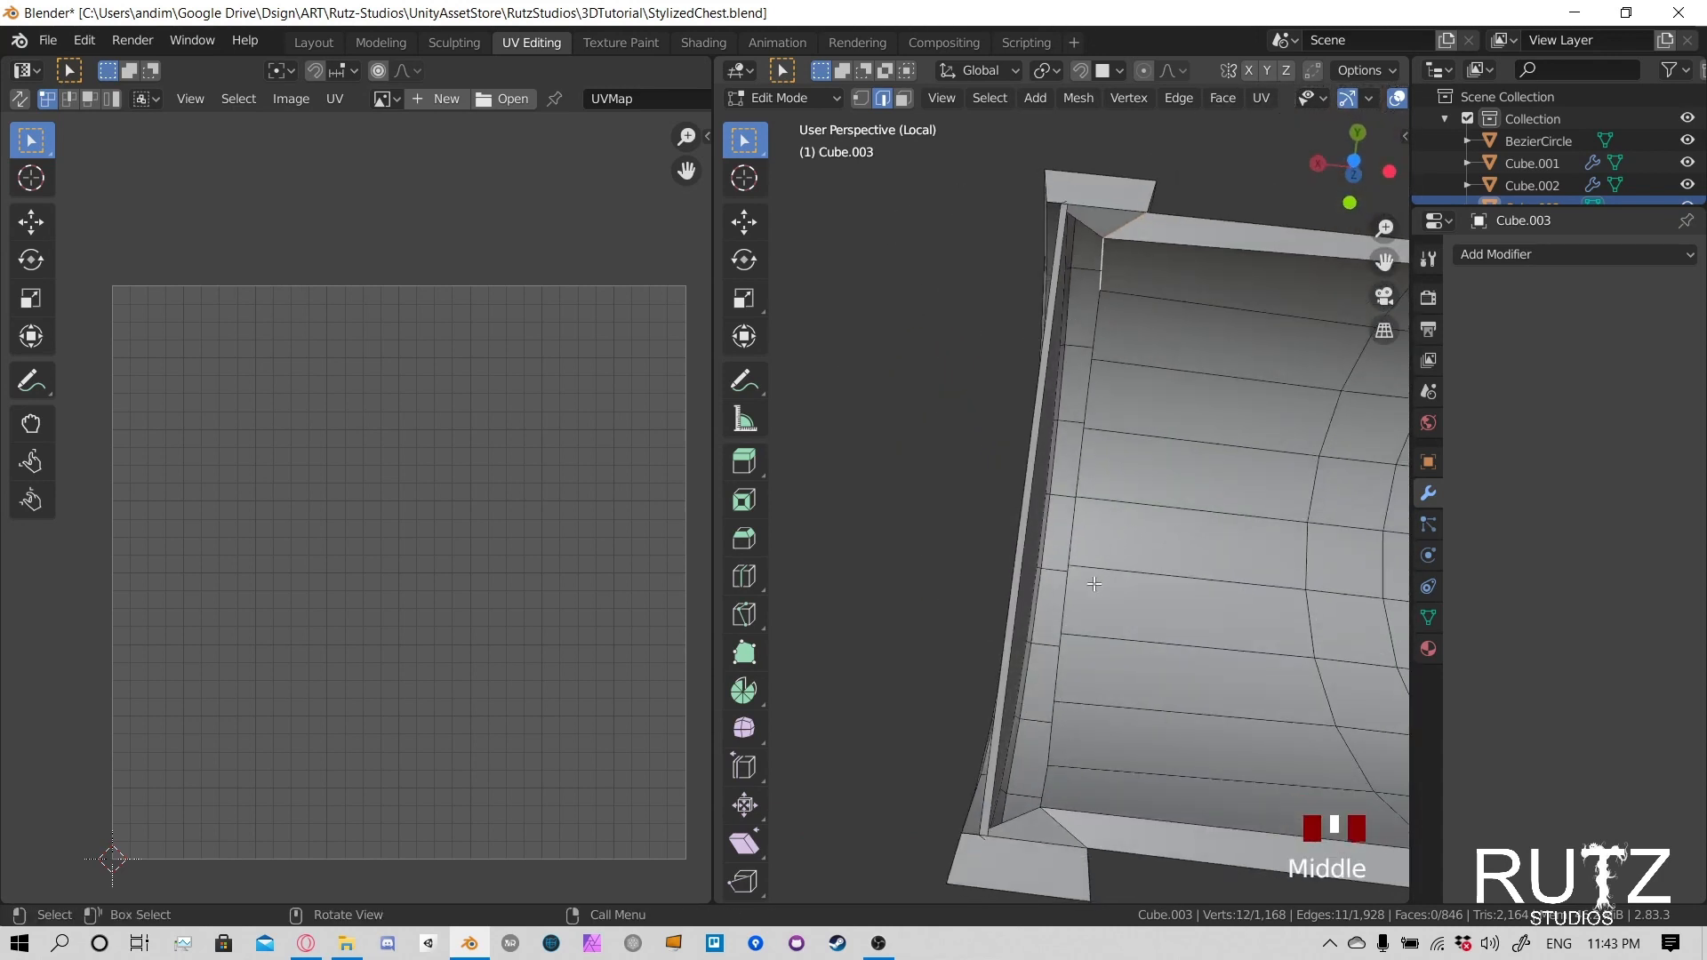
{"action": "middle_click_drag", "start_coordinate": [1159, 479], "coordinate": [1188, 635]}
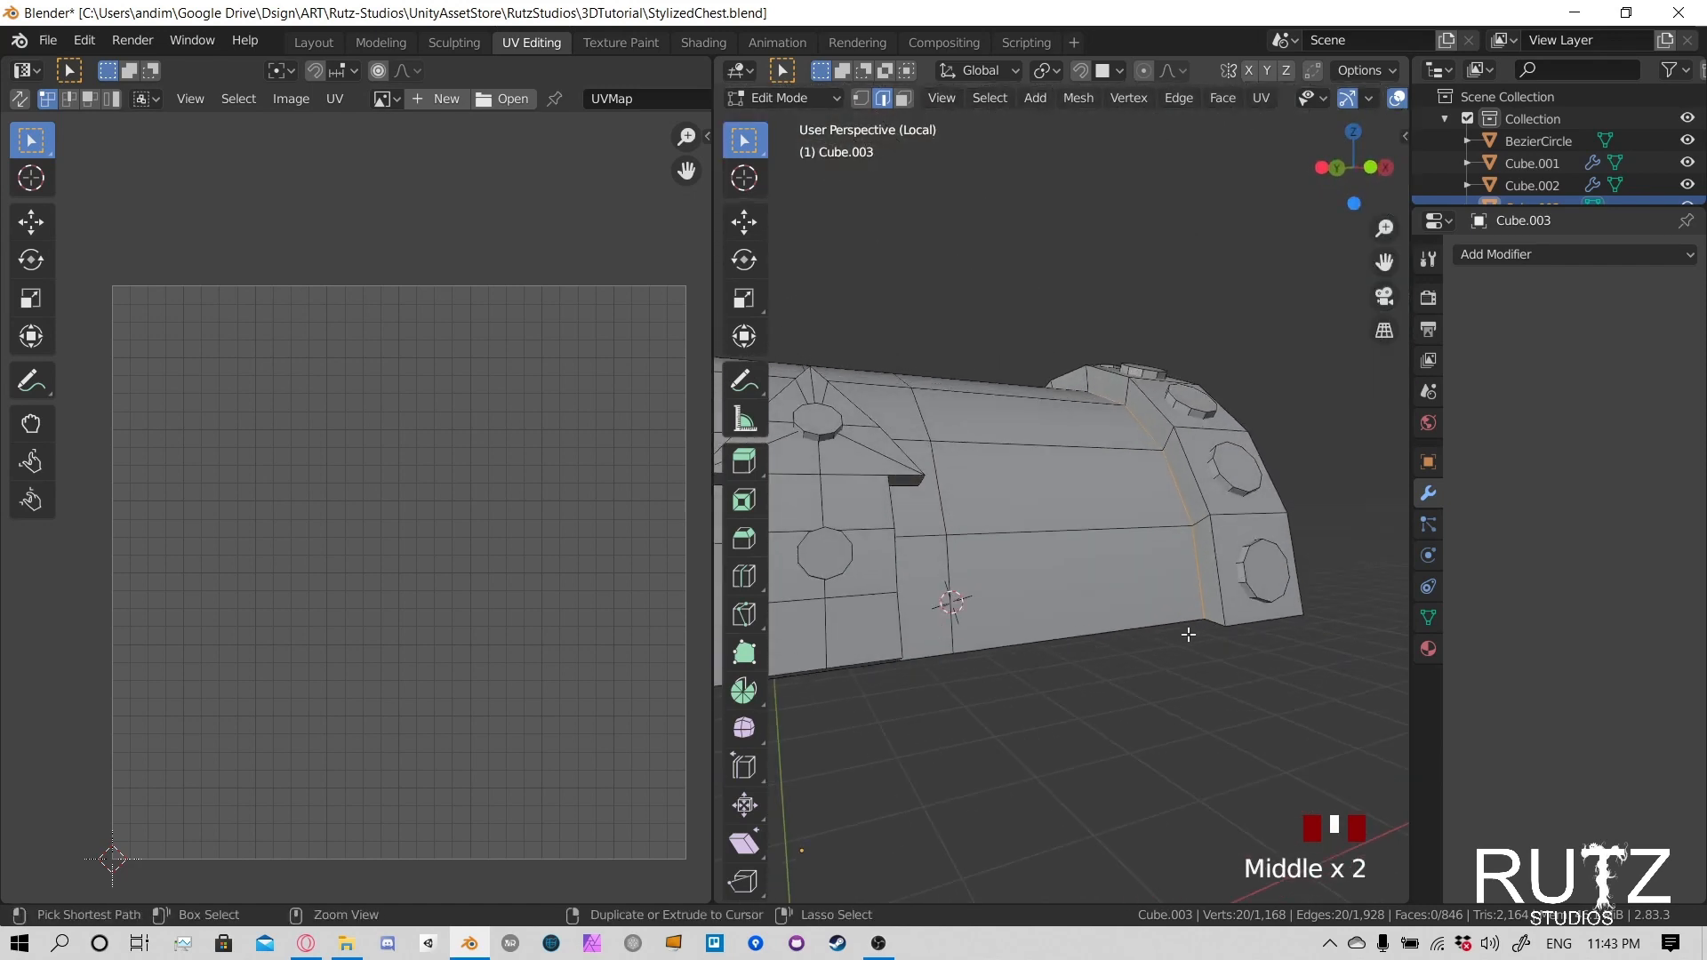
{"action": "key", "text": "u"}
{"action": "left_click", "coordinate": [1132, 463]}
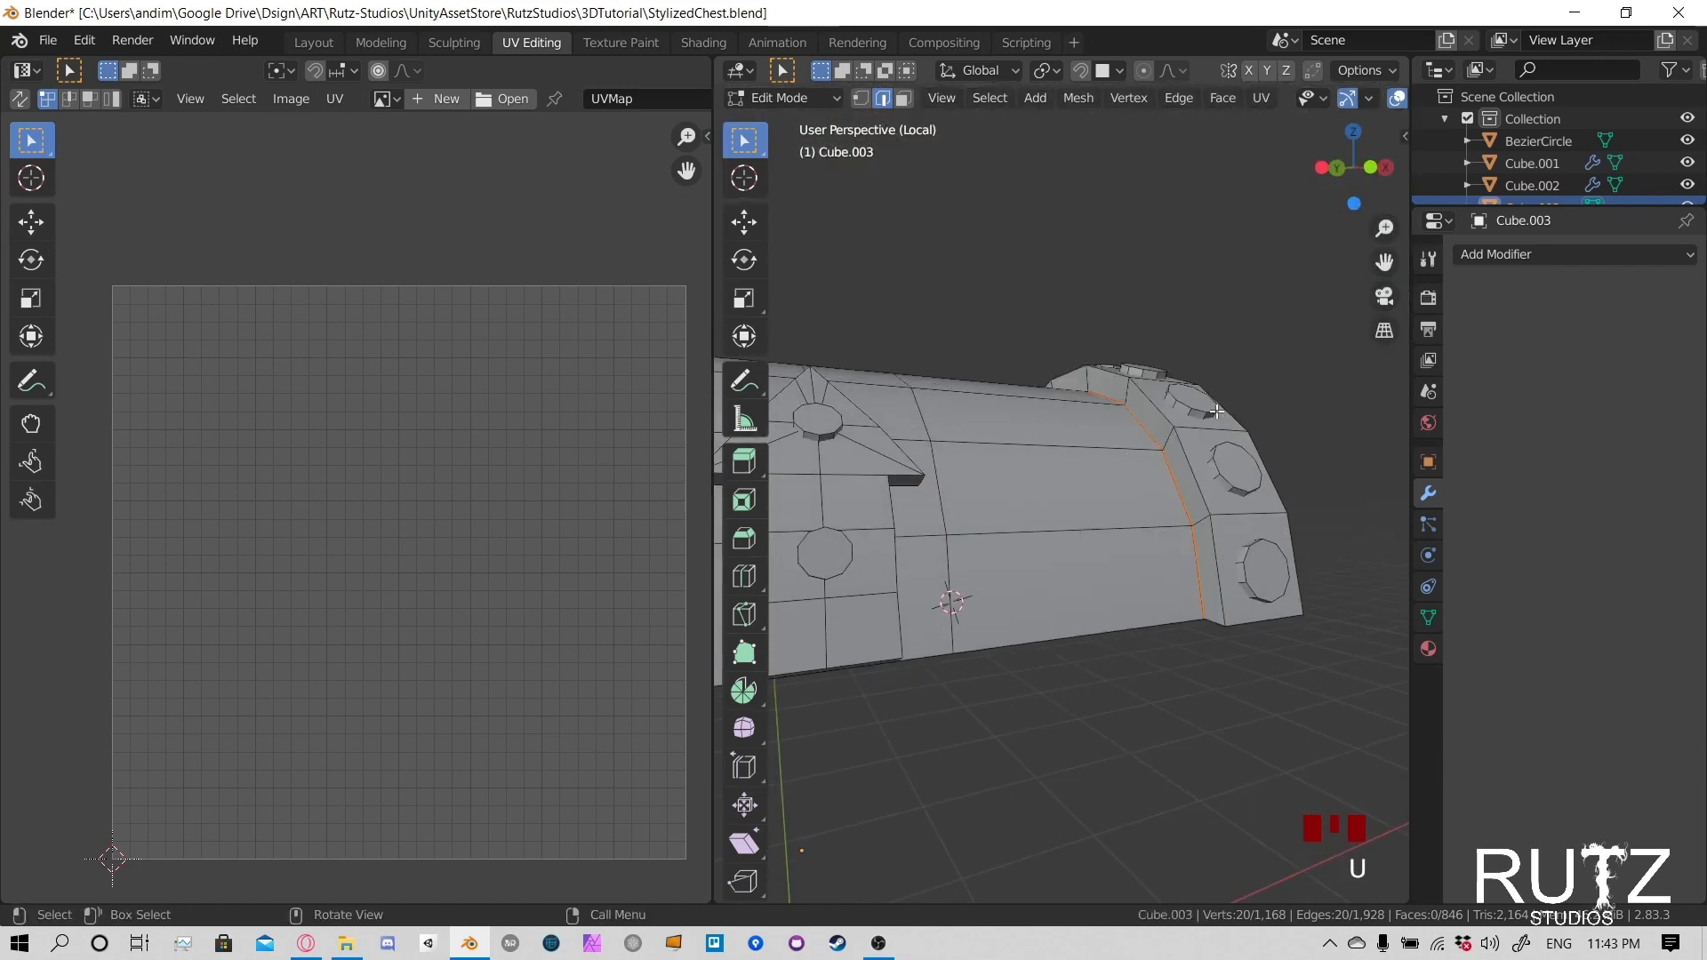
- Select the outer arc of edges where one semicircular end panel meets its metal band
{"action": "middle_click_drag", "start_coordinate": [1131, 464], "coordinate": [967, 376]}
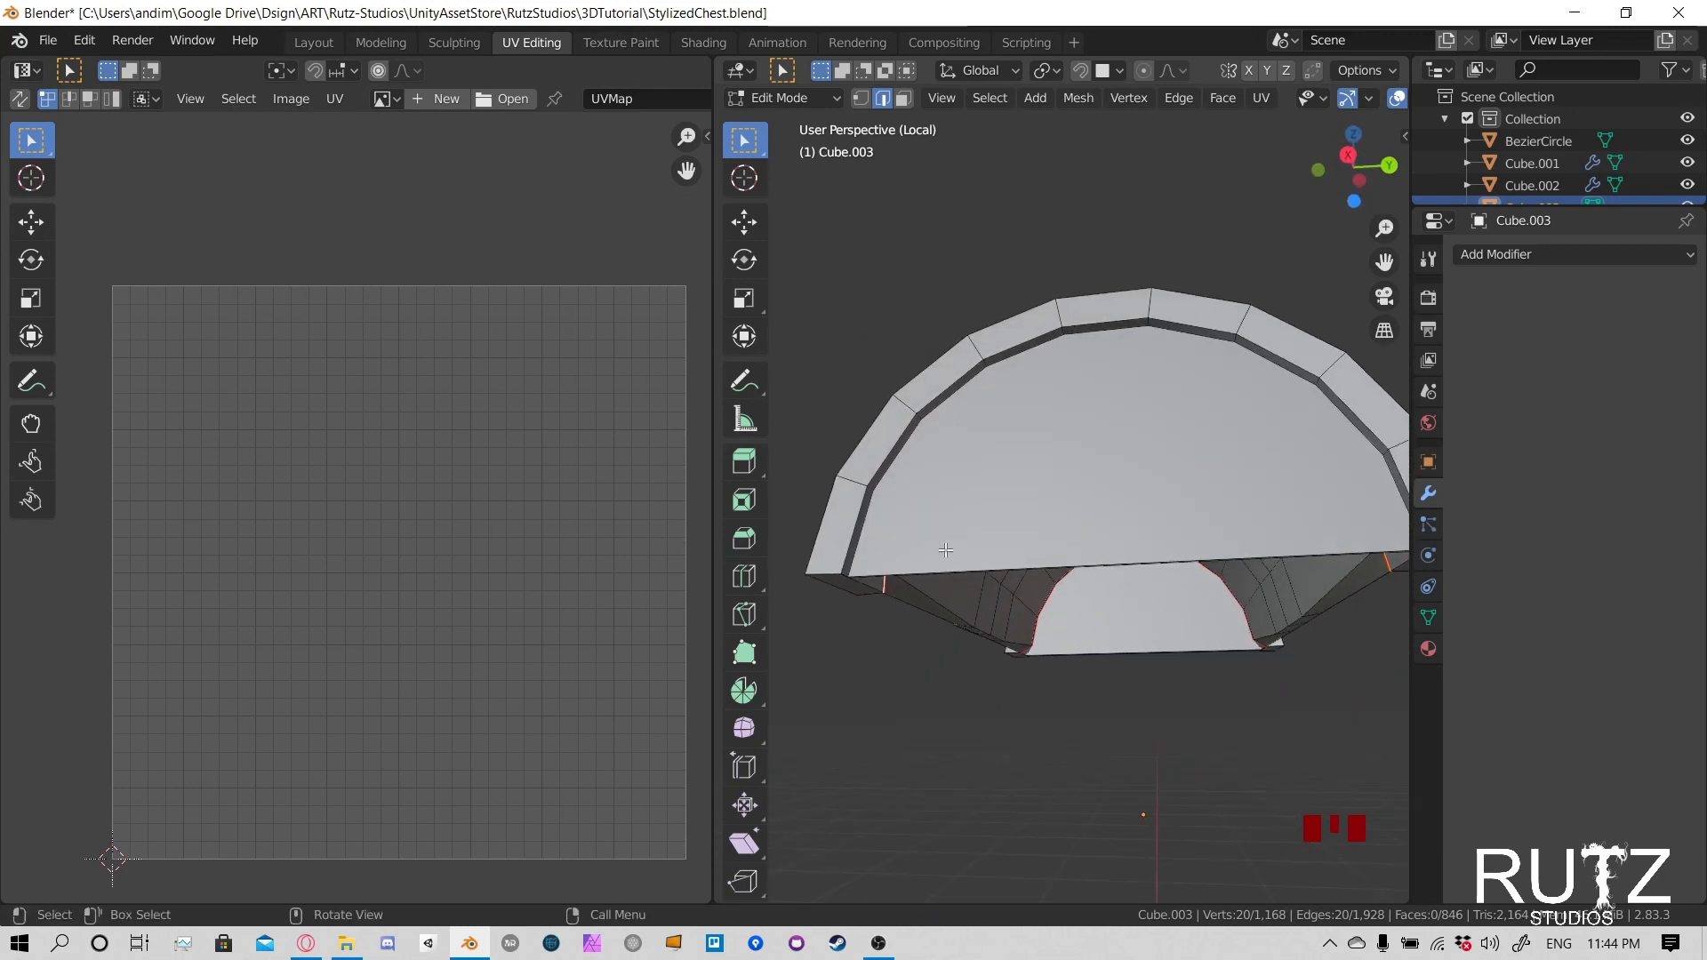
{"action": "middle_click_drag", "start_coordinate": [1060, 434], "coordinate": [903, 419]}
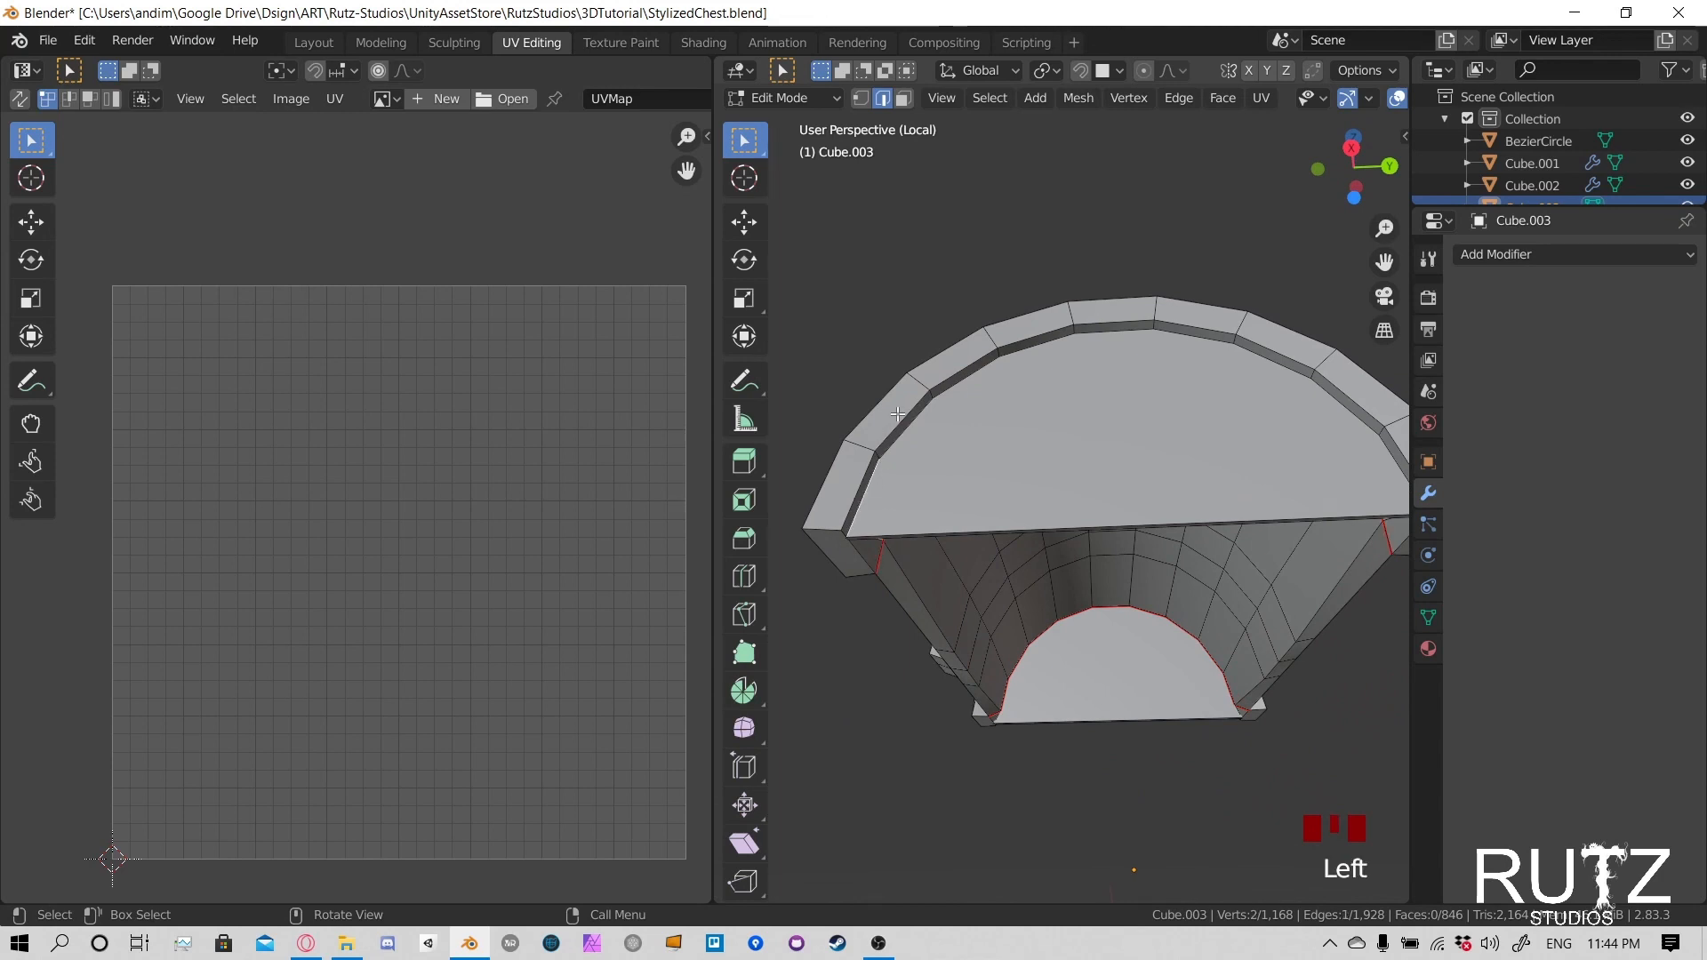
{"action": "middle_click_drag", "start_coordinate": [1136, 408], "coordinate": [1087, 405], "text": "shift"}
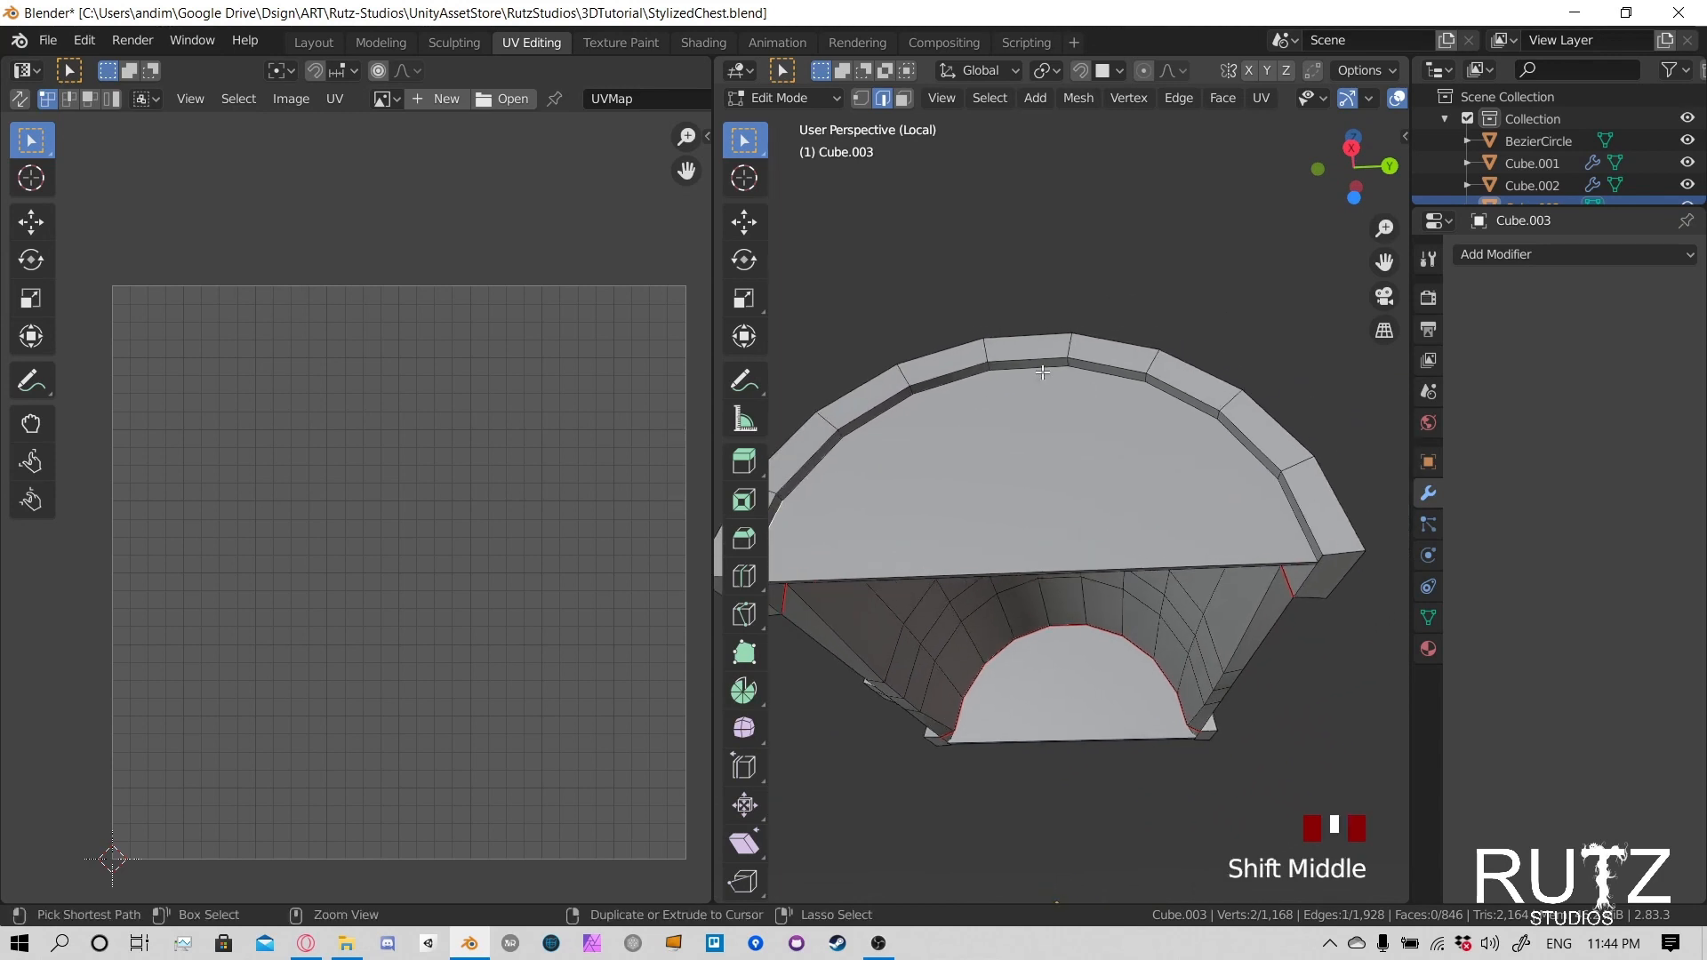
{"action": "left_click", "coordinate": [1062, 370], "text": "ctrl"}
- Complete the edge loop around the same end panel along its inner arc and mark it as a seam
{"action": "middle_click_drag", "start_coordinate": [1256, 578], "coordinate": [951, 458]}
{"action": "scroll", "coordinate": [1174, 522], "scroll_direction": "down", "scroll_amount": 2}
{"action": "left_click", "coordinate": [1251, 415], "text": "ctrl"}
{"action": "scroll", "coordinate": [1095, 534], "scroll_direction": "up", "scroll_amount": 4}
{"action": "middle_click_drag", "start_coordinate": [951, 458], "coordinate": [920, 486], "text": "shift"}
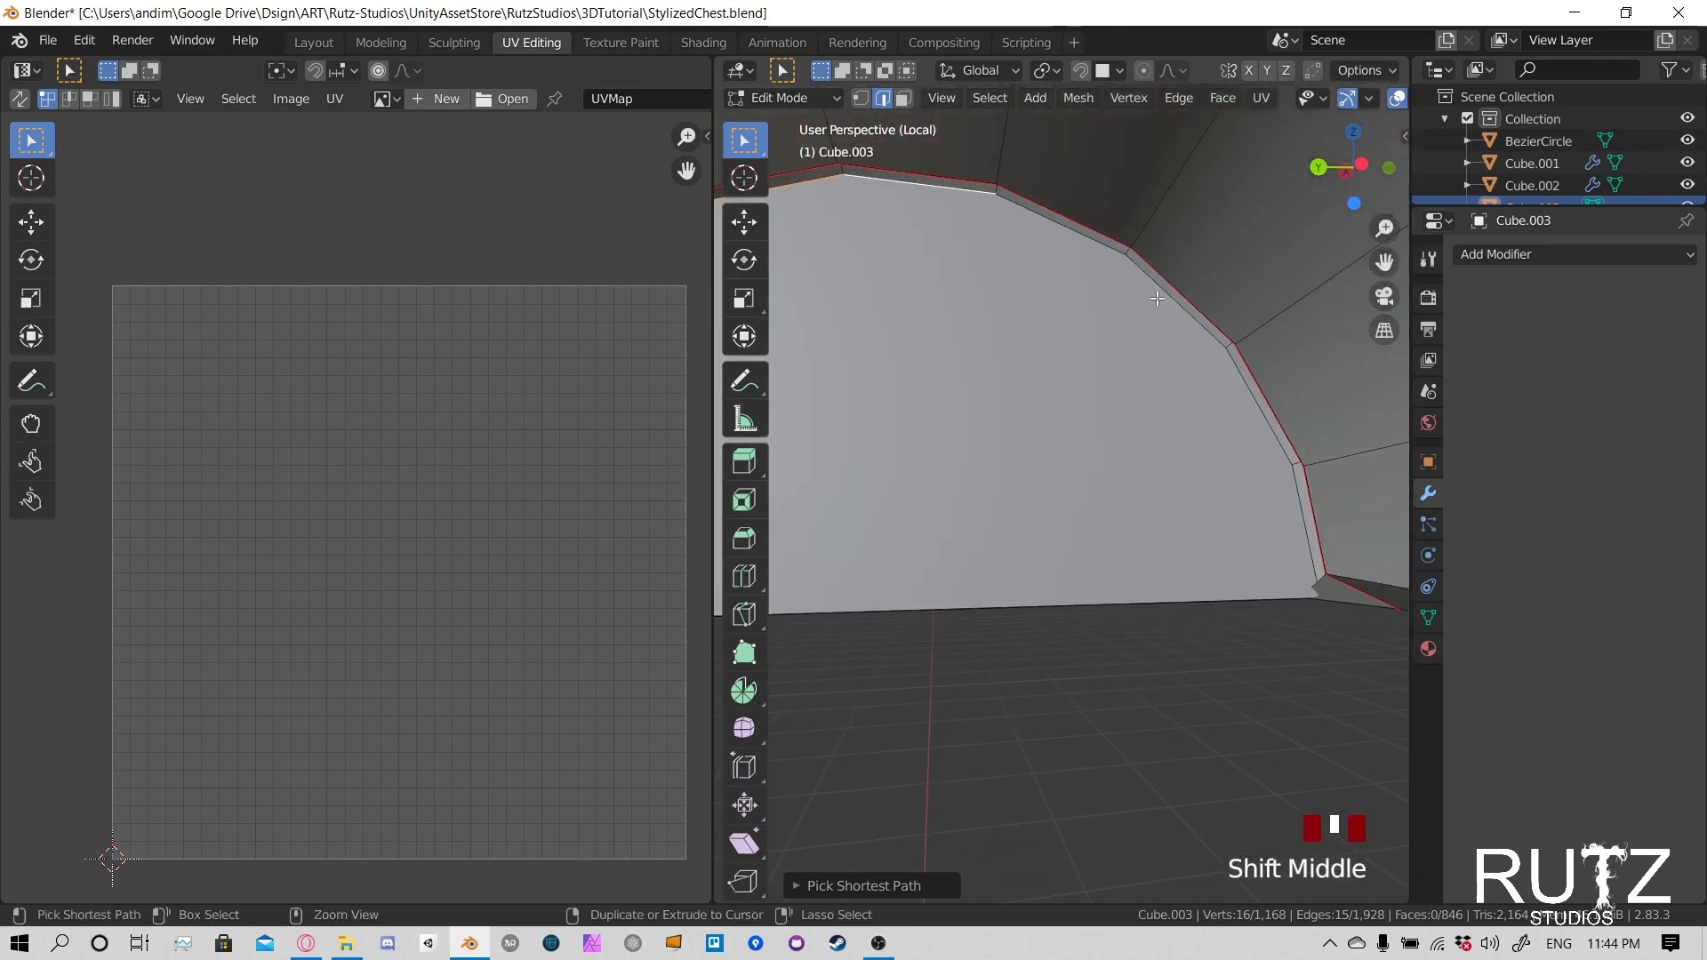
{"action": "middle_click_drag", "start_coordinate": [1338, 599], "coordinate": [1043, 578]}
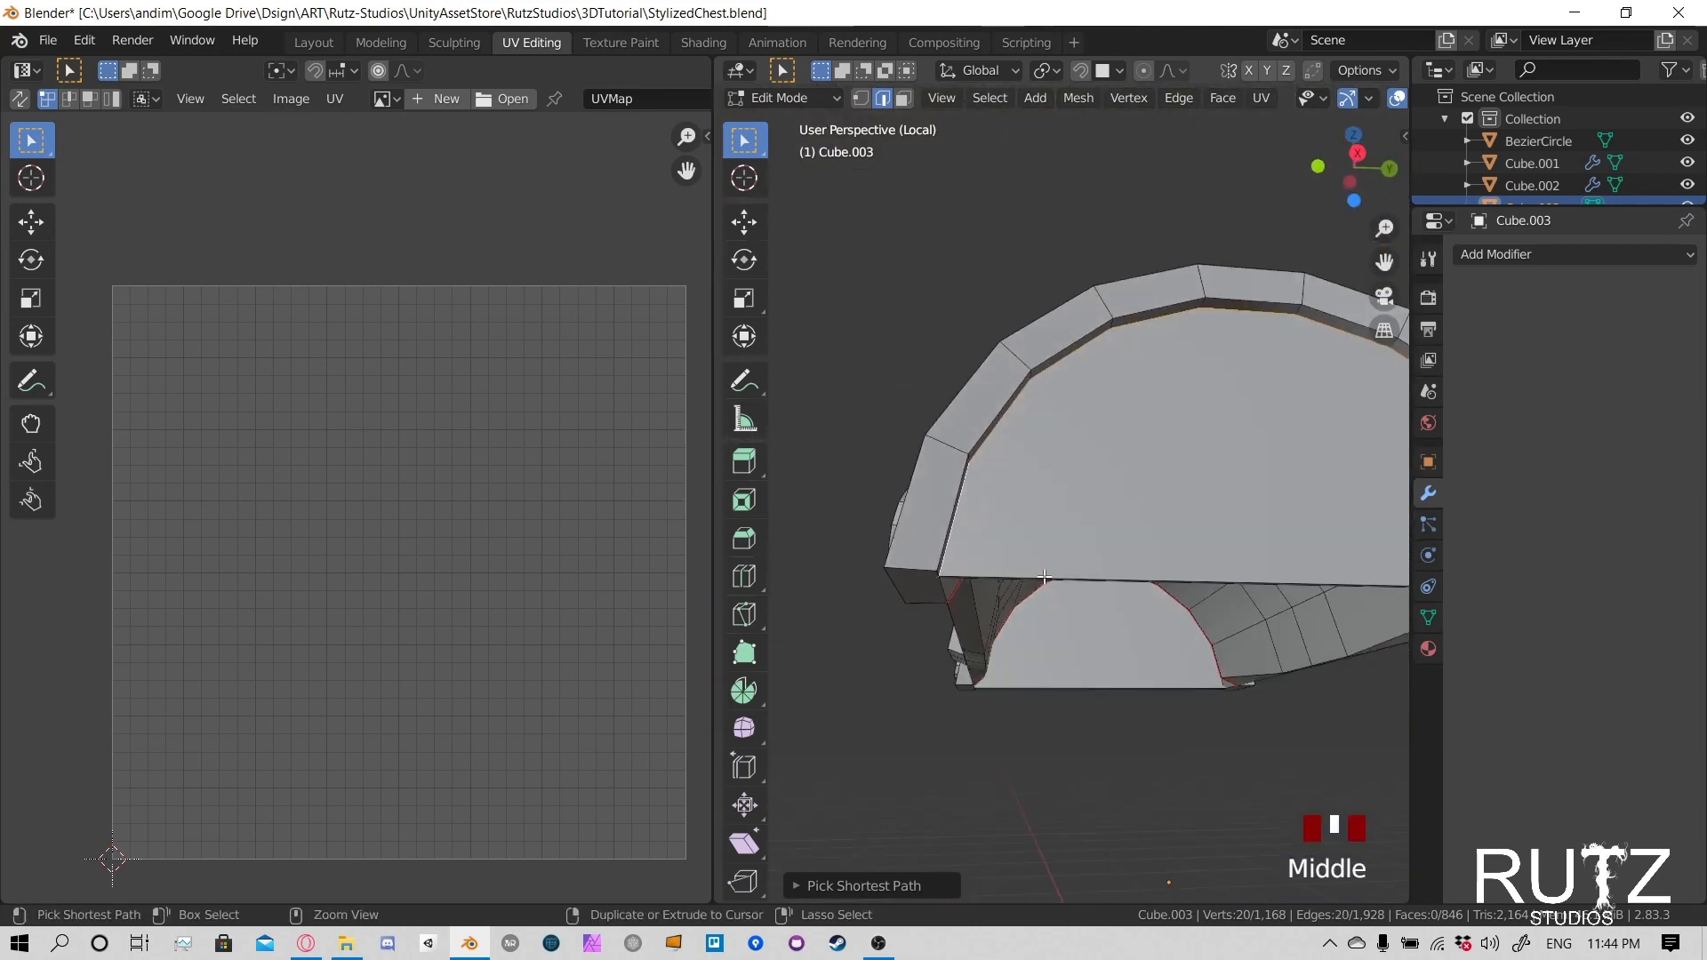
{"action": "key", "text": "u"}
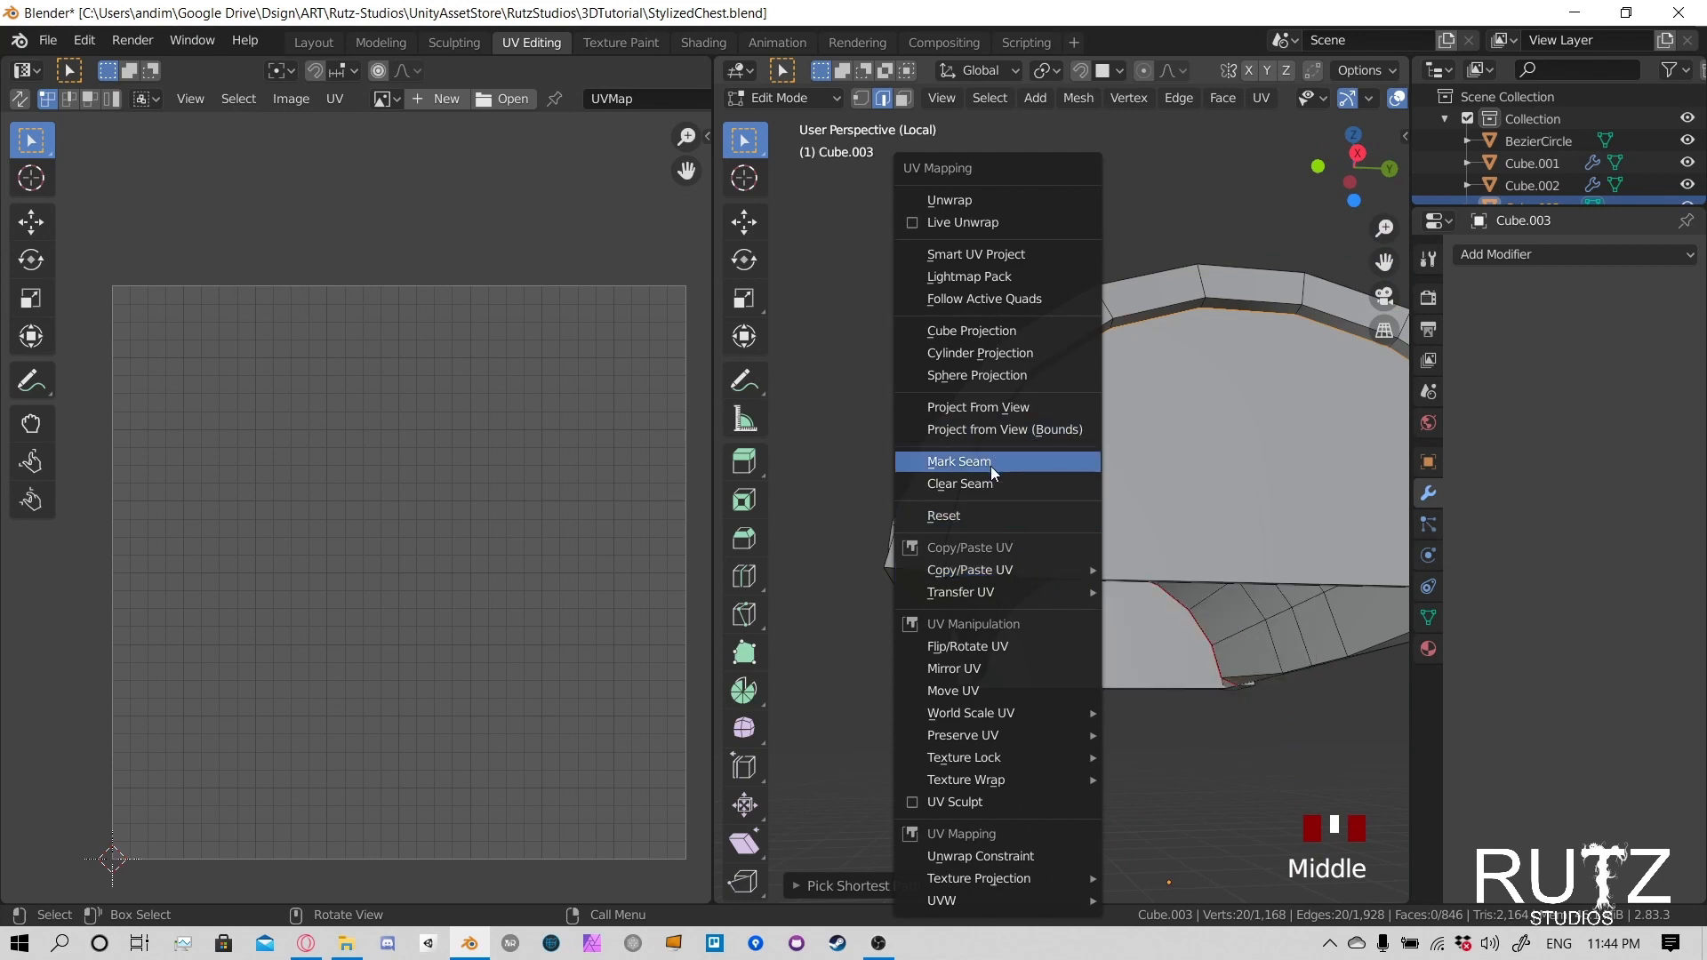
{"action": "left_click", "coordinate": [990, 465]}
- Select the outer arc of edges between the other semicircular end panel and its metal band
{"action": "middle_click_drag", "start_coordinate": [990, 466], "coordinate": [1013, 419], "text": "shift"}
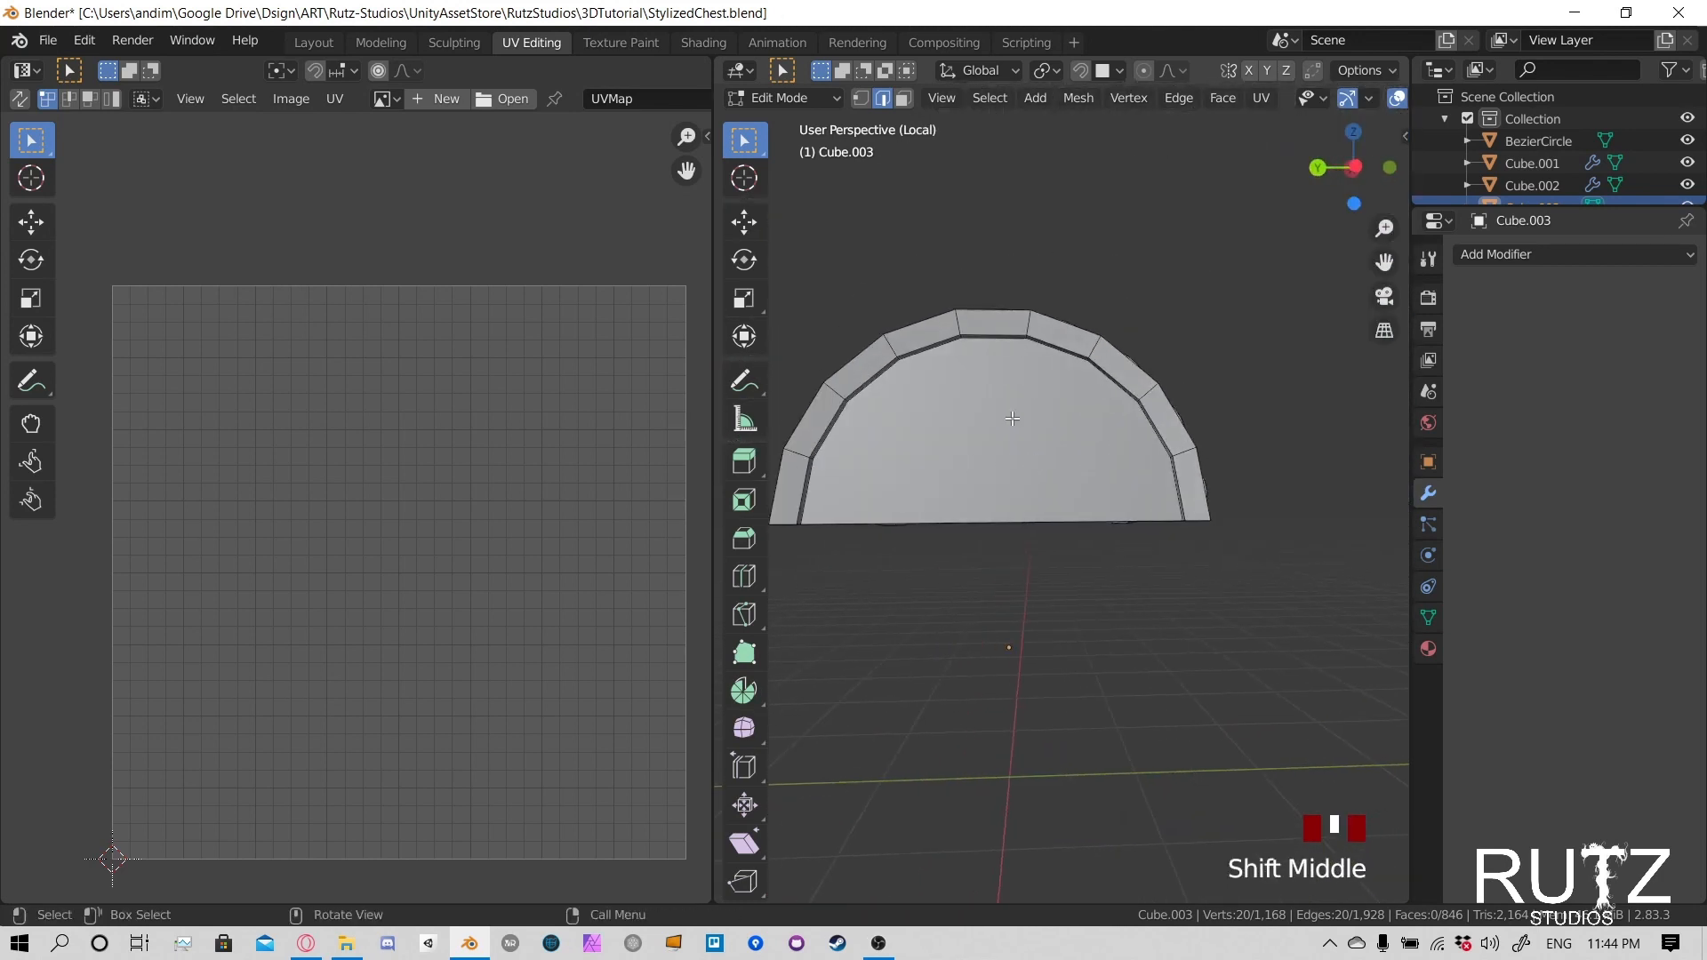
{"action": "middle_click_drag", "start_coordinate": [986, 346], "coordinate": [1043, 418]}
{"action": "scroll", "coordinate": [1078, 377], "scroll_direction": "up", "scroll_amount": 3}
{"action": "left_click", "coordinate": [1209, 611], "text": "ctrl"}
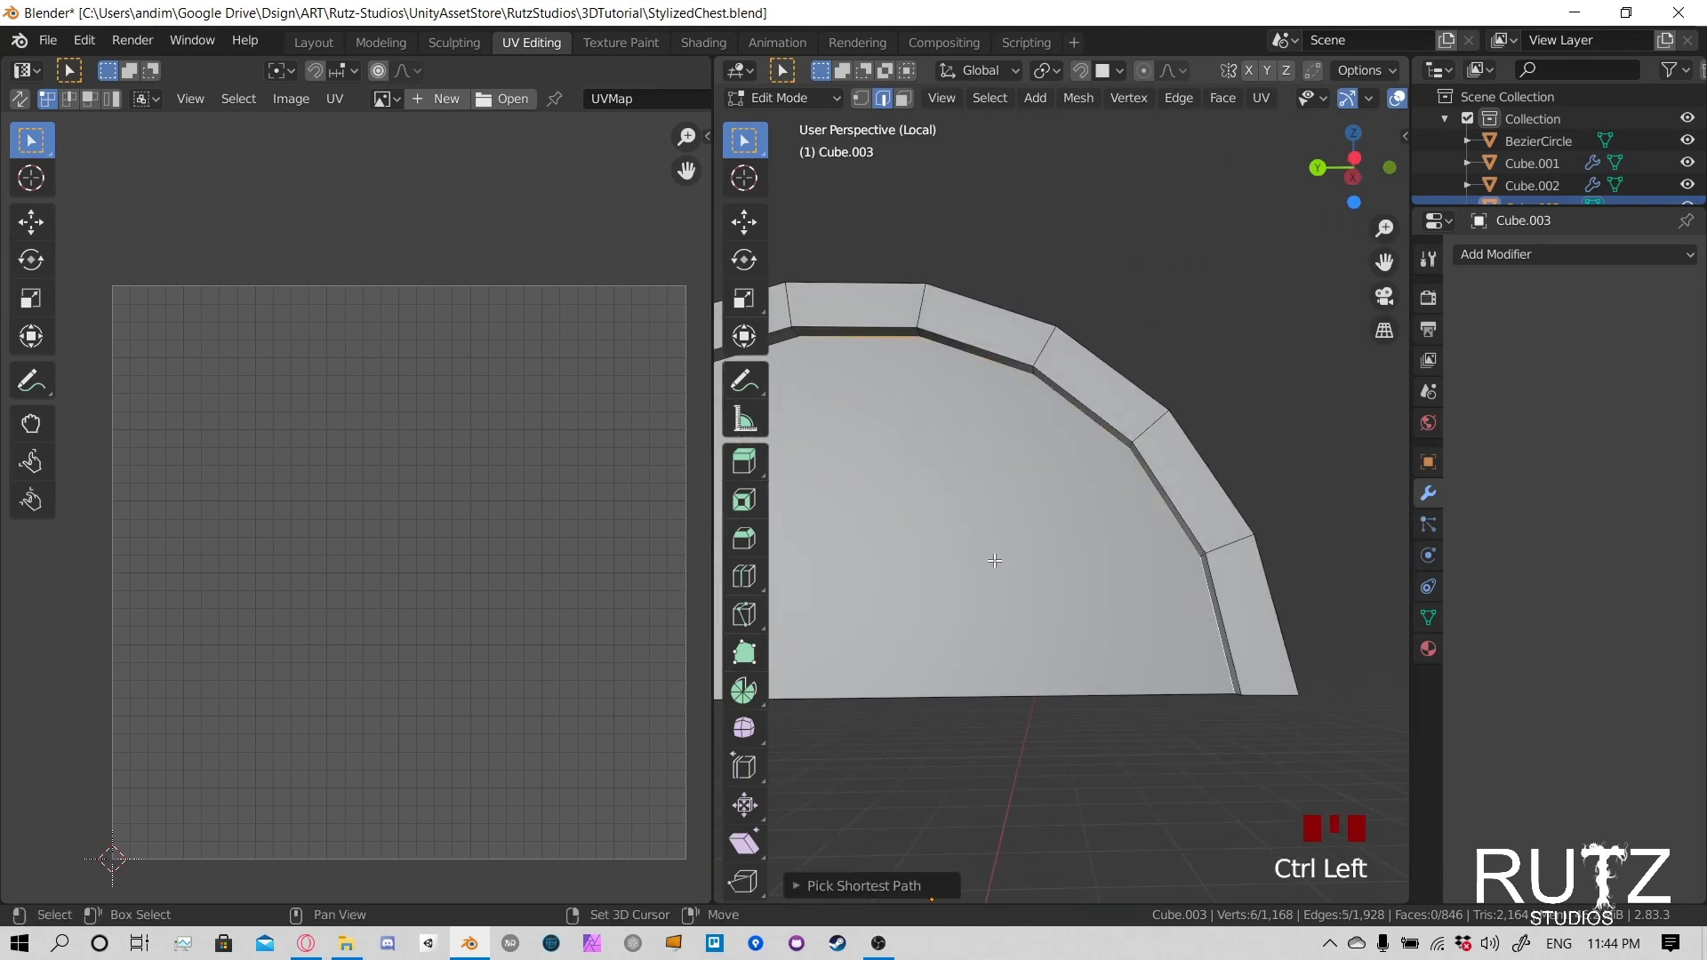
{"action": "middle_click_drag", "start_coordinate": [909, 362], "coordinate": [1202, 287], "text": "shift"}
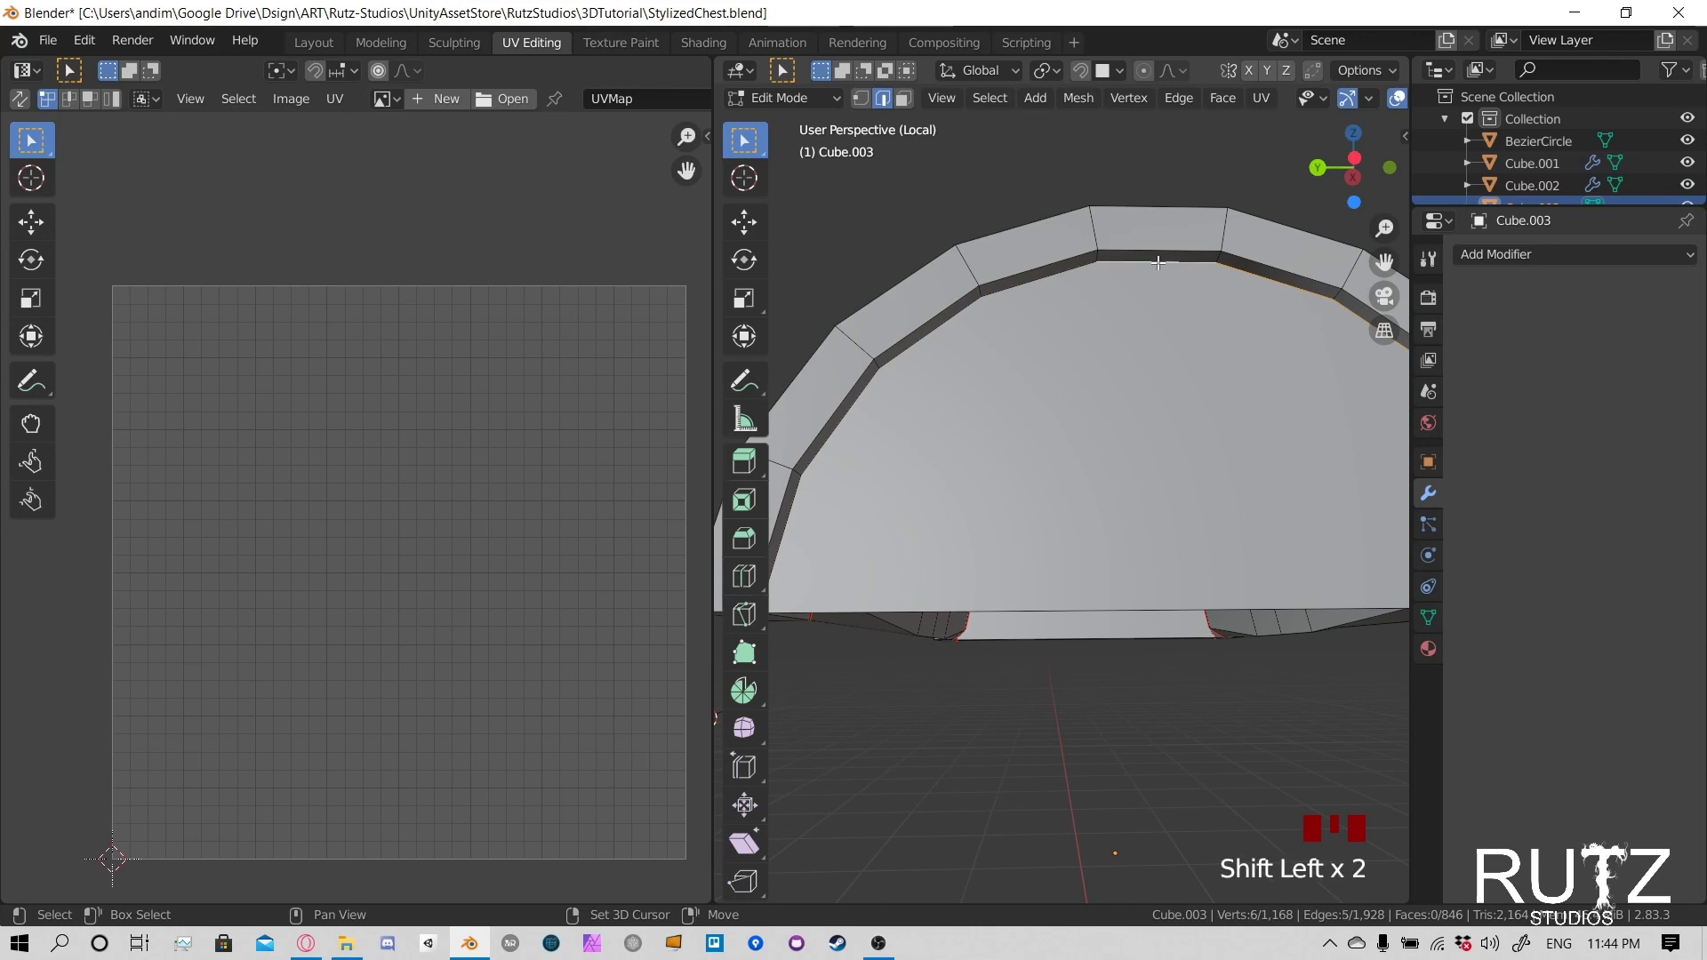
{"action": "left_click", "coordinate": [952, 338], "text": "ctrl"}
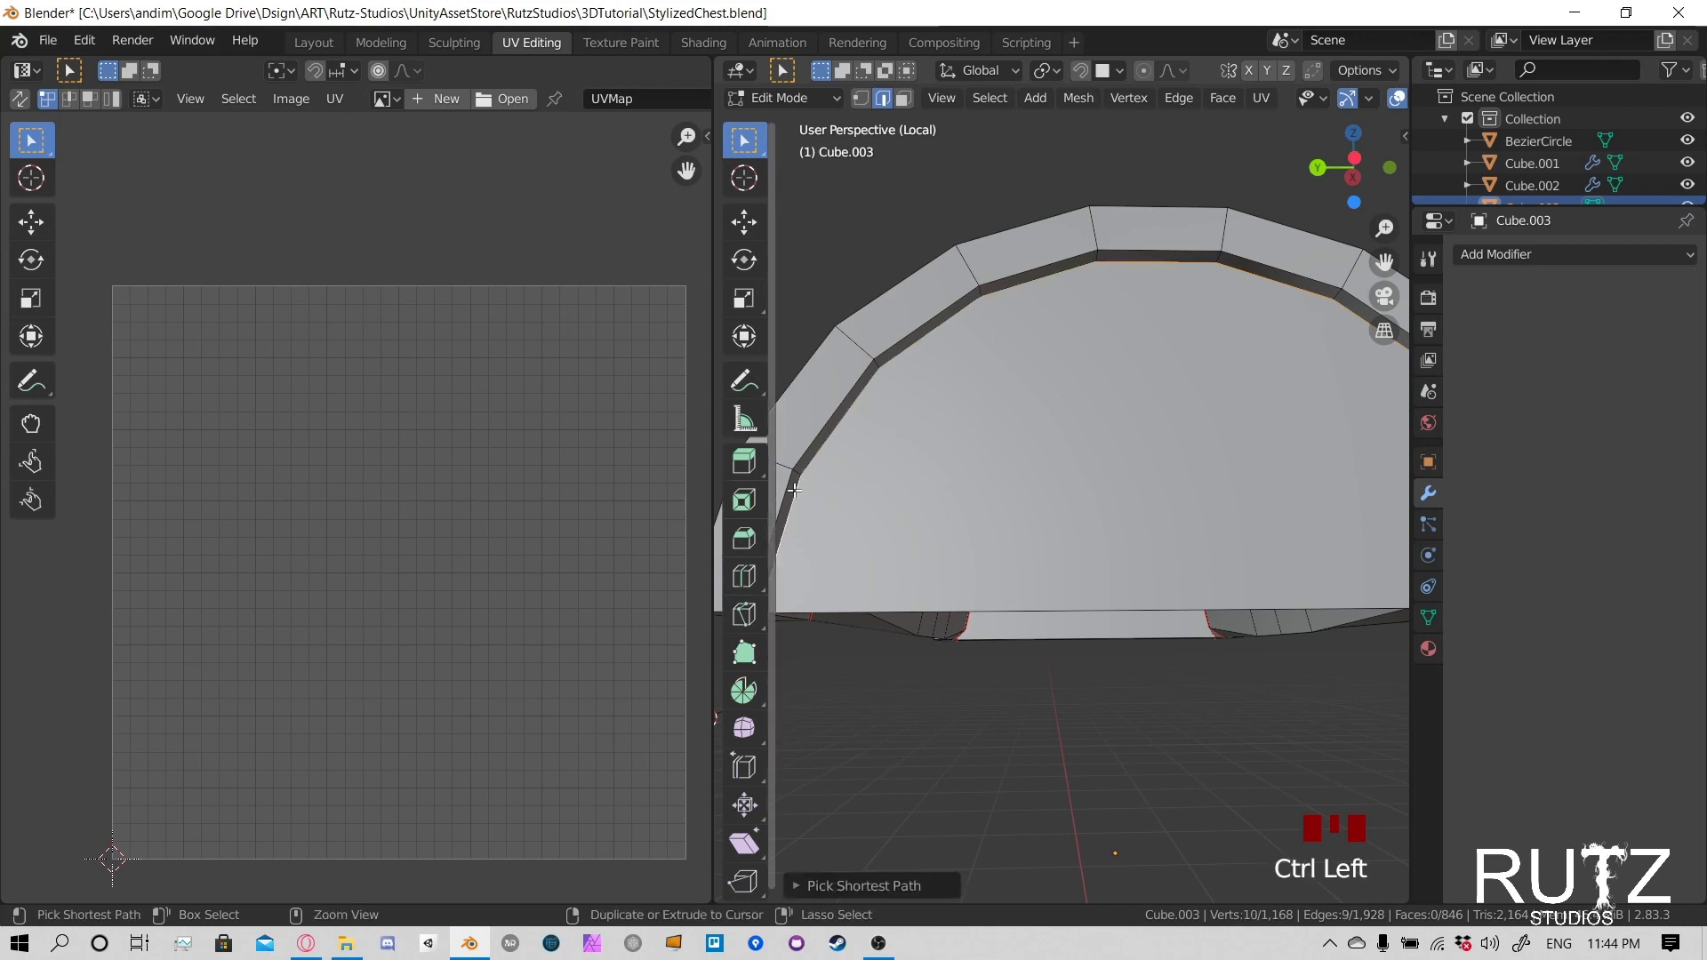
- Add the inner arc of that end panel to the selection and mark the closed edge loop as a seam
{"action": "middle_click_drag", "start_coordinate": [952, 337], "coordinate": [985, 443], "text": "shift"}
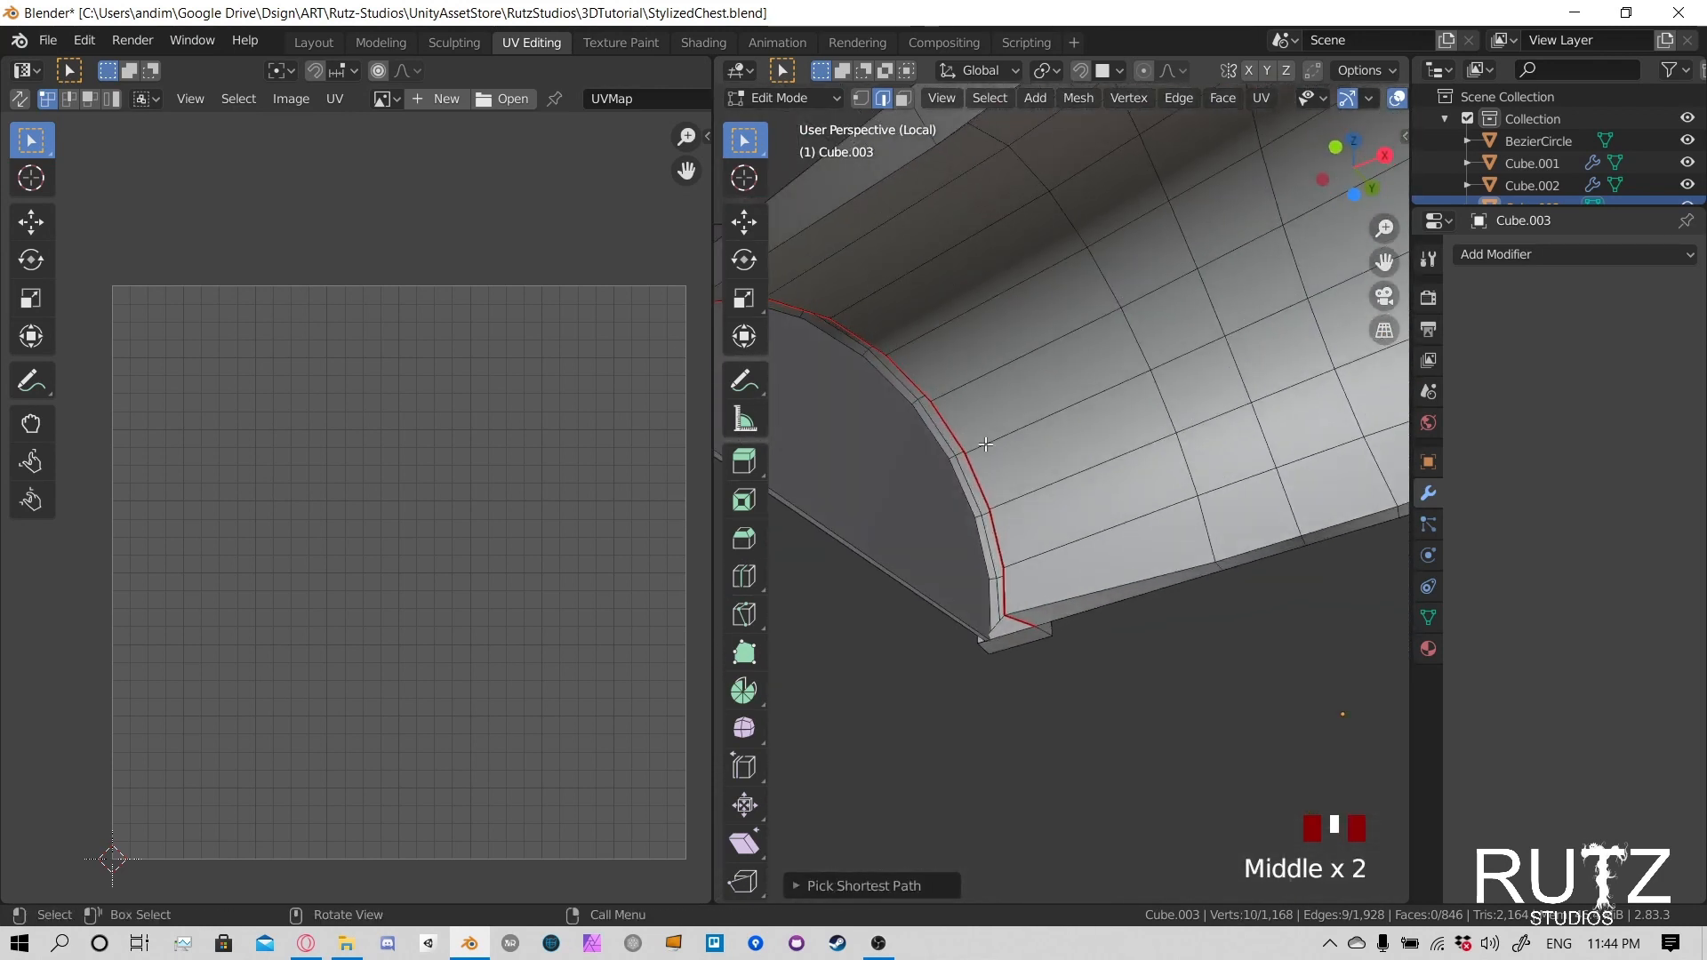
{"action": "middle_click_drag", "start_coordinate": [988, 585], "coordinate": [990, 503]}
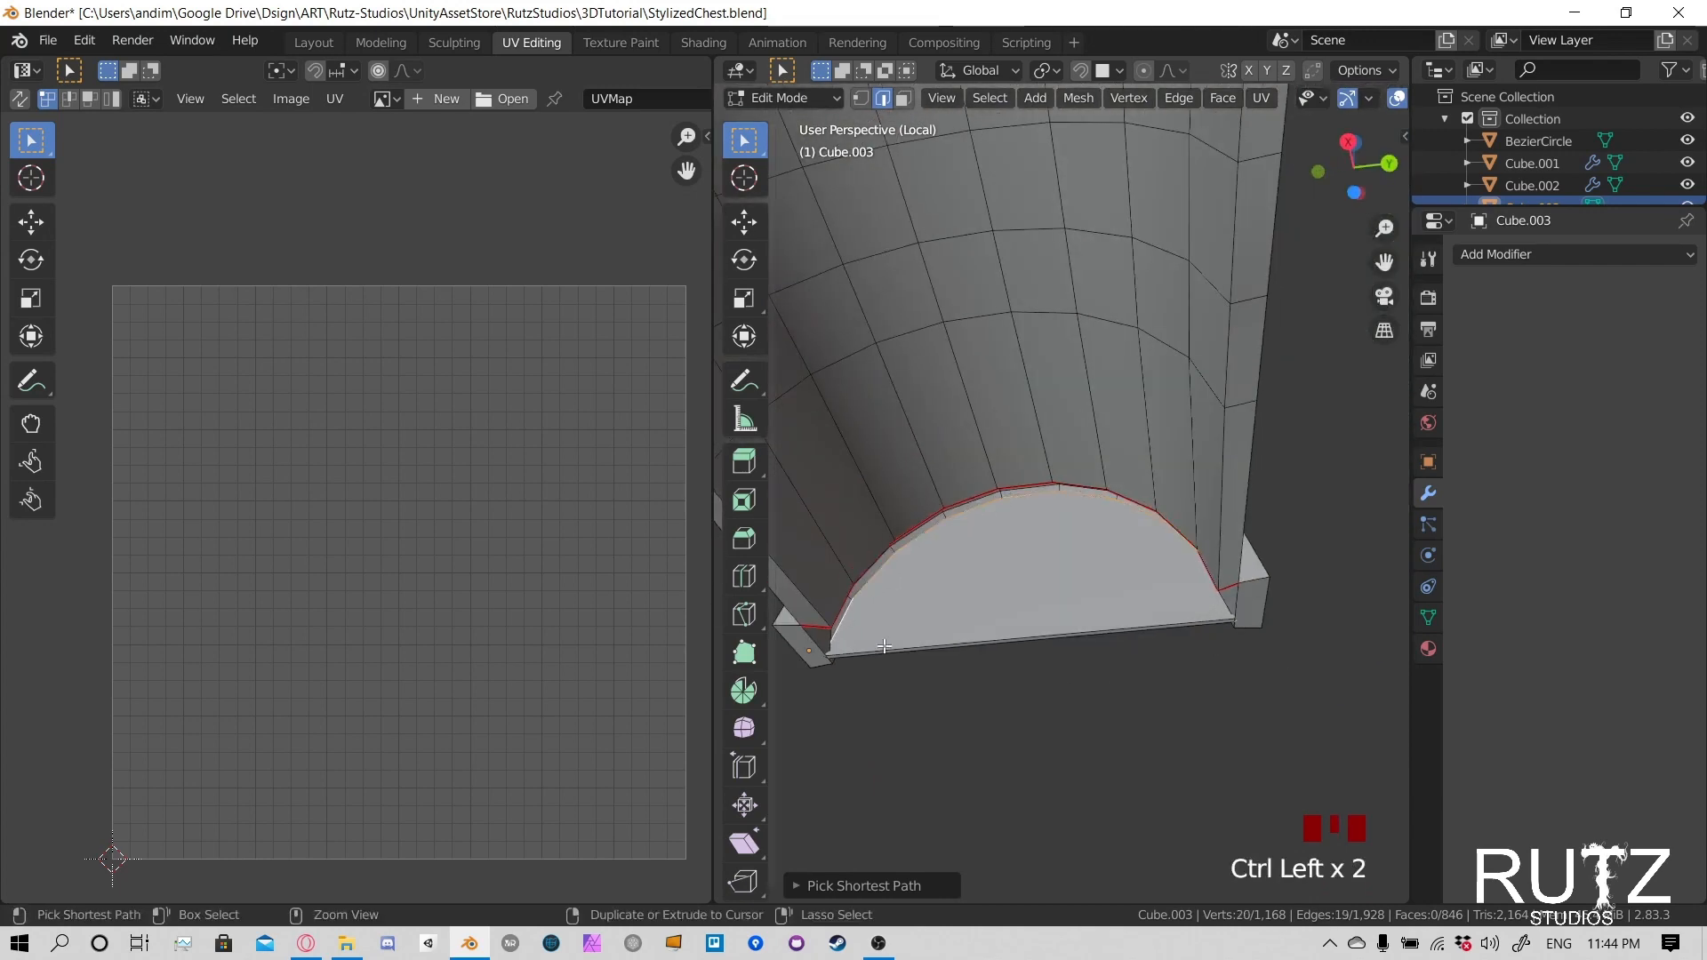
{"action": "middle_click_drag", "start_coordinate": [885, 647], "coordinate": [1341, 447]}
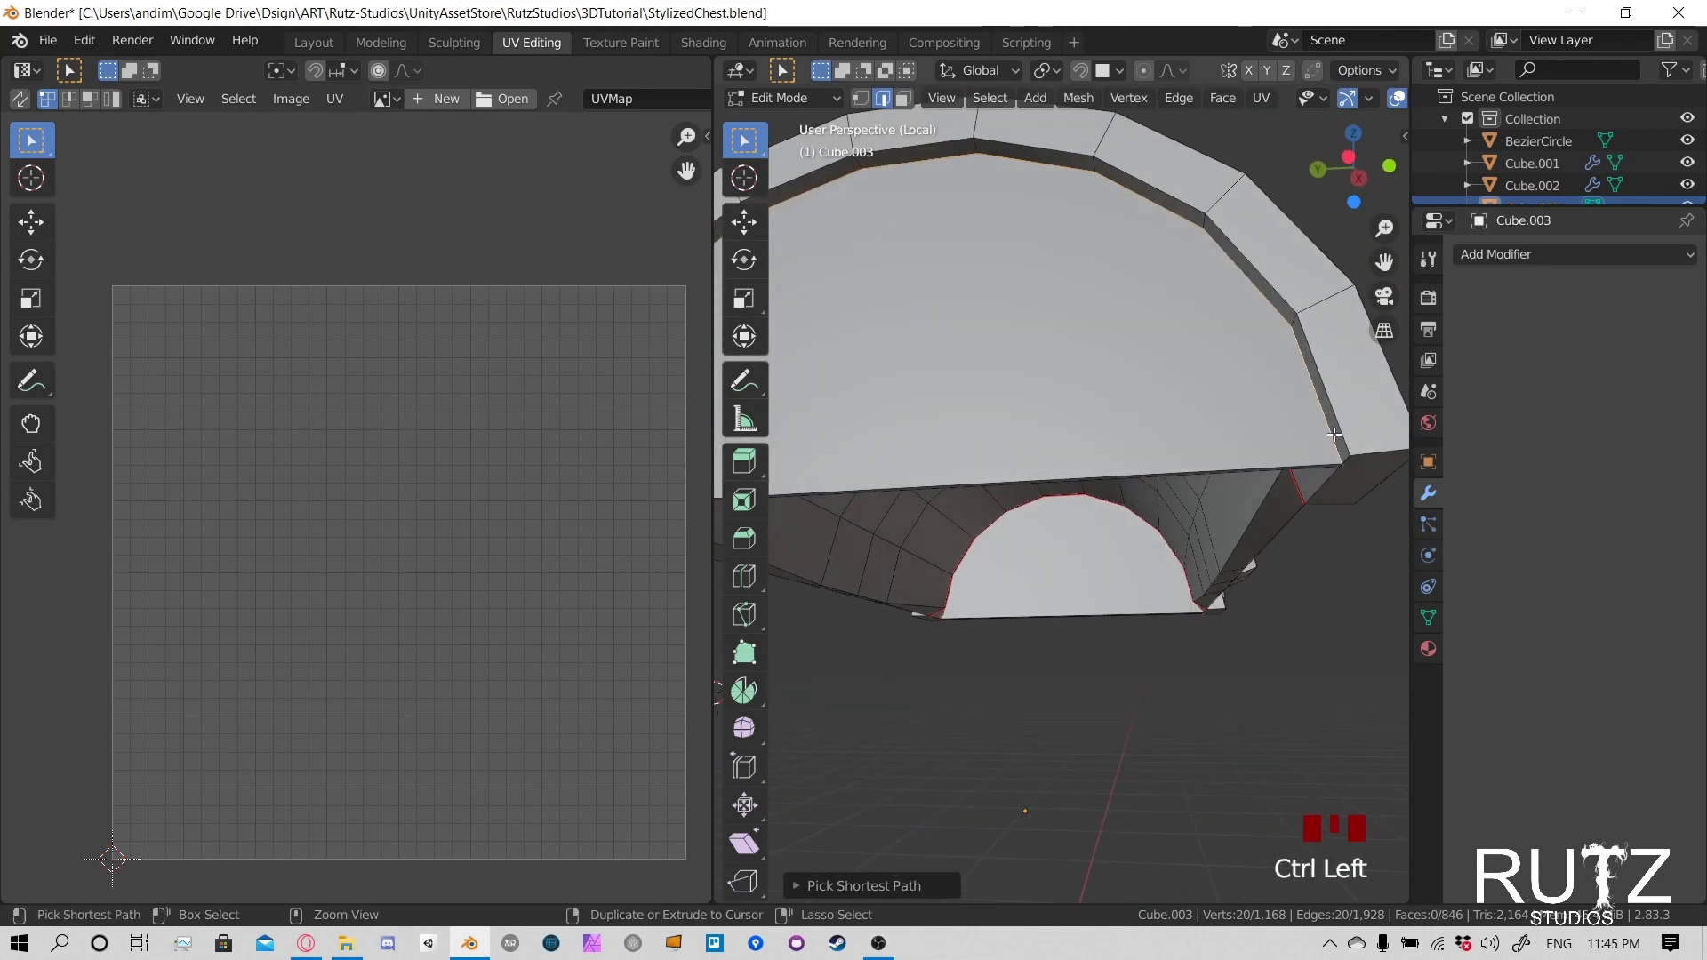
{"action": "scroll", "coordinate": [1120, 387], "scroll_direction": "down", "scroll_amount": 2}
{"action": "key", "text": "ctrl+e"}
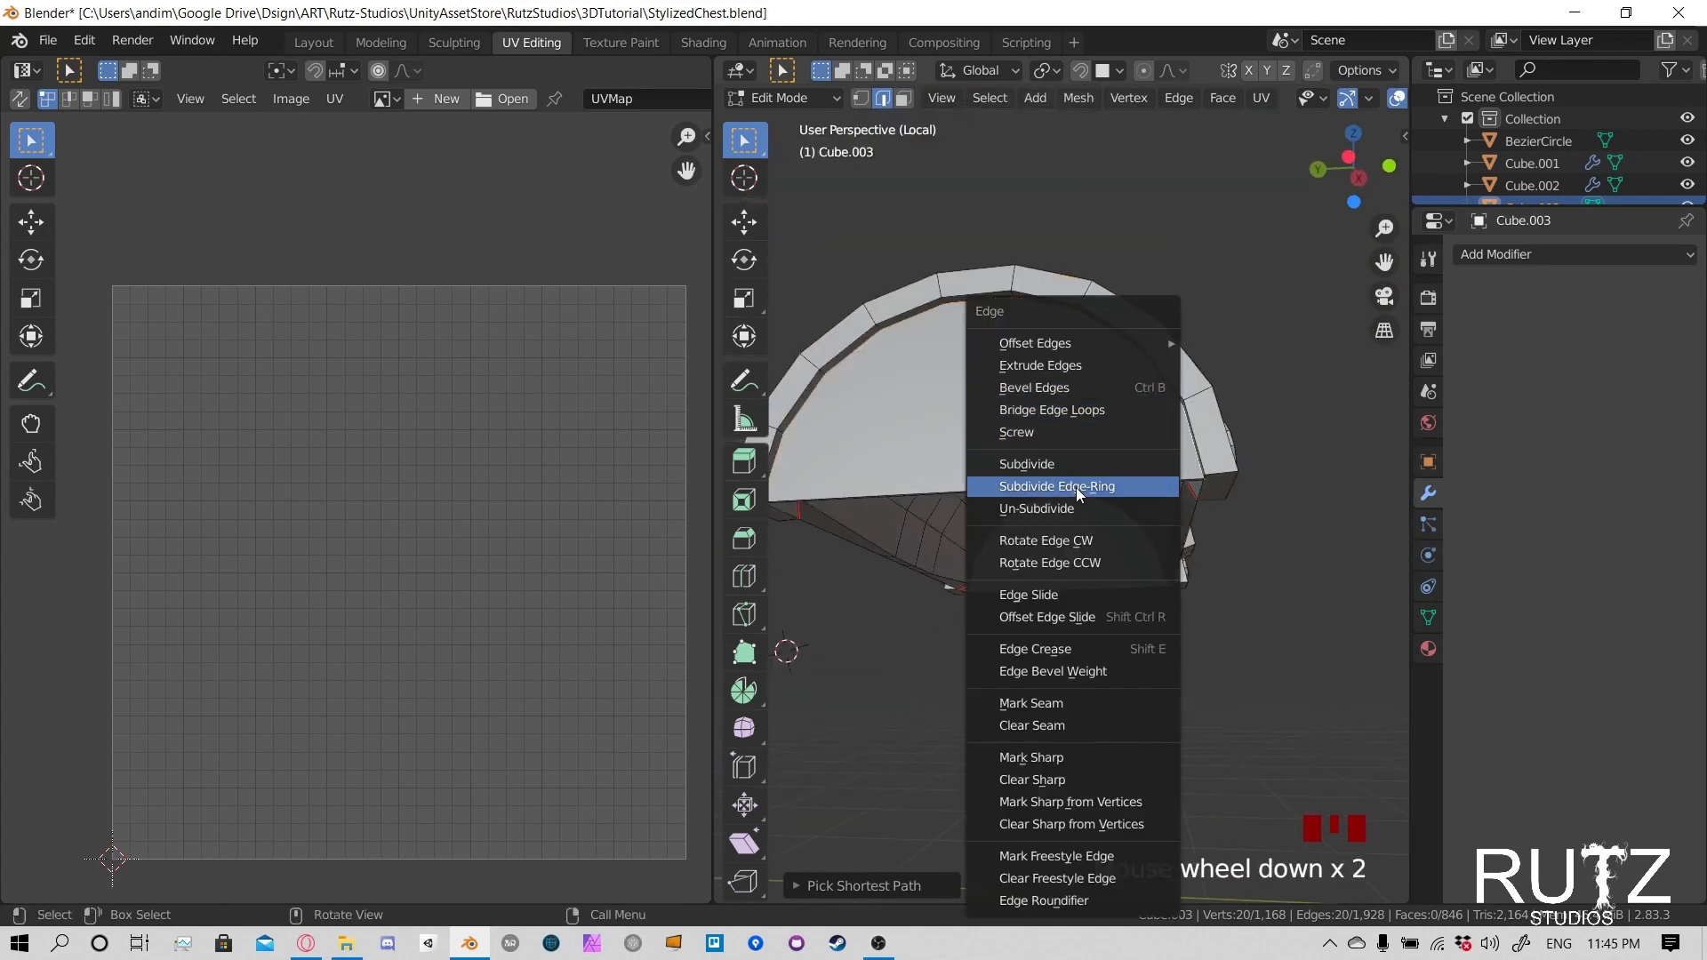
{"action": "key", "text": "Escape"}
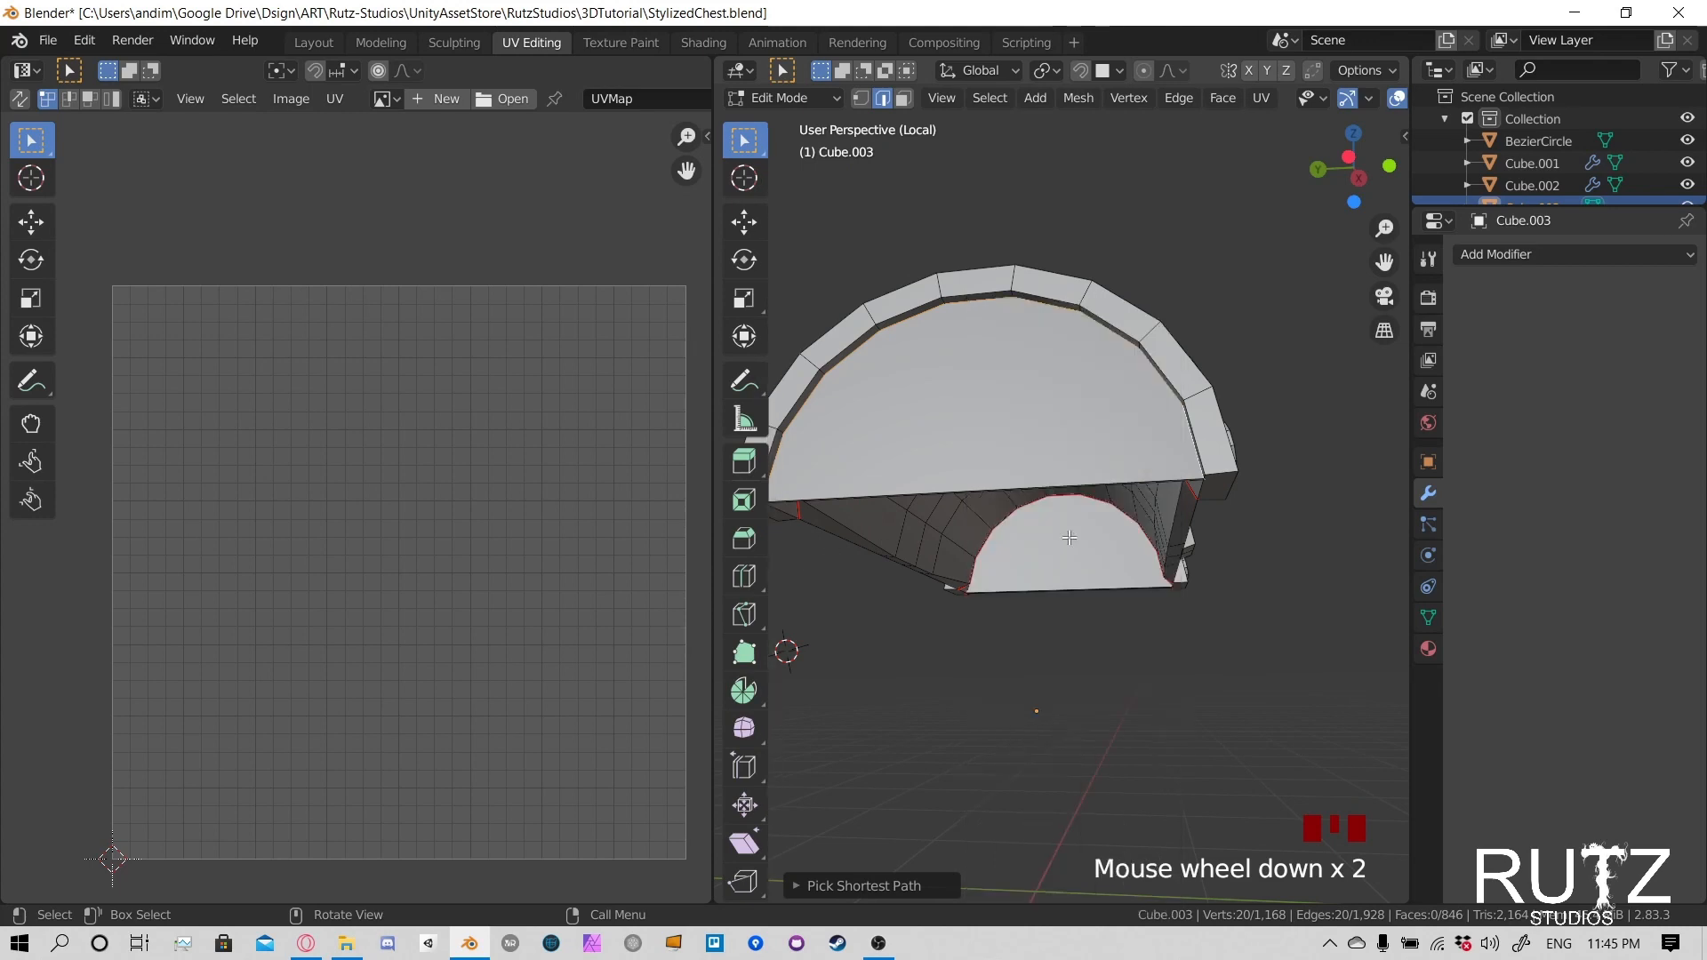
{"action": "key", "text": "u"}
{"action": "left_click", "coordinate": [1001, 462]}
- Select the side edges where the lid's central front clasp meets the curved surface
{"action": "middle_click_drag", "start_coordinate": [1001, 462], "coordinate": [1176, 597], "text": "shift"}
{"action": "scroll", "coordinate": [1040, 565], "scroll_direction": "up", "scroll_amount": 5}
{"action": "scroll", "coordinate": [1058, 573], "scroll_direction": "down", "scroll_amount": 2}
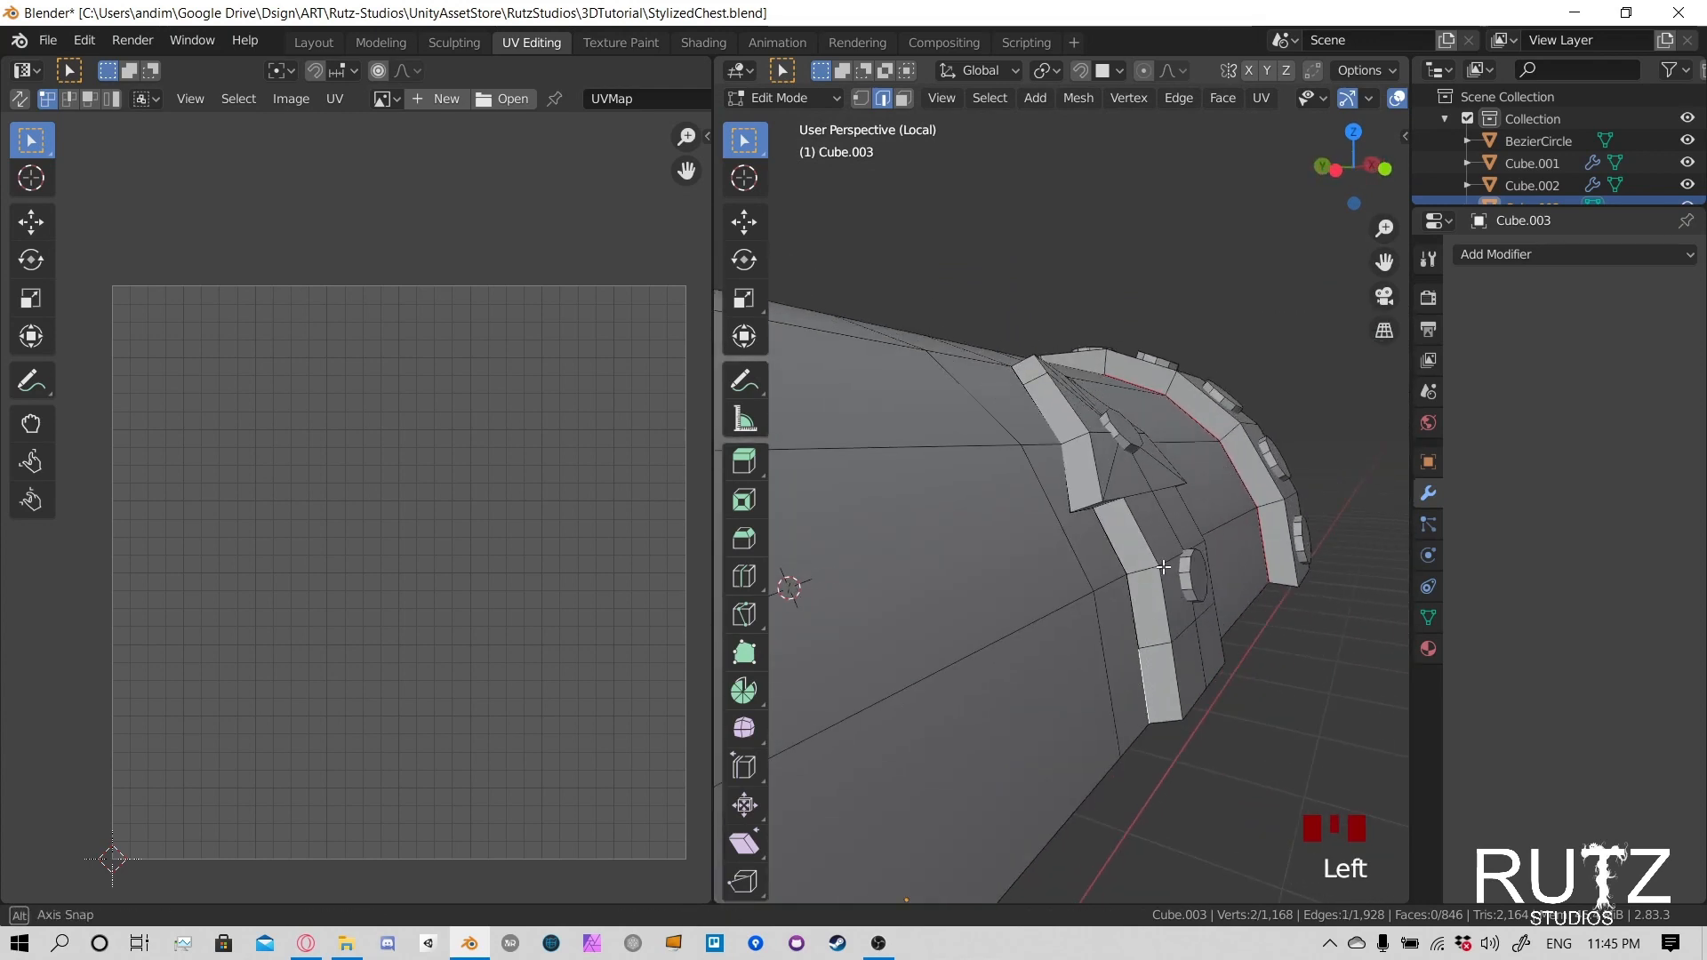
{"action": "scroll", "coordinate": [1164, 566], "scroll_direction": "down", "scroll_amount": 1}
{"action": "left_click", "coordinate": [1038, 428], "text": "ctrl"}
{"action": "middle_click_drag", "start_coordinate": [1039, 427], "coordinate": [923, 490]}
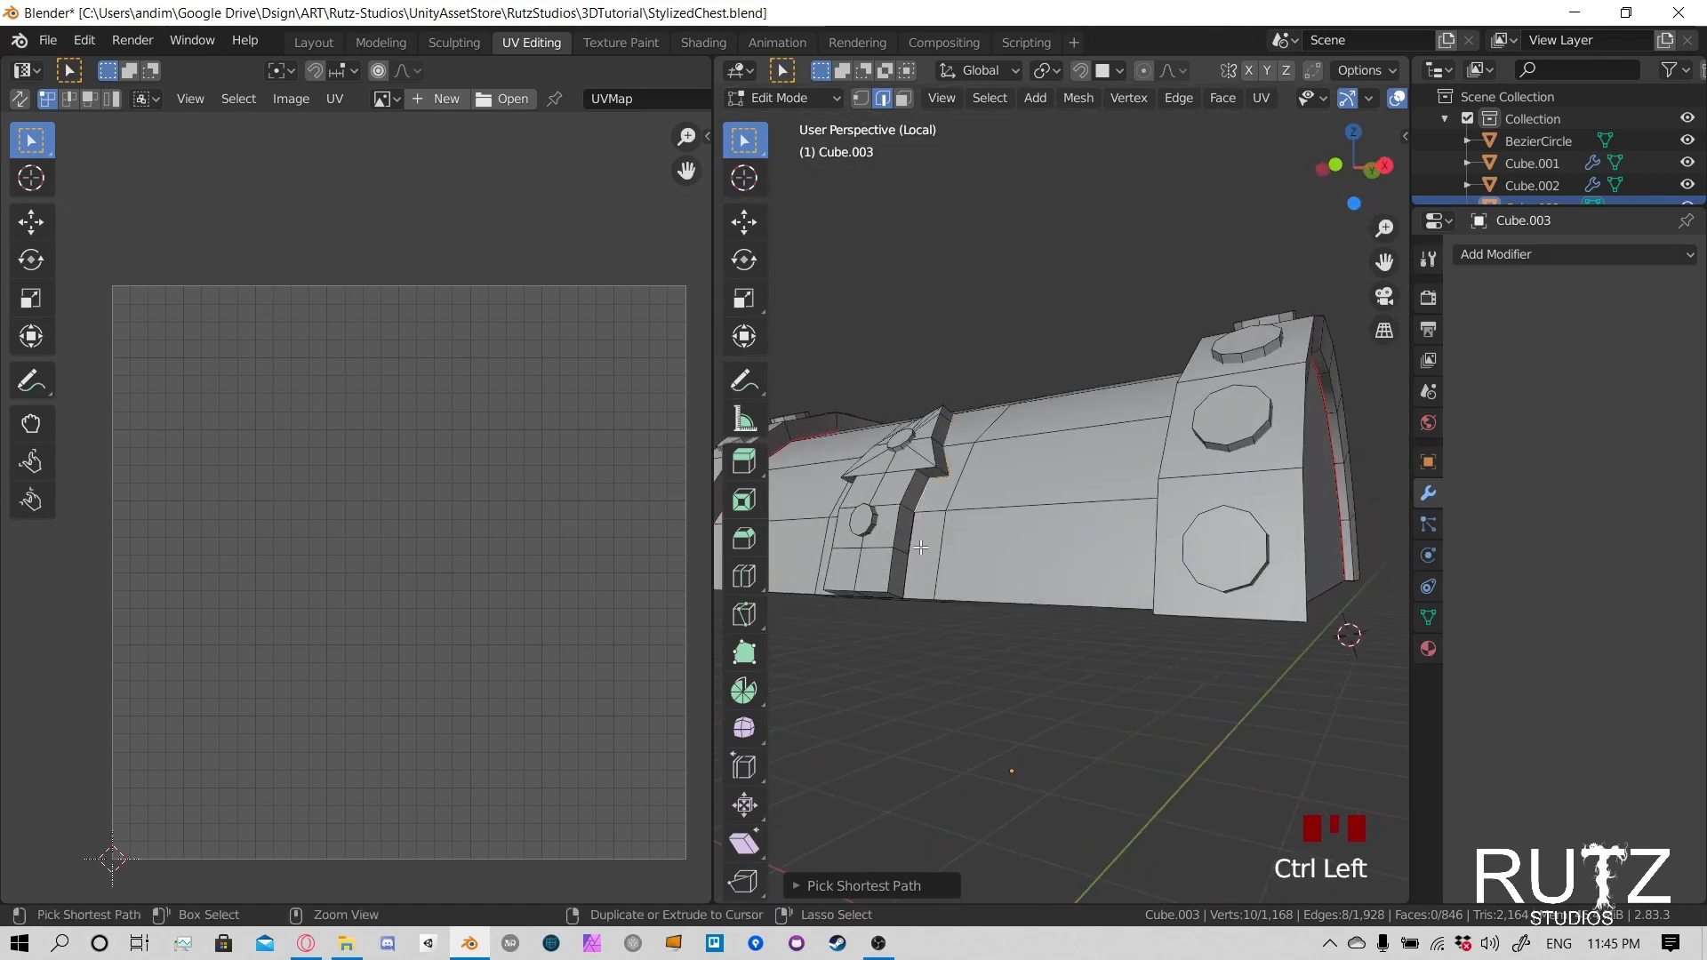
- Add the clasp's remaining side edges and its bottom edges at the lid rim, and mark the selection as a seam
{"action": "left_click", "coordinate": [908, 574], "text": "ctrl"}
{"action": "middle_click_drag", "start_coordinate": [908, 573], "coordinate": [1055, 473]}
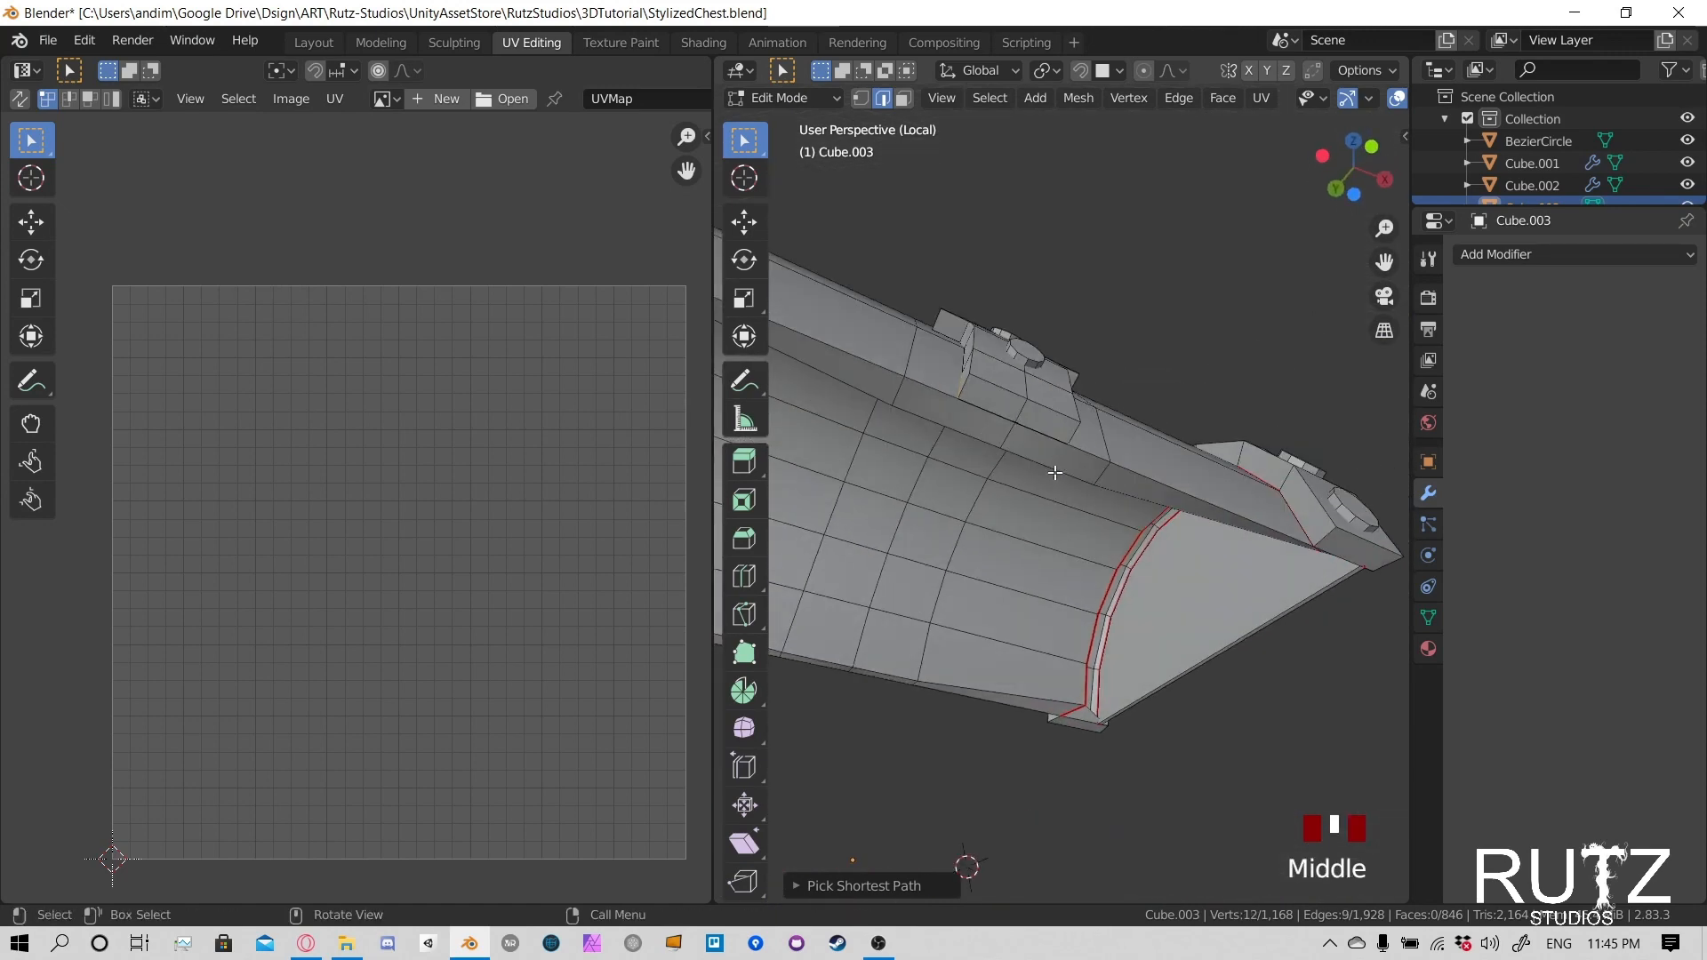
{"action": "left_click", "coordinate": [992, 406], "text": "ctrl"}
{"action": "key", "text": "ctrl+e"}
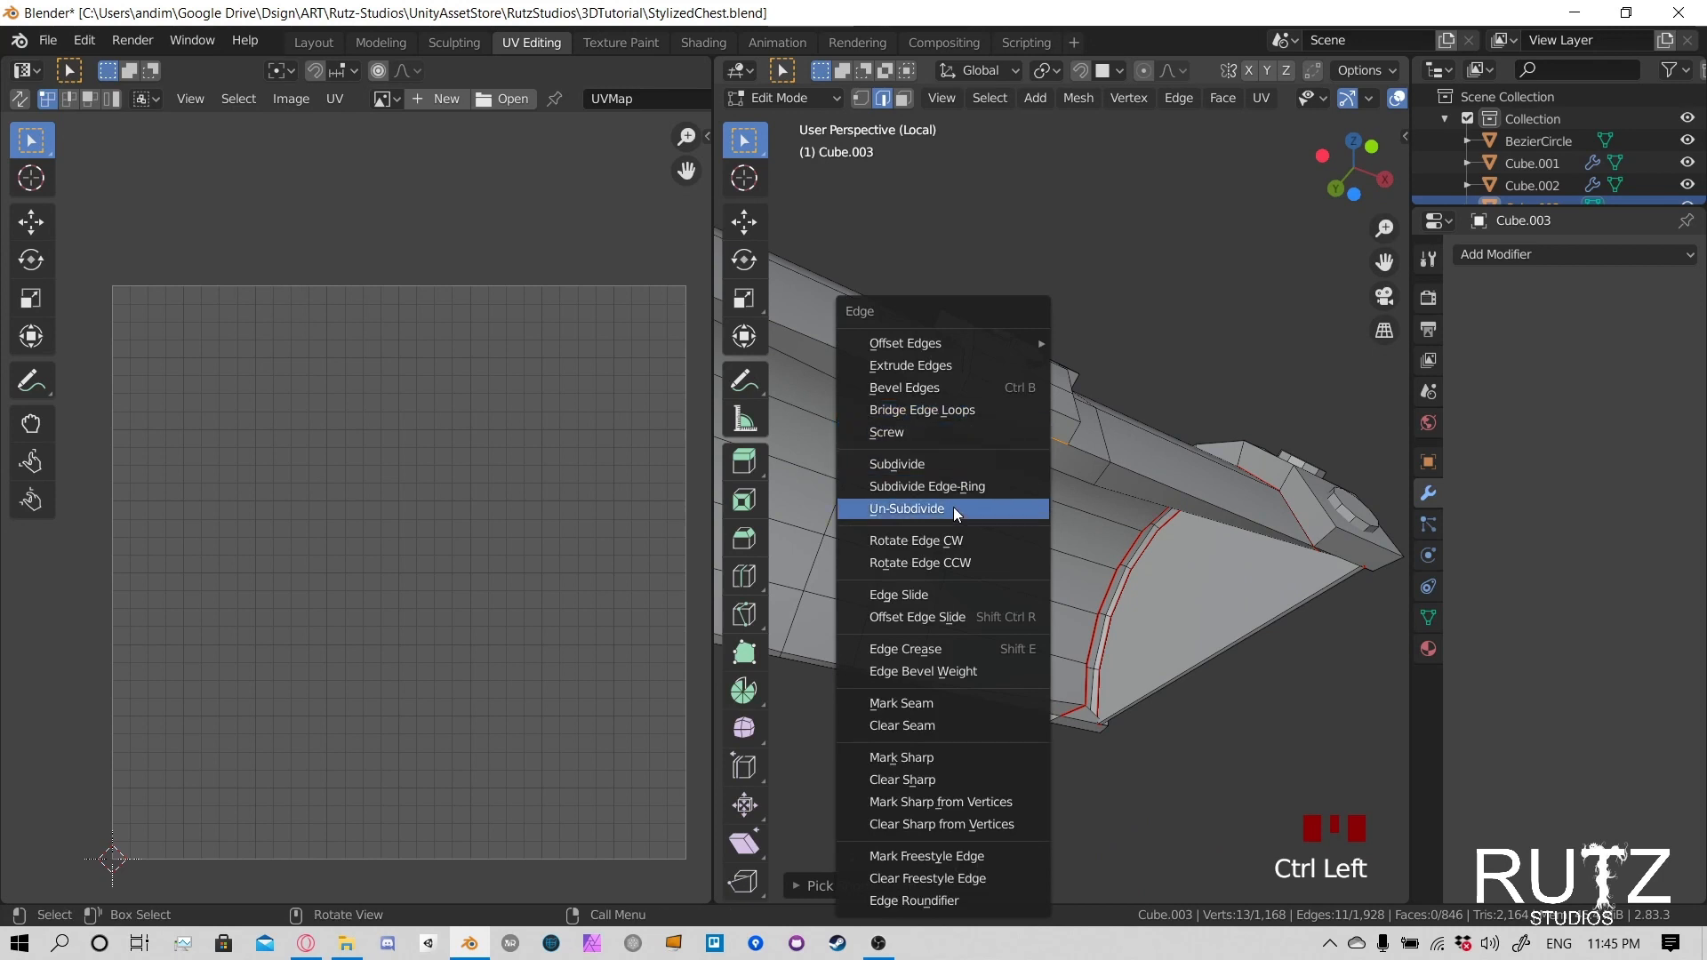
{"action": "left_click", "coordinate": [921, 706]}
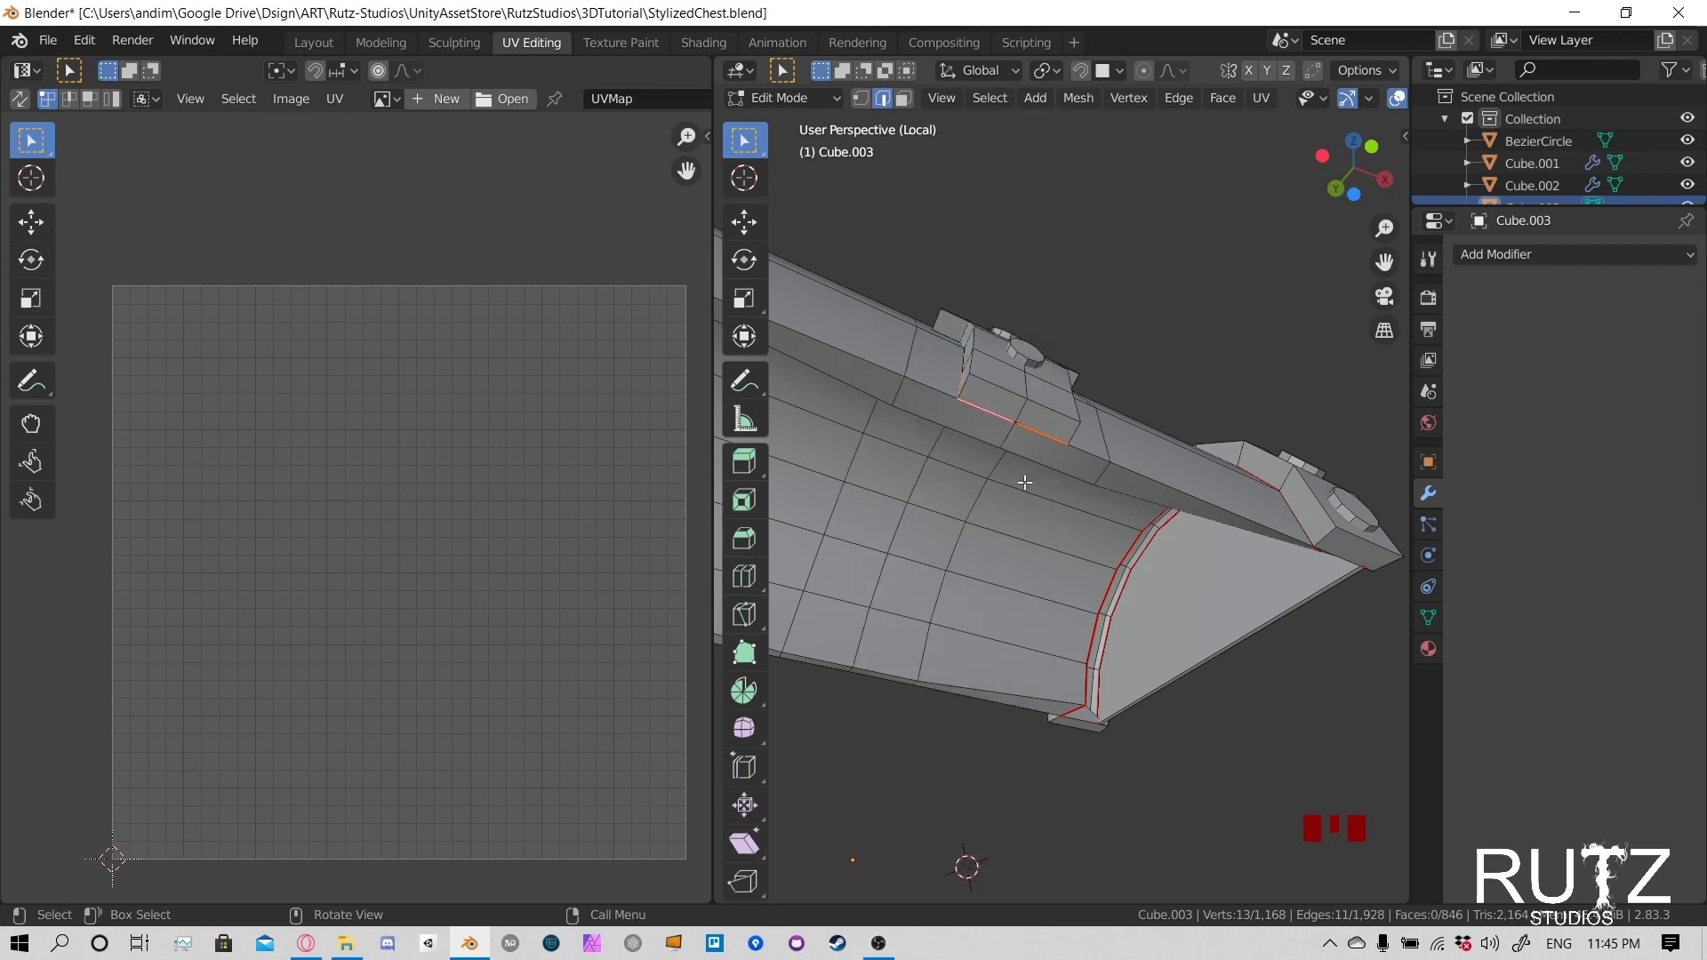
- Select the edges where the clasp's triangular head meets the lid, mark them as a seam and check its tip
{"action": "middle_click_drag", "start_coordinate": [921, 706], "coordinate": [1111, 575], "text": "shift"}
{"action": "scroll", "coordinate": [1112, 576], "scroll_direction": "up", "scroll_amount": 6}
{"action": "middle_click_drag", "start_coordinate": [1214, 582], "coordinate": [1011, 495], "text": "shift"}
{"action": "middle_click_drag", "start_coordinate": [1050, 692], "coordinate": [1040, 561]}
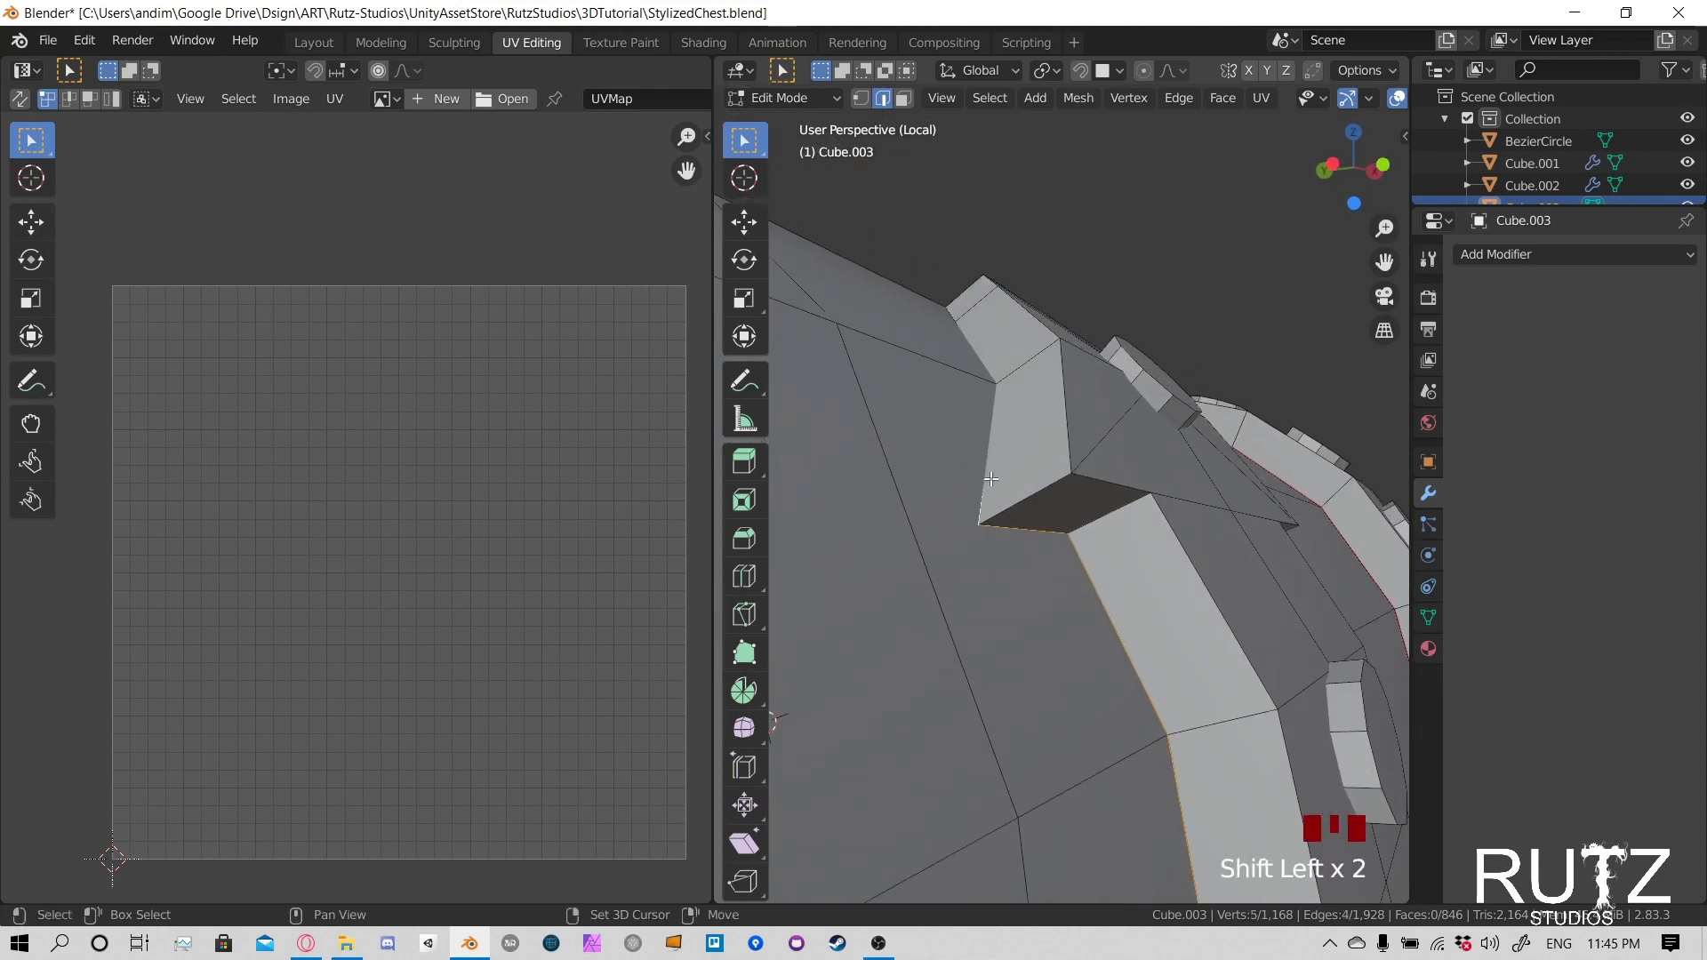
{"action": "middle_click_drag", "start_coordinate": [992, 479], "coordinate": [1103, 501]}
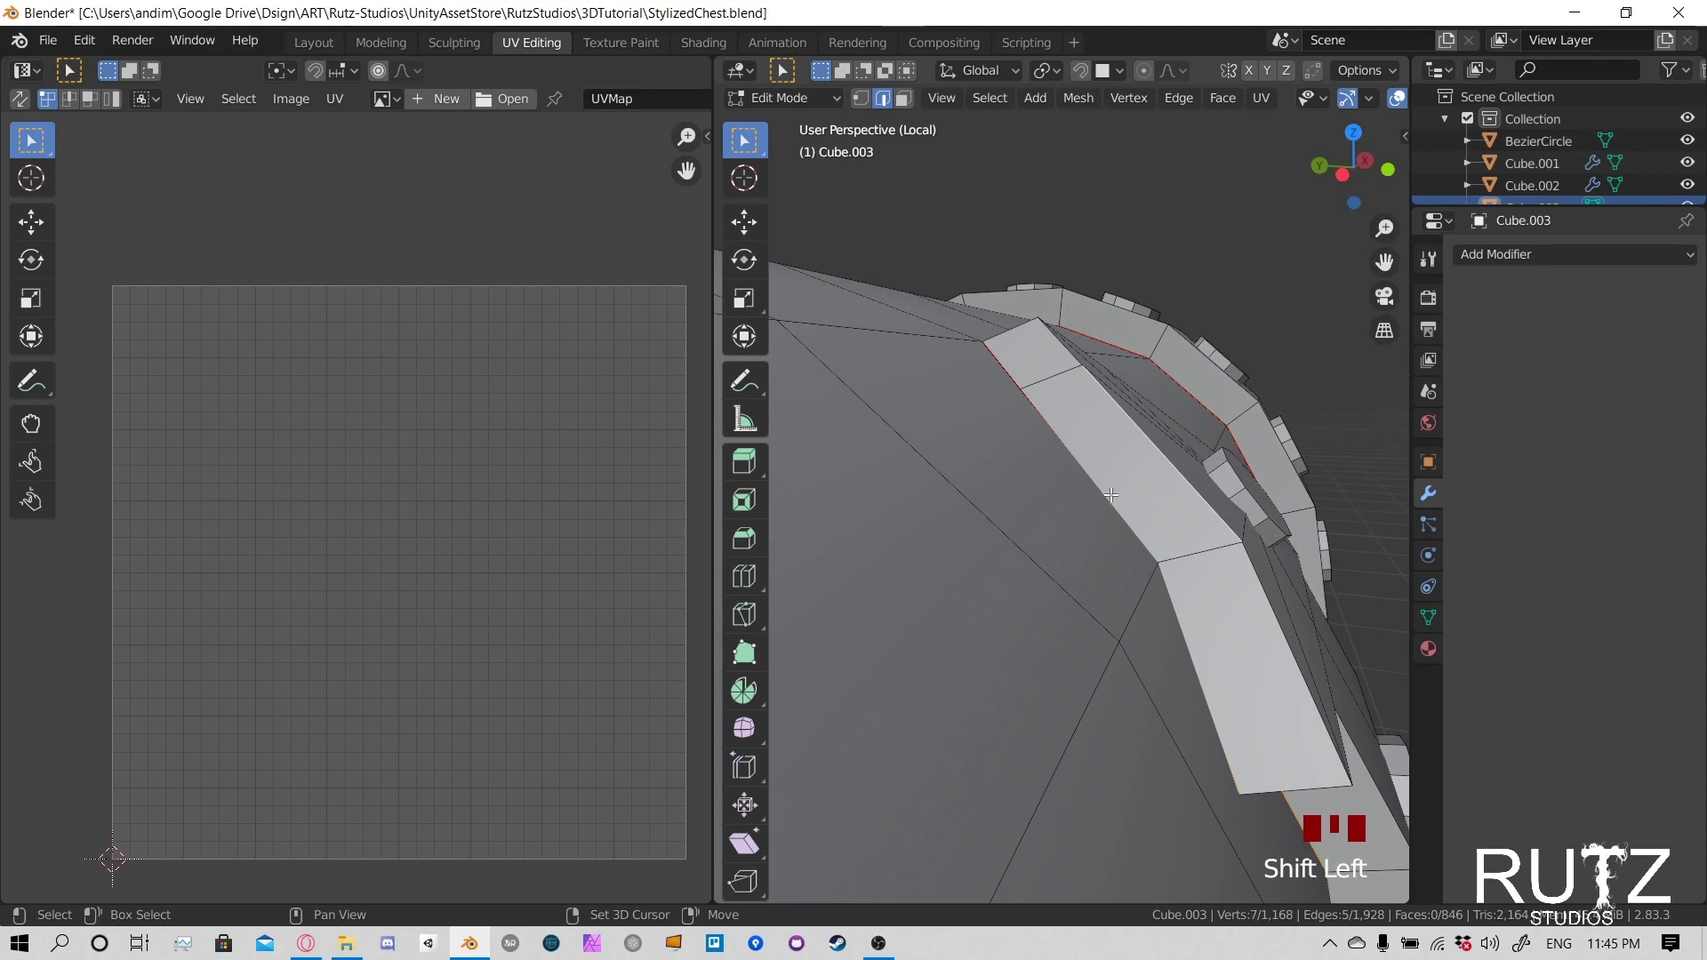
{"action": "key", "text": "ctrl+e"}
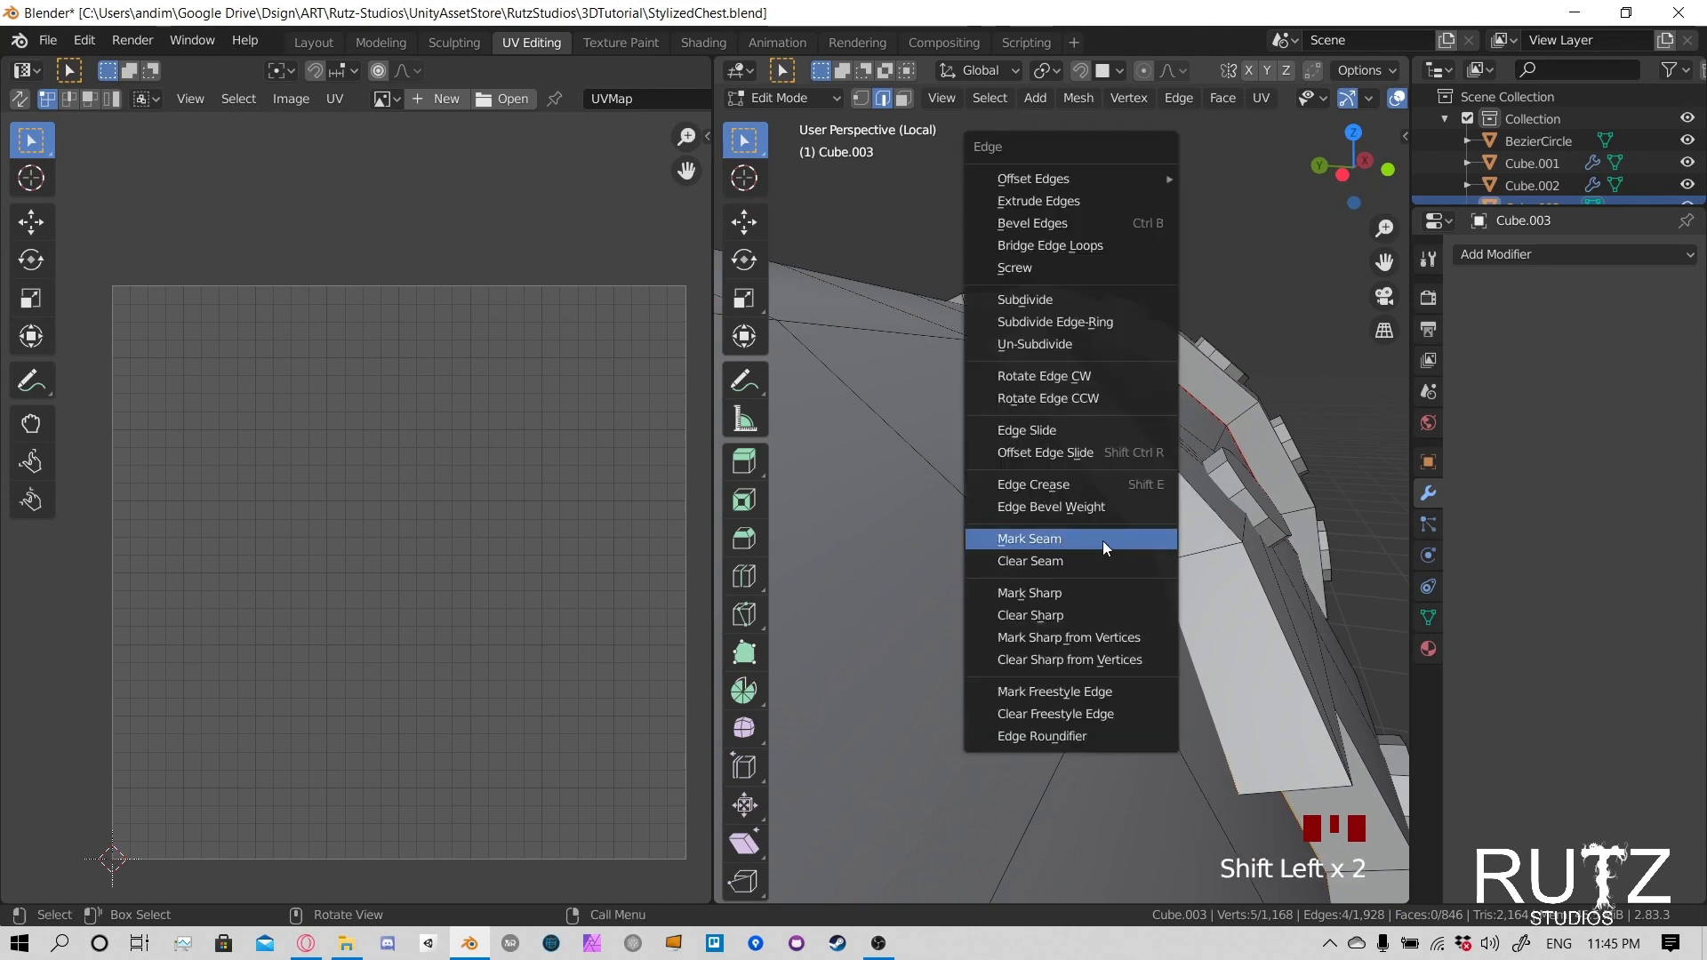
{"action": "left_click", "coordinate": [1102, 541]}
{"action": "middle_click_drag", "start_coordinate": [1102, 541], "coordinate": [1006, 534]}
{"action": "middle_click_drag", "start_coordinate": [1035, 477], "coordinate": [838, 530], "text": "shift"}
{"action": "scroll", "coordinate": [1062, 489], "scroll_direction": "up", "scroll_amount": 3}
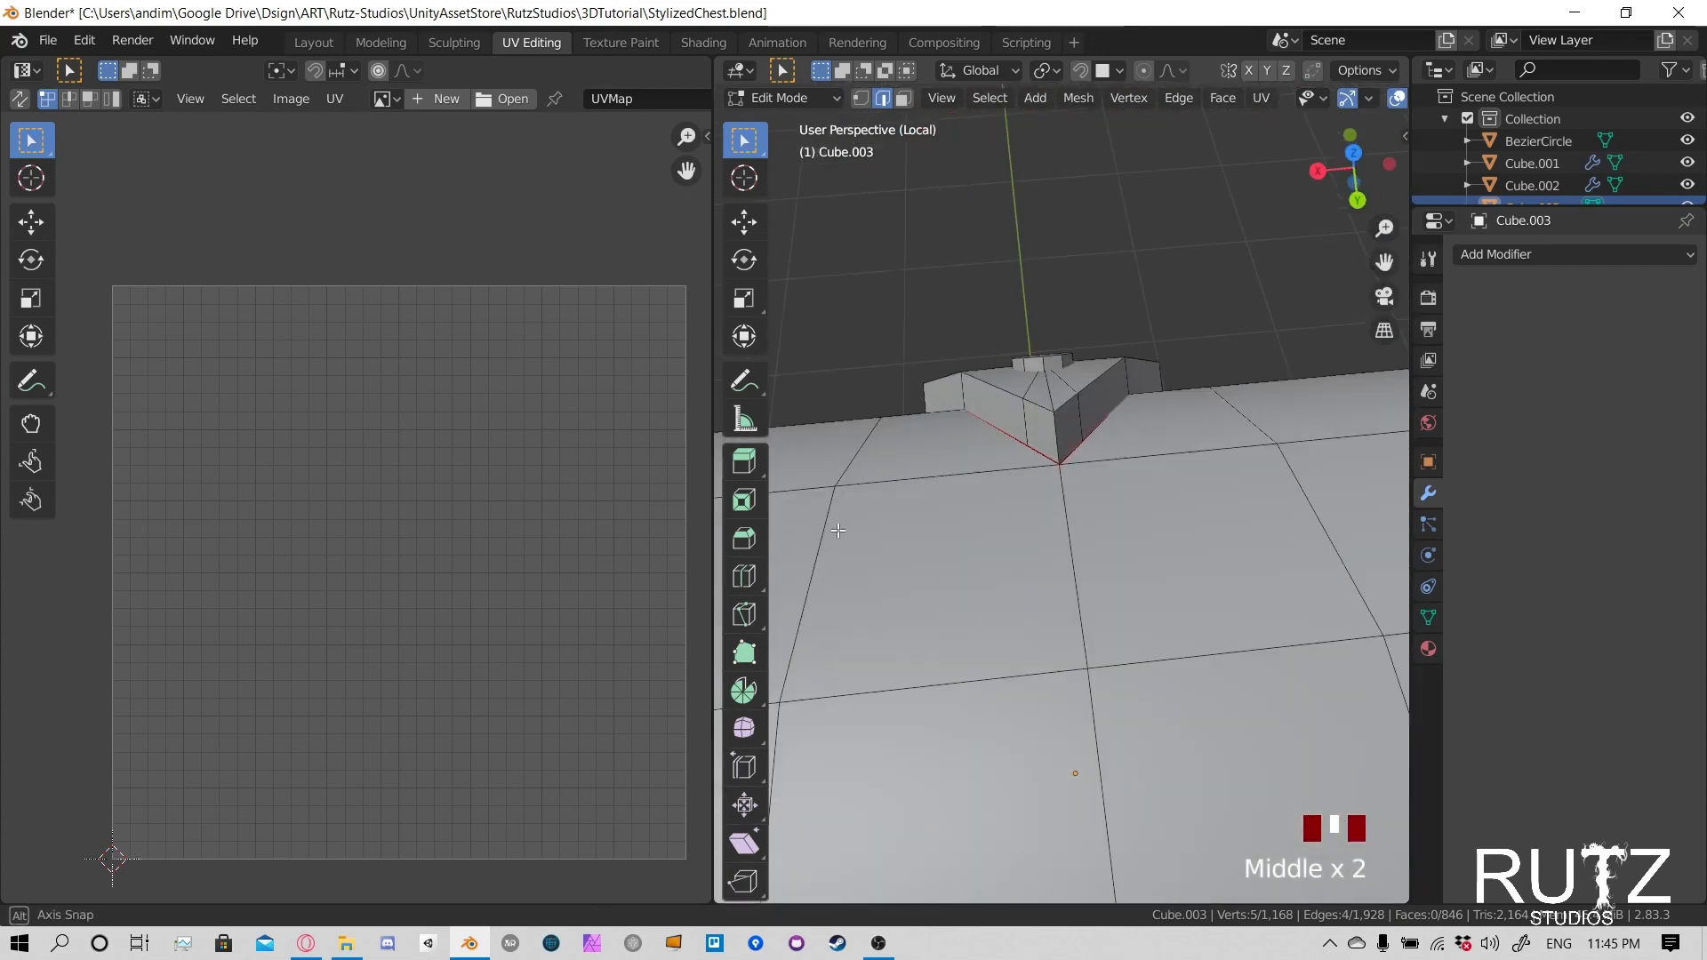
- Select the short corner edges along the clasp's side walls at its head, tip and rim end, and mark them as seams
{"action": "middle_click_drag", "start_coordinate": [1100, 441], "coordinate": [1026, 389]}
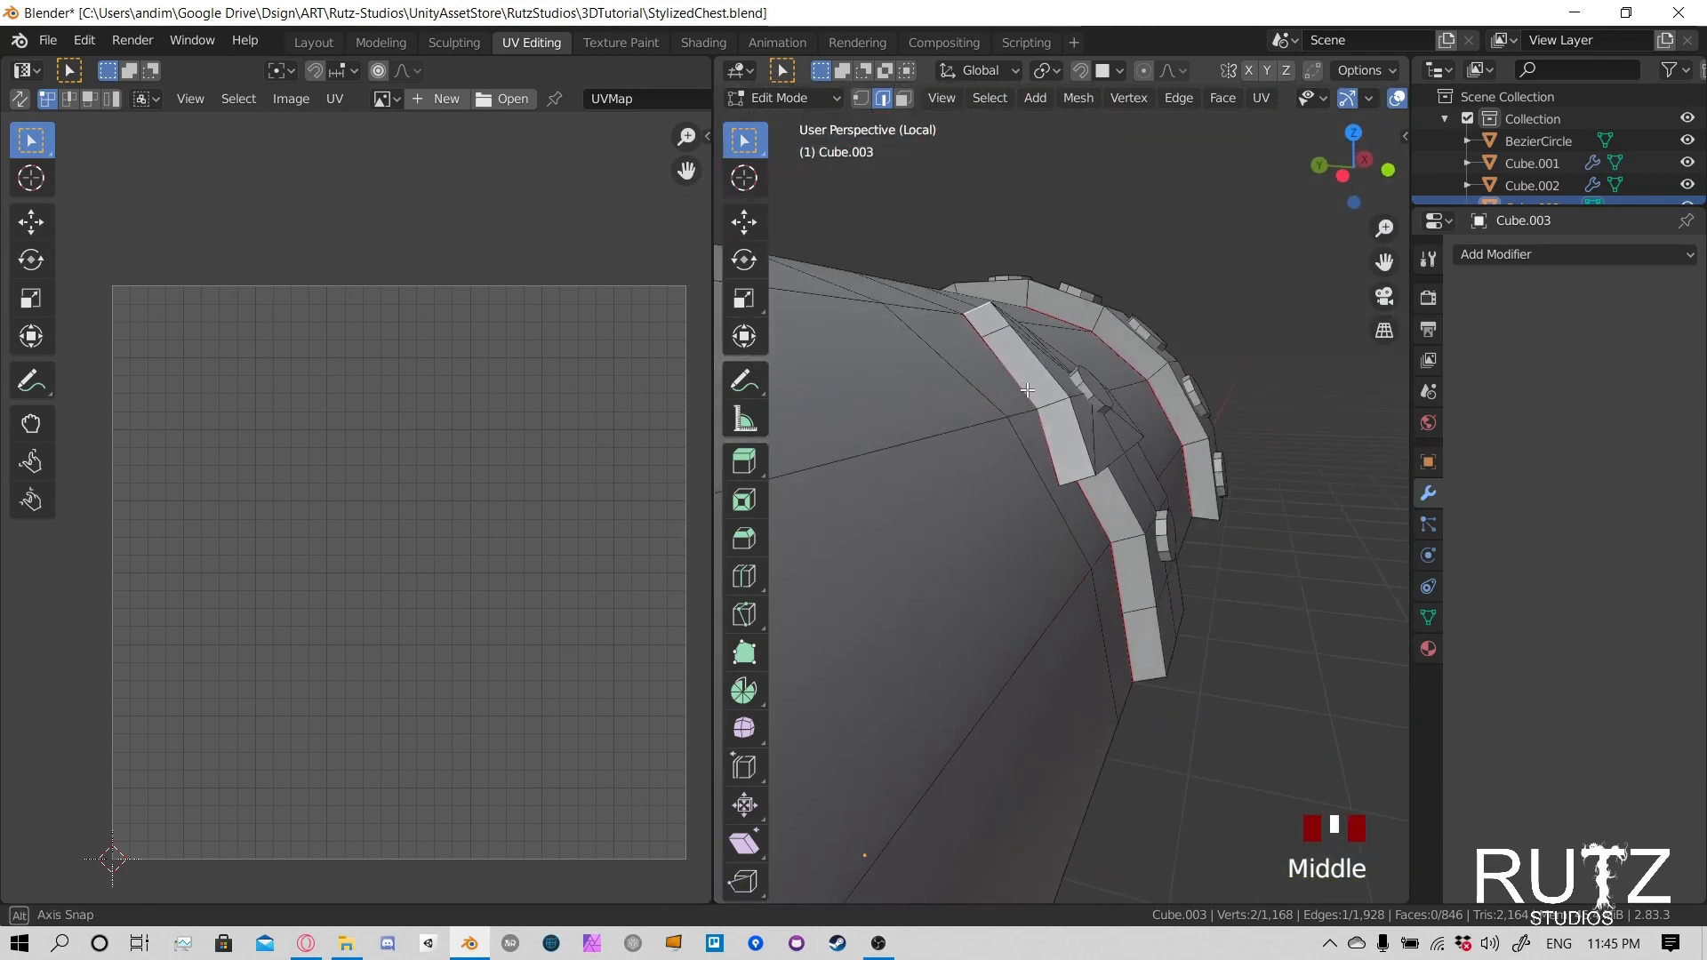
{"action": "middle_click_drag", "start_coordinate": [1083, 480], "coordinate": [1022, 522]}
{"action": "middle_click_drag", "start_coordinate": [1221, 594], "coordinate": [1166, 445], "text": "shift"}
{"action": "left_click", "coordinate": [1094, 623], "text": "shift"}
{"action": "middle_click_drag", "start_coordinate": [1084, 623], "coordinate": [1273, 335]}
{"action": "left_click", "coordinate": [1191, 487], "text": "shift"}
{"action": "middle_click_drag", "start_coordinate": [1136, 521], "coordinate": [1165, 480], "text": "shift"}
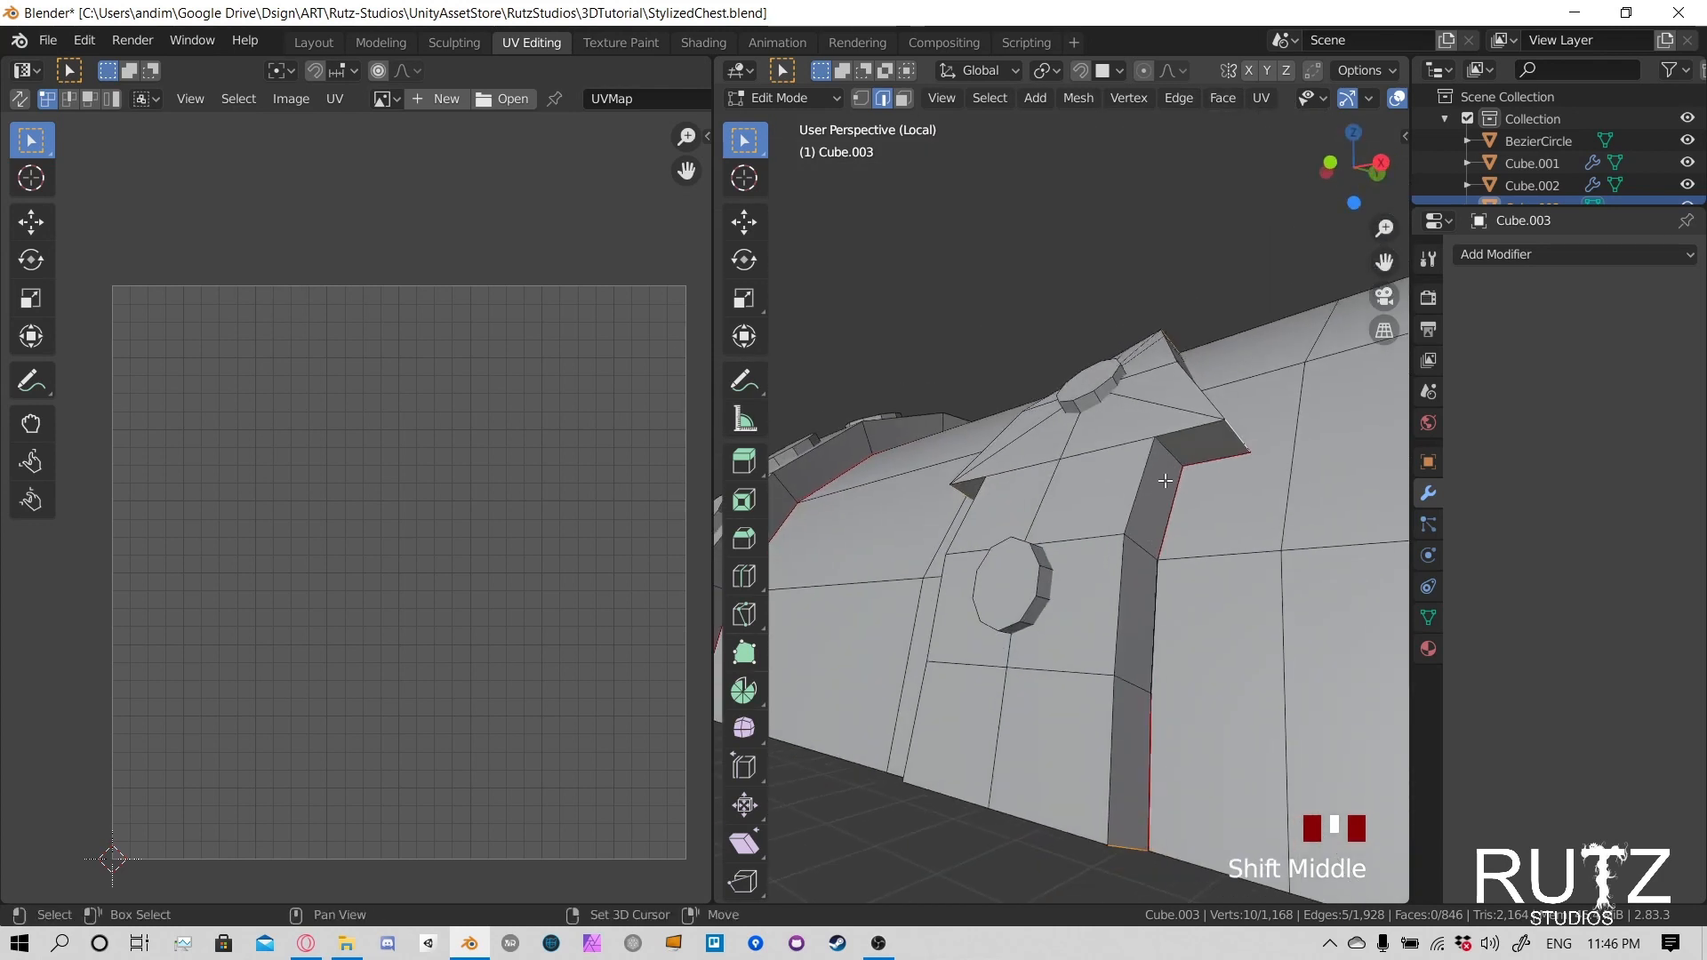
{"action": "middle_click_drag", "start_coordinate": [985, 518], "coordinate": [1040, 481]}
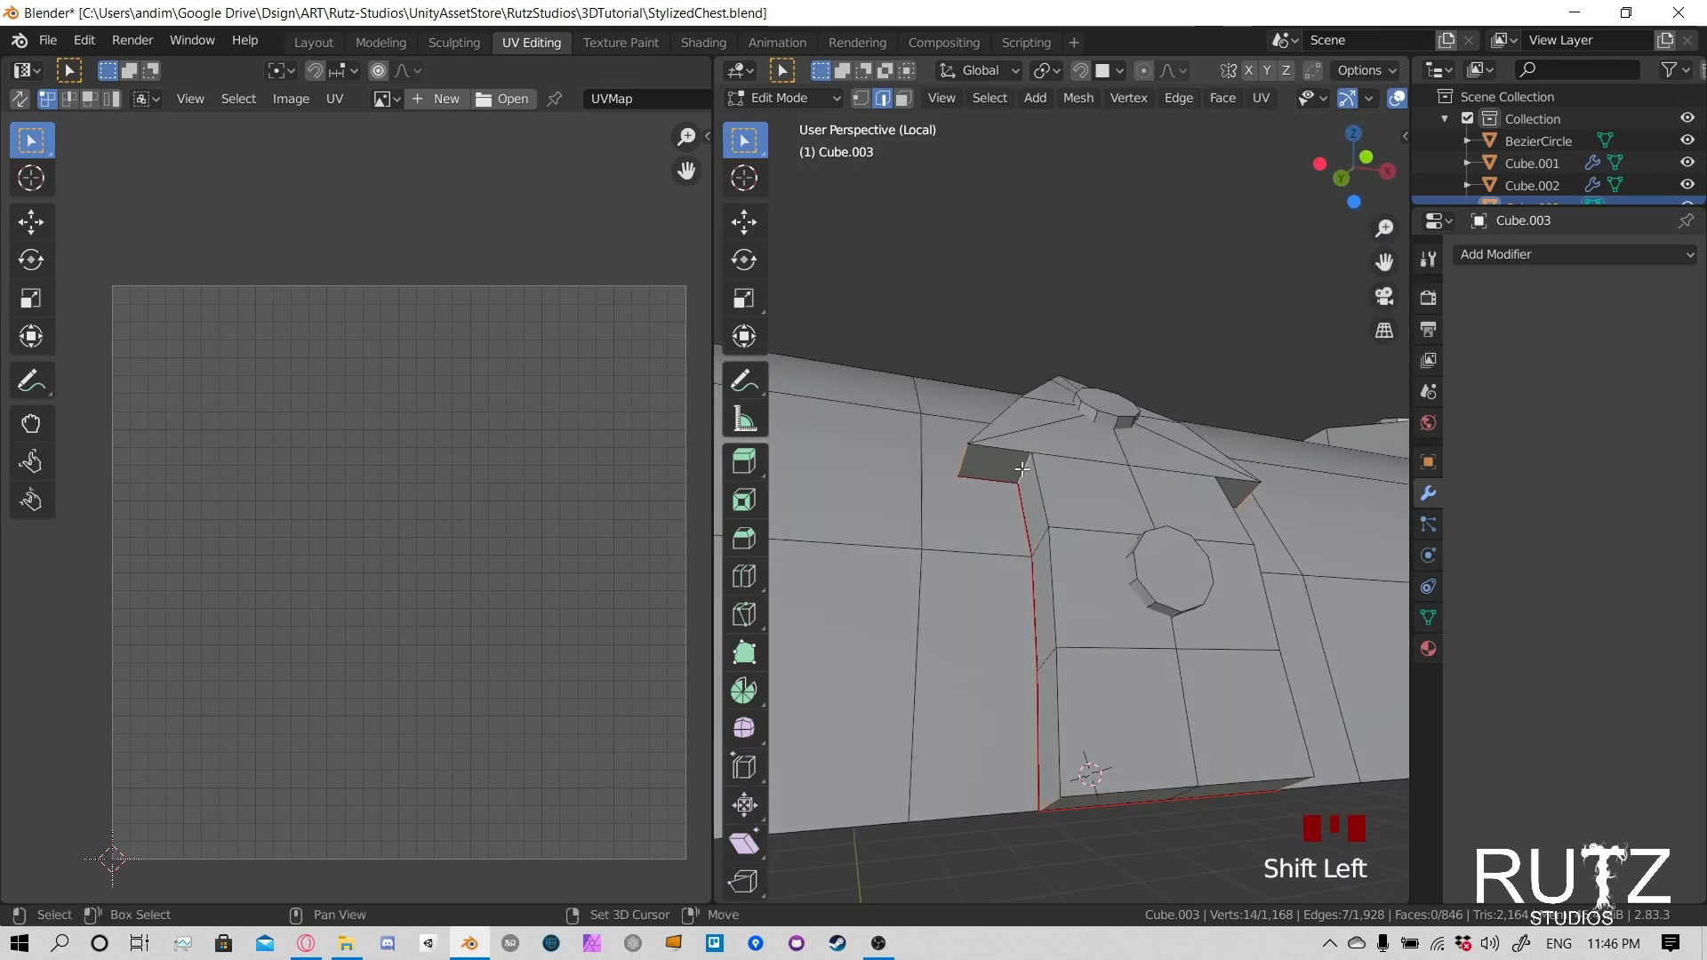
{"action": "key", "text": "ctrl+e"}
{"action": "left_click", "coordinate": [1022, 468]}
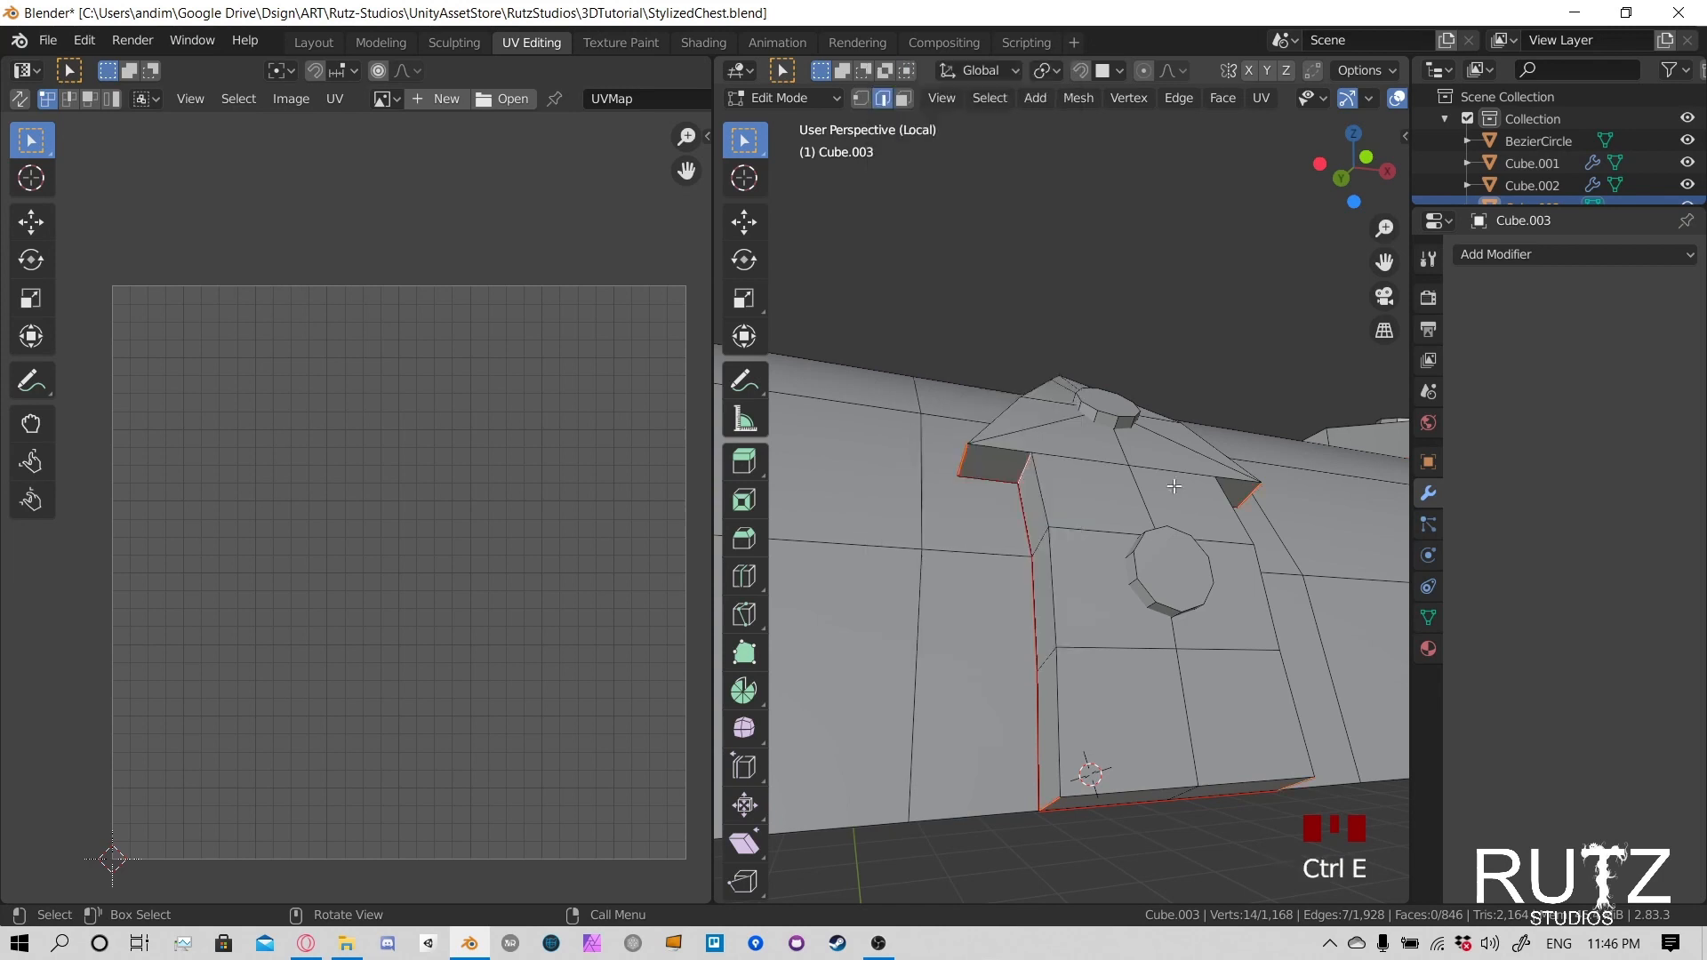
- Select the clasp's entire linked mesh and unwrap it
{"action": "middle_click_drag", "start_coordinate": [1021, 467], "coordinate": [1066, 481]}
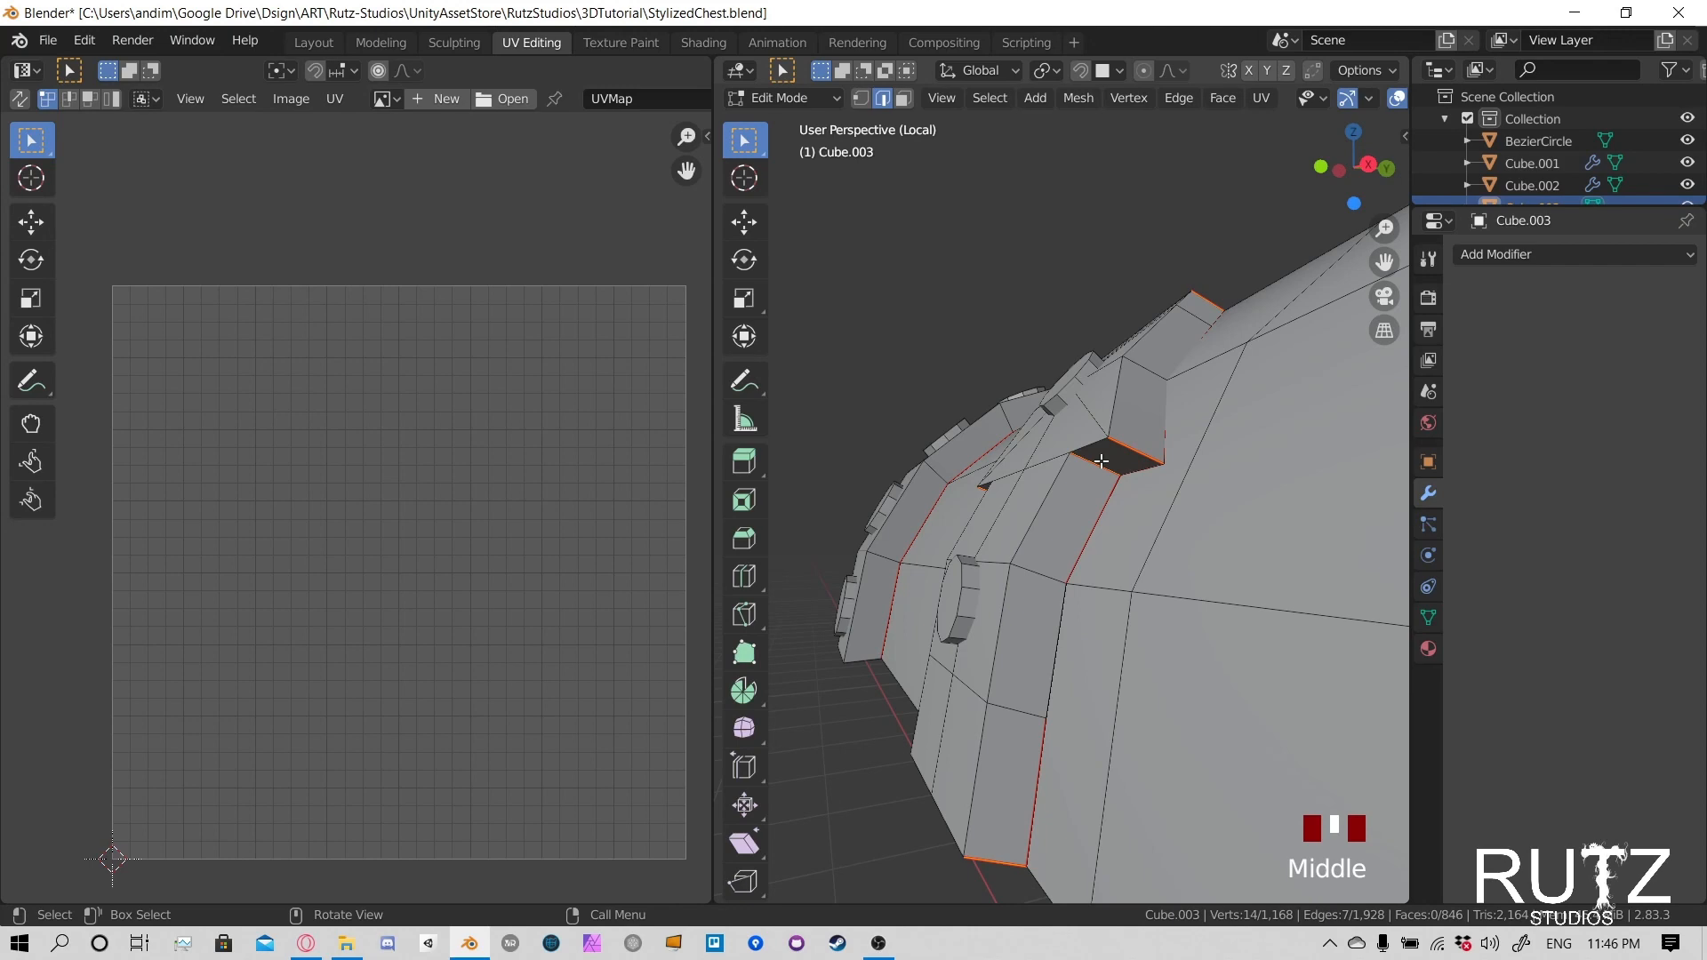
{"action": "scroll", "coordinate": [1117, 498], "scroll_direction": "down", "scroll_amount": 2}
{"action": "middle_click_drag", "start_coordinate": [1117, 498], "coordinate": [1122, 642]}
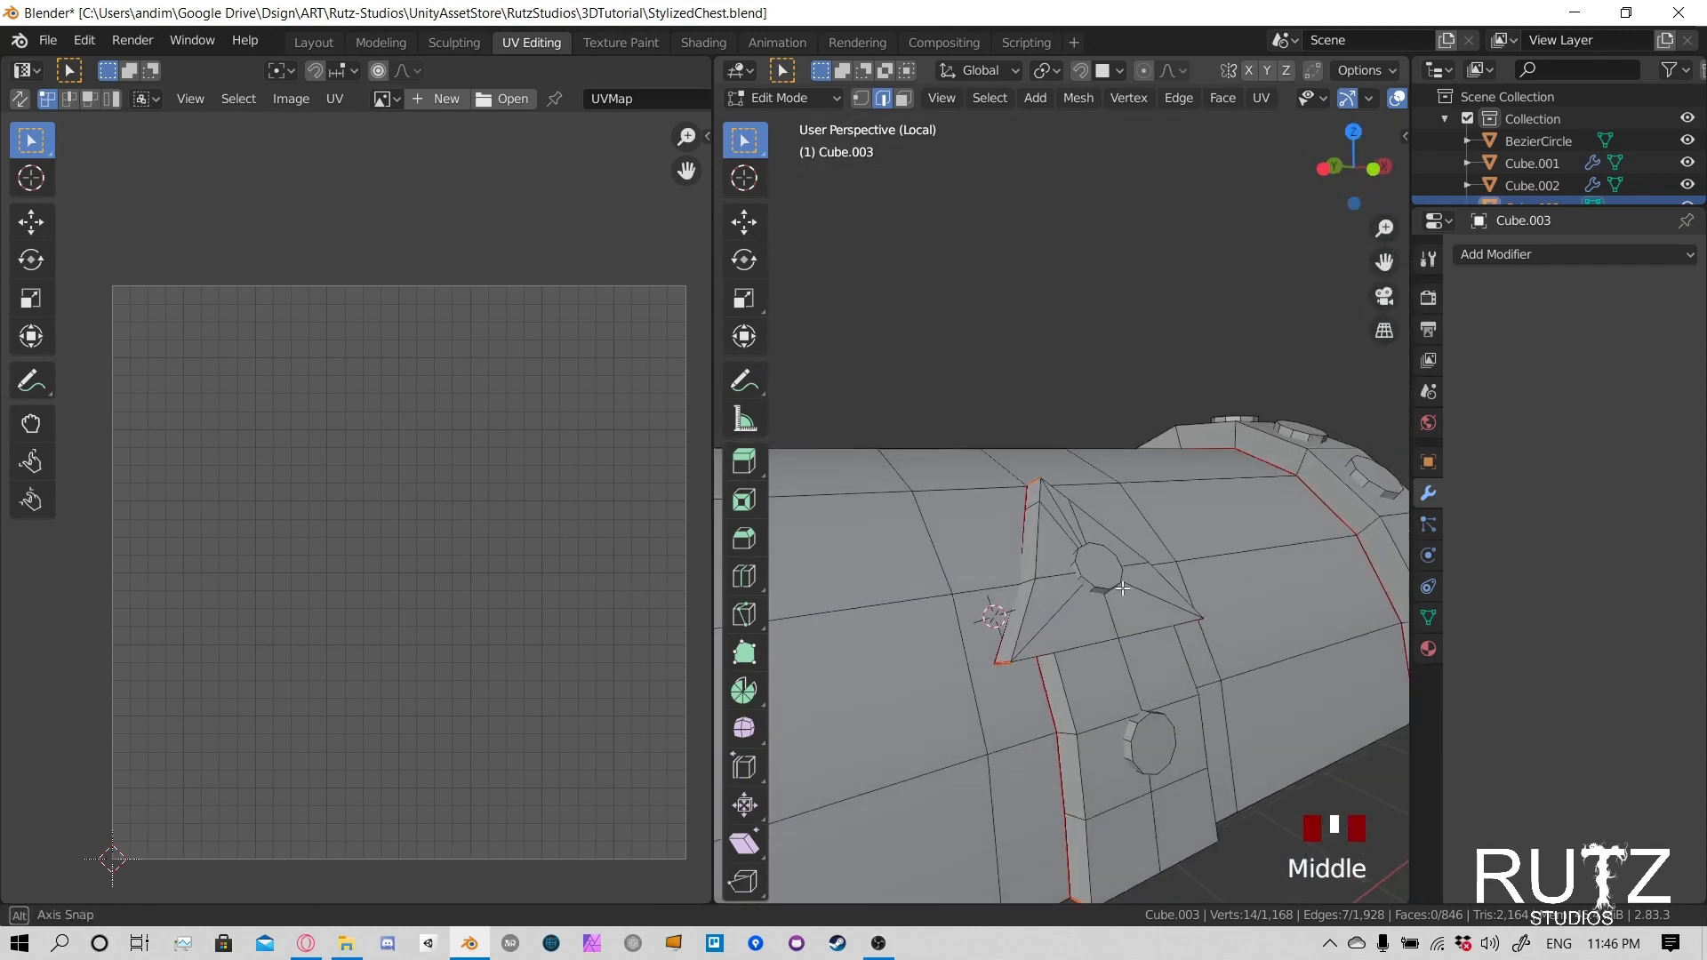
{"action": "left_click", "coordinate": [1122, 642]}
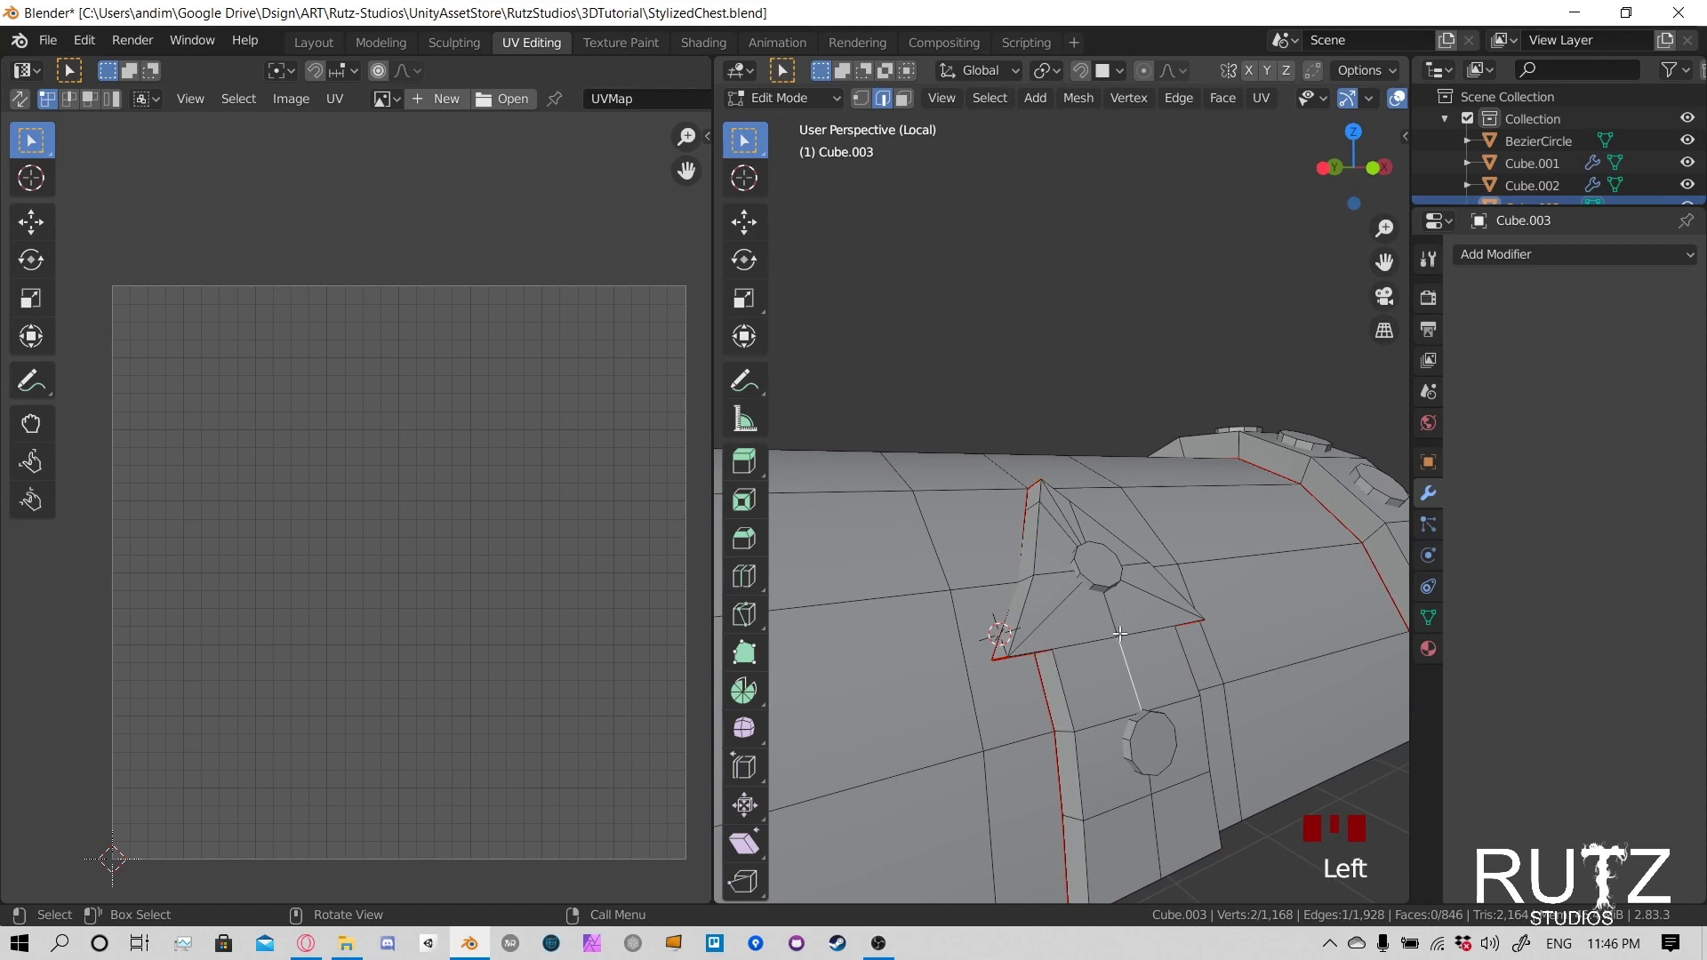
{"action": "key", "text": "l"}
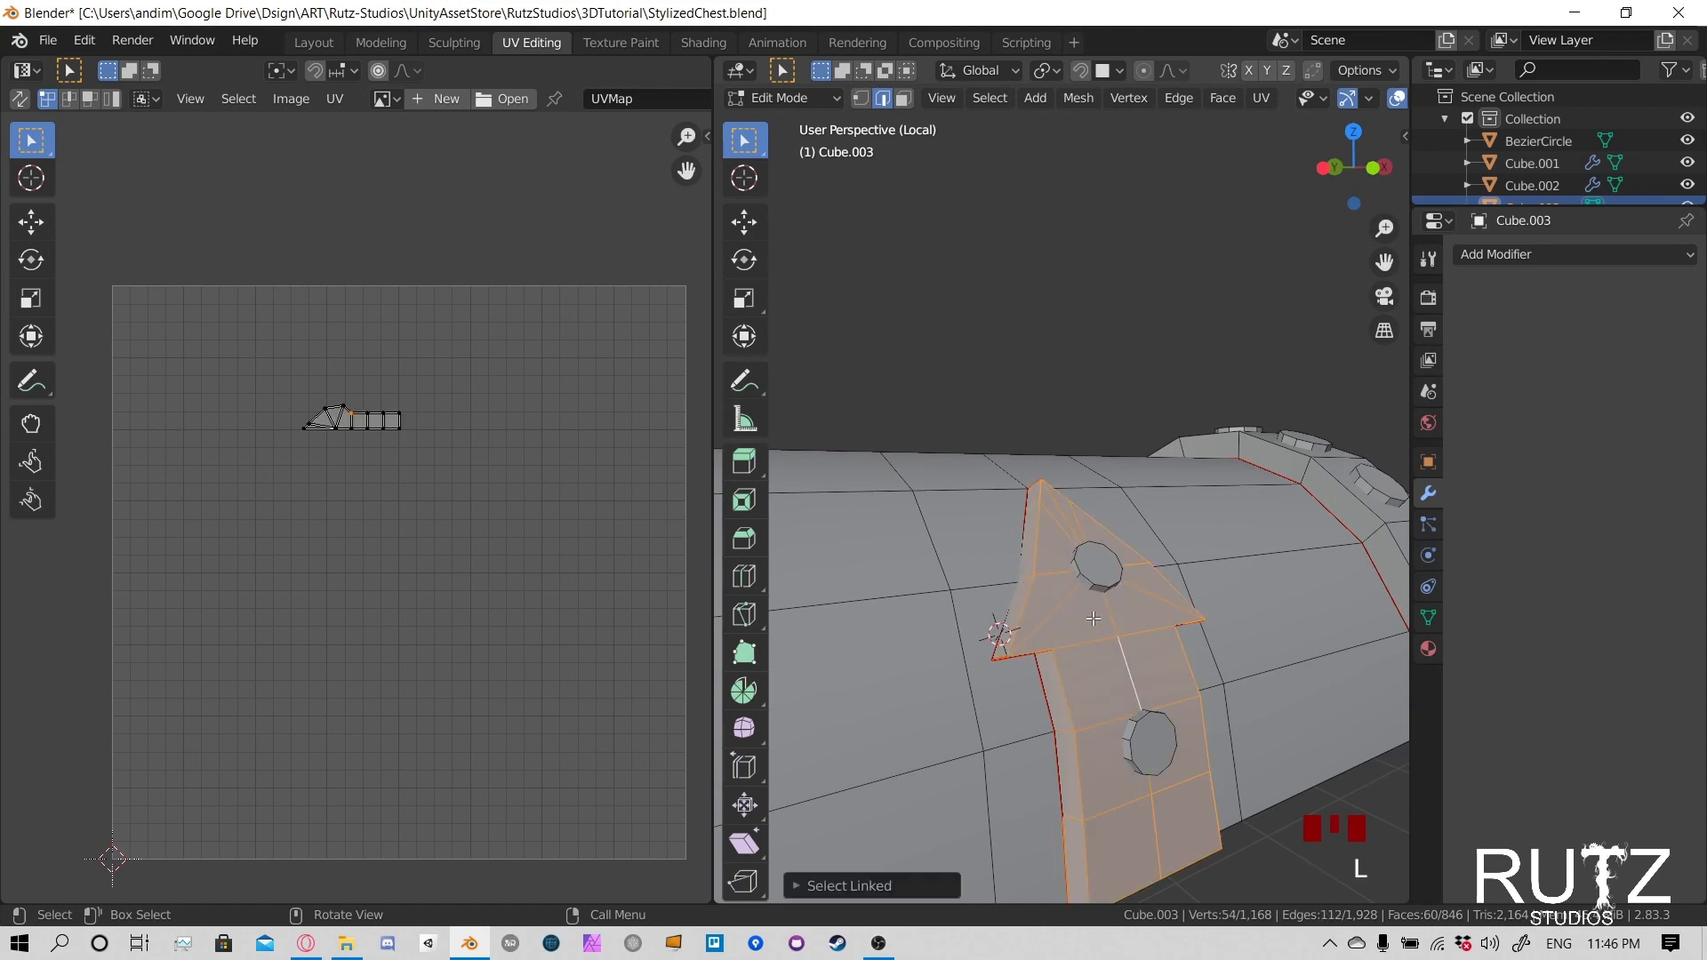
{"action": "key", "text": "ctrl+e"}
{"action": "left_click", "coordinate": [1101, 604]}
{"action": "middle_click_drag", "start_coordinate": [1101, 604], "coordinate": [1074, 566]}
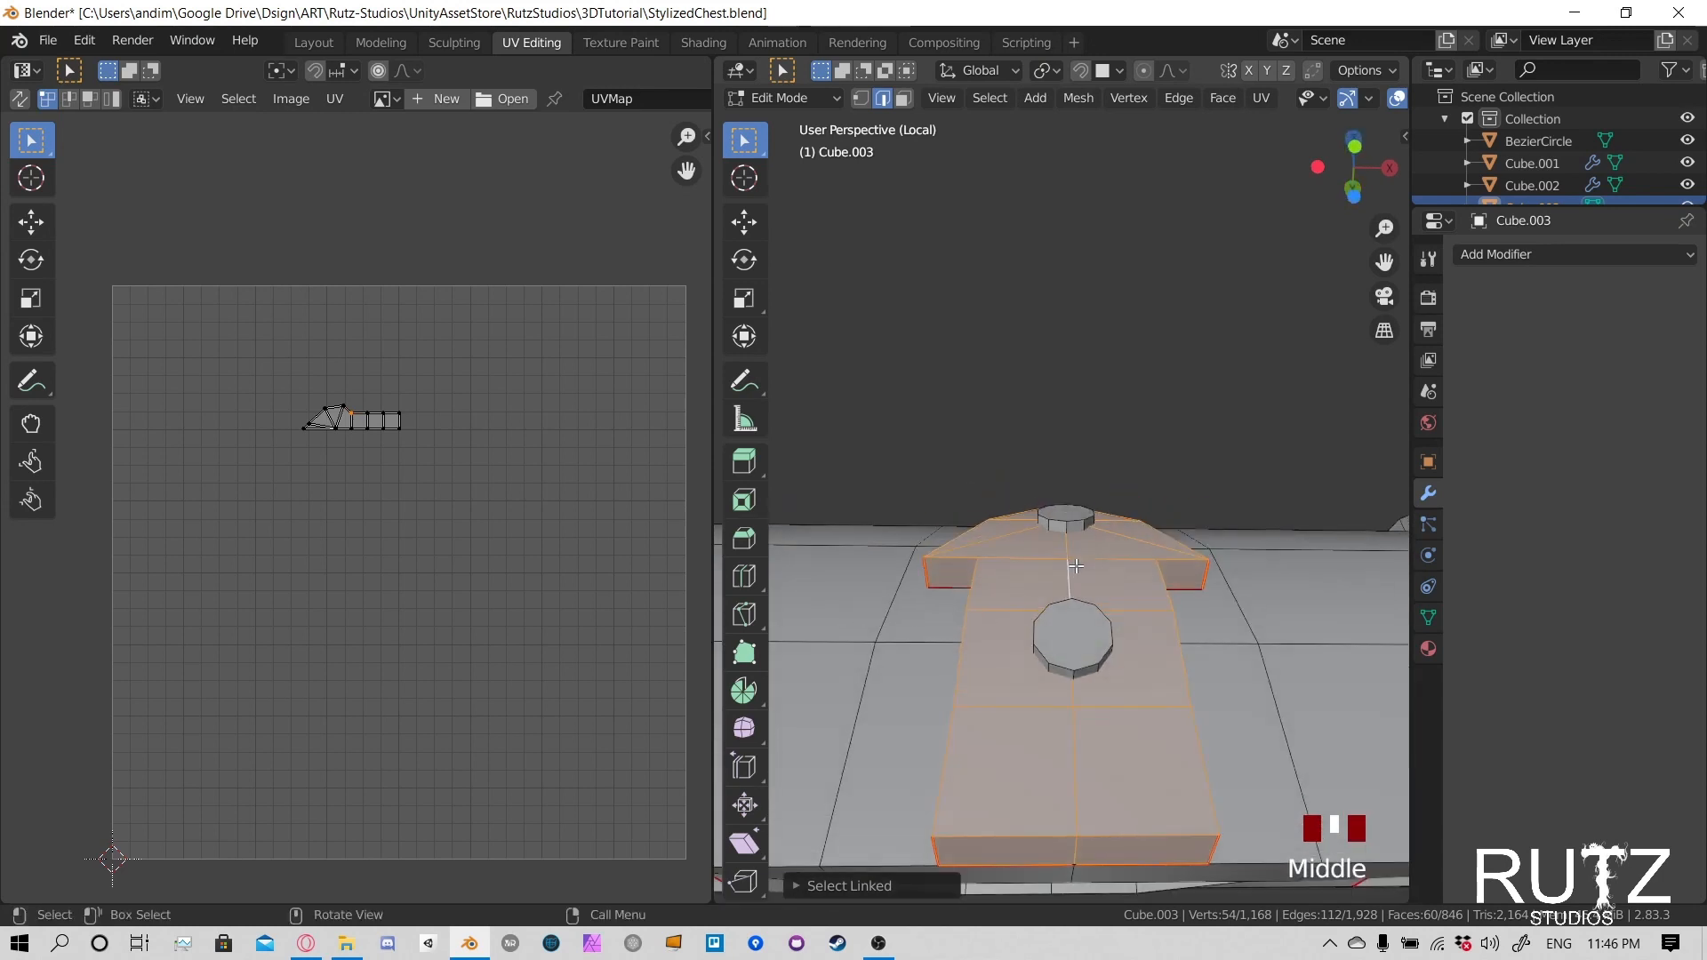
{"action": "key", "text": "u"}
{"action": "left_click", "coordinate": [1049, 211]}
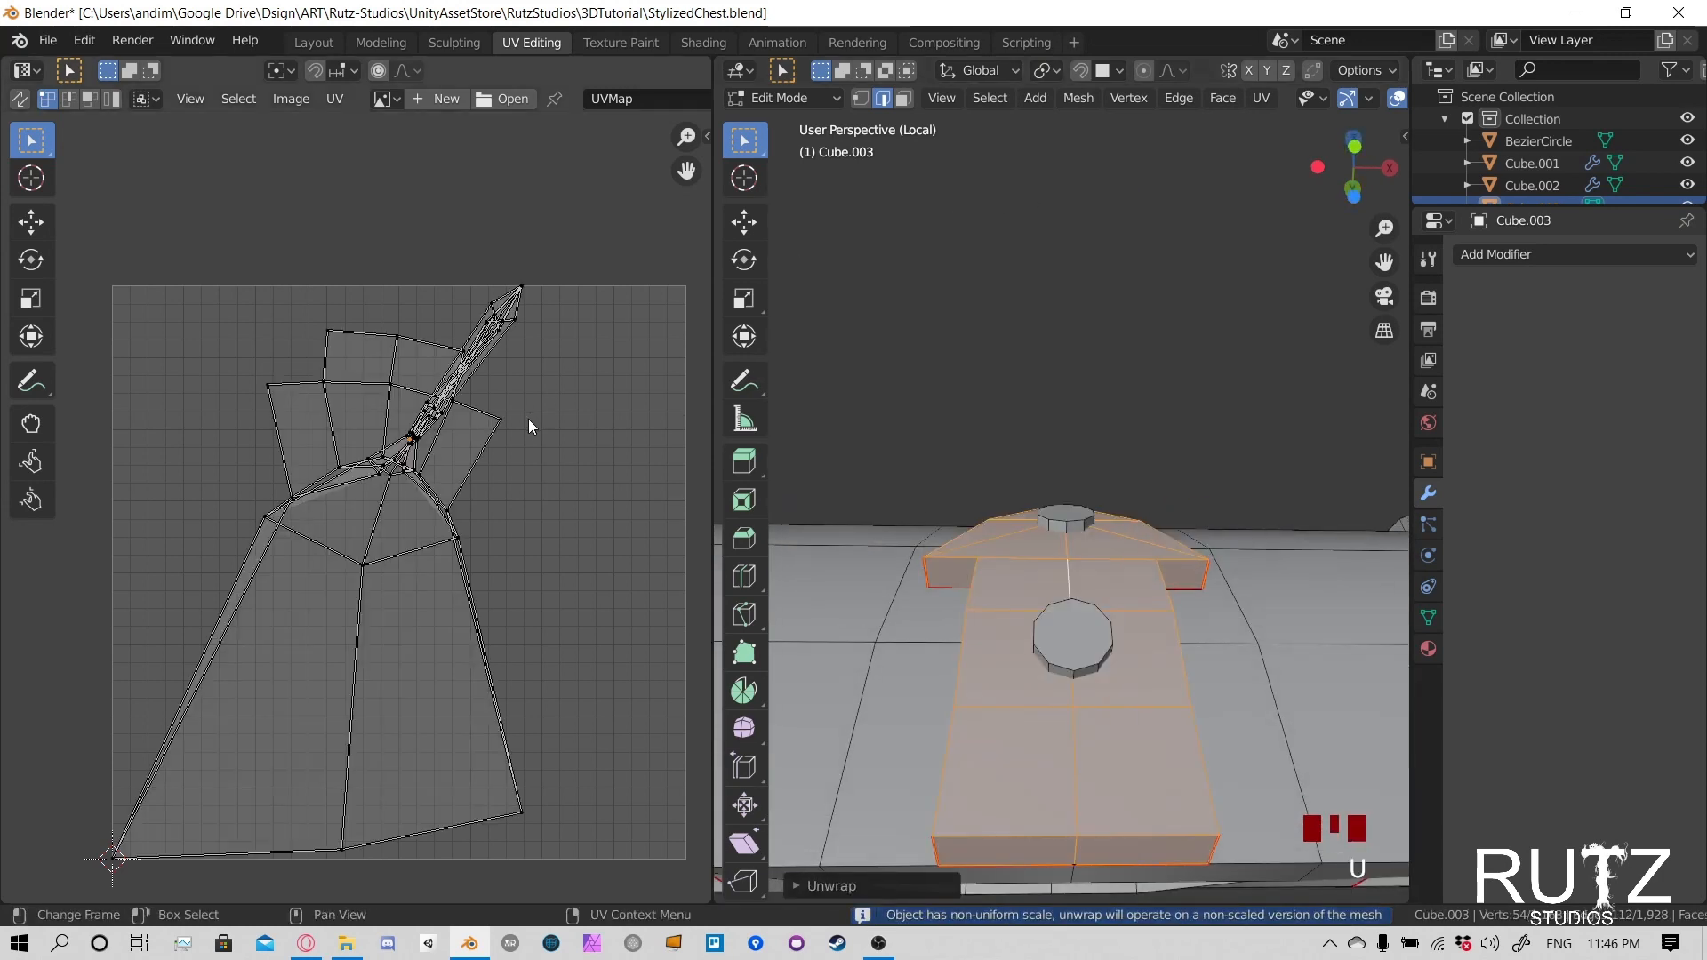
- Examine the clasp's unwrapped UV layout for tangled or overlapping faces and compare it with the clasp mesh
{"action": "middle_click_drag", "start_coordinate": [1012, 597], "coordinate": [1124, 565], "text": "shift"}
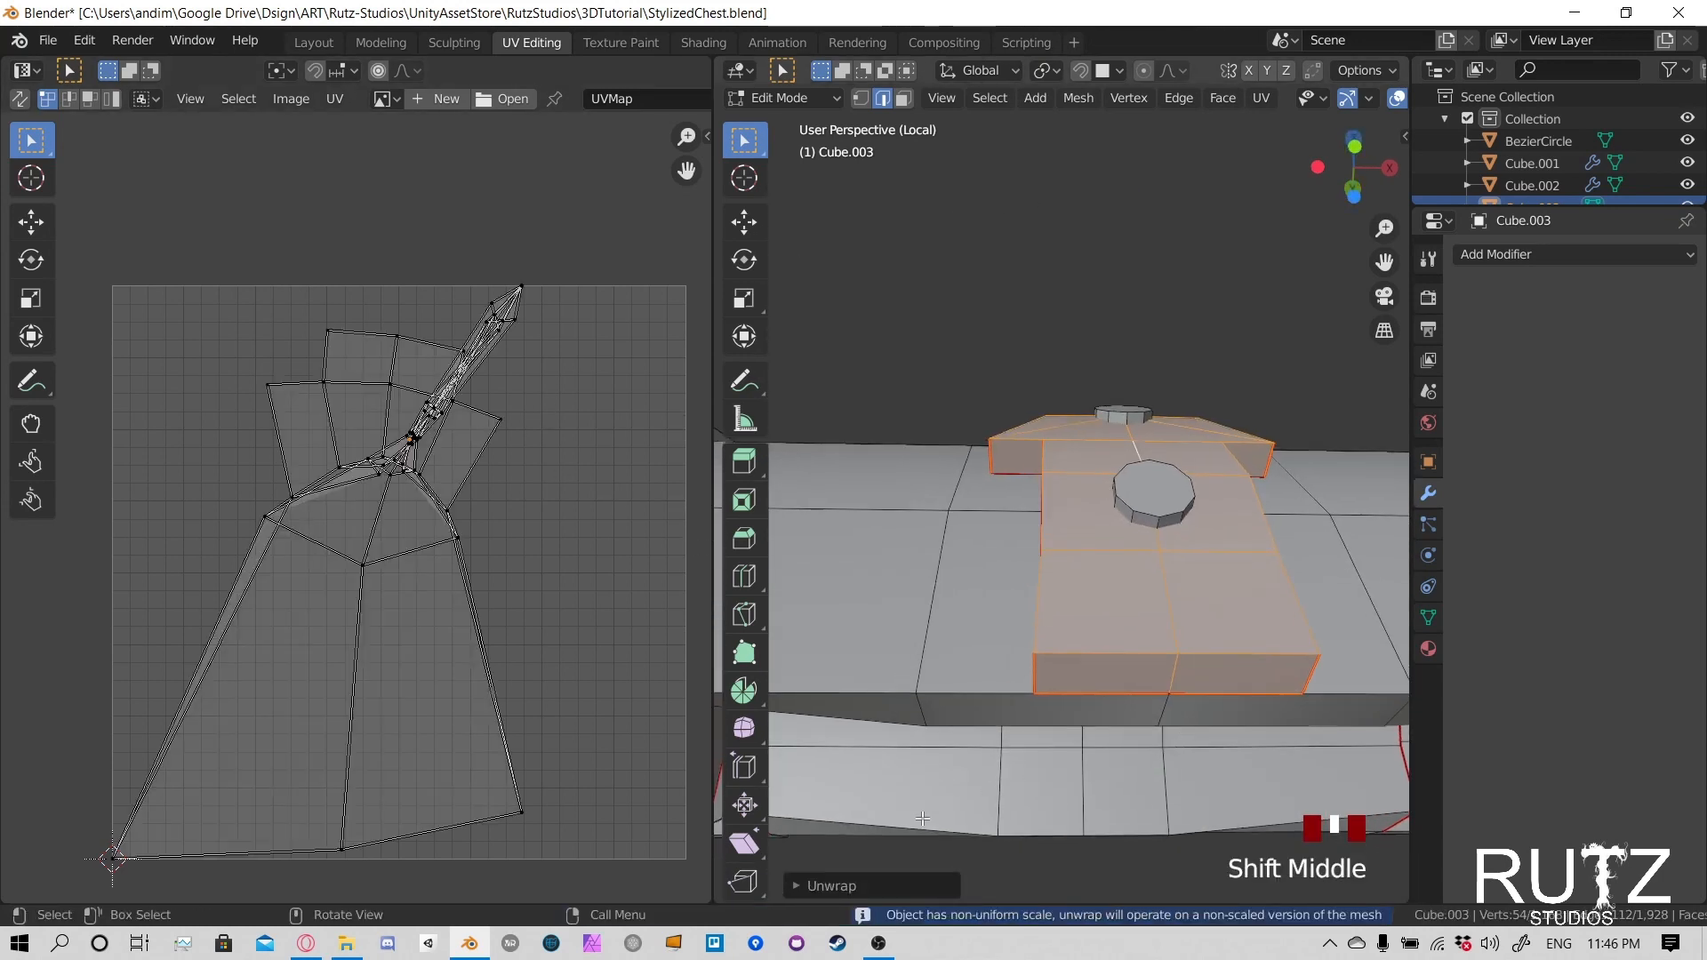
{"action": "scroll", "coordinate": [442, 545], "scroll_direction": "up", "scroll_amount": 5}
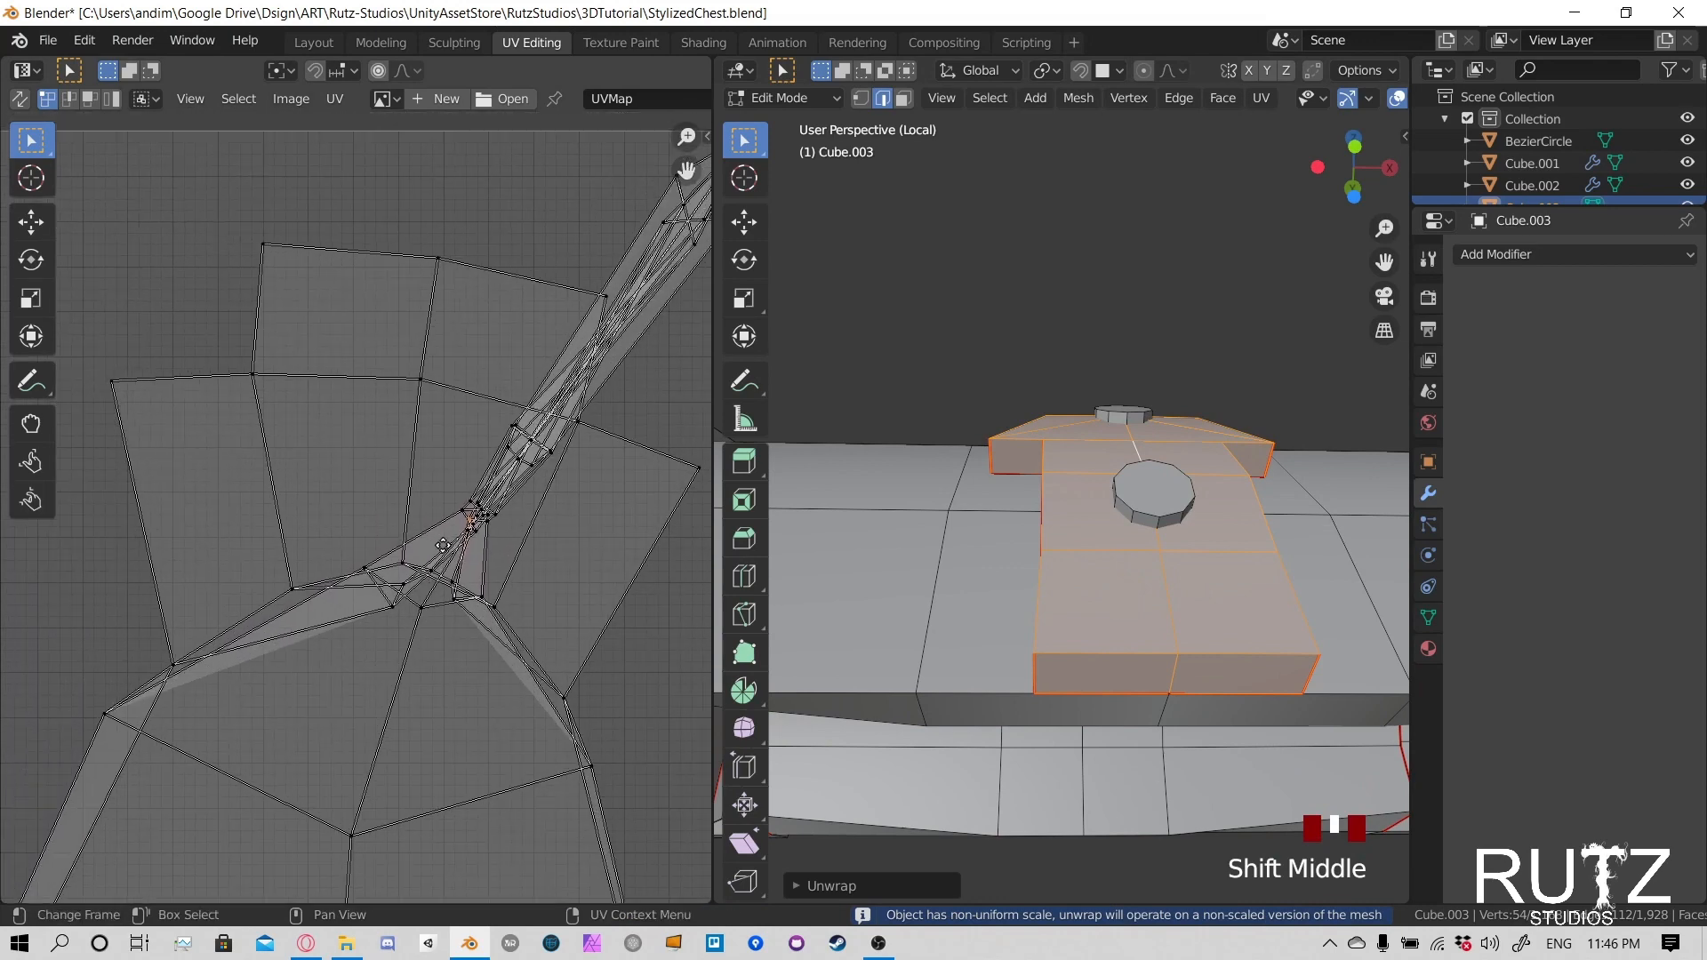
{"action": "scroll", "coordinate": [442, 545], "scroll_direction": "up", "scroll_amount": 4}
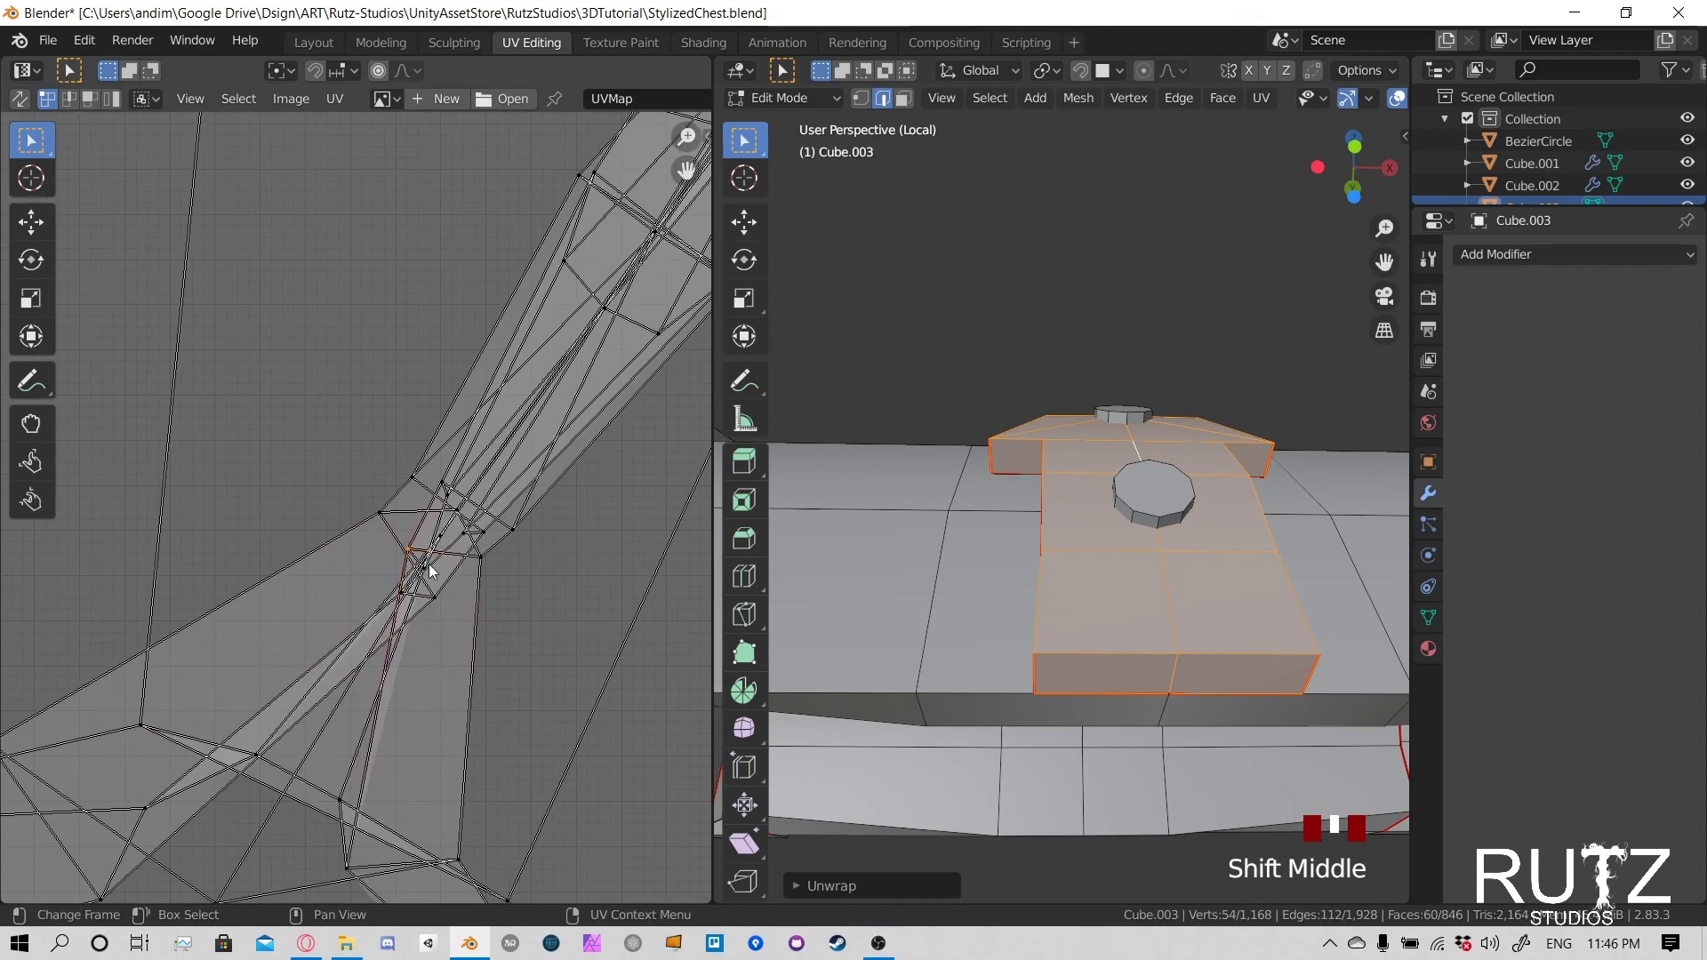
{"action": "right_click", "coordinate": [556, 547]}
{"action": "middle_click_drag", "start_coordinate": [360, 507], "coordinate": [473, 532]}
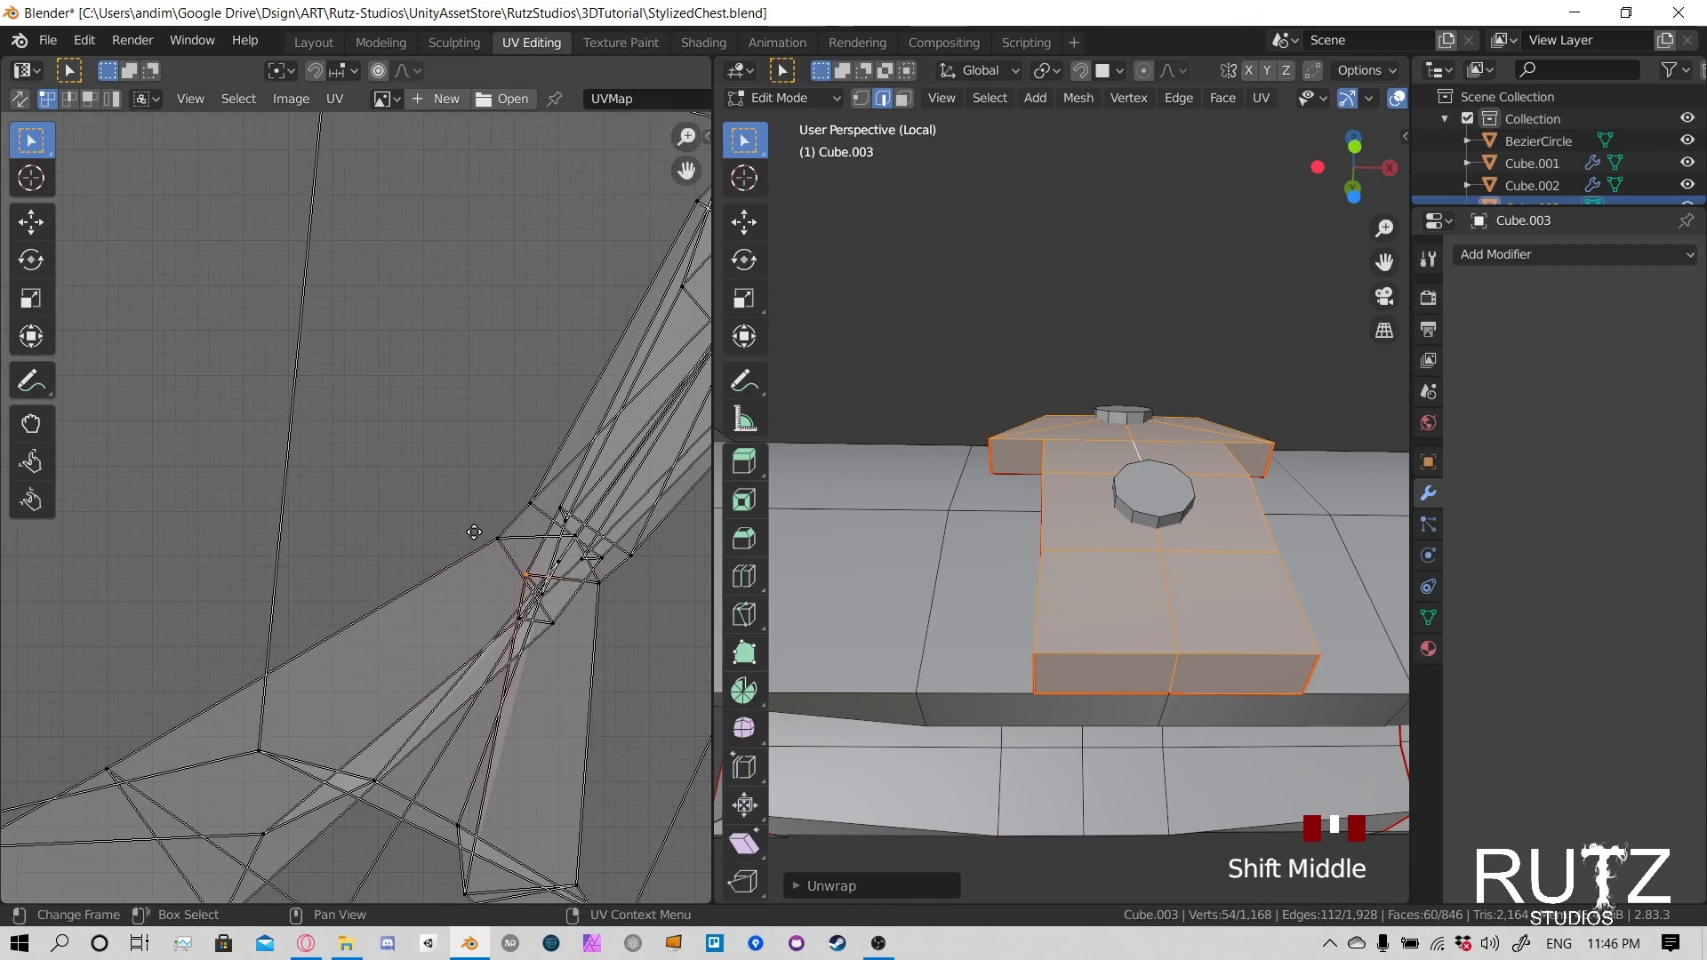
{"action": "scroll", "coordinate": [498, 543], "scroll_direction": "down", "scroll_amount": 4}
{"action": "middle_click_drag", "start_coordinate": [1224, 624], "coordinate": [1049, 597]}
{"action": "scroll", "coordinate": [1114, 628], "scroll_direction": "up", "scroll_amount": 4}
{"action": "scroll", "coordinate": [1066, 600], "scroll_direction": "down", "scroll_amount": 6}
- Move the selected clasp shell about 0.4 m off the lid along the negative global Y axis
{"action": "key", "text": "g"}
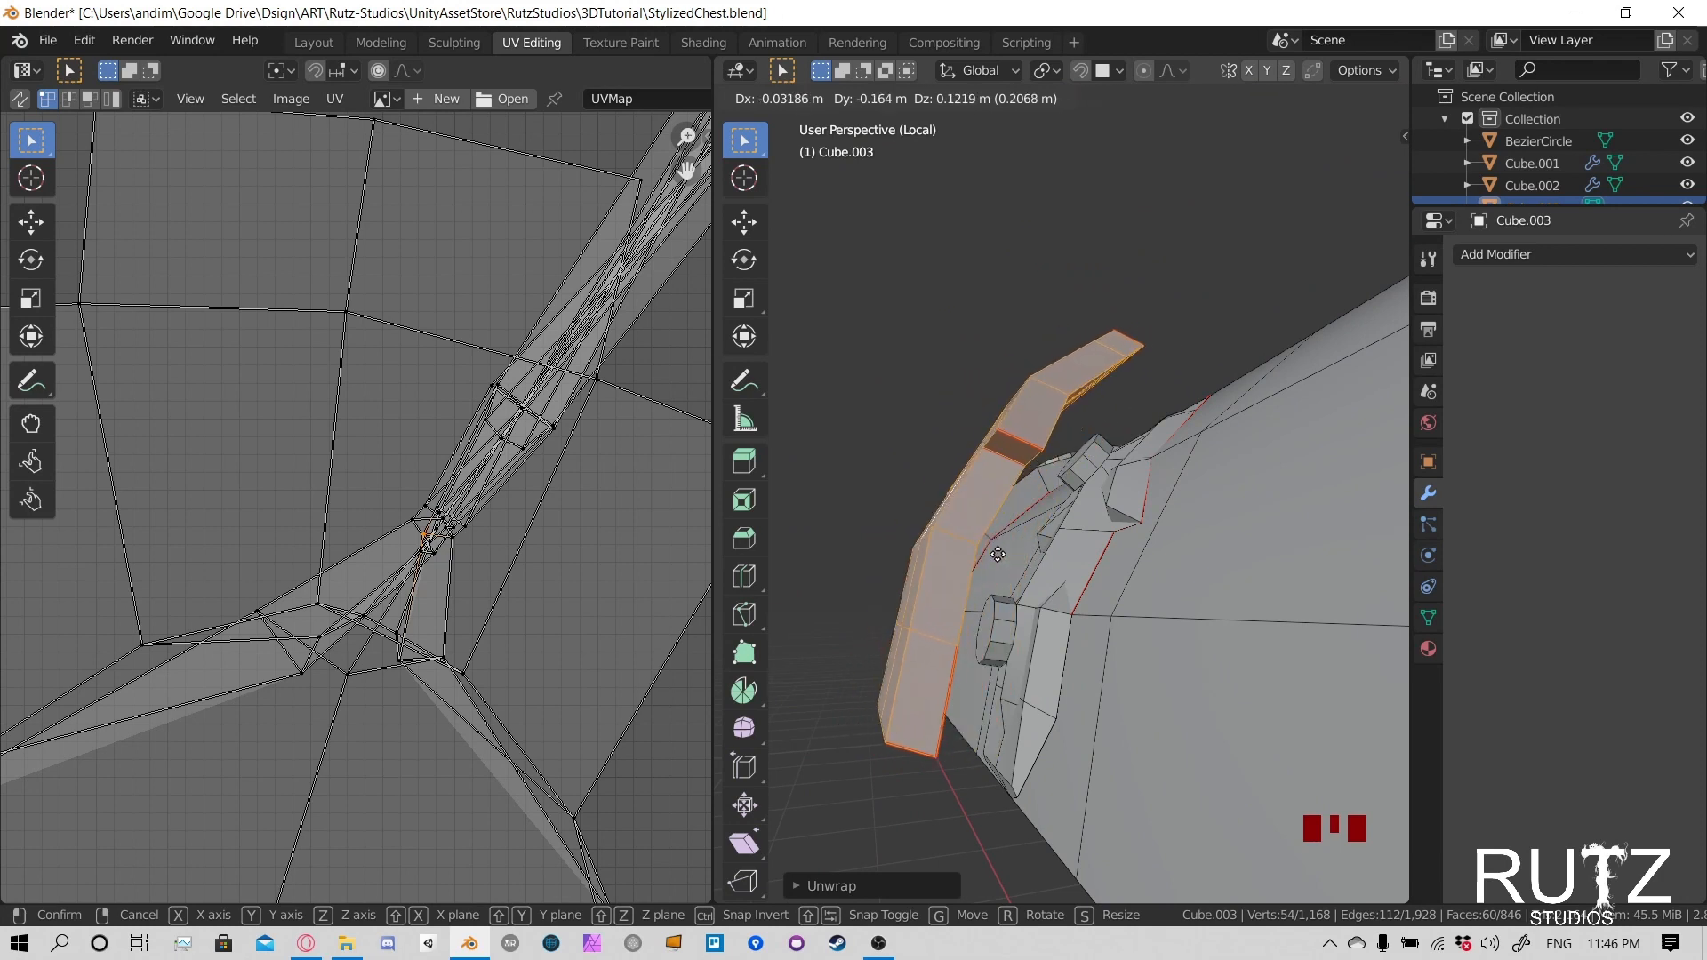
{"action": "right_click", "coordinate": [1071, 582]}
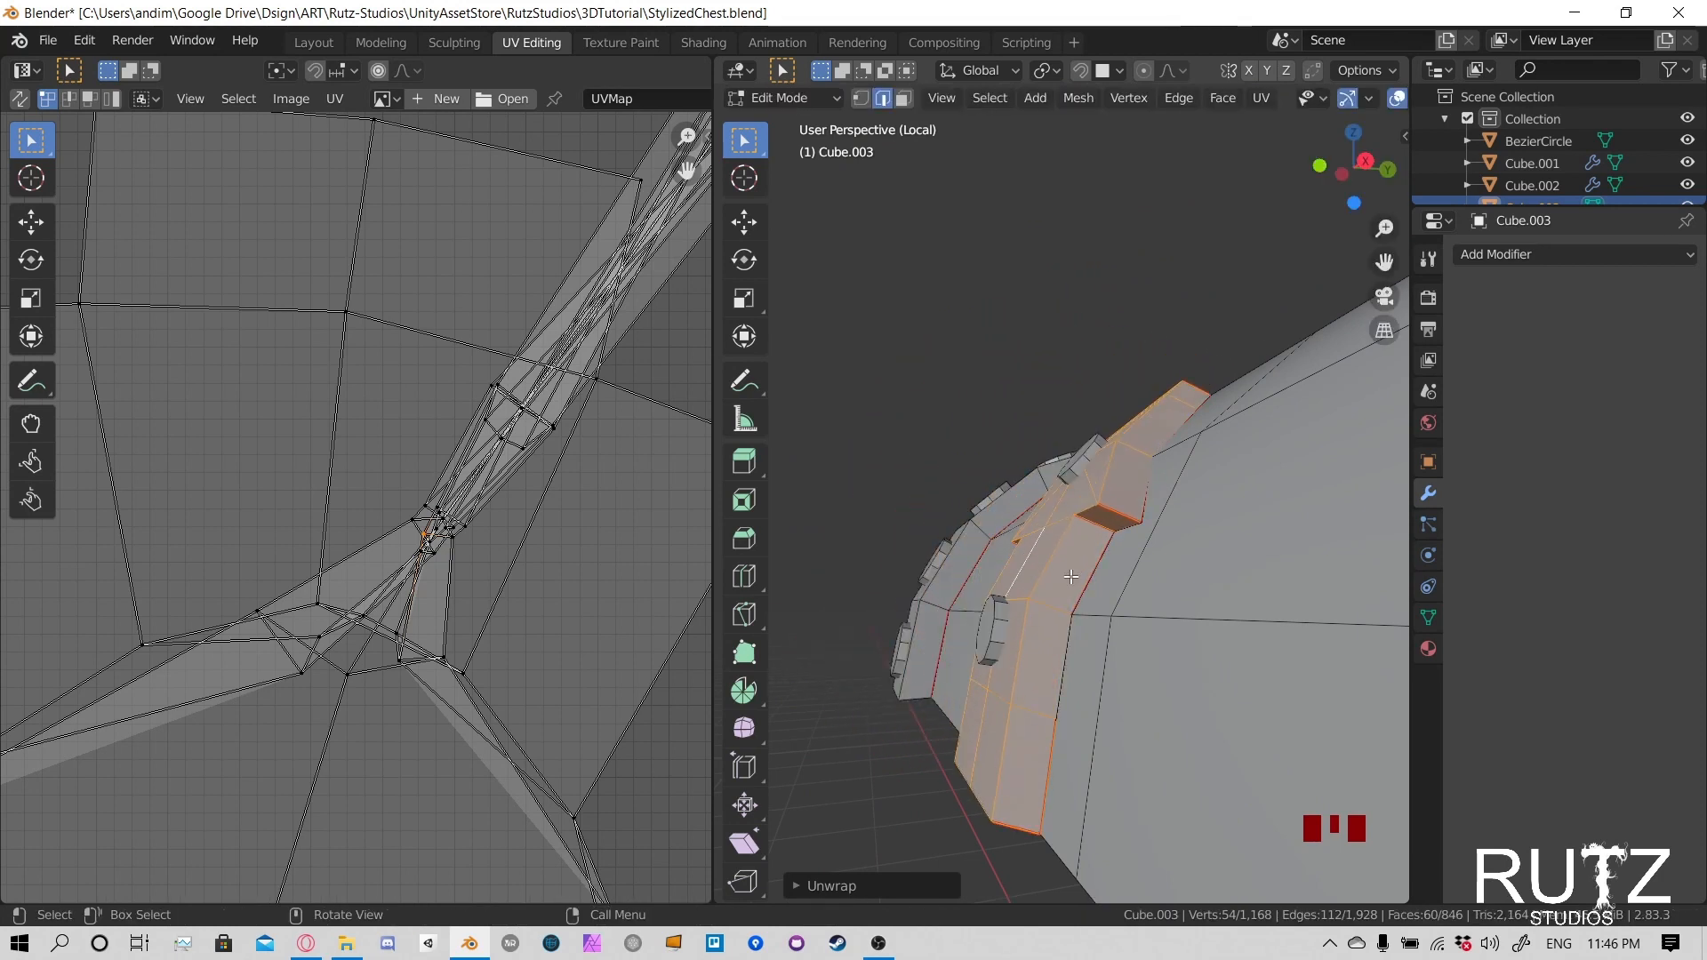
{"action": "key", "text": "g"}
{"action": "key", "text": "y"}
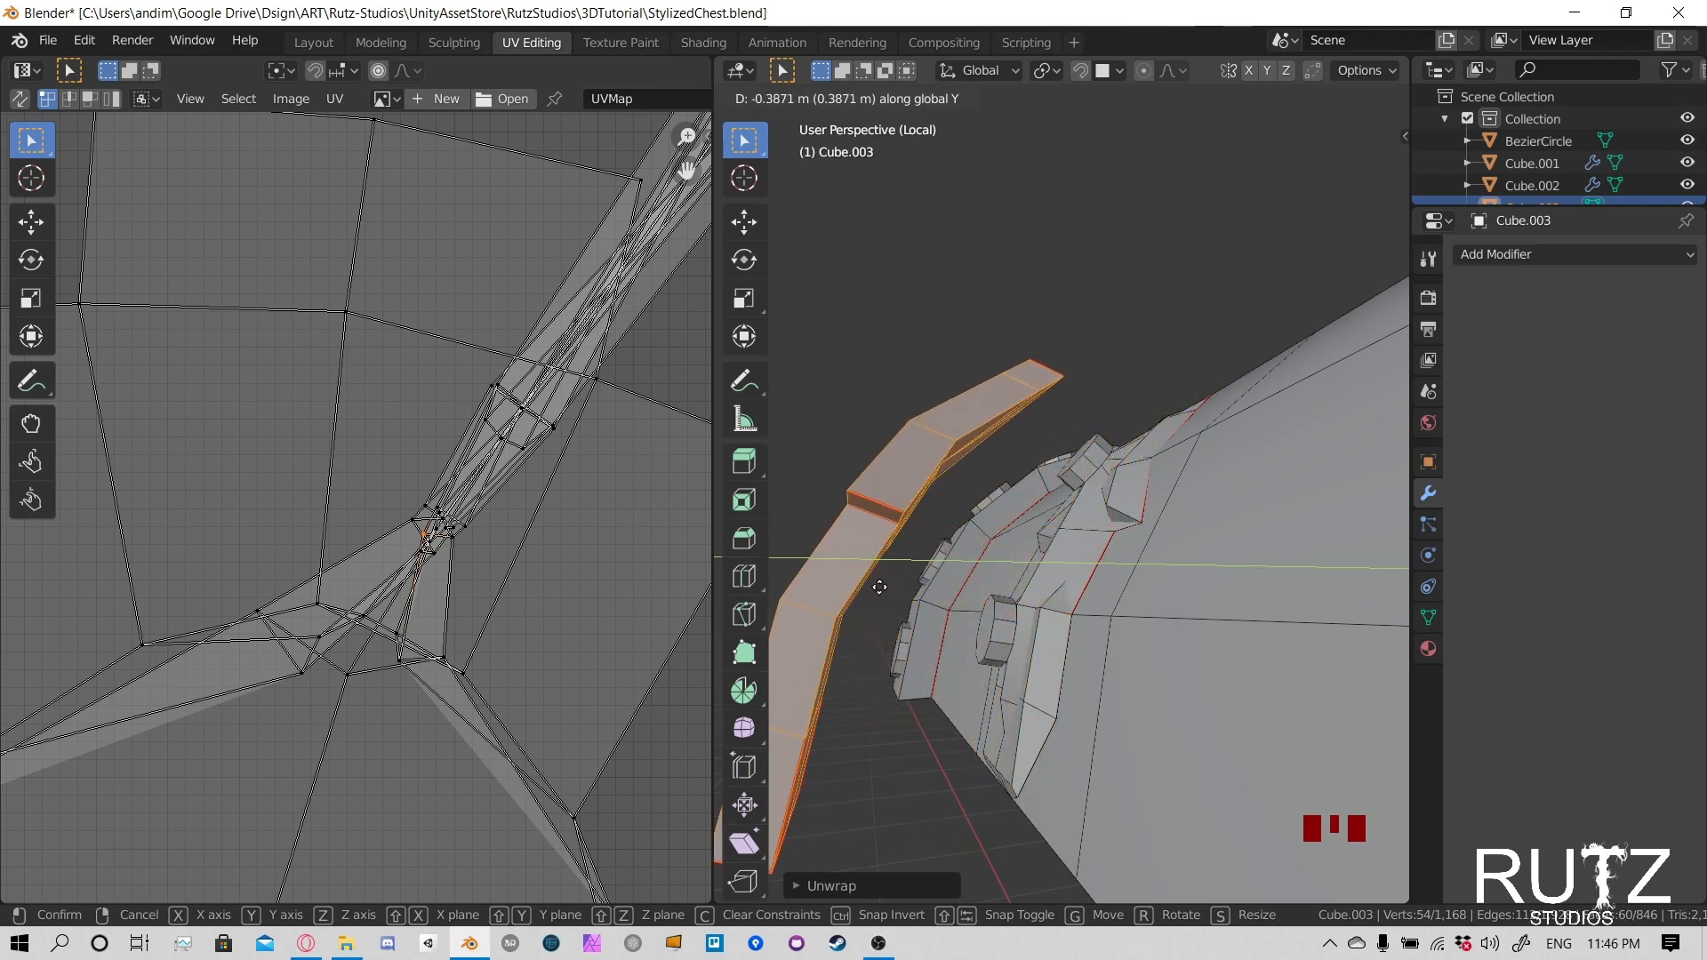
{"action": "left_click", "coordinate": [849, 585]}
{"action": "middle_click_drag", "start_coordinate": [849, 585], "coordinate": [957, 532]}
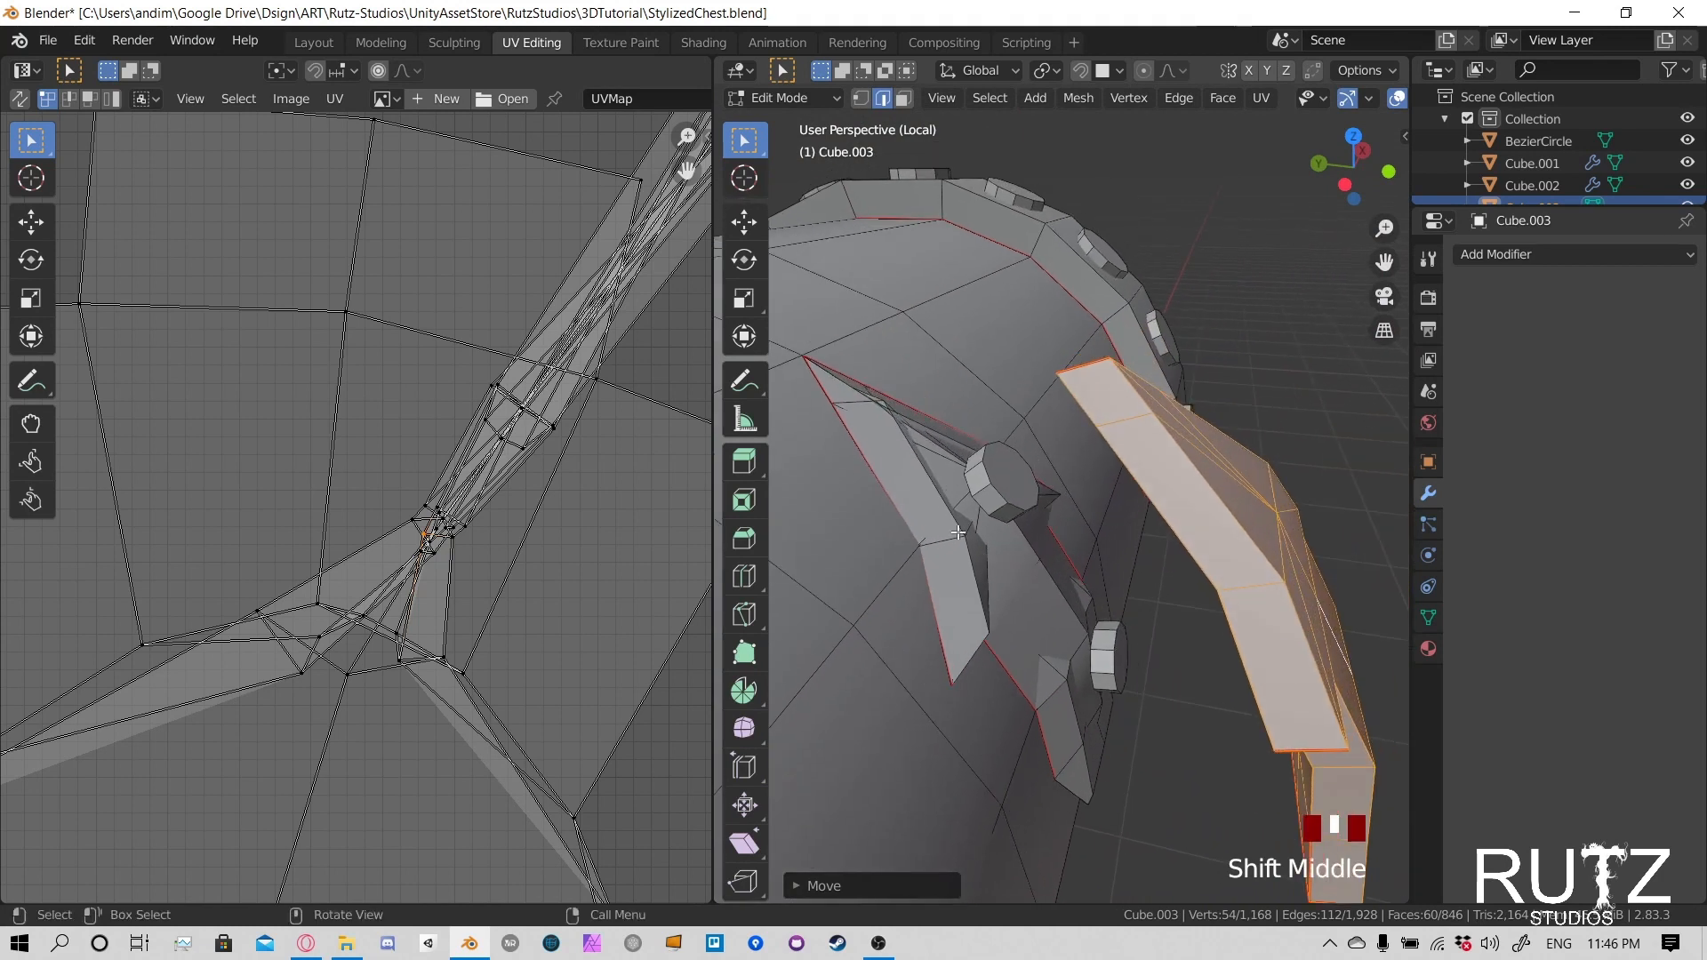
- In face mode, select the leftover inner clasp's faces down one side, from the head's tip to the lower end
{"action": "left_click", "coordinate": [911, 483]}
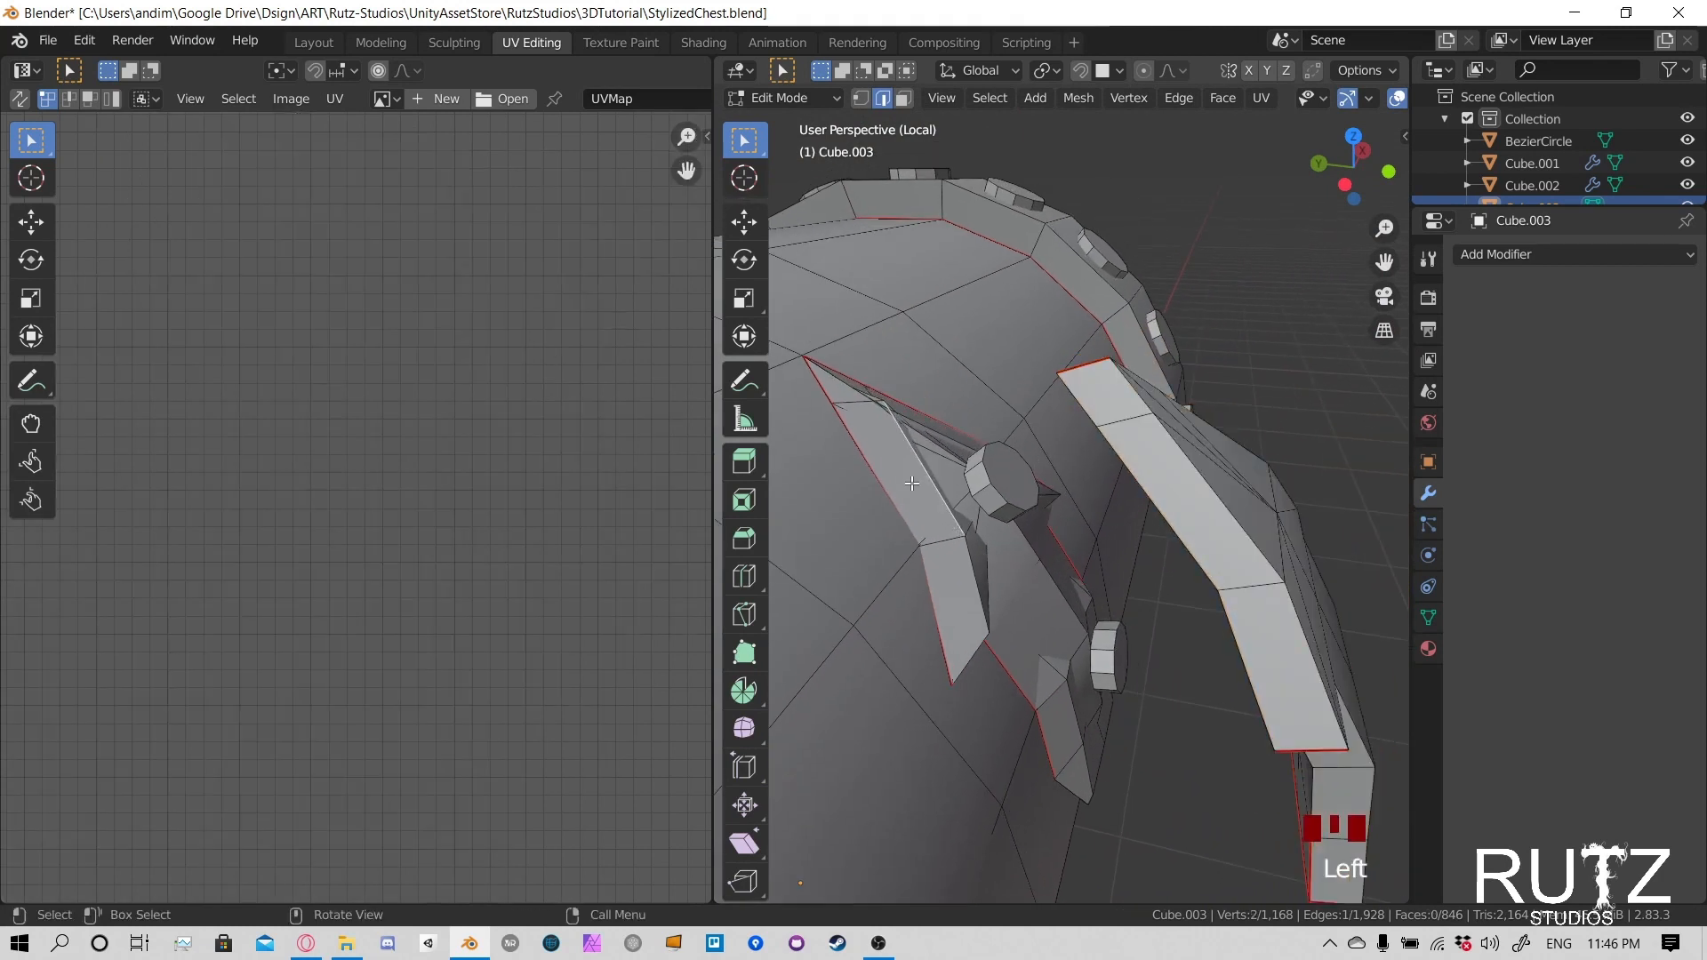
{"action": "left_click_drag", "start_coordinate": [868, 400], "coordinate": [911, 431]}
{"action": "left_click", "coordinate": [883, 425]}
{"action": "left_click", "coordinate": [849, 392]}
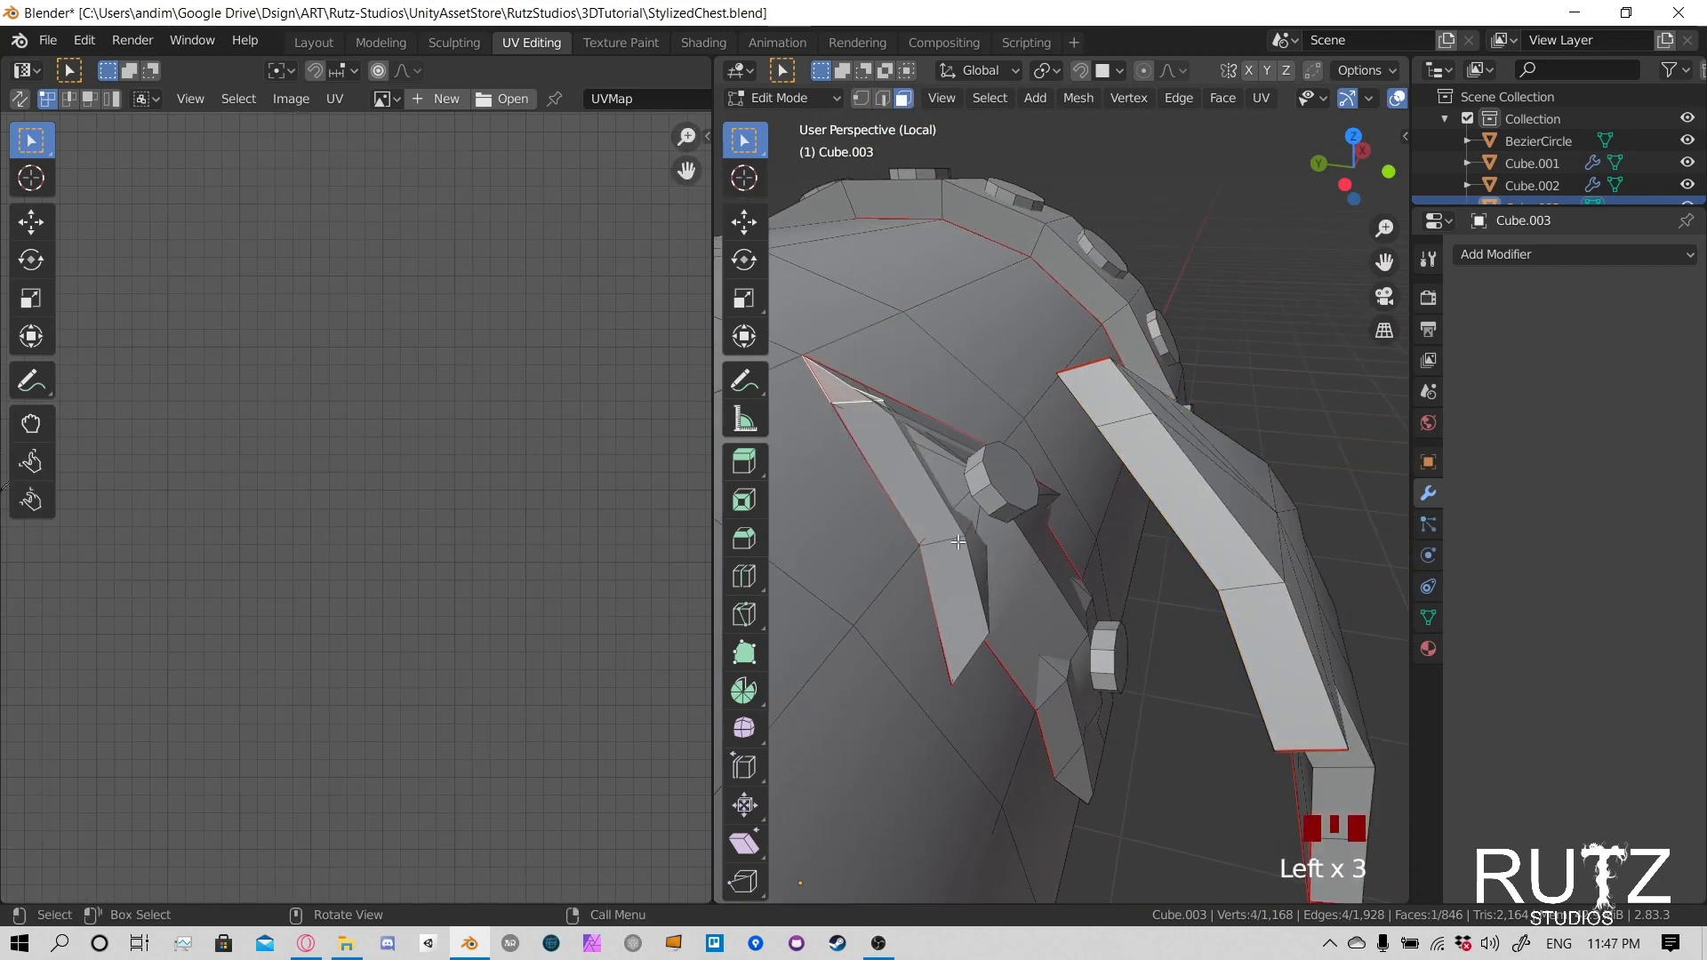
{"action": "left_click", "coordinate": [974, 625], "text": "ctrl"}
{"action": "middle_click_drag", "start_coordinate": [975, 625], "coordinate": [1046, 739]}
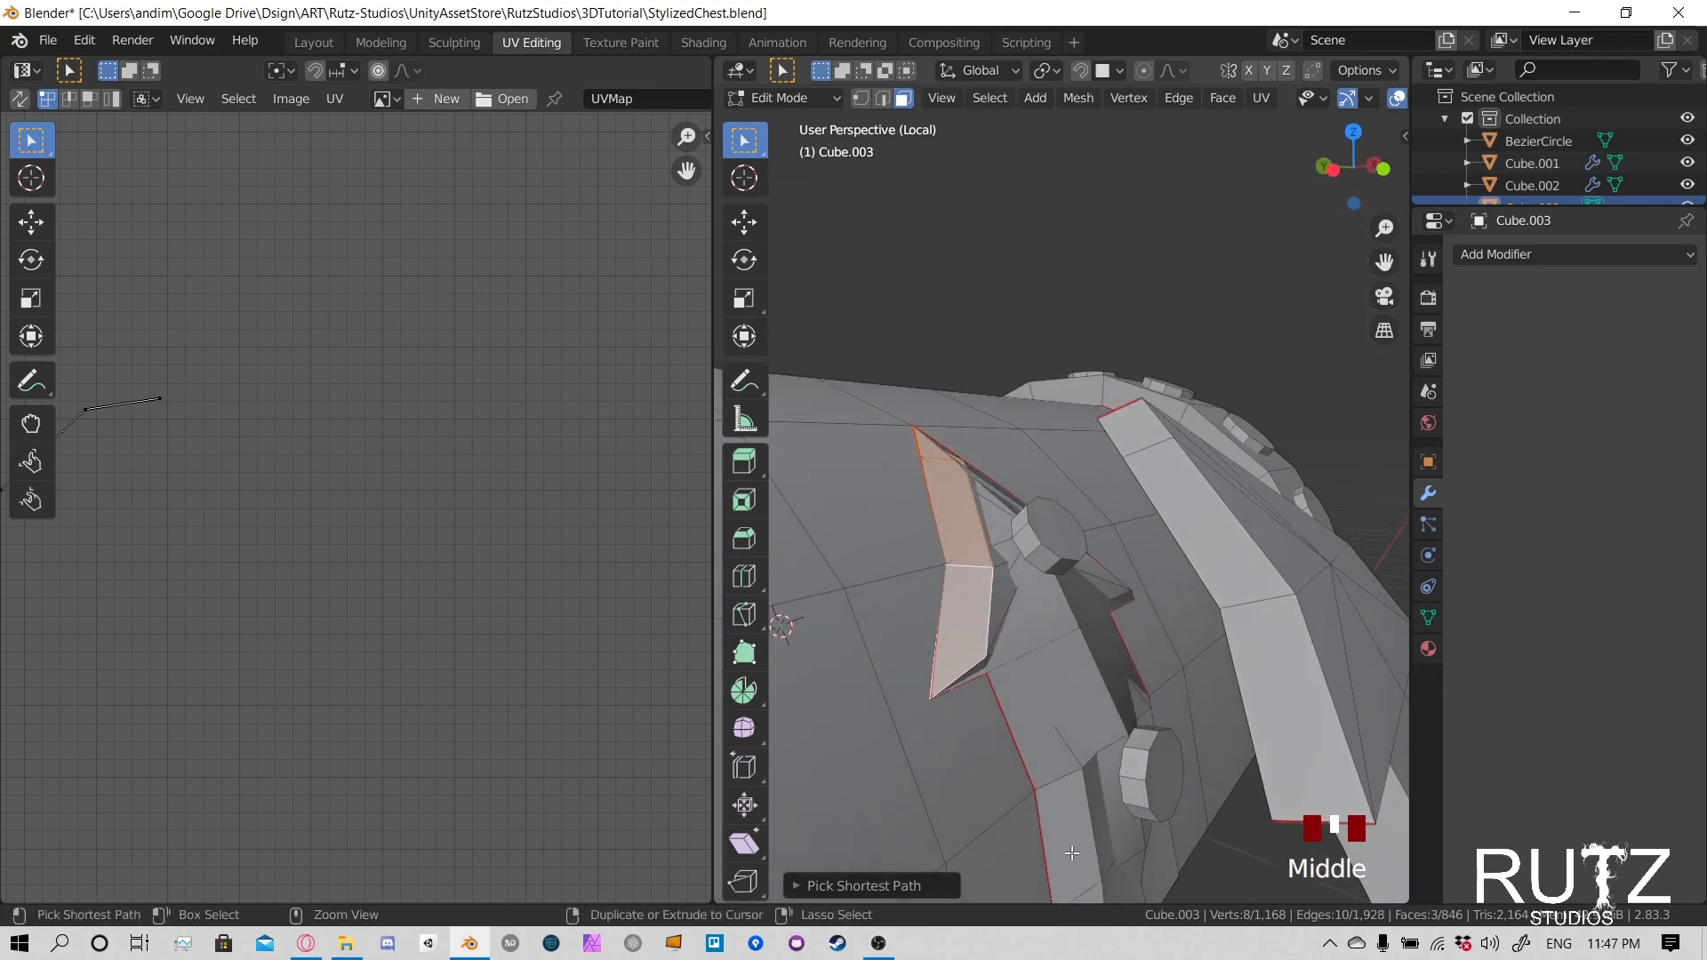
{"action": "left_click", "coordinate": [1075, 885], "text": "ctrl"}
{"action": "middle_click_drag", "start_coordinate": [1075, 884], "coordinate": [1036, 616], "text": "shift"}
{"action": "left_click", "coordinate": [1038, 766], "text": "ctrl"}
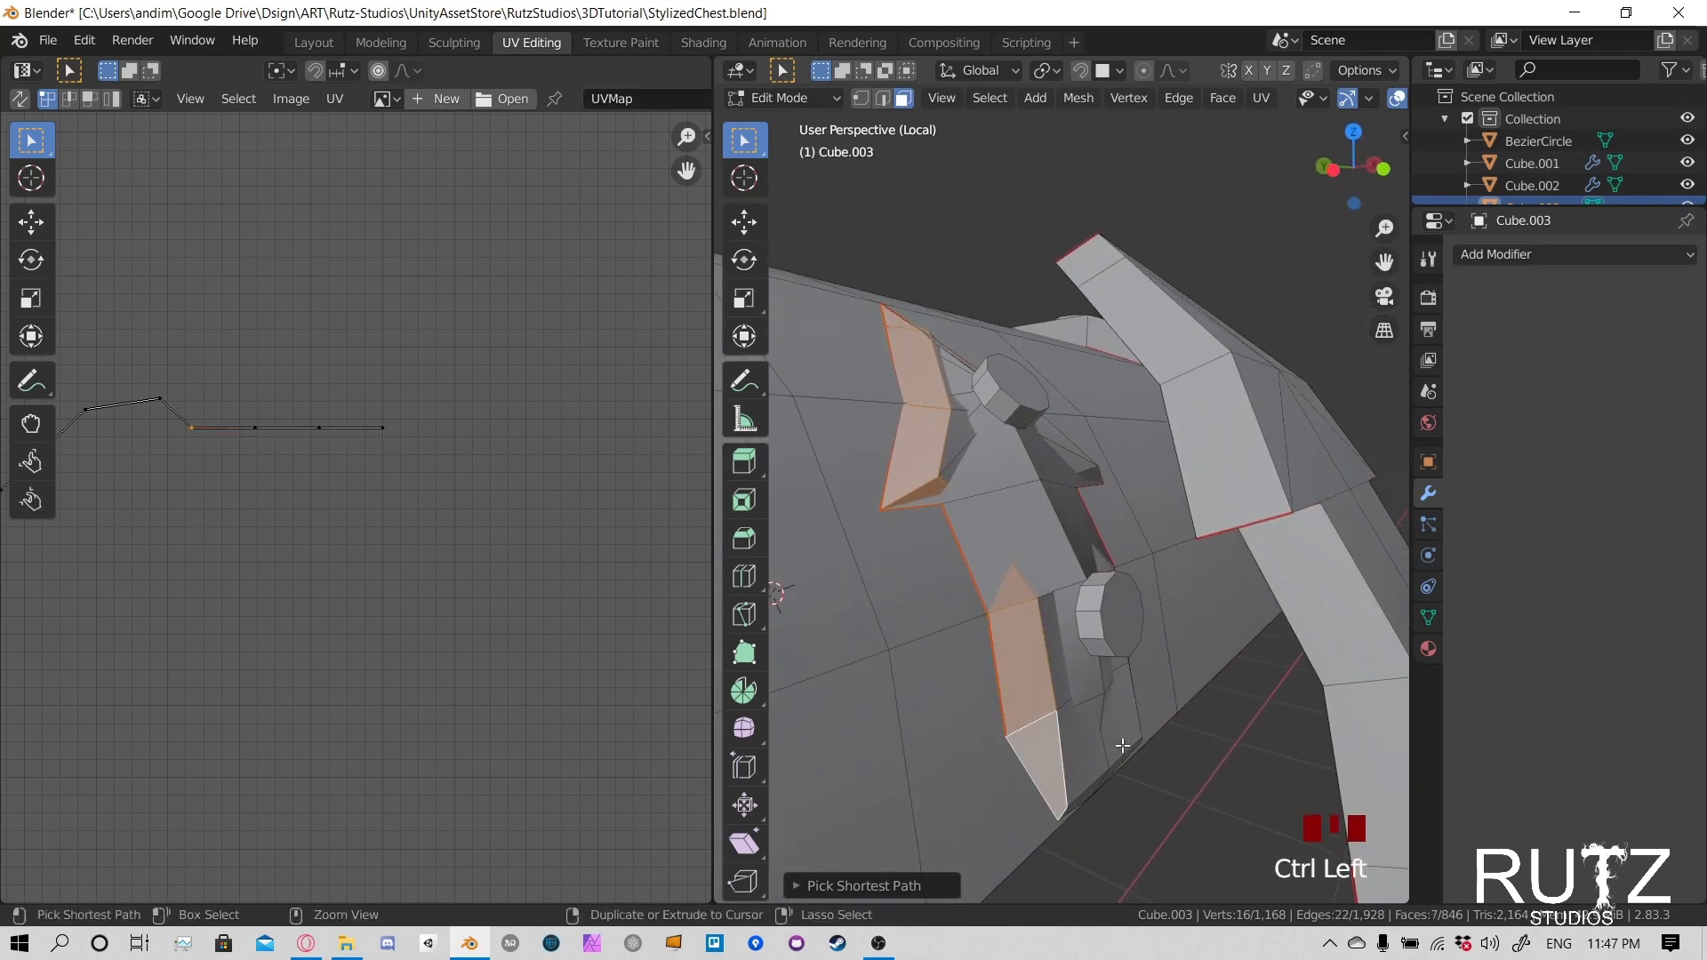
{"action": "middle_click_drag", "start_coordinate": [1038, 765], "coordinate": [1027, 632], "text": "shift"}
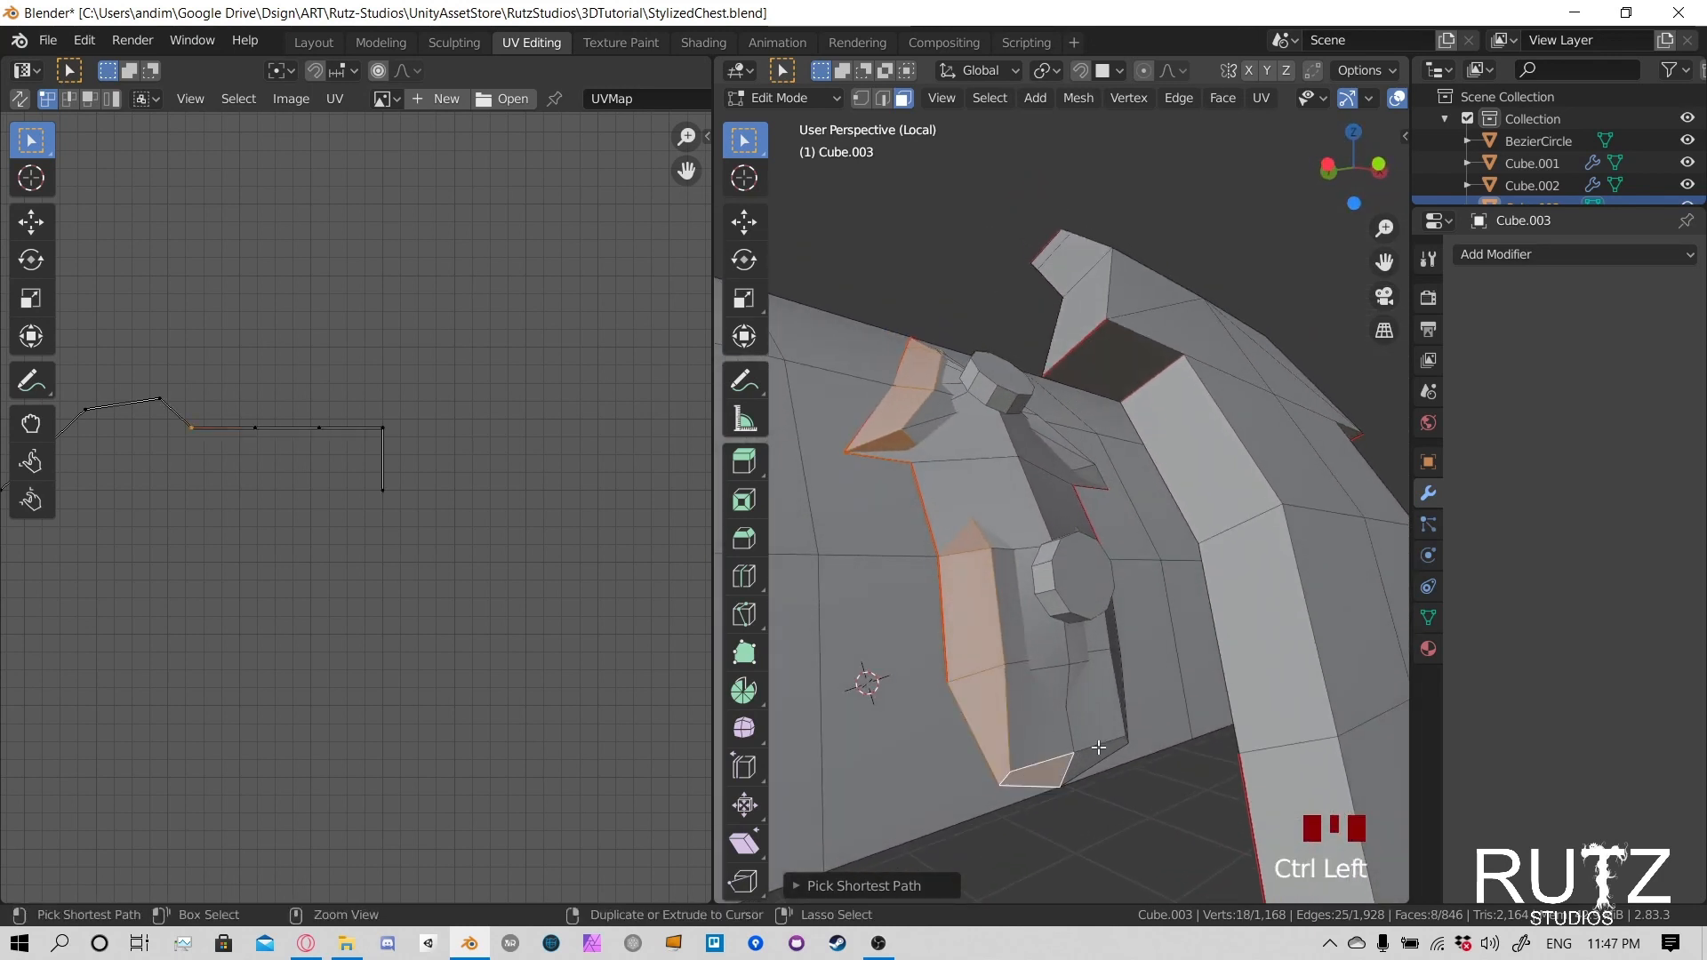
- Add the inner clasp's remaining bottom face and its opposite side faces up to the head's tip to the selection
{"action": "middle_click_drag", "start_coordinate": [1131, 681], "coordinate": [974, 713]}
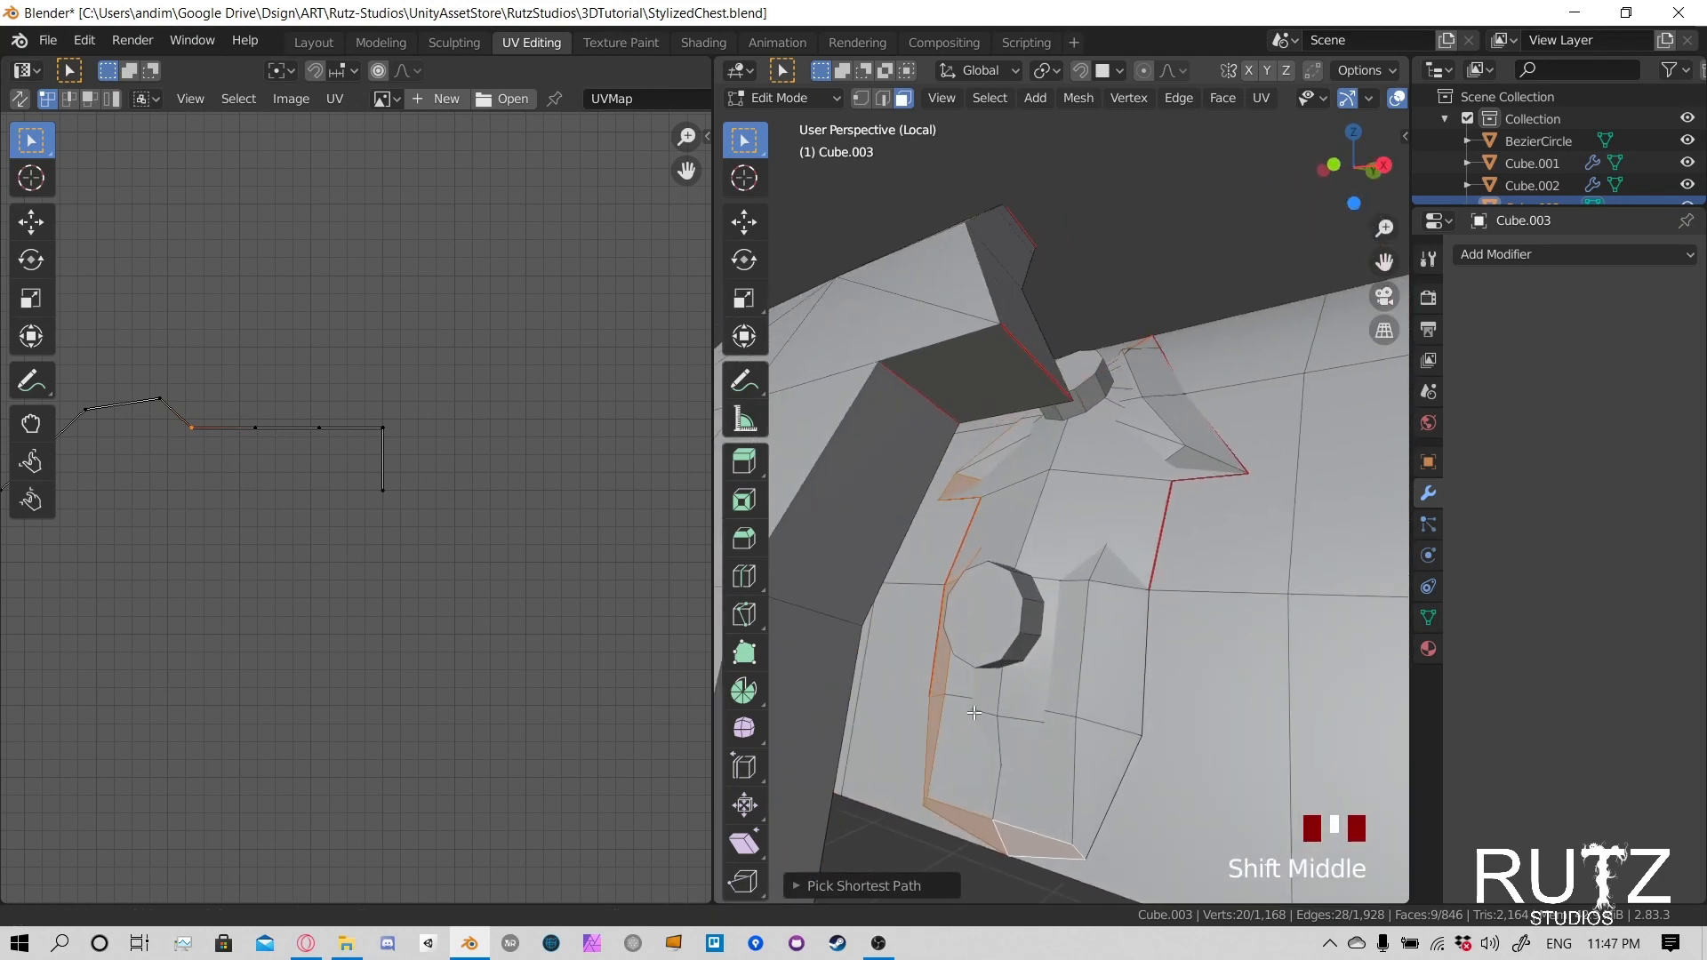
{"action": "left_click", "coordinate": [1152, 512], "text": "ctrl"}
{"action": "key", "text": "ctrl+z"}
{"action": "left_click", "coordinate": [1151, 545], "text": "ctrl"}
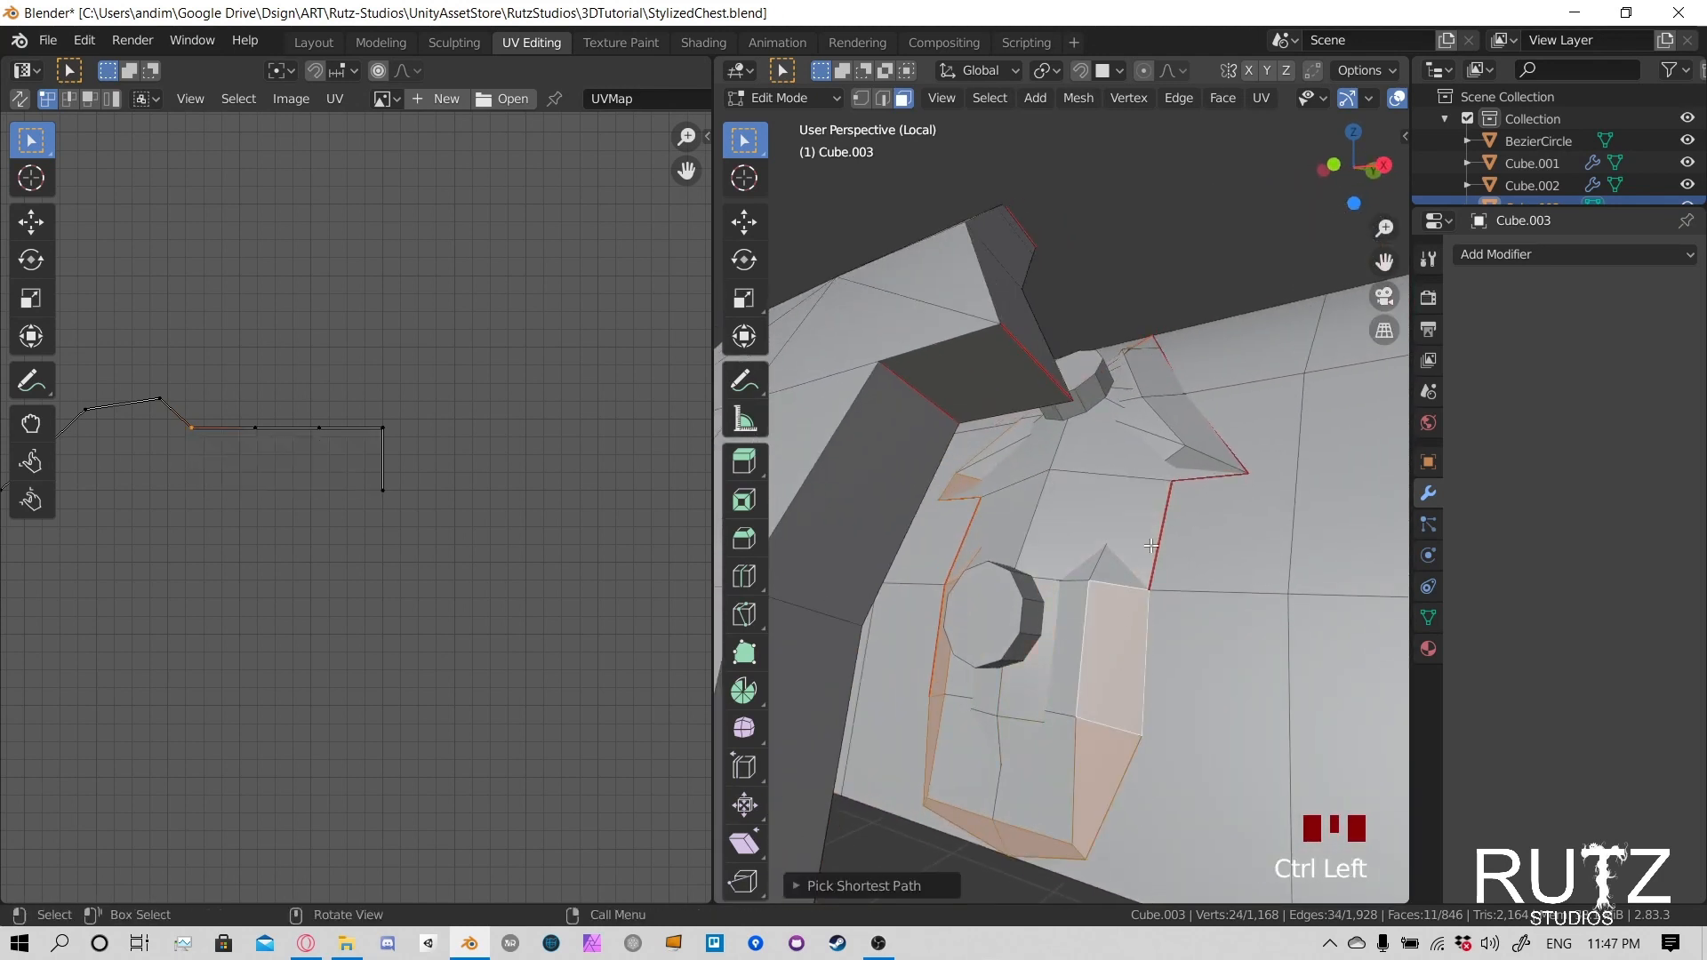
{"action": "left_click", "coordinate": [1171, 486], "text": "ctrl"}
{"action": "middle_click_drag", "start_coordinate": [1171, 486], "coordinate": [1224, 395]}
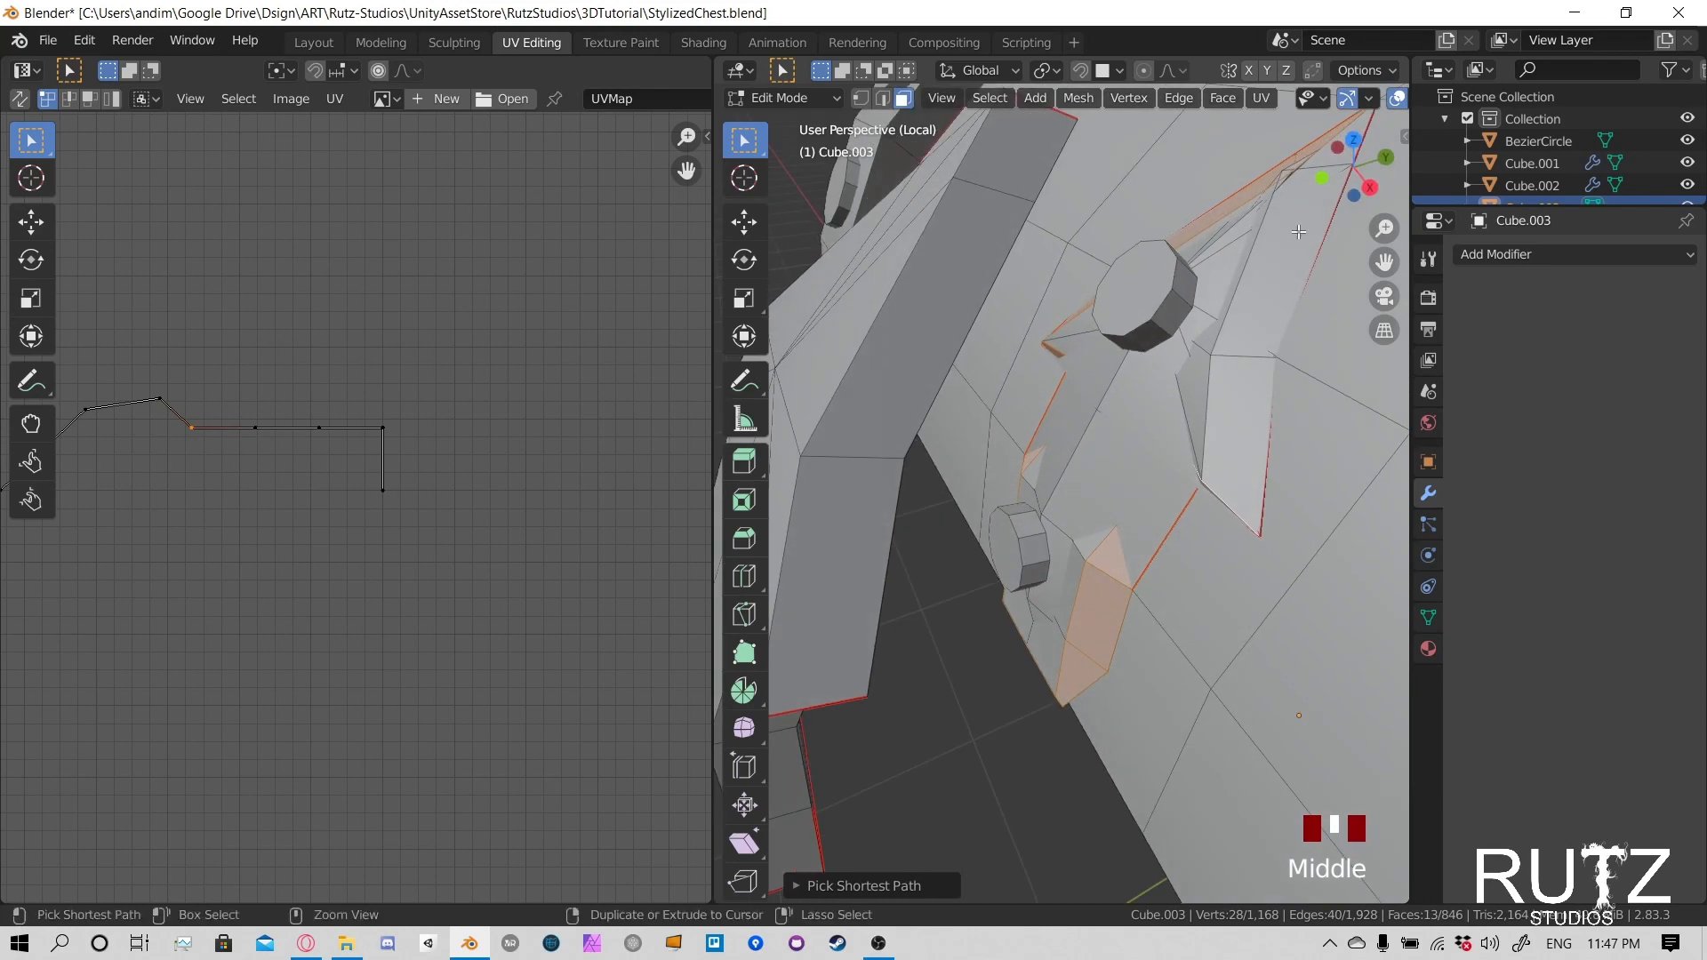
{"action": "left_click", "coordinate": [1285, 253], "text": "ctrl"}
{"action": "middle_click_drag", "start_coordinate": [1285, 252], "coordinate": [1178, 500], "text": "shift"}
{"action": "left_click", "coordinate": [1202, 432], "text": "ctrl"}
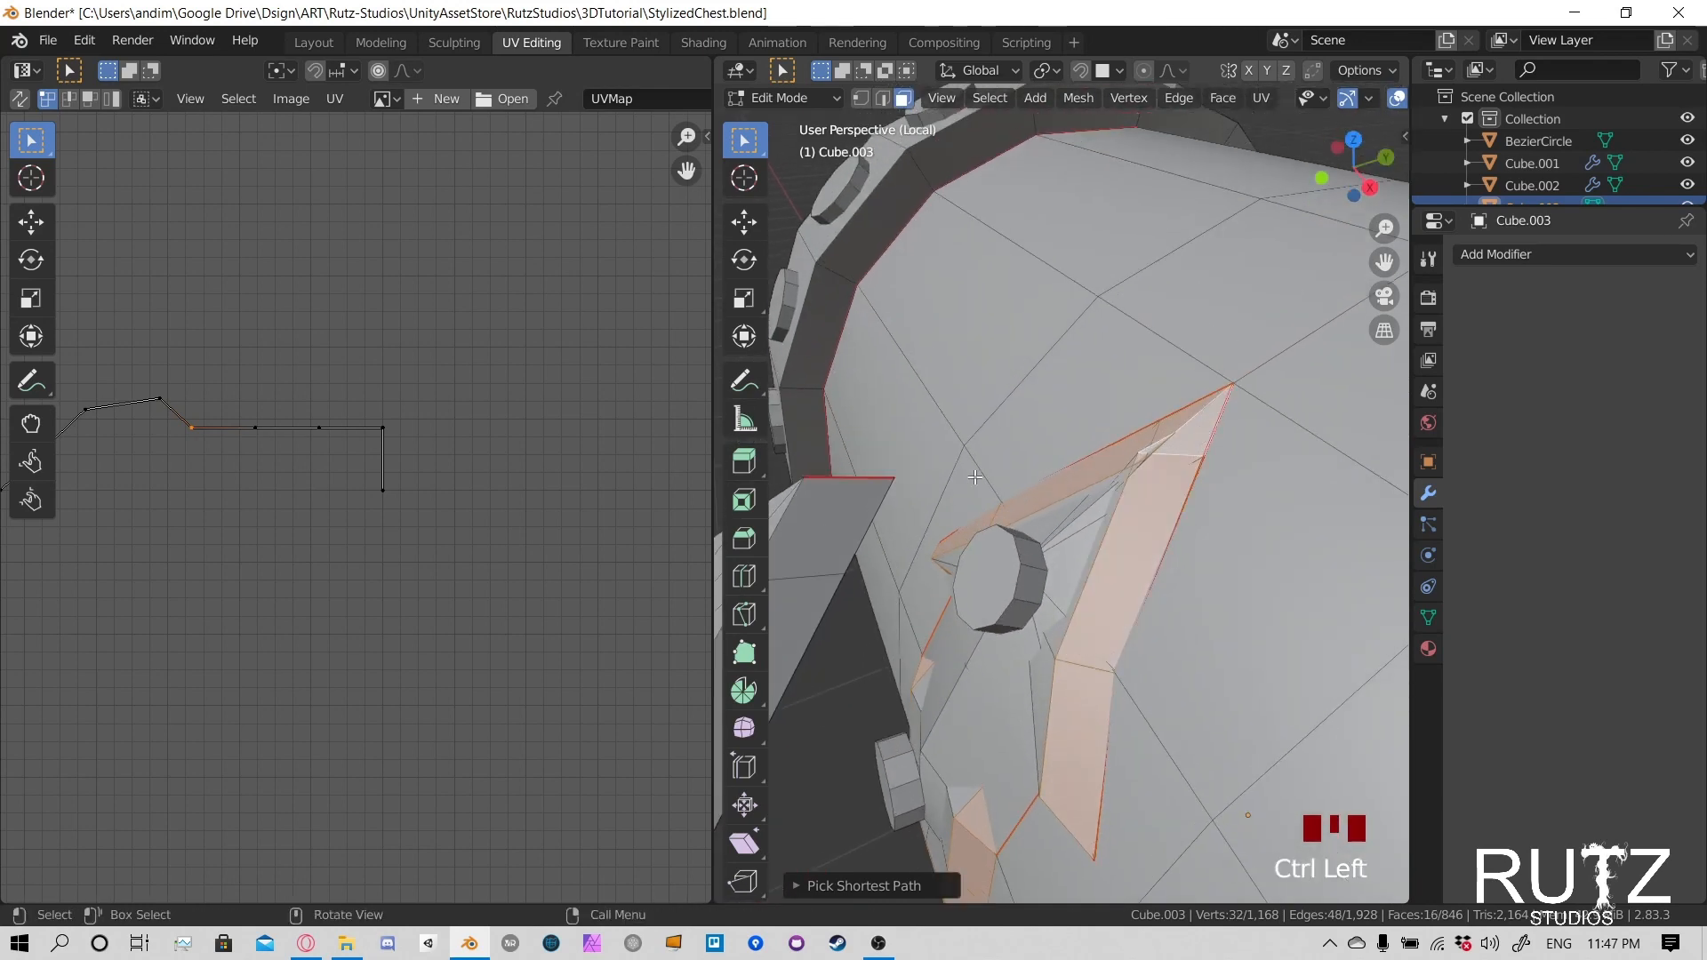
{"action": "middle_click_drag", "start_coordinate": [1202, 432], "coordinate": [1088, 514]}
{"action": "key", "text": "g"}
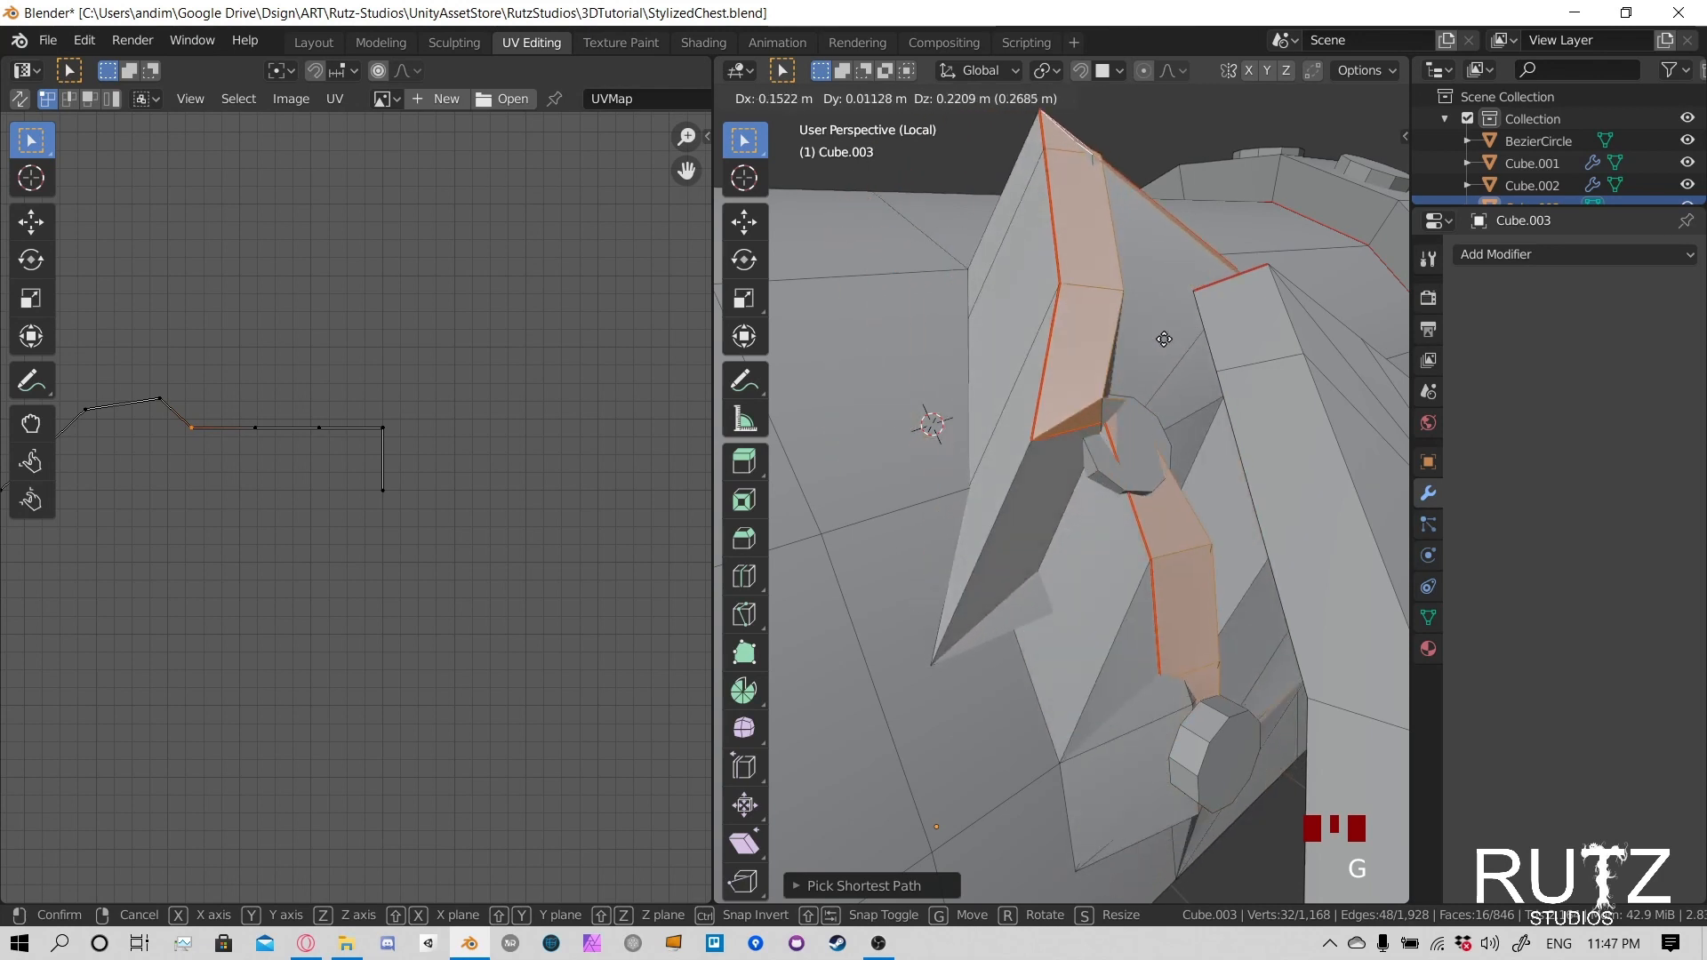
{"action": "left_click", "coordinate": [1146, 550]}
- Add the front faces of the inner clasp's triangular head and upper neck to the selection
{"action": "left_click", "coordinate": [1079, 490], "text": "shift"}
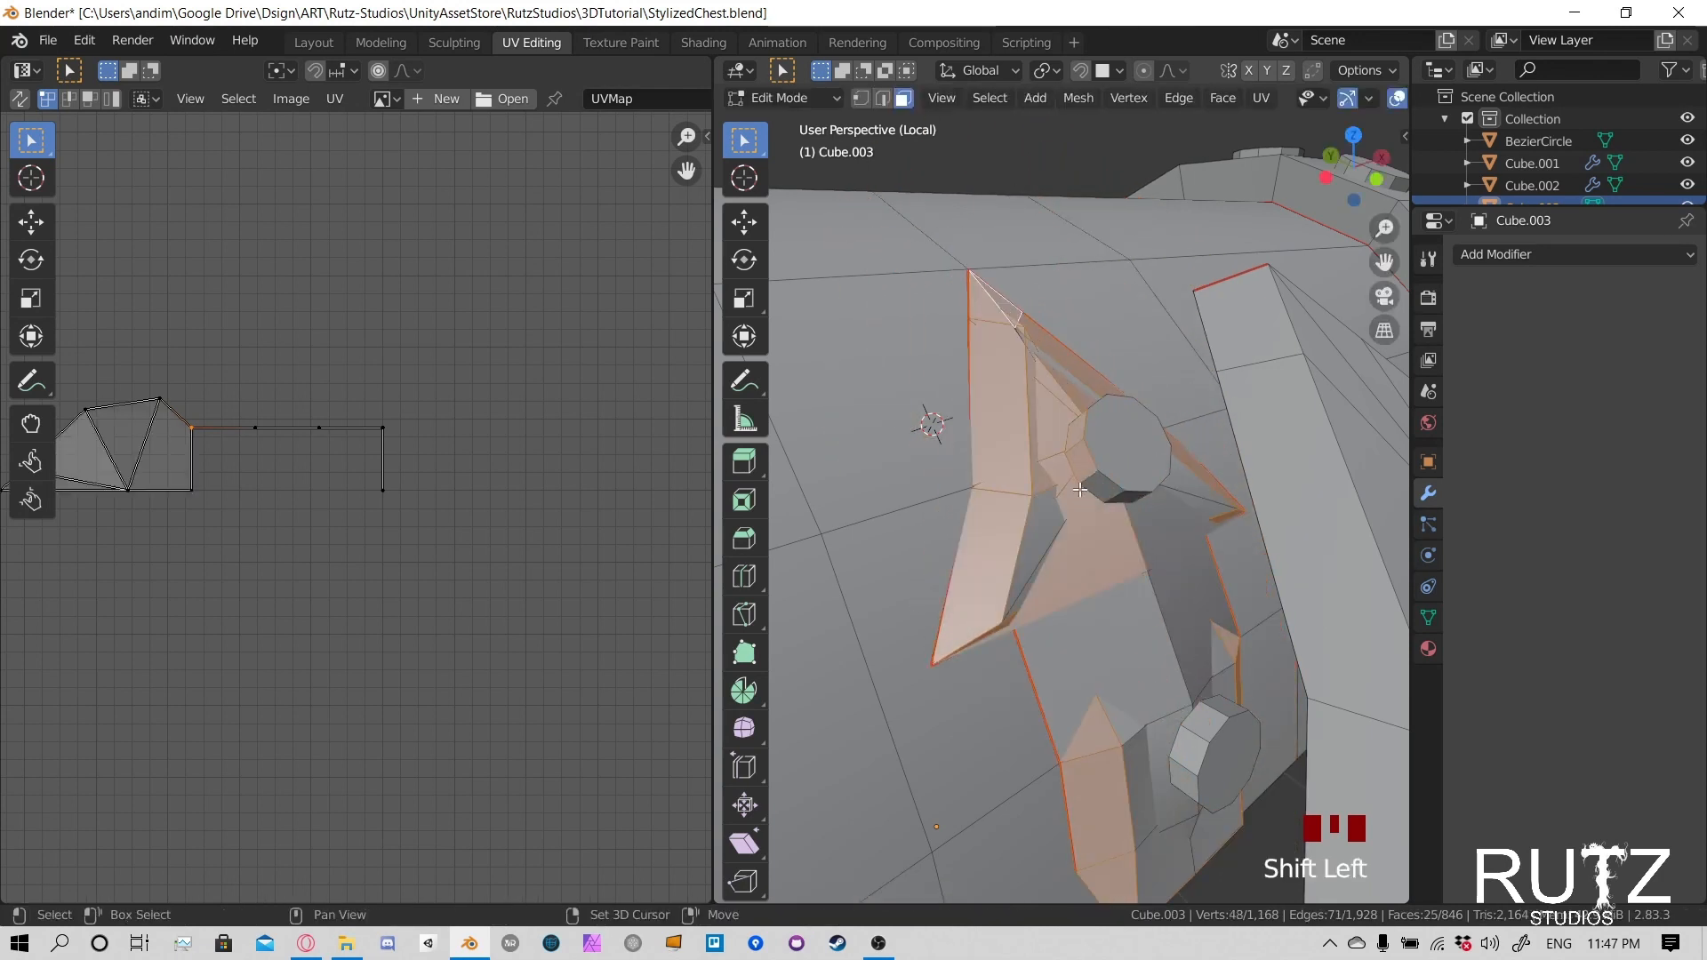
{"action": "left_click", "coordinate": [1047, 520], "text": "shift"}
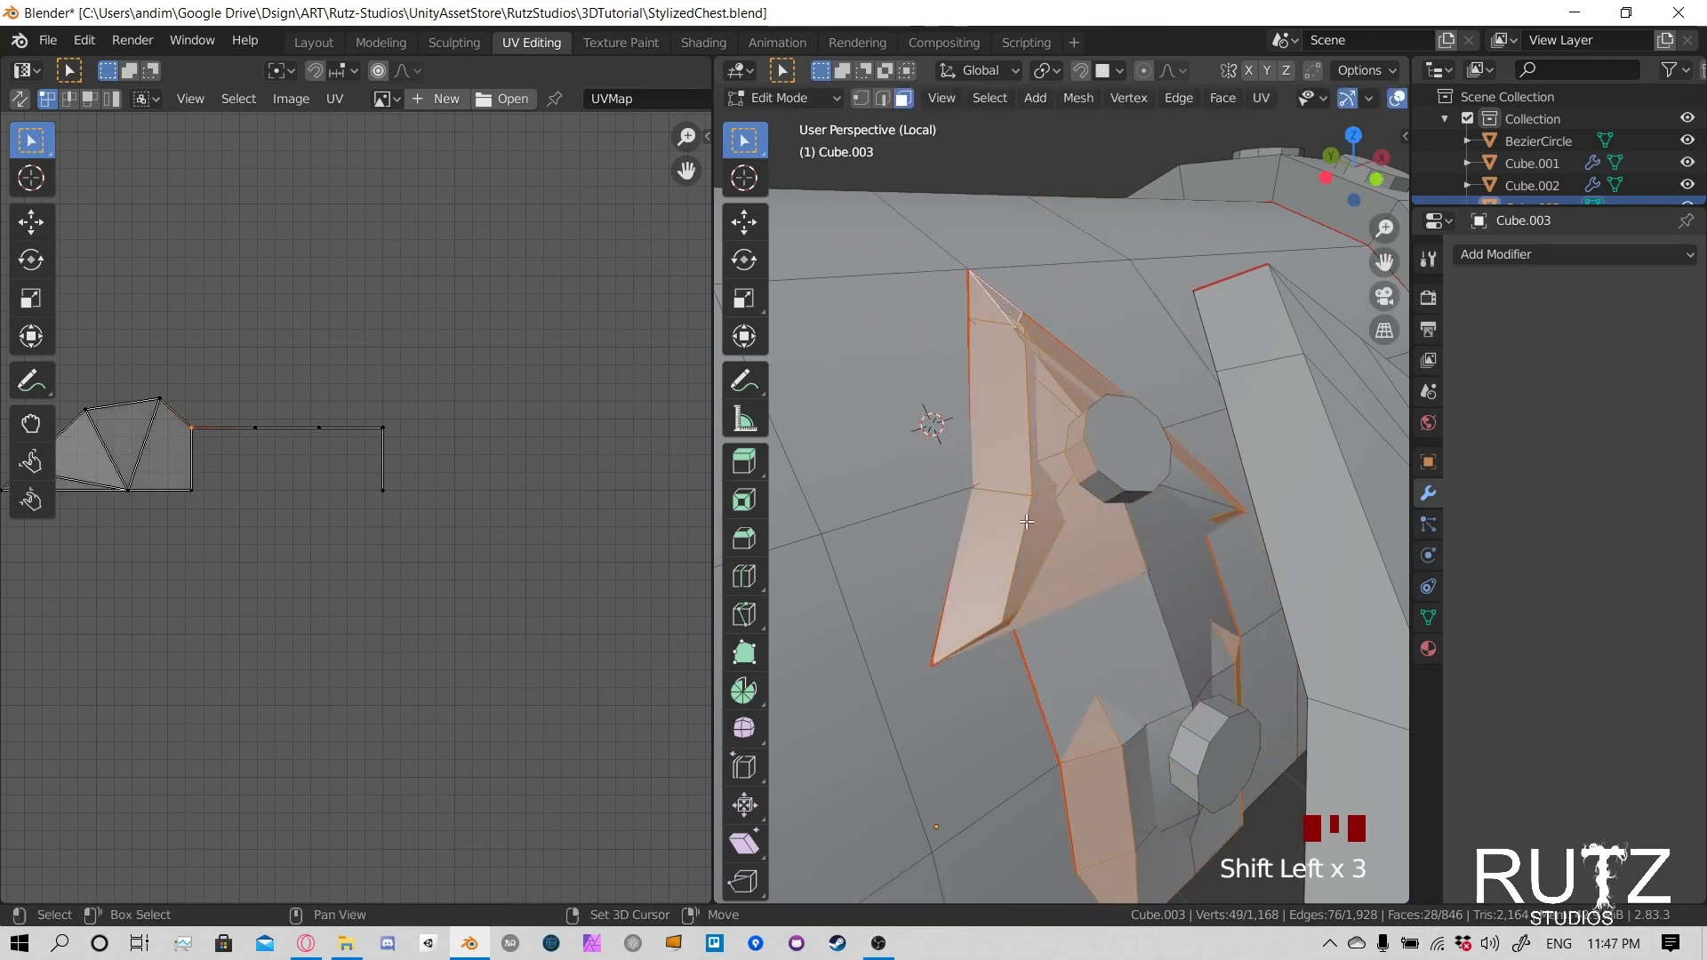
{"action": "left_click", "coordinate": [1162, 688], "text": "shift"}
{"action": "left_click_drag", "start_coordinate": [1208, 554], "coordinate": [1208, 553], "text": "shift"}
{"action": "key", "text": "ctrl+z"}
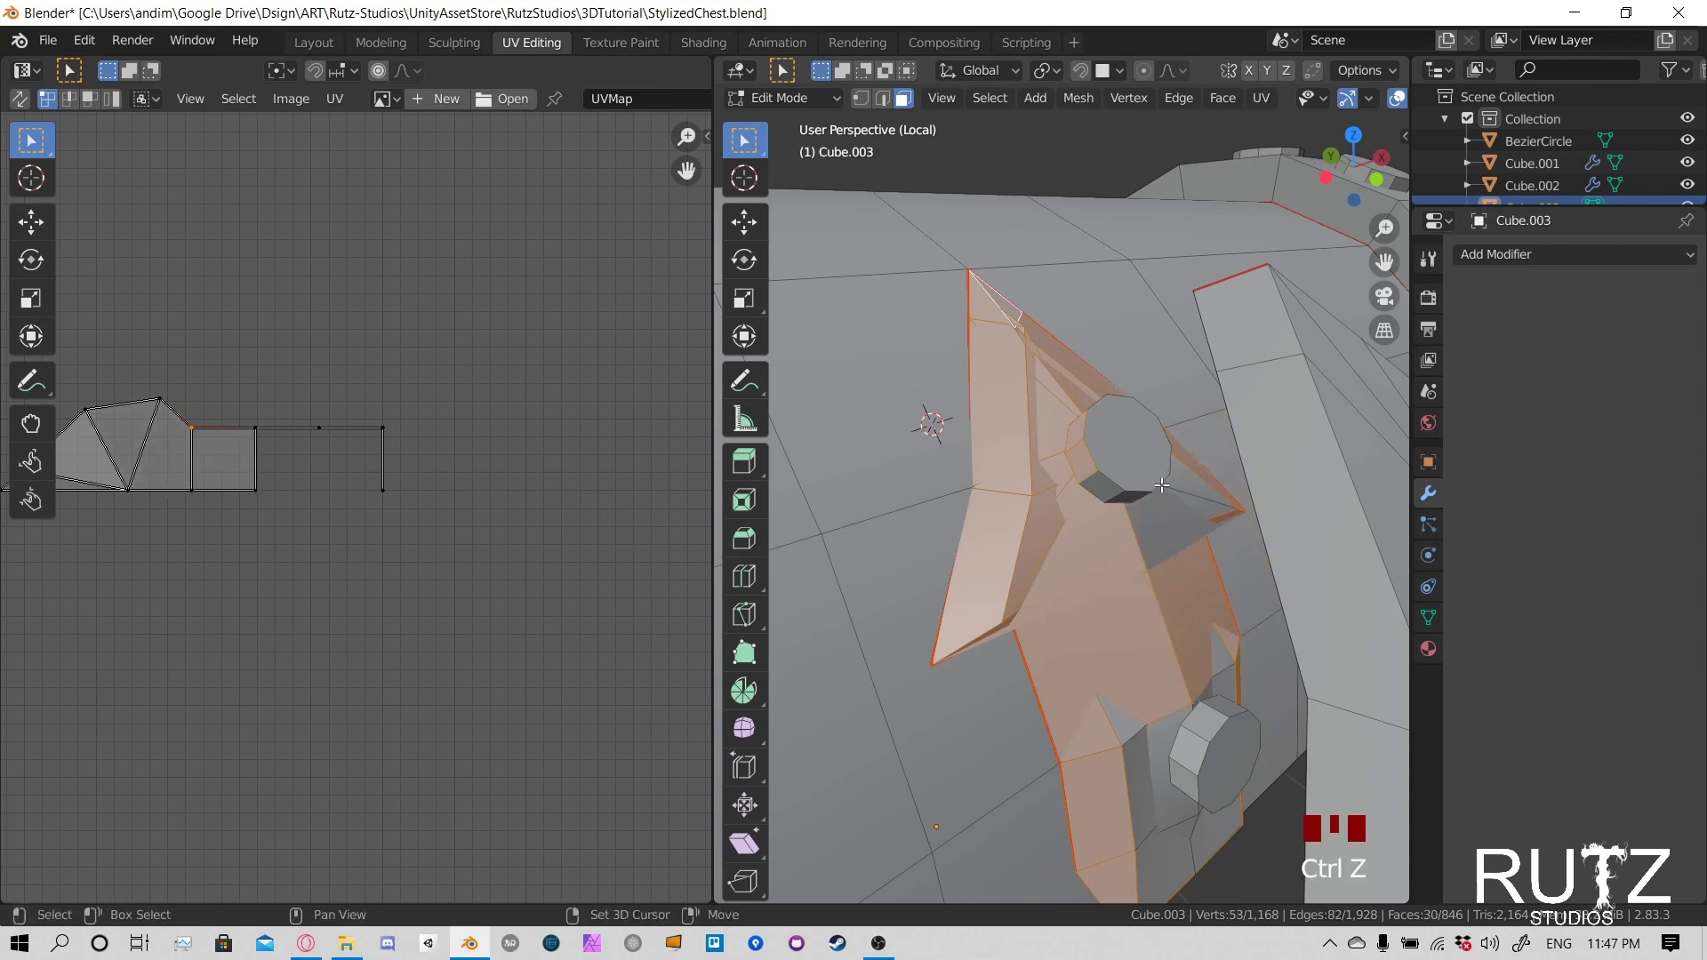
{"action": "left_click", "coordinate": [1175, 490], "text": "shift"}
{"action": "left_click_drag", "start_coordinate": [1077, 438], "coordinate": [1083, 460], "text": "ctrl"}
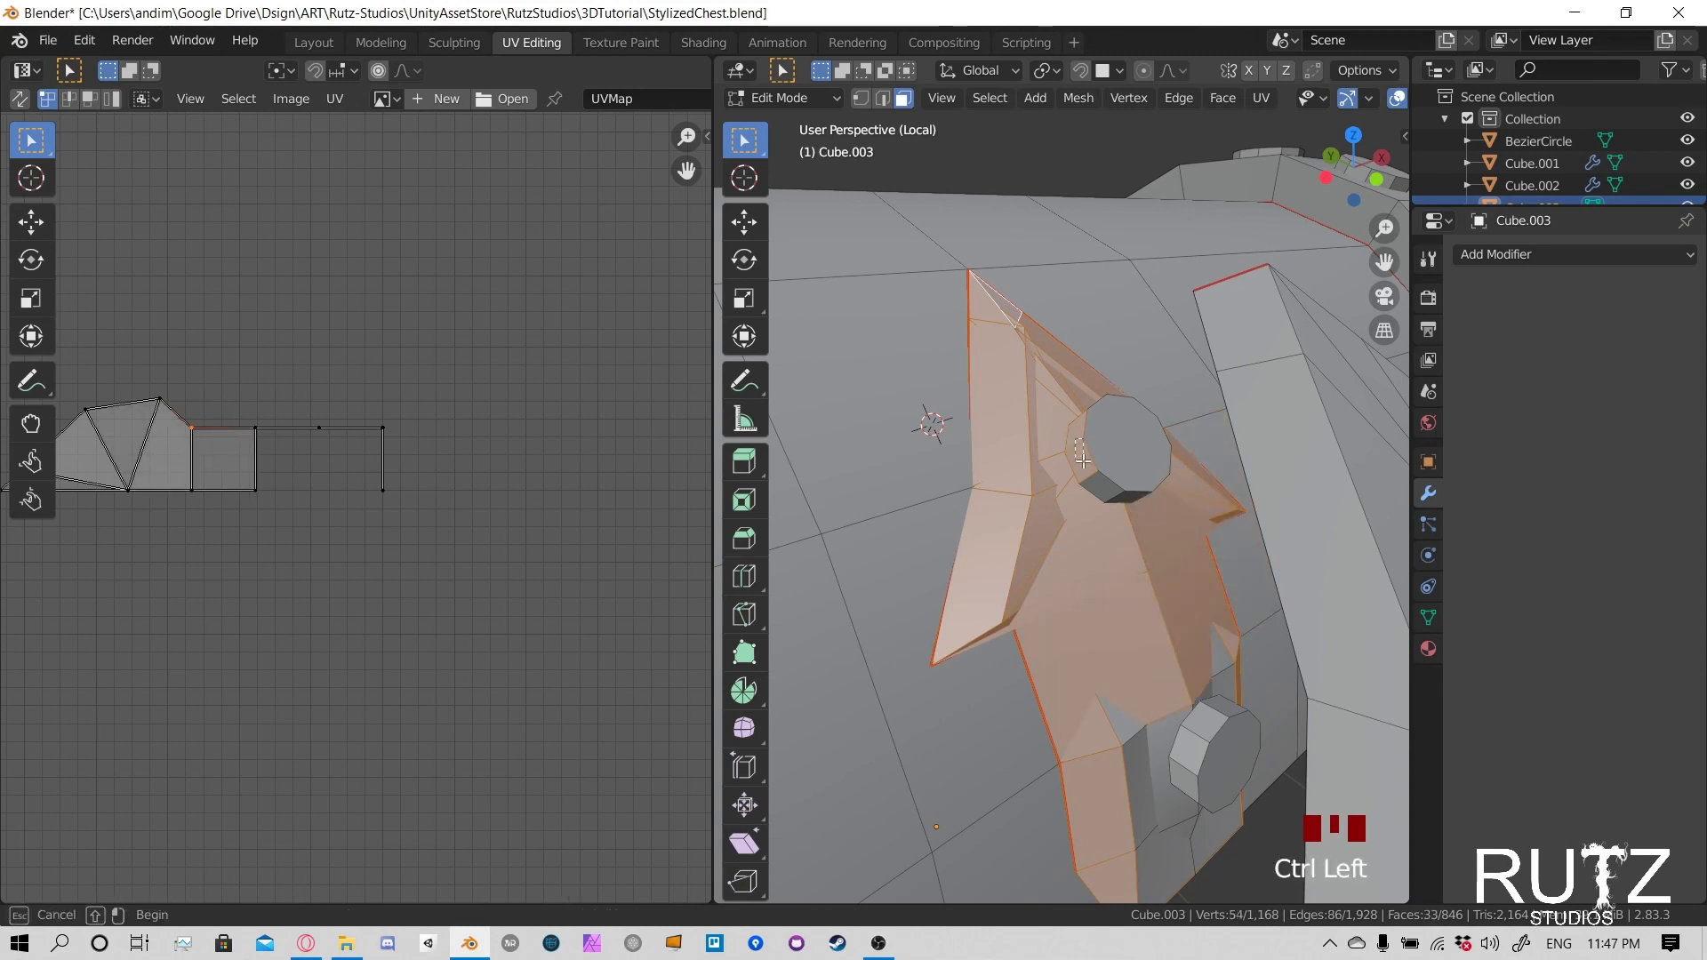
- Add the remaining front faces on the inner clasp's lower section, around the lower rivet, to the selection
{"action": "middle_click_drag", "start_coordinate": [1186, 601], "coordinate": [1143, 402]}
{"action": "left_click", "coordinate": [1092, 389], "text": "shift"}
{"action": "left_click", "coordinate": [1231, 593], "text": "shift"}
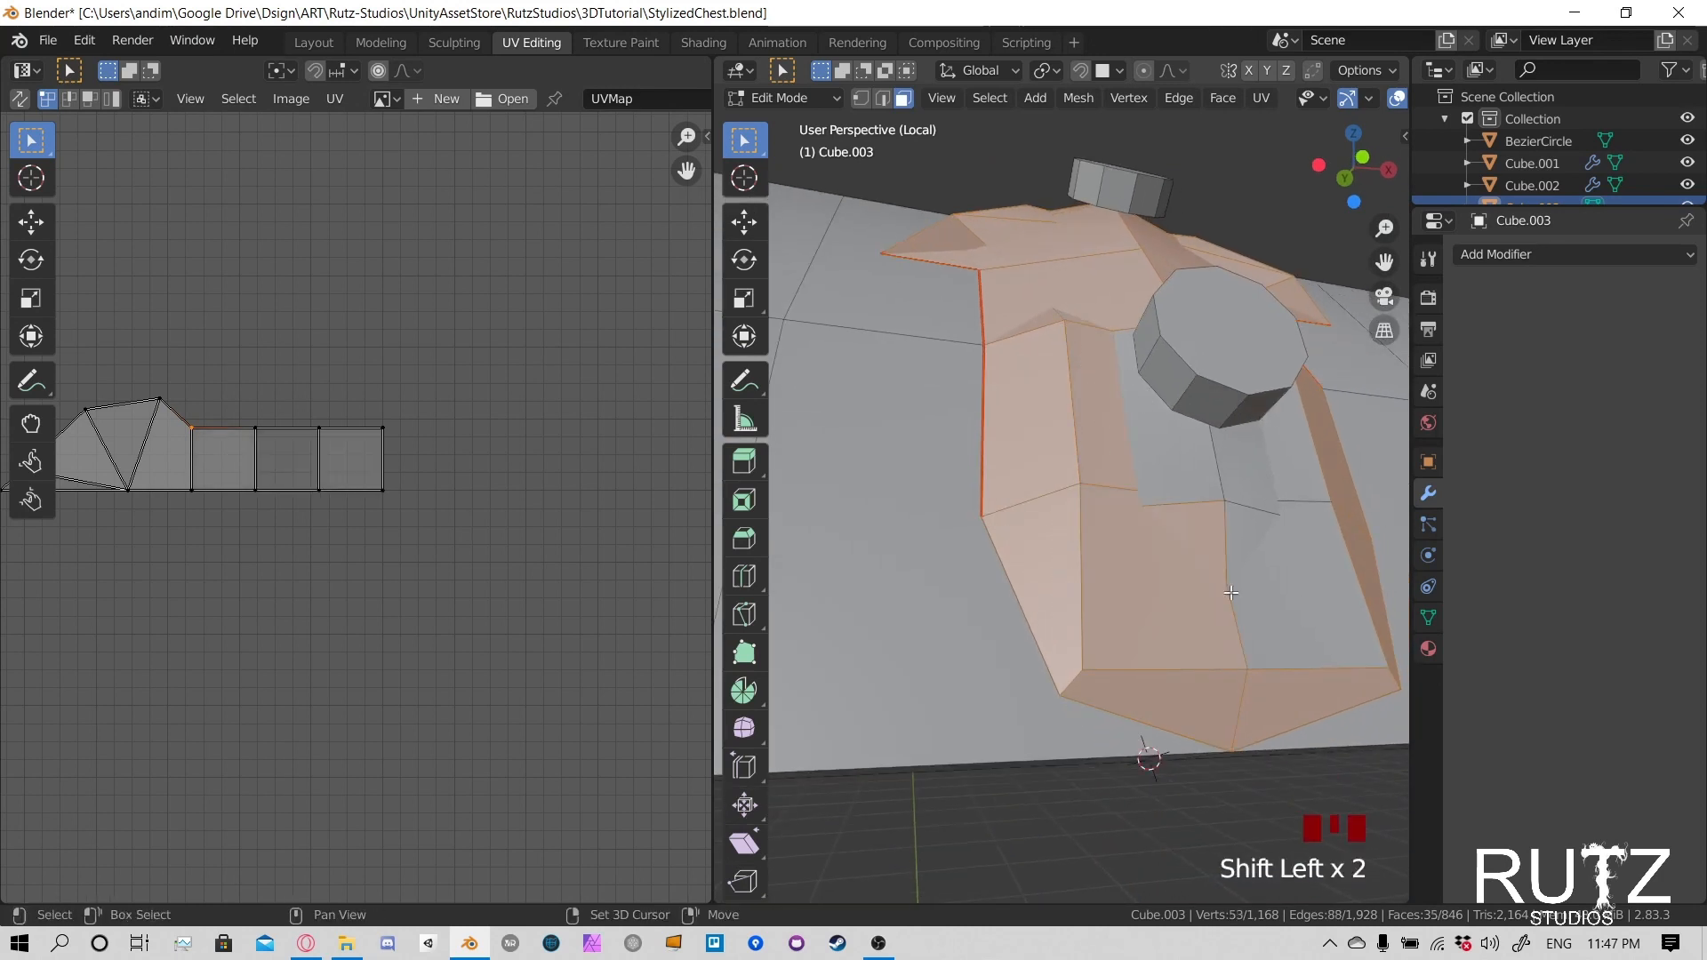
{"action": "left_click_drag", "start_coordinate": [1240, 557], "coordinate": [1242, 560], "text": "shift"}
{"action": "middle_click_drag", "start_coordinate": [1242, 559], "coordinate": [1070, 491]}
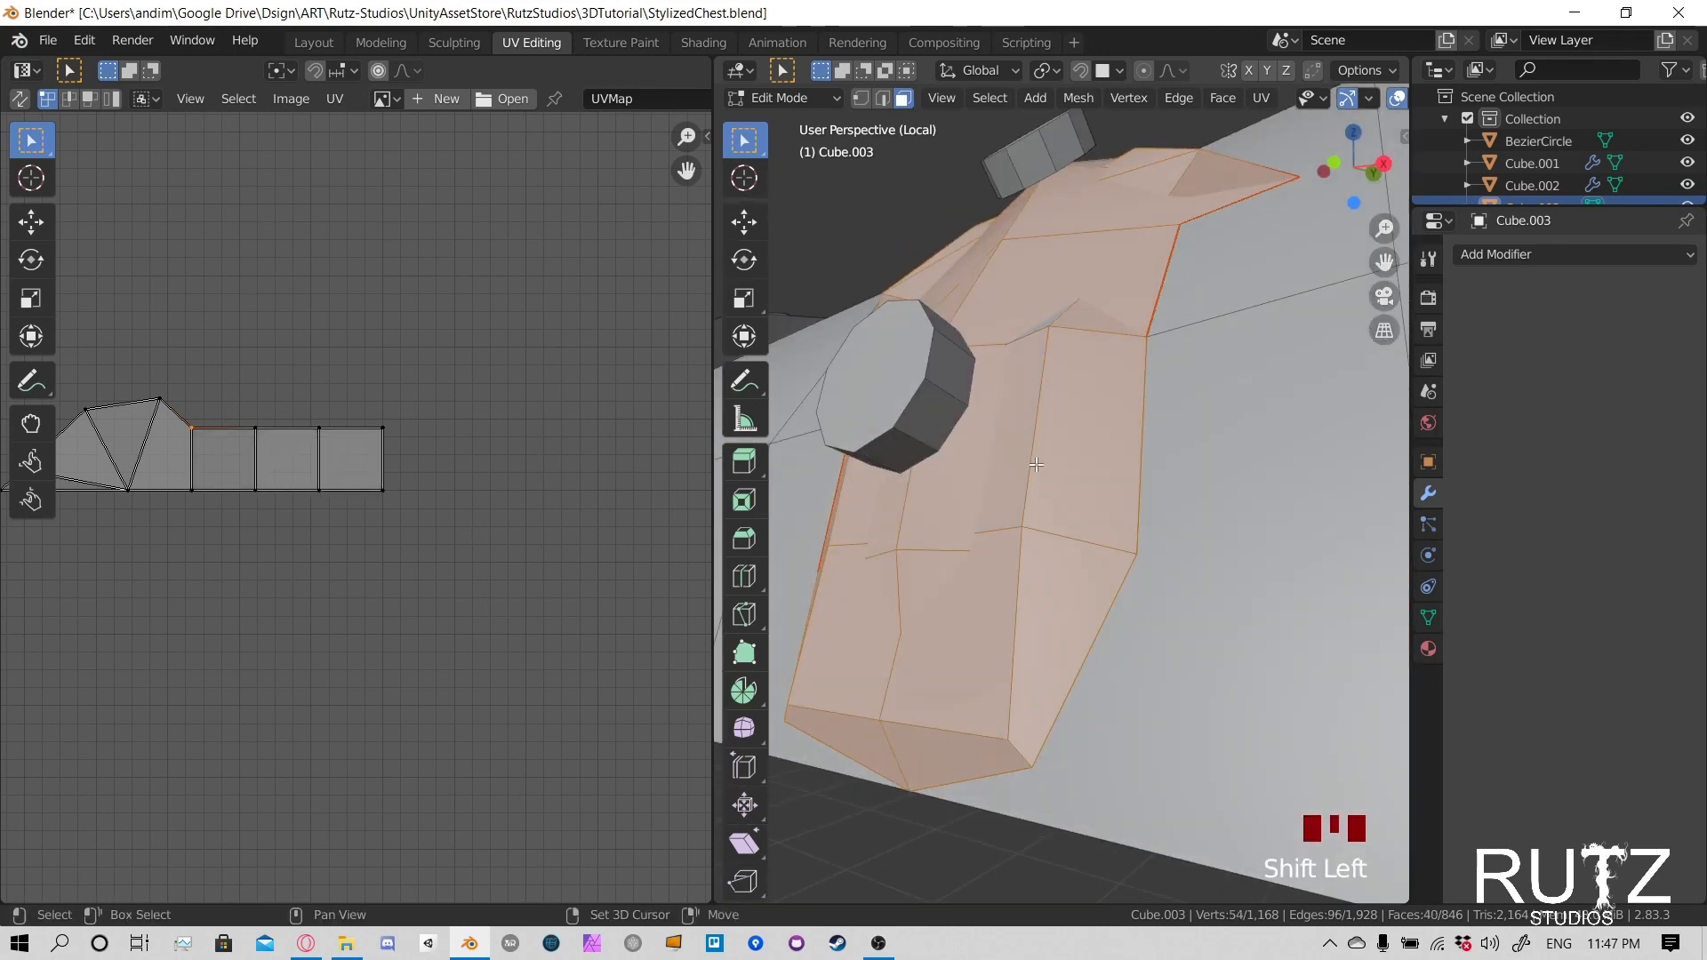
{"action": "left_click", "coordinate": [1033, 330], "text": "shift"}
{"action": "middle_click_drag", "start_coordinate": [1033, 331], "coordinate": [1063, 406]}
{"action": "scroll", "coordinate": [1063, 406], "scroll_direction": "down", "scroll_amount": 2}
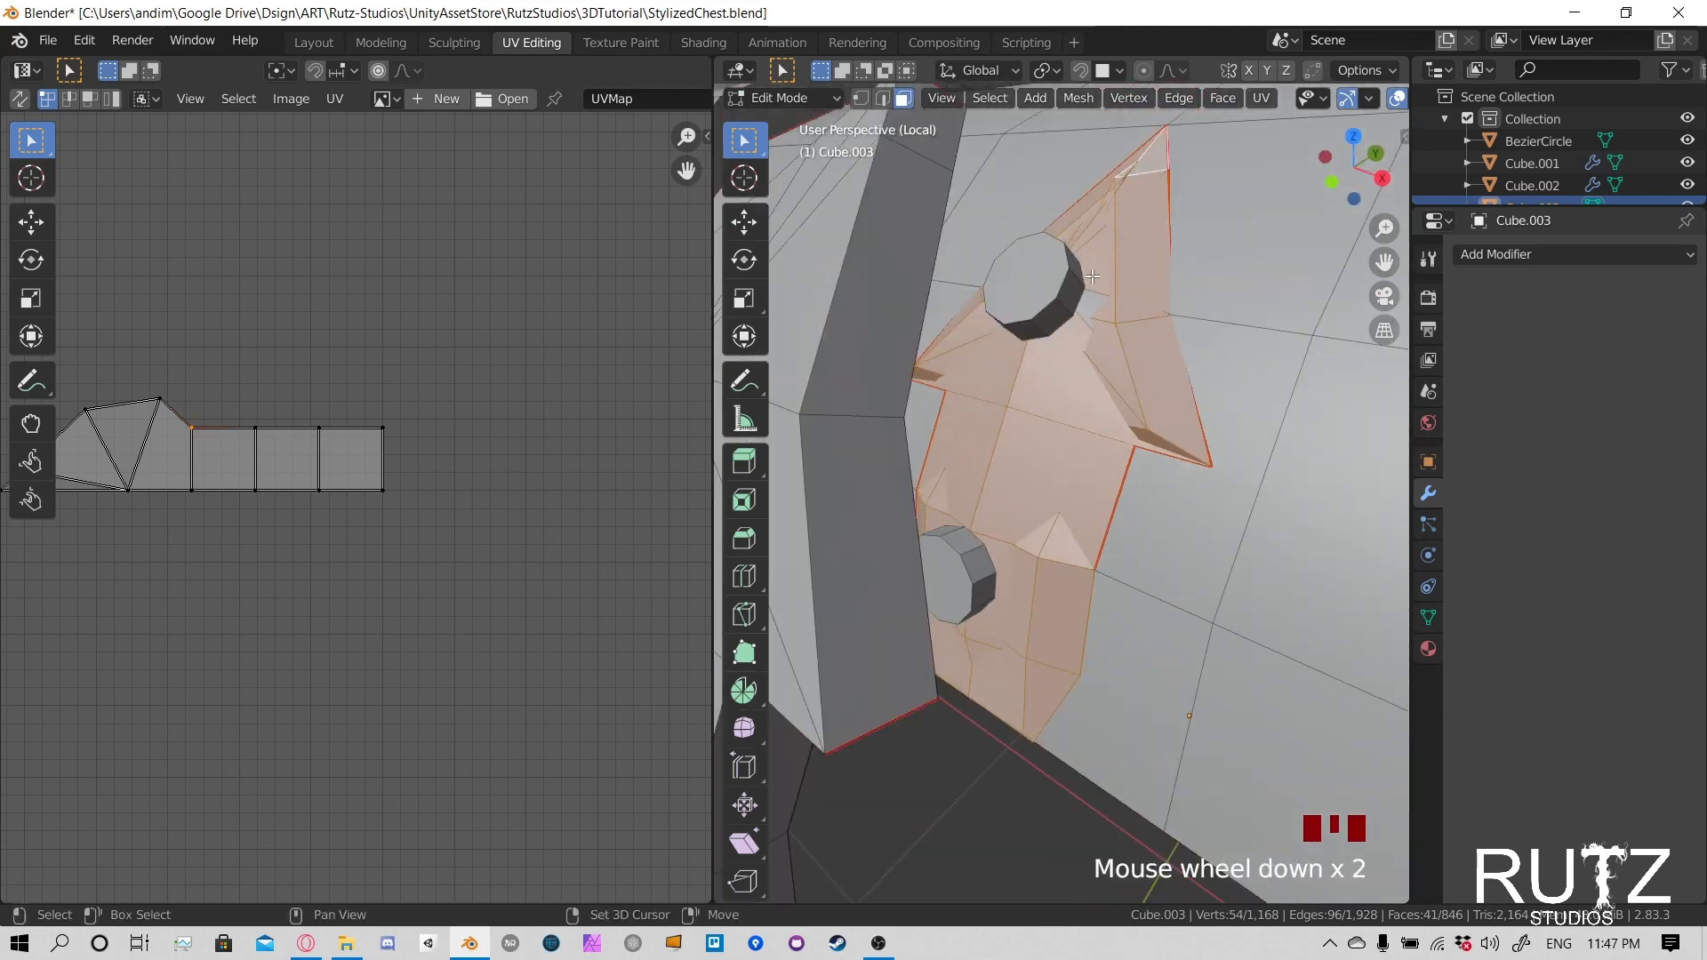
- Separate the selected inner clasp faces into their own object and return to Object Mode
{"action": "middle_click_drag", "start_coordinate": [1087, 330], "coordinate": [1051, 388]}
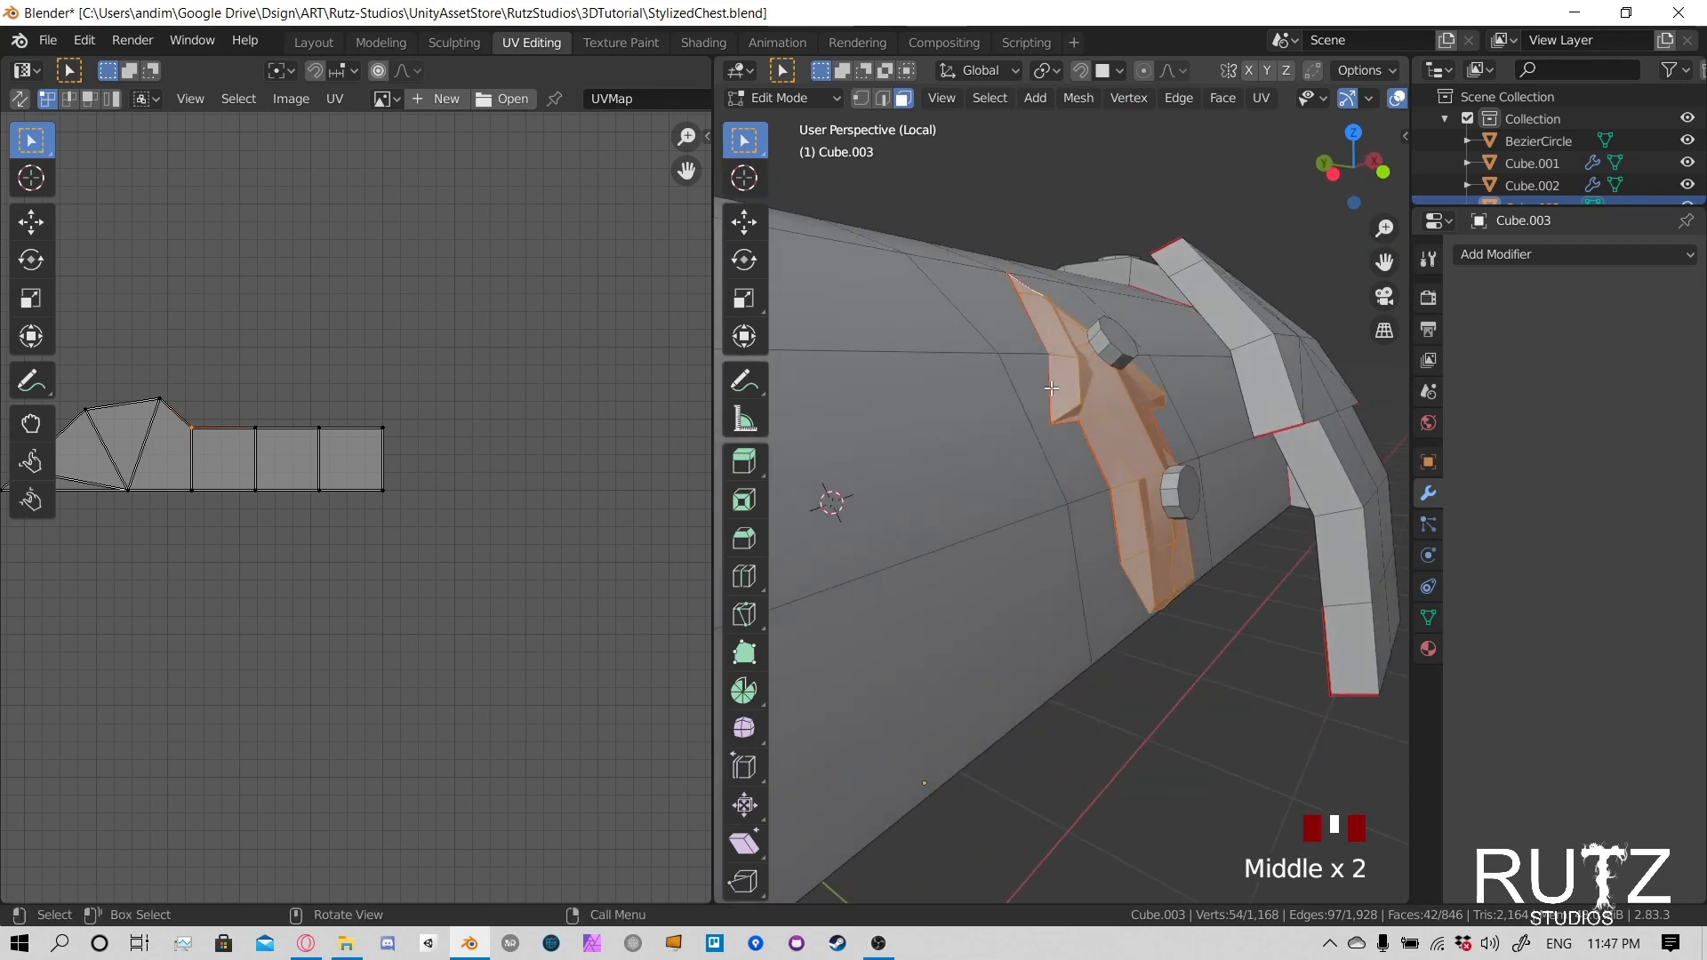
{"action": "key", "text": "p"}
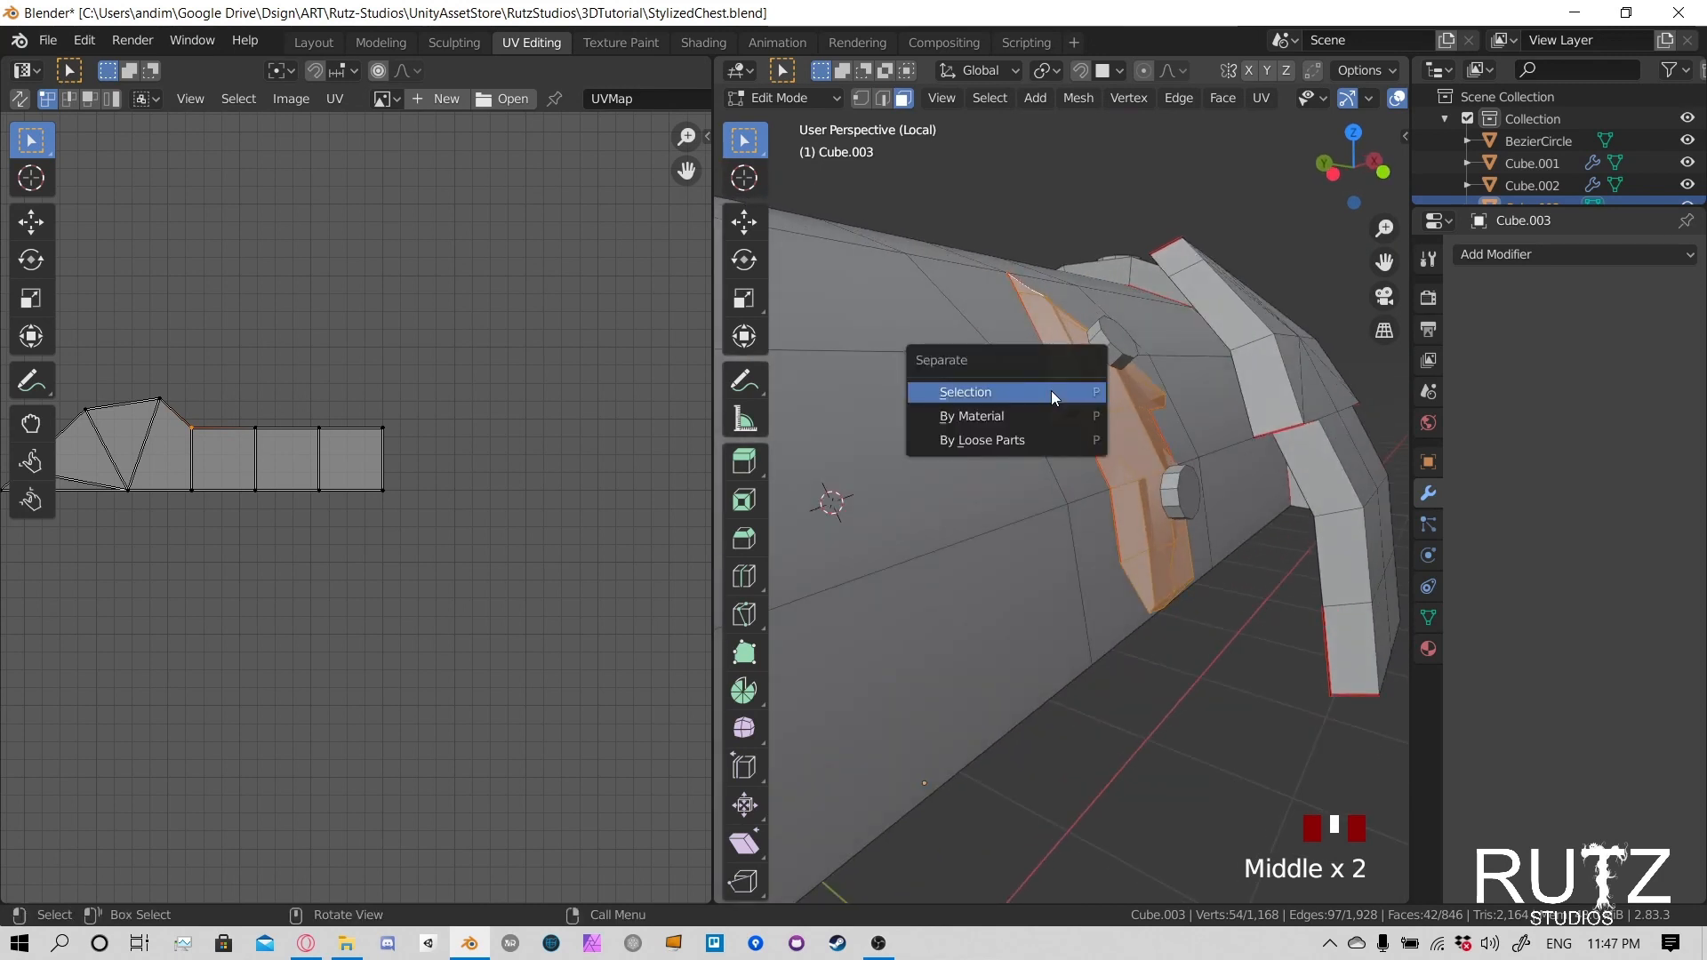
{"action": "left_click", "coordinate": [1051, 392]}
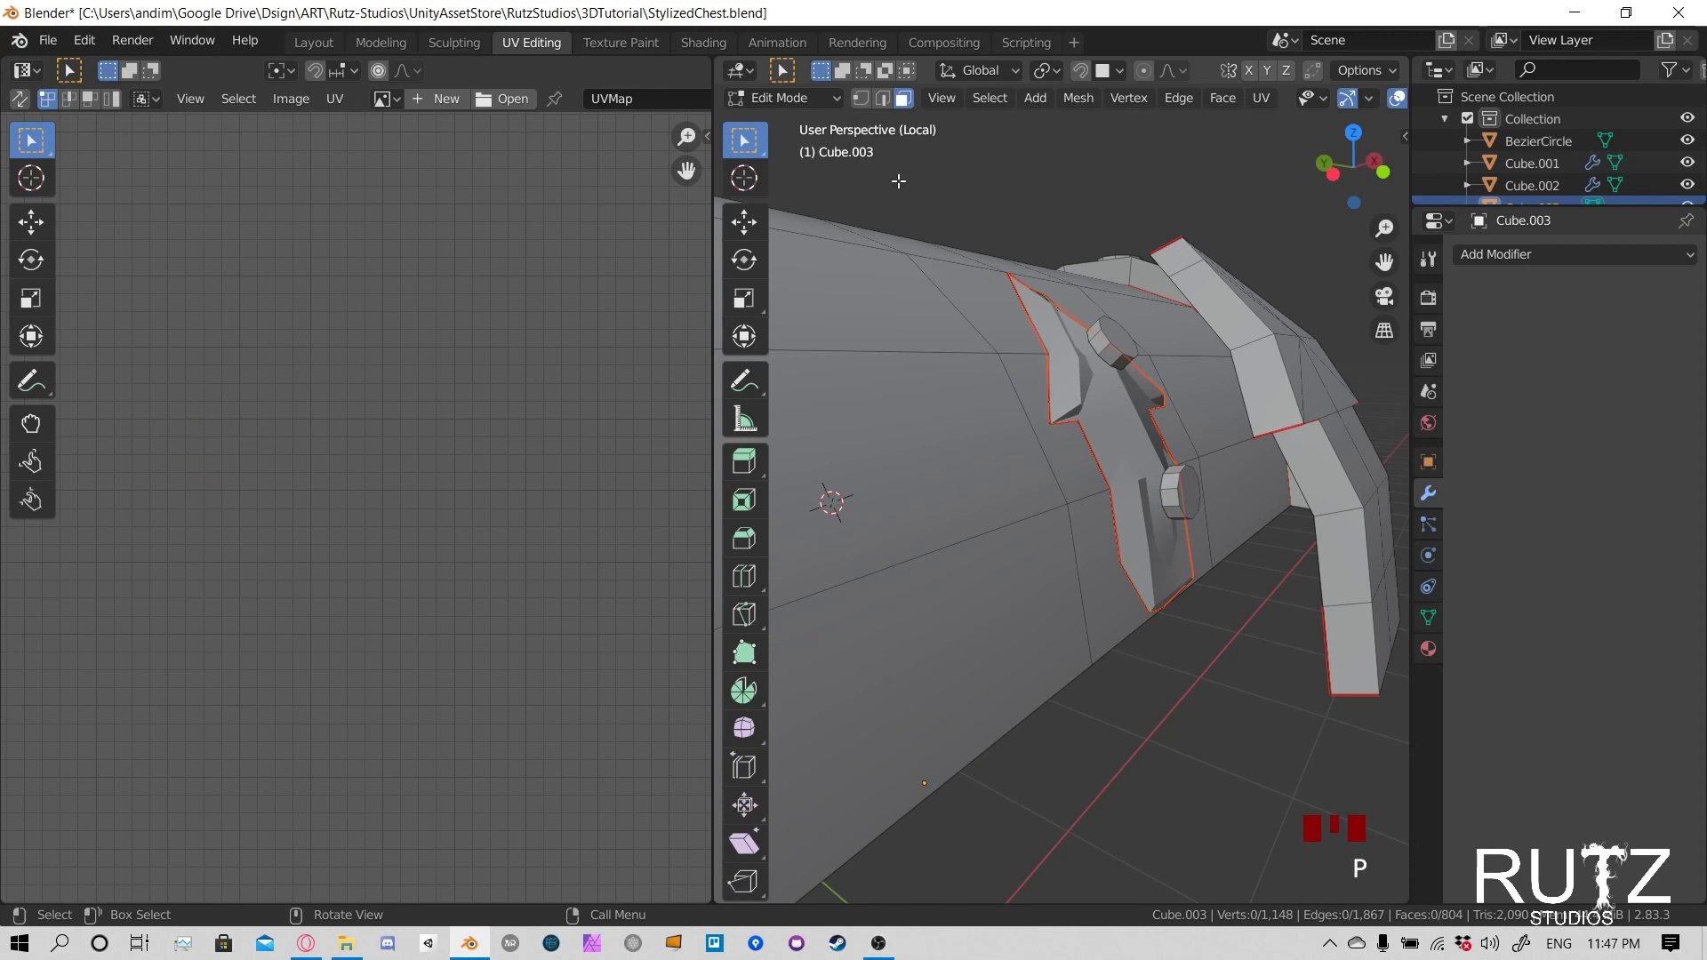
{"action": "left_click", "coordinate": [816, 99]}
{"action": "left_click", "coordinate": [809, 121]}
- Select the separated inner clasp object on the lid and delete it
{"action": "left_click", "coordinate": [1134, 452]}
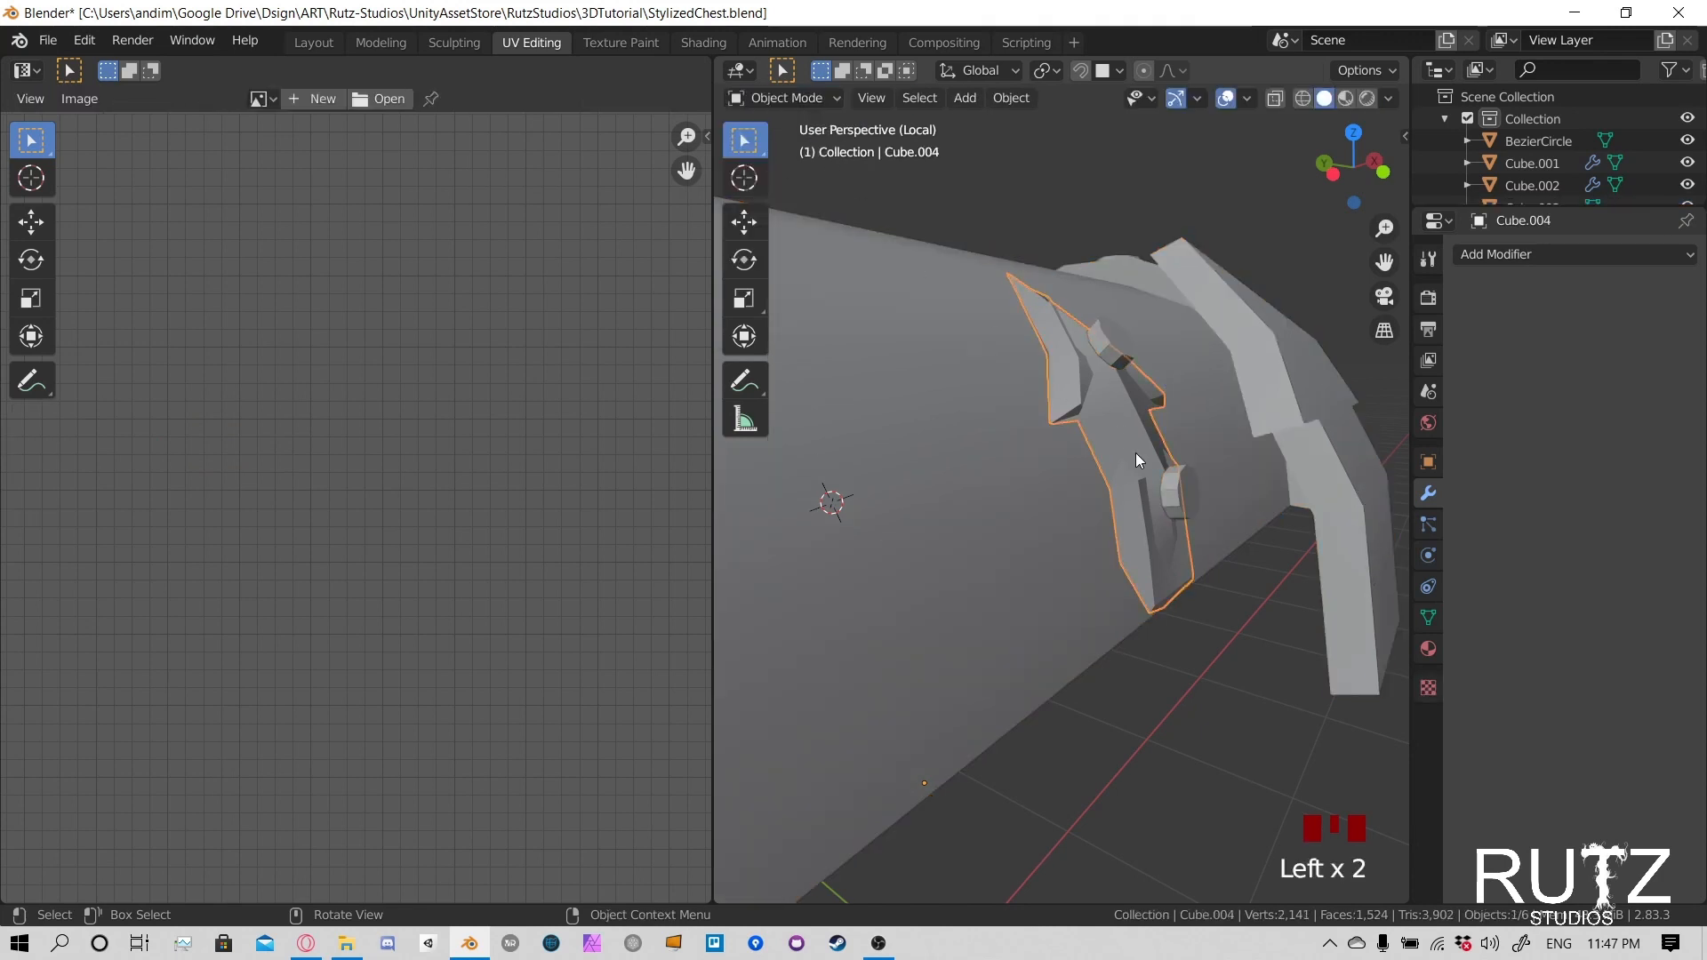
{"action": "key", "text": "g"}
{"action": "right_click", "coordinate": [1223, 399]}
{"action": "middle_click_drag", "start_coordinate": [1240, 373], "coordinate": [1040, 457]}
{"action": "key", "text": "g"}
{"action": "right_click", "coordinate": [1065, 473]}
{"action": "key", "text": "x"}
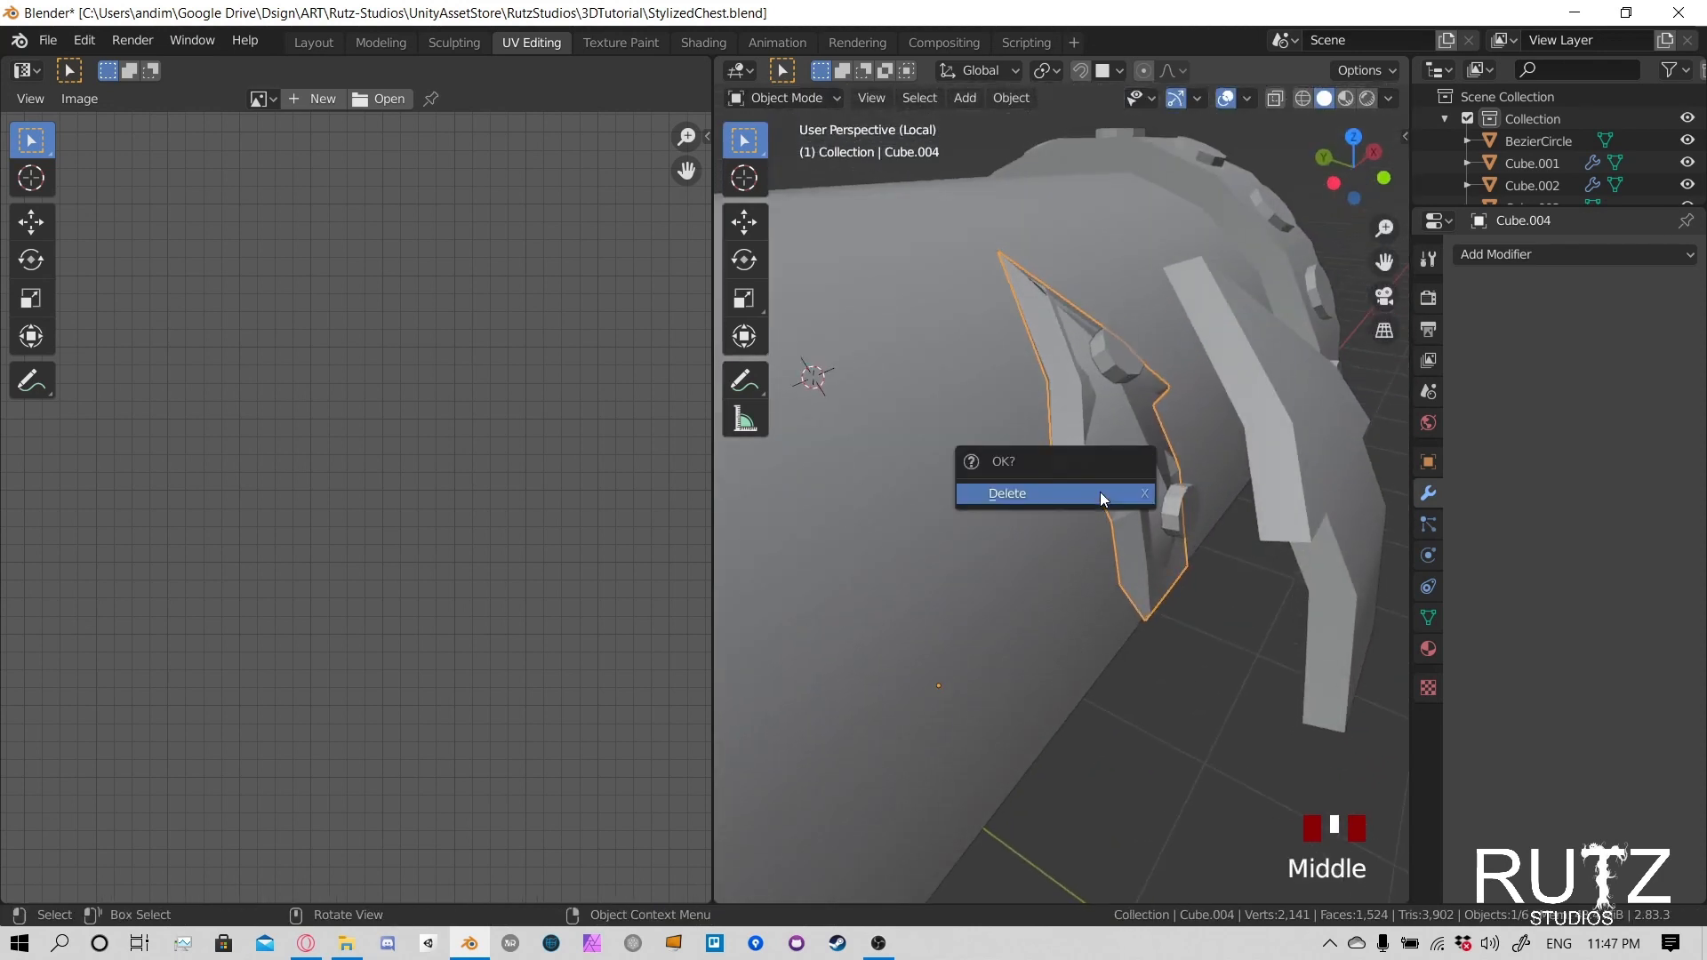
{"action": "left_click", "coordinate": [1101, 493]}
- In the lid's mesh, select the leftover sliver faces beside the upper rivet and delete them
{"action": "left_click", "coordinate": [1010, 361]}
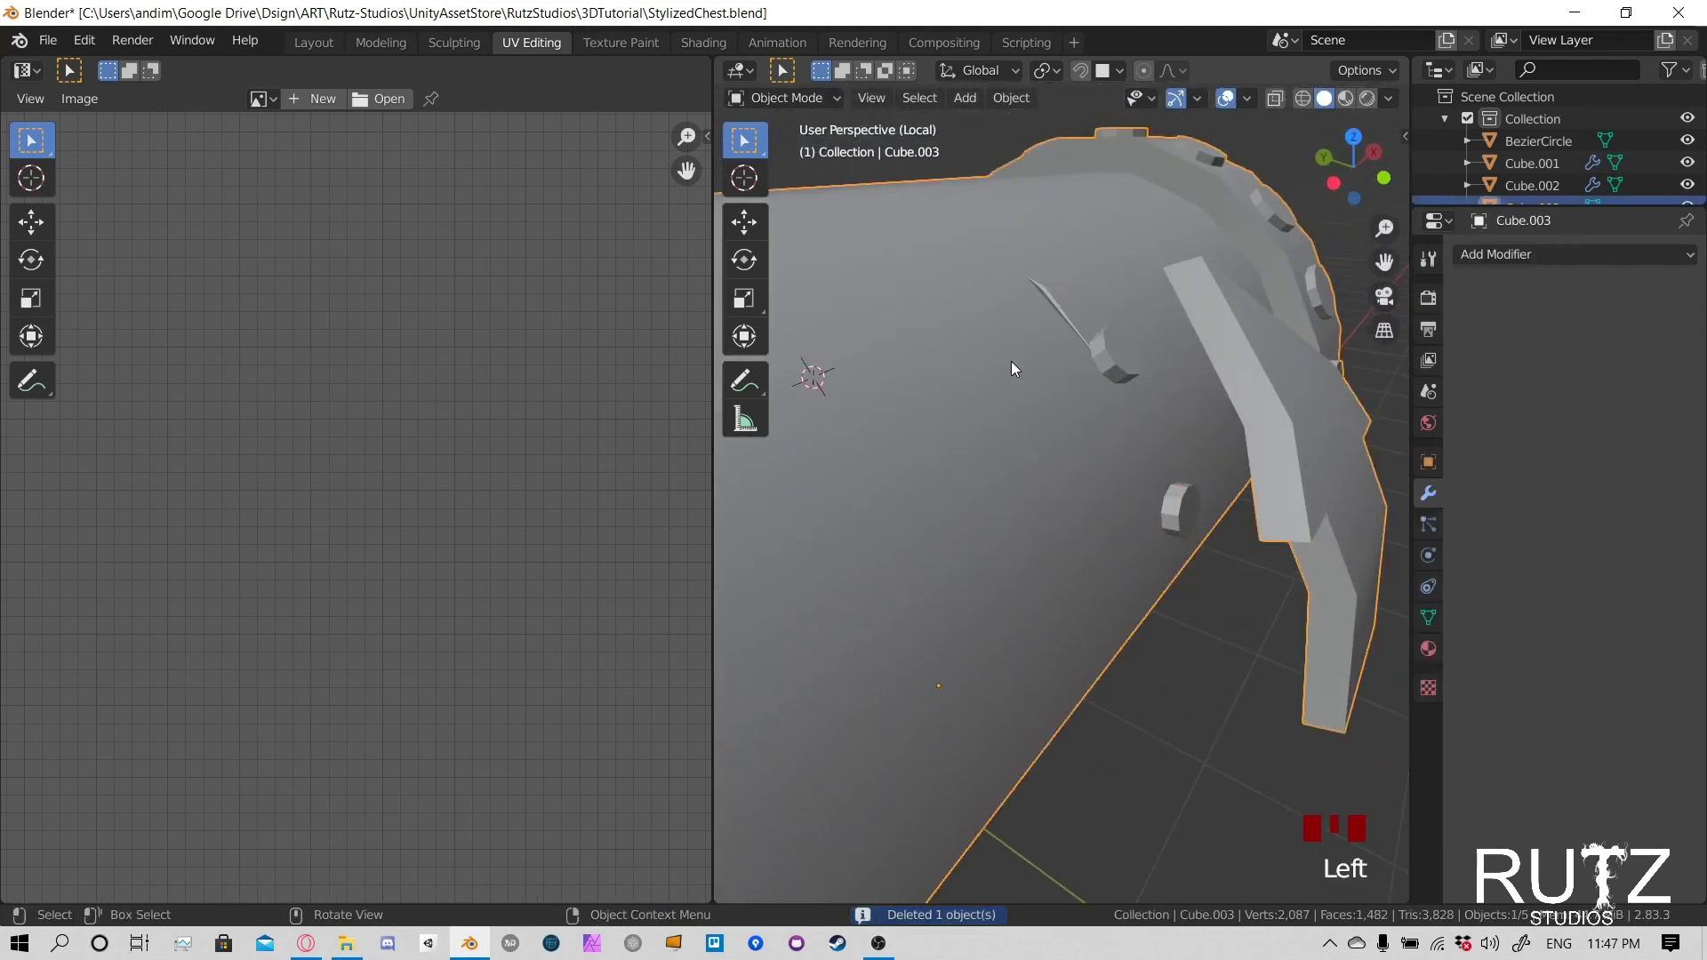
{"action": "key", "text": "Tab"}
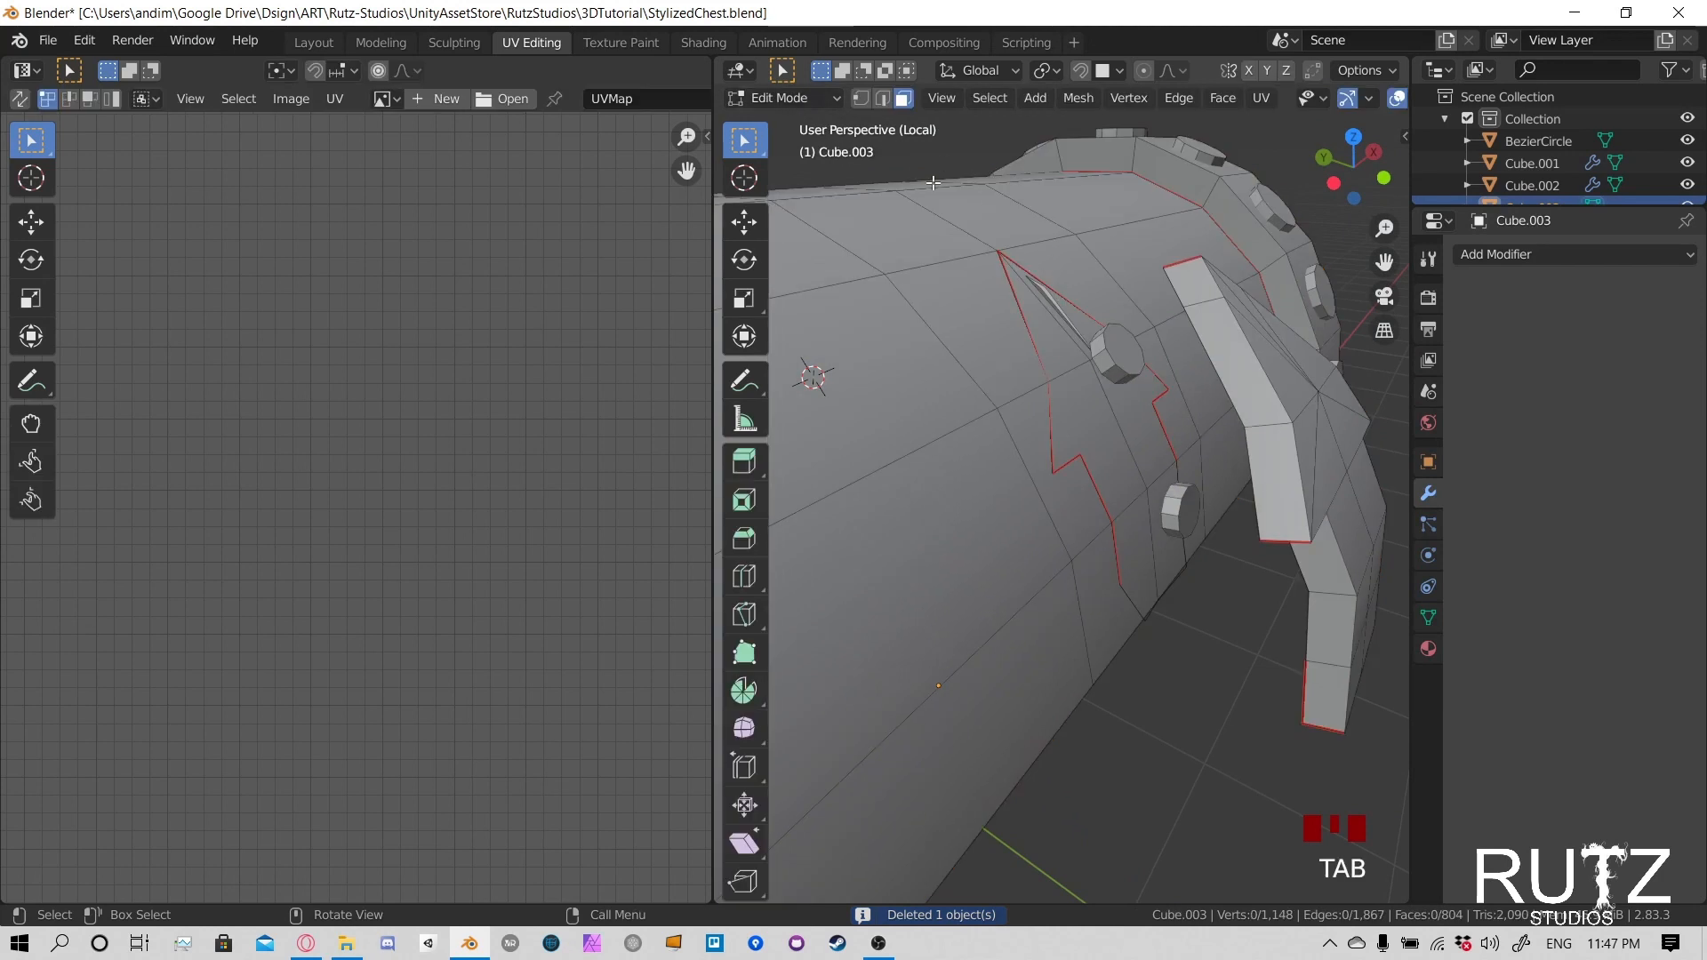
{"action": "left_click", "coordinate": [1056, 304]}
{"action": "middle_click_drag", "start_coordinate": [1056, 304], "coordinate": [1053, 466], "text": "shift"}
{"action": "scroll", "coordinate": [1155, 465], "scroll_direction": "up", "scroll_amount": 4}
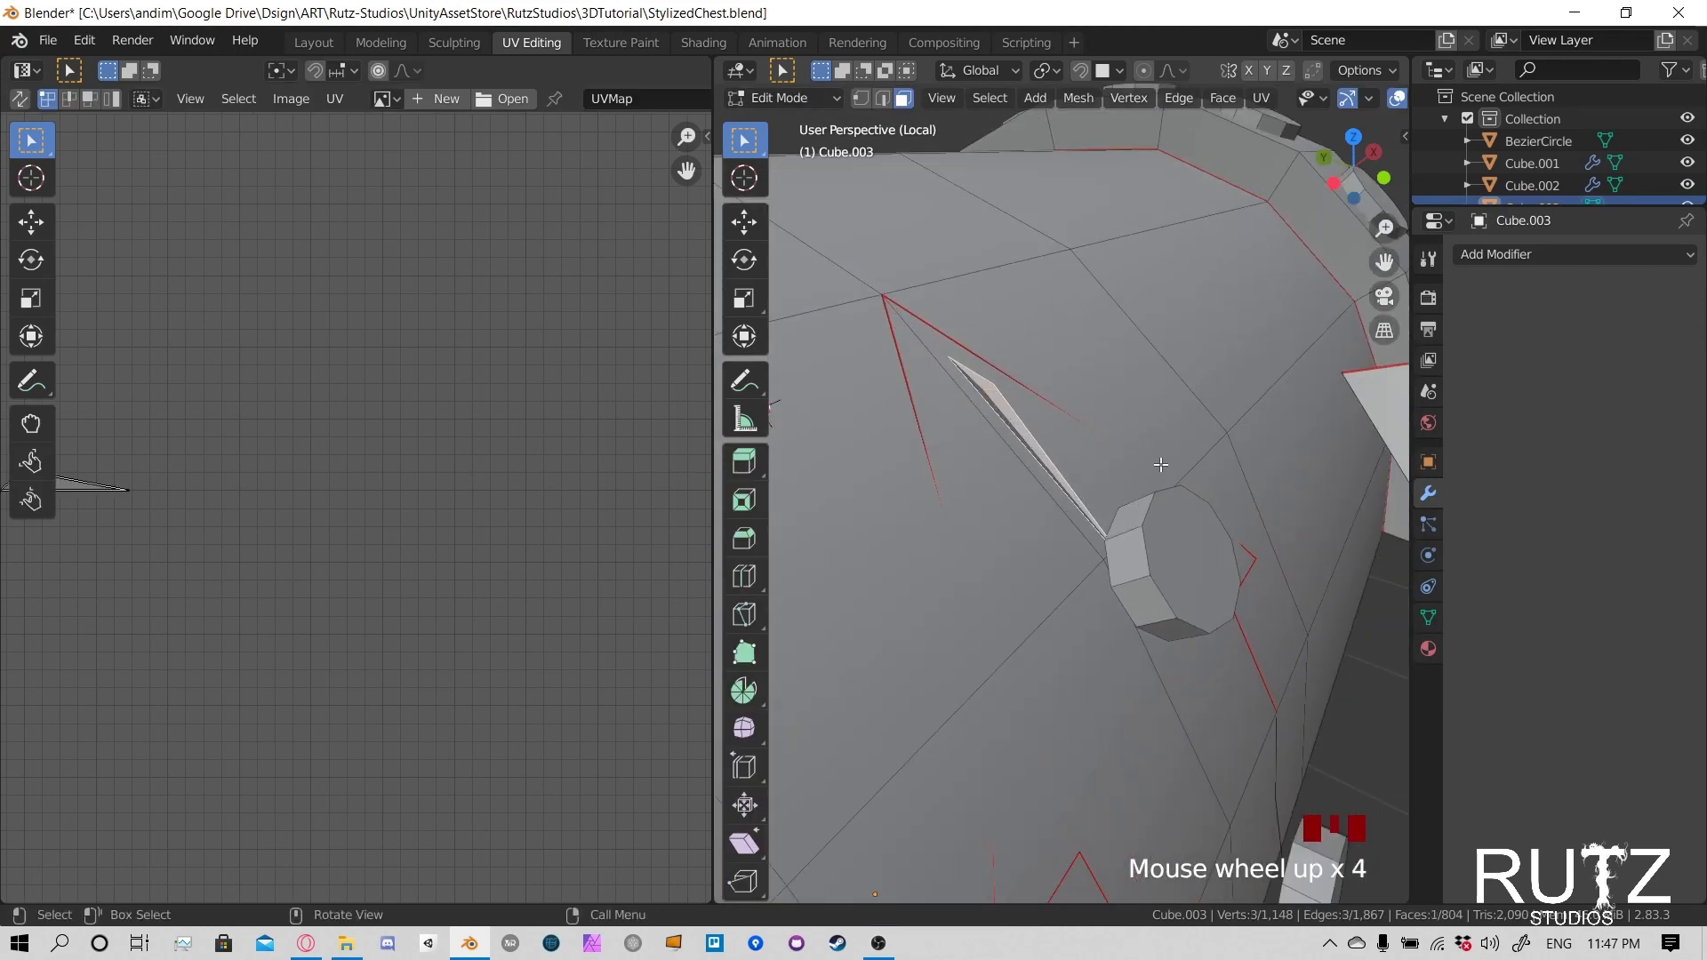
{"action": "middle_click_drag", "start_coordinate": [1159, 465], "coordinate": [954, 378]}
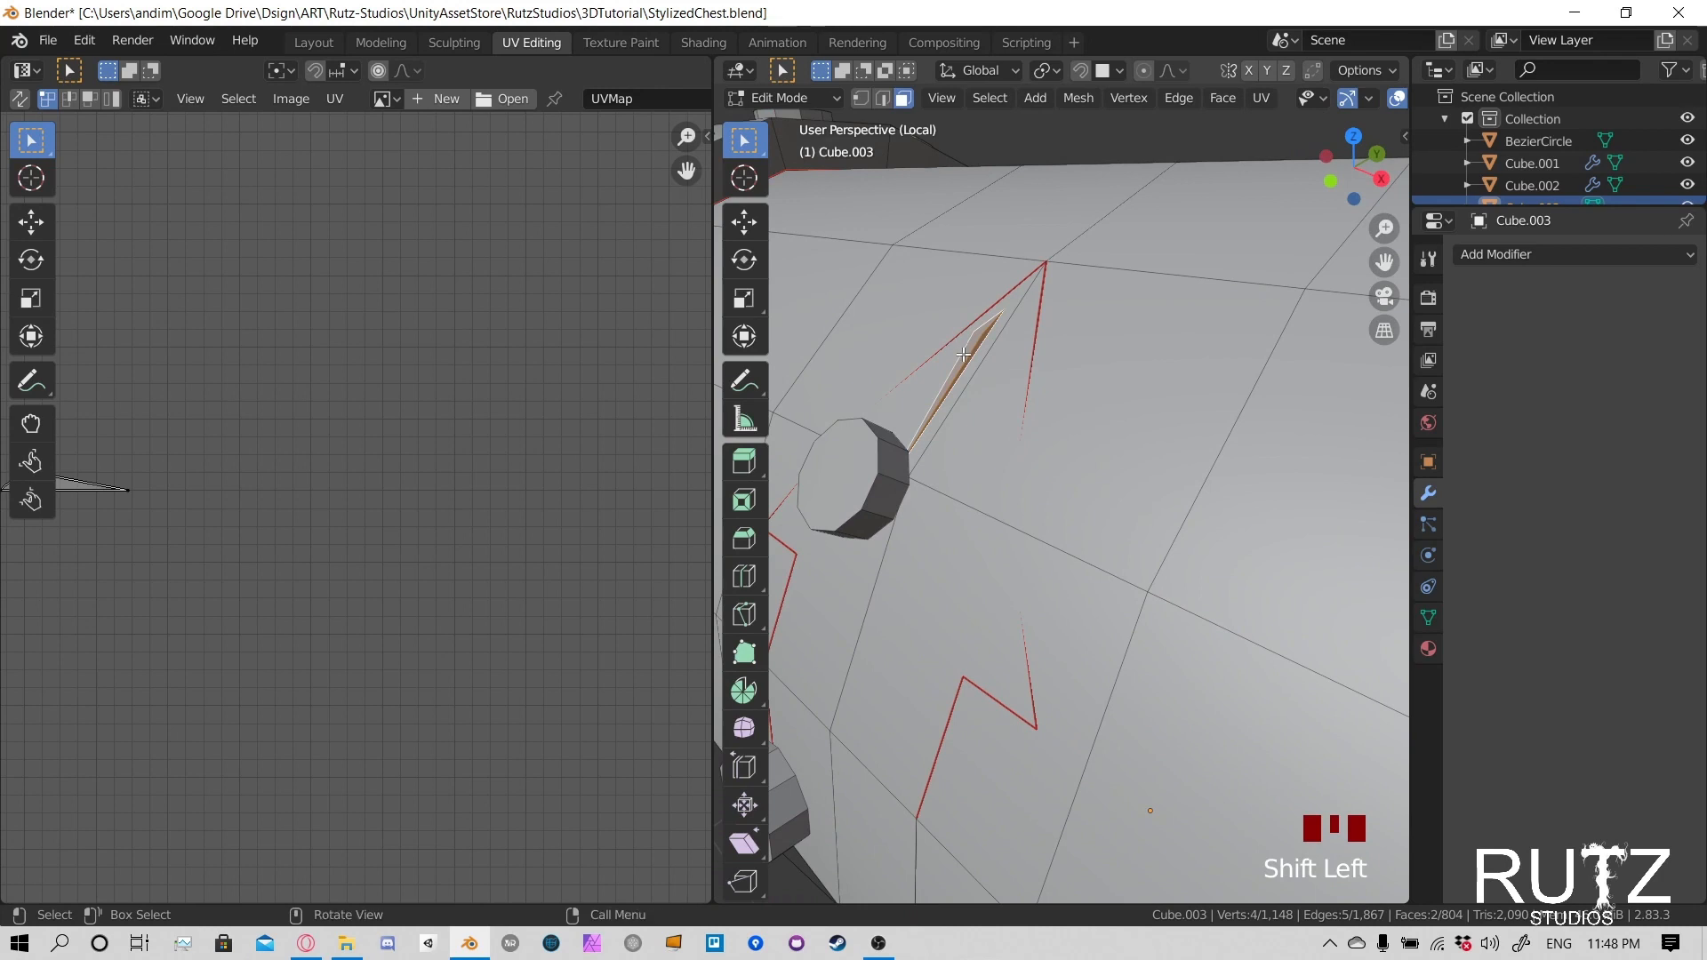
{"action": "key", "text": "x"}
{"action": "left_click", "coordinate": [947, 408]}
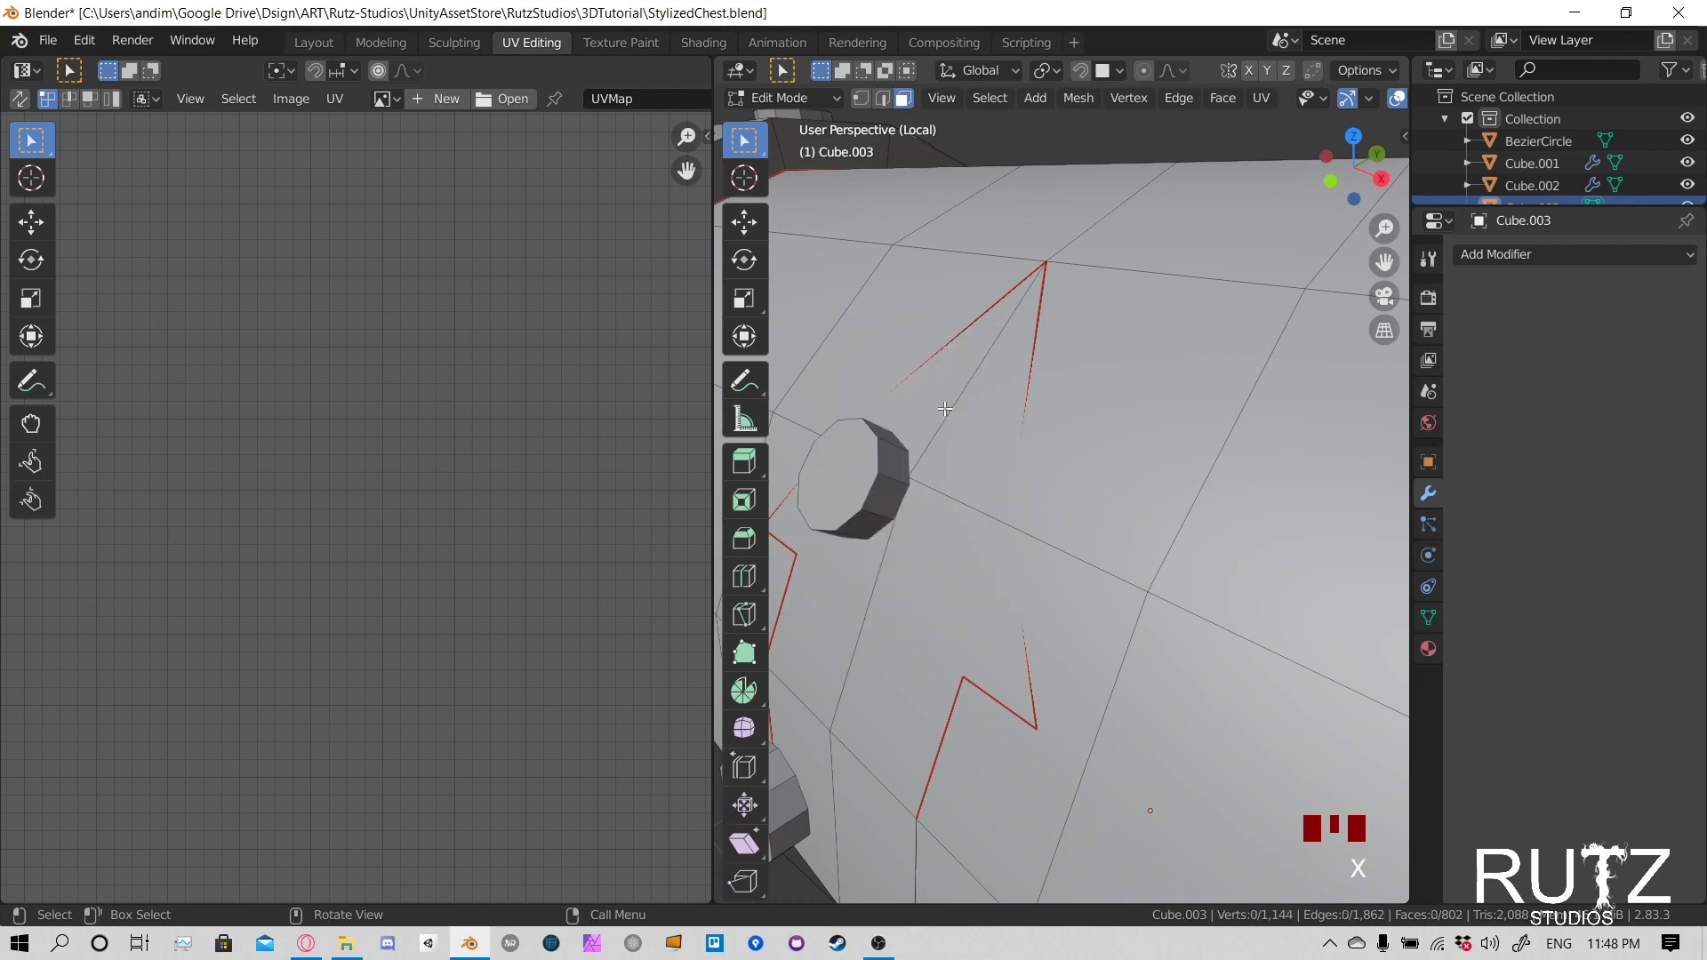
- In edge mode, select the clasp-shaped outline edges left on the lid where the inner clasp was and delete them with the Edges option
{"action": "scroll", "coordinate": [945, 408], "scroll_direction": "down", "scroll_amount": 2}
{"action": "middle_click_drag", "start_coordinate": [944, 408], "coordinate": [947, 545]}
{"action": "left_click", "coordinate": [1000, 627]}
{"action": "middle_click_drag", "start_coordinate": [959, 543], "coordinate": [932, 590]}
{"action": "left_click", "coordinate": [884, 654]}
{"action": "key", "text": "2"}
{"action": "left_click", "coordinate": [932, 576]}
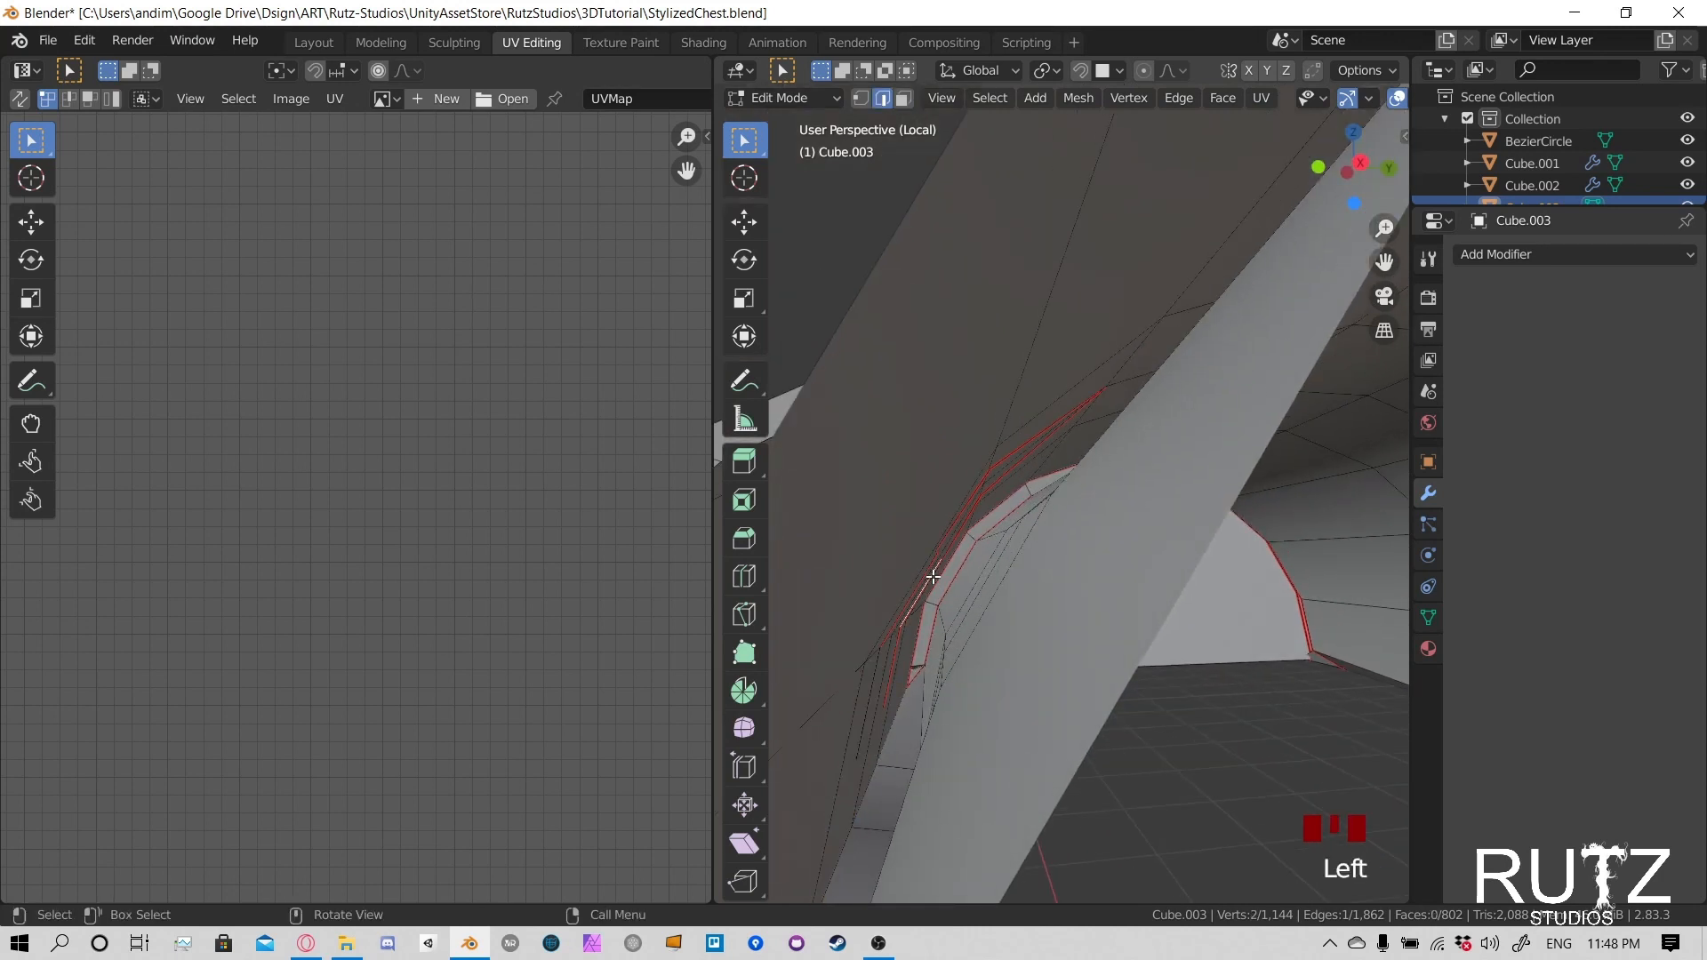
{"action": "left_click", "coordinate": [932, 576], "text": "alt"}
{"action": "scroll", "coordinate": [933, 576], "scroll_direction": "up", "scroll_amount": 5}
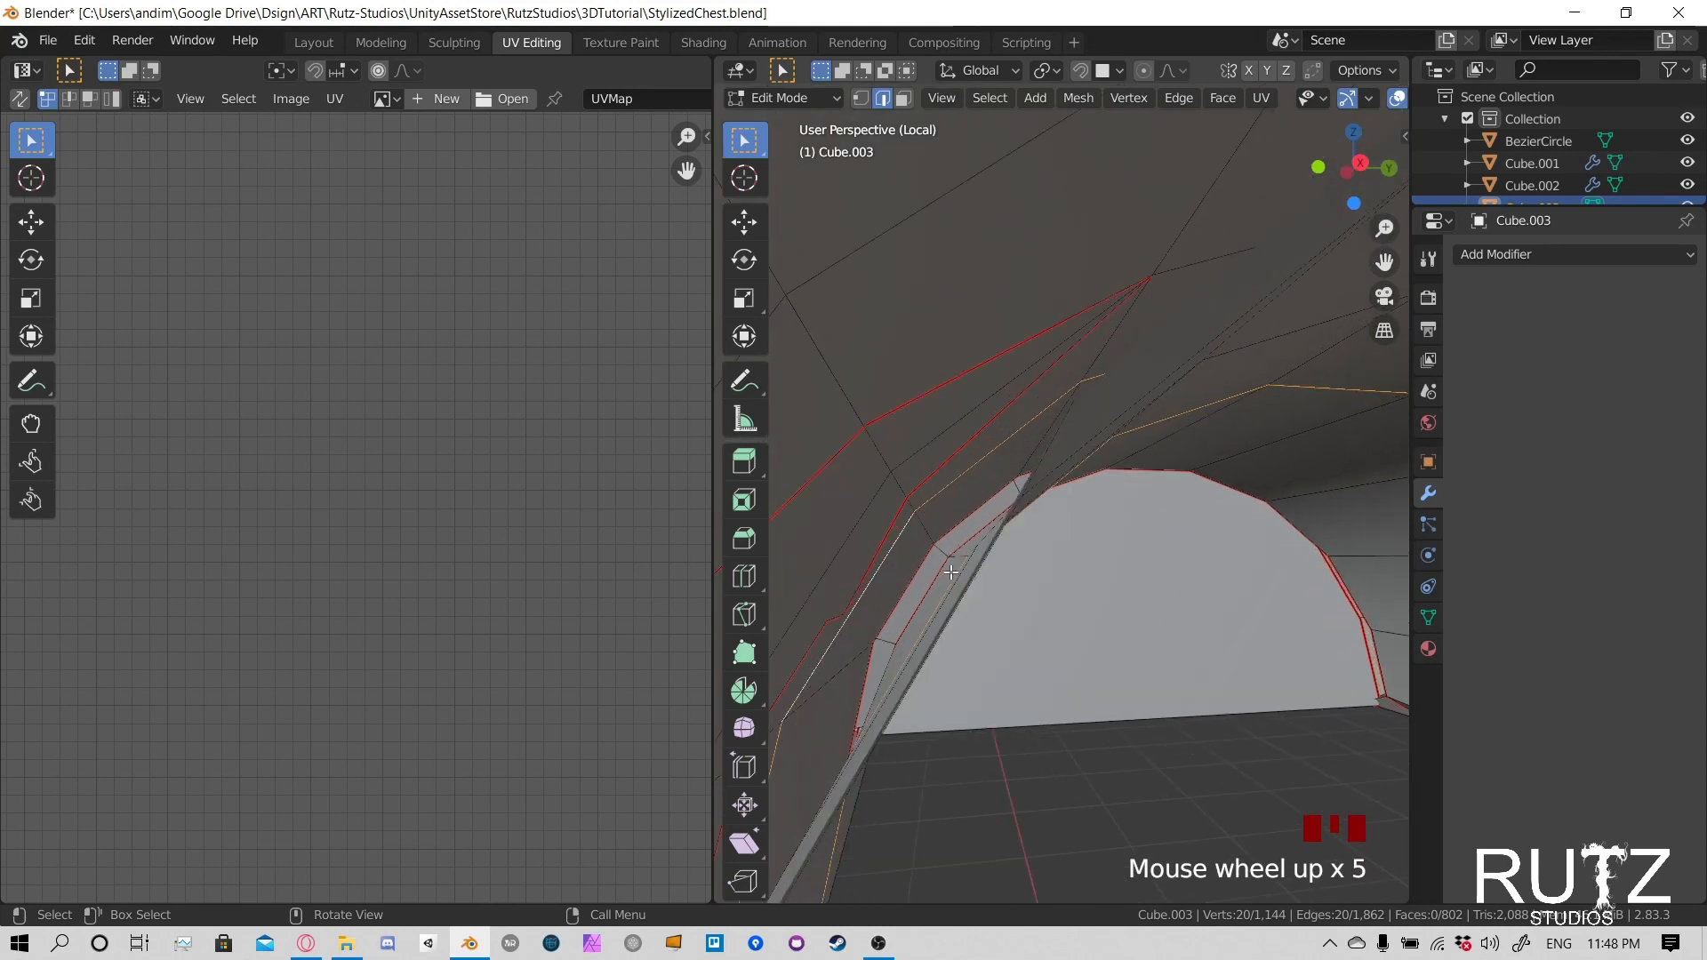
{"action": "middle_click_drag", "start_coordinate": [933, 576], "coordinate": [846, 440]}
{"action": "left_click", "coordinate": [842, 454], "text": "alt"}
{"action": "scroll", "coordinate": [869, 484], "scroll_direction": "down", "scroll_amount": 5}
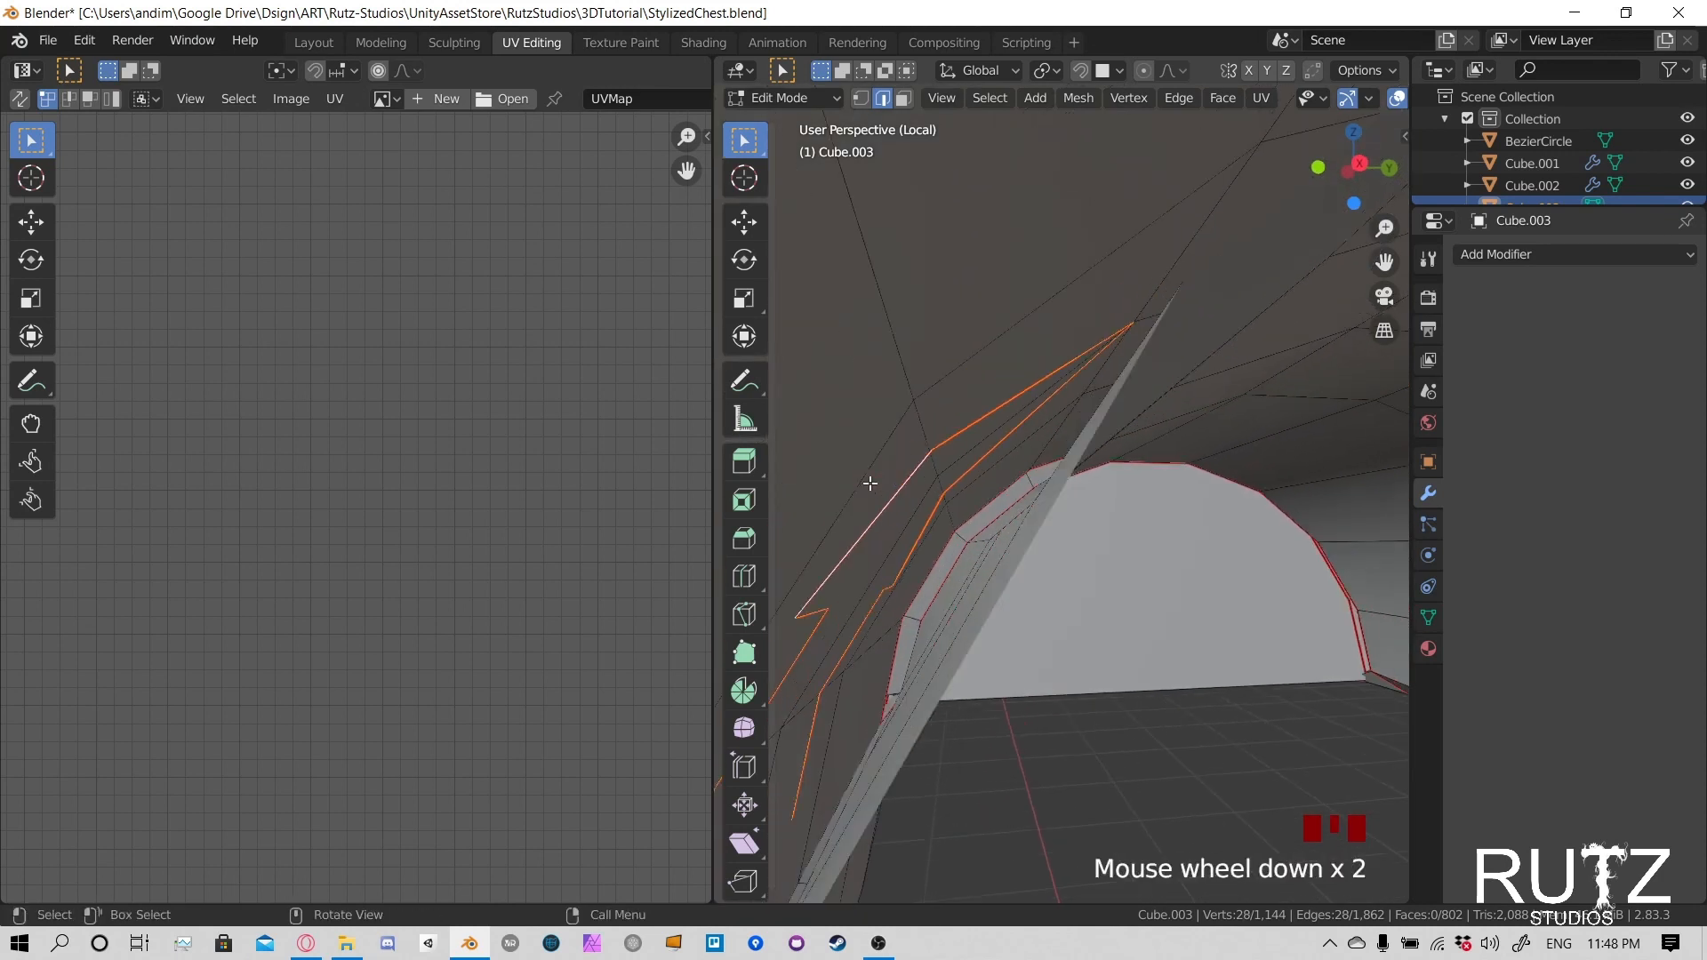
{"action": "scroll", "coordinate": [890, 526], "scroll_direction": "down", "scroll_amount": 3}
{"action": "scroll", "coordinate": [936, 524], "scroll_direction": "up", "scroll_amount": 4}
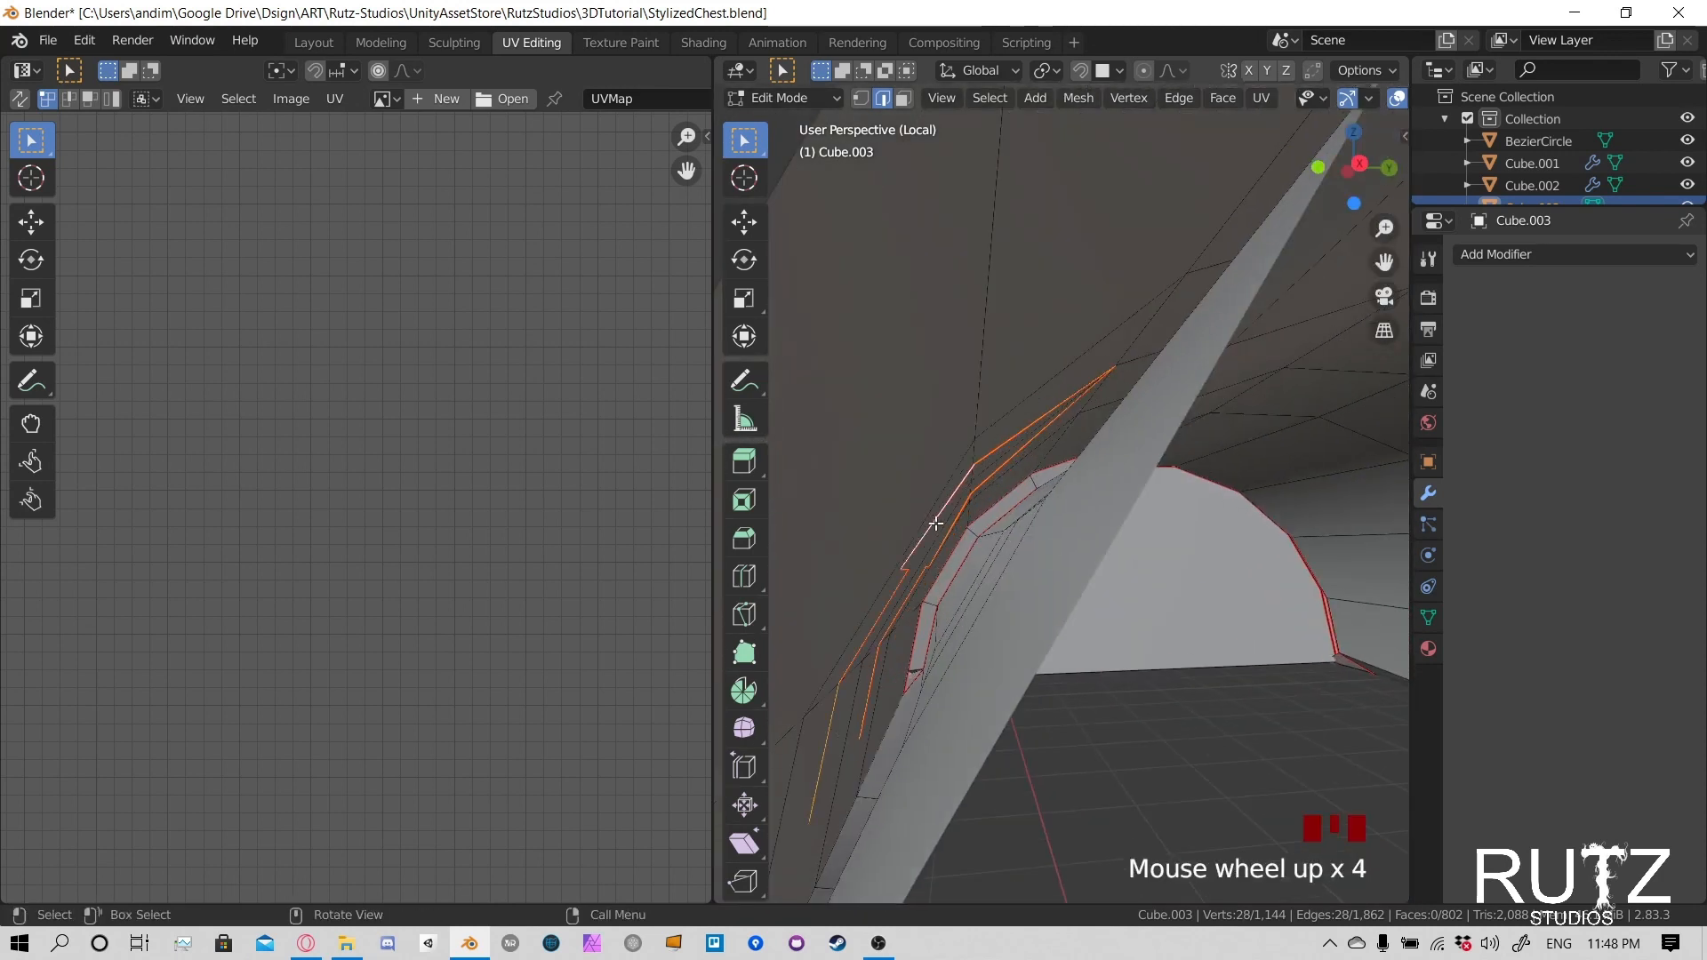
{"action": "left_click", "coordinate": [933, 516], "text": "alt"}
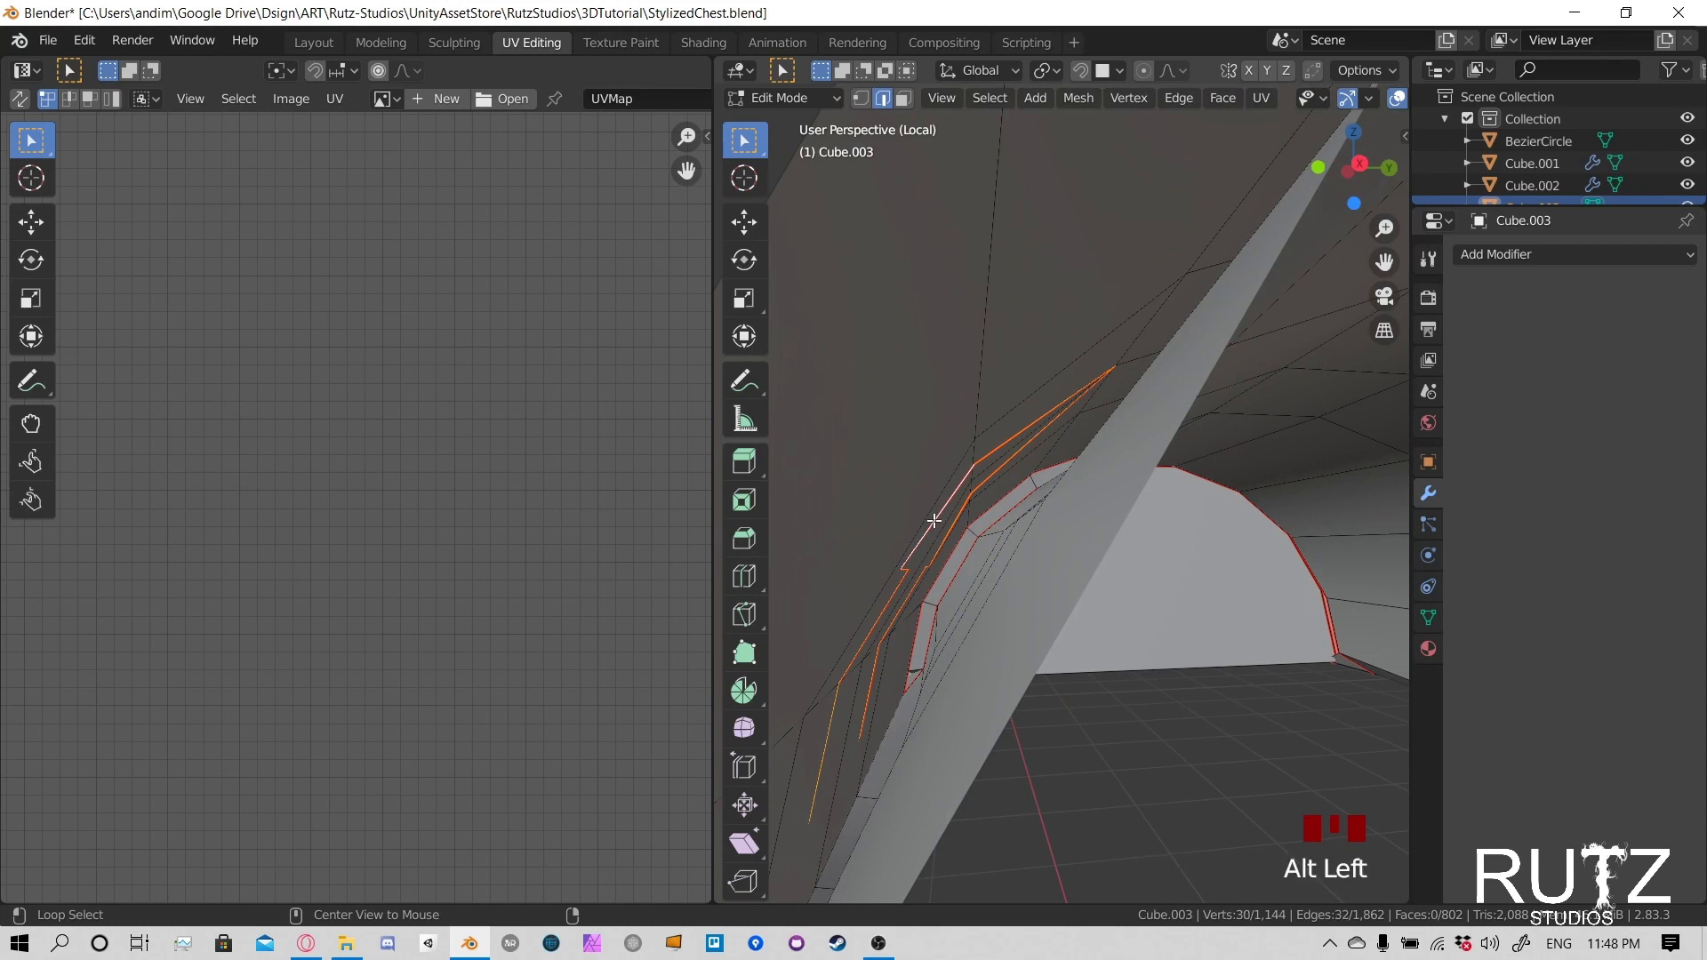
{"action": "scroll", "coordinate": [889, 547], "scroll_direction": "down", "scroll_amount": 5}
{"action": "key", "text": "g"}
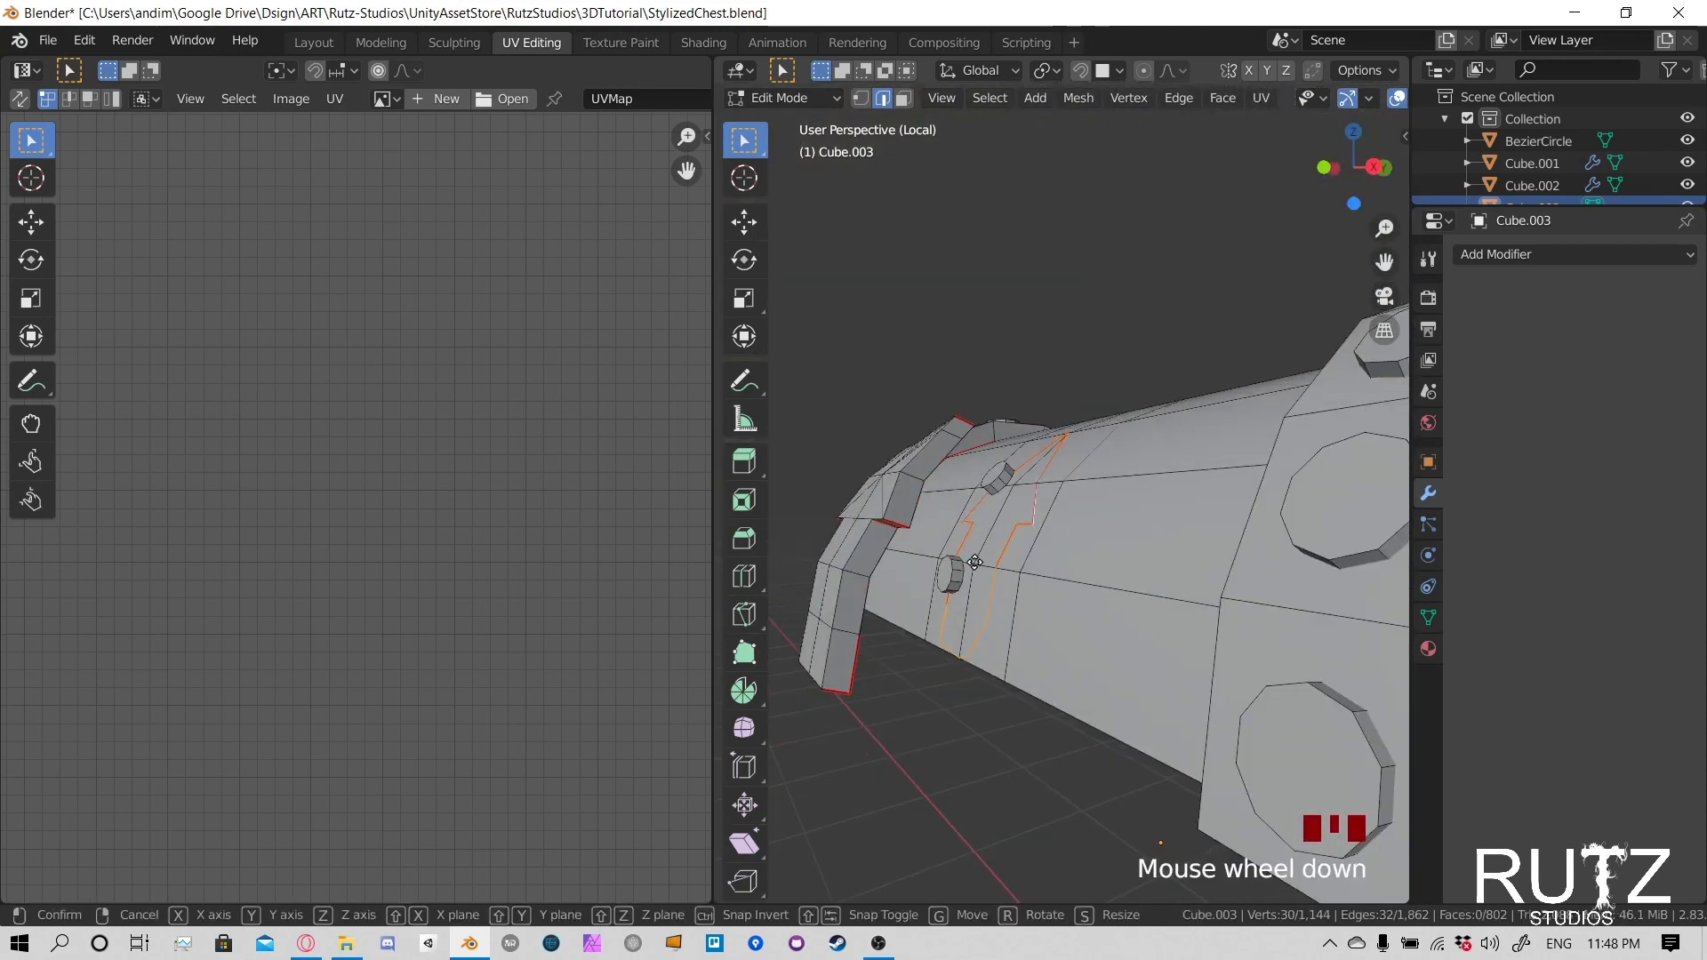
{"action": "right_click", "coordinate": [945, 535]}
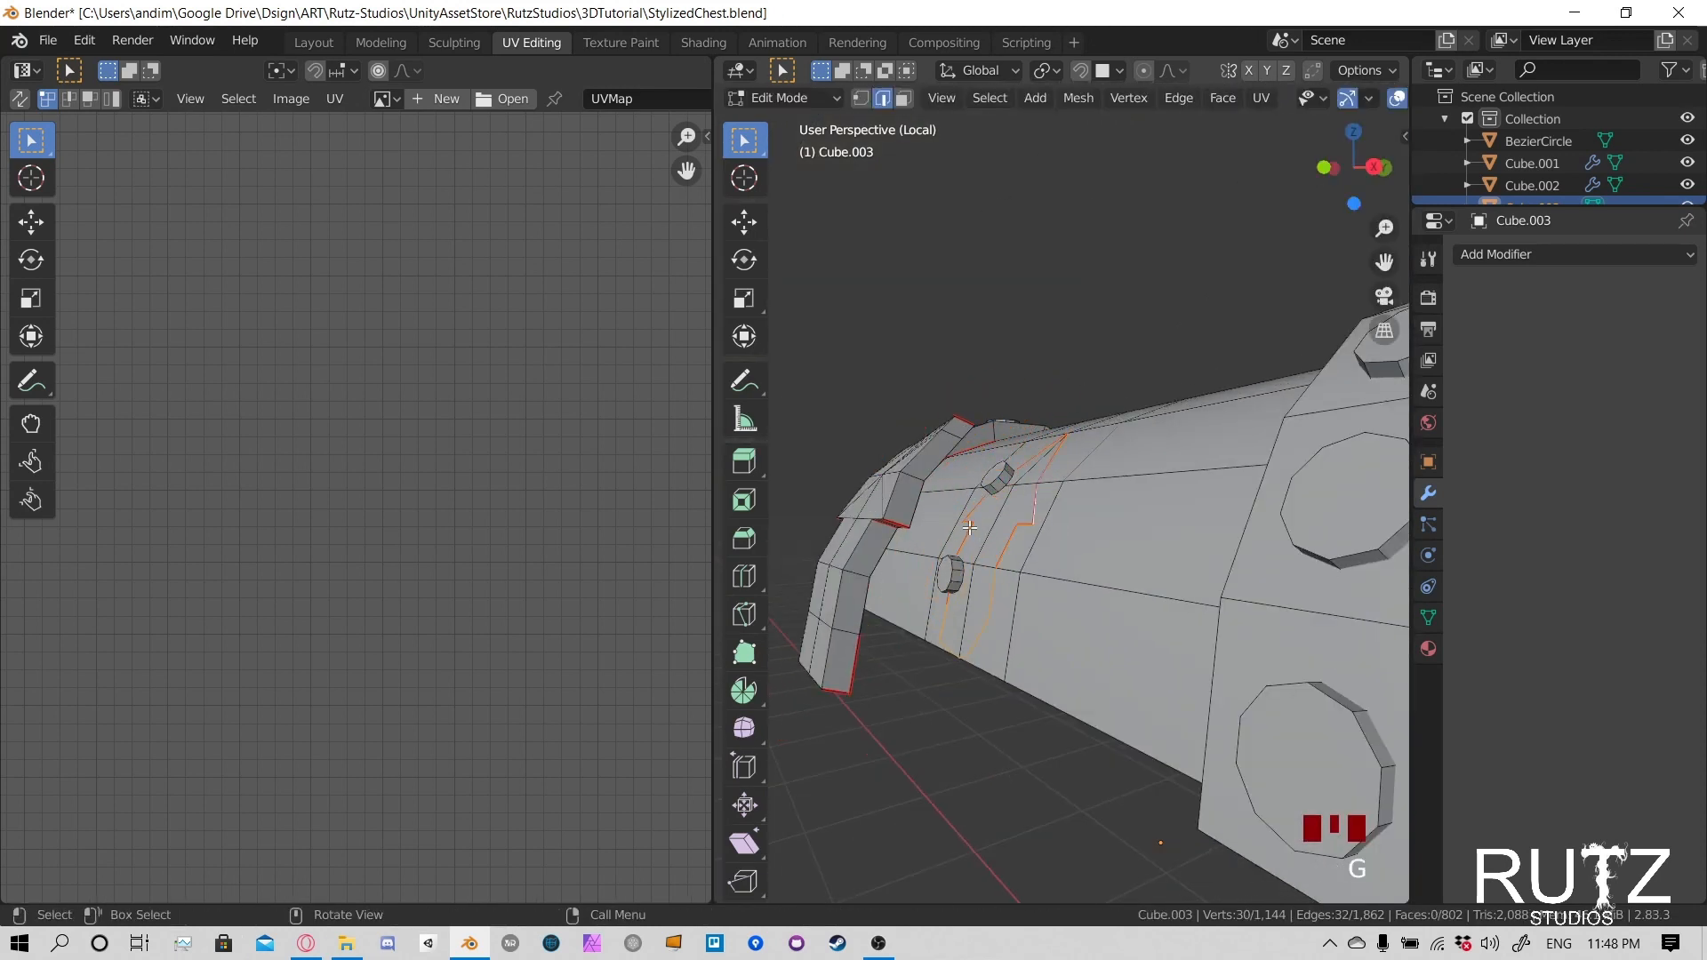
{"action": "key", "text": "x"}
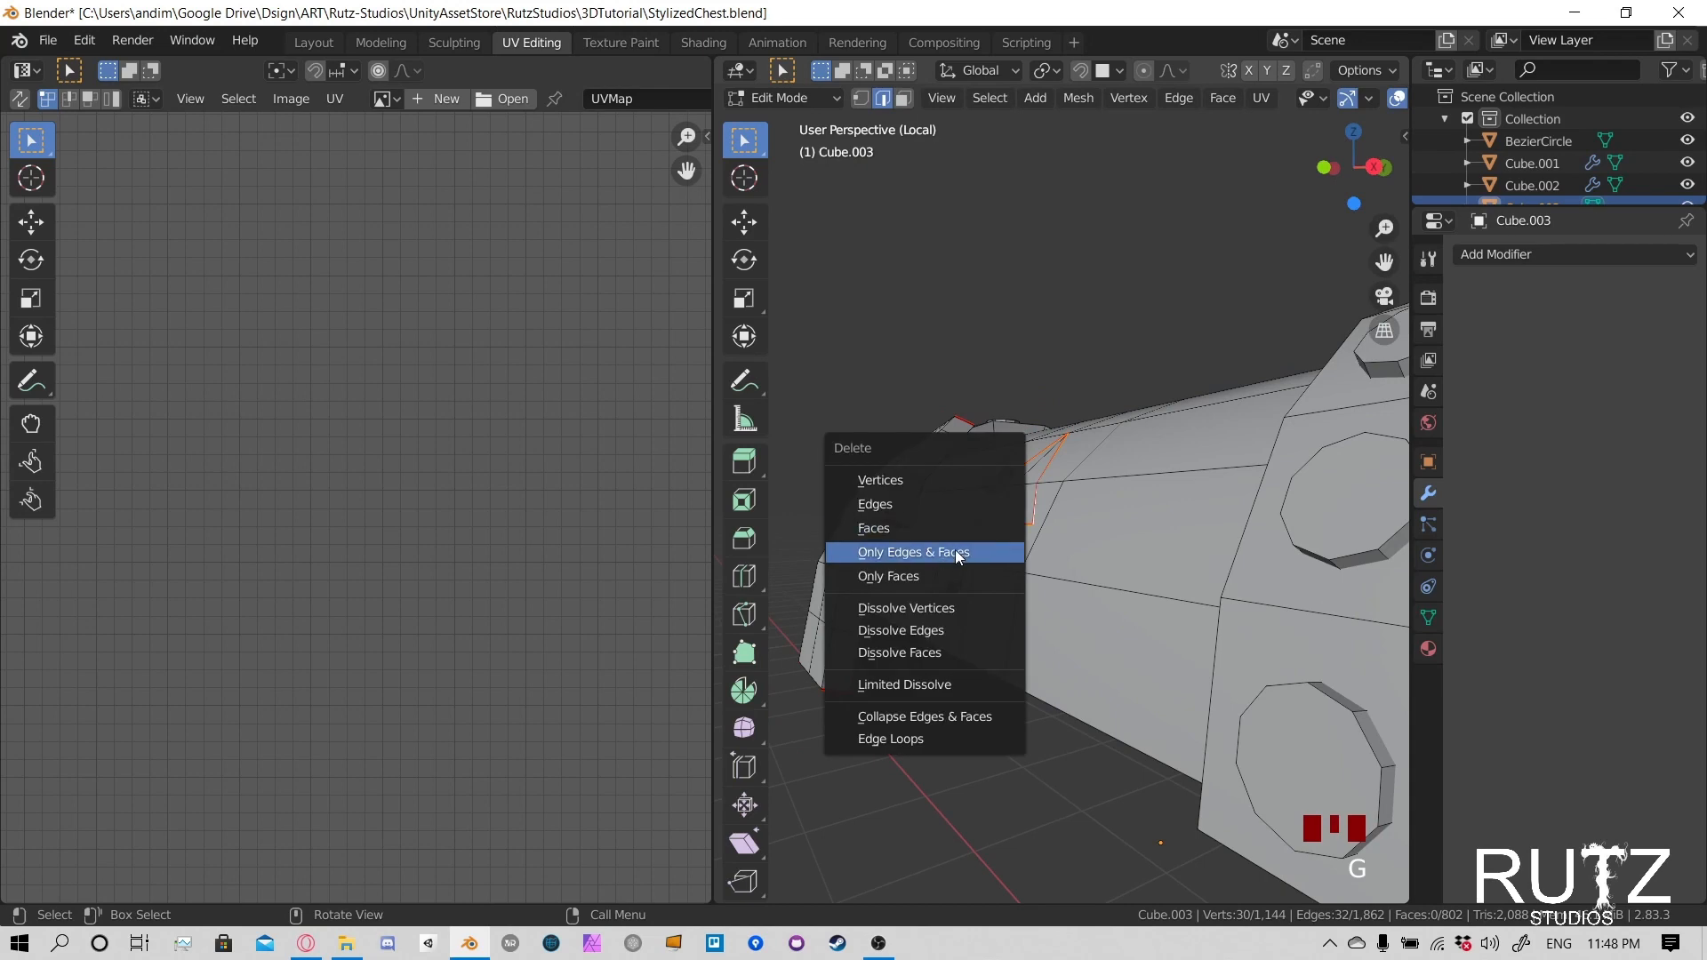
{"action": "left_click", "coordinate": [947, 506]}
- Select the edge loop outlining the back of the detached central clasp, including its bottom edge, and mark it as a seam
{"action": "middle_click_drag", "start_coordinate": [947, 507], "coordinate": [965, 643]}
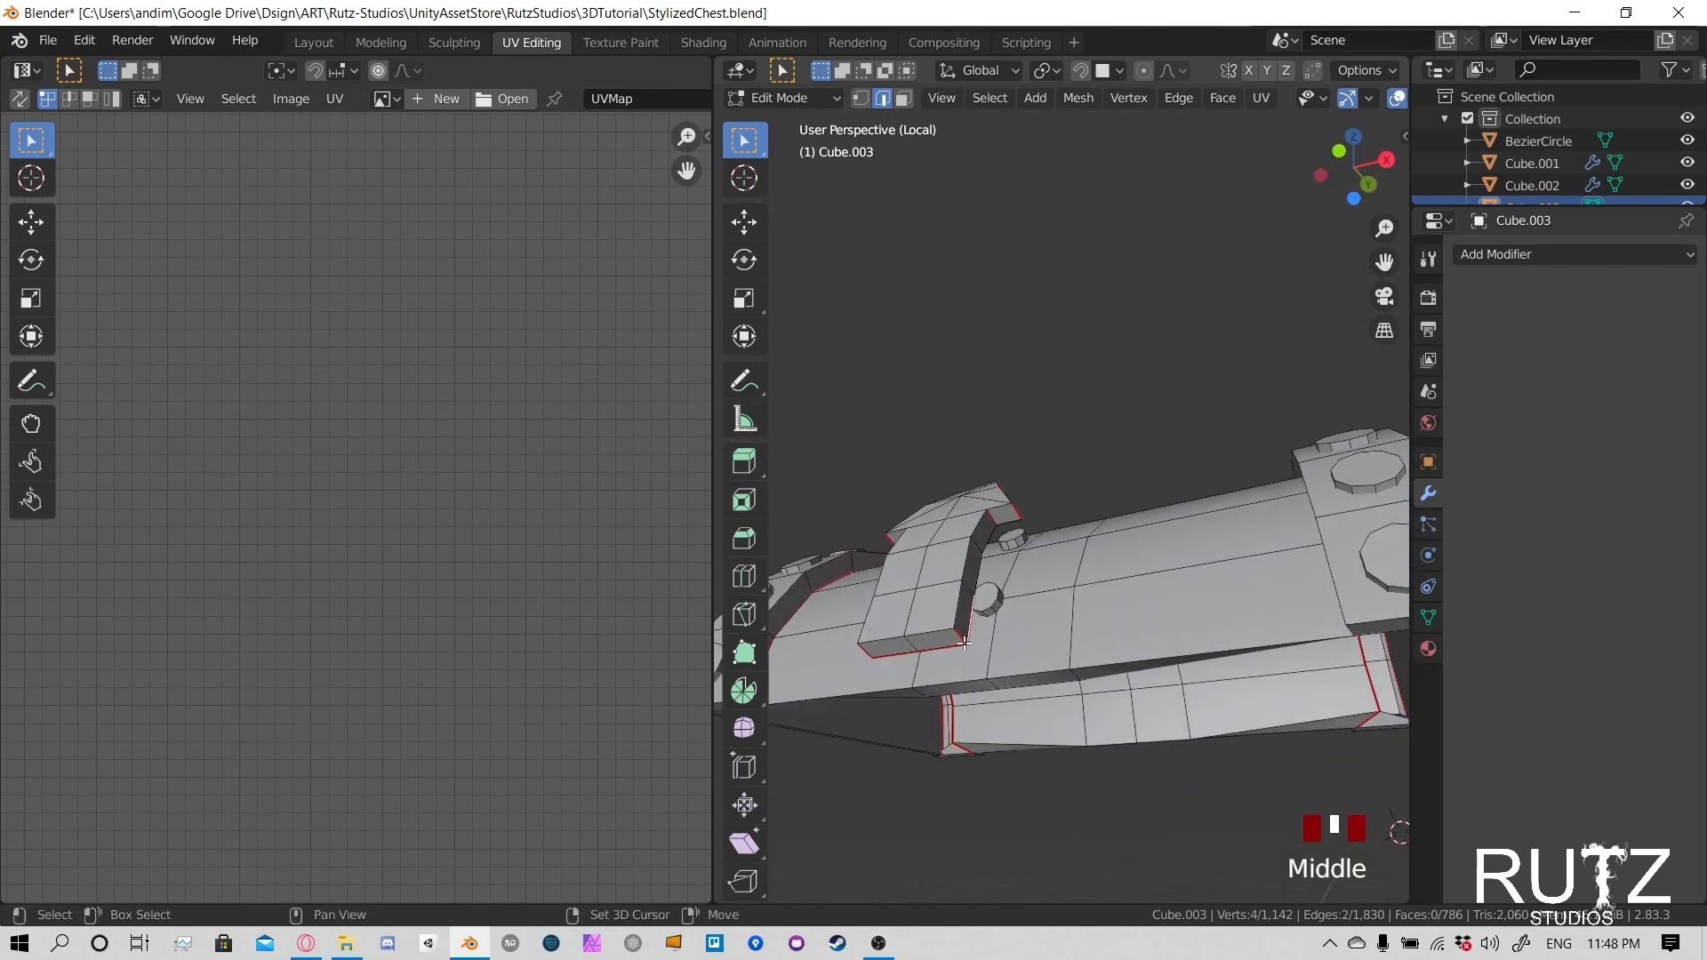
{"action": "middle_click_drag", "start_coordinate": [1061, 549], "coordinate": [989, 615]}
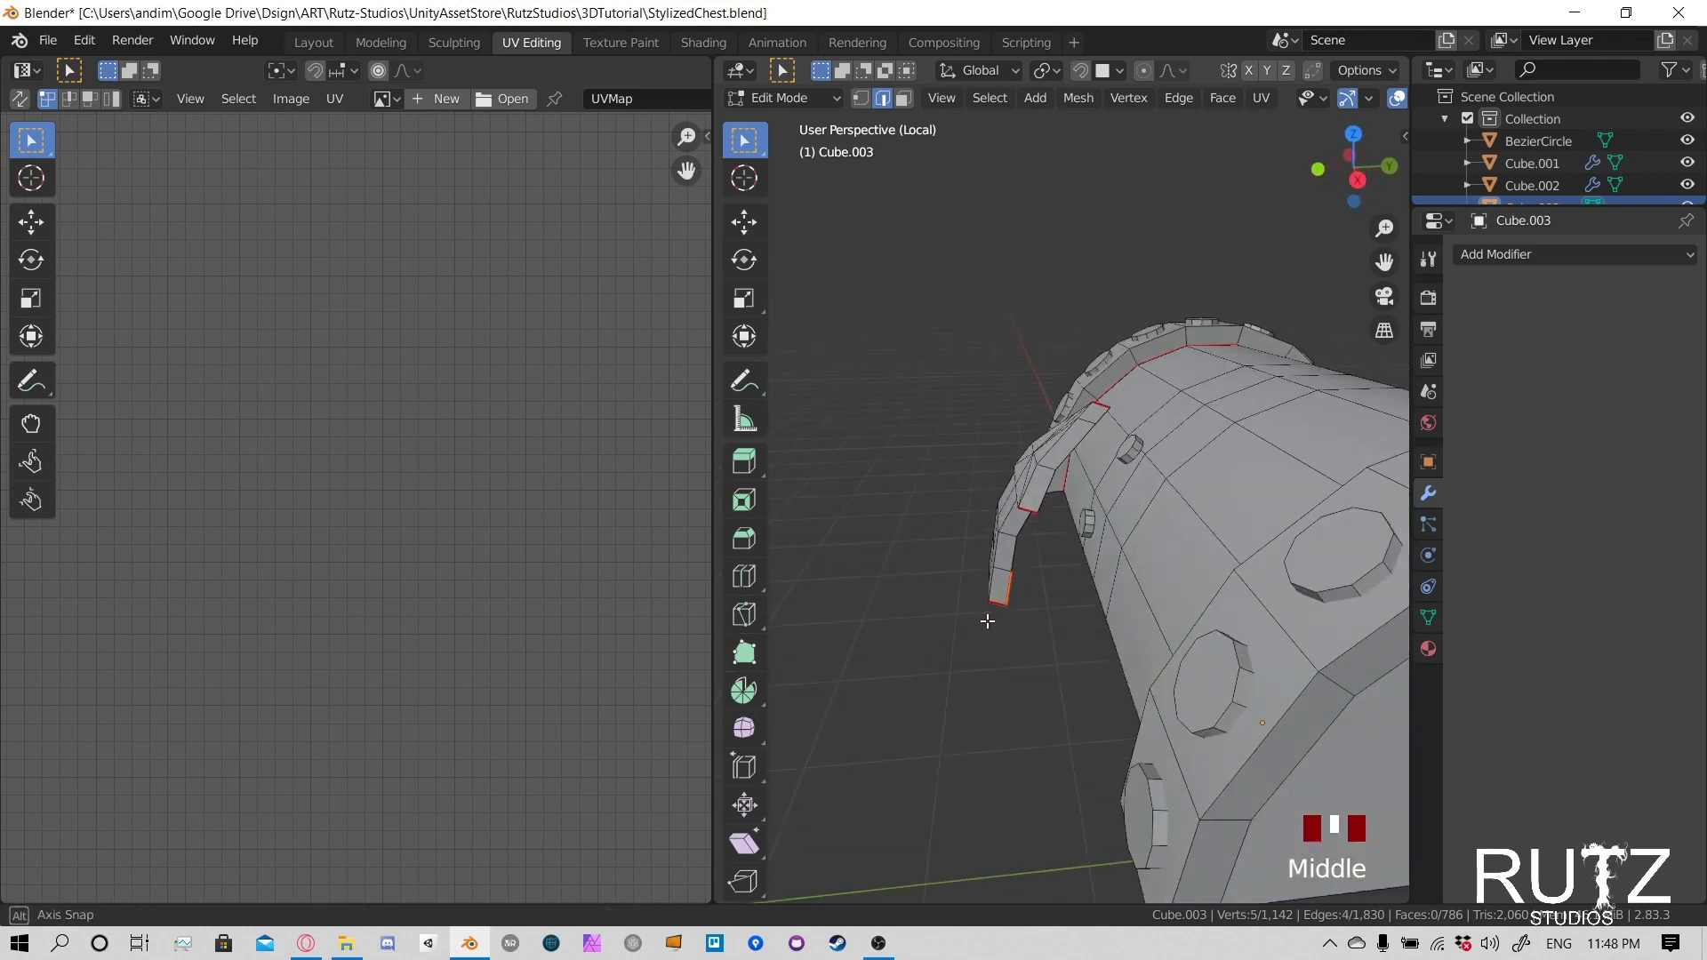
{"action": "key", "text": "ctrl+e"}
{"action": "left_click", "coordinate": [1005, 514]}
{"action": "middle_click_drag", "start_coordinate": [1004, 514], "coordinate": [1112, 400]}
{"action": "scroll", "coordinate": [1134, 477], "scroll_direction": "up", "scroll_amount": 3}
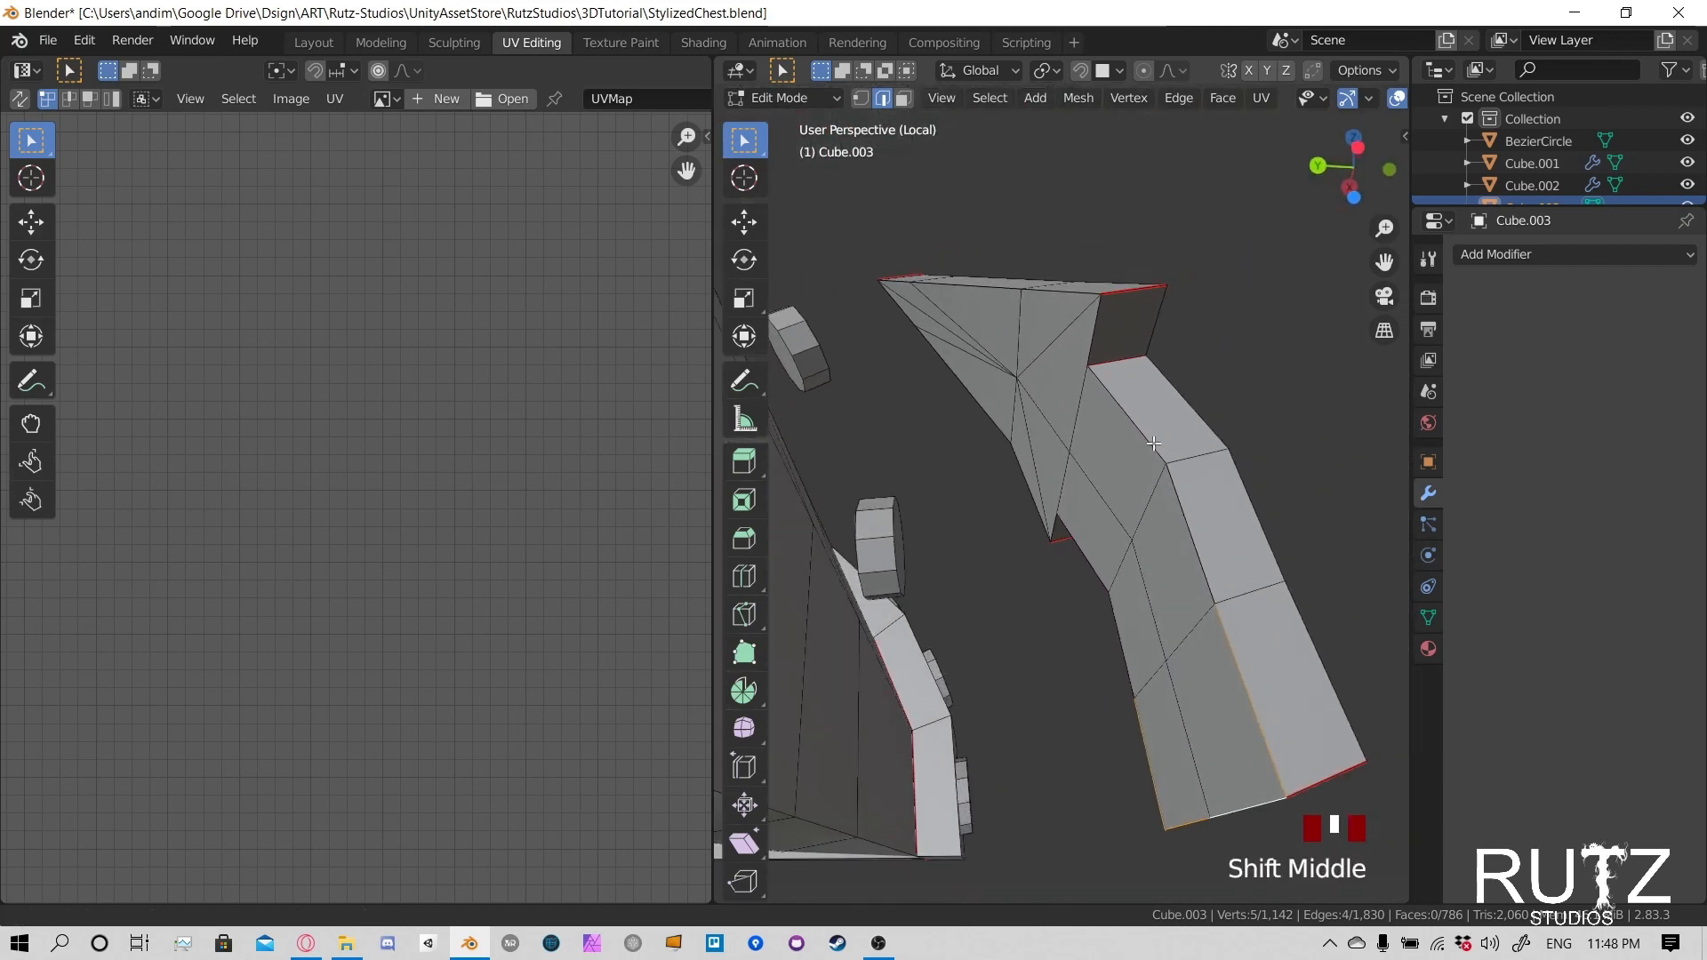
{"action": "left_click", "coordinate": [1093, 322], "text": "alt"}
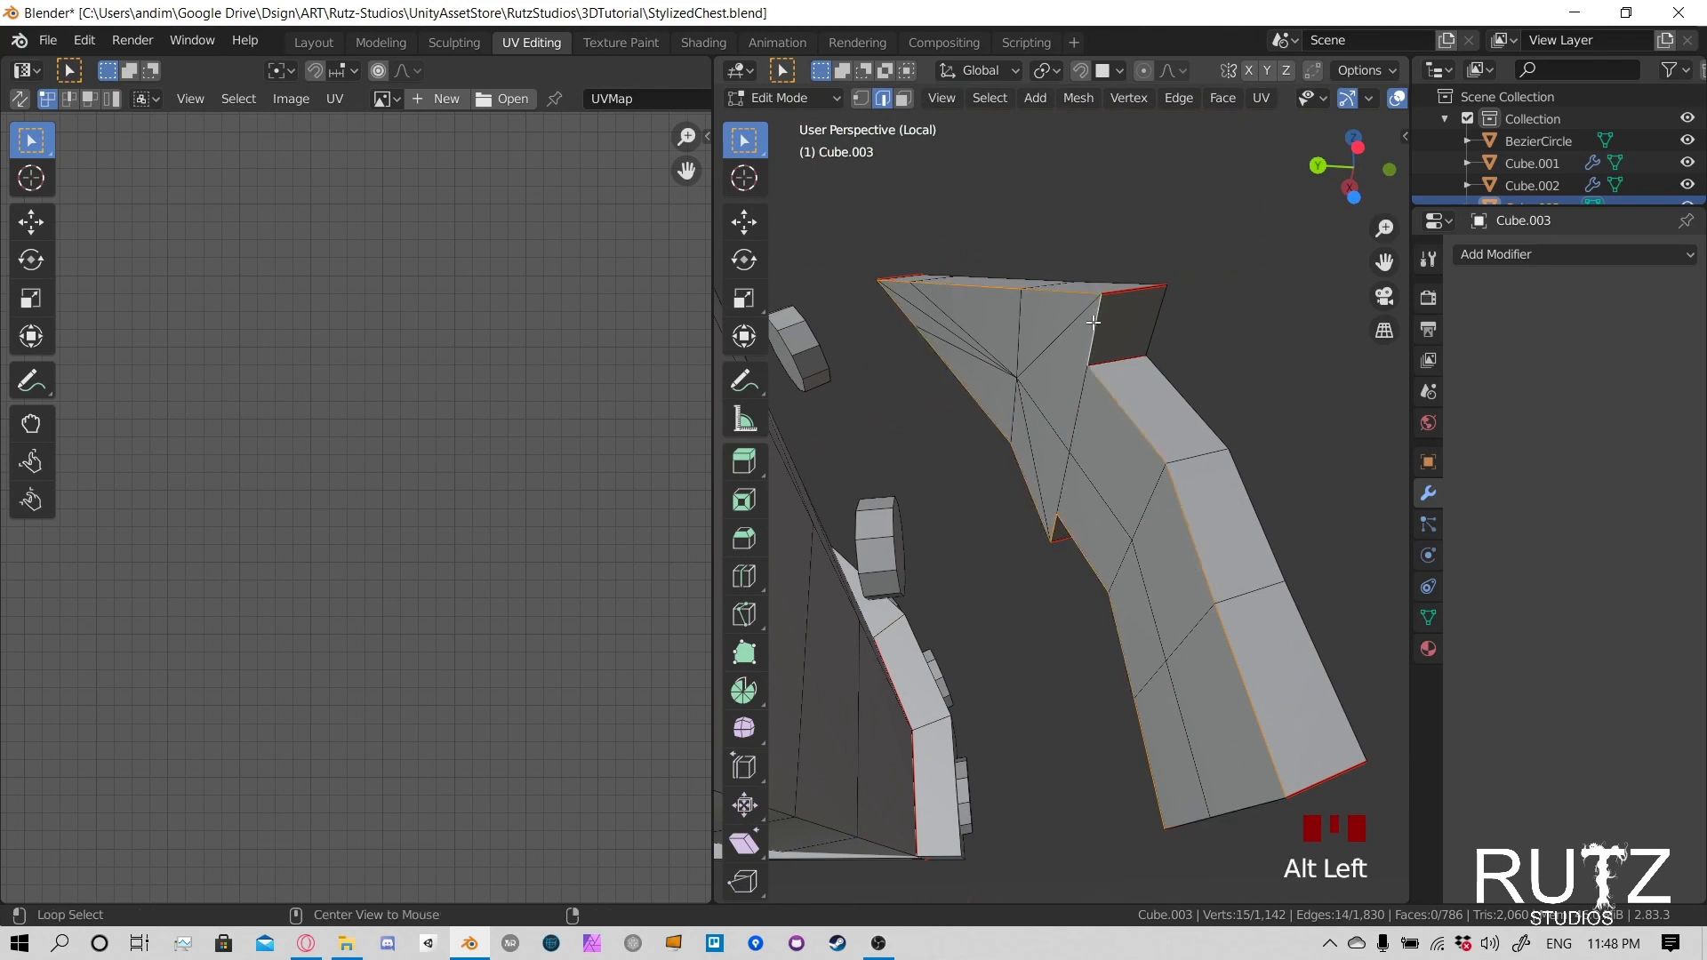
{"action": "mouse_move", "coordinate": [1142, 541]}
{"action": "middle_mouse_down"}
{"action": "mouse_move", "coordinate": [1298, 569]}
{"action": "mouse_move", "coordinate": [1186, 573]}
{"action": "mouse_move", "coordinate": [1070, 685]}
{"action": "mouse_move", "coordinate": [1079, 648]}
{"action": "mouse_move", "coordinate": [1129, 664]}
{"action": "mouse_move", "coordinate": [915, 640]}
{"action": "mouse_move", "coordinate": [826, 724]}
{"action": "mouse_move", "coordinate": [1252, 564]}
{"action": "mouse_move", "coordinate": [1169, 560]}
{"action": "middle_mouse_up"}
{"action": "scroll", "coordinate": [1092, 649], "scroll_direction": "up", "scroll_amount": 4}
{"action": "scroll", "coordinate": [915, 640], "scroll_direction": "down", "scroll_amount": 2}
{"action": "scroll", "coordinate": [1200, 598], "scroll_direction": "down", "scroll_amount": 2}
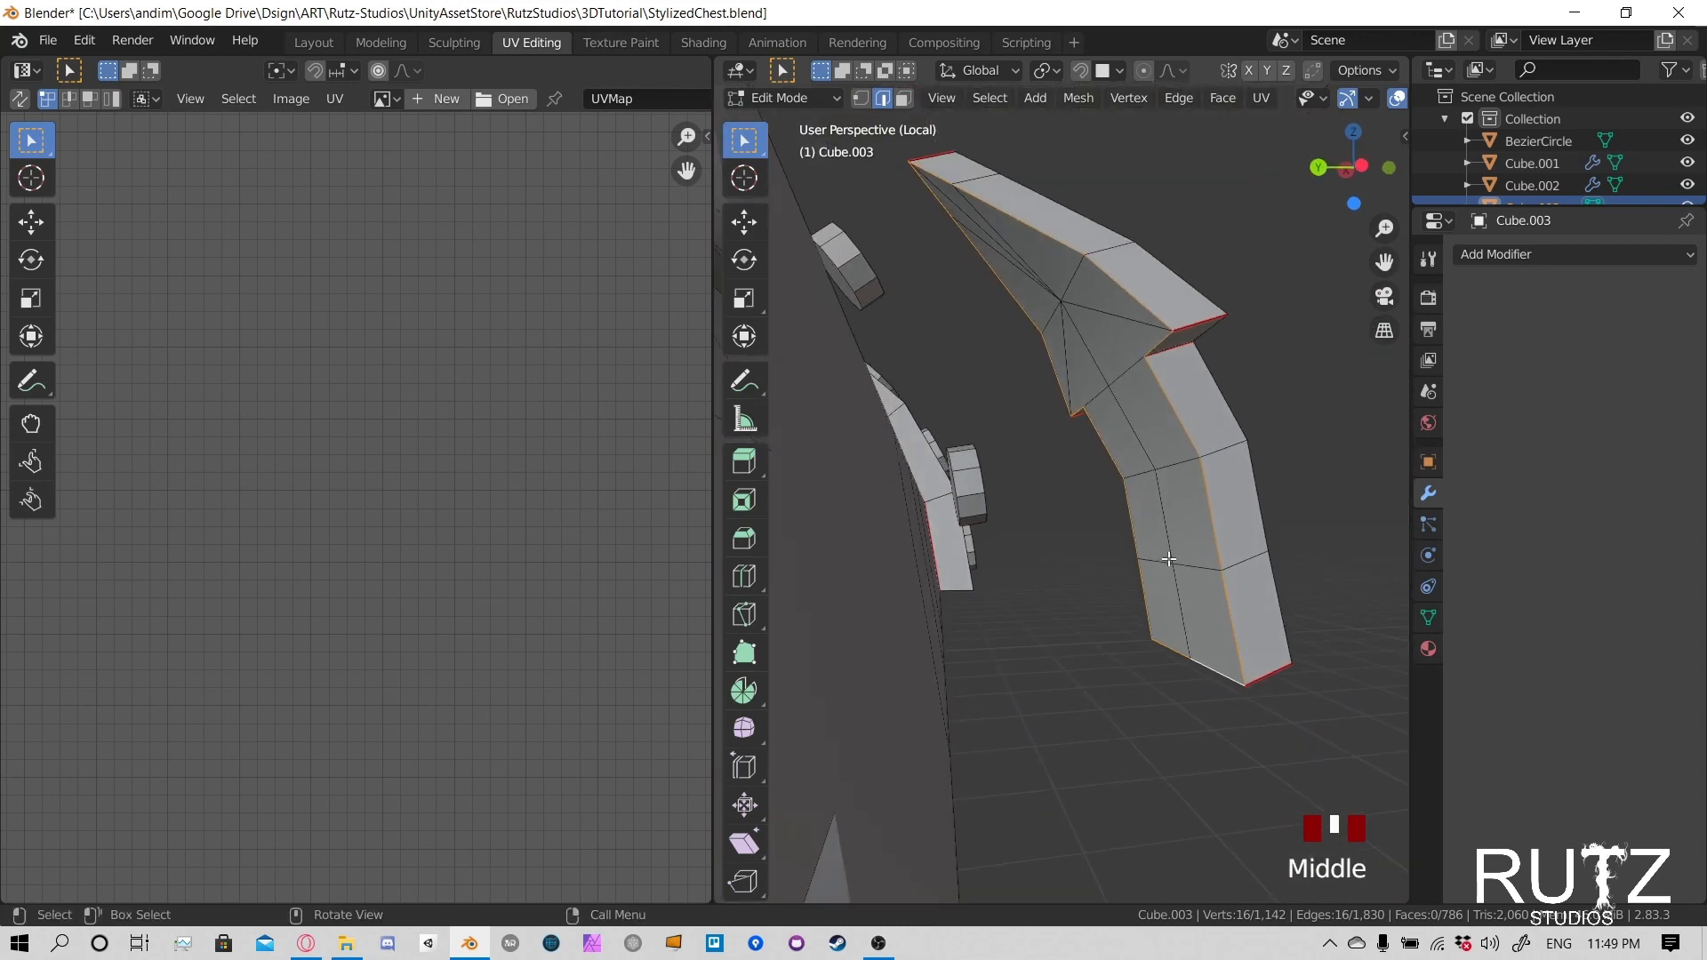
{"action": "key", "text": "u"}
{"action": "left_click", "coordinate": [1109, 461]}
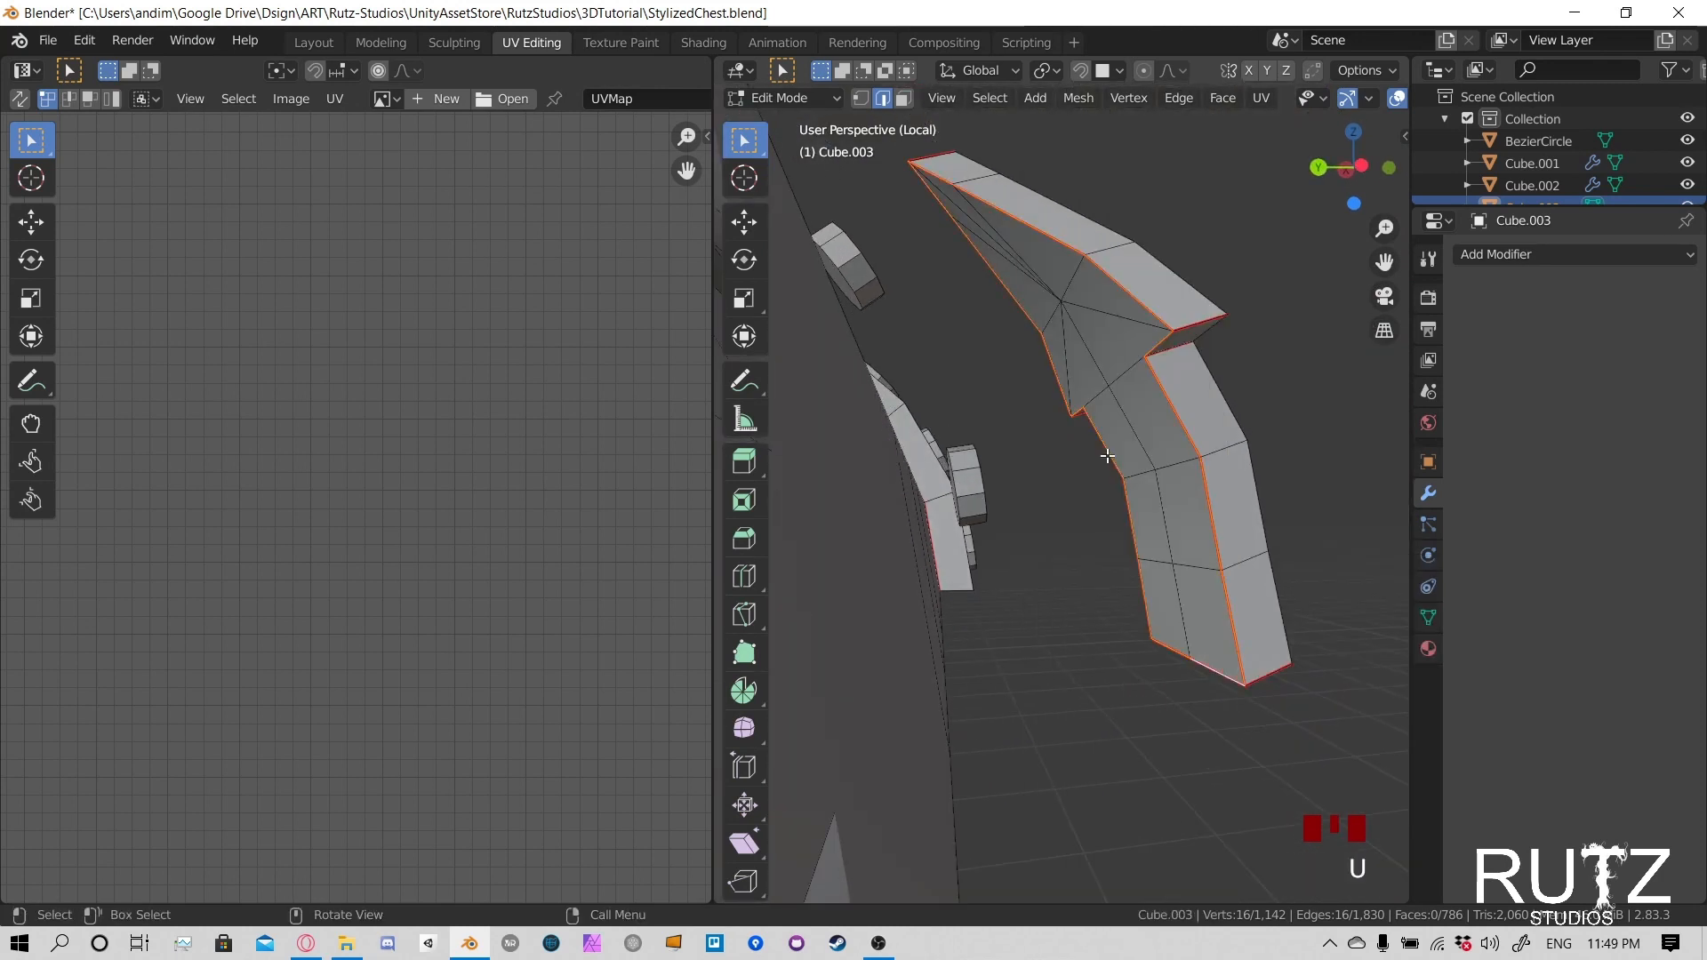
- Select the whole linked clasp, move it about 0.44 m along global Y back onto the lid, and save the file
{"action": "scroll", "coordinate": [1107, 456], "scroll_direction": "down", "scroll_amount": 3}
{"action": "middle_click_drag", "start_coordinate": [1107, 457], "coordinate": [1083, 484]}
{"action": "key", "text": "l"}
{"action": "key", "text": "g"}
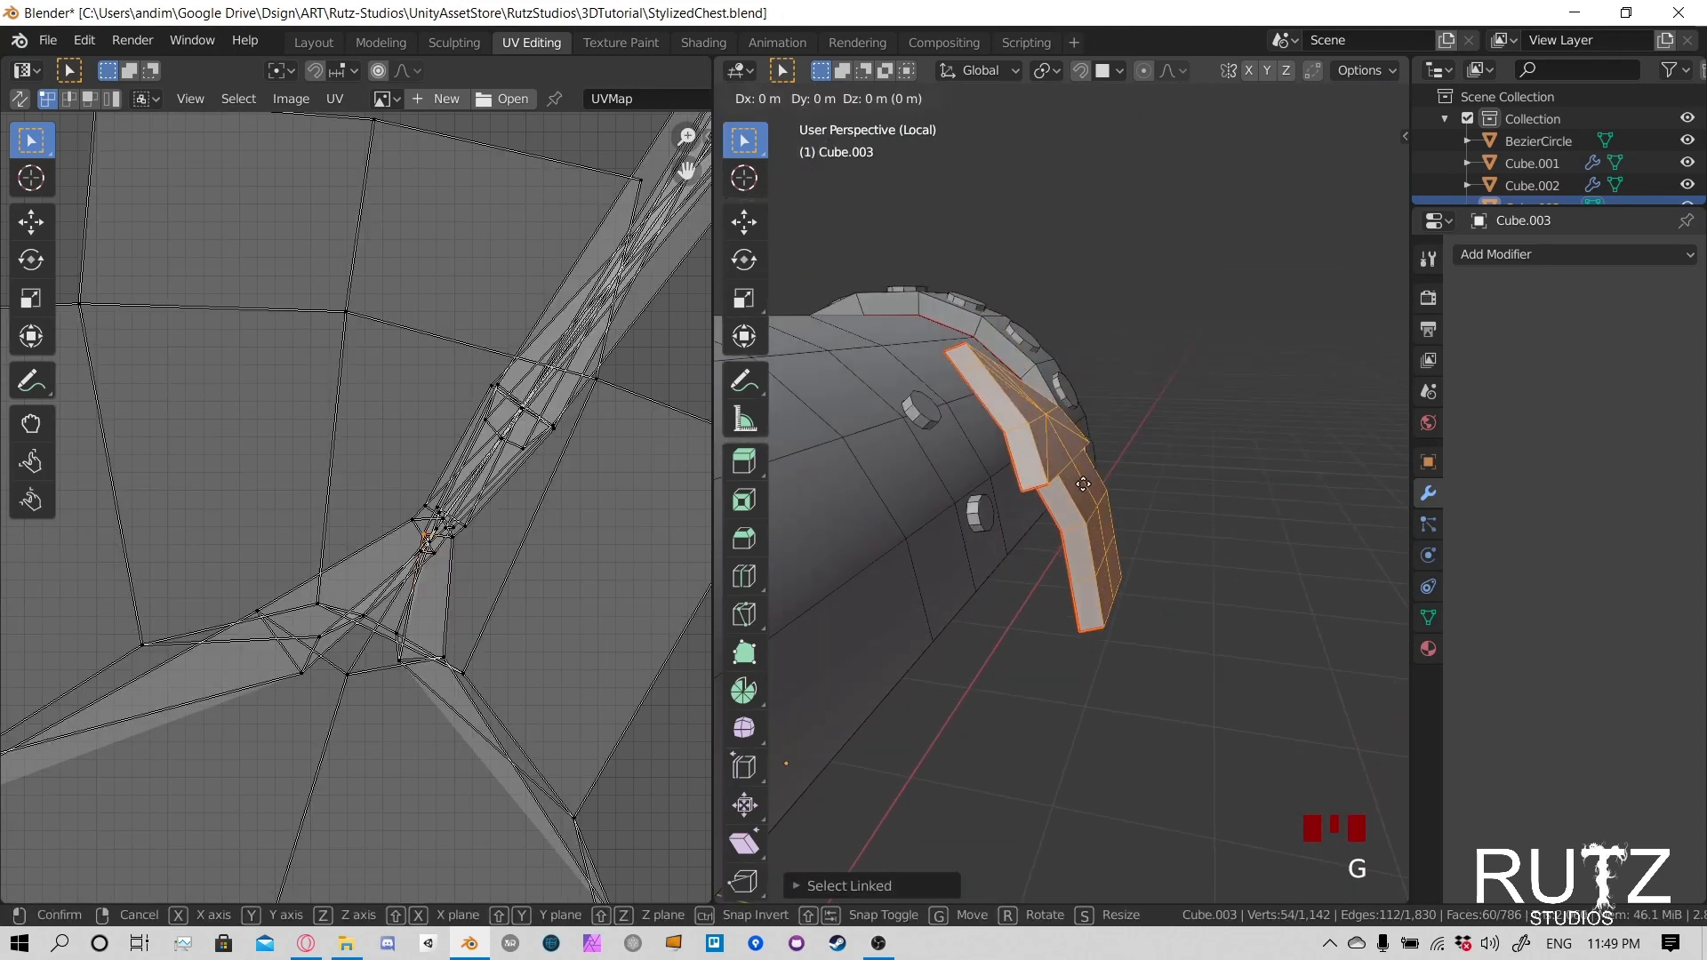
{"action": "key", "text": "y"}
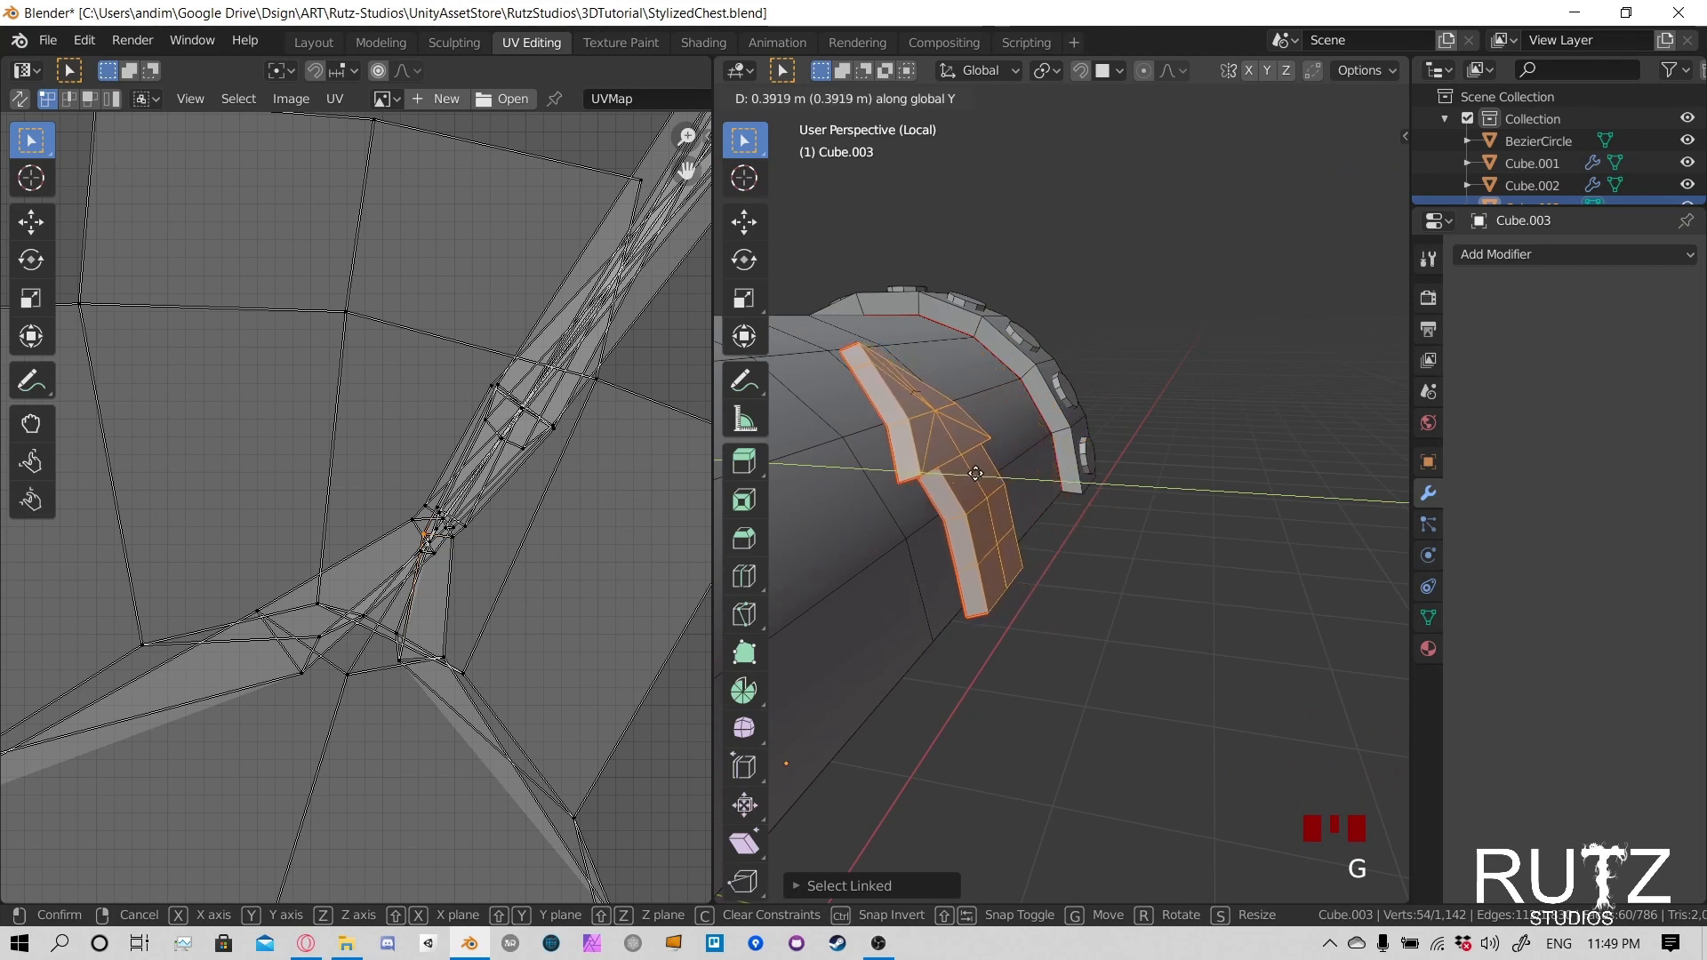
{"action": "left_click", "coordinate": [921, 471]}
{"action": "middle_click_drag", "start_coordinate": [921, 471], "coordinate": [975, 480]}
{"action": "scroll", "coordinate": [975, 480], "scroll_direction": "down", "scroll_amount": 2}
{"action": "key", "text": "ctrl"}
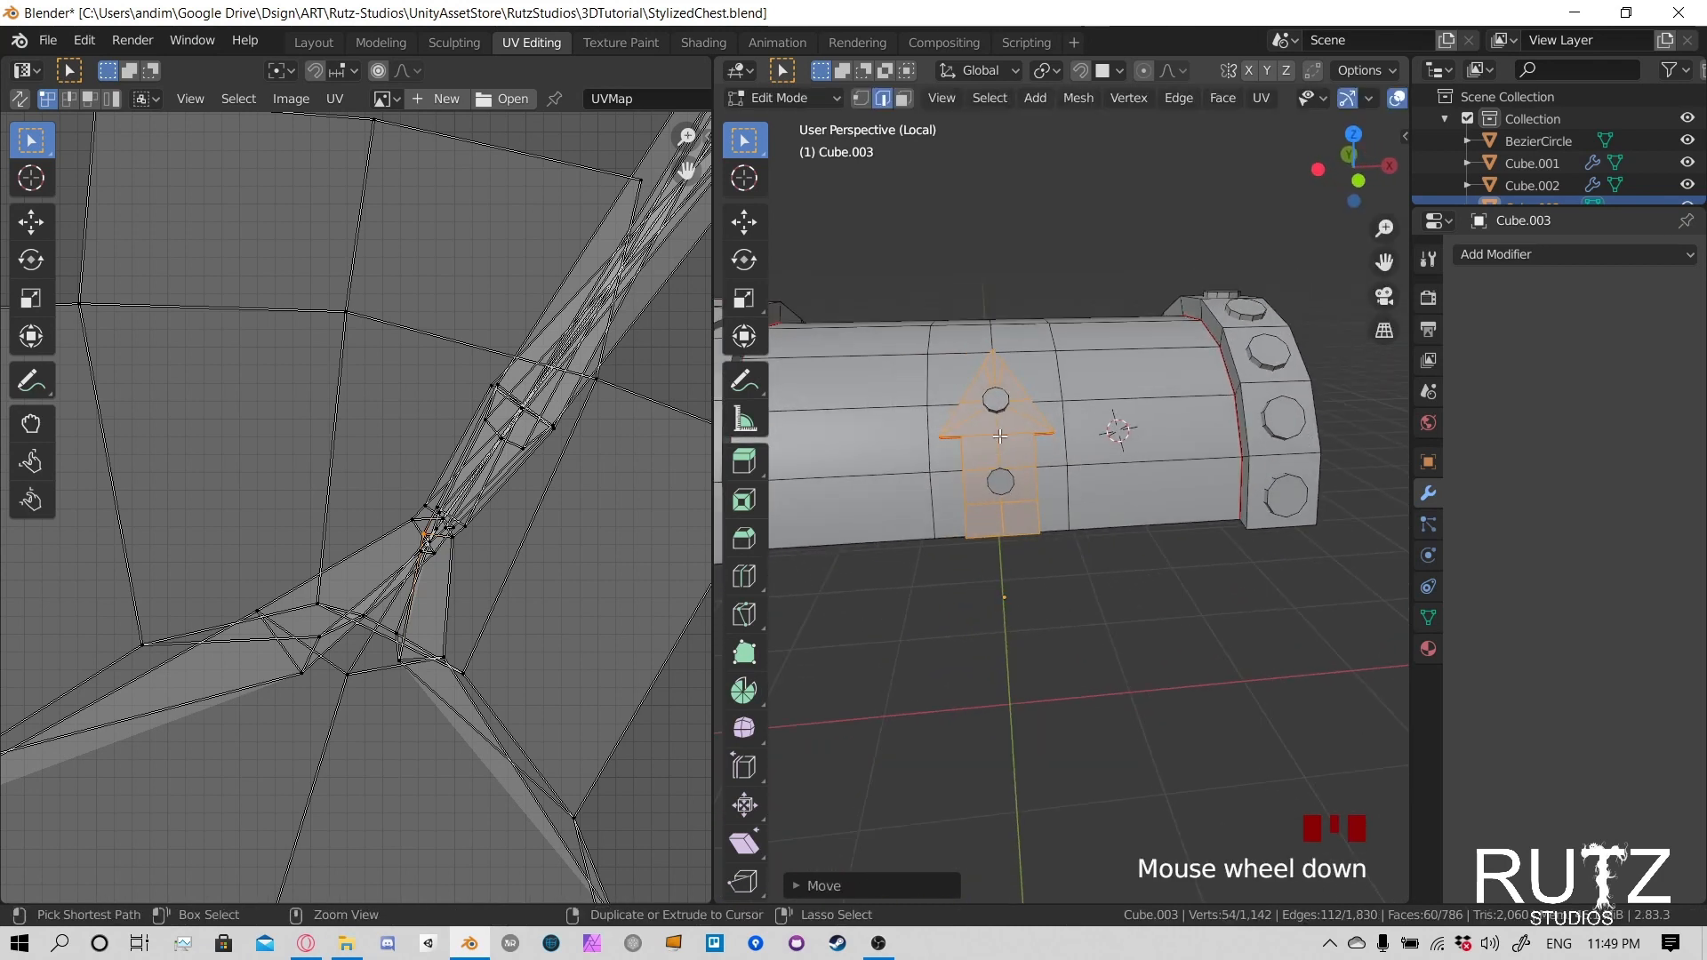
{"action": "key", "text": "ctrl+s"}
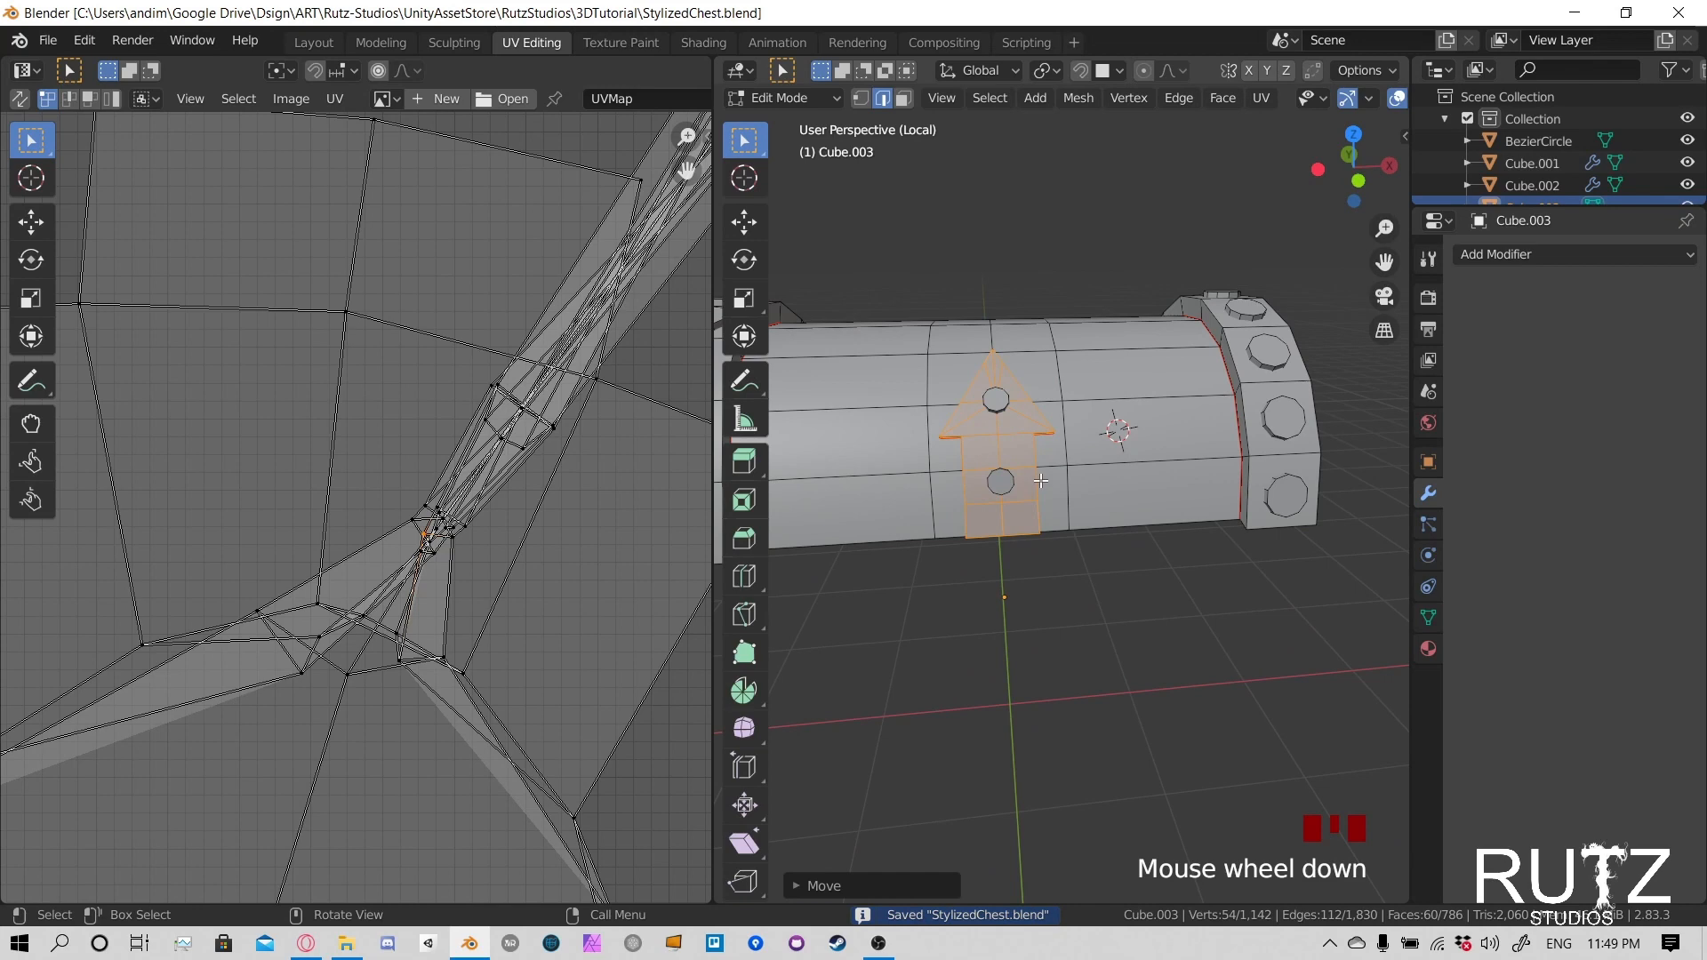
- Unwrap the selected clasp and bring its full UV layout into view
{"action": "key", "text": "u"}
{"action": "left_click", "coordinate": [995, 188]}
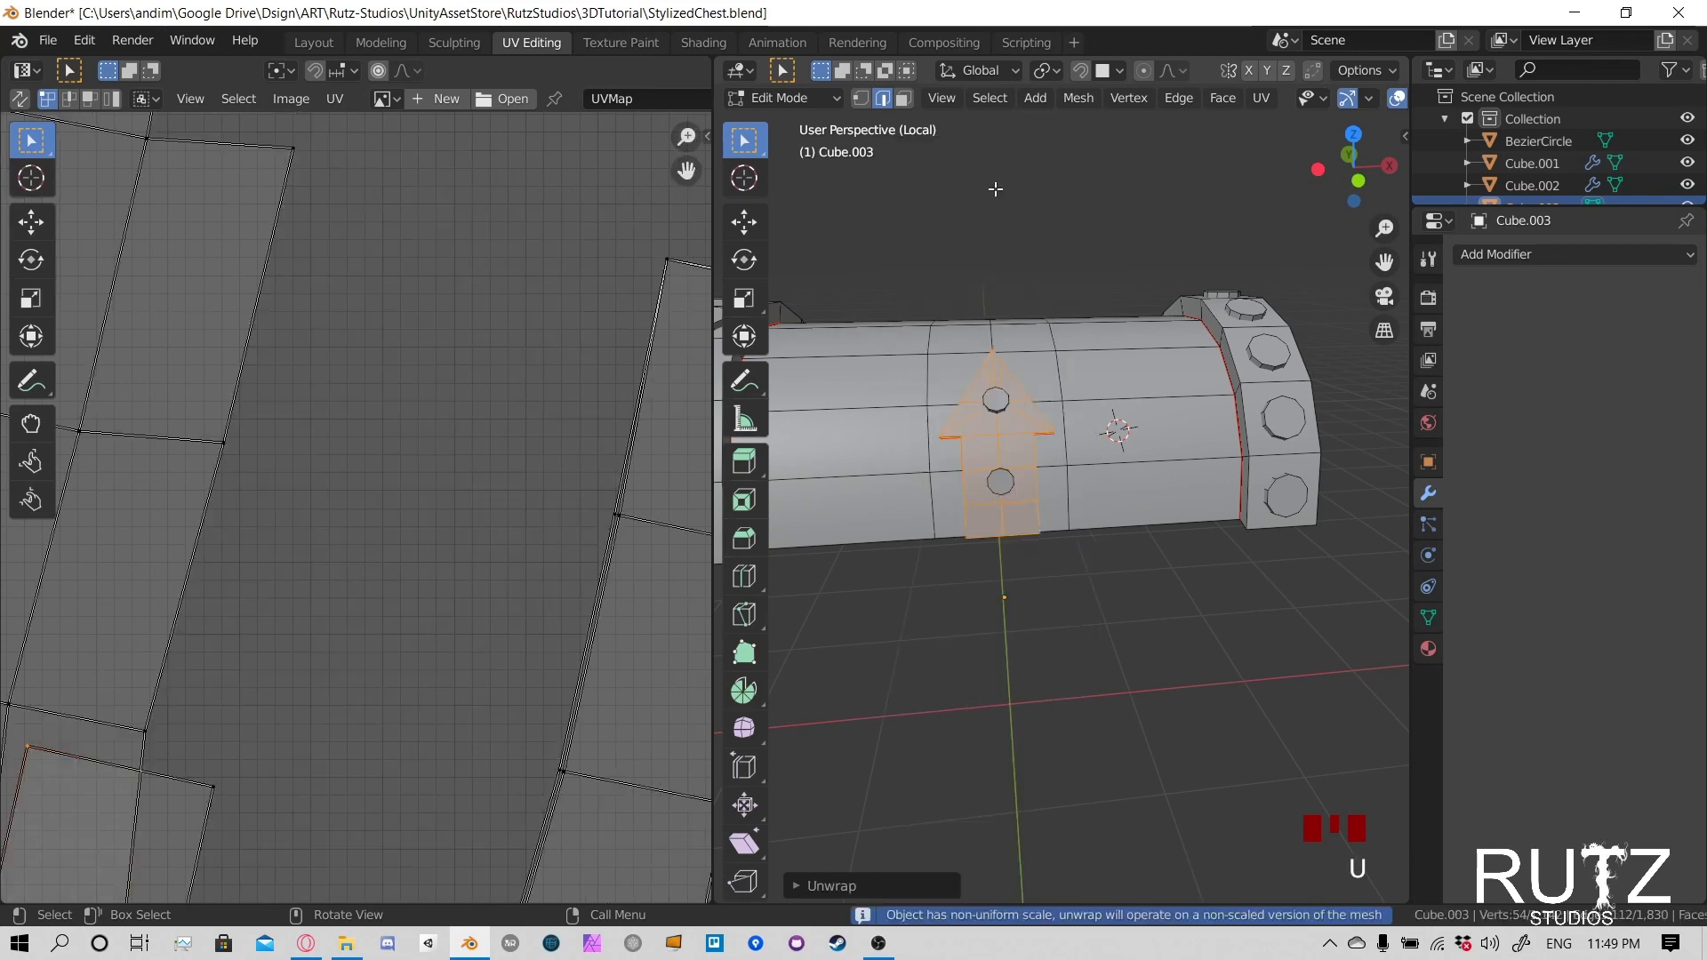
{"action": "scroll", "coordinate": [414, 520], "scroll_direction": "down", "scroll_amount": 6}
{"action": "middle_click_drag", "start_coordinate": [424, 598], "coordinate": [498, 454]}
{"action": "scroll", "coordinate": [583, 583], "scroll_direction": "up", "scroll_amount": 2}
{"action": "scroll", "coordinate": [498, 462], "scroll_direction": "down", "scroll_amount": 1}
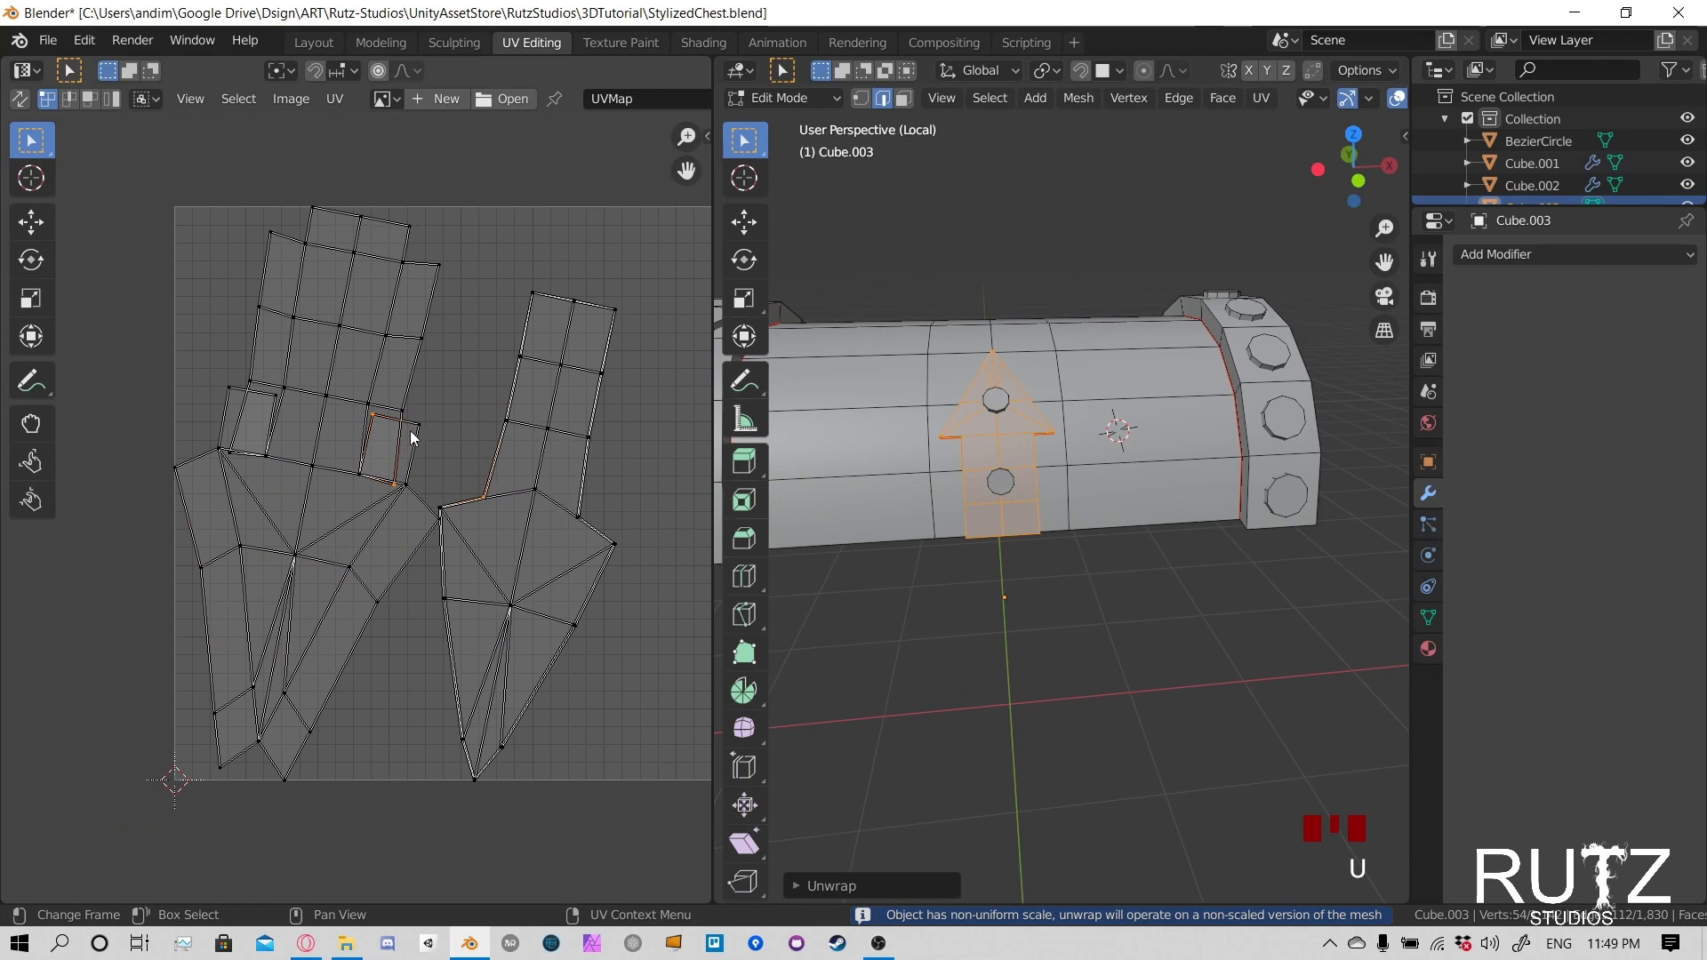
- In the UV layout, move the outer upper corner vertex of the small overlapping quad beside the clasp's neck away from the island
{"action": "middle_click_drag", "start_coordinate": [422, 466], "coordinate": [466, 474]}
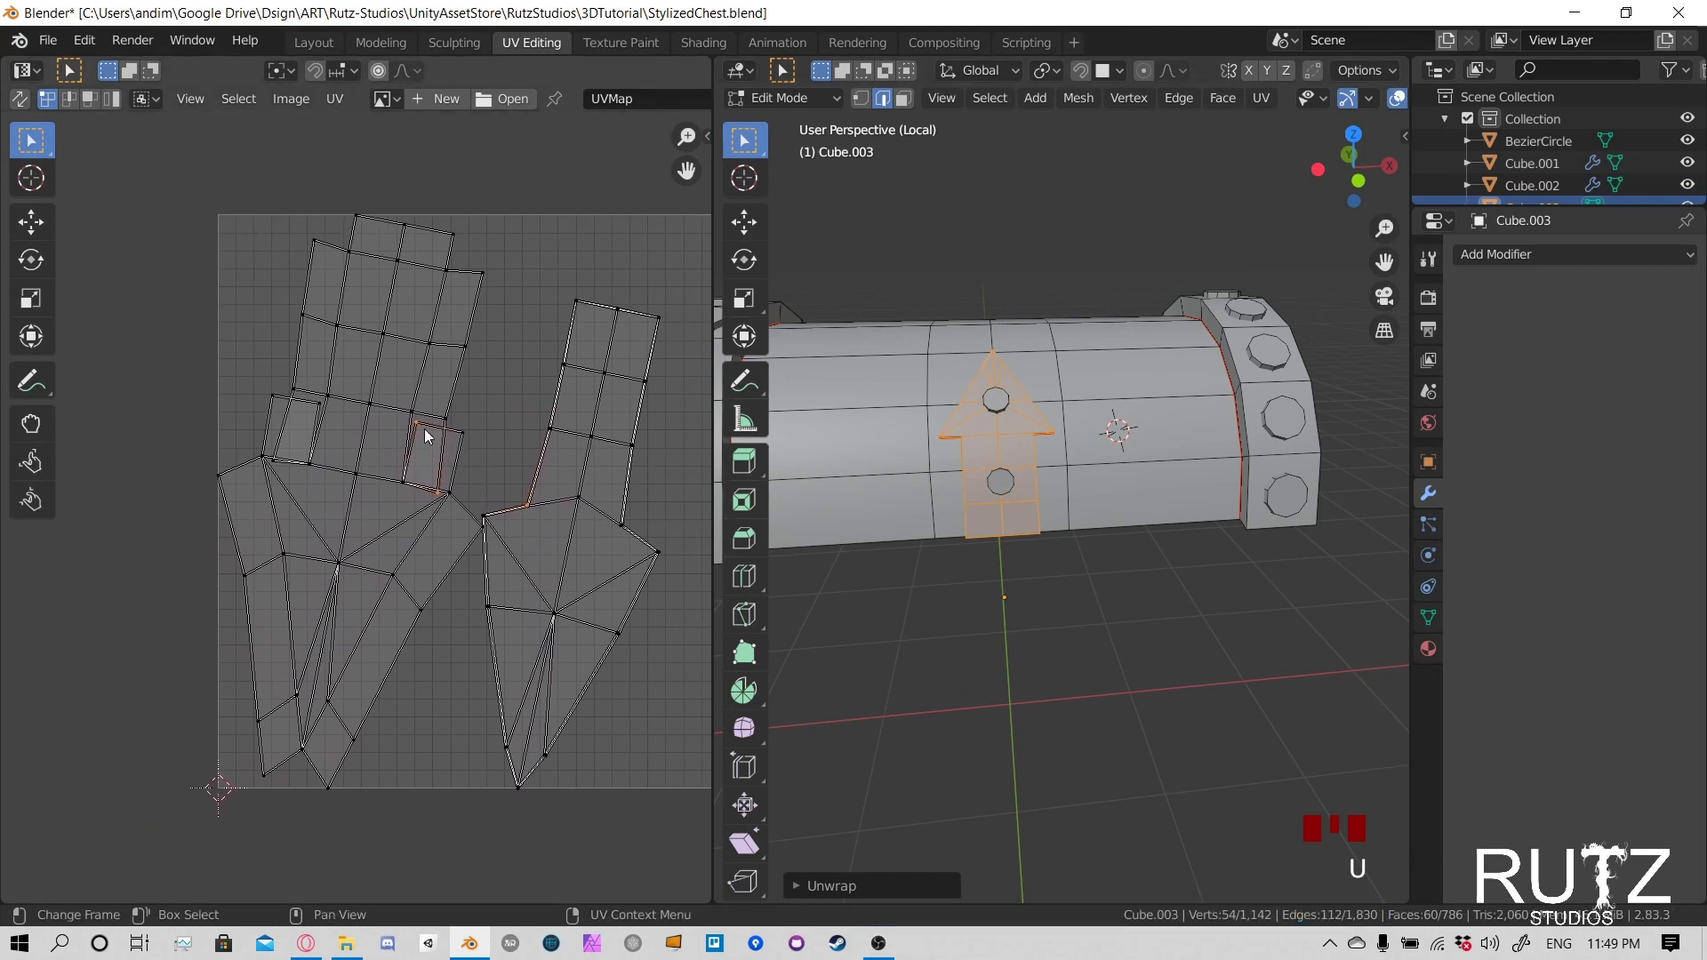
{"action": "scroll", "coordinate": [425, 435], "scroll_direction": "up", "scroll_amount": 6}
{"action": "left_click", "coordinate": [385, 550]}
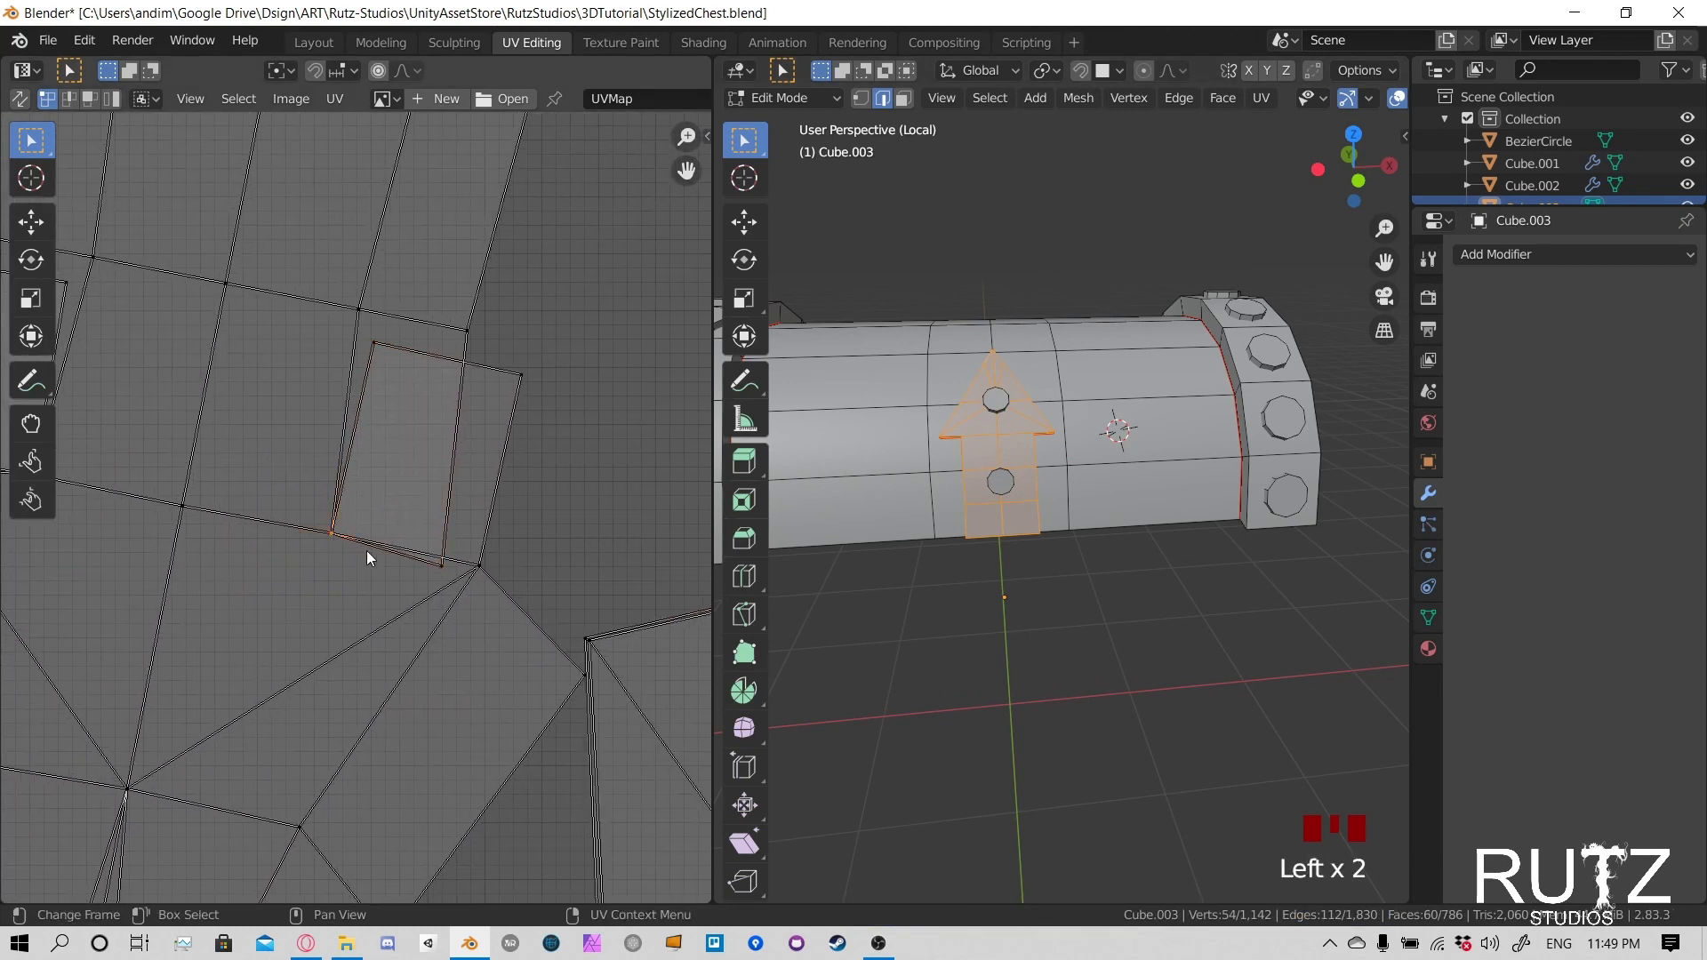
{"action": "key", "text": "g"}
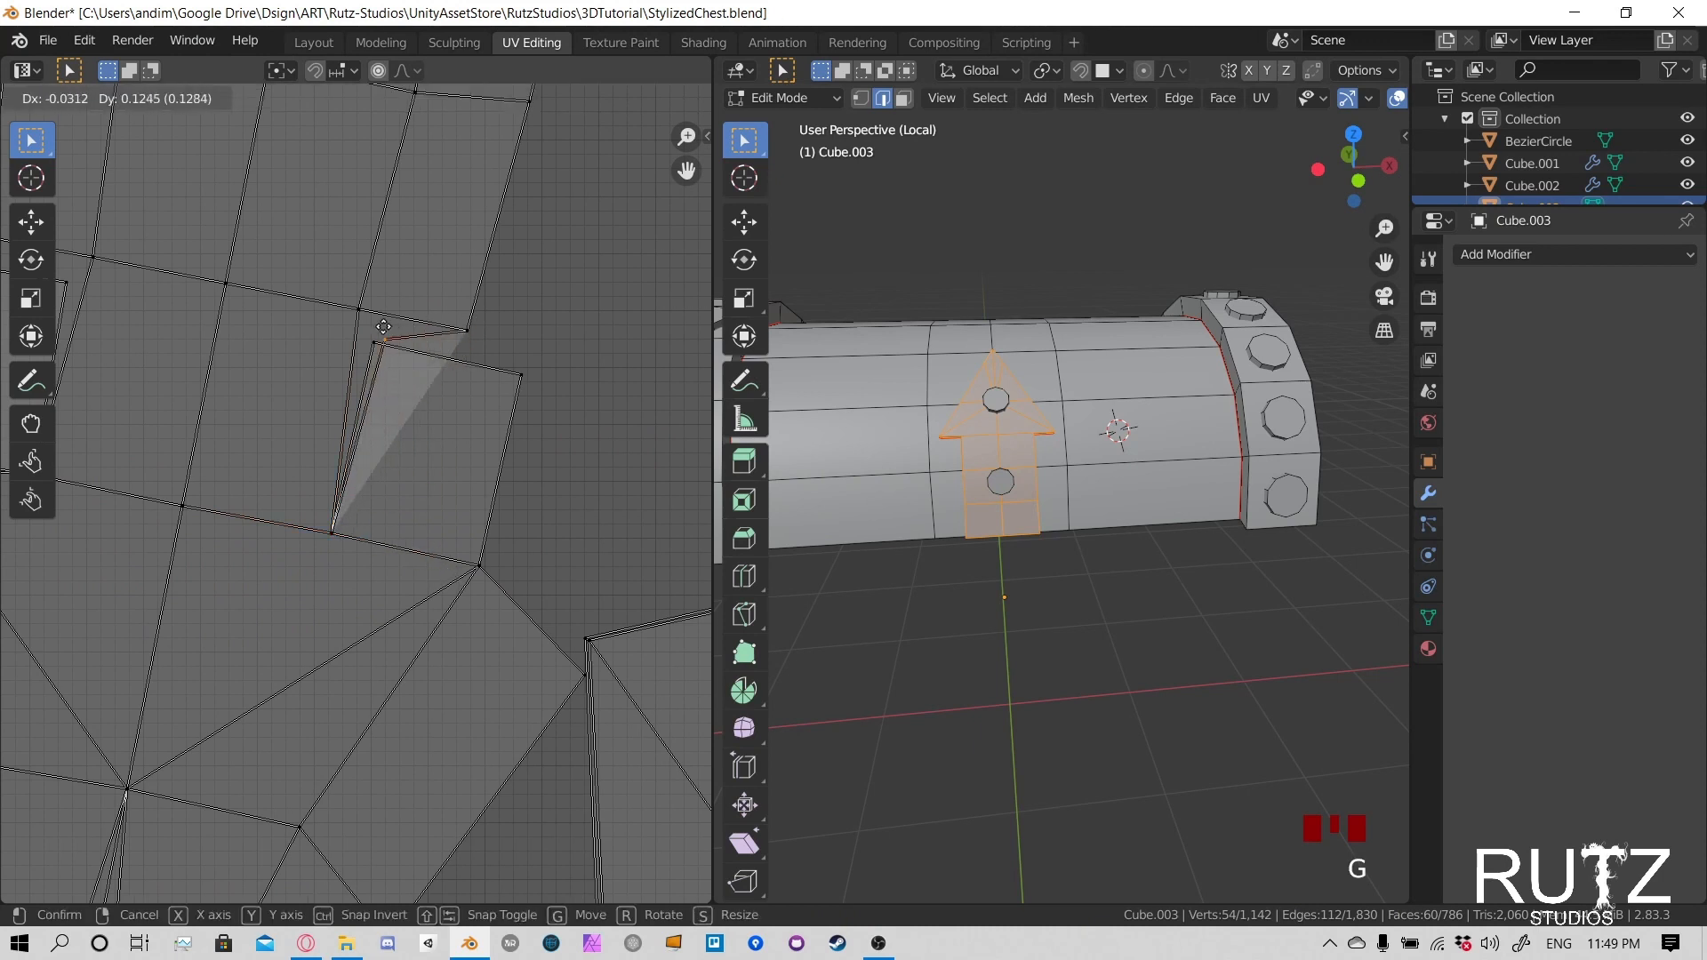
{"action": "right_click", "coordinate": [492, 478]}
{"action": "key", "text": "g"}
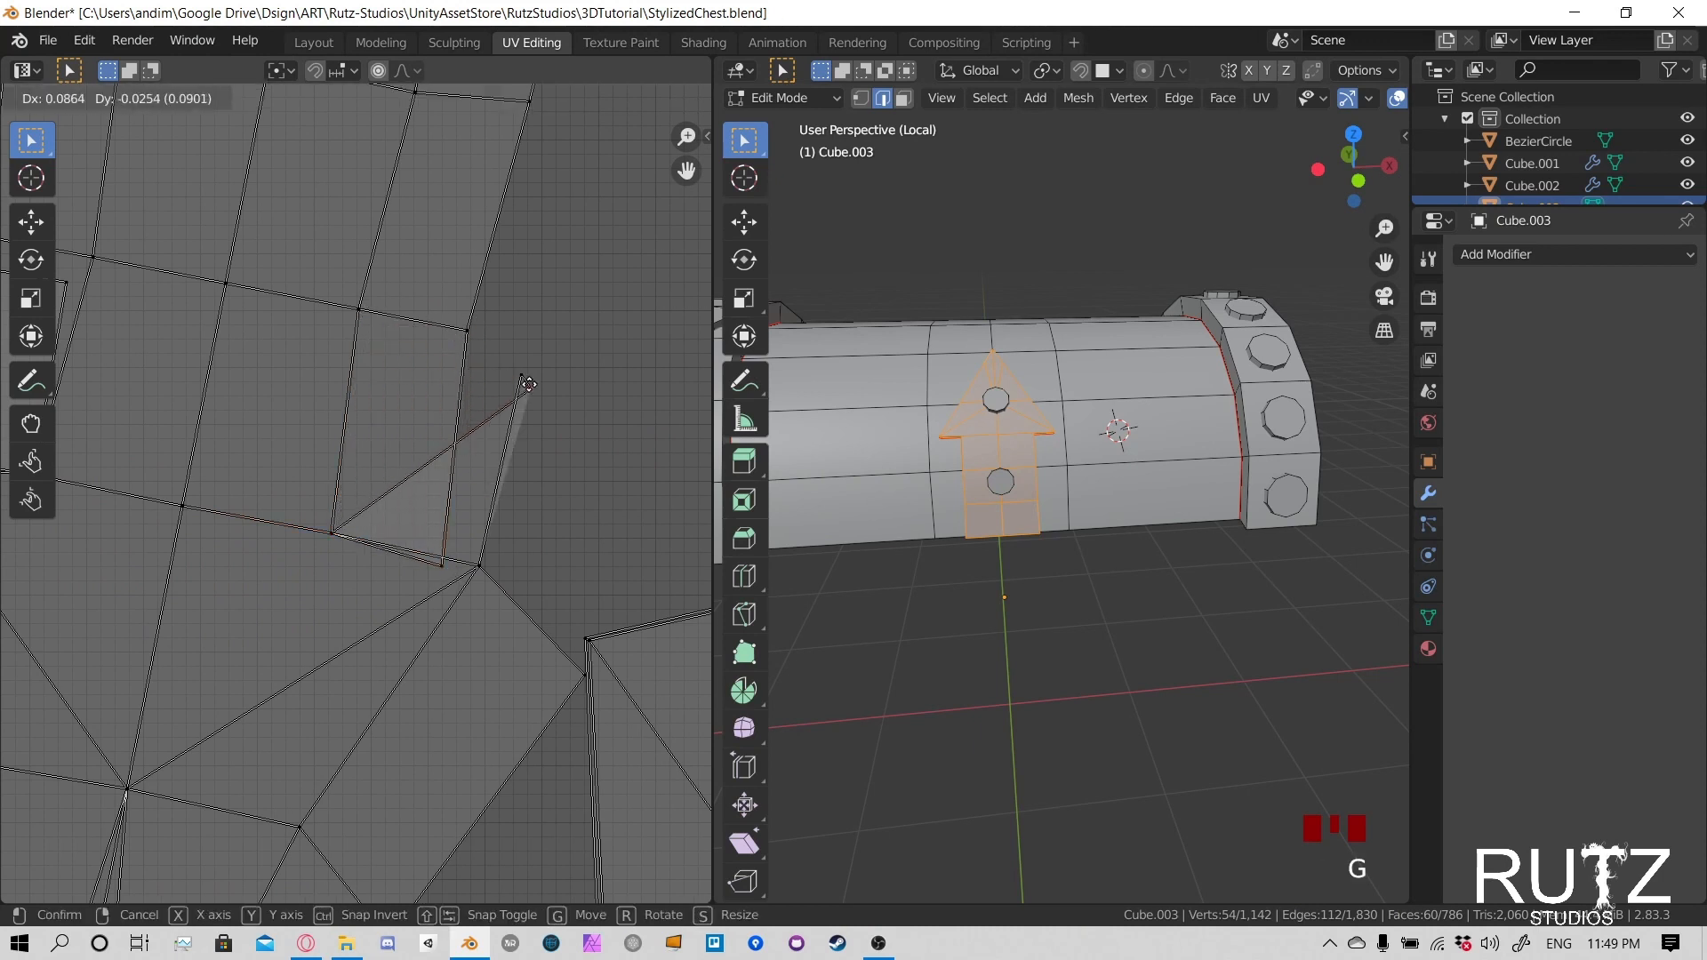
{"action": "right_click", "coordinate": [514, 397]}
{"action": "key", "text": "g"}
{"action": "left_click", "coordinate": [635, 522]}
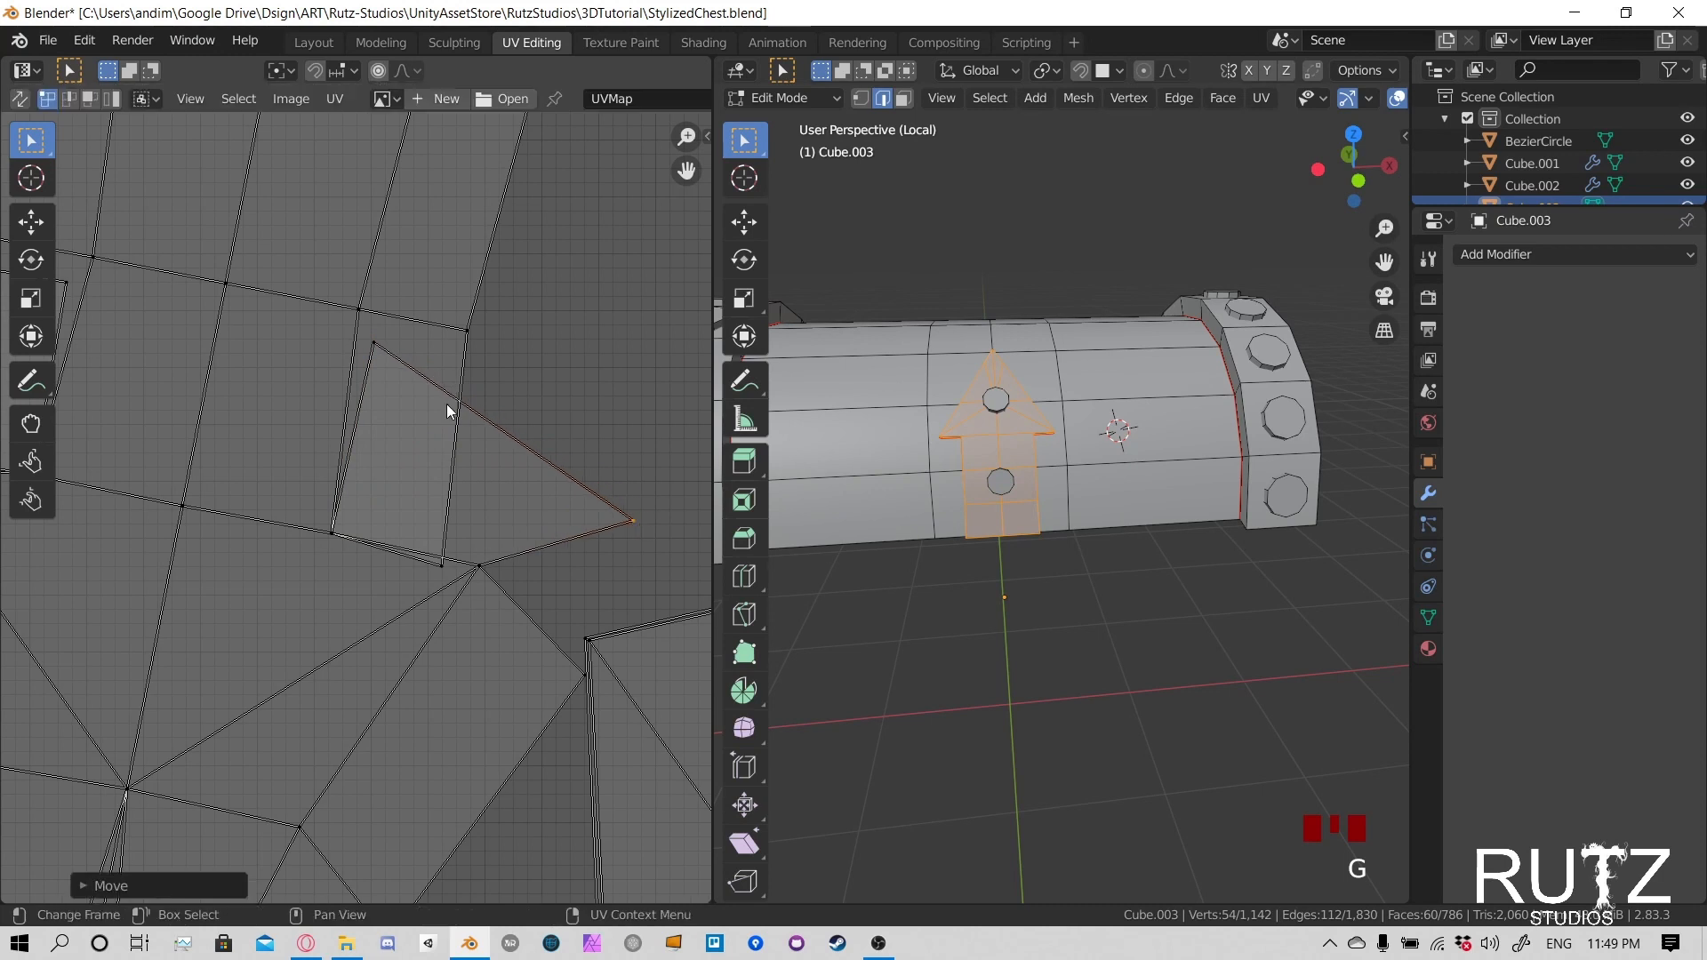
- In the UV layout, move the remaining inner corner vertices of the small overlapping quad beside the clasp's neck outward, clear of the island
{"action": "left_click", "coordinate": [378, 349]}
{"action": "key", "text": "g"}
{"action": "right_click", "coordinate": [566, 460]}
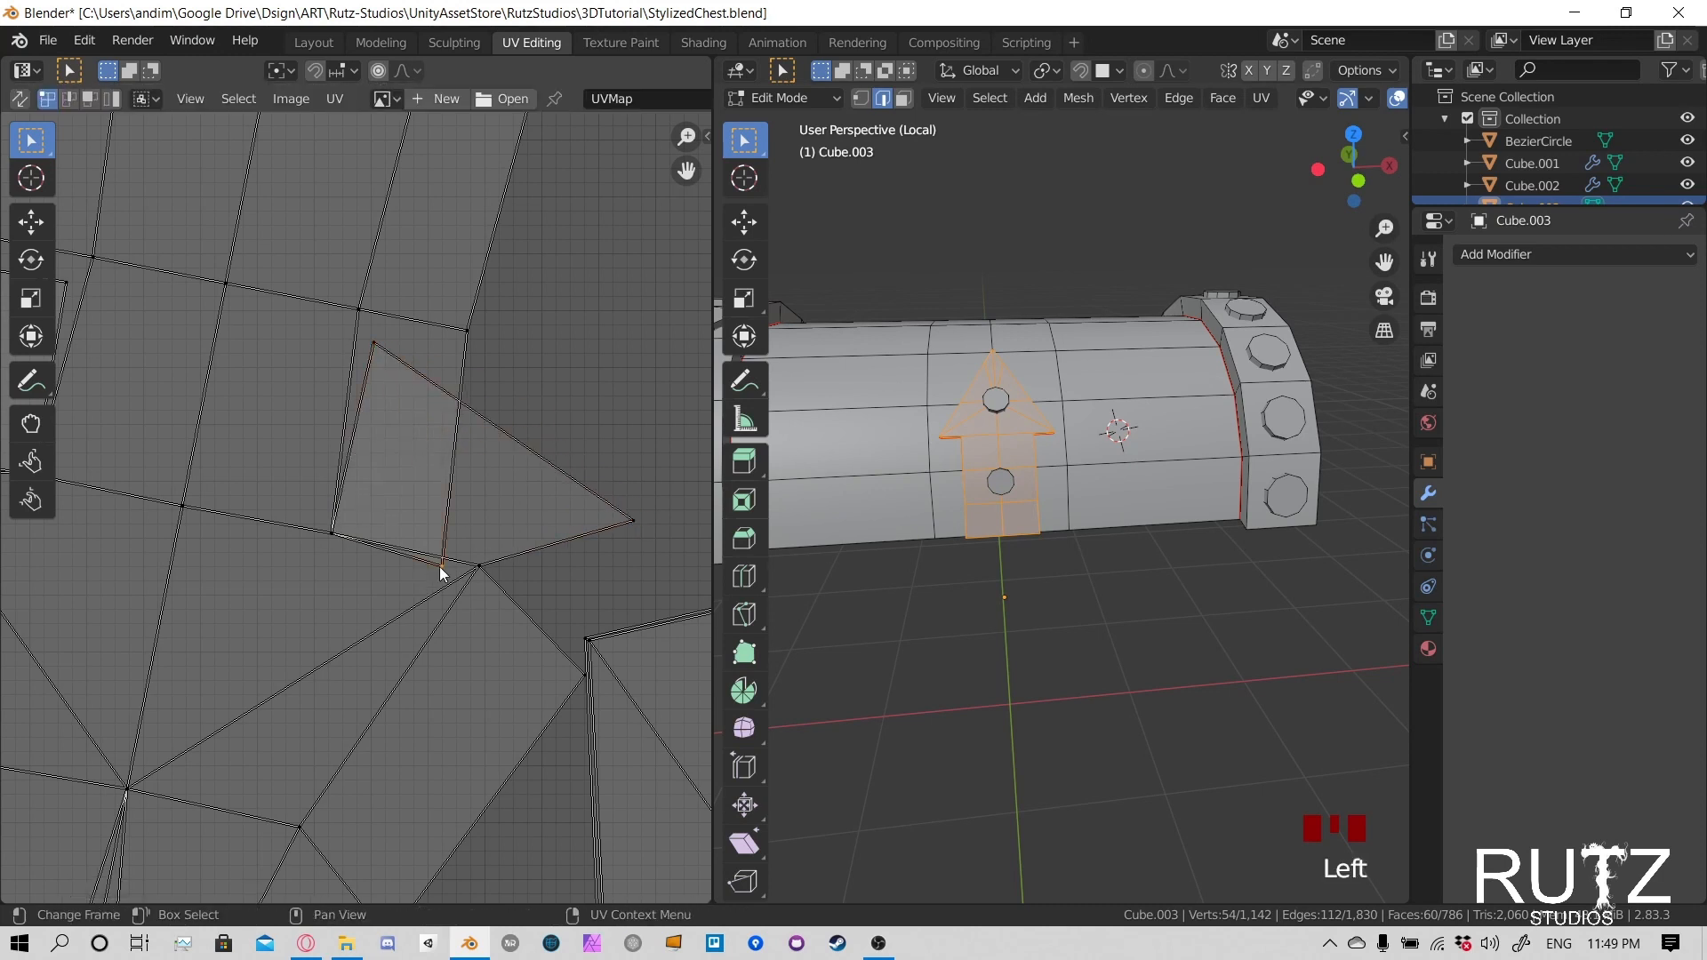
{"action": "key", "text": "g"}
{"action": "left_click", "coordinate": [471, 380]}
{"action": "key", "text": "g"}
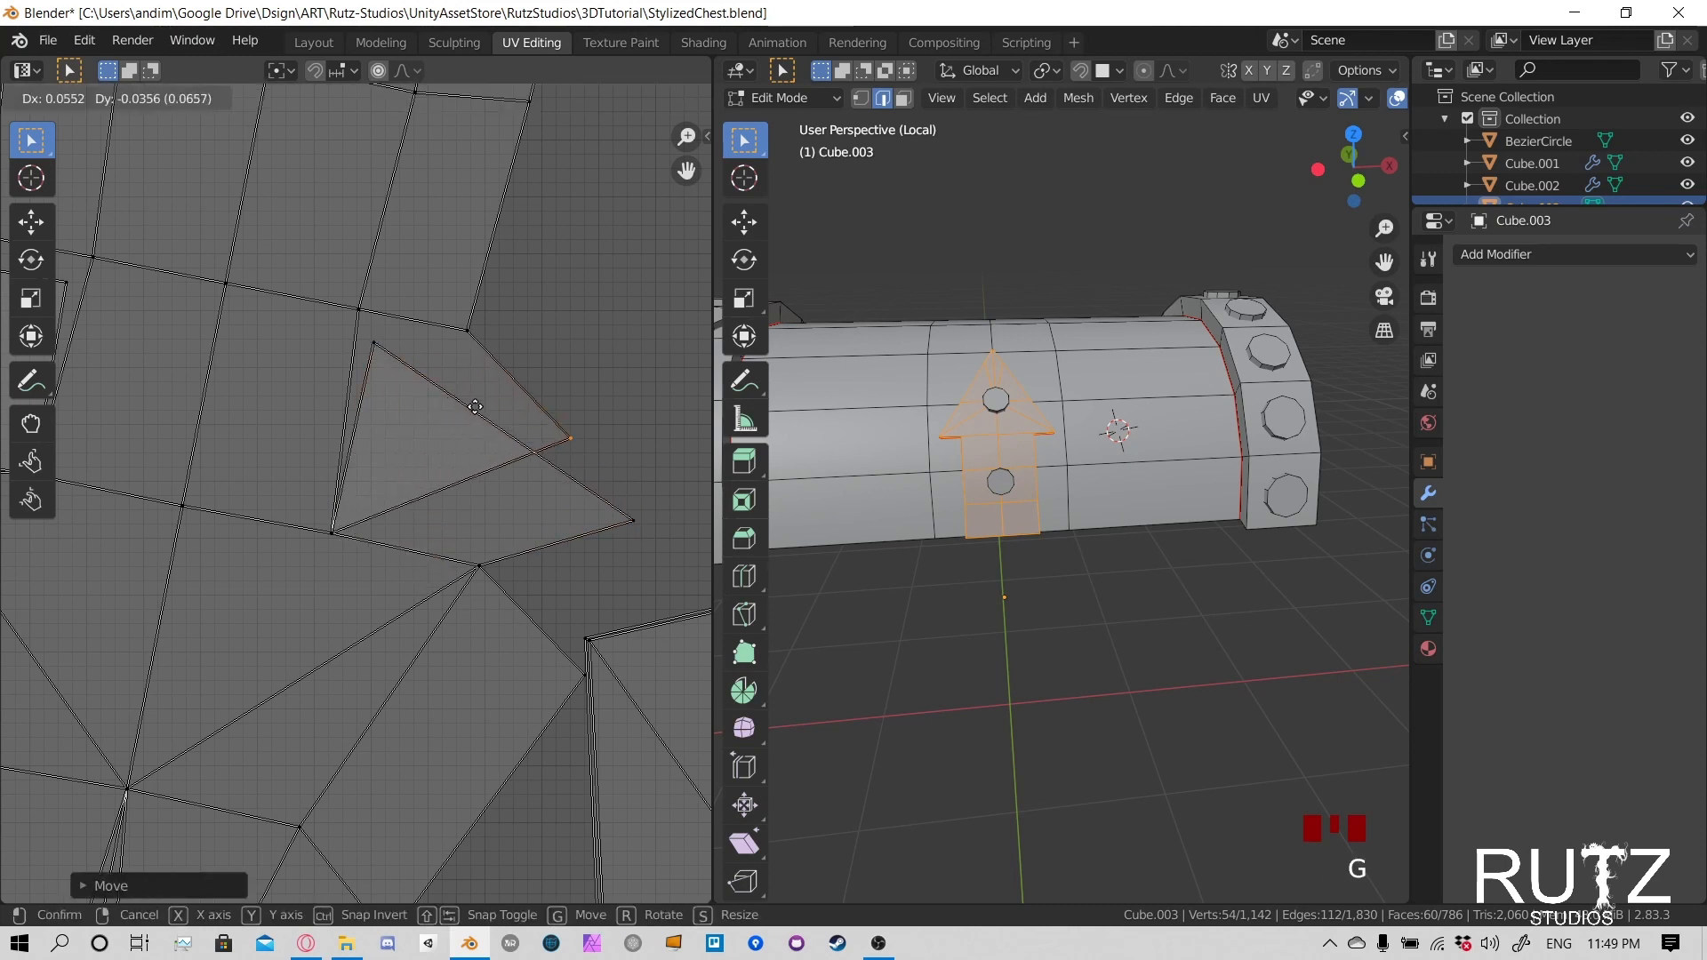
{"action": "right_click", "coordinate": [384, 358]}
{"action": "left_click", "coordinate": [373, 346]}
{"action": "key", "text": "g"}
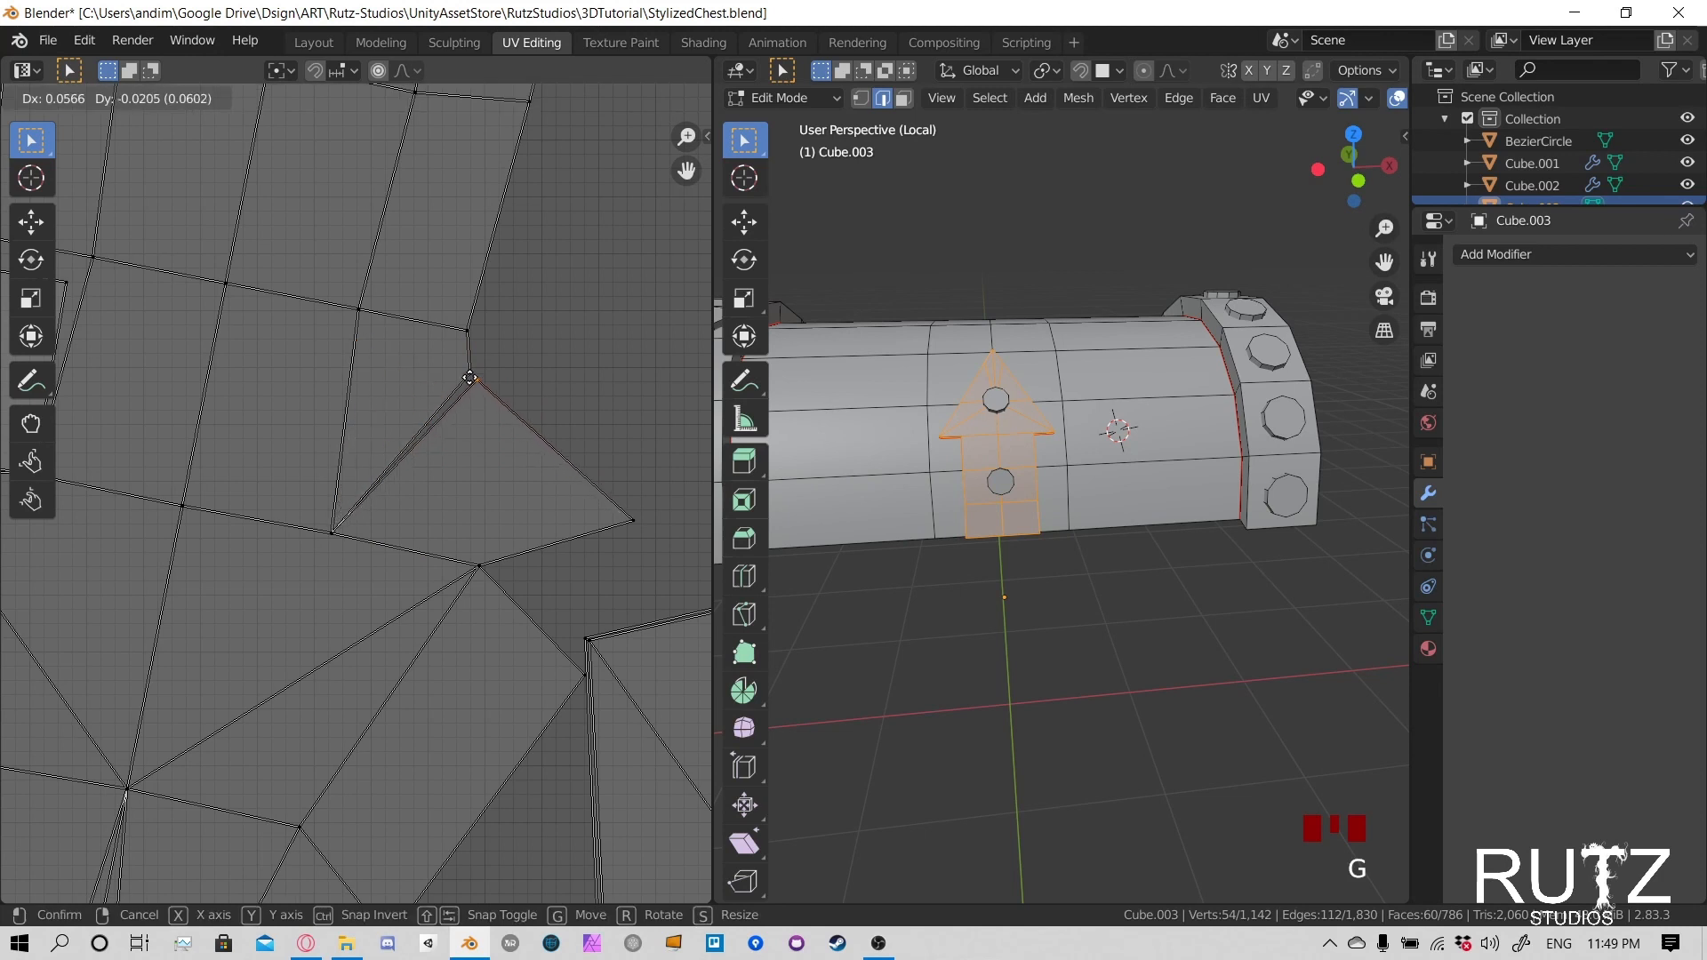
{"action": "left_click", "coordinate": [469, 377]}
{"action": "scroll", "coordinate": [564, 491], "scroll_direction": "down", "scroll_amount": 5}
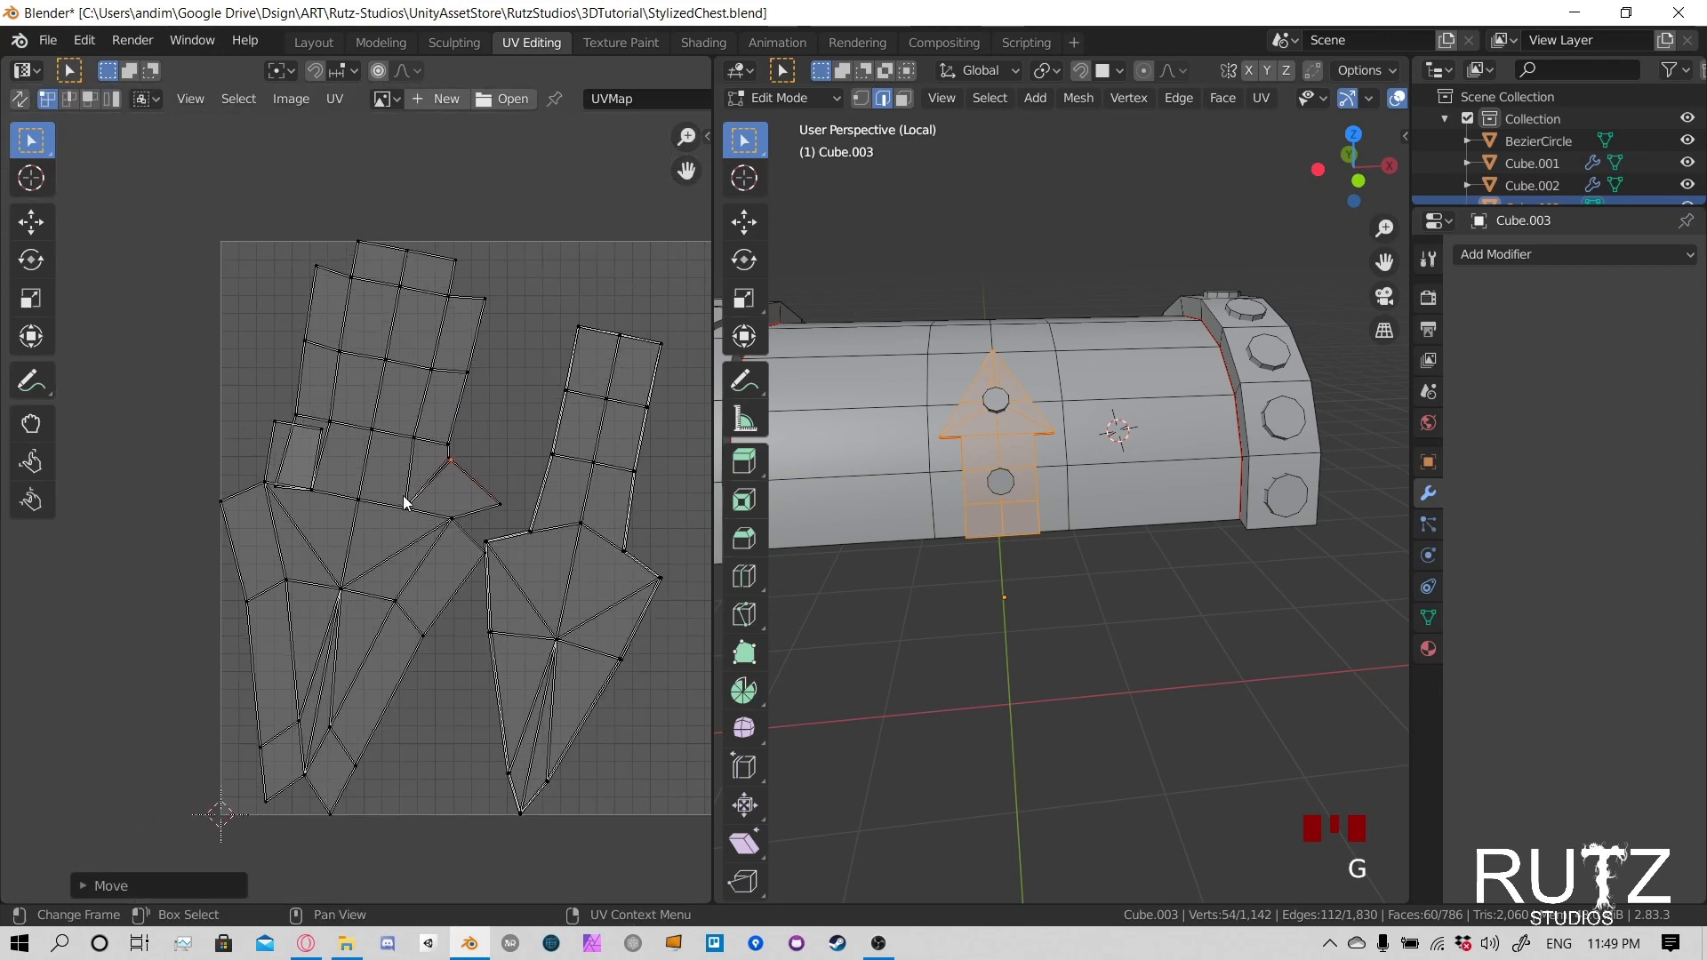
- Select the two short edges where the arrowhead's underside meets the clasp's neck and clear their seams
{"action": "scroll", "coordinate": [1052, 455], "scroll_direction": "up", "scroll_amount": 5}
{"action": "middle_click_drag", "start_coordinate": [936, 392], "coordinate": [976, 557]}
{"action": "scroll", "coordinate": [1116, 528], "scroll_direction": "up", "scroll_amount": 5}
{"action": "left_click", "coordinate": [1045, 472]}
{"action": "scroll", "coordinate": [1159, 782], "scroll_direction": "down", "scroll_amount": 4}
{"action": "left_click", "coordinate": [968, 498], "text": "shift"}
{"action": "middle_click_drag", "start_coordinate": [968, 498], "coordinate": [916, 444]}
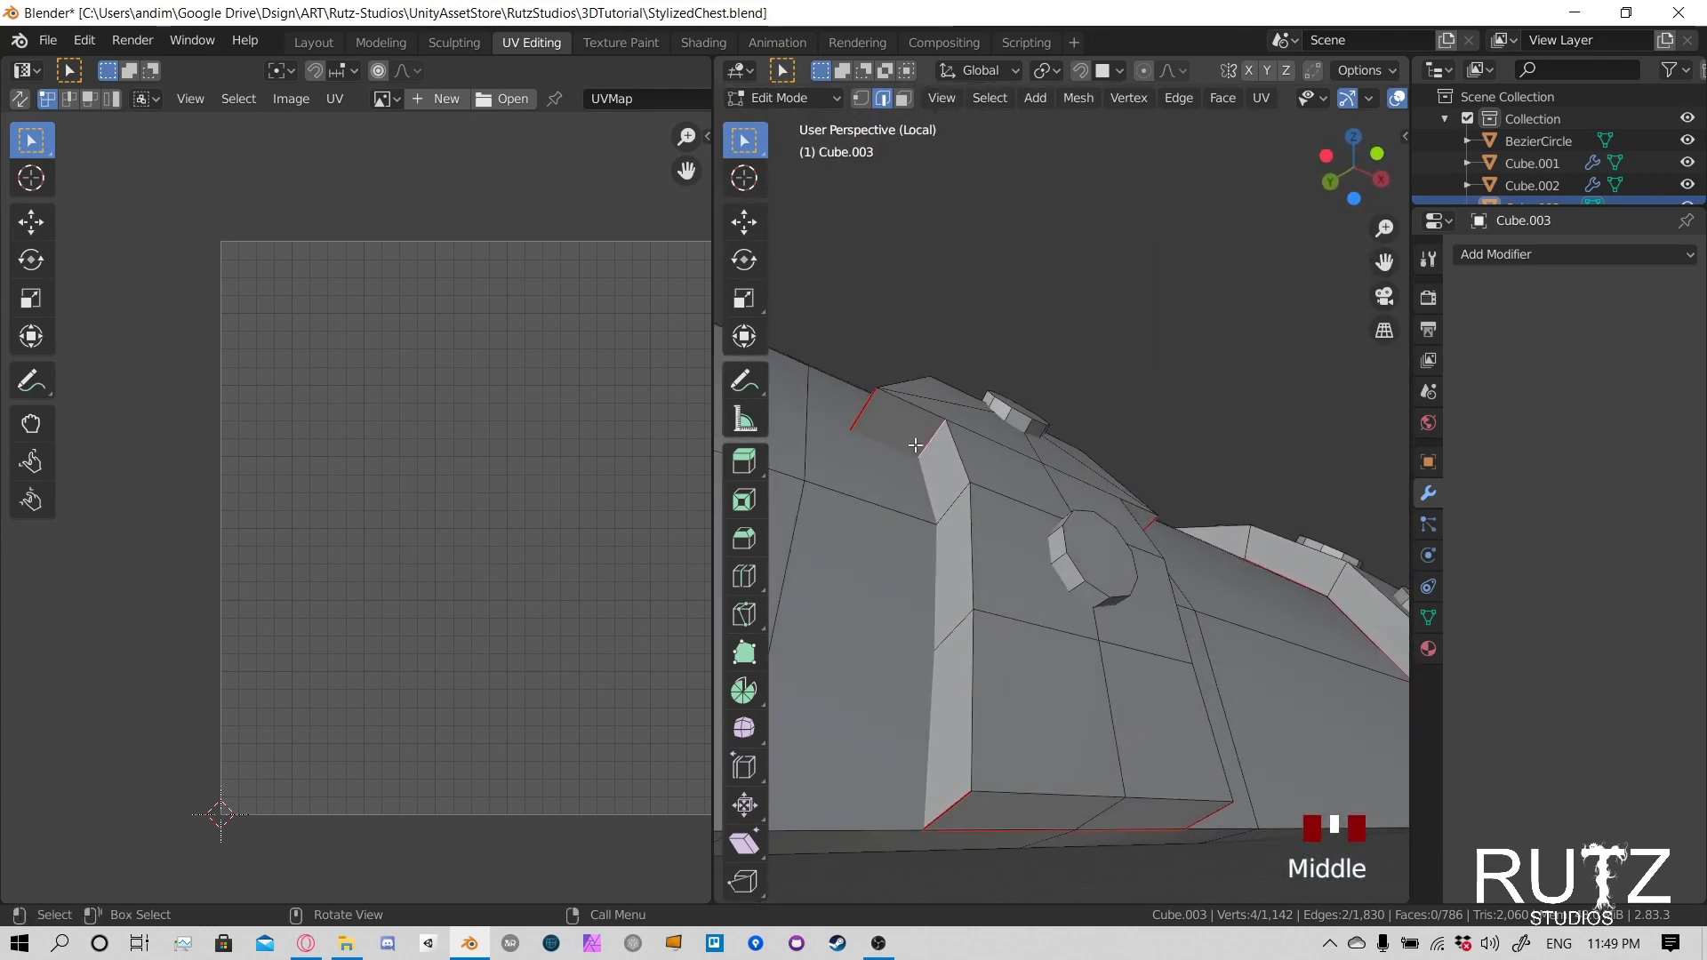
{"action": "key", "text": "u"}
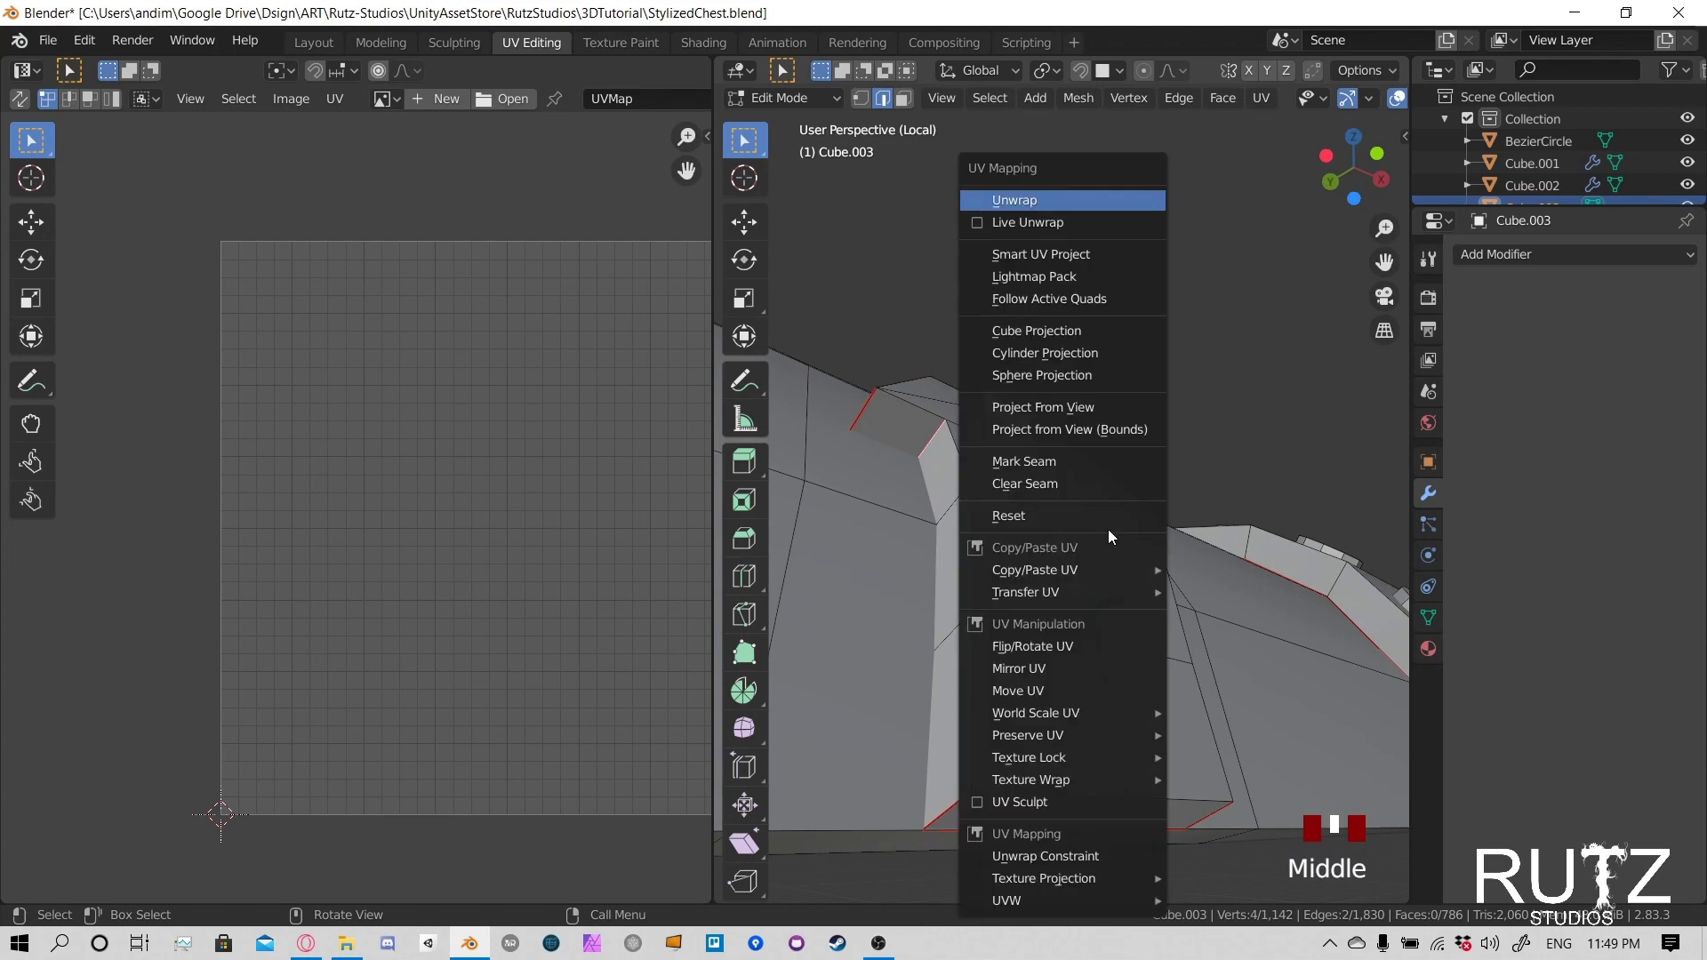
{"action": "left_click", "coordinate": [1069, 480]}
- Select the whole linked clasp and unwrap it again
{"action": "middle_click_drag", "start_coordinate": [1069, 480], "coordinate": [1030, 514]}
{"action": "key", "text": "l"}
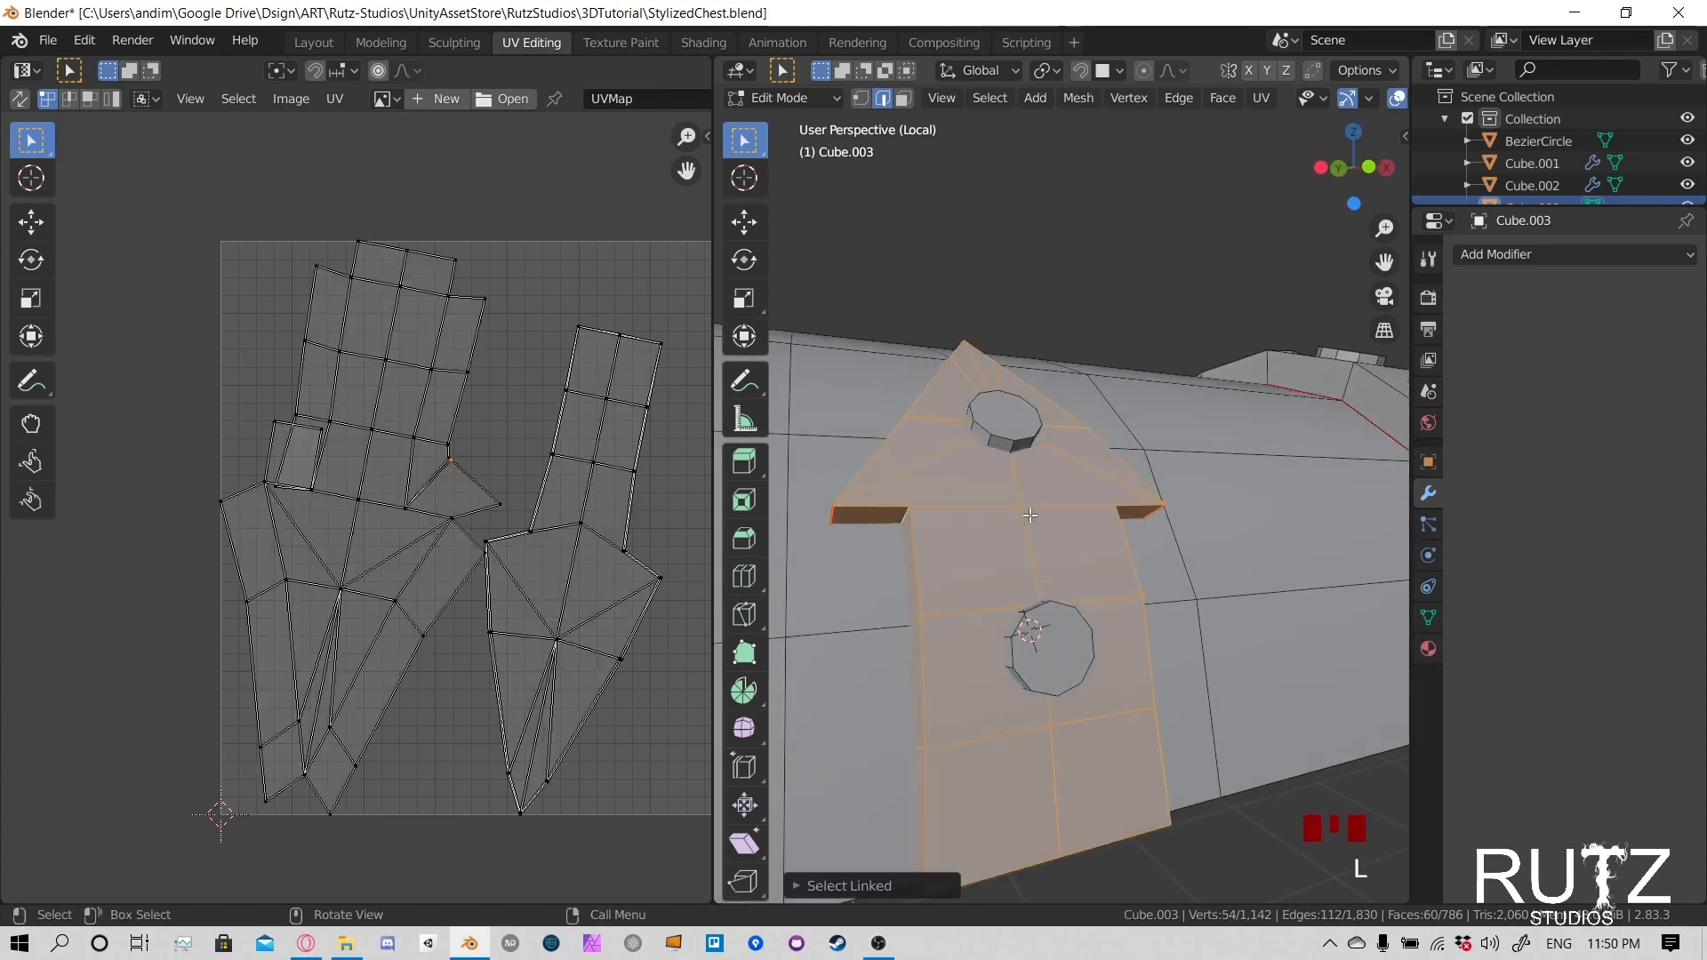
{"action": "key", "text": "u"}
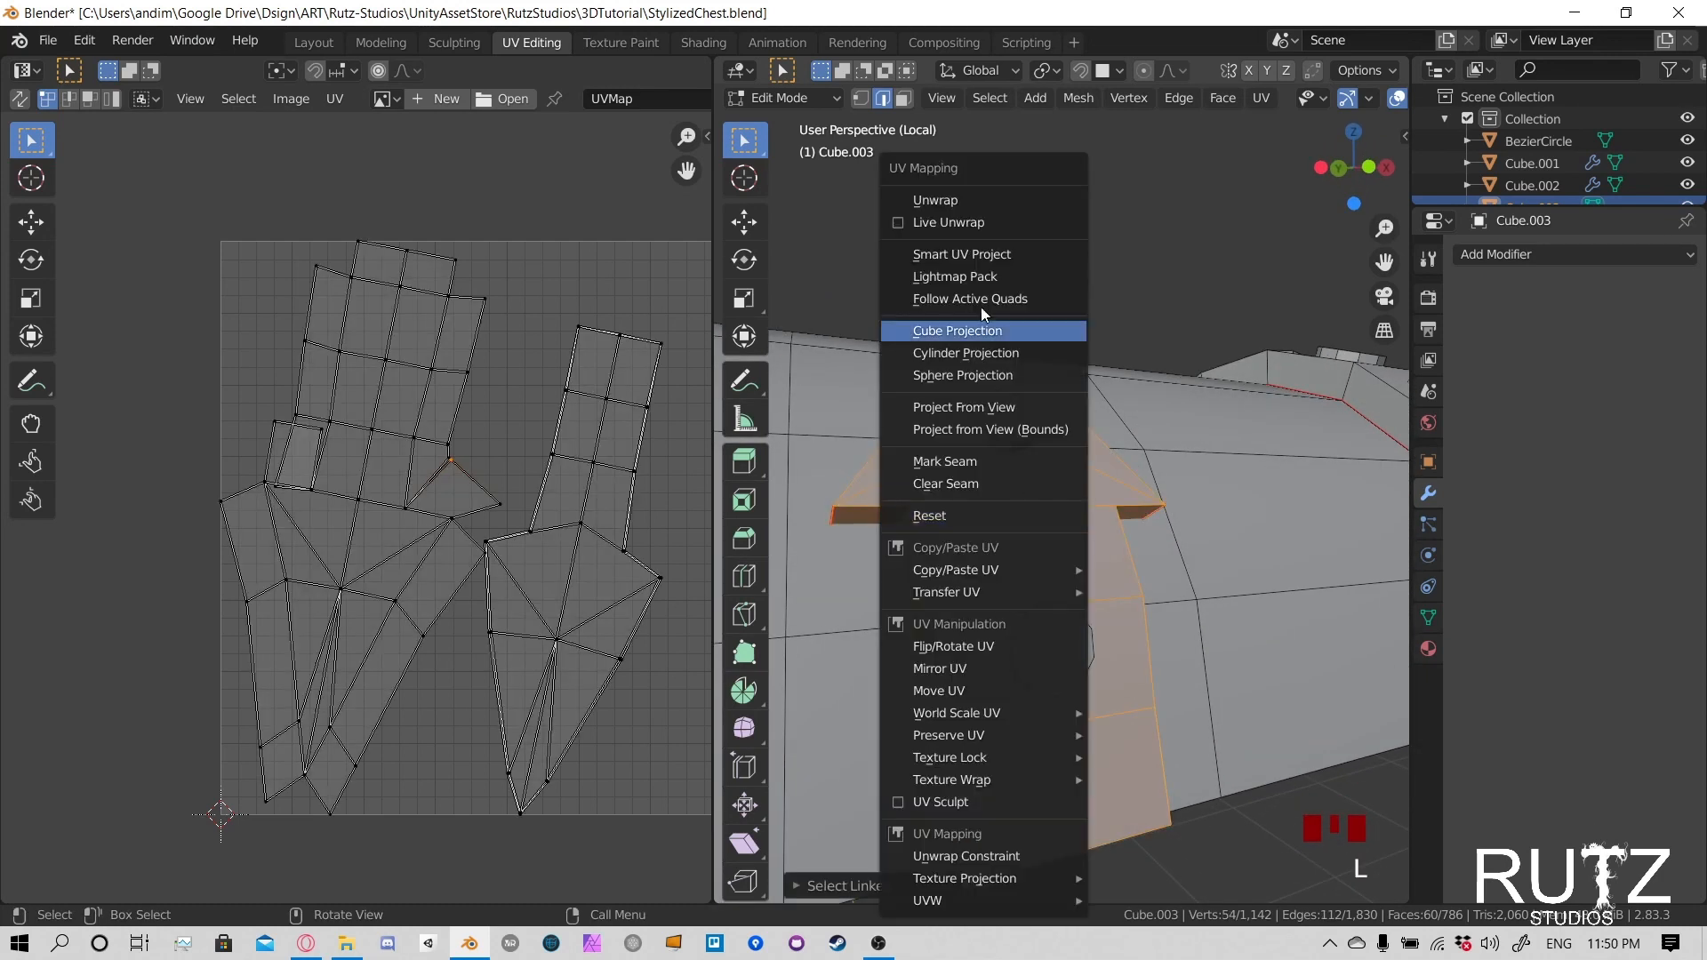
{"action": "left_click", "coordinate": [980, 206]}
- Examine the clasp's side walls, arrowhead underside and seams against its new UV layout
{"action": "mouse_move", "coordinate": [575, 587]}
{"action": "middle_mouse_down"}
{"action": "mouse_move", "coordinate": [526, 587]}
{"action": "mouse_move", "coordinate": [556, 576]}
{"action": "middle_mouse_up"}
{"action": "middle_click_drag", "start_coordinate": [1157, 532], "coordinate": [1082, 520]}
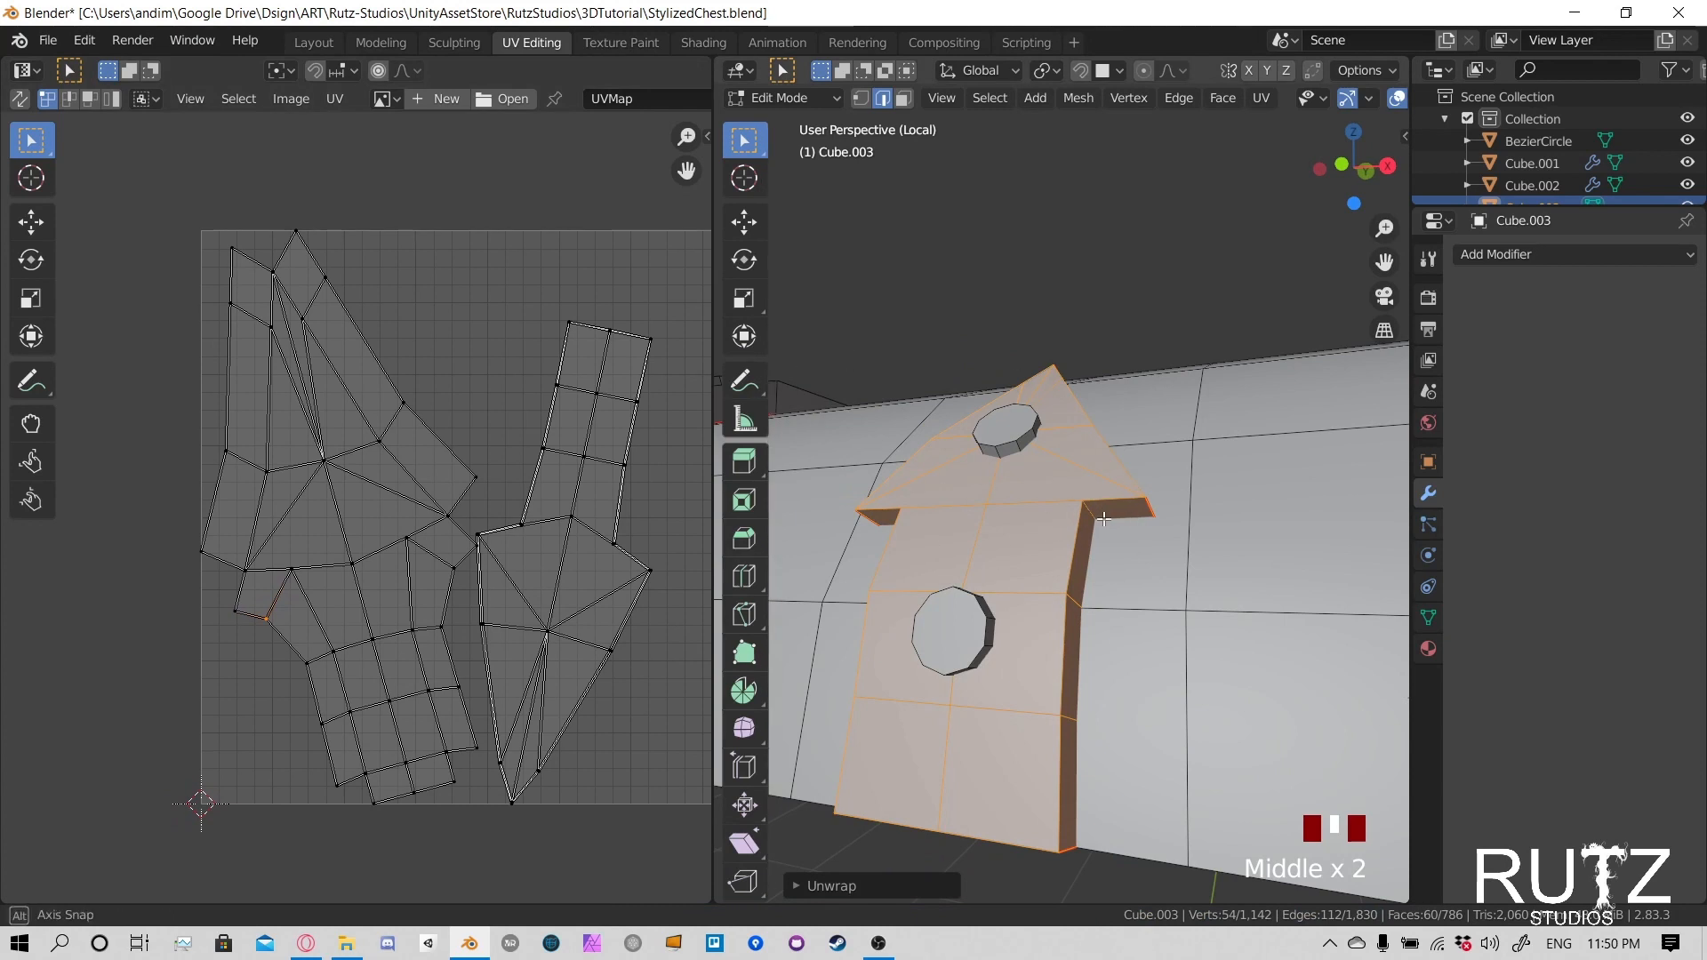
{"action": "middle_click_drag", "start_coordinate": [1103, 520], "coordinate": [1158, 543]}
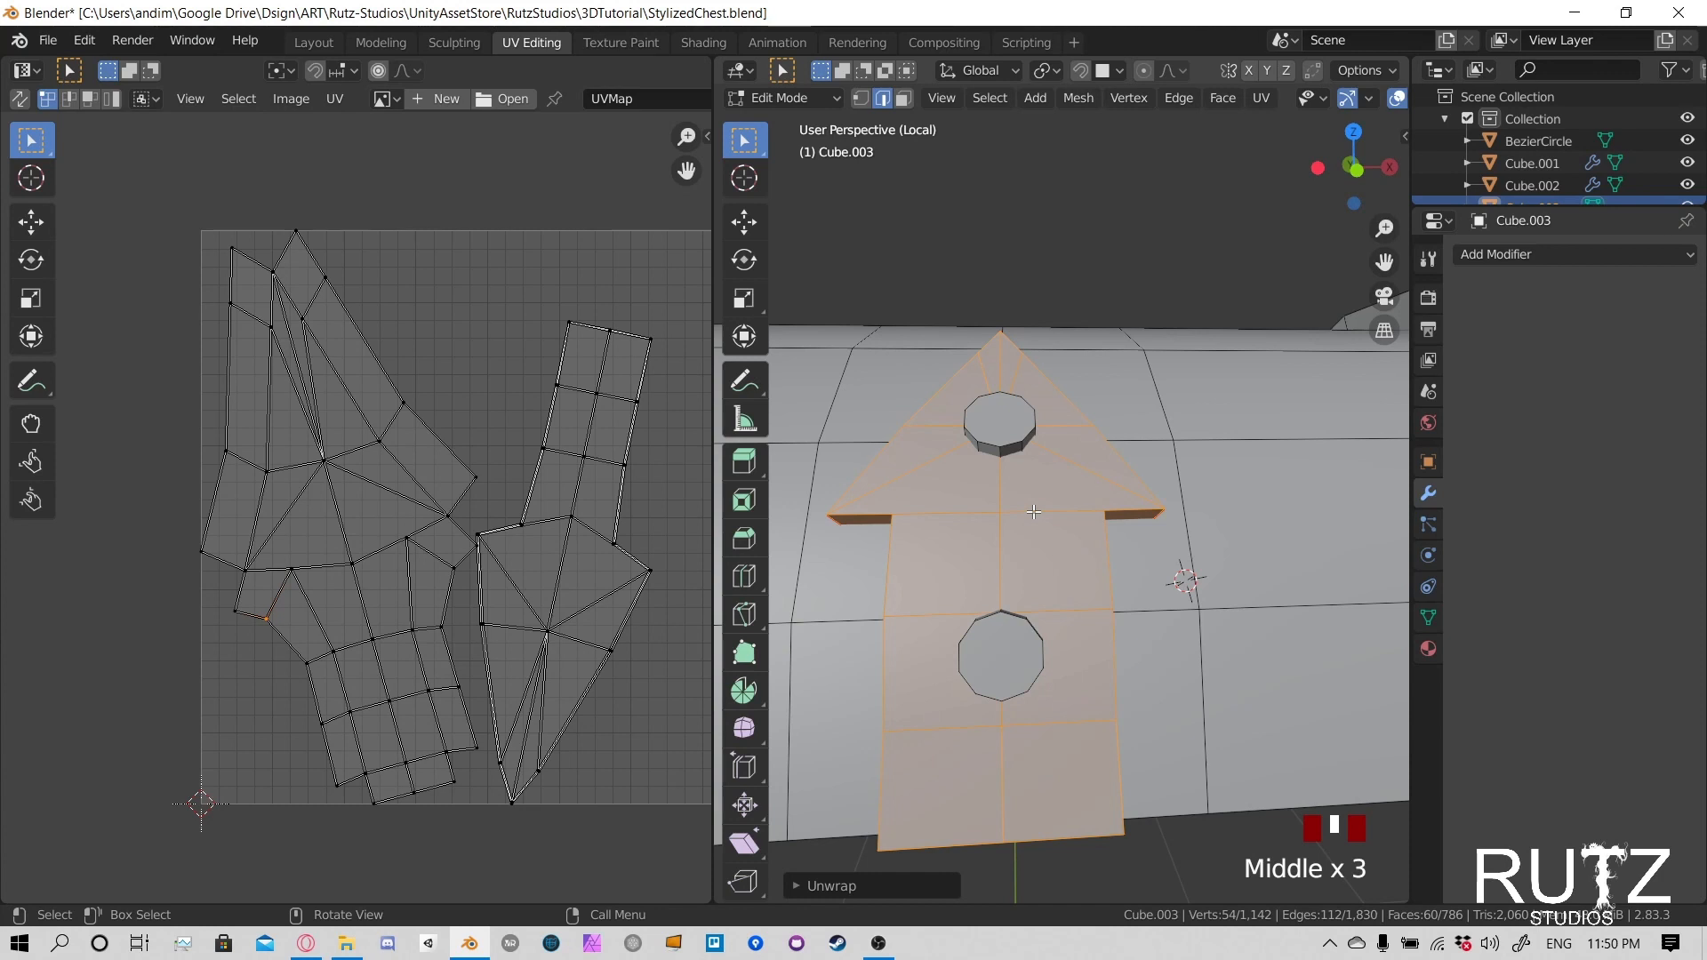
{"action": "middle_click_drag", "start_coordinate": [1068, 510], "coordinate": [1065, 482]}
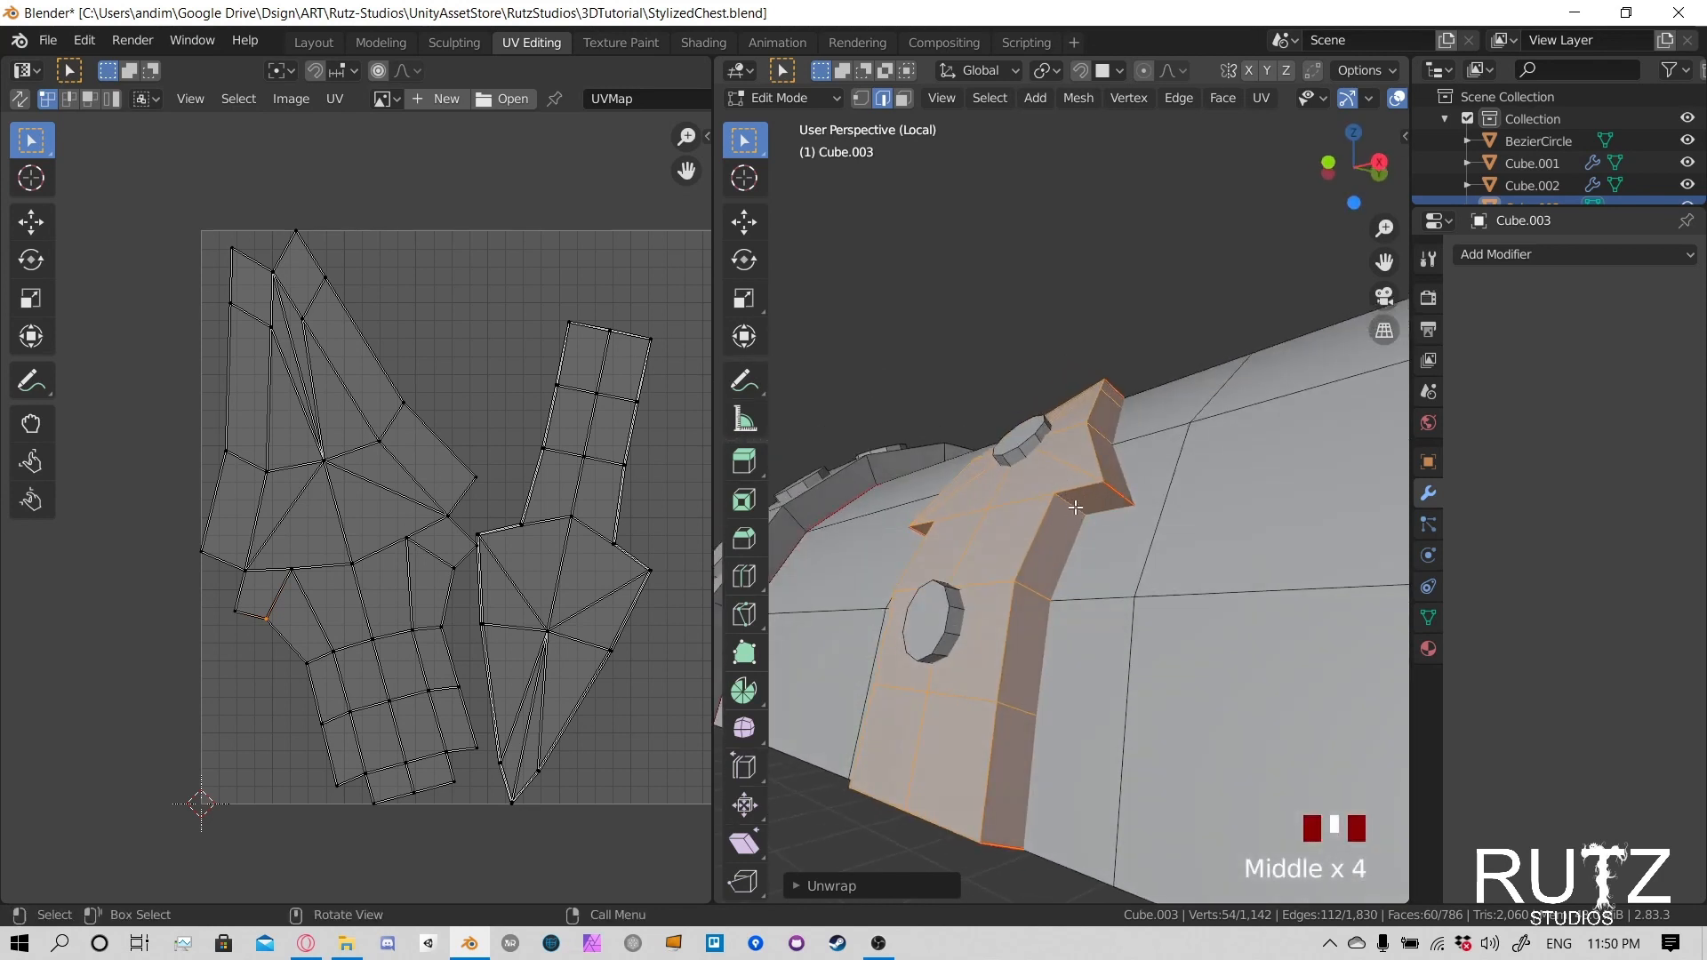
{"action": "left_click", "coordinate": [1076, 504]}
{"action": "middle_click_drag", "start_coordinate": [920, 522], "coordinate": [1065, 504]}
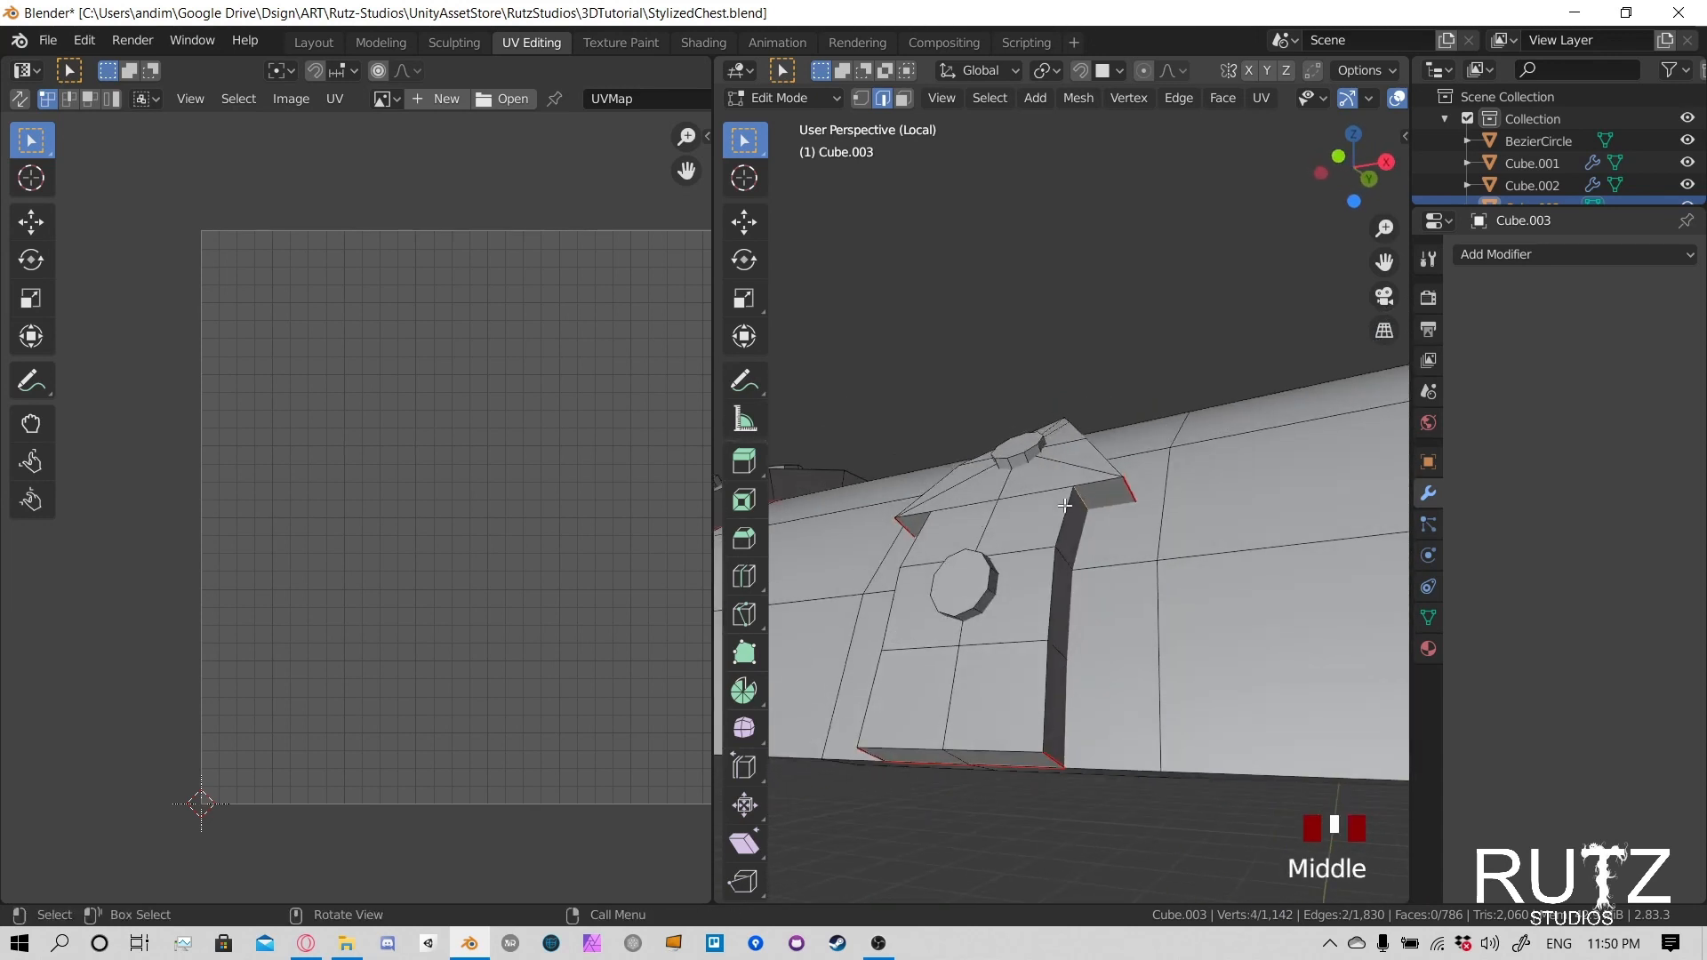
{"action": "key", "text": "l"}
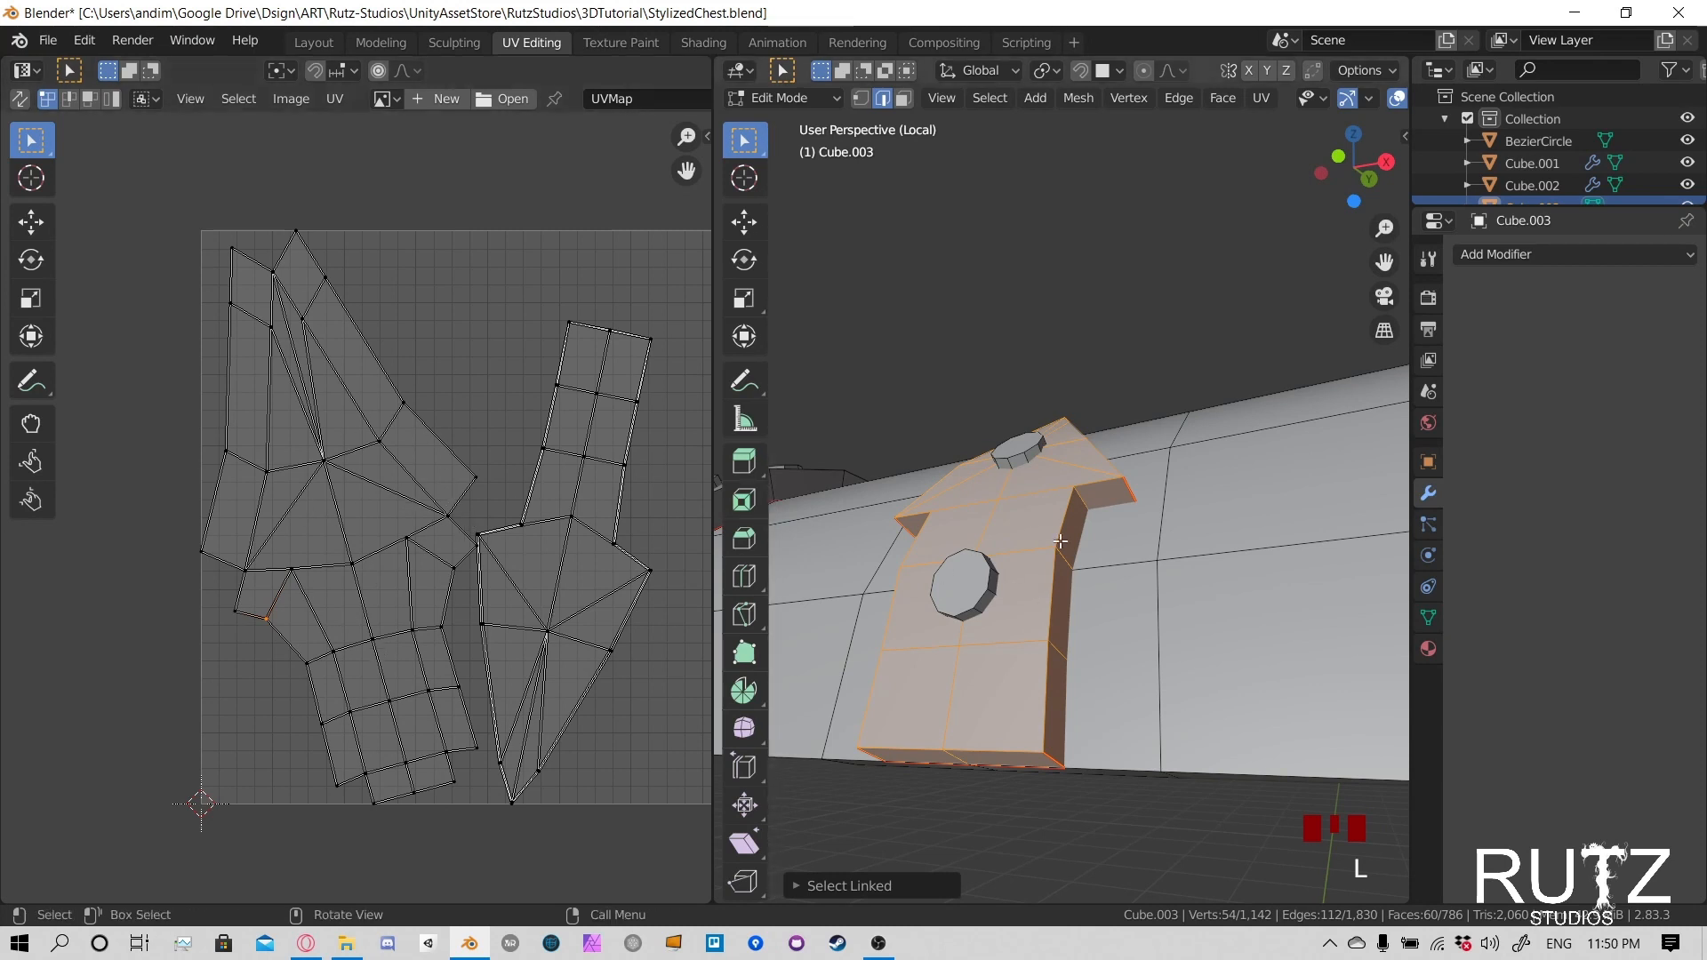
{"action": "middle_click_drag", "start_coordinate": [995, 498], "coordinate": [1035, 499]}
{"action": "scroll", "coordinate": [1036, 499], "scroll_direction": "down", "scroll_amount": 2}
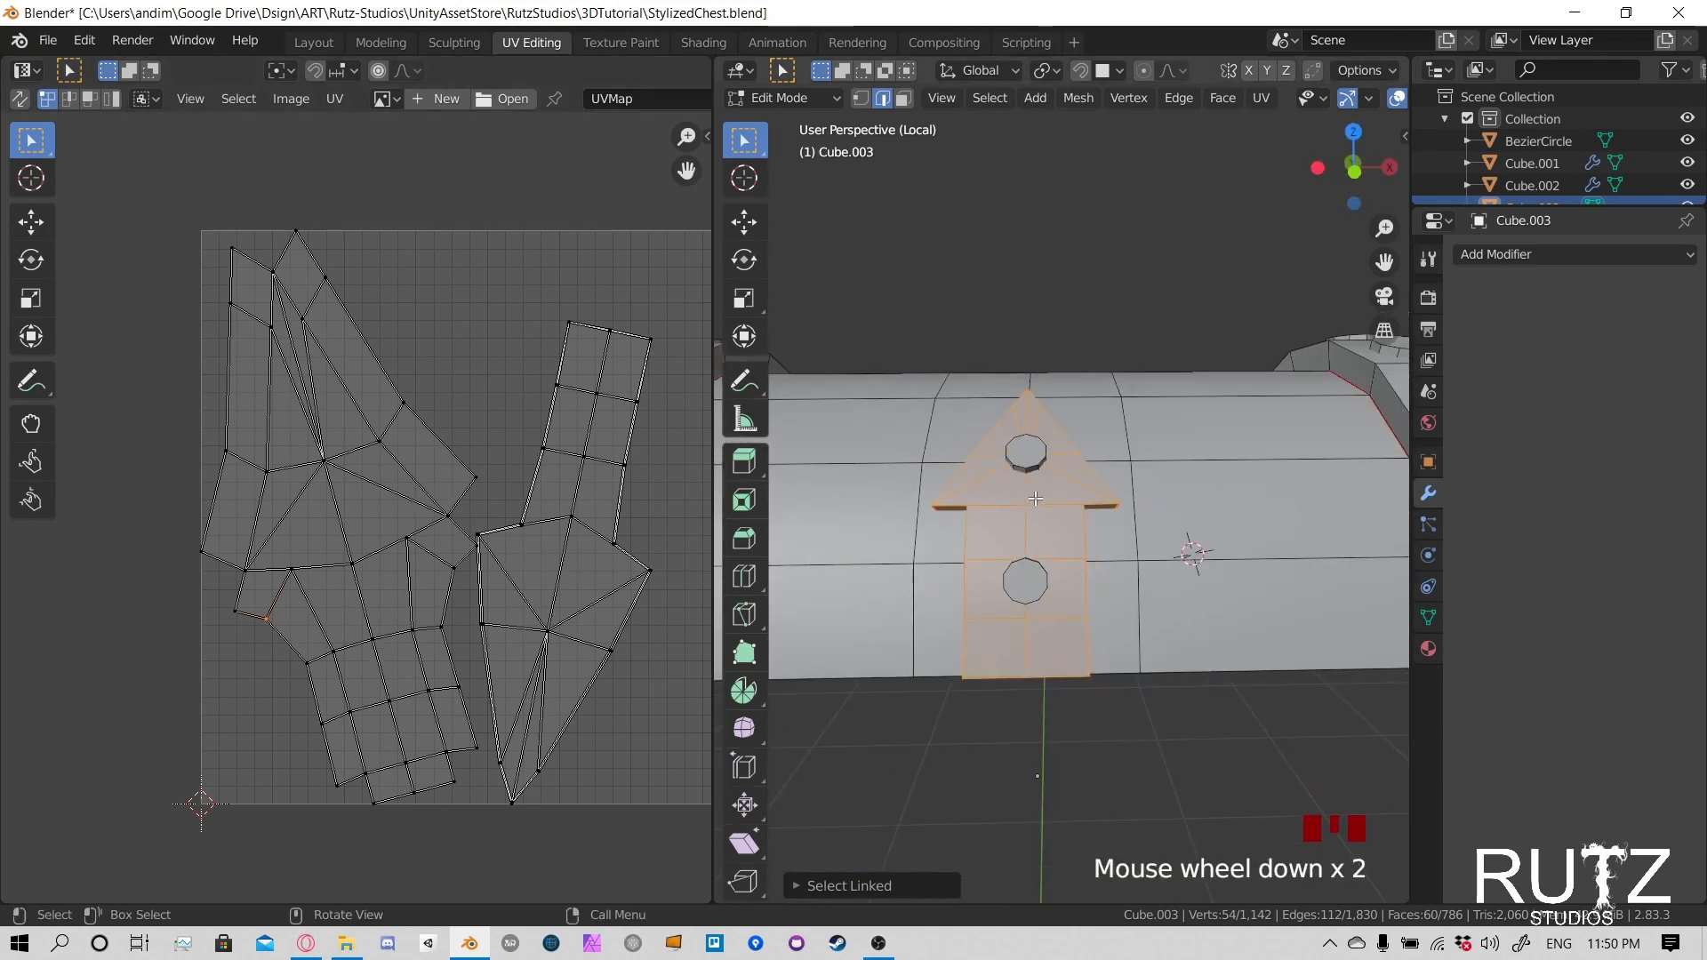
- Select the whole linked lid shell, including both end bands, and unwrap it
{"action": "left_click", "coordinate": [995, 449]}
{"action": "left_click", "coordinate": [1027, 456]}
{"action": "scroll", "coordinate": [1032, 458], "scroll_direction": "down", "scroll_amount": 4}
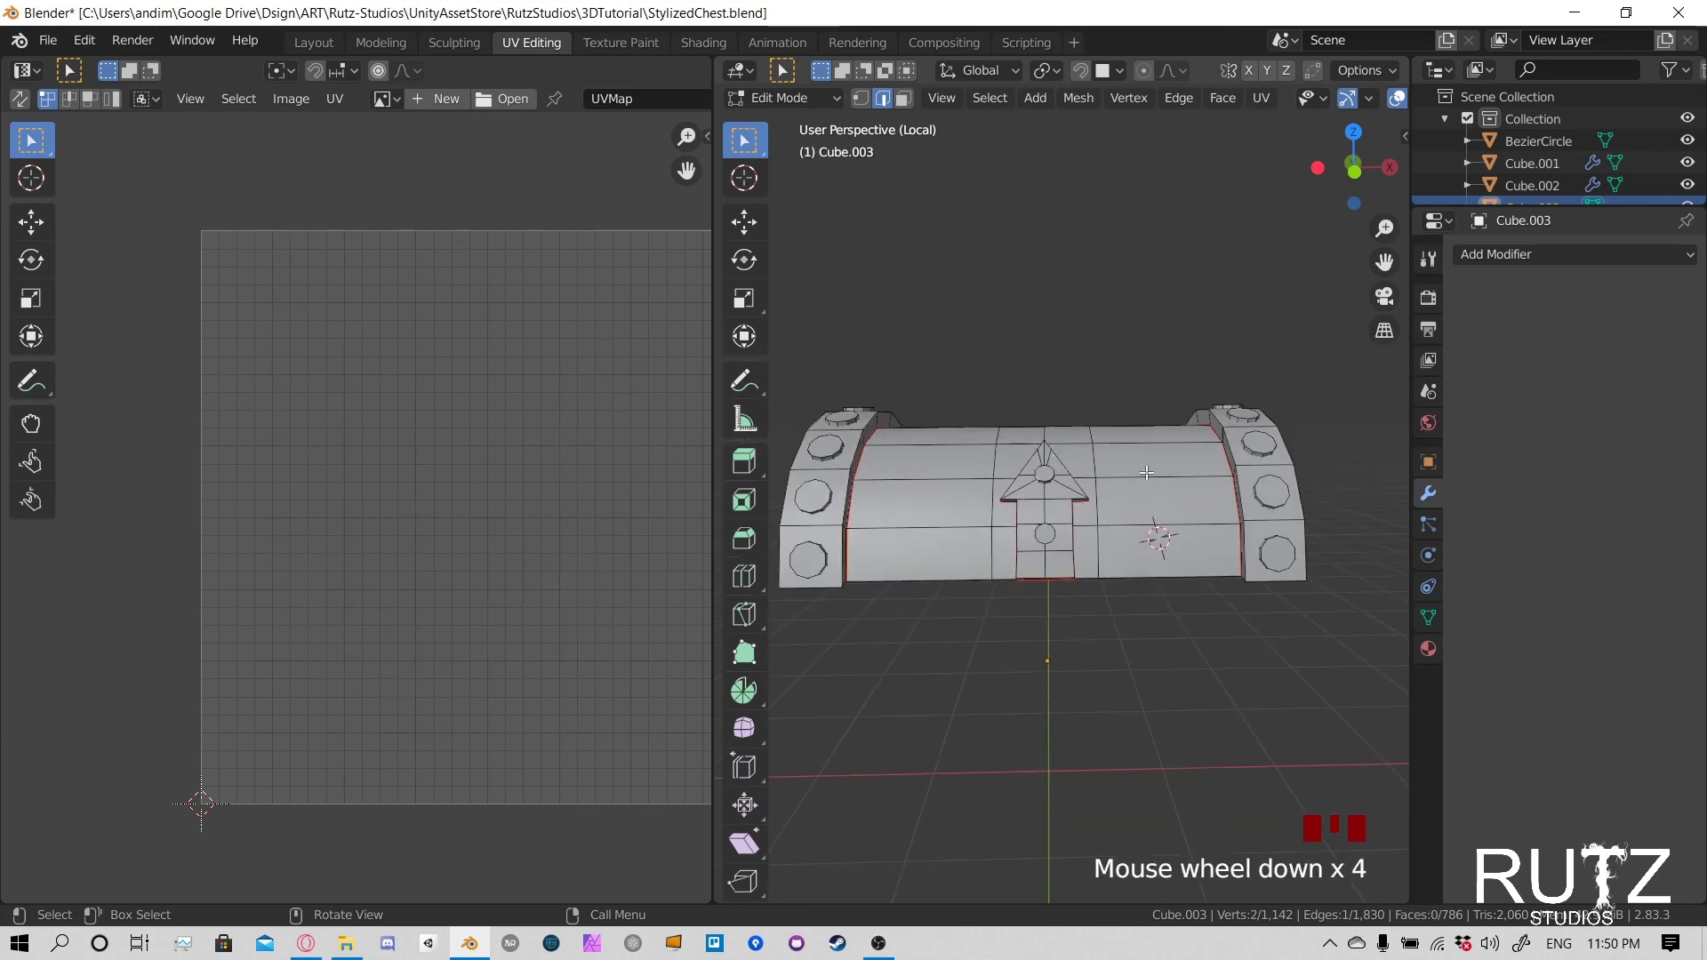
{"action": "middle_click_drag", "start_coordinate": [1147, 473], "coordinate": [995, 471]}
{"action": "key", "text": "ctrl+l"}
{"action": "scroll", "coordinate": [1062, 460], "scroll_direction": "down", "scroll_amount": 2}
{"action": "middle_click_drag", "start_coordinate": [570, 435], "coordinate": [486, 401]}
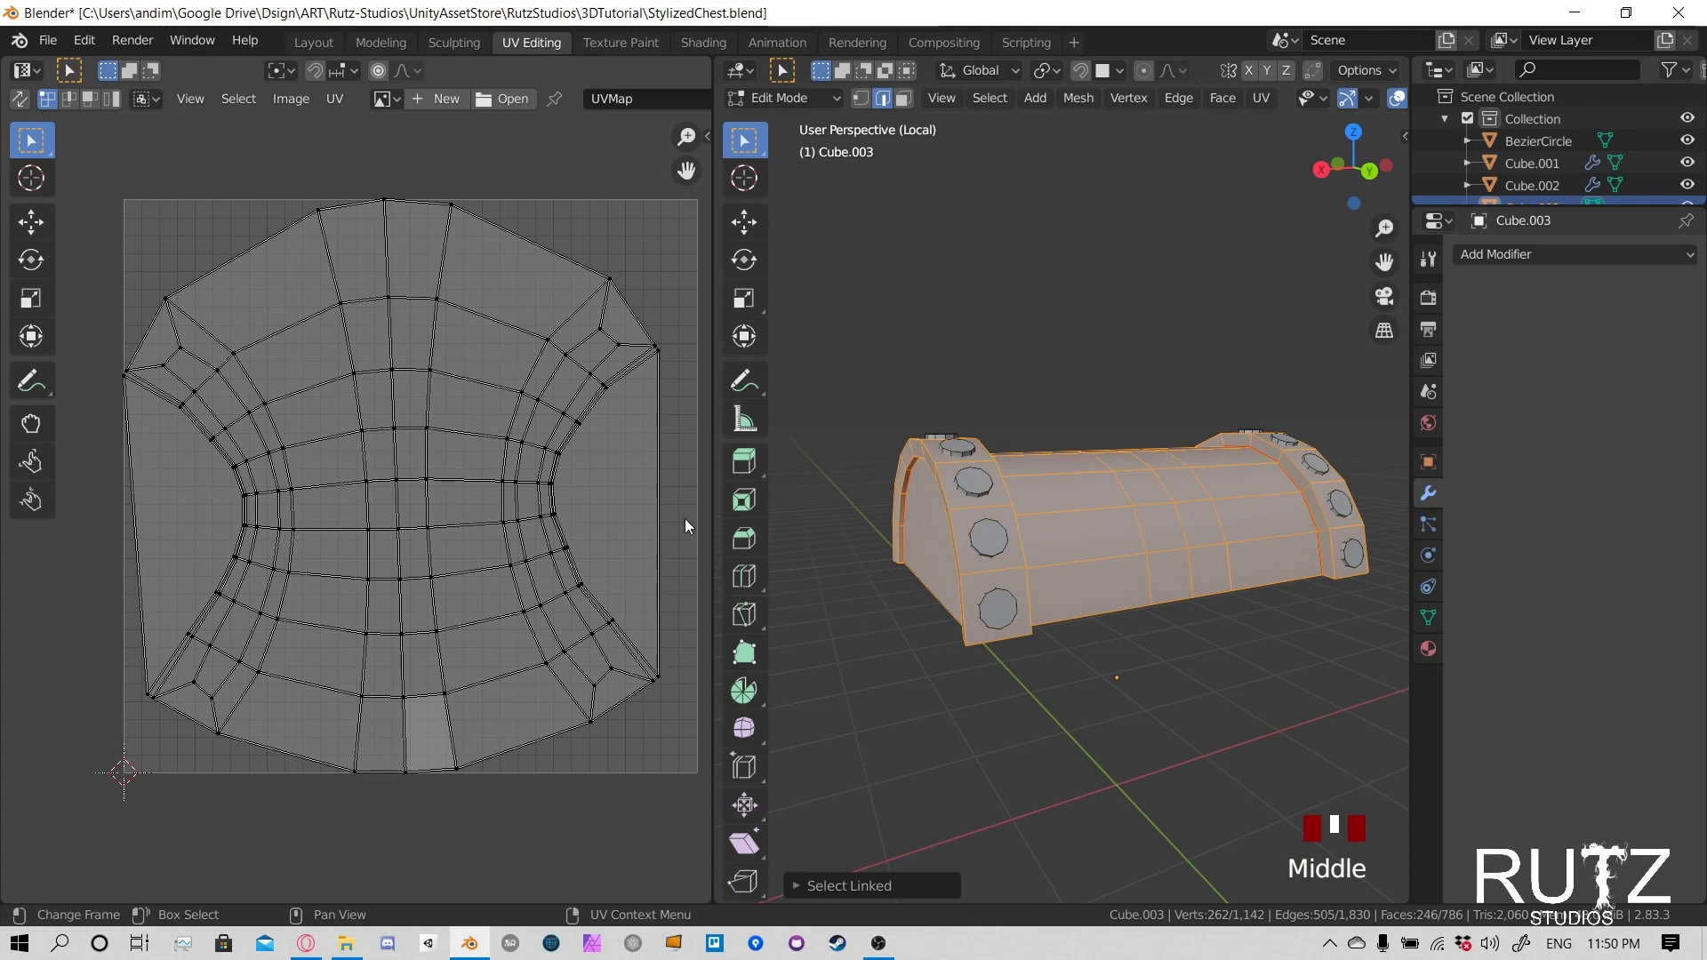
{"action": "middle_click_drag", "start_coordinate": [890, 496], "coordinate": [1025, 504]}
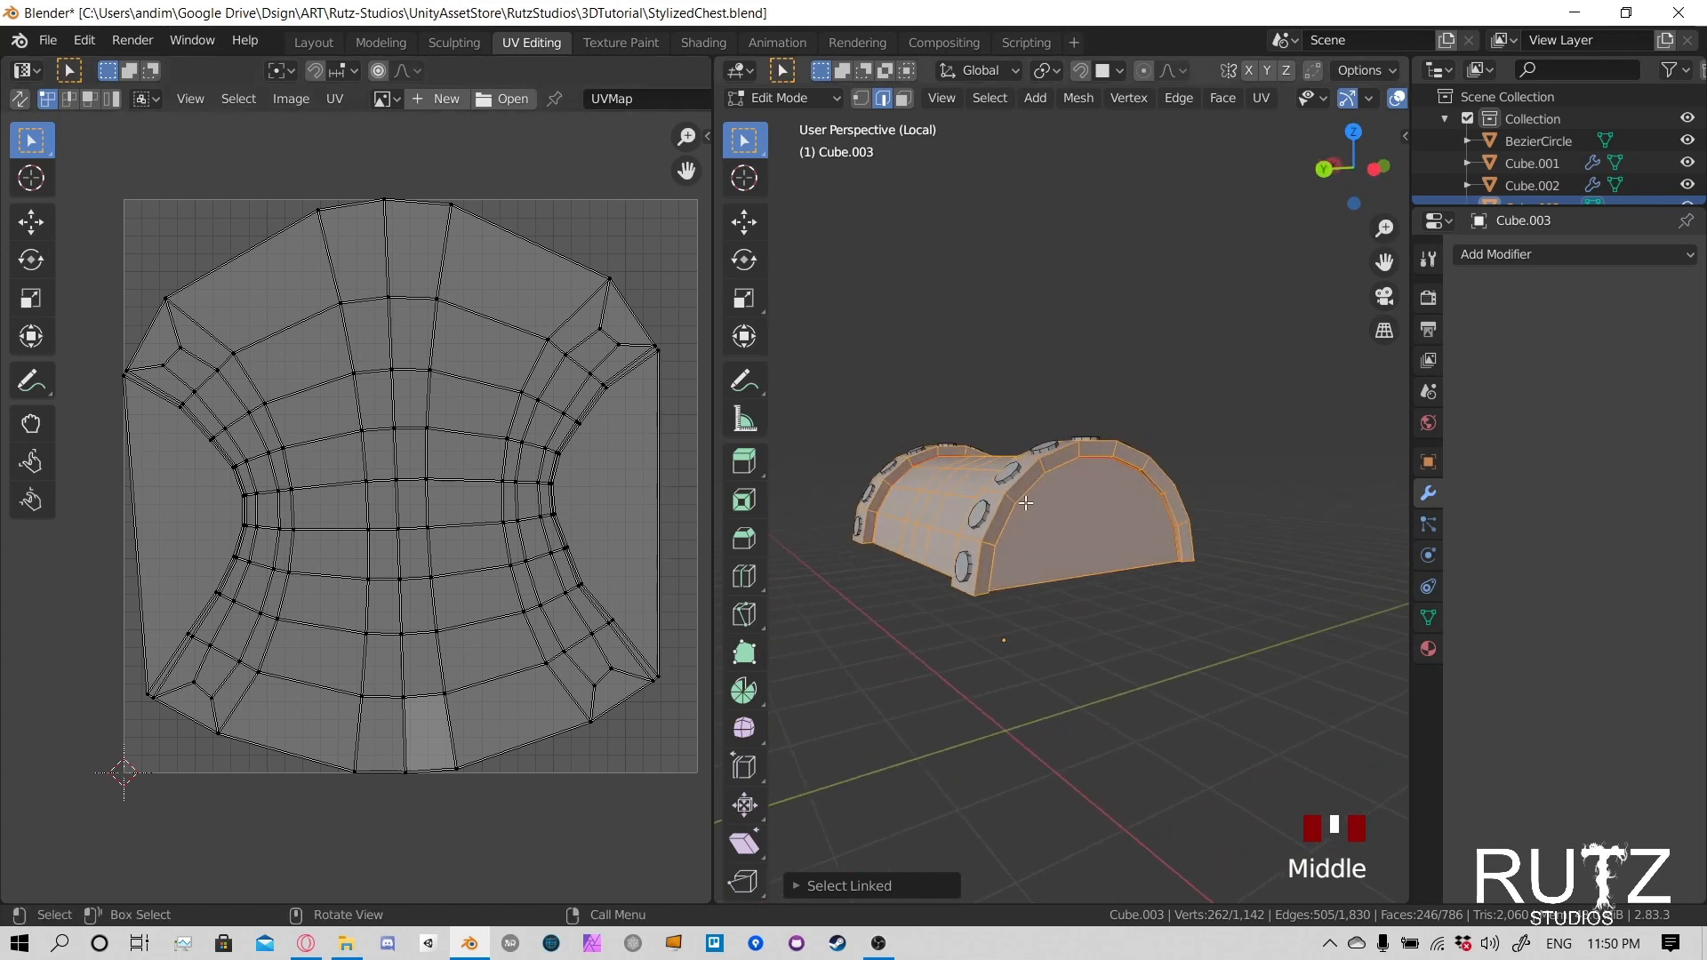
{"action": "middle_click_drag", "start_coordinate": [1029, 571], "coordinate": [1039, 488]}
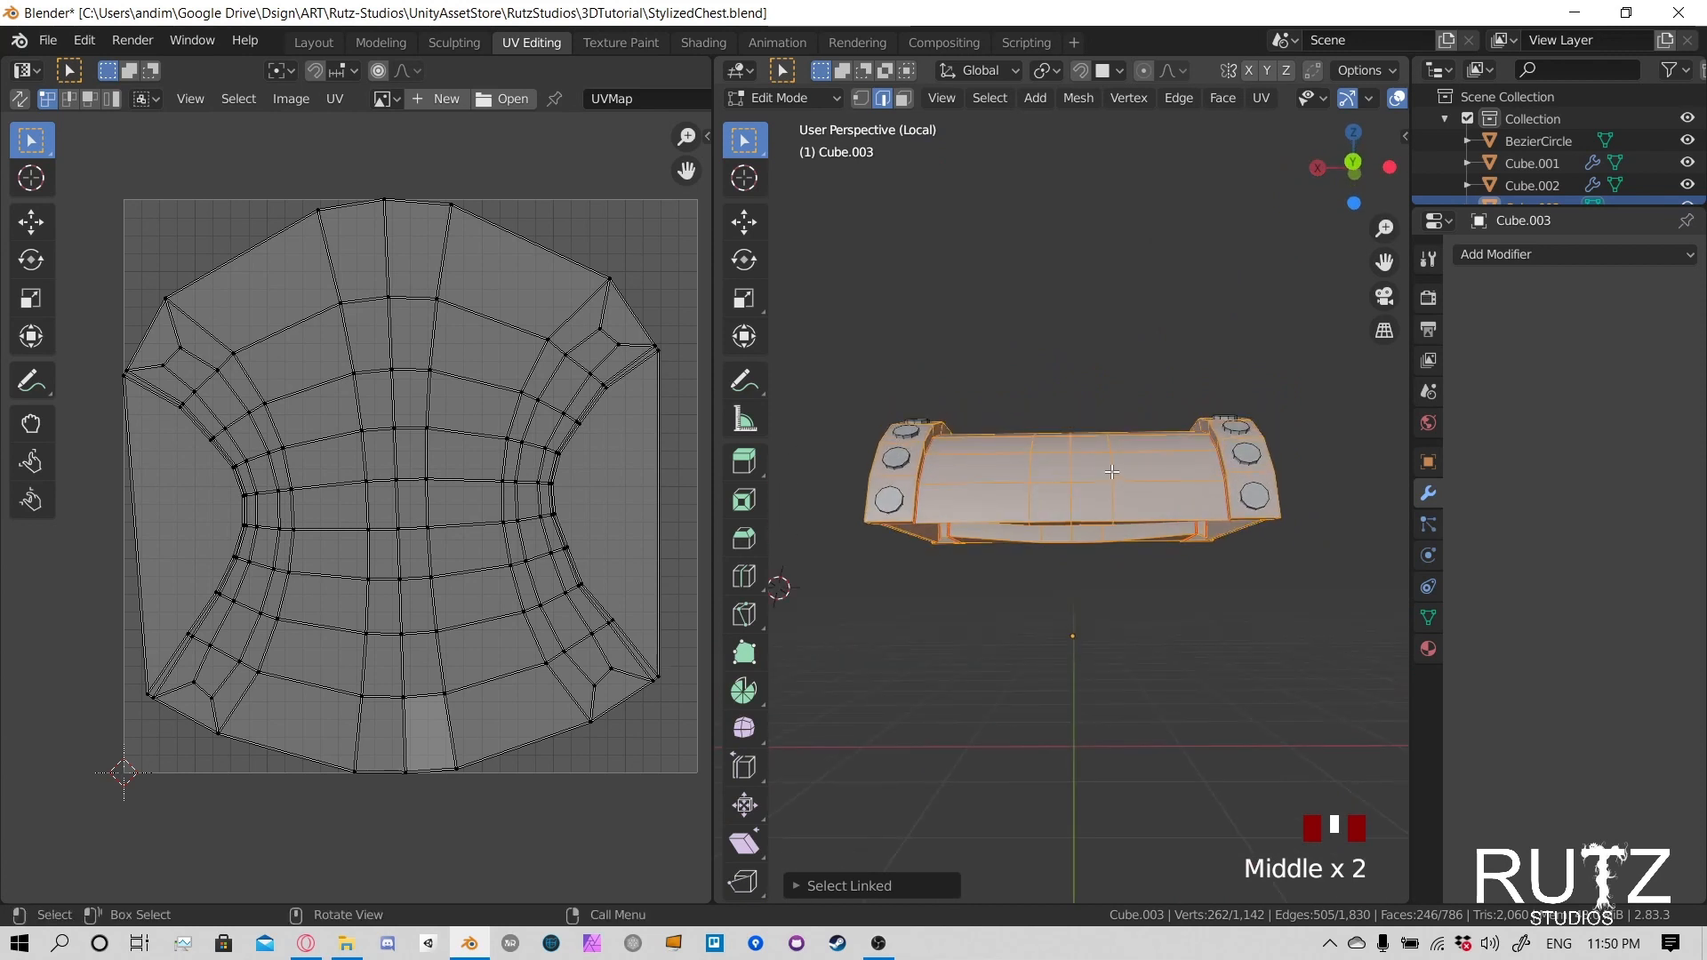
{"action": "key", "text": "u"}
{"action": "left_click", "coordinate": [1050, 210]}
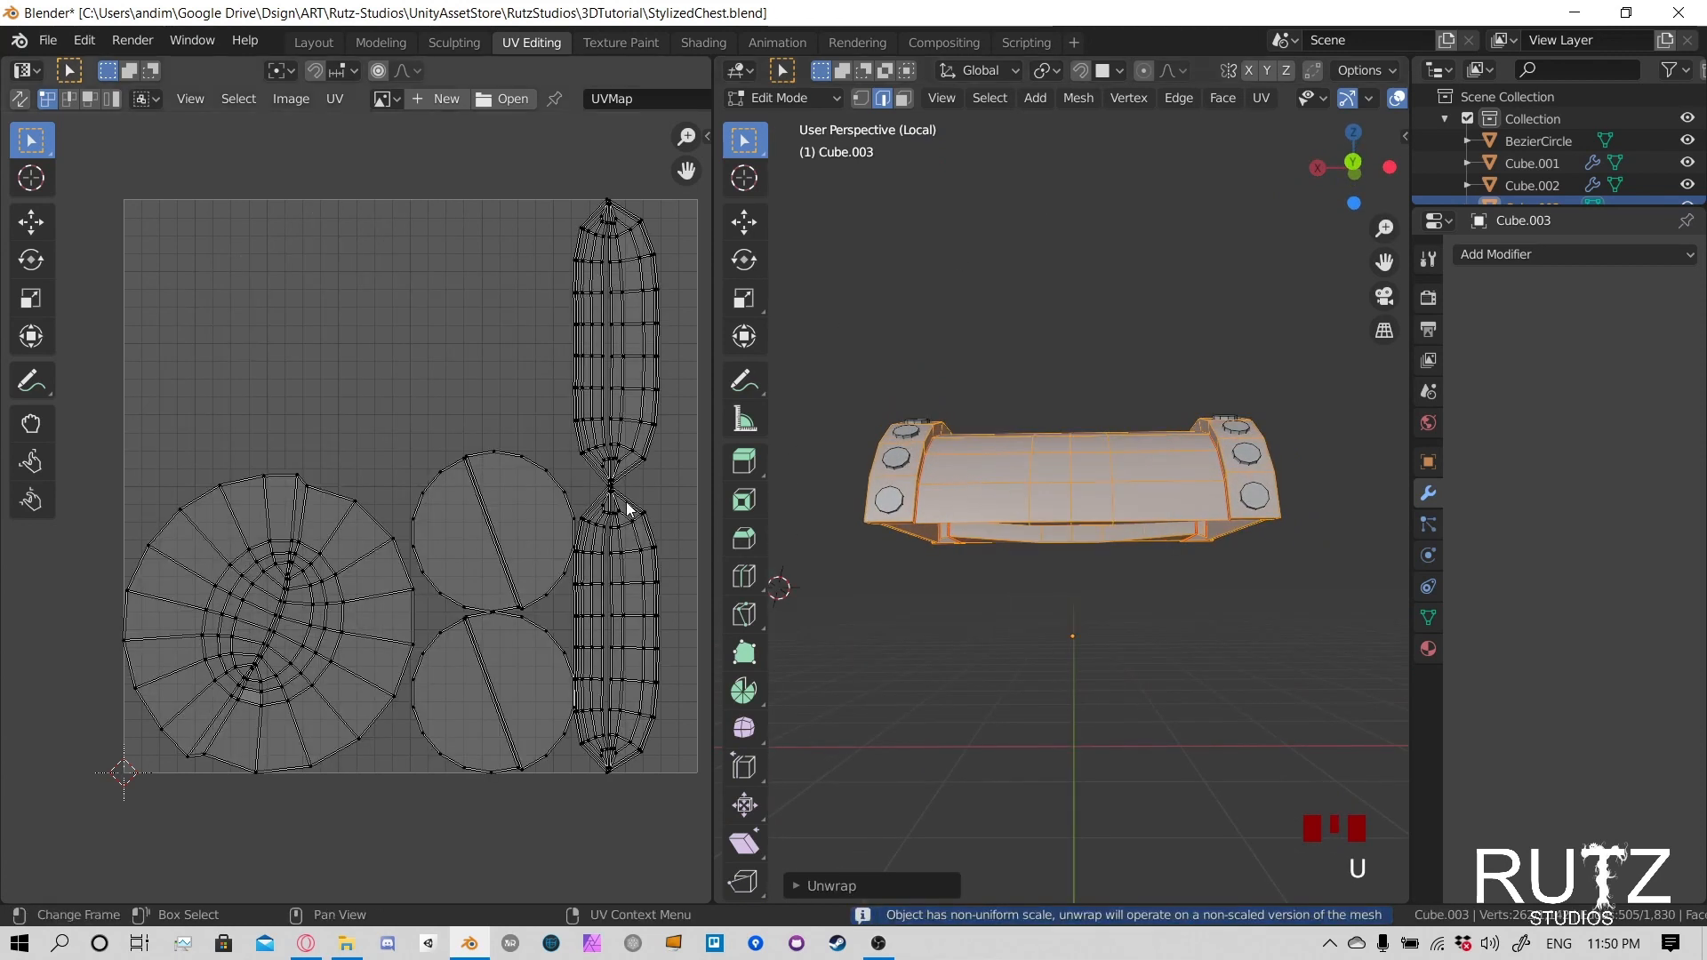
- Examine the lid's unwrapped islands closely, checking the large spiral island and the two circular ones for overlaps and distortion
{"action": "middle_click_drag", "start_coordinate": [529, 556], "coordinate": [512, 540]}
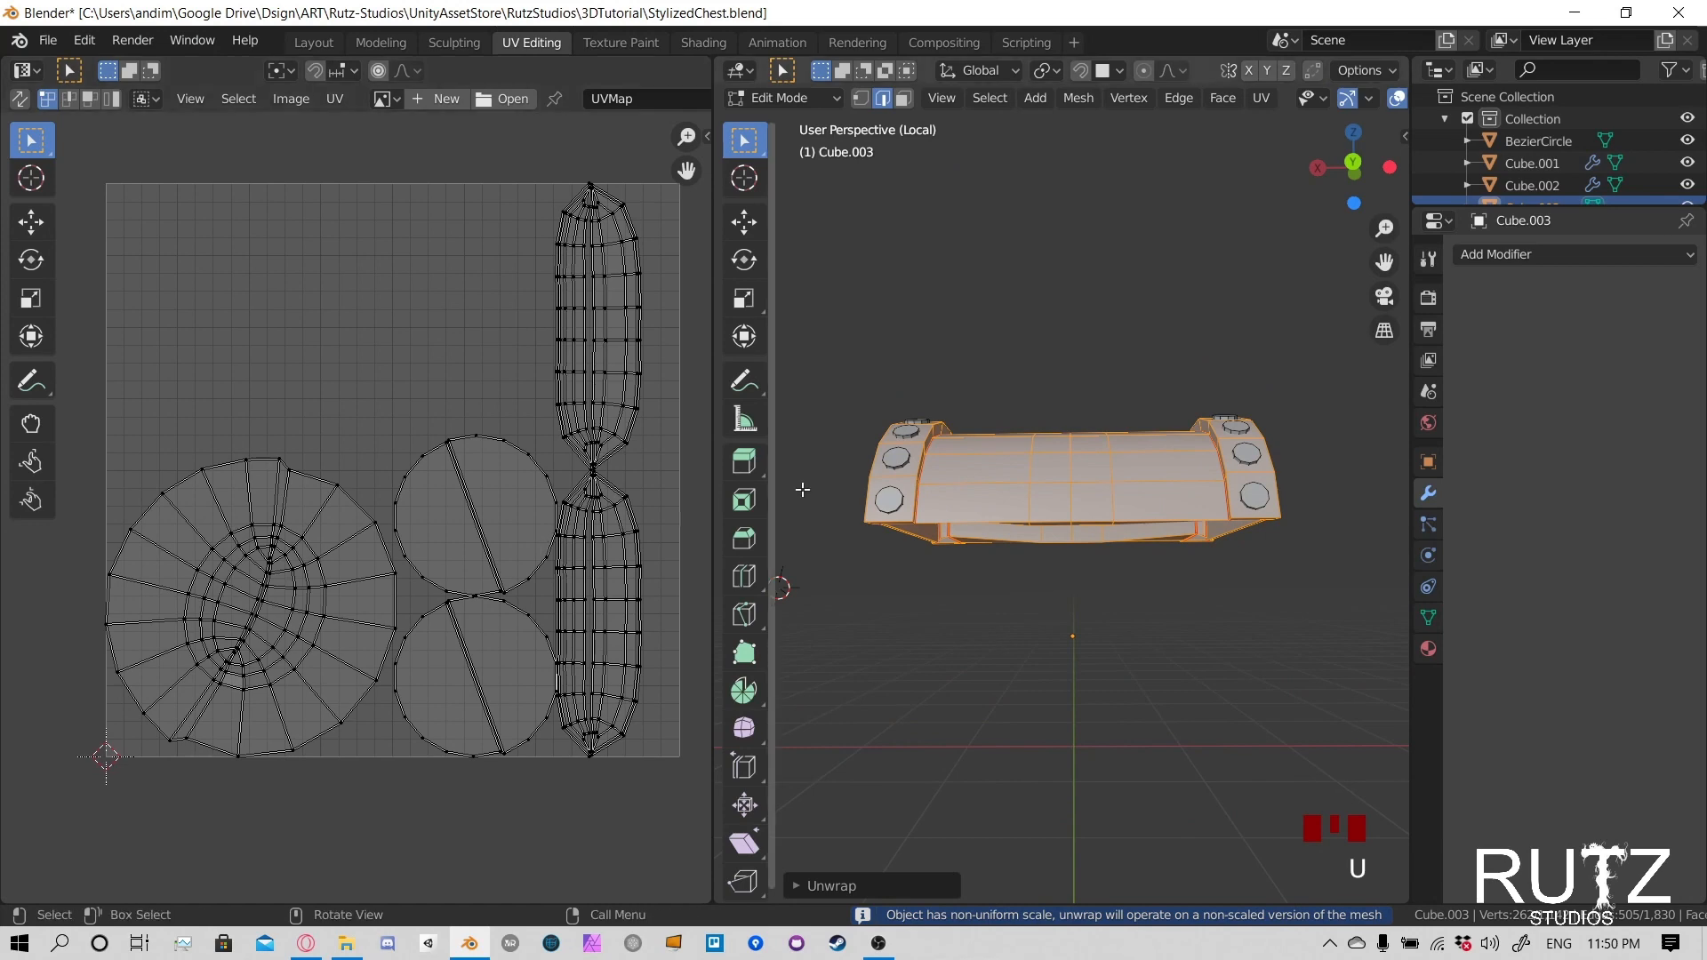
{"action": "scroll", "coordinate": [514, 402], "scroll_direction": "up", "scroll_amount": 4}
{"action": "scroll", "coordinate": [571, 515], "scroll_direction": "down", "scroll_amount": 3}
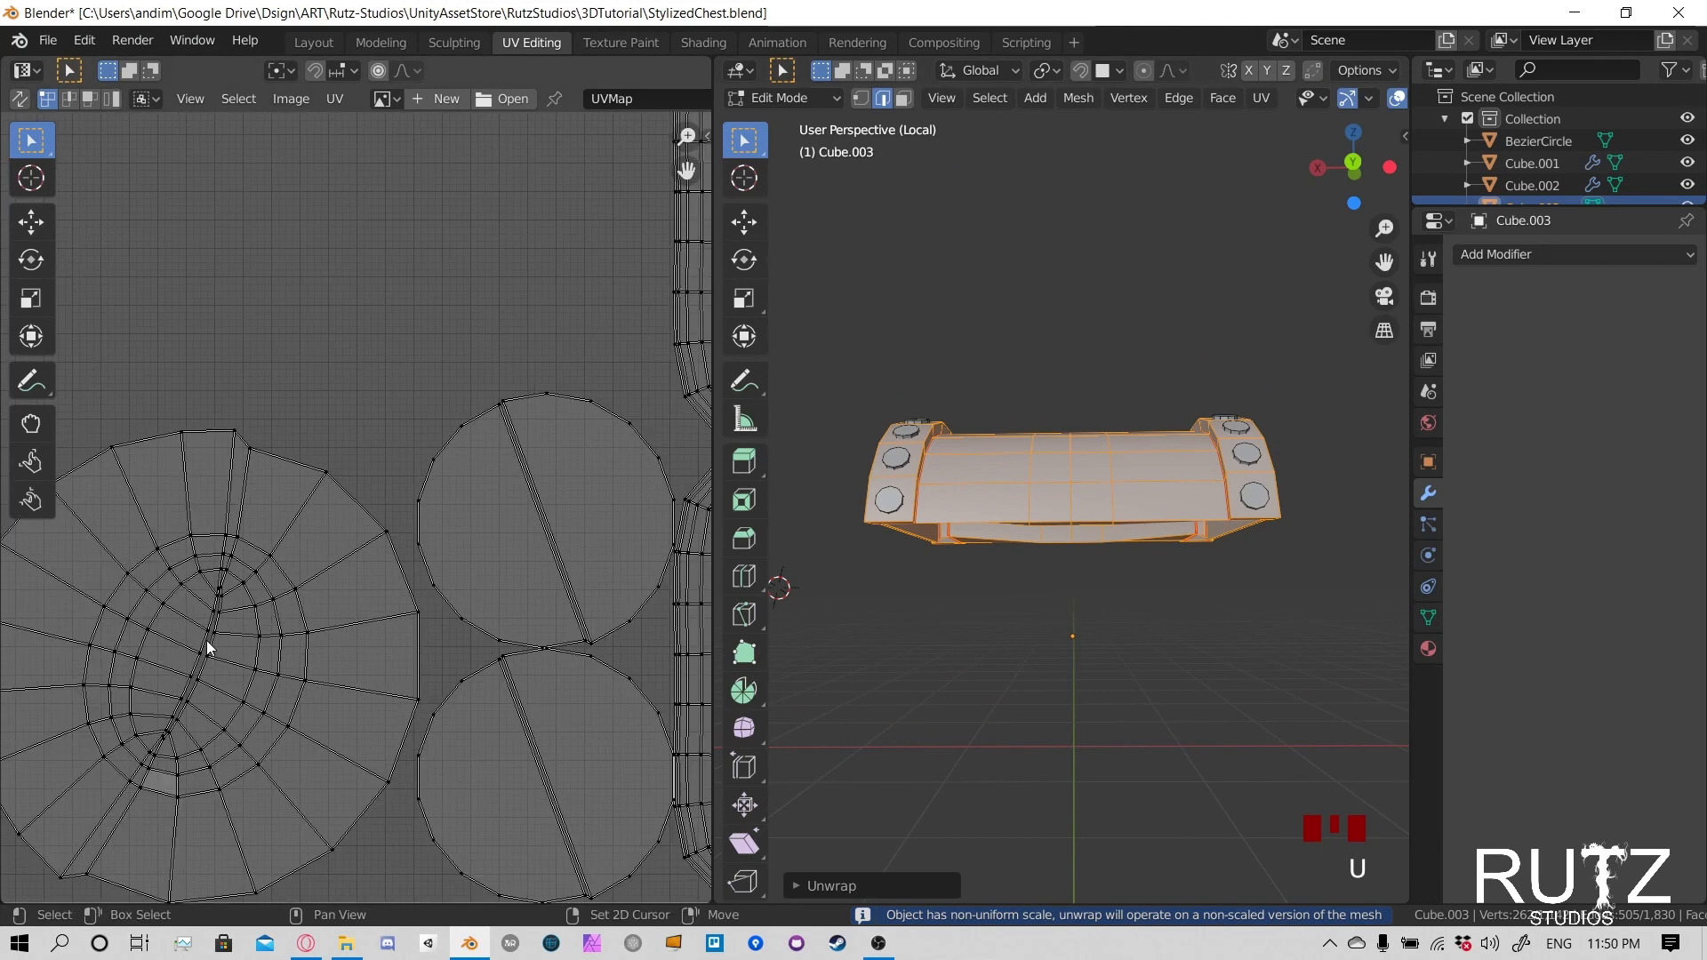
{"action": "scroll", "coordinate": [397, 561], "scroll_direction": "up", "scroll_amount": 5}
{"action": "scroll", "coordinate": [334, 631], "scroll_direction": "up", "scroll_amount": 5}
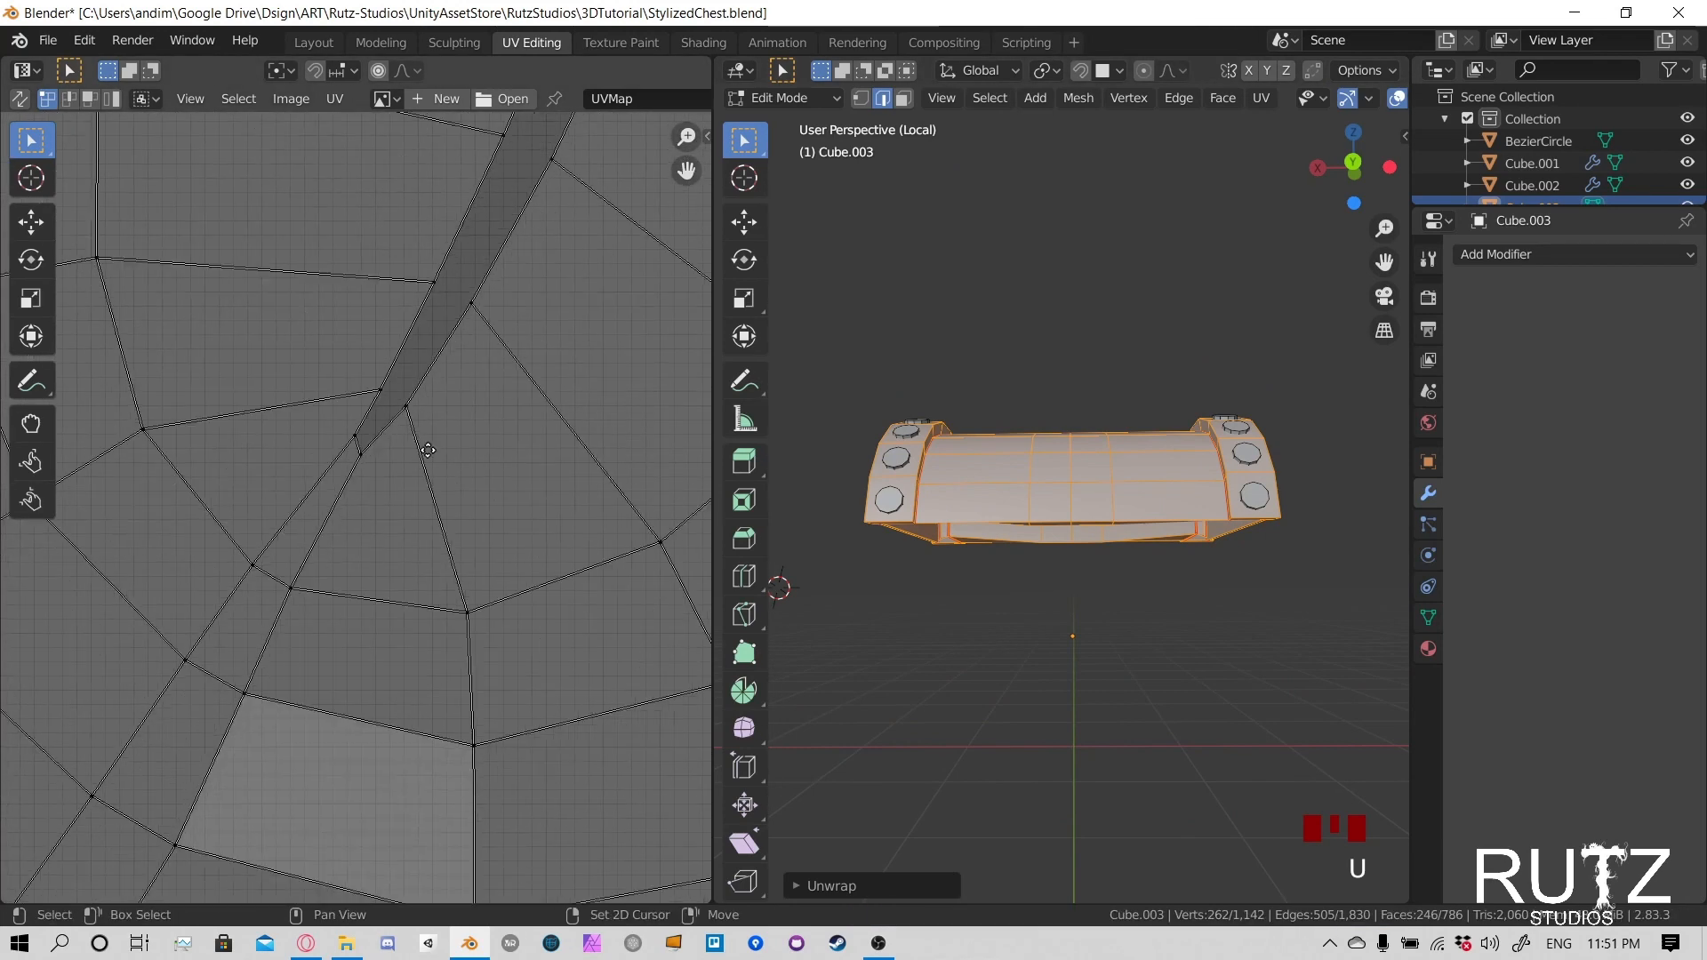
{"action": "left_click", "coordinate": [263, 690]}
{"action": "key", "text": "g"}
{"action": "right_click", "coordinate": [325, 702]}
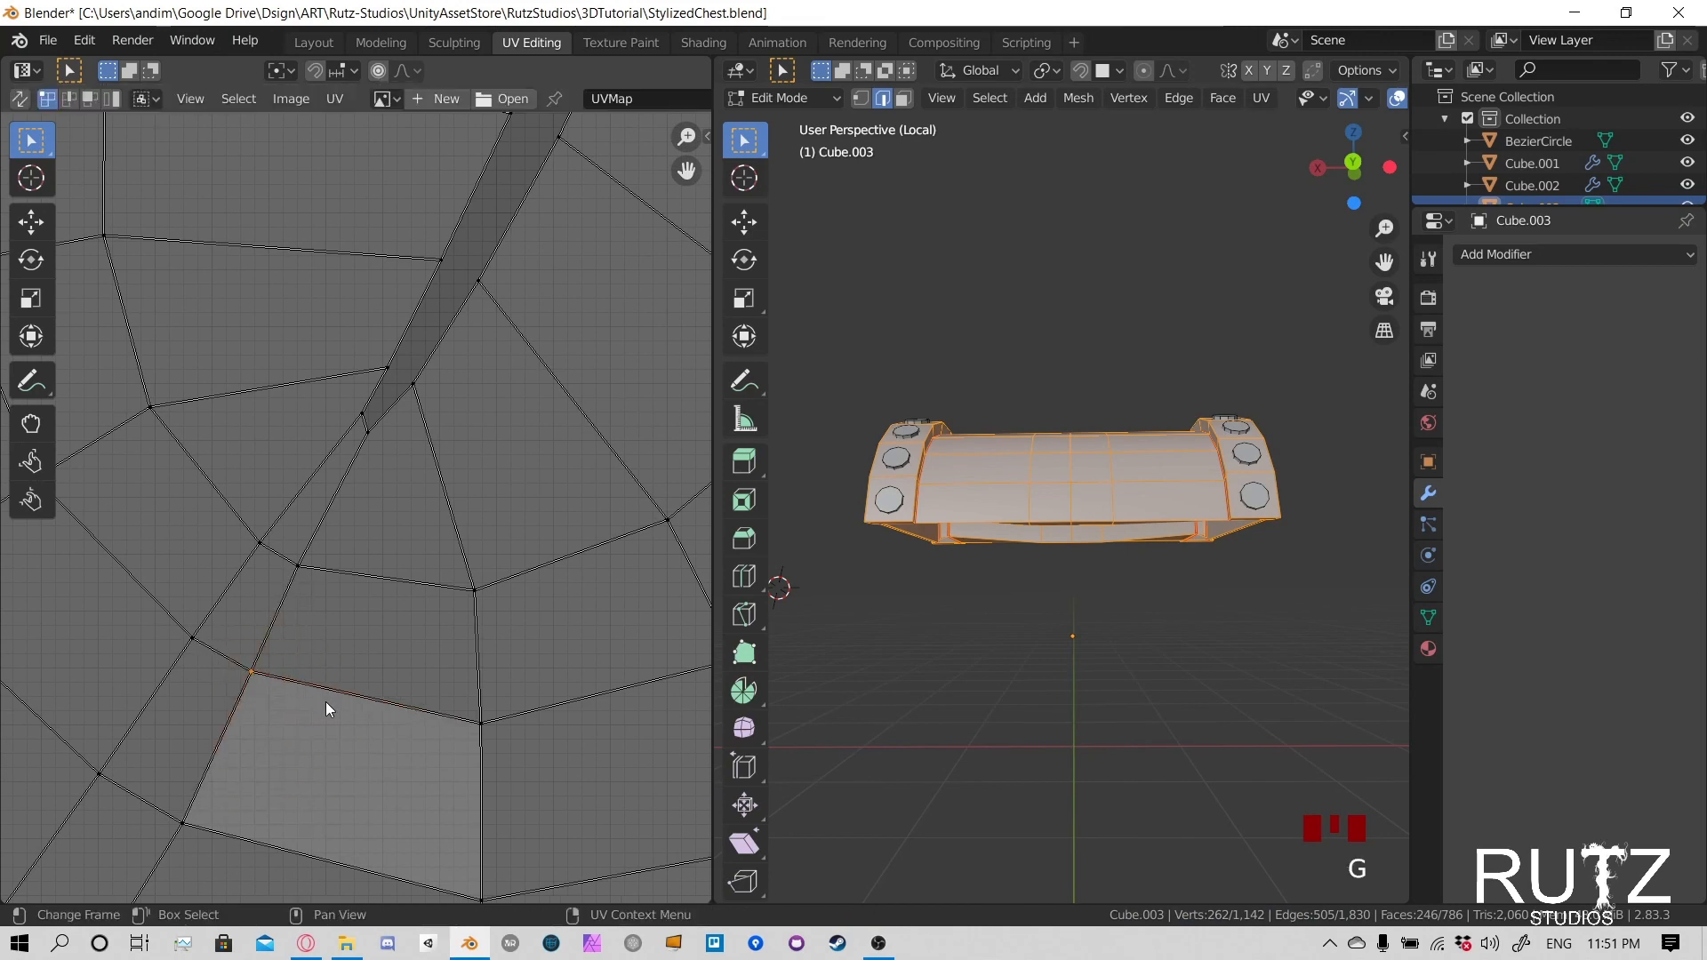
{"action": "scroll", "coordinate": [445, 576], "scroll_direction": "down", "scroll_amount": 6}
{"action": "scroll", "coordinate": [425, 649], "scroll_direction": "down", "scroll_amount": 5}
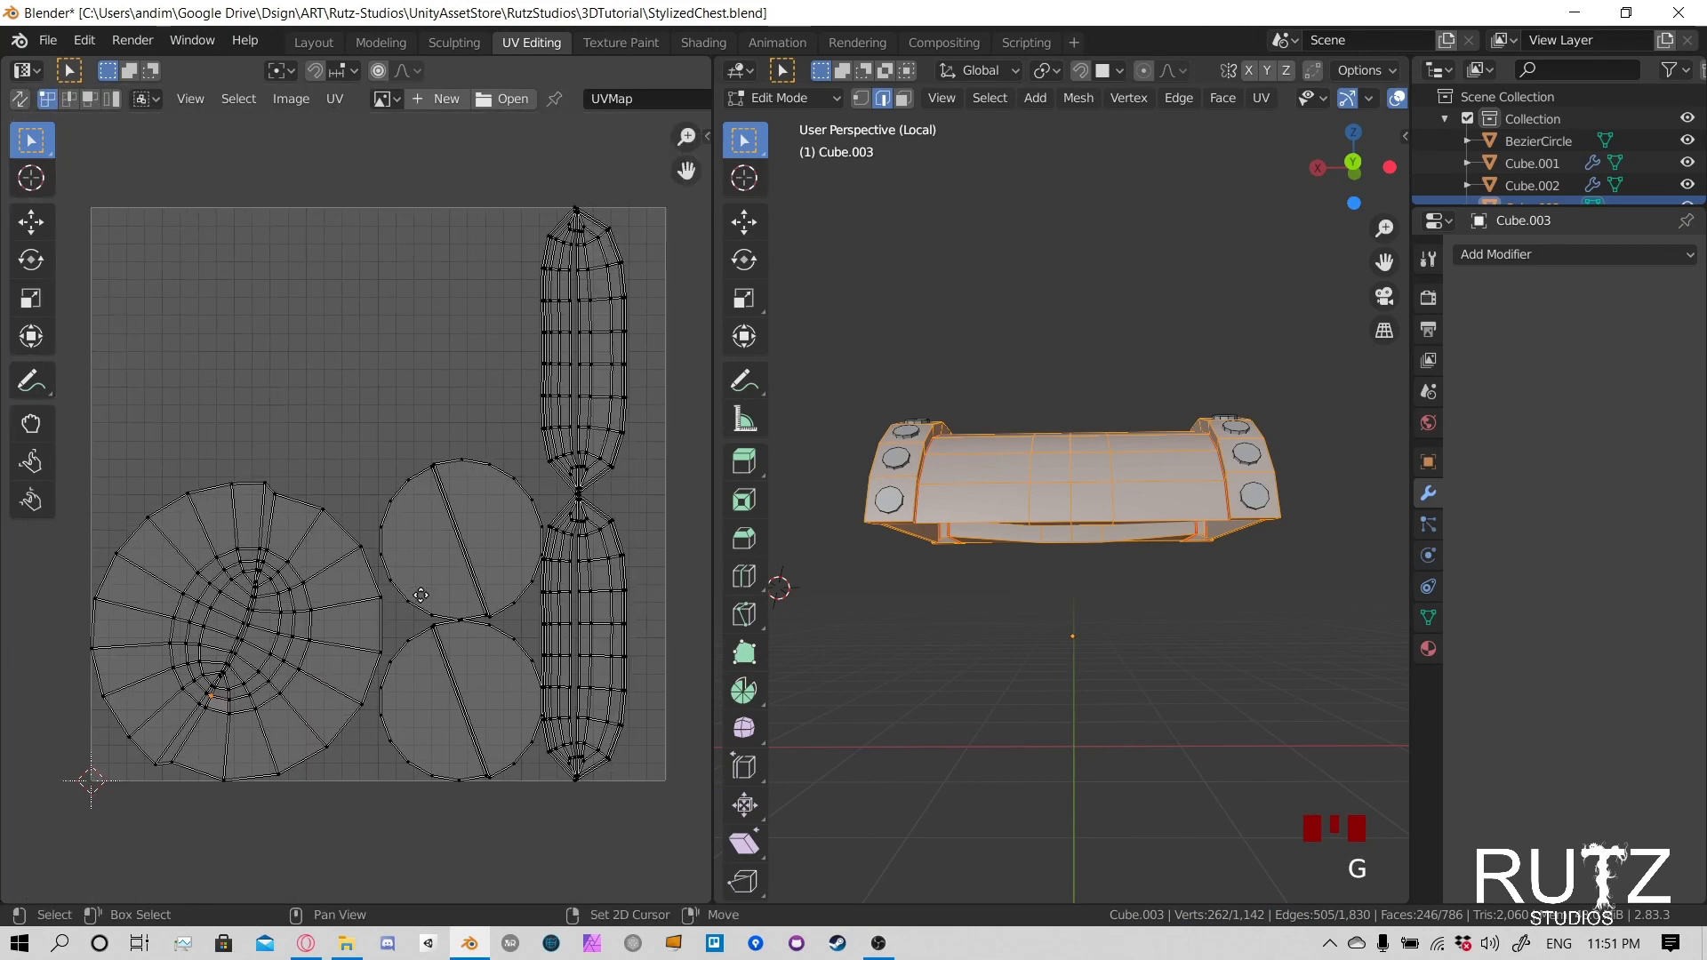
{"action": "scroll", "coordinate": [436, 640], "scroll_direction": "up", "scroll_amount": 6}
{"action": "scroll", "coordinate": [432, 676], "scroll_direction": "down", "scroll_amount": 5}
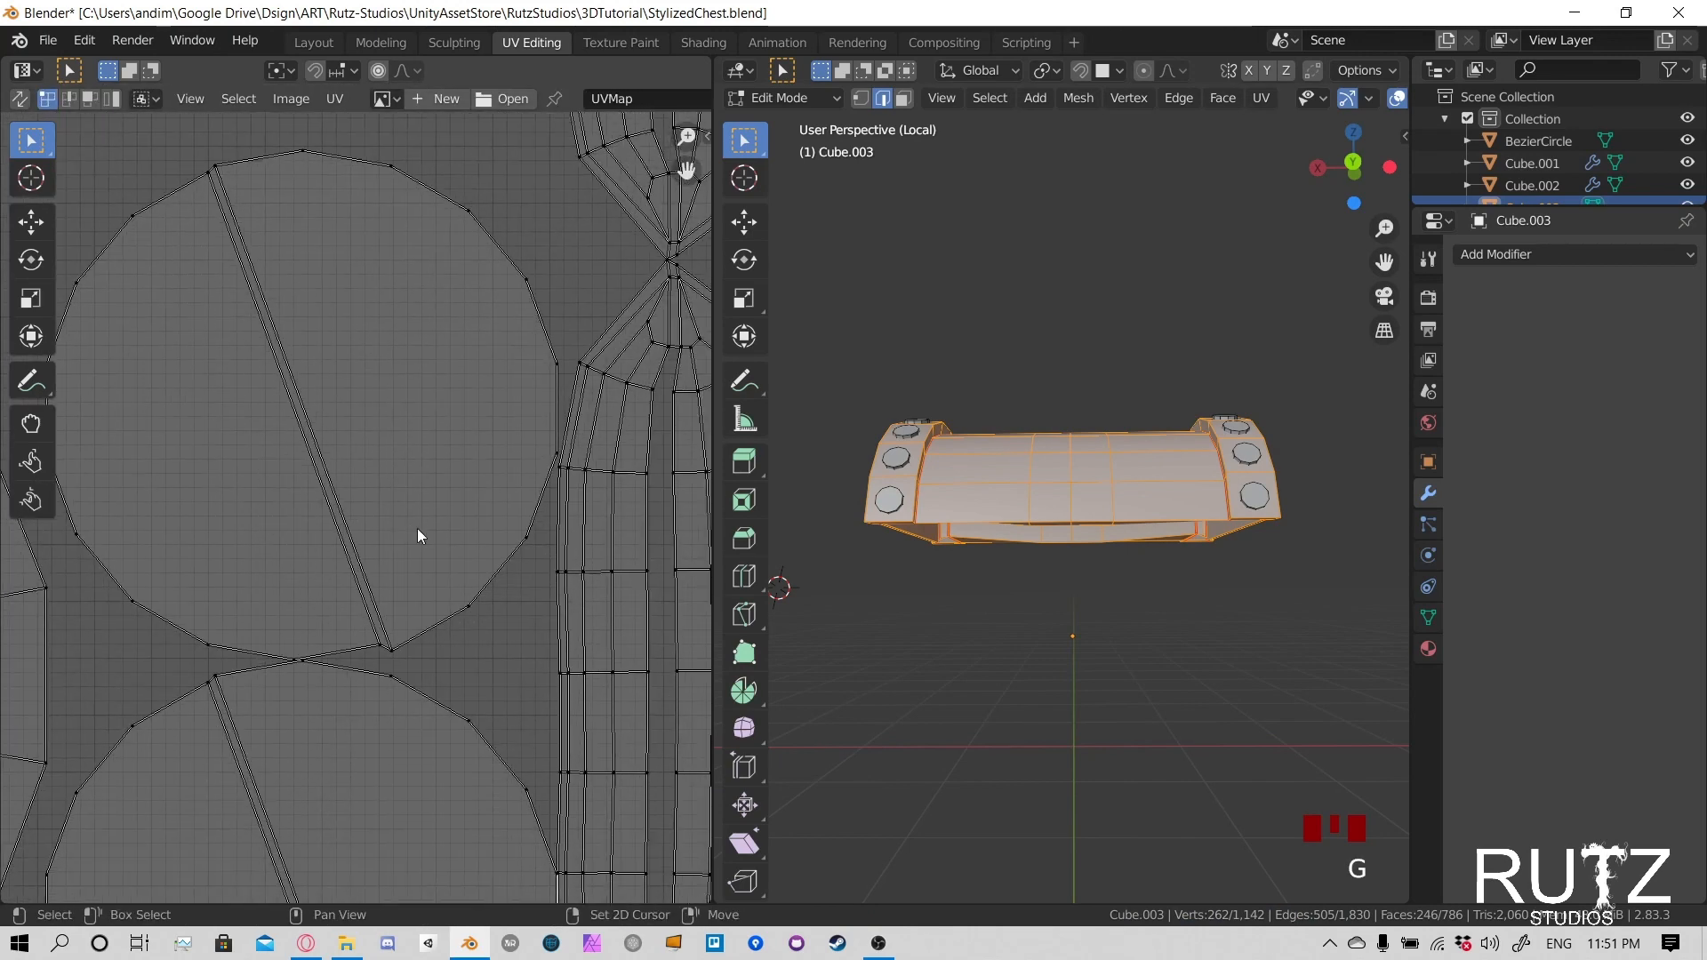
- On the lid's underside, select the edges around the bottom end of the band at one corner
{"action": "middle_click_drag", "start_coordinate": [1252, 491], "coordinate": [1109, 440]}
{"action": "scroll", "coordinate": [1084, 400], "scroll_direction": "up", "scroll_amount": 5}
{"action": "mouse_move", "coordinate": [1067, 382]}
{"action": "middle_mouse_down", "text": "shift"}
{"action": "mouse_move", "coordinate": [1012, 482]}
{"action": "mouse_move", "coordinate": [1175, 300]}
{"action": "mouse_move", "coordinate": [1227, 328]}
{"action": "mouse_move", "coordinate": [1069, 401]}
{"action": "mouse_move", "coordinate": [1058, 285]}
{"action": "mouse_move", "coordinate": [1099, 394]}
{"action": "middle_mouse_up", "text": "shift"}
{"action": "left_click", "coordinate": [1178, 298]}
{"action": "left_click", "coordinate": [1178, 301]}
{"action": "scroll", "coordinate": [1099, 394], "scroll_direction": "up", "scroll_amount": 2}
{"action": "left_click", "coordinate": [1094, 291]}
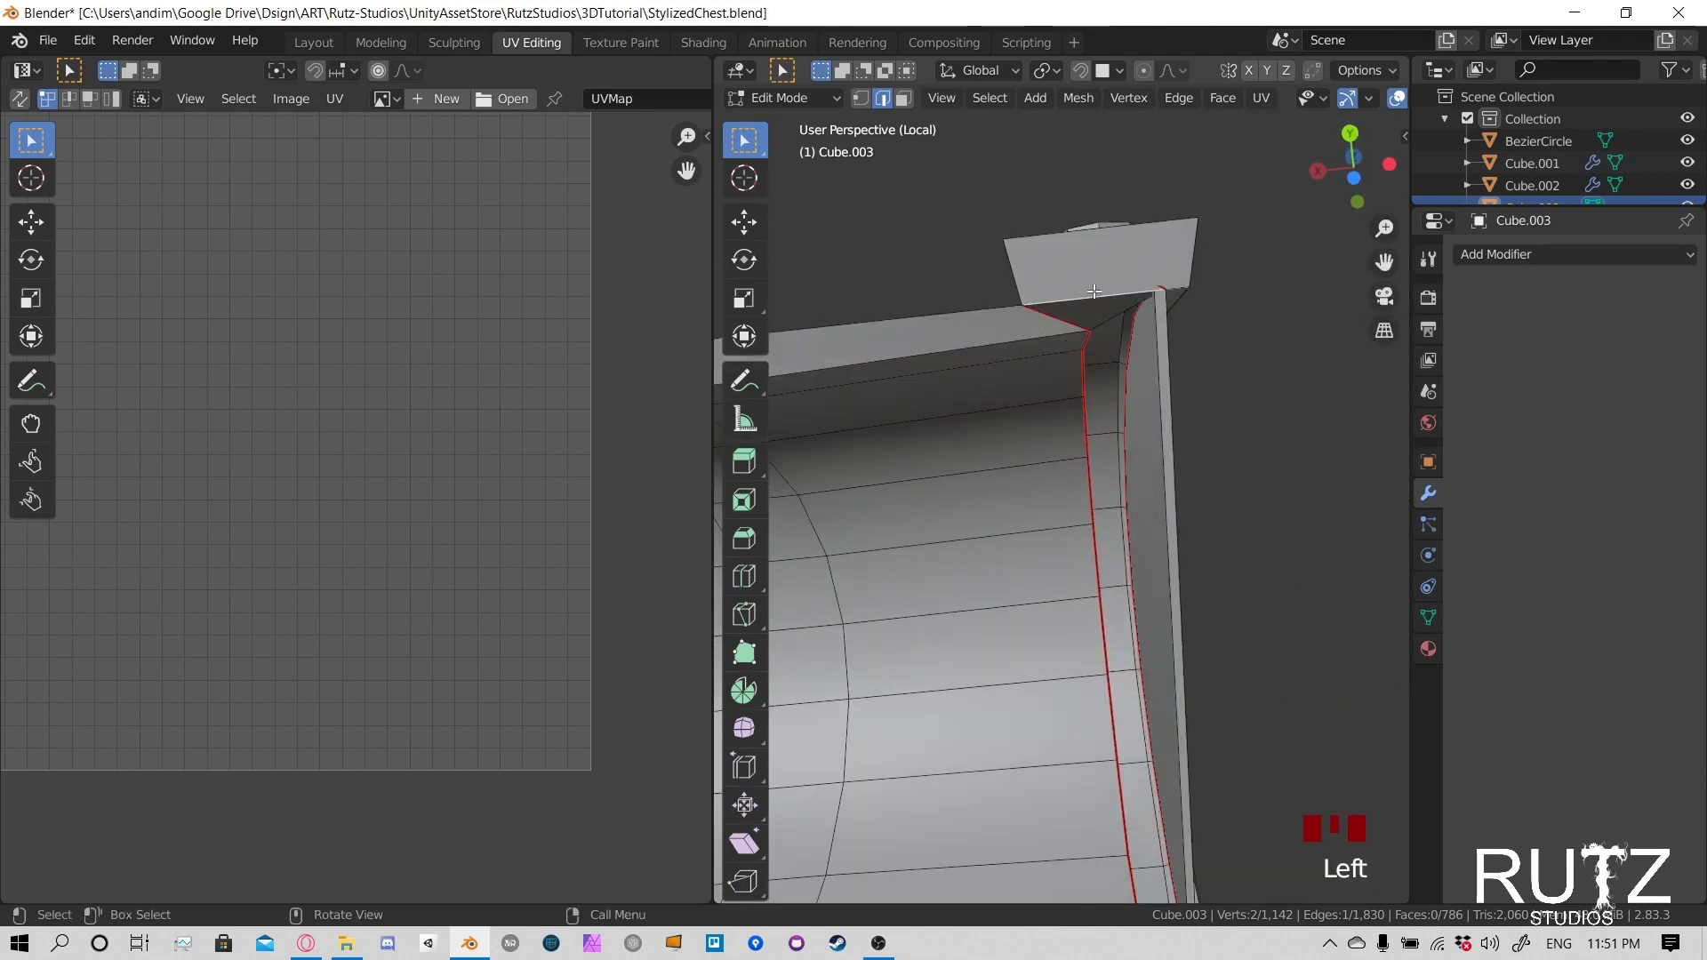
{"action": "middle_click_drag", "start_coordinate": [1152, 281], "coordinate": [1082, 301]}
{"action": "middle_click_drag", "start_coordinate": [954, 403], "coordinate": [861, 547]}
{"action": "left_click", "coordinate": [862, 541]}
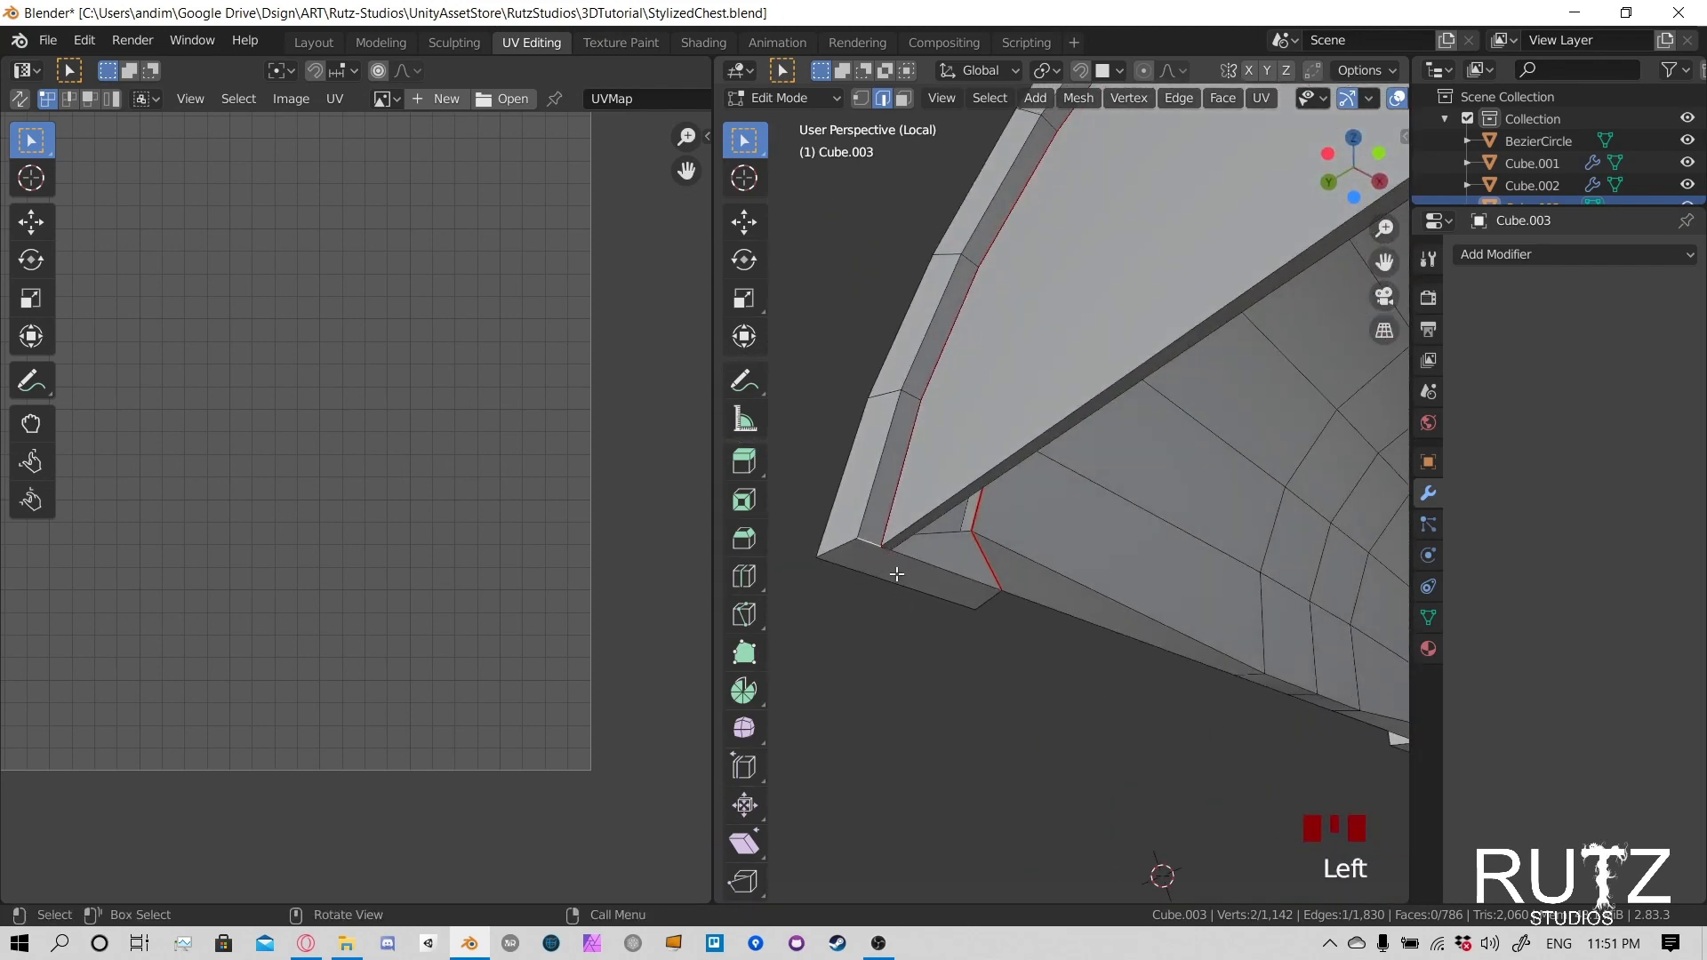
{"action": "scroll", "coordinate": [945, 534], "scroll_direction": "down", "scroll_amount": 3}
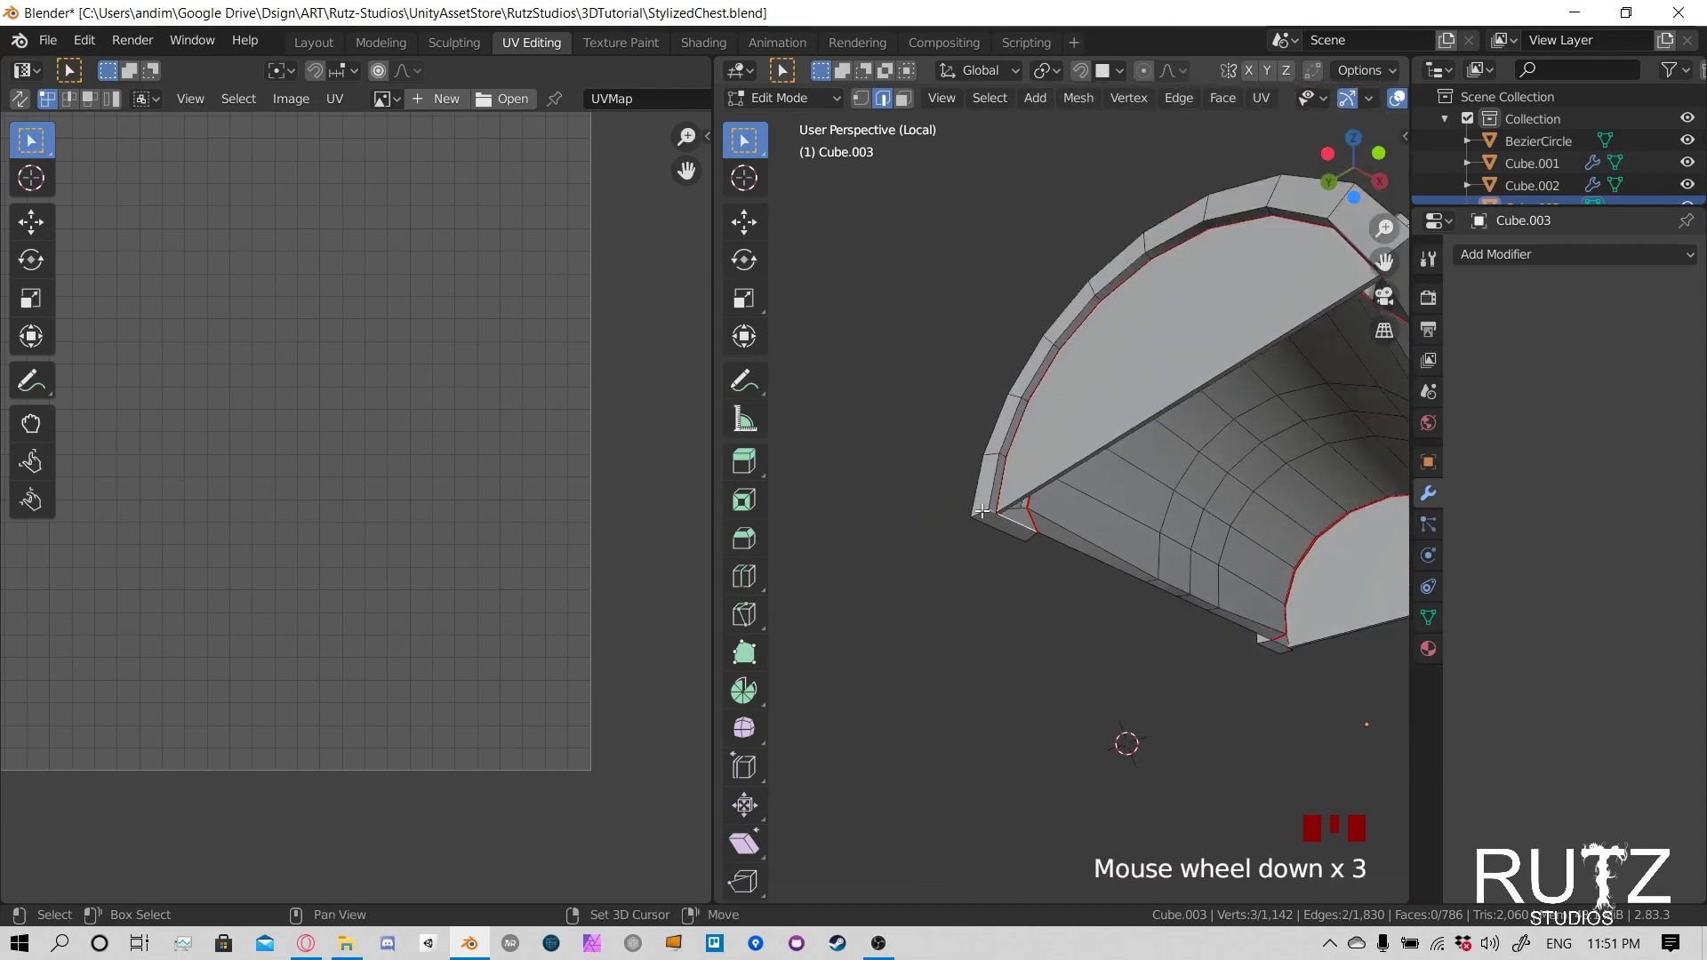
{"action": "left_click", "coordinate": [1007, 554], "text": "shift"}
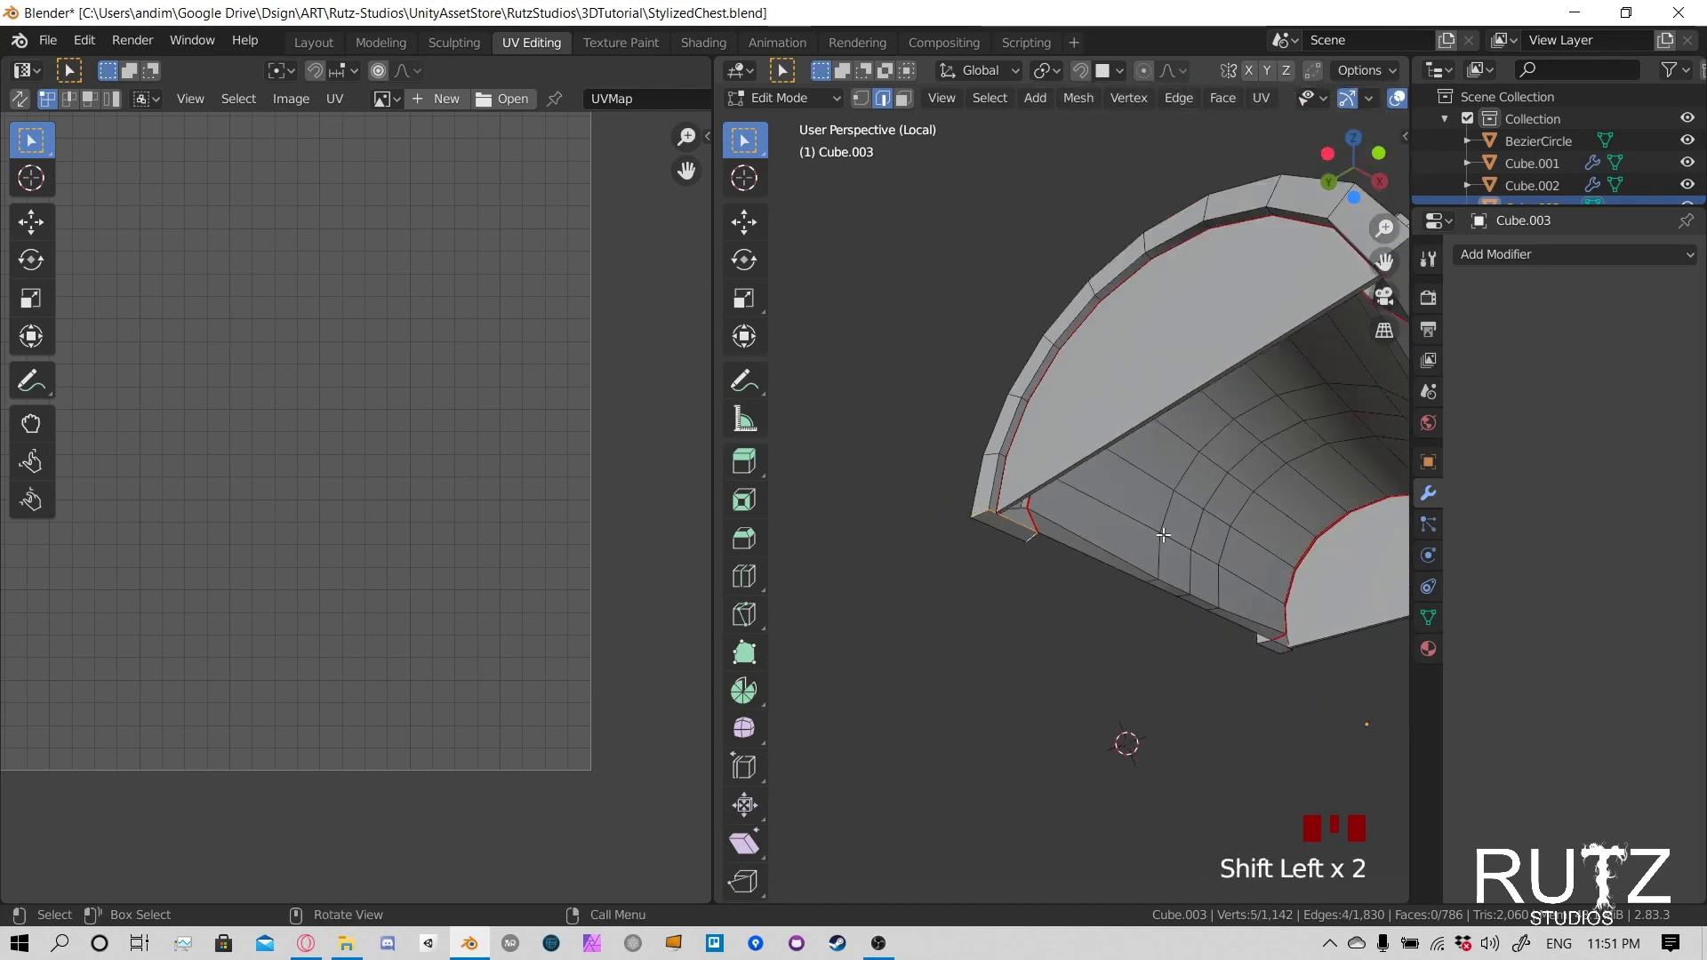
- Add the edges around the bottom ends of the lid's bands at the further corners to the selection
{"action": "middle_click_drag", "start_coordinate": [1163, 534], "coordinate": [1056, 577], "text": "shift"}
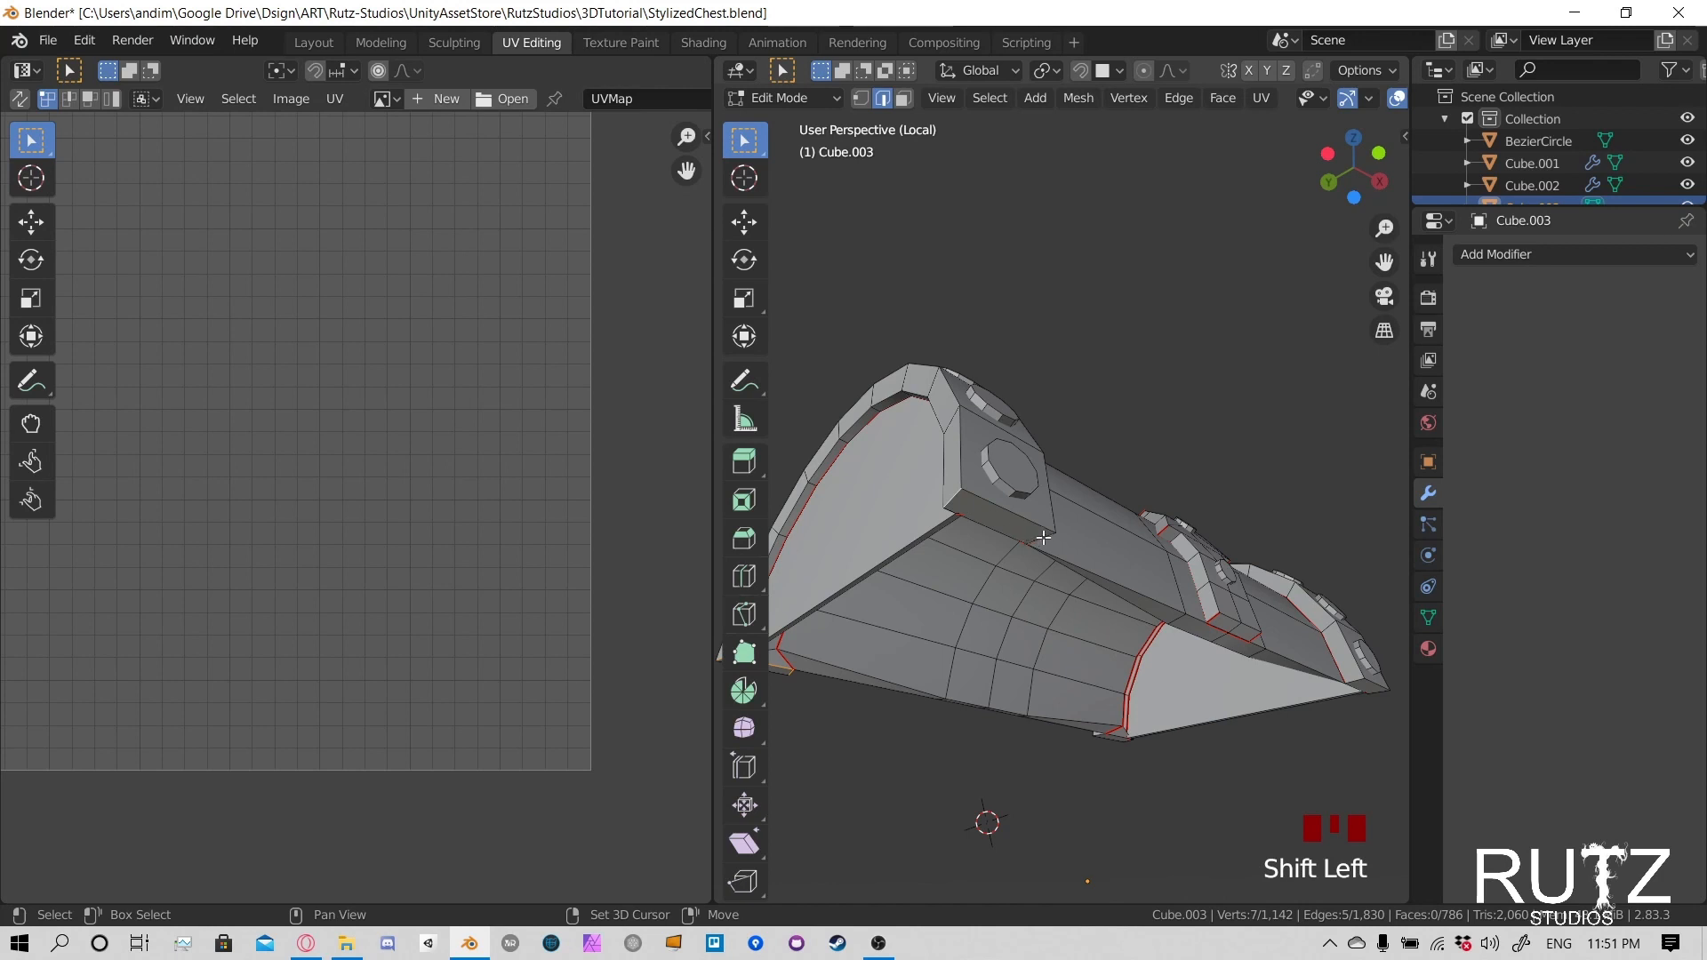
{"action": "left_click", "coordinate": [1042, 538], "text": "shift"}
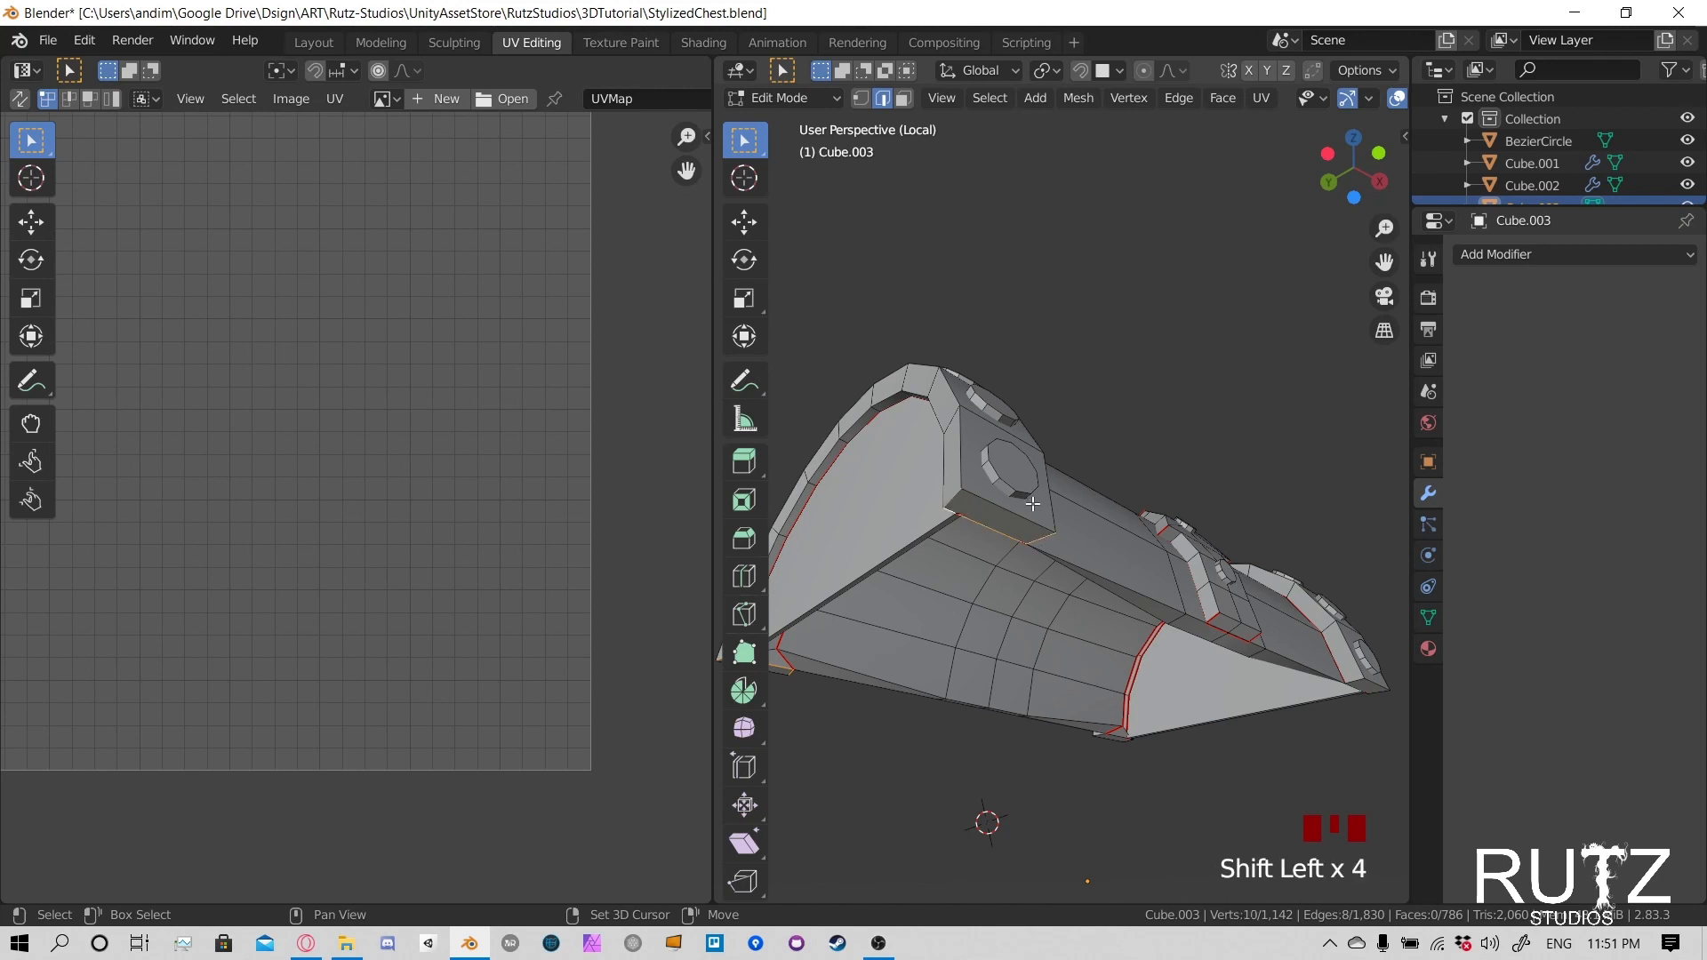
{"action": "middle_click_drag", "start_coordinate": [1259, 592], "coordinate": [1113, 838]}
{"action": "scroll", "coordinate": [1106, 678], "scroll_direction": "up", "scroll_amount": 3}
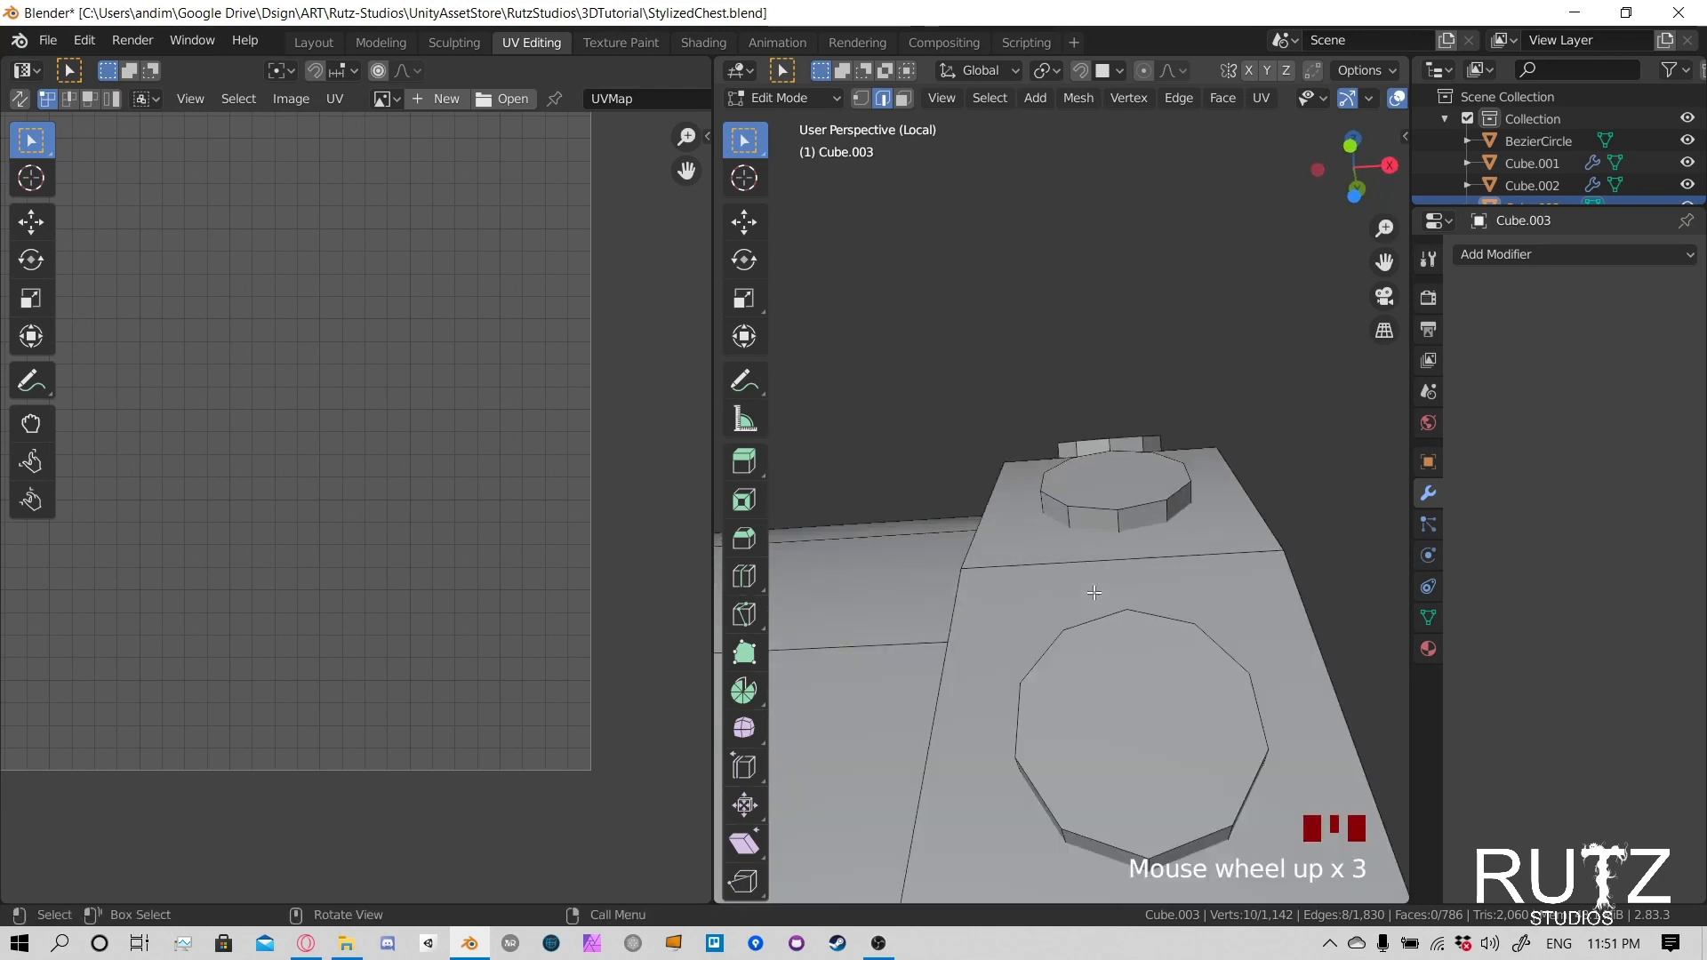
{"action": "scroll", "coordinate": [1103, 679], "scroll_direction": "down", "scroll_amount": 1}
{"action": "middle_click_drag", "start_coordinate": [1102, 678], "coordinate": [1095, 630]}
{"action": "left_click", "coordinate": [1014, 376], "text": "shift"}
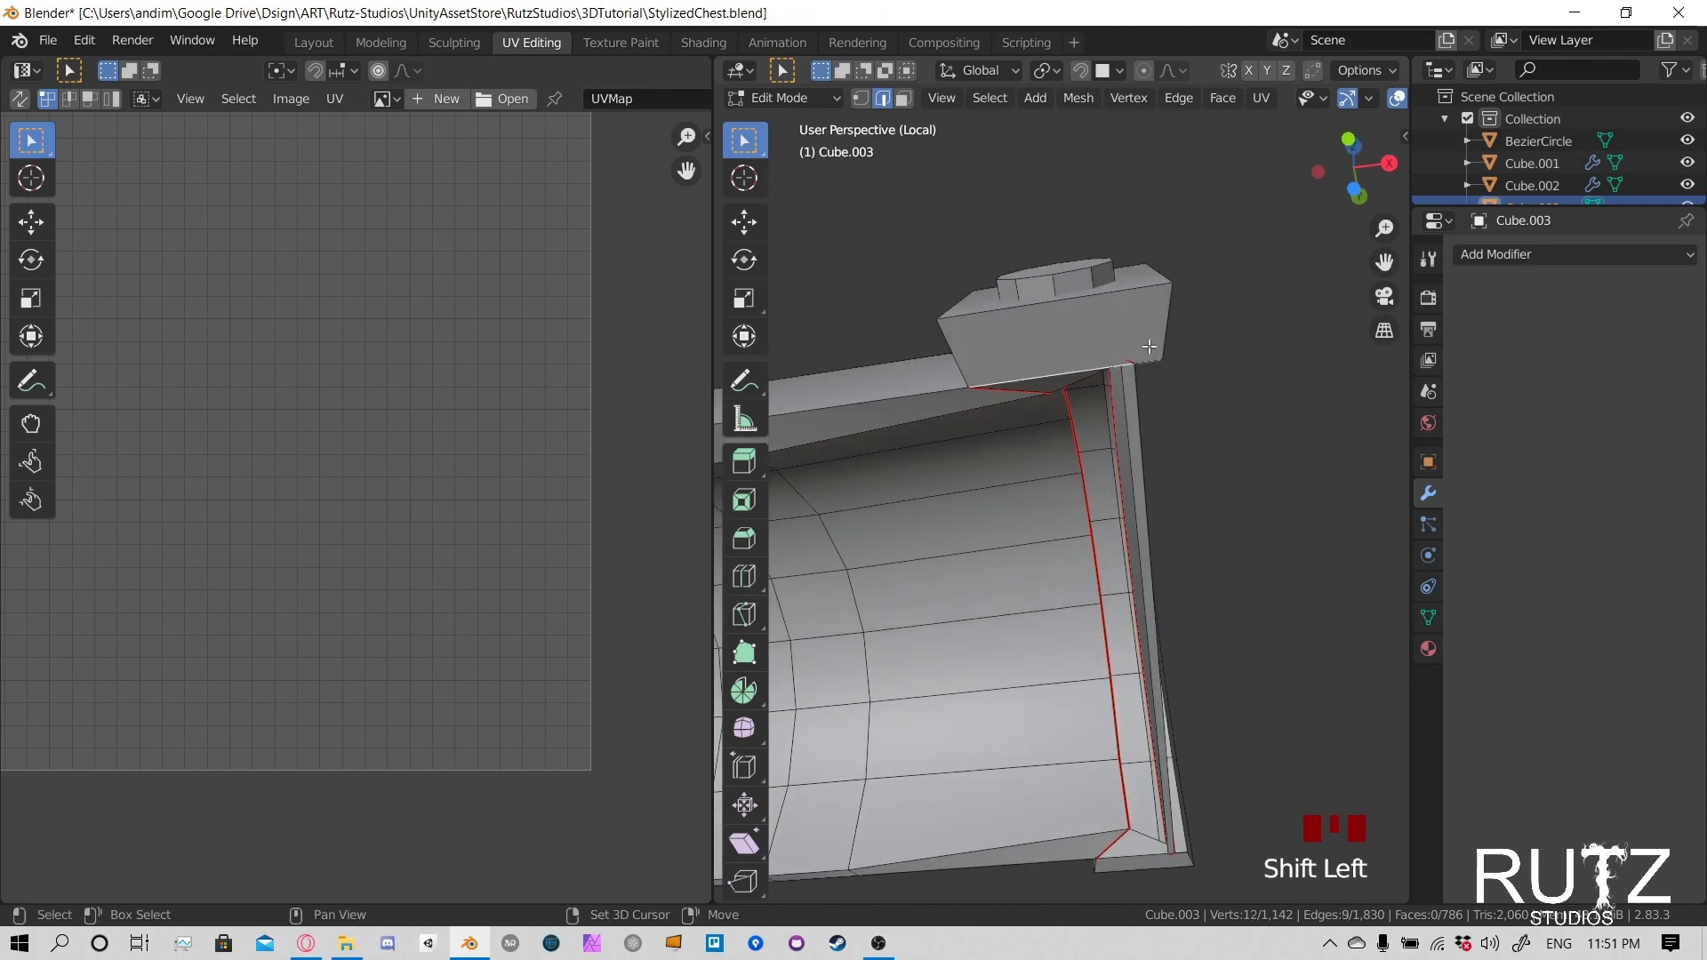
- Add the remaining outer bottom-end edges of the lid's bands to the selection and mark all selected edges as seams
{"action": "left_click", "coordinate": [1167, 352], "text": "shift"}
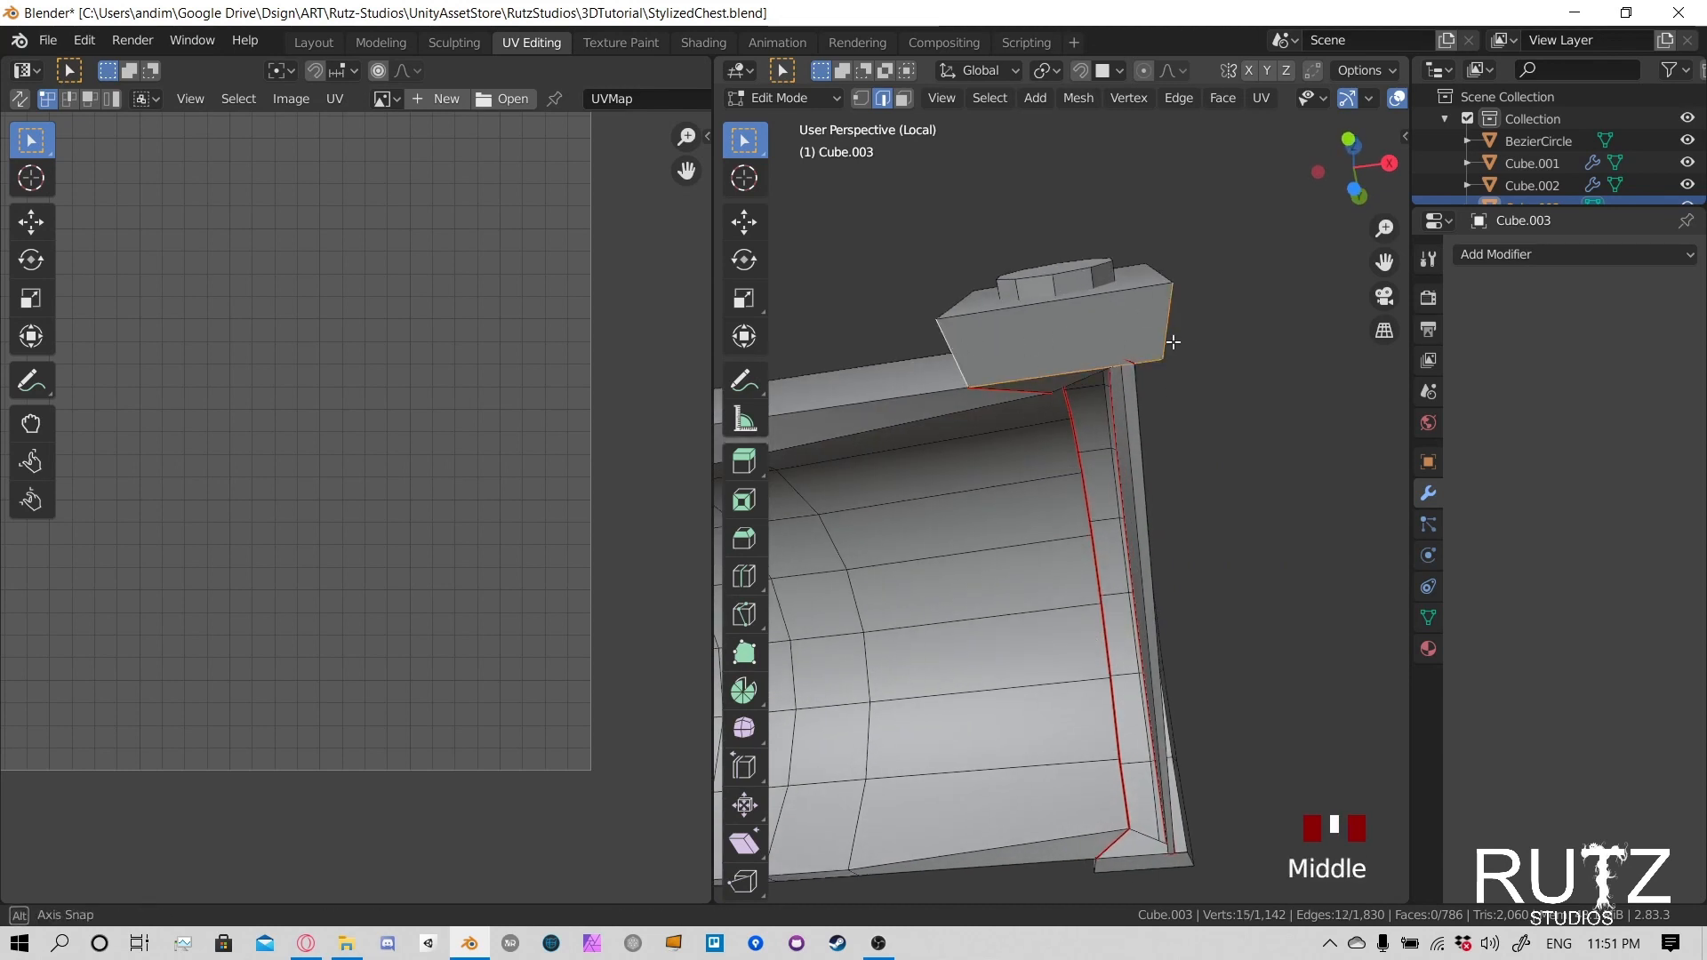
{"action": "middle_click_drag", "start_coordinate": [978, 349], "coordinate": [1095, 329]}
{"action": "left_click", "coordinate": [1079, 319], "text": "shift"}
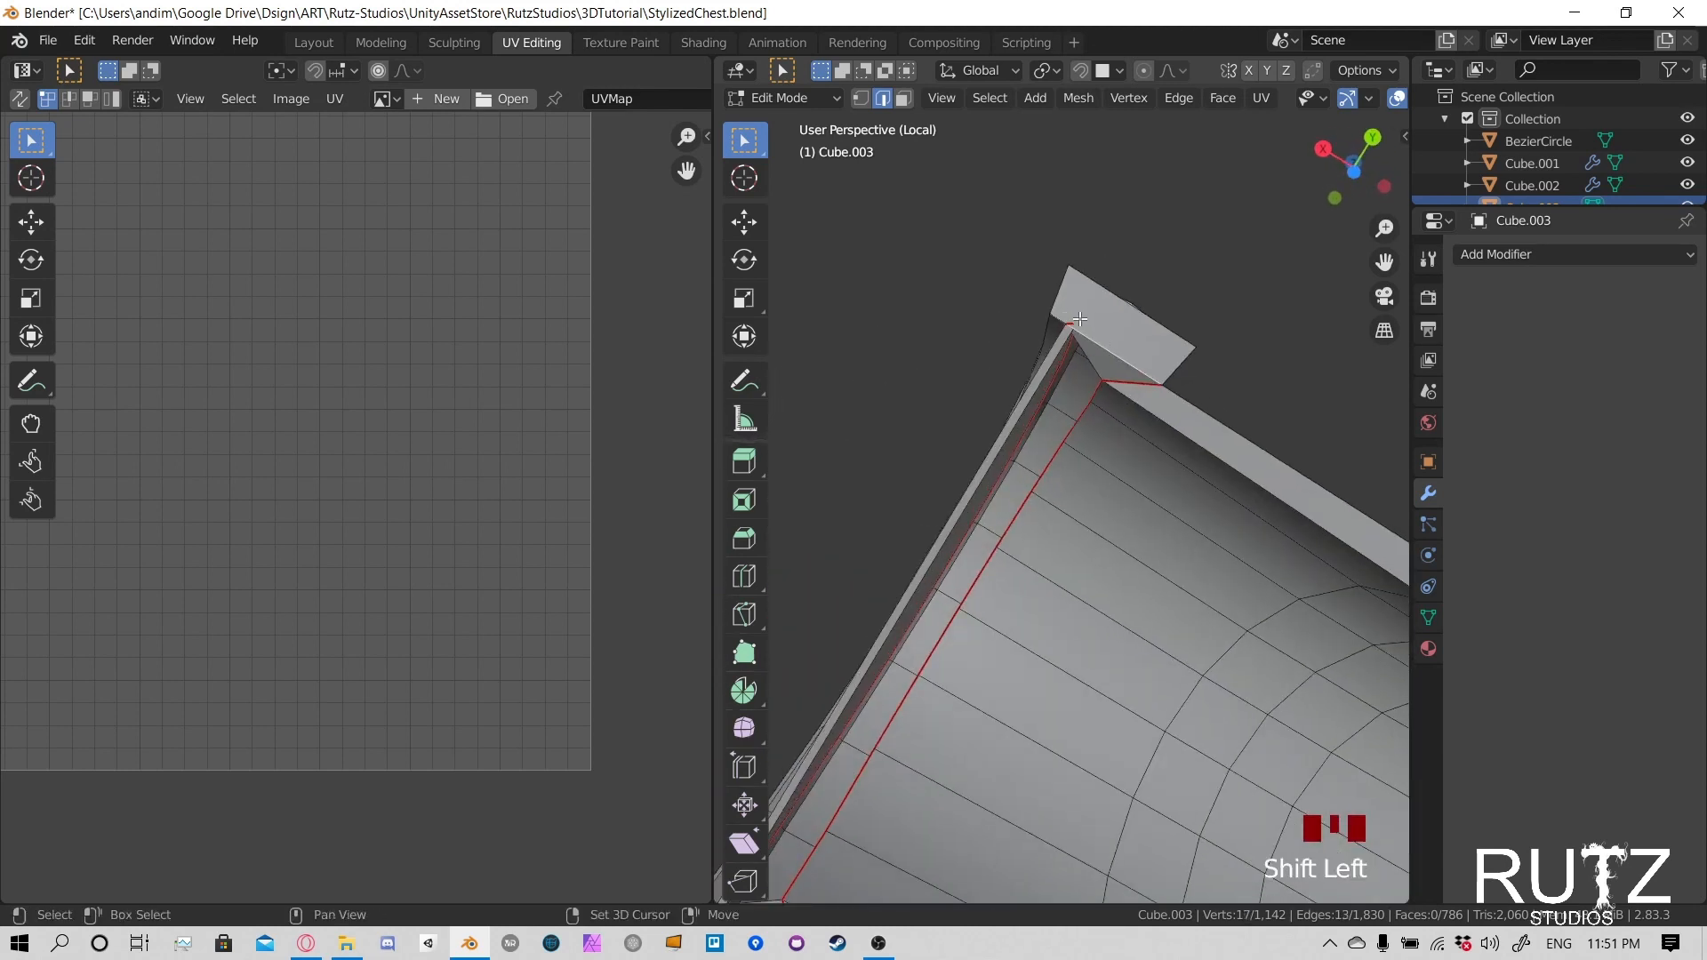
{"action": "left_click", "coordinate": [1059, 311], "text": "shift"}
{"action": "left_click", "coordinate": [1193, 367], "text": "shift"}
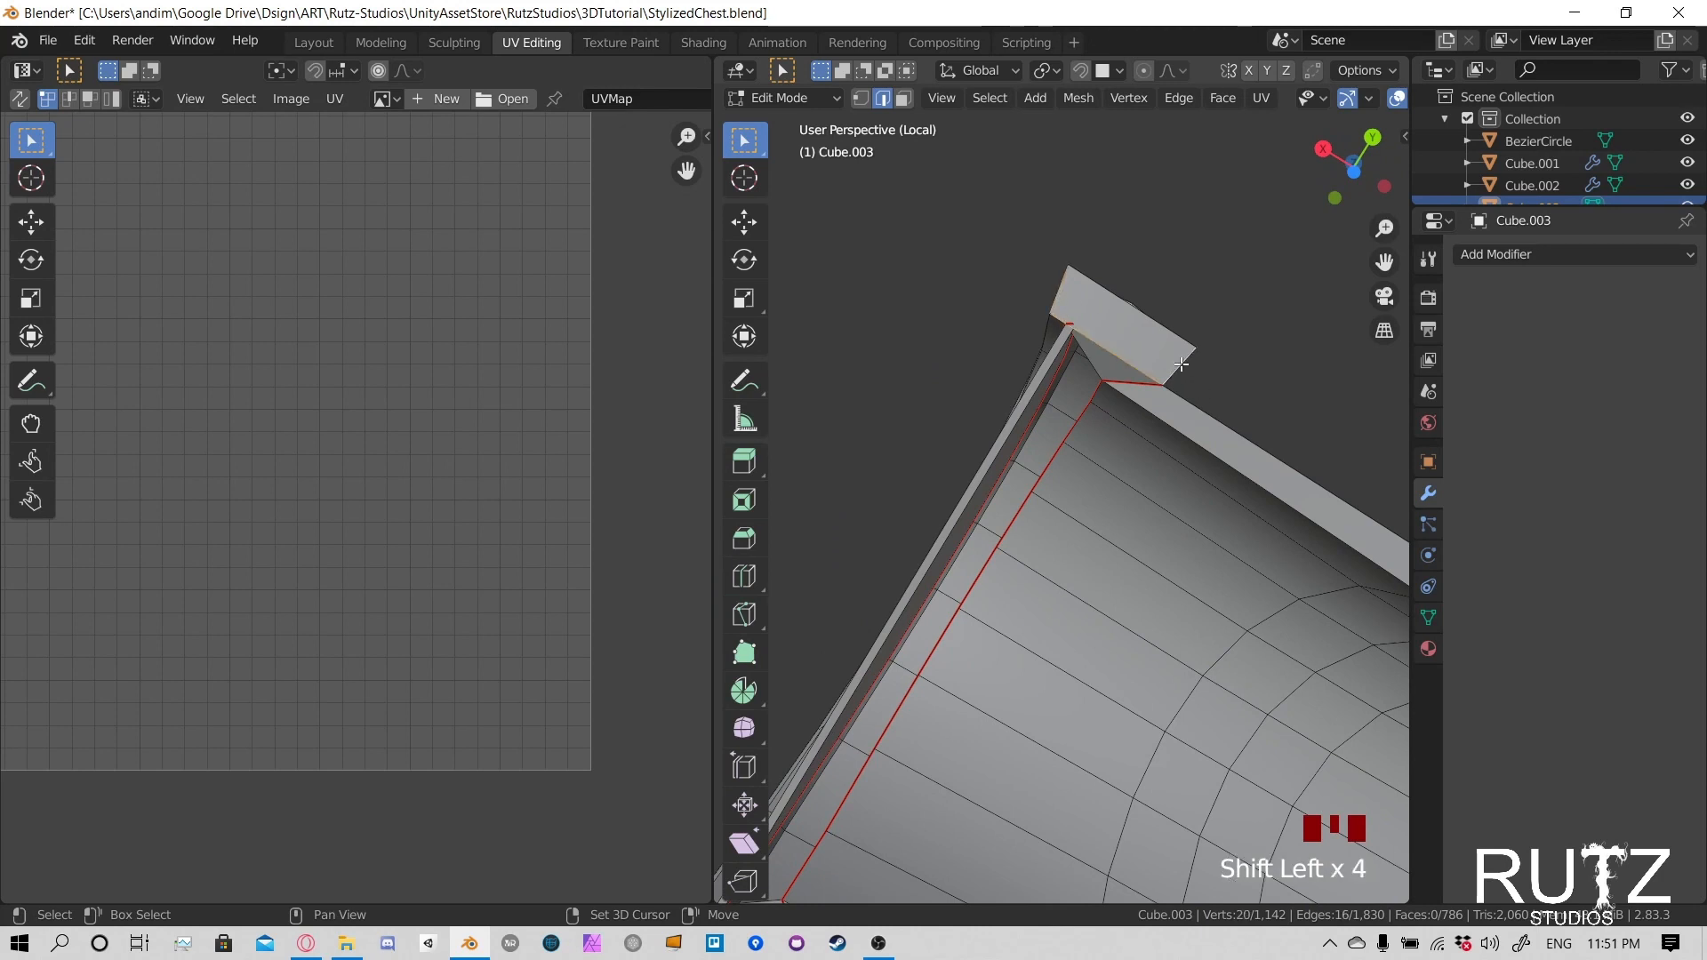
{"action": "key", "text": "u"}
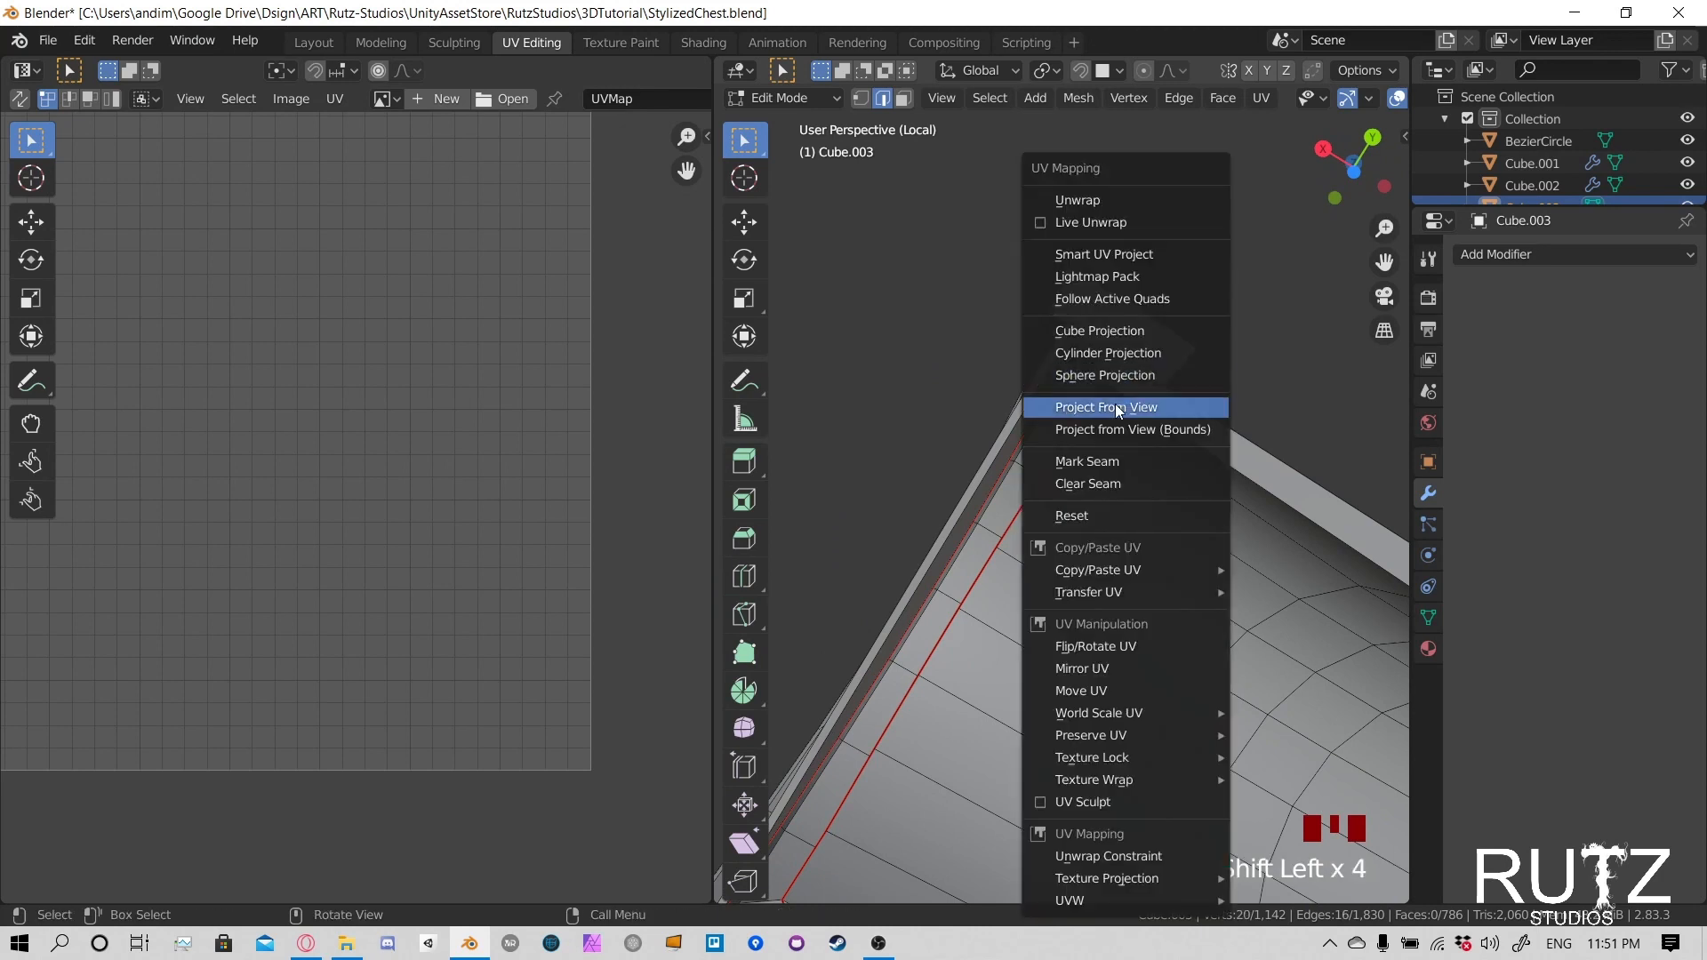
{"action": "left_click", "coordinate": [1106, 469]}
- Select the whole linked lid shell, including both end bands, and unwrap it
{"action": "middle_click_drag", "start_coordinate": [1117, 445], "coordinate": [1227, 628]}
{"action": "scroll", "coordinate": [1103, 552], "scroll_direction": "up", "scroll_amount": 5}
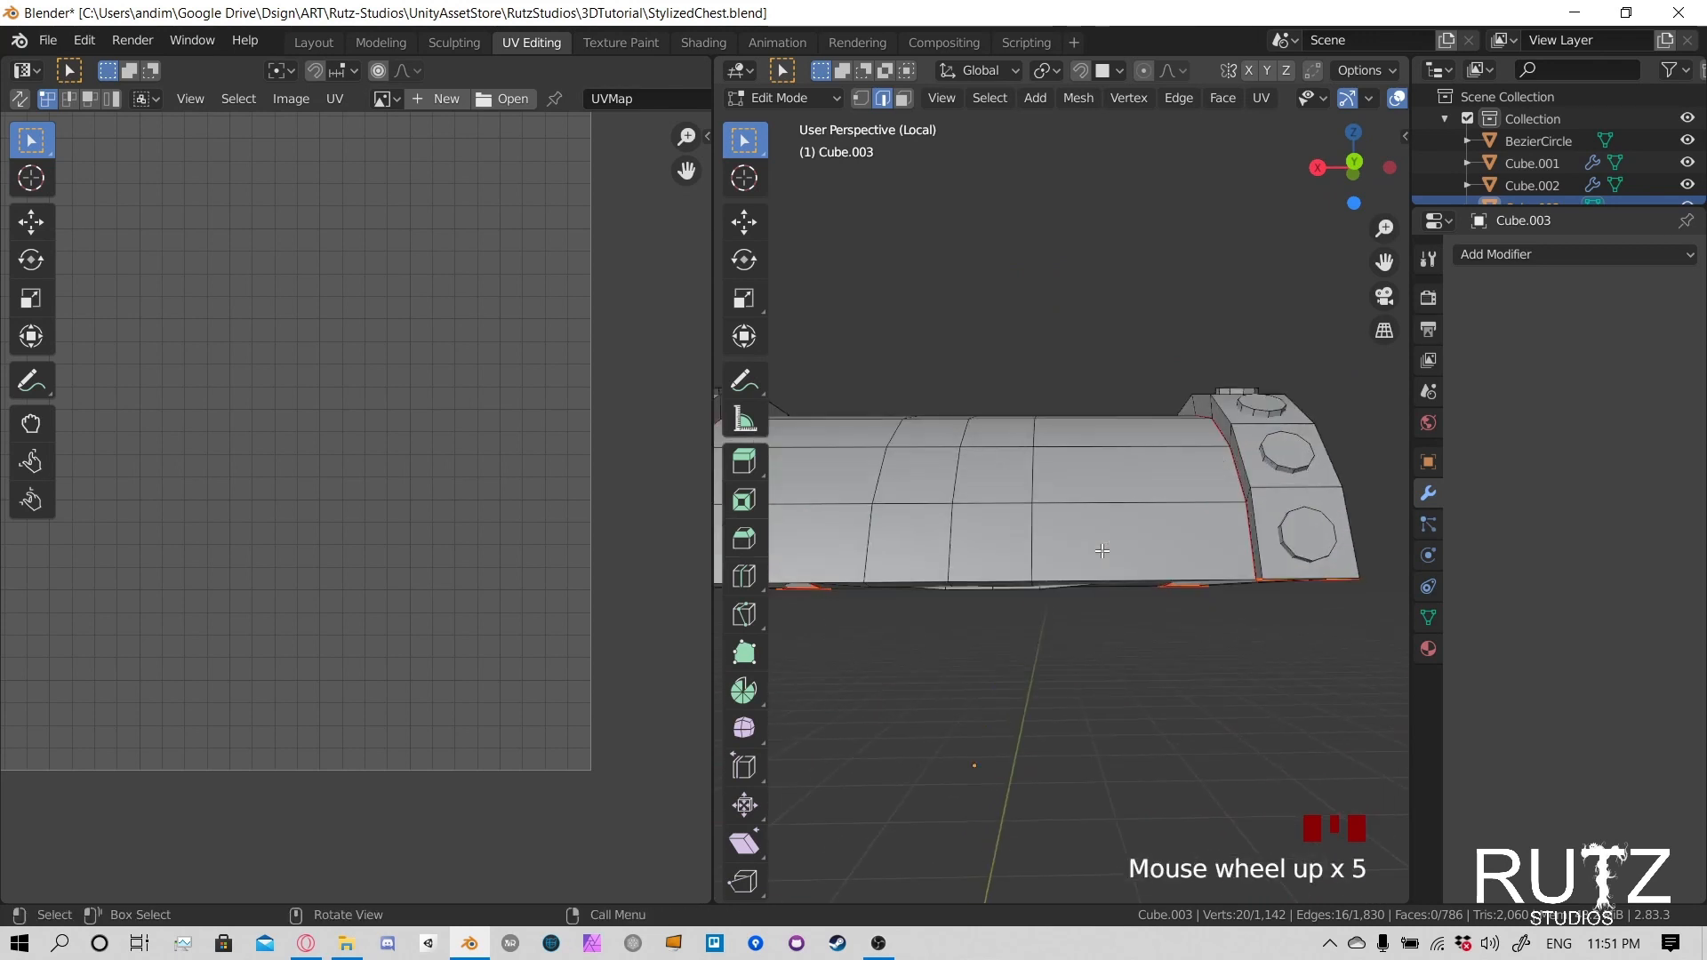
{"action": "middle_click_drag", "start_coordinate": [1102, 551], "coordinate": [1202, 481], "text": "shift"}
{"action": "key", "text": "ctrl+l"}
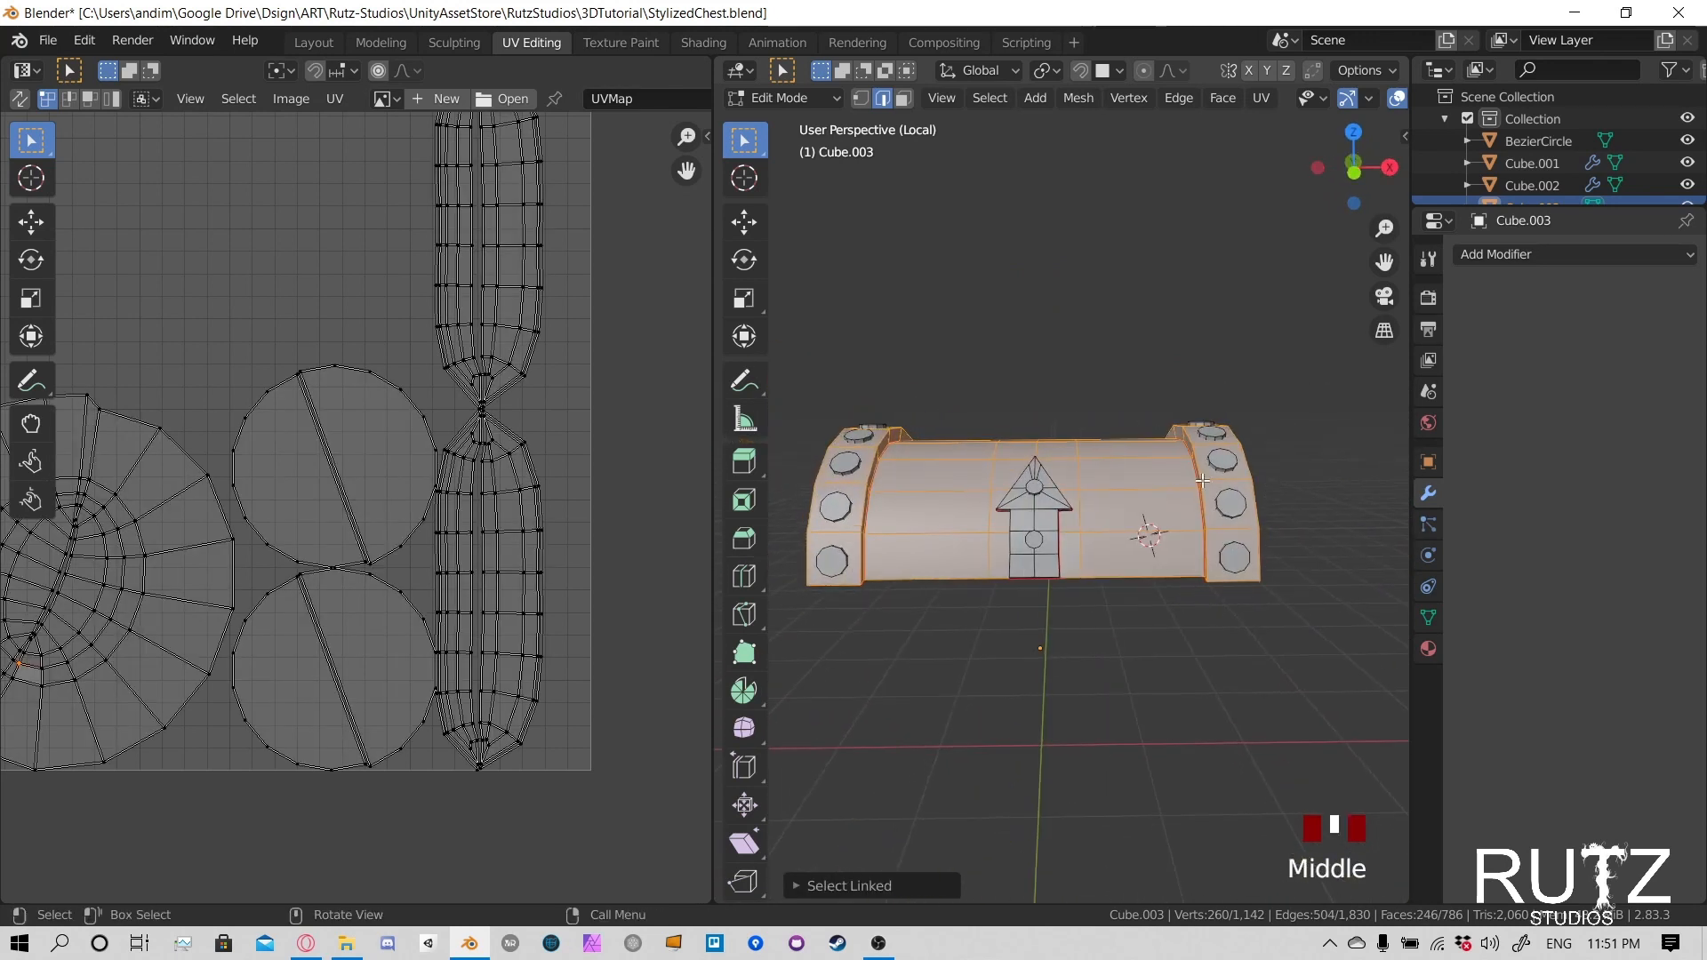
{"action": "key", "text": "u"}
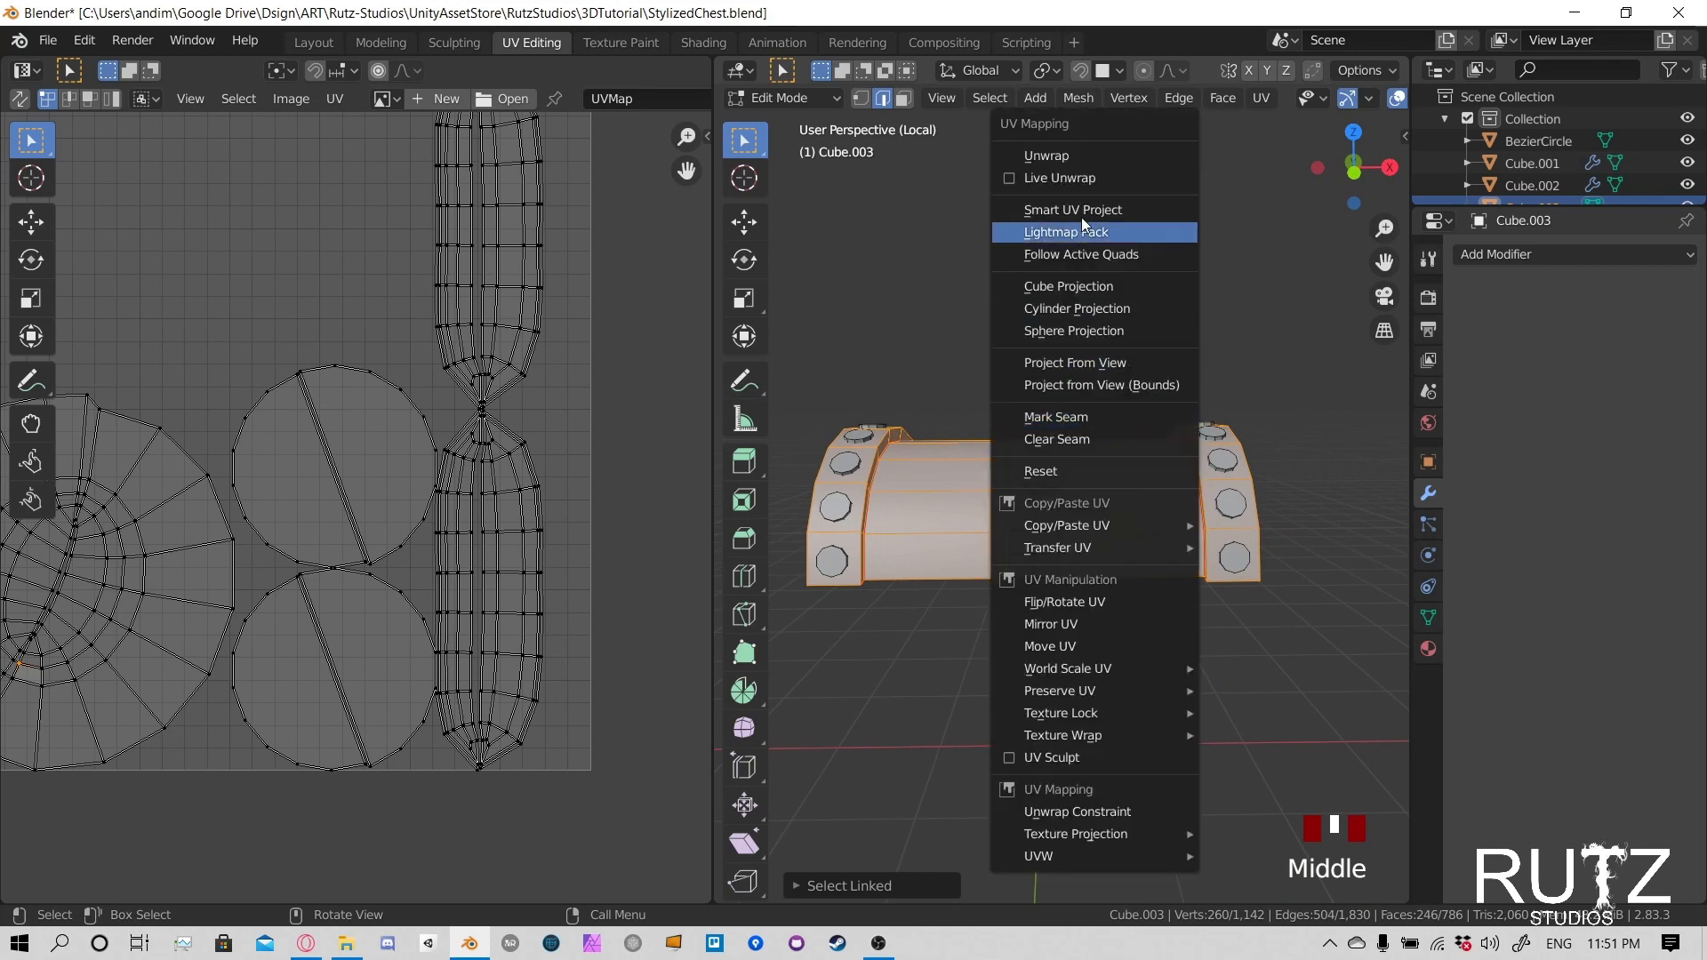
{"action": "left_click", "coordinate": [1102, 158]}
{"action": "scroll", "coordinate": [487, 425], "scroll_direction": "down", "scroll_amount": 1}
{"action": "scroll", "coordinate": [567, 413], "scroll_direction": "up", "scroll_amount": 3}
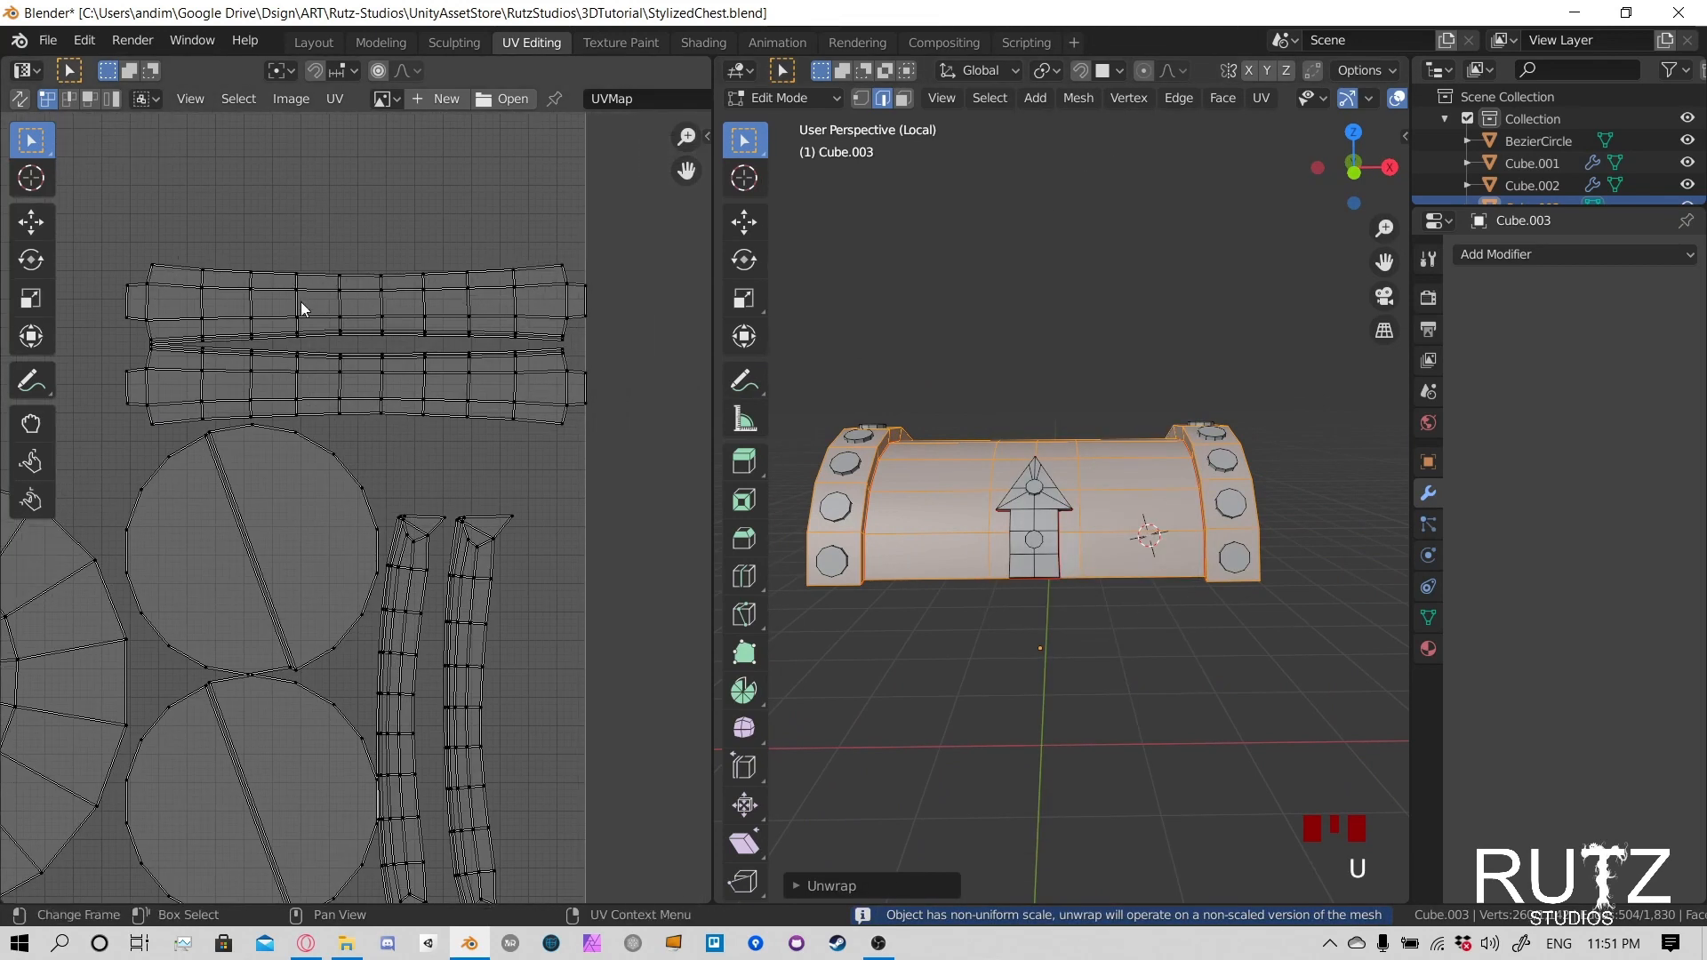
- Select both end bands of the lid as linked regions delimited by Seam to check their UV islands
{"action": "left_click", "coordinate": [301, 301]}
{"action": "left_click", "coordinate": [860, 487]}
{"action": "key", "text": "l"}
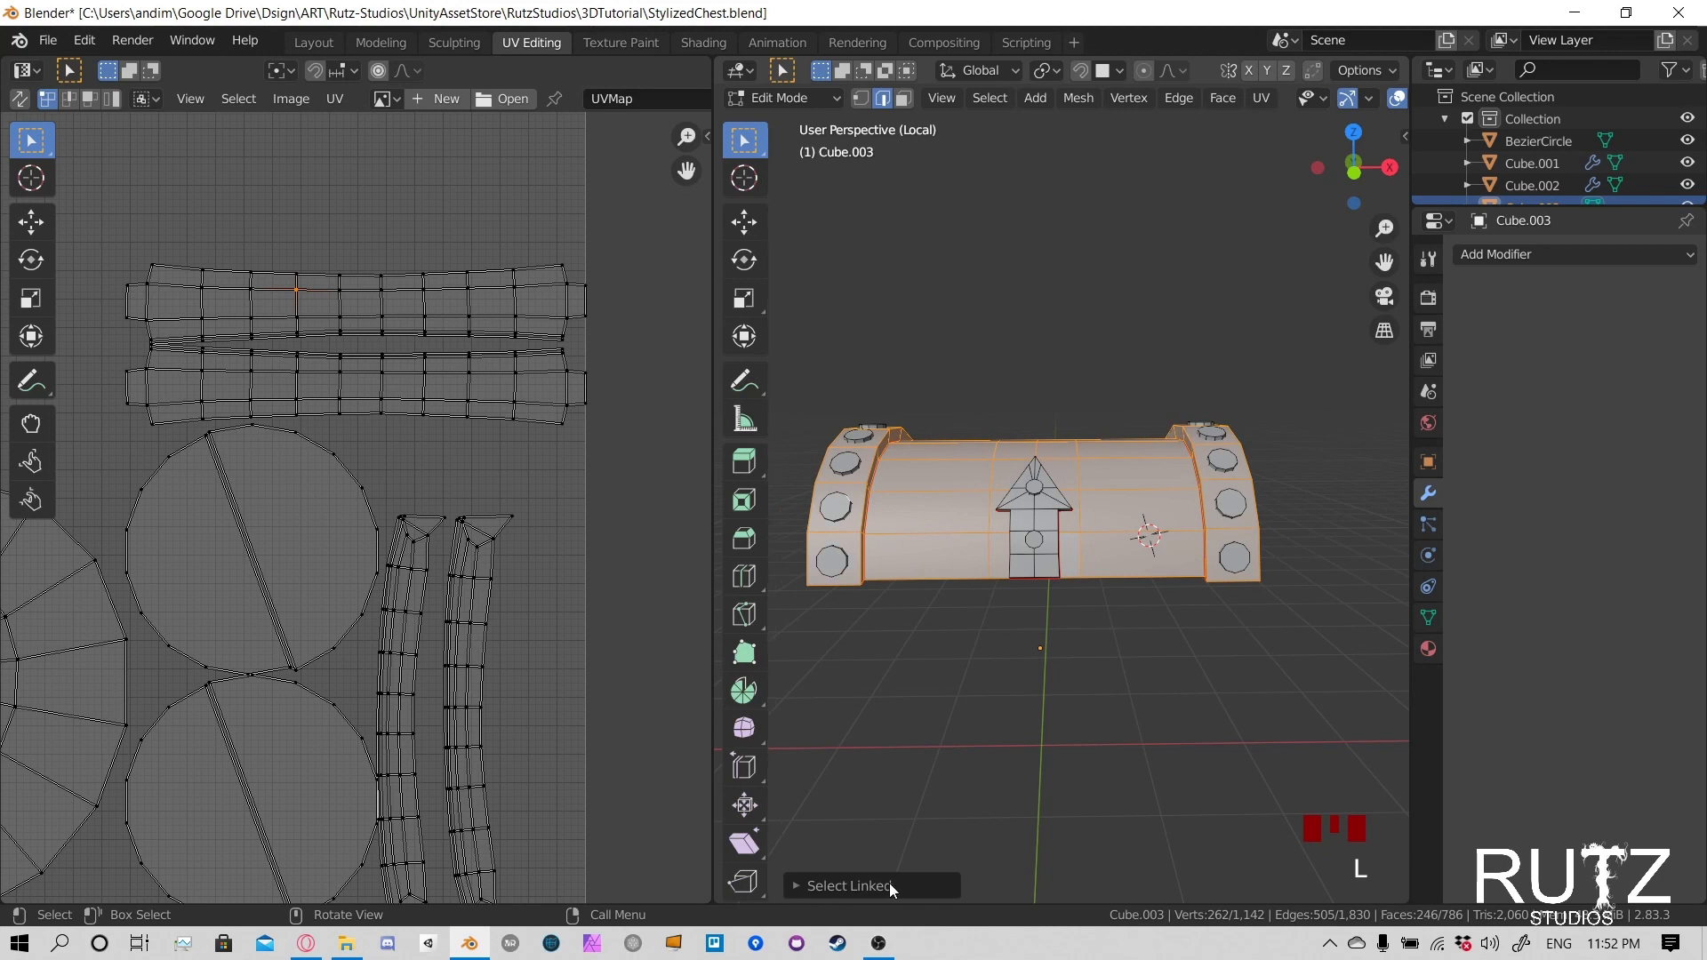
{"action": "left_click", "coordinate": [802, 885]}
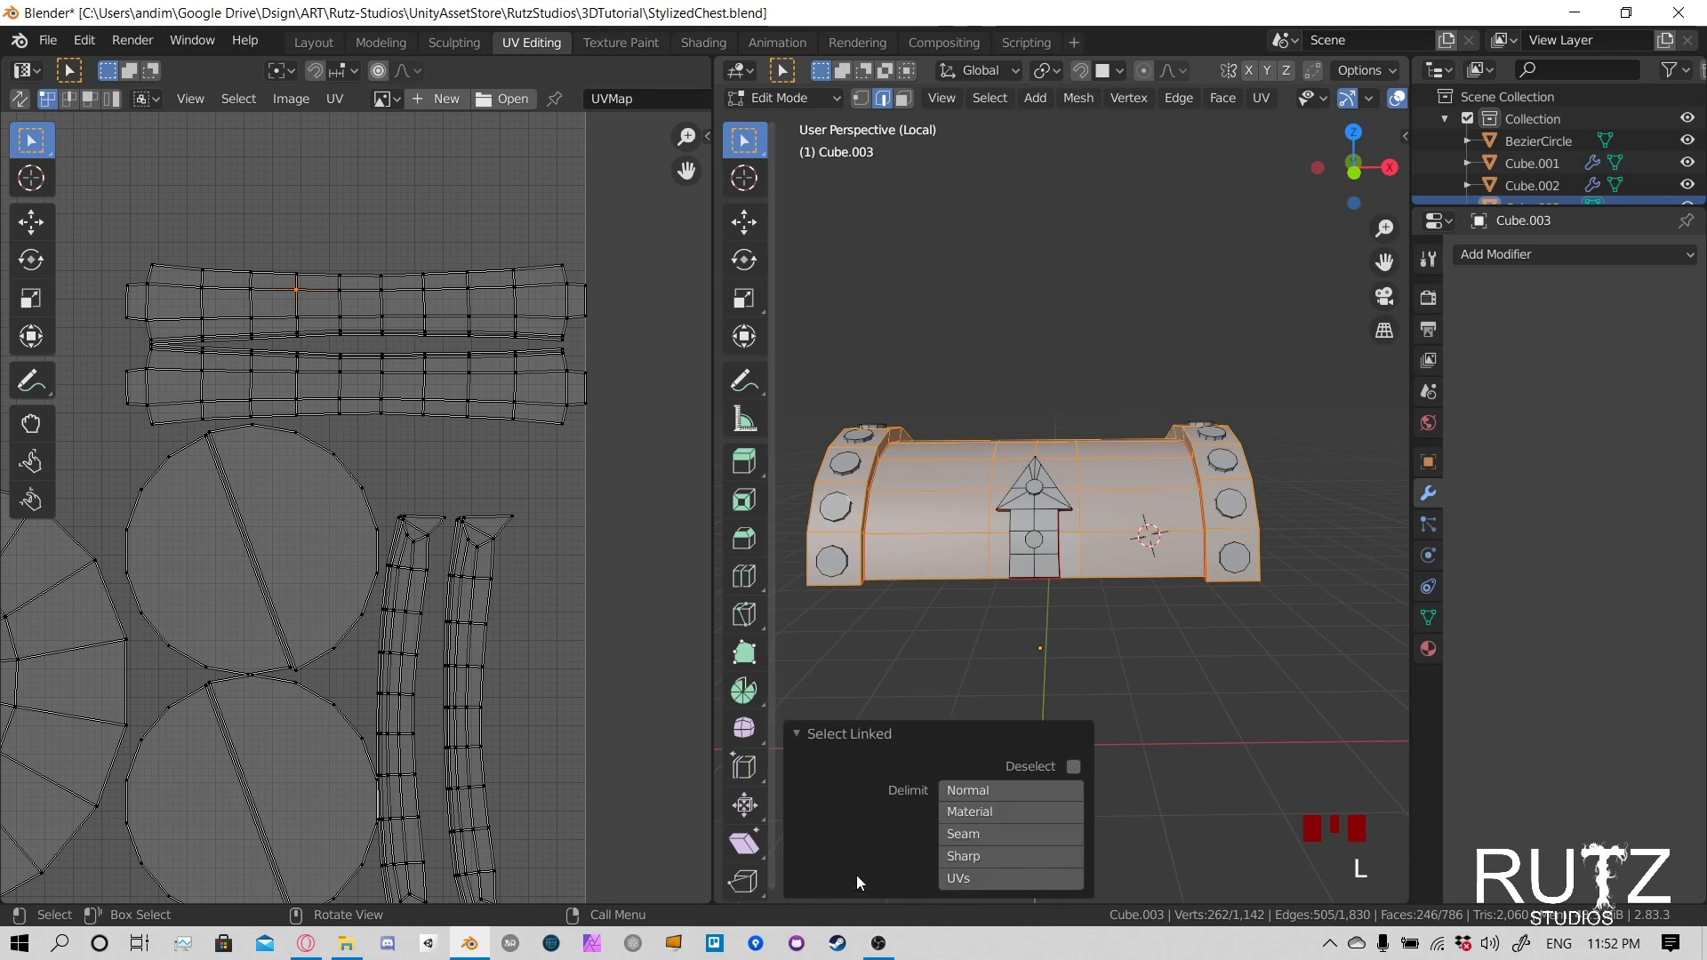
{"action": "left_click", "coordinate": [992, 834]}
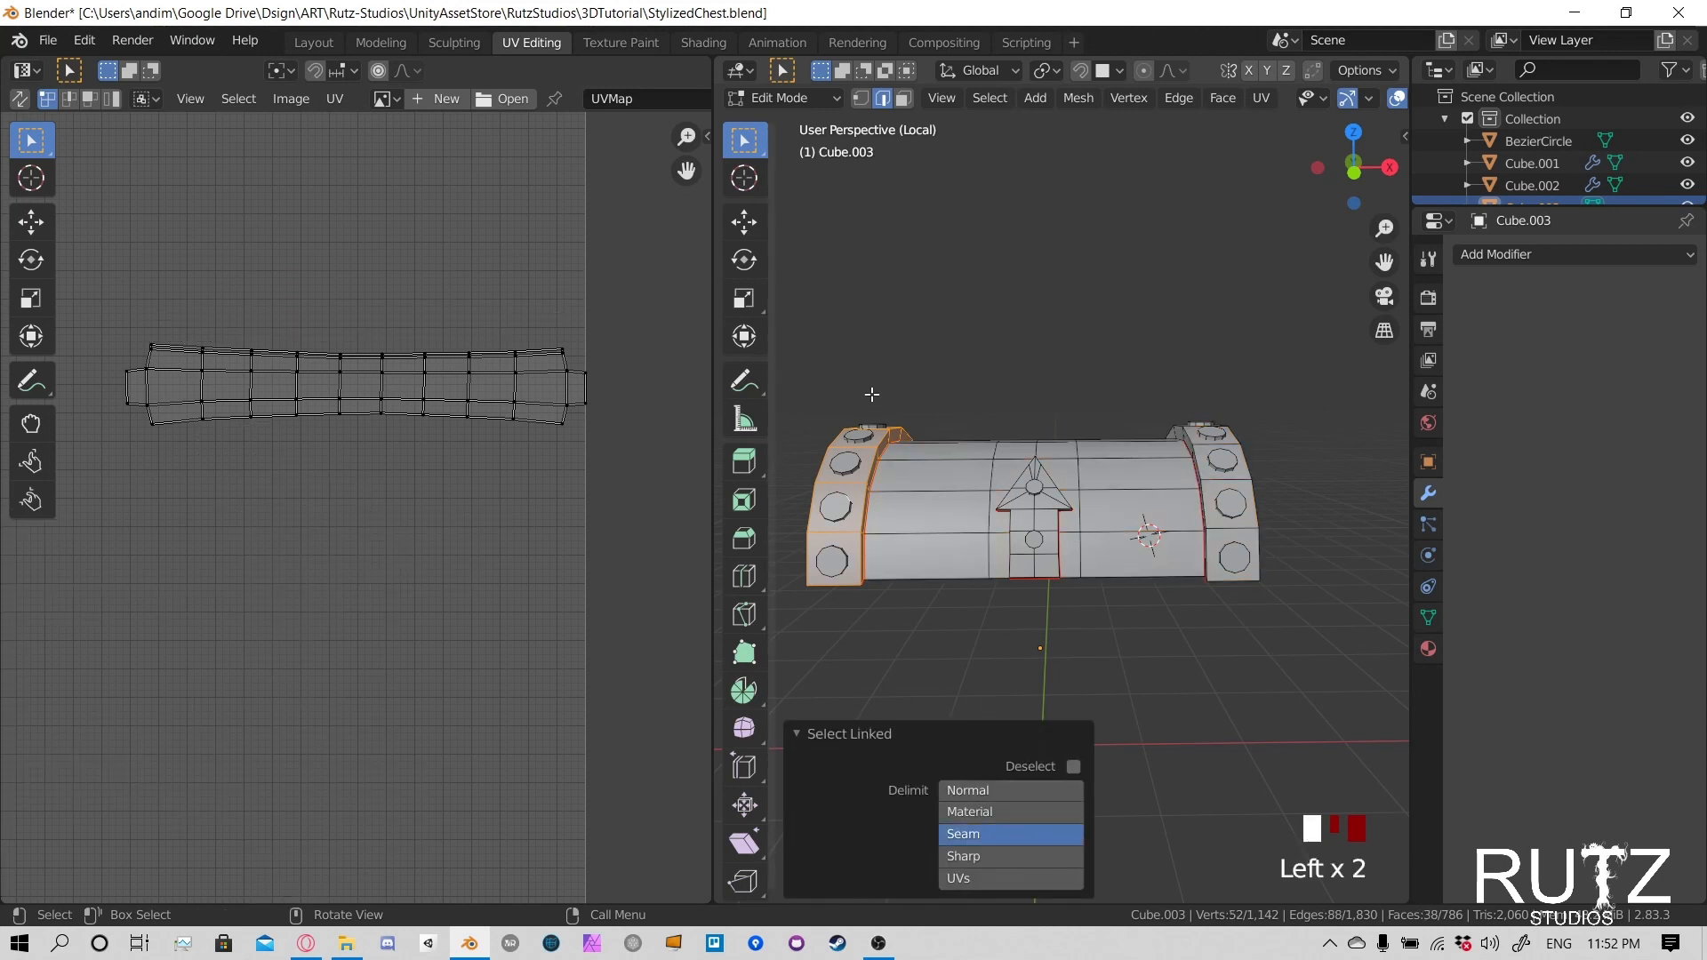
{"action": "middle_click_drag", "start_coordinate": [880, 512], "coordinate": [1120, 462]}
{"action": "key", "text": "l"}
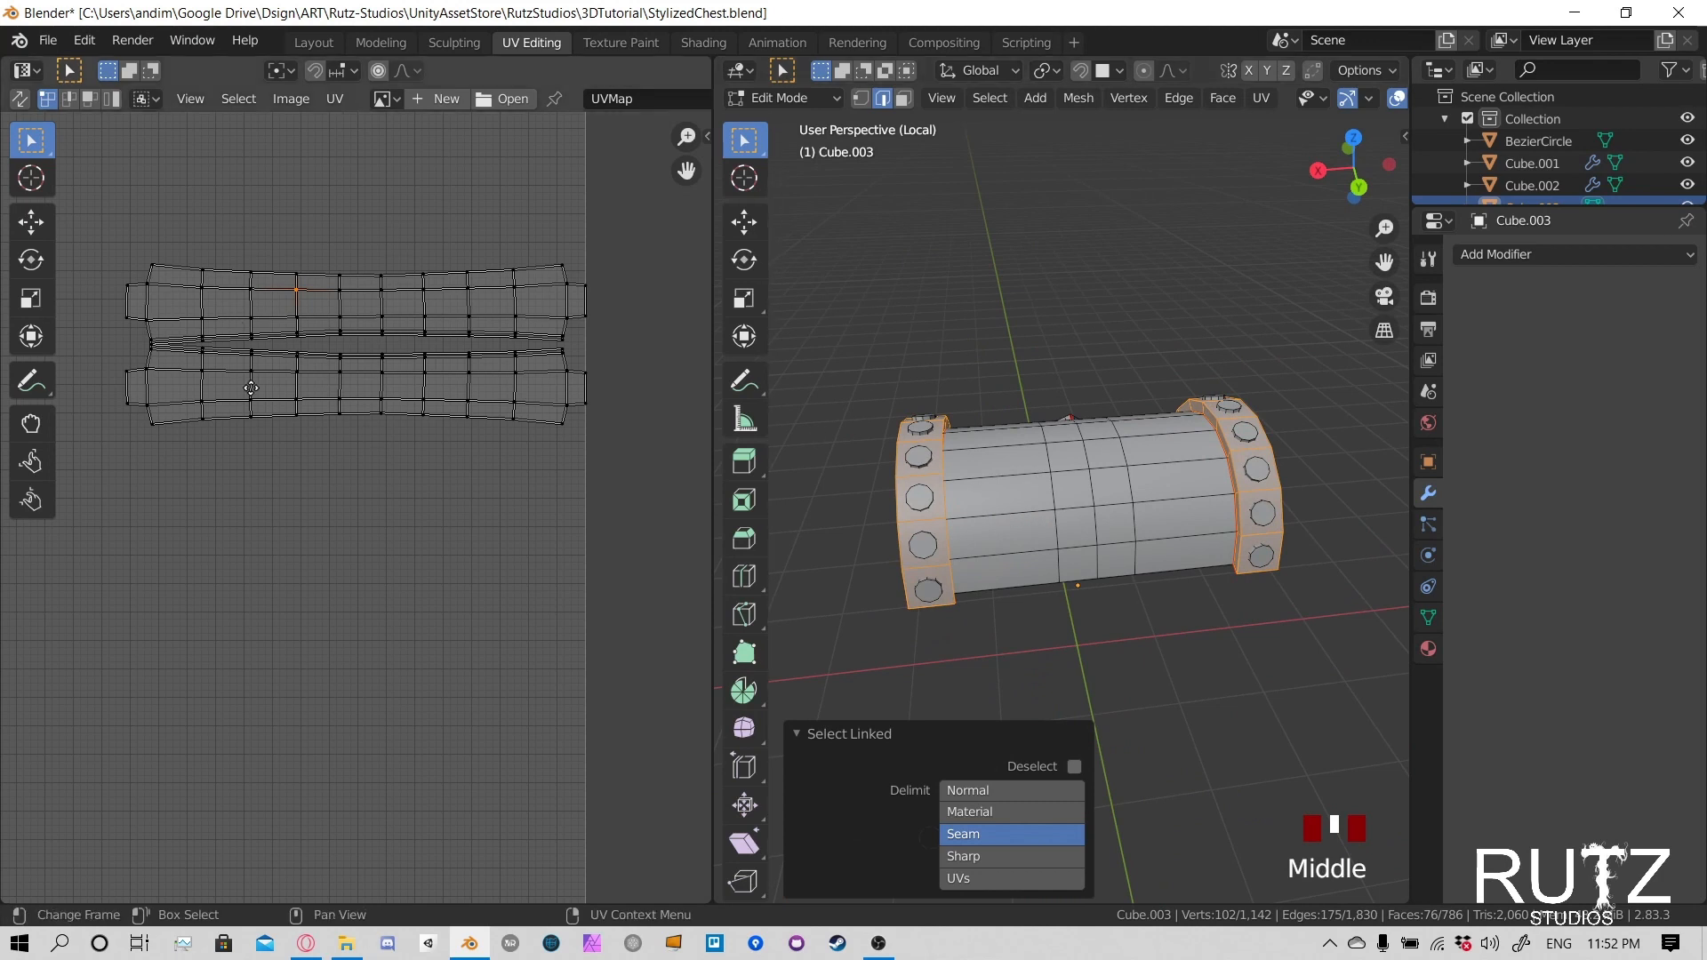
- Add the central clasp to the band selection, then select the entire lid mesh to compare all UV islands
{"action": "middle_click_drag", "start_coordinate": [251, 387], "coordinate": [345, 485]}
{"action": "scroll", "coordinate": [345, 485], "scroll_direction": "down", "scroll_amount": 2}
{"action": "middle_click_drag", "start_coordinate": [932, 520], "coordinate": [1156, 511]}
{"action": "key", "text": "l"}
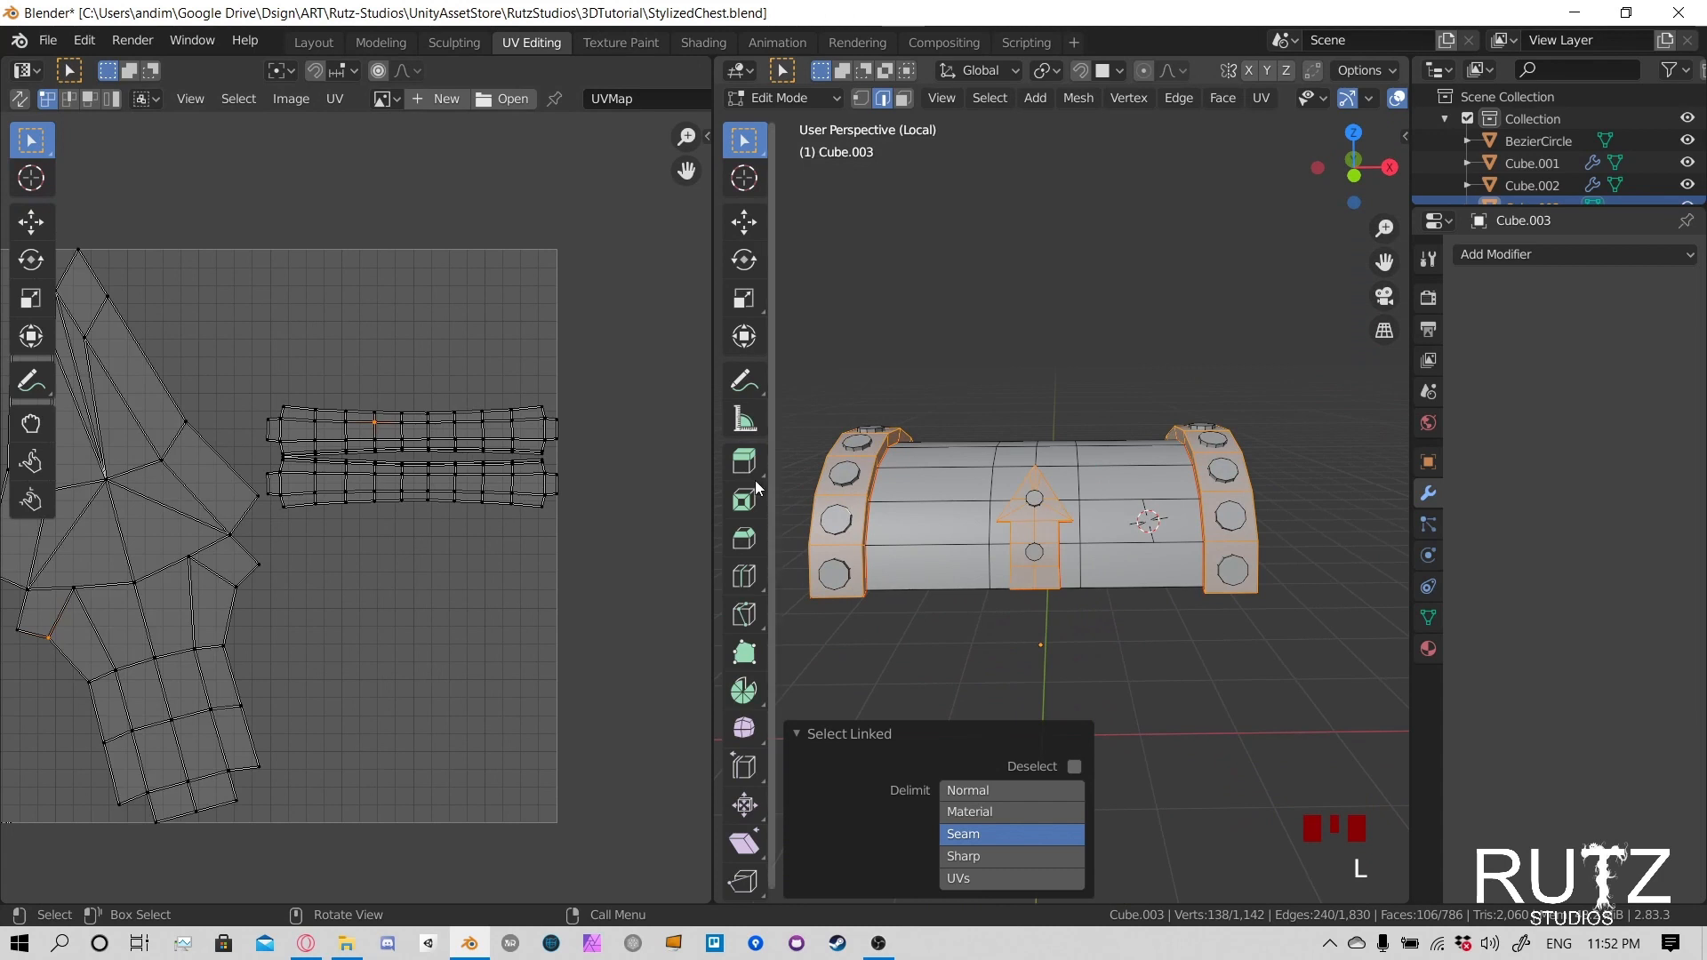
{"action": "scroll", "coordinate": [304, 525], "scroll_direction": "down", "scroll_amount": 1}
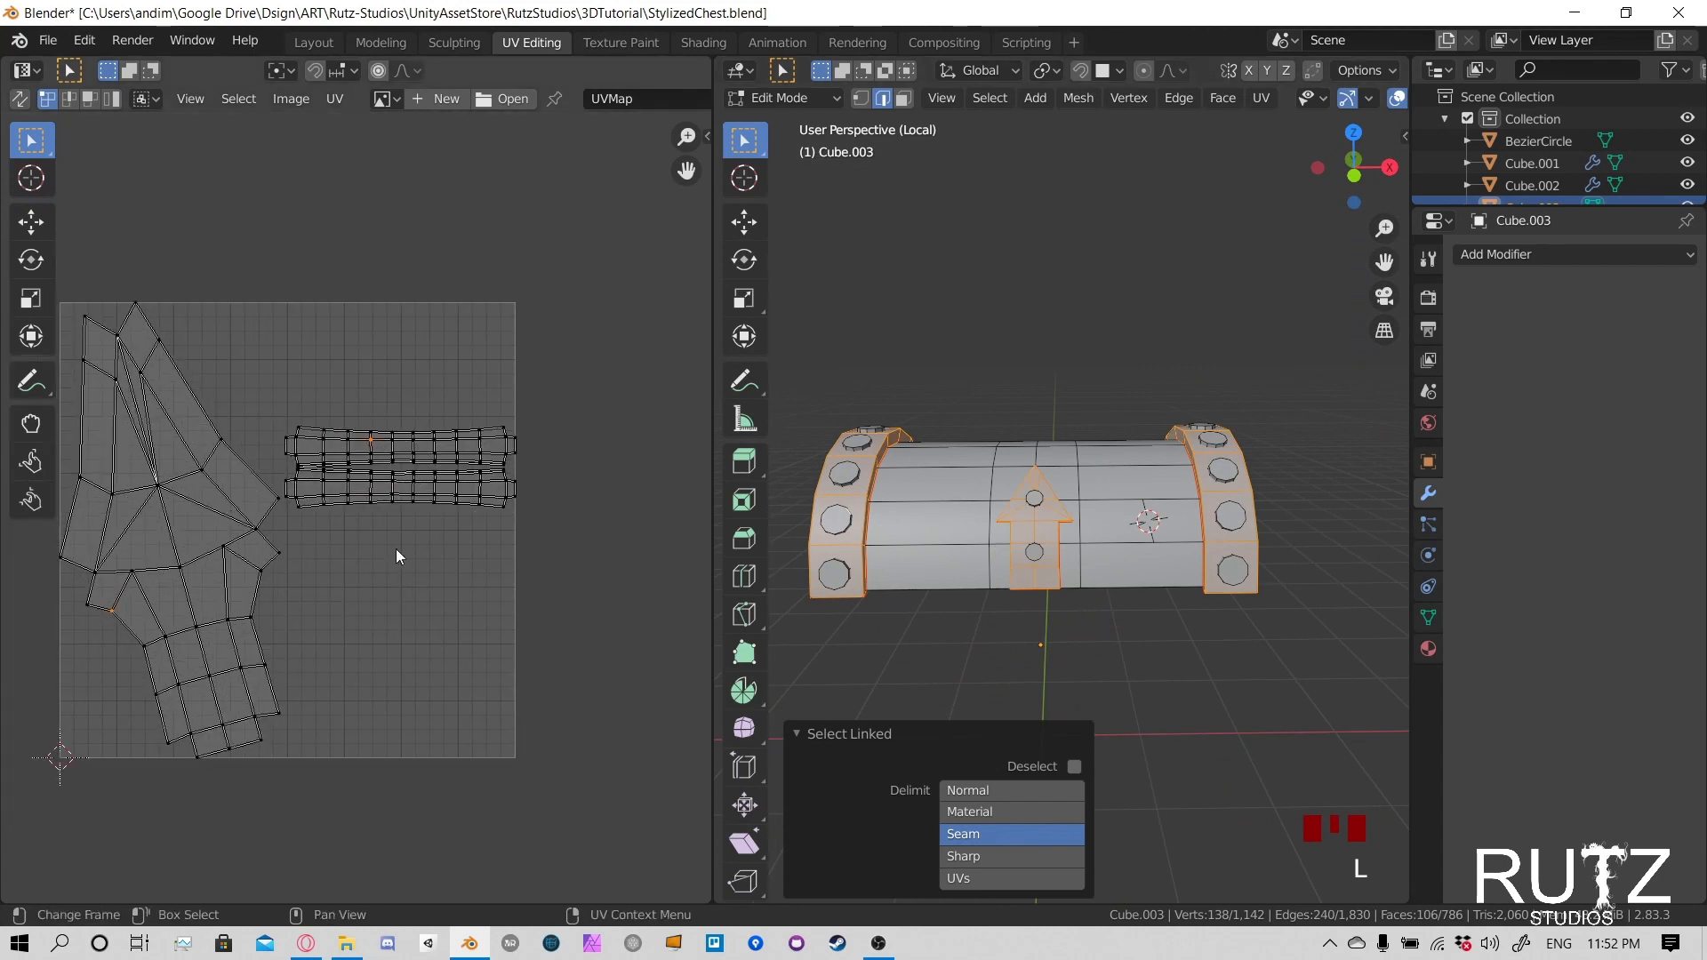
{"action": "key", "text": "a"}
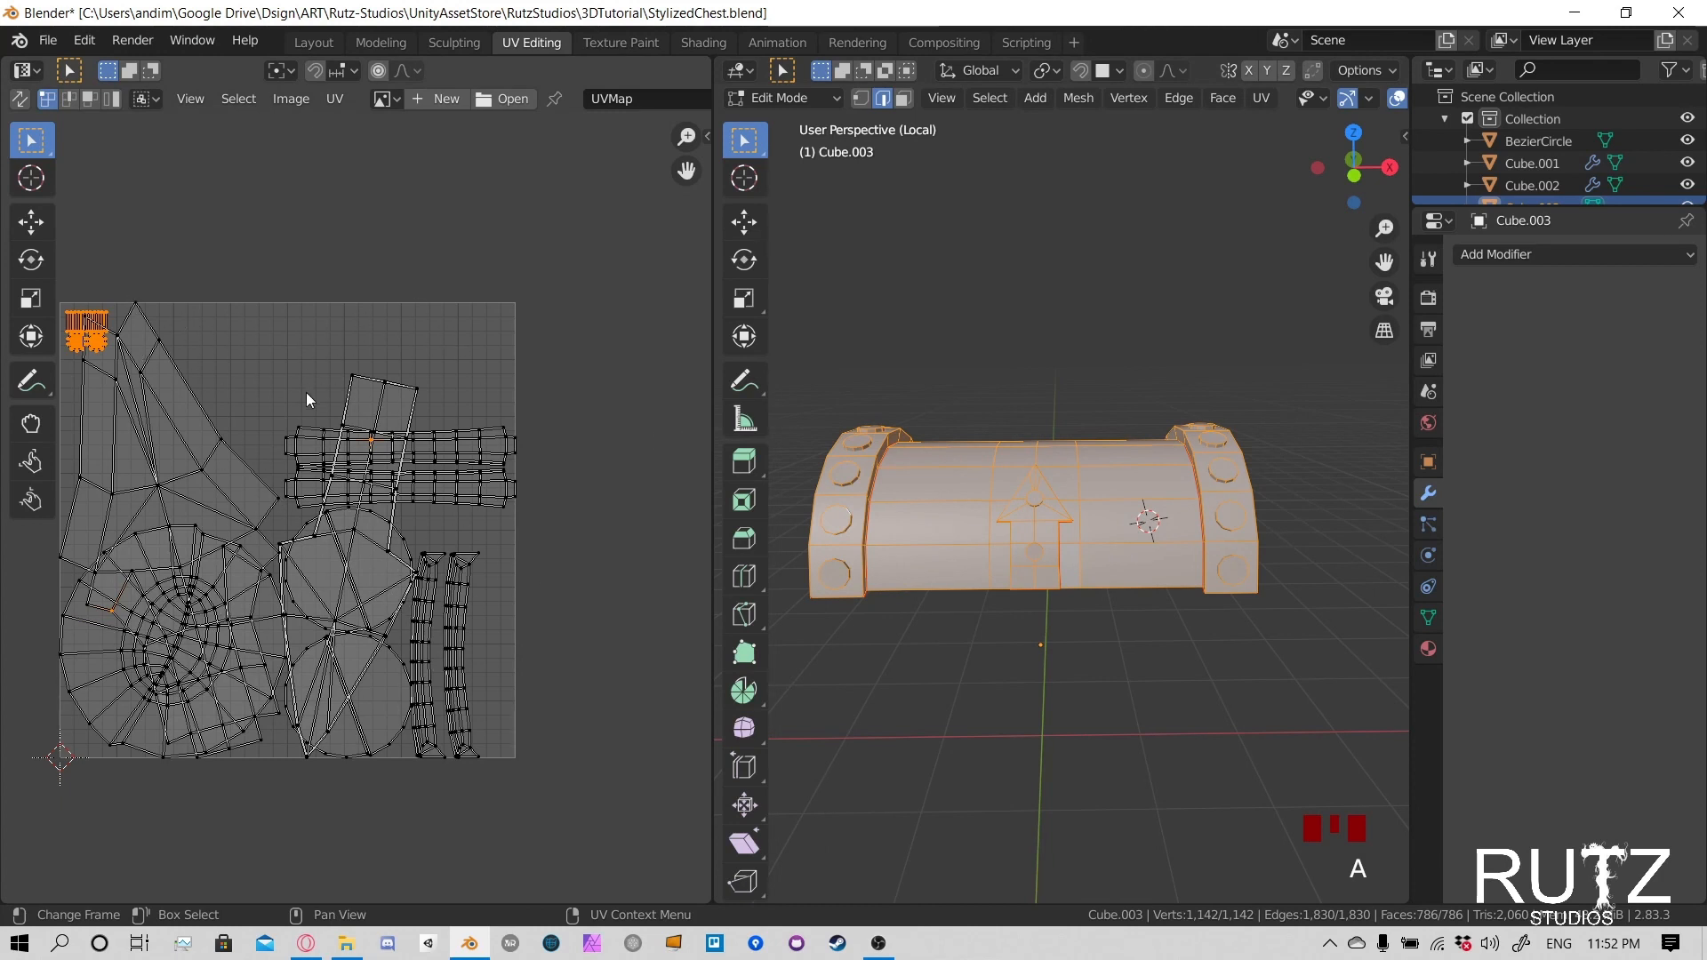
- Select the linked rivets on the lid's end bands and clasp to check their UV islands, then clear that selection
{"action": "middle_click_drag", "start_coordinate": [1023, 498], "coordinate": [1200, 488]}
{"action": "left_click", "coordinate": [1020, 500]}
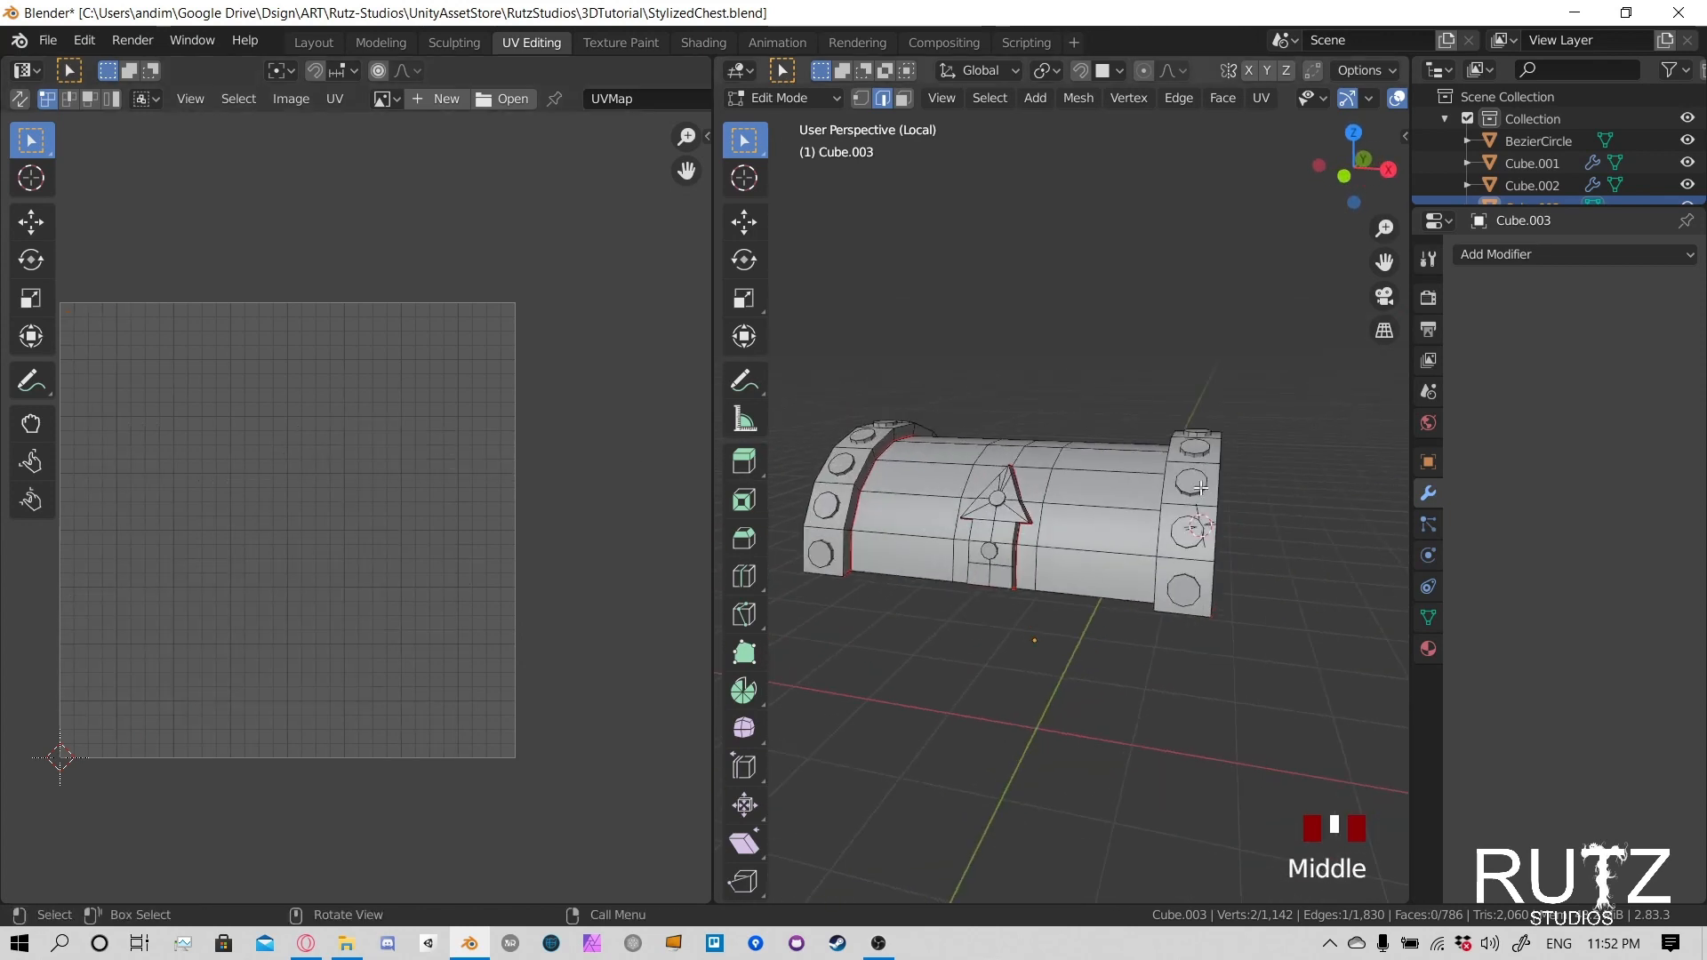
{"action": "key", "text": "l"}
{"action": "key", "text": "l"}
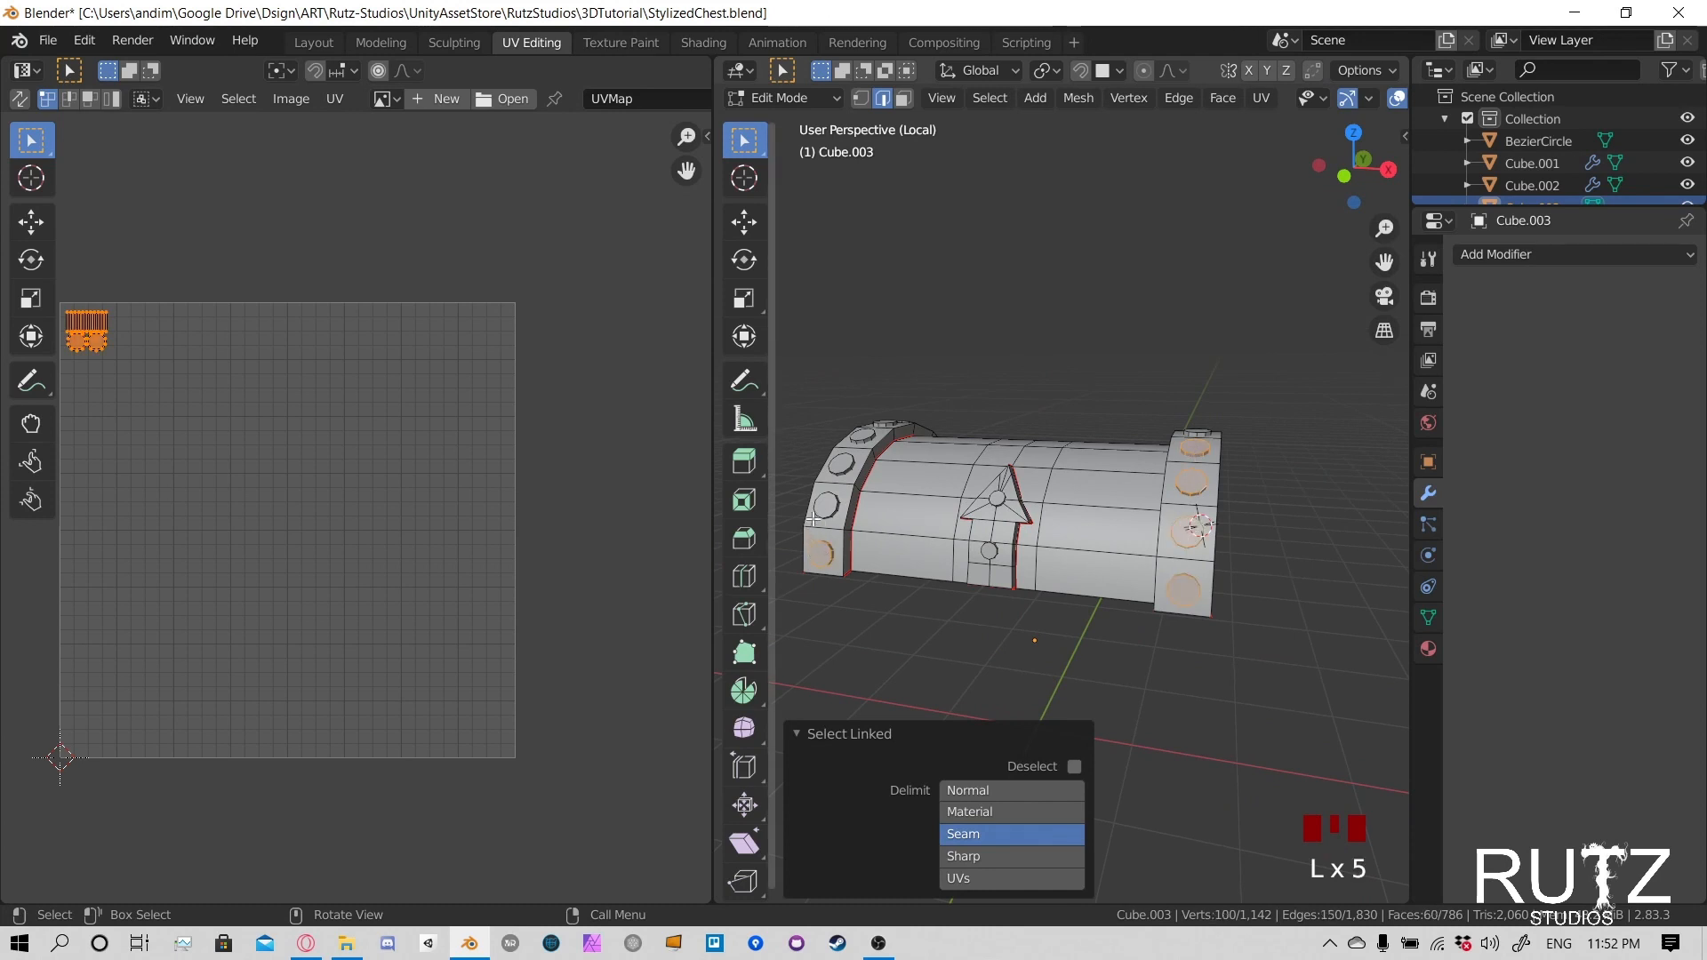
{"action": "key", "text": "l"}
{"action": "key", "text": "l"}
{"action": "mouse_move", "coordinate": [997, 499]}
{"action": "middle_mouse_down"}
{"action": "mouse_move", "coordinate": [932, 558]}
{"action": "mouse_move", "coordinate": [969, 503]}
{"action": "mouse_move", "coordinate": [1008, 496]}
{"action": "middle_mouse_up"}
{"action": "key", "text": "l"}
{"action": "left_click", "coordinate": [1257, 505]}
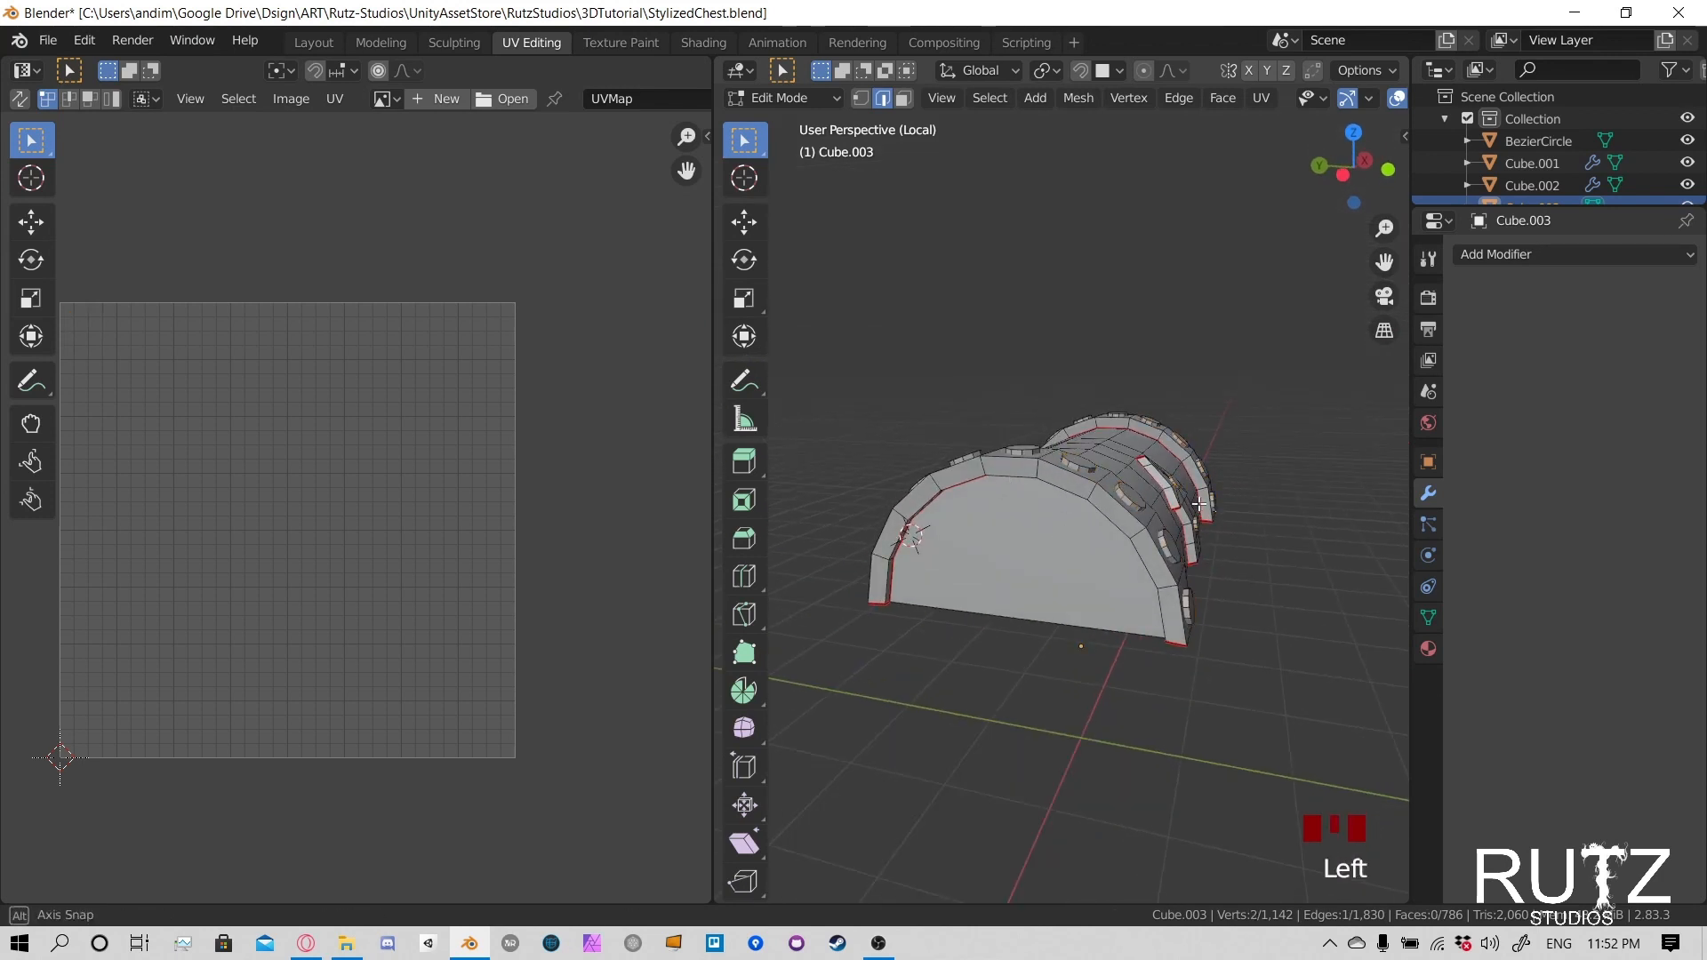
- Save the file, bring the rest of the chest back into view, and return to Object Mode
{"action": "middle_click_drag", "start_coordinate": [1257, 505], "coordinate": [1124, 546]}
{"action": "key", "text": "ctrl+s"}
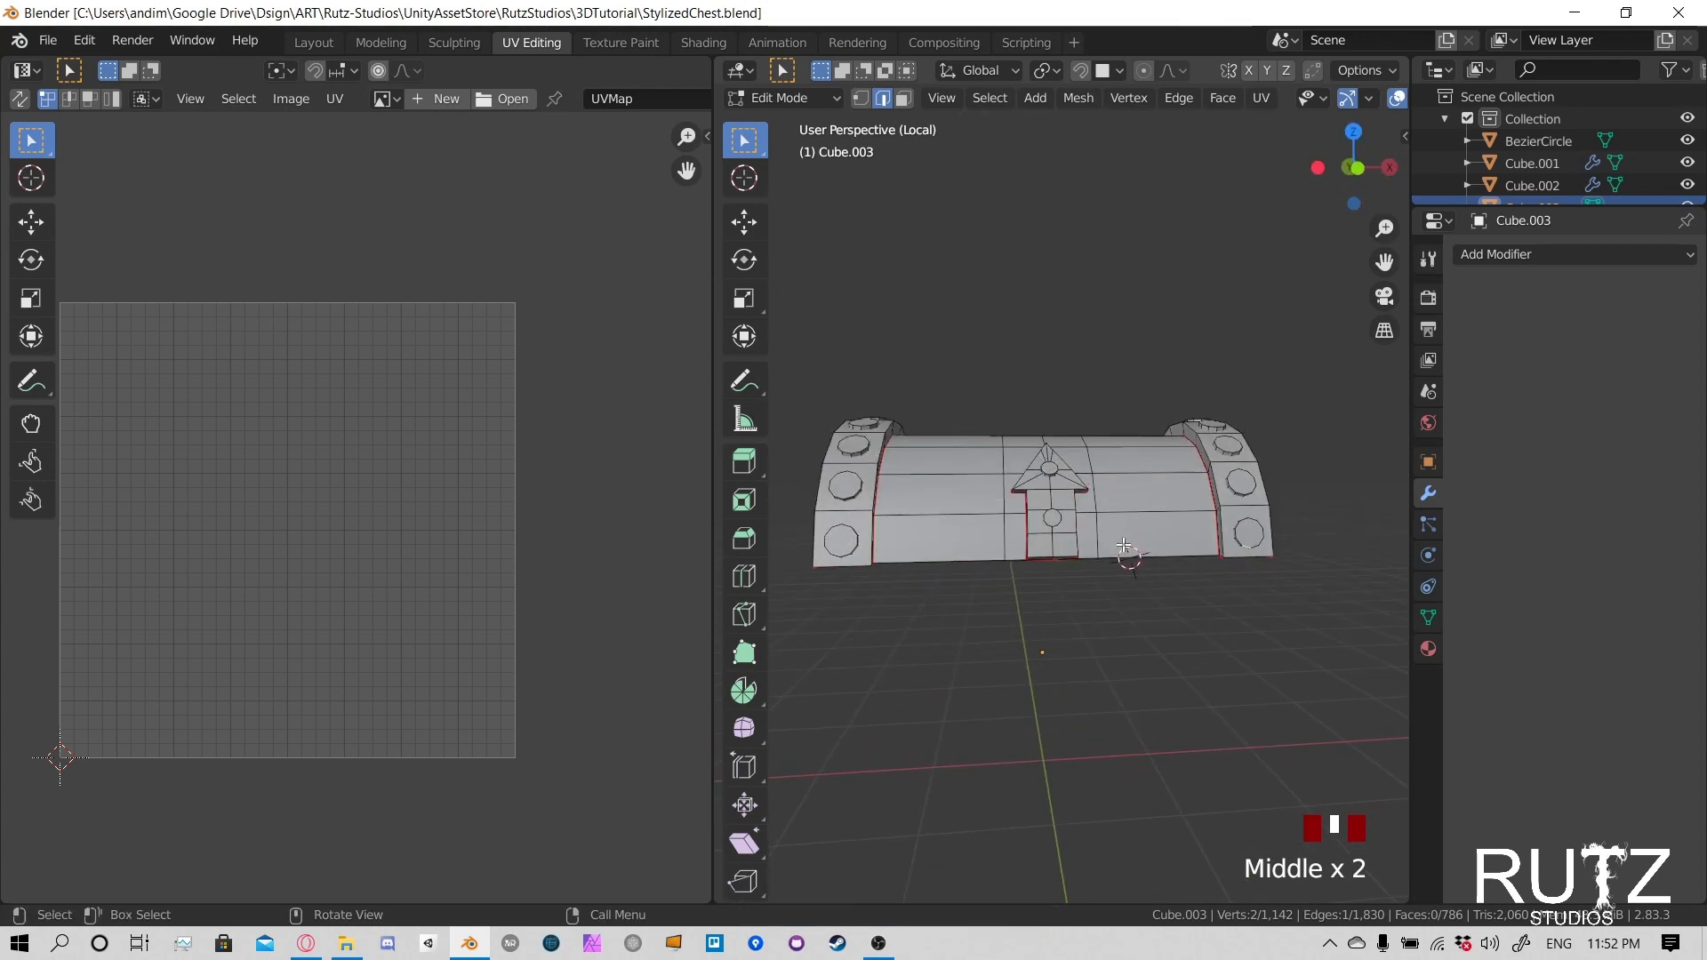
{"action": "key", "text": "KP_Divide"}
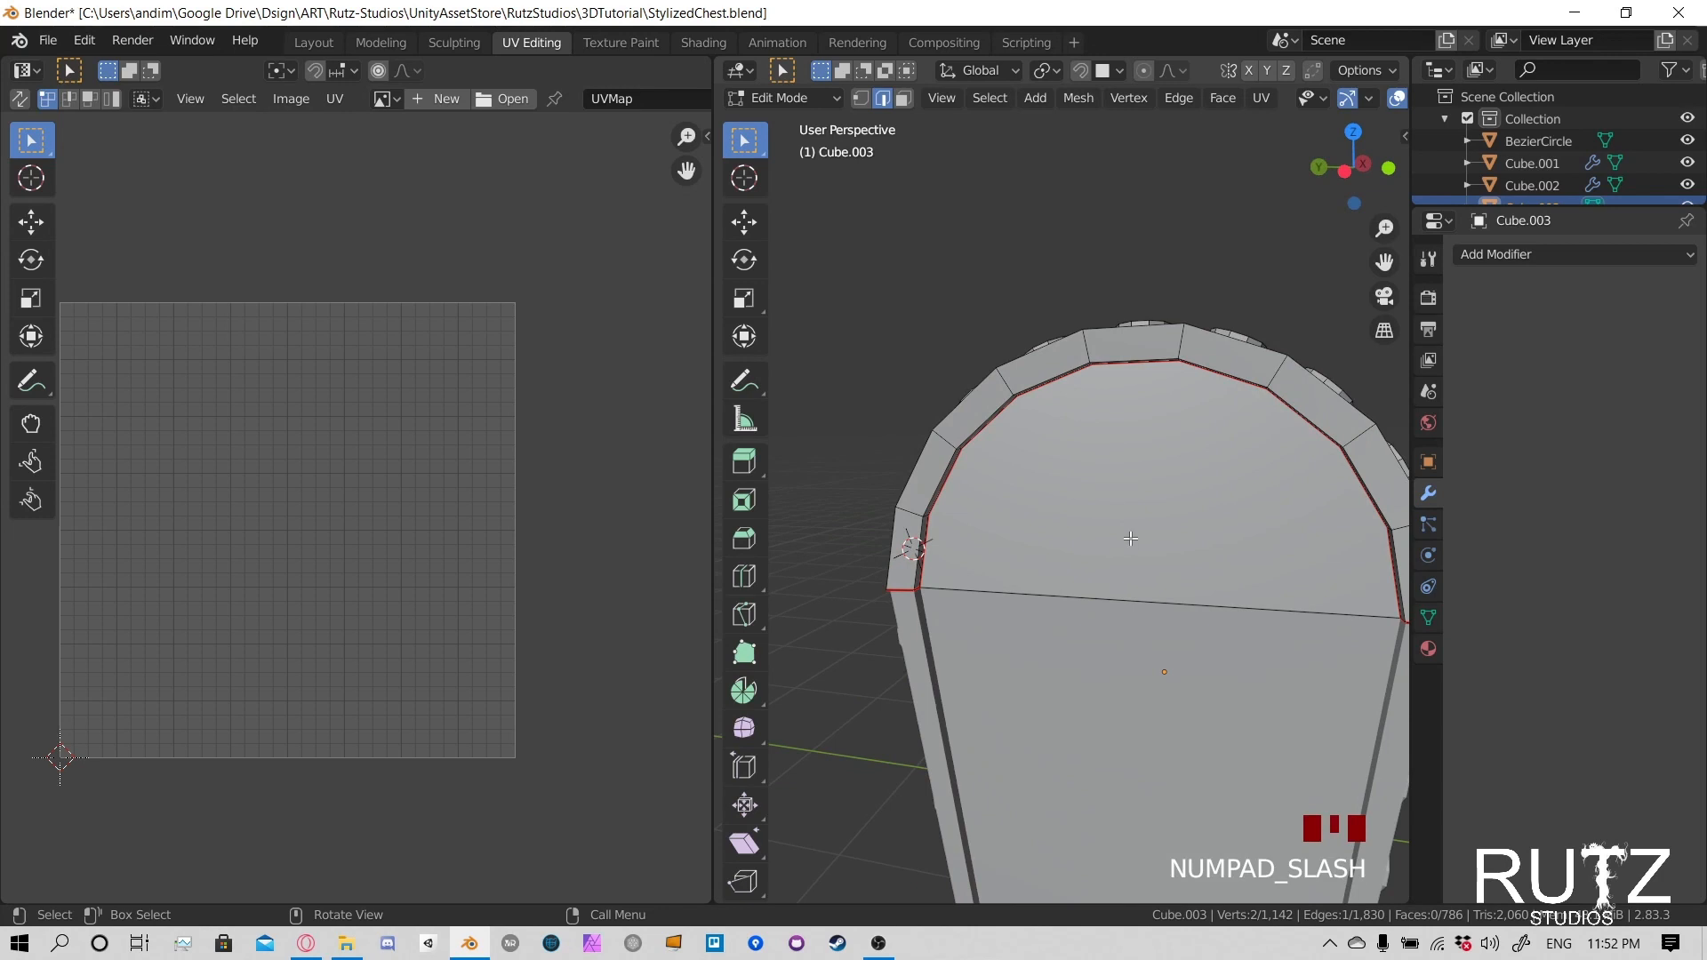
{"action": "middle_click_drag", "start_coordinate": [1221, 553], "coordinate": [1057, 524]}
{"action": "scroll", "coordinate": [1089, 525], "scroll_direction": "down", "scroll_amount": 3}
{"action": "scroll", "coordinate": [1081, 517], "scroll_direction": "down", "scroll_amount": 2}
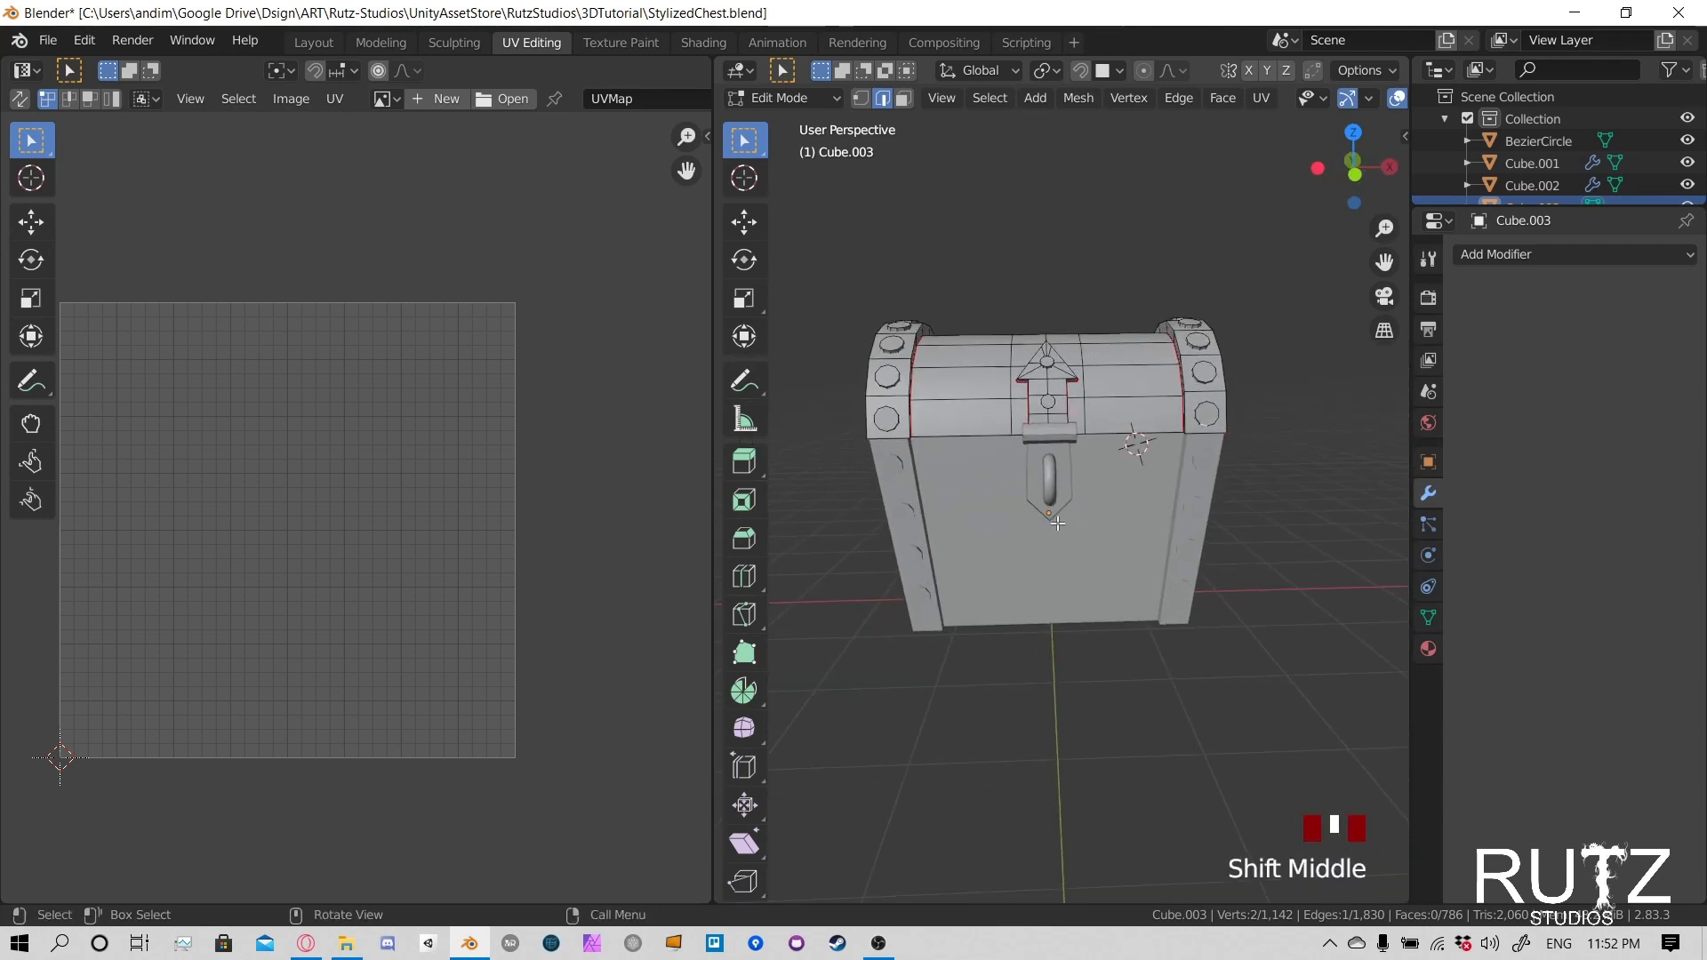
{"action": "key", "text": "Tab"}
{"action": "middle_click_drag", "start_coordinate": [1022, 448], "coordinate": [1042, 525]}
- Select the chest's lower body, isolate it in local view, and enter Edit Mode
{"action": "left_click", "coordinate": [1085, 500]}
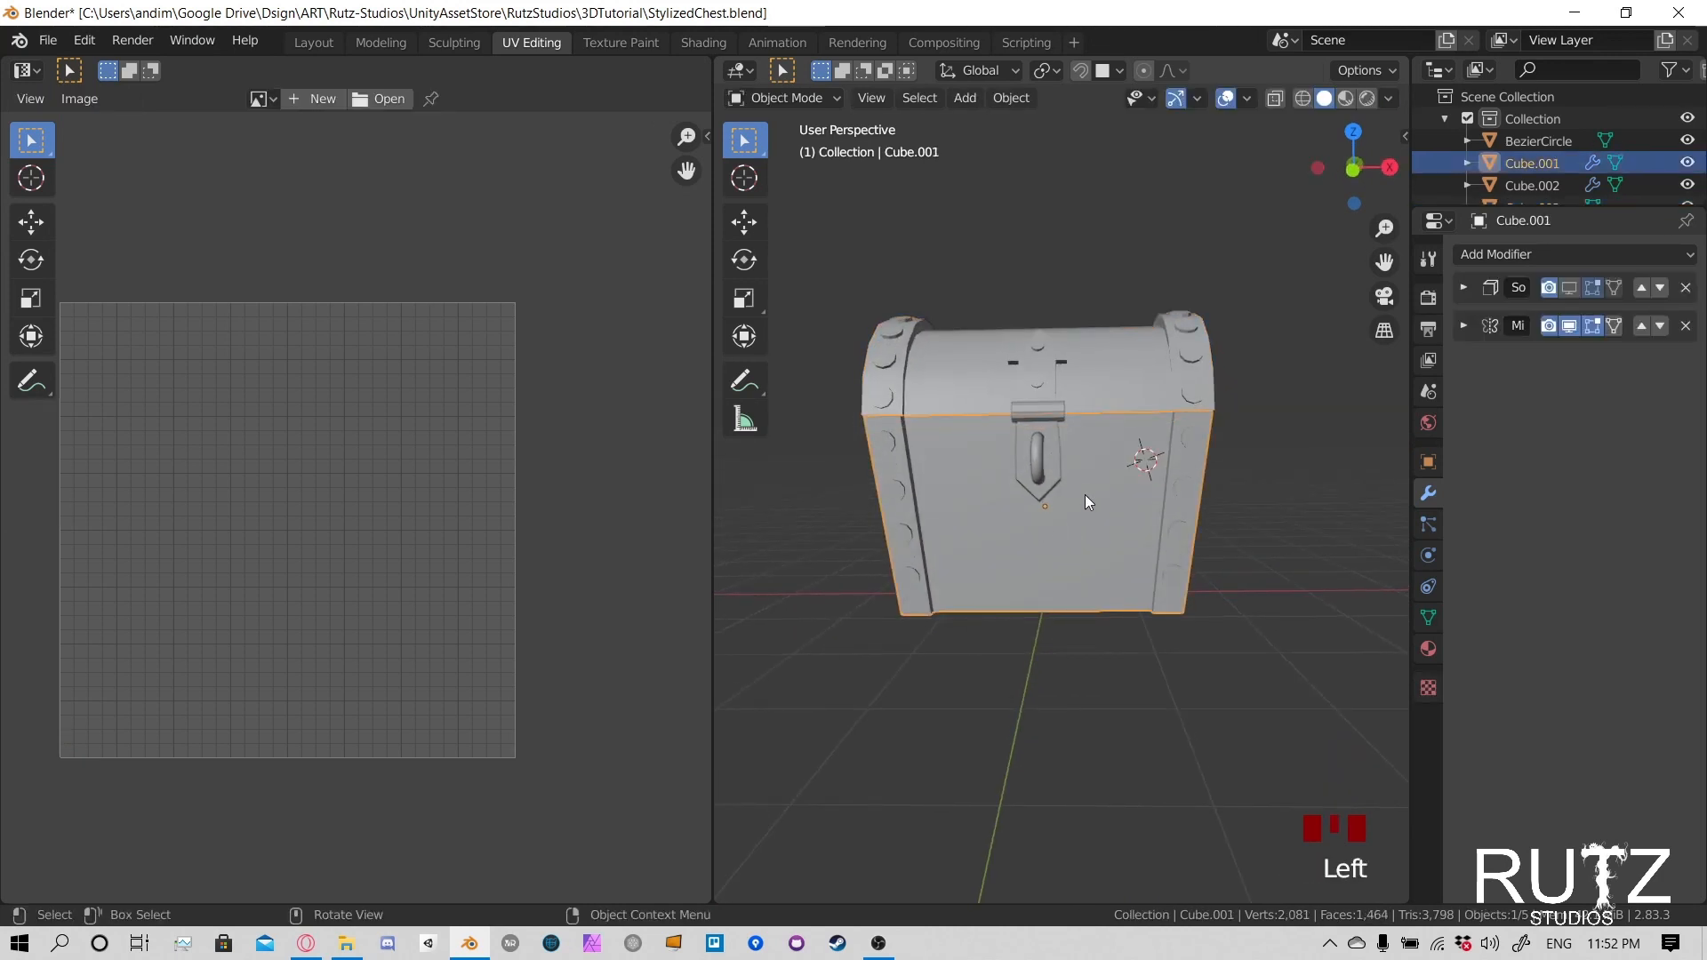
{"action": "key", "text": "g"}
{"action": "right_click", "coordinate": [1107, 493]}
{"action": "middle_click_drag", "start_coordinate": [1107, 493], "coordinate": [1074, 509]}
{"action": "scroll", "coordinate": [1058, 502], "scroll_direction": "up", "scroll_amount": 2}
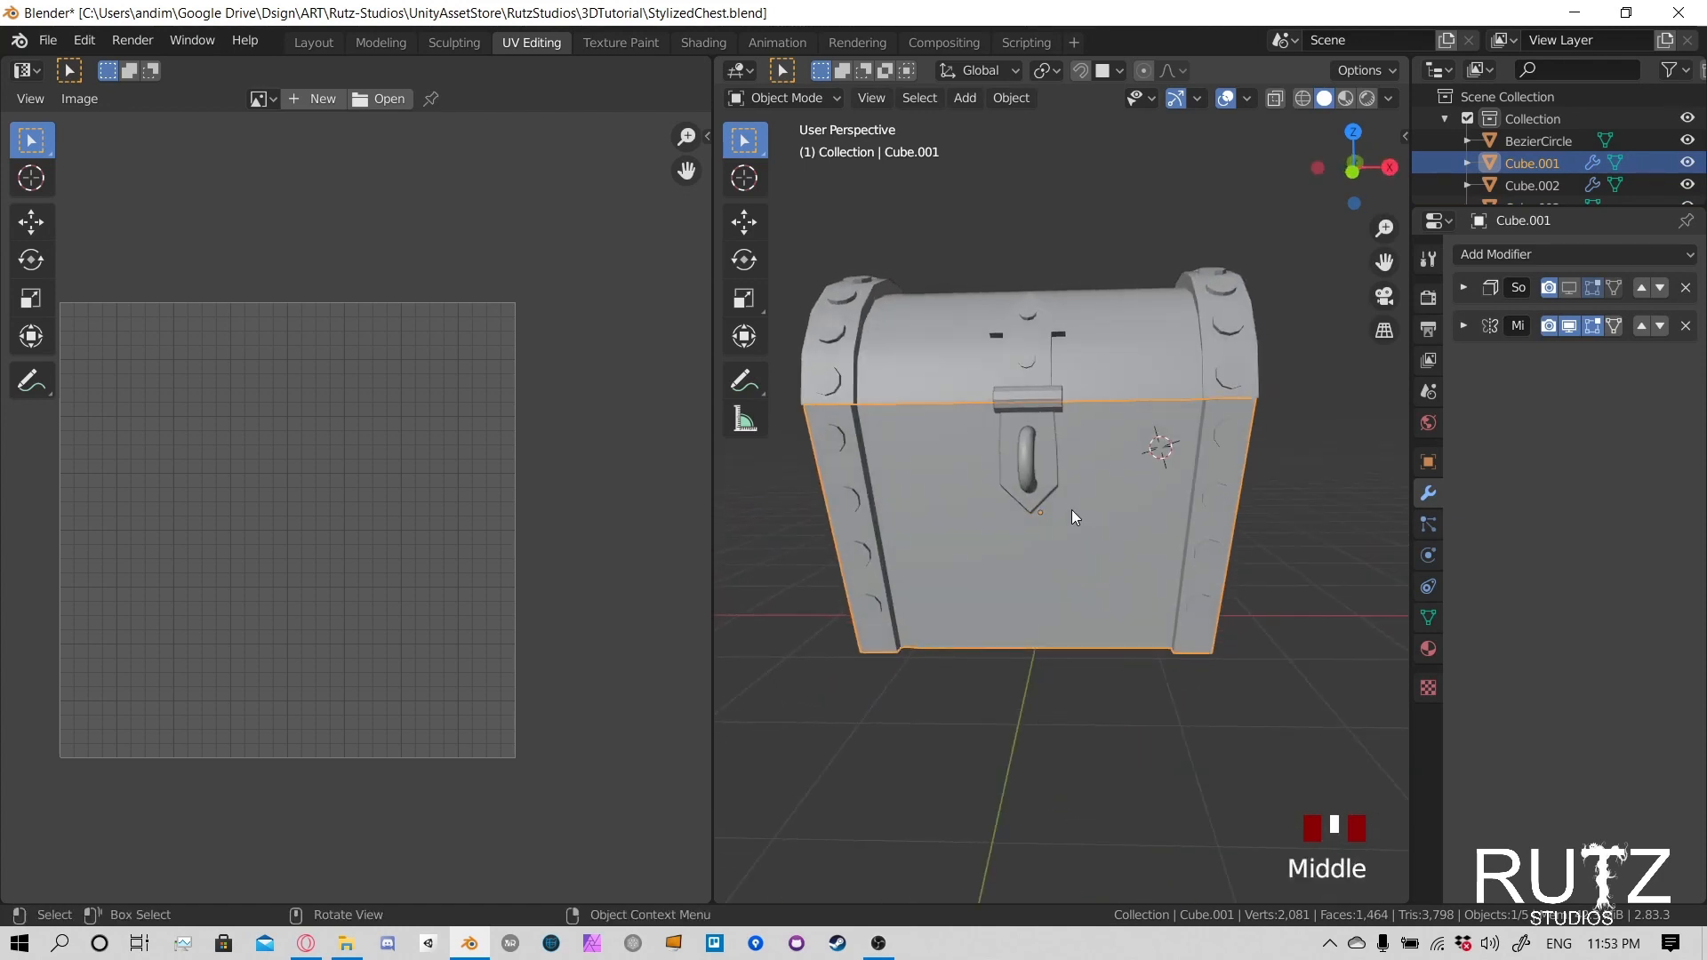
{"action": "key", "text": "KP_Divide"}
{"action": "middle_click_drag", "start_coordinate": [1070, 516], "coordinate": [1165, 394]}
{"action": "key", "text": "Tab"}
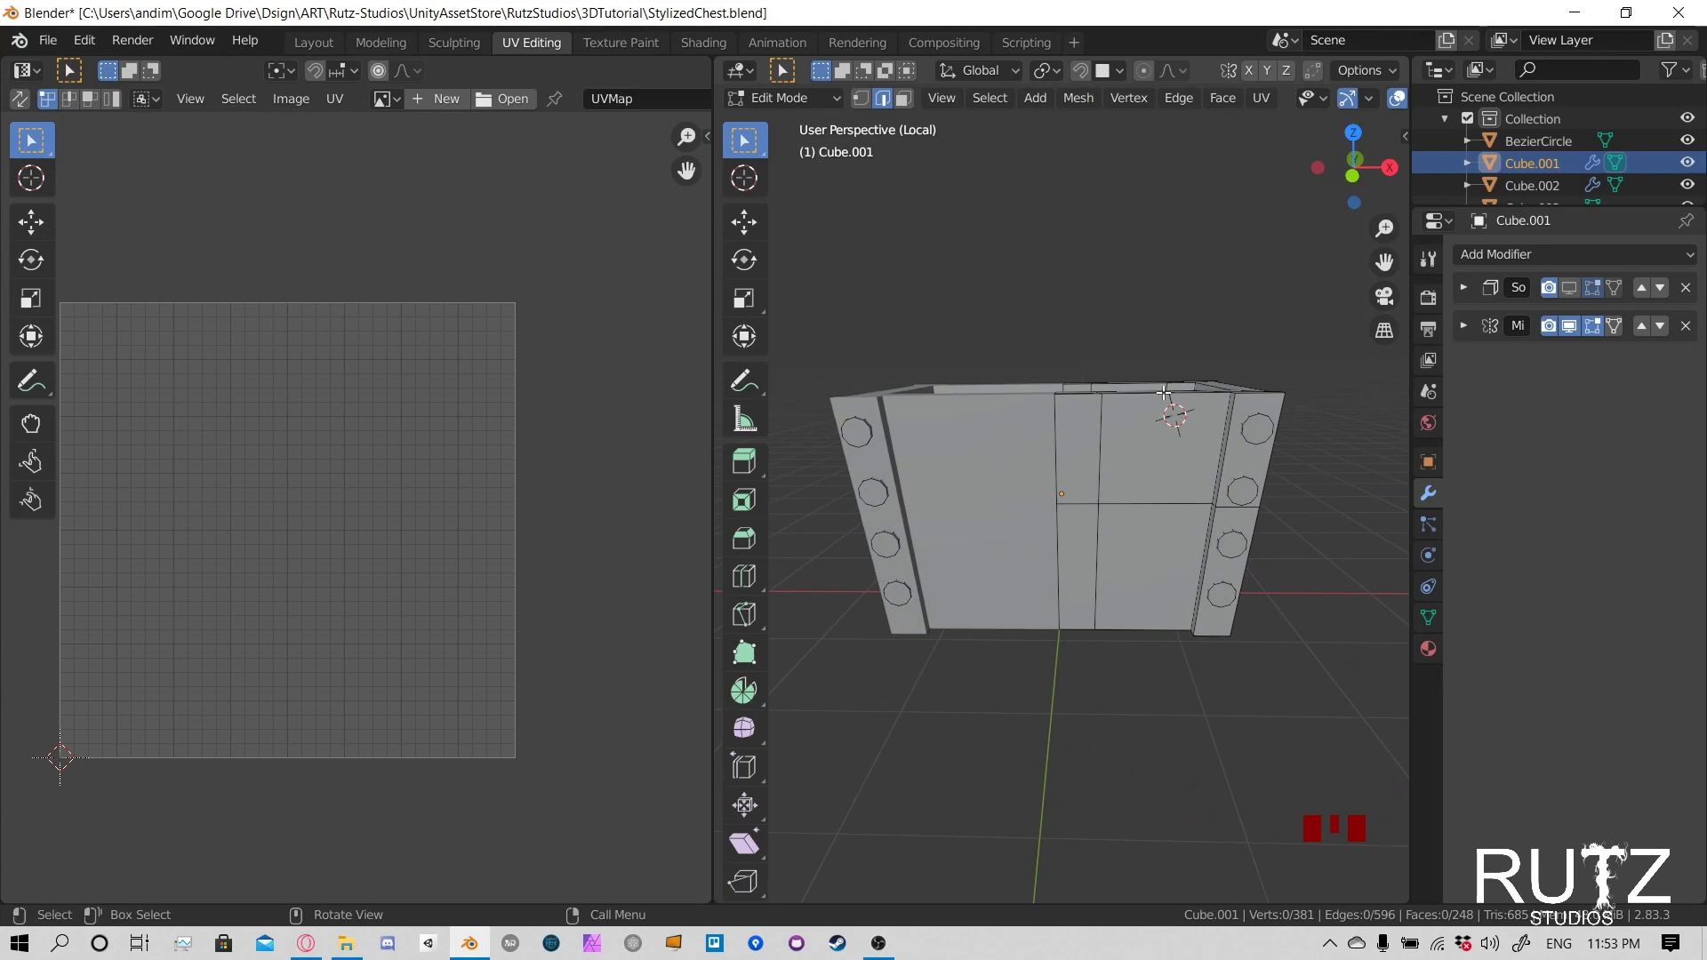
- Review the chest body's Solidify and Mirror modifier settings, leaving the Mirror settings expanded
{"action": "left_click", "coordinate": [1469, 288]}
{"action": "left_click", "coordinate": [1469, 289]}
{"action": "left_click", "coordinate": [1464, 326]}
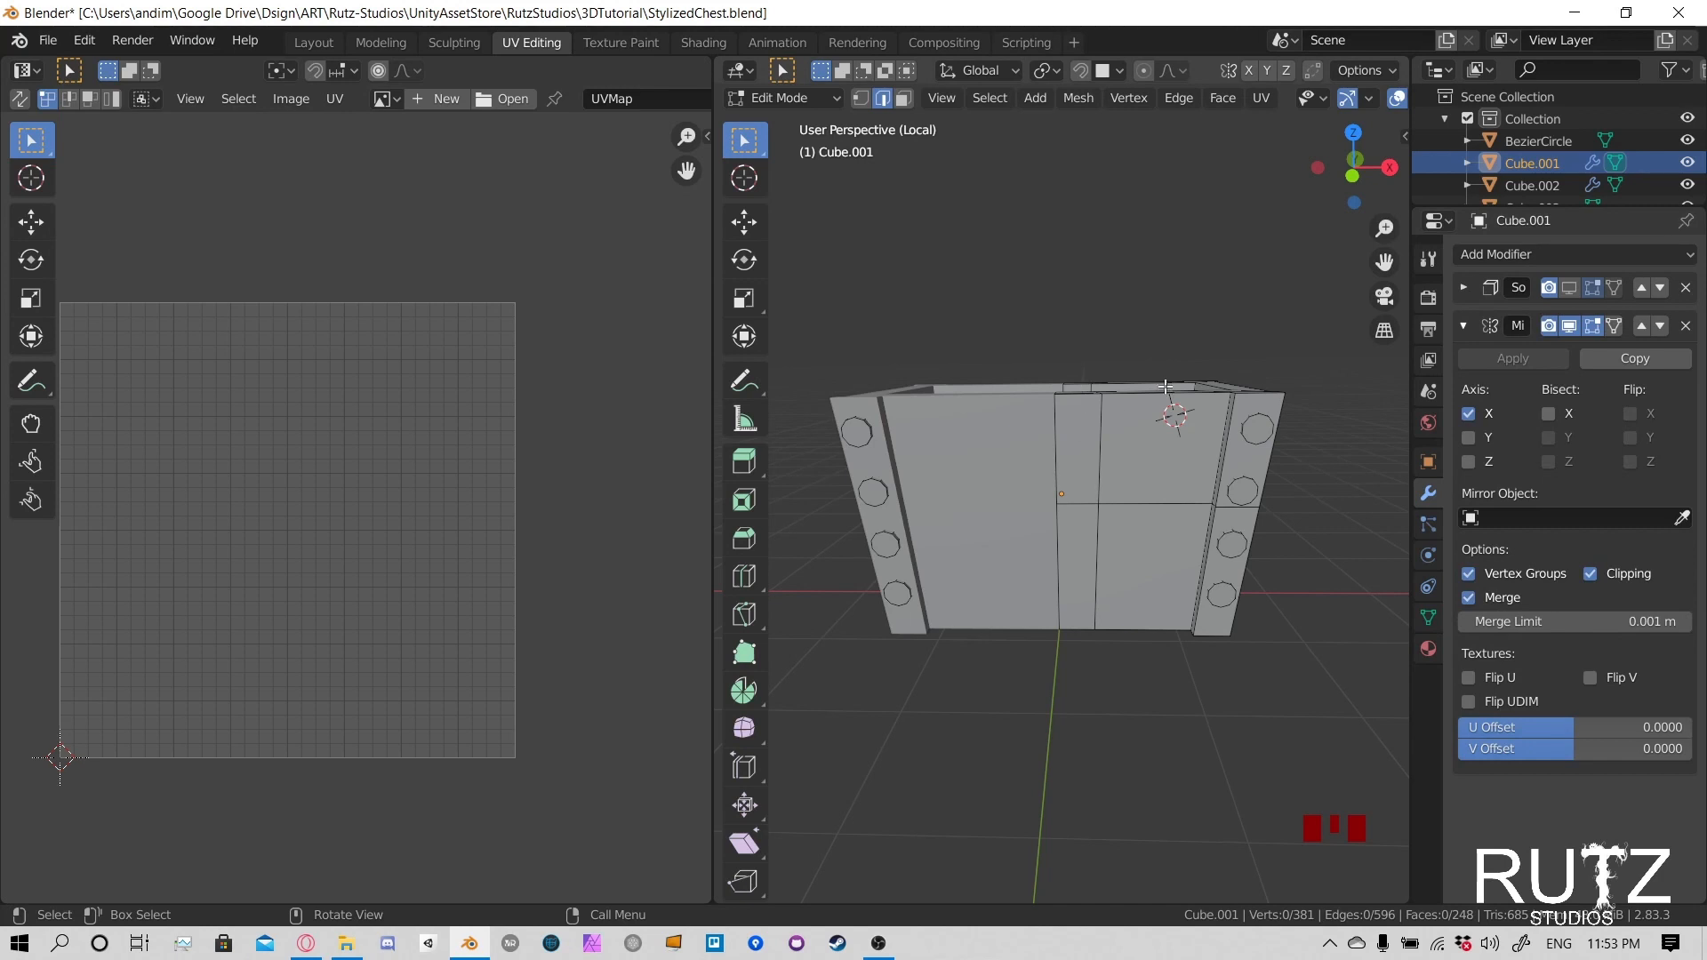
{"action": "middle_click_drag", "start_coordinate": [1166, 384], "coordinate": [1209, 444]}
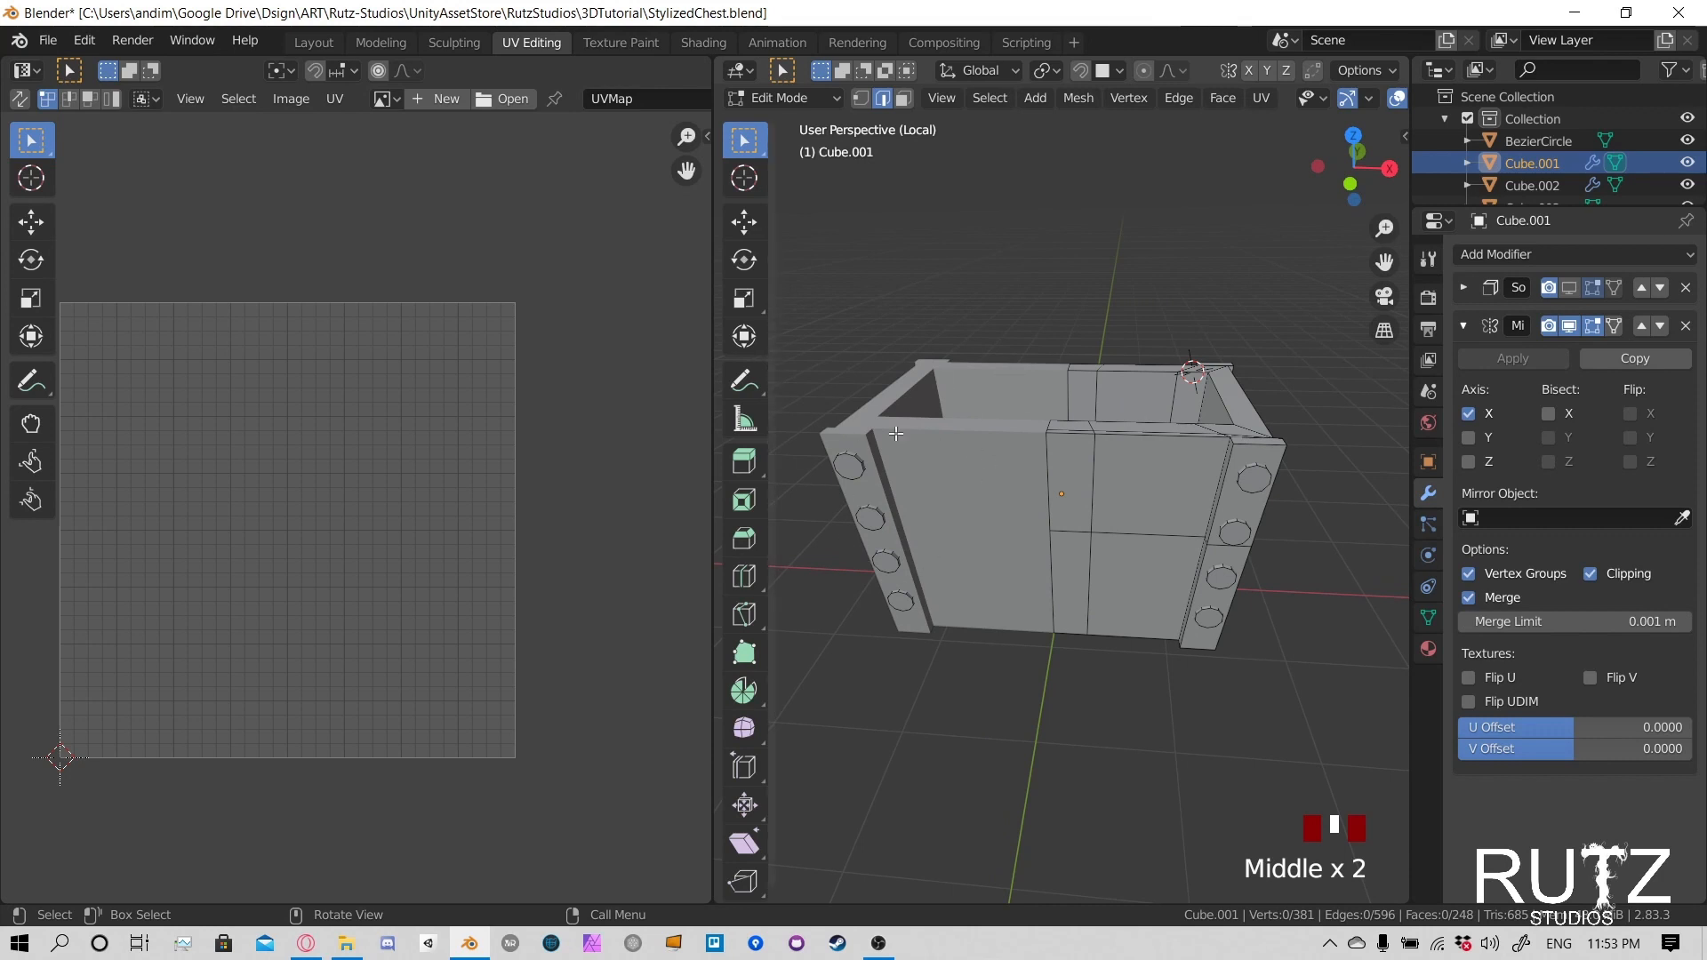
- Select all the linked rivets on the two corner posts along one long side of the chest body
{"action": "left_click", "coordinate": [1251, 480]}
{"action": "key", "text": "l"}
{"action": "key", "text": "l"}
{"action": "key", "text": "l"}
{"action": "key", "text": "l"}
{"action": "key", "text": "l"}
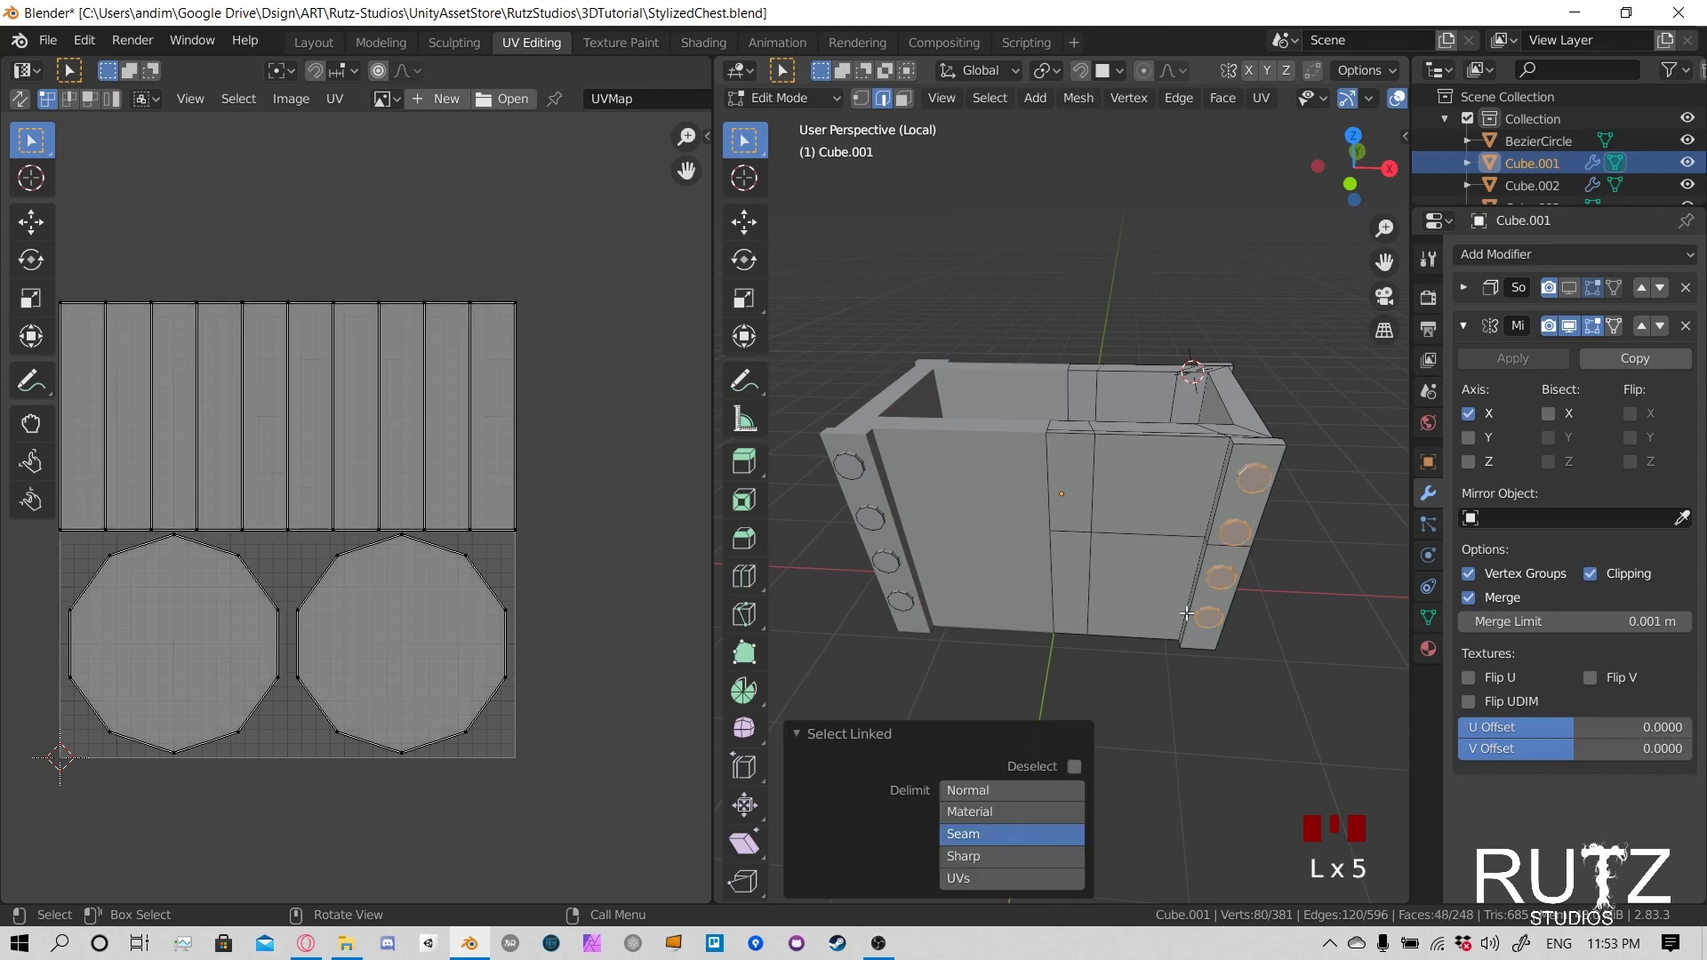
{"action": "key", "text": "l"}
{"action": "key", "text": "l"}
{"action": "key", "text": "l"}
- Add the linked rivets on the opposite long side's corner posts to the selection
{"action": "key", "text": "l"}
{"action": "key", "text": "l"}
{"action": "key", "text": "l"}
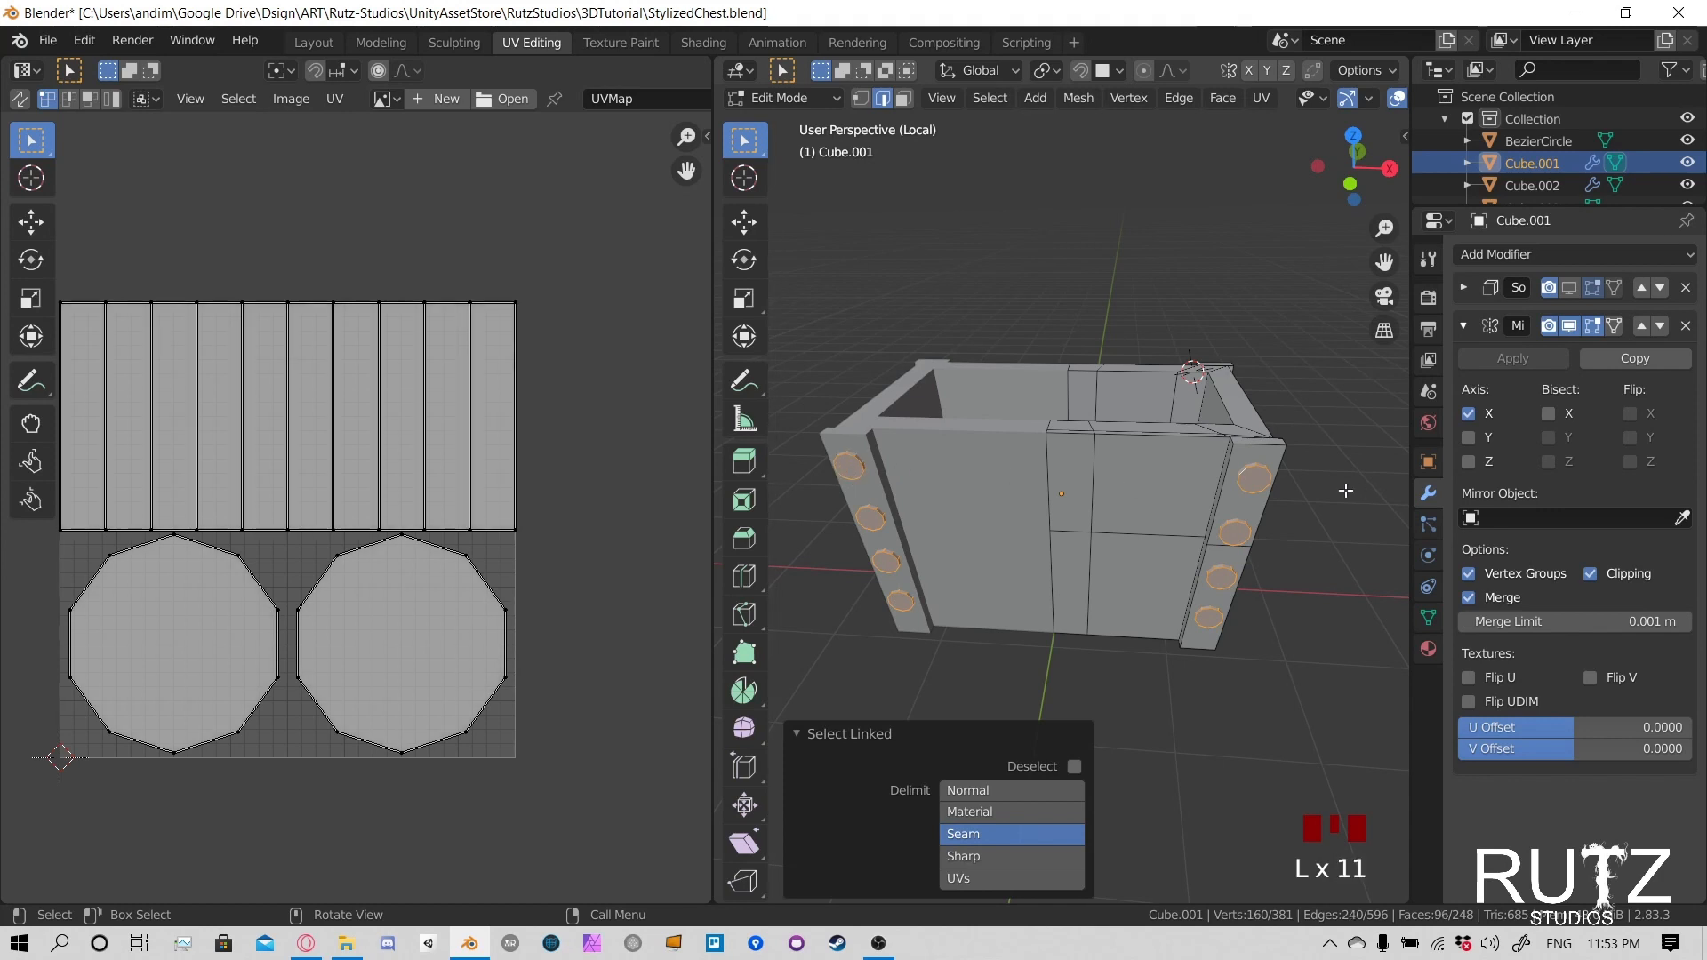
{"action": "middle_click_drag", "start_coordinate": [1341, 488], "coordinate": [968, 464]}
{"action": "key", "text": "l"}
{"action": "key", "text": "l"}
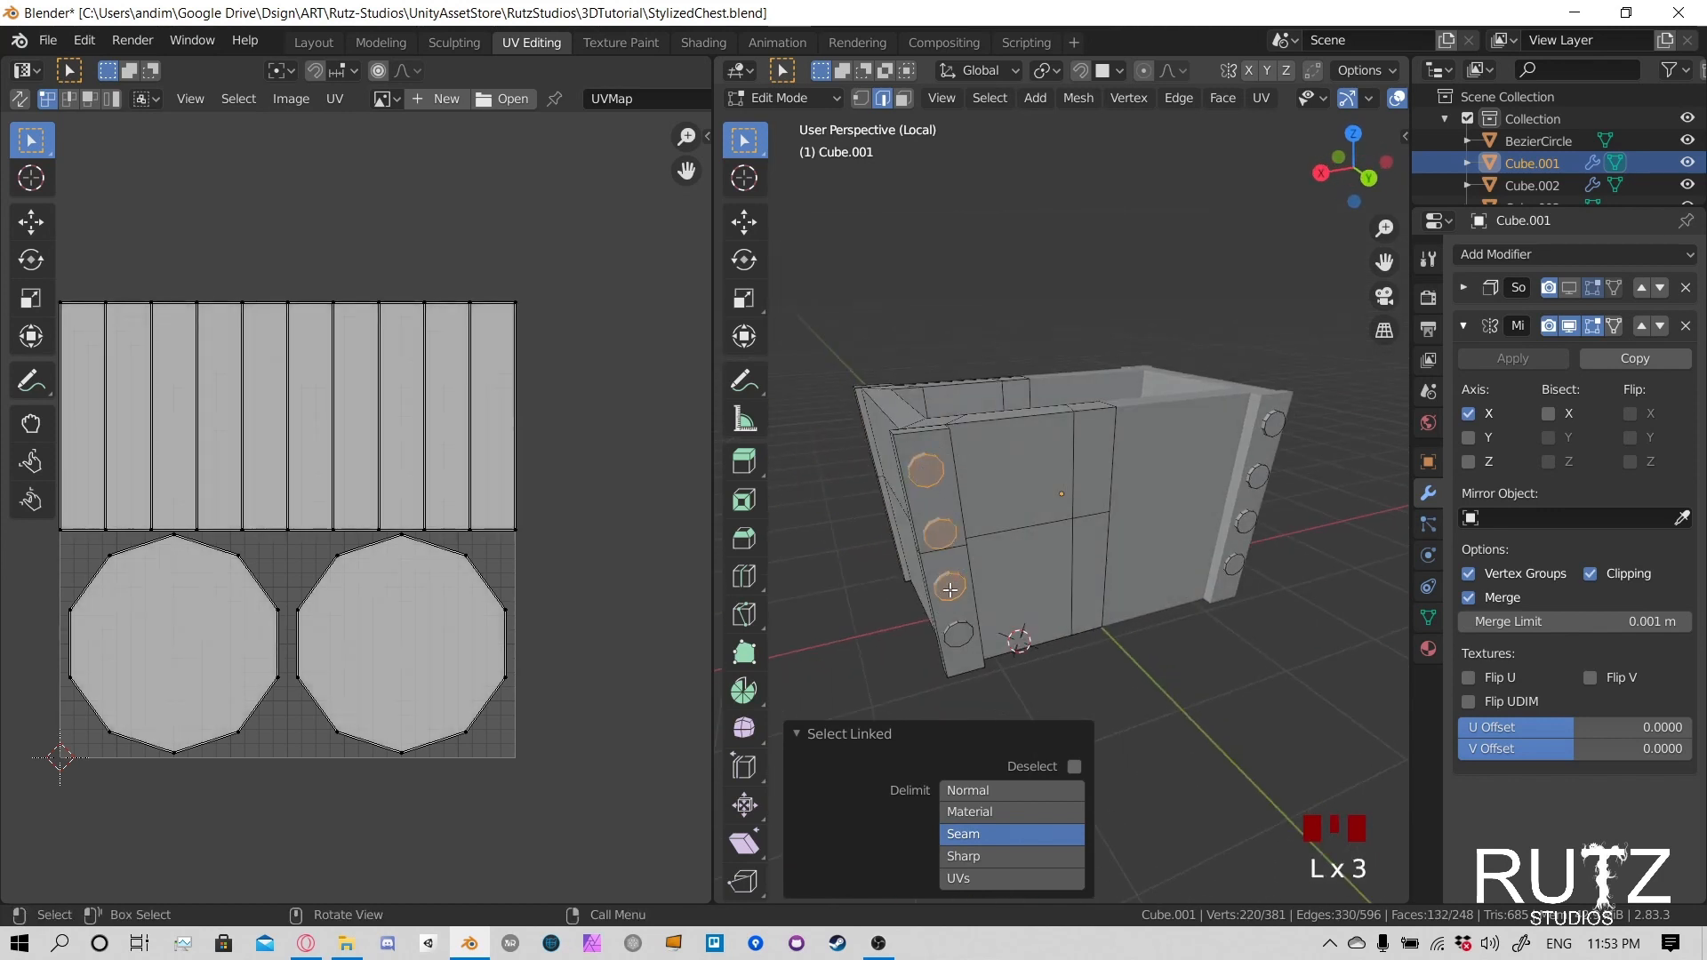
{"action": "middle_click_drag", "start_coordinate": [1143, 602], "coordinate": [1176, 574]}
{"action": "key", "text": "l"}
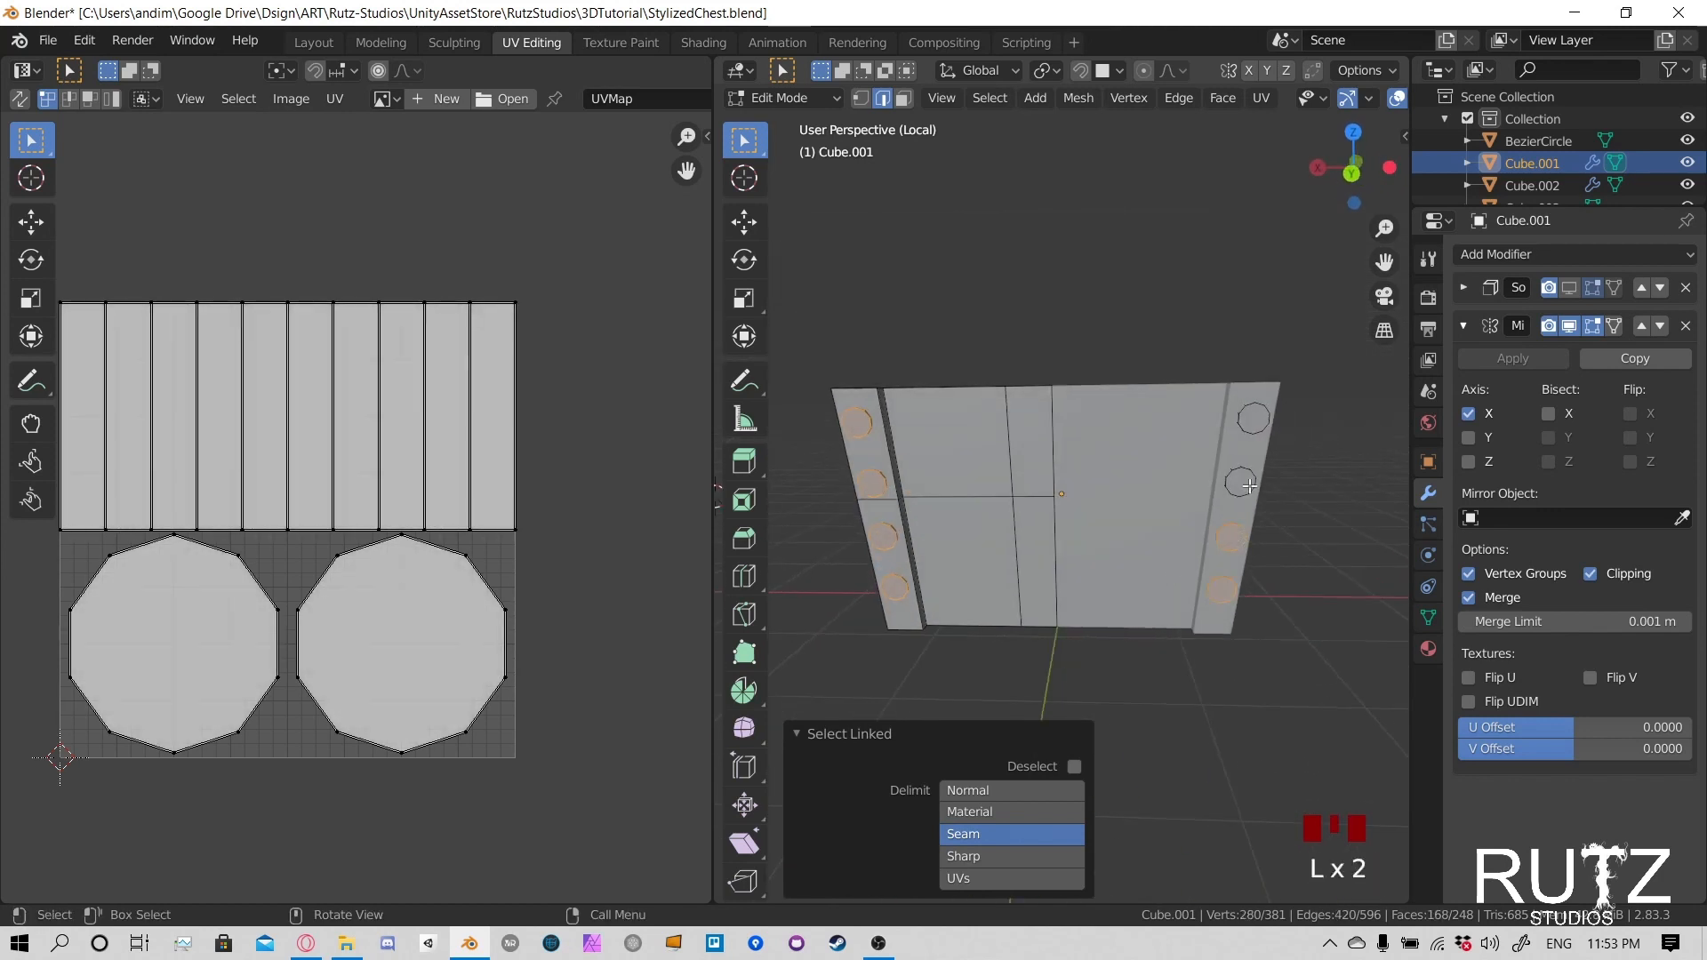
{"action": "middle_click_drag", "start_coordinate": [1264, 464], "coordinate": [1228, 474]}
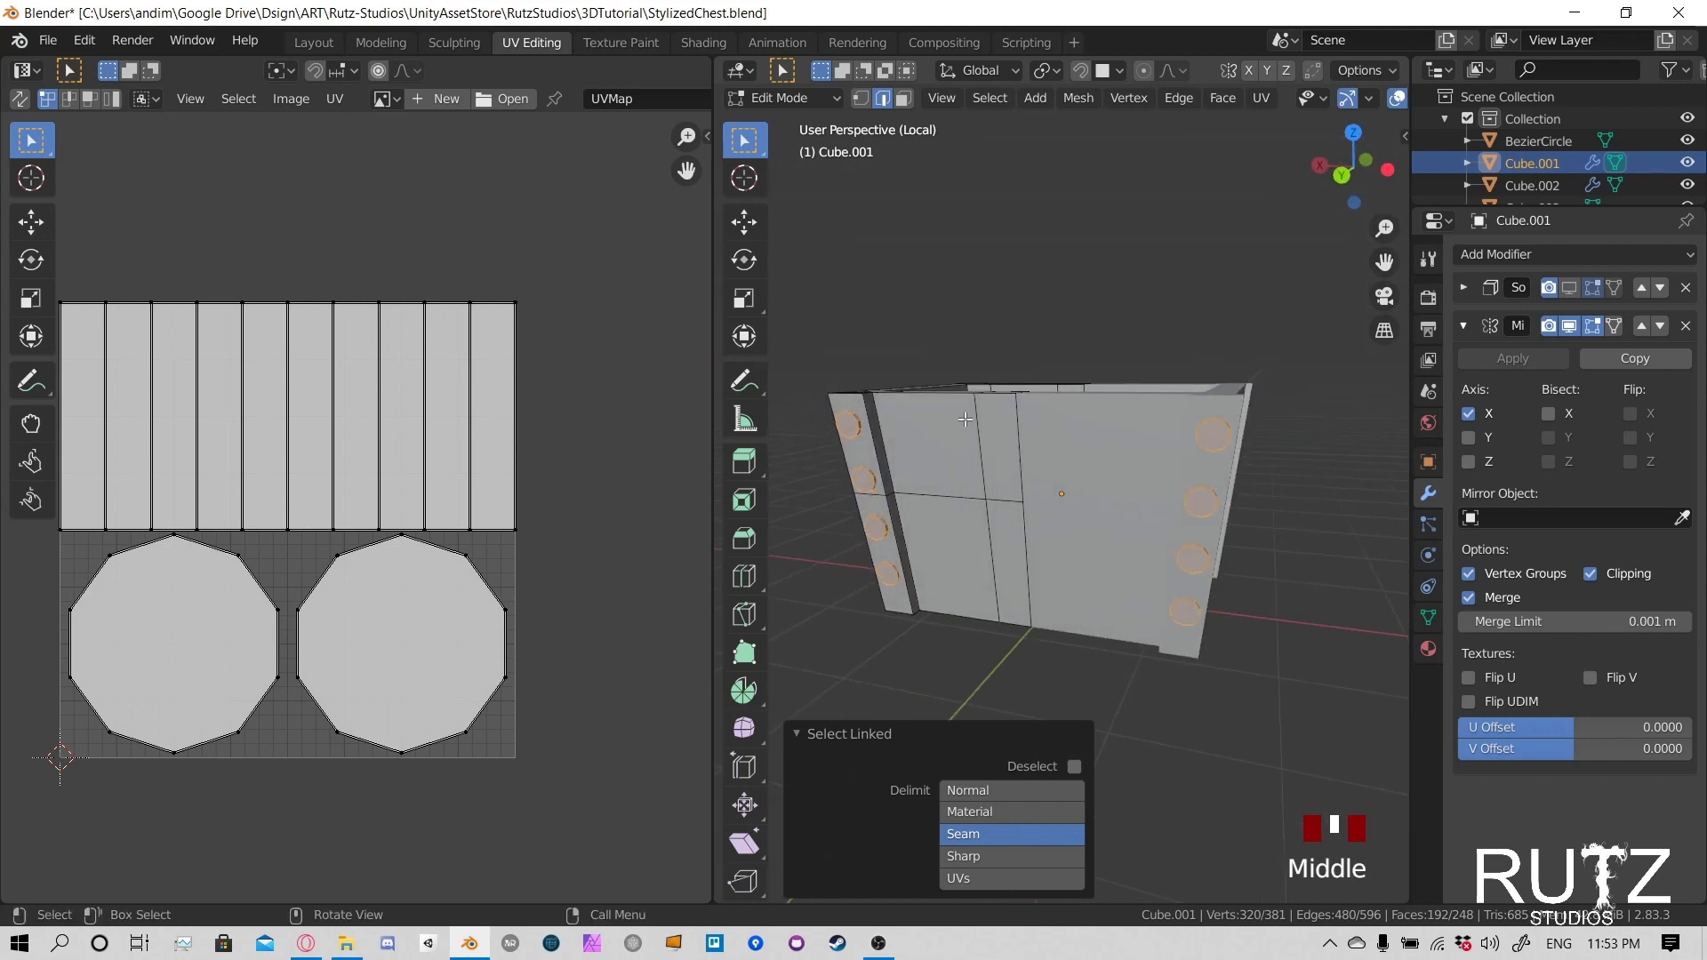
- Shrink all the rivets' UV islands to about 0.1, place them in the UV grid's upper-left corner, and save the file
{"action": "key", "text": "a"}
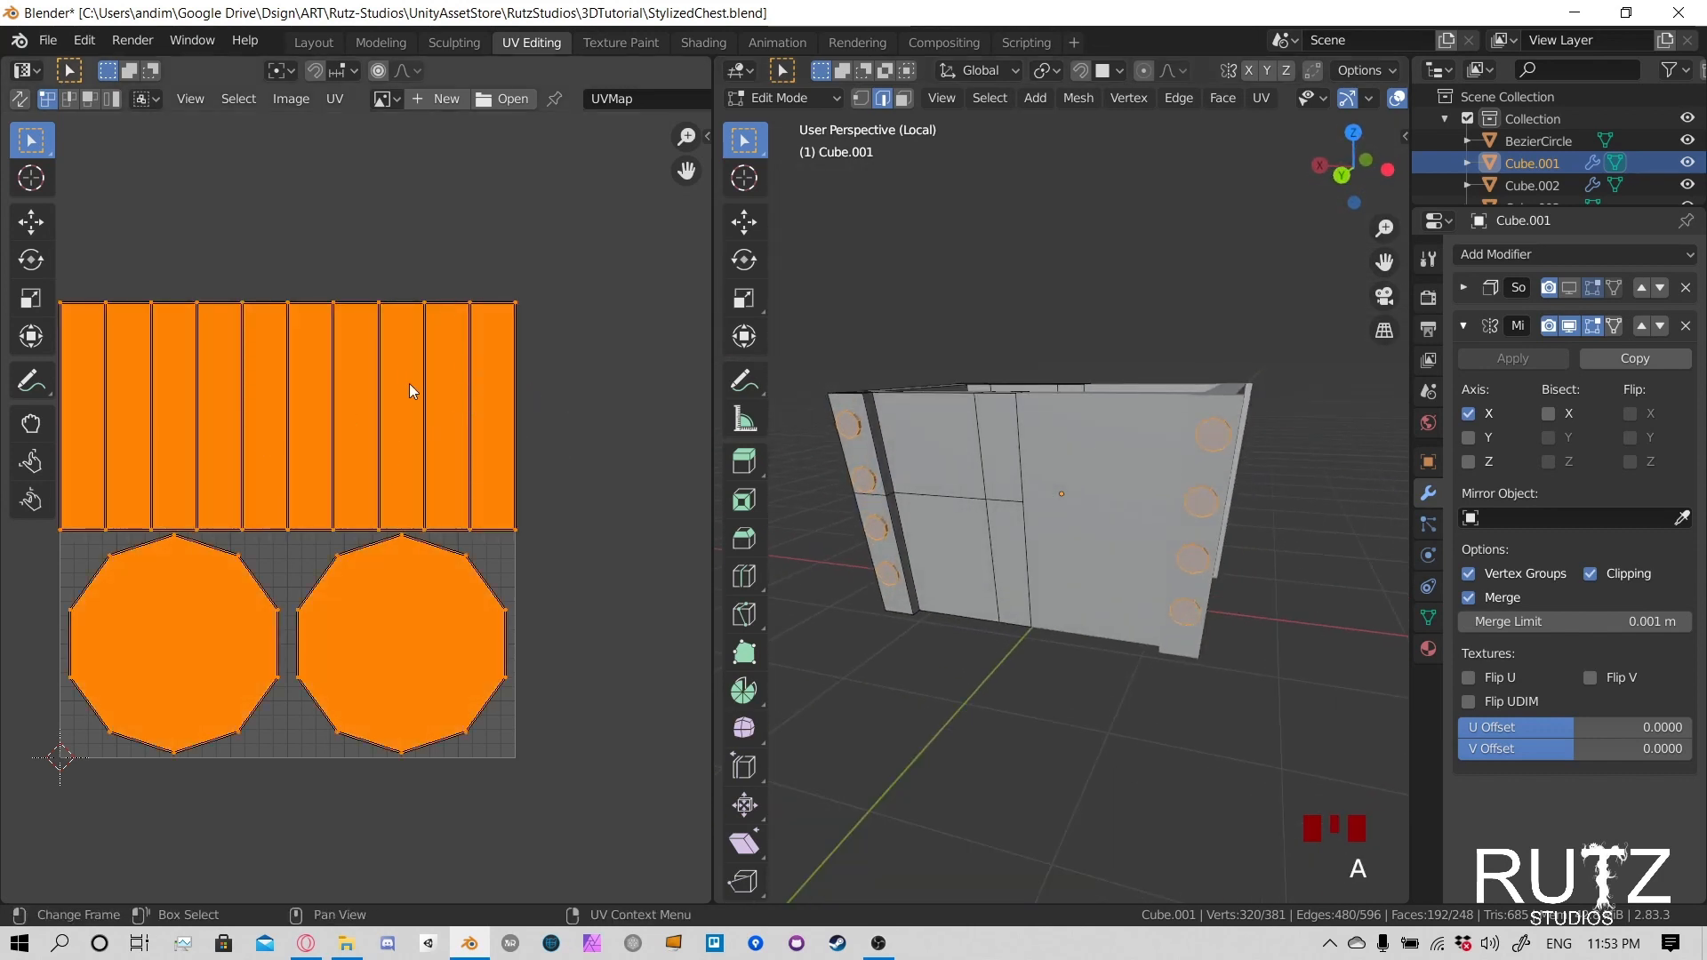
{"action": "key", "text": "s"}
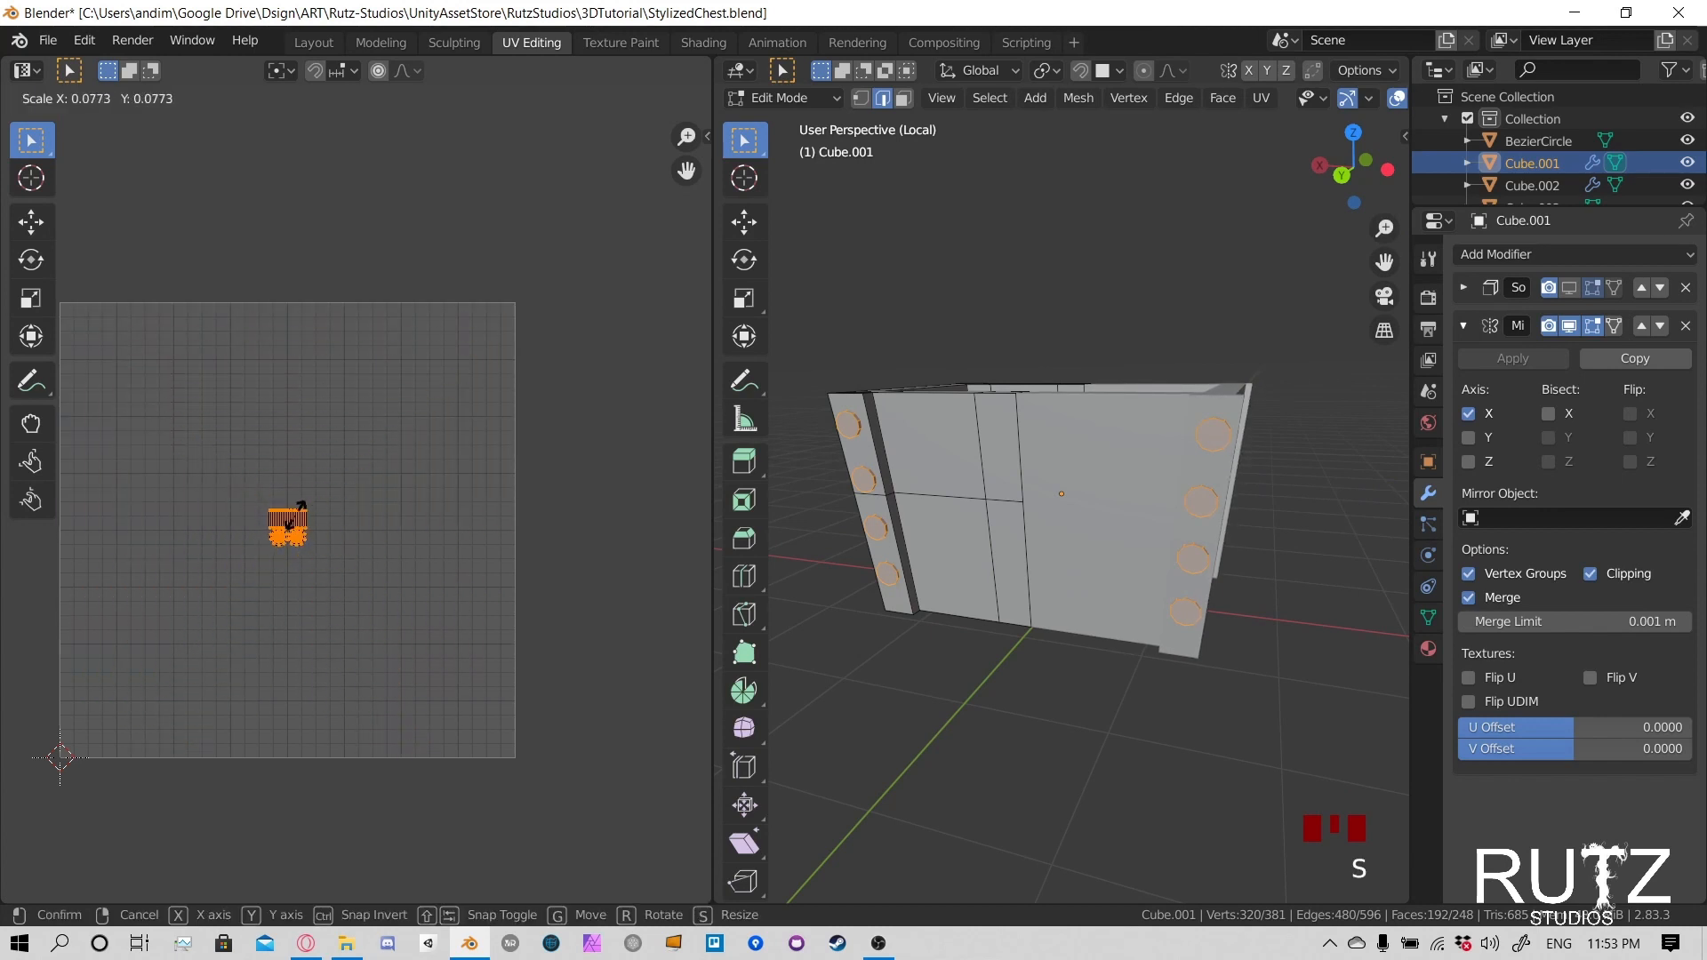
{"action": "left_click", "coordinate": [298, 520]}
{"action": "key", "text": "g"}
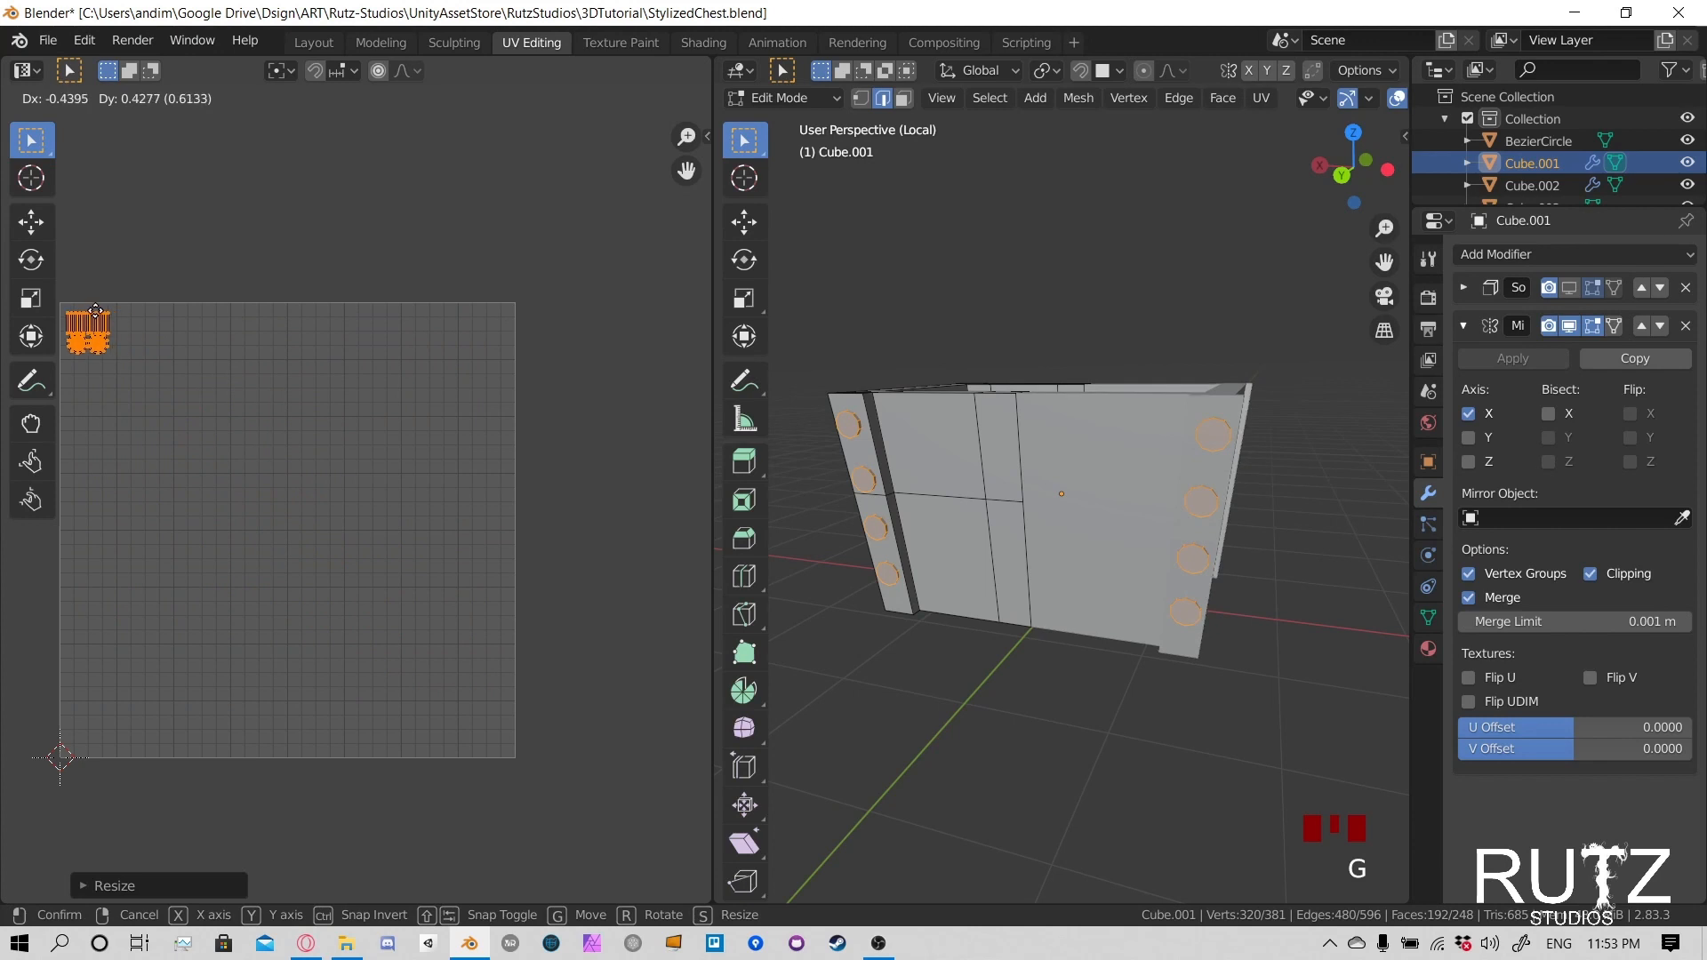
{"action": "left_click", "coordinate": [98, 319]}
{"action": "middle_click_drag", "start_coordinate": [1048, 474], "coordinate": [1049, 465]}
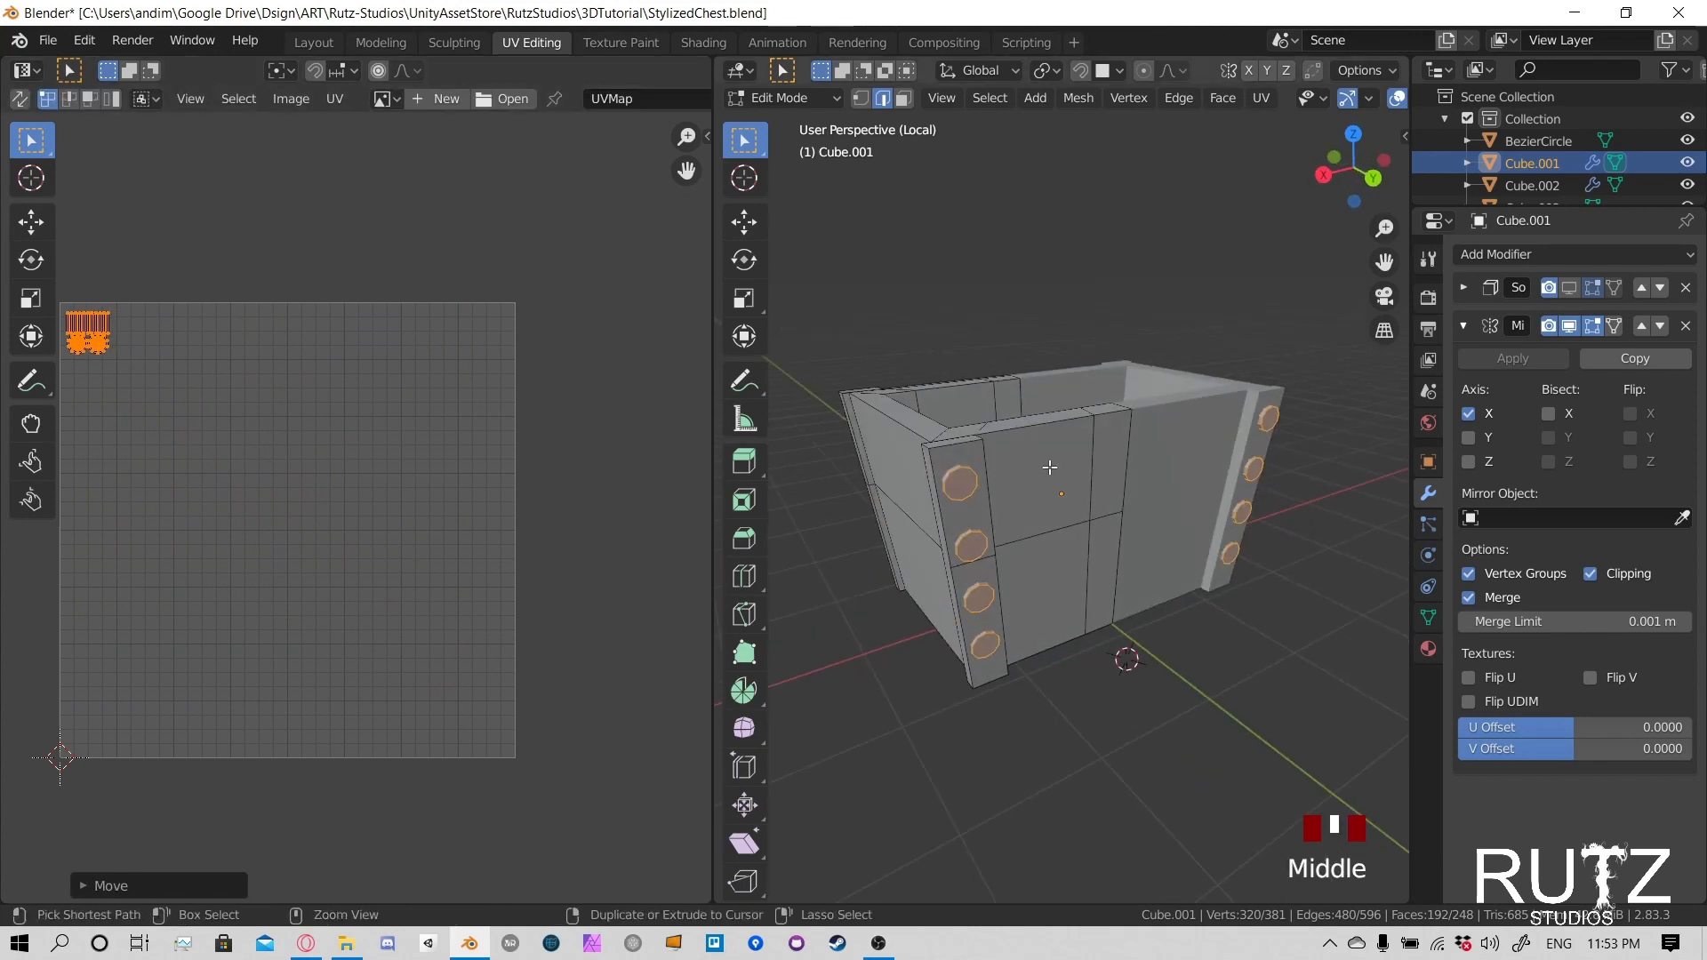
{"action": "key", "text": "ctrl+s"}
- Select the chest body's linked shell and examine its UV layout against the end wall geometry
{"action": "middle_click_drag", "start_coordinate": [910, 471], "coordinate": [1107, 446]}
{"action": "left_click", "coordinate": [1248, 427]}
{"action": "left_click", "coordinate": [1065, 510]}
{"action": "key", "text": "l"}
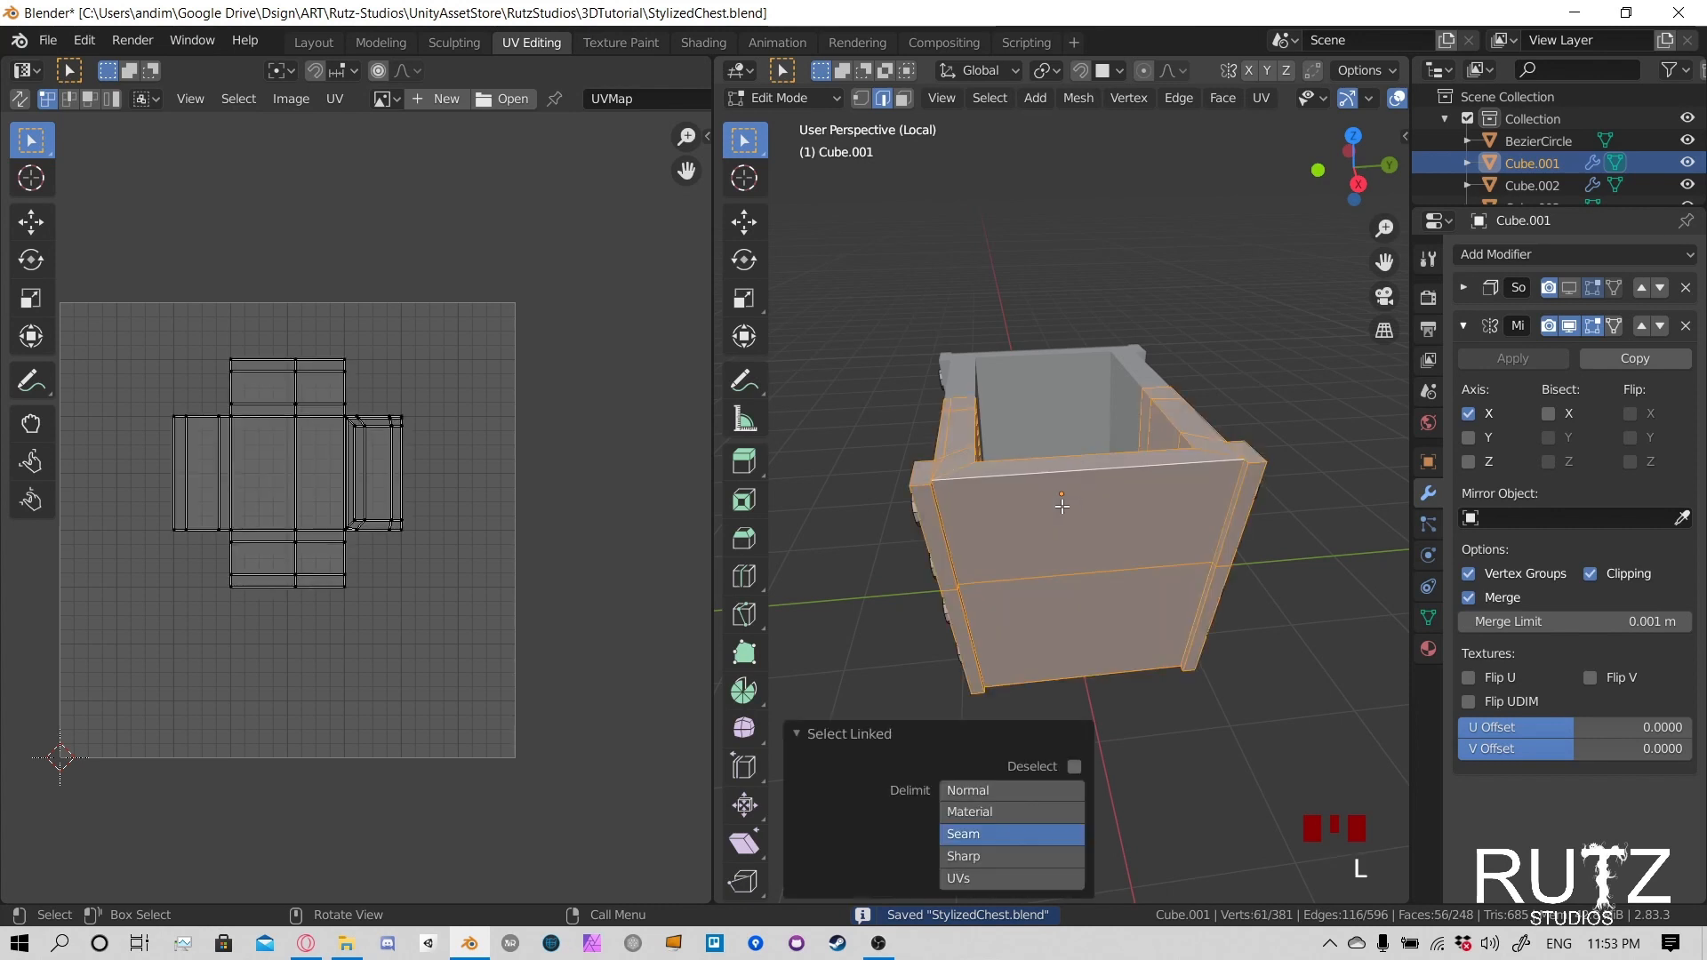
{"action": "middle_click_drag", "start_coordinate": [991, 544], "coordinate": [854, 544]}
{"action": "scroll", "coordinate": [238, 434], "scroll_direction": "up", "scroll_amount": 3}
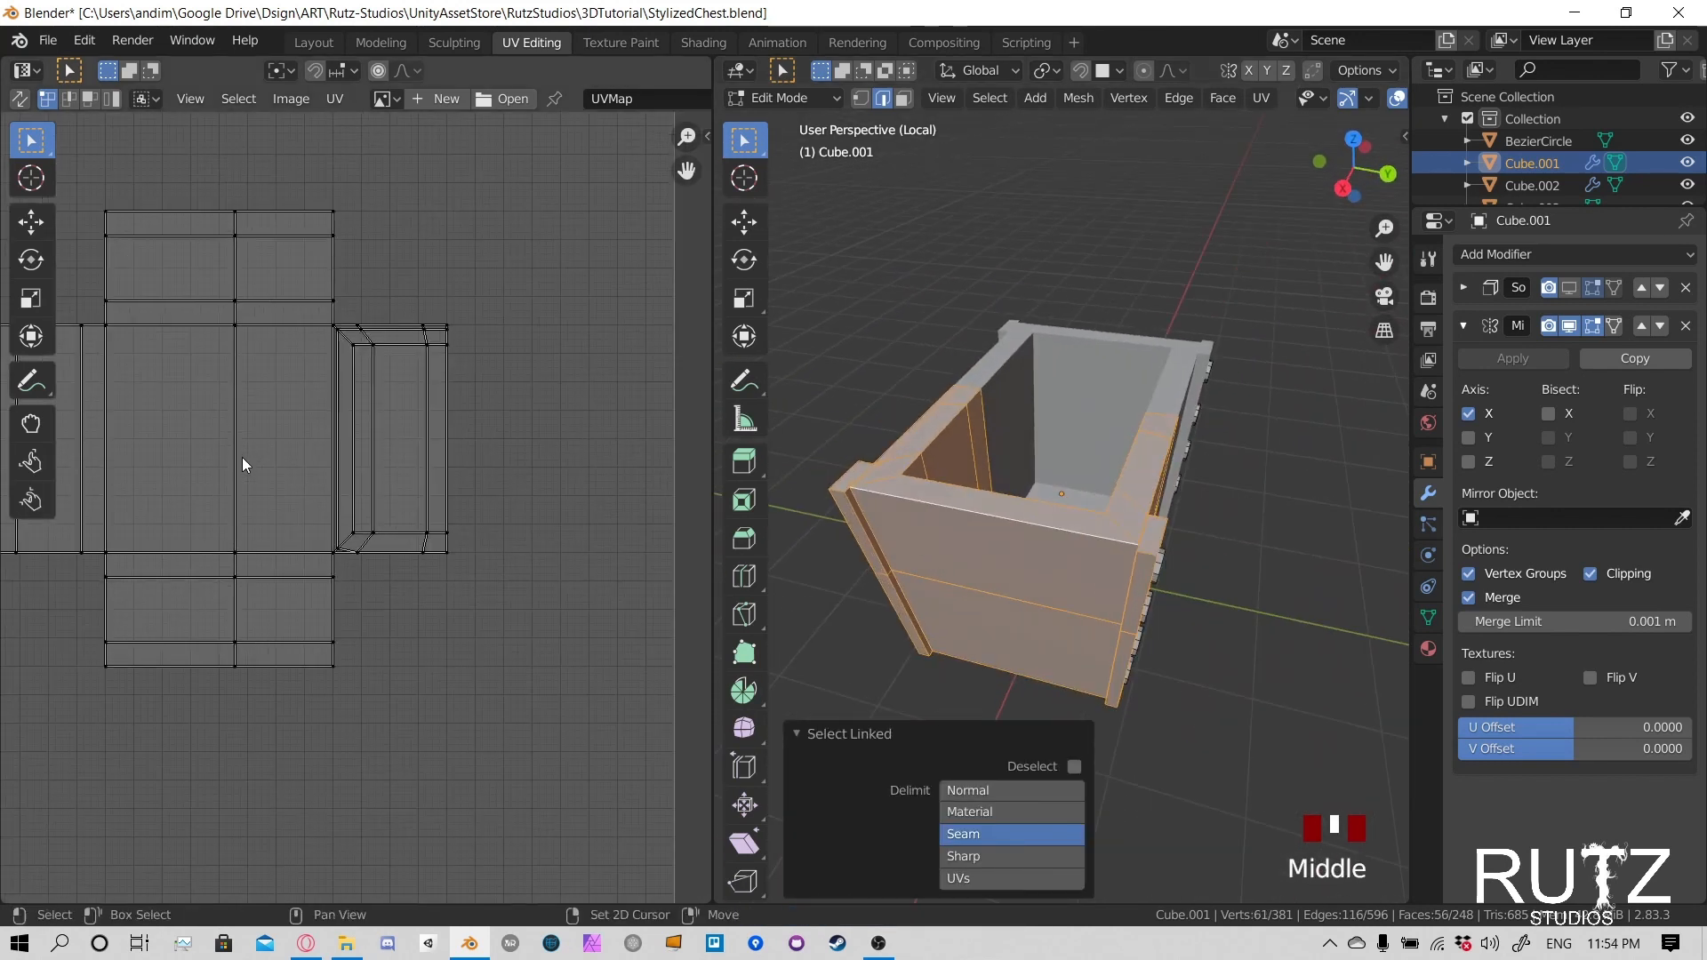
{"action": "middle_click_drag", "start_coordinate": [242, 462], "coordinate": [421, 568]}
{"action": "middle_click_drag", "start_coordinate": [880, 569], "coordinate": [1086, 450]}
{"action": "scroll", "coordinate": [1053, 465], "scroll_direction": "up", "scroll_amount": 3}
{"action": "scroll", "coordinate": [1053, 465], "scroll_direction": "down", "scroll_amount": 2}
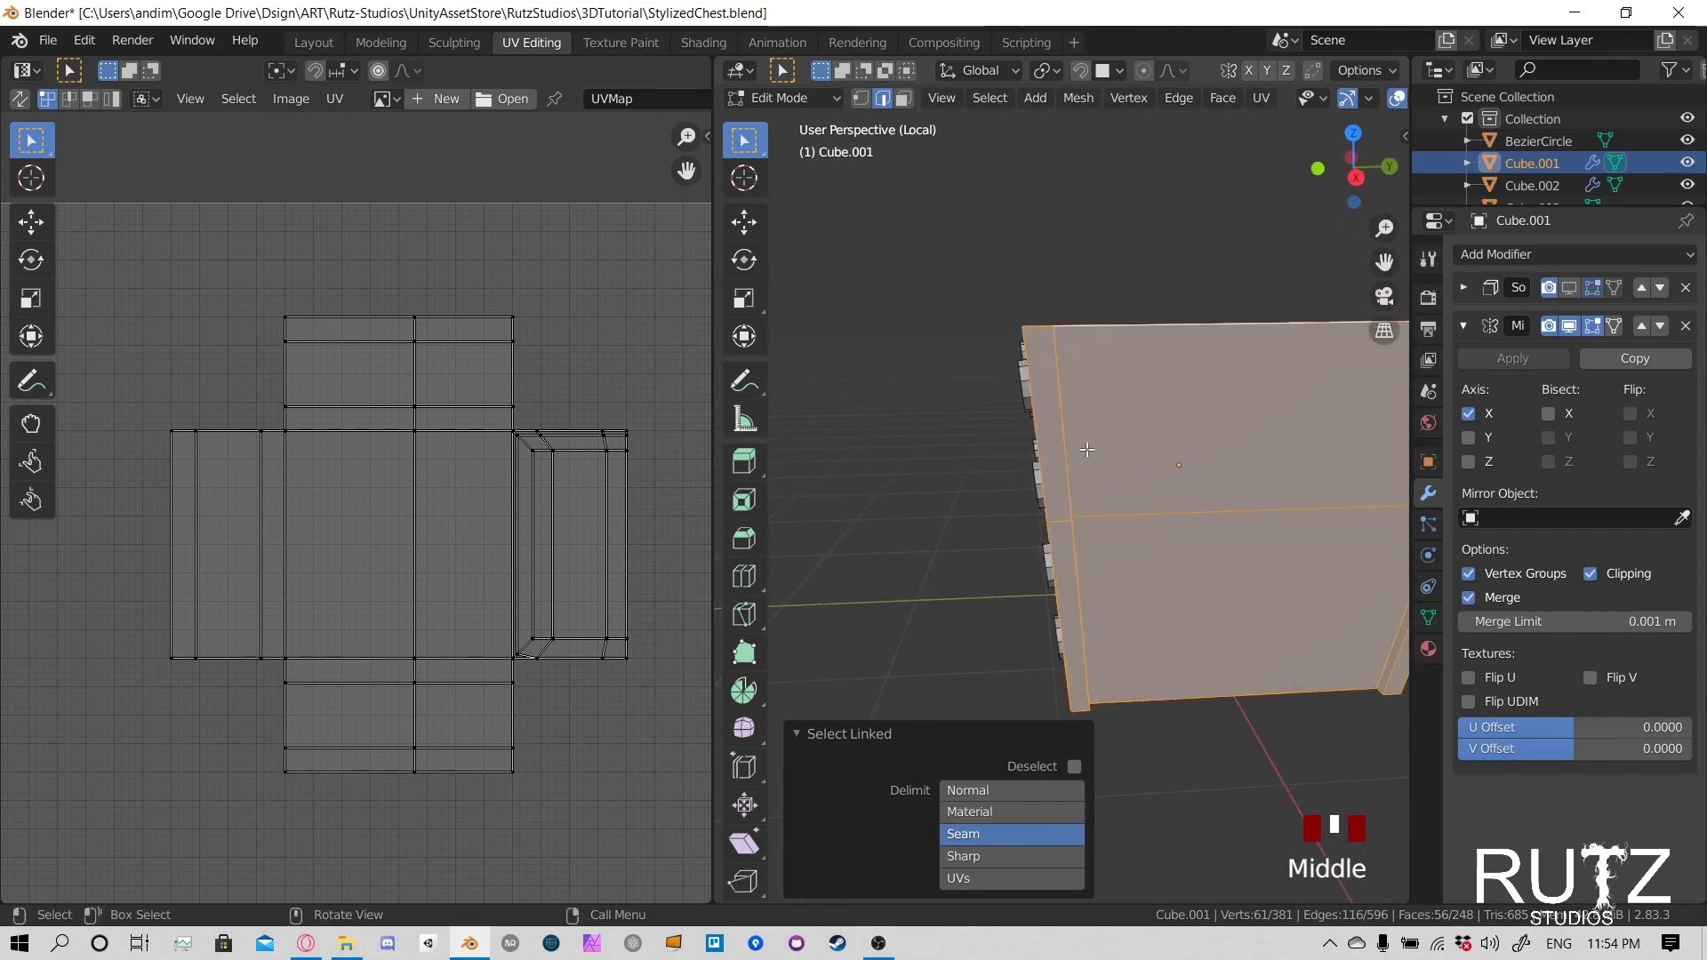
- Select the edges where a corner post joins the chest rim and the end wall
{"action": "left_click", "coordinate": [1073, 354]}
{"action": "middle_click_drag", "start_coordinate": [1073, 354], "coordinate": [1044, 623]}
{"action": "left_click", "coordinate": [1045, 625], "text": "shift"}
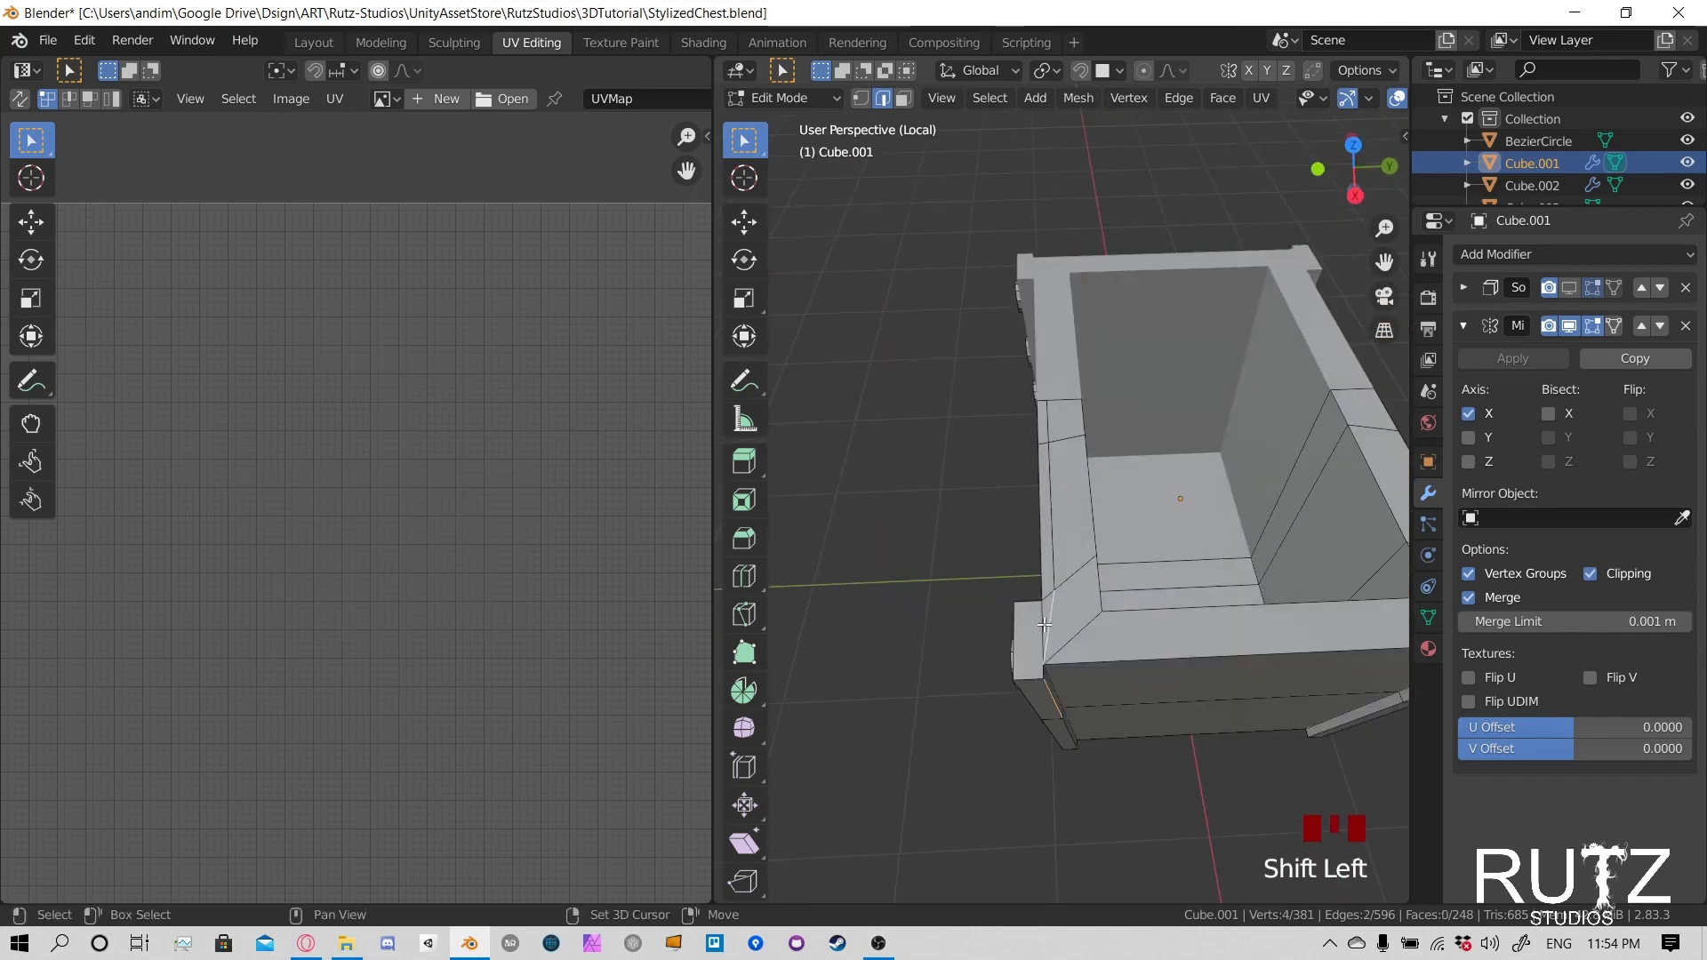
{"action": "left_click", "coordinate": [1044, 620]}
{"action": "left_click", "coordinate": [1050, 686], "text": "shift"}
{"action": "middle_click_drag", "start_coordinate": [1050, 686], "coordinate": [1019, 413]}
{"action": "scroll", "coordinate": [1003, 451], "scroll_direction": "up", "scroll_amount": 1}
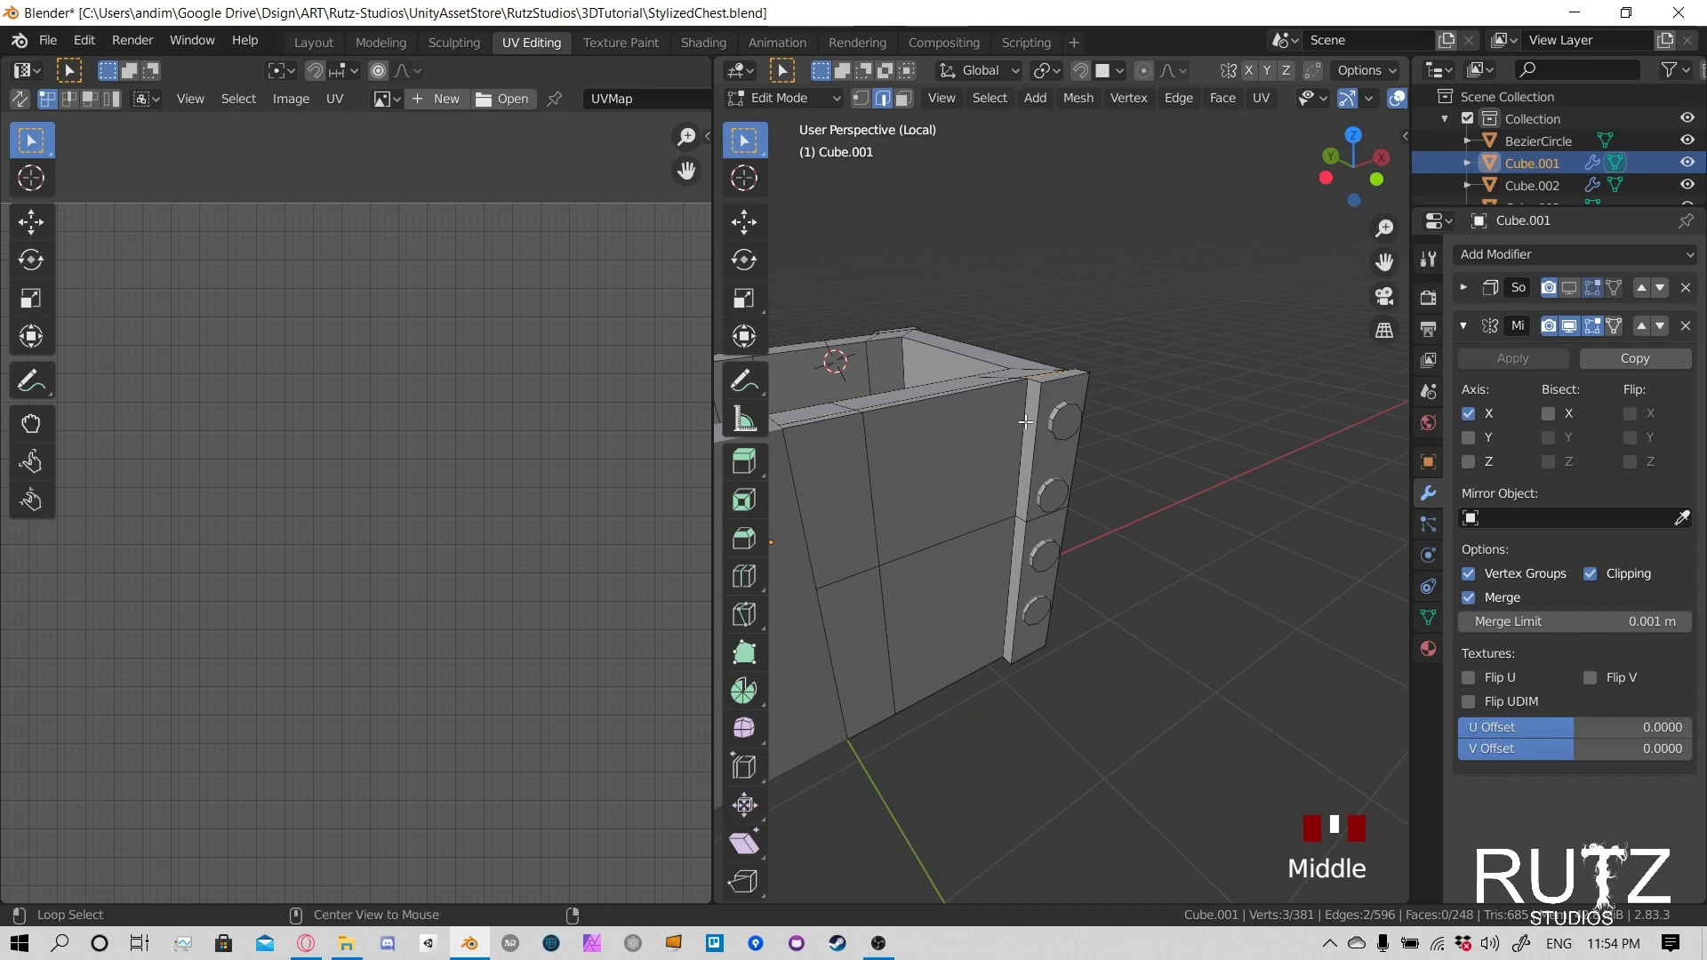
{"action": "middle_click_drag", "start_coordinate": [1033, 428], "coordinate": [979, 456]}
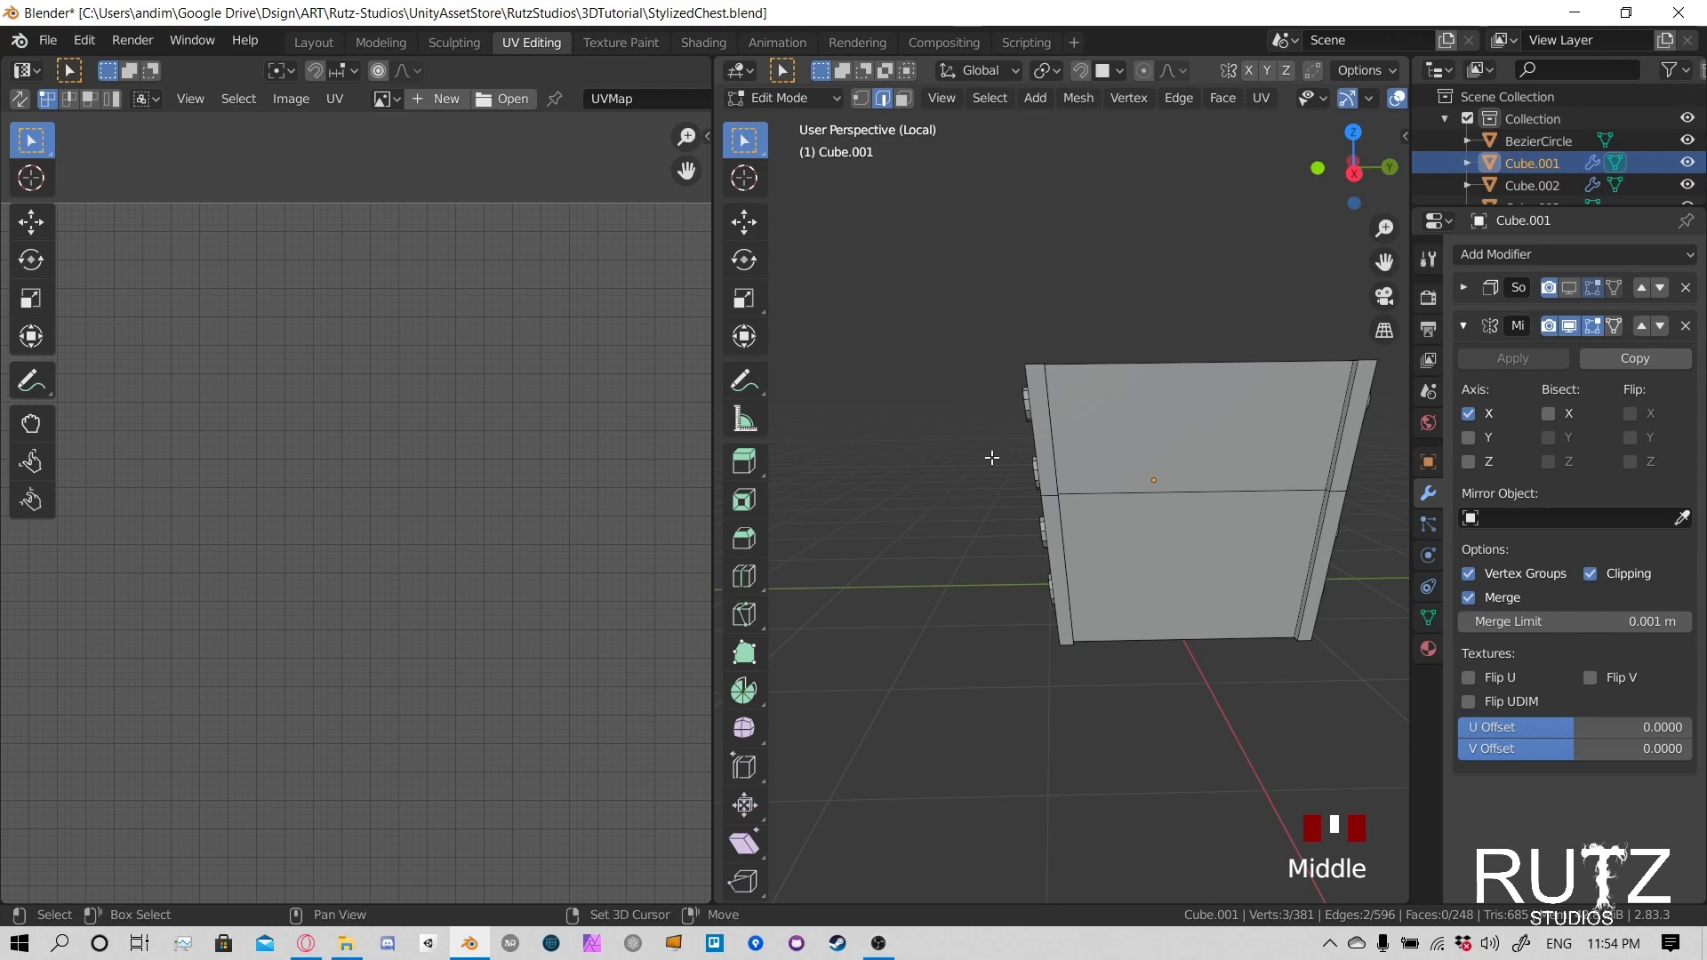
{"action": "left_click", "coordinate": [1049, 407], "text": "alt+shift"}
{"action": "middle_click_drag", "start_coordinate": [1049, 407], "coordinate": [1122, 500]}
{"action": "scroll", "coordinate": [1022, 557], "scroll_direction": "up", "scroll_amount": 1}
{"action": "scroll", "coordinate": [1088, 604], "scroll_direction": "down", "scroll_amount": 2}
{"action": "scroll", "coordinate": [1111, 569], "scroll_direction": "up", "scroll_amount": 3}
{"action": "scroll", "coordinate": [1070, 466], "scroll_direction": "down", "scroll_amount": 3}
{"action": "scroll", "coordinate": [1204, 430], "scroll_direction": "up", "scroll_amount": 3}
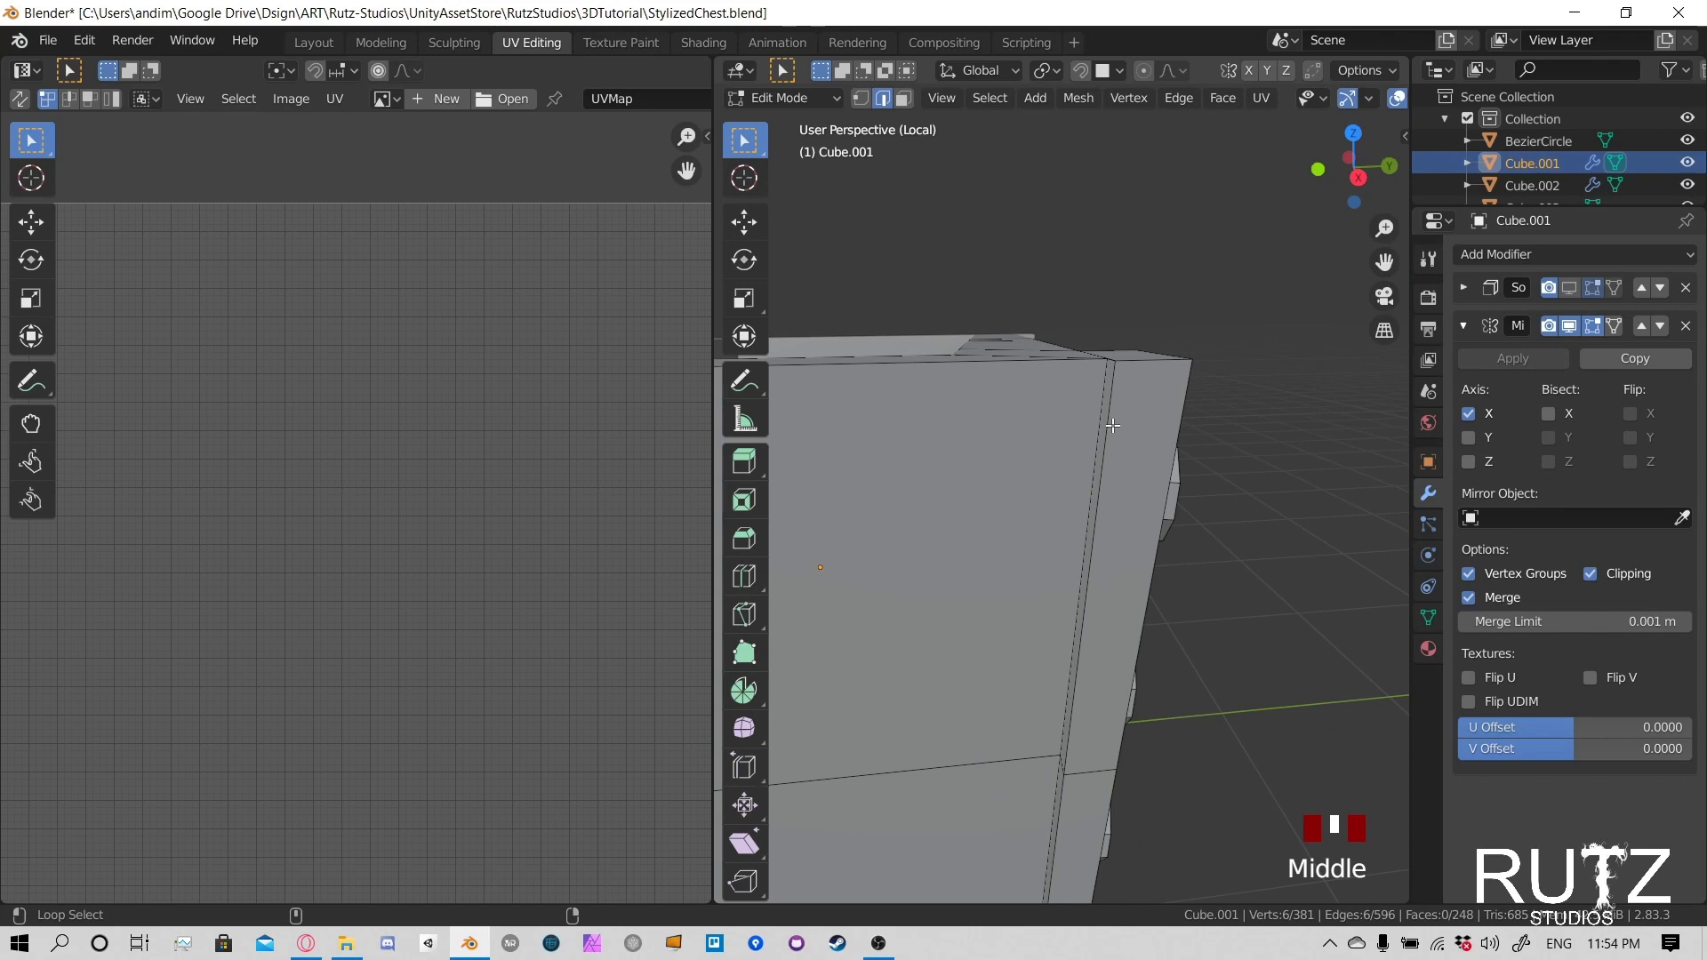
- Add the remaining vertical edges joining the end's corner posts to the chest walls and mark the selection as seams
{"action": "left_click", "coordinate": [1117, 473], "text": "alt+shift"}
{"action": "mouse_move", "coordinate": [1117, 473]}
{"action": "middle_mouse_down"}
{"action": "mouse_move", "coordinate": [1105, 480]}
{"action": "mouse_move", "coordinate": [1117, 335]}
{"action": "mouse_move", "coordinate": [1092, 327]}
{"action": "mouse_move", "coordinate": [1170, 472]}
{"action": "mouse_move", "coordinate": [1075, 469]}
{"action": "mouse_move", "coordinate": [1147, 484]}
{"action": "middle_mouse_up"}
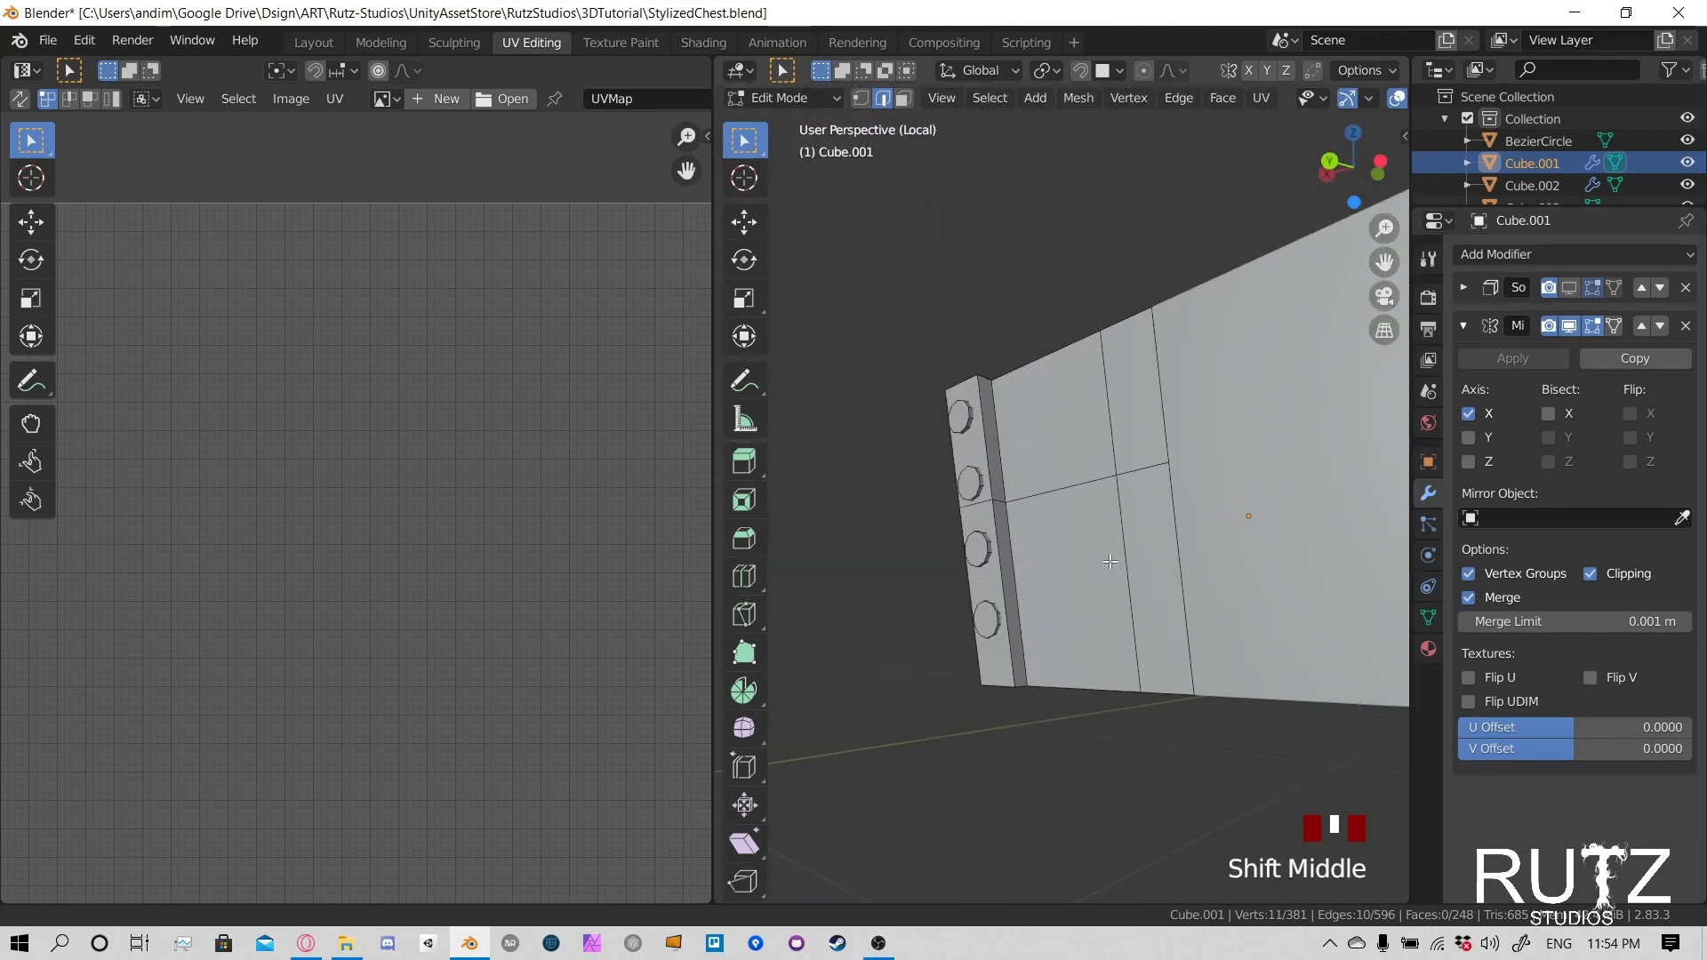
{"action": "scroll", "coordinate": [986, 552], "scroll_direction": "up", "scroll_amount": 5}
{"action": "middle_click_drag", "start_coordinate": [986, 552], "coordinate": [1026, 569]}
{"action": "scroll", "coordinate": [927, 564], "scroll_direction": "up", "scroll_amount": 3}
{"action": "middle_click_drag", "start_coordinate": [1008, 576], "coordinate": [1179, 514]}
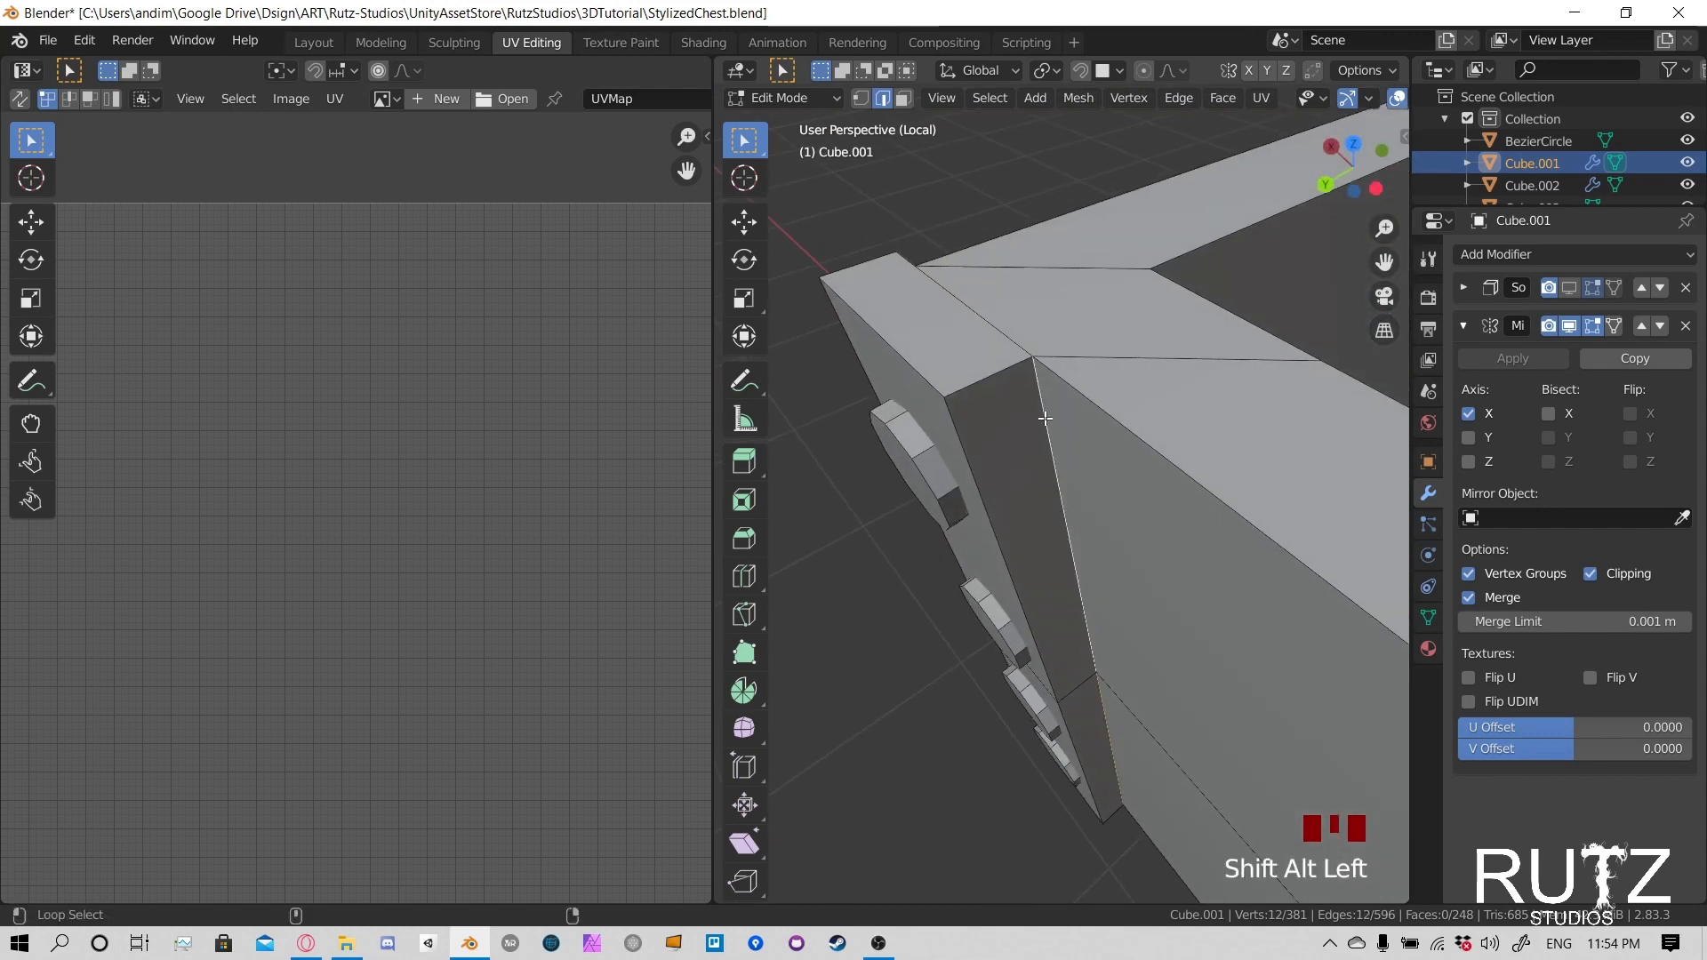
{"action": "middle_click_drag", "start_coordinate": [1056, 629], "coordinate": [1135, 486]}
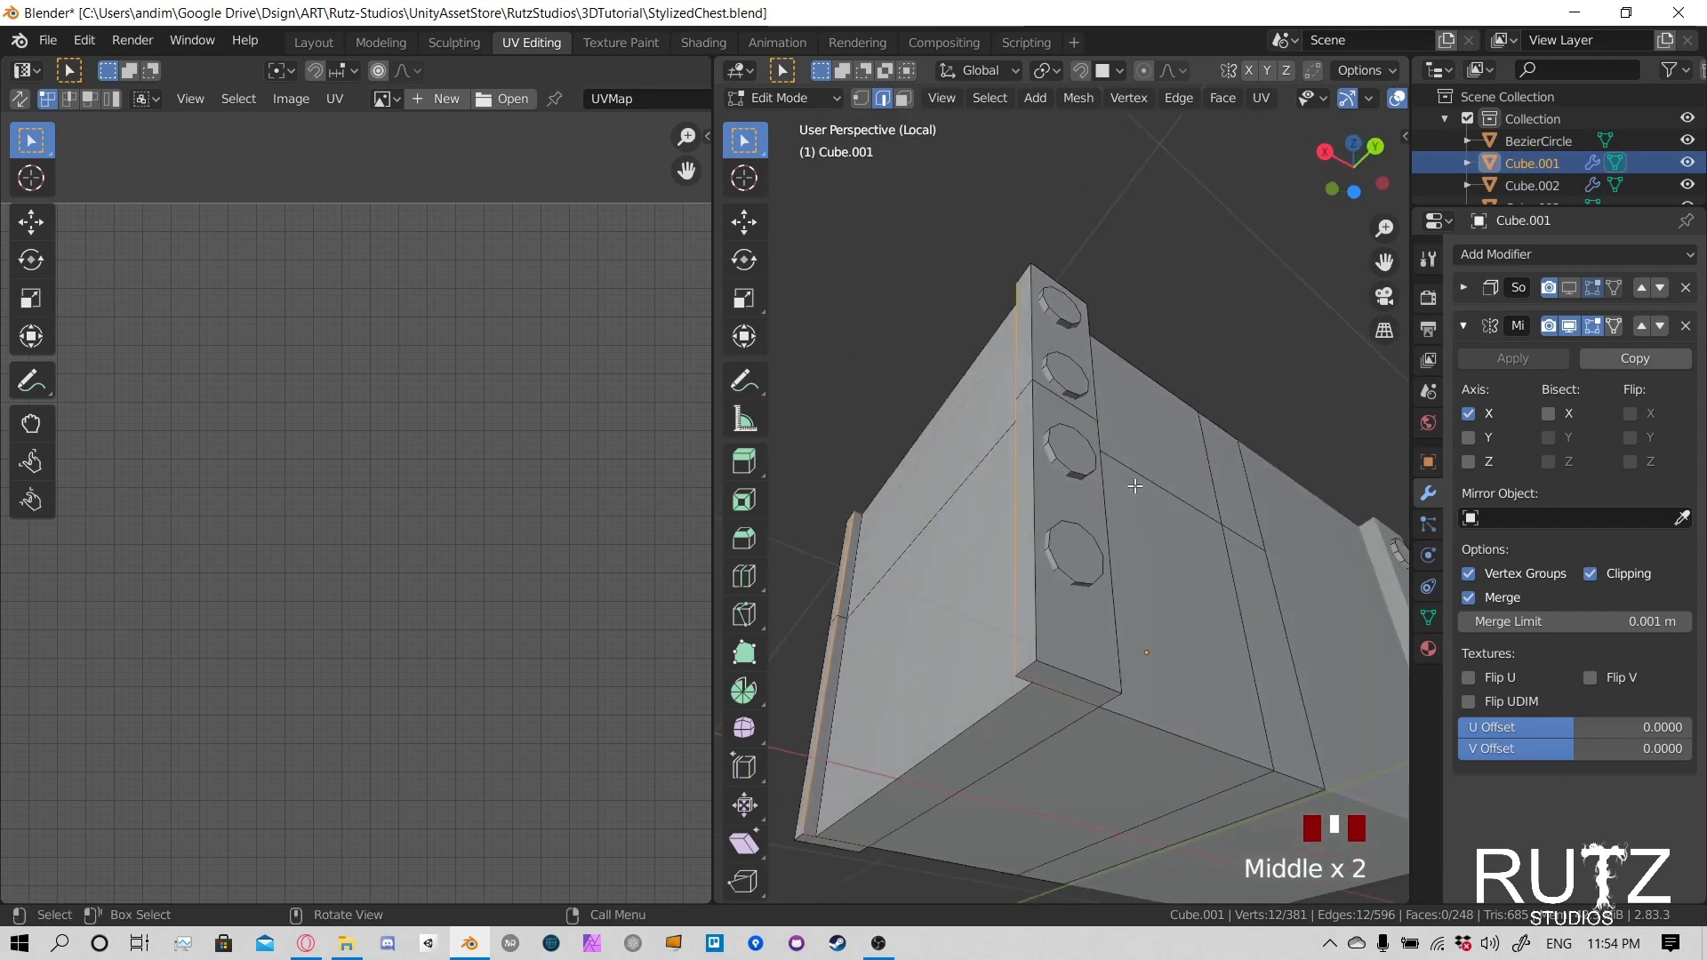
{"action": "key", "text": "ctrl+e"}
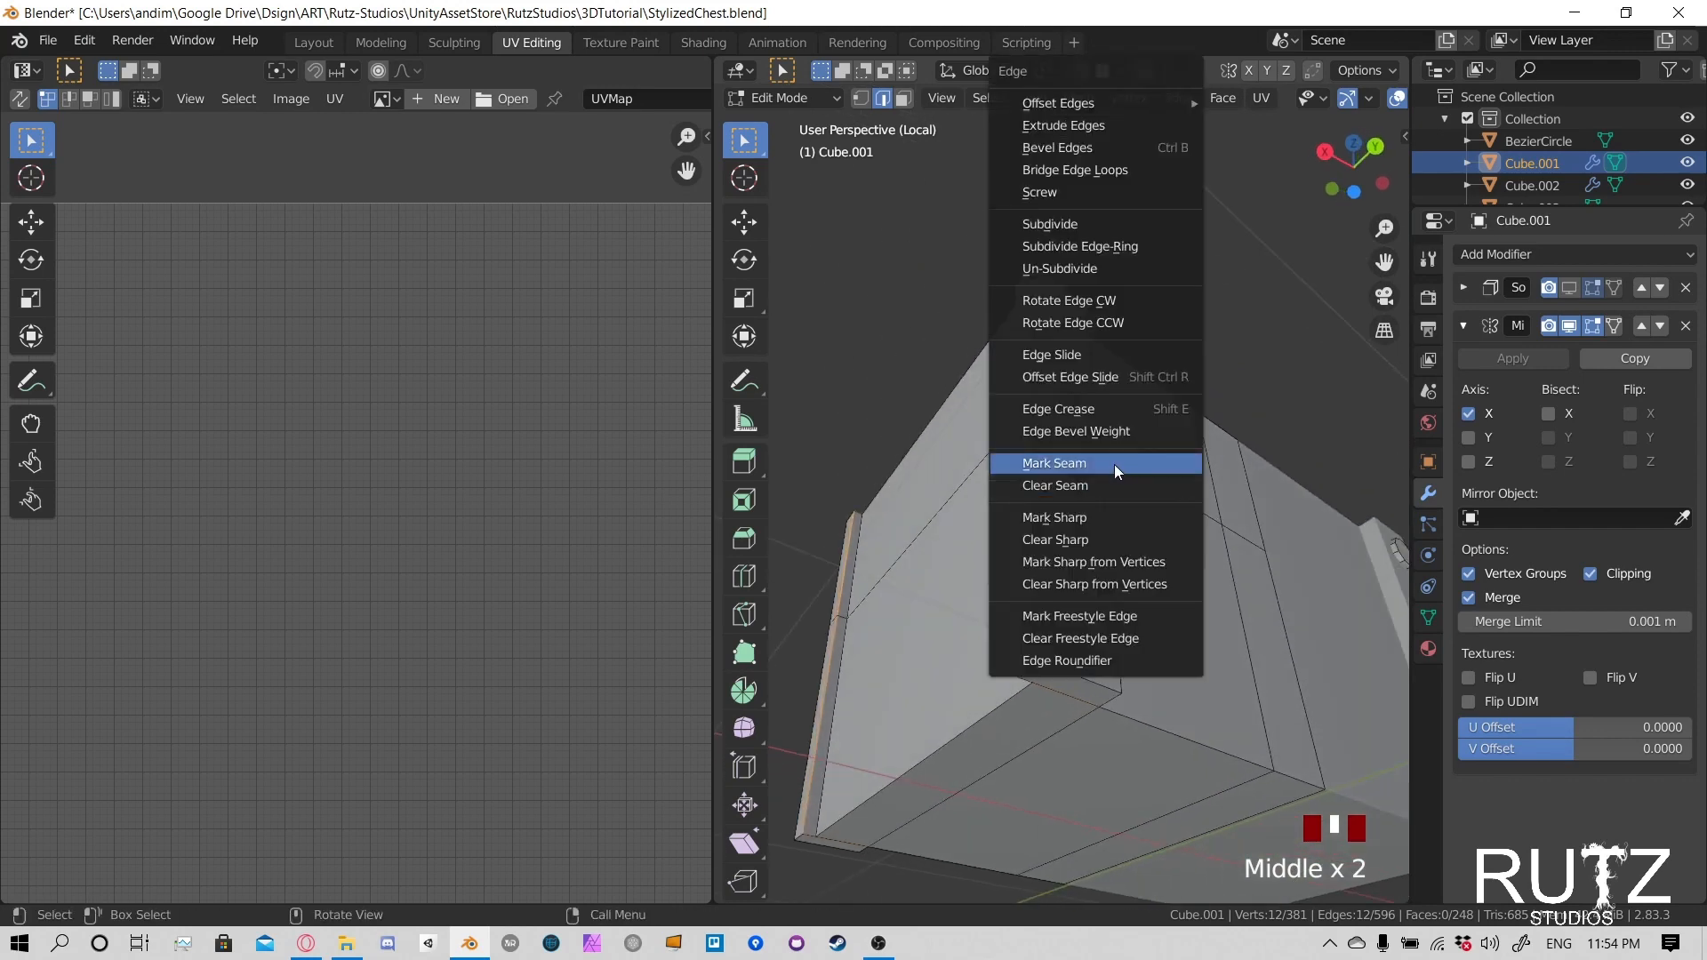
{"action": "left_click", "coordinate": [1114, 464]}
- Select the short outer edges on the tops of the corner posts, undoing the mistaken selections
{"action": "middle_click_drag", "start_coordinate": [1114, 464], "coordinate": [978, 321]}
{"action": "middle_click_drag", "start_coordinate": [1109, 519], "coordinate": [1103, 569], "text": "shift"}
{"action": "key", "text": "ctrl+z"}
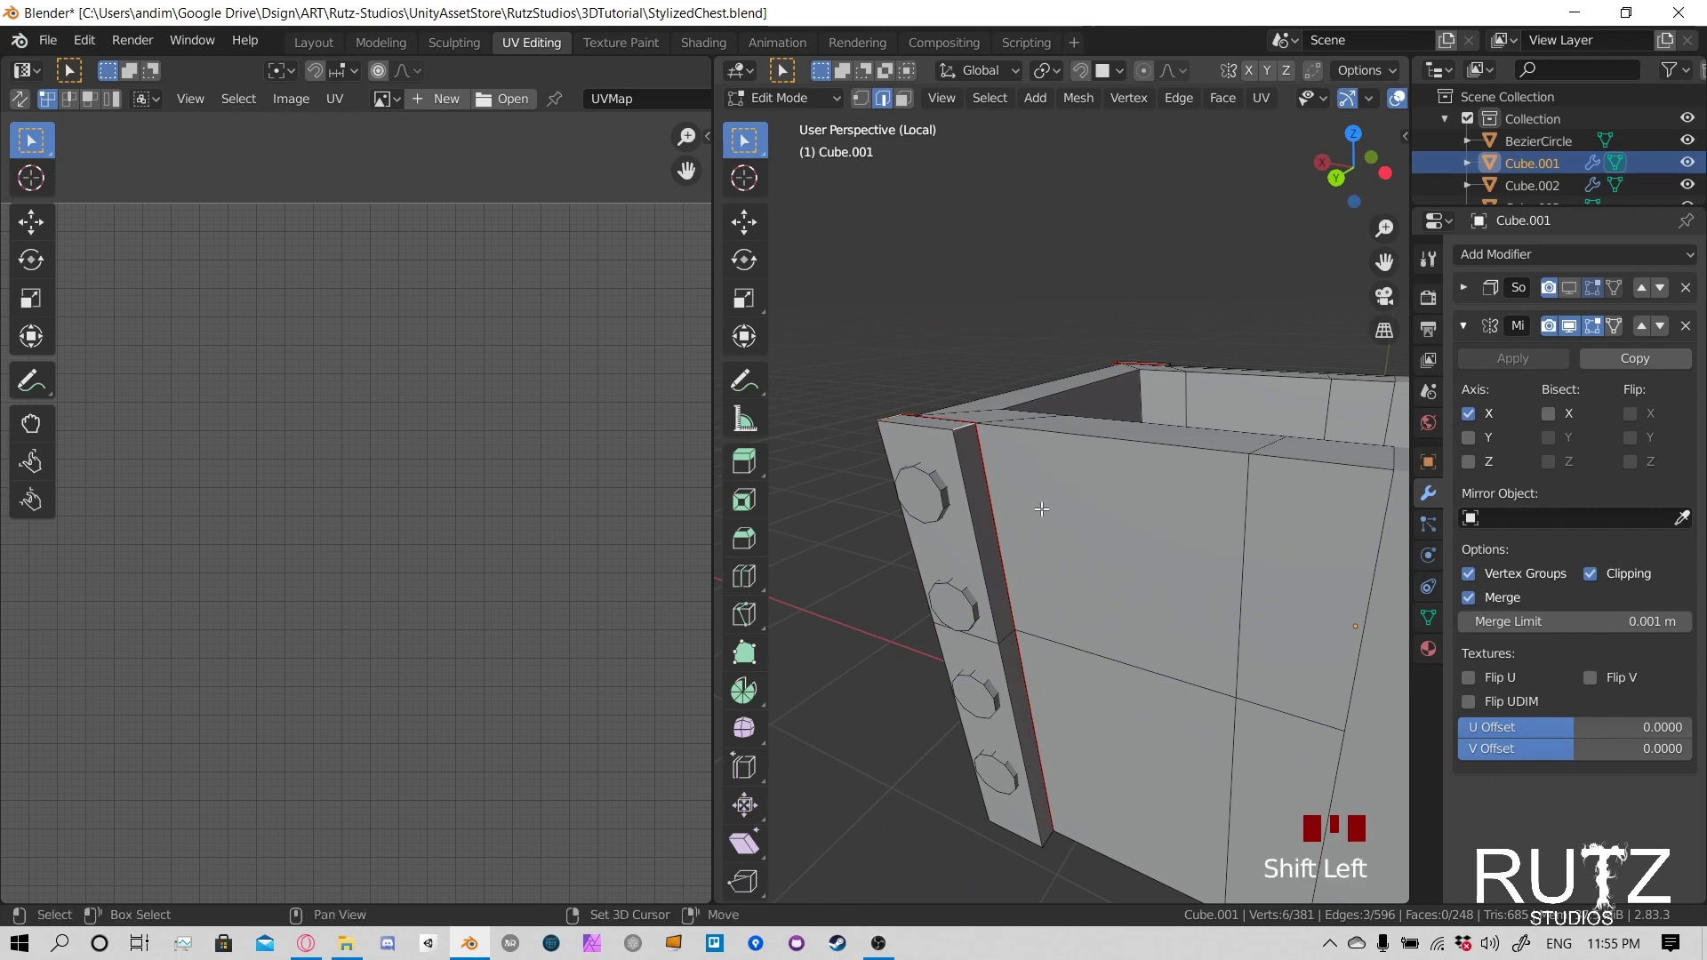
{"action": "middle_click_drag", "start_coordinate": [1042, 508], "coordinate": [1147, 521], "text": "shift"}
{"action": "scroll", "coordinate": [1147, 462], "scroll_direction": "down", "scroll_amount": 4}
{"action": "scroll", "coordinate": [1145, 533], "scroll_direction": "up", "scroll_amount": 2}
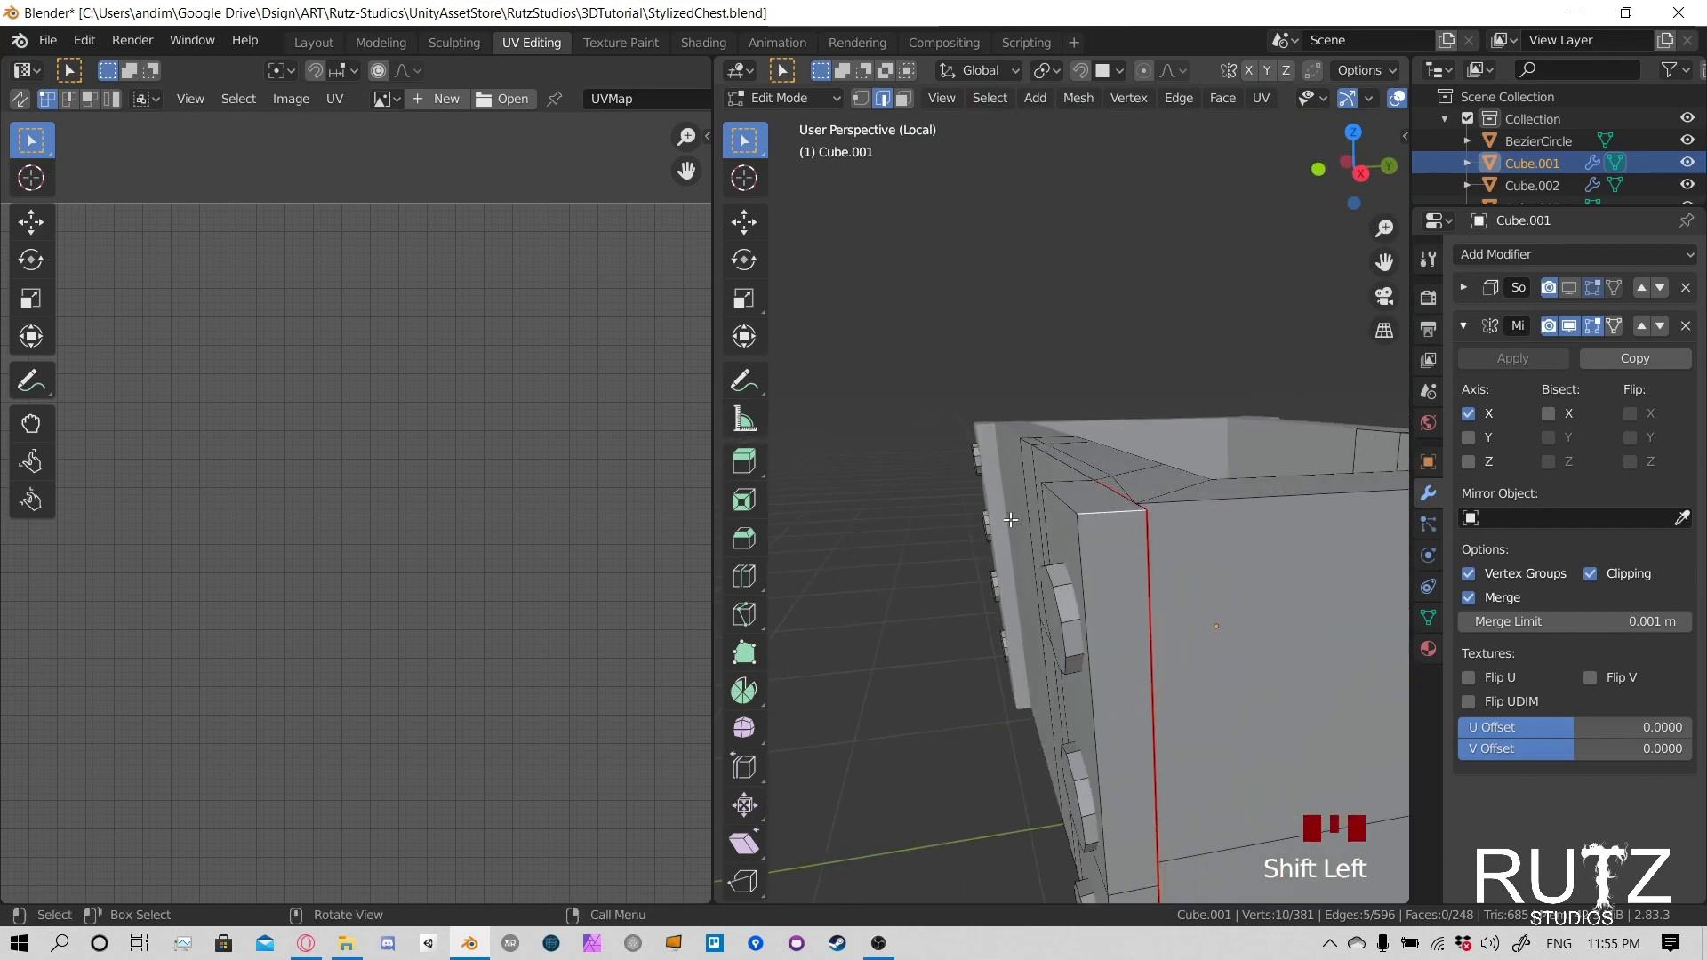
{"action": "middle_click_drag", "start_coordinate": [1009, 520], "coordinate": [1223, 480]}
{"action": "middle_click_drag", "start_coordinate": [1223, 480], "coordinate": [1105, 500], "text": "shift"}
{"action": "scroll", "coordinate": [1170, 448], "scroll_direction": "up", "scroll_amount": 3}
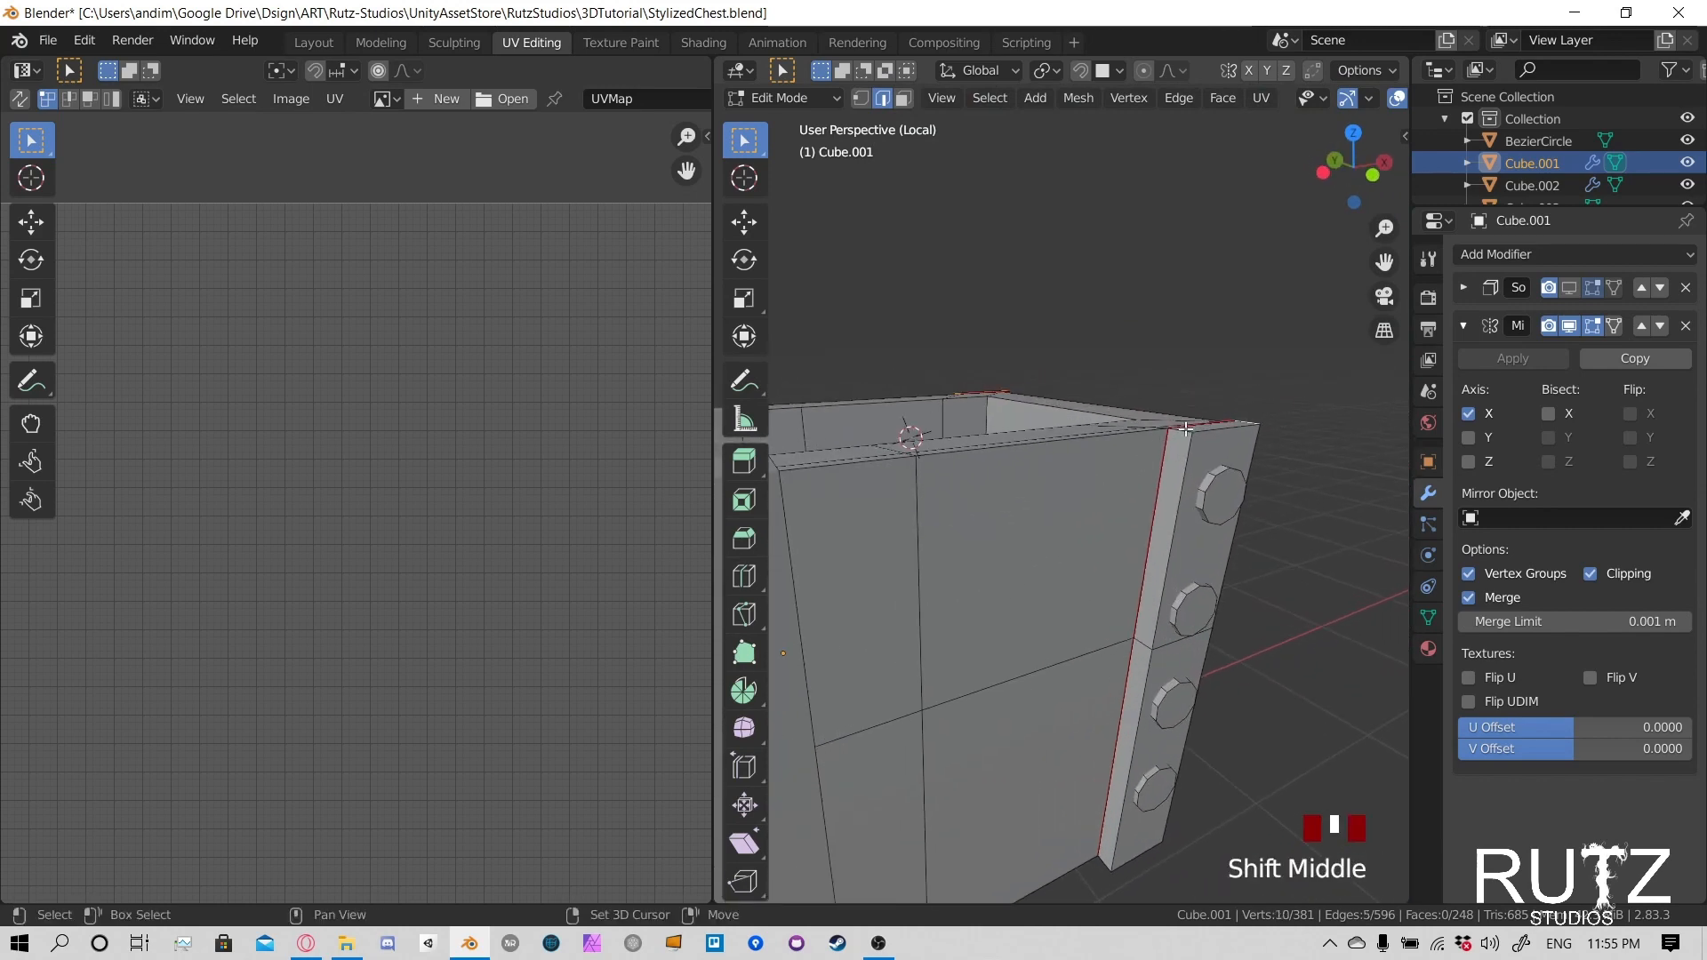
{"action": "key", "text": "ctrl+z"}
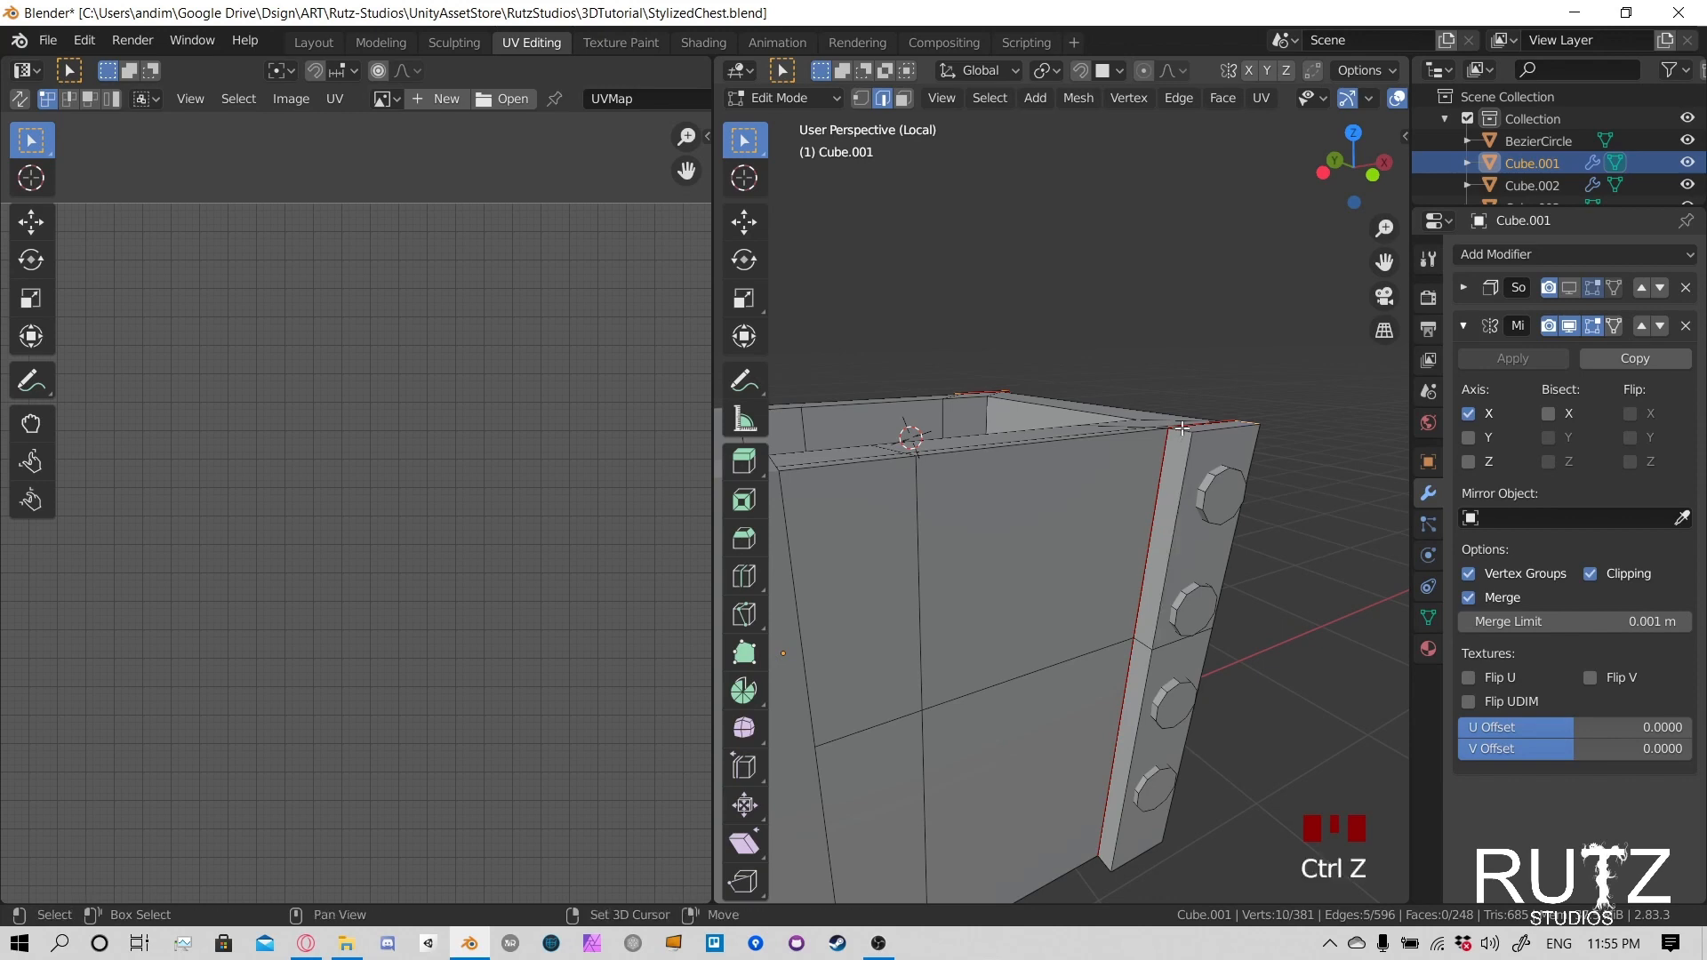
- Add the short edges at the bottoms of the corner posts and mark all the selected post edges as seams
{"action": "middle_click_drag", "start_coordinate": [1120, 736], "coordinate": [1071, 703], "text": "shift"}
{"action": "middle_click_drag", "start_coordinate": [1071, 702], "coordinate": [1063, 671], "text": "shift"}
{"action": "middle_click_drag", "start_coordinate": [1310, 575], "coordinate": [1125, 666]}
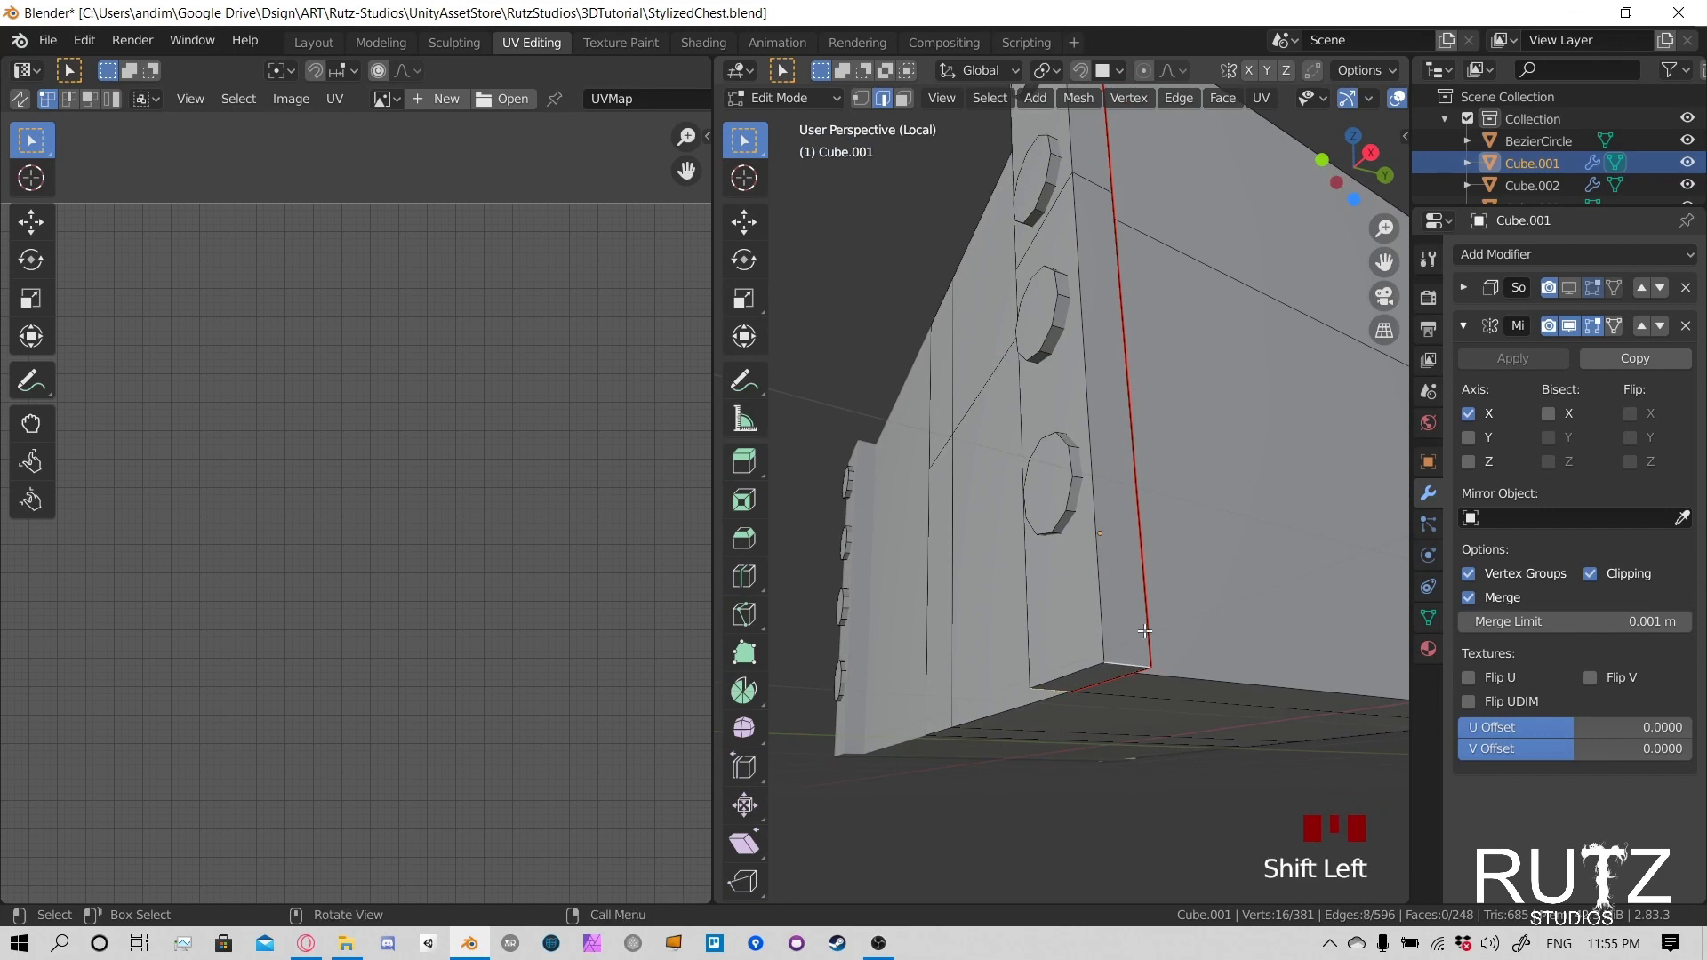
{"action": "key", "text": "u"}
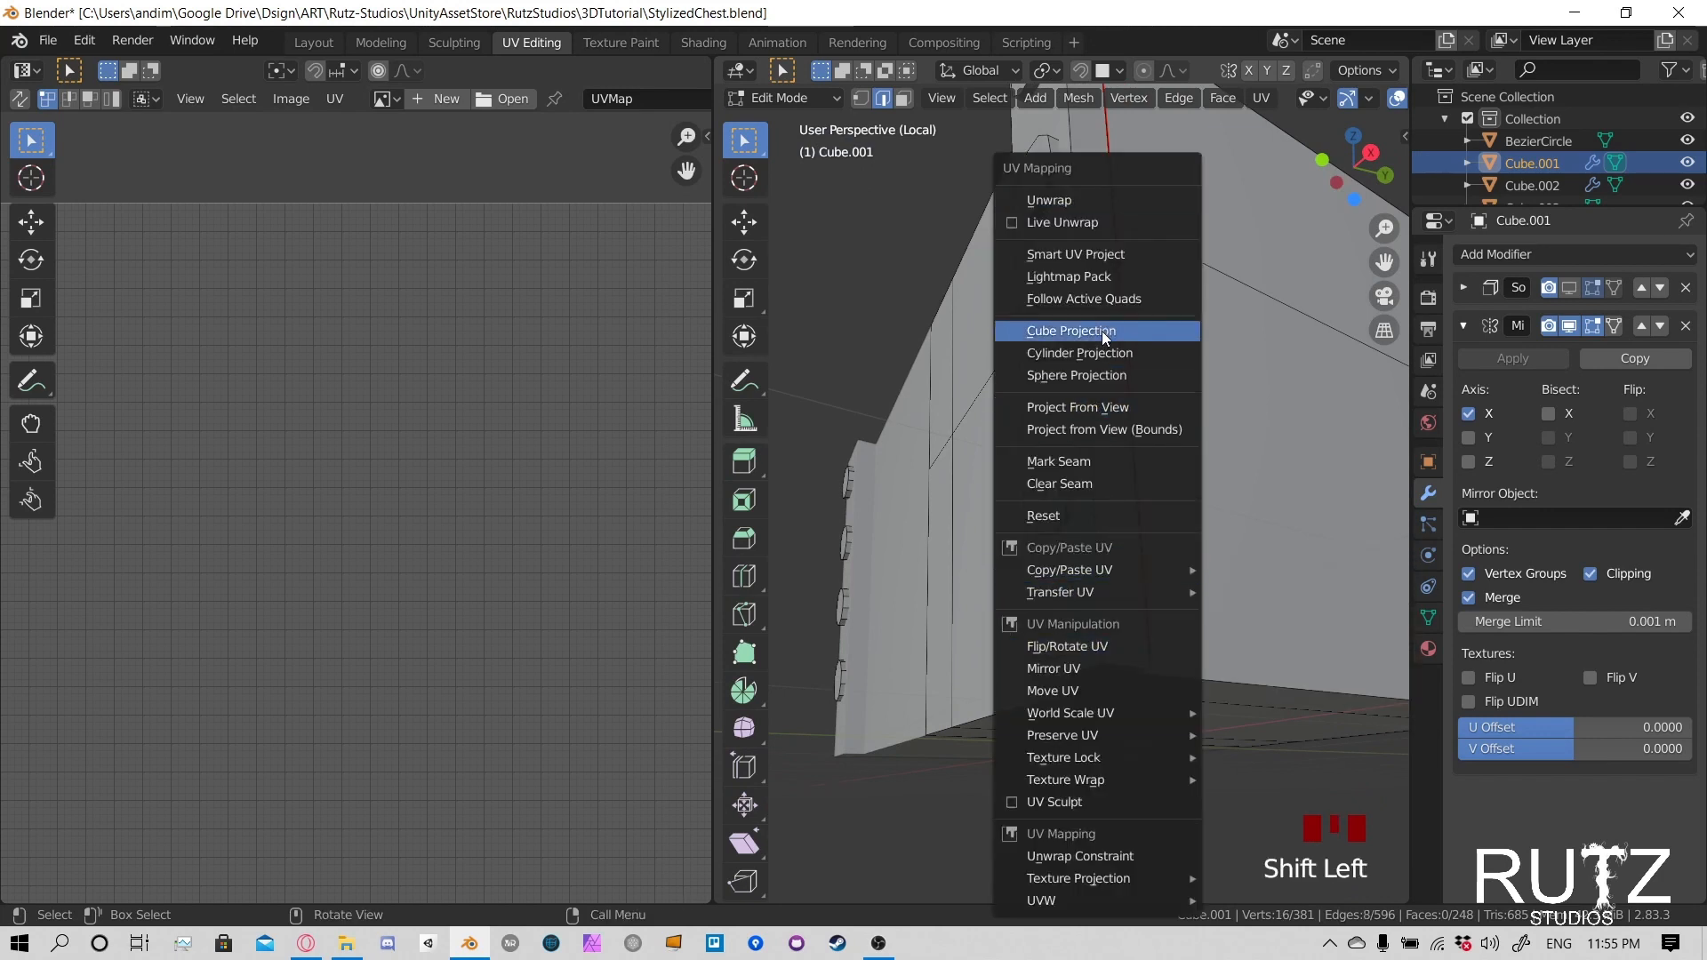
{"action": "key", "text": "u"}
{"action": "scroll", "coordinate": [1094, 444], "scroll_direction": "down", "scroll_amount": 4}
{"action": "middle_click_drag", "start_coordinate": [1093, 445], "coordinate": [1047, 480]}
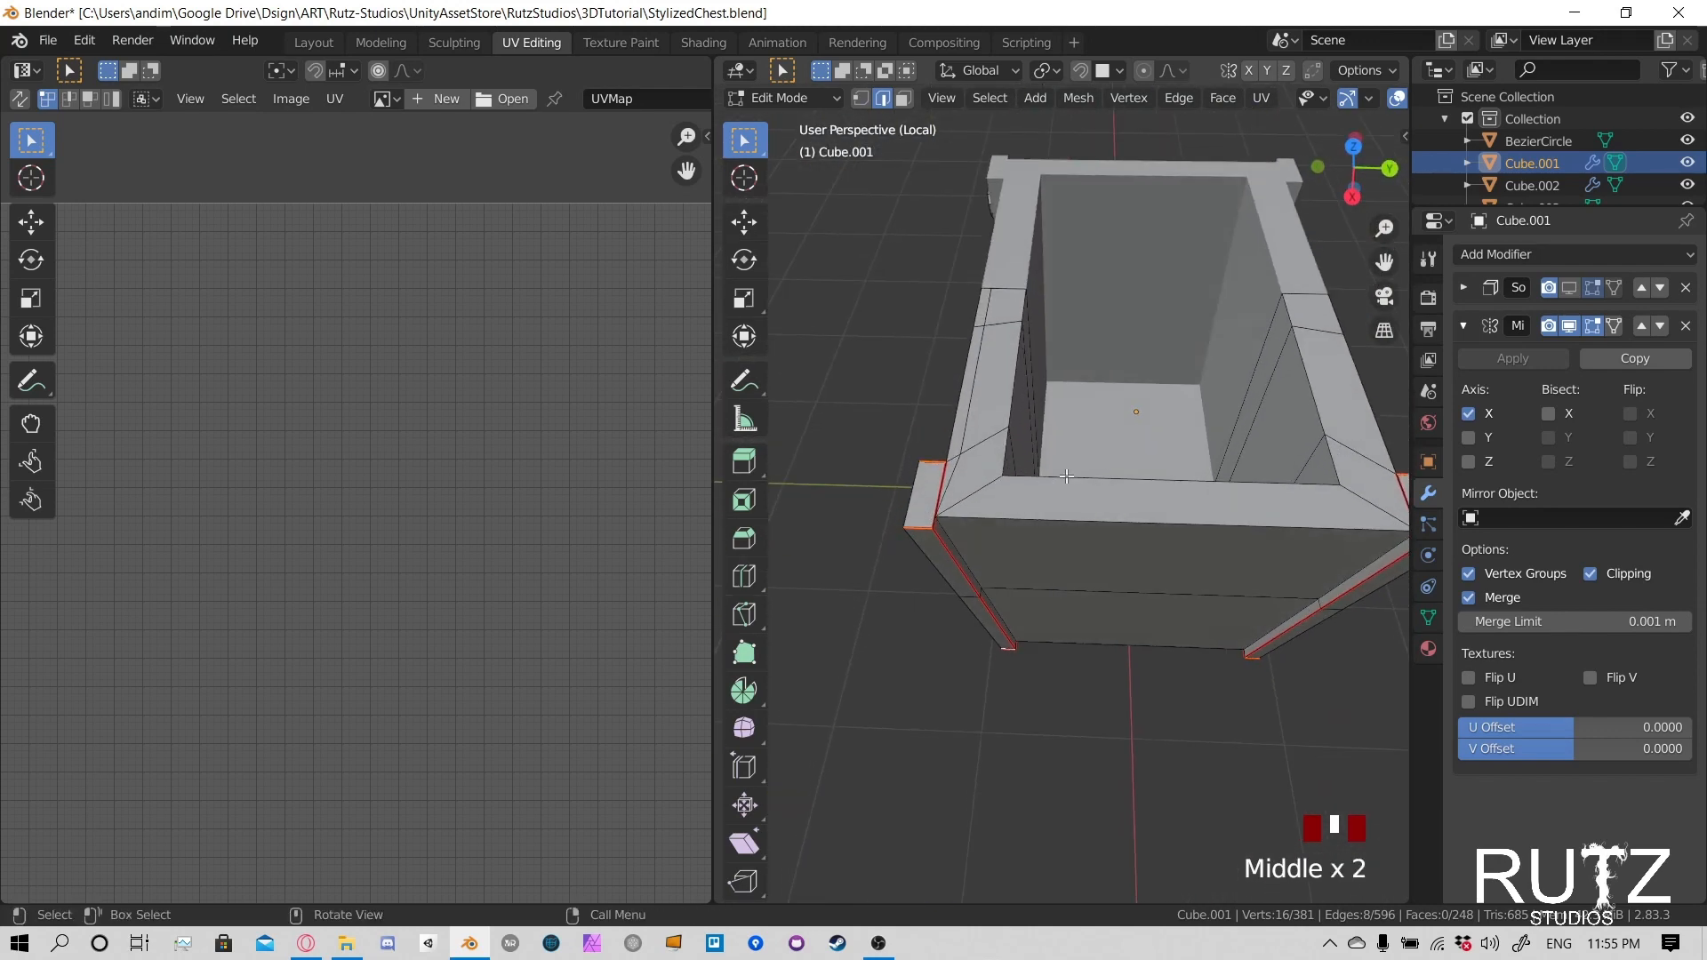
- Select the edge loop around the inner rim of the chest opening and mark it as a seam
{"action": "left_click", "coordinate": [1066, 477], "text": "alt"}
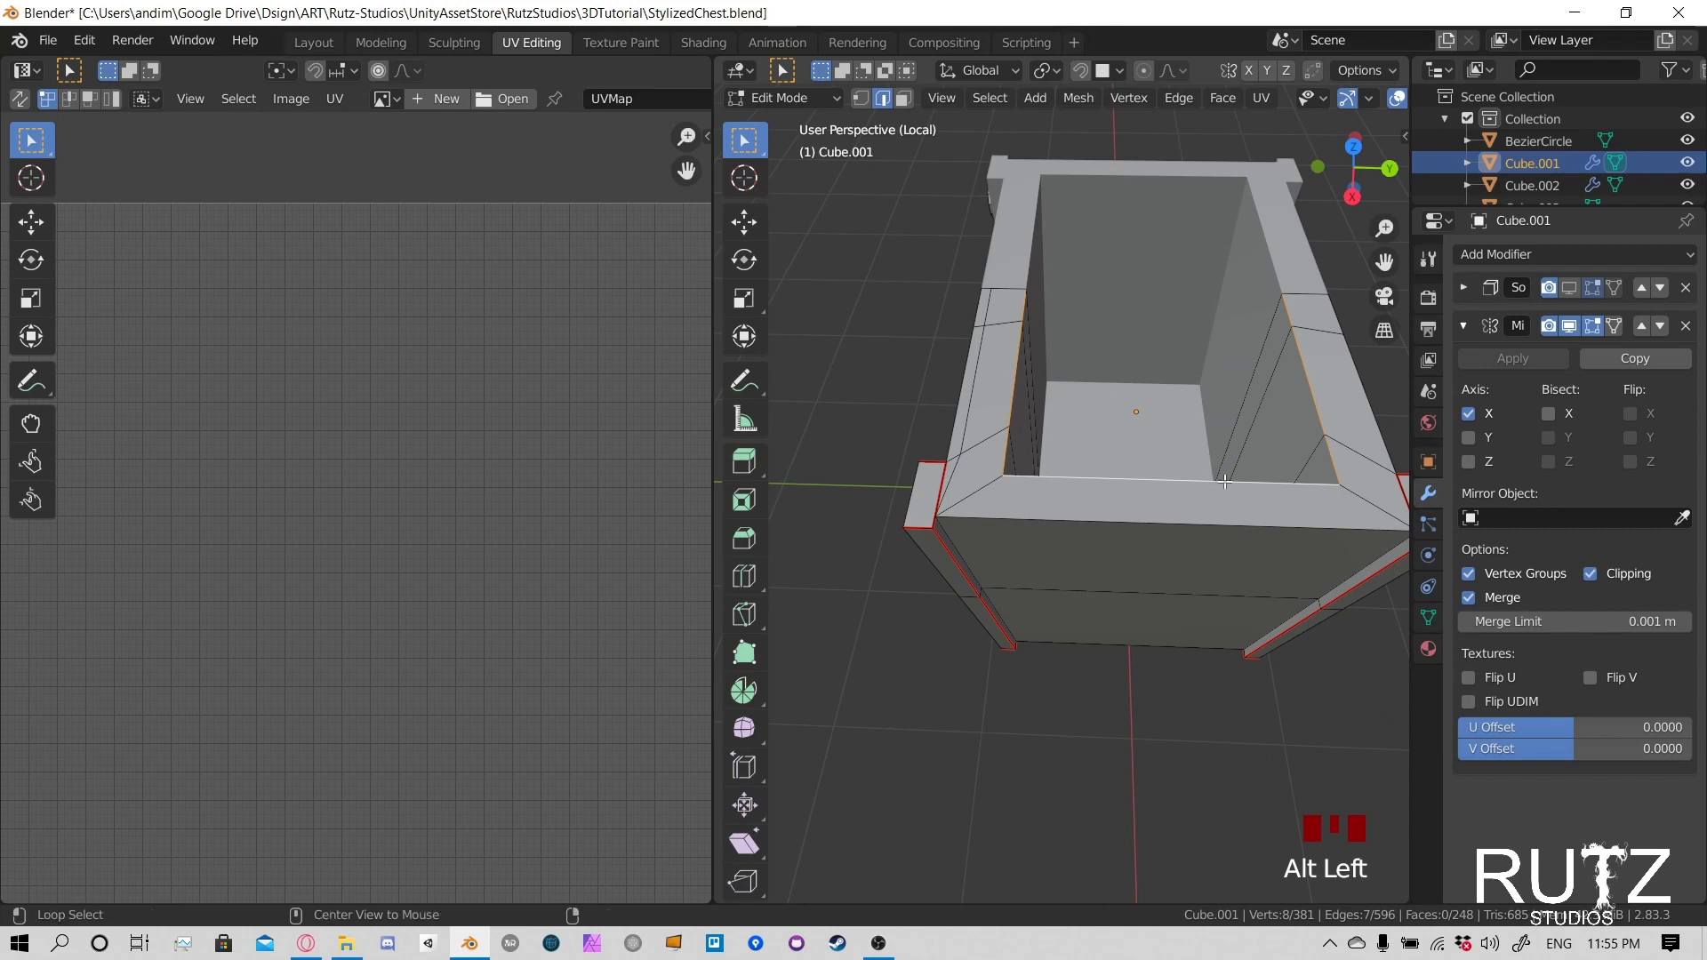
{"action": "middle_click_drag", "start_coordinate": [1225, 481], "coordinate": [1056, 516], "text": "alt"}
{"action": "key", "text": "u"}
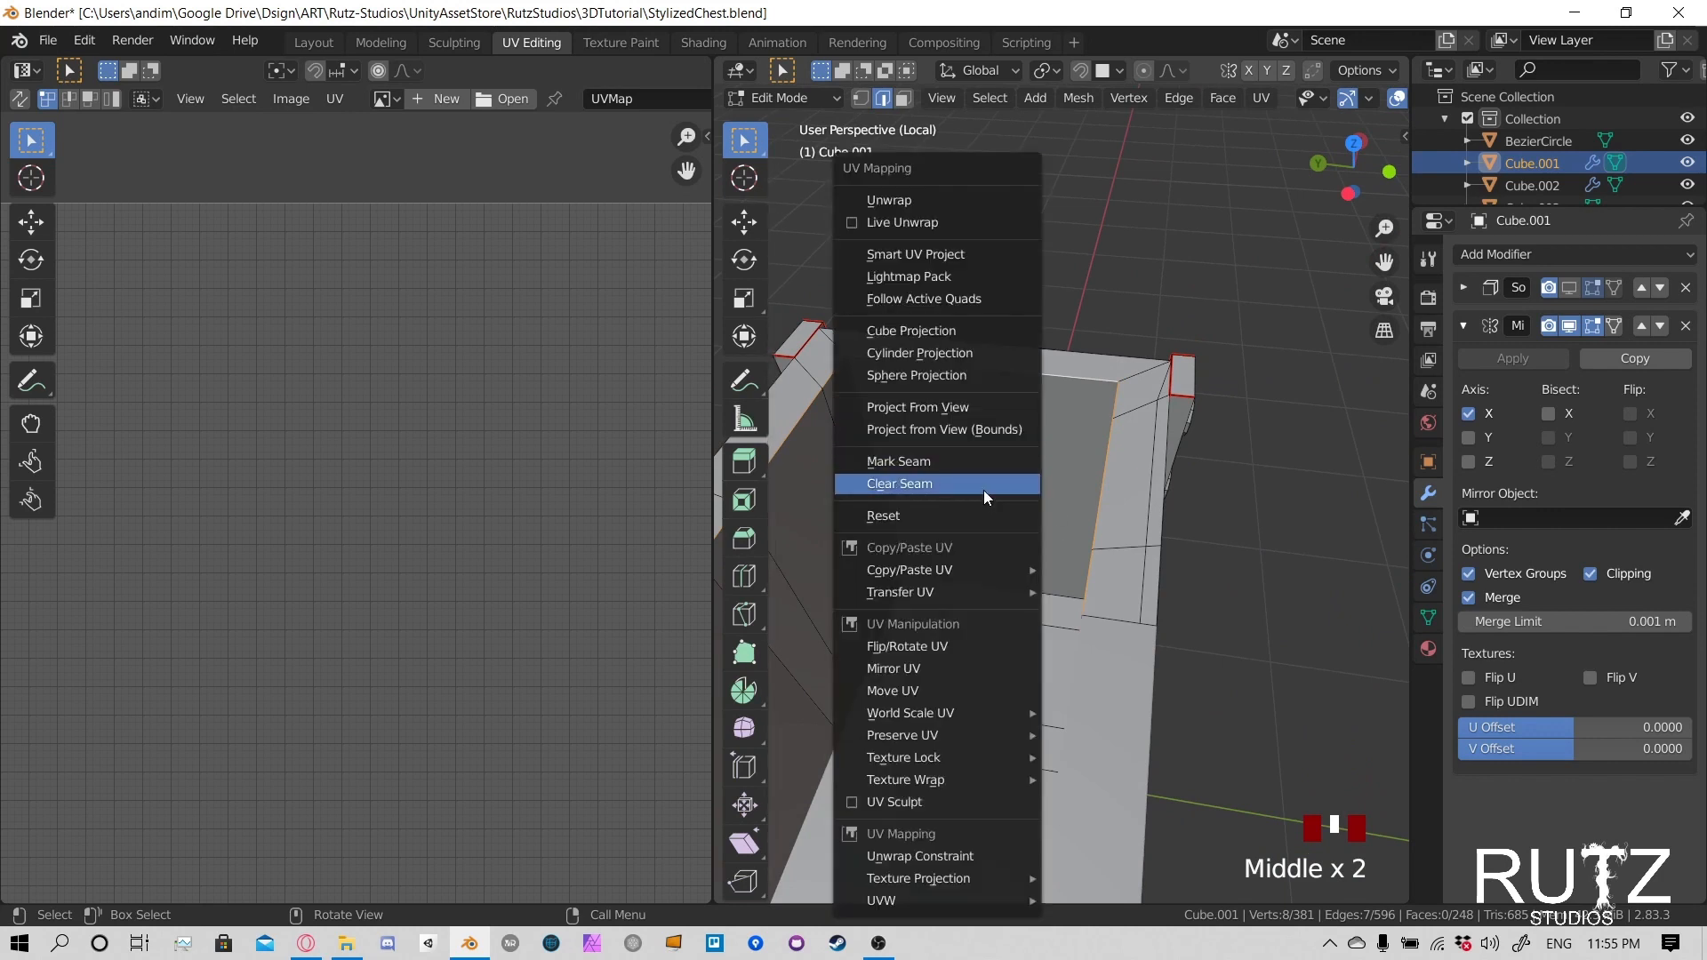
{"action": "left_click", "coordinate": [983, 489]}
- Select the vertical inner corner edges and the edges around the interior floor, and mark them as seams
{"action": "middle_click_drag", "start_coordinate": [1041, 488], "coordinate": [1176, 512], "text": "shift"}
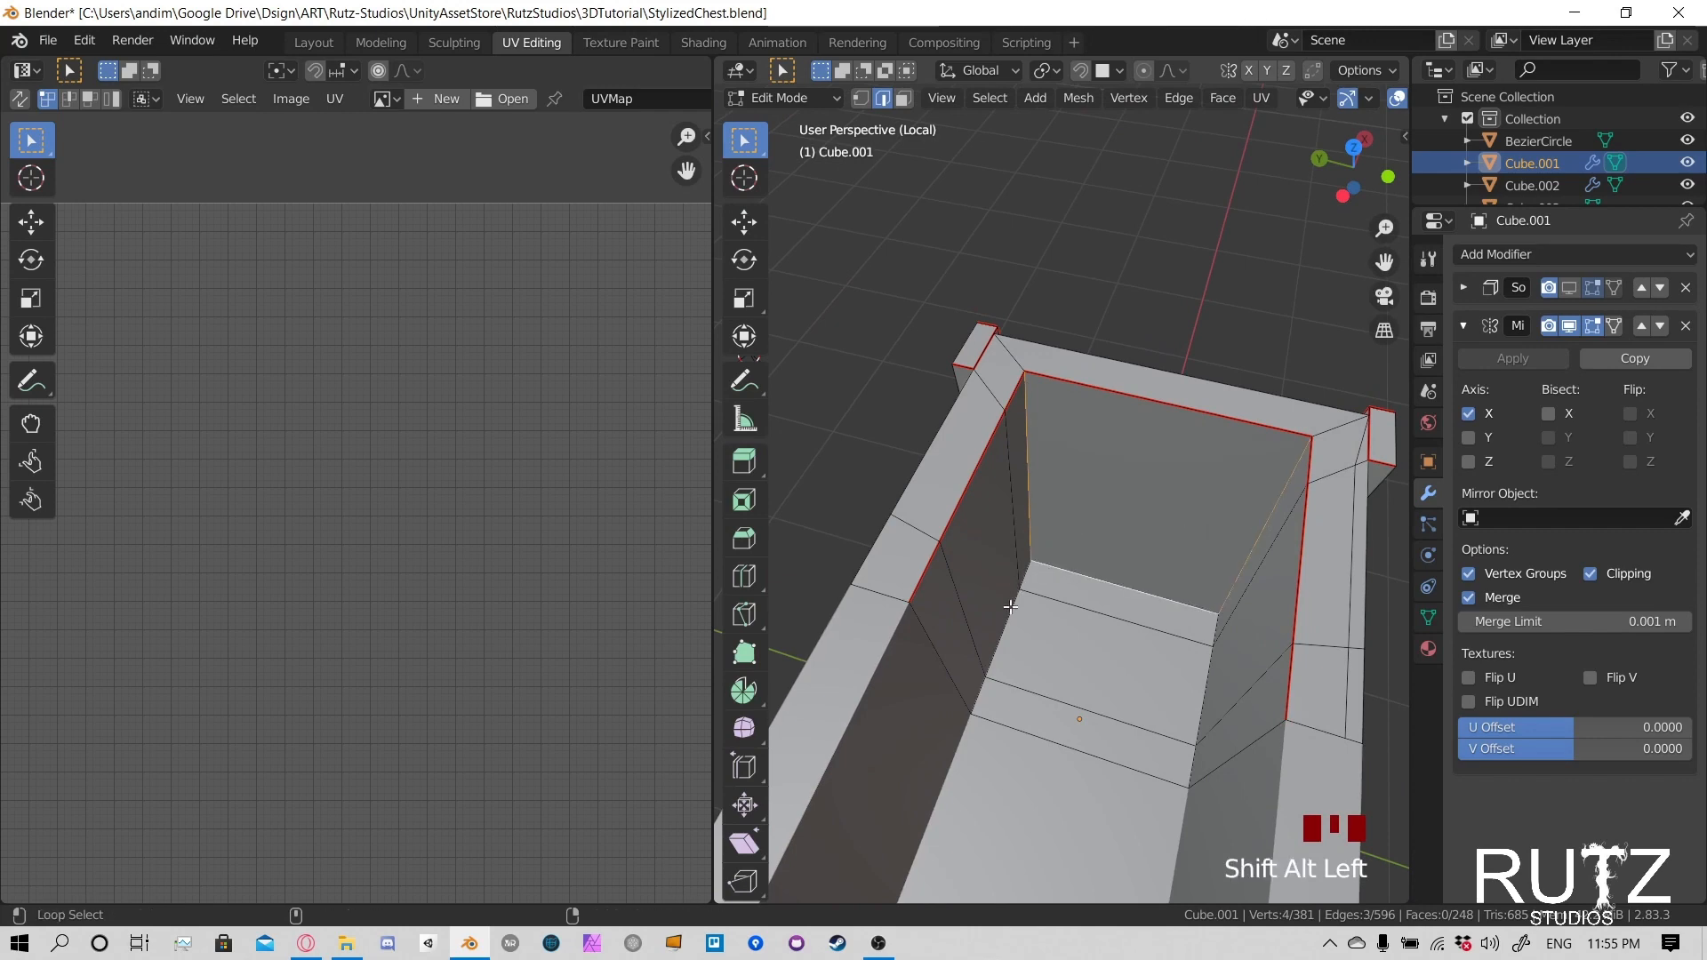
{"action": "middle_click_drag", "start_coordinate": [1214, 636], "coordinate": [910, 552]}
{"action": "middle_click_drag", "start_coordinate": [1029, 606], "coordinate": [1151, 499]}
{"action": "key", "text": "u"}
{"action": "left_click", "coordinate": [1016, 457]}
- Select the two vertical inner corner edges of the end wall and clear their seams
{"action": "middle_click_drag", "start_coordinate": [978, 524], "coordinate": [1047, 515]}
{"action": "left_click", "coordinate": [1029, 450]}
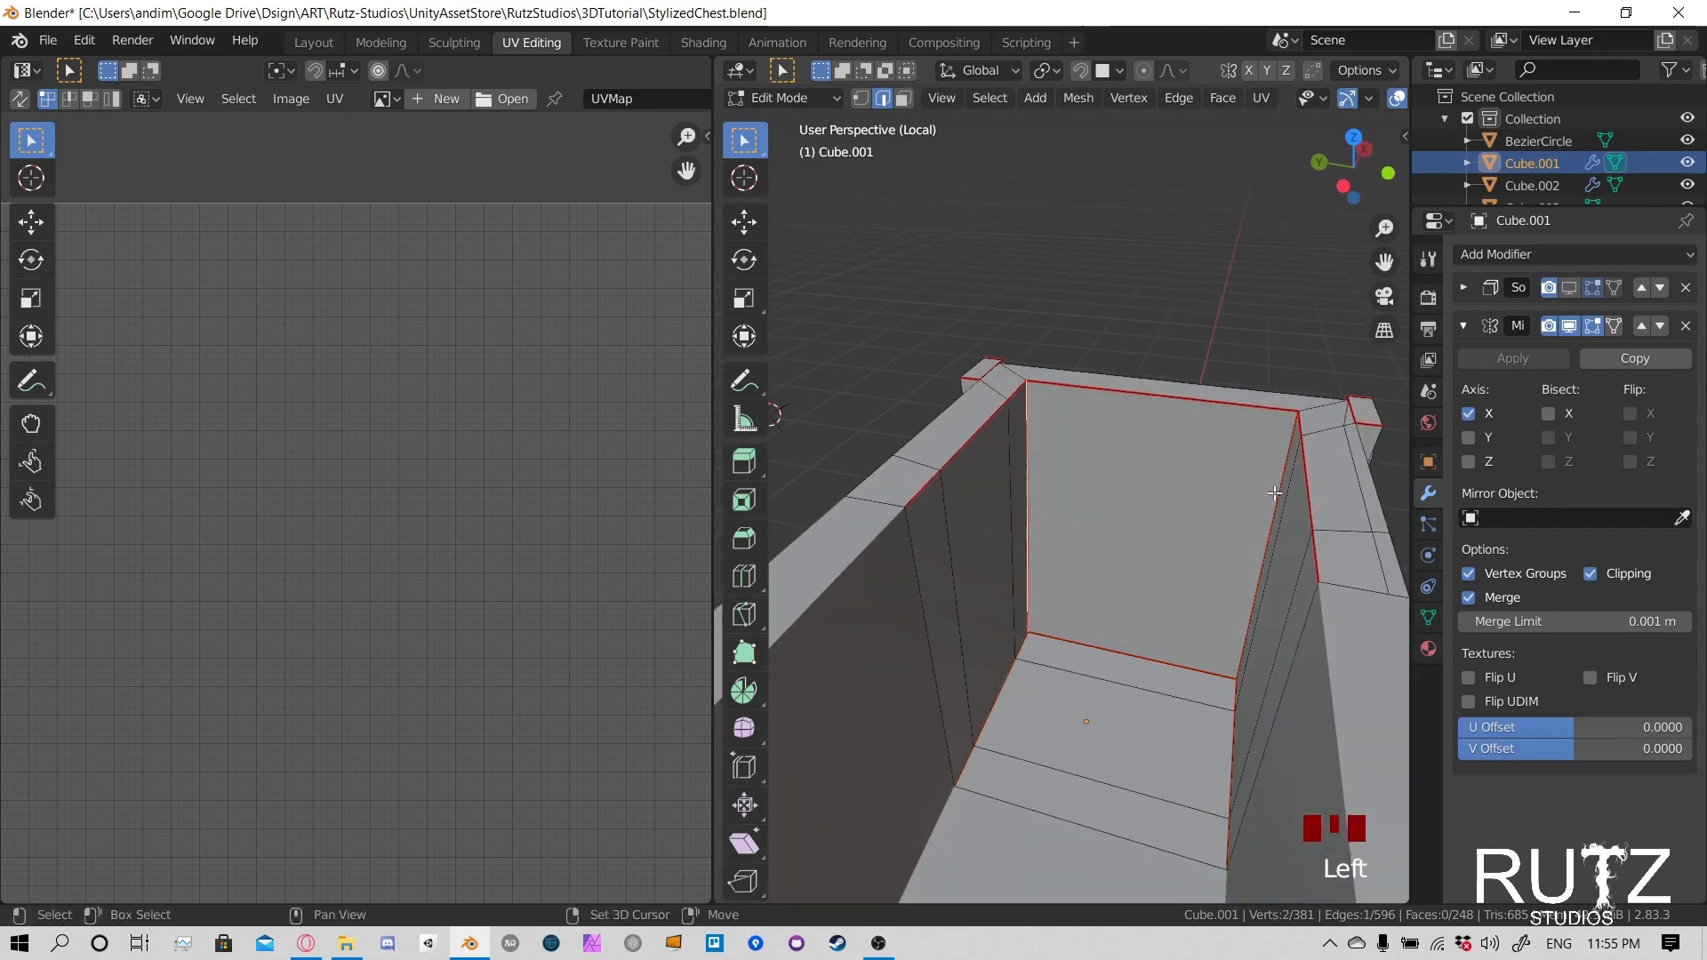
{"action": "key", "text": "u"}
{"action": "left_click", "coordinate": [1170, 491]}
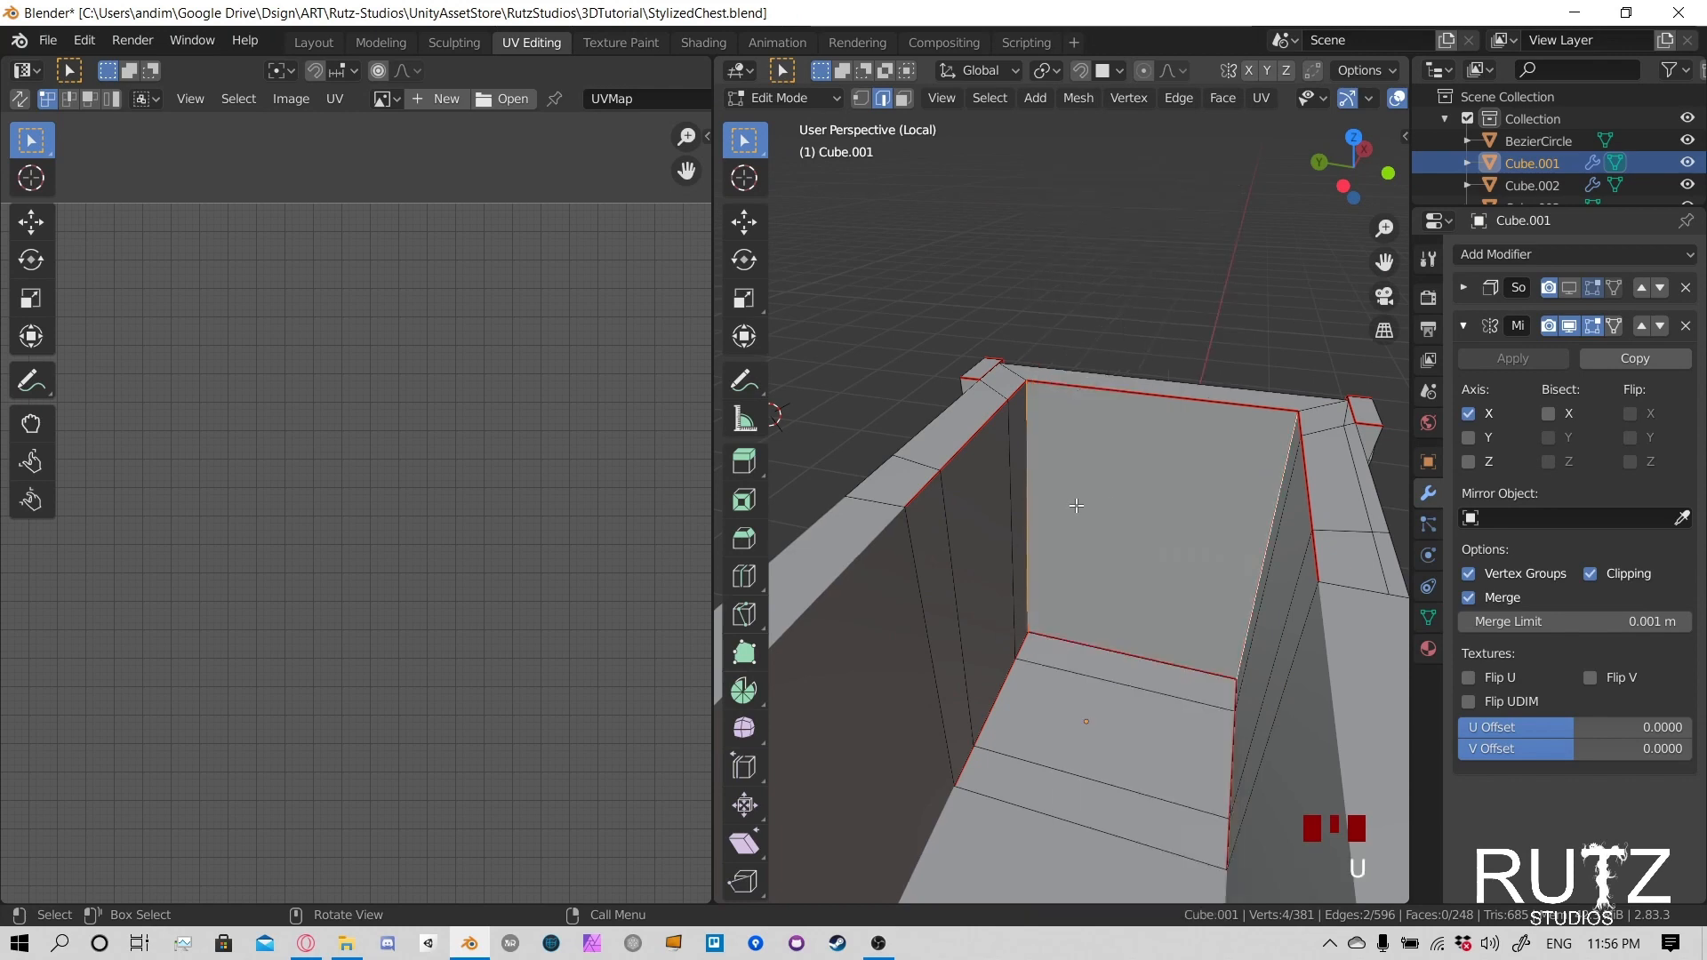
{"action": "middle_click_drag", "start_coordinate": [1075, 505], "coordinate": [1244, 486]}
{"action": "middle_click_drag", "start_coordinate": [1002, 433], "coordinate": [1049, 479]}
{"action": "middle_click_drag", "start_coordinate": [1026, 543], "coordinate": [1032, 505]}
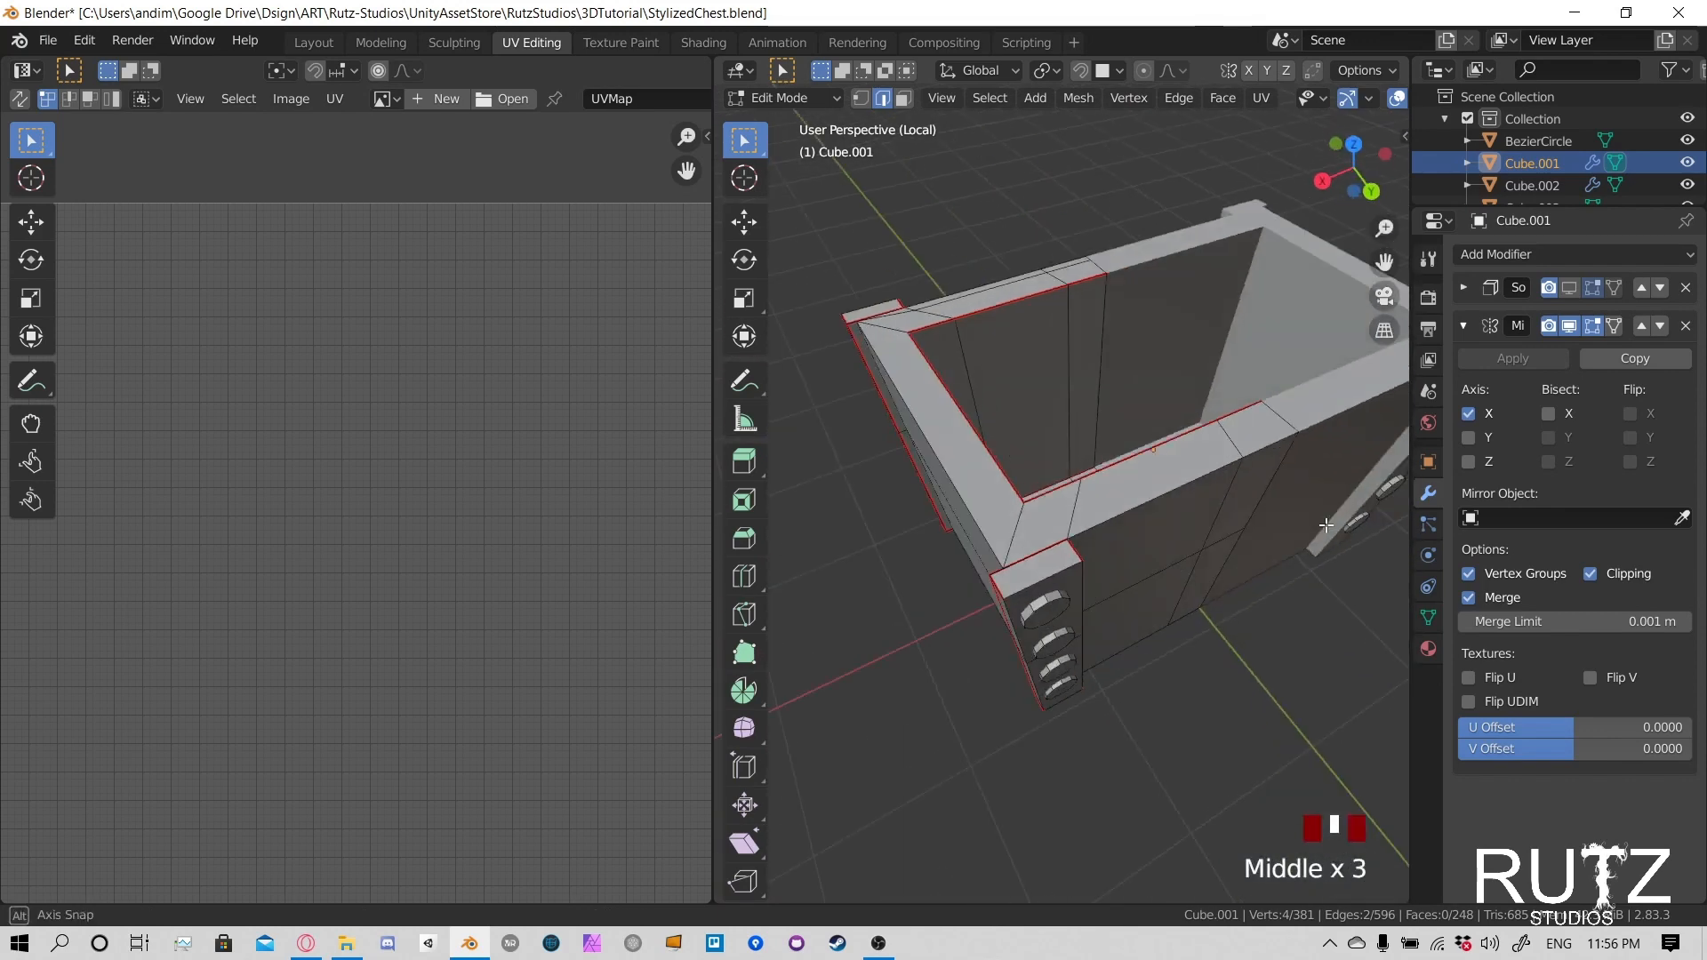
{"action": "scroll", "coordinate": [1031, 506], "scroll_direction": "down", "scroll_amount": 1}
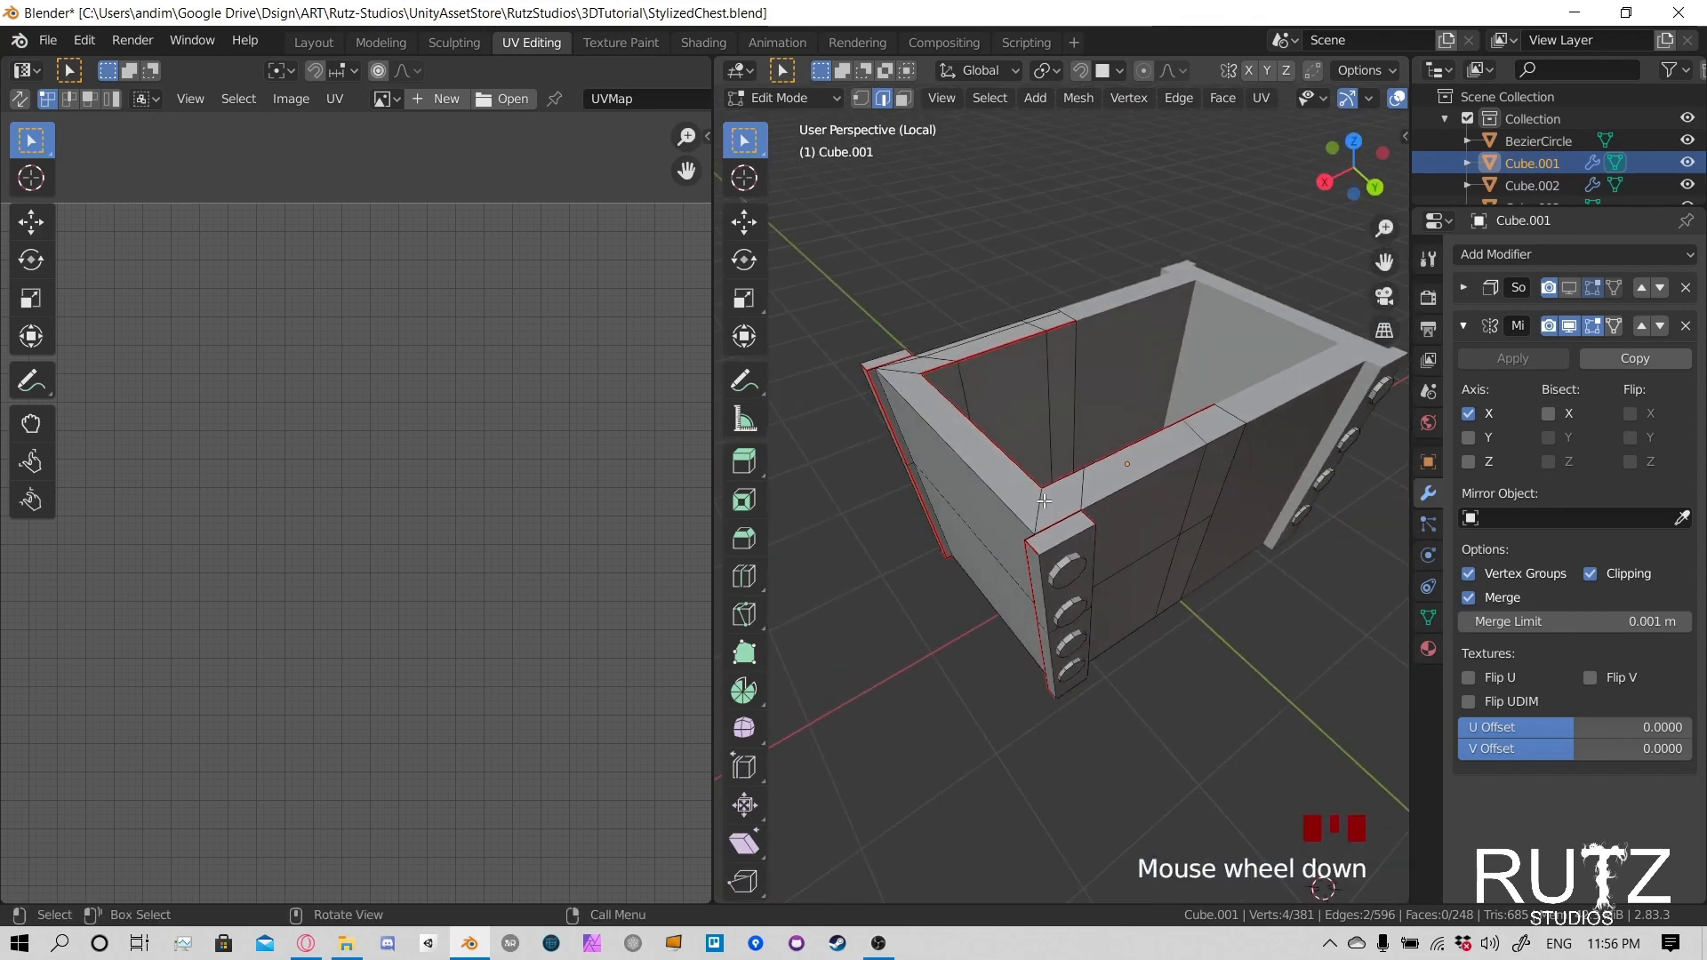
- Select the diagonal edges at the corners of the chest's top rim and mark them as seams
{"action": "middle_click_drag", "start_coordinate": [1017, 509], "coordinate": [1269, 385]}
{"action": "left_click", "coordinate": [858, 585], "text": "shift"}
{"action": "key", "text": "ctrl+e"}
{"action": "left_click", "coordinate": [1129, 518]}
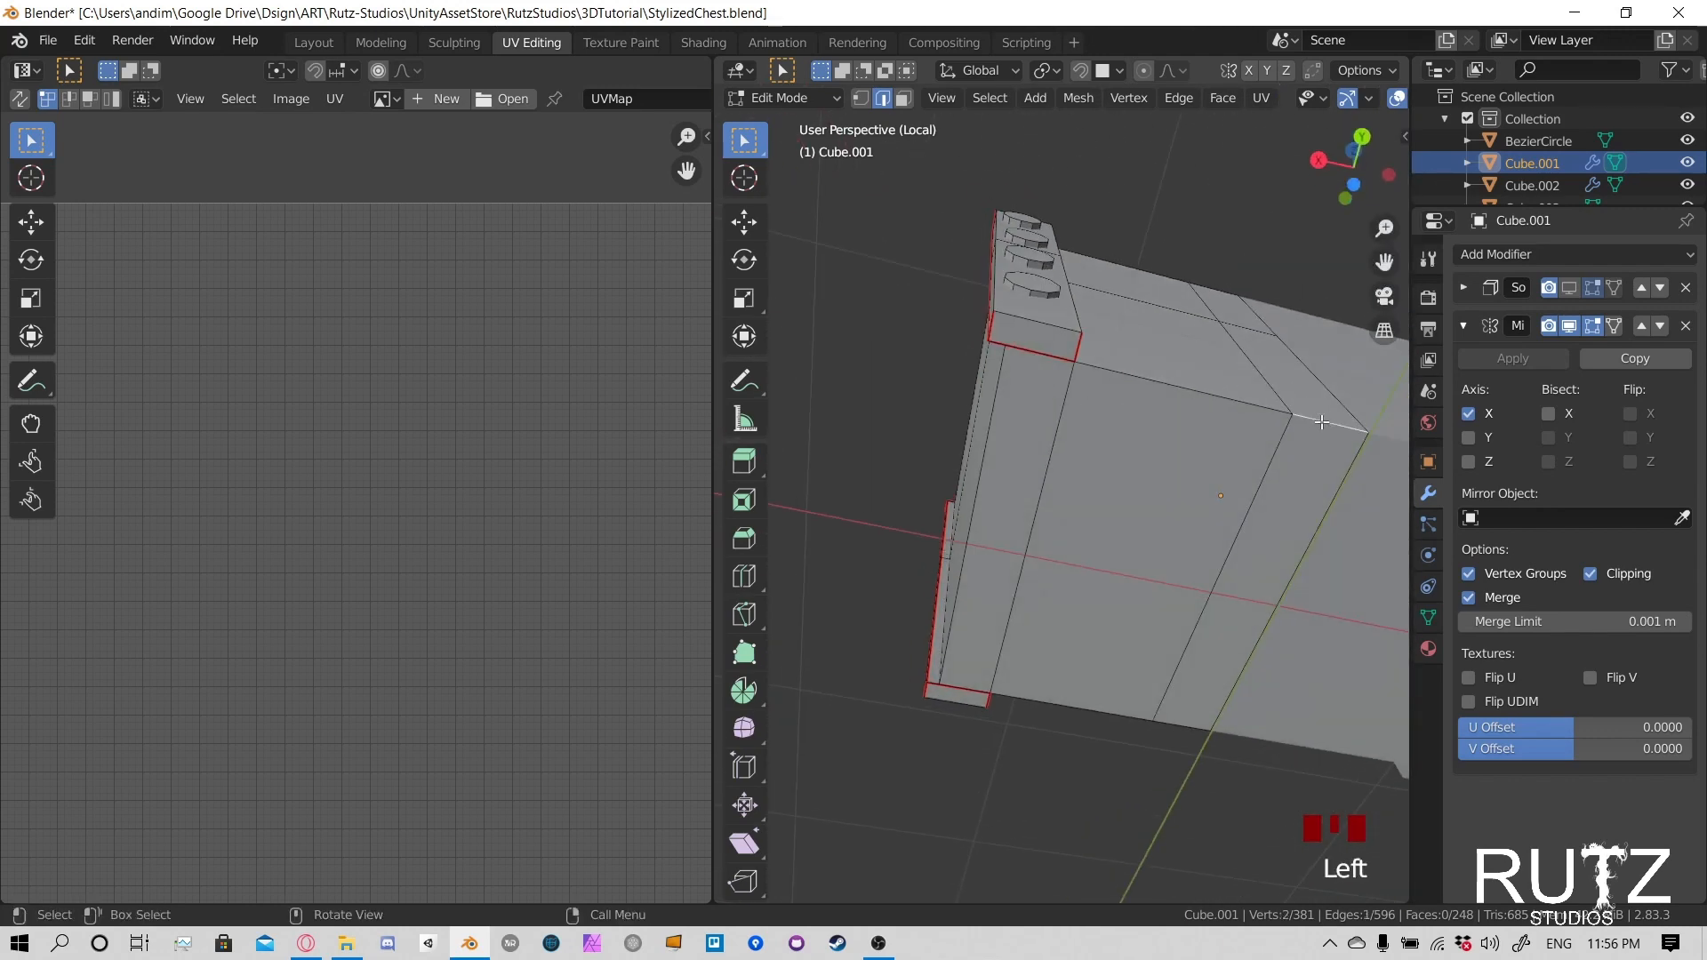
- Select the outer bottom edges of the chest along the long sides and end wall, and mark them as seams
{"action": "middle_click_drag", "start_coordinate": [1165, 394], "coordinate": [1068, 372]}
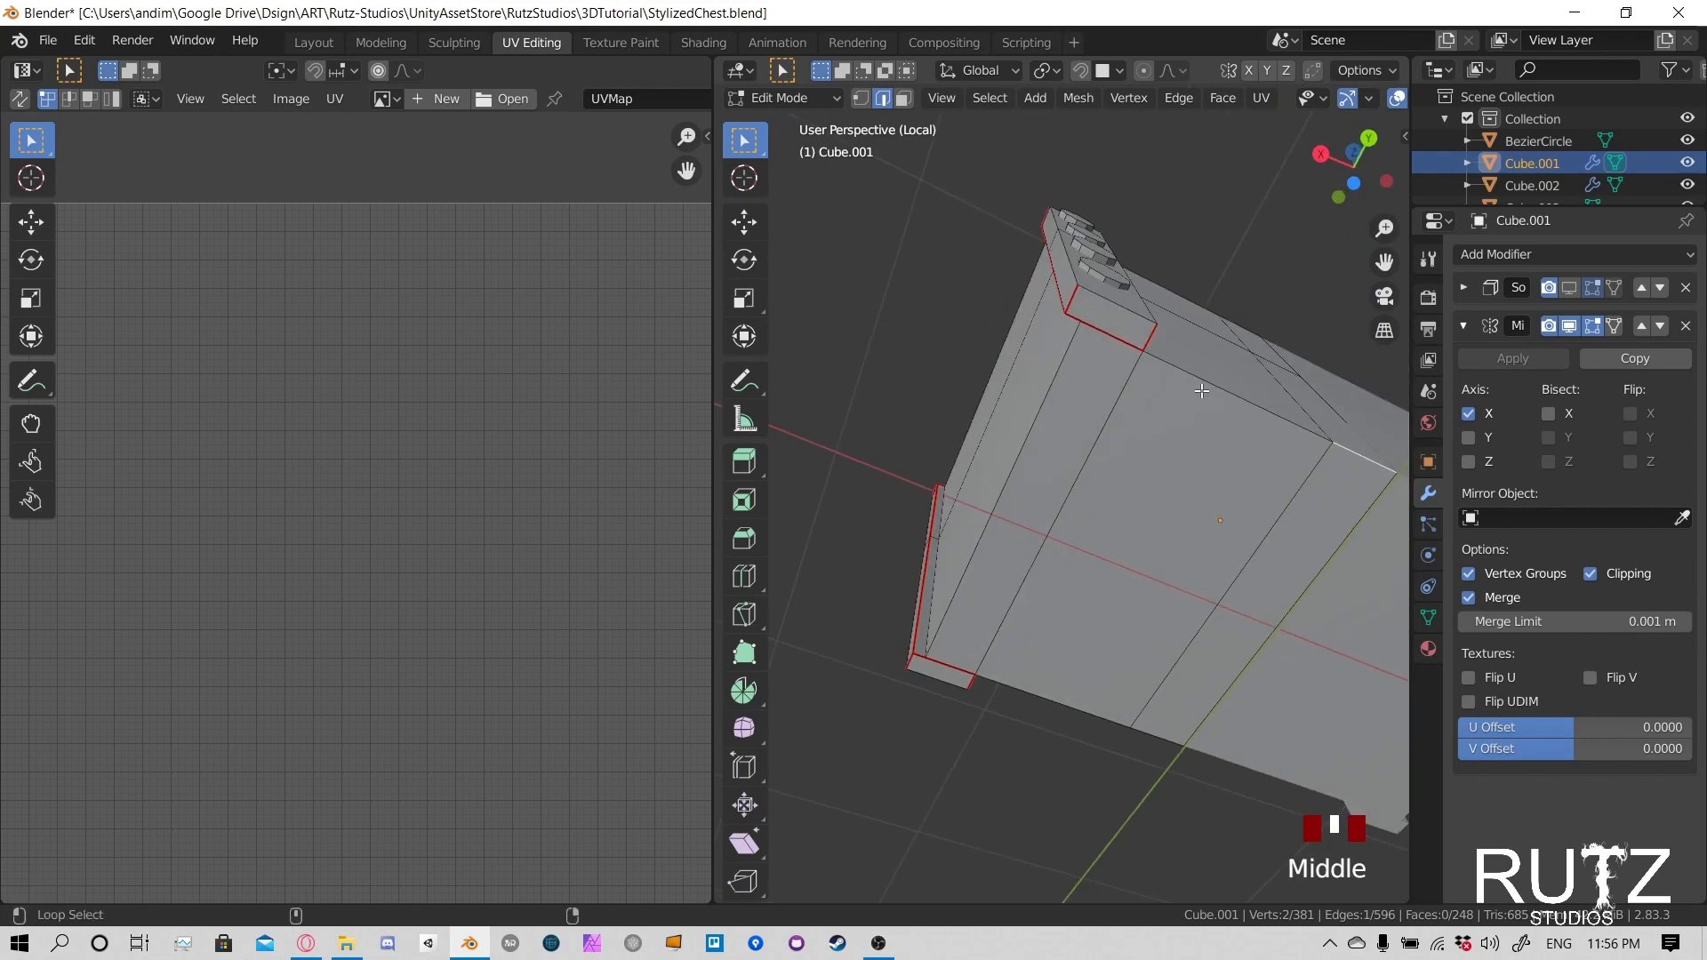
{"action": "key", "text": "alt+shift"}
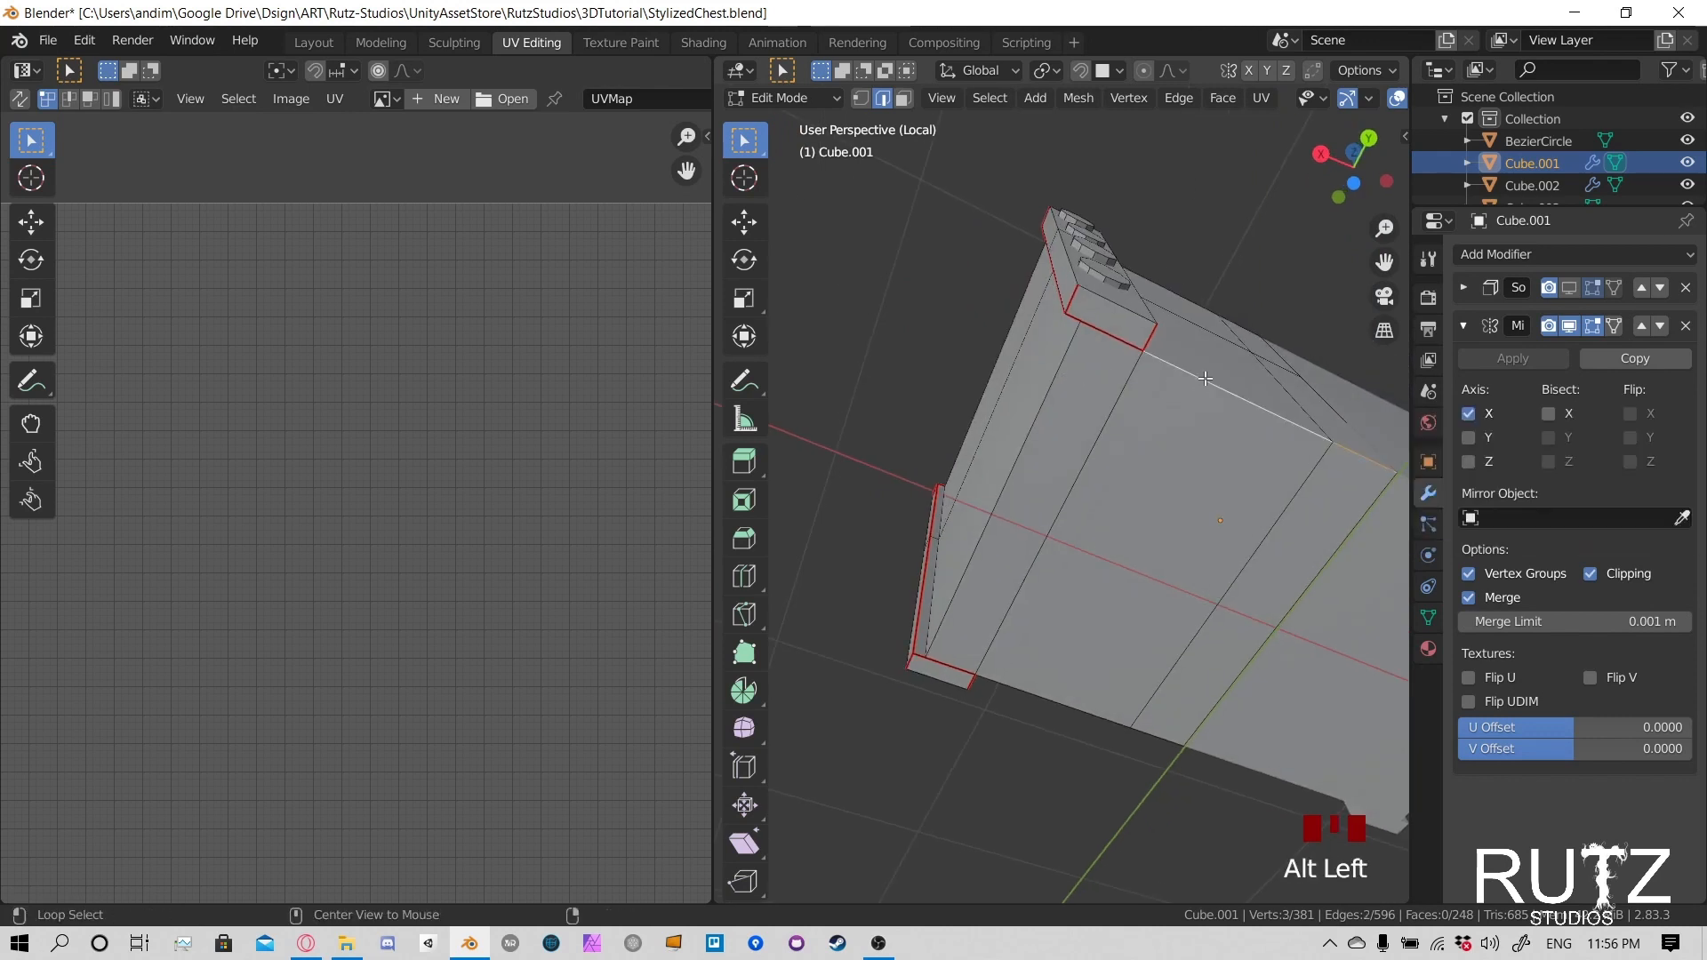
{"action": "middle_click_drag", "start_coordinate": [1138, 367], "coordinate": [1181, 368]}
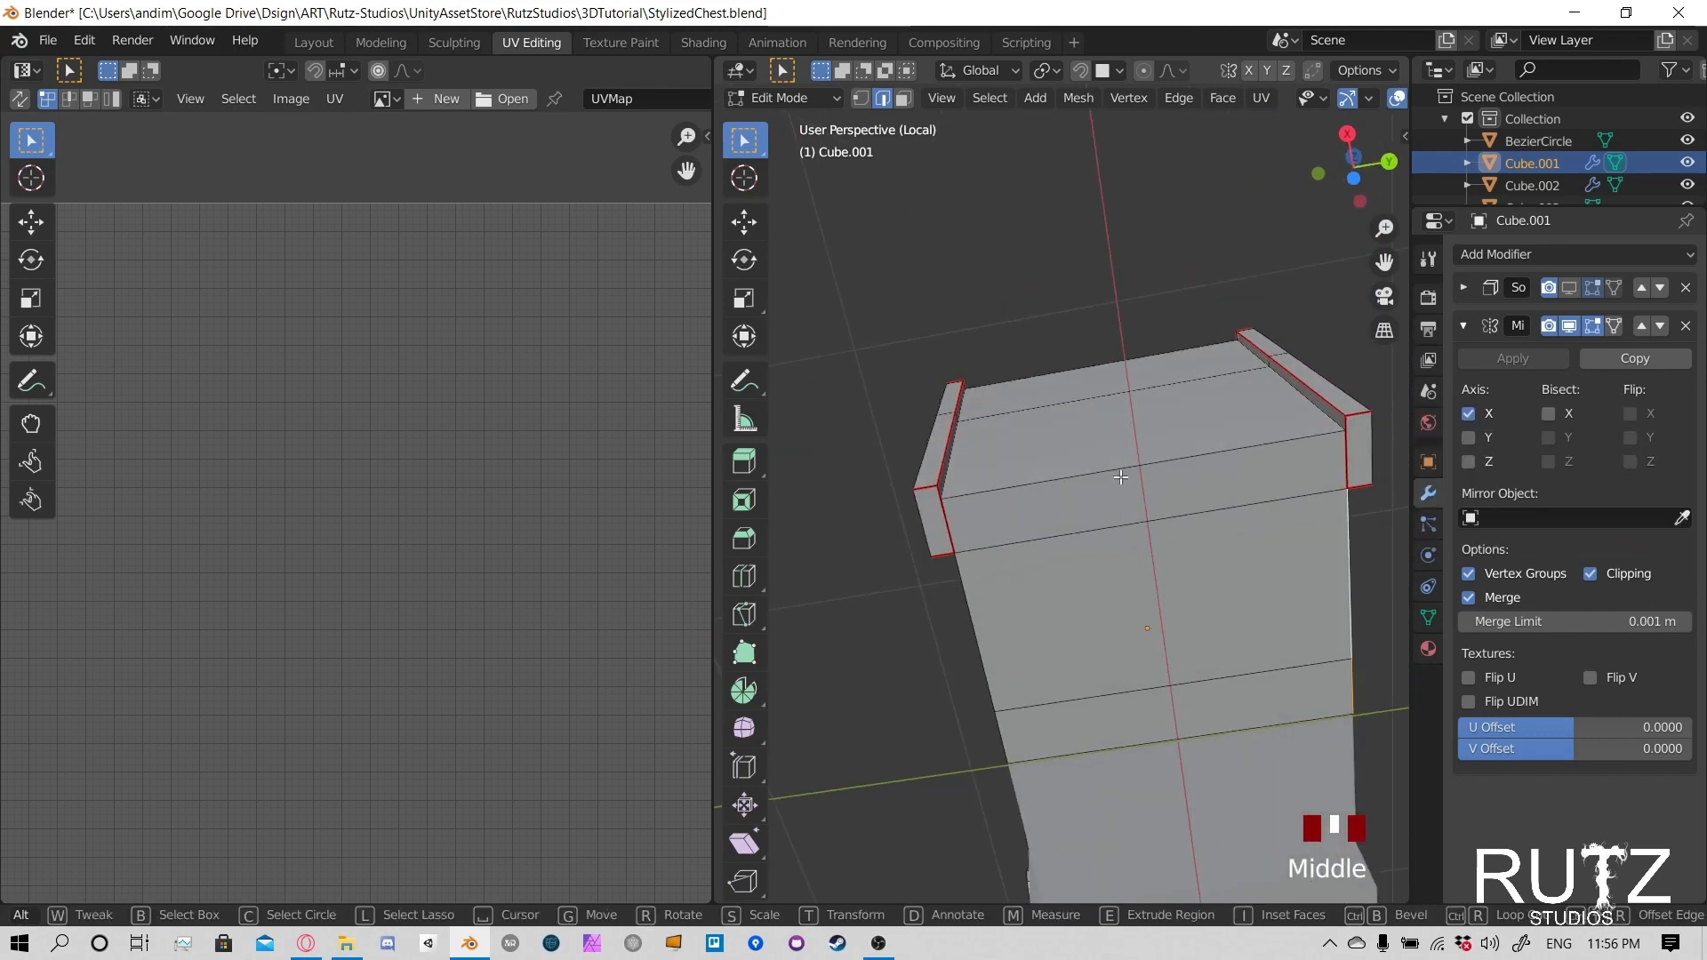
{"action": "left_click", "coordinate": [1032, 480], "text": "ctrl"}
{"action": "middle_click_drag", "start_coordinate": [980, 510], "coordinate": [1028, 504]}
{"action": "left_click", "coordinate": [943, 491], "text": "ctrl"}
{"action": "middle_click_drag", "start_coordinate": [1202, 465], "coordinate": [1115, 529]}
{"action": "key", "text": "ctrl+e"}
{"action": "left_click", "coordinate": [1066, 505]}
- Select the seam-bounded faces of the long sides, end wall, rim and corner post, and unwrap them
{"action": "scroll", "coordinate": [1119, 540], "scroll_direction": "up", "scroll_amount": 2}
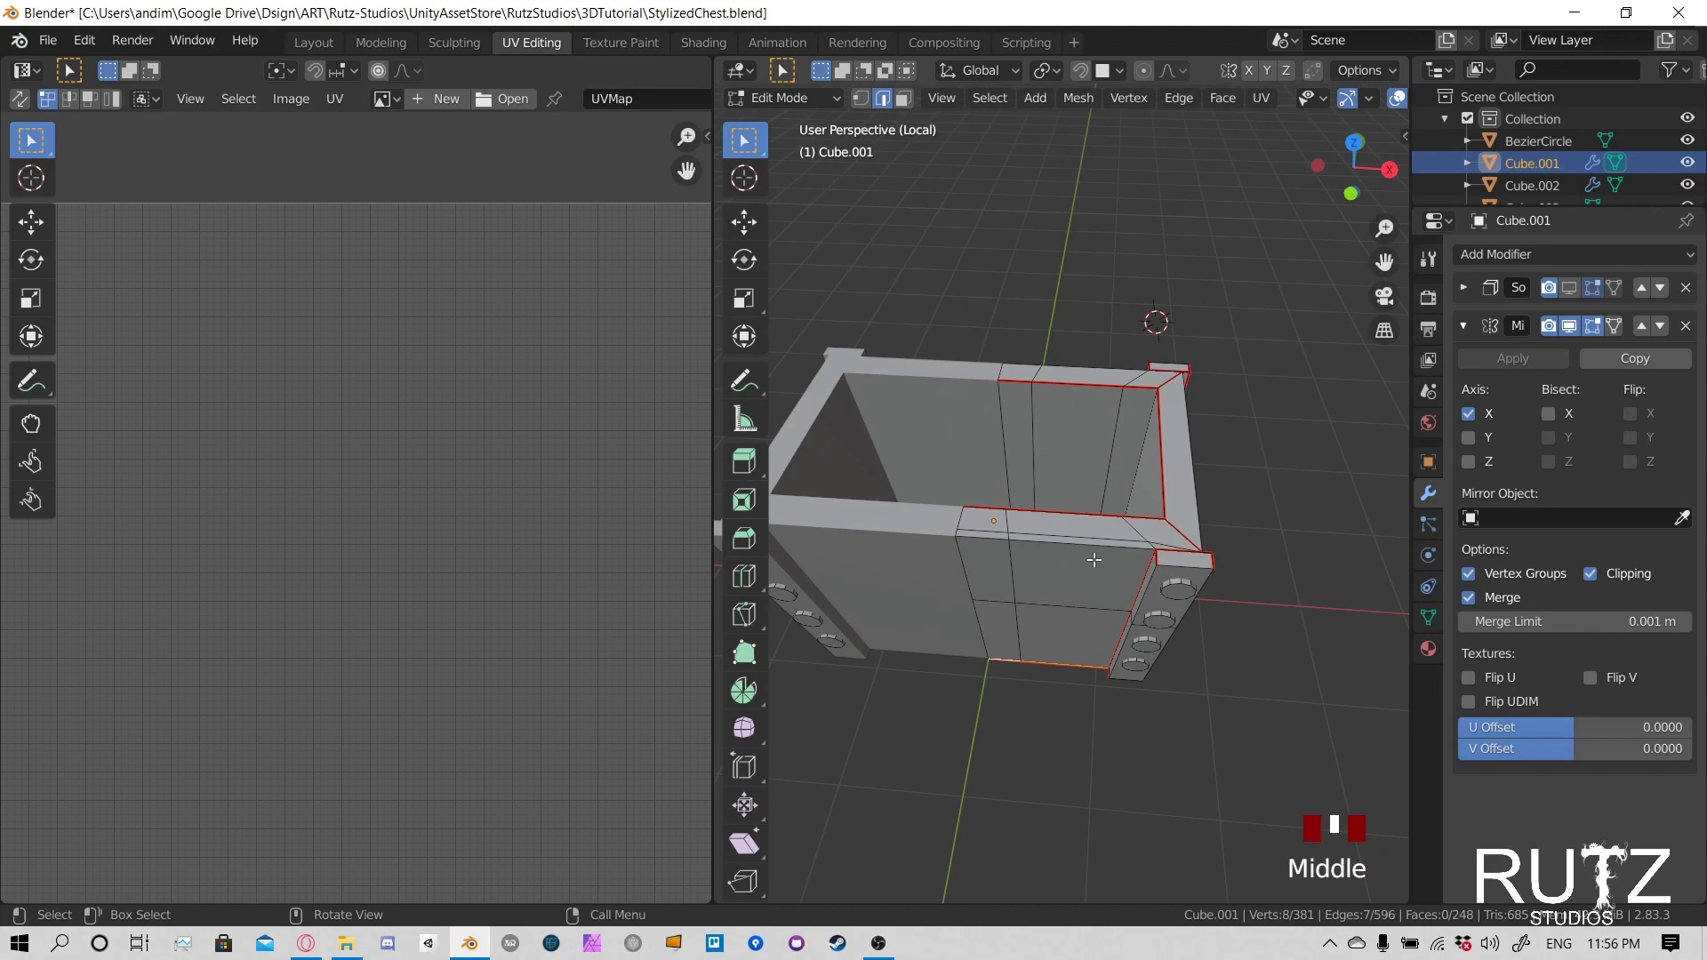
{"action": "key", "text": "l"}
{"action": "middle_click_drag", "start_coordinate": [1094, 559], "coordinate": [1038, 493]}
{"action": "key", "text": "l"}
{"action": "key", "text": "l"}
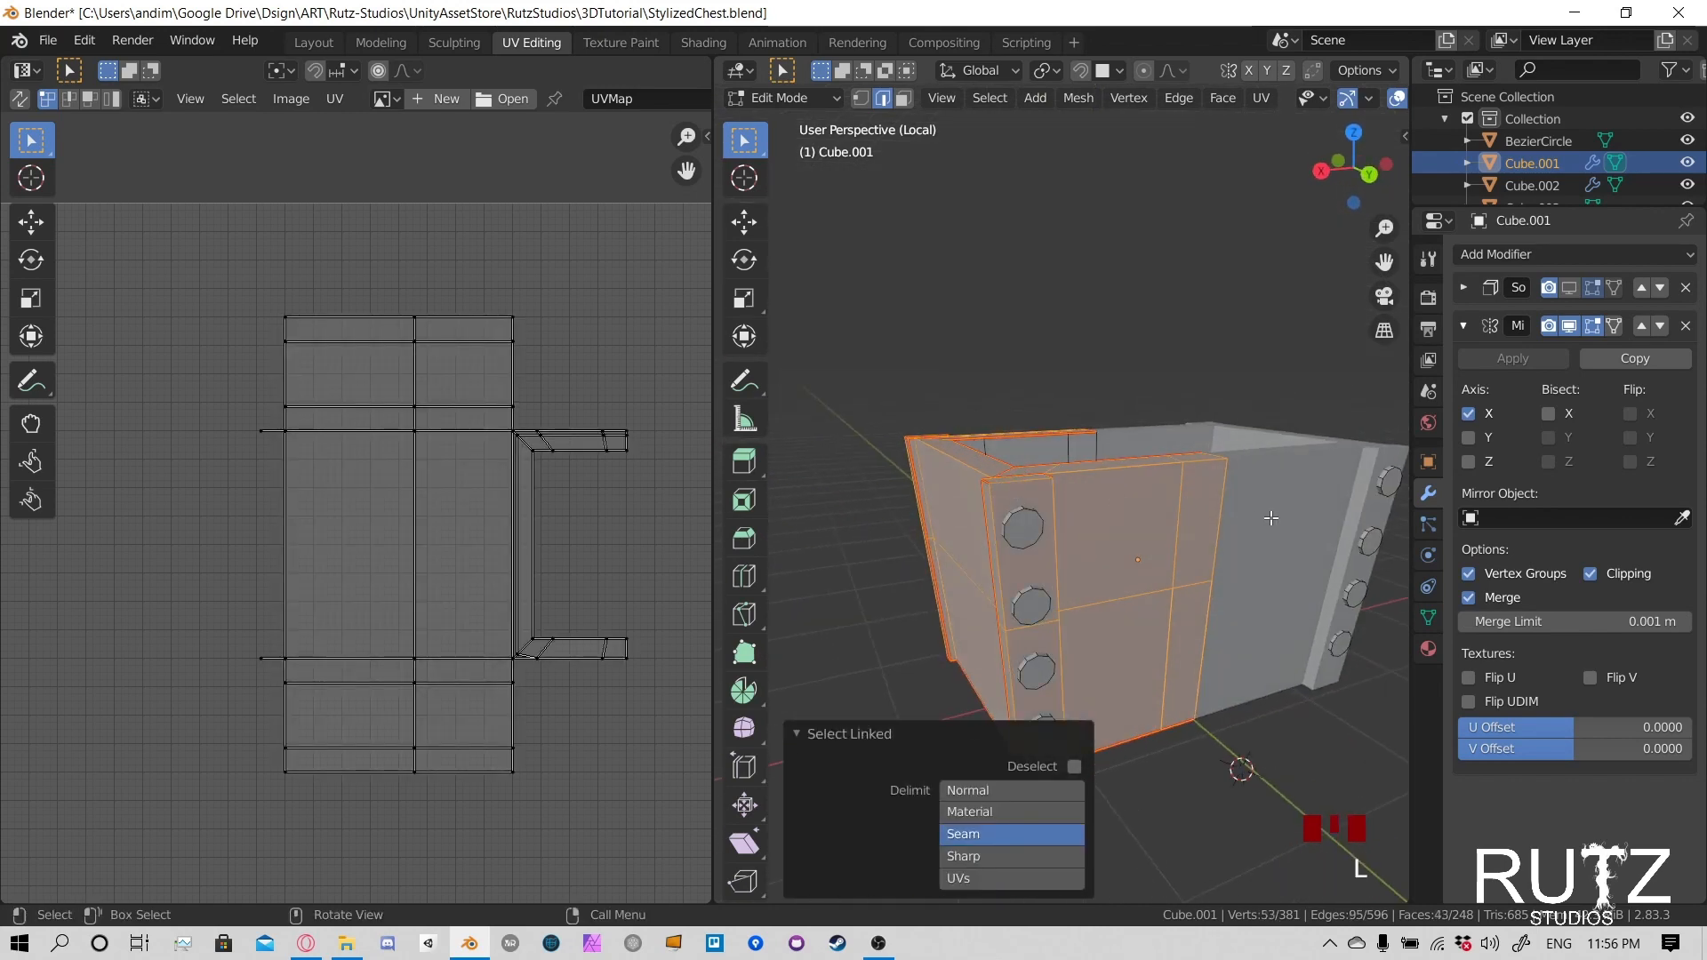
{"action": "middle_click_drag", "start_coordinate": [1271, 518], "coordinate": [1191, 511]}
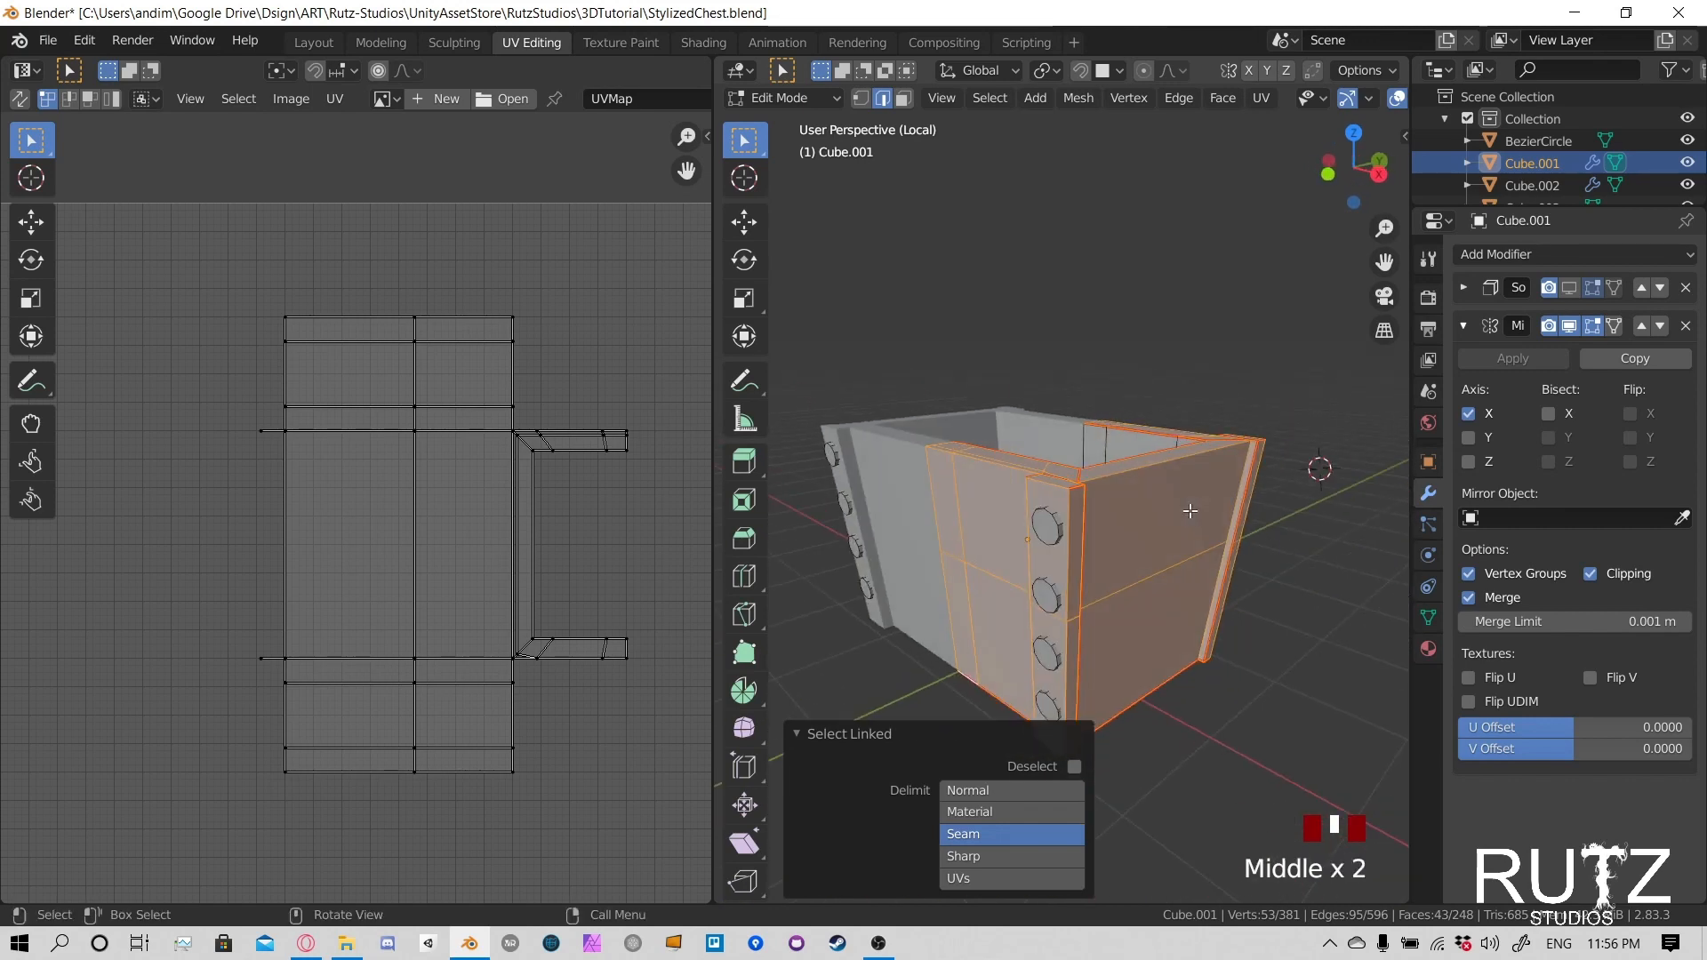
{"action": "key", "text": "u"}
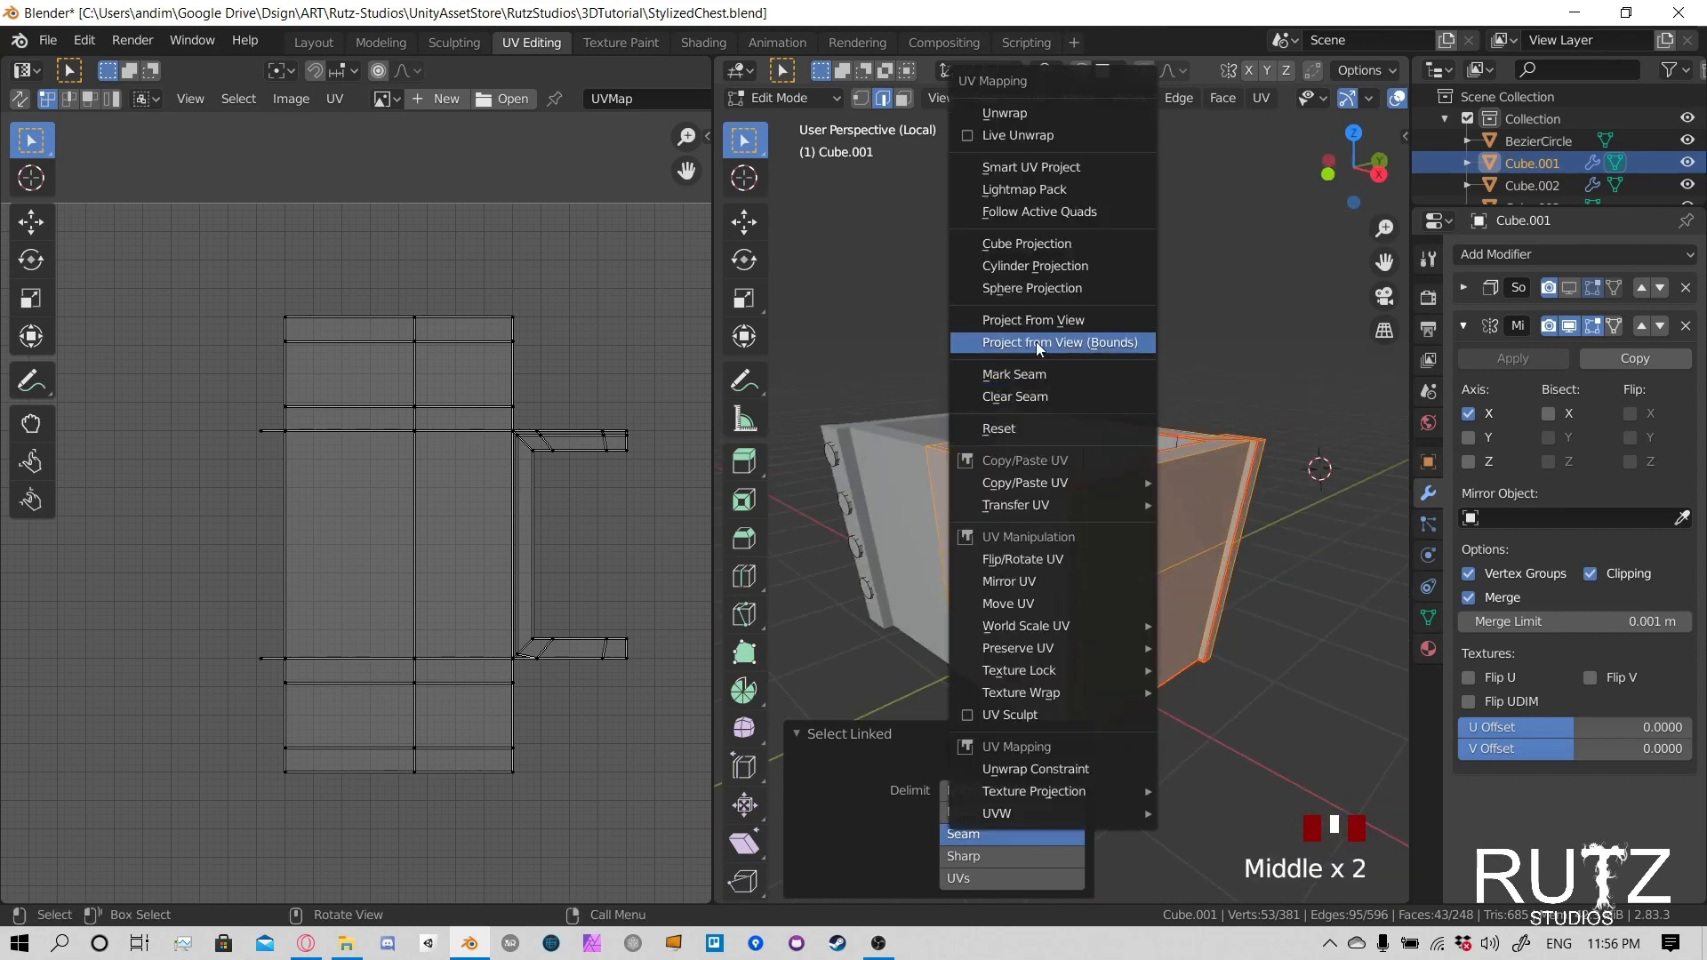
{"action": "left_click", "coordinate": [1078, 116]}
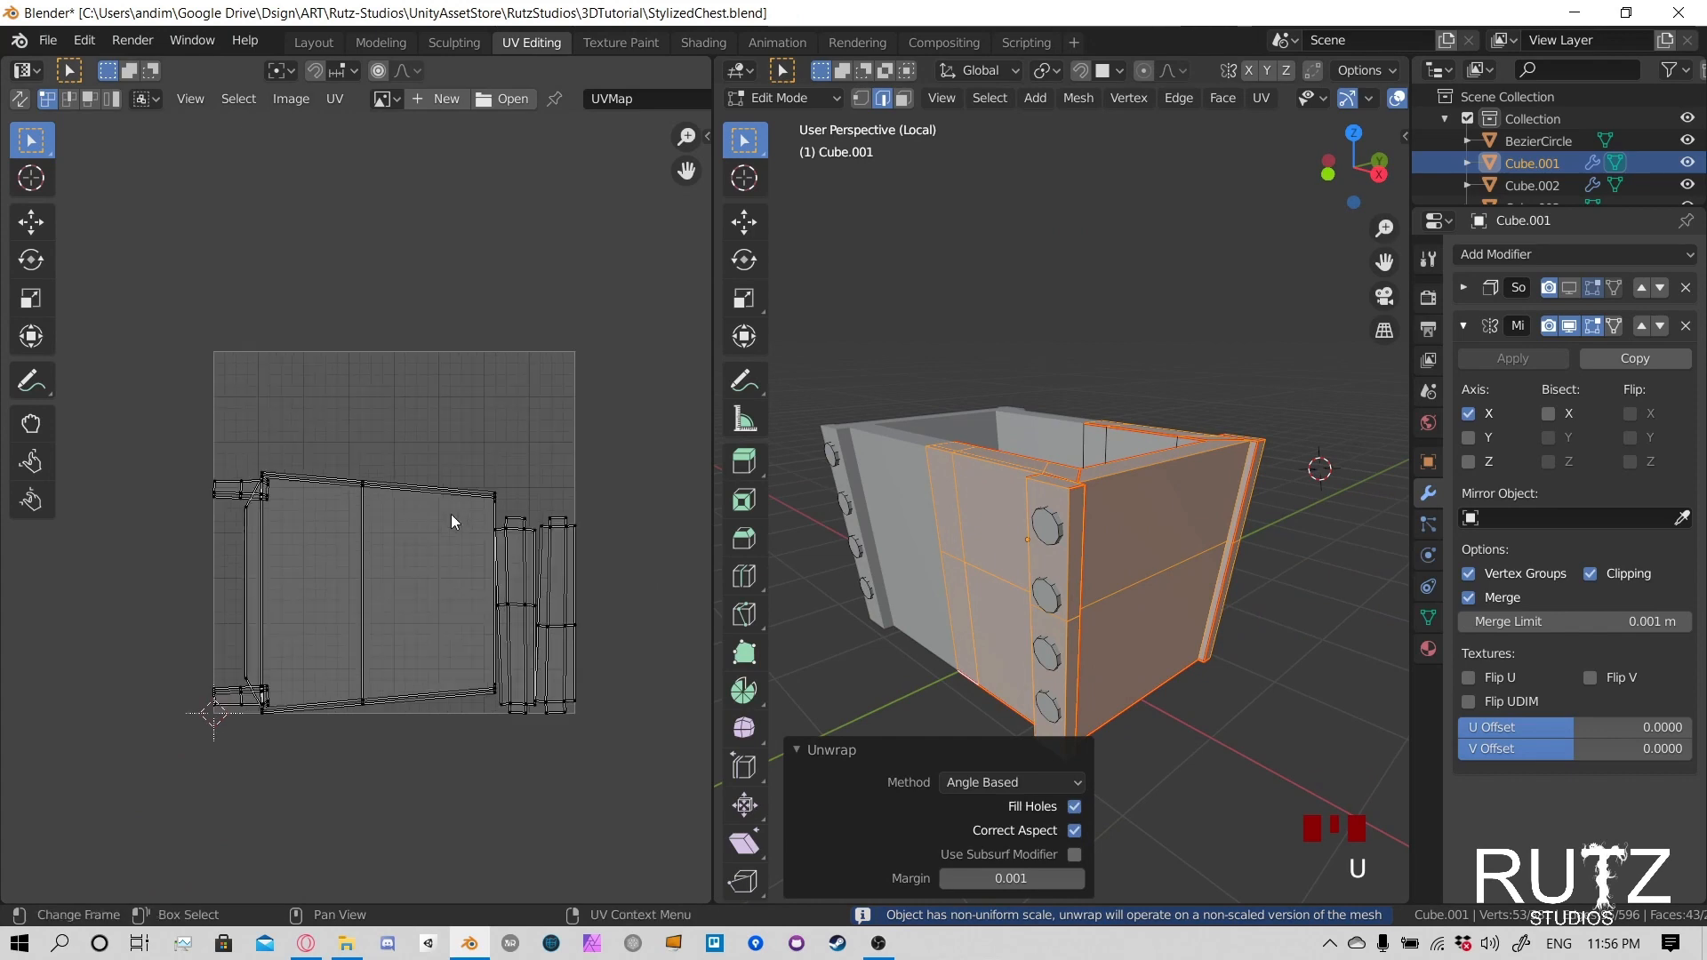
- Examine the unwrapped layout around the corner where the end wall's island overlaps the neighbouring strip
{"action": "scroll", "coordinate": [451, 514], "scroll_direction": "up", "scroll_amount": 4}
{"action": "middle_click_drag", "start_coordinate": [451, 515], "coordinate": [441, 286]}
{"action": "scroll", "coordinate": [424, 348], "scroll_direction": "down", "scroll_amount": 2}
{"action": "scroll", "coordinate": [425, 421], "scroll_direction": "up", "scroll_amount": 1}
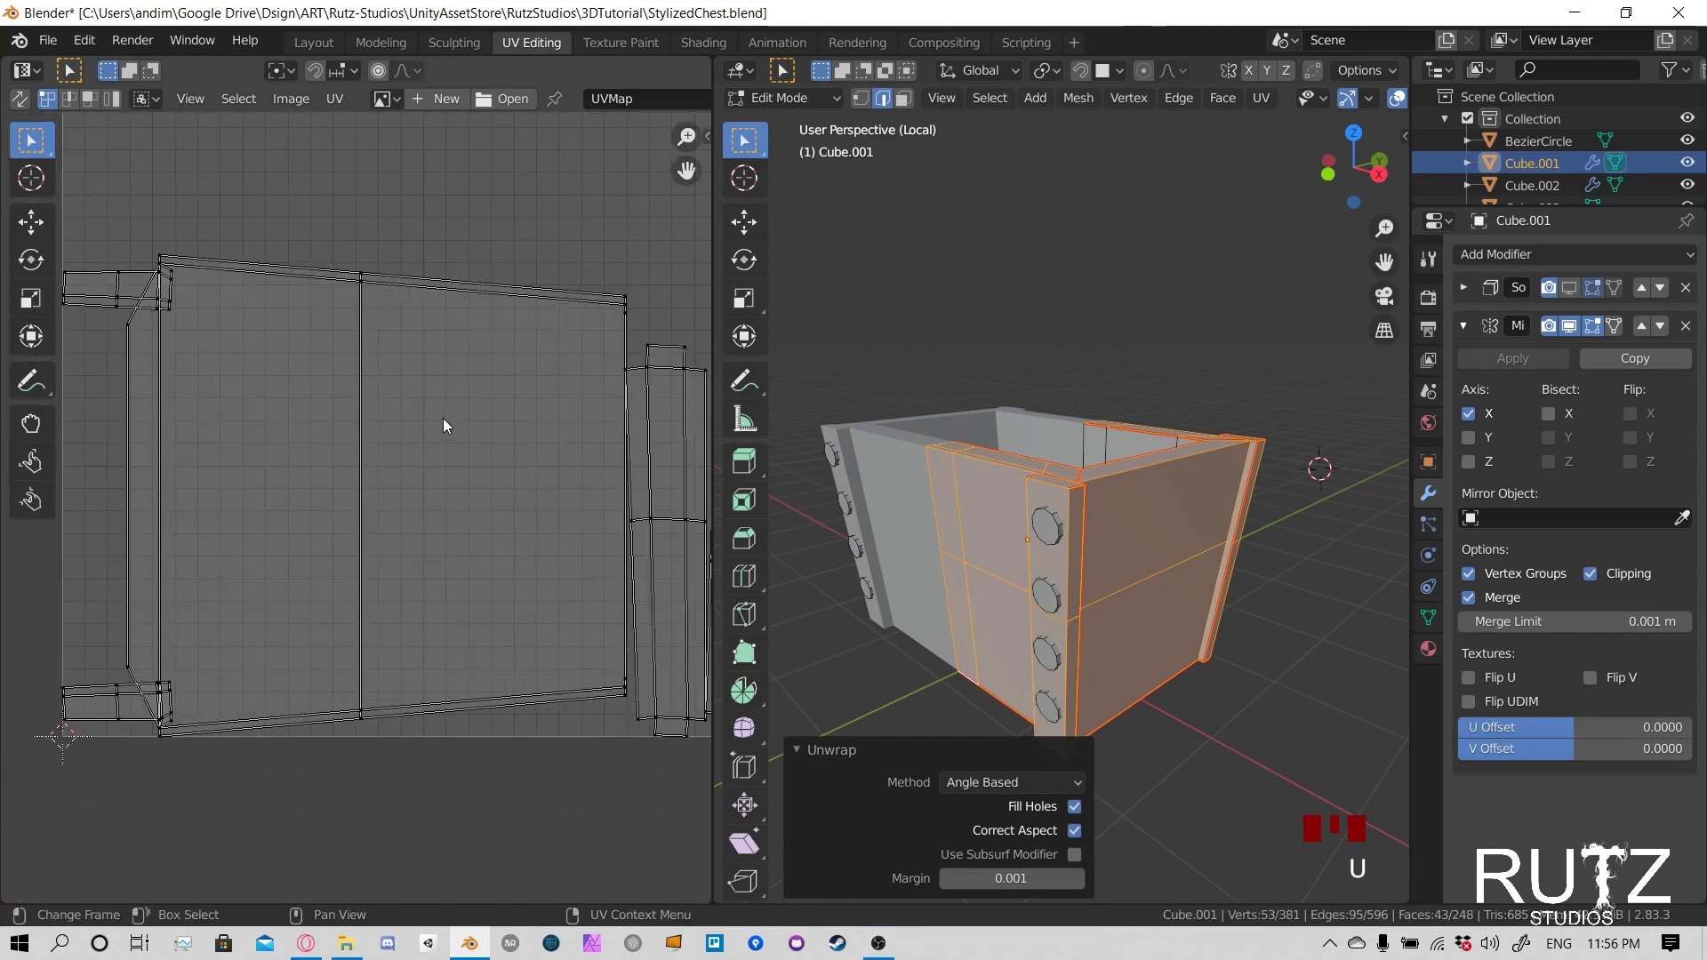
{"action": "middle_click_drag", "start_coordinate": [263, 423], "coordinate": [419, 523]}
{"action": "scroll", "coordinate": [397, 519], "scroll_direction": "up", "scroll_amount": 7}
{"action": "middle_click_drag", "start_coordinate": [243, 305], "coordinate": [435, 513]}
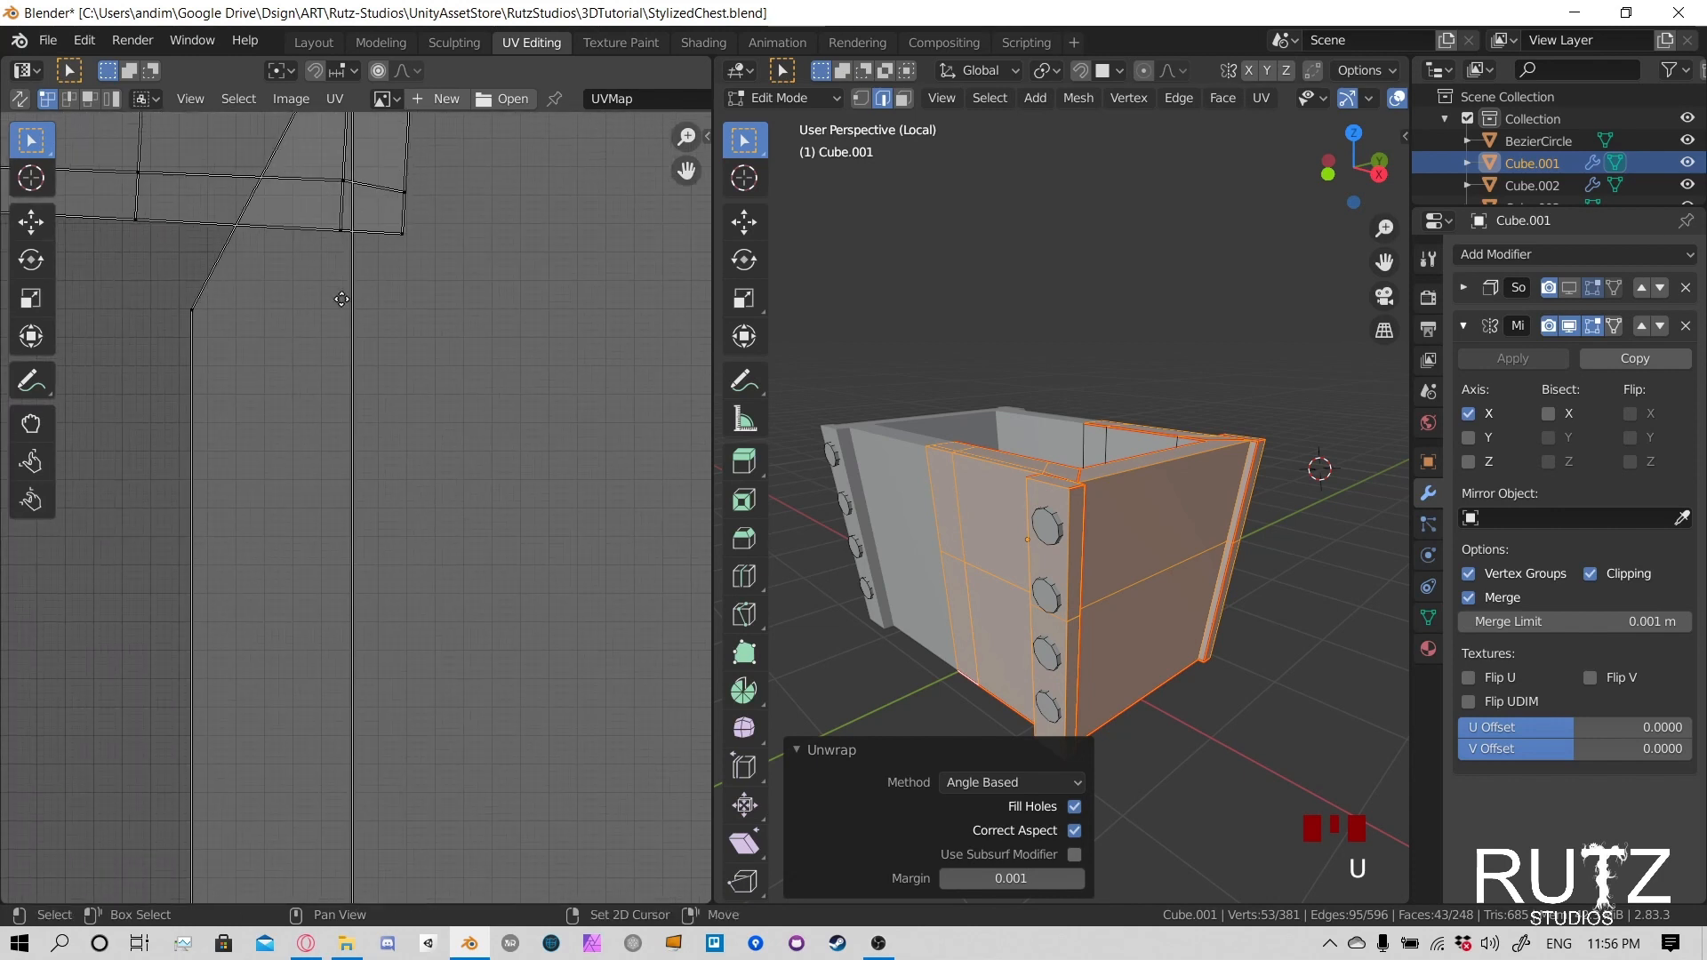
{"action": "middle_click_drag", "start_coordinate": [342, 299], "coordinate": [400, 473]}
{"action": "left_click", "coordinate": [460, 410]}
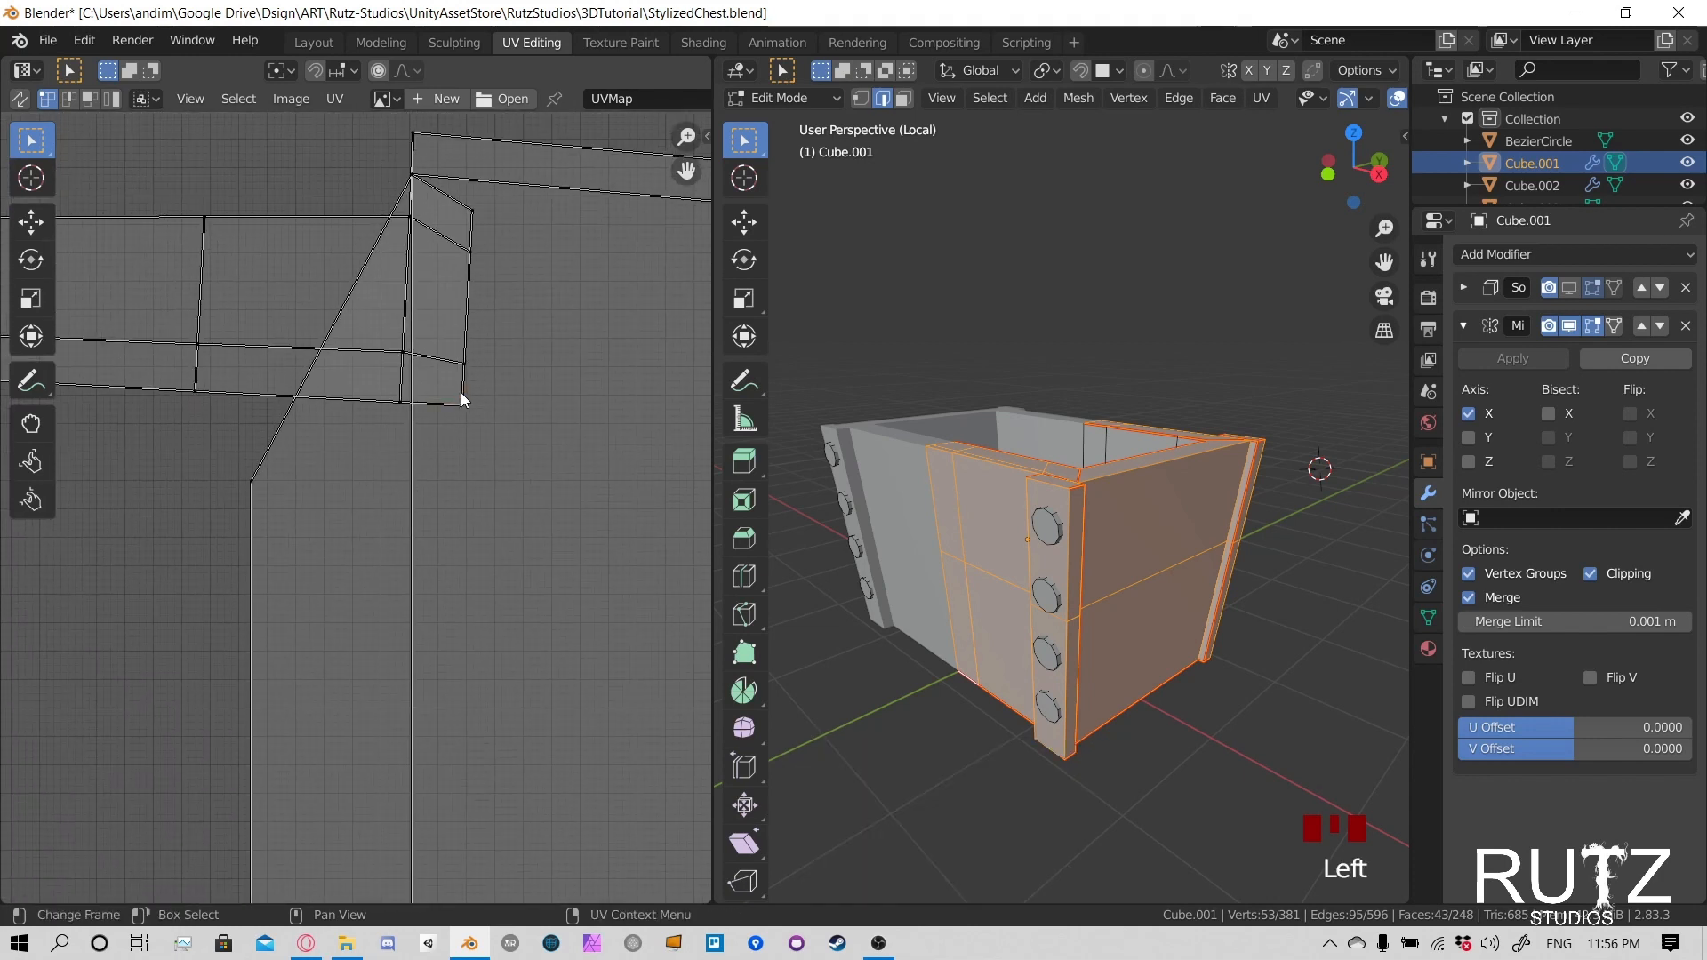
{"action": "scroll", "coordinate": [462, 400], "scroll_direction": "down", "scroll_amount": 2}
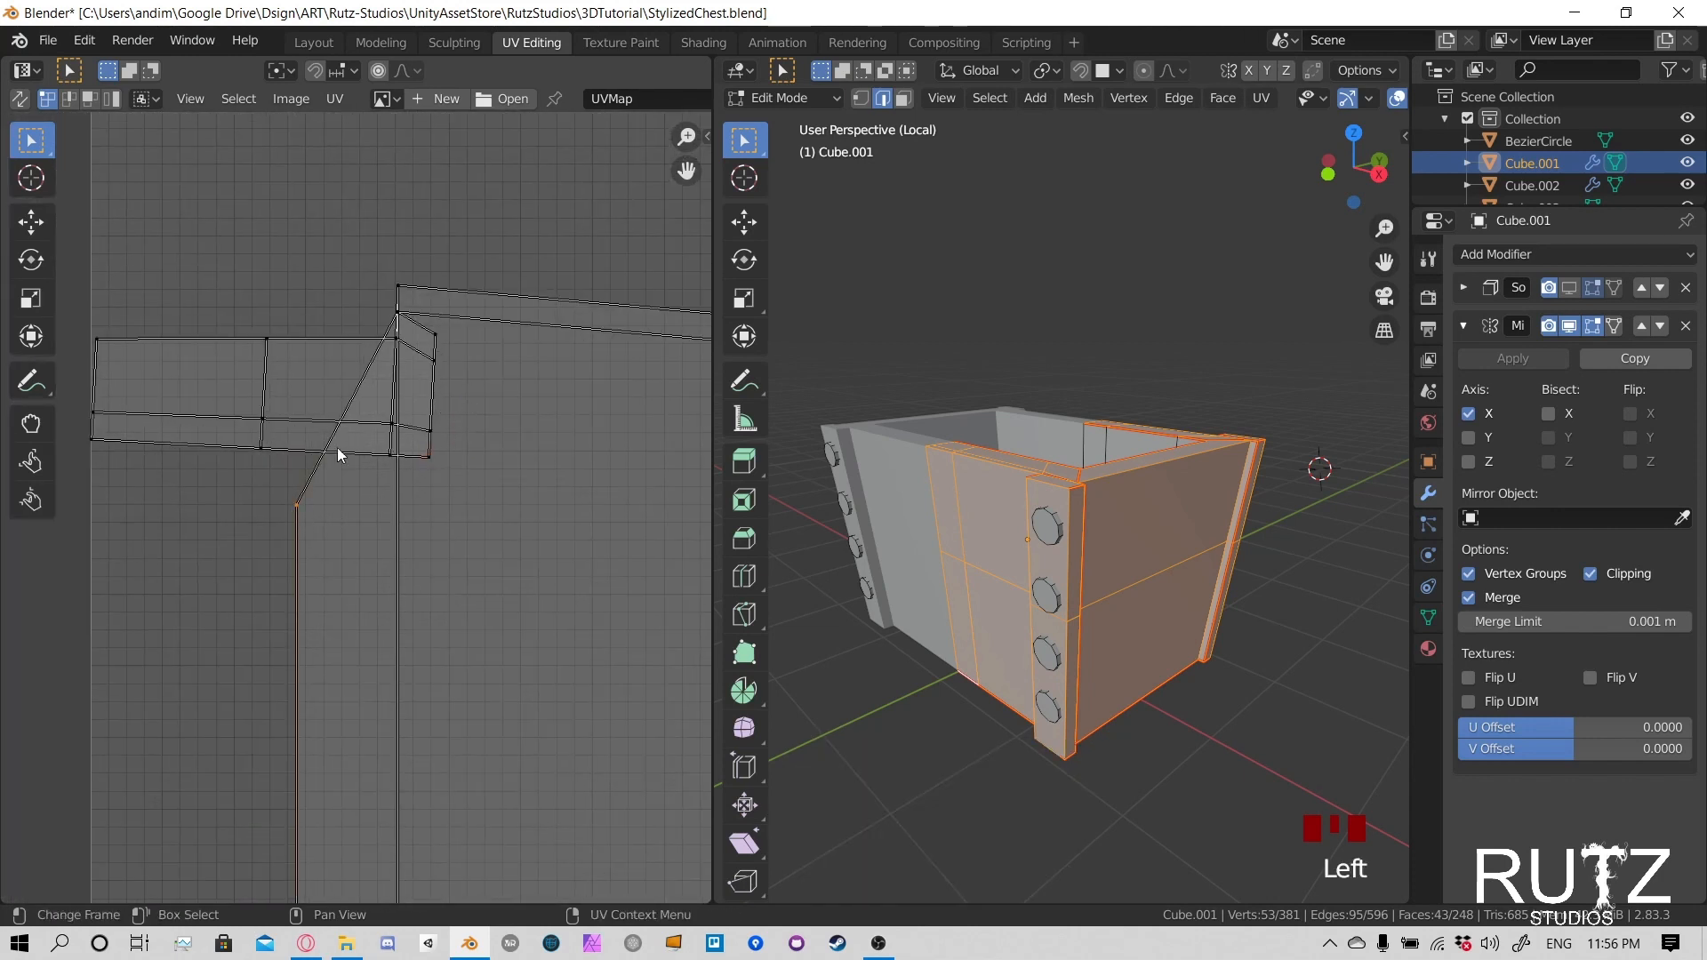
- Try moving the small end faces of the strip that overlaps the end wall's UV island
{"action": "left_click_drag", "start_coordinate": [423, 403], "coordinate": [431, 480]}
{"action": "key", "text": "g"}
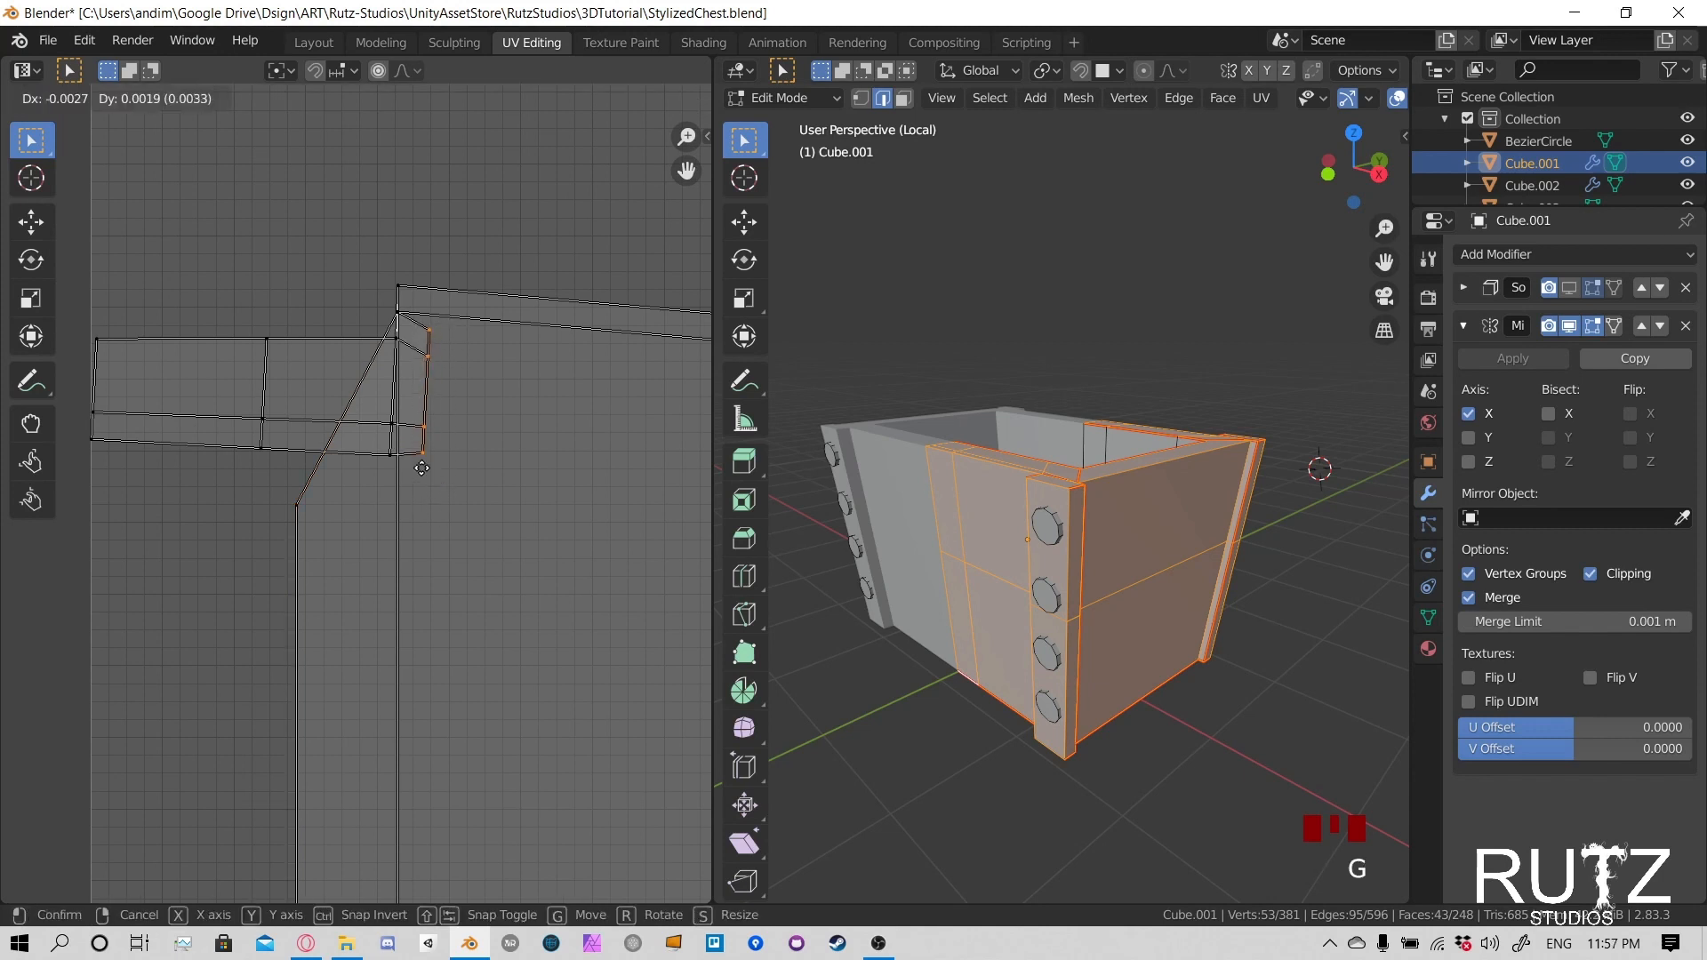
{"action": "left_click", "coordinate": [429, 473]}
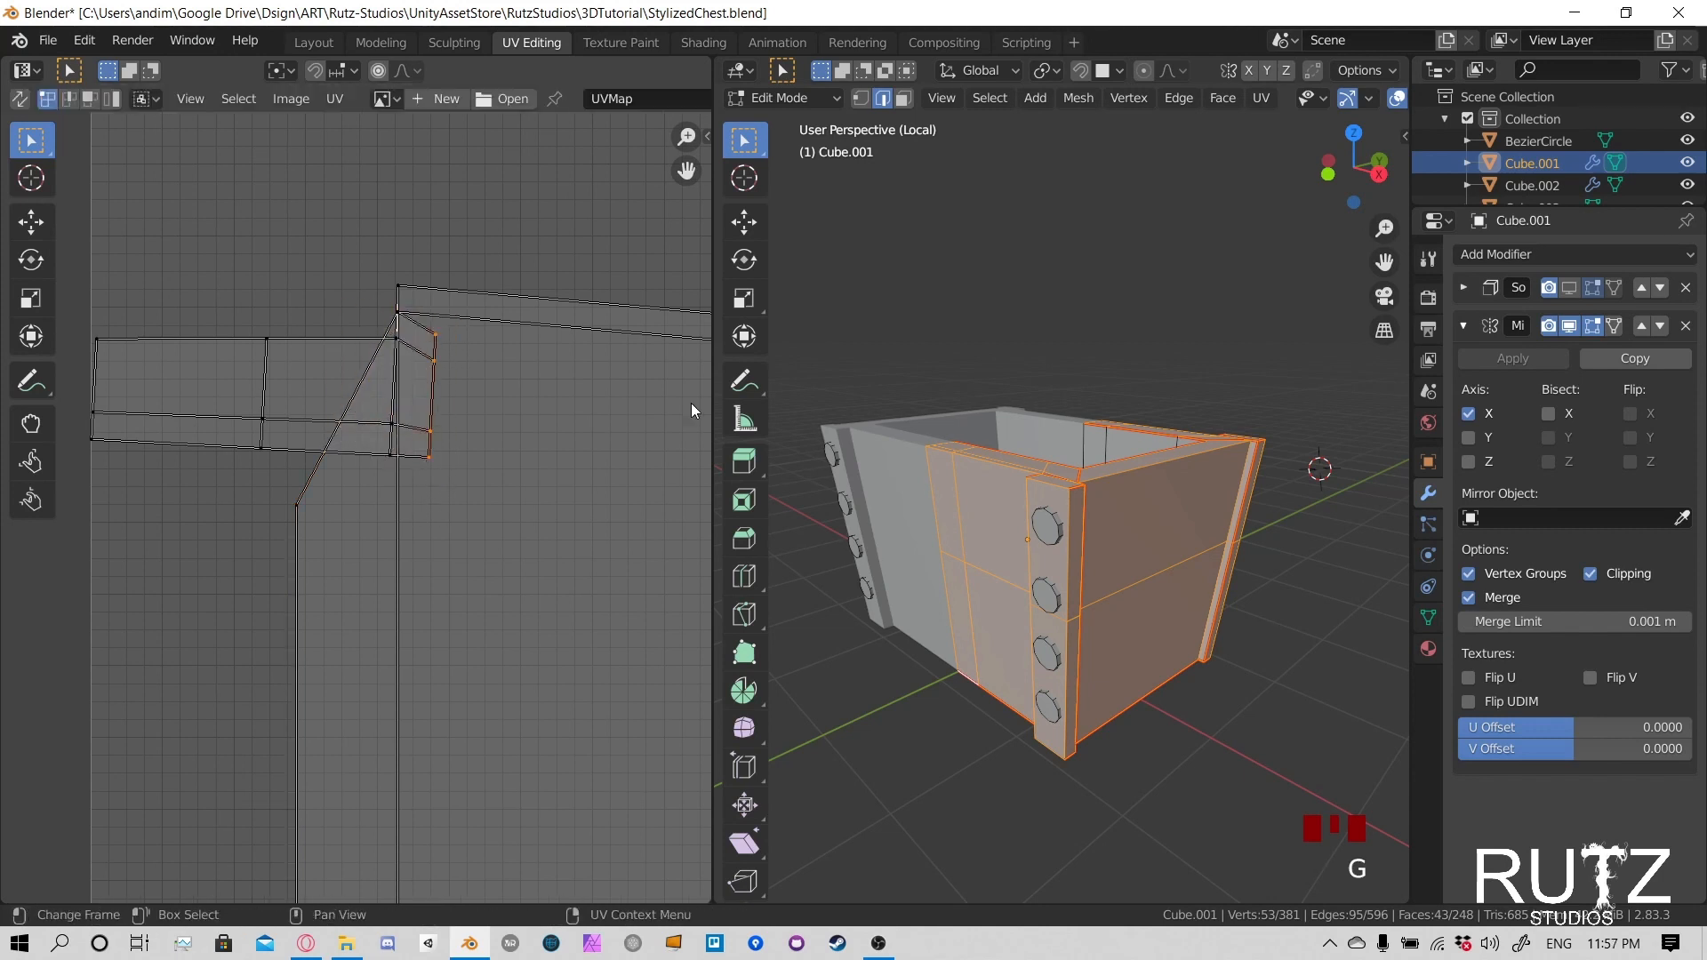
{"action": "middle_click_drag", "start_coordinate": [366, 355], "coordinate": [428, 371]}
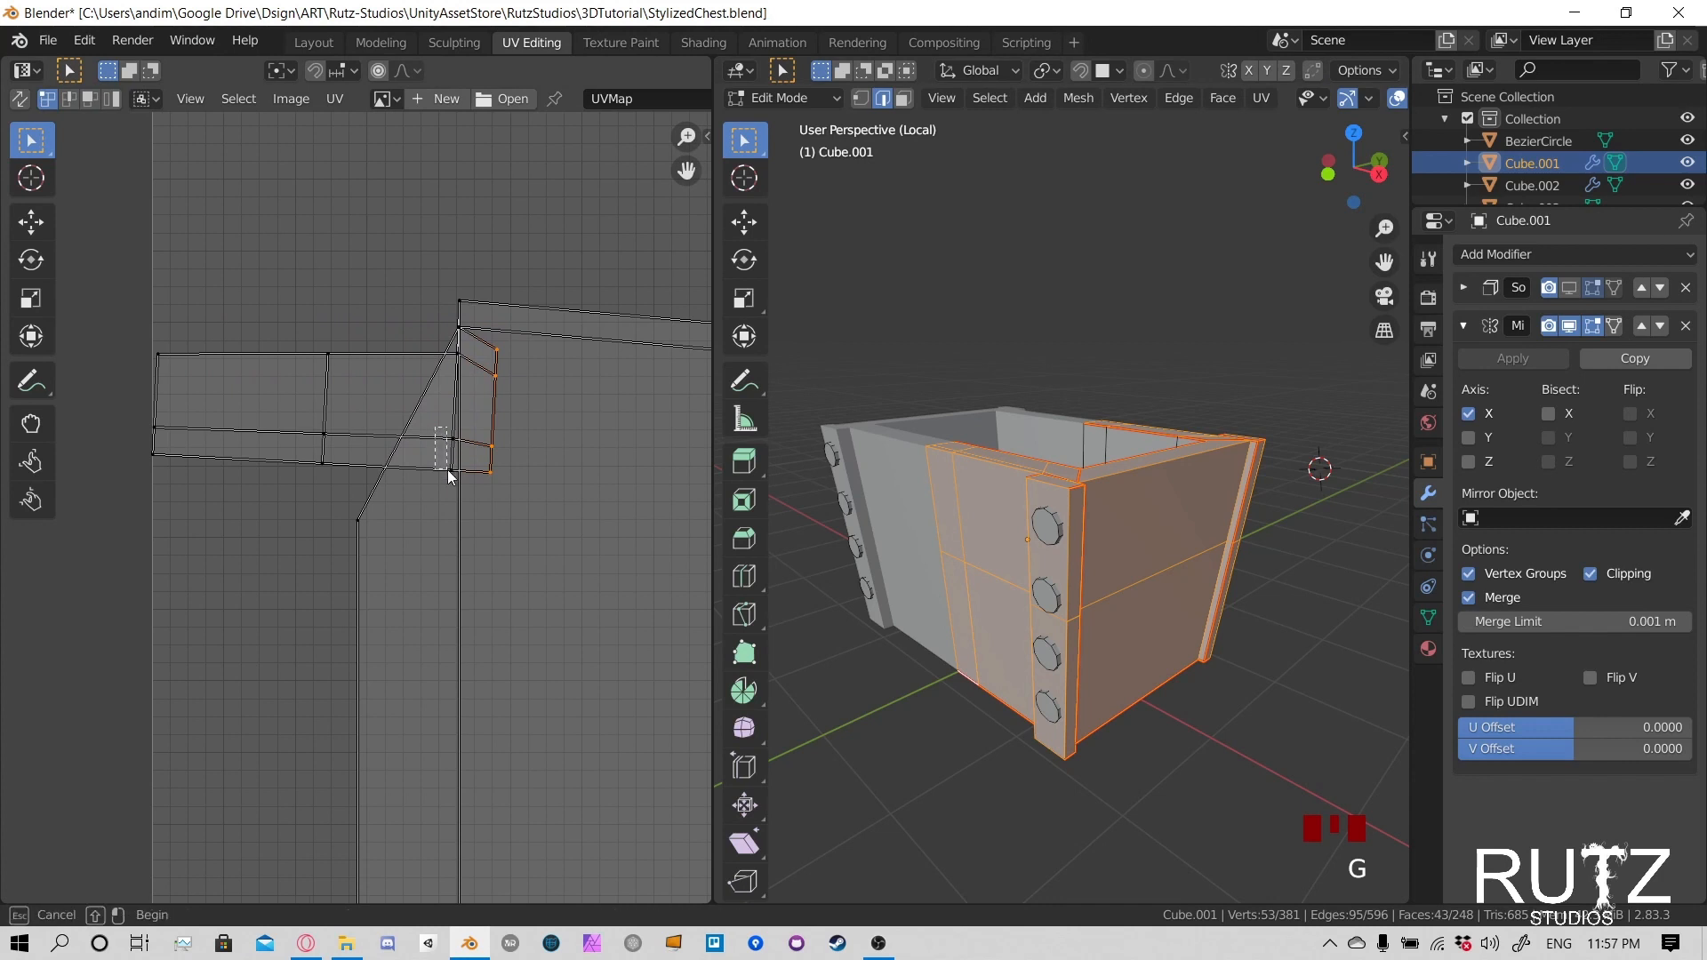
{"action": "left_click_drag", "start_coordinate": [447, 470], "coordinate": [452, 483], "text": "shift"}
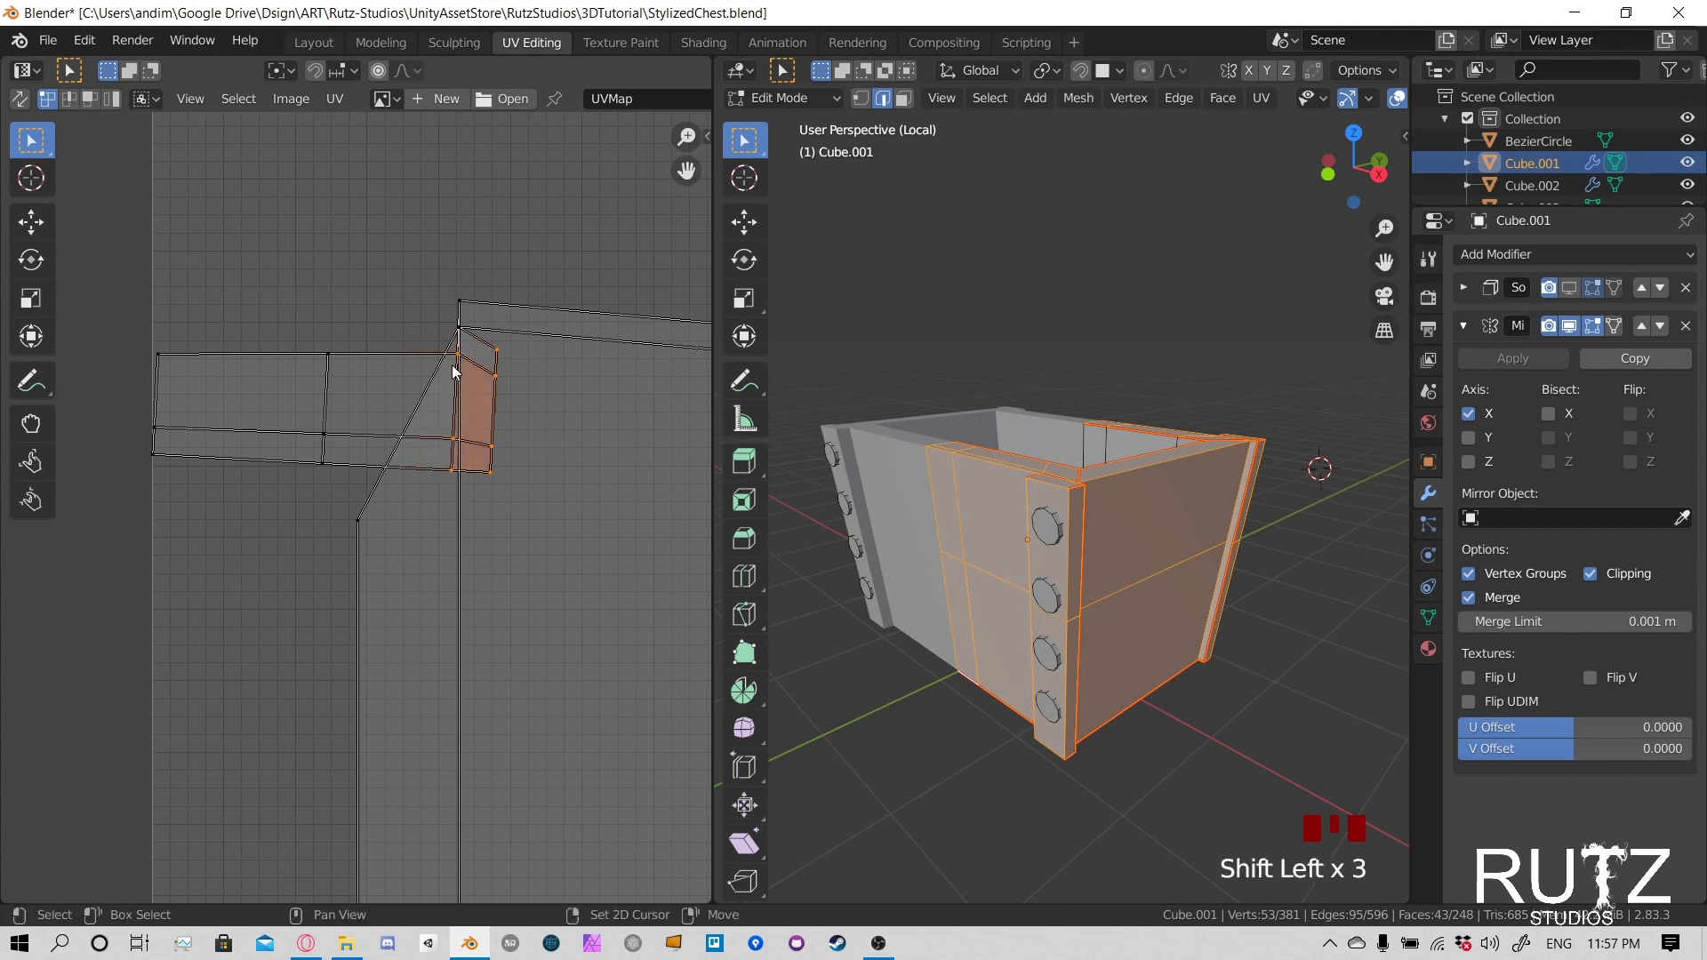
{"action": "key", "text": "g"}
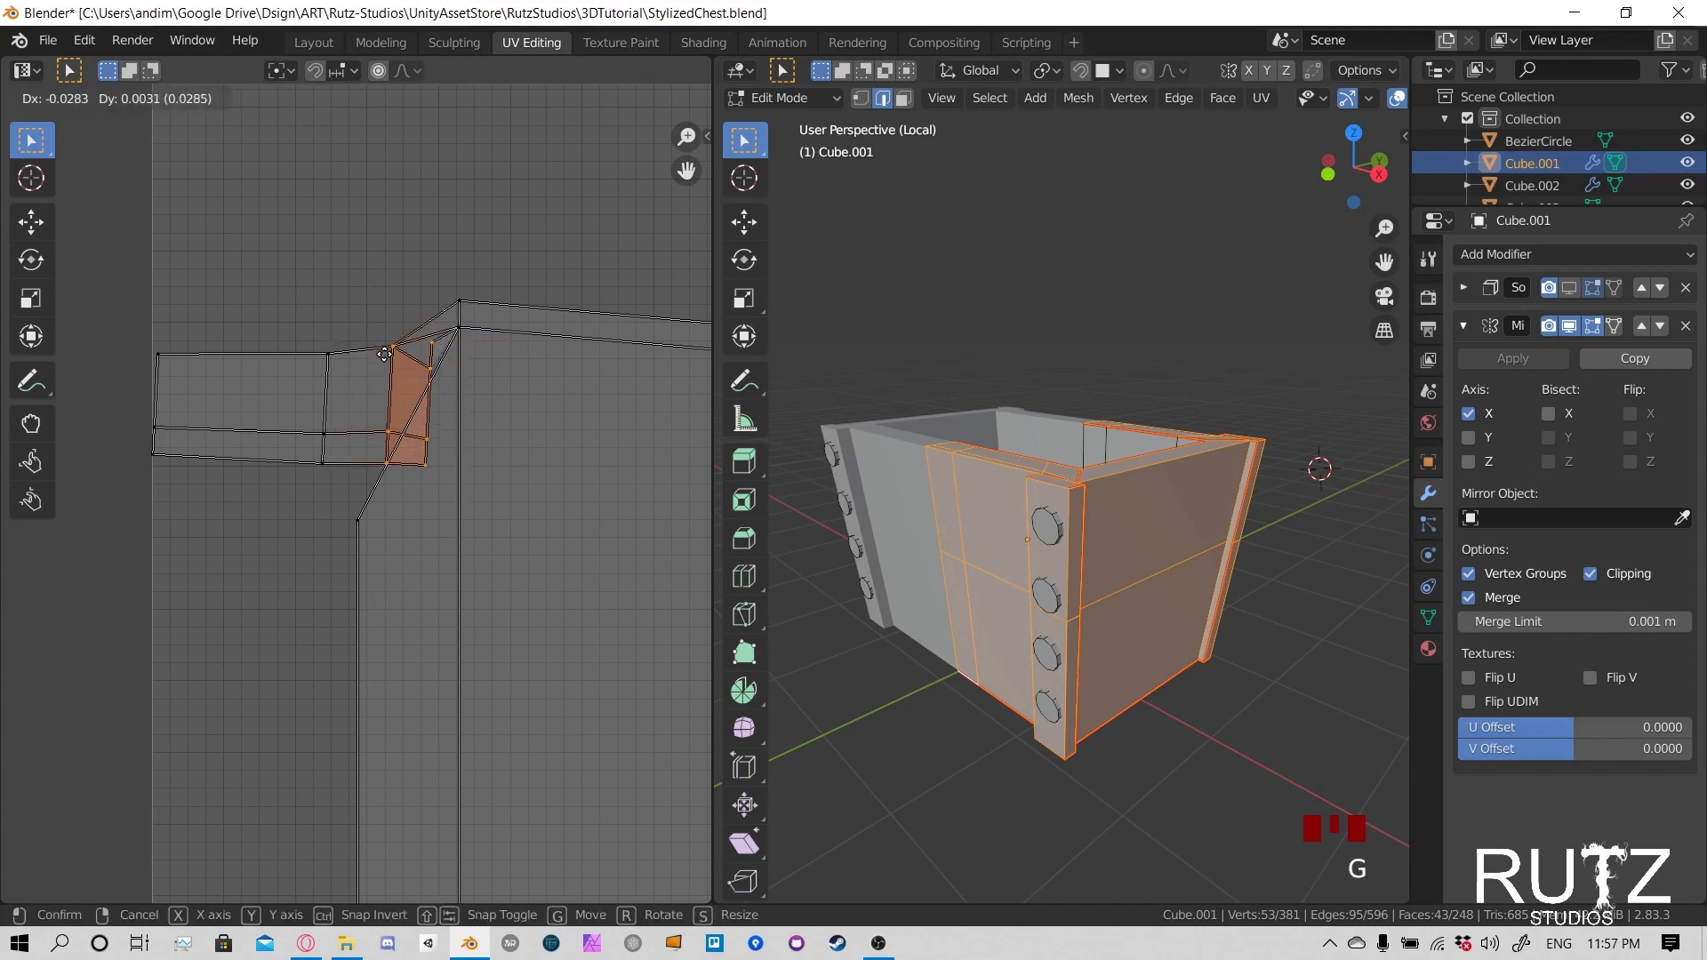
{"action": "left_click", "coordinate": [449, 365]}
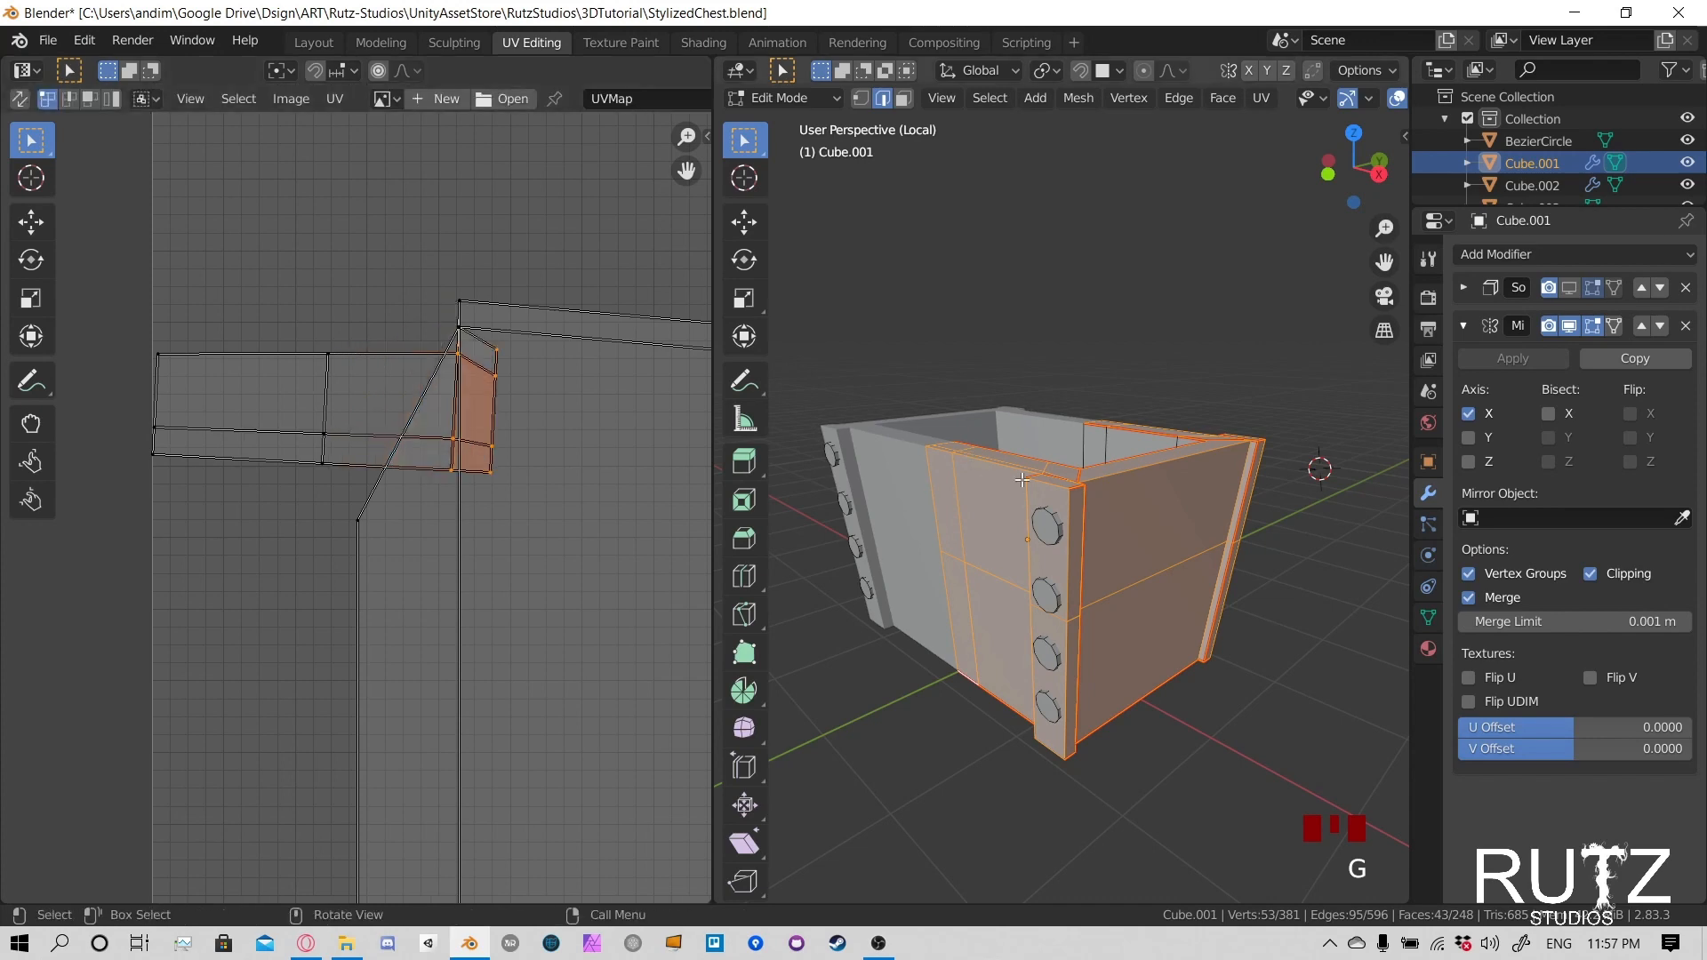
- Select the corner post's seam-bounded faces and try moving them away from the chest body
{"action": "middle_click_drag", "start_coordinate": [974, 459], "coordinate": [1120, 469]}
{"action": "scroll", "coordinate": [1026, 566], "scroll_direction": "up", "scroll_amount": 2}
{"action": "left_click", "coordinate": [1126, 463]}
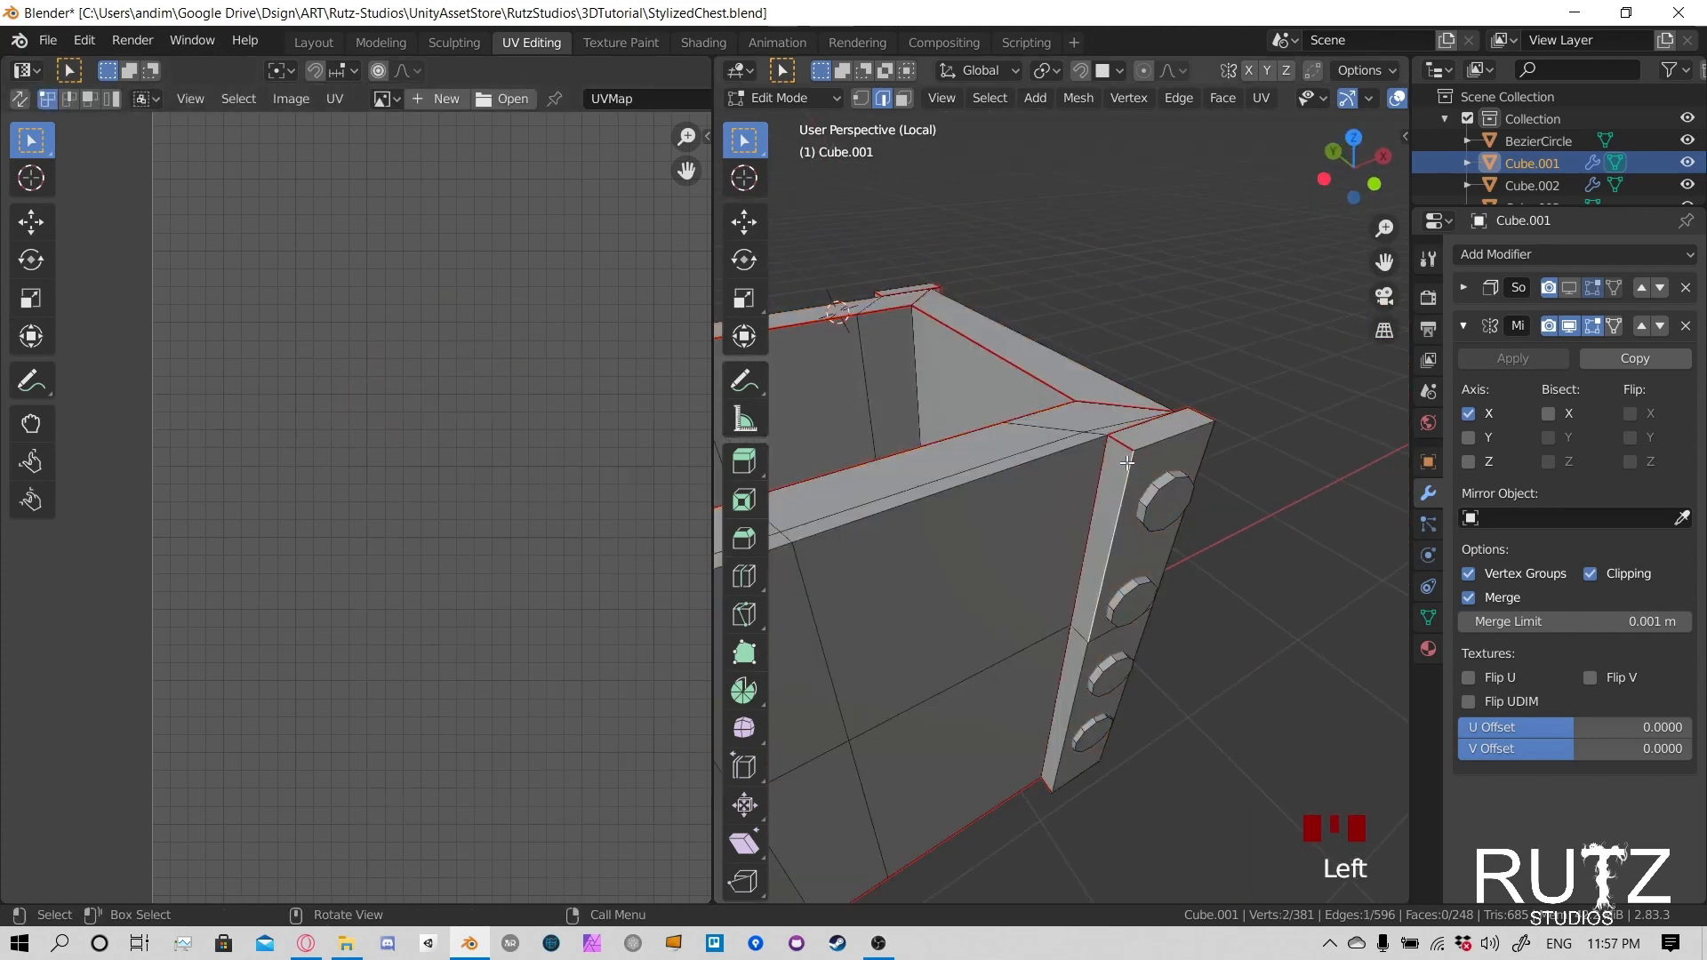
{"action": "key", "text": "l"}
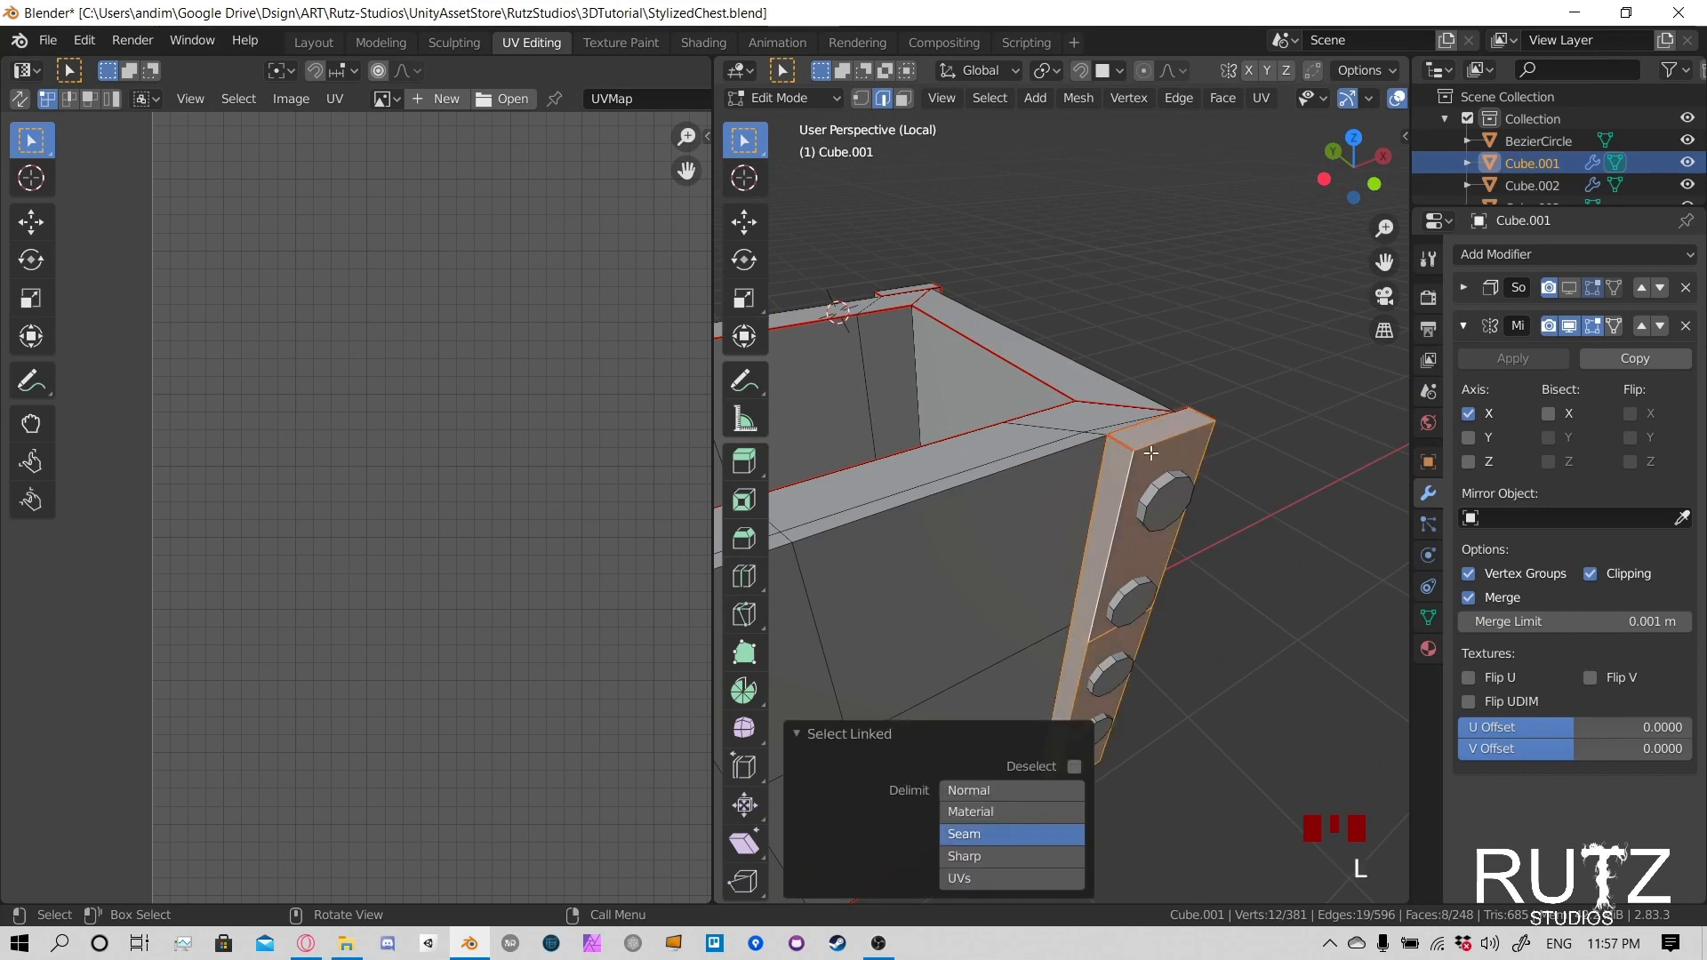
{"action": "key", "text": "g"}
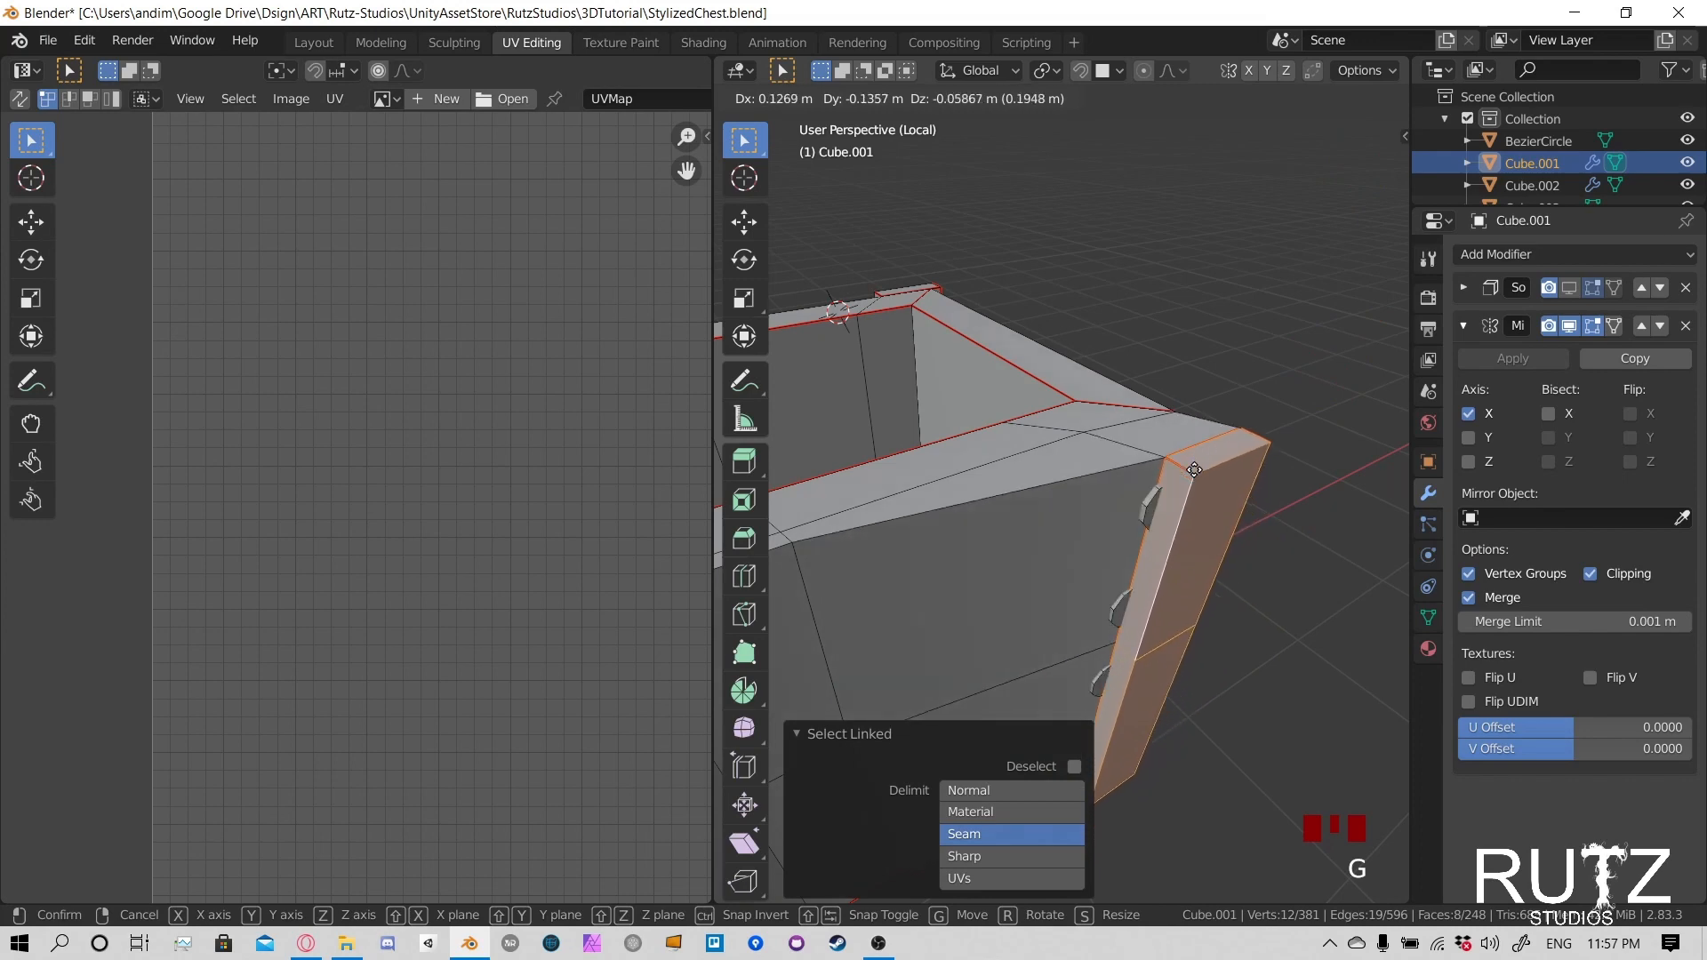
{"action": "right_click", "coordinate": [1174, 467]}
- Try moving the selected post again from above and beside the end wall to check its connected faces
{"action": "middle_click_drag", "start_coordinate": [1204, 427], "coordinate": [1097, 657]}
{"action": "key", "text": "g"}
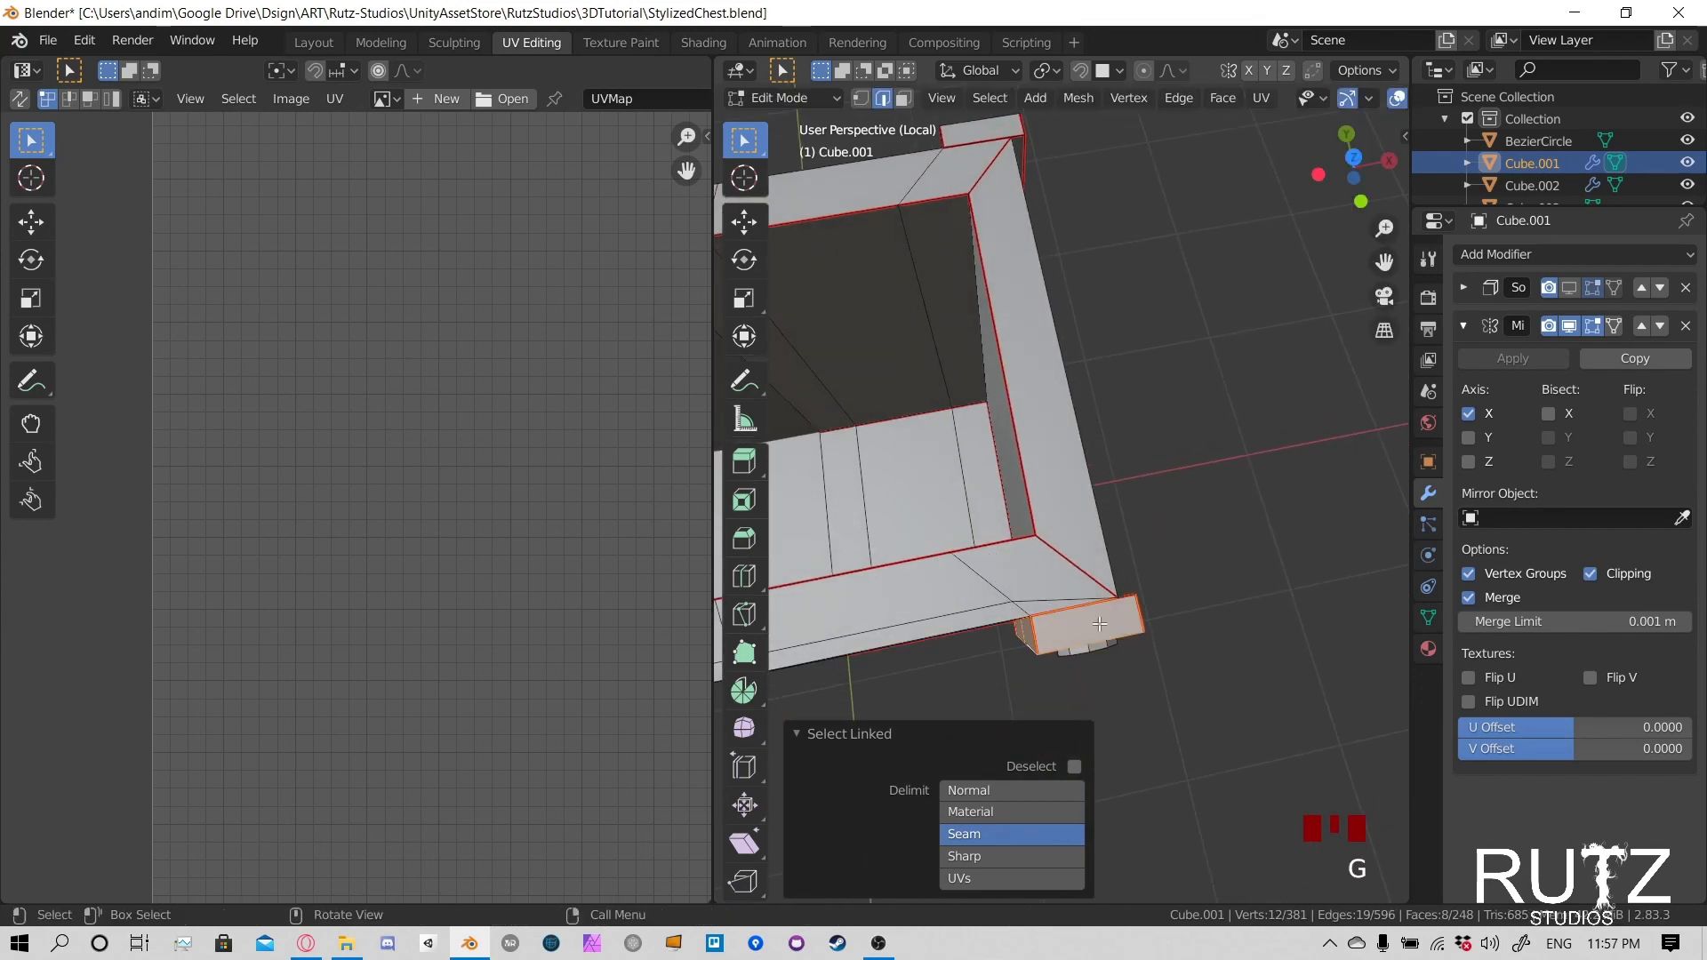
{"action": "middle_click_drag", "start_coordinate": [1081, 640], "coordinate": [871, 464]}
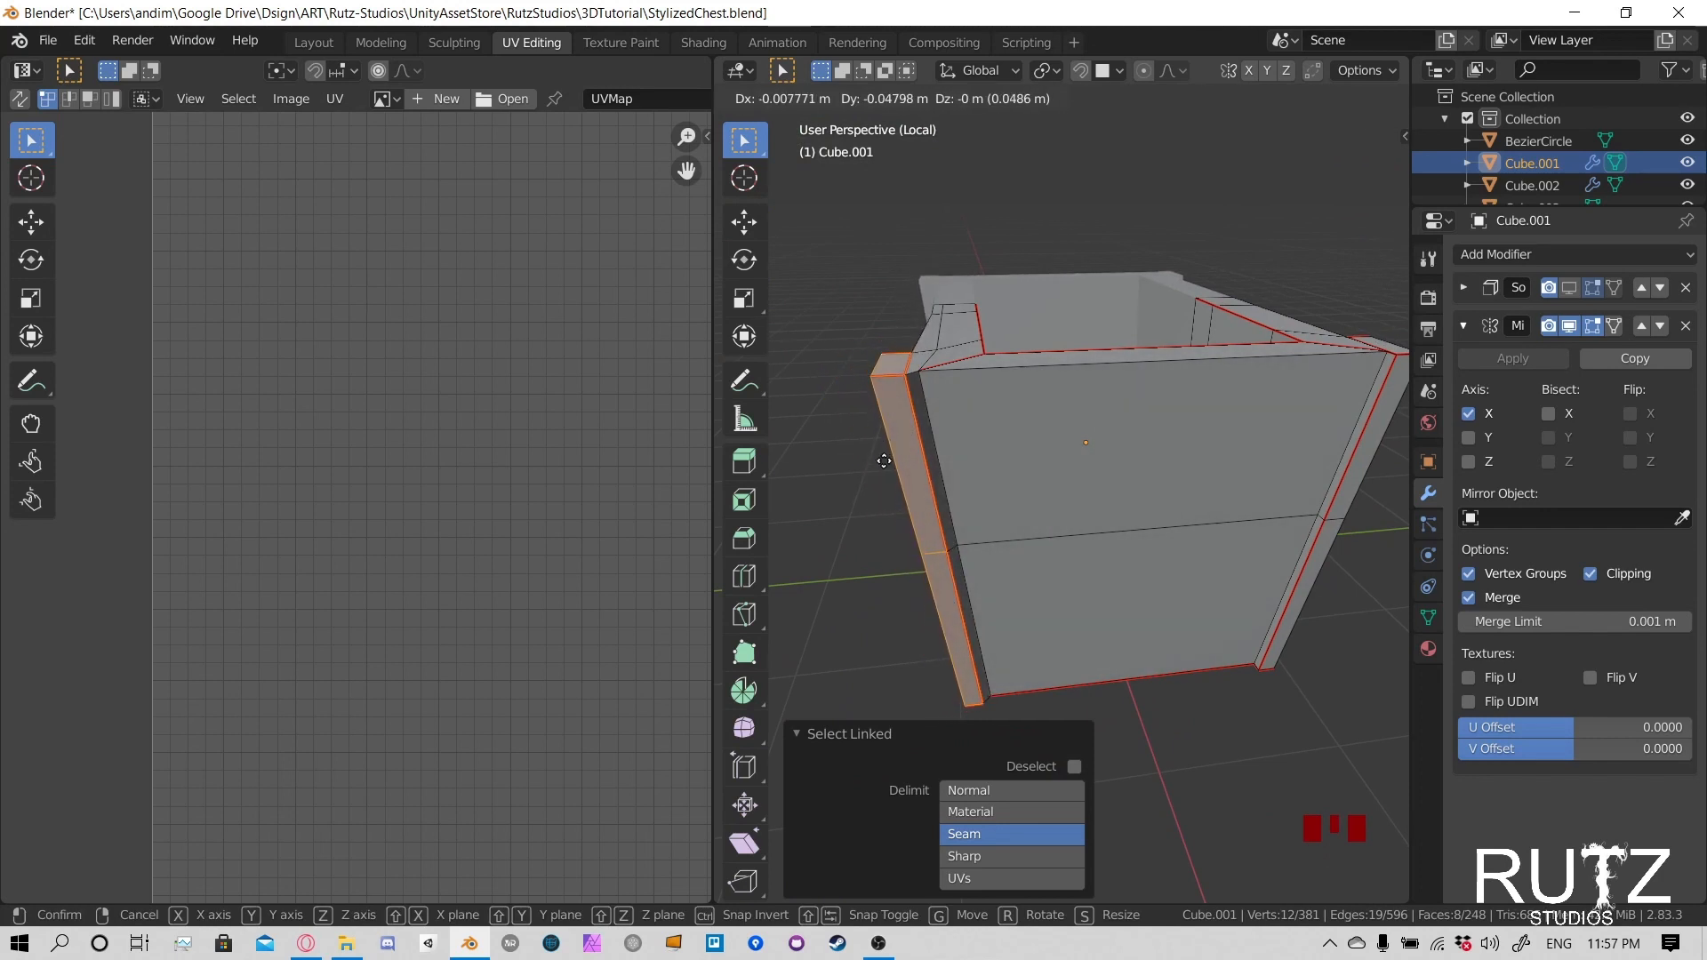
{"action": "right_click", "coordinate": [893, 459]}
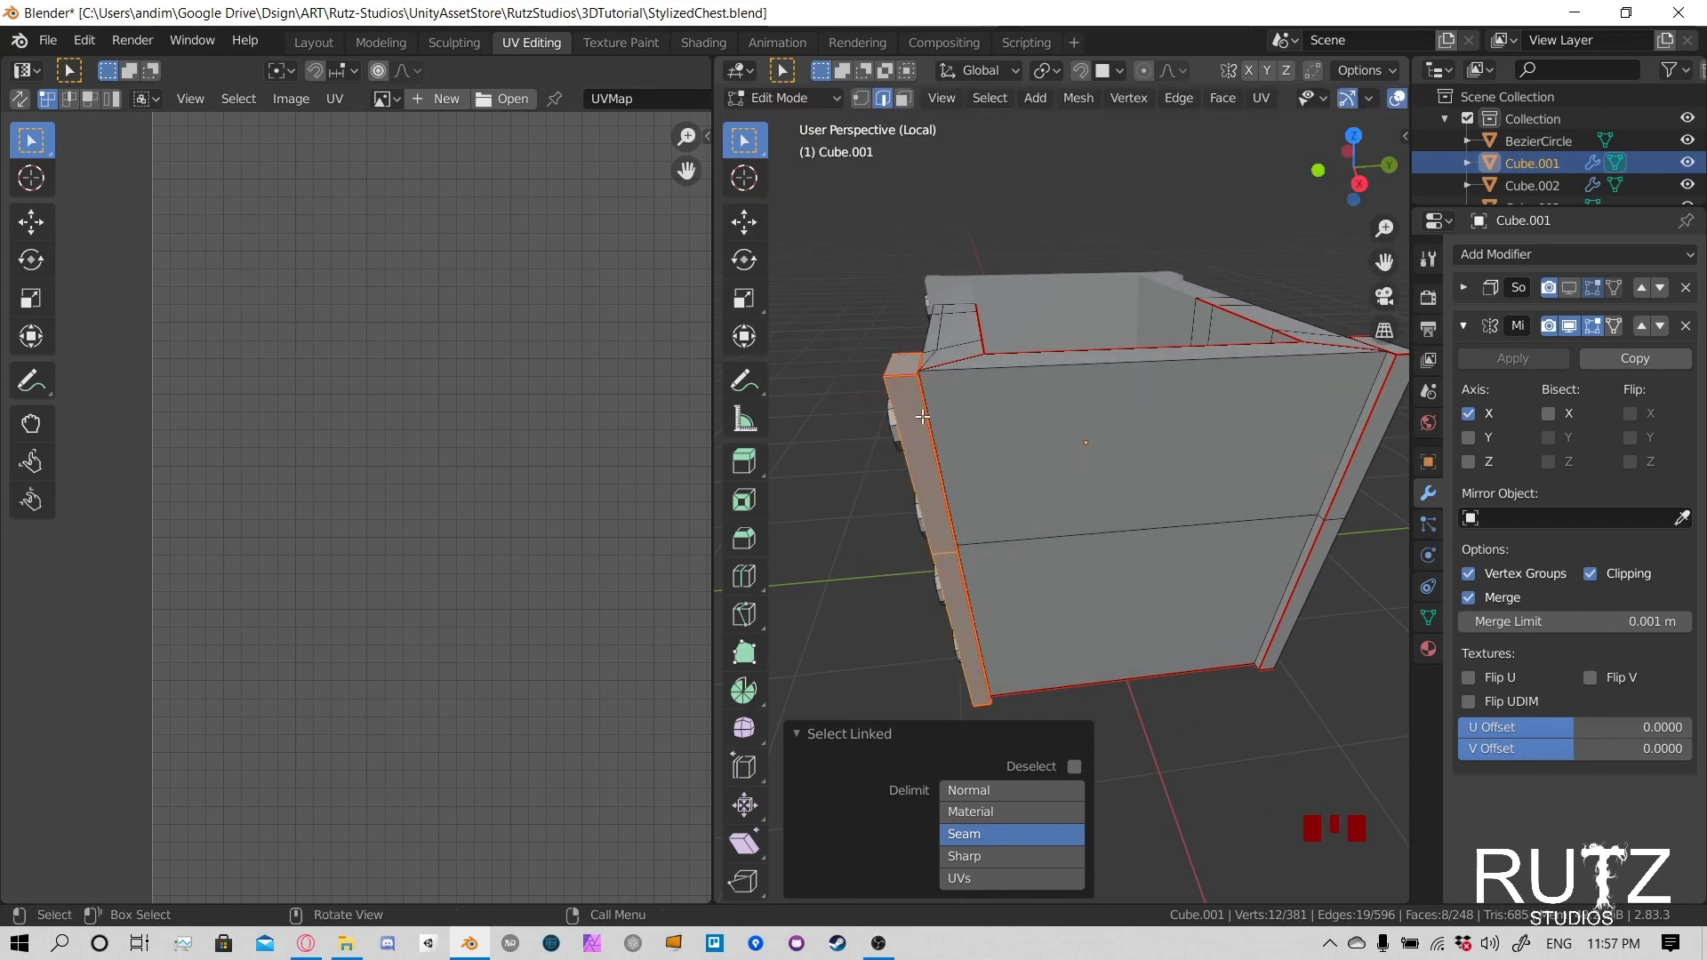
{"action": "middle_click_drag", "start_coordinate": [933, 406], "coordinate": [1129, 388]}
{"action": "scroll", "coordinate": [1036, 400], "scroll_direction": "up", "scroll_amount": 3}
{"action": "middle_click_drag", "start_coordinate": [1129, 389], "coordinate": [1014, 488]}
{"action": "key", "text": "g"}
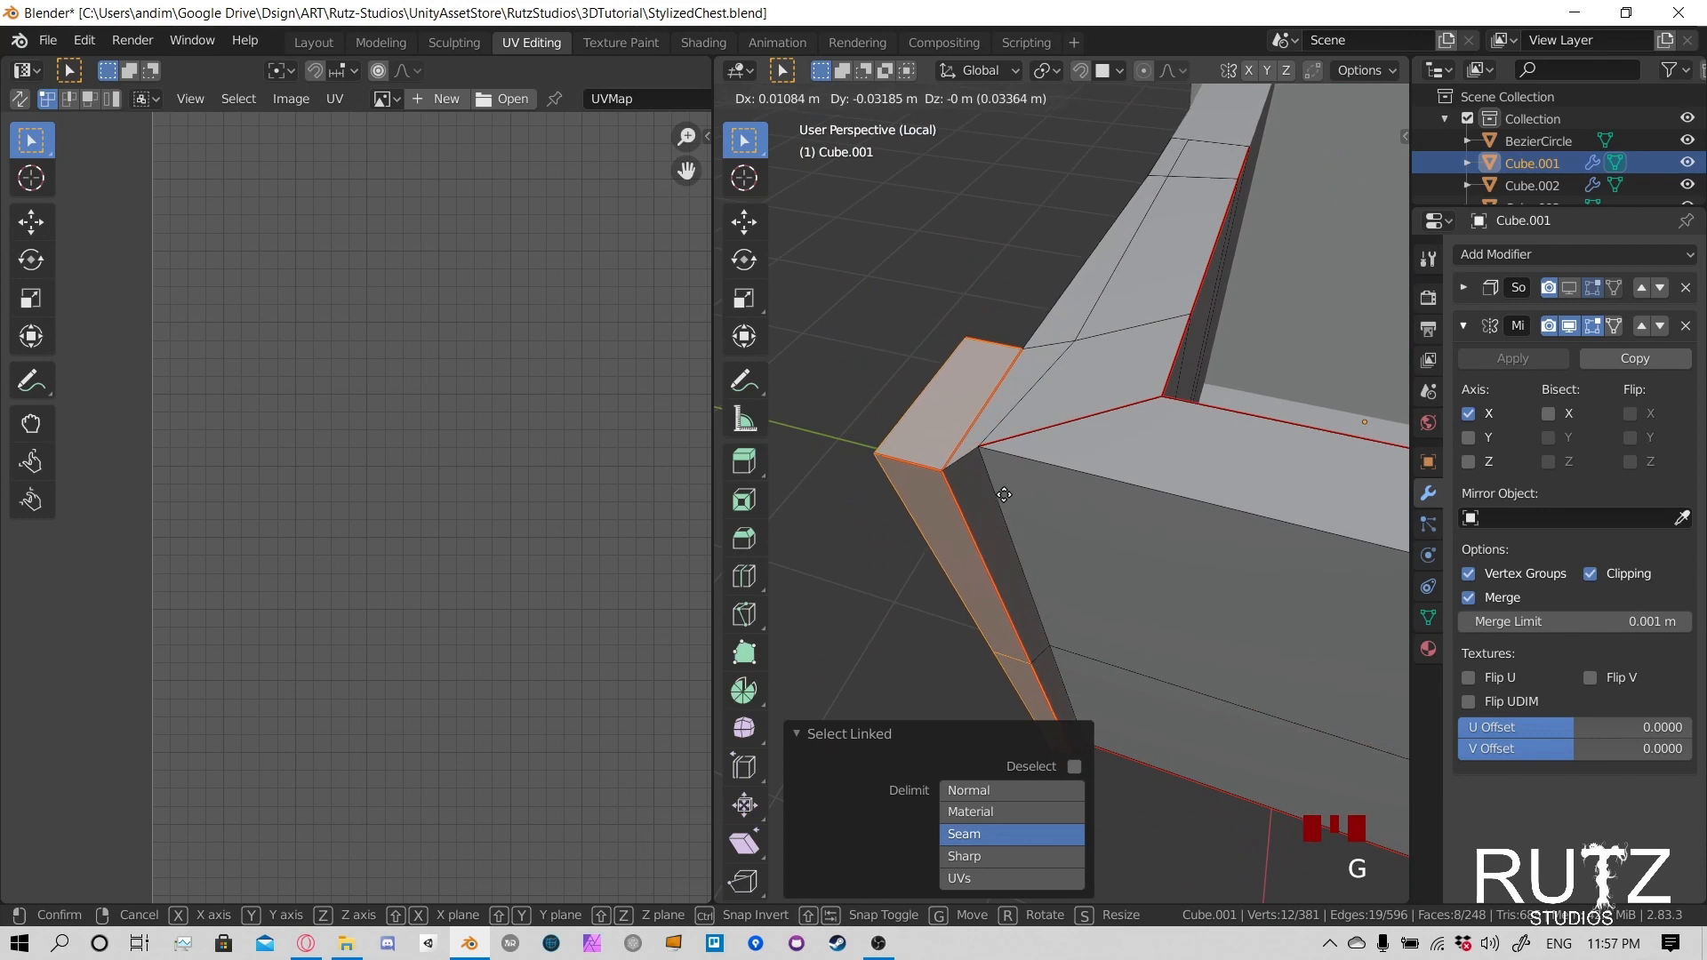
{"action": "right_click", "coordinate": [1015, 491]}
- Select the slanted vertical edges where the end wall meets both corner posts and mark them as seams
{"action": "middle_click_drag", "start_coordinate": [1054, 485], "coordinate": [1017, 442]}
{"action": "left_click", "coordinate": [965, 414]}
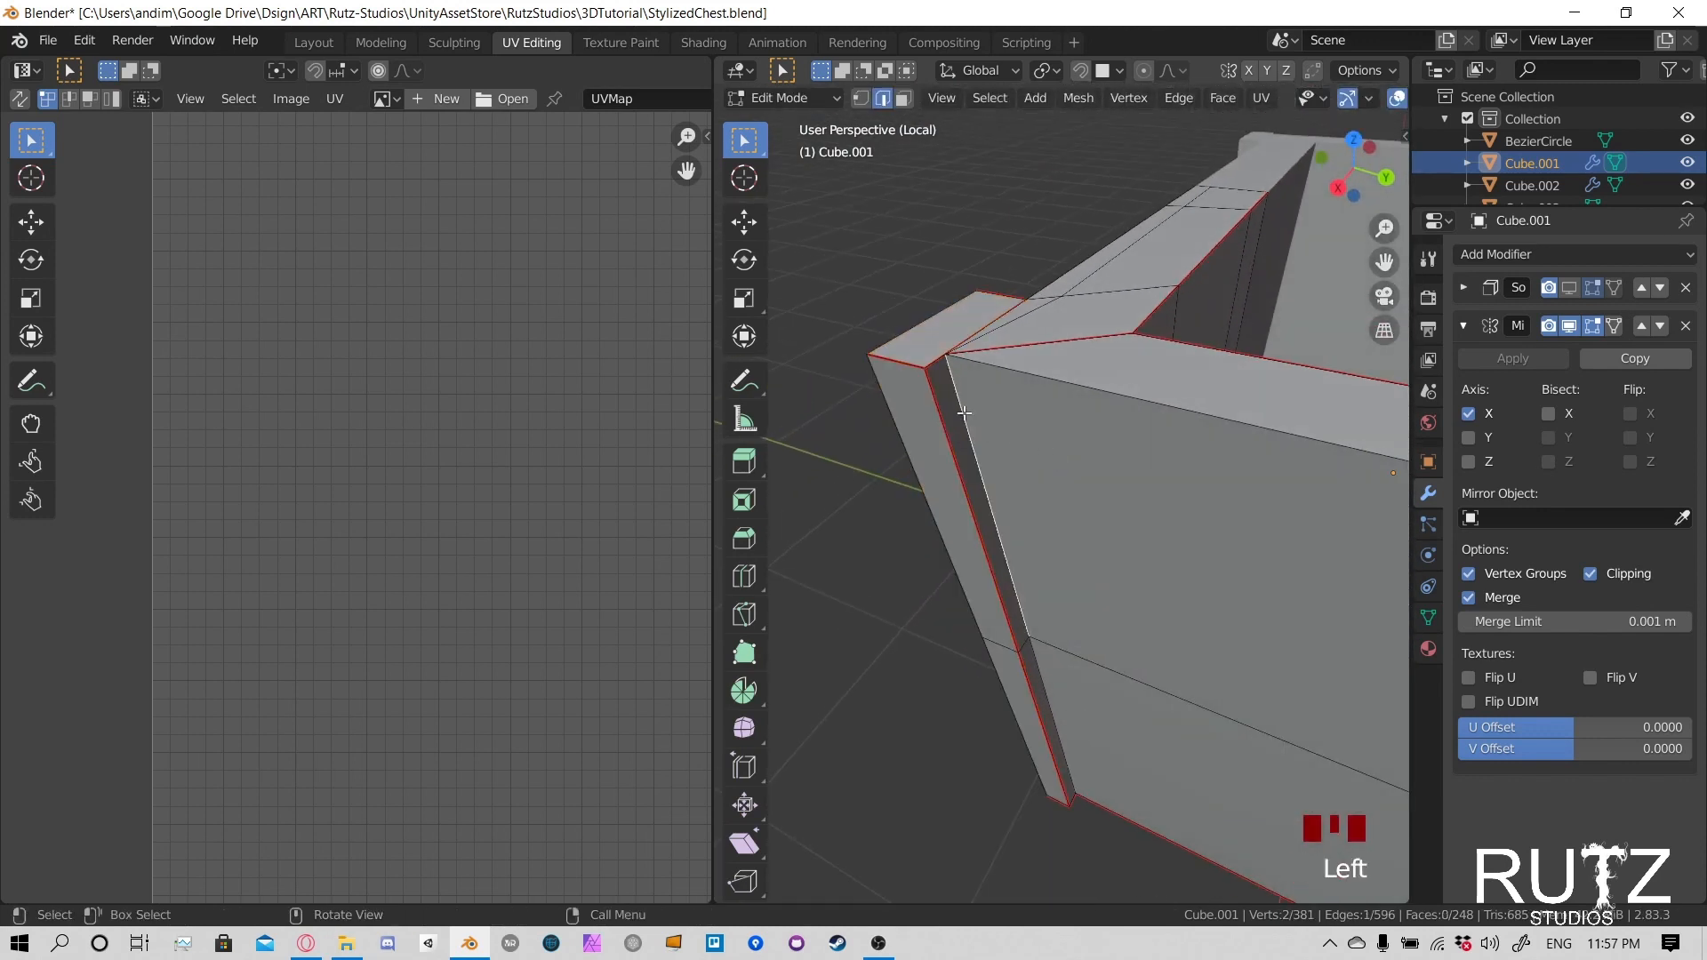
{"action": "key", "text": "g"}
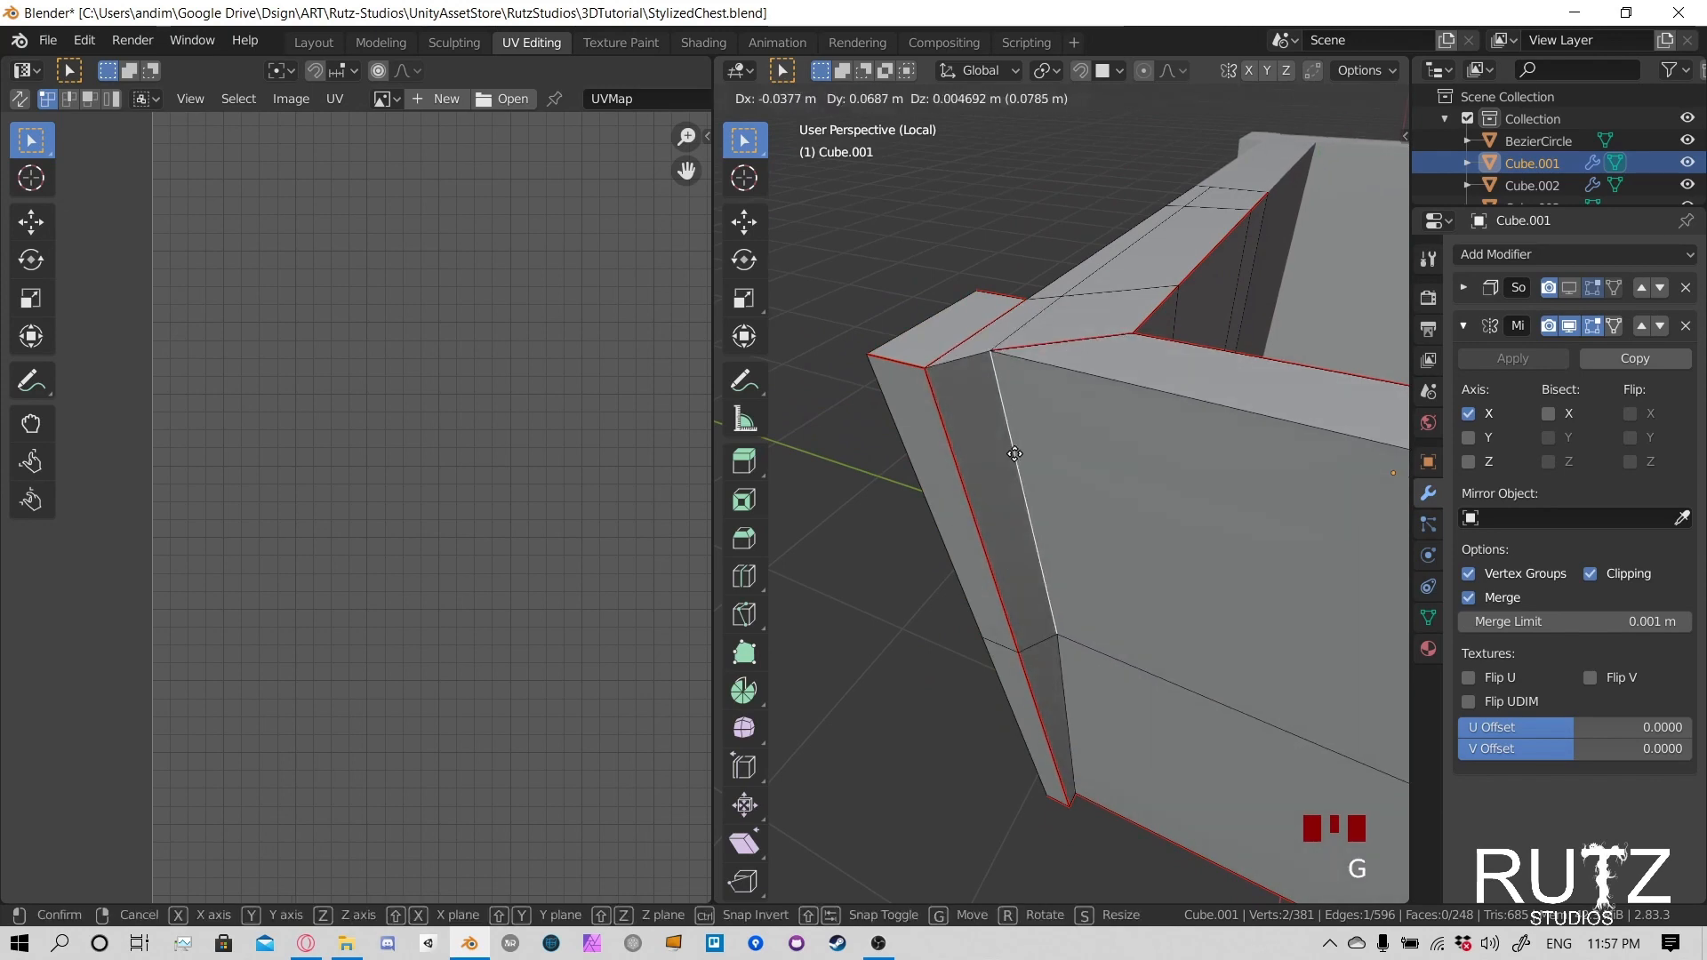
{"action": "right_click", "coordinate": [1012, 592]}
{"action": "middle_click_drag", "start_coordinate": [1030, 661], "coordinate": [1156, 467], "text": "shift"}
{"action": "scroll", "coordinate": [1119, 437], "scroll_direction": "down", "scroll_amount": 4}
{"action": "scroll", "coordinate": [1146, 488], "scroll_direction": "up", "scroll_amount": 4}
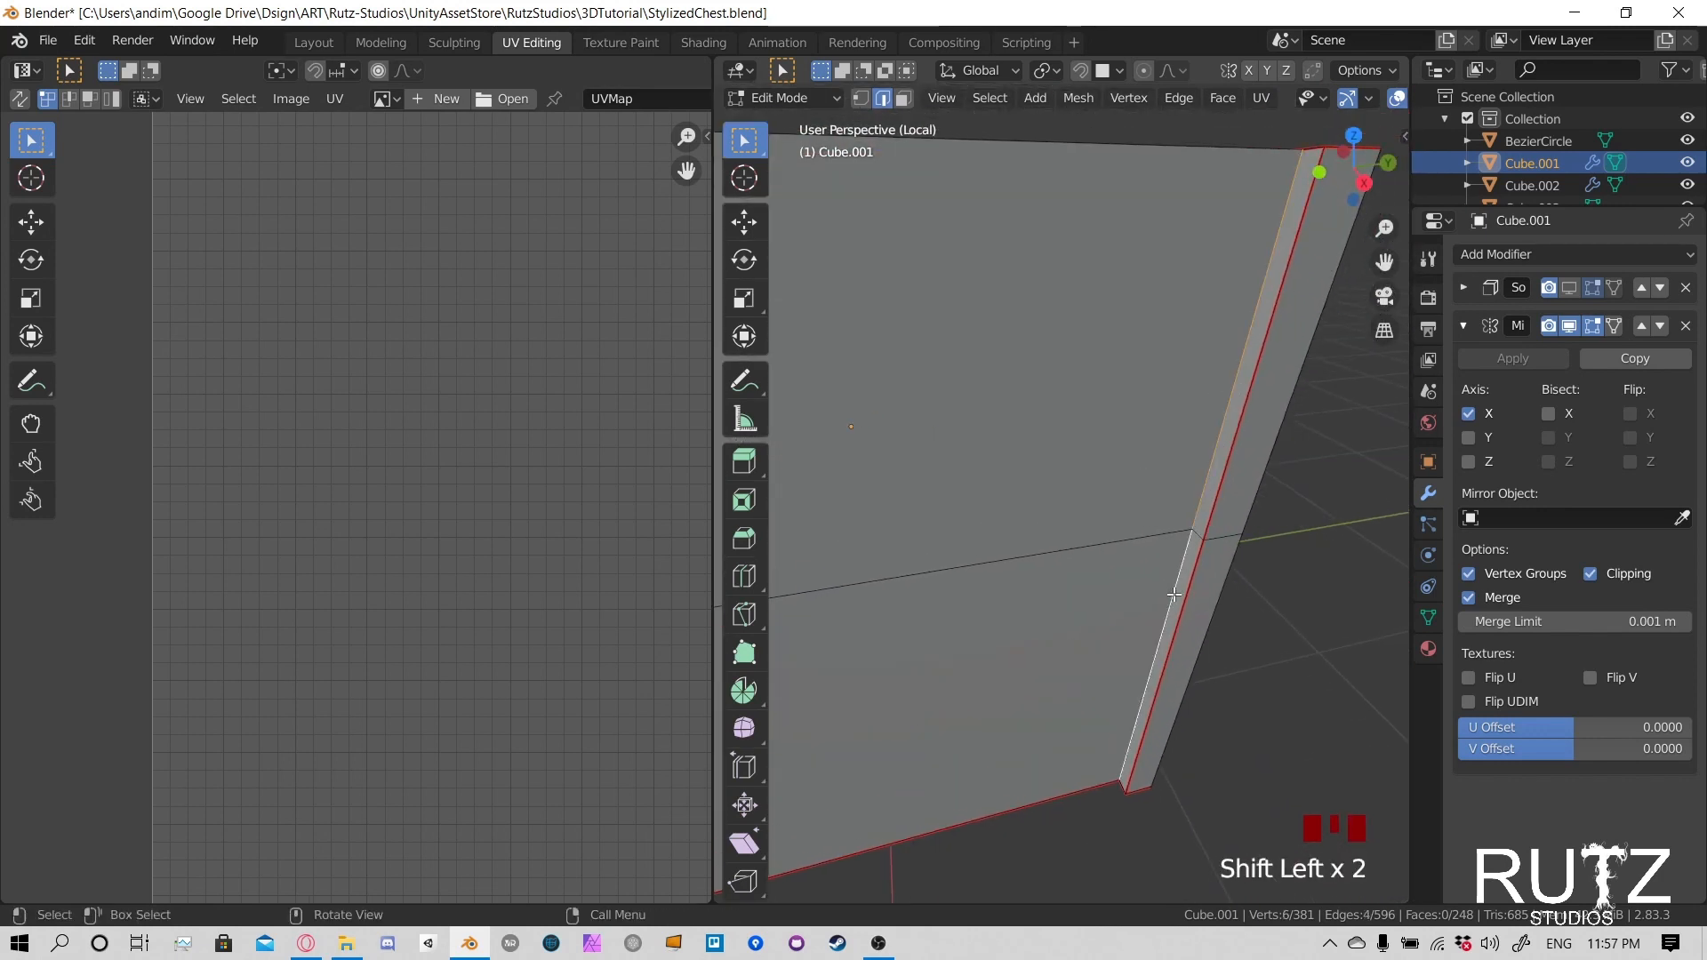
{"action": "key", "text": "u"}
{"action": "left_click", "coordinate": [1148, 468]}
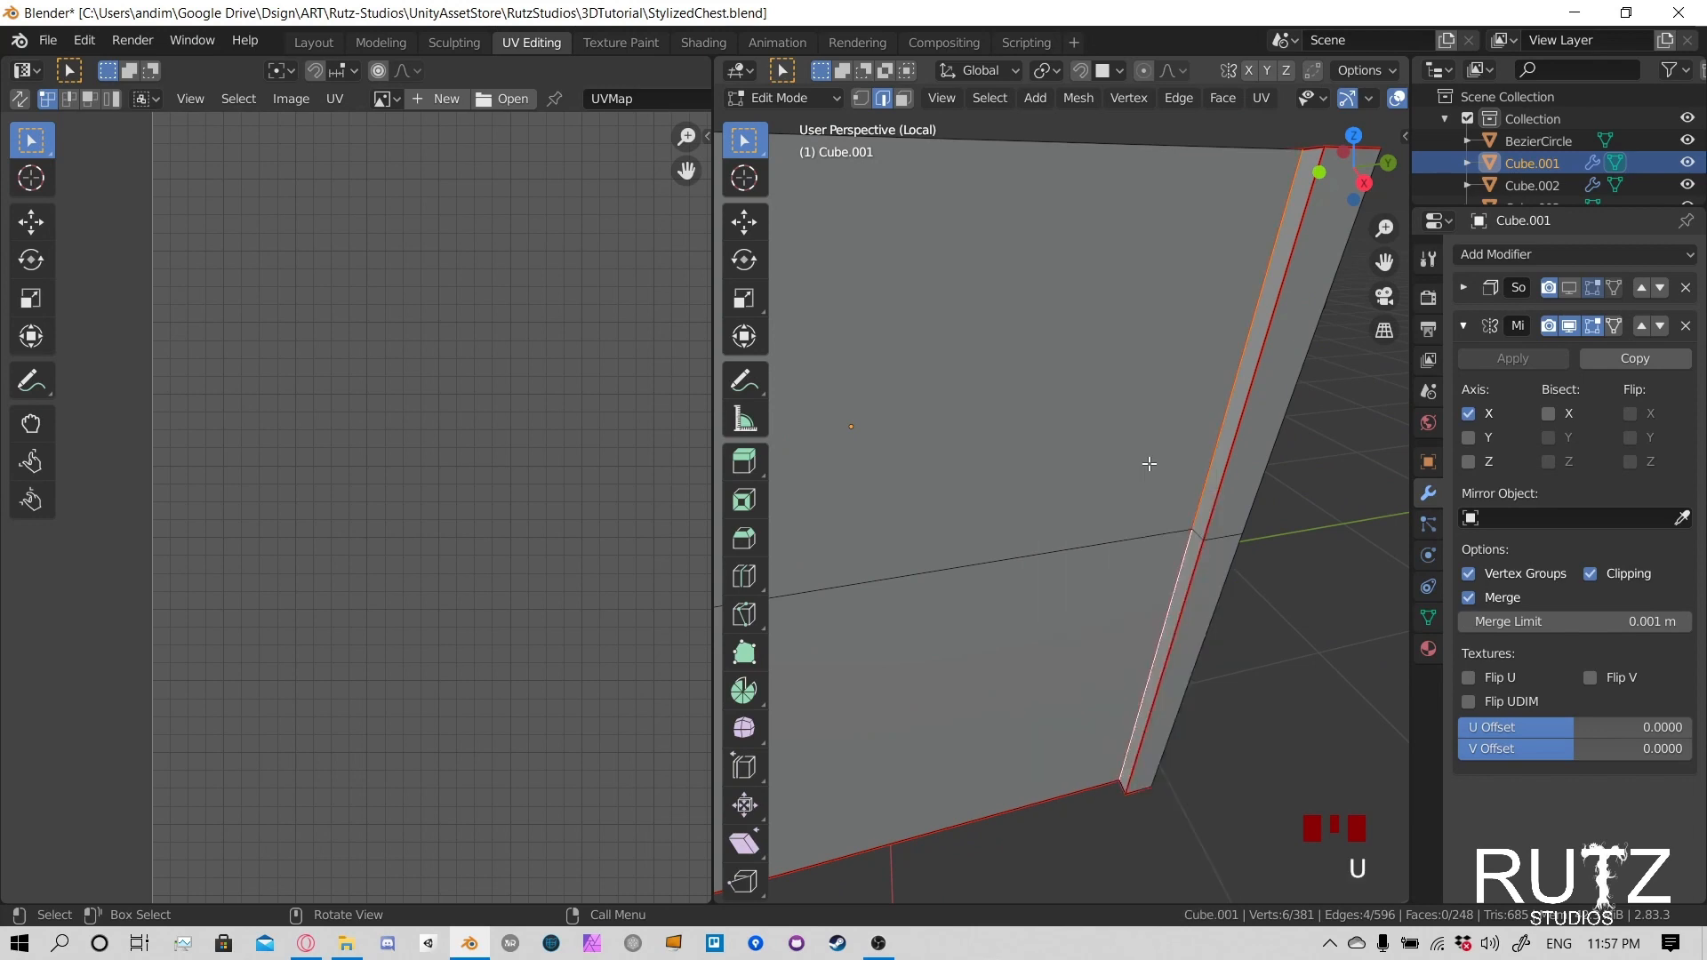
- Select the seam-bounded faces of the chest's long sides, end wall, rim and corner posts, and unwrap them again
{"action": "middle_click_drag", "start_coordinate": [1148, 468], "coordinate": [1114, 489], "text": "shift"}
{"action": "scroll", "coordinate": [1030, 575], "scroll_direction": "down", "scroll_amount": 4}
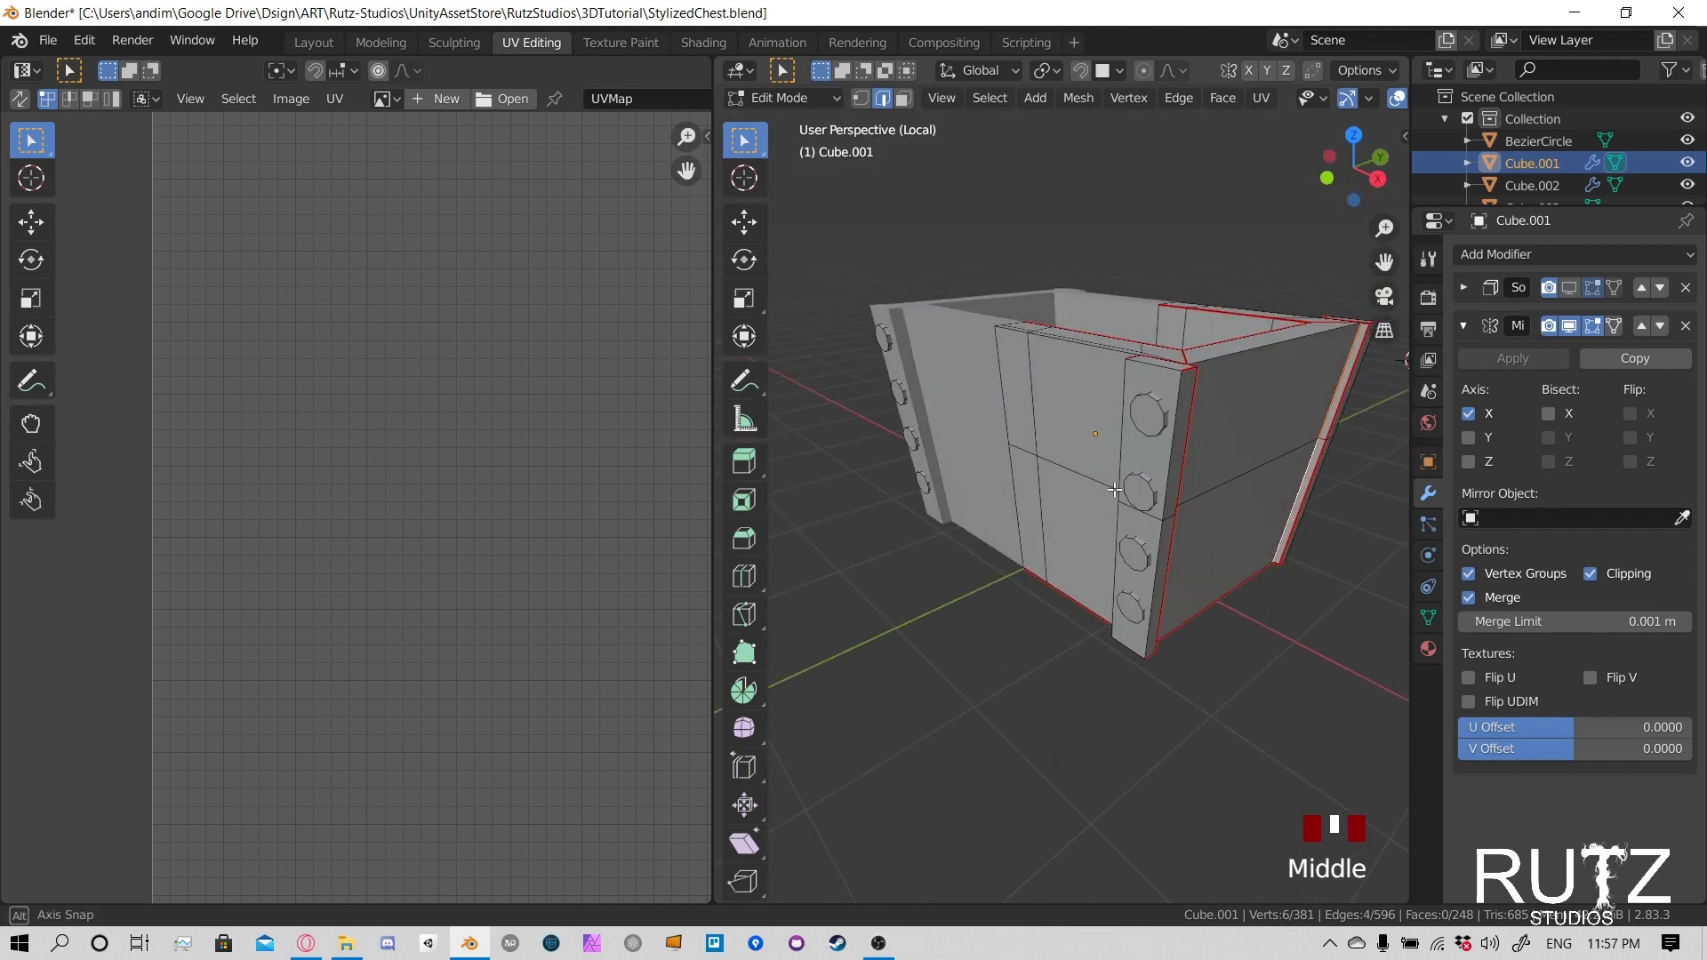
{"action": "key", "text": "l"}
{"action": "key", "text": "l"}
{"action": "key", "text": "l"}
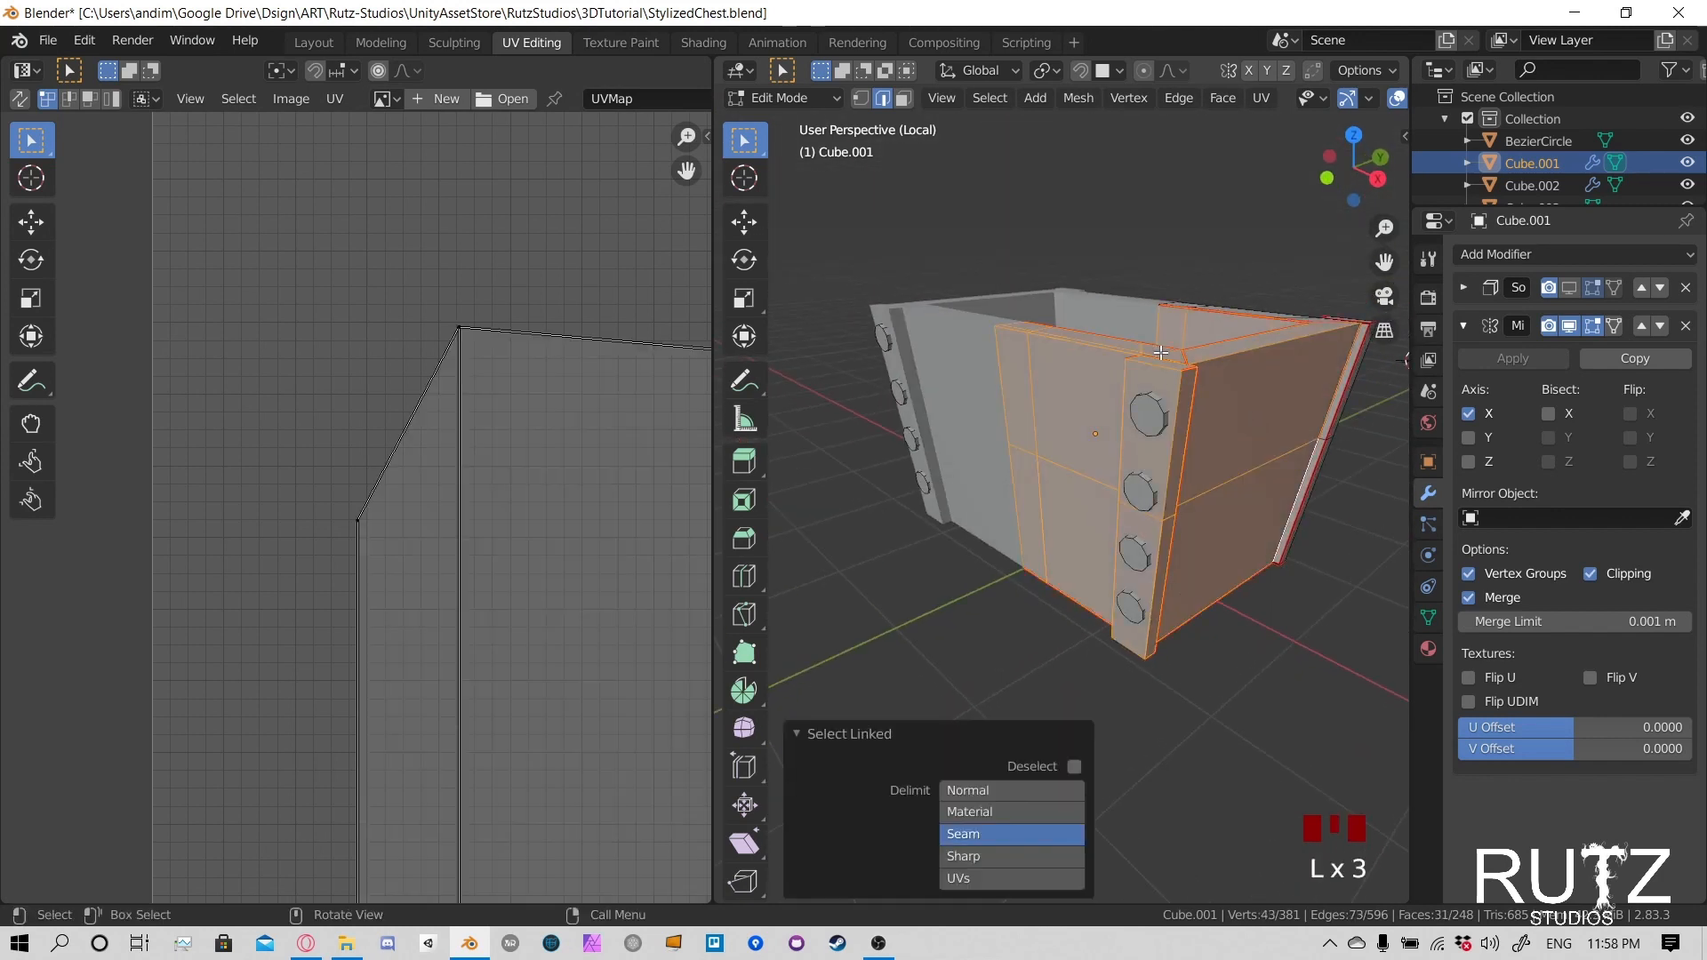
{"action": "middle_click_drag", "start_coordinate": [1237, 365], "coordinate": [1333, 488]}
{"action": "key", "text": "l"}
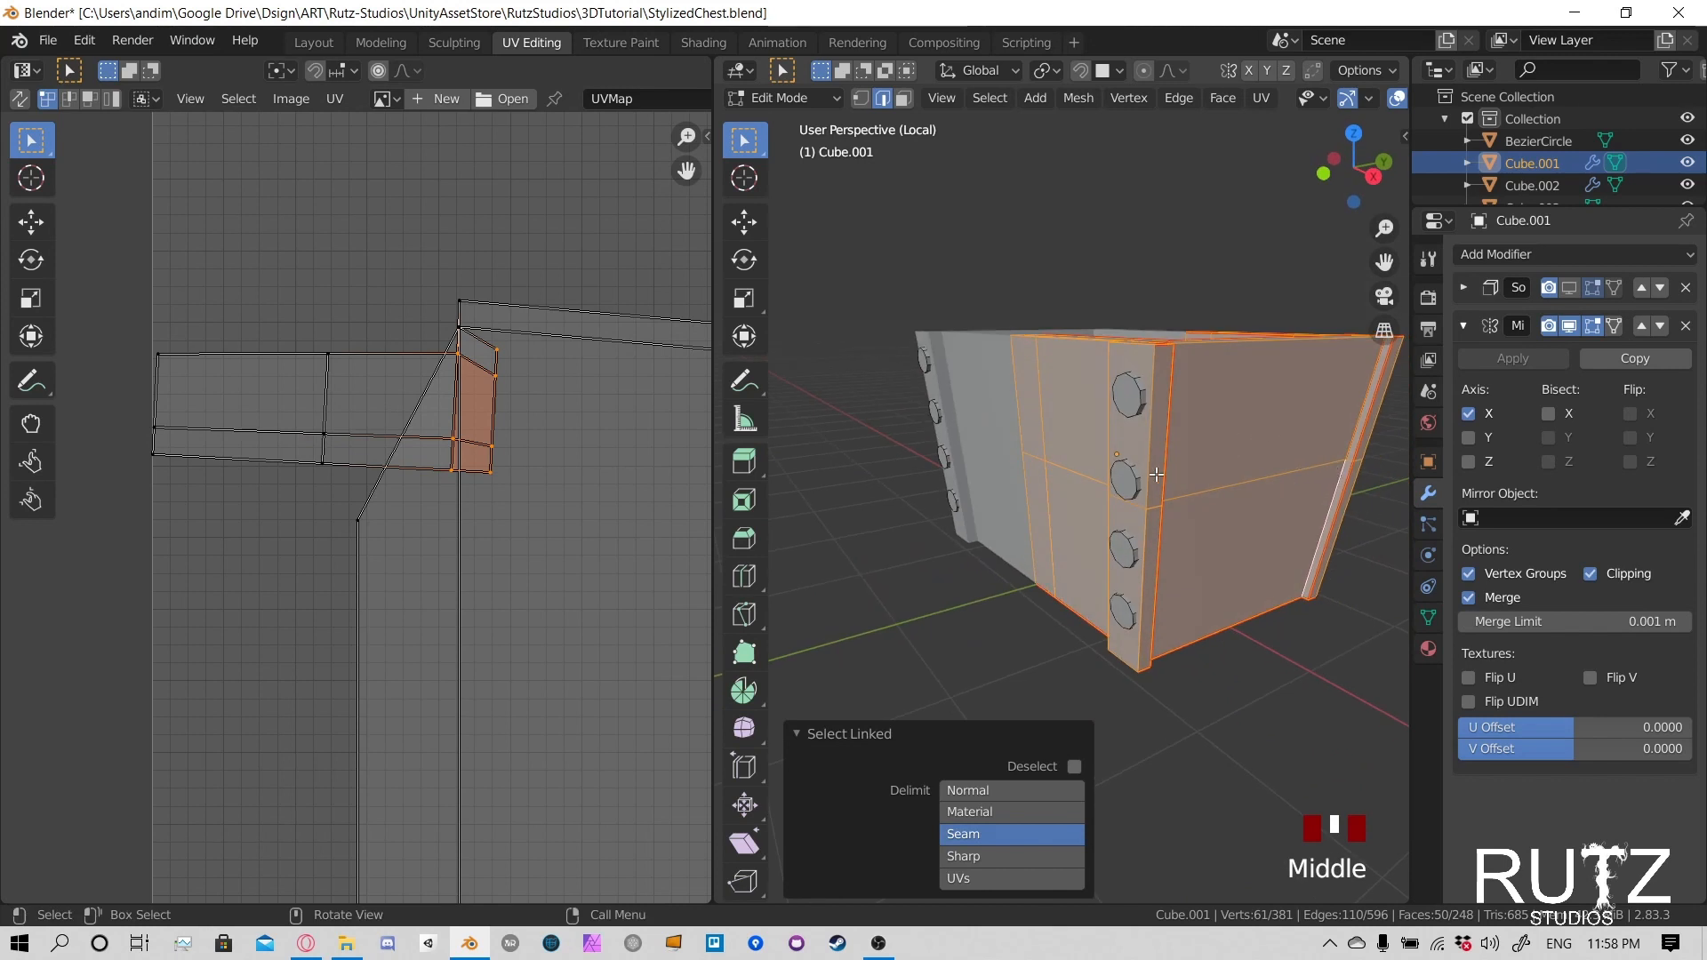
{"action": "key", "text": "u"}
{"action": "left_click", "coordinate": [1025, 82]}
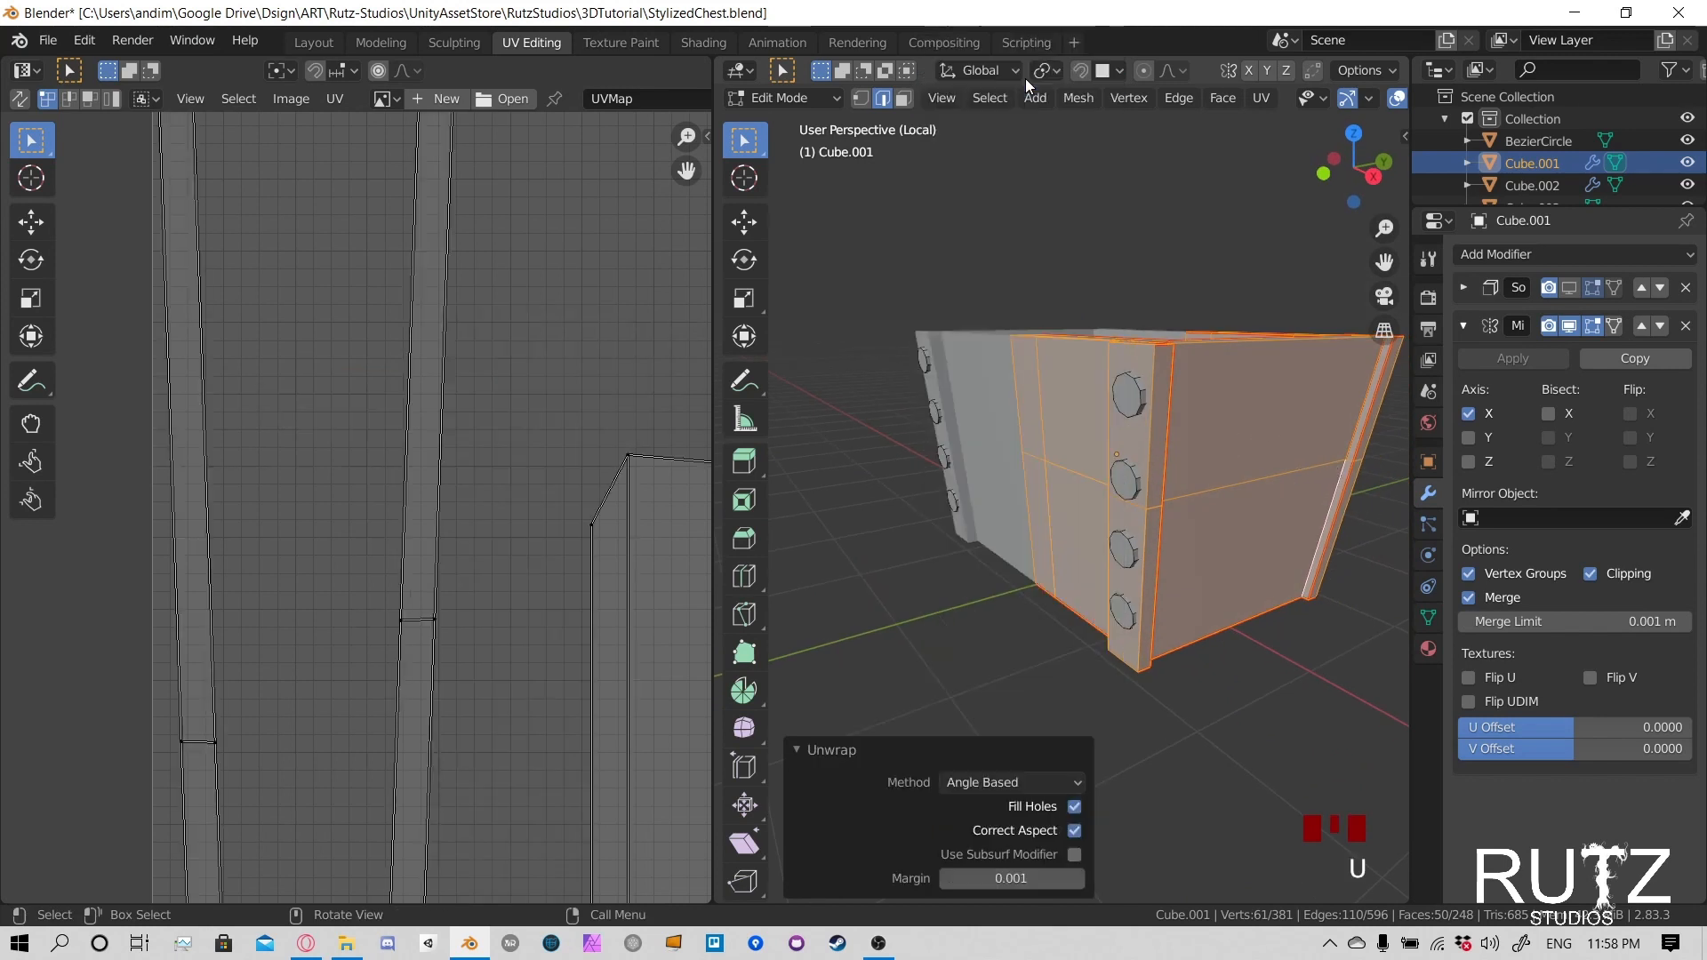
{"action": "scroll", "coordinate": [473, 413], "scroll_direction": "down", "scroll_amount": 5}
{"action": "middle_click_drag", "start_coordinate": [552, 551], "coordinate": [463, 487]}
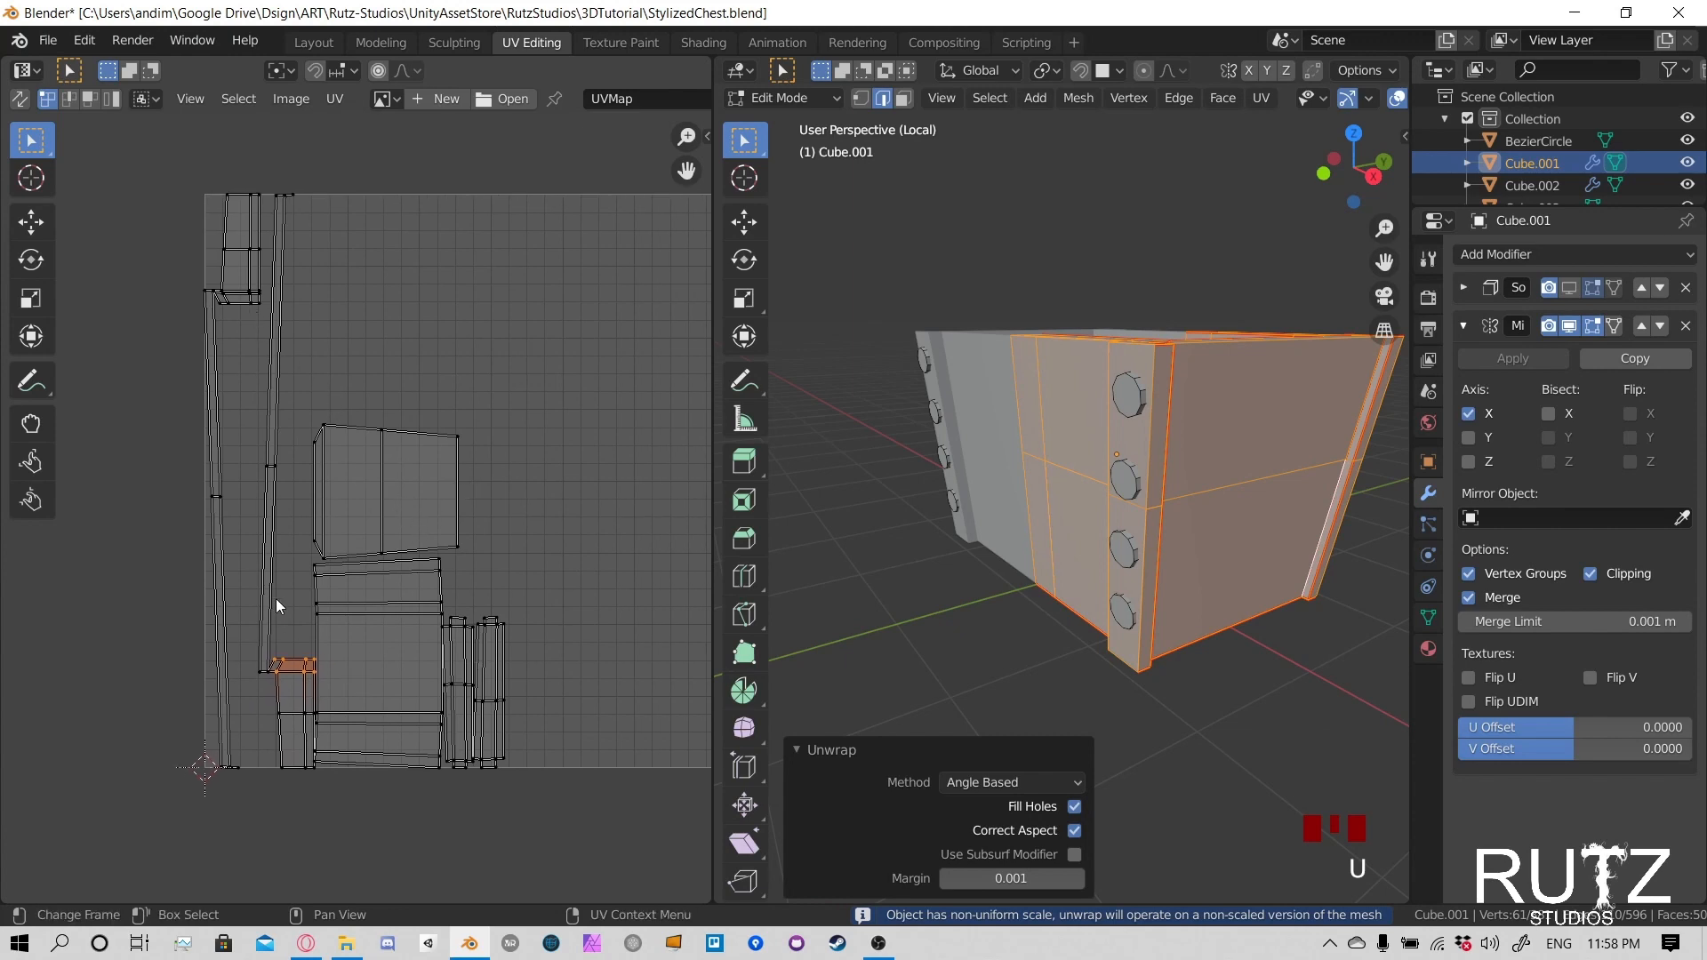
- Examine the newly unwrapped islands in the UV layout for collapsed or overlapping corners on the narrow strips
{"action": "scroll", "coordinate": [276, 599], "scroll_direction": "up", "scroll_amount": 5}
{"action": "middle_click_drag", "start_coordinate": [166, 621], "coordinate": [381, 332]}
{"action": "scroll", "coordinate": [380, 333], "scroll_direction": "down", "scroll_amount": 1}
{"action": "middle_click_drag", "start_coordinate": [380, 582], "coordinate": [436, 355]}
{"action": "left_click", "coordinate": [340, 536]}
{"action": "scroll", "coordinate": [342, 536], "scroll_direction": "down", "scroll_amount": 5}
{"action": "middle_click_drag", "start_coordinate": [349, 125], "coordinate": [350, 377]}
{"action": "scroll", "coordinate": [350, 377], "scroll_direction": "up", "scroll_amount": 6}
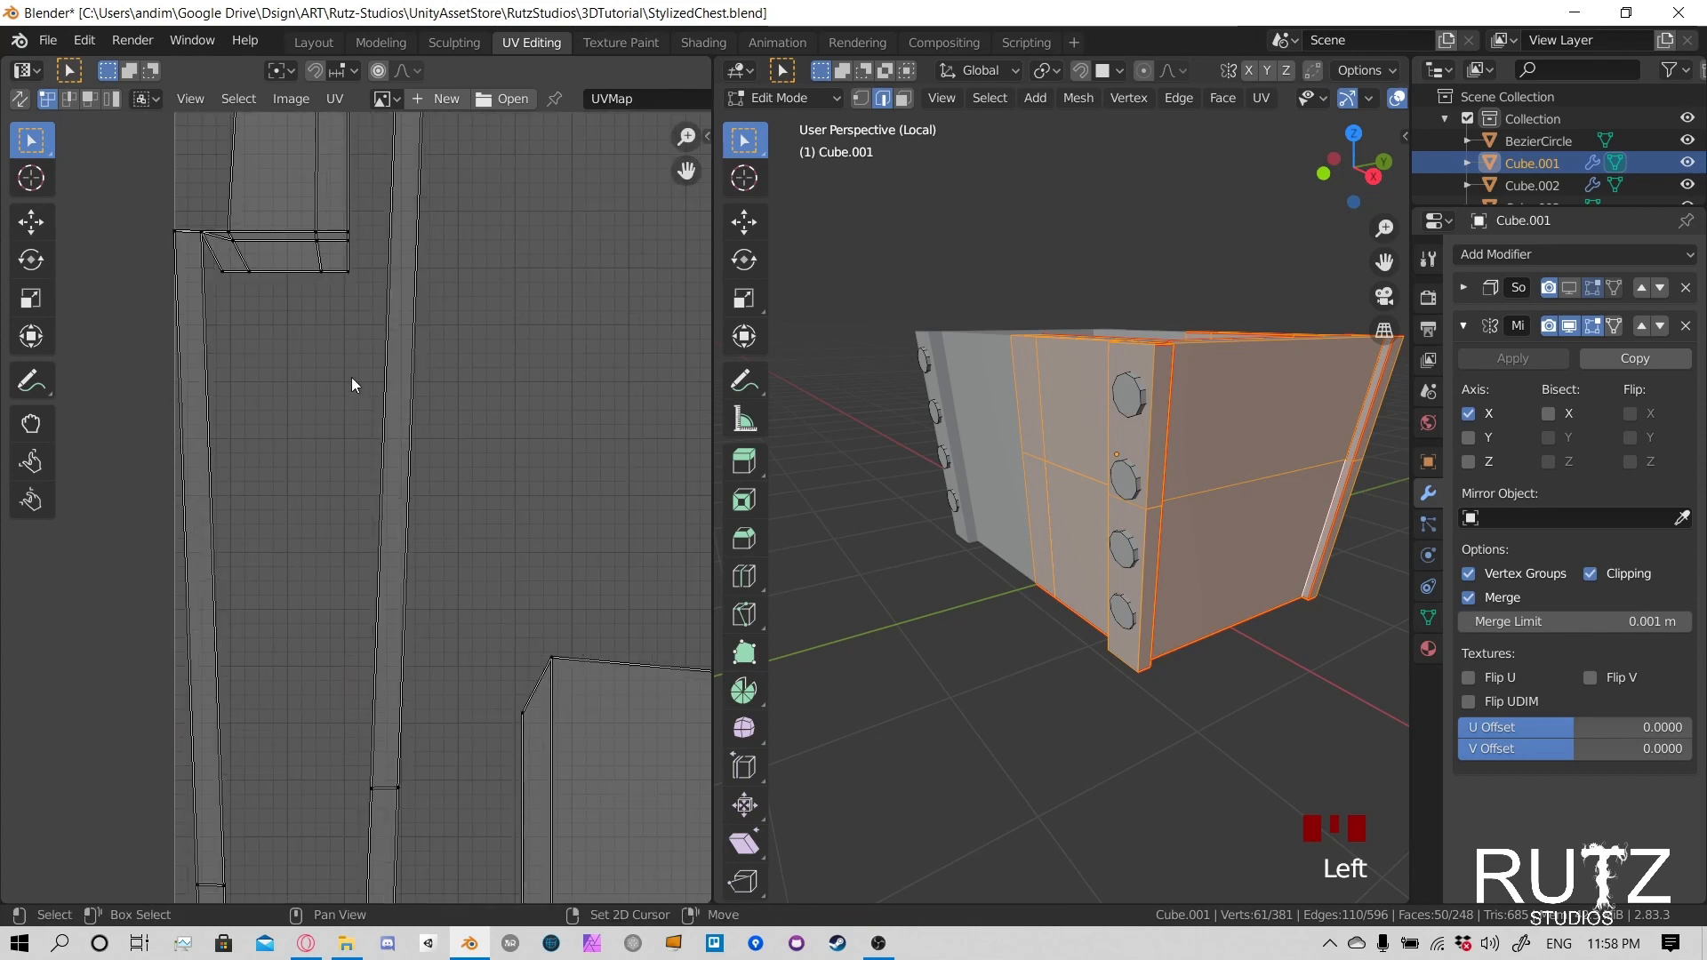
- Move the protruding tip vertex at the upper end of the second long strip inward, centring it over the strip
{"action": "middle_click_drag", "start_coordinate": [348, 243], "coordinate": [368, 435]}
{"action": "middle_click_drag", "start_coordinate": [404, 213], "coordinate": [436, 462]}
{"action": "scroll", "coordinate": [436, 462], "scroll_direction": "up", "scroll_amount": 3}
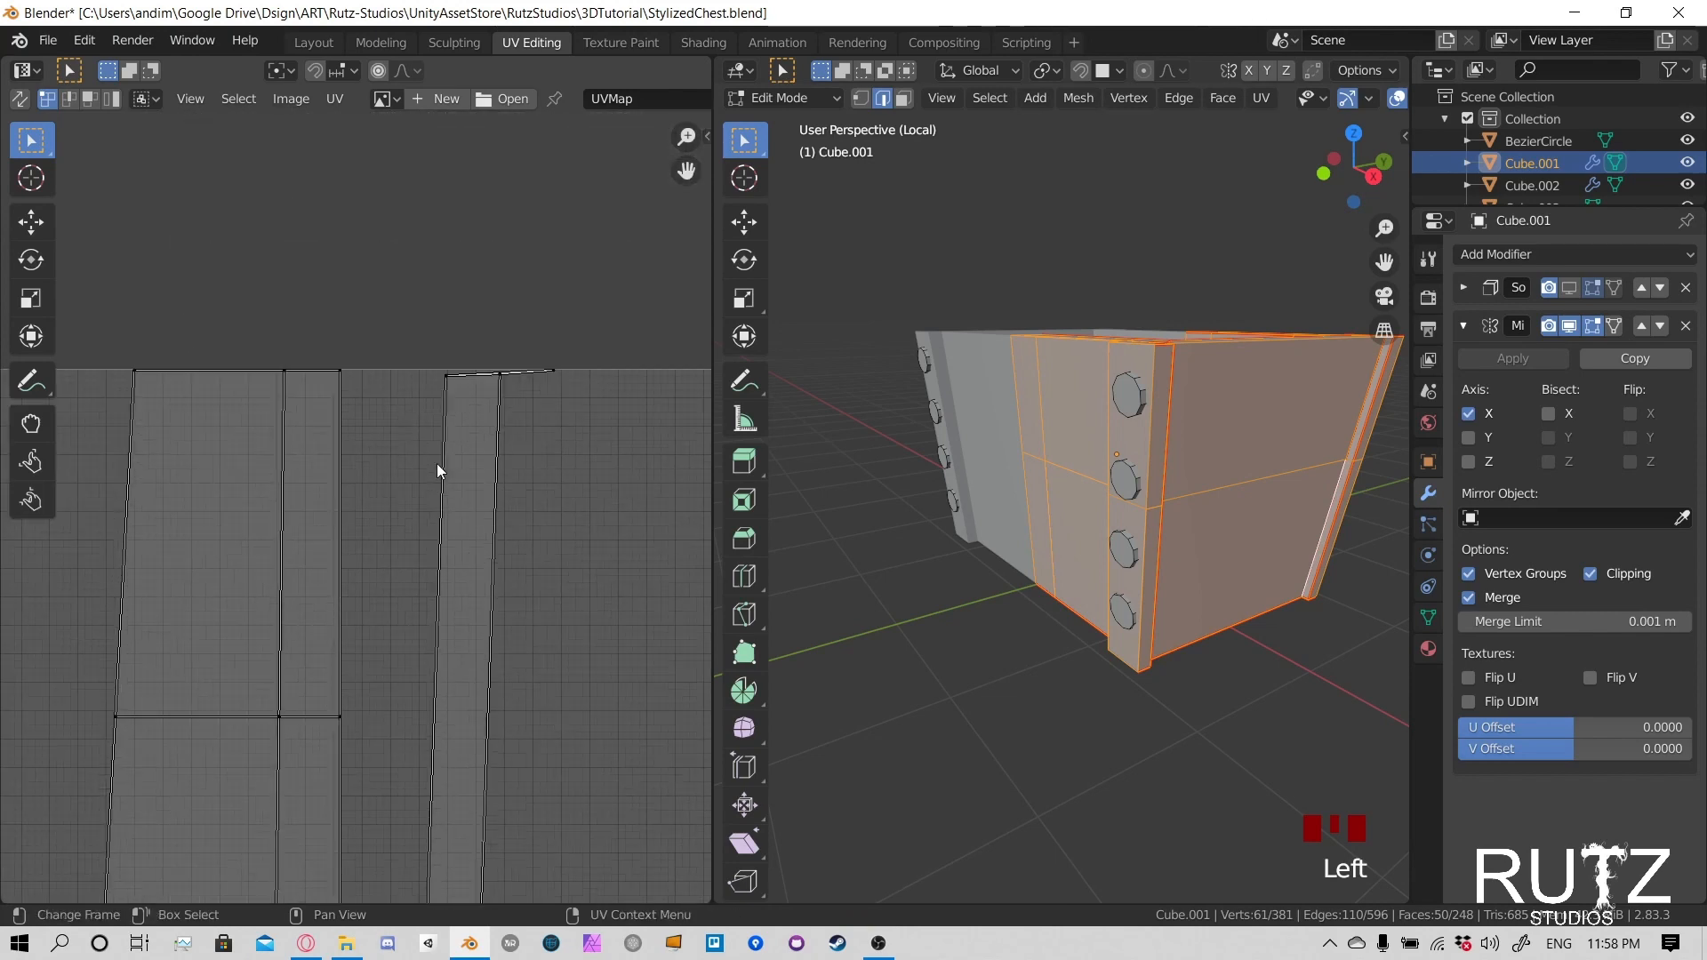
{"action": "scroll", "coordinate": [436, 462], "scroll_direction": "up", "scroll_amount": 3}
{"action": "key", "text": "g"}
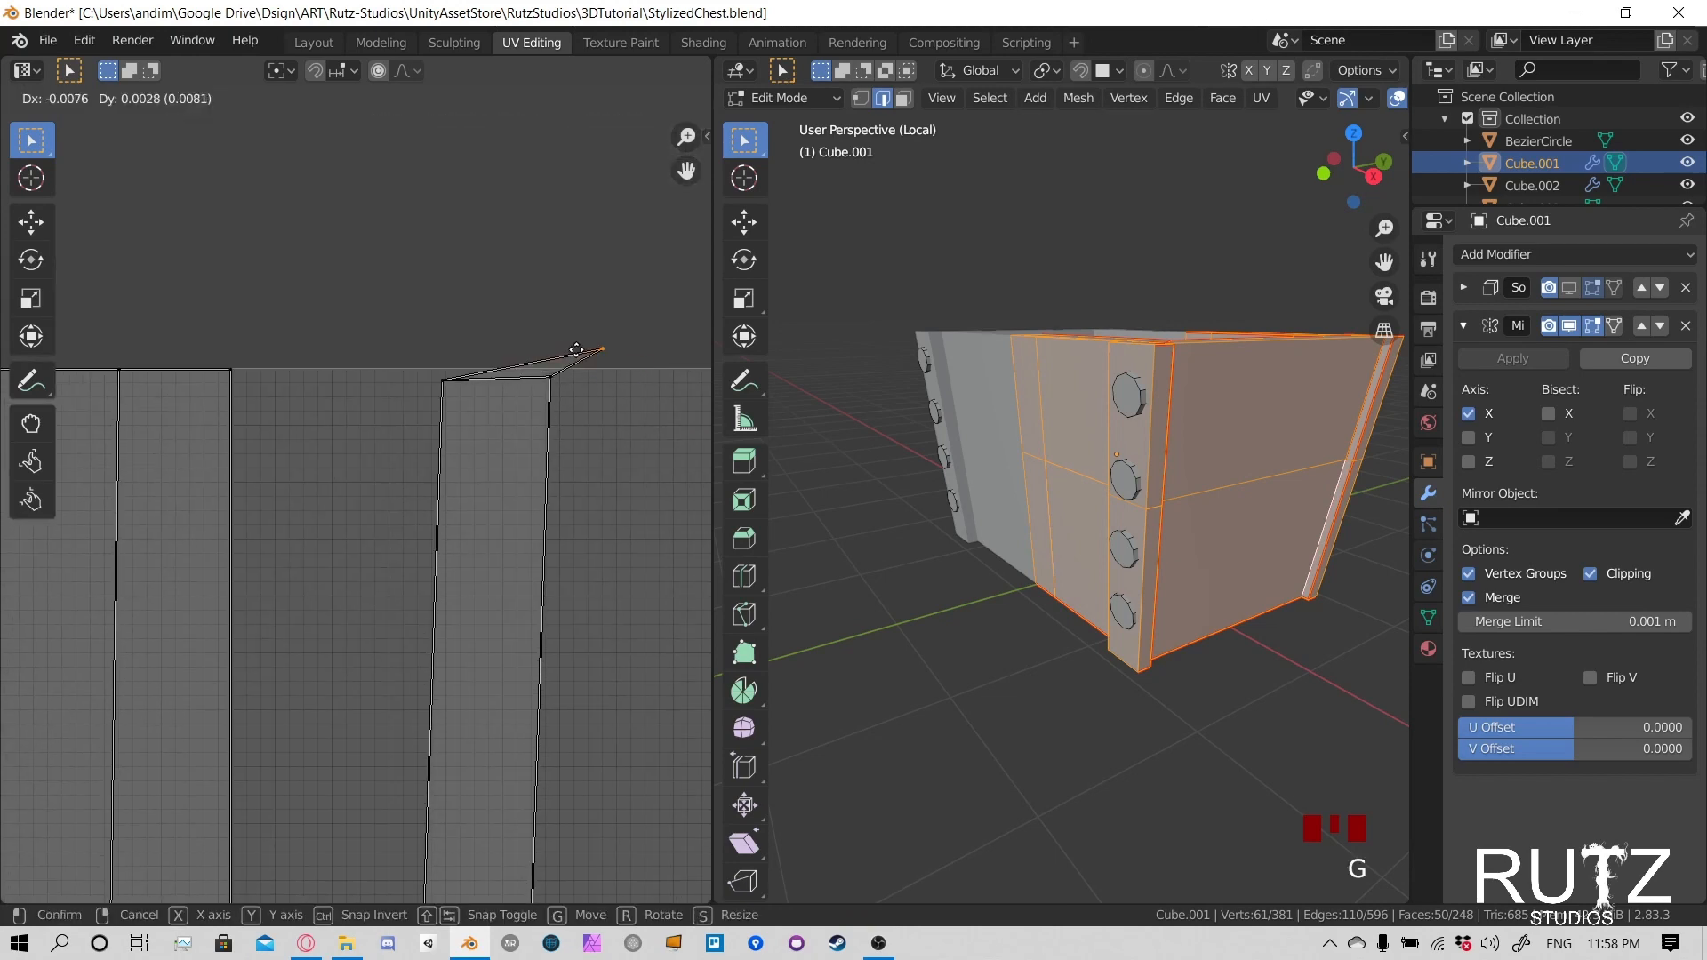
{"action": "left_click", "coordinate": [481, 374]}
- Lower the two corner vertices at that strip's upper end, and bring the tip vertex down just above them
{"action": "left_click", "coordinate": [436, 379]}
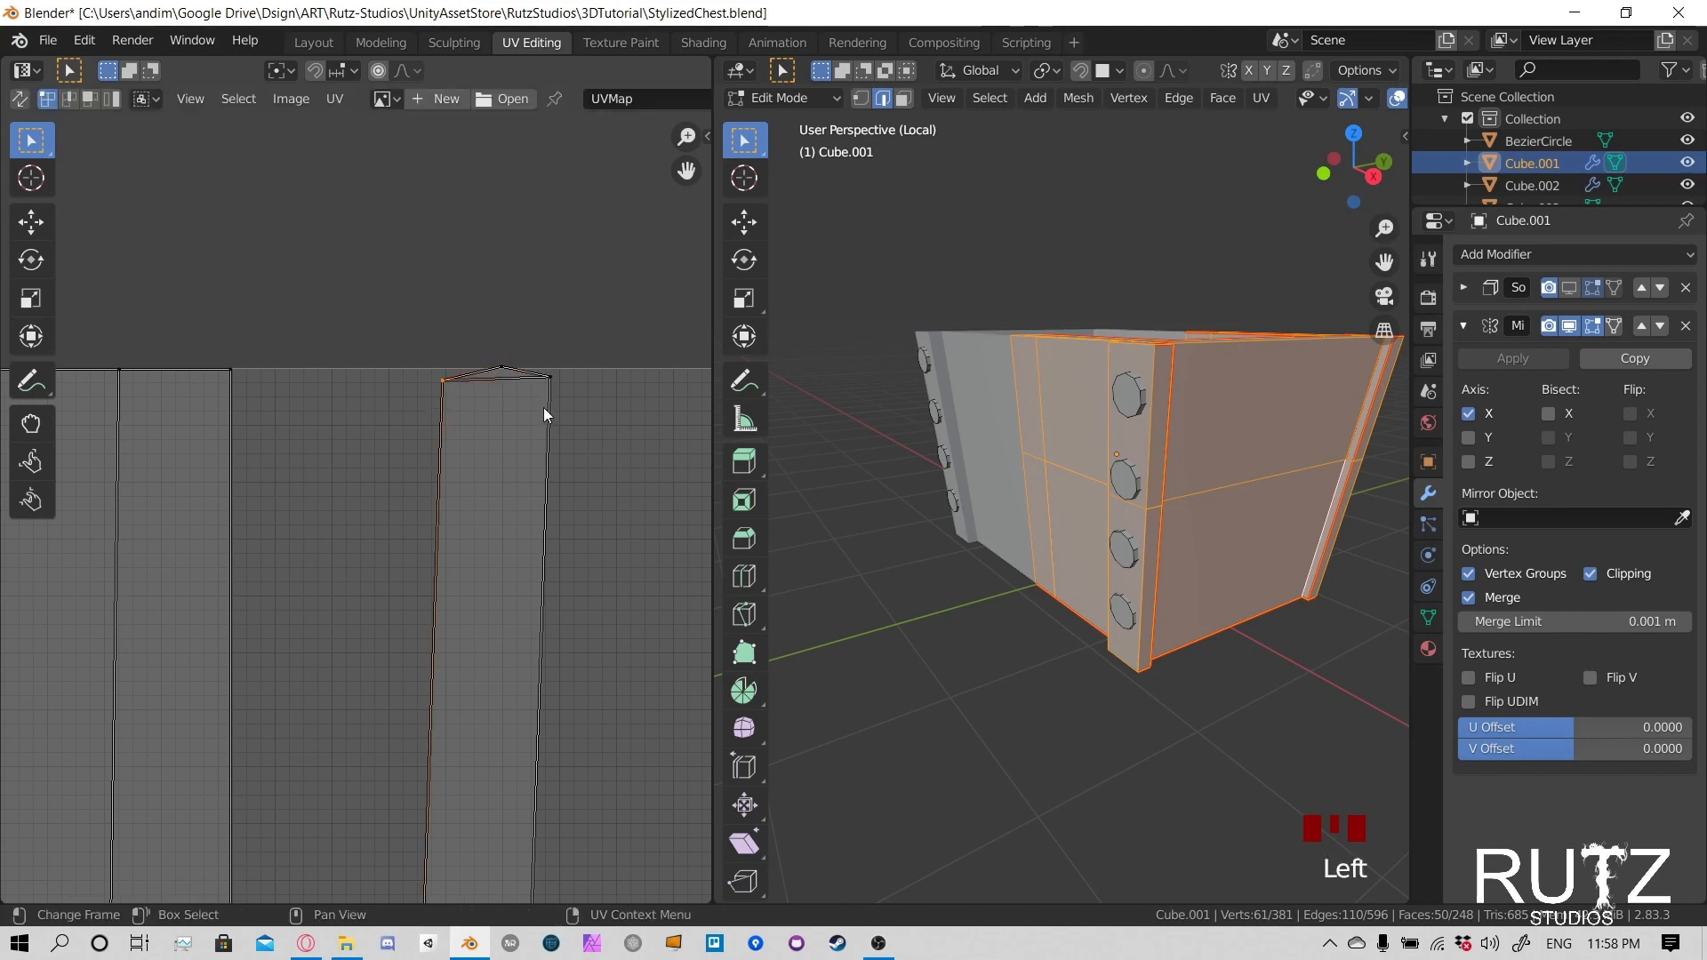
{"action": "left_click", "coordinate": [544, 379], "text": "shift"}
{"action": "key", "text": "g"}
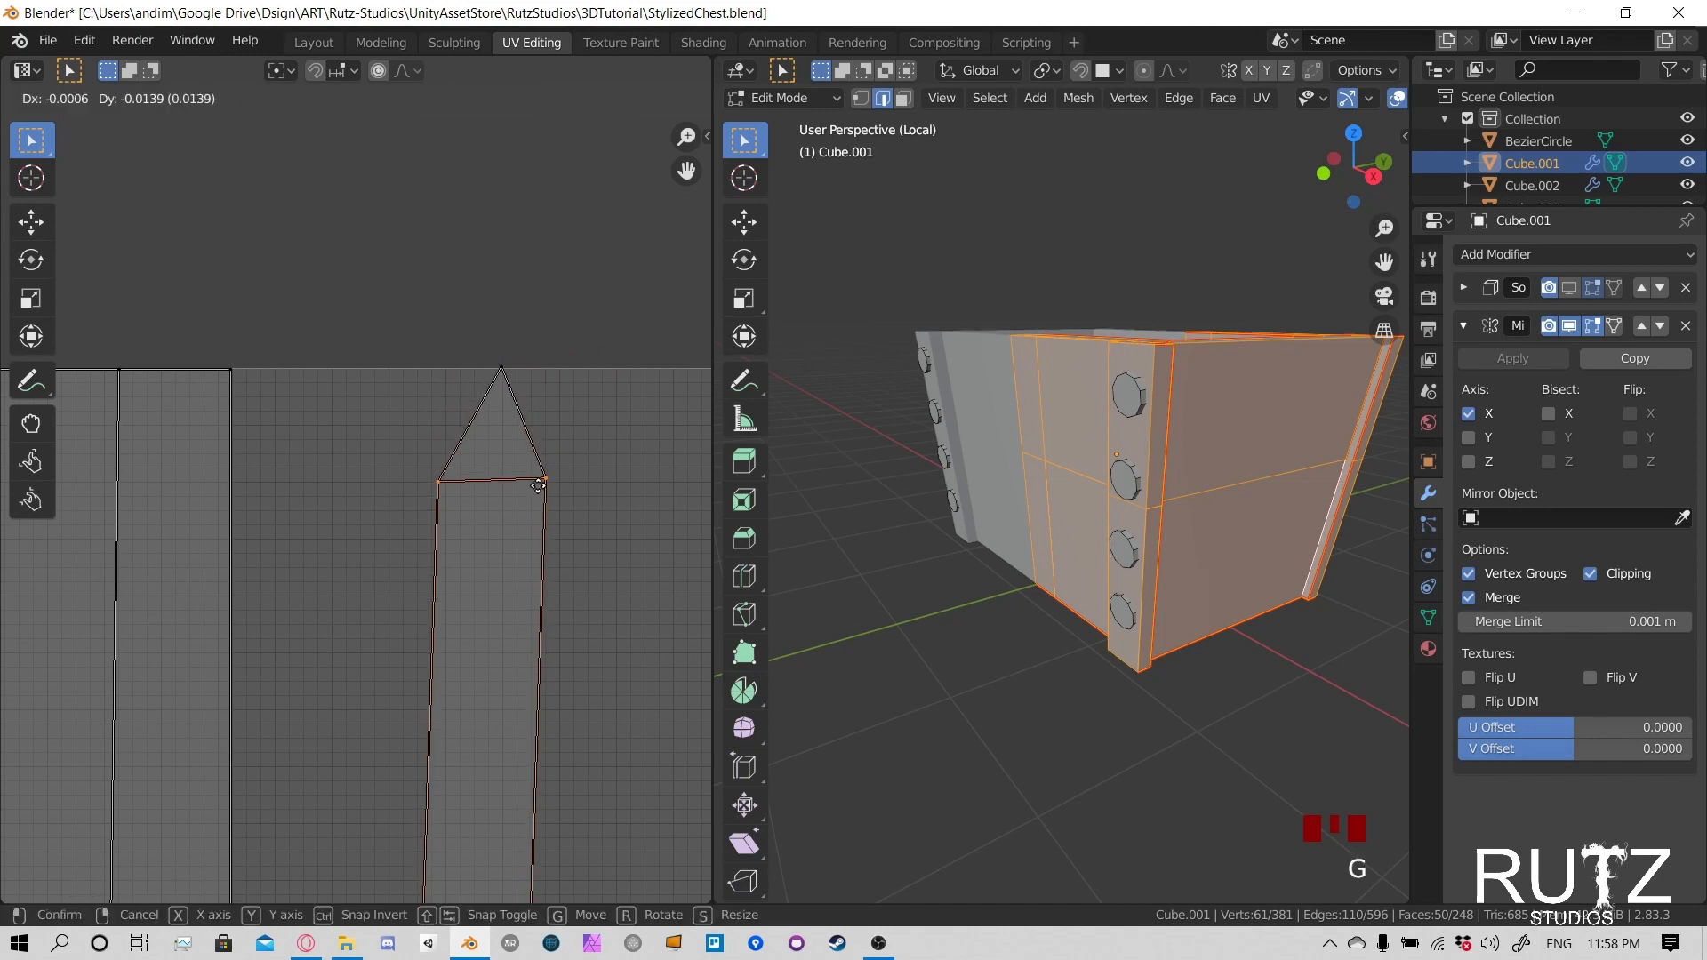
{"action": "left_click", "coordinate": [538, 496]}
{"action": "left_click", "coordinate": [509, 373]}
{"action": "key", "text": "g"}
{"action": "left_click", "coordinate": [503, 474]}
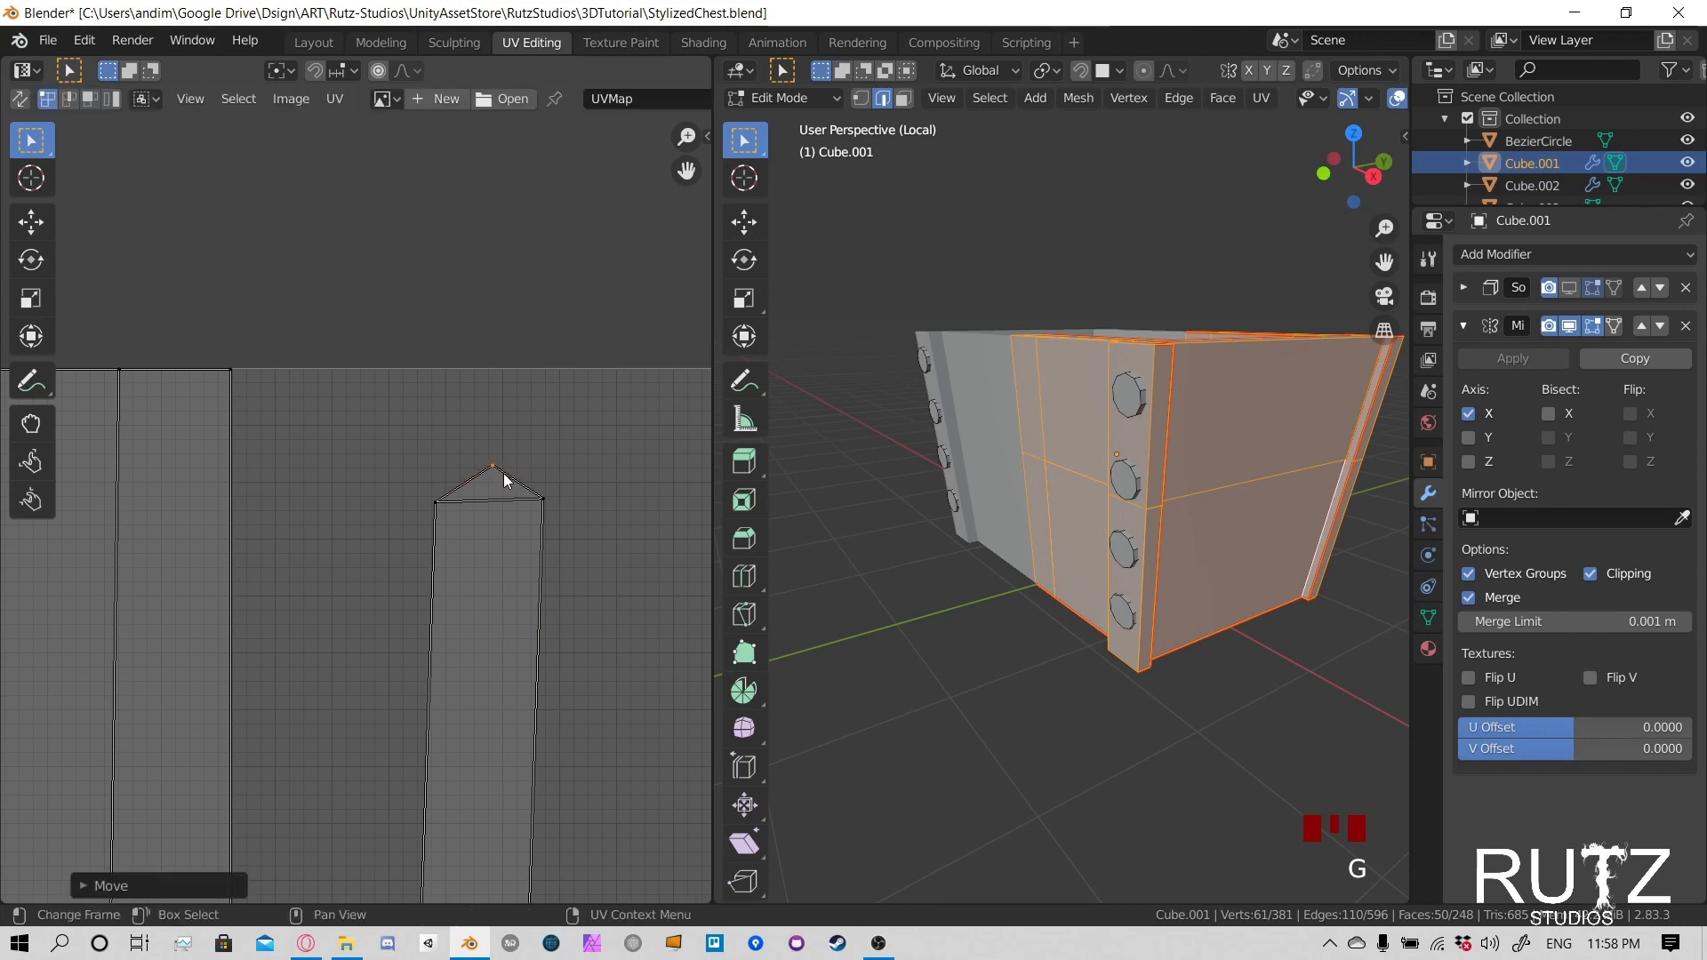
- Move the two corner vertices at the lower end of the first long strip up, away from the tip vertex
{"action": "scroll", "coordinate": [457, 683], "scroll_direction": "down", "scroll_amount": 5}
{"action": "scroll", "coordinate": [457, 683], "scroll_direction": "up", "scroll_amount": 5}
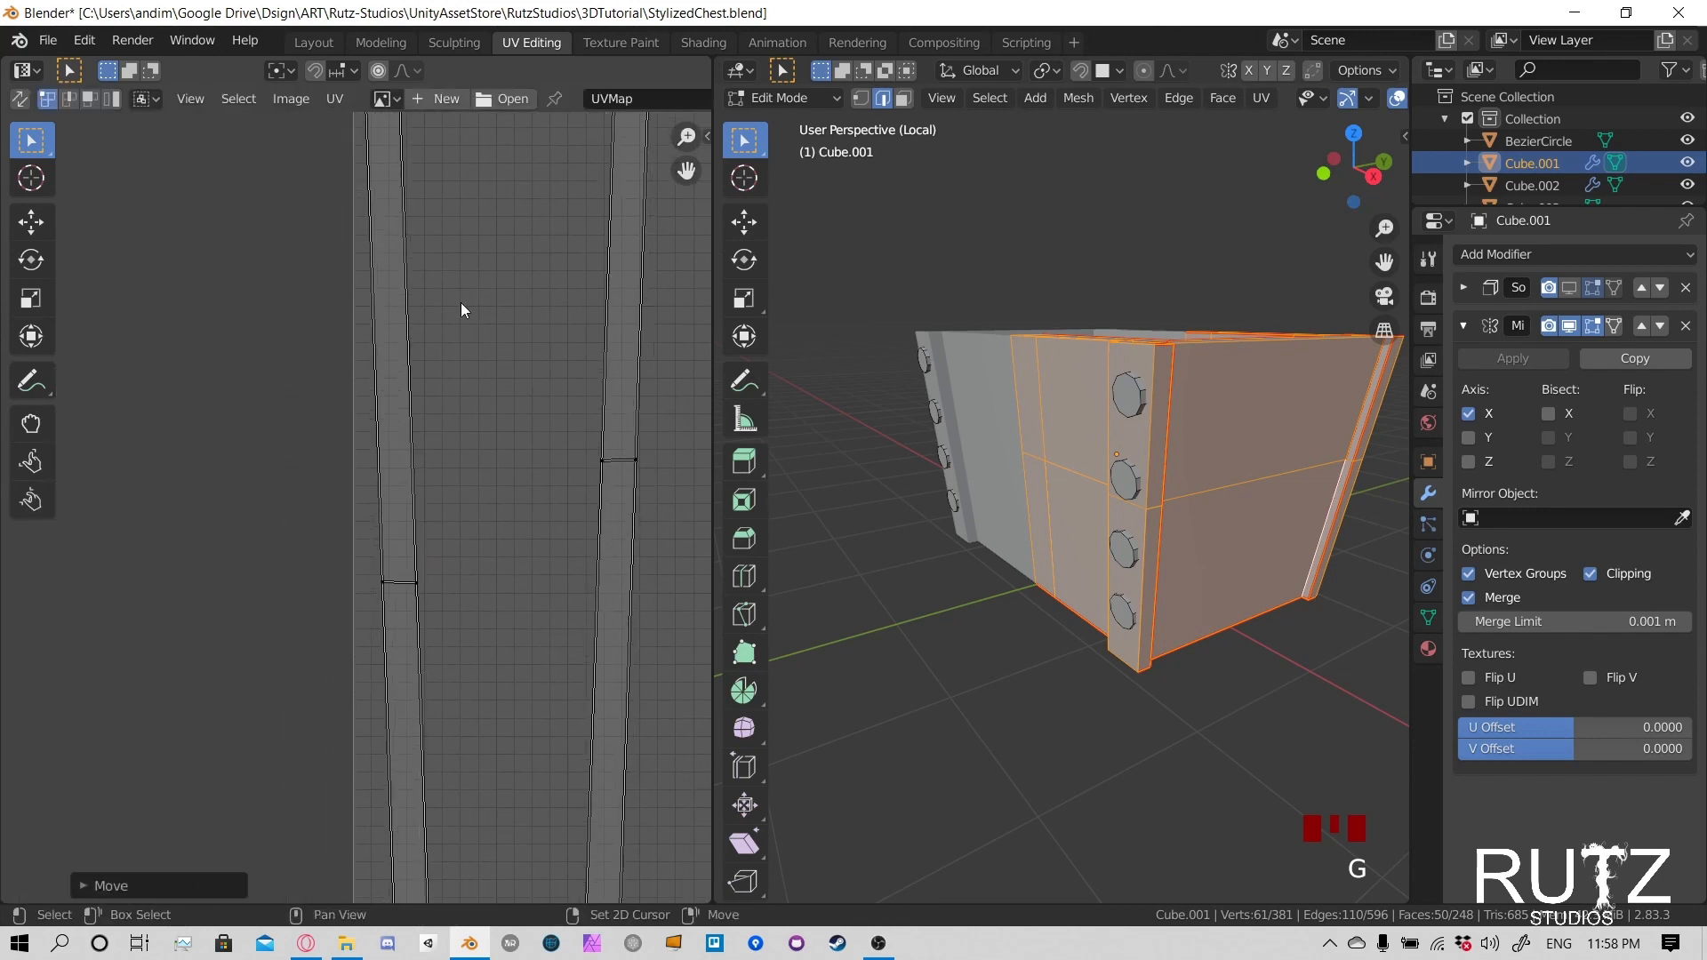
{"action": "middle_click_drag", "start_coordinate": [432, 404], "coordinate": [419, 164]}
{"action": "middle_click_drag", "start_coordinate": [462, 638], "coordinate": [392, 285]}
{"action": "scroll", "coordinate": [396, 736], "scroll_direction": "up", "scroll_amount": 5}
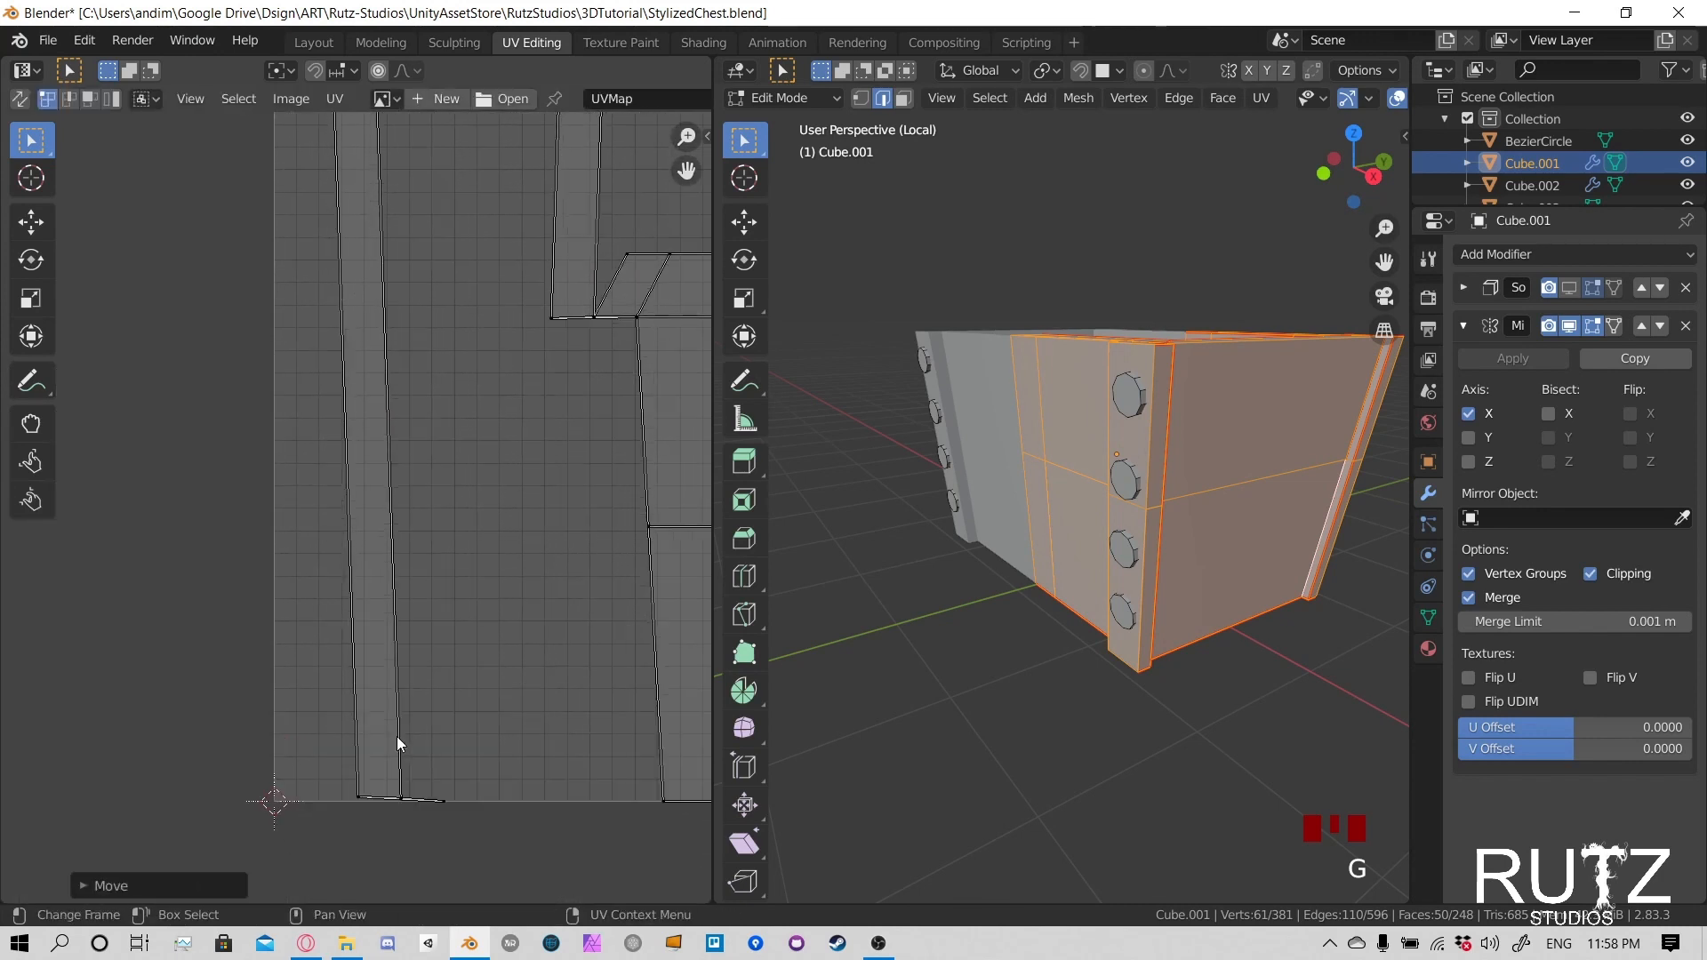
{"action": "scroll", "coordinate": [397, 619], "scroll_direction": "up", "scroll_amount": 2}
{"action": "scroll", "coordinate": [384, 705], "scroll_direction": "down", "scroll_amount": 1}
{"action": "middle_click_drag", "start_coordinate": [384, 710], "coordinate": [373, 521]}
{"action": "left_click_drag", "start_coordinate": [324, 686], "coordinate": [523, 749]}
{"action": "key", "text": "g"}
{"action": "left_click", "coordinate": [548, 603]}
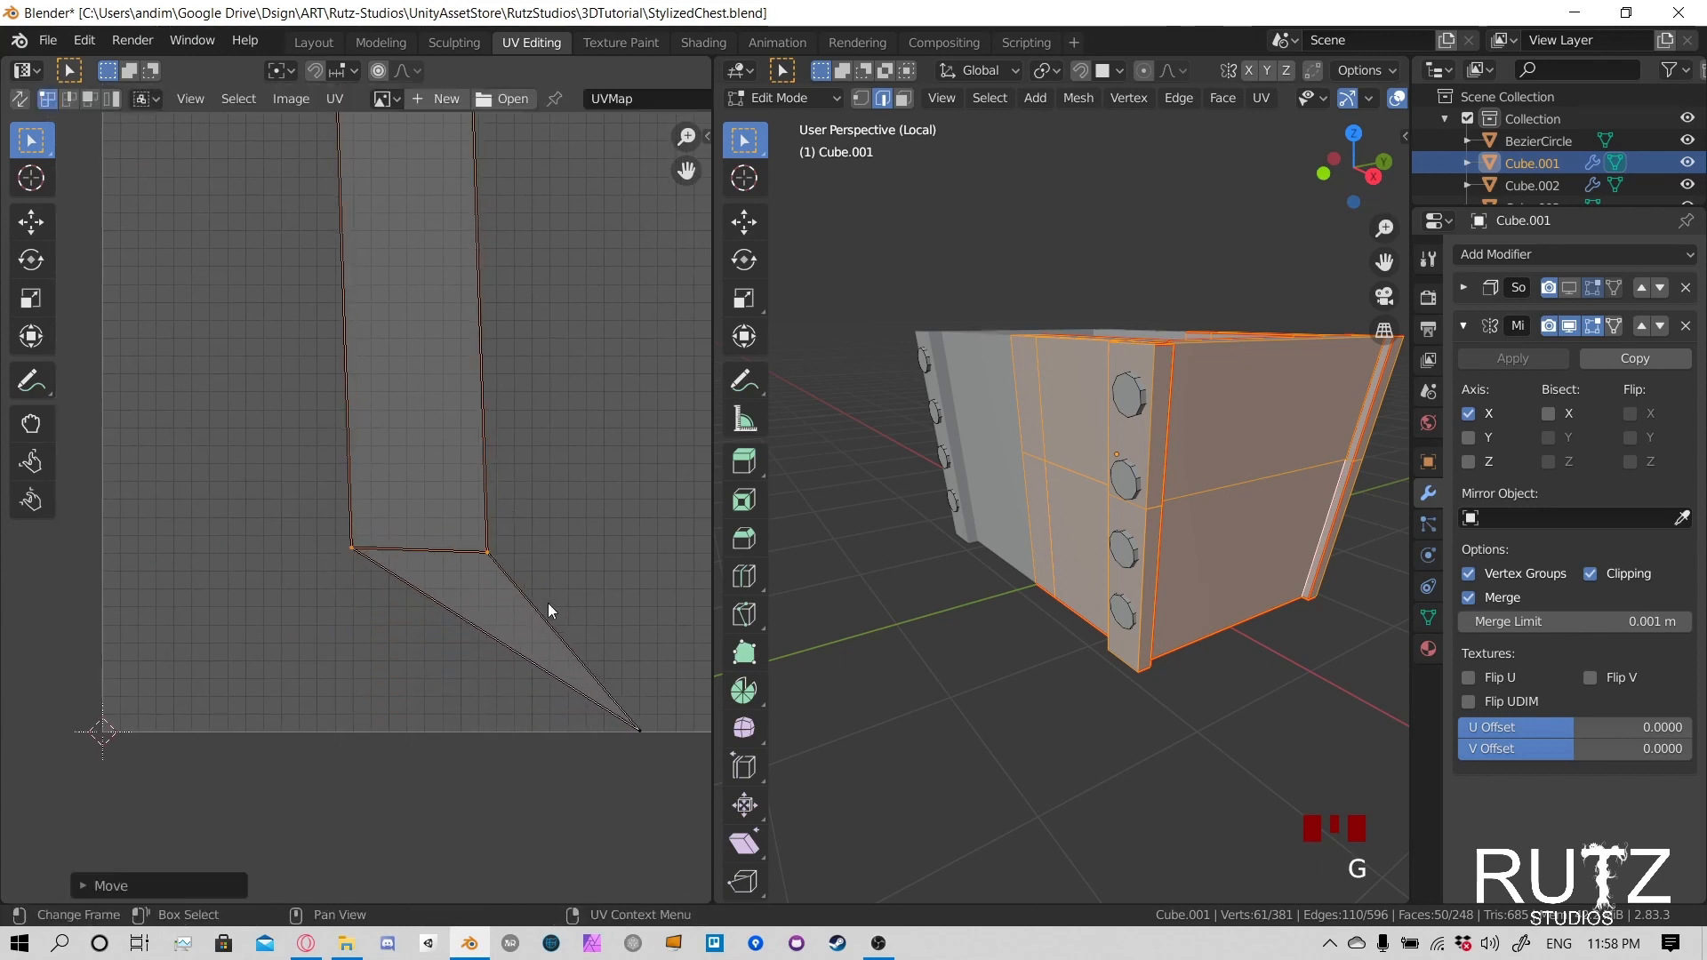
- Move the tip vertex at the first strip's lower end to just below the middle of its two corners
{"action": "left_click", "coordinate": [561, 786]}
{"action": "key", "text": "g"}
{"action": "left_click", "coordinate": [338, 687]}
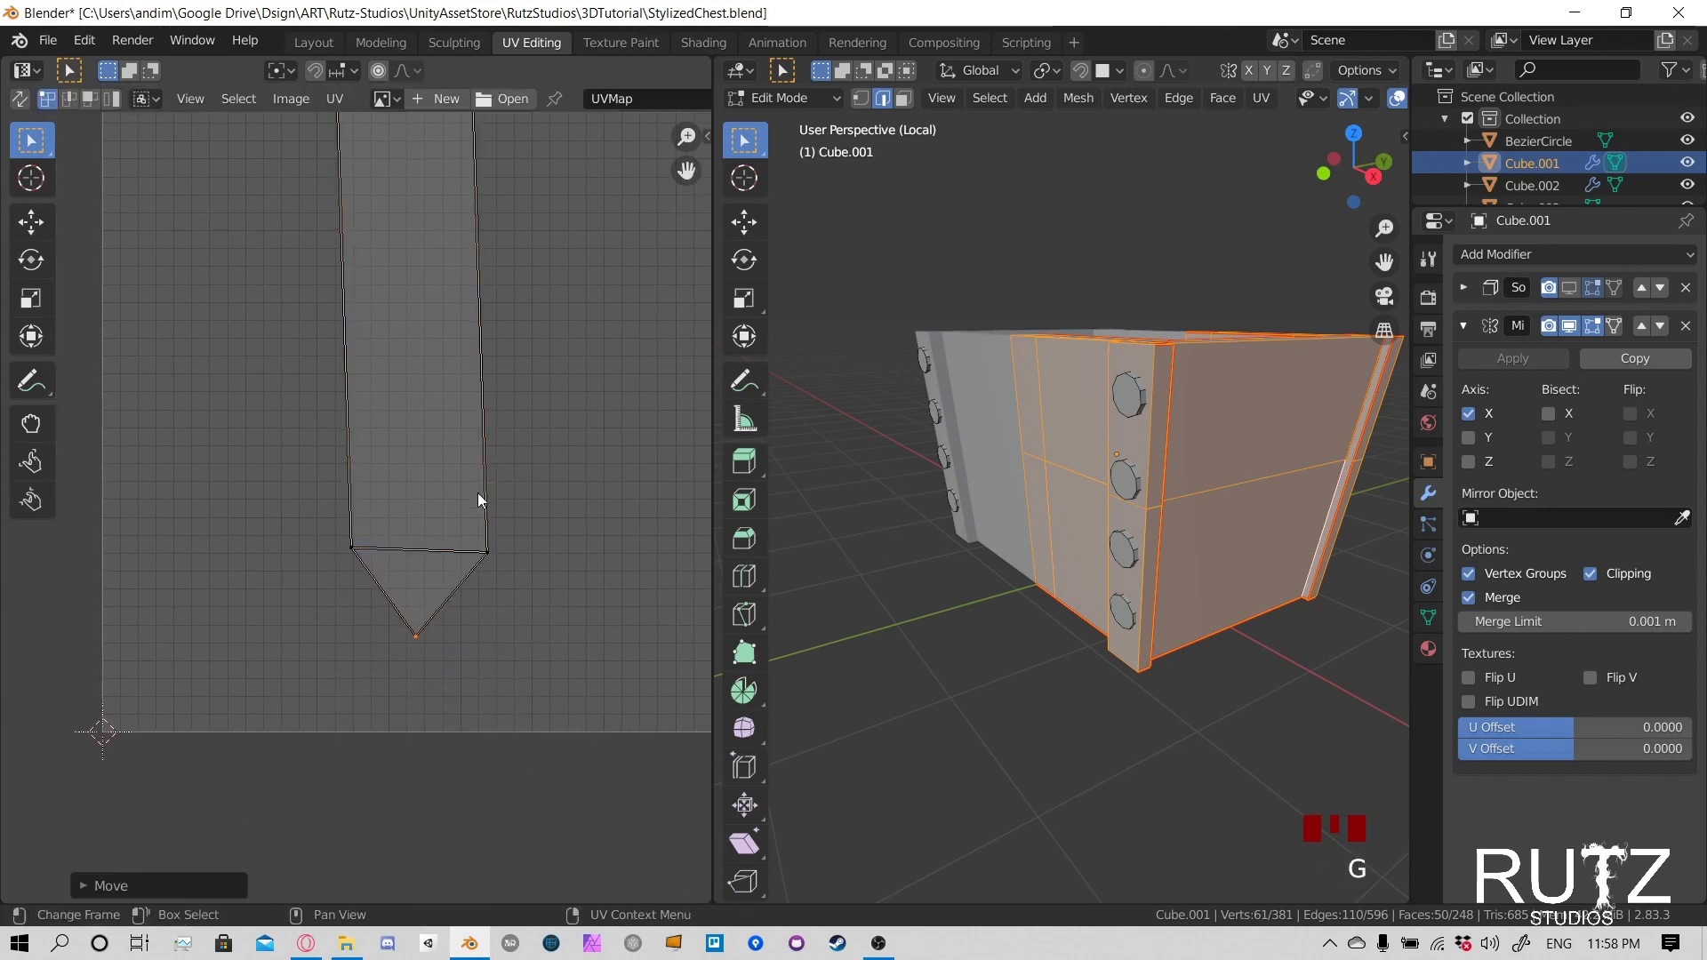
- Move the inner corner vertex at the first strip's upper end slightly down to open its collapsed end face
{"action": "scroll", "coordinate": [478, 492], "scroll_direction": "down", "scroll_amount": 8}
{"action": "middle_click_drag", "start_coordinate": [434, 231], "coordinate": [468, 569]}
{"action": "scroll", "coordinate": [396, 352], "scroll_direction": "down", "scroll_amount": 5}
{"action": "scroll", "coordinate": [398, 318], "scroll_direction": "up", "scroll_amount": 6}
{"action": "left_click", "coordinate": [452, 354]}
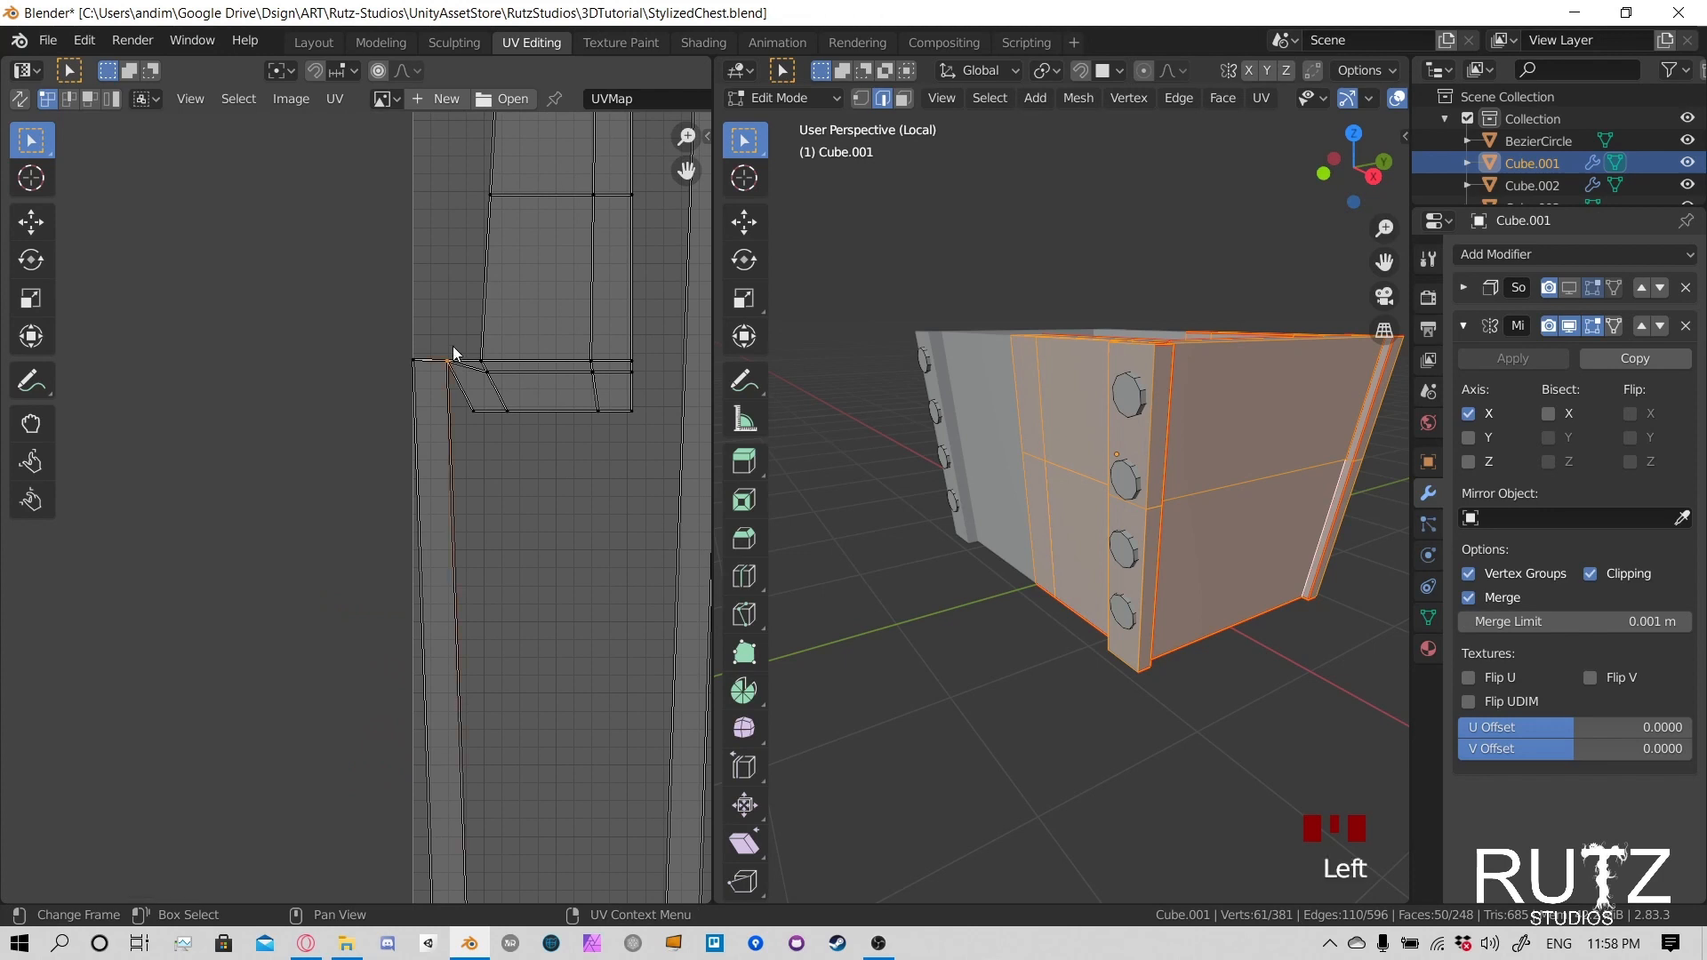
{"action": "key", "text": "g"}
{"action": "left_click", "coordinate": [421, 338]}
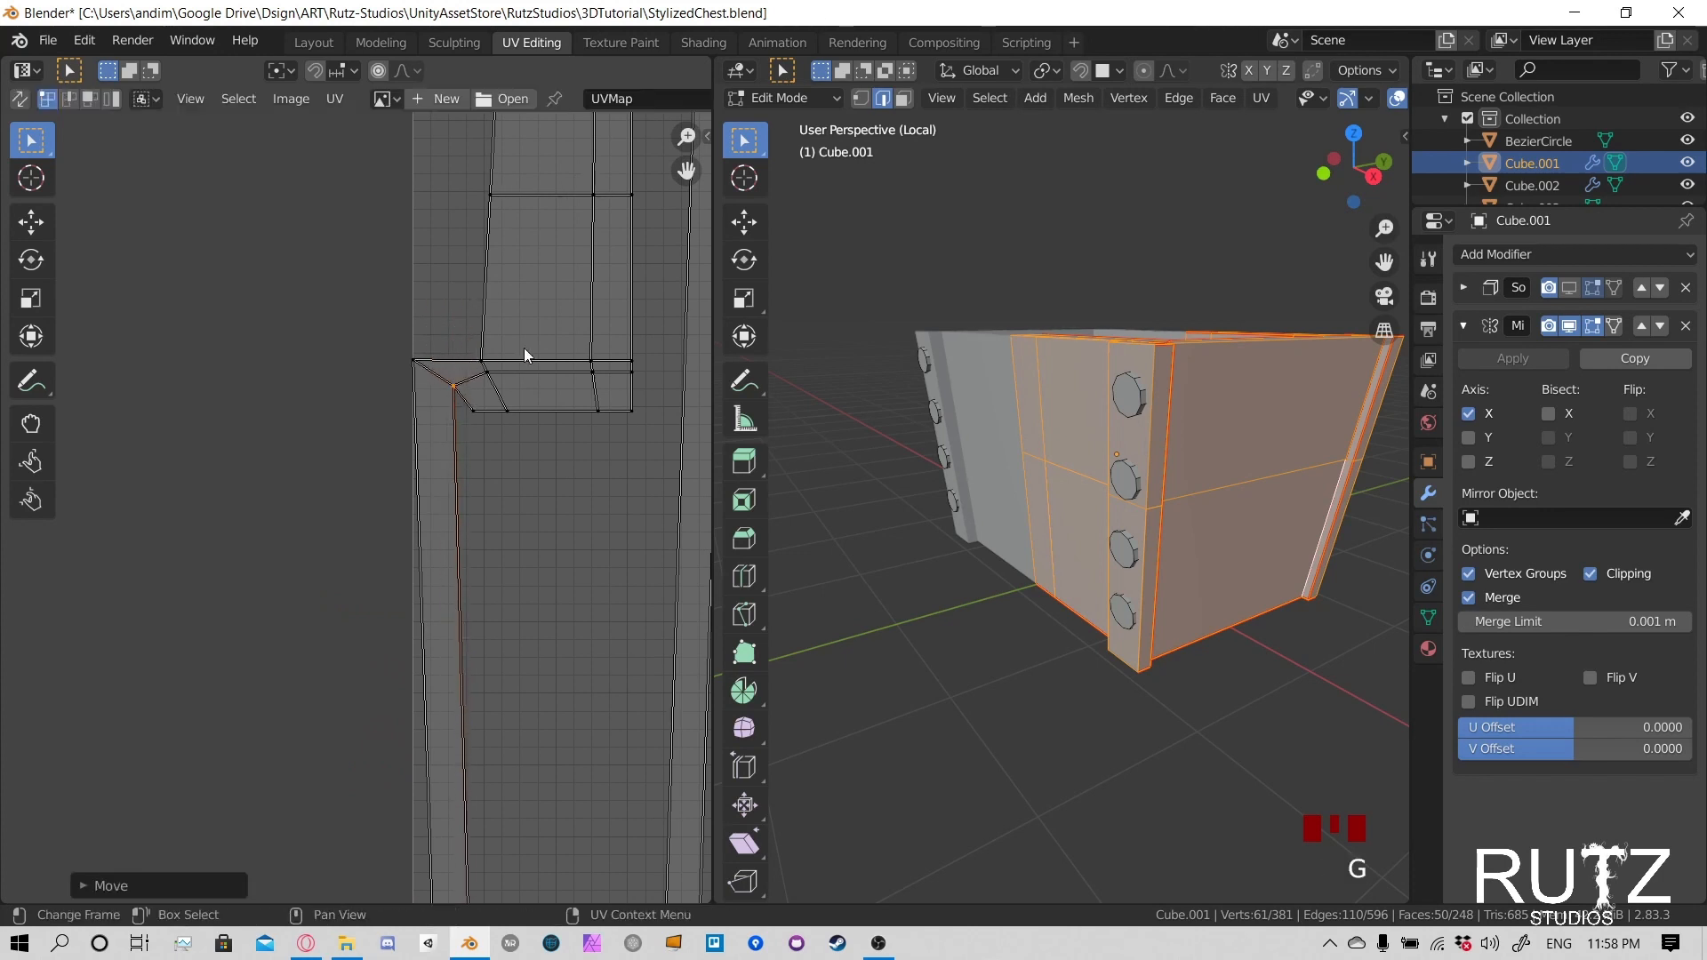
- Raise the inner corner vertex at the second strip's lower end, where it joins the small side-wall island
{"action": "scroll", "coordinate": [525, 349], "scroll_direction": "down", "scroll_amount": 3}
{"action": "middle_click_drag", "start_coordinate": [631, 462], "coordinate": [376, 387], "text": "shift"}
{"action": "middle_click_drag", "start_coordinate": [386, 644], "coordinate": [519, 350], "text": "shift"}
{"action": "middle_click_drag", "start_coordinate": [479, 636], "coordinate": [528, 530], "text": "shift"}
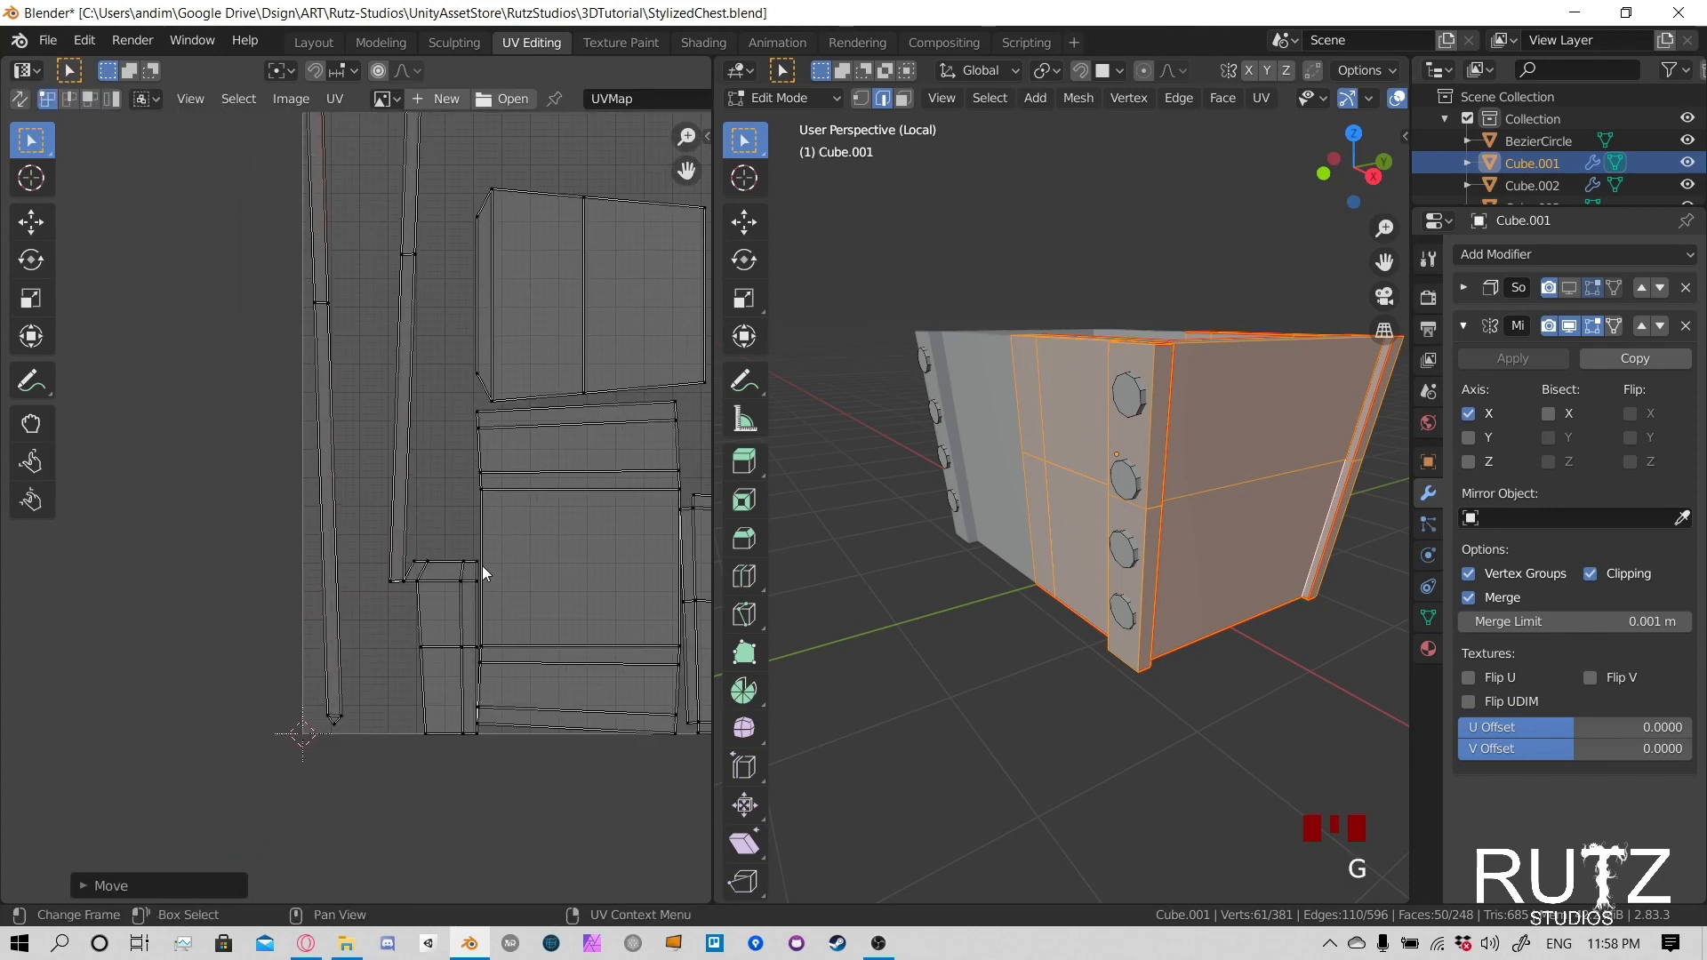
{"action": "scroll", "coordinate": [364, 515], "scroll_direction": "up", "scroll_amount": 6}
{"action": "left_click", "coordinate": [495, 806]}
{"action": "left_click", "coordinate": [548, 803]}
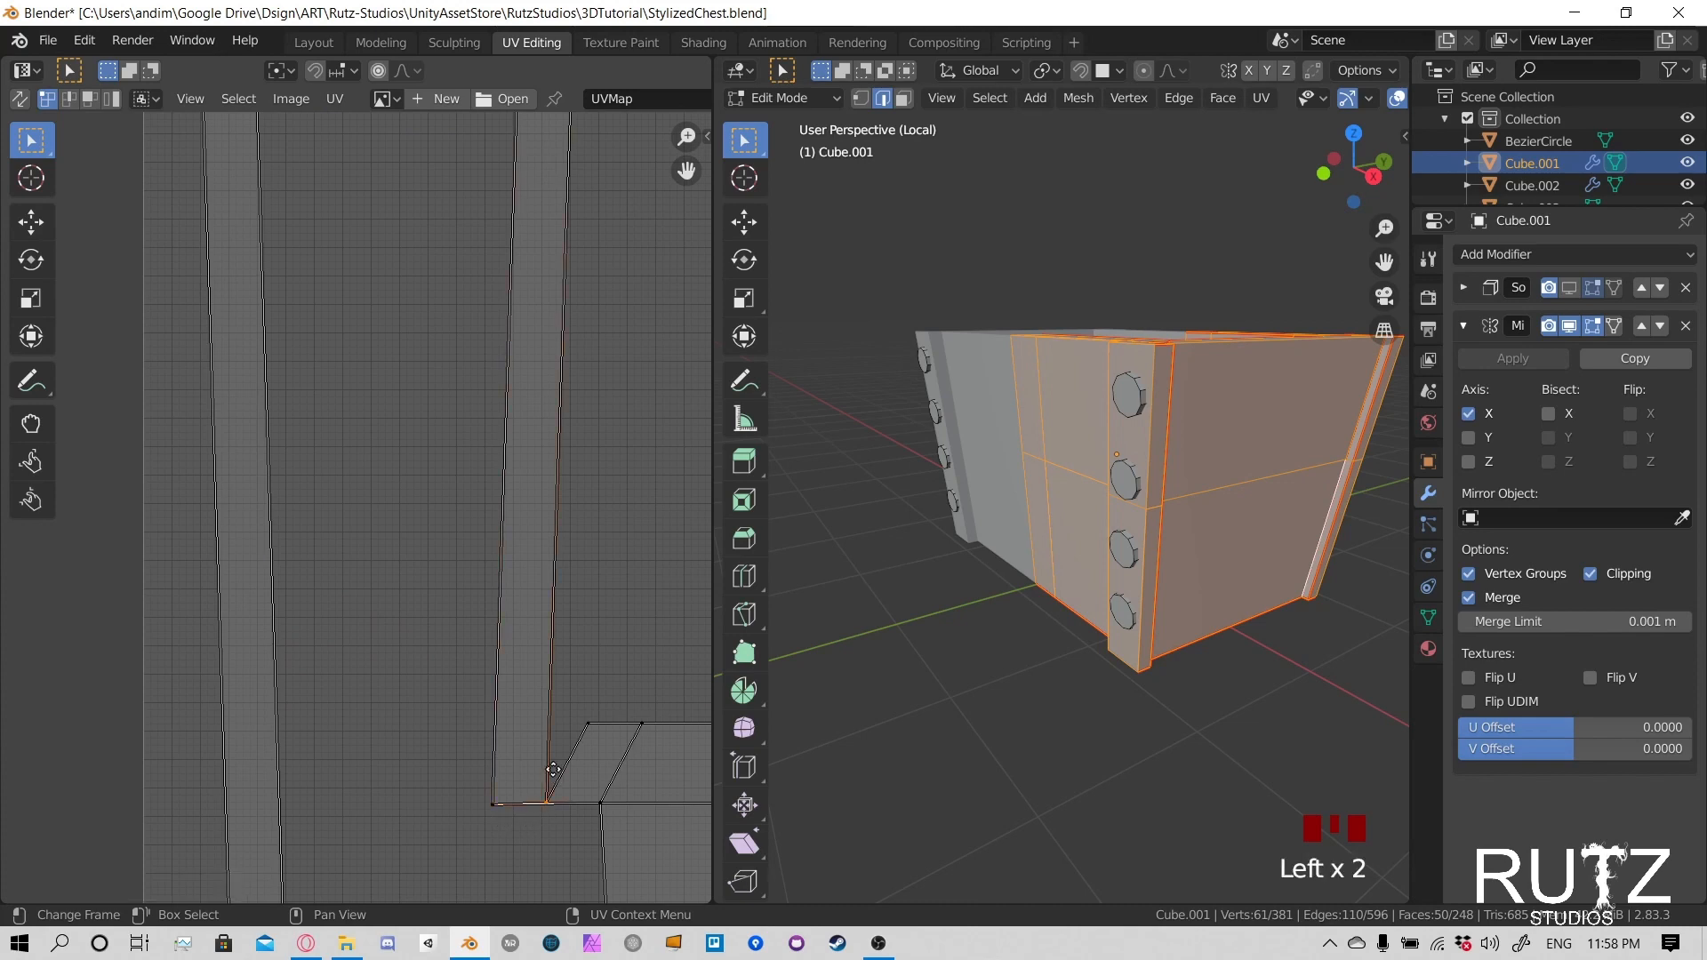
{"action": "key", "text": "g"}
{"action": "left_click", "coordinate": [565, 703]}
{"action": "scroll", "coordinate": [565, 702], "scroll_direction": "down", "scroll_amount": 4}
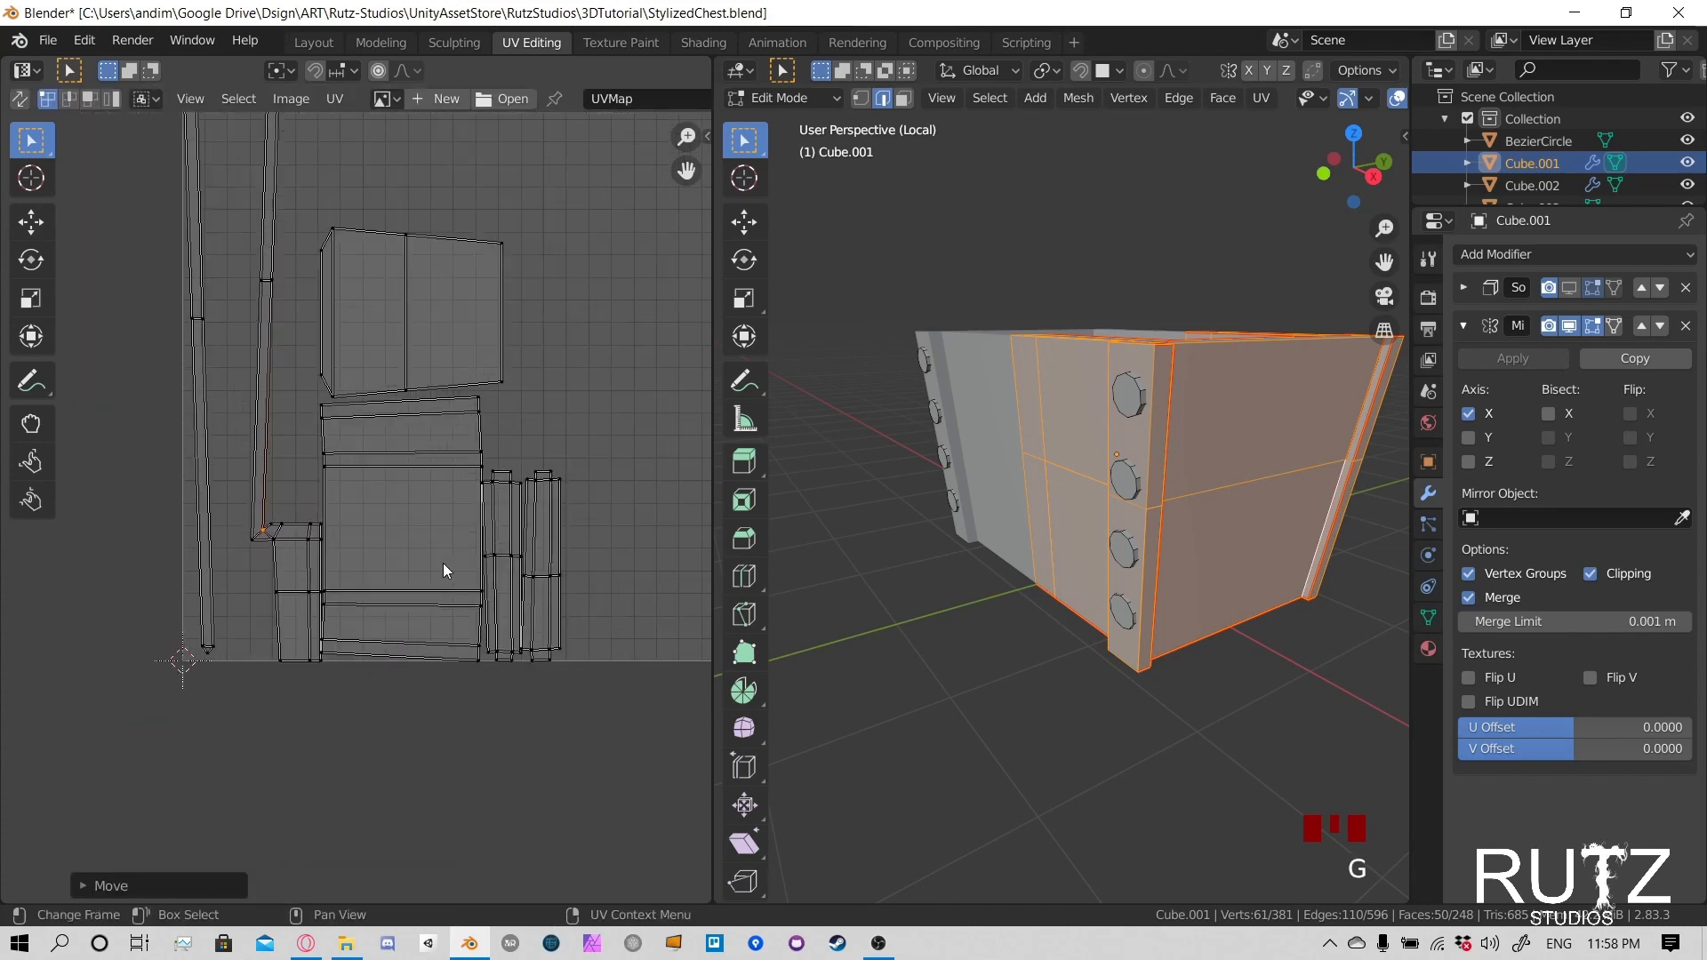
{"action": "middle_click_drag", "start_coordinate": [505, 475], "coordinate": [486, 622], "text": "shift"}
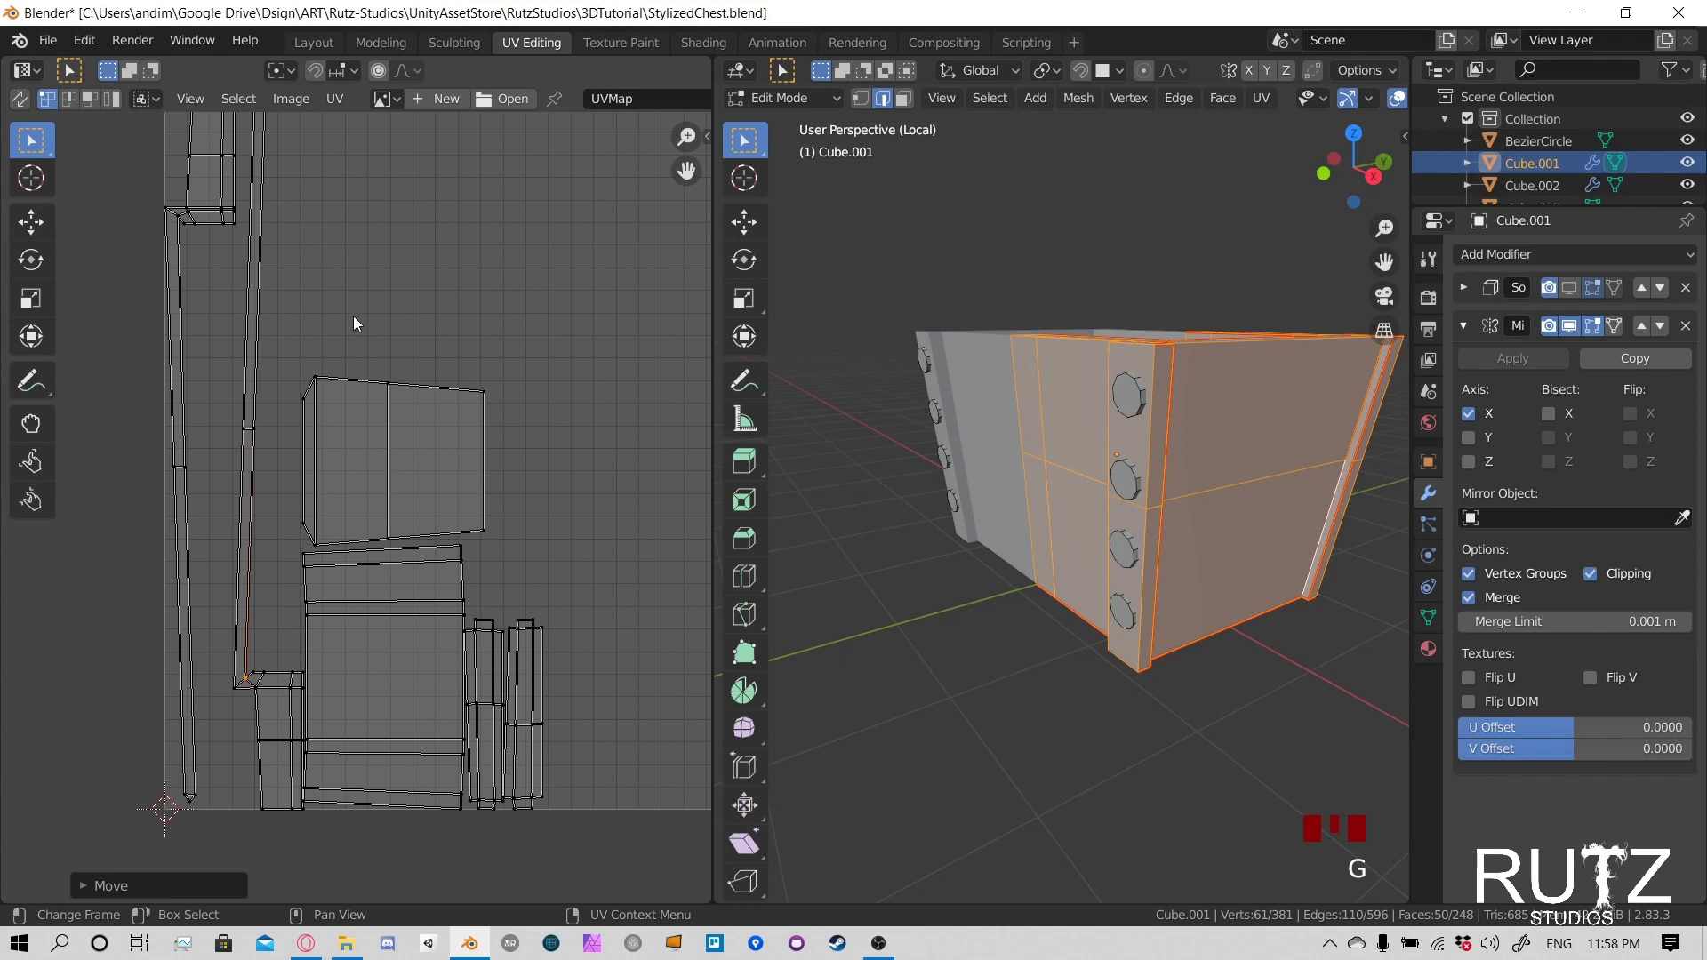
{"action": "left_click", "coordinate": [389, 384]}
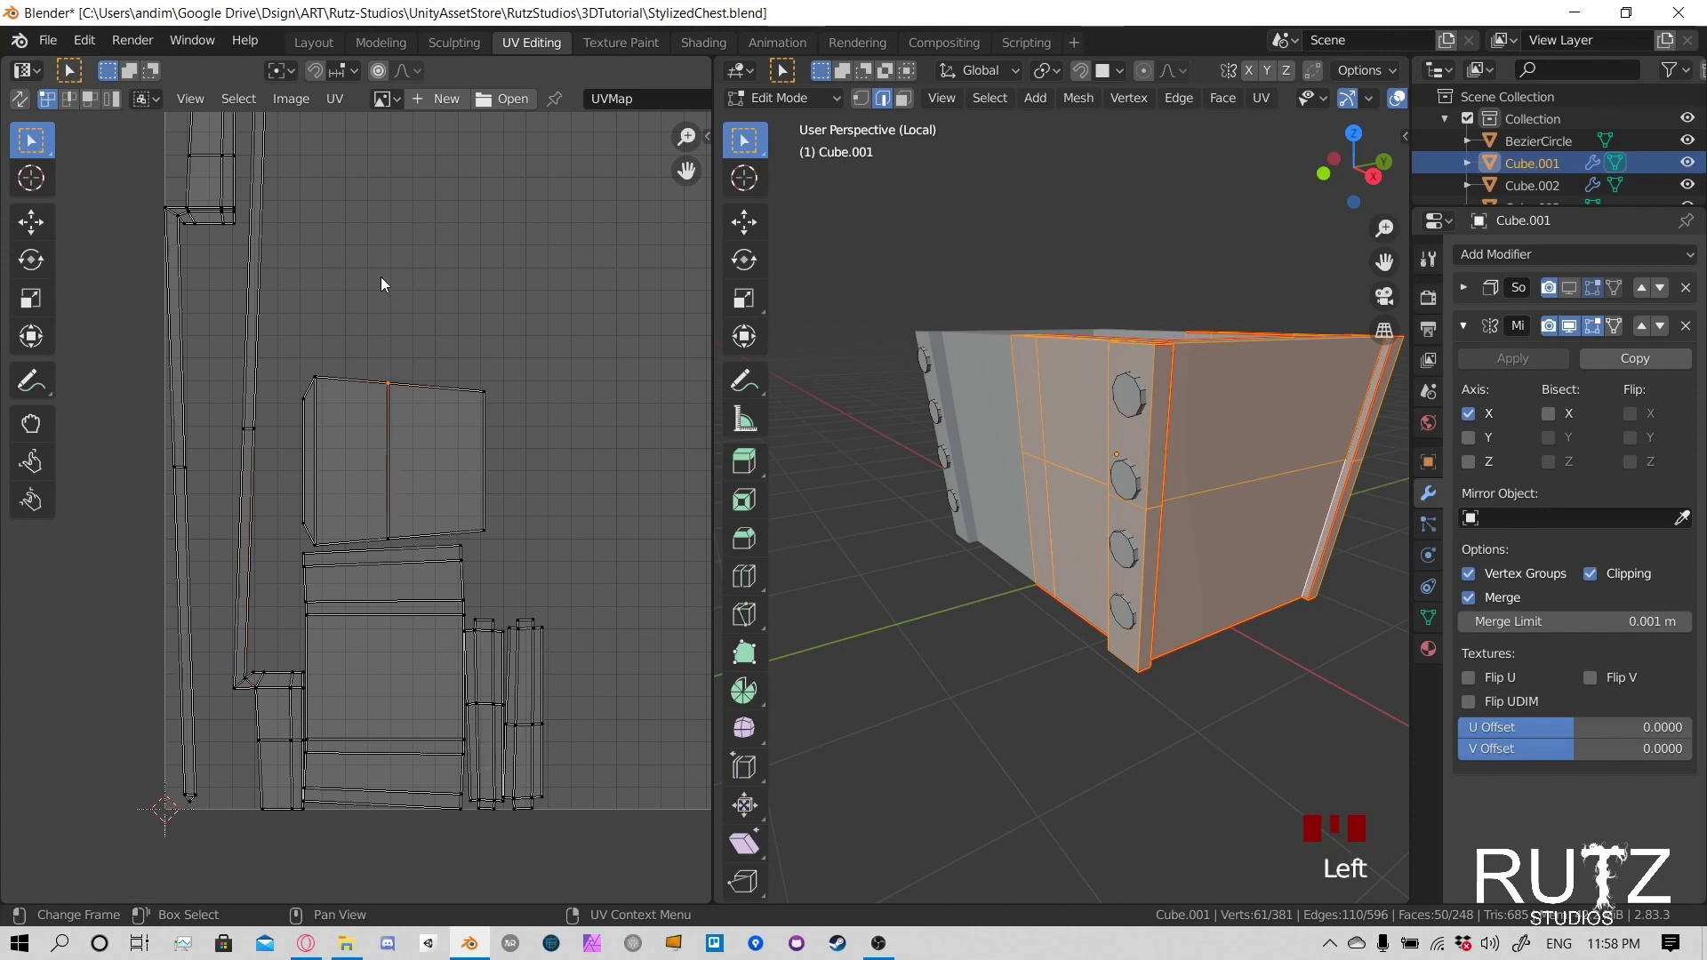
{"action": "key", "text": "g"}
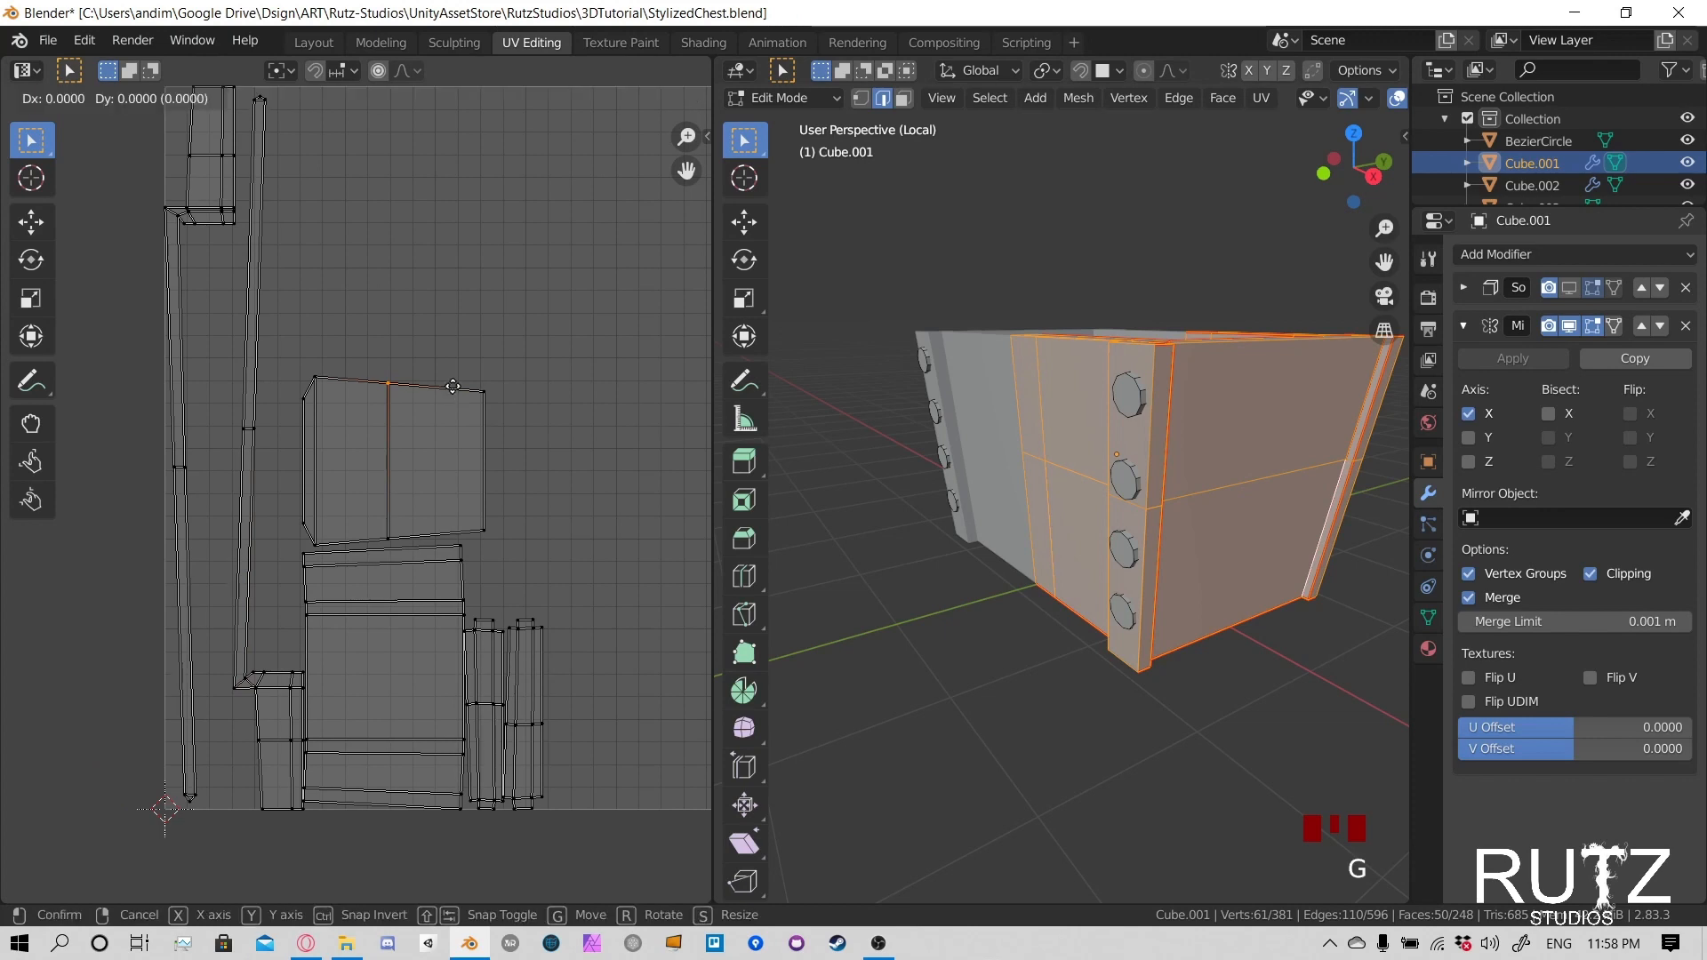
{"action": "right_click", "coordinate": [446, 373]}
{"action": "scroll", "coordinate": [526, 441], "scroll_direction": "down", "scroll_amount": 2}
{"action": "scroll", "coordinate": [515, 457], "scroll_direction": "up", "scroll_amount": 8}
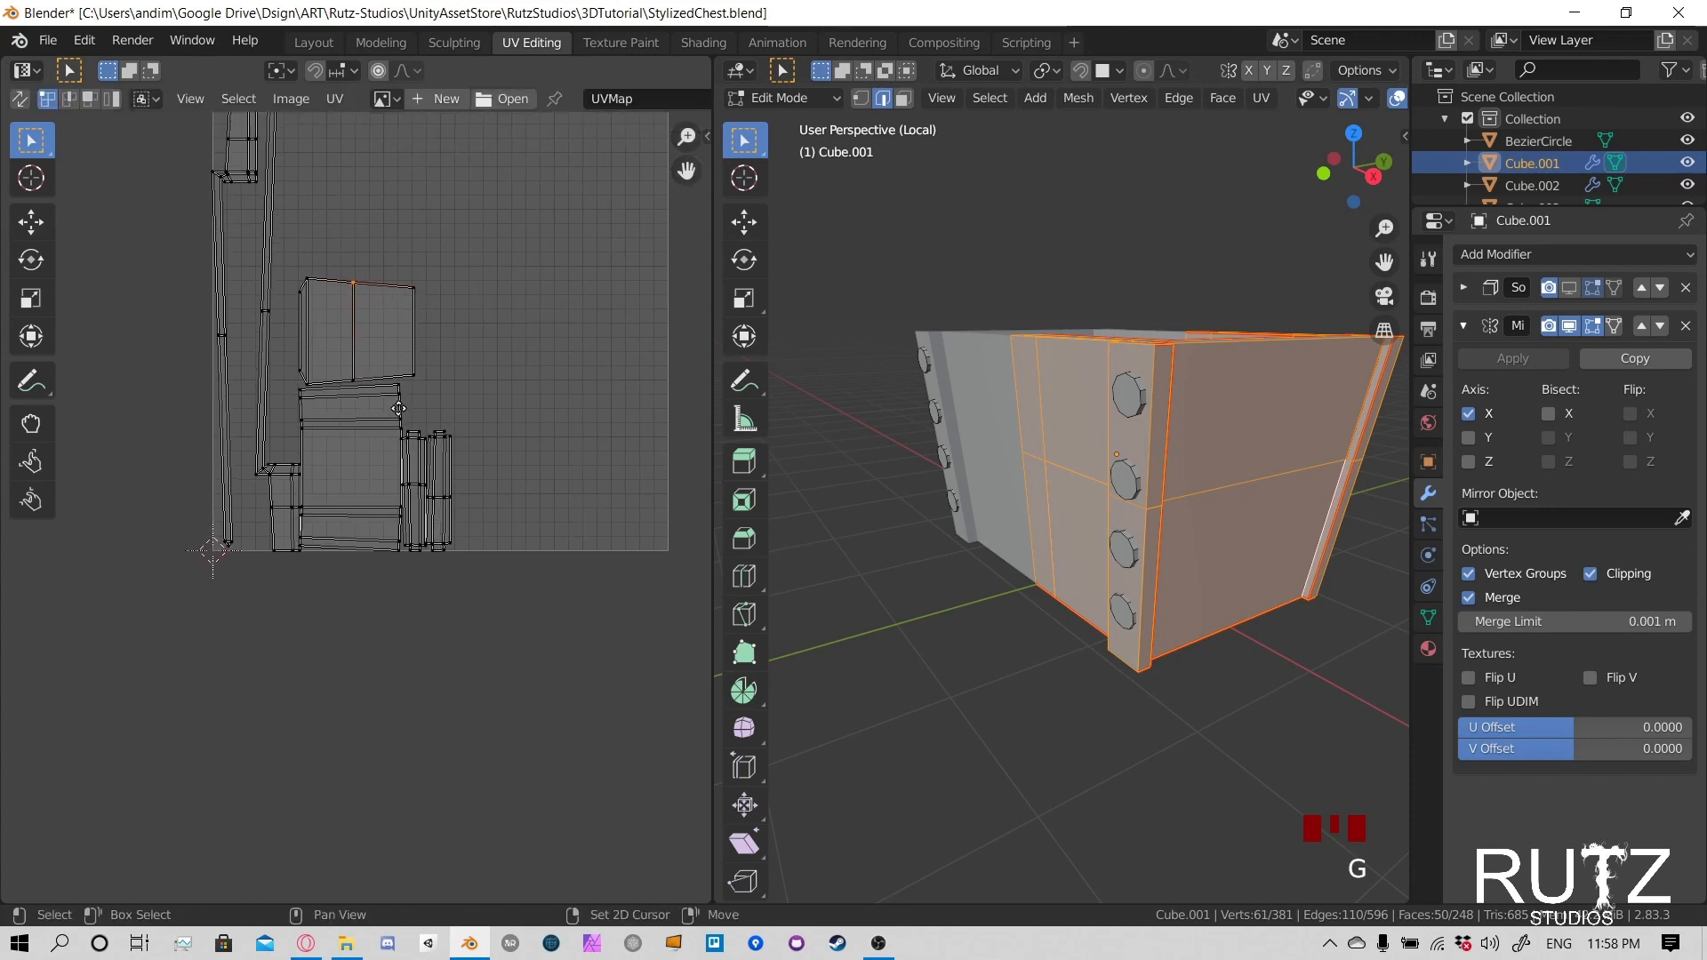
- Move the lower inner corner vertex of the outer post island away from the overlapping neighbouring post island
{"action": "middle_click_drag", "start_coordinate": [453, 301], "coordinate": [356, 286]}
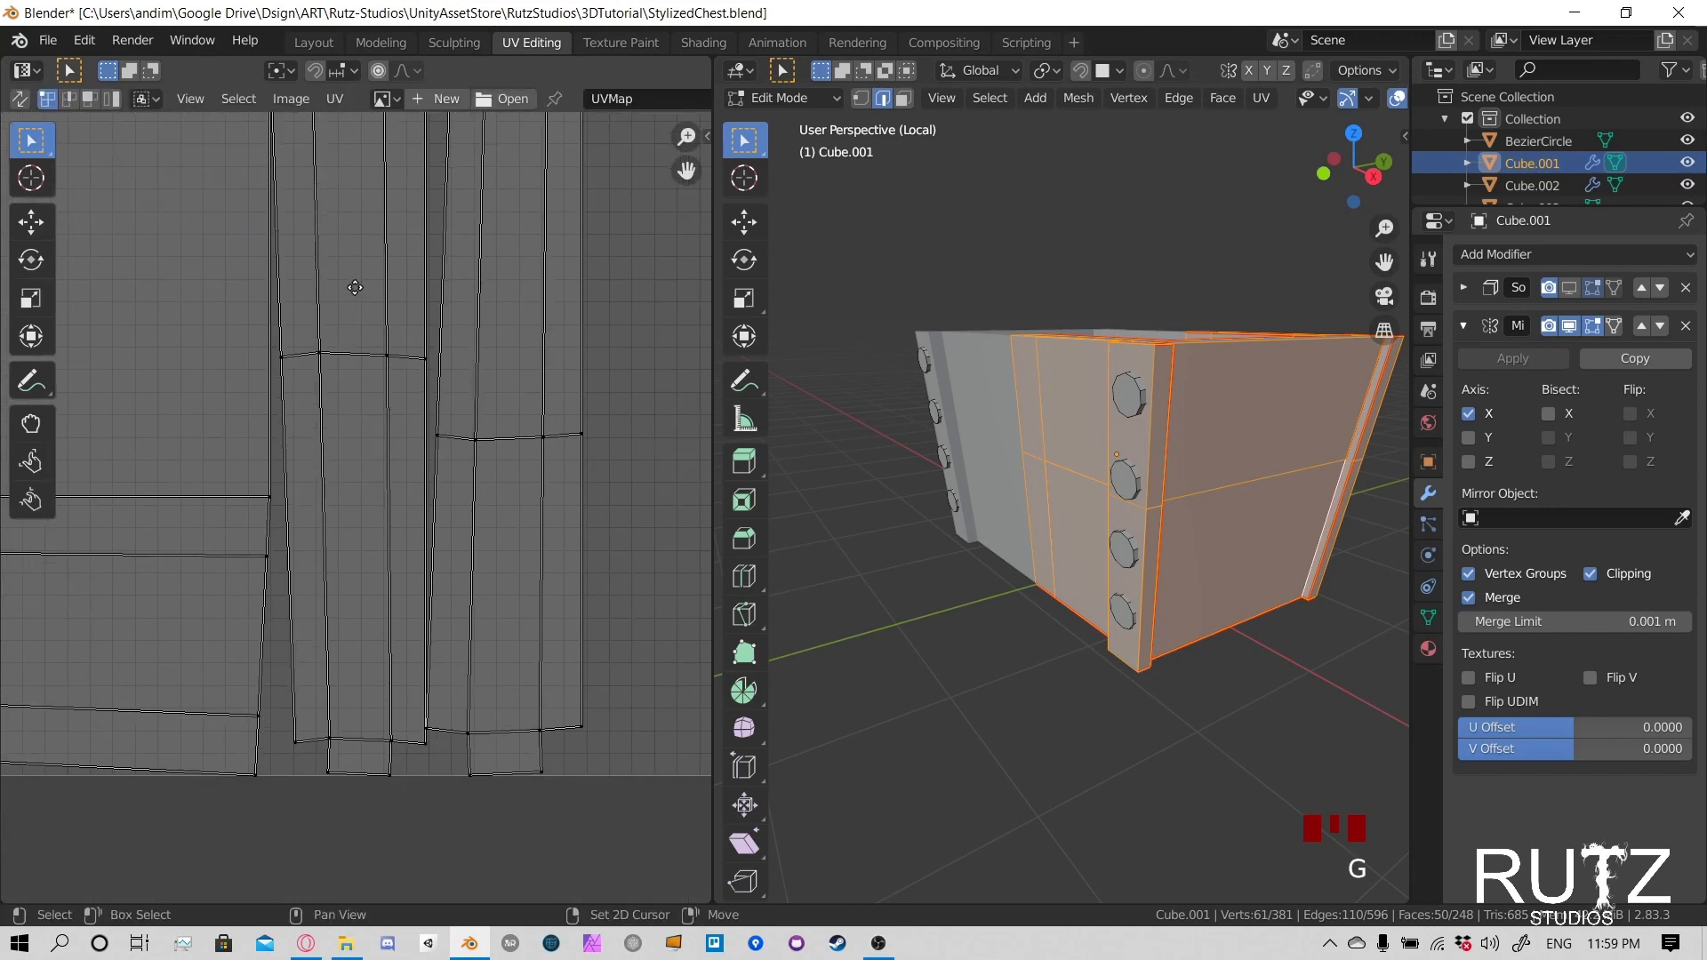
{"action": "middle_click_drag", "start_coordinate": [462, 663], "coordinate": [442, 537]}
{"action": "scroll", "coordinate": [436, 535], "scroll_direction": "up", "scroll_amount": 7}
{"action": "middle_click_drag", "start_coordinate": [333, 423], "coordinate": [351, 394]}
{"action": "left_click", "coordinate": [455, 770]}
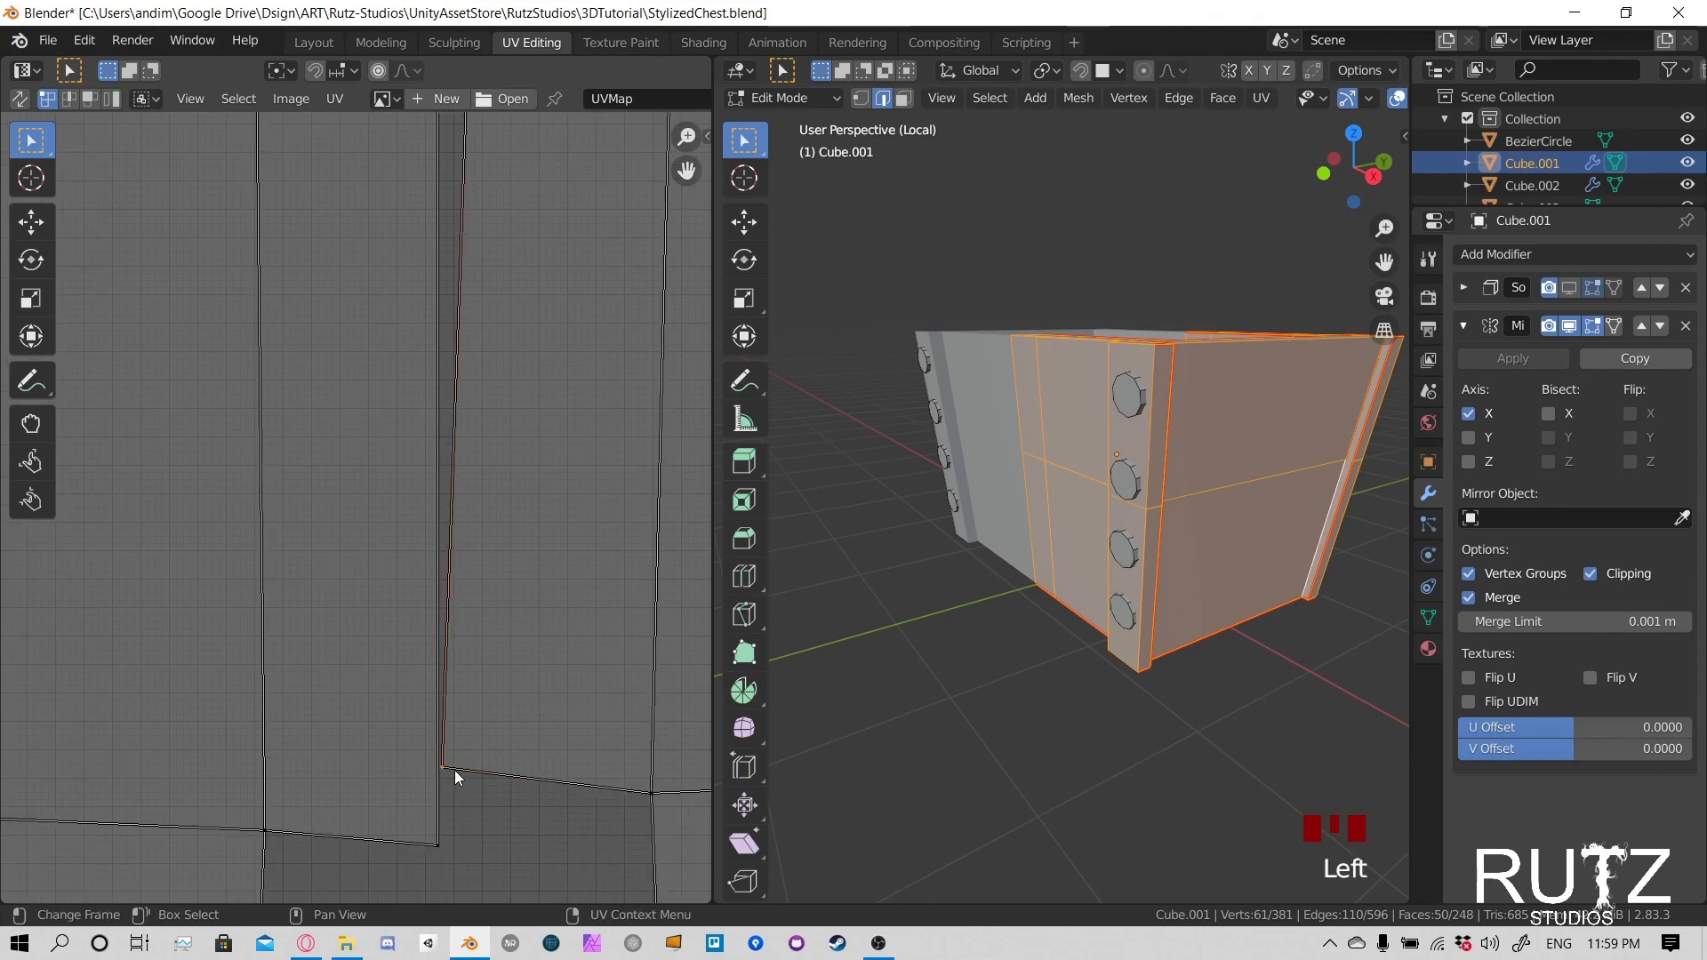
{"action": "key", "text": "g"}
{"action": "left_click", "coordinate": [629, 739]}
{"action": "scroll", "coordinate": [661, 760], "scroll_direction": "down", "scroll_amount": 5}
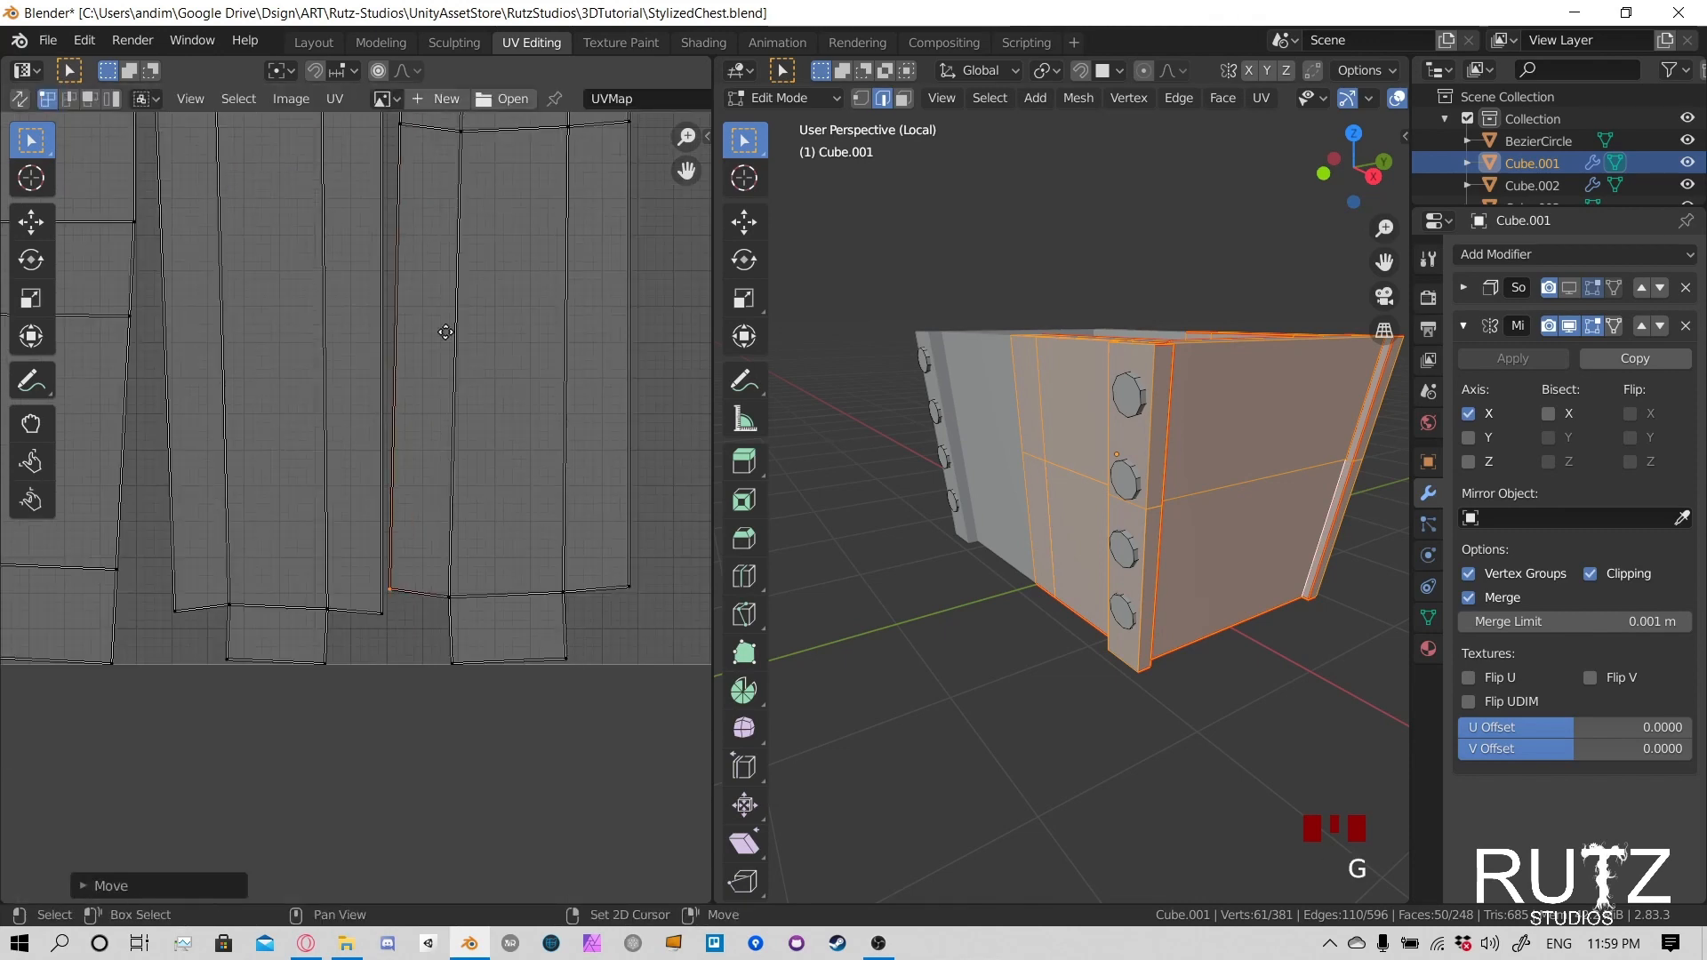
- Nudge the outer post island's lower inner corner and the adjacent bottom vertex slightly further from the neighbouring island
{"action": "middle_click_drag", "start_coordinate": [445, 332], "coordinate": [492, 622]}
{"action": "middle_click_drag", "start_coordinate": [464, 207], "coordinate": [478, 672]}
{"action": "middle_click_drag", "start_coordinate": [524, 749], "coordinate": [533, 266]}
{"action": "middle_click_drag", "start_coordinate": [539, 861], "coordinate": [515, 565]}
{"action": "key", "text": "g"}
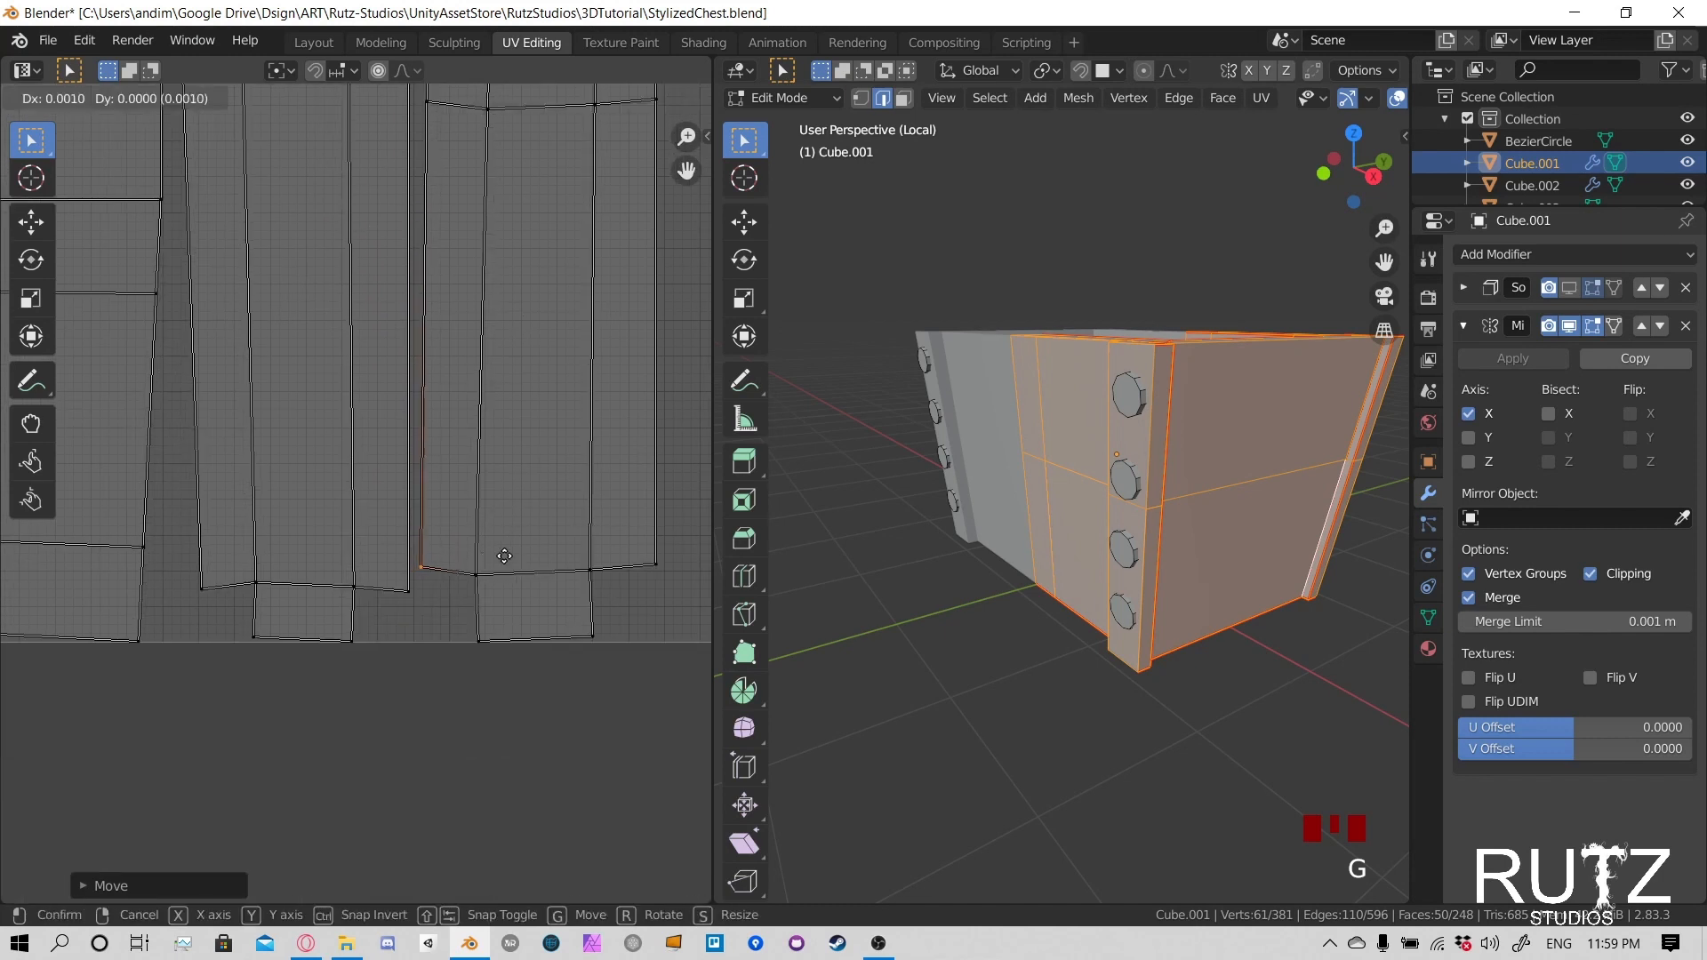
{"action": "left_click", "coordinate": [512, 562]}
{"action": "key", "text": "g"}
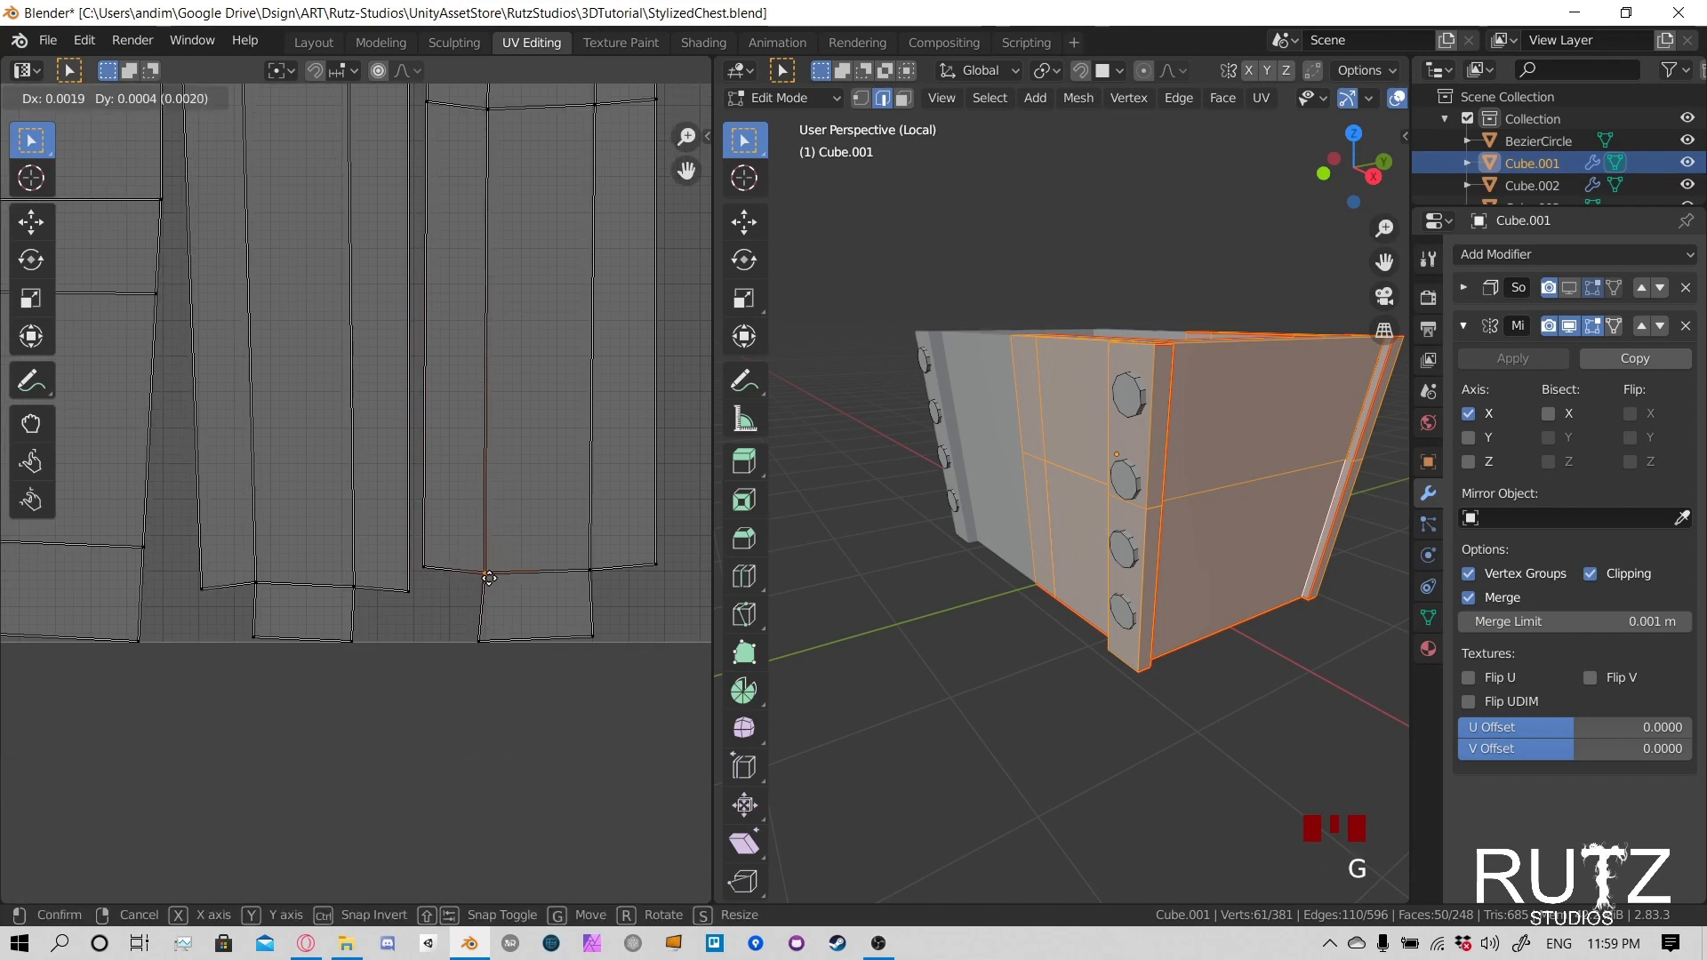
{"action": "left_click", "coordinate": [483, 578]}
- Move the inner post island's upper corner vertex clear of the edge of the large banded island
{"action": "scroll", "coordinate": [484, 578], "scroll_direction": "down", "scroll_amount": 5}
{"action": "middle_click_drag", "start_coordinate": [430, 376], "coordinate": [562, 515]}
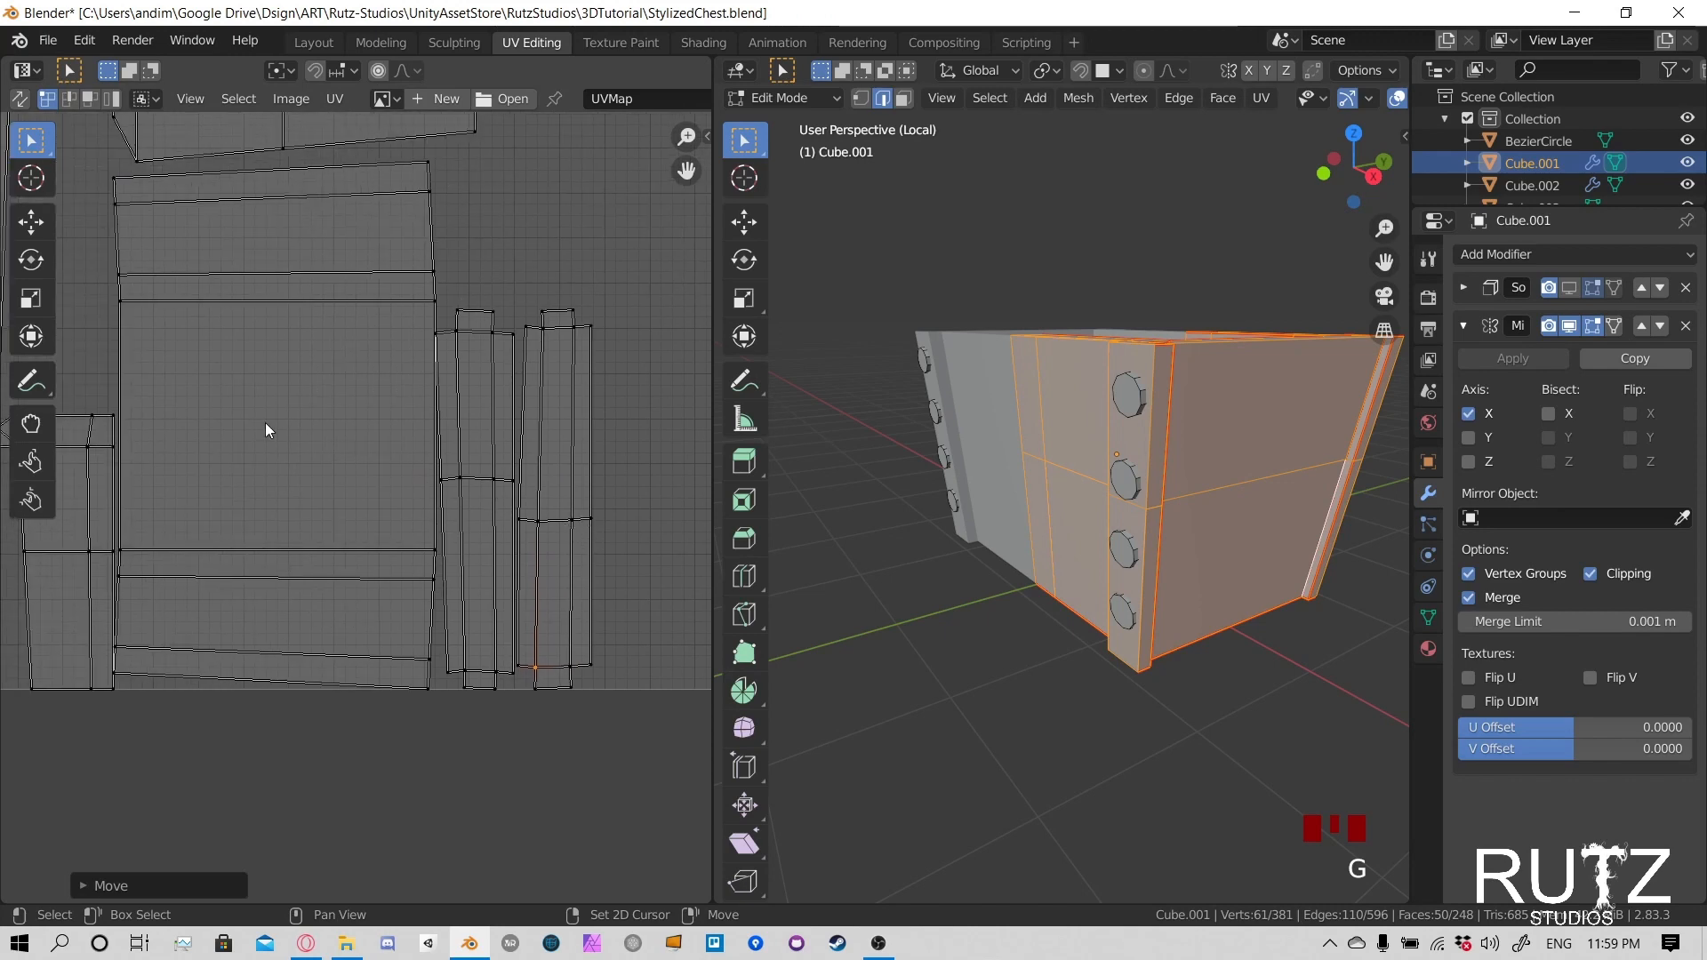
{"action": "middle_click_drag", "start_coordinate": [437, 340], "coordinate": [392, 482]}
{"action": "scroll", "coordinate": [392, 482], "scroll_direction": "up", "scroll_amount": 5}
{"action": "left_click", "coordinate": [484, 326]}
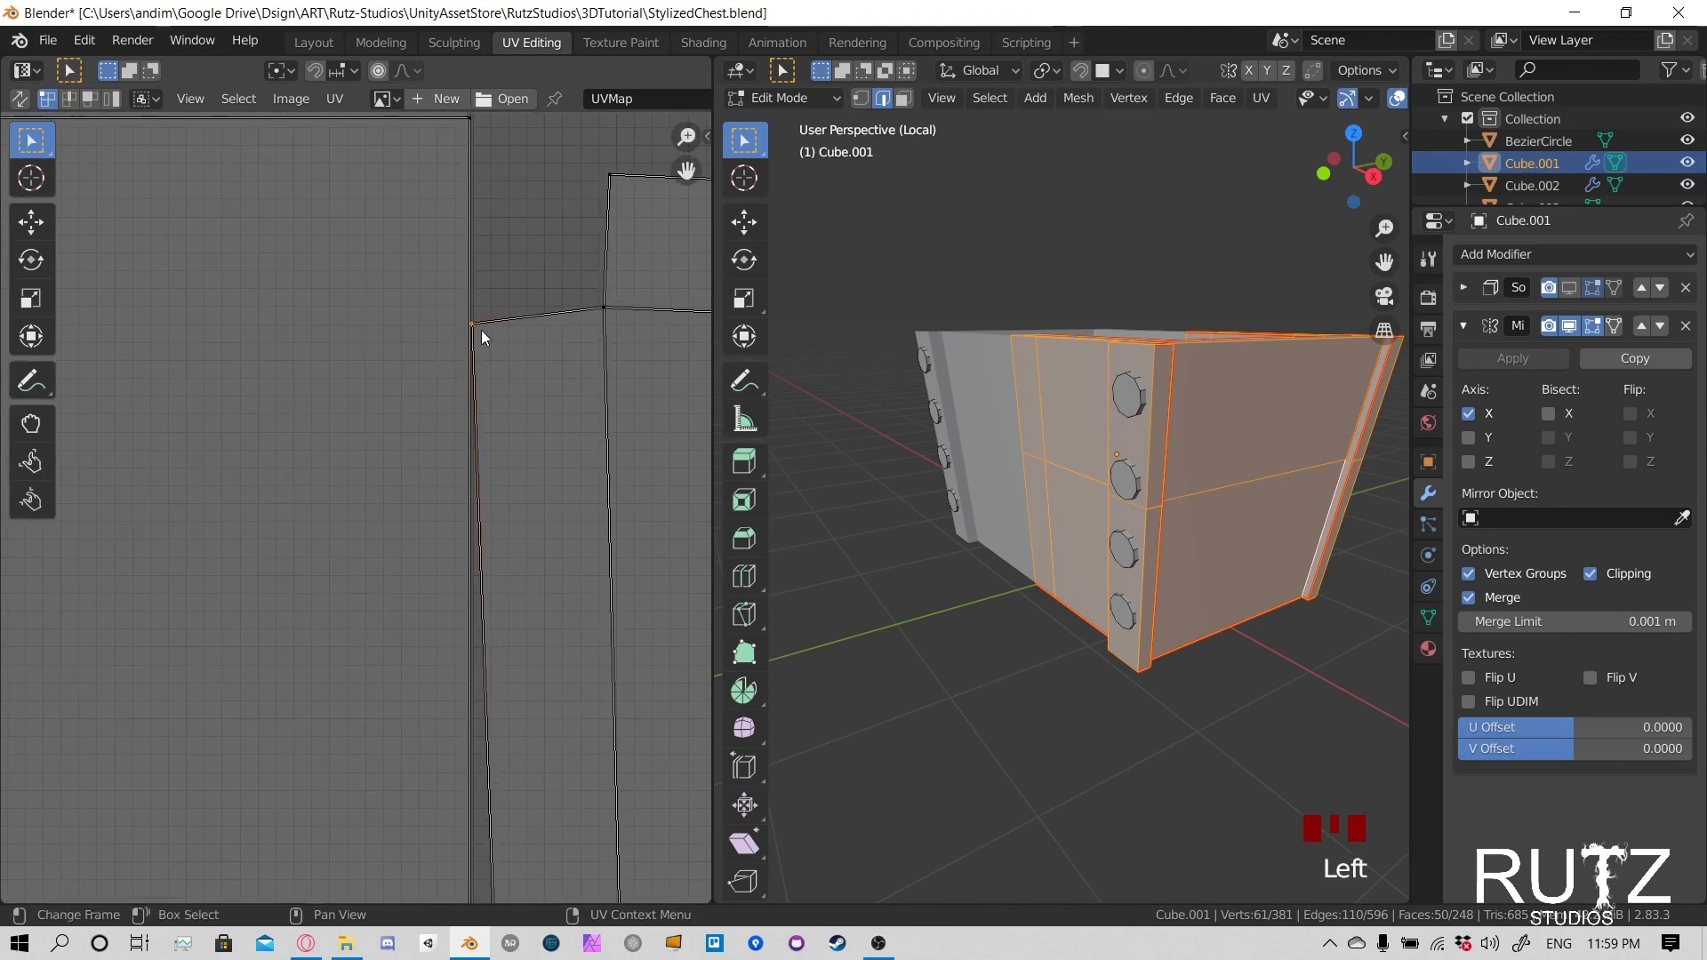
{"action": "key", "text": "g"}
{"action": "left_click", "coordinate": [499, 328]}
{"action": "scroll", "coordinate": [503, 343], "scroll_direction": "down", "scroll_amount": 5}
- Shift the upper inner corner vertex of the outer post island to adjust its spacing from the neighbouring post island
{"action": "middle_click_drag", "start_coordinate": [531, 455], "coordinate": [521, 333]}
{"action": "scroll", "coordinate": [521, 333], "scroll_direction": "down", "scroll_amount": 1}
{"action": "left_click", "coordinate": [513, 348]}
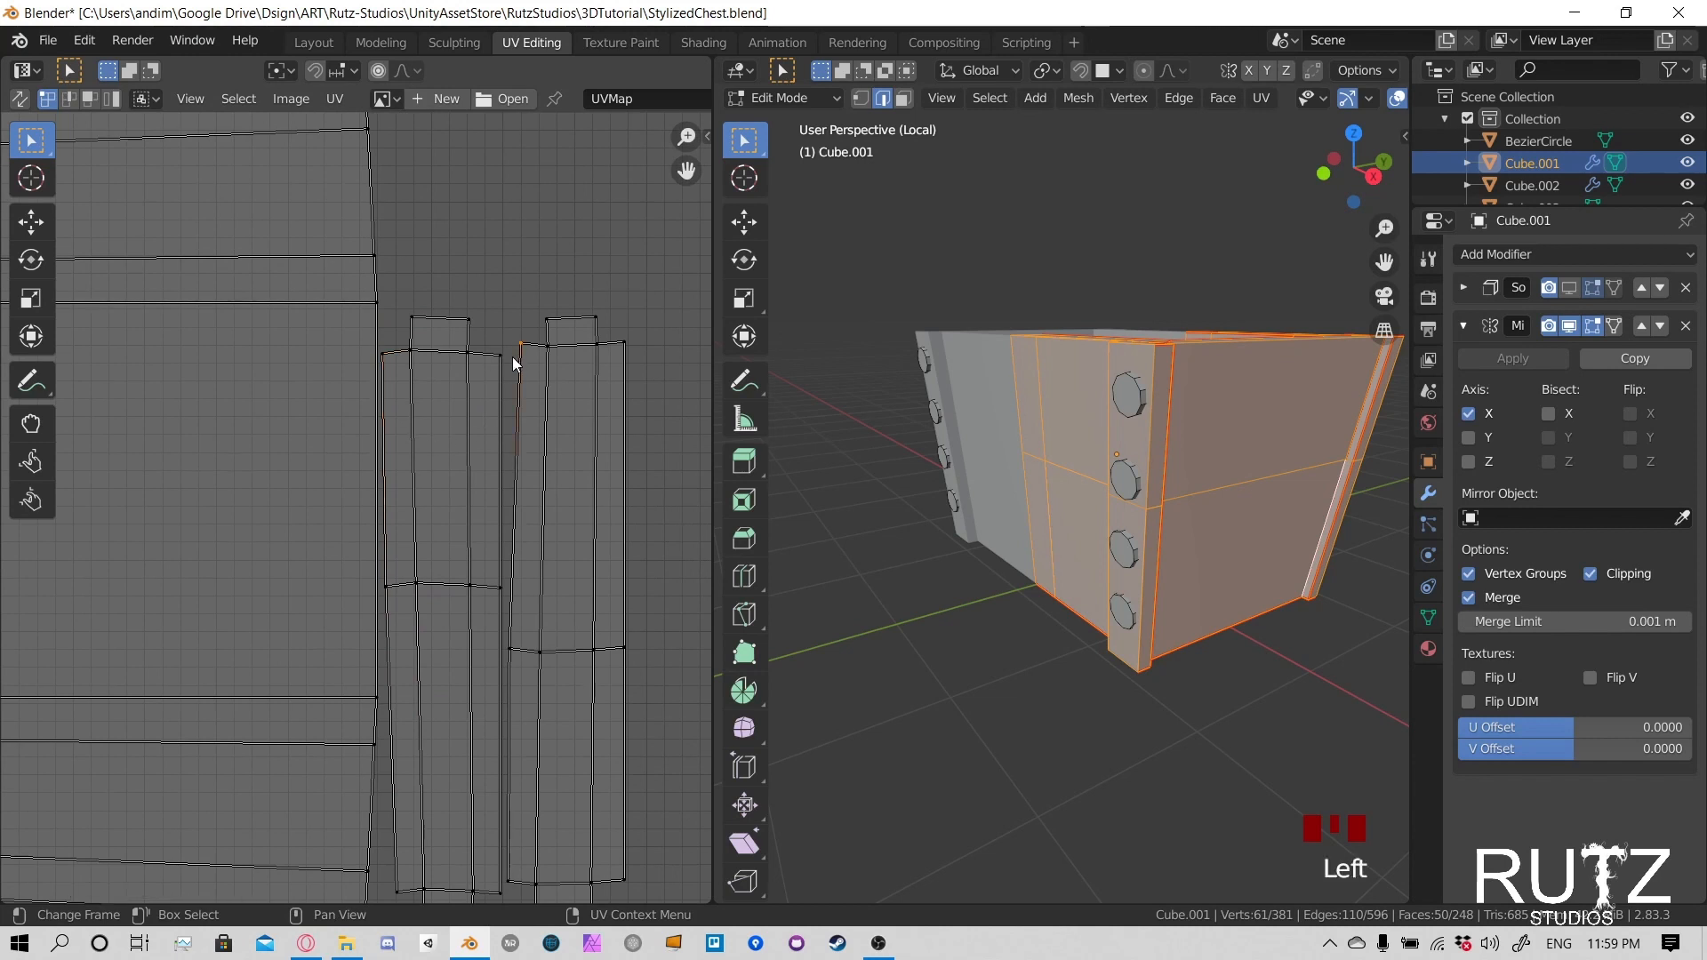
{"action": "key", "text": "g"}
{"action": "left_click", "coordinate": [456, 442]}
{"action": "scroll", "coordinate": [456, 442], "scroll_direction": "down", "scroll_amount": 4}
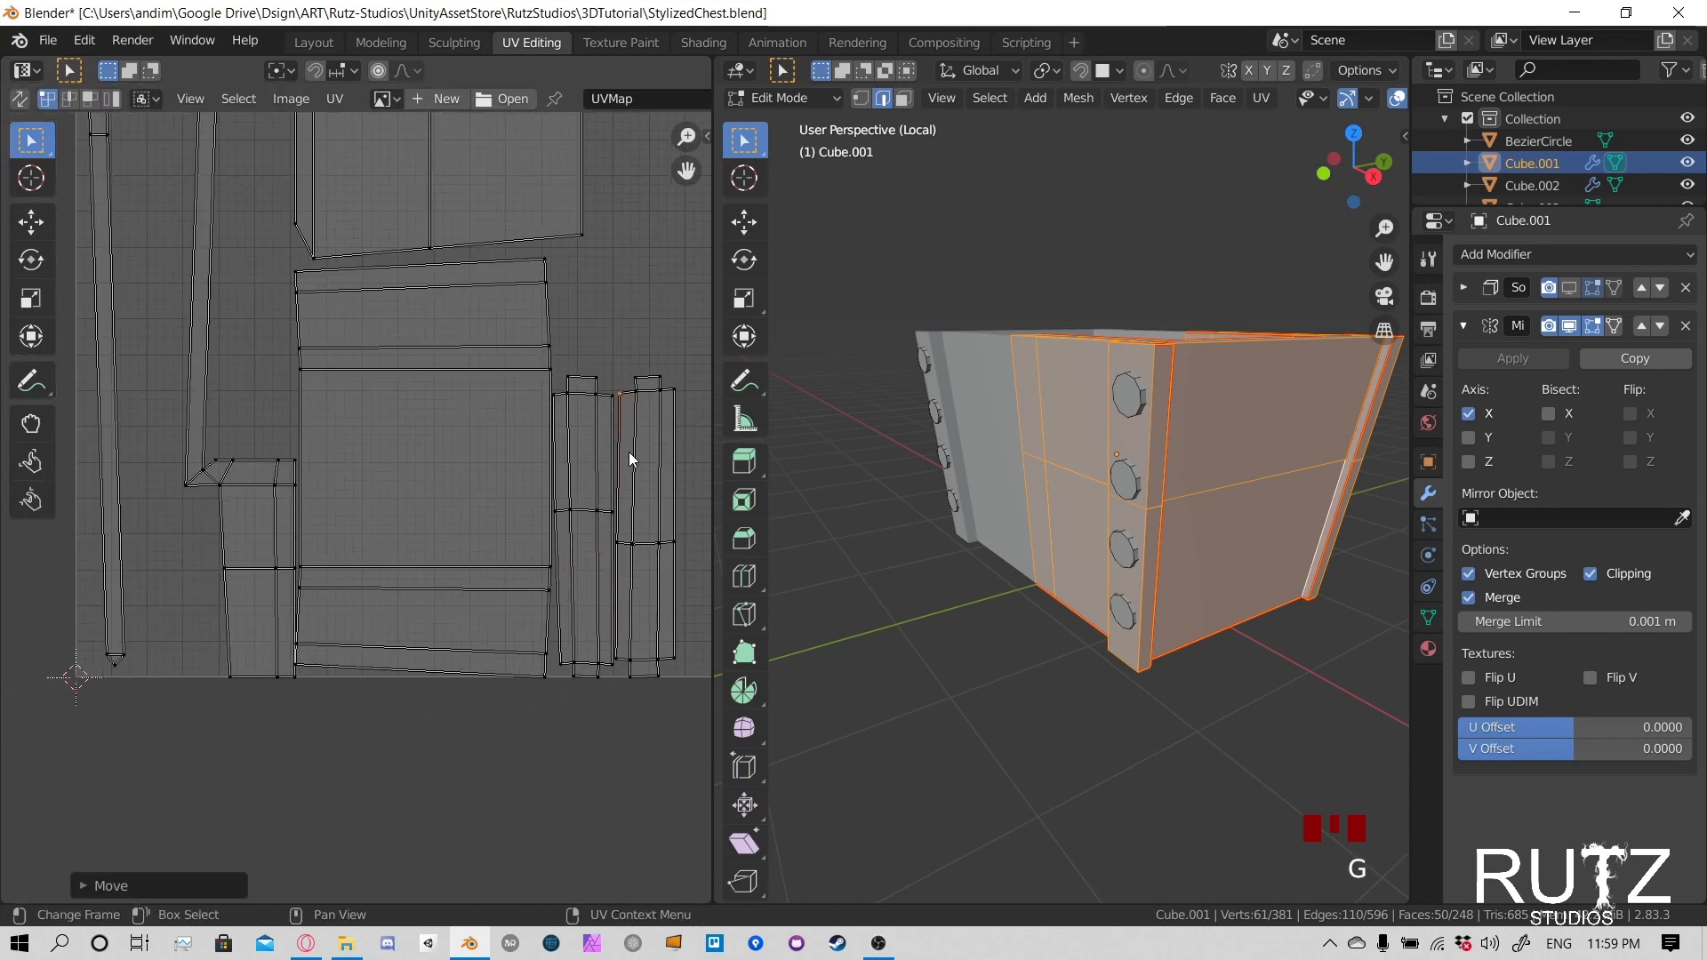
- Select both linked post islands and move them to the empty area near the far side of the UV space
{"action": "middle_click_drag", "start_coordinate": [628, 451], "coordinate": [441, 437]}
{"action": "key", "text": "l"}
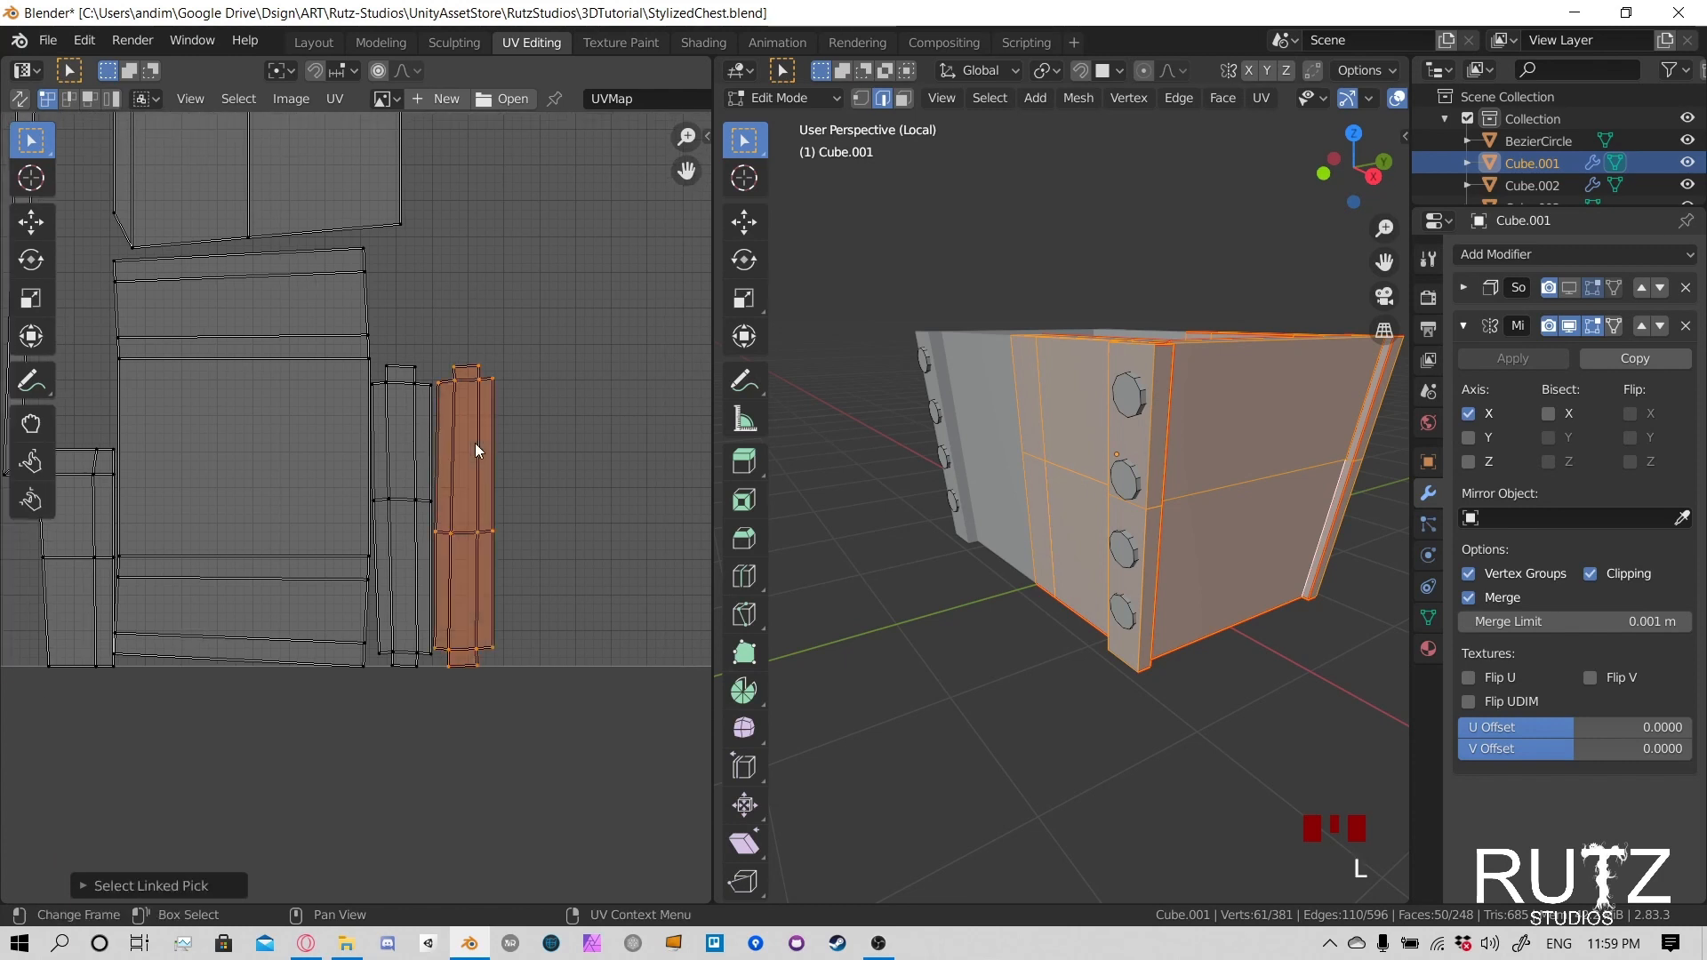
{"action": "key", "text": "l"}
{"action": "key", "text": "g"}
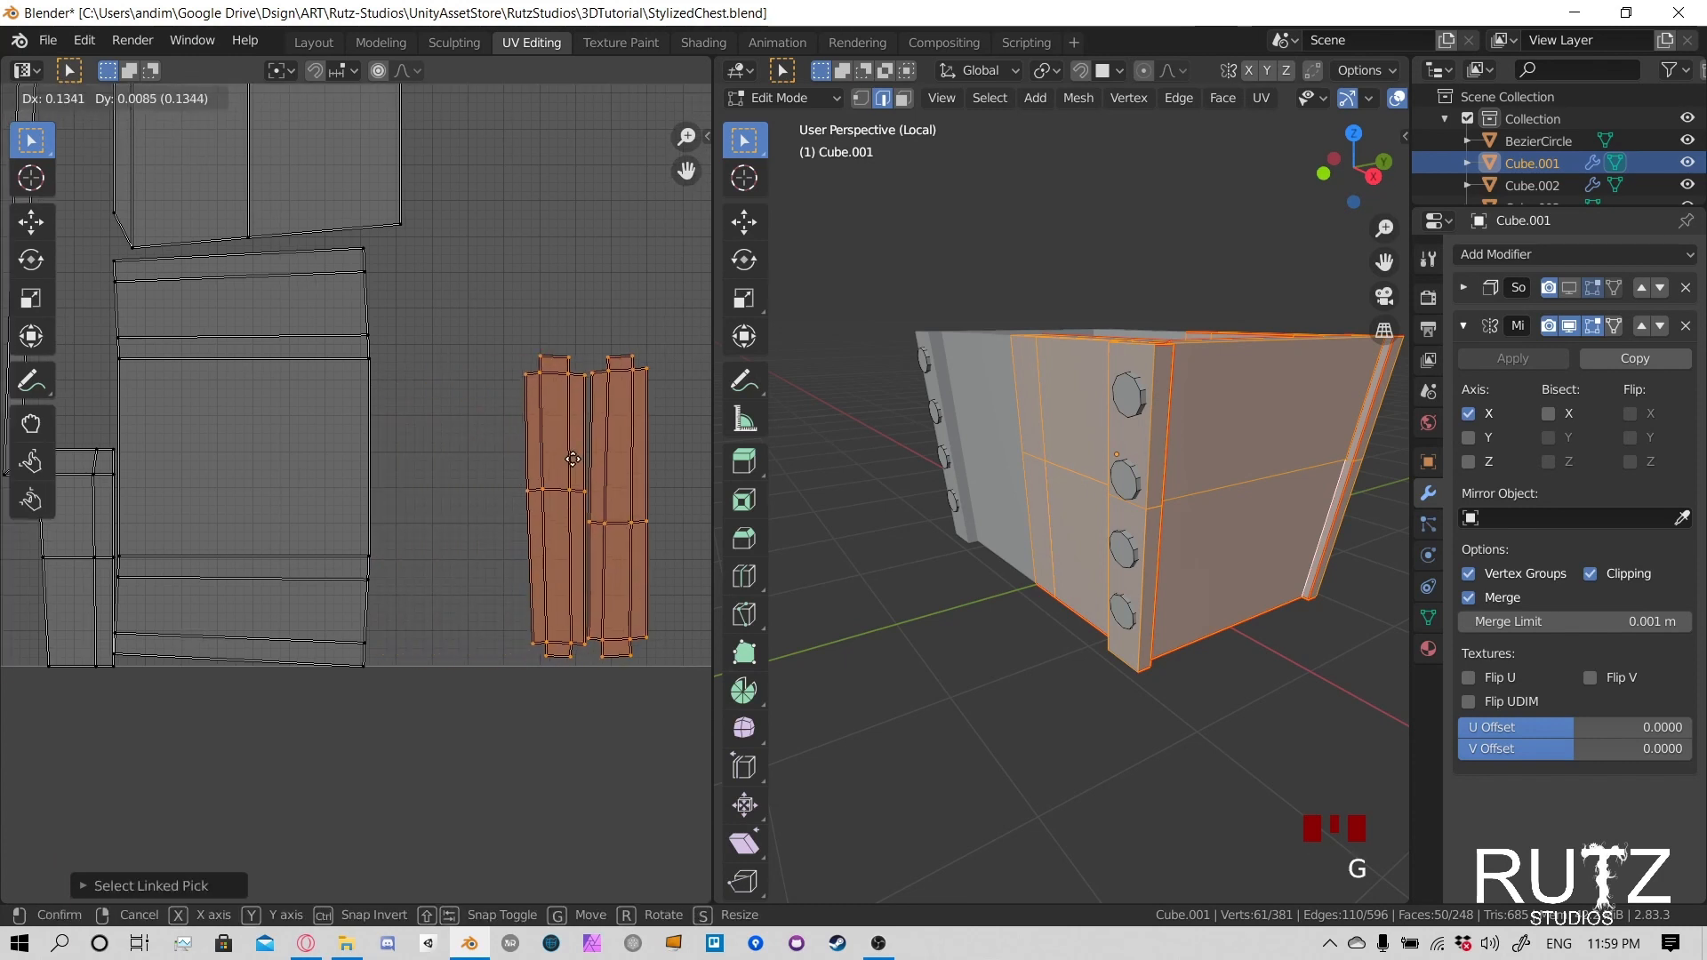
{"action": "left_click", "coordinate": [606, 457]}
{"action": "scroll", "coordinate": [607, 457], "scroll_direction": "down", "scroll_amount": 2}
{"action": "middle_click_drag", "start_coordinate": [606, 457], "coordinate": [412, 466]}
{"action": "key", "text": "g"}
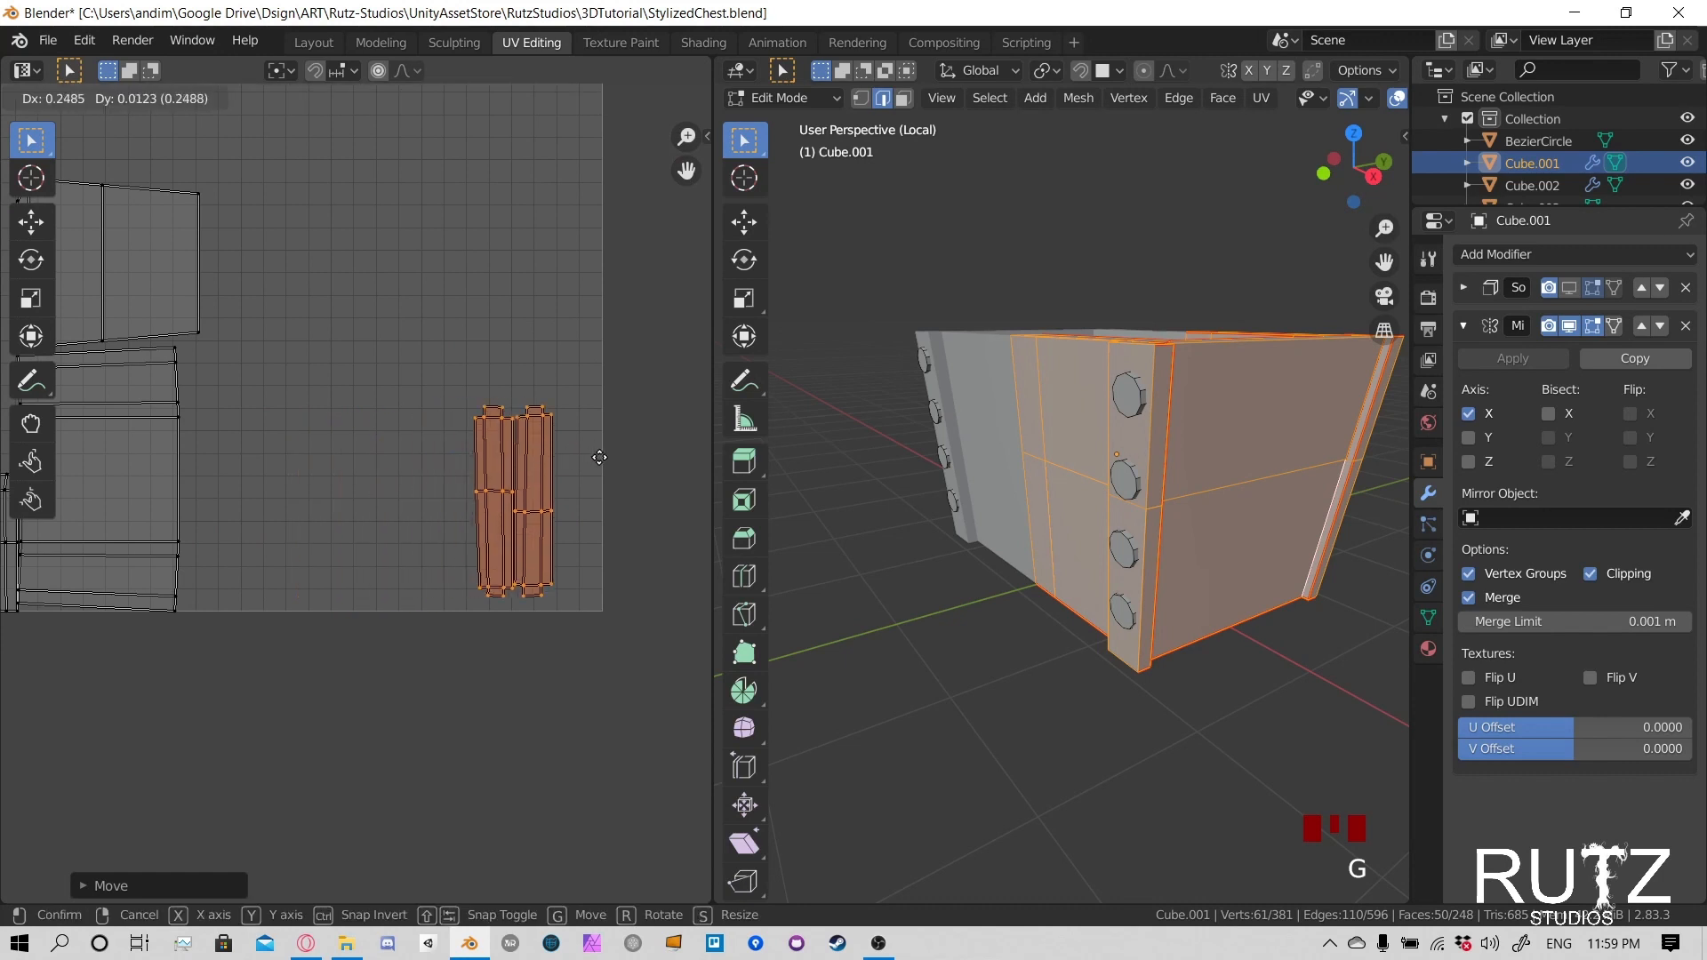
{"action": "left_click", "coordinate": [626, 462]}
- Try moving the large banded island over beside the post islands, and undo that move
{"action": "middle_click_drag", "start_coordinate": [167, 443], "coordinate": [370, 475]}
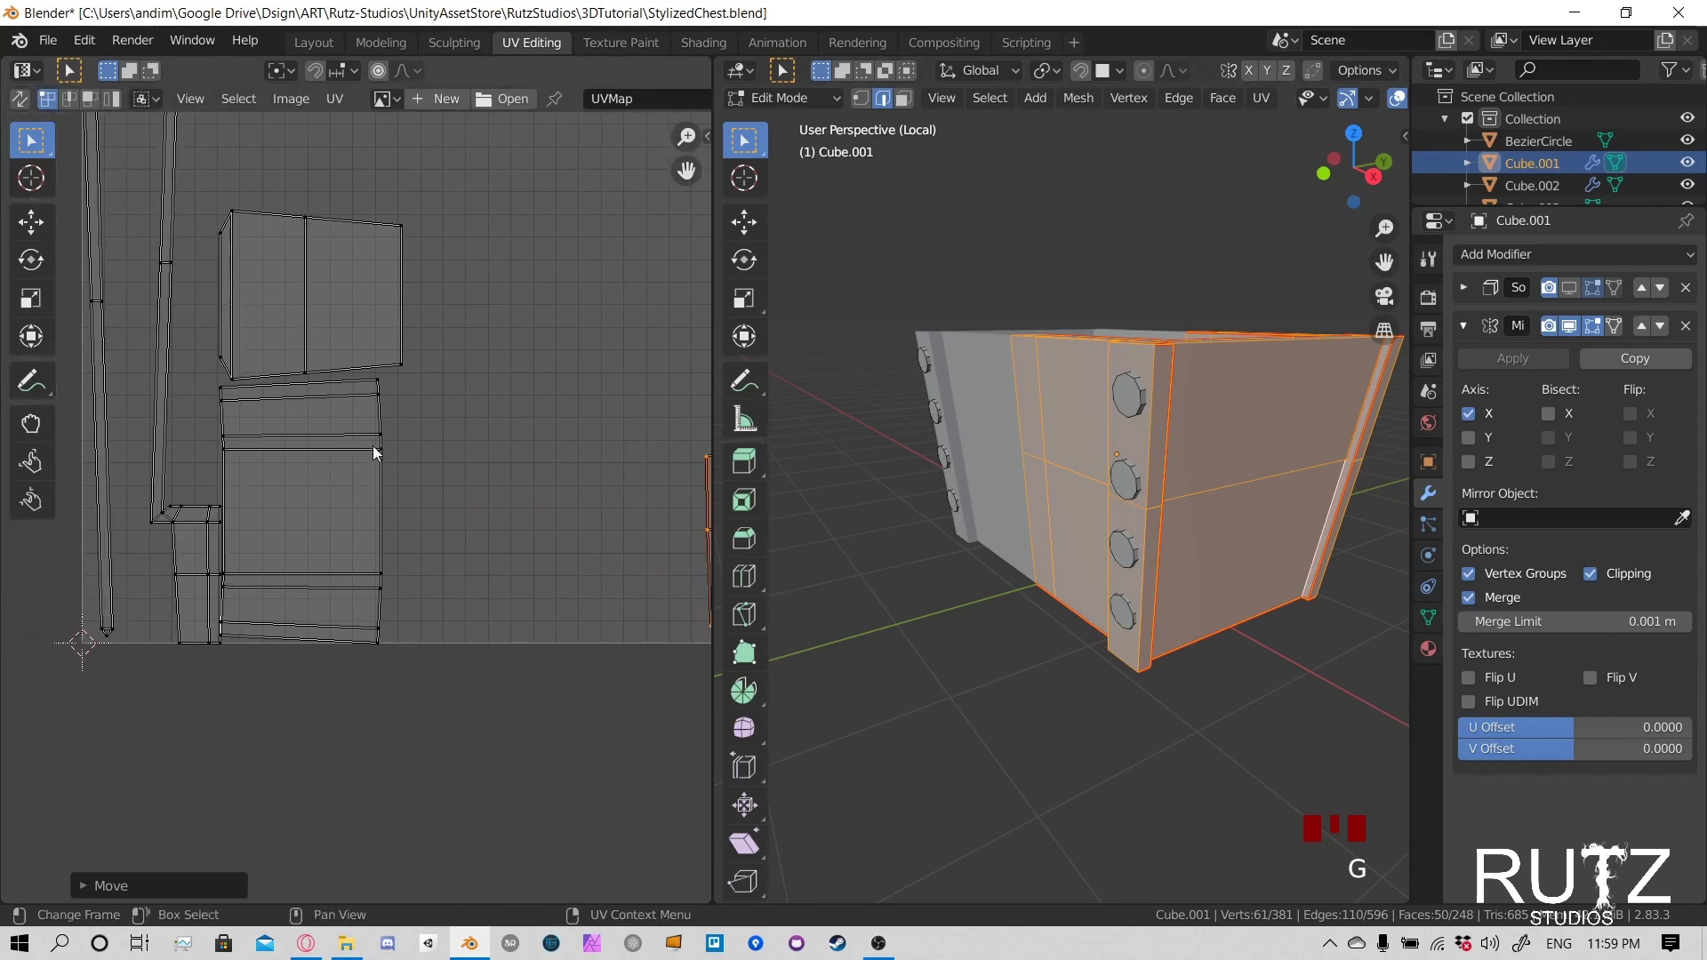
{"action": "key", "text": "l"}
{"action": "key", "text": "g"}
{"action": "left_click", "coordinate": [690, 441]}
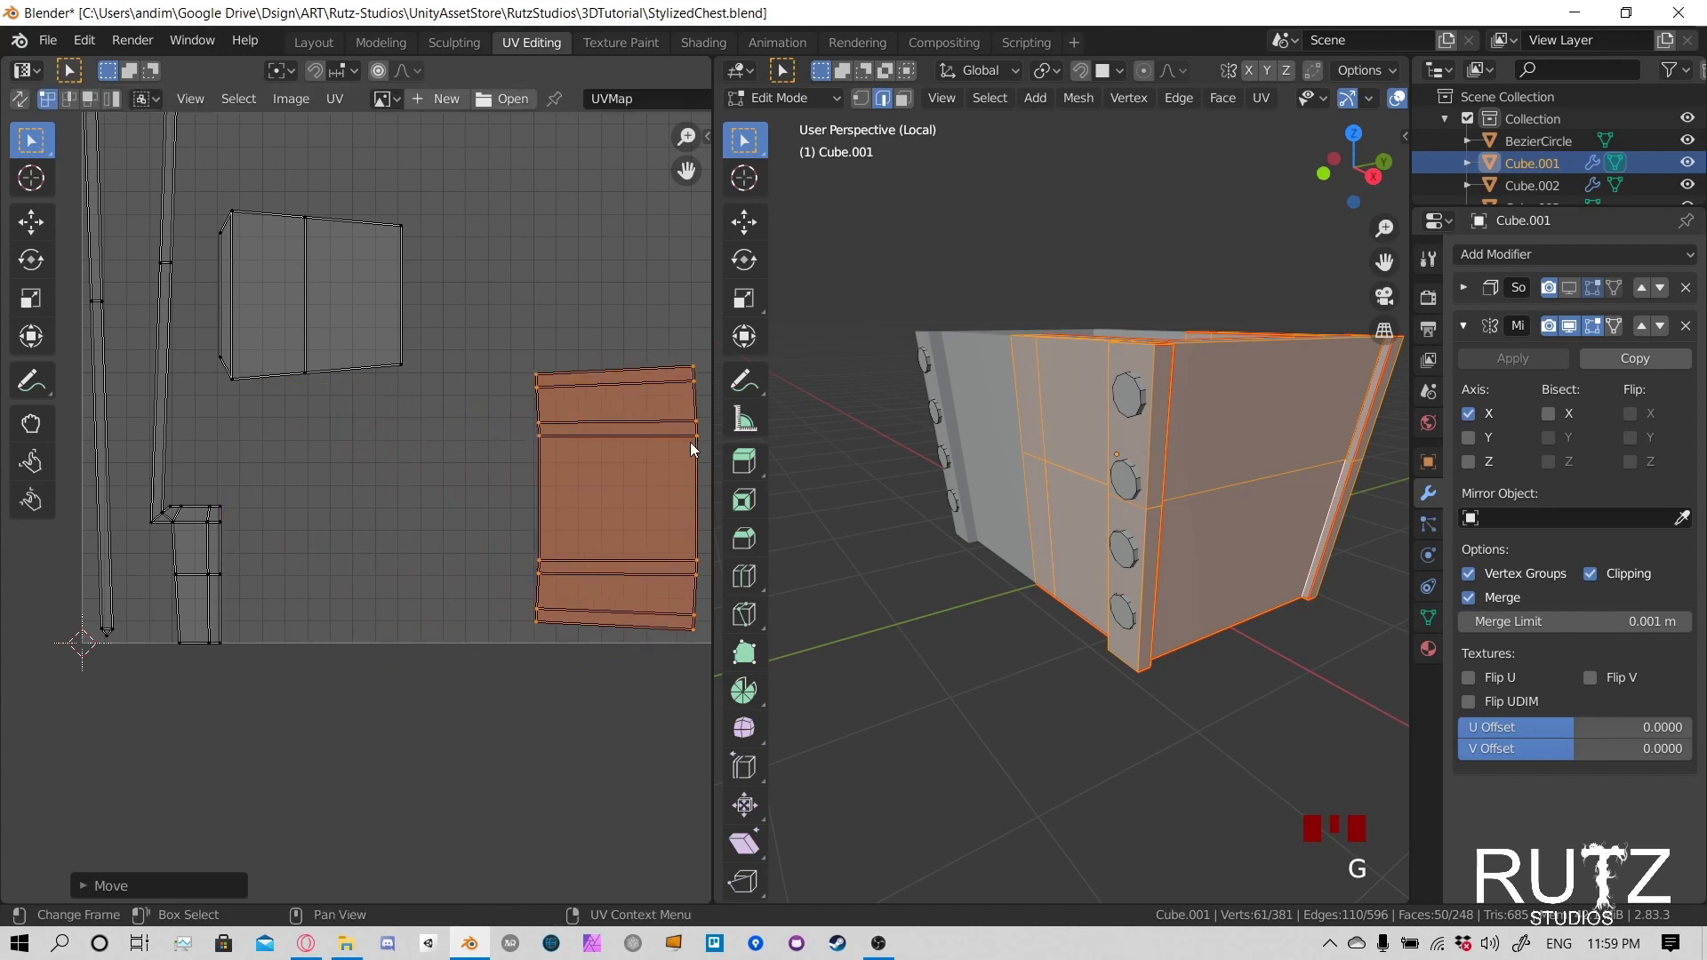
{"action": "middle_click_drag", "start_coordinate": [690, 441], "coordinate": [569, 430]}
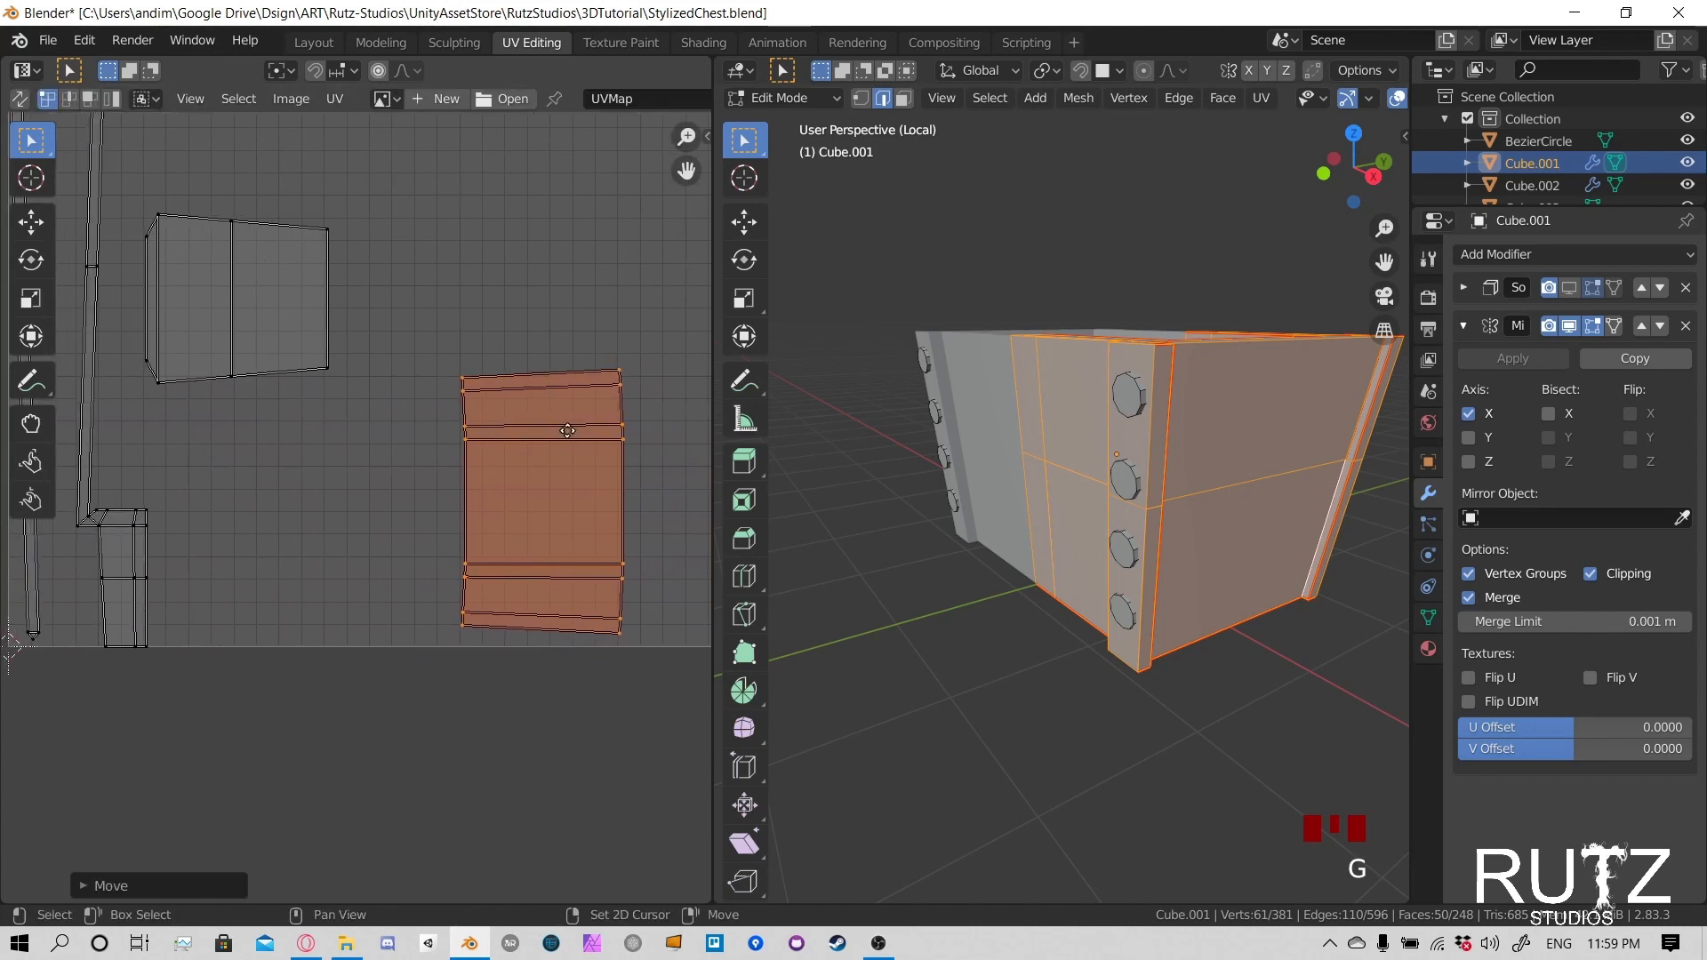
{"action": "key", "text": "ctrl+z"}
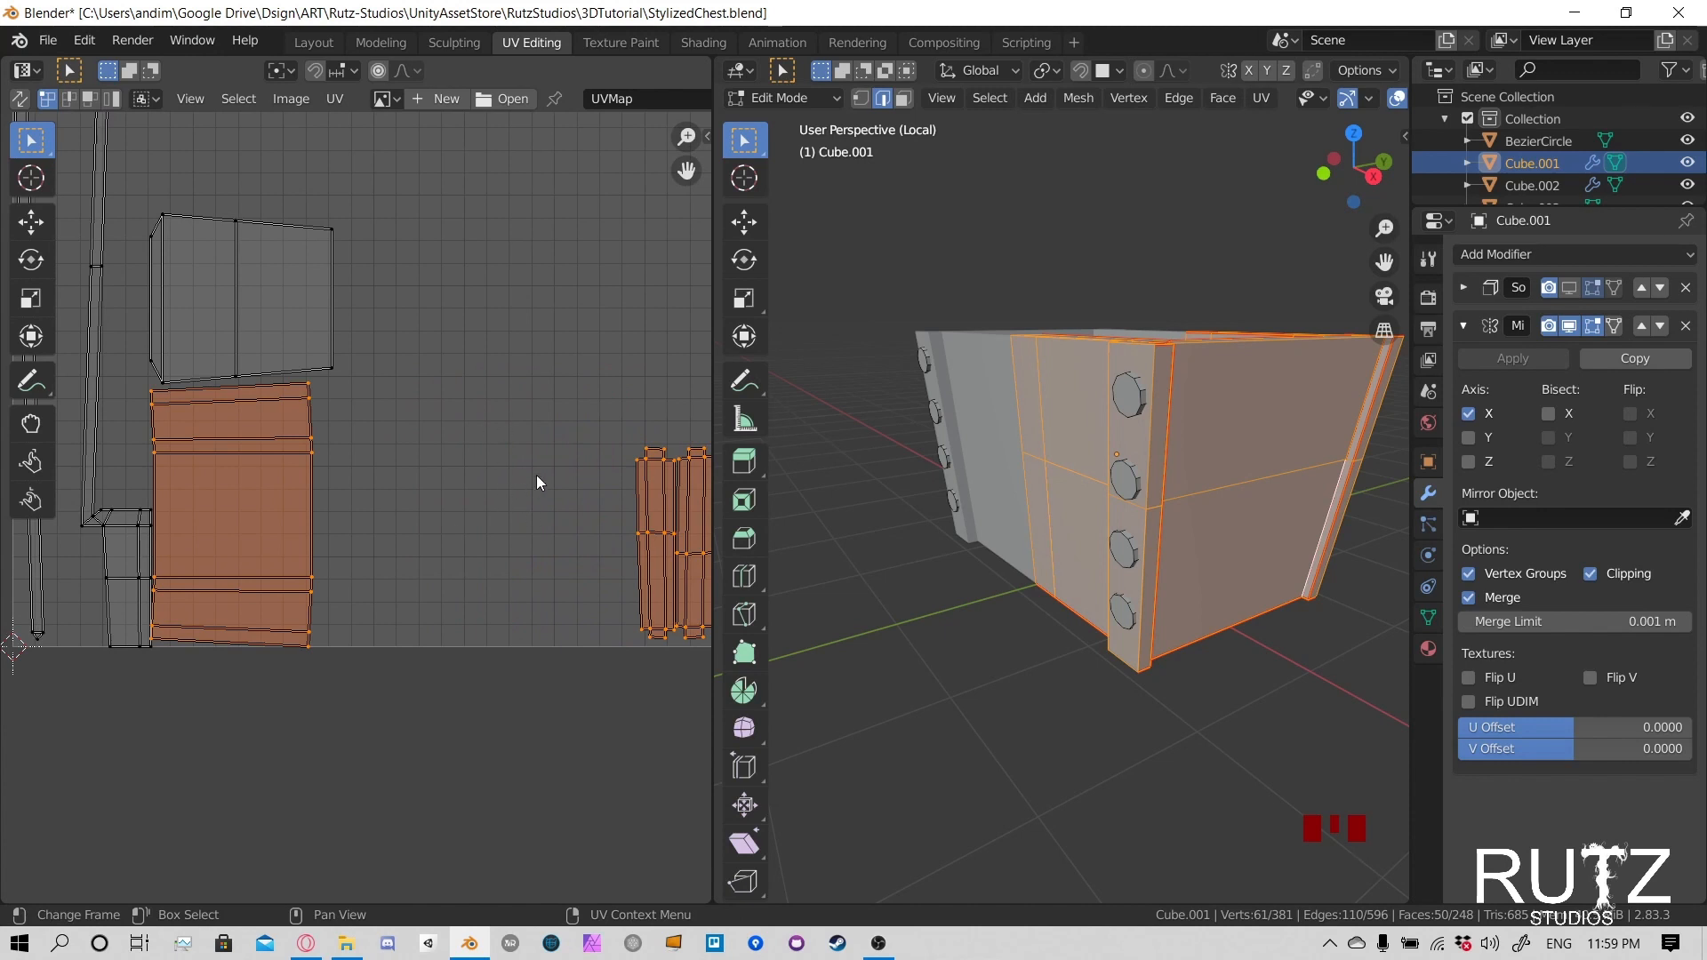
{"action": "middle_click_drag", "start_coordinate": [305, 340], "coordinate": [283, 351]}
{"action": "key", "text": "l"}
{"action": "middle_click_drag", "start_coordinate": [153, 534], "coordinate": [233, 516]}
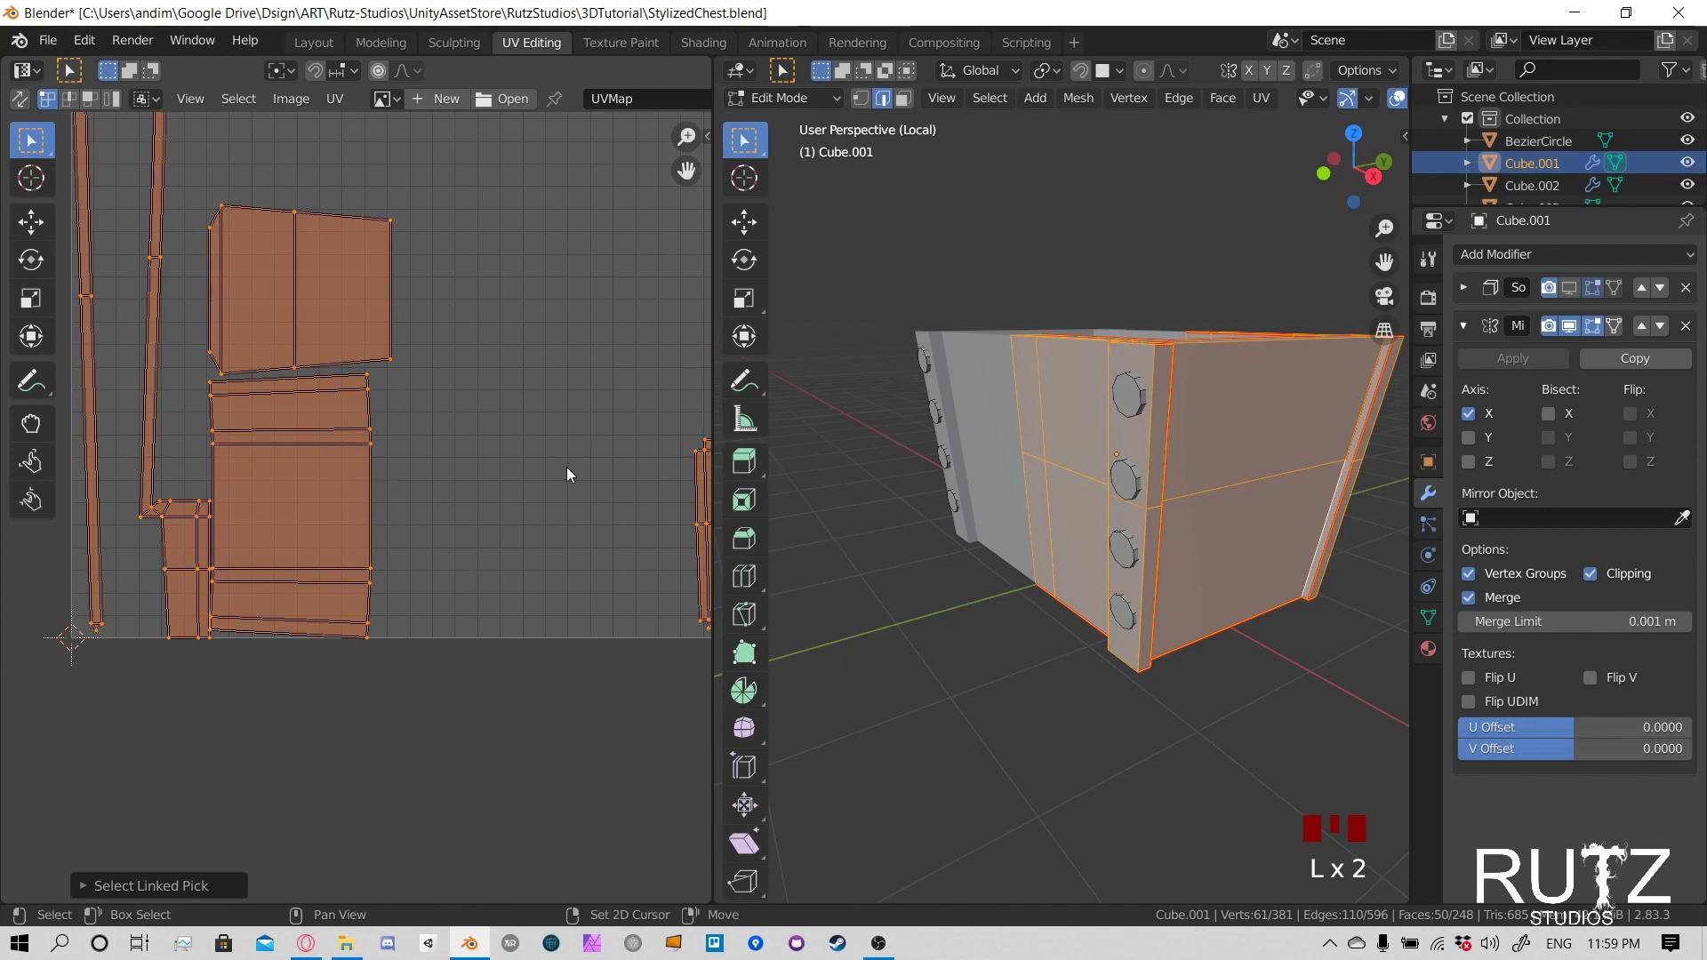
{"action": "middle_click_drag", "start_coordinate": [567, 467], "coordinate": [419, 463]}
{"action": "left_click_drag", "start_coordinate": [464, 404], "coordinate": [635, 620]}
{"action": "left_click", "coordinate": [510, 526]}
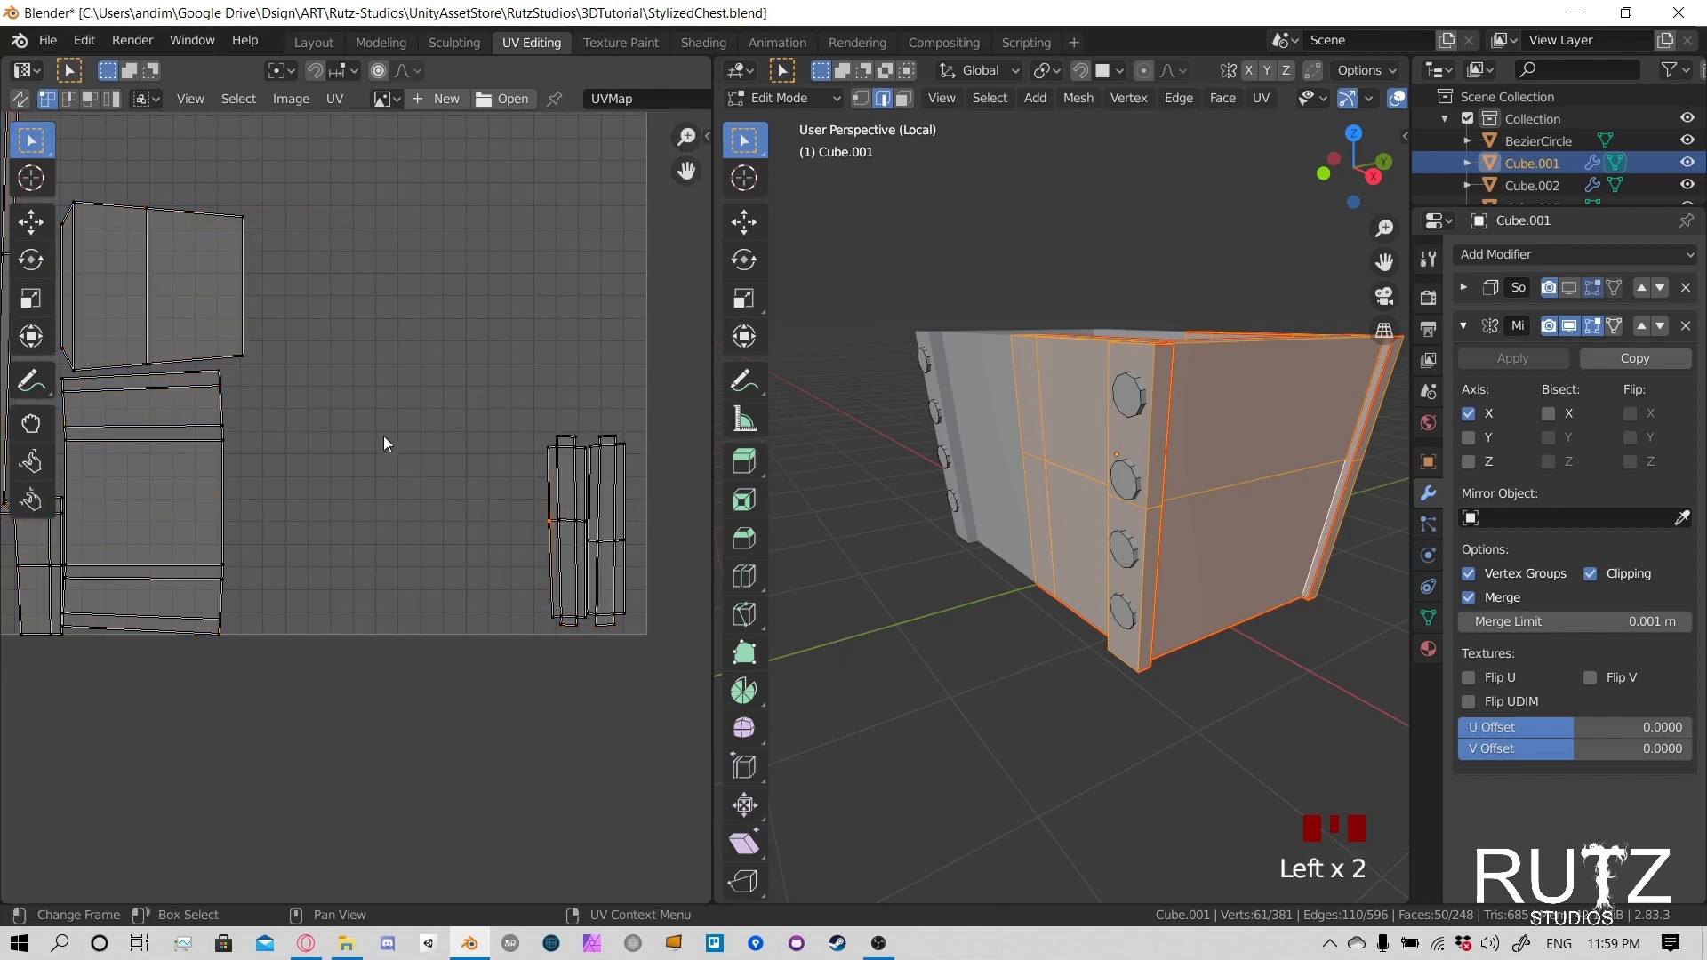
{"action": "double_click", "coordinate": [355, 397]}
{"action": "double_click", "coordinate": [354, 392]}
{"action": "left_click", "coordinate": [437, 270]}
{"action": "left_click", "coordinate": [320, 462]}
{"action": "middle_click_drag", "start_coordinate": [257, 414], "coordinate": [455, 413]}
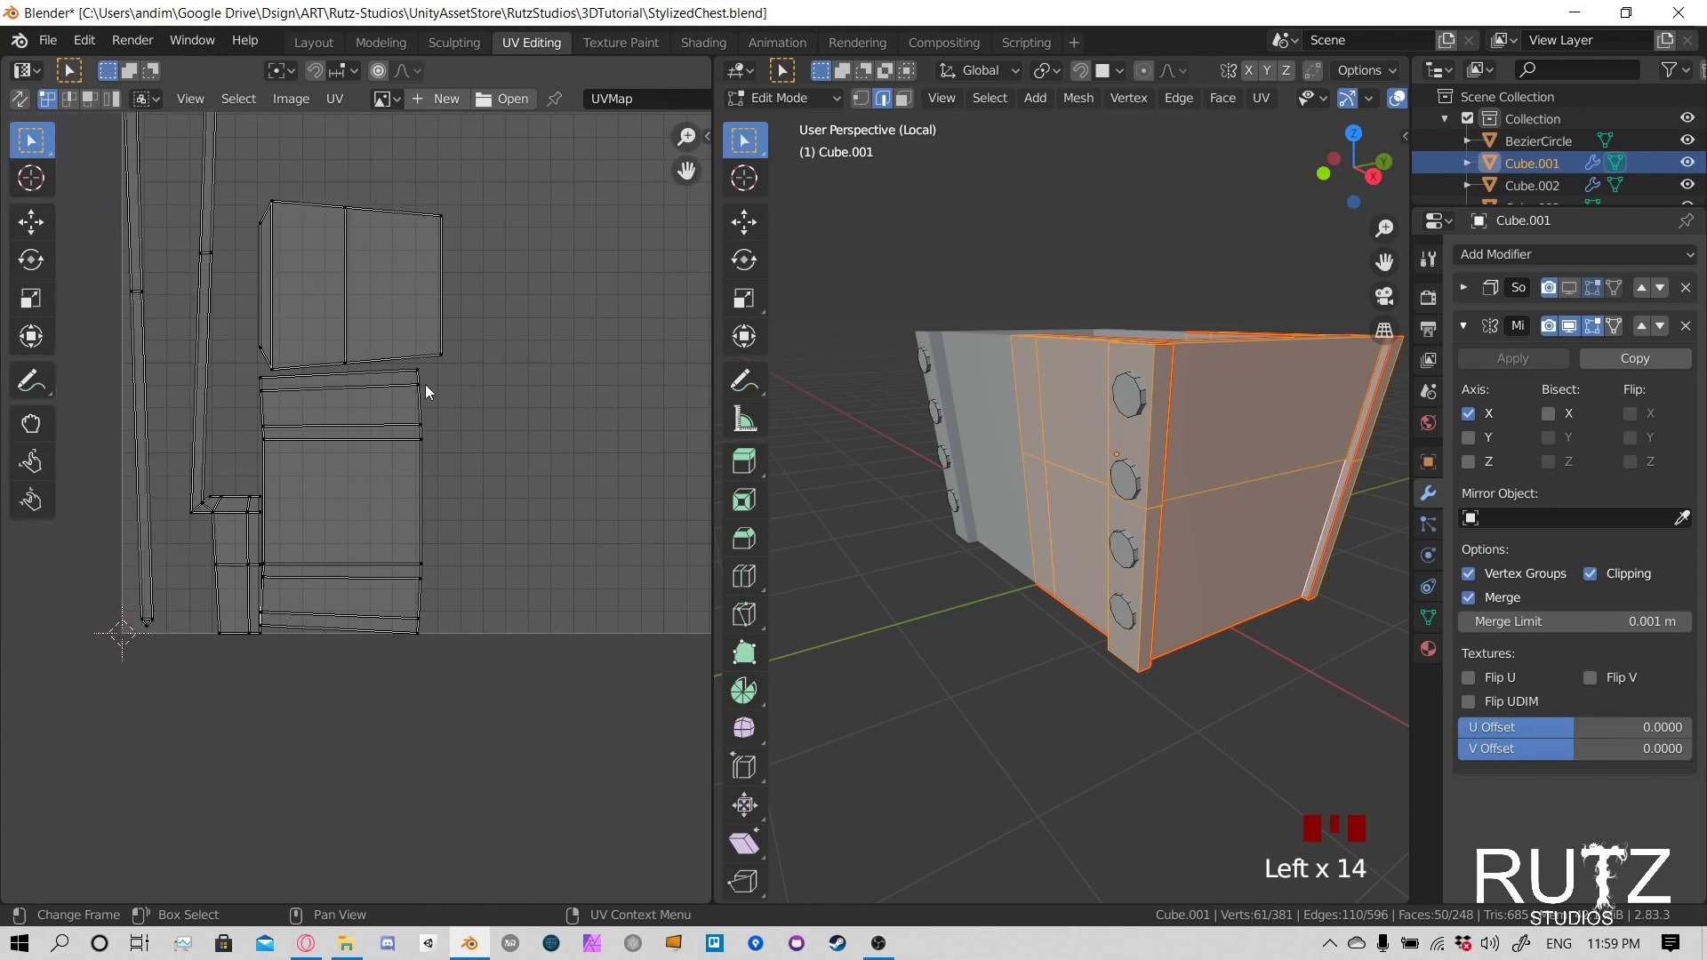
- Select the whole linked large banded island and move it across the UV space to sit directly beside the two post islands
{"action": "key", "text": "l"}
{"action": "scroll", "coordinate": [283, 470], "scroll_direction": "down", "scroll_amount": 2}
{"action": "key", "text": "g"}
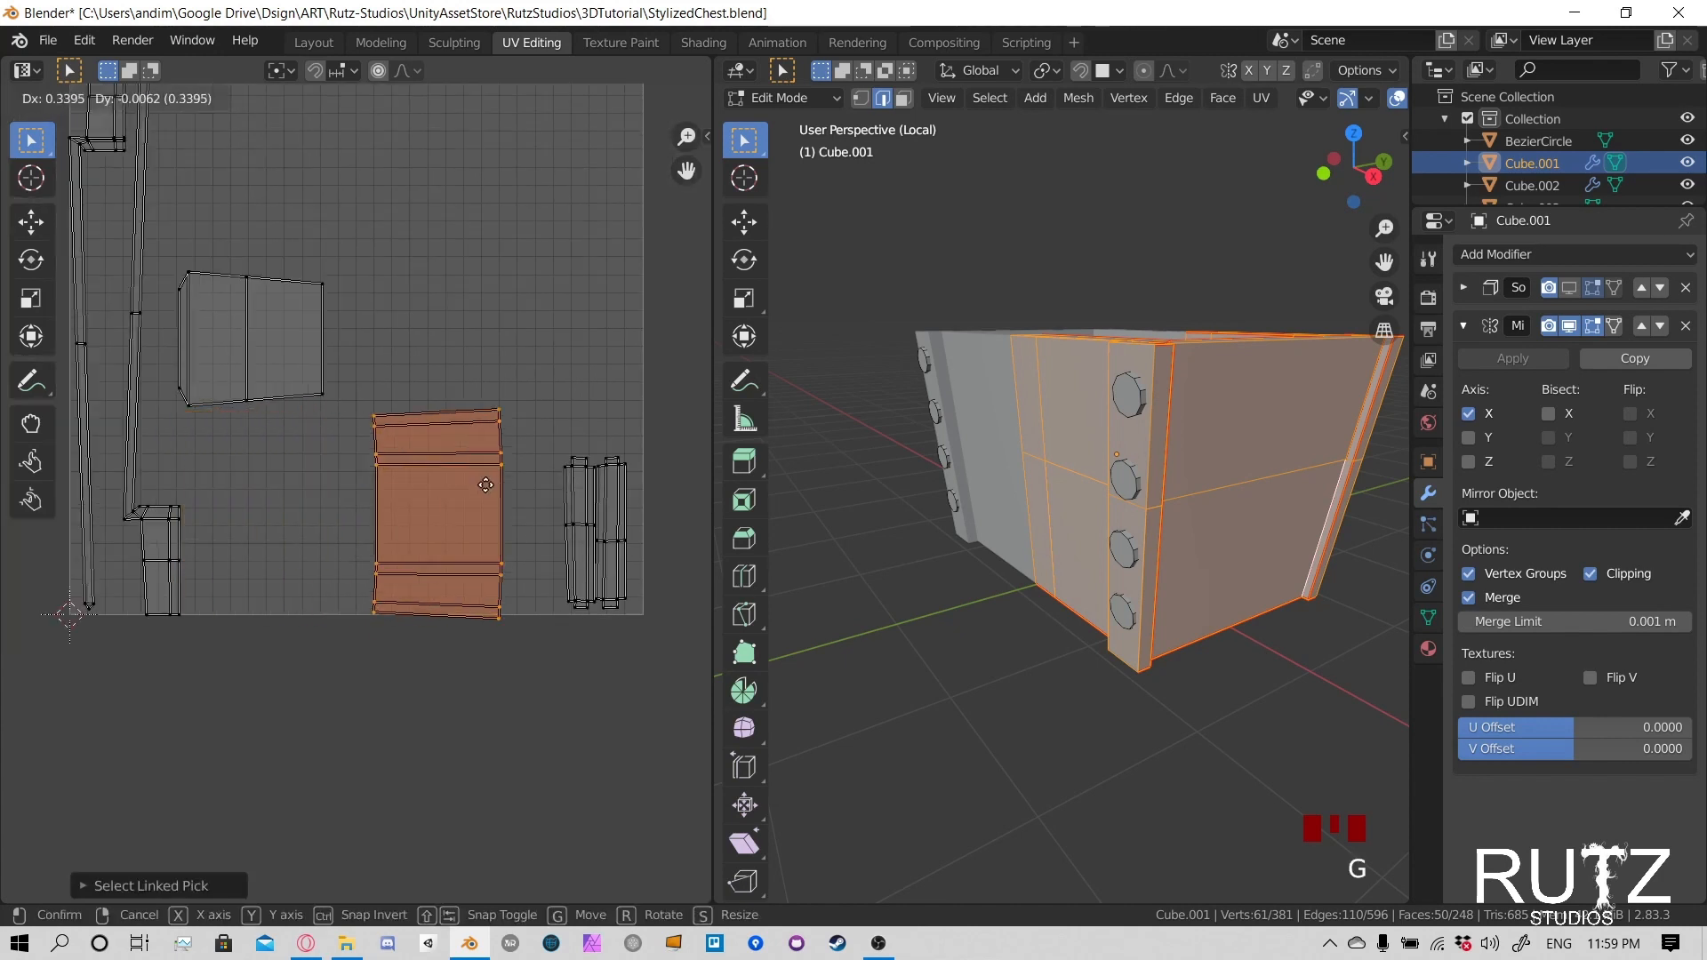
{"action": "left_click", "coordinate": [534, 470]}
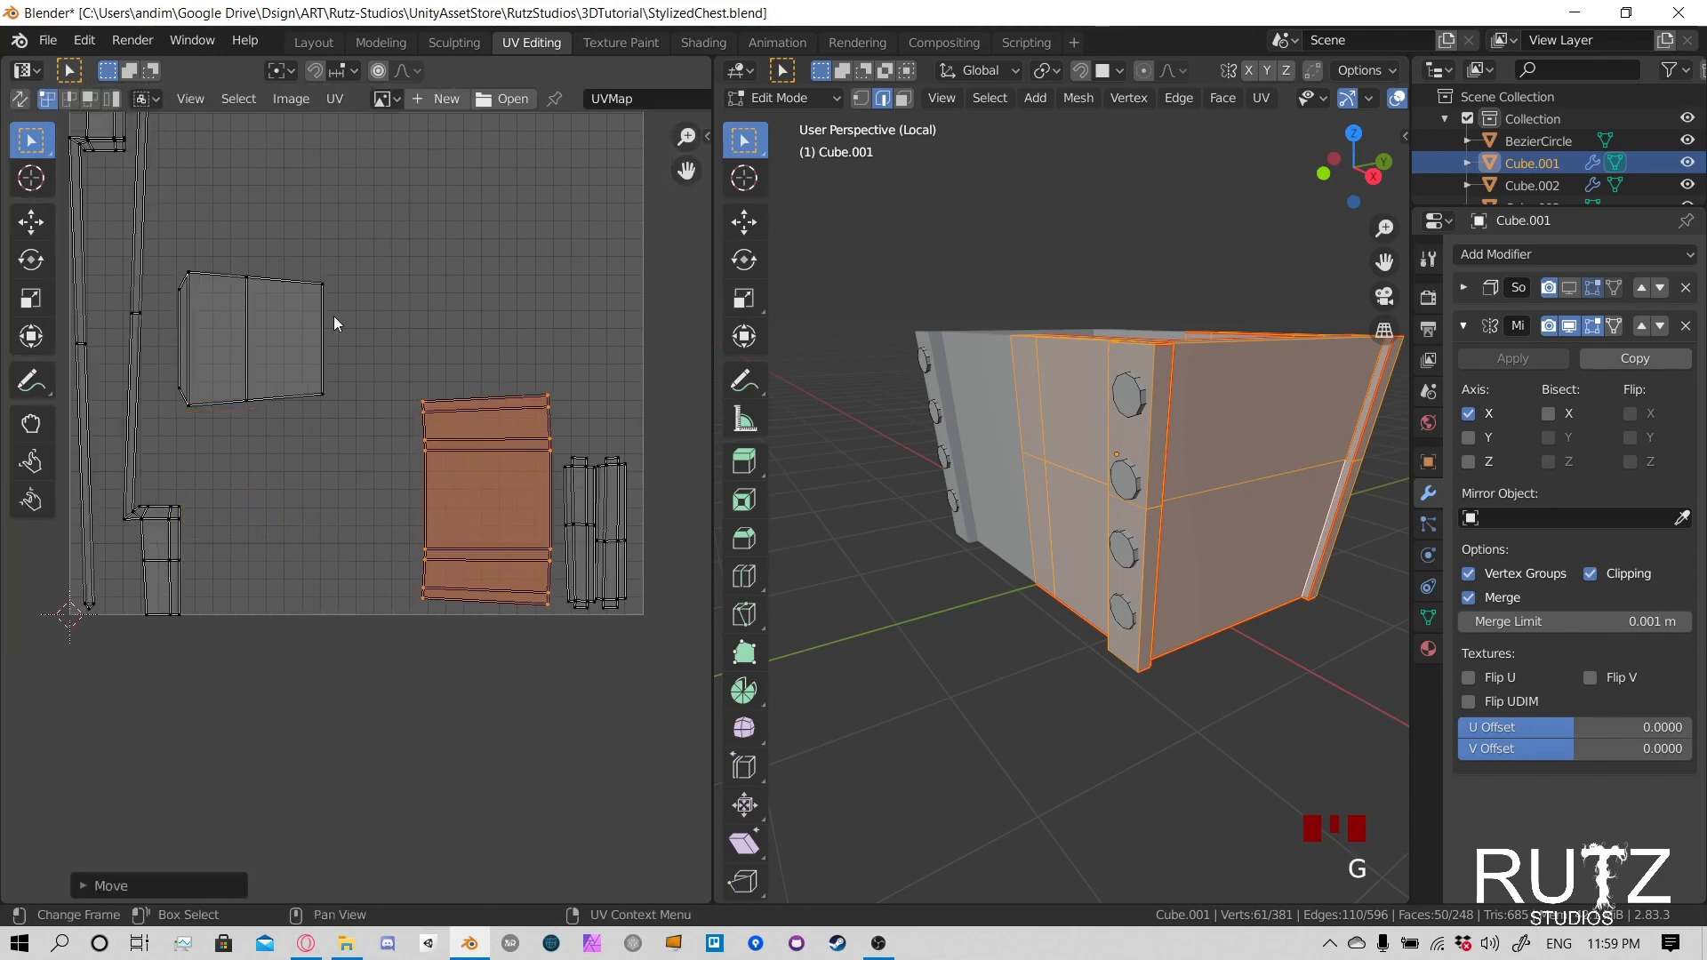
- Select the linked trapezoidal panel island and move it down into the empty space beside the large banded island
{"action": "left_click", "coordinate": [404, 269]}
{"action": "key", "text": "l"}
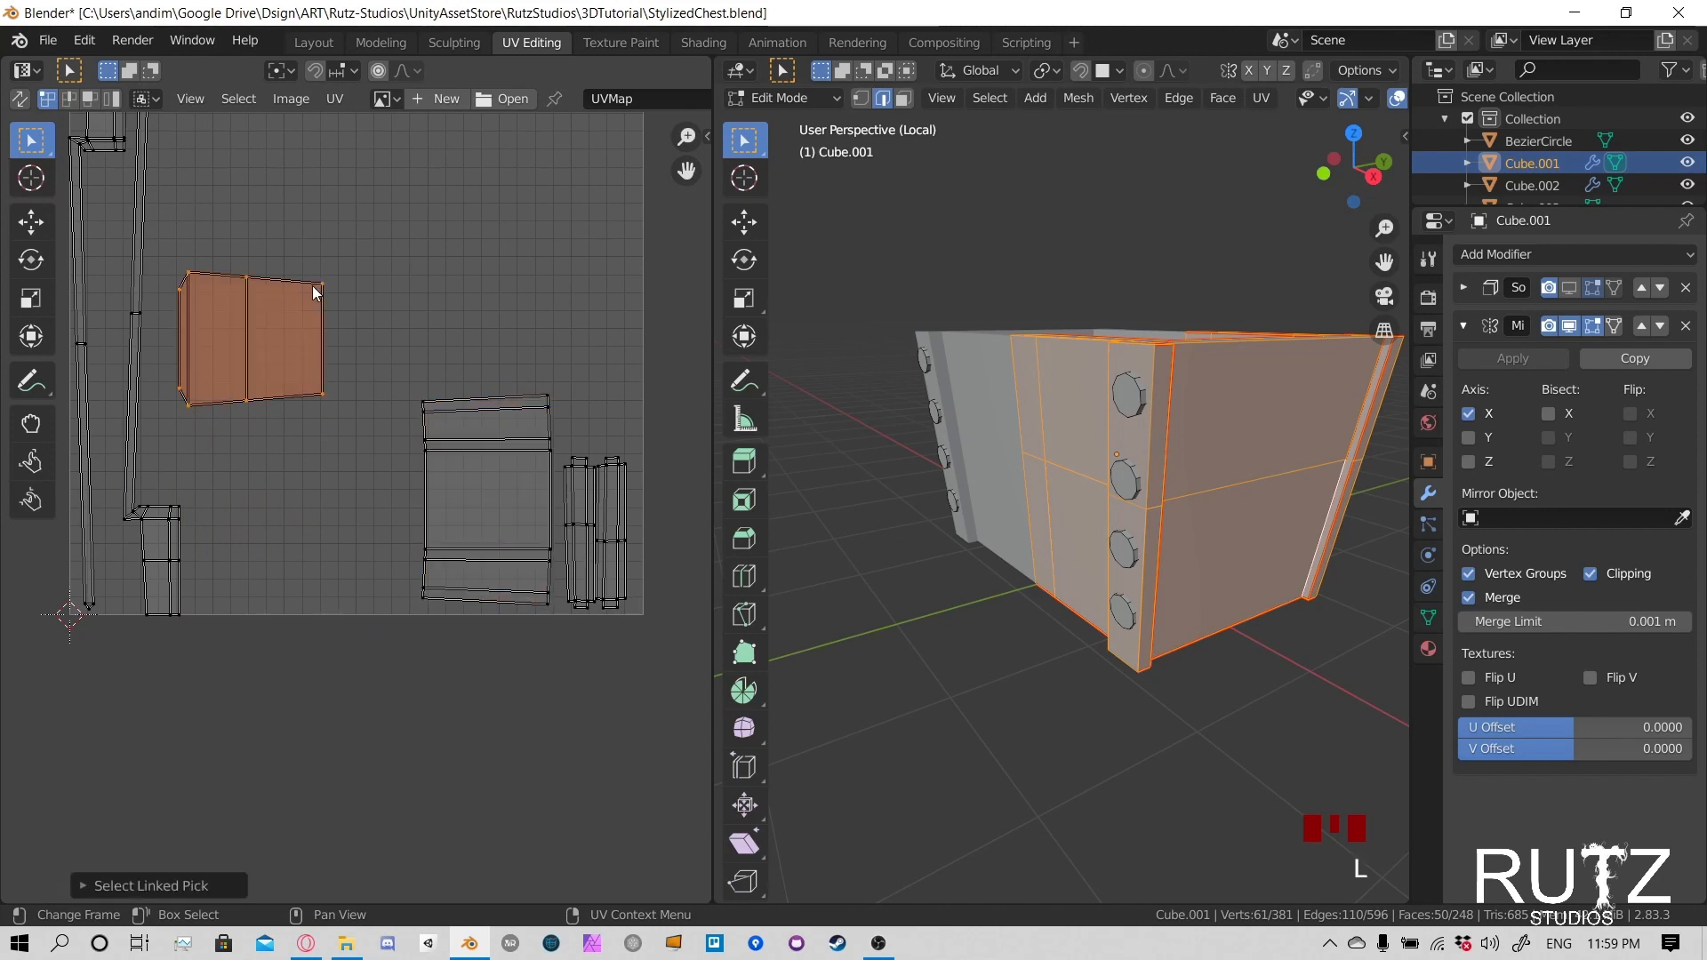
{"action": "key", "text": "g"}
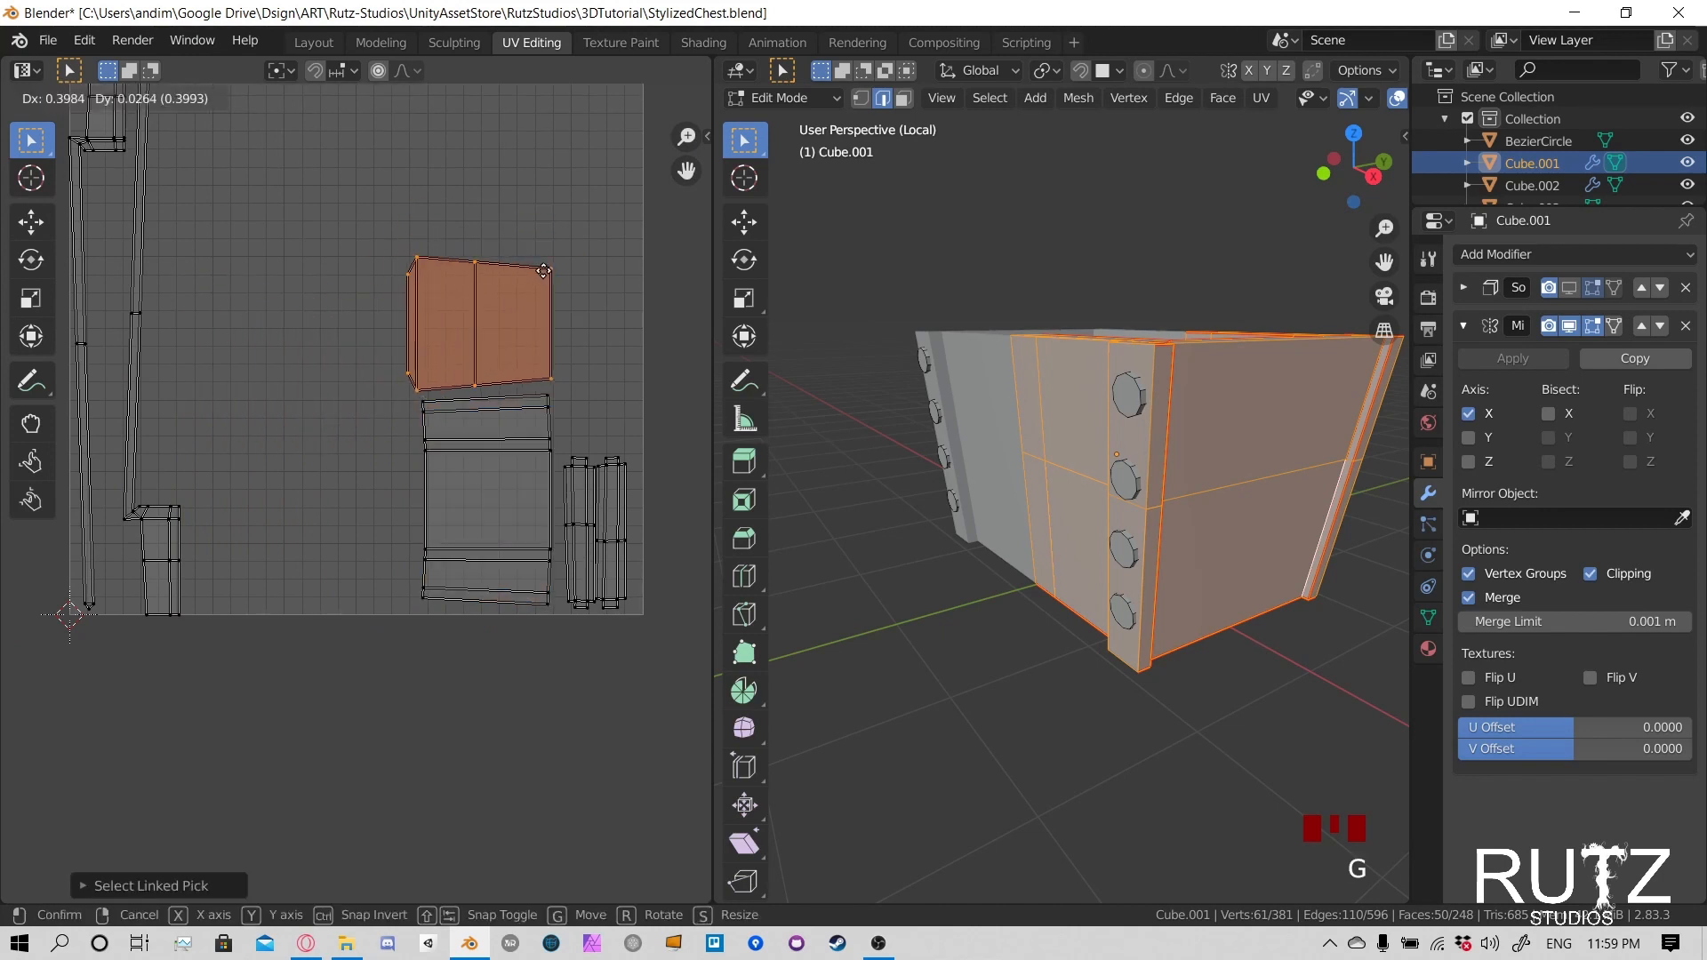
{"action": "left_click", "coordinate": [402, 488]}
{"action": "scroll", "coordinate": [385, 433], "scroll_direction": "down", "scroll_amount": 2}
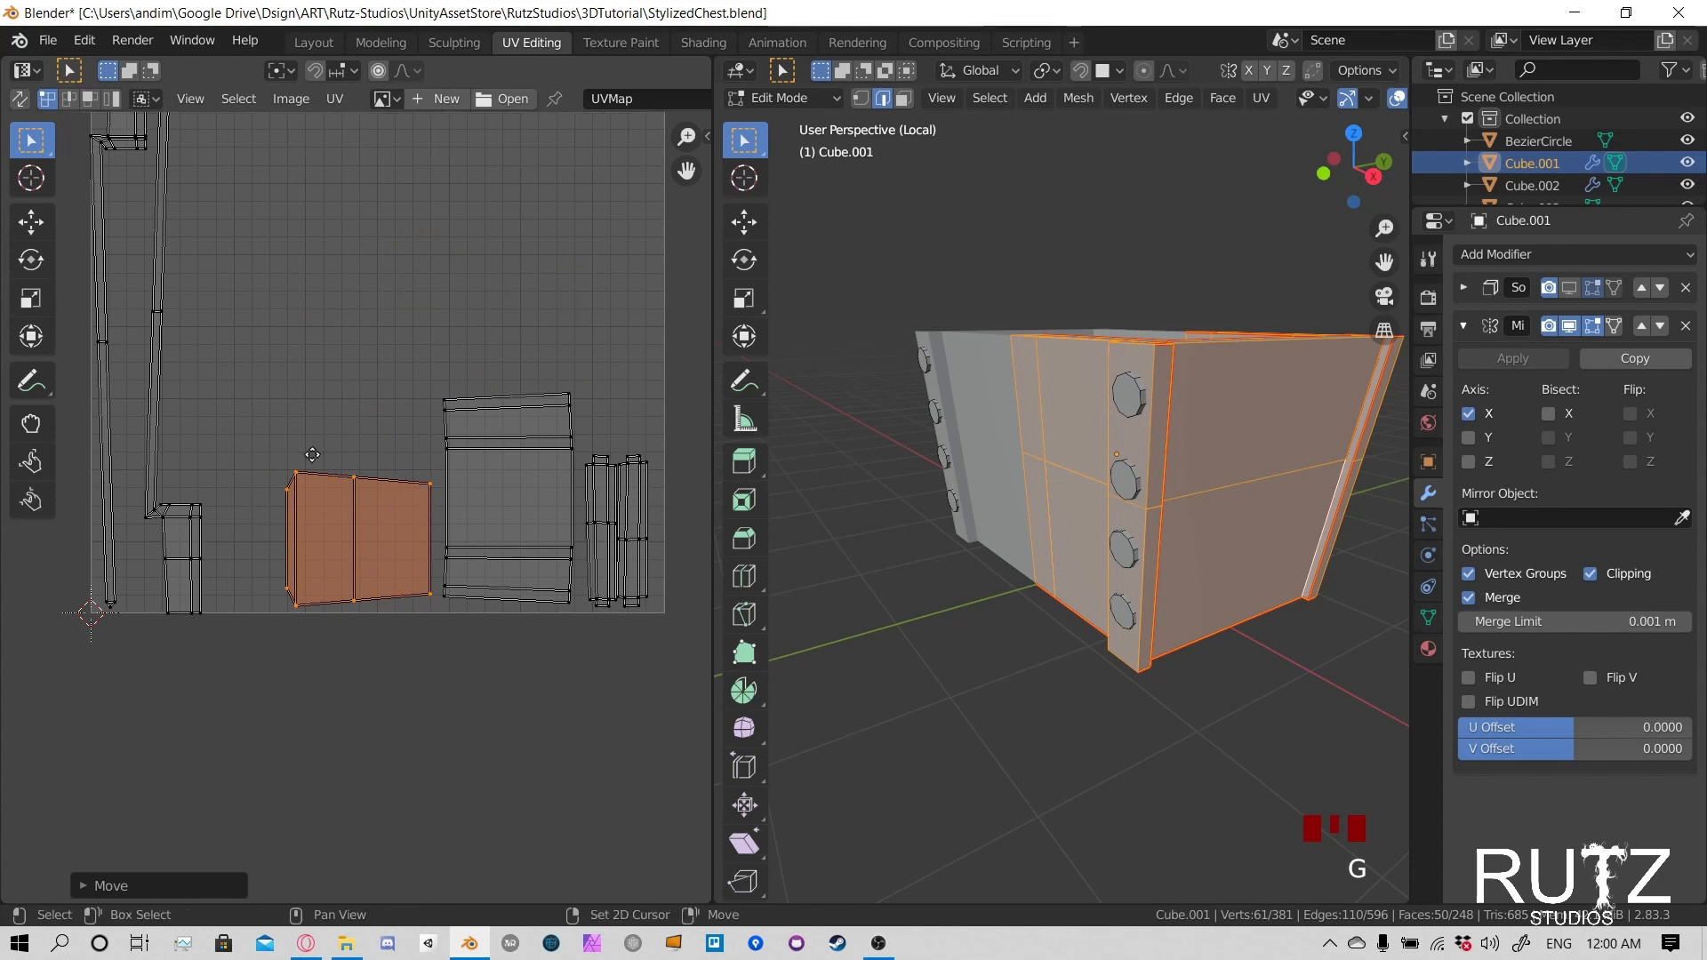
{"action": "middle_click_drag", "start_coordinate": [338, 340], "coordinate": [346, 384]}
{"action": "scroll", "coordinate": [345, 354], "scroll_direction": "up", "scroll_amount": 2}
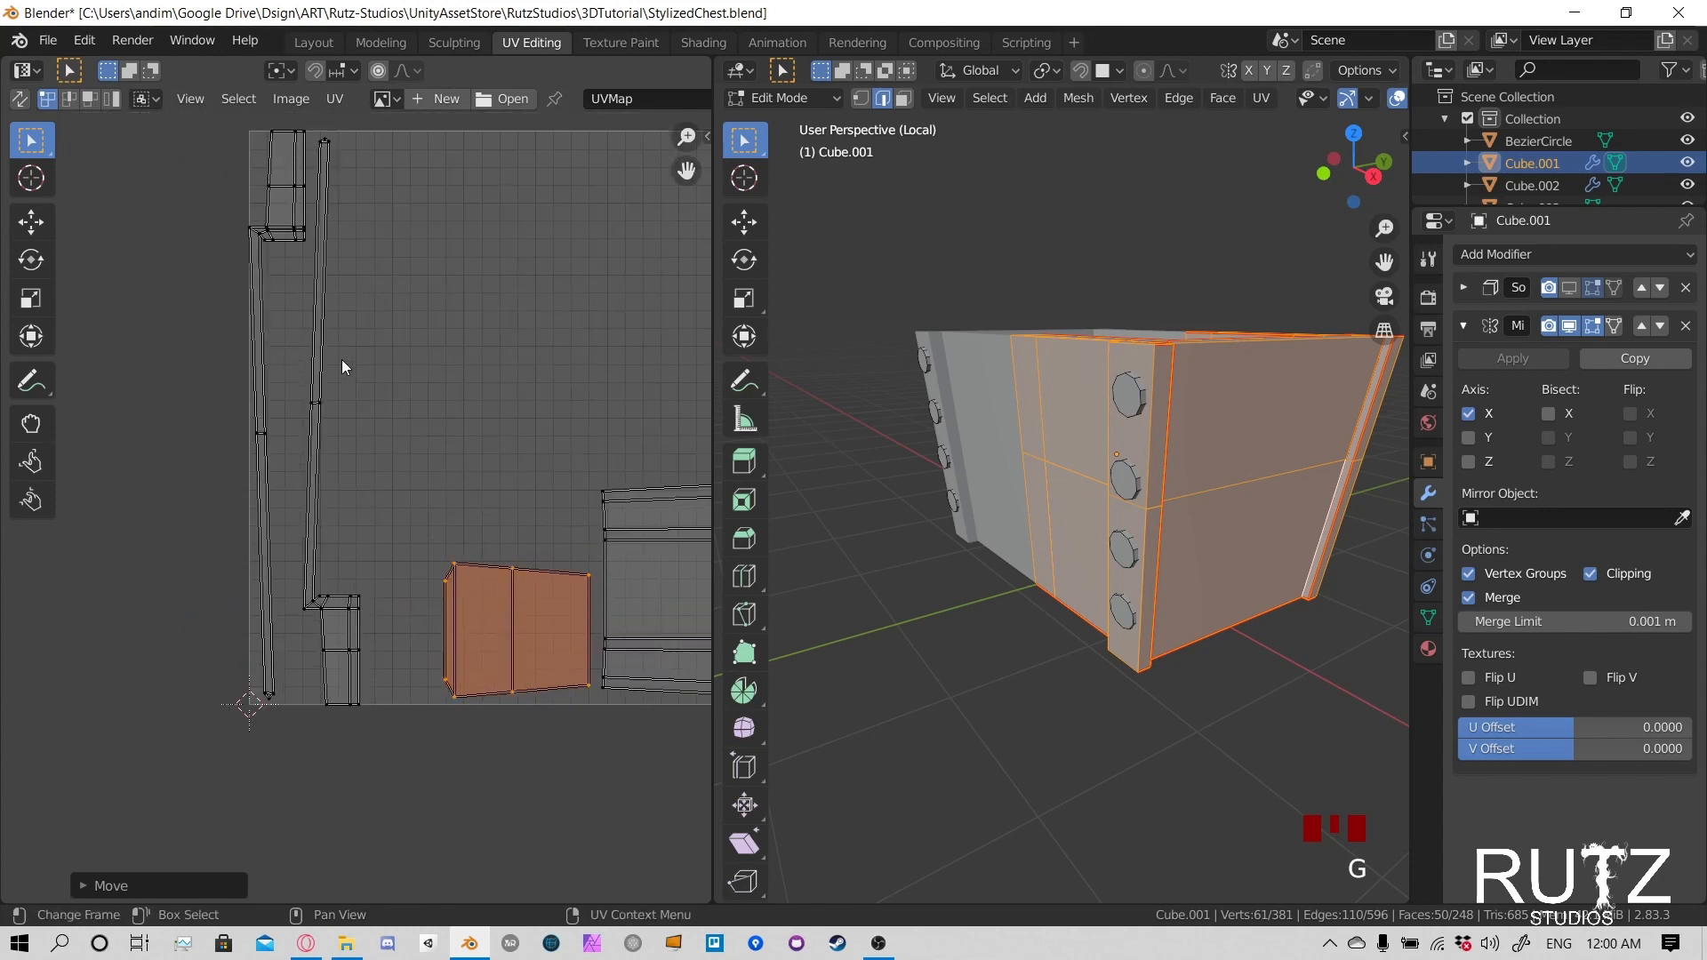
{"action": "left_click", "coordinate": [239, 98]}
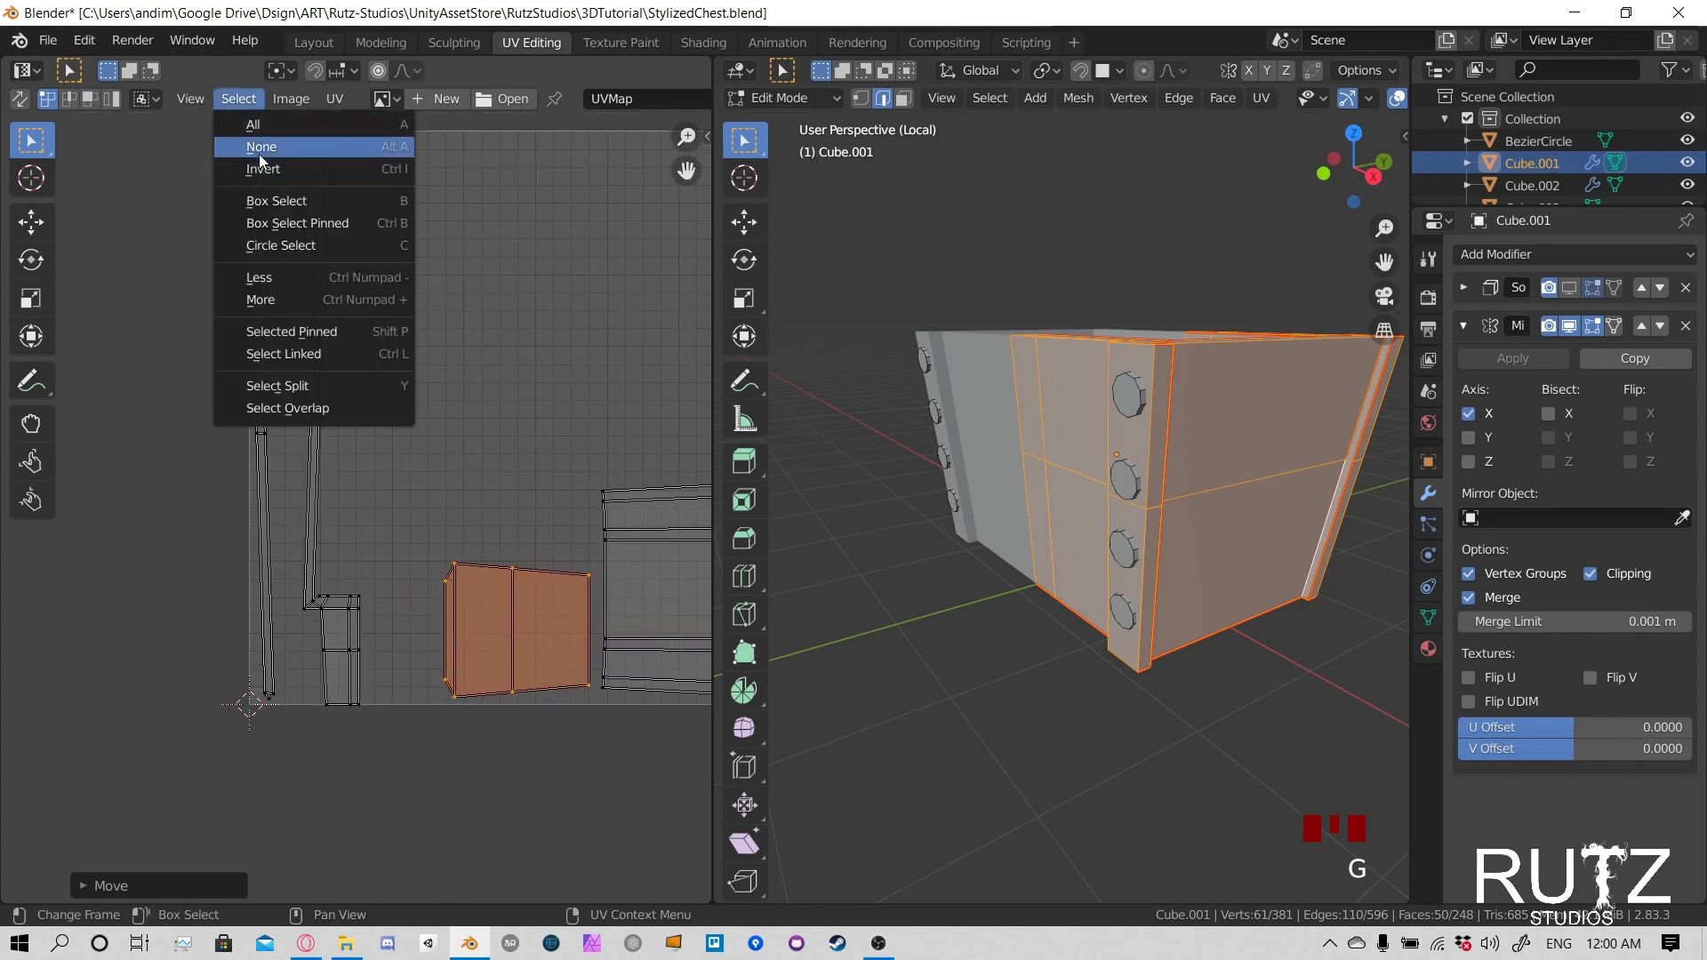
{"action": "left_click", "coordinate": [190, 98]}
{"action": "left_click", "coordinate": [249, 137]}
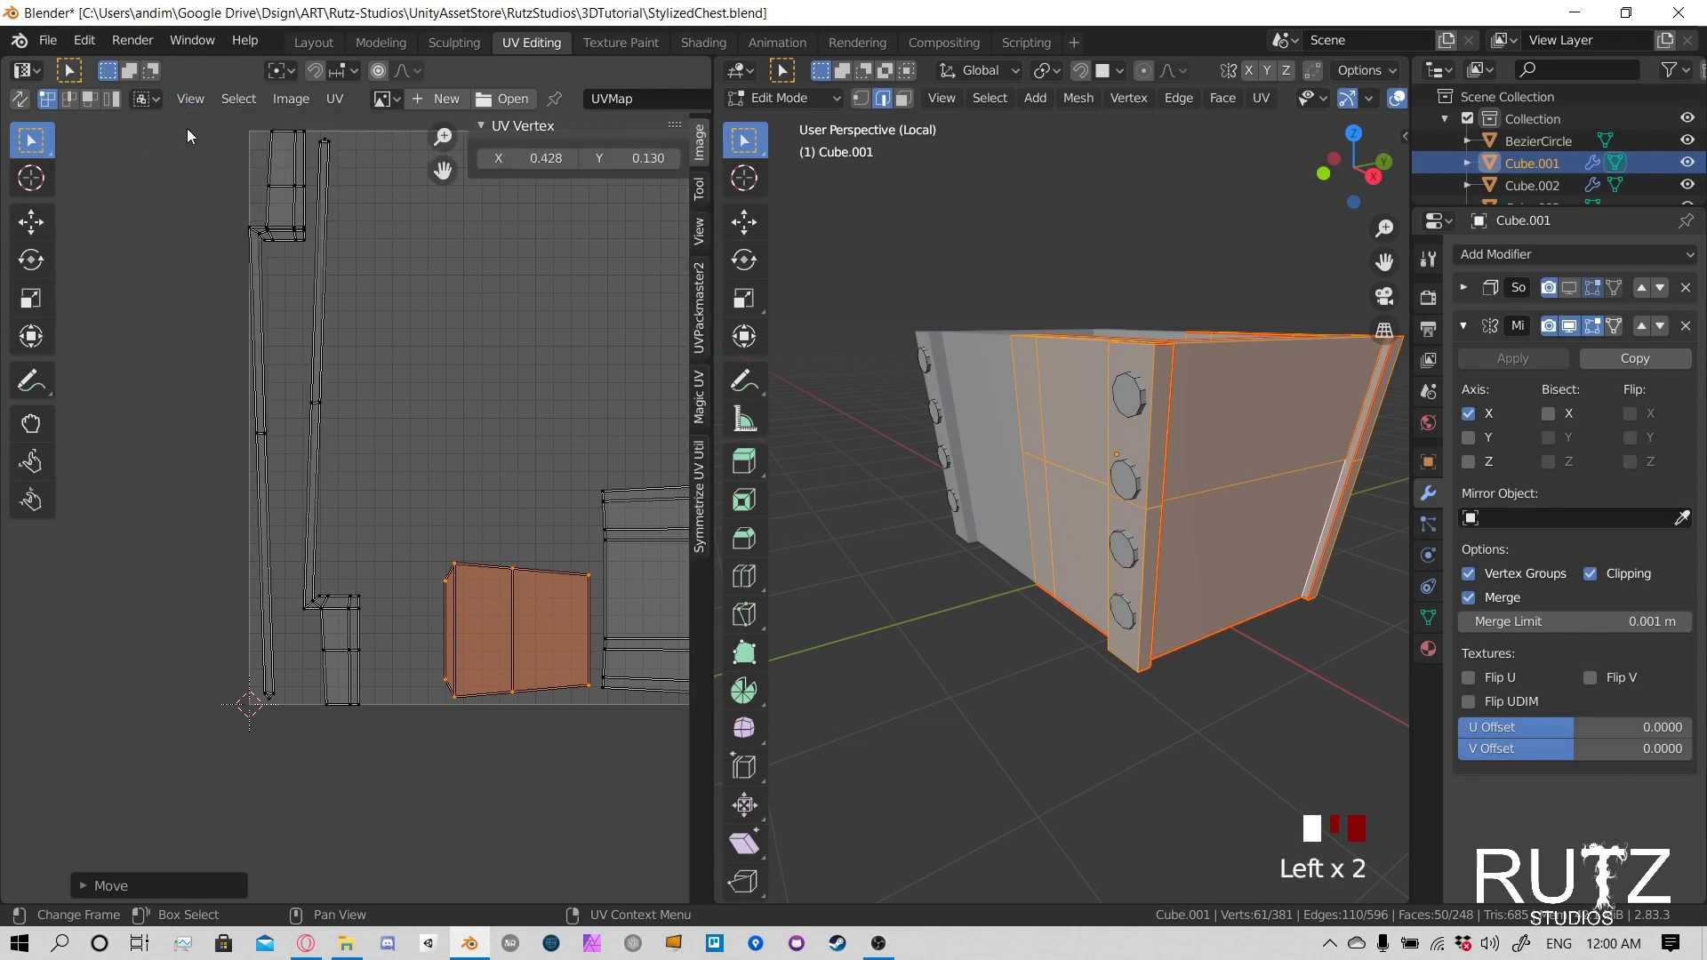
{"action": "key", "text": "n"}
- Select the wide upper block of the first strip island and move it about 0.24 down along Y to shorten the strip
{"action": "left_click_drag", "start_coordinate": [187, 125], "coordinate": [311, 238]}
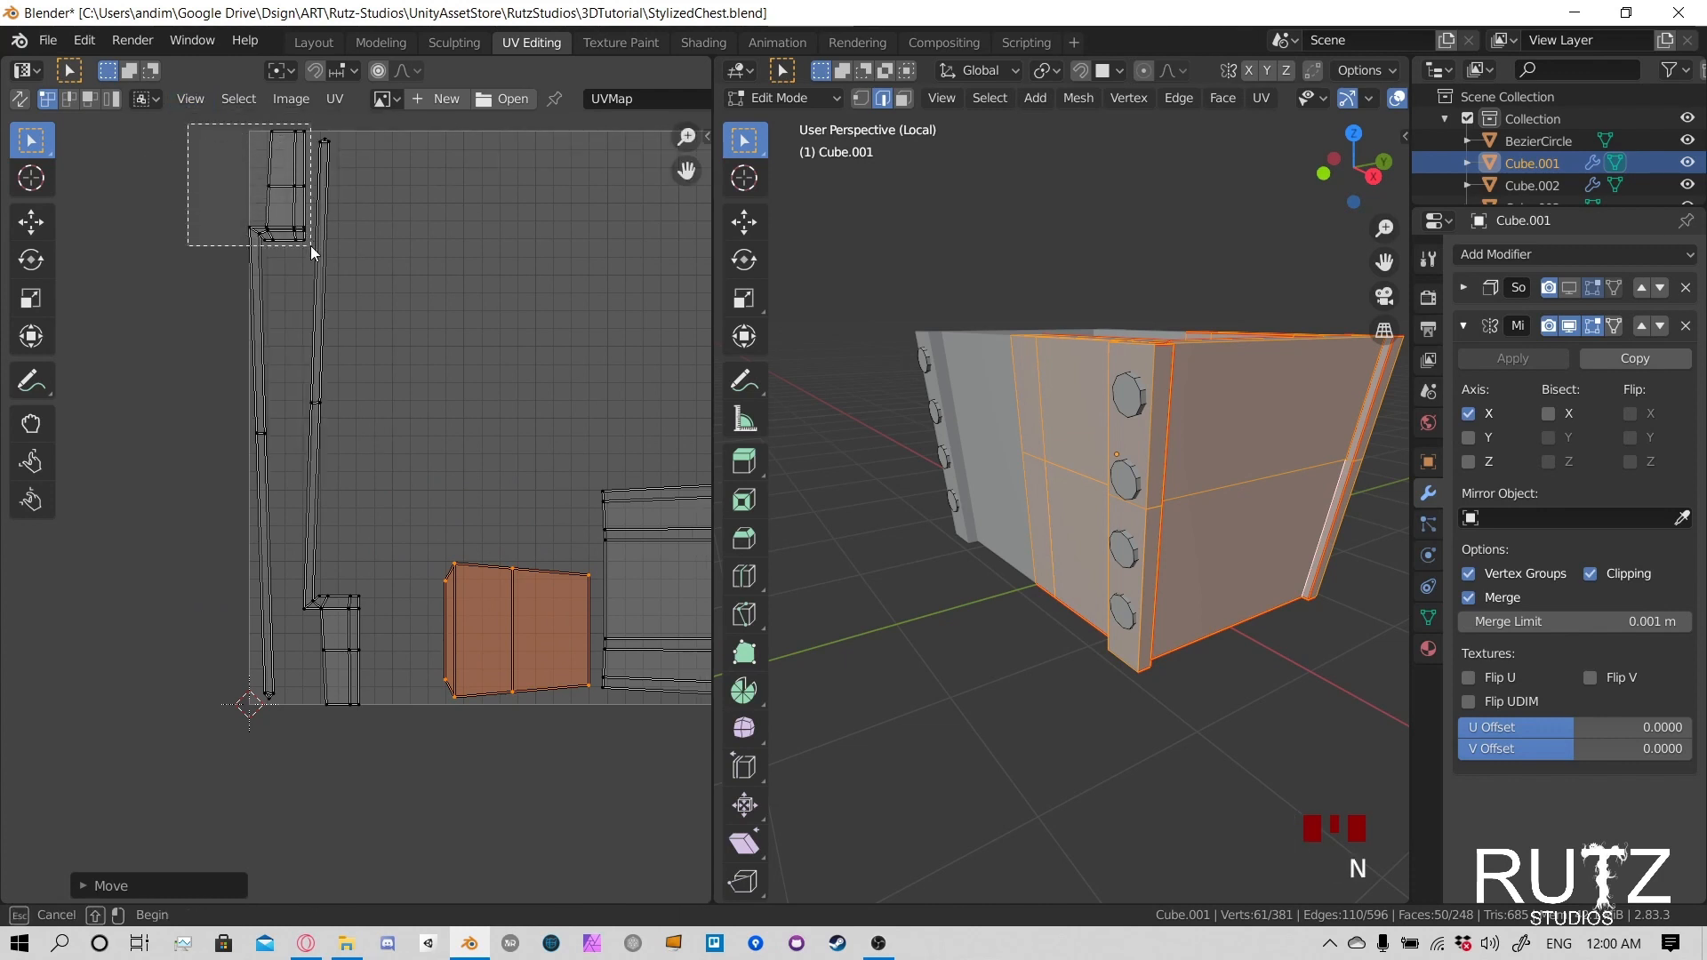
{"action": "left_click_drag", "start_coordinate": [311, 246], "coordinate": [307, 243]}
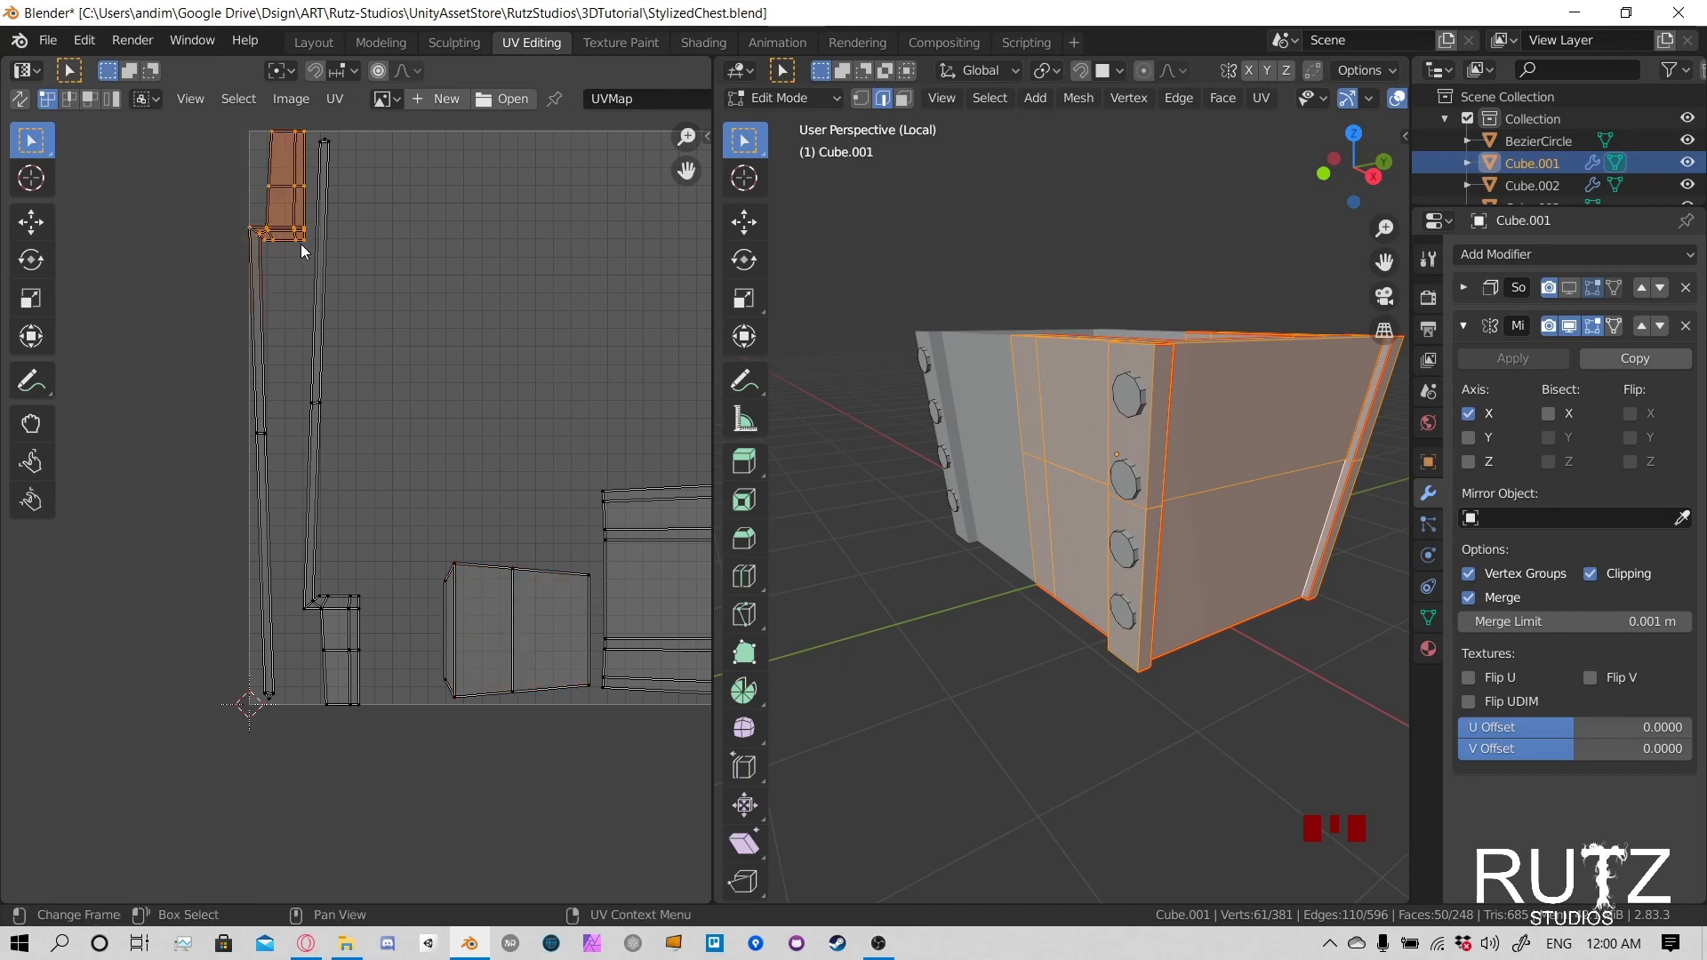
{"action": "key", "text": "g"}
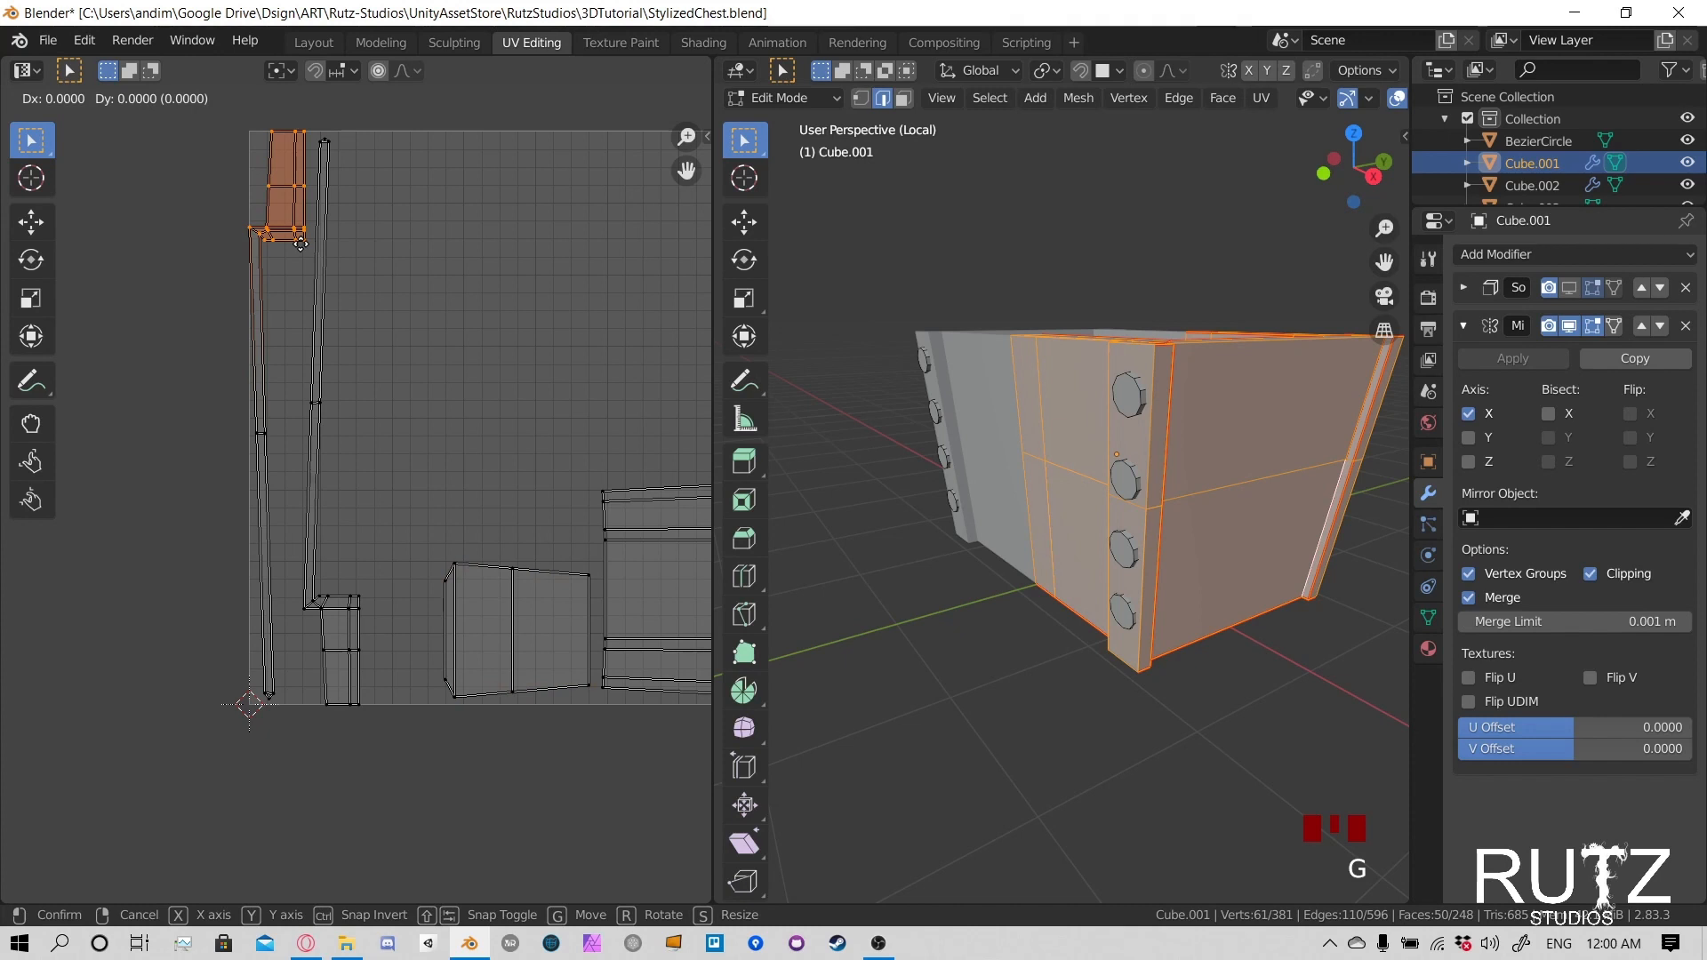
{"action": "key", "text": "y"}
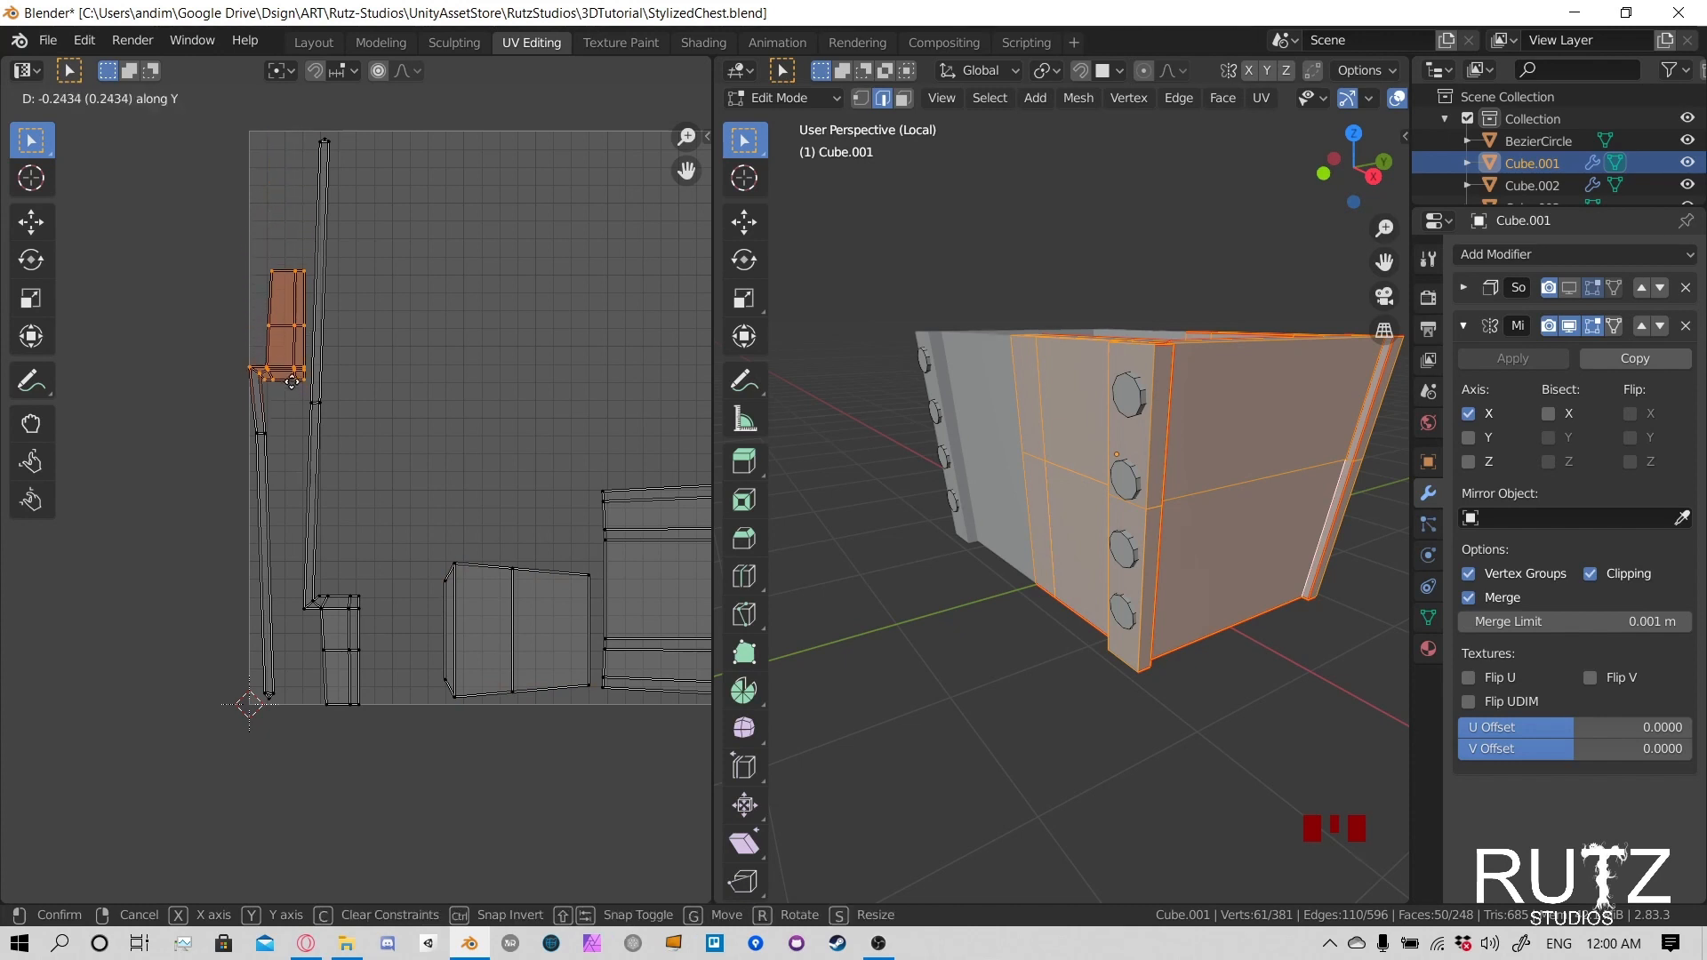
{"action": "left_click", "coordinate": [294, 385]}
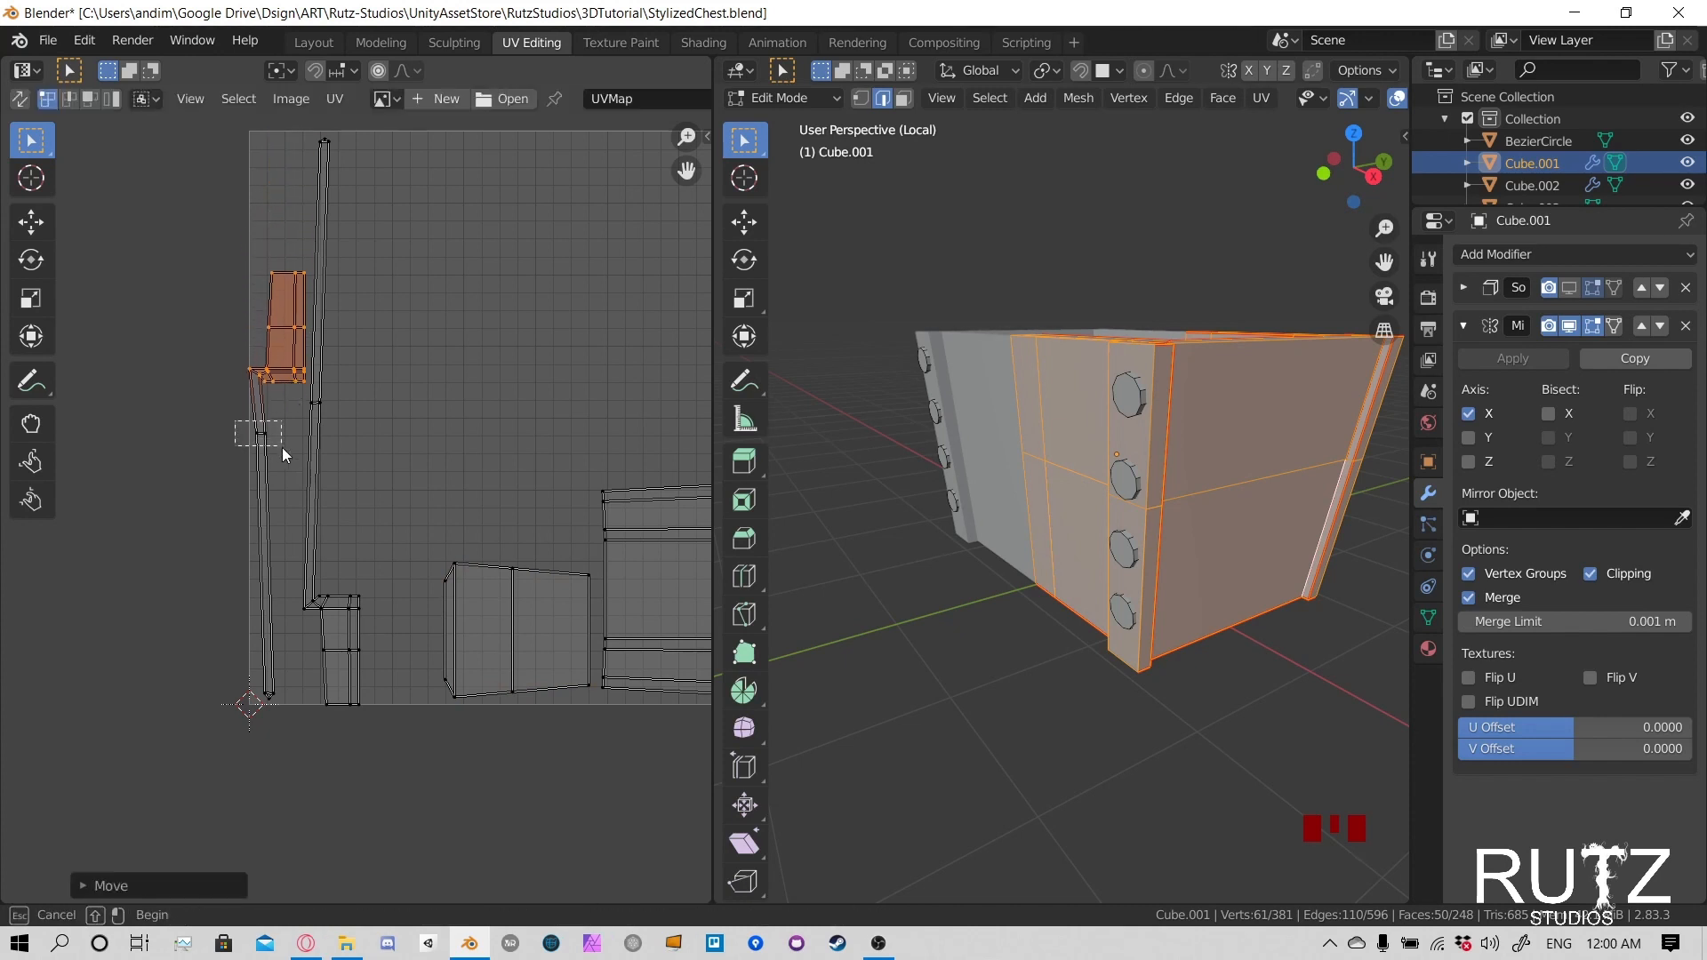
- Add the thin strip's middle vertices to the block selection and move them down along Y until they sit near the strip's lower end
{"action": "left_click", "coordinate": [283, 450], "text": "shift"}
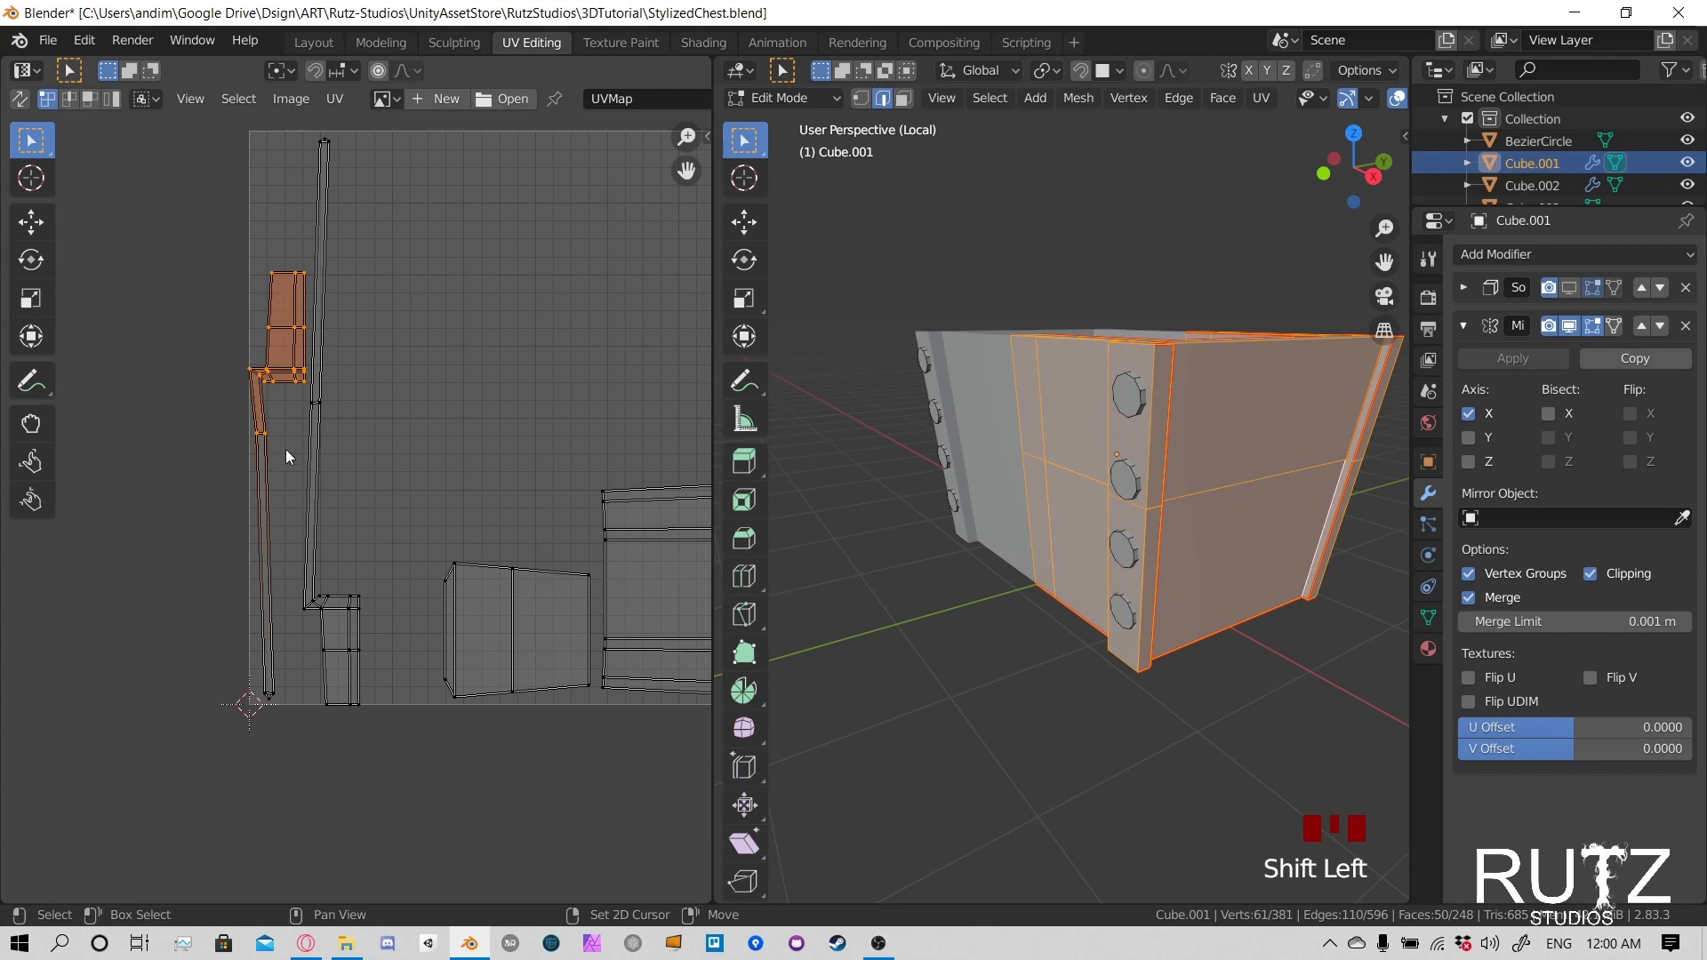
{"action": "key", "text": "g"}
{"action": "key", "text": "y"}
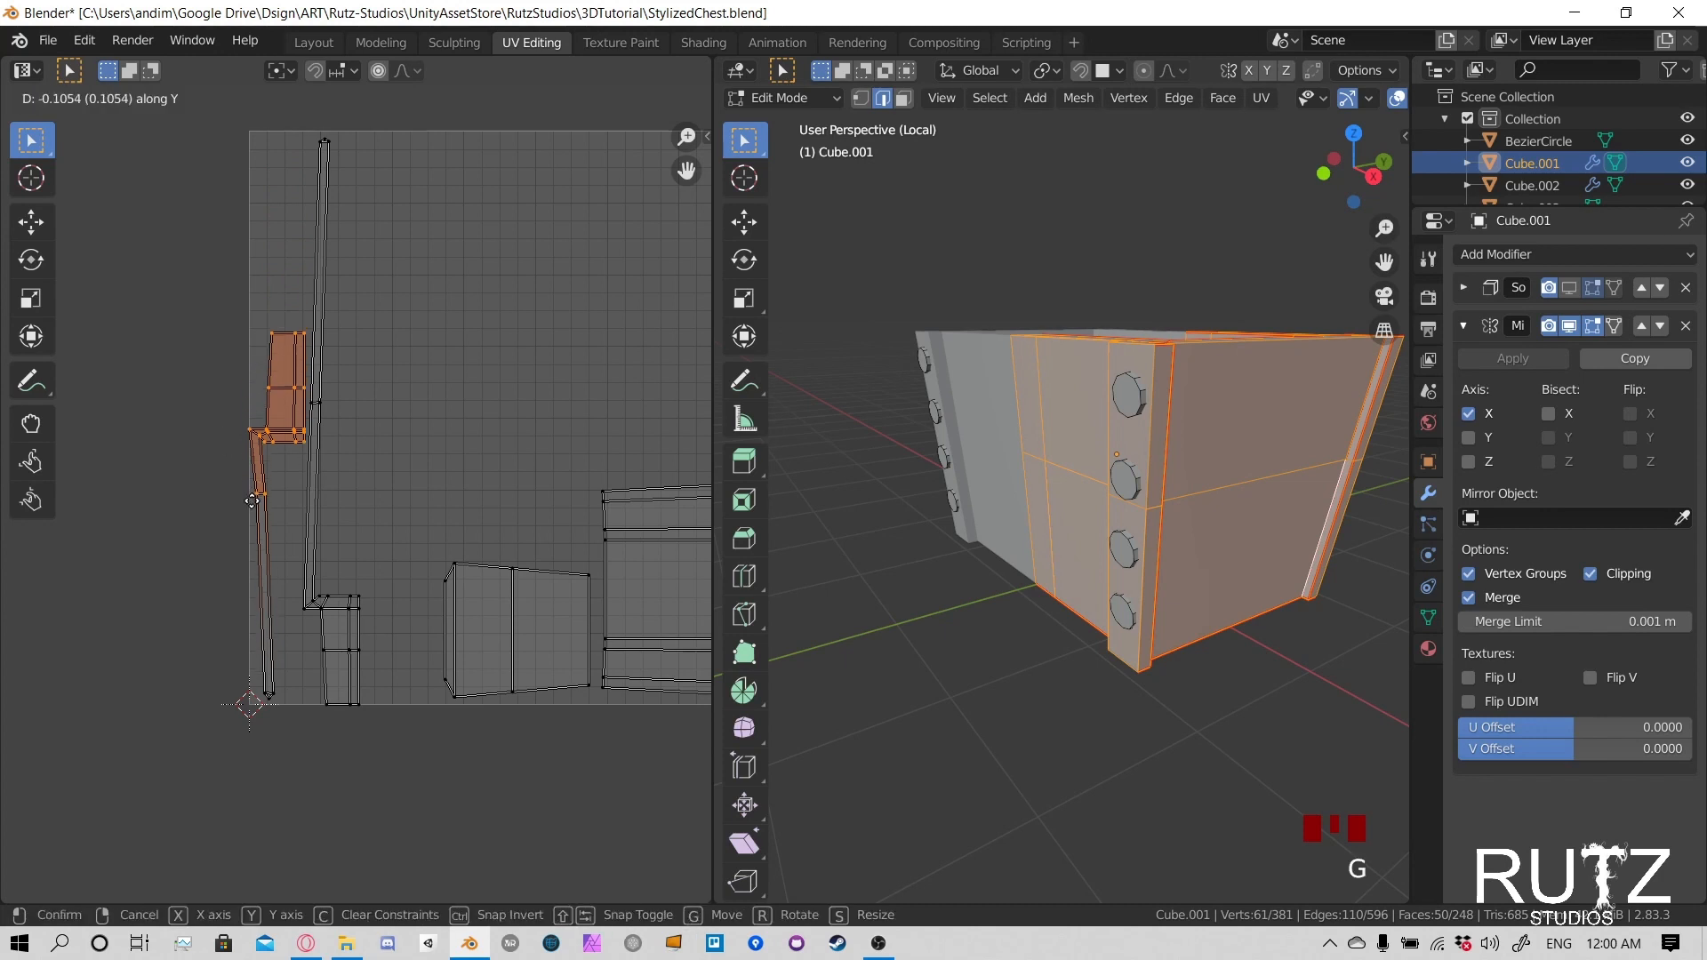
{"action": "left_click", "coordinate": [259, 678]}
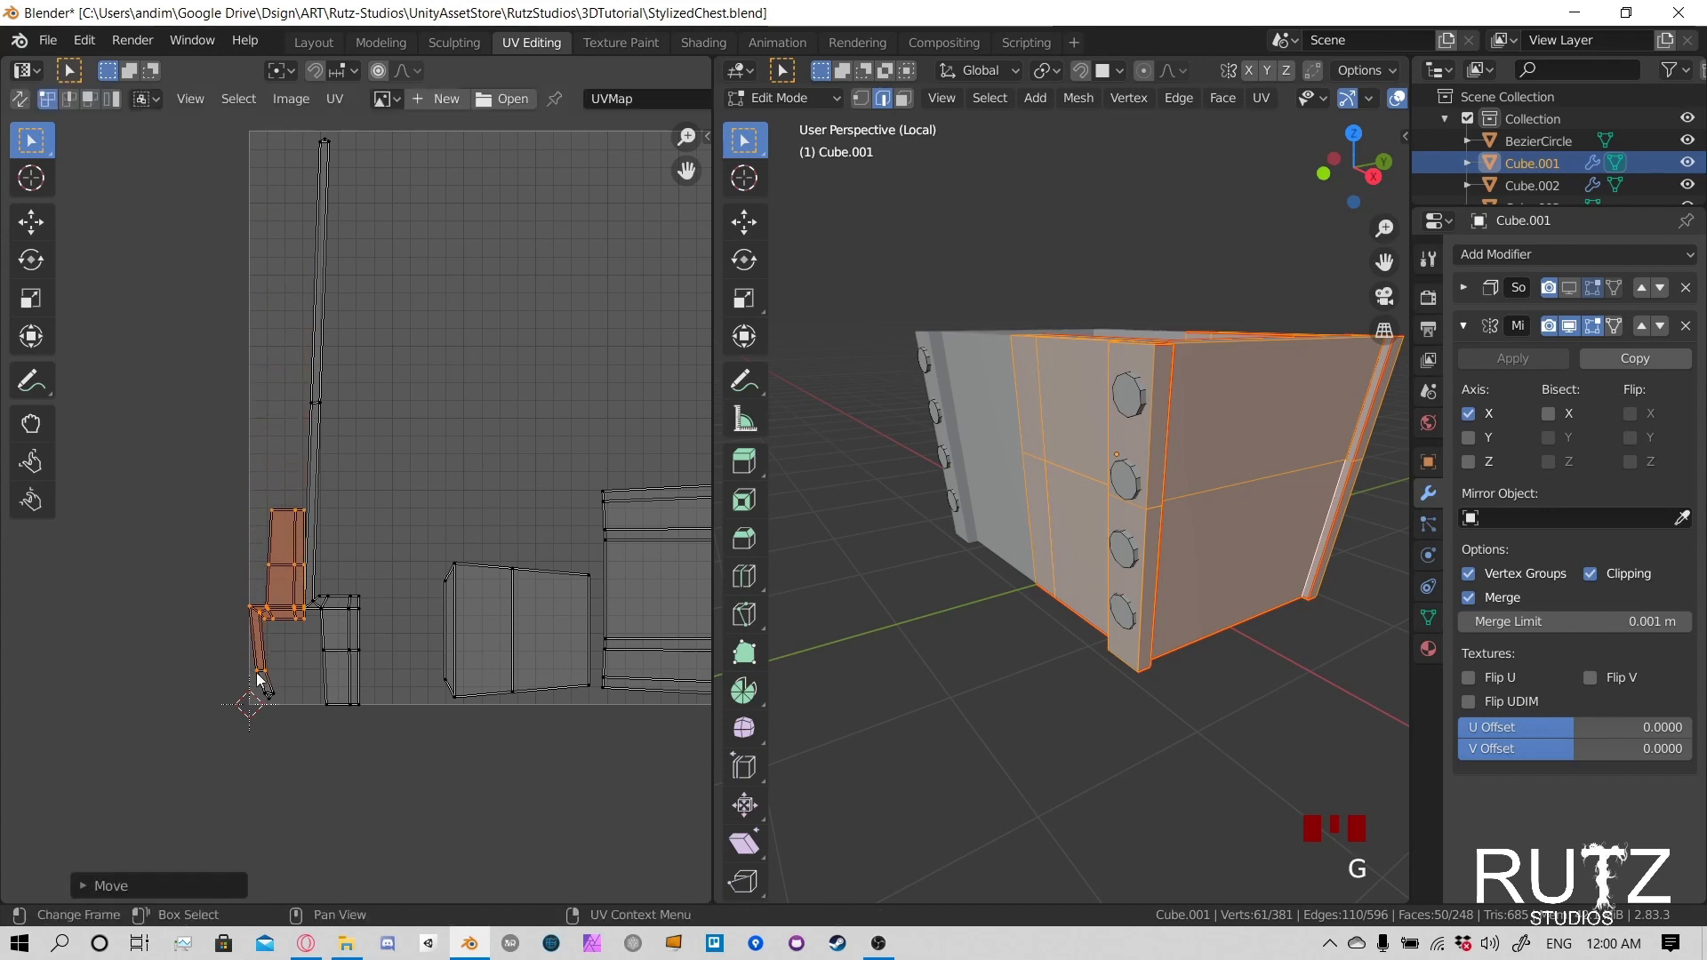
- Move the first strip's pointed end vertices up and inward so they sit just below its middle vertices
{"action": "scroll", "coordinate": [439, 605], "scroll_direction": "up", "scroll_amount": 4}
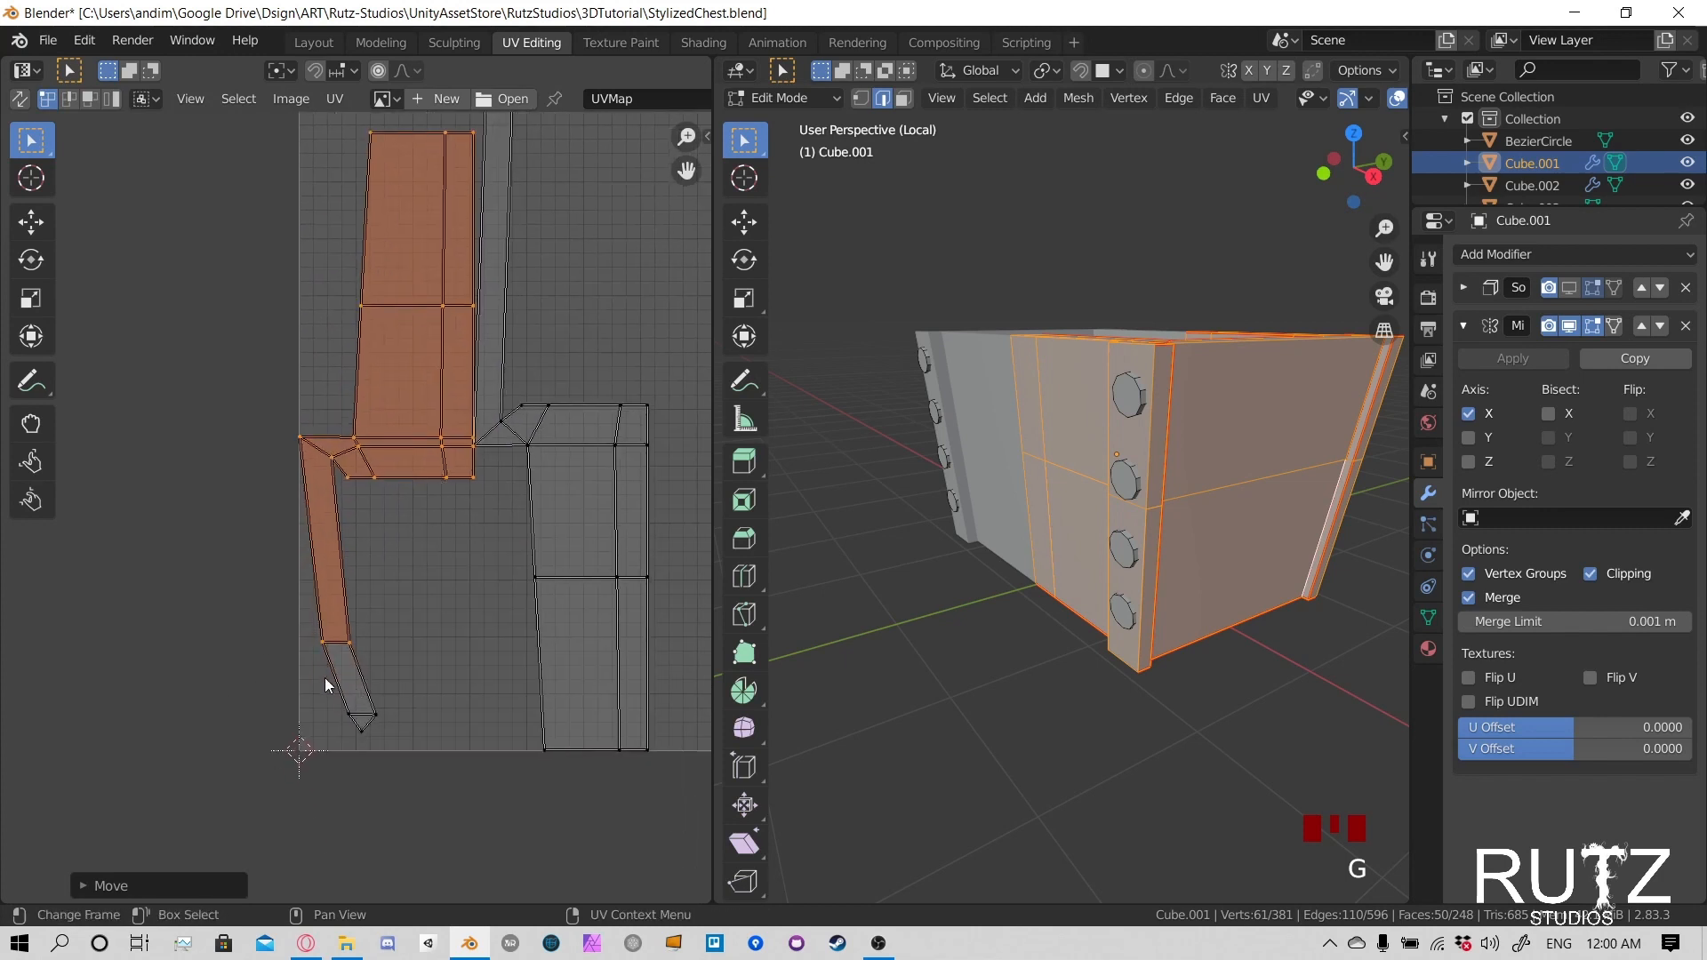
{"action": "left_click", "coordinate": [361, 720]}
{"action": "key", "text": "g"}
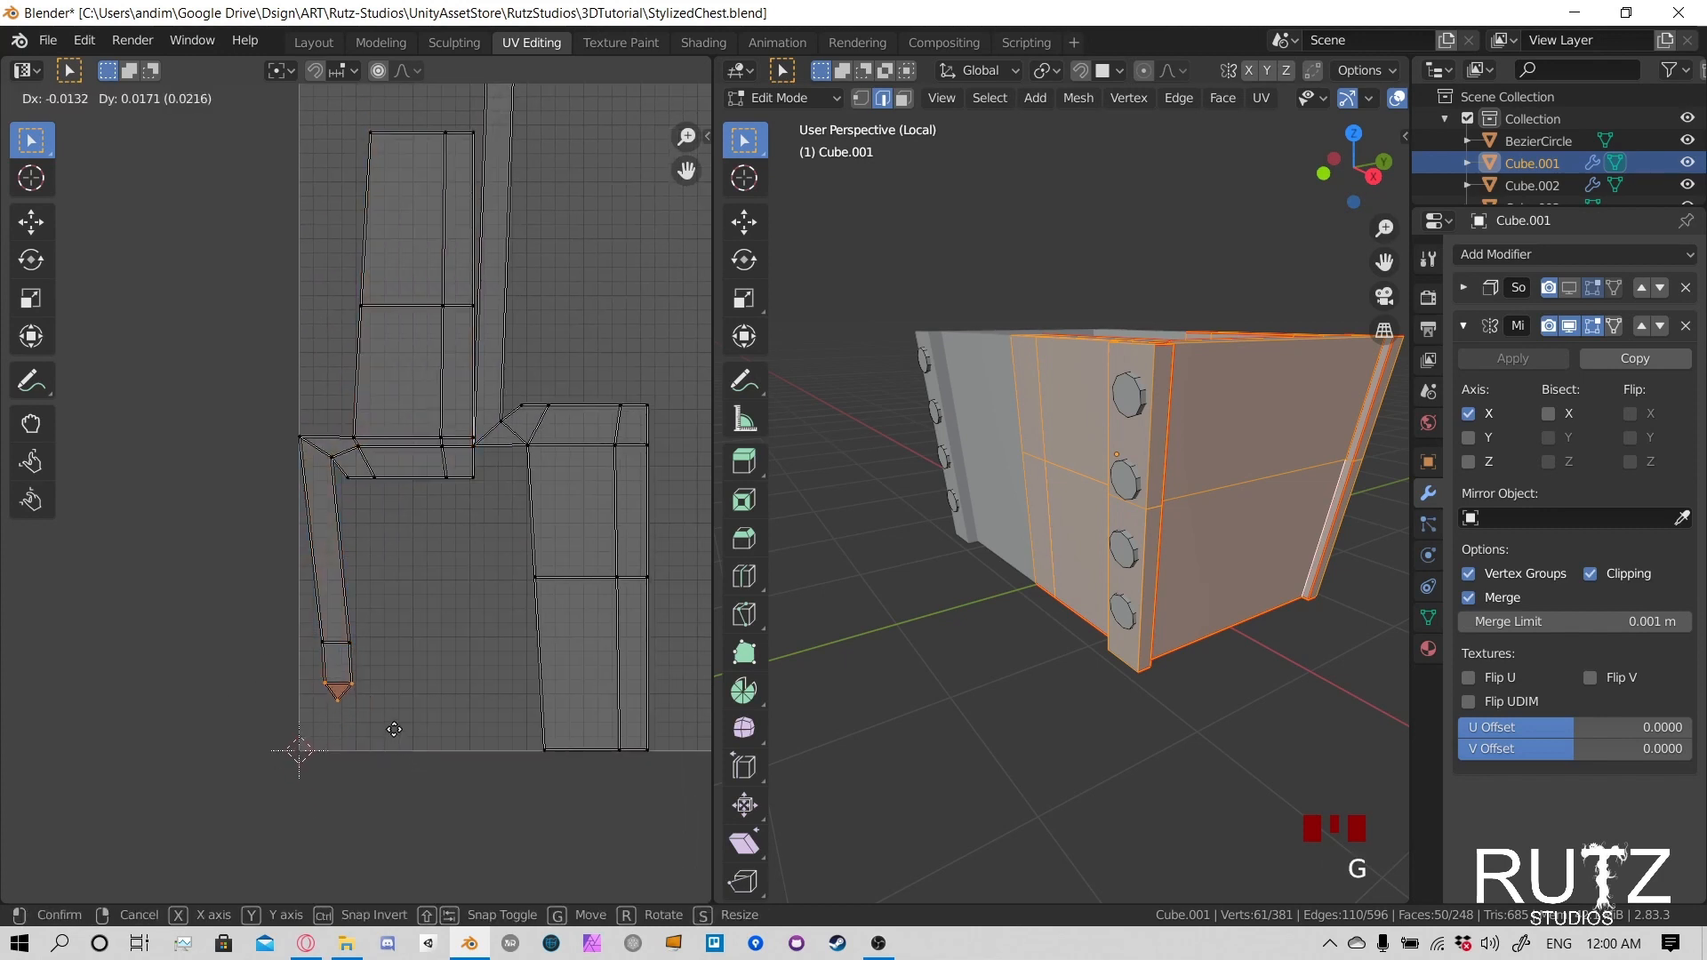
{"action": "left_click", "coordinate": [393, 728]}
{"action": "scroll", "coordinate": [455, 576], "scroll_direction": "down", "scroll_amount": 5}
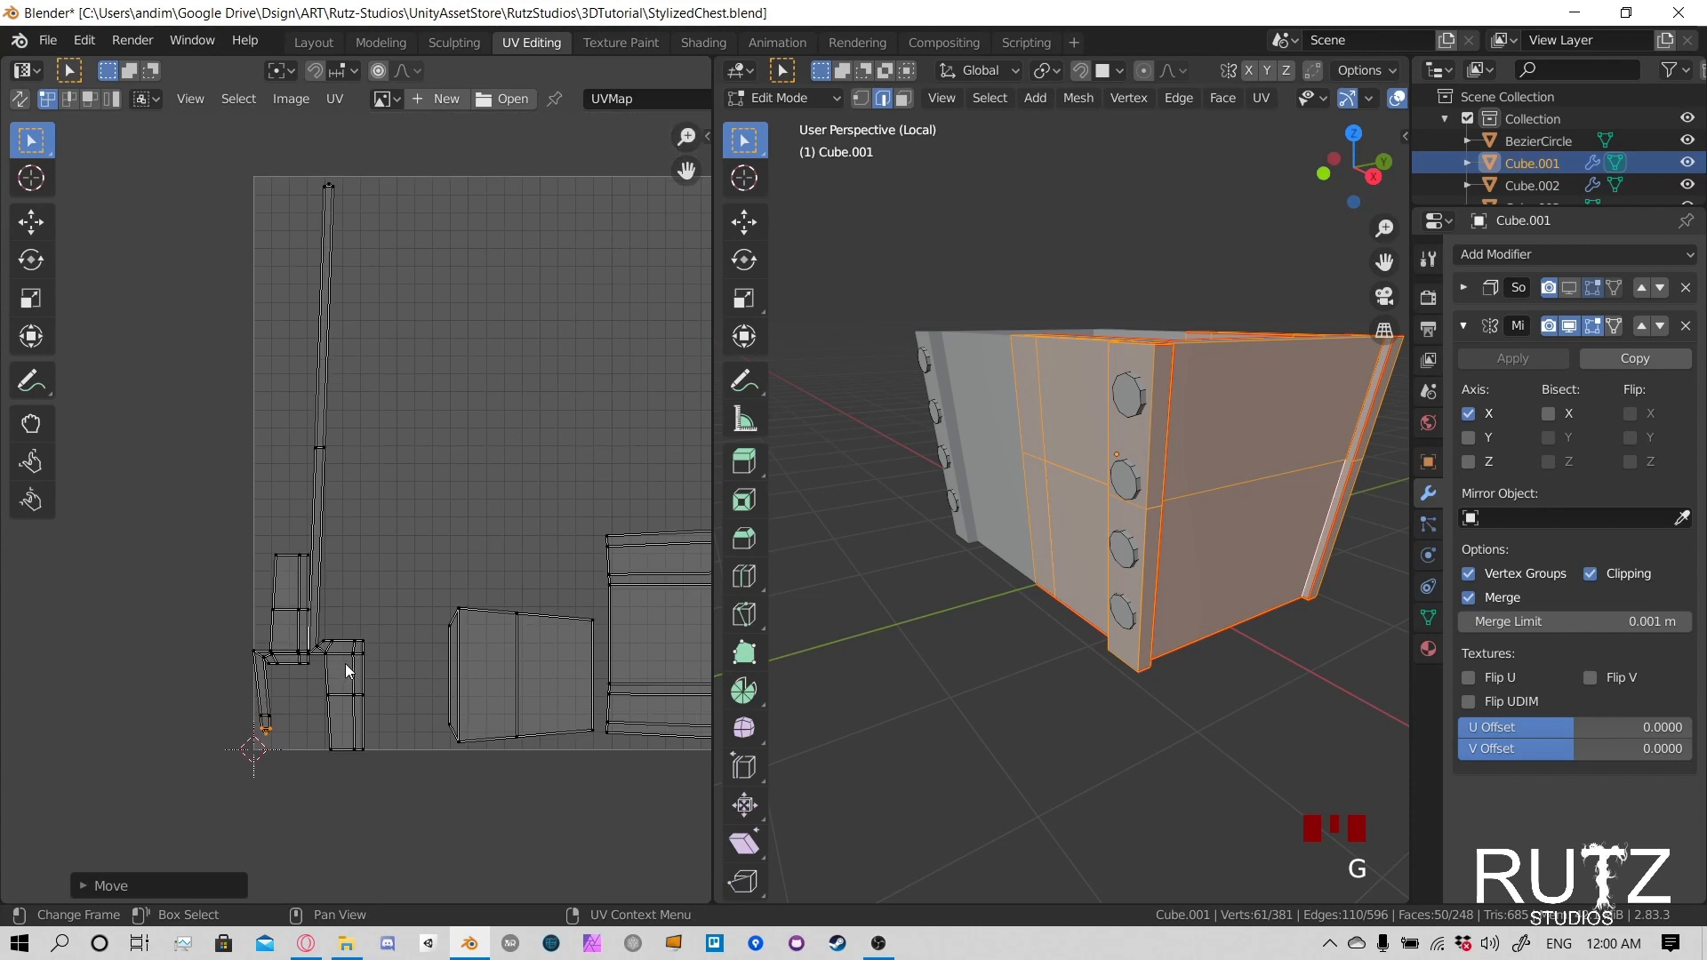
- Select the linked second long strip island and move it slightly away from the first strip island to separate them
{"action": "key", "text": "l"}
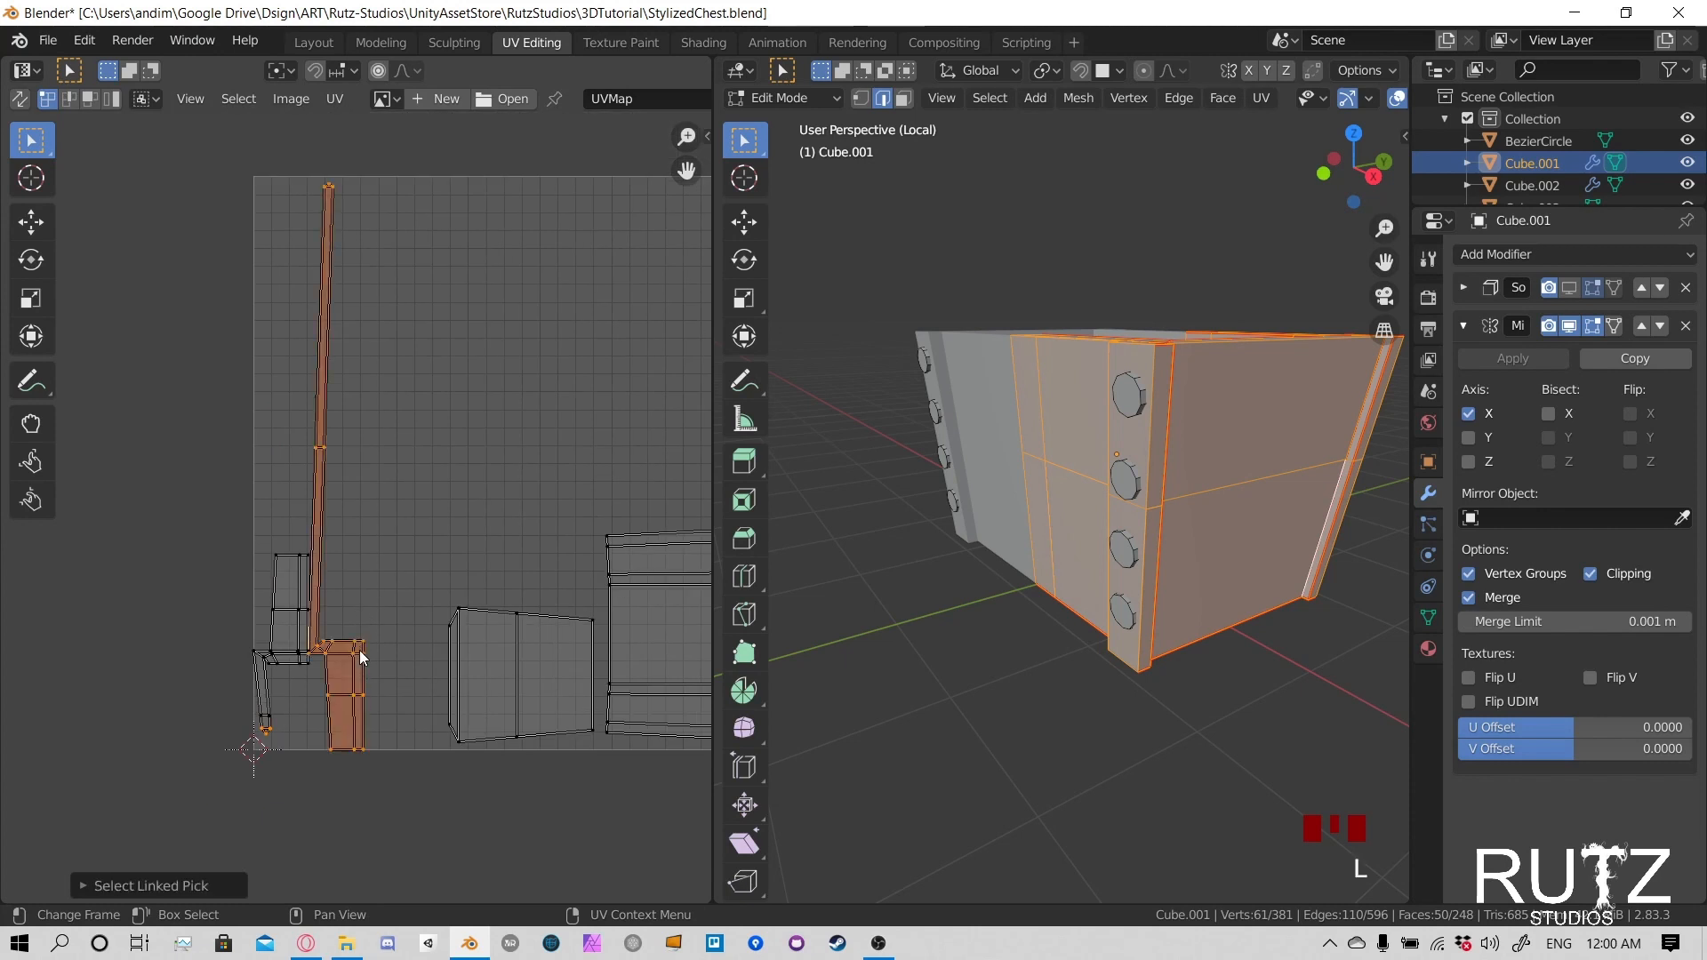
{"action": "left_click", "coordinate": [359, 669]}
{"action": "key", "text": "l"}
{"action": "key", "text": "g"}
{"action": "left_click", "coordinate": [391, 661]}
- Select the second strip's upper end vertices and move them down along Y to just above its middle vertices, aligning them with the strip
{"action": "left_click", "coordinate": [421, 217]}
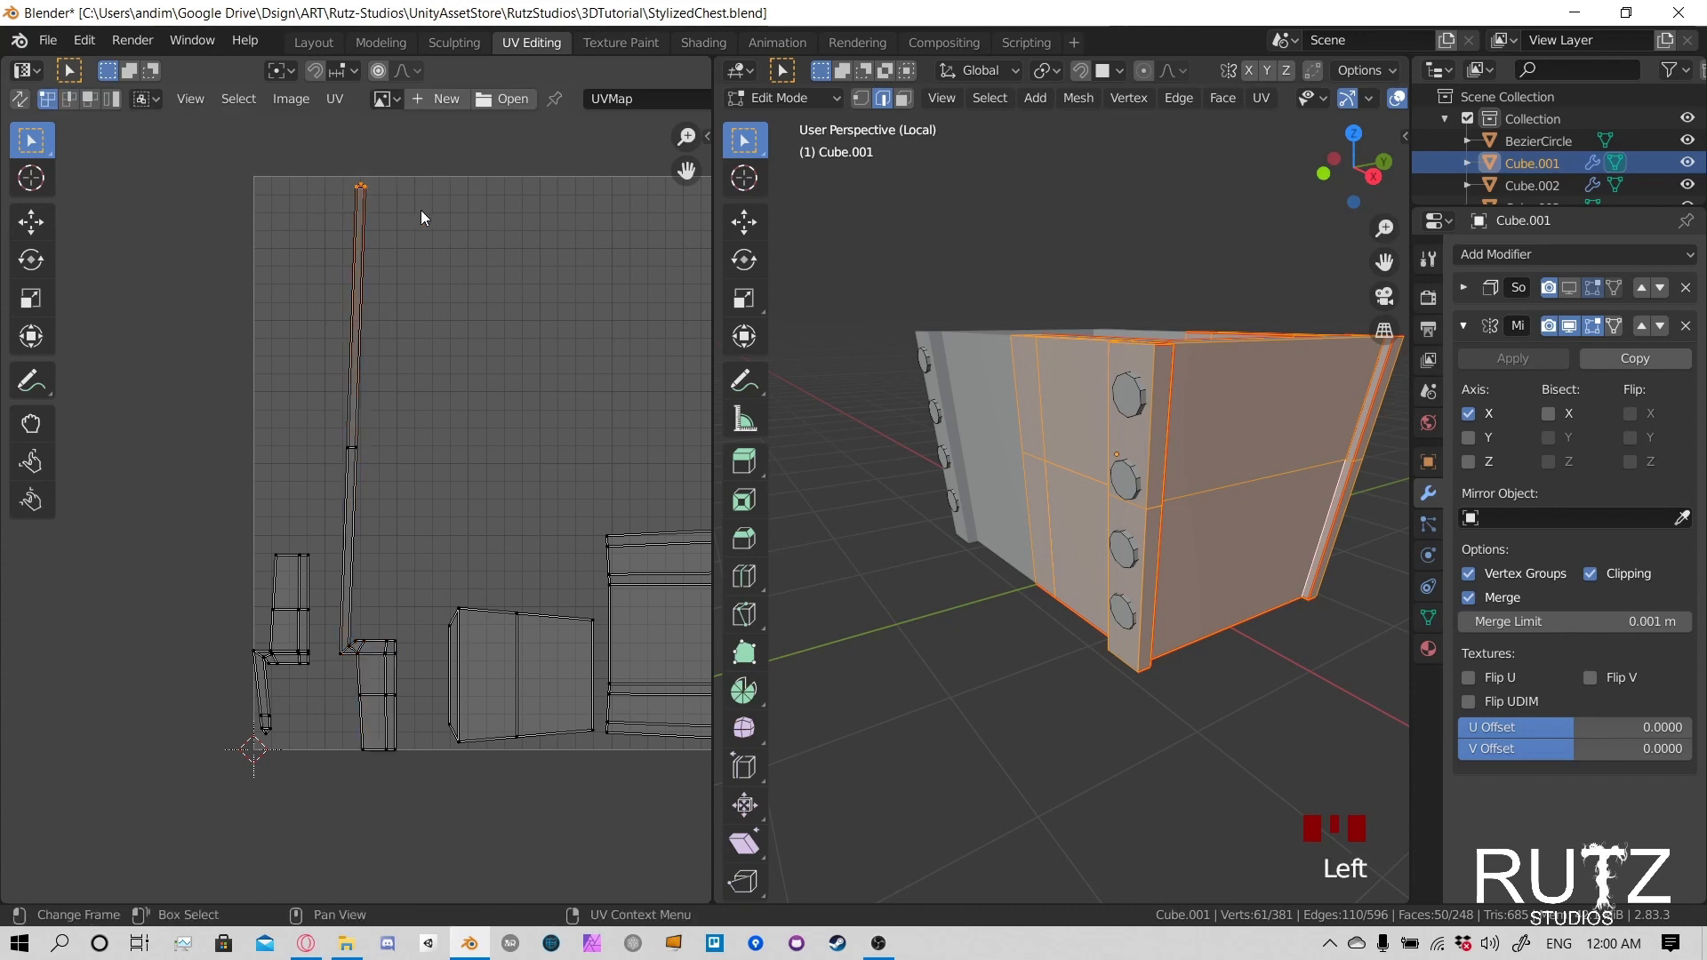
{"action": "key", "text": "g"}
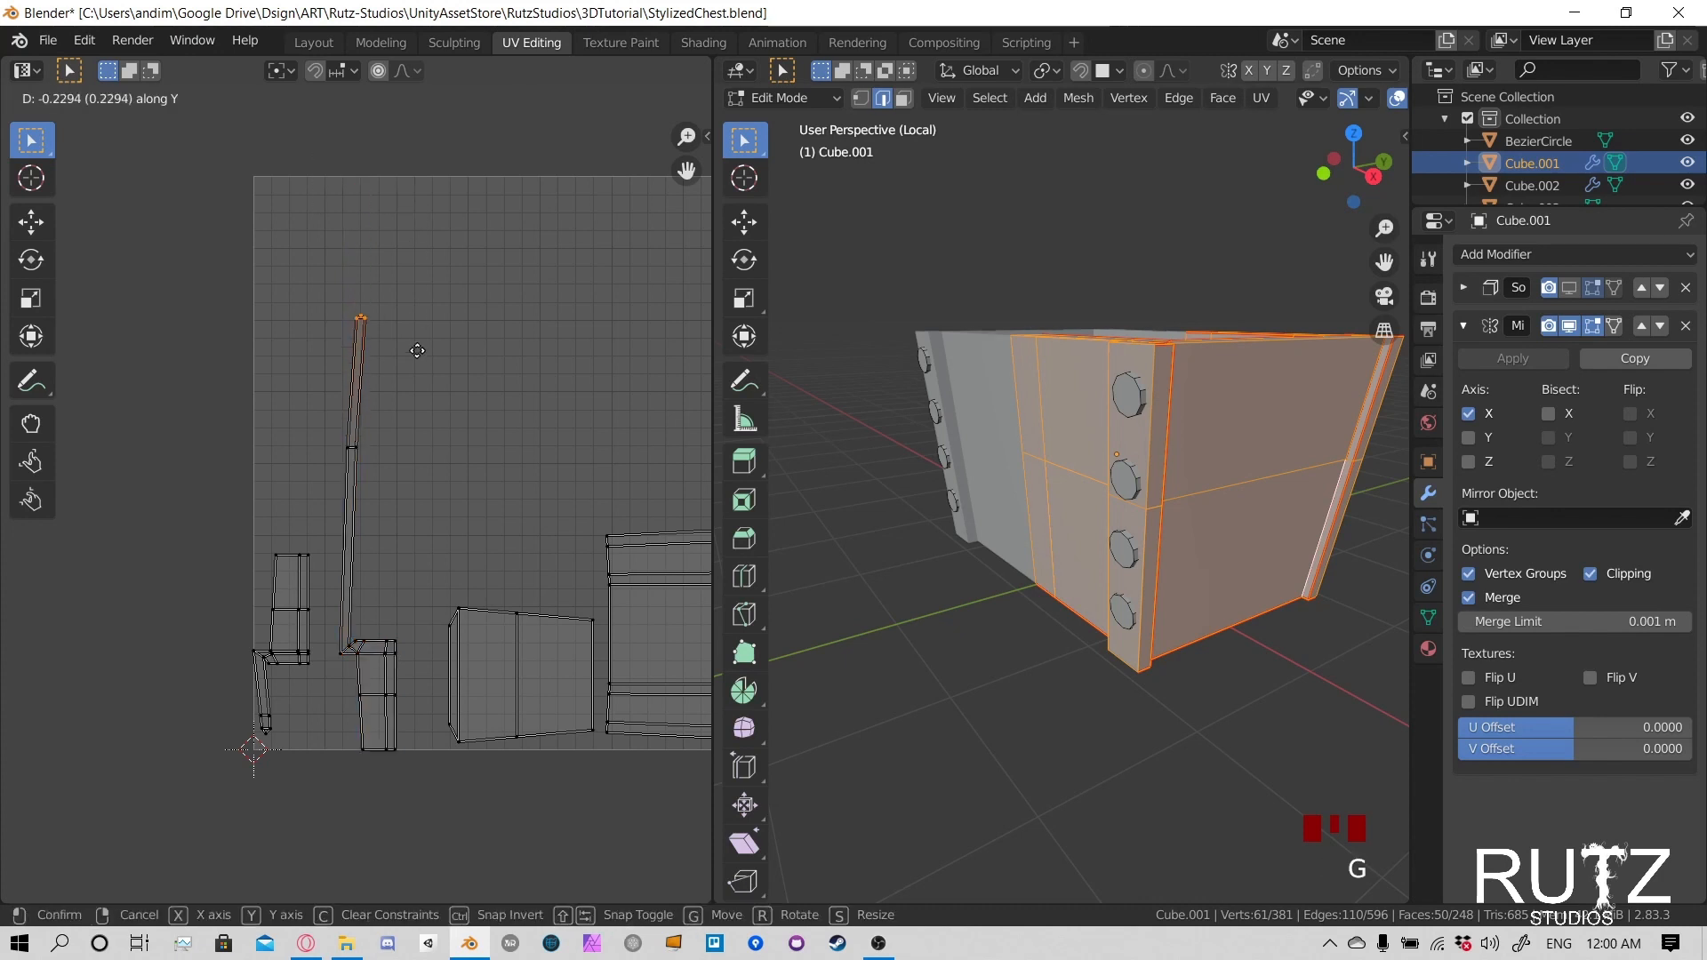
{"action": "key", "text": "g"}
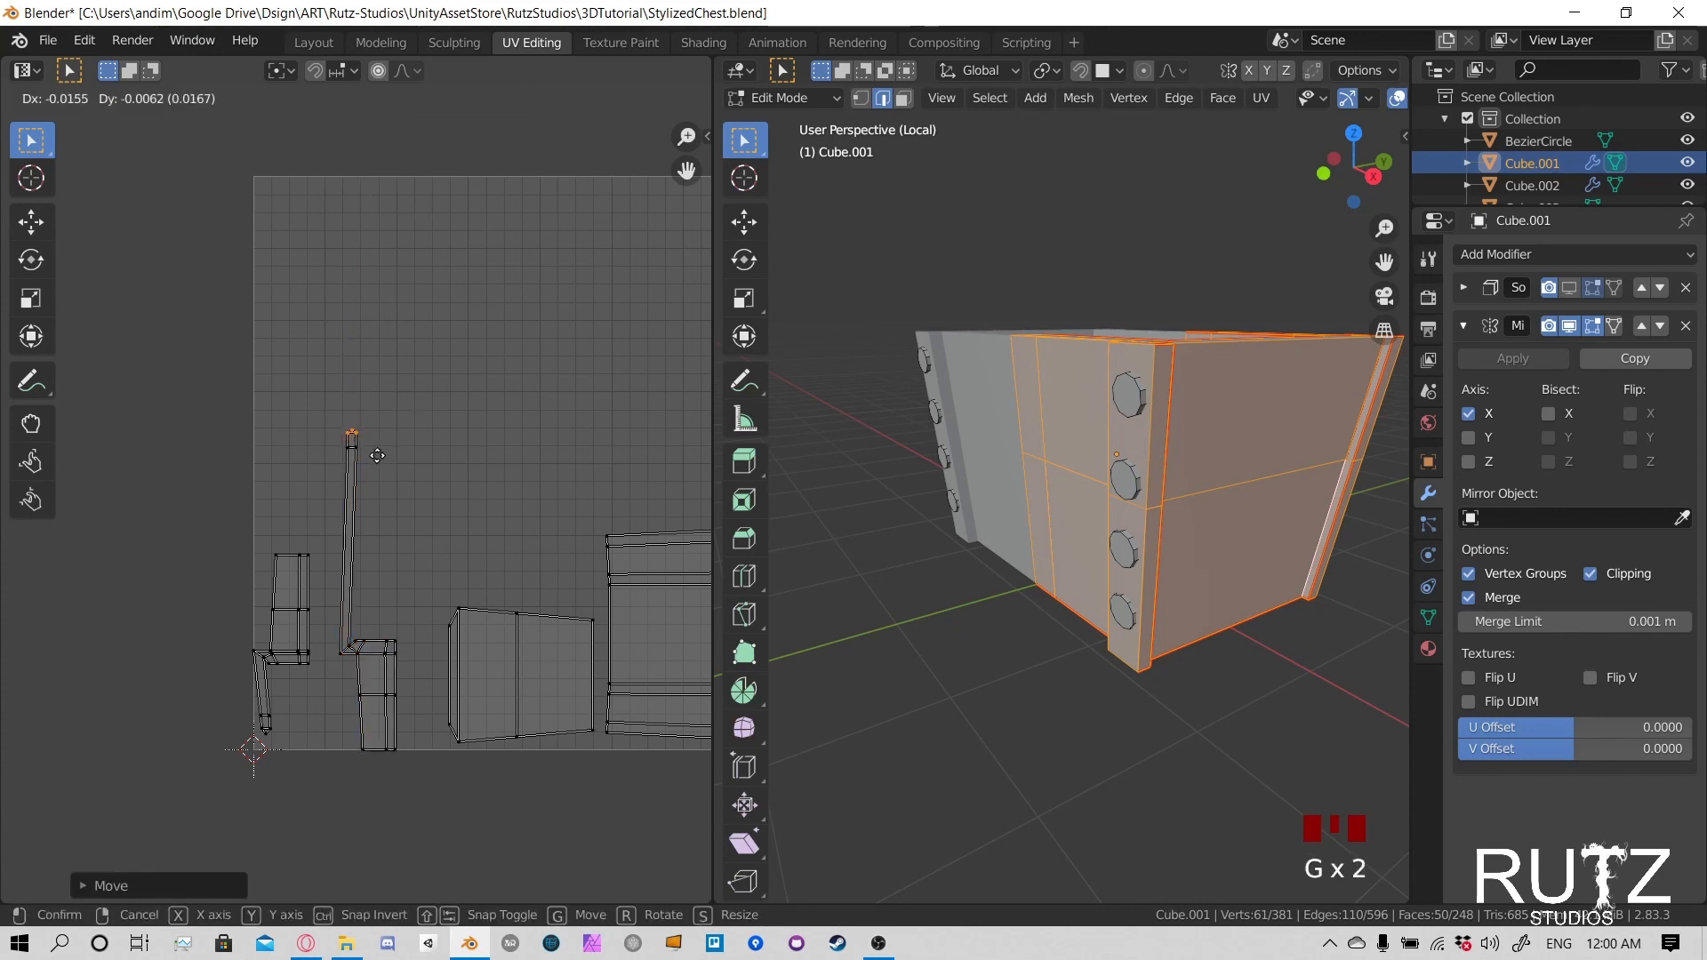
{"action": "left_click", "coordinate": [368, 439]}
- Move the second strip's end and middle vertices down along Y near its wide block, then offset them to straighten the shortened strip
{"action": "key", "text": "g"}
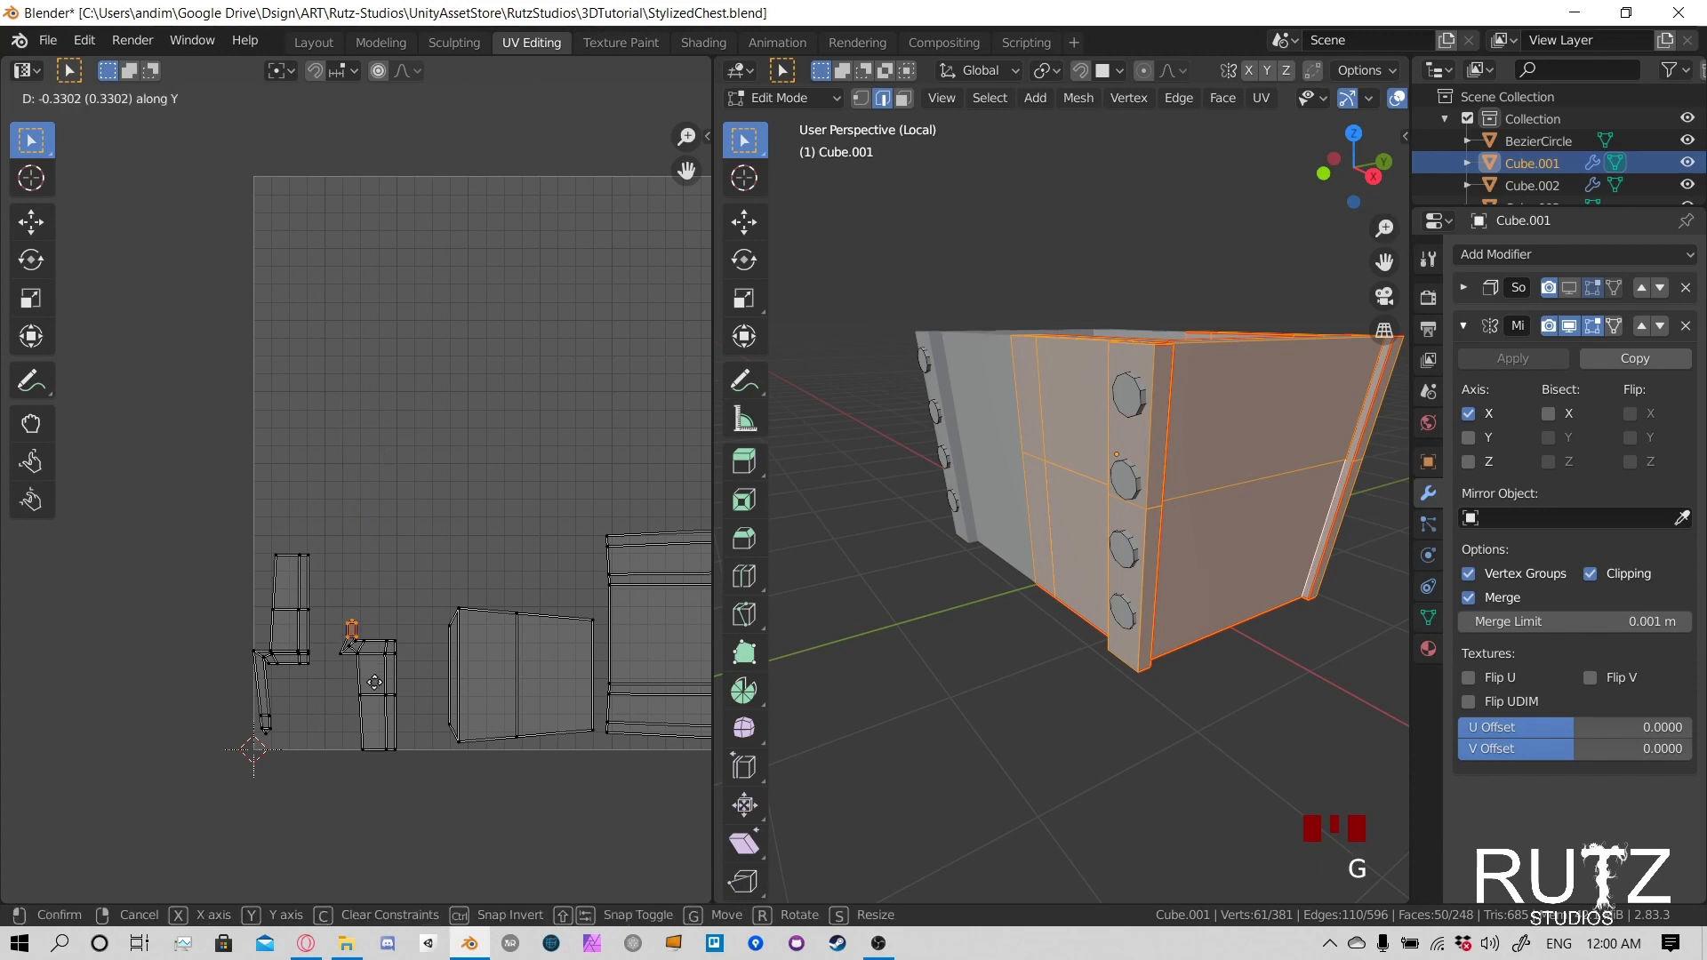
{"action": "left_click", "coordinate": [370, 669]}
{"action": "key", "text": "g"}
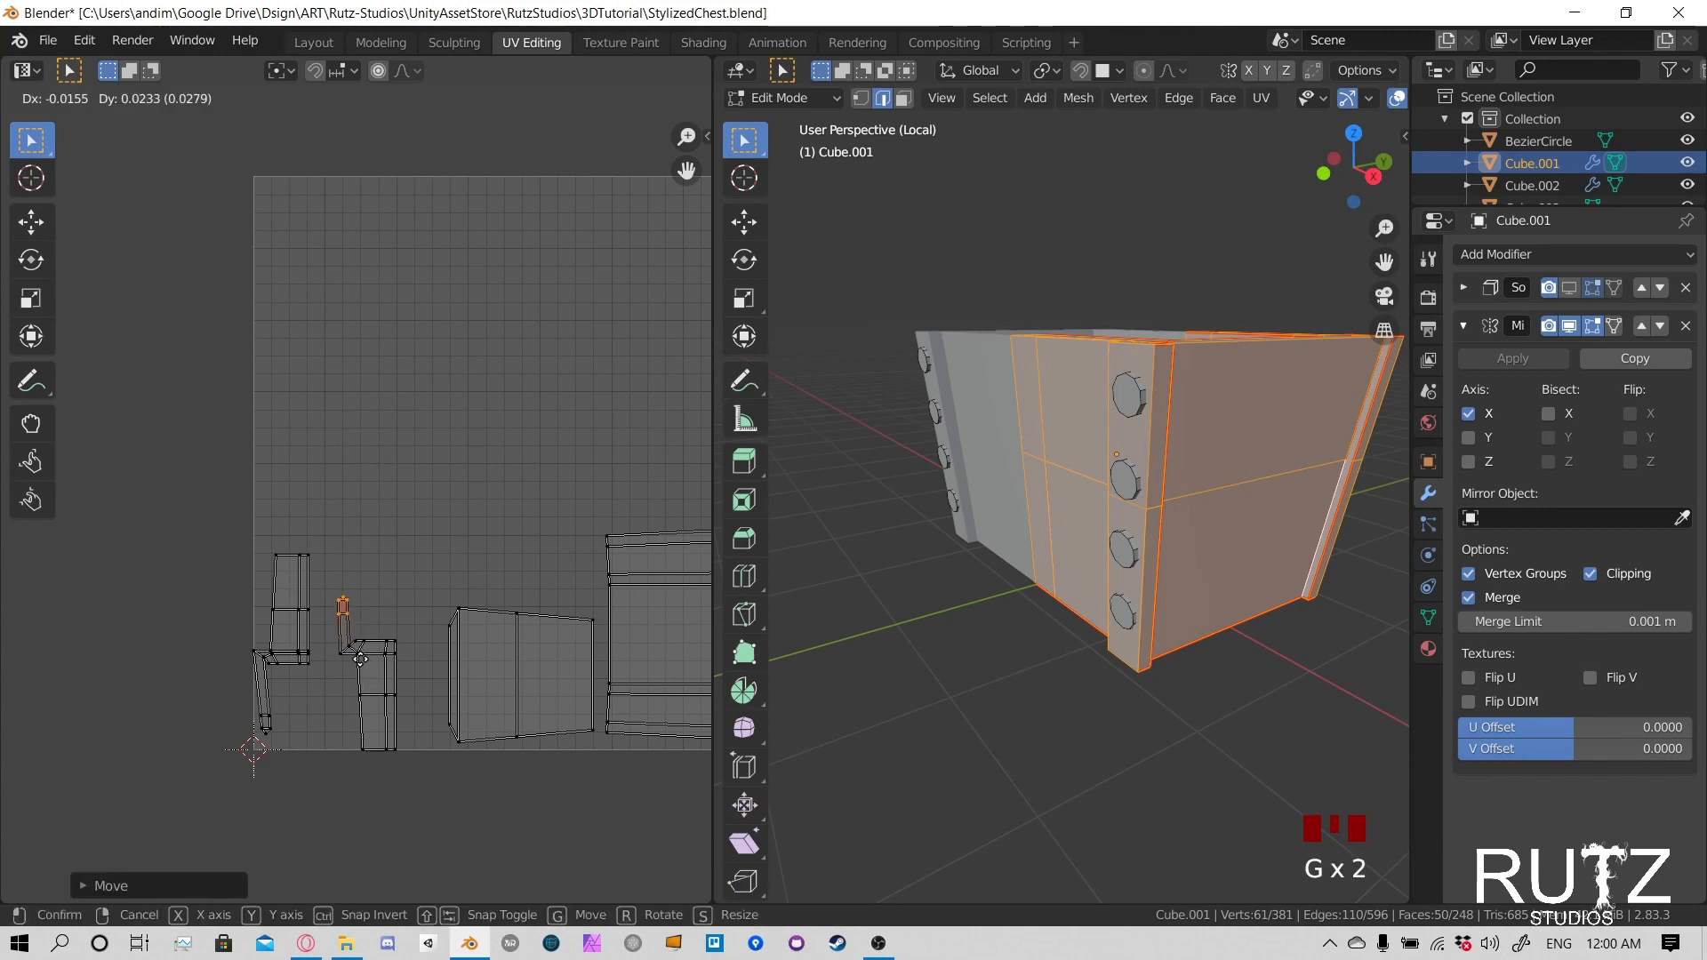
{"action": "left_click", "coordinate": [364, 646]}
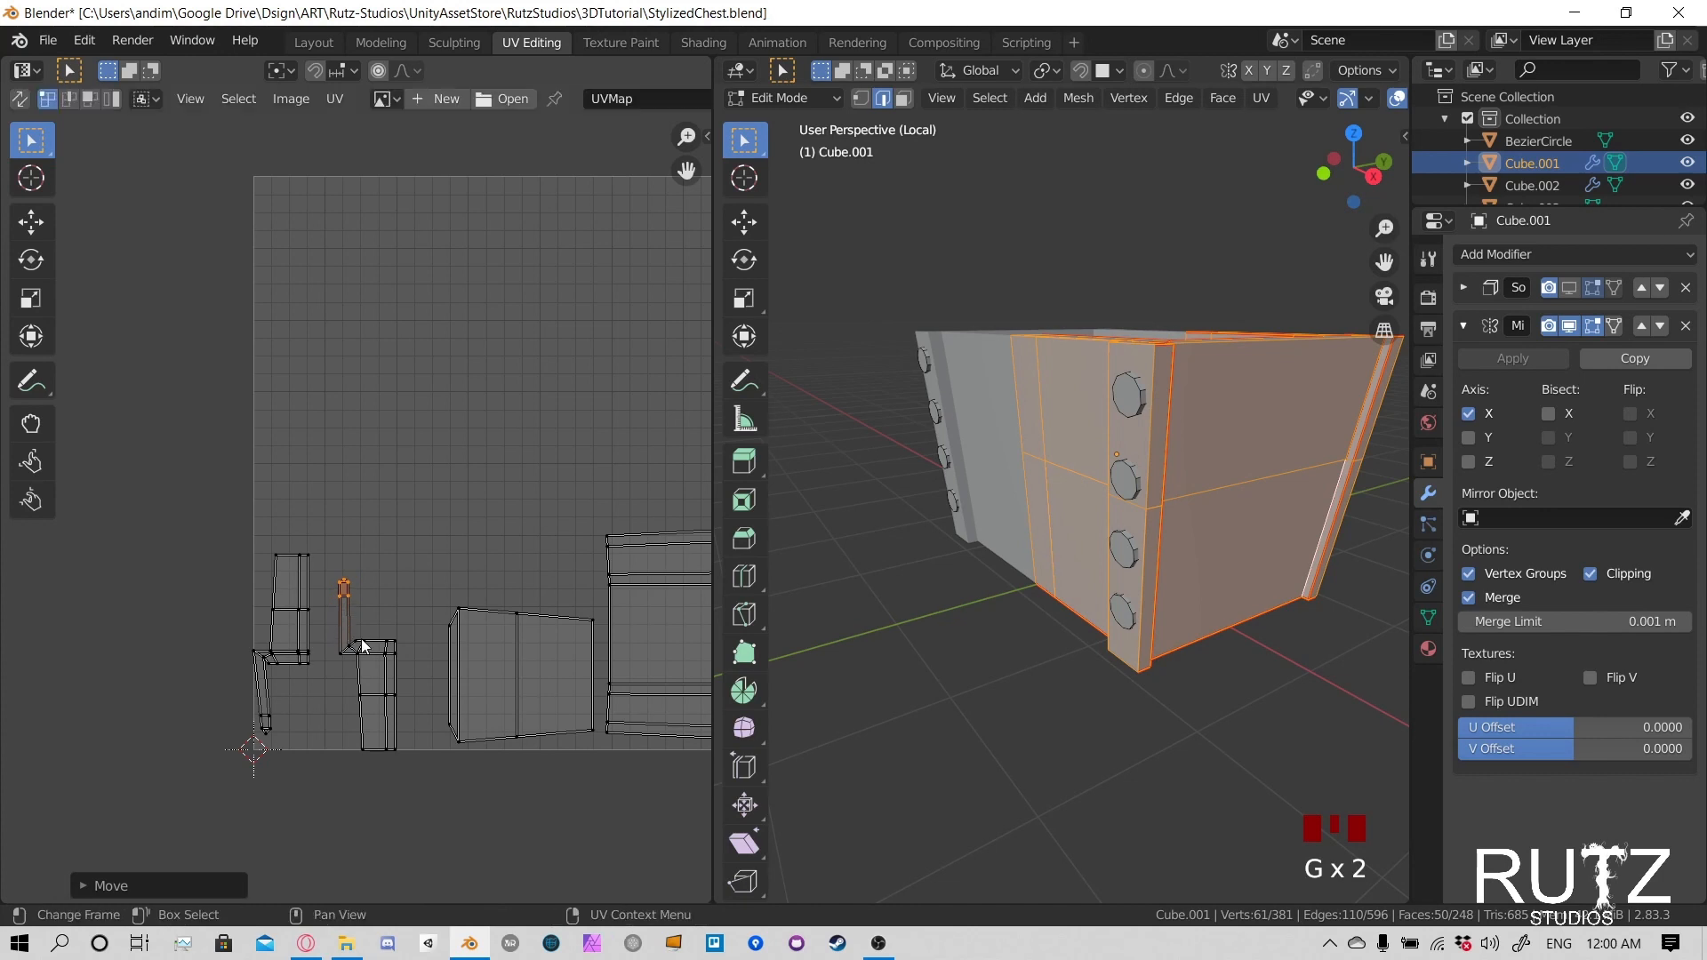
- Select the whole shortened second strip island and stack it directly above the first one along the UV space's edge
{"action": "left_click_drag", "start_coordinate": [313, 542], "coordinate": [417, 789]}
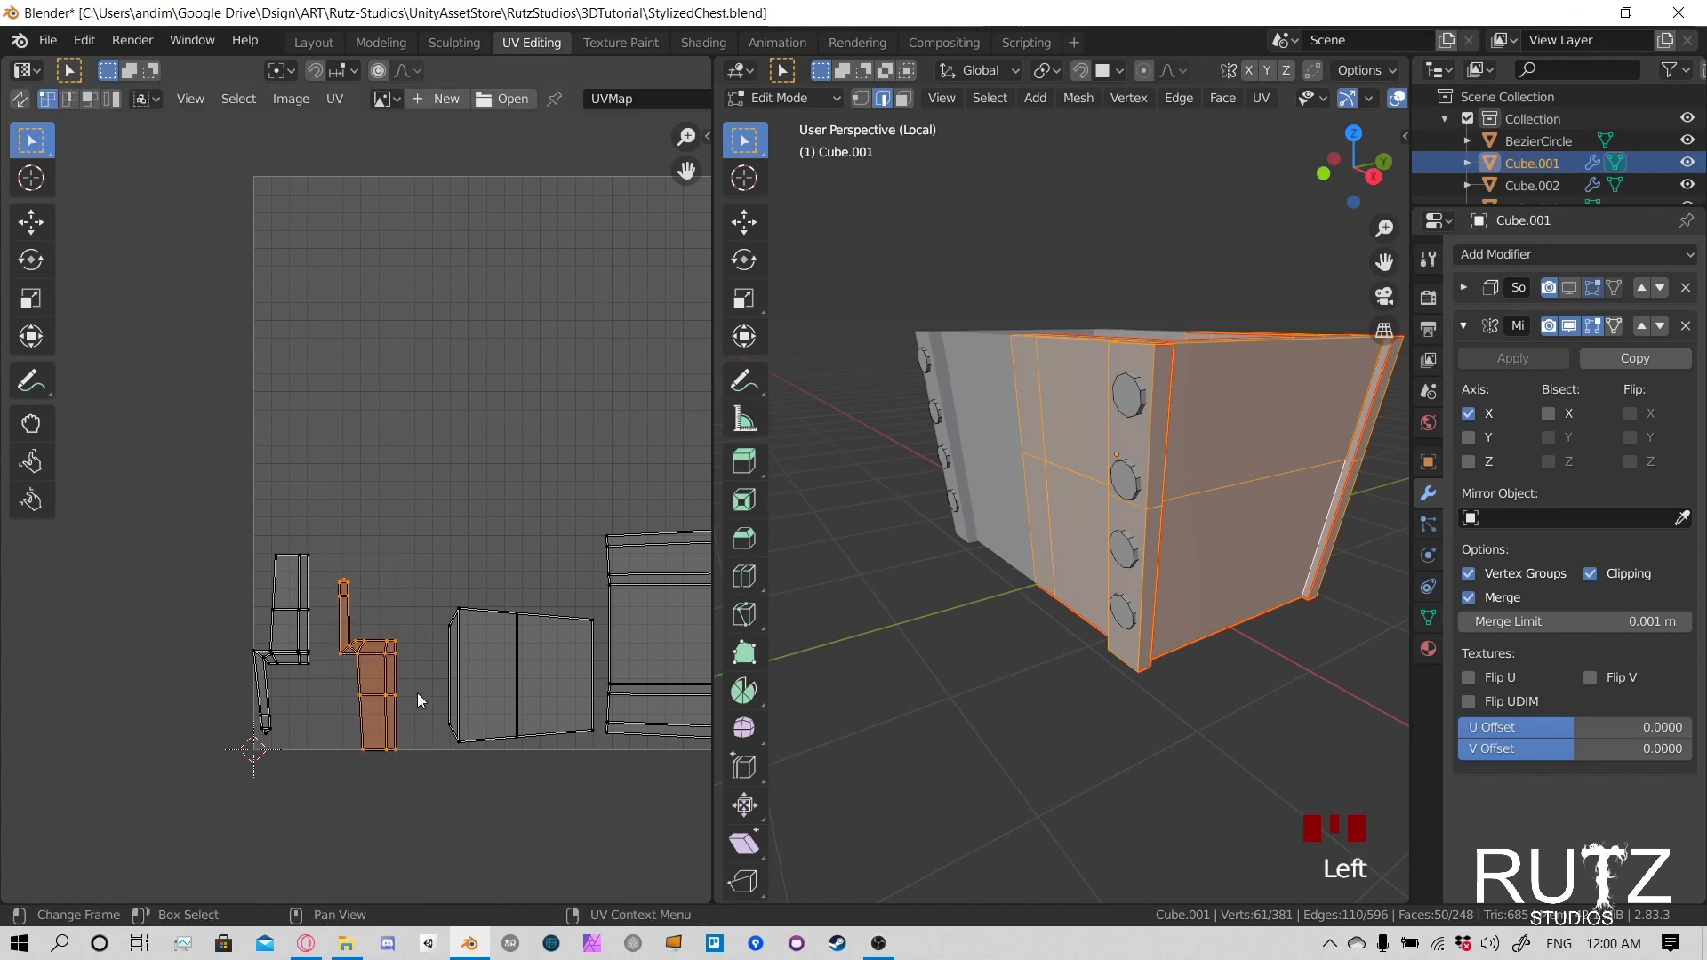
{"action": "key", "text": "g"}
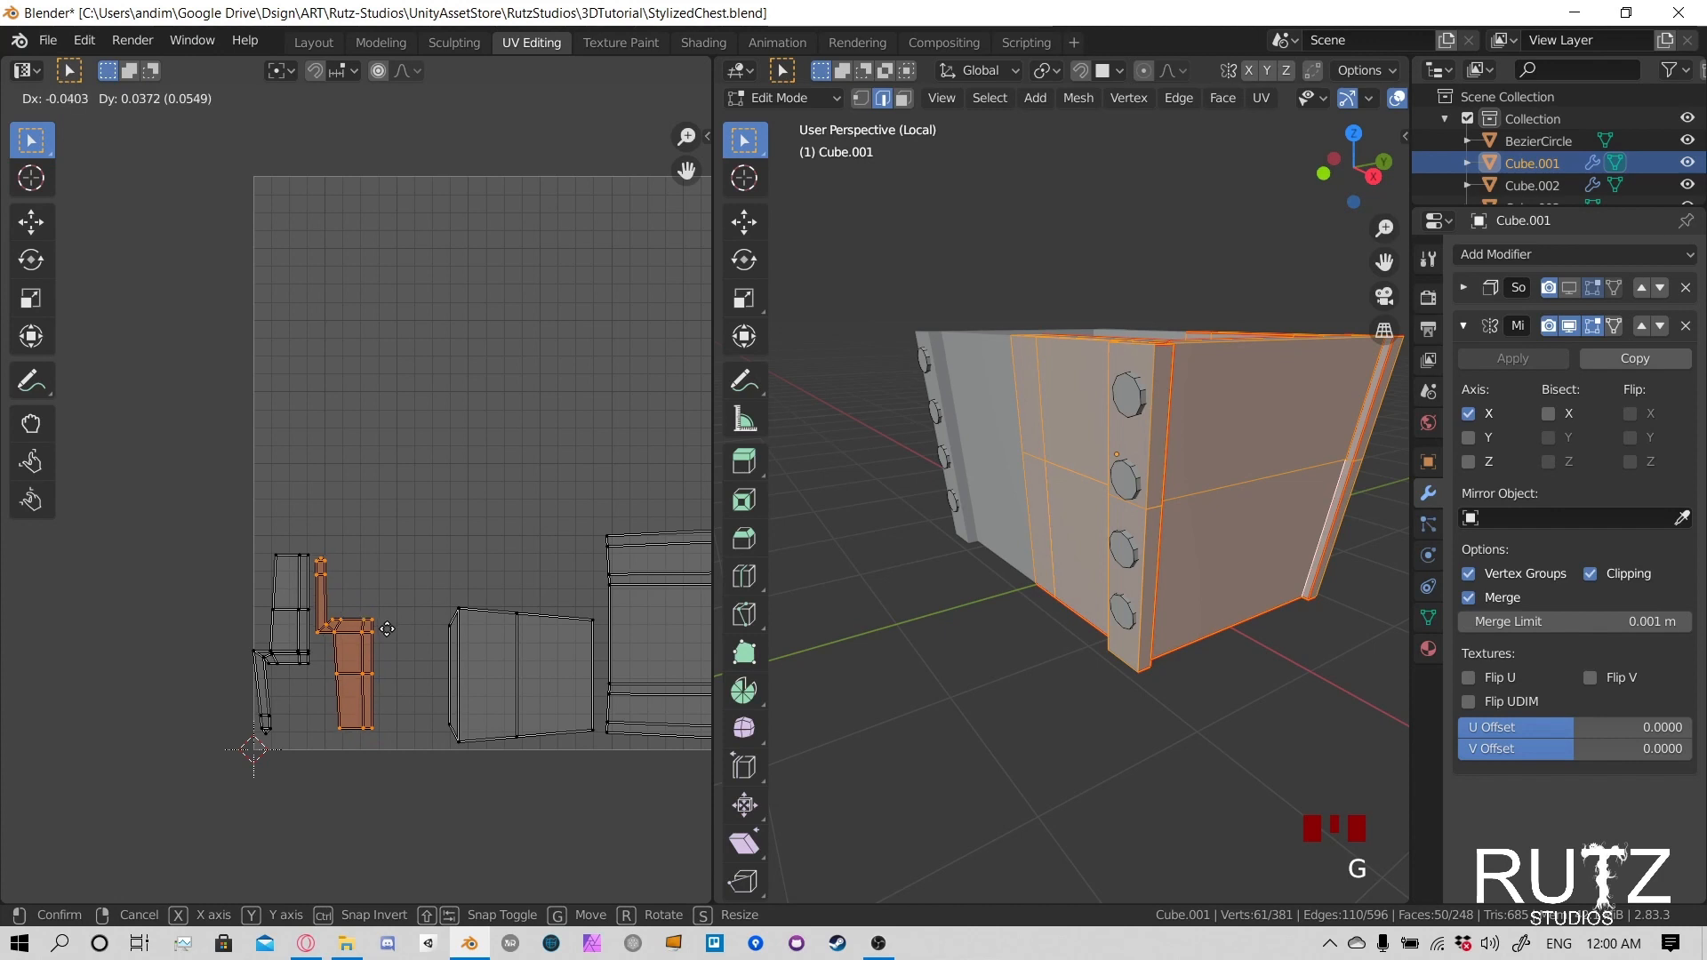
{"action": "left_click", "coordinate": [323, 451]}
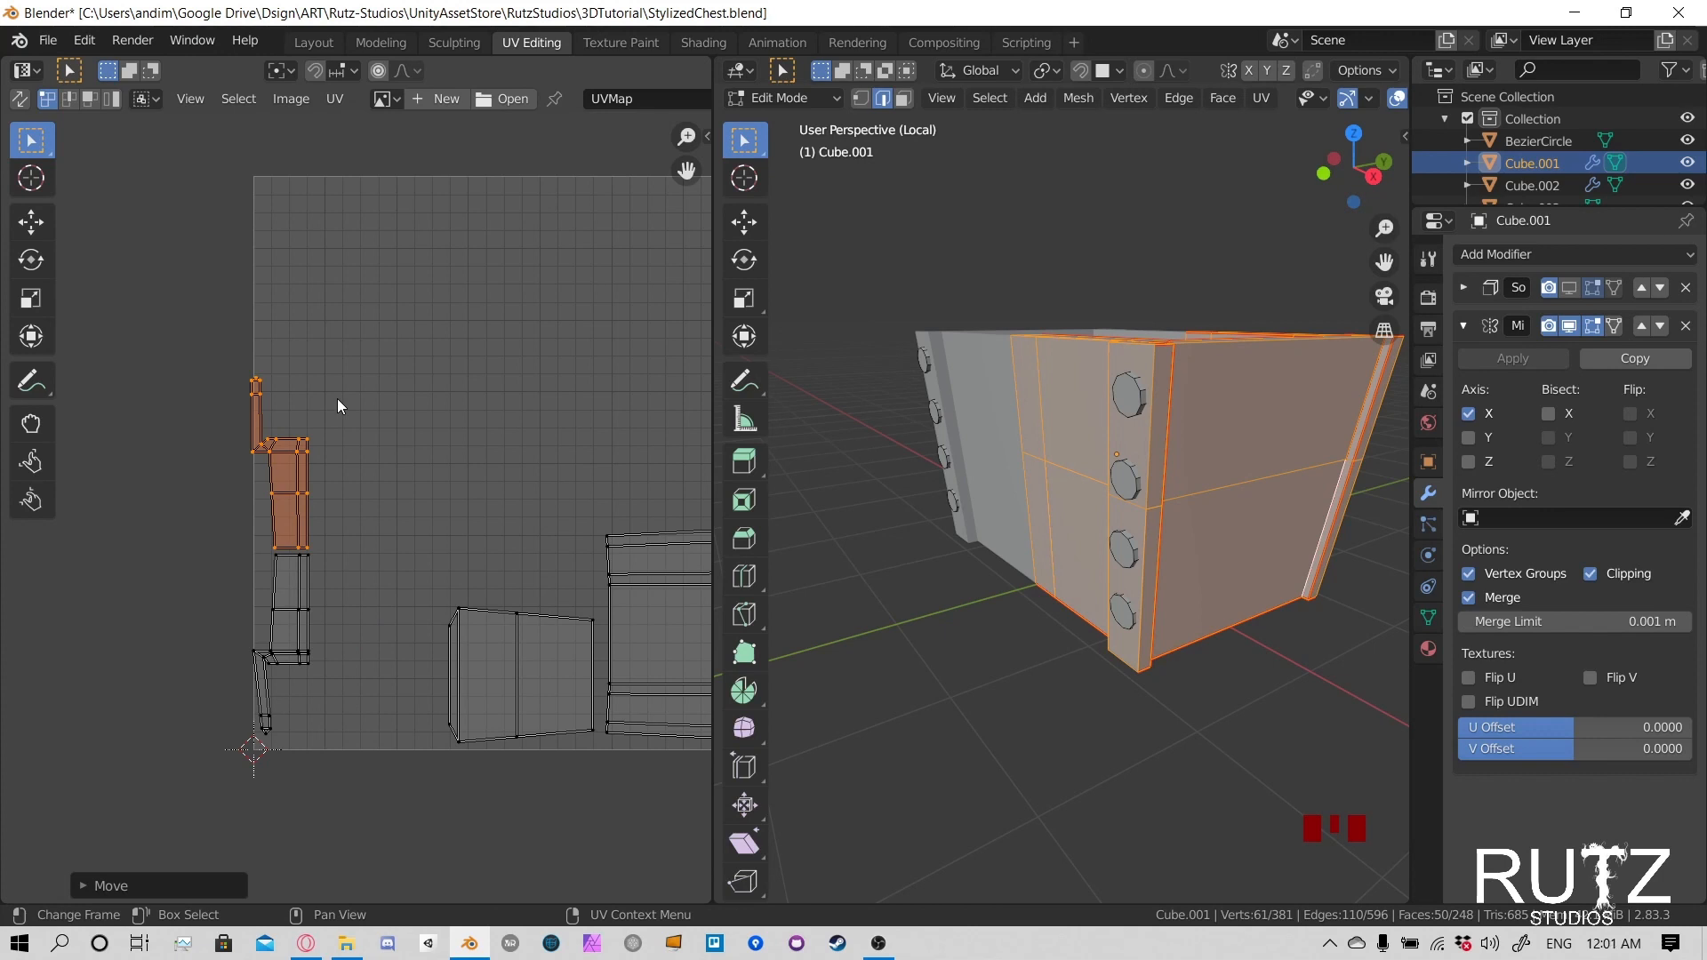
- Rotate the stacked second strip island by 180 degrees
{"action": "key", "text": "r"}
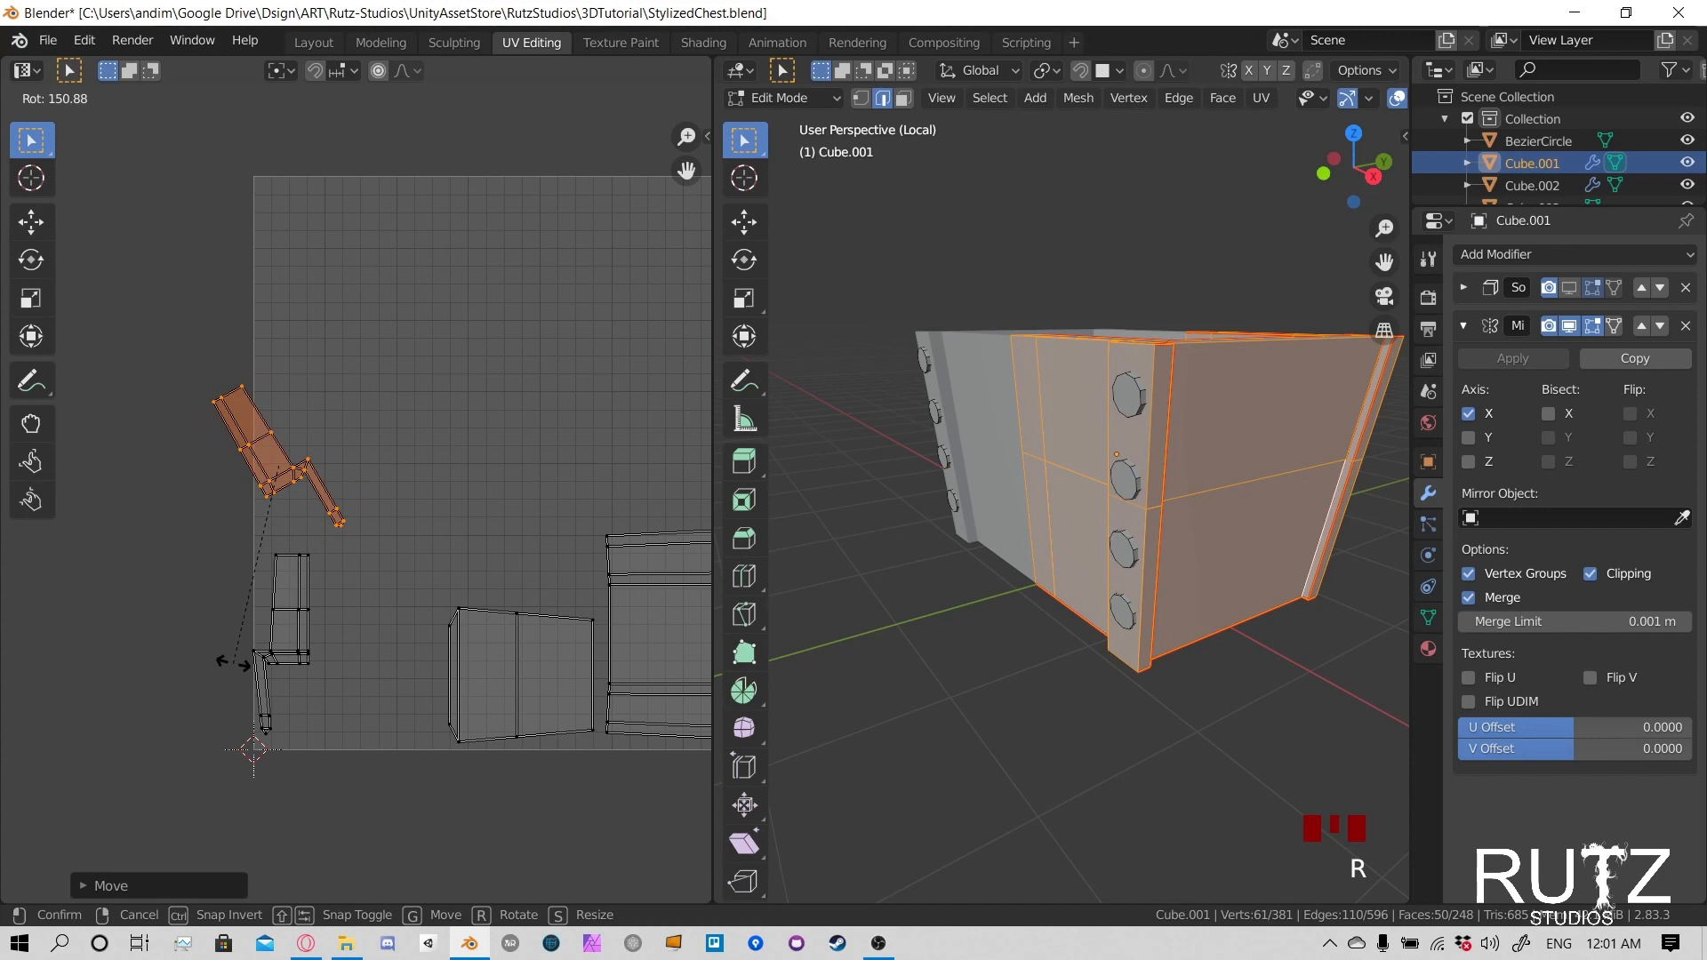
{"action": "left_click", "coordinate": [335, 563]}
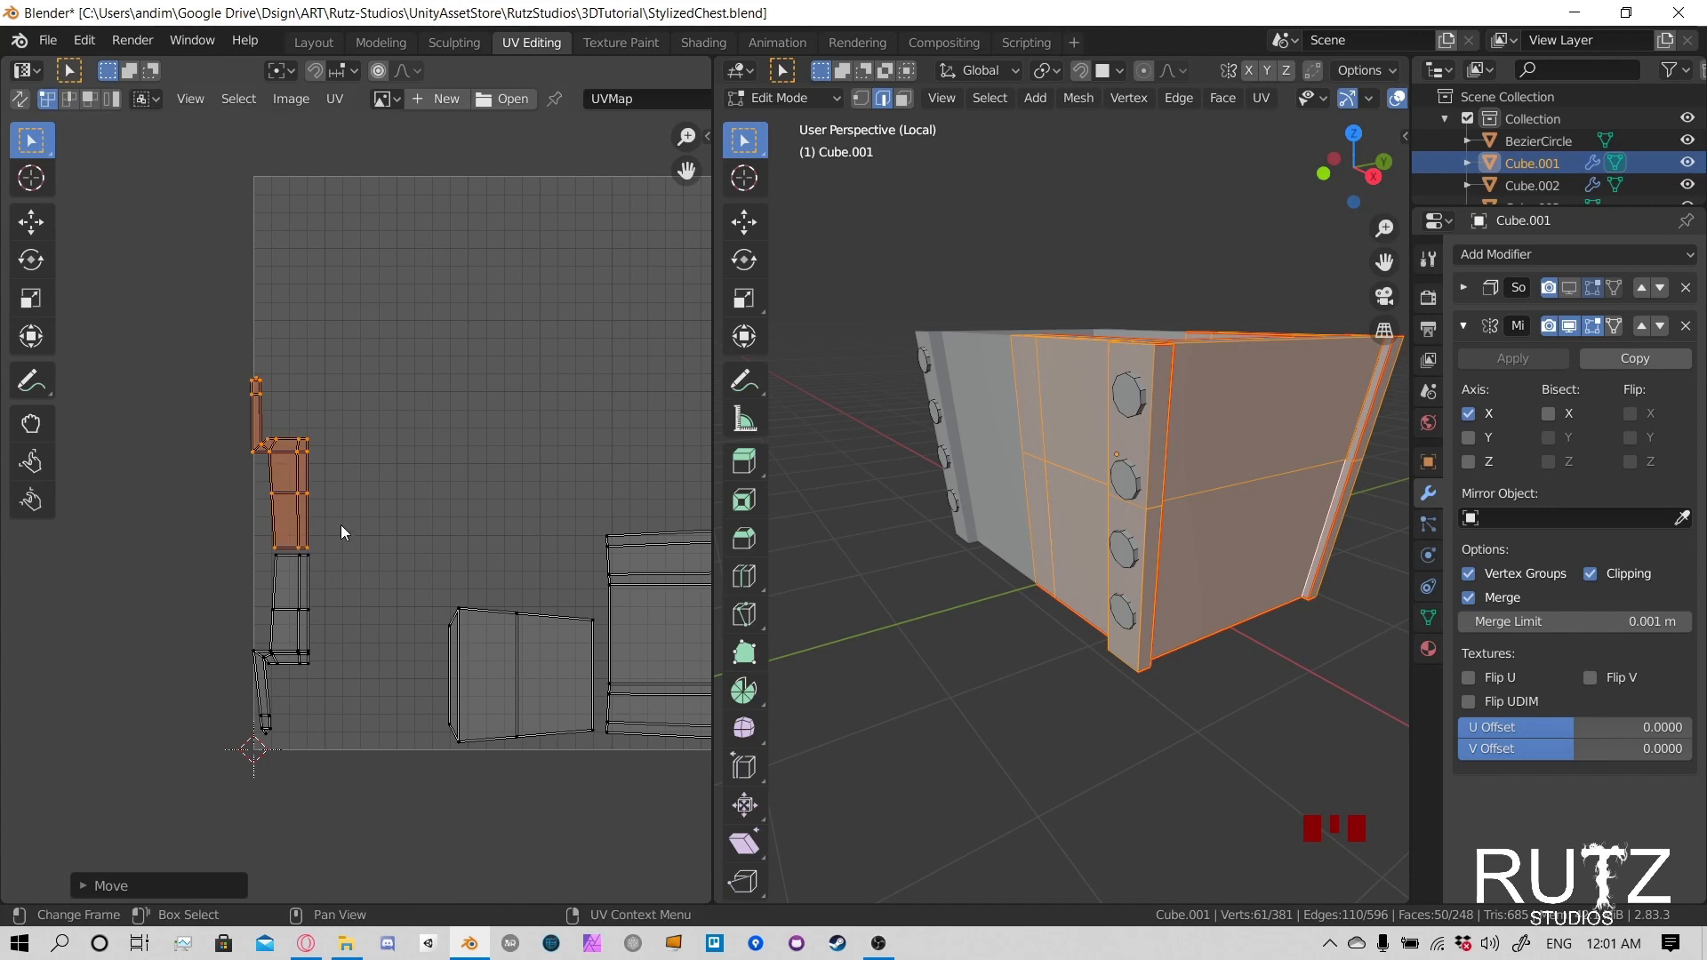
{"action": "type", "text": "r180"}
{"action": "key", "text": "Return"}
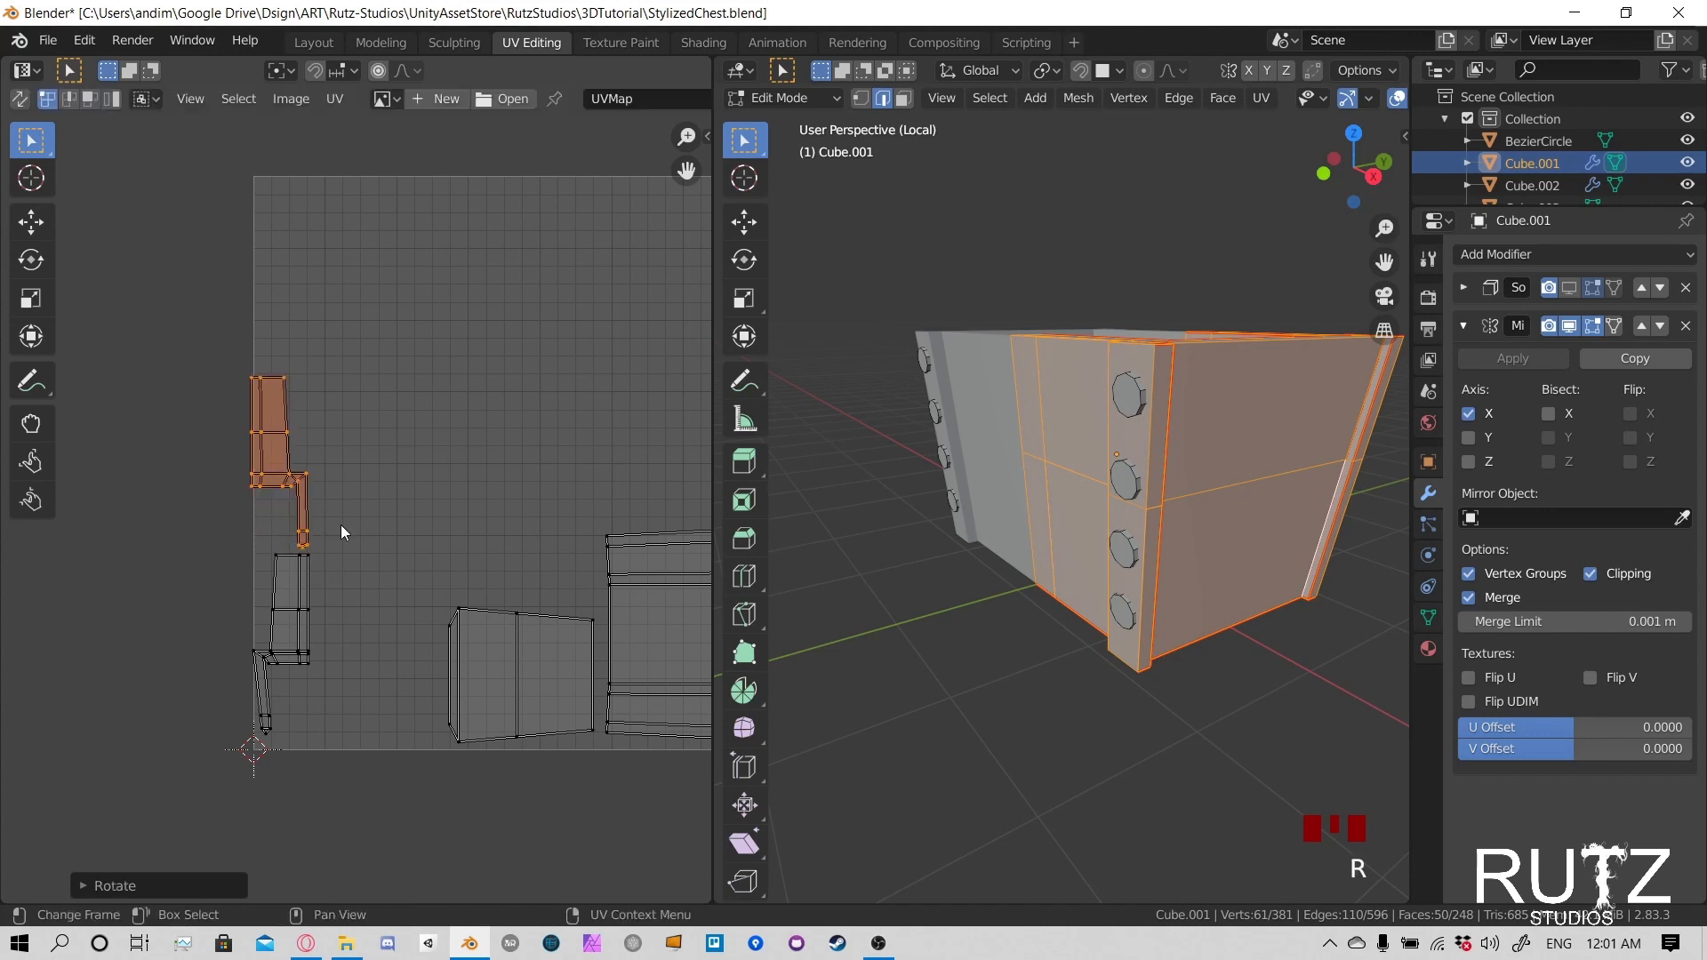
- Place the rotated second strip island directly above the first one, then nudge the first strip's outer corner vertex inward
{"action": "key", "text": "g"}
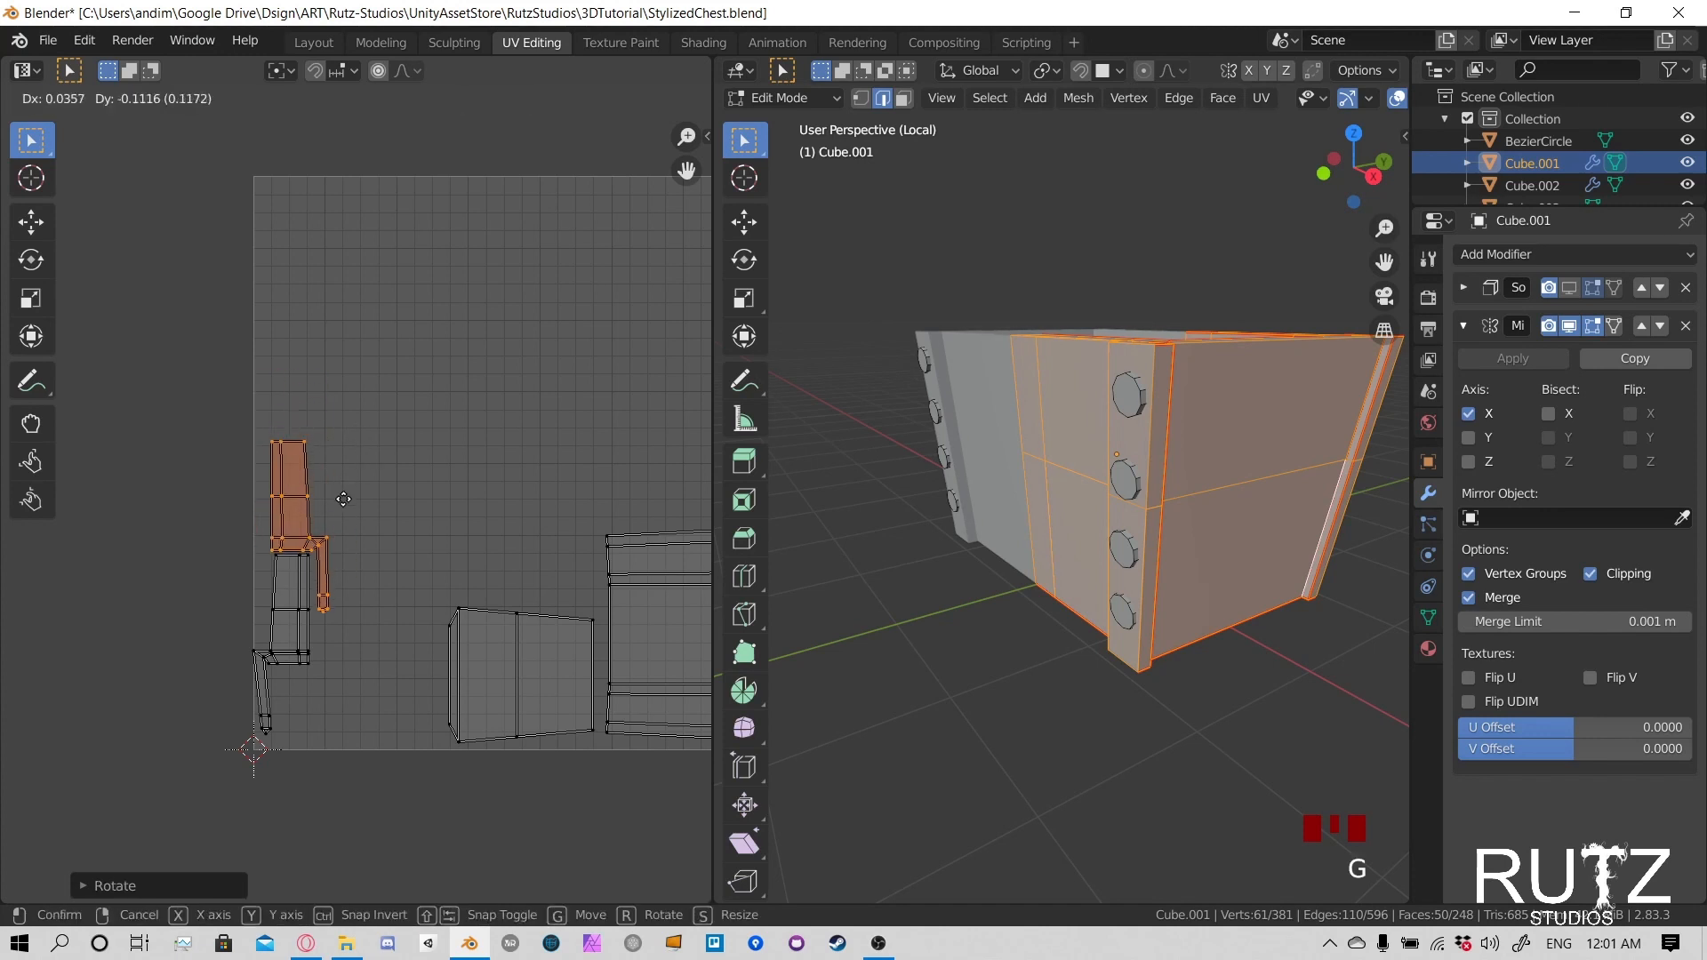
{"action": "left_click", "coordinate": [343, 493]}
{"action": "left_click_drag", "start_coordinate": [247, 647], "coordinate": [265, 664]}
{"action": "scroll", "coordinate": [274, 669], "scroll_direction": "up", "scroll_amount": 4}
{"action": "middle_click_drag", "start_coordinate": [274, 669], "coordinate": [438, 443]}
{"action": "left_click_drag", "start_coordinate": [242, 622], "coordinate": [274, 650]}
{"action": "key", "text": "g"}
{"action": "right_click", "coordinate": [299, 667]}
{"action": "left_click", "coordinate": [305, 674]}
{"action": "key", "text": "g"}
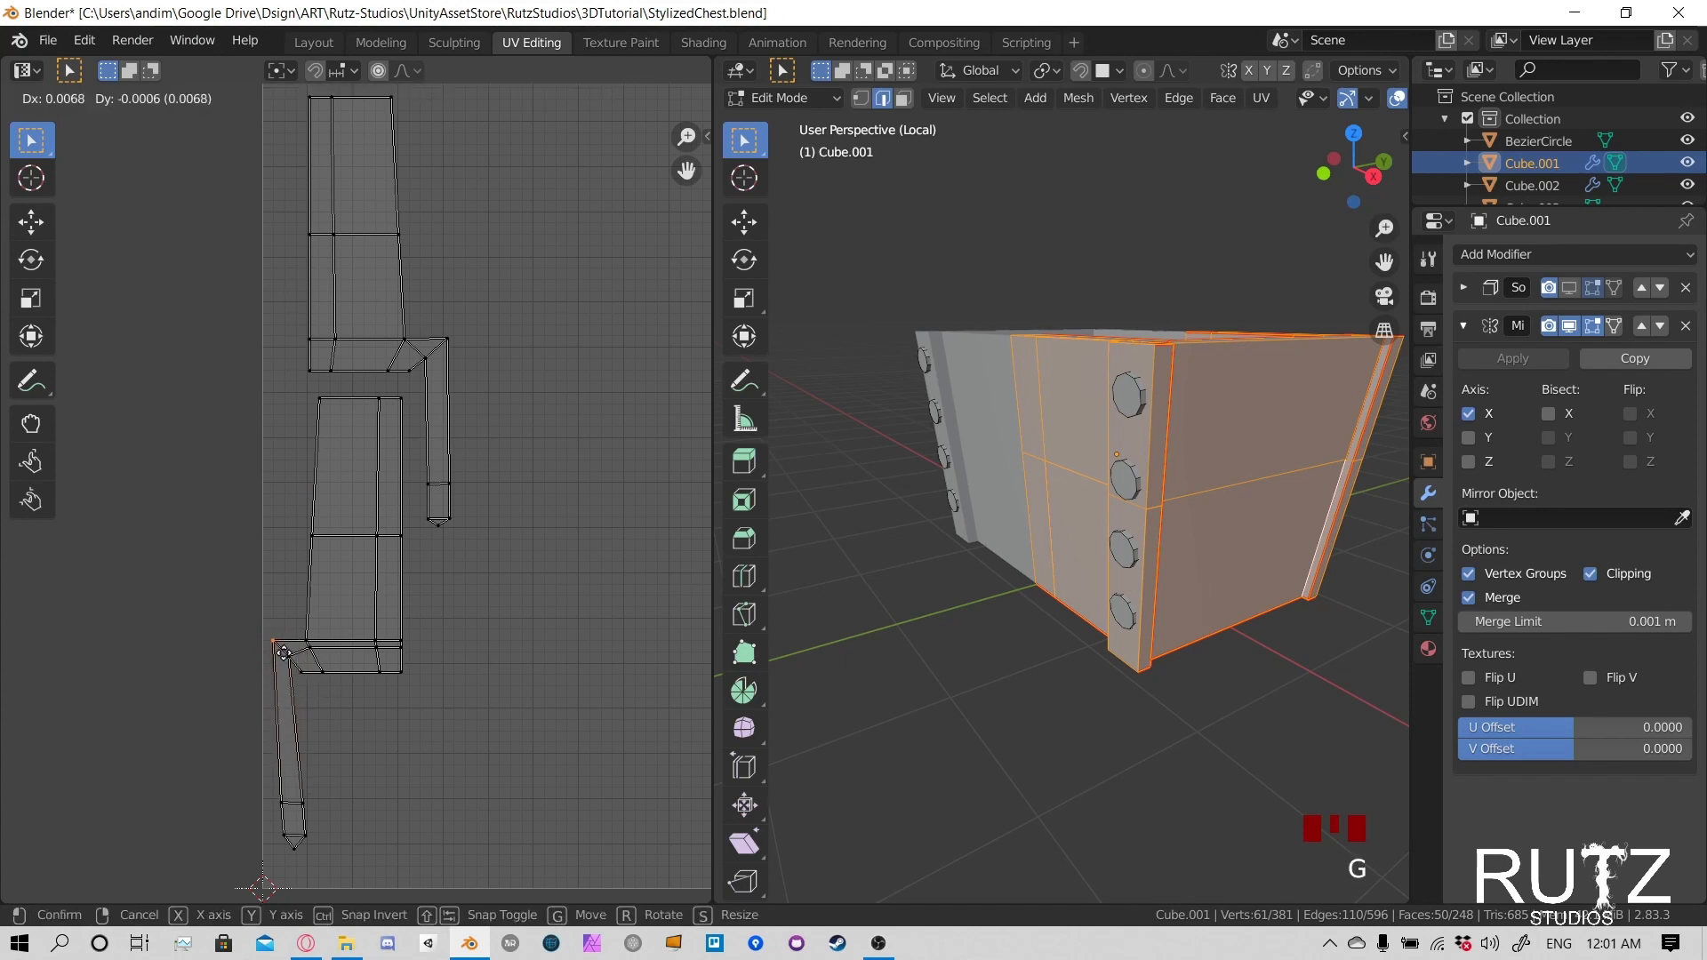
{"action": "left_click", "coordinate": [281, 656]}
- Shift the lower end vertices of the first strip's narrow leg toward the UV space's edge to straighten the leg
{"action": "left_click_drag", "start_coordinate": [266, 784], "coordinate": [328, 870]}
{"action": "key", "text": "g"}
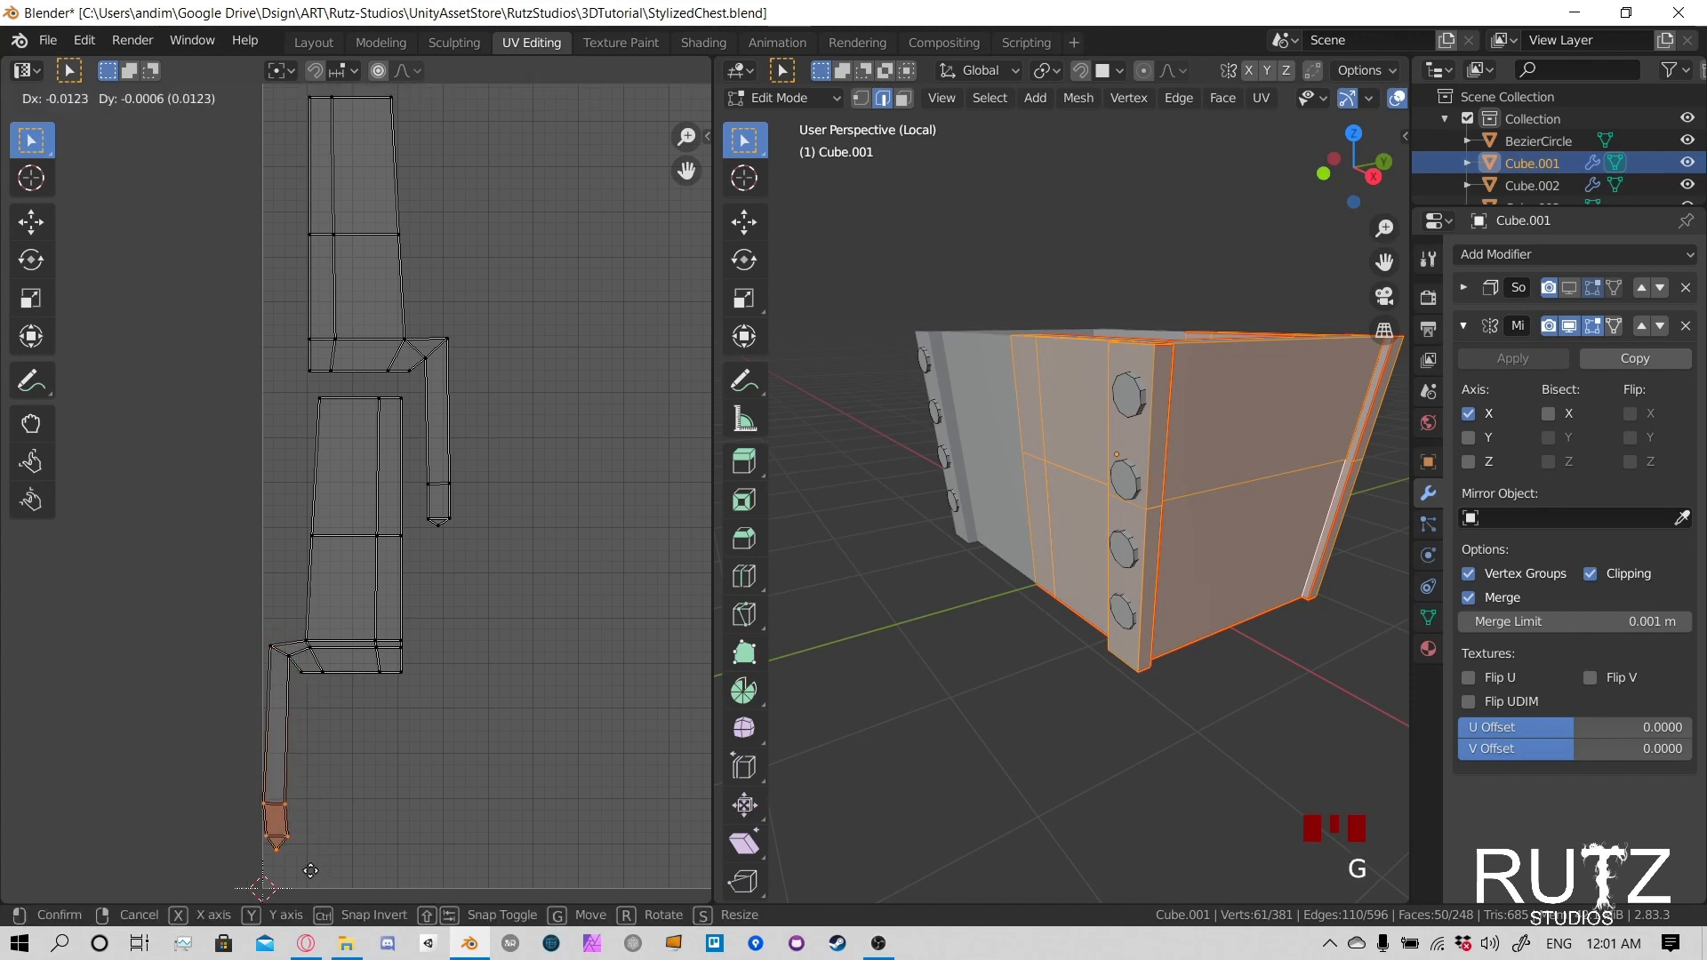
{"action": "left_click", "coordinate": [319, 868]}
{"action": "scroll", "coordinate": [376, 626], "scroll_direction": "down", "scroll_amount": 2}
{"action": "middle_click_drag", "start_coordinate": [376, 626], "coordinate": [373, 699]}
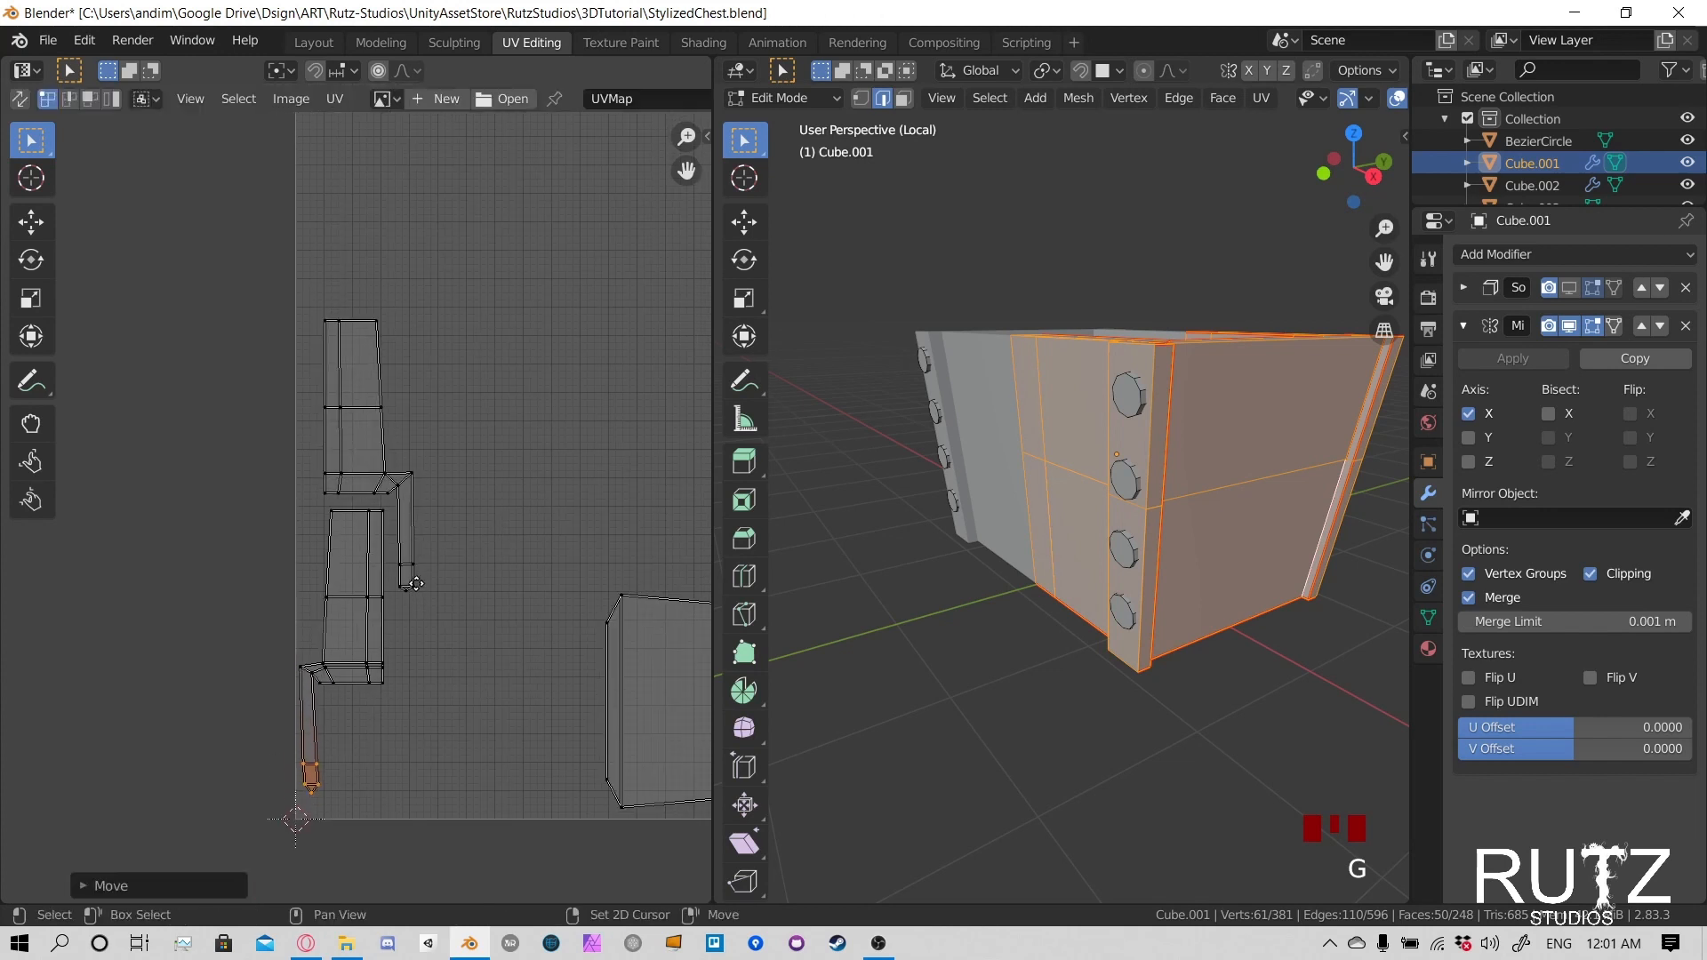
- Save the chest file with the stacked strip layout
{"action": "right_click", "coordinate": [362, 375]}
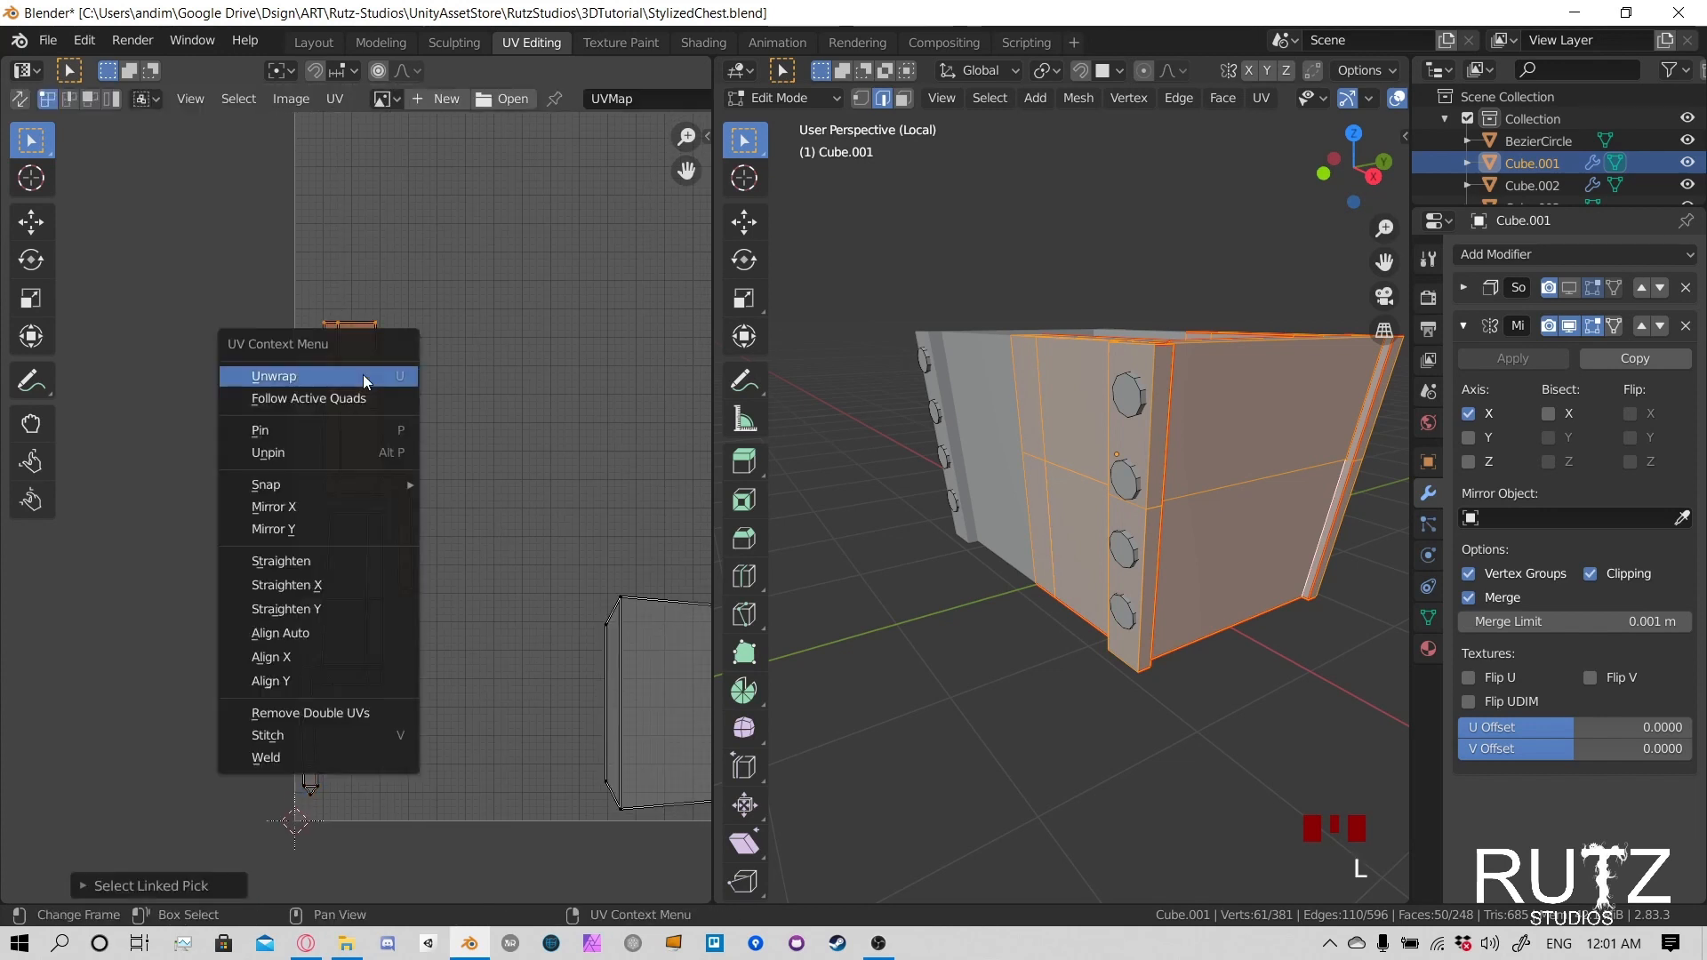
{"action": "left_click", "coordinate": [365, 375]}
{"action": "scroll", "coordinate": [562, 472], "scroll_direction": "down", "scroll_amount": 3}
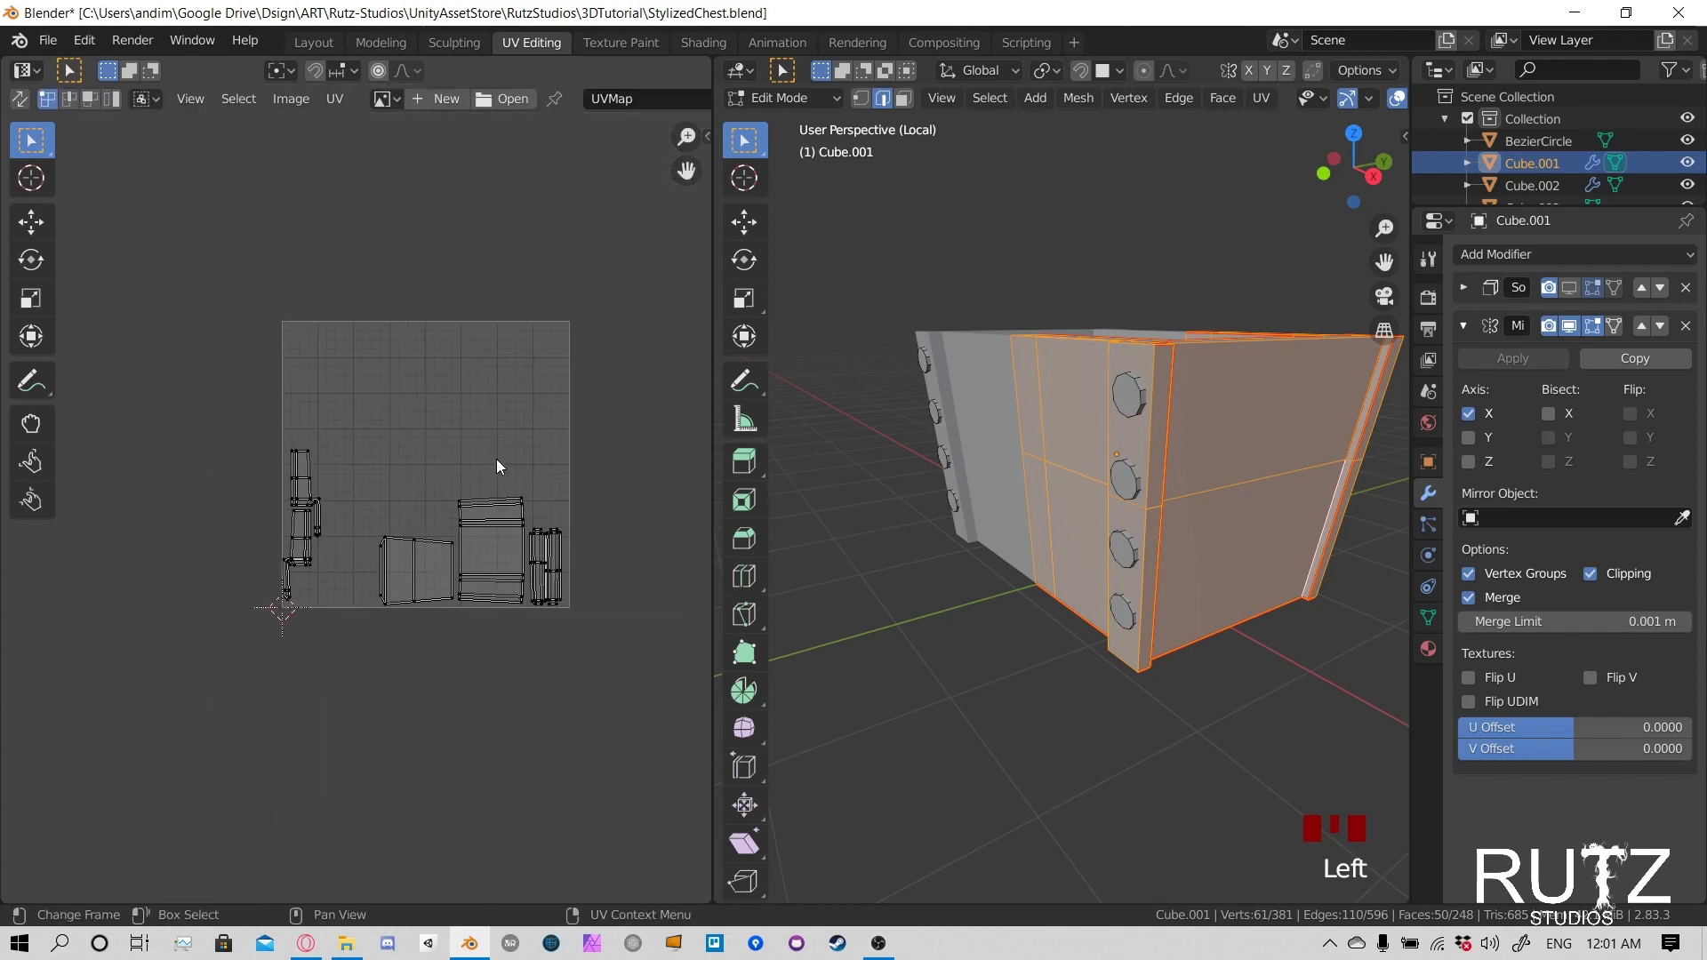
{"action": "key", "text": "ctrl+s"}
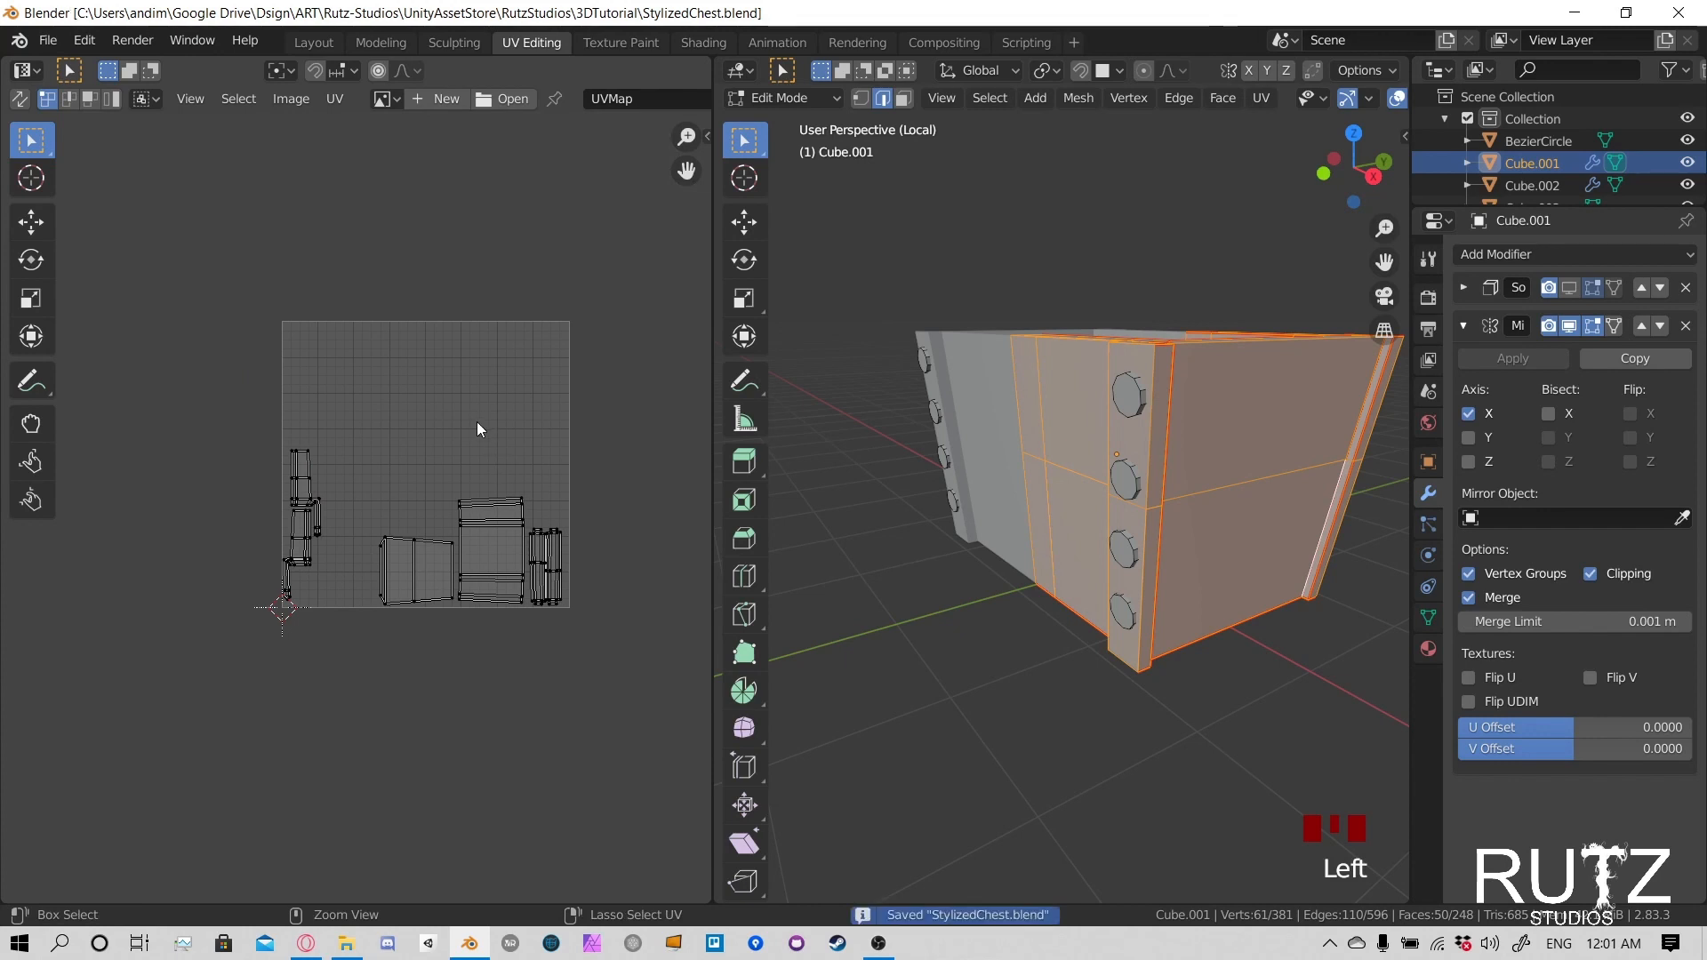
- Select the linked geometry of the rivets on the body's front and rear corner strips to examine their UV islands
{"action": "left_click", "coordinate": [1135, 403]}
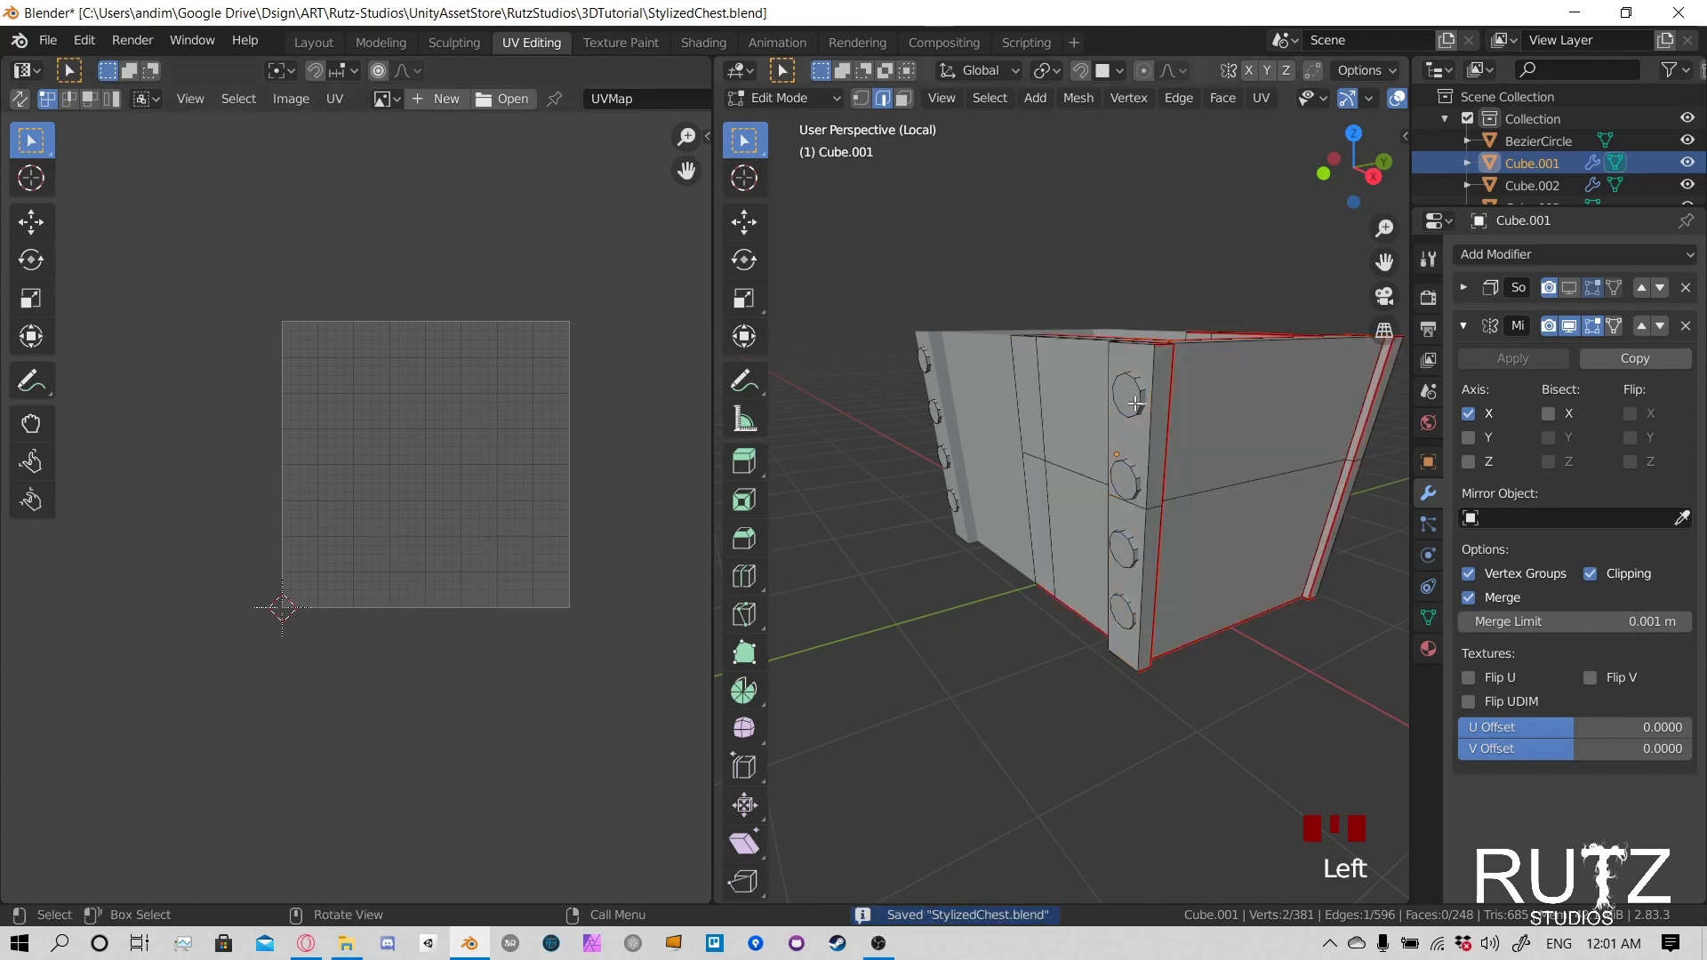
{"action": "key", "text": "l"}
{"action": "key", "text": "l"}
{"action": "key", "text": "l"}
{"action": "key", "text": "l"}
{"action": "key", "text": "l"}
{"action": "key", "text": "l"}
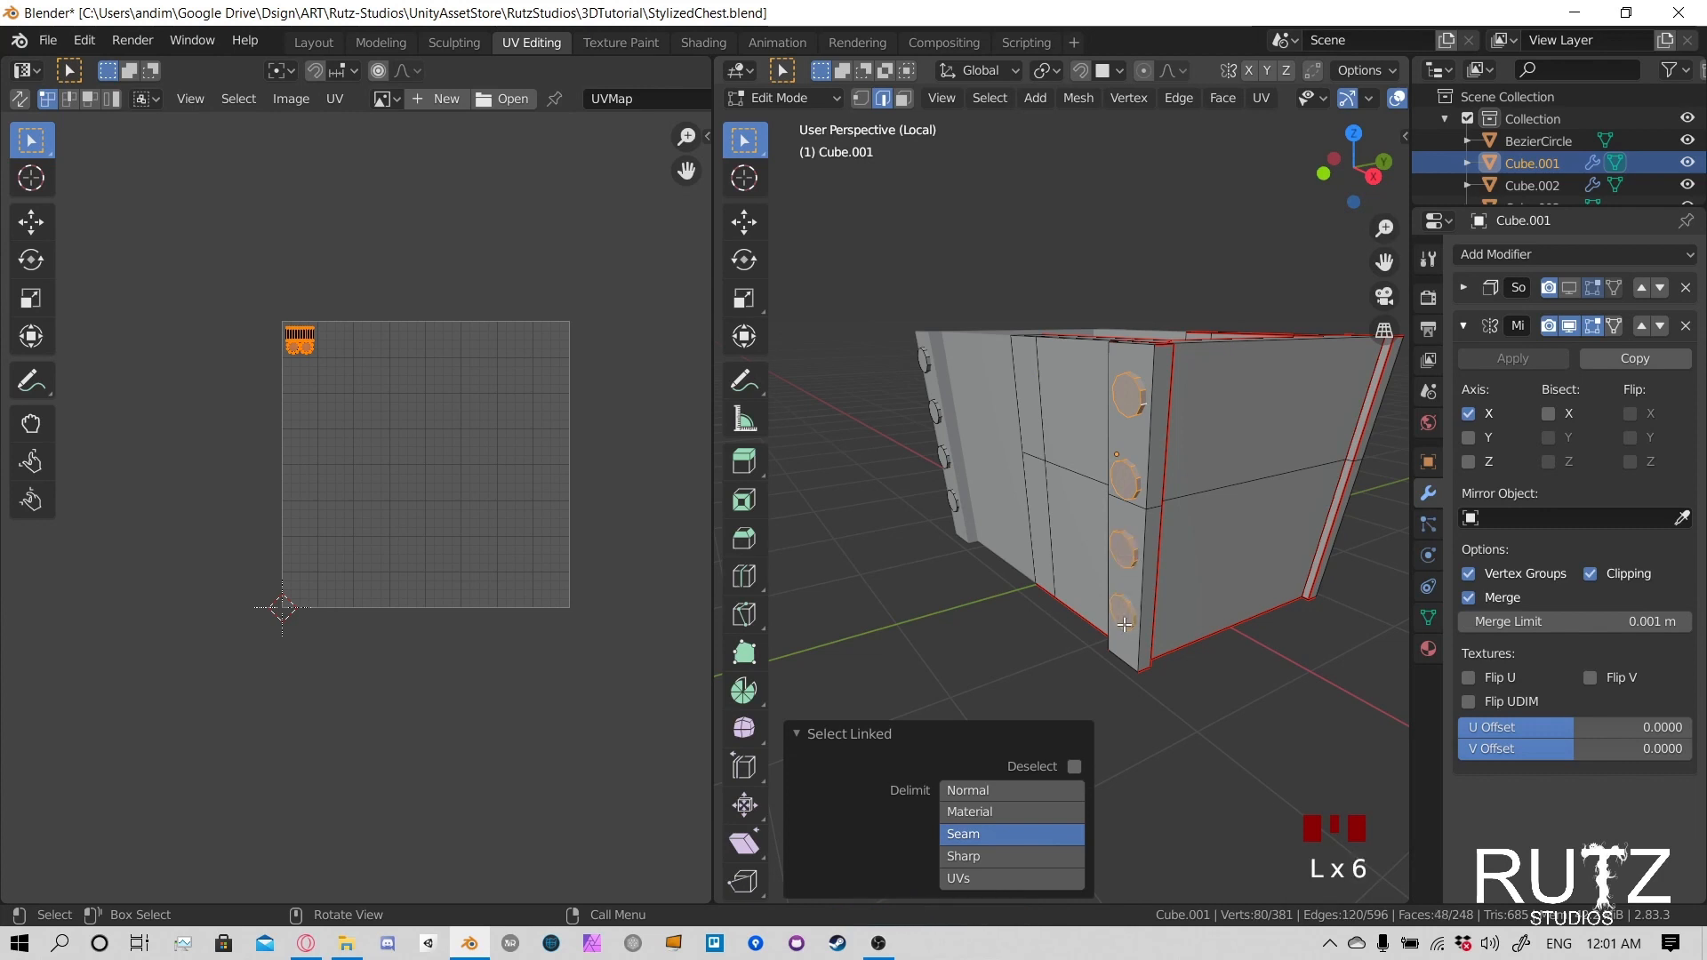
{"action": "middle_click_drag", "start_coordinate": [1125, 624], "coordinate": [1014, 520]}
{"action": "key", "text": "l"}
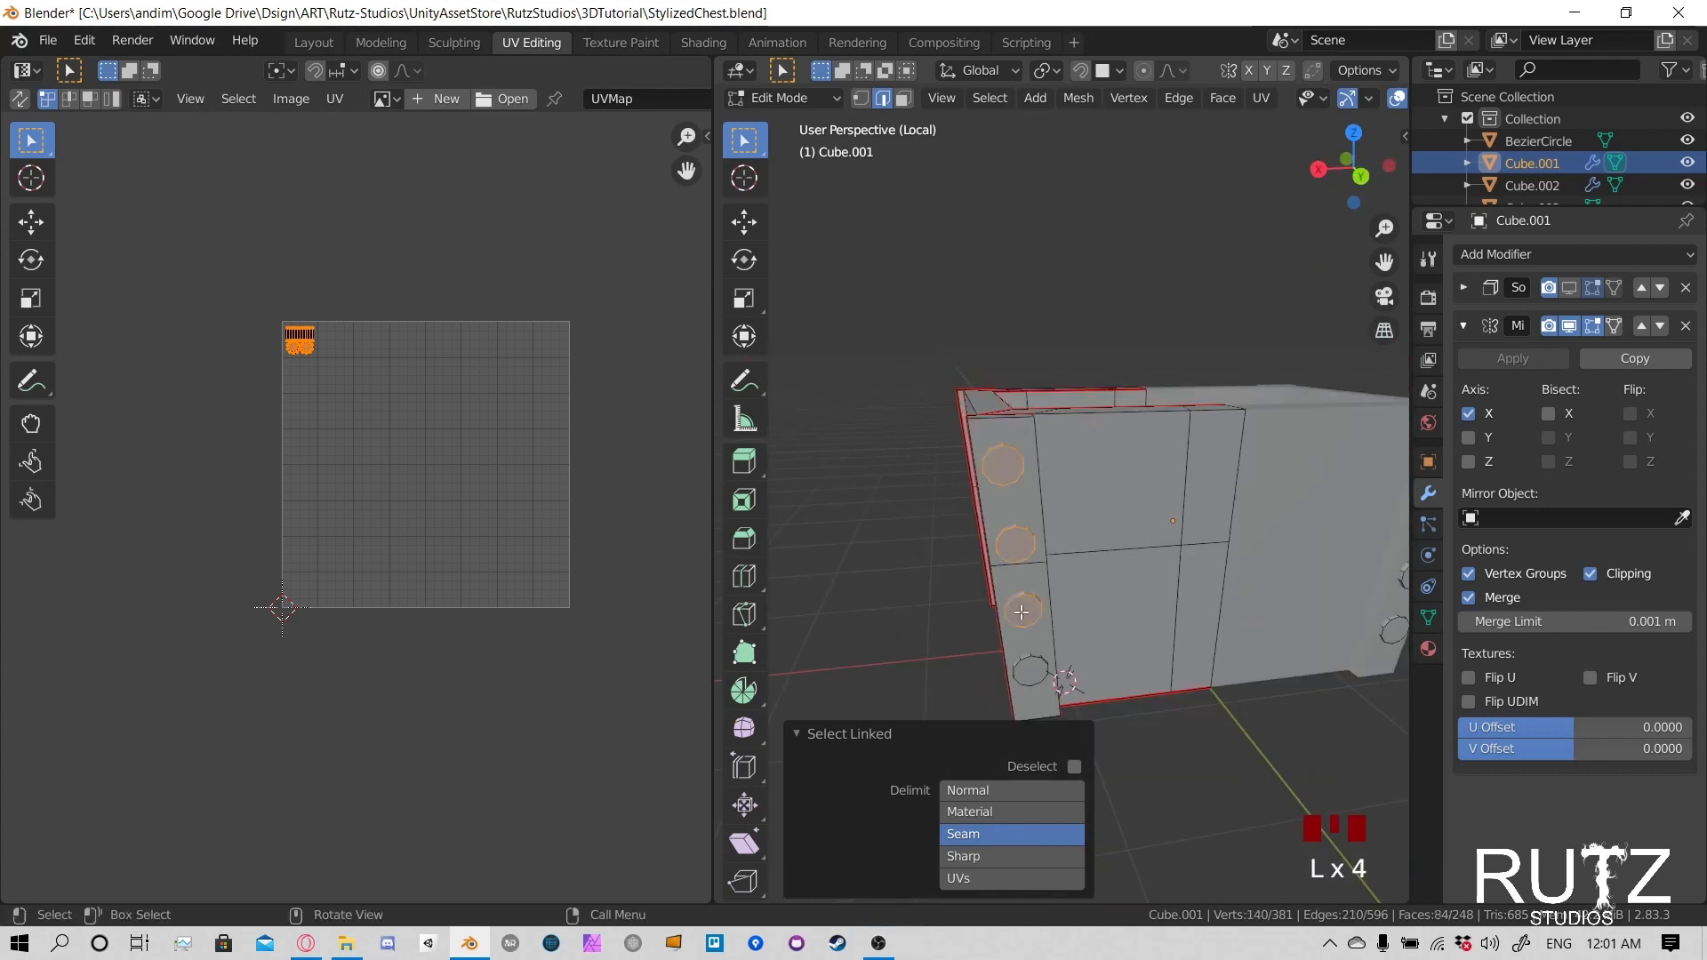
{"action": "scroll", "coordinate": [355, 370], "scroll_direction": "up", "scroll_amount": 2}
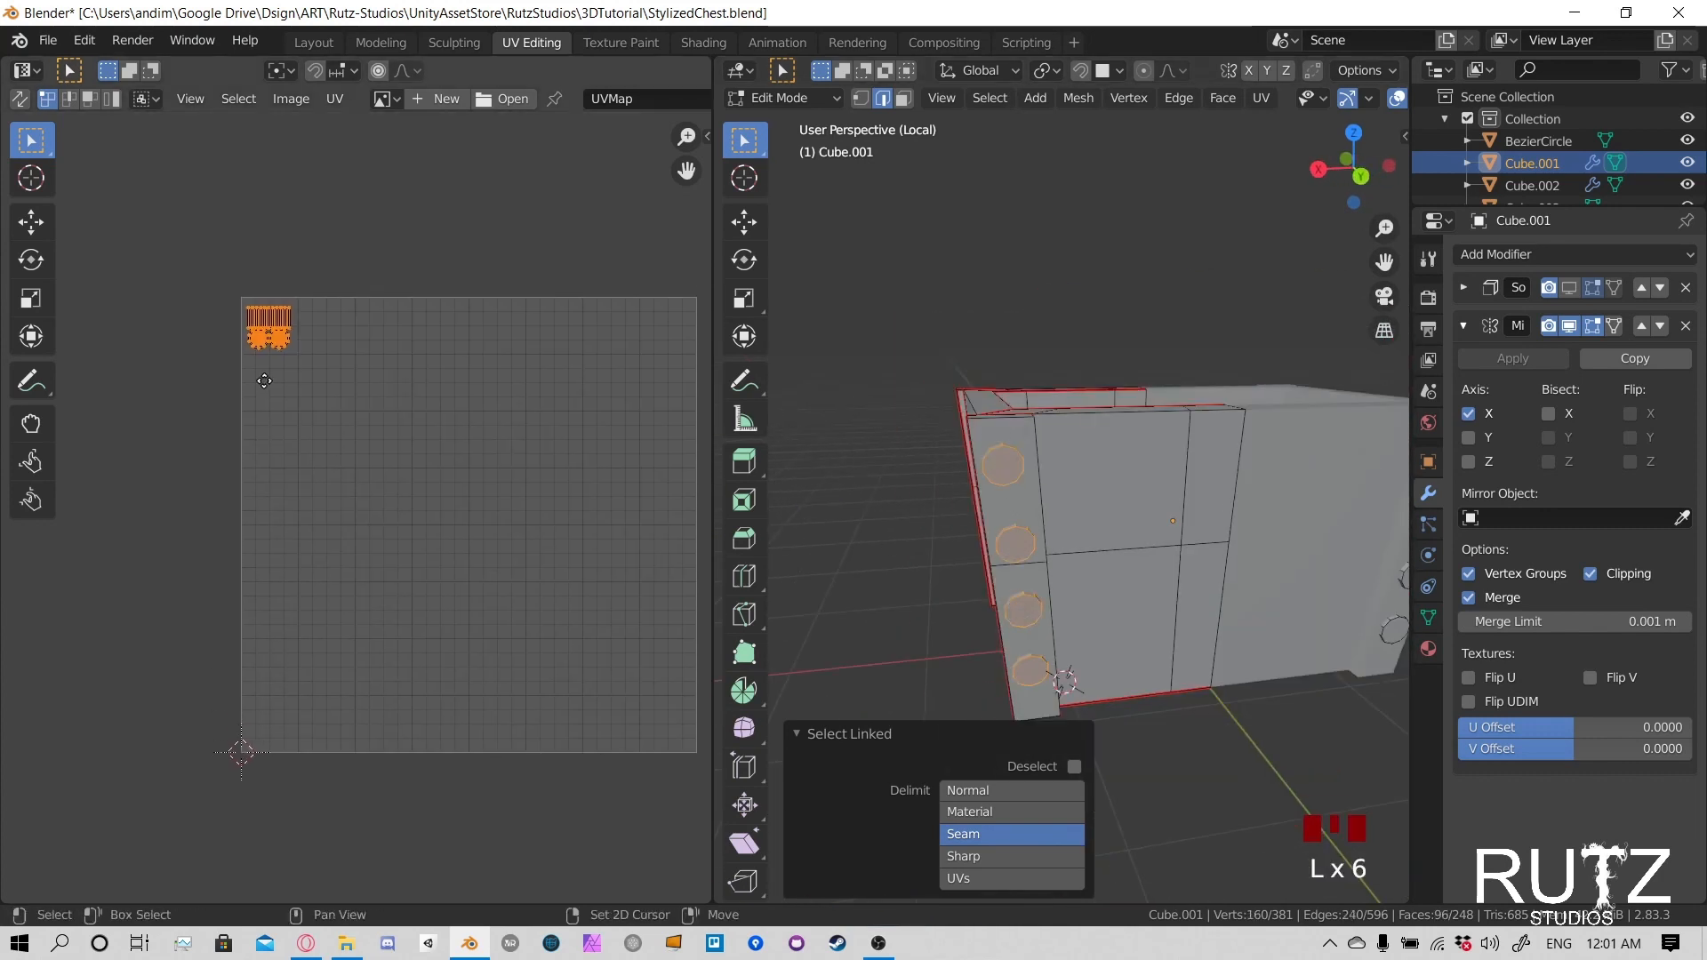
- Show all of the body's UV islands and move the larger rectangular island down beside the trapezoidal island
{"action": "key", "text": "a"}
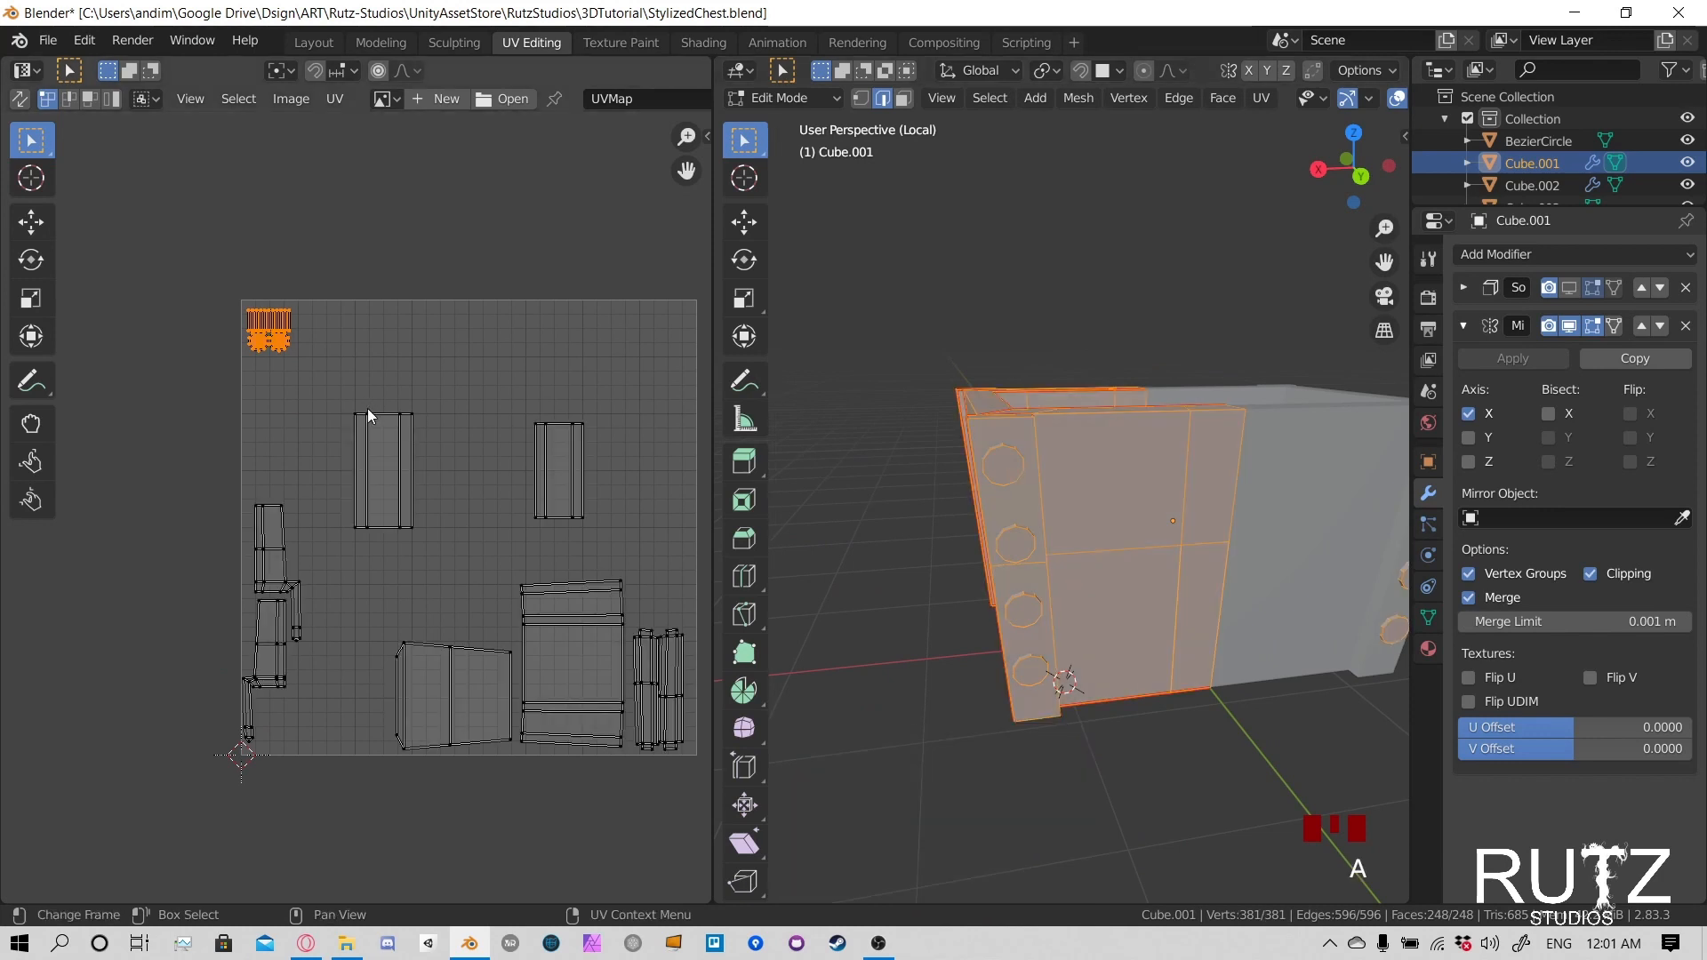
{"action": "scroll", "coordinate": [446, 481], "scroll_direction": "down", "scroll_amount": 1, "text": "ctrl"}
{"action": "left_click_drag", "start_coordinate": [296, 390], "coordinate": [416, 568]}
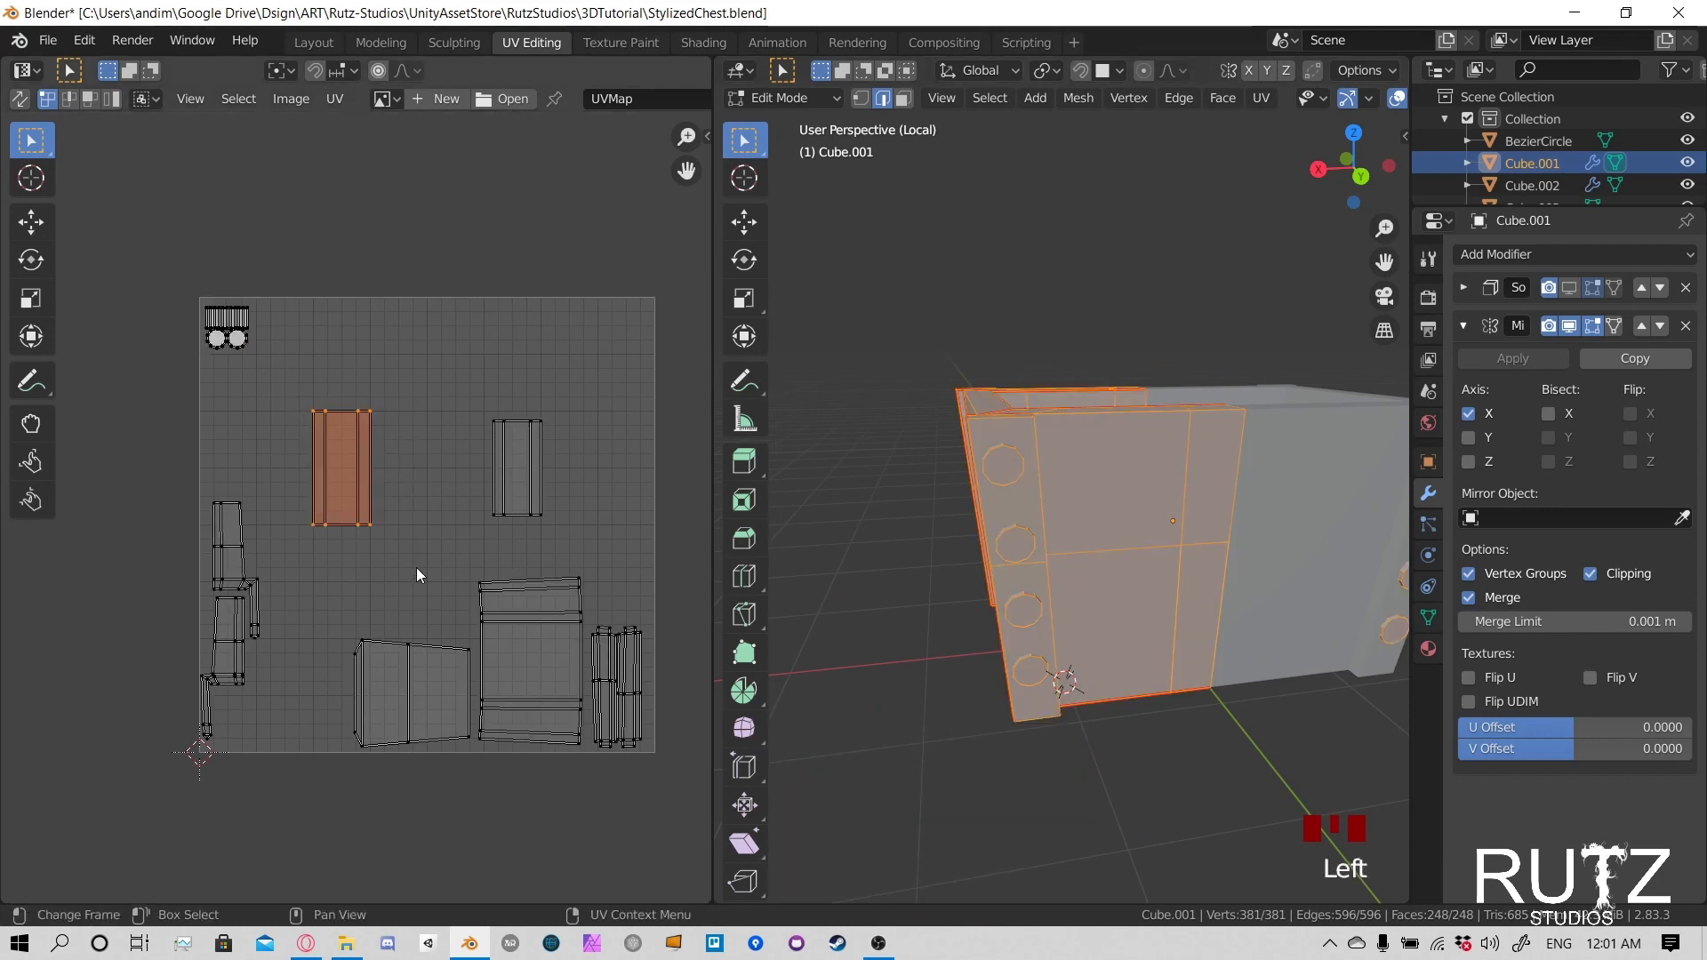
{"action": "key", "text": "g"}
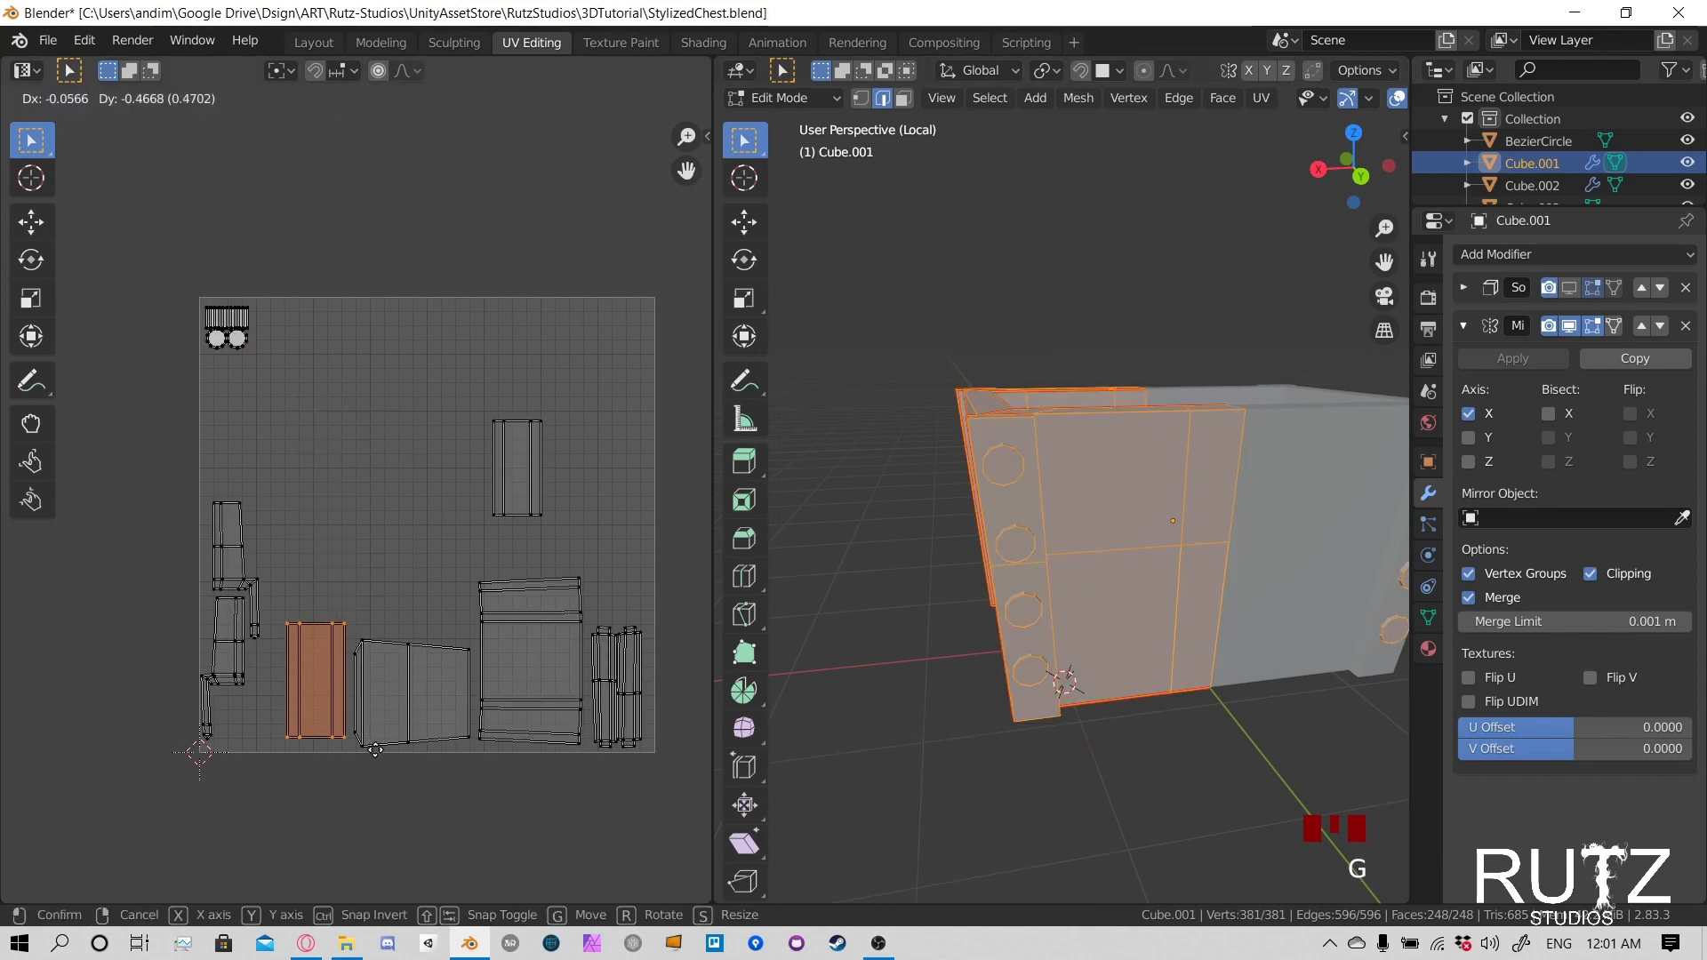
{"action": "left_click", "coordinate": [377, 754]}
- Move the smaller rectangular island directly above the pair of narrow islands
{"action": "left_click", "coordinate": [515, 471]}
{"action": "key", "text": "g"}
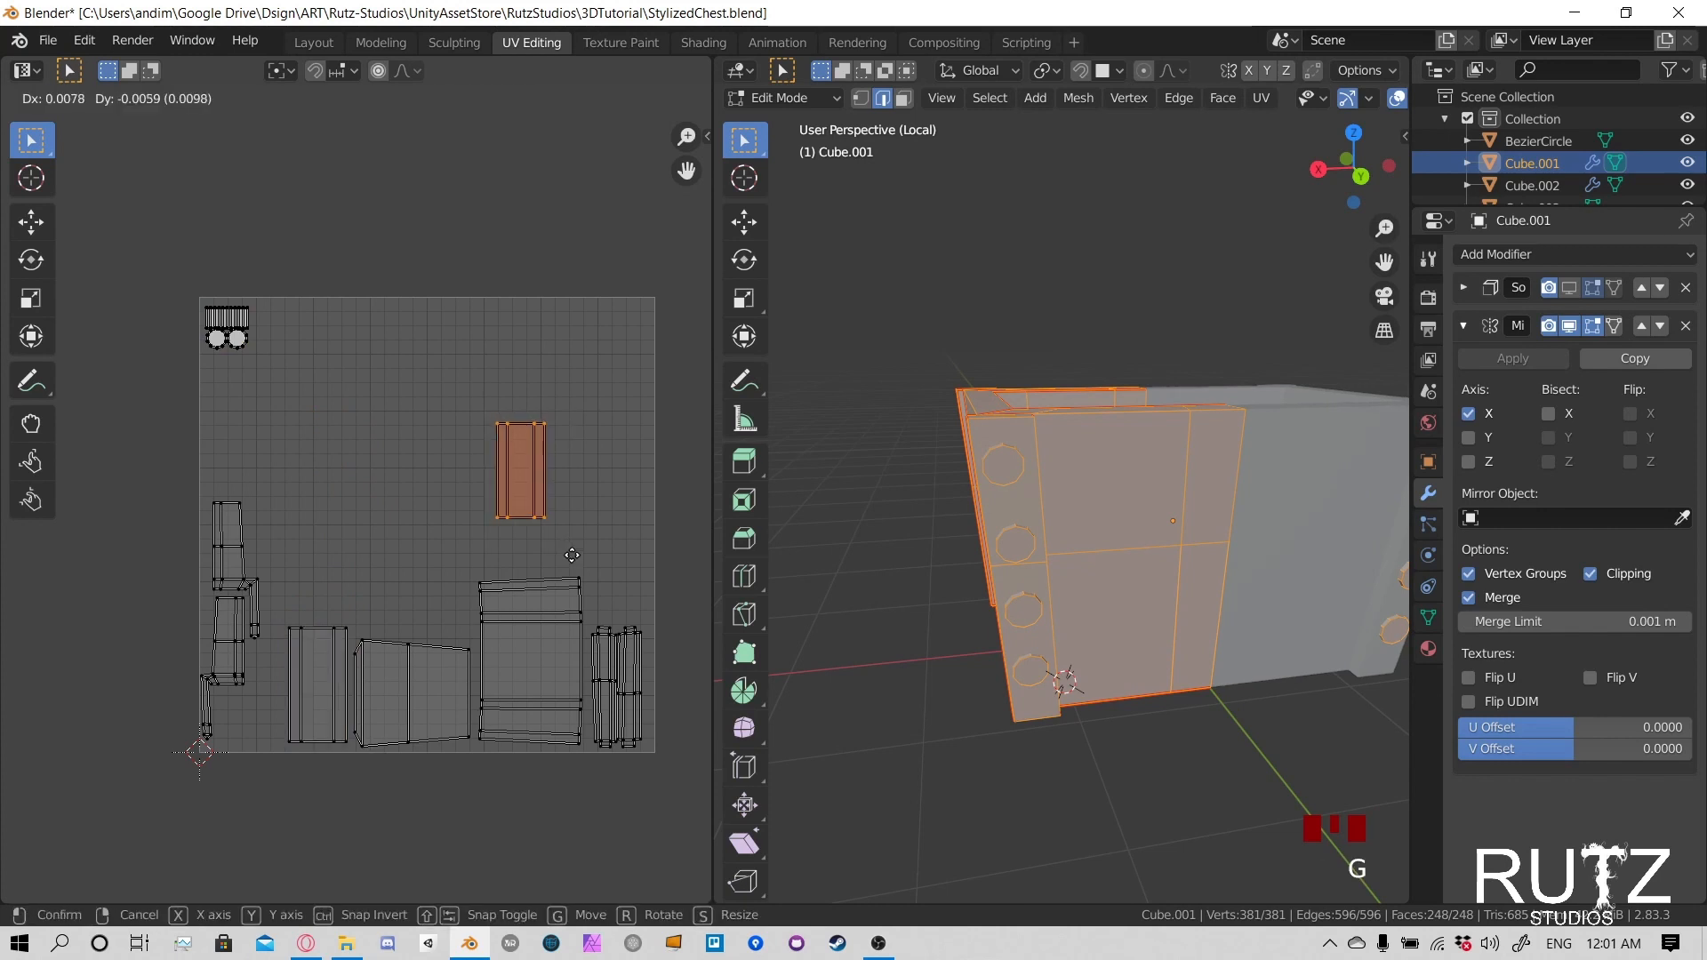
{"action": "left_click", "coordinate": [669, 649]}
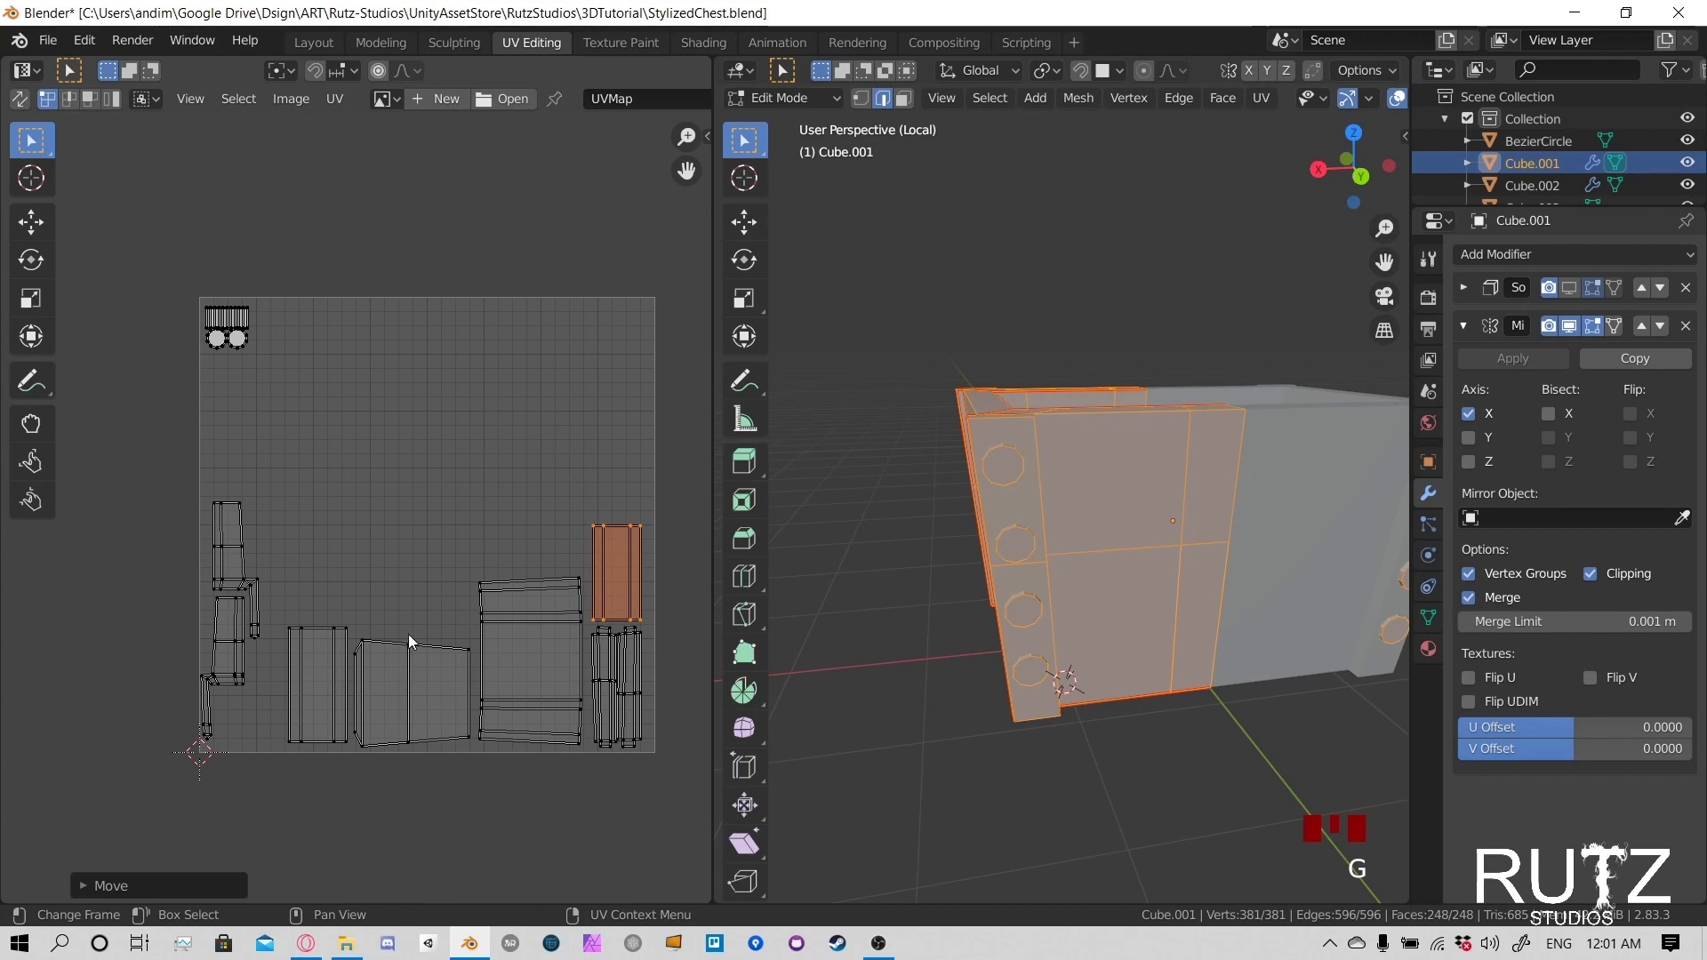
- Select the rivet UV islands, then leave local view and return the chest body to Object Mode
{"action": "left_click_drag", "start_coordinate": [160, 296], "coordinate": [272, 376]}
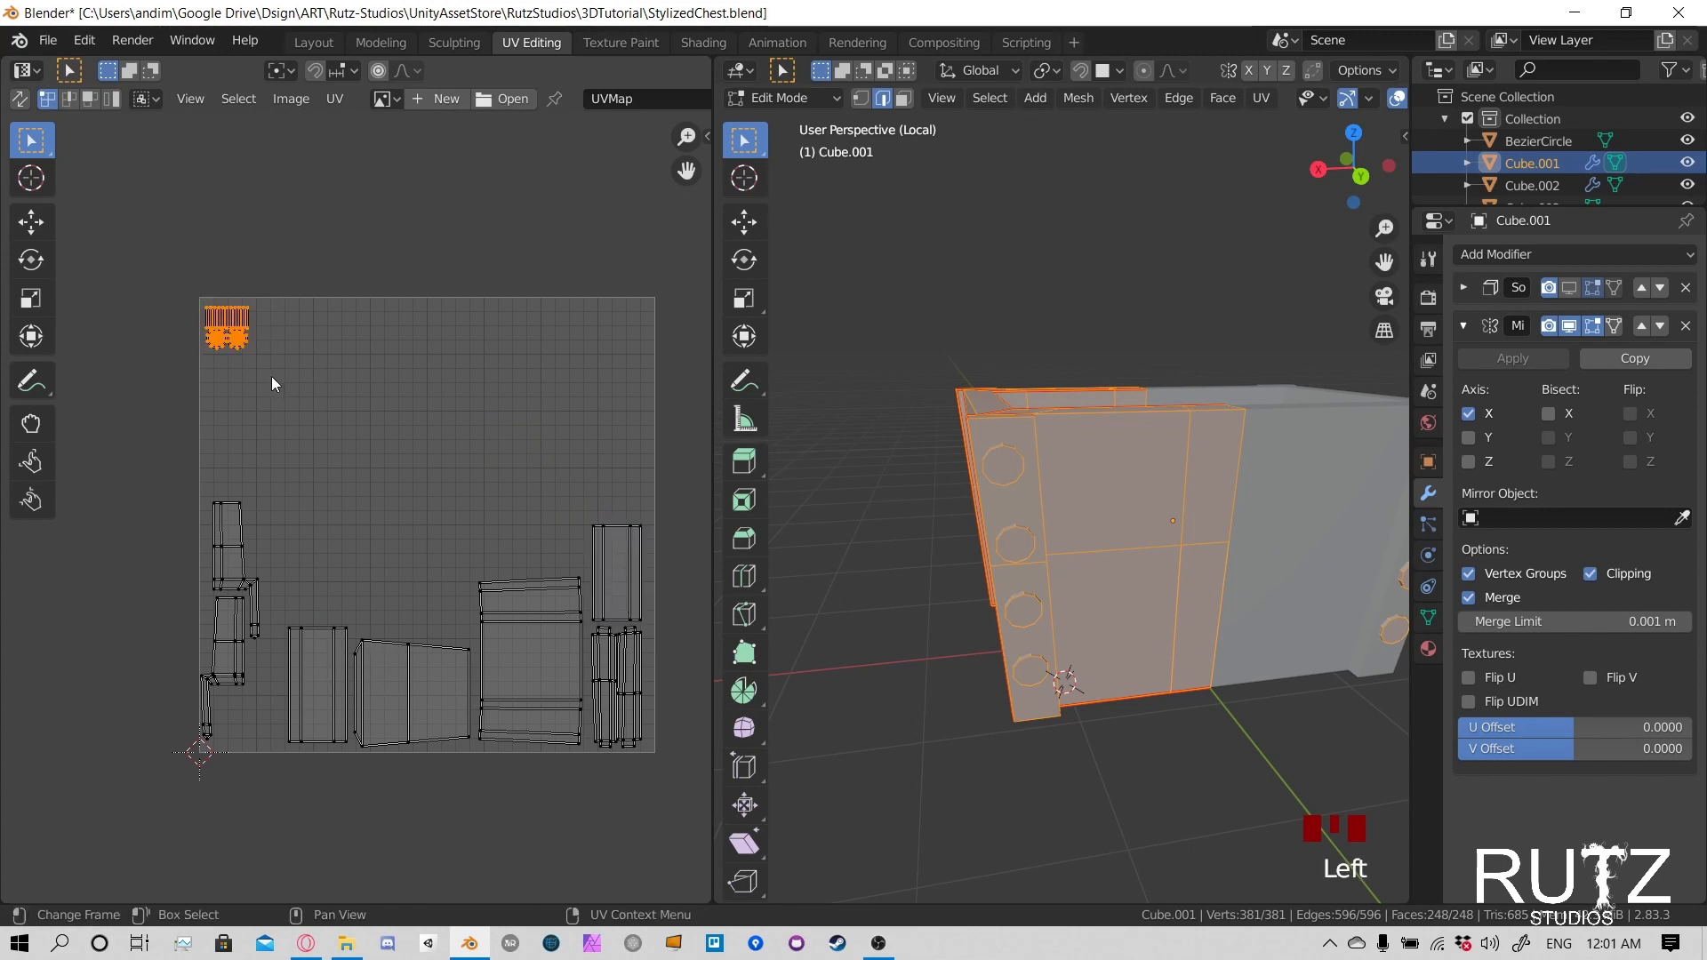
{"action": "middle_click_drag", "start_coordinate": [1066, 480], "coordinate": [1135, 479]}
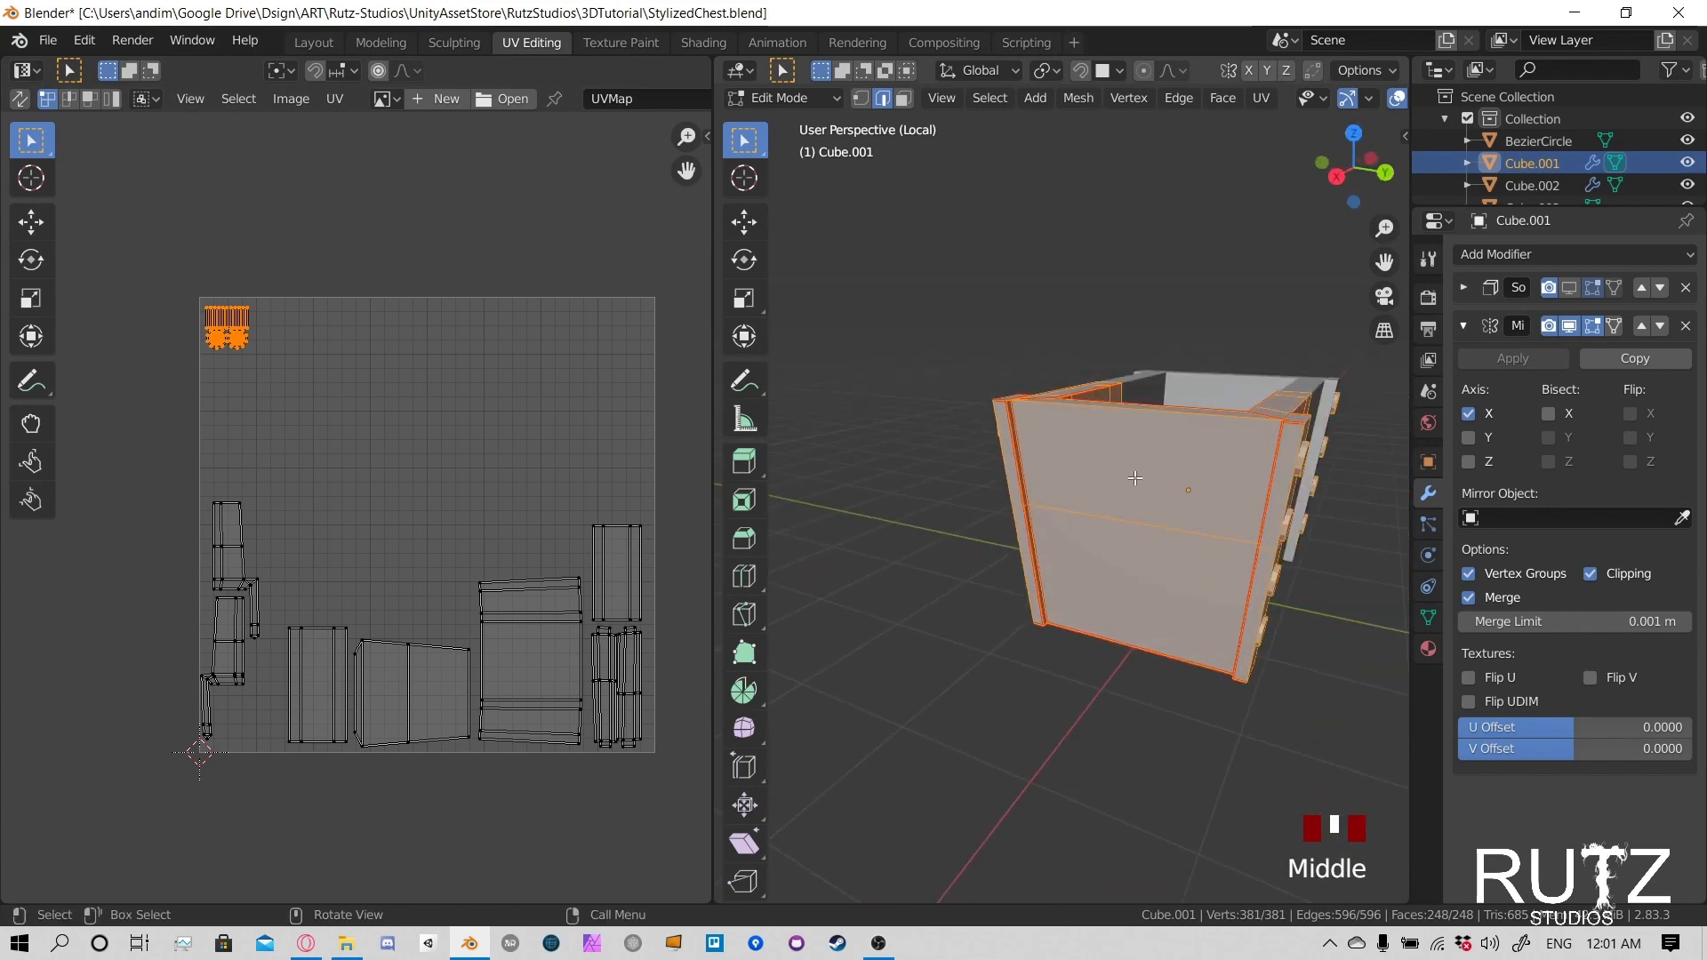
{"action": "key", "text": "KP_Divide"}
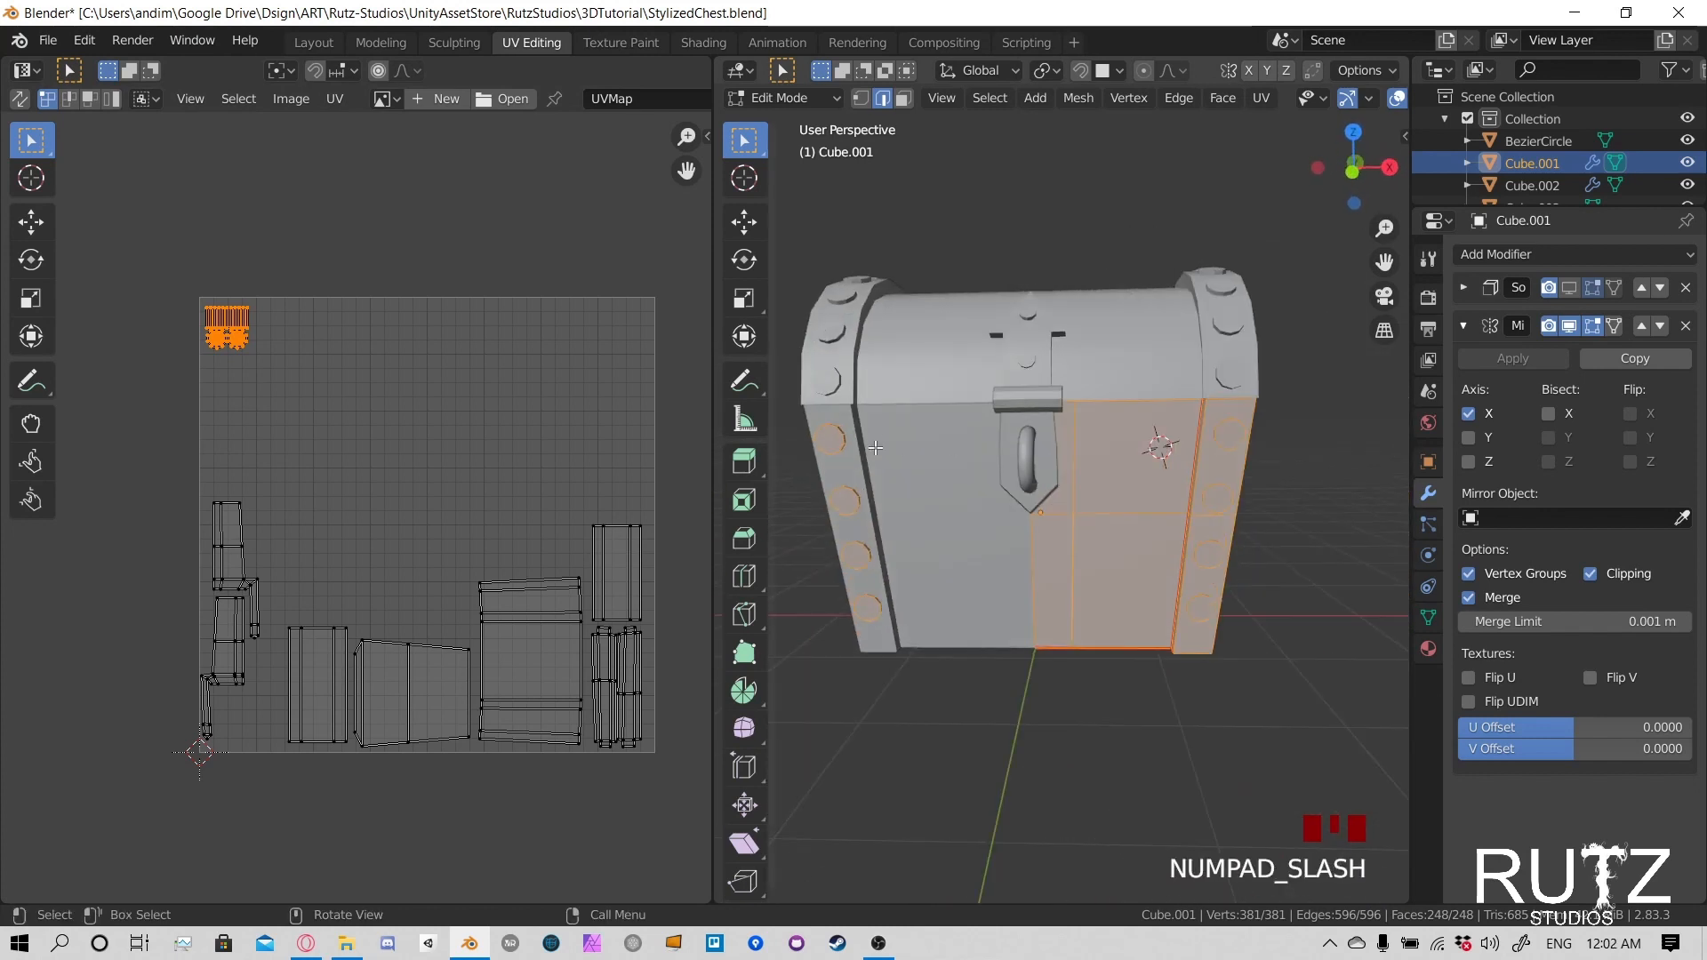
{"action": "key", "text": "Tab"}
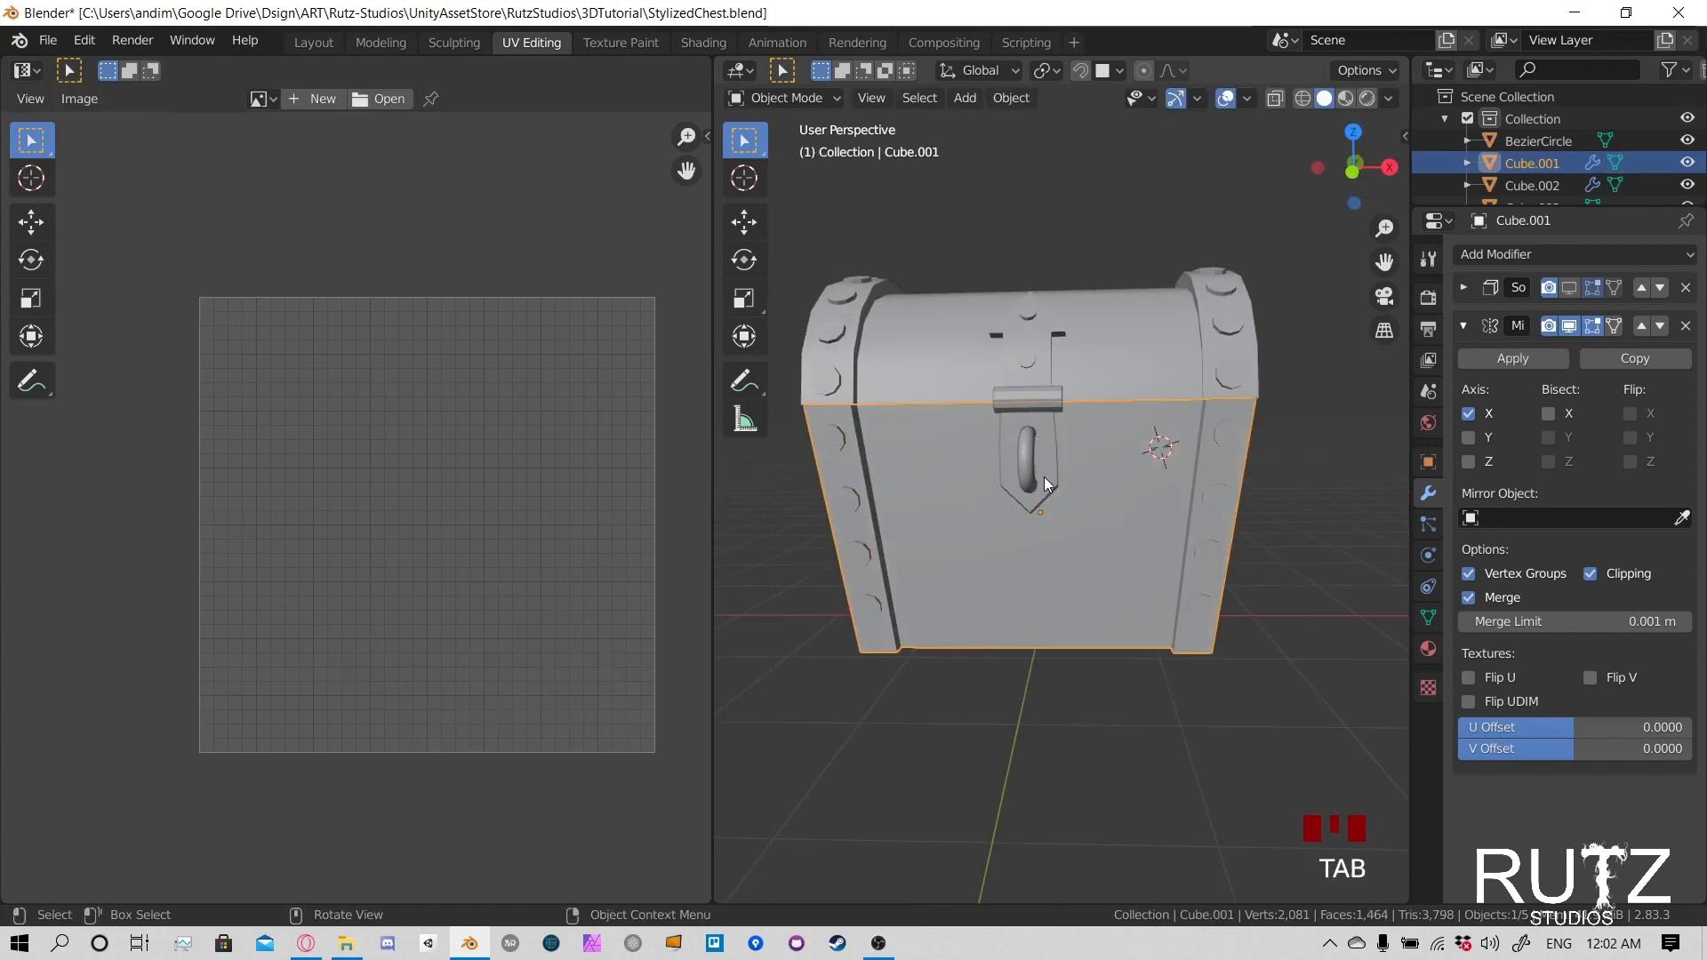
- Select the latch's horizontal cylinder, pointed plate and ring handle together
{"action": "left_click", "coordinate": [1044, 449]}
{"action": "left_click", "coordinate": [1046, 402]}
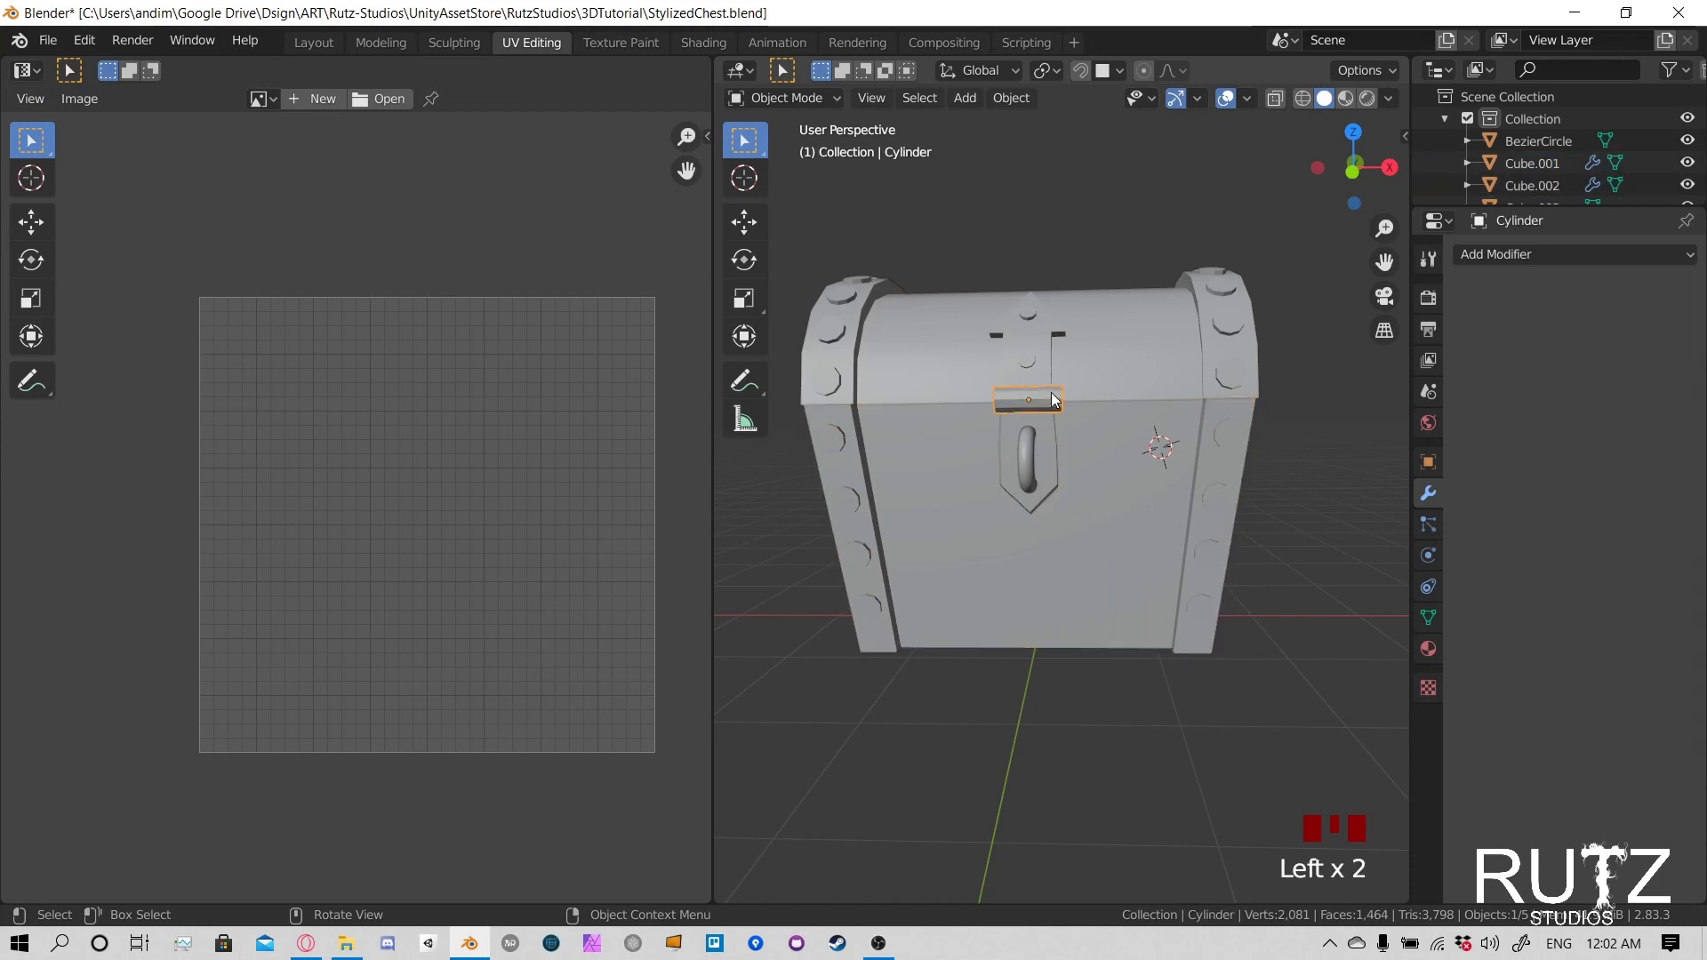
{"action": "left_click", "coordinate": [1047, 445], "text": "shift"}
{"action": "left_click", "coordinate": [1056, 389]}
{"action": "left_click", "coordinate": [1054, 442], "text": "shift"}
{"action": "left_click", "coordinate": [1024, 455], "text": "shift"}
{"action": "middle_click_drag", "start_coordinate": [1022, 405], "coordinate": [1005, 456]}
- Enter Edit Mode on the three latch parts together and select all their geometry
{"action": "key", "text": "Tab"}
{"action": "key", "text": "Tab"}
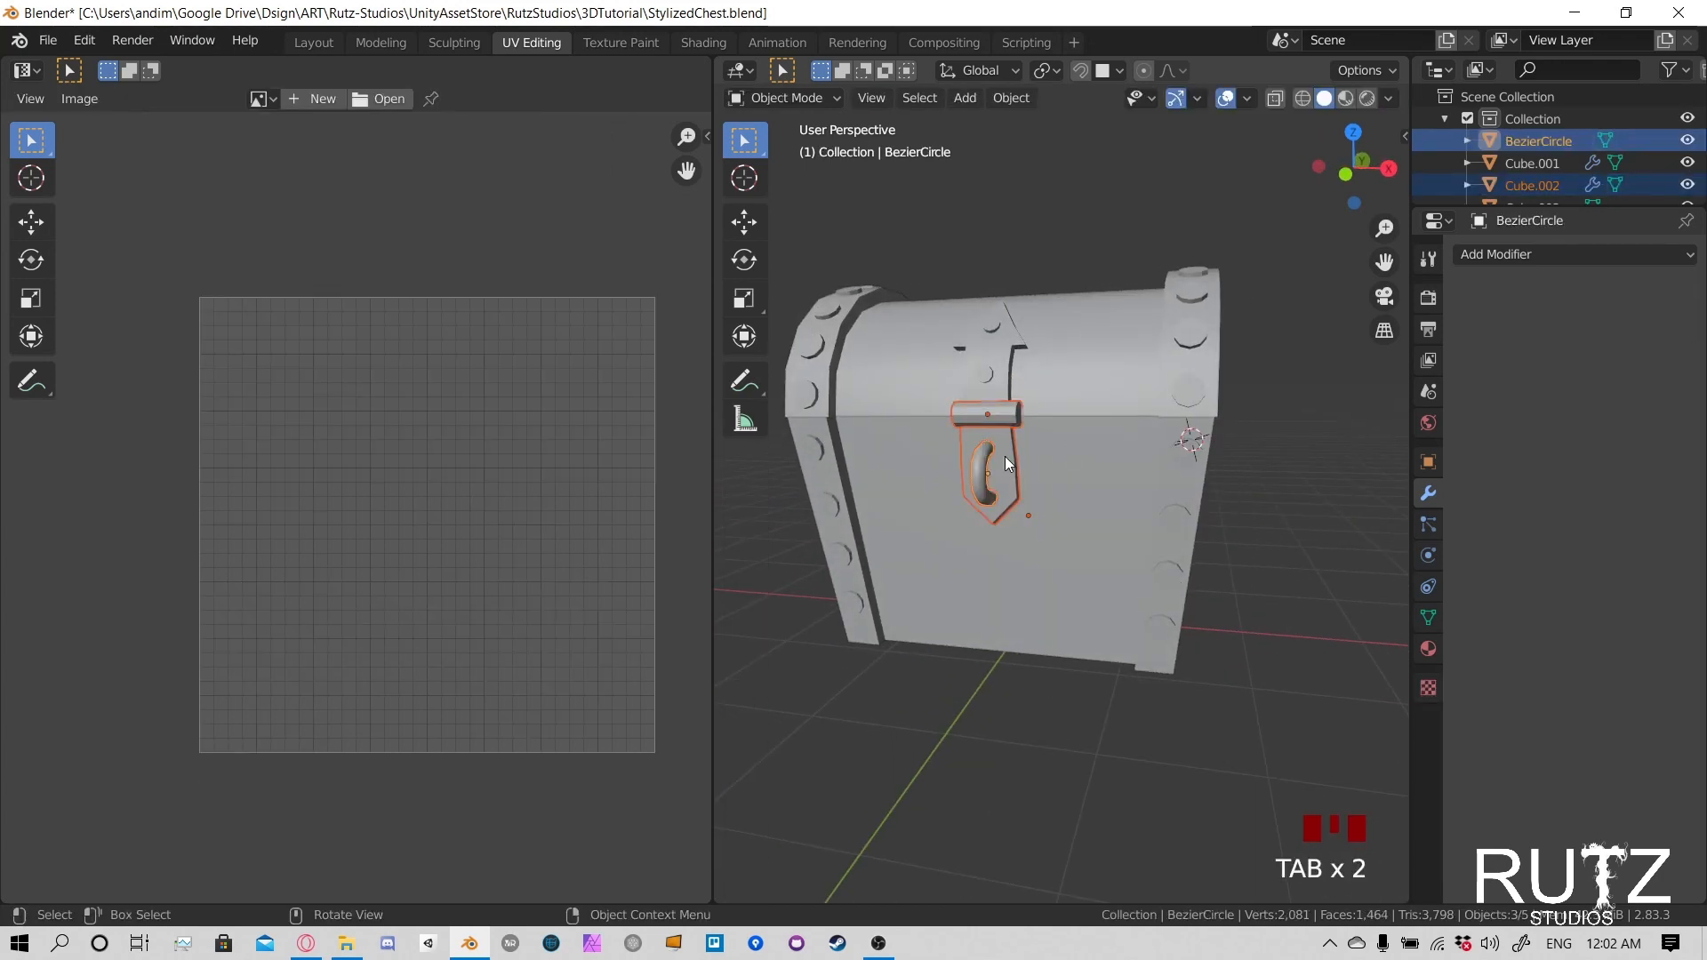
{"action": "key", "text": "Tab"}
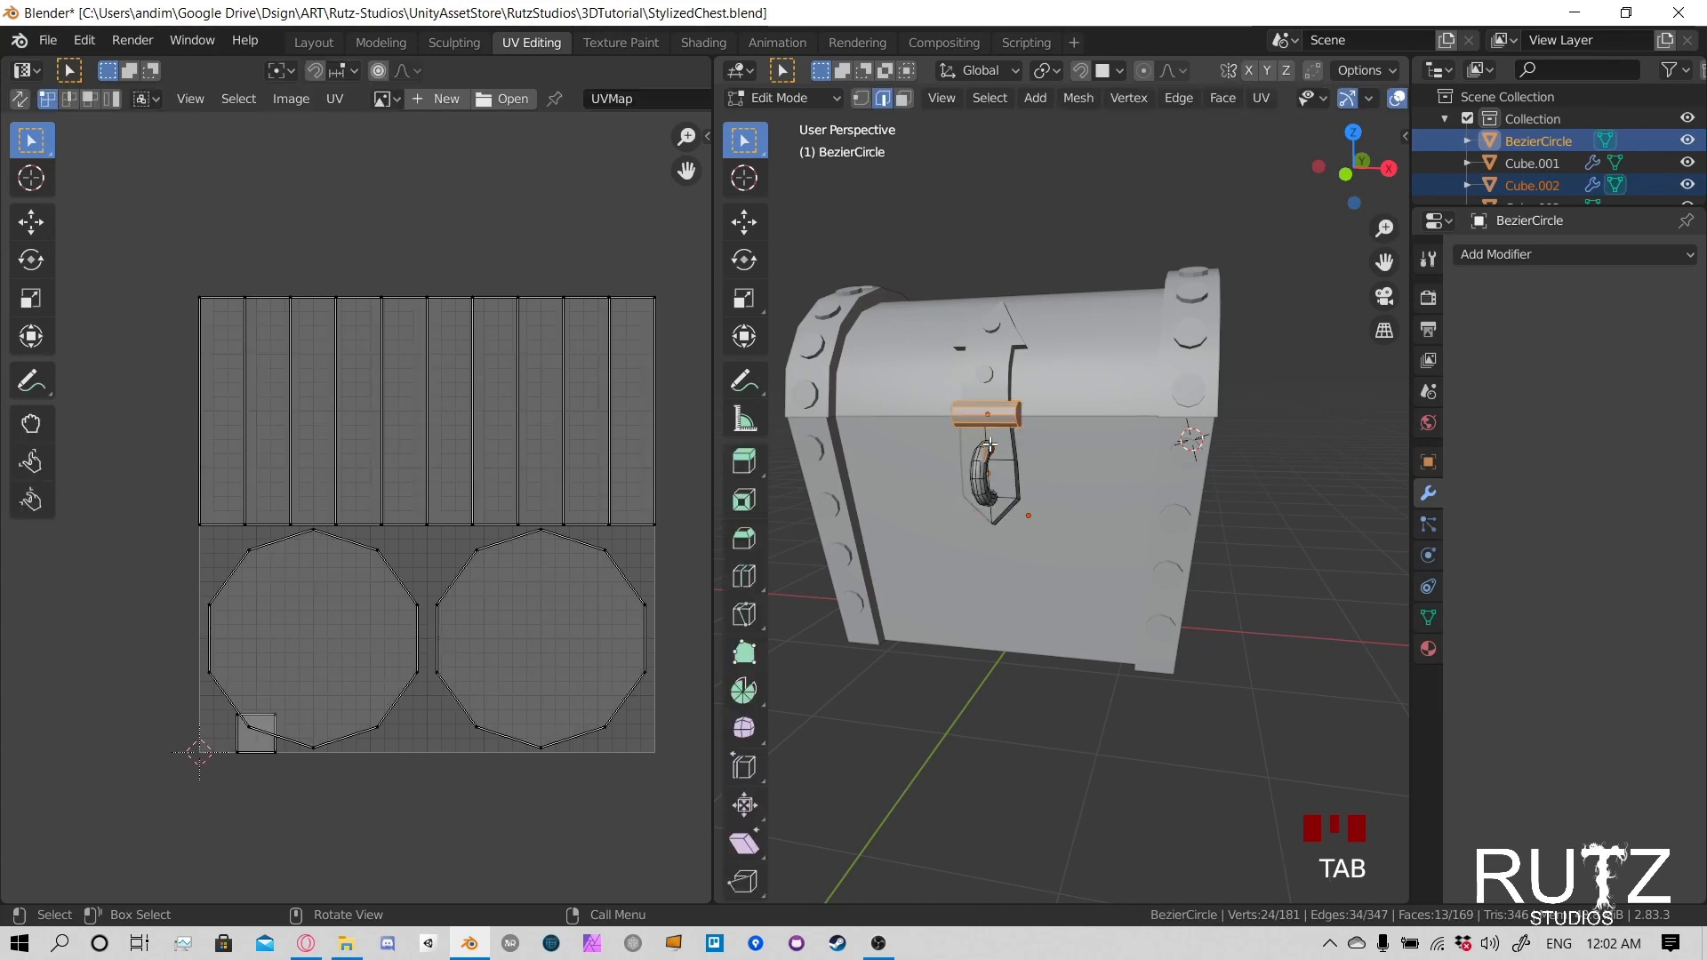
{"action": "key", "text": "a"}
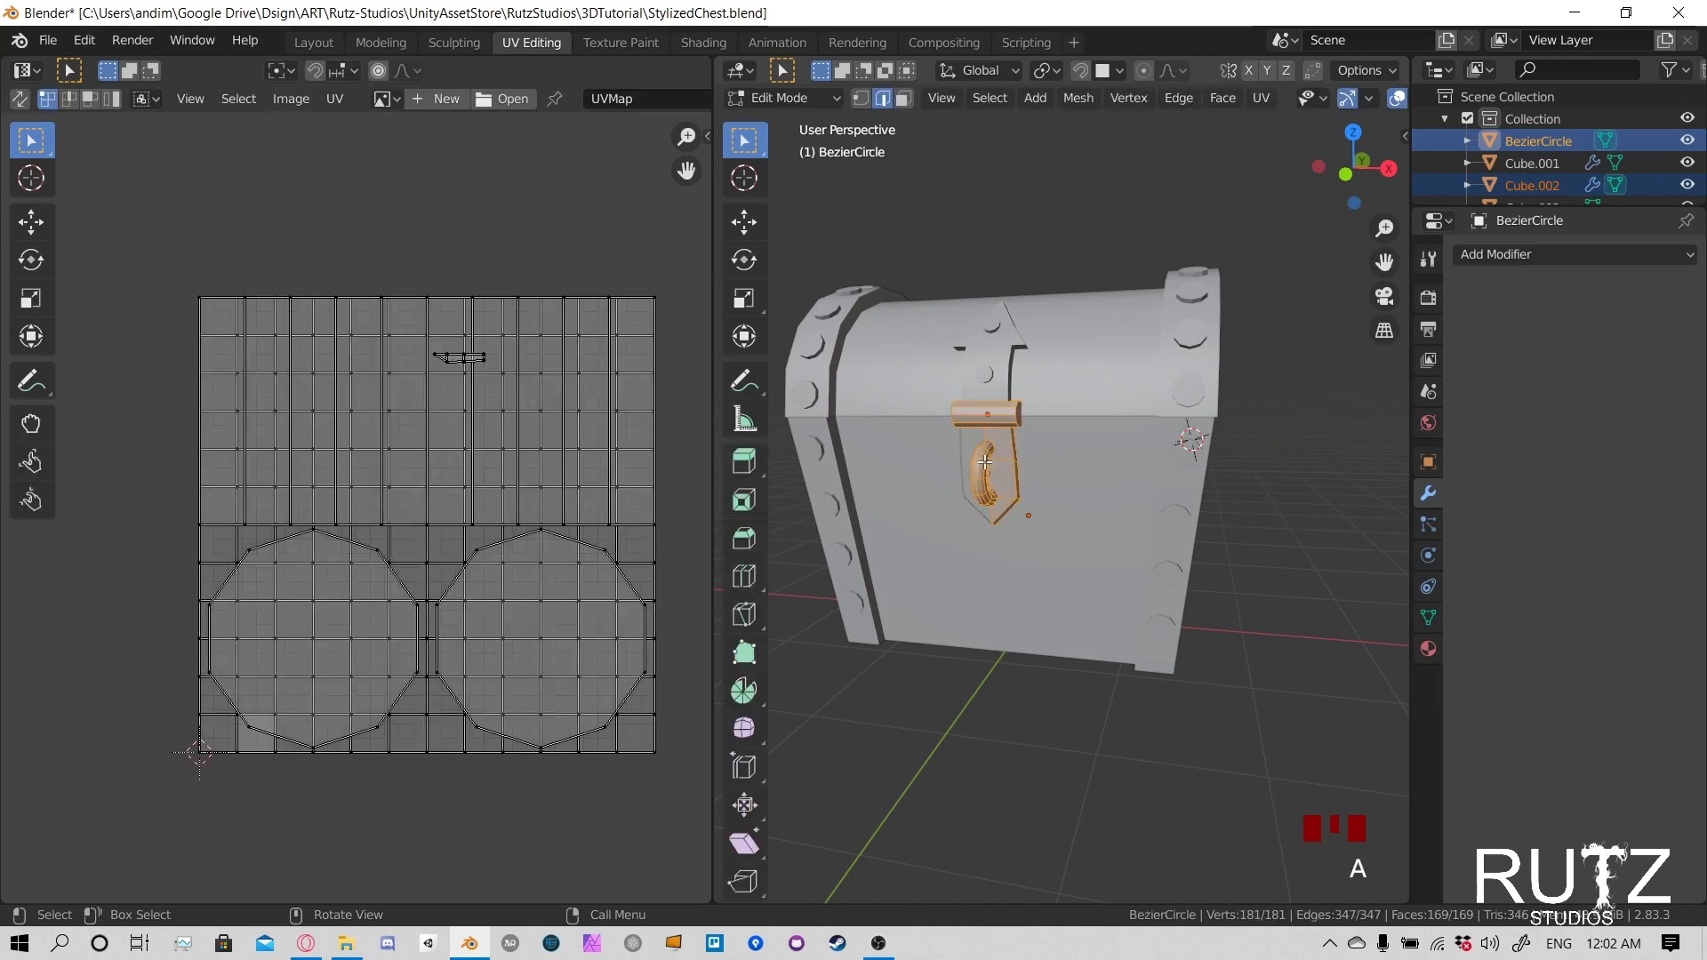
- Try to unwrap the latch cylinder, plate and ring together, then undo the unwrap
{"action": "scroll", "coordinate": [984, 462], "scroll_direction": "up", "scroll_amount": 4}
{"action": "middle_click_drag", "start_coordinate": [985, 461], "coordinate": [1061, 431]}
{"action": "scroll", "coordinate": [1044, 410], "scroll_direction": "down", "scroll_amount": 3}
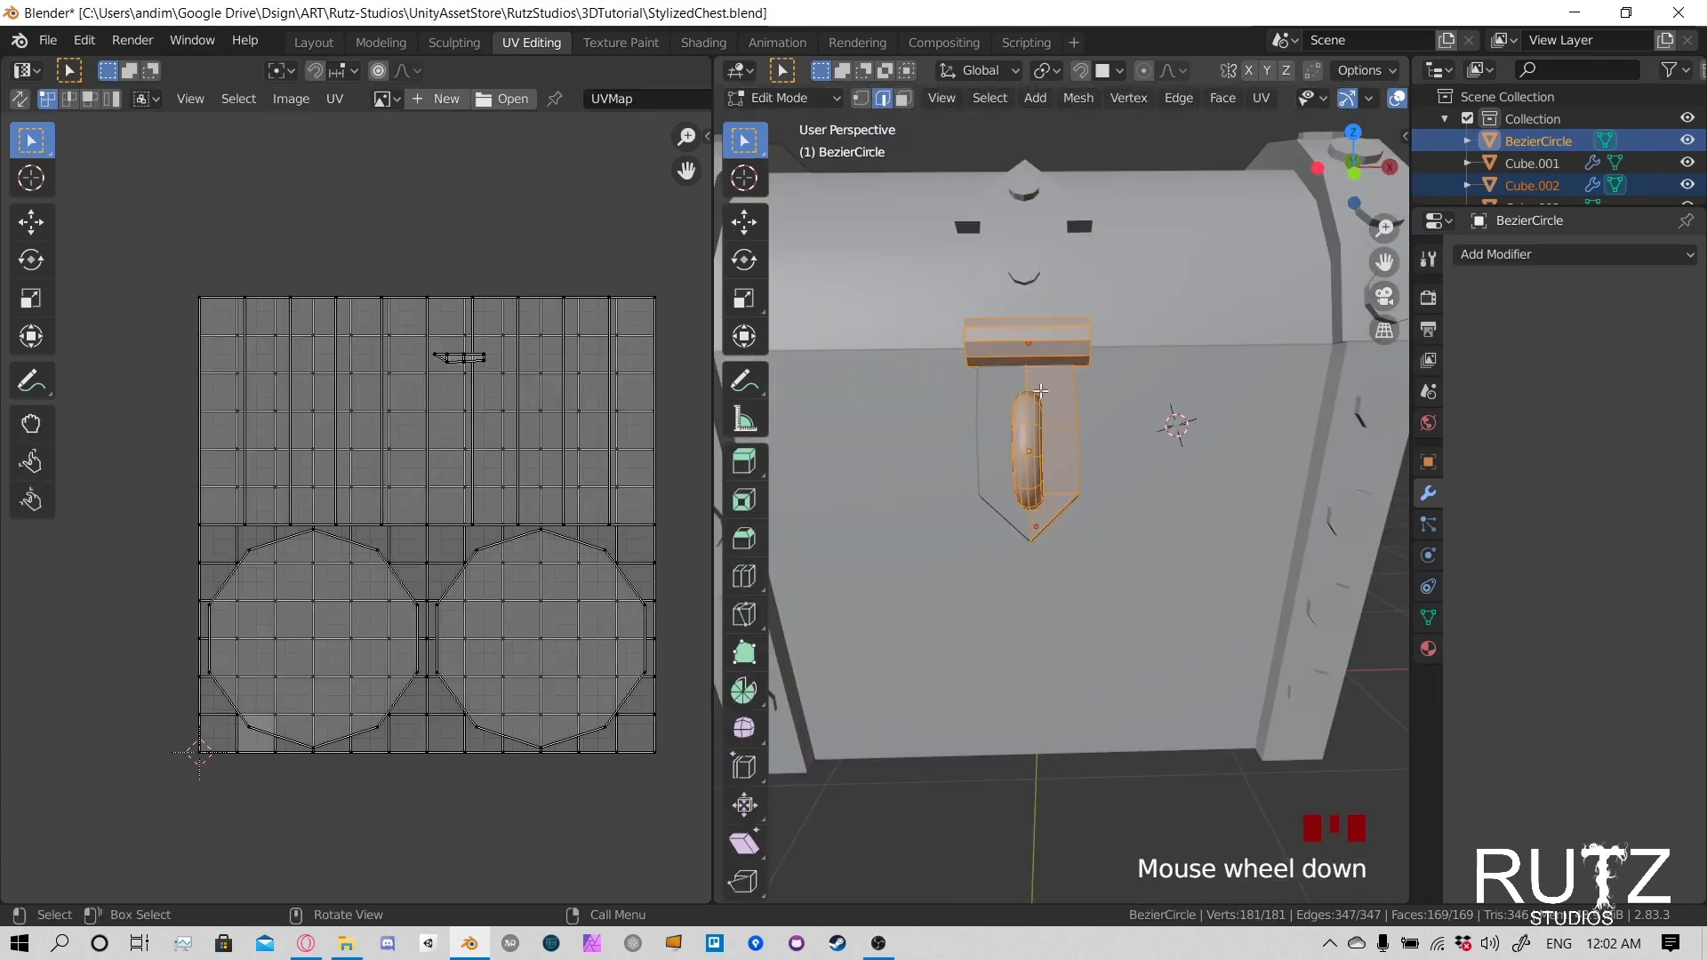
{"action": "key", "text": "u"}
{"action": "key", "text": "u"}
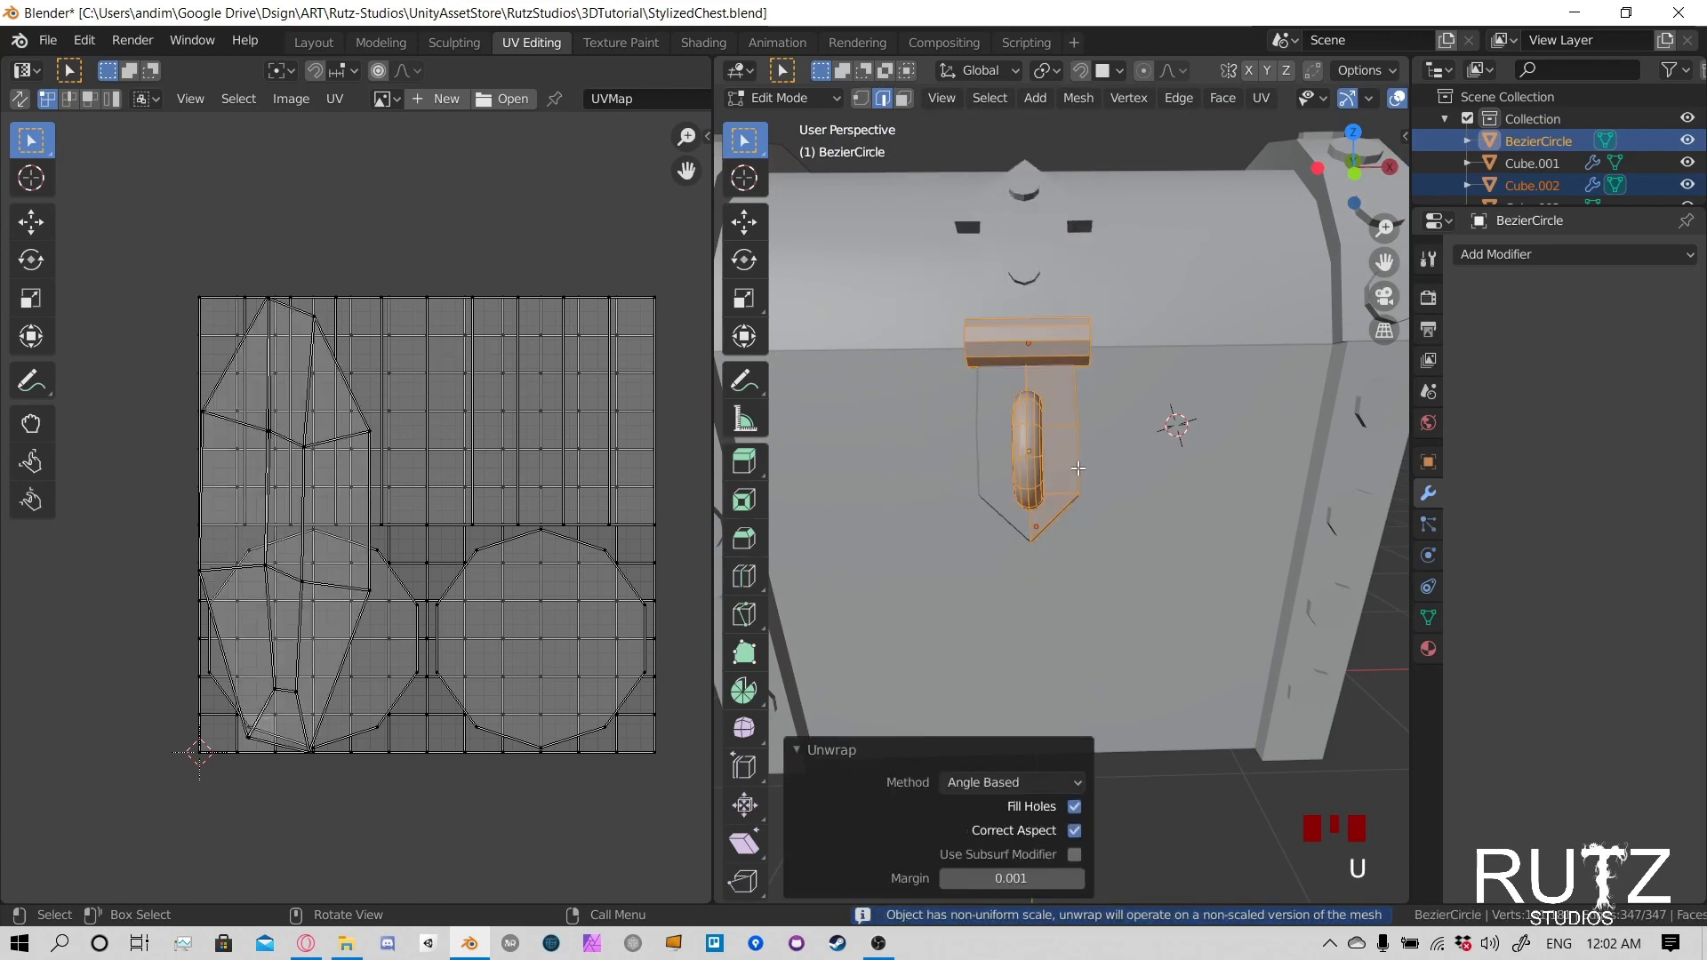
{"action": "middle_click_drag", "start_coordinate": [1077, 469], "coordinate": [1029, 440]}
{"action": "key", "text": "ctrl+z"}
- Select only the latch cylinder's linked geometry to show its UV islands
{"action": "left_click", "coordinate": [1036, 419]}
{"action": "scroll", "coordinate": [1006, 425], "scroll_direction": "up", "scroll_amount": 3}
{"action": "scroll", "coordinate": [1005, 426], "scroll_direction": "down", "scroll_amount": 2}
{"action": "left_click", "coordinate": [1052, 337]}
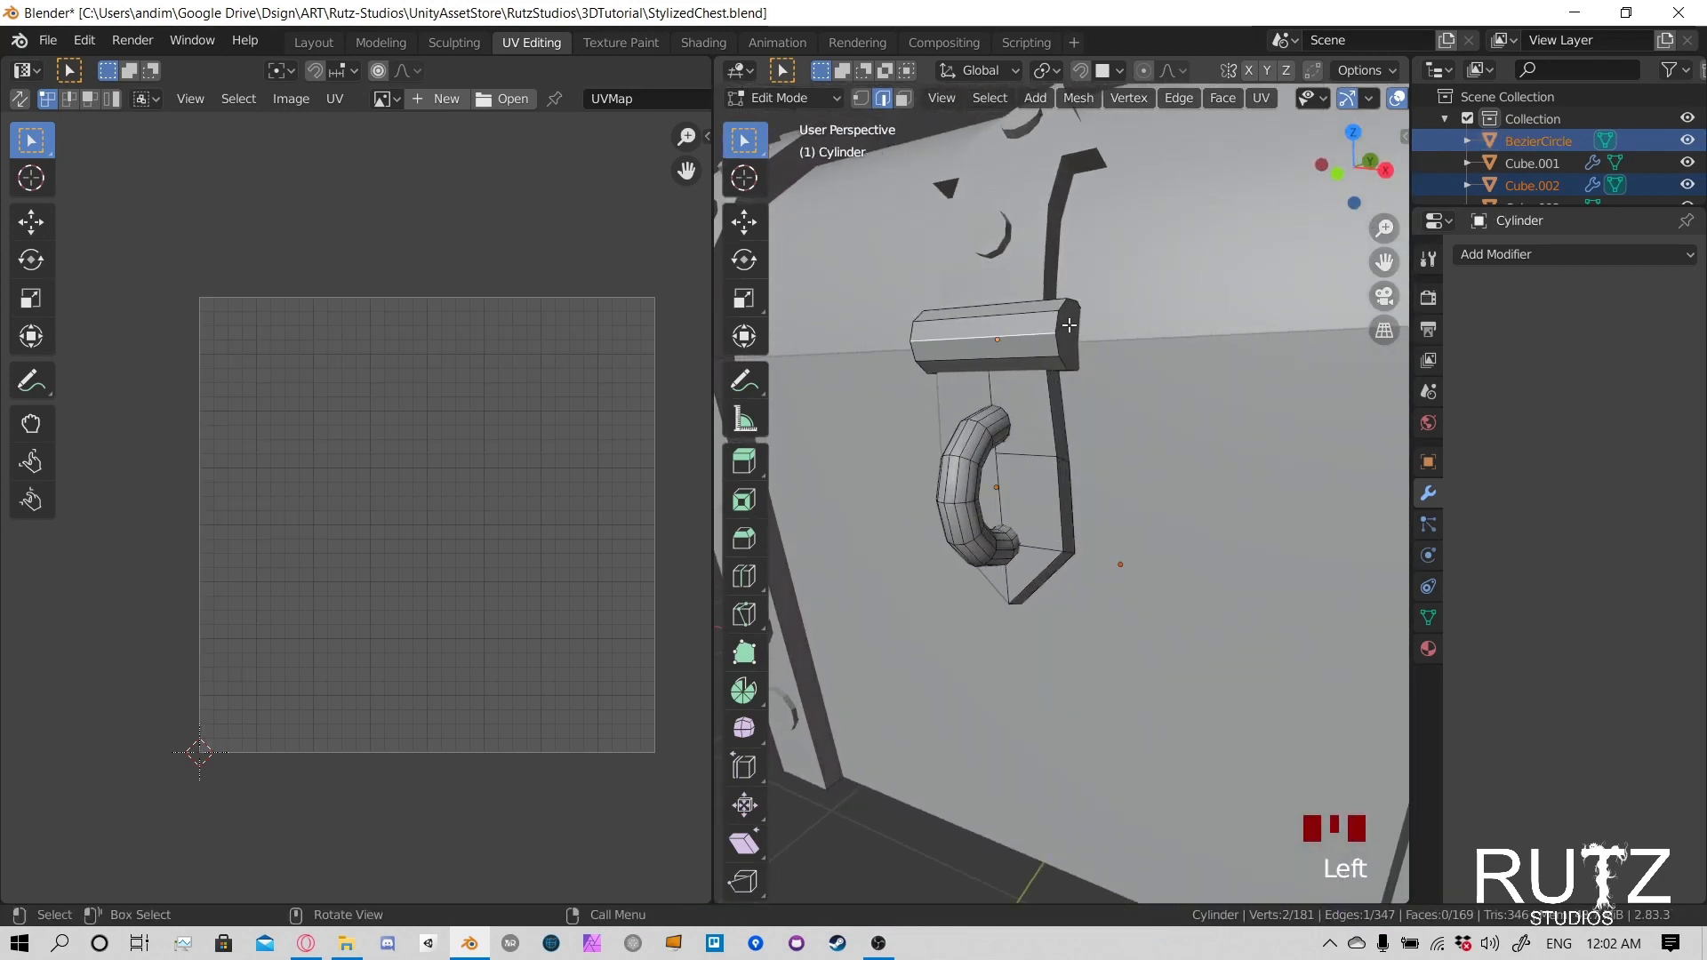
{"action": "left_click", "coordinate": [1068, 325]}
{"action": "key", "text": "l"}
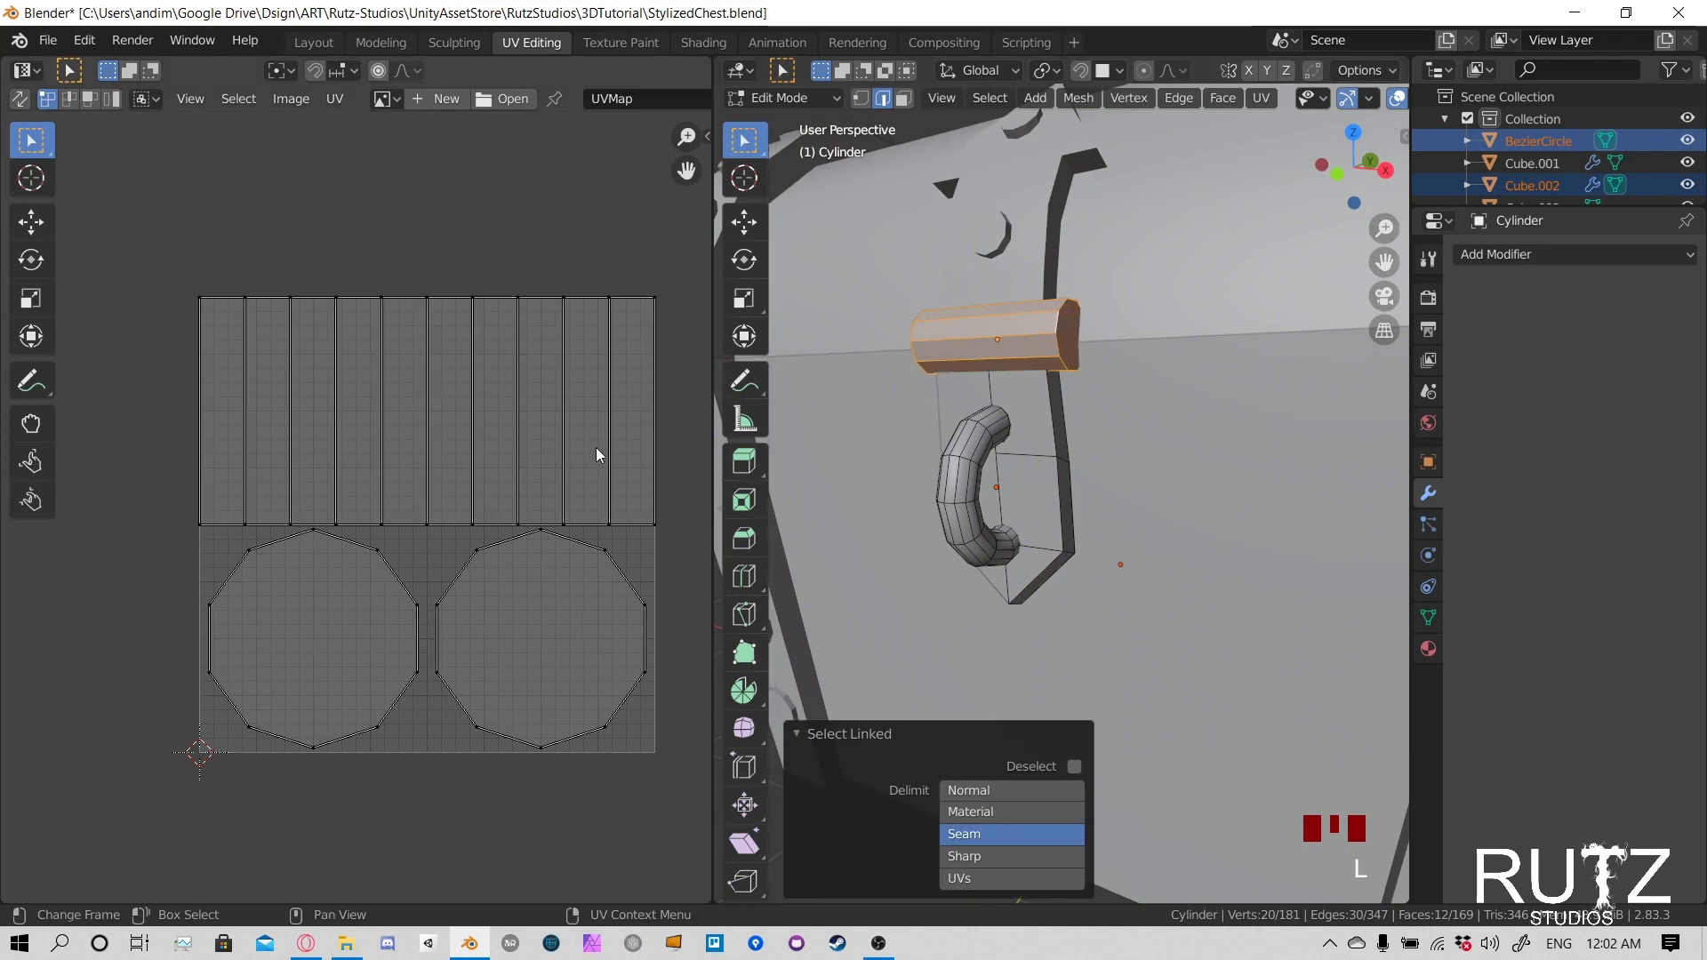
- Scale all of the cylinder's UV islands down to rivet-island size and move them into the UV space's upper-left corner
{"action": "key", "text": "a"}
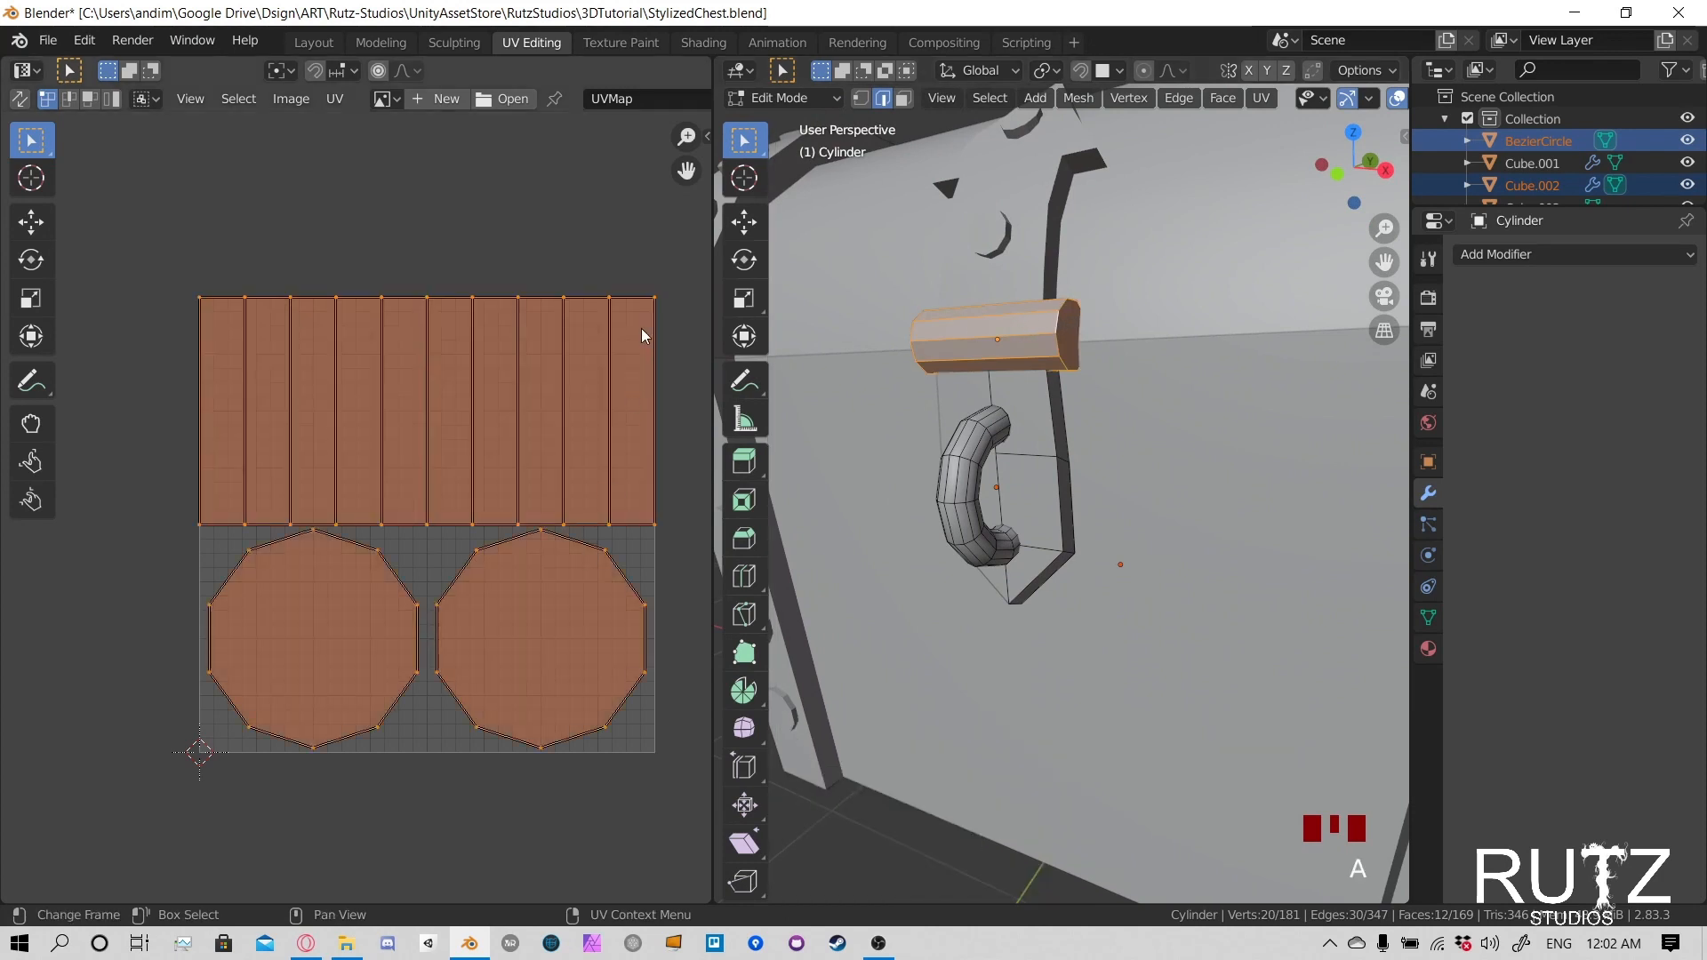
{"action": "key", "text": "s"}
{"action": "left_click", "coordinate": [549, 470]}
{"action": "key", "text": "s"}
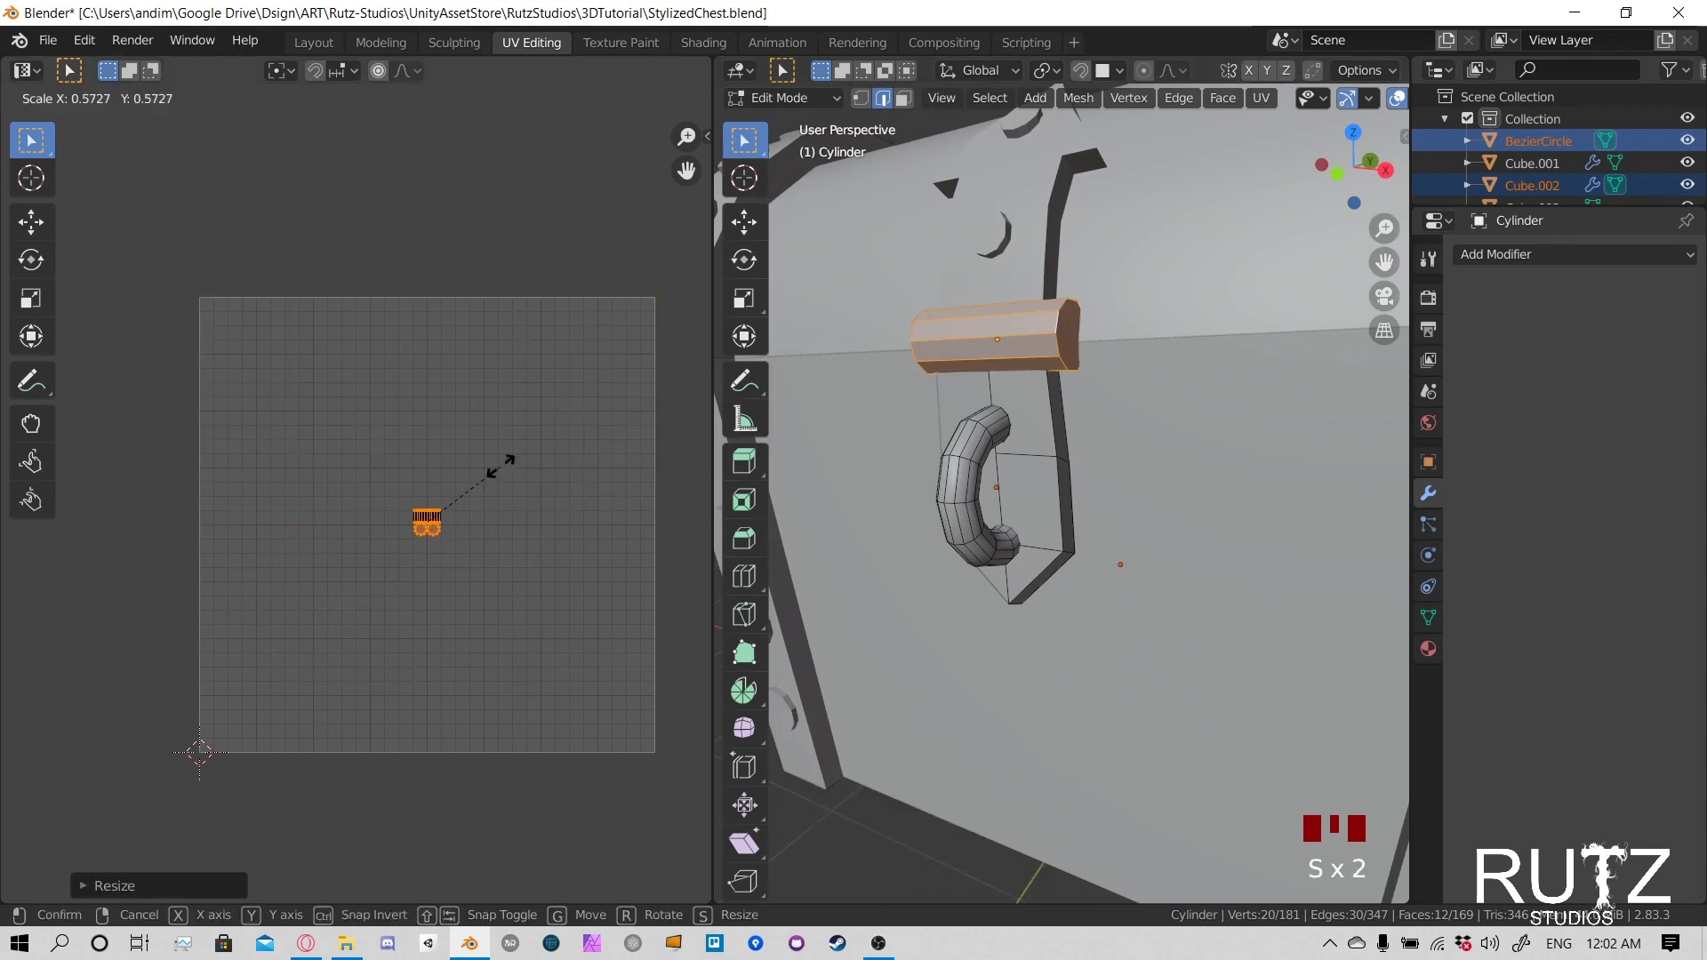
{"action": "left_click", "coordinate": [528, 449]}
{"action": "key", "text": "g"}
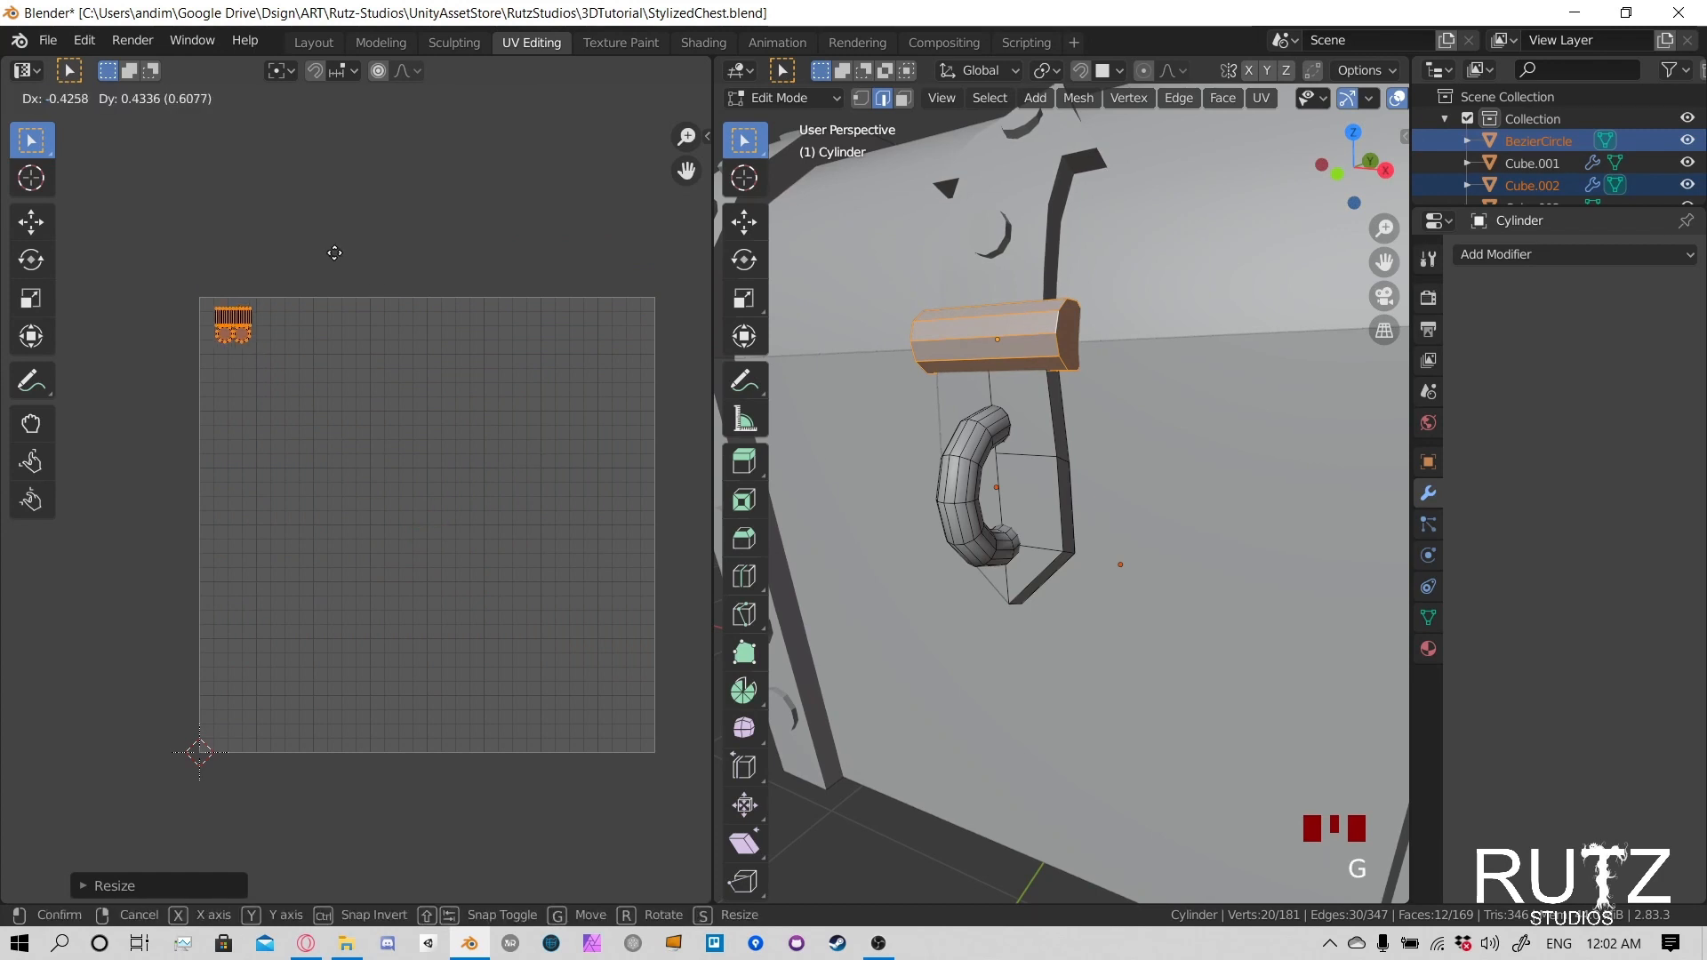
{"action": "left_click", "coordinate": [330, 258]}
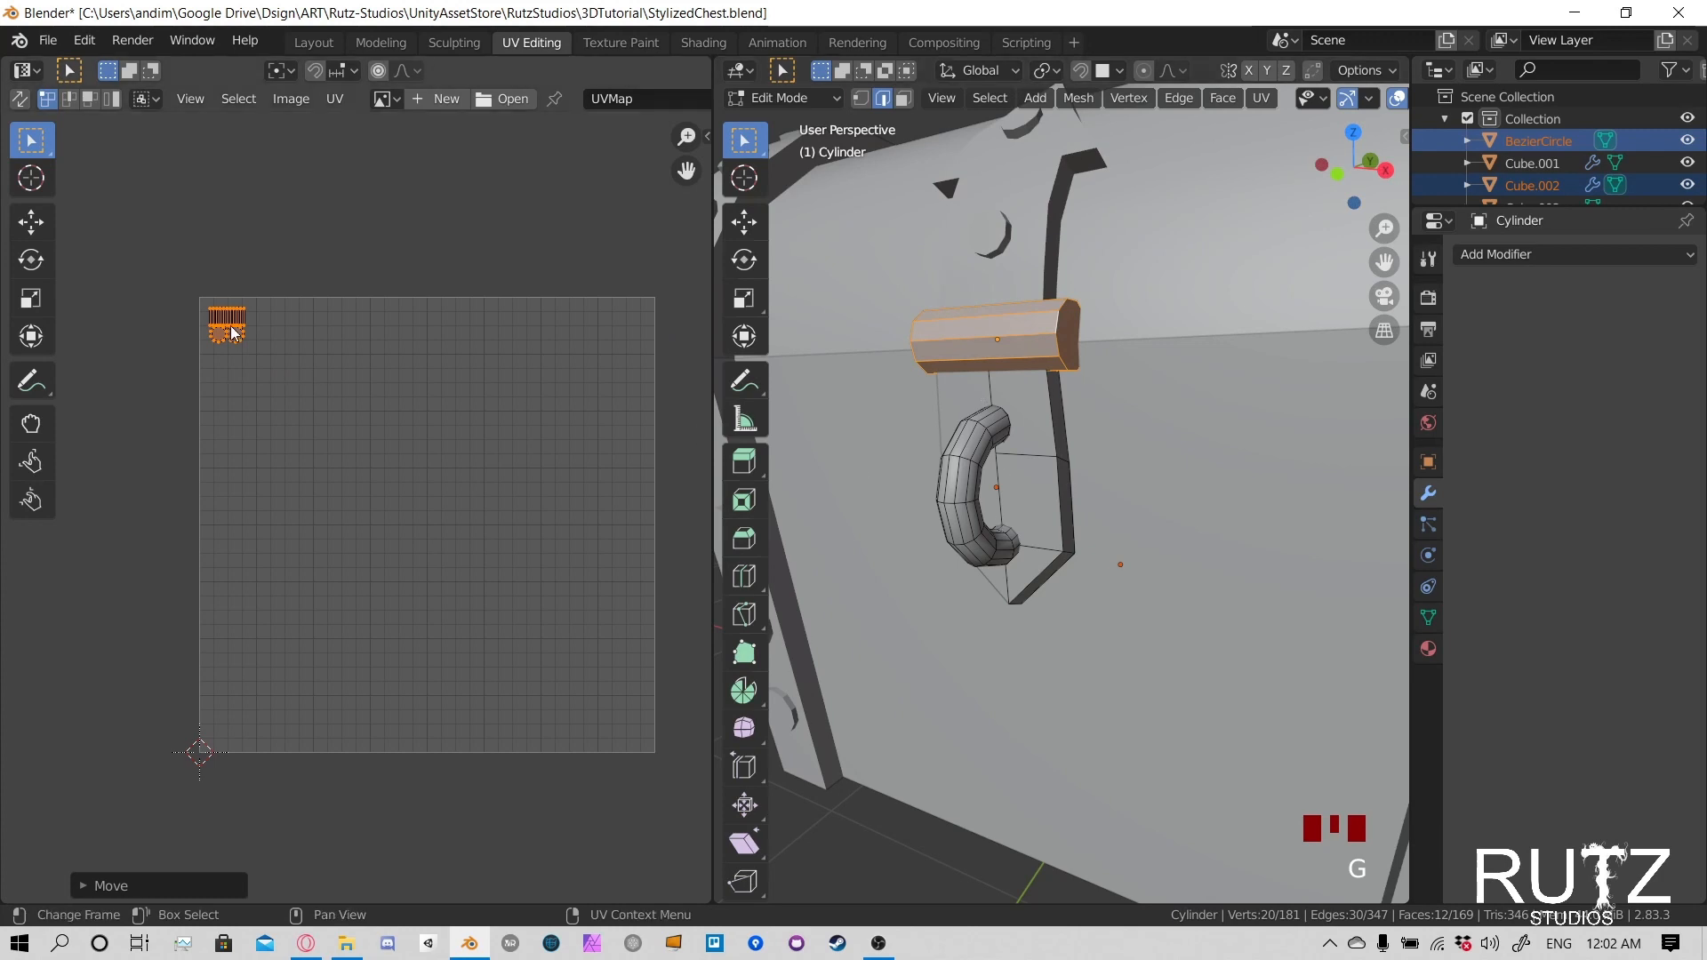
- Examine the cylinder's side and cap islands by selecting the side island's upper vertices and the point between the caps
{"action": "scroll", "coordinate": [222, 313], "scroll_direction": "up", "scroll_amount": 4}
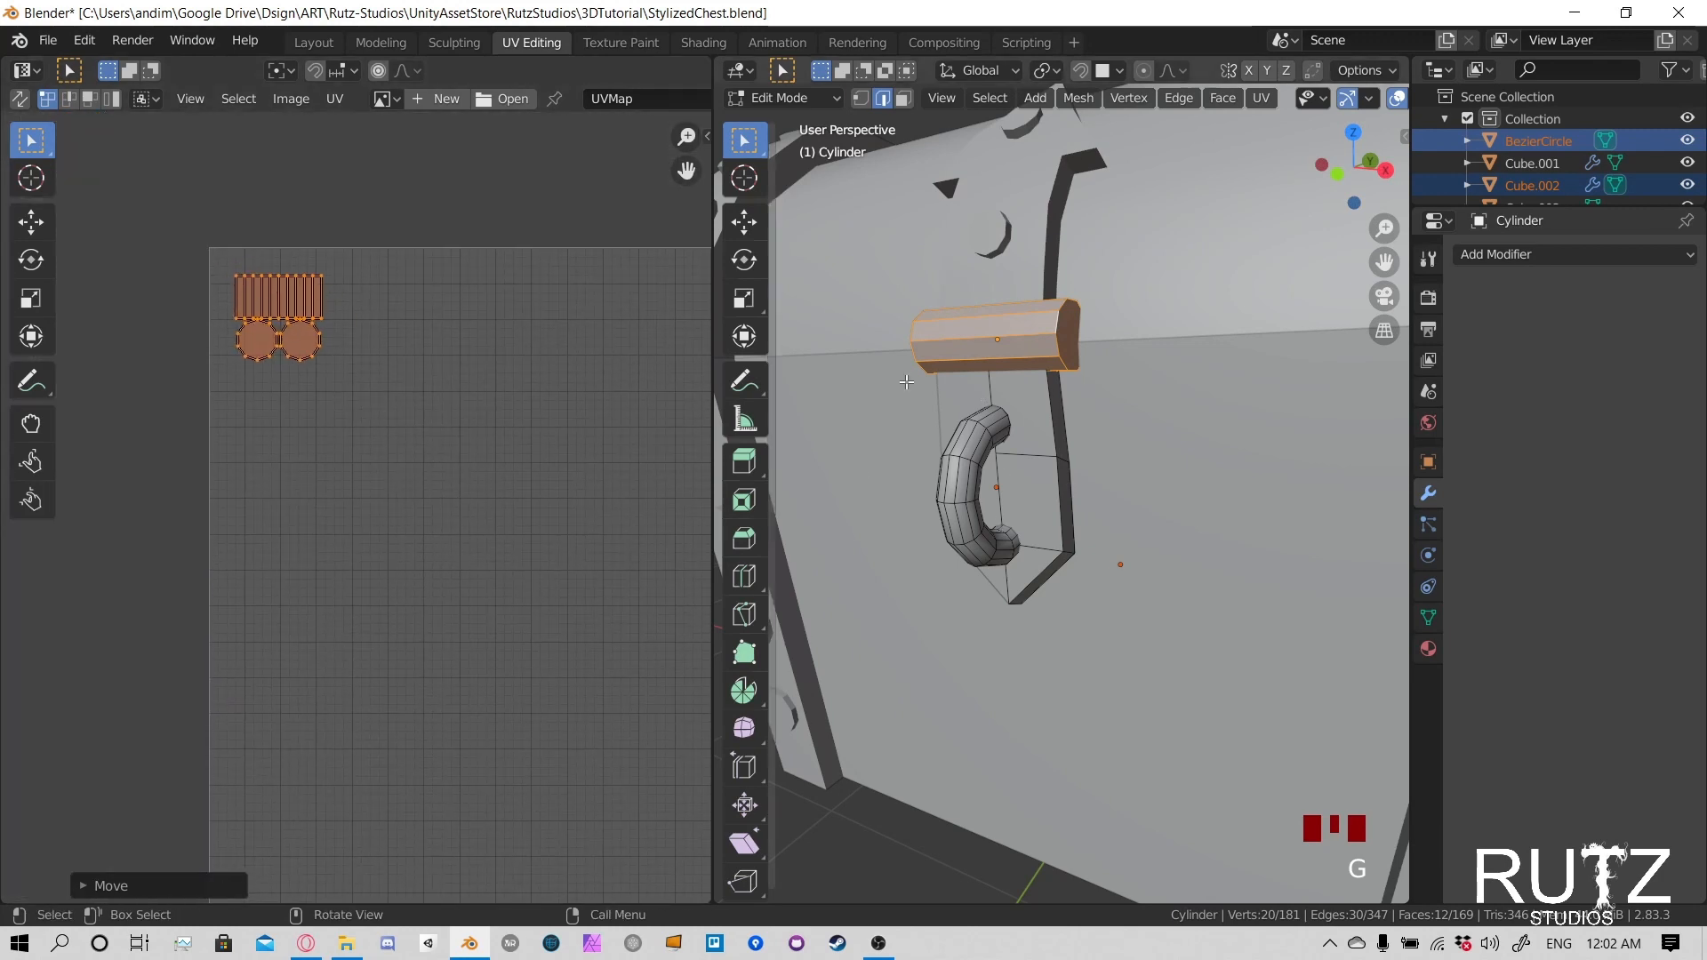
{"action": "left_click", "coordinate": [288, 290]}
{"action": "left_click_drag", "start_coordinate": [230, 268], "coordinate": [339, 300]}
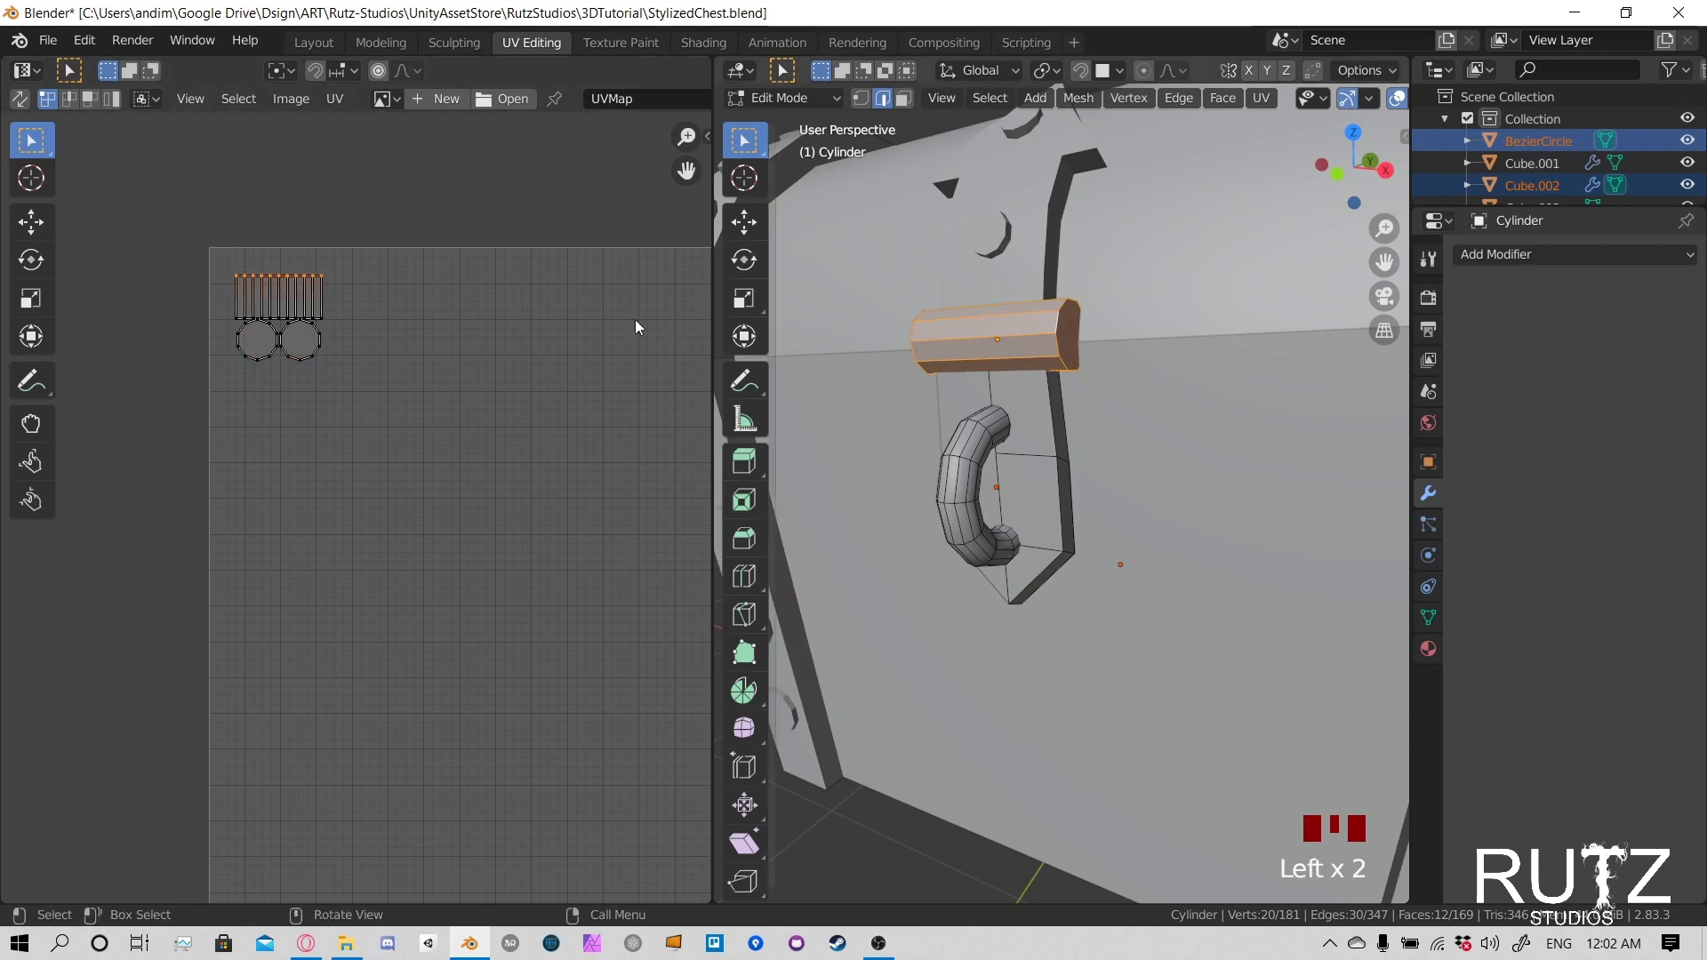
{"action": "left_click", "coordinate": [278, 340]}
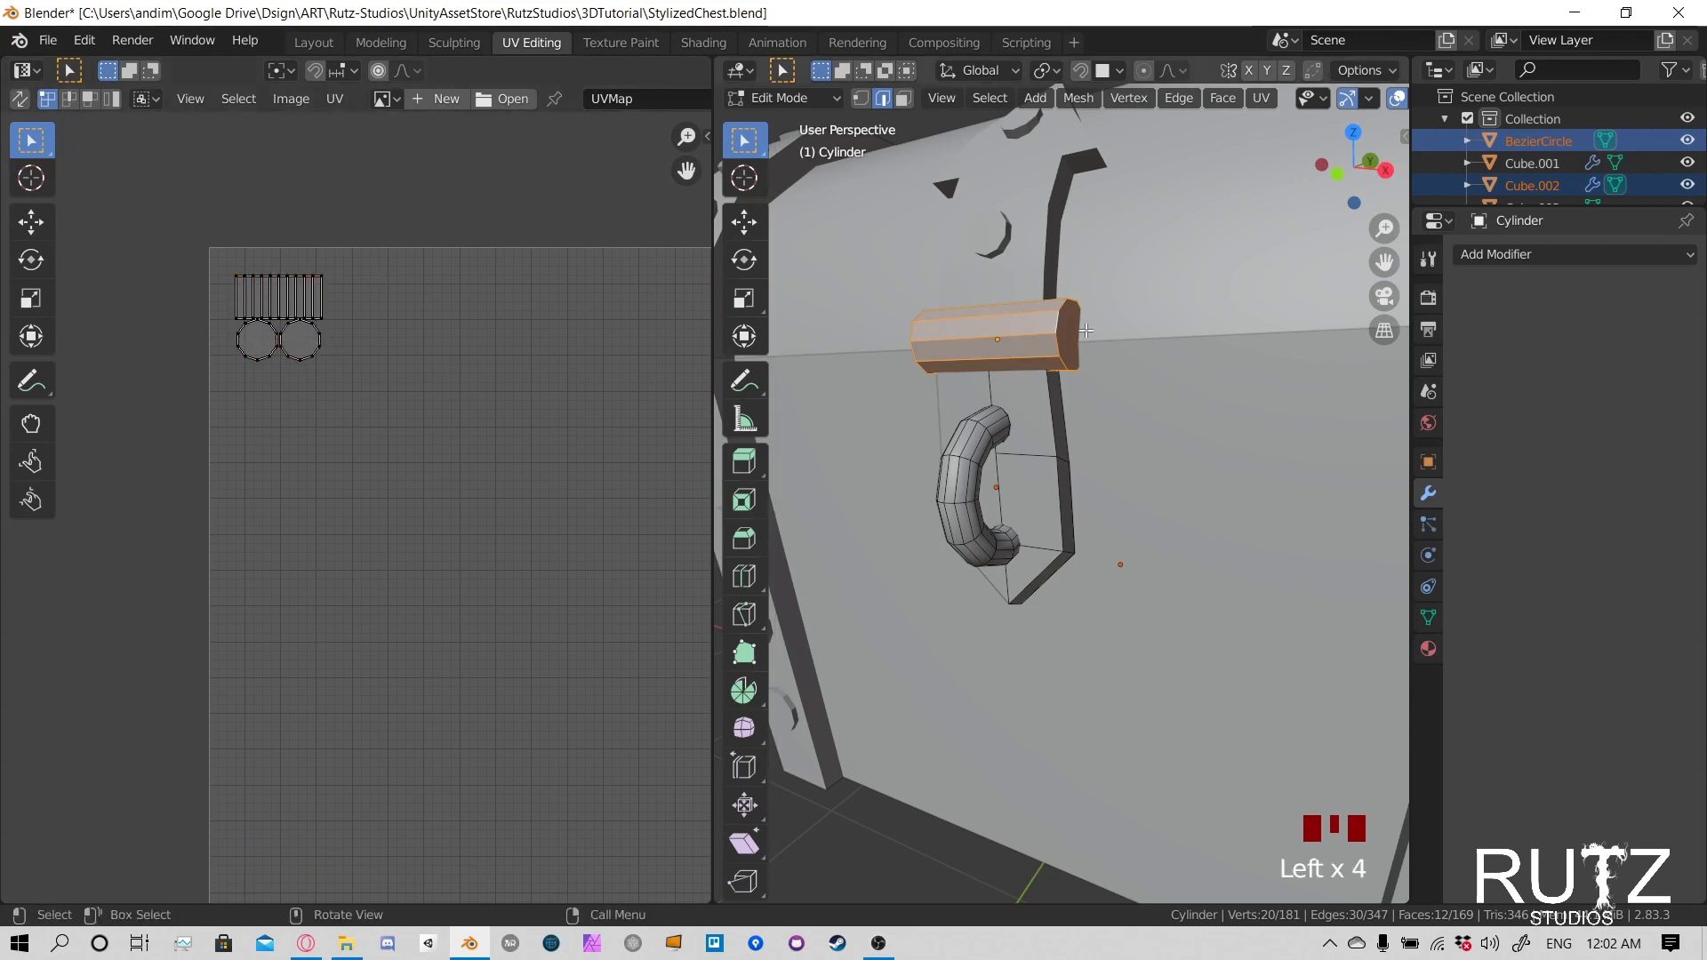
- Select an edge on the latch plate's side and turn on X-ray display in the 3D view
{"action": "middle_click_drag", "start_coordinate": [1054, 427], "coordinate": [991, 428], "text": "shift"}
{"action": "left_click", "coordinate": [991, 428]}
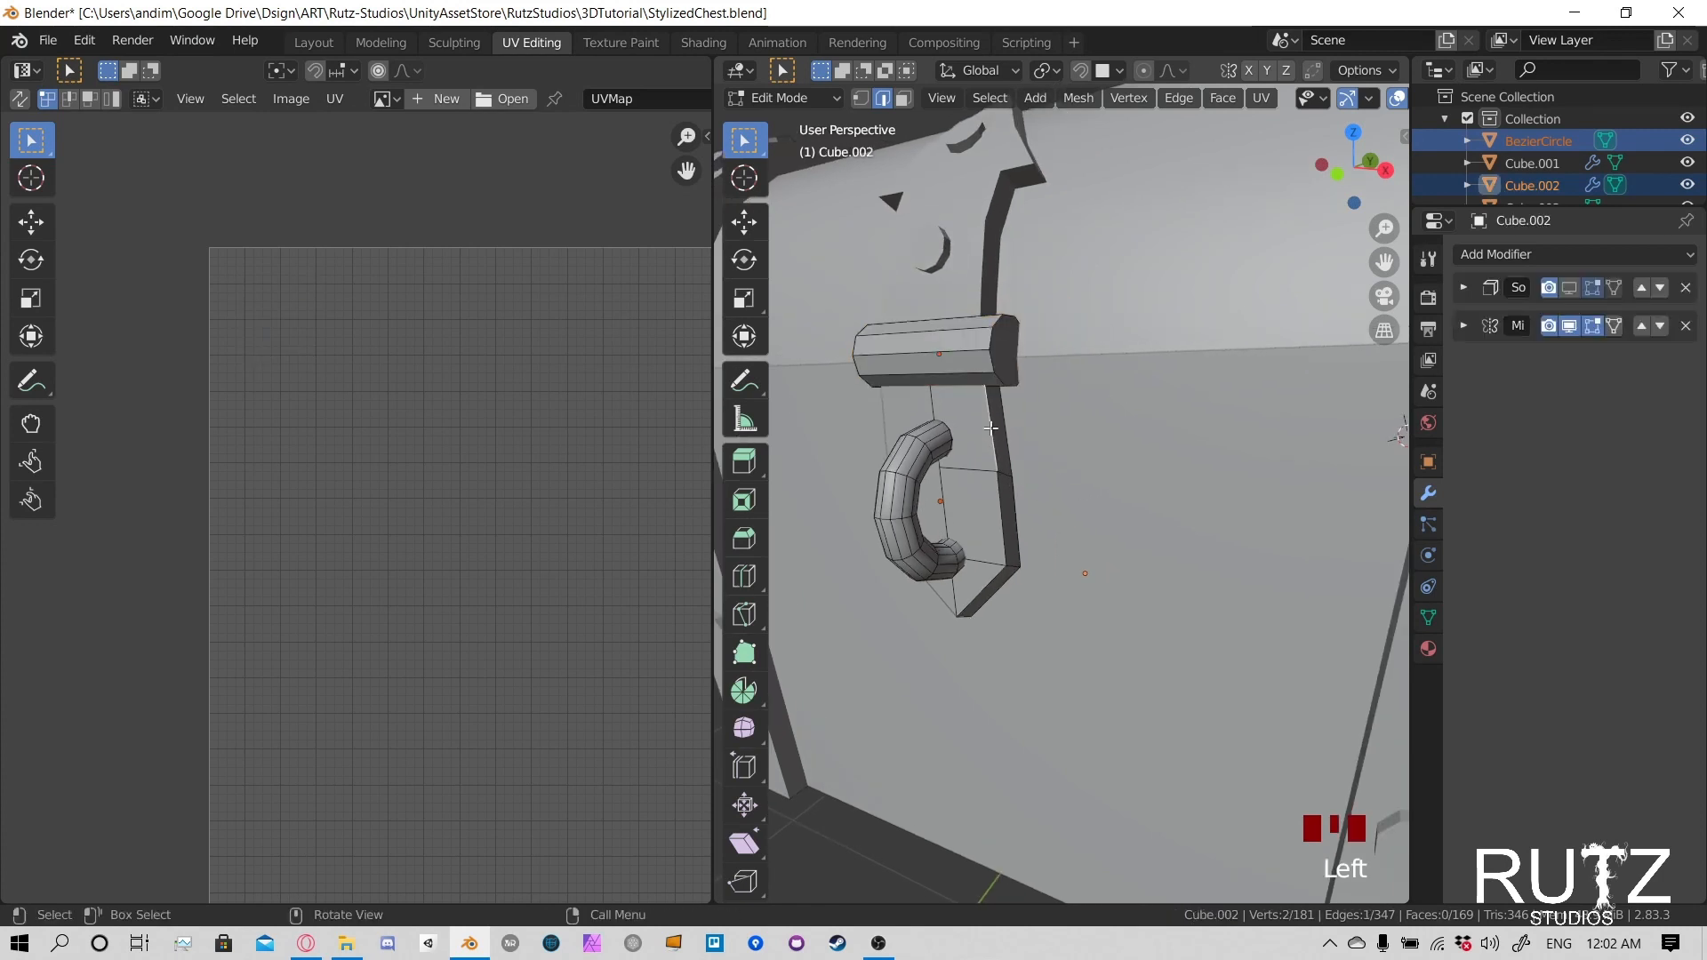
{"action": "middle_click_drag", "start_coordinate": [1043, 497], "coordinate": [1120, 418]}
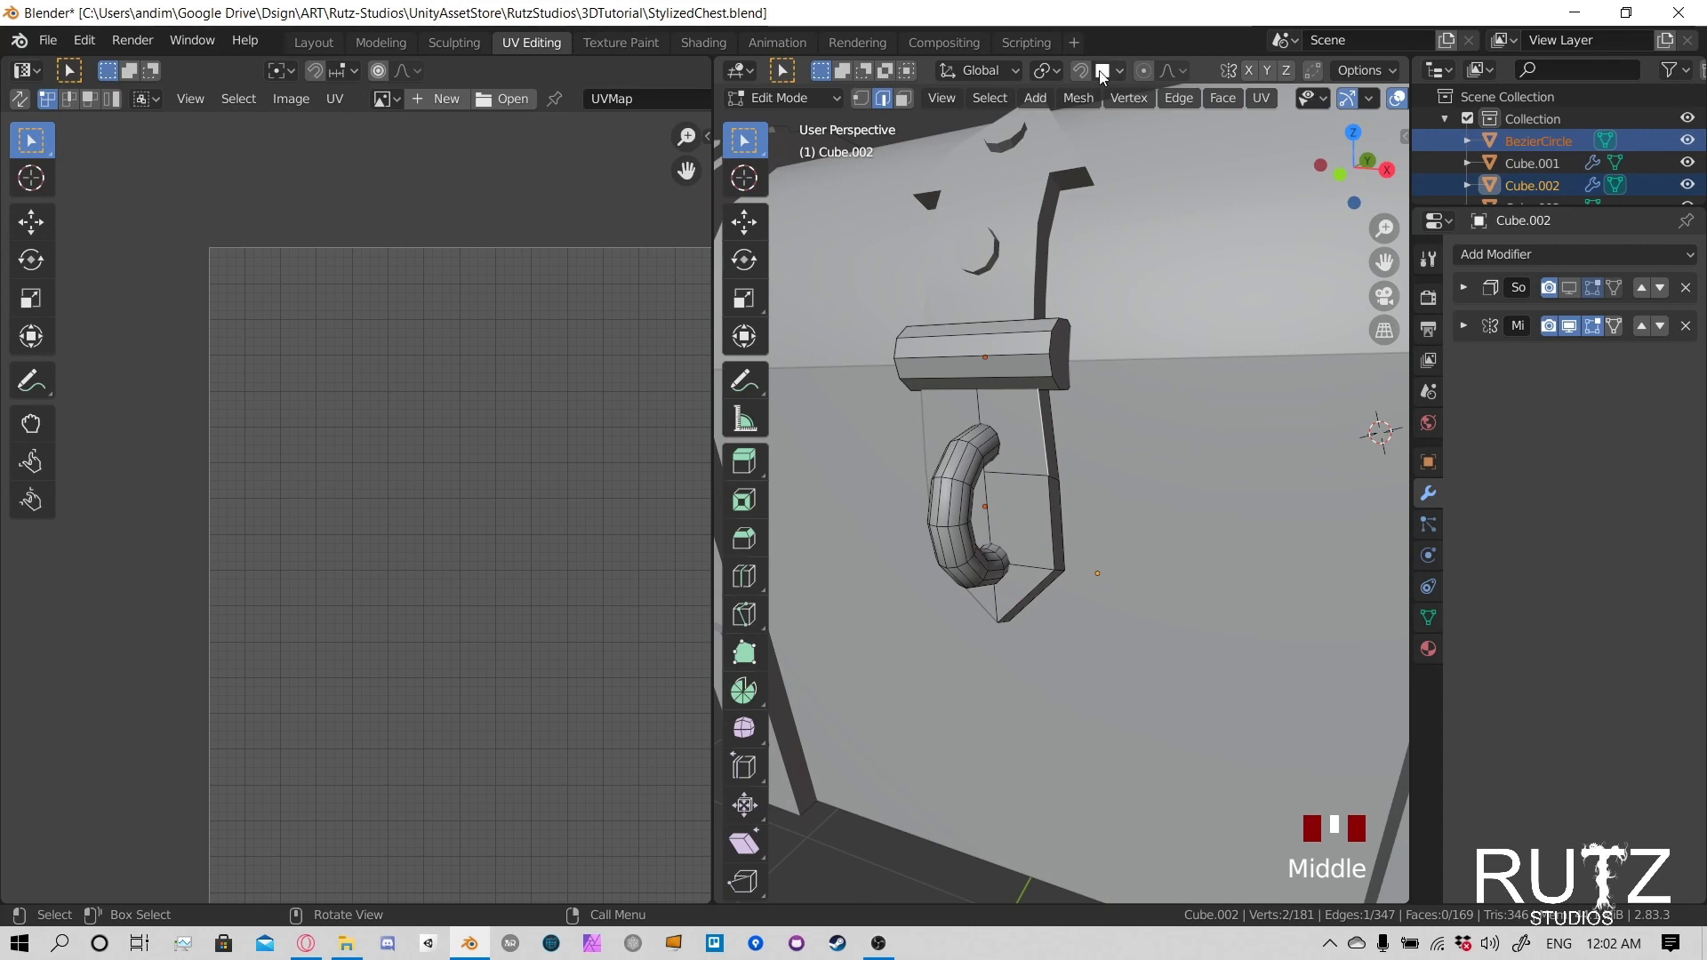
{"action": "scroll", "coordinate": [1286, 115], "scroll_direction": "down", "scroll_amount": 6}
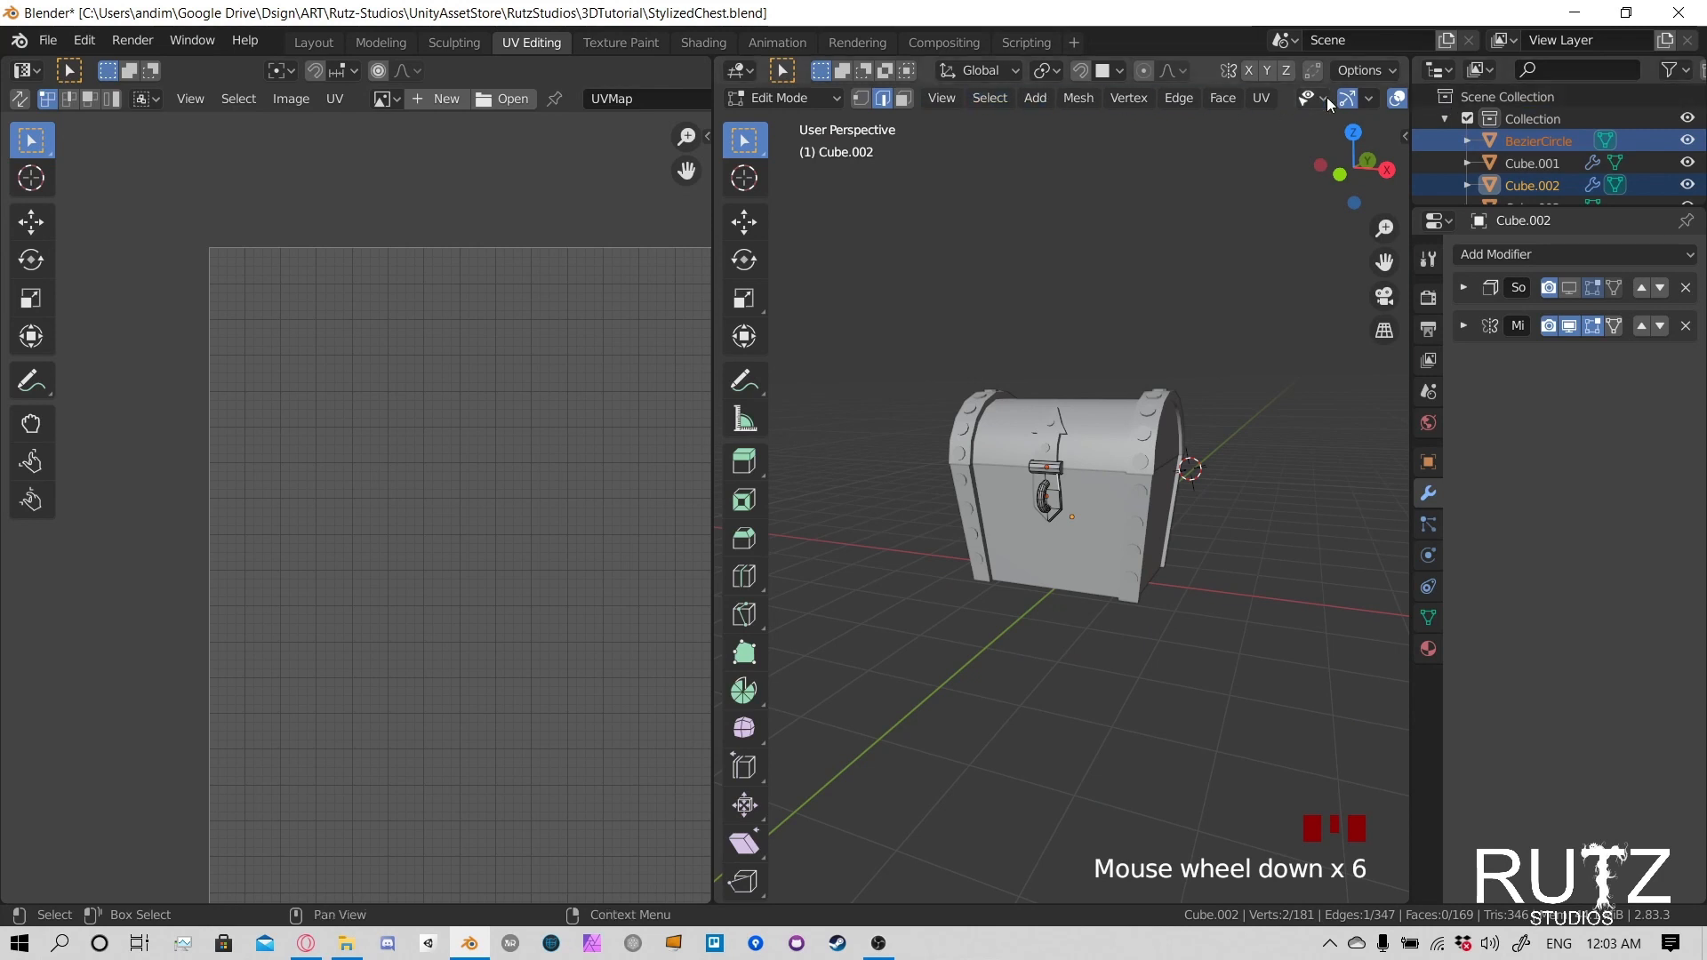
{"action": "scroll", "coordinate": [1294, 99], "scroll_direction": "down", "scroll_amount": 5}
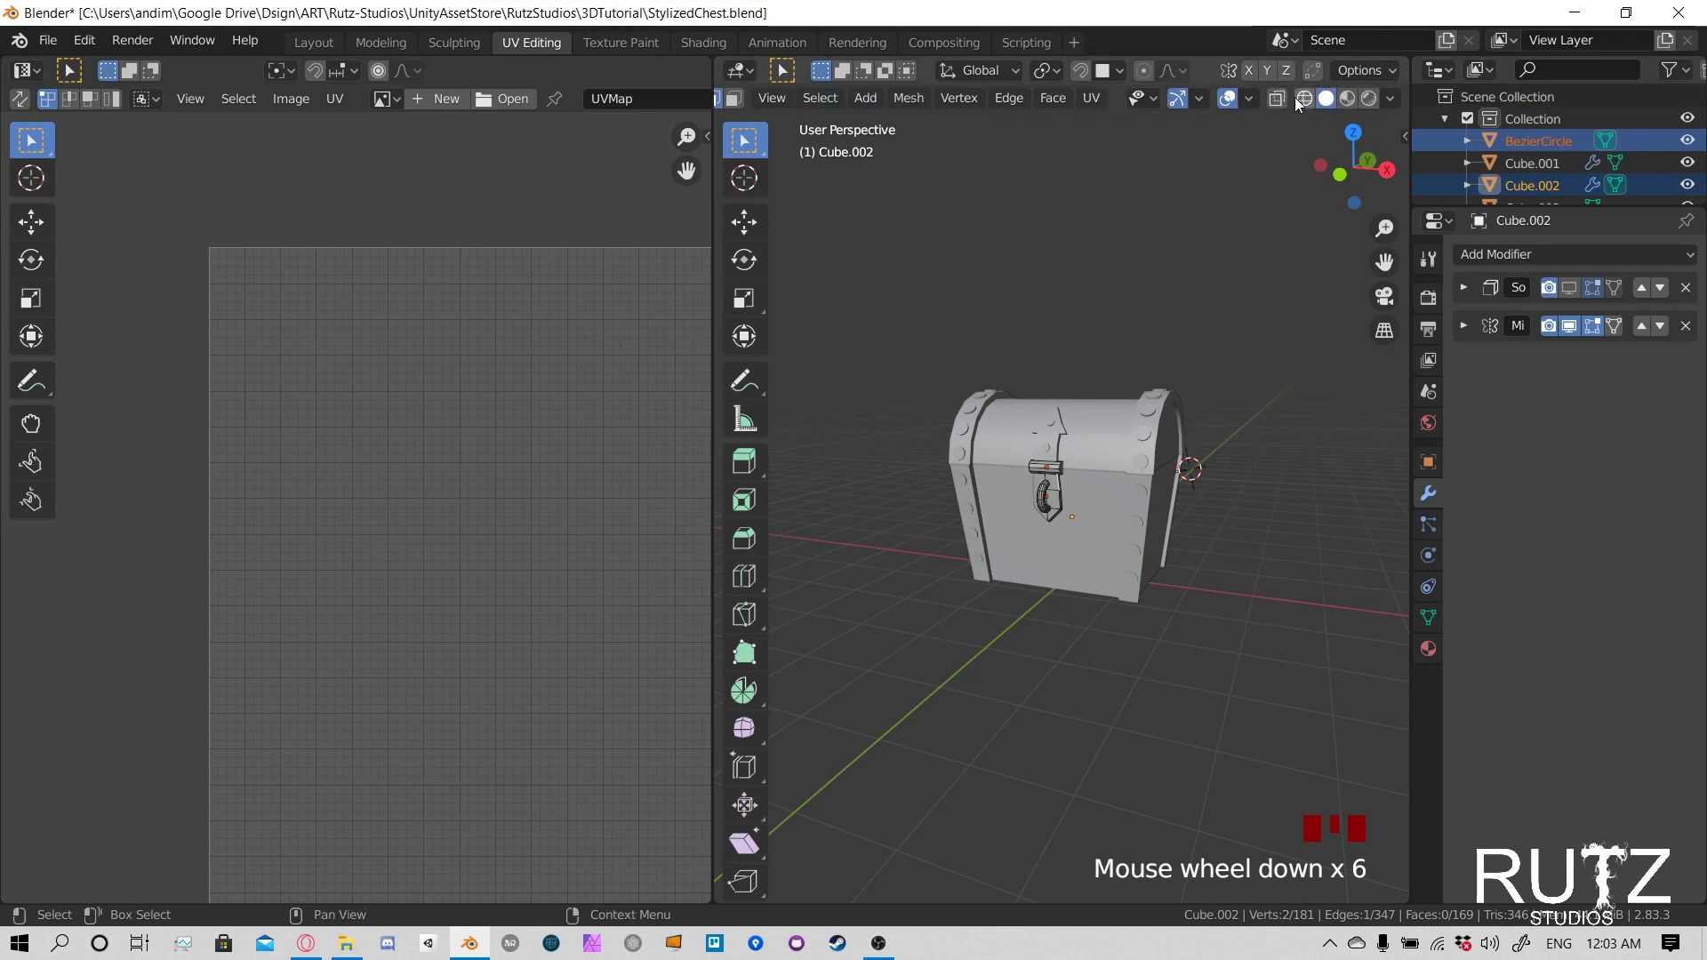
{"action": "scroll", "coordinate": [1294, 98], "scroll_direction": "up", "scroll_amount": 4}
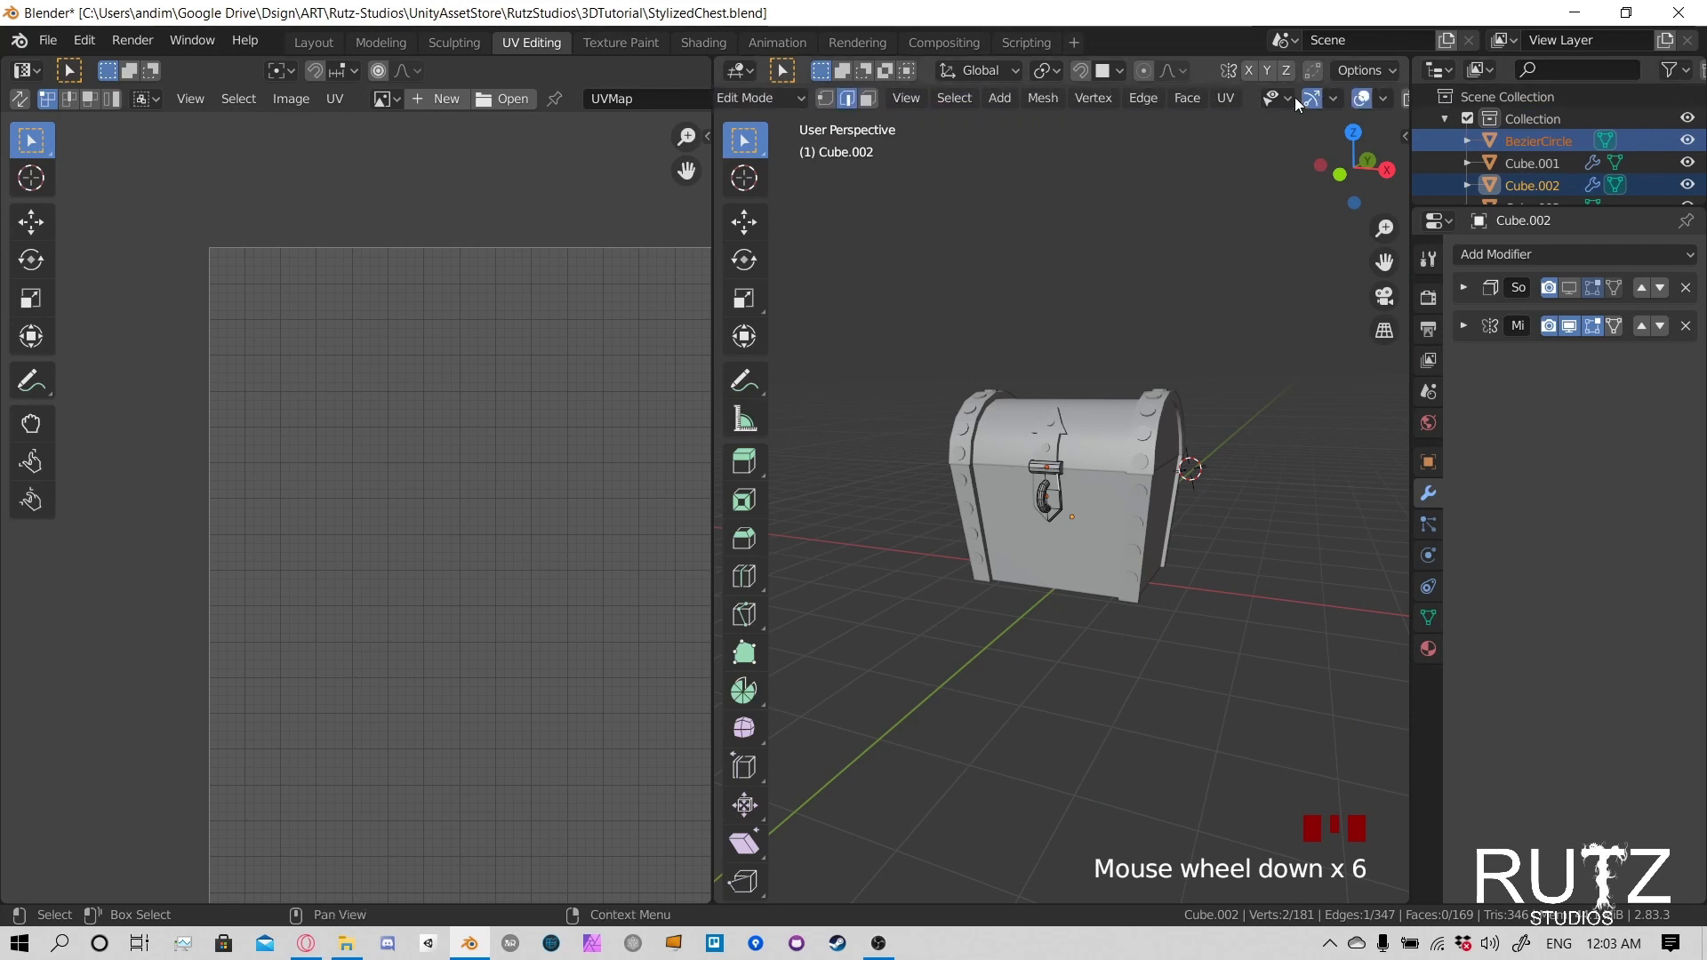
{"action": "scroll", "coordinate": [1294, 98], "scroll_direction": "down", "scroll_amount": 4}
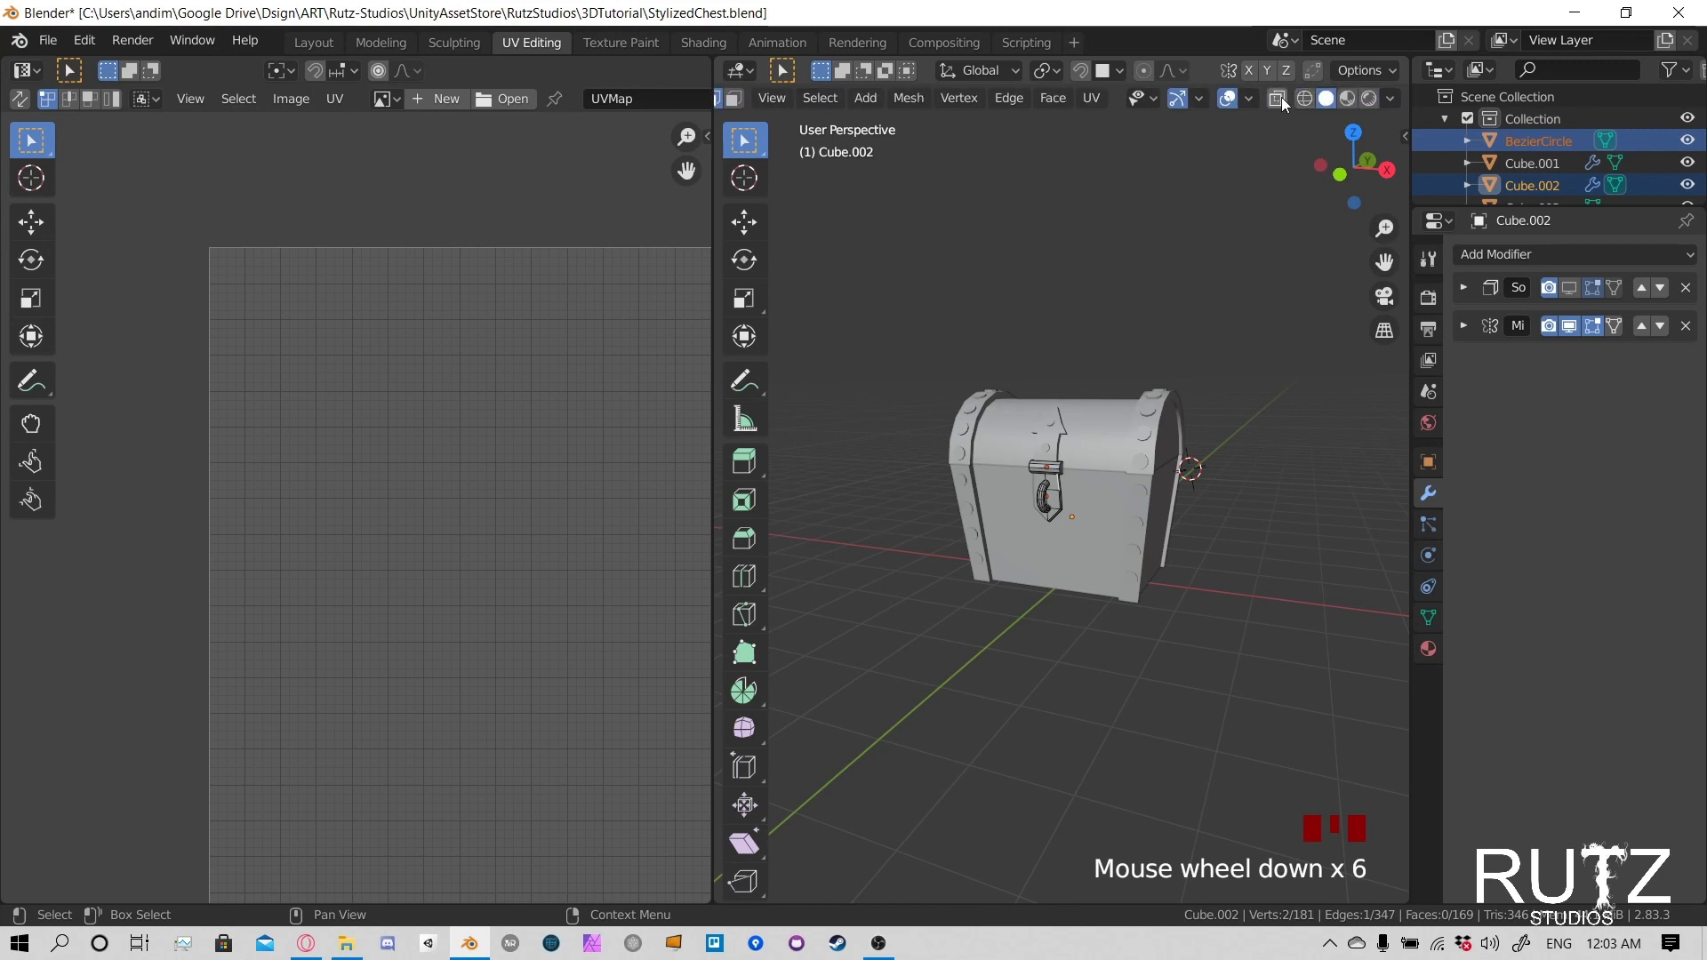
{"action": "left_click", "coordinate": [1279, 98]}
{"action": "scroll", "coordinate": [1067, 462], "scroll_direction": "up", "scroll_amount": 7}
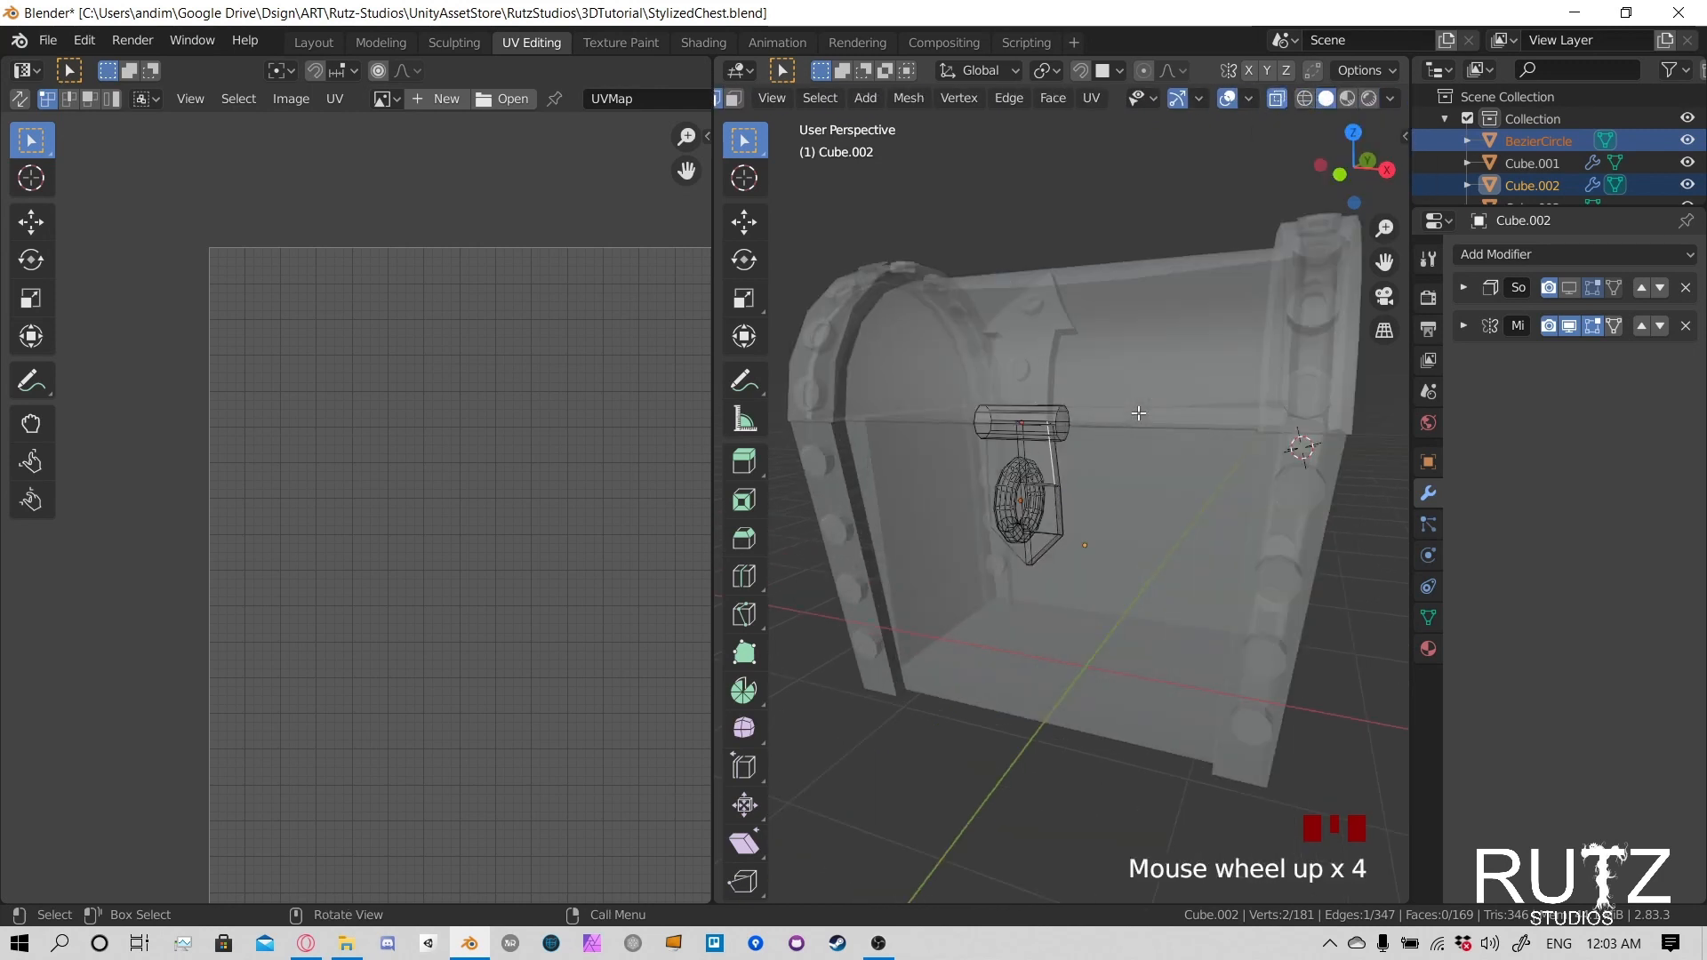
- Select the latch plate half's four rear outline edges, from the top around to the bottom tip, and mark them as seams
{"action": "middle_click_drag", "start_coordinate": [1082, 480], "coordinate": [1224, 457], "text": "shift"}
{"action": "key", "text": "KP_Decimal"}
{"action": "scroll", "coordinate": [1137, 435], "scroll_direction": "down", "scroll_amount": 4}
{"action": "left_click", "coordinate": [1092, 609]}
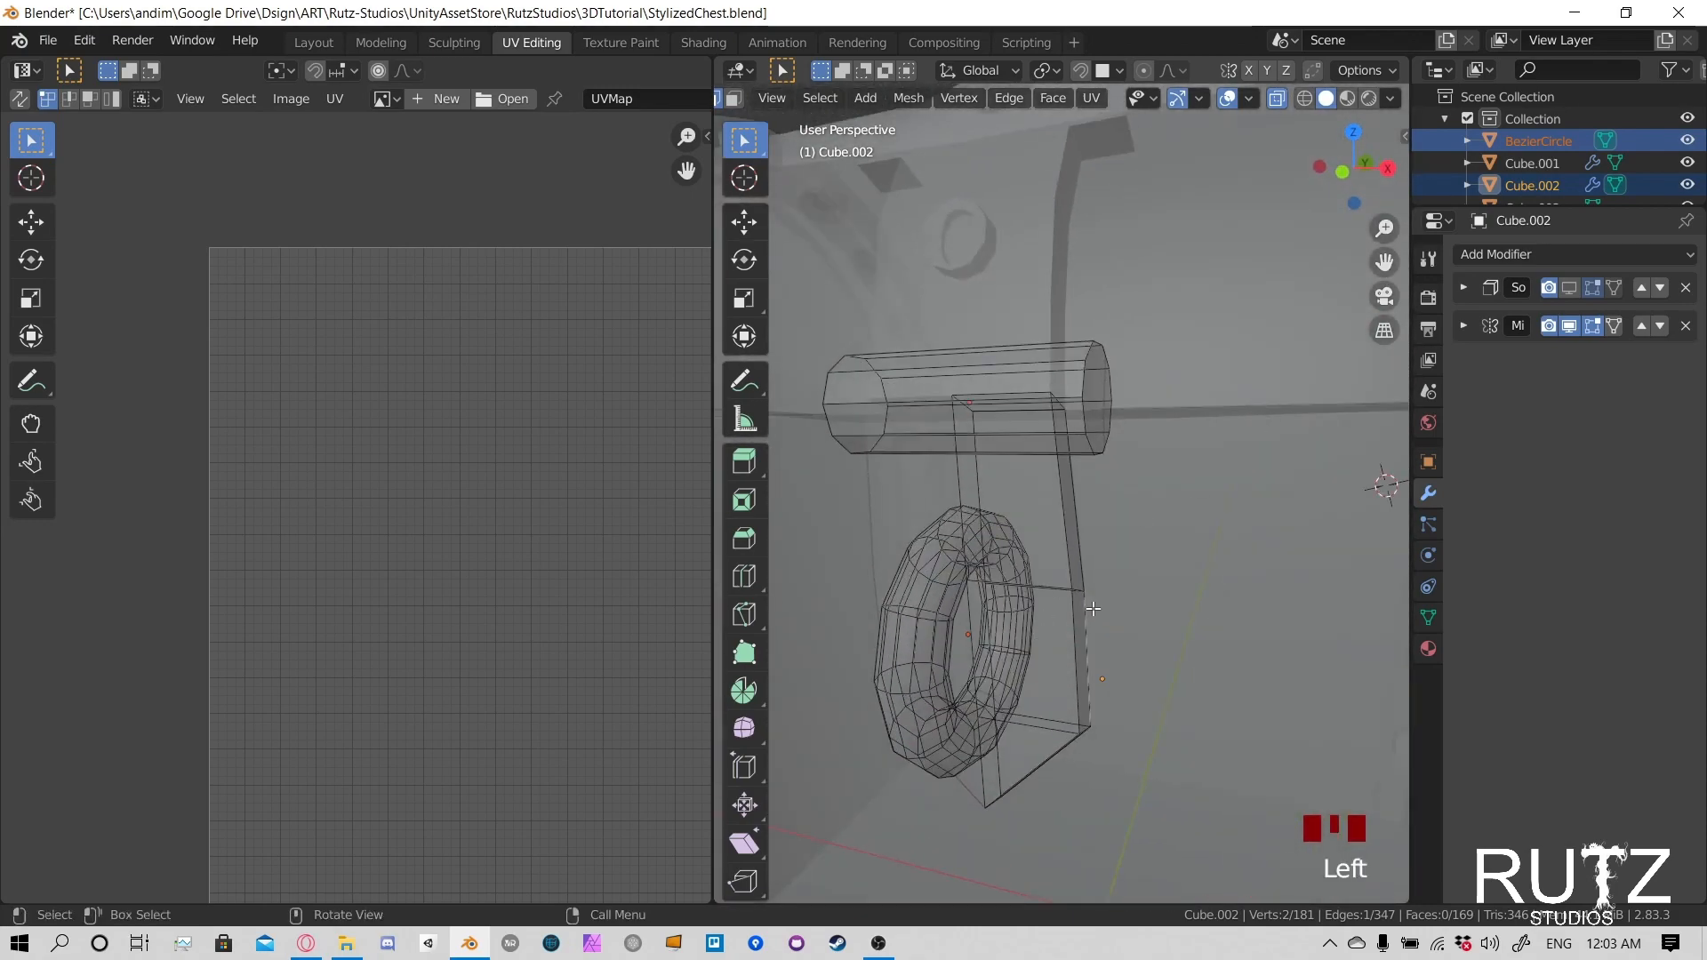
{"action": "key", "text": "KP_Decimal"}
{"action": "middle_click_drag", "start_coordinate": [1090, 602], "coordinate": [1068, 502]}
{"action": "scroll", "coordinate": [1163, 519], "scroll_direction": "down", "scroll_amount": 6}
{"action": "left_click", "coordinate": [1037, 343]}
{"action": "left_click", "coordinate": [1074, 507], "text": "alt"}
{"action": "scroll", "coordinate": [1253, 460], "scroll_direction": "down", "scroll_amount": 2}
{"action": "left_click", "coordinate": [1041, 374], "text": "alt+shift"}
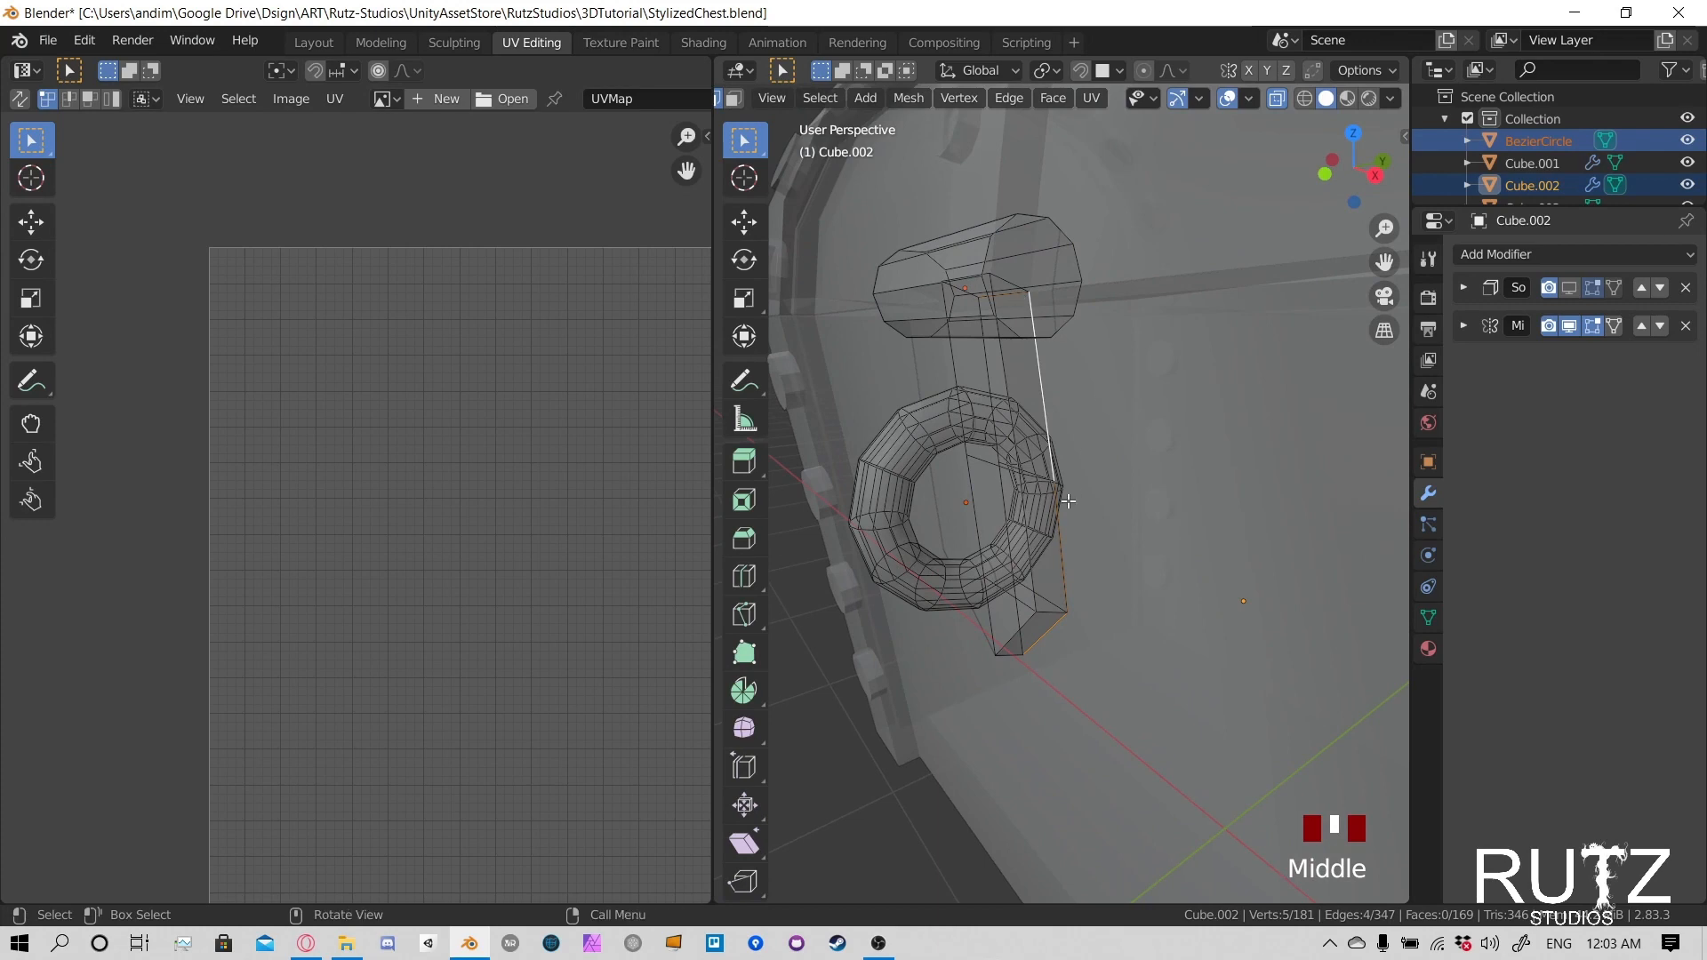
{"action": "key", "text": "u"}
{"action": "left_click", "coordinate": [1023, 464]}
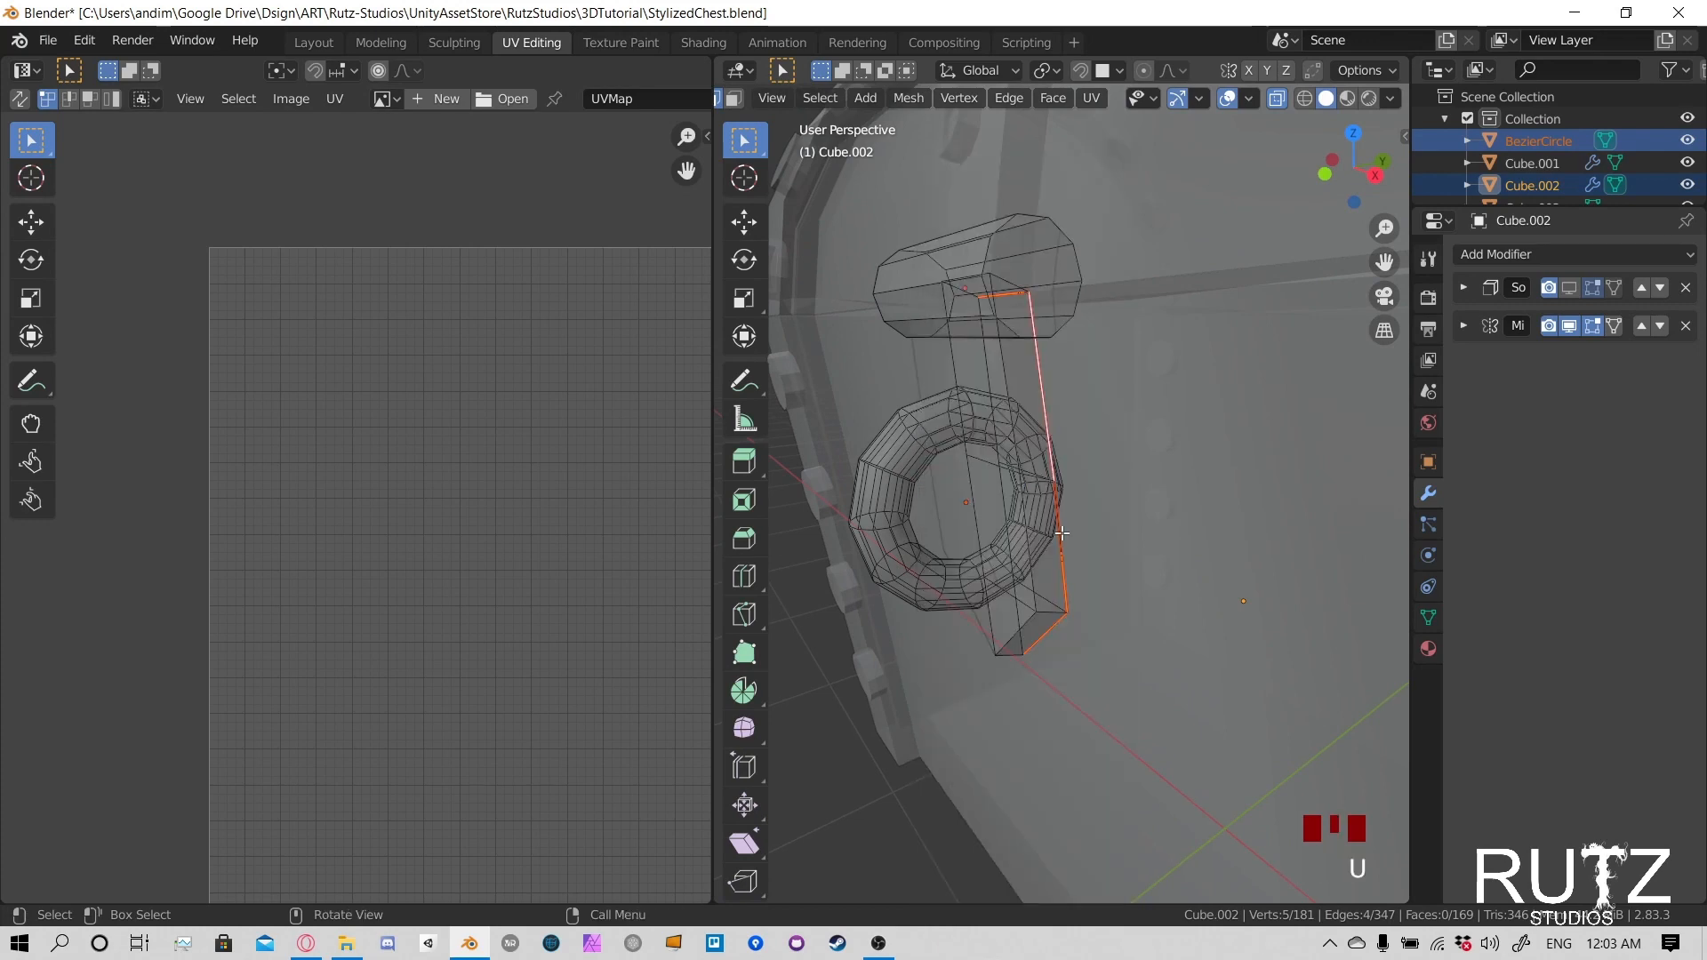
- Mark seams on the plate's three short depth edges at the top corner, the lower side corner and the bottom tip
{"action": "middle_click_drag", "start_coordinate": [1023, 464], "coordinate": [1058, 450]}
{"action": "left_click", "coordinate": [1013, 379]}
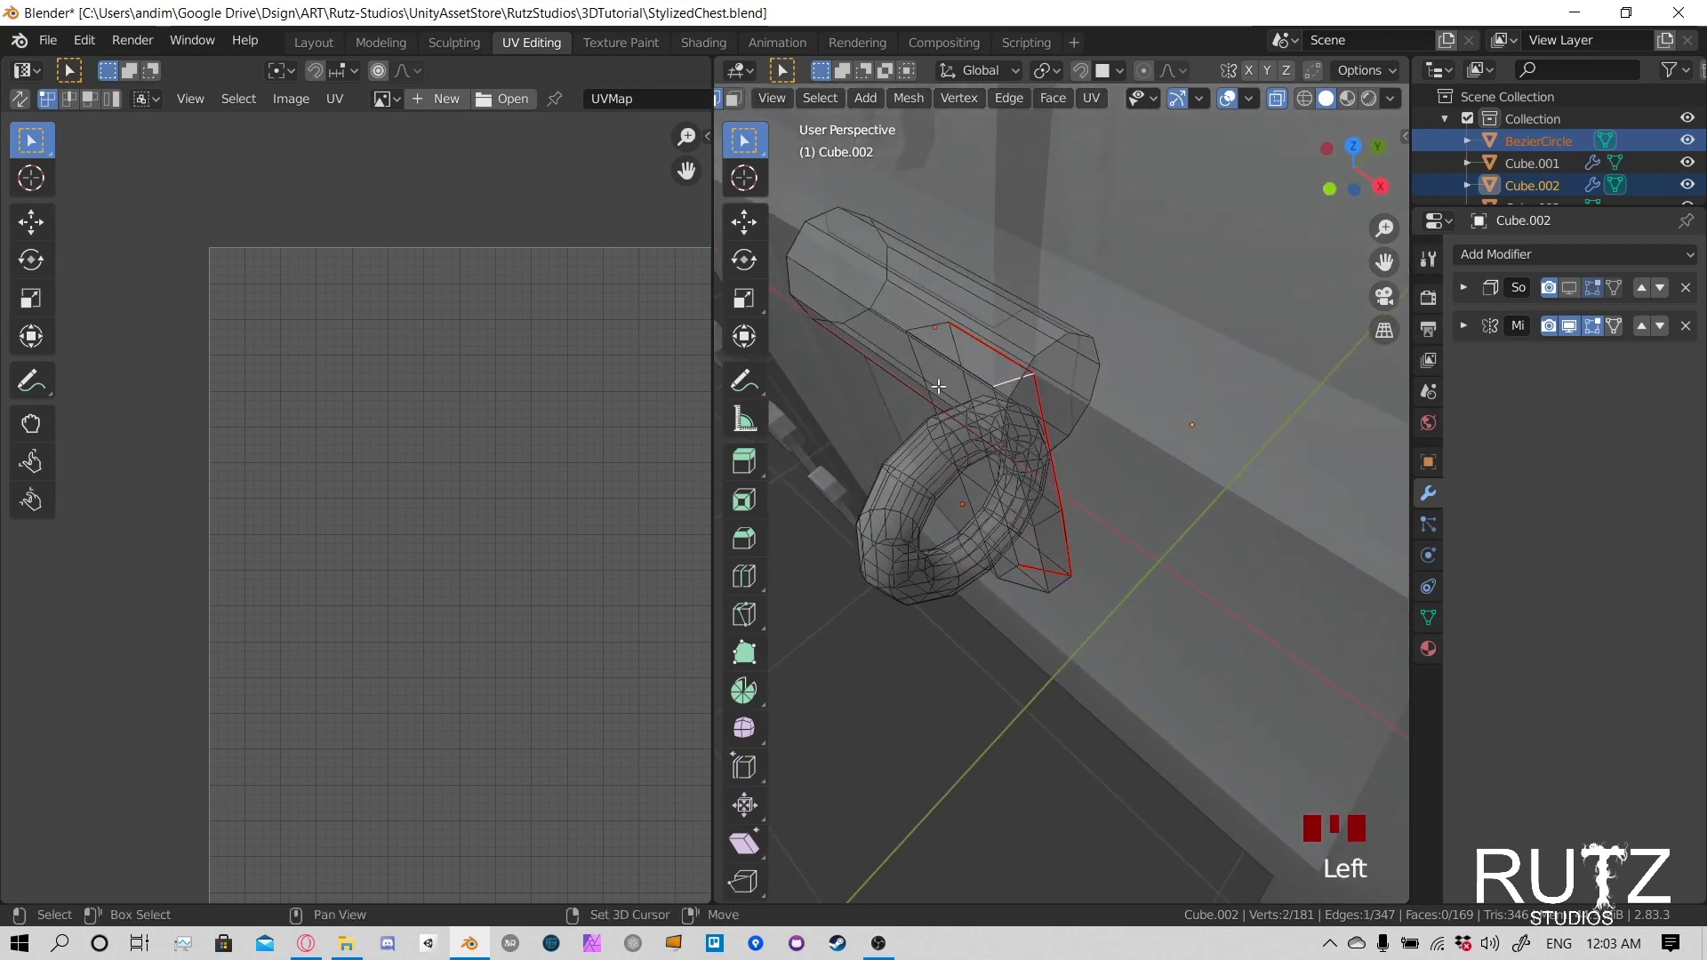
{"action": "middle_click_drag", "start_coordinate": [1013, 380], "coordinate": [1122, 557], "text": "shift"}
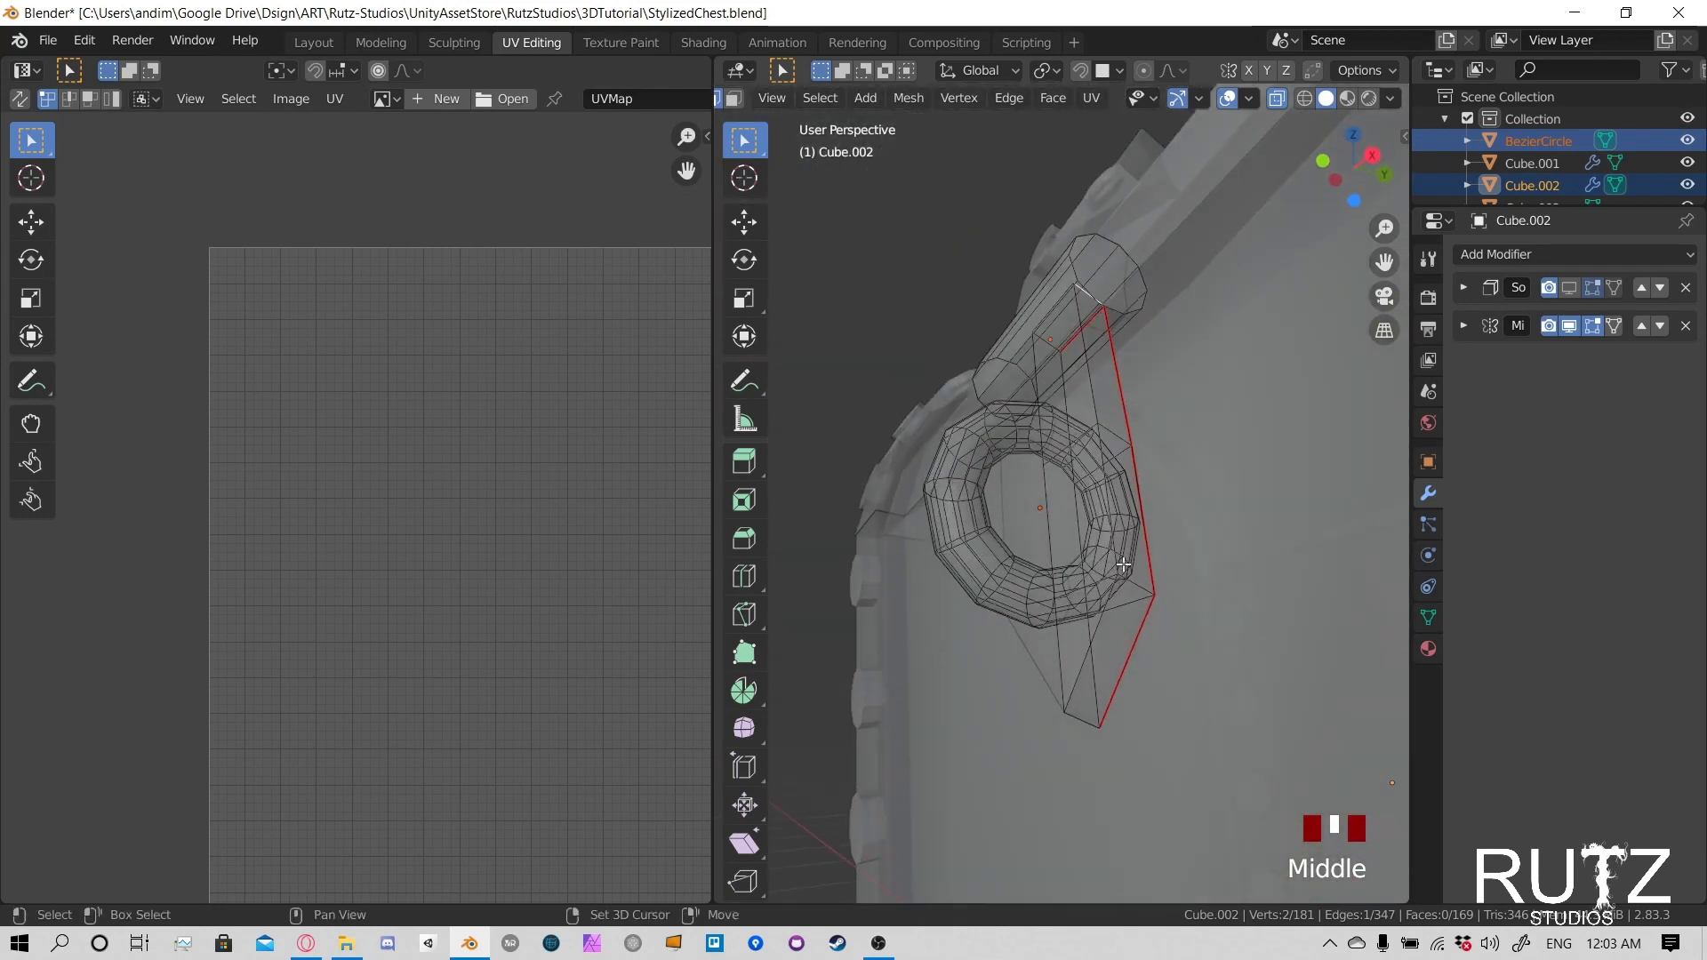
{"action": "left_click", "coordinate": [1136, 583], "text": "shift"}
{"action": "middle_click_drag", "start_coordinate": [1082, 719], "coordinate": [1171, 565]}
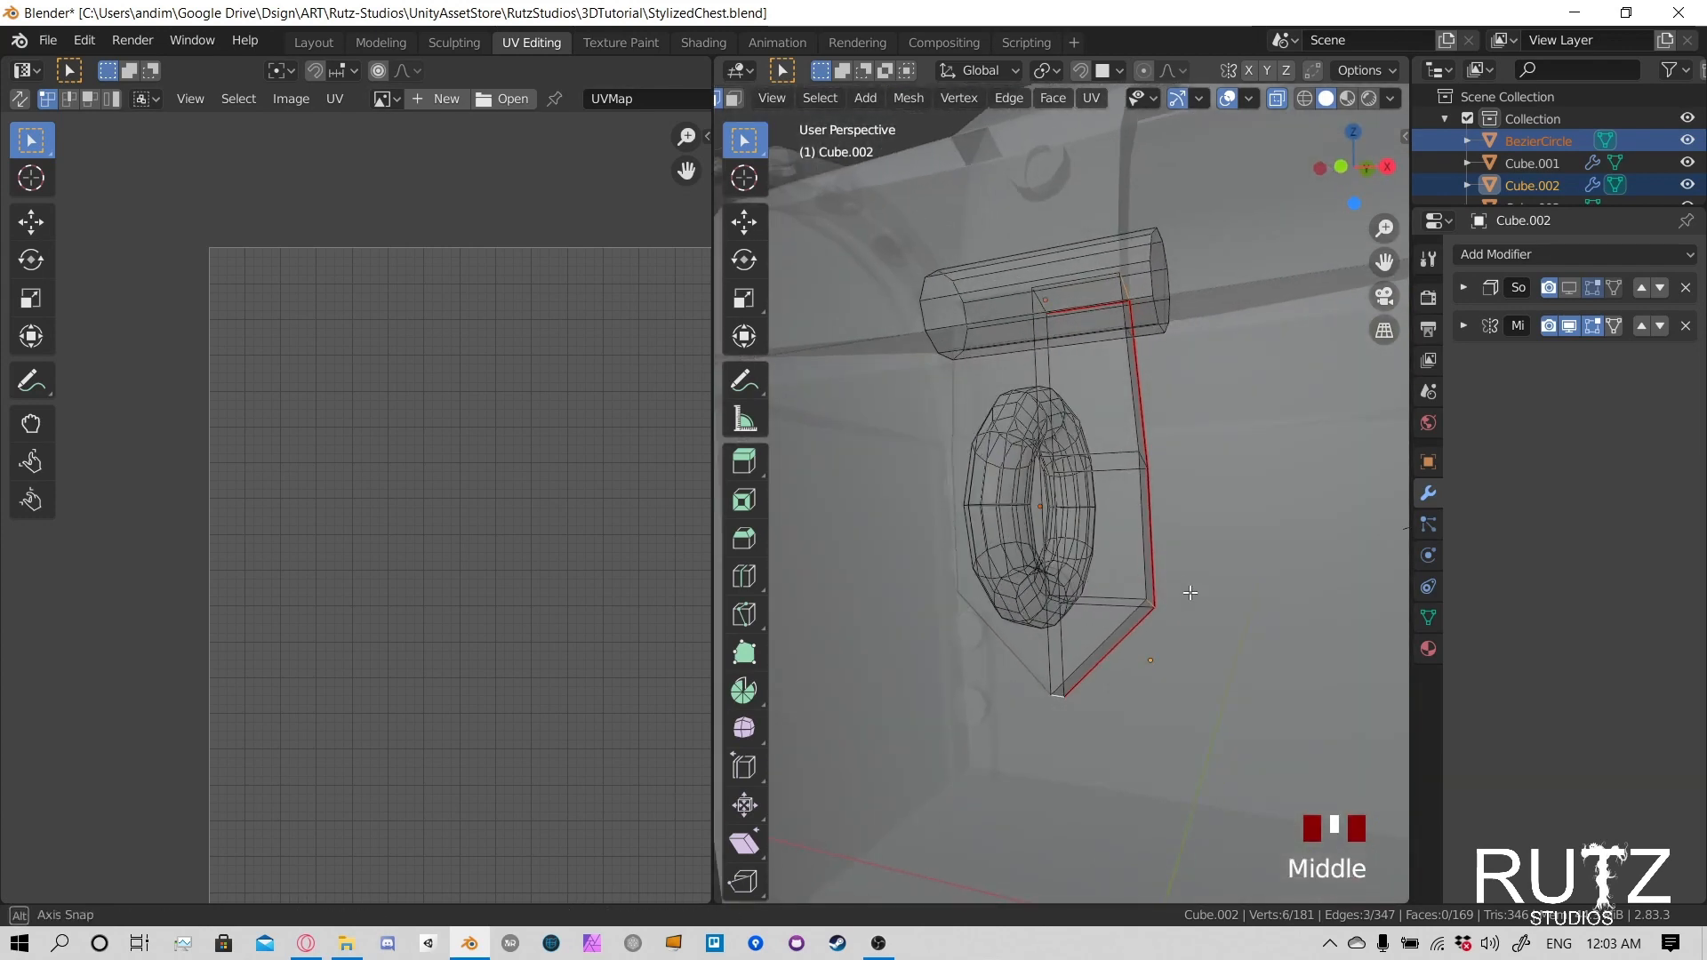
{"action": "key", "text": "u"}
{"action": "left_click", "coordinate": [1109, 461]}
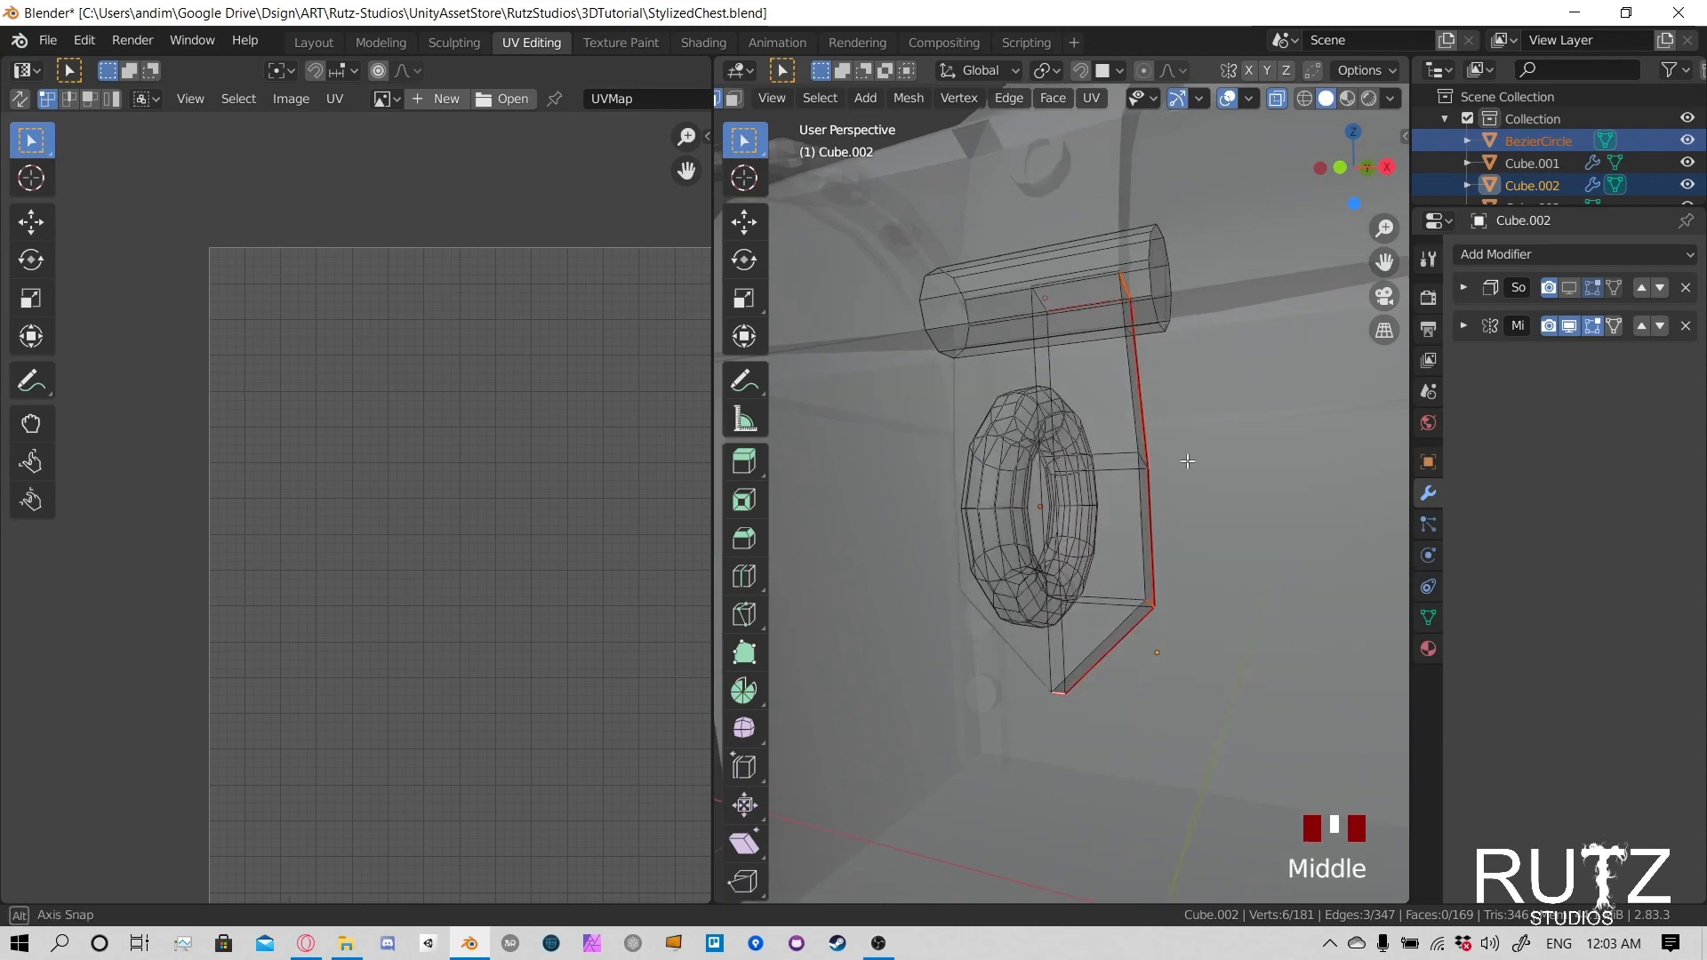
- Return the latch parts to Object Mode and turn off X-ray display
{"action": "middle_click_drag", "start_coordinate": [1109, 468], "coordinate": [1133, 463]}
{"action": "scroll", "coordinate": [1134, 463], "scroll_direction": "down", "scroll_amount": 1}
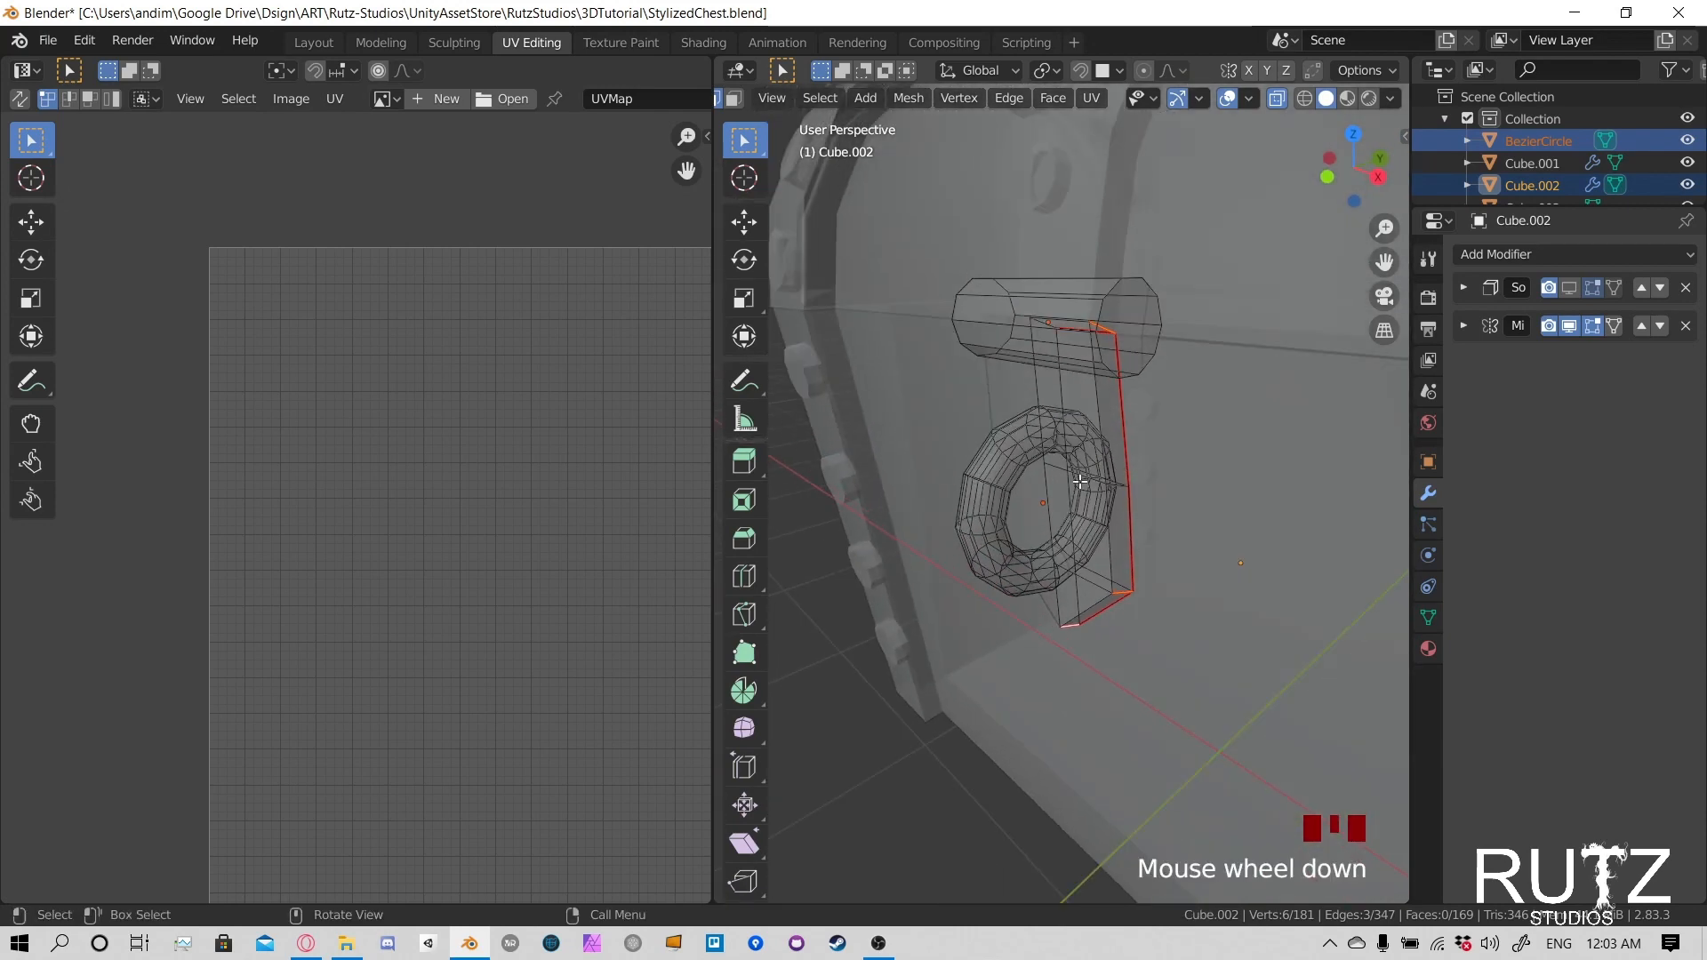
{"action": "key", "text": "Tab"}
- Open only the latch ring in Edit Mode and select all its geometry to examine its UV layout
{"action": "key", "text": "Tab"}
{"action": "key", "text": "Tab"}
{"action": "key", "text": "Tab"}
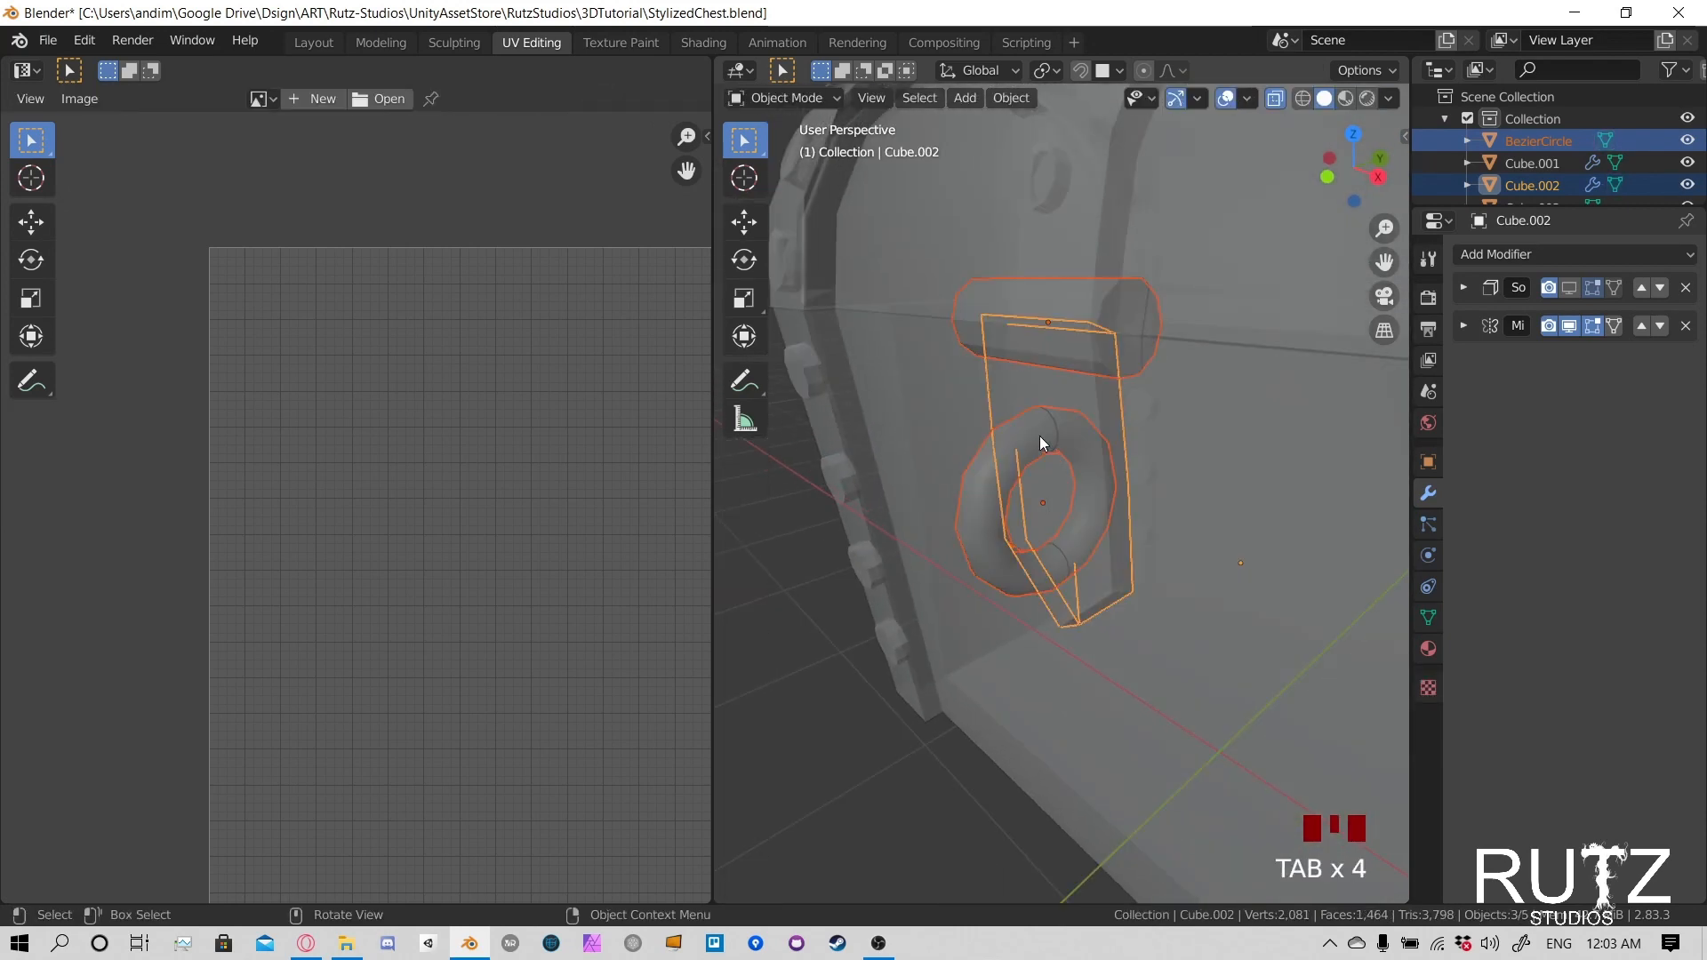
{"action": "left_click", "coordinate": [1276, 99]}
{"action": "middle_click_drag", "start_coordinate": [1001, 454], "coordinate": [1058, 441]}
{"action": "left_click", "coordinate": [1058, 441]}
{"action": "key", "text": "Tab"}
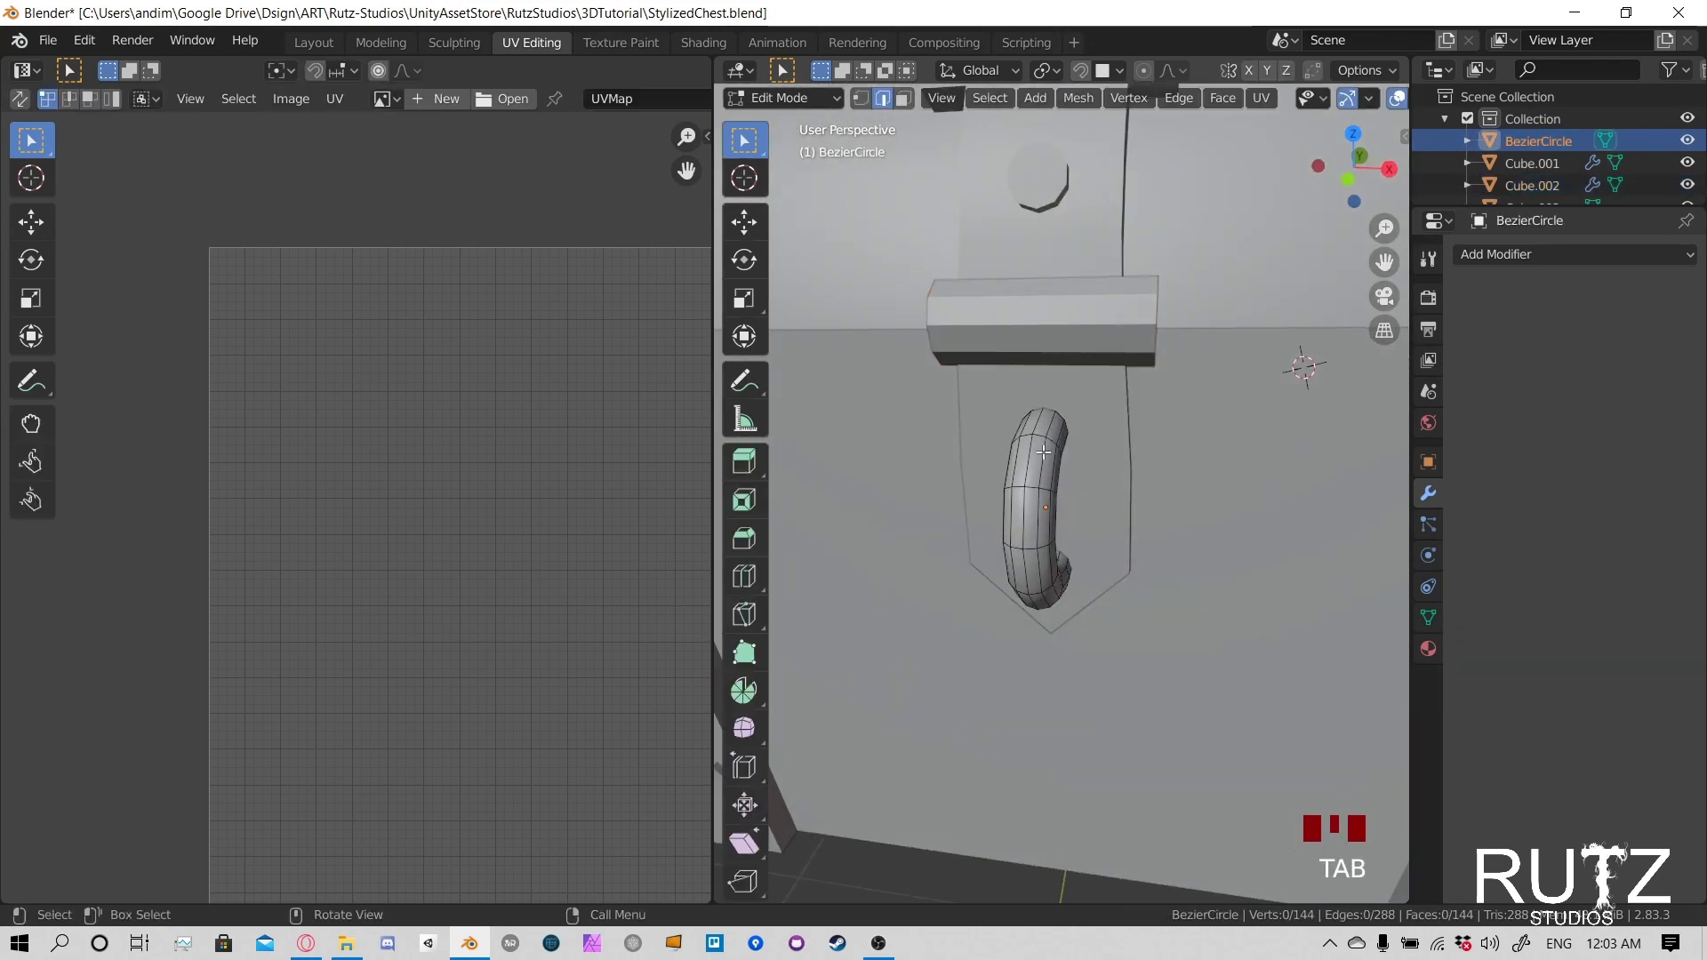
{"action": "key", "text": "a"}
{"action": "scroll", "coordinate": [395, 526], "scroll_direction": "down", "scroll_amount": 3}
{"action": "scroll", "coordinate": [395, 526], "scroll_direction": "up", "scroll_amount": 1}
{"action": "middle_click_drag", "start_coordinate": [391, 521], "coordinate": [436, 498]}
{"action": "mouse_move", "coordinate": [1043, 505]}
{"action": "middle_mouse_down"}
{"action": "mouse_move", "coordinate": [910, 472]}
{"action": "mouse_move", "coordinate": [1026, 510]}
{"action": "middle_mouse_up"}
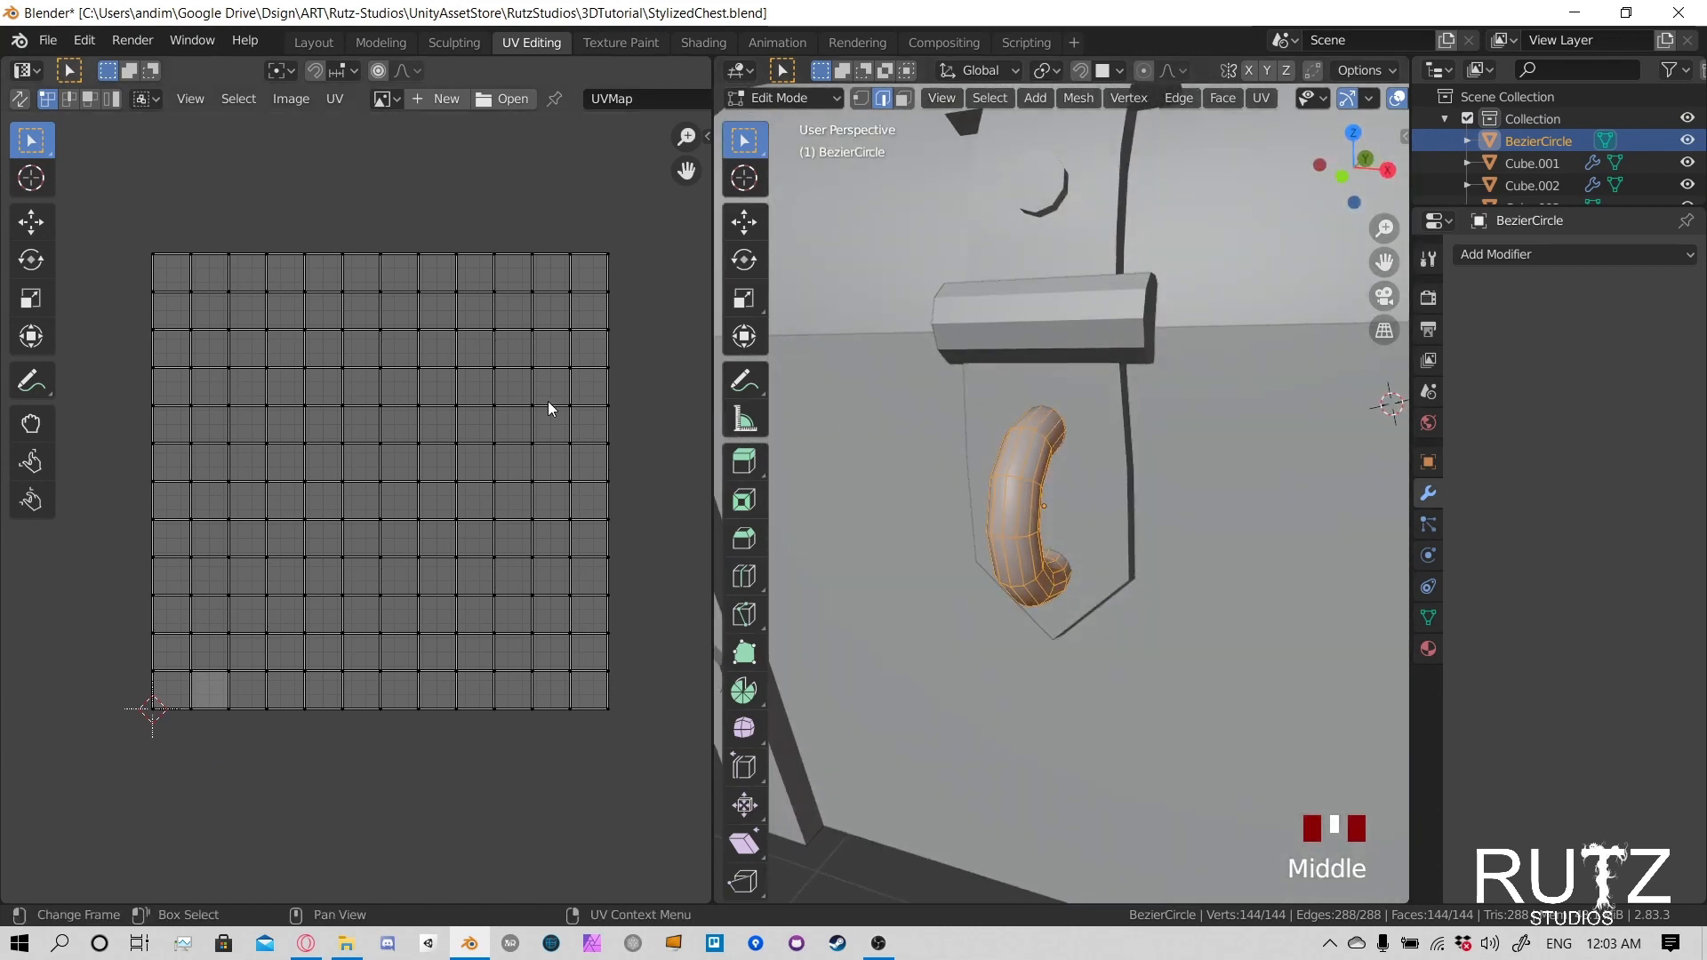
{"action": "middle_click_drag", "start_coordinate": [508, 339], "coordinate": [551, 337]}
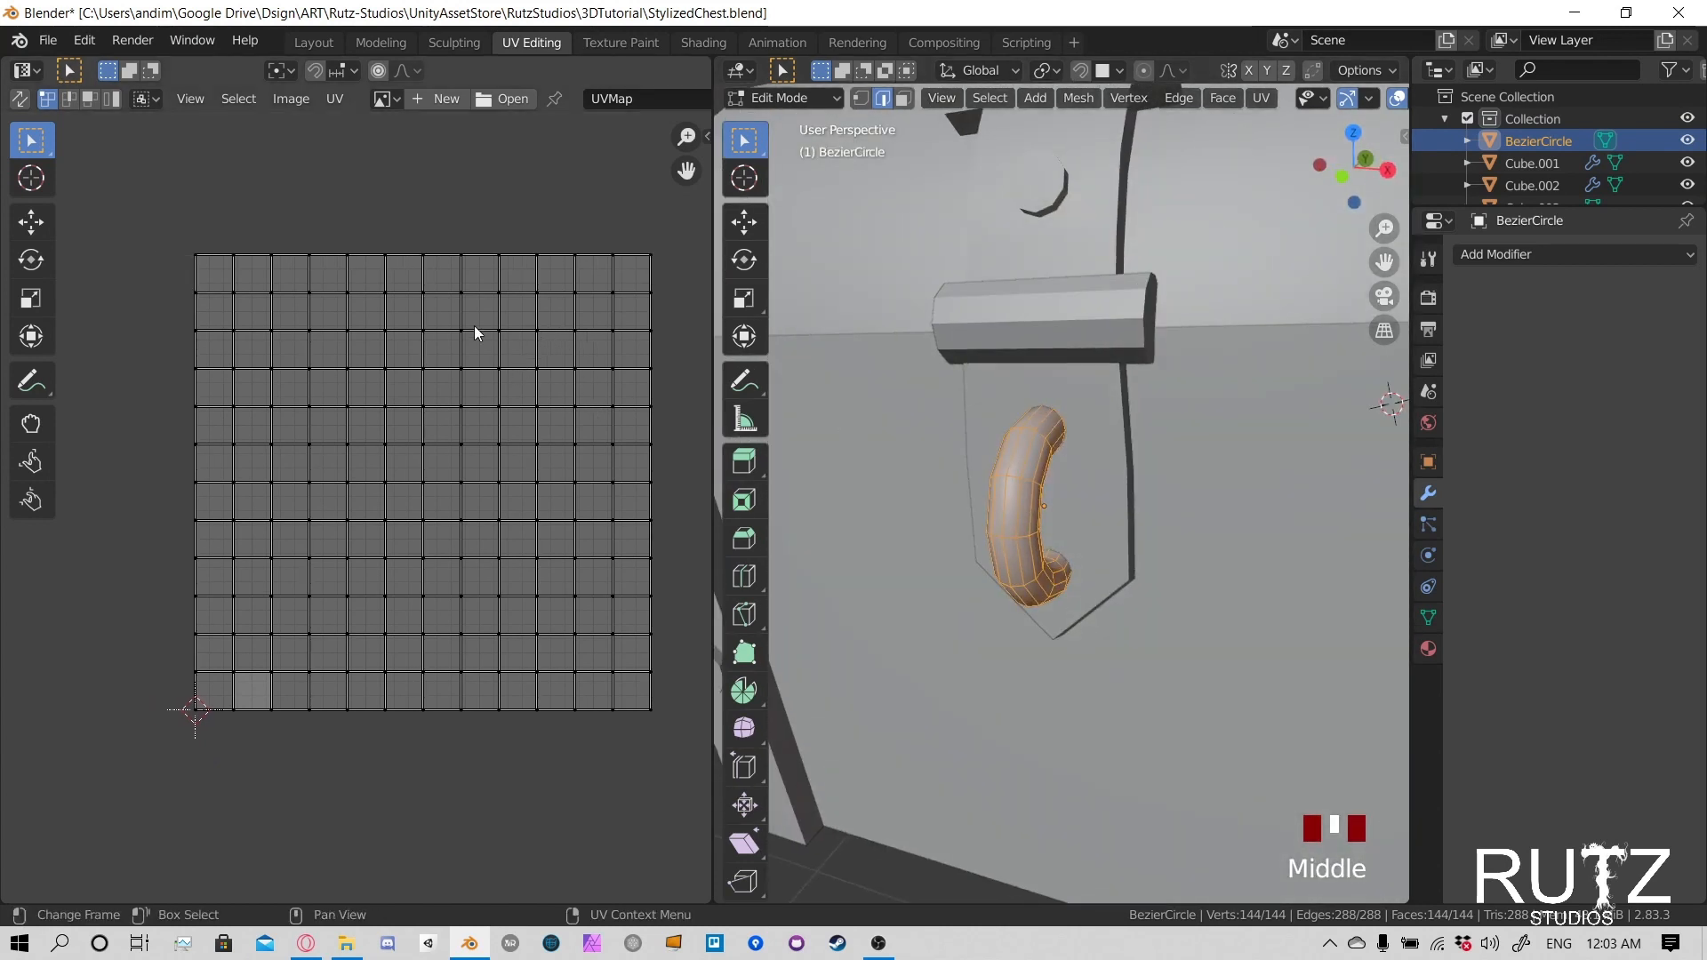
{"action": "mouse_move", "coordinate": [1022, 498]}
{"action": "middle_mouse_down"}
{"action": "mouse_move", "coordinate": [978, 489]}
{"action": "mouse_move", "coordinate": [1022, 493]}
{"action": "middle_mouse_up"}
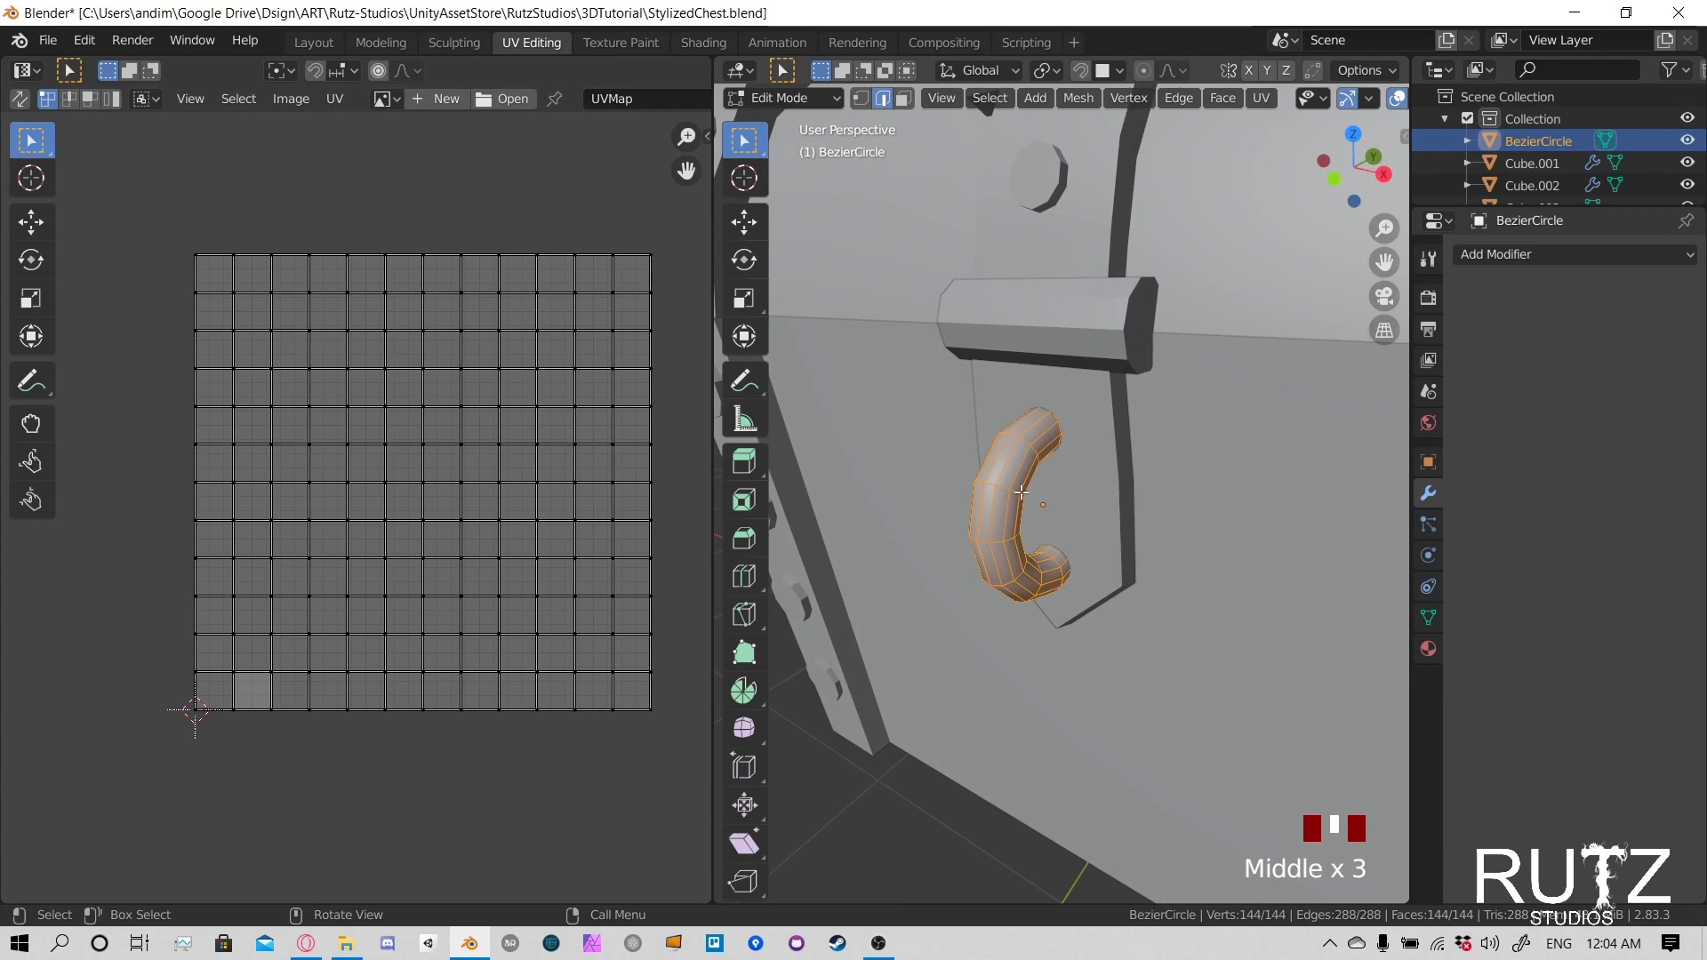
- Edit the latch ring, plate and cylinder together and select all their geometry to compare their UV islands
{"action": "key", "text": "Tab"}
{"action": "left_click", "coordinate": [1097, 386], "text": "shift"}
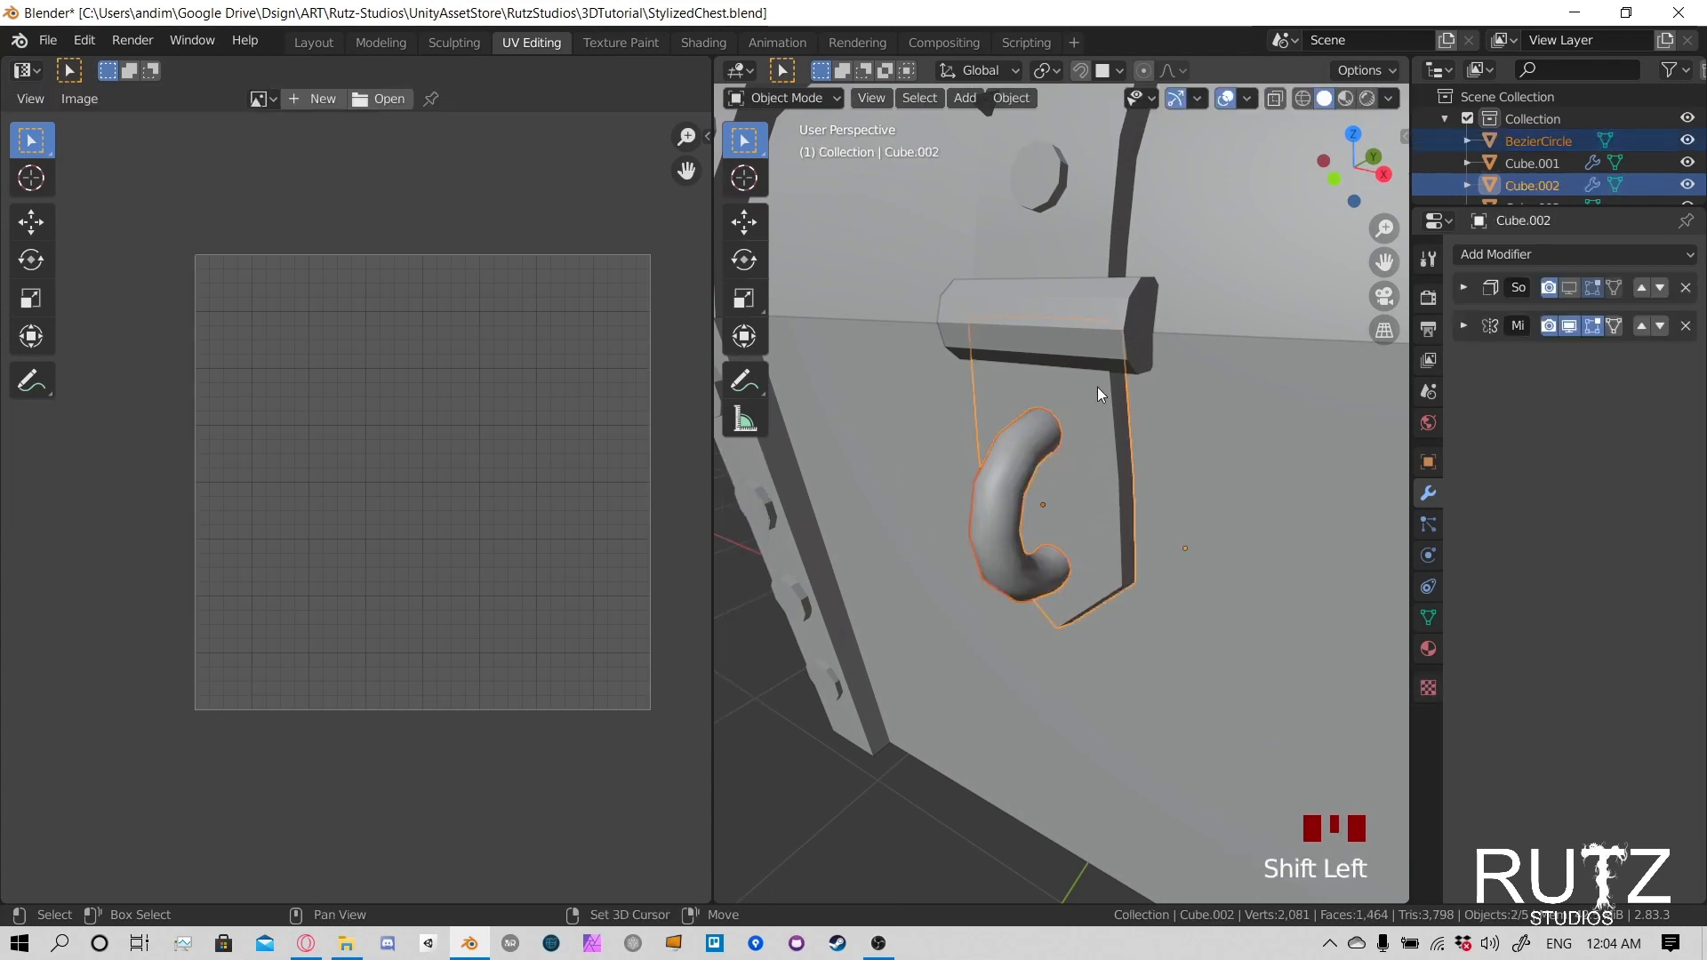
{"action": "left_click", "coordinate": [1097, 343], "text": "shift"}
{"action": "key", "text": "Tab"}
{"action": "key", "text": "a"}
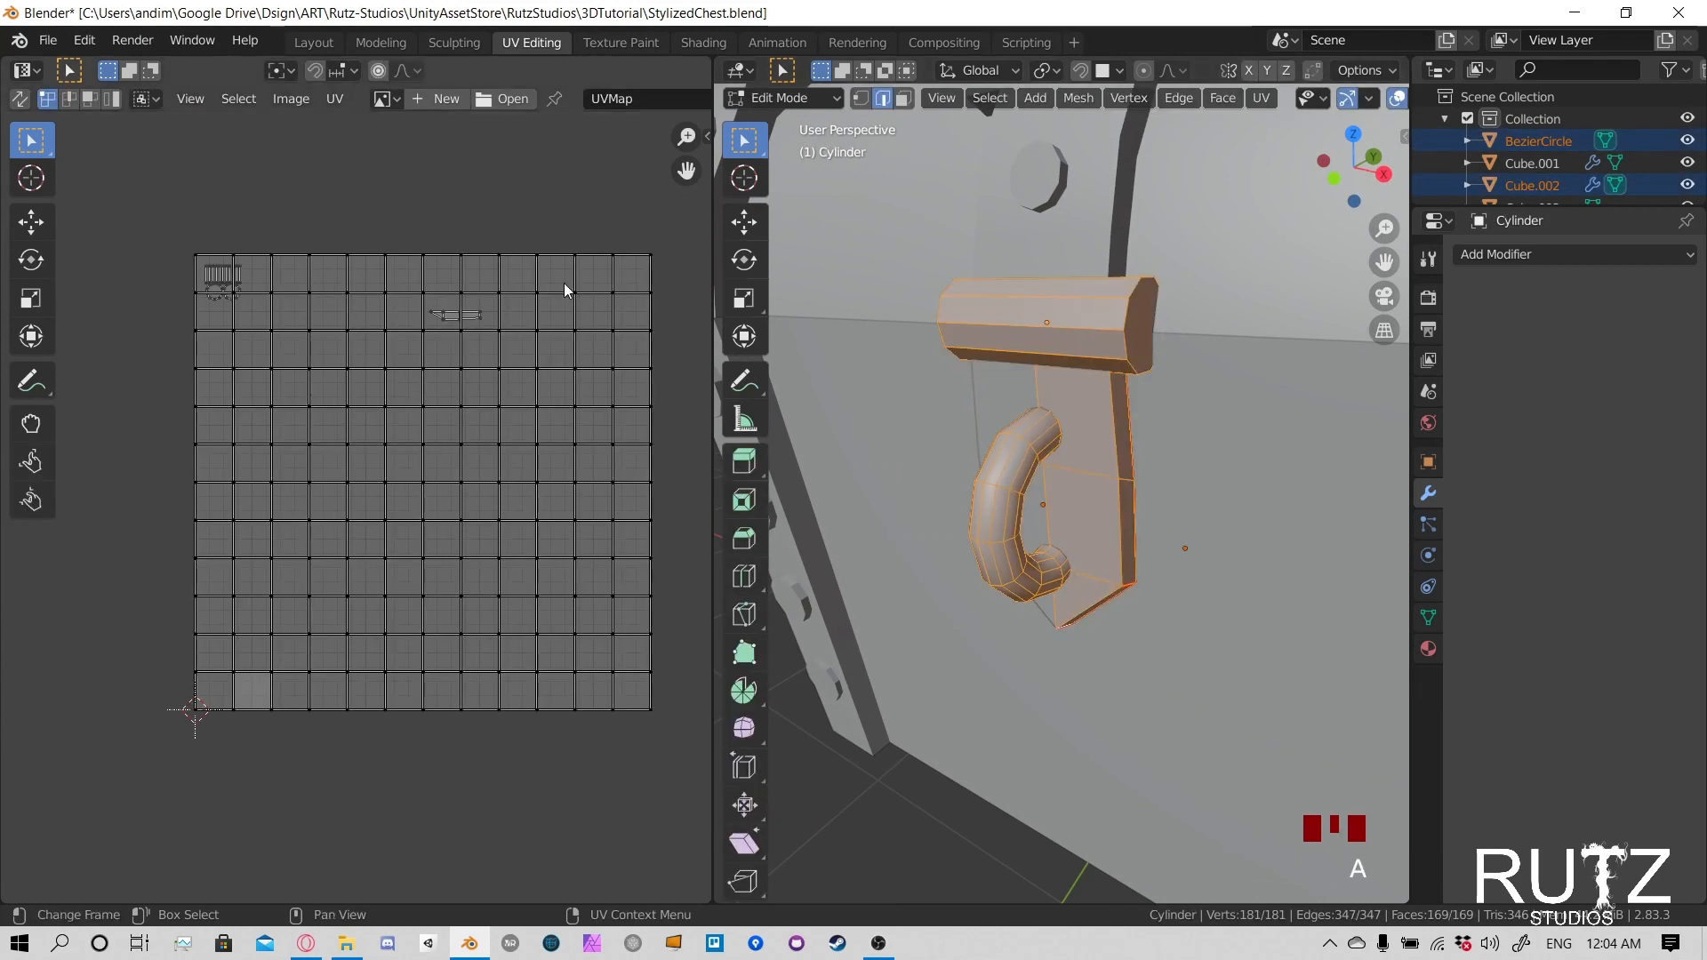
- Select only the latch plate's linked geometry and unwrap it along its new seams
{"action": "left_click", "coordinate": [1110, 418]}
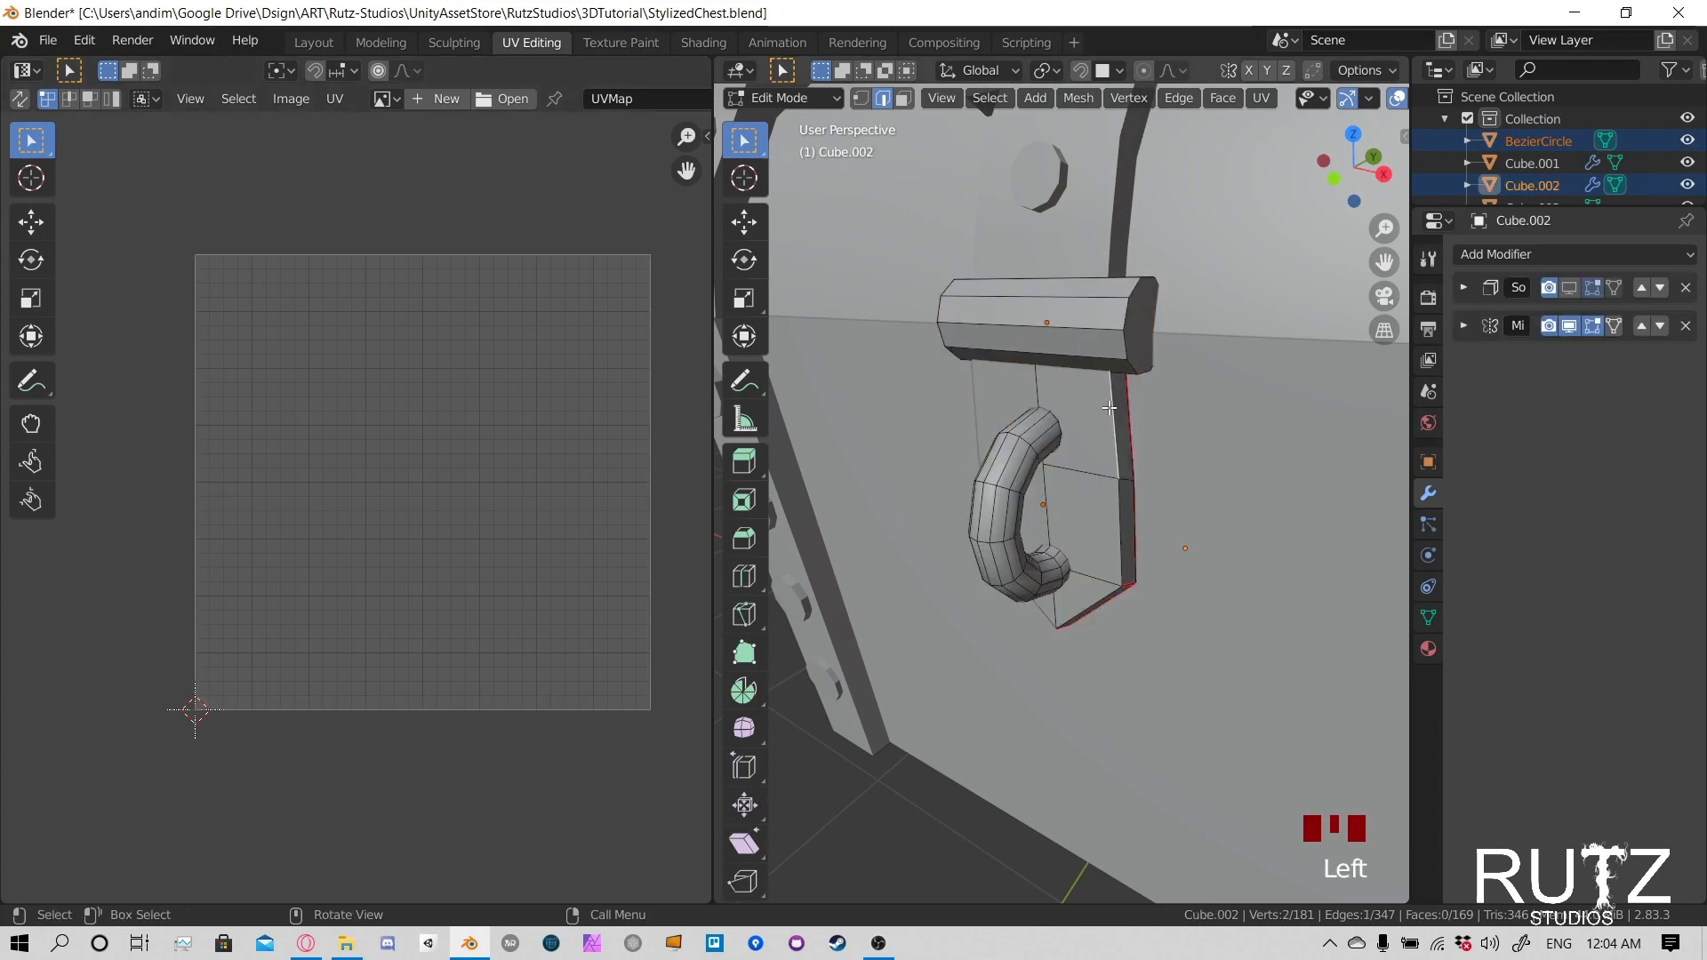
{"action": "key", "text": "l"}
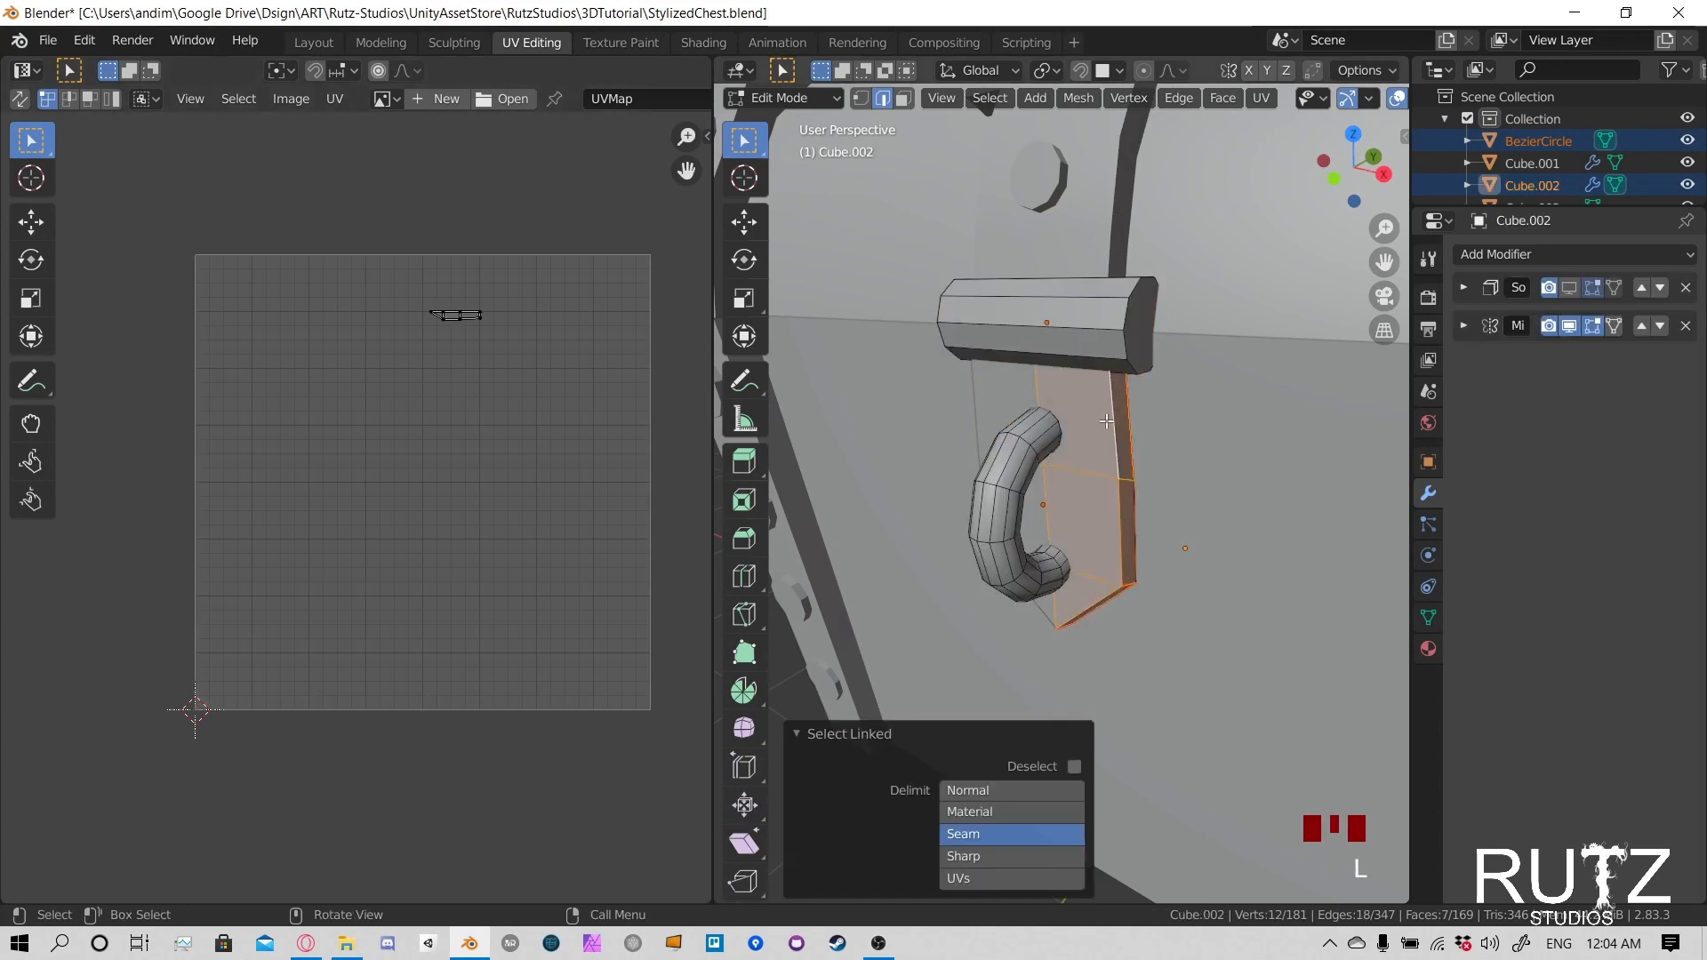
{"action": "key", "text": "u"}
{"action": "left_click", "coordinate": [1052, 147]}
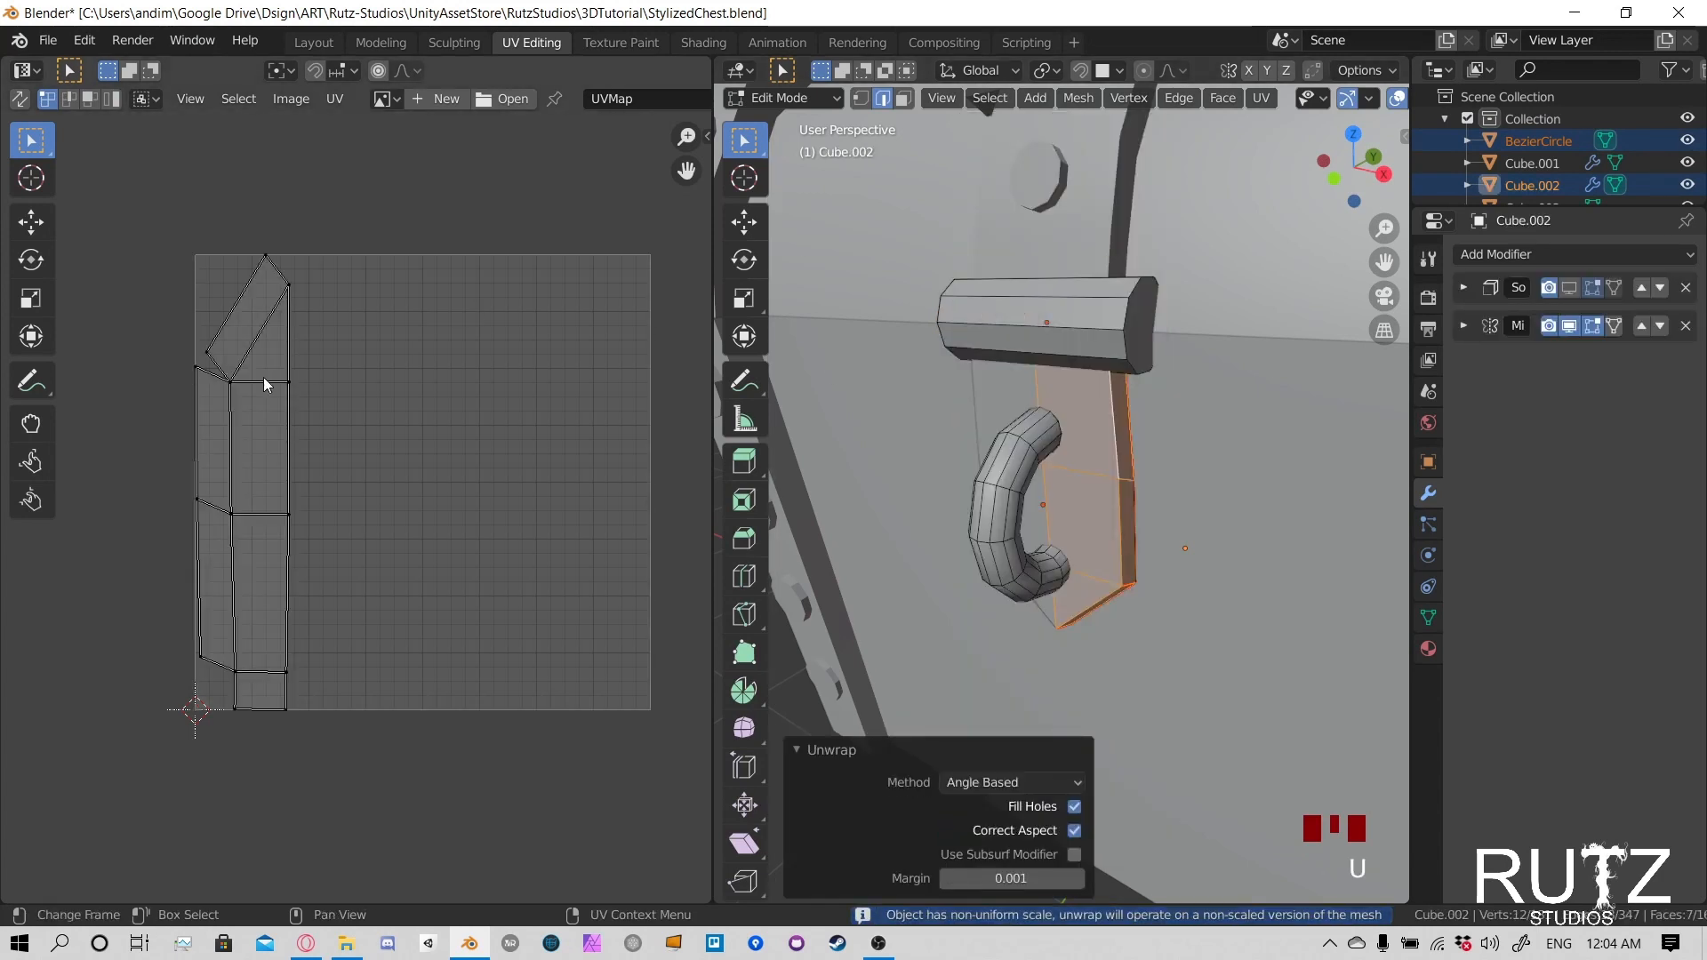
{"action": "scroll", "coordinate": [354, 344], "scroll_direction": "down", "scroll_amount": 1}
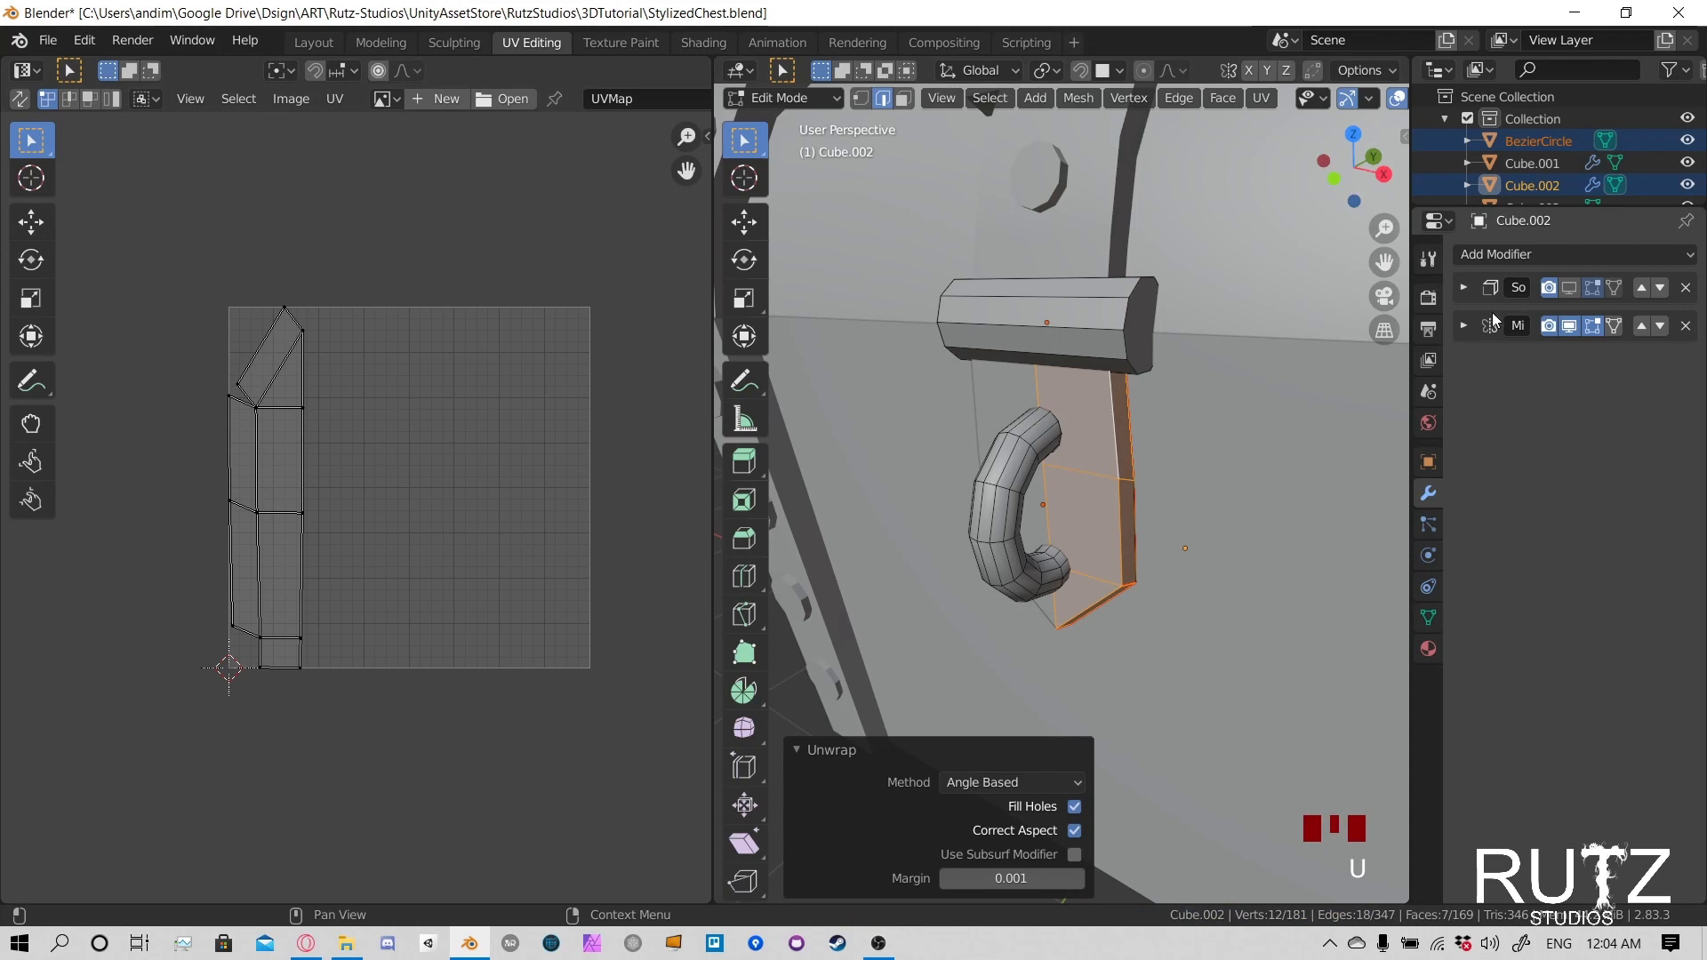
- Select only the latch plate in Object Mode with its Mirror modifier settings expanded
{"action": "left_click", "coordinate": [1463, 326]}
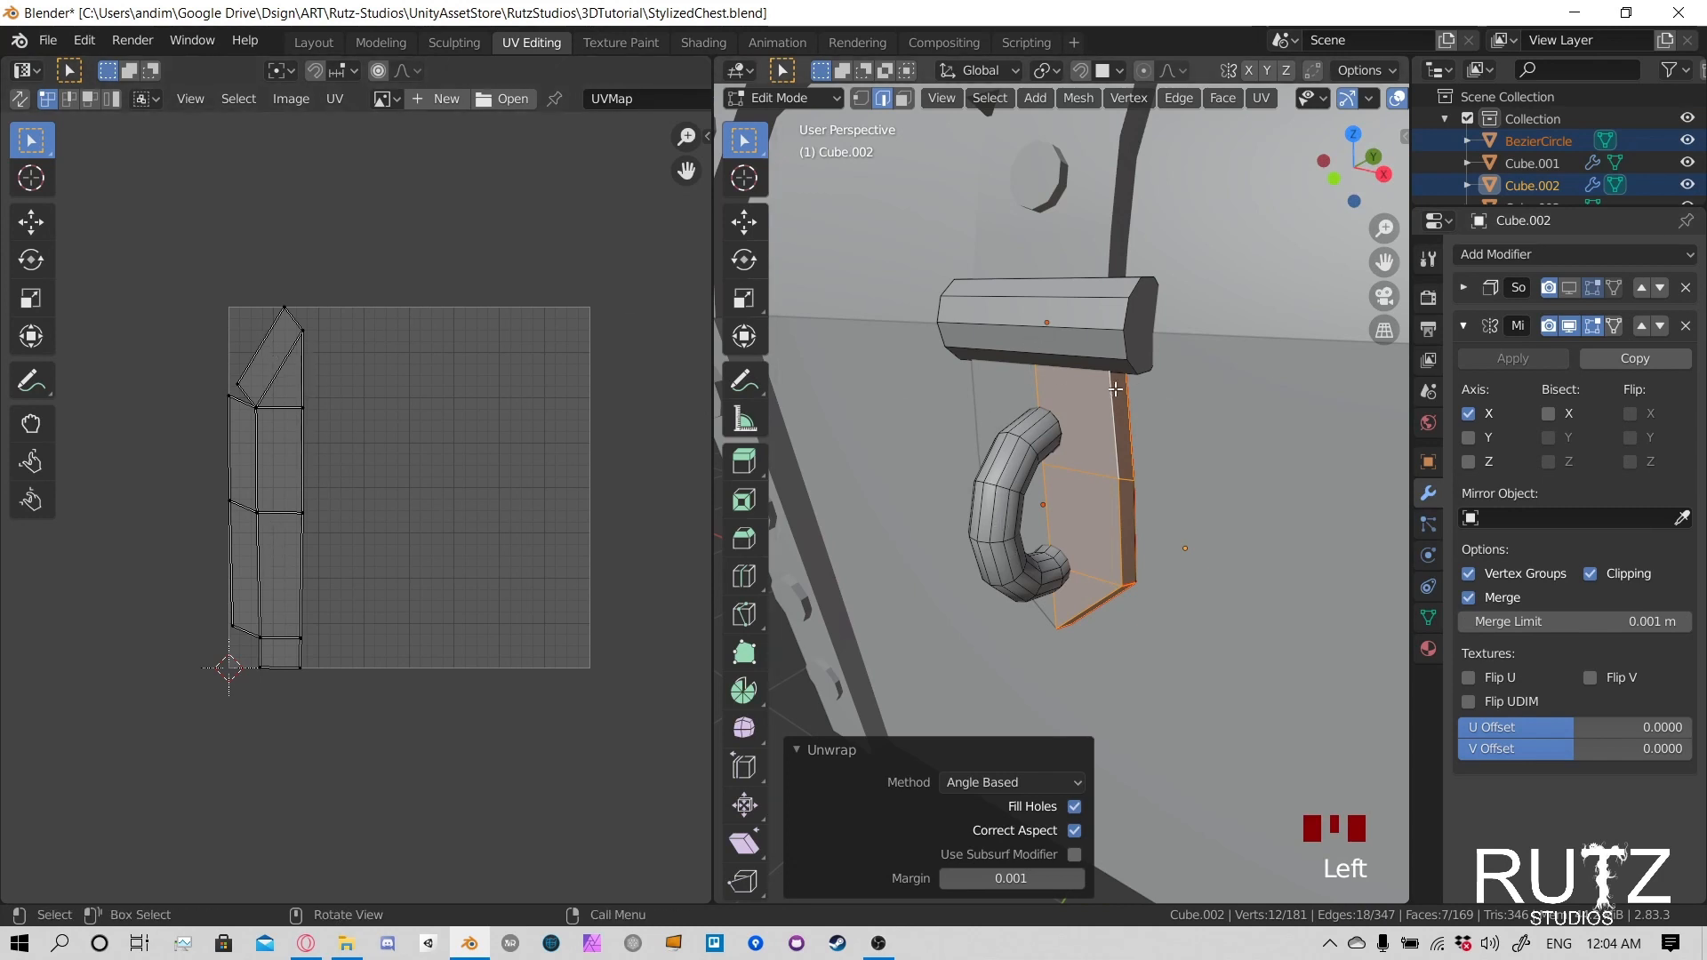
{"action": "middle_click_drag", "start_coordinate": [1079, 419], "coordinate": [1143, 444]}
{"action": "key", "text": "Tab"}
{"action": "left_click", "coordinate": [1190, 413]}
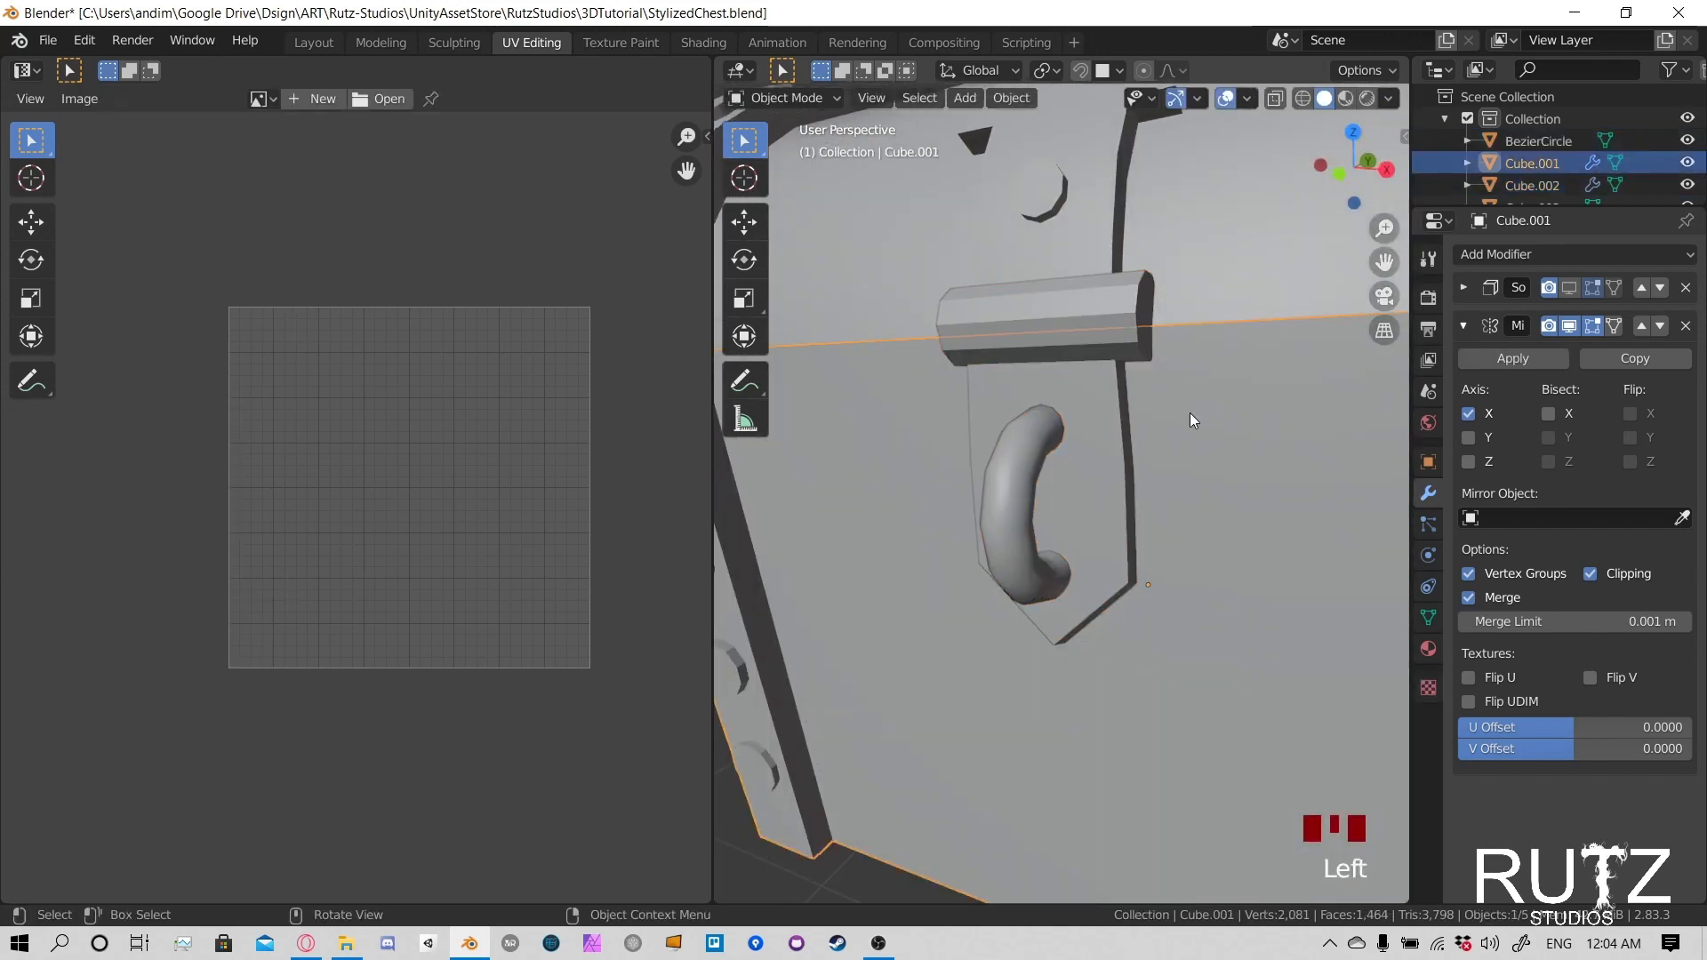
{"action": "left_click", "coordinate": [1115, 424]}
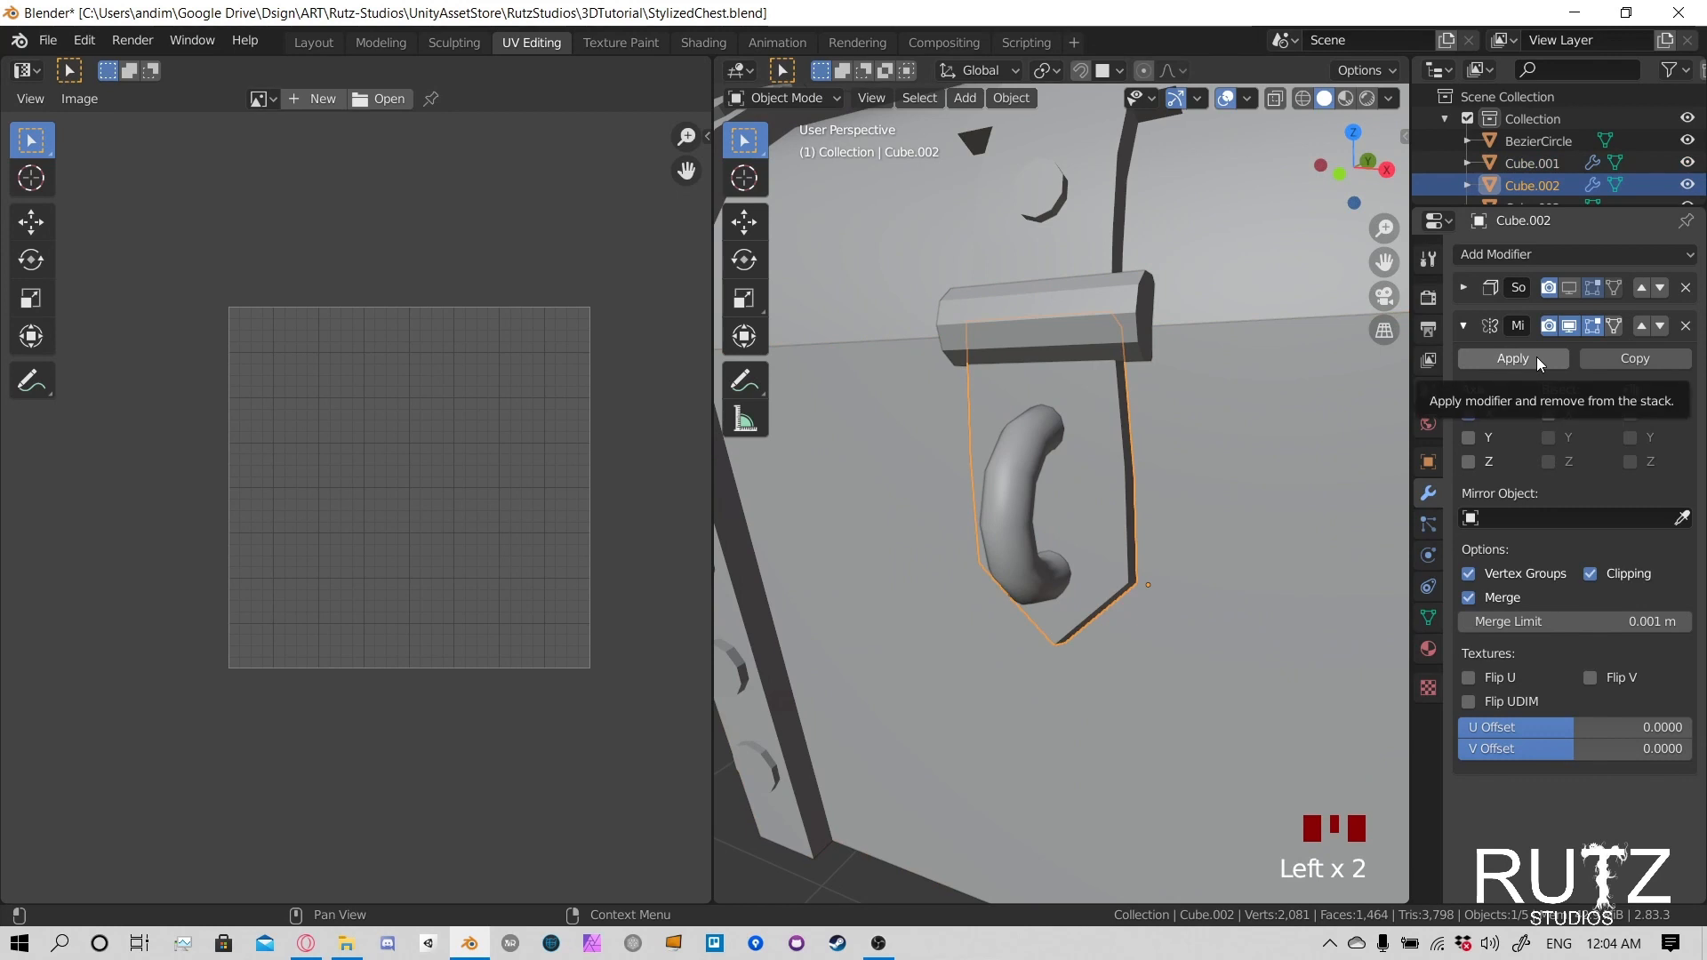
- Try applying the latch plate's Solidify modifier before the Mirror modifier, then undo it
{"action": "left_click", "coordinate": [1465, 286]}
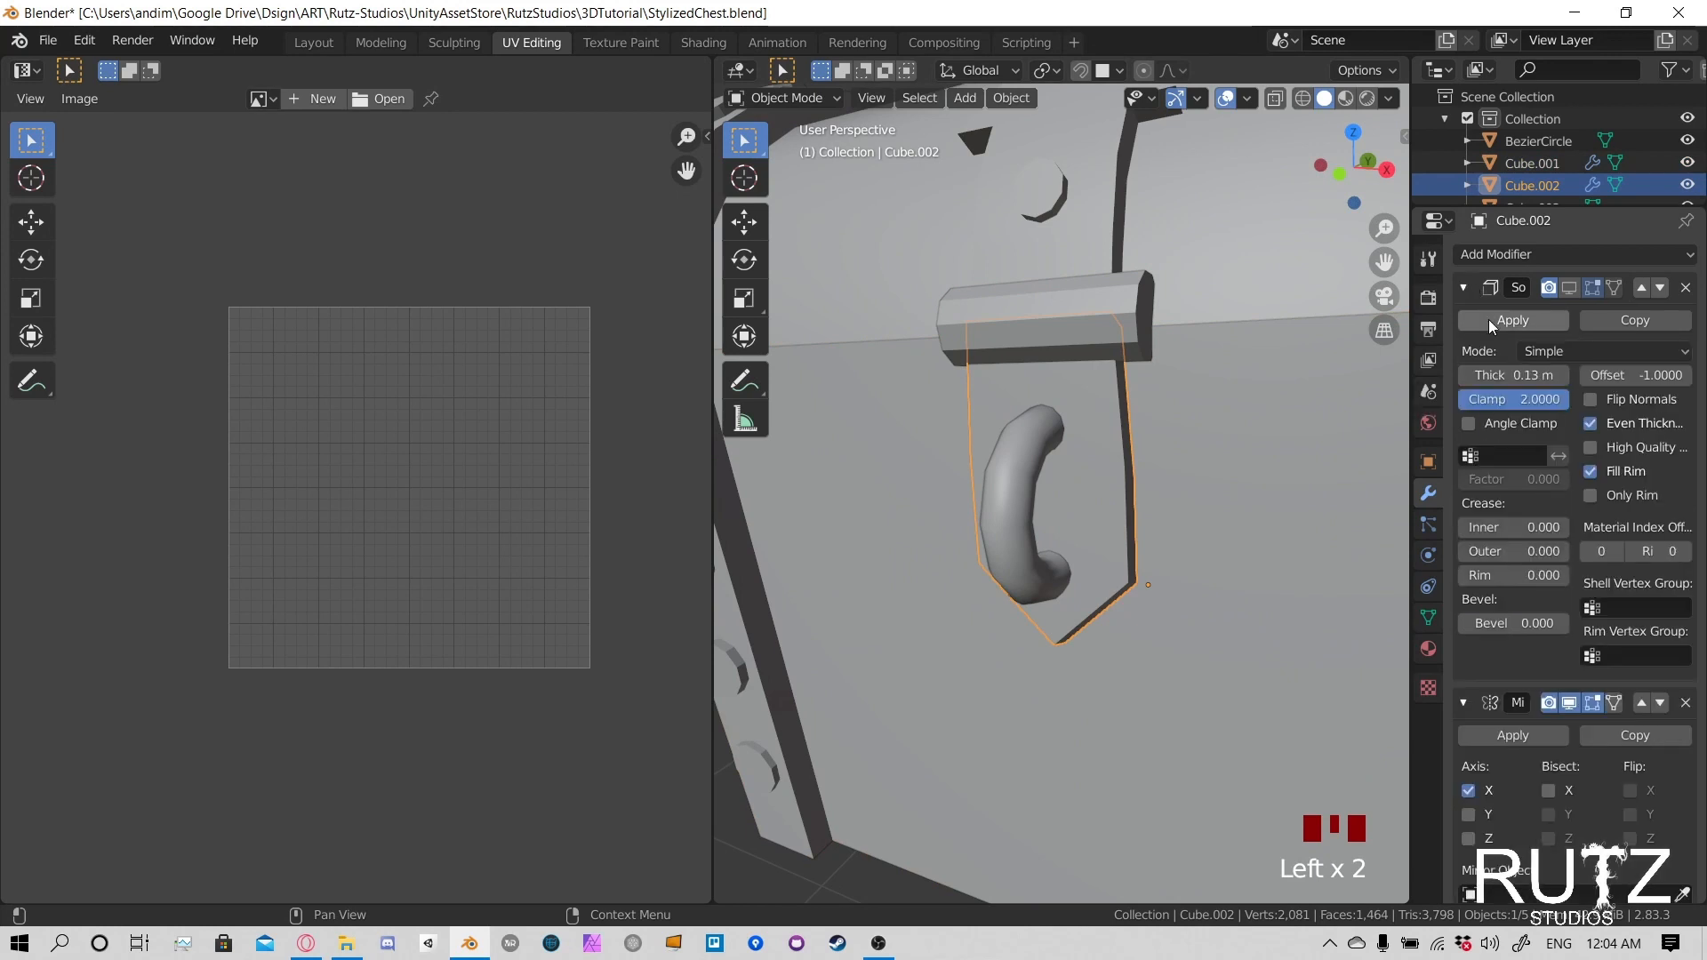
{"action": "left_click", "coordinate": [1488, 318]}
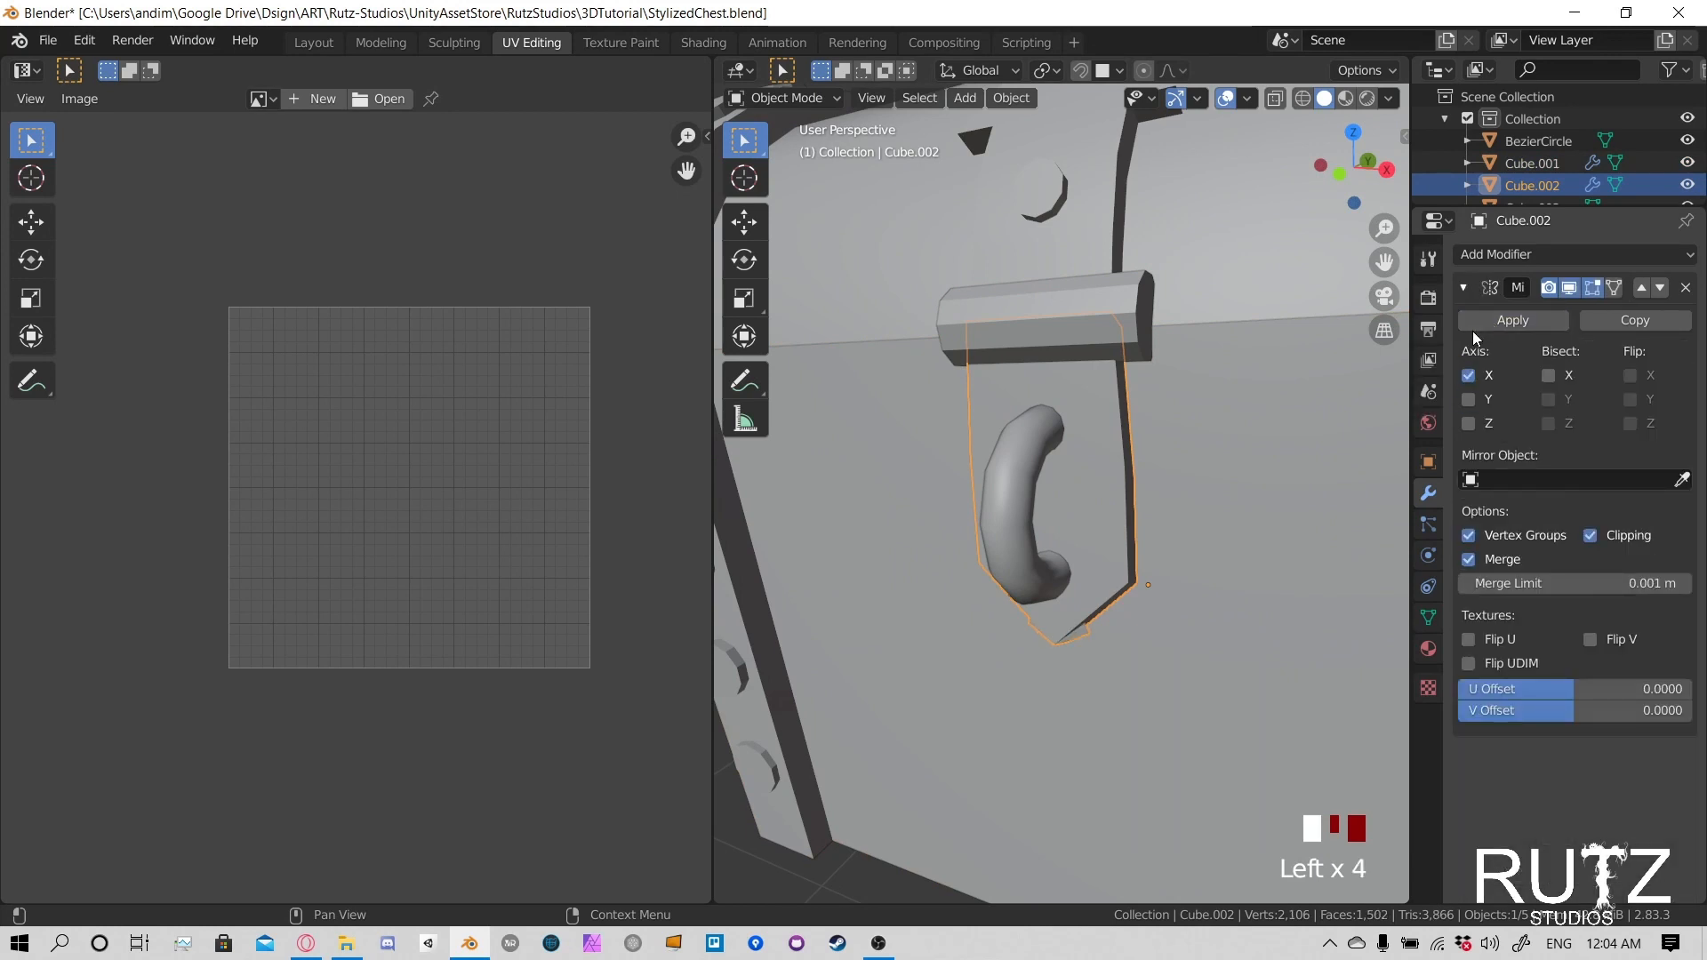
{"action": "key", "text": "ctrl+z"}
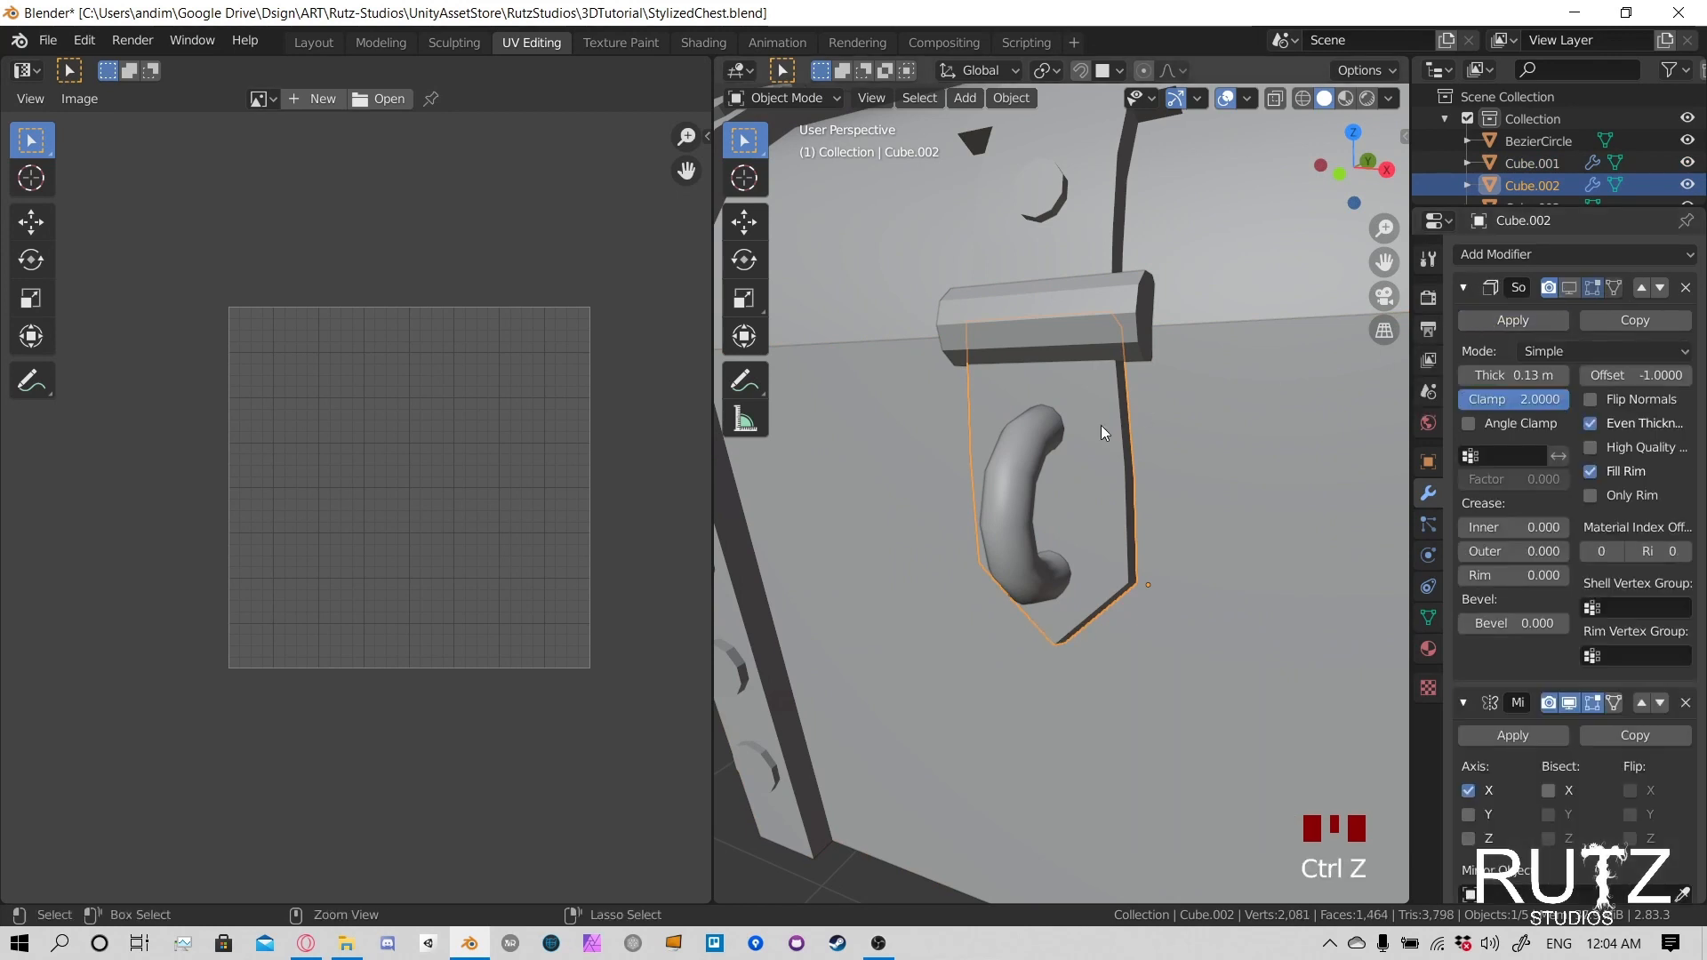
- Move the latch plate's Mirror modifier above Solidify in the stack and apply the Mirror
{"action": "left_click", "coordinate": [1470, 286]}
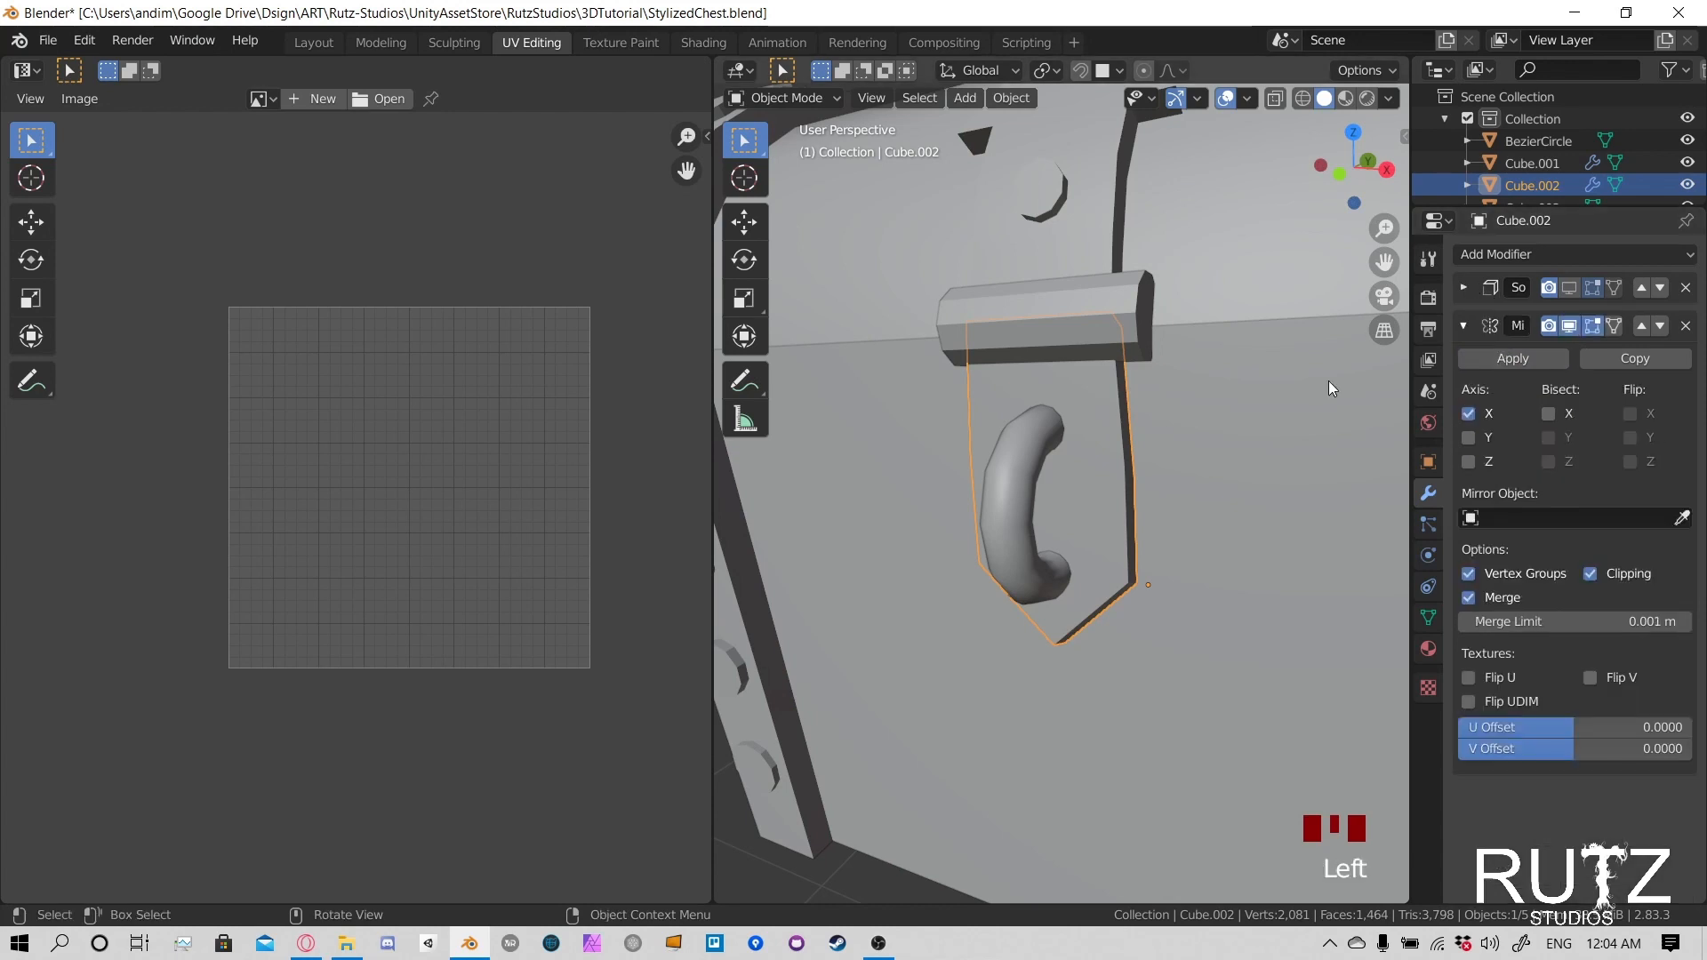
{"action": "left_click", "coordinate": [1644, 325]}
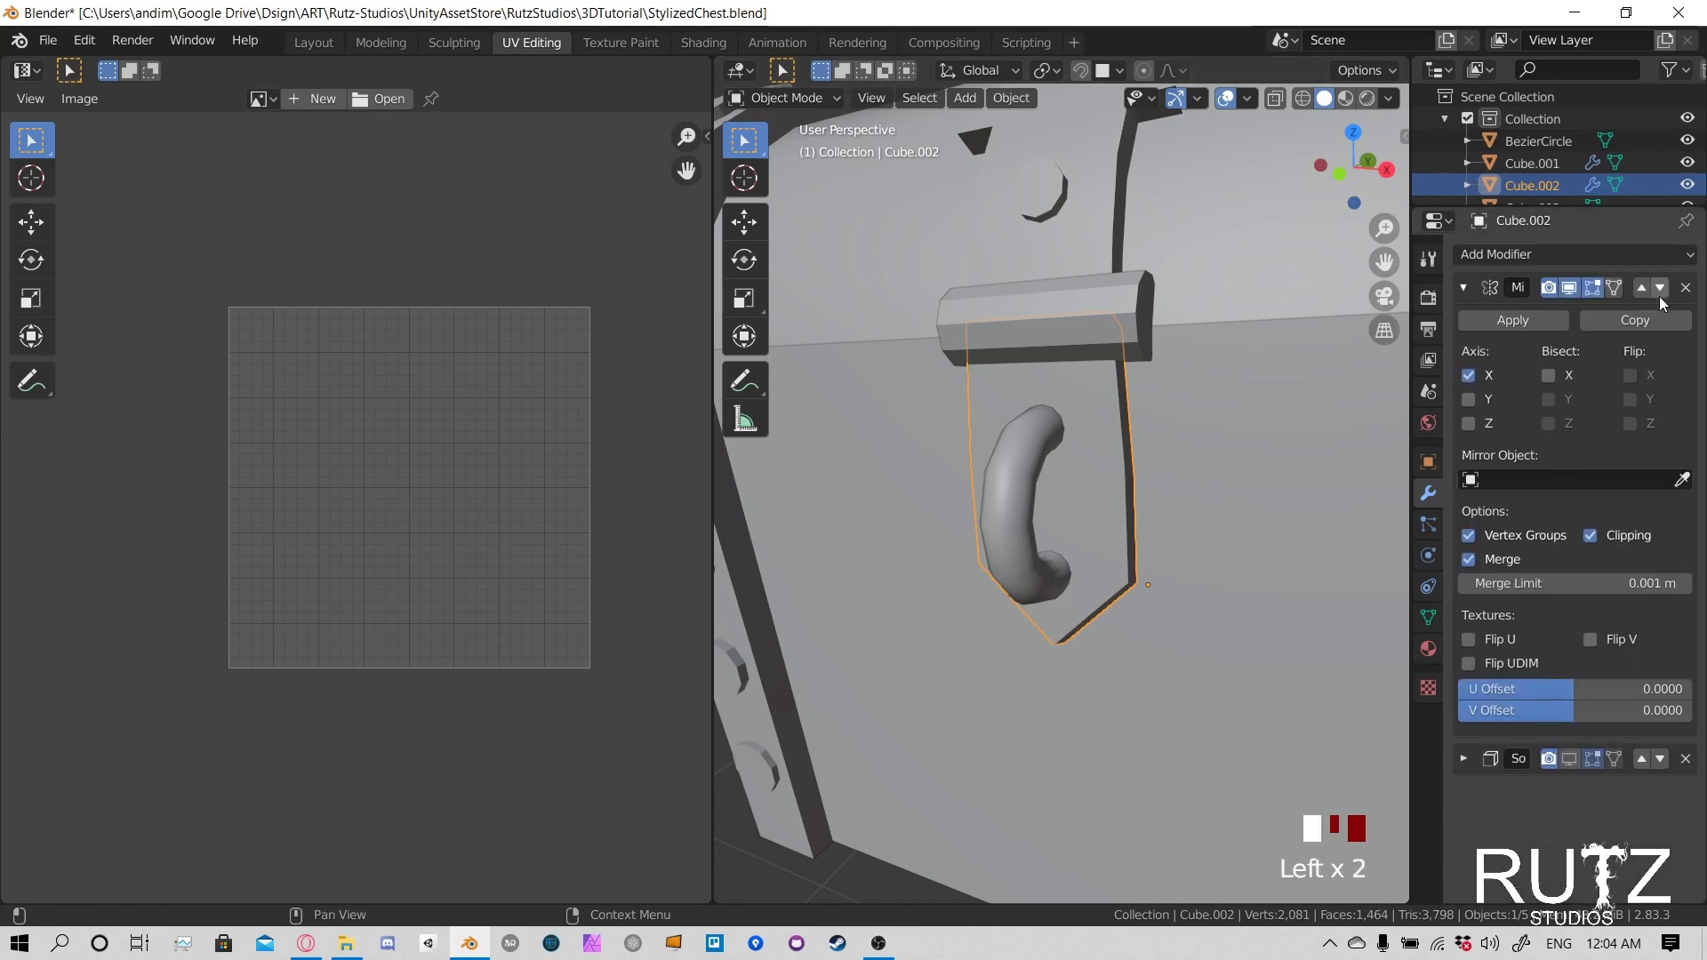
{"action": "left_click", "coordinate": [1463, 286]}
{"action": "left_click", "coordinate": [1463, 284]}
{"action": "left_click", "coordinate": [1491, 317]}
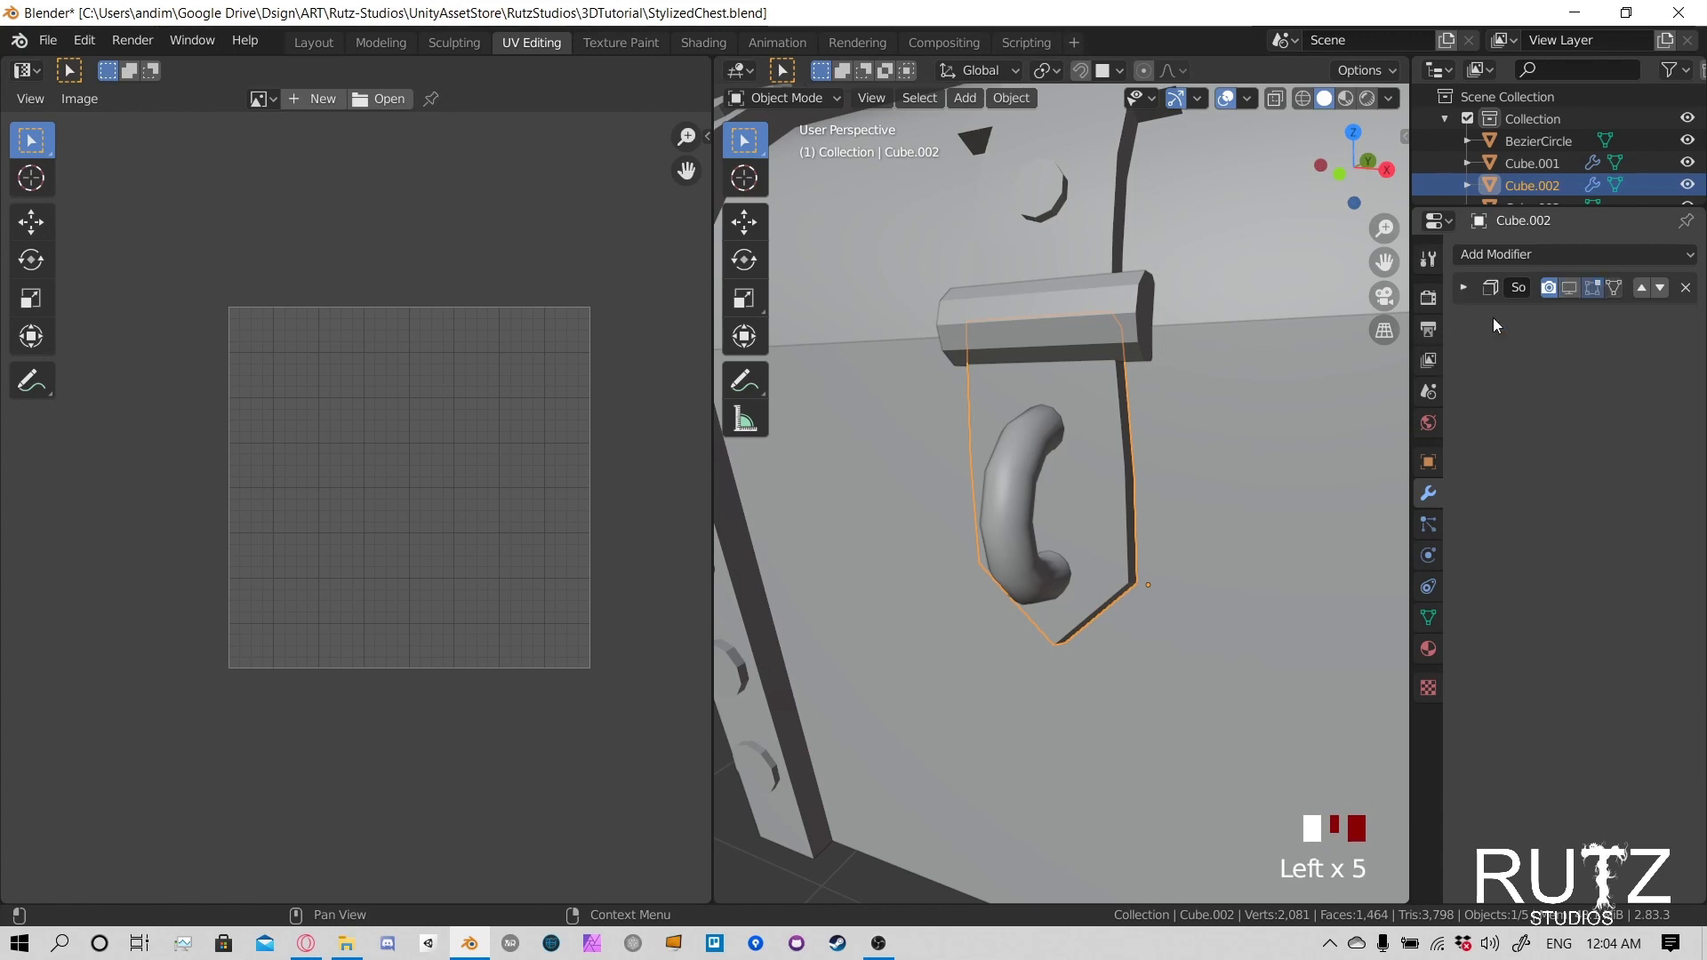
- Try applying the latch plate's Solidify modifier and unwrapping the resulting geometry with the Angle Based method
{"action": "left_click", "coordinate": [1463, 286]}
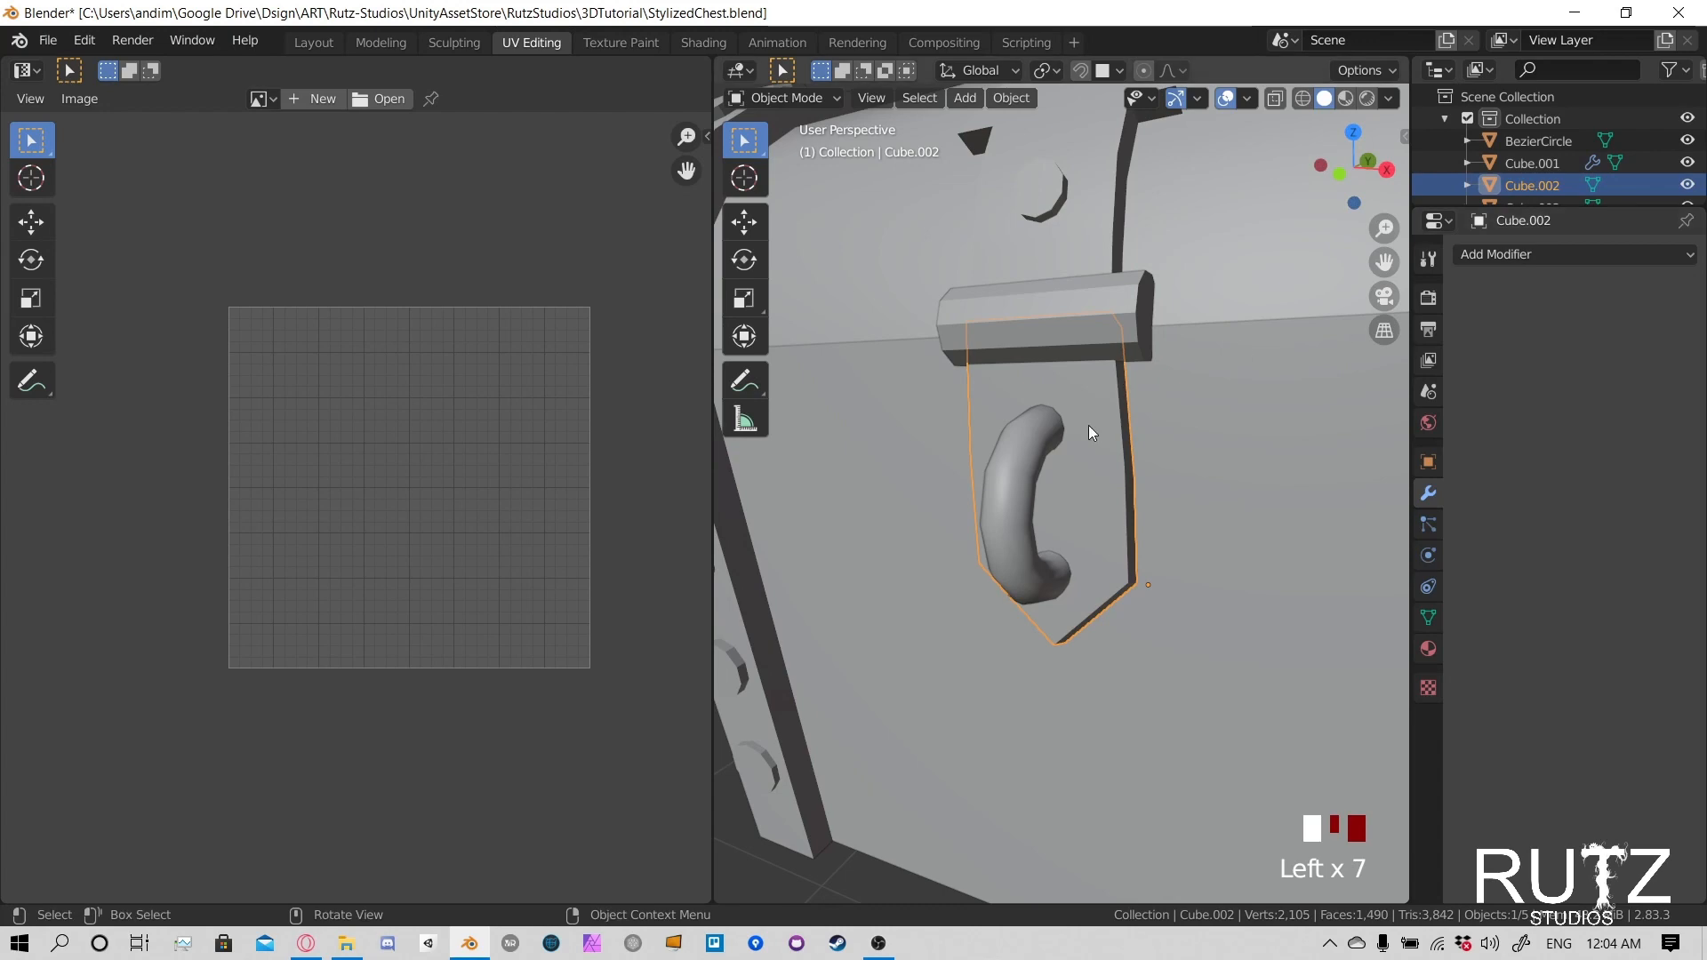
{"action": "key", "text": "Tab"}
{"action": "middle_click_drag", "start_coordinate": [1088, 425], "coordinate": [1111, 460]}
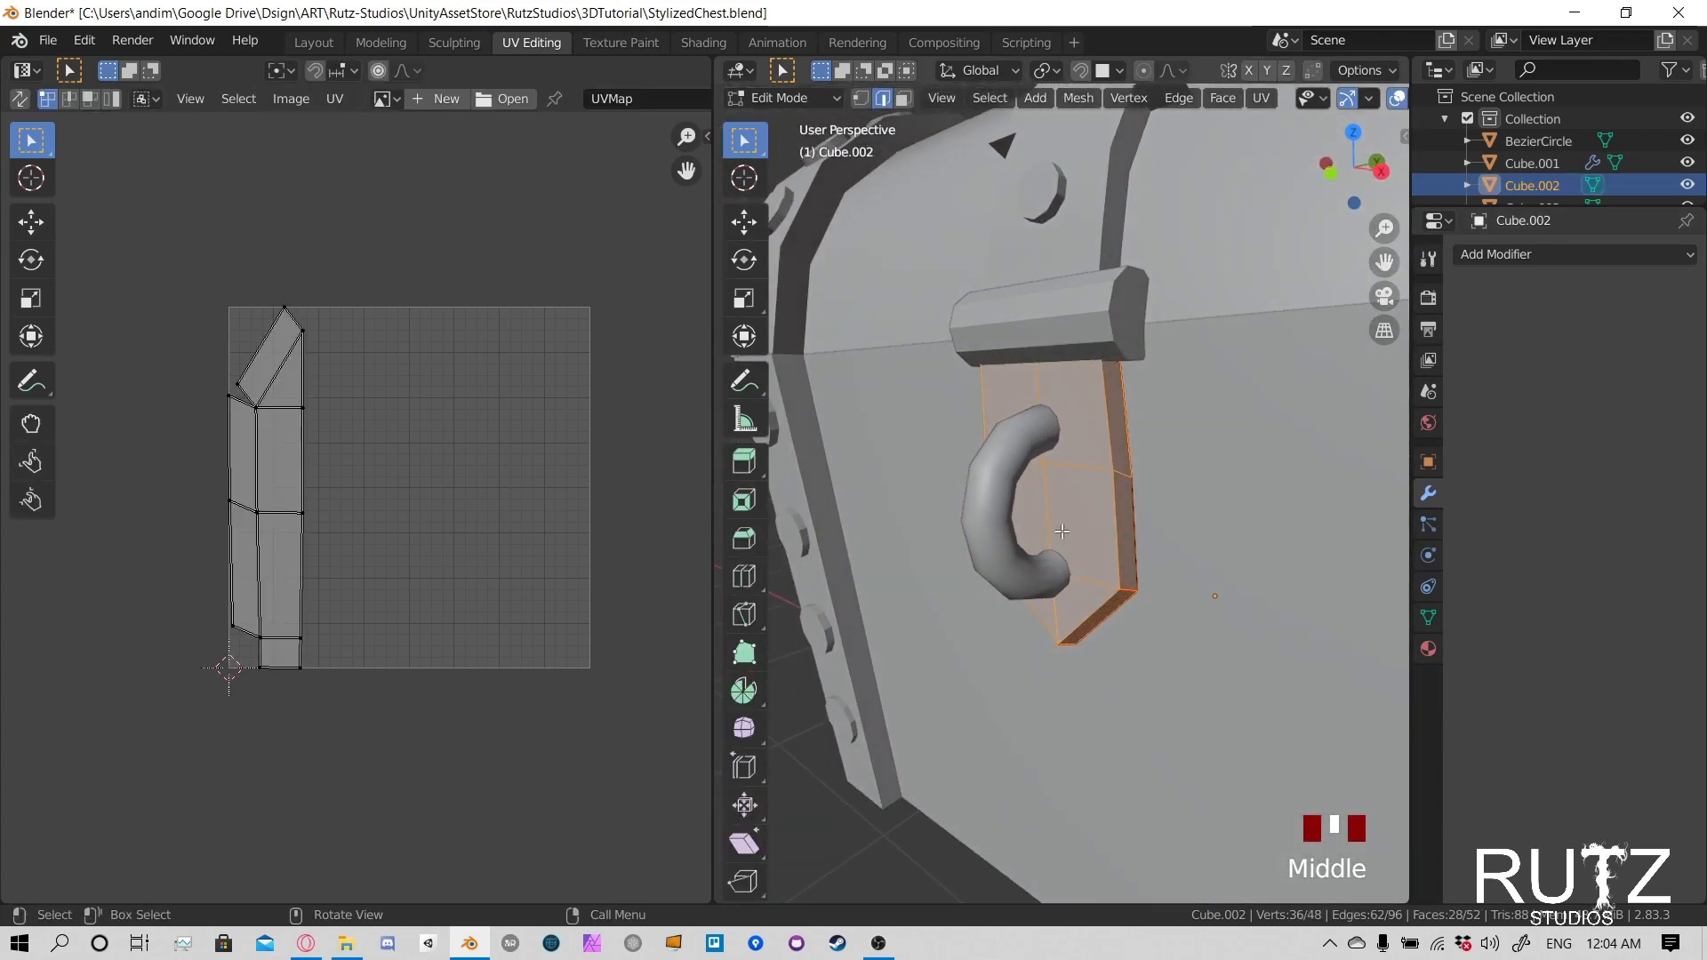
{"action": "middle_click_drag", "start_coordinate": [1062, 531], "coordinate": [1149, 374]}
{"action": "key", "text": "u"}
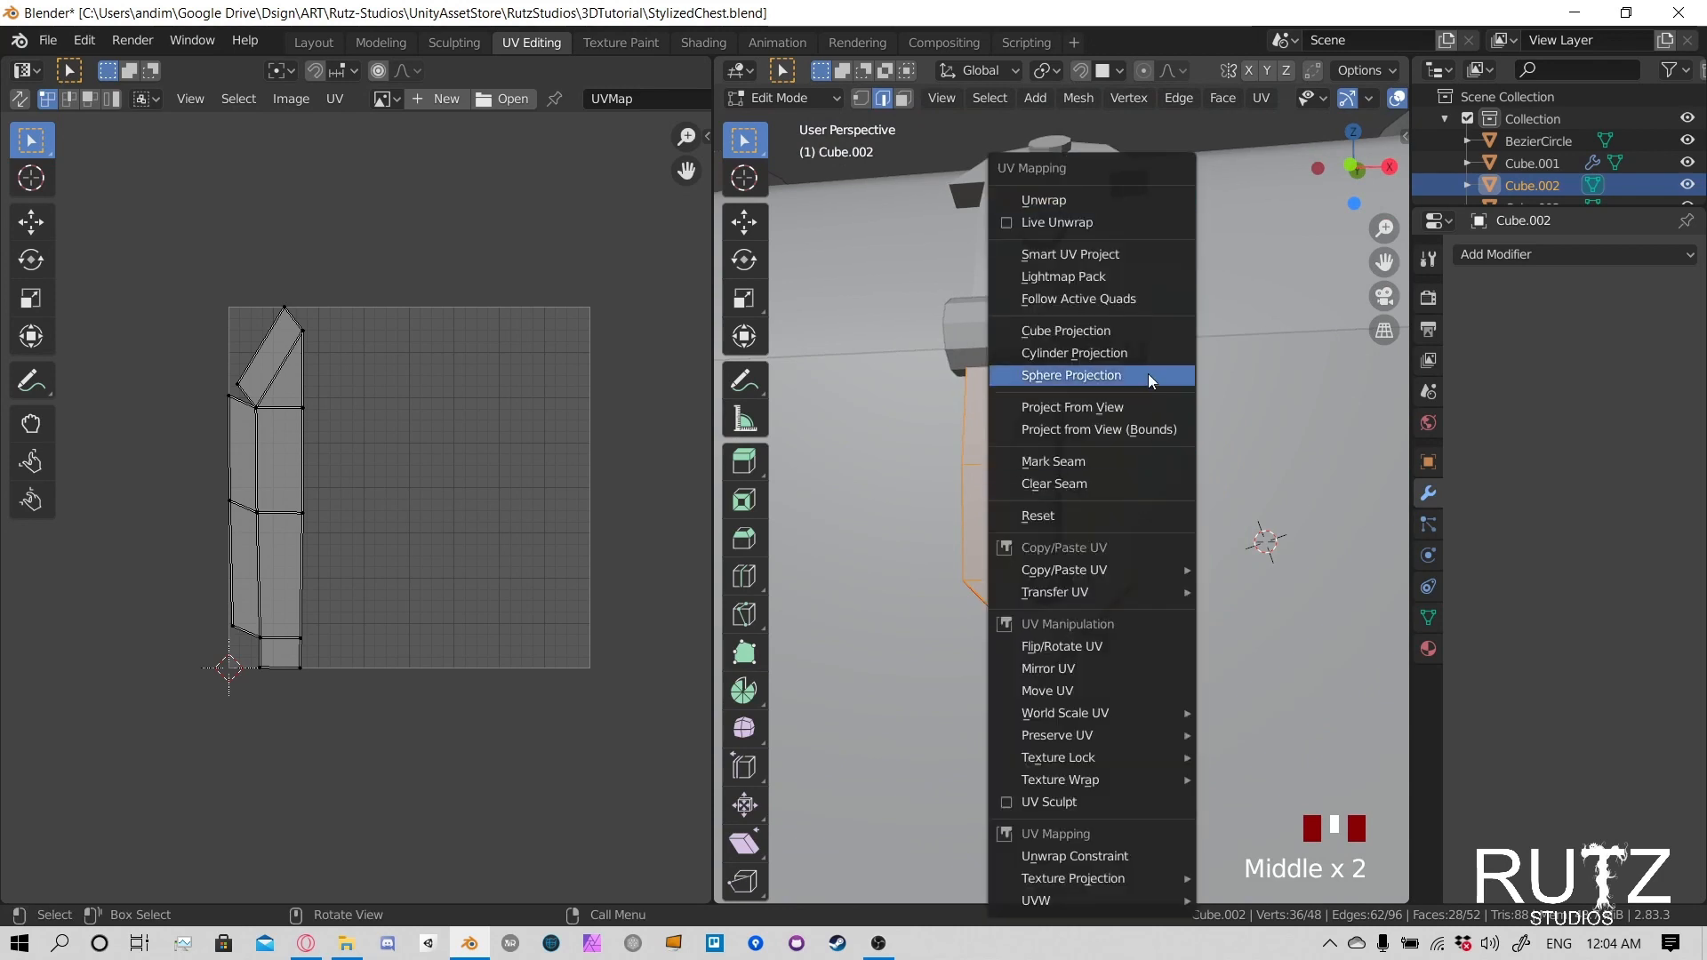
{"action": "left_click", "coordinate": [1118, 200]}
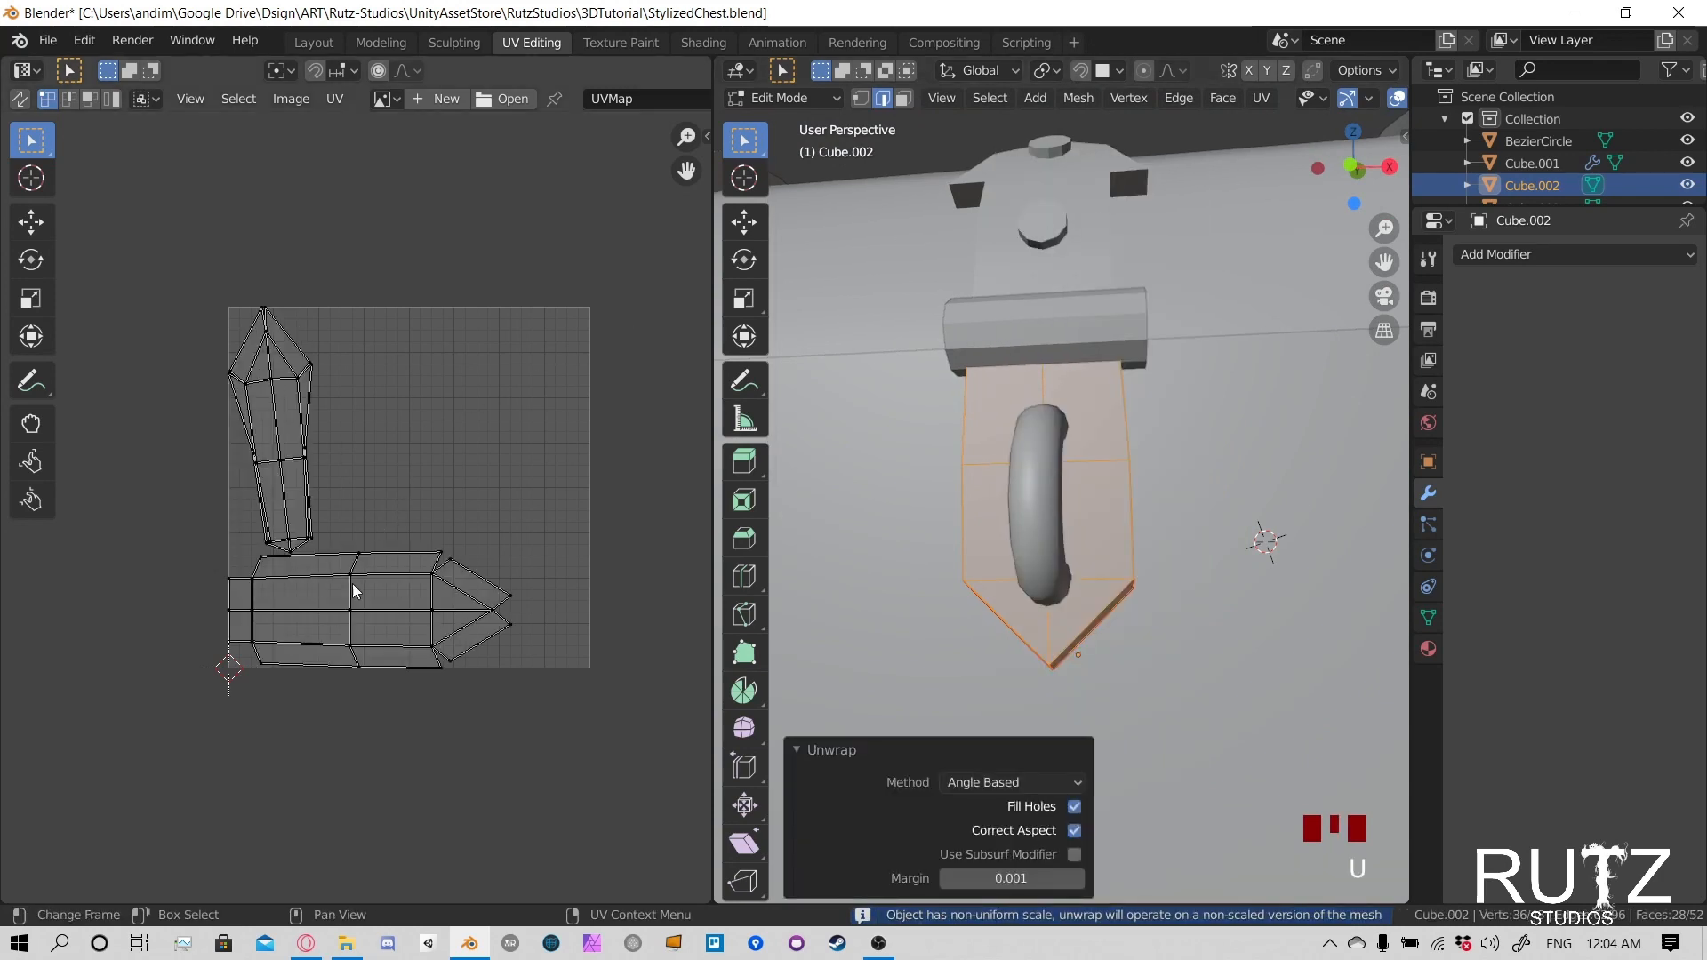
{"action": "middle_click_drag", "start_coordinate": [354, 591], "coordinate": [448, 562]}
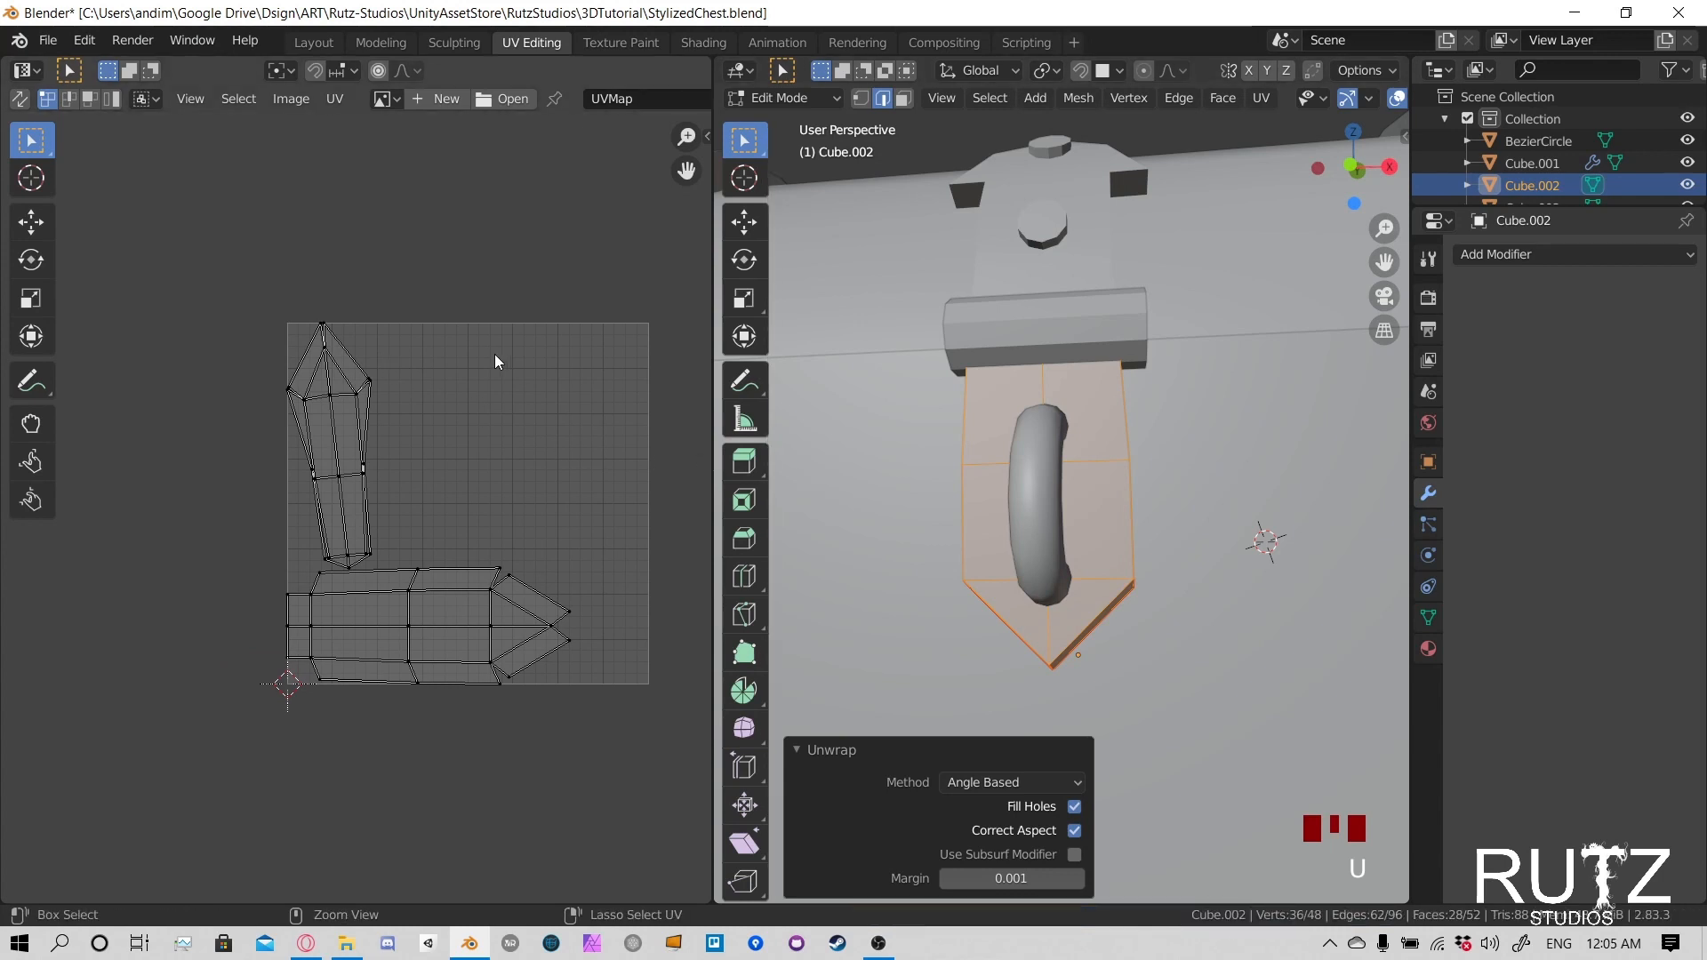
- Undo the latch plate's unwrap and the application of its Solidify and Mirror modifiers, and collapse the Mirror settings
{"action": "key", "text": "ctrl+z"}
{"action": "key", "text": "ctrl+z"}
{"action": "key", "text": "ctrl+z"}
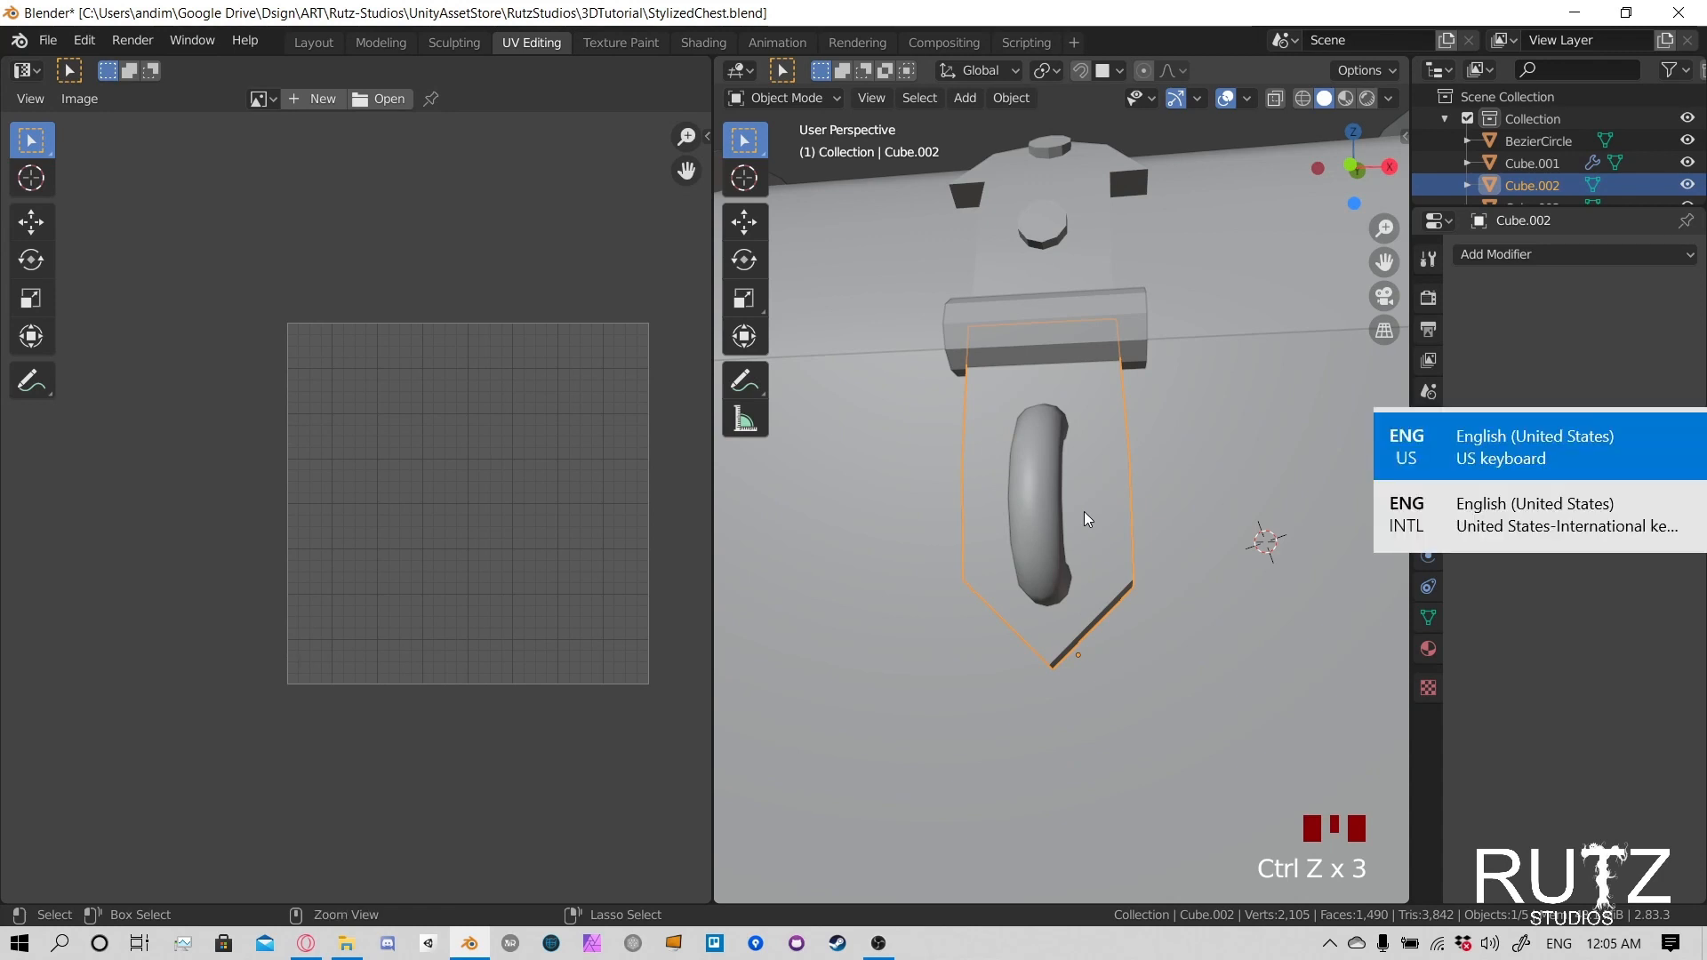
{"action": "key", "text": "ctrl+z"}
{"action": "key", "text": "ctrl+z"}
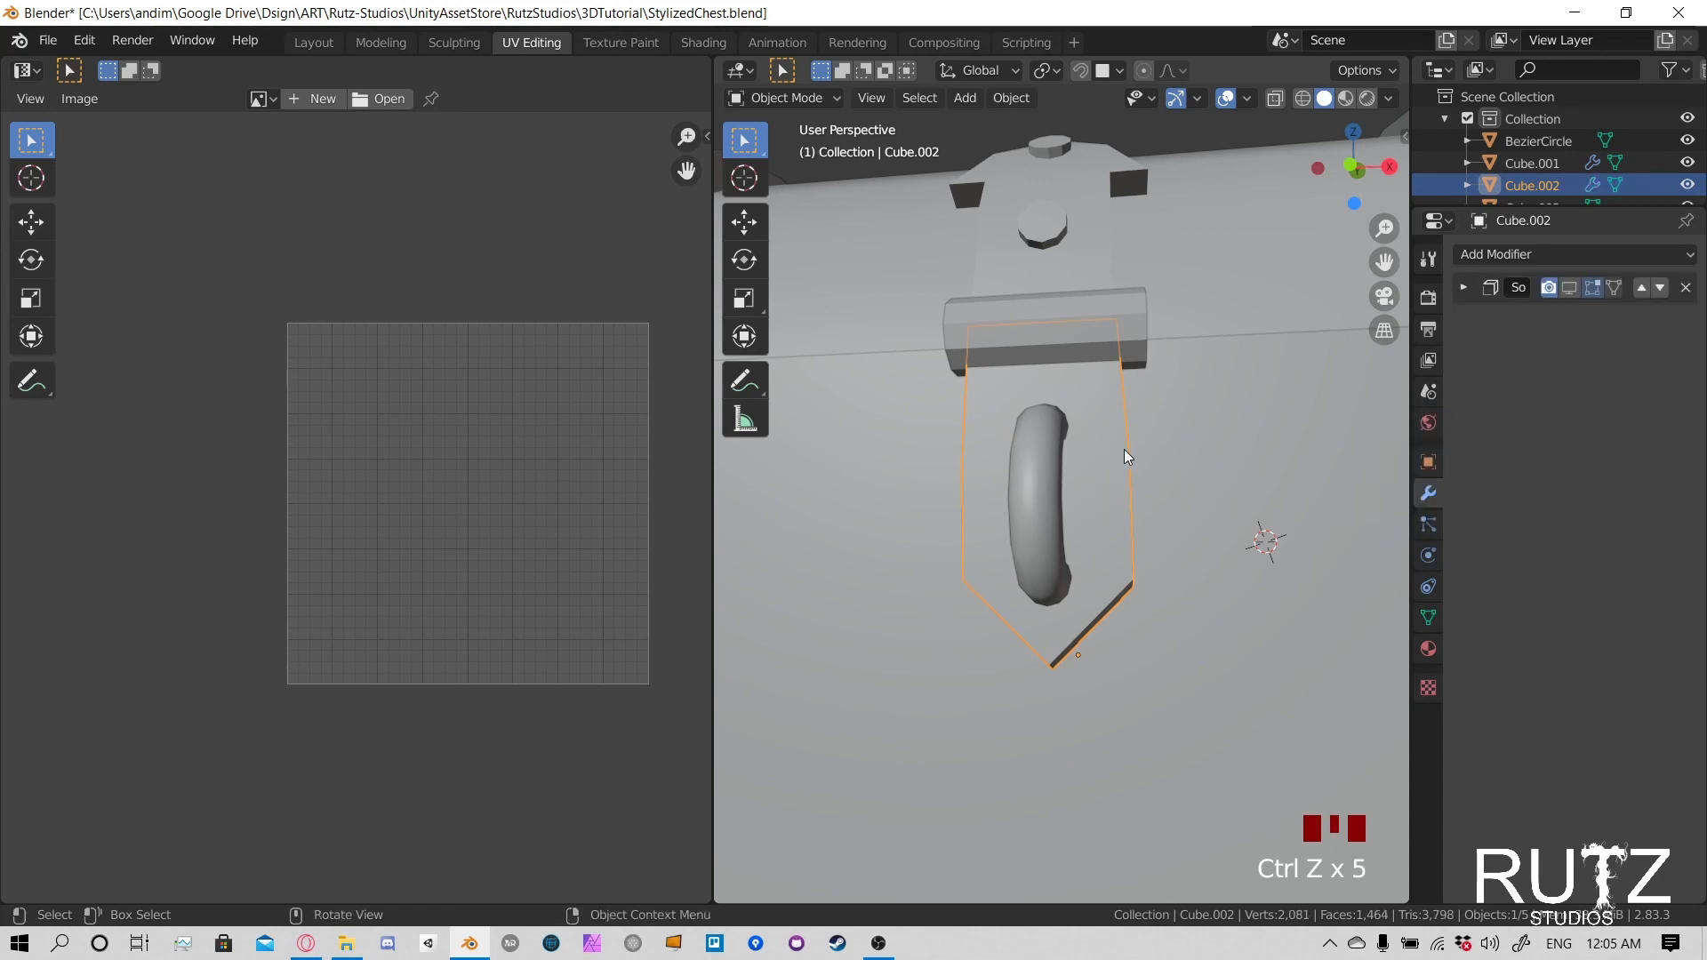
{"action": "key", "text": "ctrl+z"}
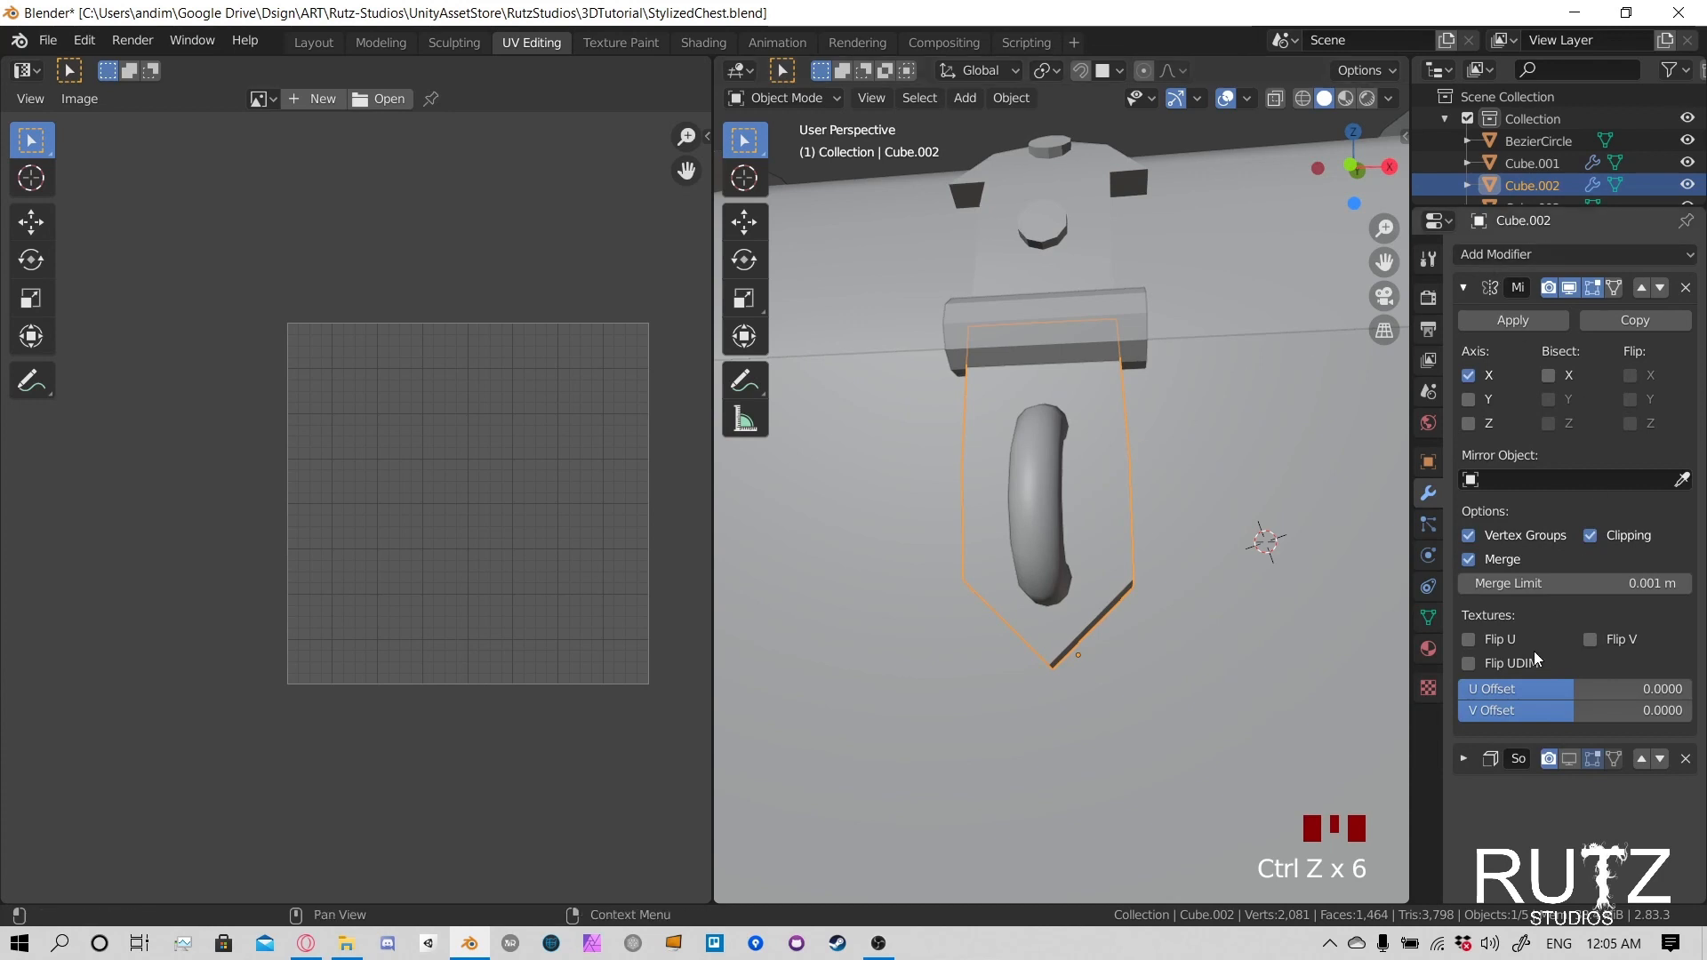
{"action": "left_click", "coordinate": [1481, 283]}
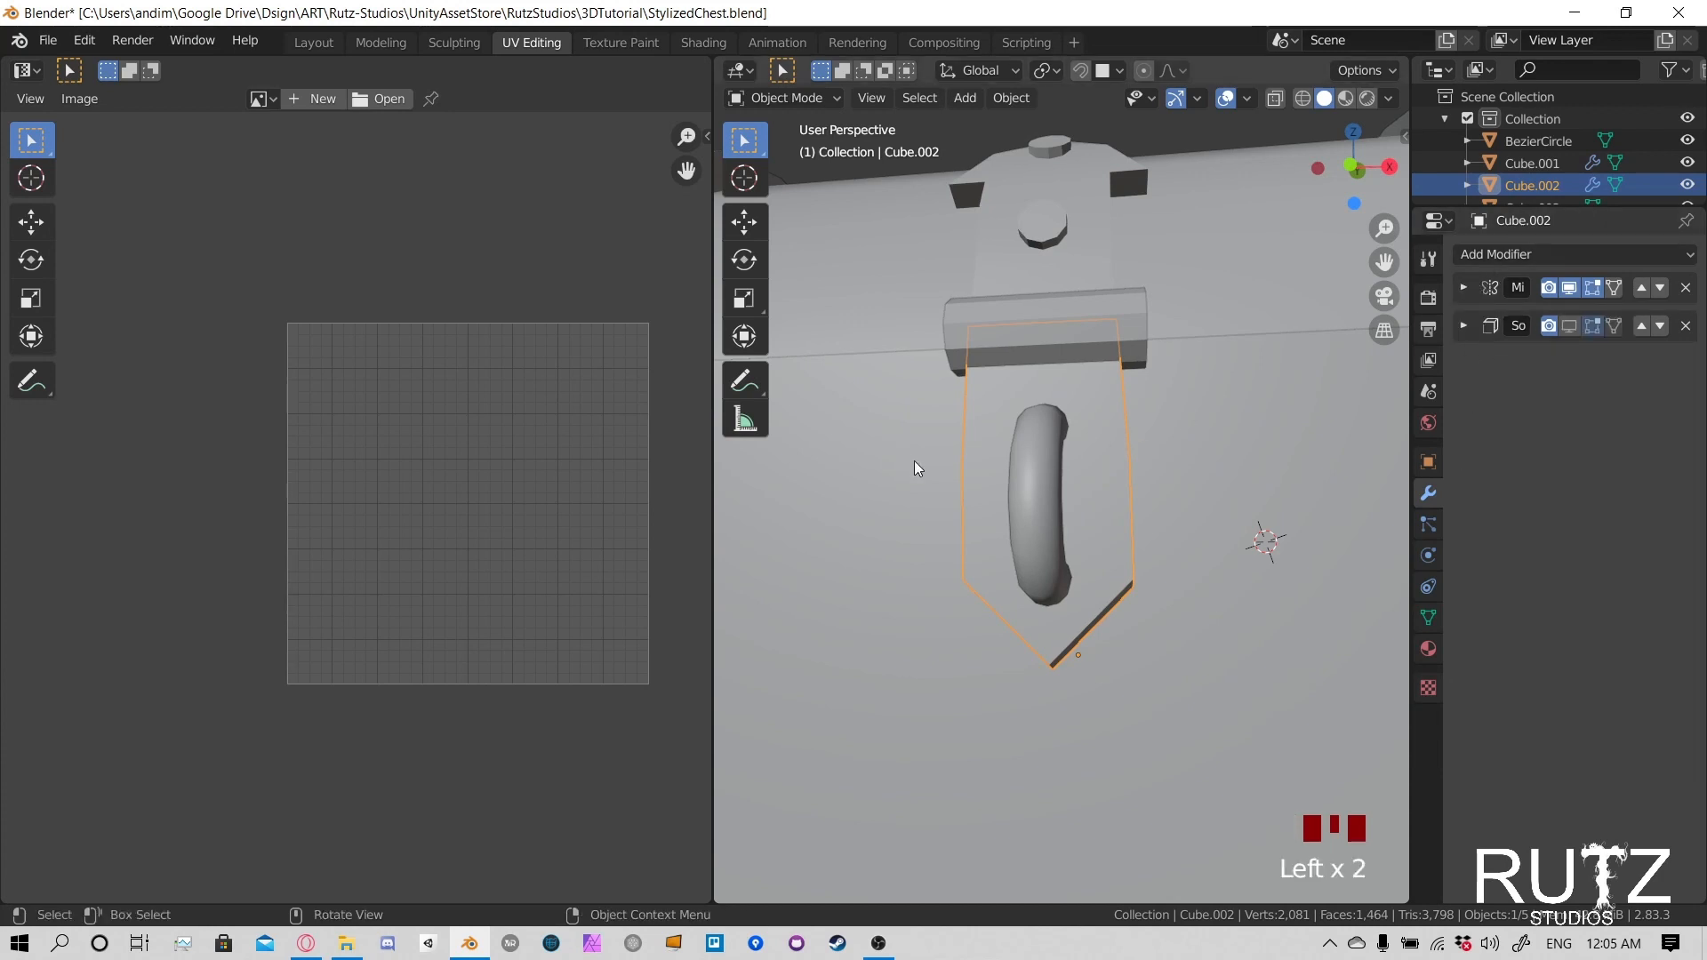
{"action": "key", "text": "Tab"}
{"action": "middle_click_drag", "start_coordinate": [1080, 482], "coordinate": [1103, 451]}
{"action": "scroll", "coordinate": [1103, 452], "scroll_direction": "down", "scroll_amount": 2}
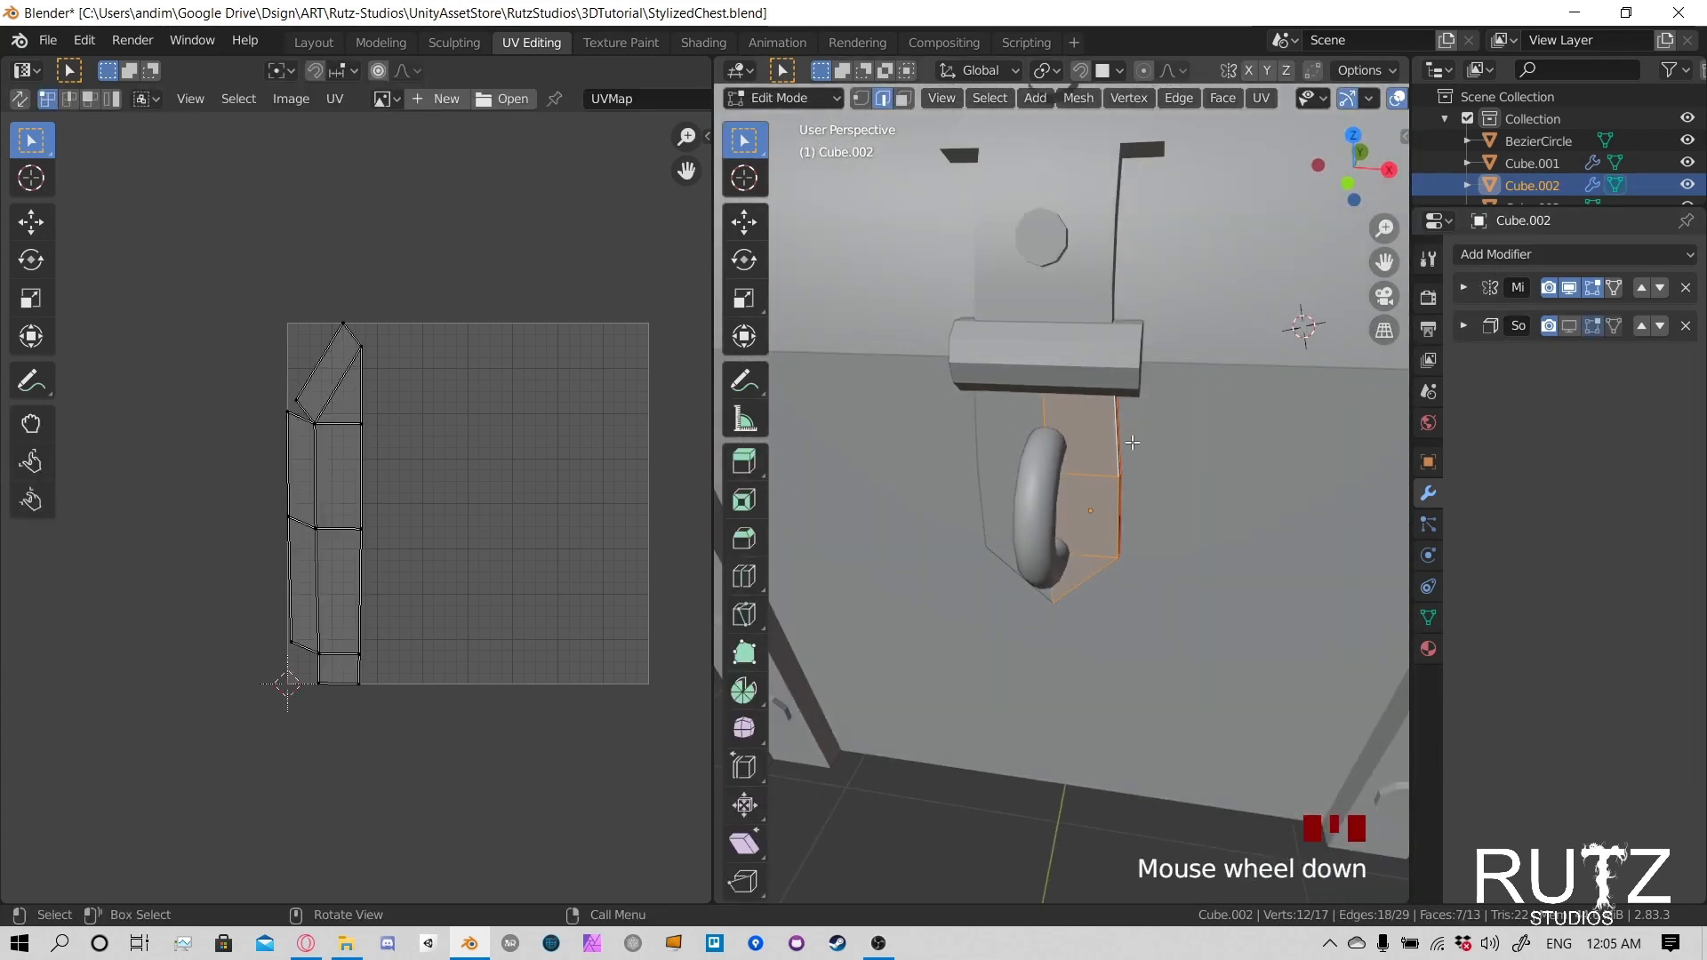
{"action": "key", "text": "Tab"}
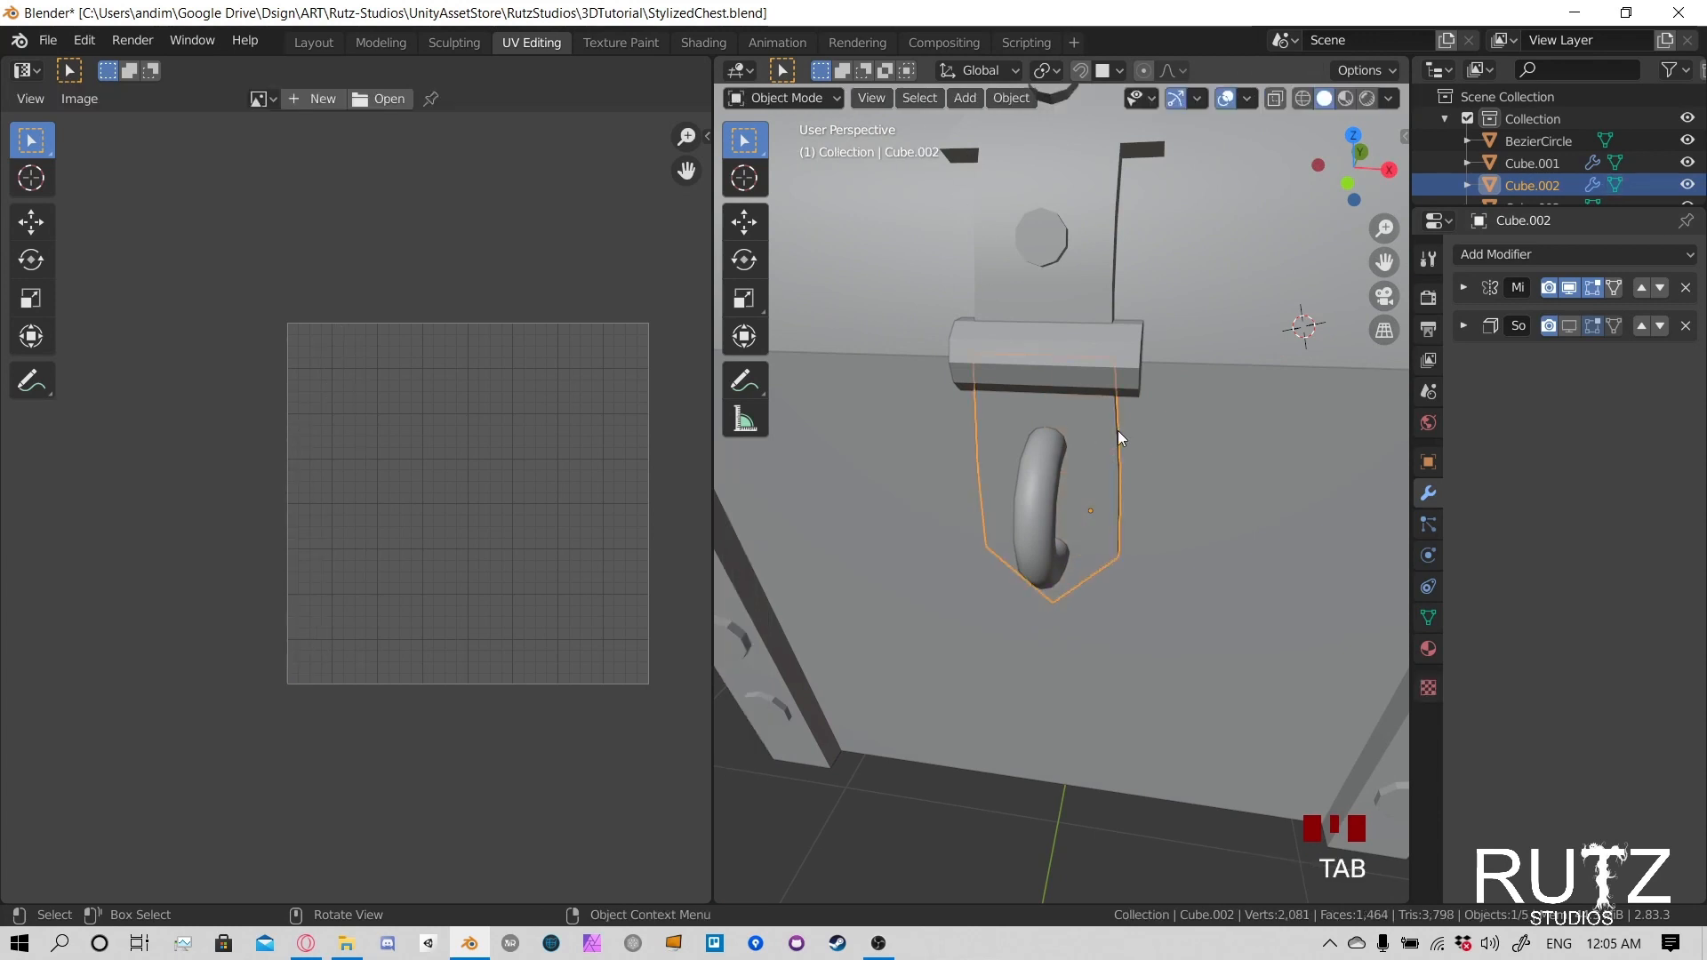
- Select all objects of the treasure chest and enter Edit Mode on them together
{"action": "middle_click_drag", "start_coordinate": [1172, 457], "coordinate": [1197, 425]}
{"action": "key", "text": "a"}
{"action": "scroll", "coordinate": [1174, 436], "scroll_direction": "down", "scroll_amount": 4}
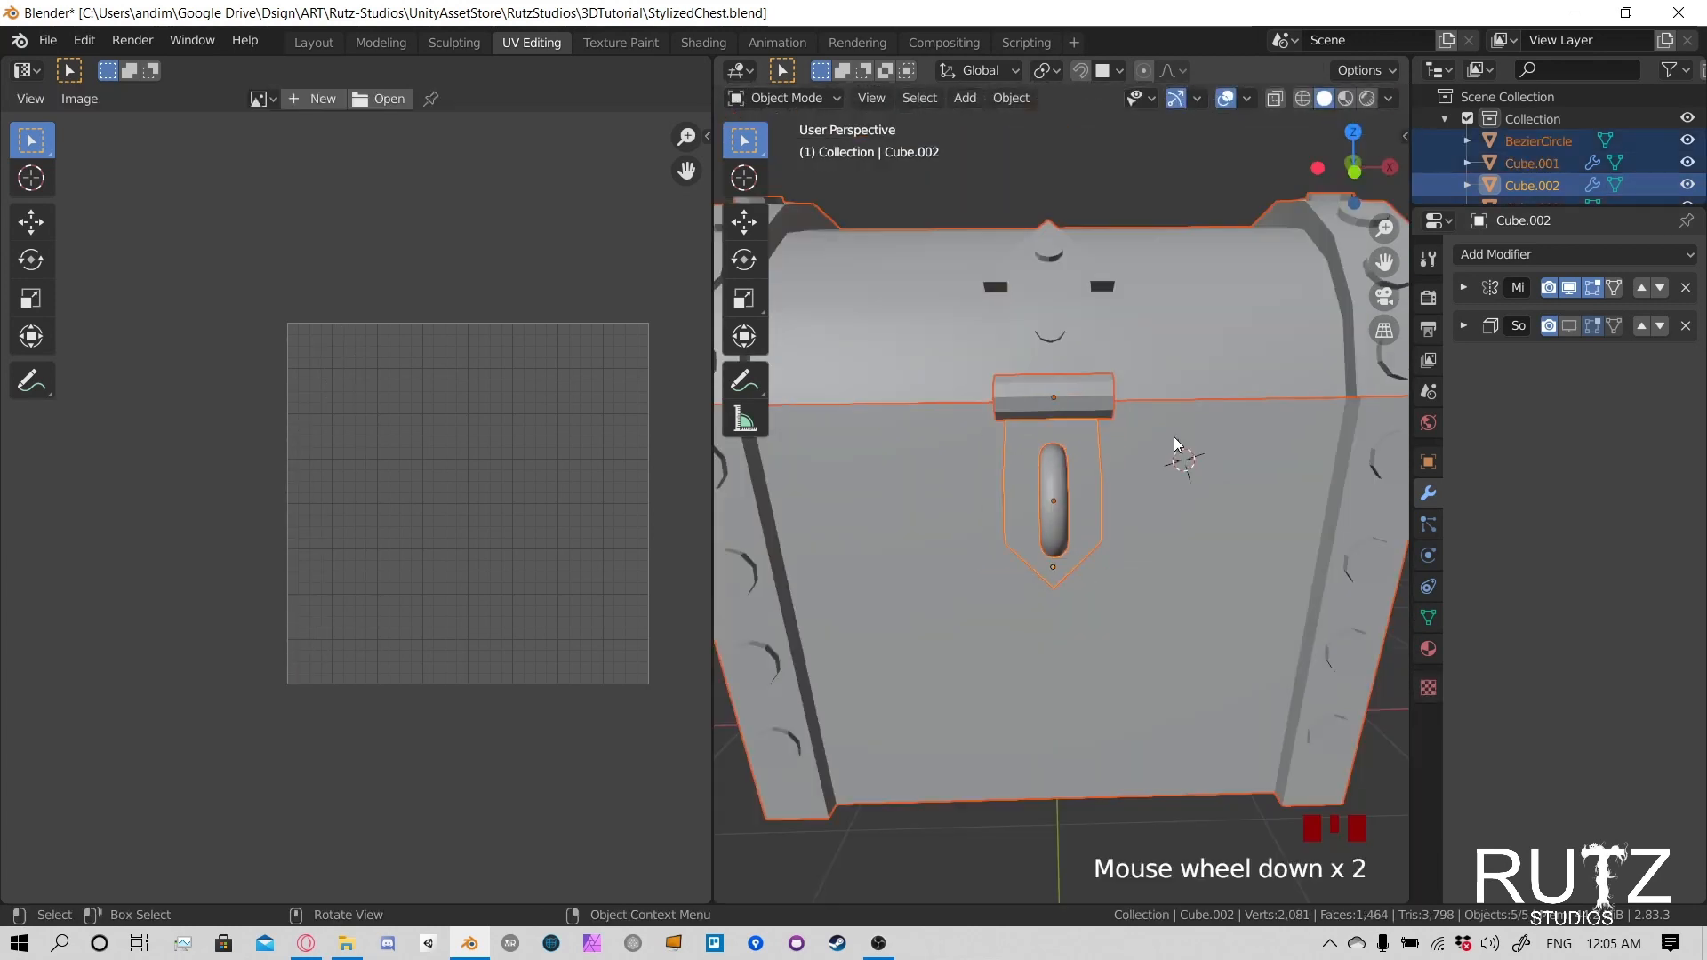
{"action": "mouse_move", "coordinate": [1193, 446]}
{"action": "middle_mouse_down"}
{"action": "mouse_move", "coordinate": [1085, 435]}
{"action": "mouse_move", "coordinate": [1181, 441]}
{"action": "middle_mouse_up"}
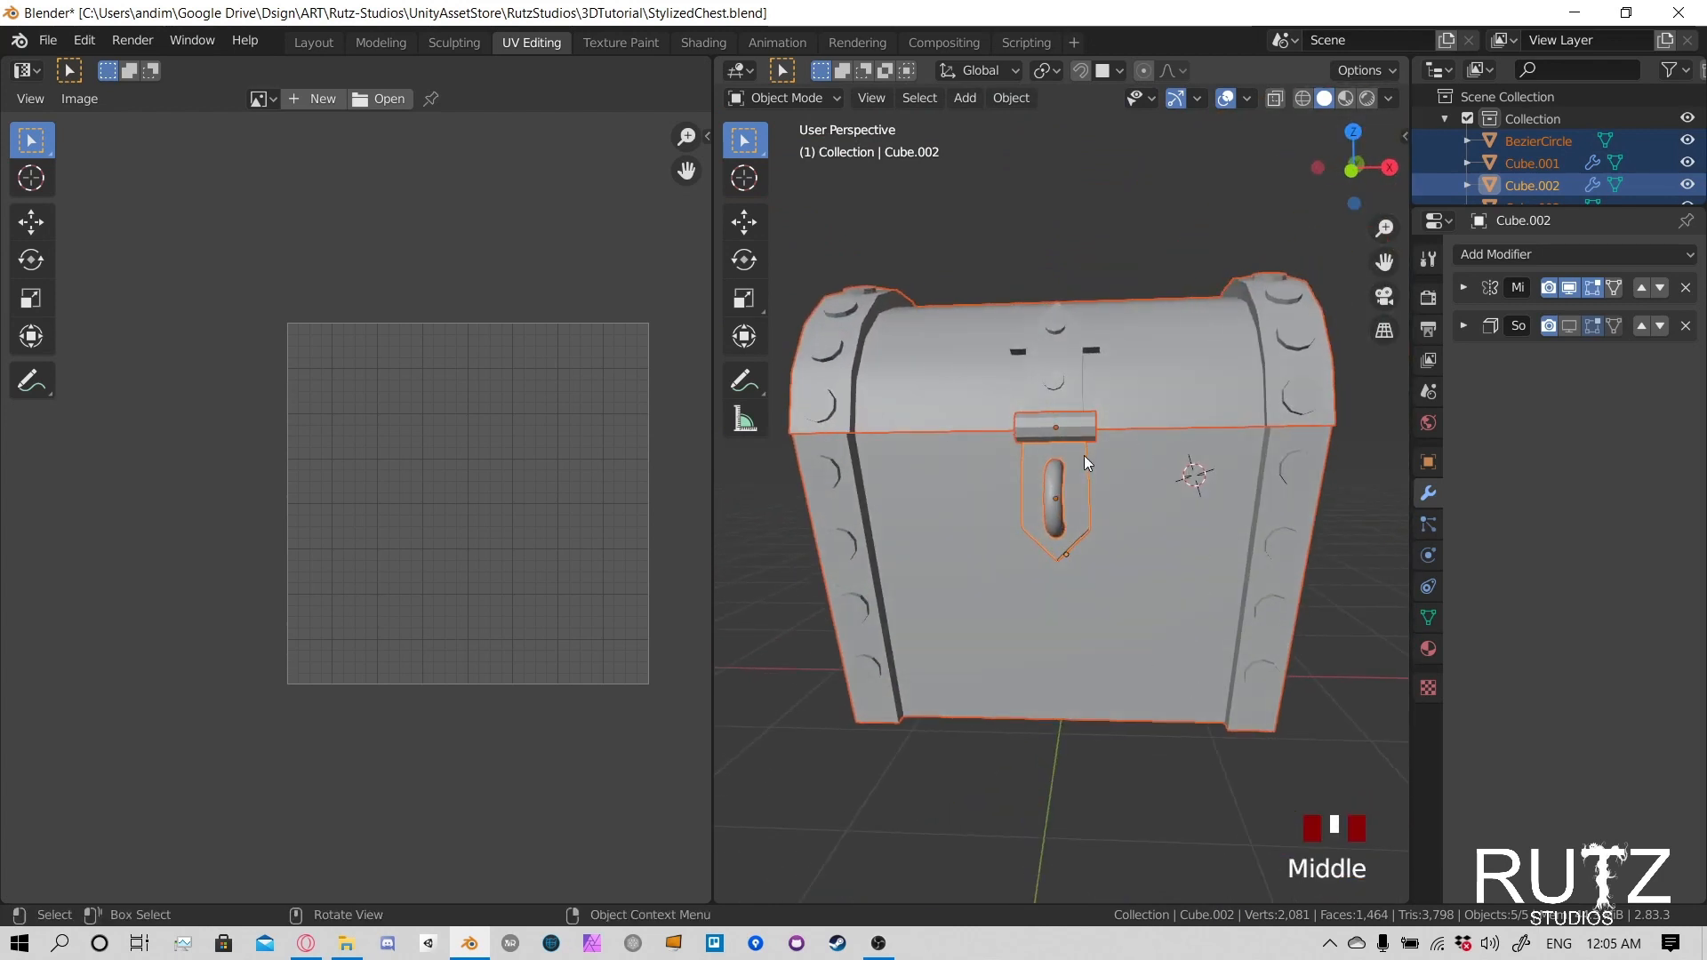
{"action": "key", "text": "Tab"}
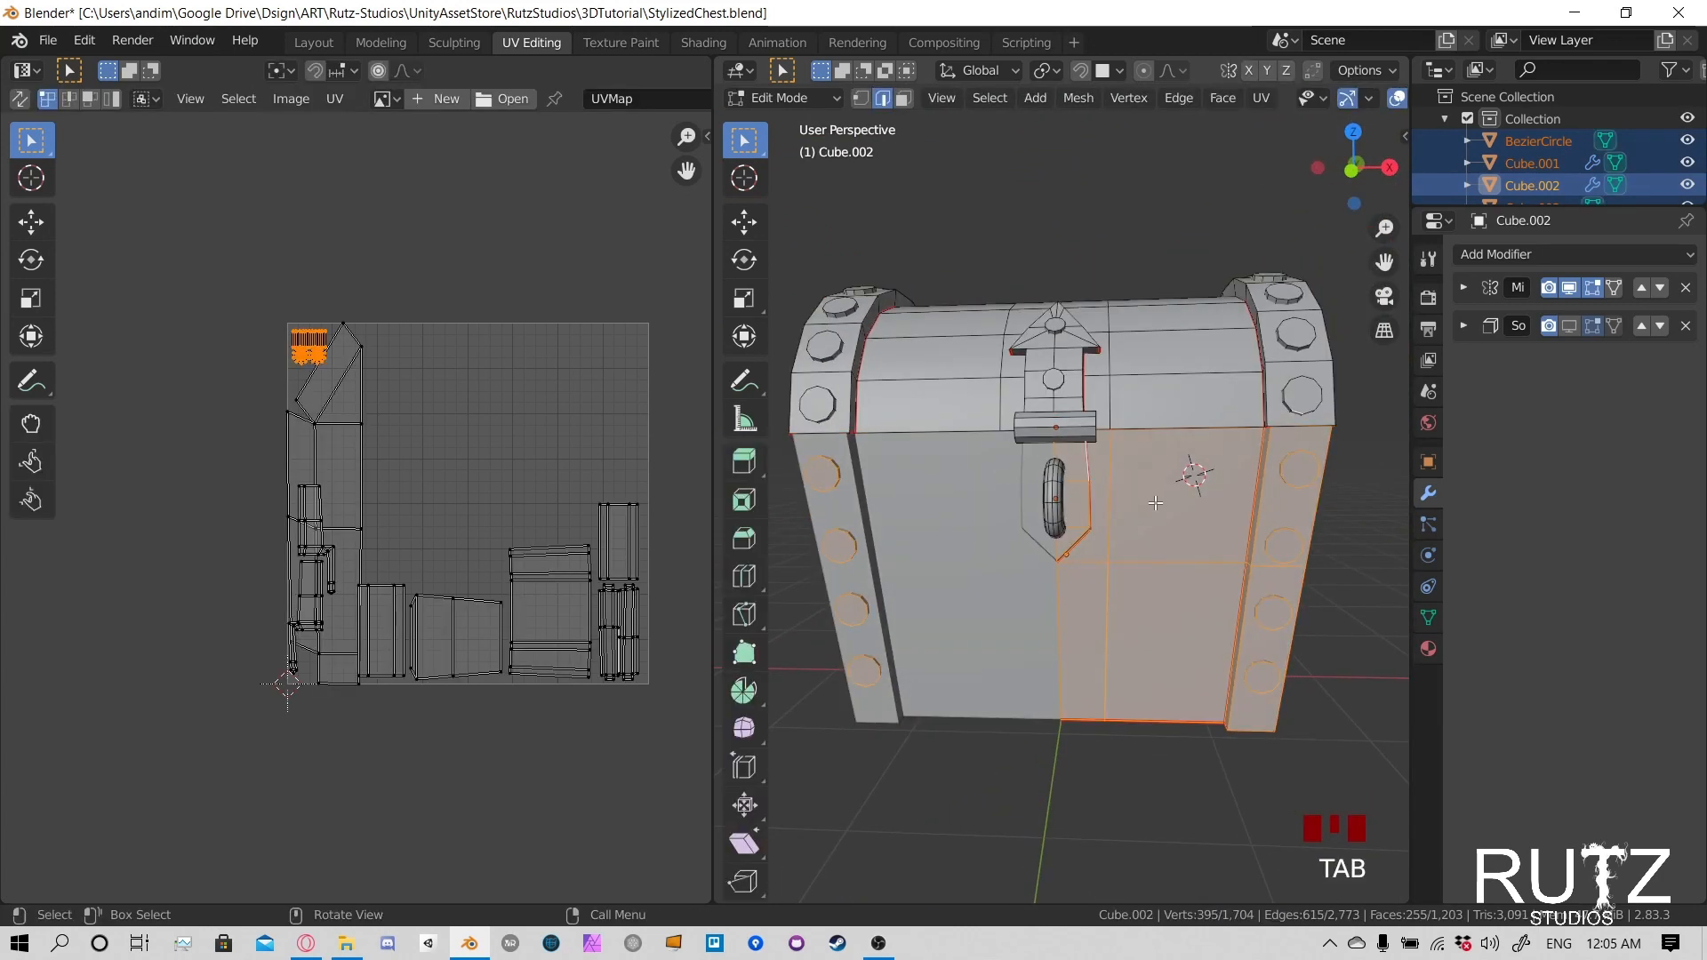
- Select the entire geometry of all chest parts to display their combined UVs
{"action": "middle_click_drag", "start_coordinate": [1155, 504], "coordinate": [1027, 522]}
{"action": "key", "text": "a"}
{"action": "scroll", "coordinate": [1027, 522], "scroll_direction": "down", "scroll_amount": 3}
{"action": "scroll", "coordinate": [1027, 522], "scroll_direction": "down", "scroll_amount": 1}
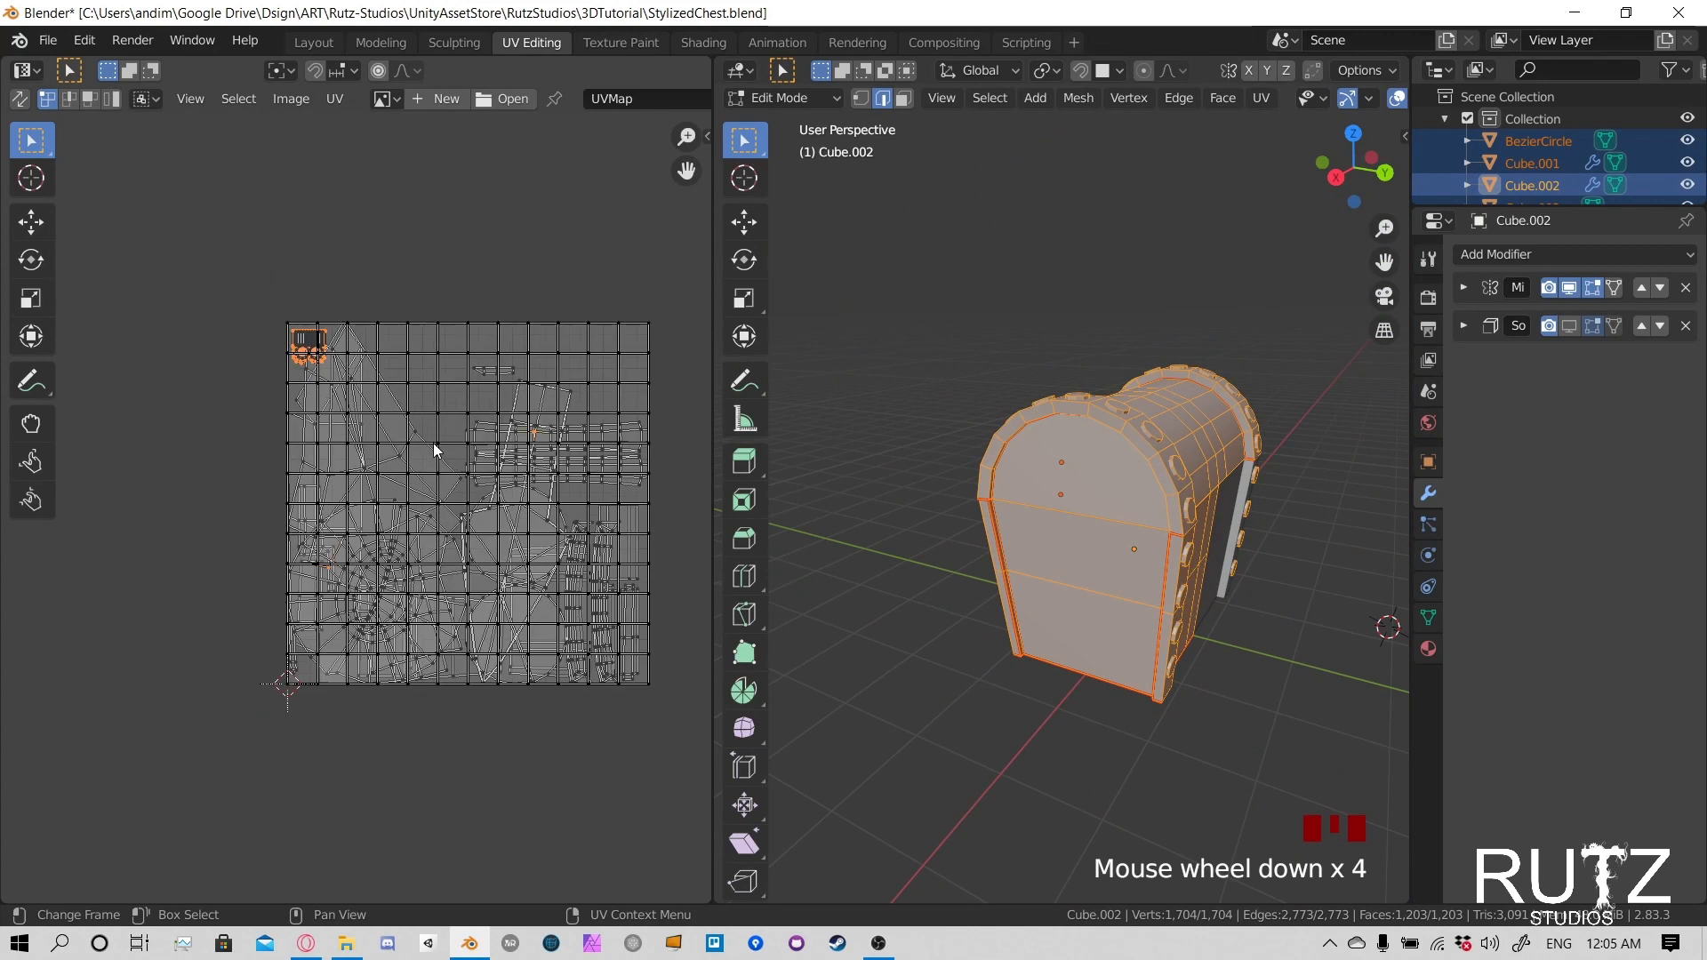
- Shrink the square grid UV island to a small block and place it in the upper-right corner of the UV space
{"action": "left_click", "coordinate": [643, 330]}
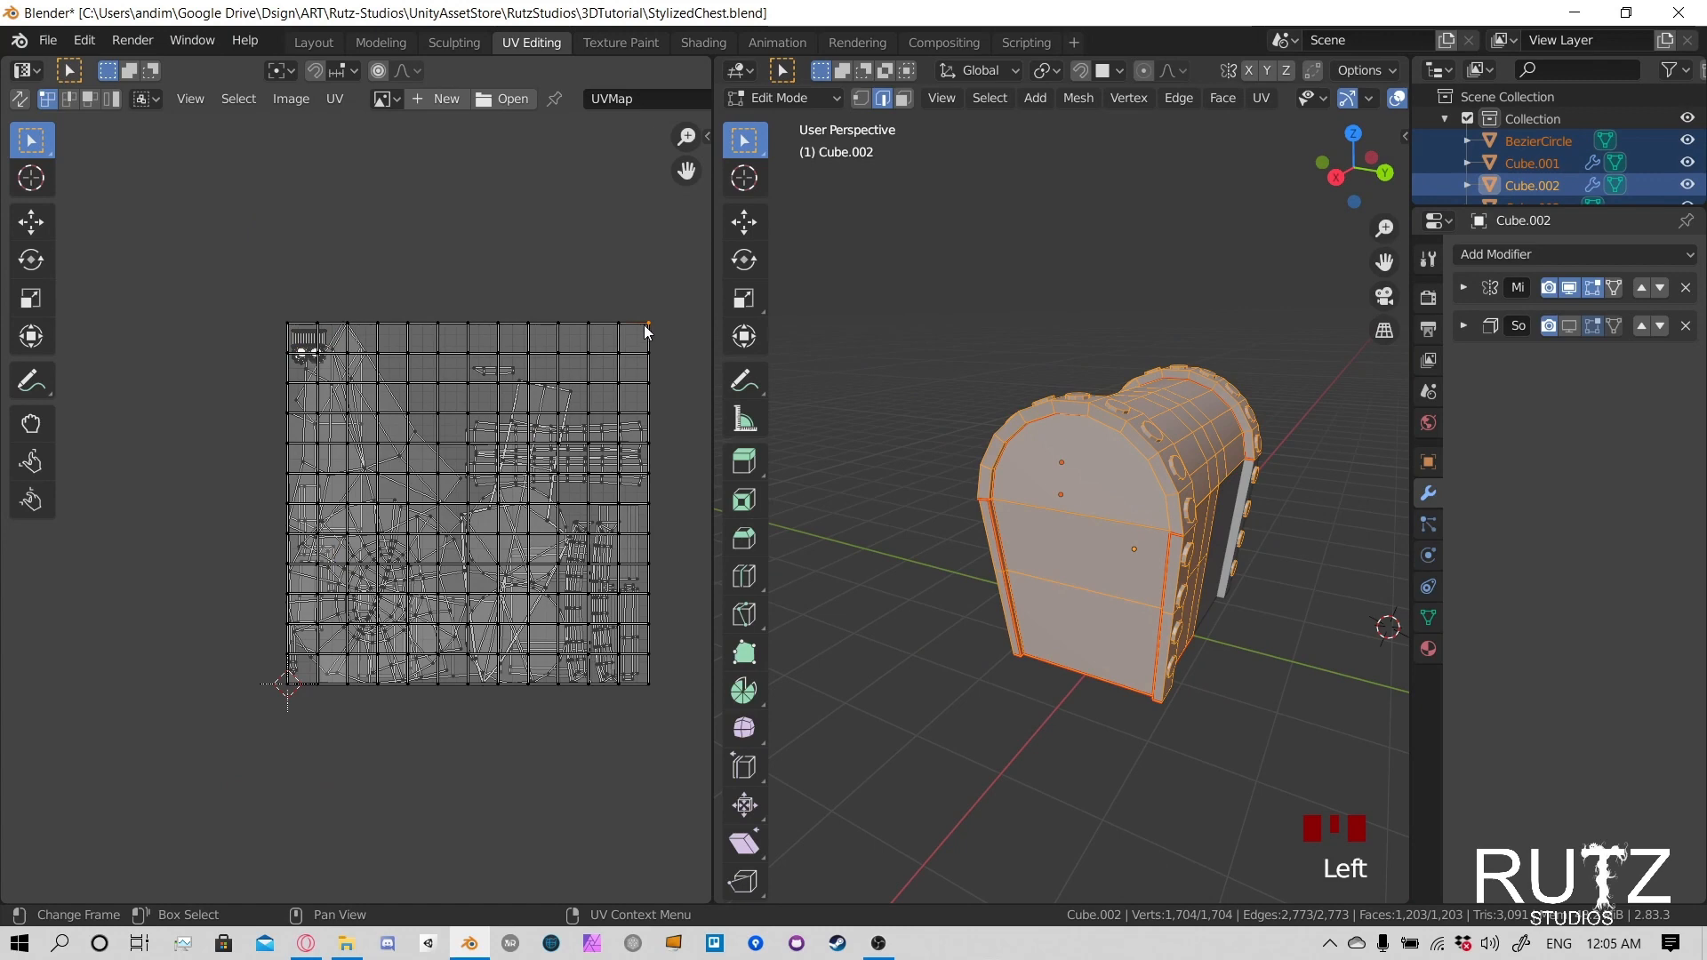
{"action": "key", "text": "l"}
{"action": "key", "text": "s"}
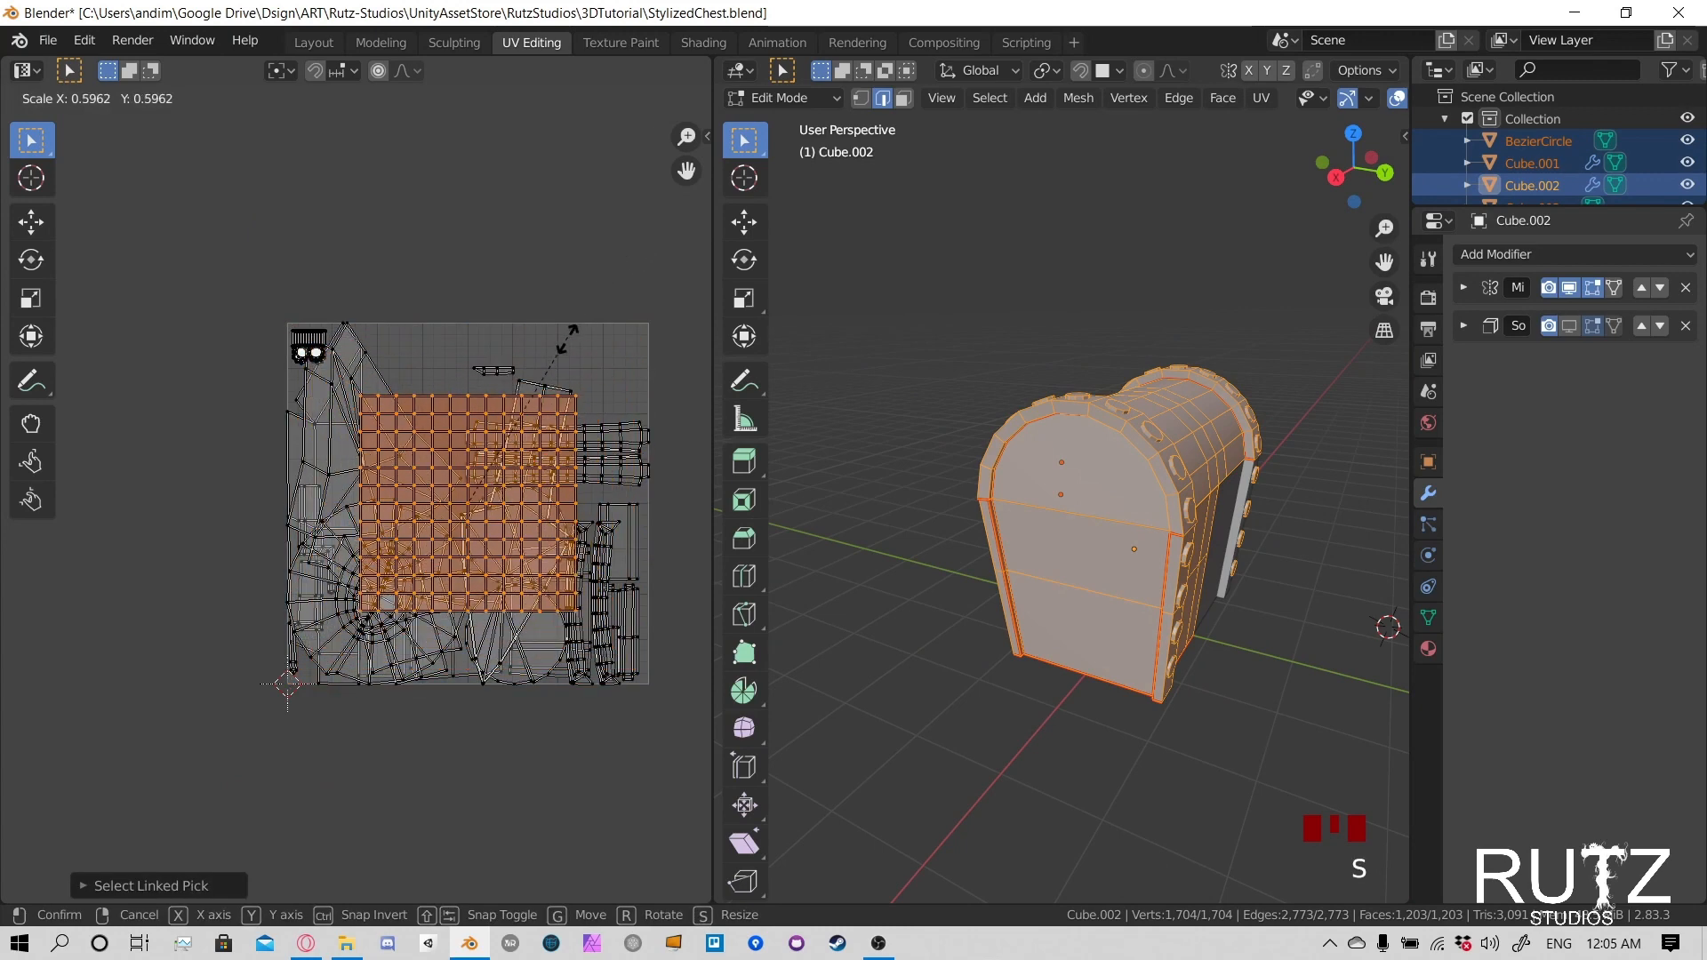
{"action": "left_click", "coordinate": [486, 456]}
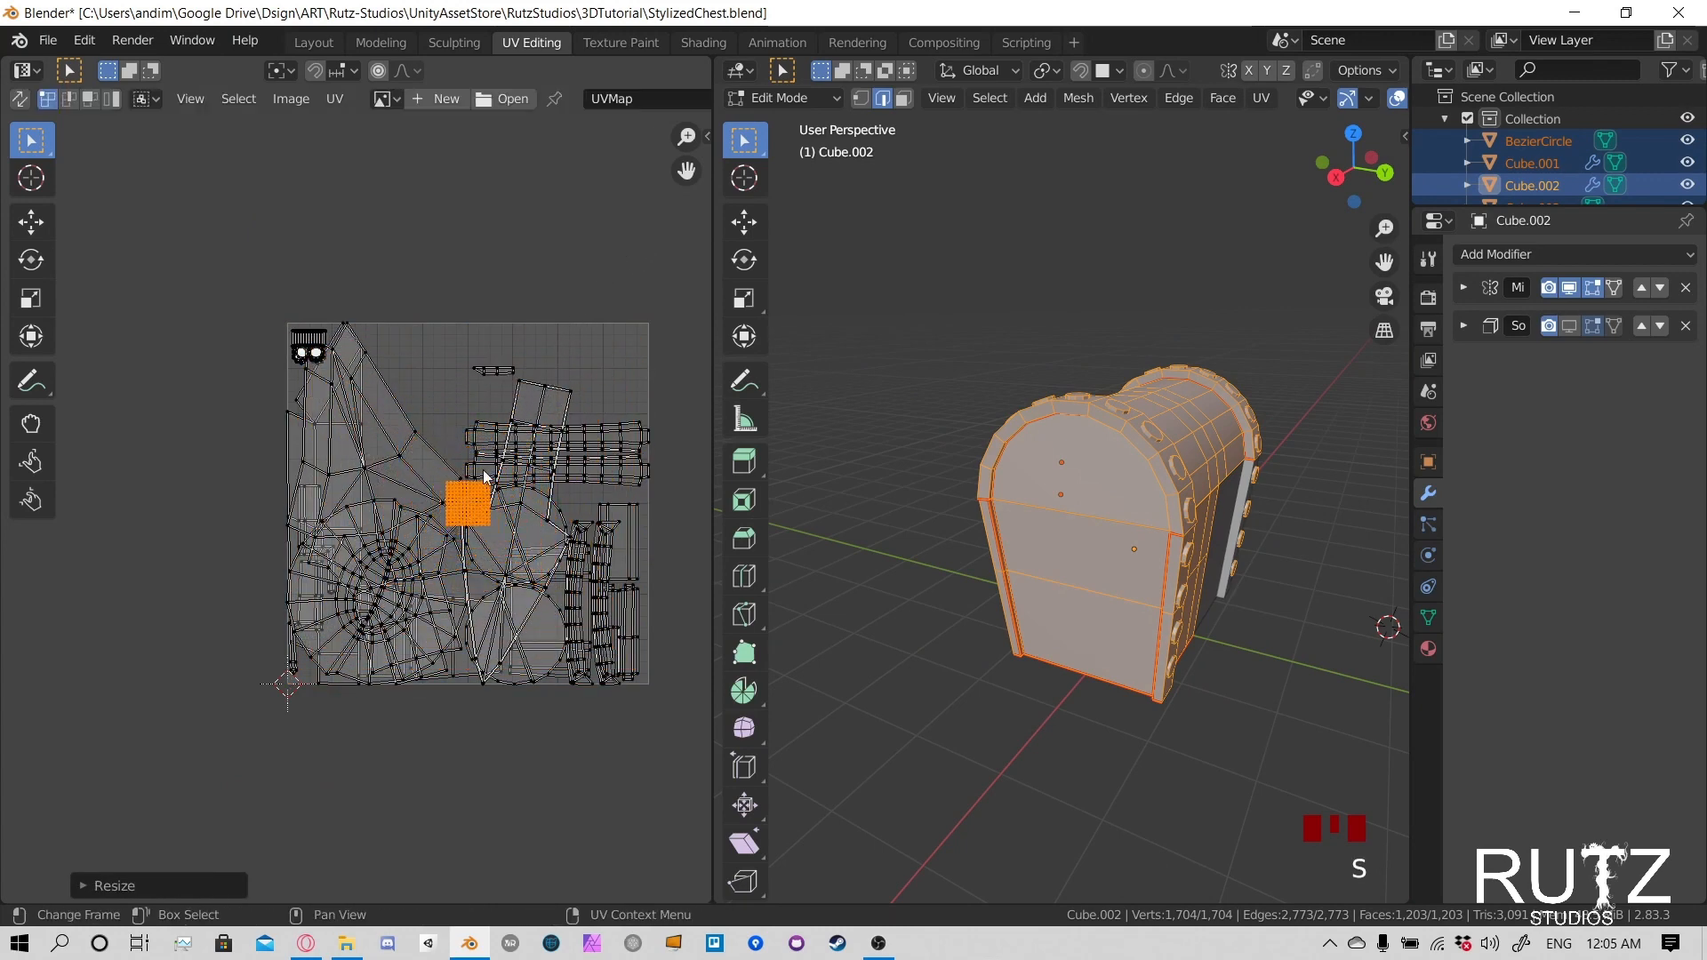
{"action": "key", "text": "g"}
{"action": "left_click", "coordinate": [638, 318]}
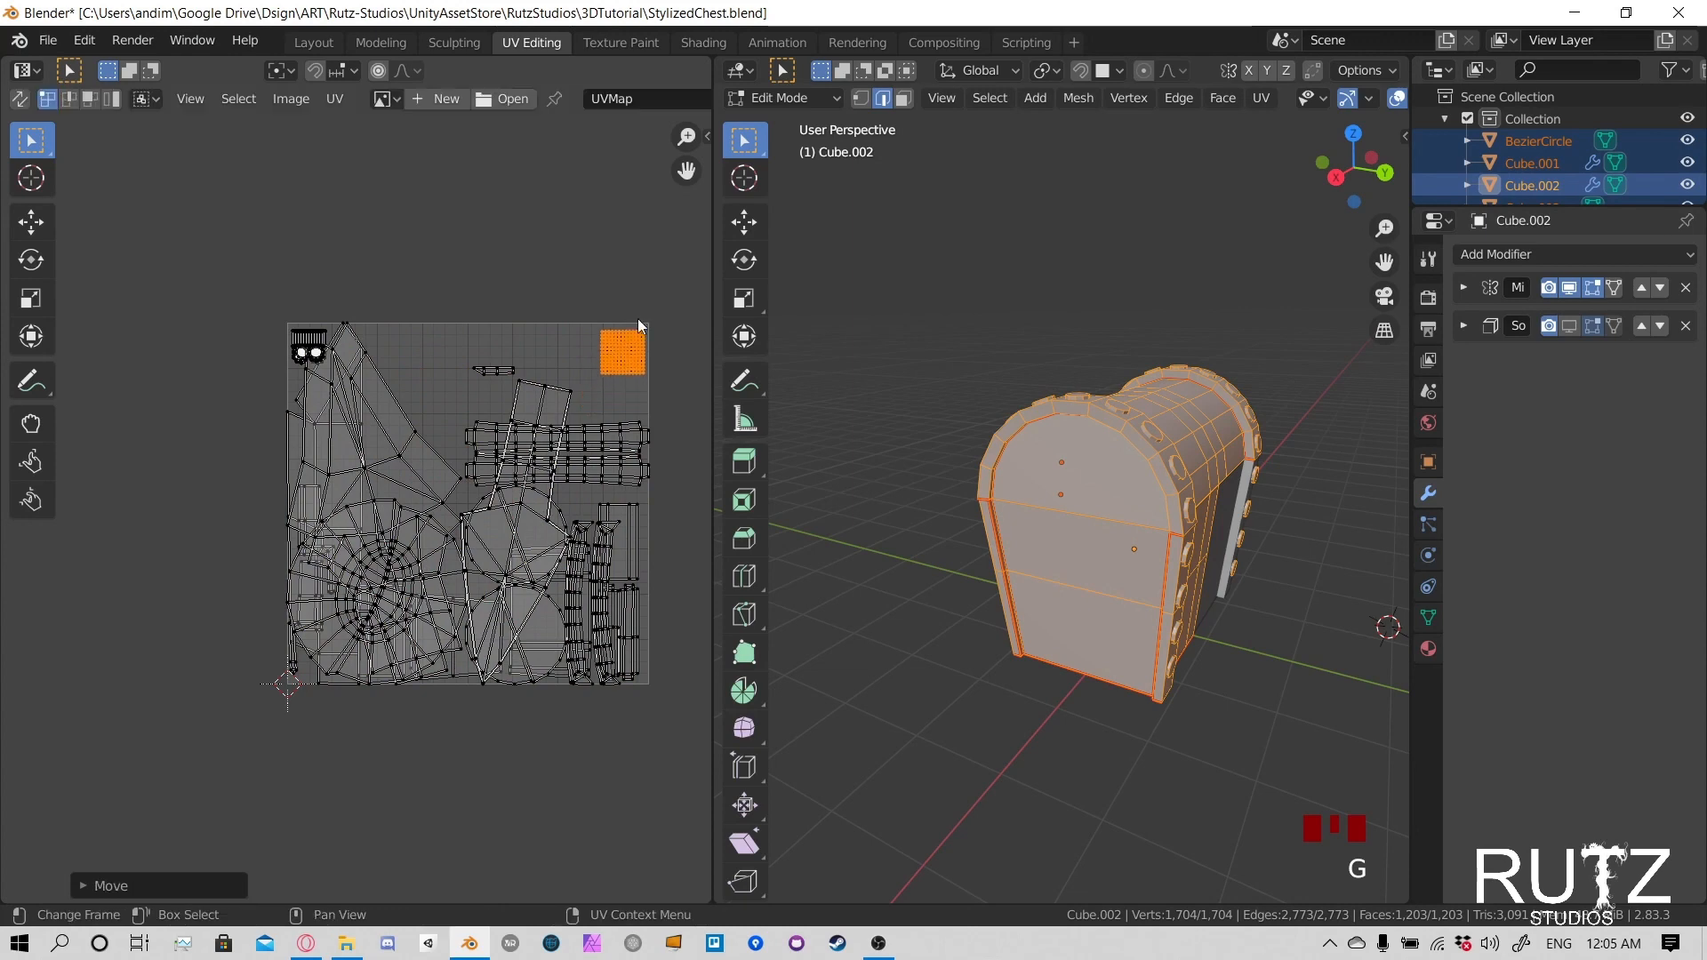
{"action": "scroll", "coordinate": [601, 407], "scroll_direction": "up", "scroll_amount": 4}
{"action": "scroll", "coordinate": [267, 342], "scroll_direction": "down", "scroll_amount": 3}
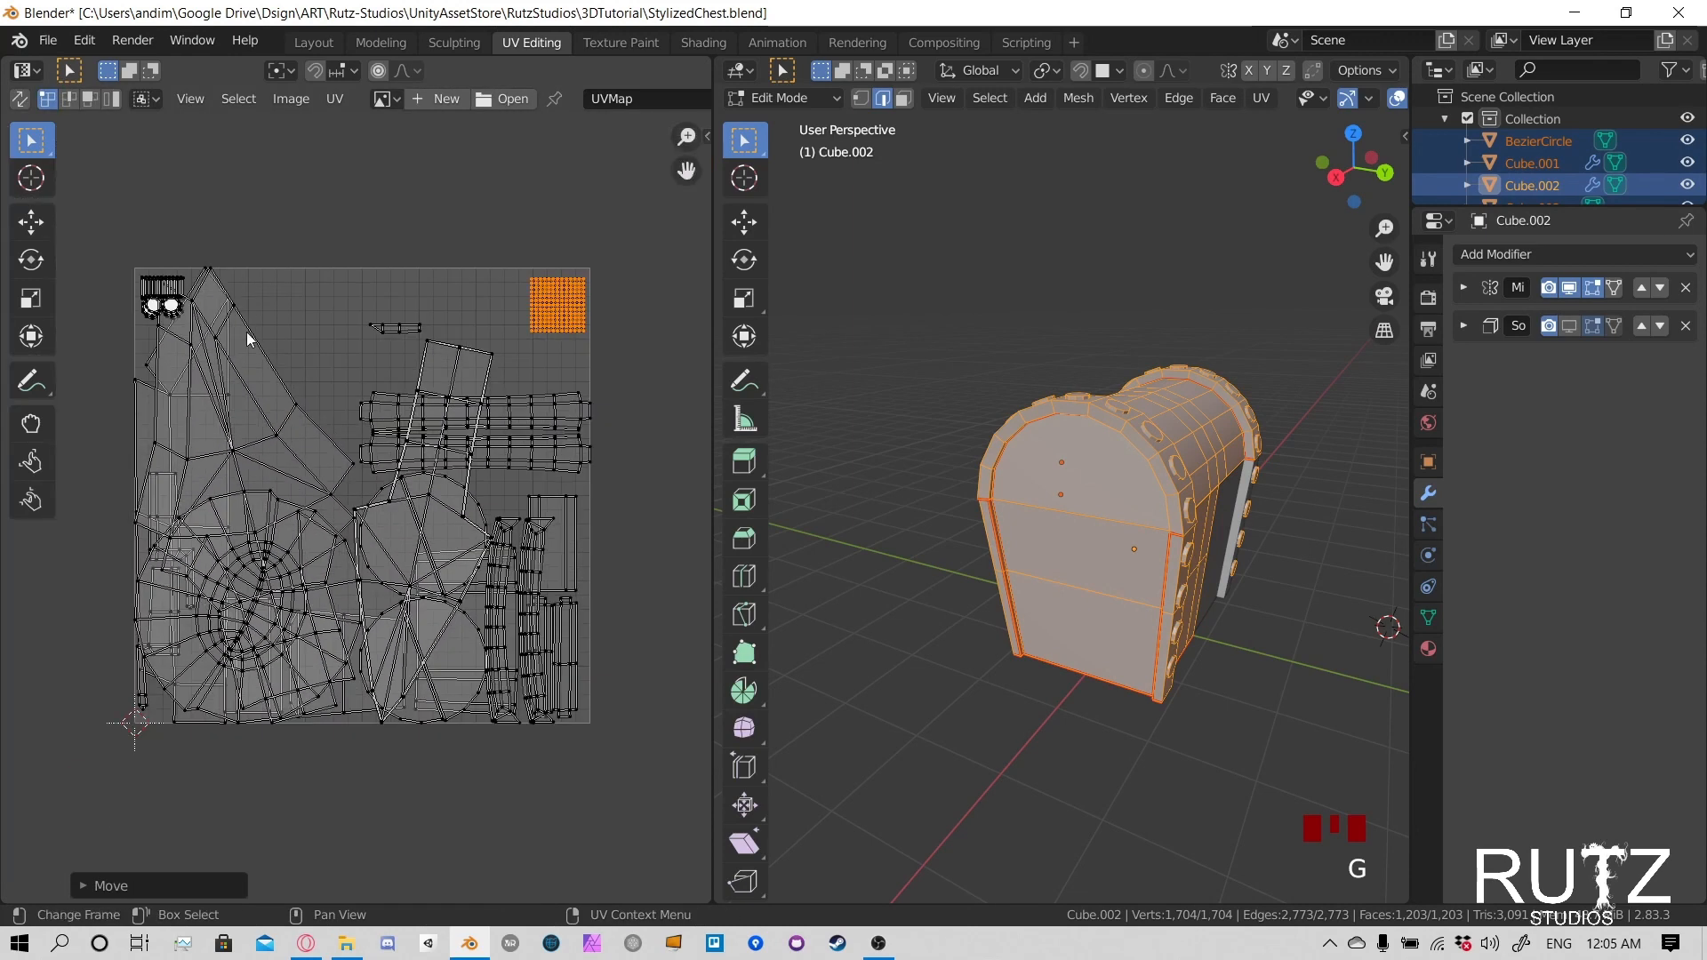
- Scale down the largest arrow-shaped UV island and move it beside the tall island near the UV space's upper edge
{"action": "left_click", "coordinate": [279, 389]}
{"action": "key", "text": "l"}
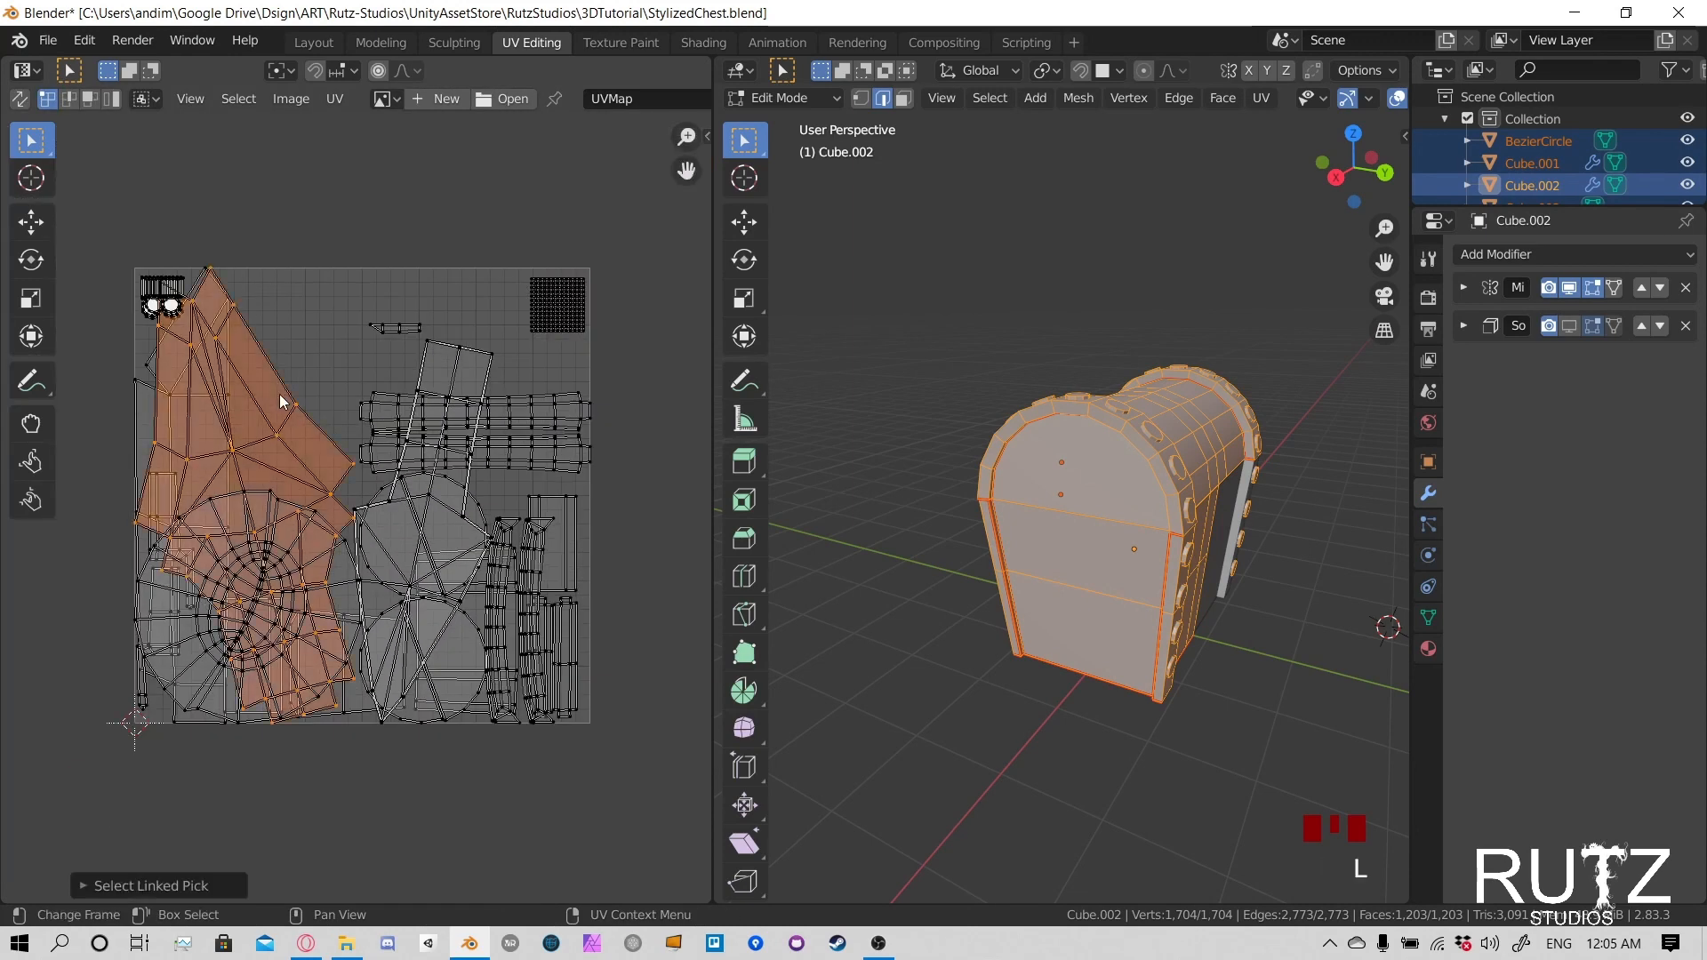
{"action": "key", "text": "s"}
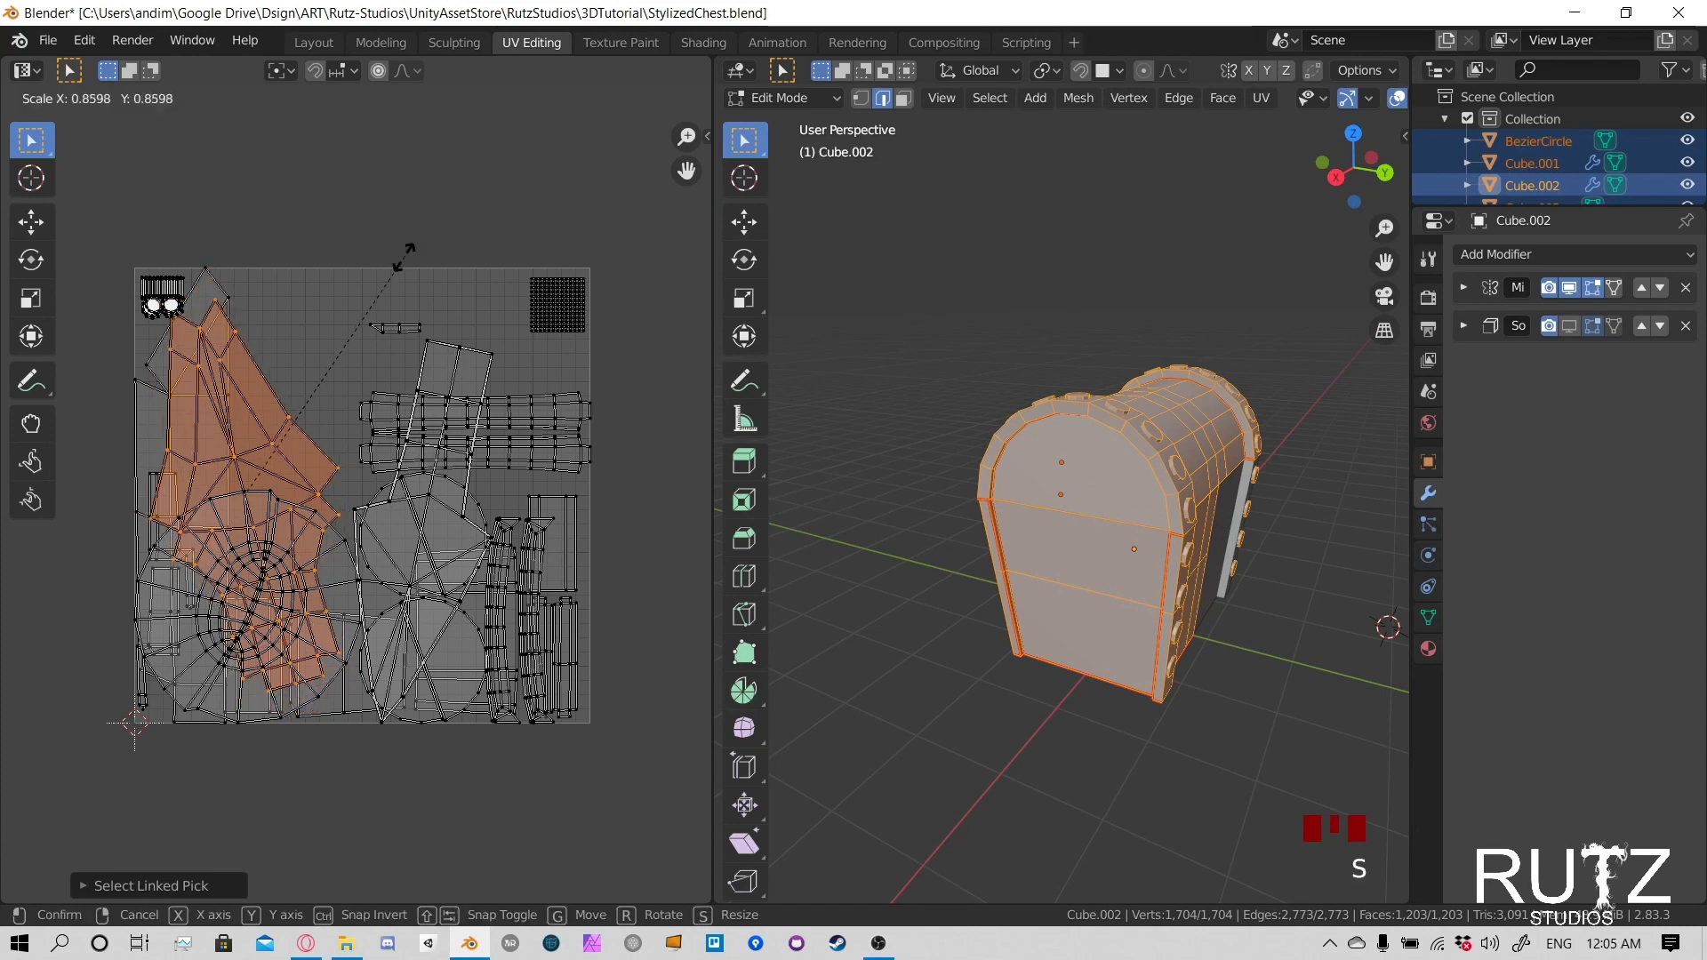
{"action": "left_click", "coordinate": [303, 404]}
{"action": "key", "text": "g"}
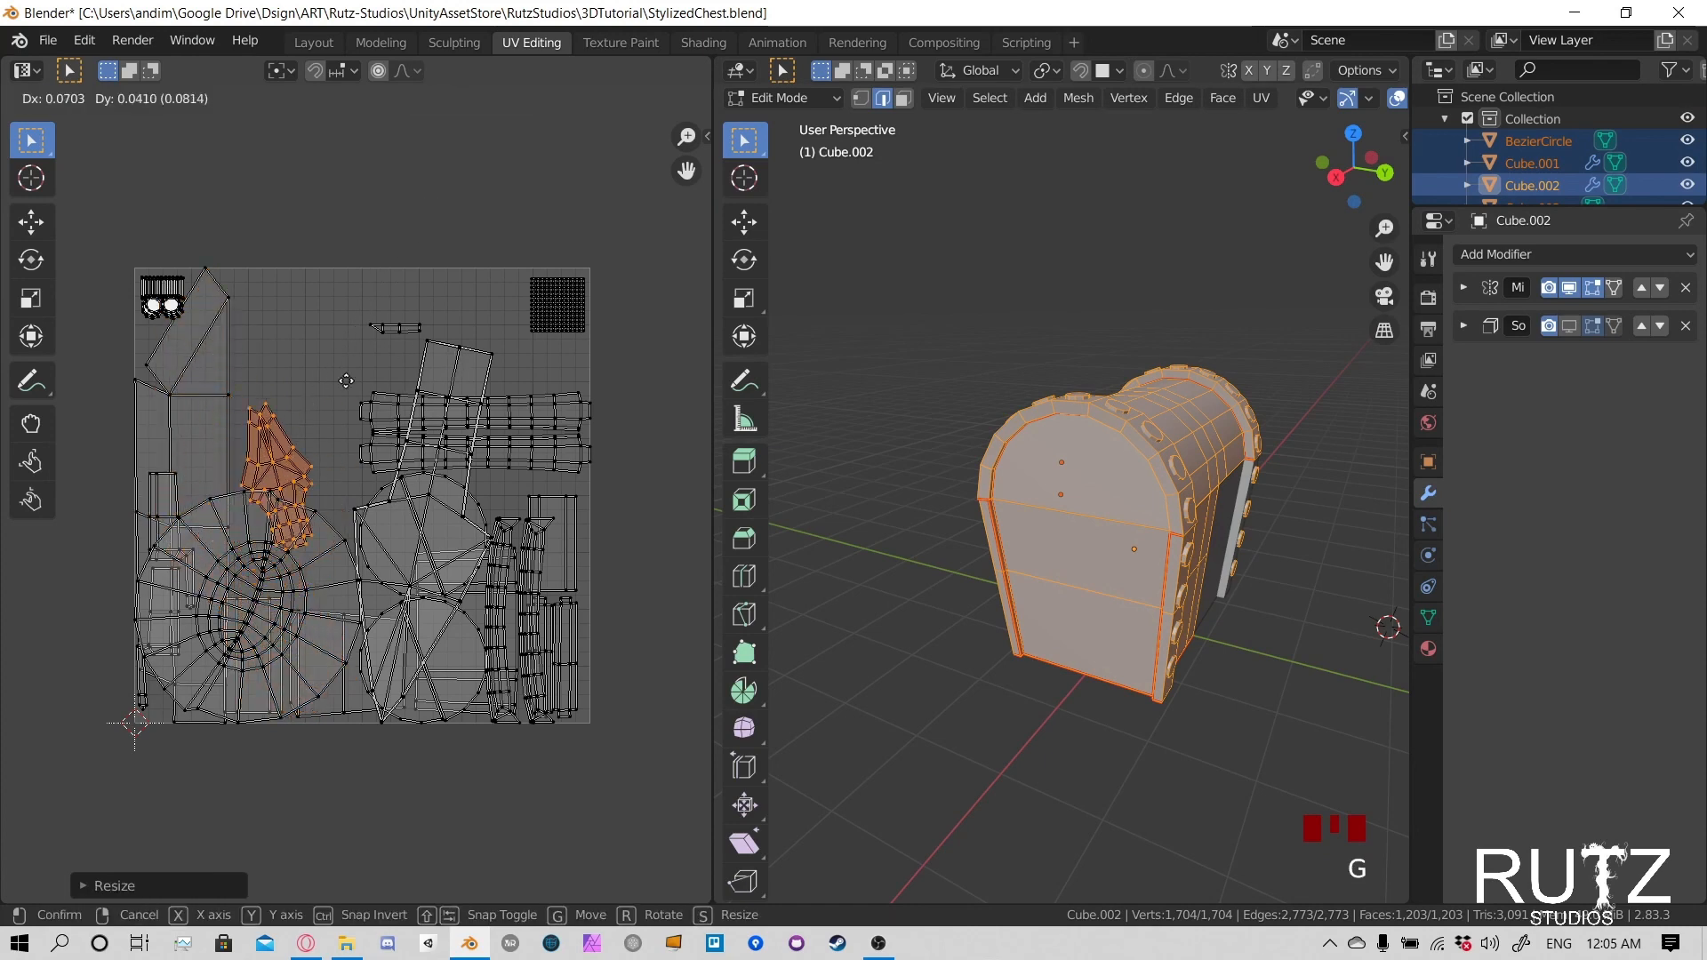
{"action": "left_click", "coordinate": [343, 259]}
- Straighten the shrunken arrow-shaped island by rotating it about 17° and then about -4.5°, and nudge it closer to the tall island
{"action": "key", "text": "r"}
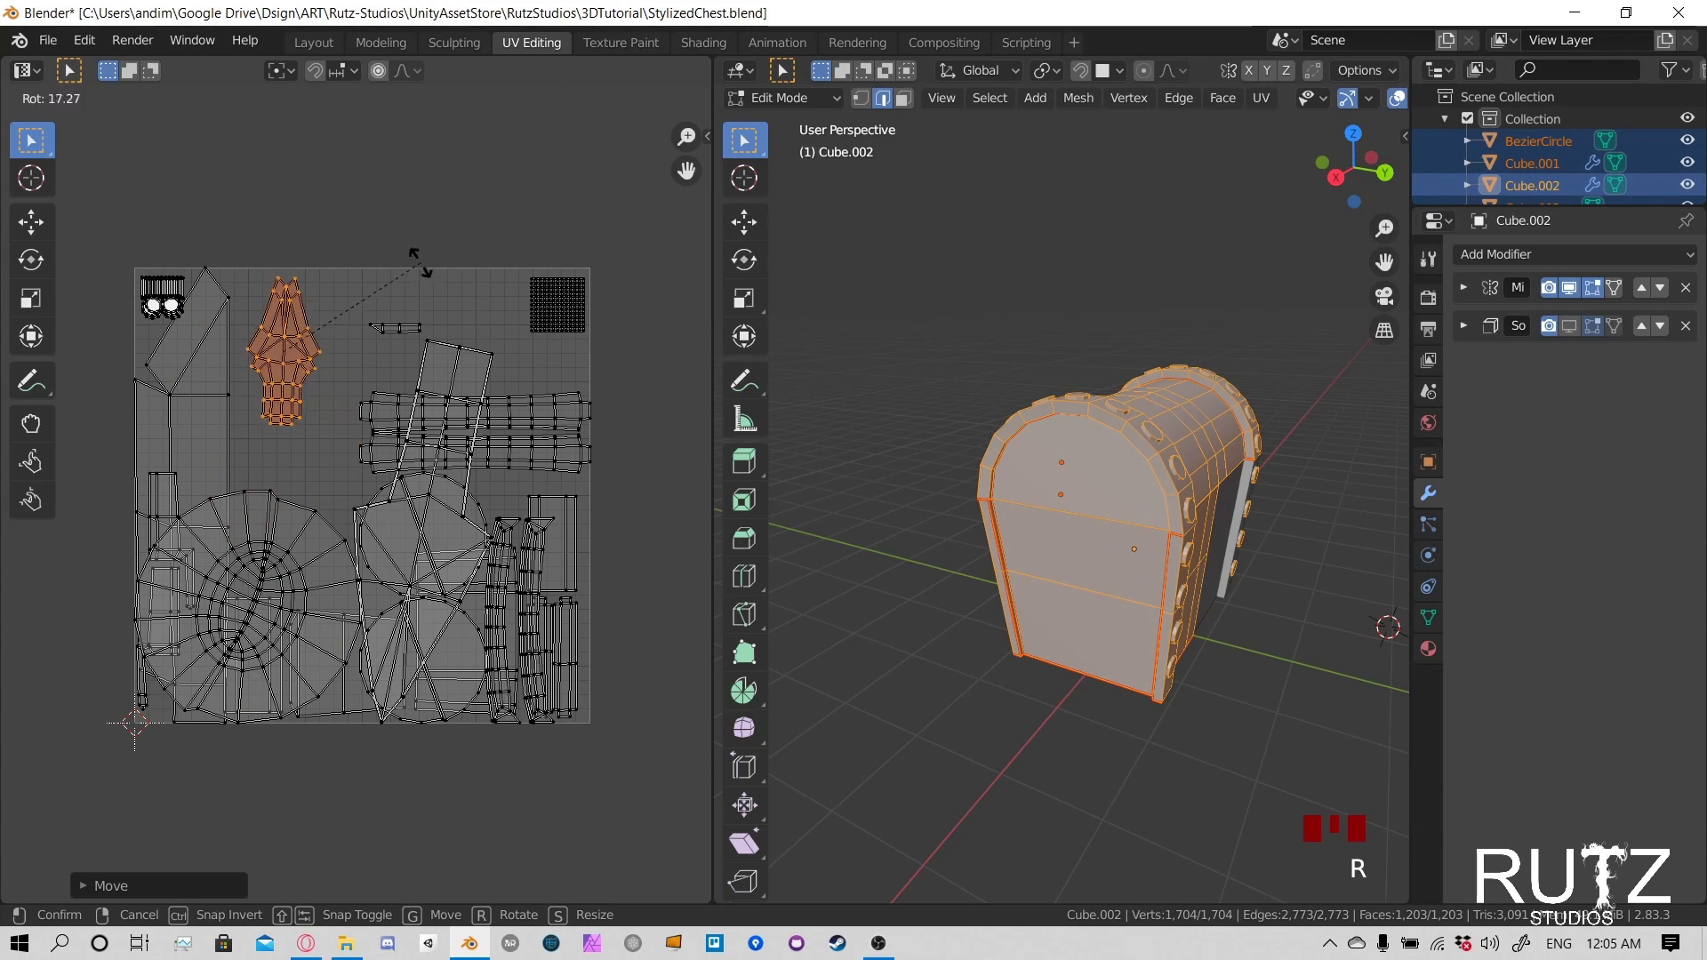
{"action": "left_click", "coordinate": [419, 261]}
{"action": "key", "text": "g"}
{"action": "left_click", "coordinate": [409, 276]}
{"action": "key", "text": "r"}
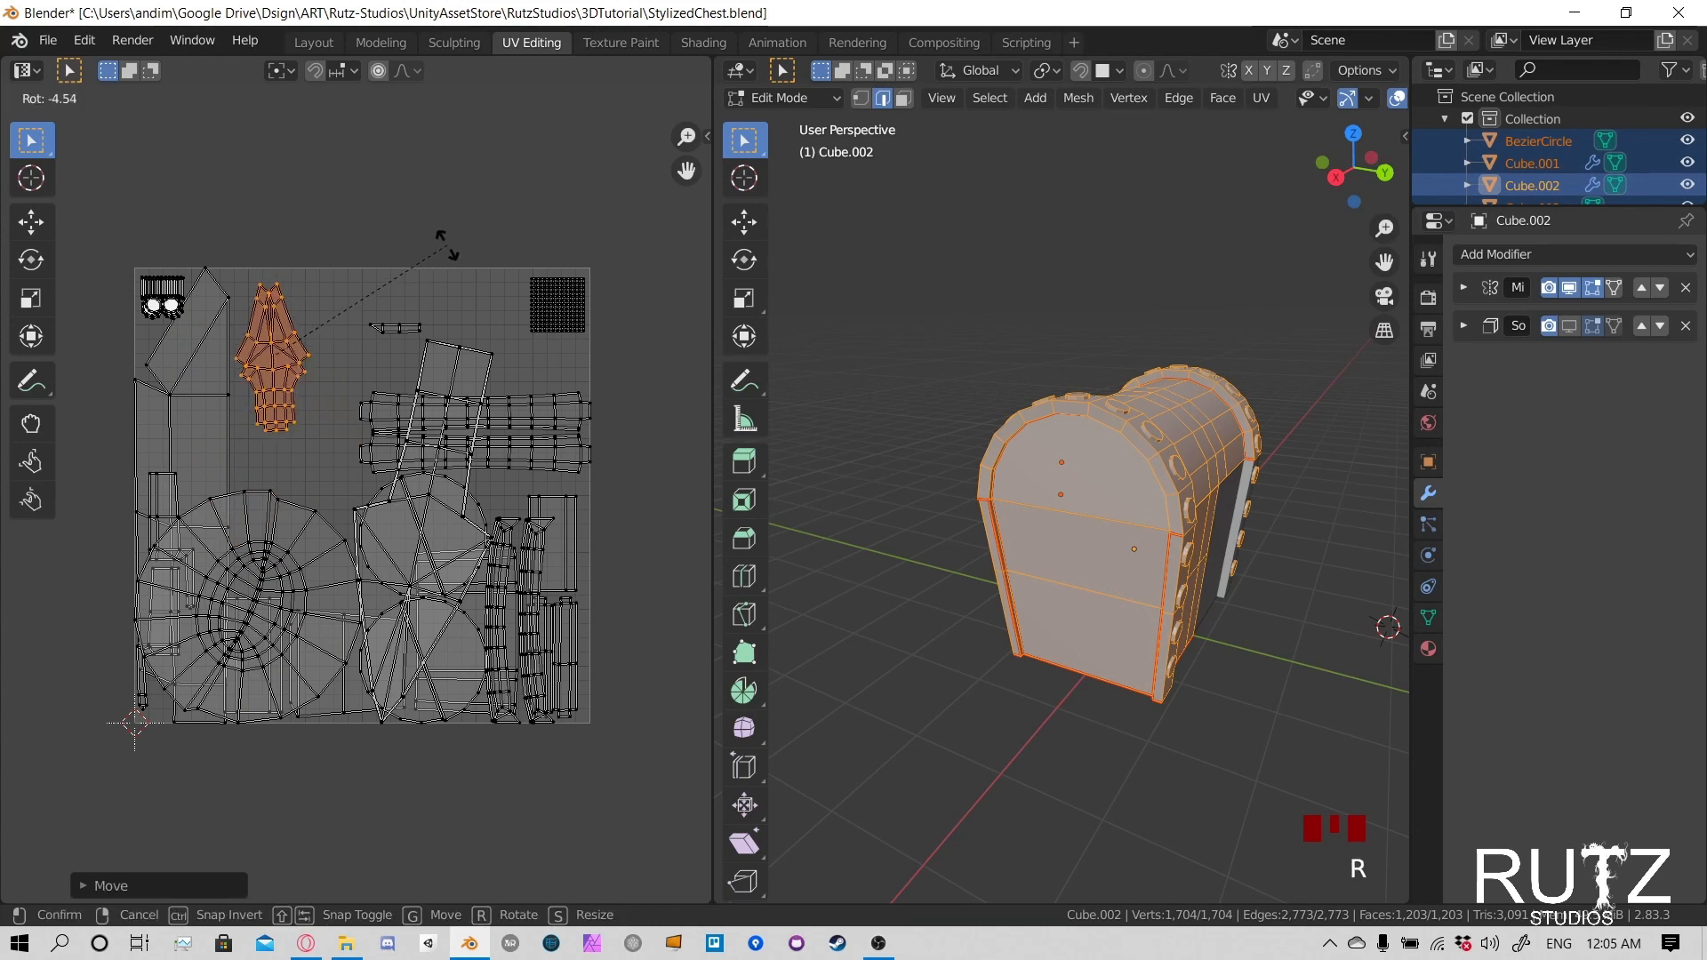
{"action": "left_click", "coordinate": [446, 284]}
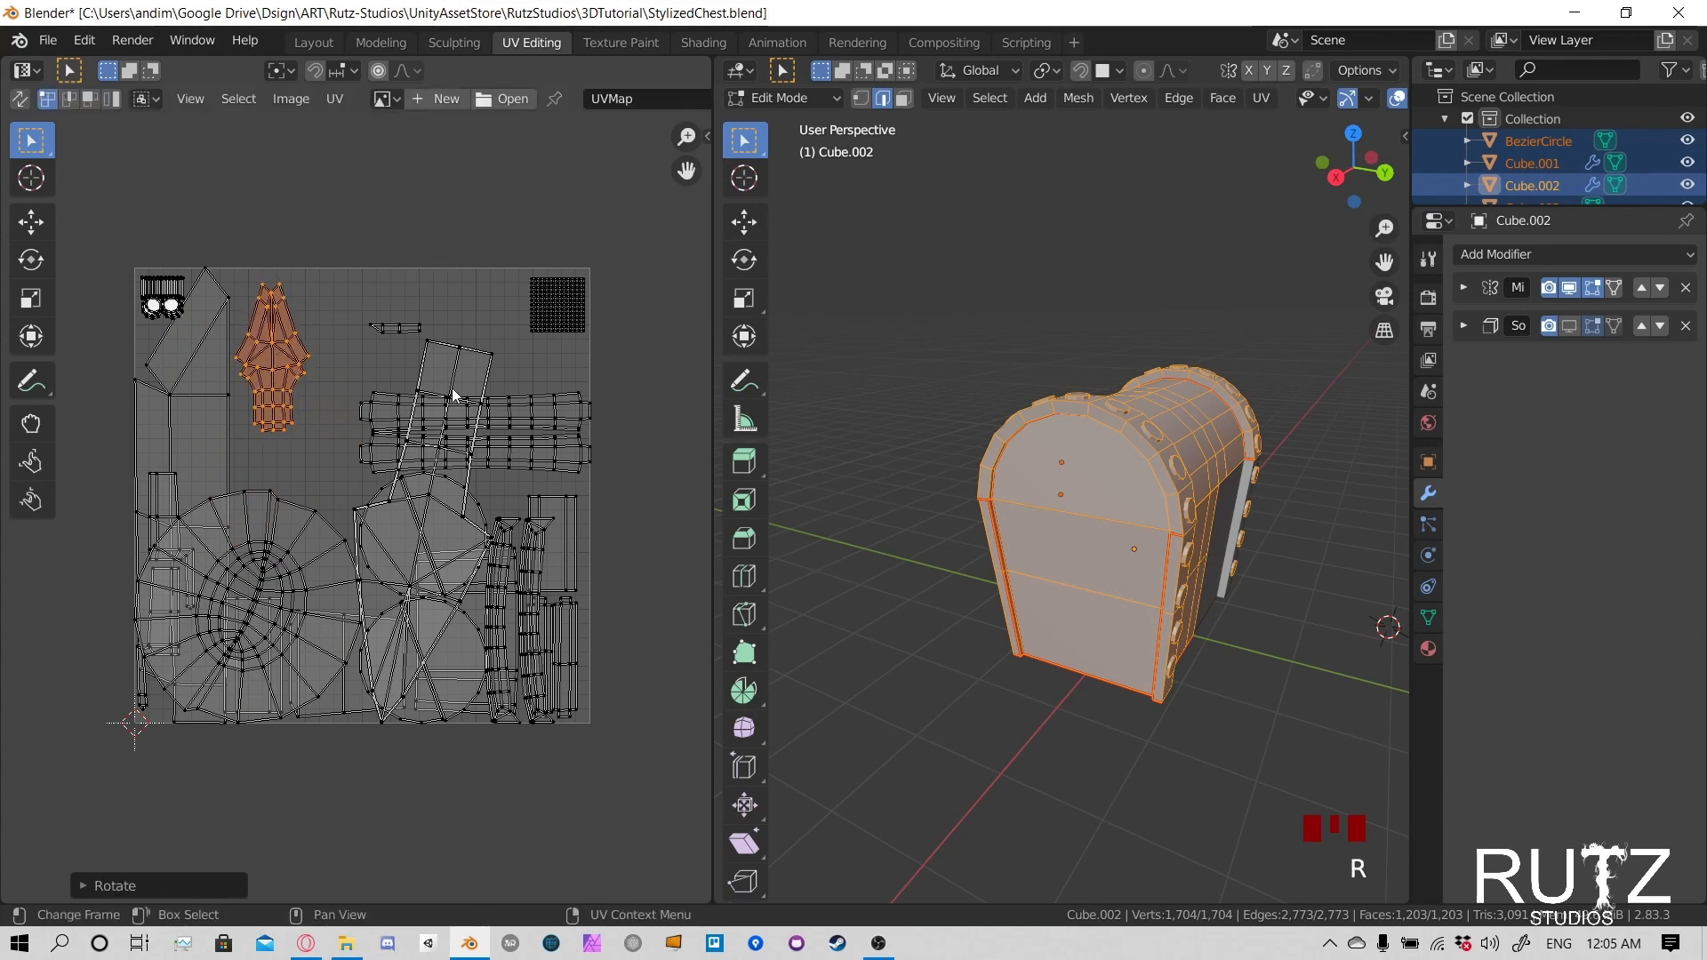
- Rotate the second arrow-shaped UV island about 163° so it points up, scale it down, and move it beside the first arrow-shaped island
{"action": "left_click", "coordinate": [461, 355]}
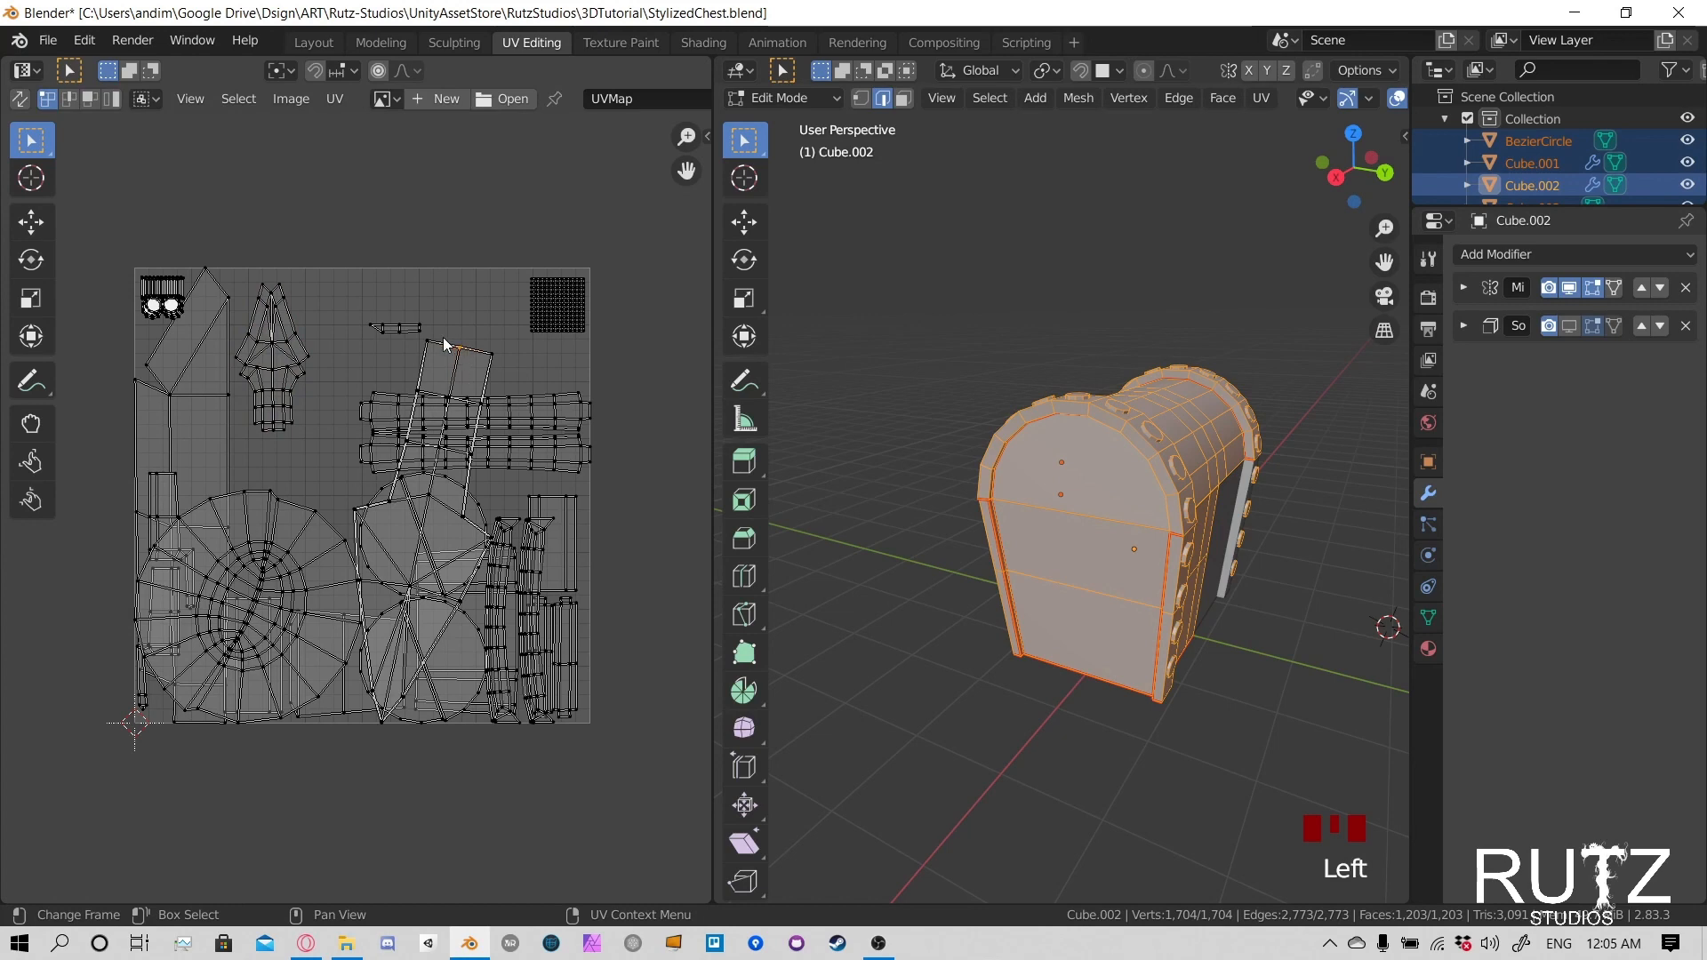
{"action": "left_click", "coordinate": [466, 346]}
{"action": "key", "text": "l"}
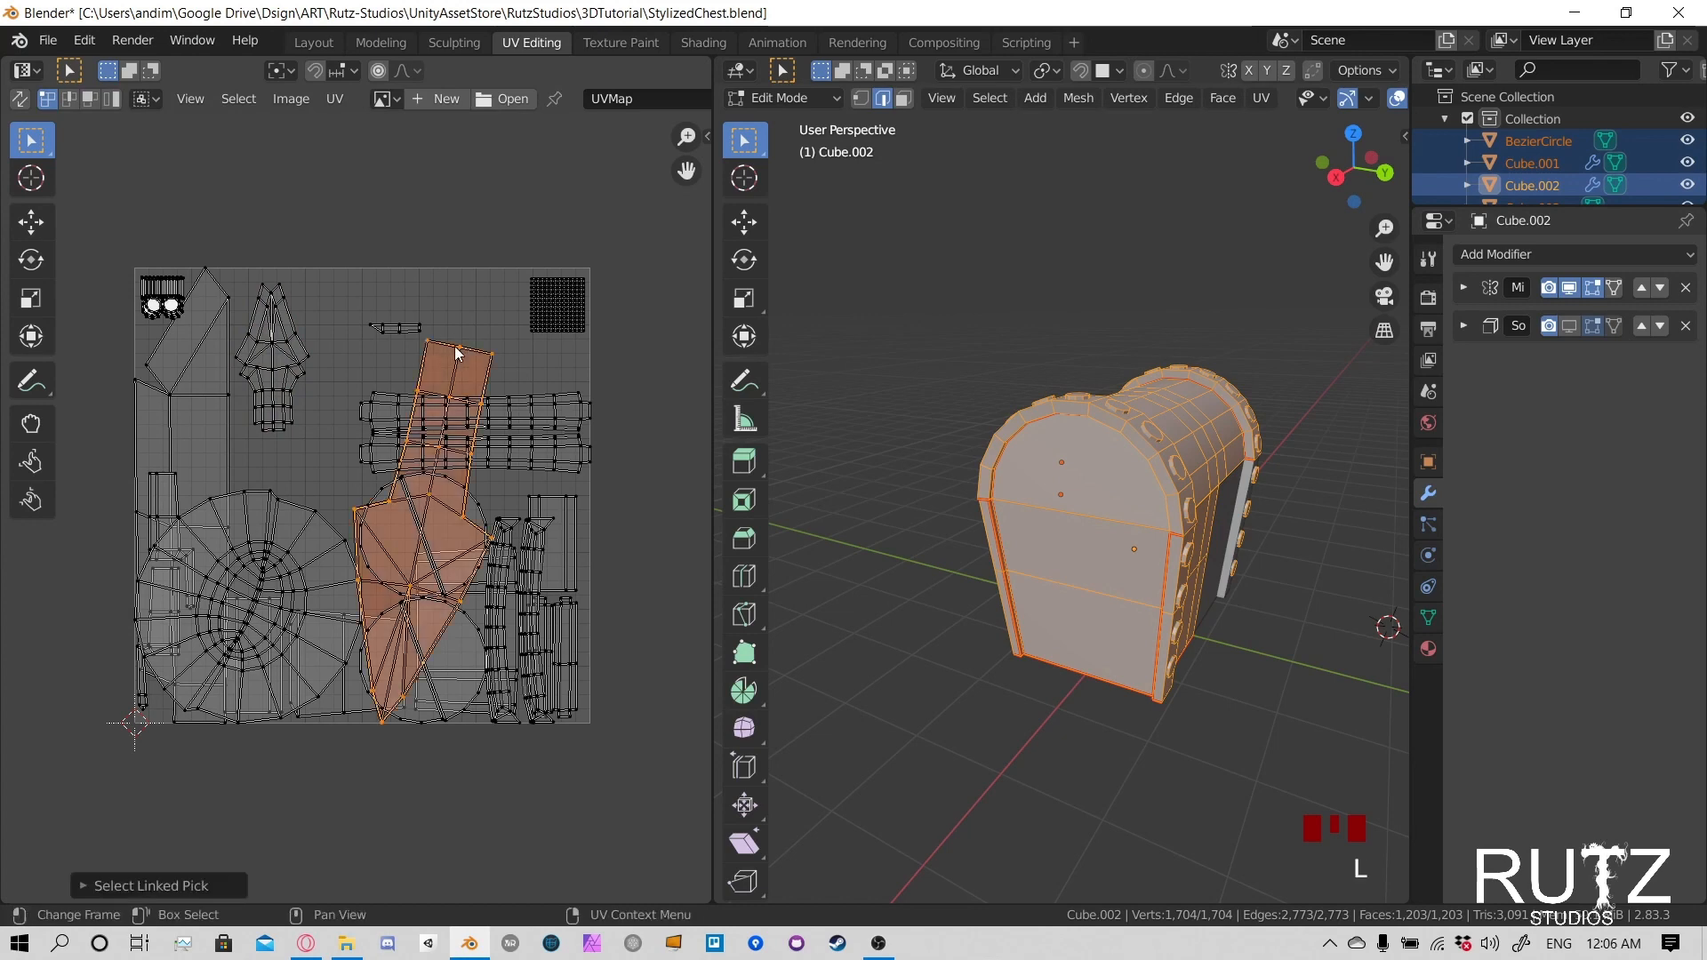
{"action": "key", "text": "r"}
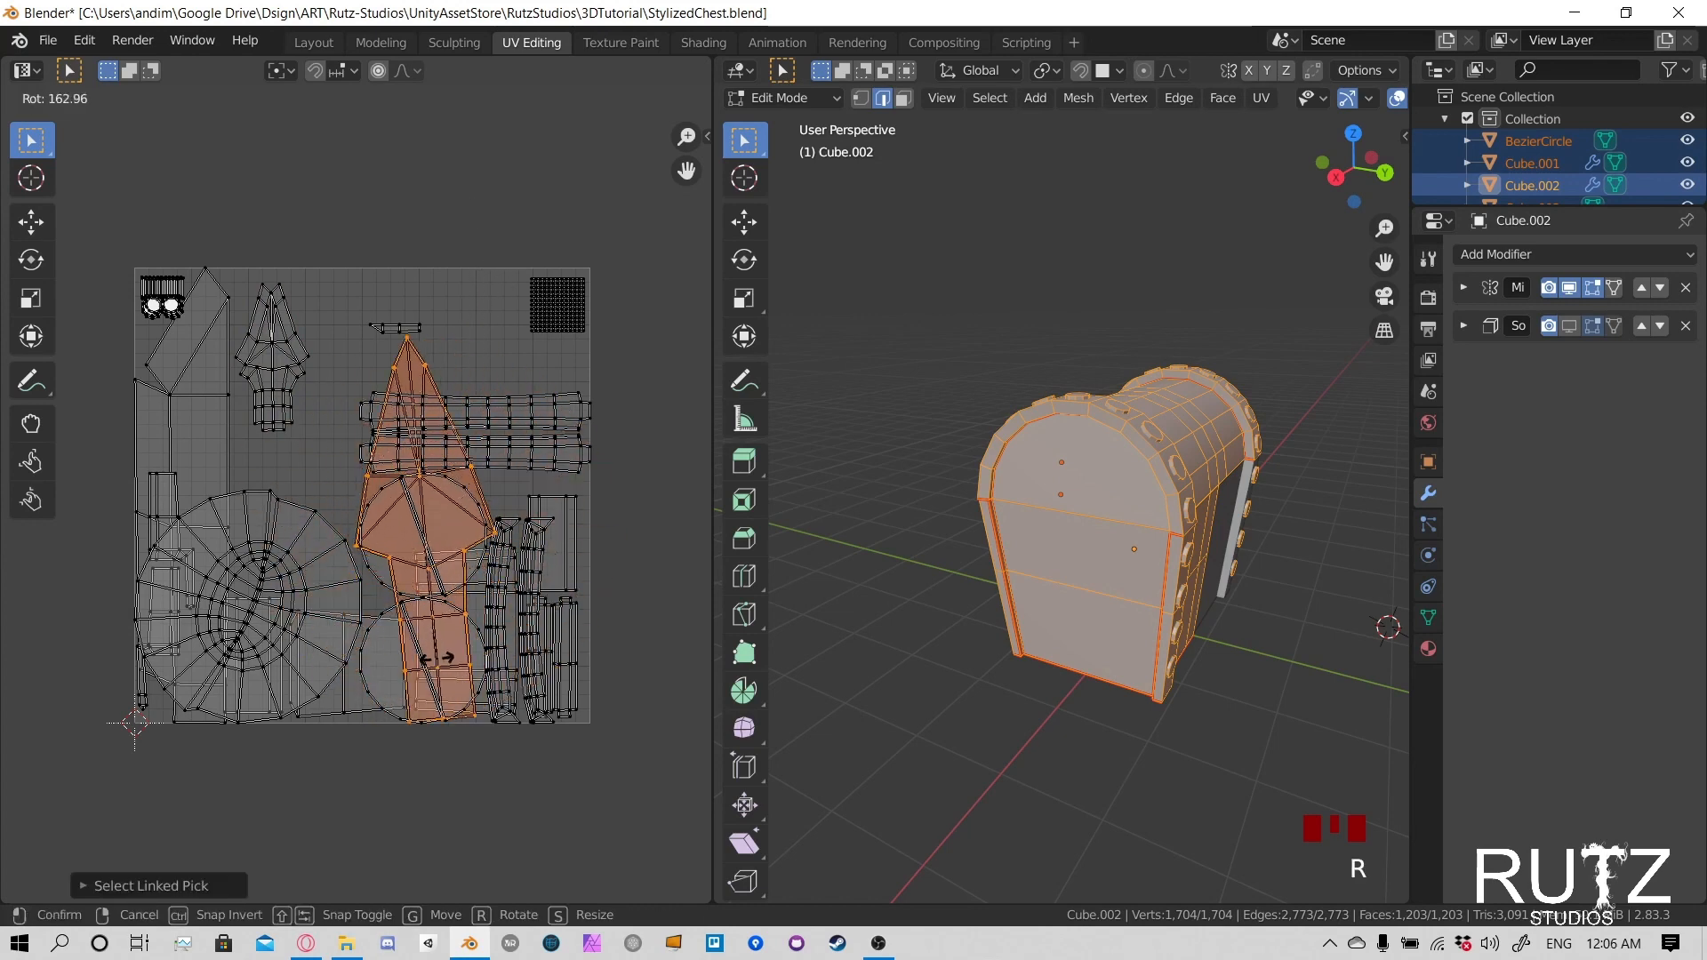
{"action": "left_click", "coordinate": [426, 662]}
{"action": "key", "text": "s"}
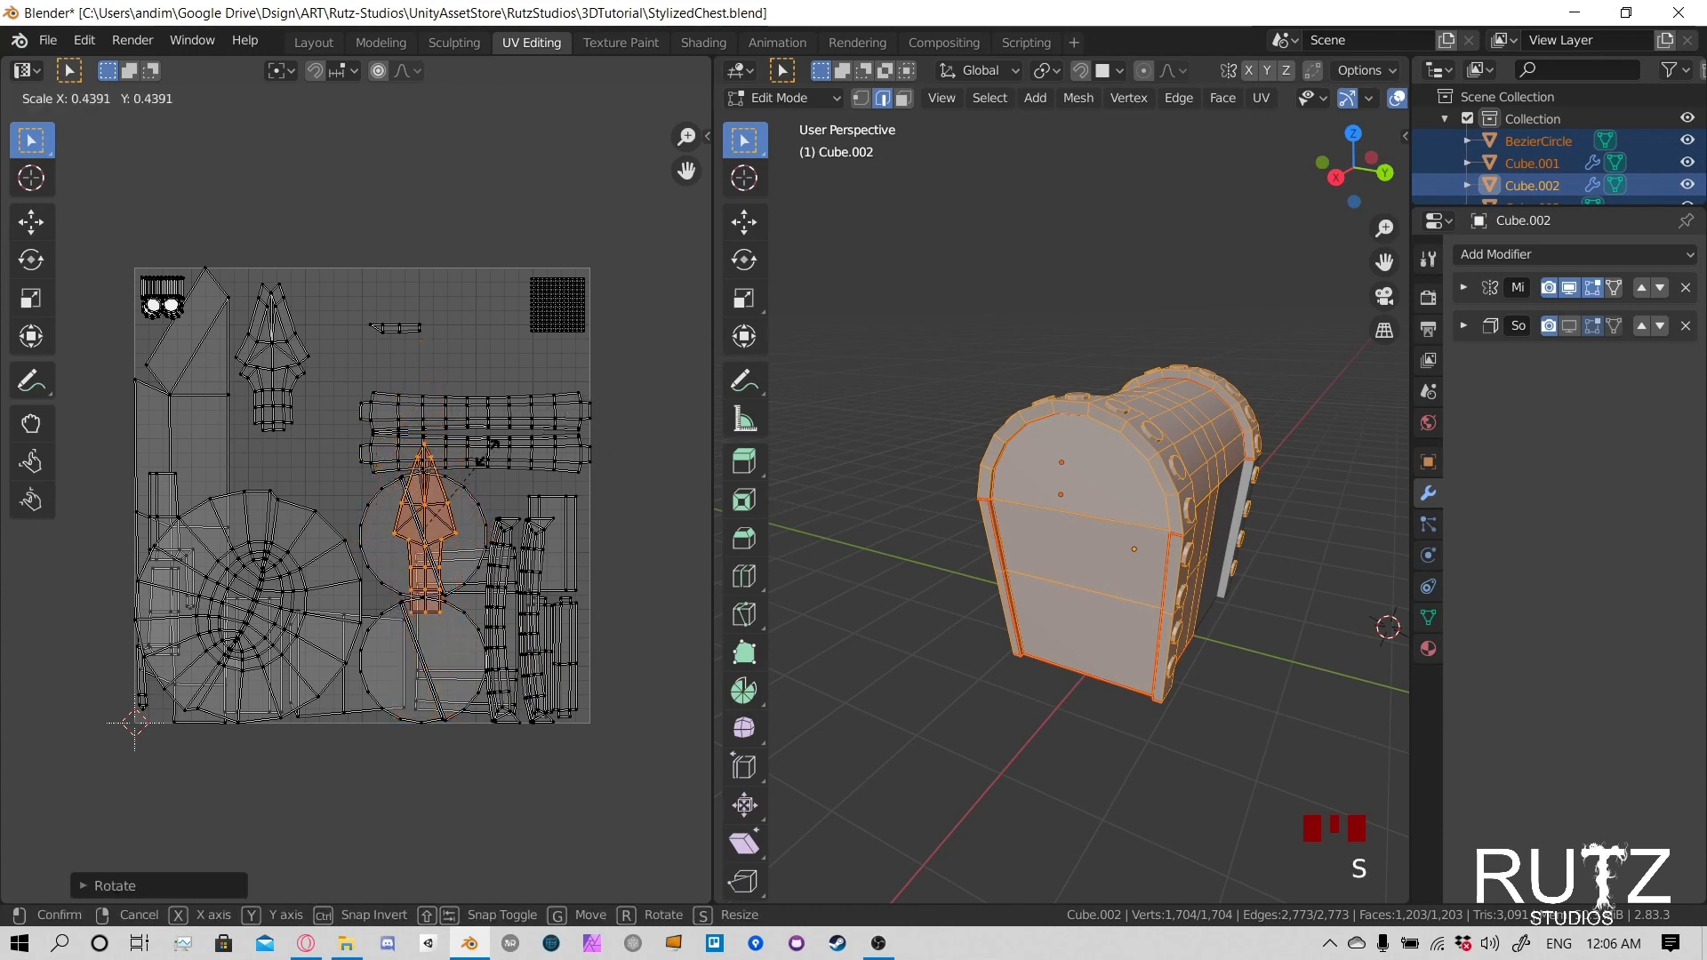
{"action": "left_click", "coordinate": [447, 494]}
{"action": "key", "text": "g"}
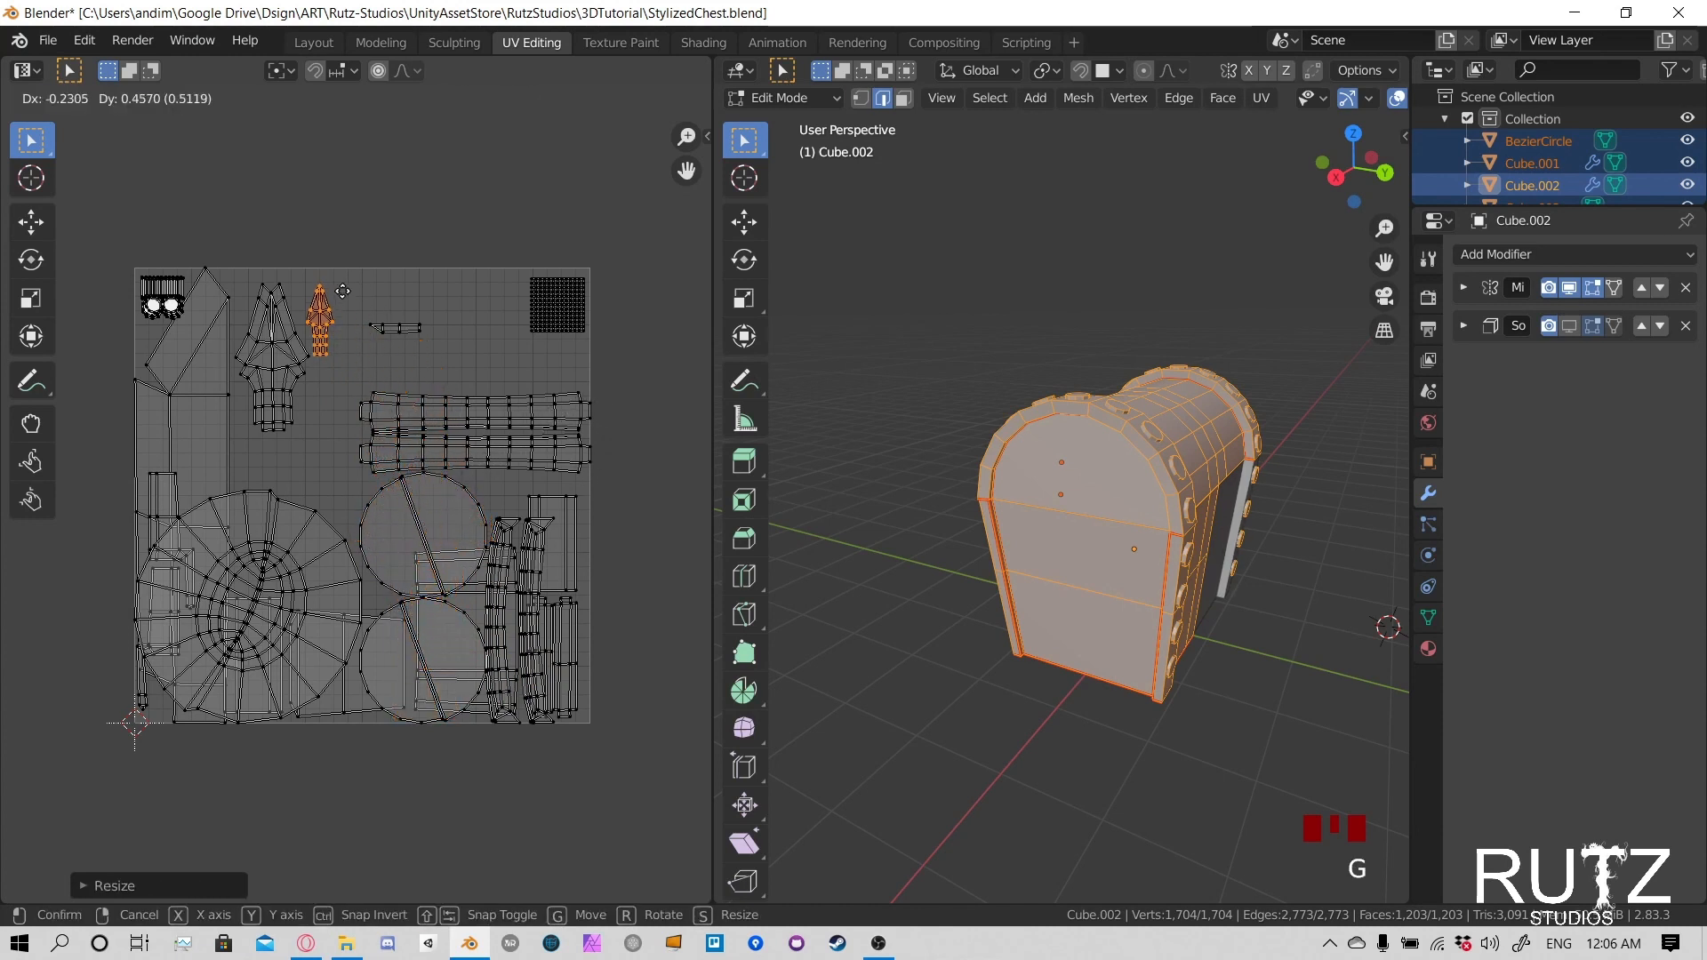
{"action": "left_click", "coordinate": [348, 266]}
- Tilt the small arrow-shaped island and nestle it against the upper slope of the larger arrow-shaped island
{"action": "key", "text": "r"}
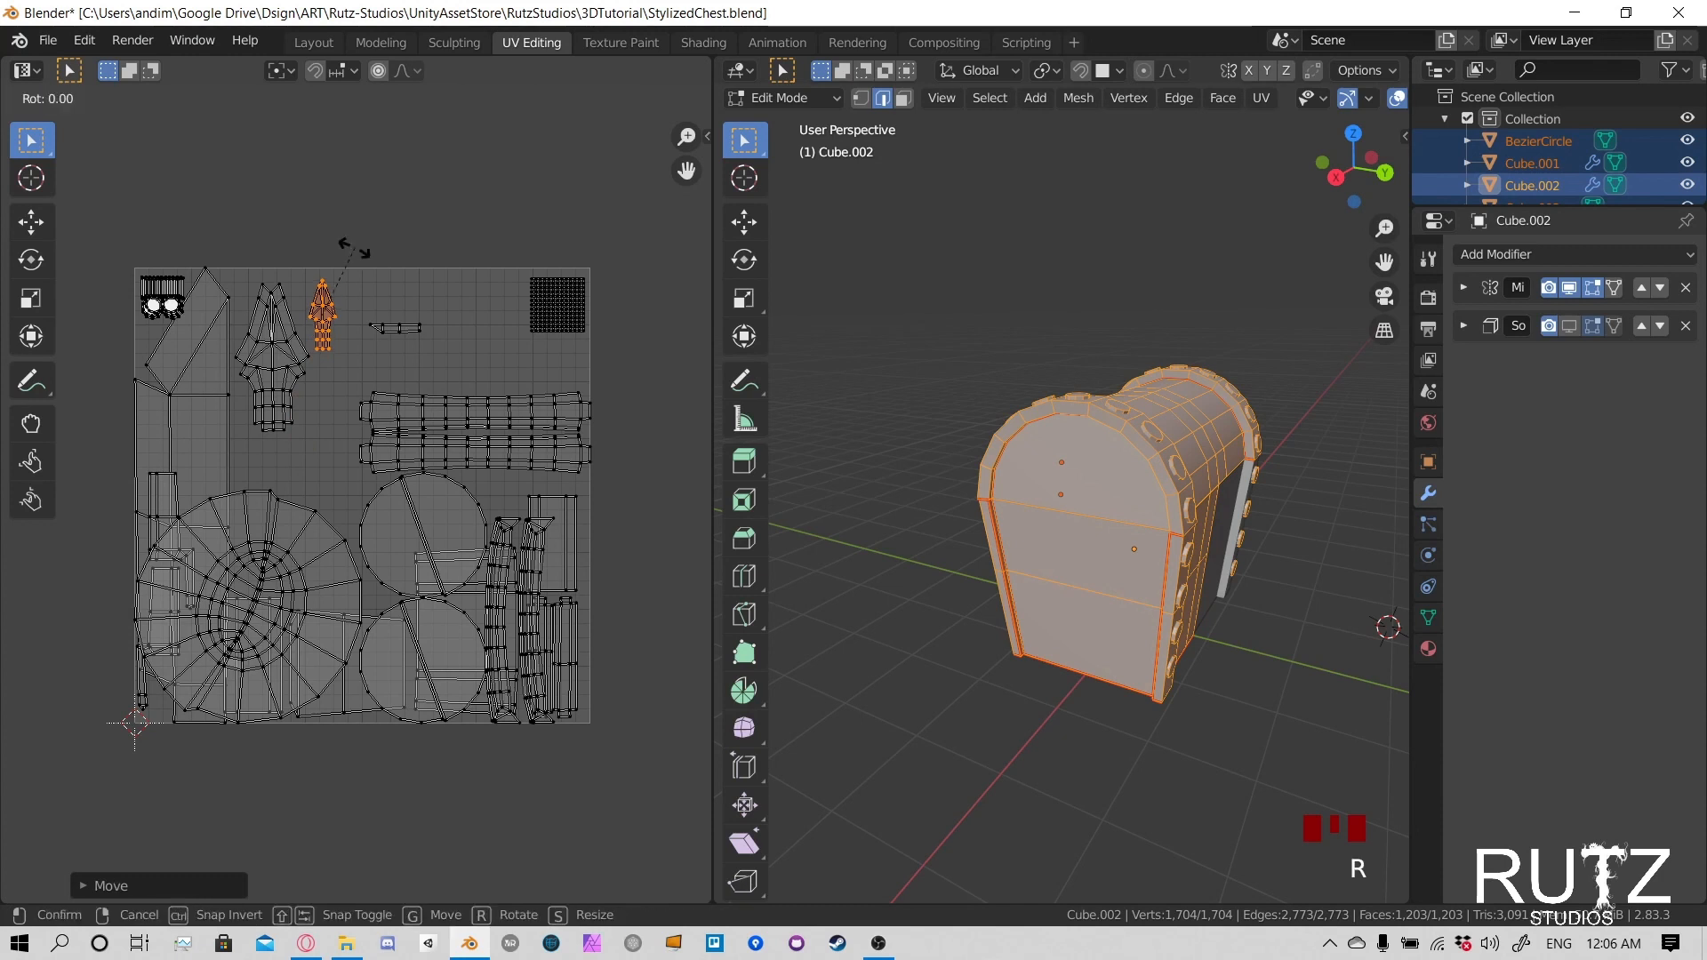
{"action": "right_click", "coordinate": [318, 241]}
{"action": "key", "text": "g"}
{"action": "left_click", "coordinate": [321, 239]}
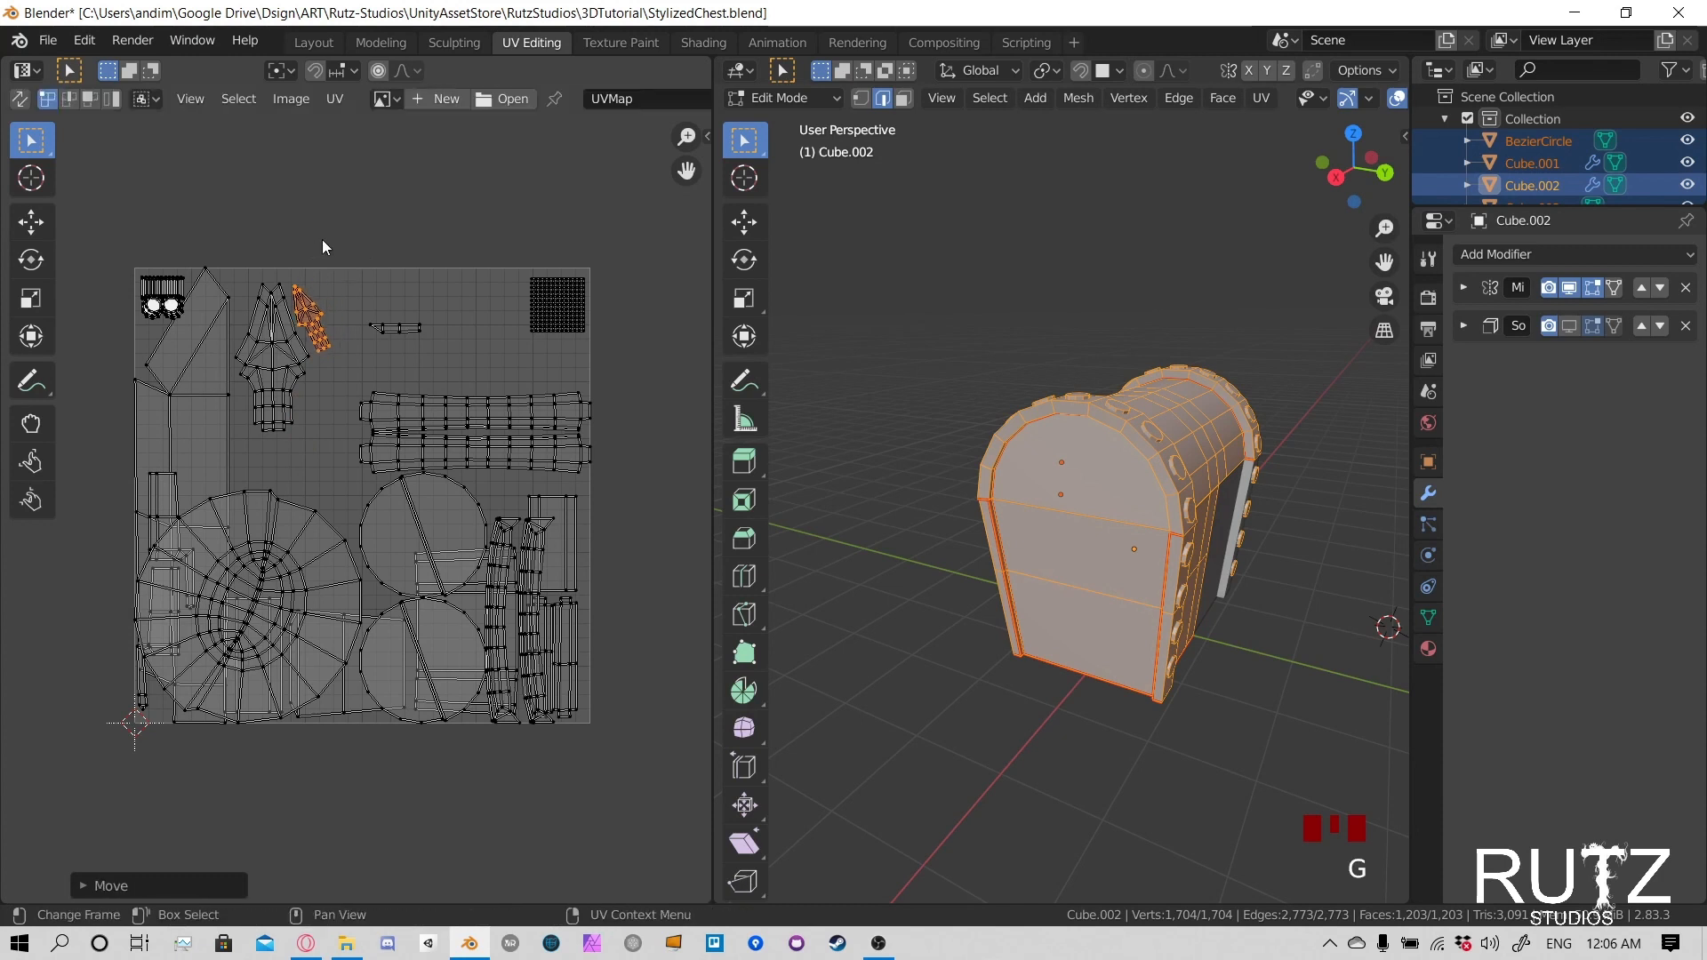
- Rotate the small narrow strip island about 93° so it stands upright
{"action": "left_click", "coordinate": [424, 342]}
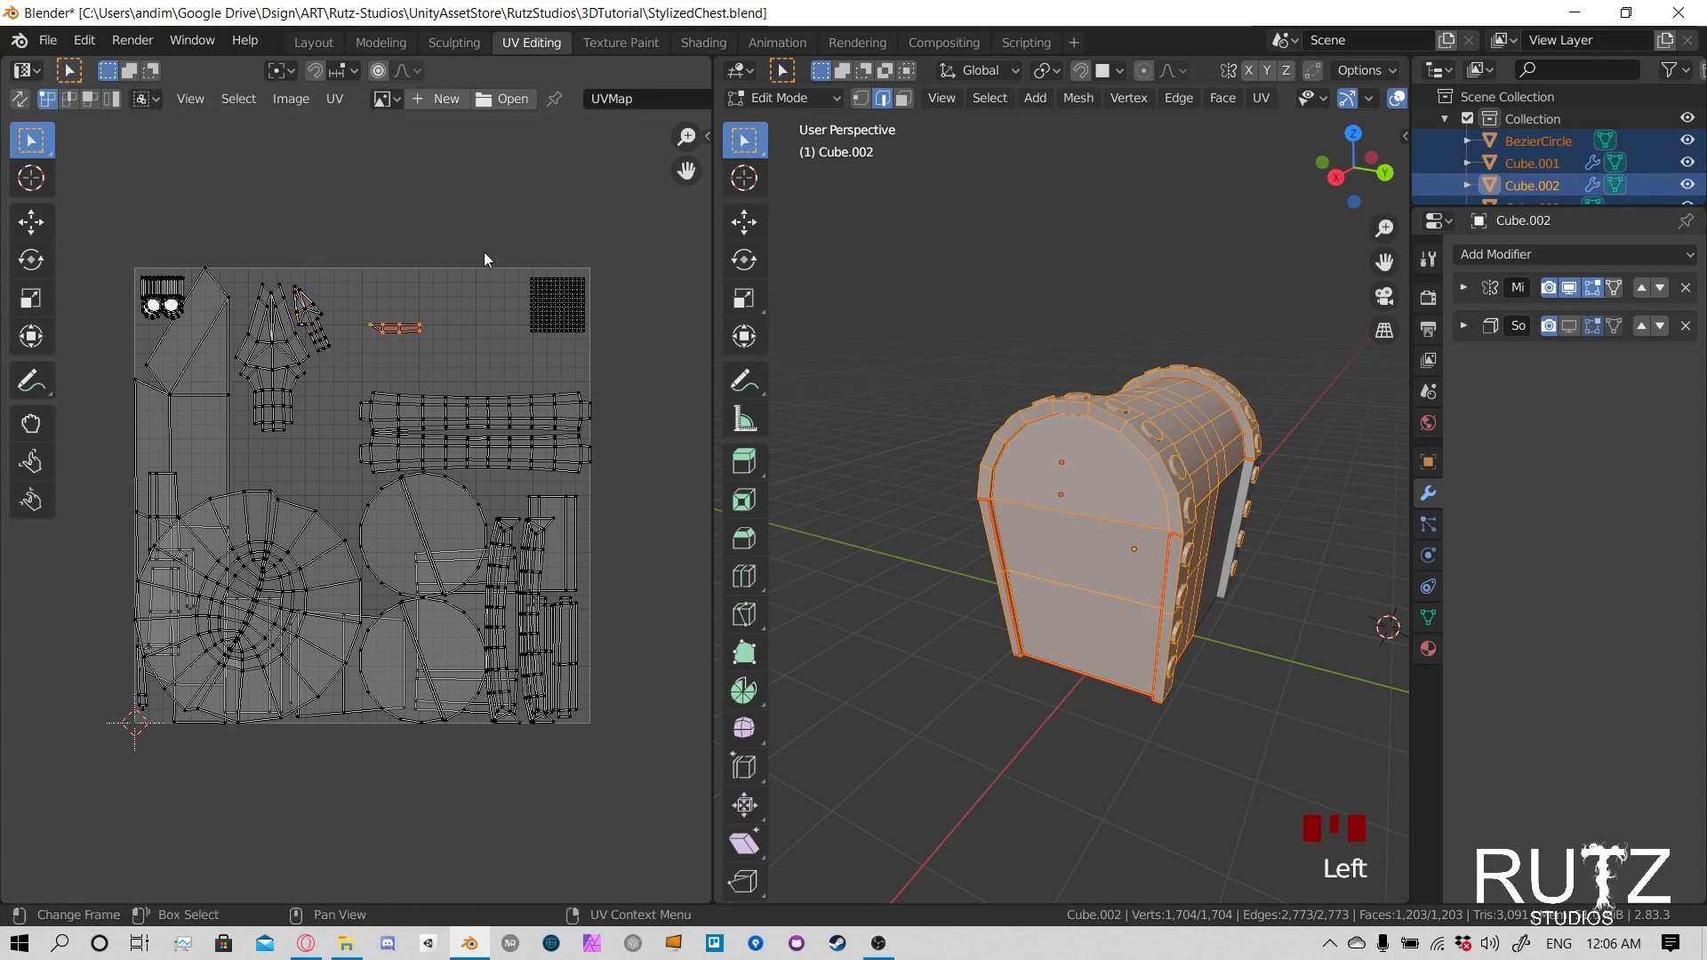
{"action": "key", "text": "r"}
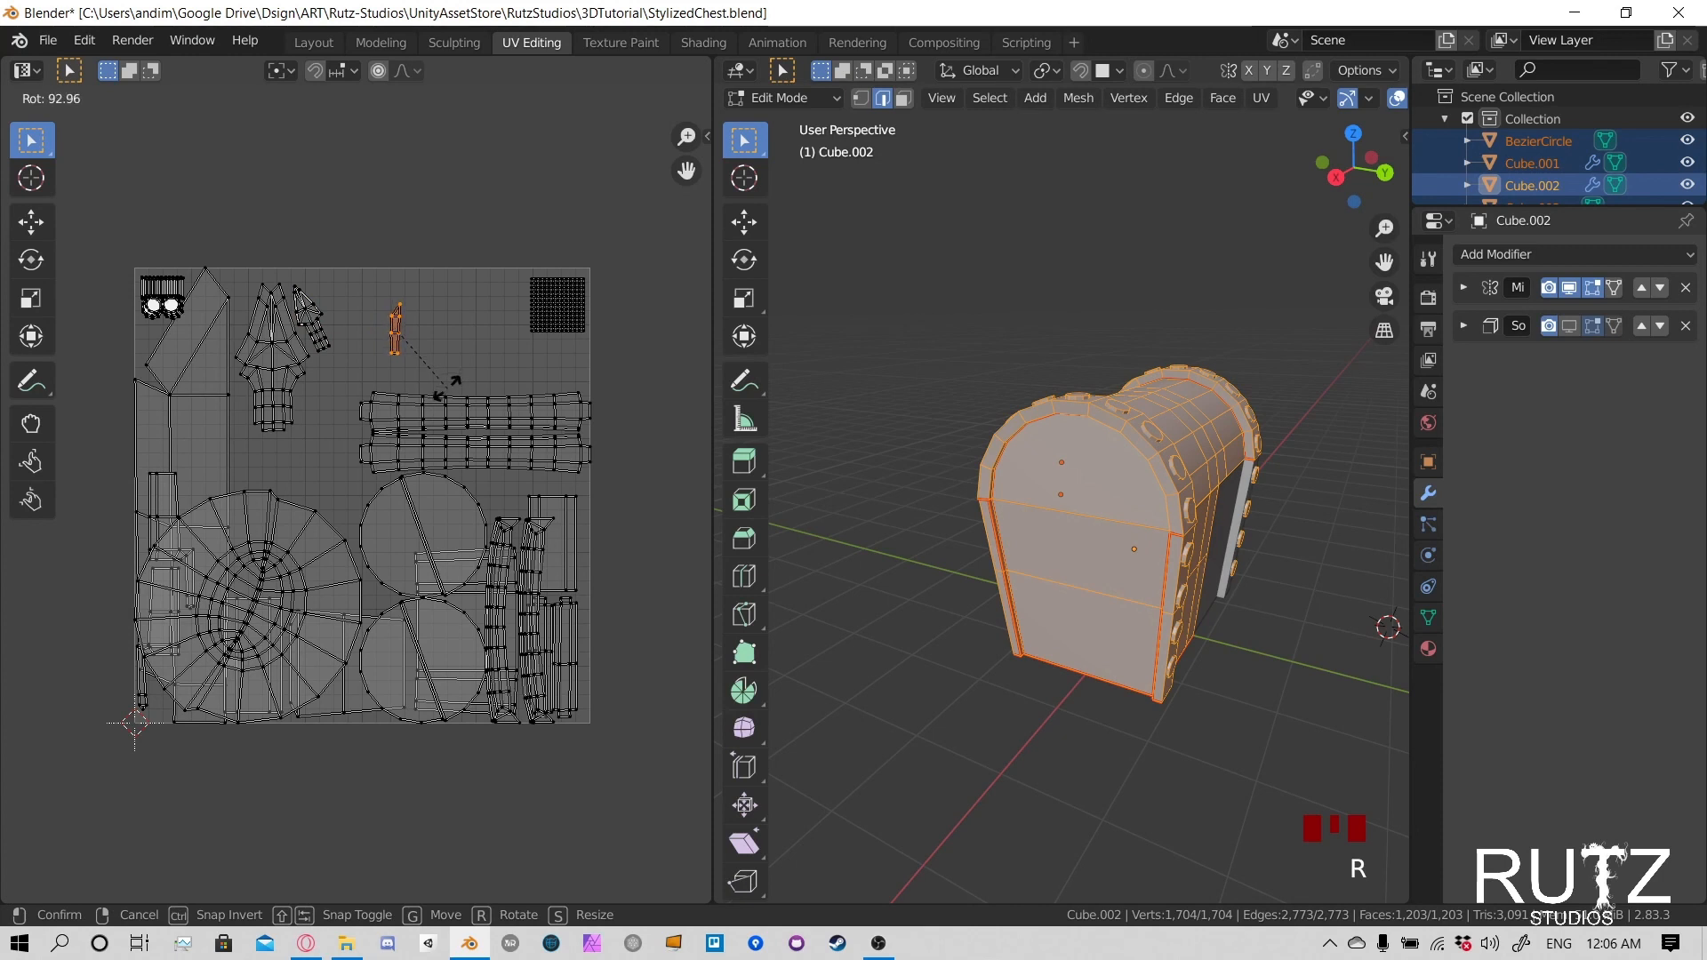
{"action": "left_click", "coordinate": [450, 386]}
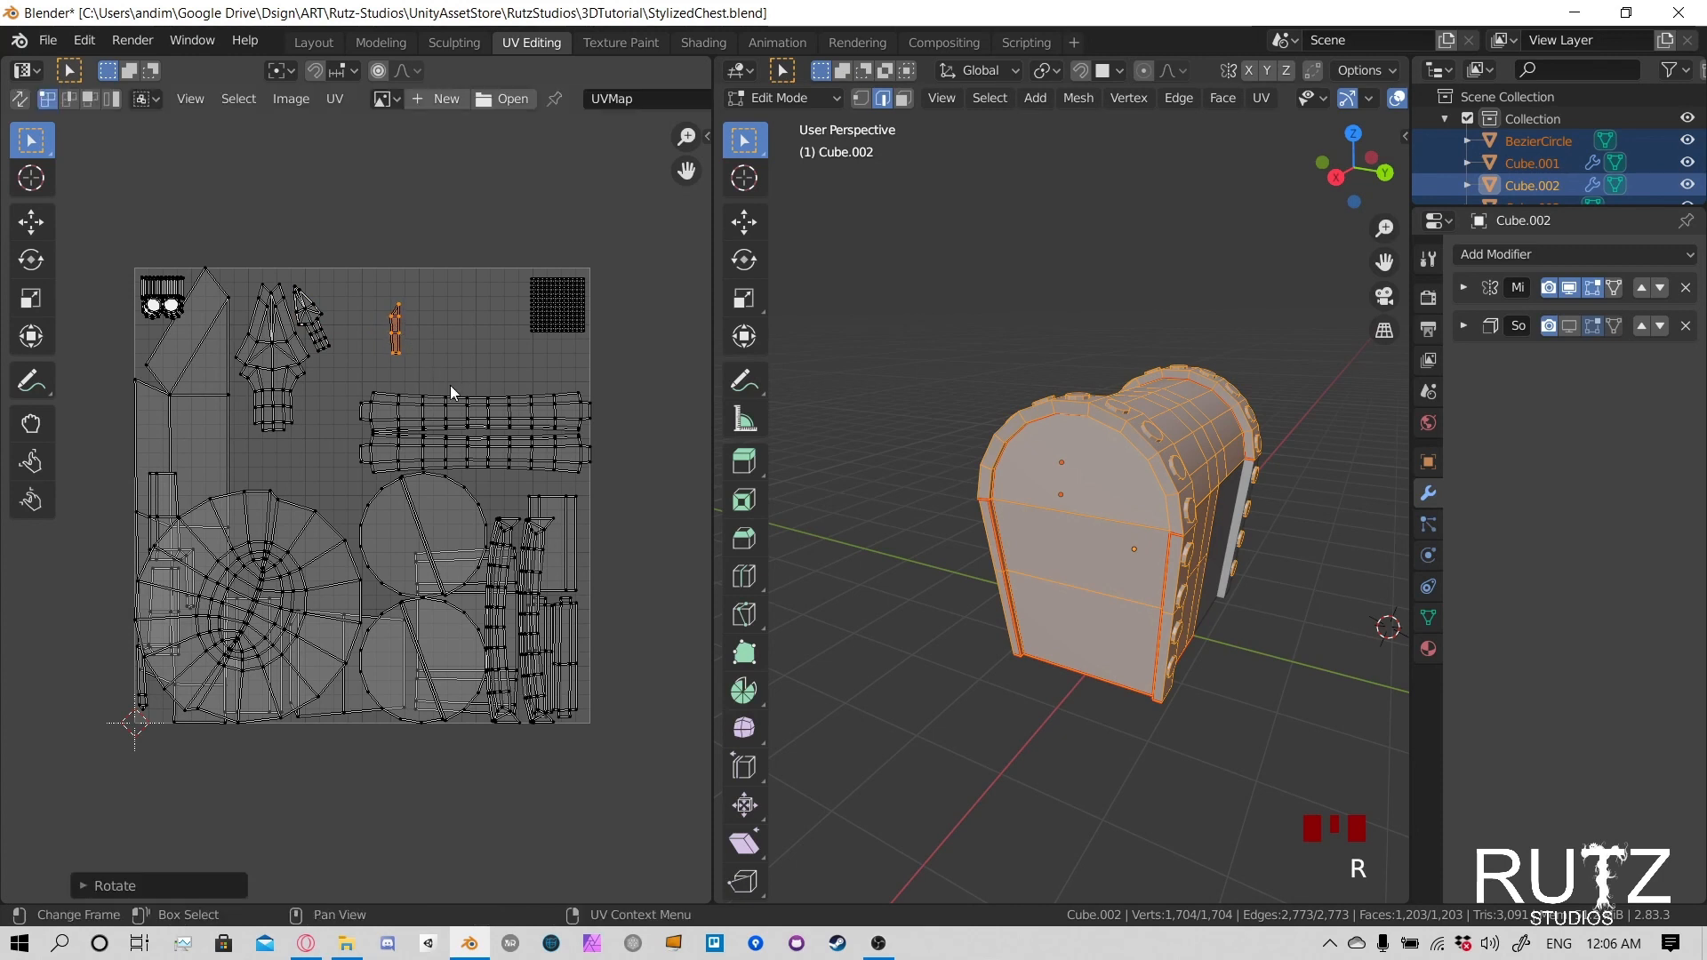
- Select only the latch plate's linked geometry on the chest front to examine which UV island belongs to it
{"action": "mouse_move", "coordinate": [299, 365]}
{"action": "middle_mouse_down"}
{"action": "mouse_move", "coordinate": [364, 371]}
{"action": "mouse_move", "coordinate": [315, 377]}
{"action": "middle_mouse_up"}
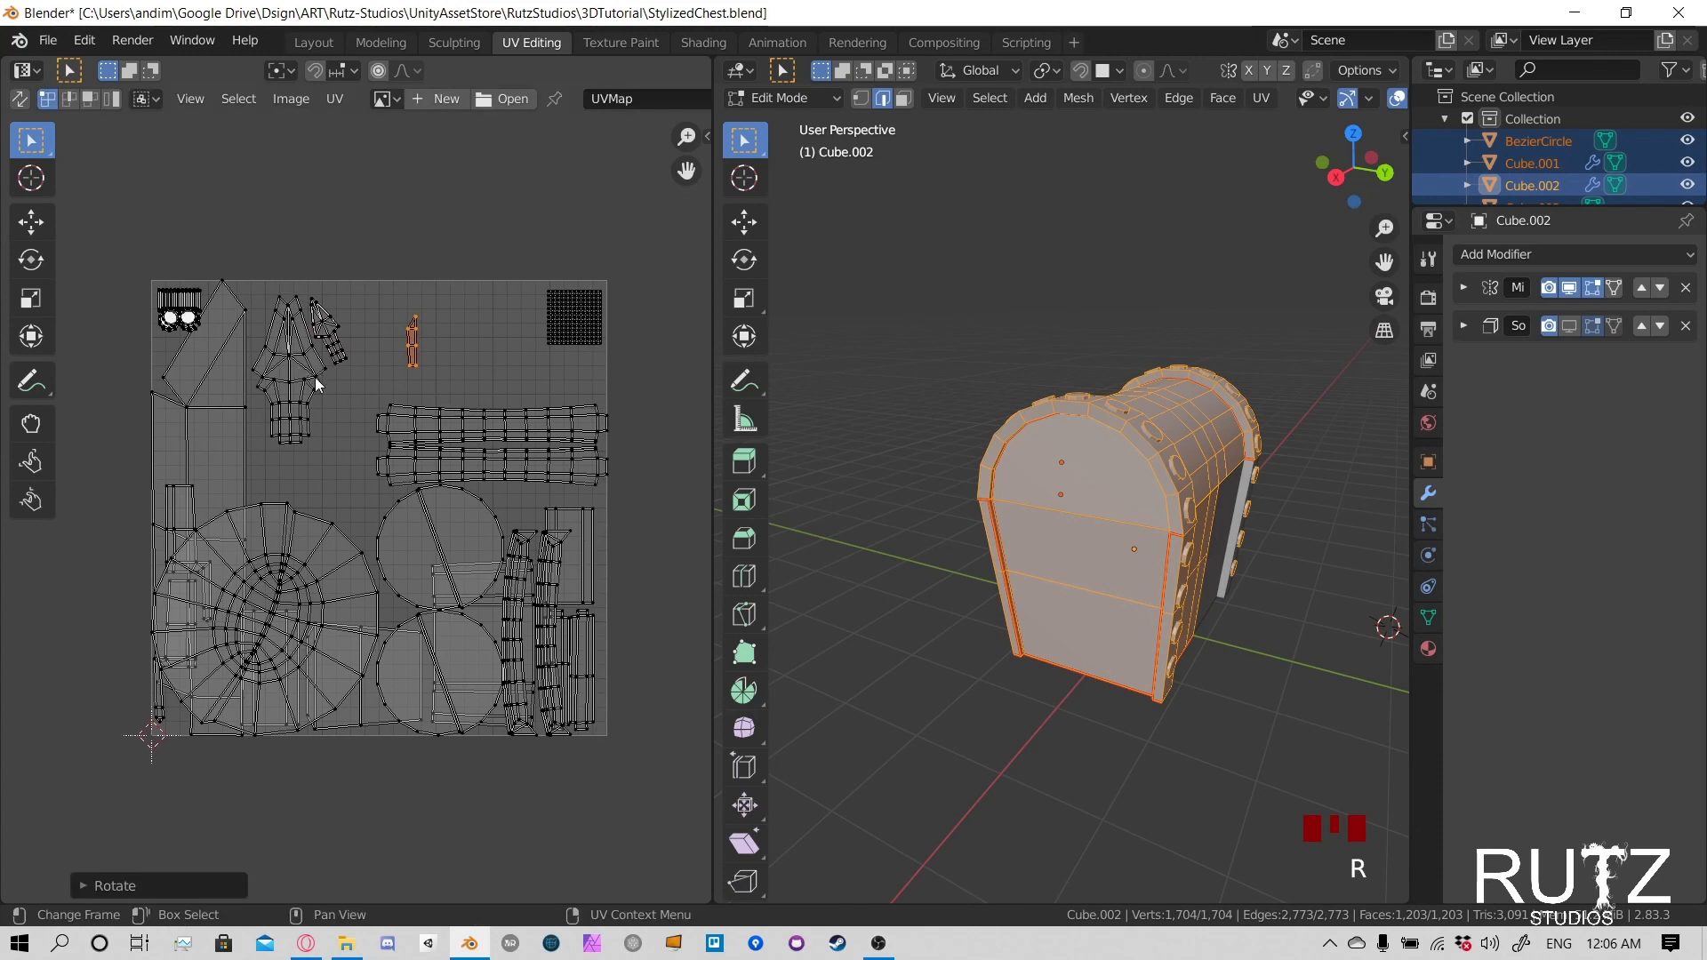
{"action": "middle_click_drag", "start_coordinate": [841, 503], "coordinate": [1103, 491]}
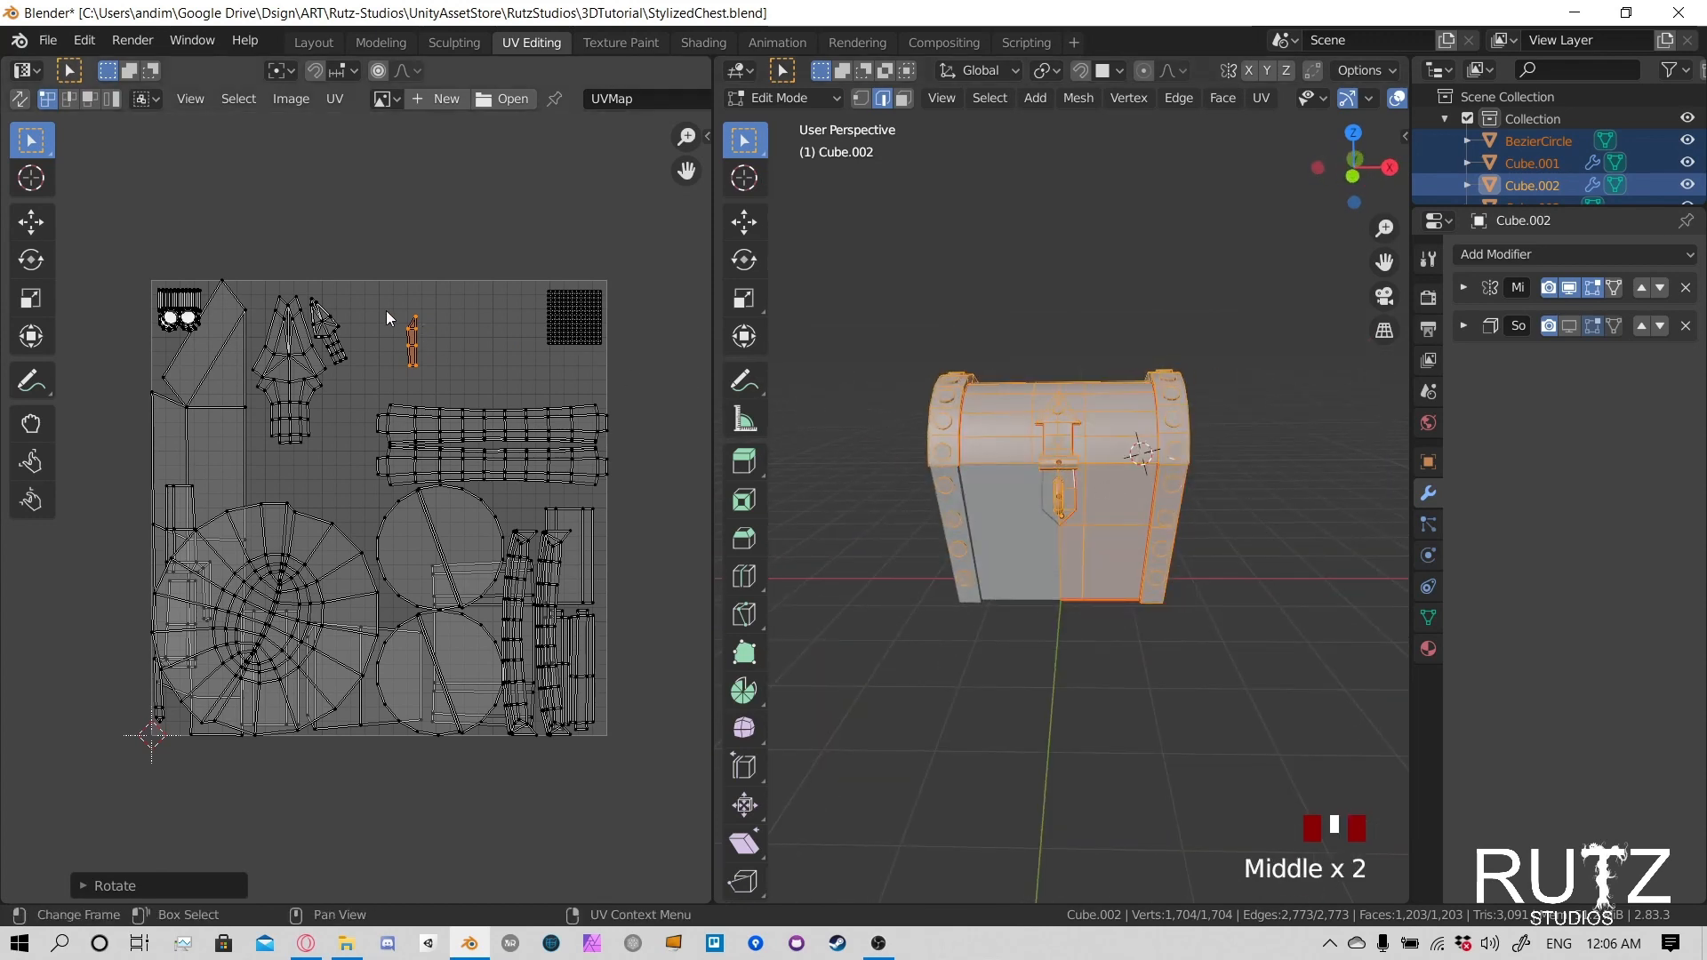
{"action": "left_click_drag", "start_coordinate": [386, 311], "coordinate": [436, 380]}
{"action": "scroll", "coordinate": [1040, 491], "scroll_direction": "up", "scroll_amount": 5}
{"action": "mouse_move", "coordinate": [1040, 491]}
{"action": "middle_mouse_down", "text": "shift"}
{"action": "mouse_move", "coordinate": [989, 503]}
{"action": "mouse_move", "coordinate": [1053, 476]}
{"action": "middle_mouse_up", "text": "shift"}
{"action": "scroll", "coordinate": [989, 498], "scroll_direction": "up", "scroll_amount": 4}
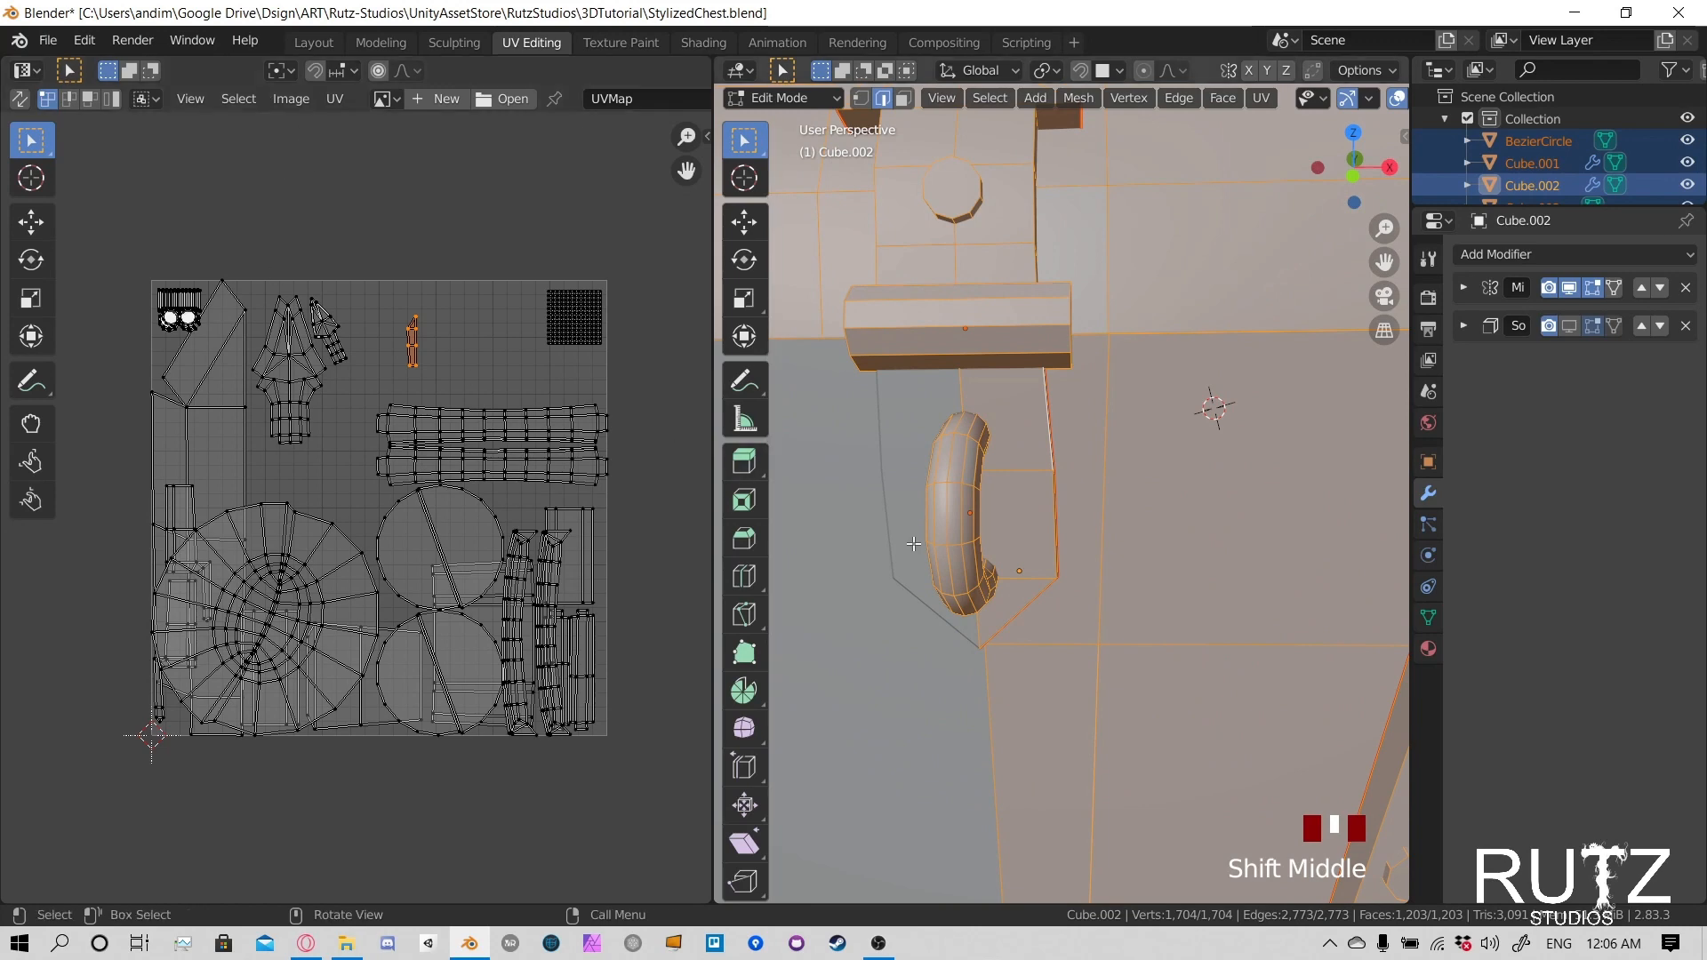
{"action": "left_click", "coordinate": [1021, 476]}
{"action": "key", "text": "l"}
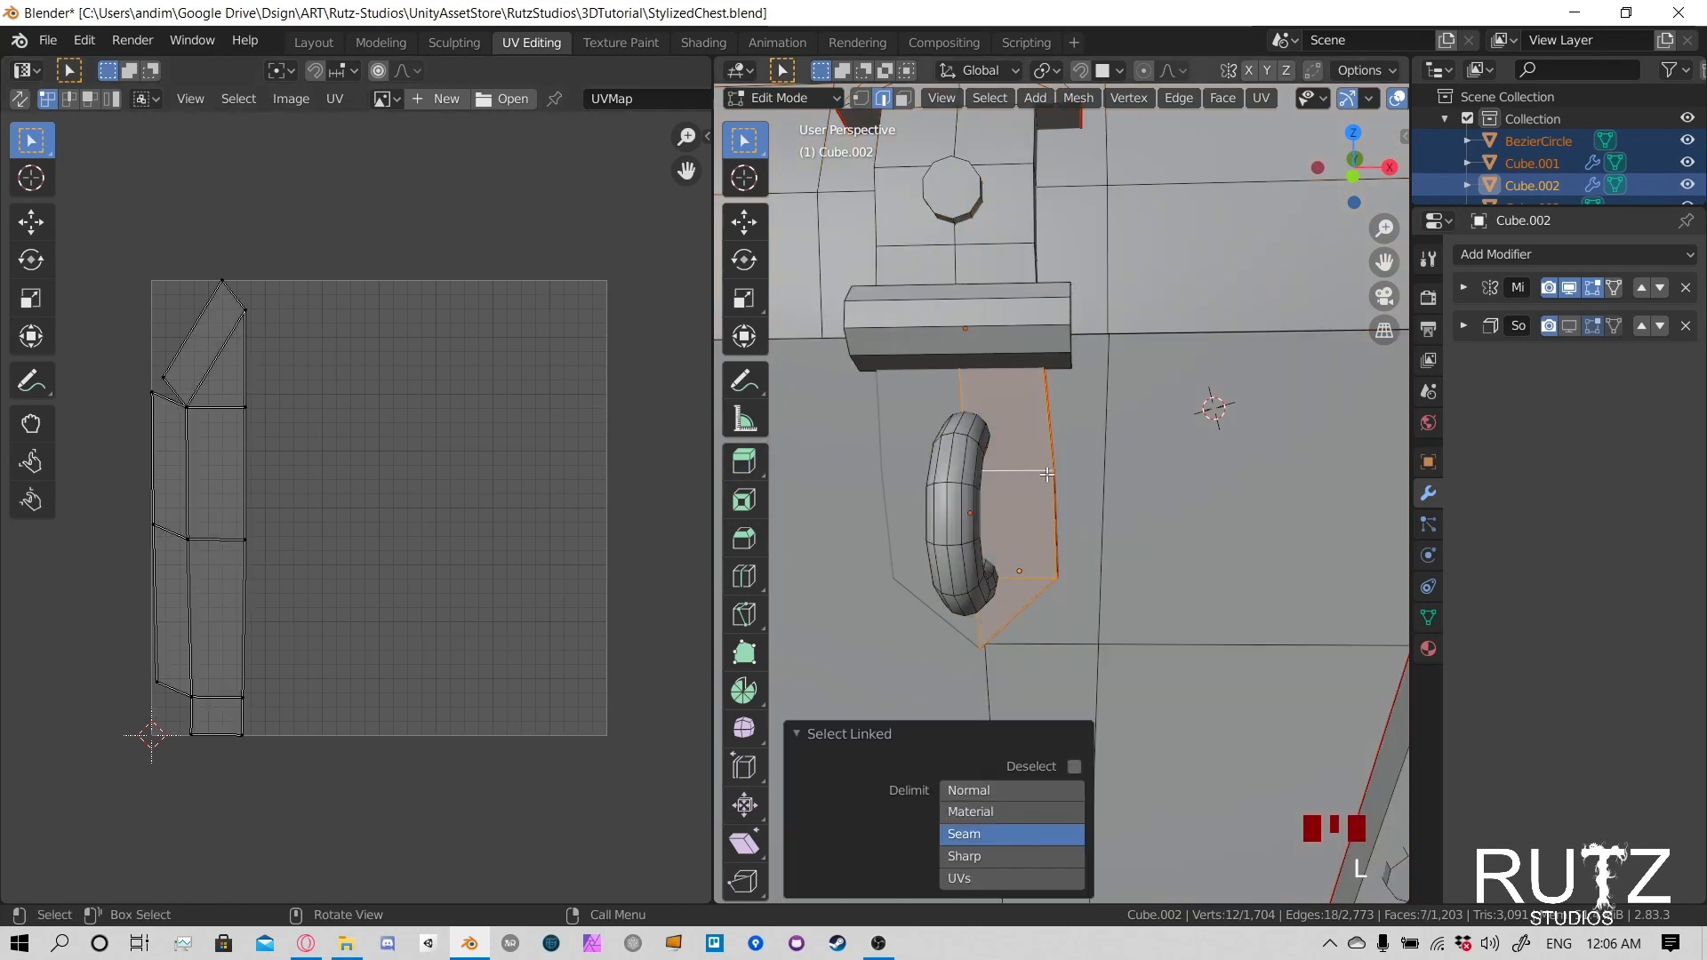
- Select only the arrow-shaped strap's linked geometry on the lid to examine its UV island
{"action": "left_click", "coordinate": [1045, 458]}
{"action": "scroll", "coordinate": [1045, 458], "scroll_direction": "down", "scroll_amount": 3}
{"action": "middle_click_drag", "start_coordinate": [1035, 308], "coordinate": [1031, 392], "text": "shift"}
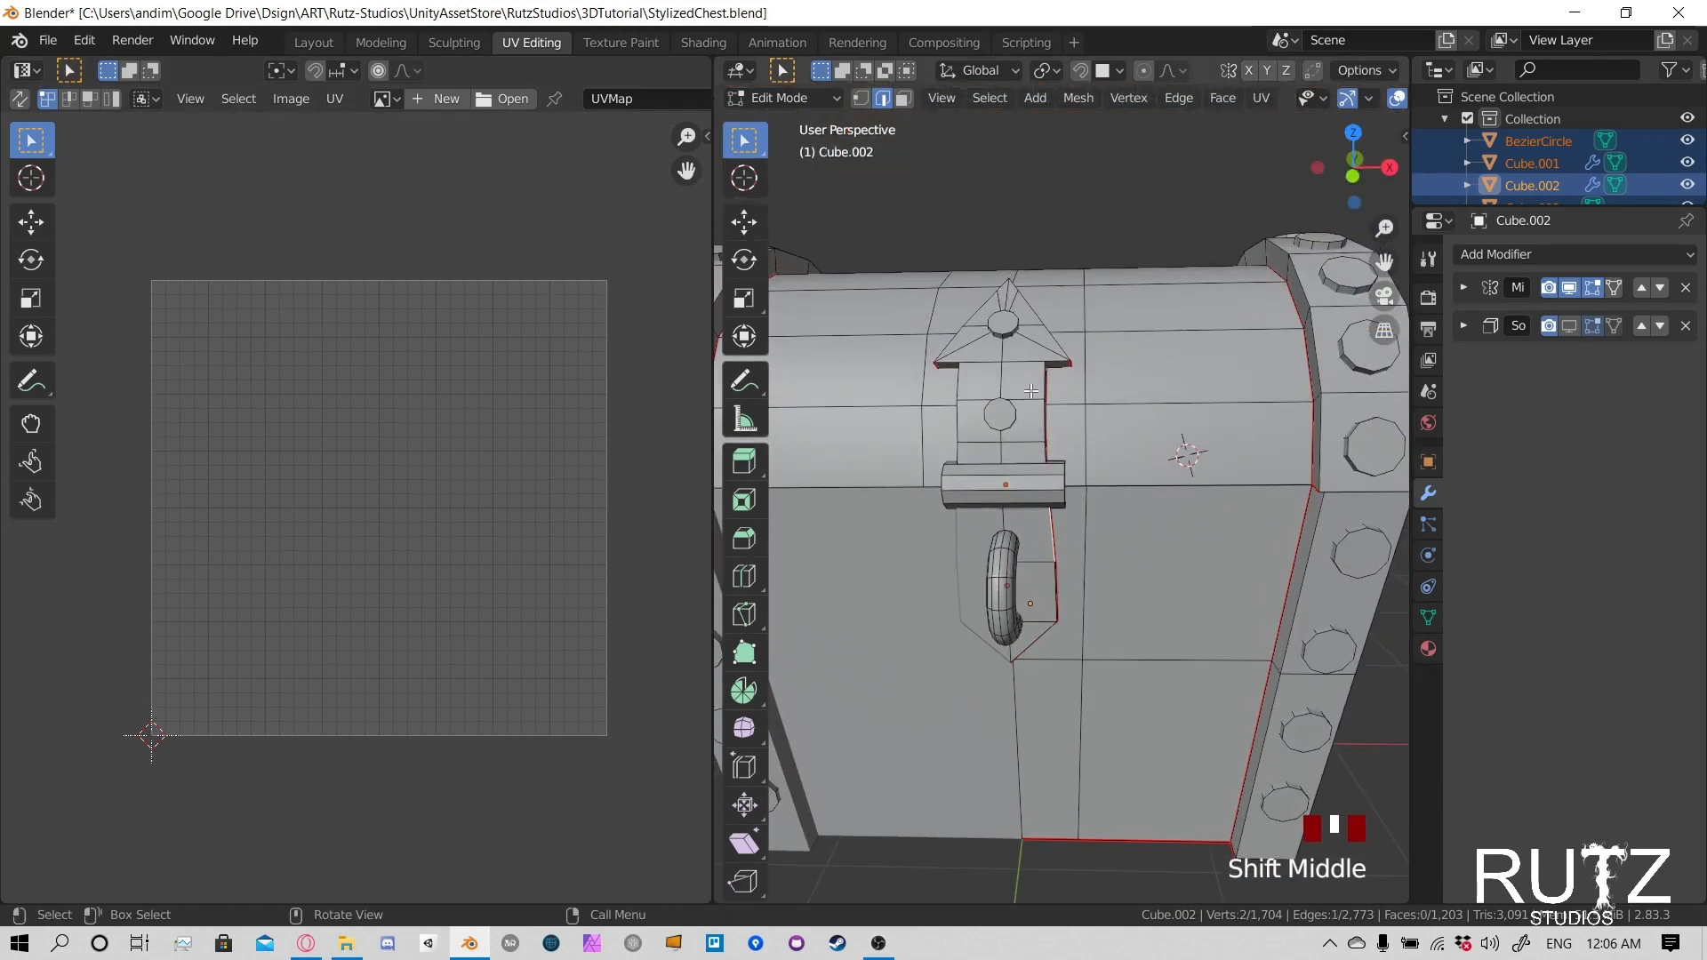
{"action": "key", "text": "l"}
{"action": "middle_click_drag", "start_coordinate": [1043, 469], "coordinate": [1031, 489]}
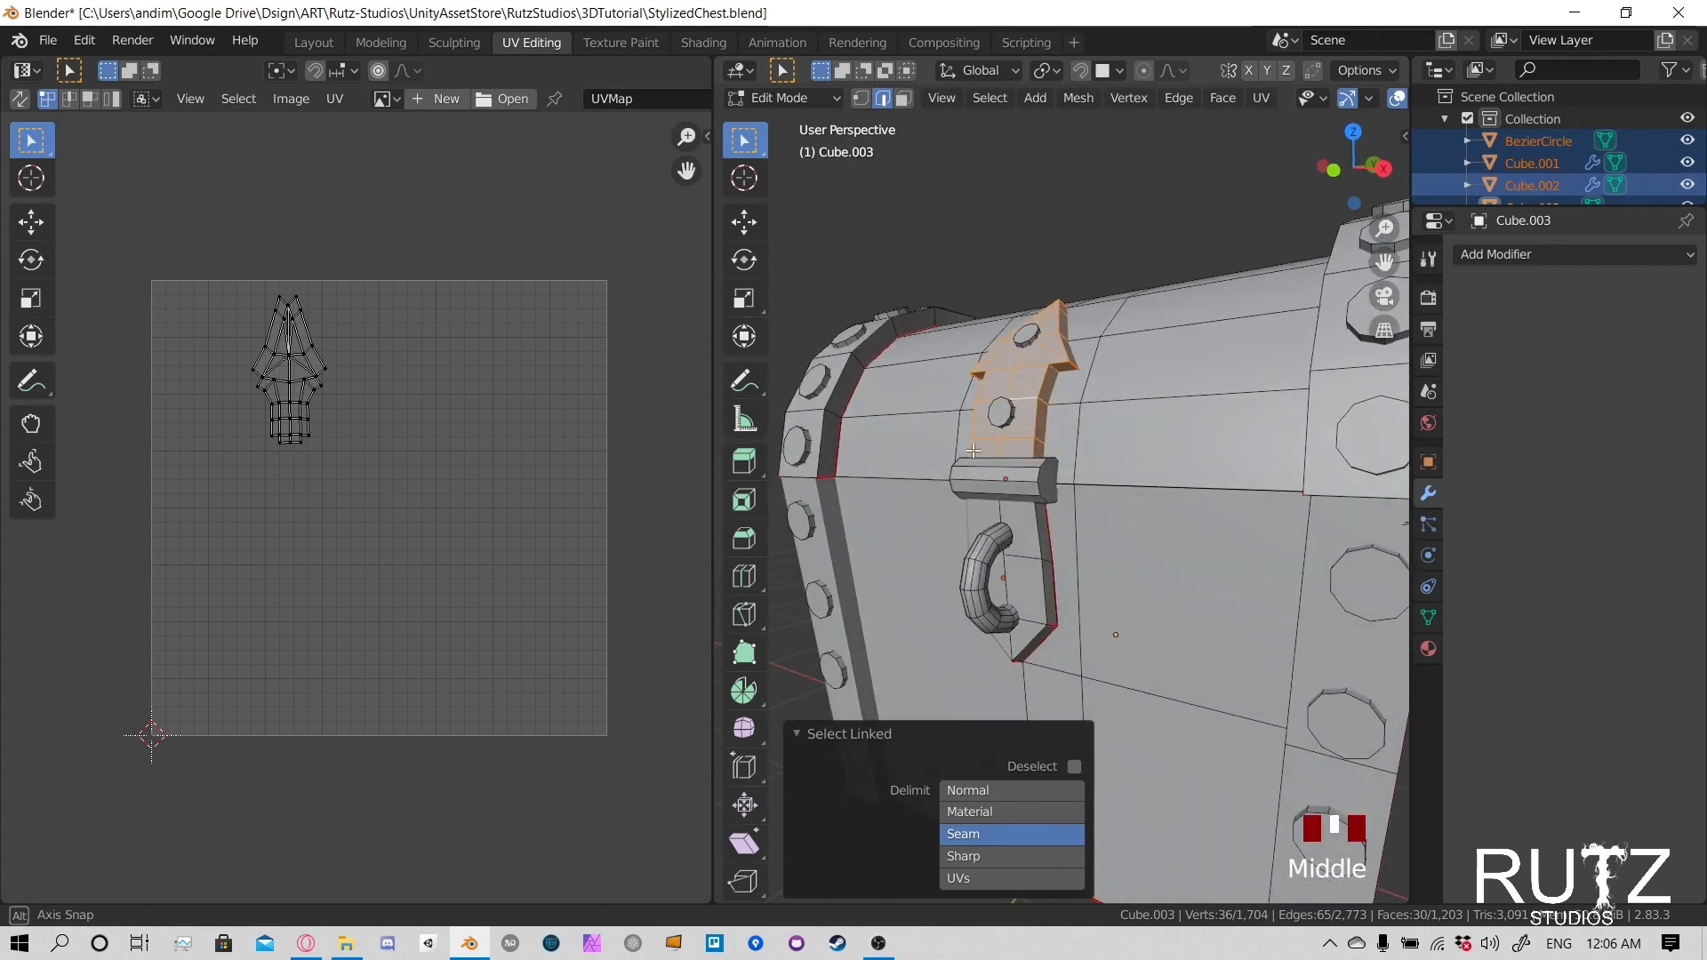
- Select the linked geometry of the ring handle and then the latch plate to compare their UV islands
{"action": "left_click", "coordinate": [1031, 489]}
{"action": "key", "text": "l"}
{"action": "left_click", "coordinate": [1016, 556]}
{"action": "key", "text": "l"}
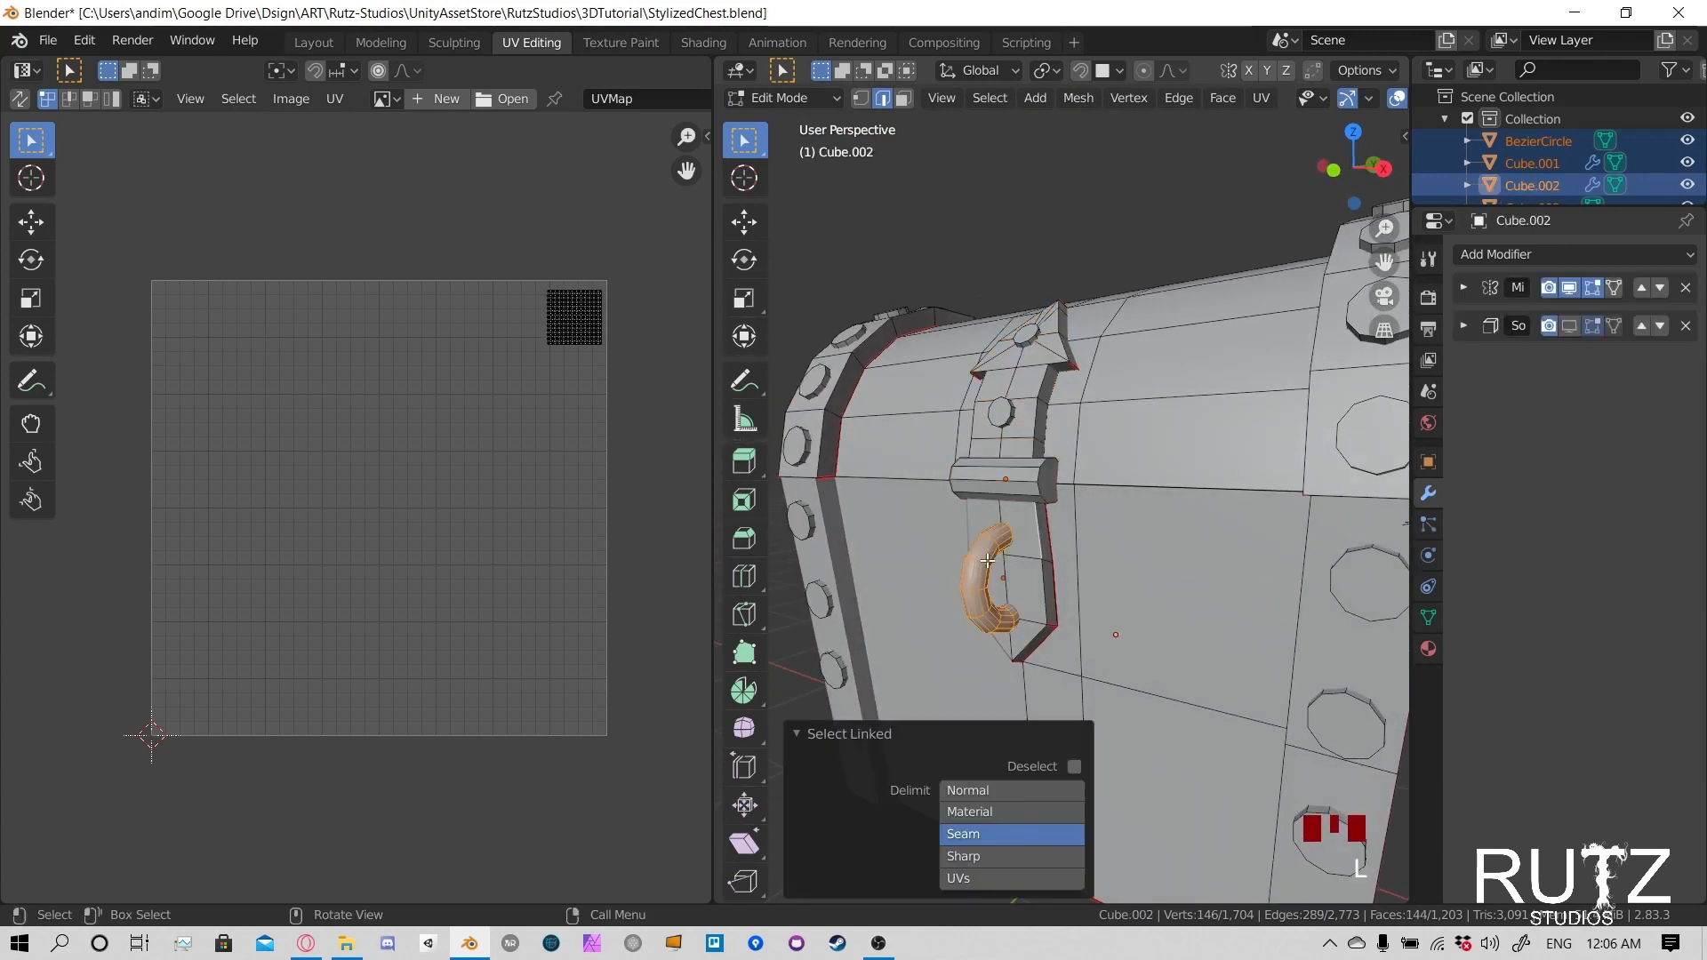
{"action": "left_click", "coordinate": [1024, 558]}
{"action": "key", "text": "l"}
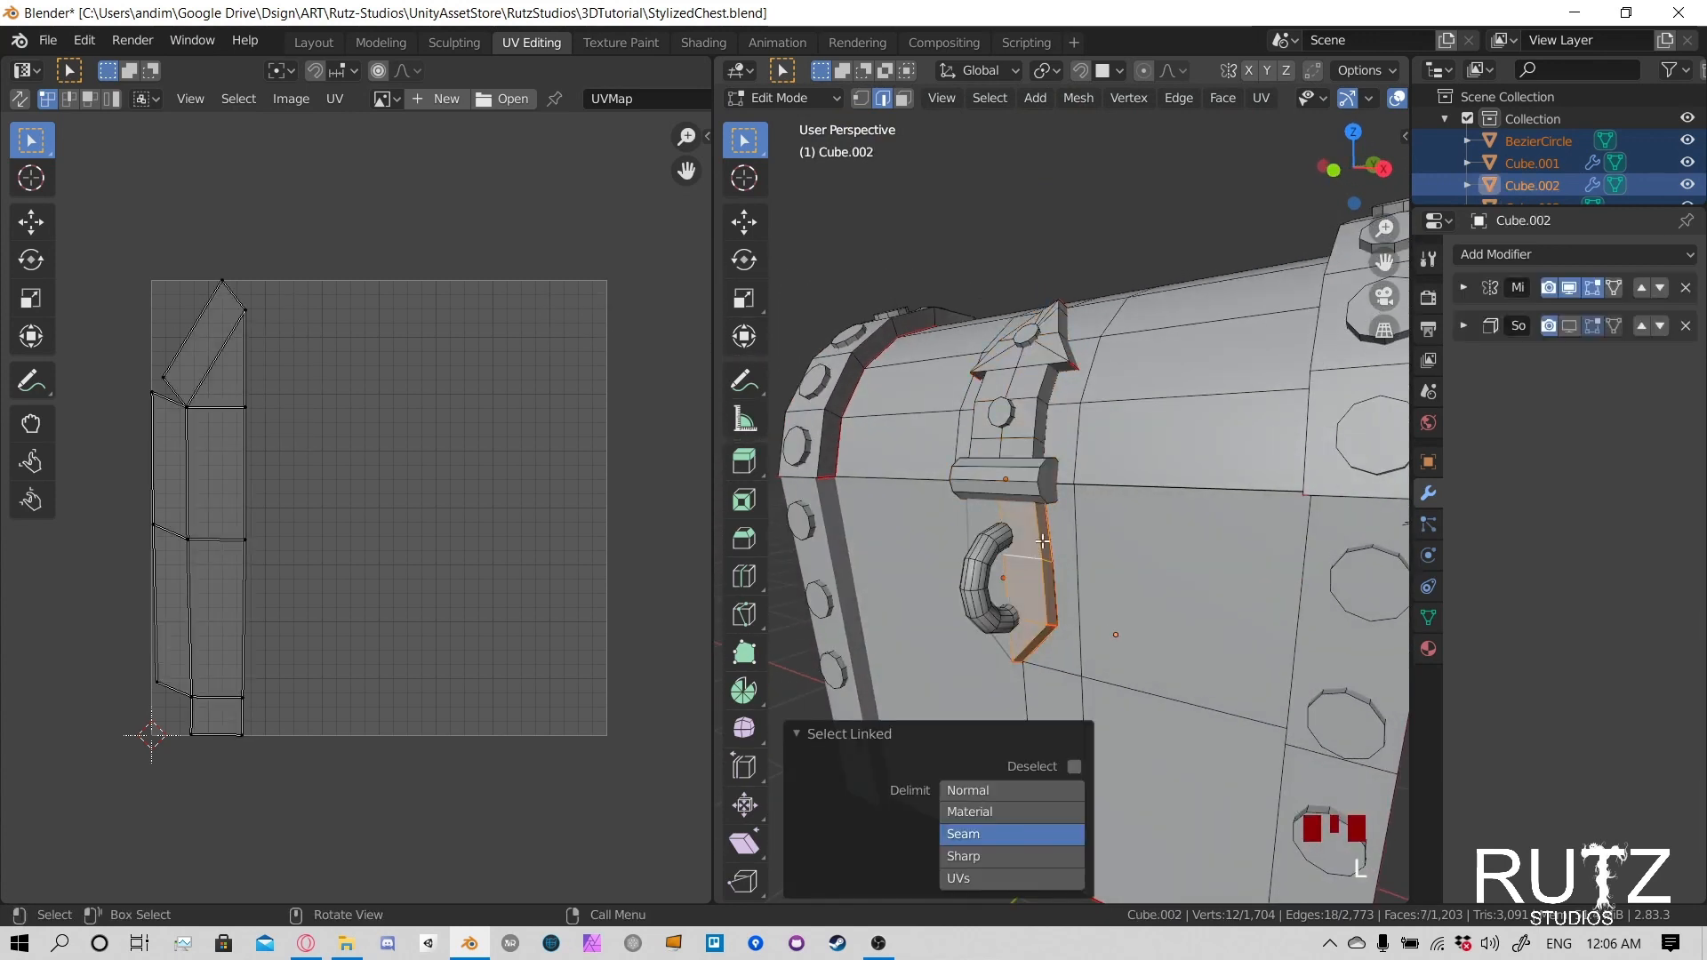
{"action": "scroll", "coordinate": [1043, 541], "scroll_direction": "down", "scroll_amount": 3}
{"action": "middle_click_drag", "start_coordinate": [1043, 540], "coordinate": [1040, 510]}
{"action": "middle_click_drag", "start_coordinate": [1040, 510], "coordinate": [1060, 525]}
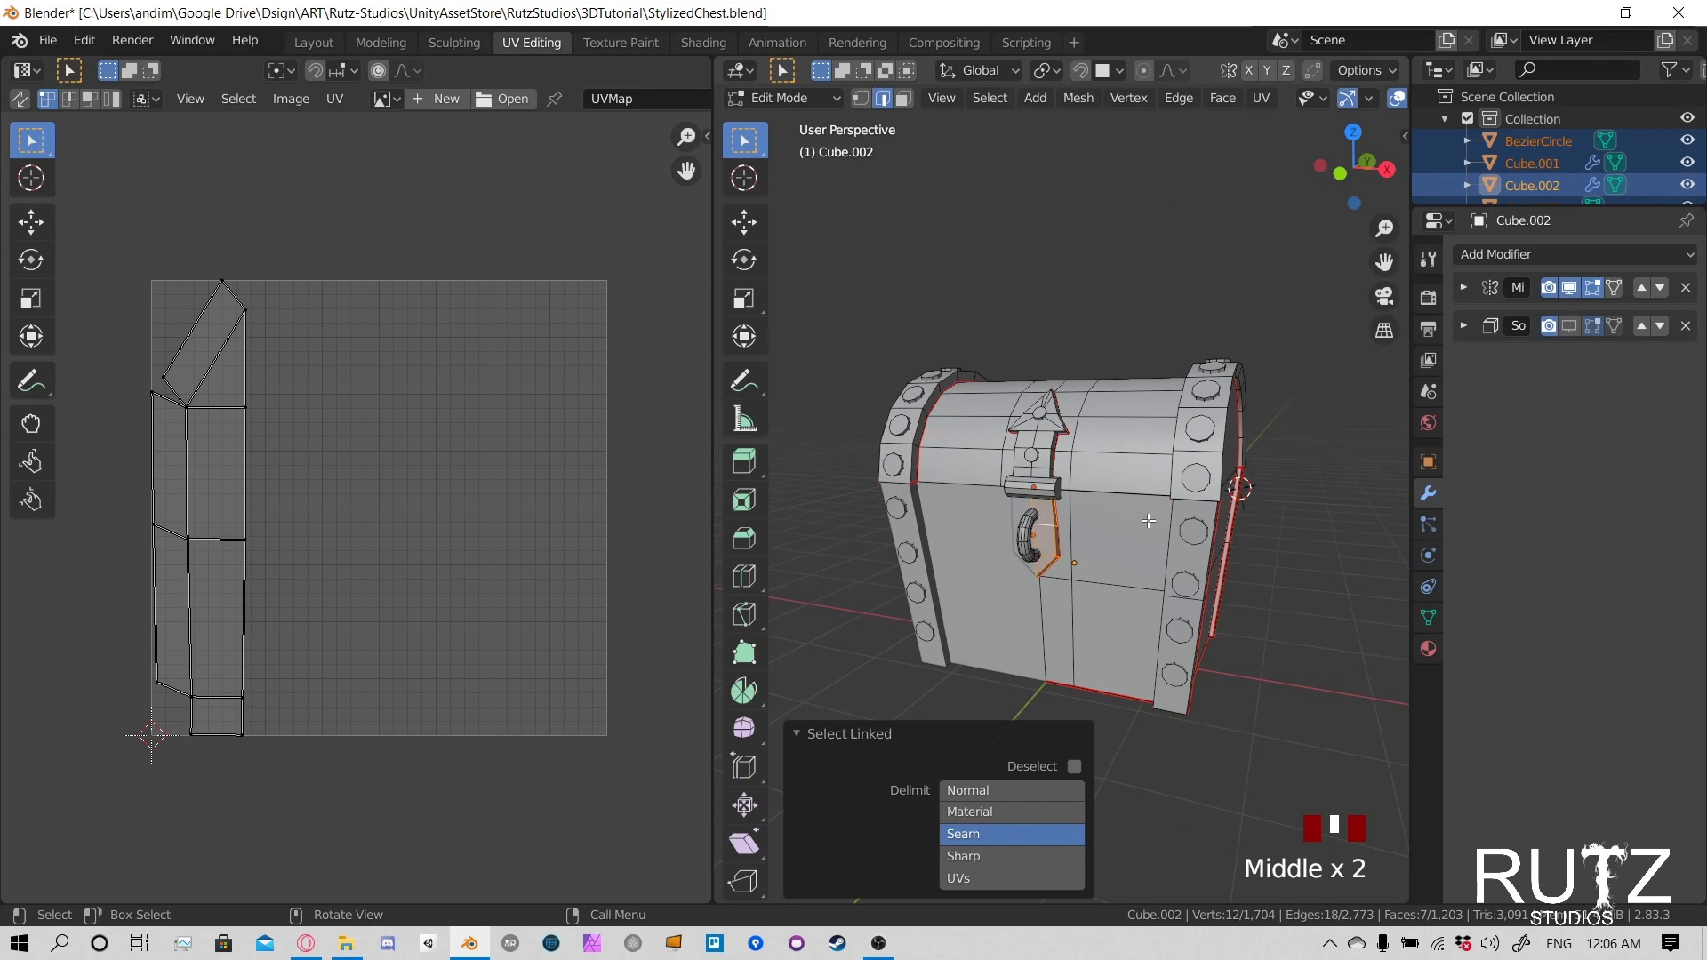
- Select all chest geometry again, rotate the small narrow strip island about 90° to lie flat, and place it directly above the larger arrow-shaped island
{"action": "key", "text": "a"}
{"action": "left_click", "coordinate": [443, 371]}
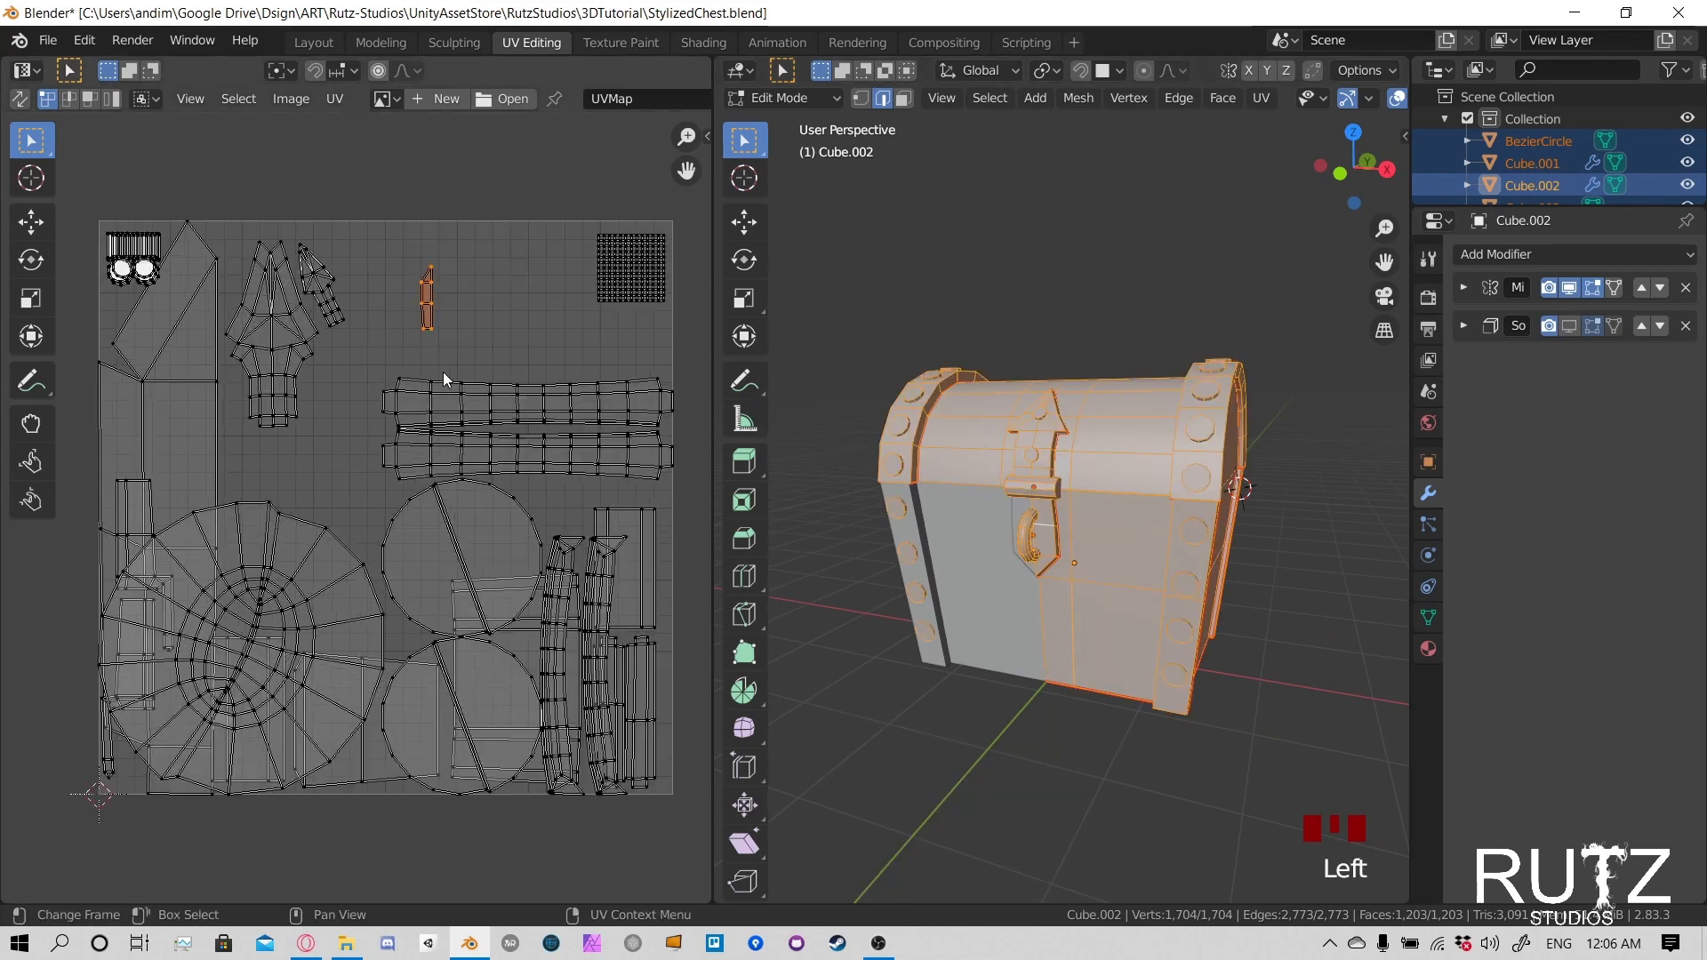
{"action": "scroll", "coordinate": [443, 372], "scroll_direction": "up", "scroll_amount": 2}
{"action": "key", "text": "g"}
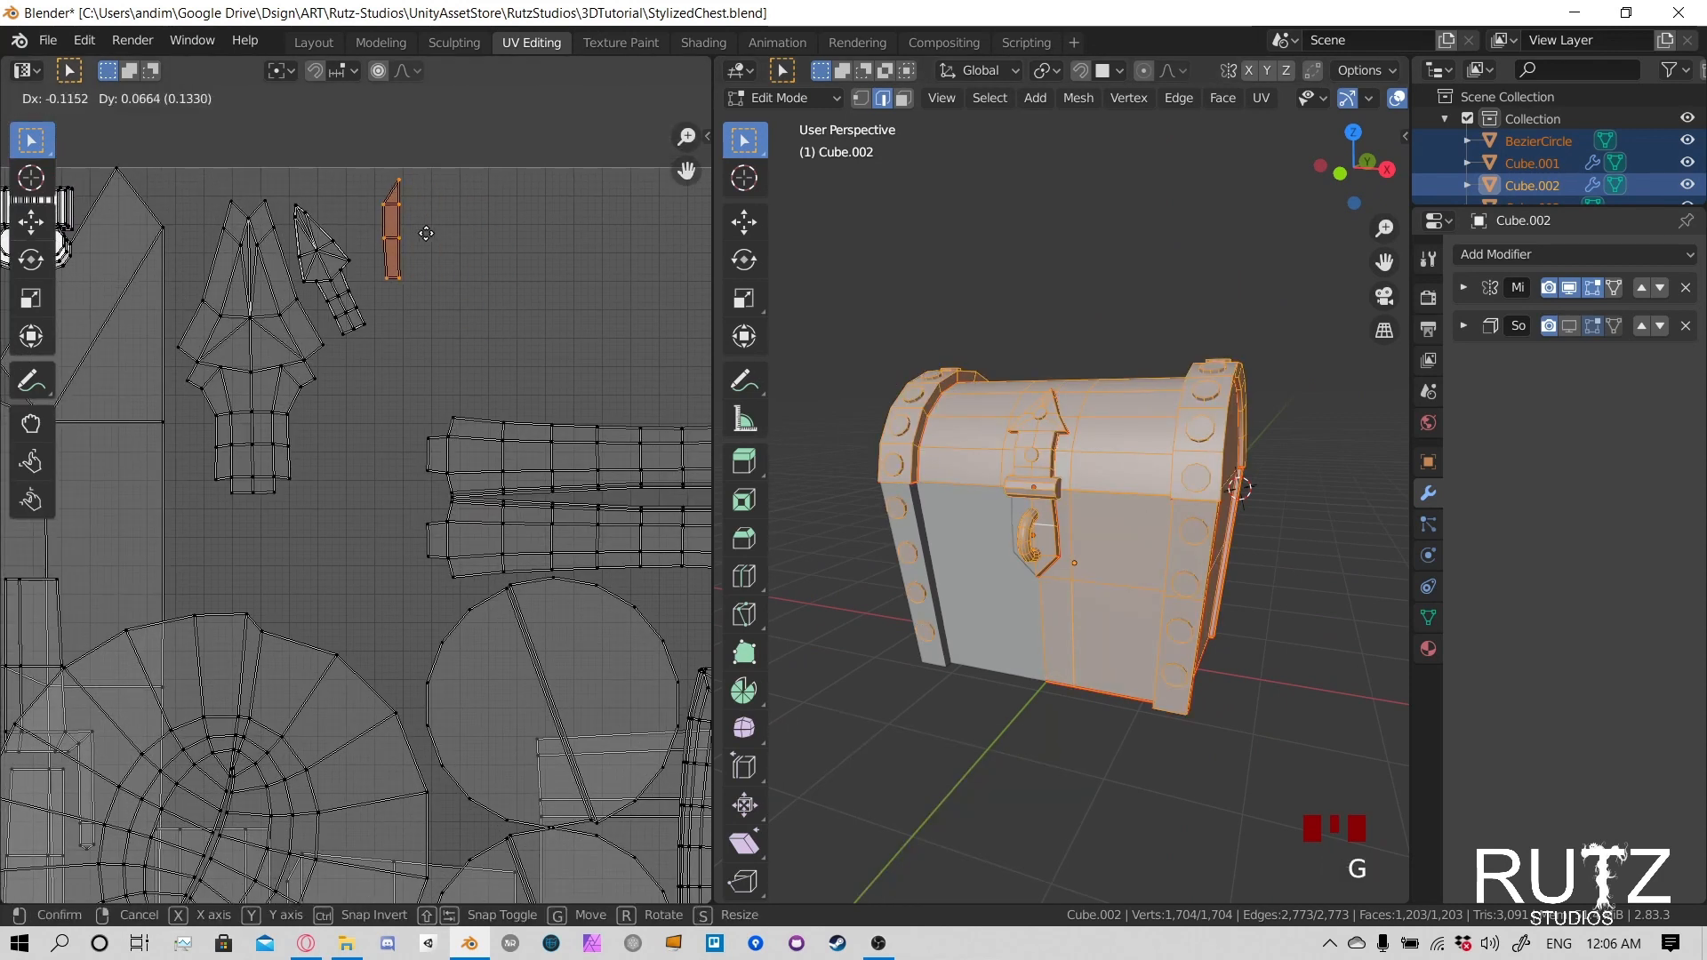
{"action": "left_click", "coordinate": [295, 158]}
{"action": "key", "text": "r"}
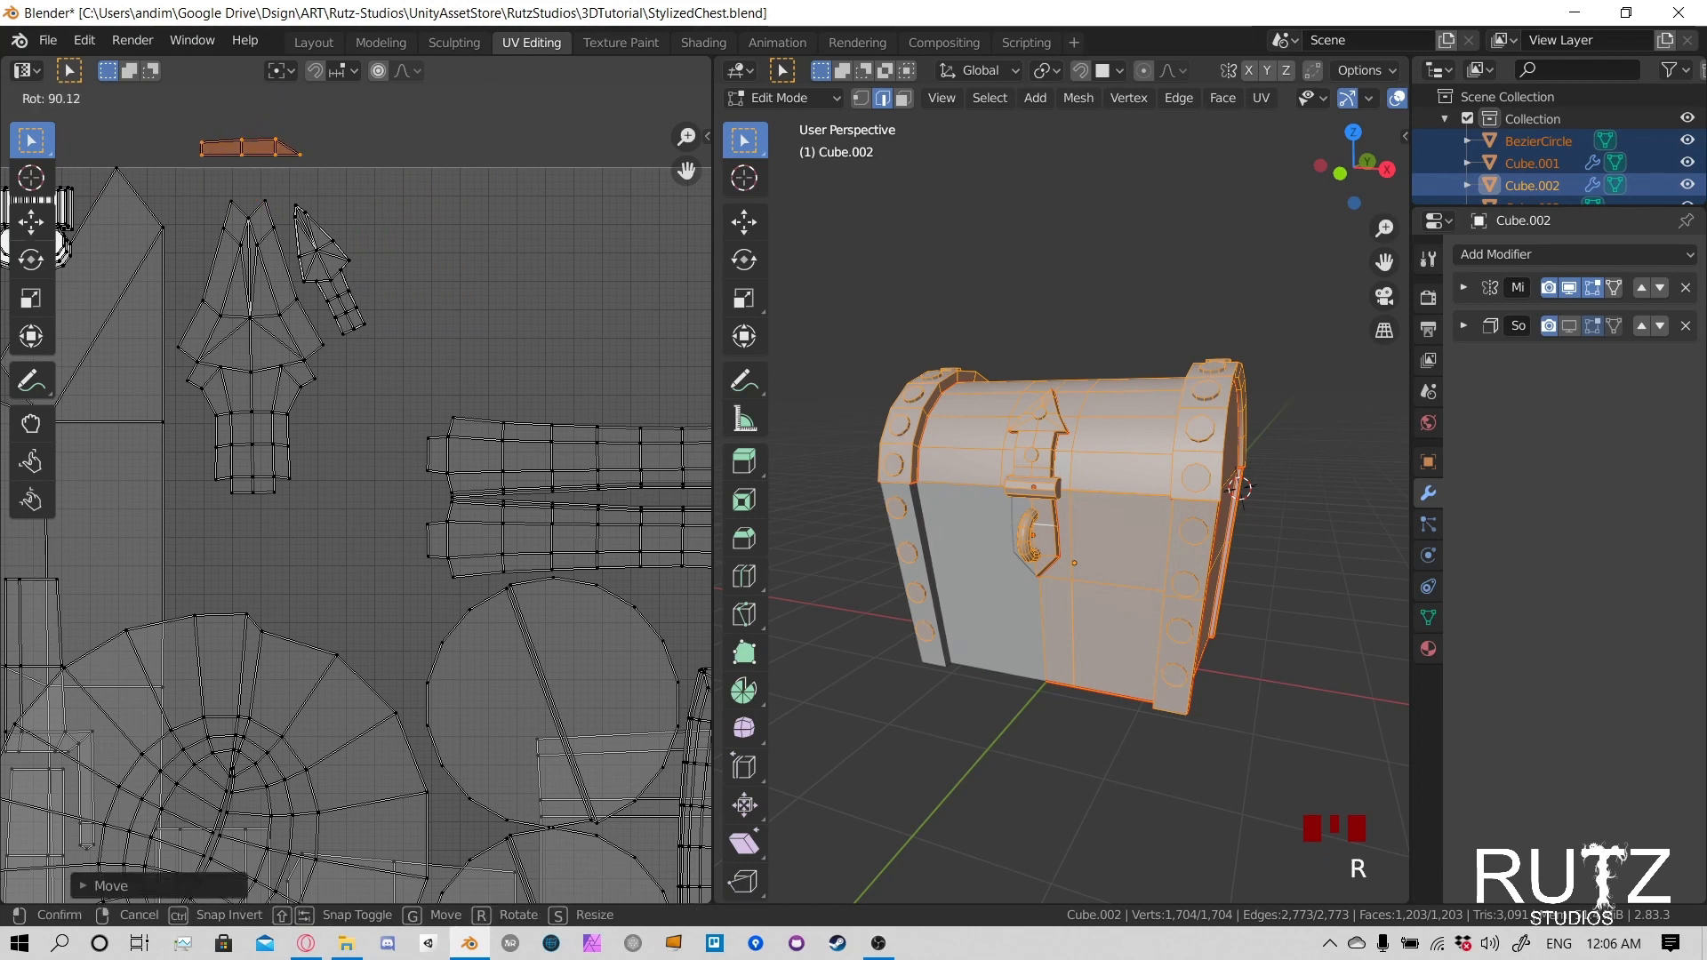
{"action": "left_click", "coordinate": [357, 328]}
{"action": "key", "text": "g"}
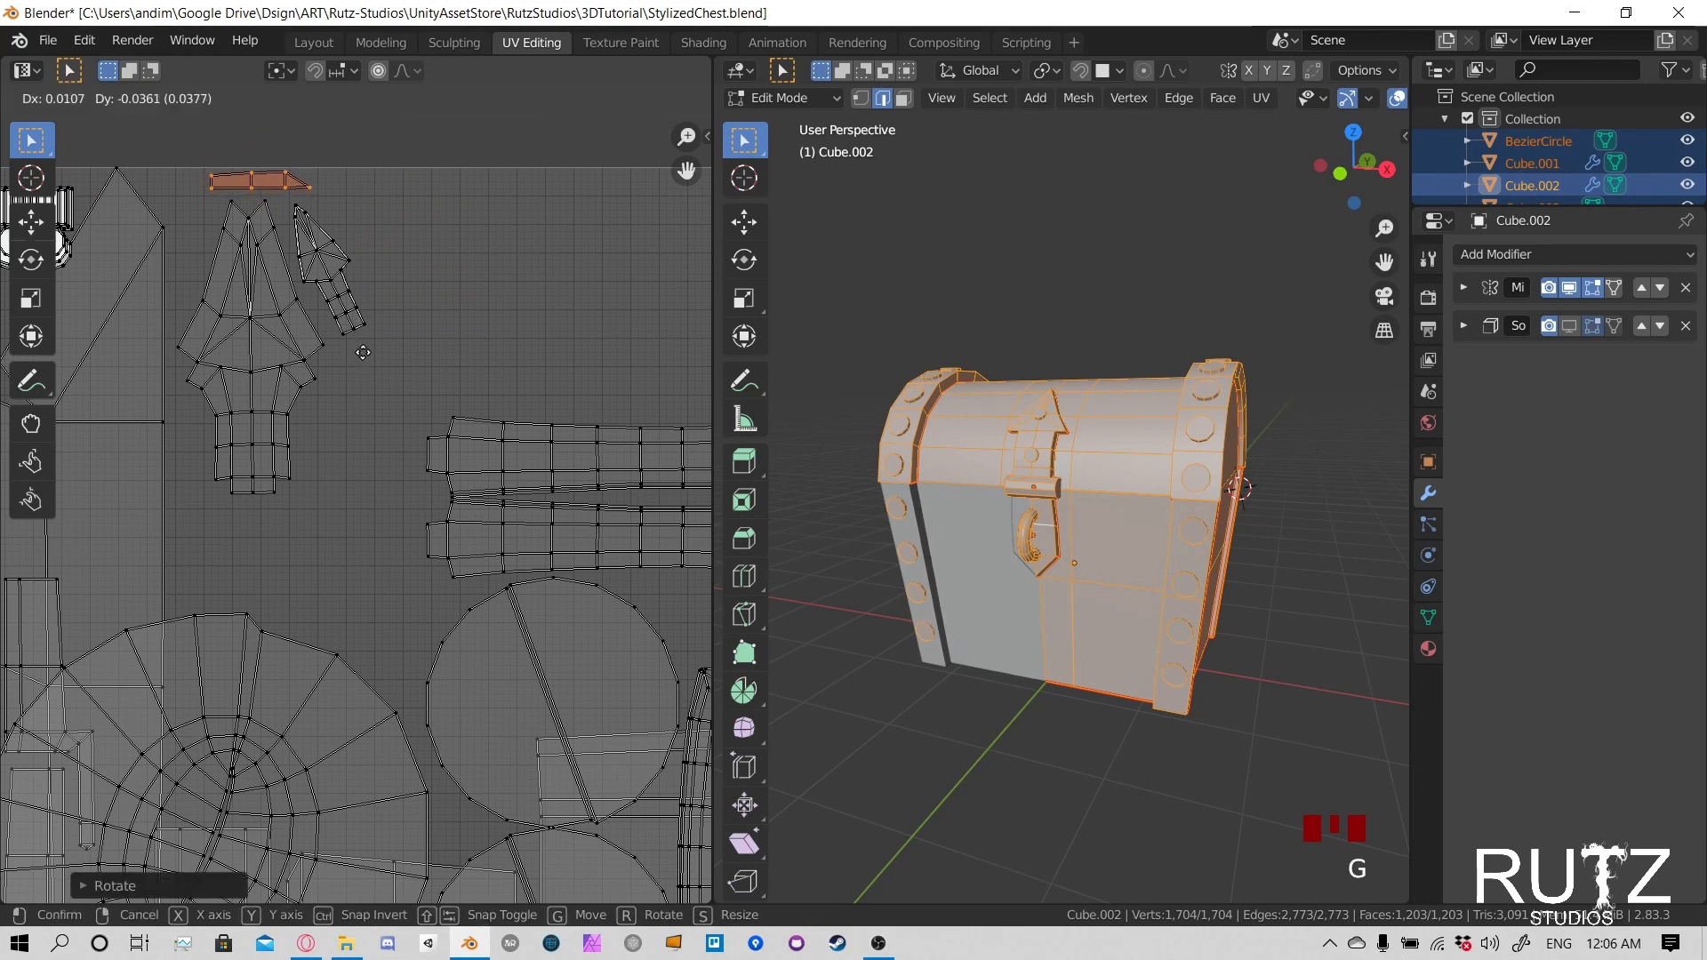
{"action": "left_click", "coordinate": [362, 352]}
{"action": "scroll", "coordinate": [340, 448], "scroll_direction": "down", "scroll_amount": 3}
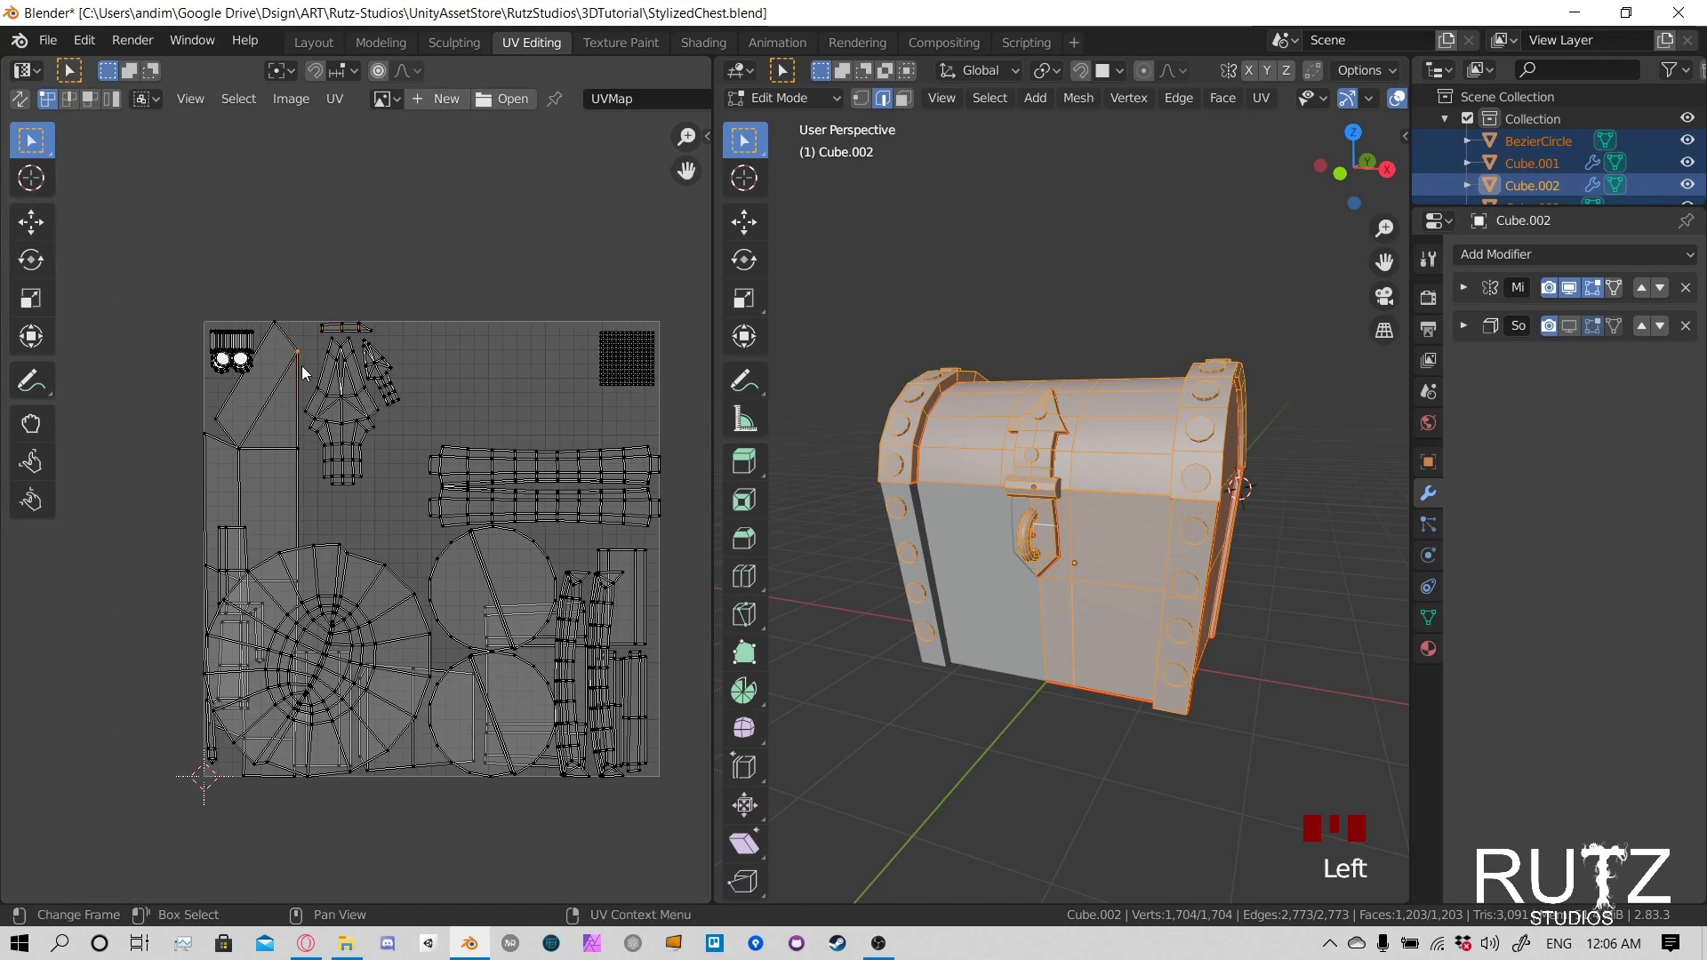
- Scale down the tall pointed island at the UV space's left edge and place it below the small rivet islands in the upper-left corner
{"action": "key", "text": "l"}
{"action": "key", "text": "s"}
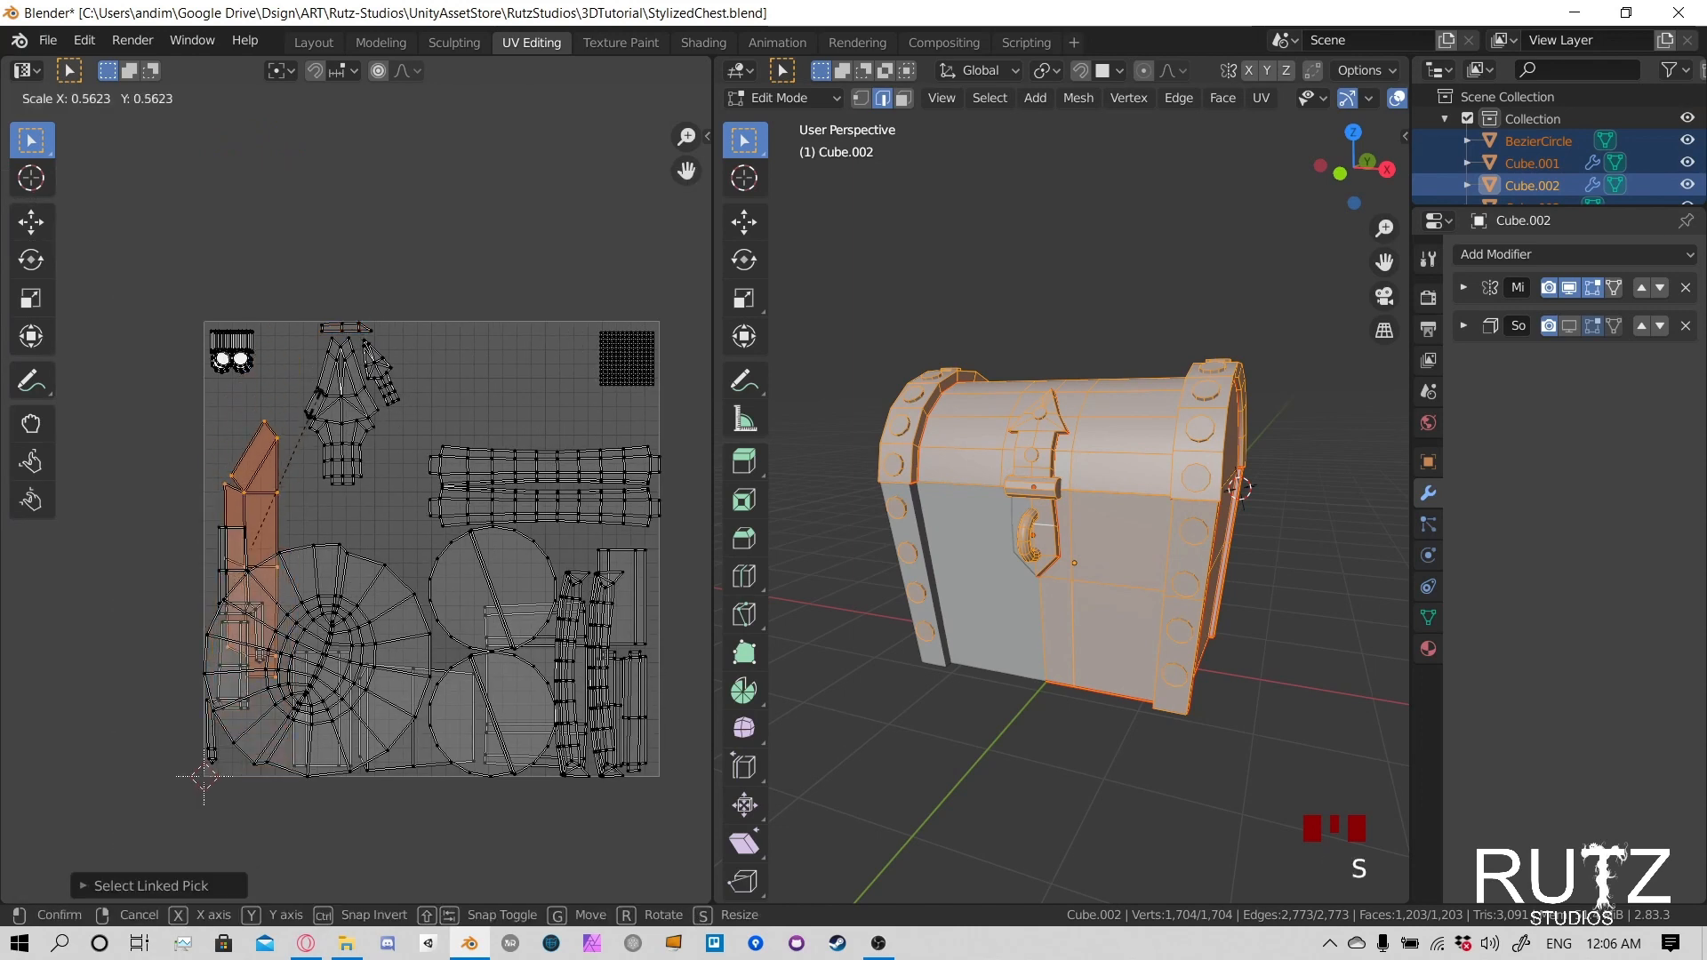
{"action": "left_click", "coordinate": [284, 480]}
{"action": "key", "text": "g"}
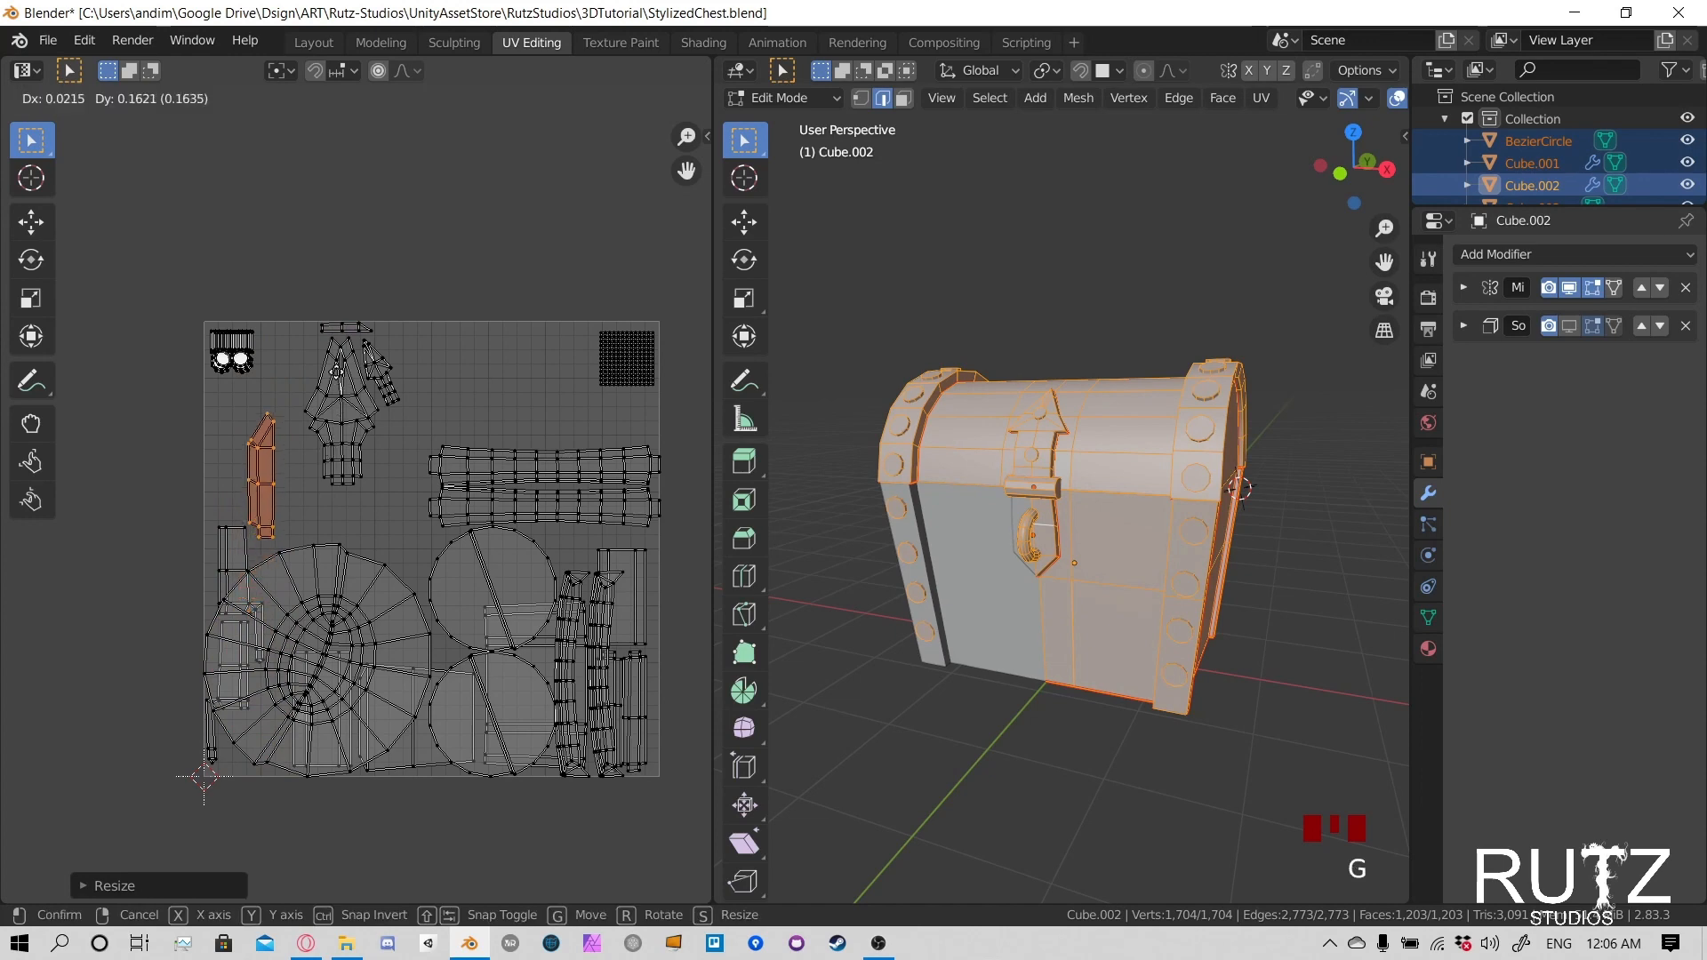
{"action": "left_click", "coordinate": [301, 345]}
{"action": "scroll", "coordinate": [302, 345], "scroll_direction": "up", "scroll_amount": 8}
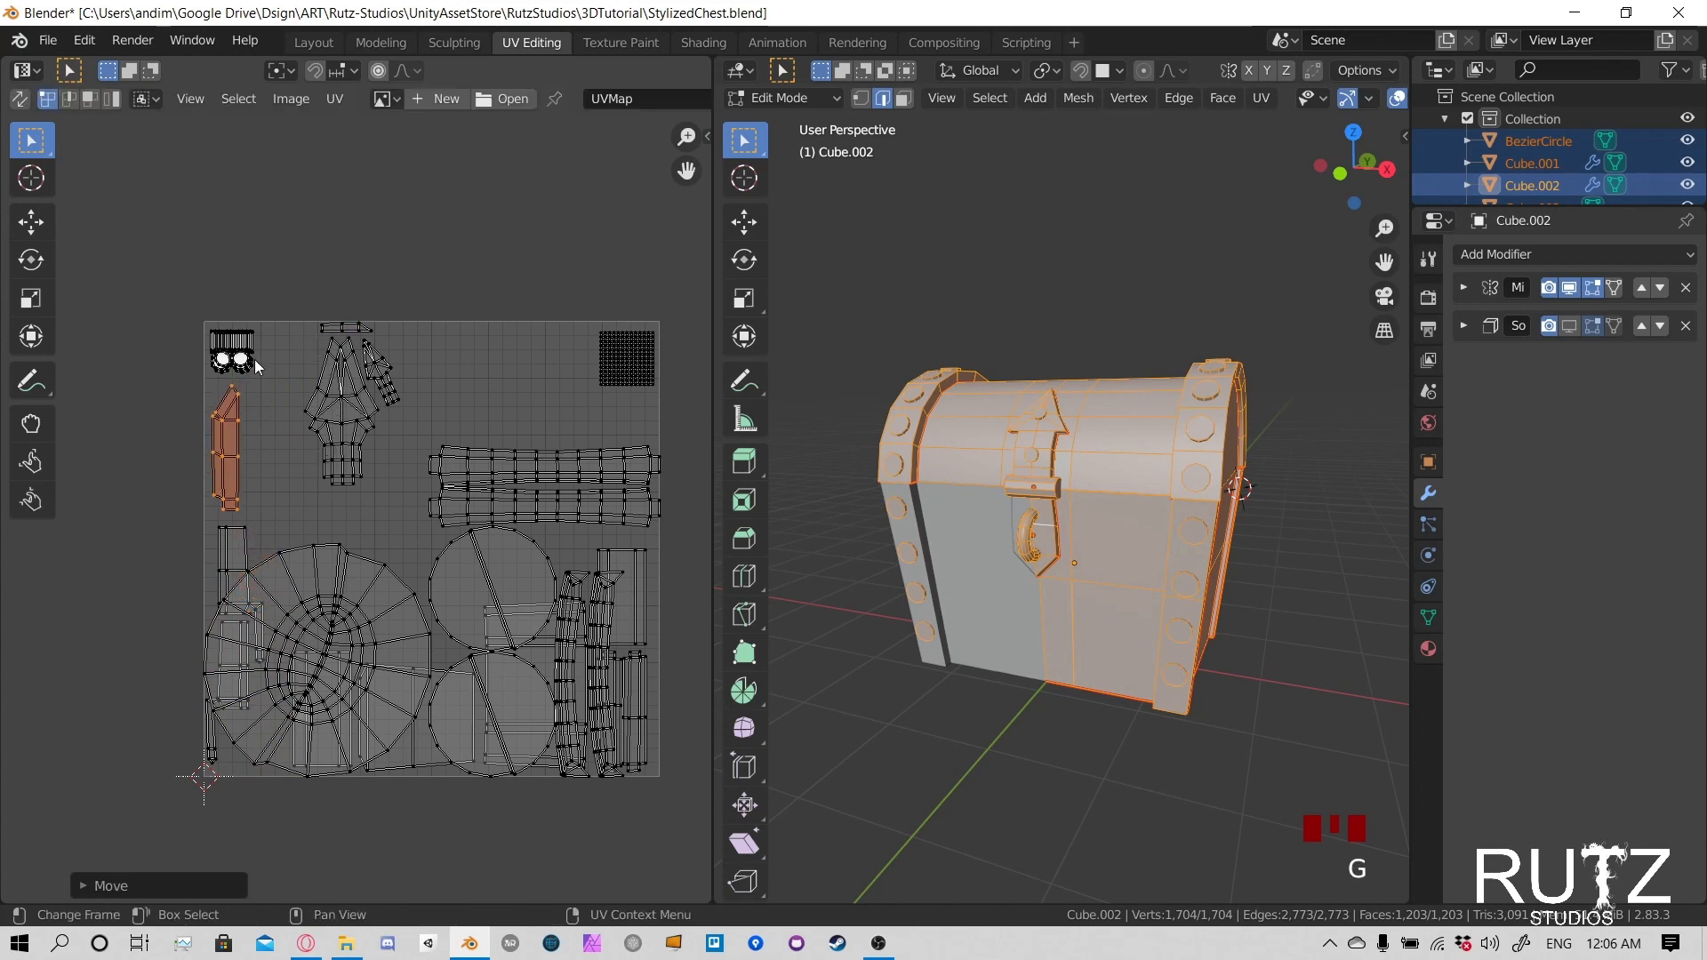
{"action": "scroll", "coordinate": [377, 533], "scroll_direction": "up", "scroll_amount": 3}
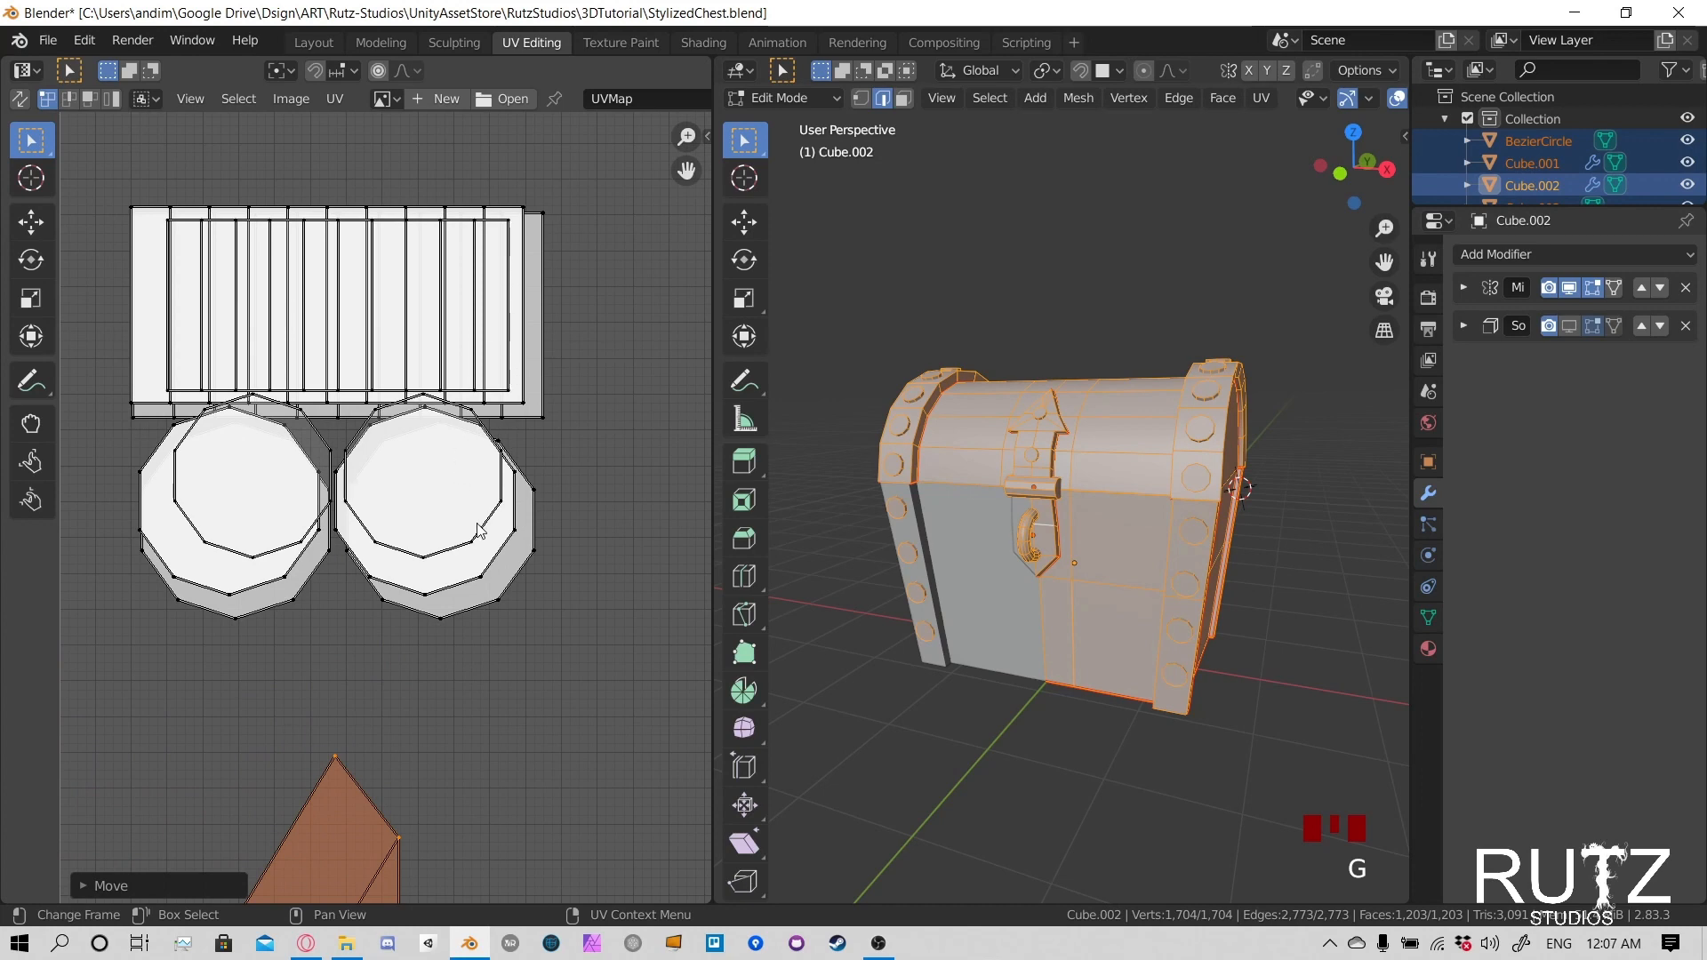
{"action": "key", "text": "l"}
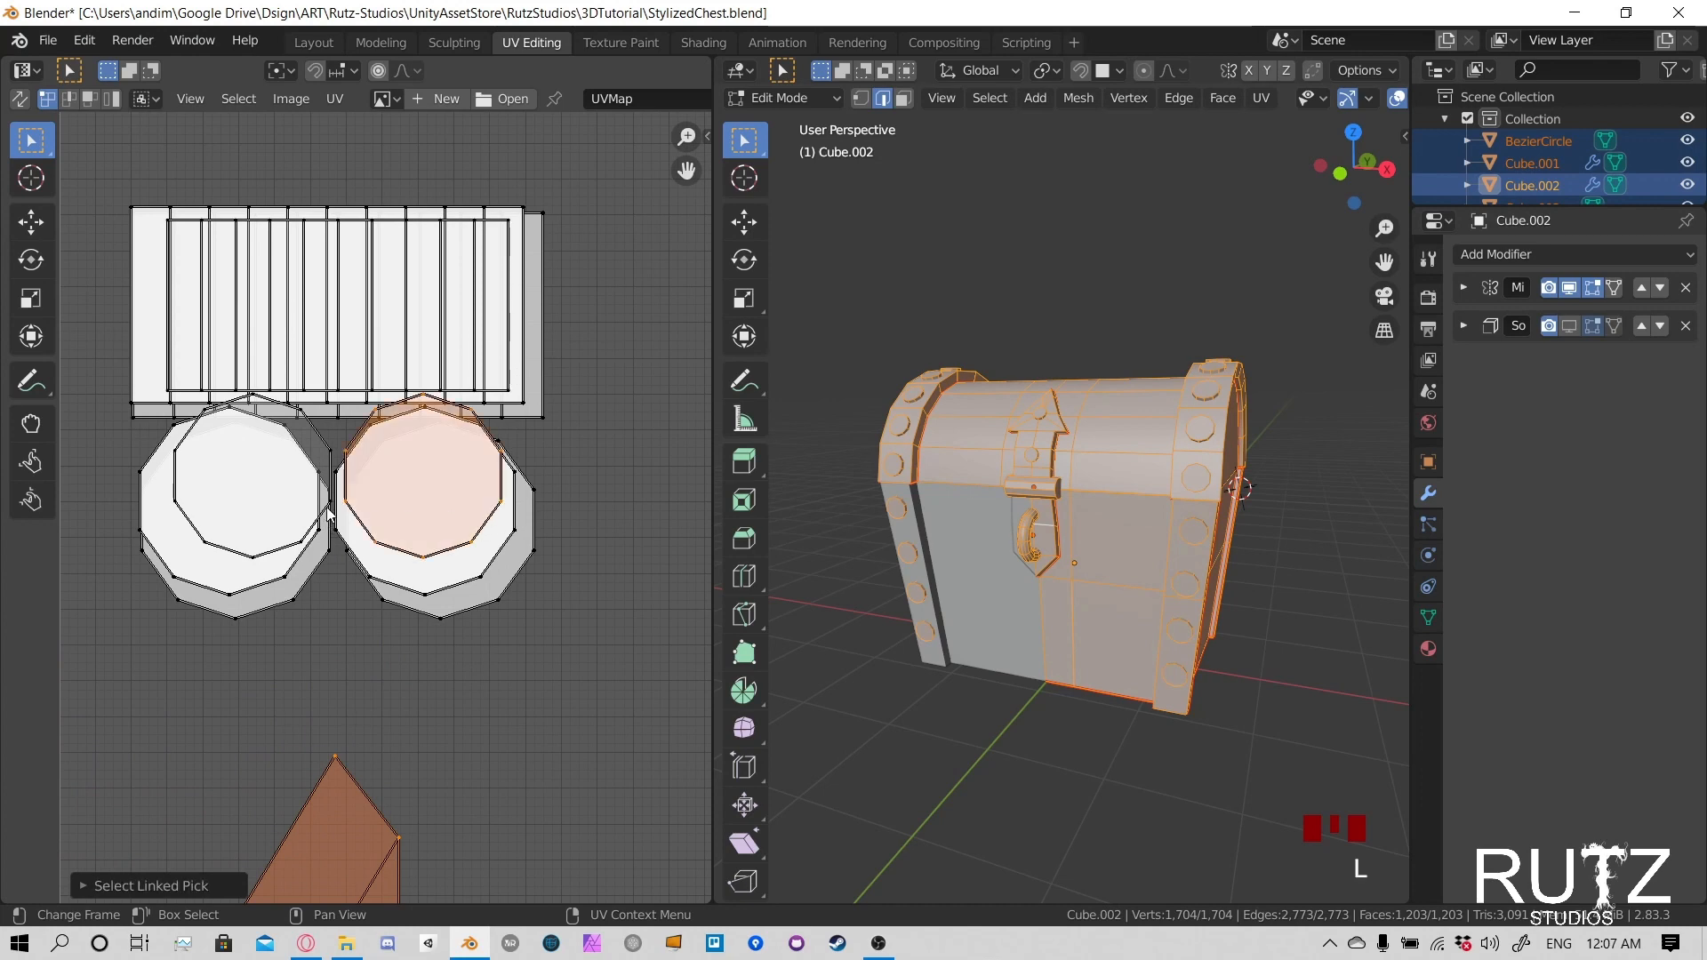
{"action": "key", "text": "l"}
{"action": "scroll", "coordinate": [347, 506], "scroll_direction": "down", "scroll_amount": 3}
{"action": "key", "text": "s"}
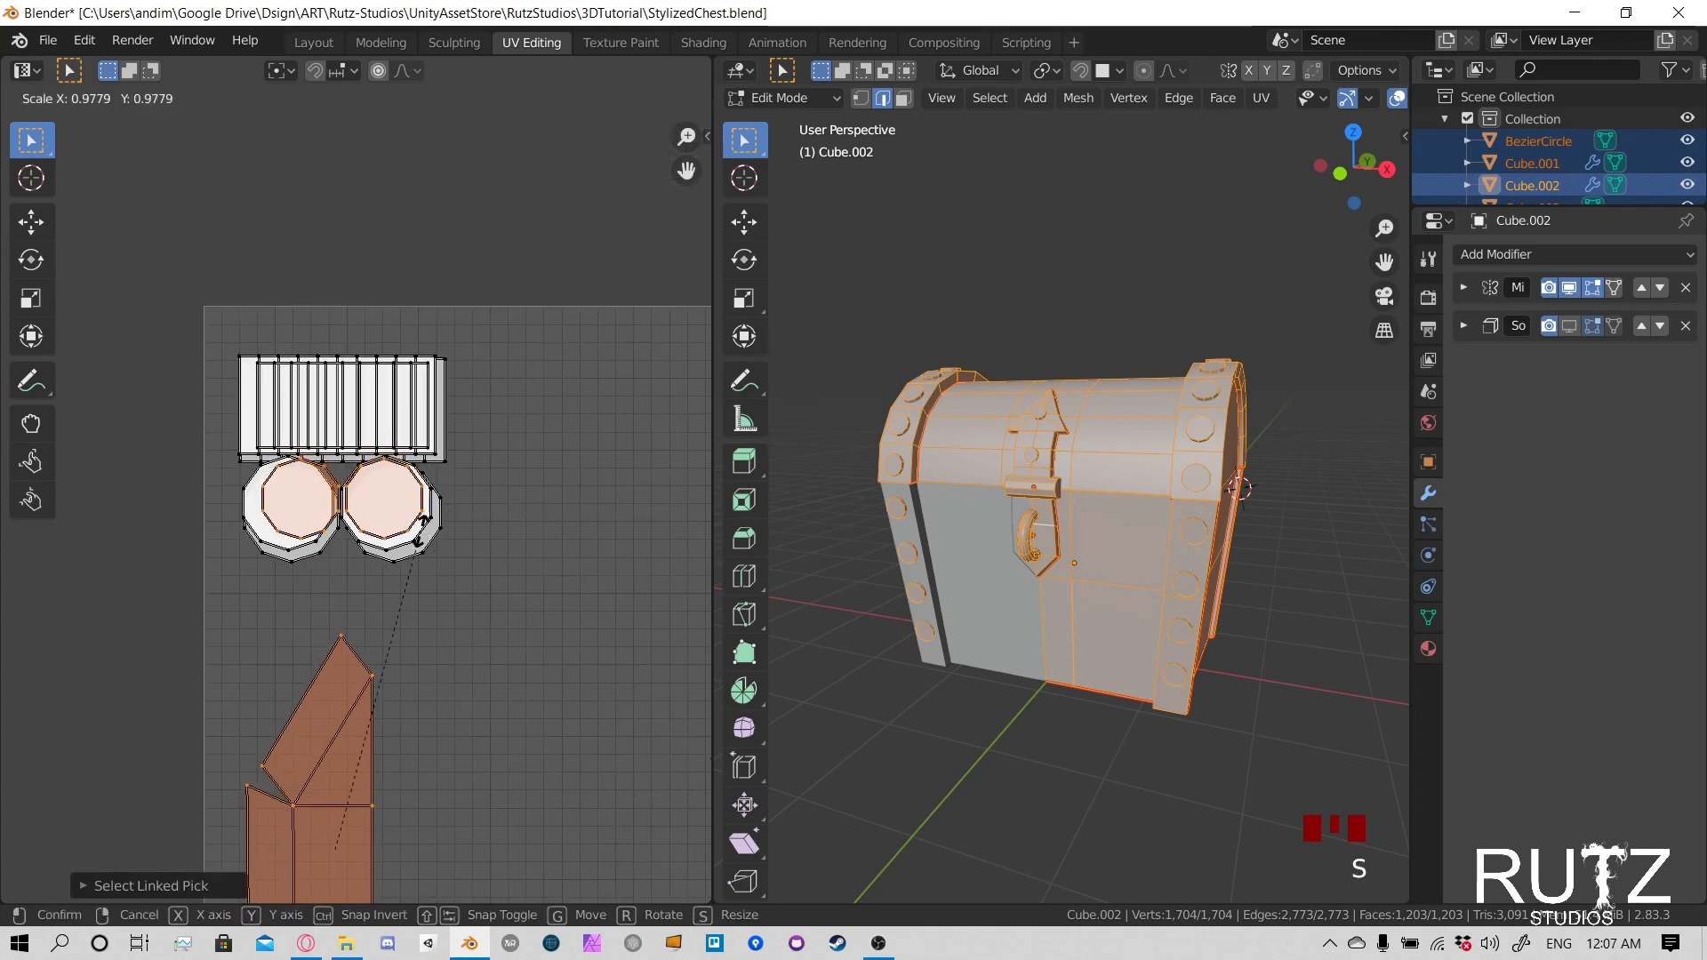
{"action": "left_click", "coordinate": [418, 525]}
{"action": "left_click", "coordinate": [414, 518]}
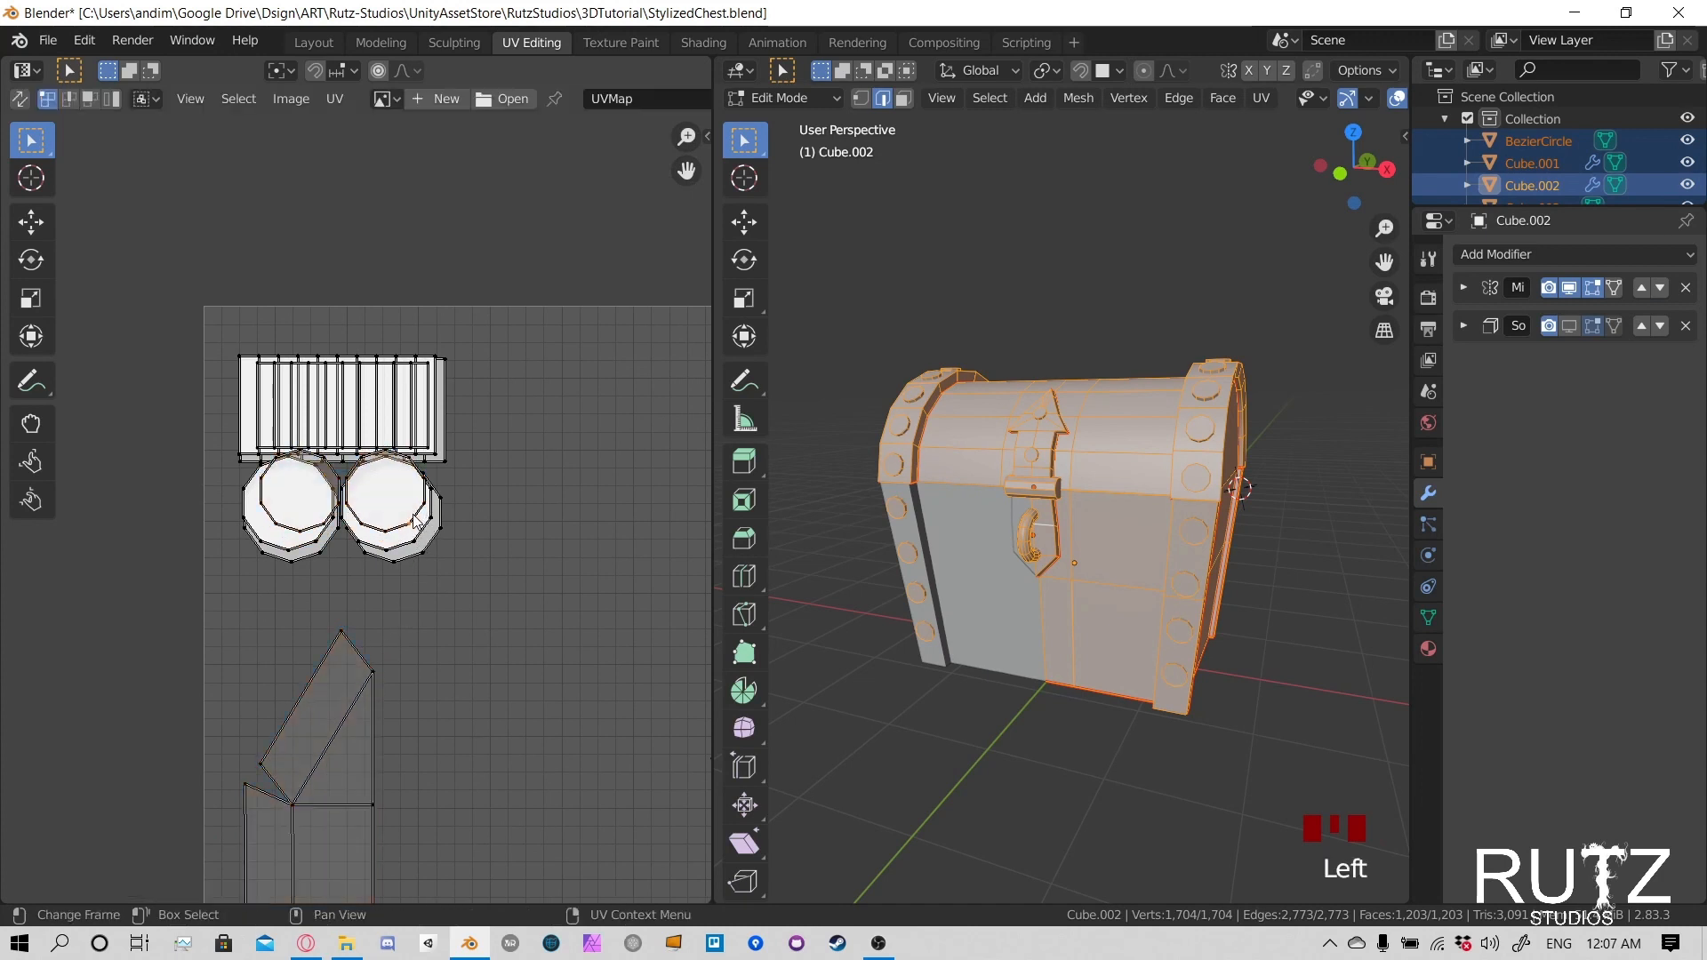
- Select the two smaller rivet circle islands, then enlarge and move them to match the larger circle pair beneath
{"action": "key", "text": "l"}
{"action": "key", "text": "l"}
{"action": "key", "text": "s"}
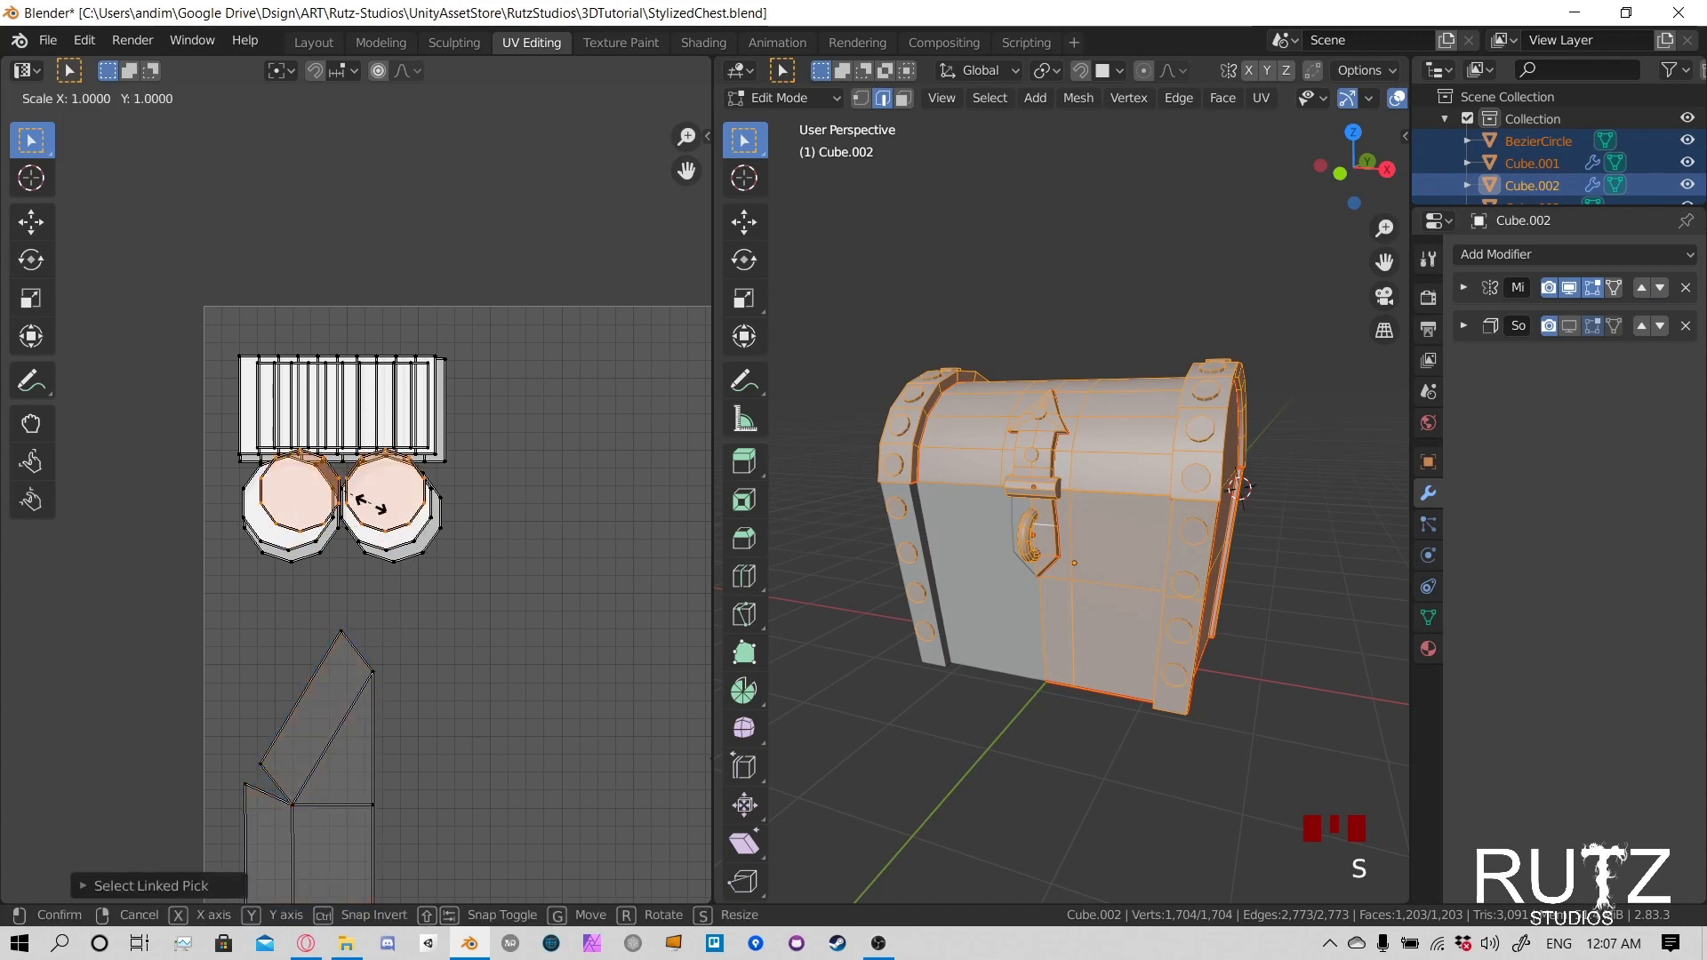
{"action": "left_click", "coordinate": [403, 576]}
{"action": "key", "text": "g"}
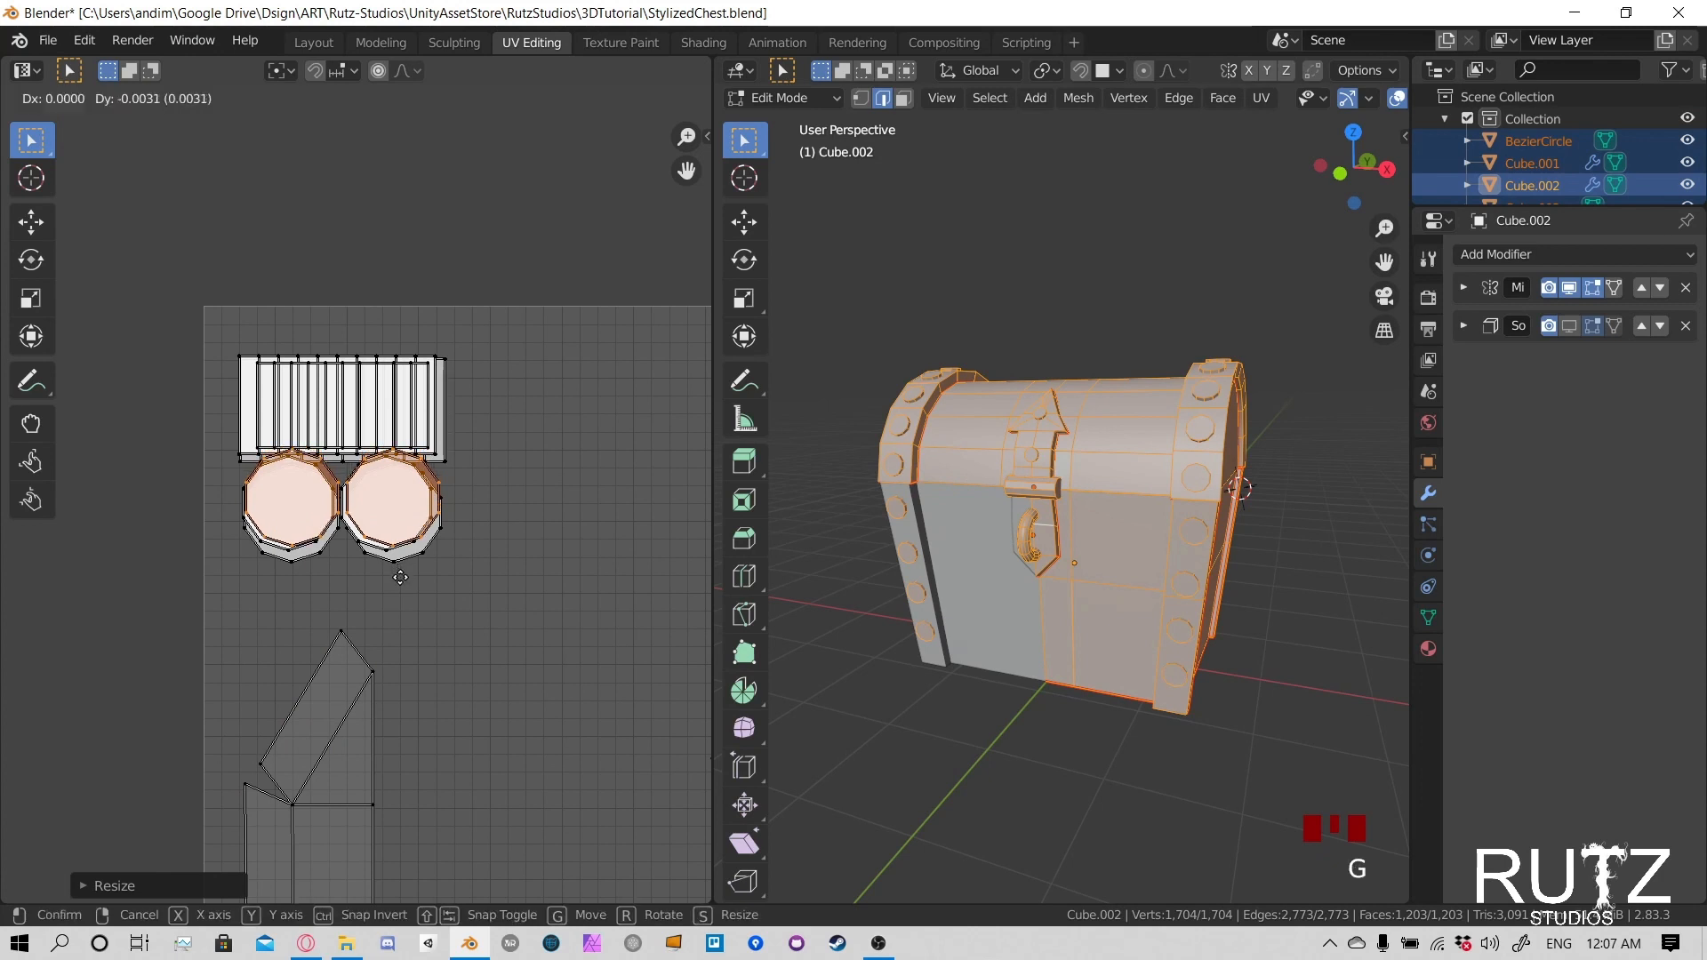
{"action": "left_click", "coordinate": [466, 579]}
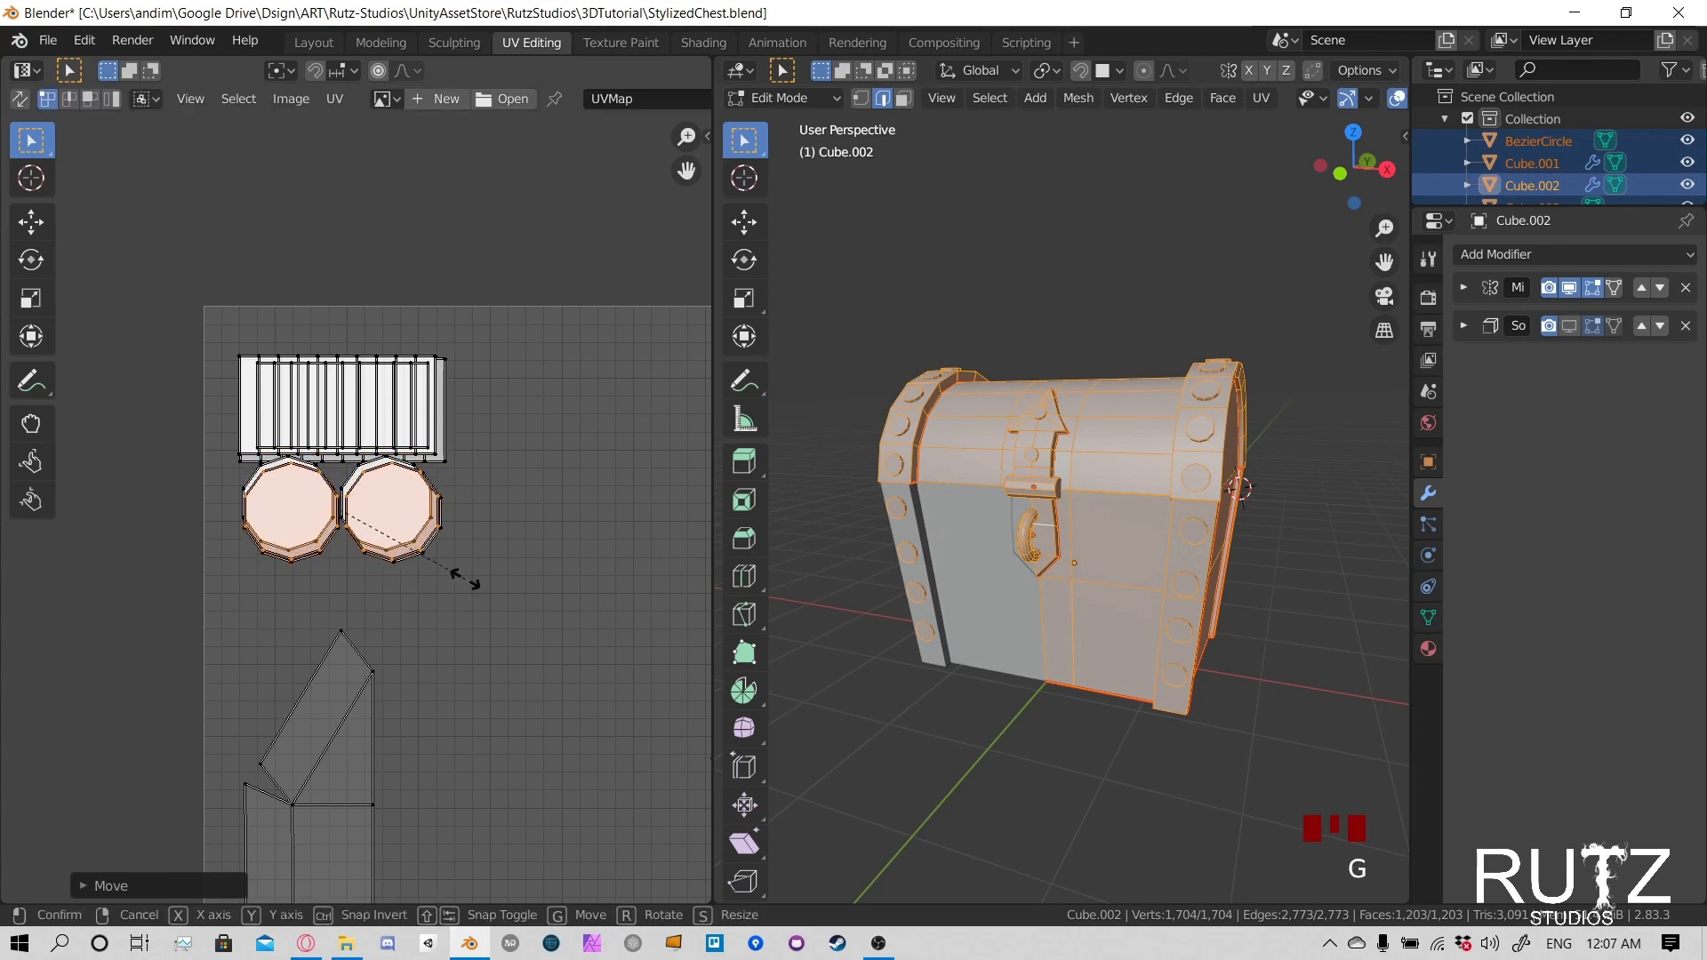
{"action": "key", "text": "s"}
{"action": "left_click", "coordinate": [493, 608]}
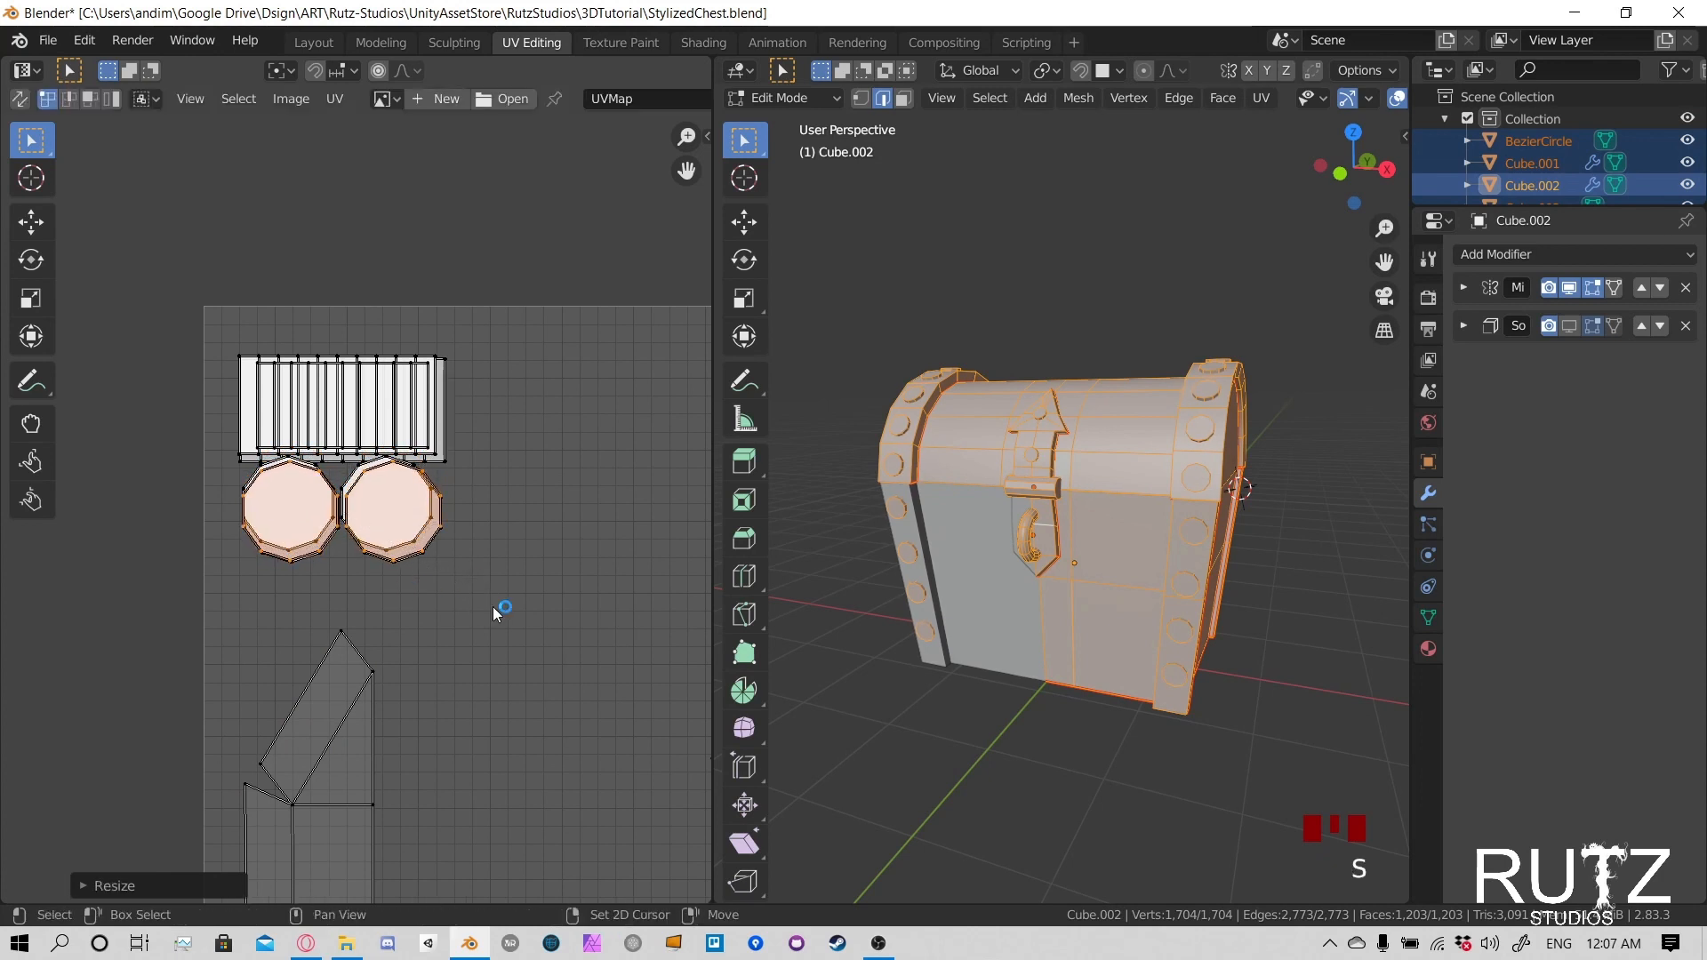
{"action": "key", "text": "g"}
{"action": "left_click", "coordinate": [489, 619]}
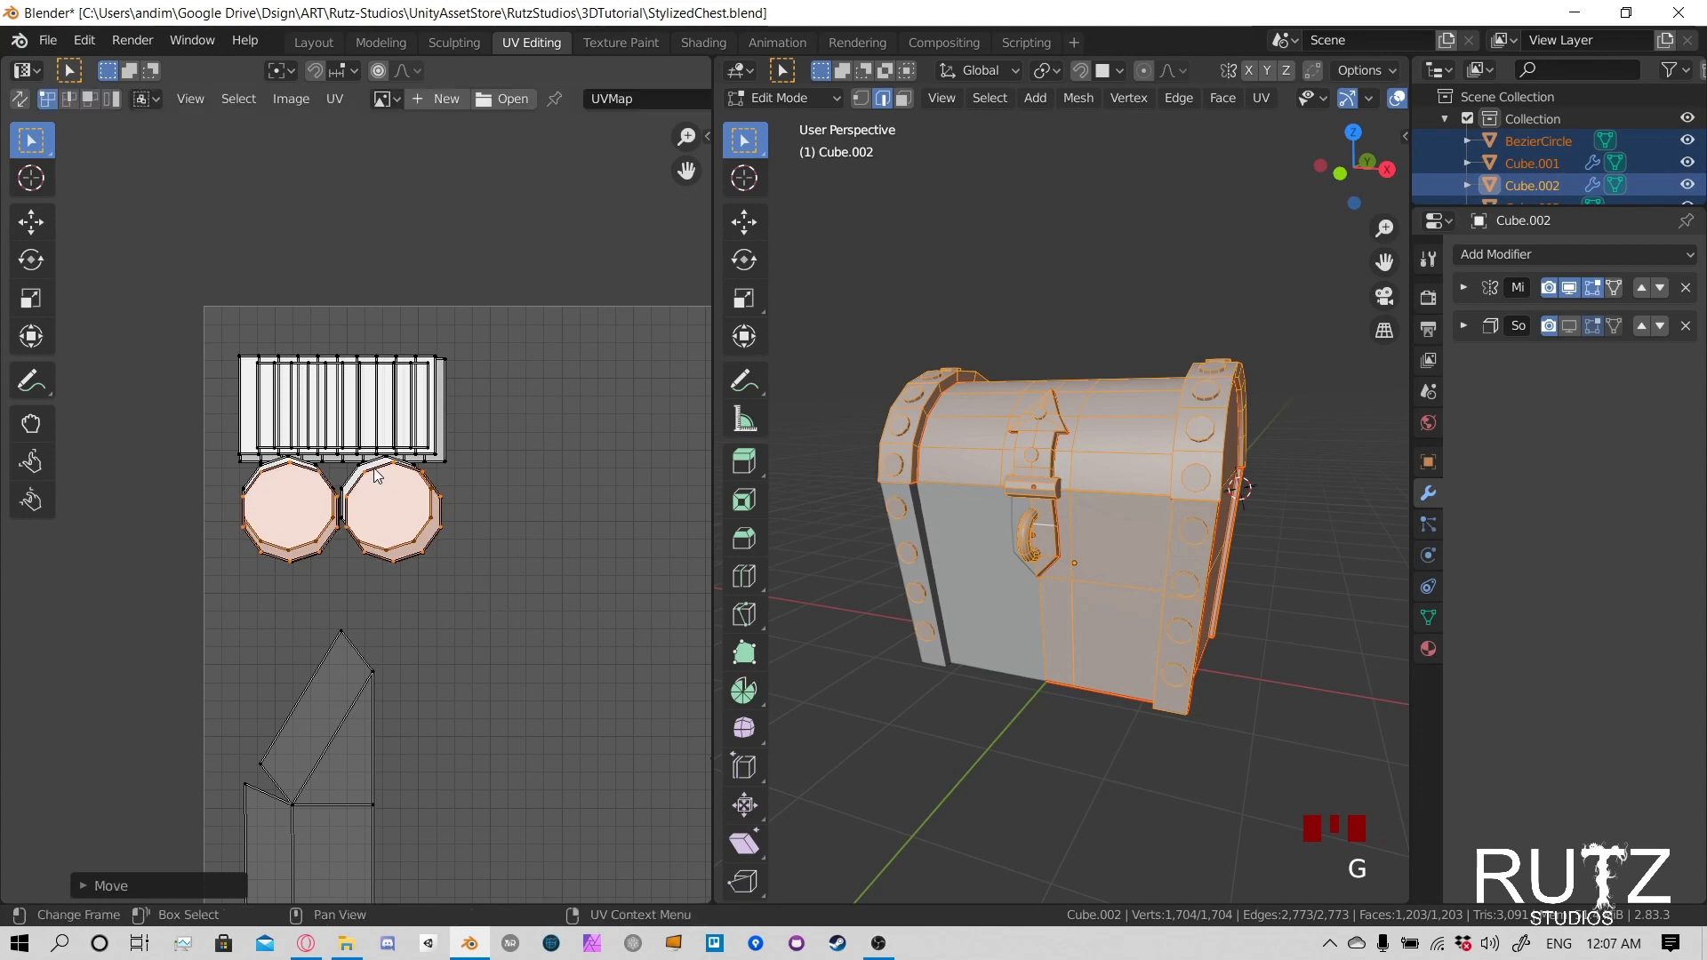
- Try to enlarge and shift the next overlapping rivet circle islands to match the outermost circles
{"action": "left_click", "coordinate": [316, 473]}
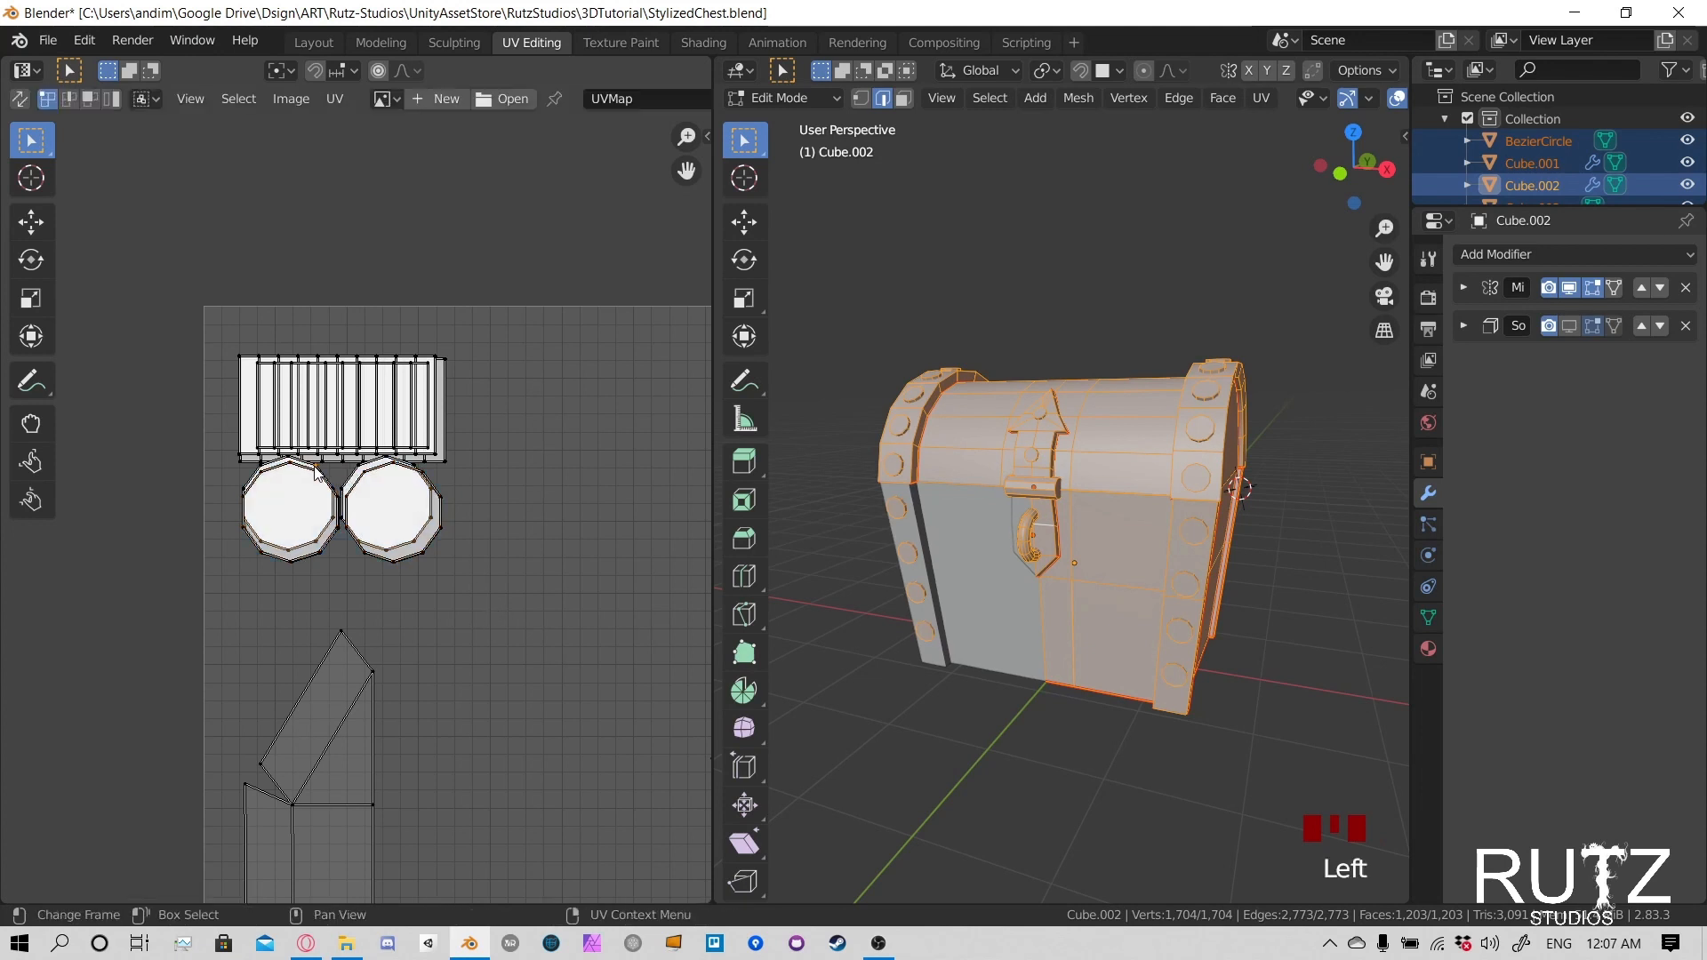
{"action": "key", "text": "l"}
{"action": "key", "text": "s"}
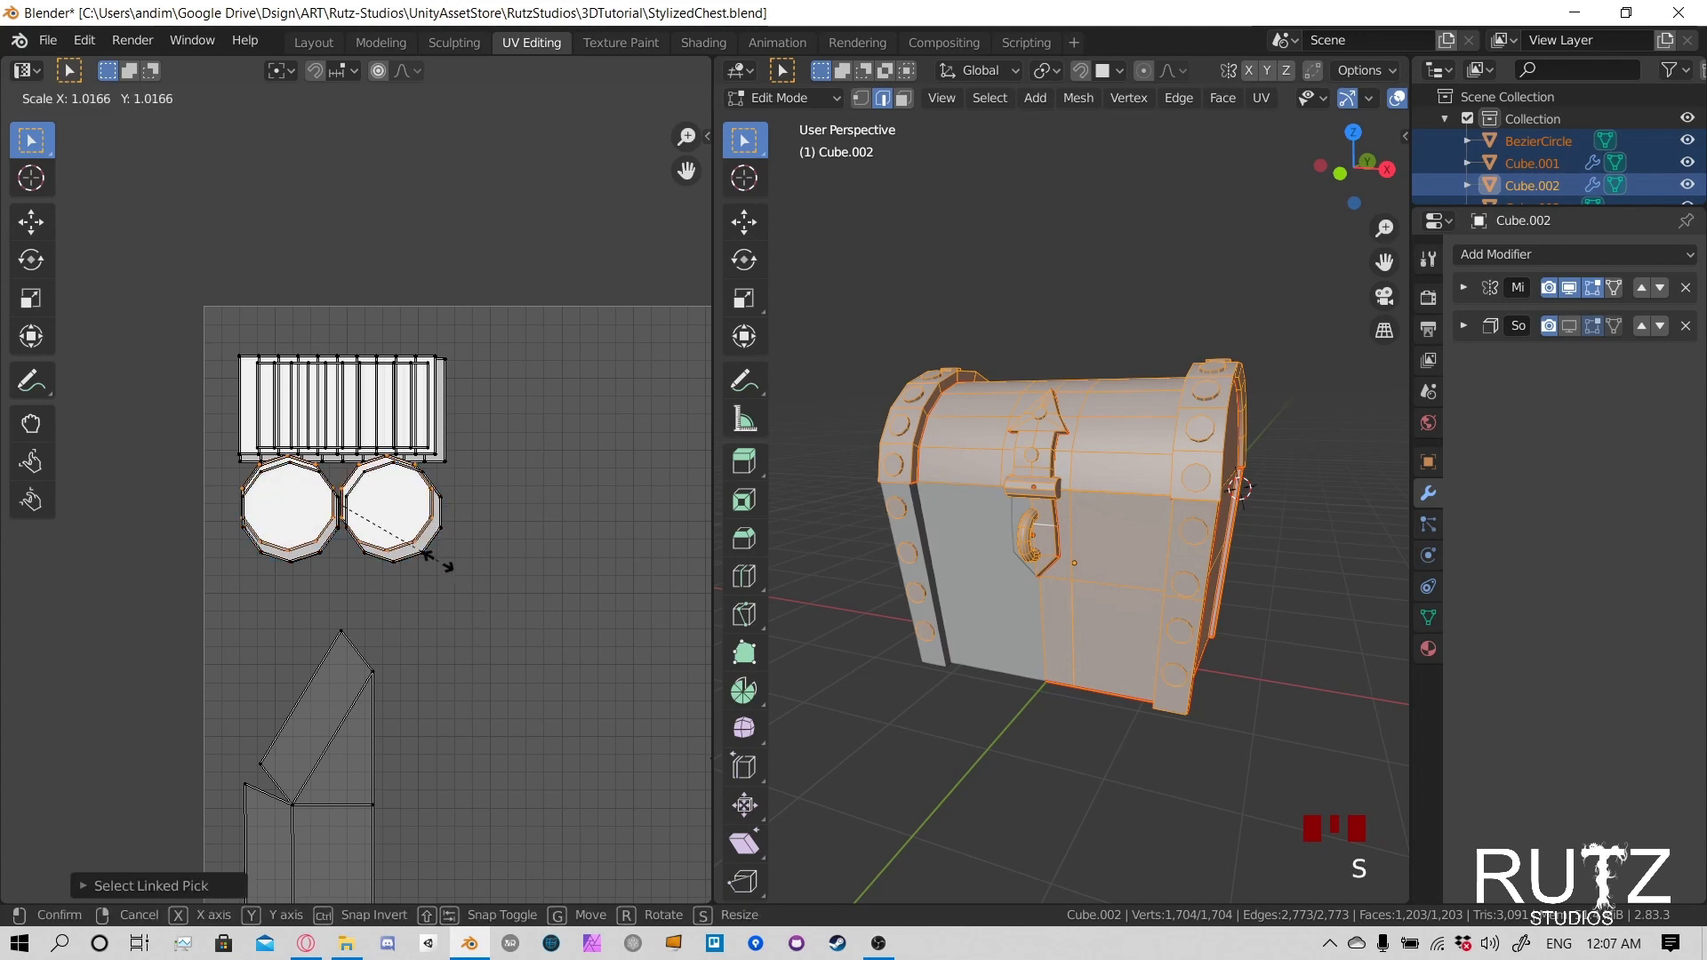
{"action": "left_click", "coordinate": [481, 622]}
{"action": "key", "text": "g"}
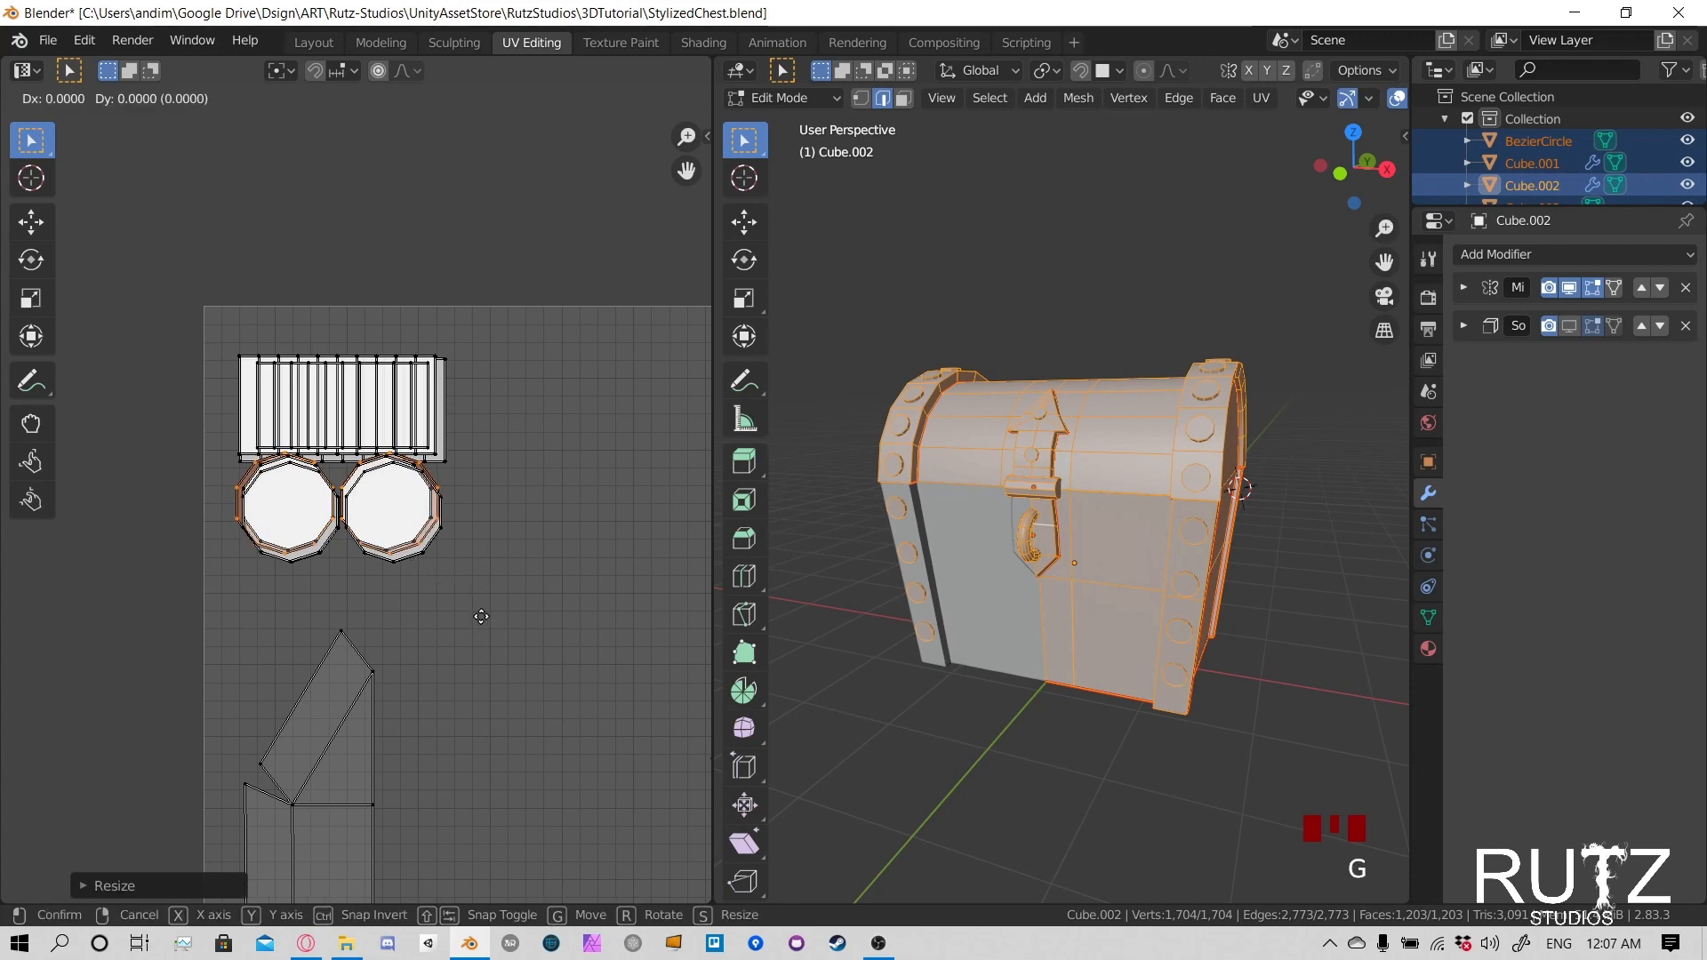
{"action": "right_click", "coordinate": [519, 697]}
{"action": "key", "text": "ctrl+z"}
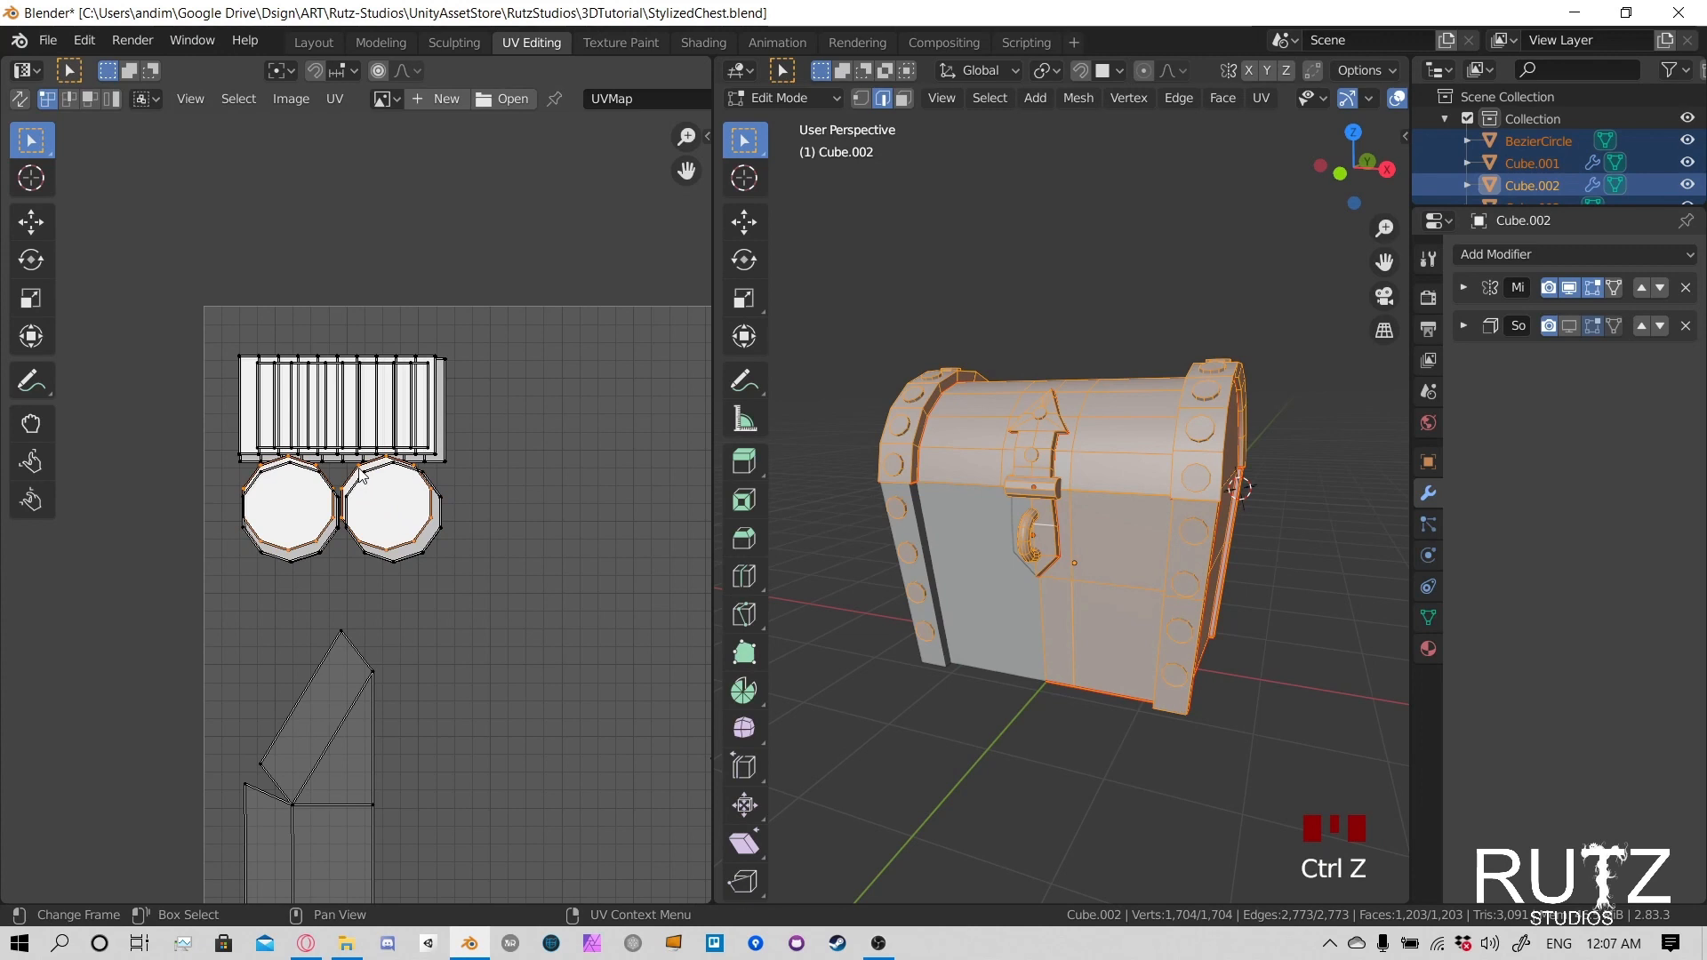
{"action": "key", "text": "l"}
{"action": "key", "text": "l"}
{"action": "key", "text": "l"}
{"action": "key", "text": "l"}
{"action": "key", "text": "l"}
{"action": "key", "text": "l"}
{"action": "key", "text": "g"}
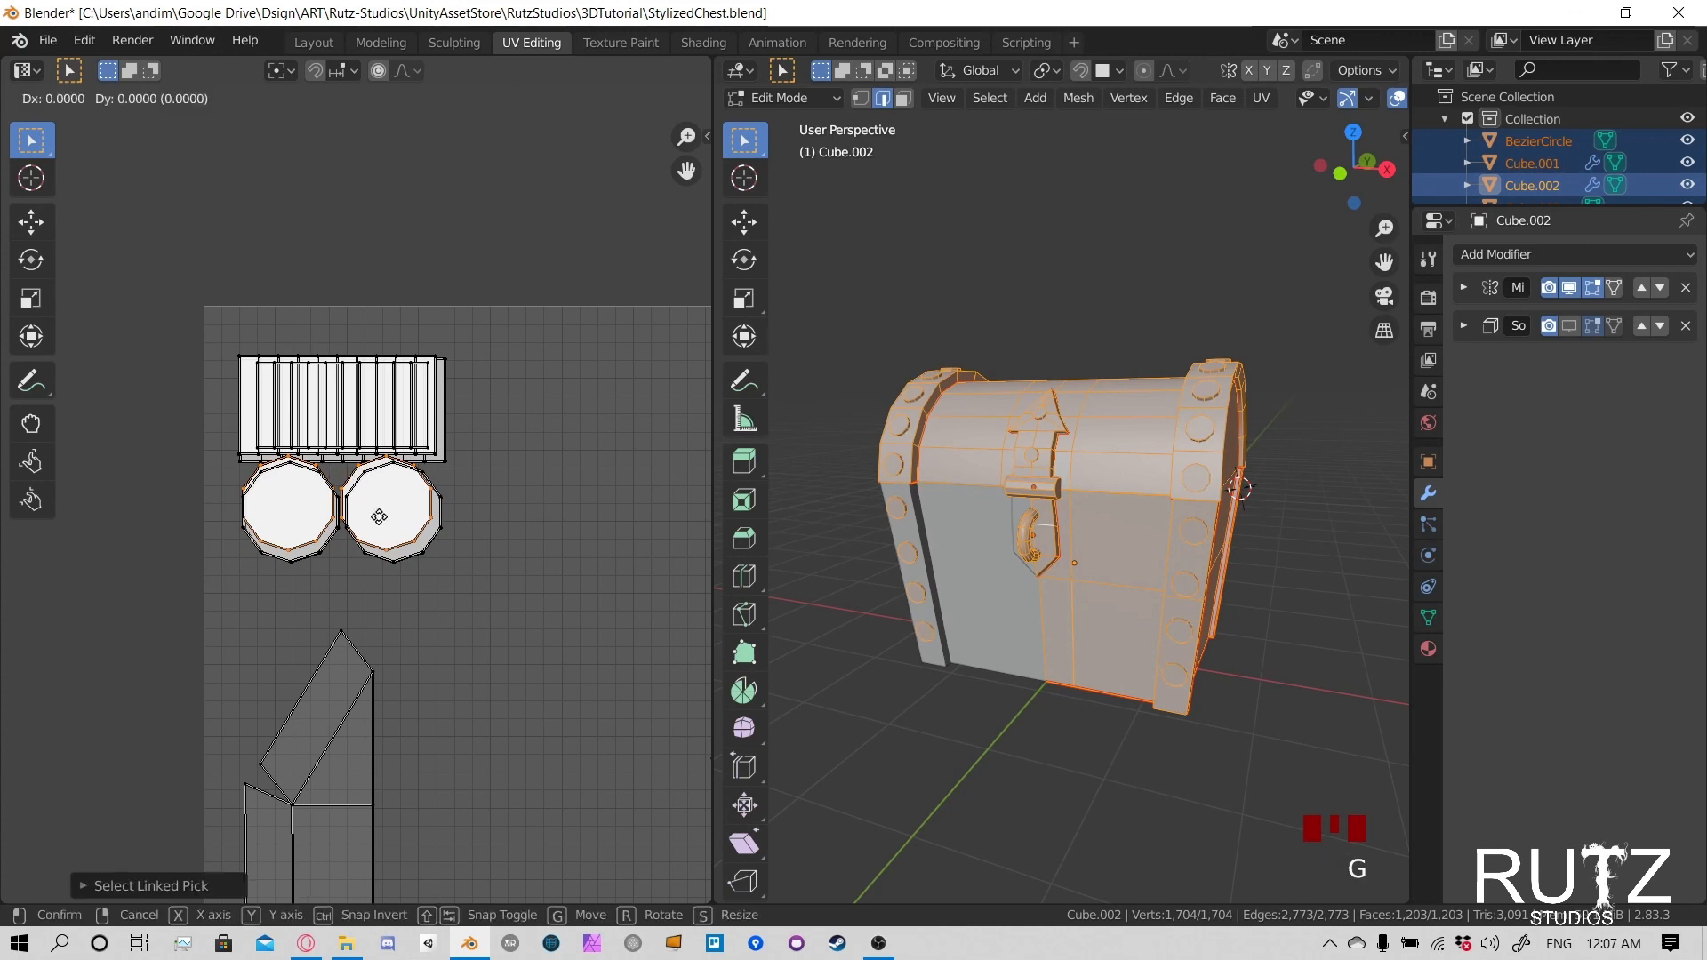
{"action": "right_click", "coordinate": [391, 544]}
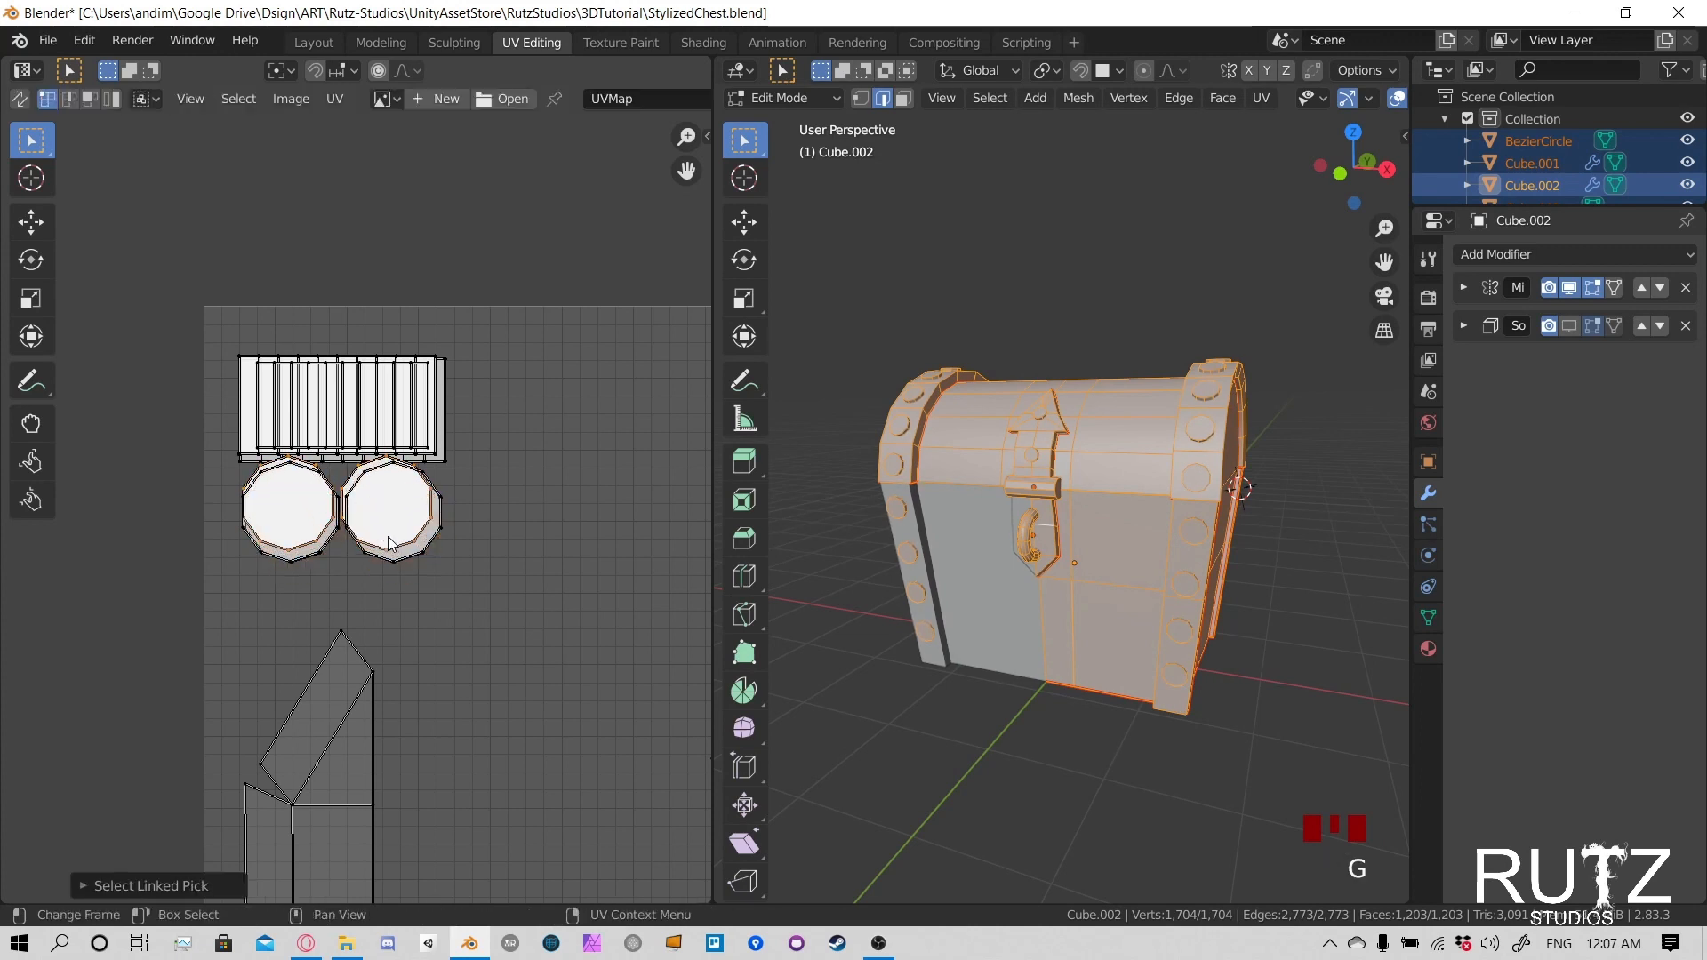
- Select one offset circle island in the left rivet stack, then move and scale it onto the lower, larger circle outline
{"action": "left_click", "coordinate": [260, 471]}
{"action": "scroll", "coordinate": [260, 471], "scroll_direction": "up", "scroll_amount": 5}
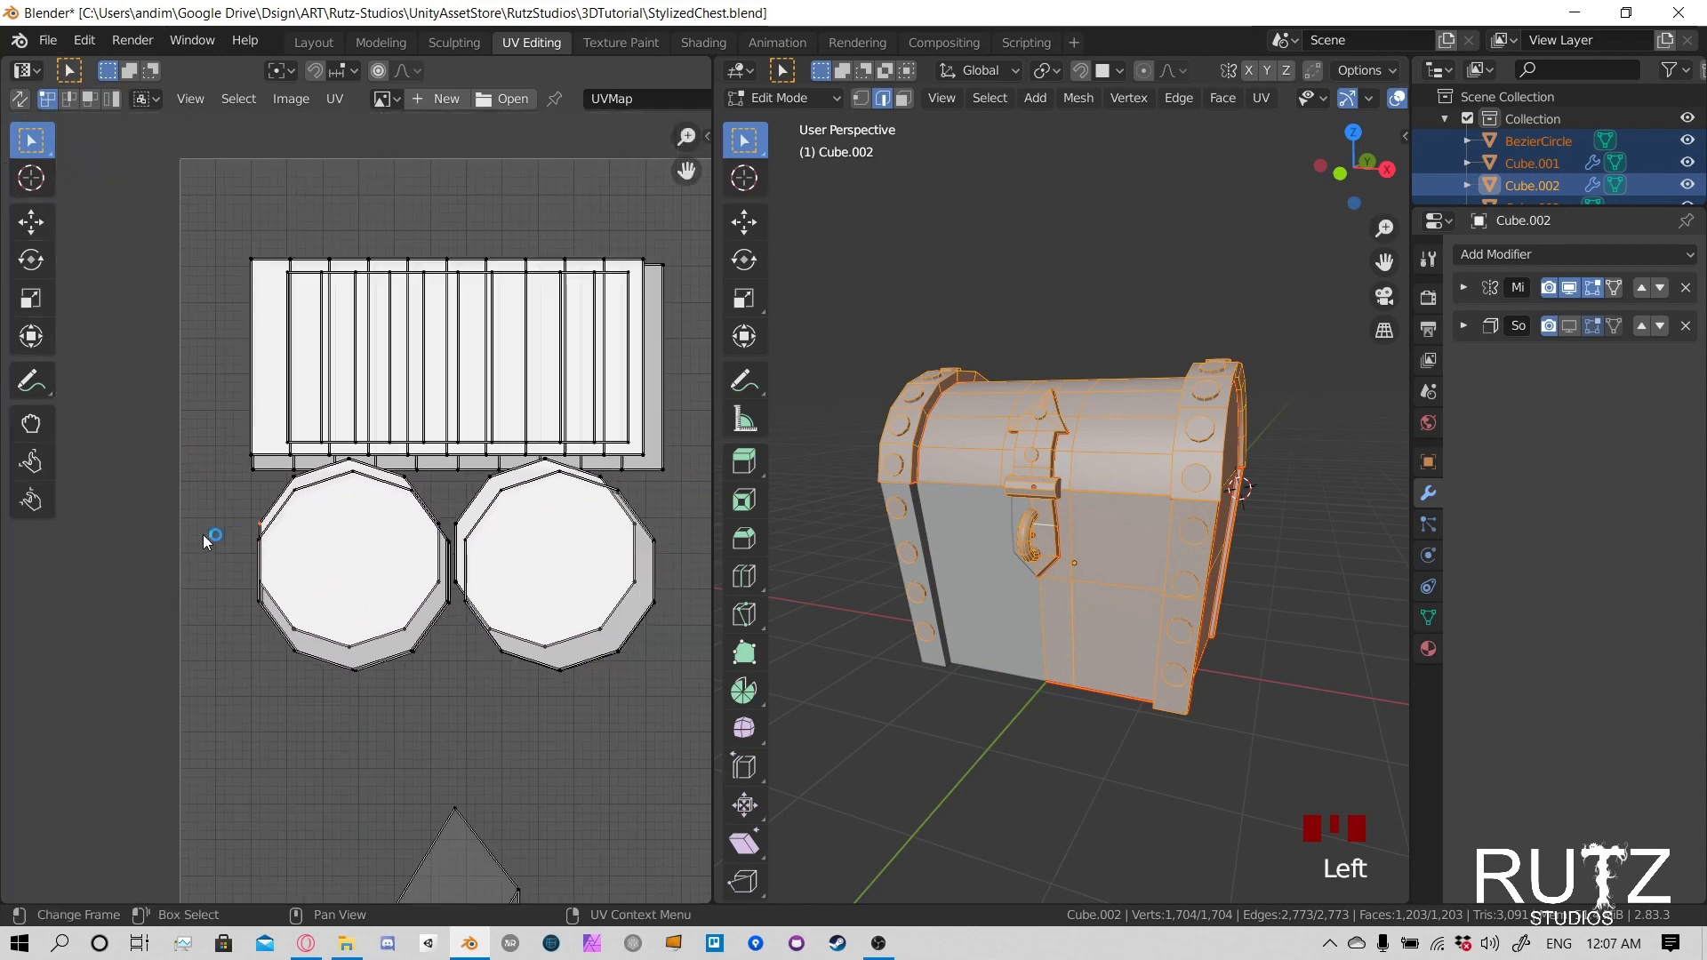
{"action": "key", "text": "l"}
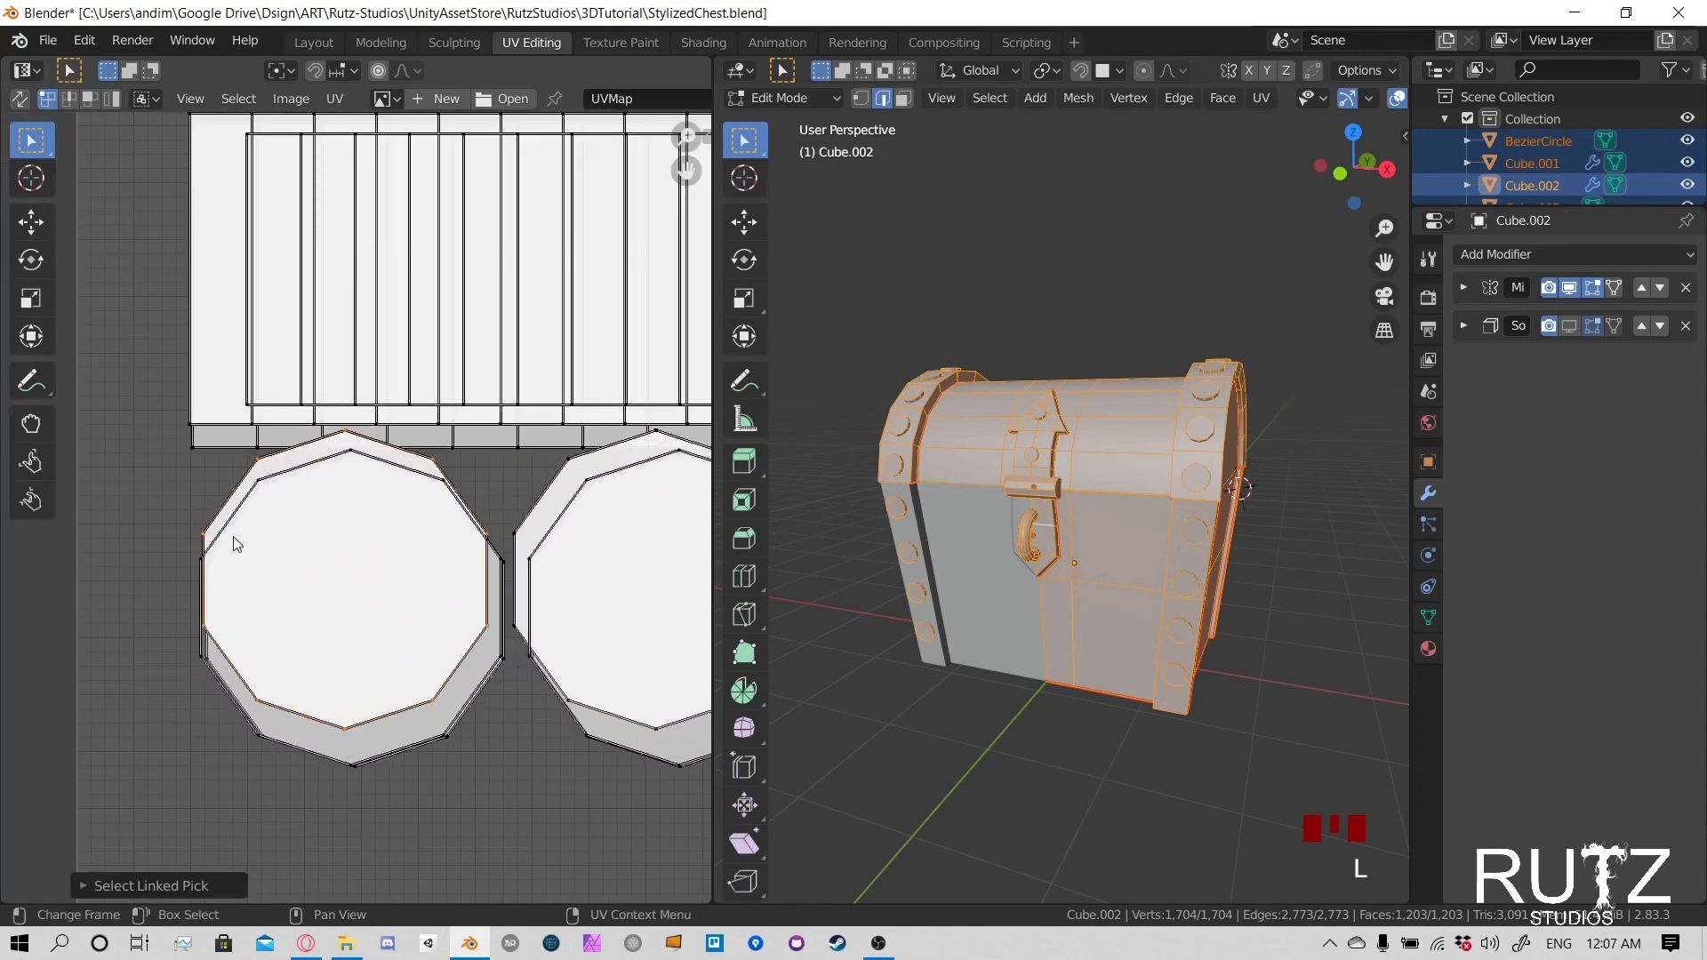
{"action": "key", "text": "g"}
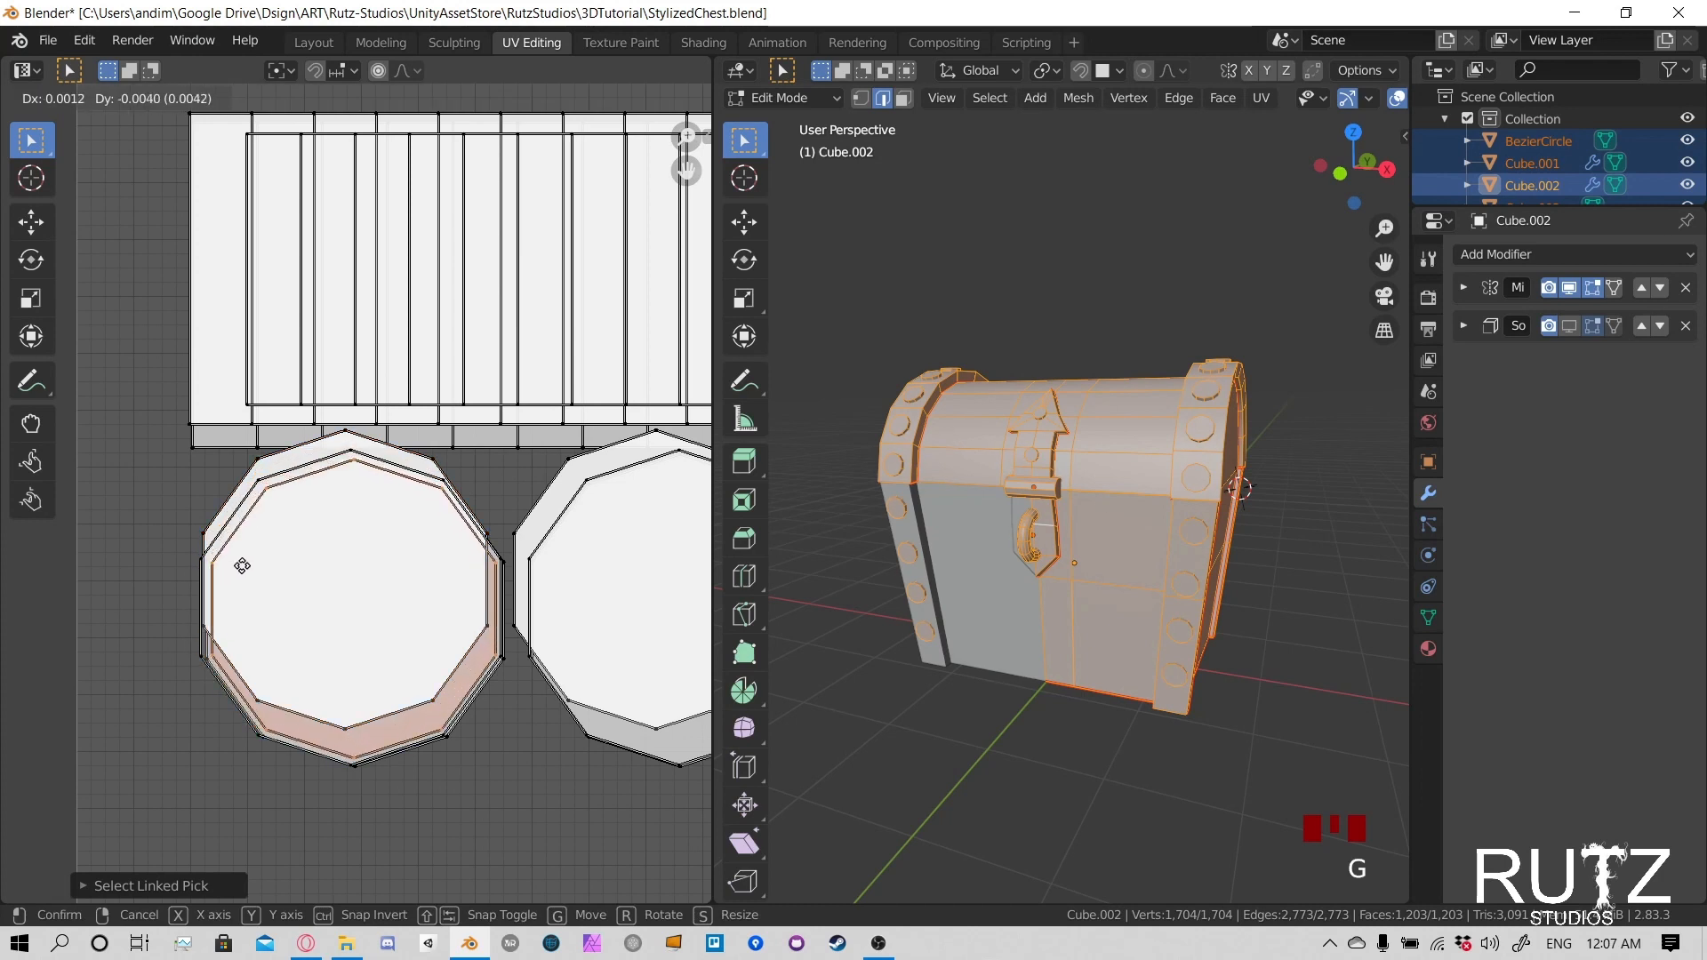
{"action": "left_click", "coordinate": [239, 567]}
{"action": "key", "text": "s"}
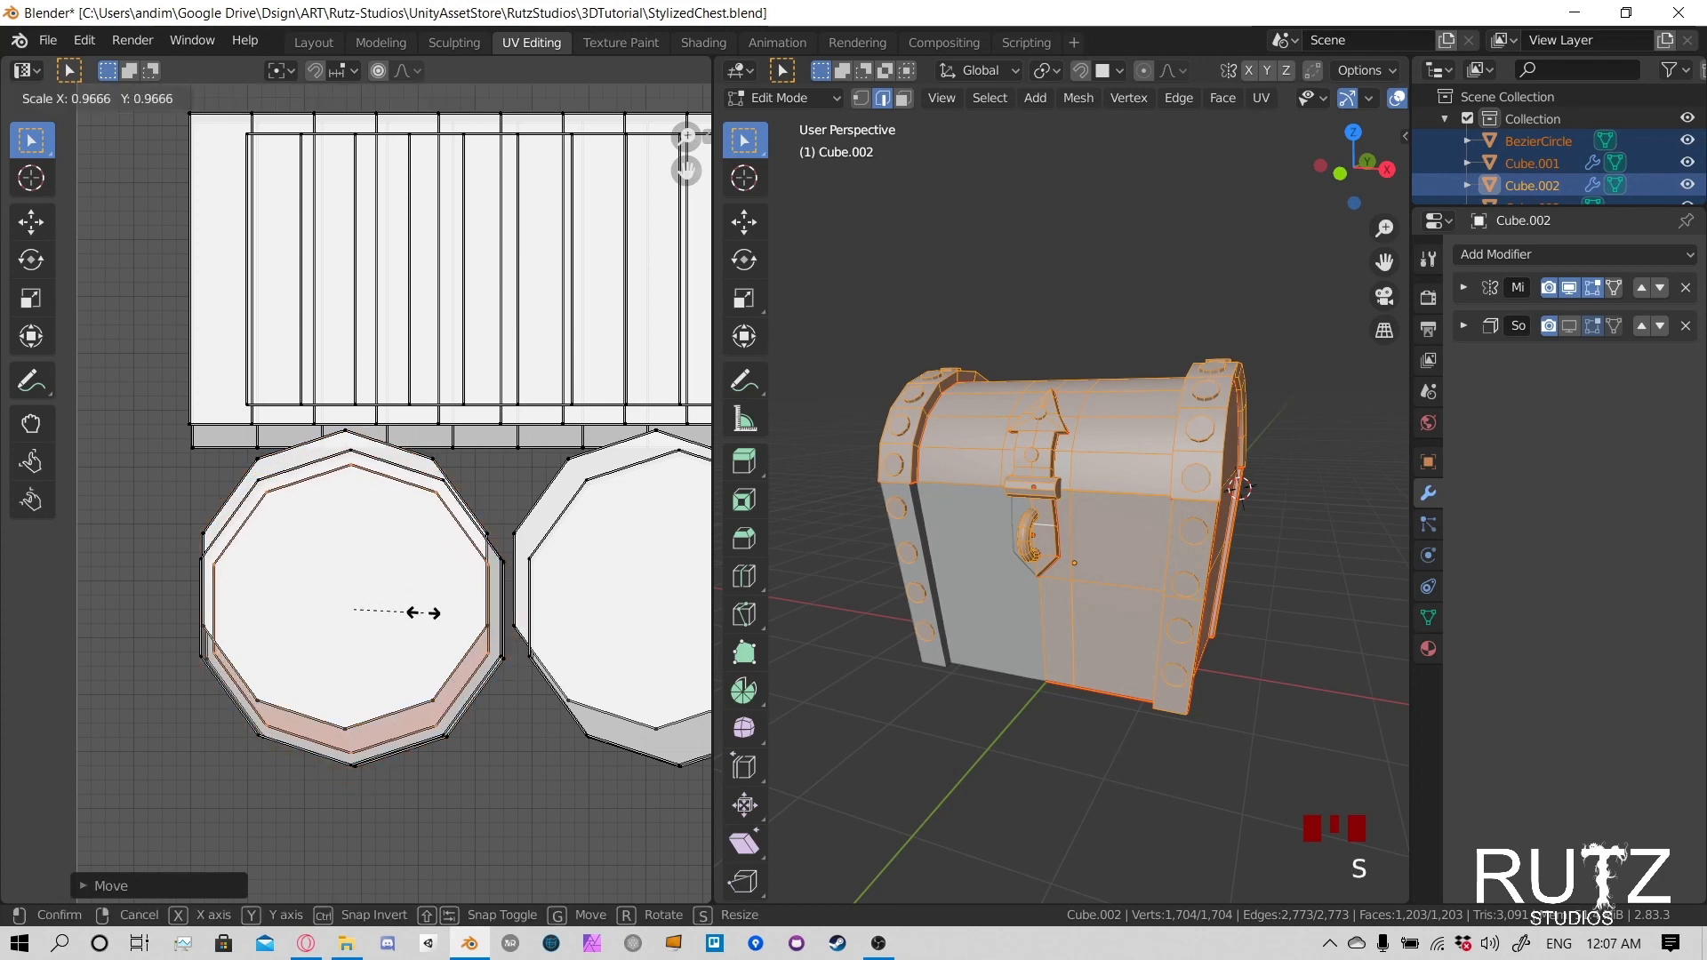
{"action": "left_click", "coordinate": [467, 614]}
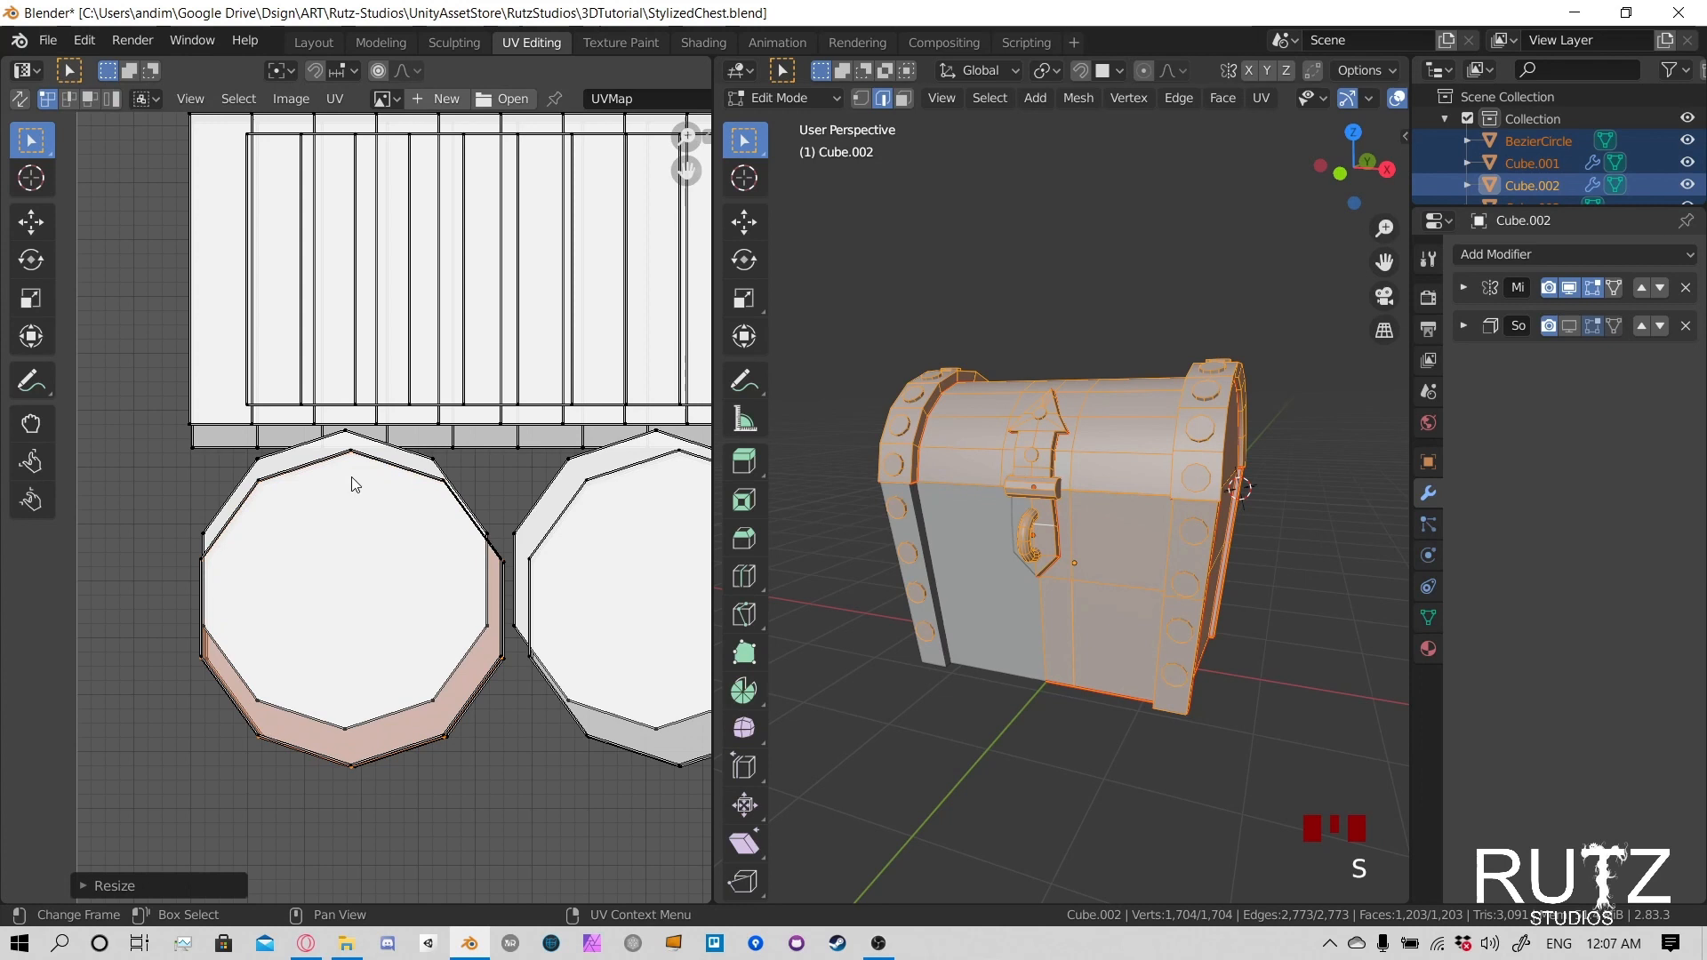
{"action": "left_click", "coordinate": [263, 466]}
{"action": "key", "text": "l"}
{"action": "key", "text": "g"}
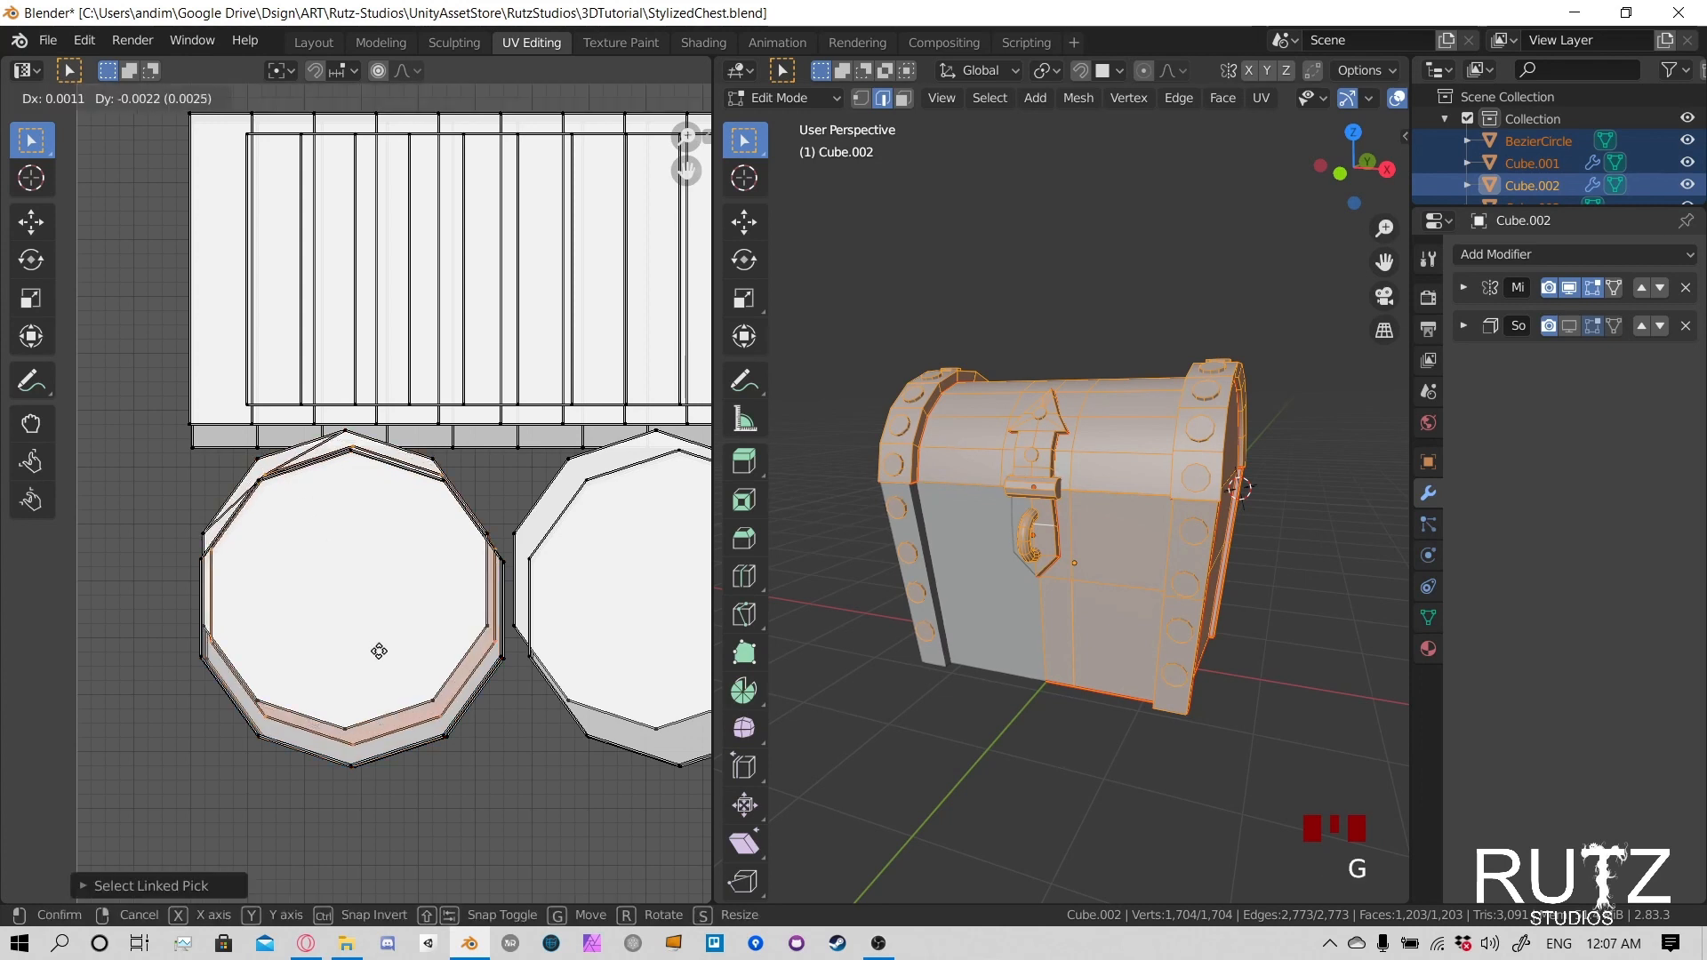
{"action": "left_click", "coordinate": [374, 644]}
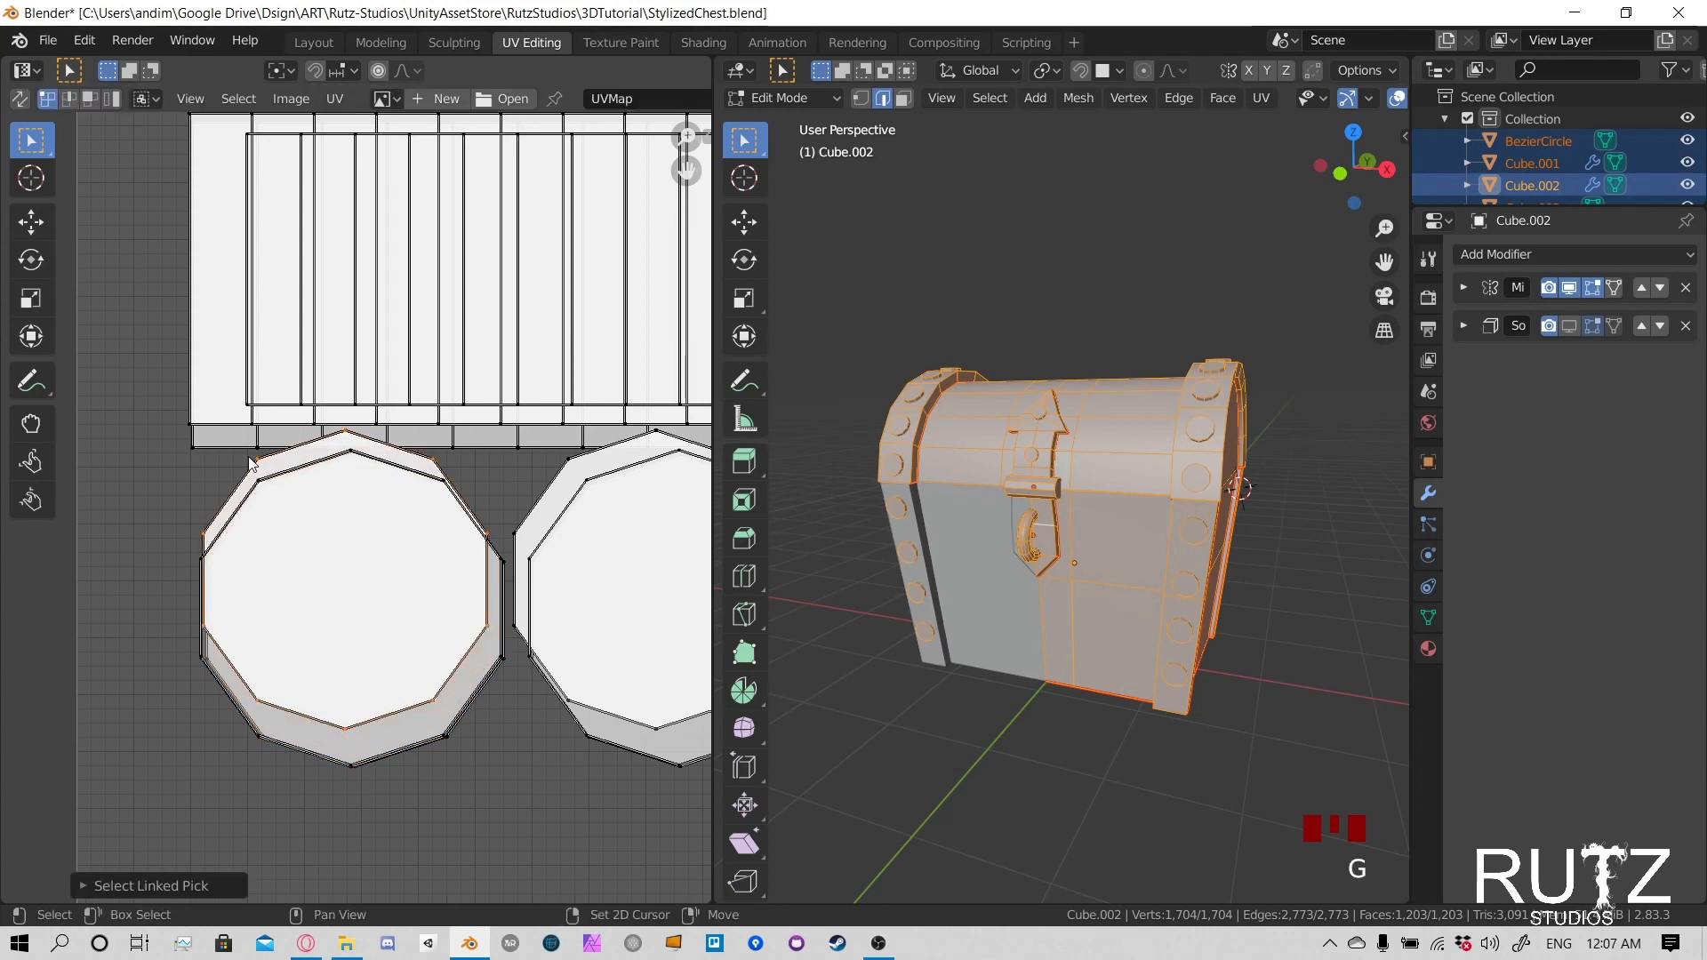
{"action": "key", "text": "l"}
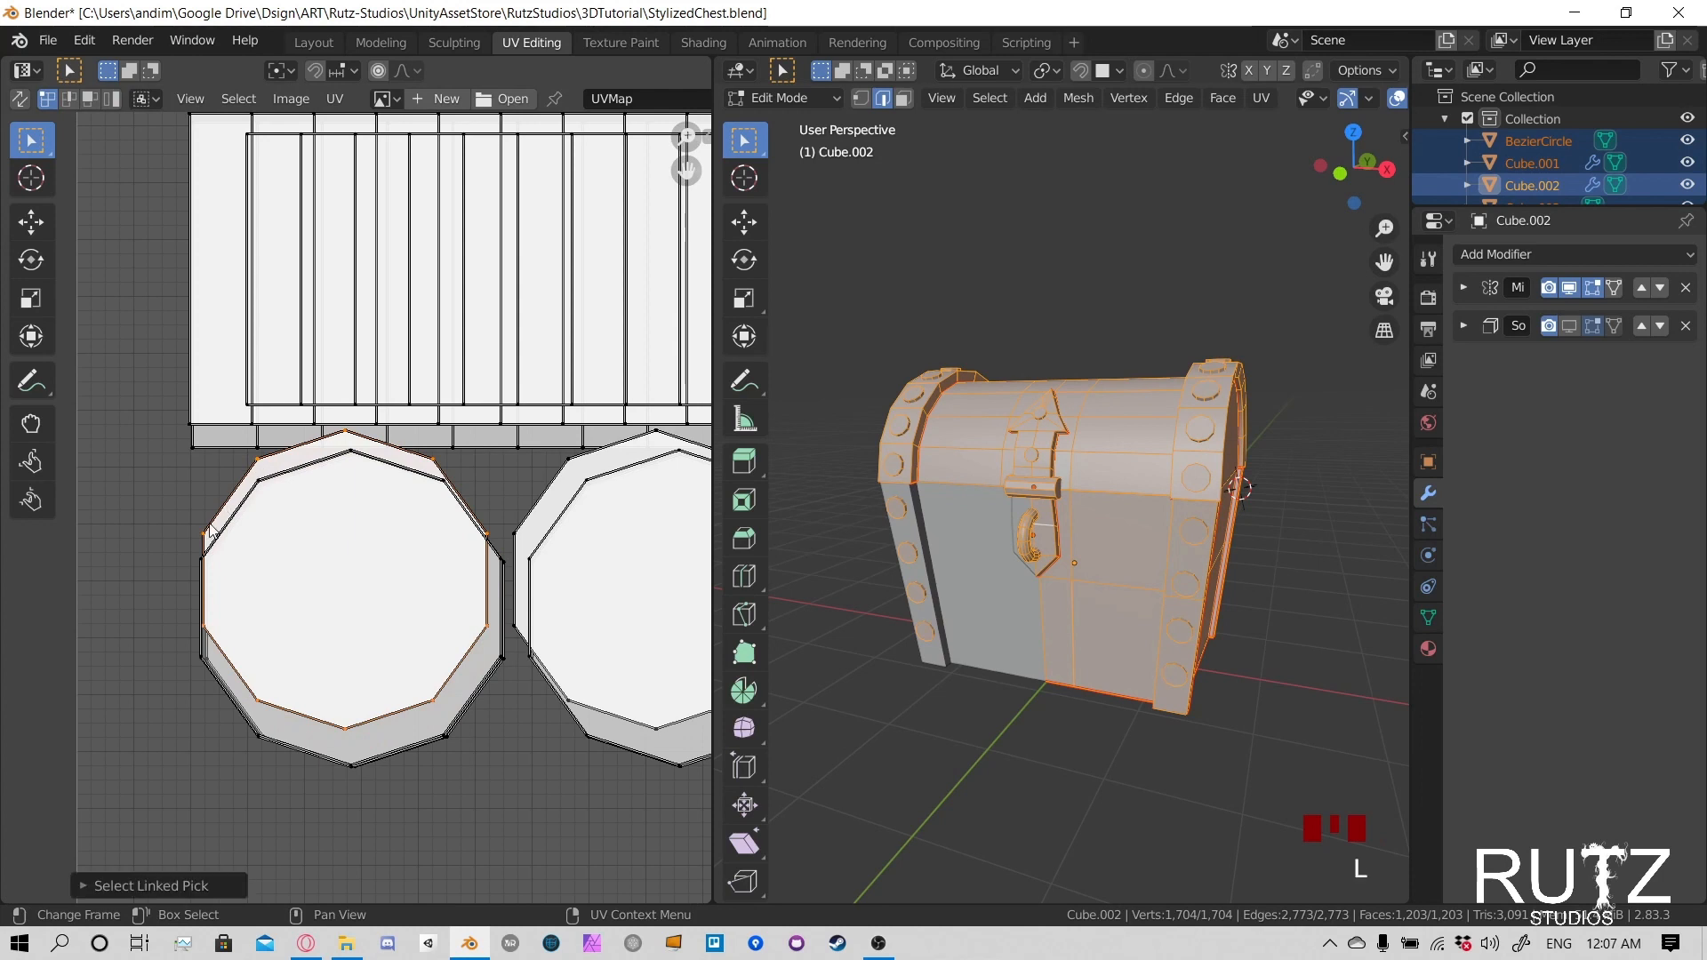
- Select another offset circle in the left rivet stack, then shift it down and enlarge it to fit the larger outline
{"action": "left_click", "coordinate": [207, 535]}
{"action": "key", "text": "l"}
{"action": "key", "text": "g"}
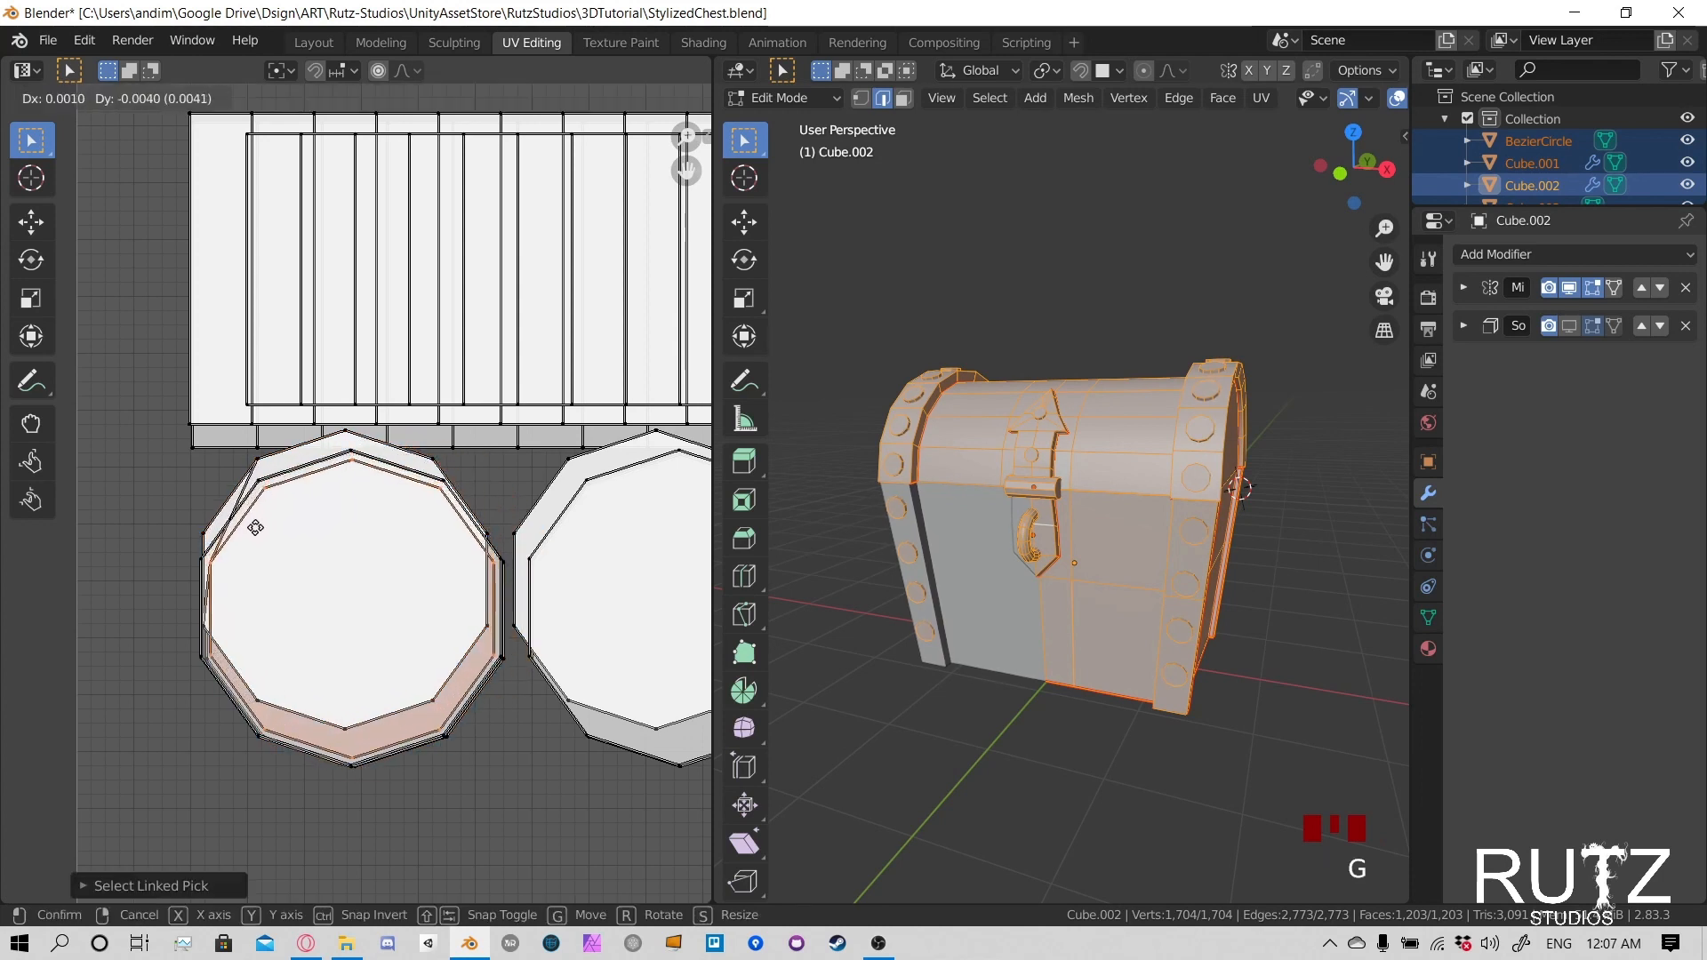
{"action": "left_click", "coordinate": [256, 528]}
{"action": "key", "text": "s"}
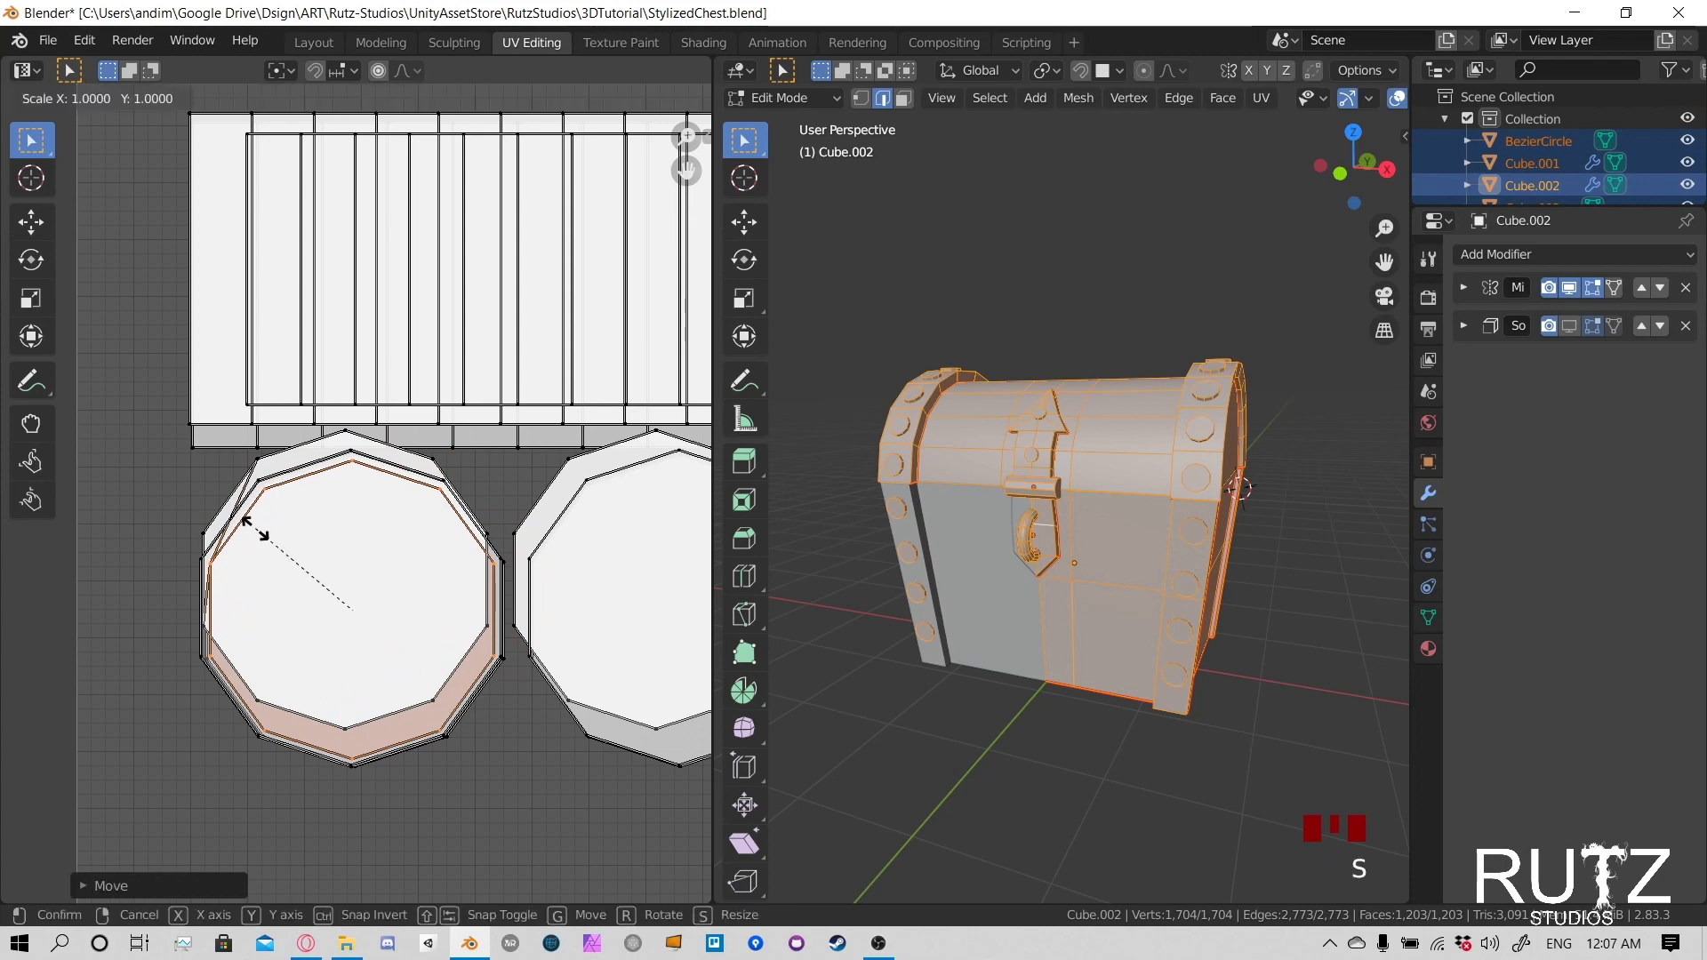
{"action": "left_click", "coordinate": [215, 493]}
- Fit a further circle from the left rivet stack onto the larger outline by moving, slightly enlarging and nudging it
{"action": "left_click", "coordinate": [208, 534]}
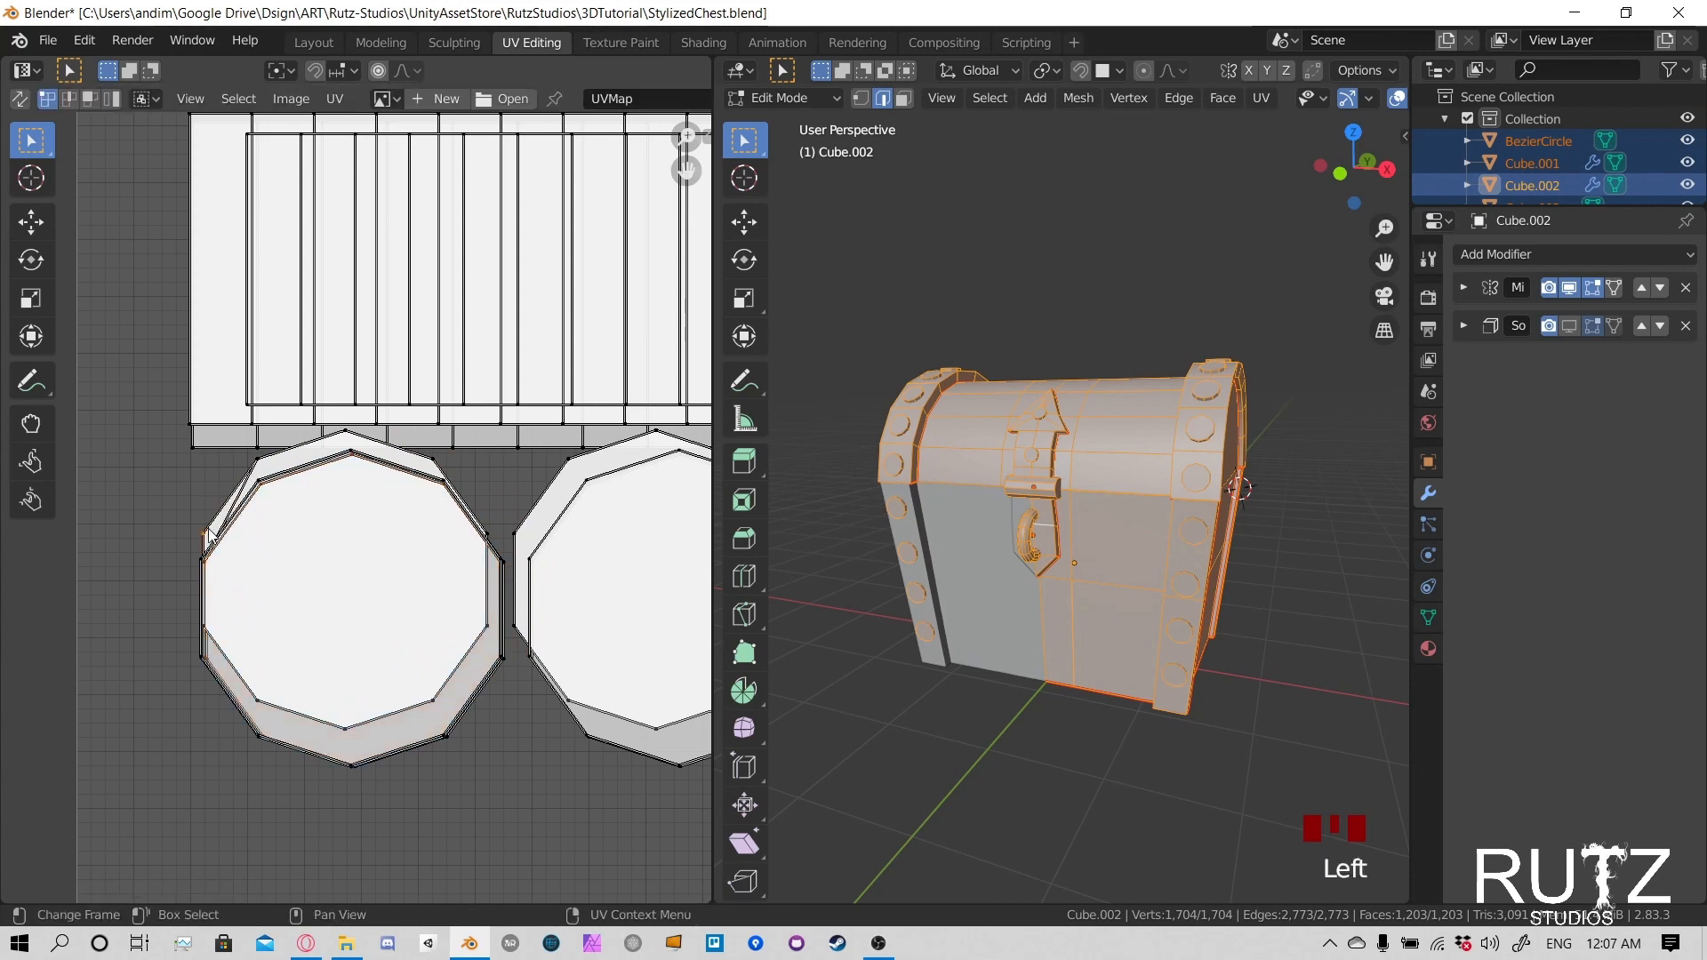
{"action": "key", "text": "l"}
{"action": "key", "text": "g"}
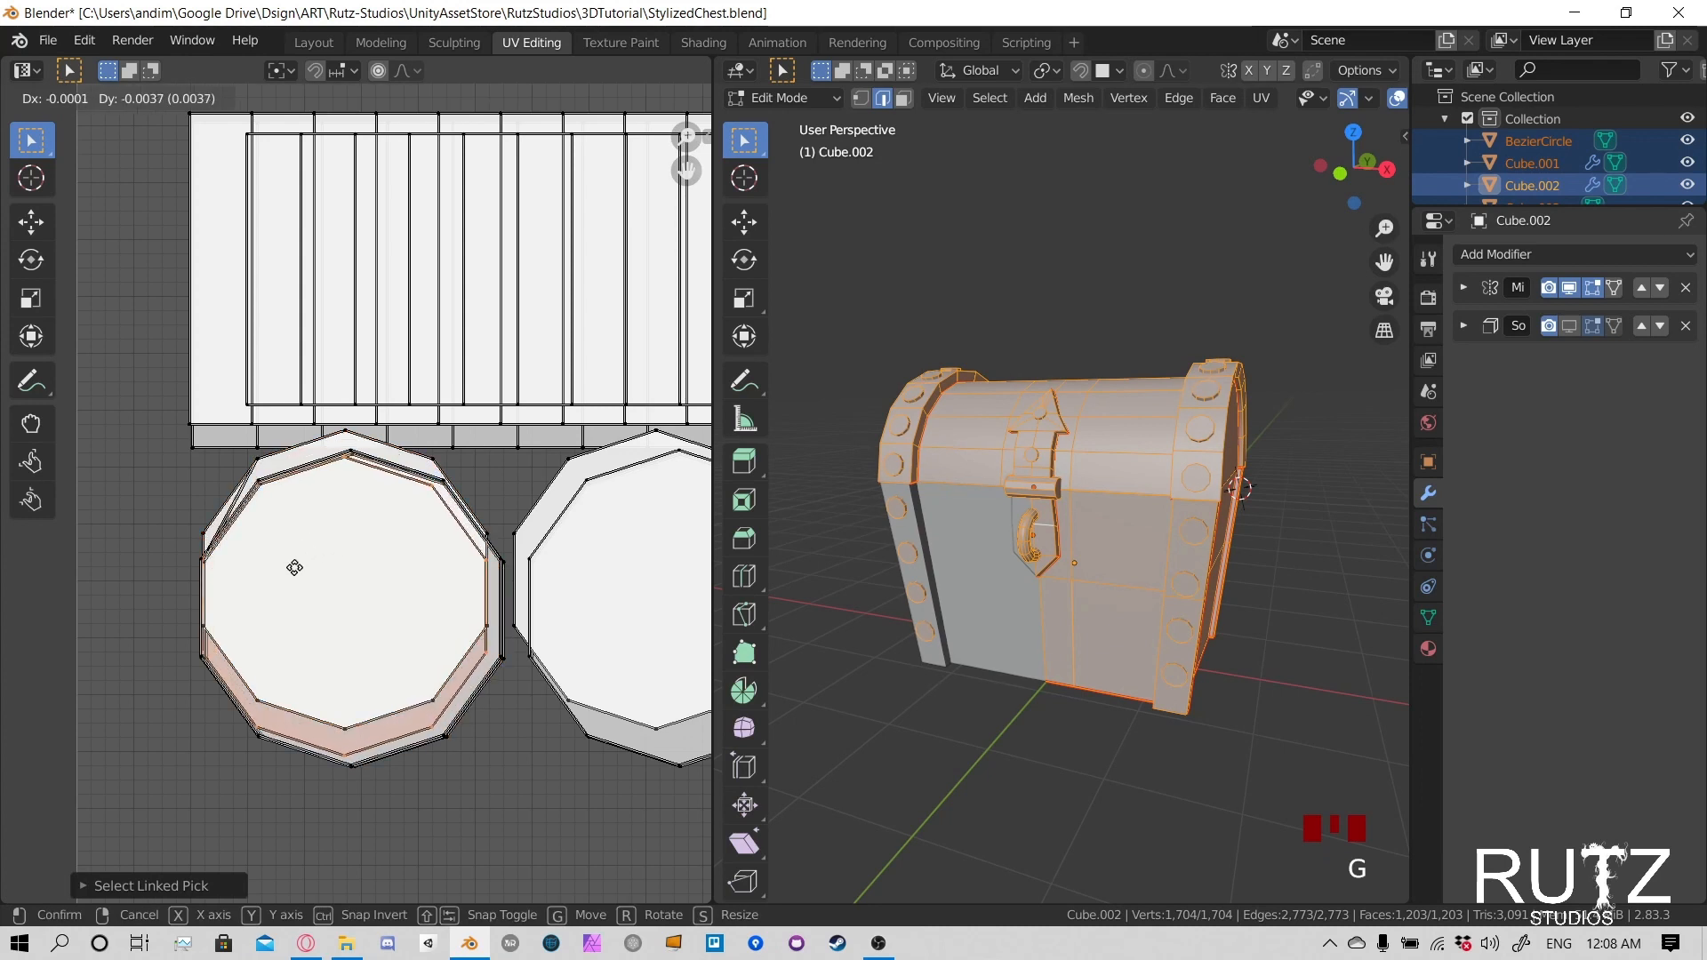
{"action": "left_click", "coordinate": [305, 578]}
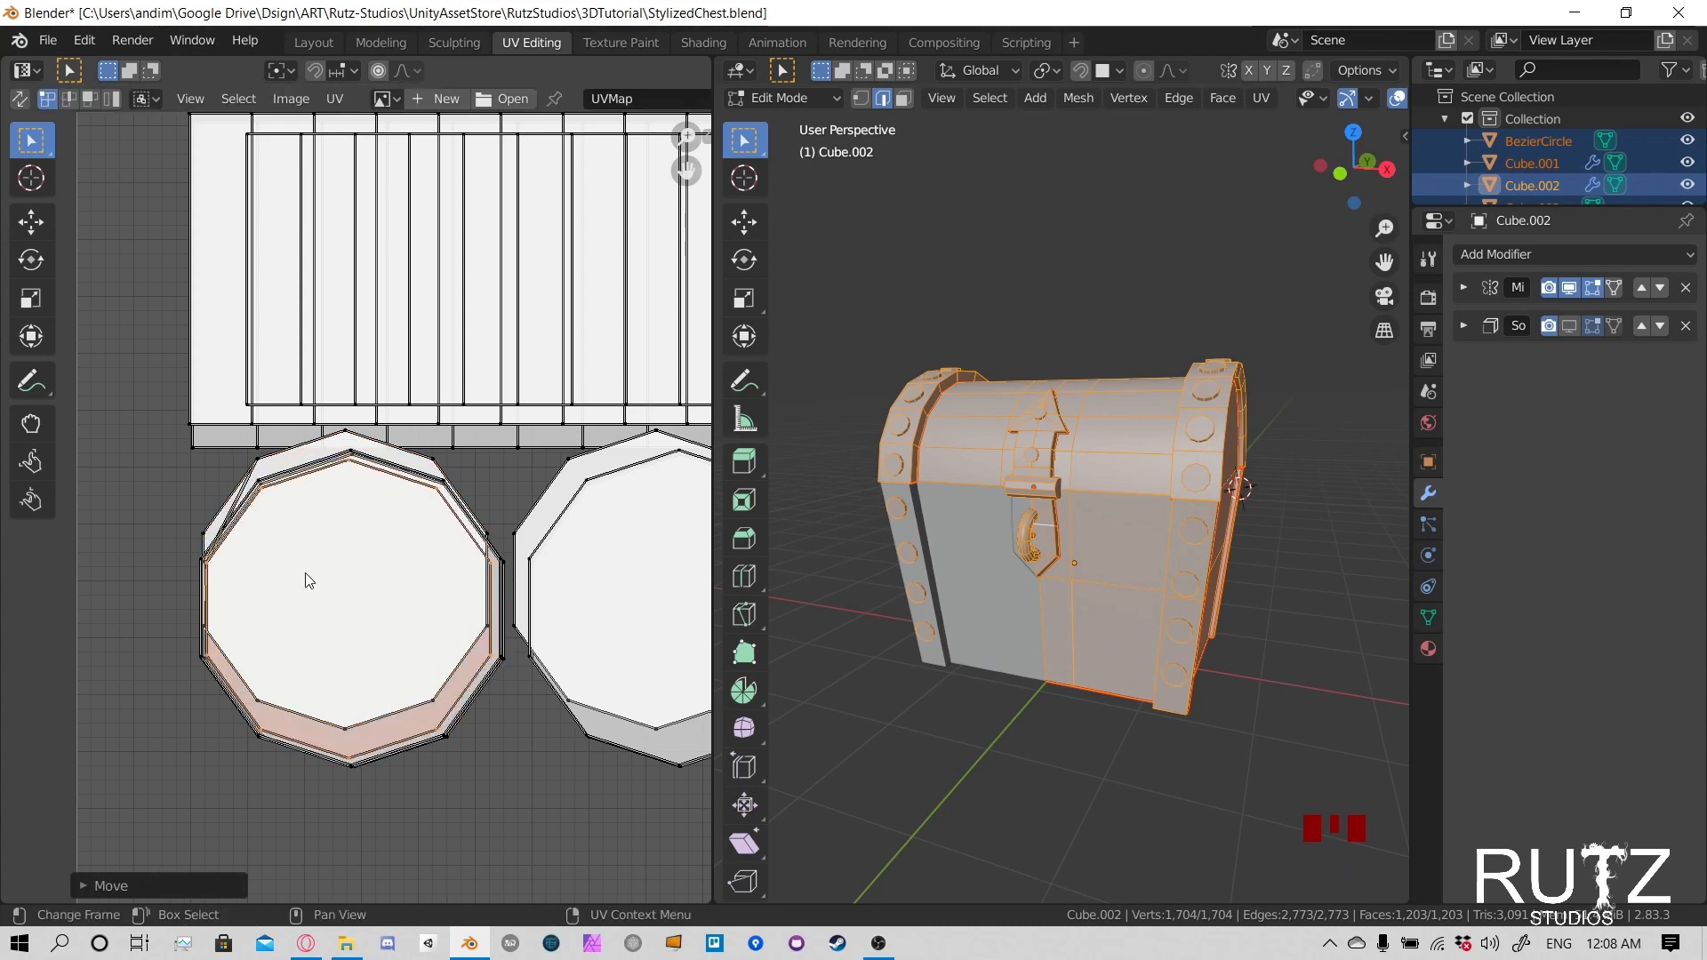
{"action": "key", "text": "s"}
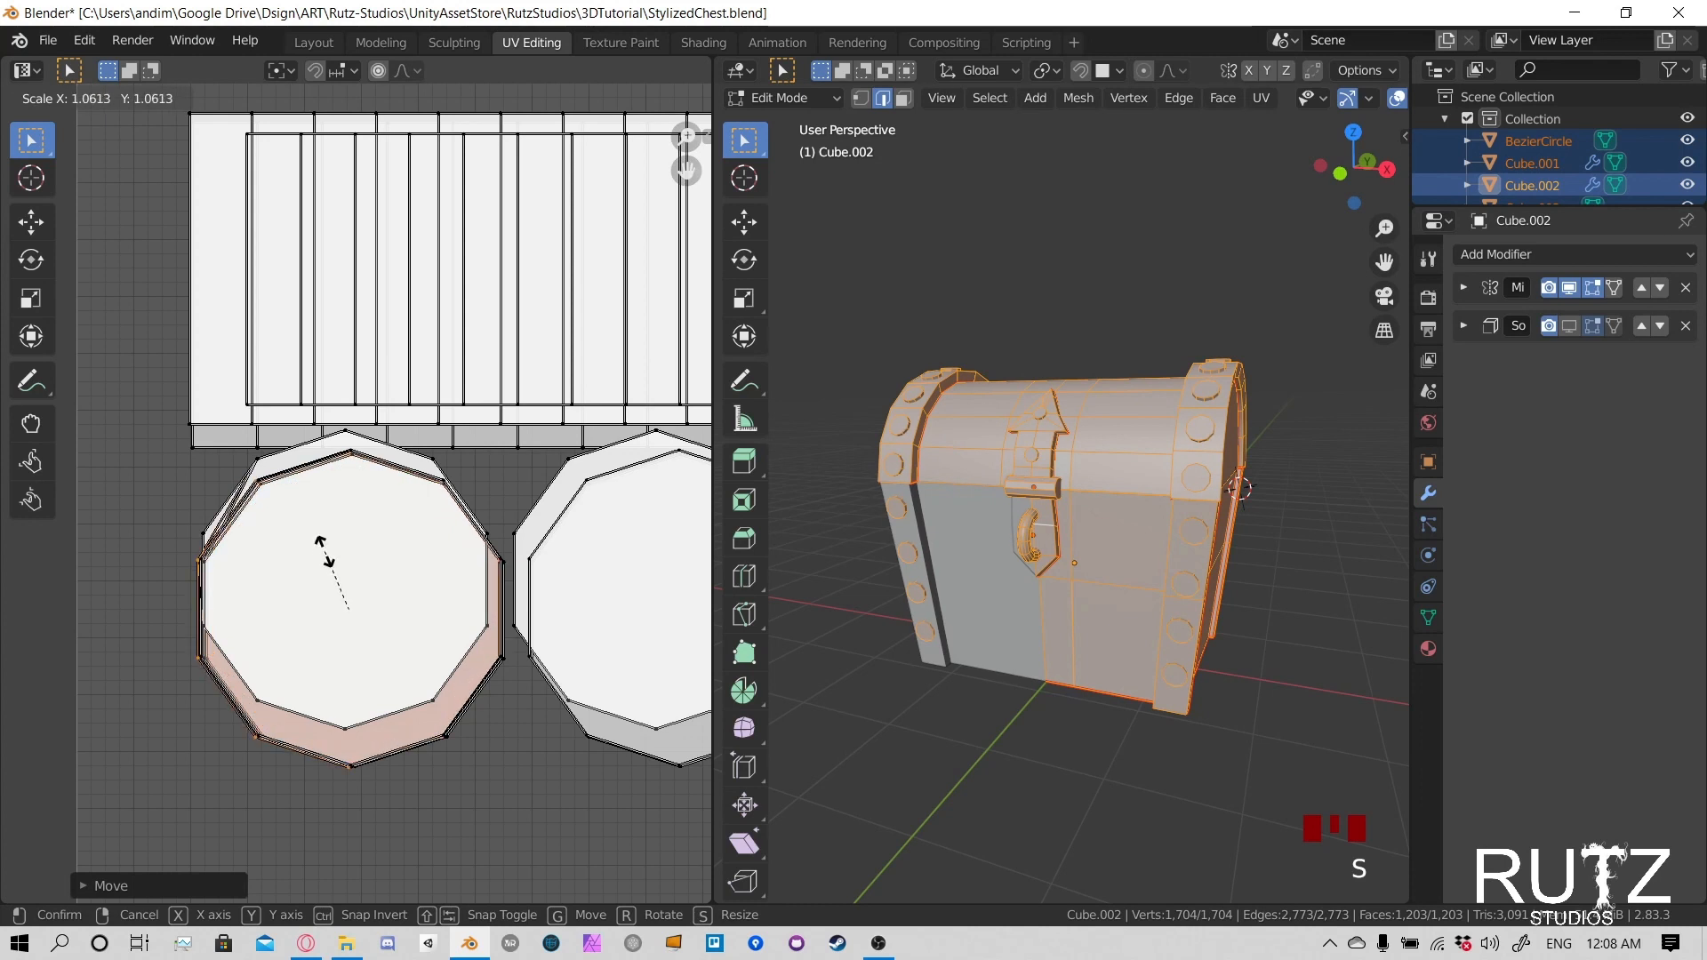
{"action": "left_click", "coordinate": [325, 556]}
{"action": "key", "text": "g"}
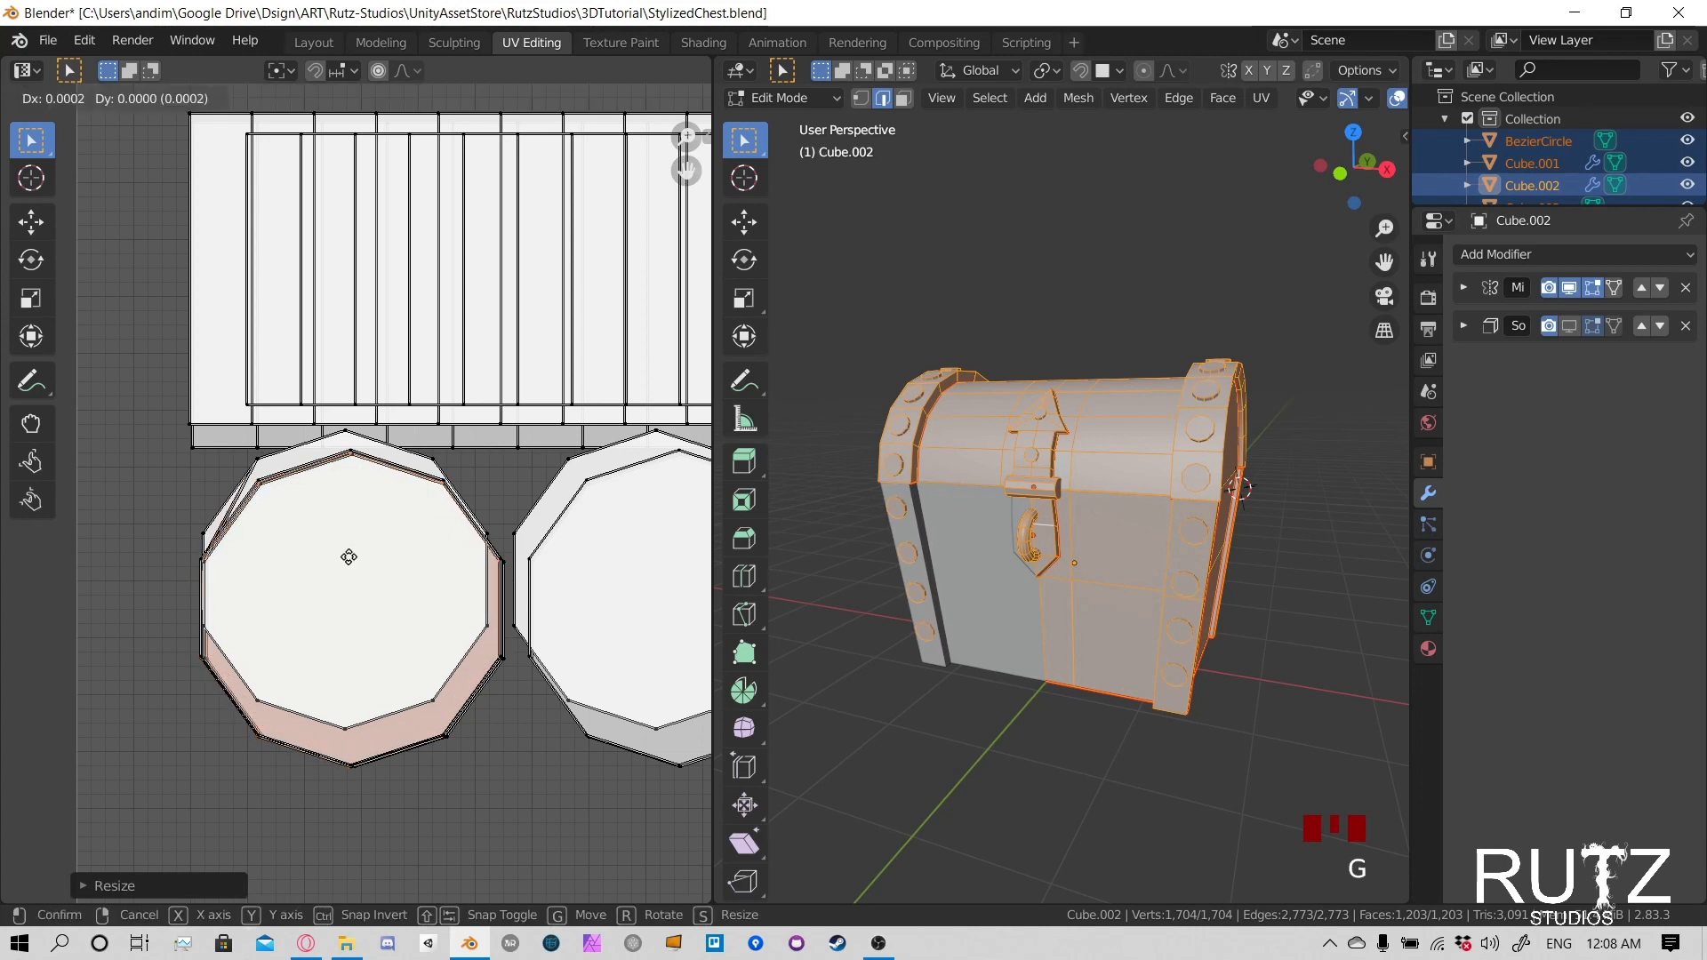
{"action": "left_click", "coordinate": [344, 557]}
- Select the next offset circle in the left rivet stack, shift it down about 0.0038 and scale it onto the larger outline
{"action": "left_click", "coordinate": [207, 528]}
{"action": "key", "text": "l"}
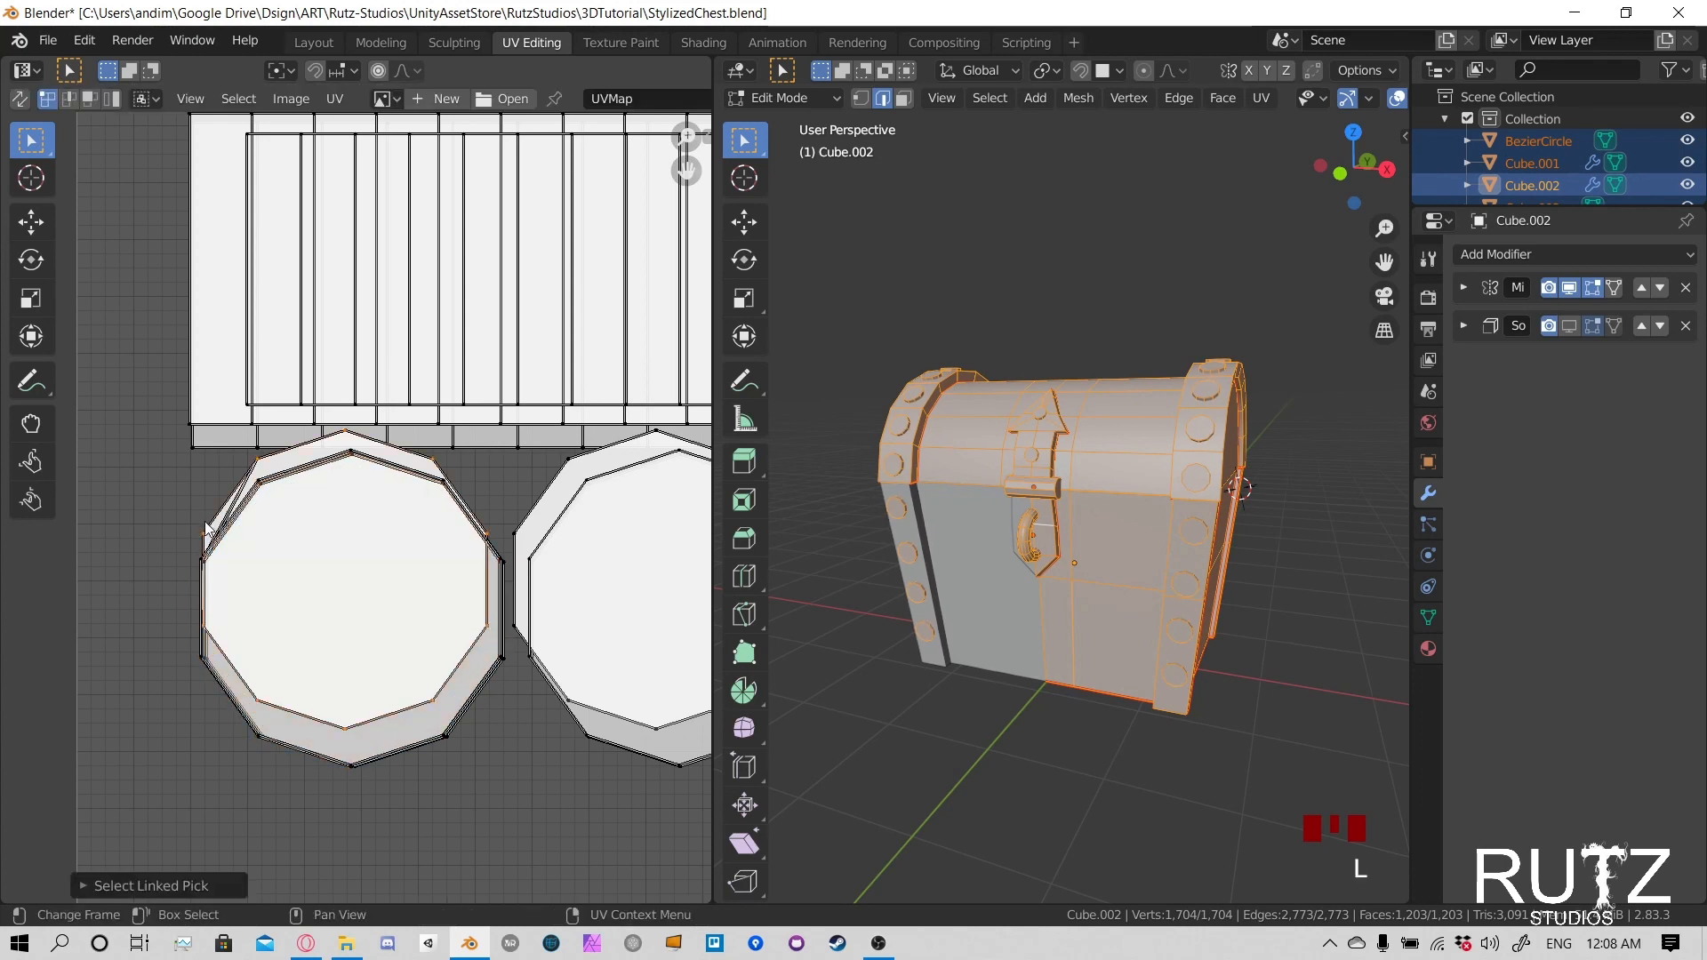
{"action": "key", "text": "g"}
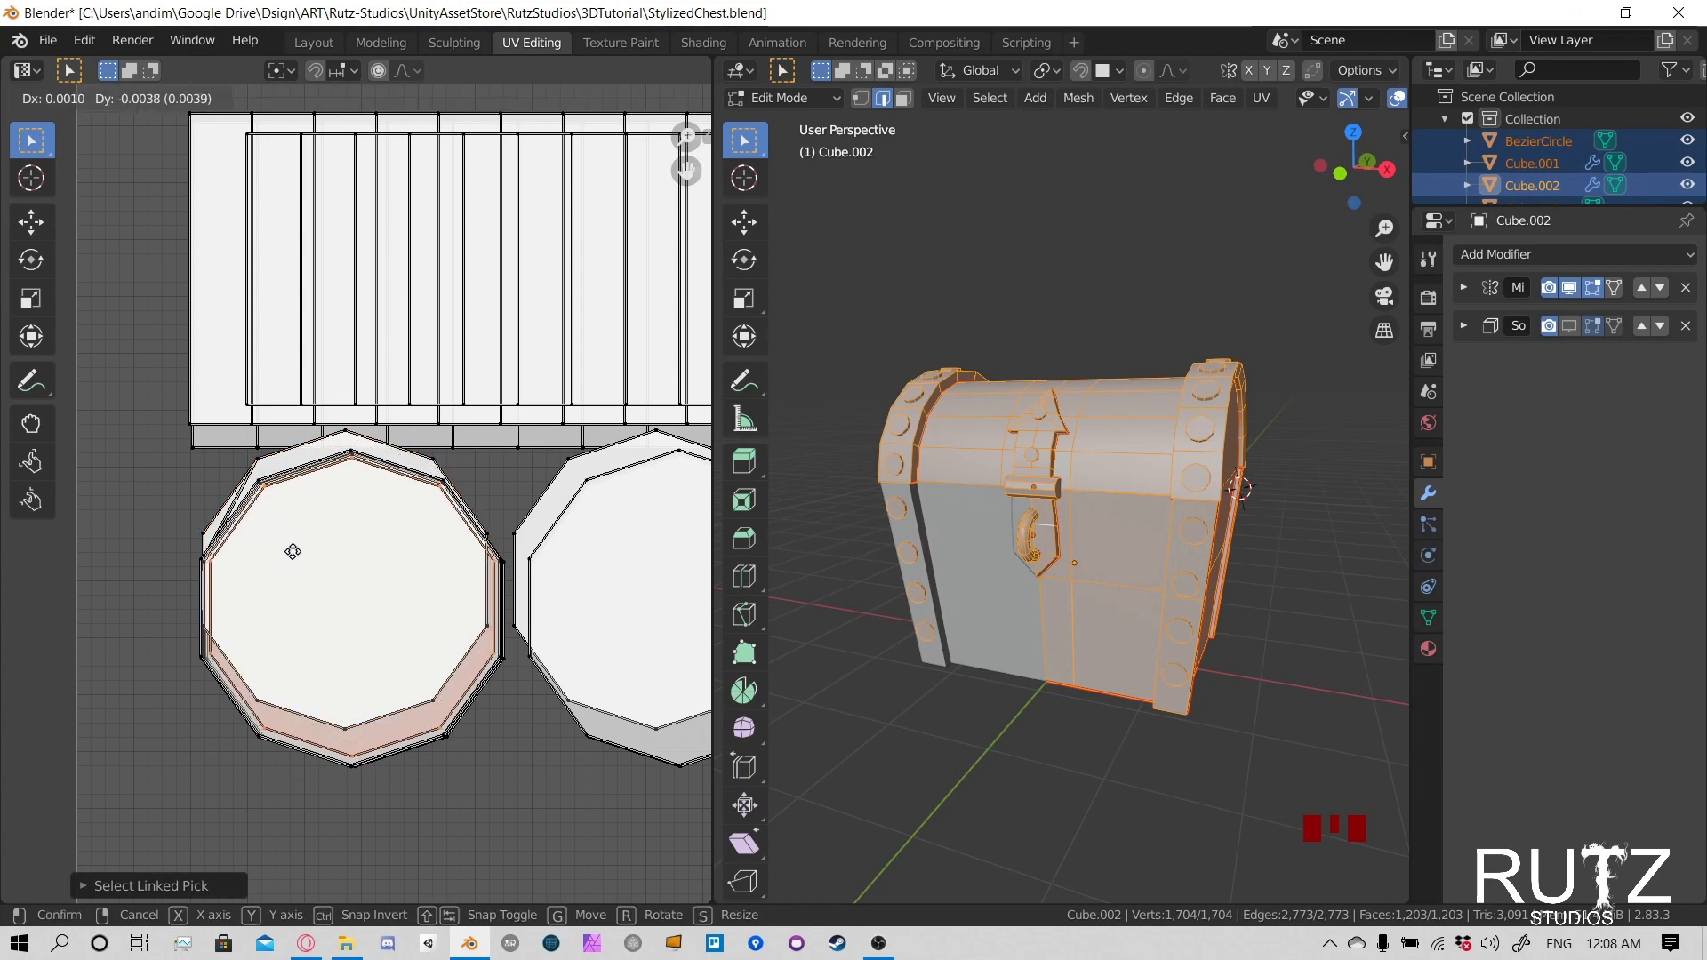
{"action": "left_click", "coordinate": [291, 552]}
{"action": "key", "text": "s"}
{"action": "left_click", "coordinate": [267, 528]}
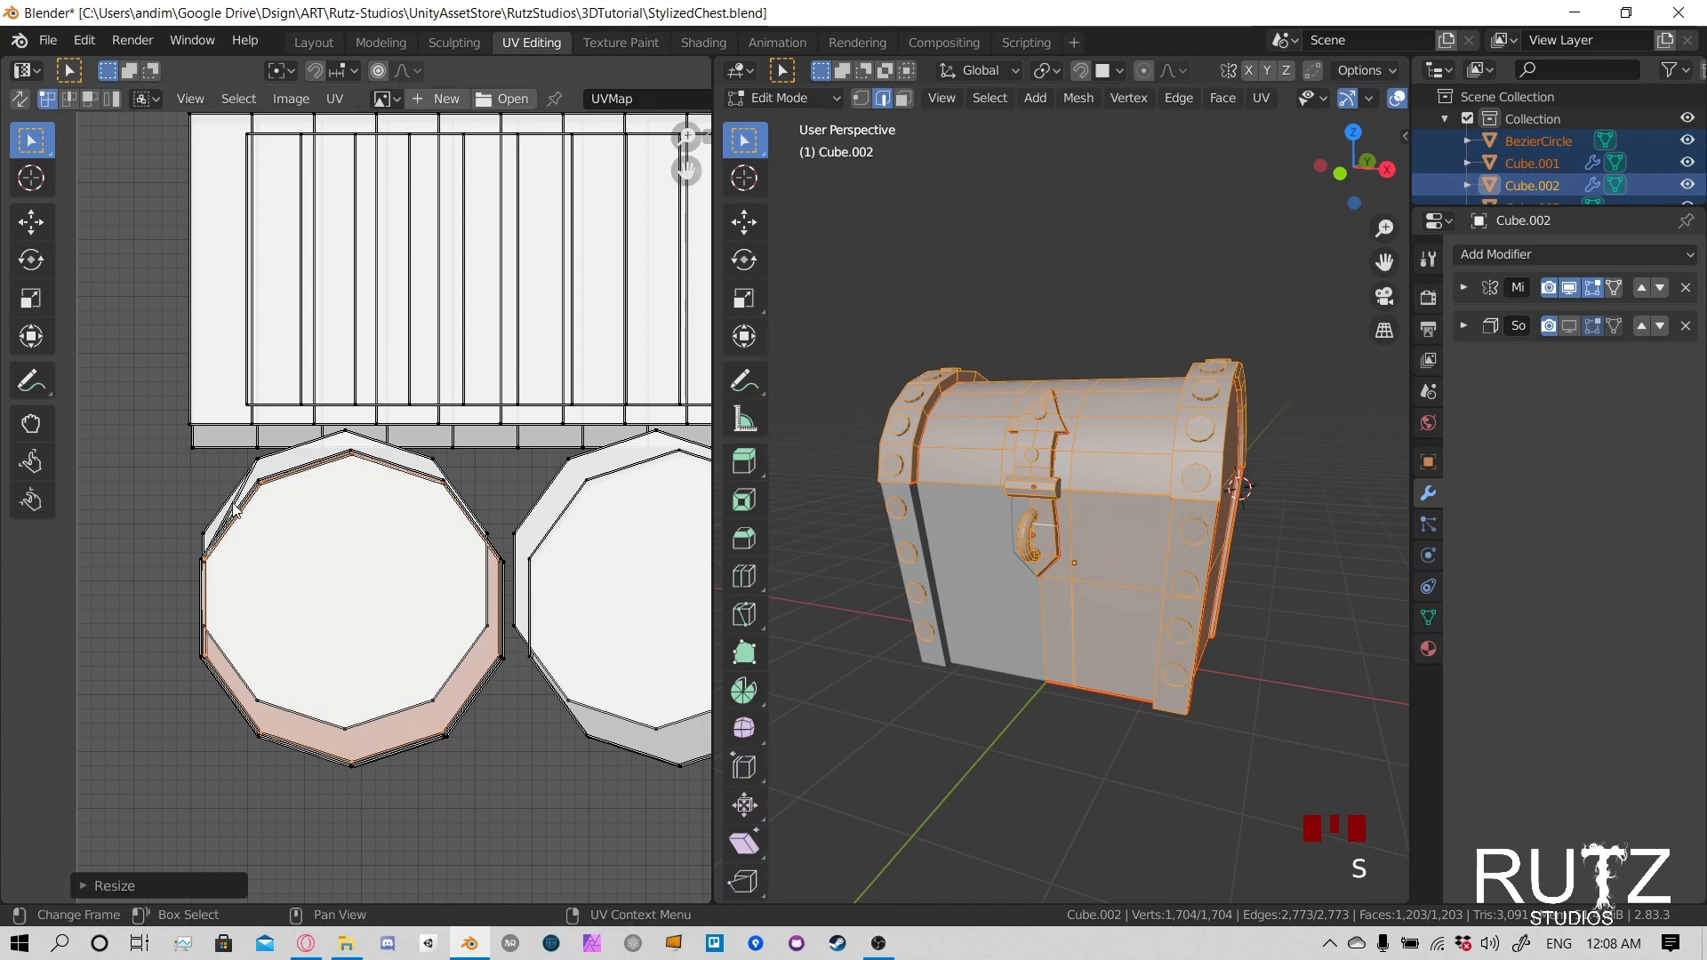
- Fit another offset circle of the left rivet stack to the larger outline, lowering it about 0.0037 and scaling it to about 1.05
{"action": "left_click", "coordinate": [211, 525]}
{"action": "key", "text": "l"}
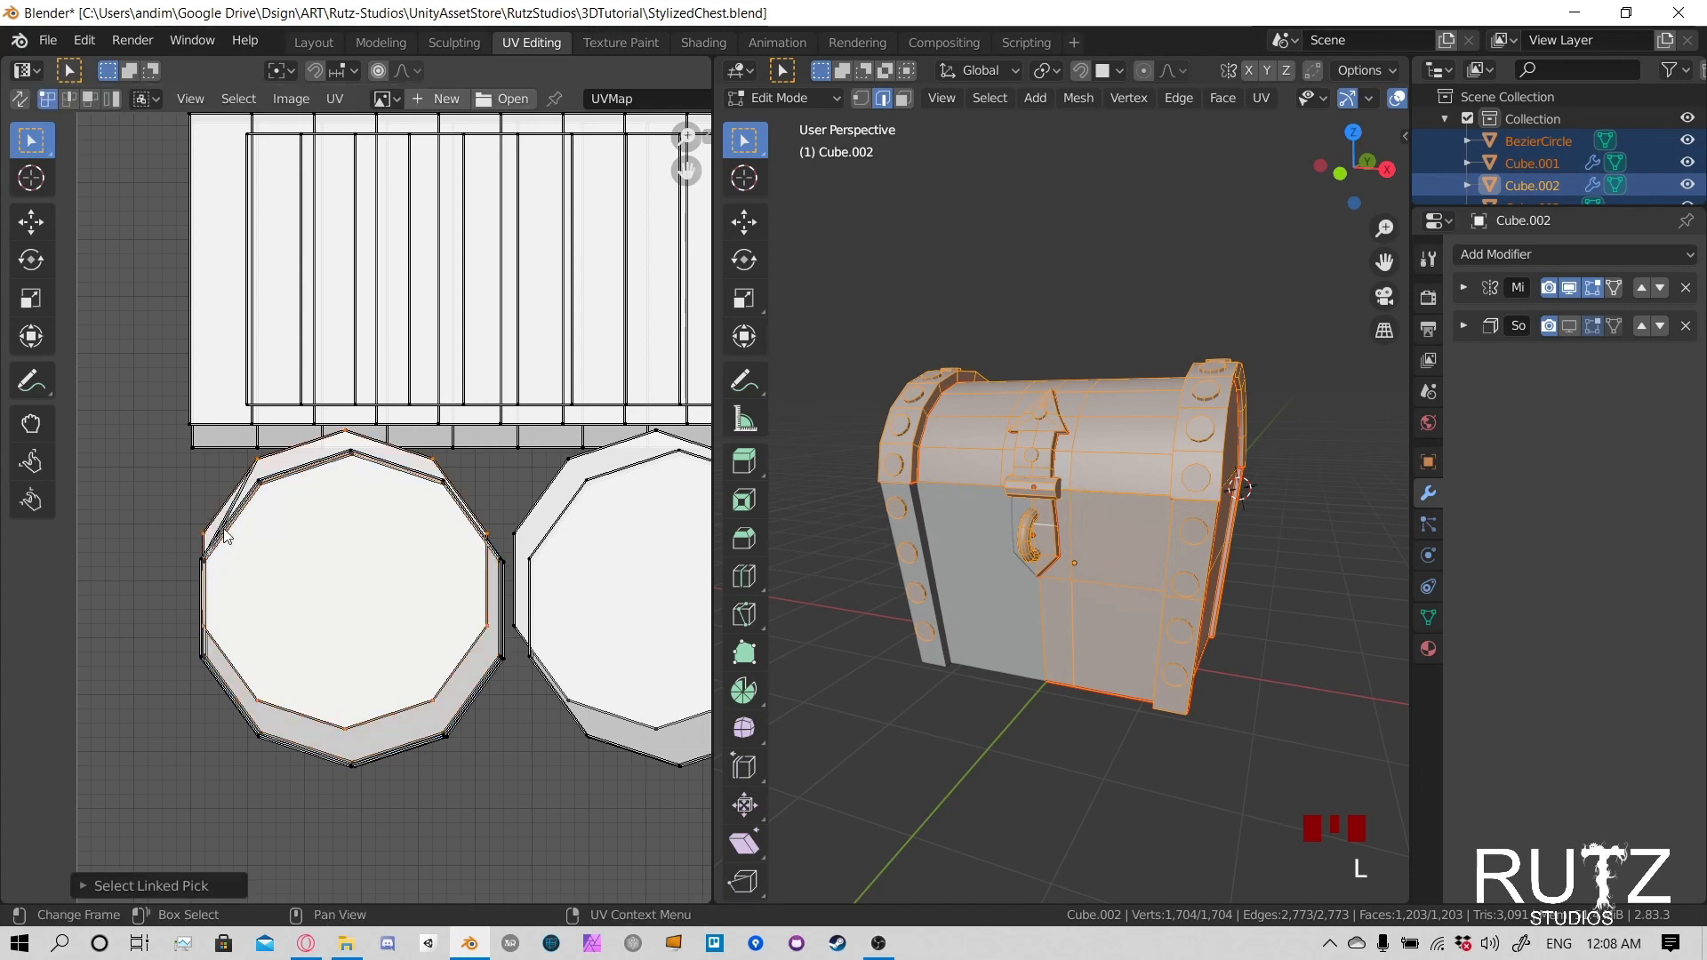
{"action": "key", "text": "g"}
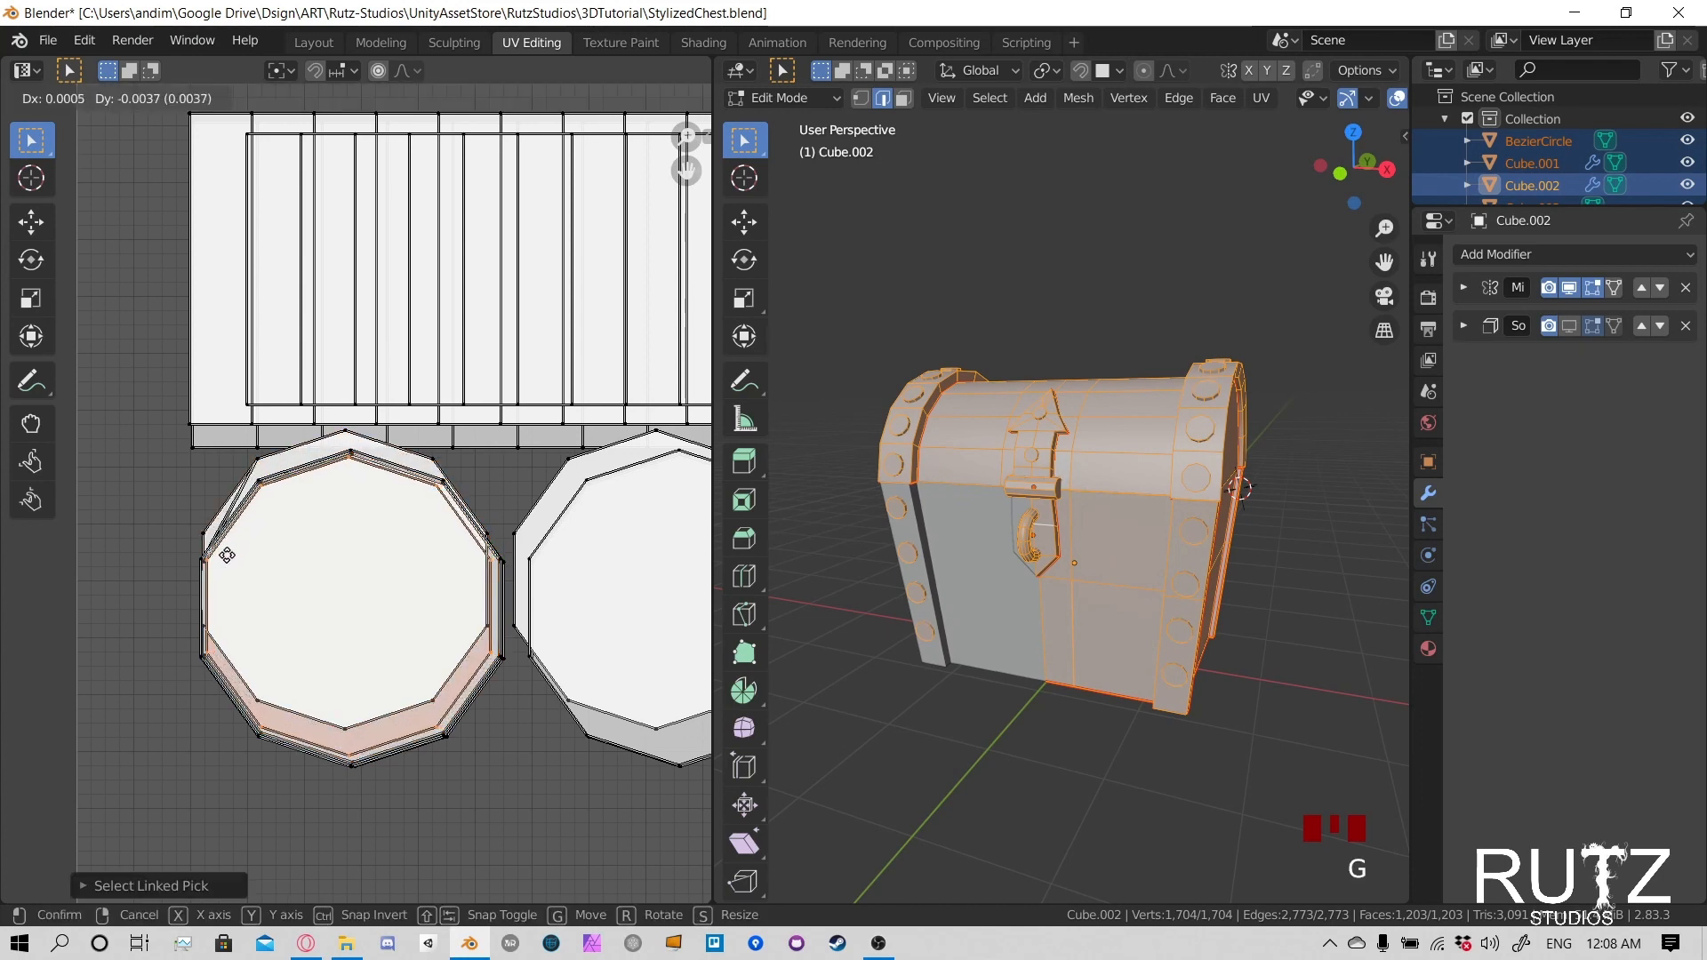
{"action": "left_click", "coordinate": [227, 555]}
{"action": "key", "text": "s"}
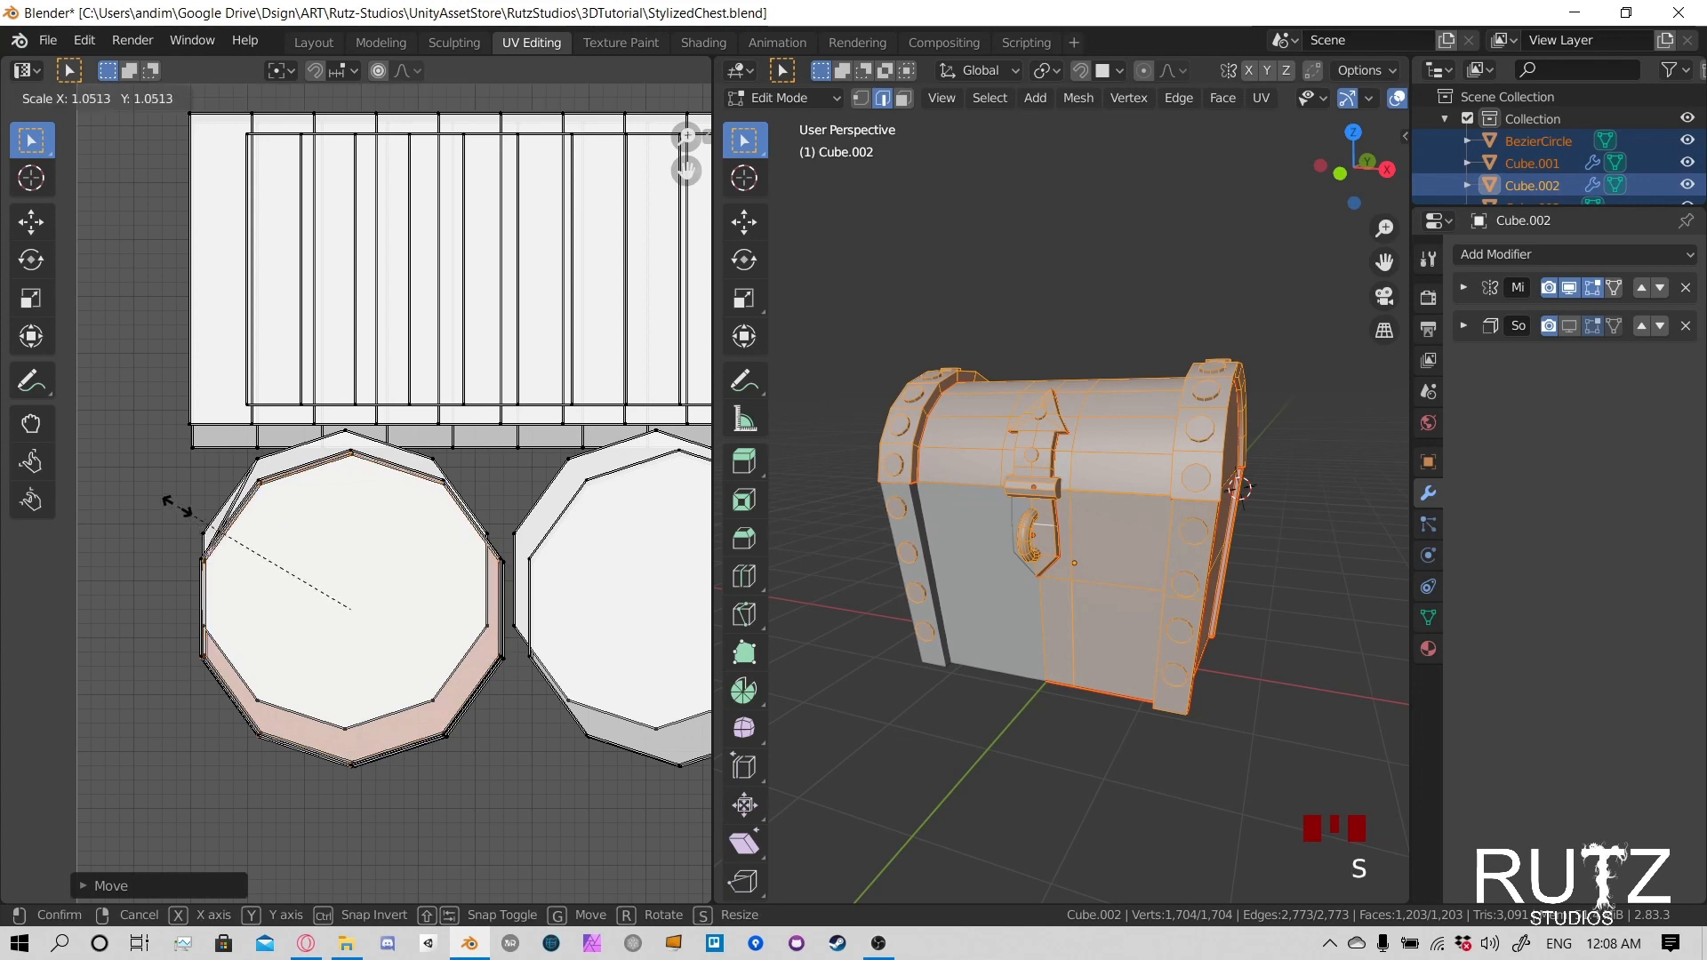
{"action": "left_click", "coordinate": [172, 497]}
- Pick a further offset circle island in the left rivet stack, shift it about 0.0011 across and 0.0038 down, and enlarge it to match
{"action": "left_click", "coordinate": [198, 533]}
{"action": "key", "text": "l"}
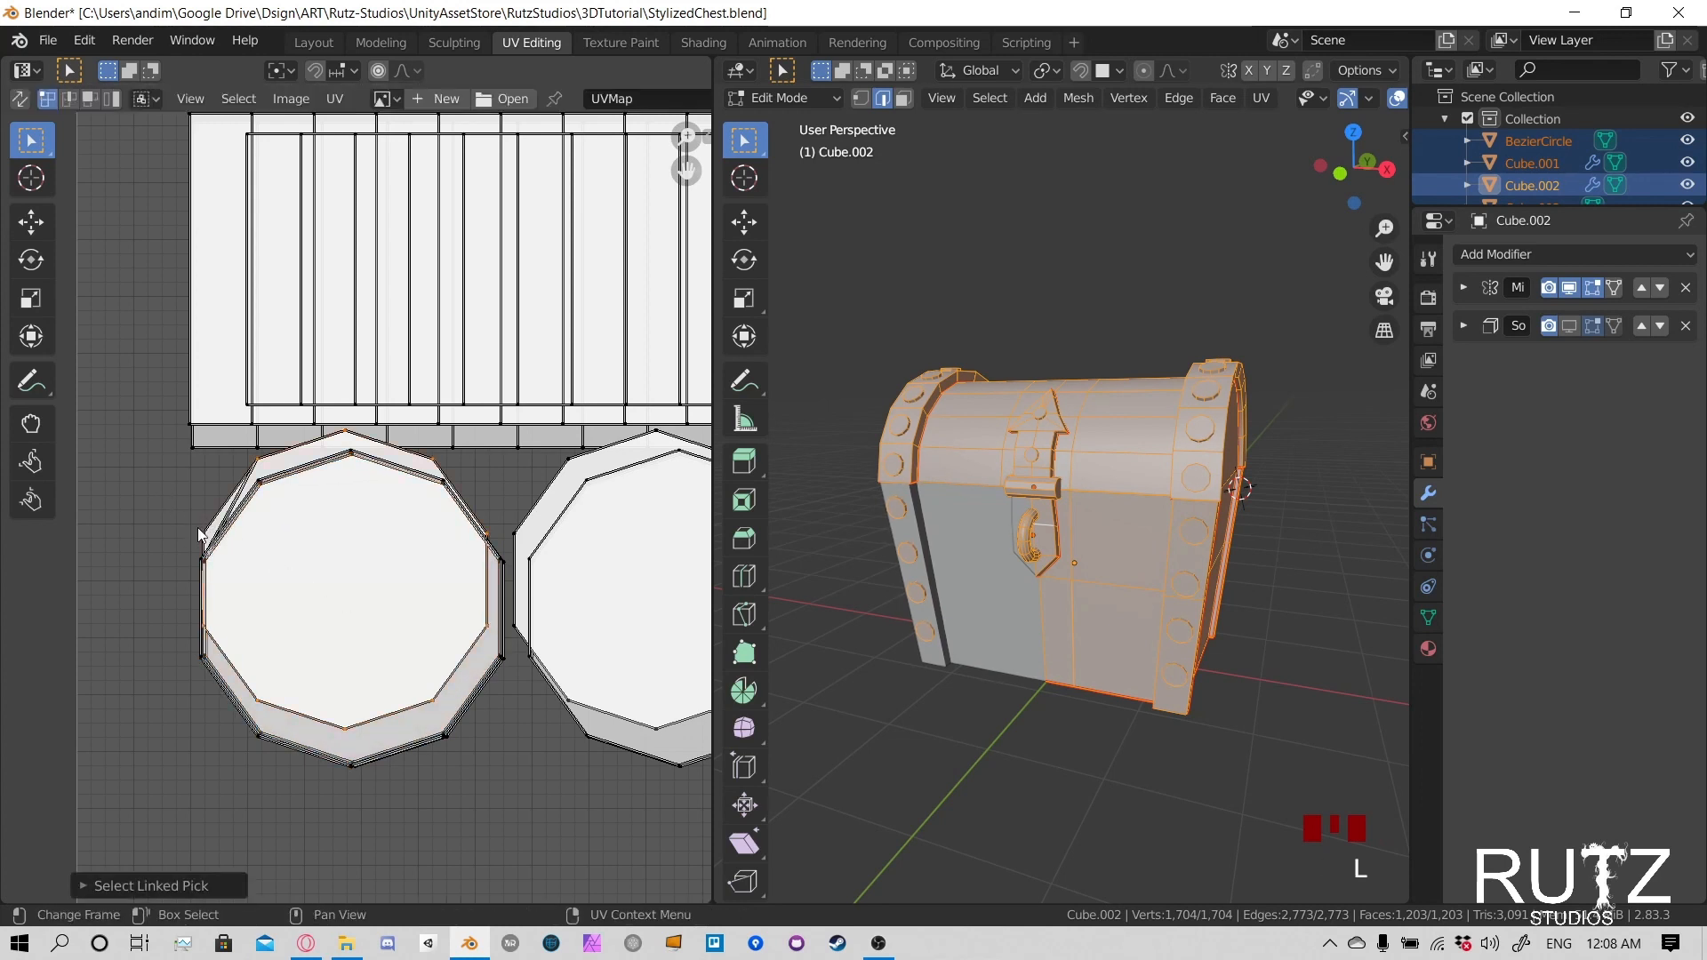
{"action": "key", "text": "g"}
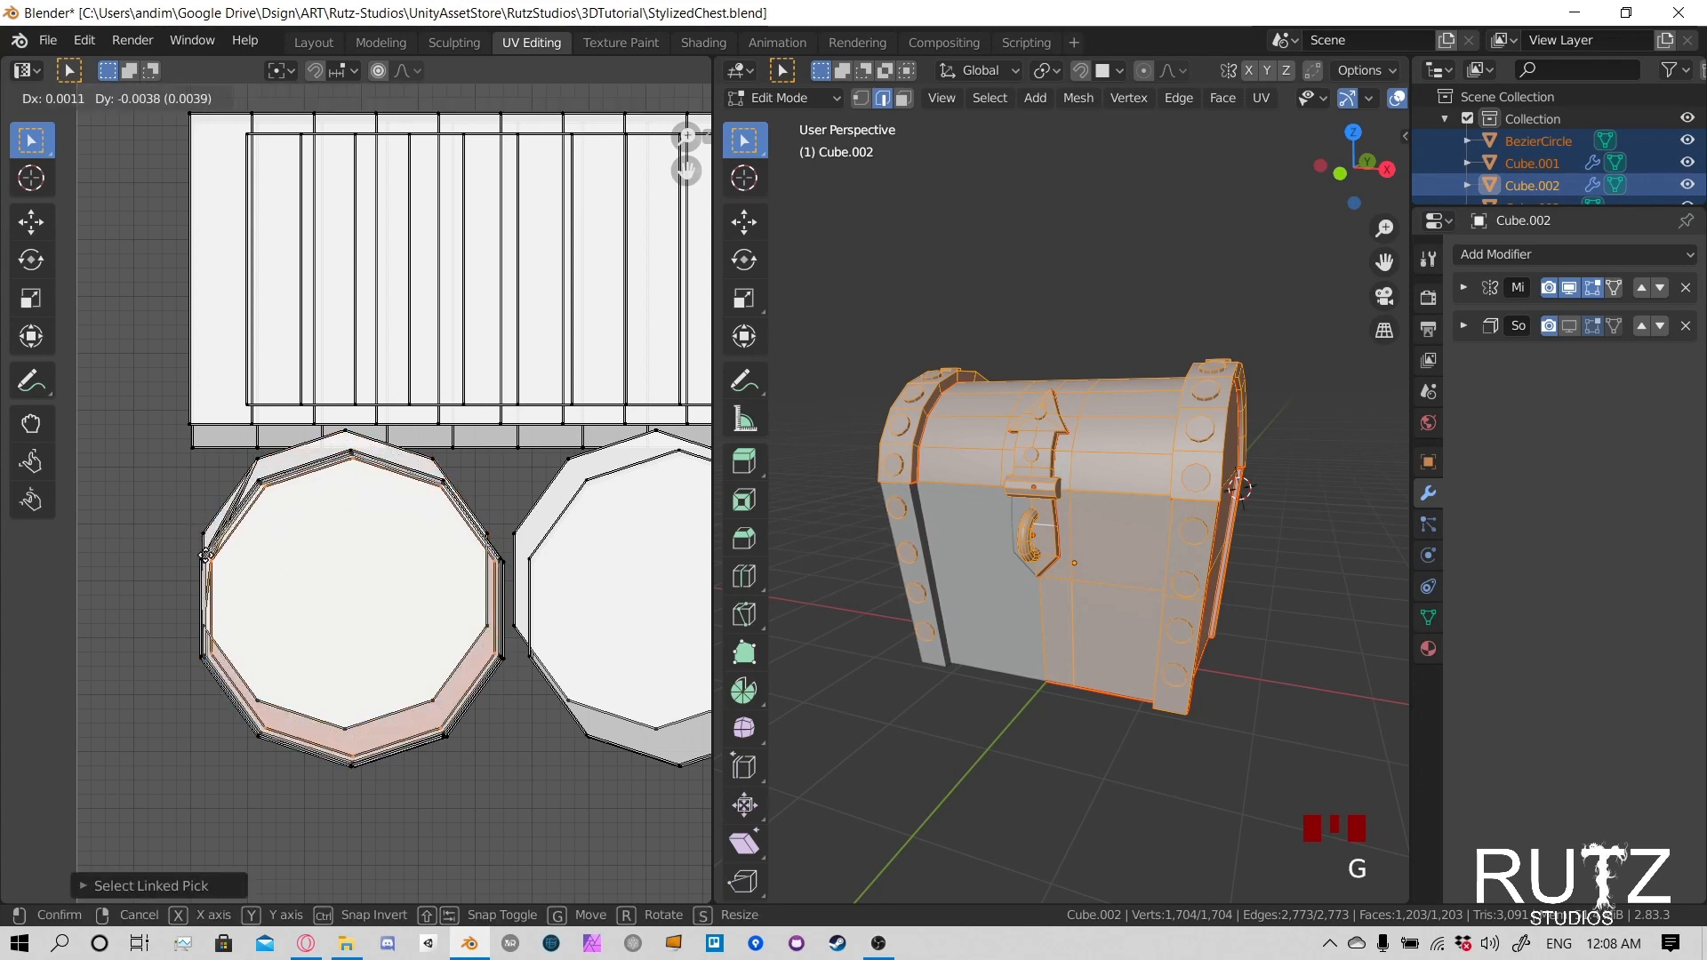
{"action": "left_click", "coordinate": [204, 554]}
{"action": "key", "text": "s"}
{"action": "left_click", "coordinate": [184, 536]}
- Move the next upper-offset circle of the left rivet stack downward and enlarge it slightly to match the larger outline
{"action": "left_click", "coordinate": [203, 520]}
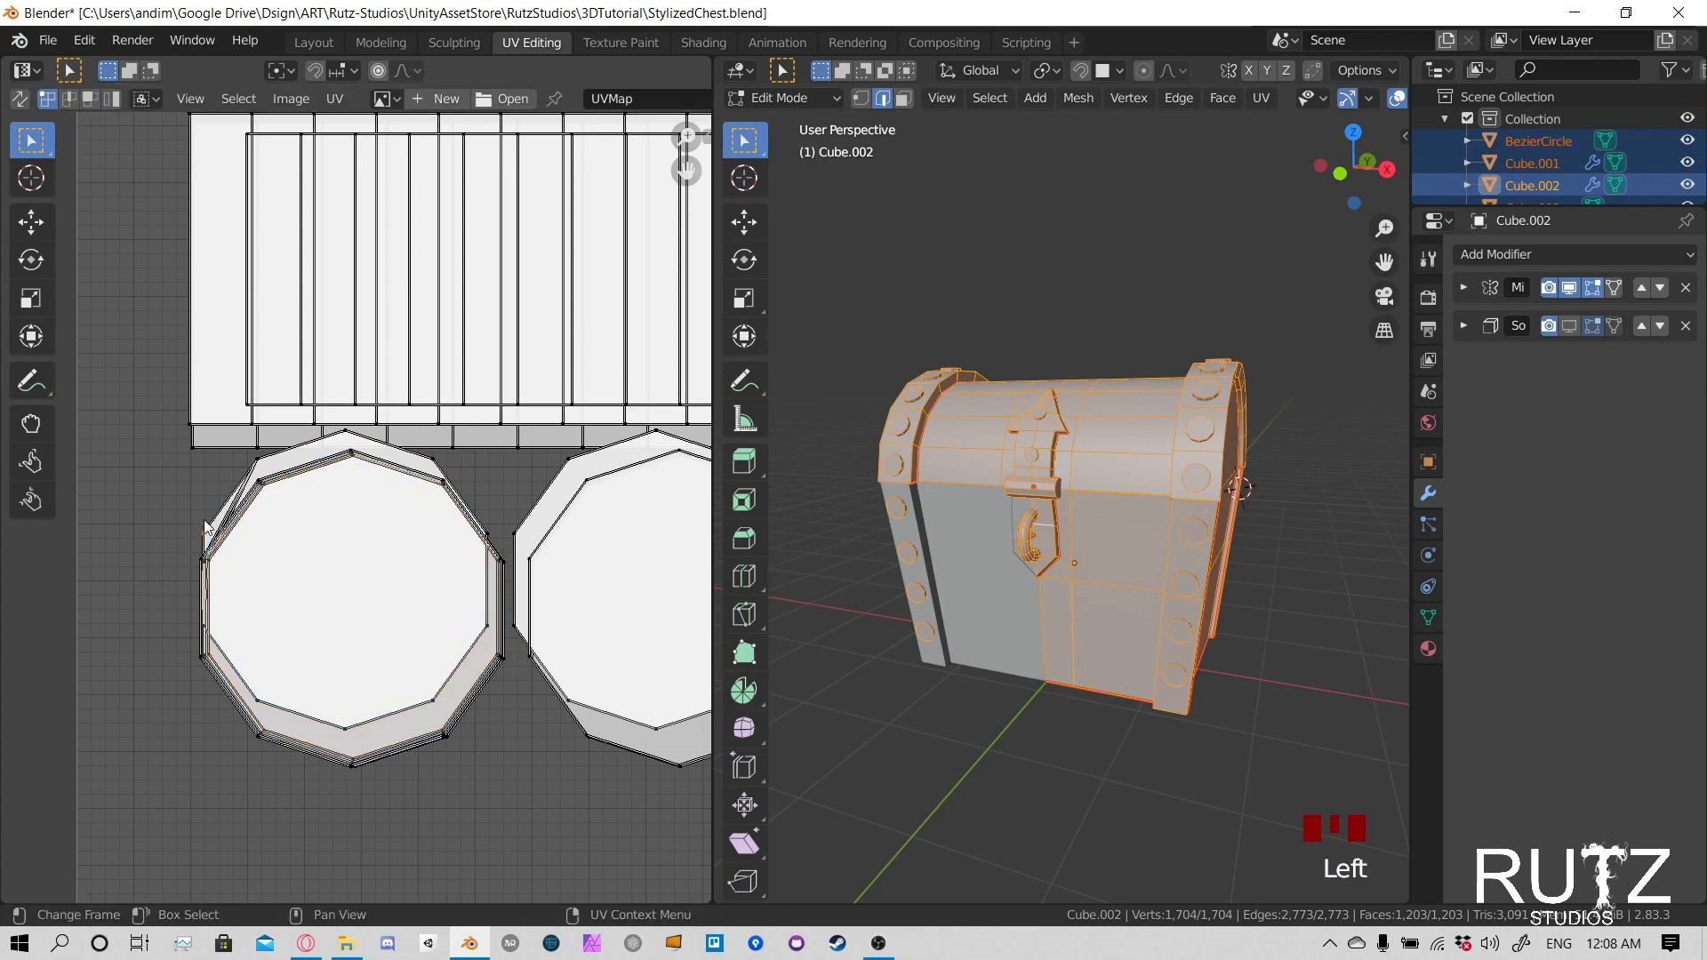
{"action": "key", "text": "l"}
{"action": "key", "text": "g"}
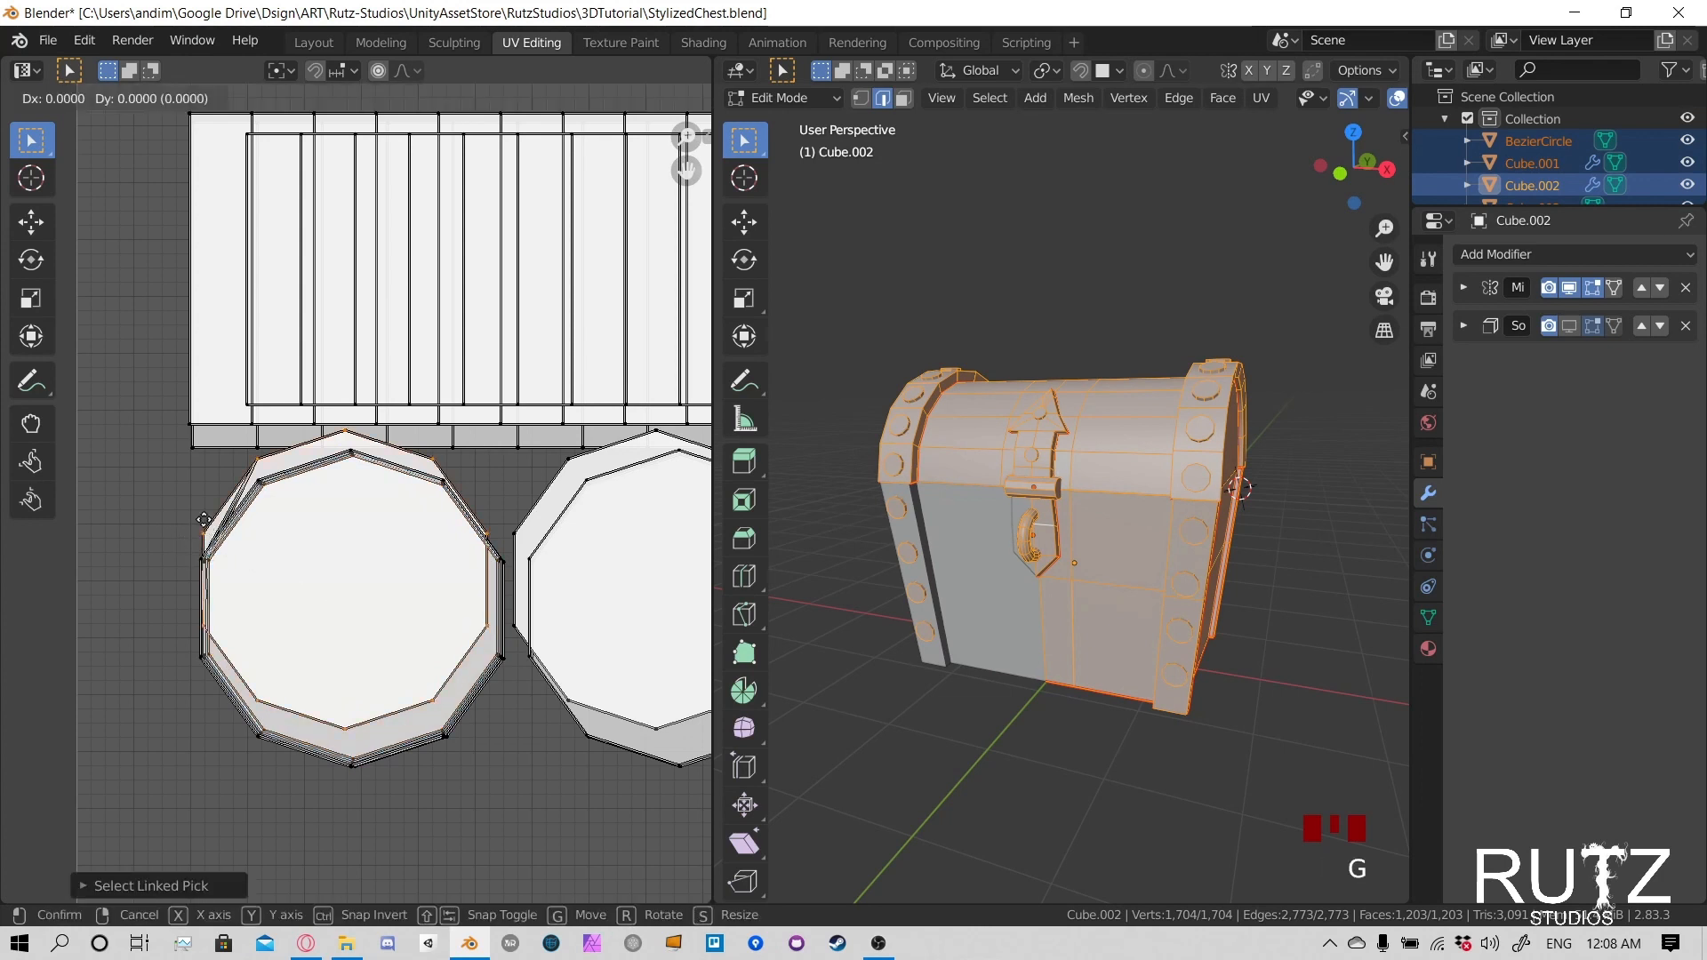
{"action": "left_click", "coordinate": [210, 543]}
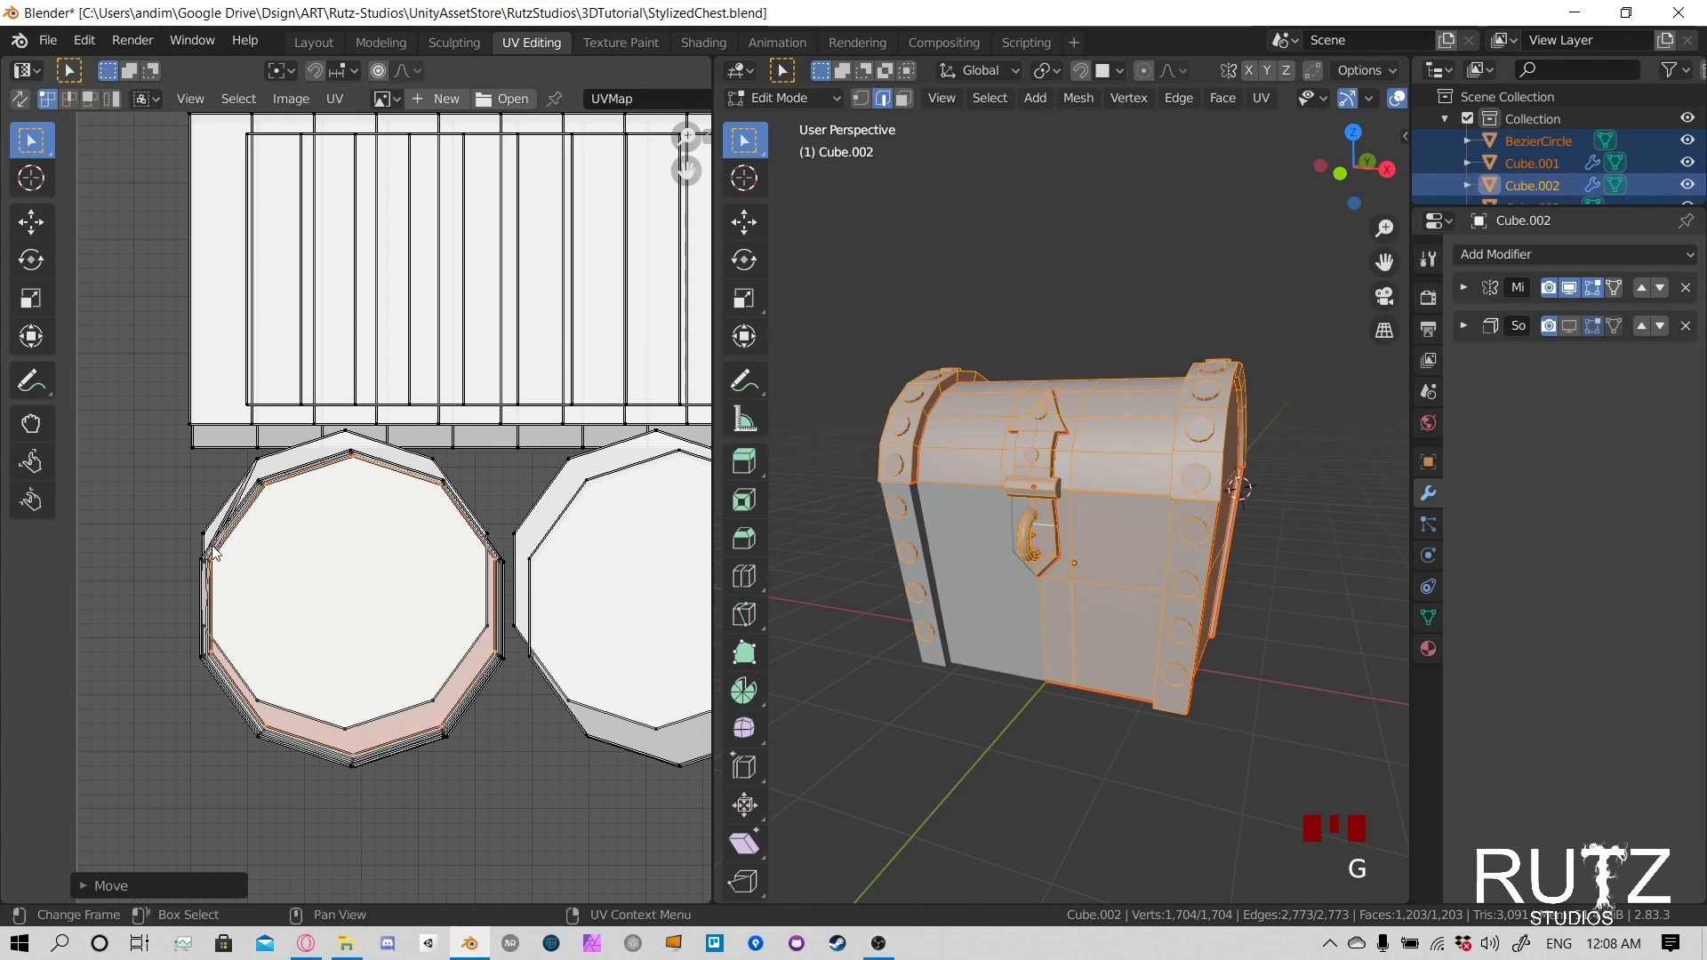
{"action": "key", "text": "s"}
{"action": "left_click", "coordinate": [205, 548]}
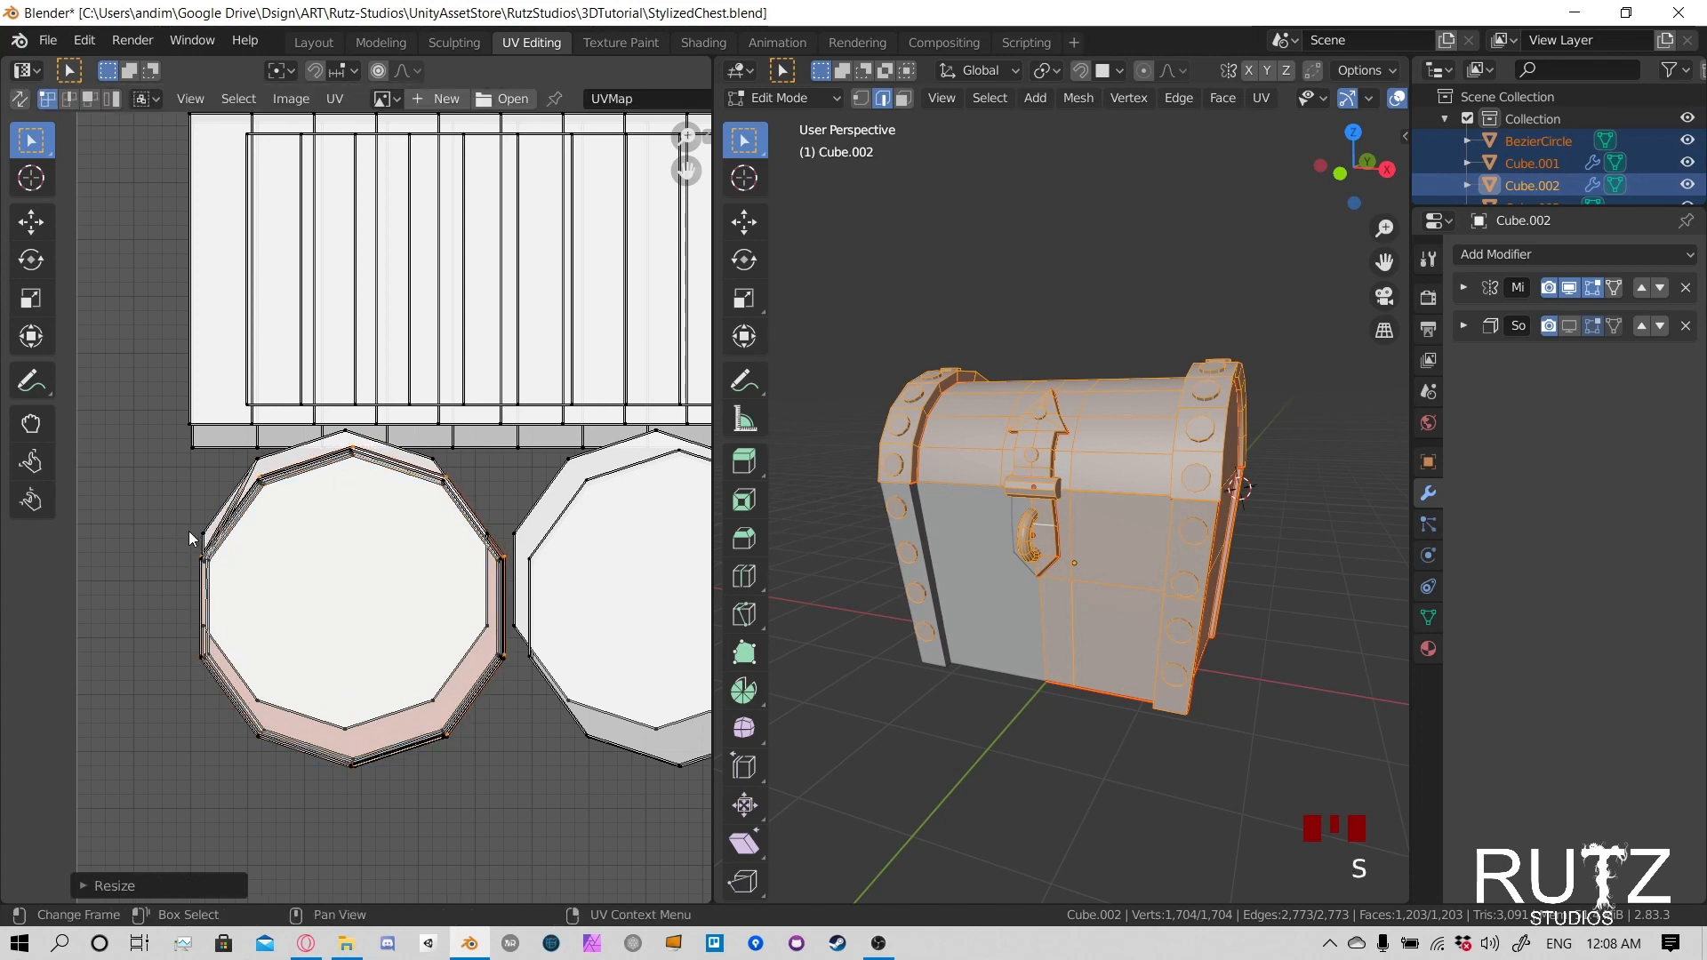
- Select another linked circle in the left rivet stack, move it down and scale it to about 1.02 over the larger outline
{"action": "left_click", "coordinate": [189, 531]}
{"action": "key", "text": "g"}
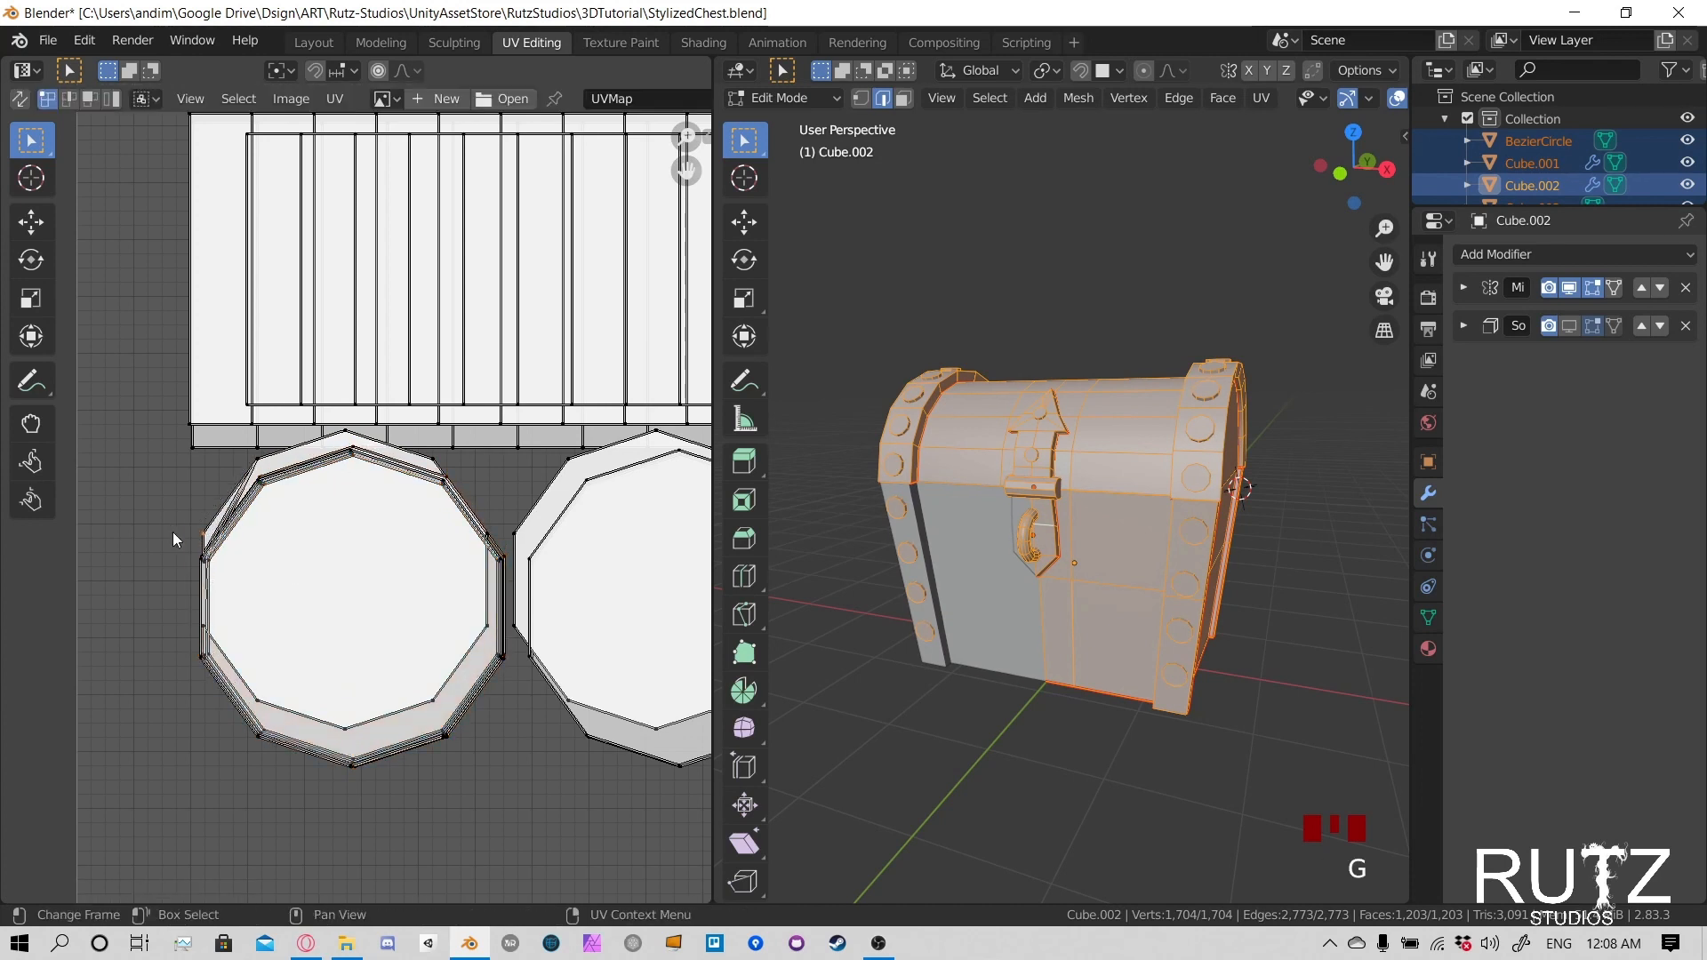
{"action": "key", "text": "l"}
{"action": "key", "text": "g"}
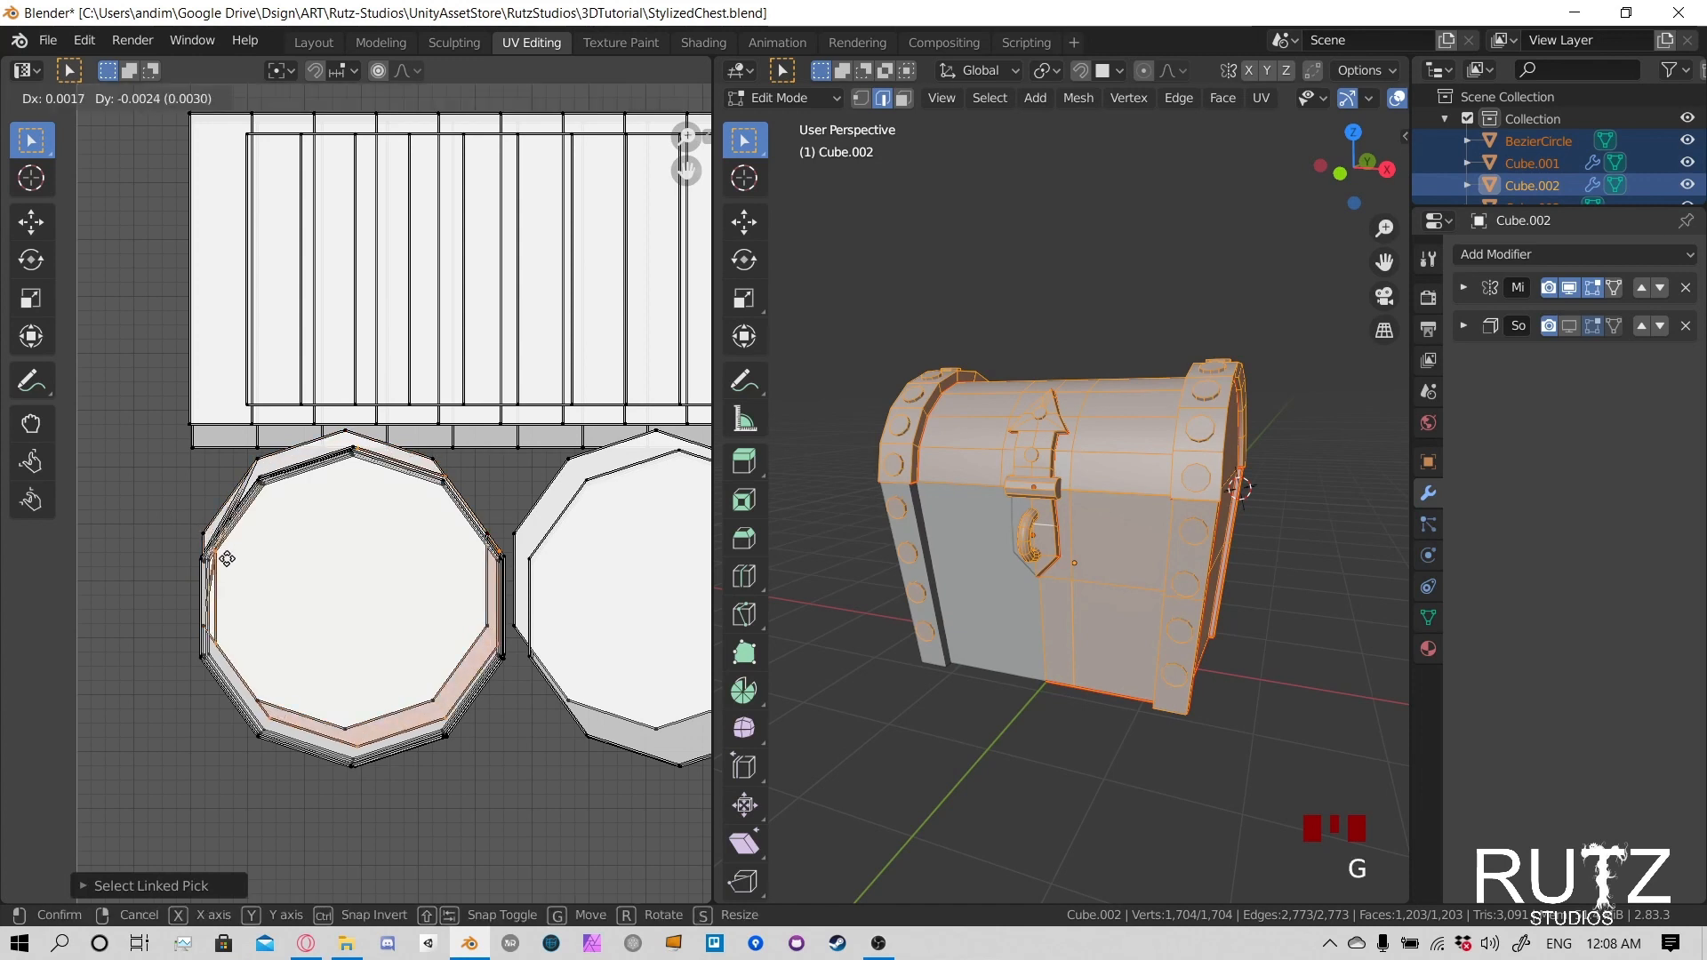
{"action": "left_click", "coordinate": [223, 569]}
{"action": "key", "text": "s"}
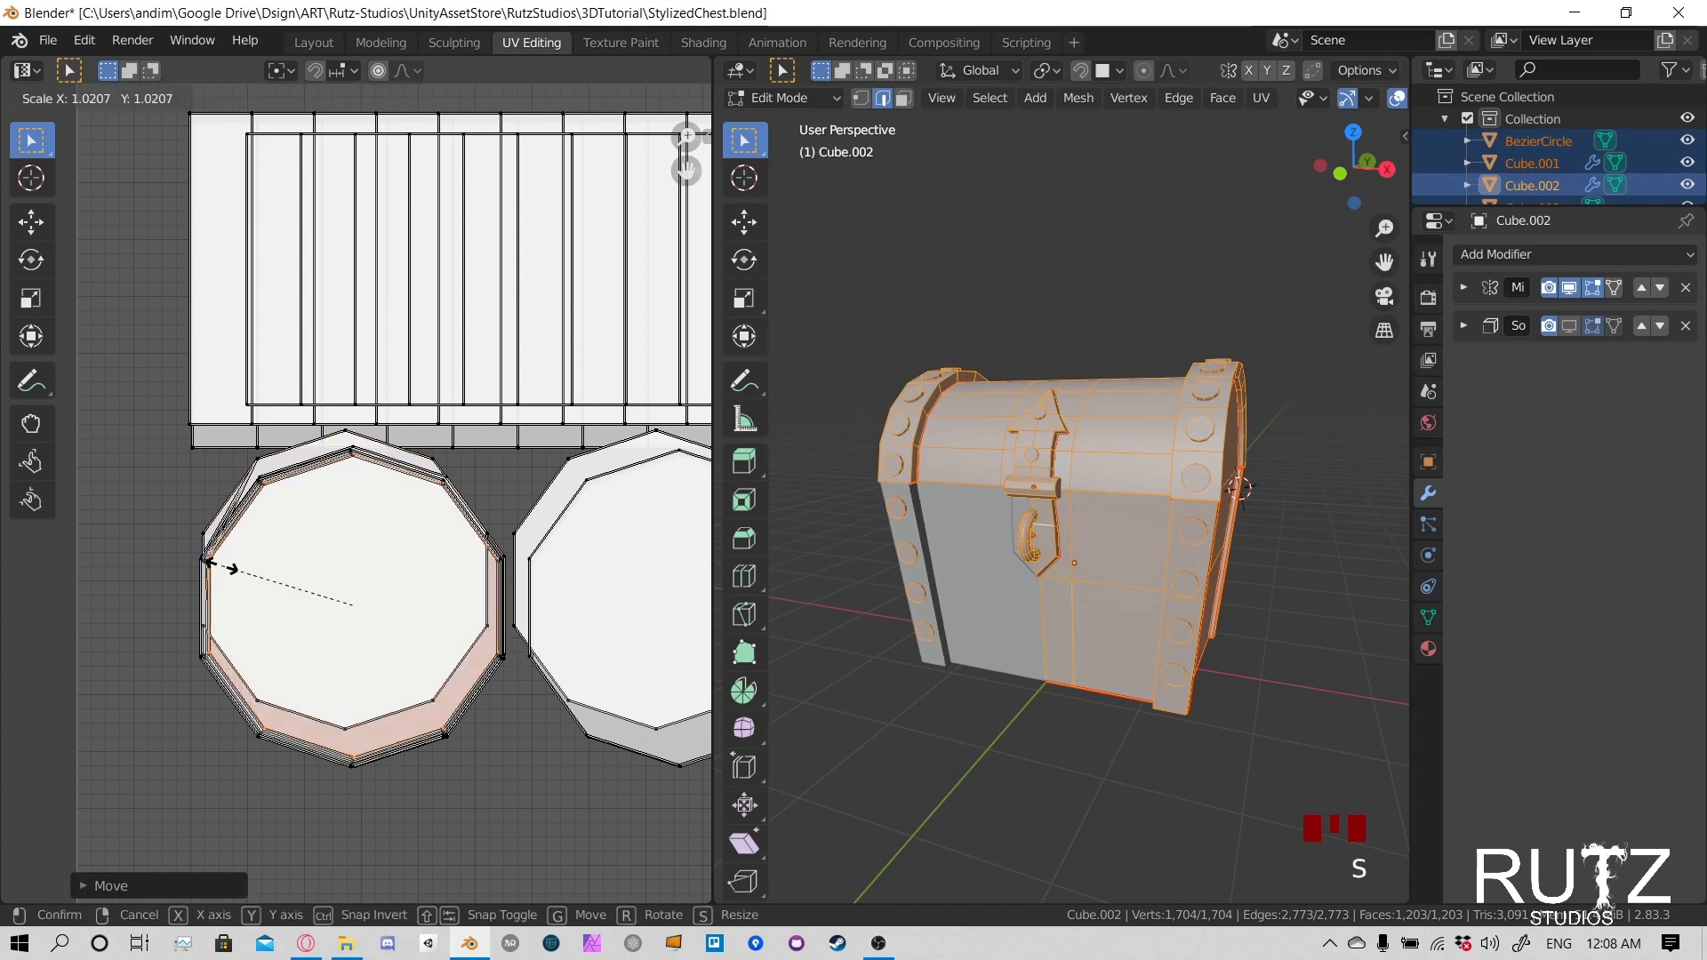
{"action": "left_click", "coordinate": [219, 565]}
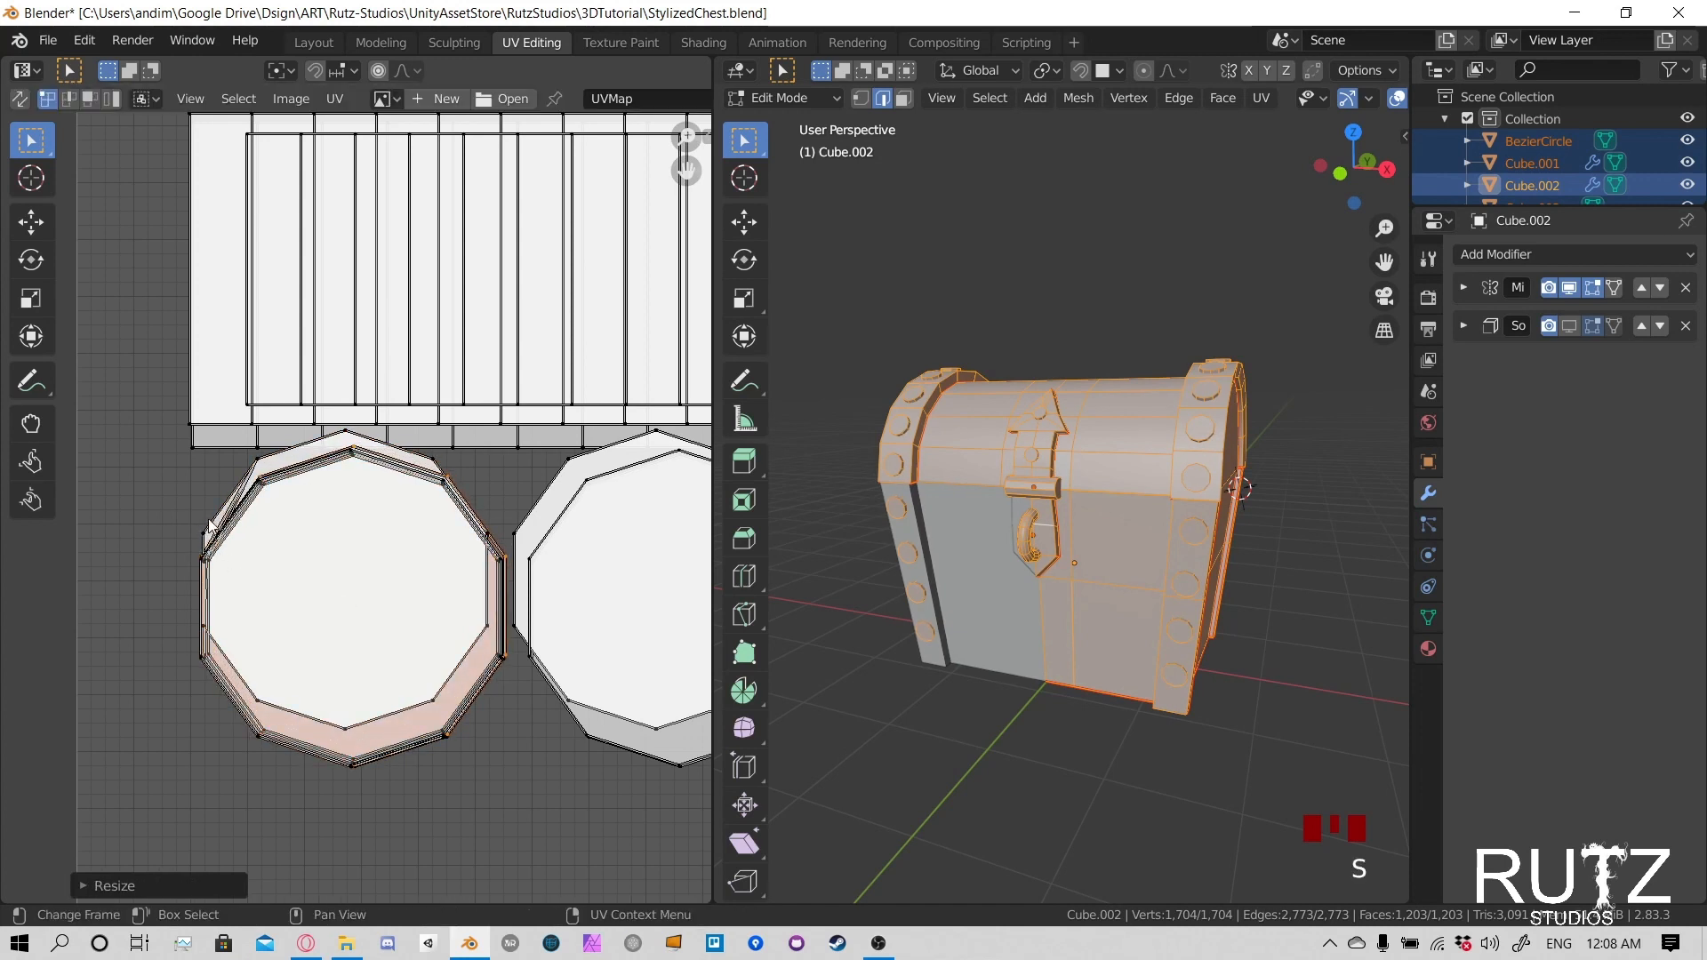
- Align one more offset circle of the left rivet stack with the larger outline by lowering it and scaling it to about 1.05
{"action": "left_click", "coordinate": [211, 523]}
{"action": "key", "text": "l"}
{"action": "key", "text": "g"}
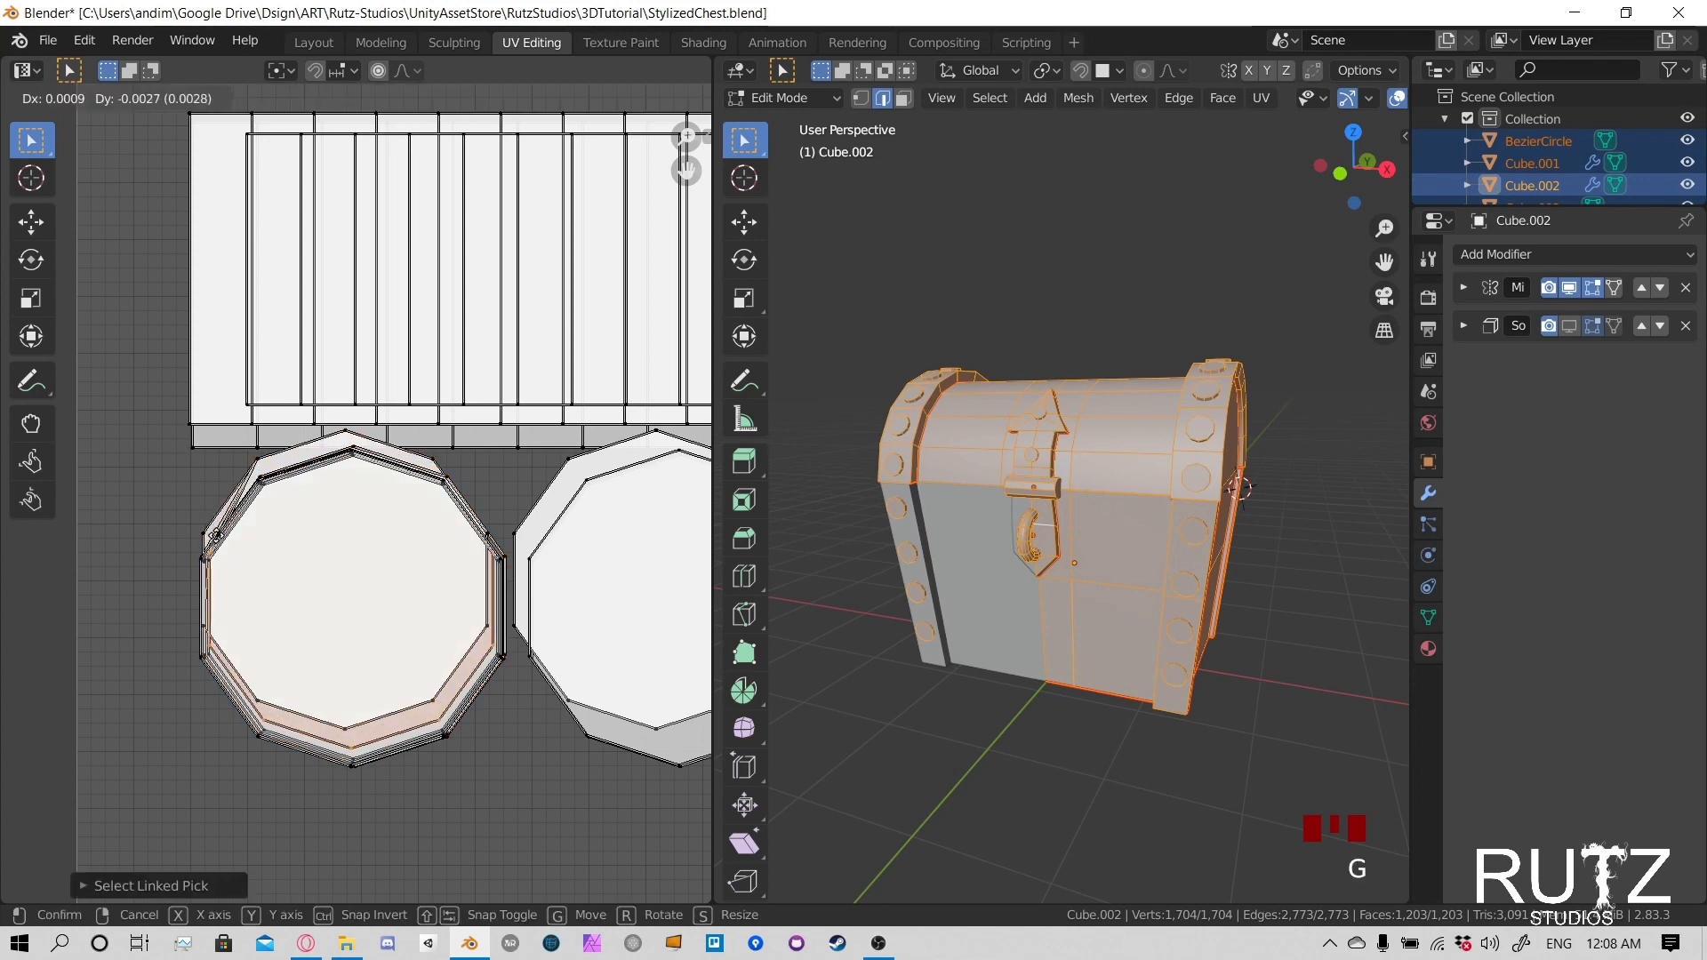
{"action": "left_click", "coordinate": [223, 546]}
{"action": "key", "text": "s"}
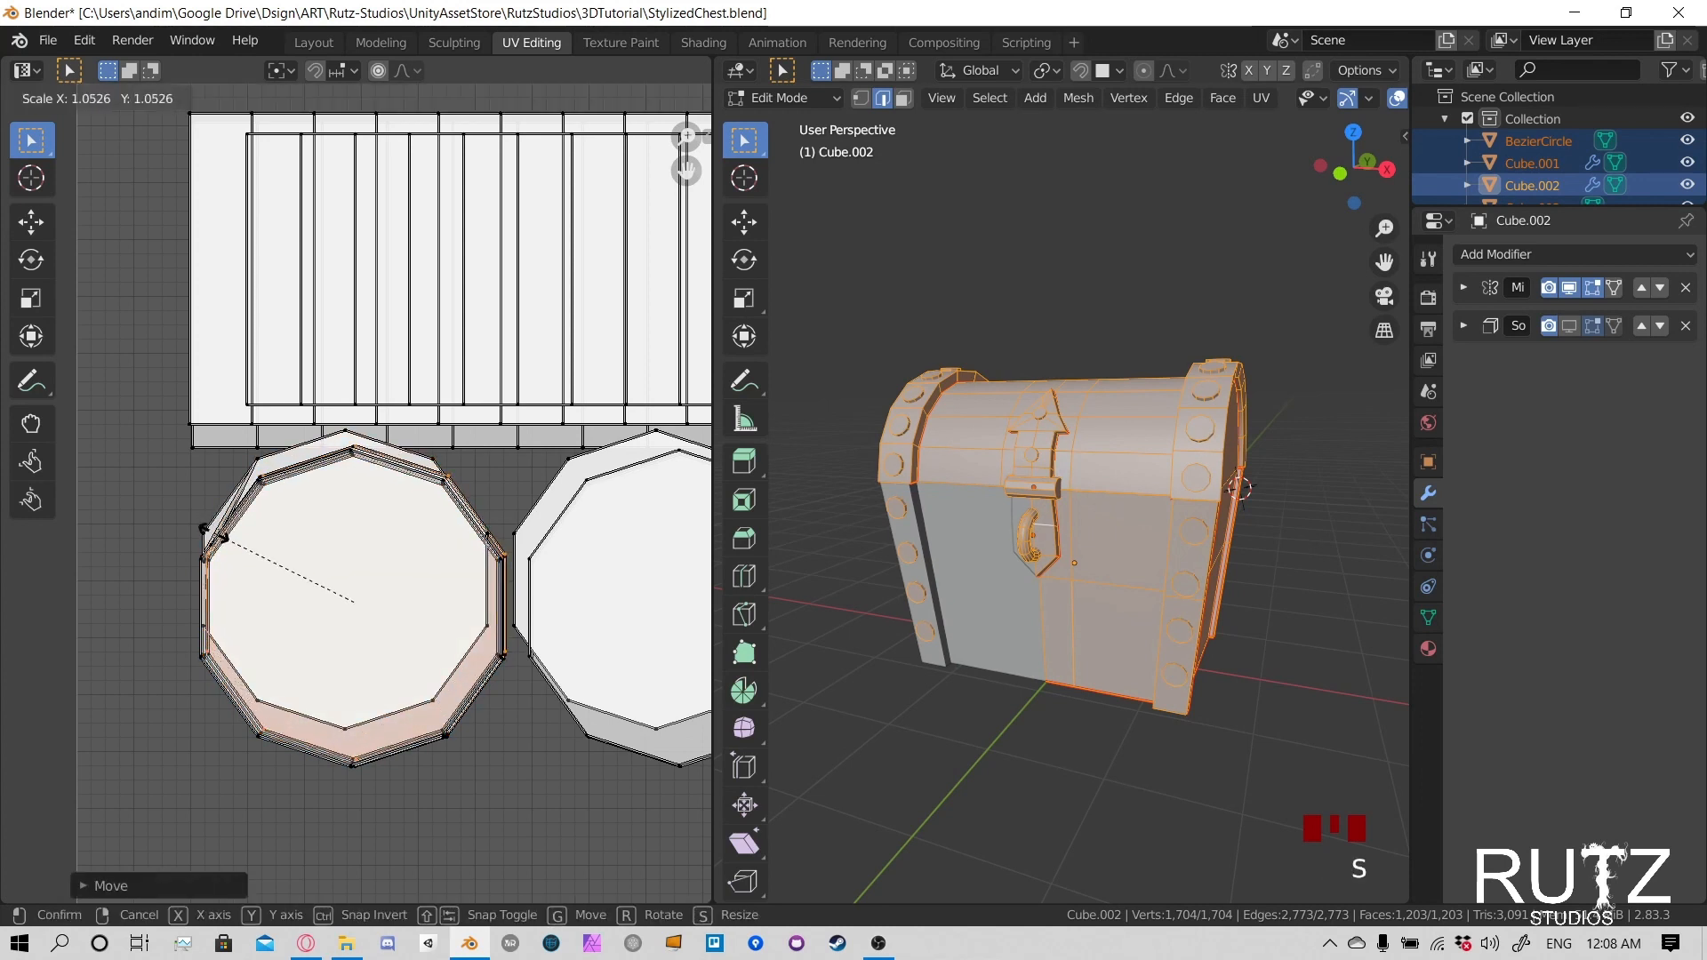
{"action": "left_click", "coordinate": [215, 533]}
- Select the next remaining offset circle in the left rivet stack, shift it down and enlarge it to fit the outline
{"action": "left_click", "coordinate": [192, 519]}
{"action": "key", "text": "l"}
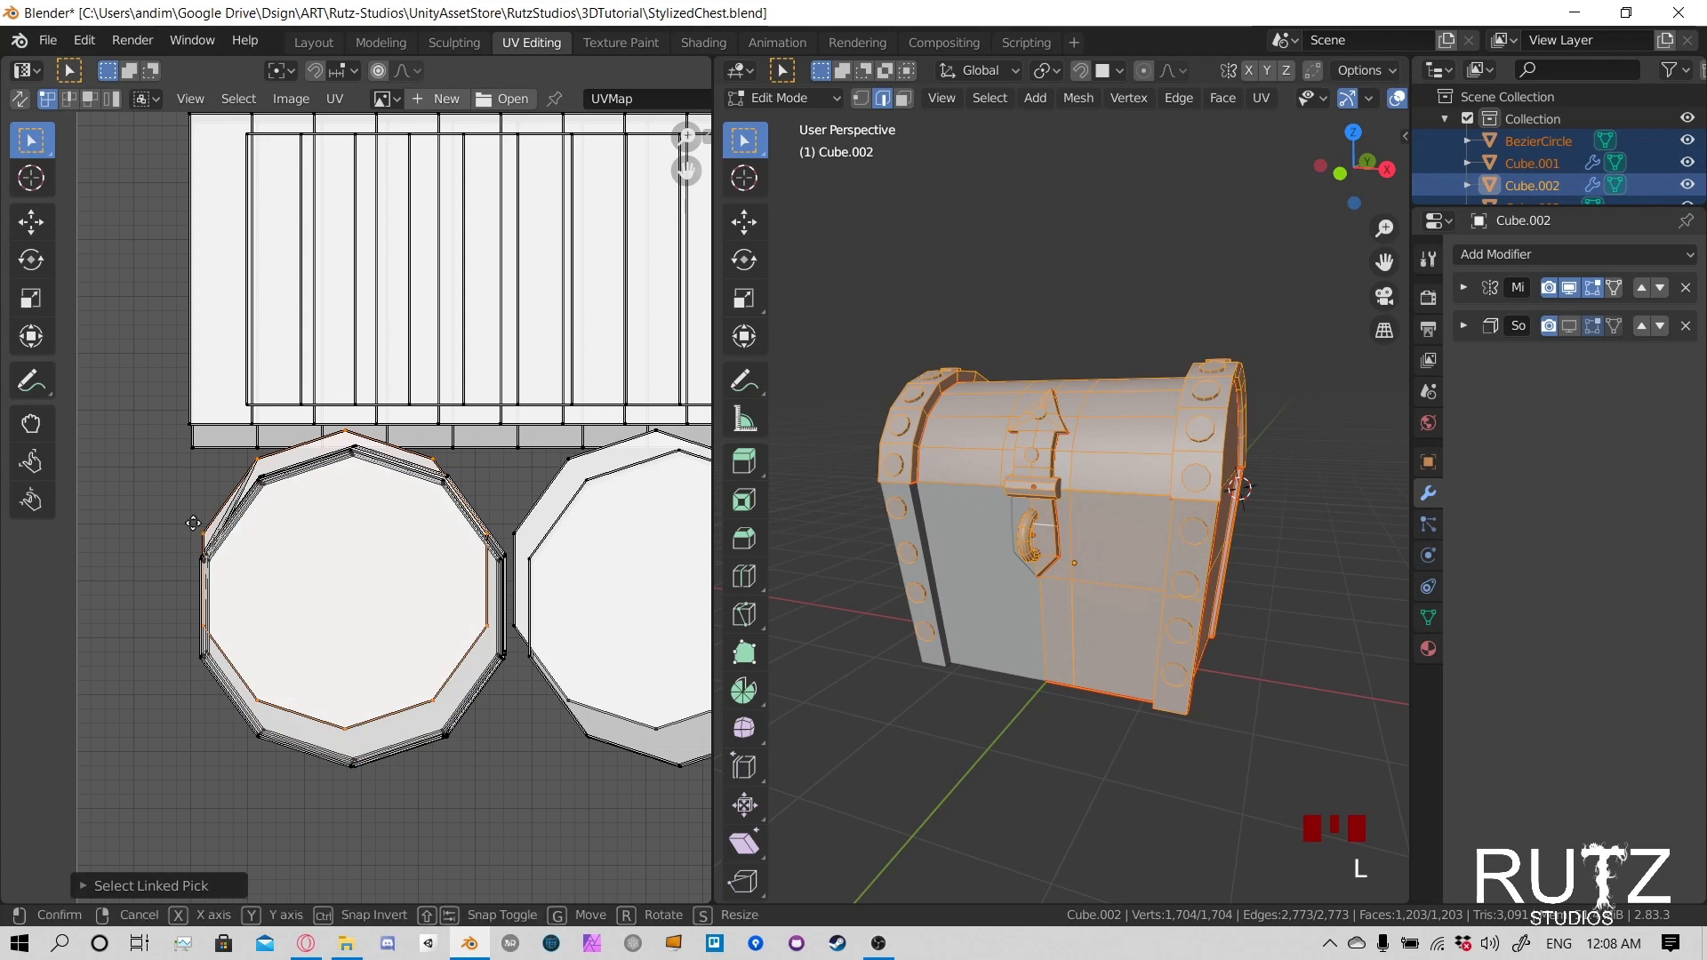
{"action": "key", "text": "g"}
{"action": "left_click", "coordinate": [201, 544]}
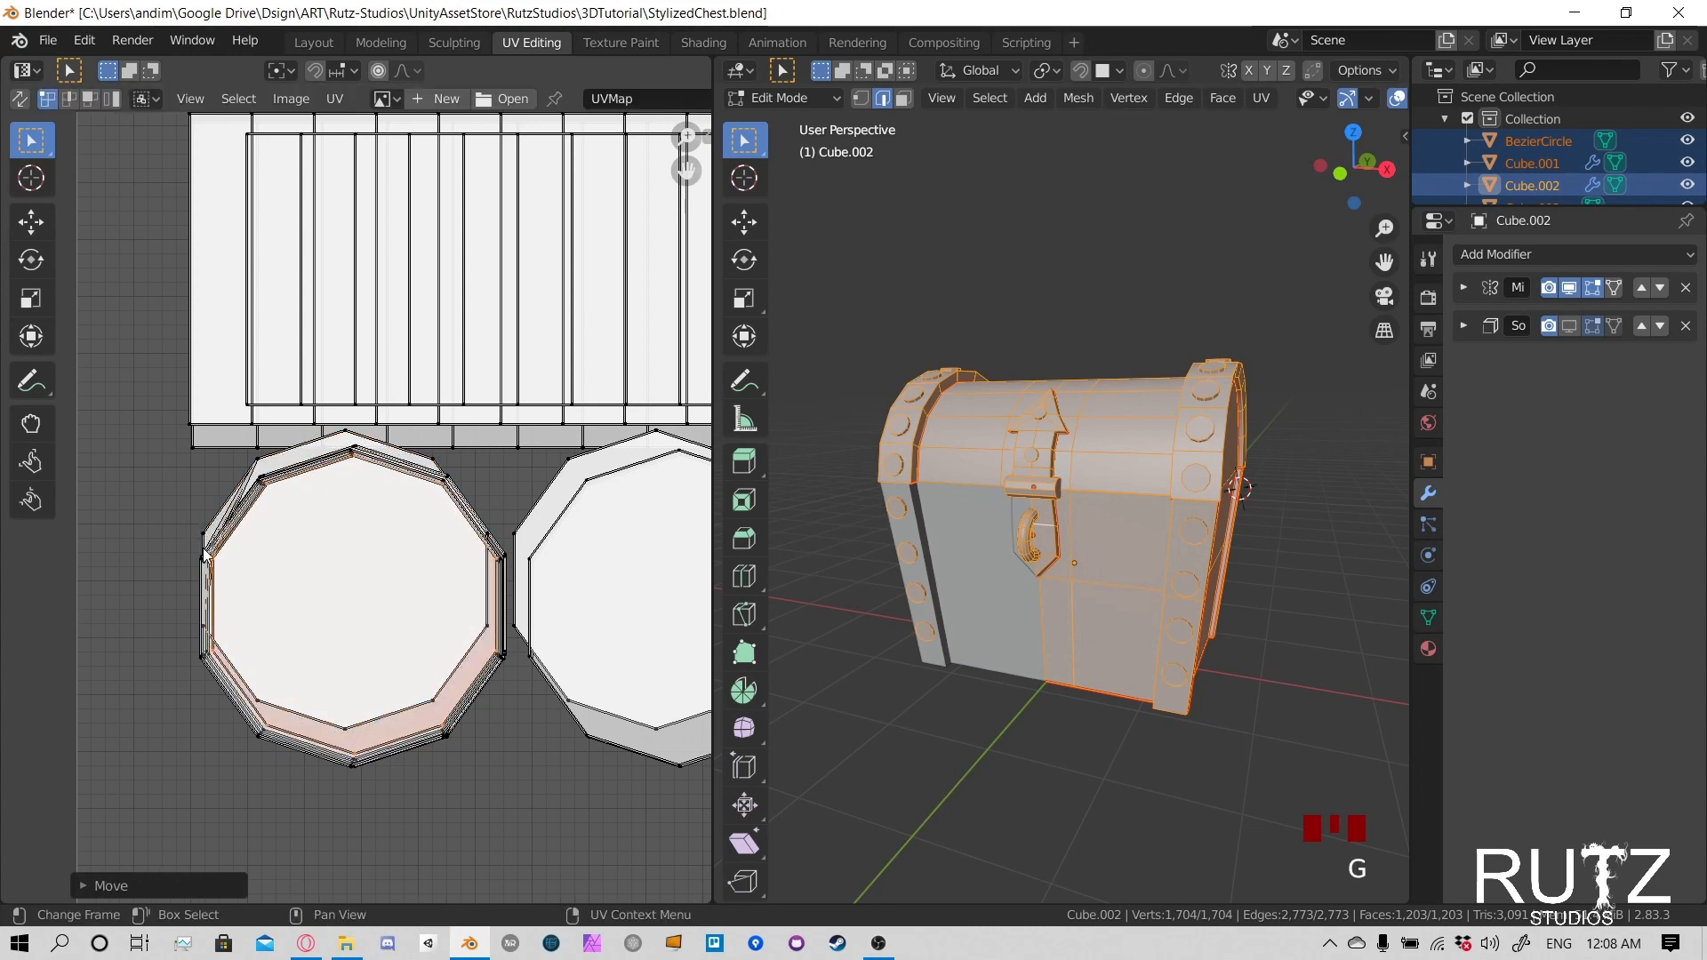
{"action": "key", "text": "s"}
{"action": "left_click", "coordinate": [188, 540]}
- Select the next filled rivet cap island in the left stack, then move and scale it onto the larger outline
{"action": "left_click", "coordinate": [203, 530]}
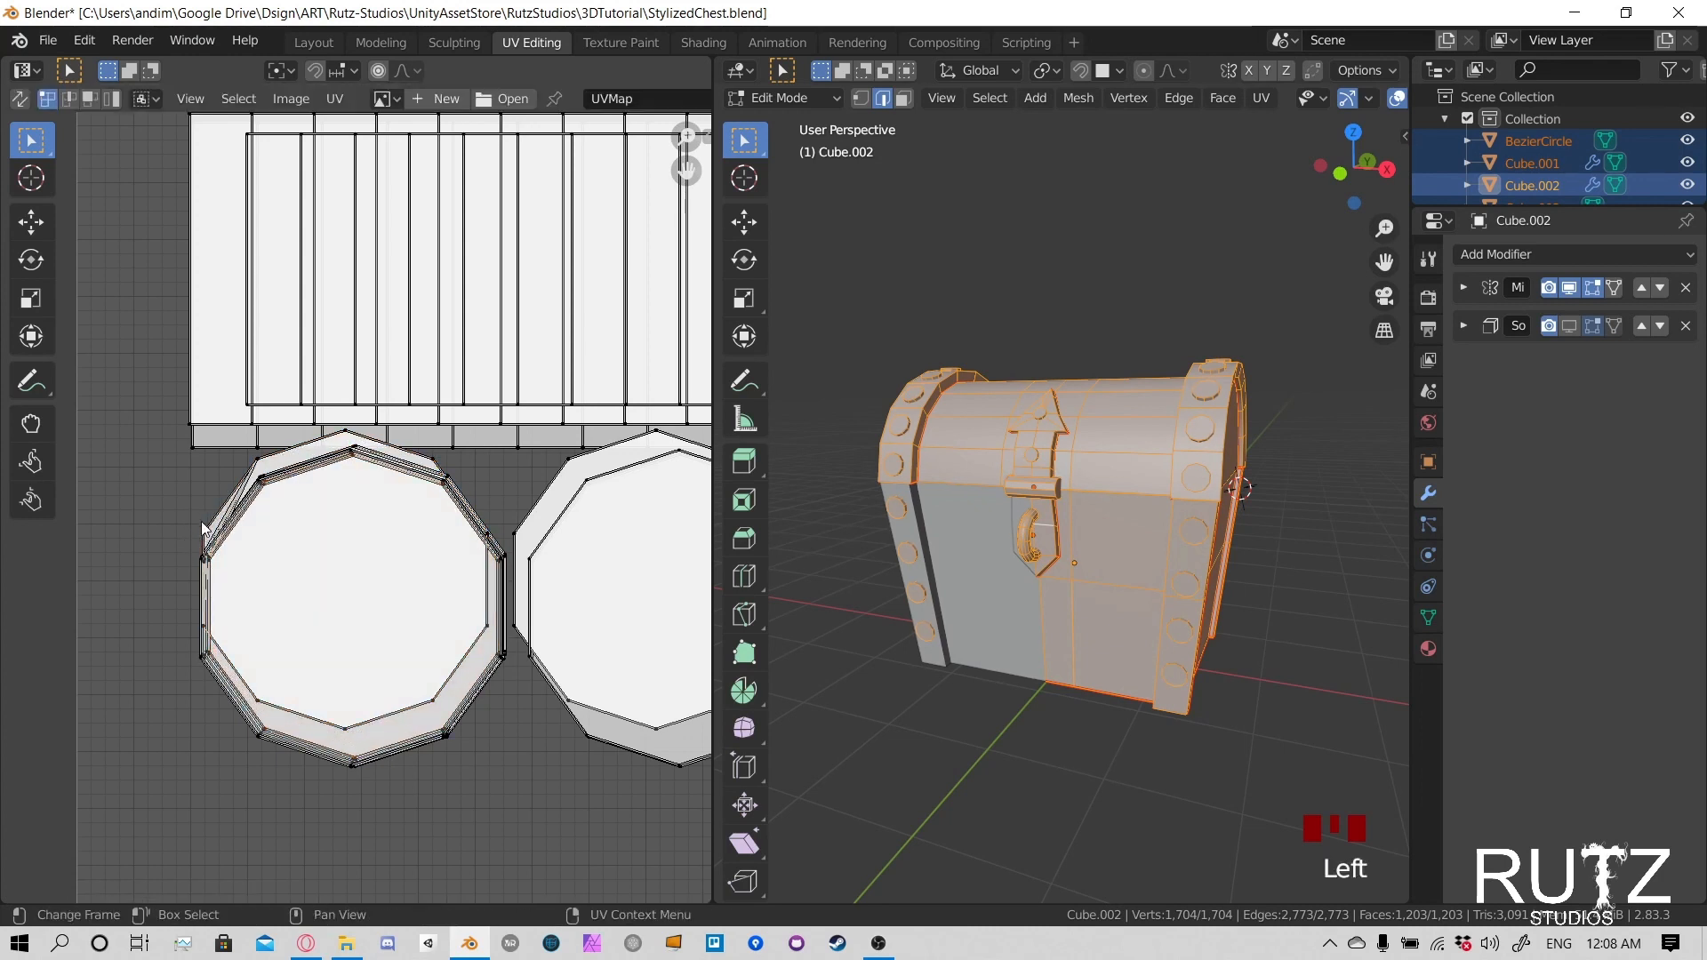
{"action": "right_click", "coordinate": [203, 530]}
{"action": "key", "text": "l"}
{"action": "key", "text": "g"}
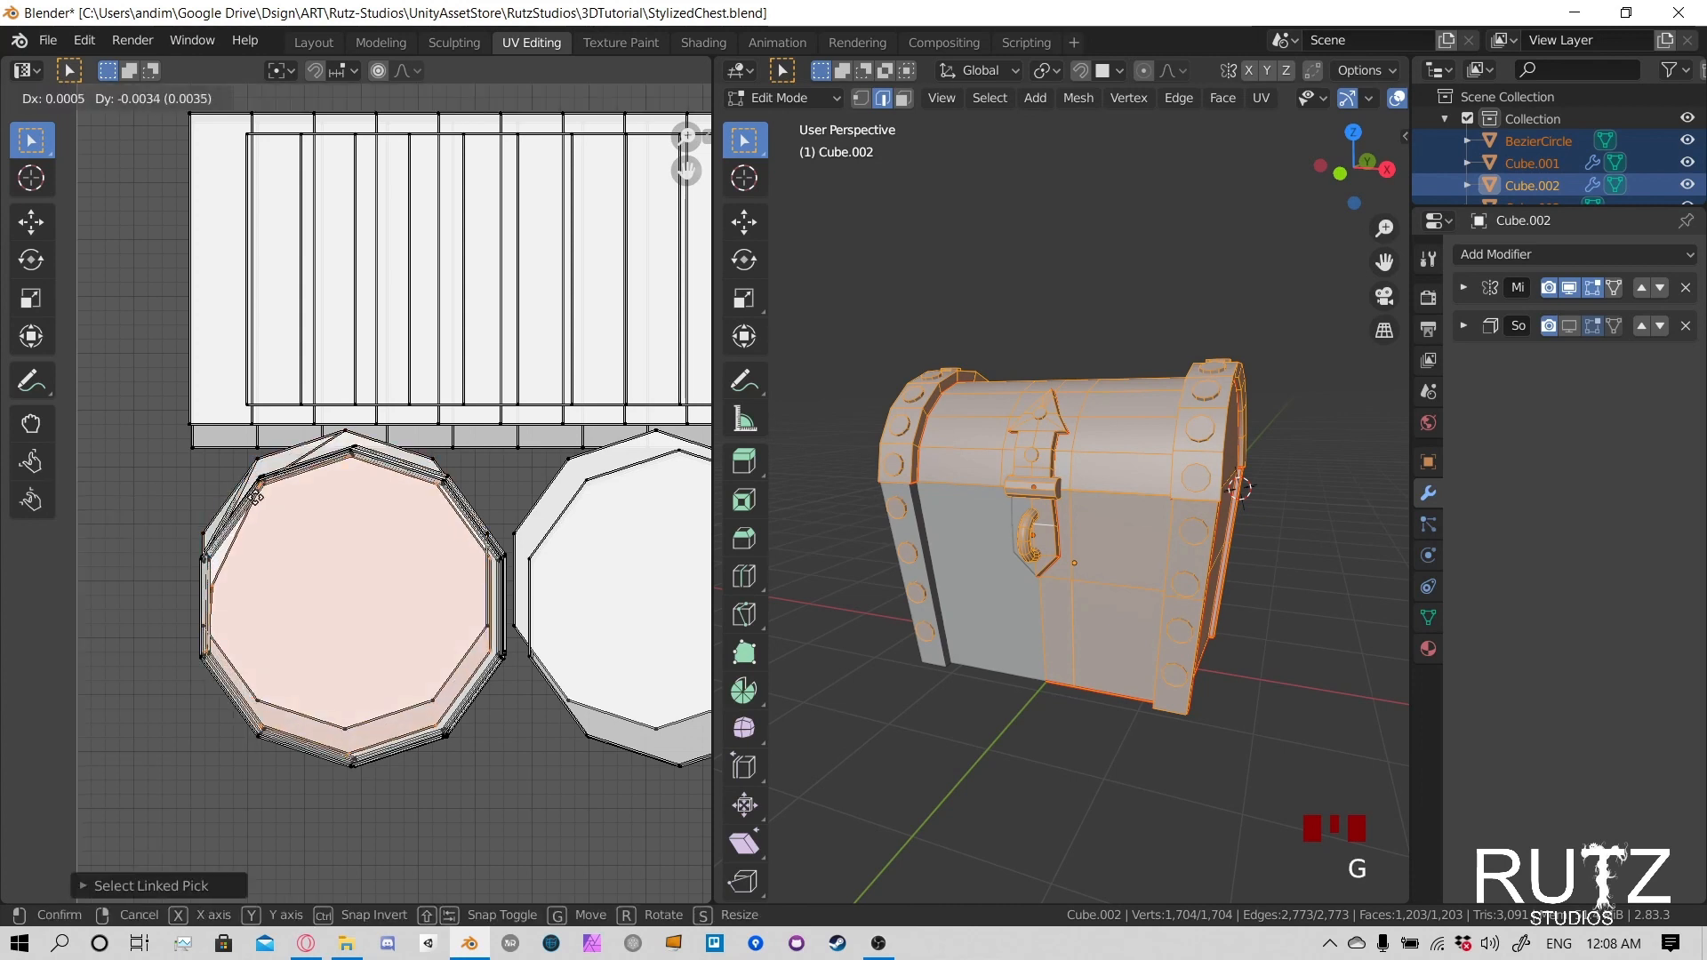
{"action": "left_click", "coordinate": [249, 487]}
{"action": "key", "text": "s"}
{"action": "left_click", "coordinate": [256, 500]}
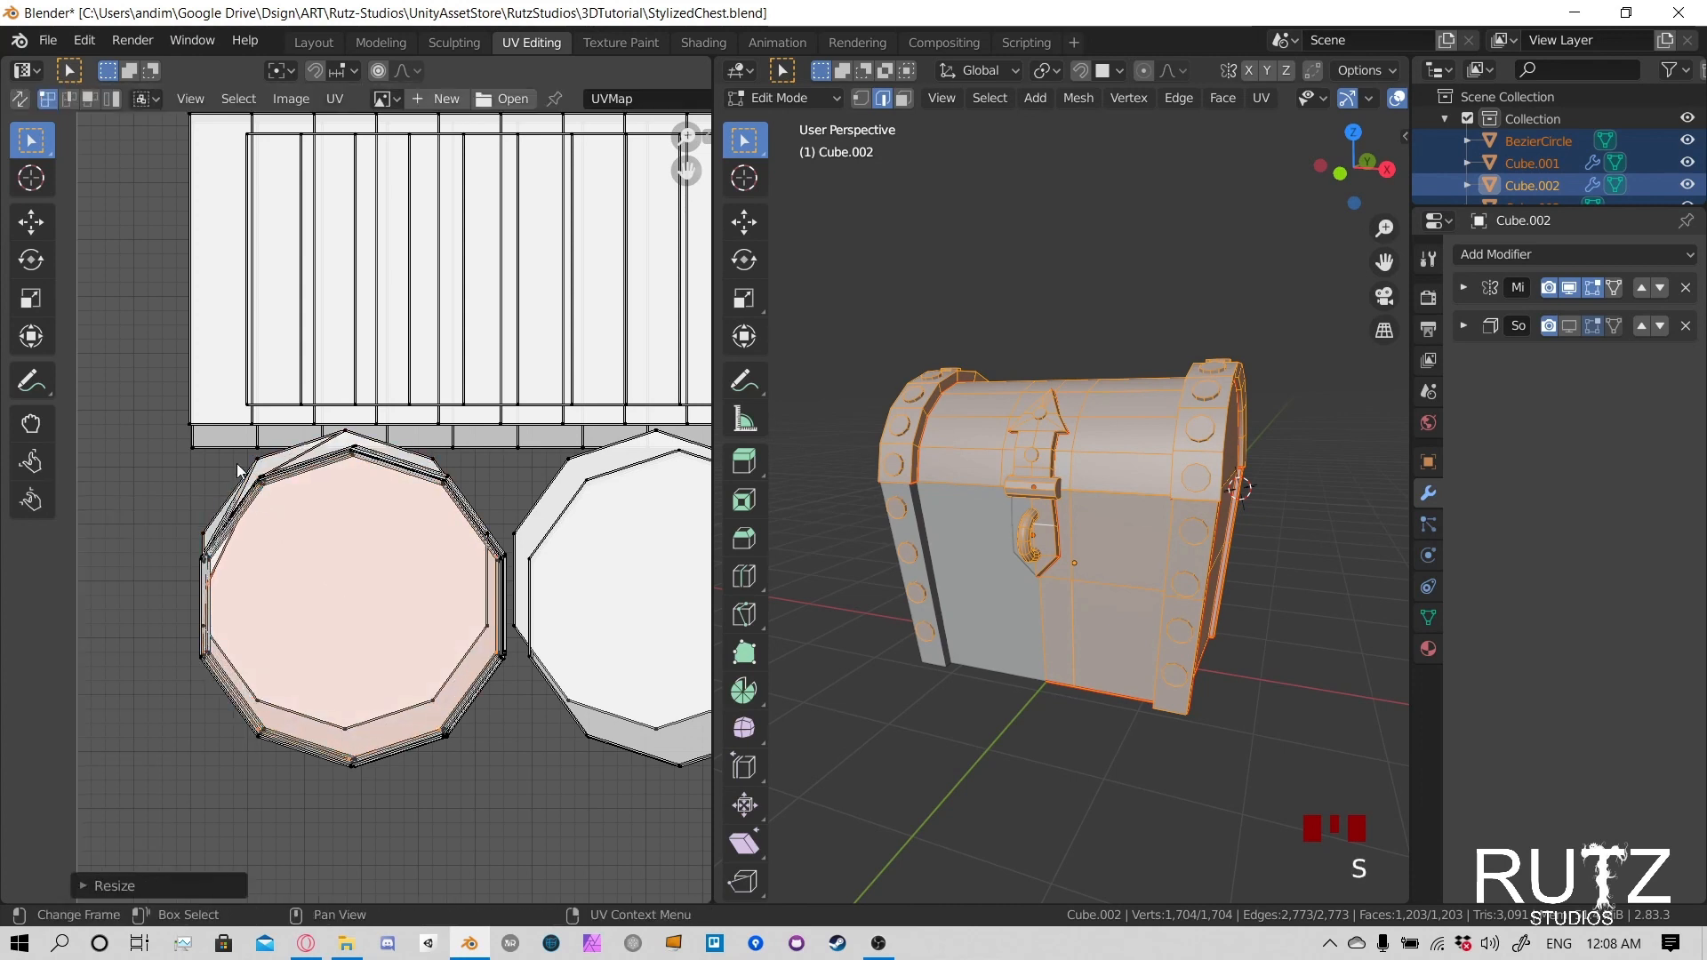
- Move three more offset circles of the left rivet stack, one after another, down onto the larger outline
{"action": "left_click", "coordinate": [238, 471]}
{"action": "key", "text": "l"}
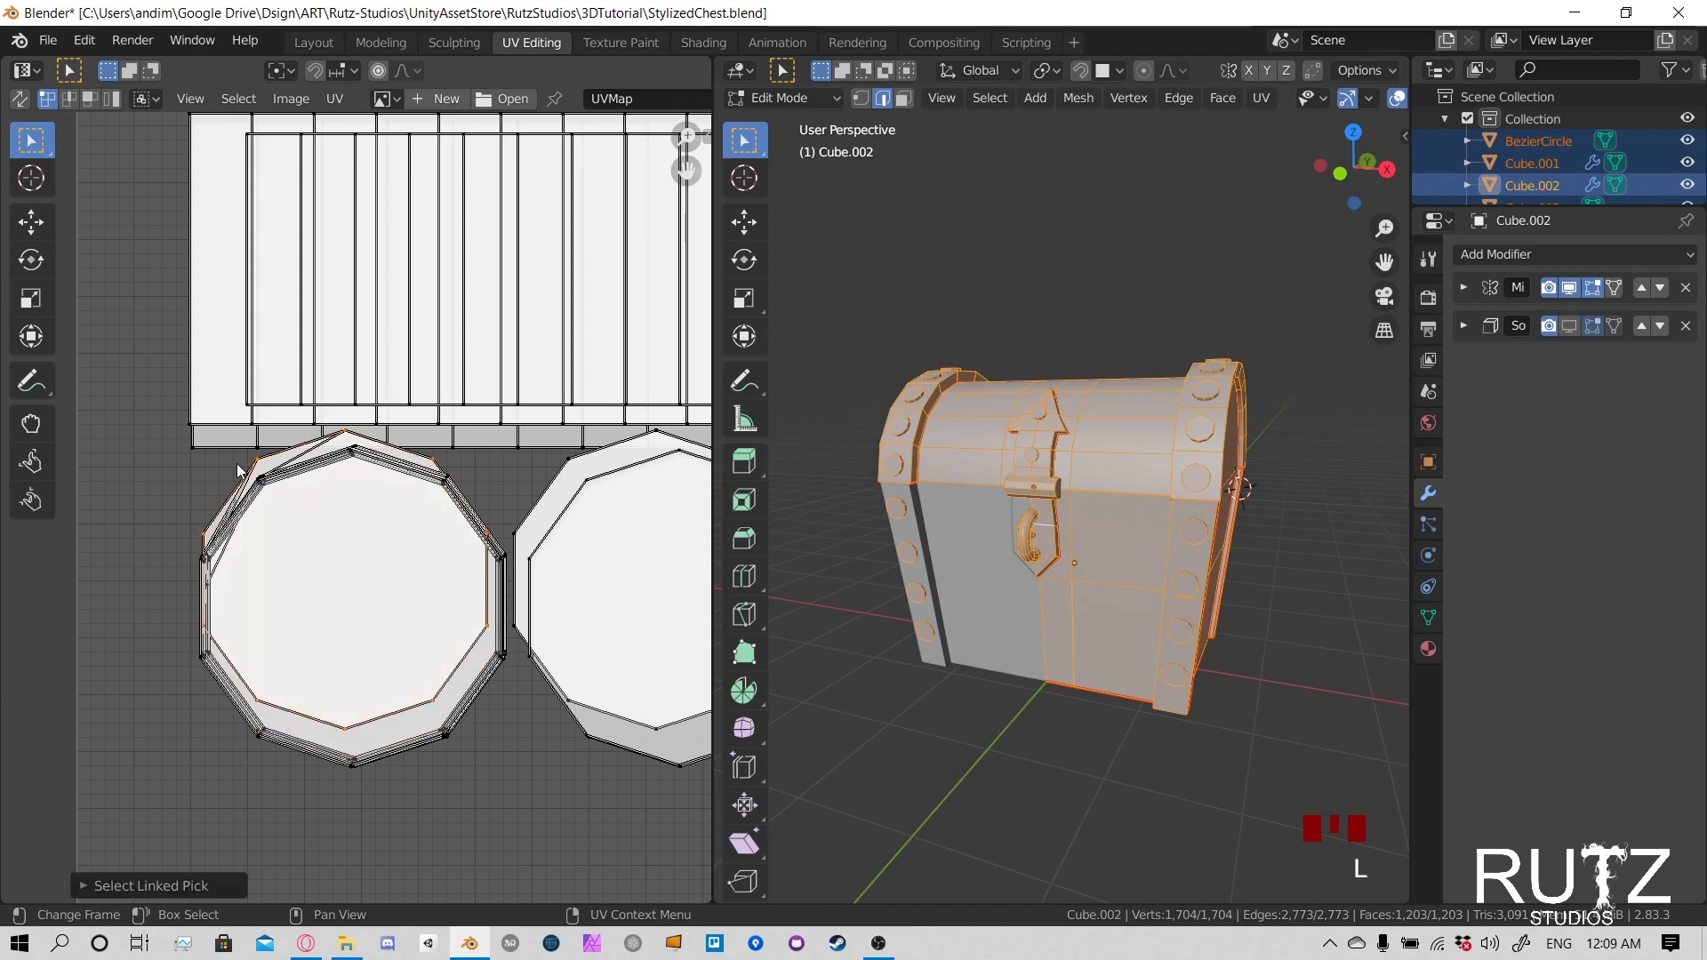
{"action": "key", "text": "g"}
{"action": "left_click", "coordinate": [250, 489]}
{"action": "left_click", "coordinate": [251, 472]}
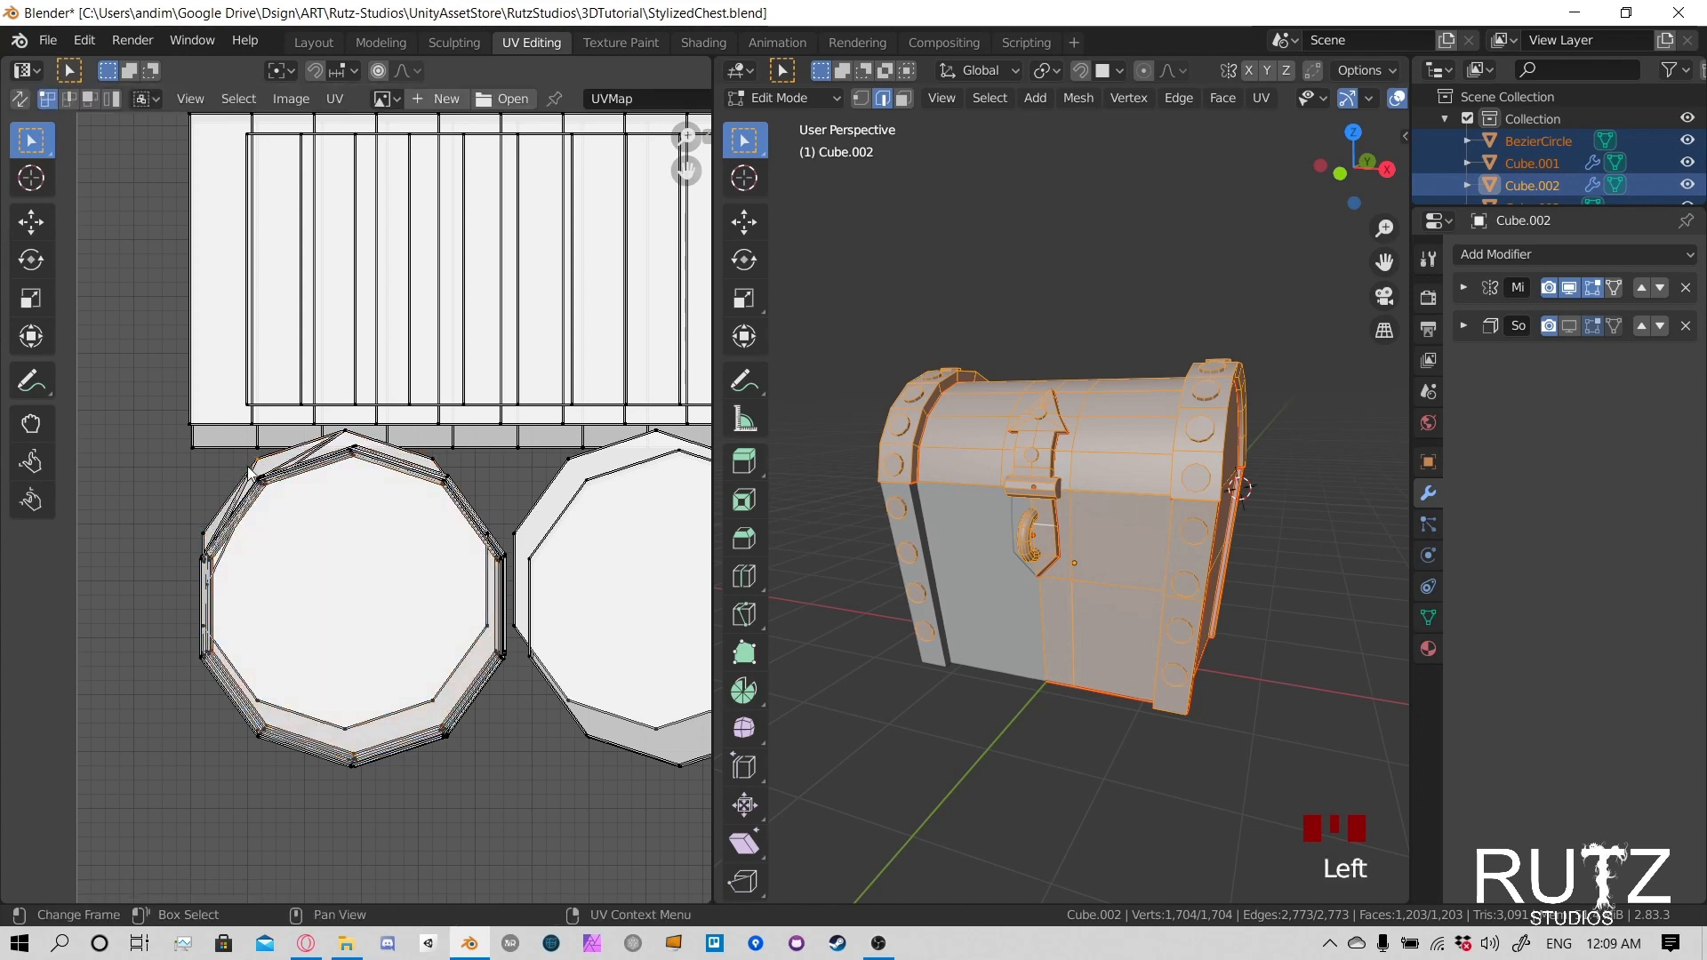
{"action": "key", "text": "l"}
{"action": "key", "text": "g"}
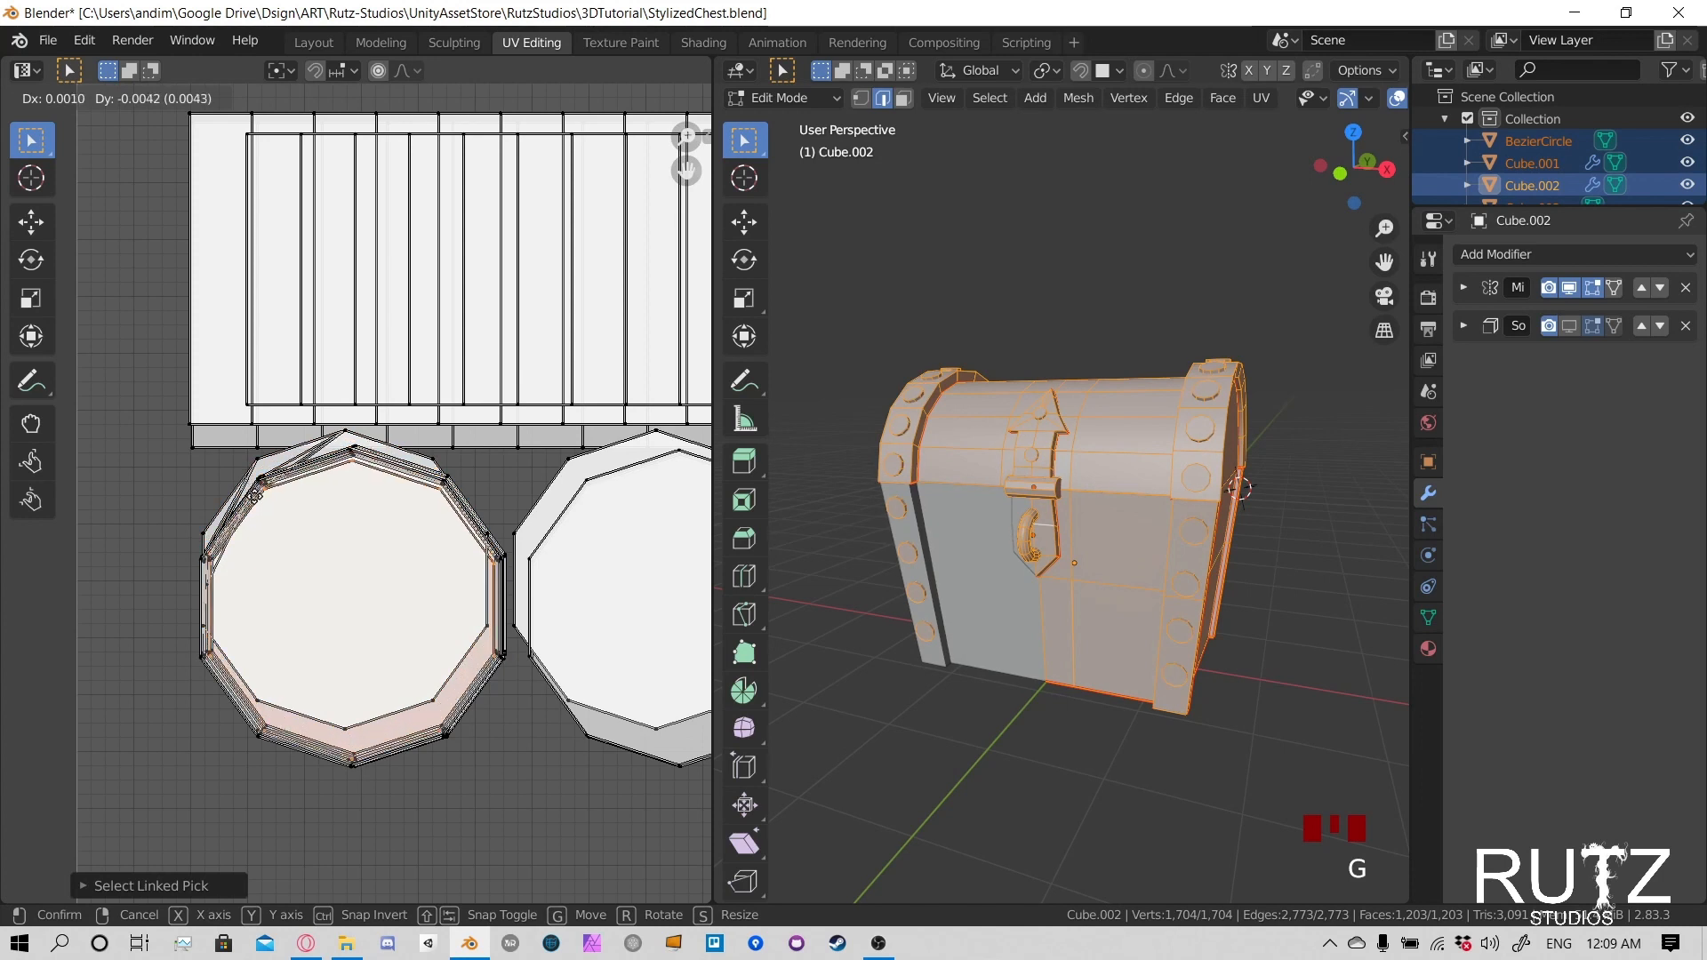
{"action": "left_click", "coordinate": [252, 488]}
{"action": "left_click", "coordinate": [244, 469]}
{"action": "key", "text": "l"}
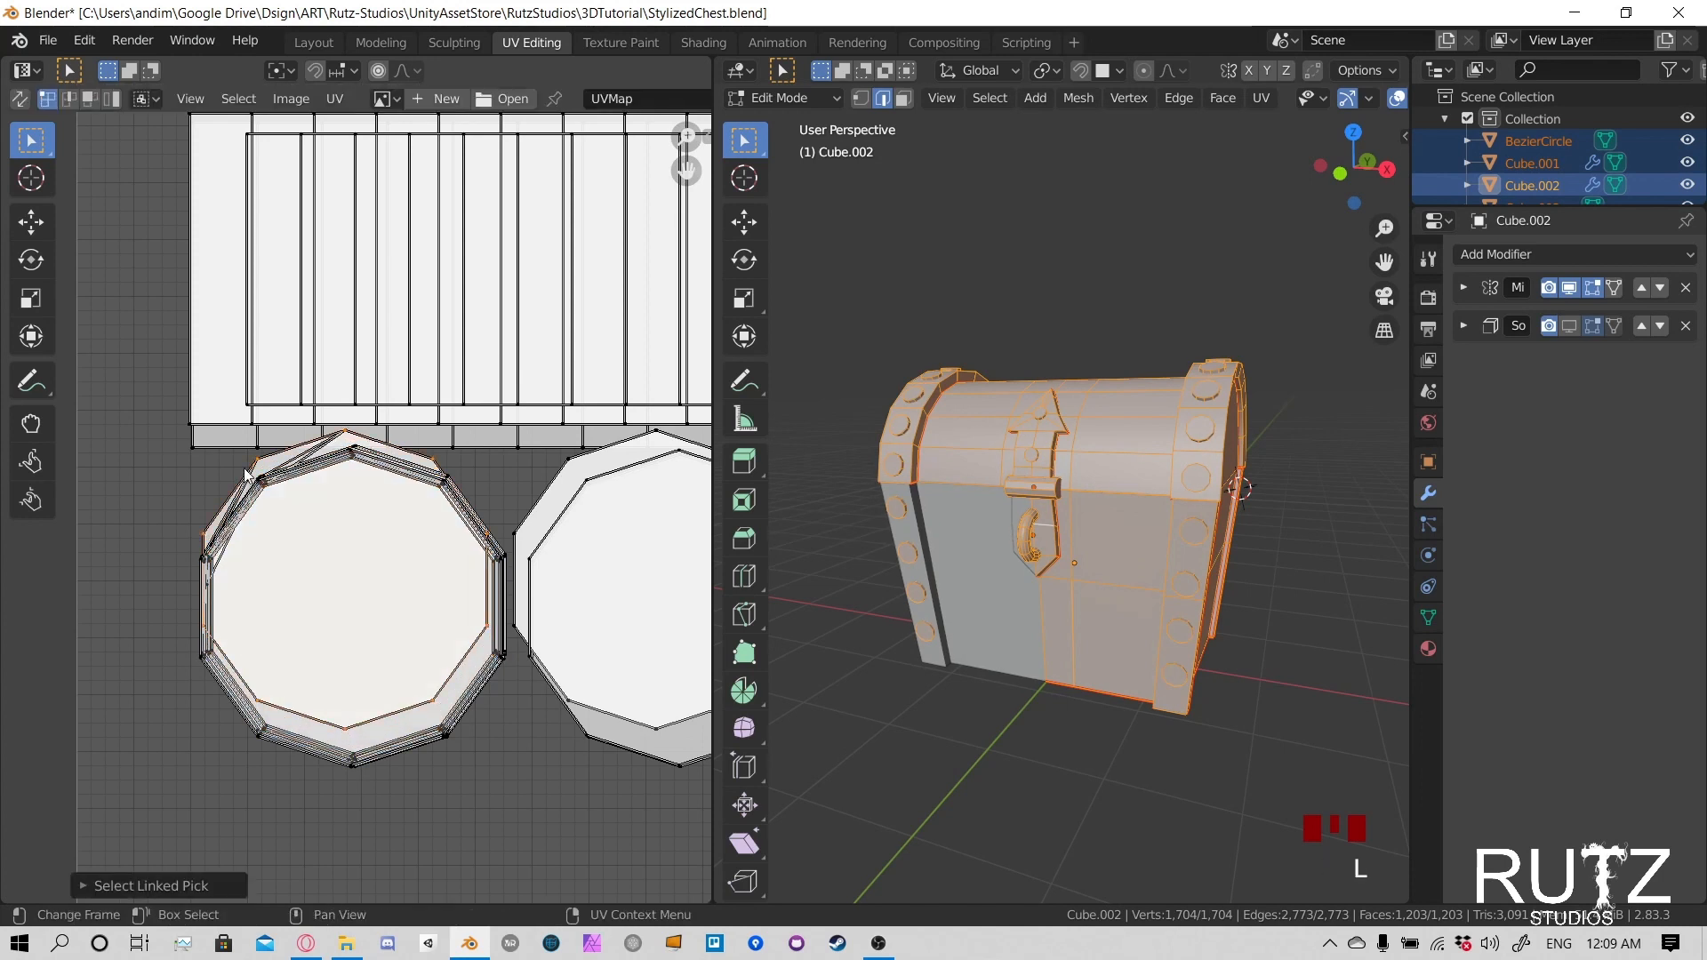
{"action": "key", "text": "g"}
{"action": "left_click", "coordinate": [252, 482]}
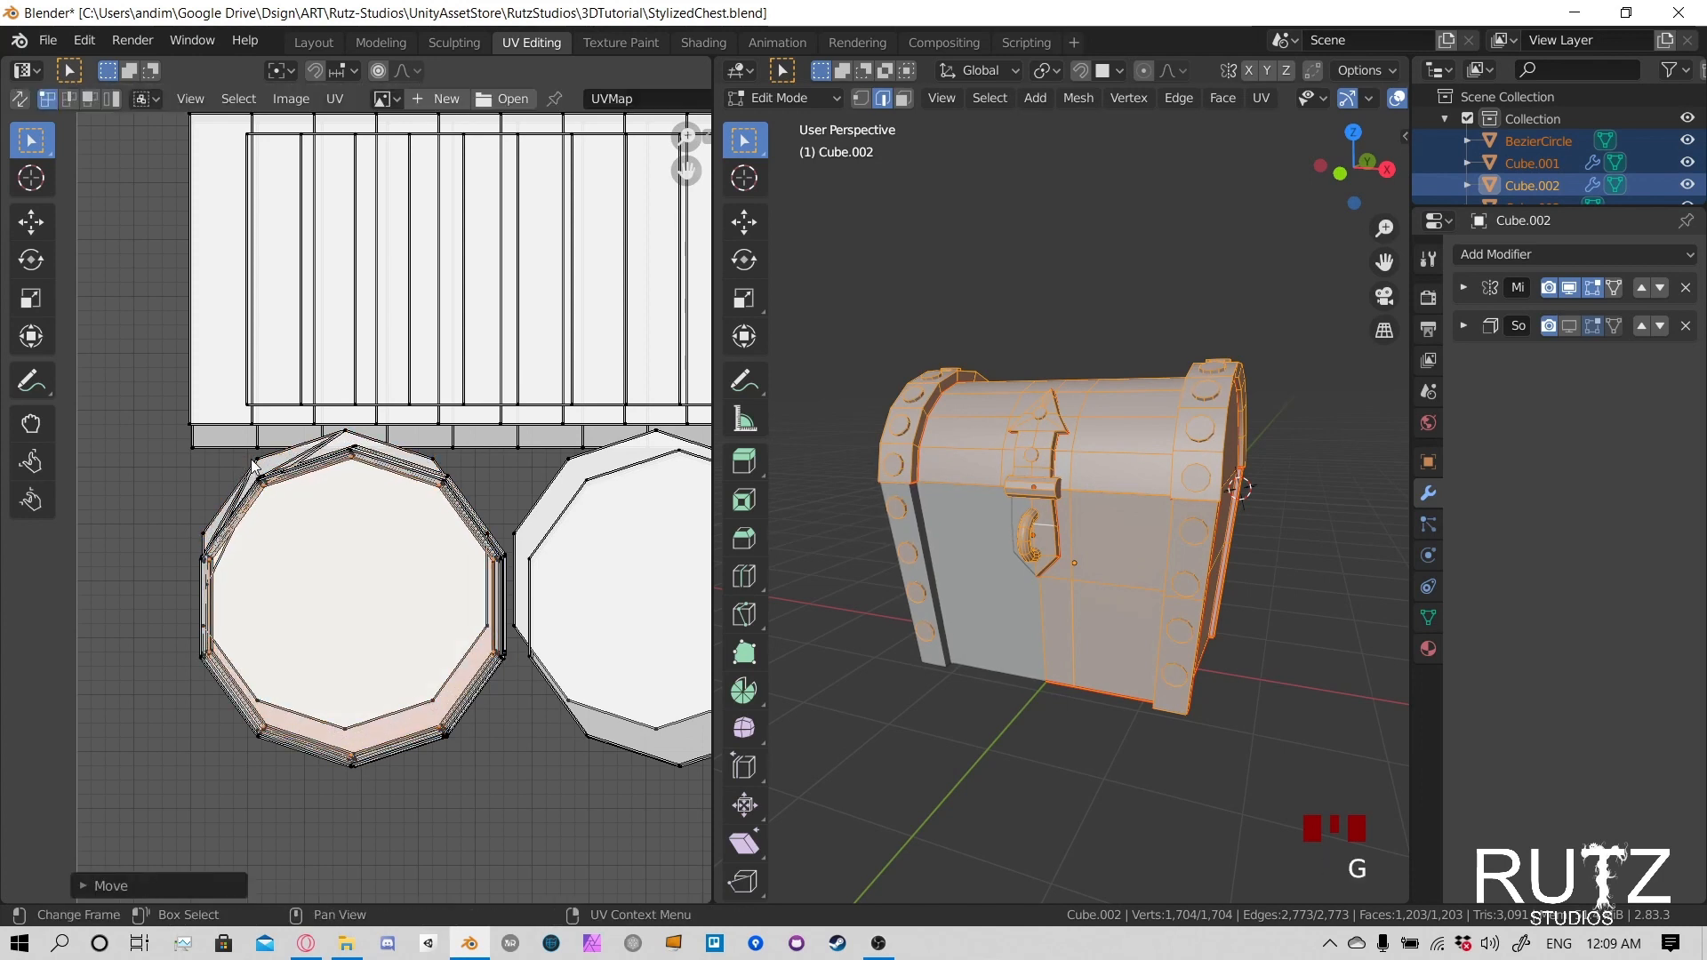
- Select the upper edges and first segment of the stacked rivet side strips, then extend the selection along their horizontal edge loops
{"action": "scroll", "coordinate": [359, 391], "scroll_direction": "down", "scroll_amount": 5}
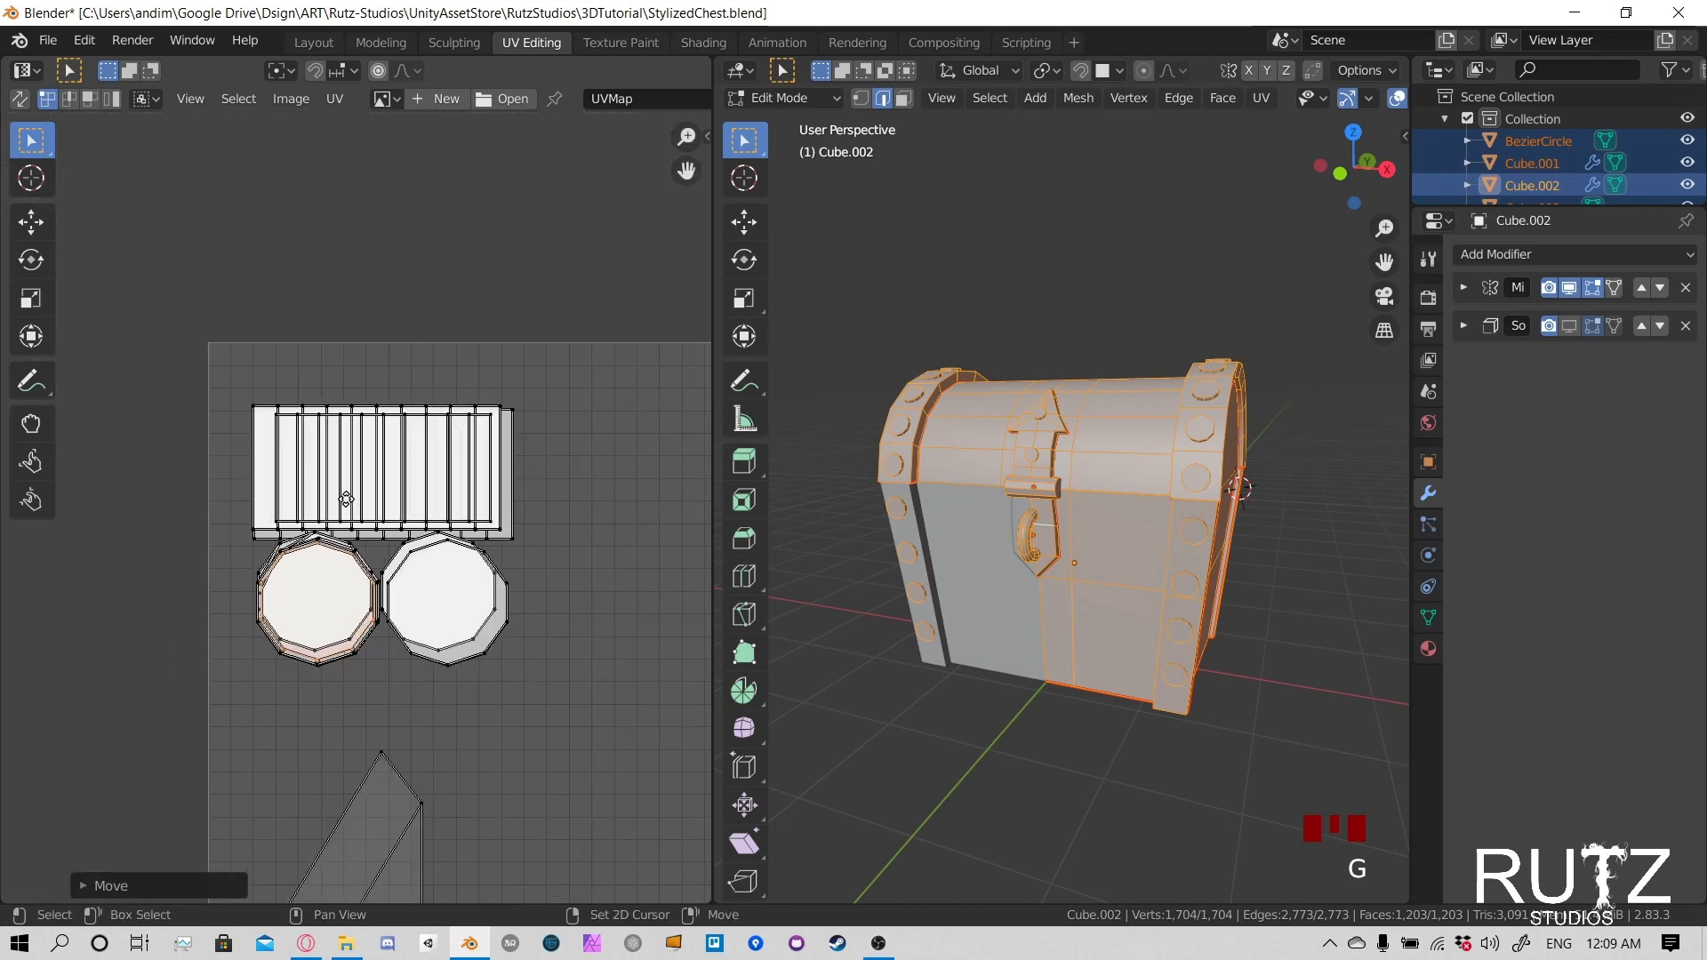
{"action": "left_click_drag", "start_coordinate": [210, 427], "coordinate": [476, 504]}
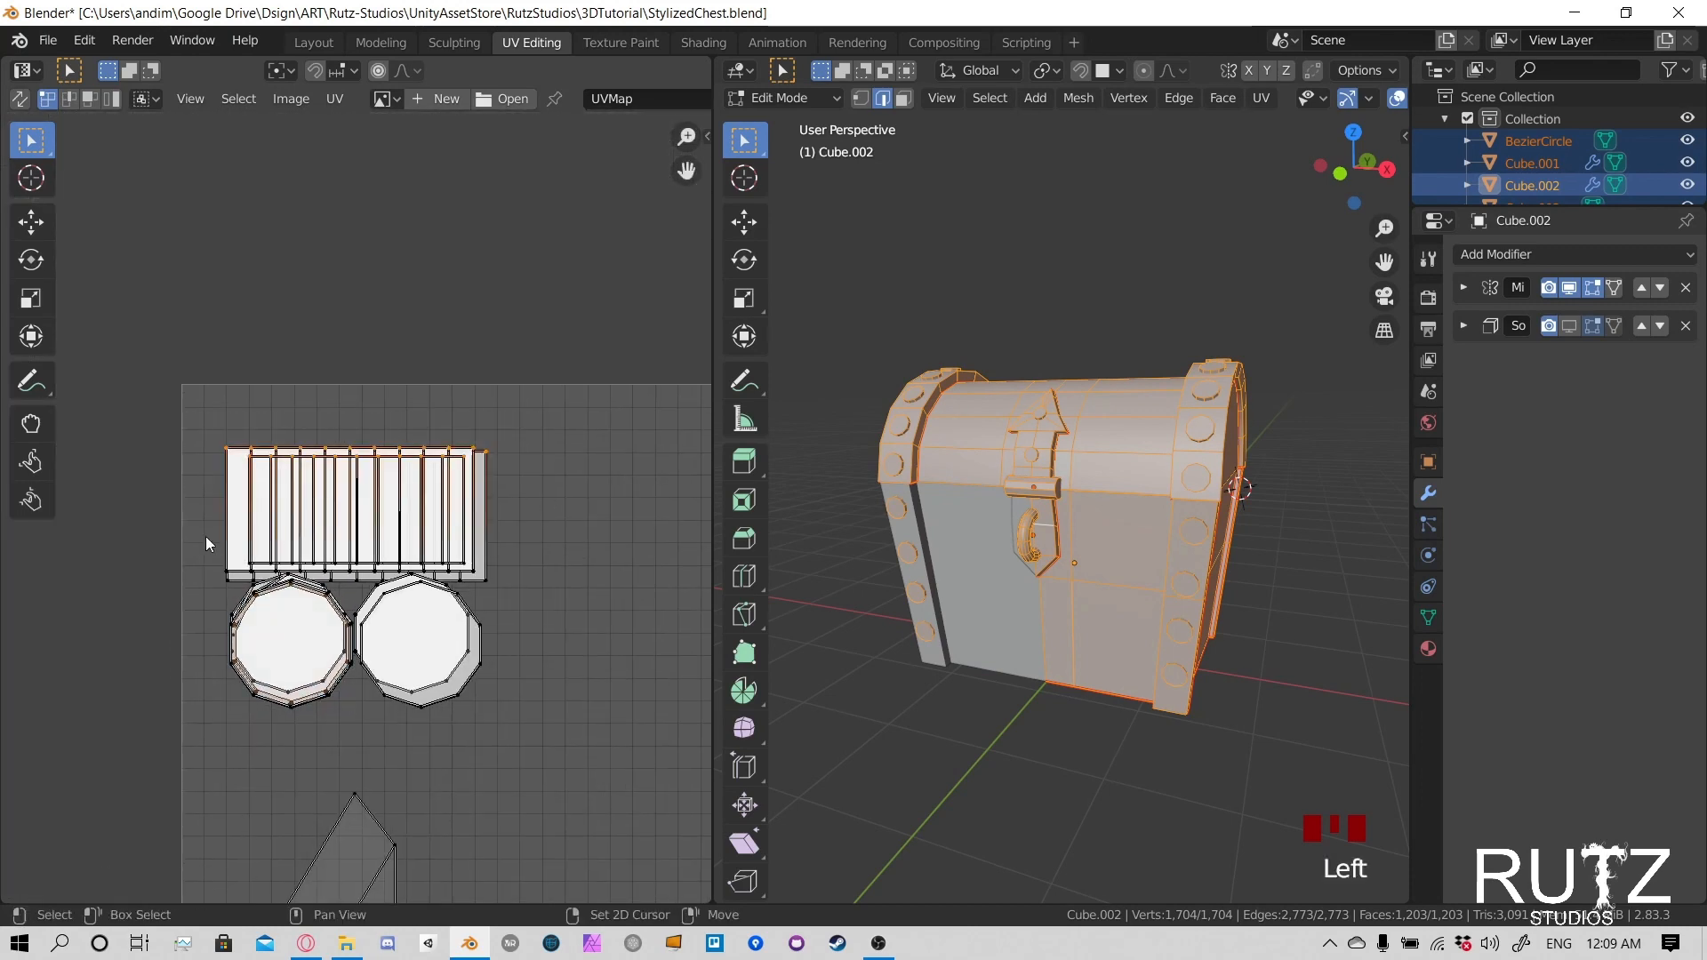
{"action": "left_click_drag", "start_coordinate": [205, 536], "coordinate": [258, 585]}
{"action": "scroll", "coordinate": [255, 563], "scroll_direction": "up", "scroll_amount": 5}
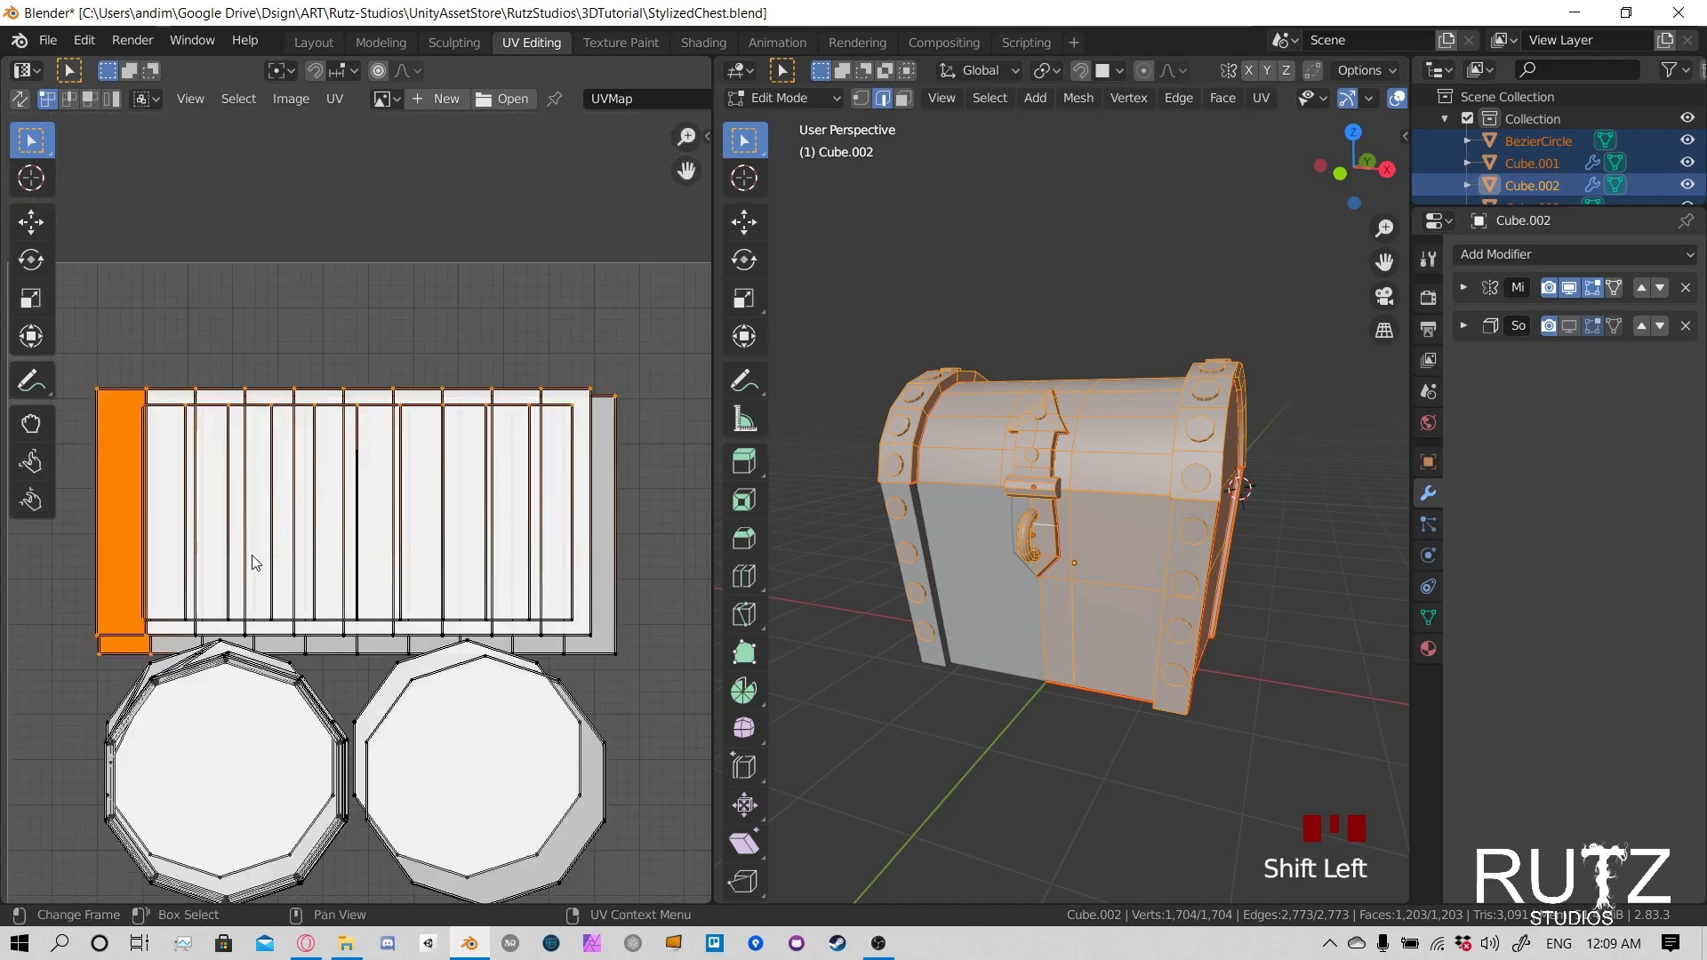
{"action": "left_click", "coordinate": [219, 704], "text": "alt+shift"}
{"action": "left_click", "coordinate": [246, 739], "text": "alt+shift"}
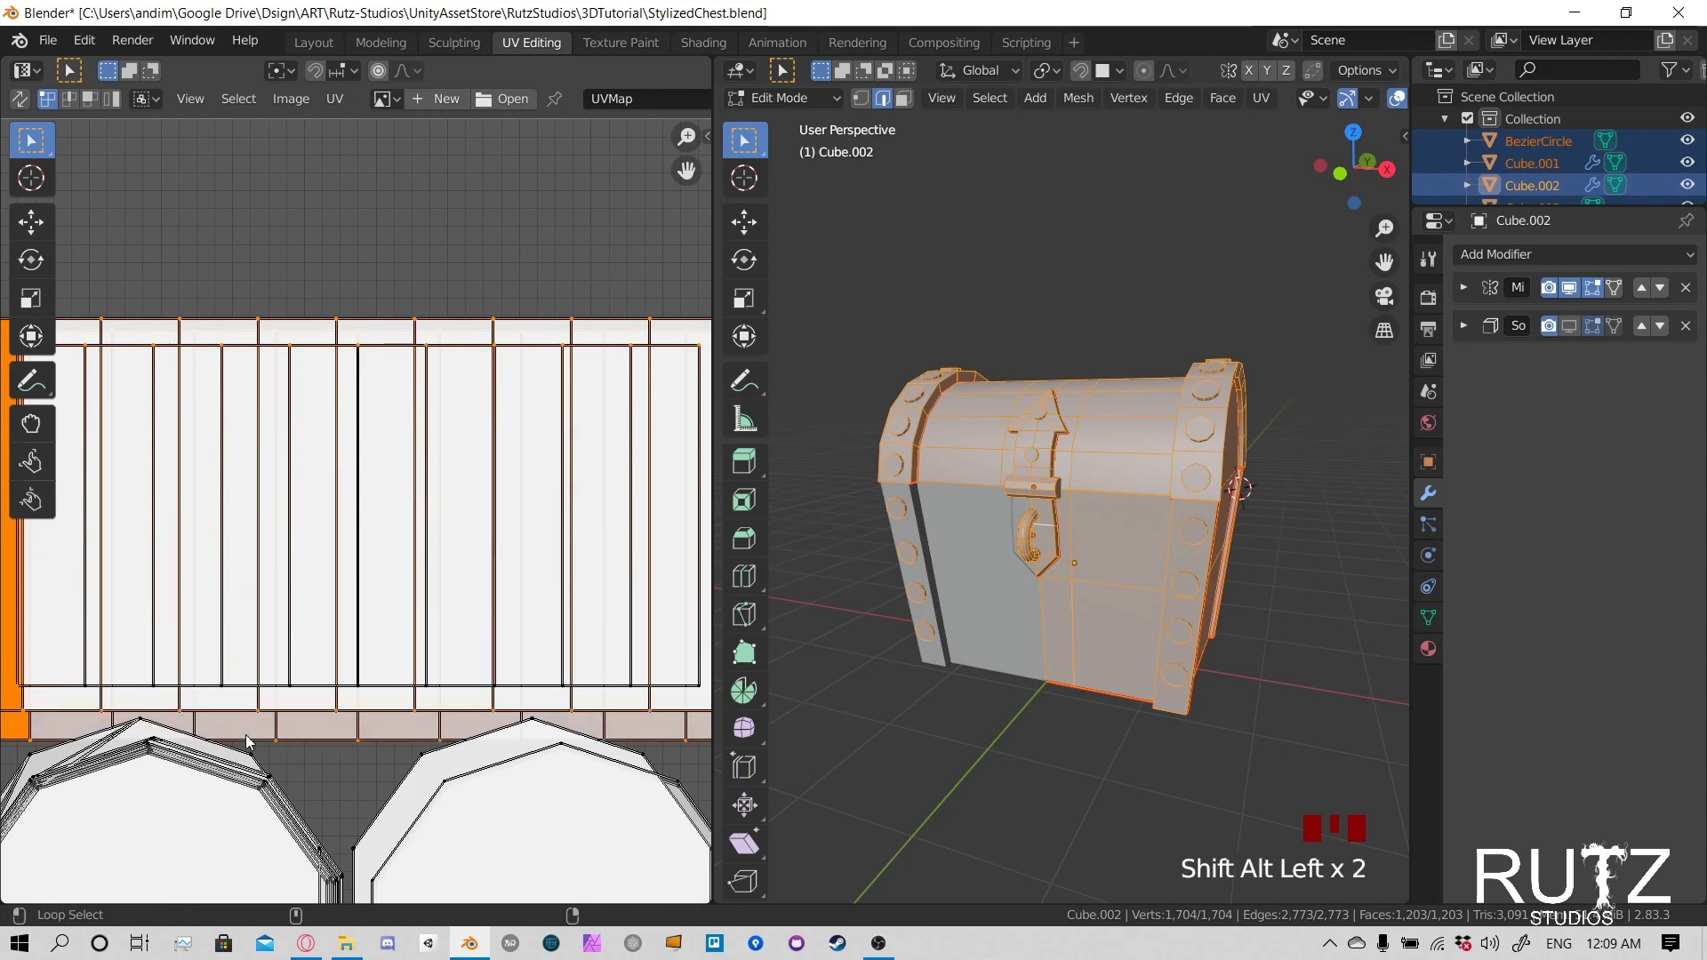
{"action": "left_click", "coordinate": [228, 696], "text": "alt+shift"}
{"action": "scroll", "coordinate": [437, 695], "scroll_direction": "down", "scroll_amount": 2}
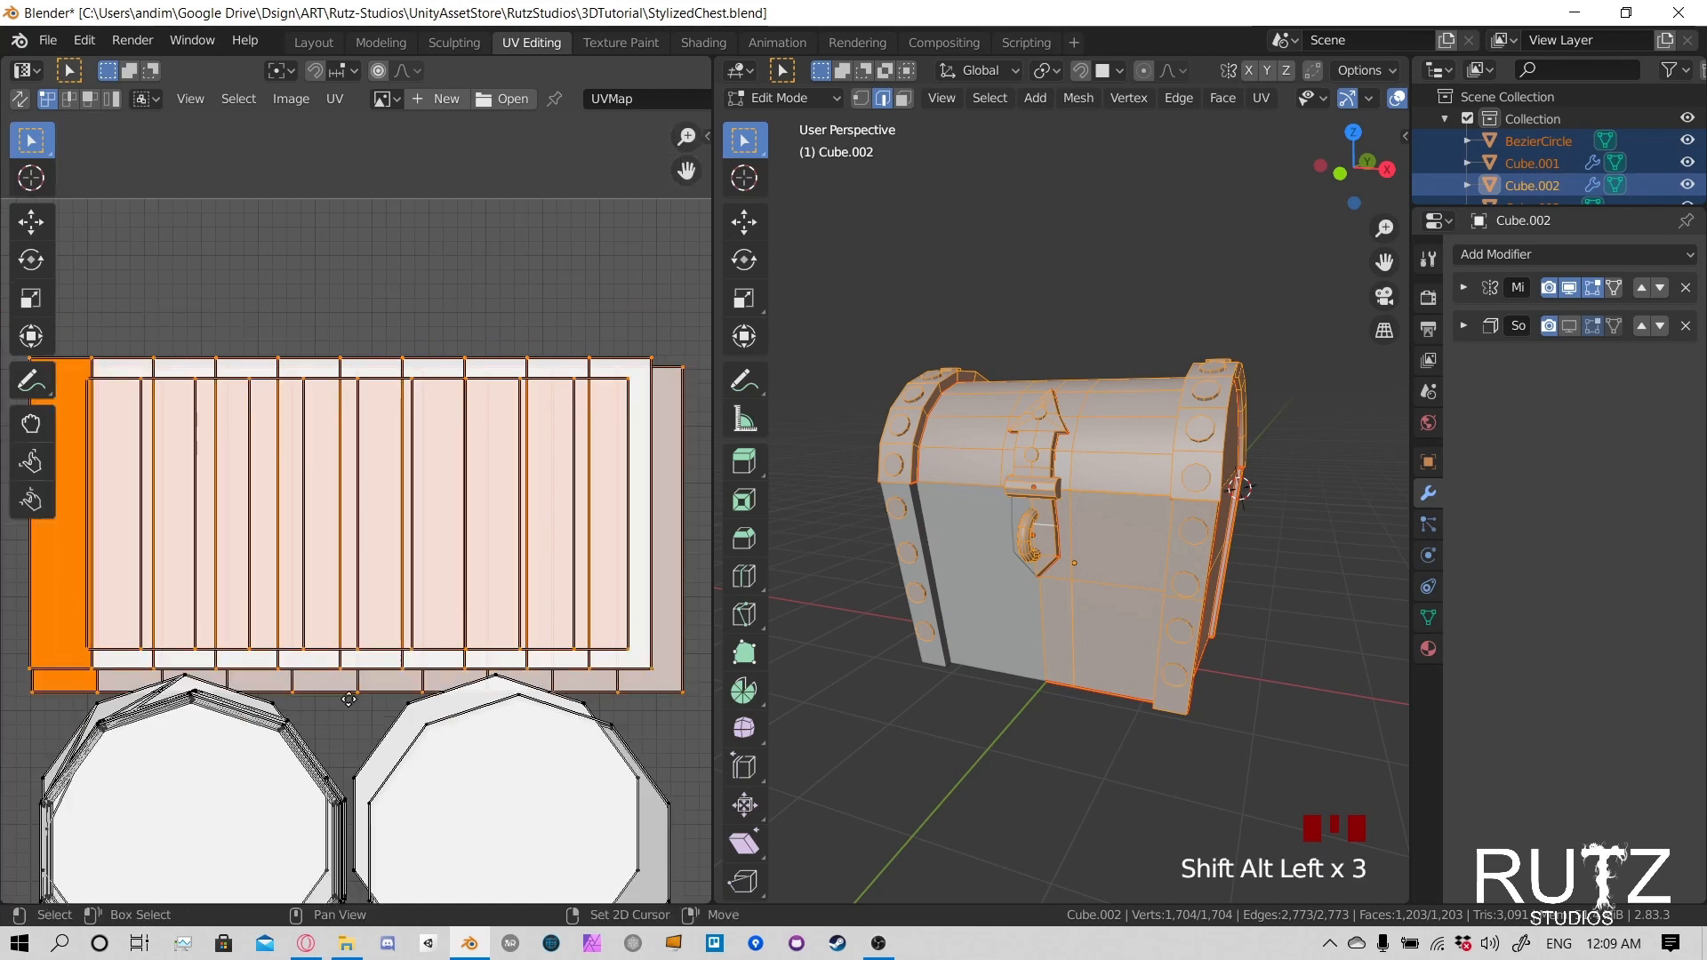
- Try moving the selected rivet side strips, cancel the move, and extend the selection along their lower edge loops
{"action": "key", "text": "g"}
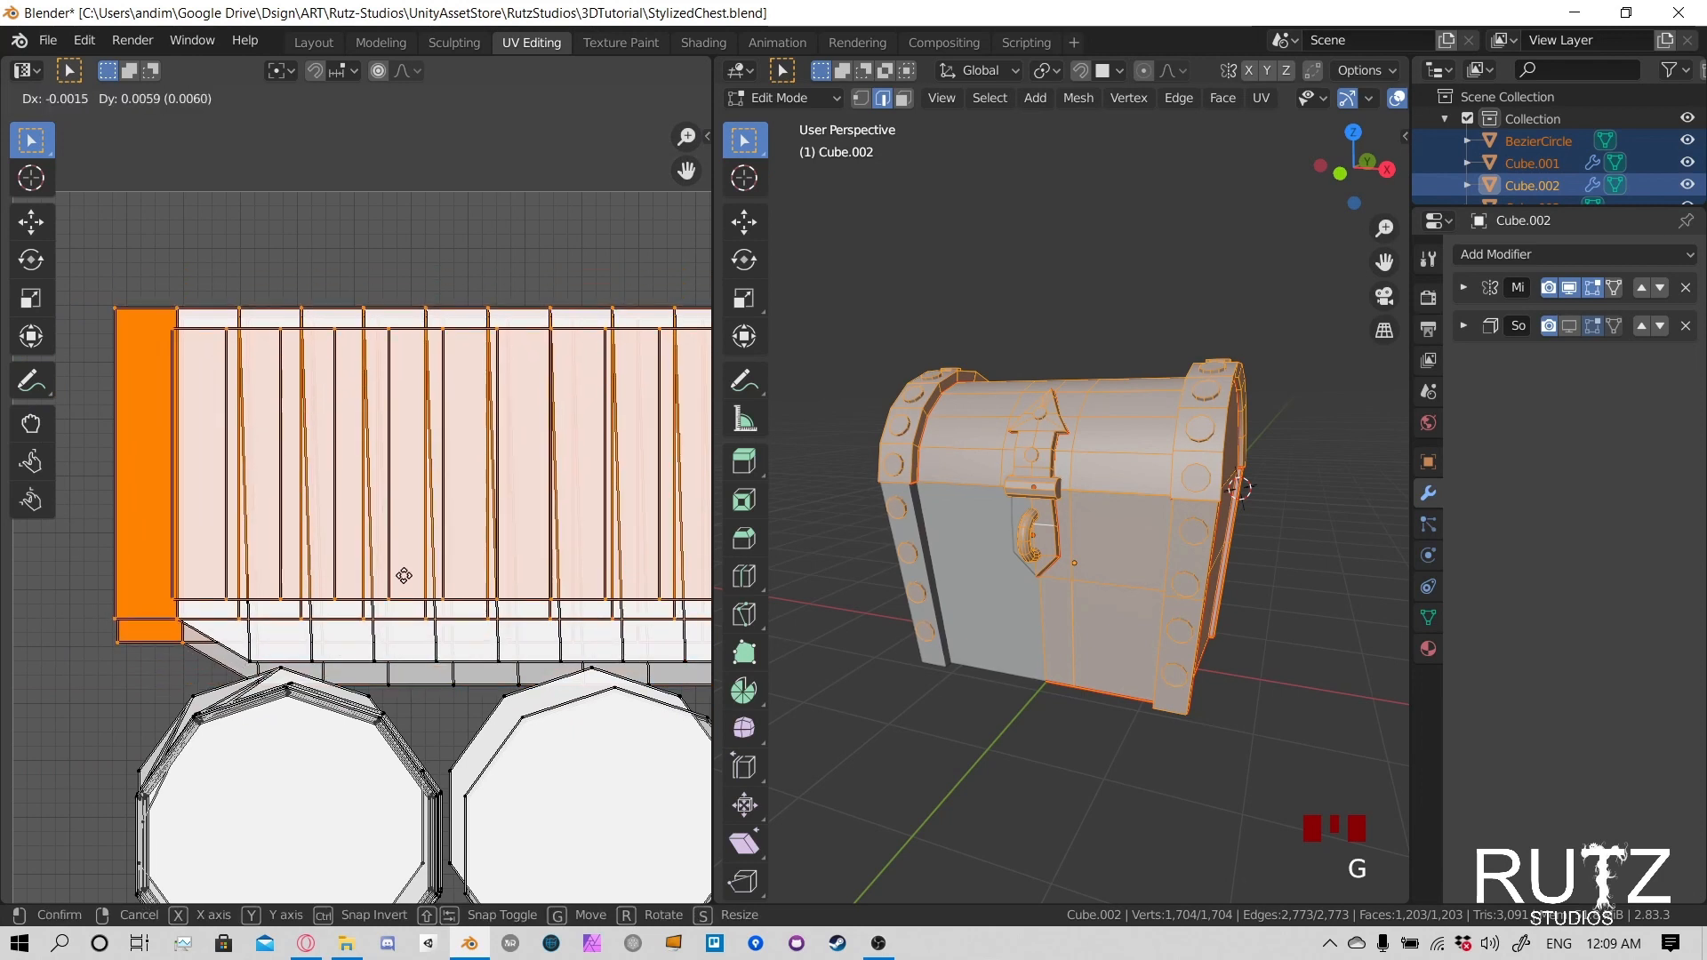
{"action": "right_click", "coordinate": [404, 575]}
{"action": "left_click", "coordinate": [368, 680], "text": "alt+shift"}
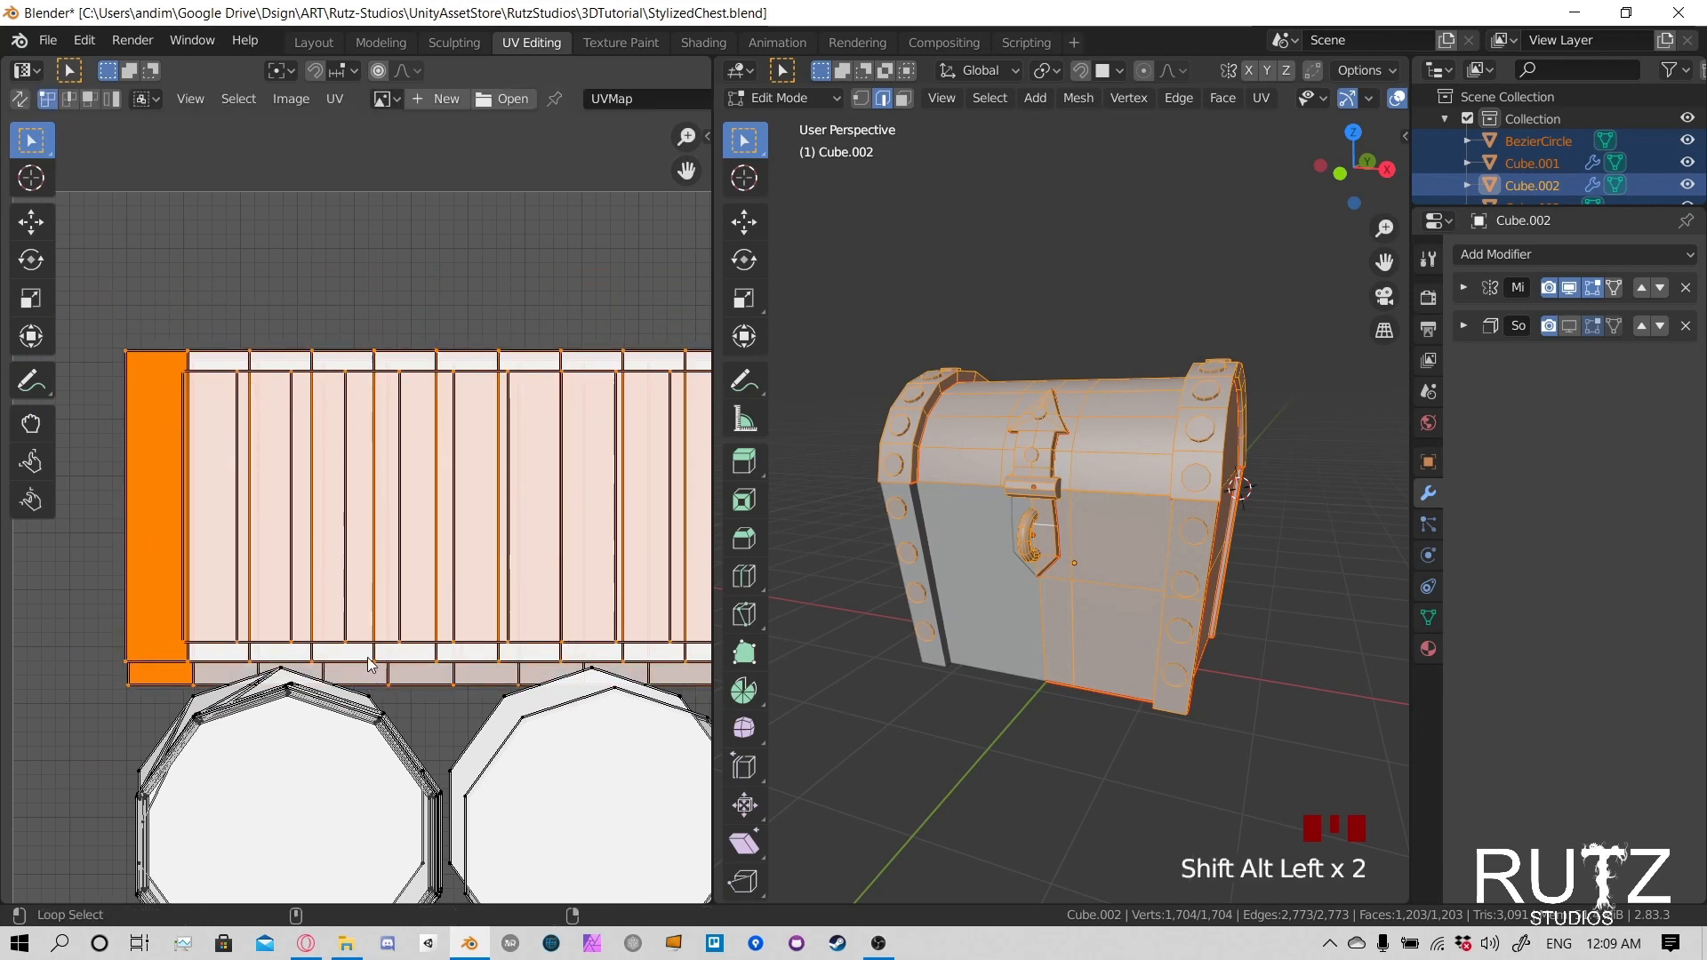
{"action": "middle_click_drag", "start_coordinate": [480, 678], "coordinate": [302, 631]}
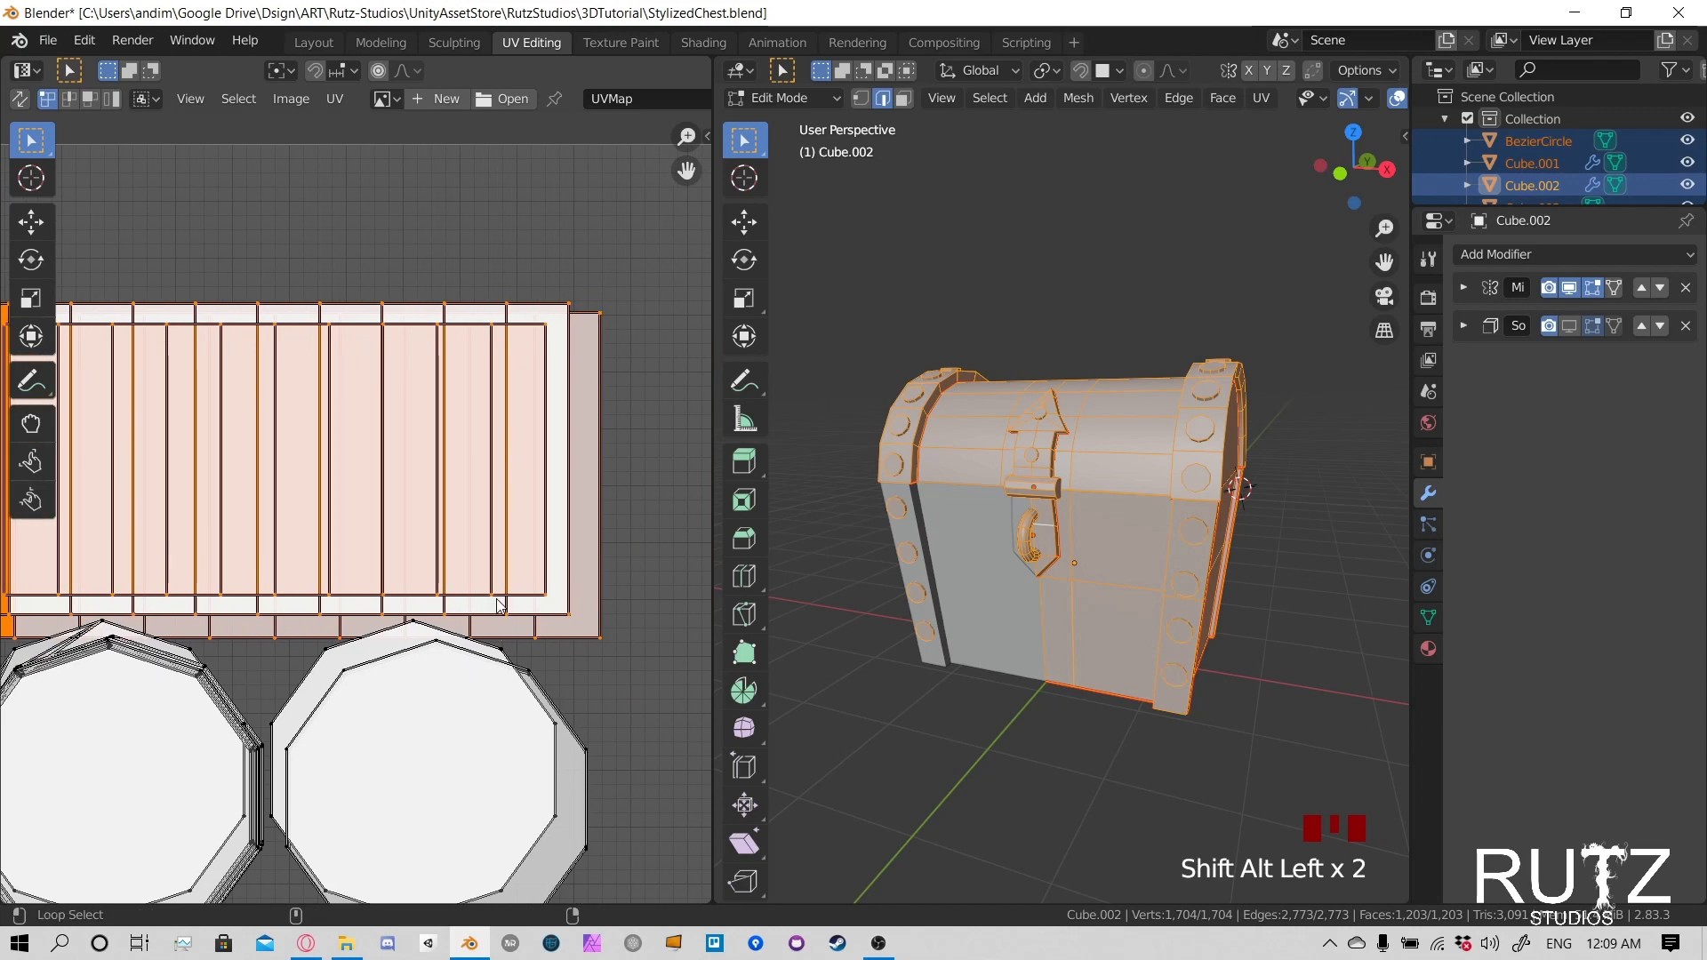
{"action": "scroll", "coordinate": [500, 606], "scroll_direction": "down", "scroll_amount": 2}
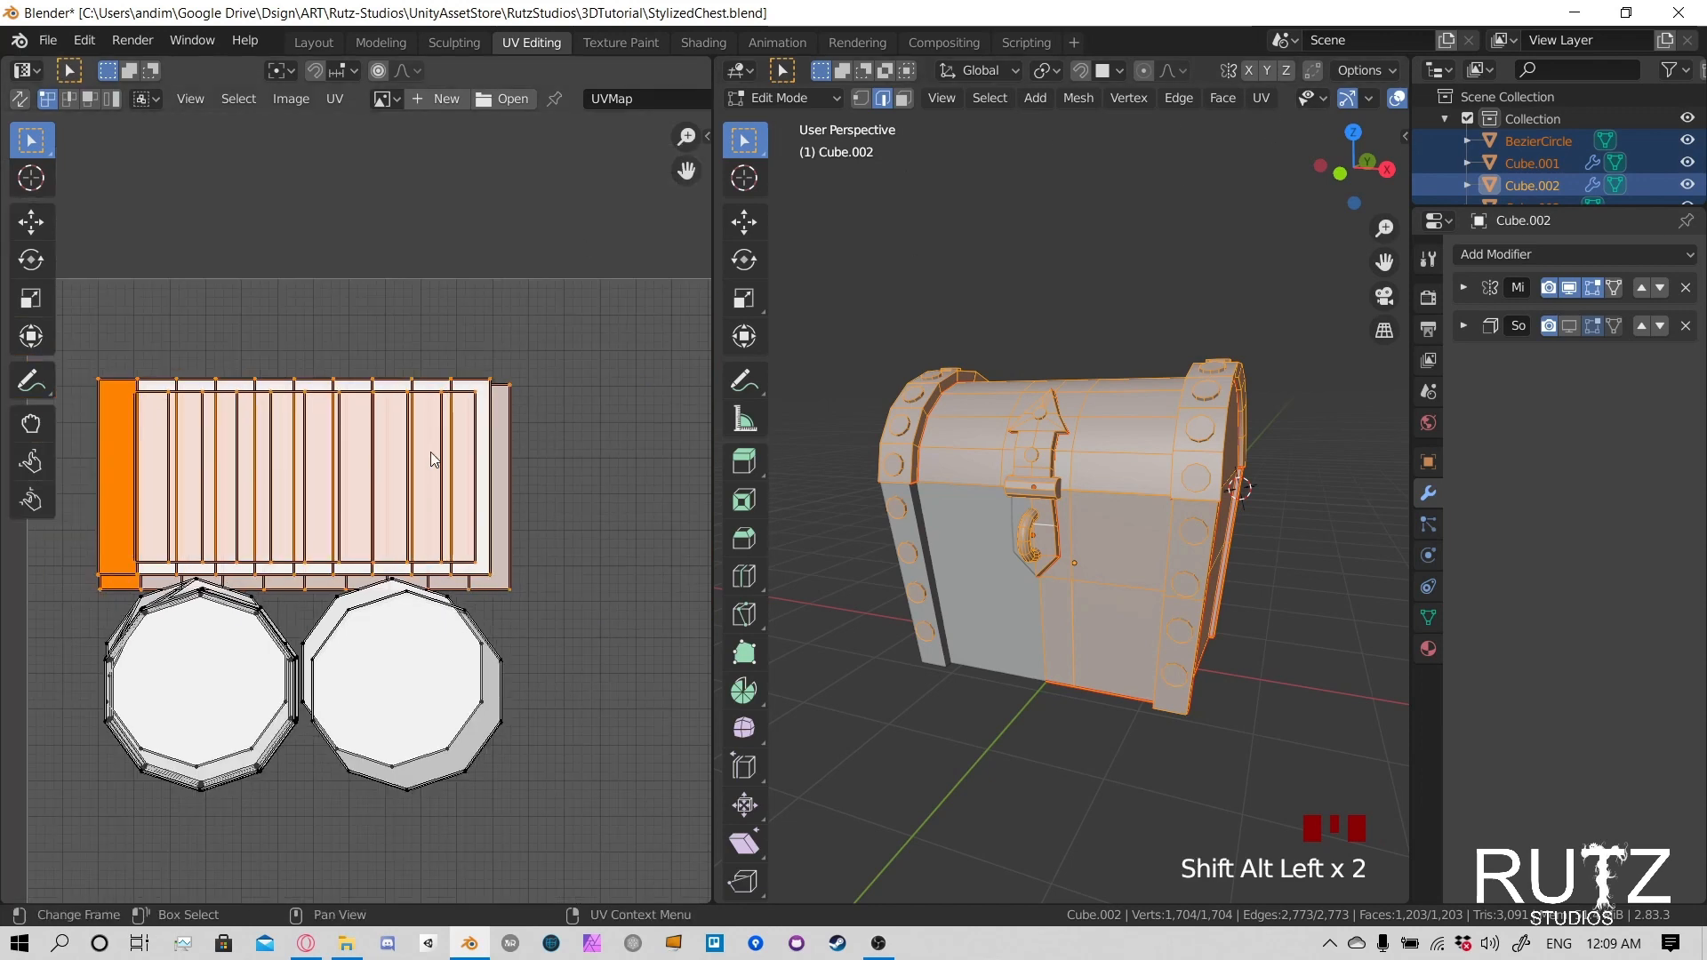
- Try lifting the selected side strips away from the rivet circles, then undo the move and the loop selection after it
{"action": "key", "text": "g"}
{"action": "left_click", "coordinate": [437, 425]}
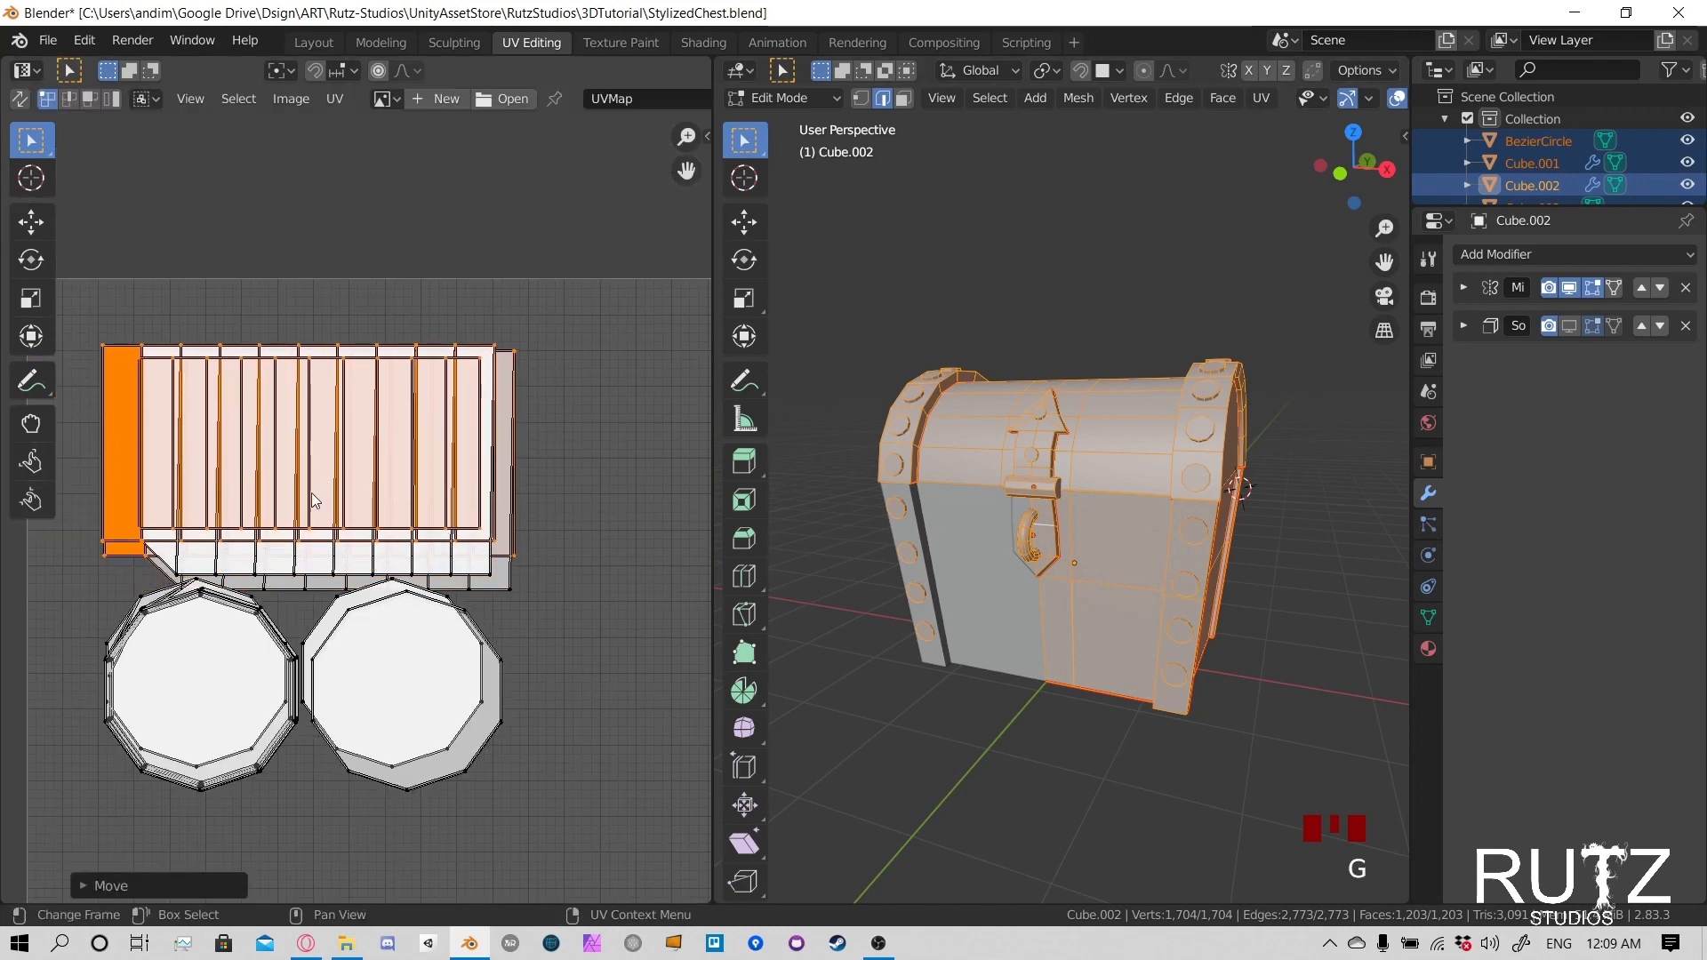
{"action": "left_click", "coordinate": [239, 576], "text": "alt"}
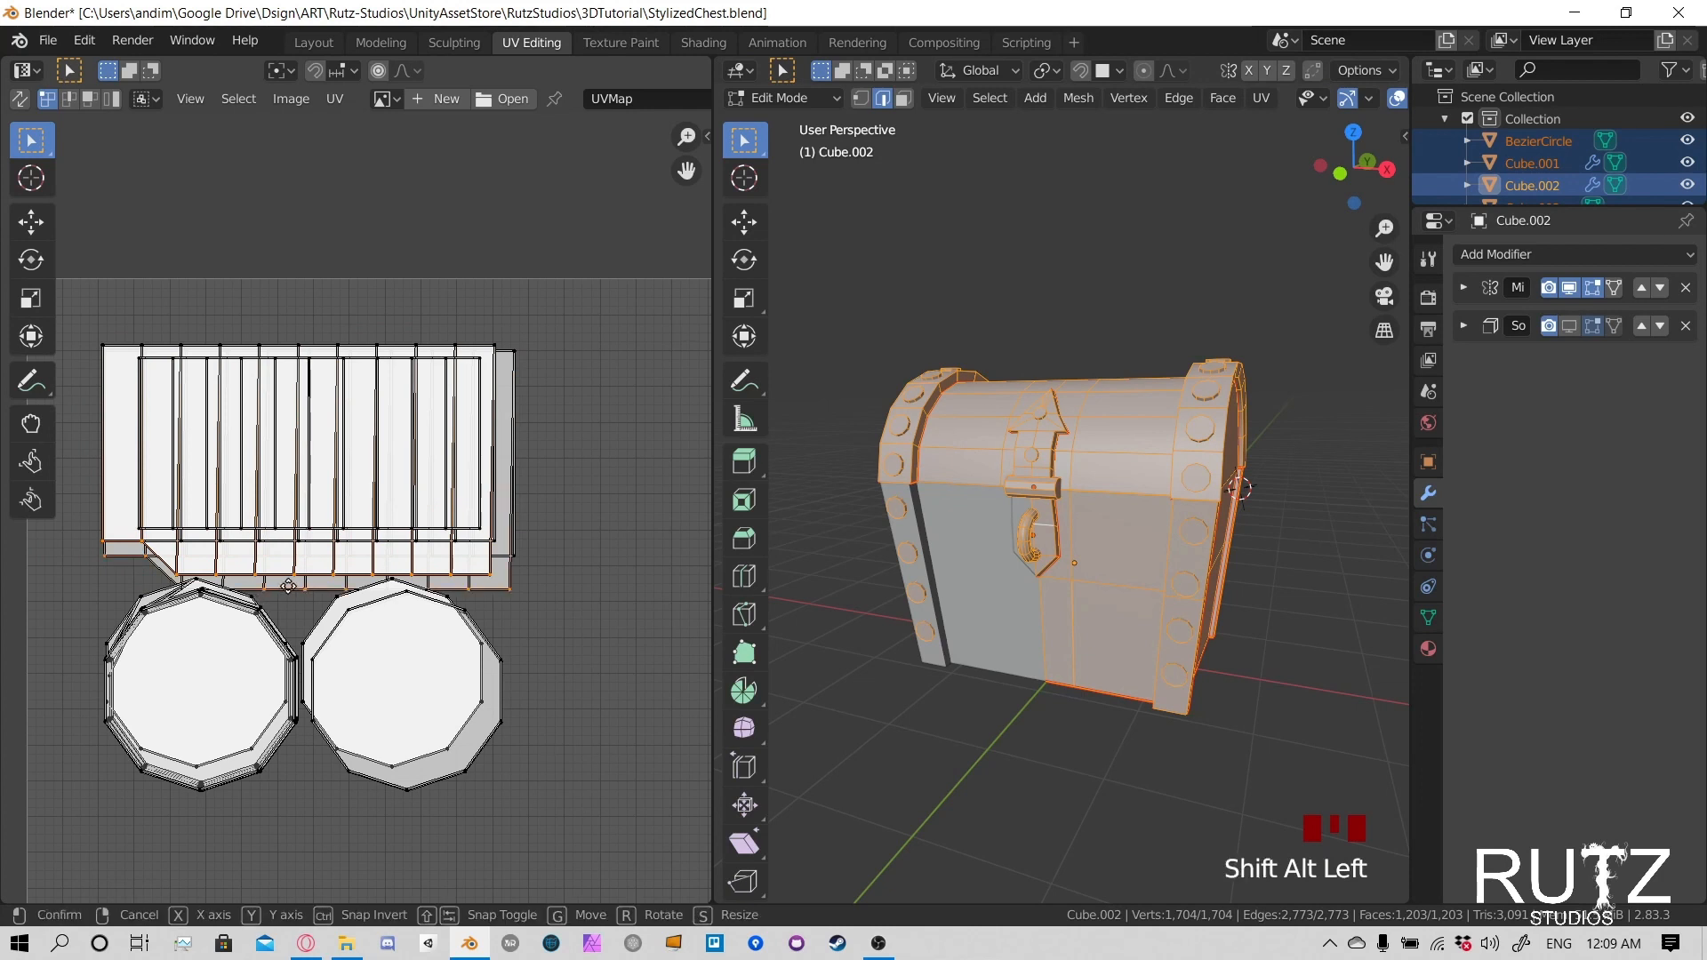
{"action": "key", "text": "g"}
{"action": "right_click", "coordinate": [286, 570]}
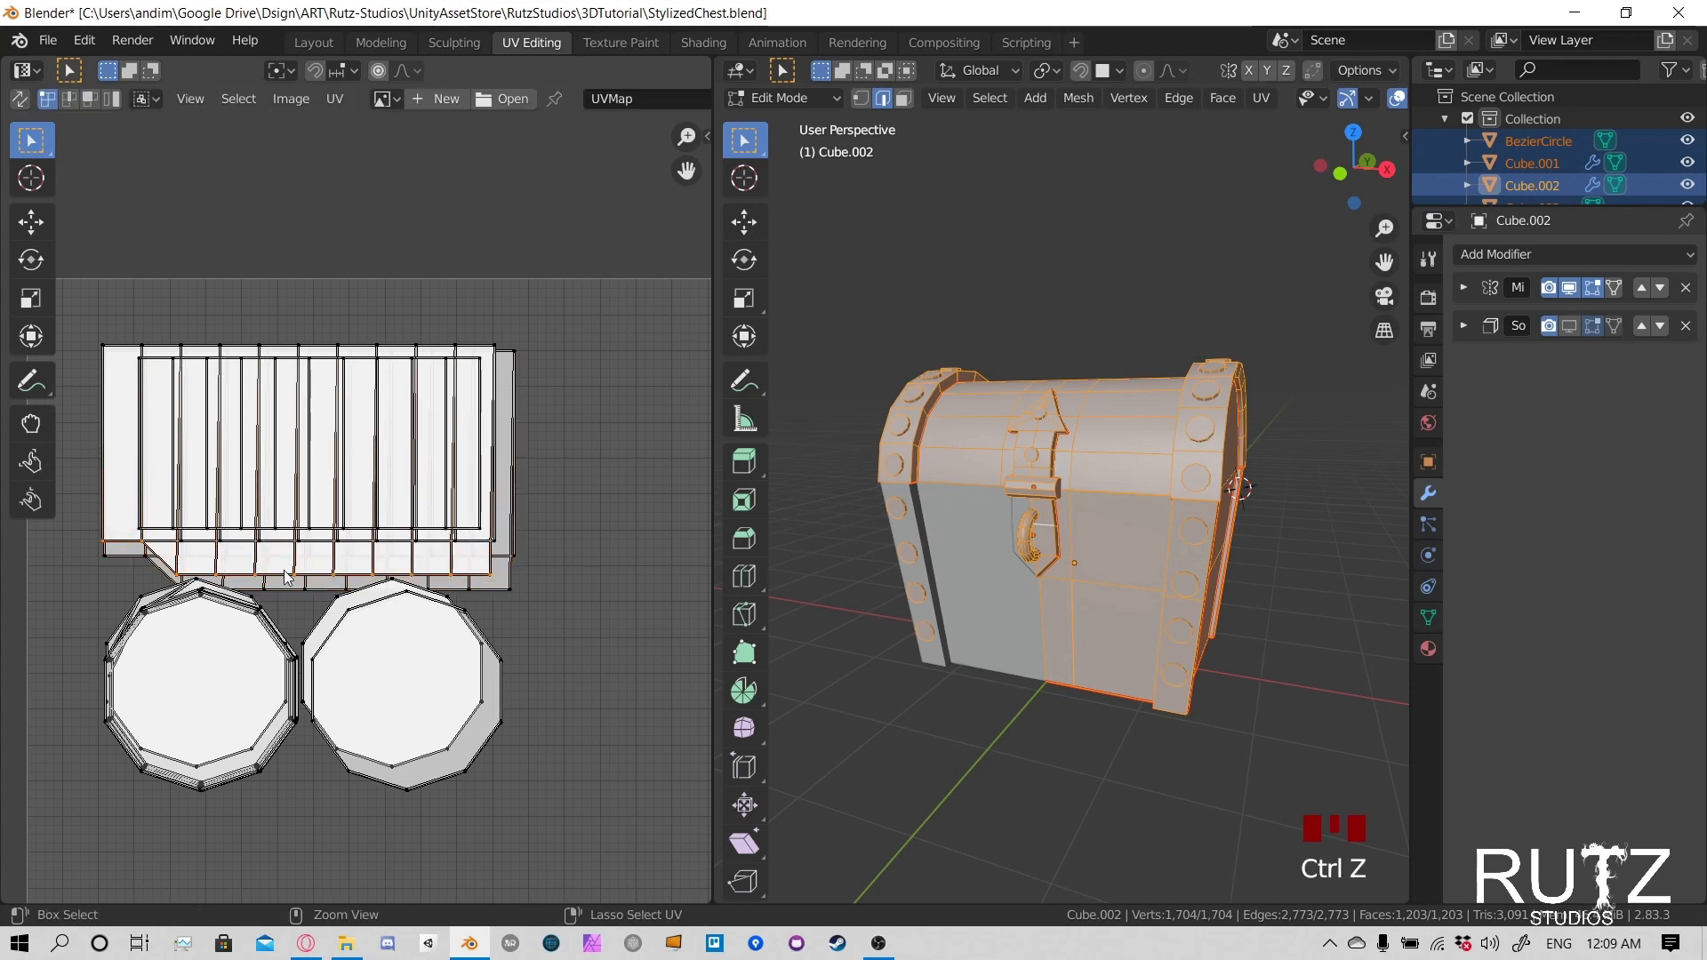
{"action": "key", "text": "ctrl+z"}
{"action": "key", "text": "ctrl+z"}
{"action": "key", "text": "ctrl+z"}
{"action": "scroll", "coordinate": [290, 487], "scroll_direction": "down", "scroll_amount": 2}
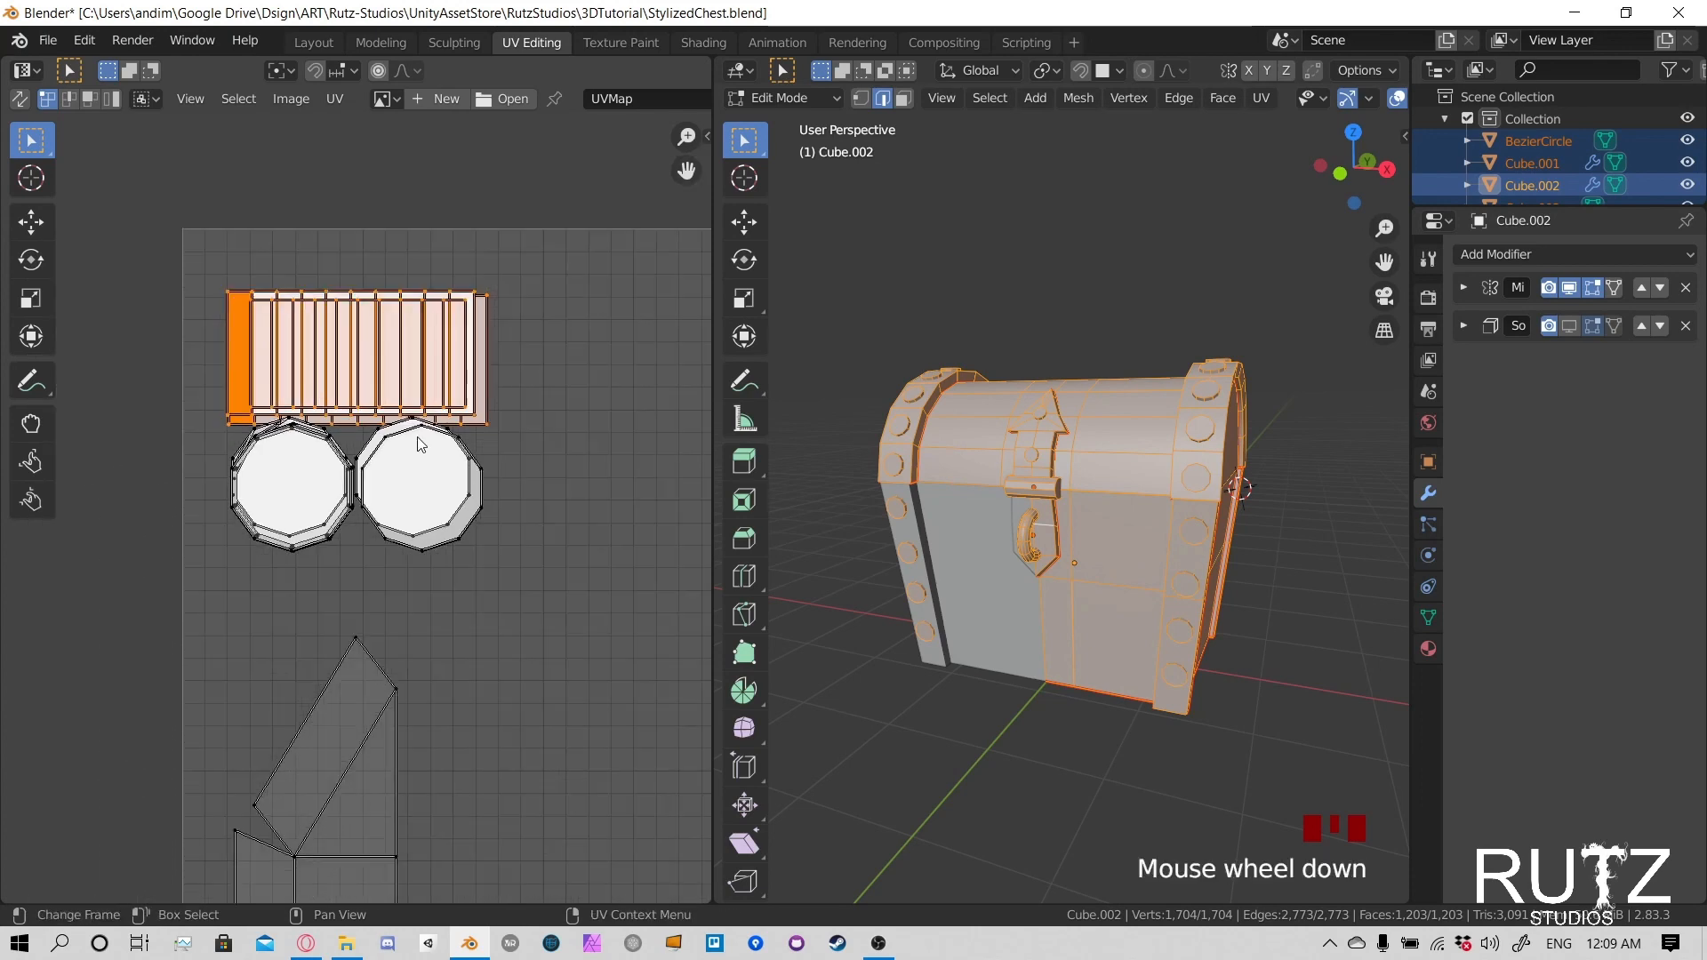
- Box-select the stacked side strips and both rivet circle stacks and move them together closer to the UV square's upper-left corner
{"action": "left_click", "coordinate": [483, 524]}
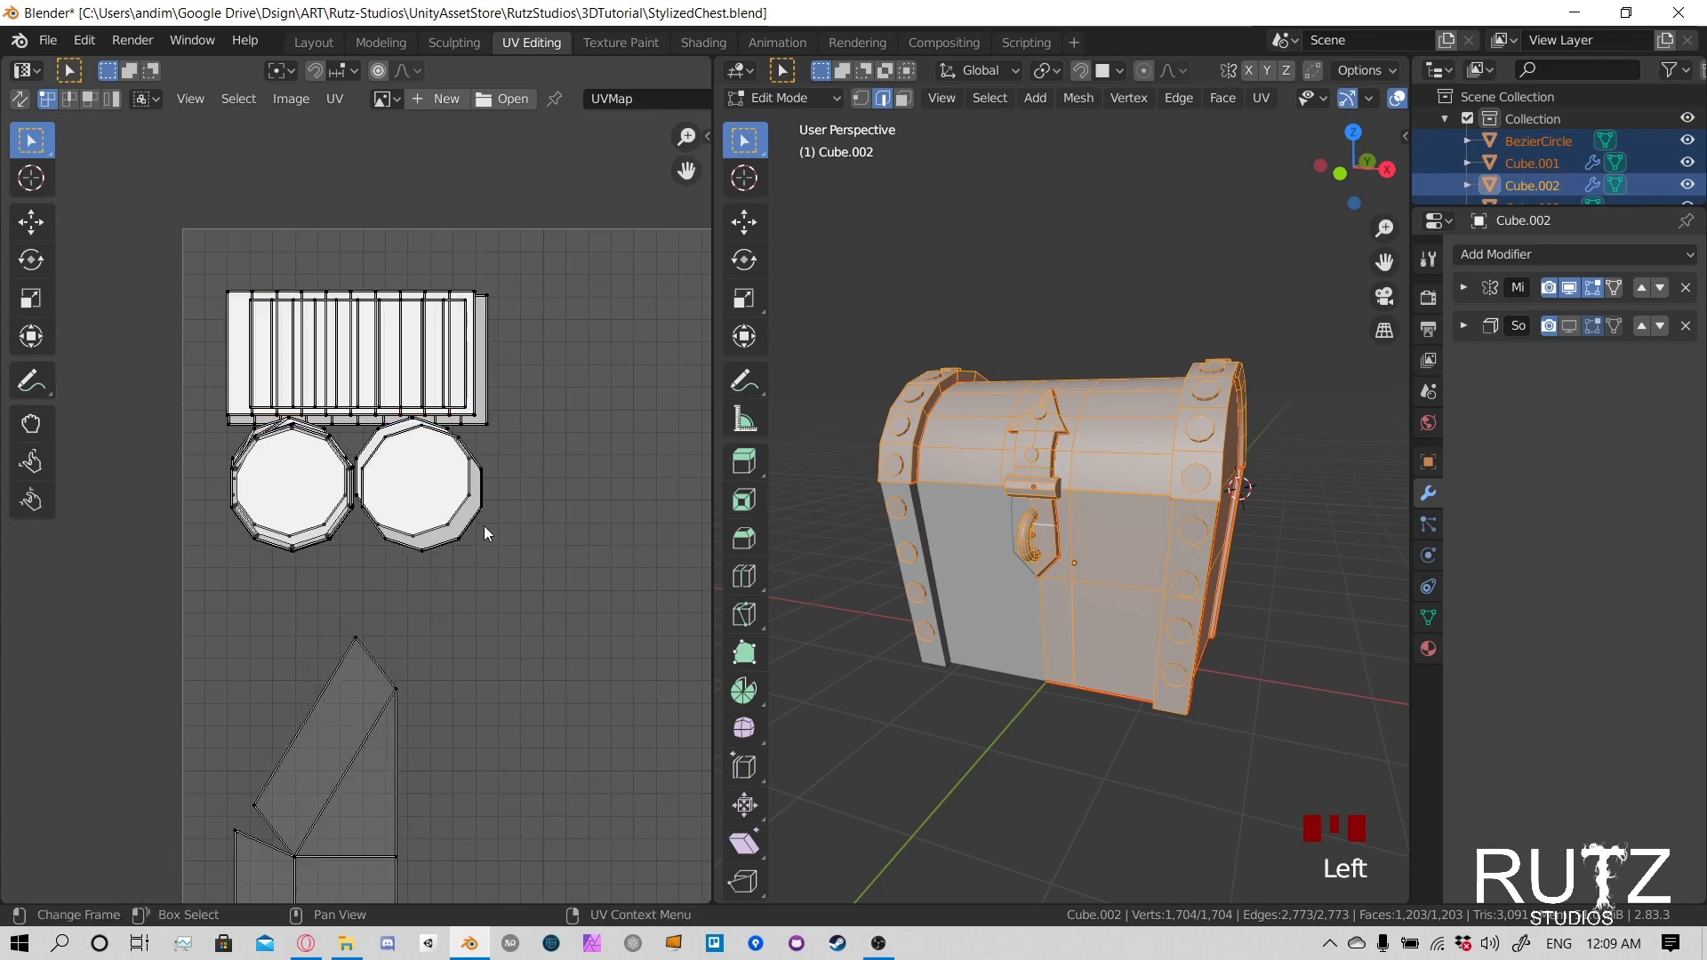
{"action": "key", "text": "l"}
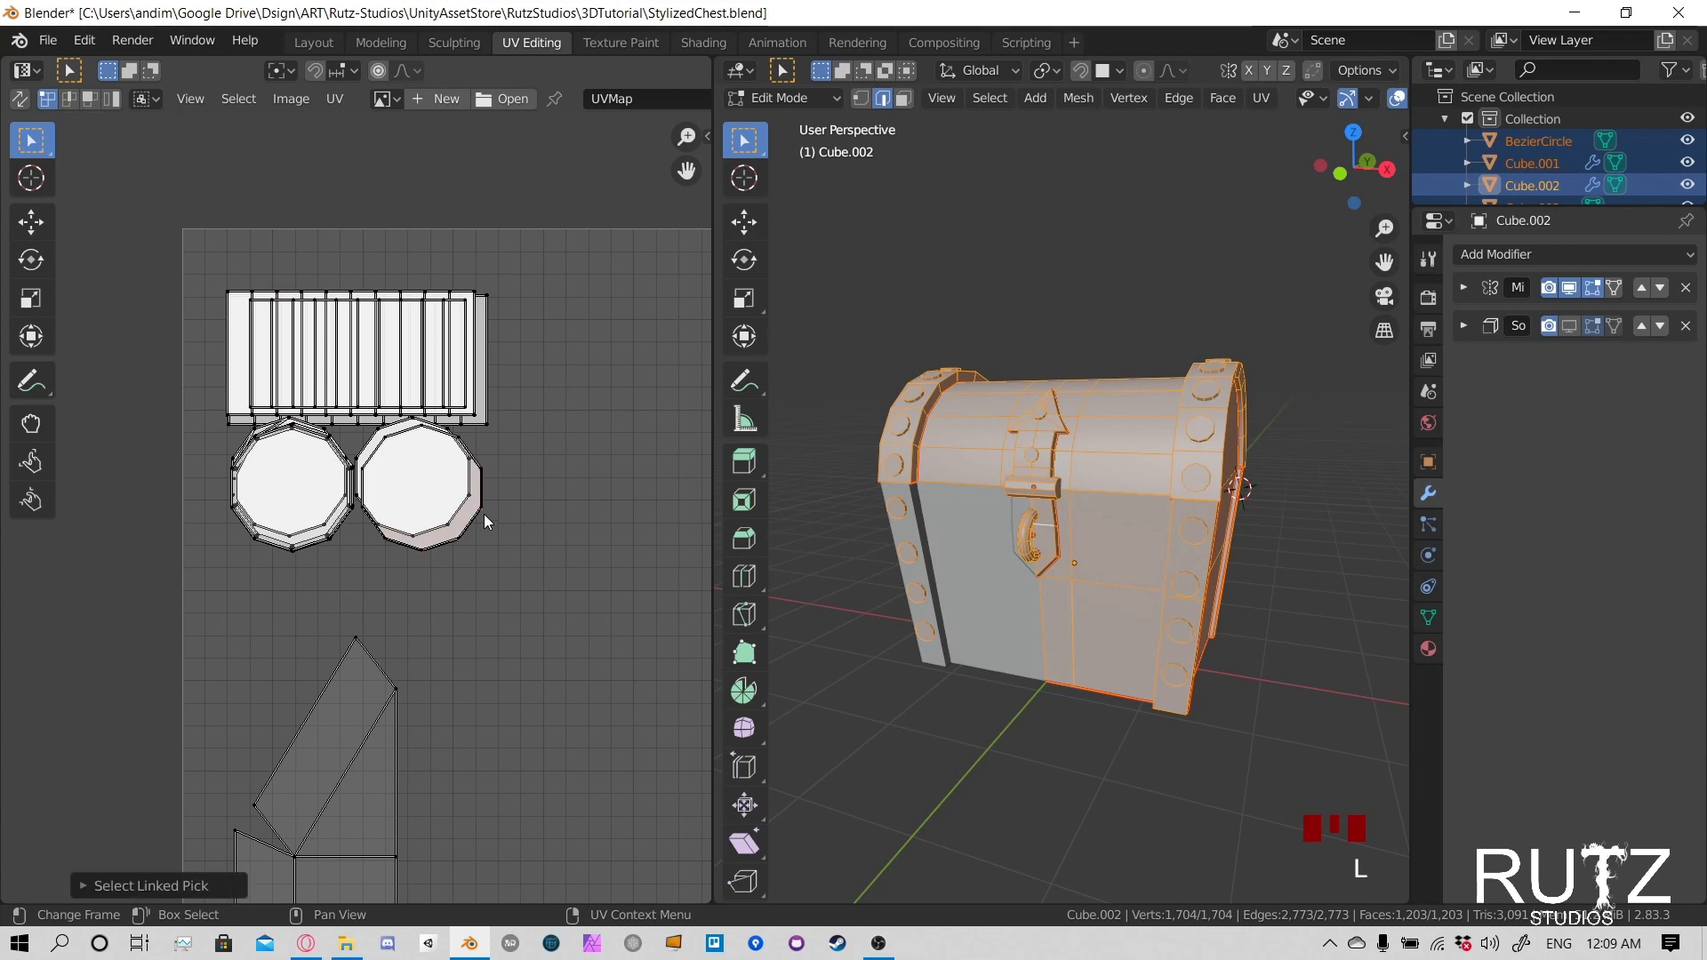
{"action": "left_click", "coordinate": [462, 499]}
{"action": "left_click_drag", "start_coordinate": [152, 237], "coordinate": [504, 636]}
{"action": "key", "text": "g"}
{"action": "left_click", "coordinate": [495, 476]}
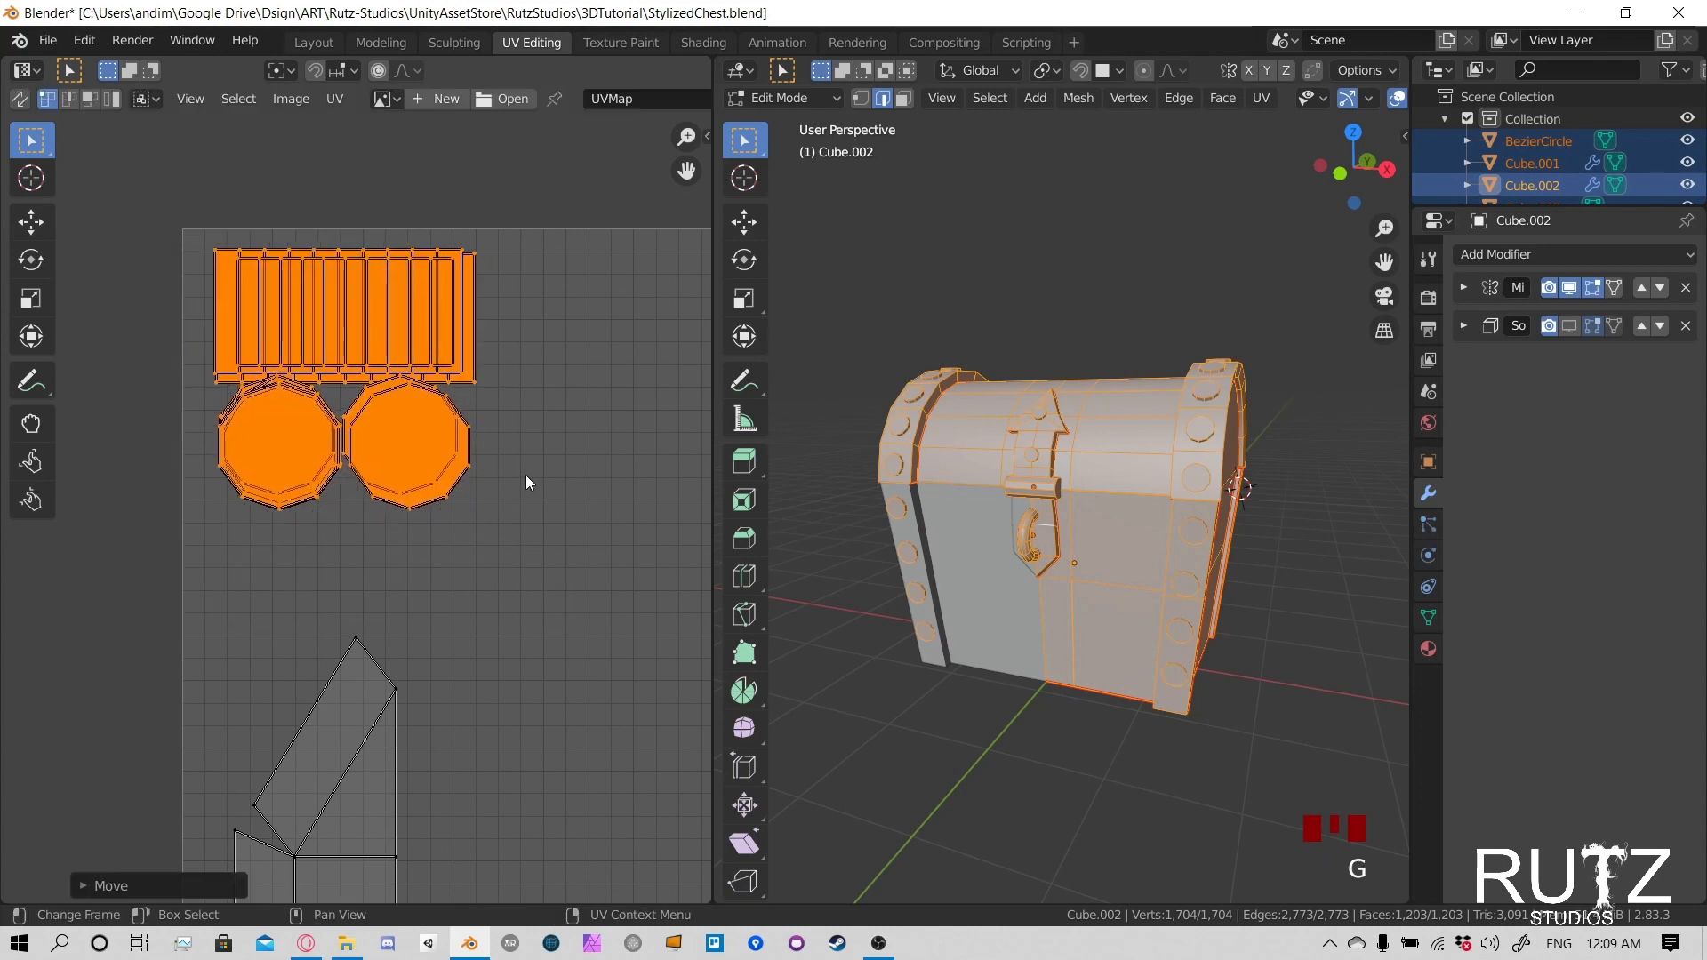
{"action": "left_click", "coordinate": [497, 418]}
{"action": "scroll", "coordinate": [492, 420], "scroll_direction": "right", "scroll_amount": 3}
- Select a linked offset circle at the top of the left rivet stack and shift it slightly down toward the larger outline
{"action": "middle_click_drag", "start_coordinate": [425, 404], "coordinate": [443, 431]}
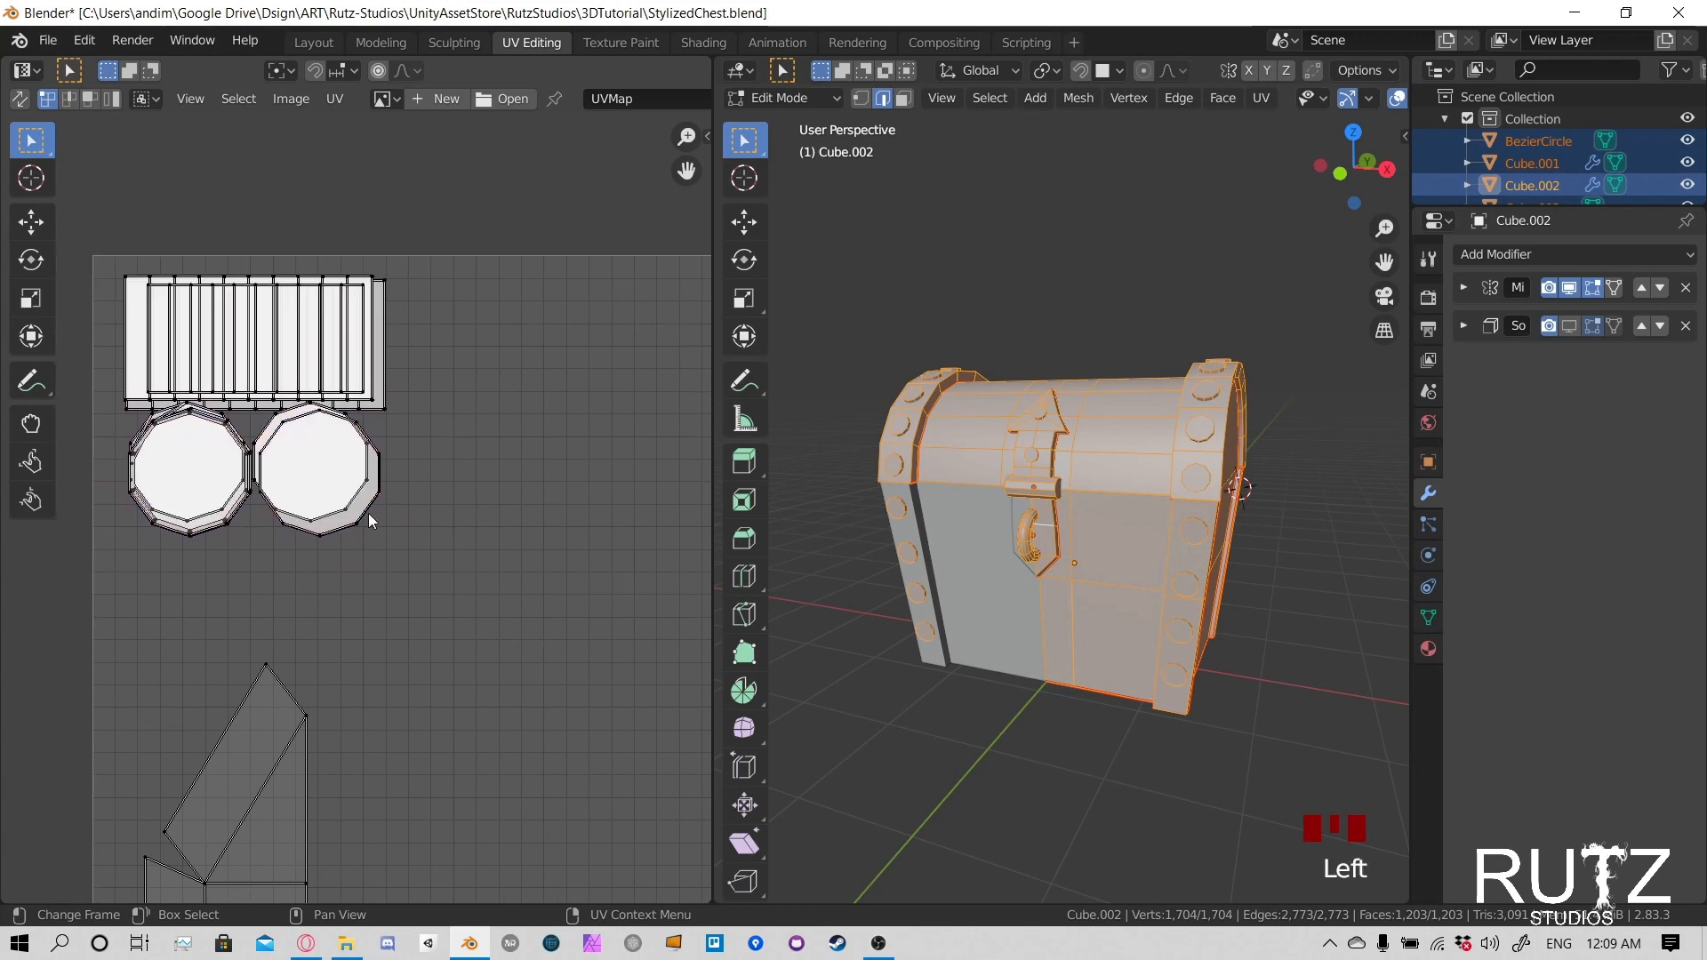
{"action": "middle_click_drag", "start_coordinate": [366, 510], "coordinate": [426, 545]}
{"action": "scroll", "coordinate": [307, 495], "scroll_direction": "up", "scroll_amount": 3}
{"action": "middle_click_drag", "start_coordinate": [301, 492], "coordinate": [425, 540]}
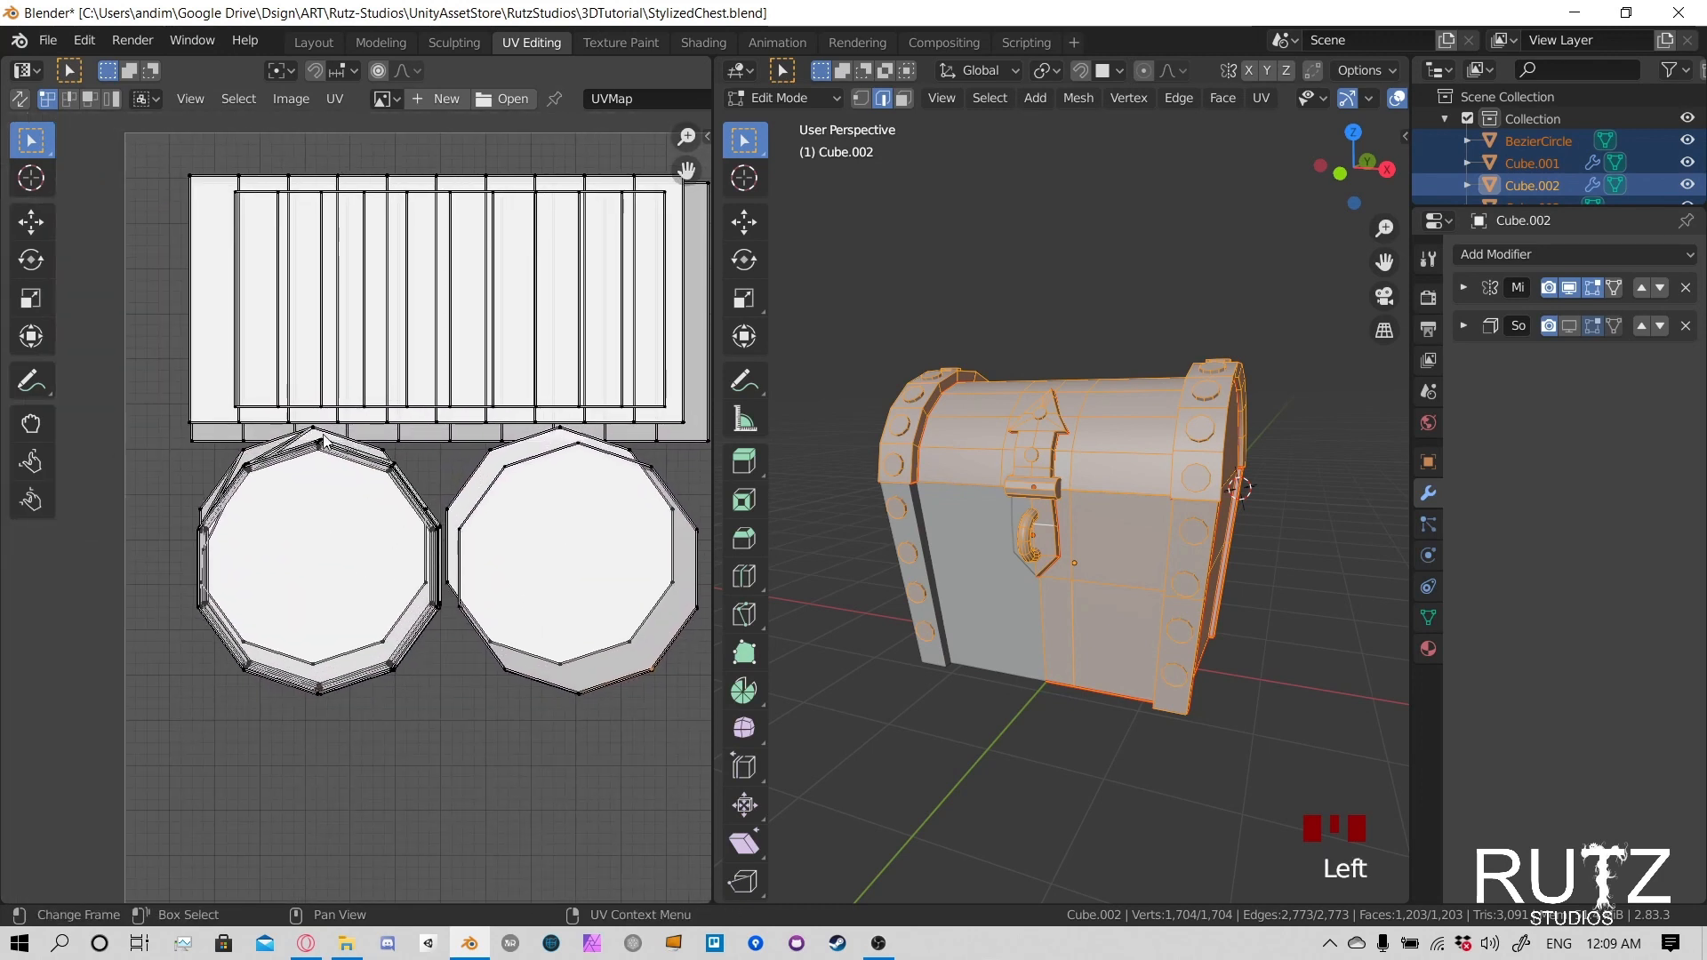
{"action": "key", "text": "l"}
{"action": "key", "text": "g"}
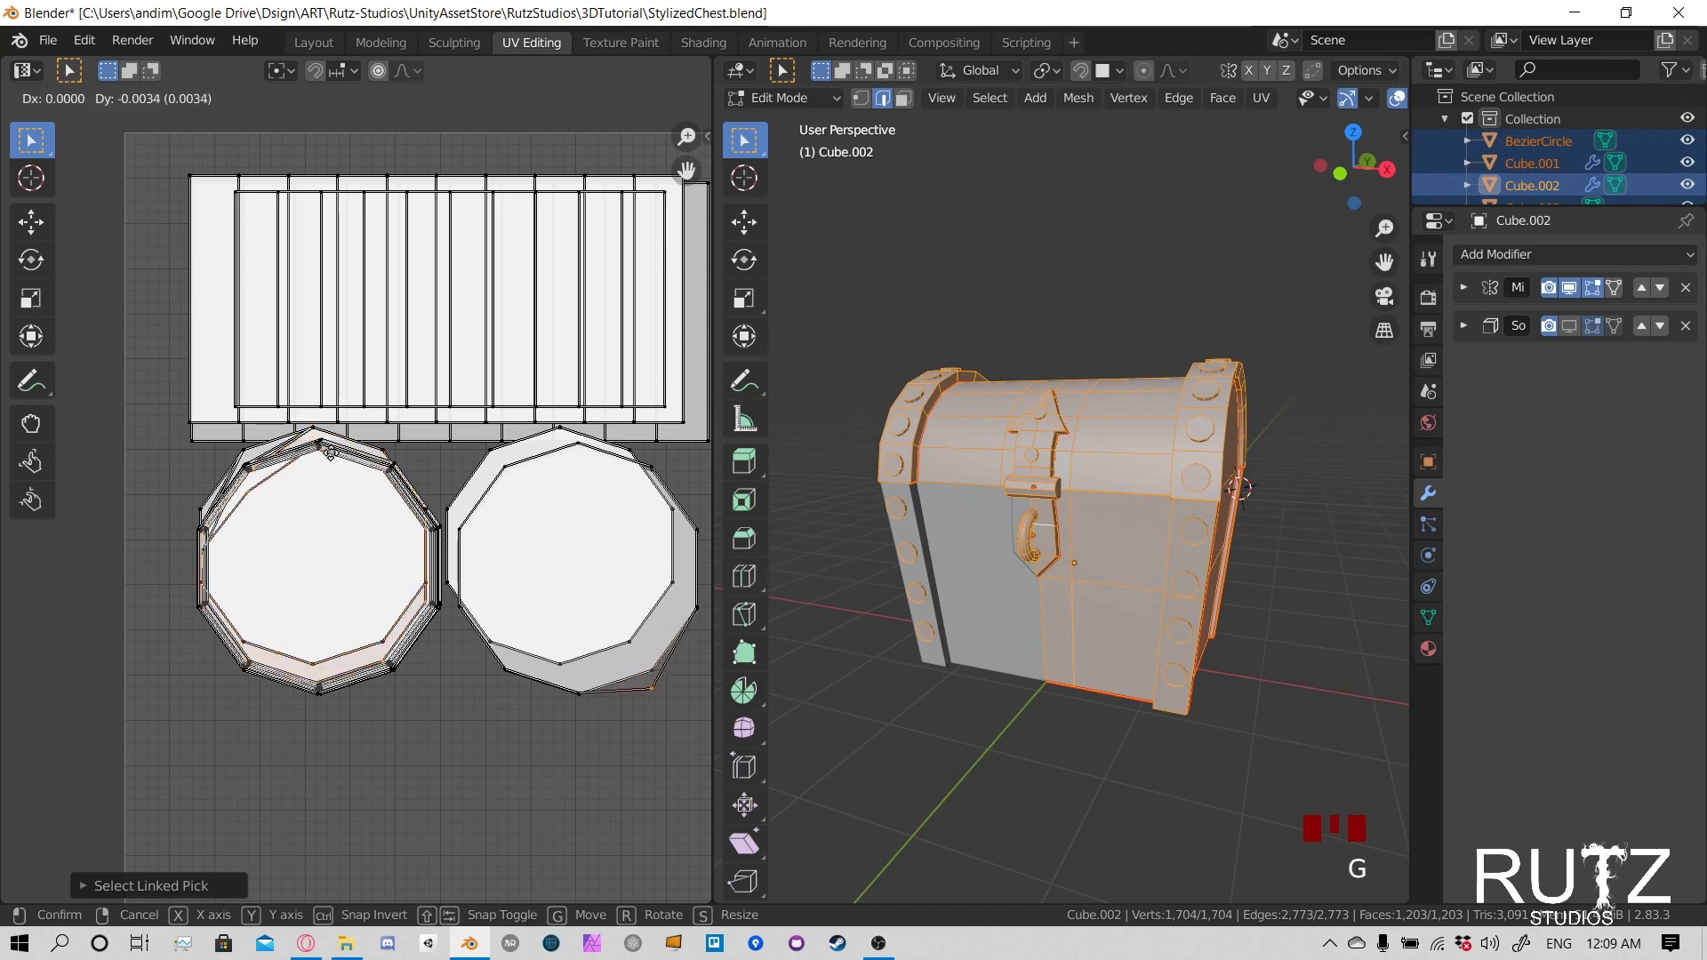
{"action": "left_click", "coordinate": [335, 462]}
- Pick two more offset islands at the left rivet stack's upper edge and nudge each down onto the larger outline
{"action": "left_click", "coordinate": [330, 439]}
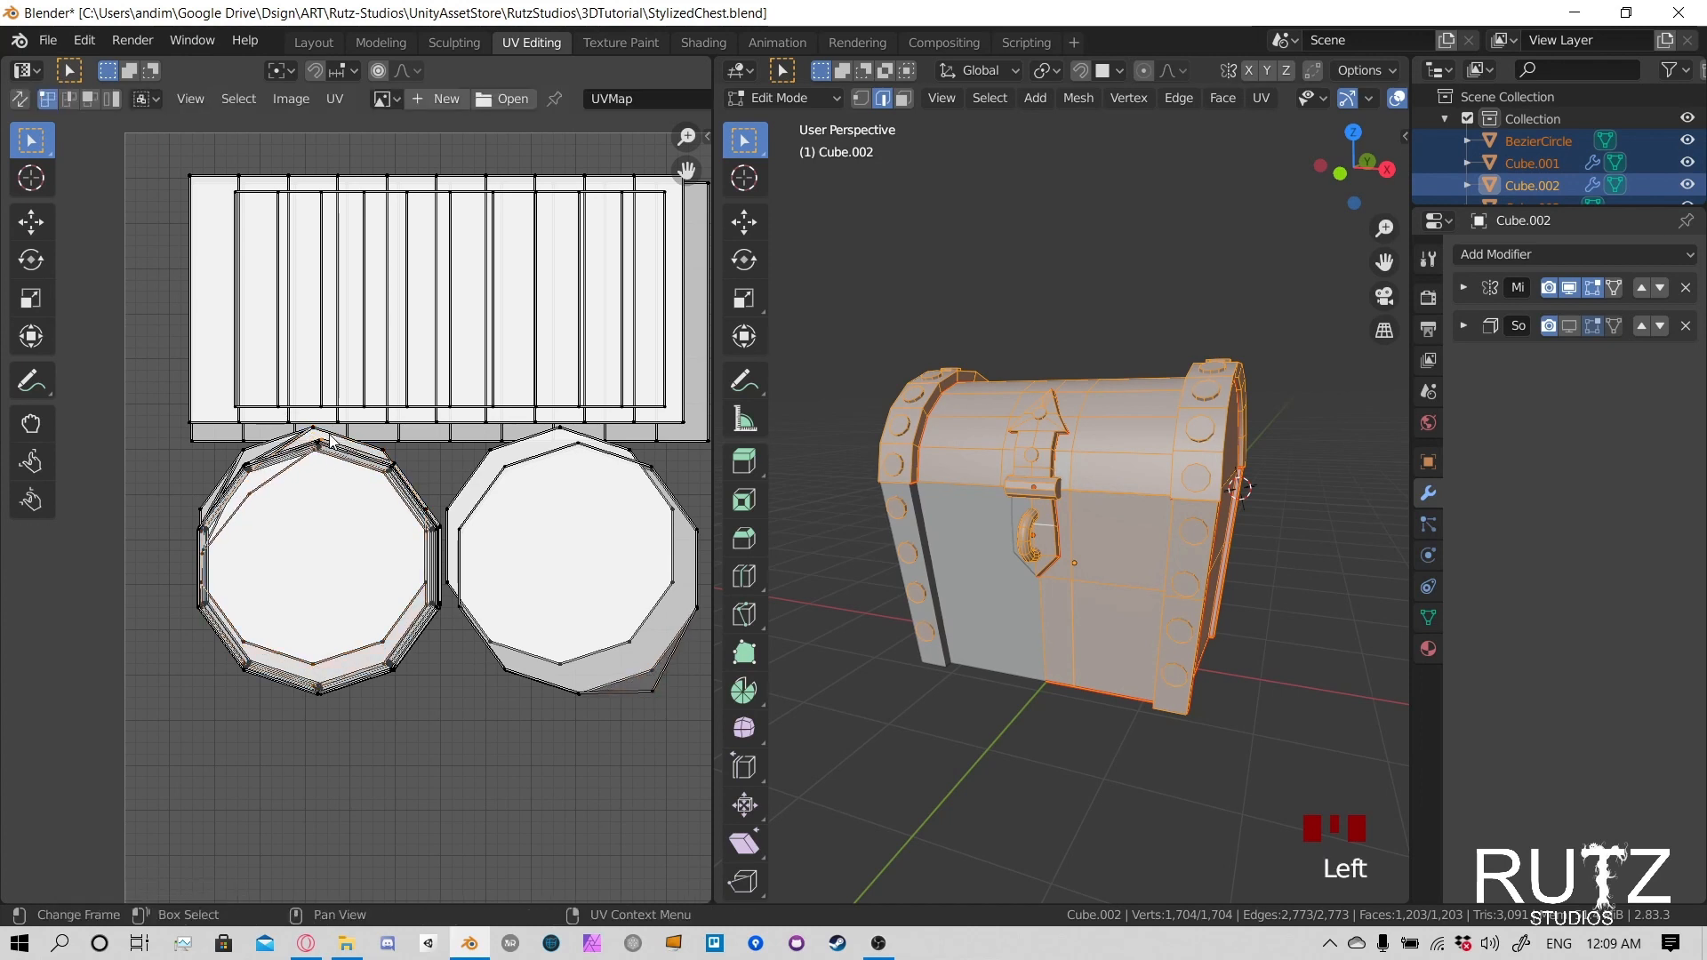
{"action": "key", "text": "l"}
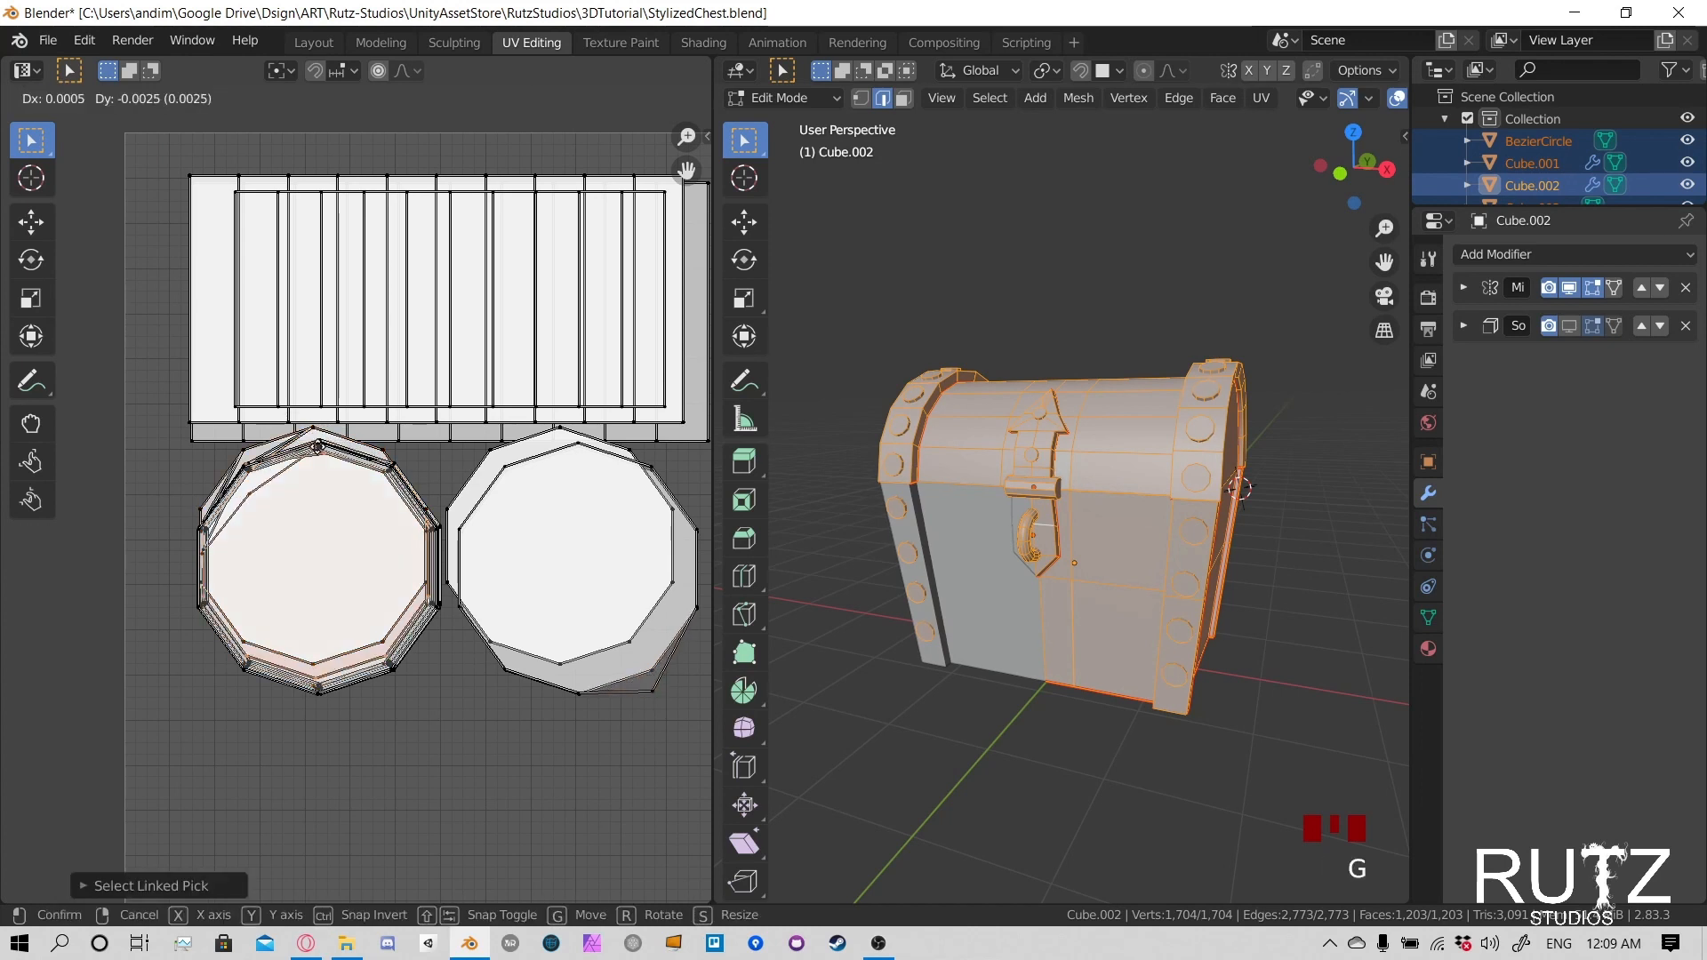
{"action": "key", "text": "g"}
{"action": "left_click", "coordinate": [322, 443]}
{"action": "left_click", "coordinate": [248, 455]}
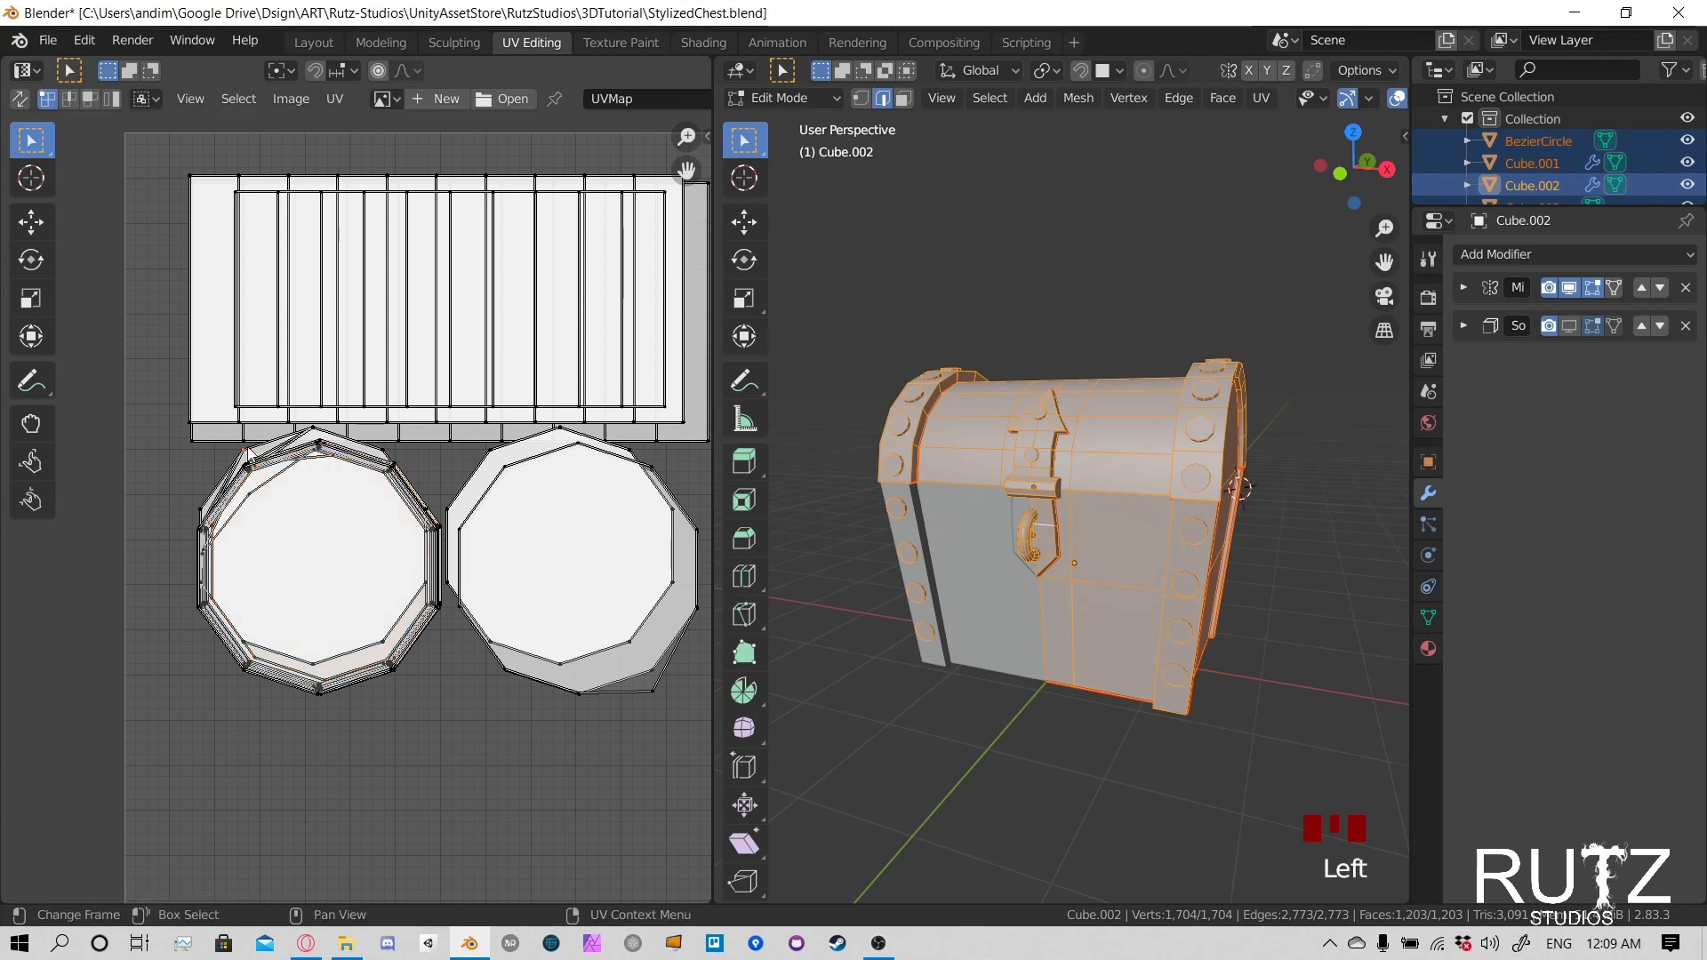
{"action": "key", "text": "l"}
{"action": "key", "text": "g"}
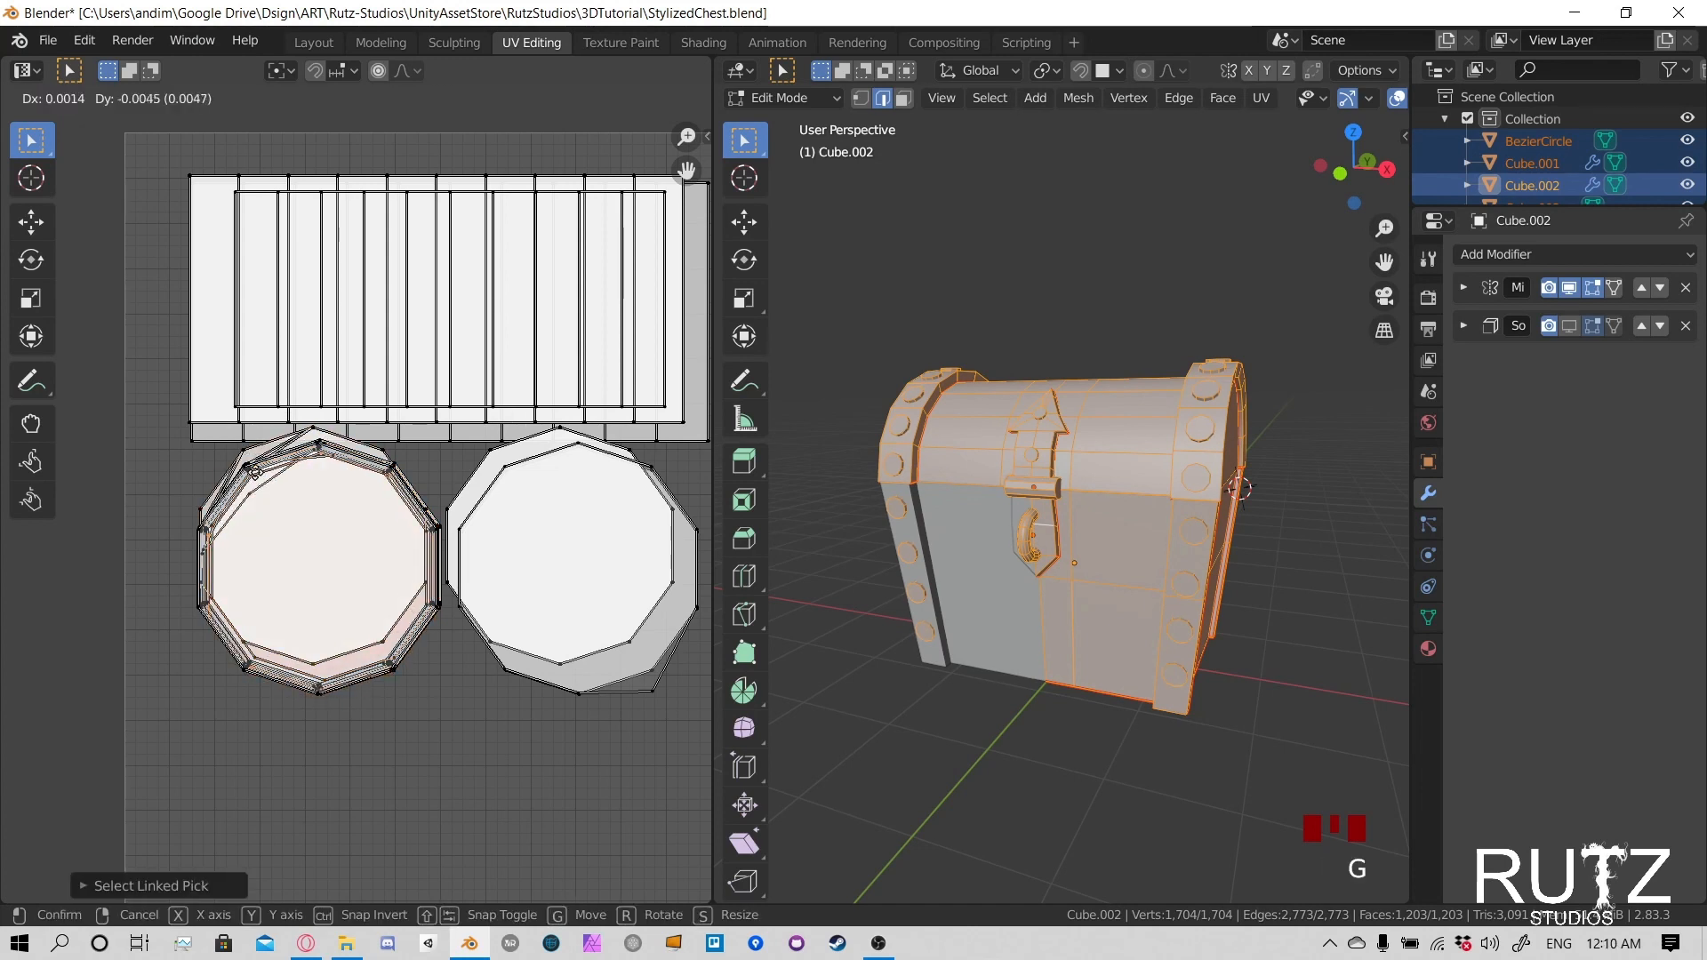
{"action": "left_click", "coordinate": [241, 460]}
- Align the next two protruding circles of the left rivet stack with the outline, picking each by its upper-left corner
{"action": "left_click", "coordinate": [241, 460]}
{"action": "key", "text": "l"}
{"action": "key", "text": "g"}
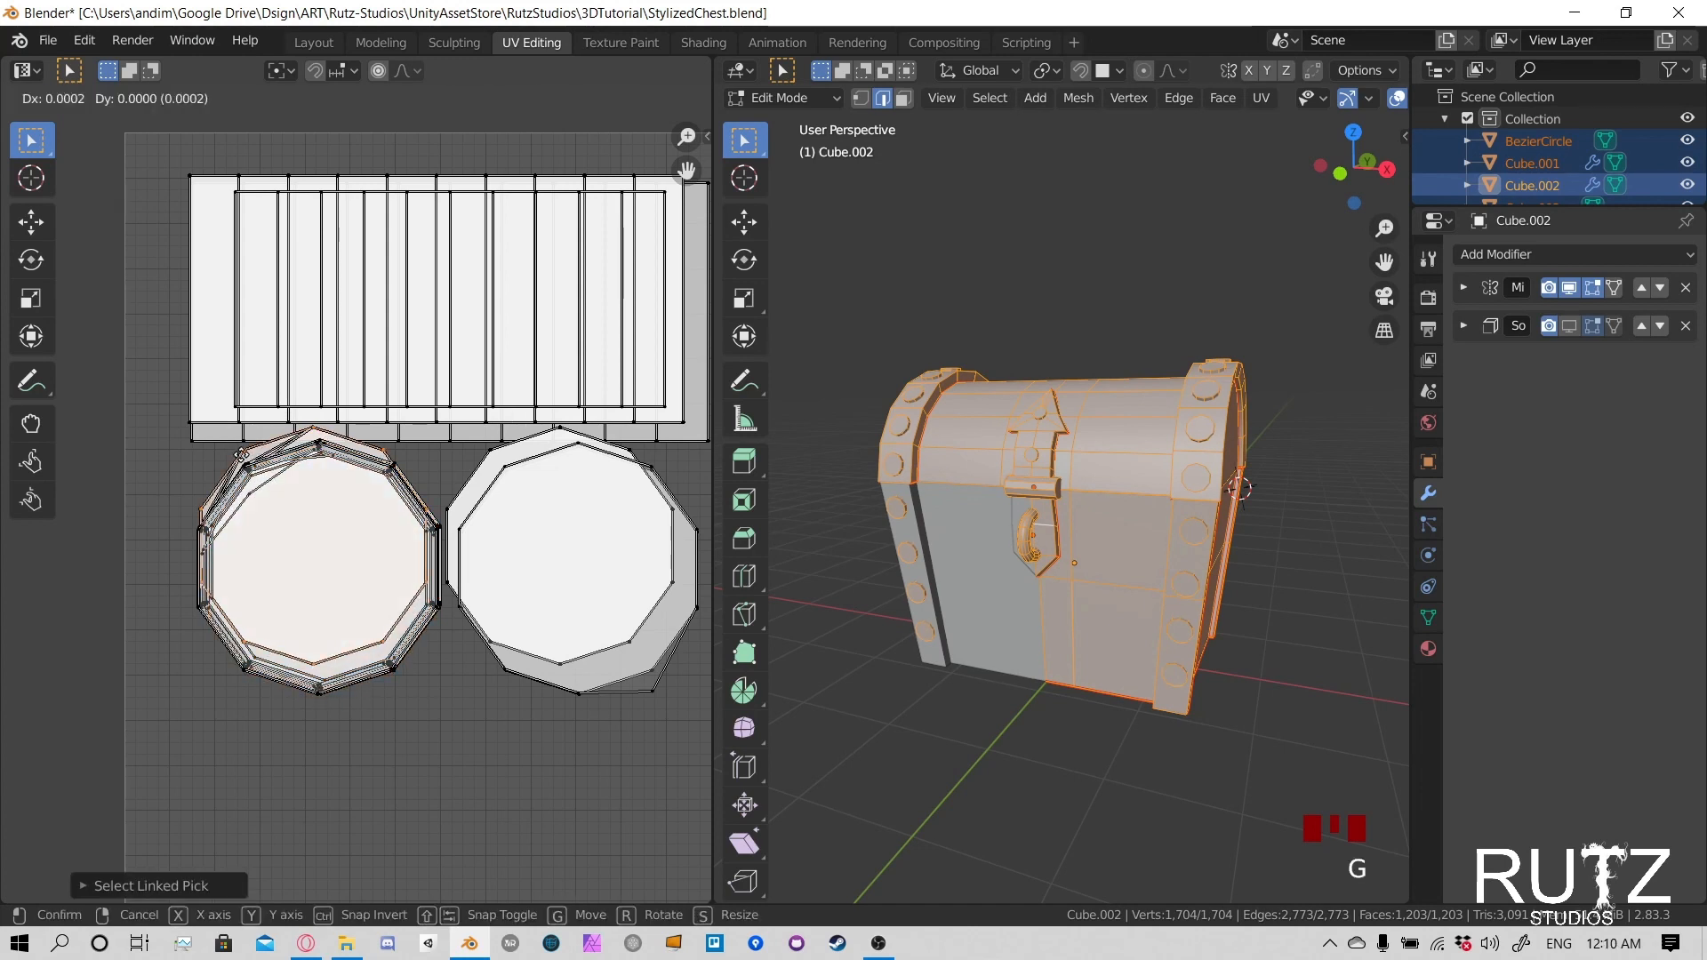
{"action": "left_click", "coordinate": [247, 474]}
{"action": "left_click", "coordinate": [243, 458]}
{"action": "key", "text": "l"}
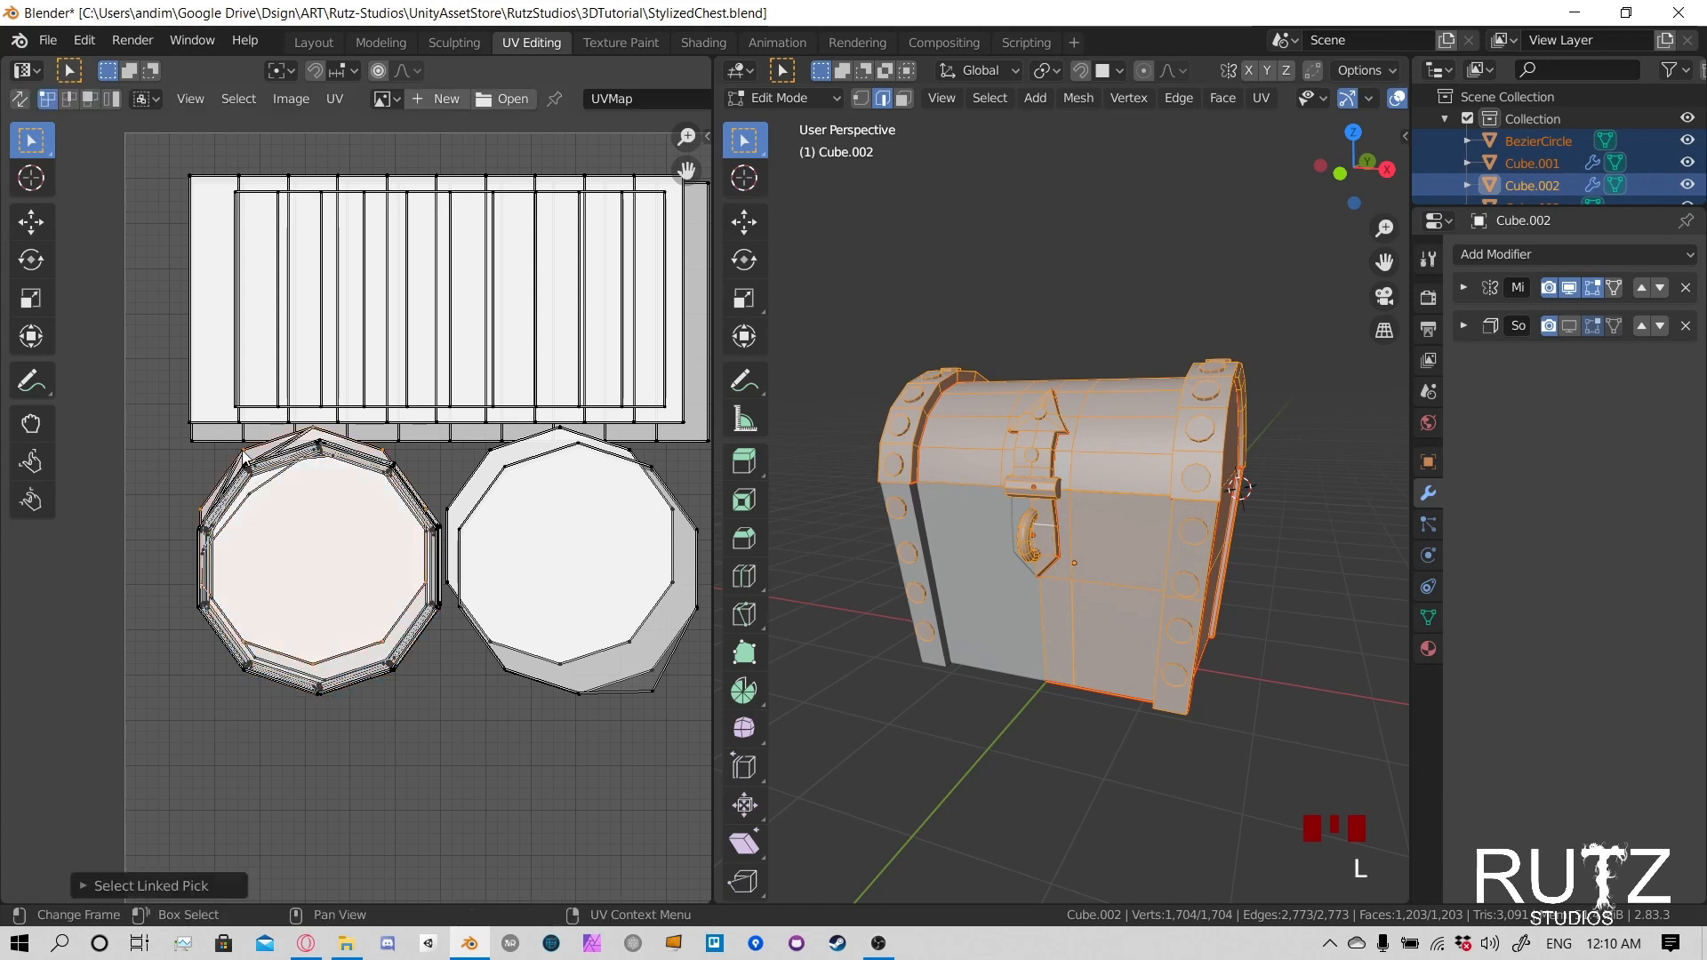
{"action": "key", "text": "g"}
{"action": "left_click", "coordinate": [244, 458]}
- Select the following two rivet cap islands in the left stack and move each down and slightly right onto the stack
{"action": "left_click", "coordinate": [244, 457]}
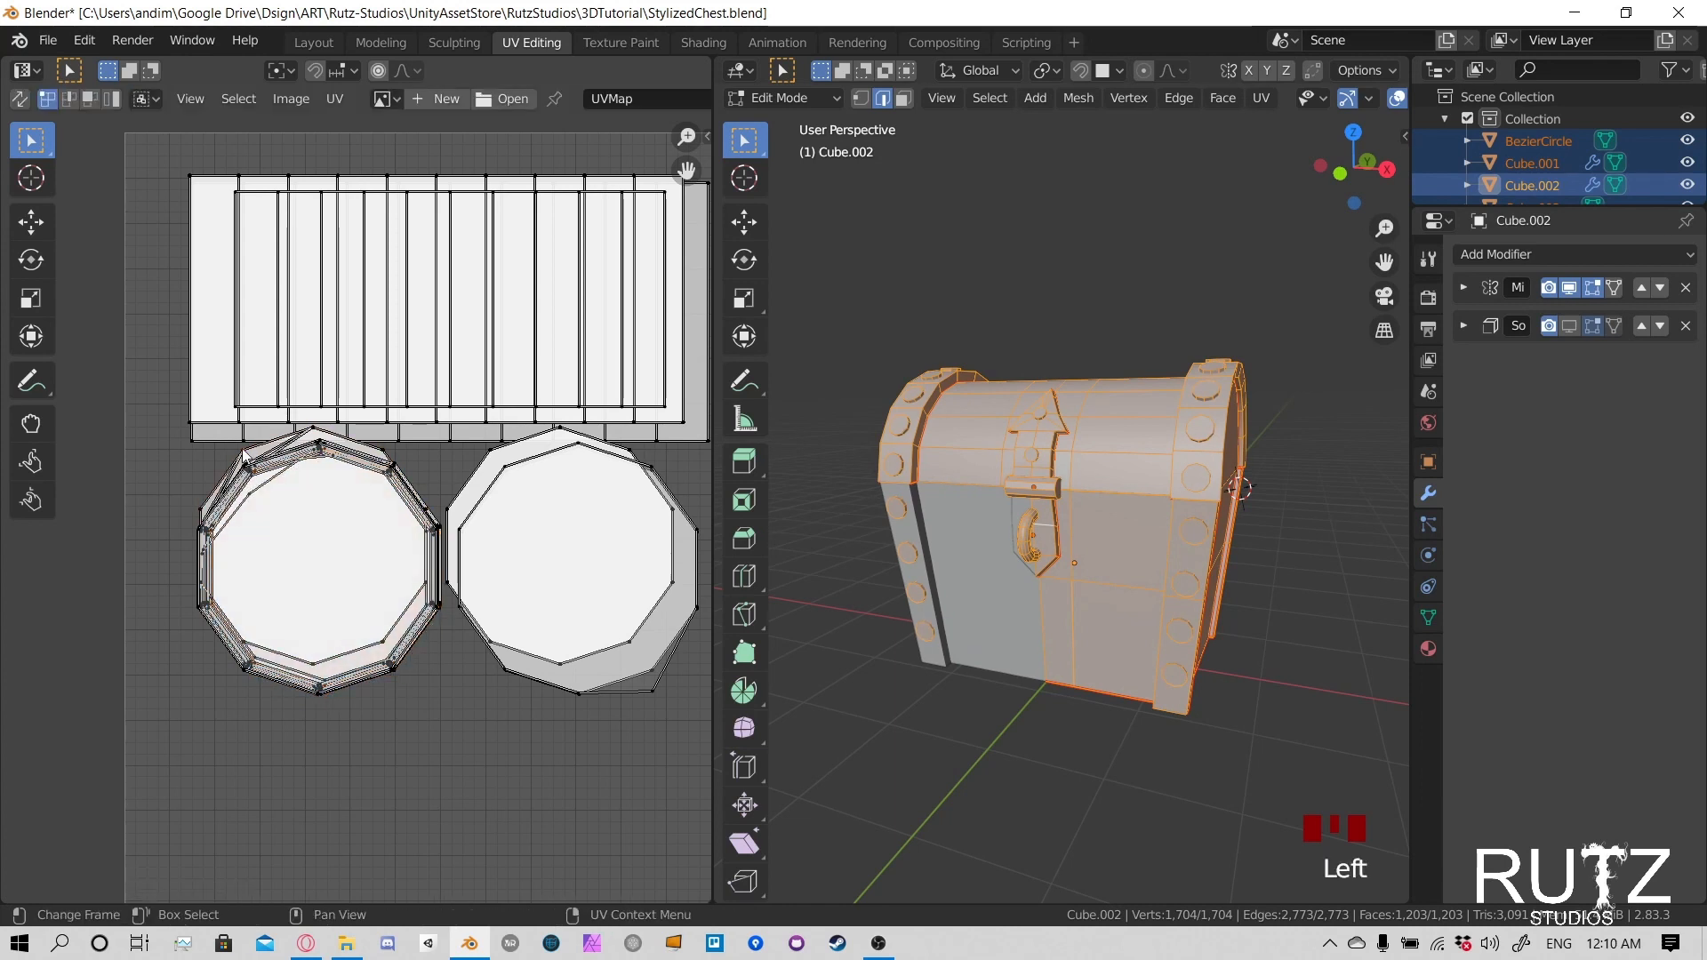
{"action": "key", "text": "l"}
{"action": "key", "text": "g"}
{"action": "left_click", "coordinate": [244, 458]}
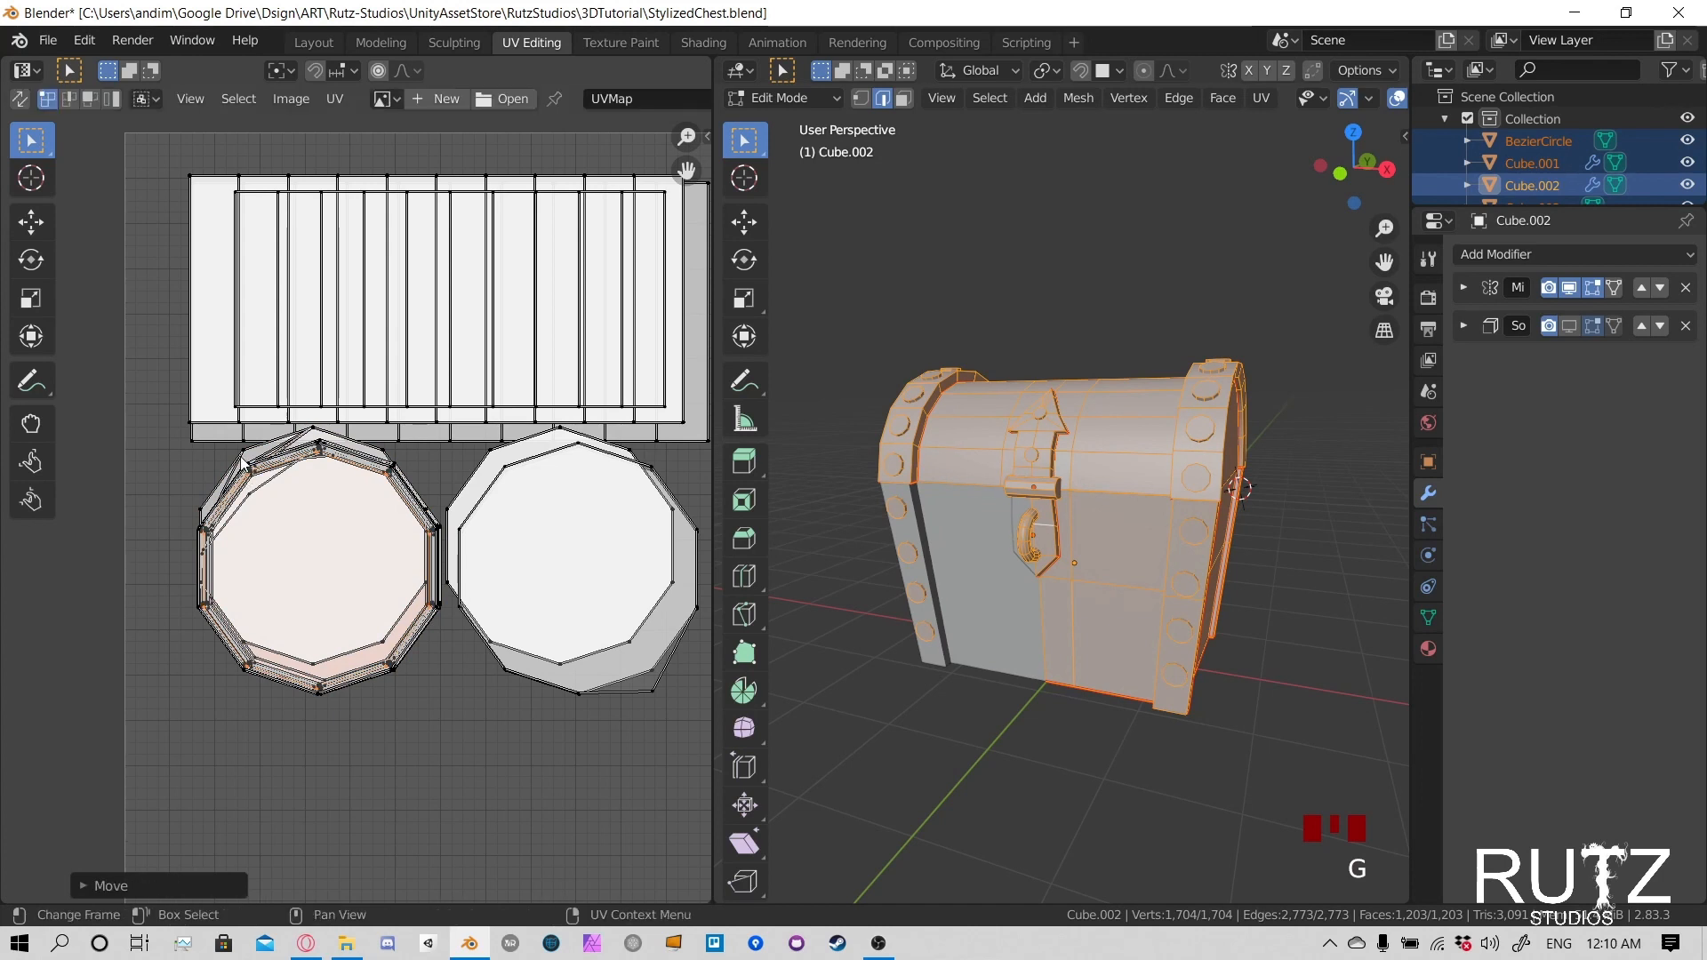
{"action": "left_click", "coordinate": [243, 458]}
{"action": "key", "text": "l"}
{"action": "key", "text": "g"}
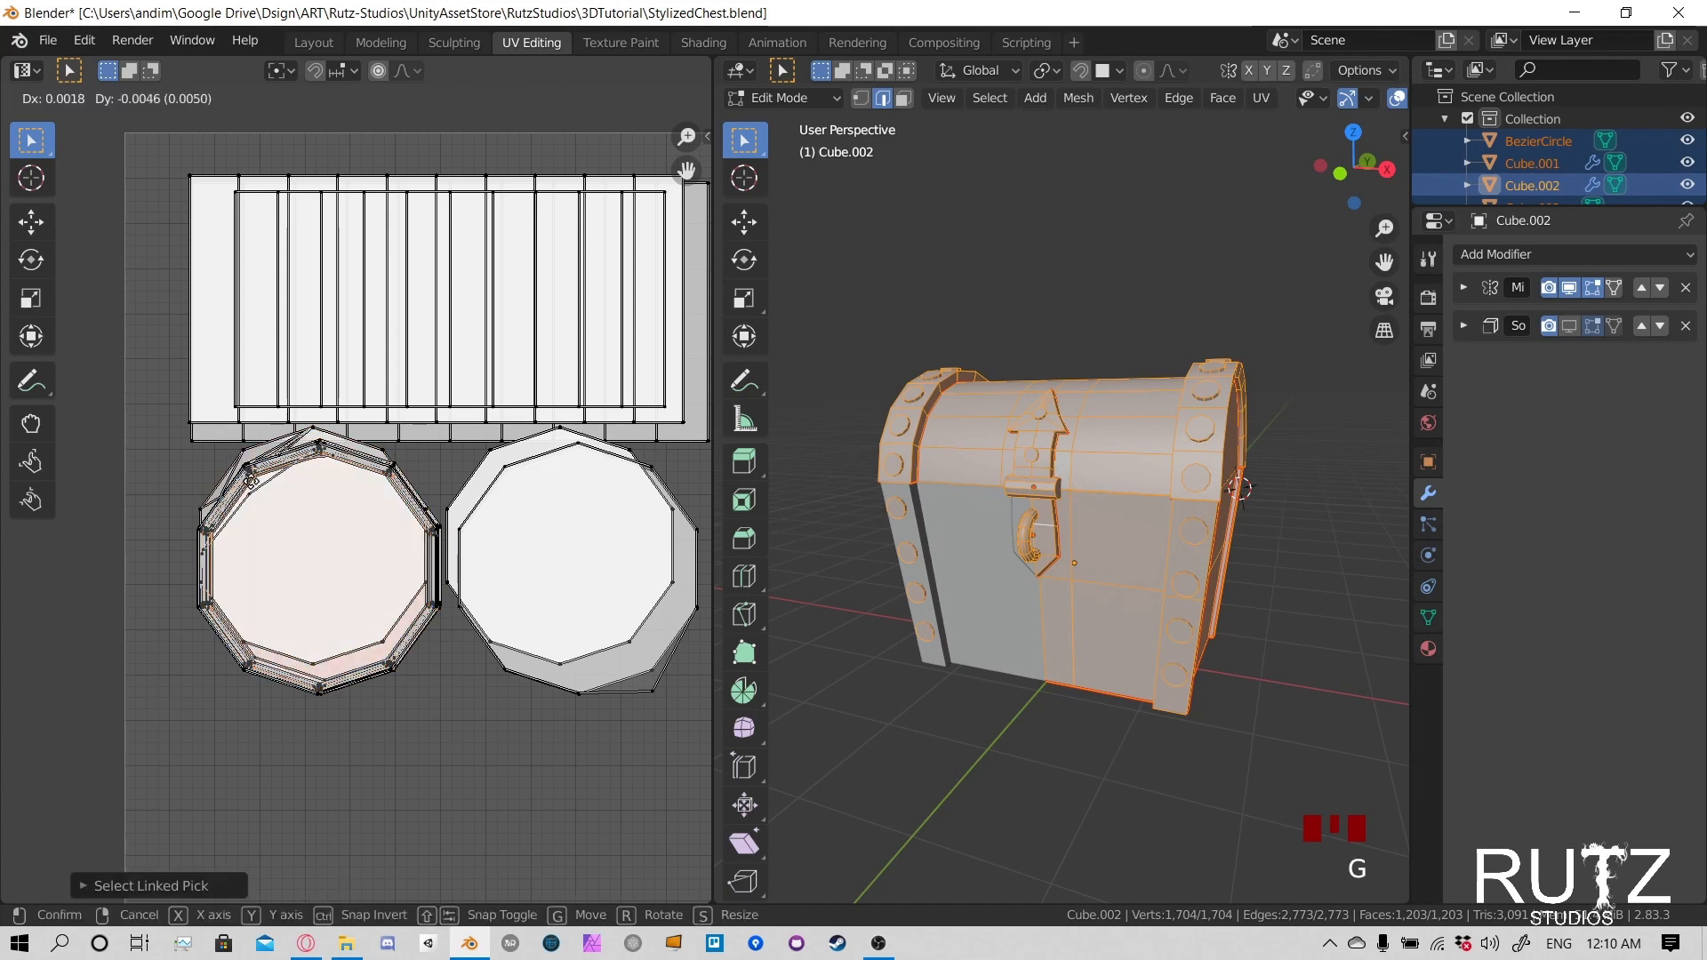
{"action": "left_click", "coordinate": [246, 462]}
- Move one more offset rivet cap of the left stack down onto the outline, leaving the side strips in place
{"action": "left_click", "coordinate": [247, 462]}
{"action": "key", "text": "l"}
{"action": "key", "text": "g"}
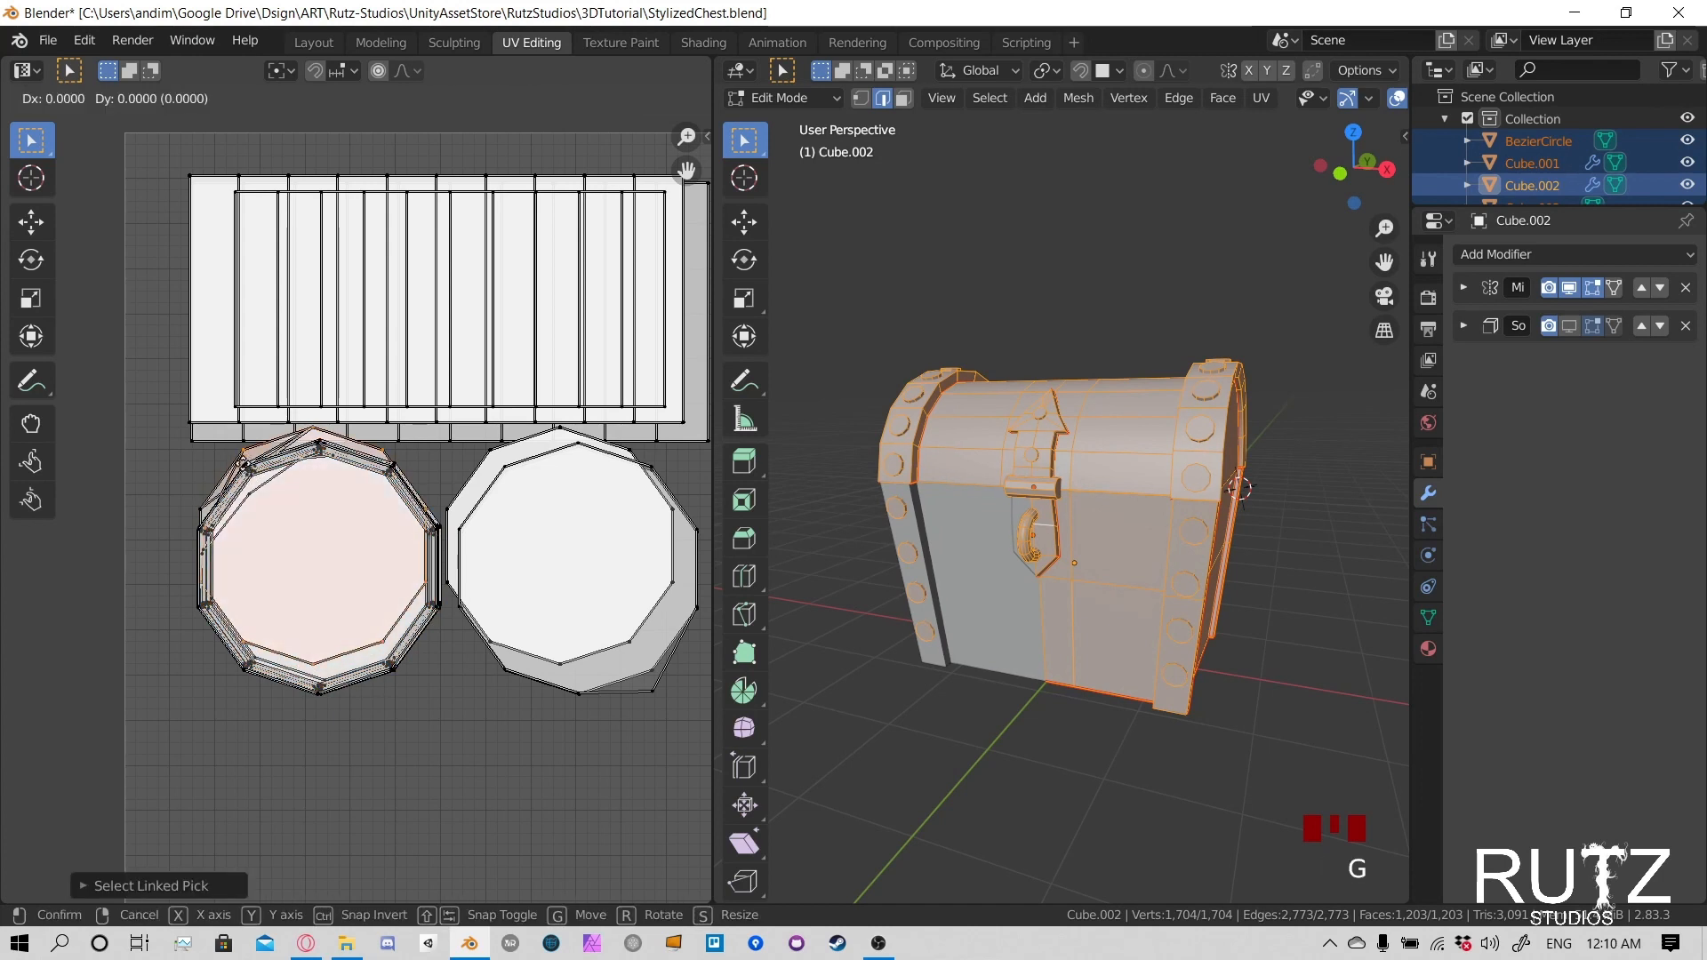
{"action": "left_click", "coordinate": [247, 490]}
{"action": "left_click", "coordinate": [234, 455]}
{"action": "key", "text": "l"}
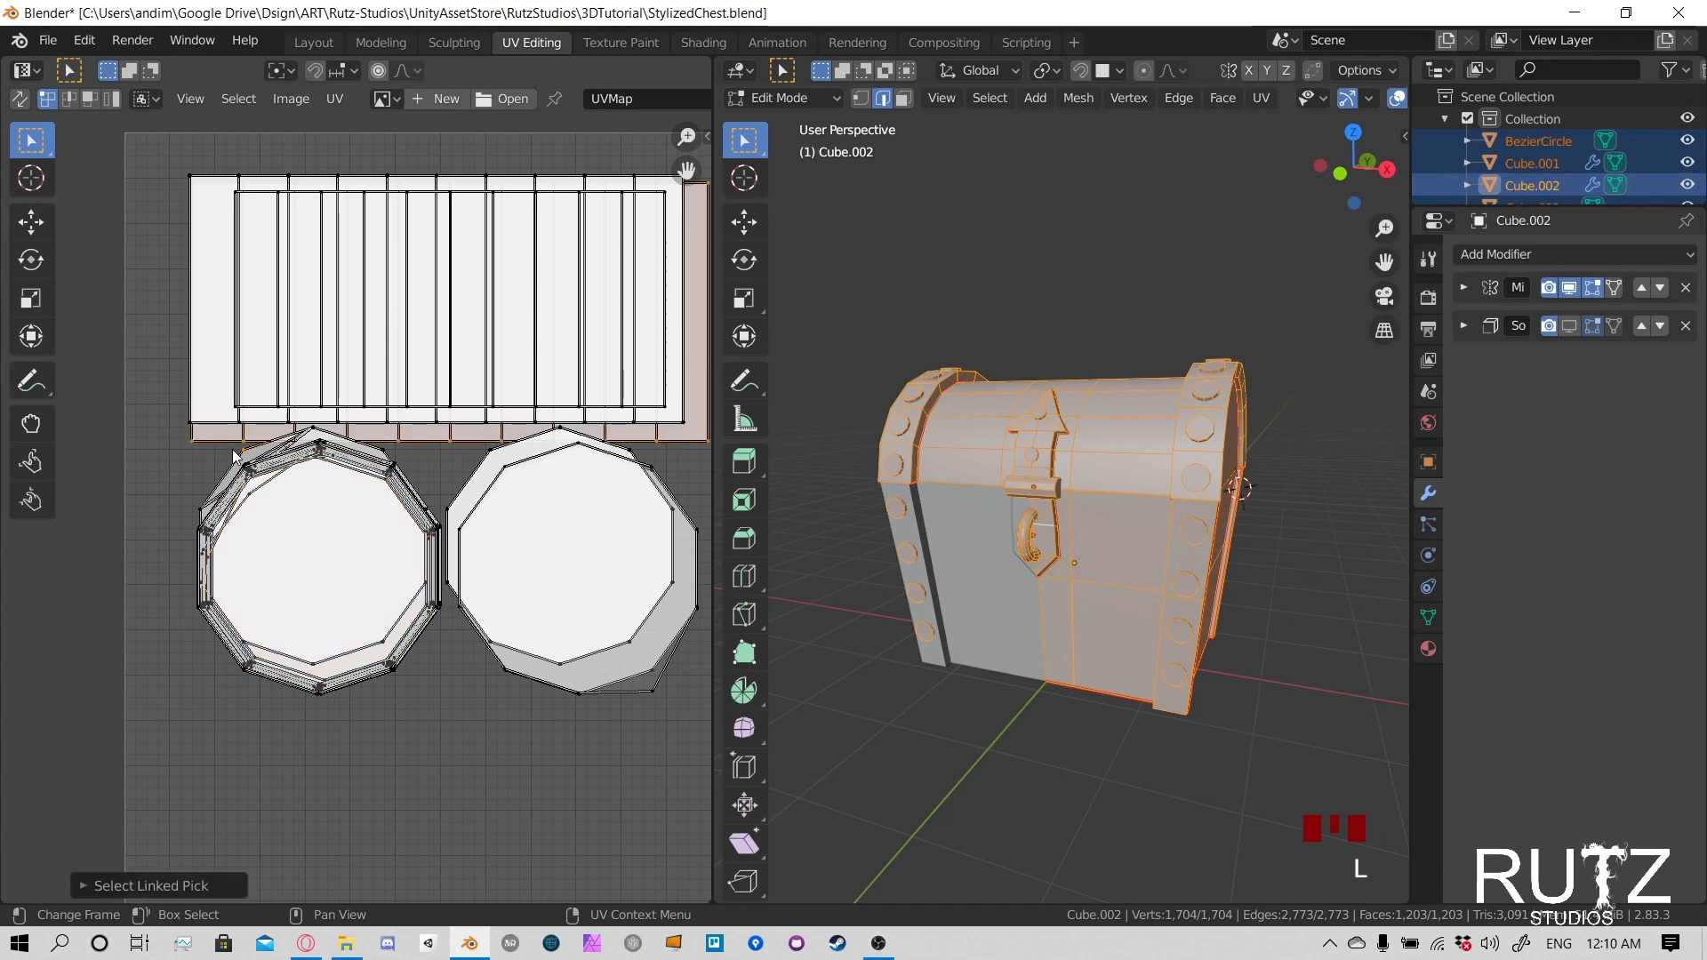
{"action": "key", "text": "g"}
- Move three further offset circles of the left rivet stack, one after another, down onto the common outline
{"action": "left_click", "coordinate": [240, 458]}
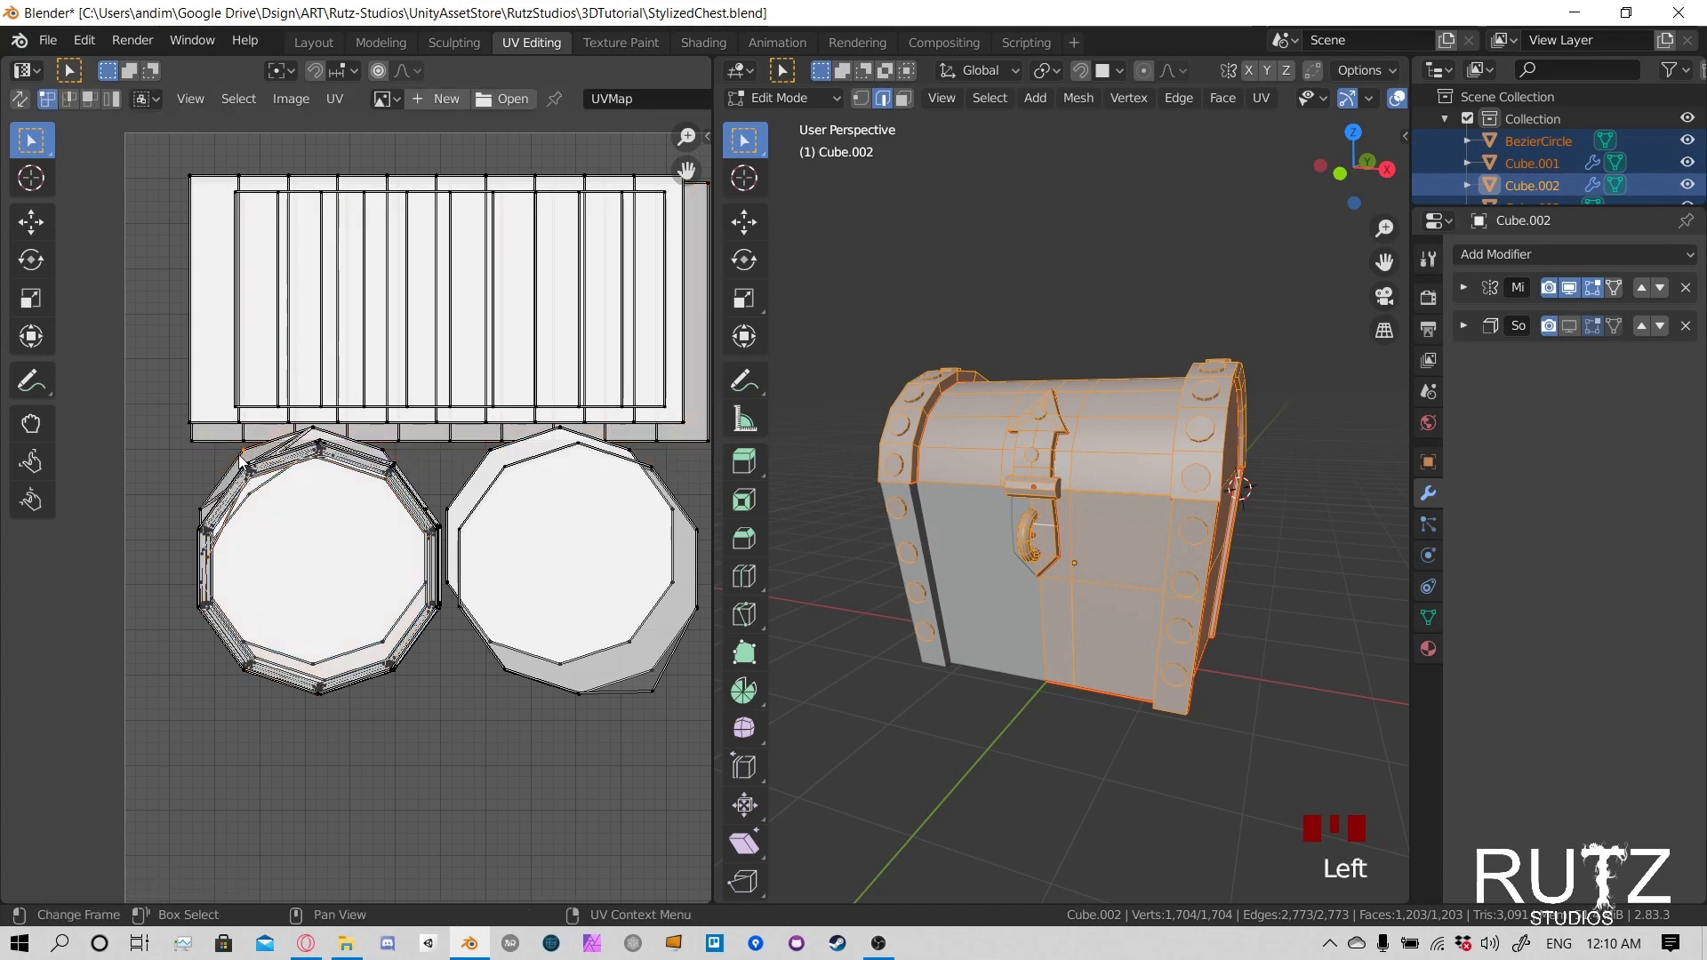
{"action": "key", "text": "l"}
{"action": "key", "text": "g"}
{"action": "left_click", "coordinate": [240, 464]}
{"action": "left_click", "coordinate": [239, 463]}
{"action": "key", "text": "l"}
{"action": "key", "text": "g"}
{"action": "left_click", "coordinate": [242, 479]}
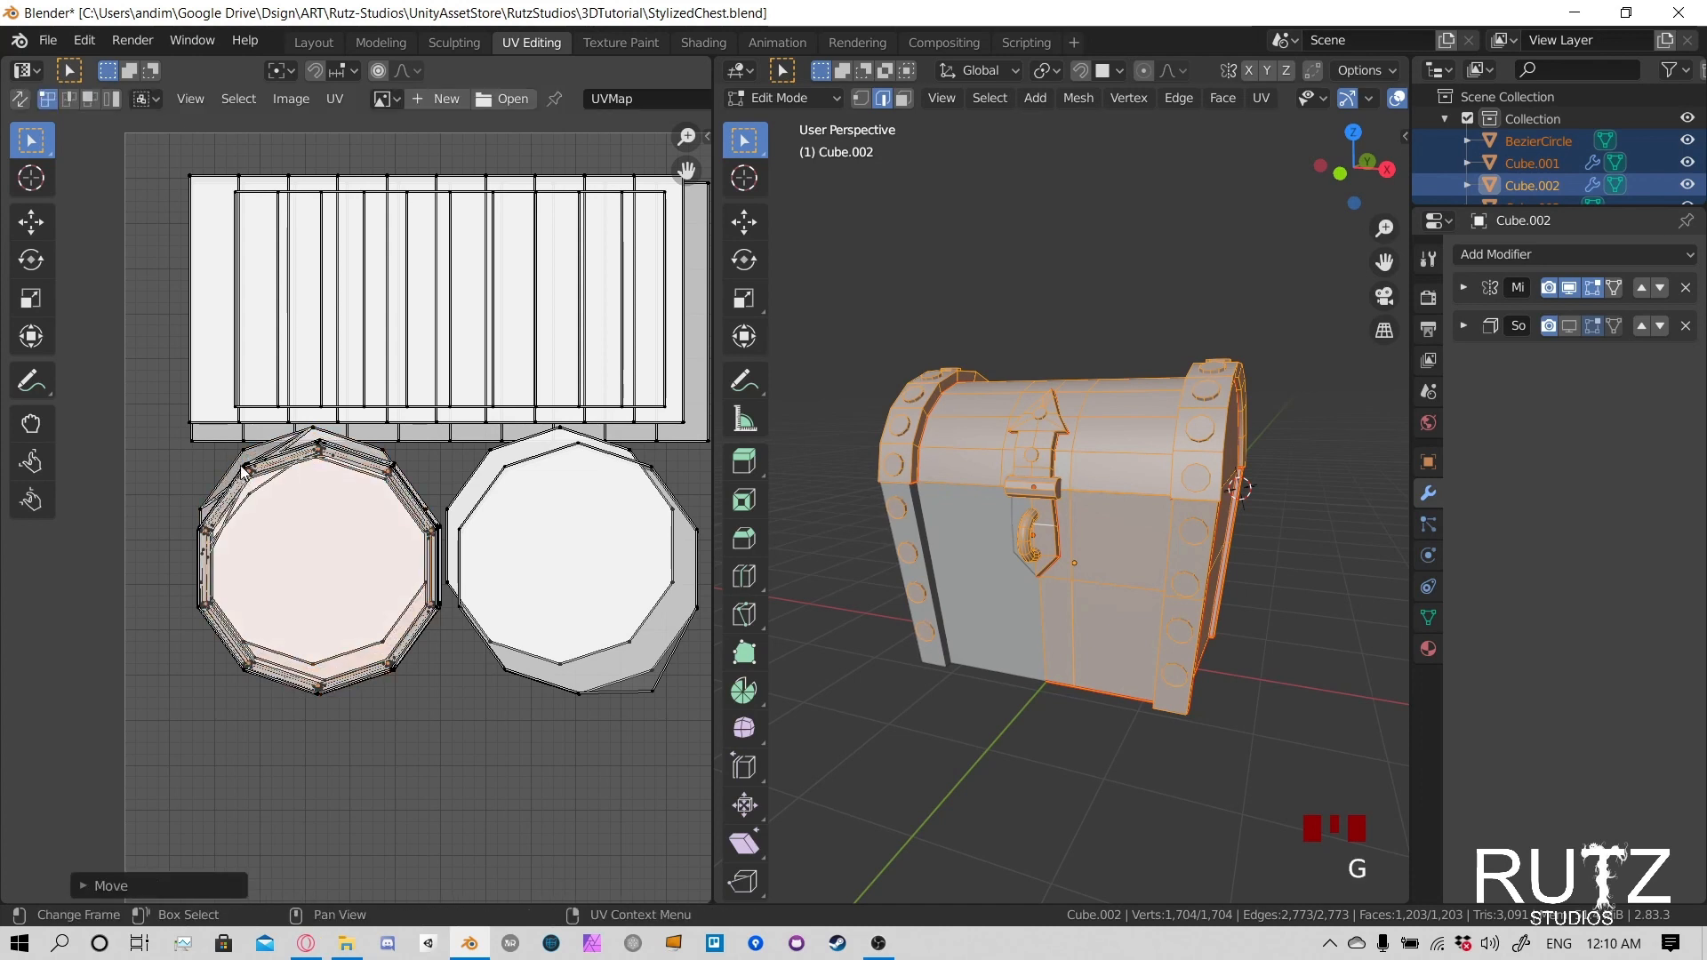
{"action": "left_click", "coordinate": [245, 464]}
{"action": "key", "text": "l"}
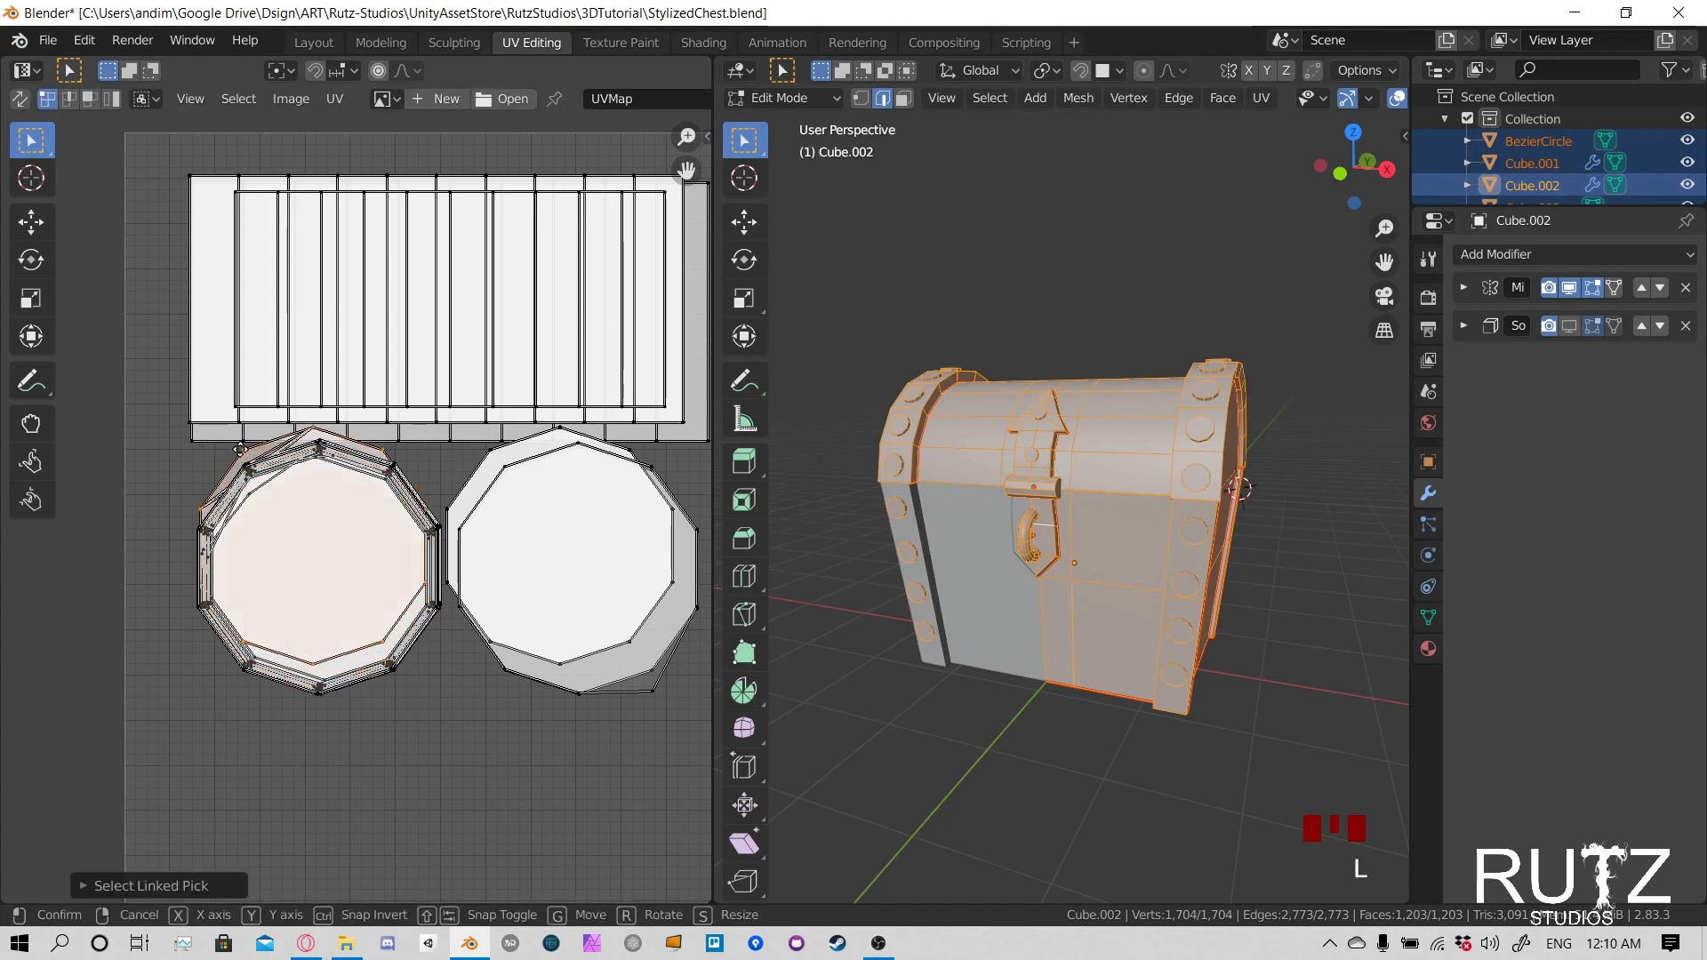
{"action": "key", "text": "g"}
{"action": "left_click", "coordinate": [244, 458]}
- Continue with the next three linked islands protruding from the left rivet stack, shifting each onto the stacked caps
{"action": "left_click", "coordinate": [247, 462]}
{"action": "key", "text": "l"}
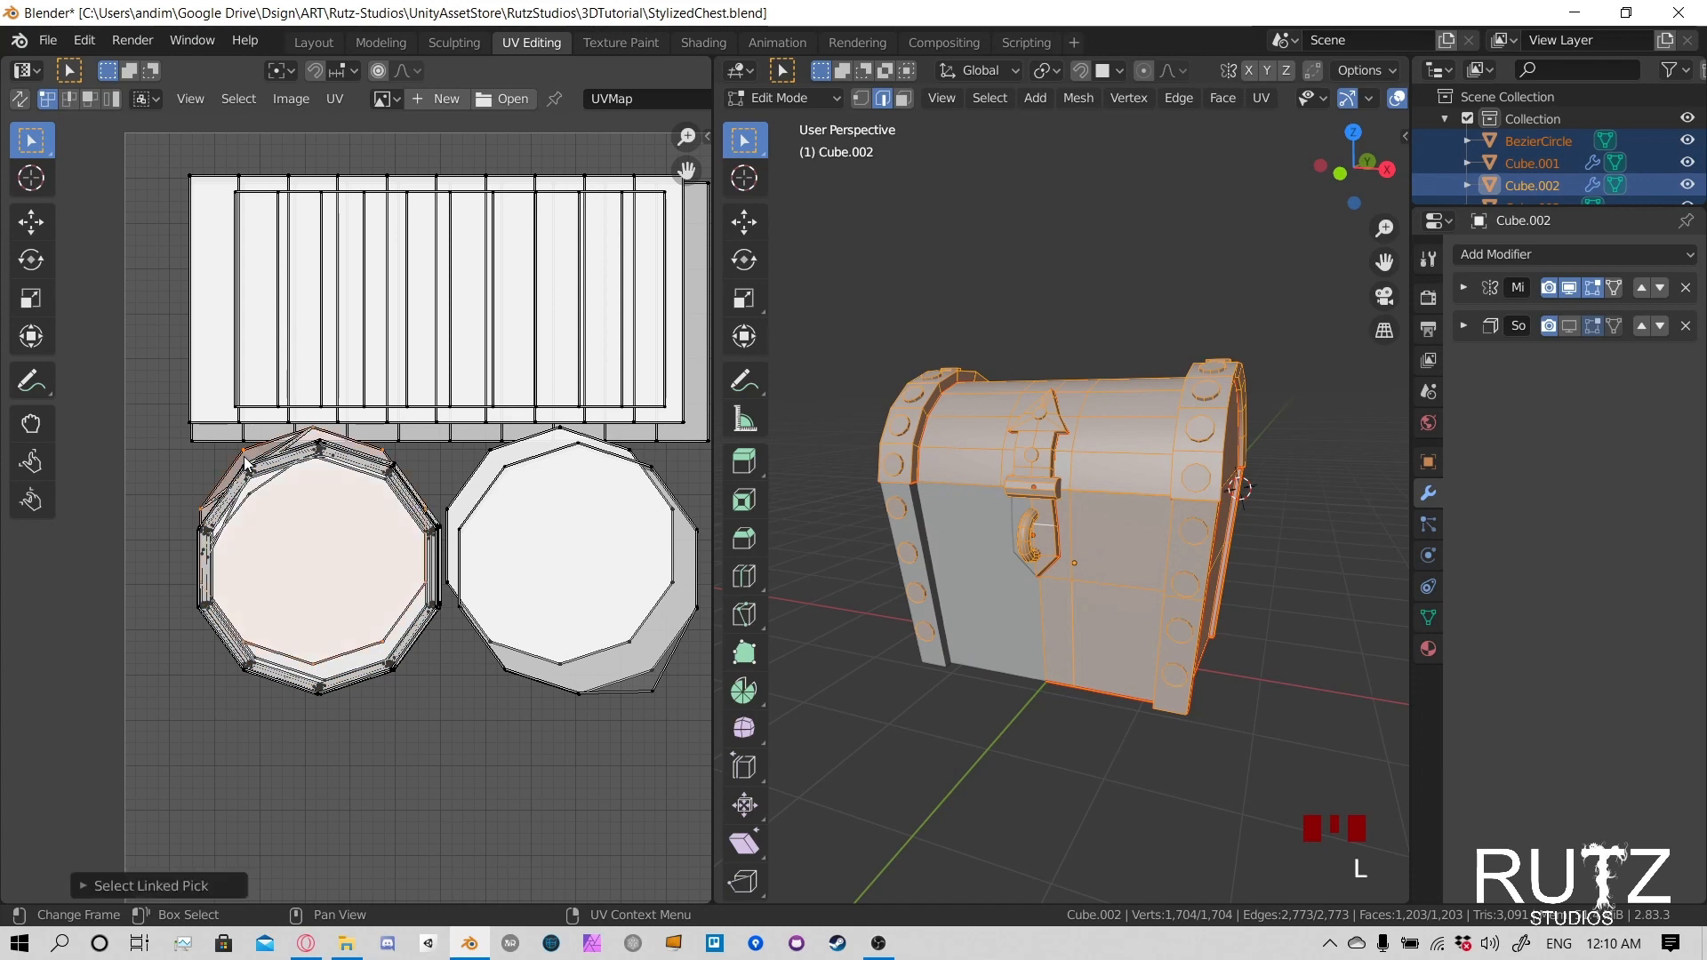
{"action": "key", "text": "g"}
{"action": "left_click", "coordinate": [244, 461]}
{"action": "left_click", "coordinate": [242, 459]}
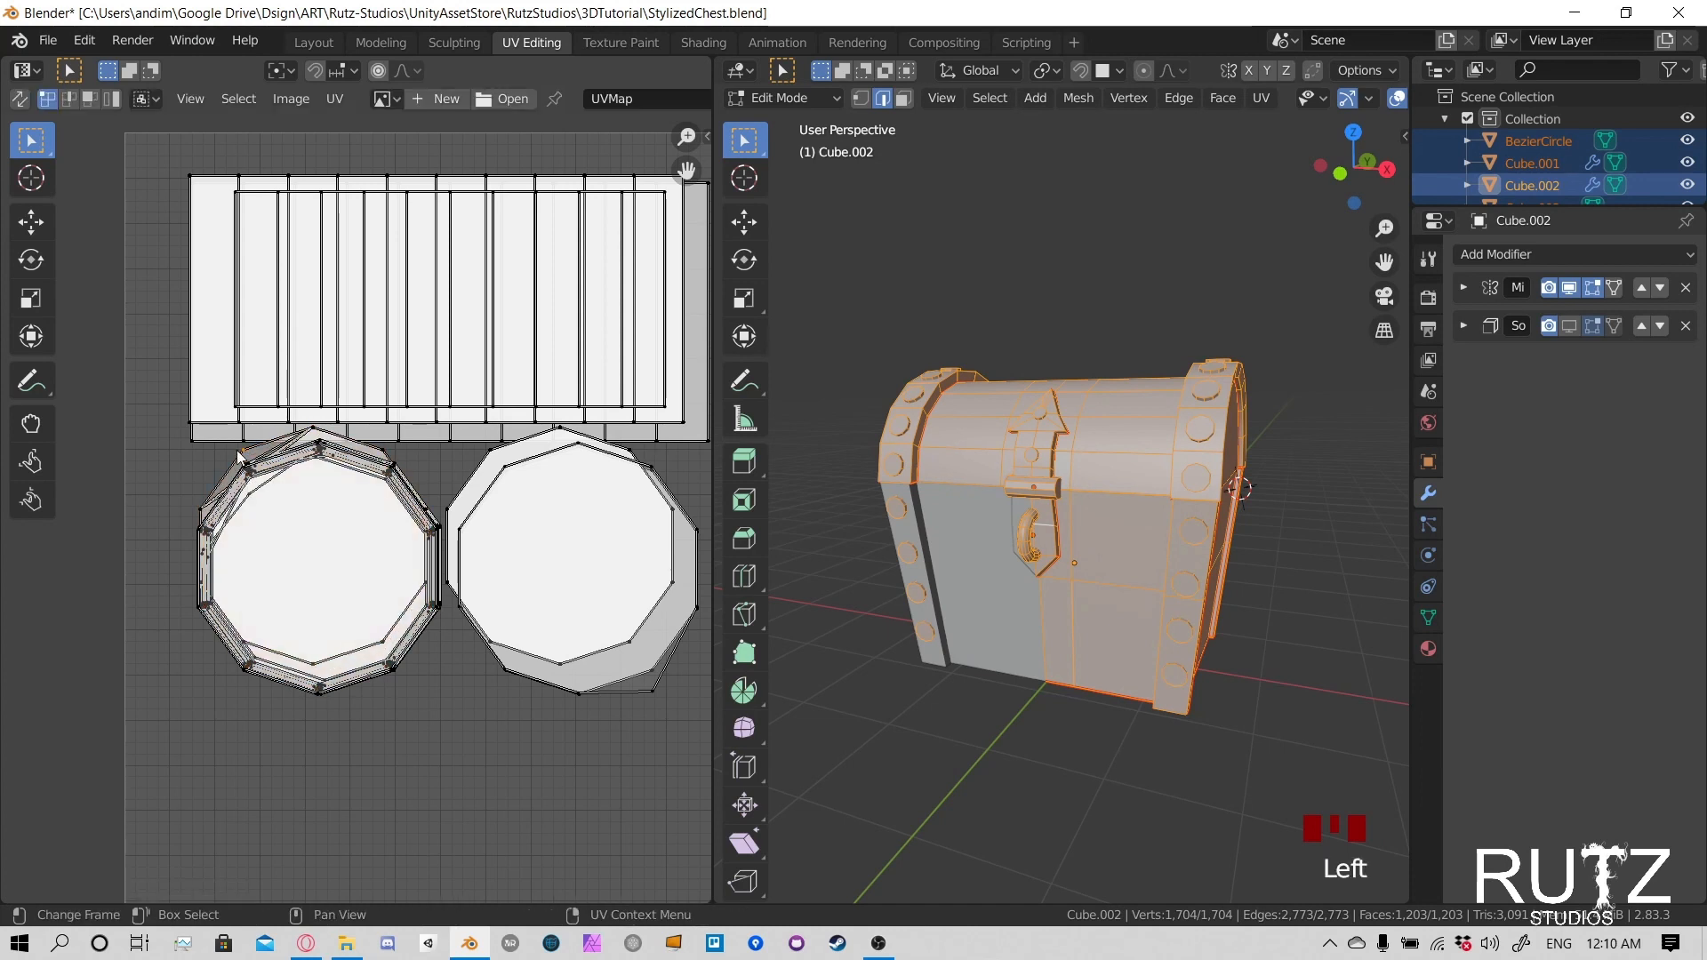
{"action": "key", "text": "l"}
{"action": "key", "text": "g"}
{"action": "left_click", "coordinate": [240, 457]}
{"action": "left_click", "coordinate": [238, 457]}
{"action": "key", "text": "l"}
{"action": "key", "text": "g"}
{"action": "left_click", "coordinate": [239, 458]}
- Select two remaining offset caps at the left stack's upper-left corner and shift each down to overlap the others
{"action": "left_click", "coordinate": [240, 460]}
{"action": "key", "text": "l"}
{"action": "key", "text": "g"}
{"action": "left_click", "coordinate": [241, 459]}
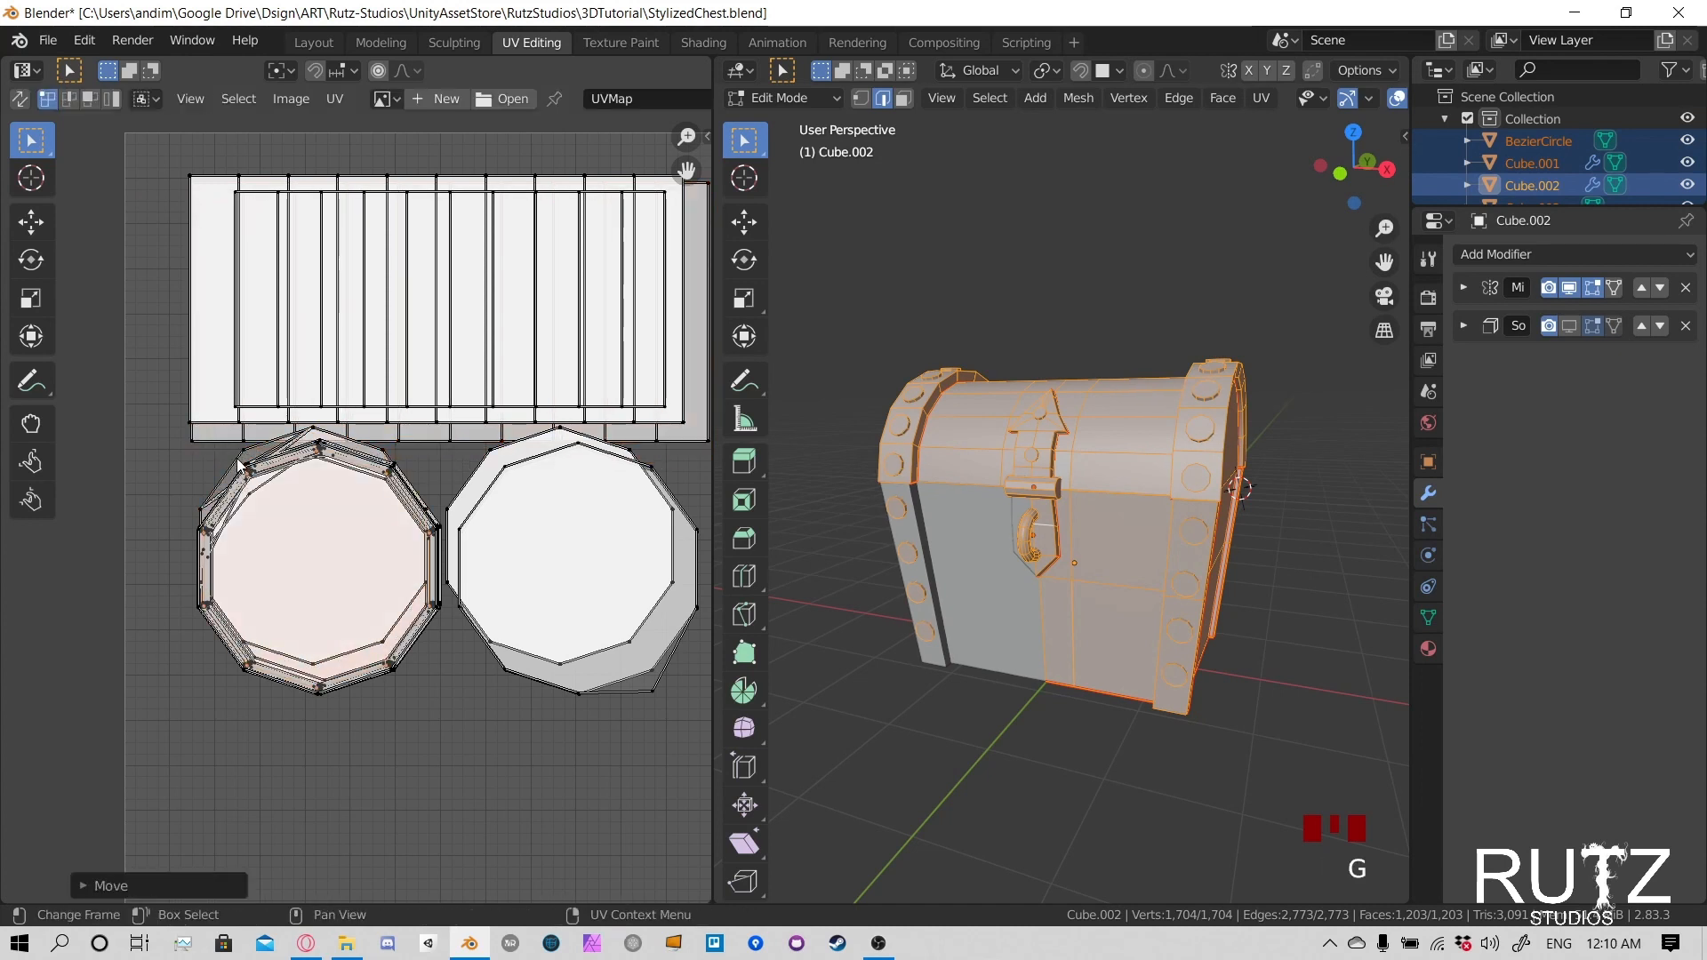
{"action": "left_click", "coordinate": [241, 460]}
{"action": "key", "text": "l"}
{"action": "key", "text": "g"}
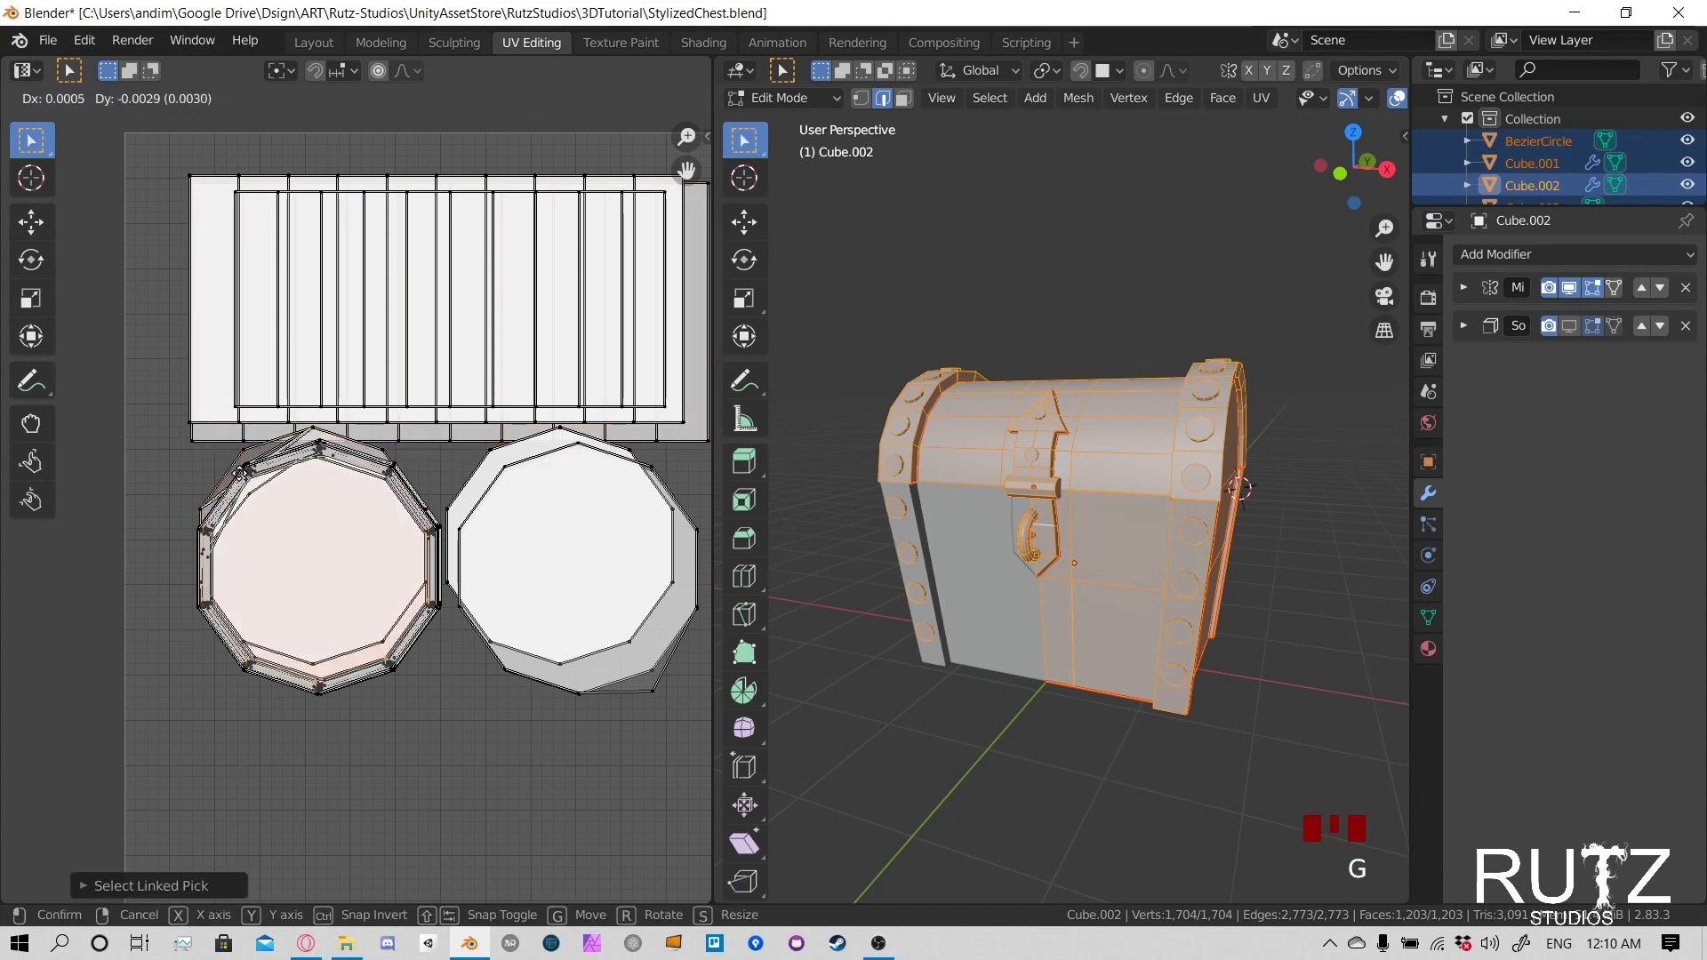
{"action": "left_click", "coordinate": [241, 460]}
- Bring another two protruding circles of the left rivet stack down into line with the aligned islands
{"action": "left_click", "coordinate": [243, 462]}
{"action": "key", "text": "l"}
{"action": "key", "text": "g"}
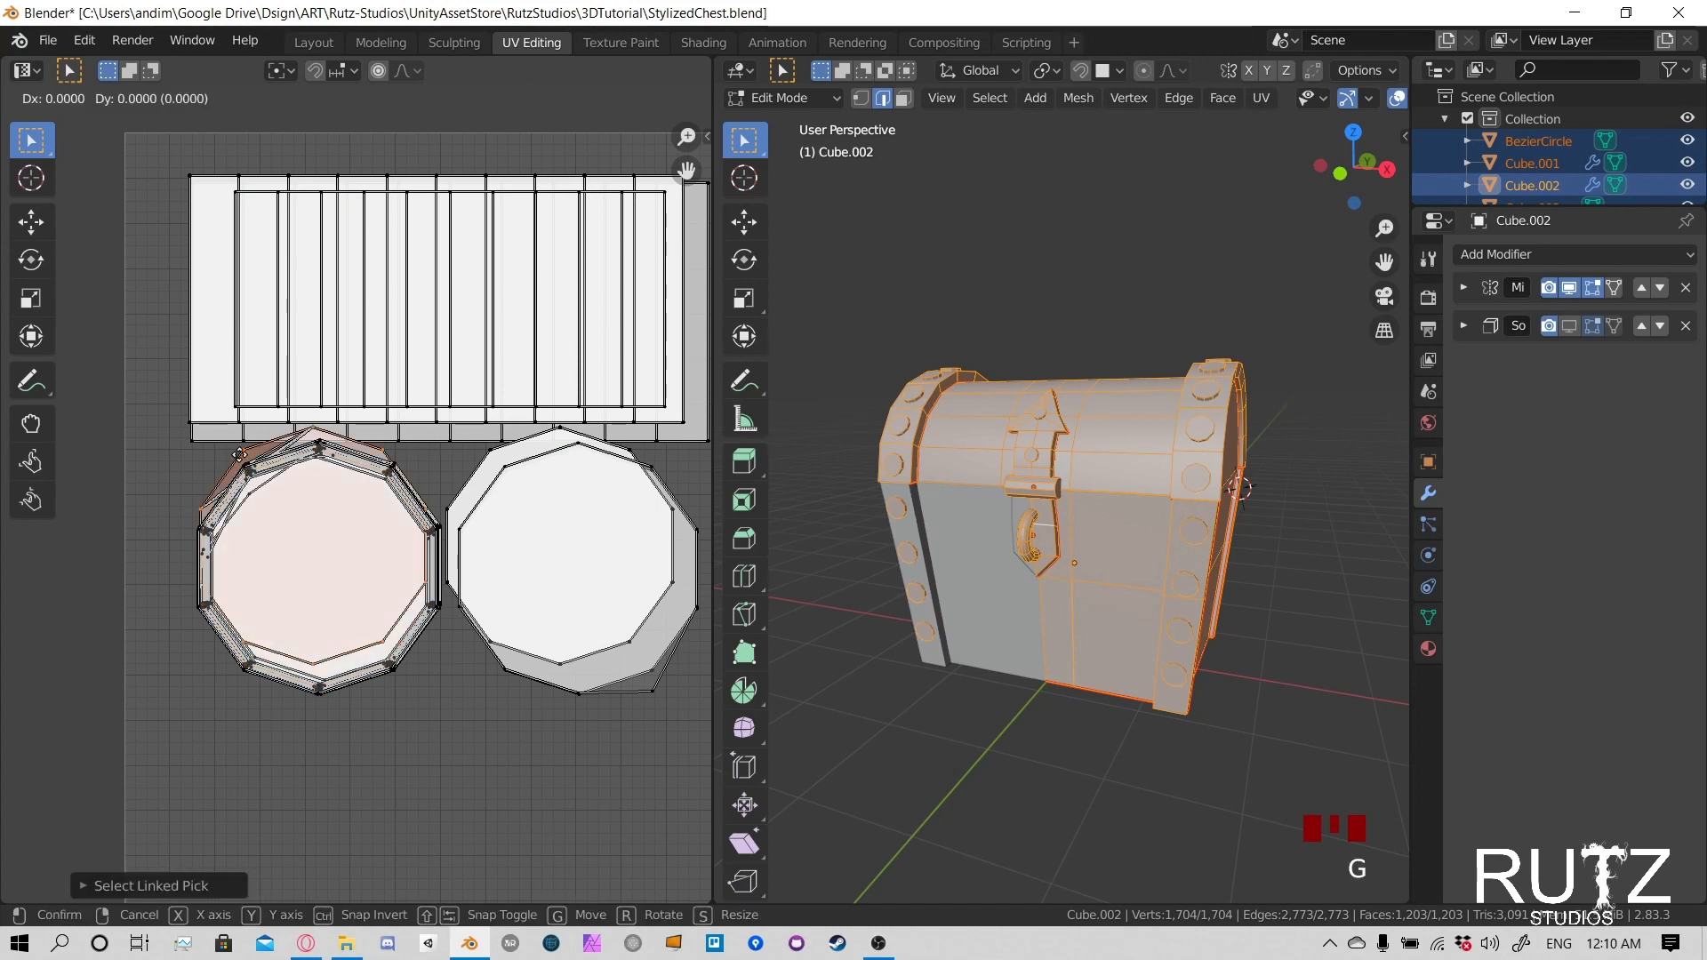
{"action": "left_click", "coordinate": [243, 461]}
{"action": "left_click", "coordinate": [246, 463]}
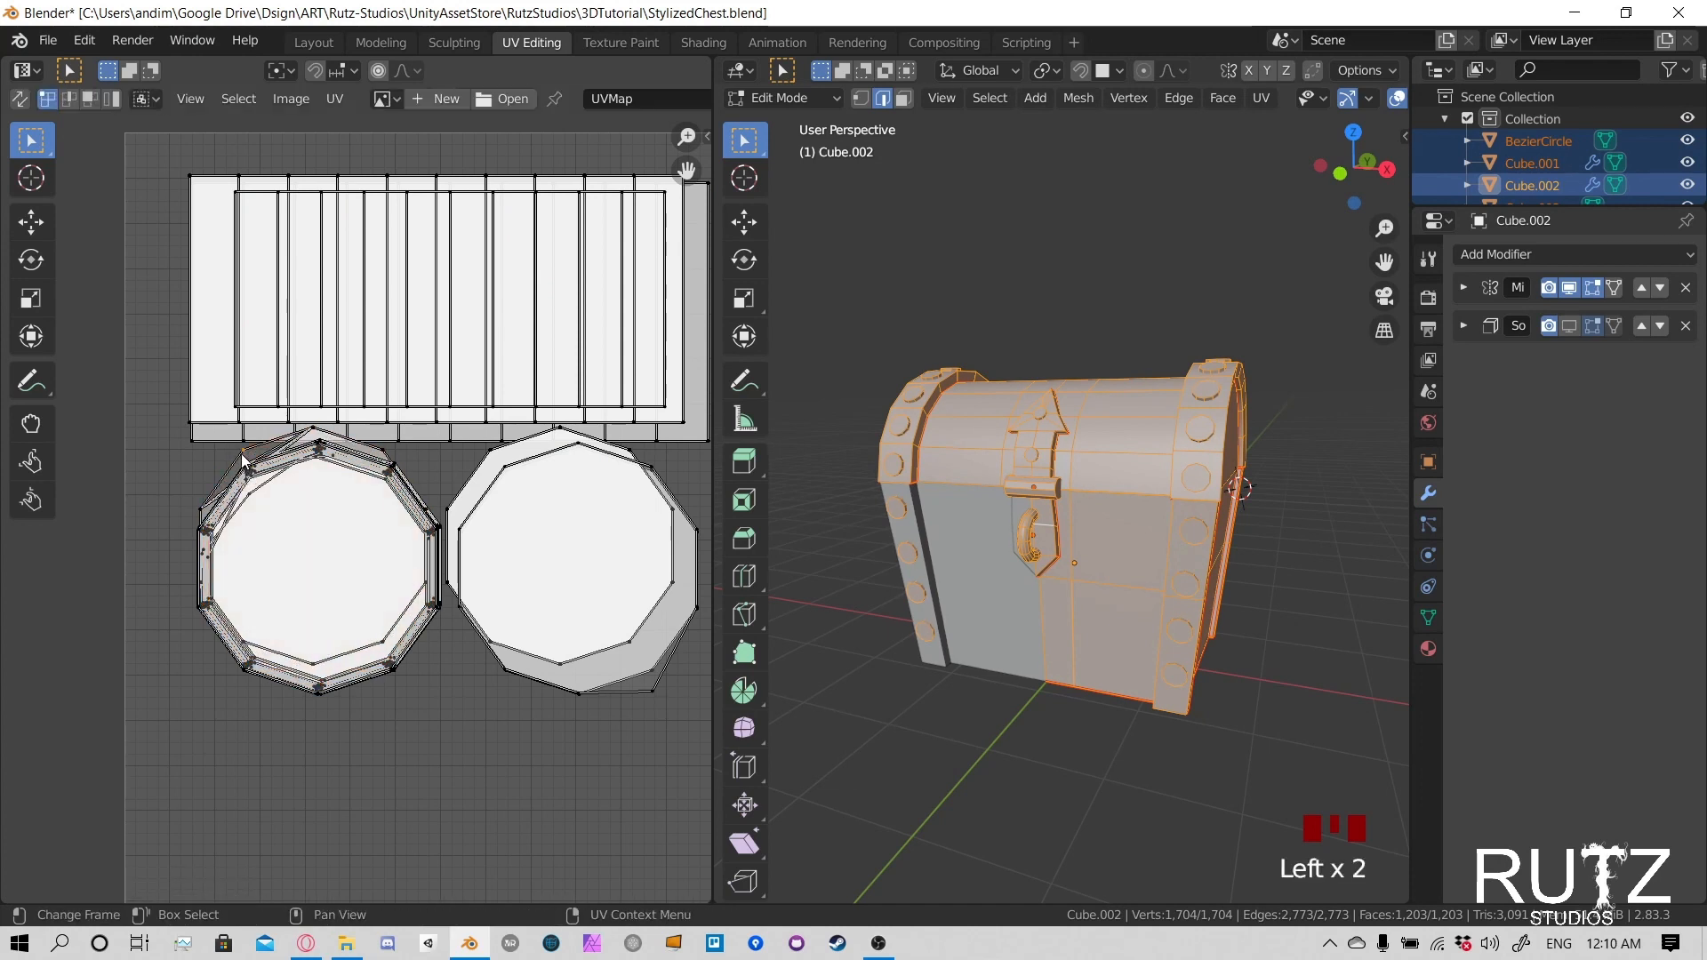
{"action": "key", "text": "l"}
{"action": "key", "text": "g"}
{"action": "left_click", "coordinate": [245, 476]}
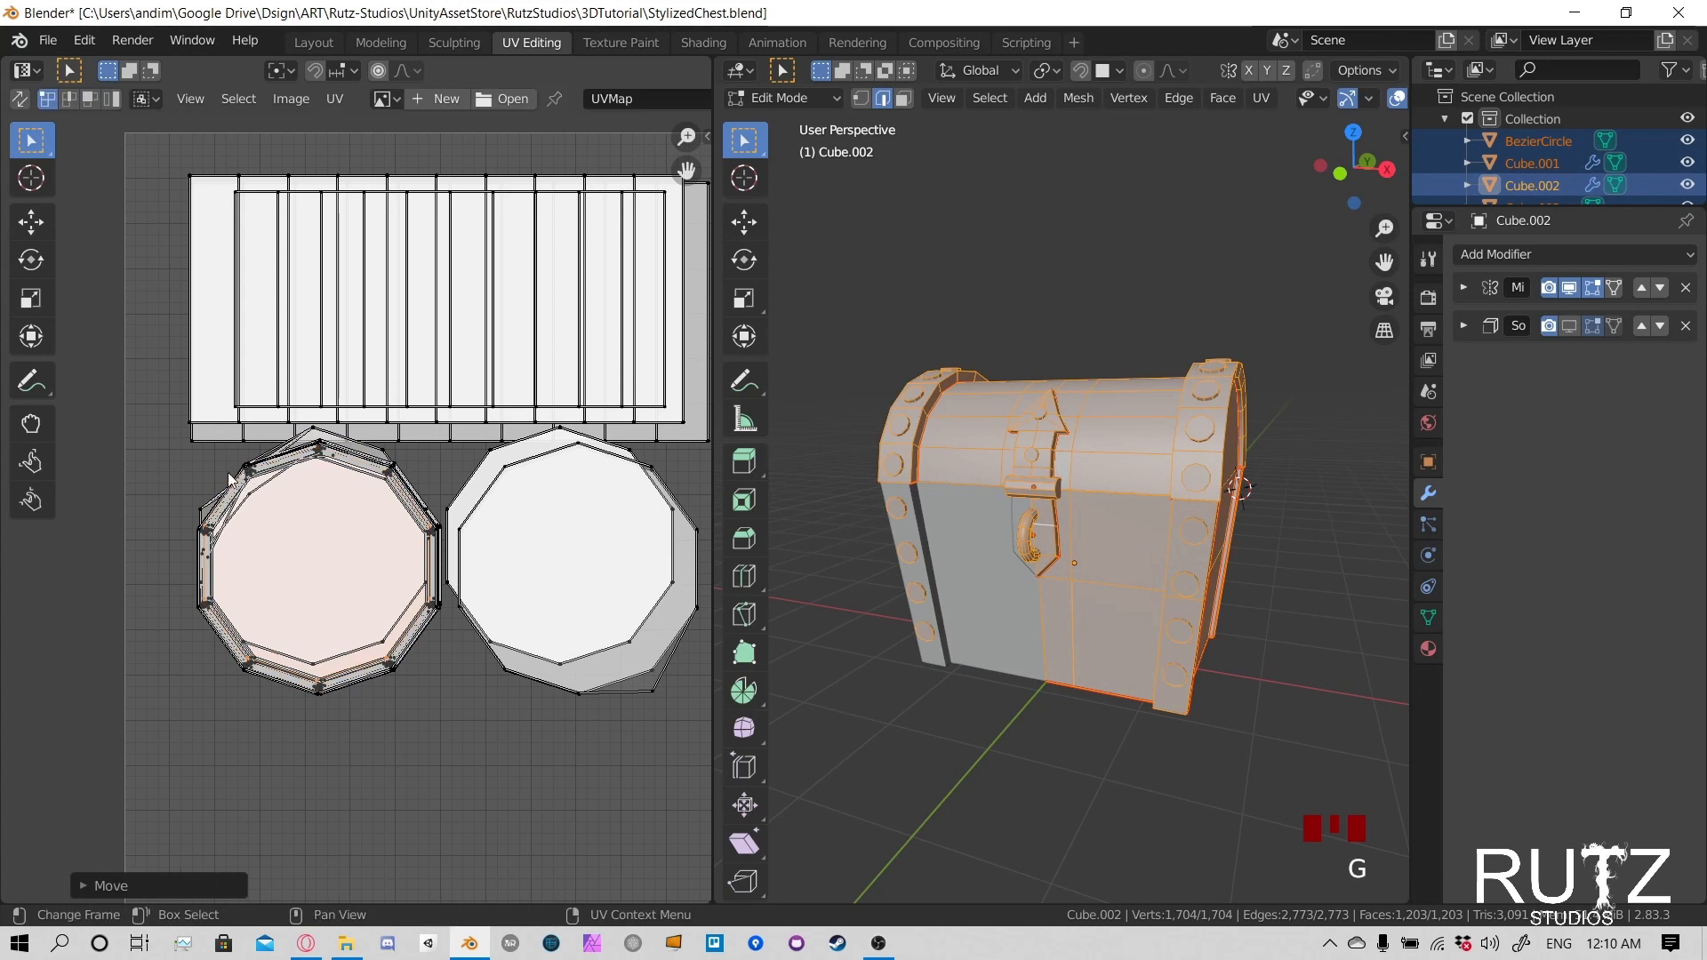
- Shift the offset rivet islands at the left stack's upper-left corner, one after another, onto the common outline
{"action": "left_click", "coordinate": [204, 508]}
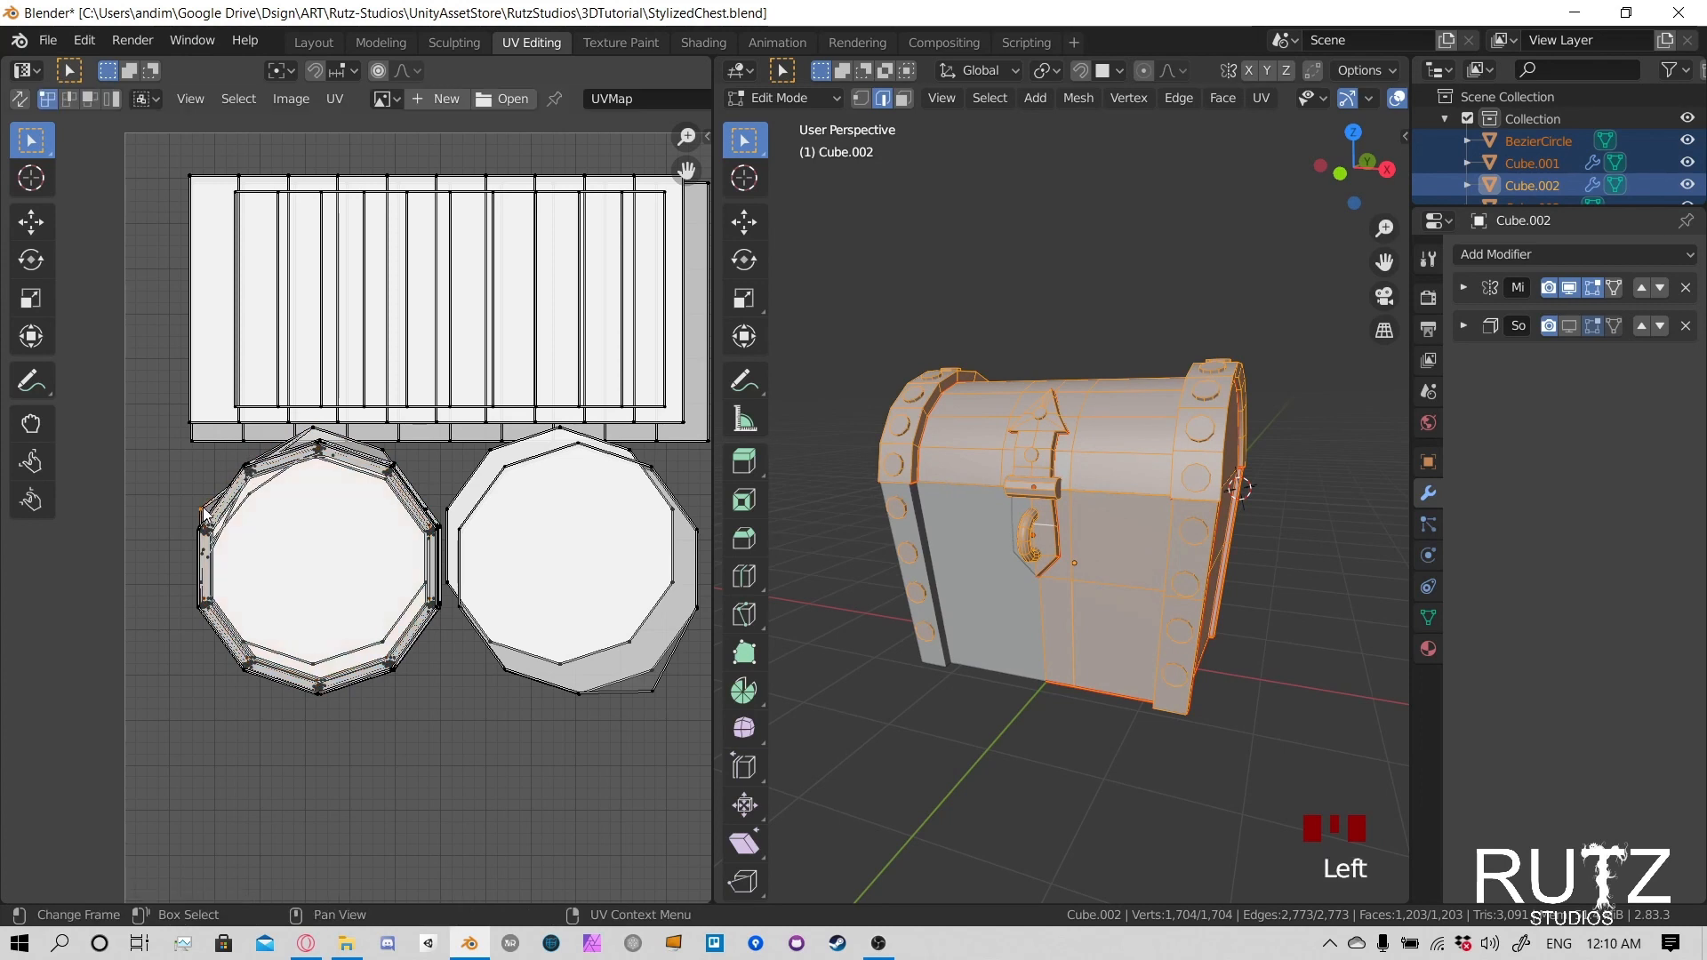
{"action": "key", "text": "g"}
{"action": "left_click", "coordinate": [192, 499]}
{"action": "key", "text": "g"}
{"action": "left_click", "coordinate": [196, 513]}
{"action": "key", "text": "g"}
{"action": "left_click", "coordinate": [185, 496]}
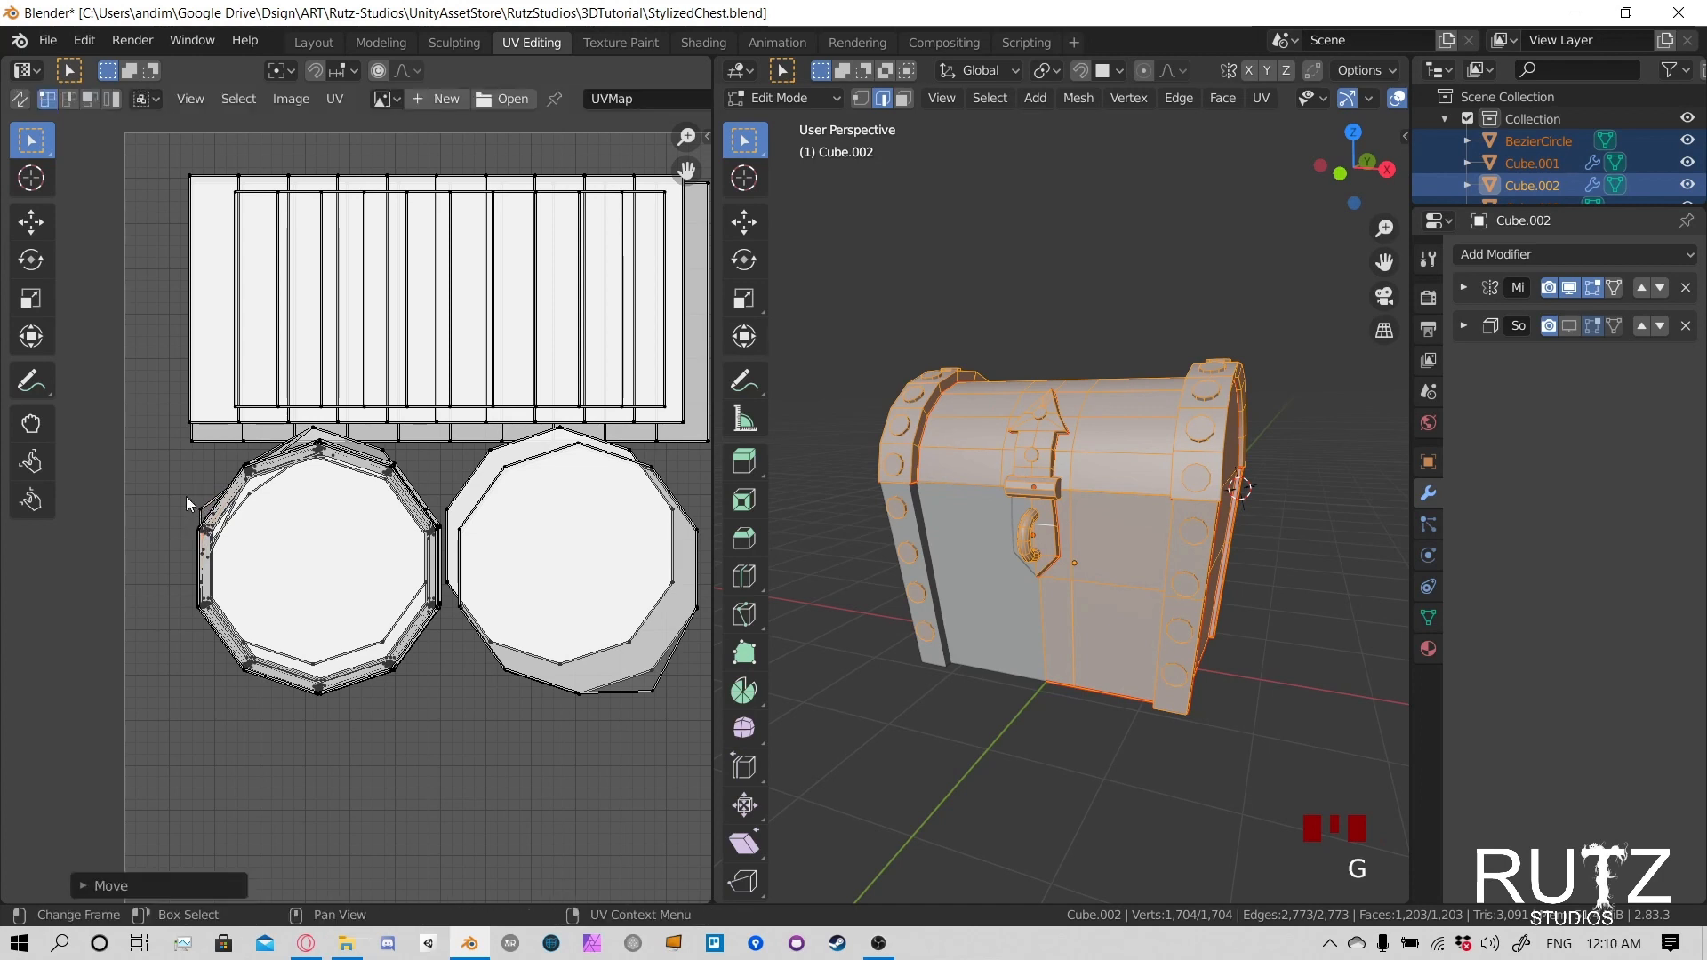
- Move the last protruding islands at the left stack's upper-left edge down onto the stacked caps
{"action": "key", "text": "g"}
{"action": "left_click", "coordinate": [193, 499]}
{"action": "key", "text": "g"}
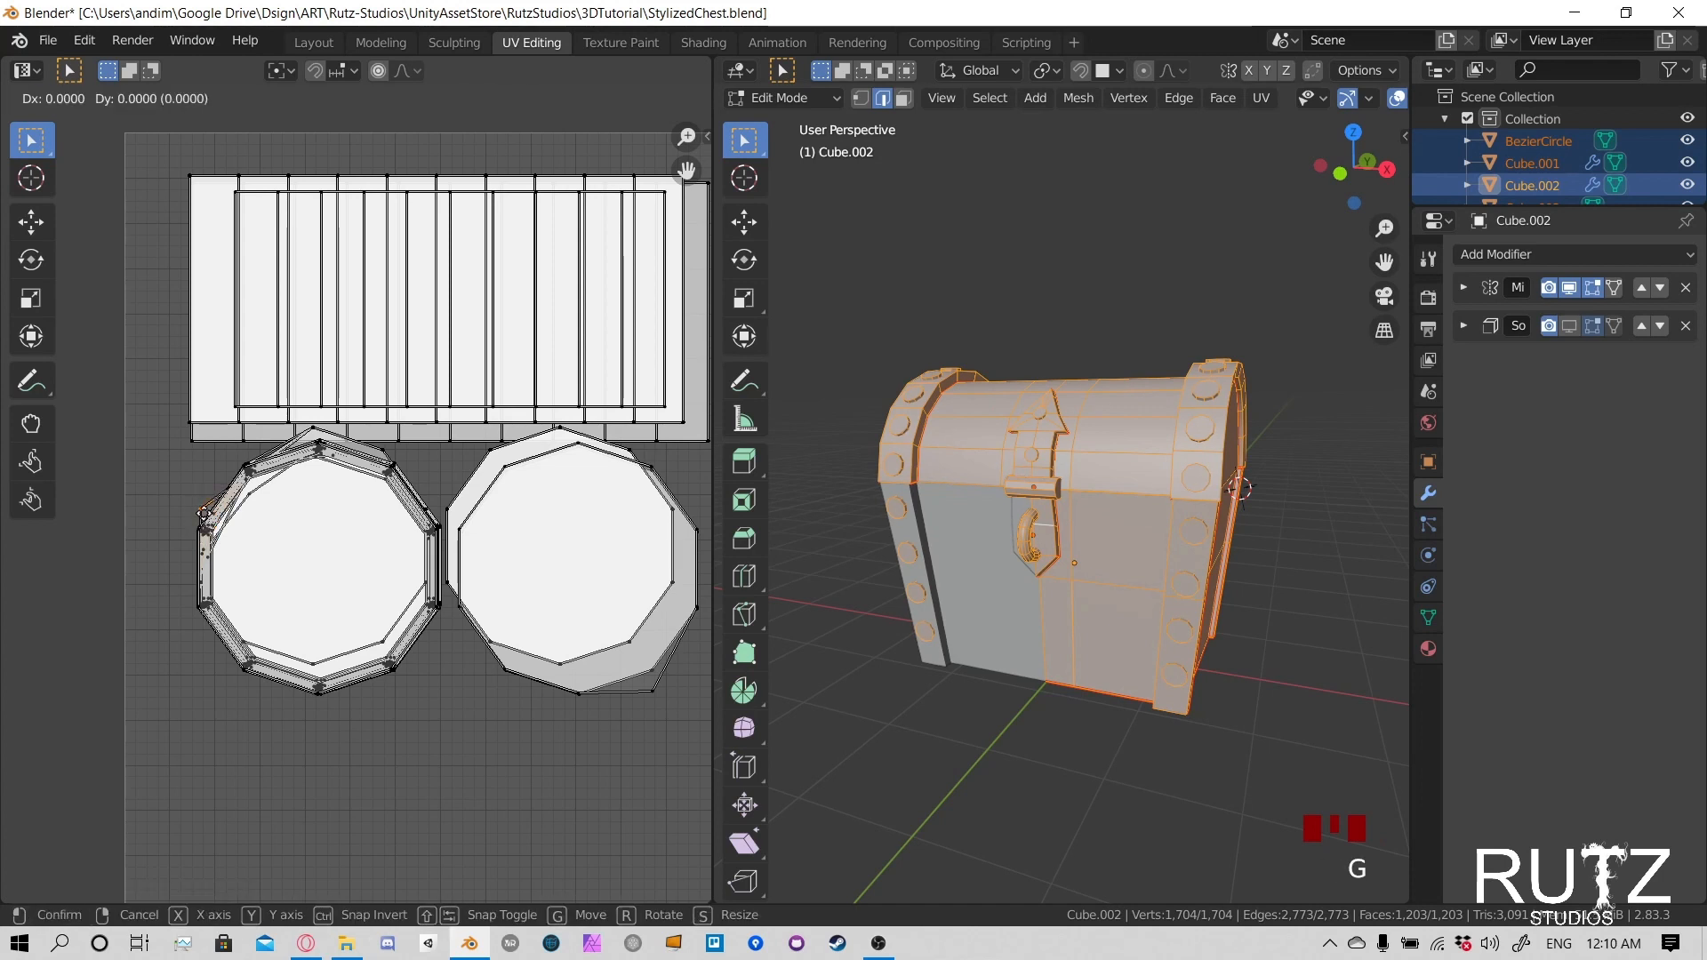
{"action": "left_click", "coordinate": [203, 536]}
- Move the first raised circles at the peak of the left rivet stack down onto the common outline
{"action": "left_click", "coordinate": [310, 438]}
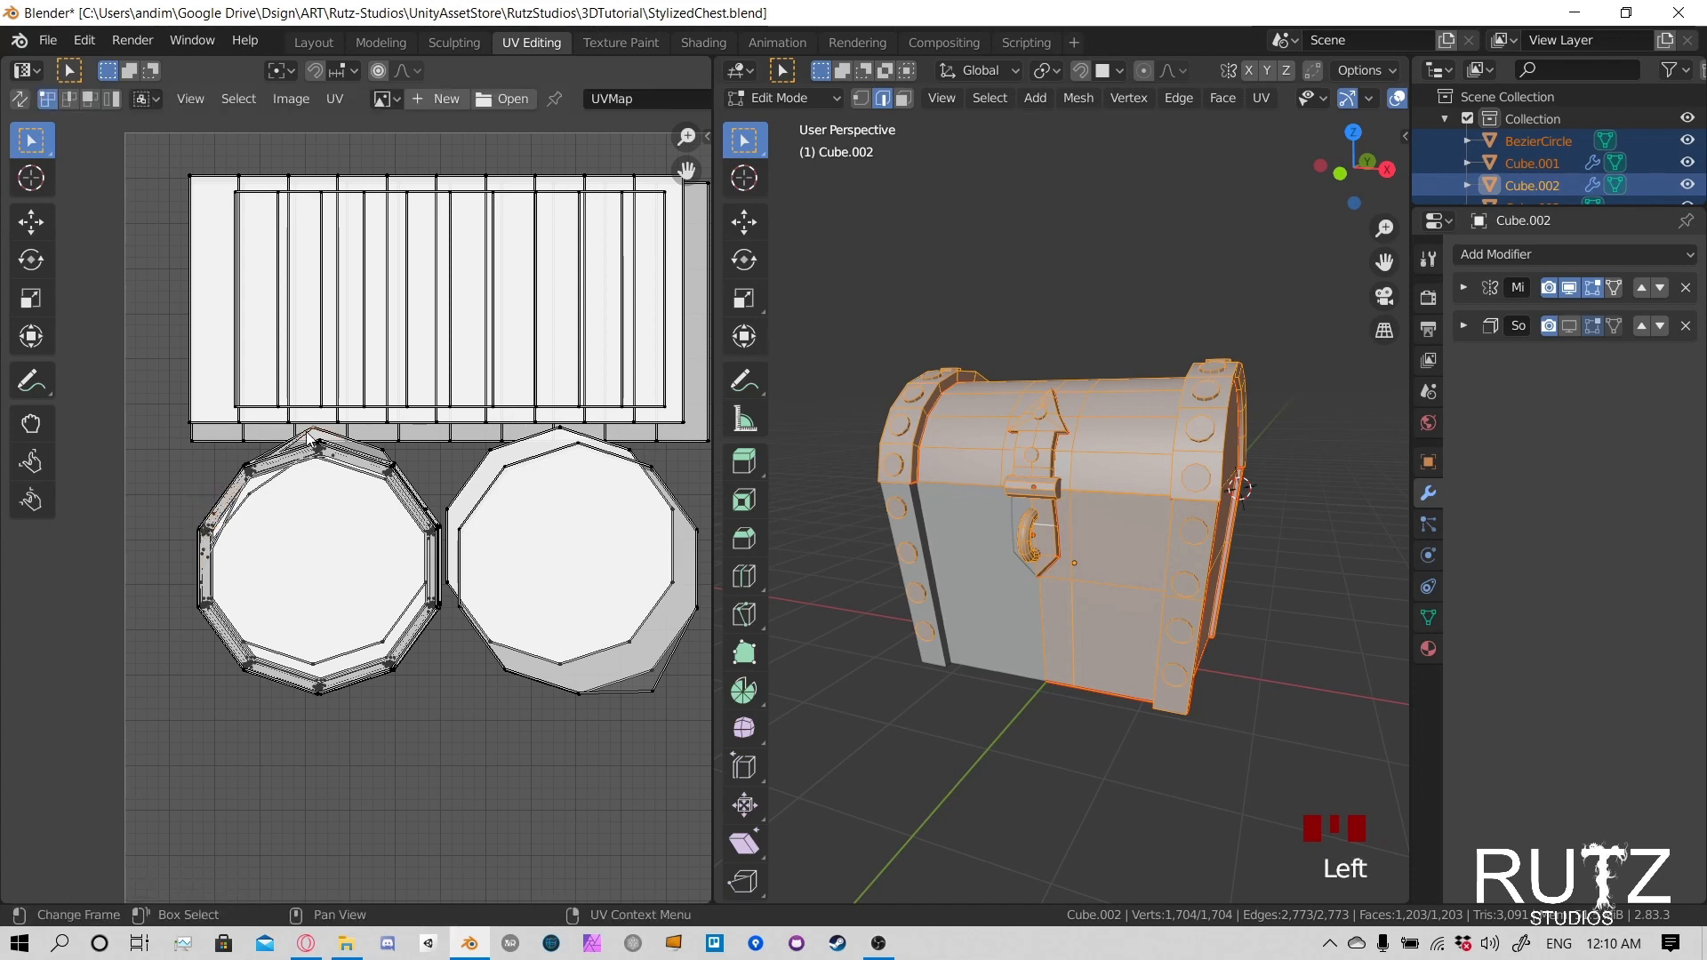
{"action": "key", "text": "g"}
{"action": "left_click", "coordinate": [308, 452]}
{"action": "key", "text": "g"}
{"action": "left_click", "coordinate": [313, 435]}
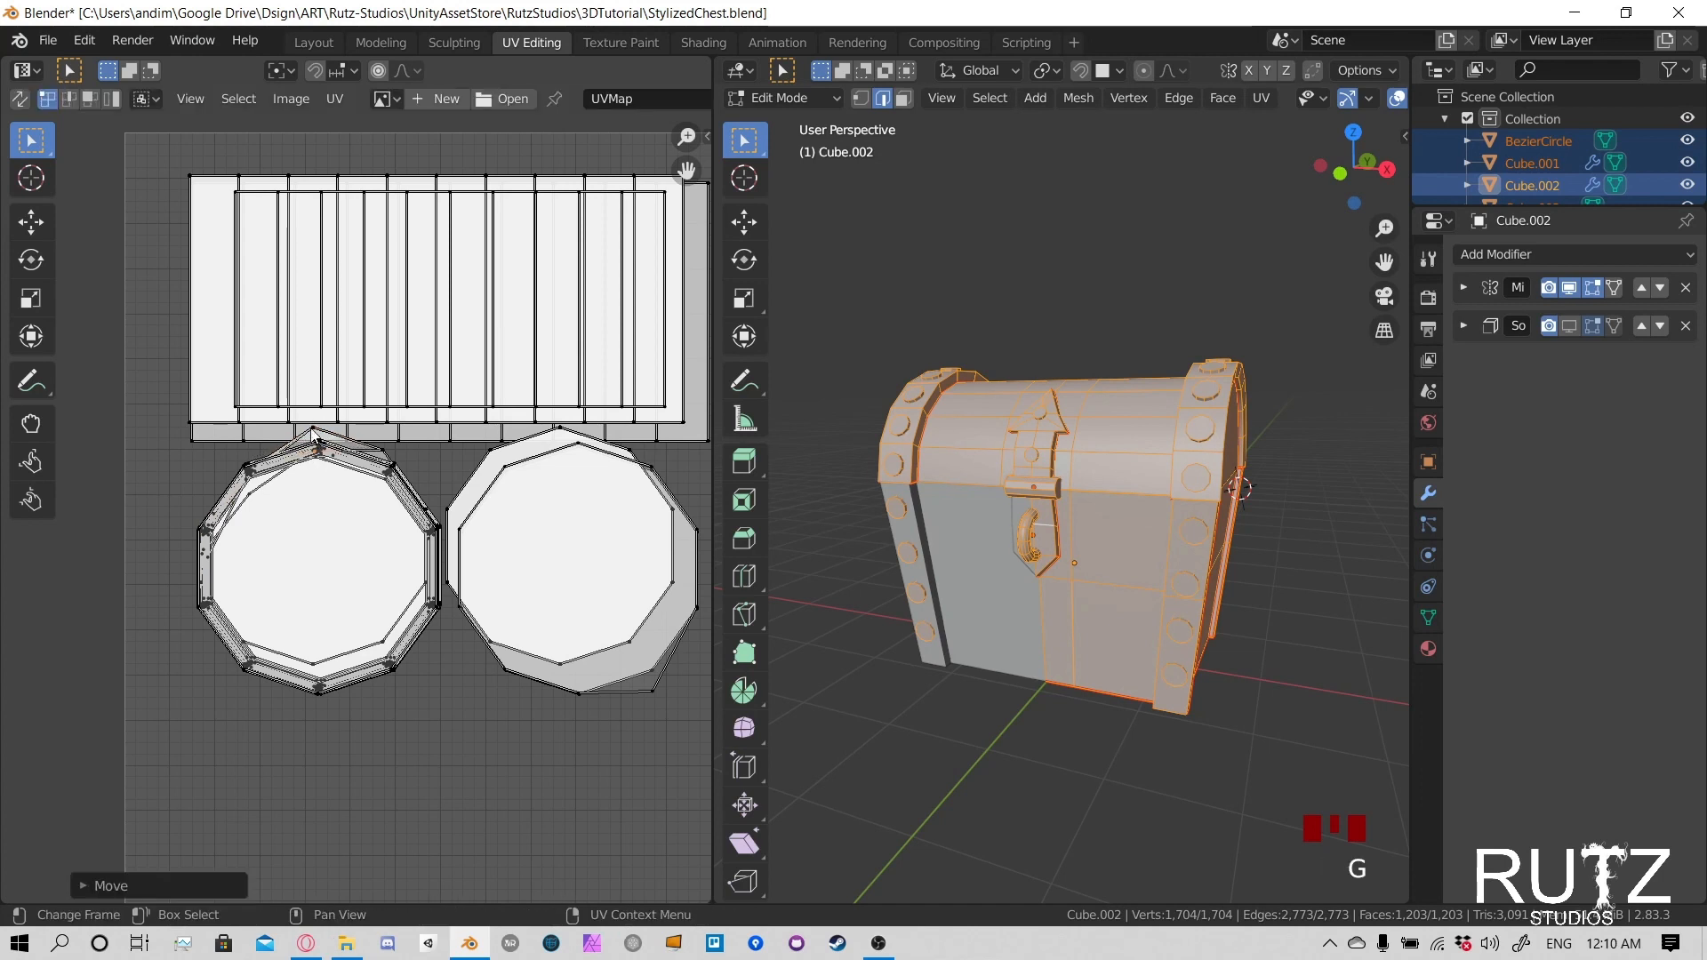
{"action": "left_click", "coordinate": [313, 433]}
{"action": "key", "text": "g"}
{"action": "left_click", "coordinate": [315, 447]}
- Bring the next raised rivet circles at the left stack's peak down in line with the aligned islands
{"action": "left_click", "coordinate": [313, 433]}
{"action": "key", "text": "g"}
{"action": "left_click", "coordinate": [315, 447]}
{"action": "left_click", "coordinate": [313, 430]}
{"action": "key", "text": "g"}
{"action": "left_click", "coordinate": [316, 446]}
{"action": "key", "text": "g"}
{"action": "left_click", "coordinate": [315, 438]}
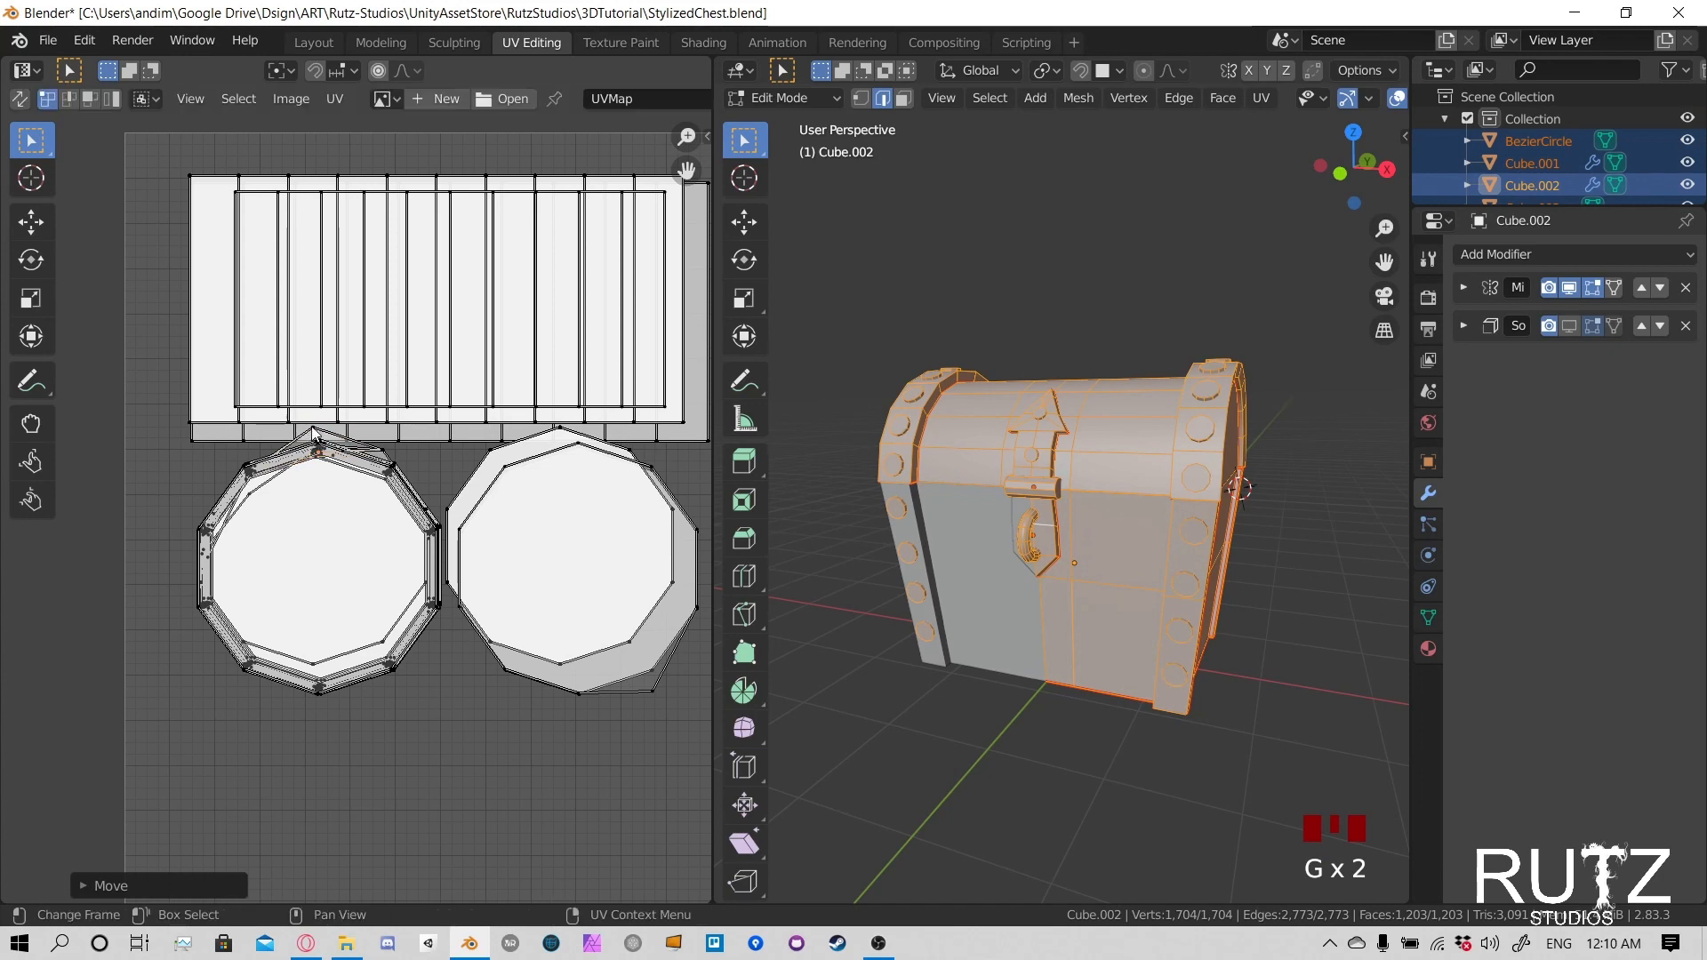
- Lower two more islands that stick out above the left rivet stack so they overlap the others
{"action": "left_click", "coordinate": [313, 433]}
{"action": "key", "text": "g"}
{"action": "left_click", "coordinate": [317, 449]}
{"action": "left_click", "coordinate": [314, 430]}
{"action": "key", "text": "g"}
{"action": "left_click", "coordinate": [317, 447]}
- Shift the remaining protruding islands at the left stack's peak and upper-right edge onto the stacked caps
{"action": "left_click", "coordinate": [314, 431]}
{"action": "key", "text": "g"}
{"action": "left_click", "coordinate": [316, 447]}
{"action": "left_click", "coordinate": [313, 429]}
{"action": "key", "text": "g"}
{"action": "left_click", "coordinate": [317, 448]}
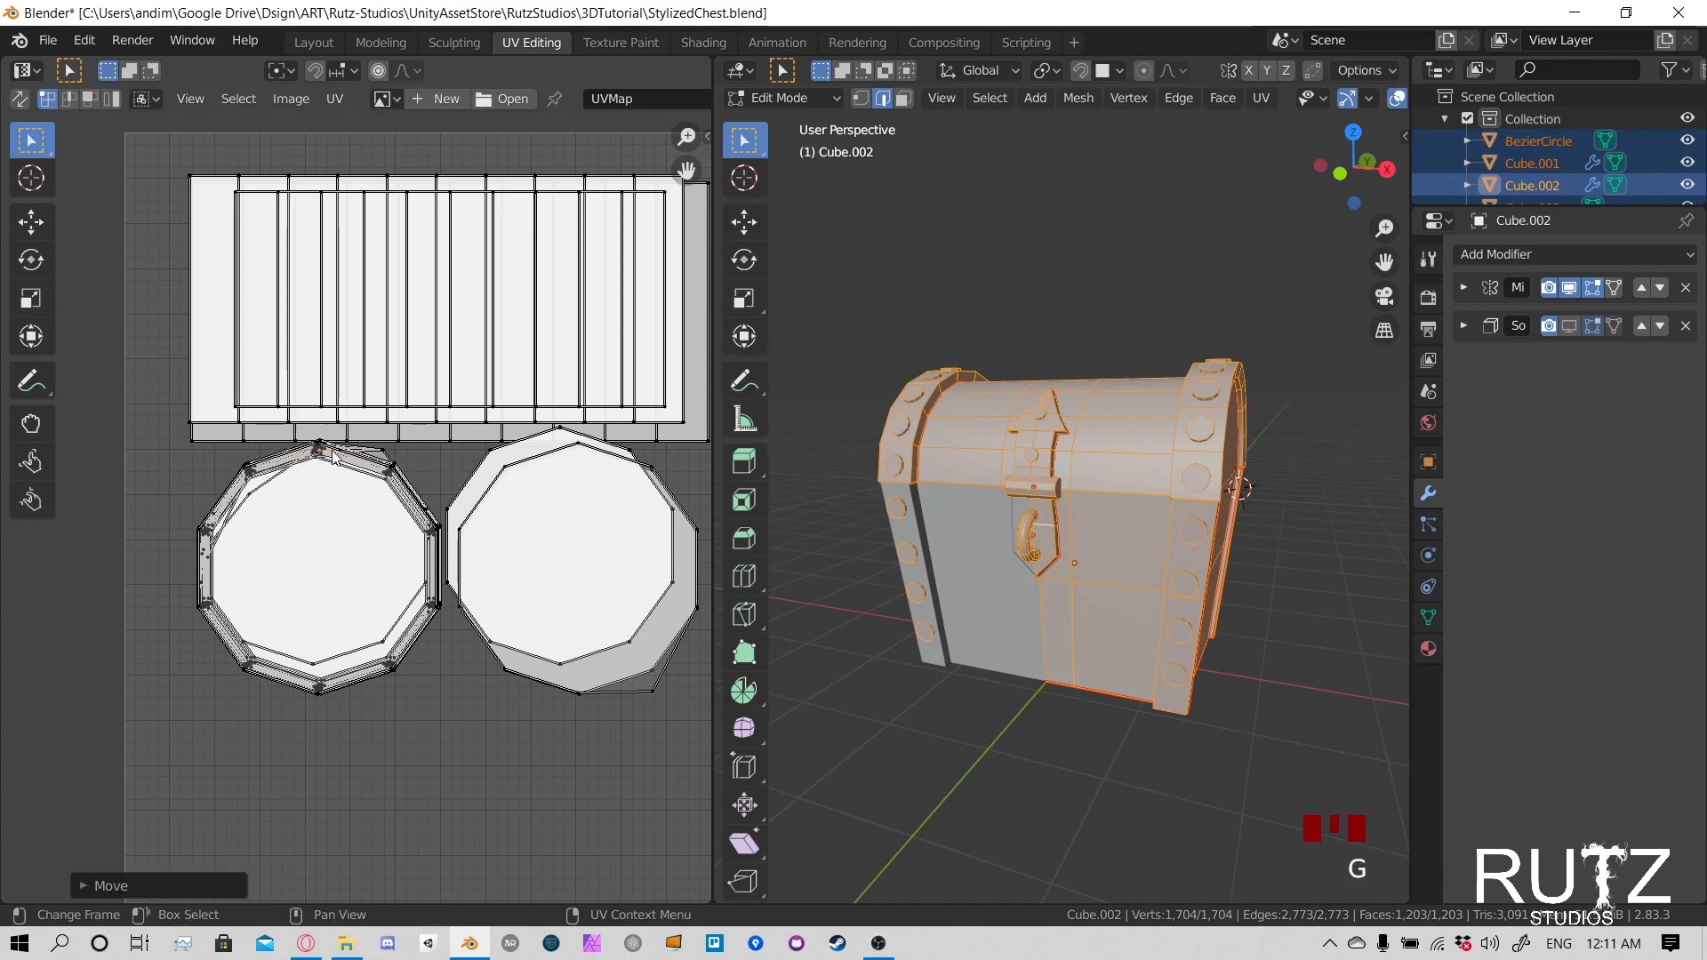
{"action": "left_click", "coordinate": [382, 469]}
{"action": "key", "text": "g"}
{"action": "left_click", "coordinate": [381, 467]}
{"action": "left_click", "coordinate": [365, 442]}
{"action": "key", "text": "l"}
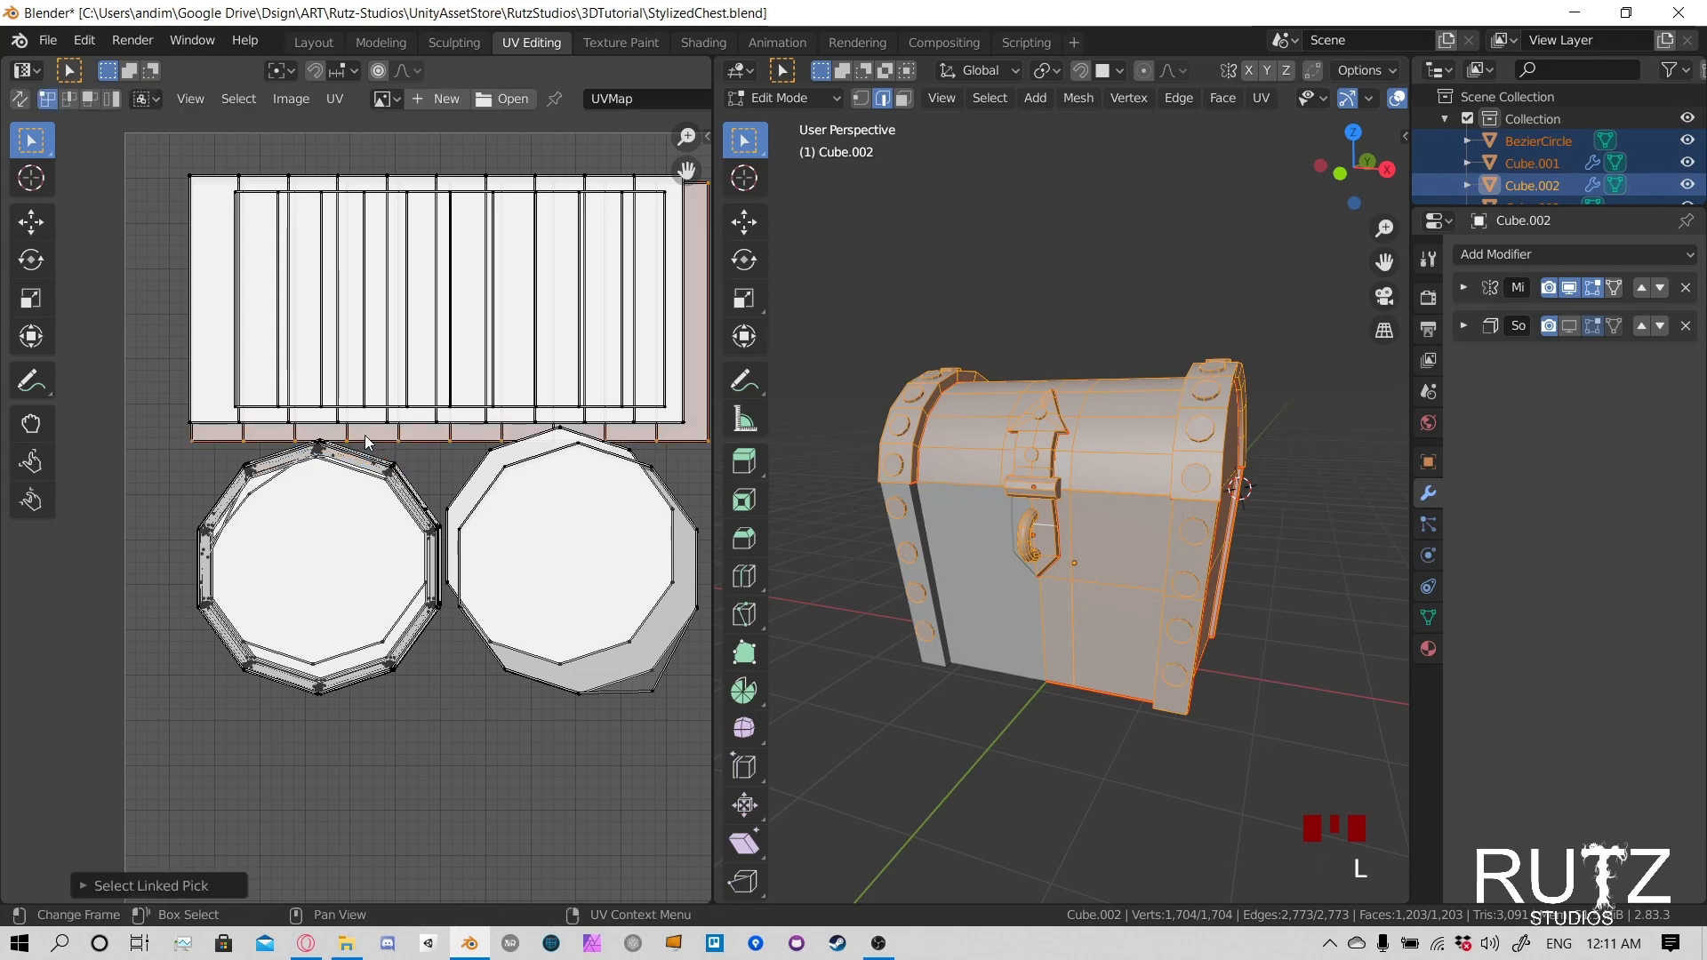
{"action": "left_click", "coordinate": [267, 471]}
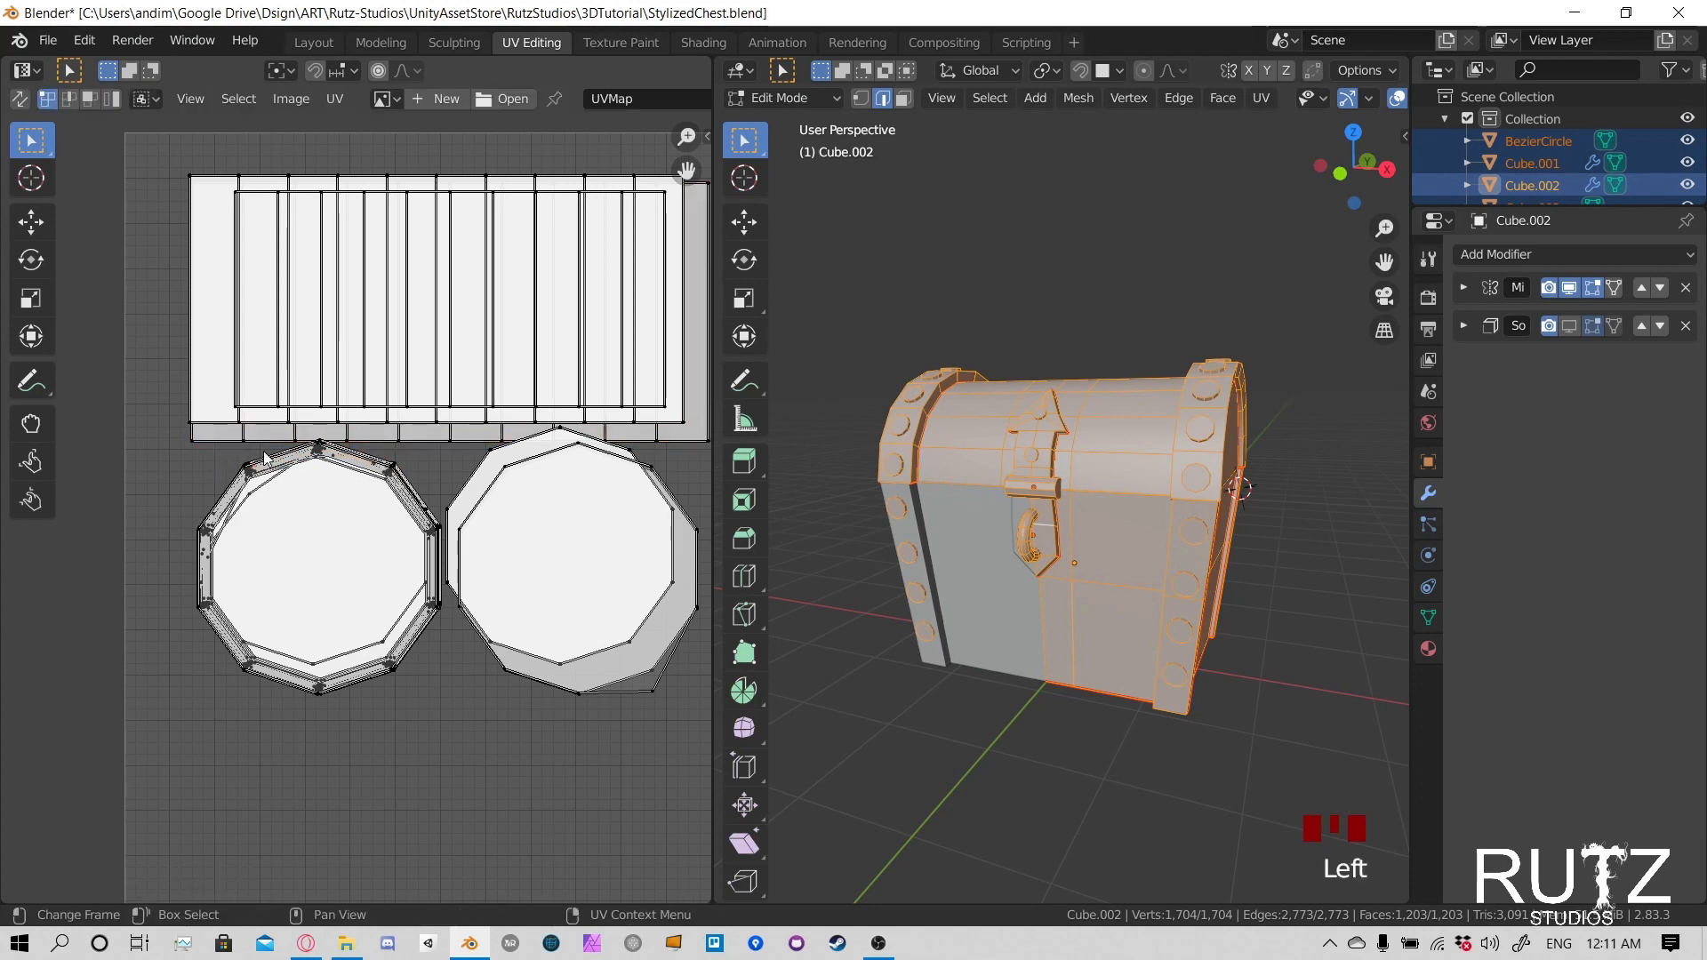
- Select the entire left rivet stack and move it down and left, clear of the side strips and right stack
{"action": "left_click_drag", "start_coordinate": [168, 462], "coordinate": [381, 580]}
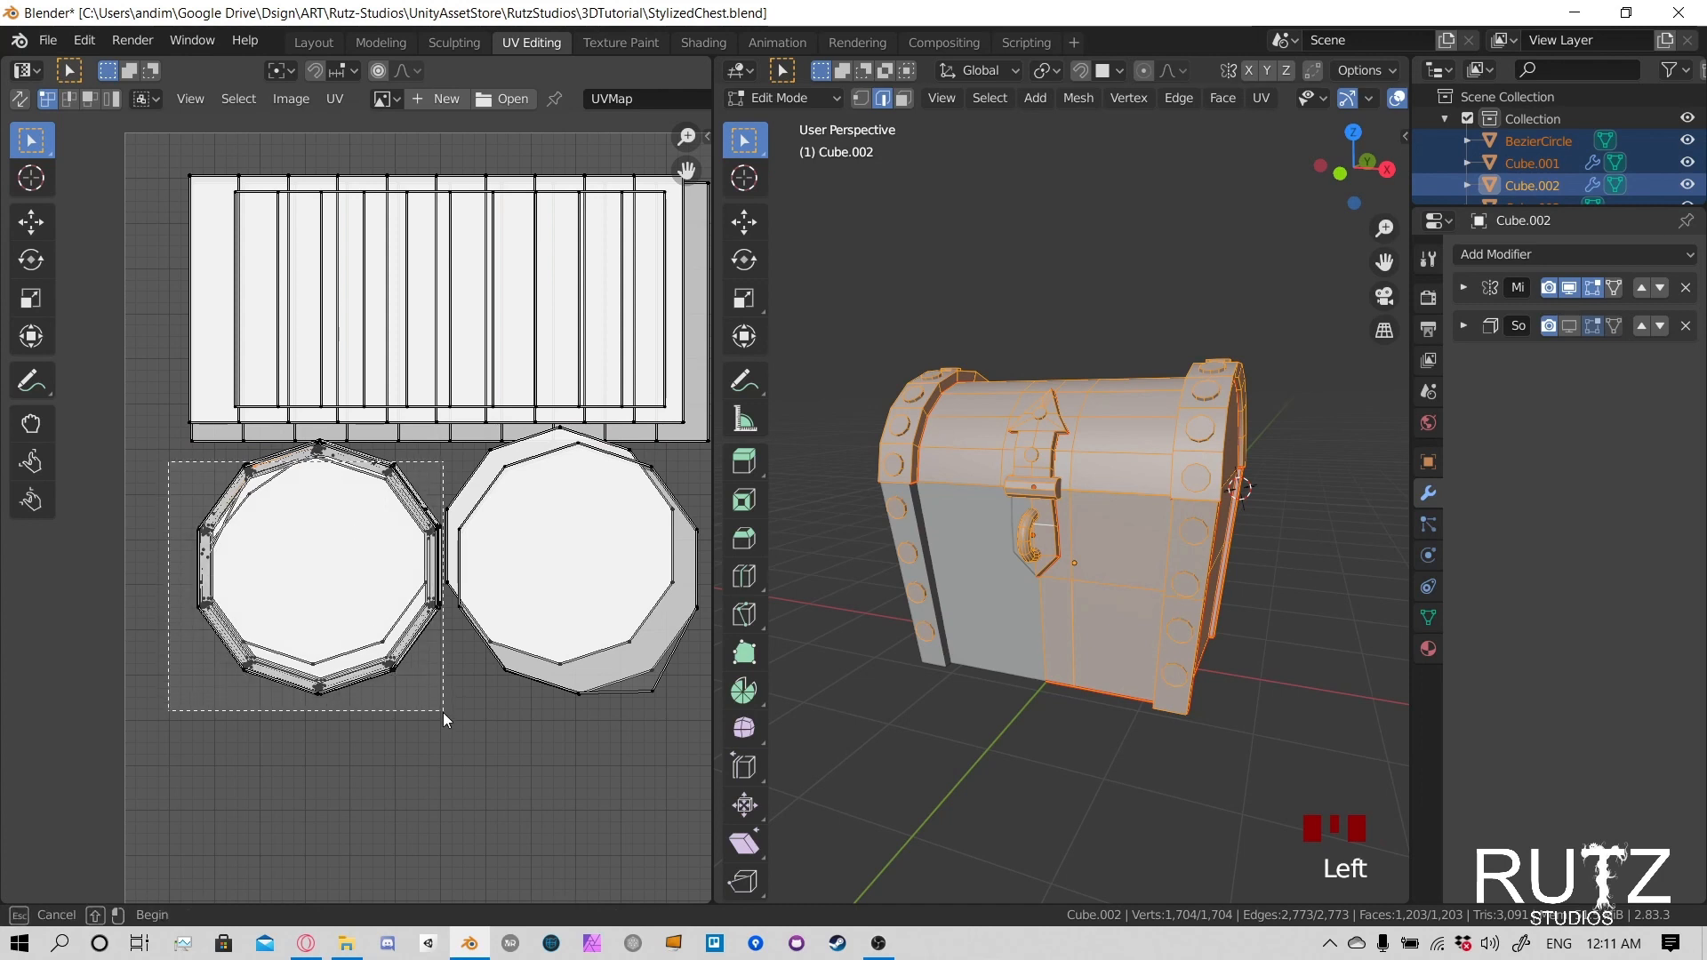
{"action": "left_click_drag", "start_coordinate": [442, 713], "coordinate": [442, 717]}
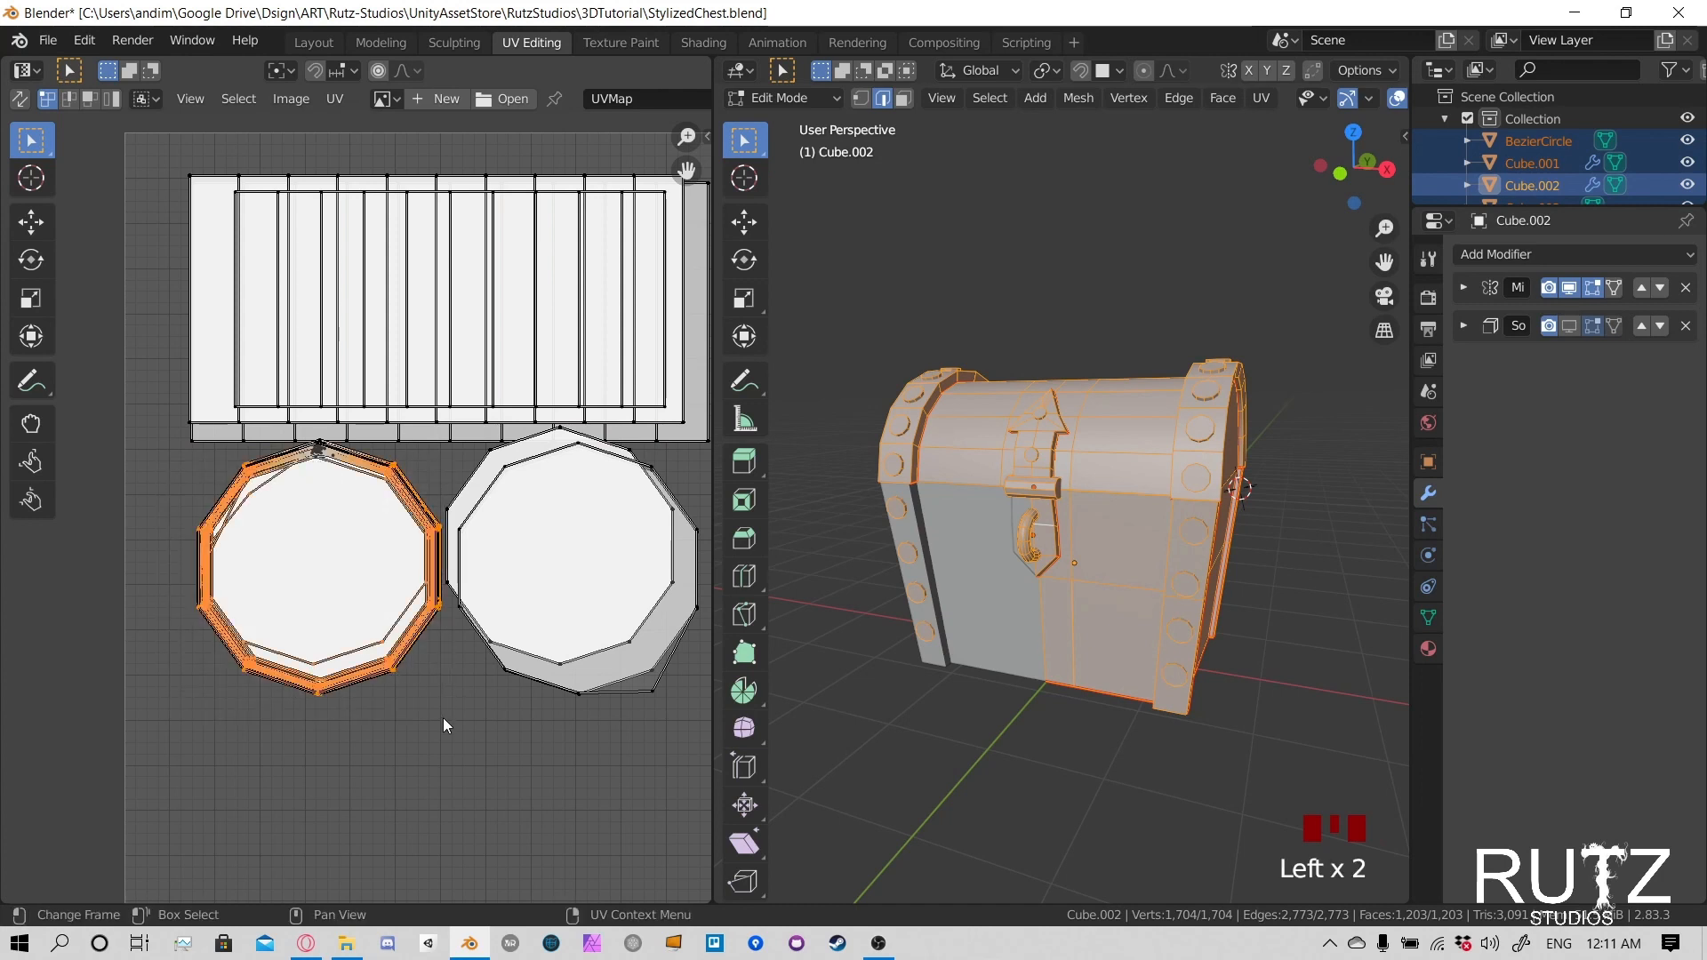
{"action": "left_click", "coordinate": [331, 476], "text": "shift"}
{"action": "key", "text": "g"}
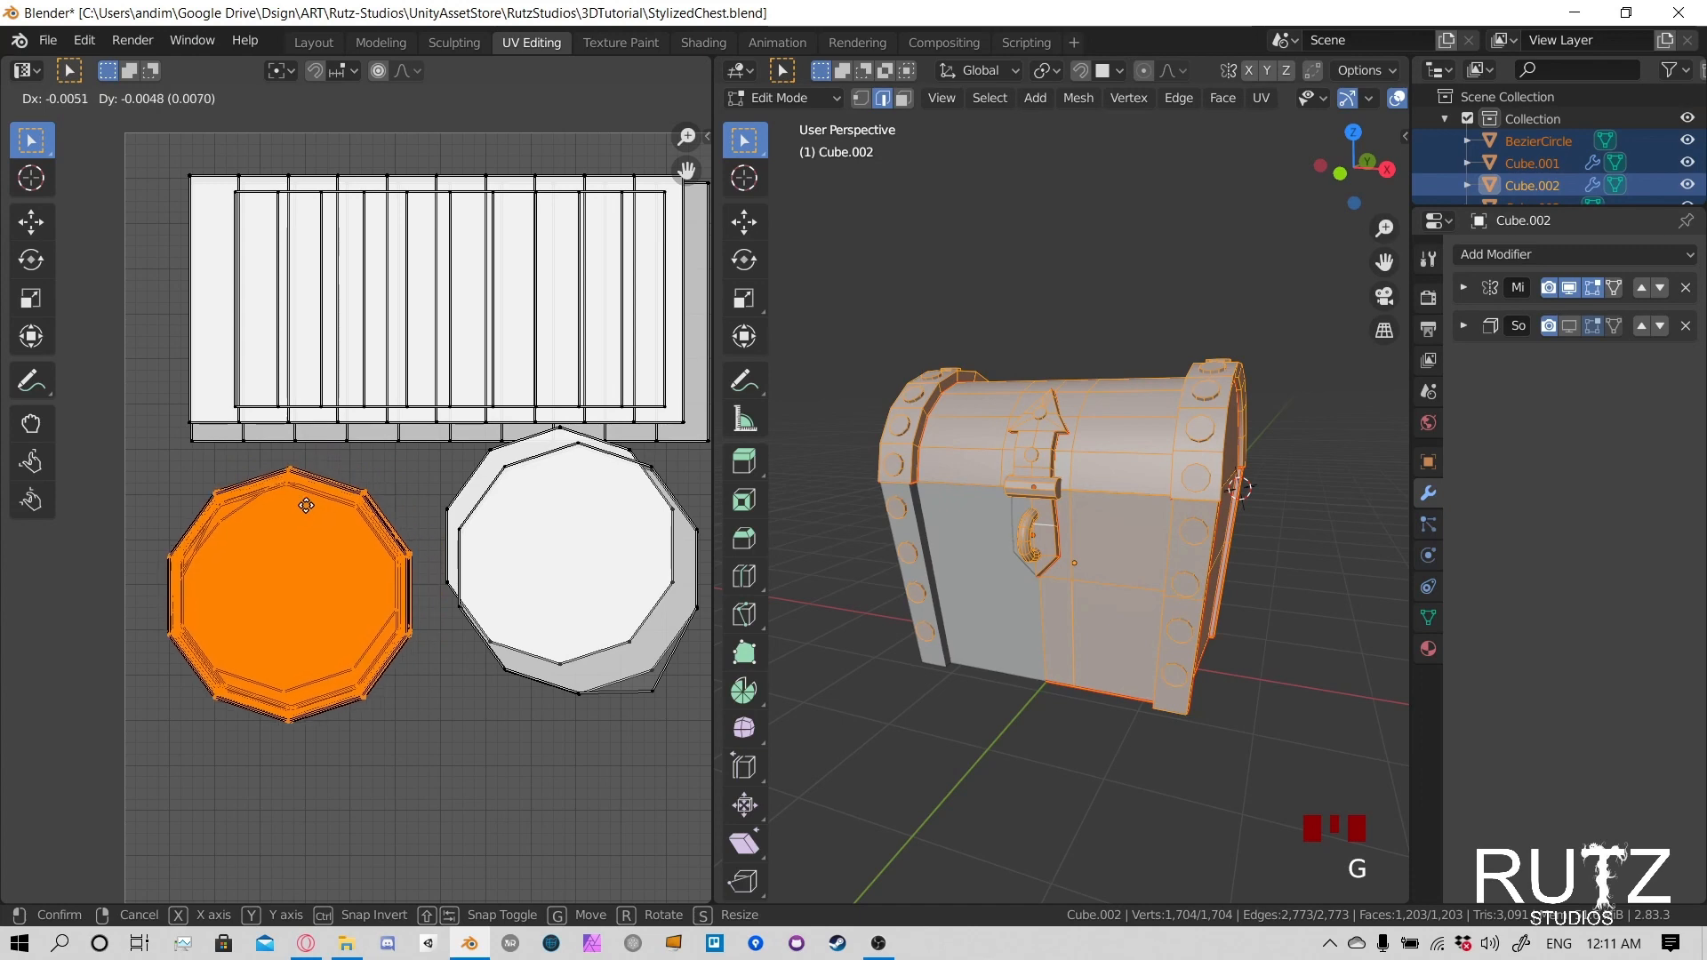
{"action": "left_click", "coordinate": [306, 504]}
{"action": "scroll", "coordinate": [534, 483], "scroll_direction": "down", "scroll_amount": 3}
{"action": "scroll", "coordinate": [445, 514], "scroll_direction": "up", "scroll_amount": 3}
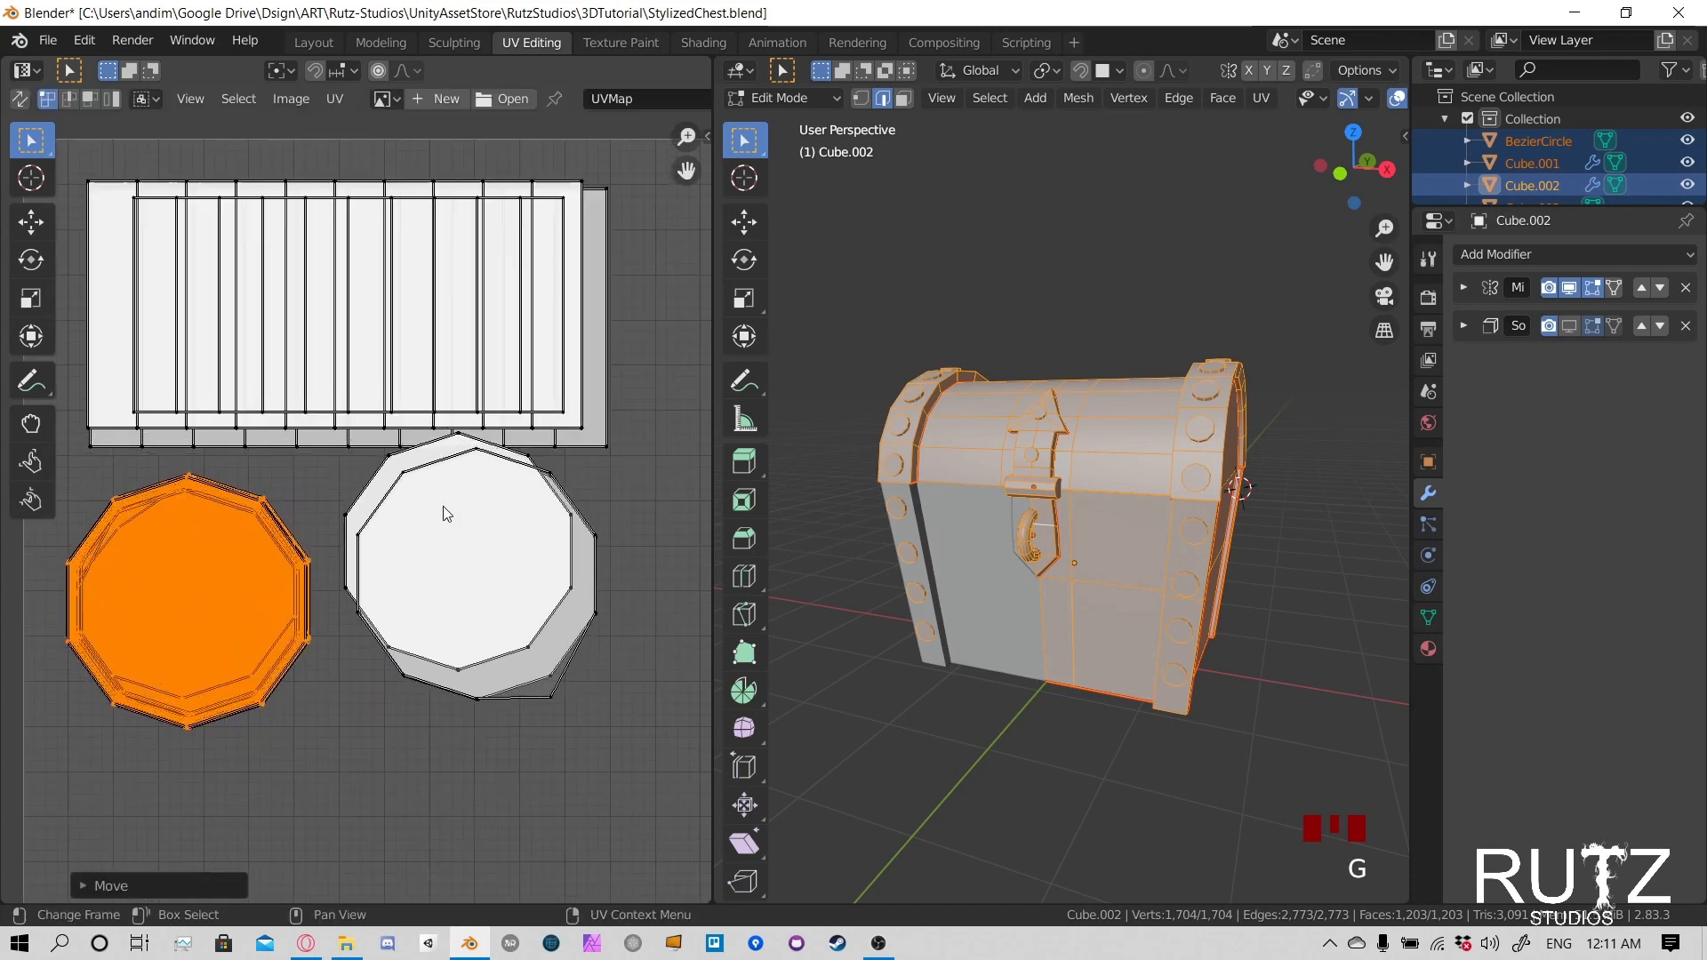
- Select the rivet side strips without the neighbouring circle's points and move them into the upper-left corner of the UV space
{"action": "left_click", "coordinate": [607, 446]}
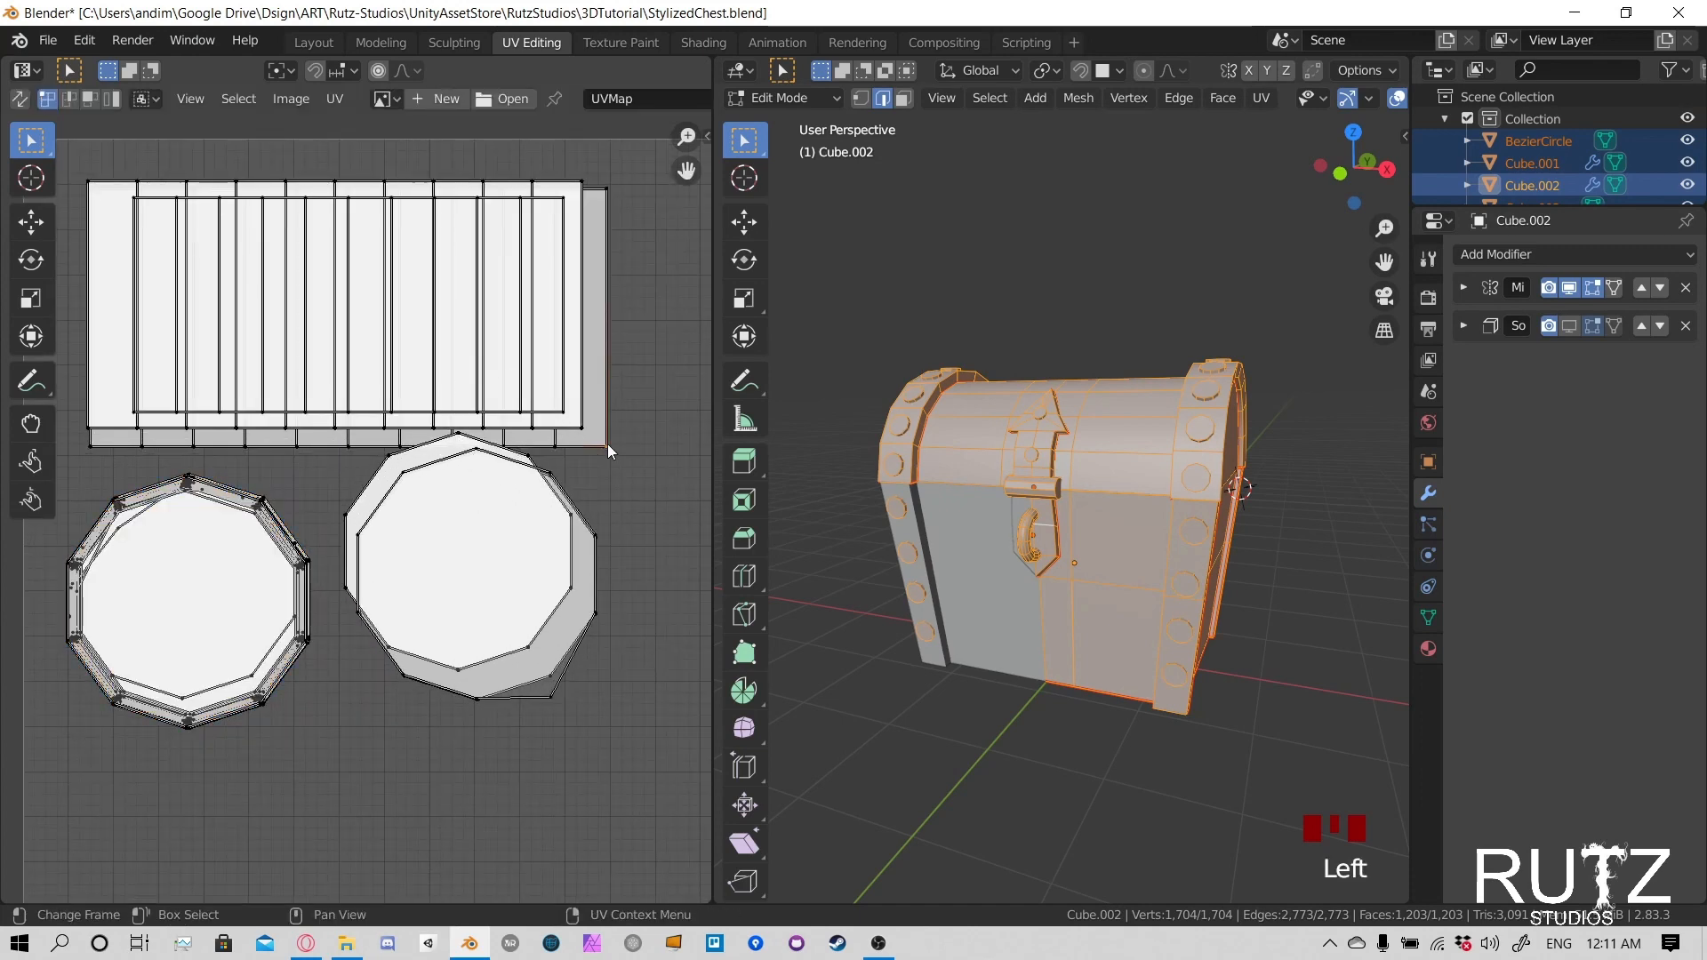
{"action": "scroll", "coordinate": [272, 273], "scroll_direction": "down", "scroll_amount": 1}
{"action": "left_click_drag", "start_coordinate": [93, 226], "coordinate": [599, 461]}
{"action": "scroll", "coordinate": [599, 461], "scroll_direction": "up", "scroll_amount": 3}
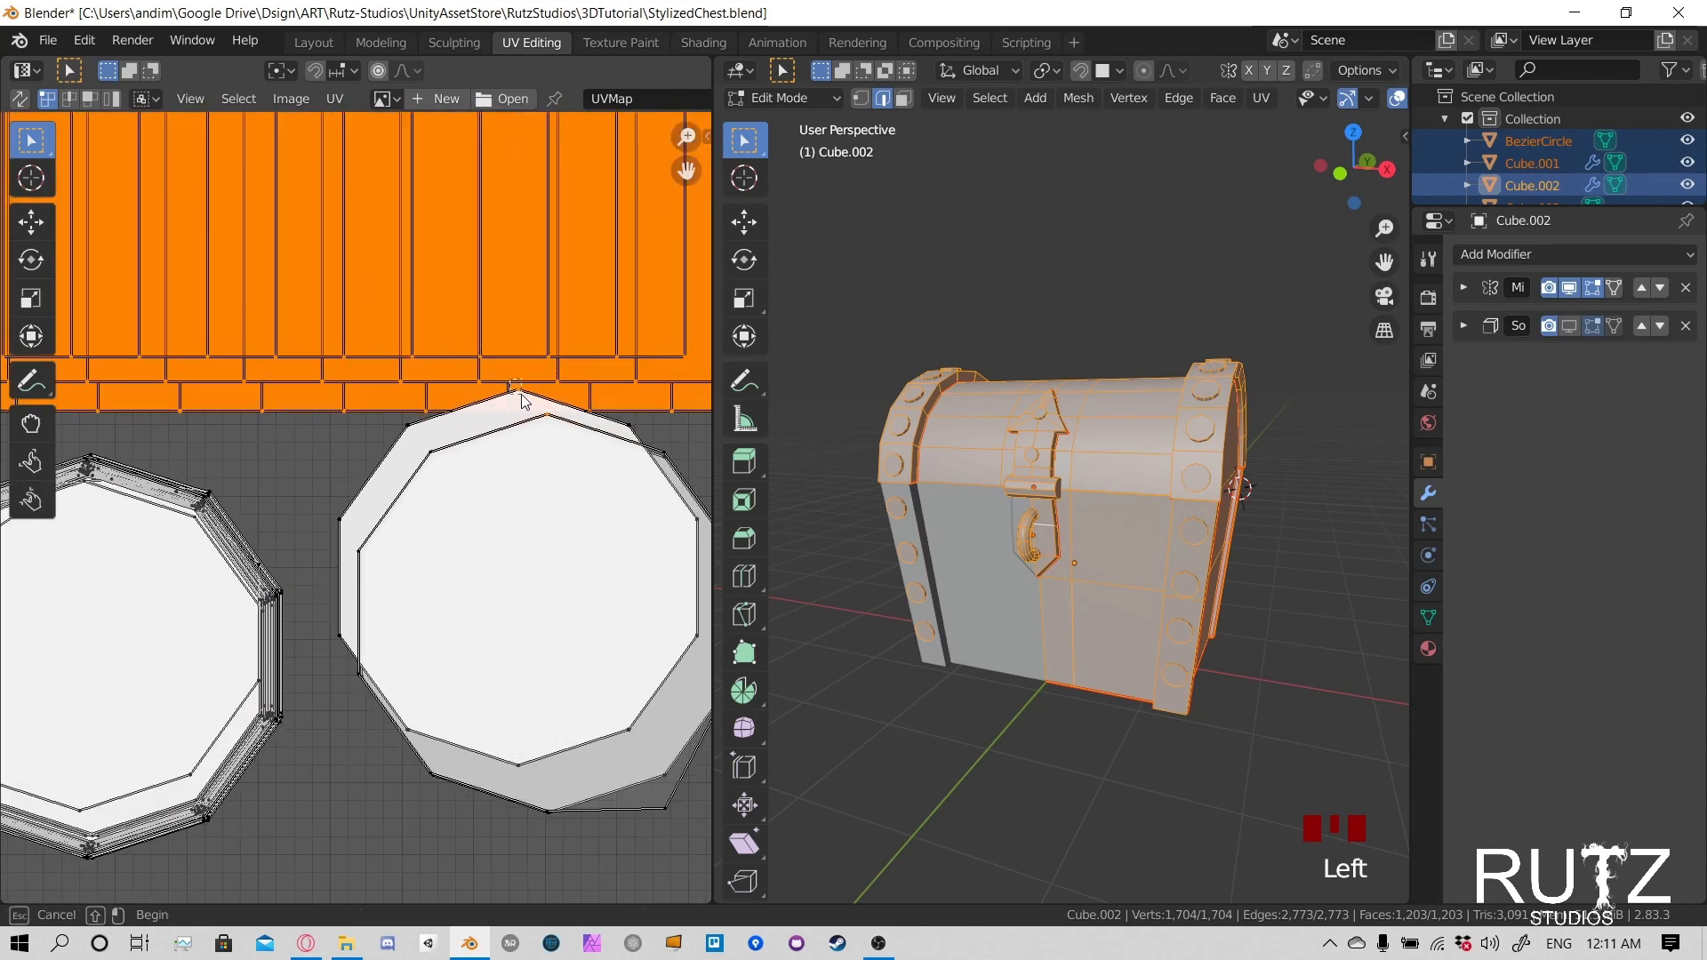
{"action": "left_click", "coordinate": [533, 419], "text": "ctrl"}
{"action": "left_click", "coordinate": [575, 447], "text": "ctrl"}
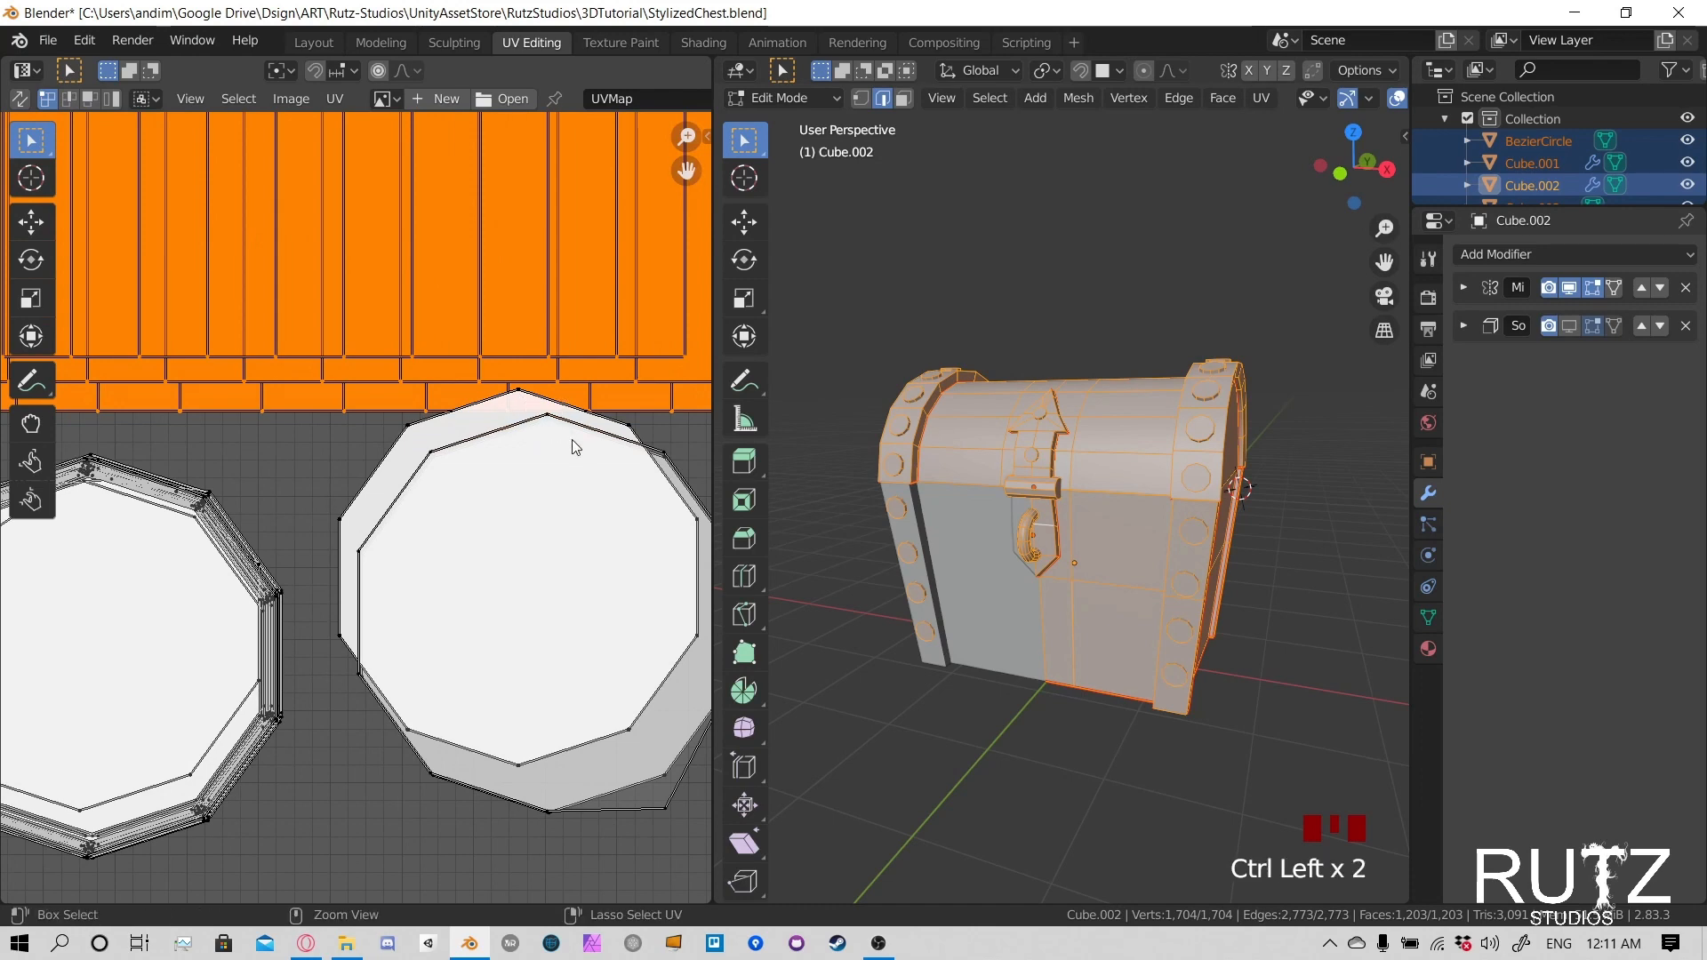
{"action": "scroll", "coordinate": [494, 412], "scroll_direction": "down", "scroll_amount": 5}
{"action": "key", "text": "g"}
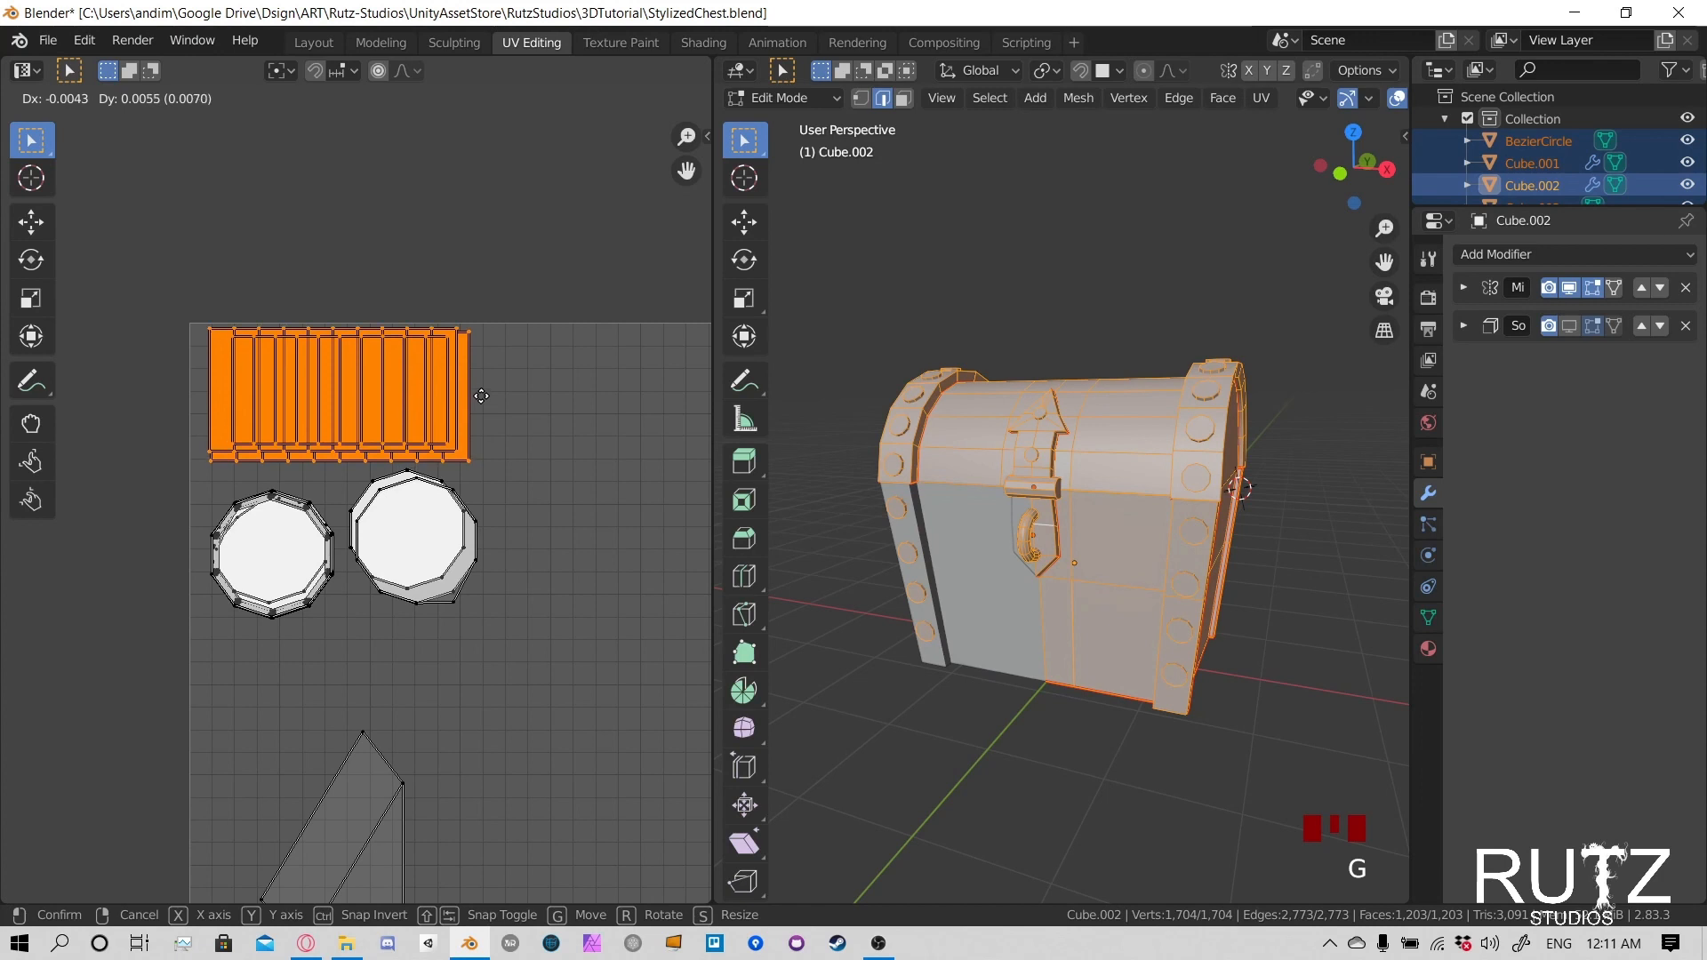
{"action": "left_click", "coordinate": [481, 400]}
- Select the entire right rivet stack and place it directly beside the left stack, below the side strips
{"action": "scroll", "coordinate": [481, 399], "scroll_direction": "up", "scroll_amount": 2}
{"action": "left_click_drag", "start_coordinate": [354, 455], "coordinate": [558, 708]}
{"action": "left_click_drag", "start_coordinate": [343, 449], "coordinate": [567, 659], "text": "shift"}
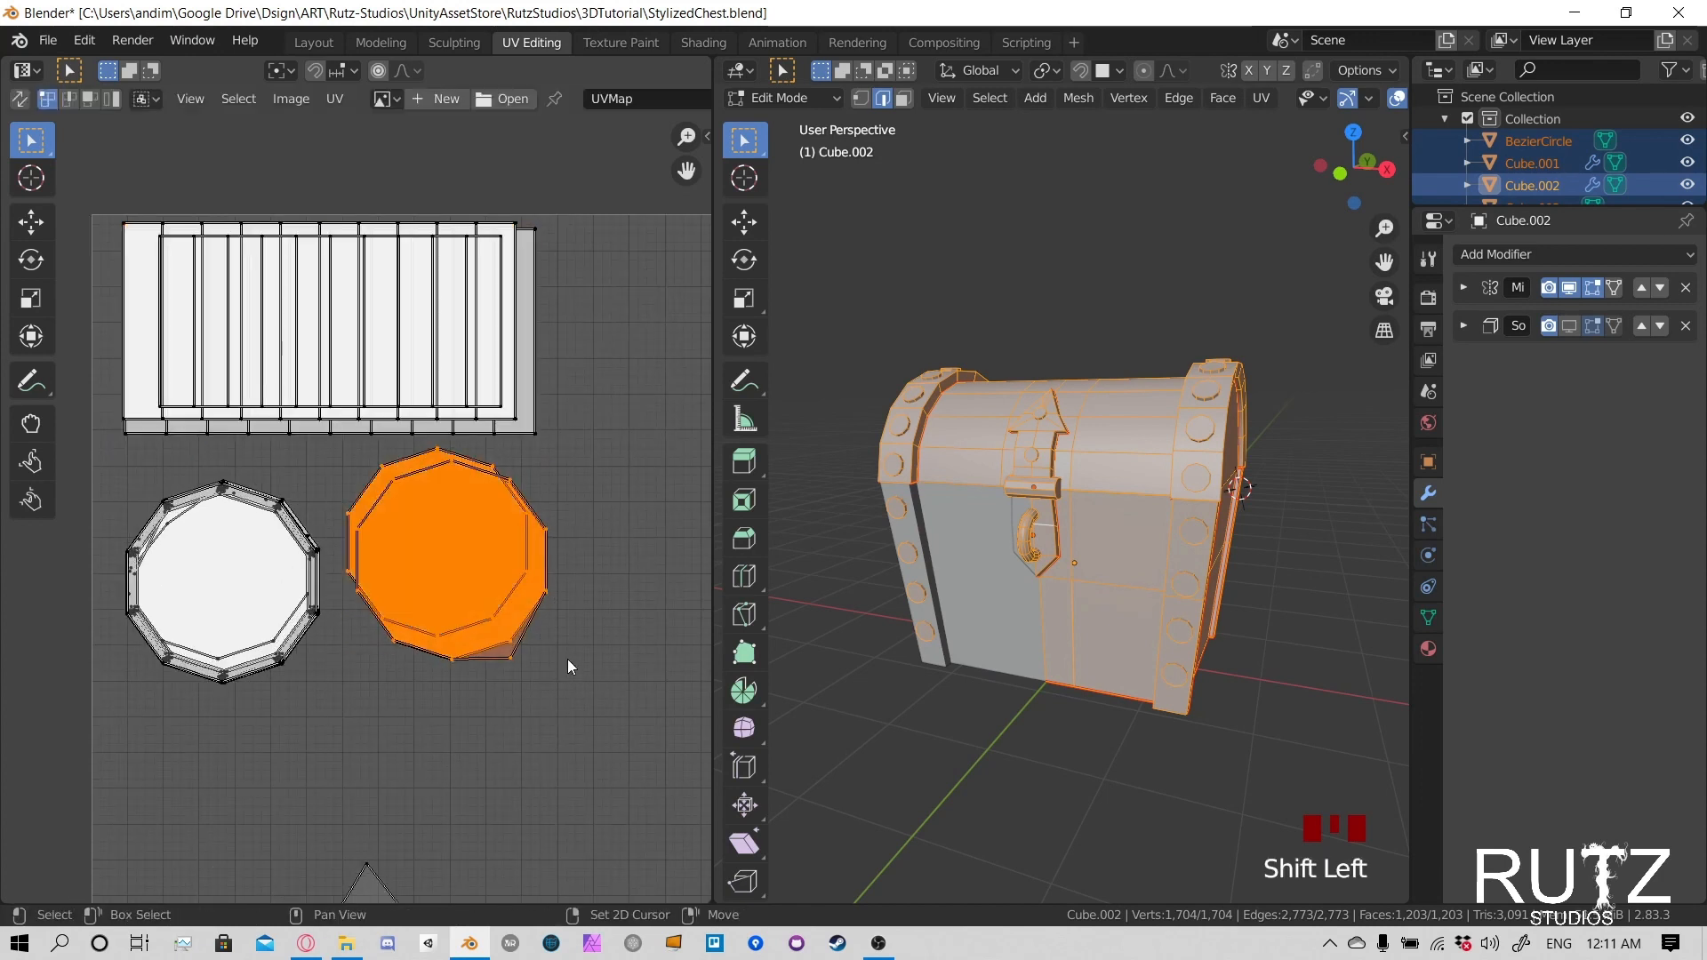
{"action": "key", "text": "g"}
{"action": "left_click", "coordinate": [550, 693]}
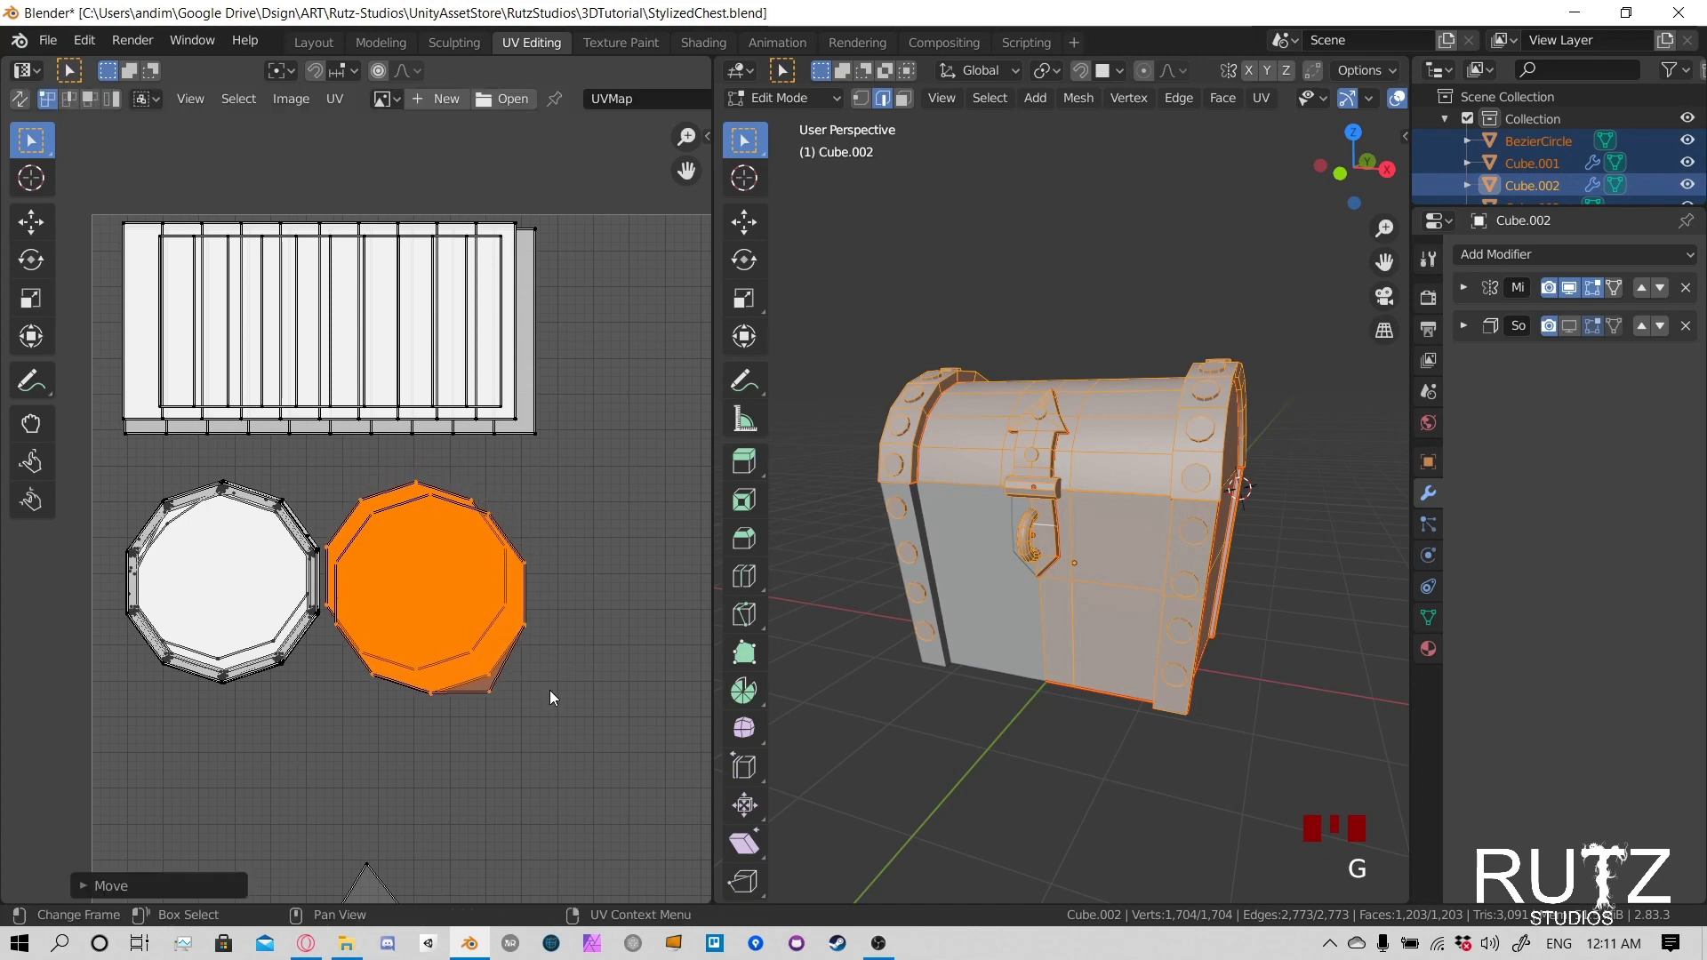
{"action": "key", "text": "g"}
{"action": "left_click", "coordinate": [564, 638]}
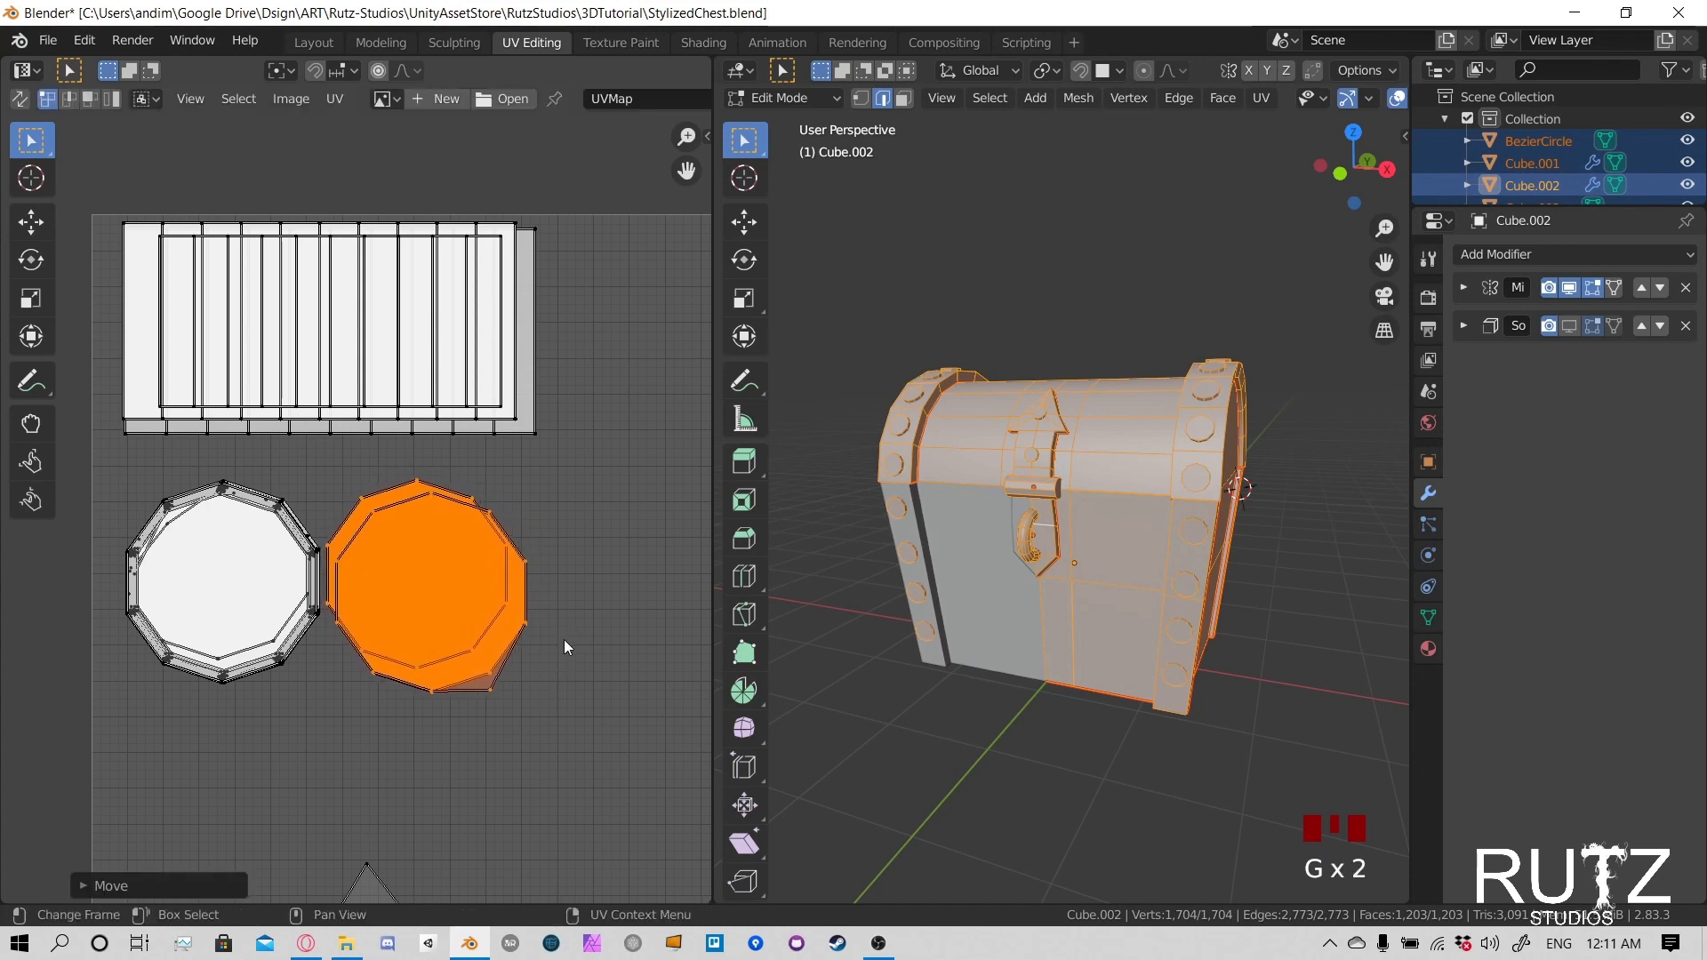
{"action": "left_click", "coordinate": [503, 693]}
{"action": "key", "text": "h"}
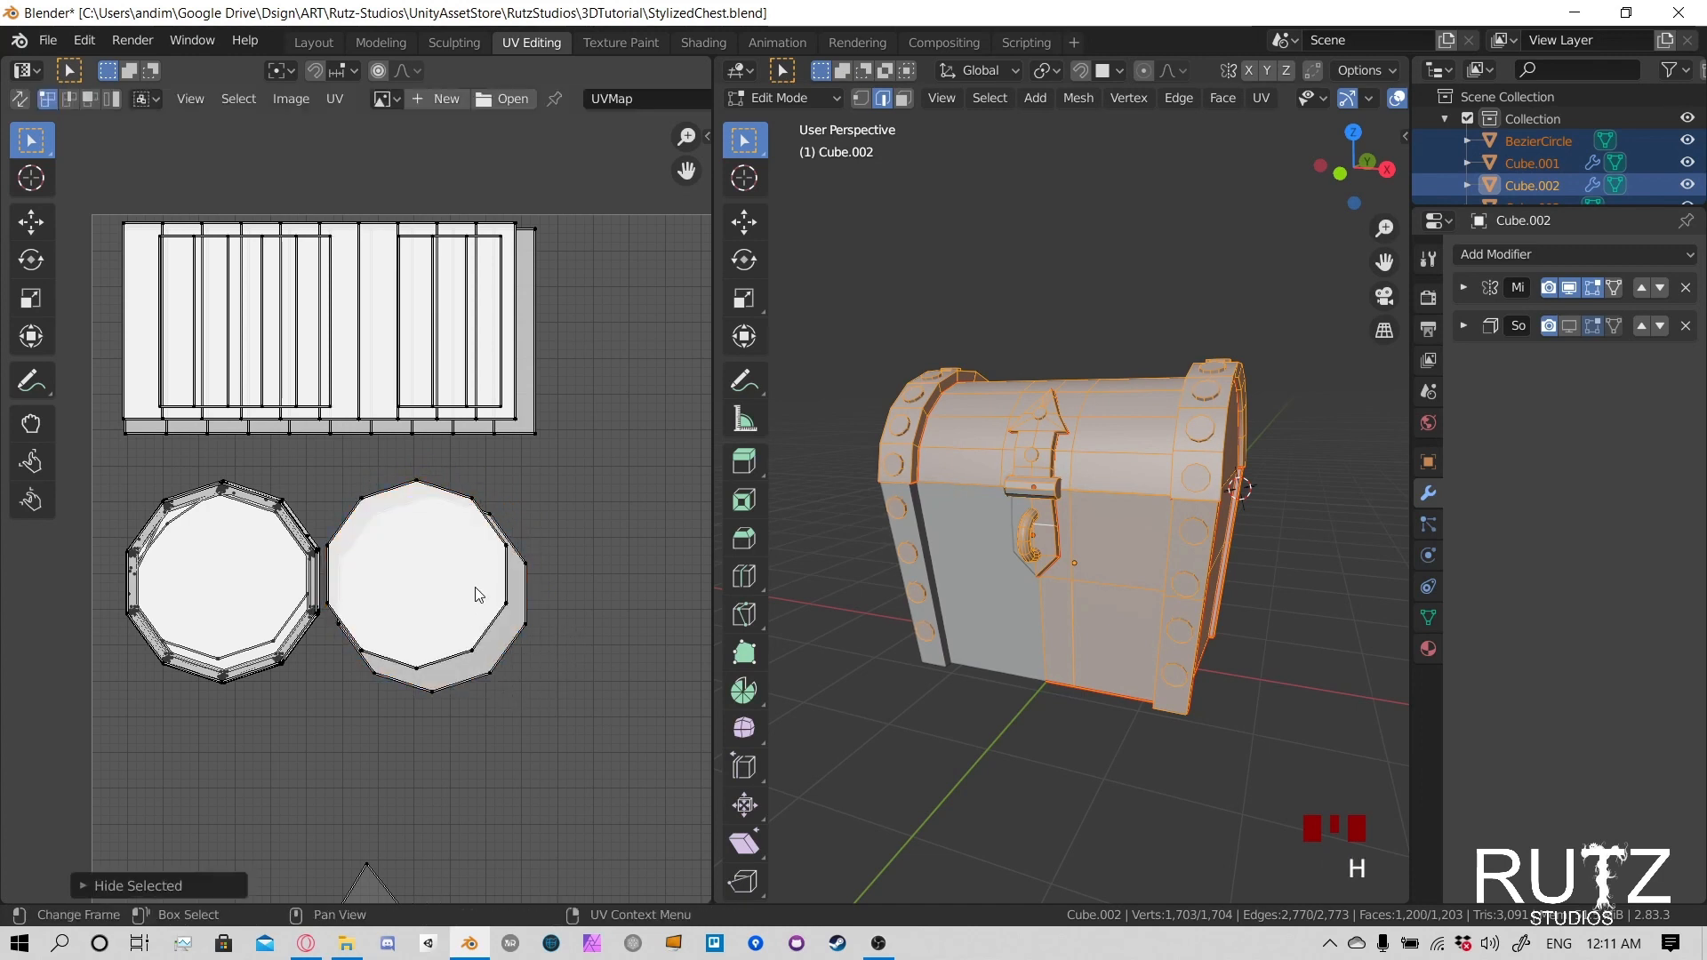
{"action": "key", "text": "alt+h"}
- Select the linked offset islands in the right rivet stack and move them up and left toward the common outline
{"action": "left_click", "coordinate": [489, 692]}
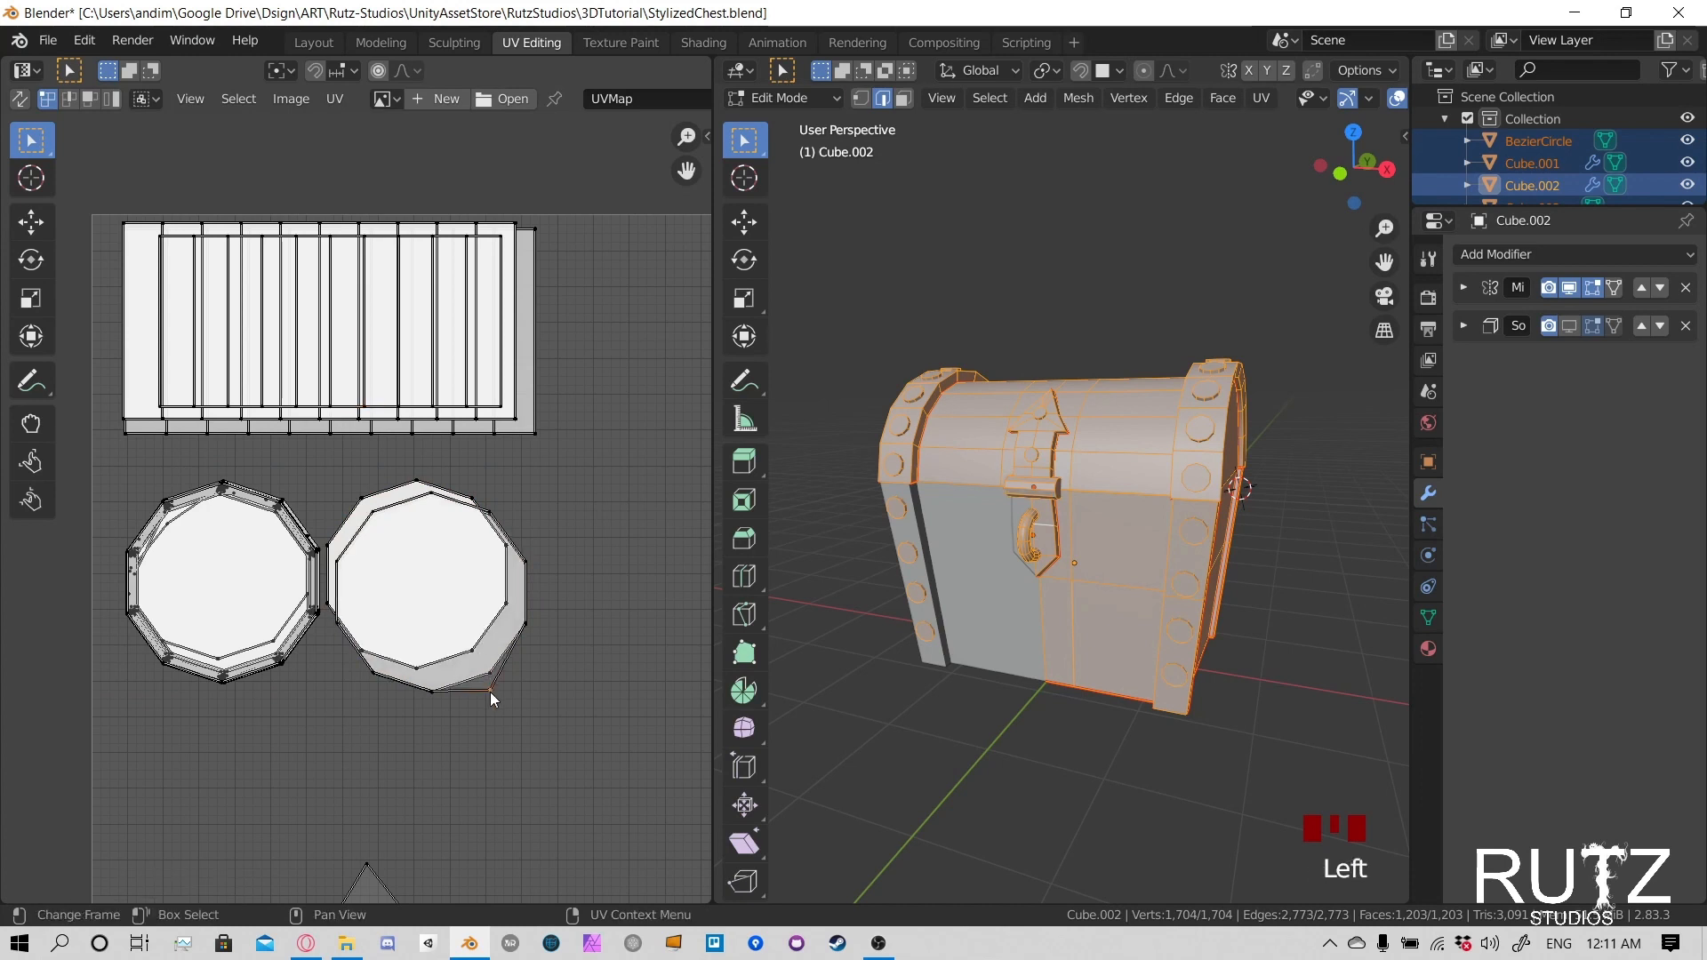
{"action": "key", "text": "g"}
{"action": "left_click", "coordinate": [480, 676]}
{"action": "left_click", "coordinate": [514, 622]}
{"action": "key", "text": "l"}
{"action": "key", "text": "l"}
{"action": "key", "text": "l"}
{"action": "key", "text": "l"}
{"action": "key", "text": "l"}
{"action": "key", "text": "l"}
{"action": "key", "text": "l"}
{"action": "key", "text": "l"}
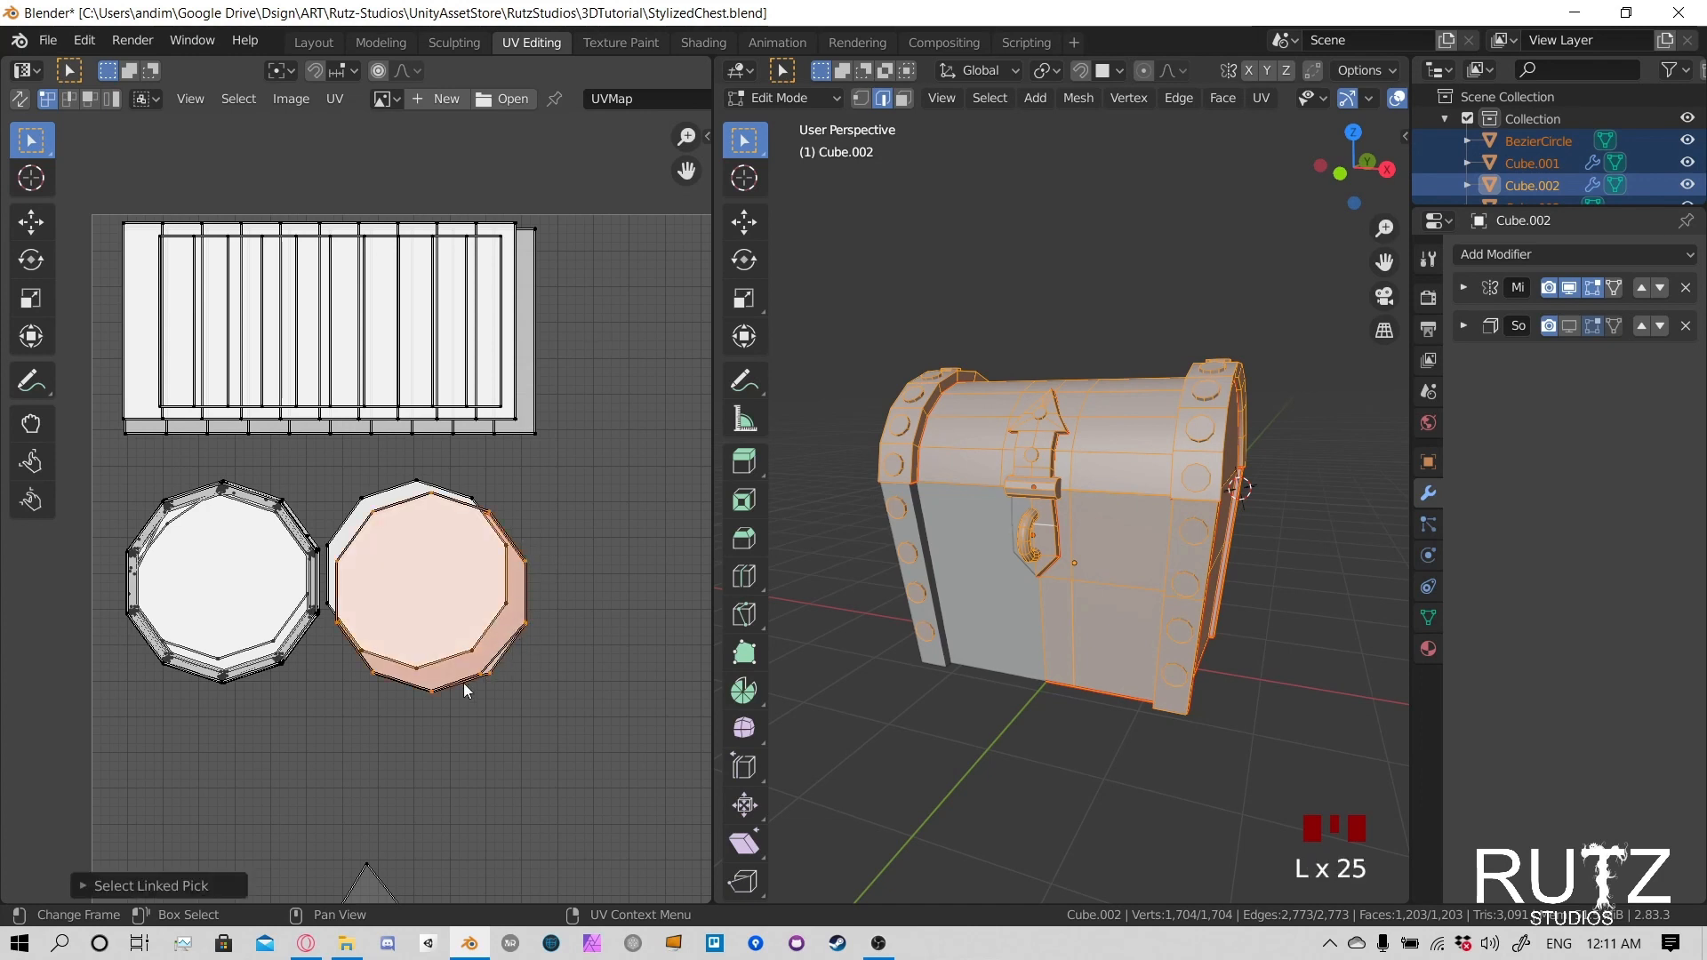
{"action": "key", "text": "l"}
{"action": "key", "text": "l"}
{"action": "key", "text": "l"}
{"action": "key", "text": "l"}
{"action": "key", "text": "l"}
{"action": "key", "text": "l"}
{"action": "key", "text": "l"}
{"action": "key", "text": "l"}
{"action": "key", "text": "l"}
{"action": "key", "text": "g"}
{"action": "left_click", "coordinate": [454, 673]}
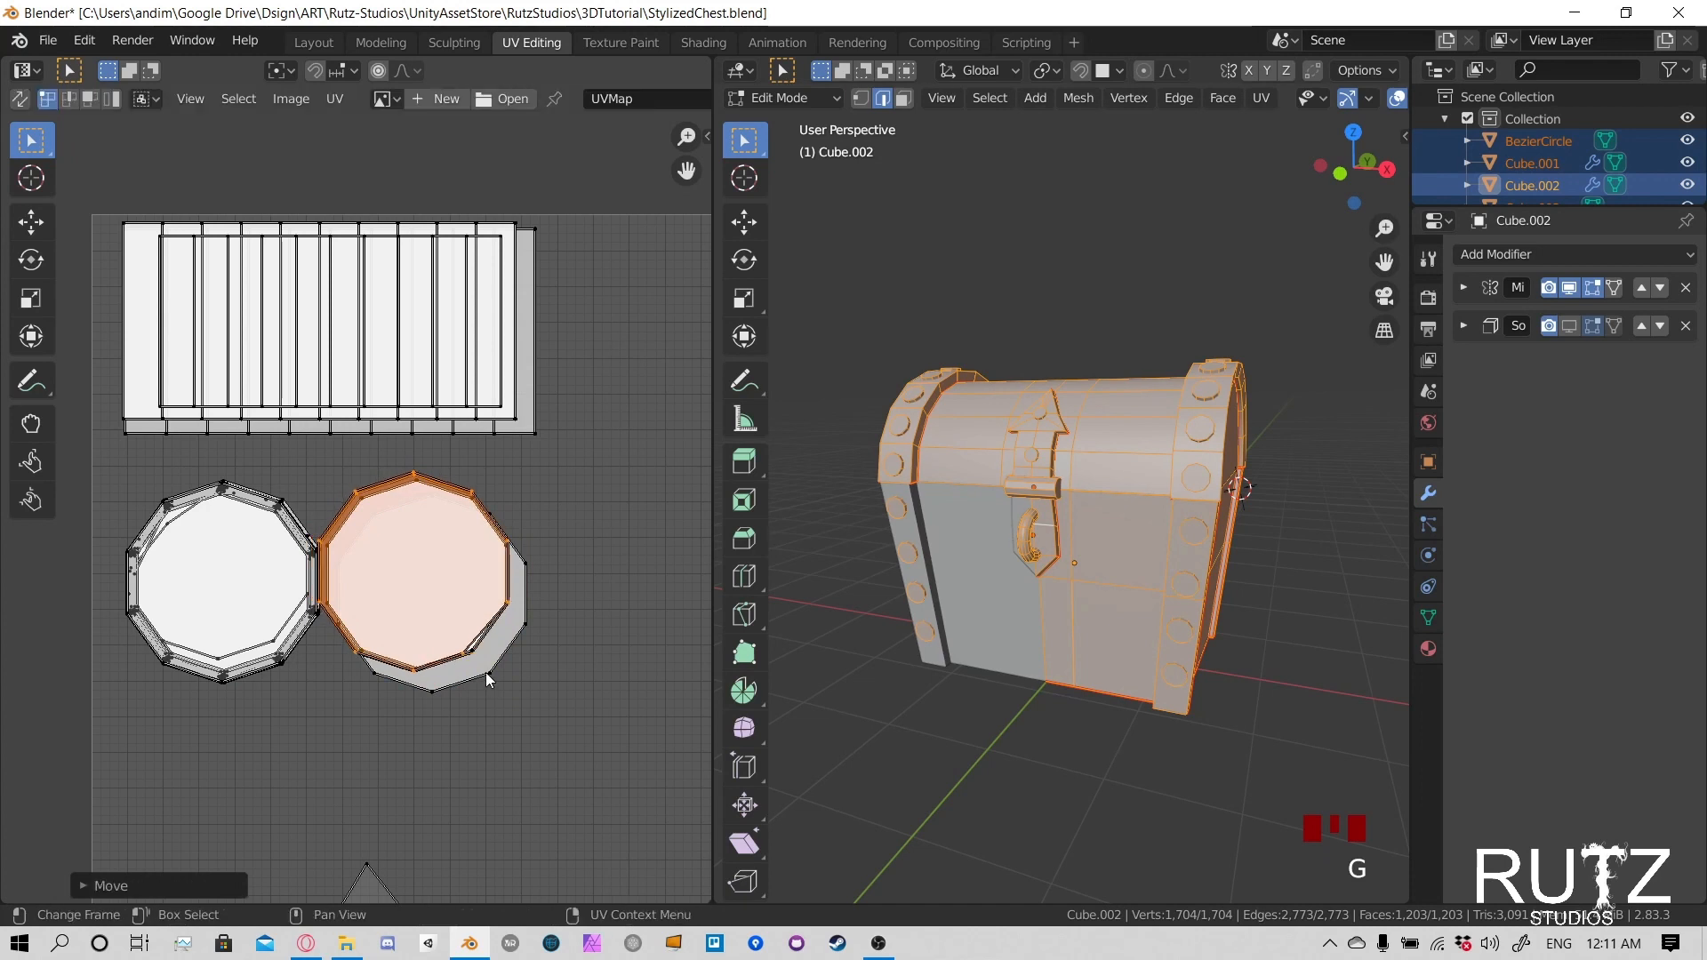
- Pick further linked islands at the right stack's lower-right edge and shift them onto the aligned caps
{"action": "left_click", "coordinate": [485, 672]}
{"action": "key", "text": "l"}
{"action": "key", "text": "l"}
{"action": "key", "text": "l"}
{"action": "key", "text": "l"}
{"action": "key", "text": "l"}
{"action": "key", "text": "l"}
{"action": "key", "text": "l"}
{"action": "key", "text": "l"}
{"action": "key", "text": "l"}
{"action": "key", "text": "l"}
{"action": "key", "text": "g"}
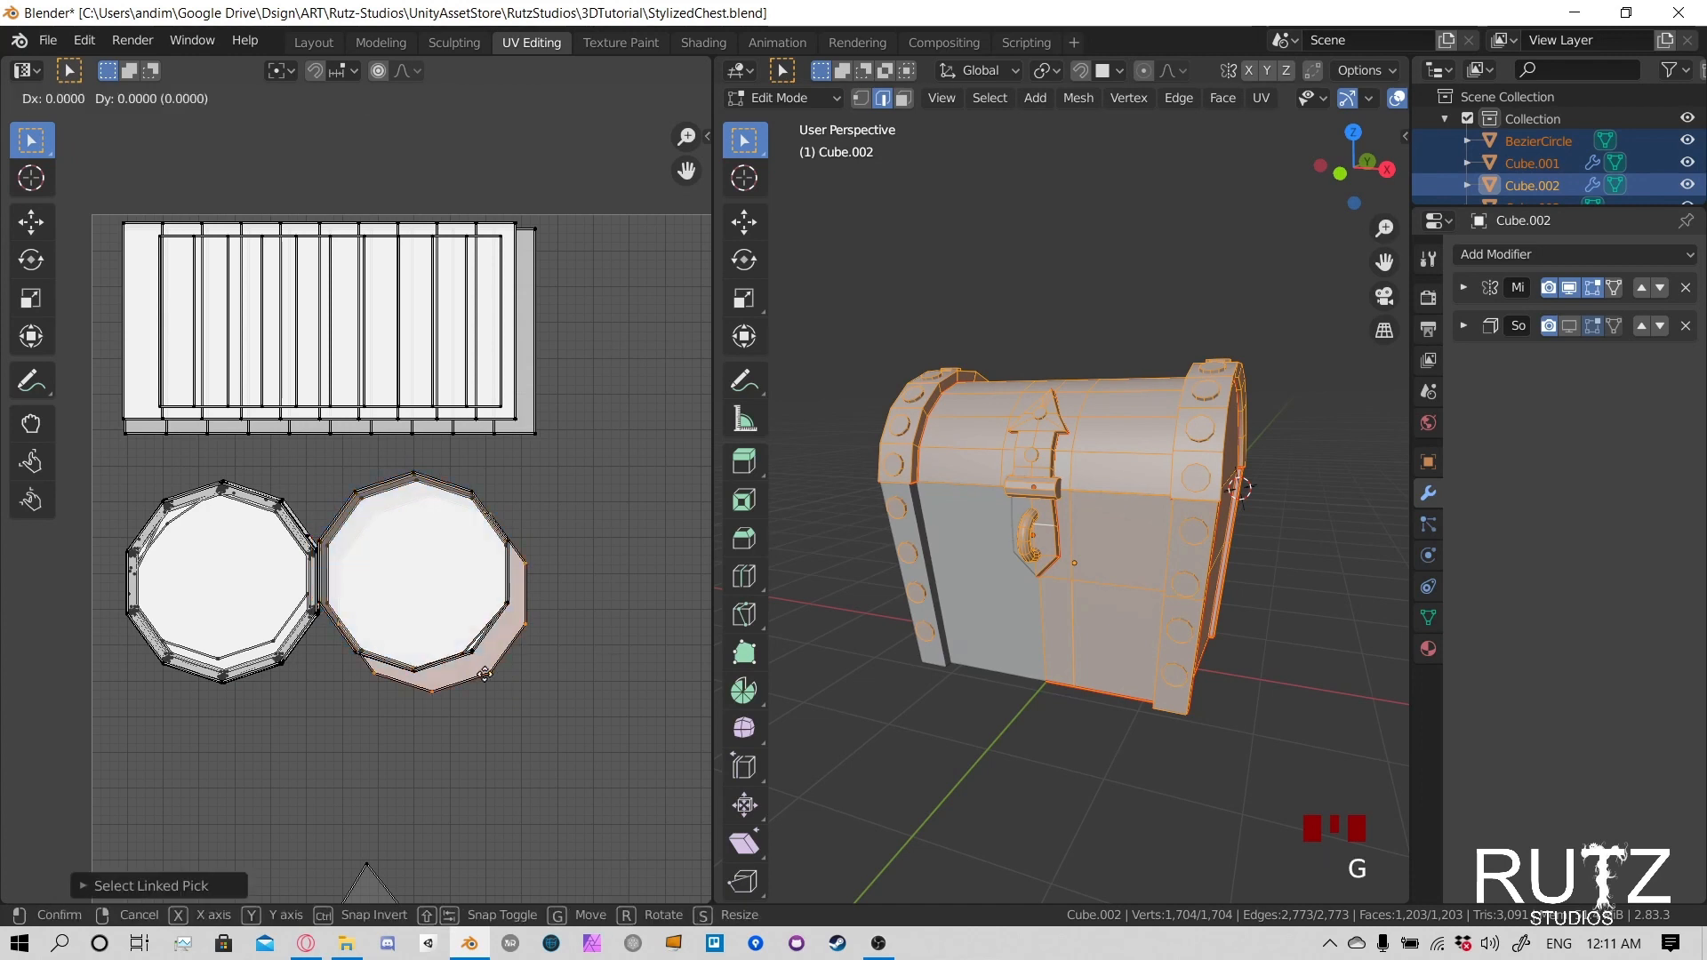
{"action": "left_click", "coordinate": [485, 675]}
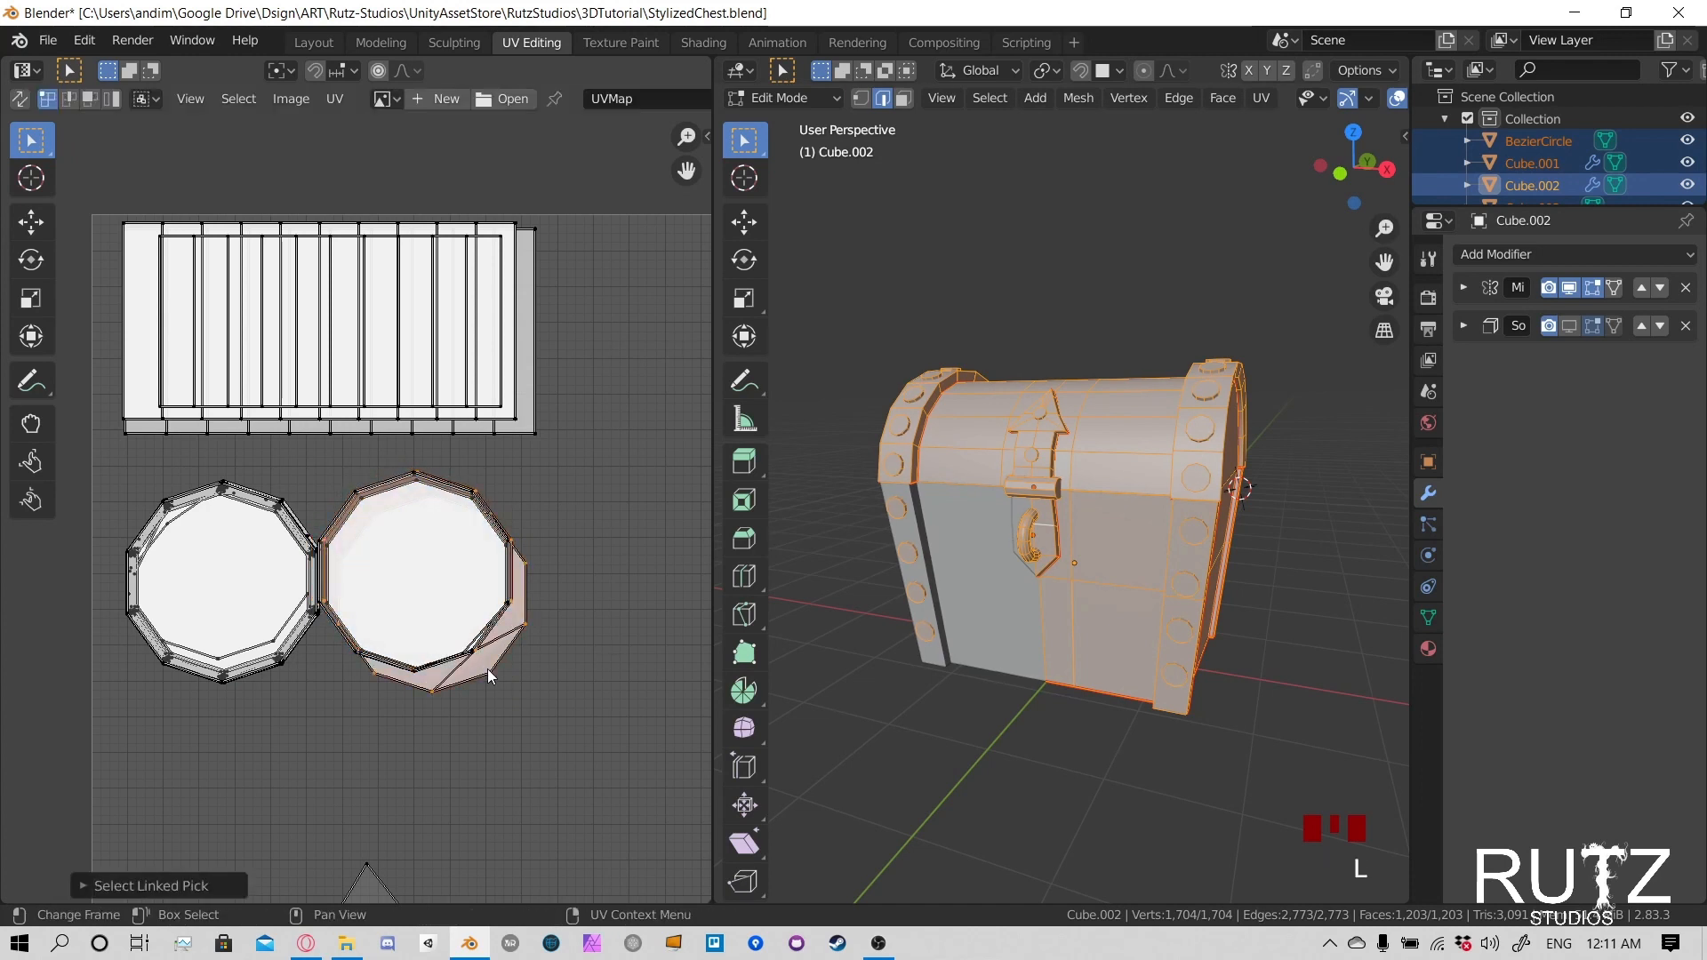
{"action": "key", "text": "g"}
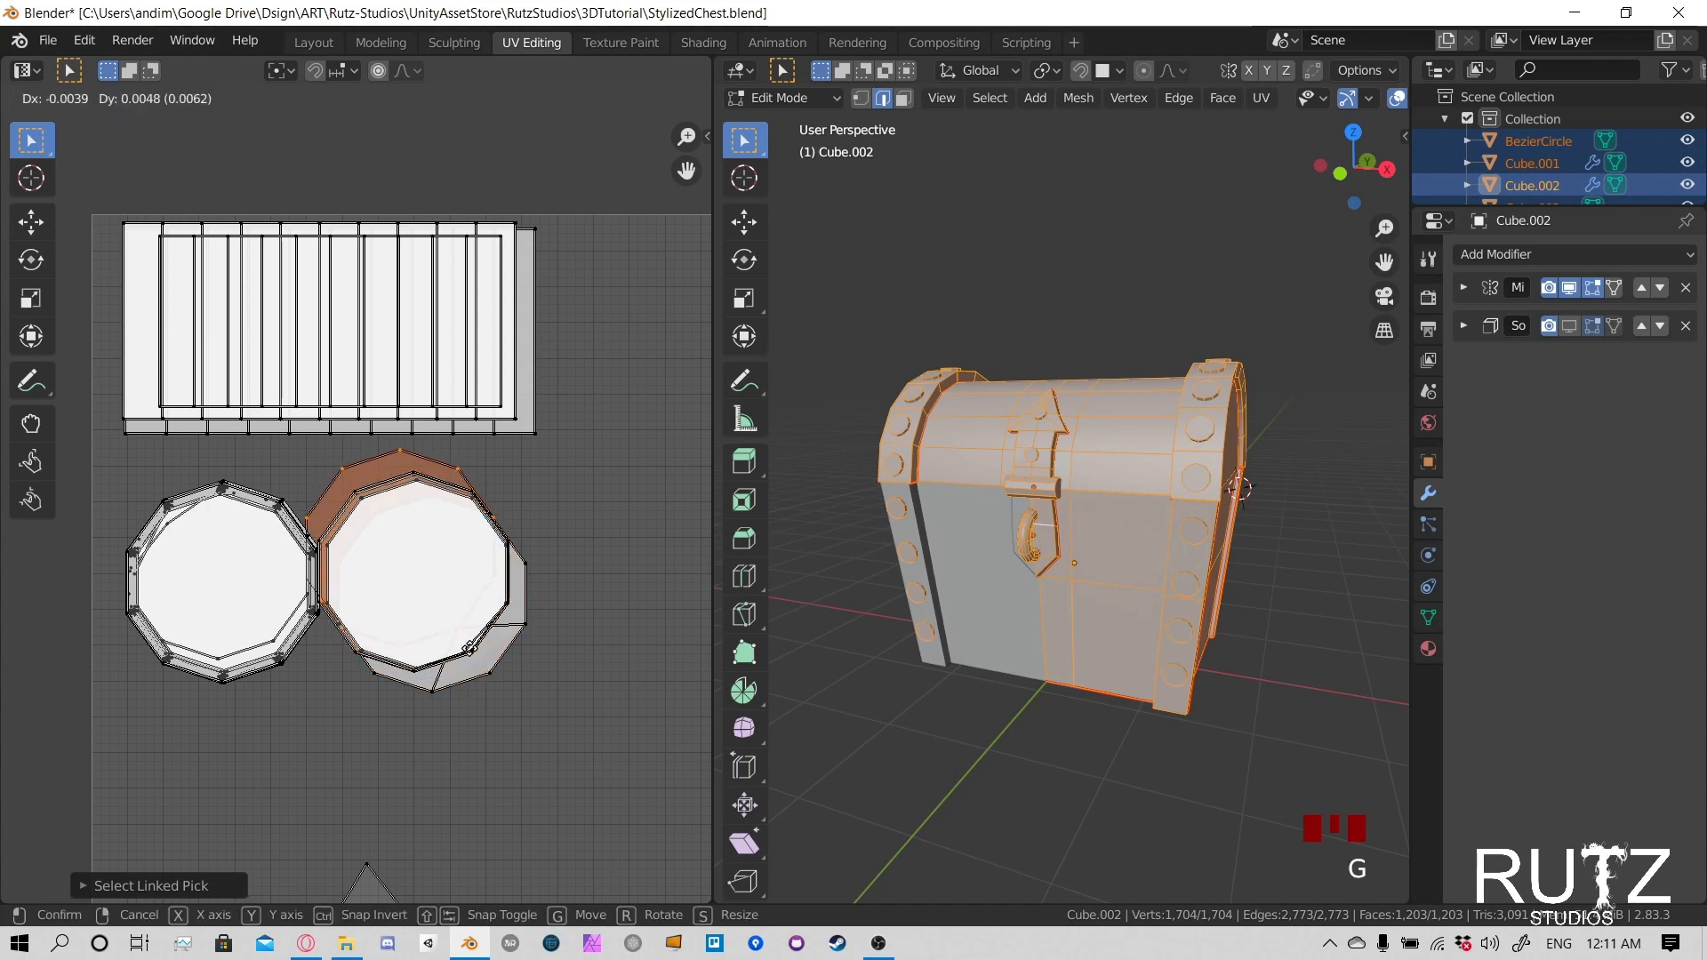
{"action": "right_click", "coordinate": [520, 674]}
{"action": "left_click", "coordinate": [569, 671]}
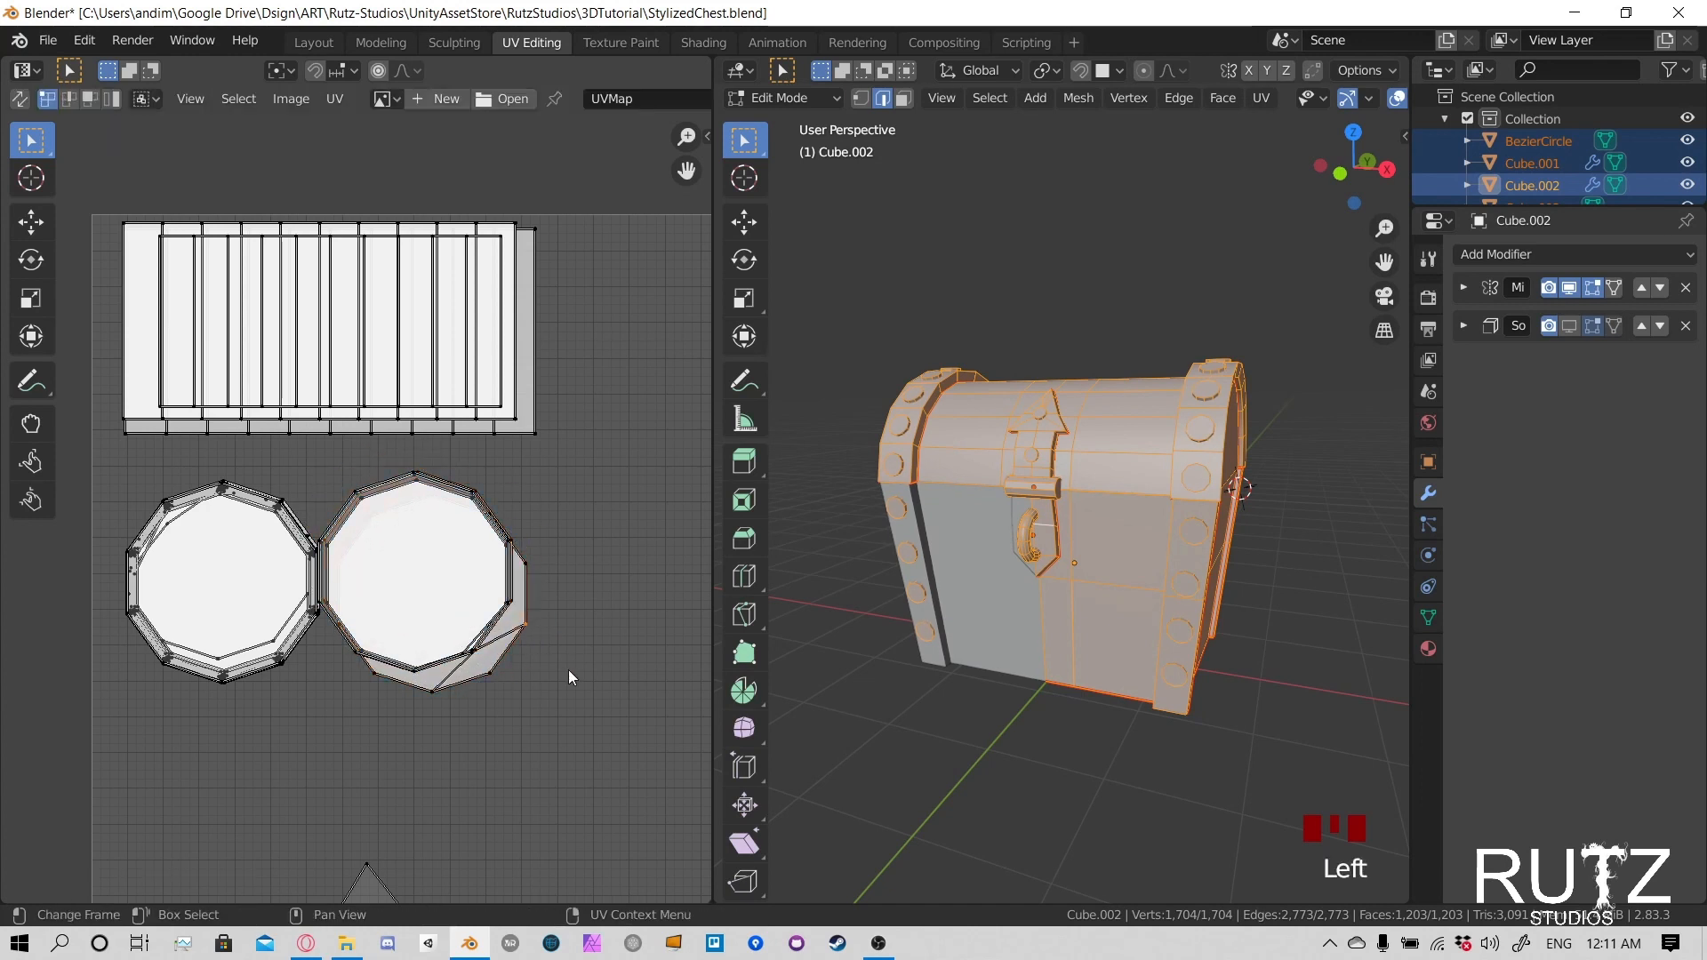
- Select the linked islands protruding at the right stack's lower-right and move them up onto the common outline
{"action": "key", "text": "l"}
{"action": "key", "text": "l"}
{"action": "key", "text": "l"}
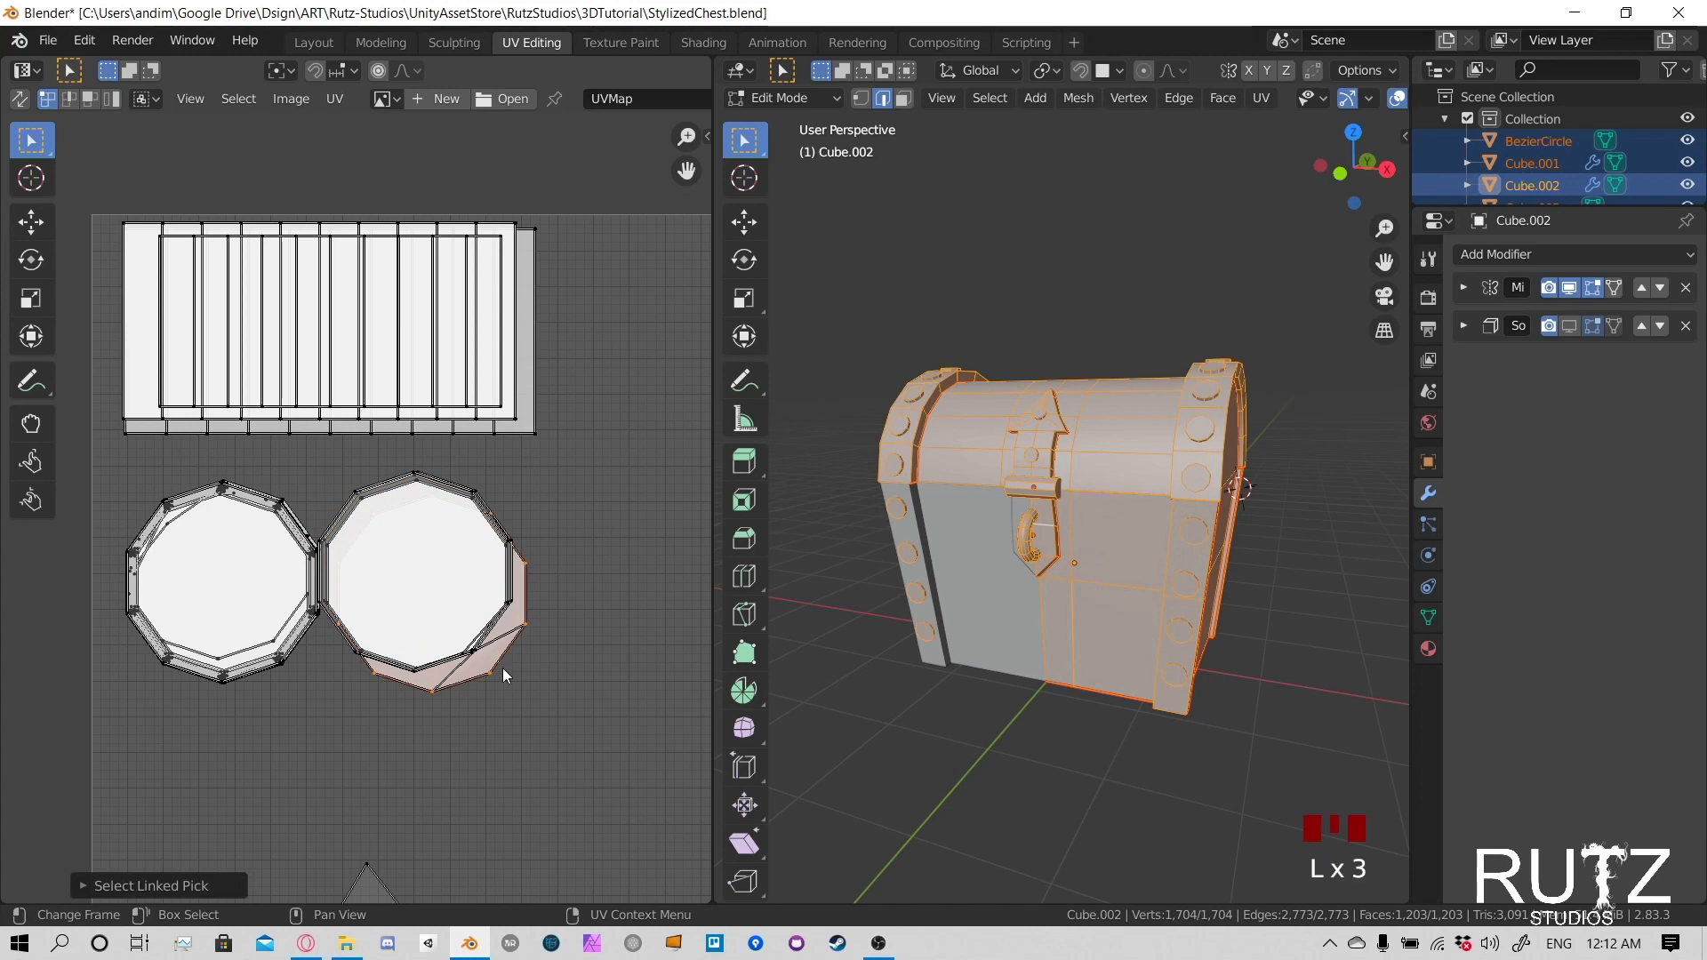
{"action": "key", "text": "g"}
{"action": "left_click", "coordinate": [485, 646]}
- Select another group of linked offset islands in the right rivet stack and move it over the aligned circles
{"action": "left_click", "coordinate": [491, 676]}
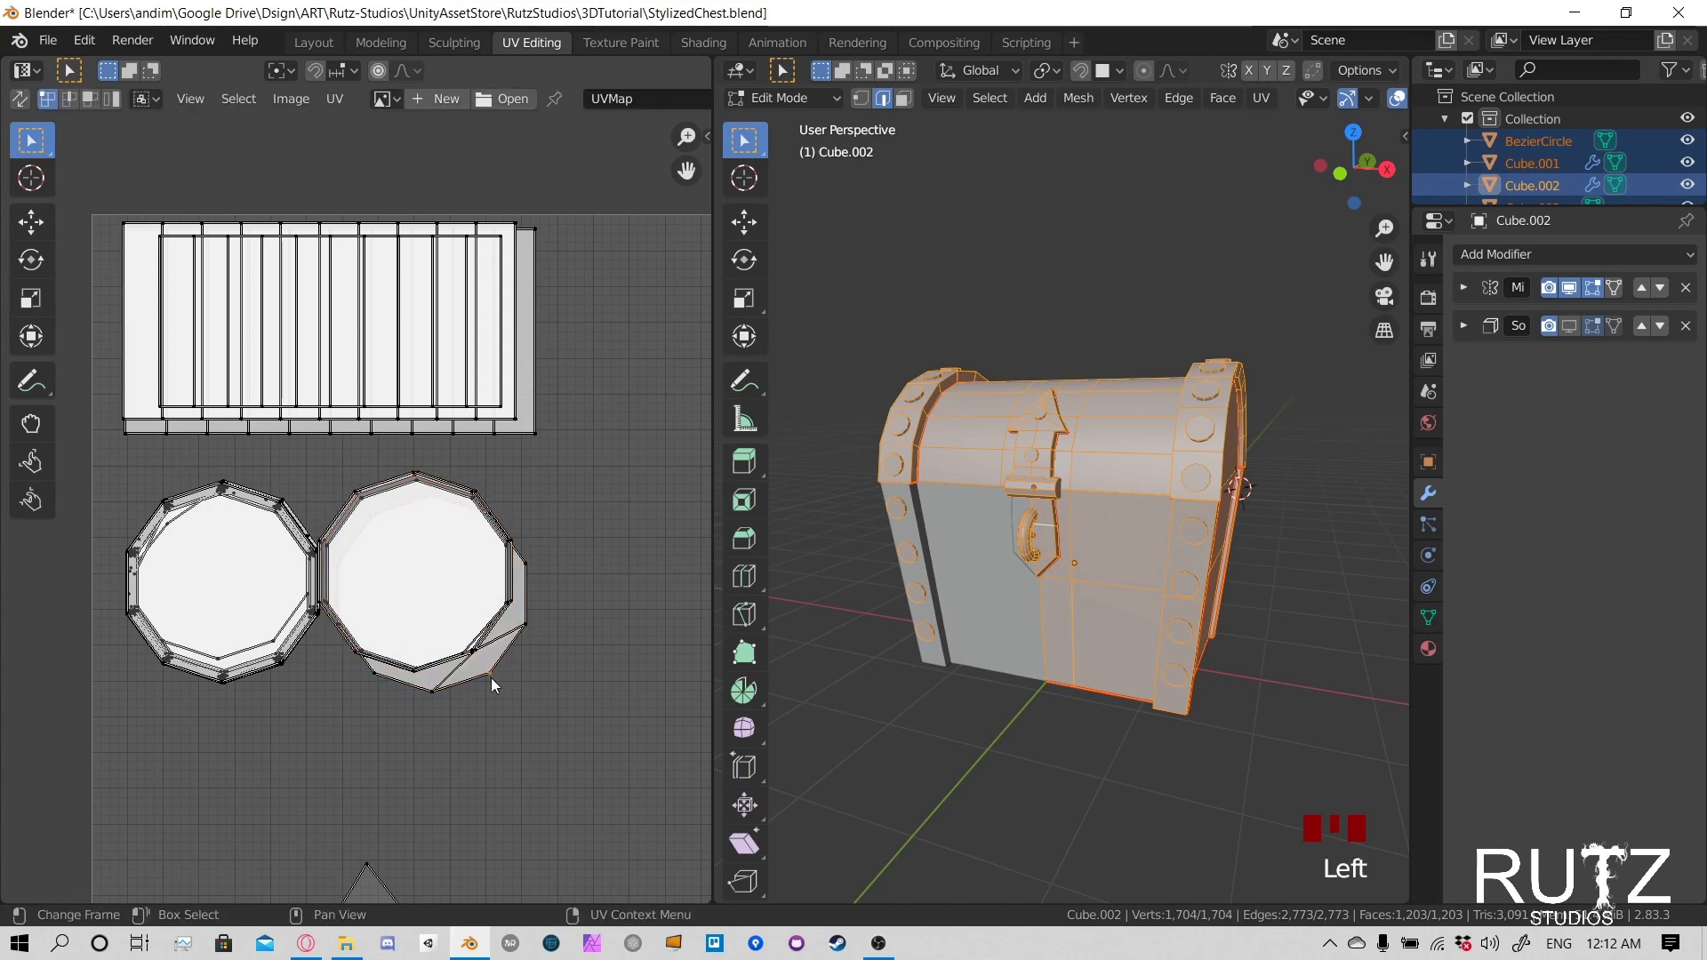
{"action": "key", "text": "l"}
{"action": "key", "text": "l"}
{"action": "key", "text": "l"}
{"action": "key", "text": "l"}
{"action": "key", "text": "l"}
{"action": "key", "text": "l"}
{"action": "key", "text": "l"}
{"action": "key", "text": "l"}
{"action": "key", "text": "l"}
{"action": "key", "text": "l"}
{"action": "key", "text": "l"}
{"action": "key", "text": "l"}
{"action": "key", "text": "l"}
{"action": "key", "text": "l"}
{"action": "key", "text": "l"}
{"action": "key", "text": "l"}
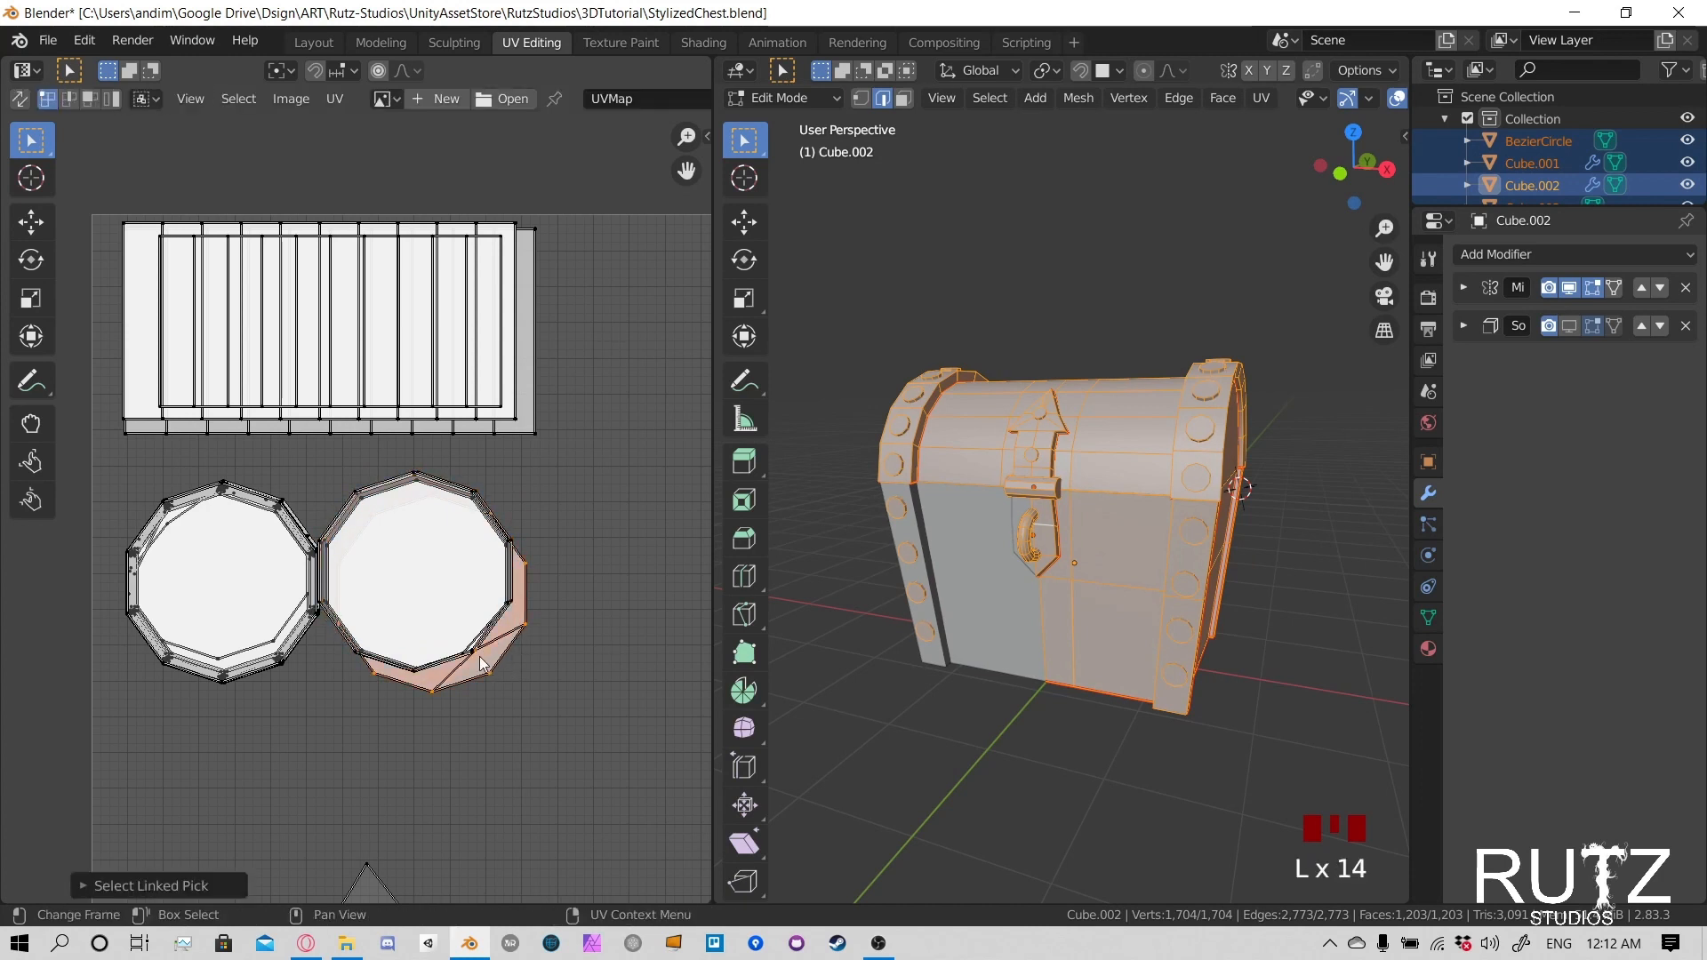
{"action": "key", "text": "g"}
{"action": "left_click", "coordinate": [487, 656]}
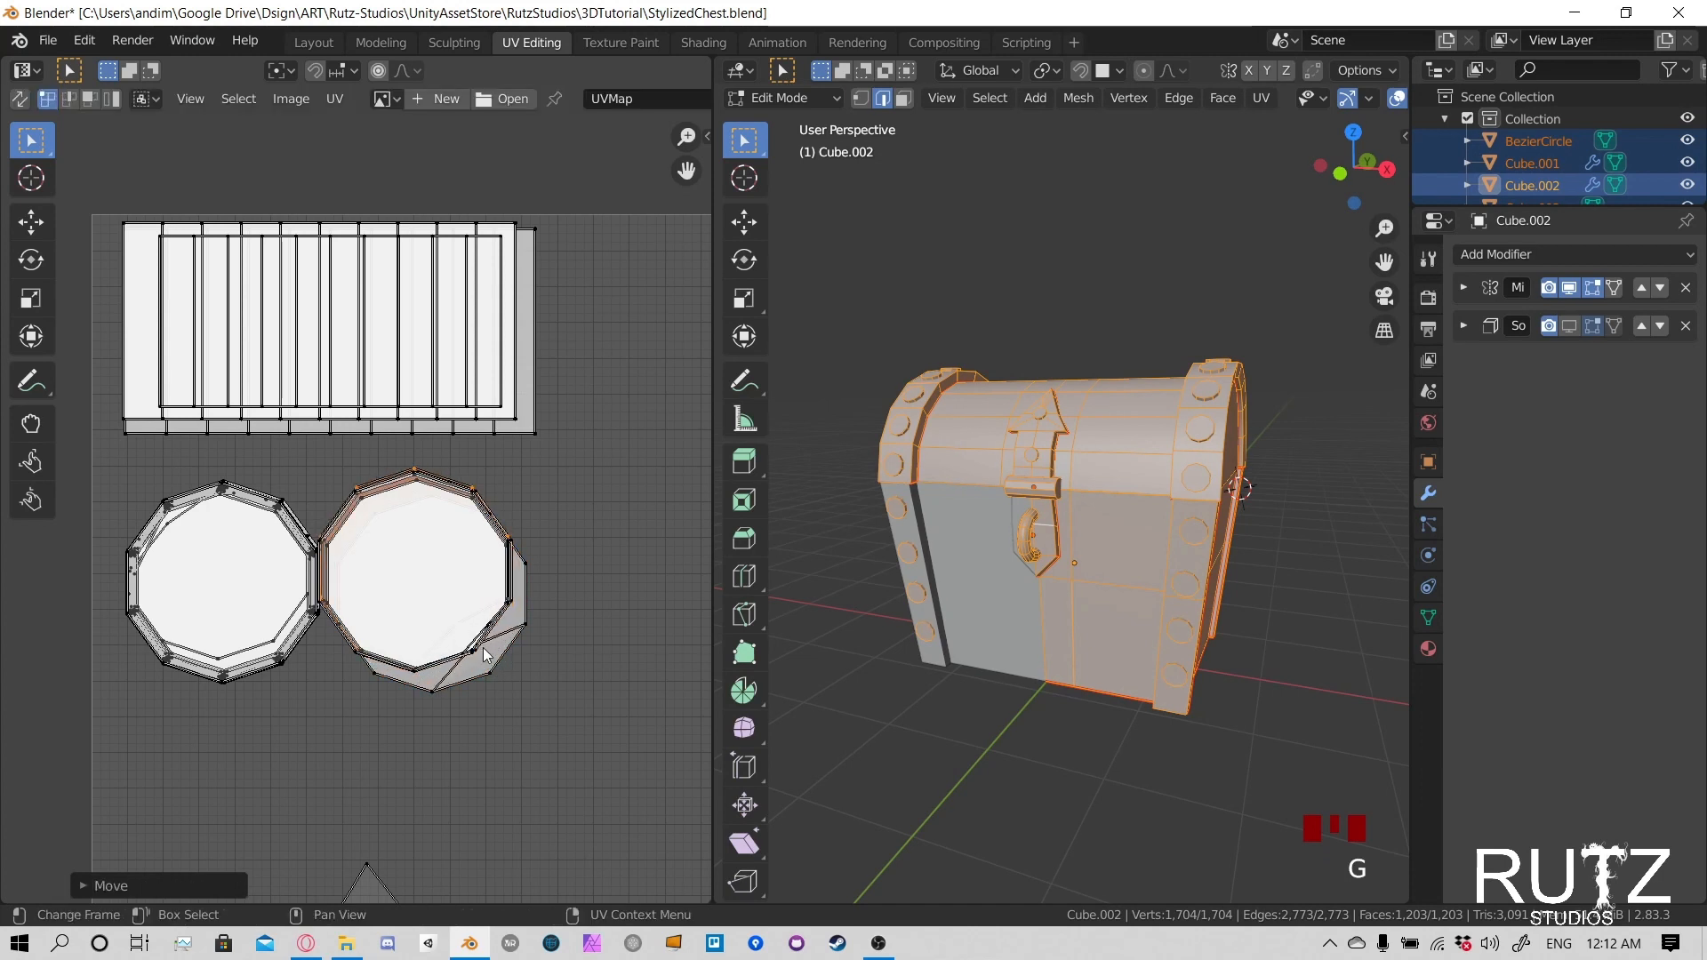
- Move the next linked islands still sticking out at the right stack's lower-right onto the stacked caps
{"action": "left_click", "coordinate": [514, 648]}
{"action": "key", "text": "l"}
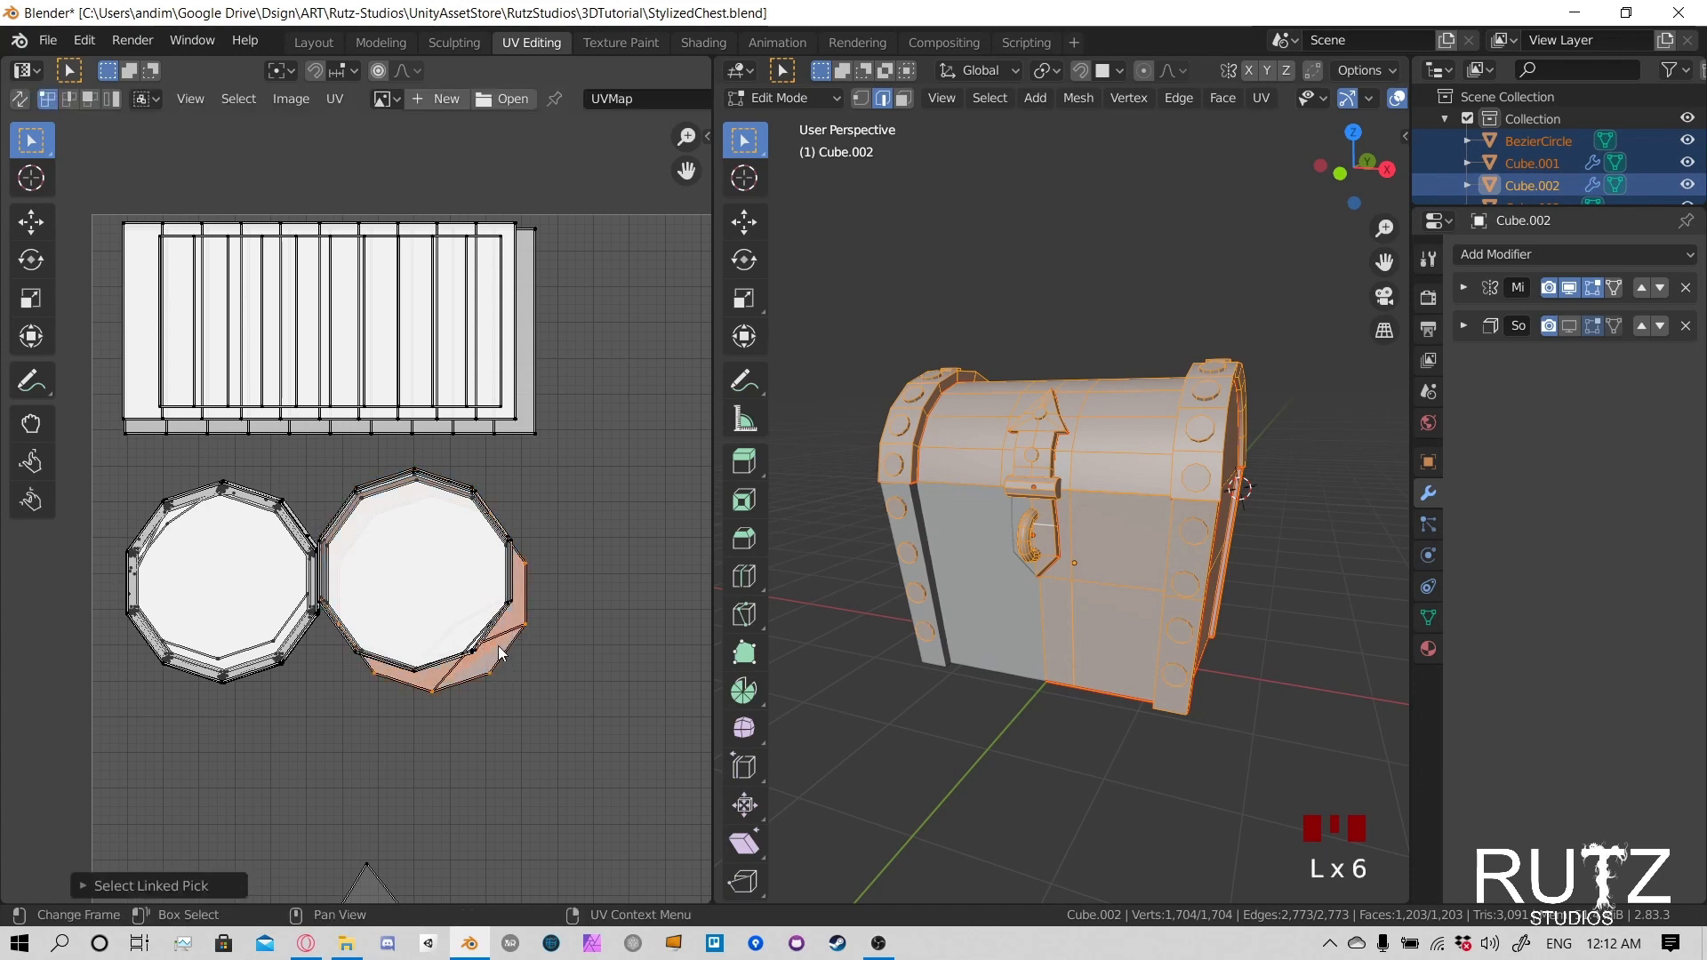
{"action": "key", "text": "g"}
{"action": "left_click", "coordinate": [485, 642]}
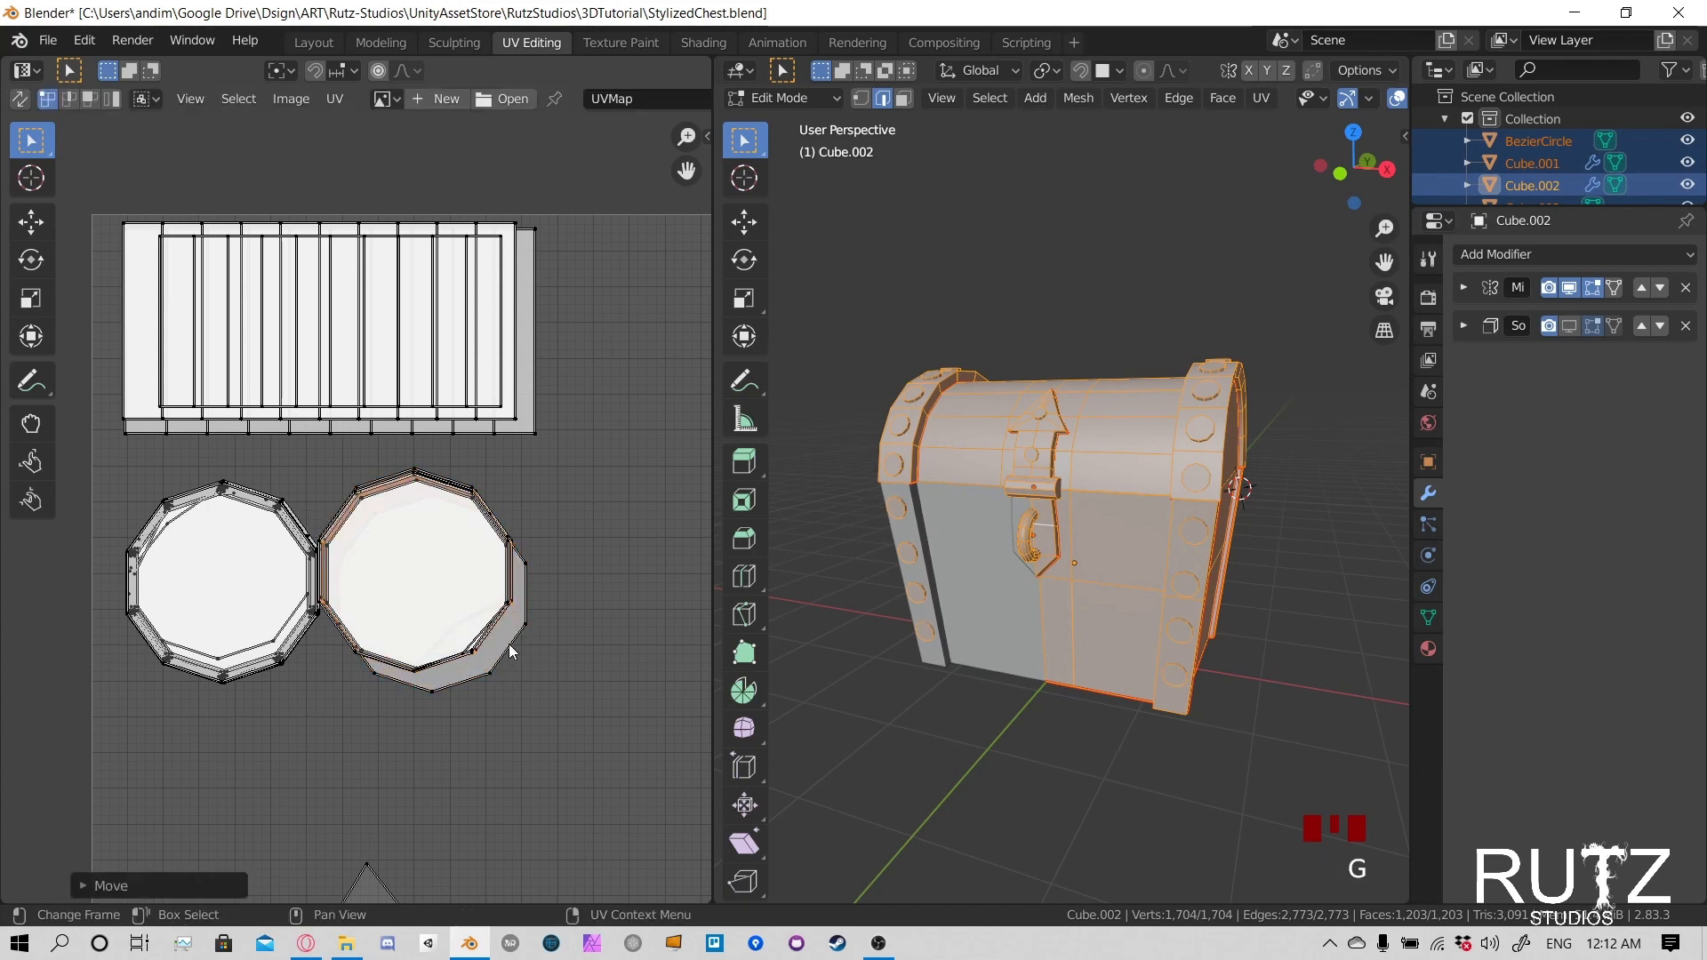
- Select two groups of linked islands jutting out at the right rivet stack's lower-right and move each onto the aligned caps
{"action": "left_click", "coordinate": [513, 651]}
{"action": "key", "text": "l"}
{"action": "key", "text": "g"}
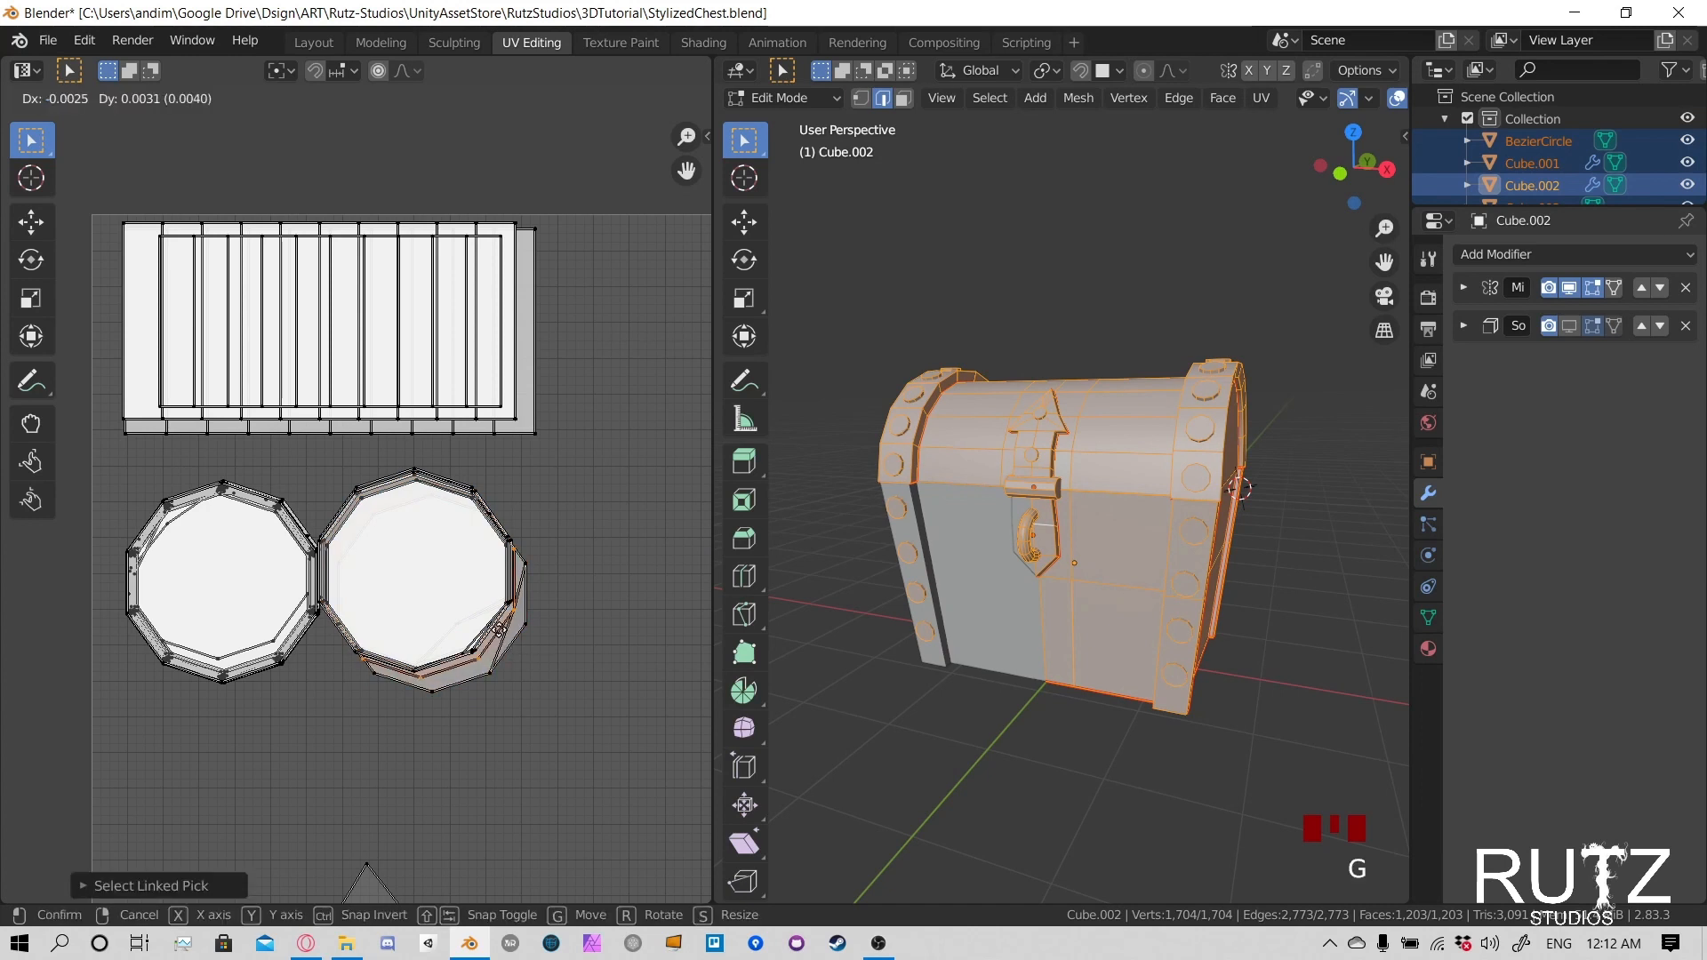
{"action": "left_click", "coordinate": [500, 633]}
{"action": "left_click", "coordinate": [512, 657]}
{"action": "key", "text": "l"}
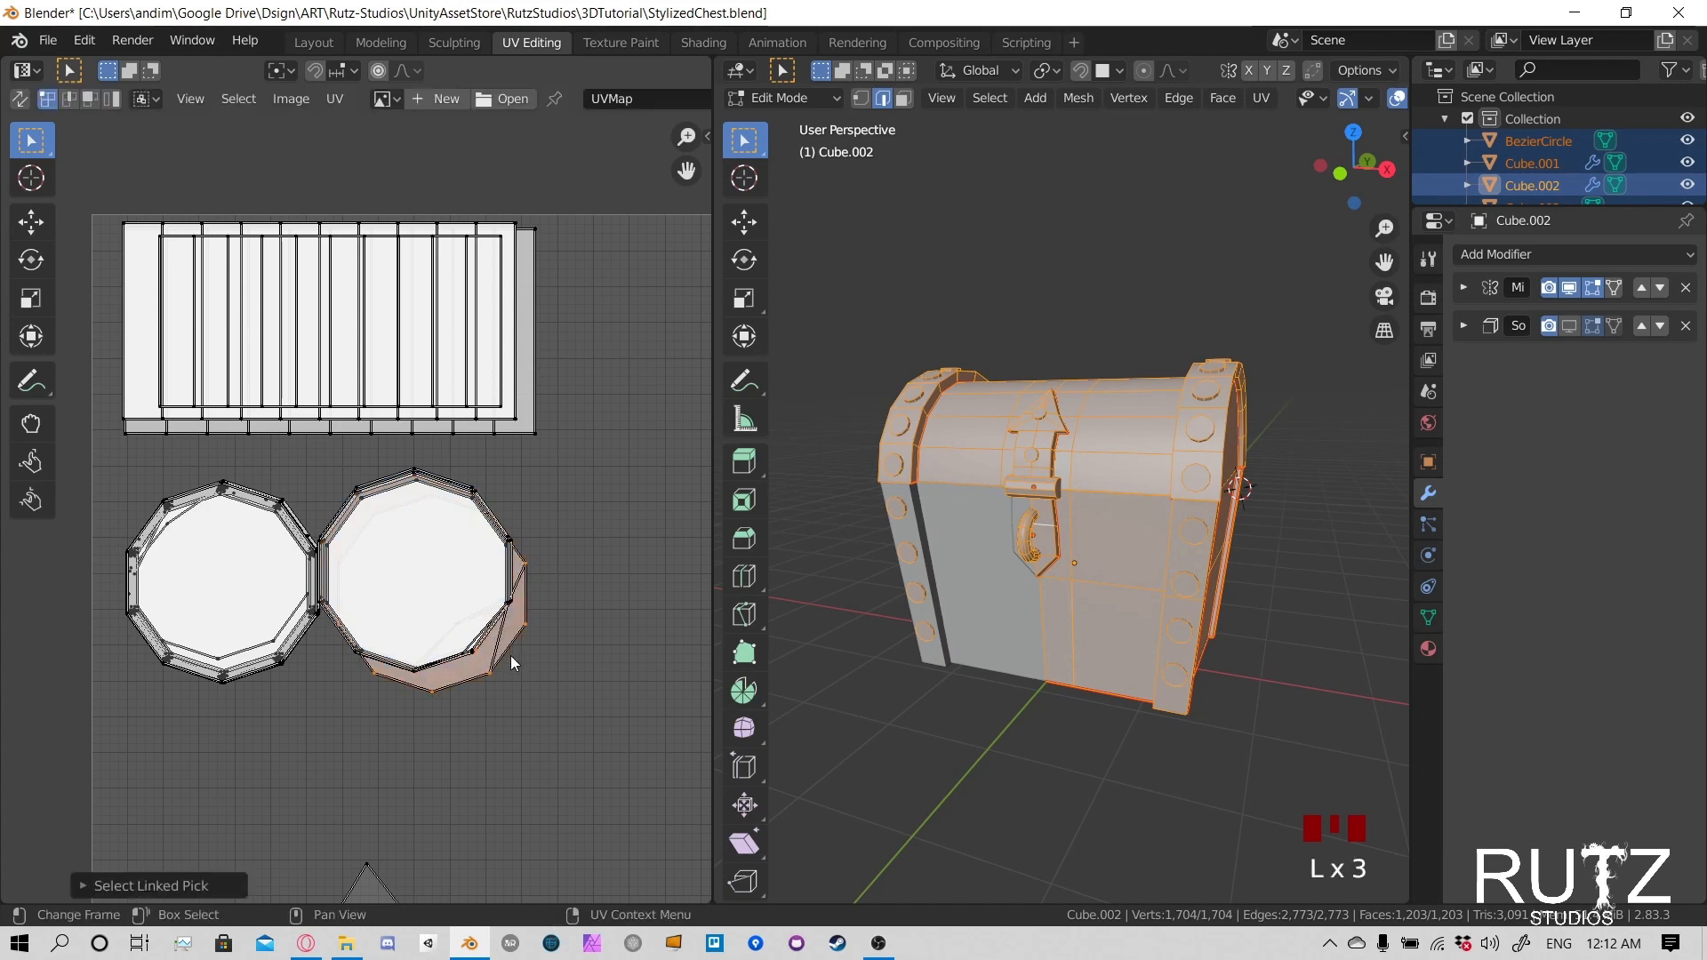
{"action": "key", "text": "g"}
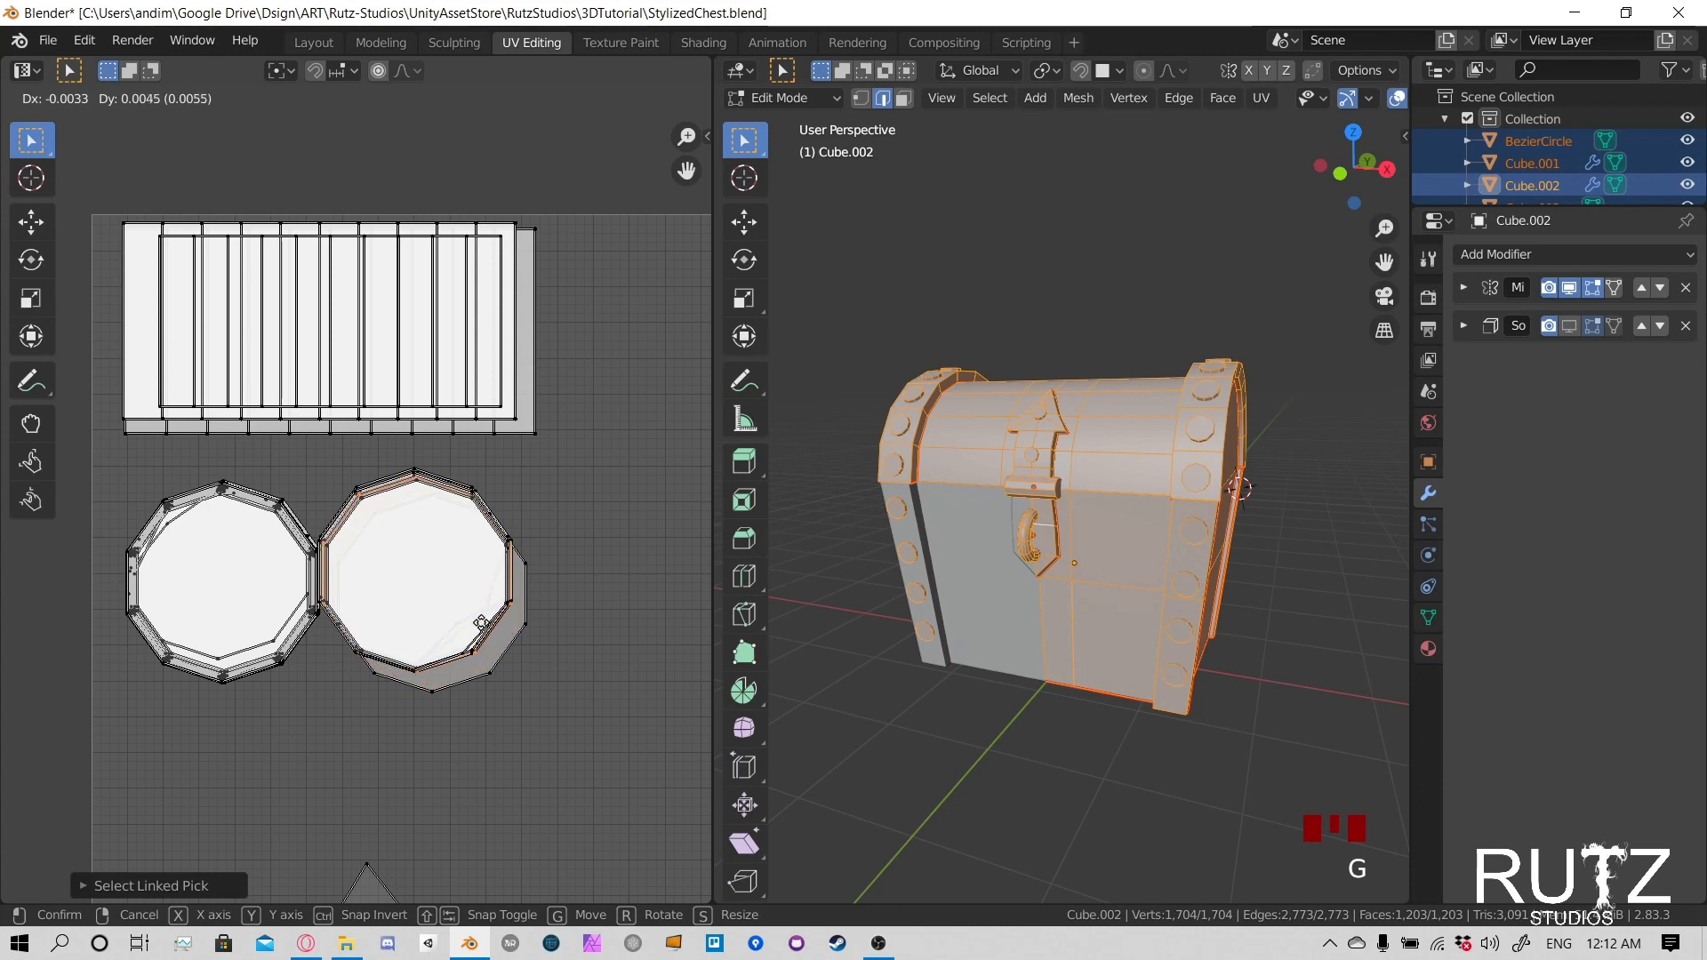
{"action": "left_click", "coordinate": [503, 654]}
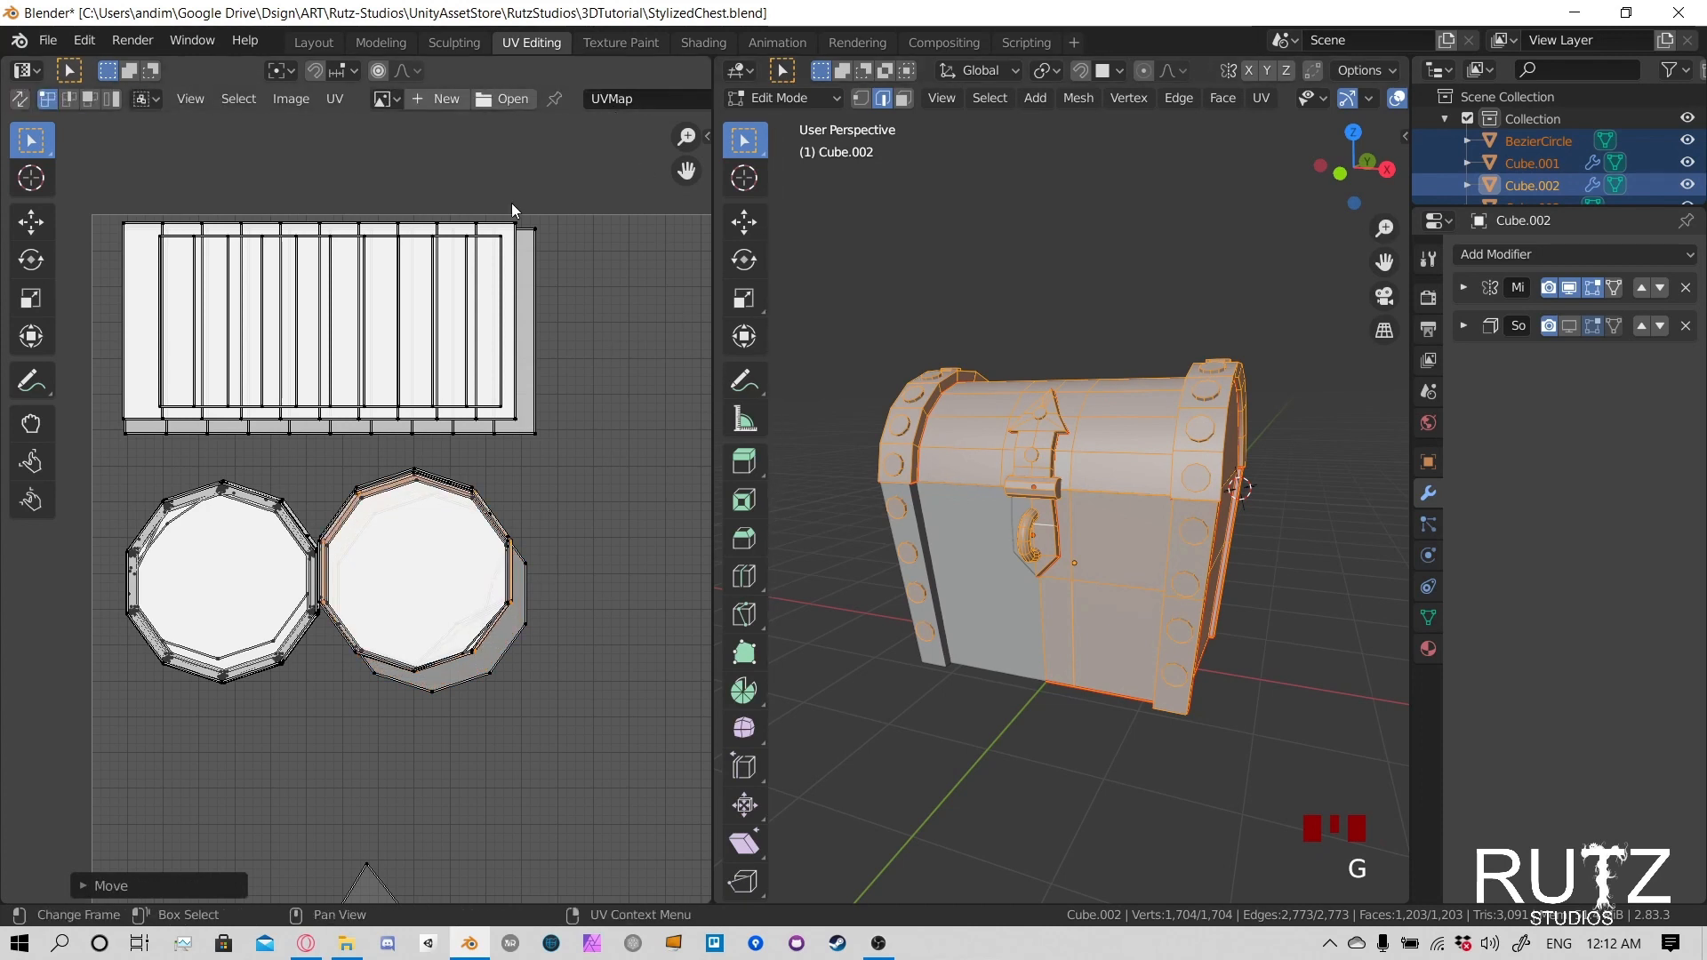
- Pick several linked islands along the right stack's lower-right edge and move them together up and left over the stack
{"action": "left_click", "coordinate": [521, 636]}
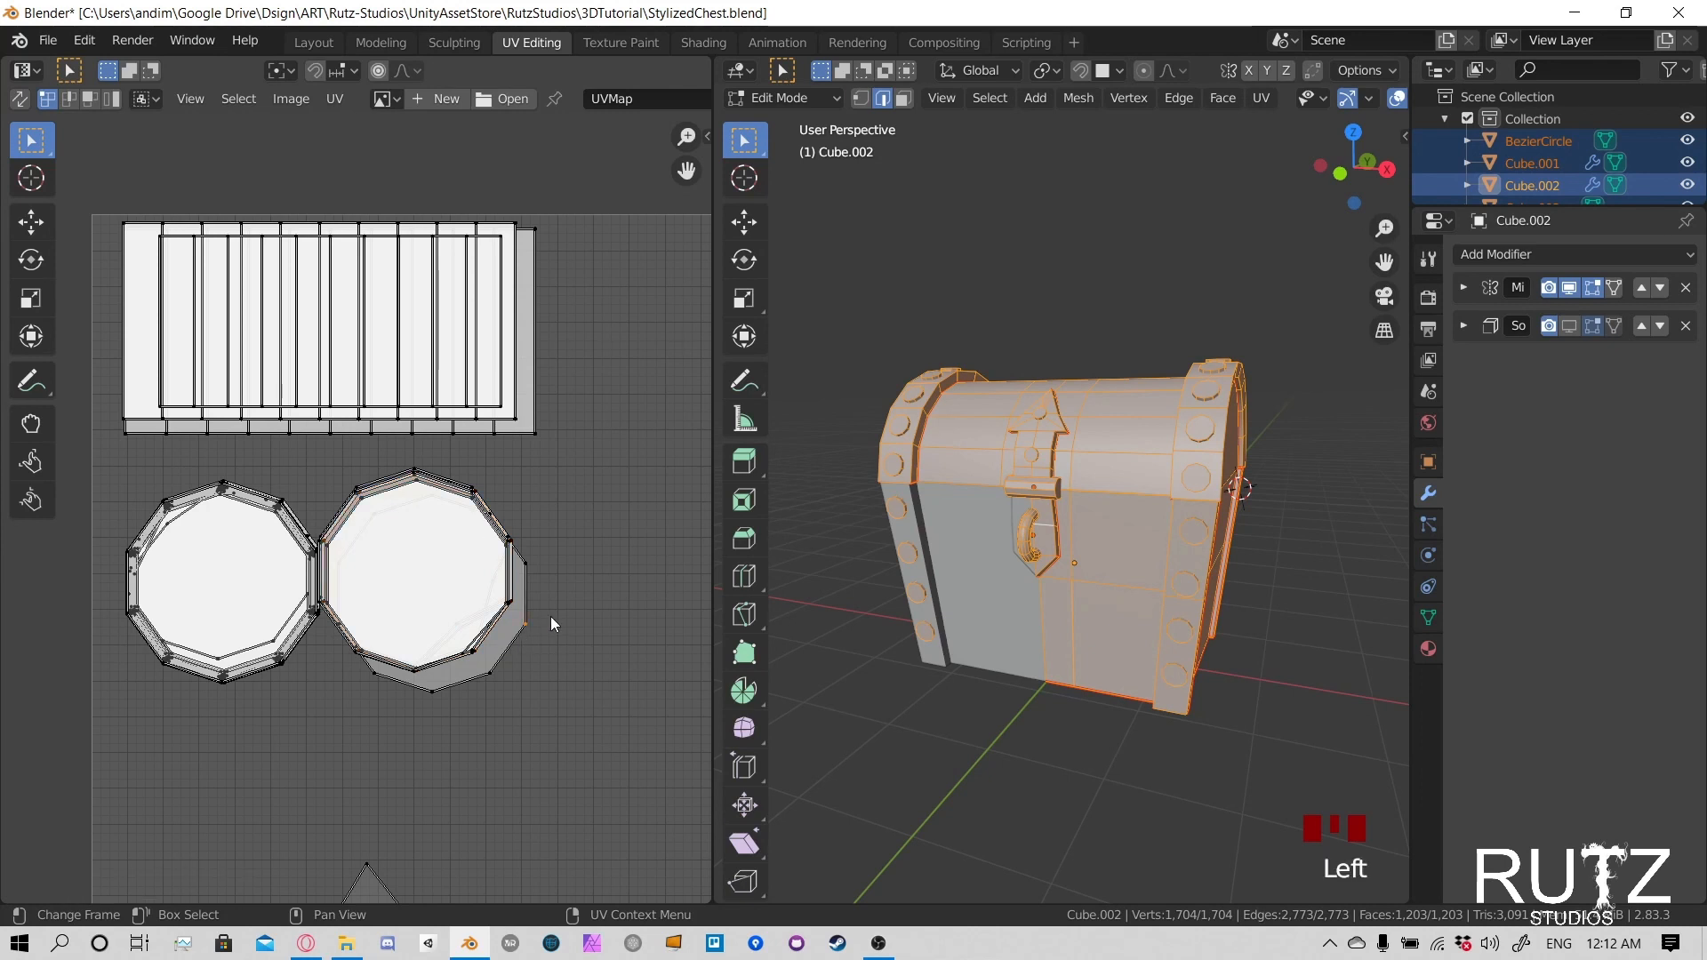
{"action": "key", "text": "l"}
{"action": "key", "text": "l"}
{"action": "key", "text": "l"}
{"action": "key", "text": "l"}
{"action": "key", "text": "l"}
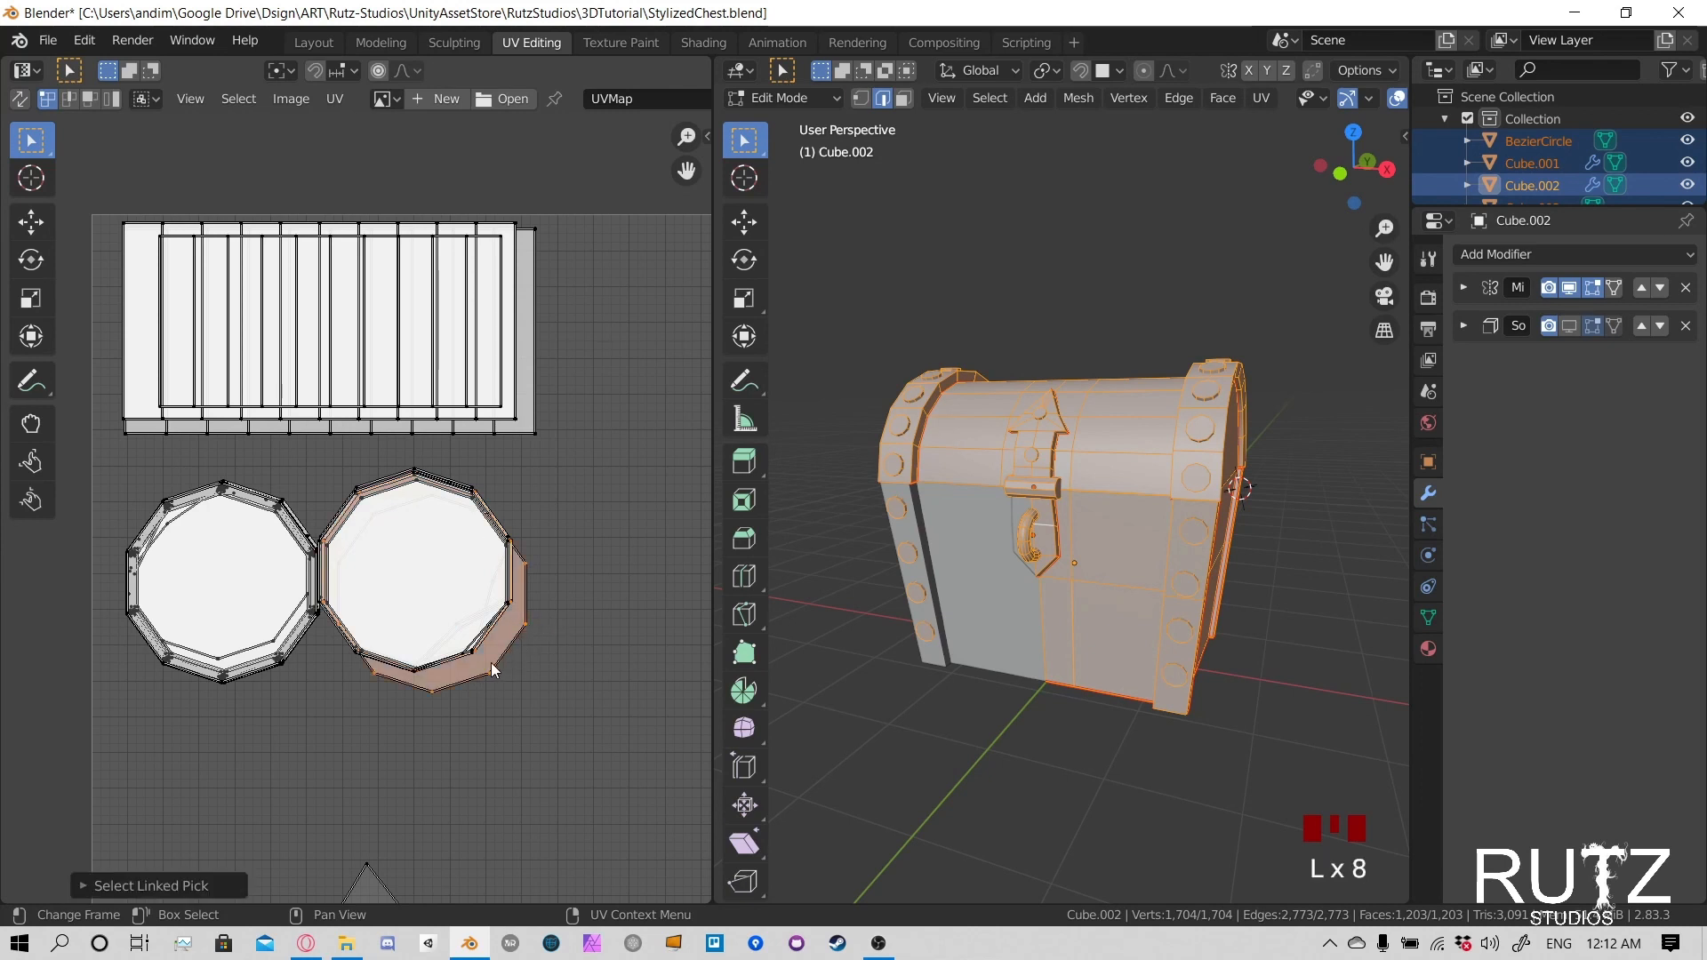
{"action": "key", "text": "g"}
{"action": "left_click", "coordinate": [479, 649]}
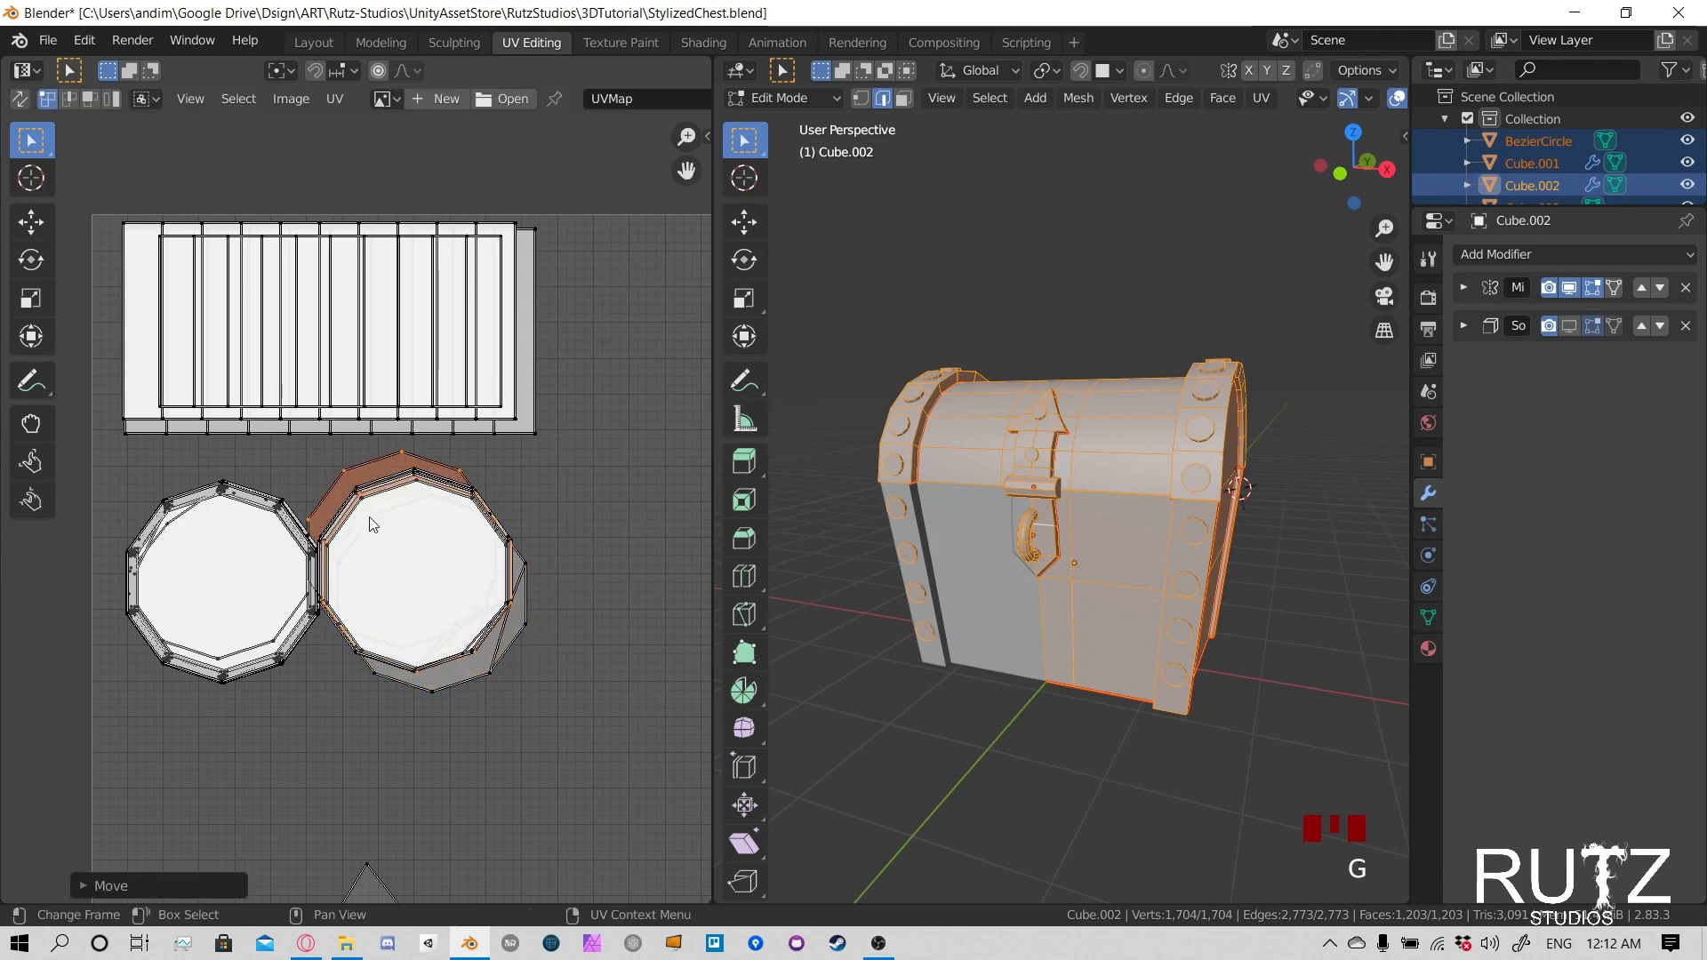
- Move the linked island protruding above the right rivet stack's upper-left edge down onto the common outline
{"action": "left_click", "coordinate": [350, 458]}
{"action": "key", "text": "l"}
{"action": "key", "text": "g"}
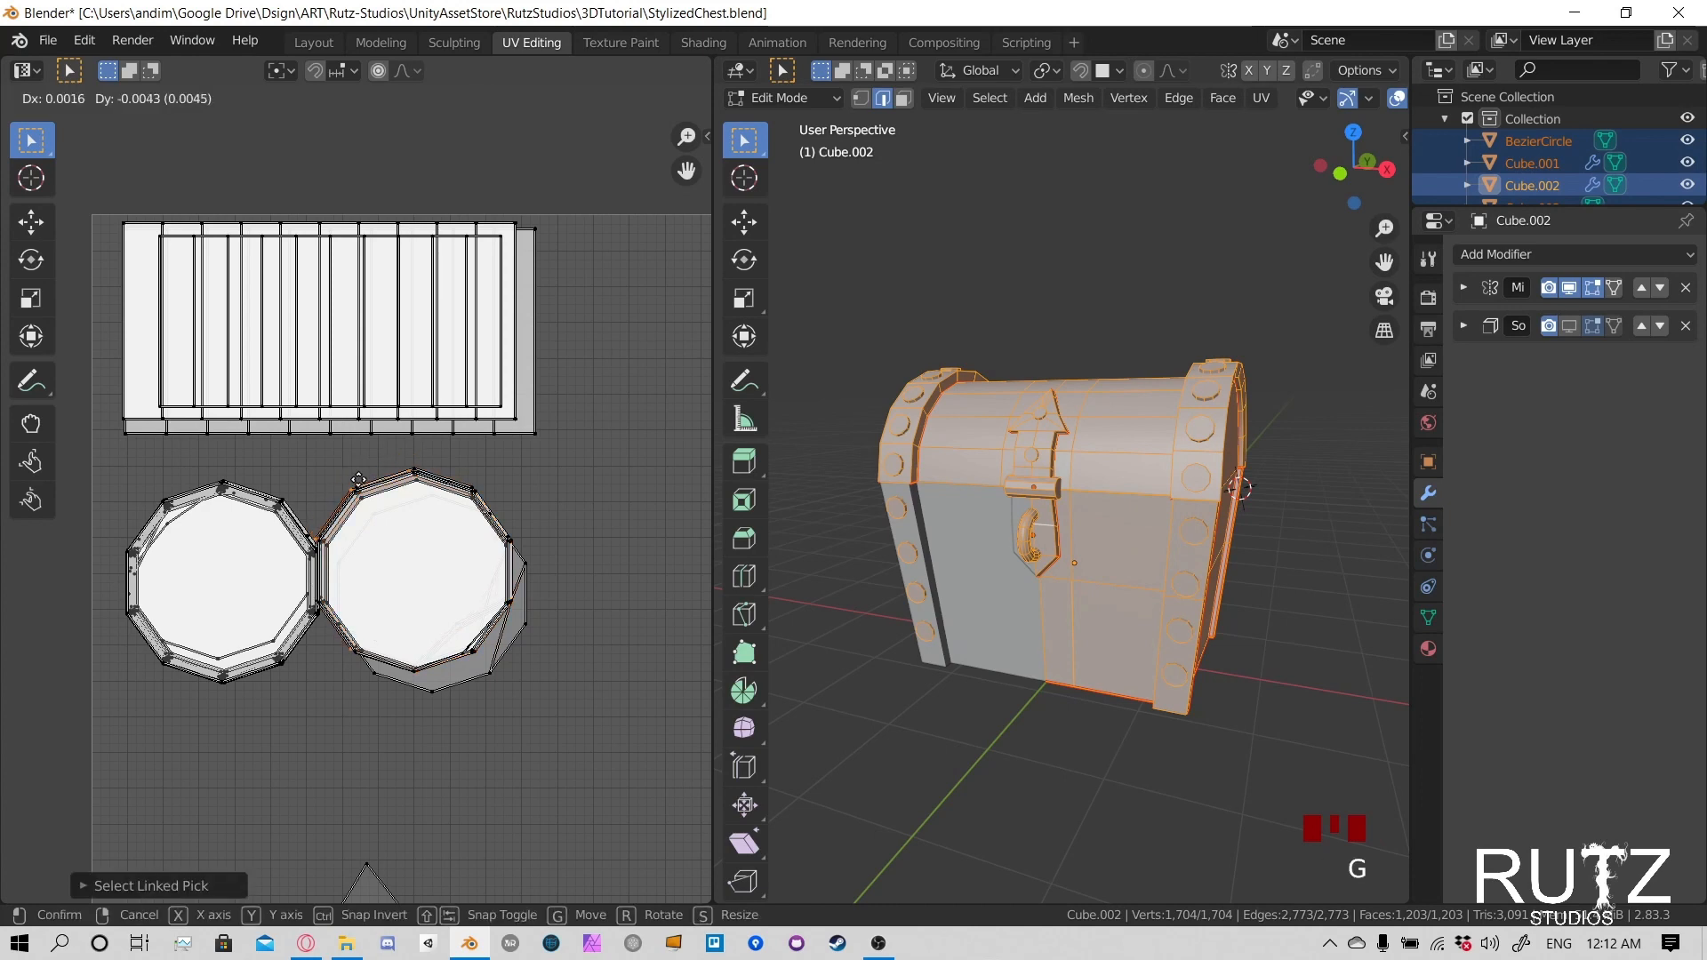
{"action": "left_click", "coordinate": [355, 485]}
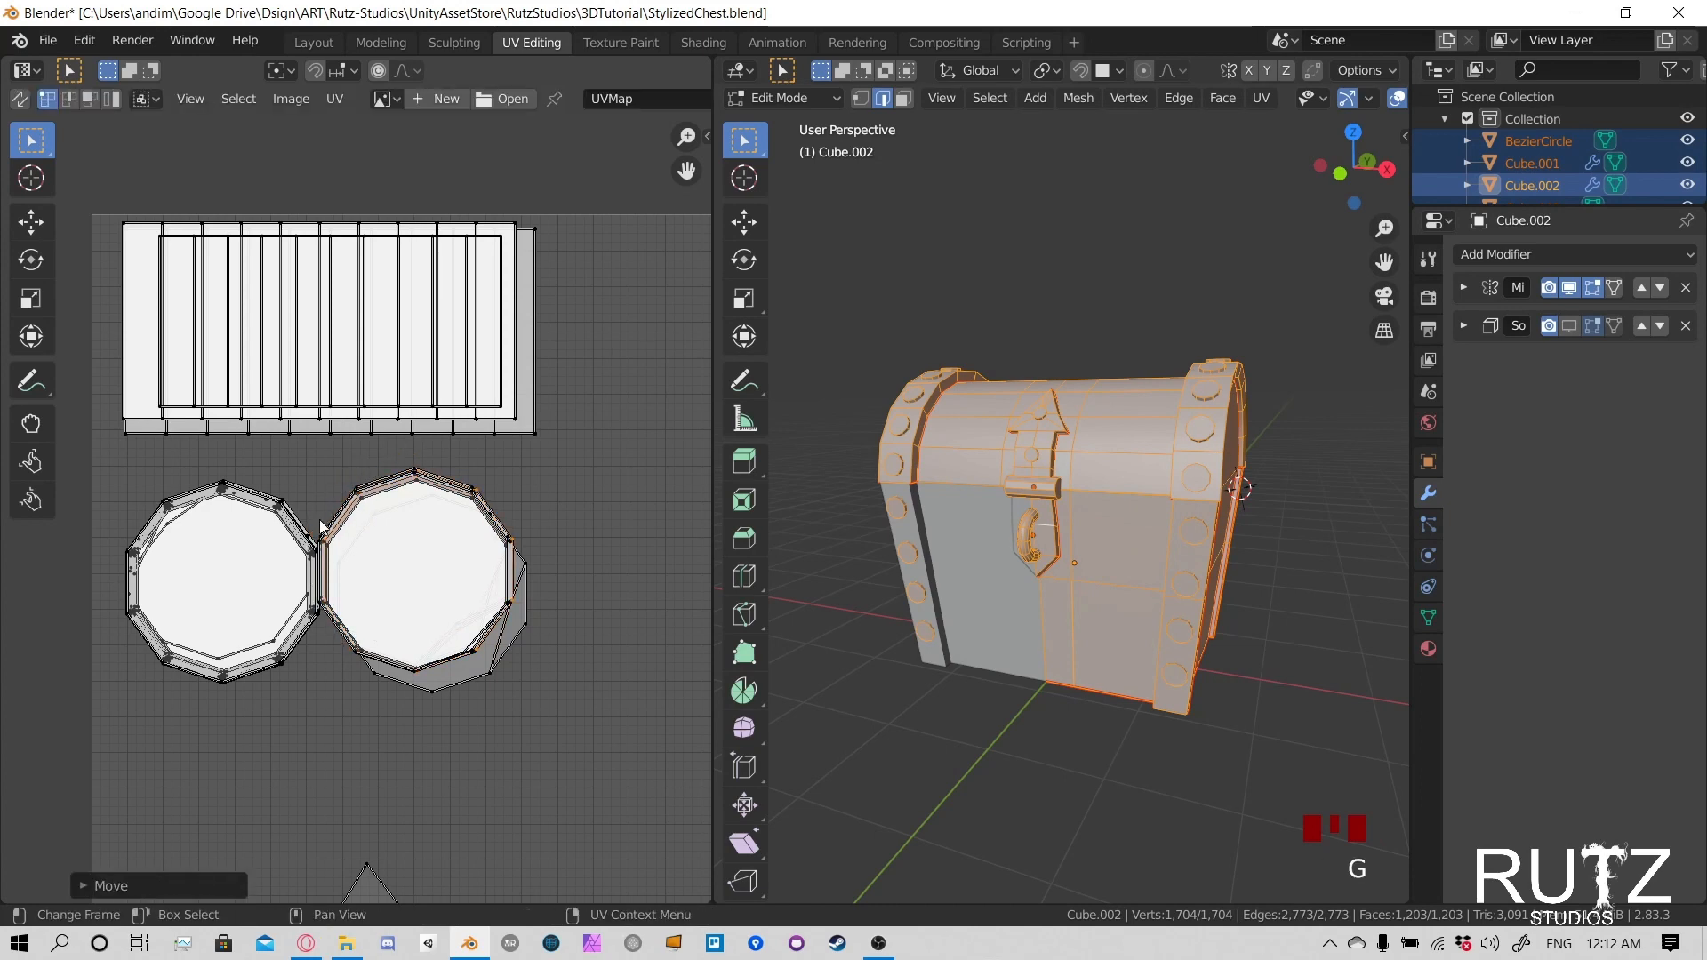
- Box-select the whole left rivet stack and shift it slightly left to leave a gap beside the right stack
{"action": "scroll", "coordinate": [323, 496], "scroll_direction": "up", "scroll_amount": 3}
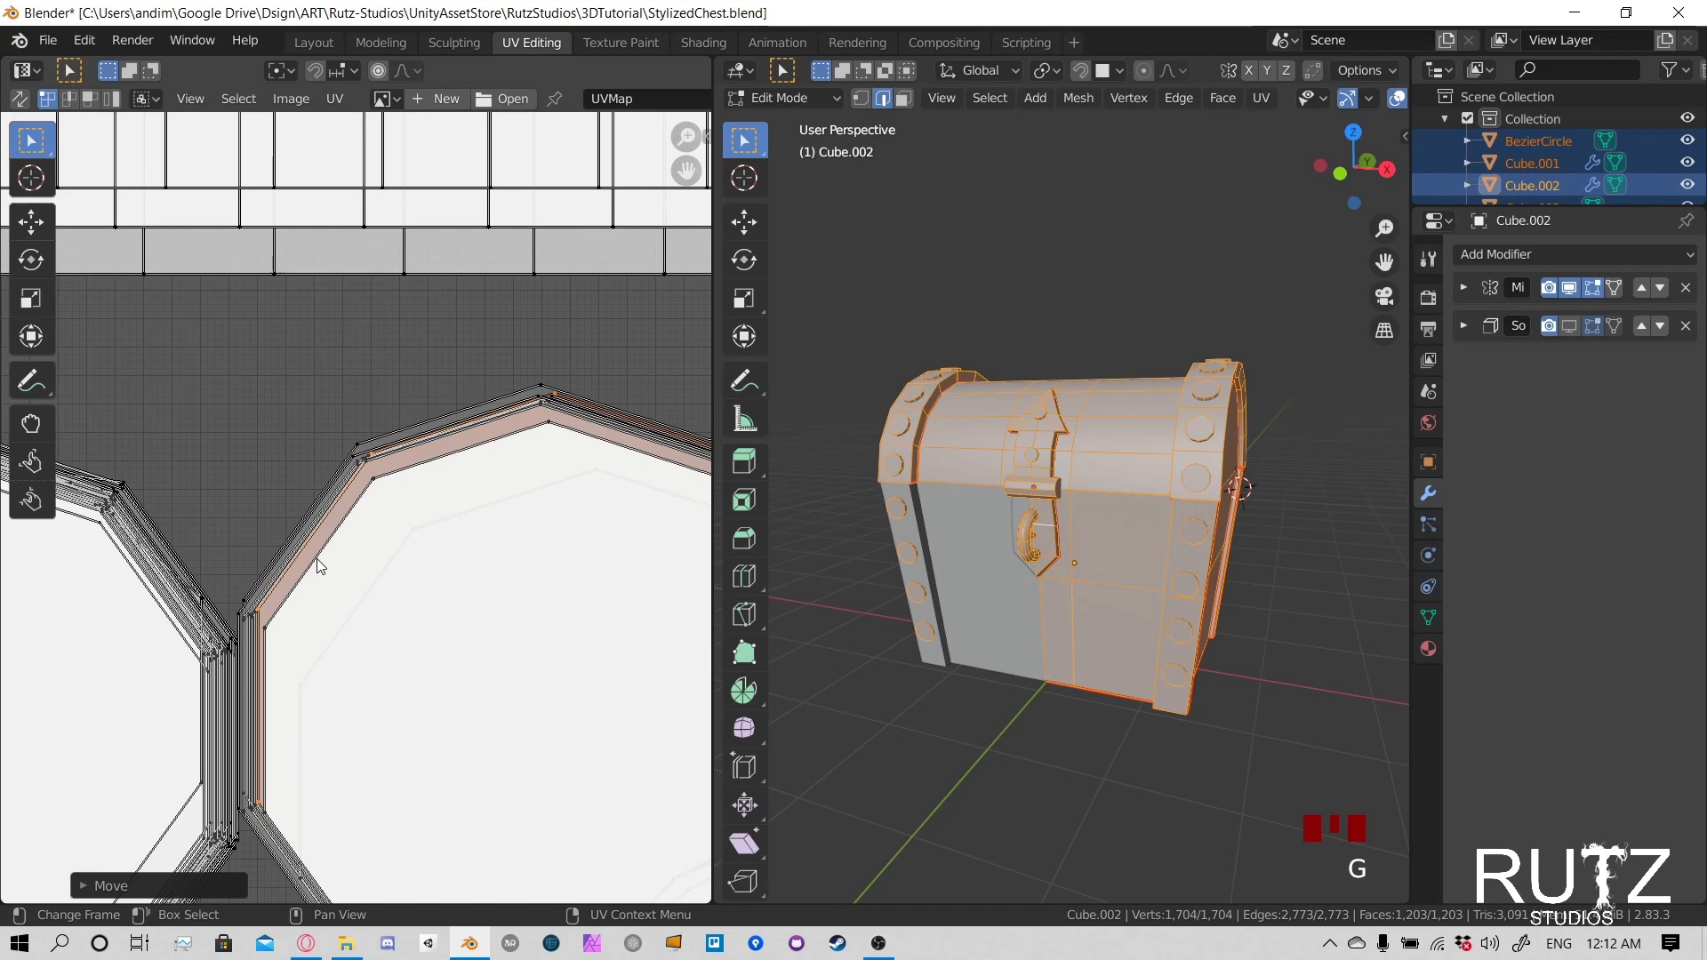
{"action": "scroll", "coordinate": [446, 525], "scroll_direction": "up", "scroll_amount": 4}
{"action": "scroll", "coordinate": [446, 525], "scroll_direction": "down", "scroll_amount": 4}
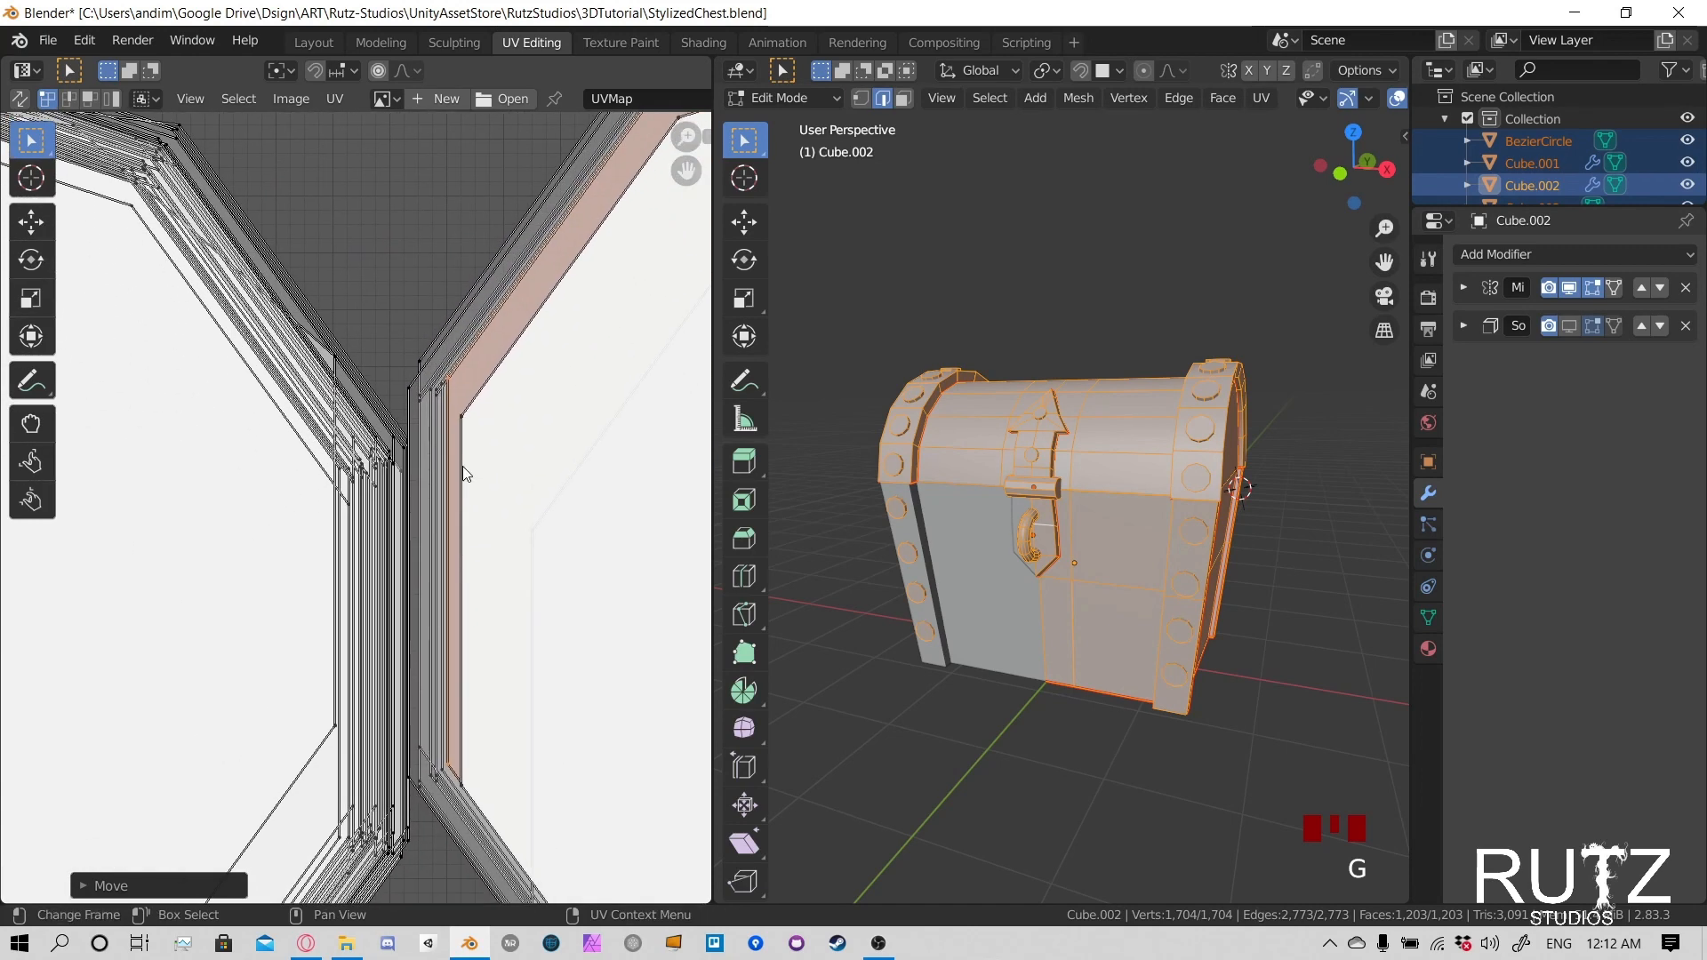
{"action": "scroll", "coordinate": [449, 498], "scroll_direction": "down", "scroll_amount": 3}
{"action": "scroll", "coordinate": [409, 569], "scroll_direction": "down", "scroll_amount": 2}
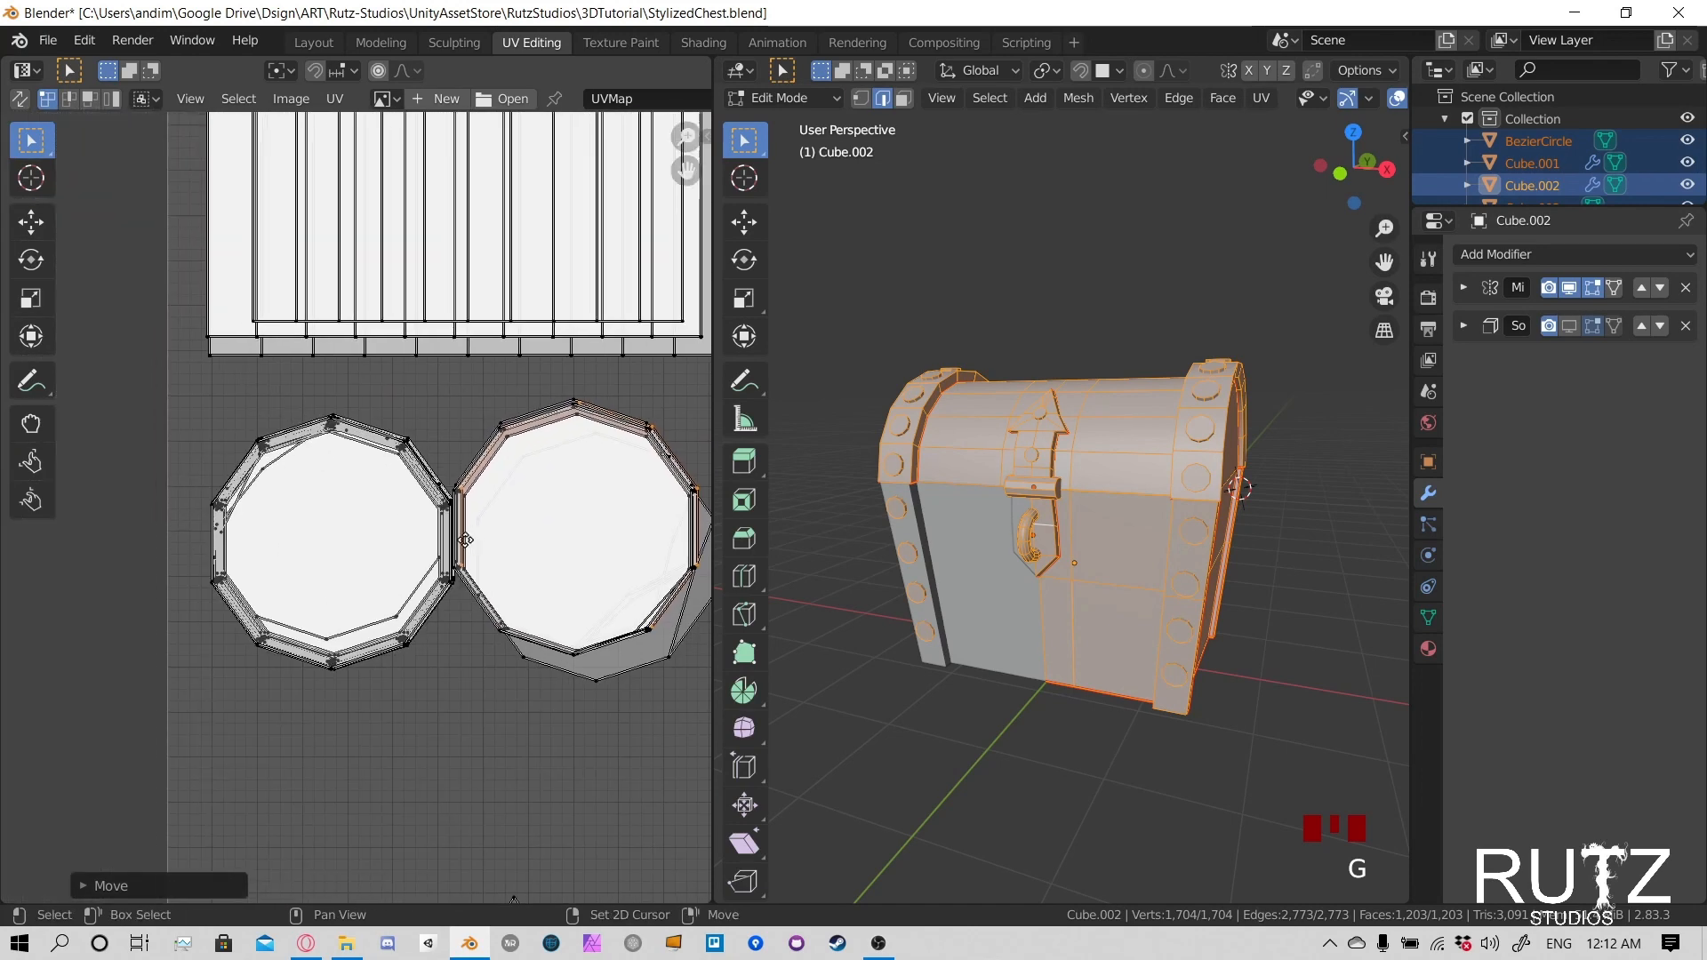
{"action": "left_click_drag", "start_coordinate": [156, 386], "coordinate": [455, 705]}
{"action": "scroll", "coordinate": [451, 584], "scroll_direction": "up", "scroll_amount": 6}
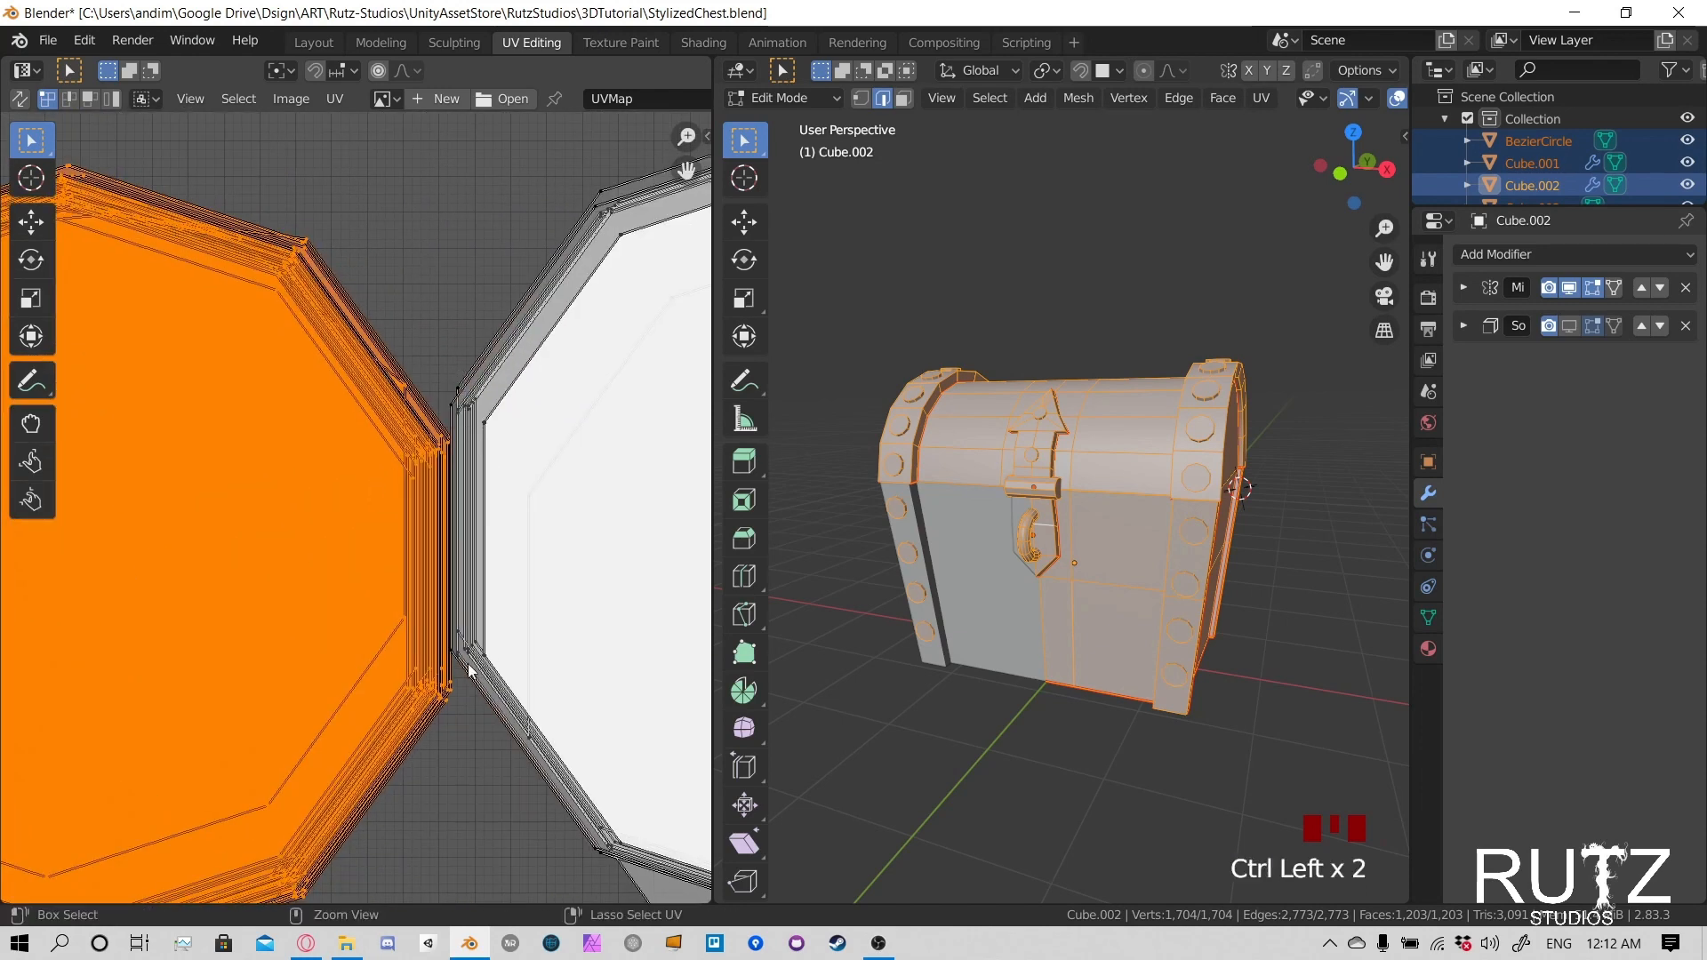
{"action": "key", "text": "g"}
{"action": "left_click", "coordinate": [401, 594]}
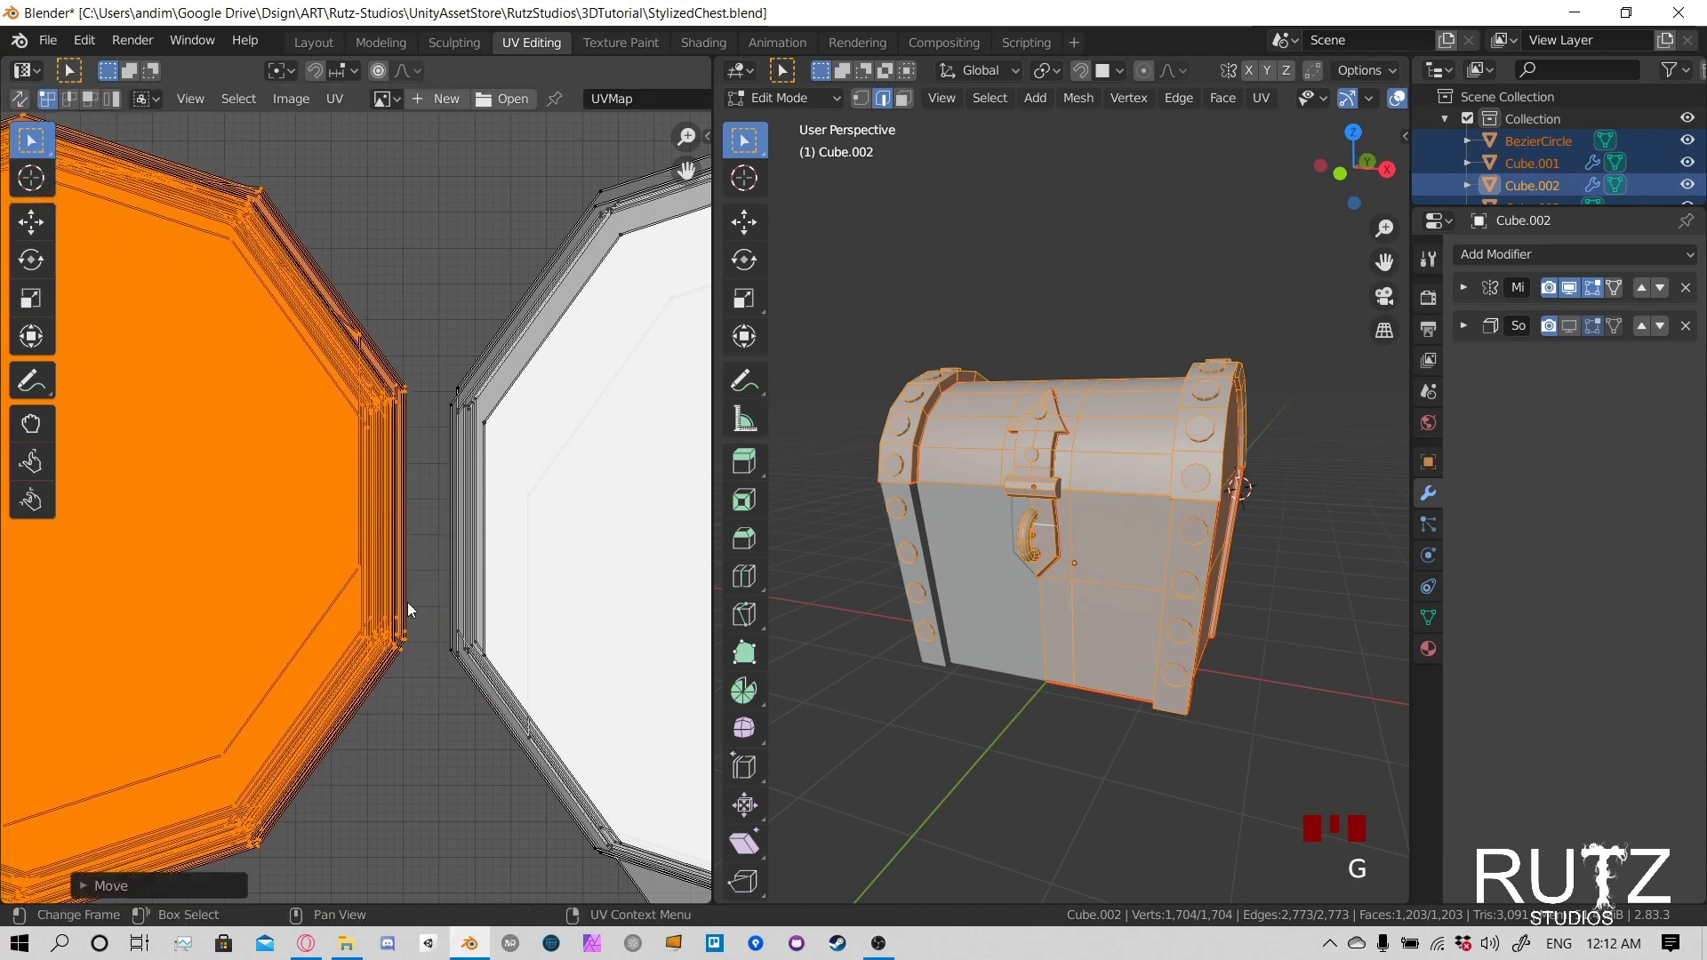
- Select the linked island protruding below the right rivet stack and move it up onto the aligned caps
{"action": "scroll", "coordinate": [410, 600], "scroll_direction": "down", "scroll_amount": 5}
{"action": "scroll", "coordinate": [420, 608], "scroll_direction": "up", "scroll_amount": 3}
{"action": "middle_click_drag", "start_coordinate": [503, 713], "coordinate": [412, 663]}
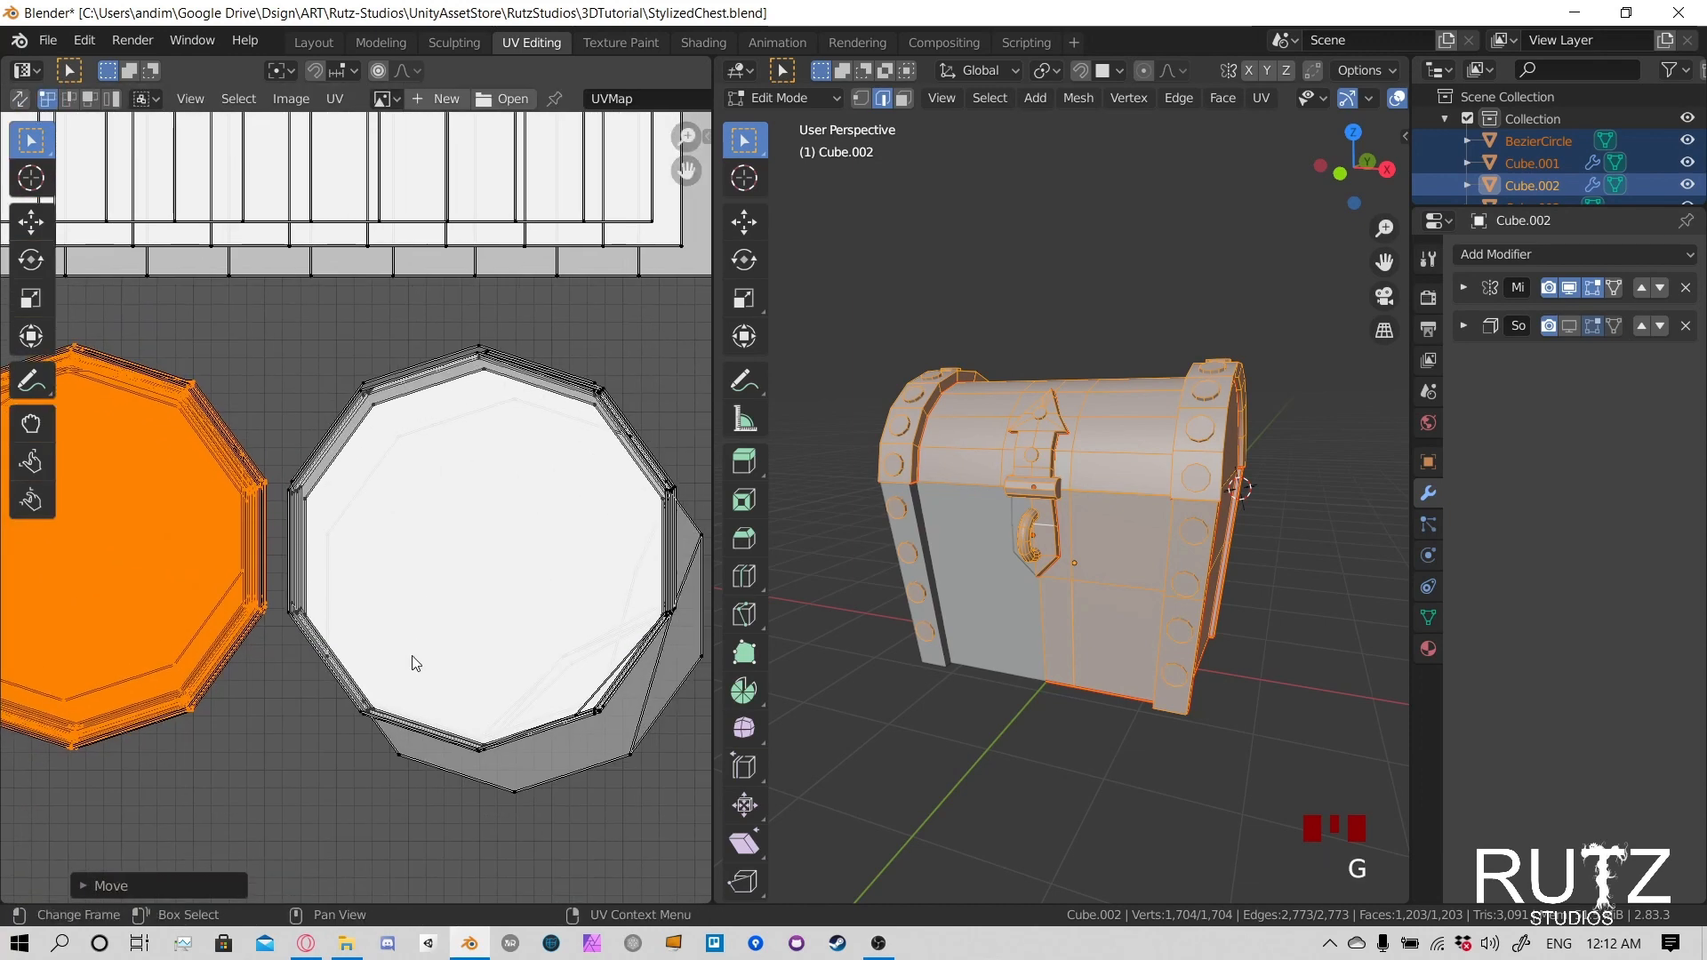
{"action": "left_click", "coordinate": [400, 769]}
{"action": "key", "text": "l"}
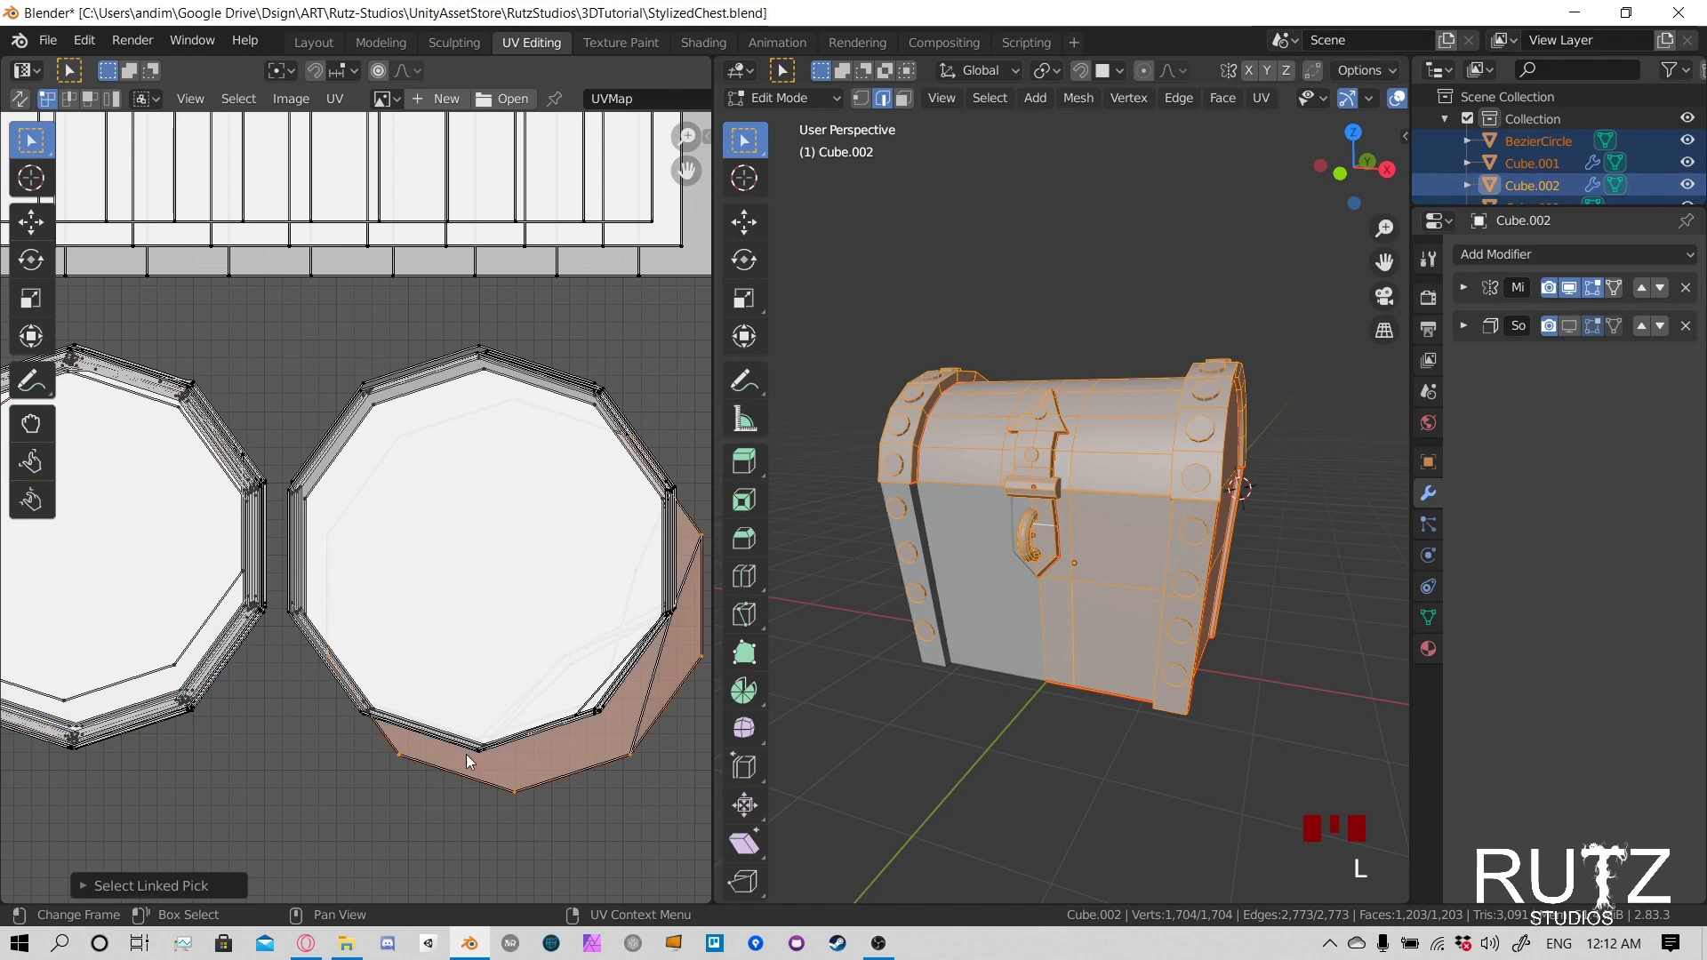
{"action": "key", "text": "g"}
{"action": "left_click", "coordinate": [469, 715]}
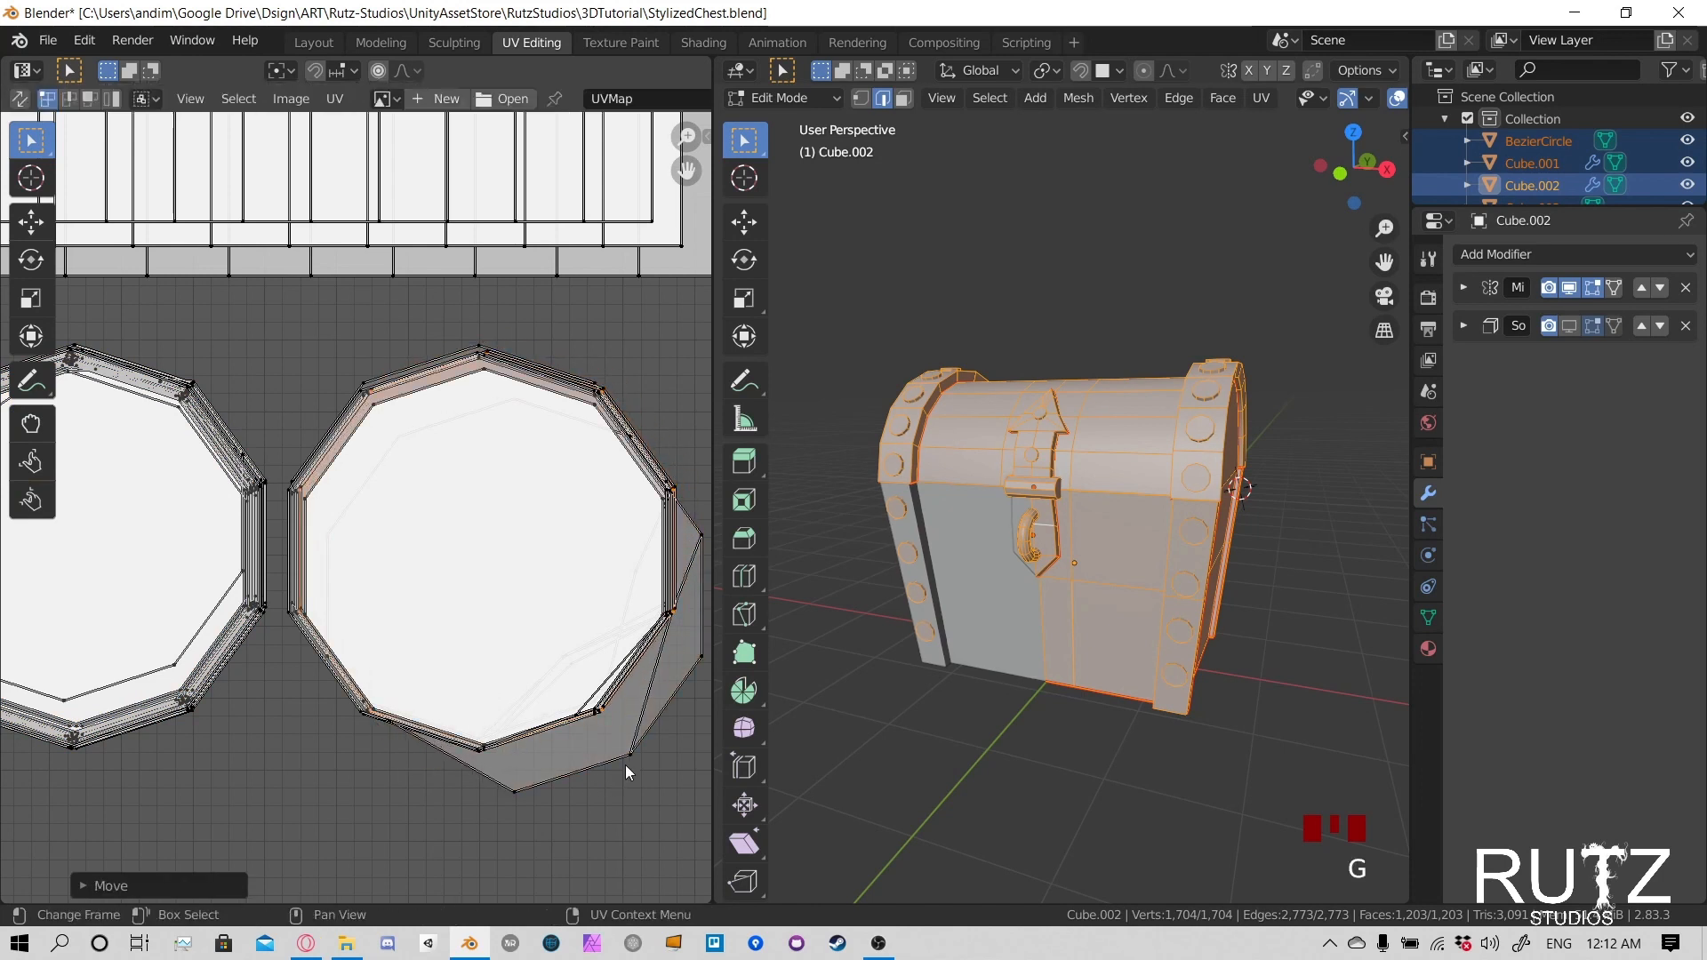
- Move the next two linked islands at the right stack's lower-right corner onto the stacked caps one after another
{"action": "left_click", "coordinate": [625, 763]}
{"action": "key", "text": "g"}
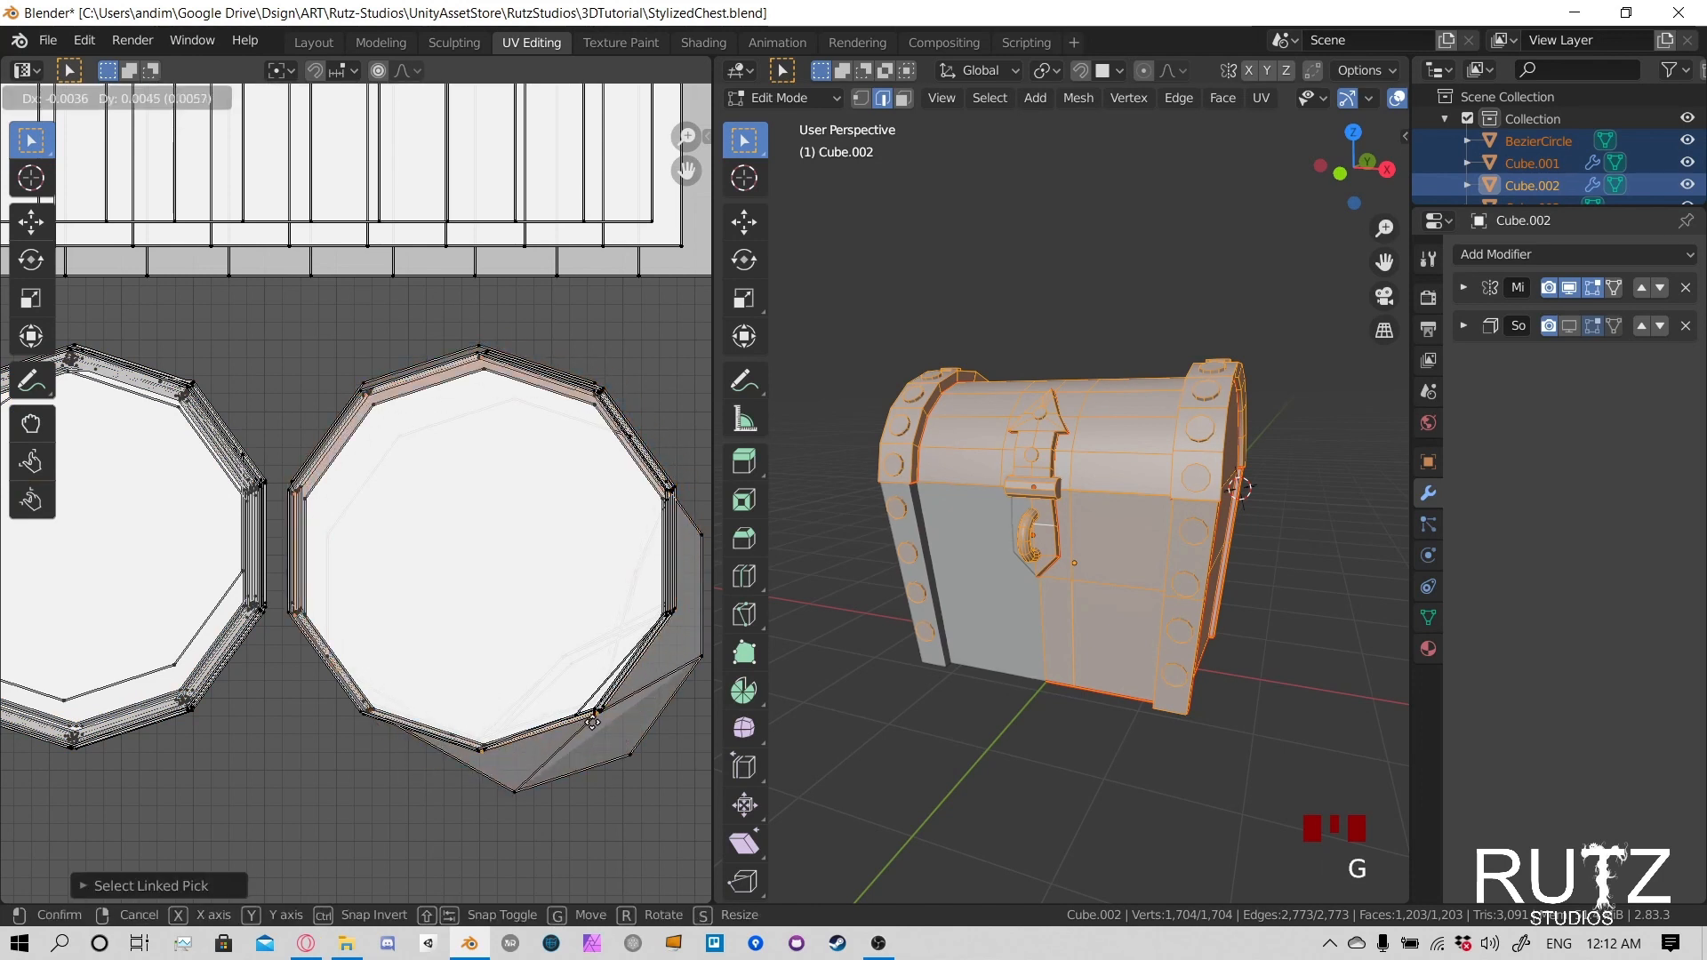
{"action": "left_click", "coordinate": [631, 749]}
{"action": "left_click", "coordinate": [629, 752]}
{"action": "key", "text": "l"}
{"action": "key", "text": "g"}
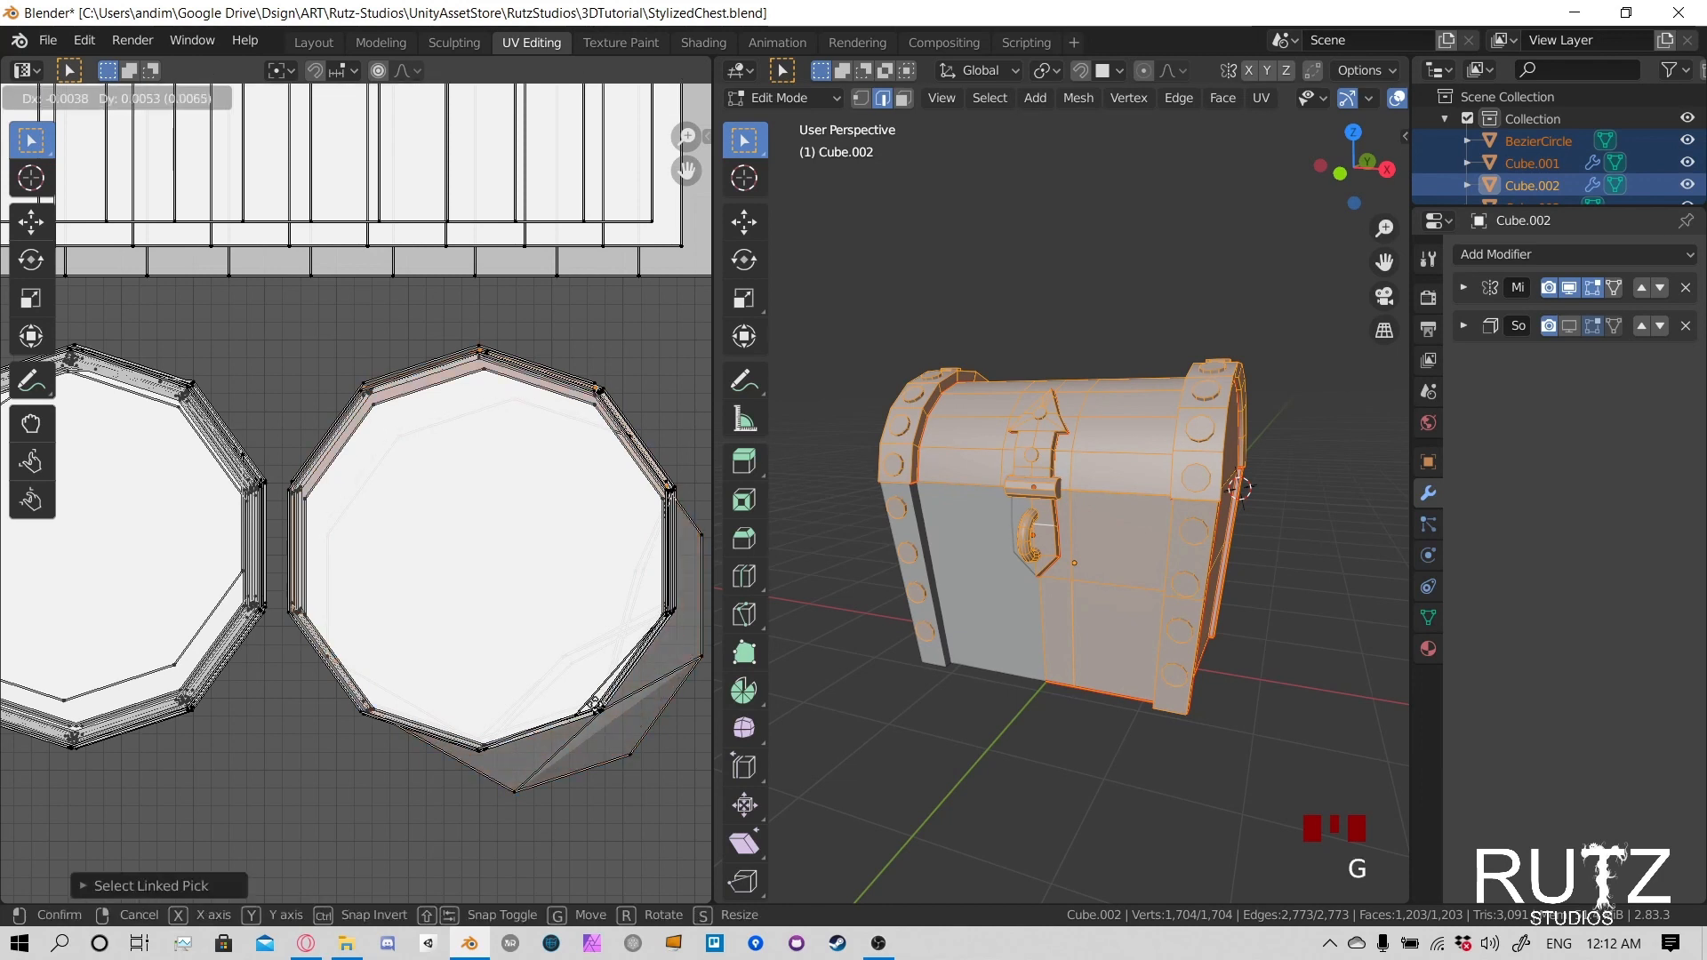
{"action": "left_click", "coordinate": [597, 707]}
- Select all the remaining offset islands at the right stack's lower-right and move them over the stacked caps
{"action": "left_click", "coordinate": [626, 749]}
{"action": "key", "text": "l"}
{"action": "key", "text": "l"}
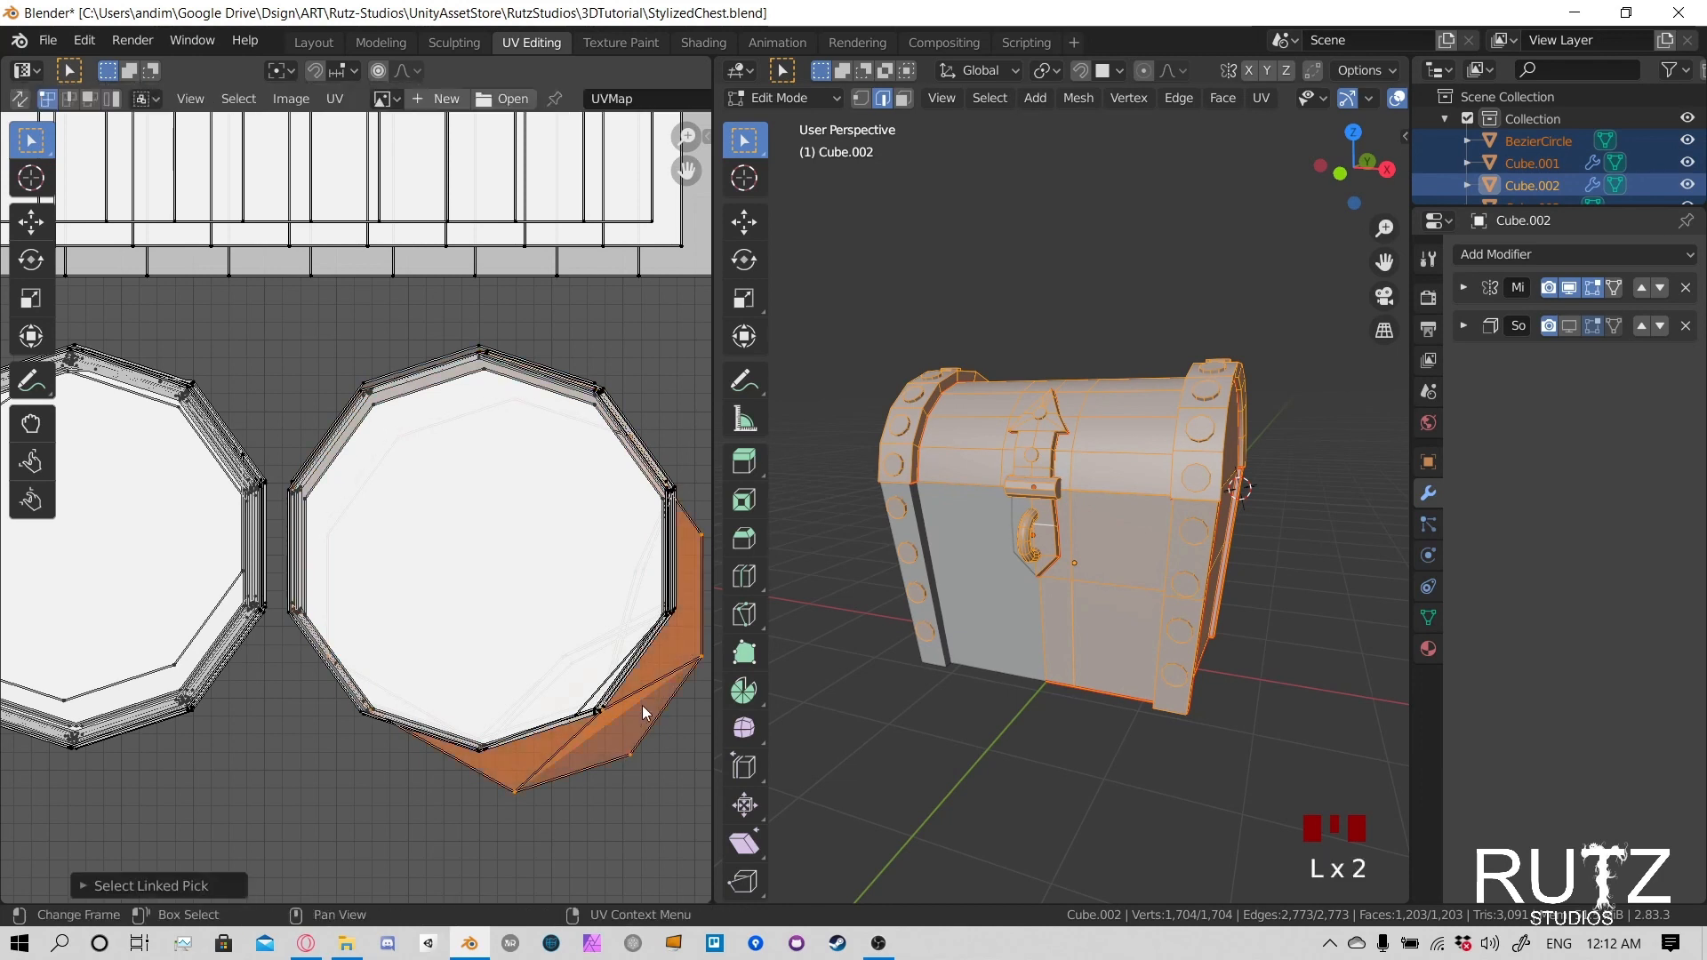
{"action": "key", "text": "g"}
{"action": "left_click", "coordinate": [610, 676]}
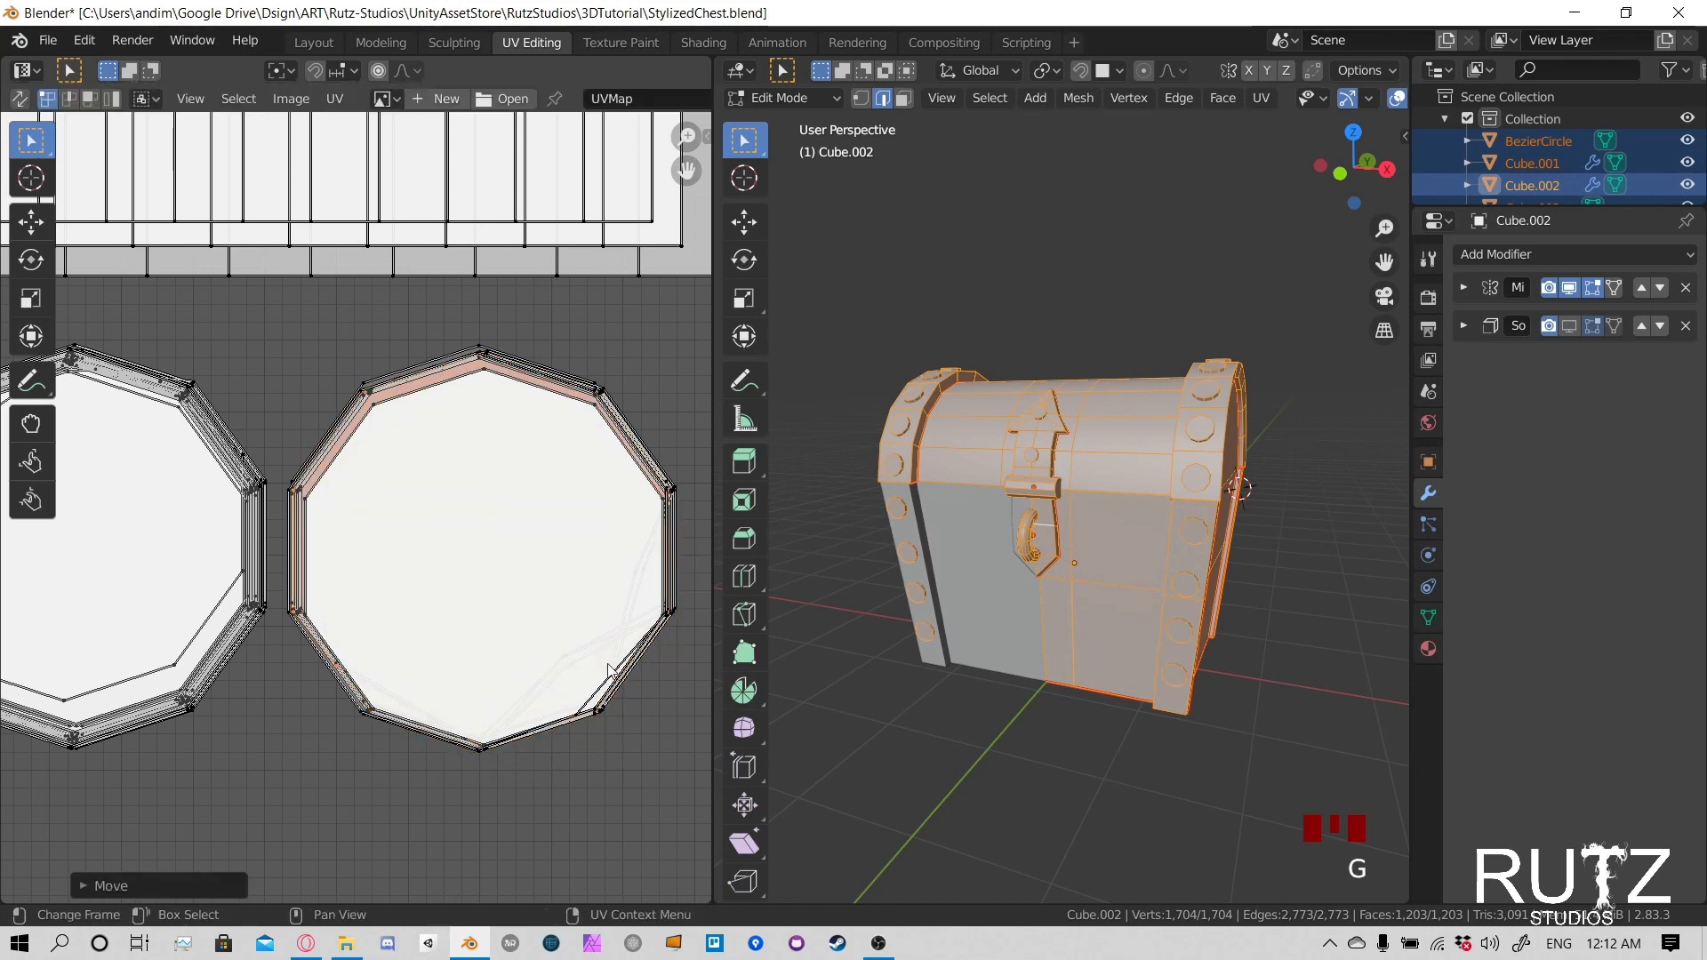
- Select the linked side-strip island at the lower-right corner of the rectangular stack and move it up and left over the others
{"action": "scroll", "coordinate": [532, 509], "scroll_direction": "down", "scroll_amount": 4}
{"action": "middle_click_drag", "start_coordinate": [532, 509], "coordinate": [564, 587]}
{"action": "left_click", "coordinate": [510, 505]}
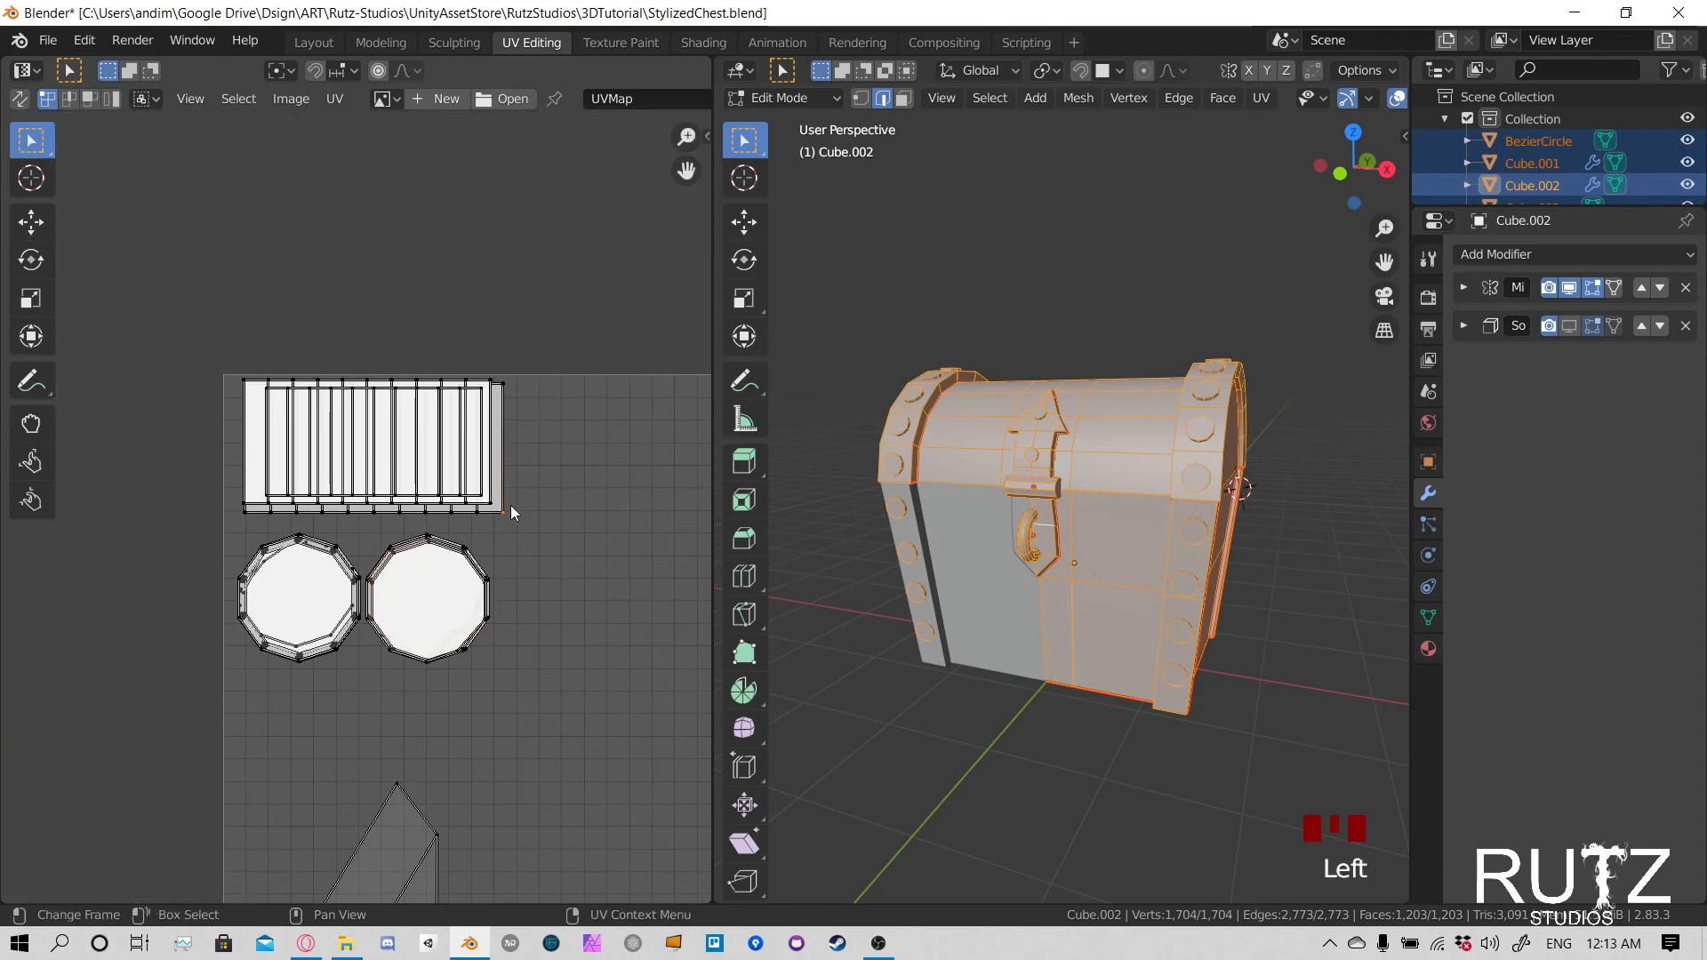
{"action": "key", "text": "l"}
{"action": "key", "text": "g"}
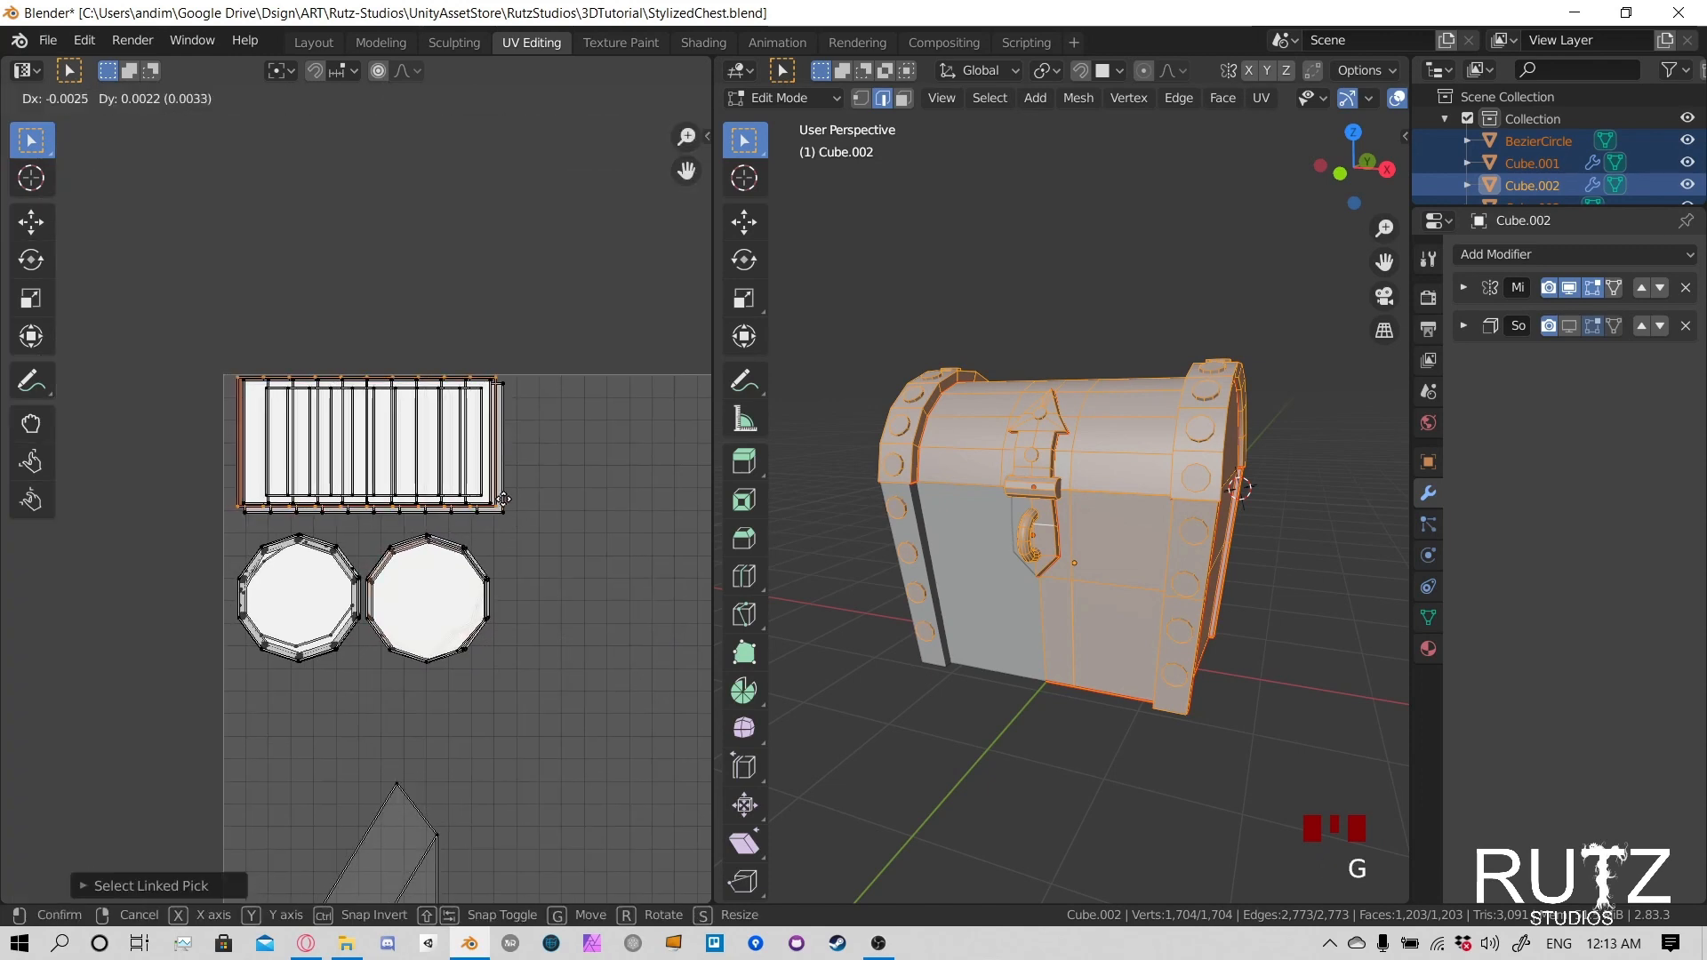
{"action": "left_click", "coordinate": [508, 514]}
- Pick further linked strip islands at the rectangular stack's lower-right corner and shift them onto the stacked strips
{"action": "left_click", "coordinate": [509, 514]}
{"action": "key", "text": "l"}
{"action": "key", "text": "l"}
{"action": "key", "text": "l"}
{"action": "key", "text": "l"}
{"action": "key", "text": "l"}
{"action": "key", "text": "l"}
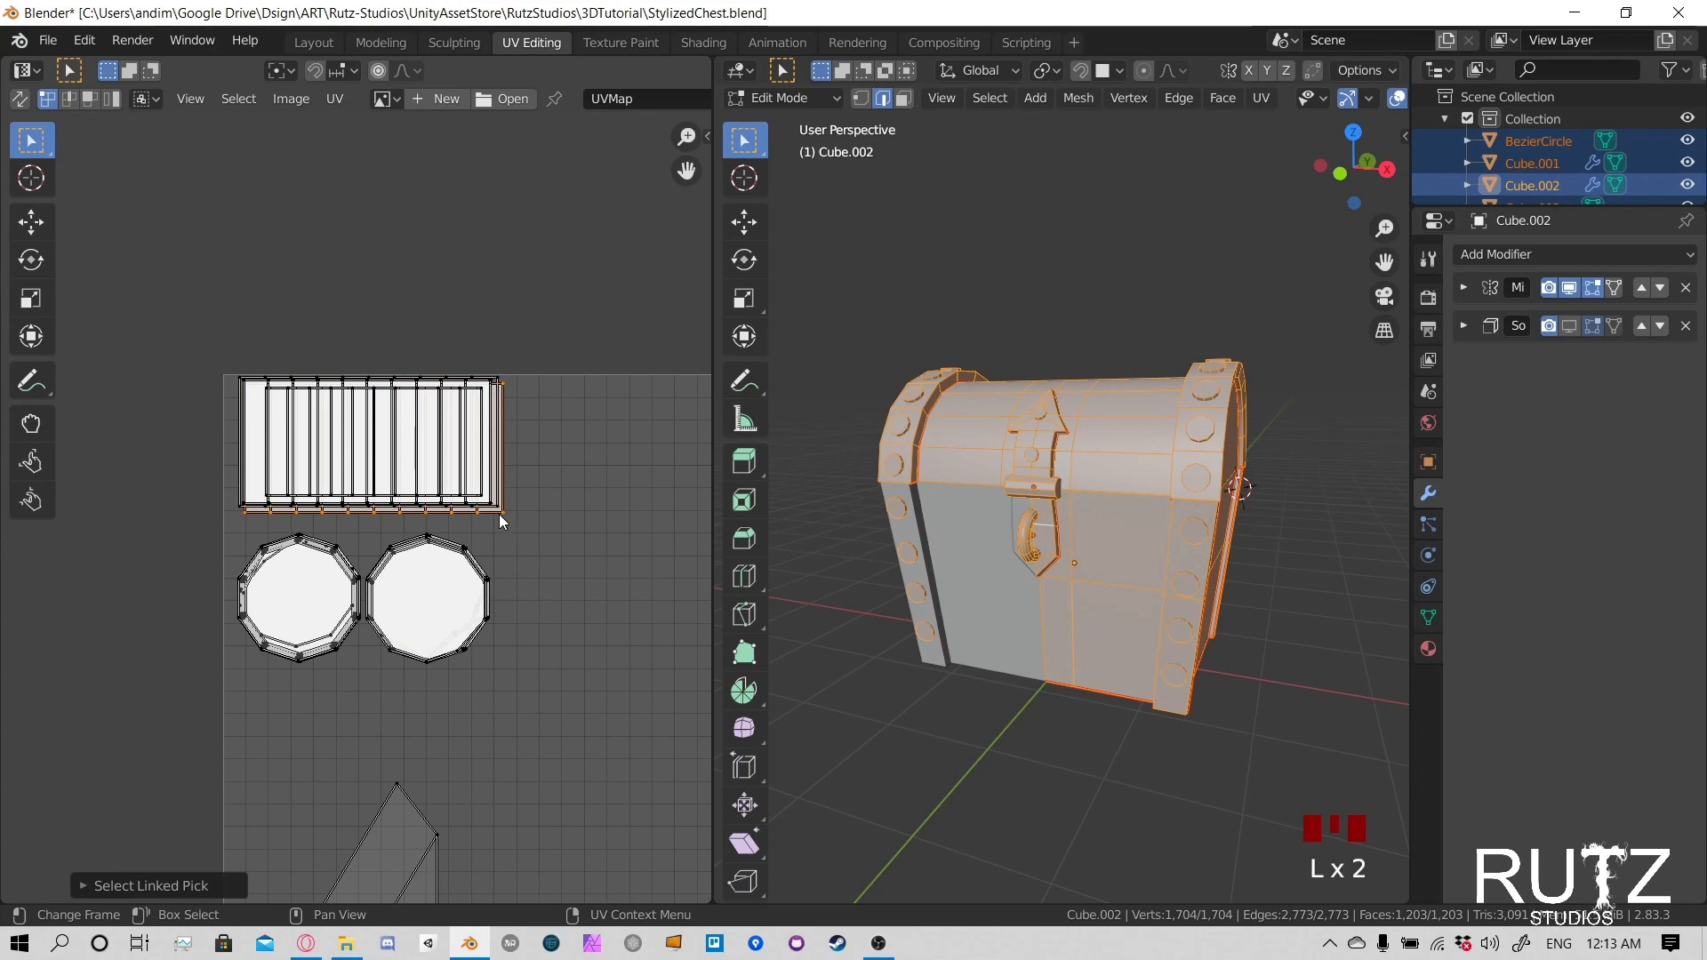
{"action": "key", "text": "g"}
{"action": "left_click", "coordinate": [494, 515]}
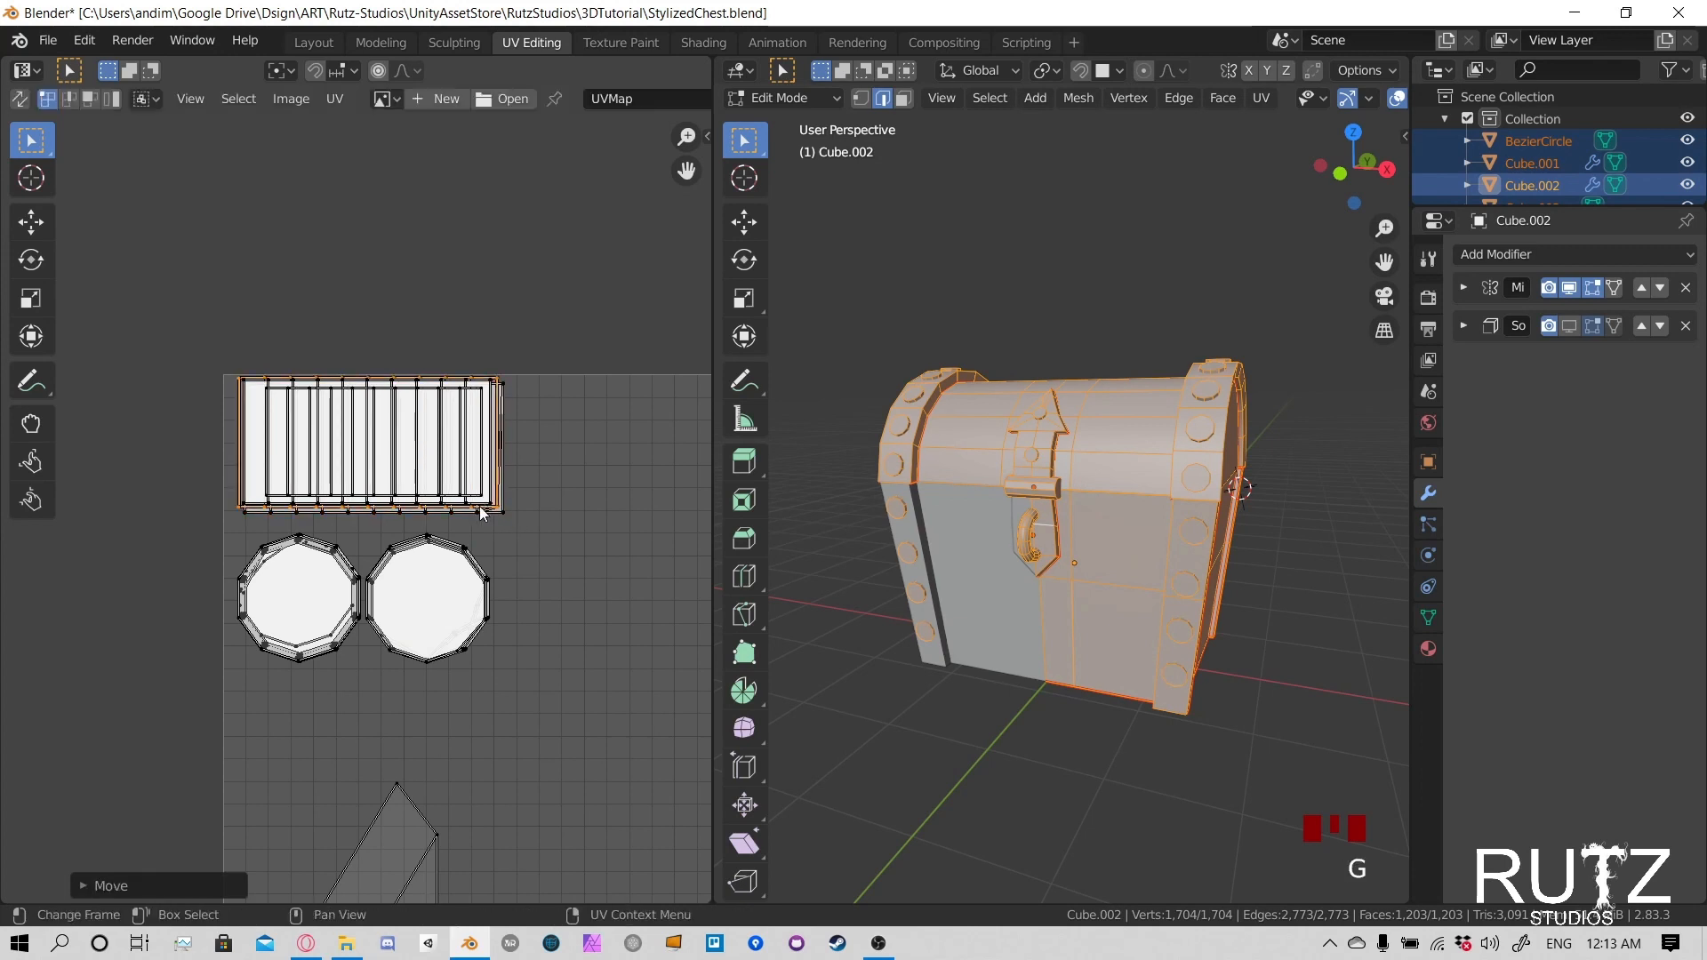
{"action": "left_click", "coordinate": [496, 518]}
{"action": "key", "text": "h"}
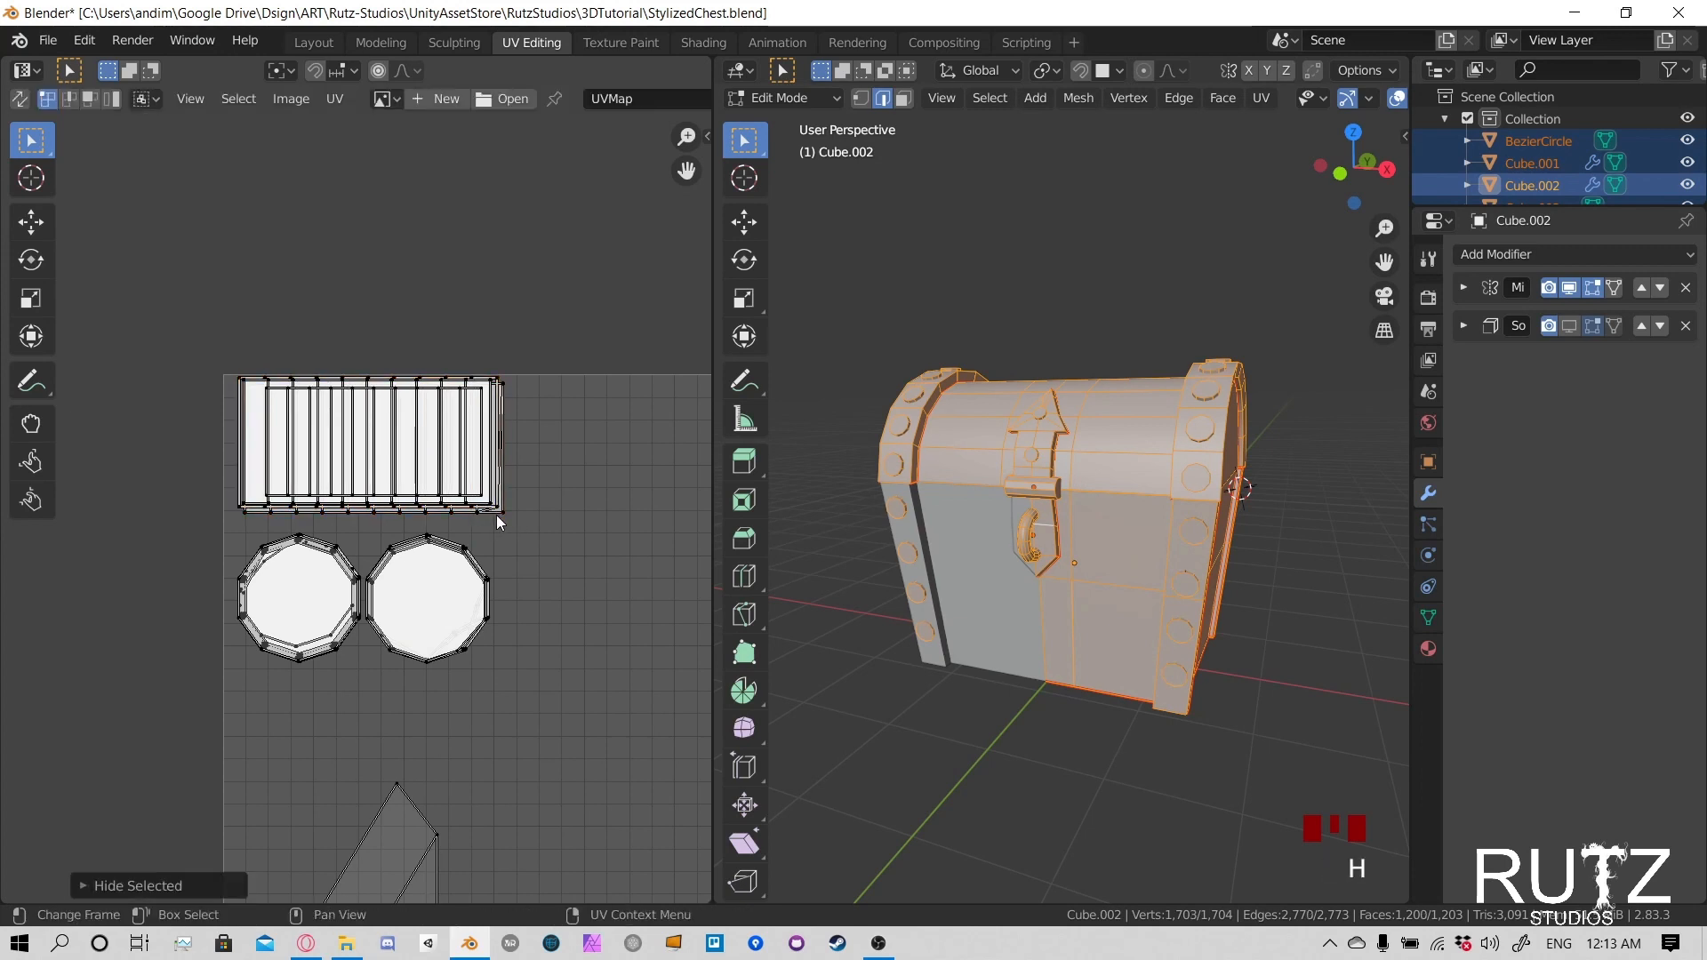
{"action": "key", "text": "alt+h"}
{"action": "key", "text": "g"}
{"action": "right_click", "coordinate": [495, 517]}
- Select another linked strip island at the rectangular stack's lower-right corner and align it with the stacked strips
{"action": "scroll", "coordinate": [495, 518], "scroll_direction": "up", "scroll_amount": 4}
{"action": "left_click", "coordinate": [663, 552]}
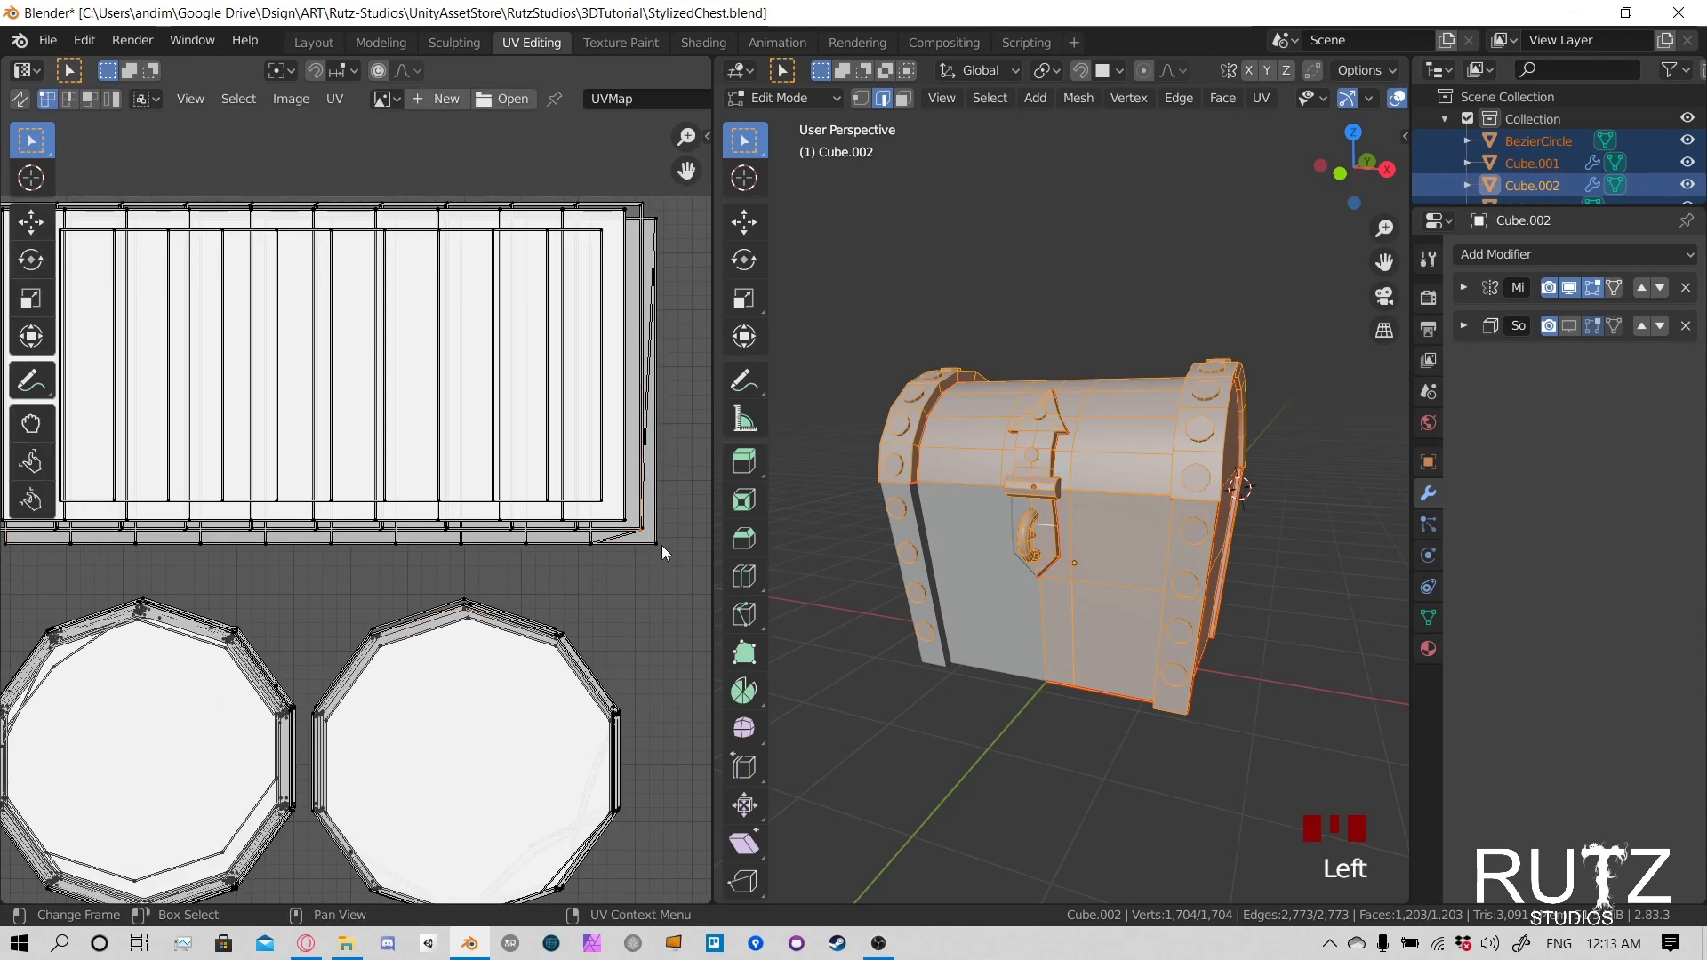
{"action": "key", "text": "l"}
{"action": "key", "text": "g"}
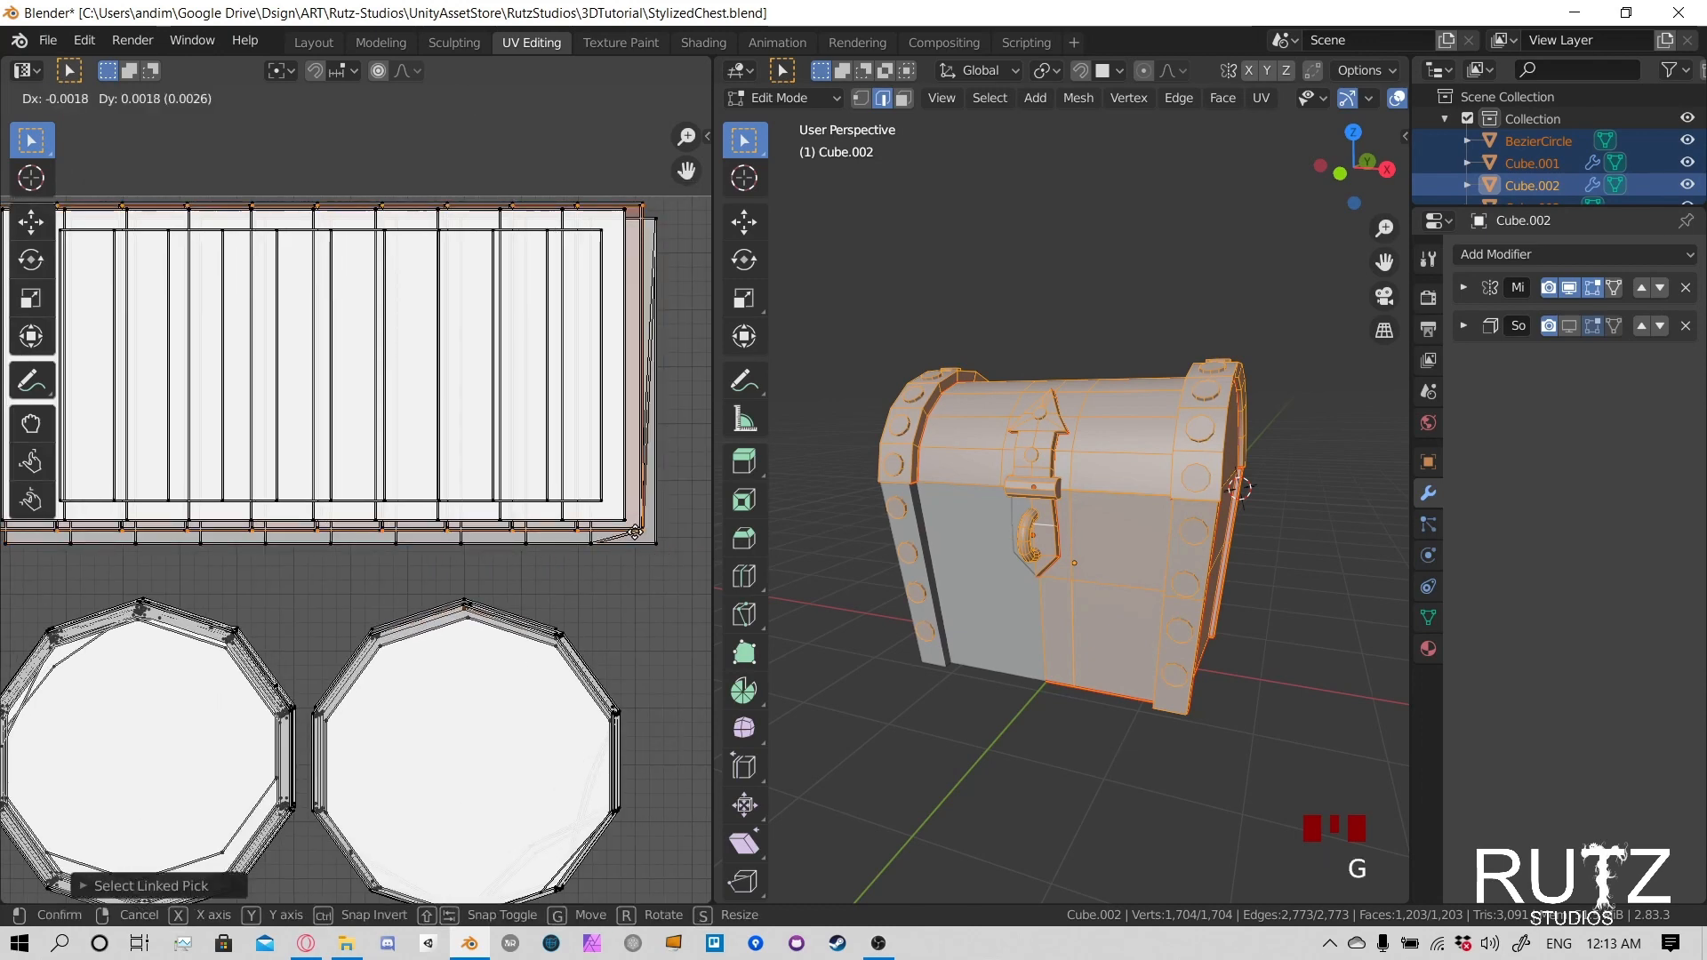
{"action": "left_click", "coordinate": [649, 545]}
- Select the next offset strip at the rectangular stack's corner and nudge it up and left toward the common outline
{"action": "double_click", "coordinate": [655, 545]}
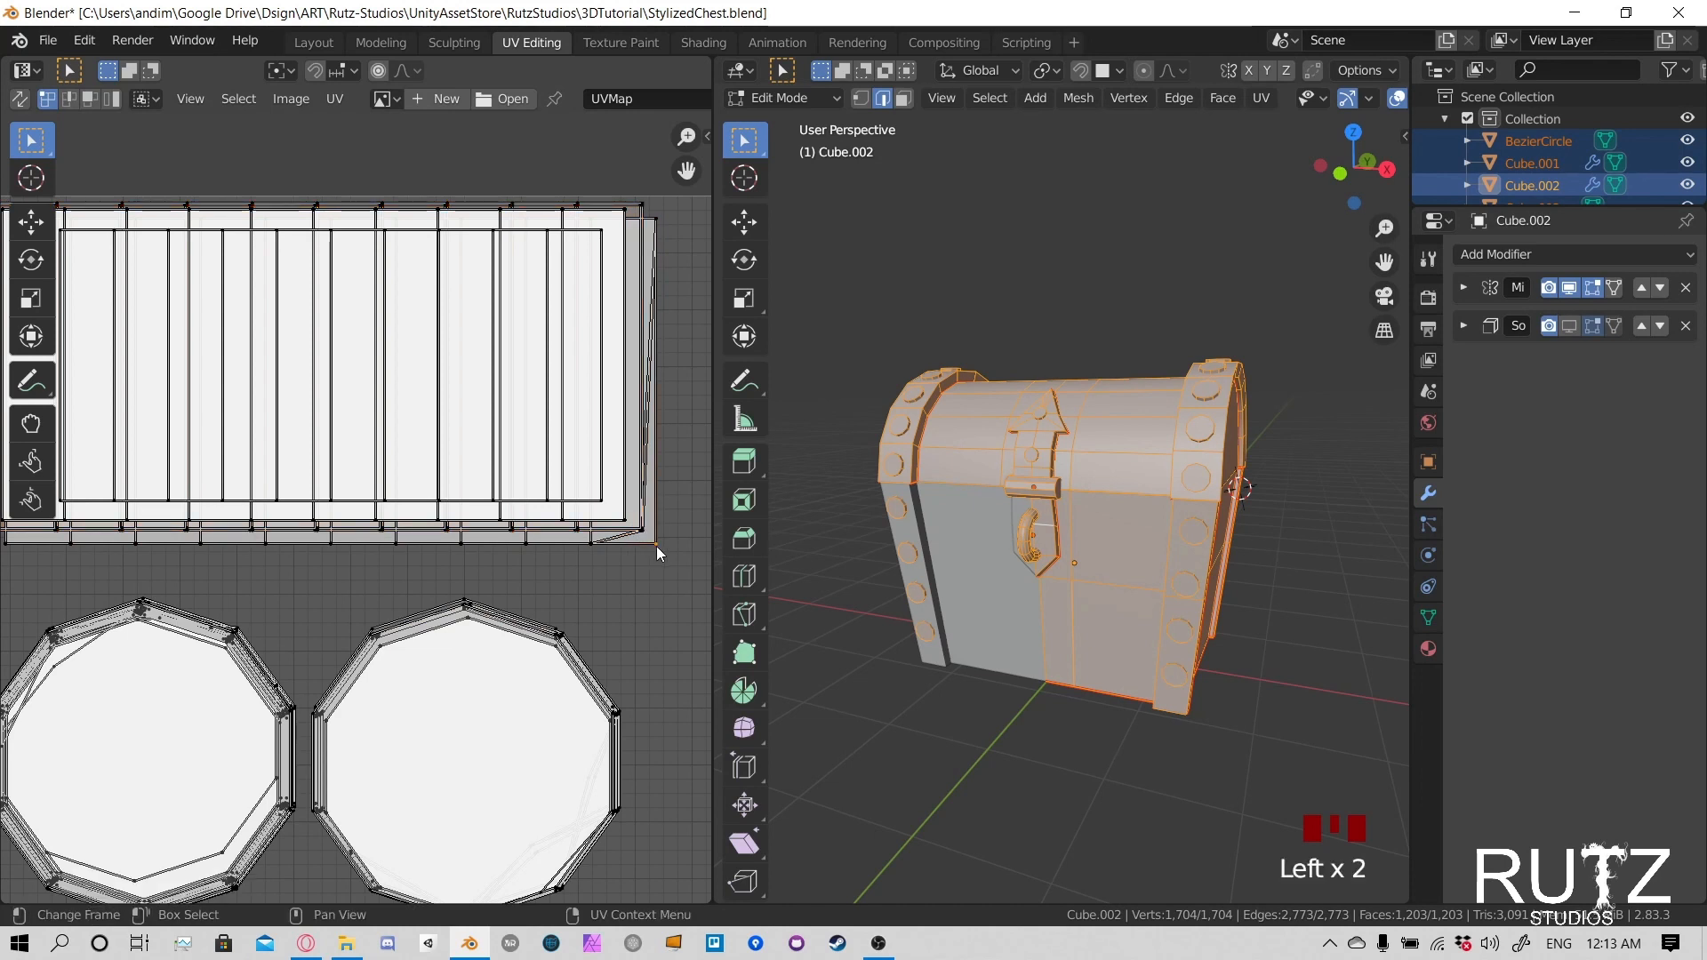
{"action": "key", "text": "g"}
{"action": "left_click", "coordinate": [654, 544]}
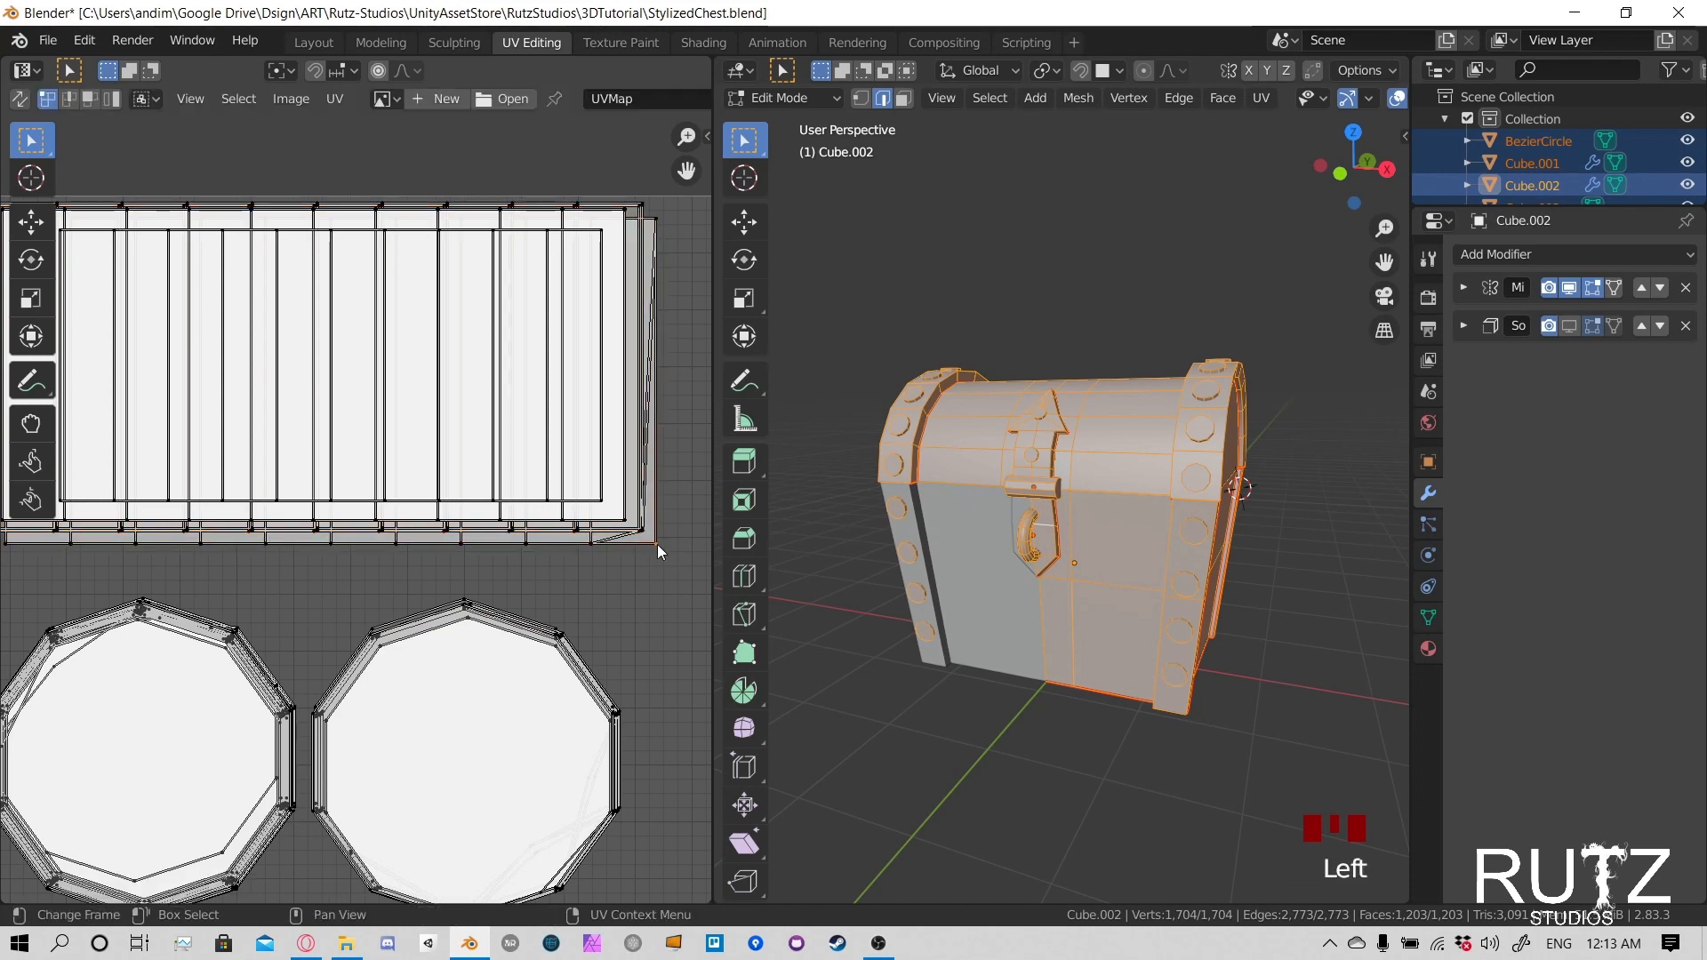
{"action": "double_click", "coordinate": [658, 544]}
{"action": "key", "text": "g"}
{"action": "left_click", "coordinate": [660, 551]}
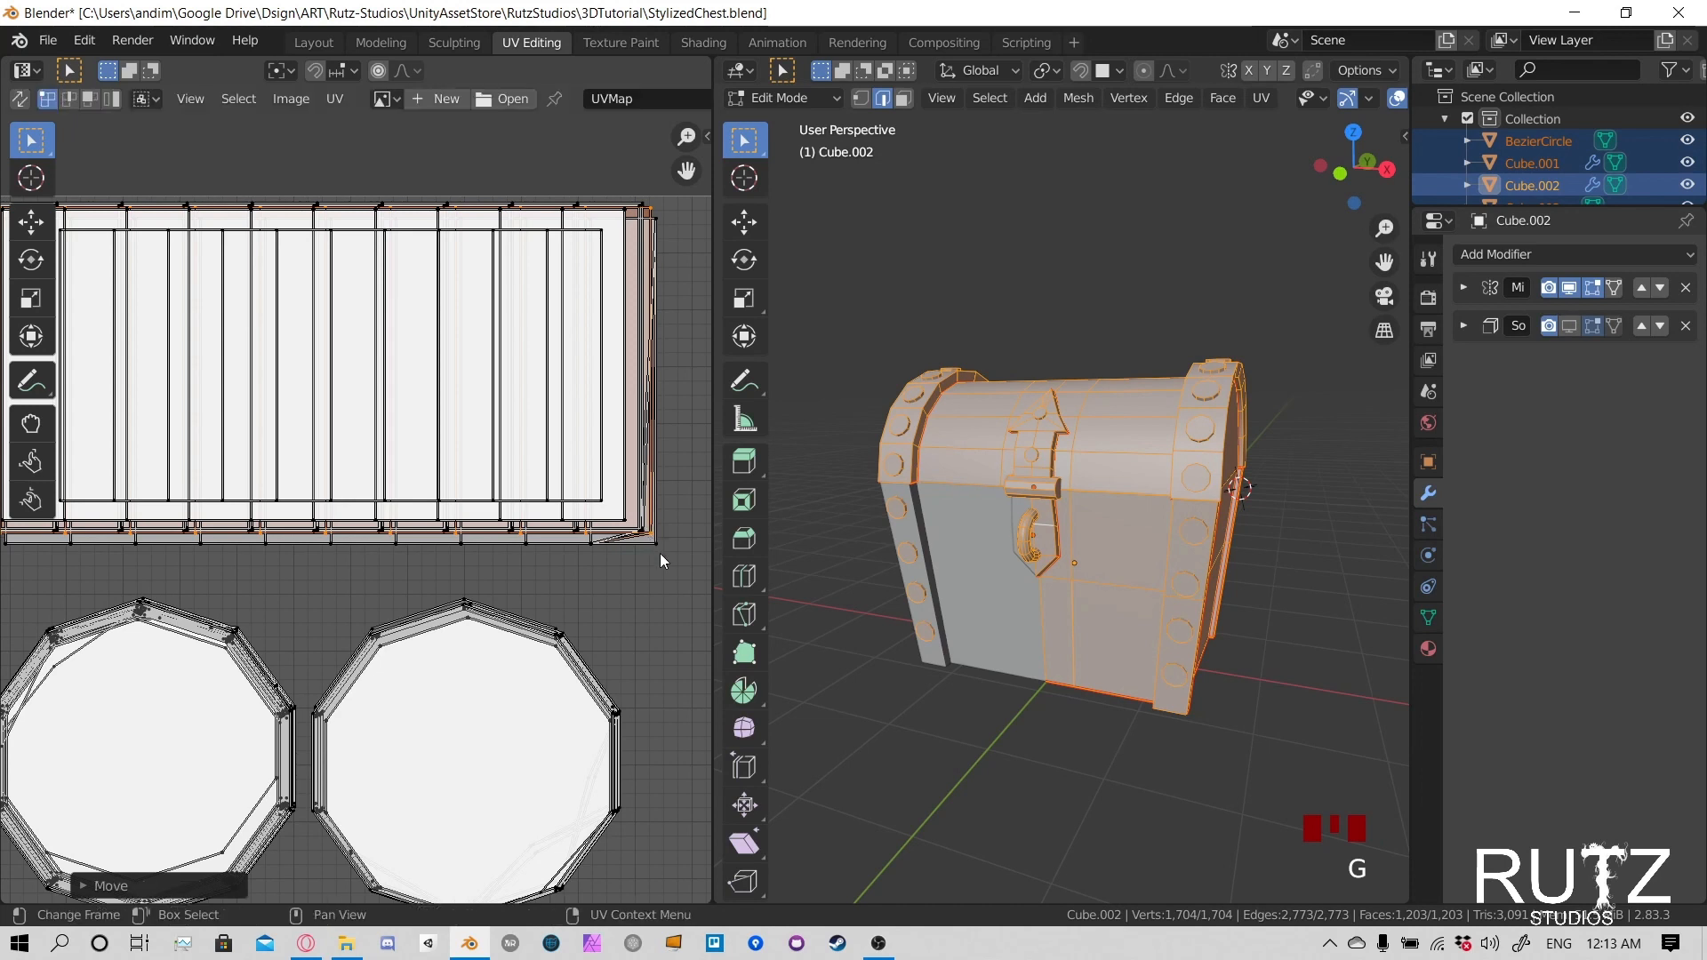
- Pick two more linked strip islands from the rectangular stack's lower-right corner and move each onto the strips above
{"action": "key", "text": "l"}
{"action": "key", "text": "g"}
{"action": "left_click", "coordinate": [656, 542]}
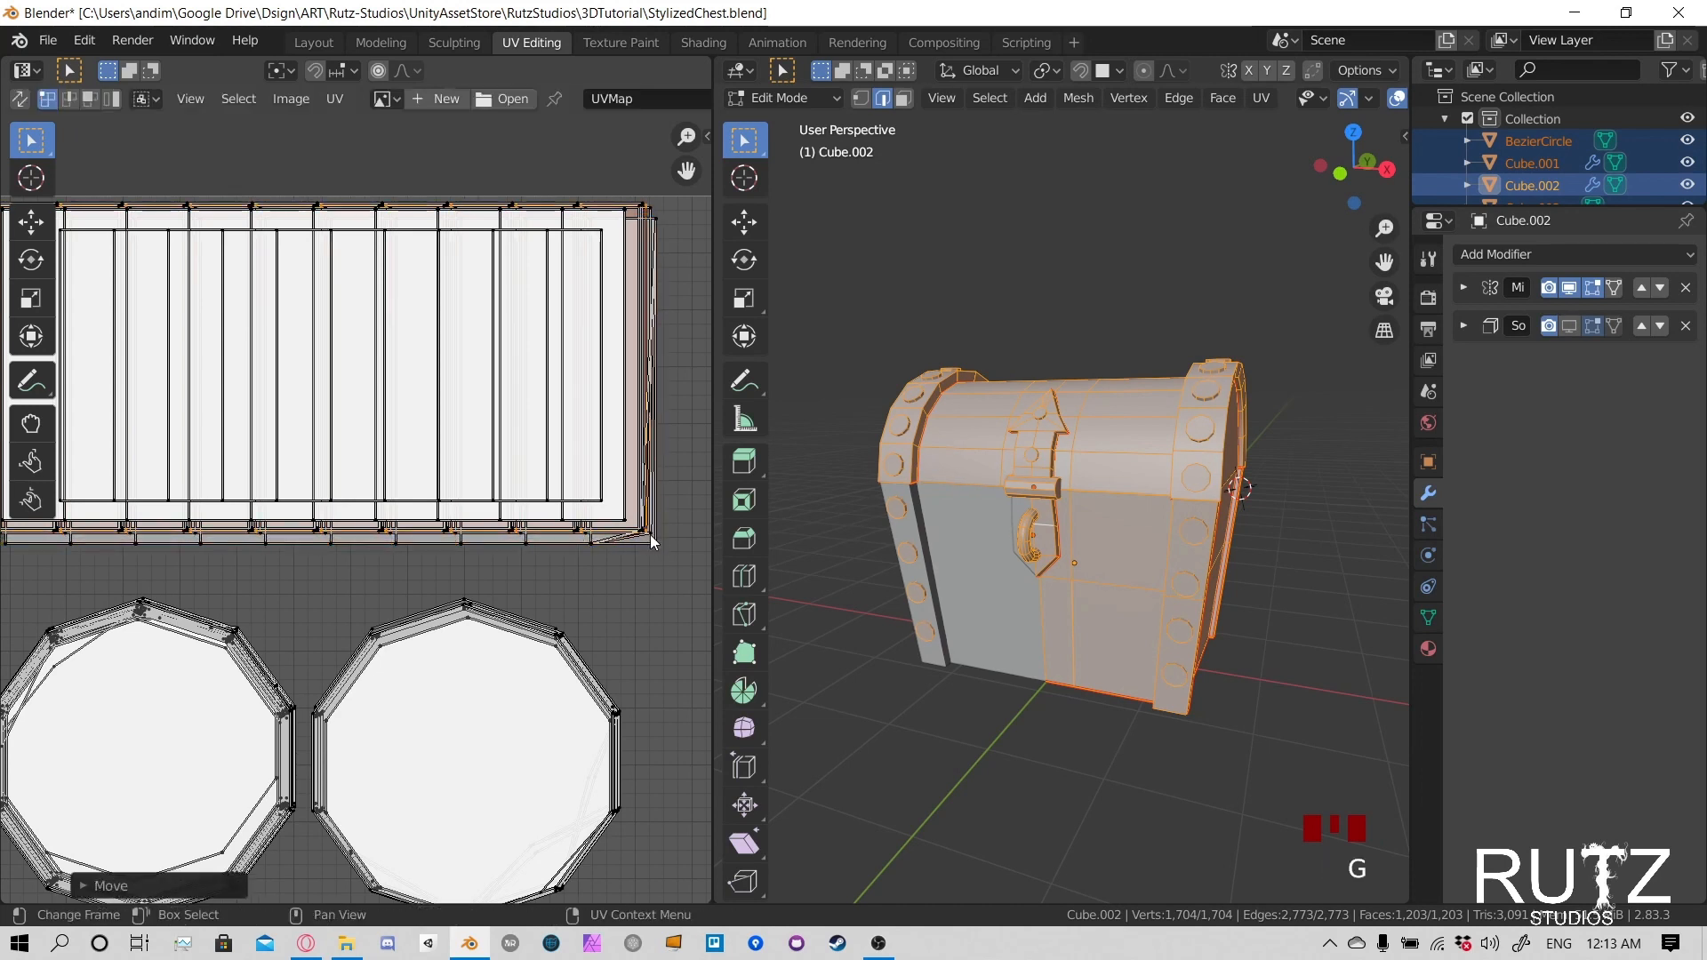
{"action": "left_click", "coordinate": [660, 546]}
{"action": "key", "text": "l"}
{"action": "key", "text": "g"}
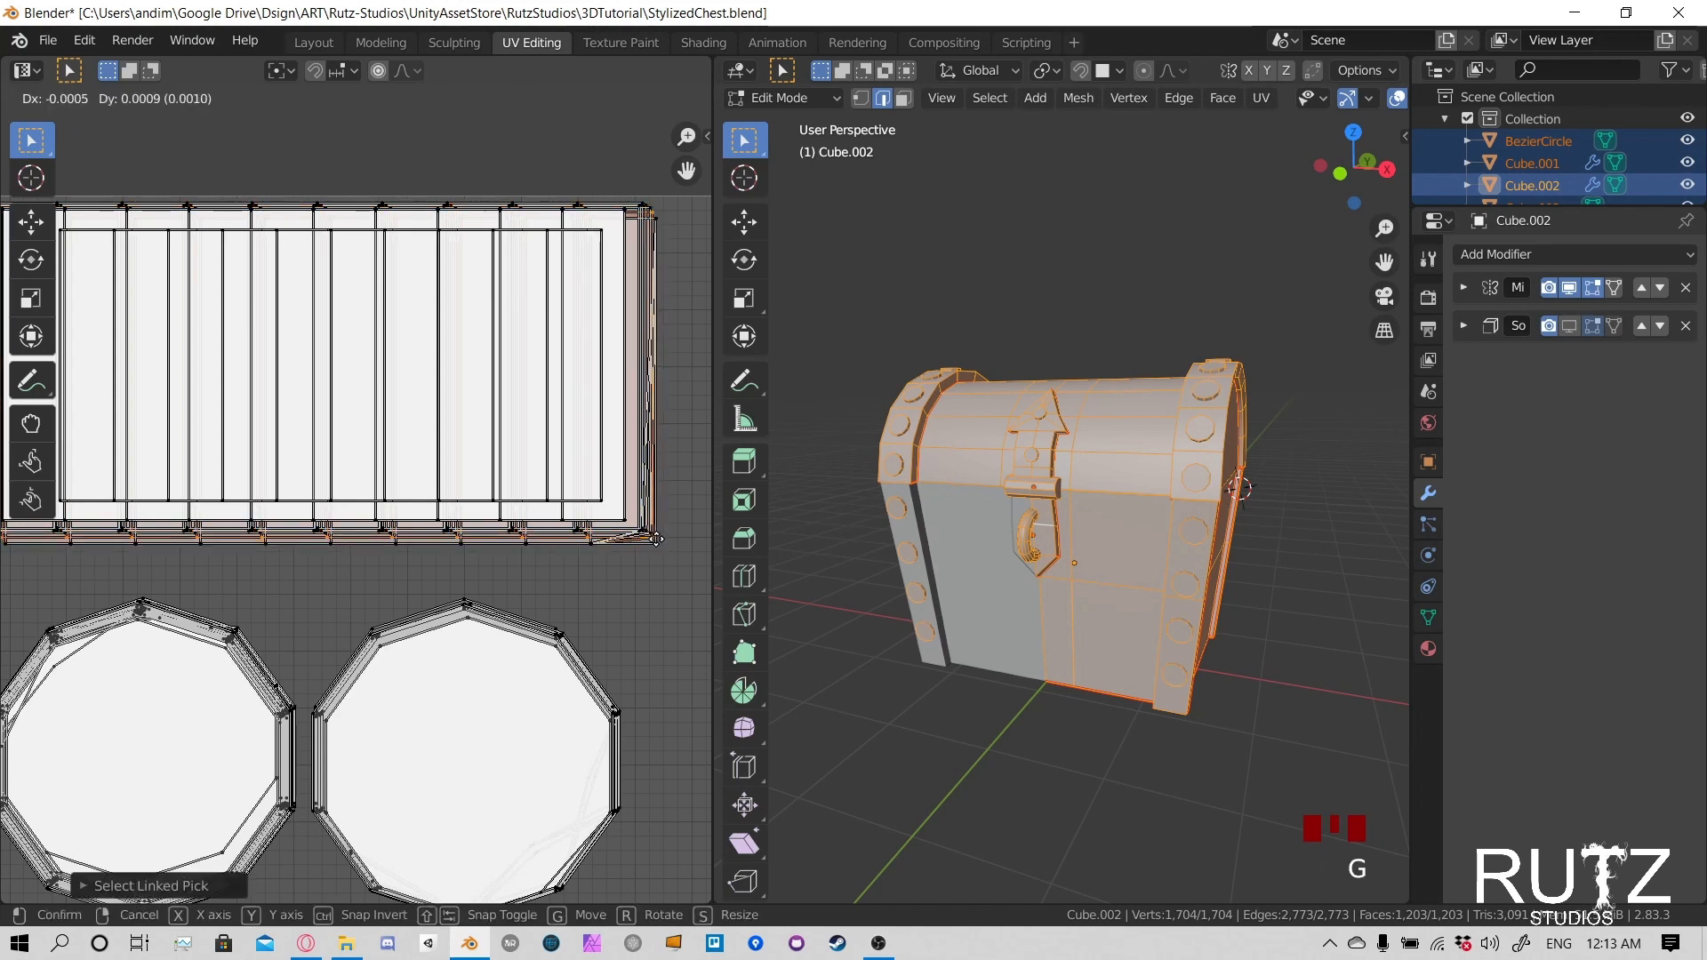
{"action": "left_click", "coordinate": [652, 536]}
- Pick two more linked strip islands protruding at the rectangular stack's lower-right corner and nudge each toward the stacked strips
{"action": "left_click", "coordinate": [659, 546]}
{"action": "key", "text": "l"}
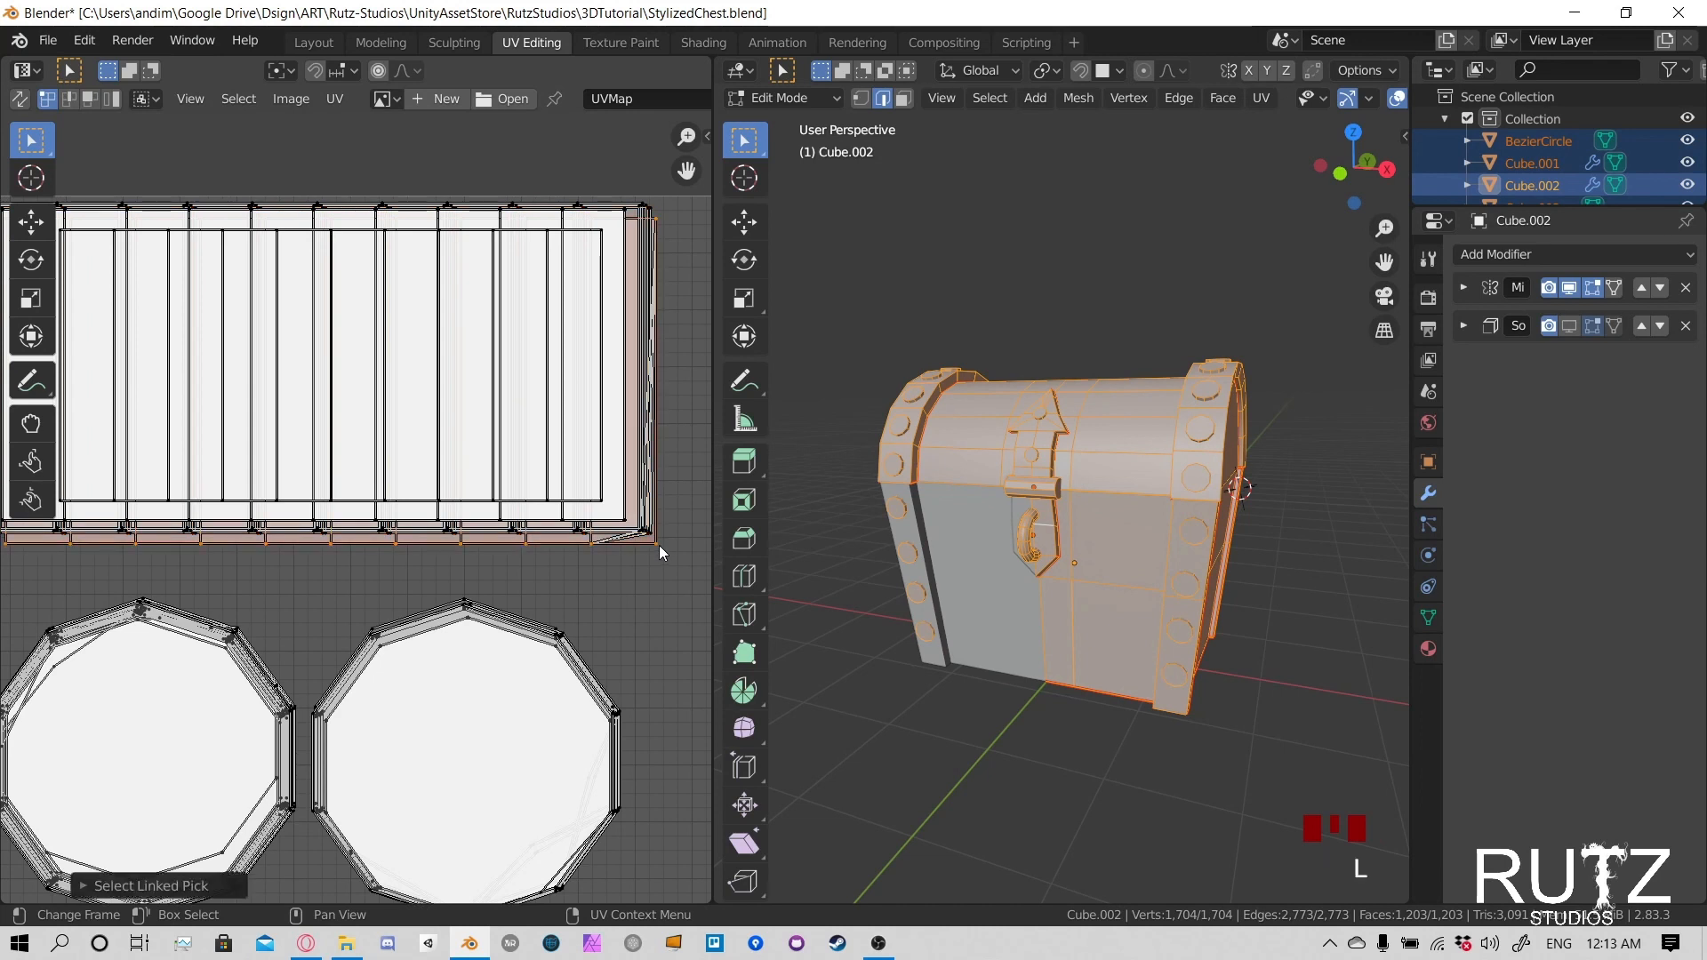
{"action": "key", "text": "g"}
{"action": "left_click", "coordinate": [661, 546]}
{"action": "left_click", "coordinate": [661, 546]}
{"action": "key", "text": "l"}
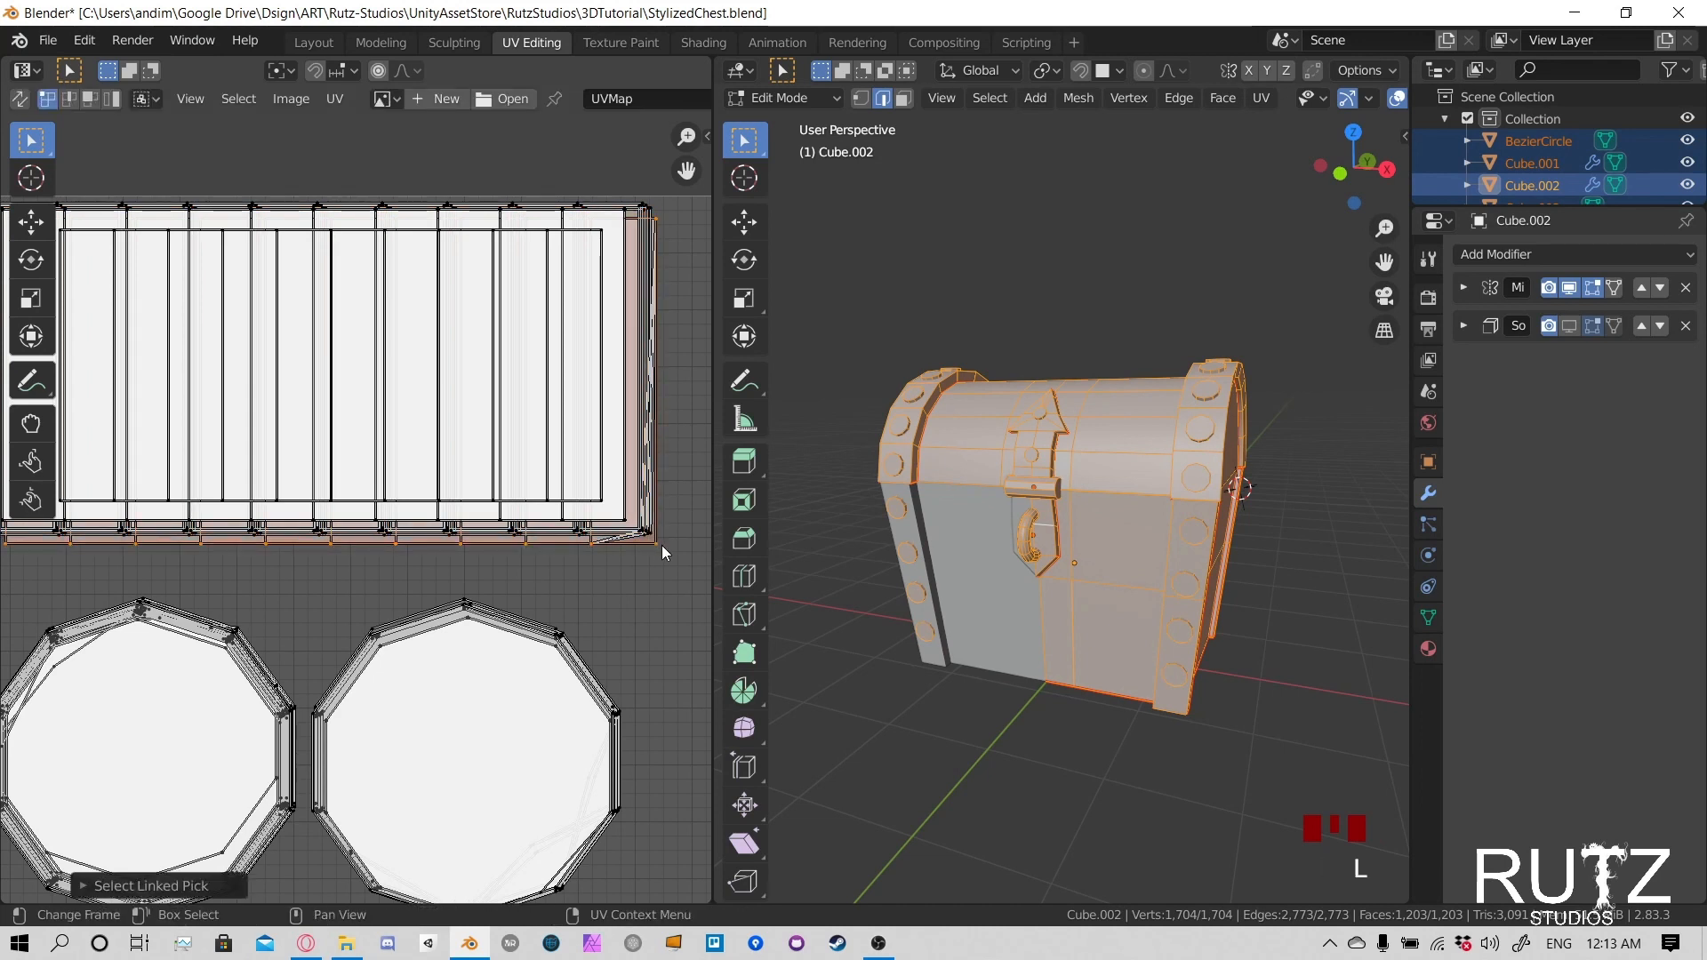
{"action": "key", "text": "g"}
{"action": "left_click", "coordinate": [658, 550]}
- Pick the remaining offset linked strips at the stack's lower-right corner and move them into line with the others
{"action": "left_click", "coordinate": [658, 549]}
{"action": "key", "text": "l"}
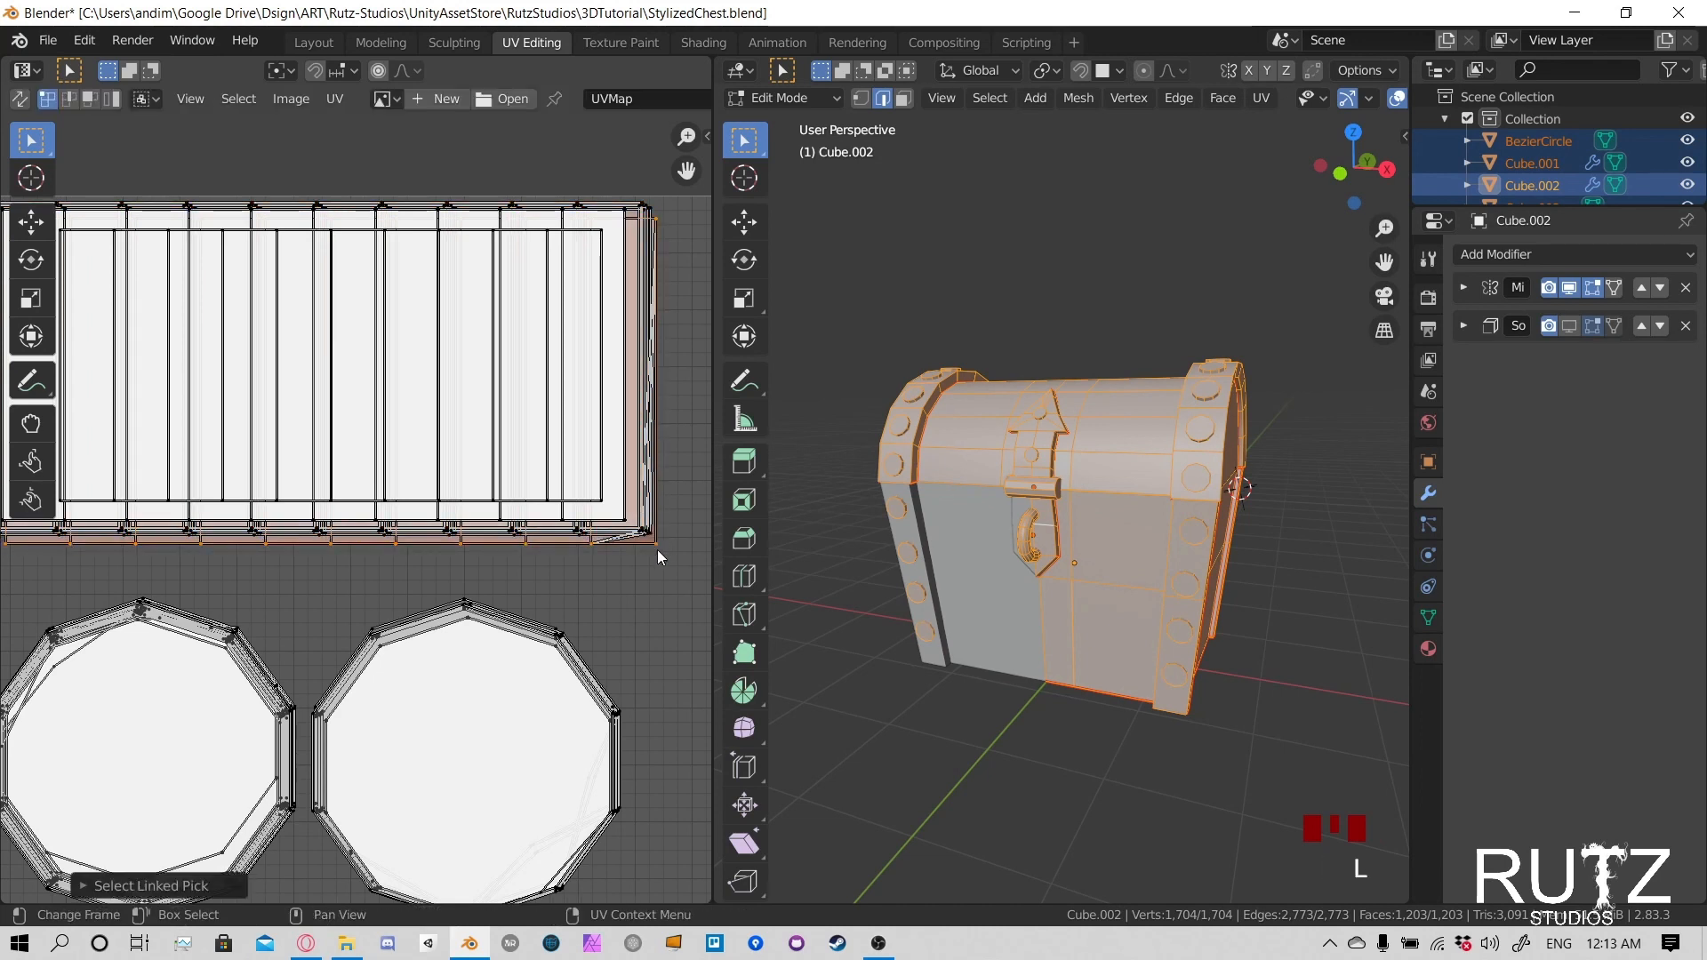
{"action": "key", "text": "g"}
{"action": "left_click", "coordinate": [660, 547]}
{"action": "left_click", "coordinate": [660, 550]}
{"action": "key", "text": "l"}
{"action": "key", "text": "g"}
{"action": "left_click", "coordinate": [653, 537]}
- Box-select the whole rectangular strip stack and shift it slightly down inside the UV square
{"action": "scroll", "coordinate": [653, 537], "scroll_direction": "down", "scroll_amount": 2}
{"action": "scroll", "coordinate": [498, 521], "scroll_direction": "down", "scroll_amount": 2}
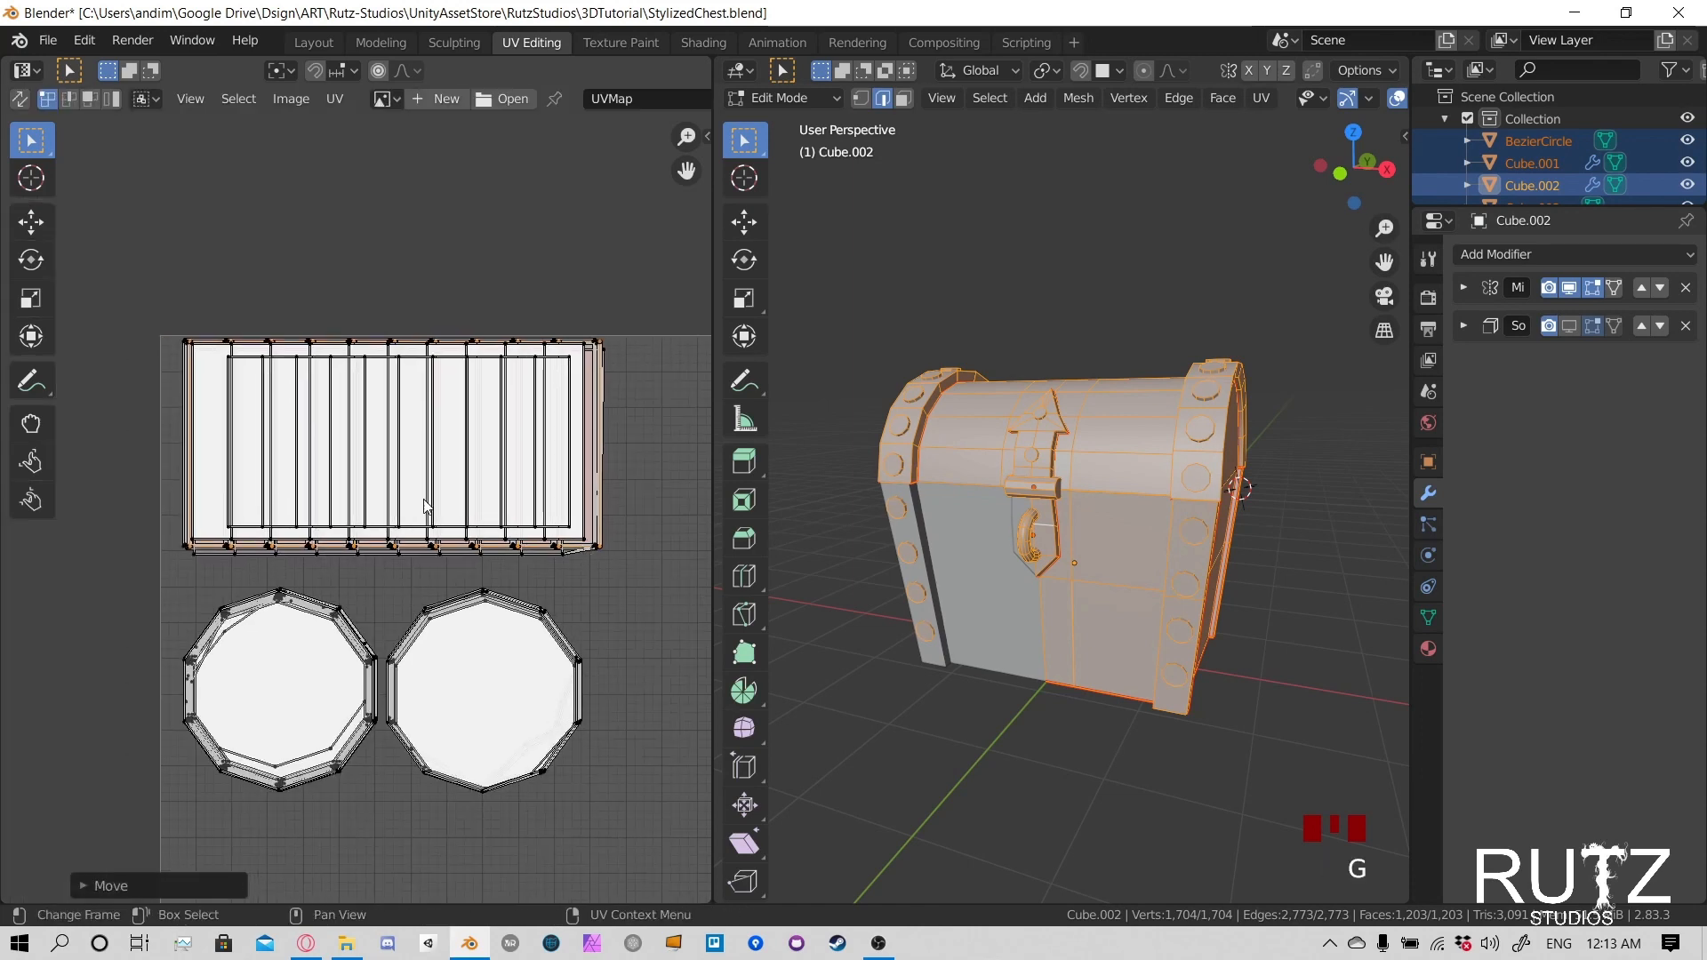
{"action": "left_click_drag", "start_coordinate": [169, 297], "coordinate": [634, 562]}
{"action": "key", "text": "g"}
{"action": "left_click", "coordinate": [621, 573]}
{"action": "scroll", "coordinate": [594, 589], "scroll_direction": "up", "scroll_amount": 4}
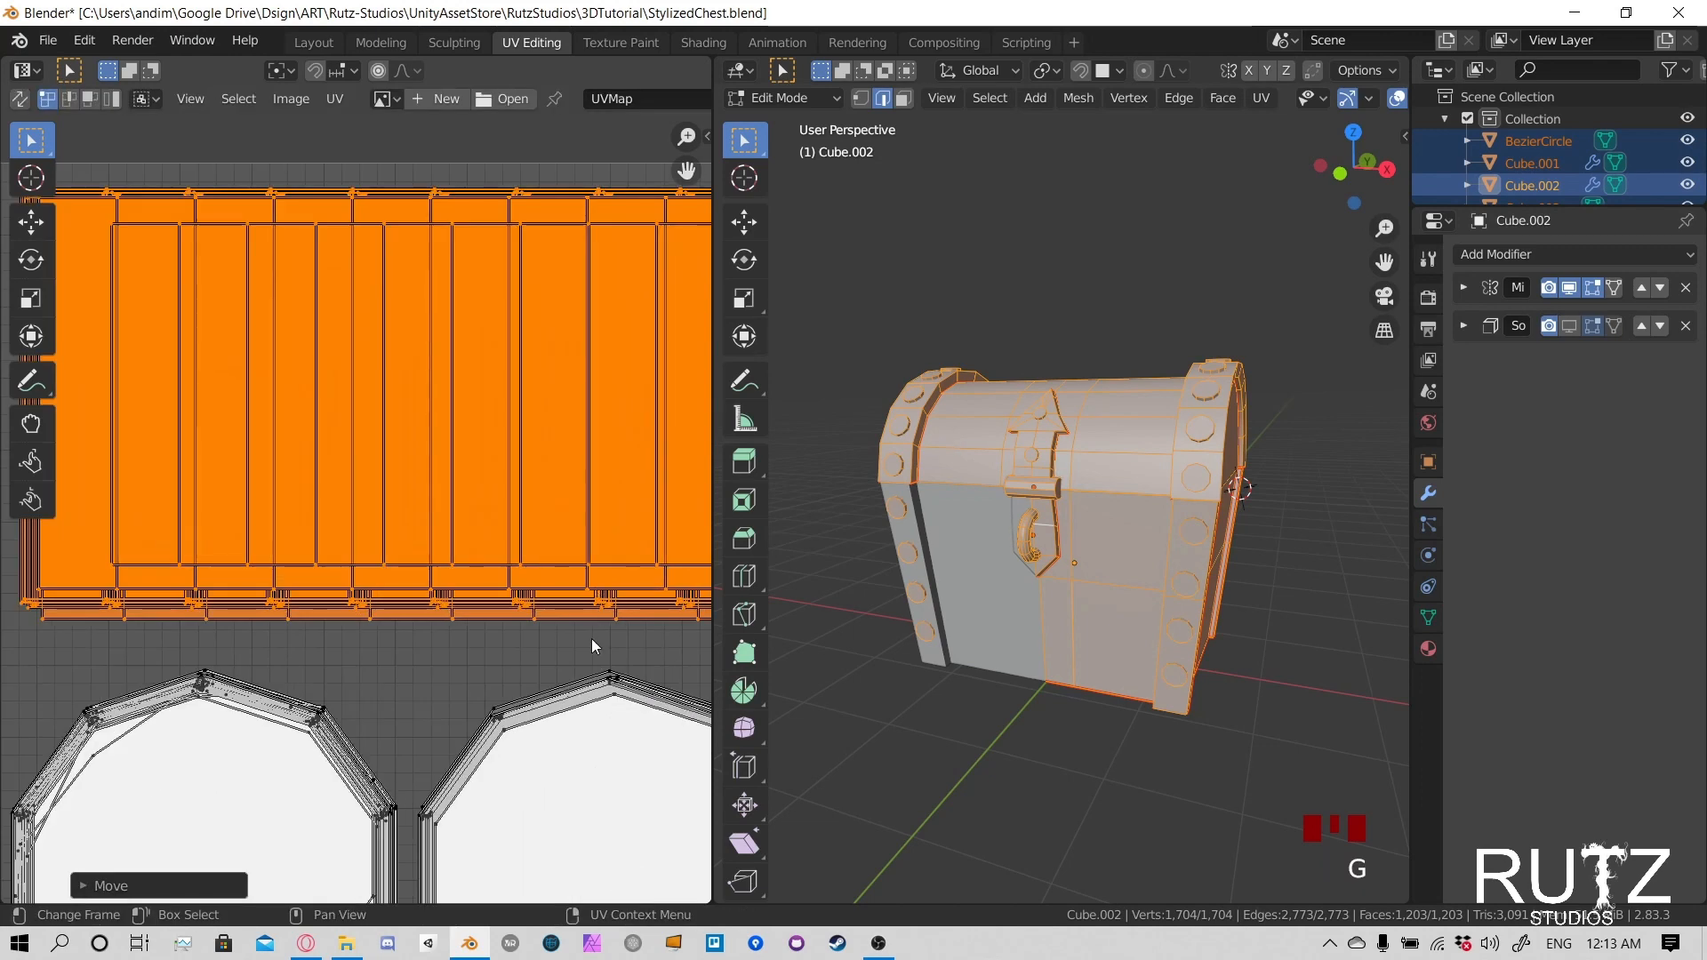
- Box-select the strip points protruding below the rectangular stack and move them up to its lower edge
{"action": "left_click", "coordinate": [598, 640]}
{"action": "middle_click_drag", "start_coordinate": [605, 641], "coordinate": [525, 636]}
{"action": "scroll", "coordinate": [283, 603], "scroll_direction": "down", "scroll_amount": 2}
{"action": "left_click_drag", "start_coordinate": [80, 566], "coordinate": [563, 574]}
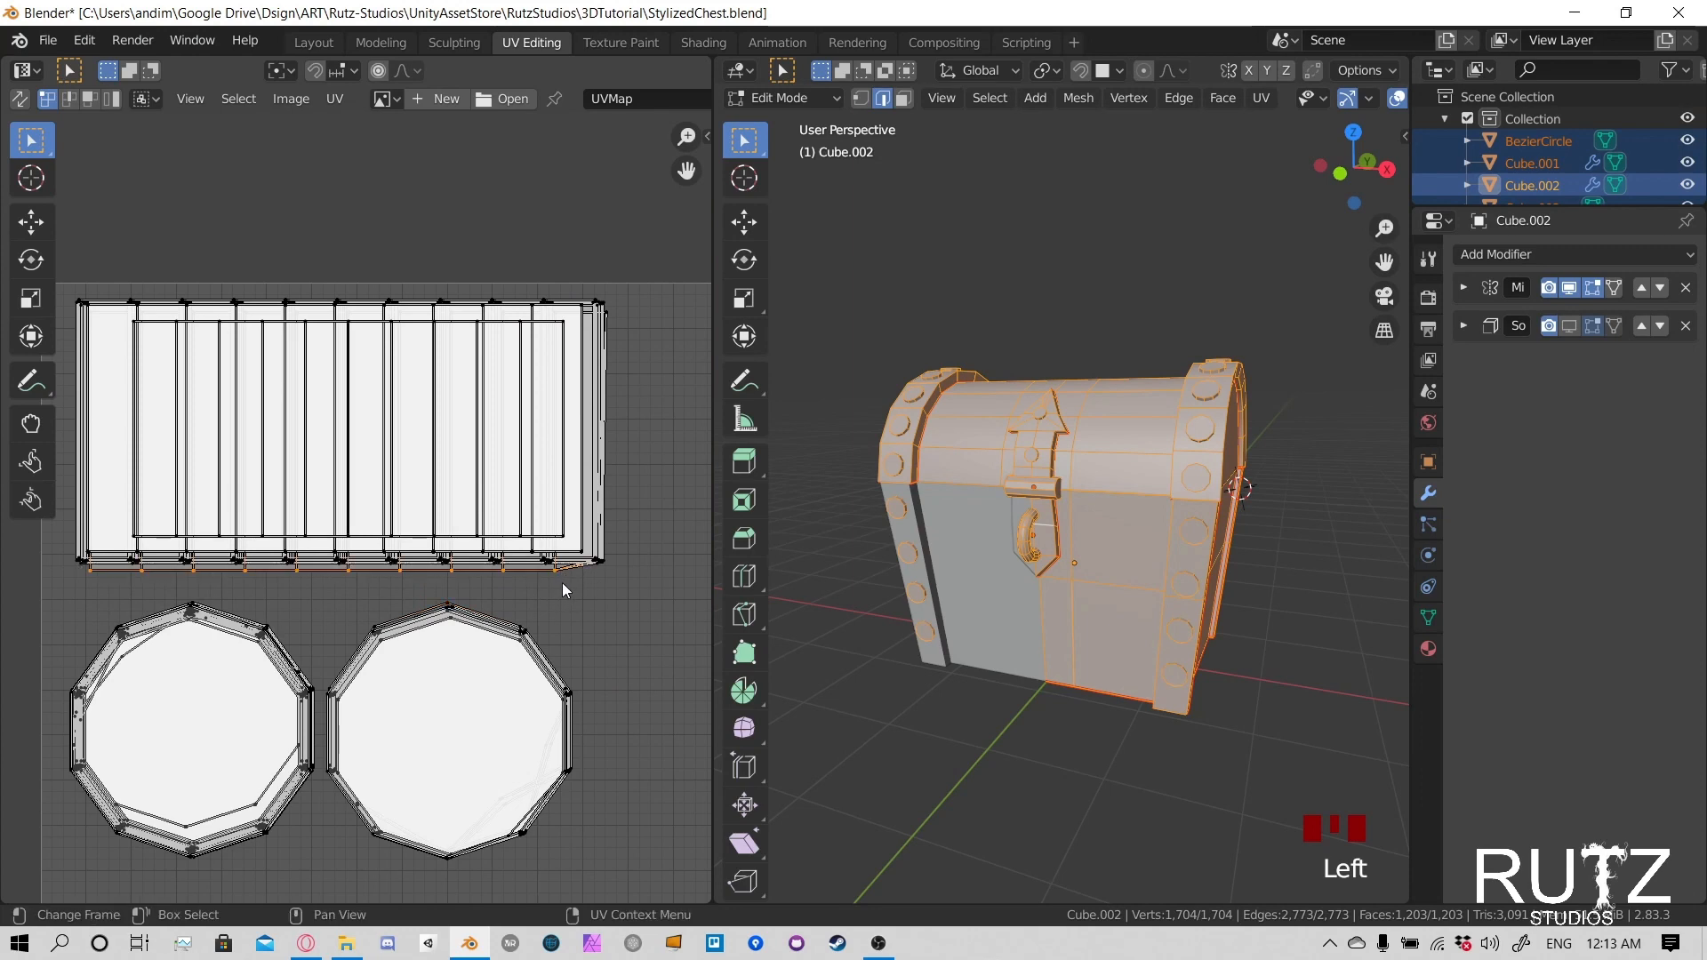
{"action": "key", "text": "g"}
{"action": "left_click", "coordinate": [569, 605]}
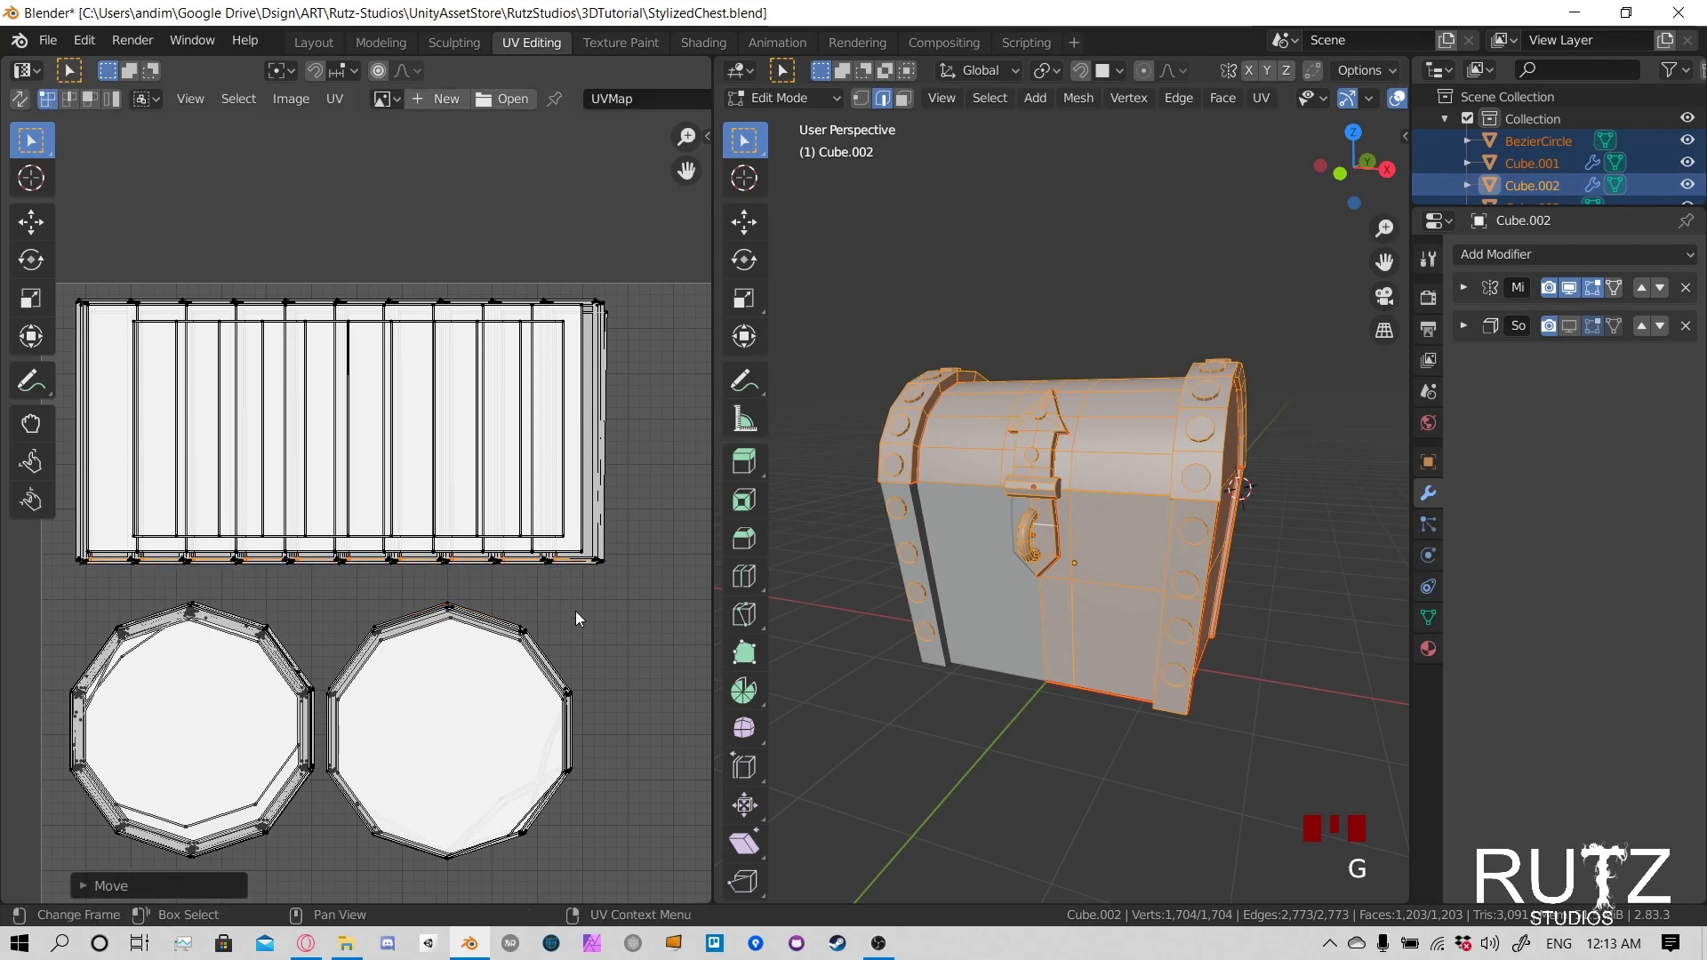
- Box-select the pointed latch islands with their small neighbouring pieces and move them left beside the rivet stacks
{"action": "scroll", "coordinate": [574, 613], "scroll_direction": "down", "scroll_amount": 2}
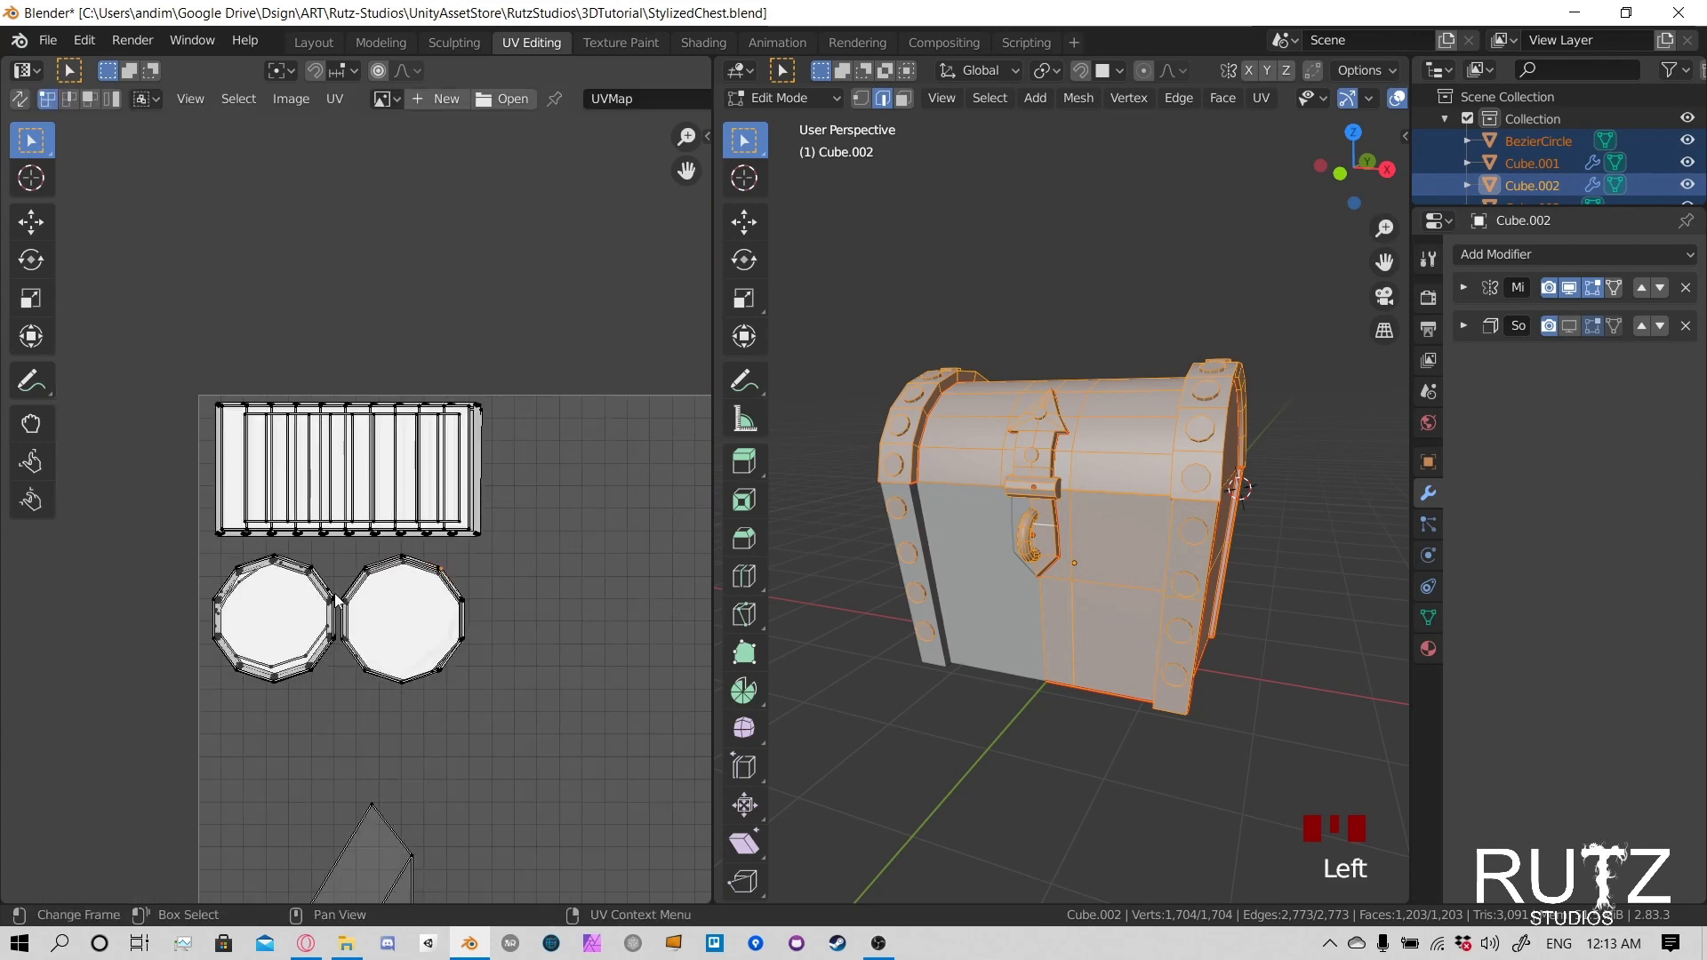
{"action": "scroll", "coordinate": [400, 567], "scroll_direction": "down", "scroll_amount": 2}
{"action": "scroll", "coordinate": [437, 458], "scroll_direction": "down", "scroll_amount": 6}
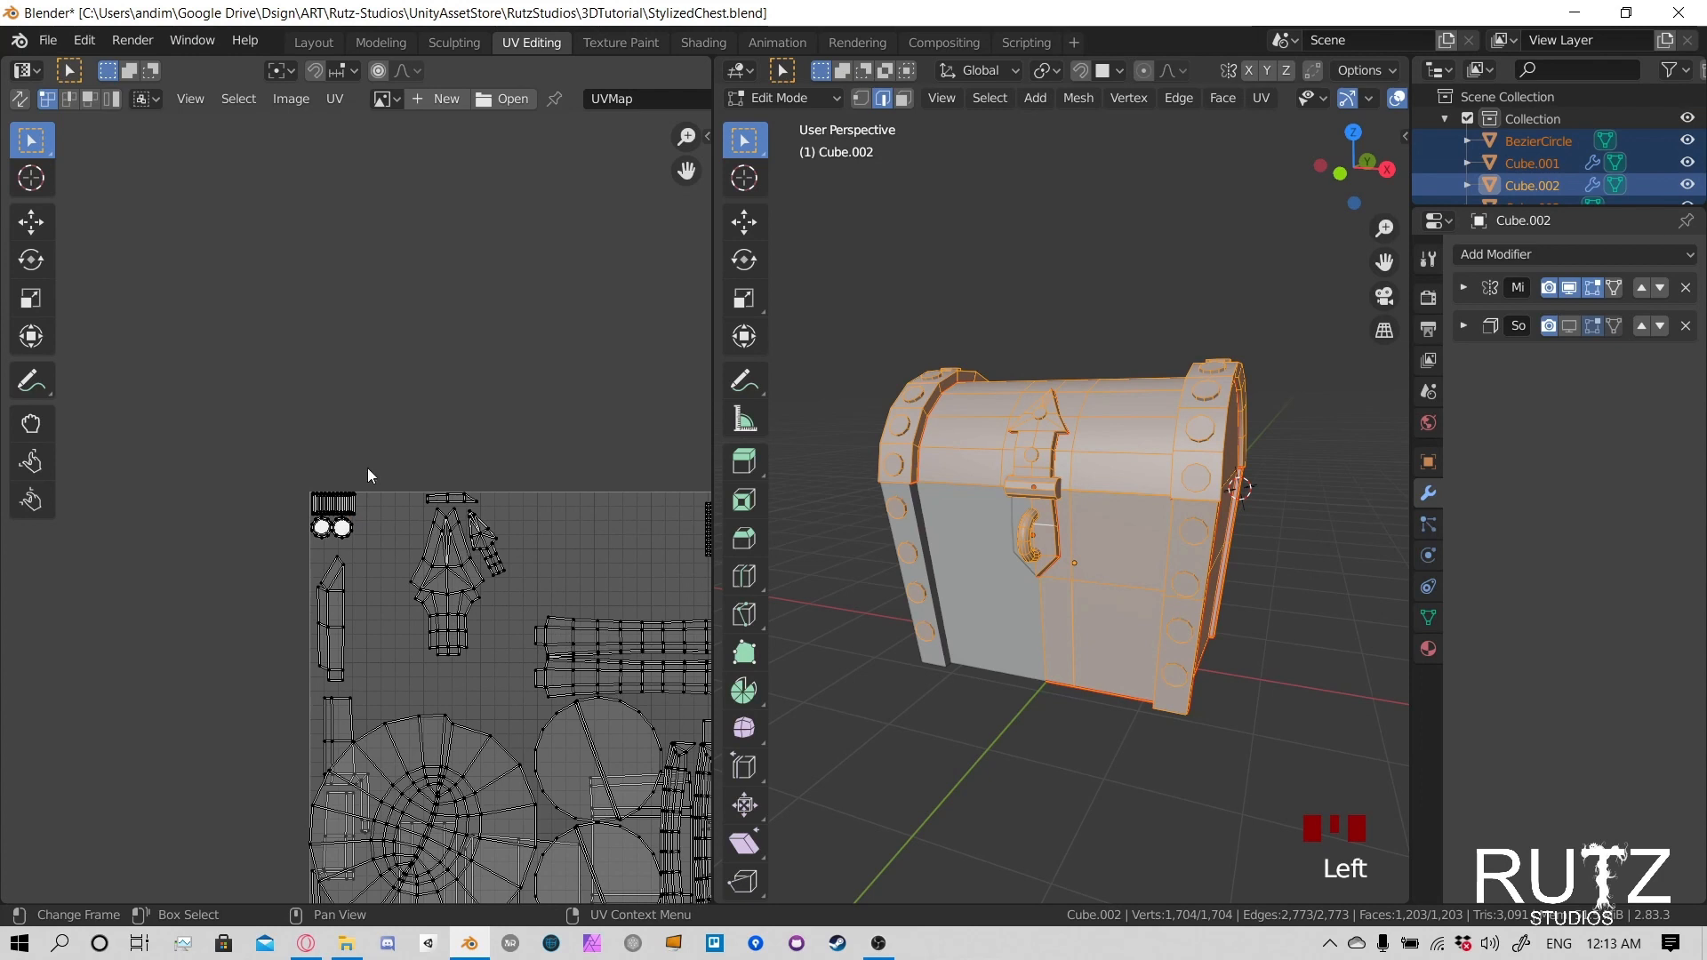
{"action": "left_click_drag", "start_coordinate": [370, 439], "coordinate": [533, 678]}
{"action": "scroll", "coordinate": [498, 648], "scroll_direction": "up", "scroll_amount": 4}
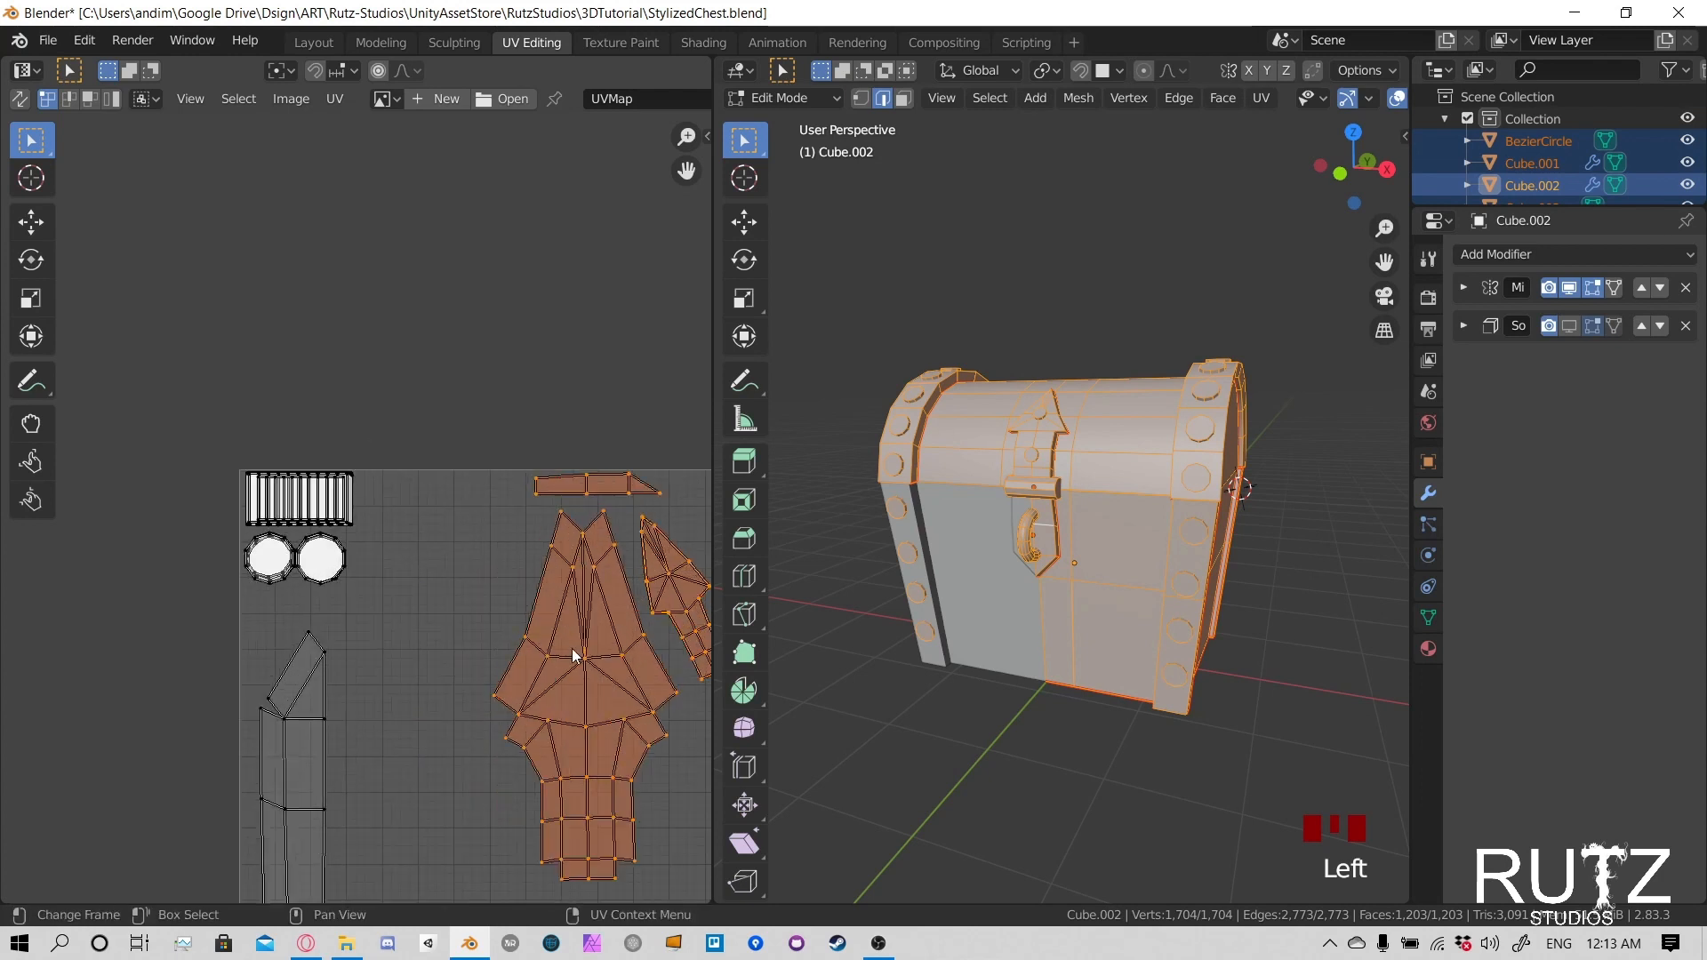
{"action": "key", "text": "g"}
{"action": "left_click", "coordinate": [485, 659]}
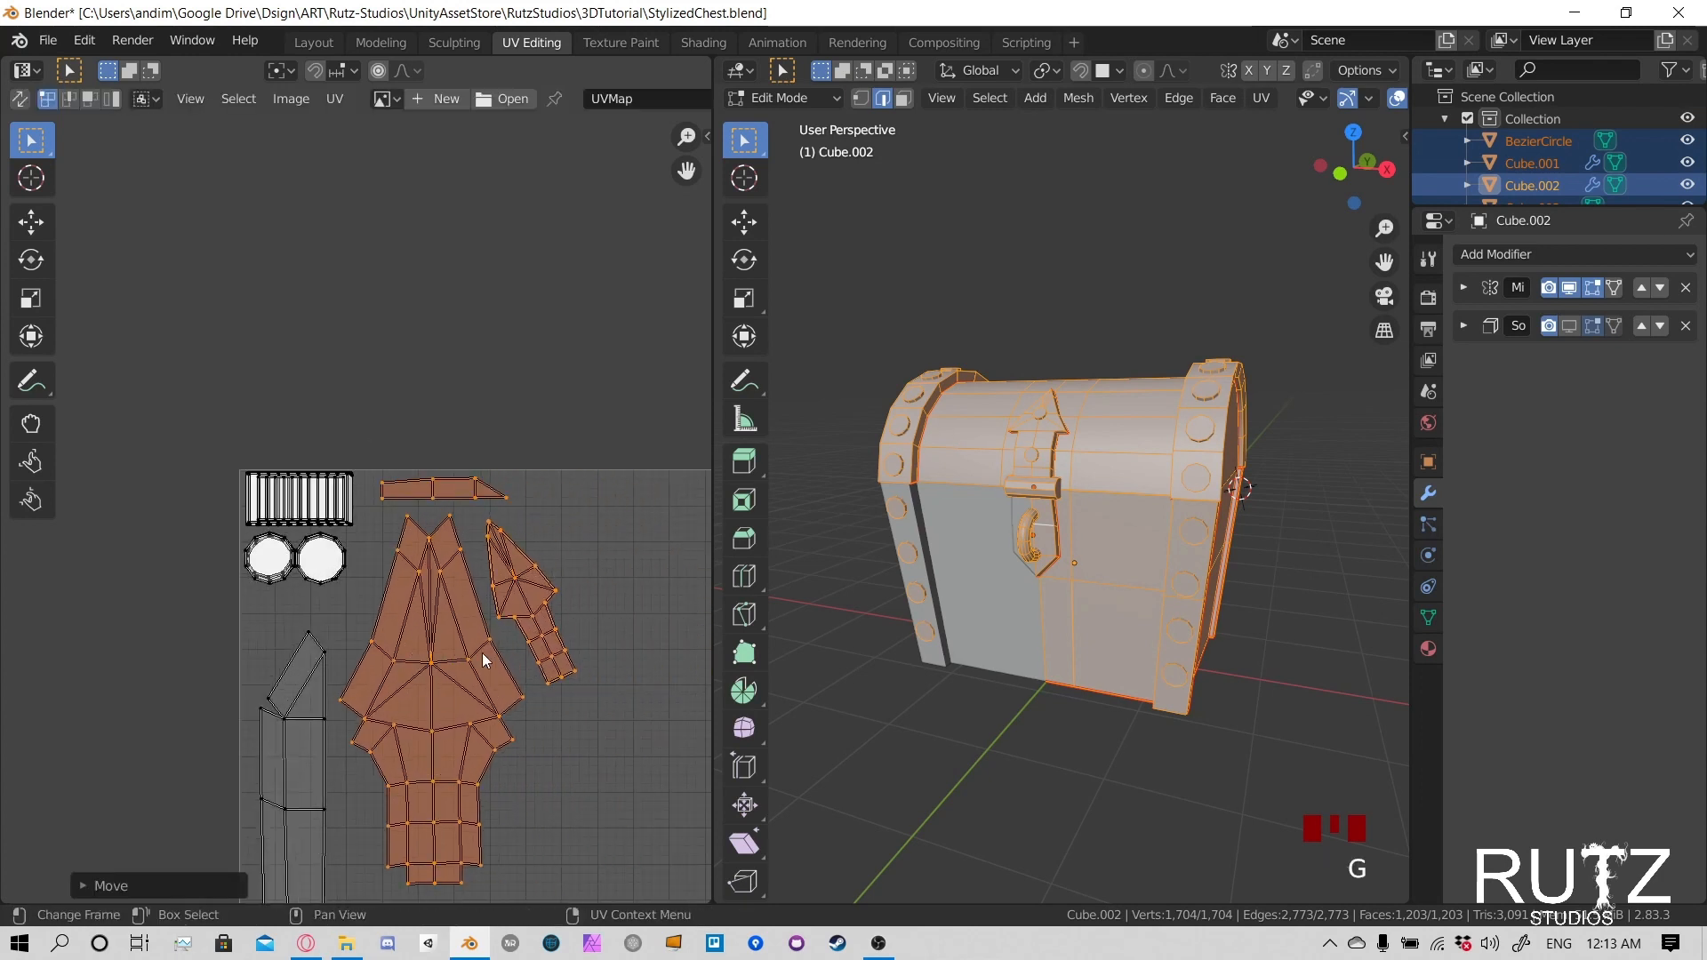
{"action": "left_click", "coordinate": [482, 652]}
- Select the large fan-shaped circular island, shrink it to less than half its size and place it below the latch island
{"action": "scroll", "coordinate": [534, 509], "scroll_direction": "down", "scroll_amount": 3}
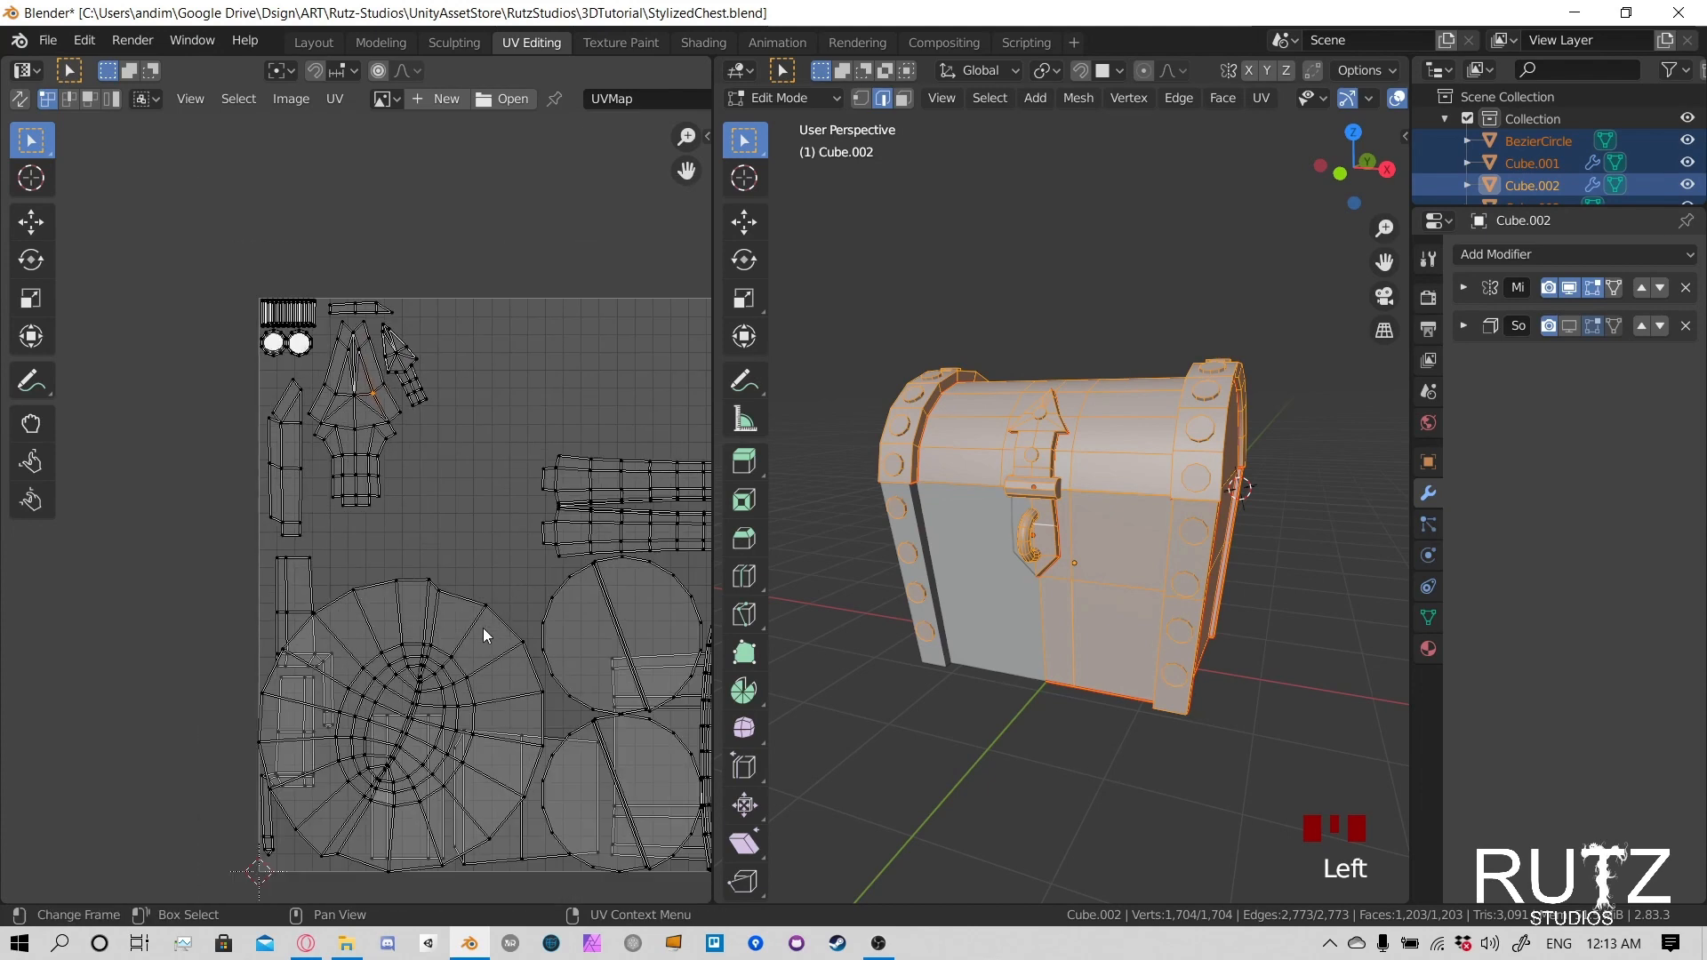
{"action": "key", "text": "l"}
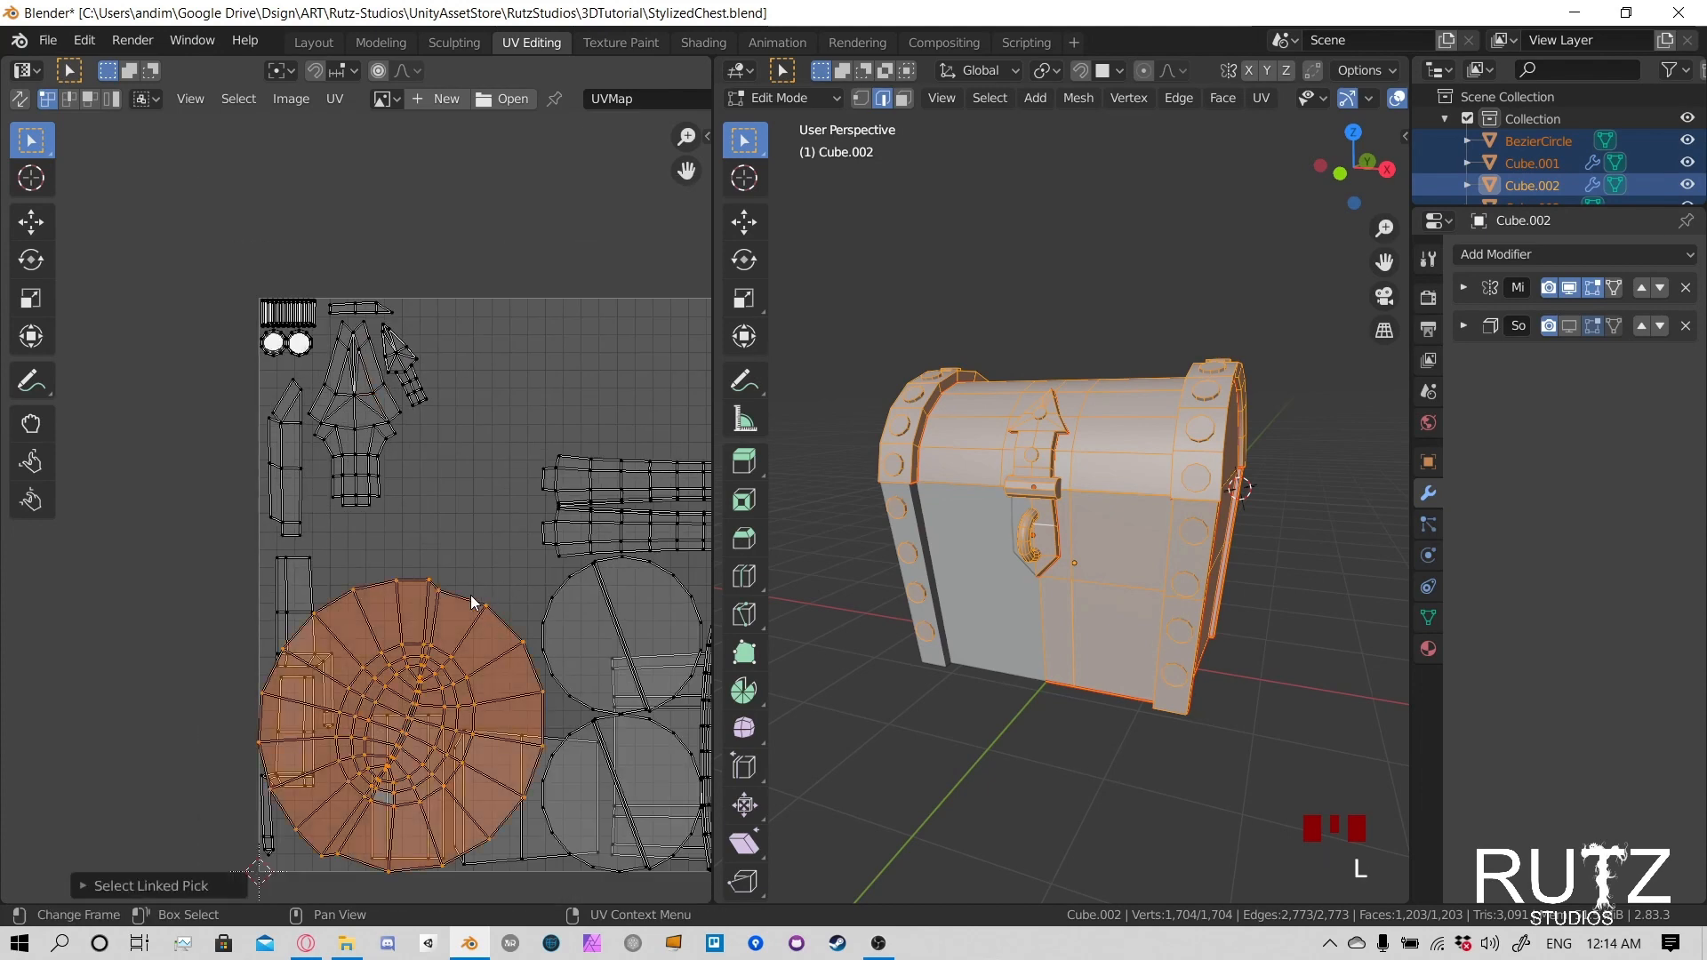
{"action": "key", "text": "s"}
{"action": "left_click", "coordinate": [461, 625]}
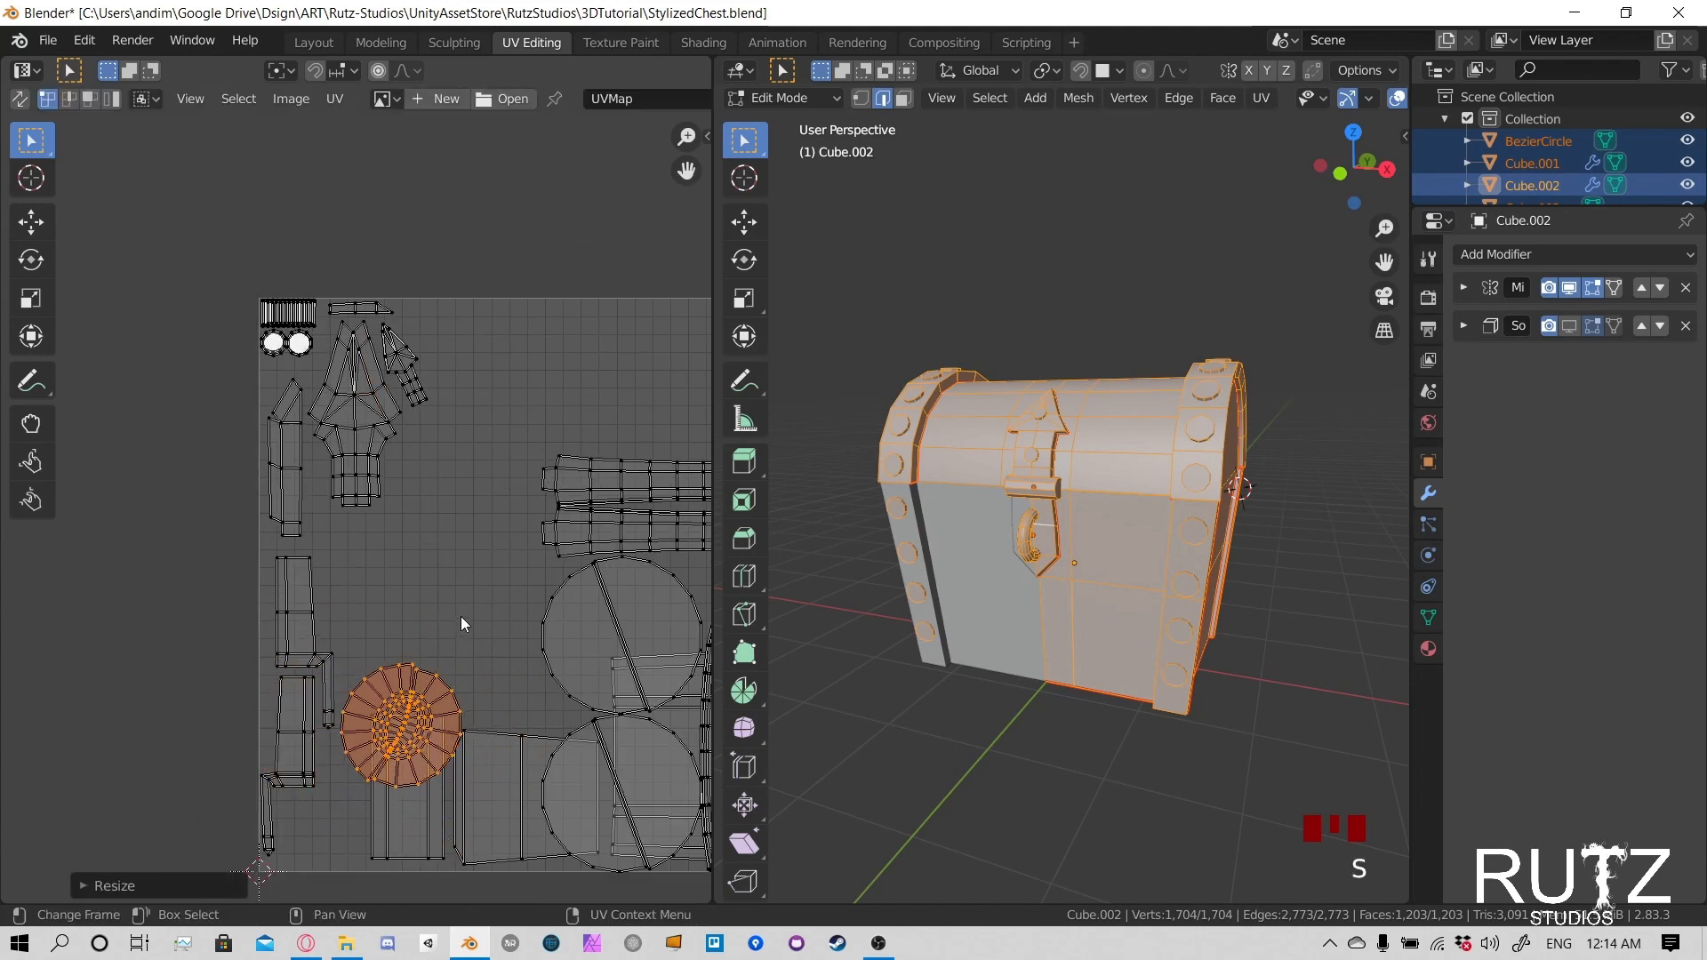
{"action": "key", "text": "g"}
{"action": "left_click", "coordinate": [445, 474]}
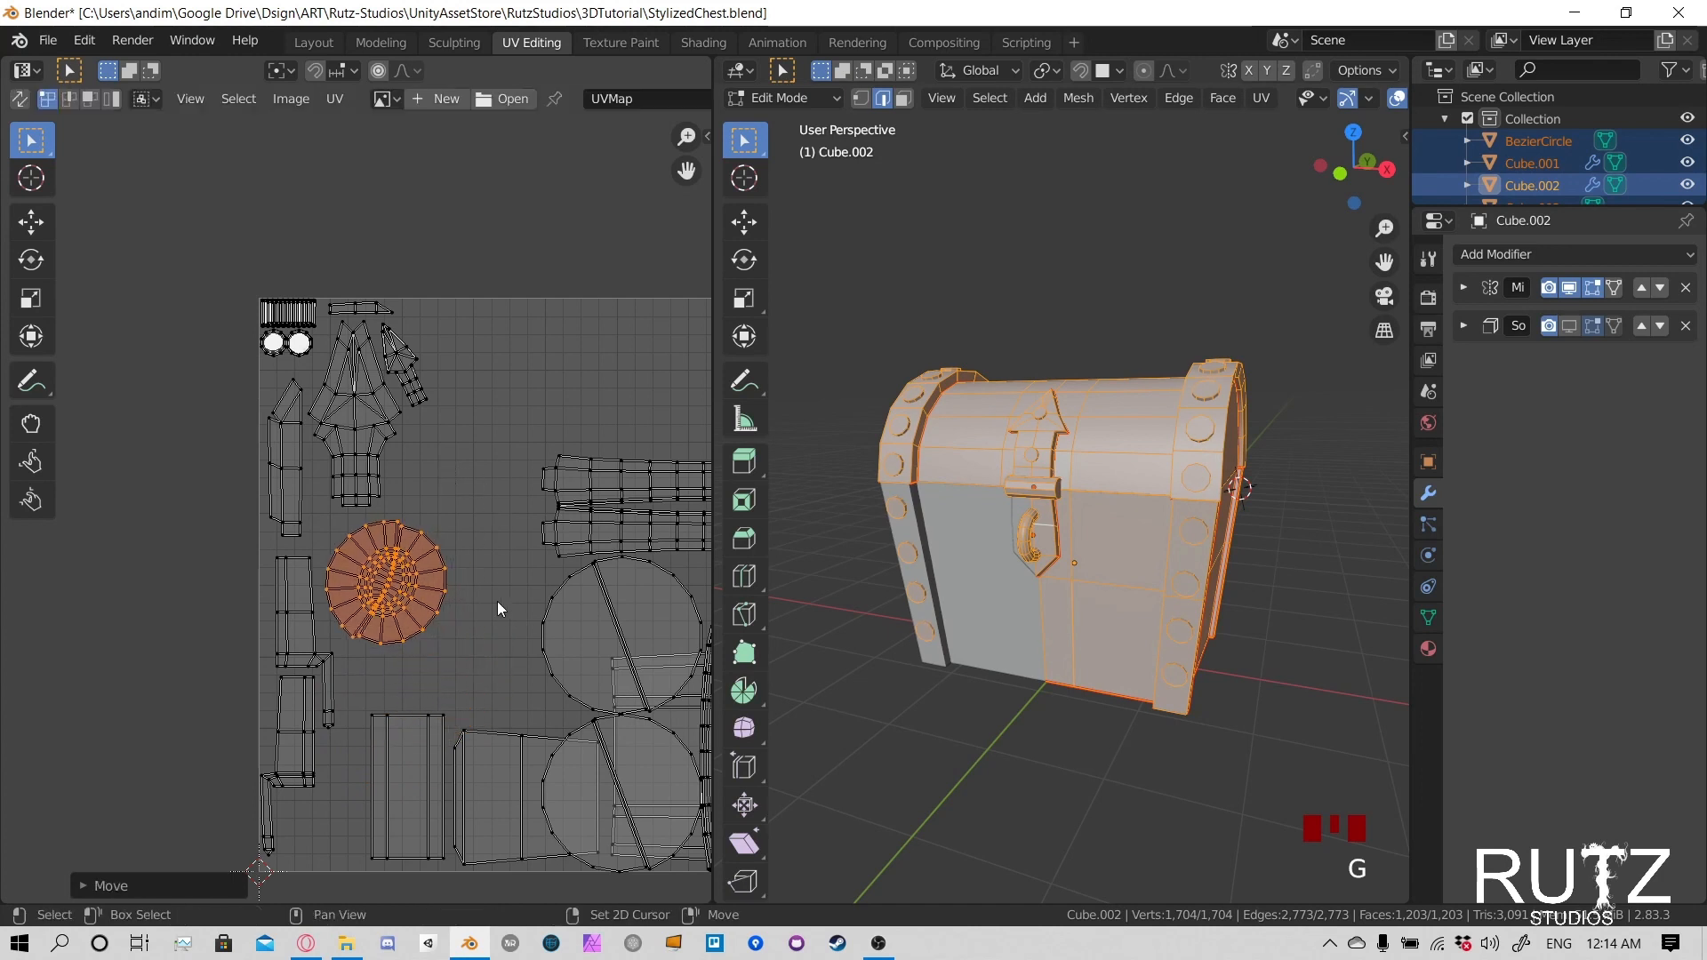
{"action": "scroll", "coordinate": [498, 603], "scroll_direction": "down", "scroll_amount": 3, "text": "ctrl"}
- Move the upper split disc island up and left beside the latch island and scale it to about 0.74
{"action": "left_click", "coordinate": [508, 576]}
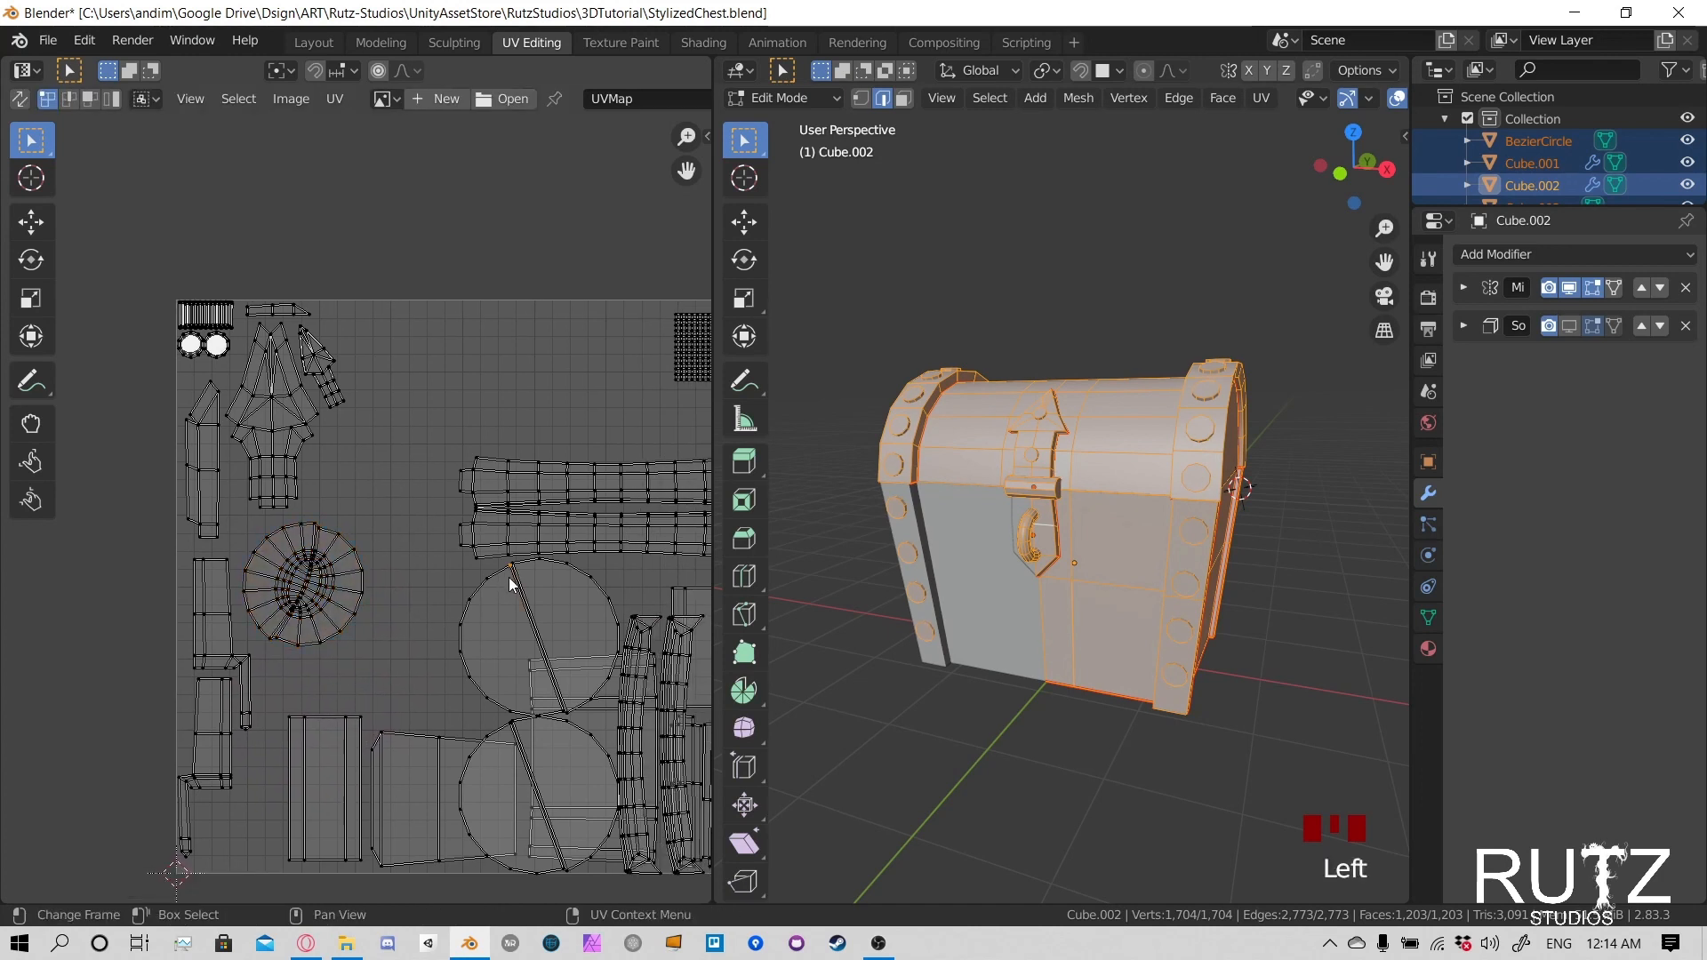
{"action": "key", "text": "l"}
{"action": "key", "text": "g"}
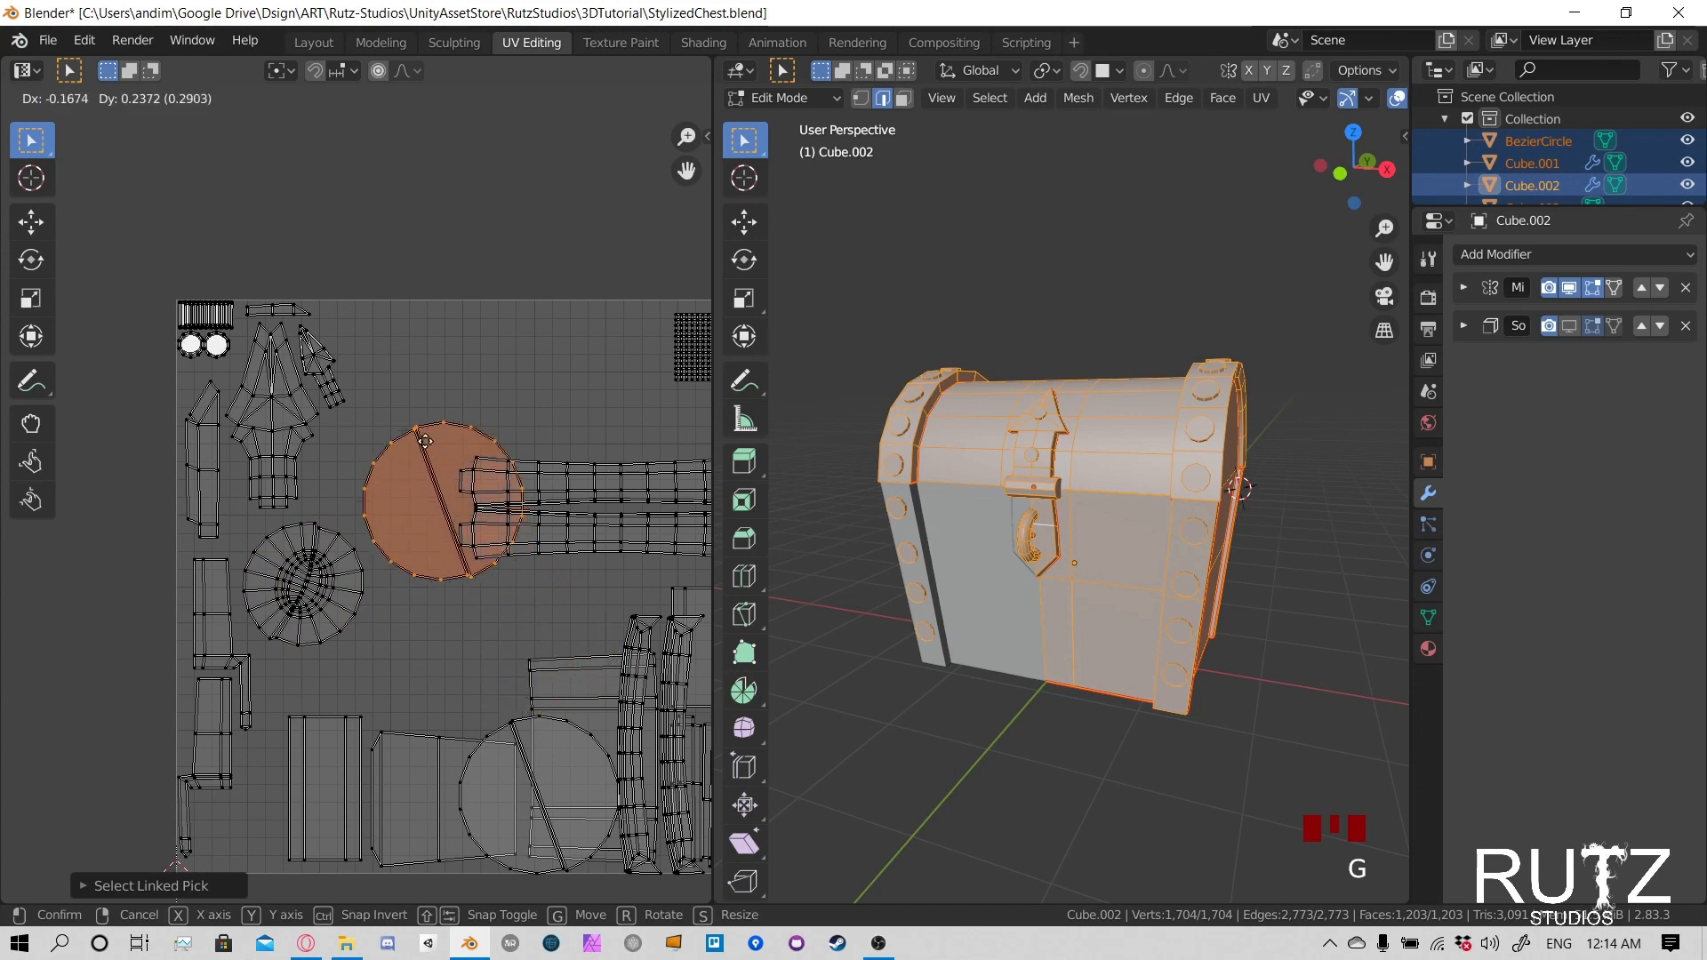
{"action": "left_click", "coordinate": [367, 414]}
{"action": "key", "text": "s"}
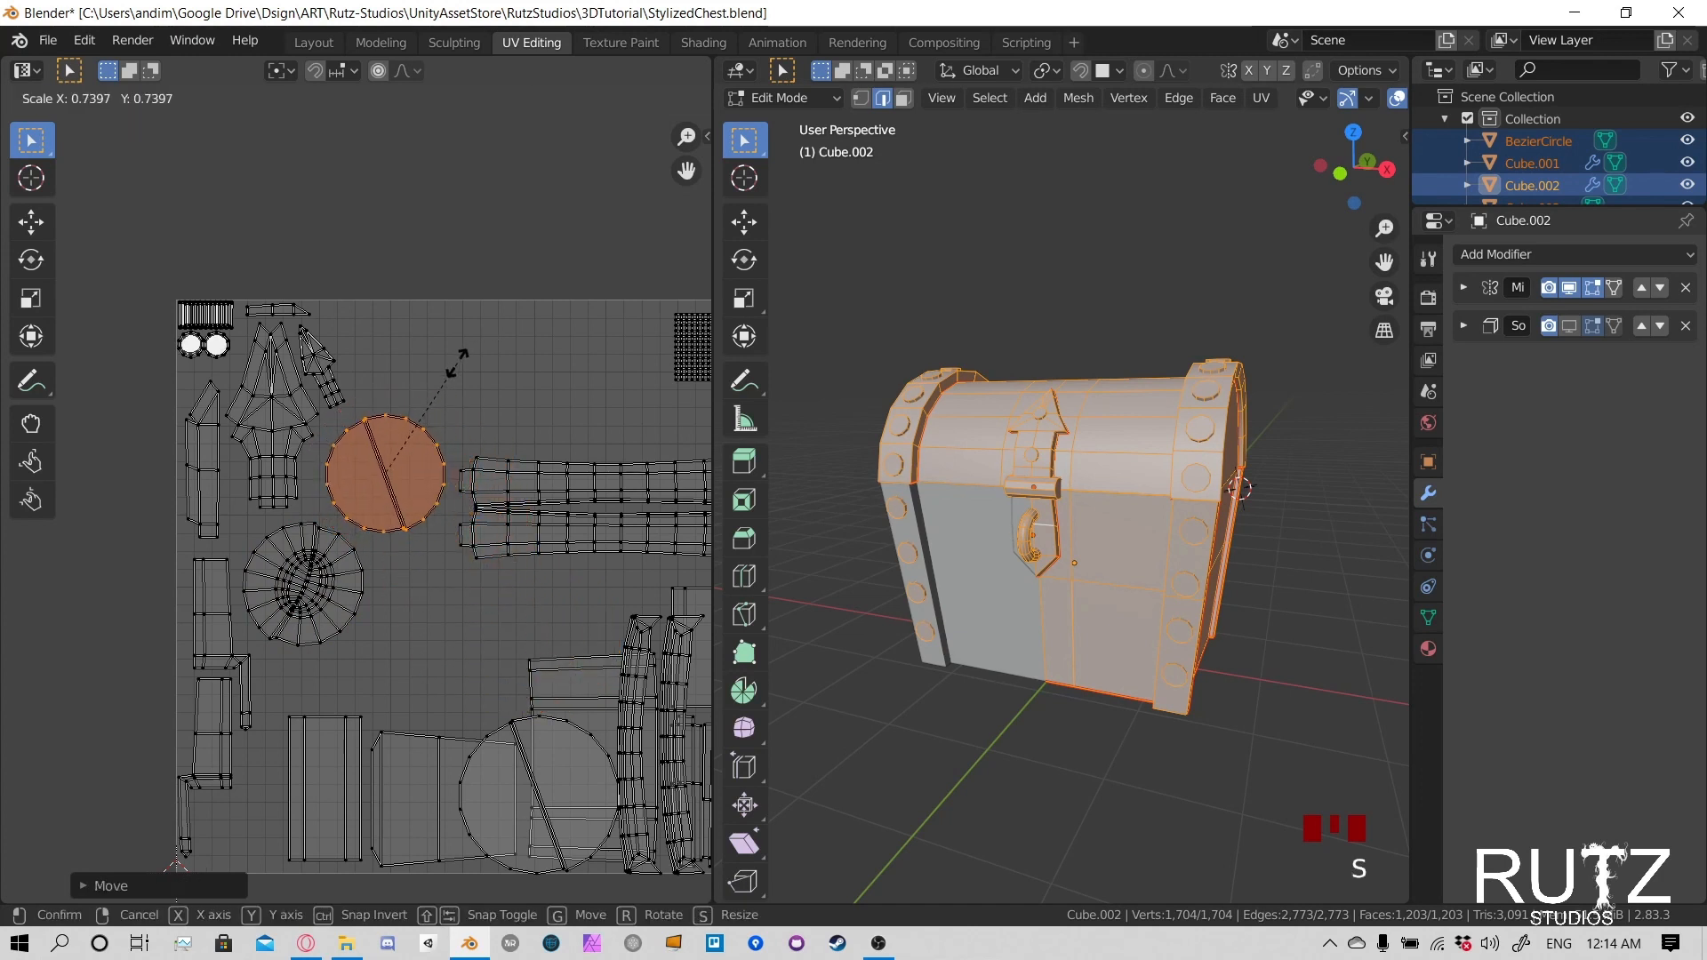
{"action": "left_click", "coordinate": [458, 362]}
{"action": "key", "text": "Home"}
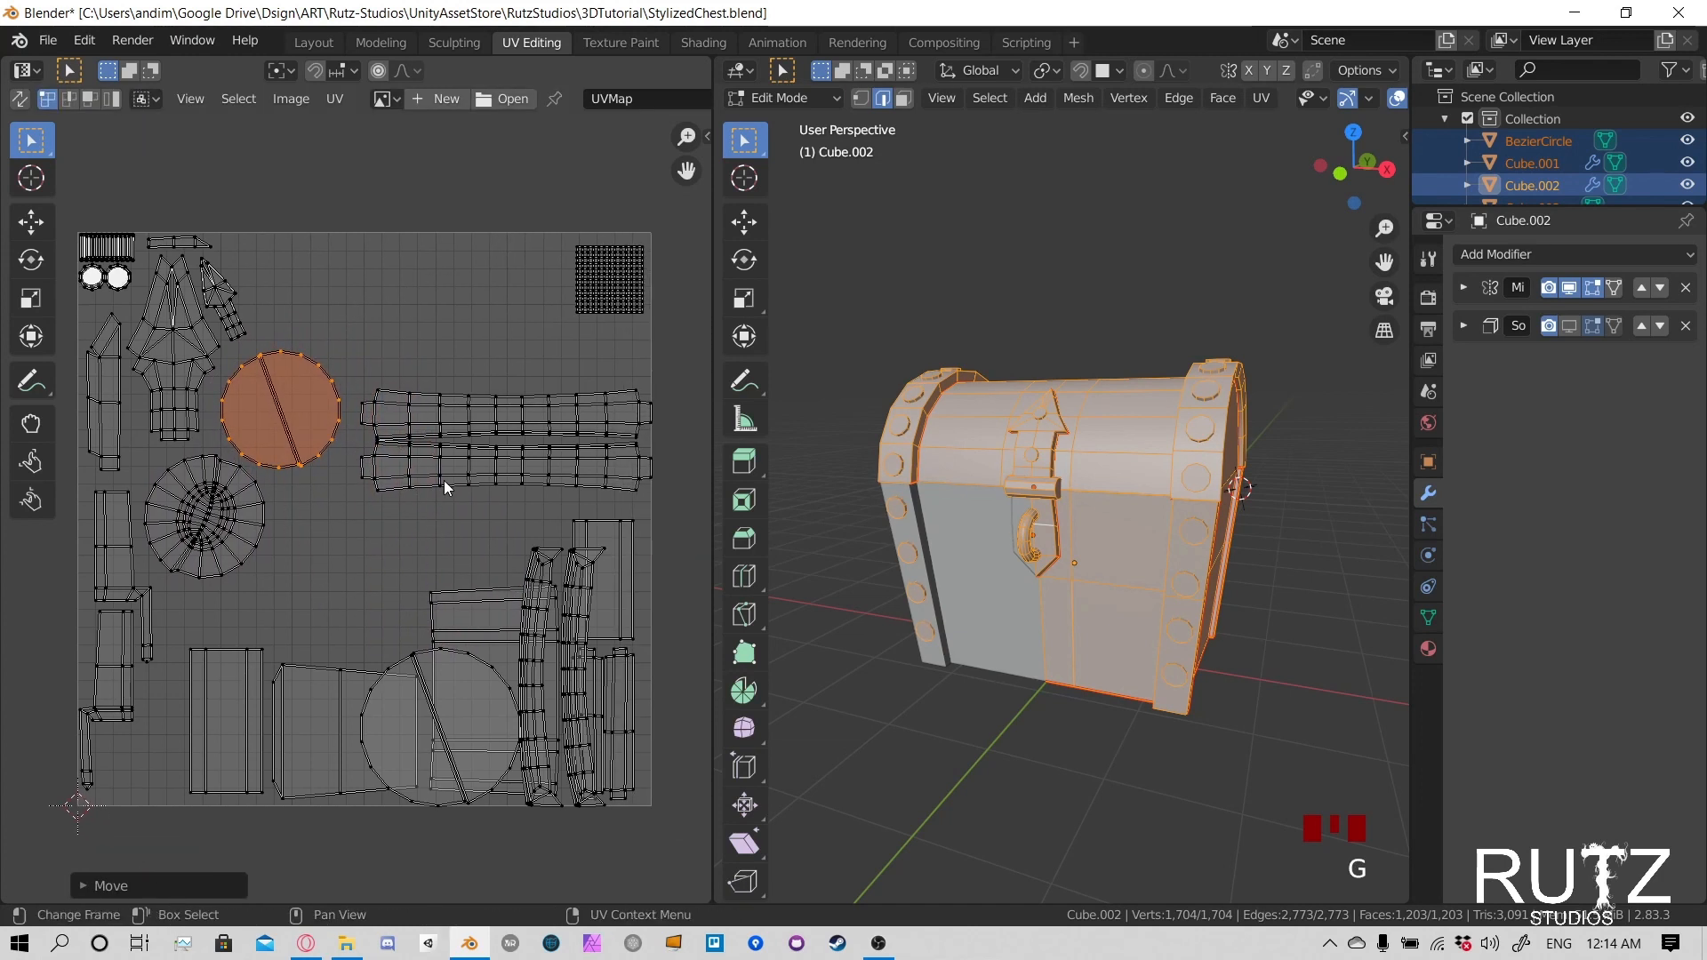
- Select the two long horizontal band islands and move them to the UV square's upper edge, between the latch and the grid island
{"action": "key", "text": "l"}
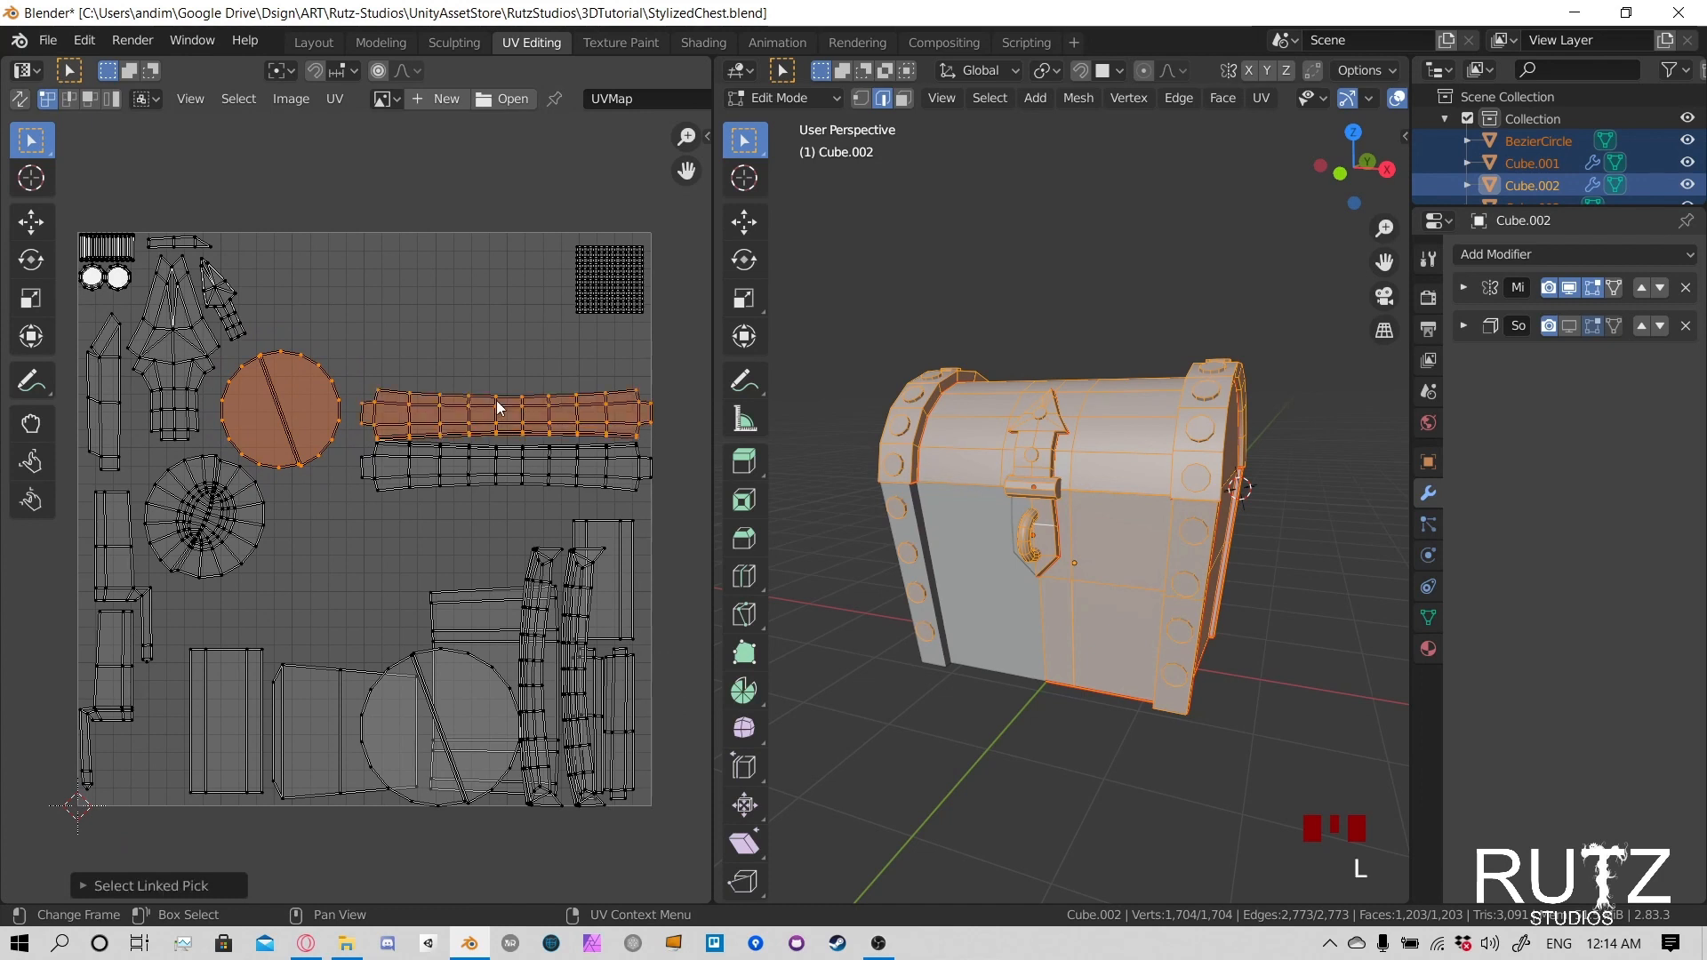
{"action": "left_click", "coordinate": [498, 409]}
{"action": "key", "text": "l"}
{"action": "key", "text": "l"}
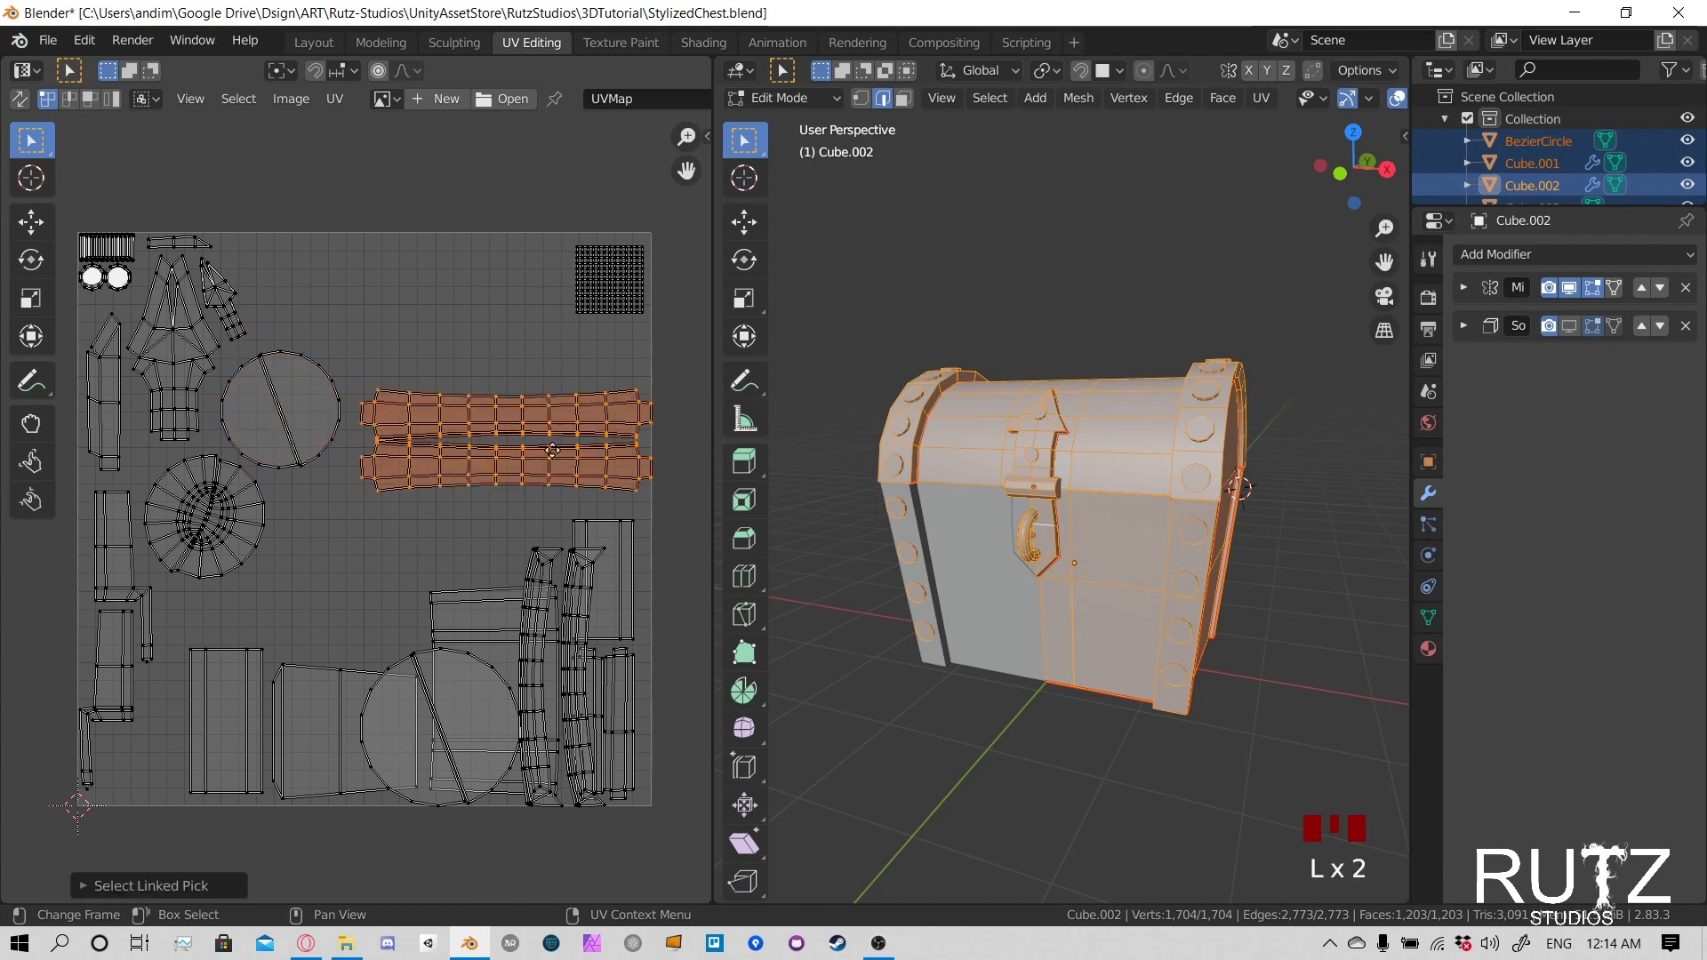
{"action": "key", "text": "g"}
{"action": "left_click", "coordinate": [453, 300]}
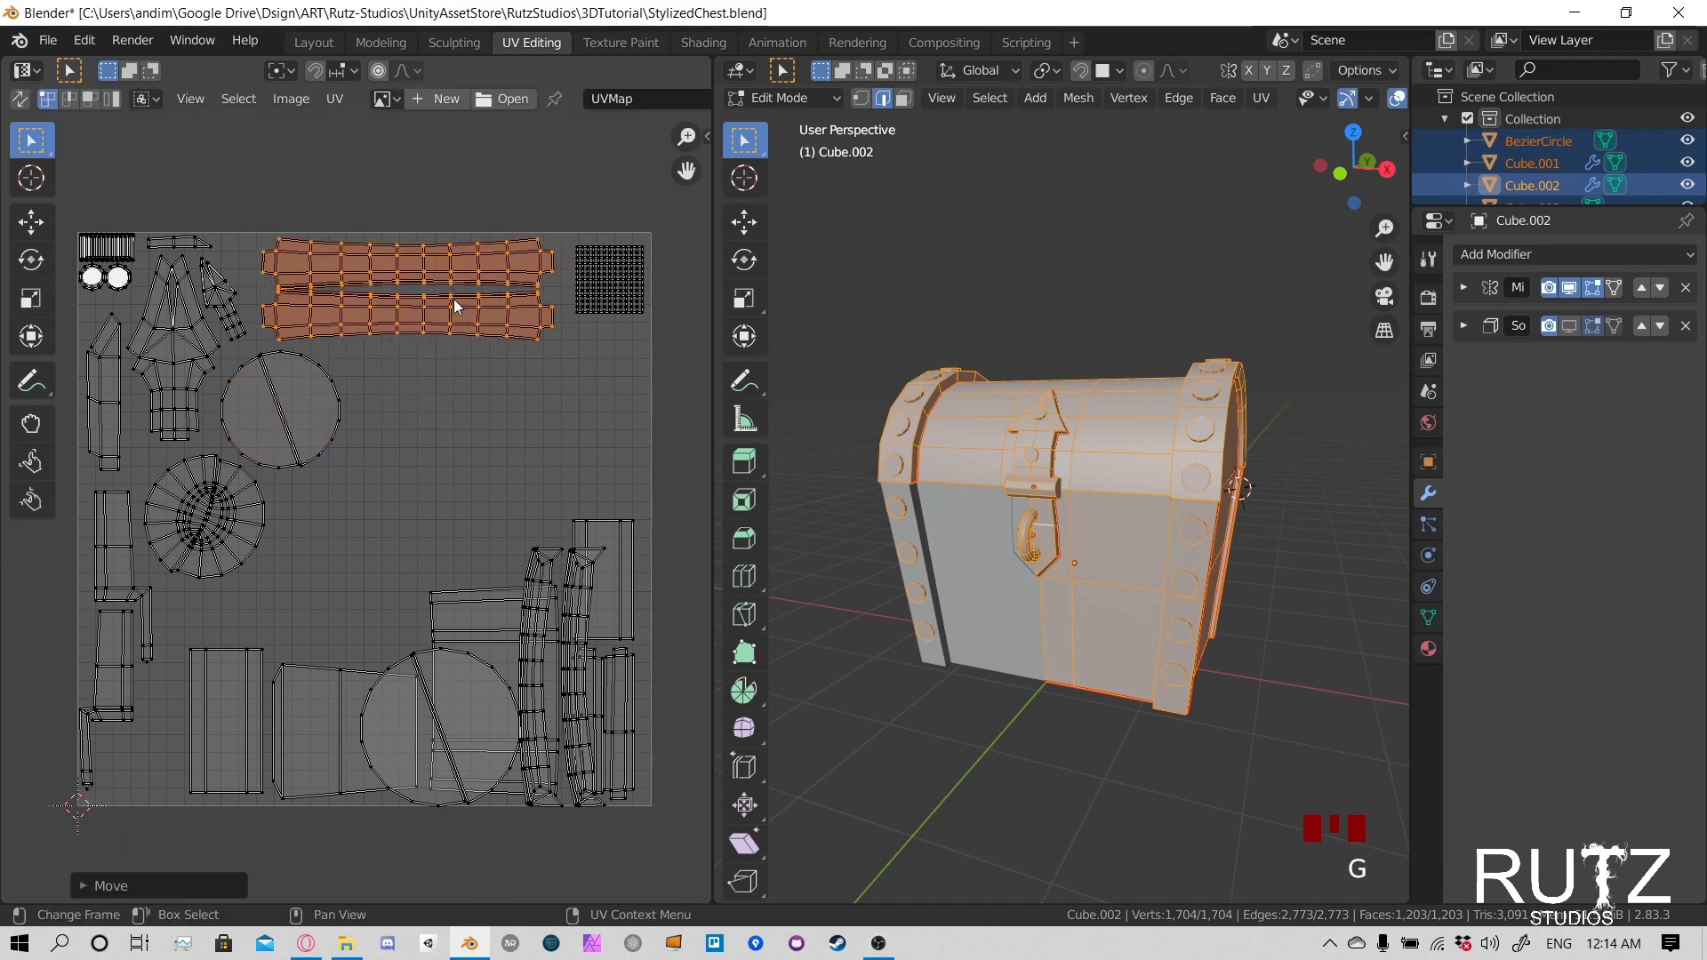
{"action": "middle_click_drag", "start_coordinate": [521, 484], "coordinate": [528, 421]}
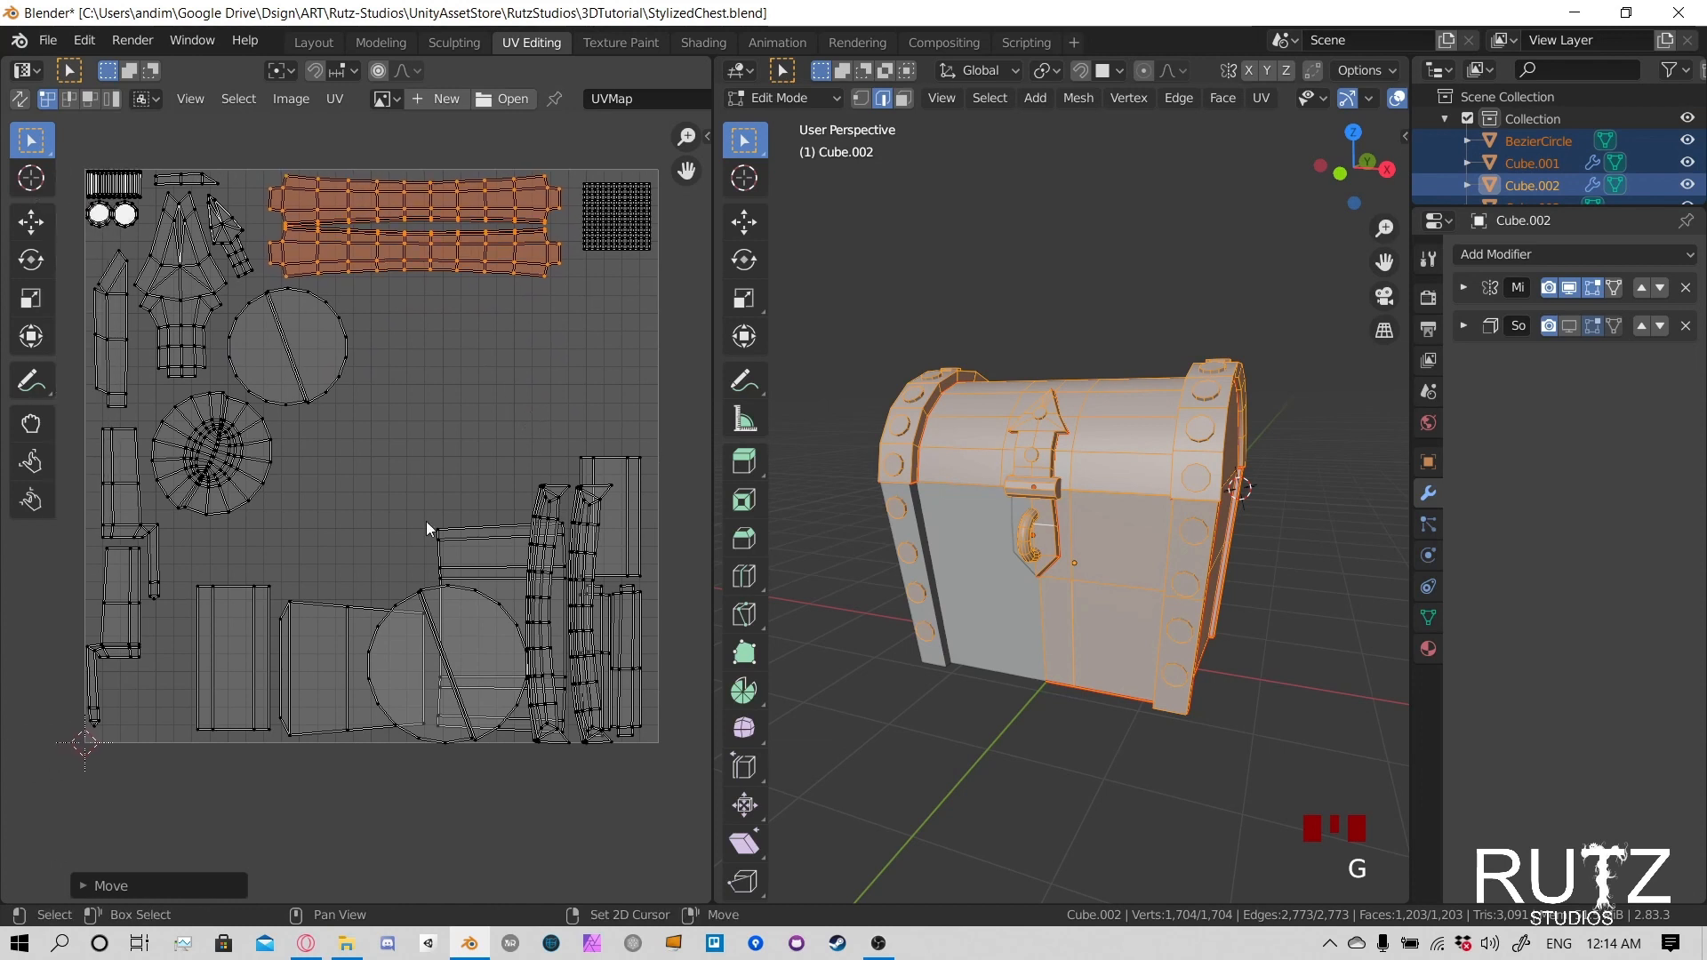
- Select the upright rectangular panel island near the lower edge, move it left and shrink it
{"action": "left_click", "coordinate": [236, 592]}
{"action": "key", "text": "l"}
{"action": "key", "text": "g"}
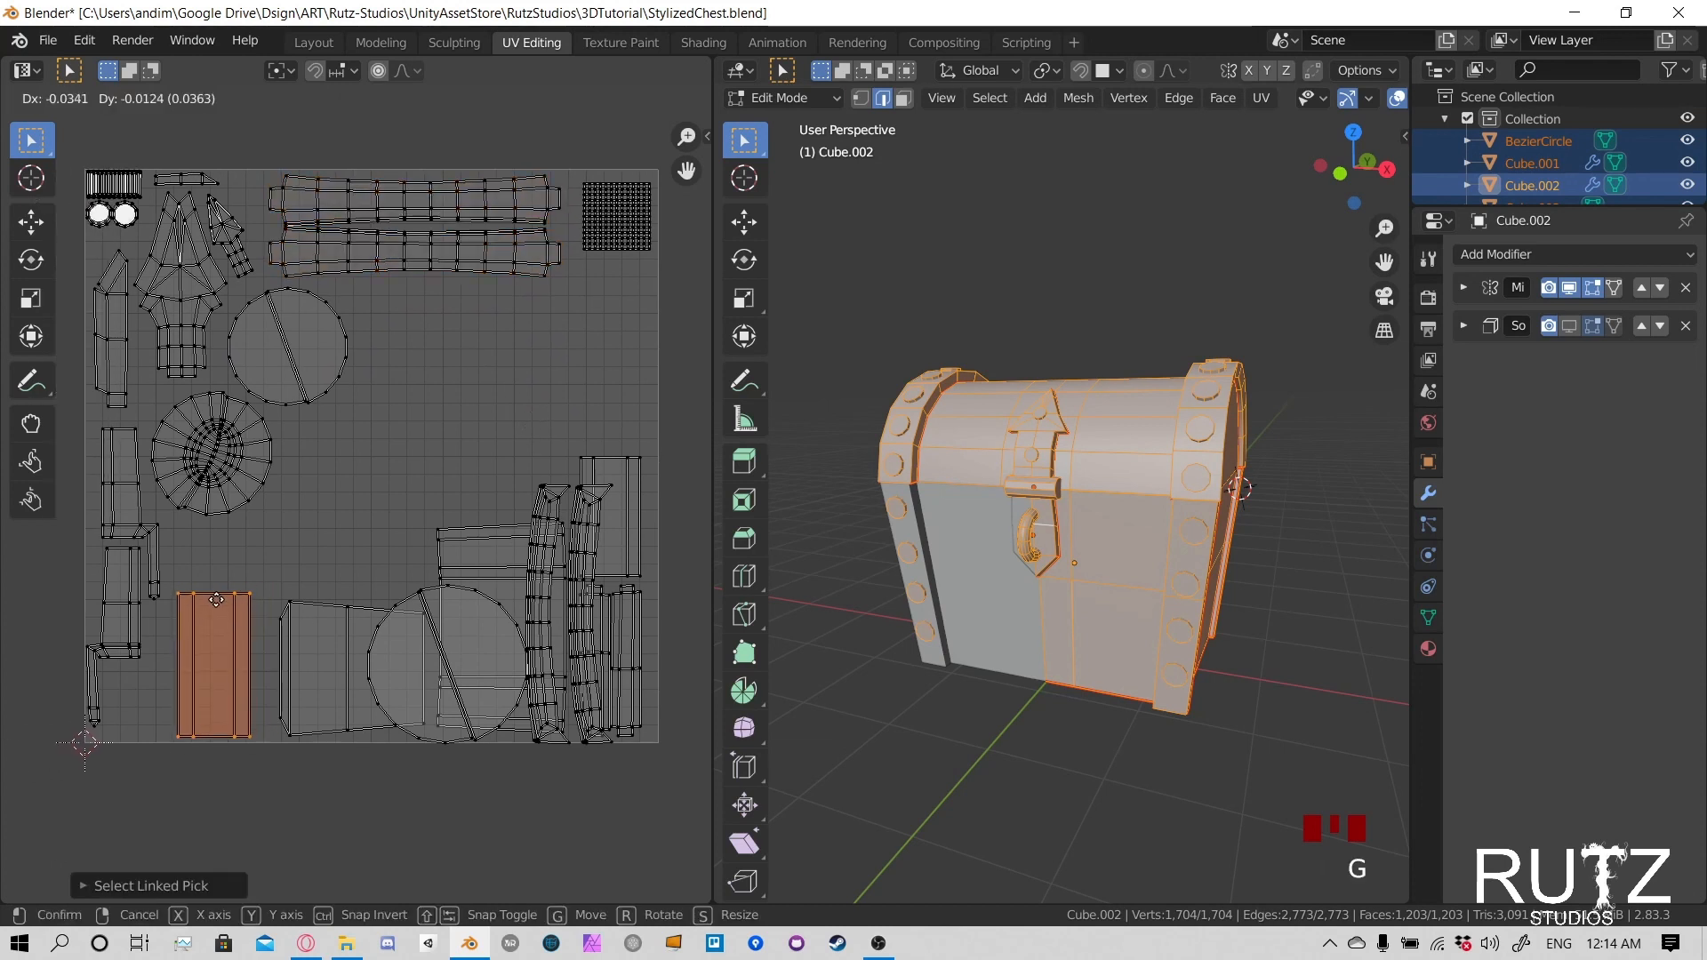
{"action": "left_click", "coordinate": [211, 588]}
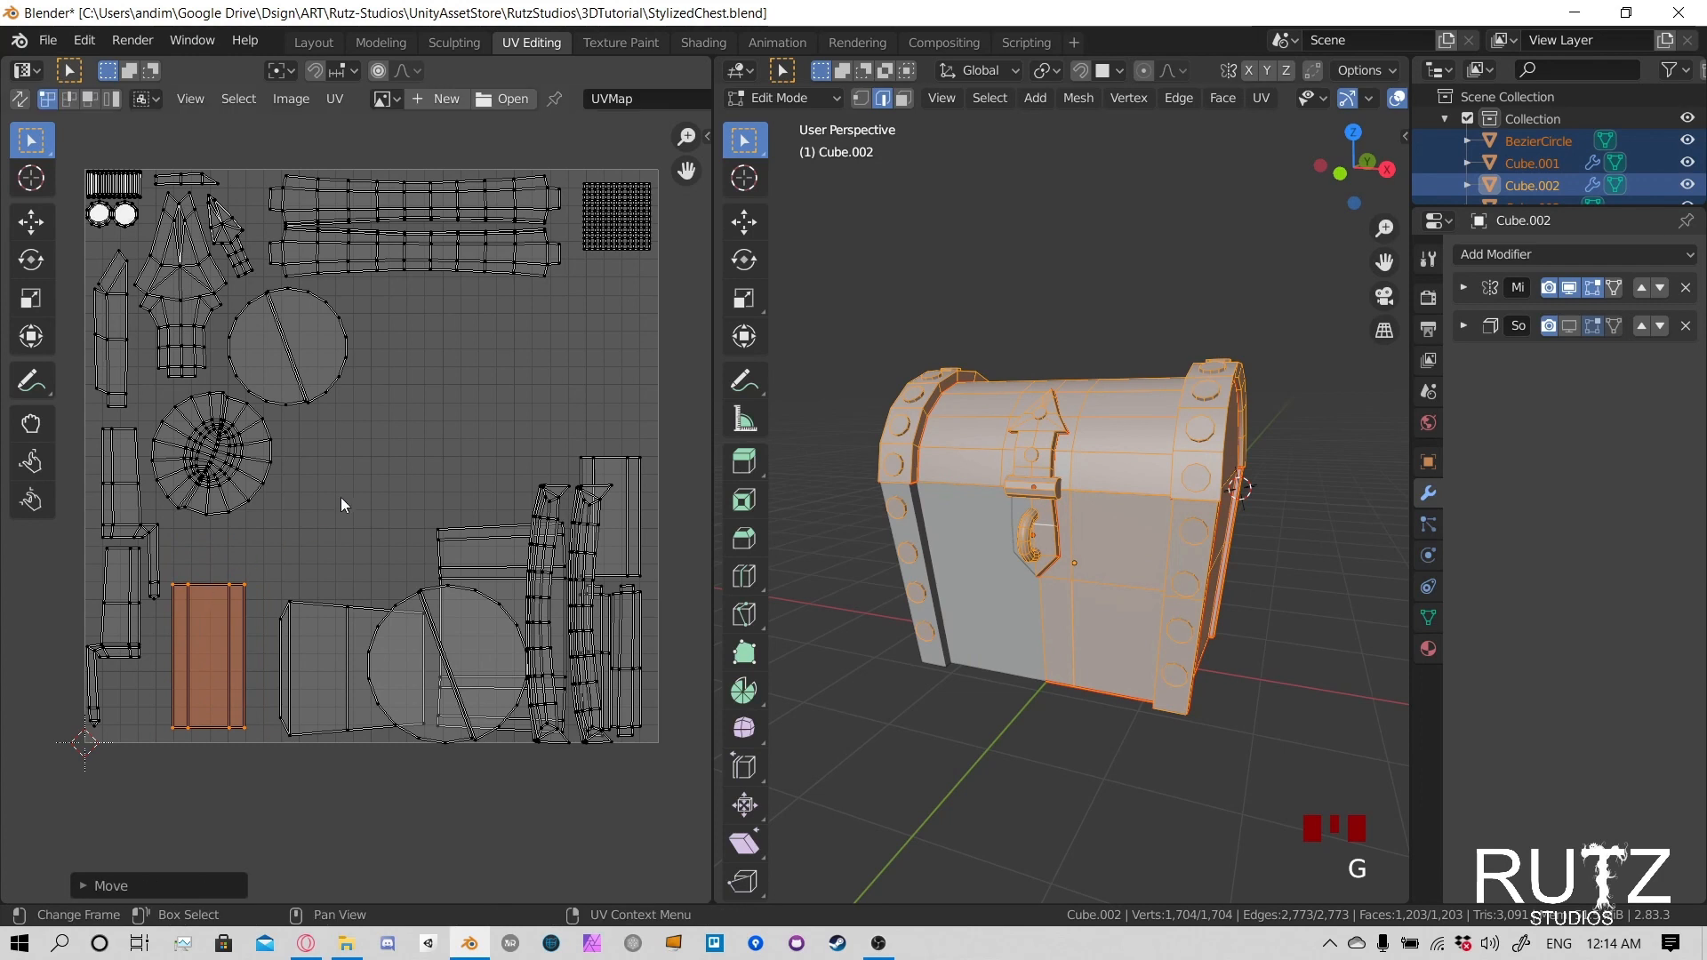
{"action": "key", "text": "s"}
{"action": "left_click", "coordinate": [298, 536]}
- Shrink the rectangular panel island further and fit it into the UV square's lower-left corner beside the small strip
{"action": "key", "text": "g"}
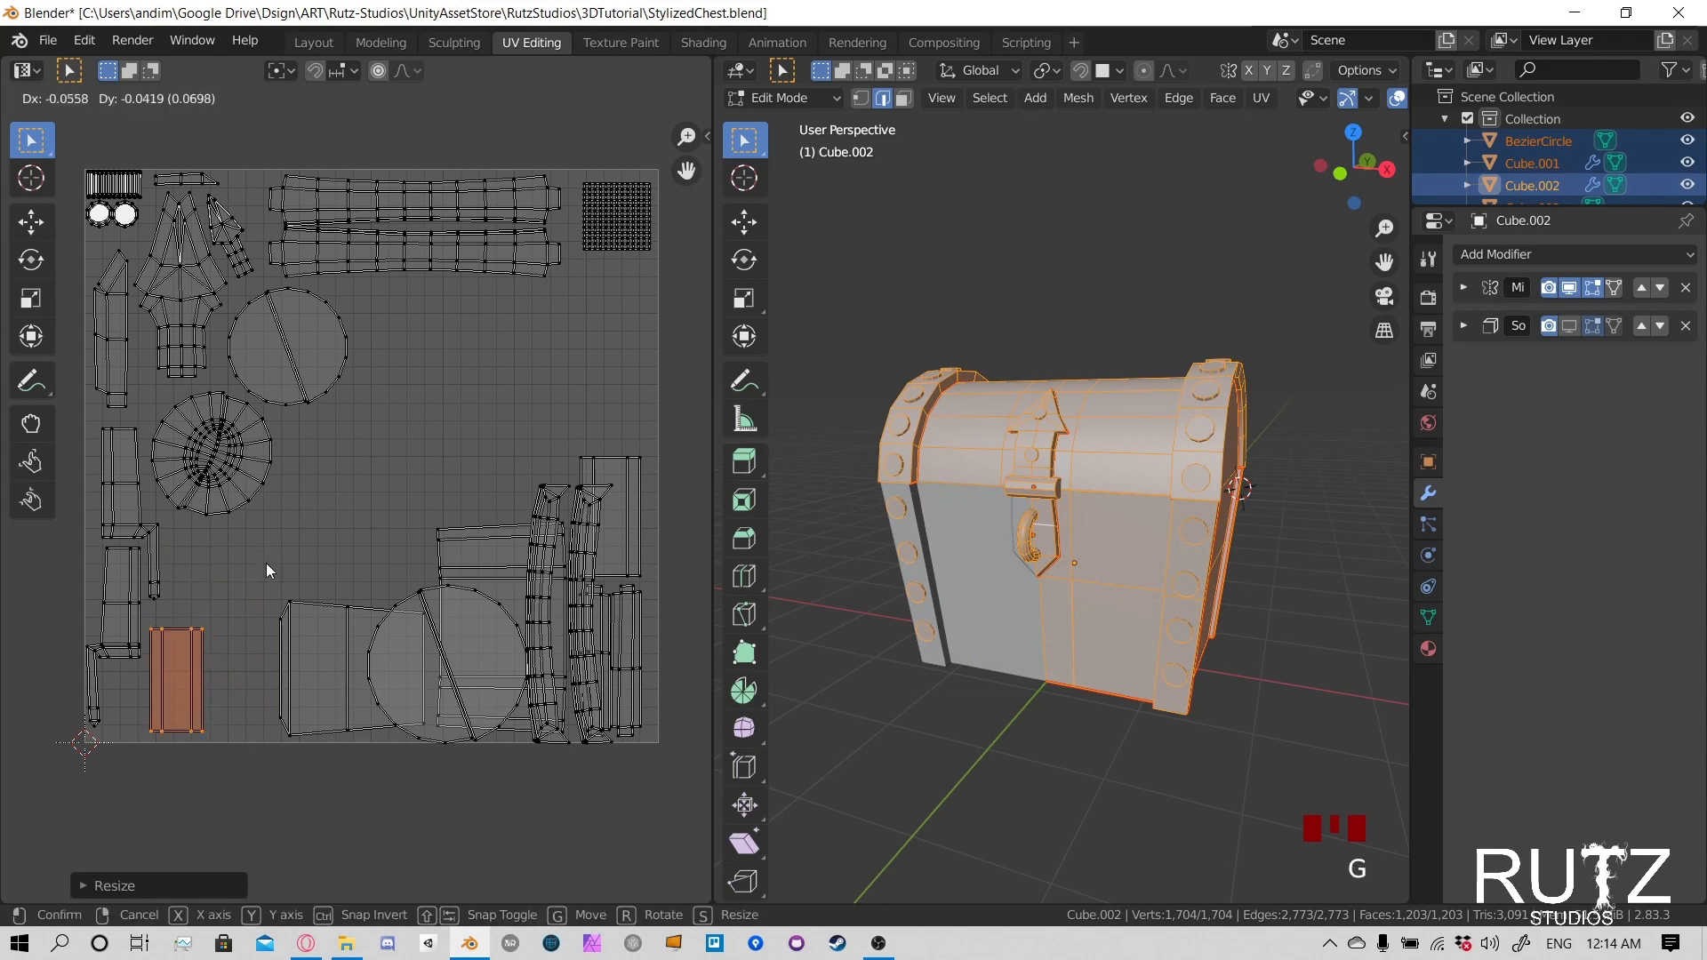
{"action": "key", "text": "s"}
{"action": "key", "text": "g"}
{"action": "left_click", "coordinate": [264, 583]}
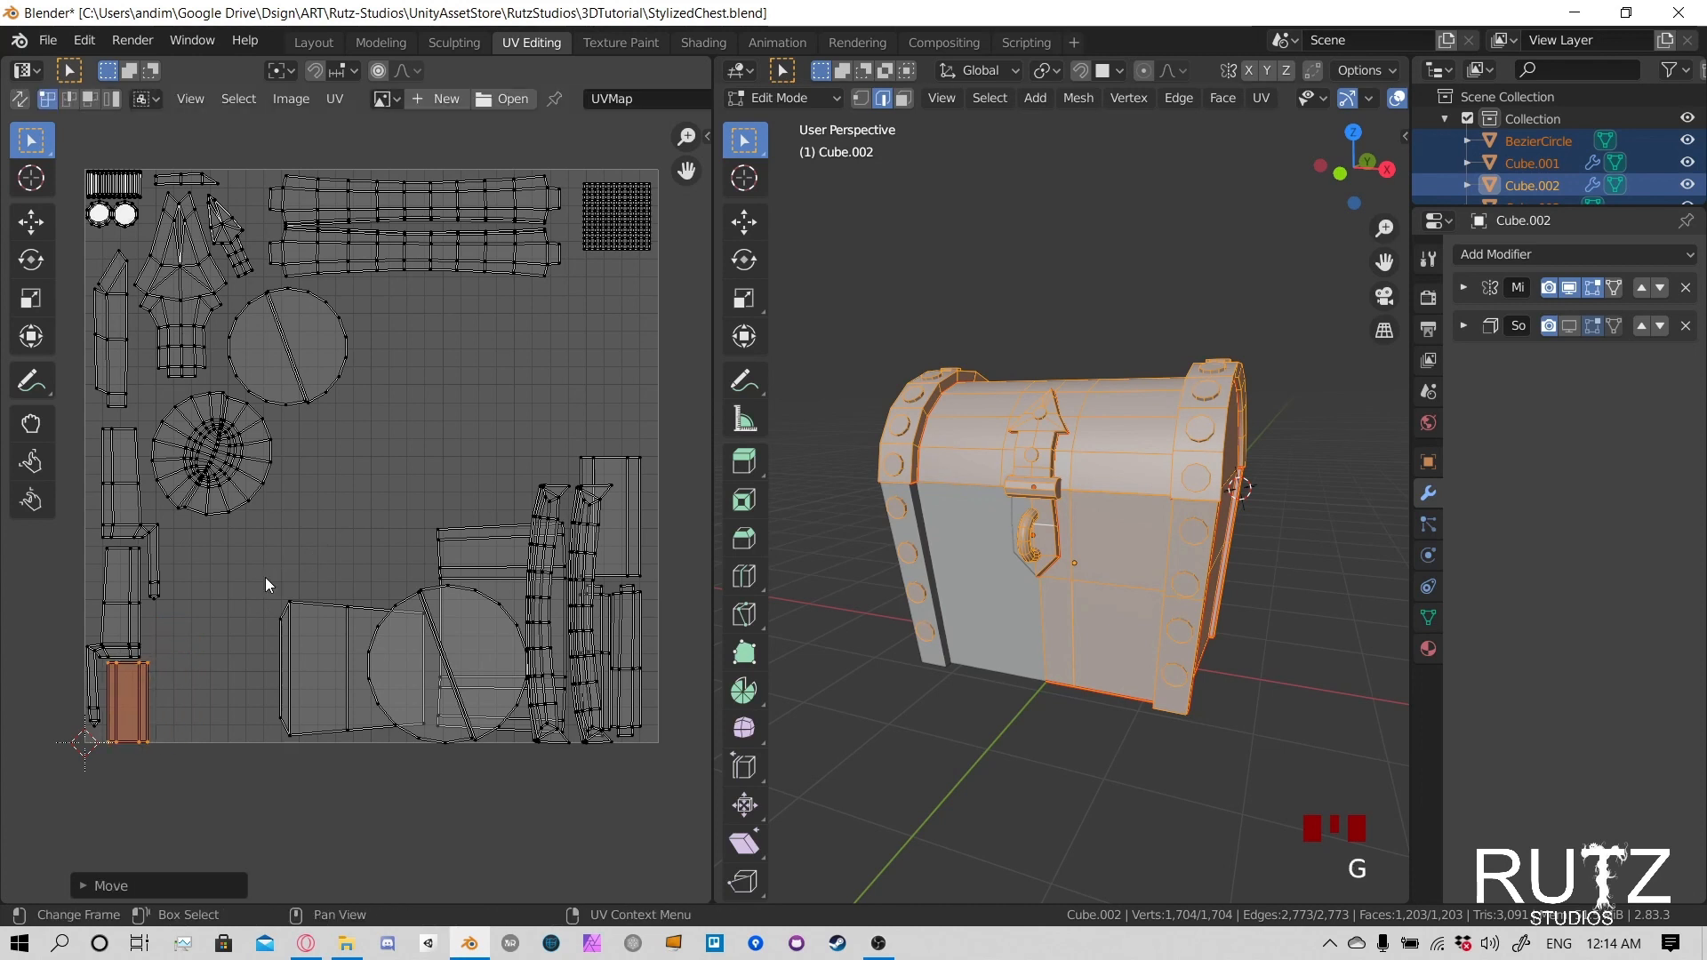
{"action": "key", "text": "s"}
{"action": "left_click", "coordinate": [300, 557]}
{"action": "key", "text": "g"}
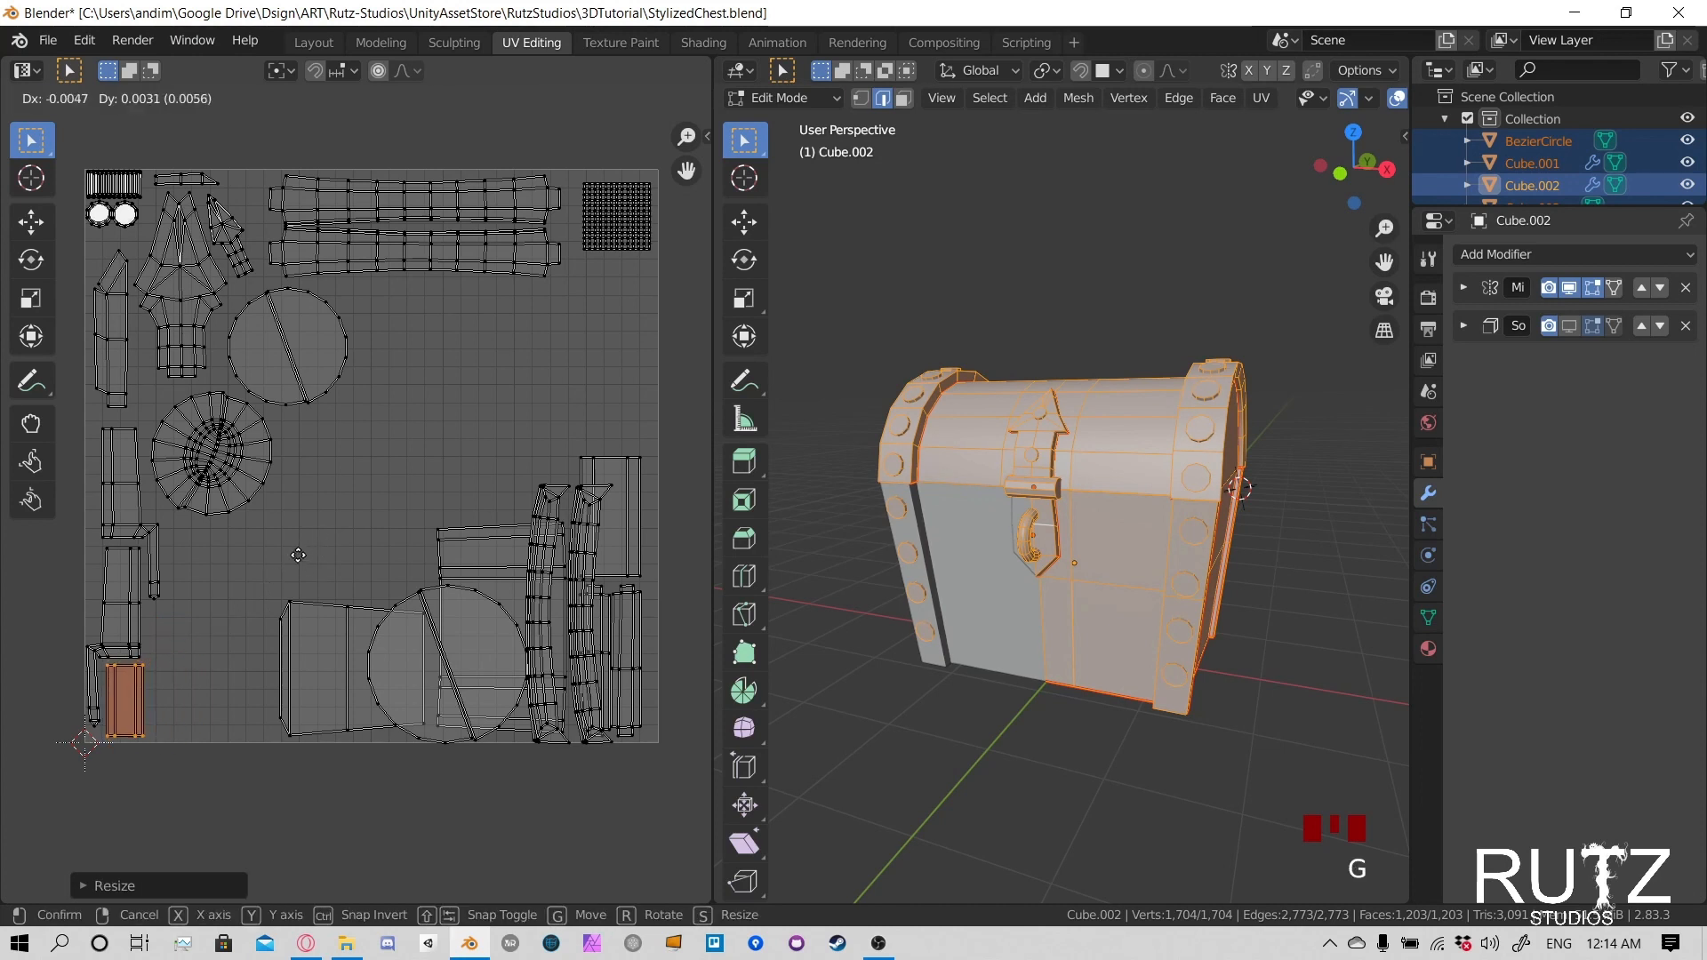
{"action": "right_click", "coordinate": [300, 558]}
- Select the trapezoid panel island partly under the split disc and move it left into the free space
{"action": "left_click", "coordinate": [327, 605]}
{"action": "key", "text": "l"}
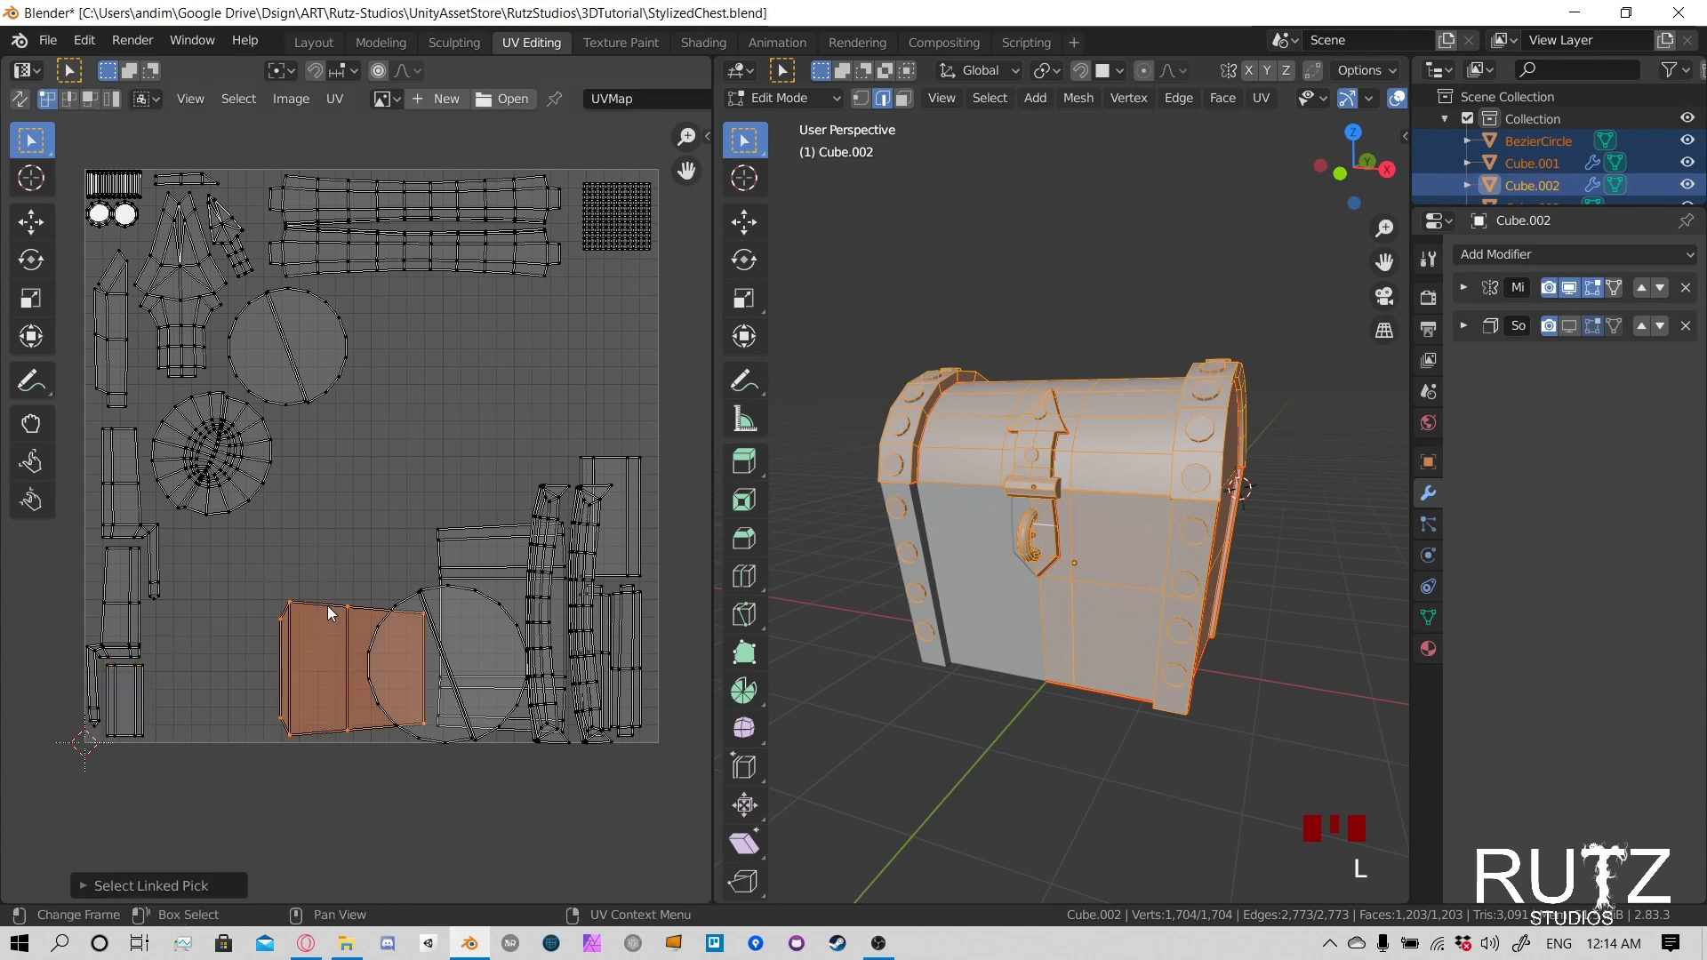
{"action": "key", "text": "g"}
{"action": "left_click", "coordinate": [218, 603]}
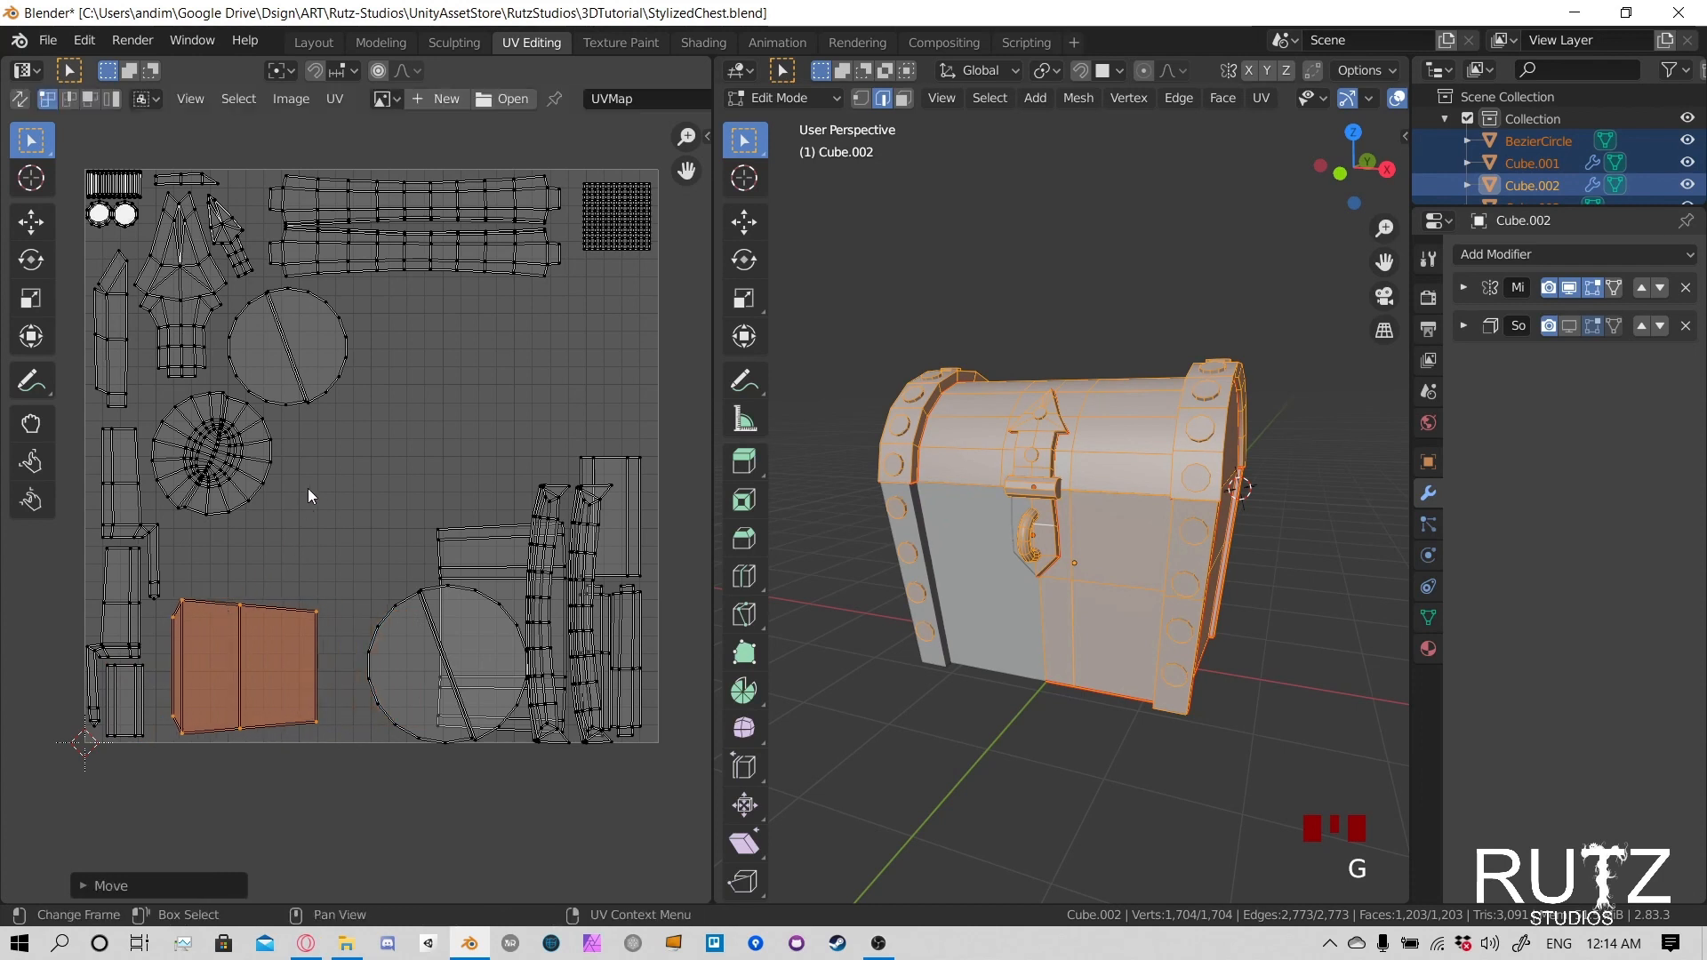
{"action": "key", "text": "r"}
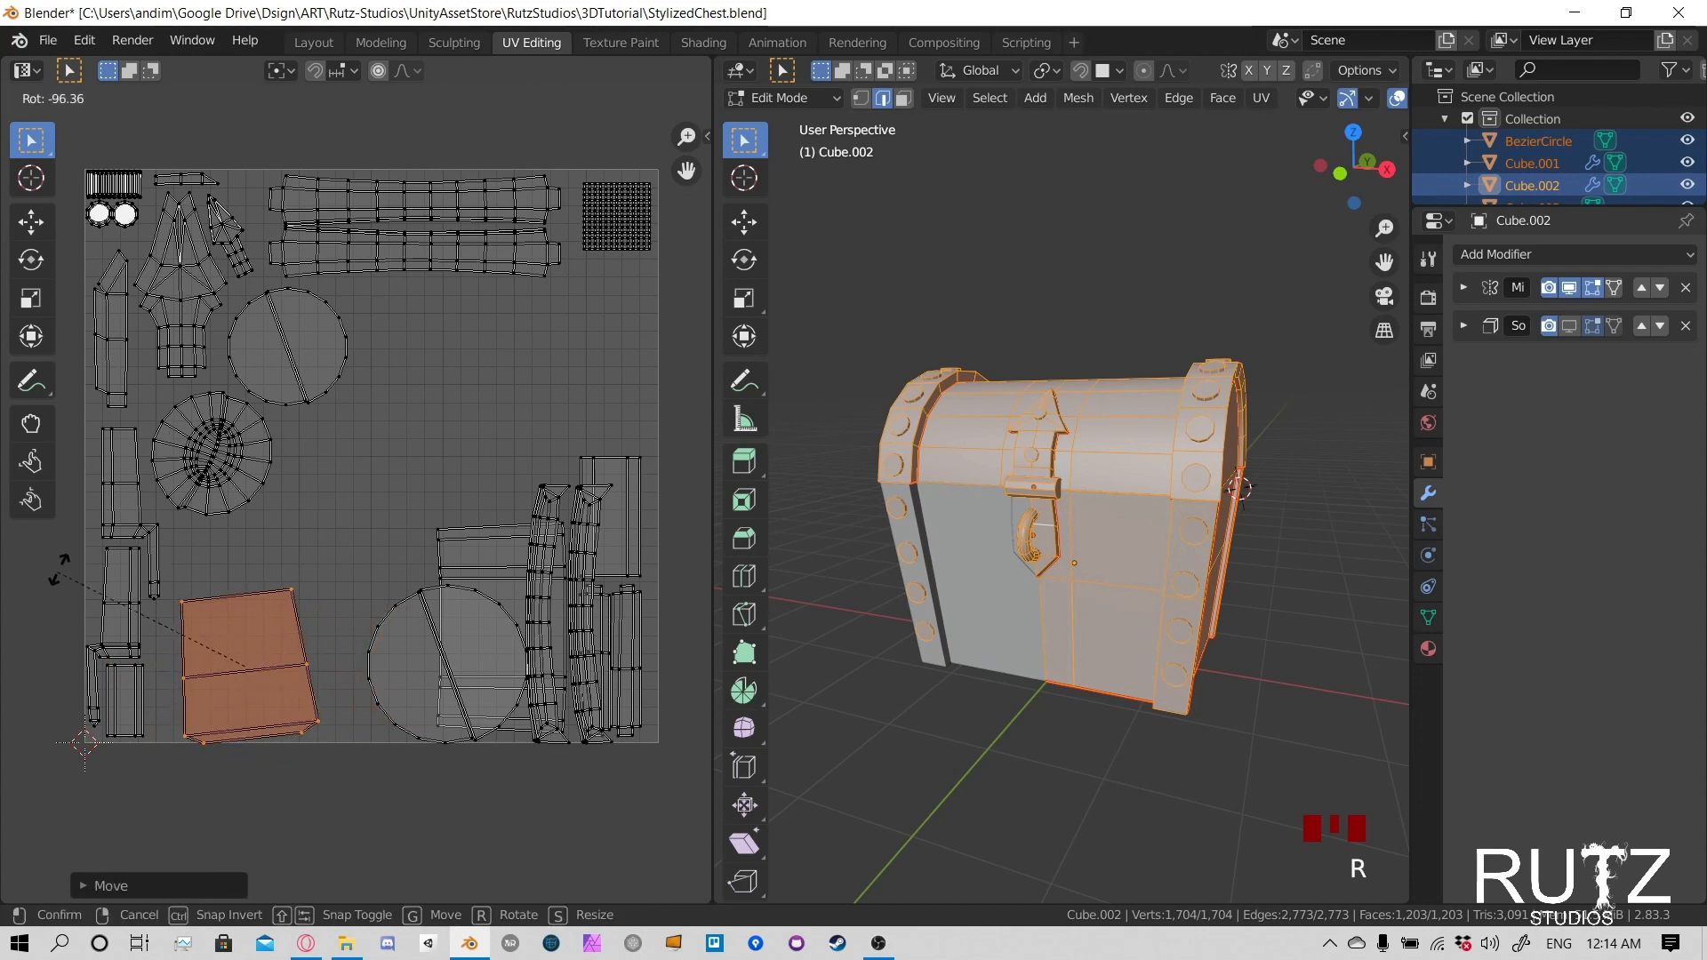
{"action": "type", "text": "90"}
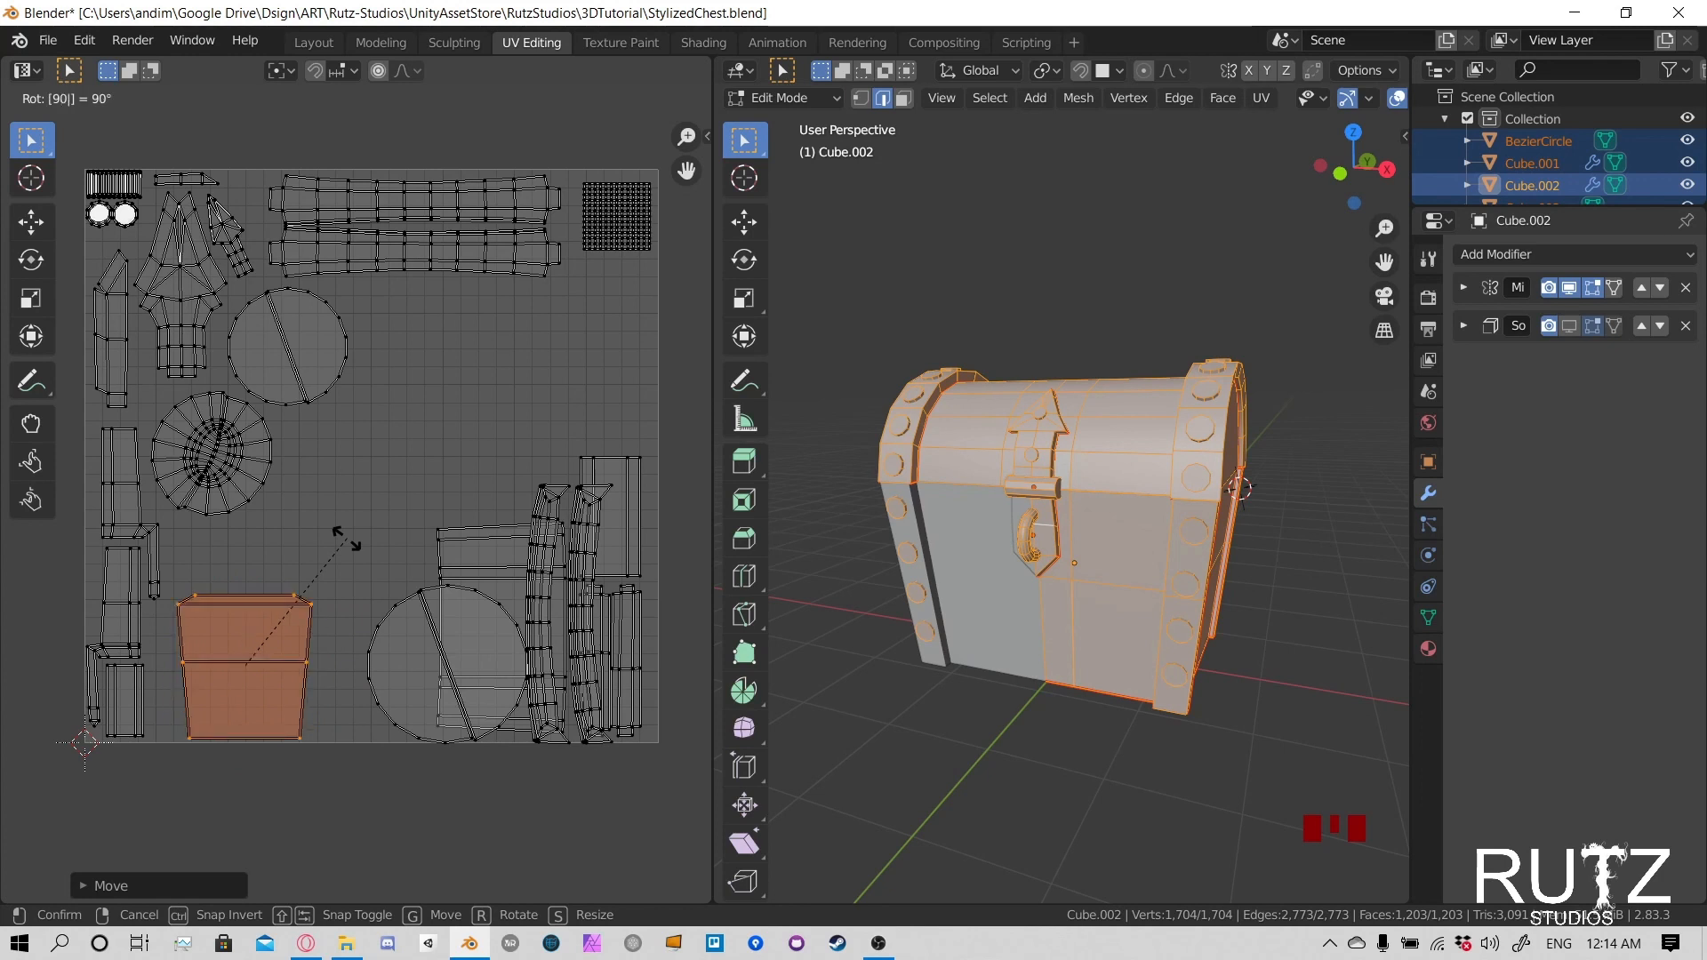
{"action": "right_click", "coordinate": [347, 538]}
- Rotate the trapezoid panel island by 90 degrees and nudge it slightly up and left
{"action": "type", "text": "r90"}
{"action": "key", "text": "Return"}
{"action": "key", "text": "g"}
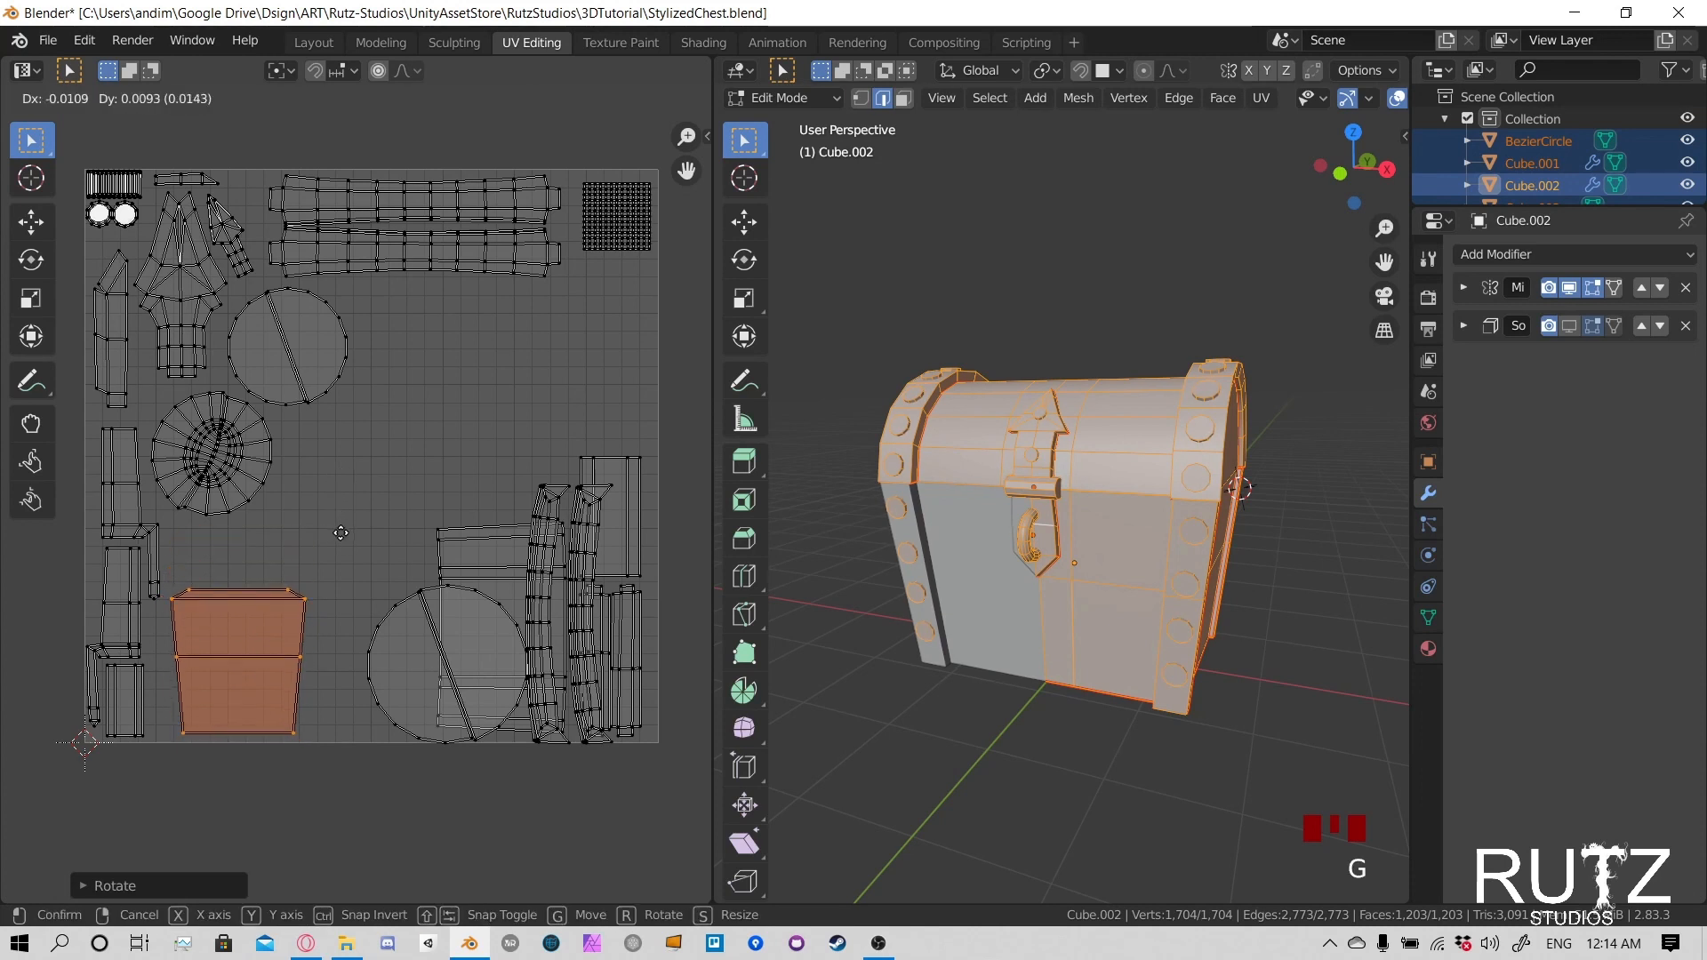
{"action": "left_click", "coordinate": [342, 533]}
- Select the large split disc island over the panel, move it up and left, and shrink it into place below the other split disc
{"action": "left_click", "coordinate": [402, 606]}
{"action": "key", "text": "l"}
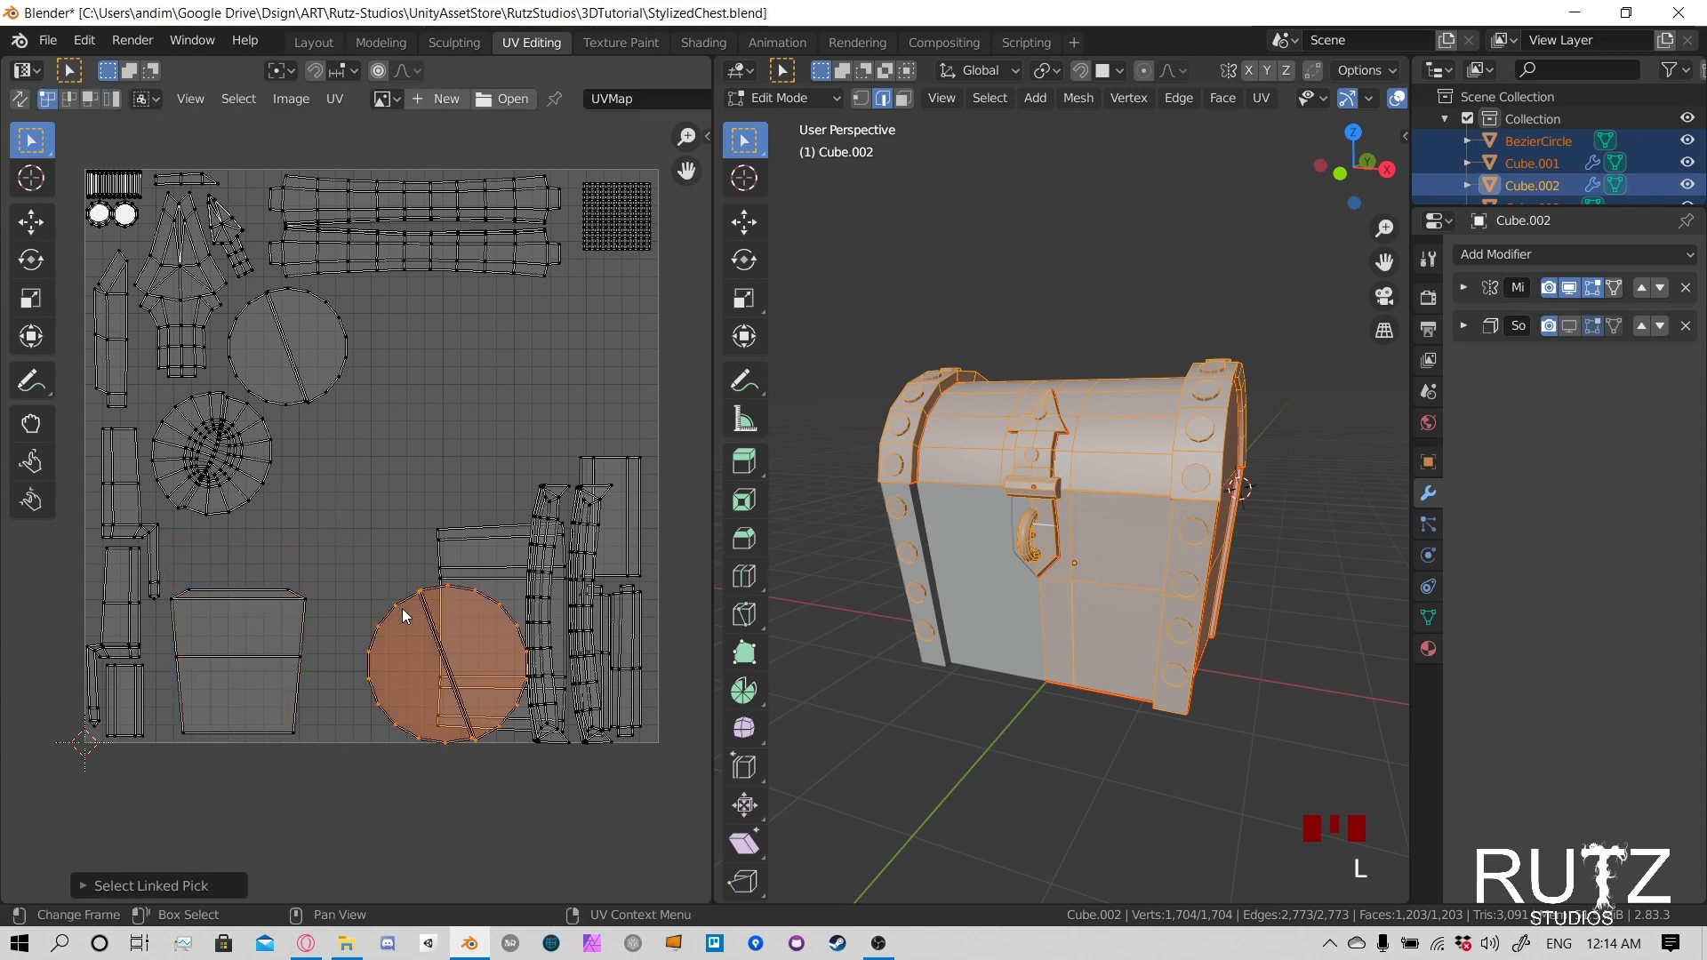
{"action": "key", "text": "g"}
{"action": "left_click", "coordinate": [316, 439]}
{"action": "key", "text": "s"}
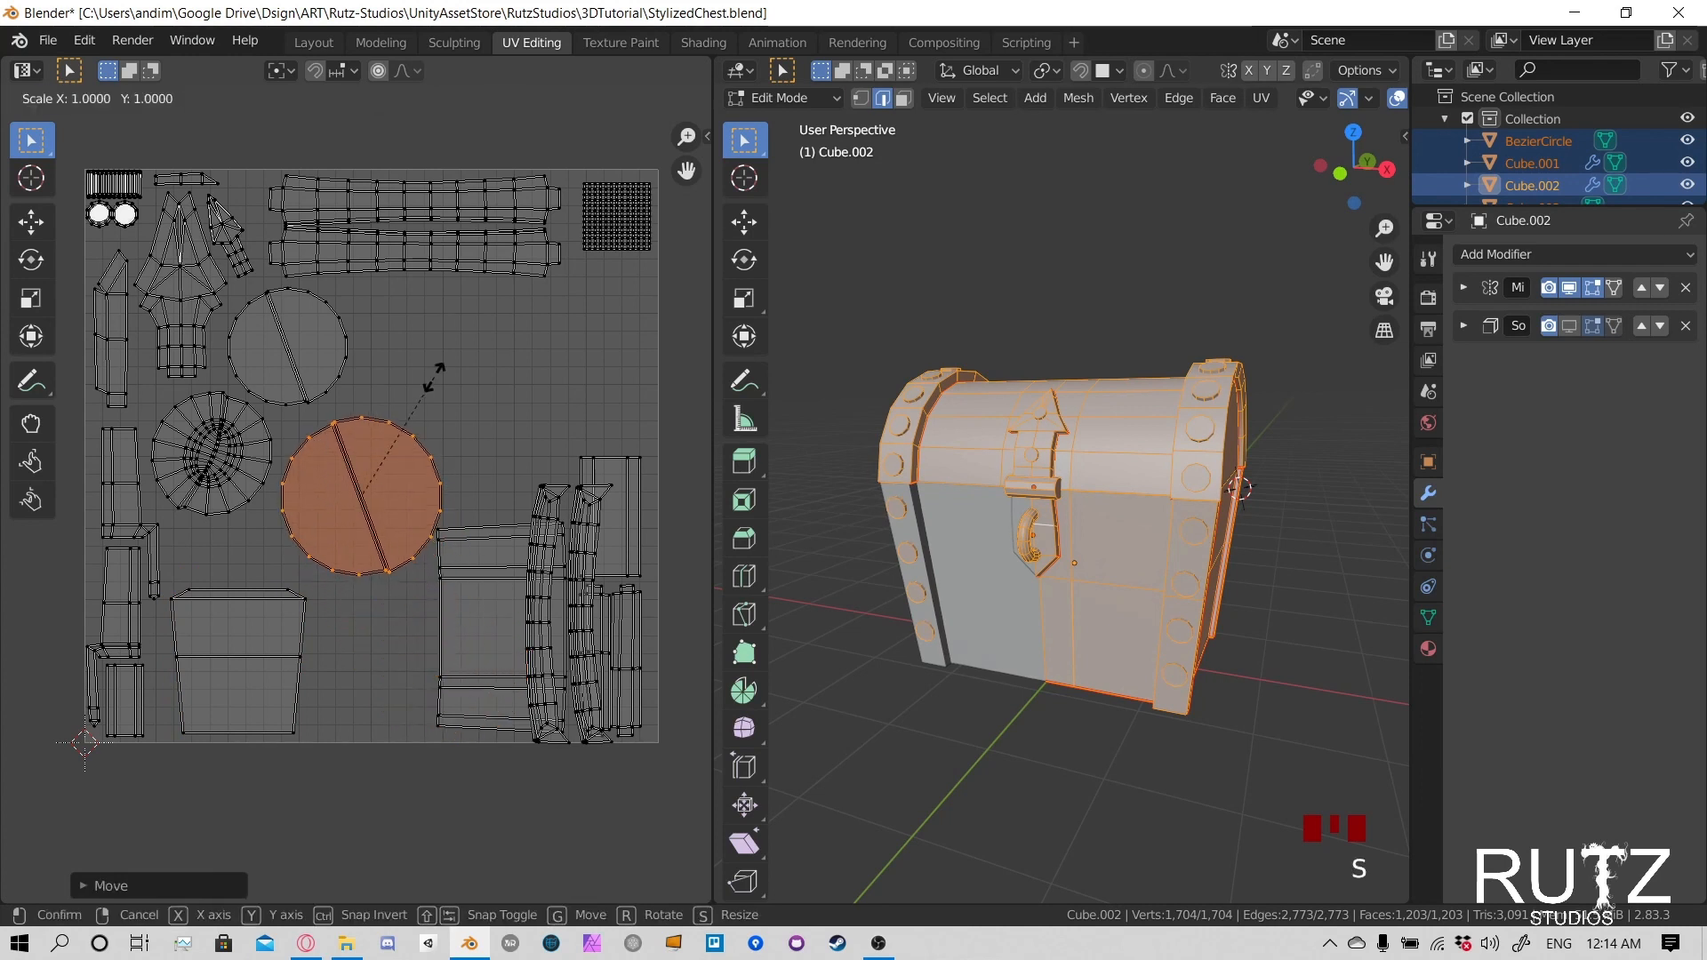
{"action": "left_click", "coordinate": [413, 399]}
{"action": "key", "text": "g"}
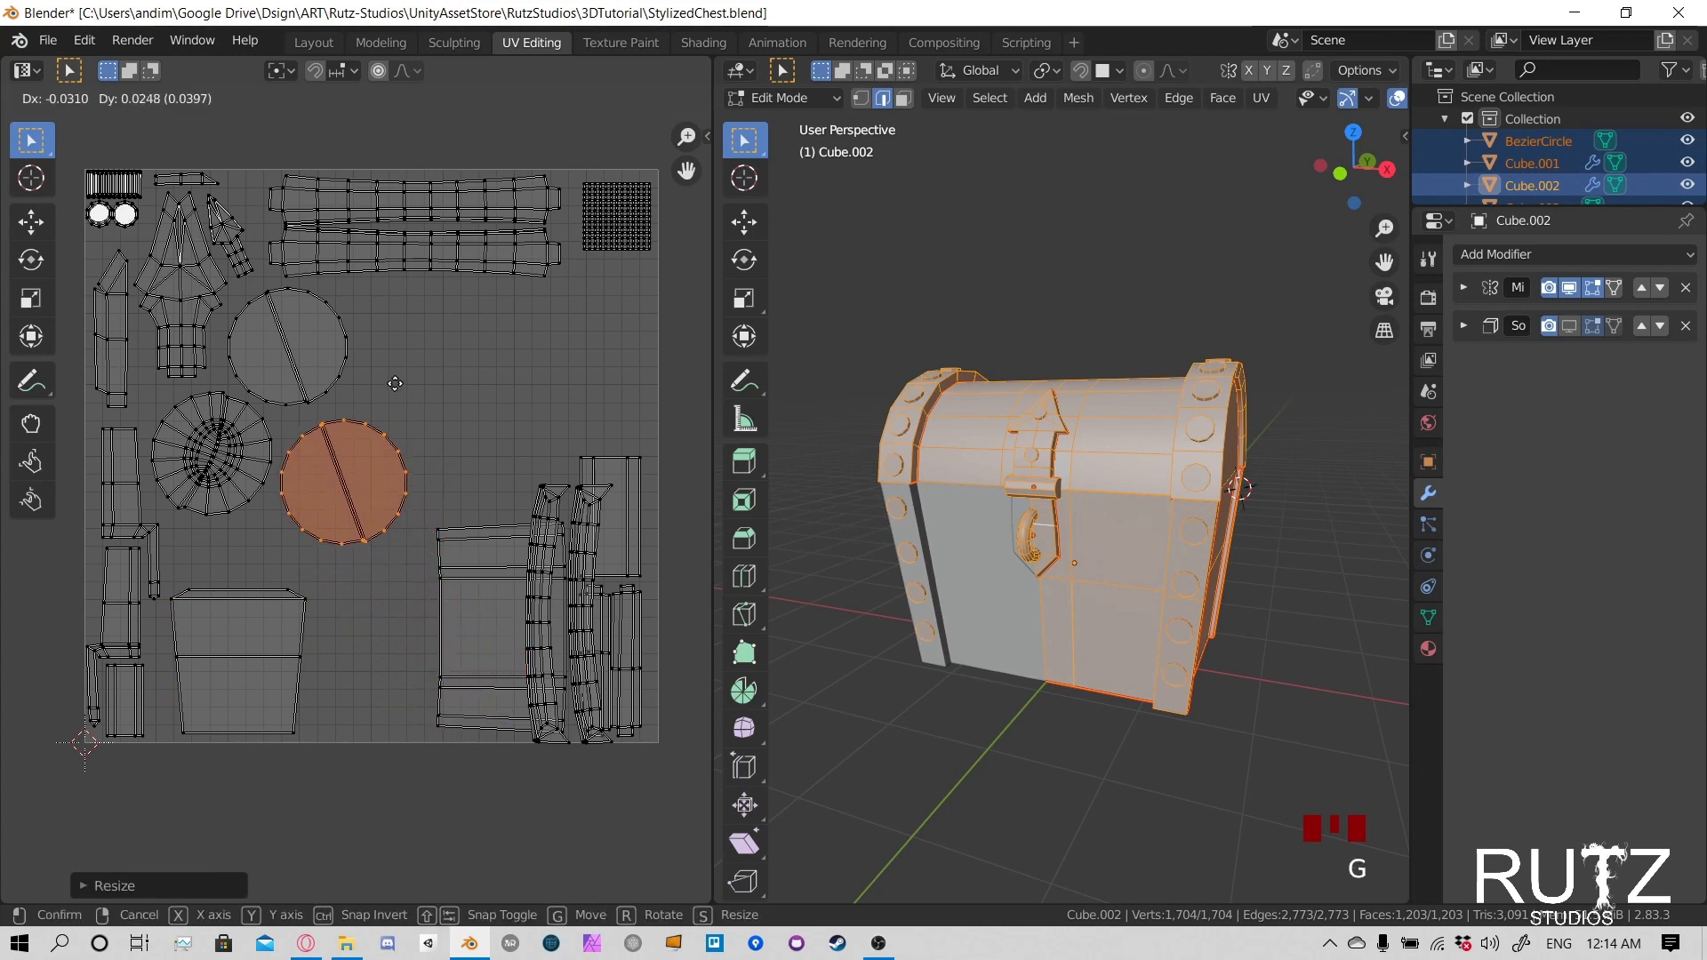
{"action": "left_click", "coordinate": [387, 375]}
{"action": "key", "text": "g"}
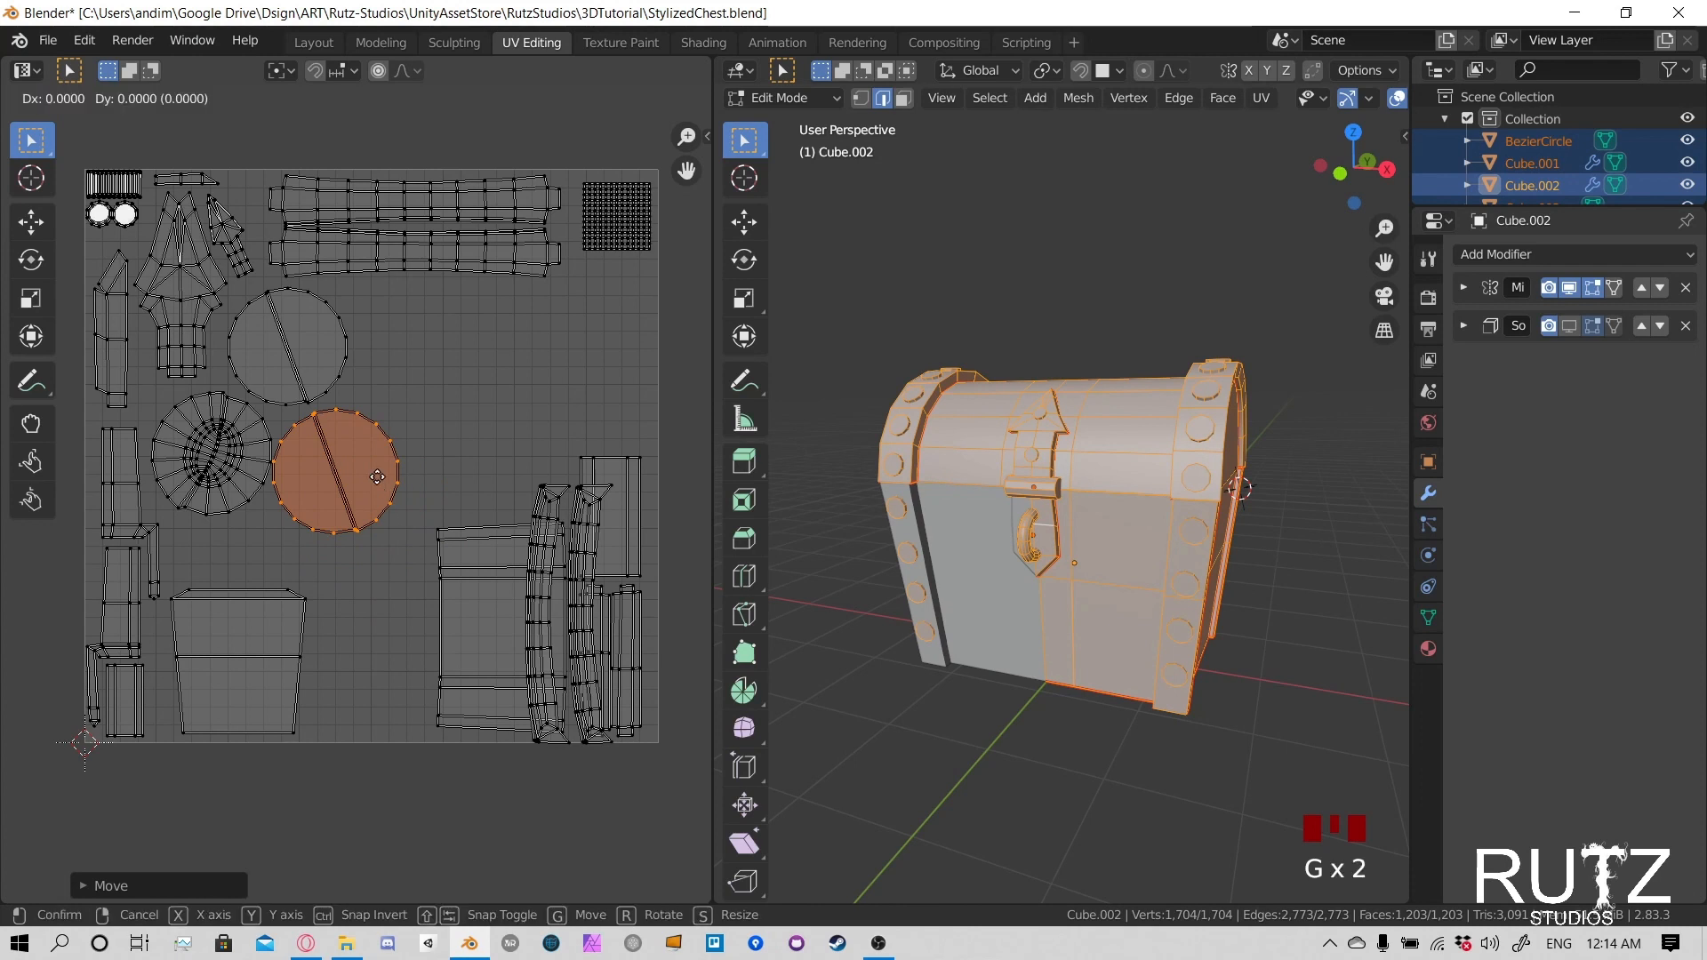
{"action": "left_click", "coordinate": [381, 478]}
{"action": "left_click", "coordinate": [441, 537]}
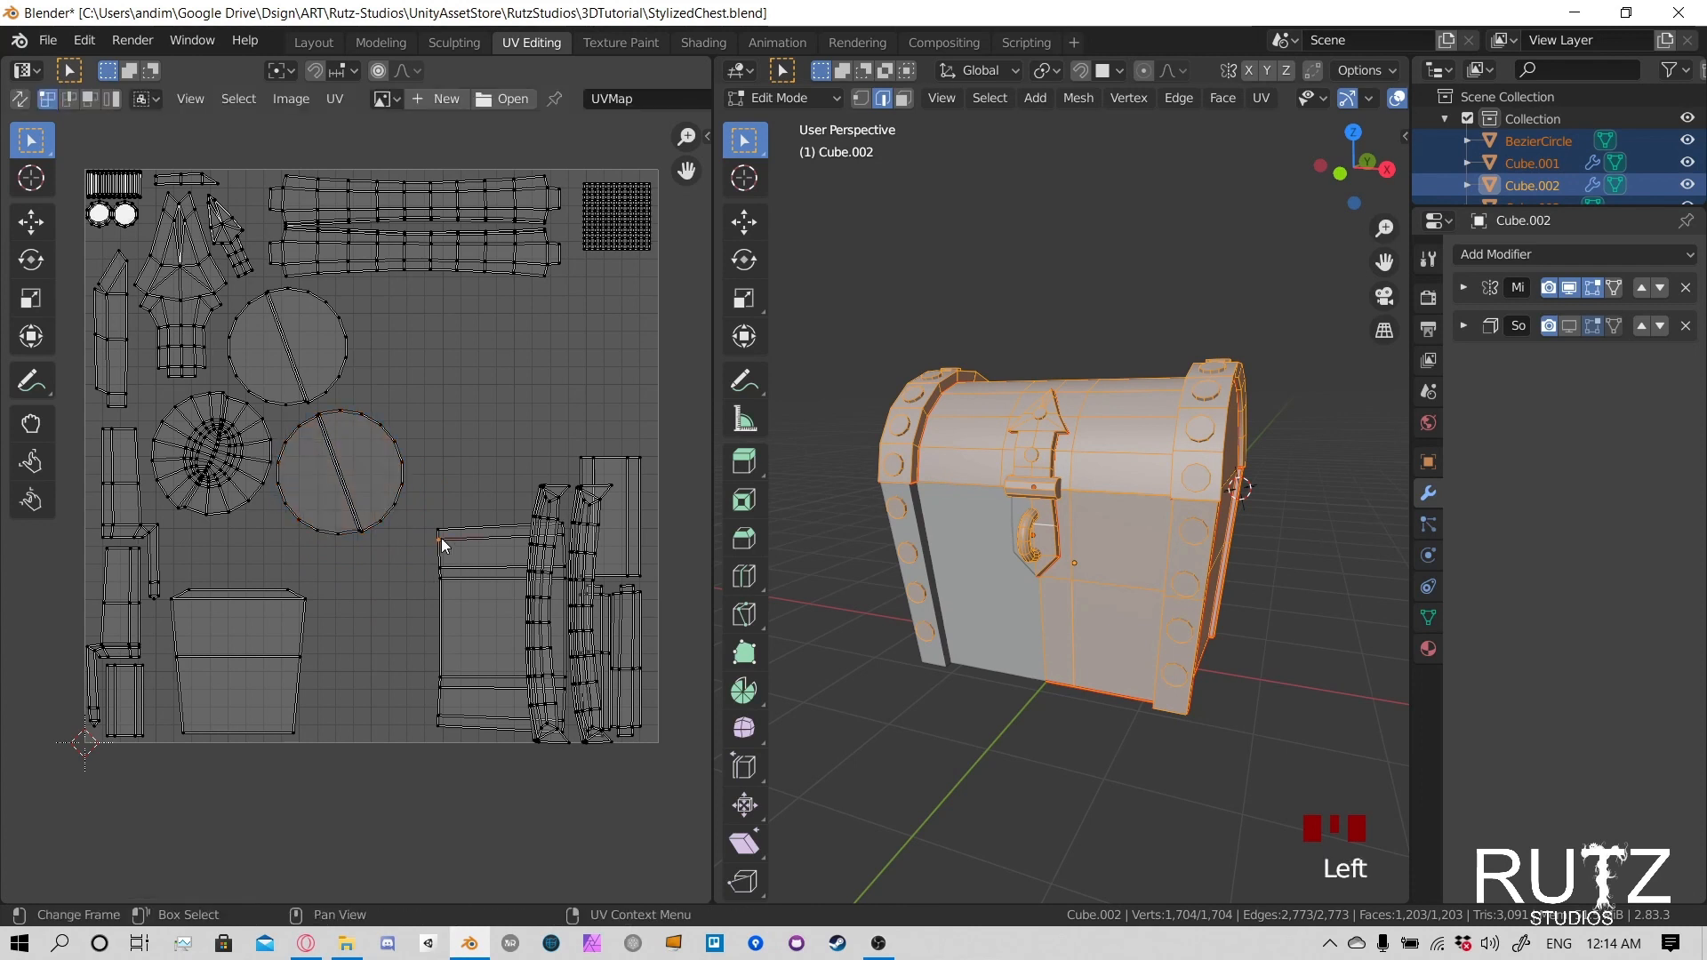
{"action": "key", "text": "l"}
{"action": "key", "text": "h"}
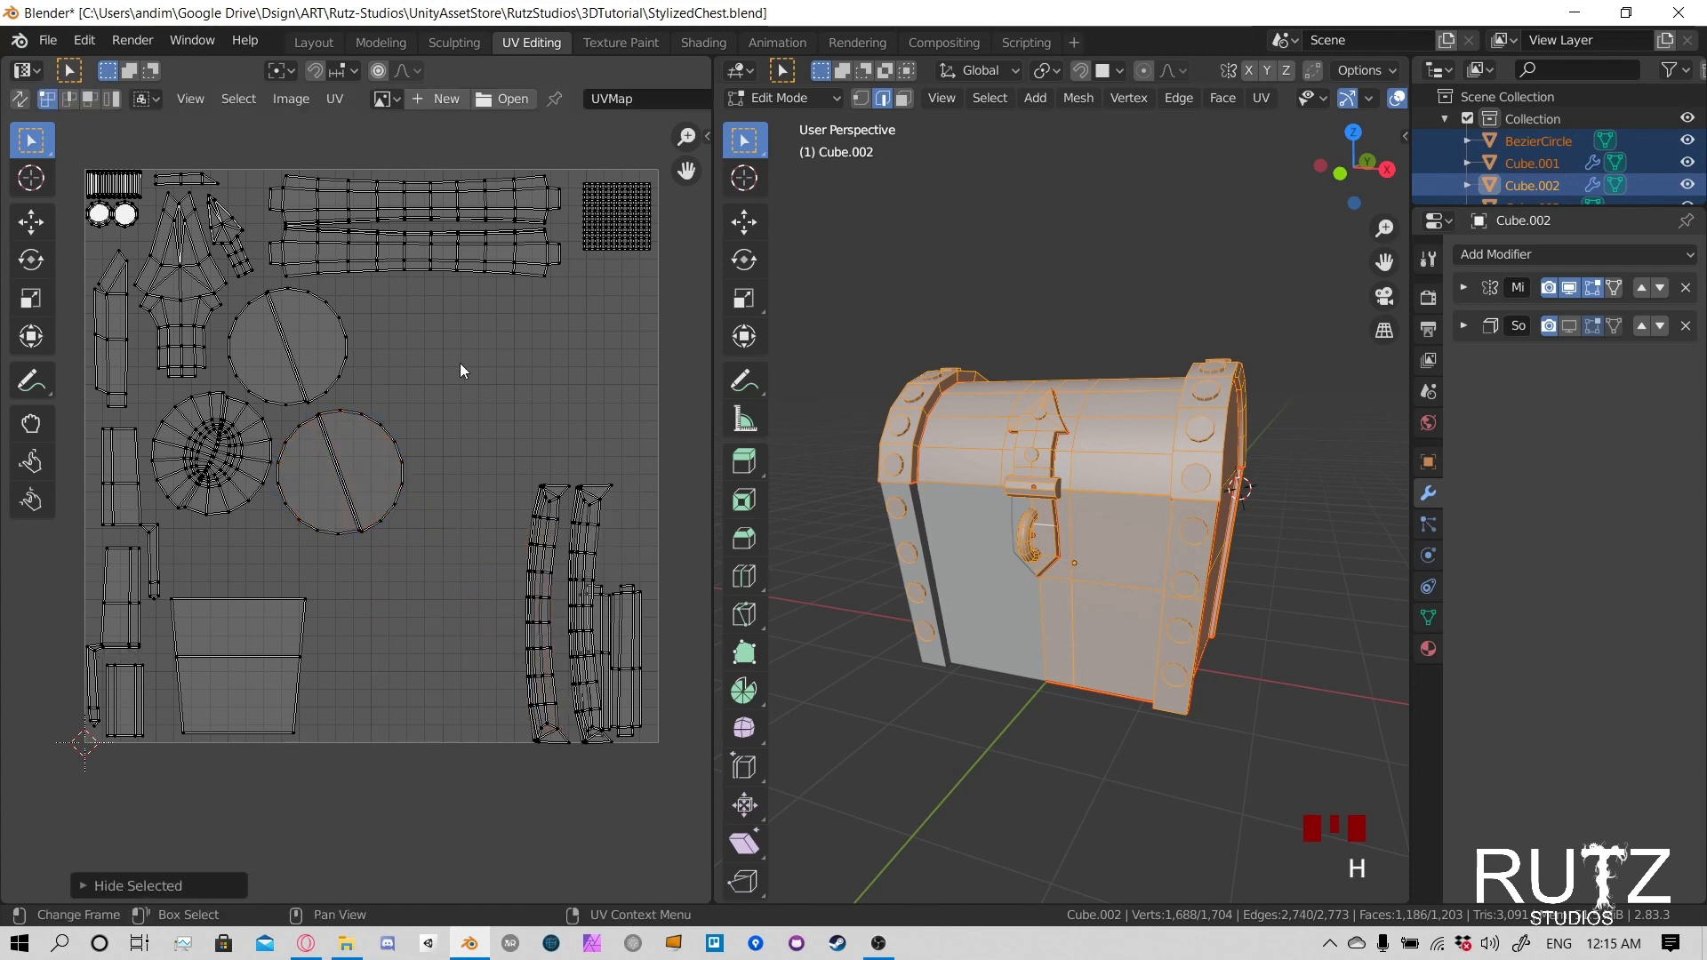
{"action": "key", "text": "alt+h"}
- Select the wide banded panel island beside the curved strips and move it up into the free space below the long plank islands
{"action": "left_click", "coordinate": [490, 534]}
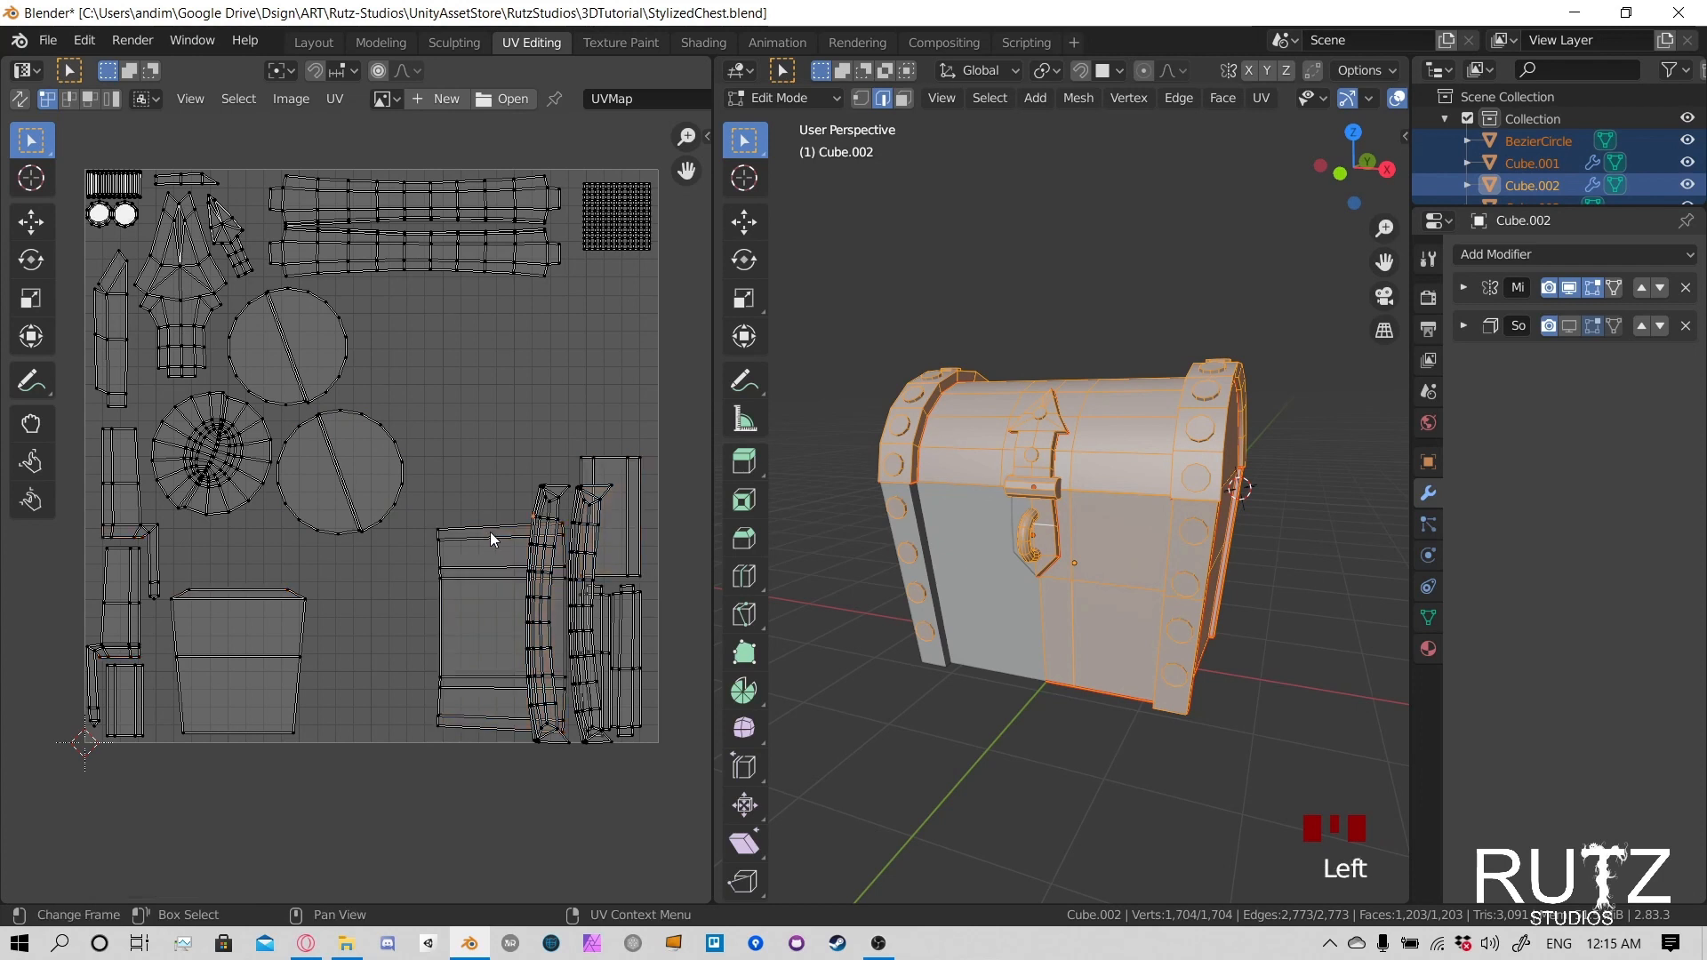
{"action": "left_click", "coordinate": [445, 532]}
{"action": "key", "text": "l"}
{"action": "key", "text": "g"}
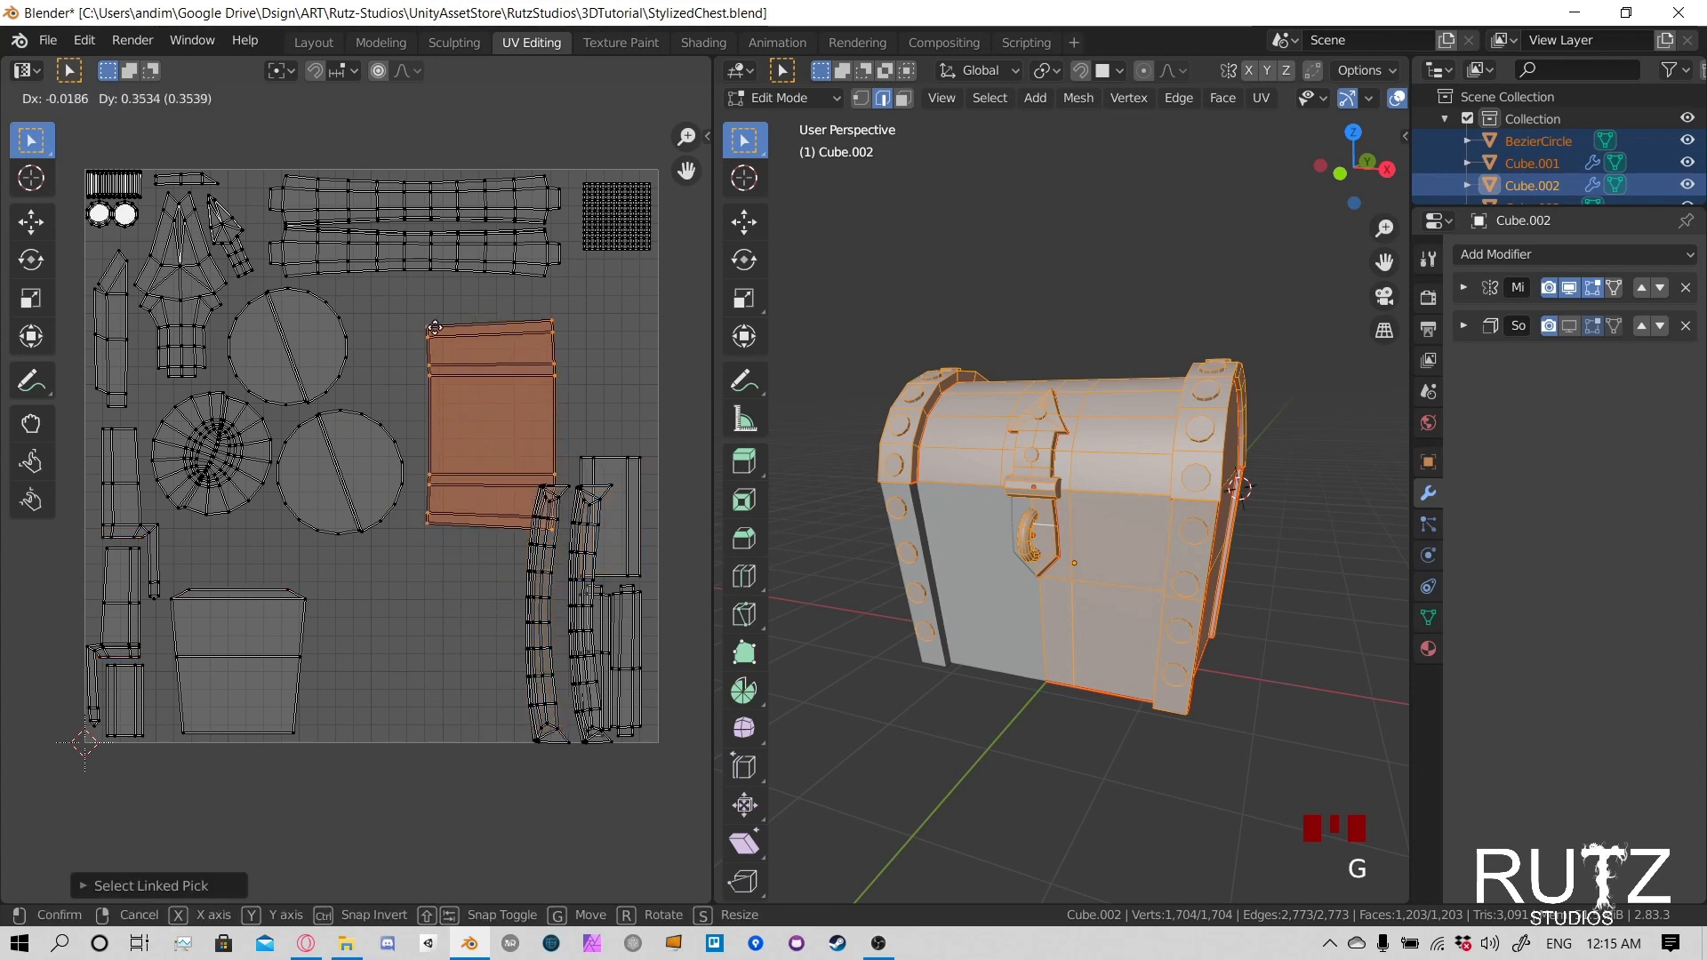
{"action": "left_click", "coordinate": [436, 314]}
- Rotate the banded panel island by 90 degrees and move it up close to the long plank islands
{"action": "type", "text": "r"}
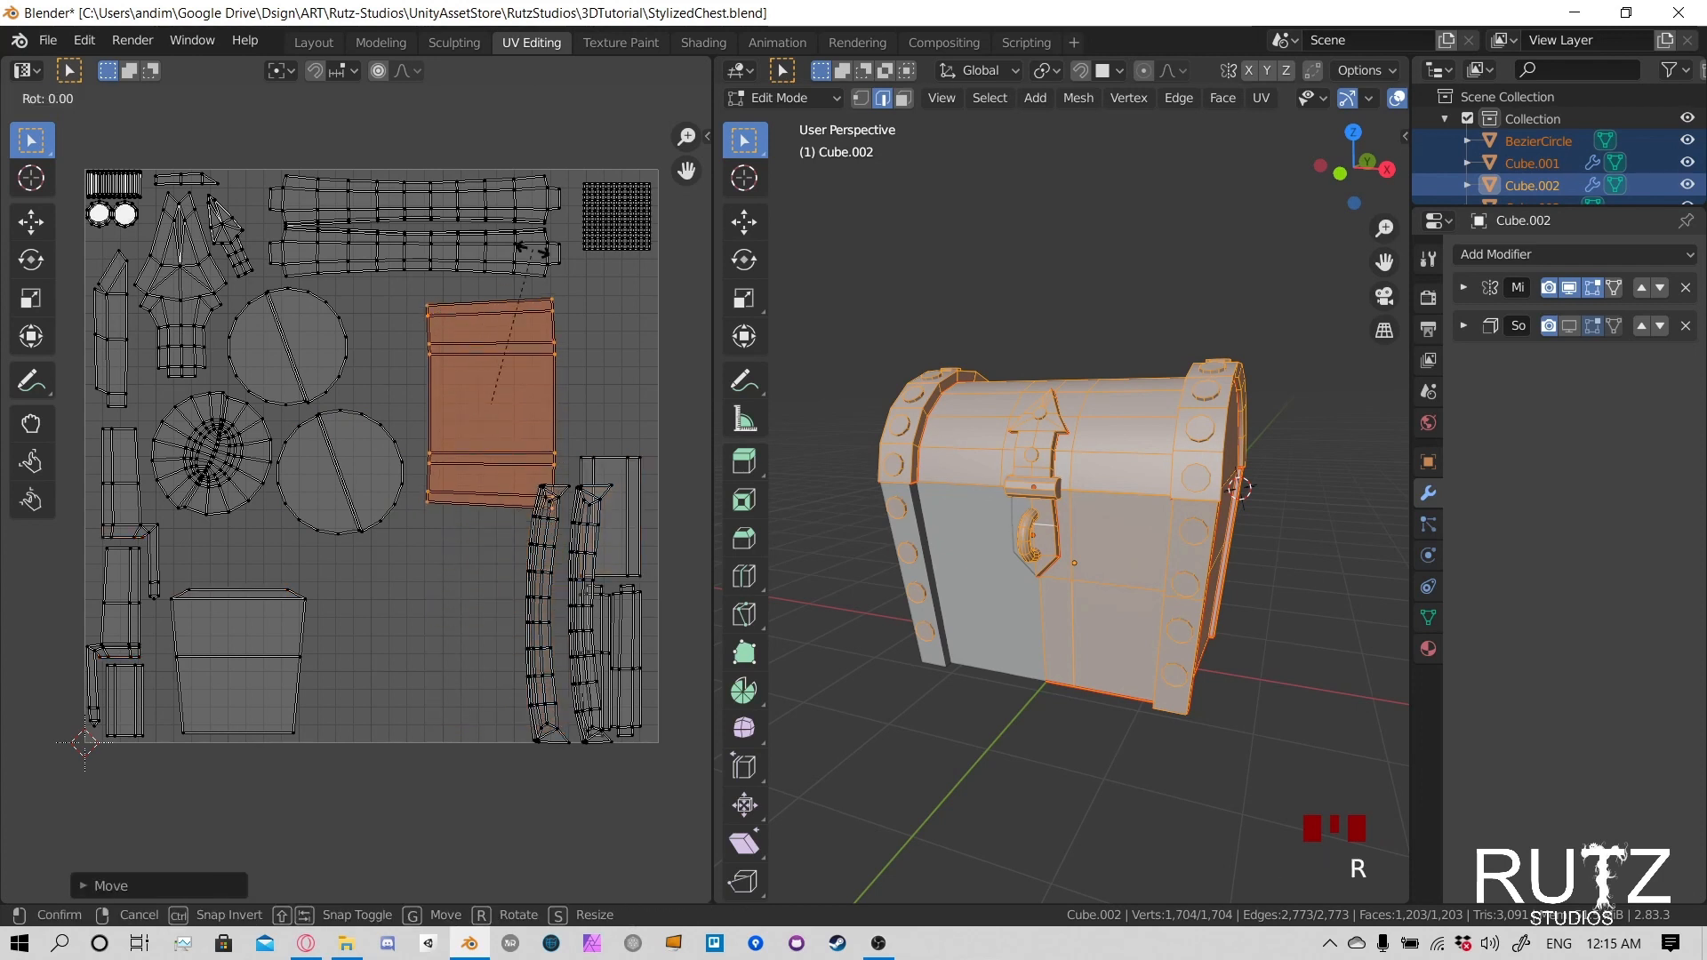
{"action": "type", "text": "90"}
{"action": "key", "text": "Return"}
{"action": "mouse_move", "coordinate": [518, 422]}
{"action": "middle_mouse_down"}
{"action": "mouse_move", "coordinate": [524, 403]}
{"action": "mouse_move", "coordinate": [523, 441]}
{"action": "middle_mouse_up"}
{"action": "key", "text": "g"}
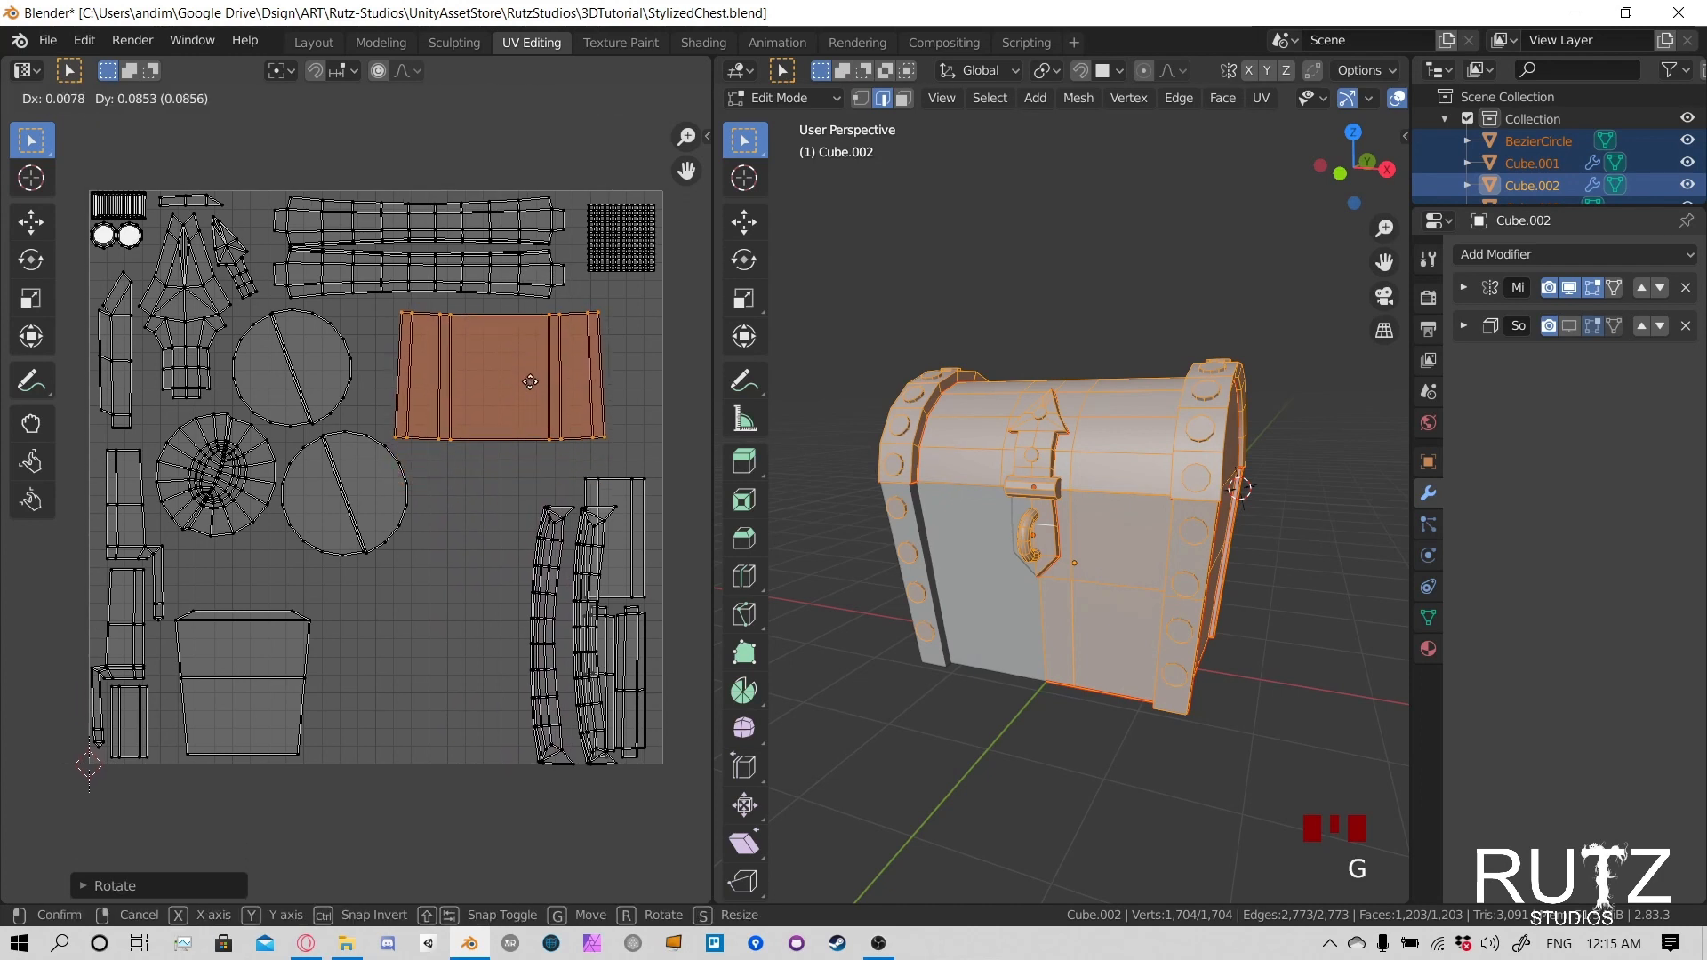
{"action": "left_click", "coordinate": [521, 378]}
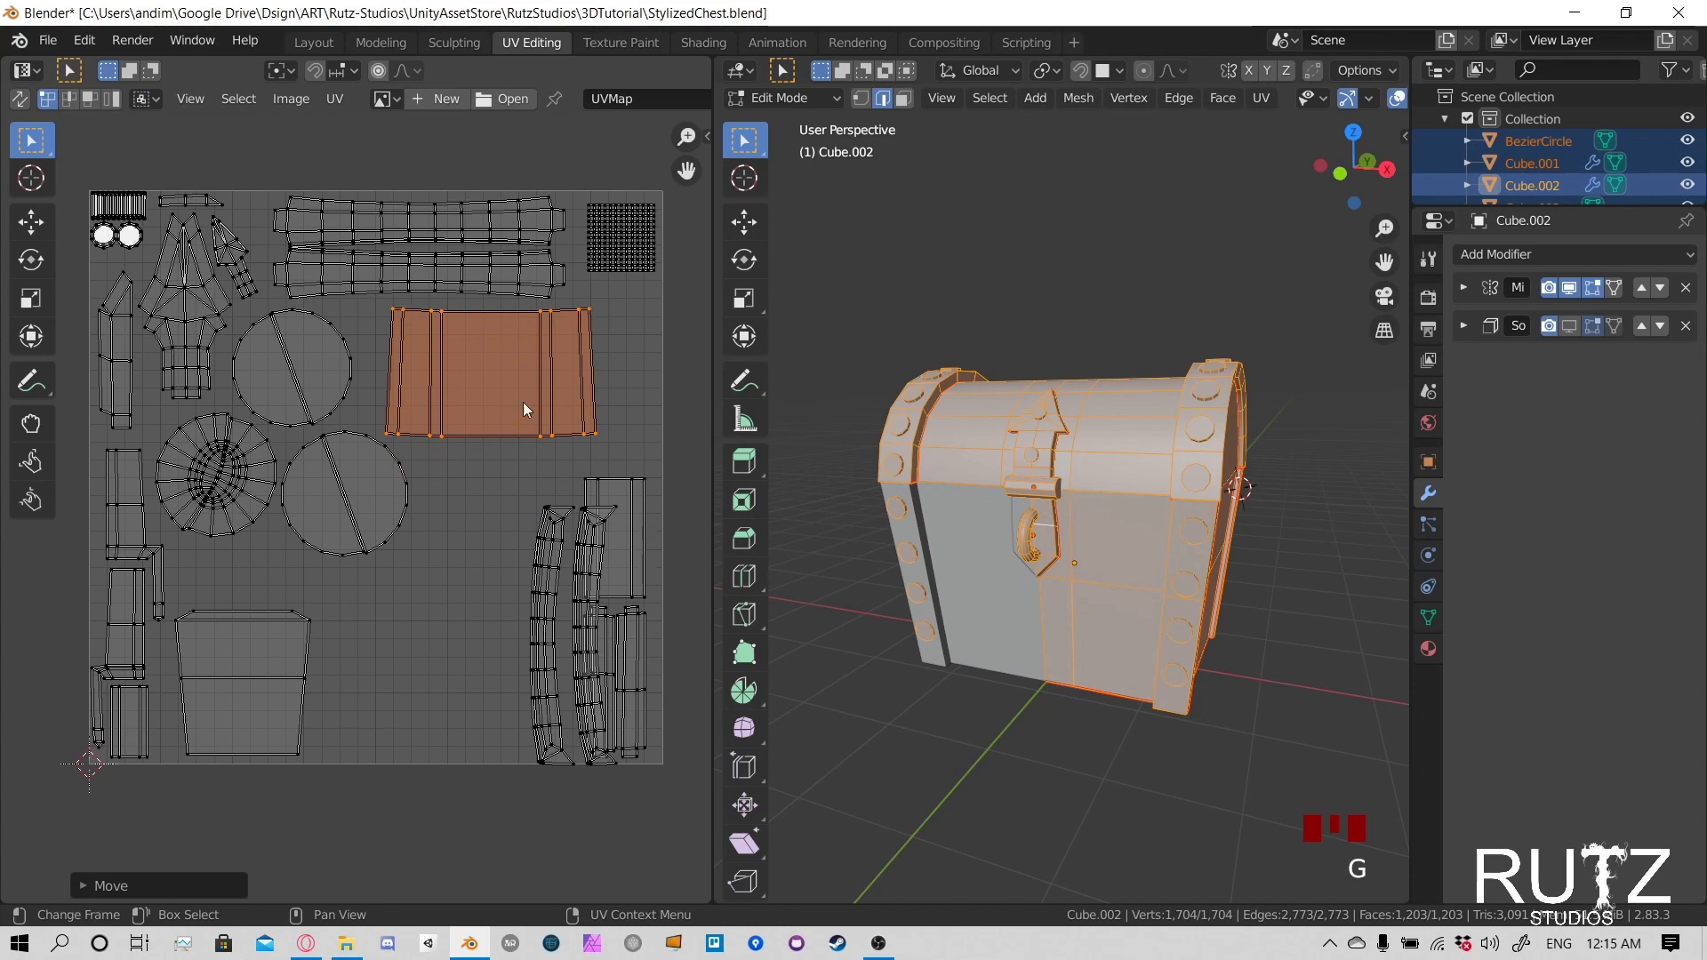
- Rotate the banded panel island by 180 degrees and shift it left, tight below the long plank islands
{"action": "left_click", "coordinate": [489, 366]}
{"action": "left_click", "coordinate": [489, 322]}
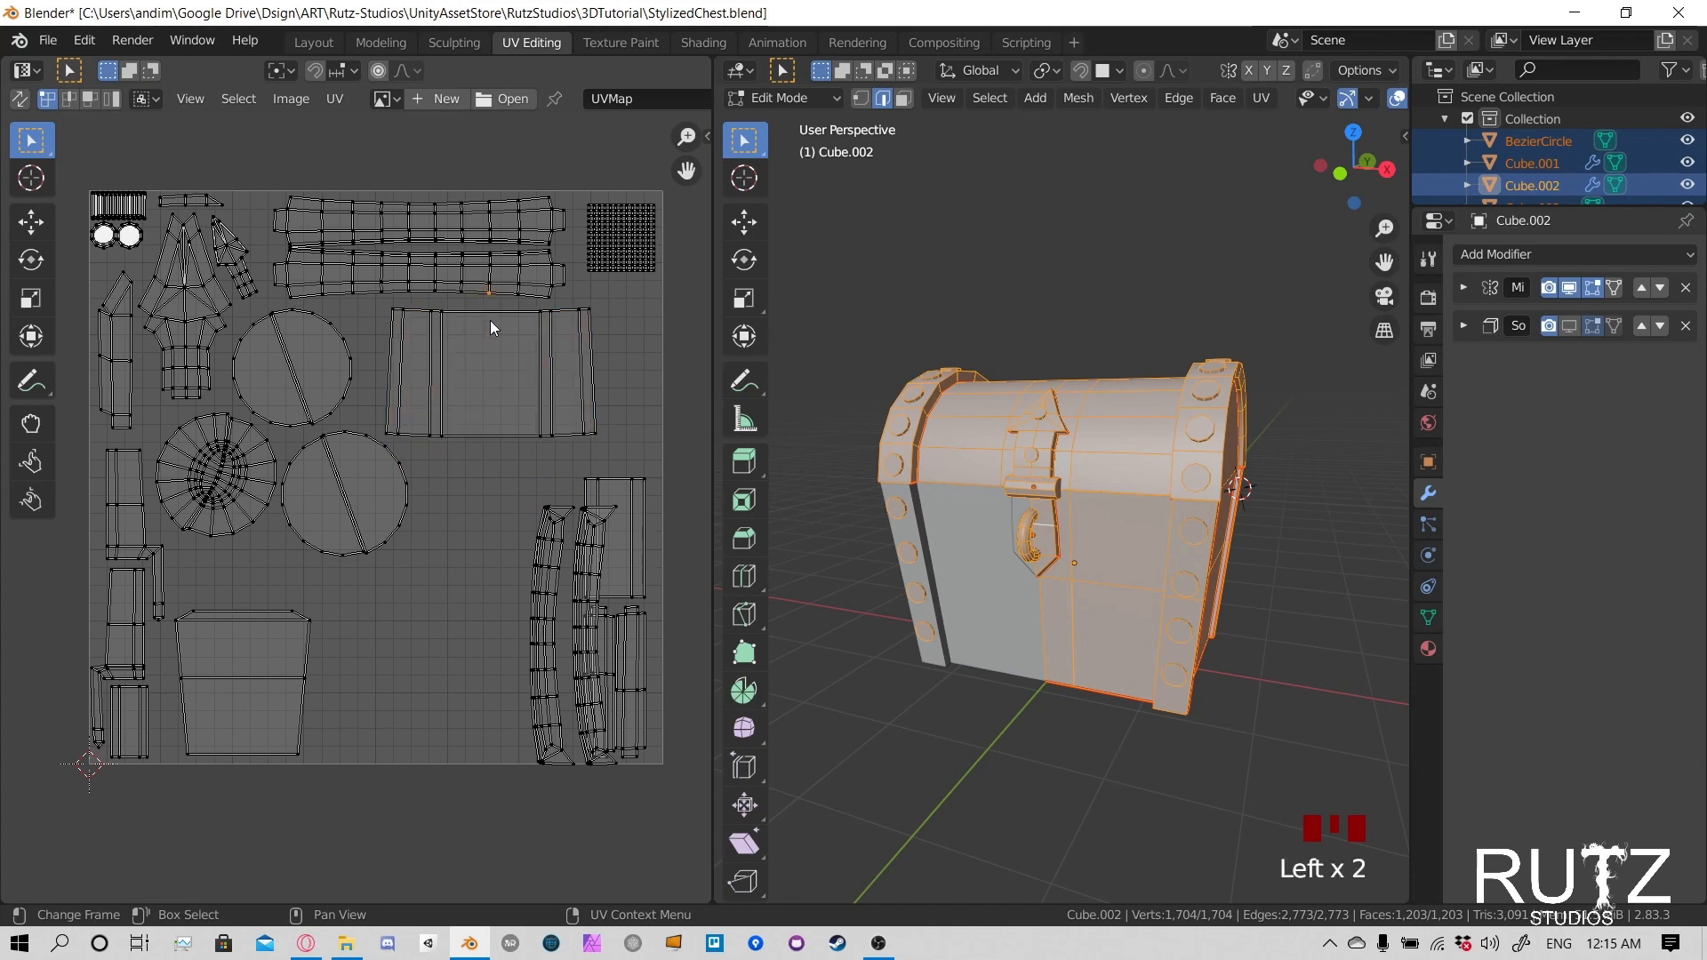
{"action": "key", "text": "l"}
{"action": "key", "text": "r"}
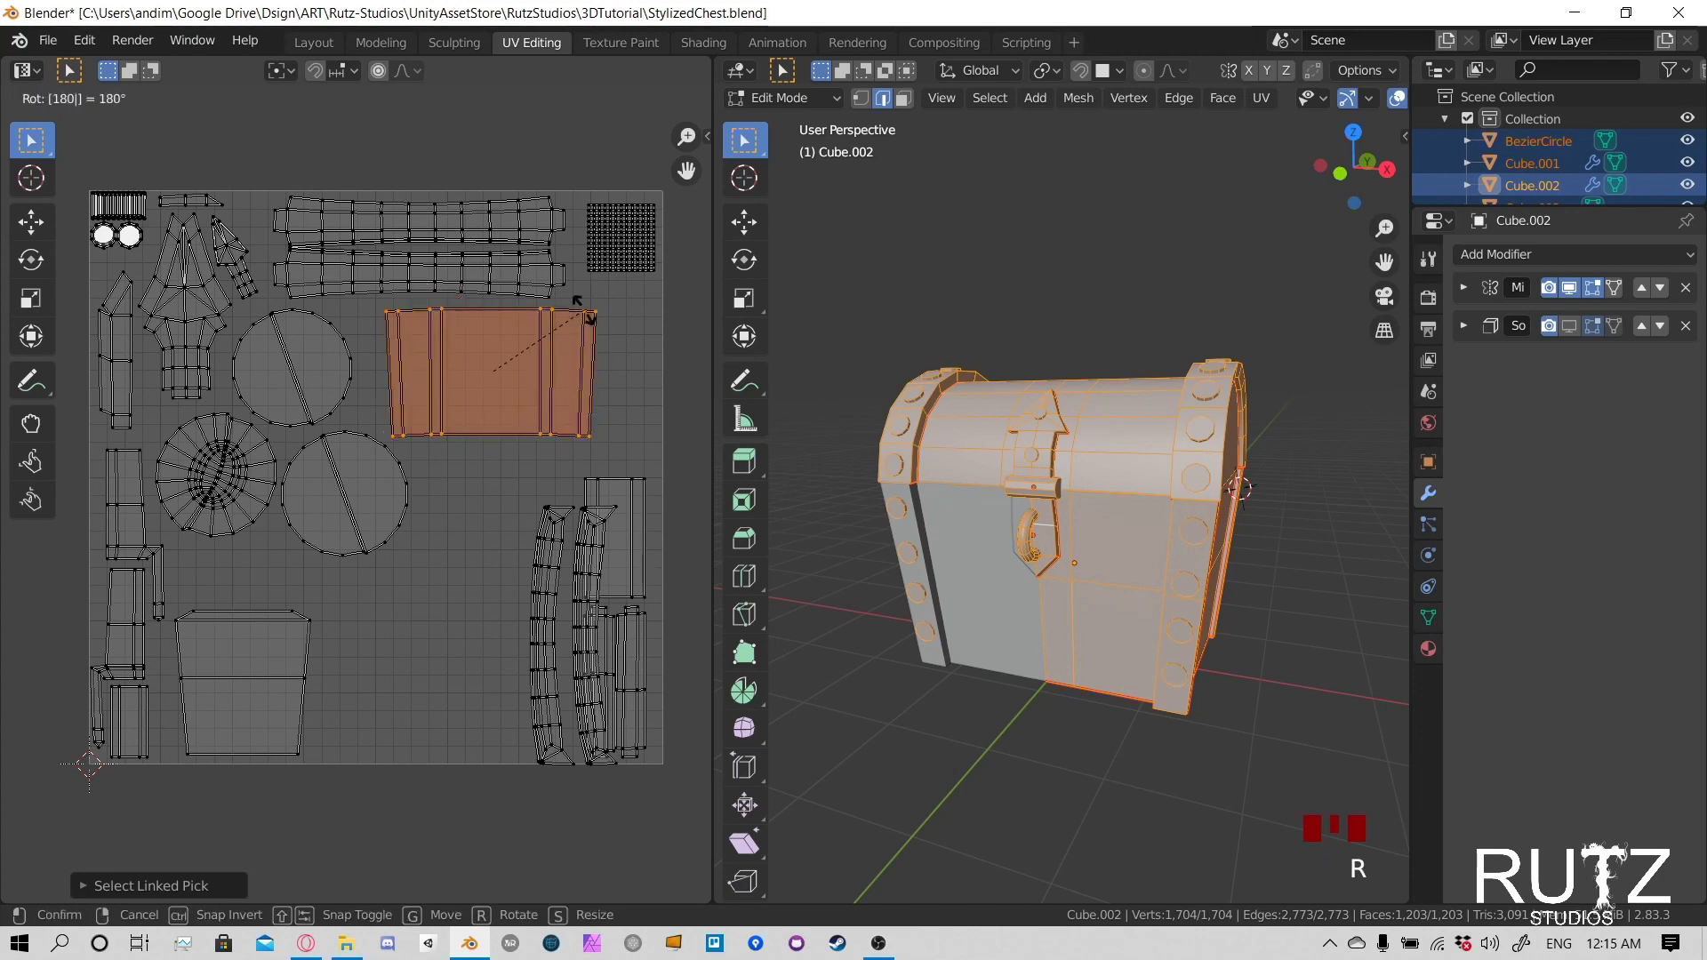
{"action": "left_click", "coordinate": [587, 313]}
{"action": "key", "text": "g"}
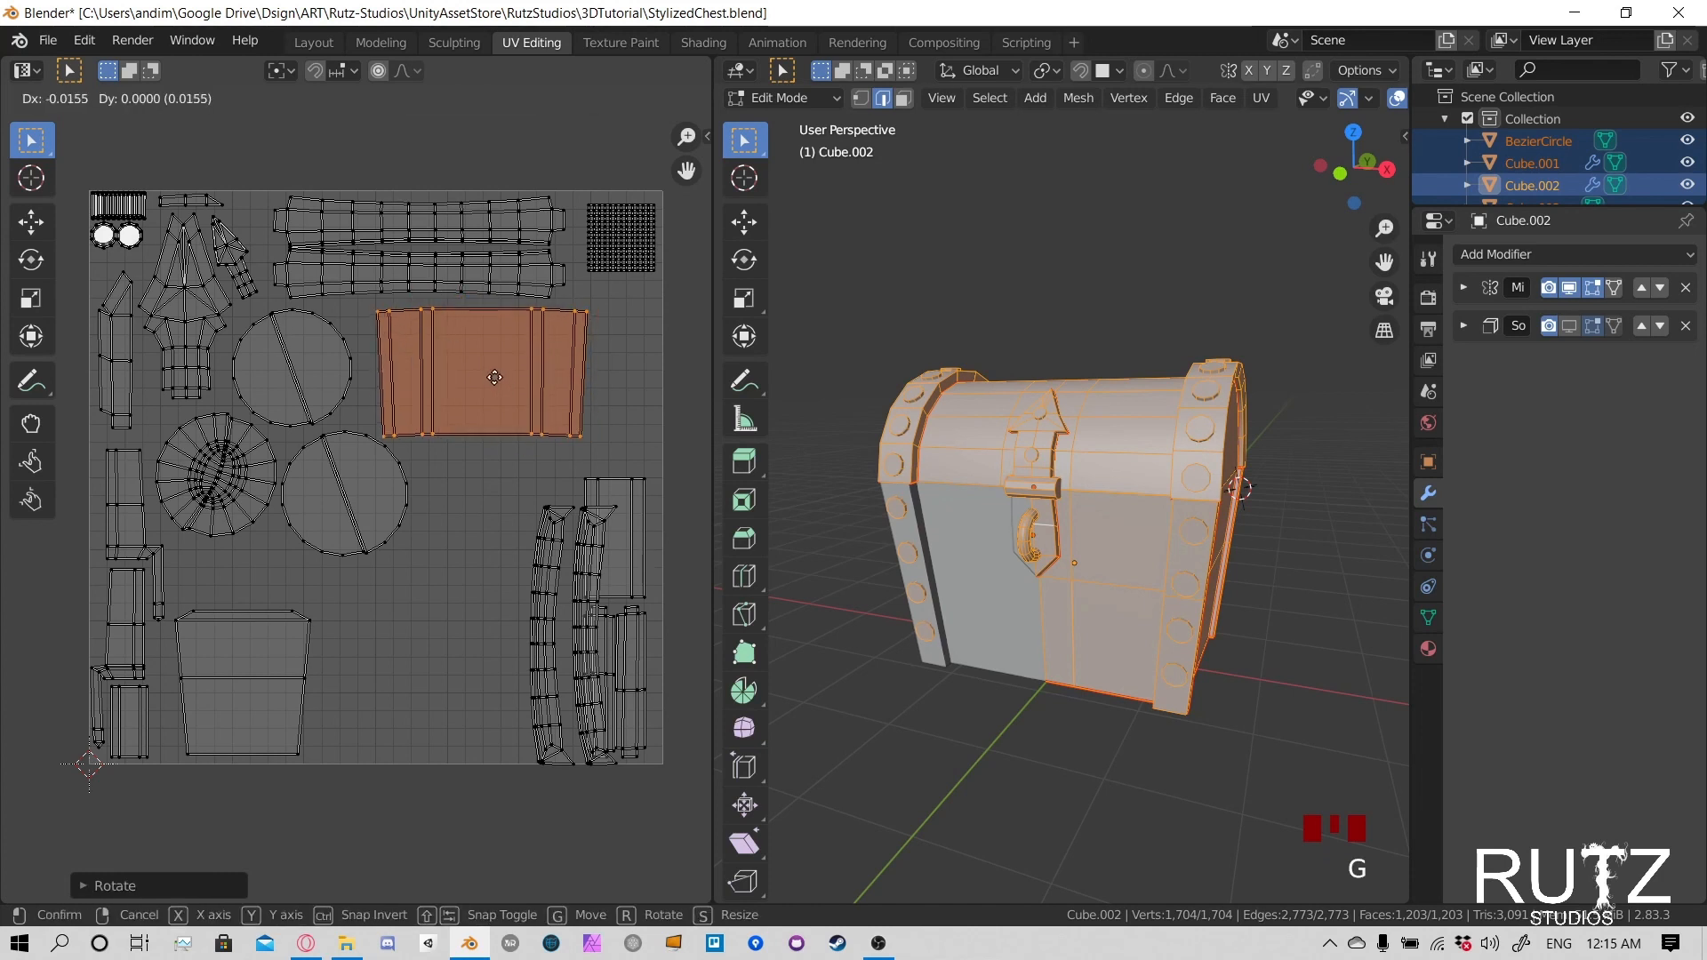
{"action": "left_click", "coordinate": [500, 371]}
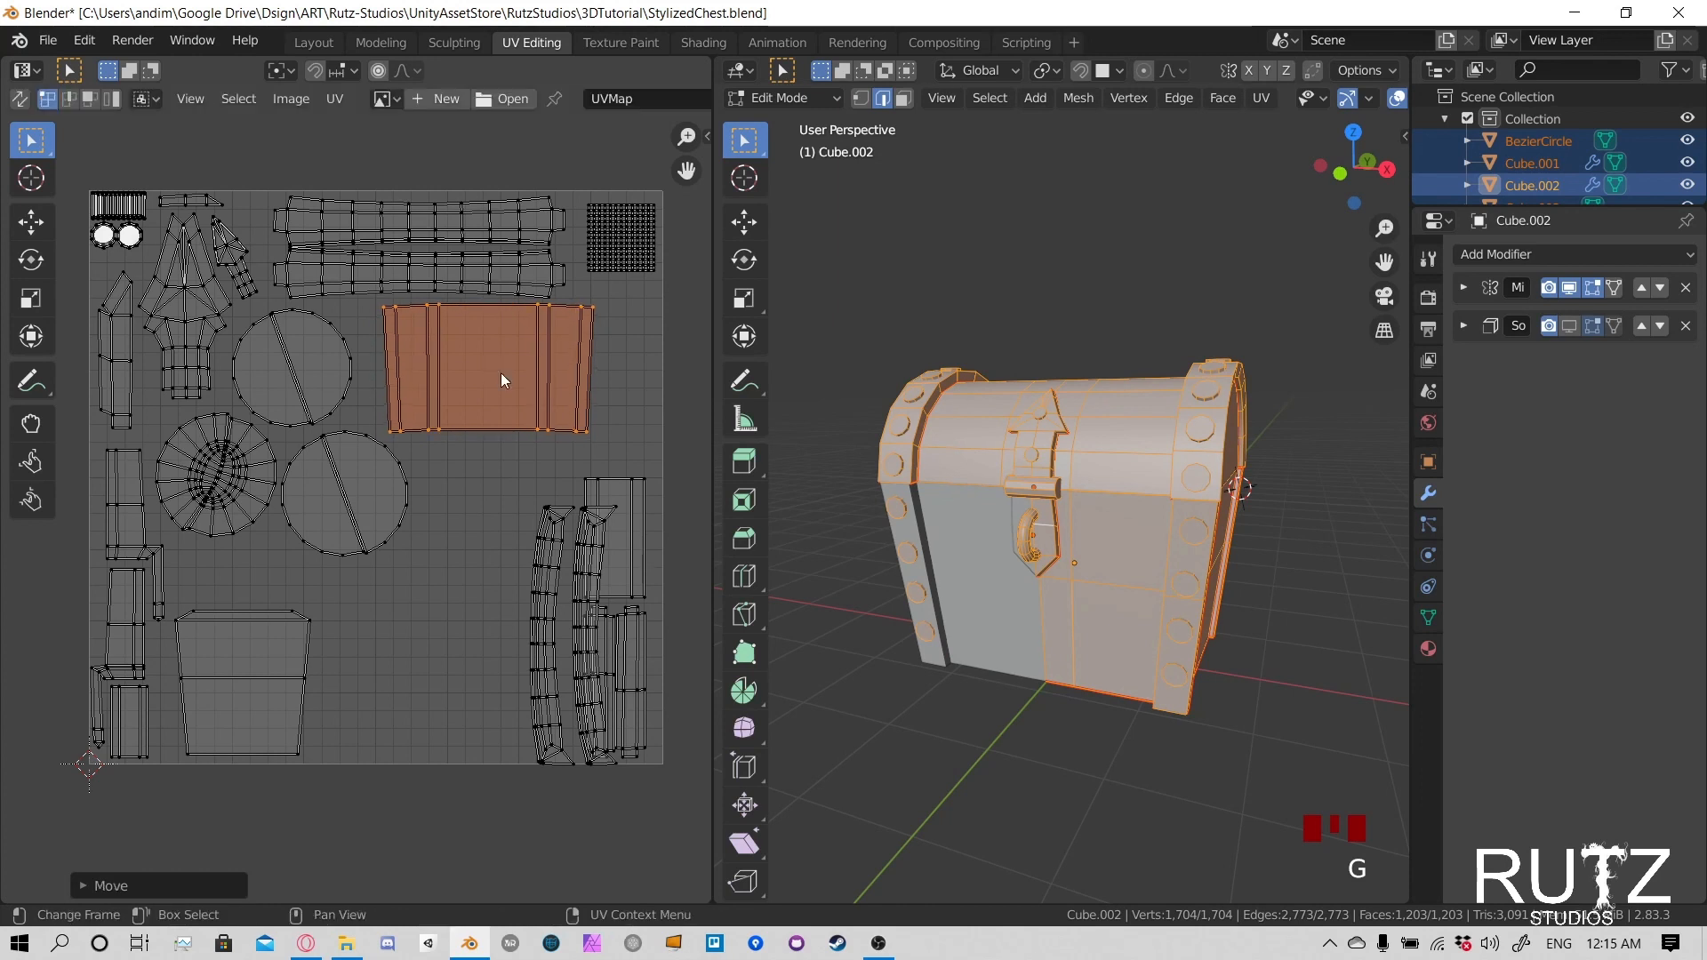
{"action": "key", "text": "g"}
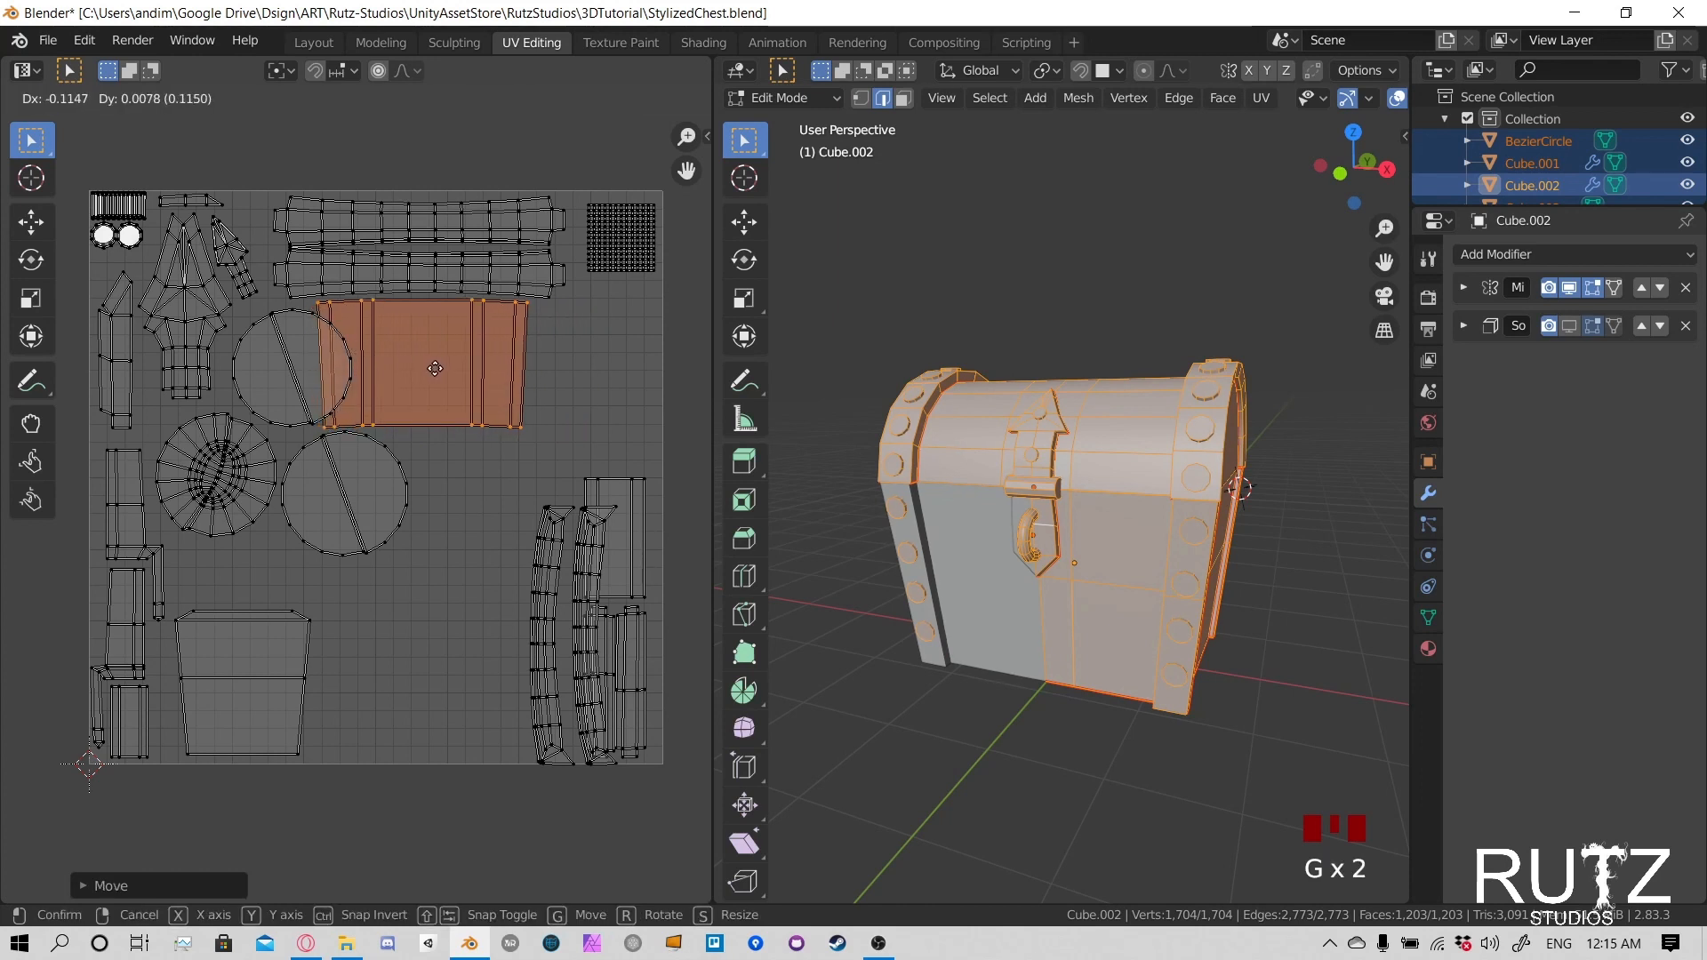
{"action": "left_click", "coordinate": [436, 374]}
- Shrink the upper split disc island and move it left, clear of the banded panel
{"action": "left_click", "coordinate": [294, 311]}
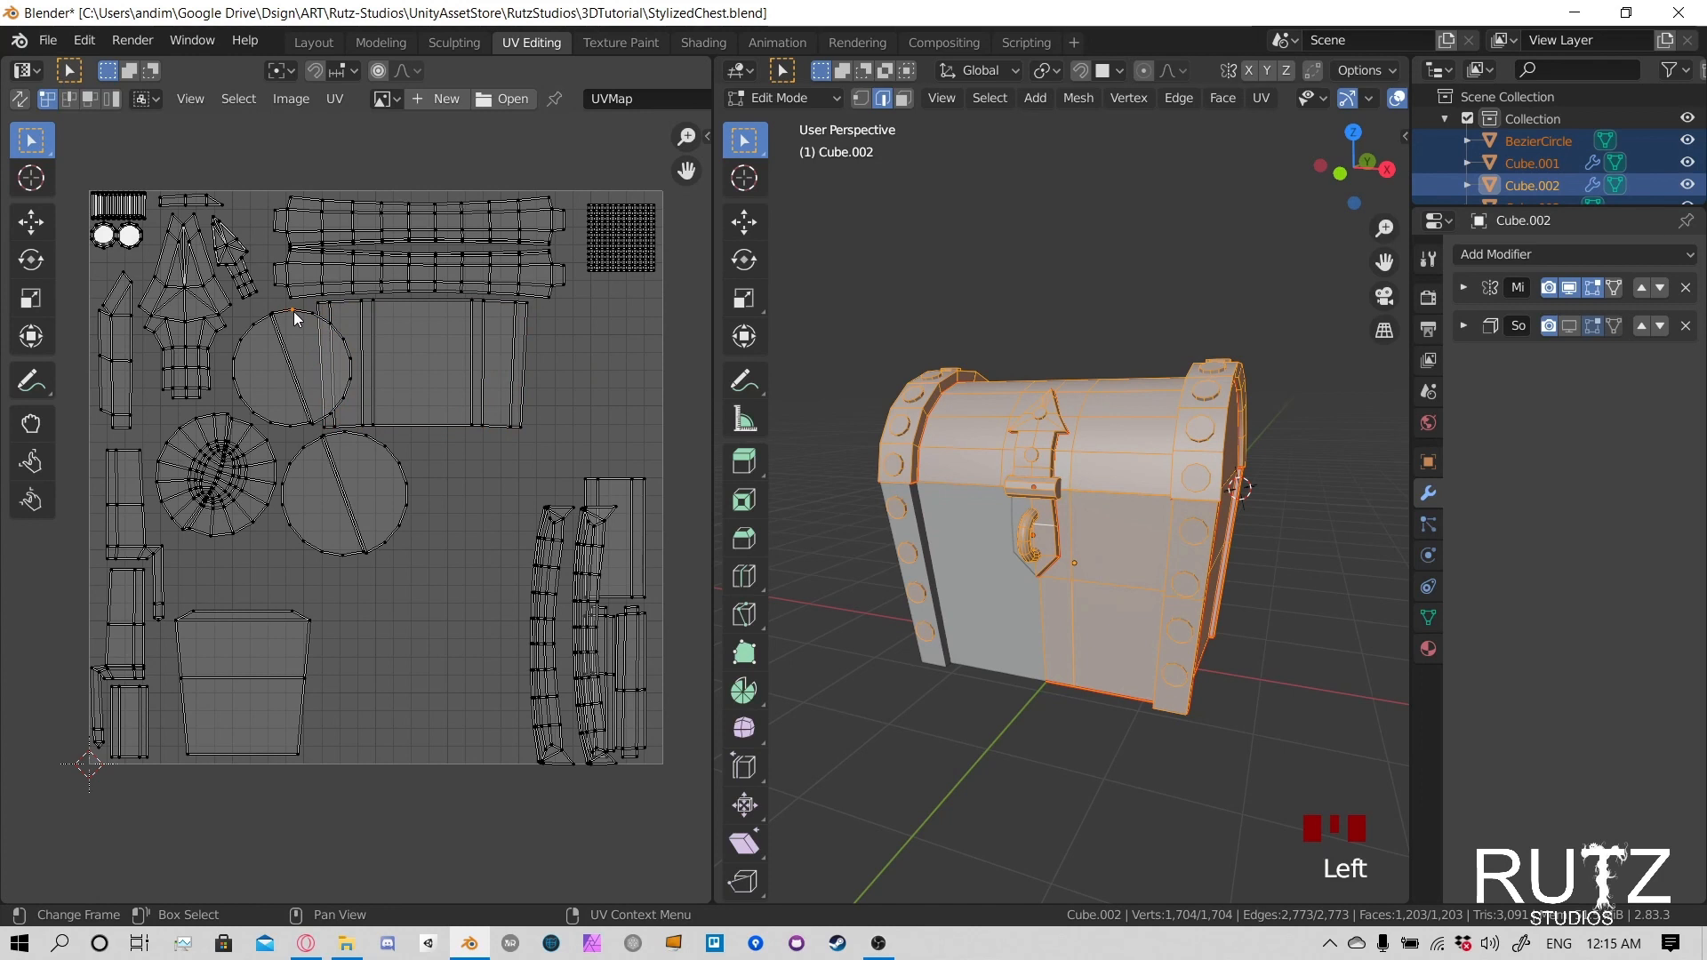
{"action": "key", "text": "l"}
{"action": "key", "text": "s"}
{"action": "left_click", "coordinate": [353, 308]}
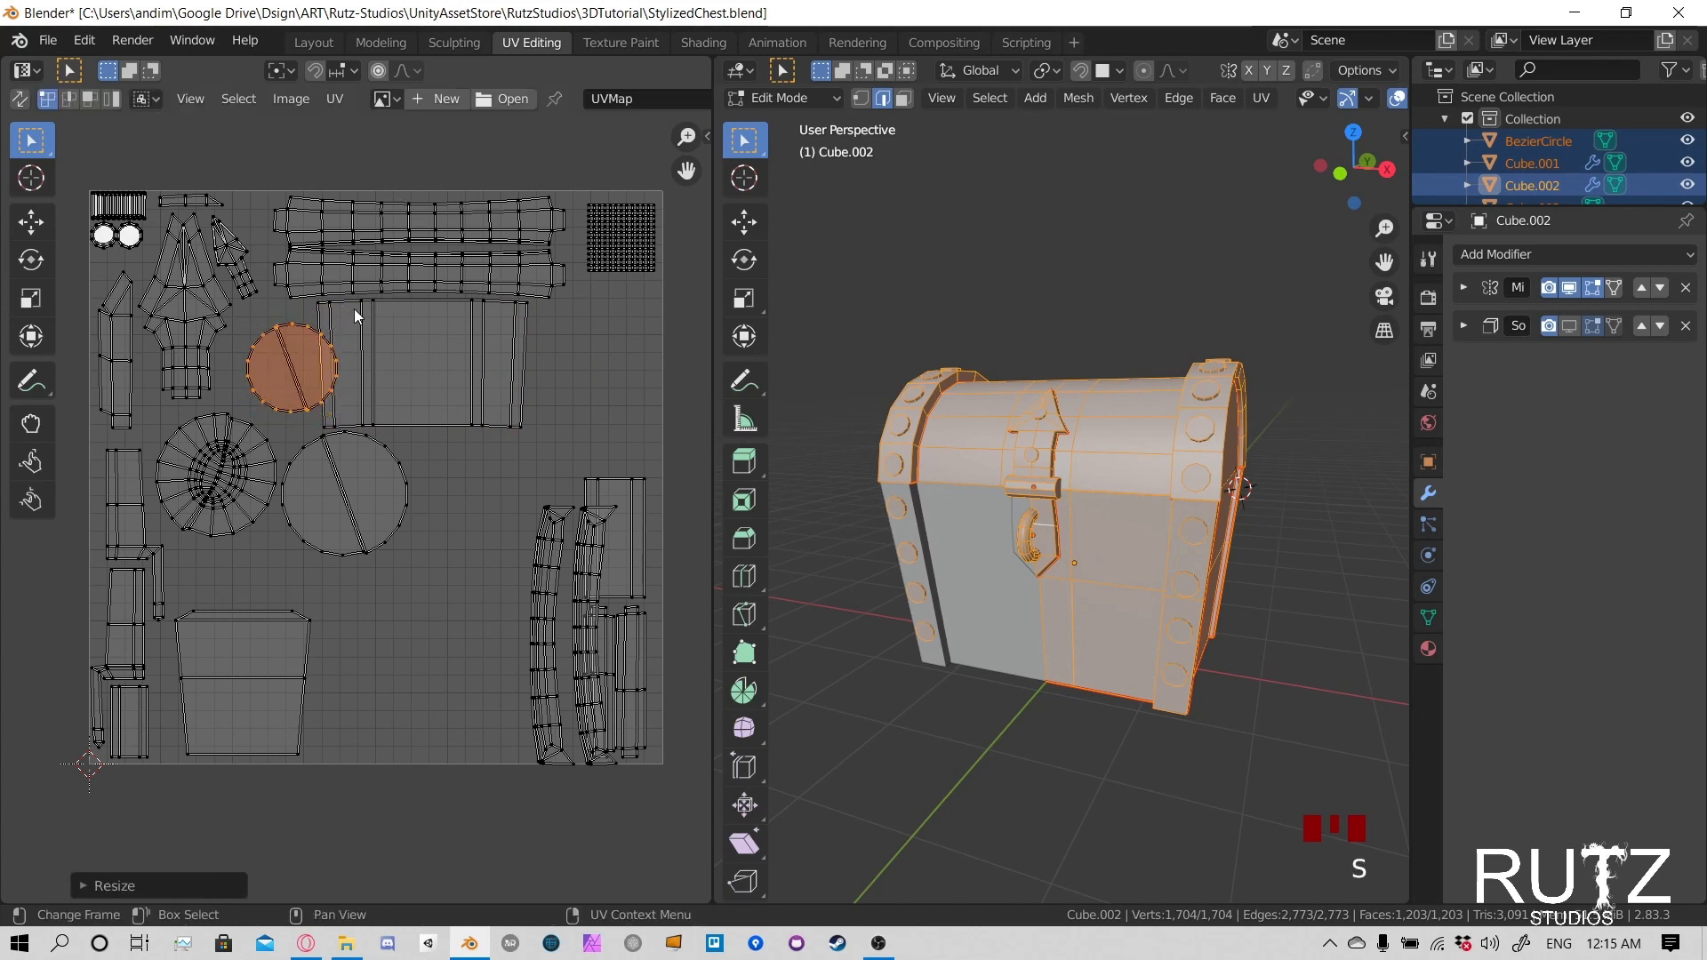
{"action": "key", "text": "g"}
{"action": "left_click", "coordinate": [328, 305]}
- Shrink the lower split disc island and stack it on top of the upper split disc
{"action": "left_click", "coordinate": [402, 461]}
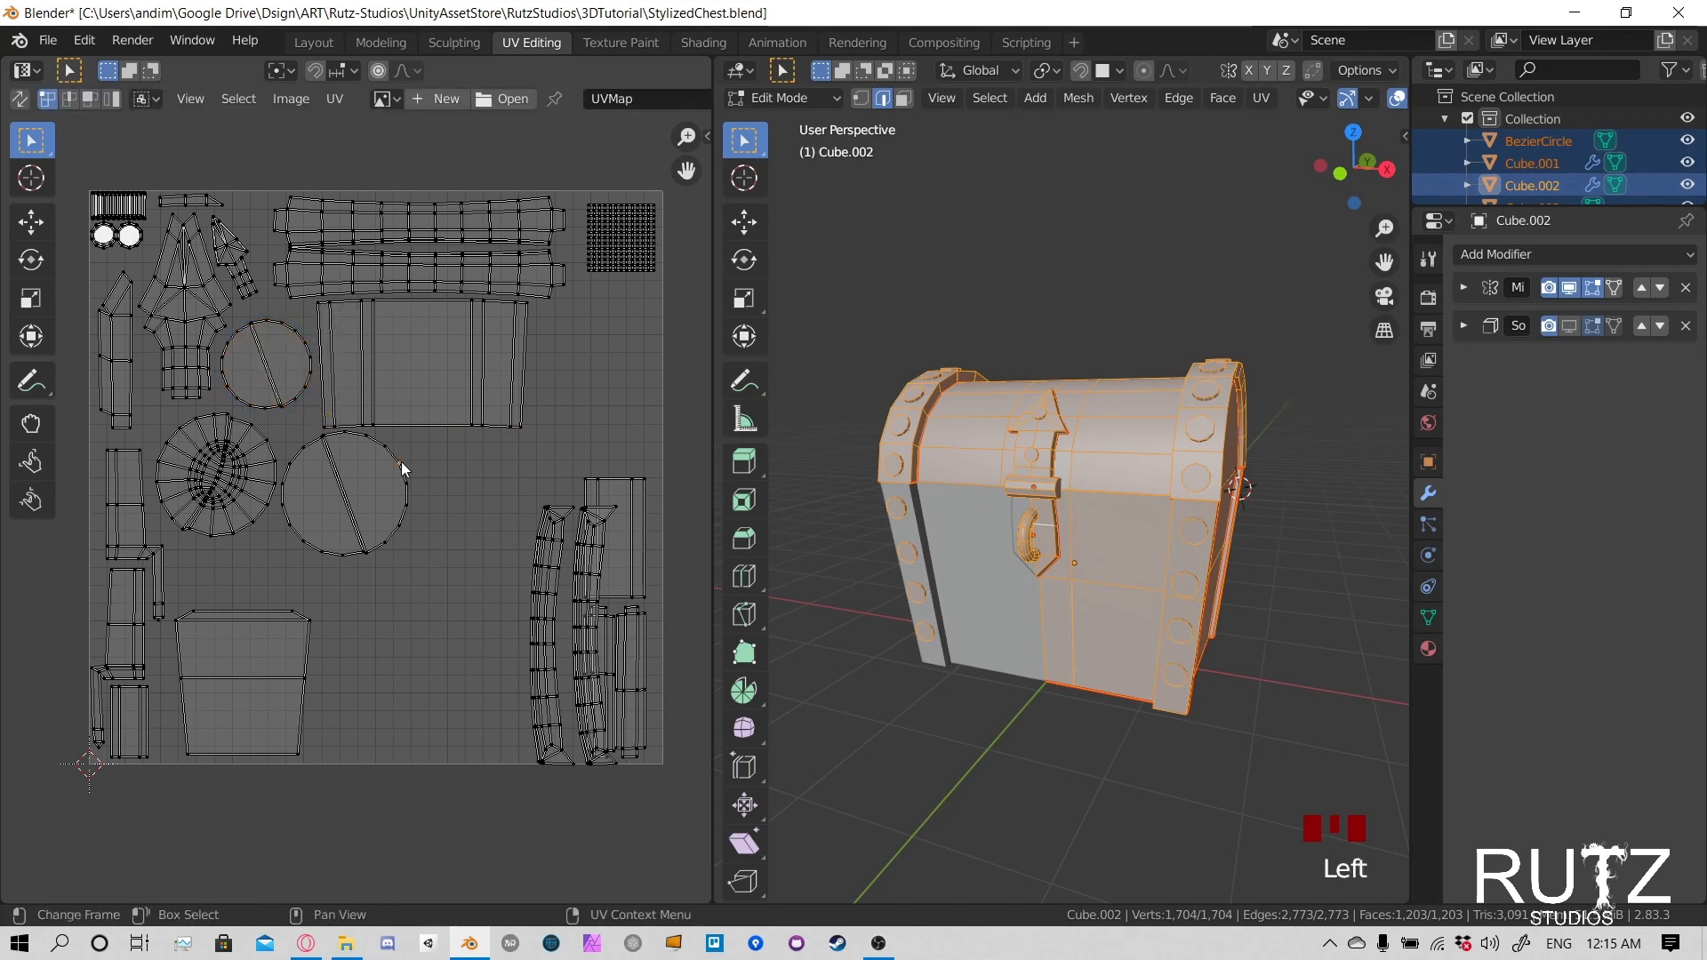
{"action": "key", "text": "l"}
{"action": "key", "text": "s"}
{"action": "left_click", "coordinate": [381, 469]}
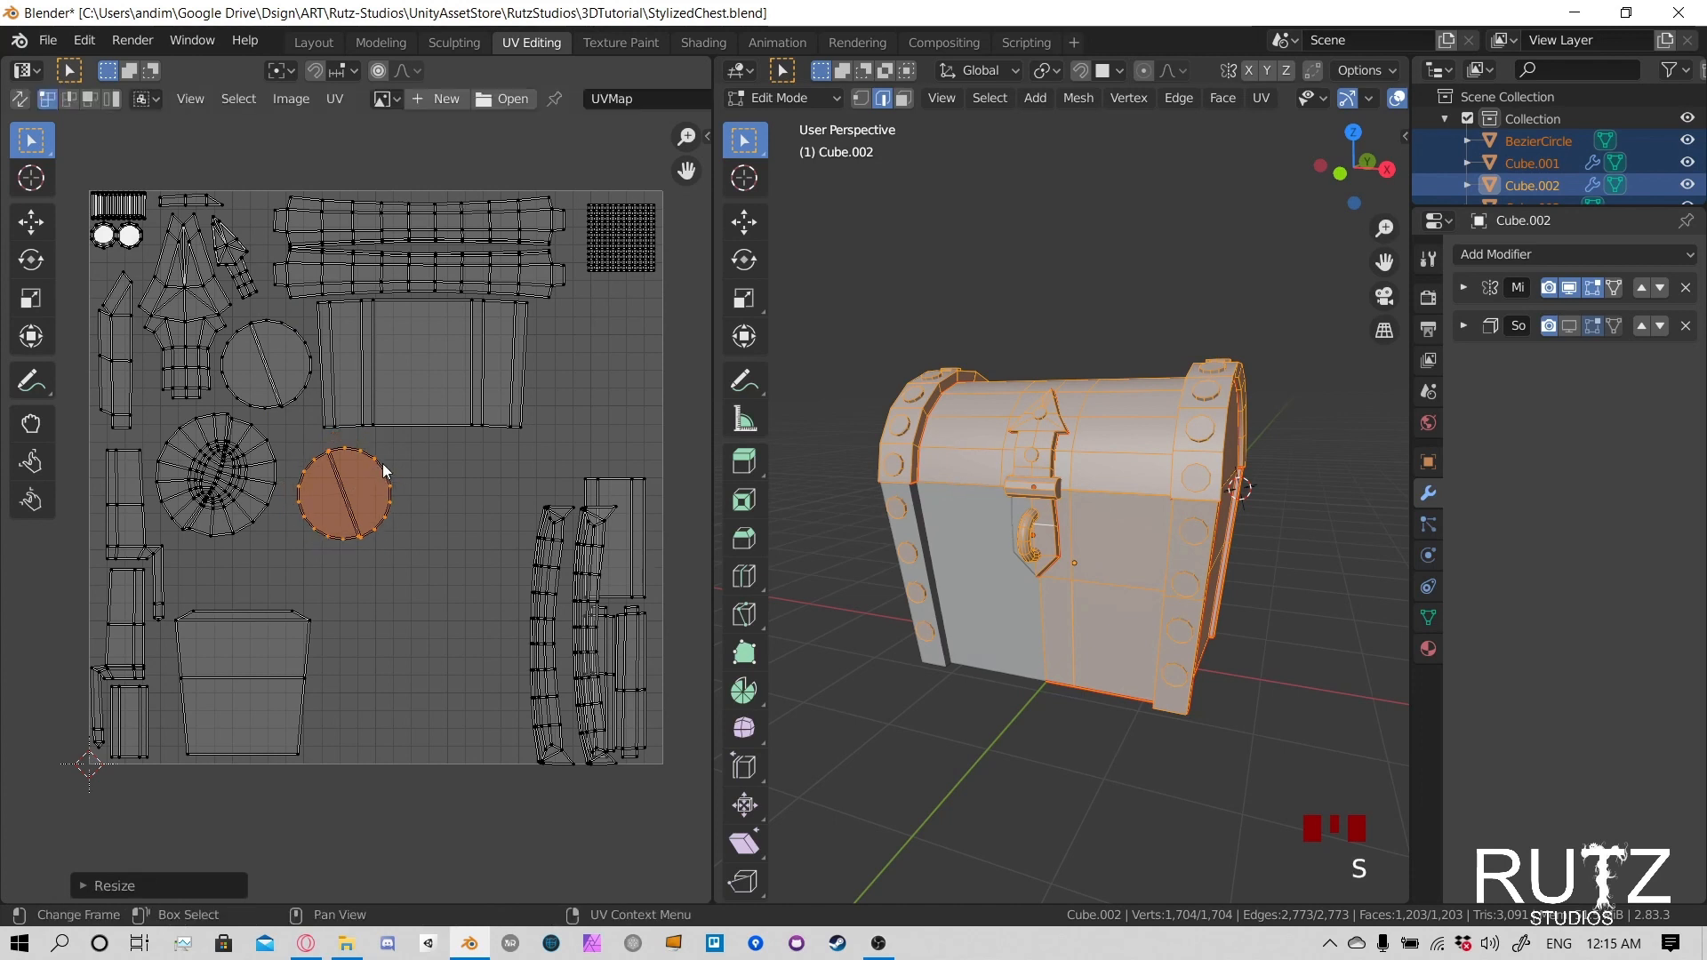
{"action": "key", "text": "g"}
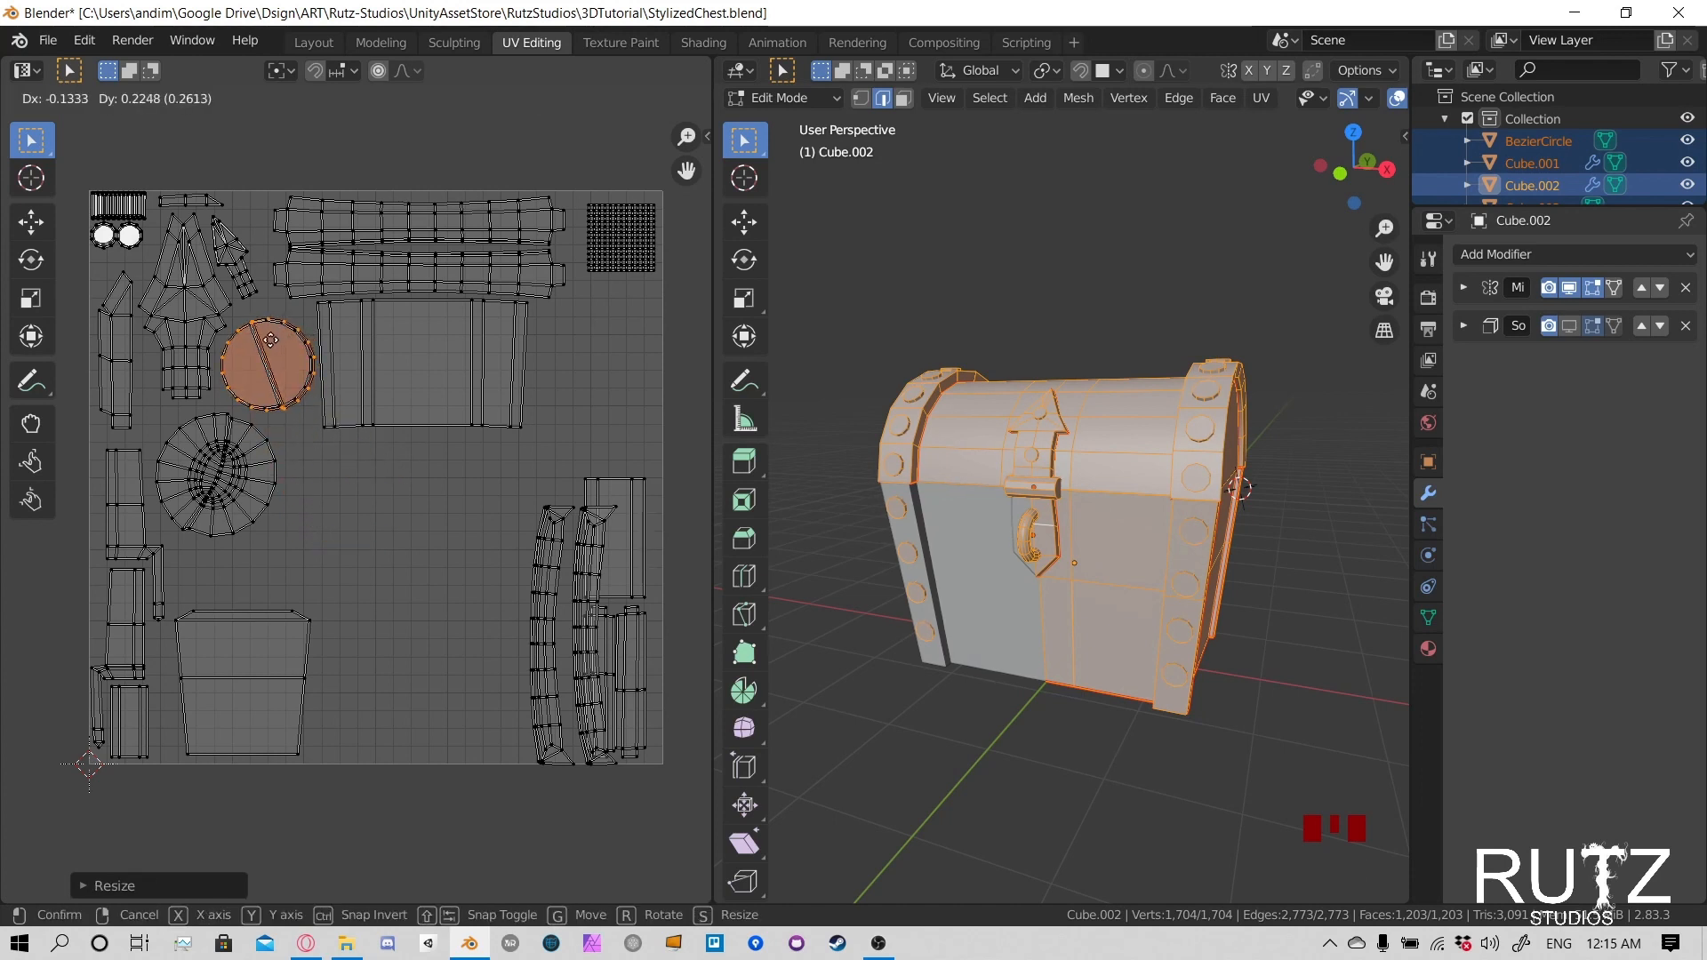
{"action": "left_click", "coordinate": [272, 351]}
- Fine-tune the scale and position of the stacked disc island until it matches the disc beneath it
{"action": "scroll", "coordinate": [316, 363], "scroll_direction": "up", "scroll_amount": 5}
{"action": "scroll", "coordinate": [398, 497], "scroll_direction": "up", "scroll_amount": 4}
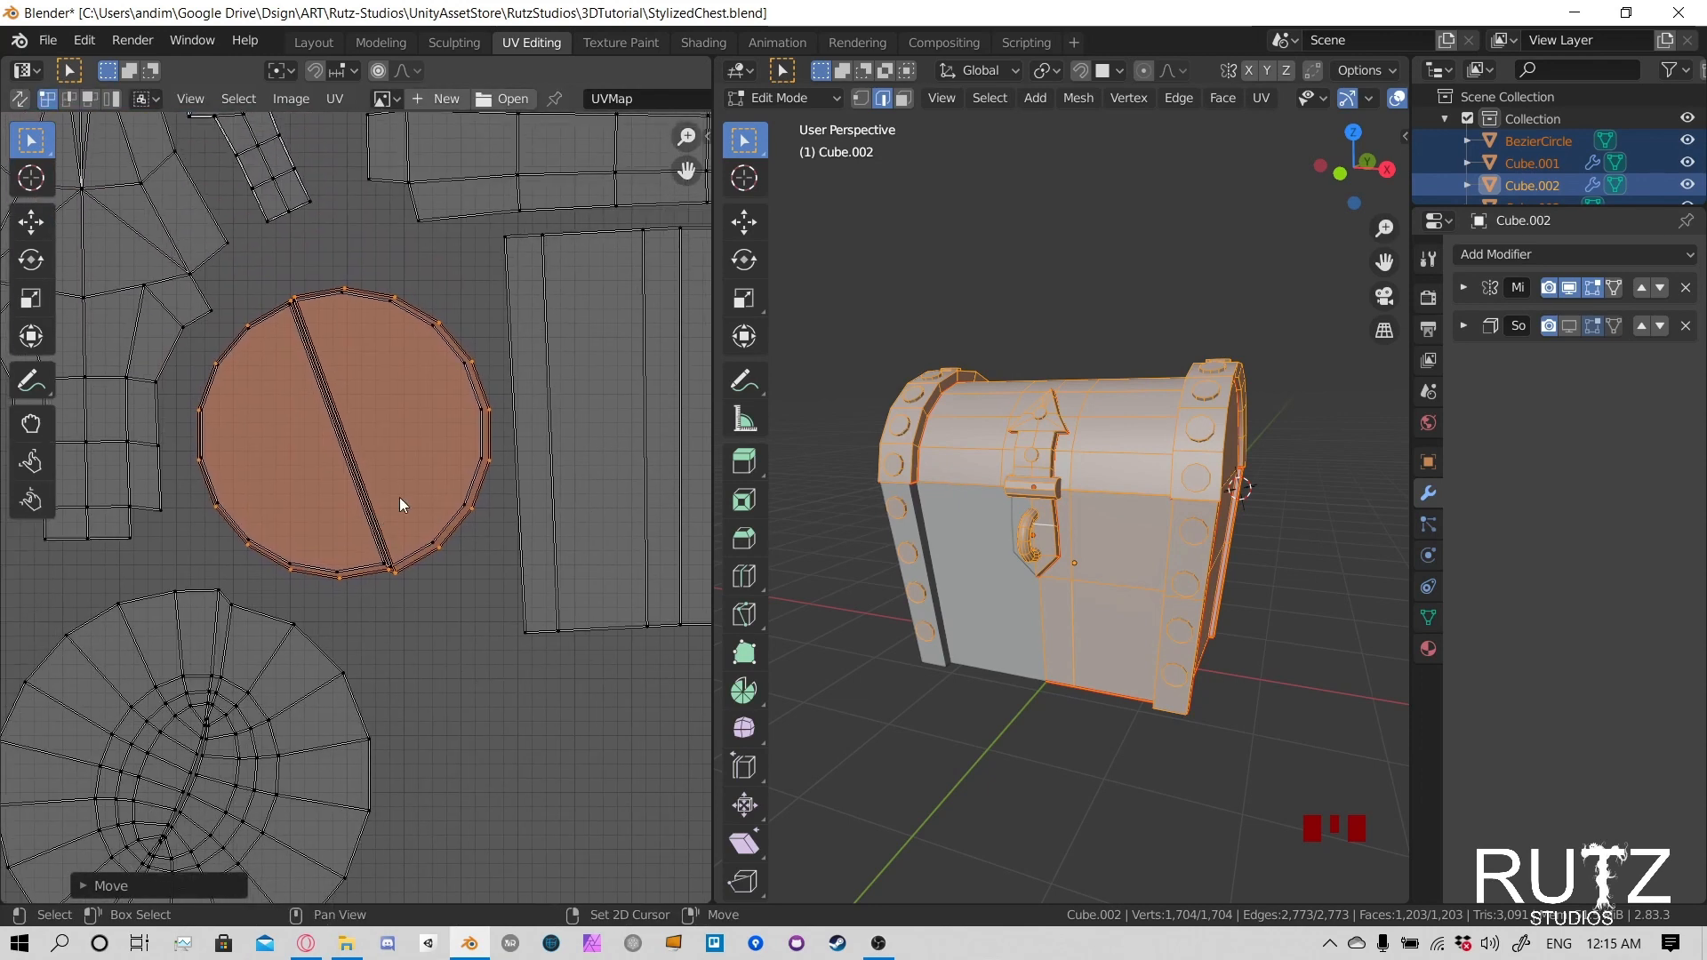
{"action": "key", "text": "s"}
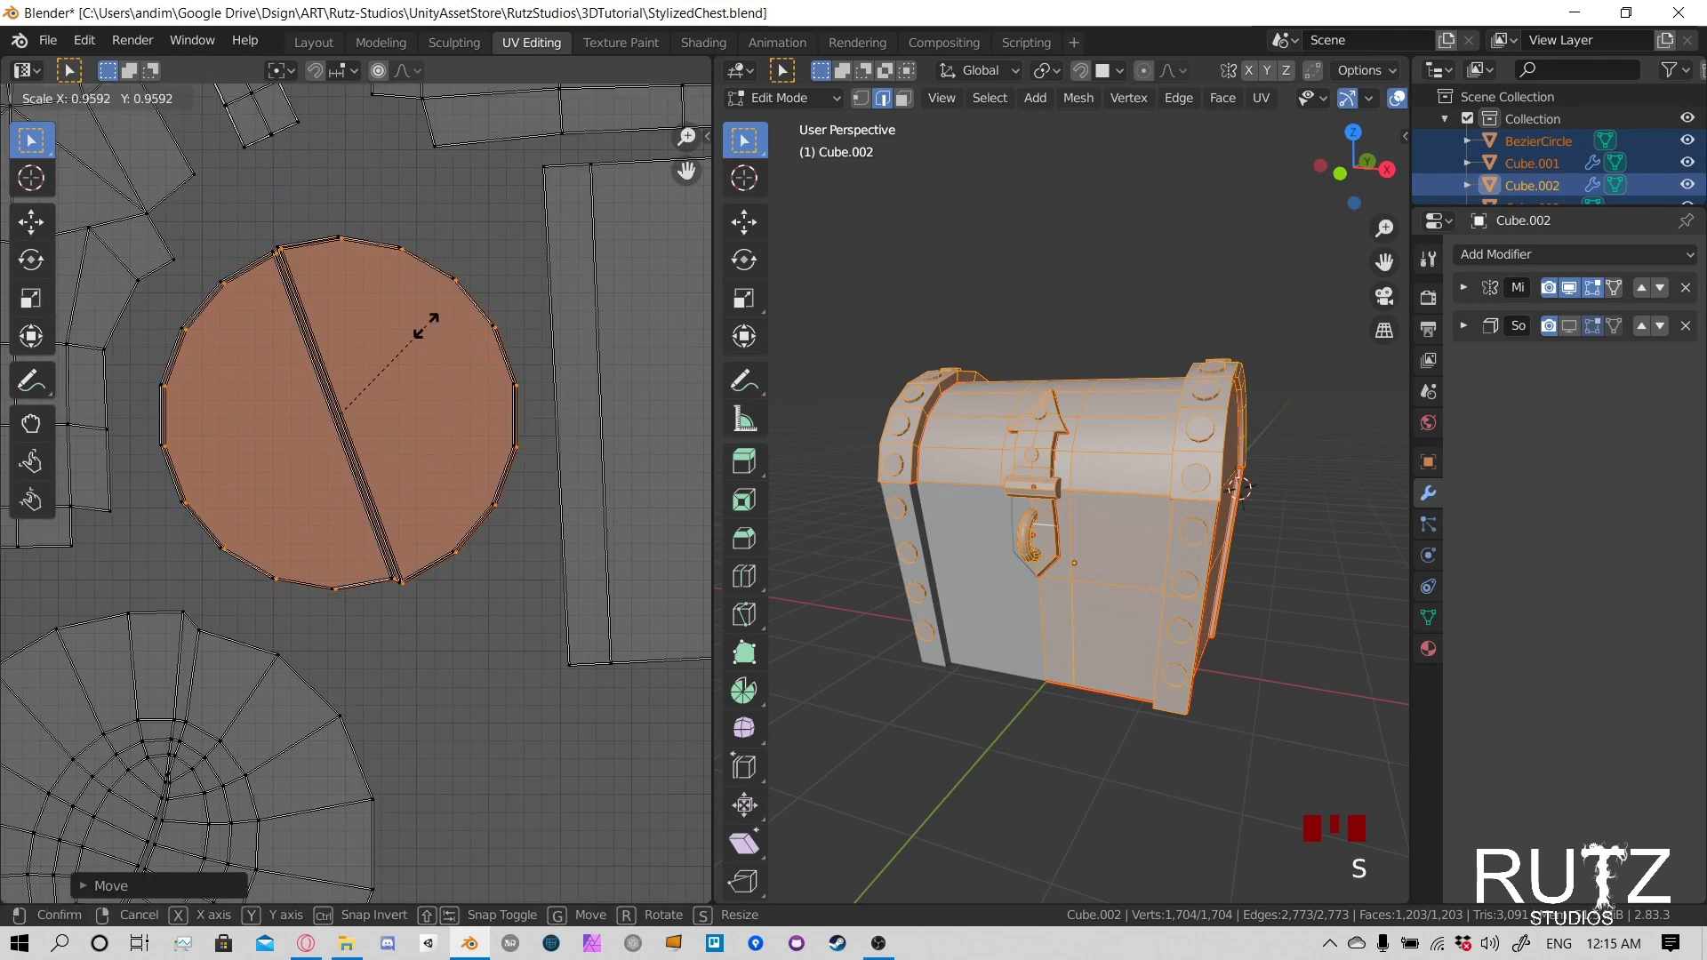
{"action": "left_click", "coordinate": [448, 312]}
{"action": "key", "text": "g"}
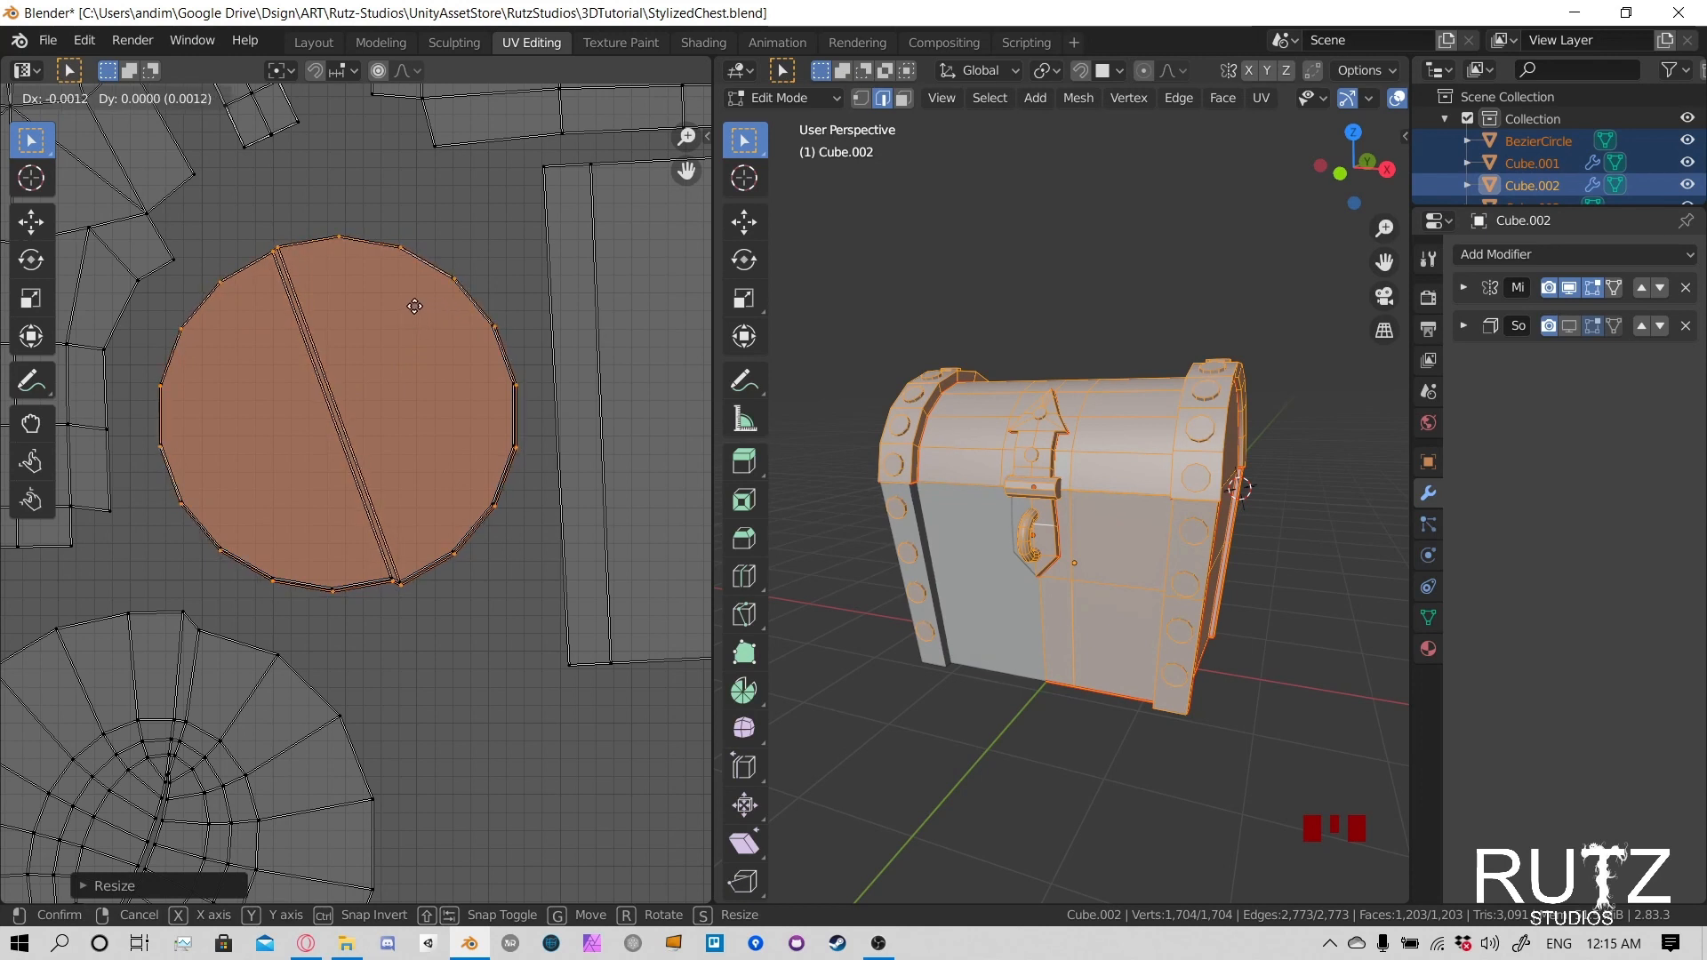
{"action": "left_click", "coordinate": [429, 339]}
{"action": "scroll", "coordinate": [436, 373], "scroll_direction": "down", "scroll_amount": 3}
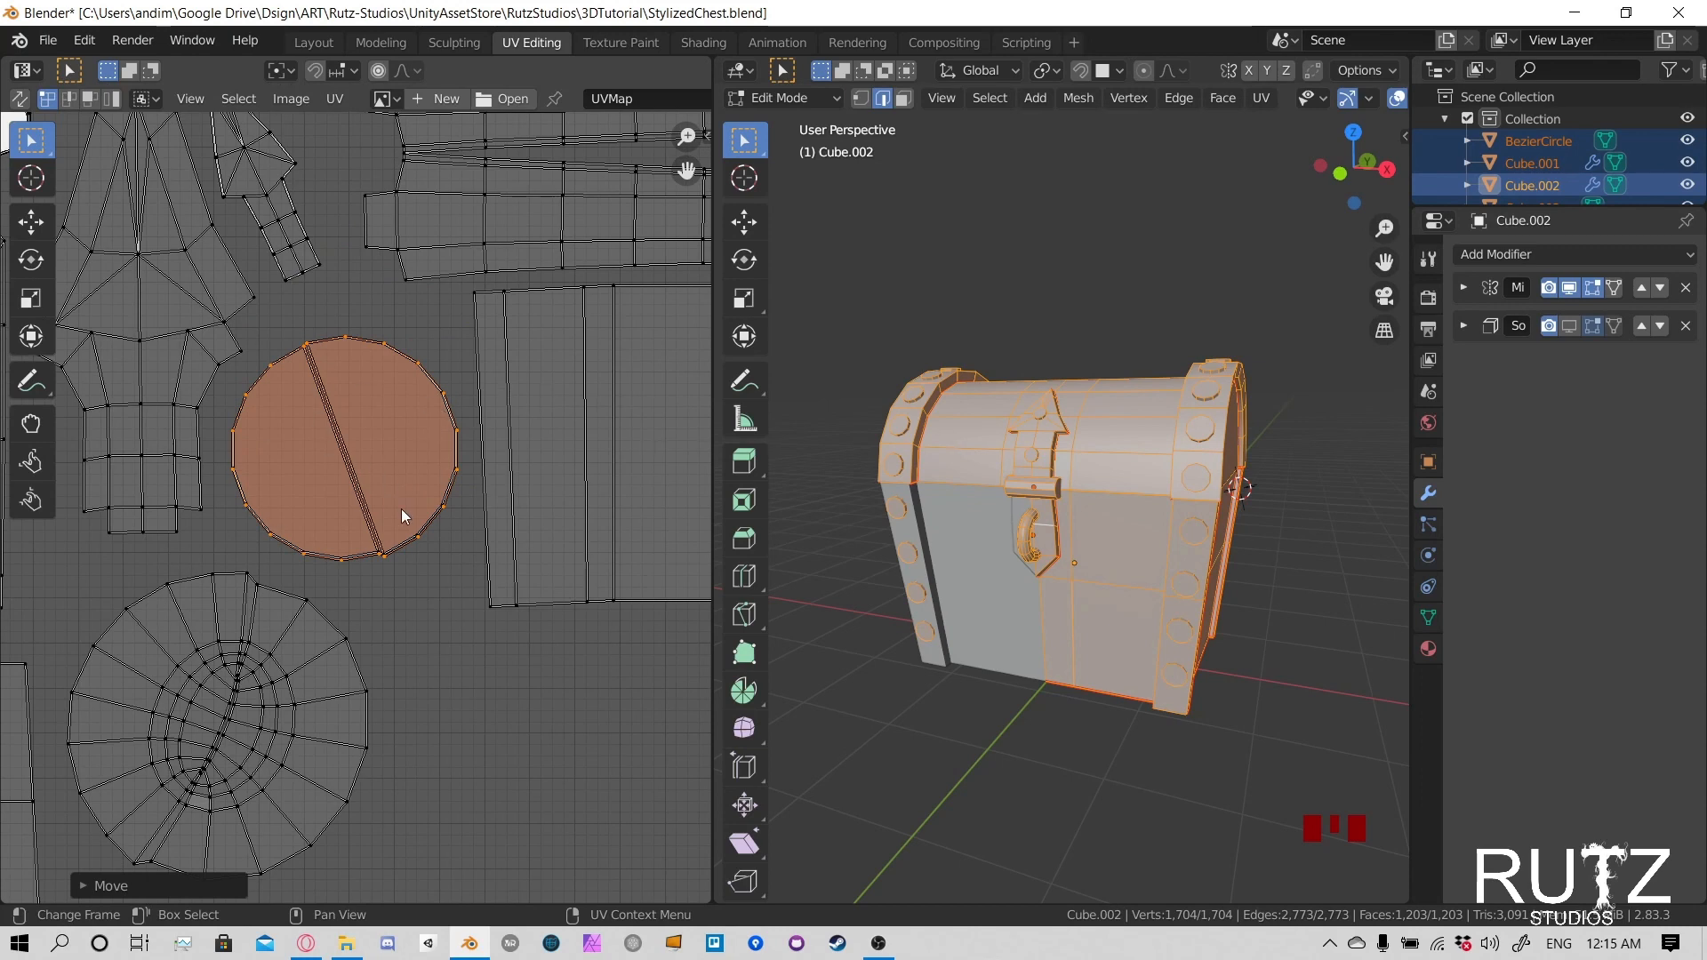
{"action": "scroll", "coordinate": [401, 516], "scroll_direction": "down", "scroll_amount": 5}
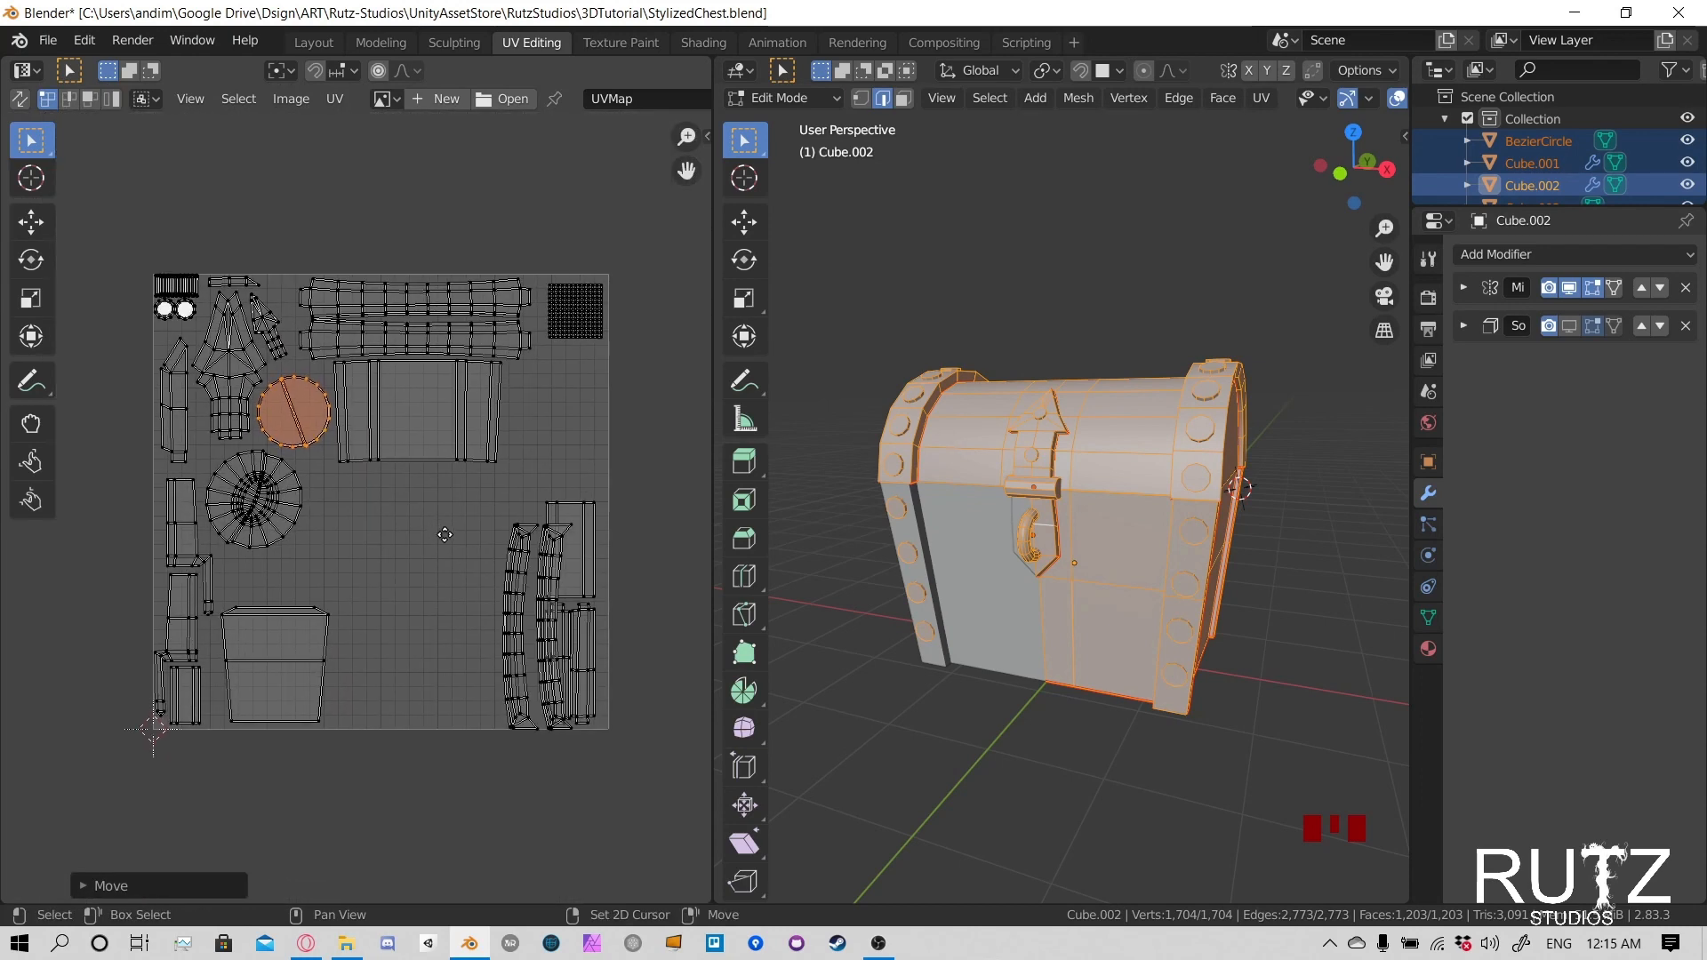
- Select both curved strip islands near the UV square's right edge and move them left into the free space
{"action": "left_click", "coordinate": [516, 559]}
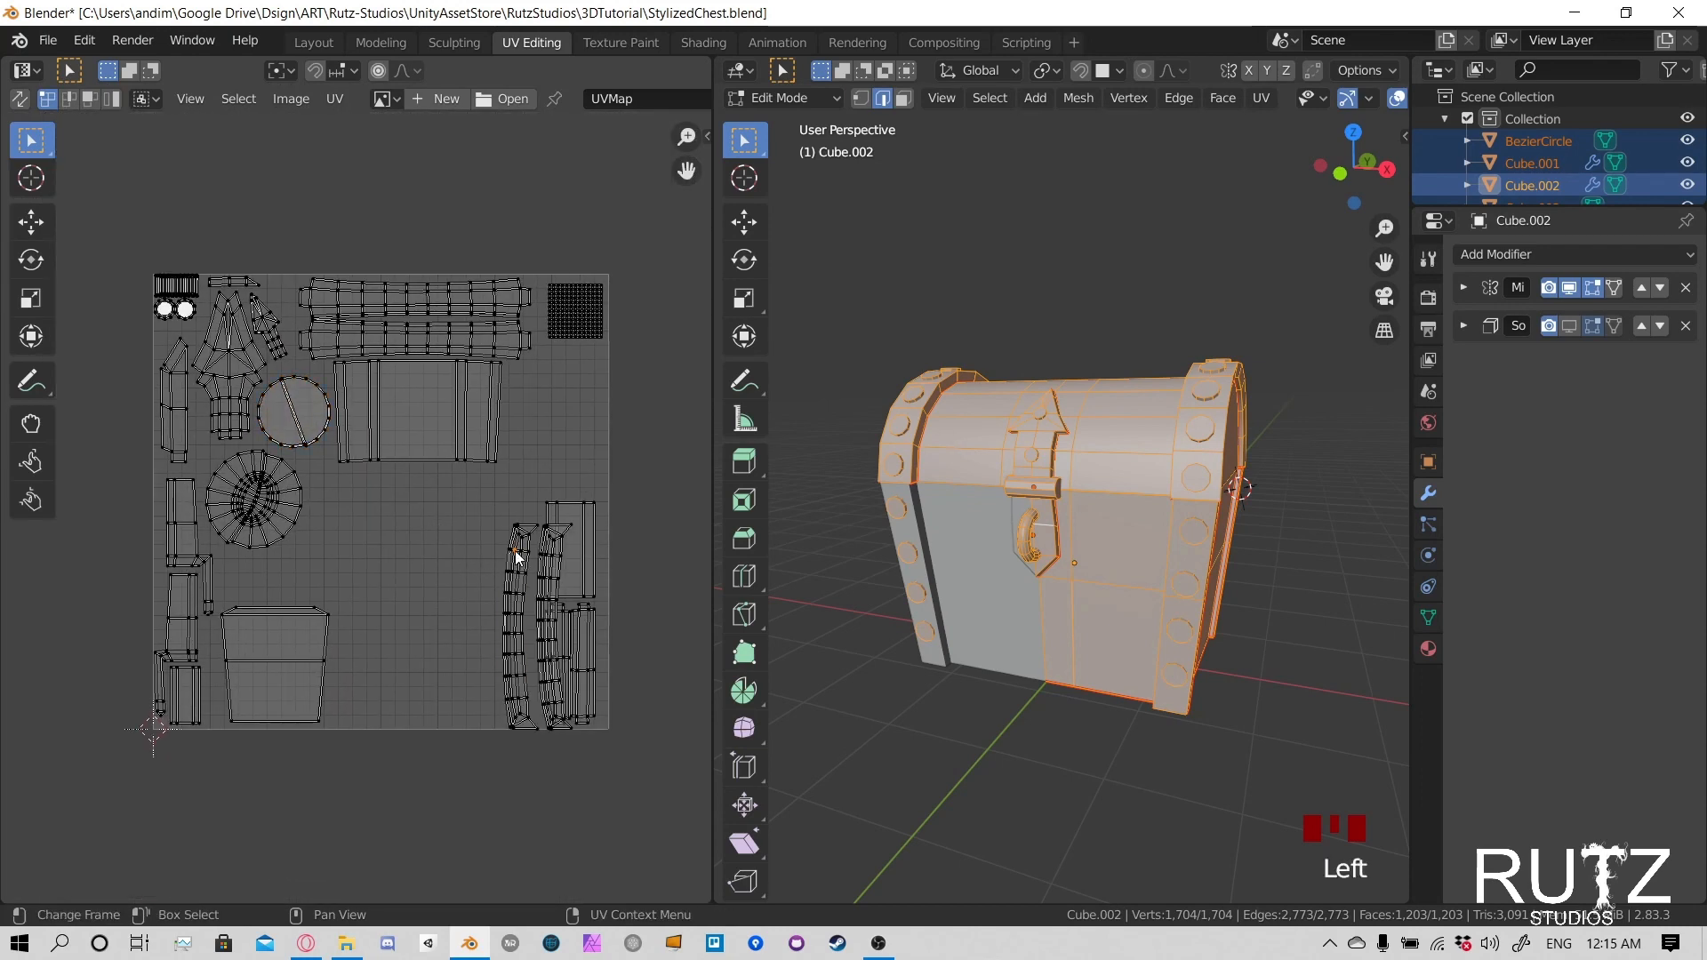
{"action": "key", "text": "l"}
{"action": "key", "text": "l"}
{"action": "key", "text": "g"}
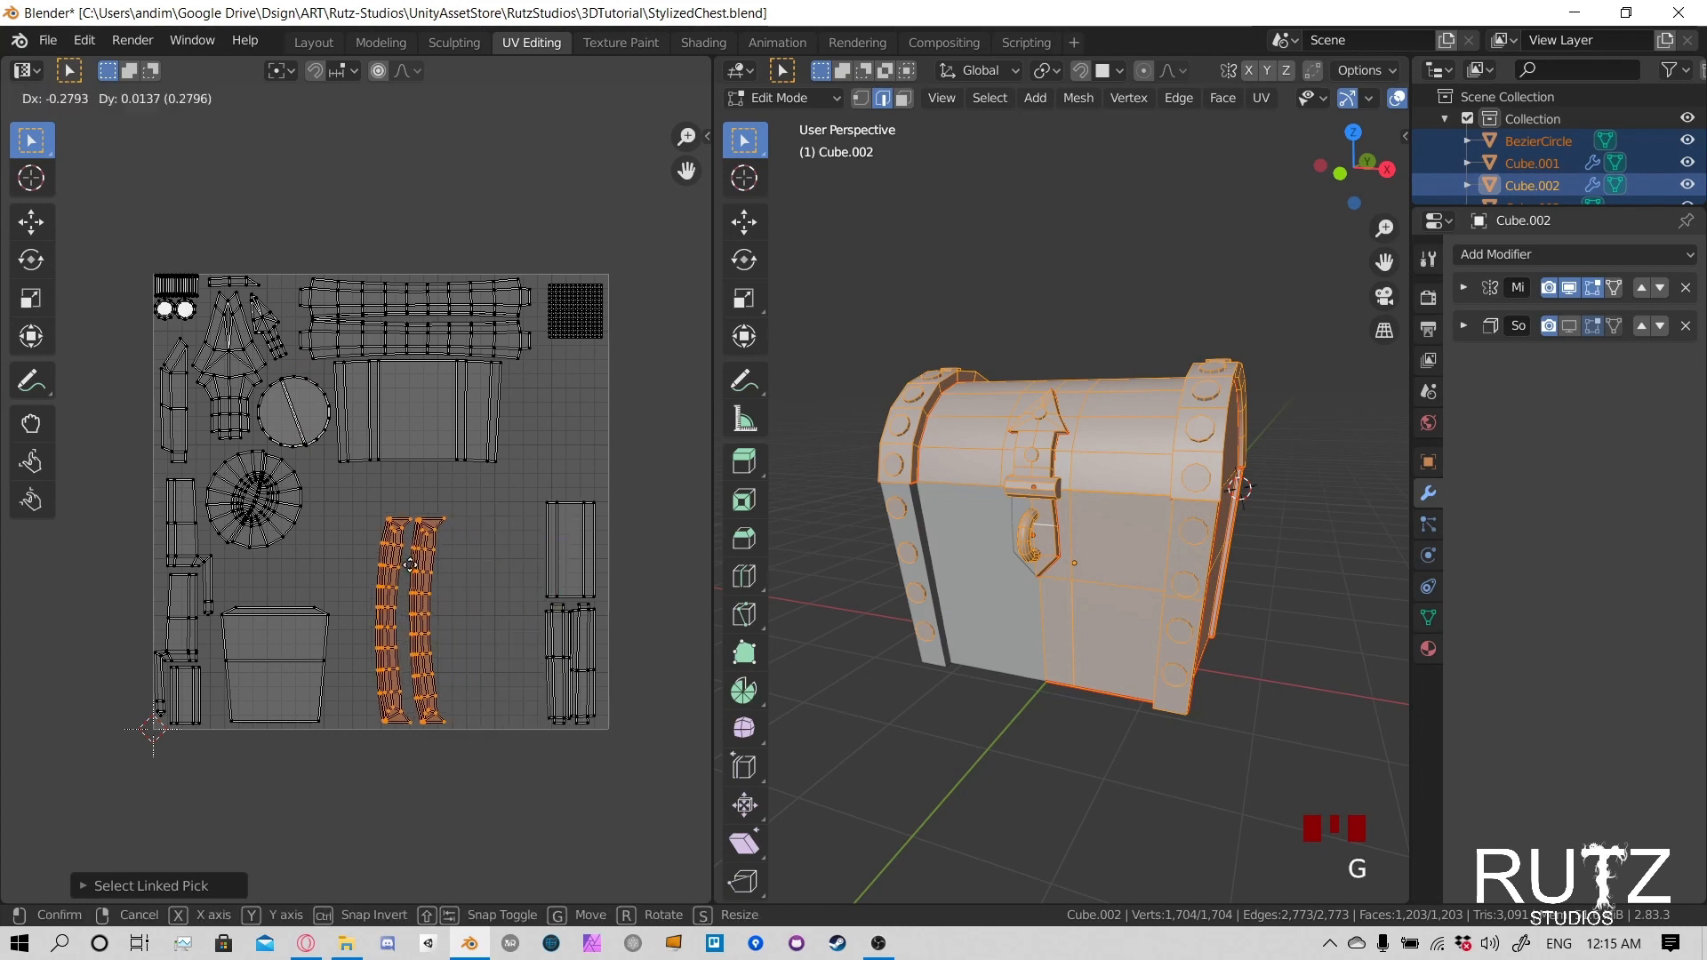
{"action": "left_click", "coordinate": [424, 551]}
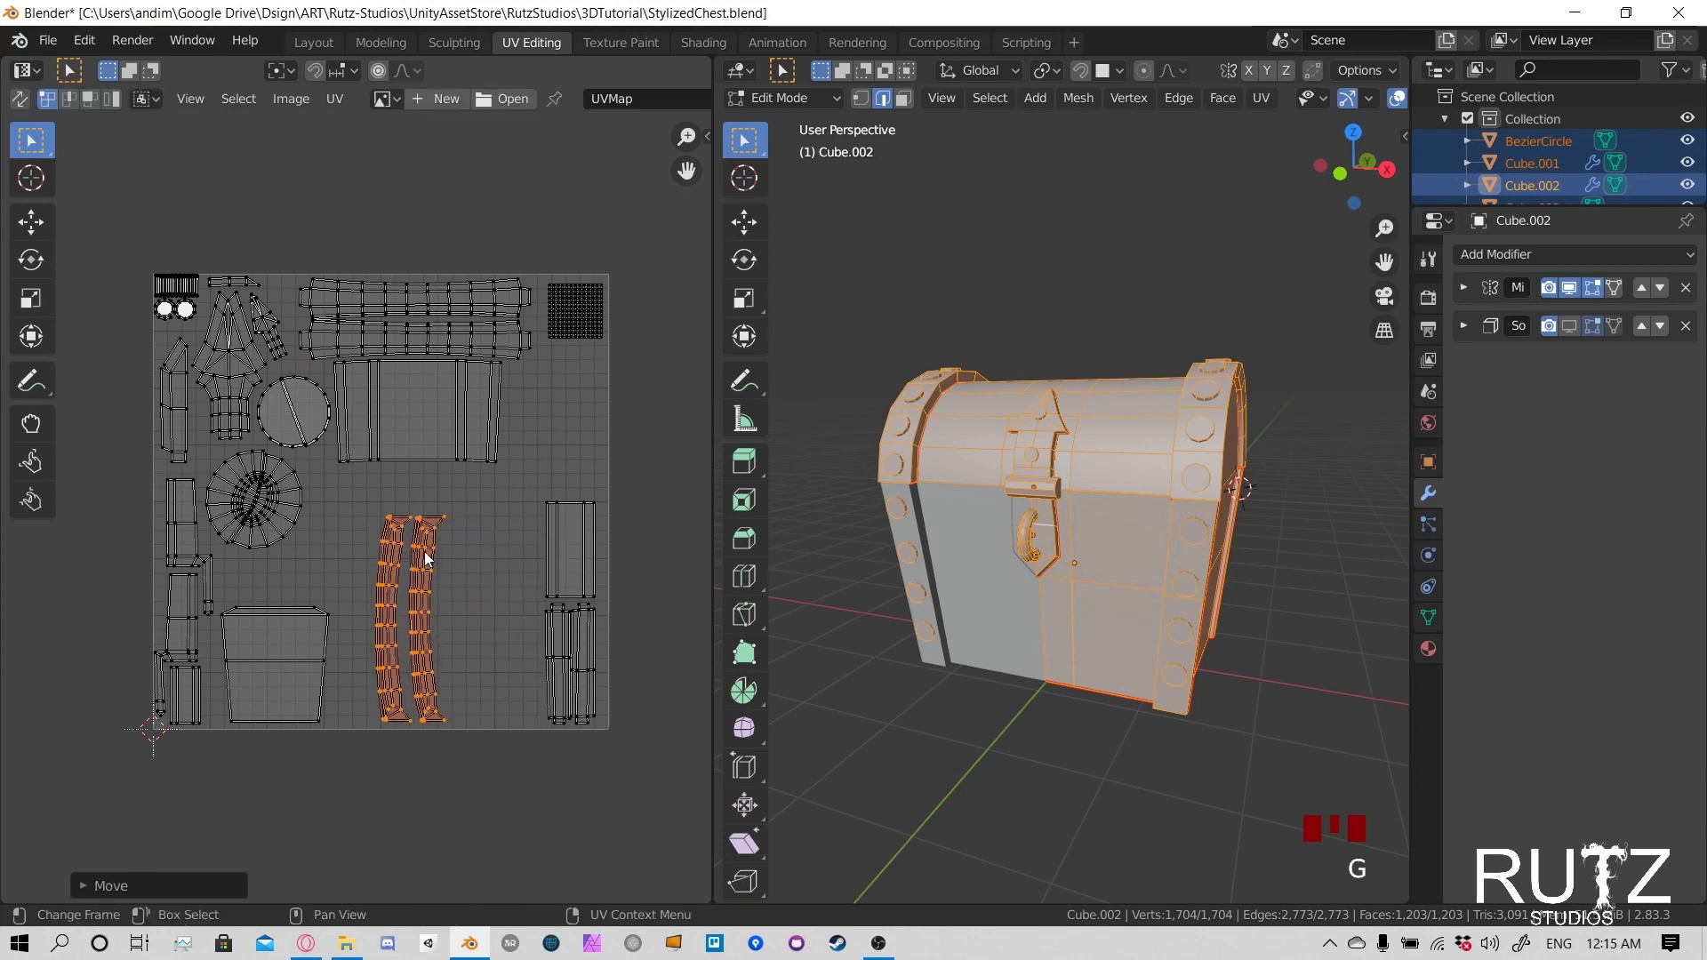
- Rotate the two curved strip islands by 90 degrees and move them up directly below the banded panel
{"action": "type", "text": "r90"}
{"action": "left_click", "coordinate": [450, 508]}
{"action": "key", "text": "g"}
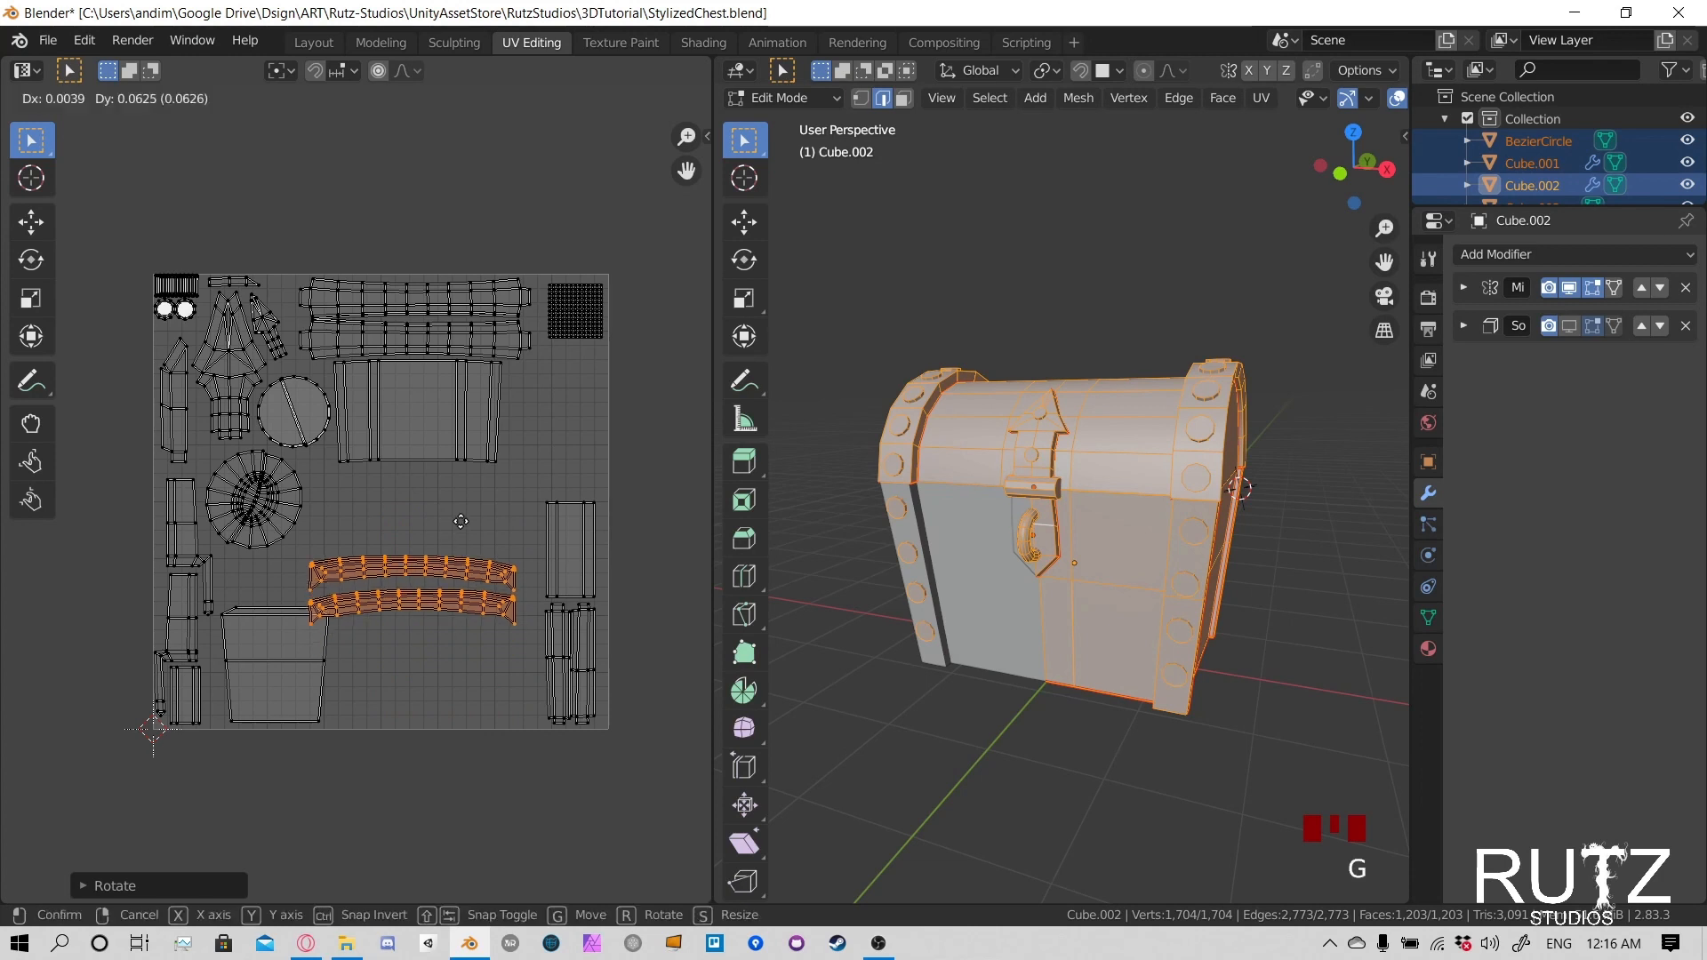
{"action": "left_click", "coordinate": [468, 440]}
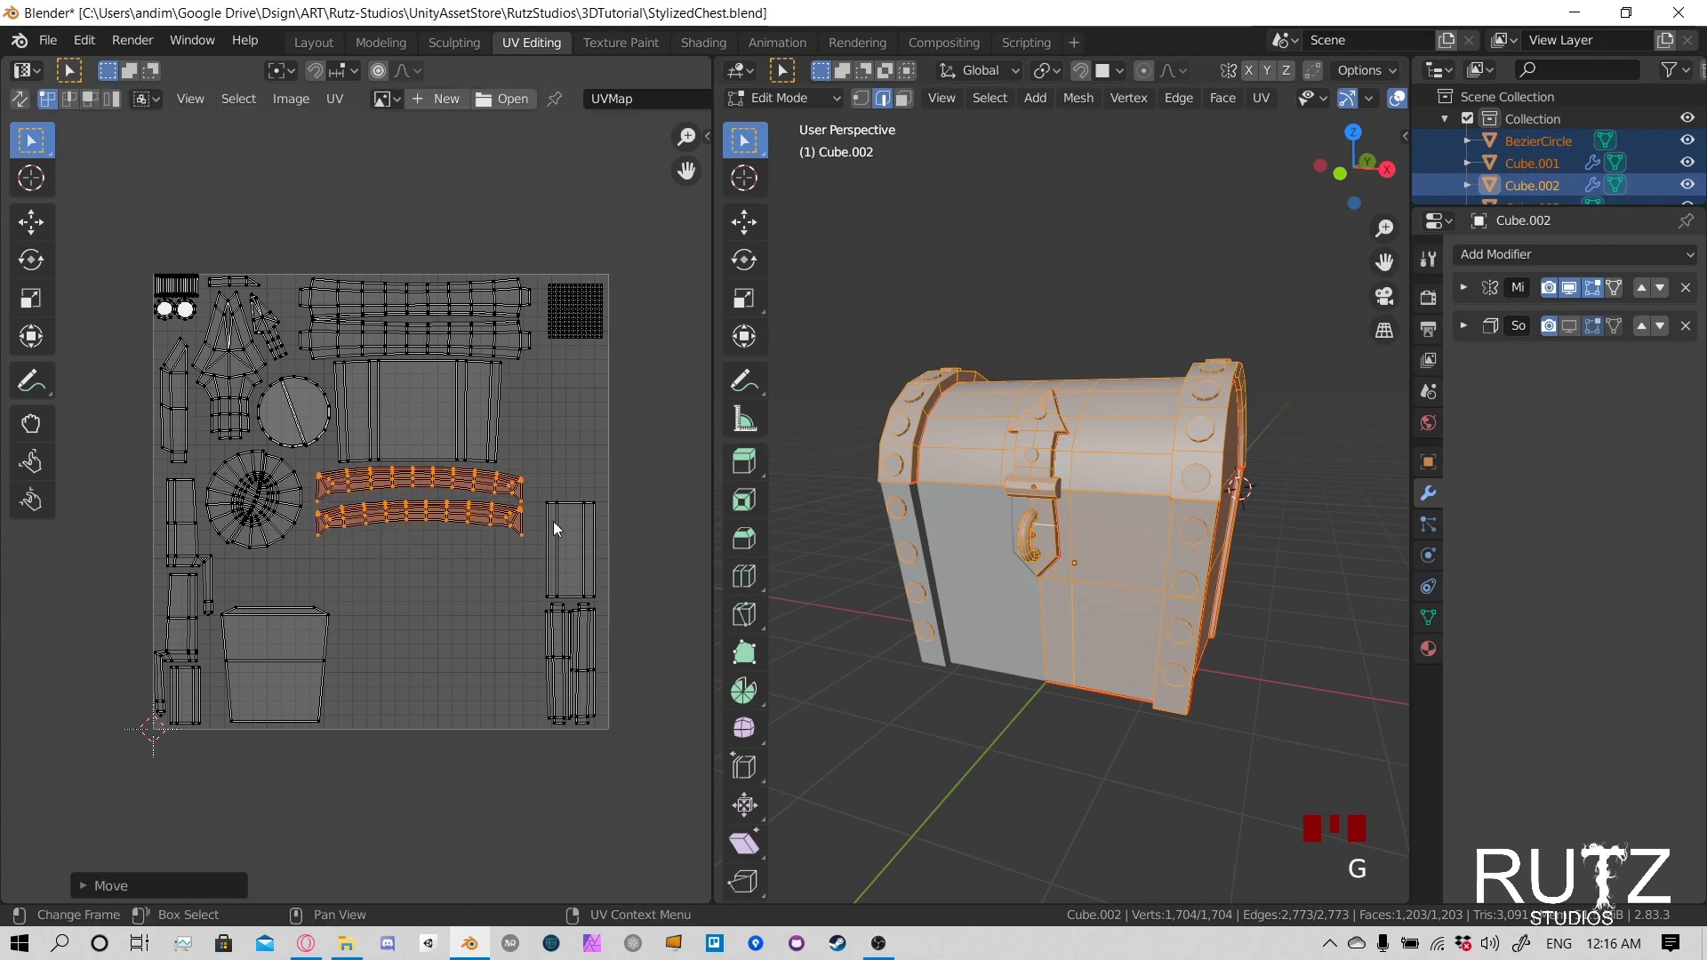
- Move the small rectangular panel island up below the dense grid island, enlarge it and fit it against the UV square's right edge
{"action": "left_click", "coordinate": [594, 505]}
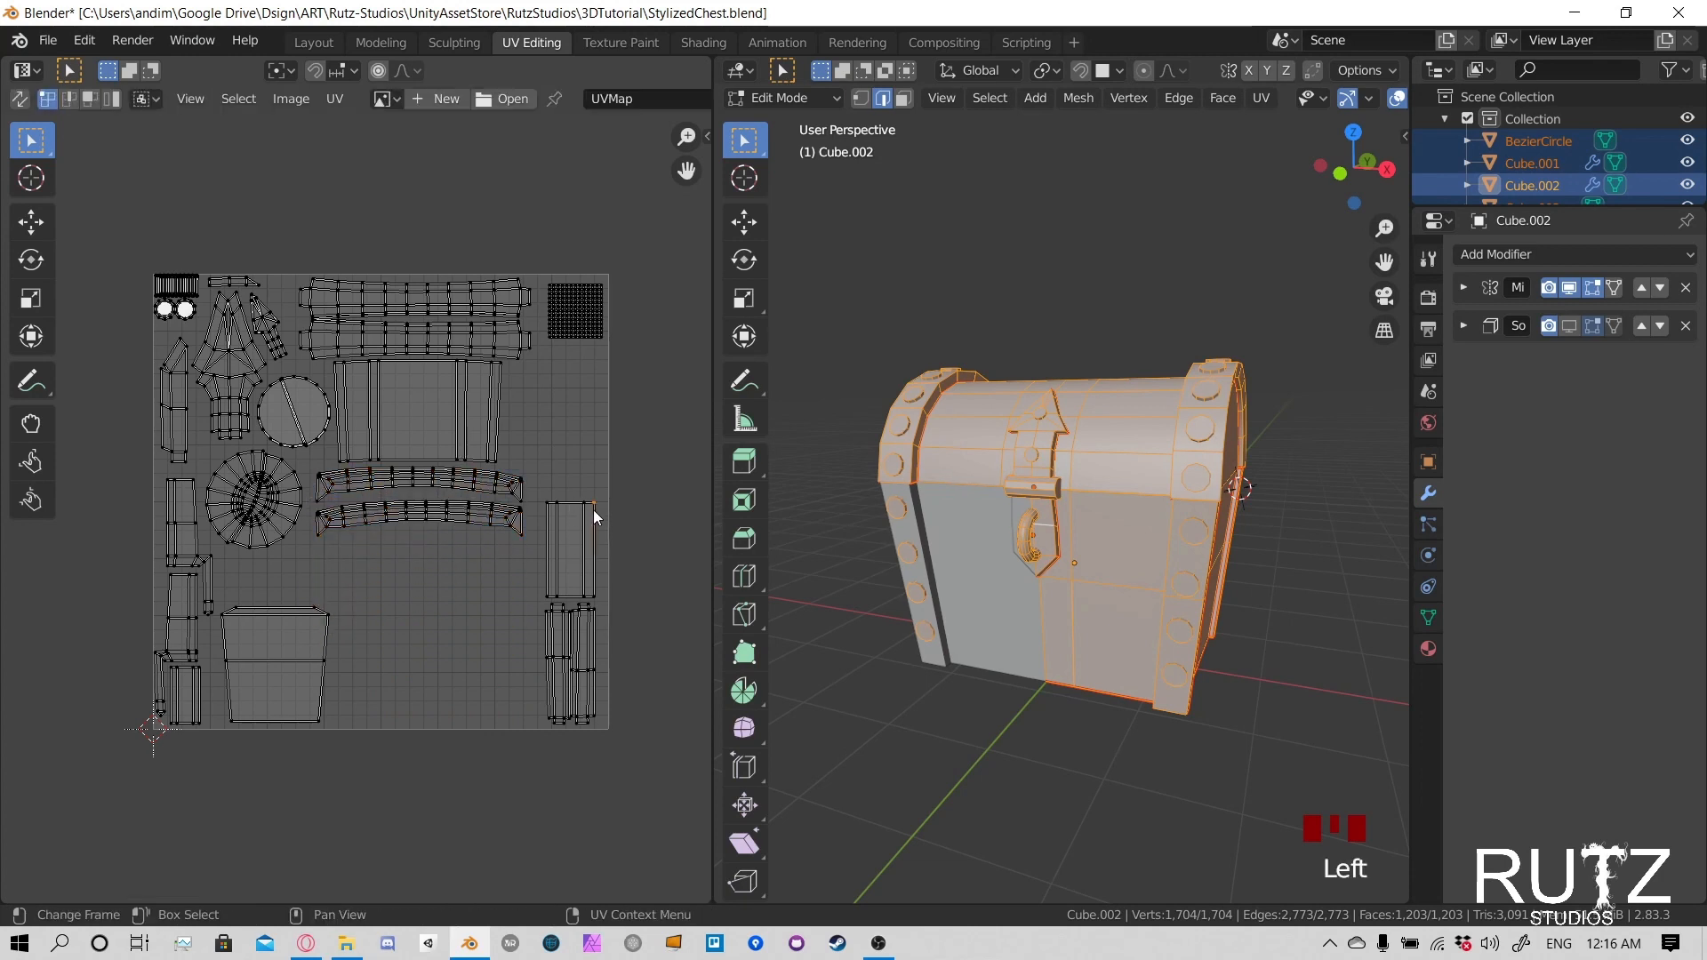
{"action": "key", "text": "l"}
{"action": "key", "text": "g"}
{"action": "left_click", "coordinate": [594, 368]}
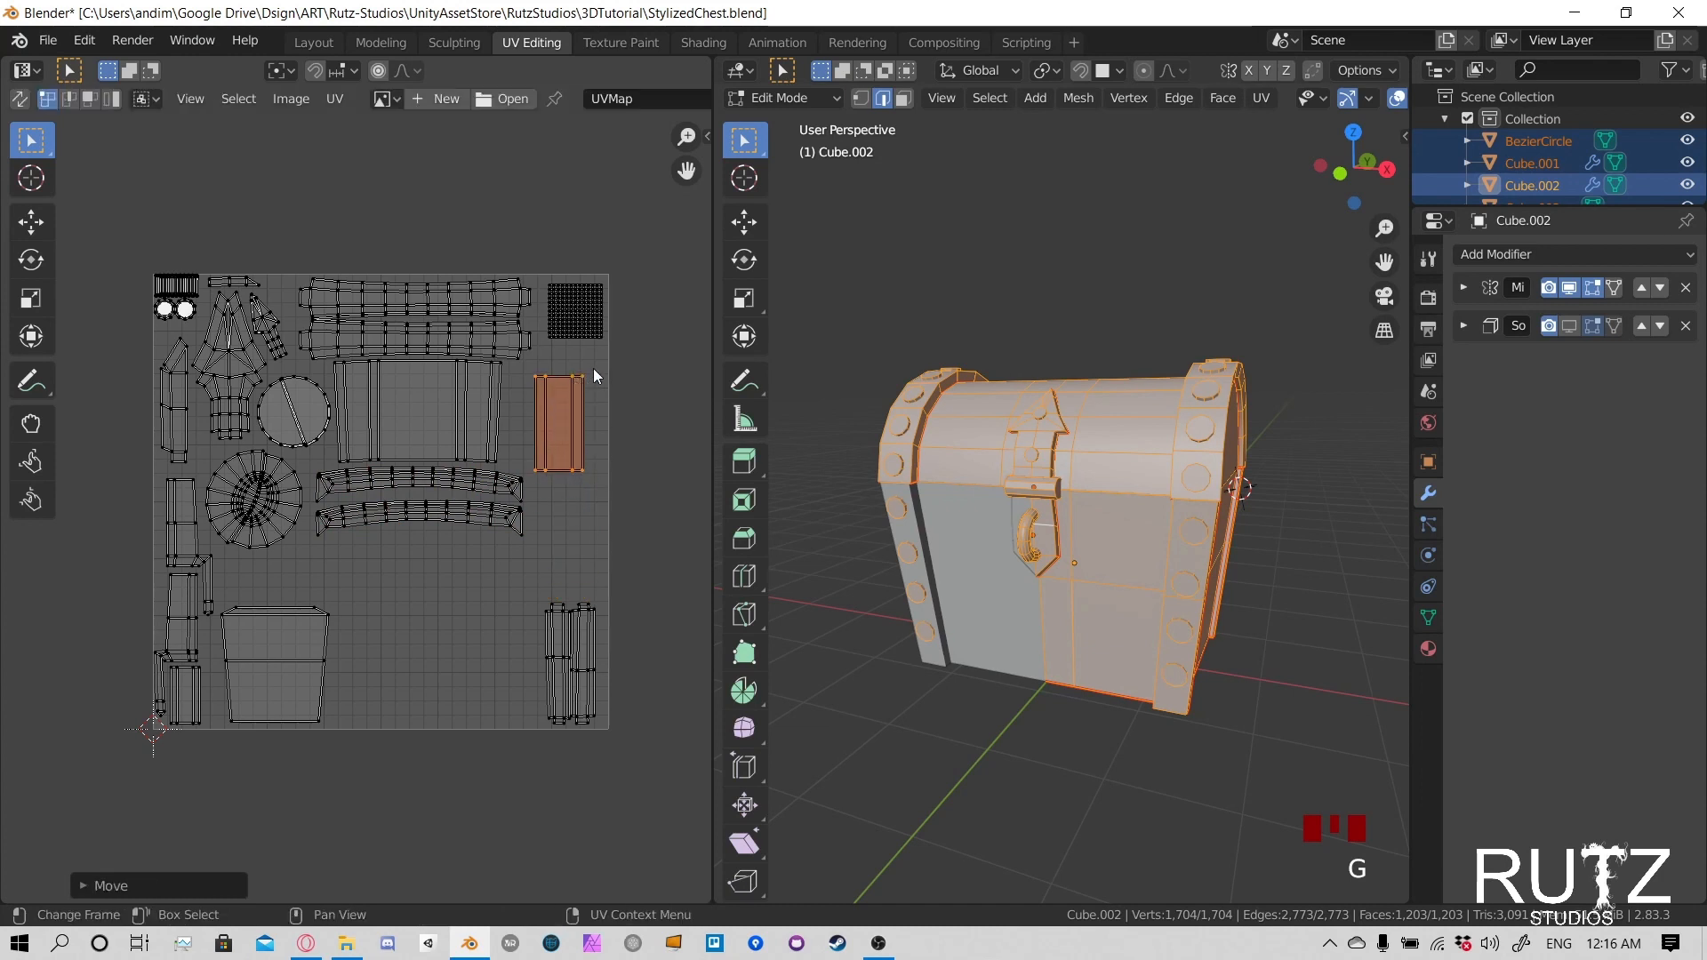
{"action": "key", "text": "s"}
{"action": "left_click", "coordinate": [608, 349]}
{"action": "key", "text": "g"}
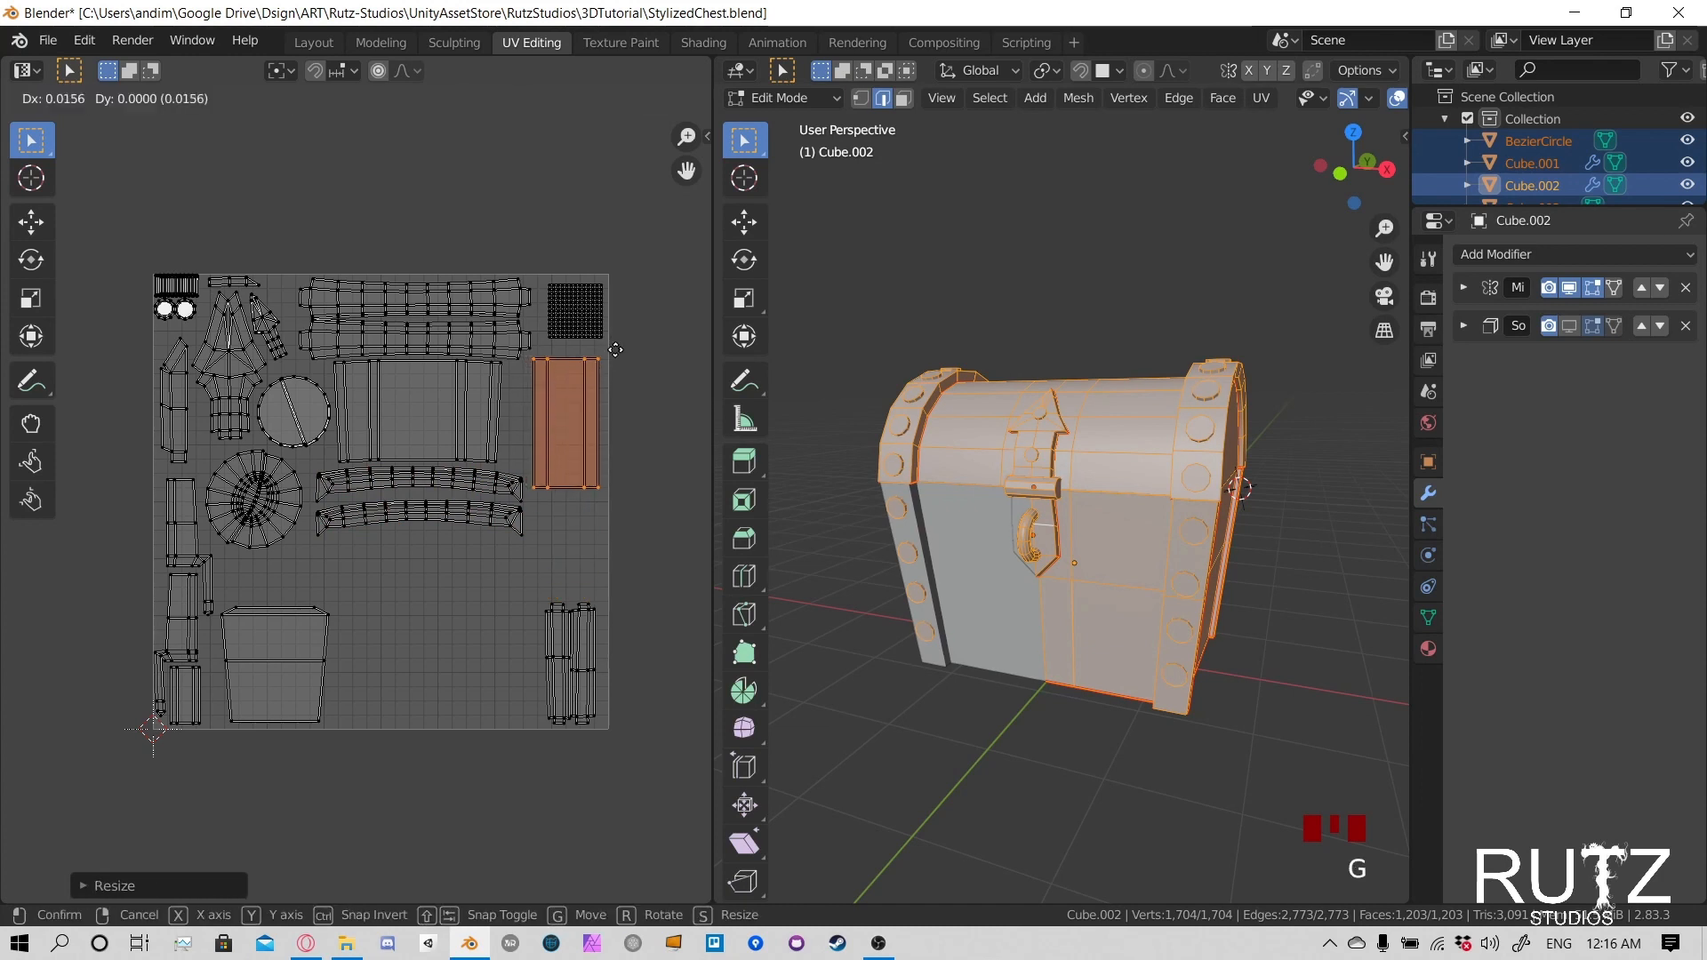
{"action": "left_click", "coordinate": [615, 349]}
- Move the two straight strip islands from the UV square's lower-right corner toward the trapezoid panel and rotate them by 90 degrees
{"action": "left_click", "coordinate": [593, 637]}
{"action": "key", "text": "l"}
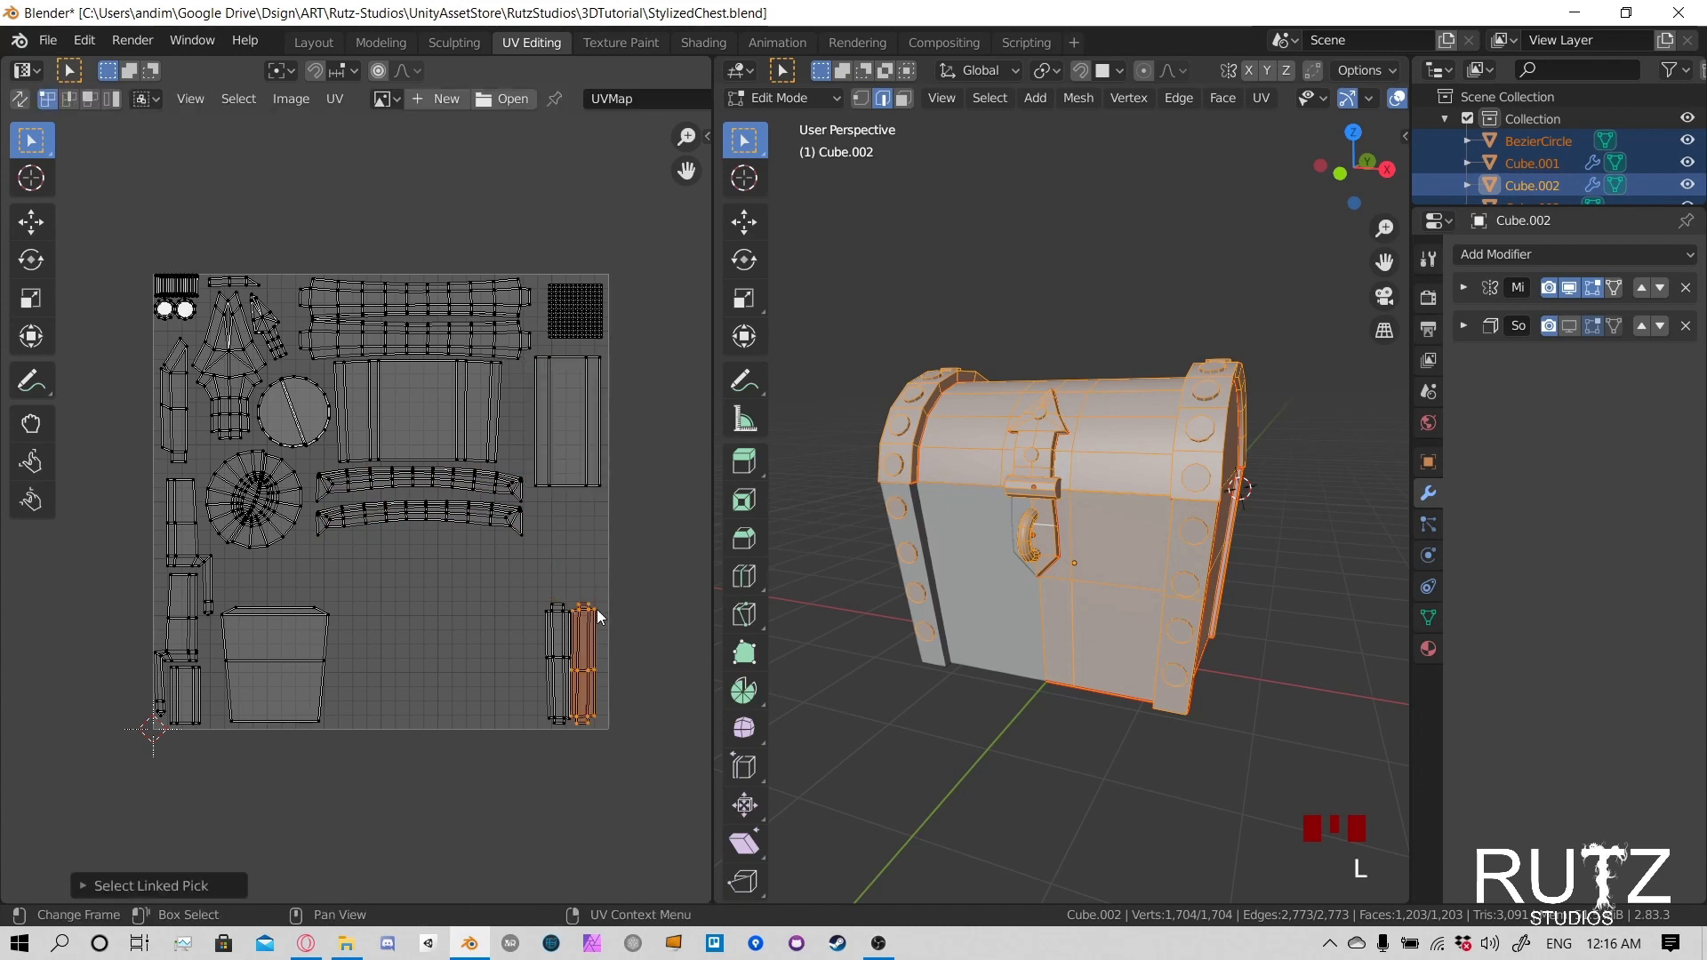
{"action": "key", "text": "g"}
{"action": "right_click", "coordinate": [590, 611]}
{"action": "key", "text": "g"}
{"action": "left_click", "coordinate": [405, 612]}
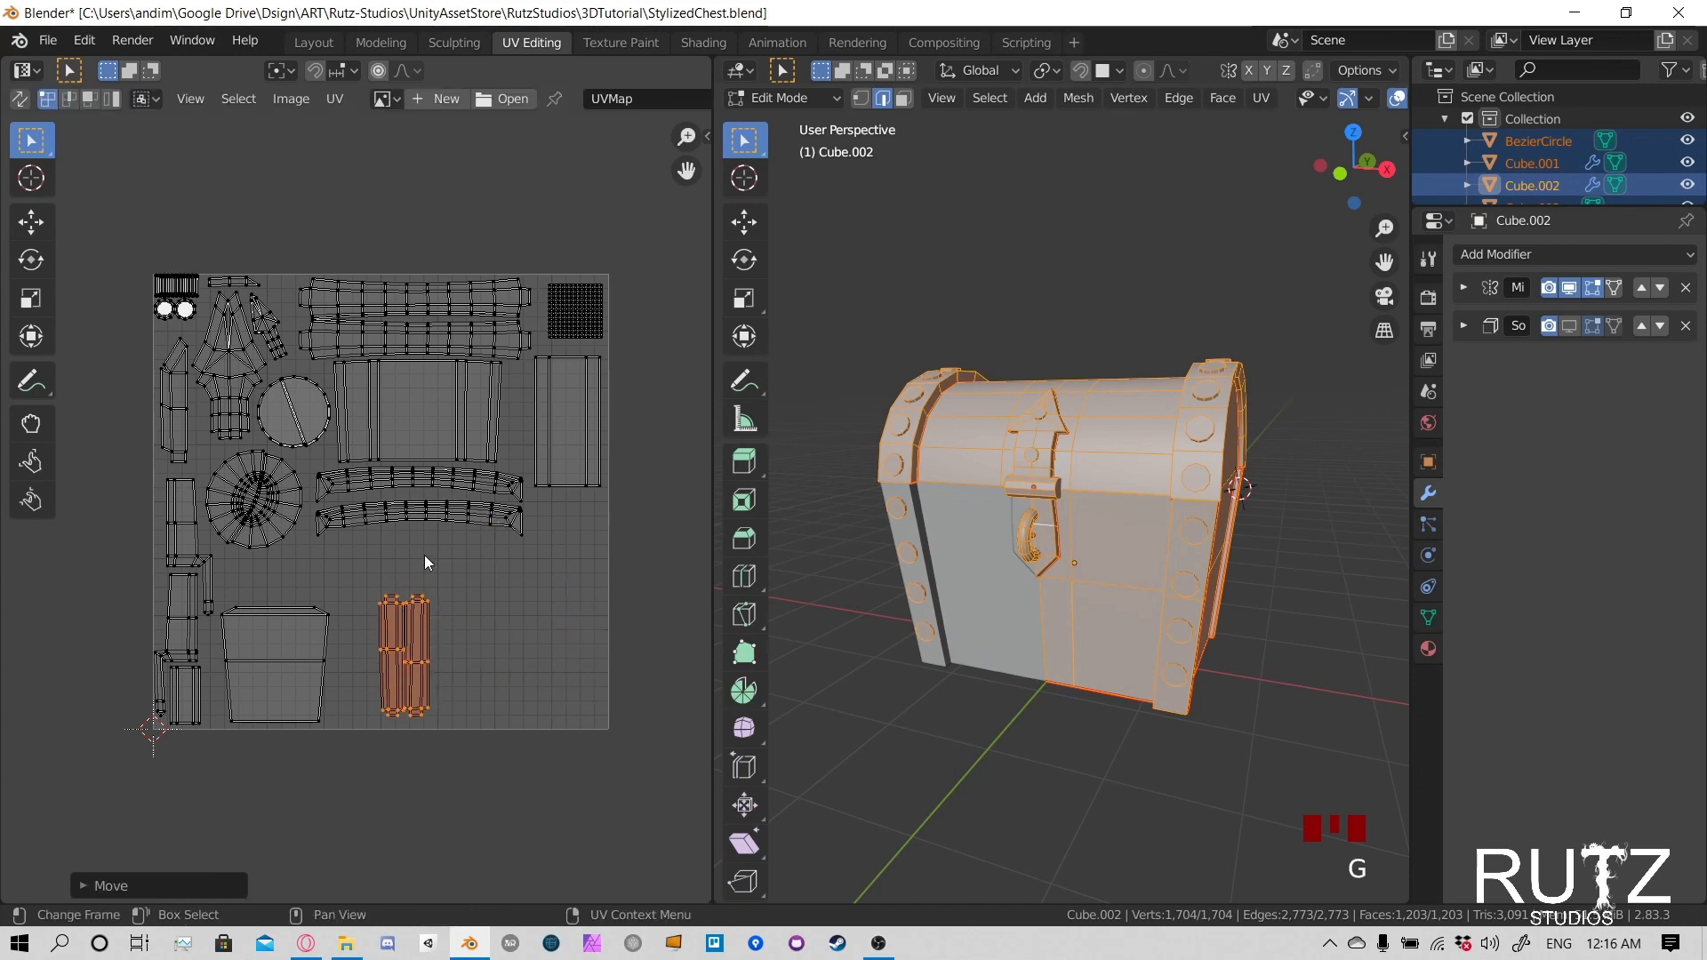
{"action": "key", "text": "r"}
{"action": "right_click", "coordinate": [557, 632]}
{"action": "type", "text": "r90"}
{"action": "left_click", "coordinate": [547, 633]}
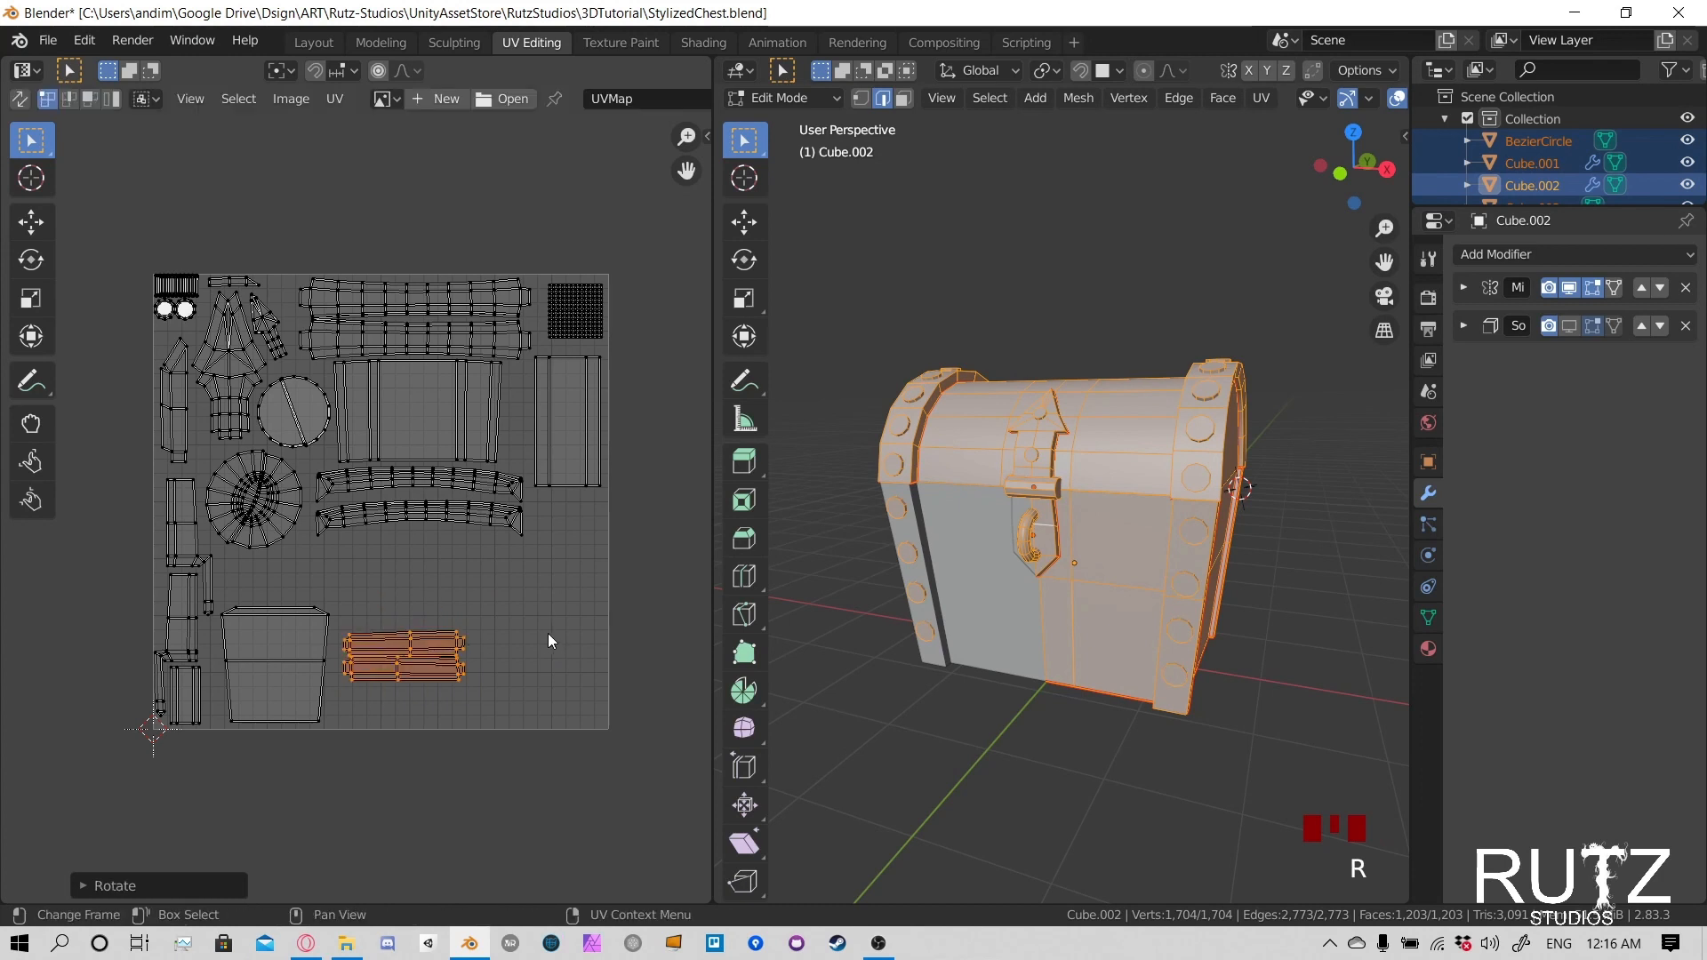
- Enlarge the two horizontal strip islands and place them just right of the trapezoid panel near the UV square's lower edge
{"action": "key", "text": "s"}
{"action": "left_click", "coordinate": [655, 599]}
{"action": "key", "text": "g"}
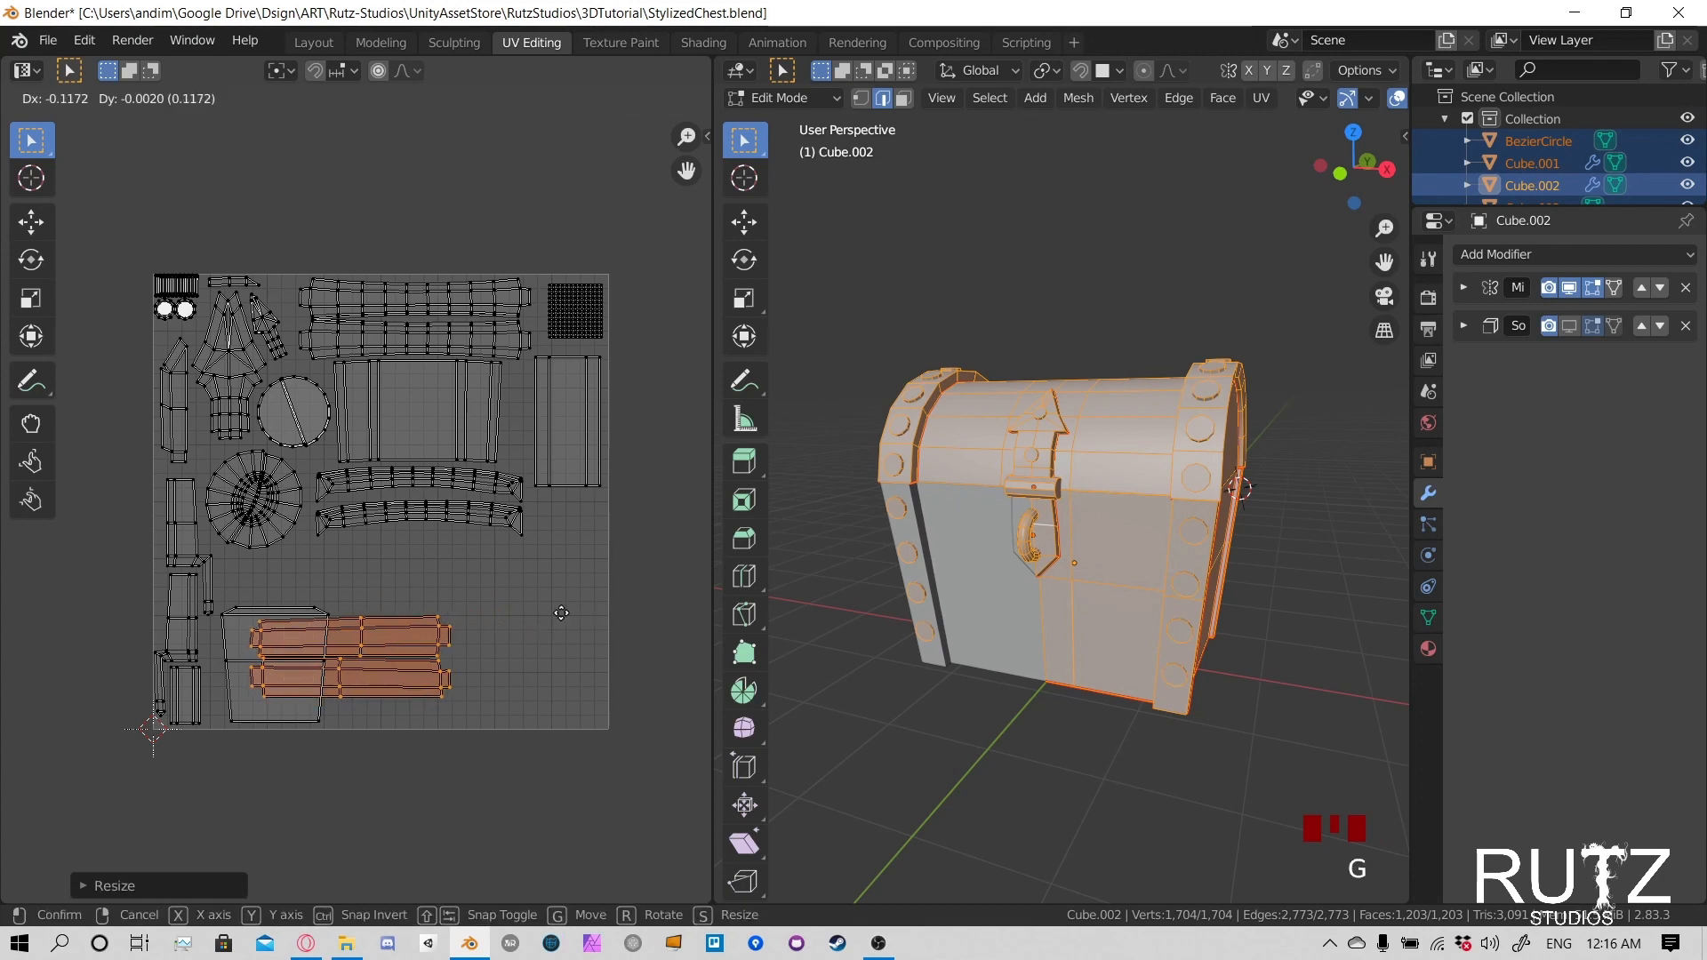
{"action": "left_click", "coordinate": [535, 662]}
- Move the upper of the two straight strip islands slightly up to leave a gap between them
{"action": "left_click", "coordinate": [525, 658]}
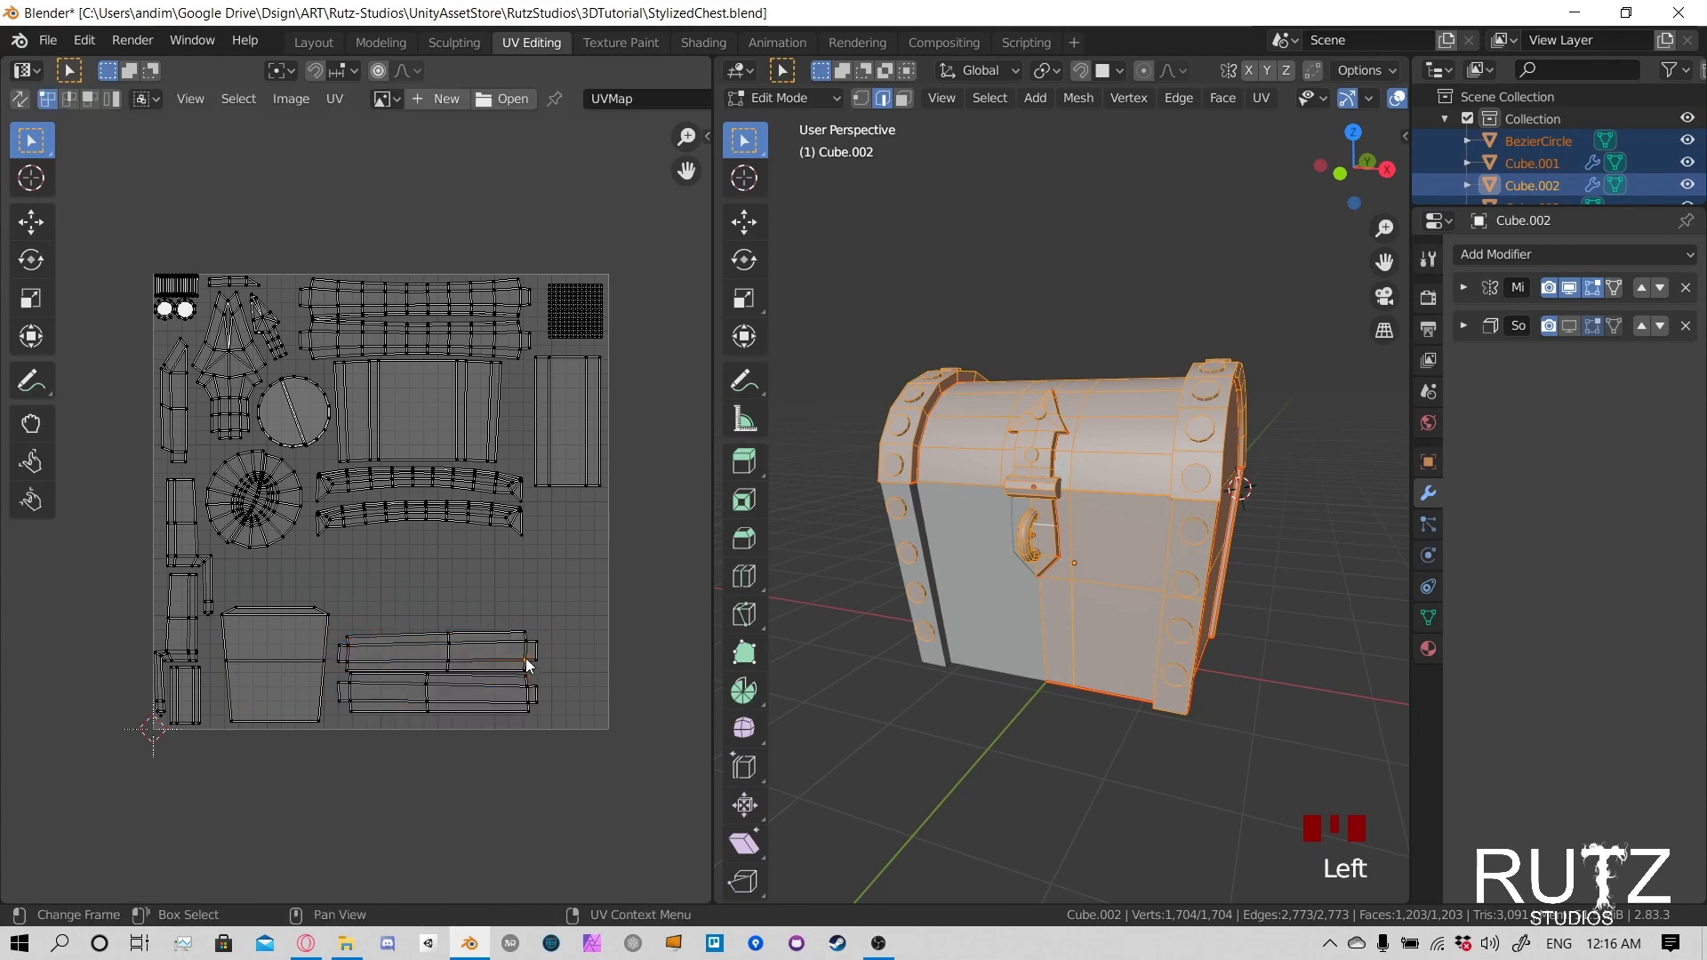
{"action": "key", "text": "l"}
{"action": "key", "text": "g"}
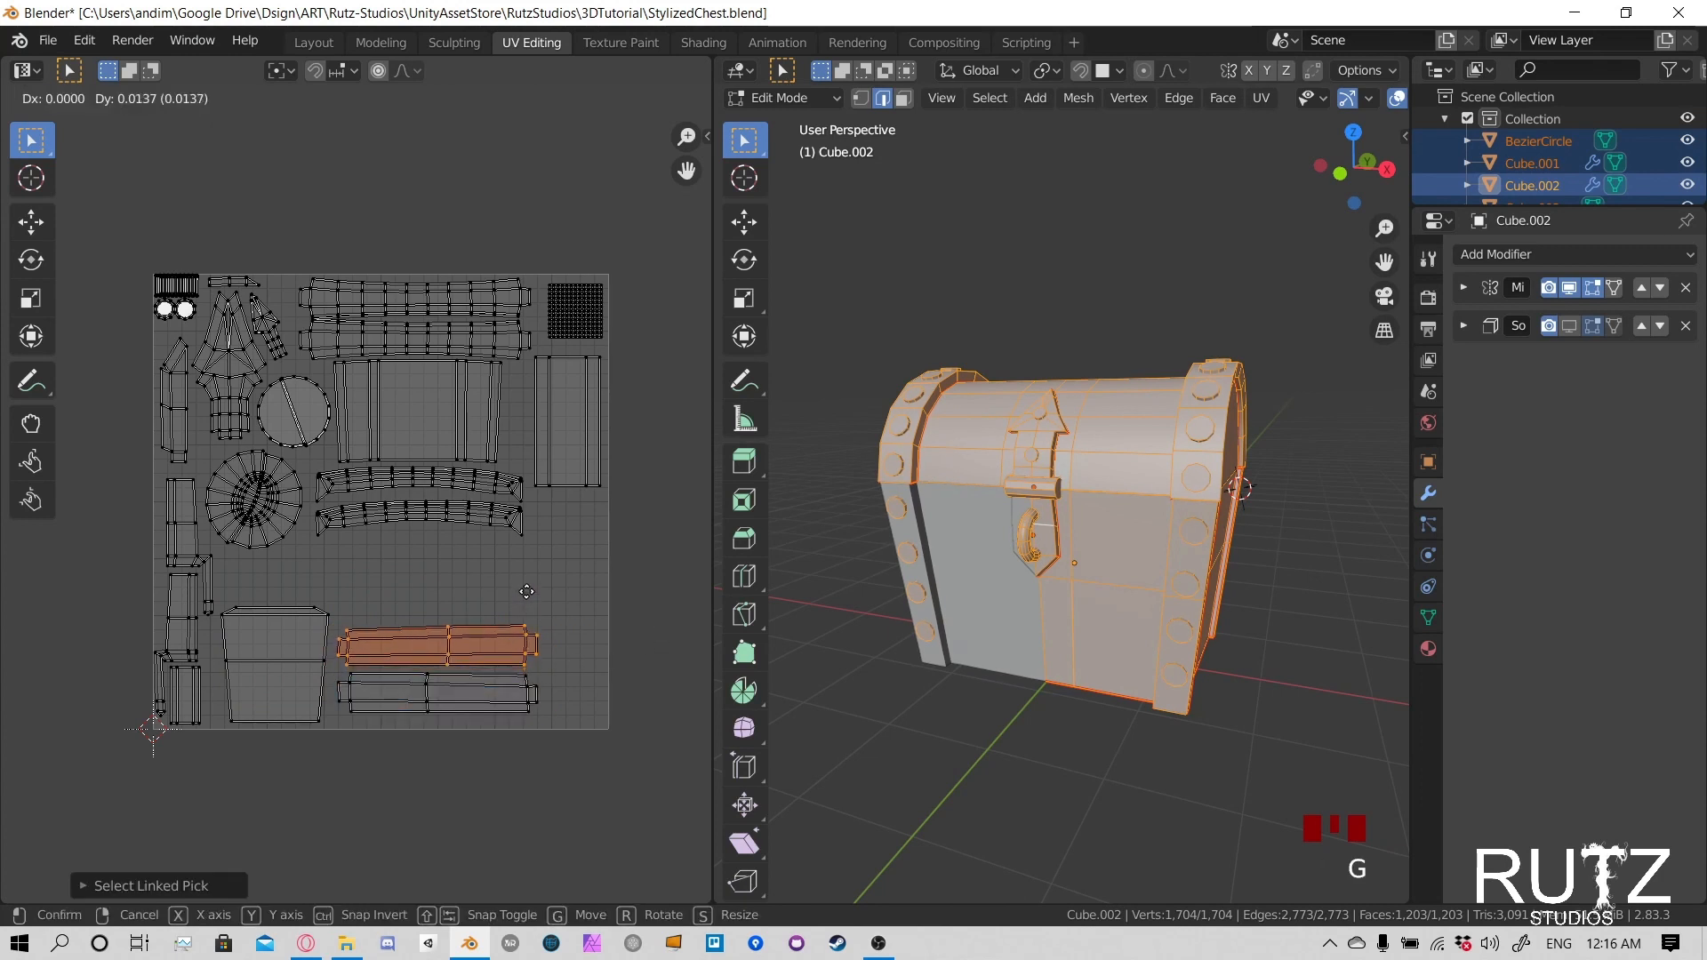
{"action": "left_click", "coordinate": [527, 585]}
{"action": "left_click", "coordinate": [552, 532]}
{"action": "scroll", "coordinate": [354, 488], "scroll_direction": "up", "scroll_amount": 2}
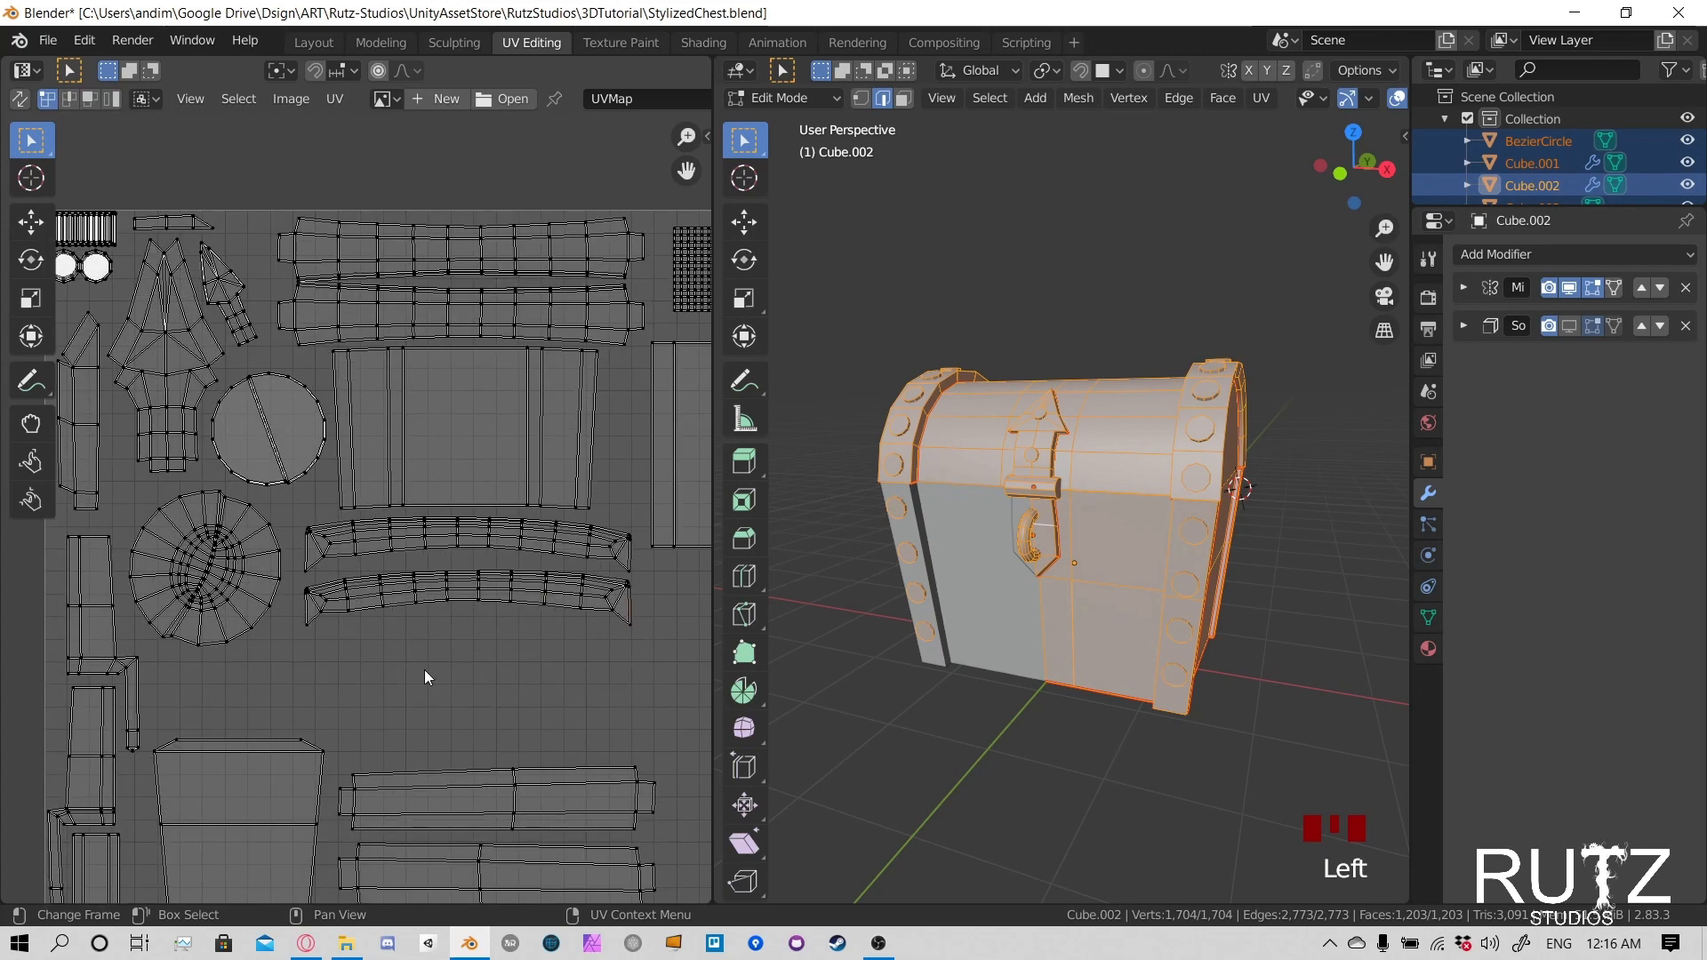
{"action": "scroll", "coordinate": [424, 665], "scroll_direction": "down", "scroll_amount": 3}
{"action": "scroll", "coordinate": [370, 559], "scroll_direction": "up", "scroll_amount": 1}
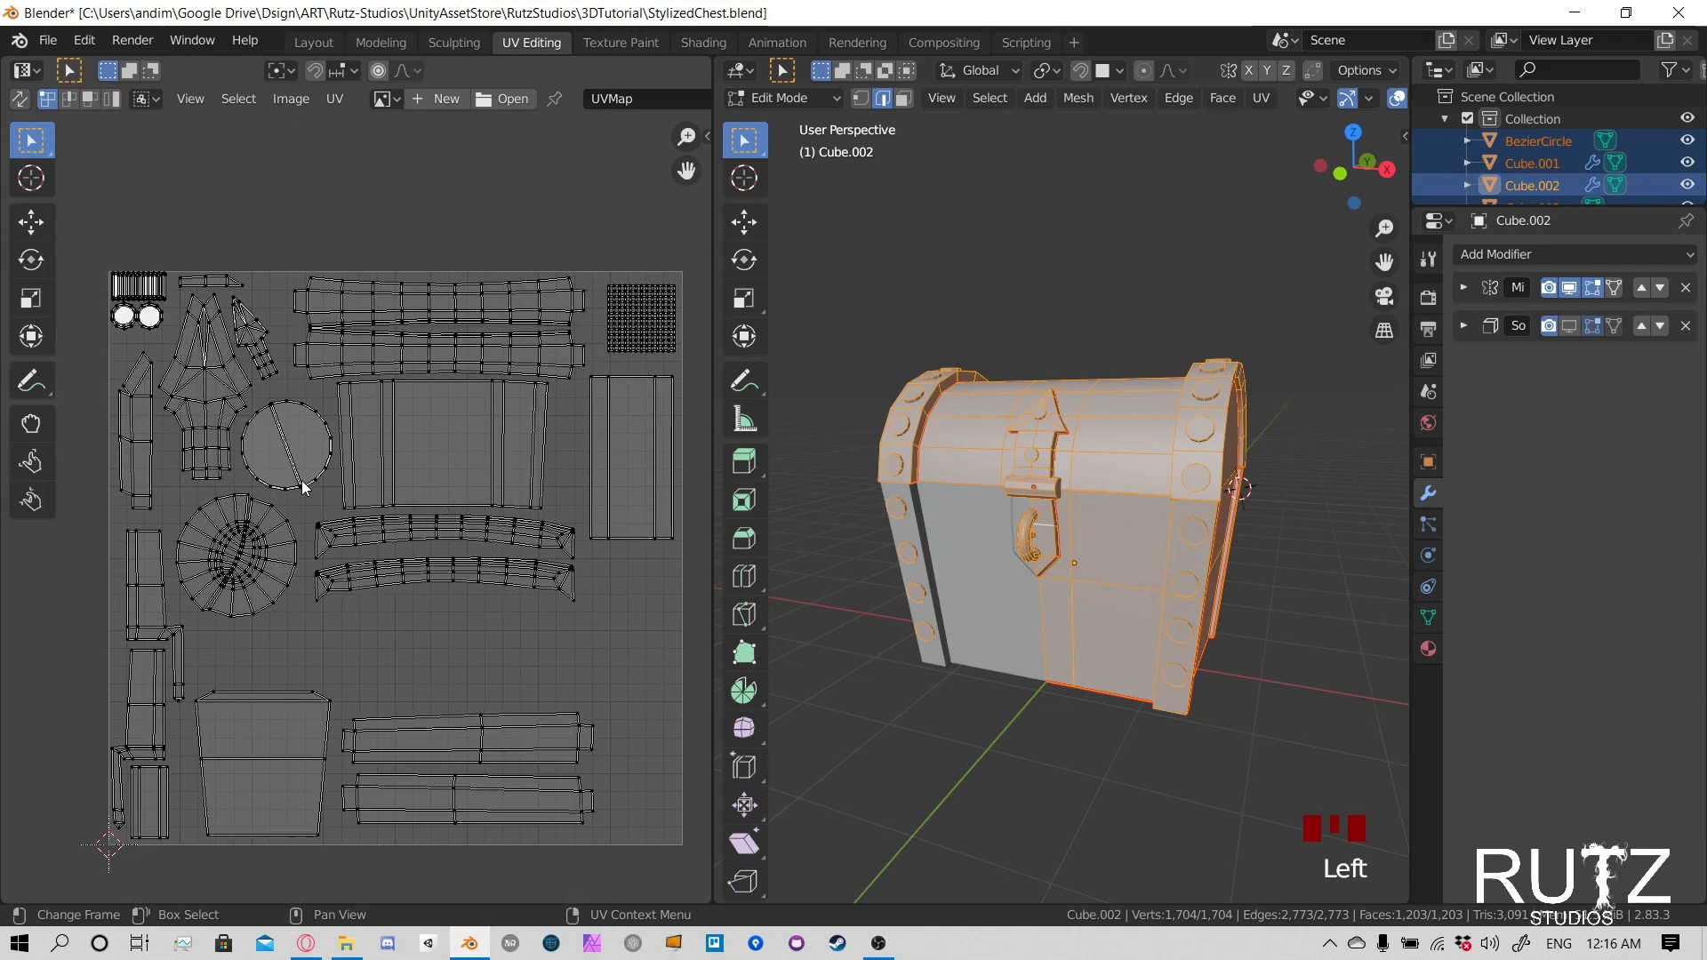
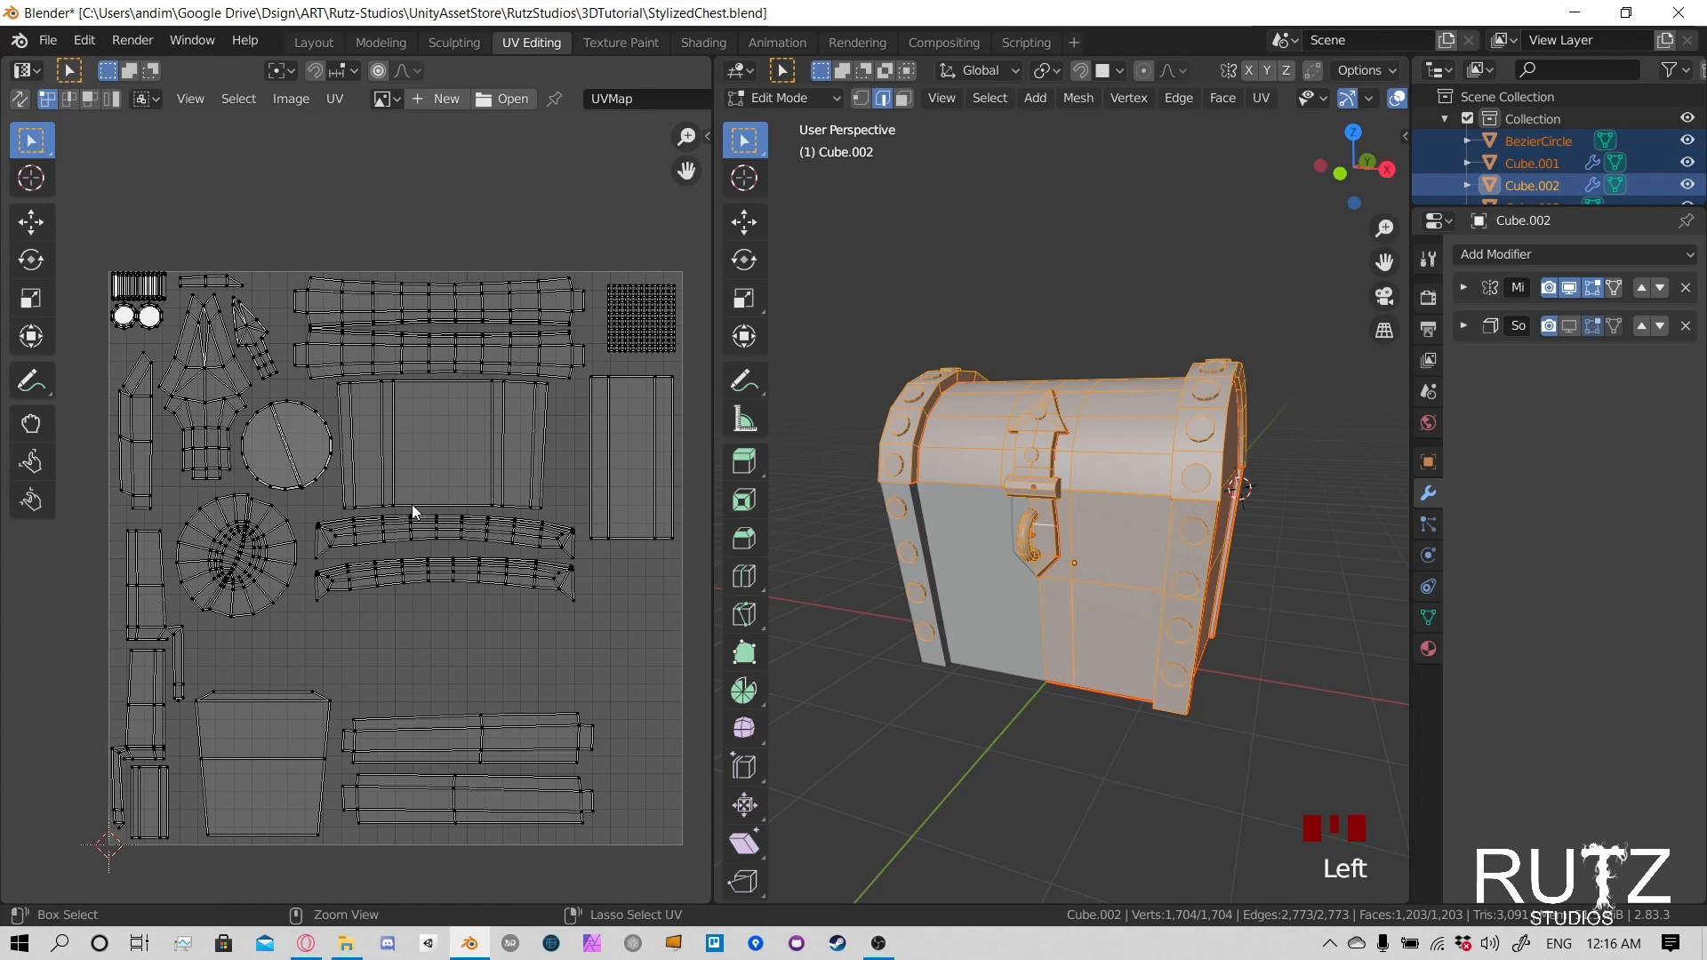
- Save the StylizedChest.blend file with its finished UV layout
{"action": "key", "text": "ctrl+s"}
{"action": "left_click", "coordinate": [878, 943]}
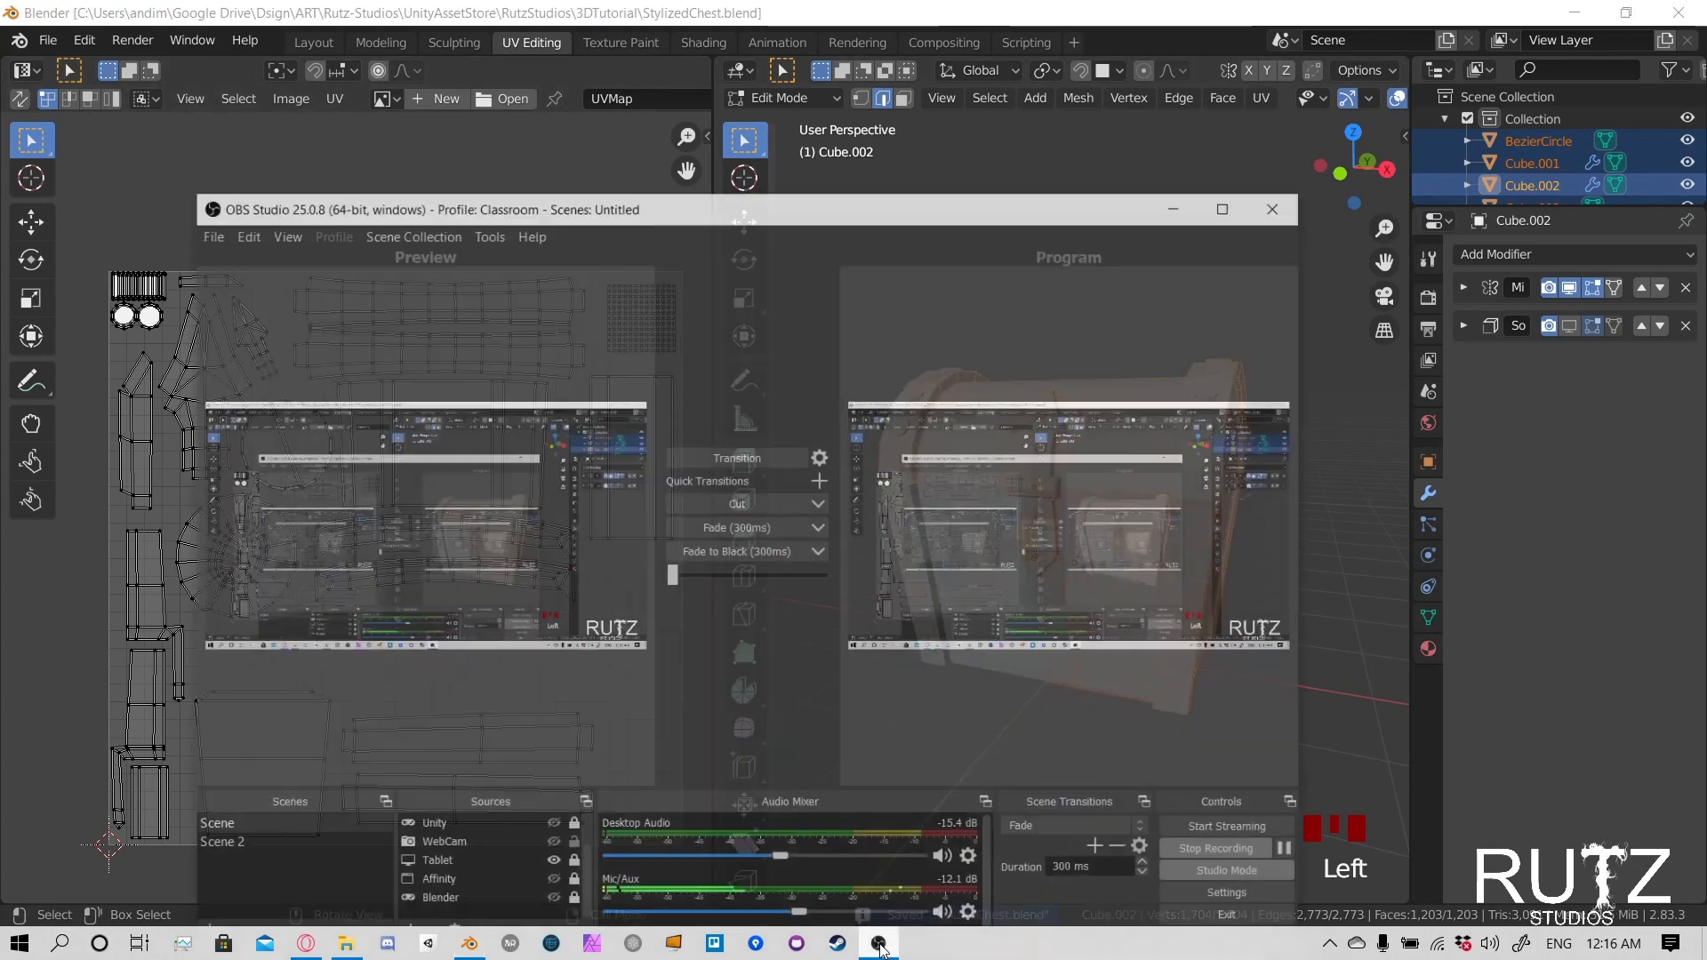
{"action": "left_click", "coordinate": [878, 943]}
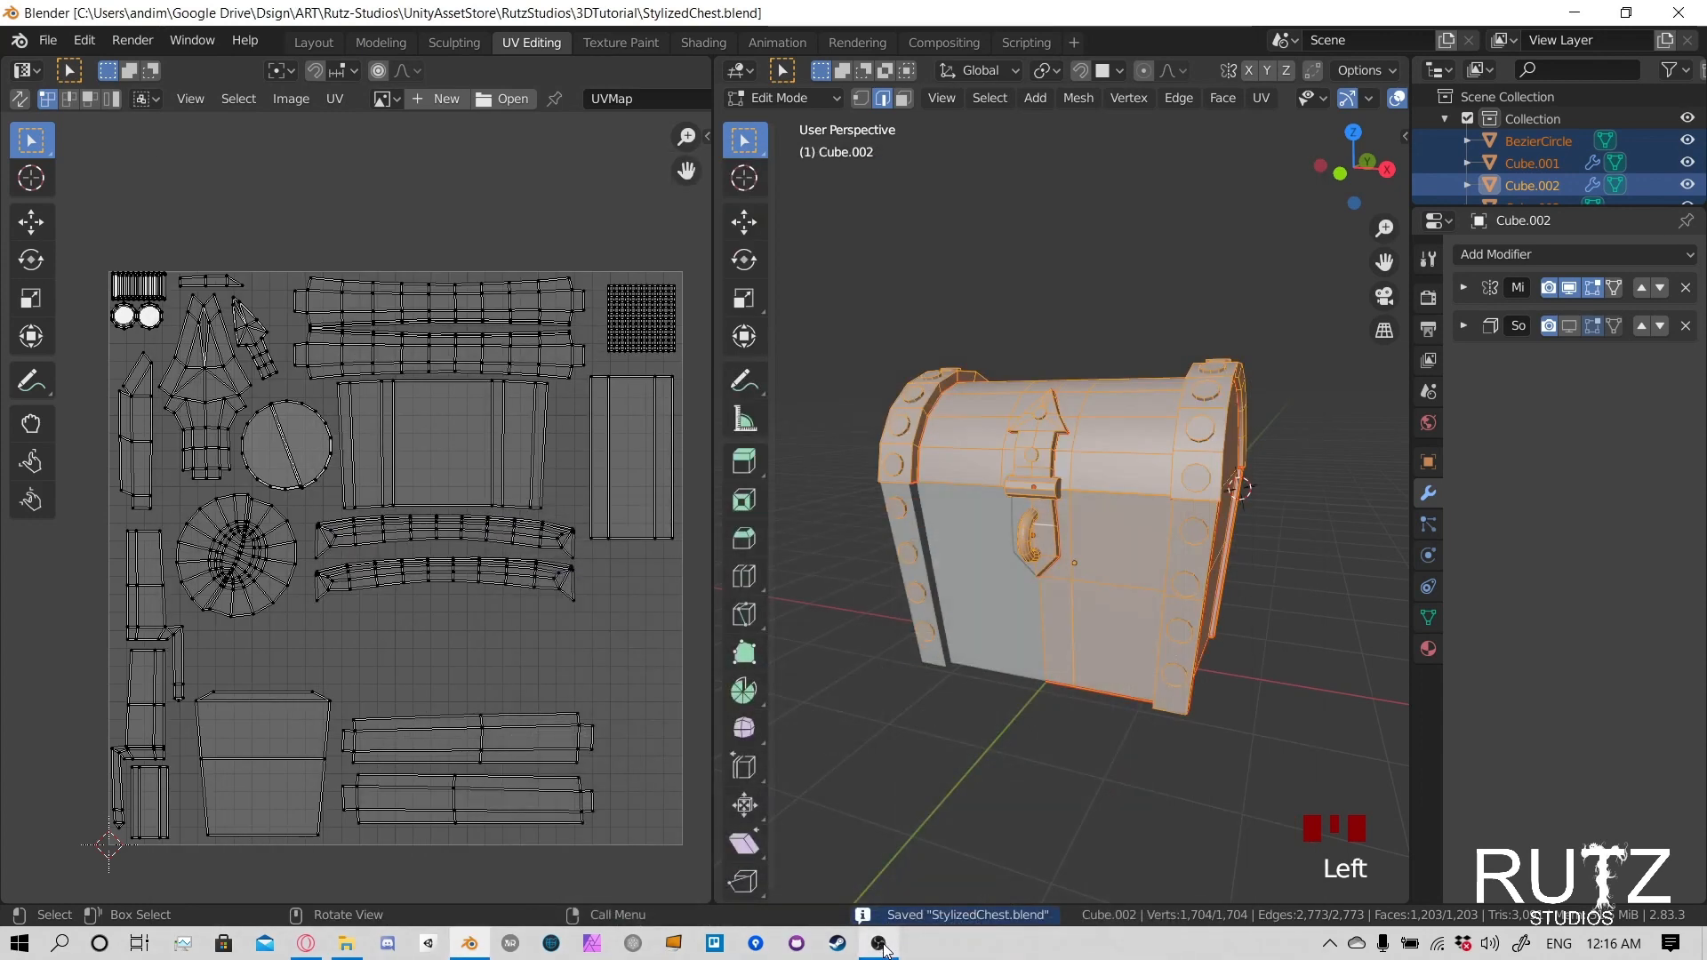
{"action": "left_click", "coordinate": [880, 944]}
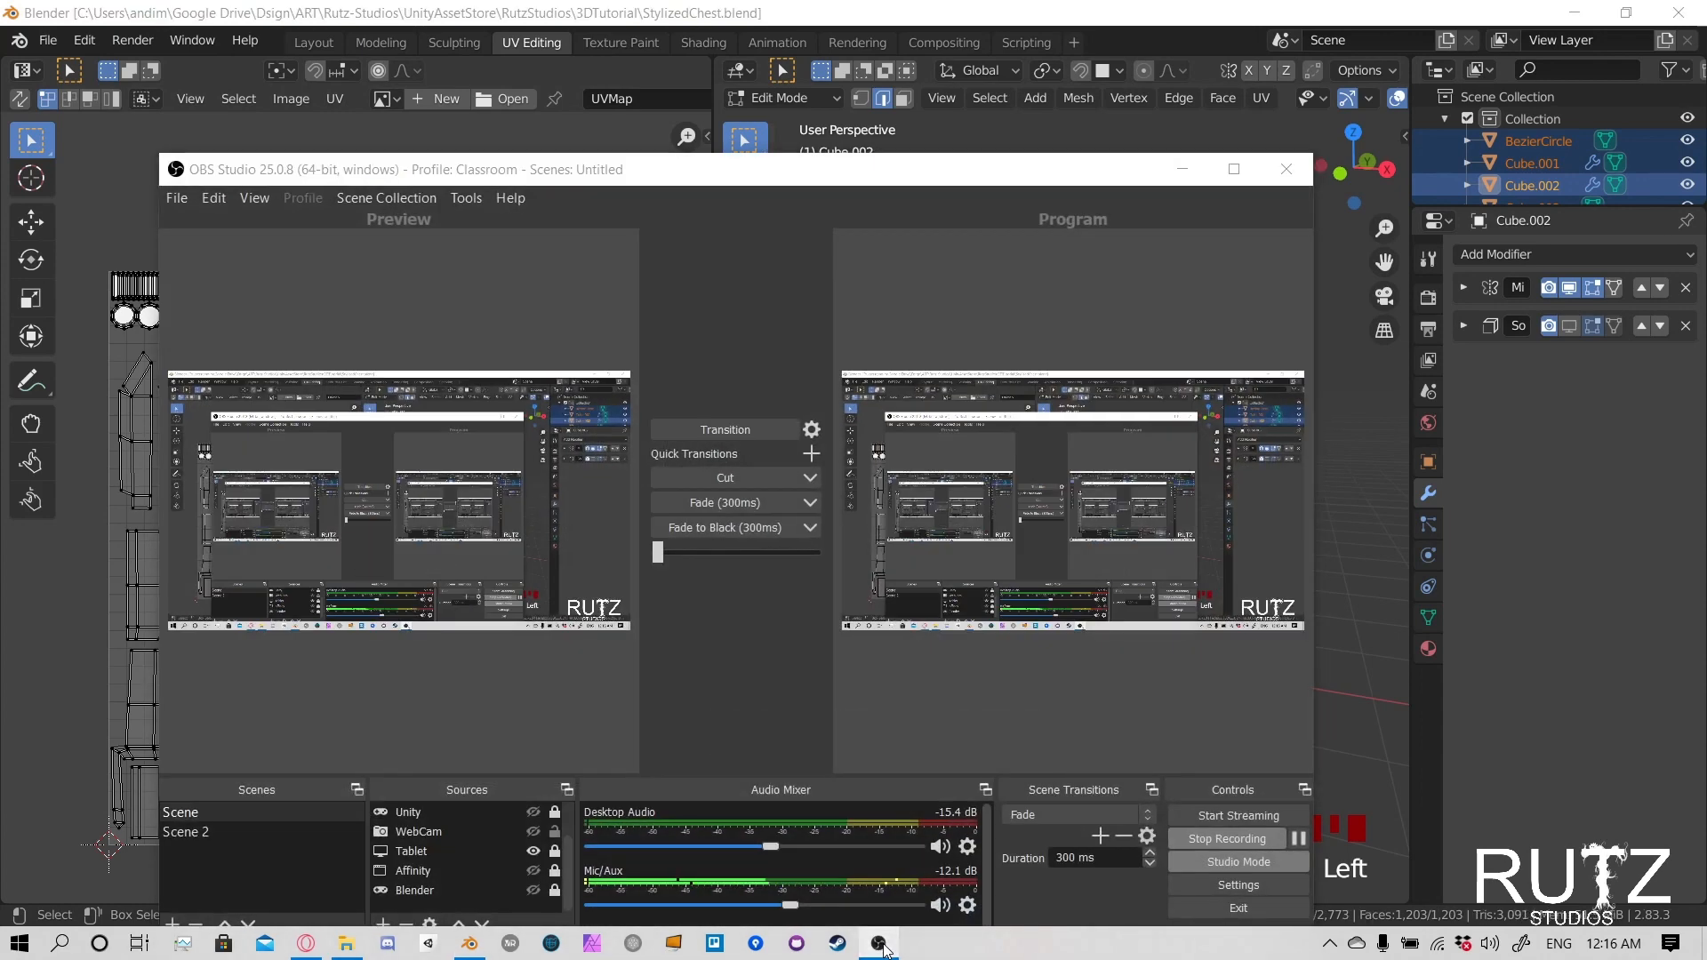
{"action": "left_click", "coordinate": [880, 945]}
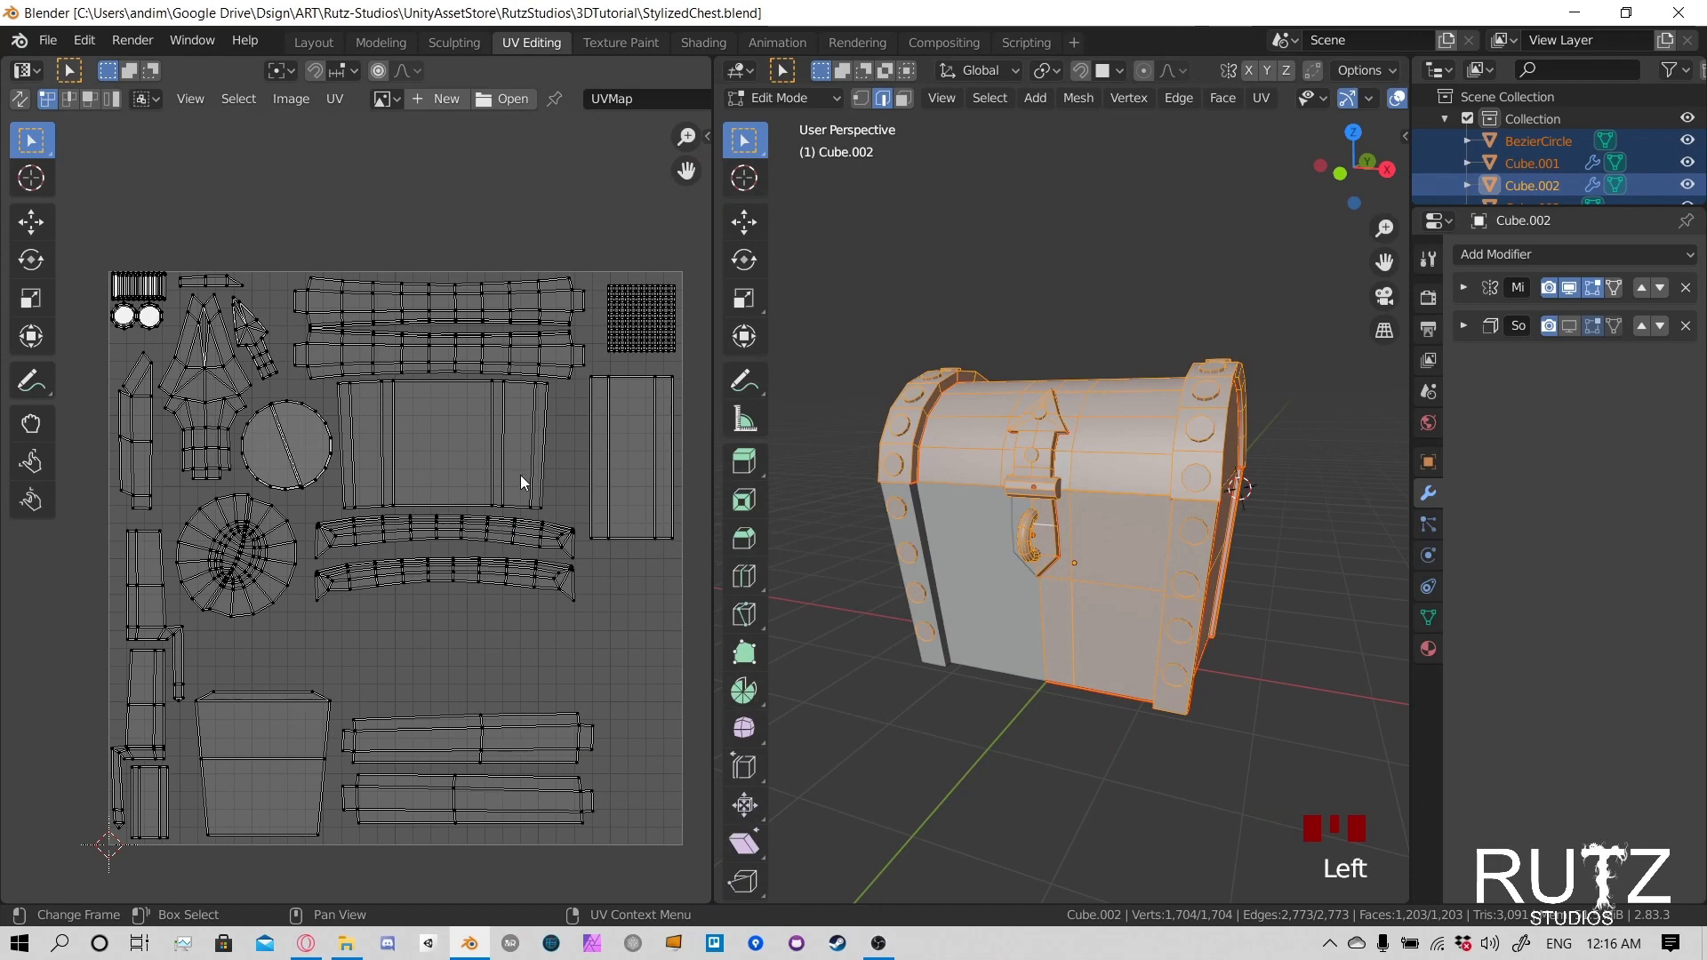
- Change to the Texture Paint workspace and put the 3D viewport into Object Mode
{"action": "middle_click_drag", "start_coordinate": [521, 475], "coordinate": [511, 435]}
{"action": "middle_click_drag", "start_coordinate": [977, 533], "coordinate": [1160, 296]}
{"action": "scroll", "coordinate": [1012, 515], "scroll_direction": "down", "scroll_amount": 2}
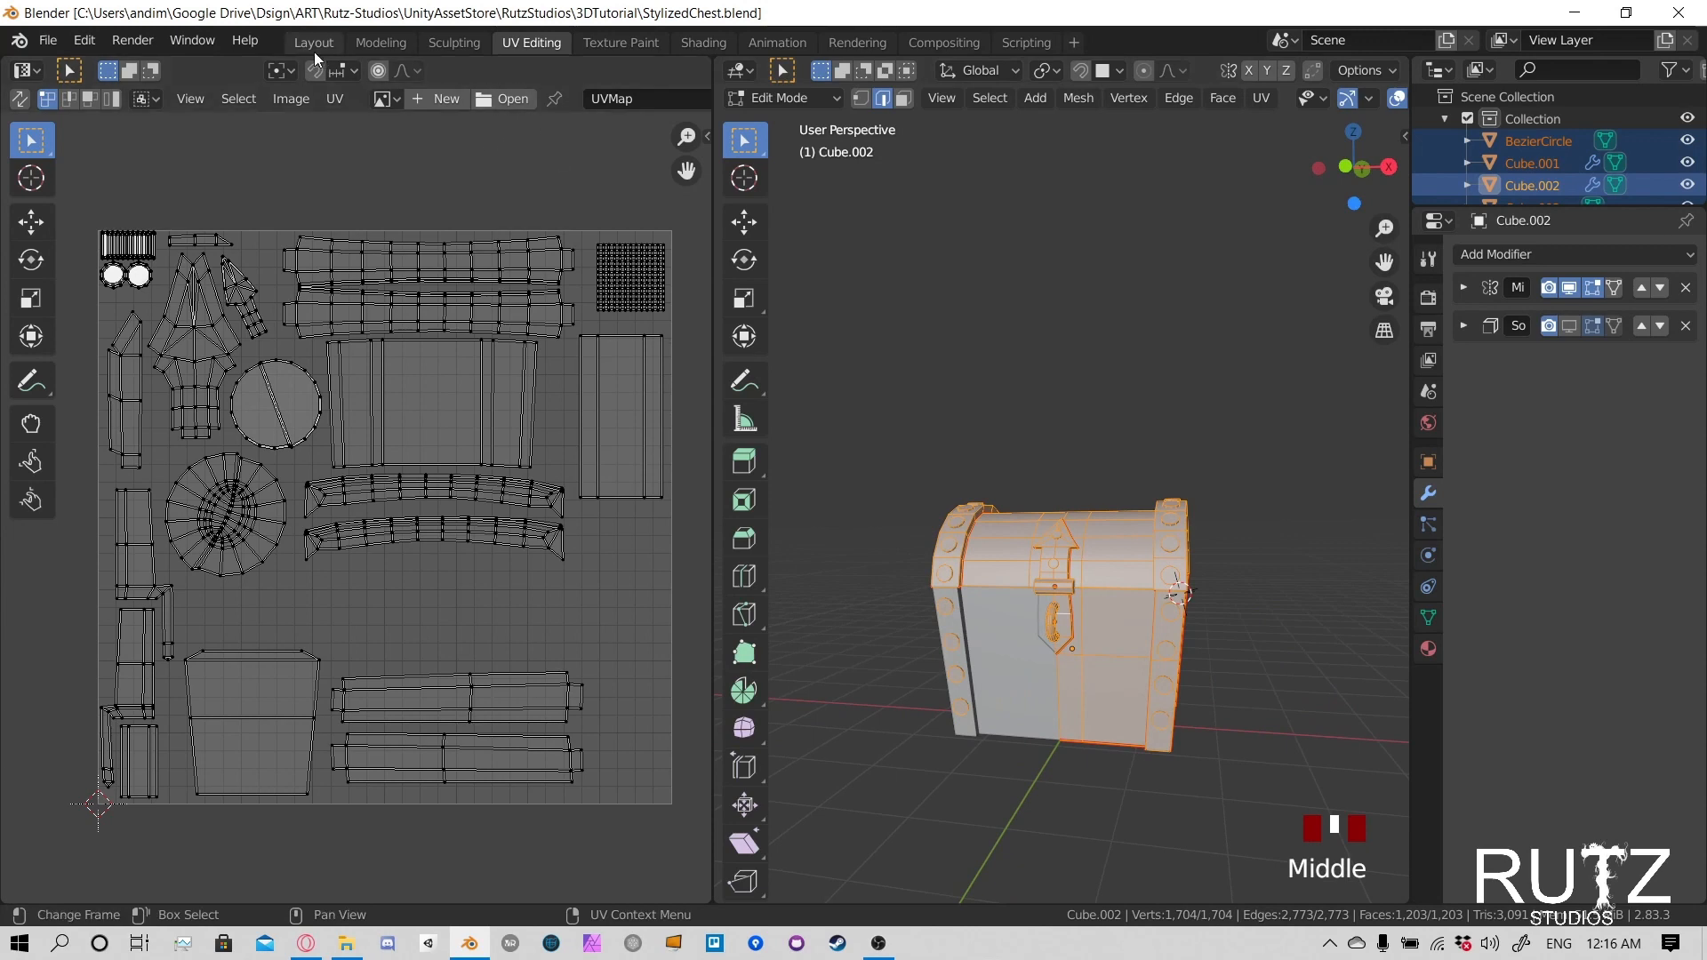
{"action": "left_click", "coordinate": [622, 43]}
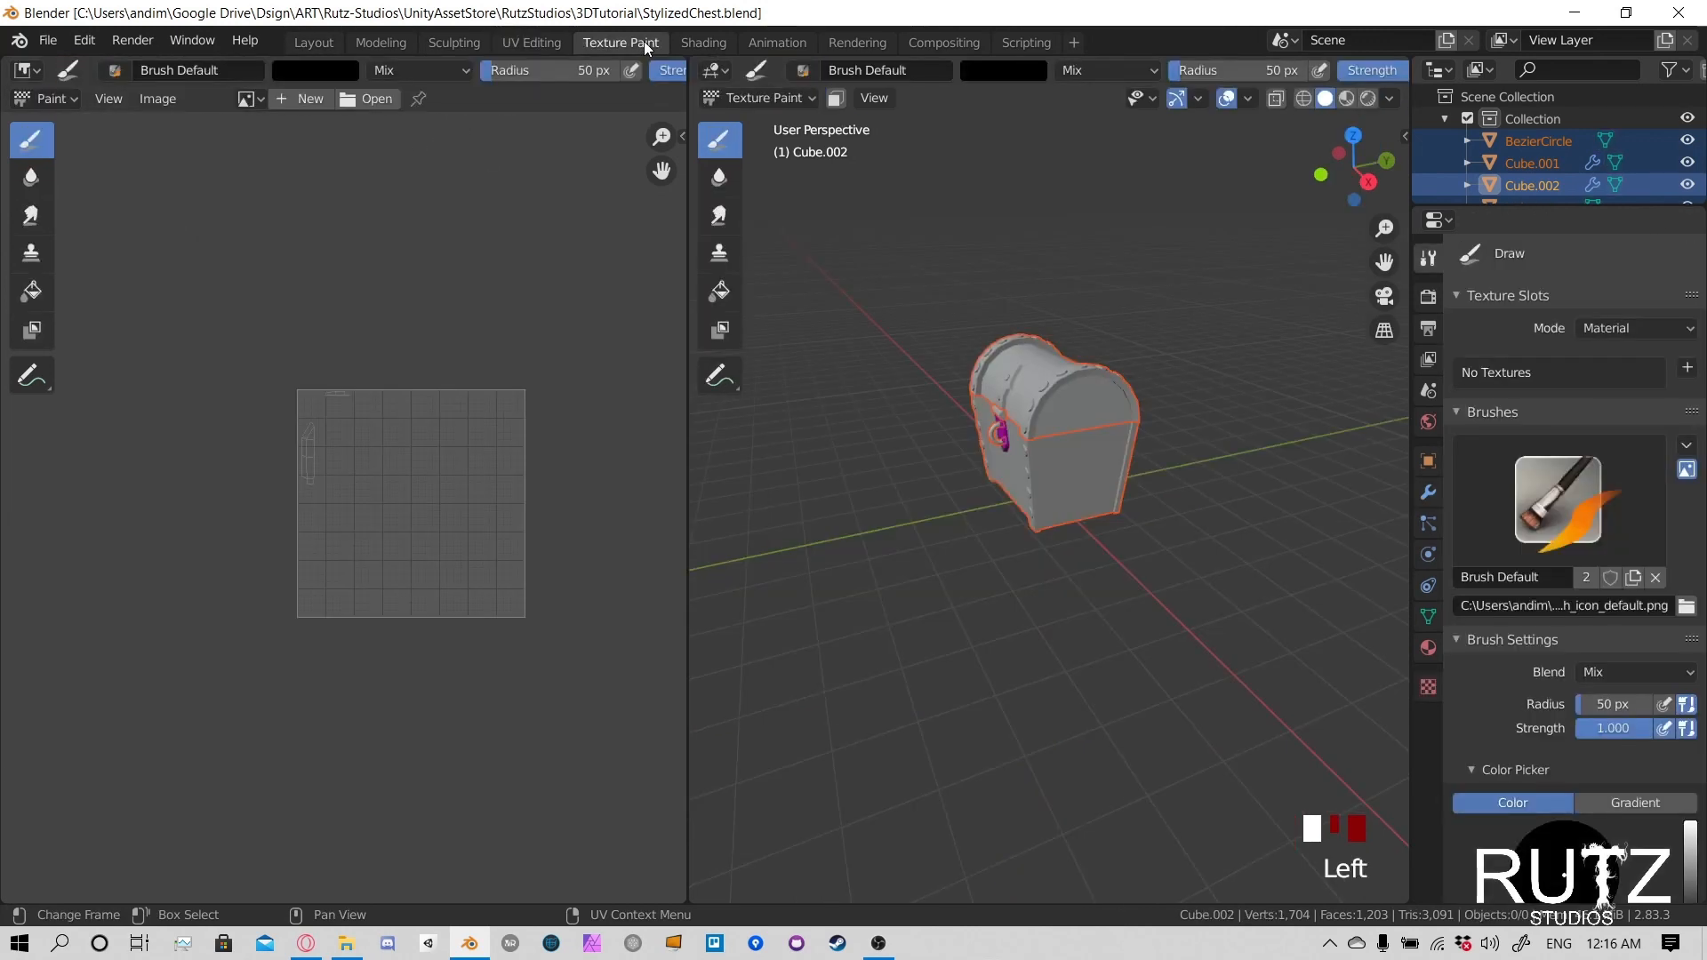
{"action": "mouse_move", "coordinate": [844, 407]}
{"action": "middle_mouse_down"}
{"action": "mouse_move", "coordinate": [946, 368]}
{"action": "mouse_move", "coordinate": [1012, 368]}
{"action": "middle_mouse_up"}
{"action": "scroll", "coordinate": [1012, 368], "scroll_direction": "up", "scroll_amount": 6}
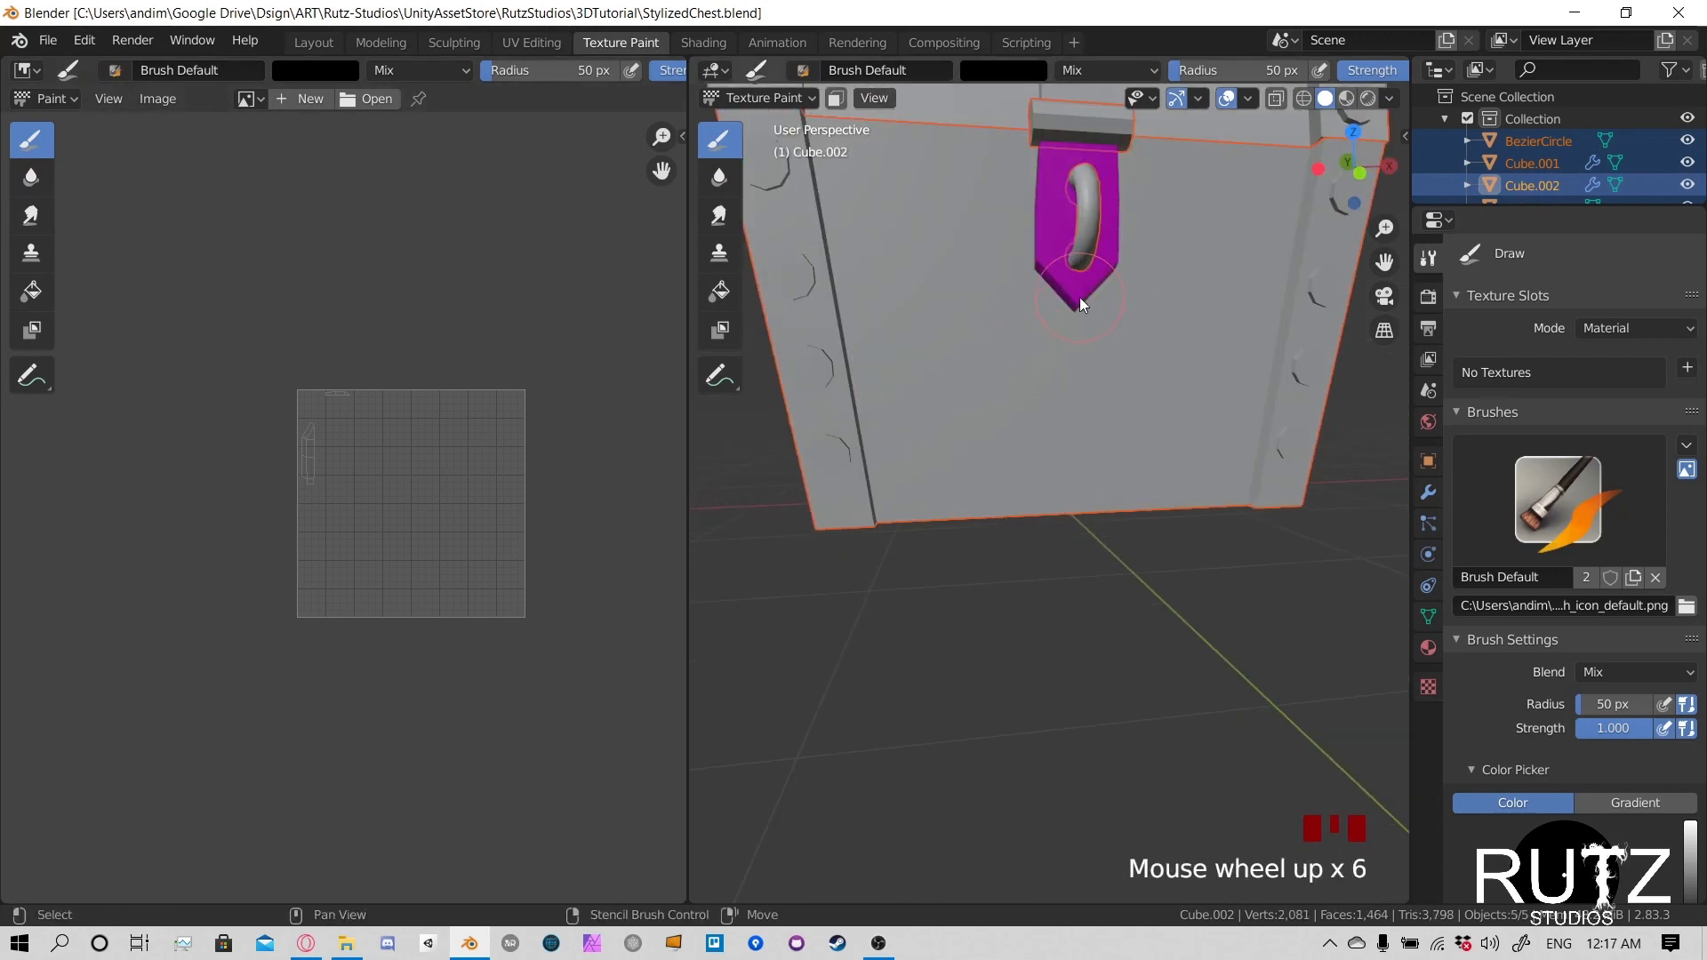
{"action": "middle_click_drag", "start_coordinate": [1079, 297], "coordinate": [1112, 454], "text": "shift"}
{"action": "scroll", "coordinate": [1065, 505], "scroll_direction": "down", "scroll_amount": 2}
{"action": "left_click", "coordinate": [787, 98]}
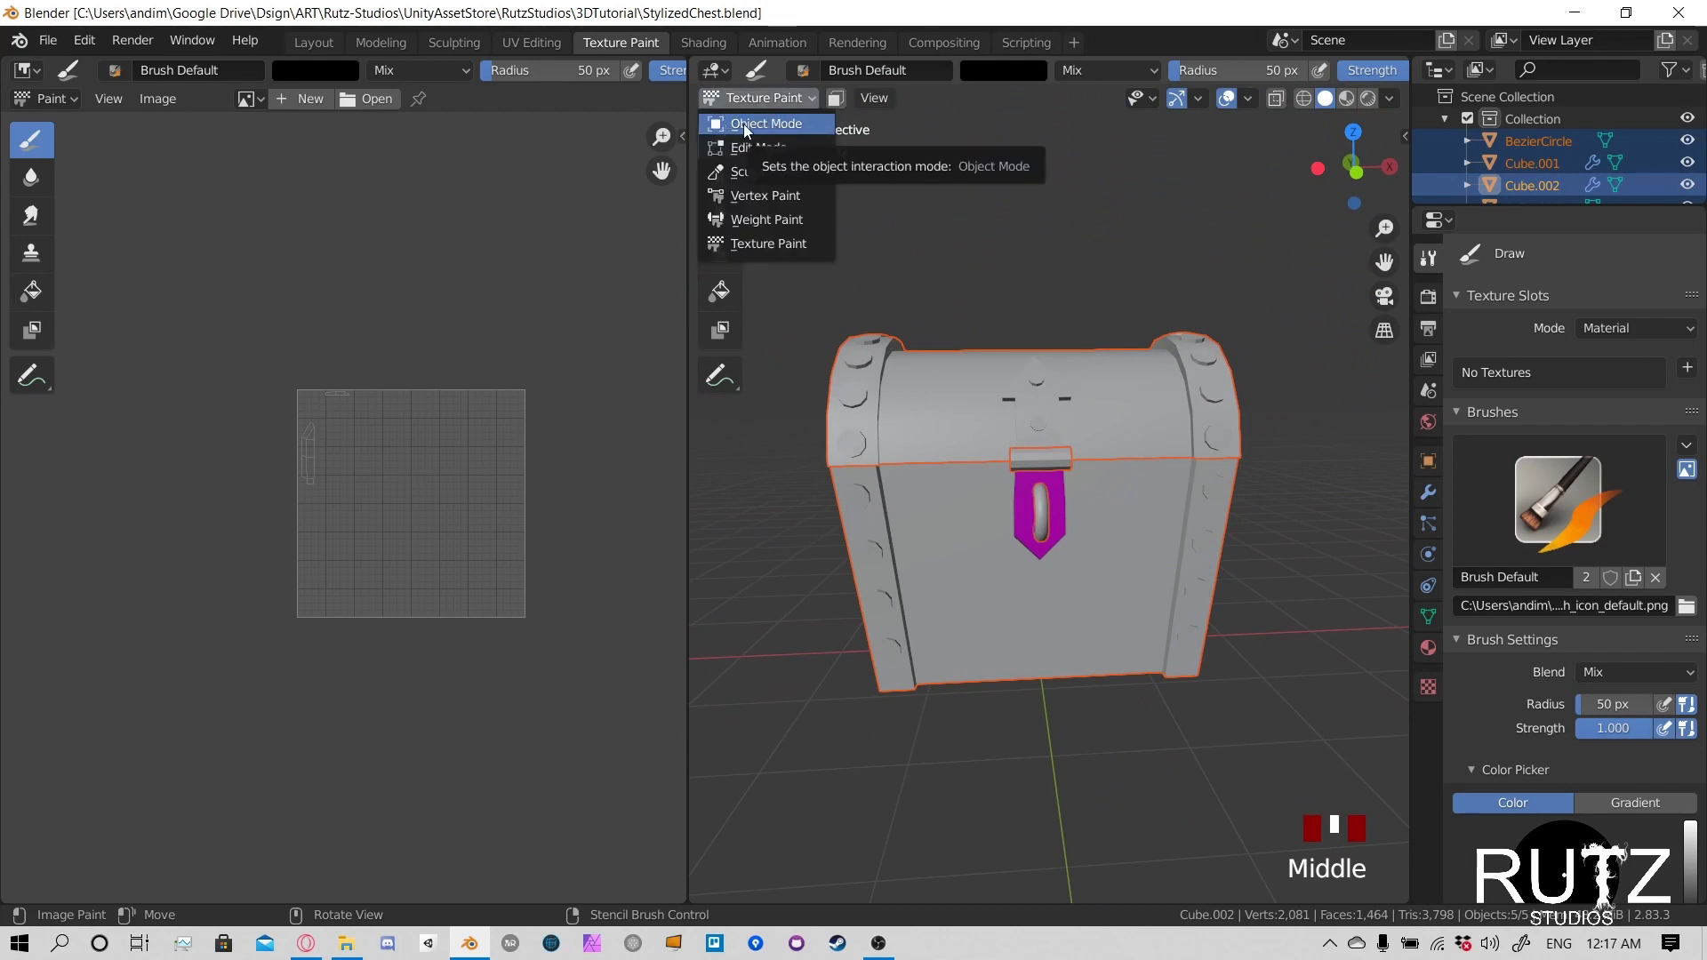
{"action": "left_click", "coordinate": [765, 123]}
- Select only the chest's body and lid and display their material settings
{"action": "middle_click_drag", "start_coordinate": [1074, 478], "coordinate": [1271, 567]}
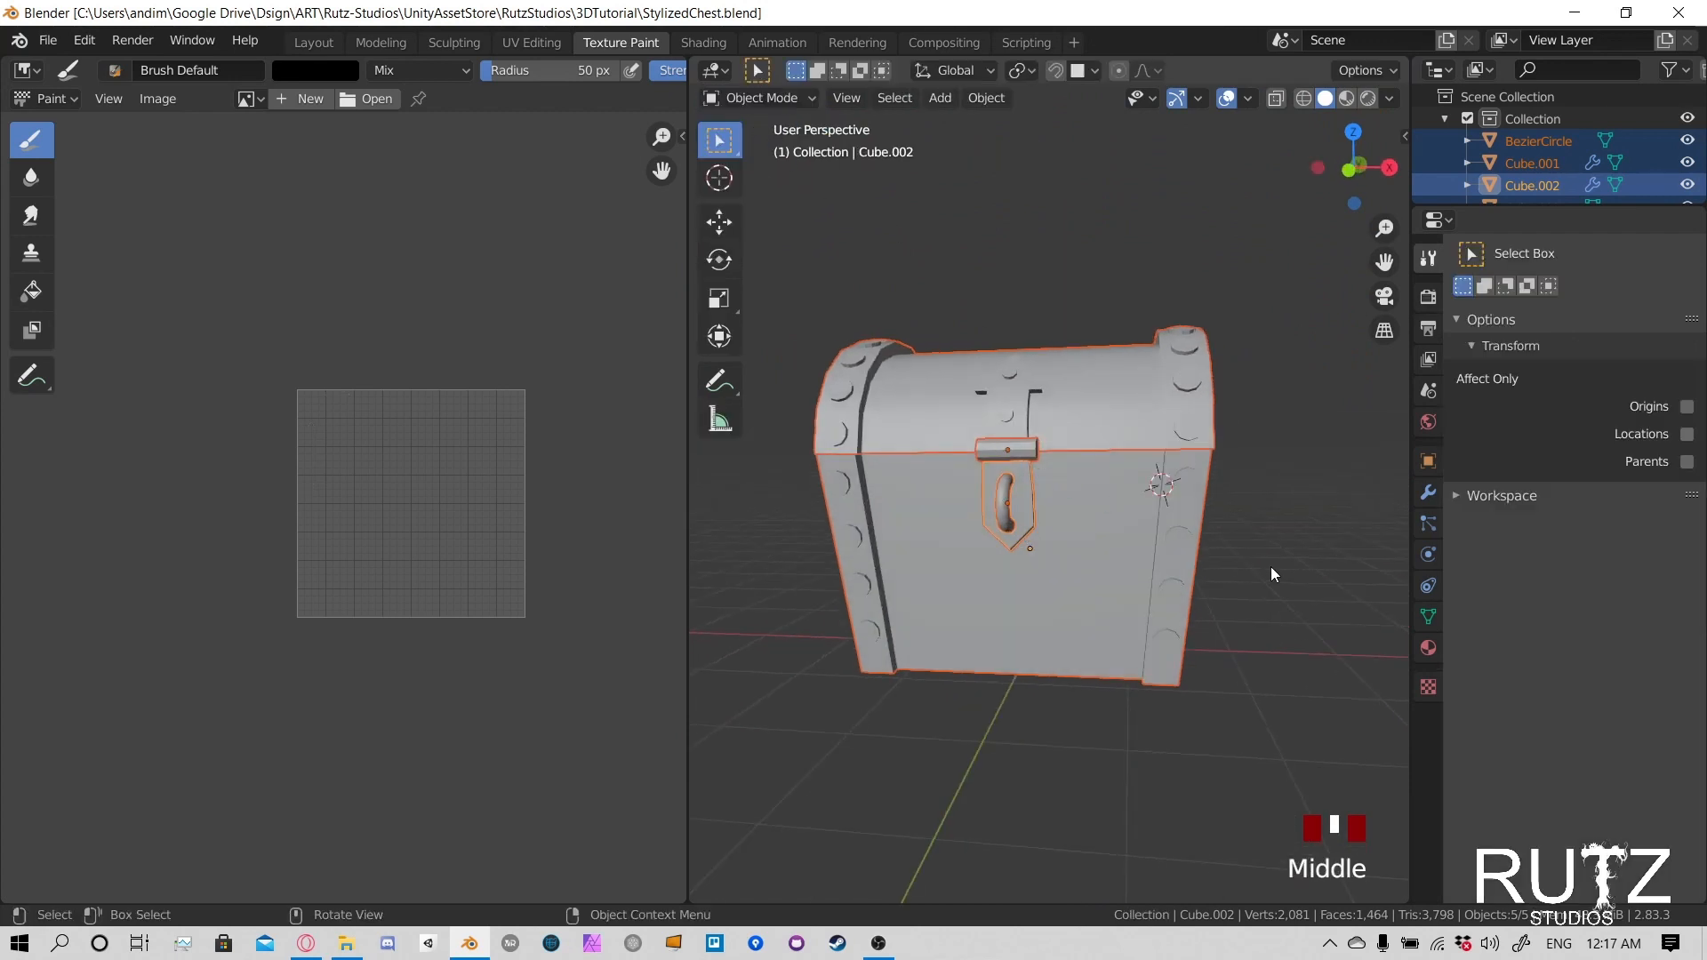
{"action": "left_click", "coordinate": [1271, 568]}
{"action": "left_click", "coordinate": [1092, 519]}
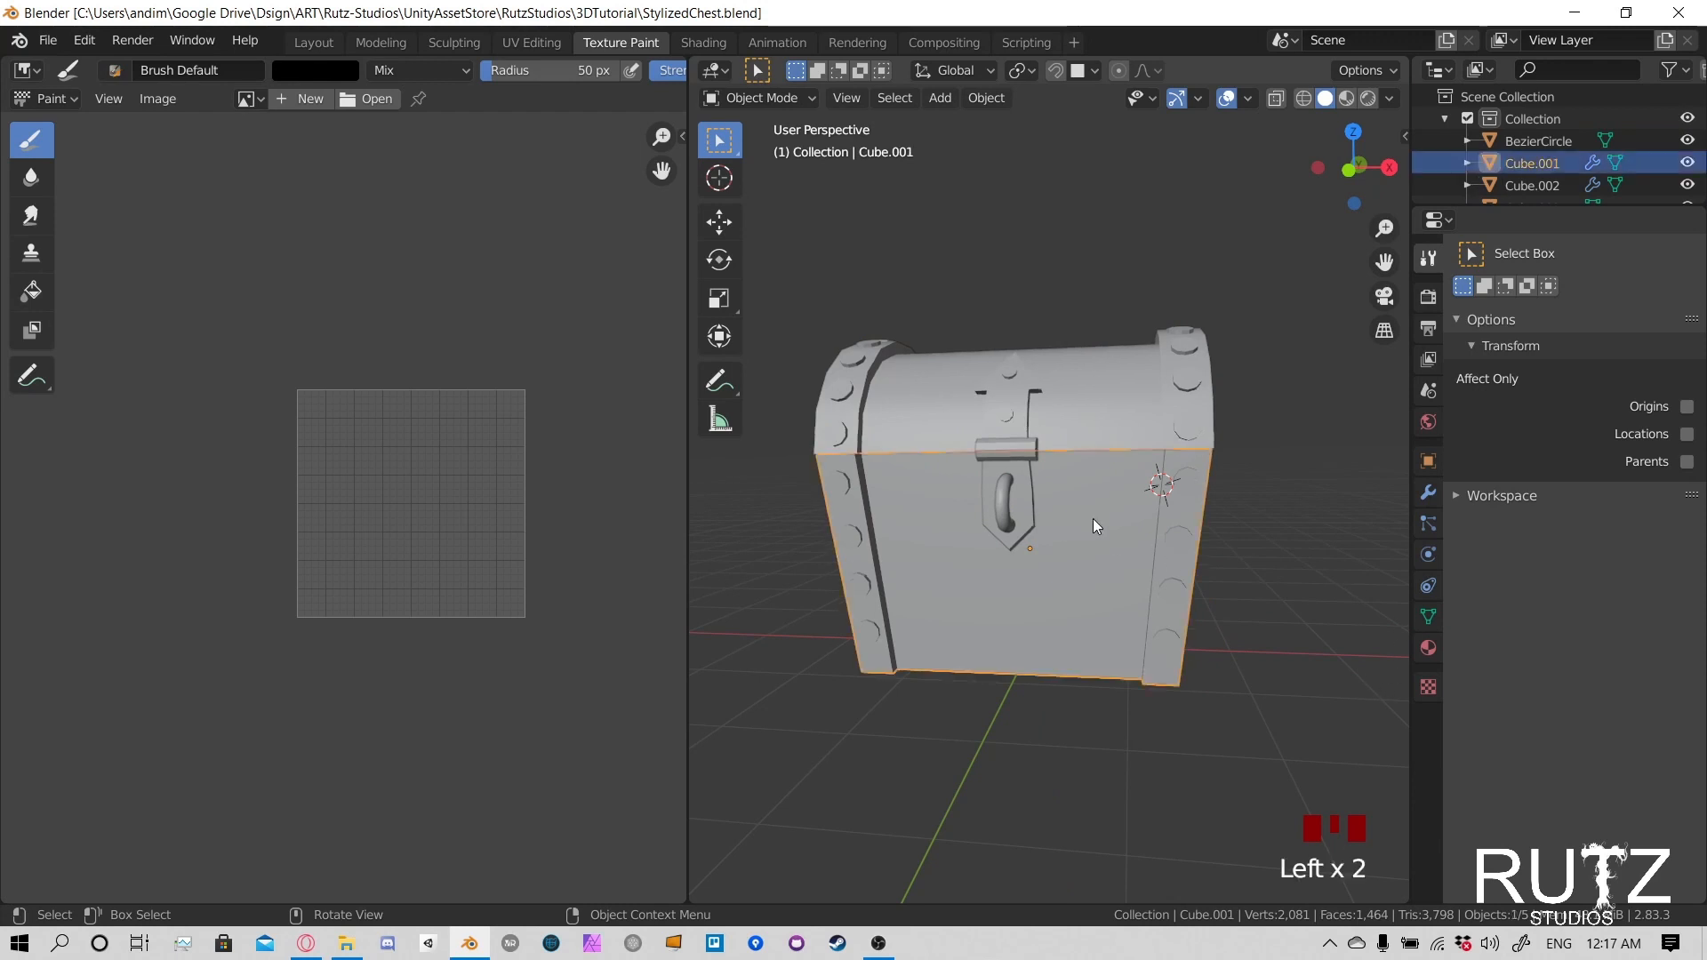
{"action": "left_click", "coordinate": [1090, 409], "text": "shift"}
{"action": "middle_click_drag", "start_coordinate": [1024, 473], "coordinate": [1187, 507]}
{"action": "left_click", "coordinate": [1427, 649]}
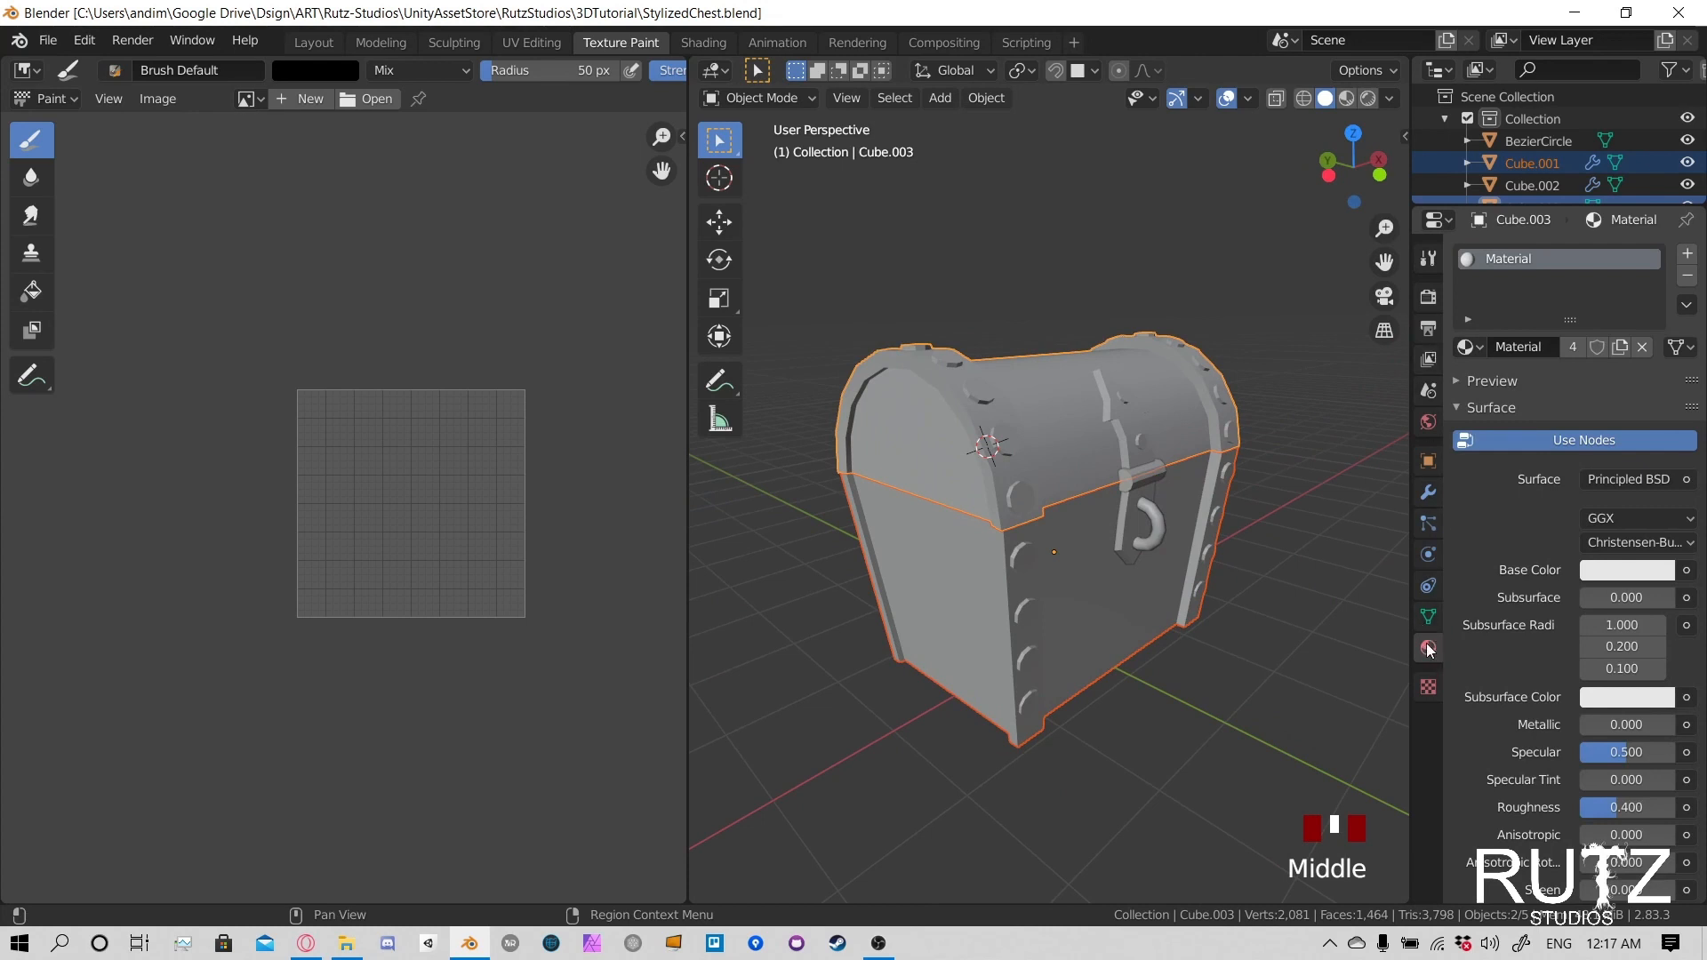
{"action": "left_click", "coordinate": [1429, 649]}
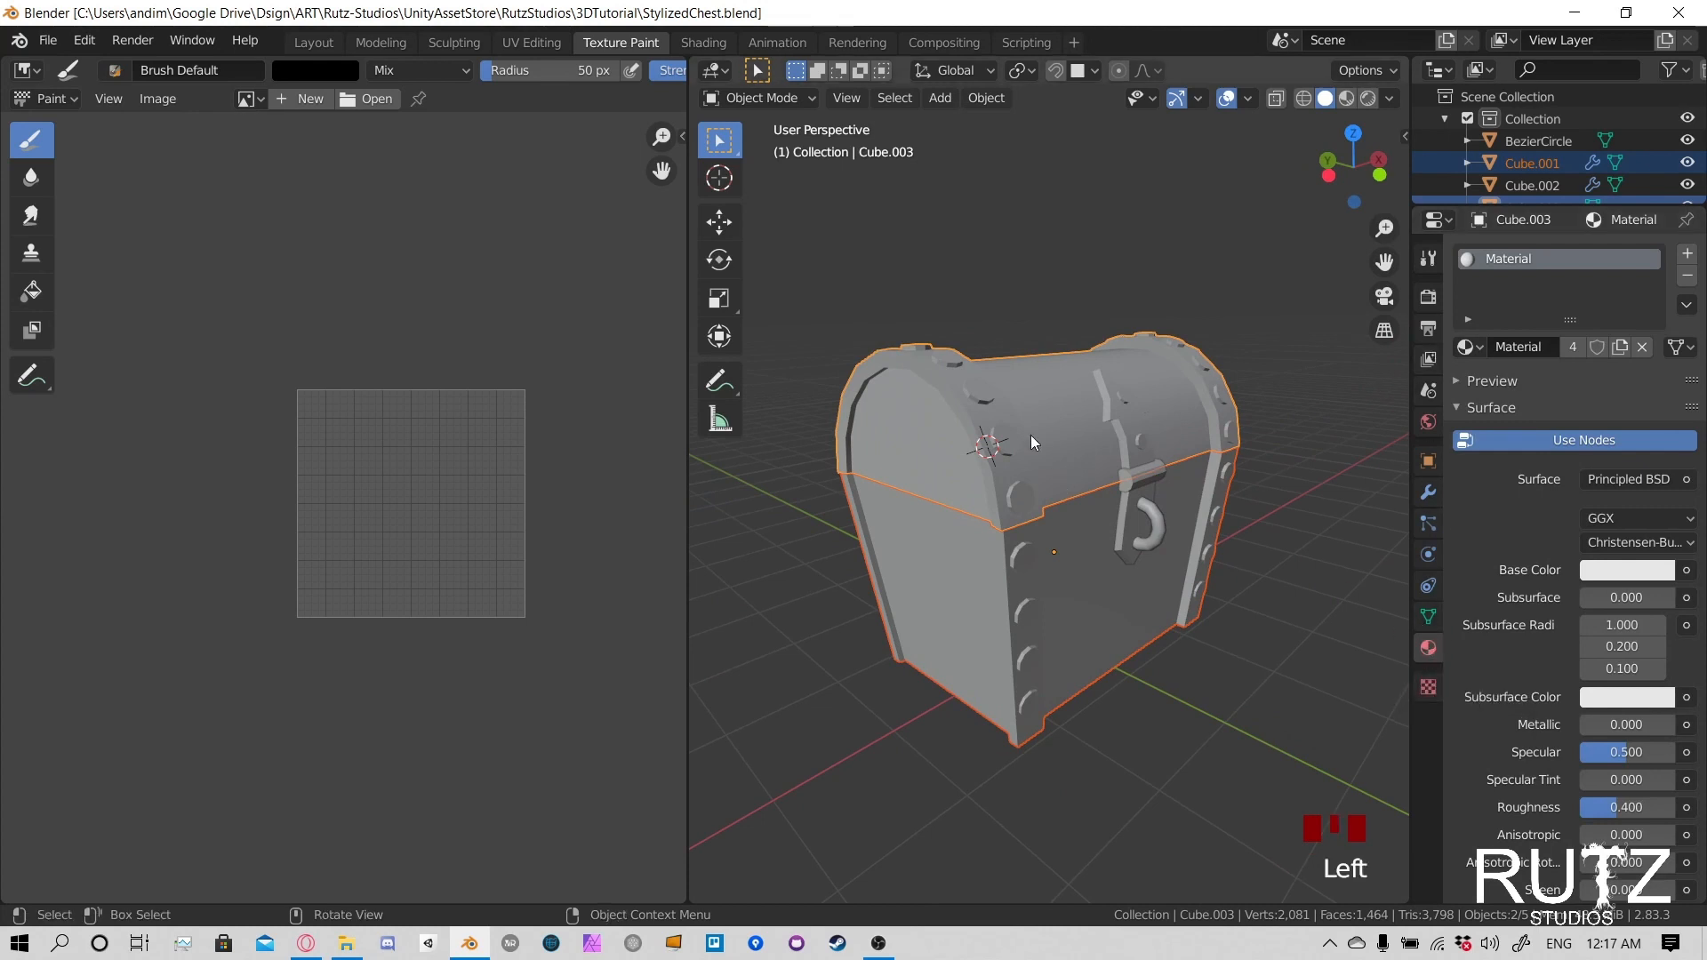
- Check which material is assigned to the chest's body, lid and lock plate
{"action": "left_click", "coordinate": [1040, 462]}
{"action": "left_click", "coordinate": [1082, 578]}
{"action": "middle_click_drag", "start_coordinate": [1198, 557], "coordinate": [1208, 510]}
{"action": "left_click", "coordinate": [1215, 509]}
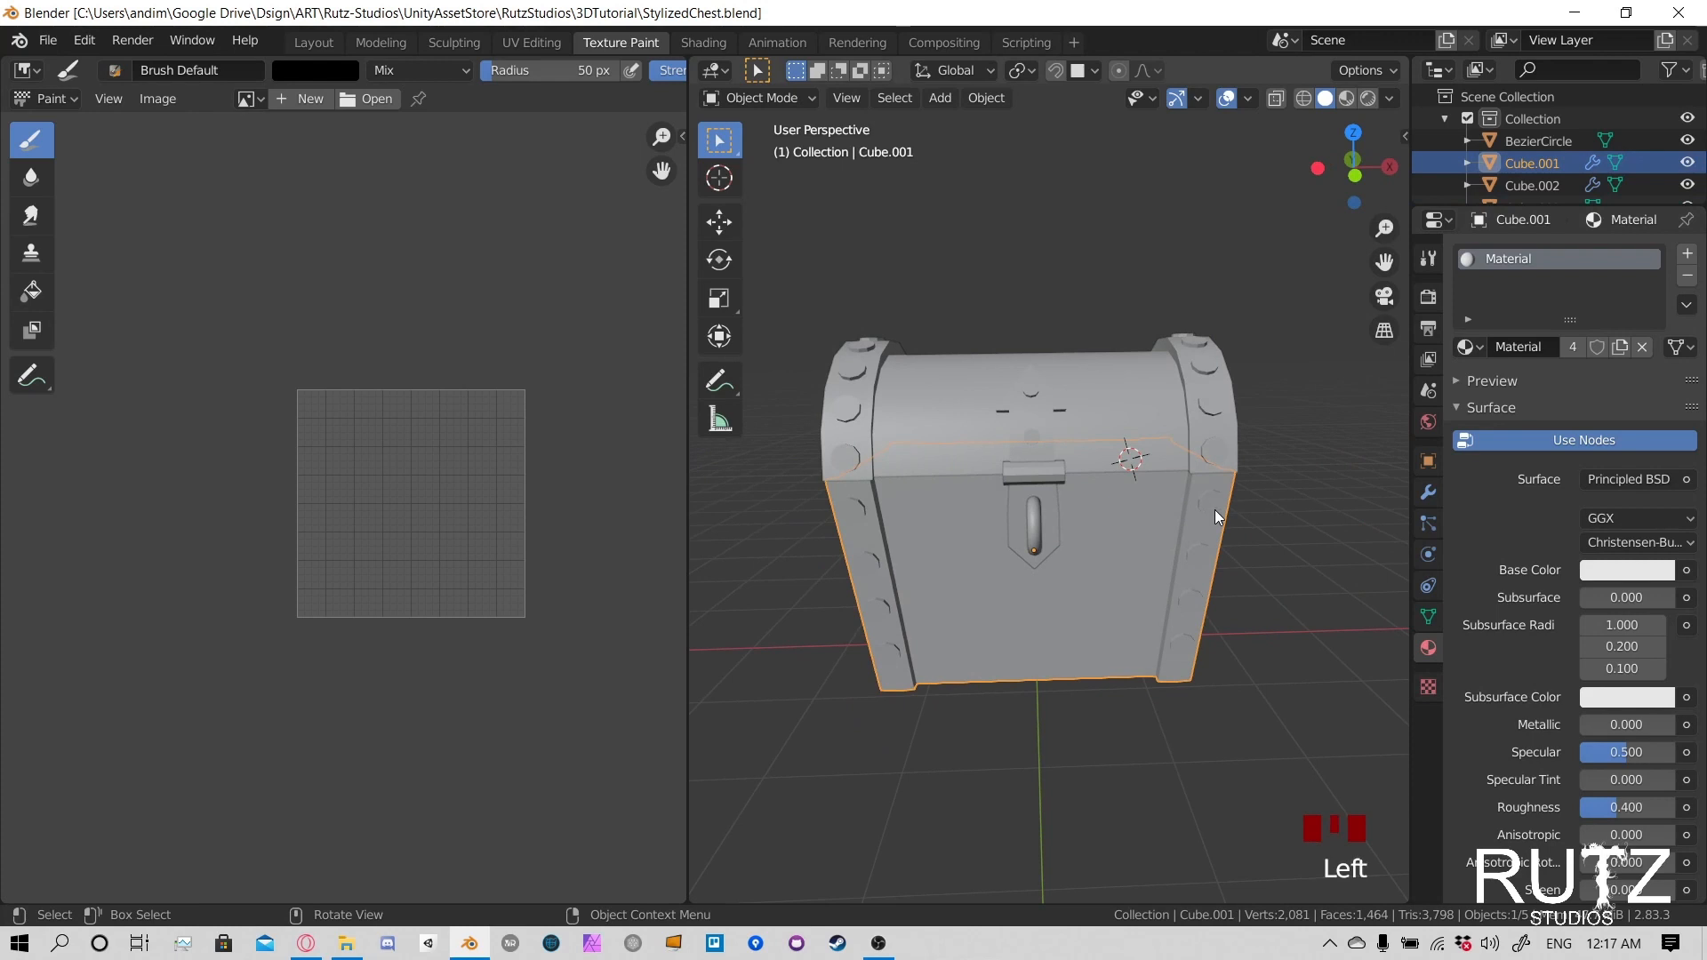
{"action": "left_click", "coordinate": [1212, 415]}
{"action": "left_click", "coordinate": [1212, 405]}
{"action": "left_click", "coordinate": [1134, 546]}
{"action": "left_click", "coordinate": [1039, 466]}
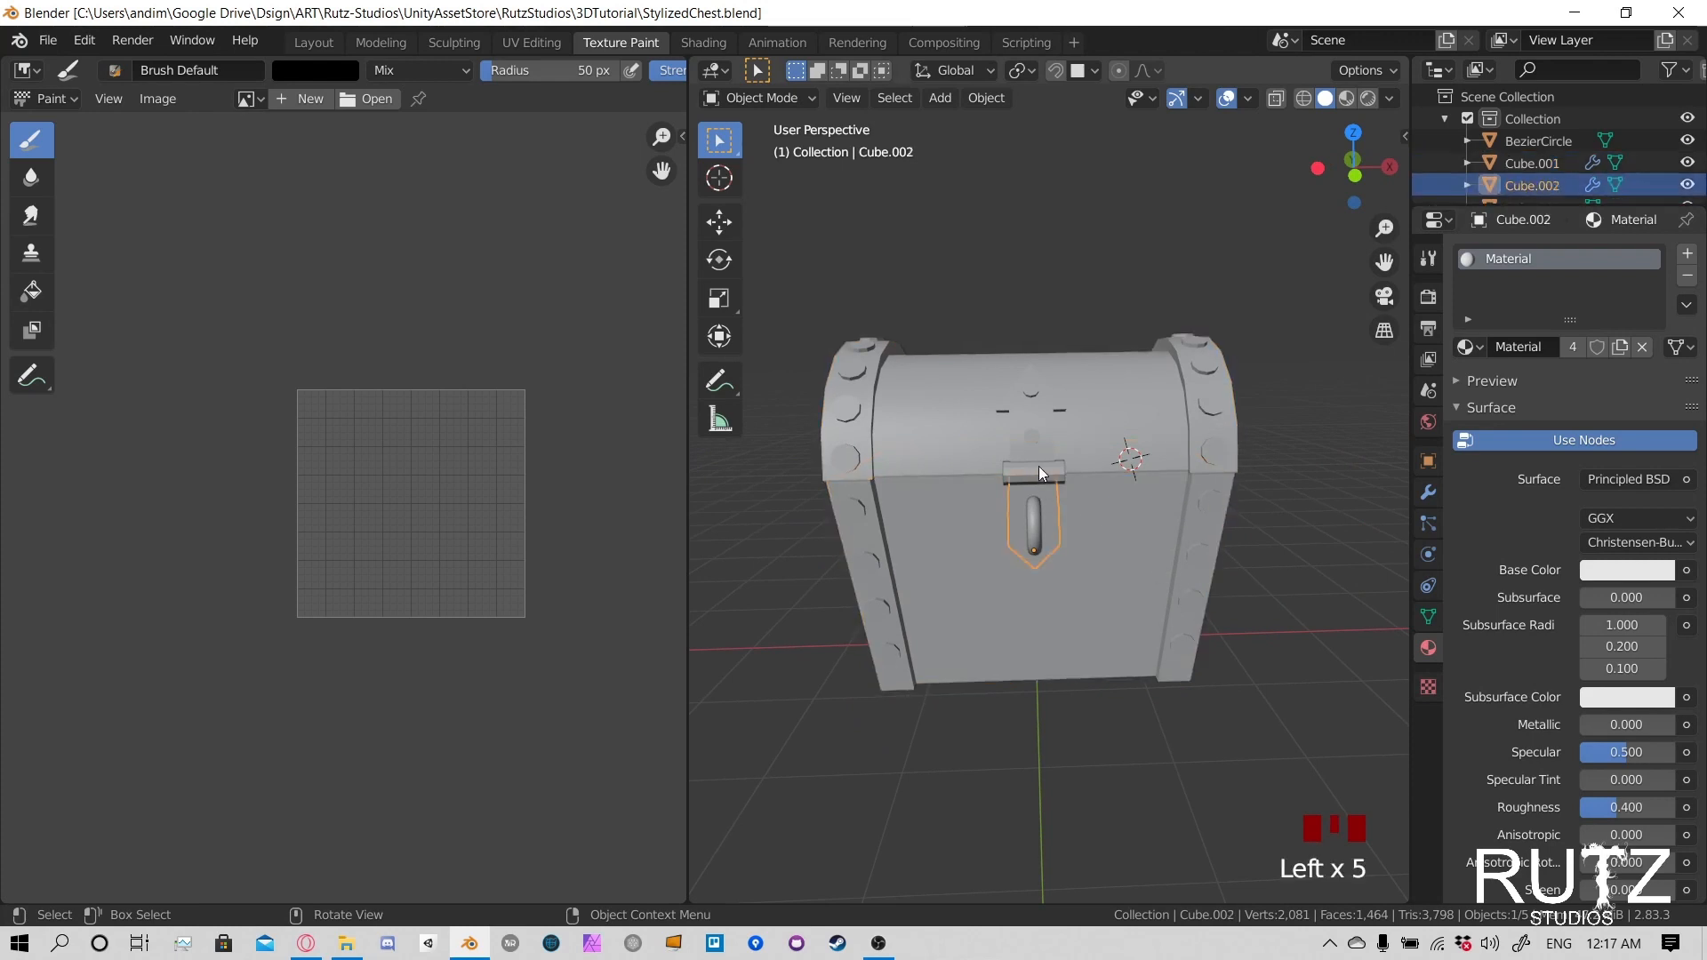
- Assign the existing material named Material to the small horizontal cylinder above the lock plate
{"action": "left_click", "coordinate": [1038, 452]}
{"action": "left_click", "coordinate": [1038, 467]}
{"action": "left_click", "coordinate": [1048, 480]}
{"action": "left_click", "coordinate": [1048, 471]}
{"action": "left_click", "coordinate": [1467, 347]}
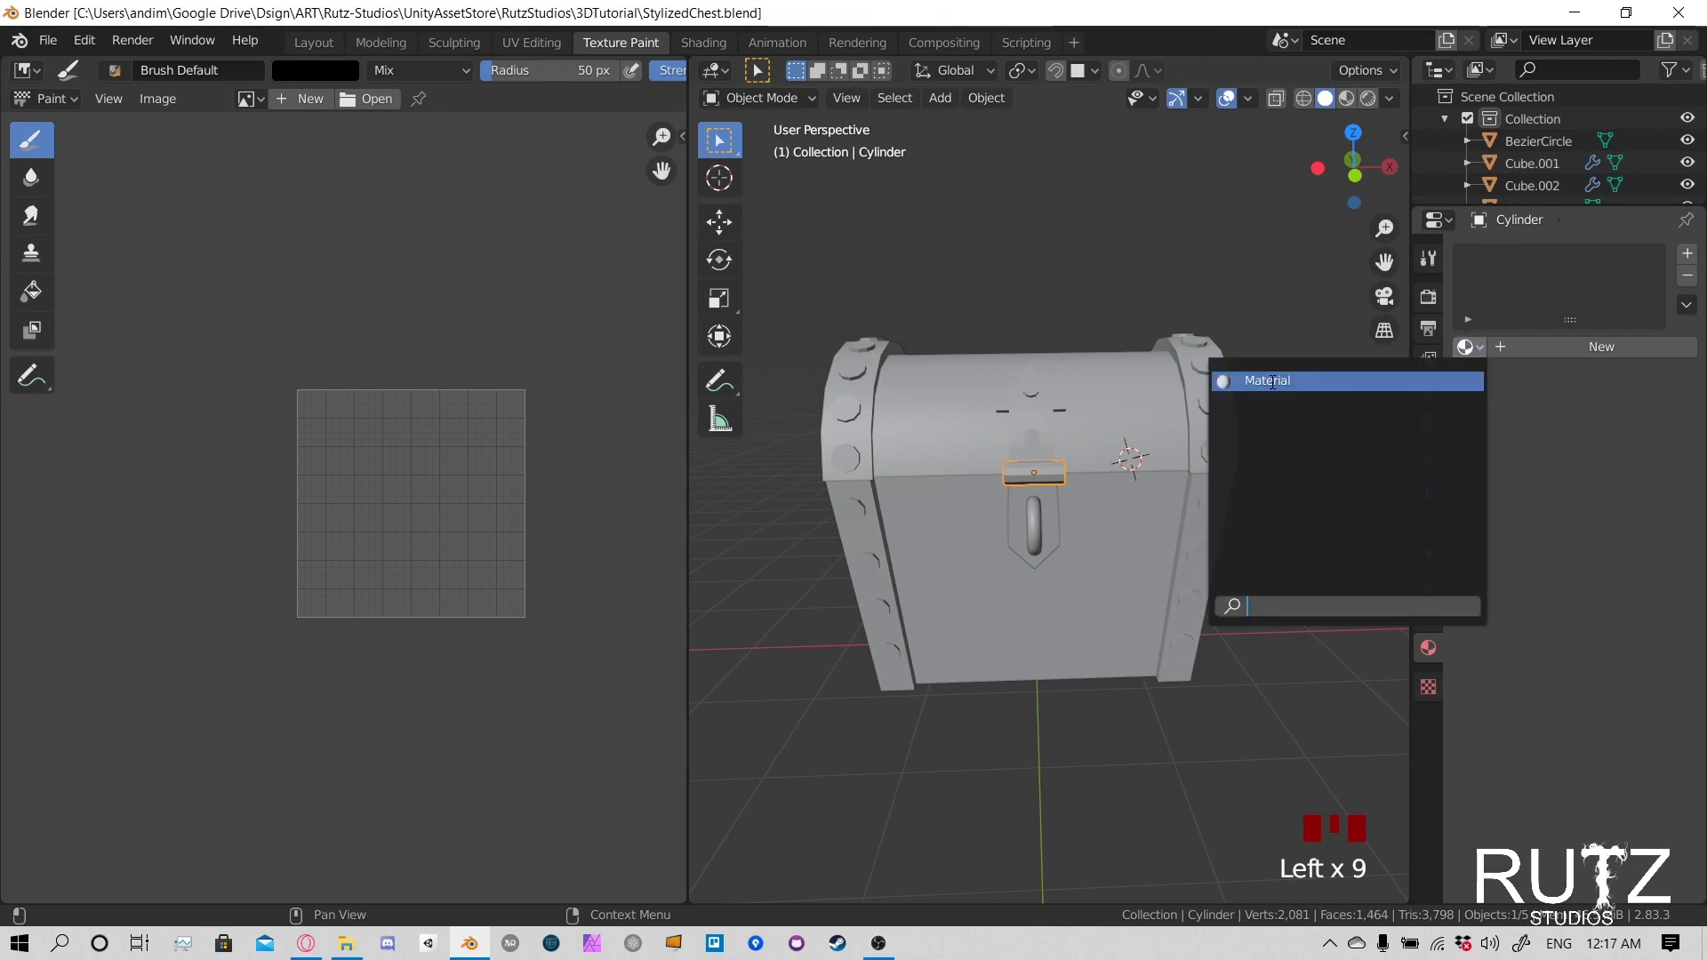
{"action": "left_click", "coordinate": [1476, 343]}
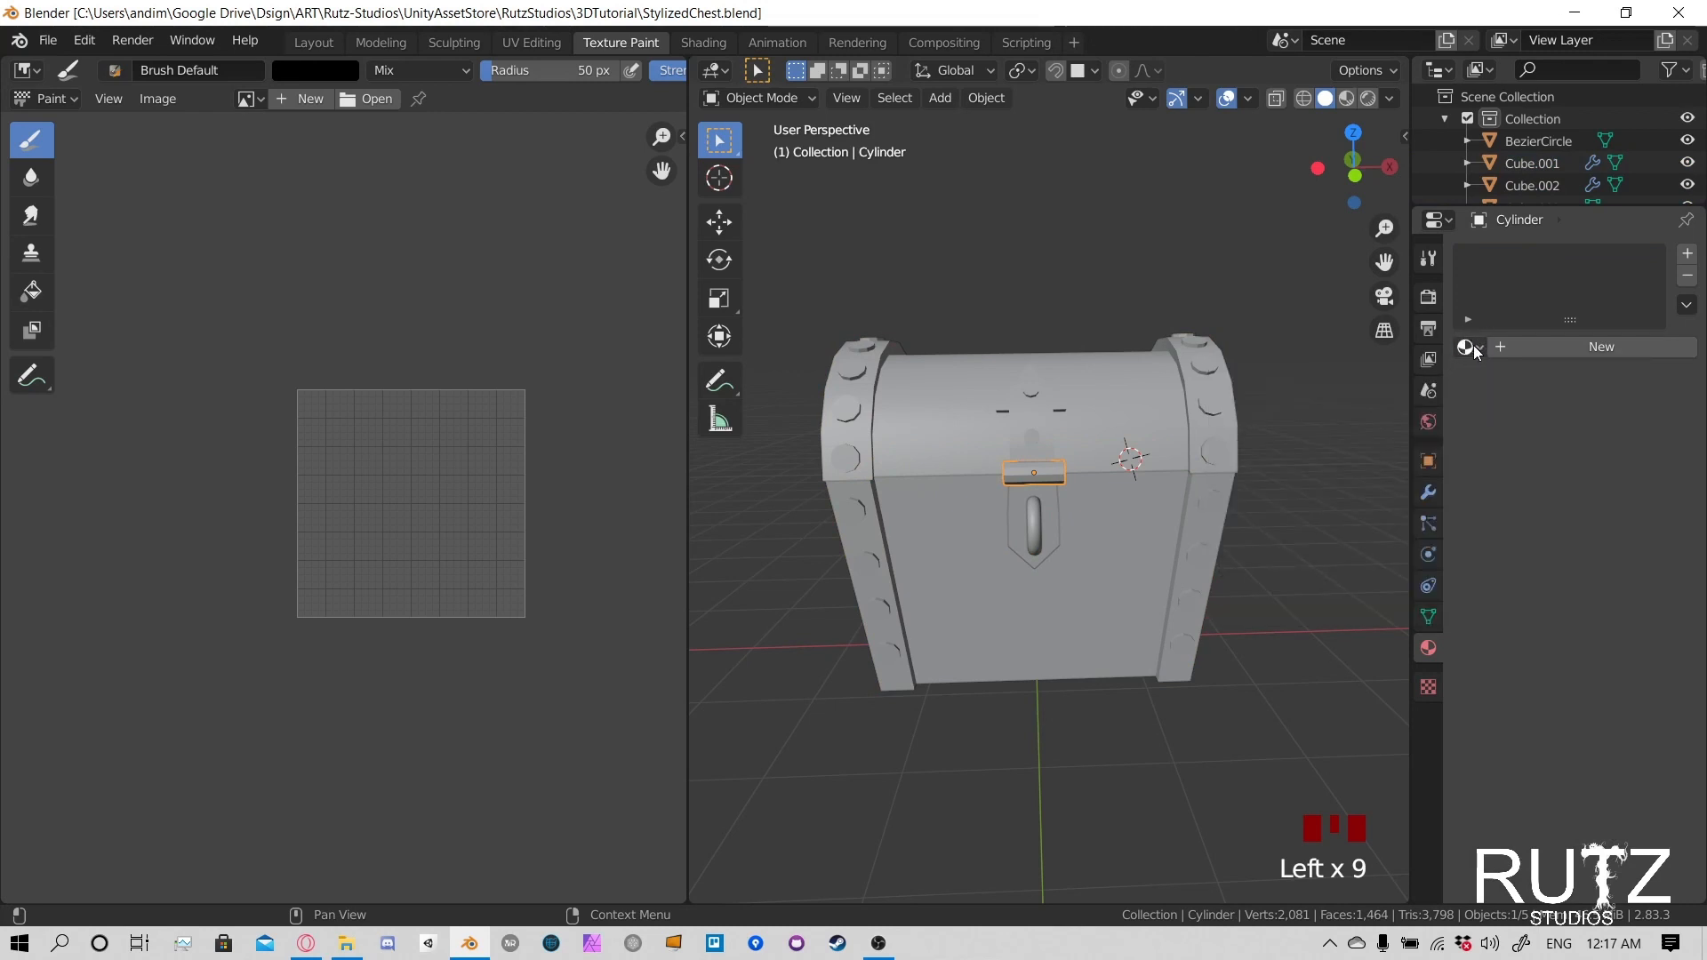
{"action": "left_click", "coordinate": [1471, 348]}
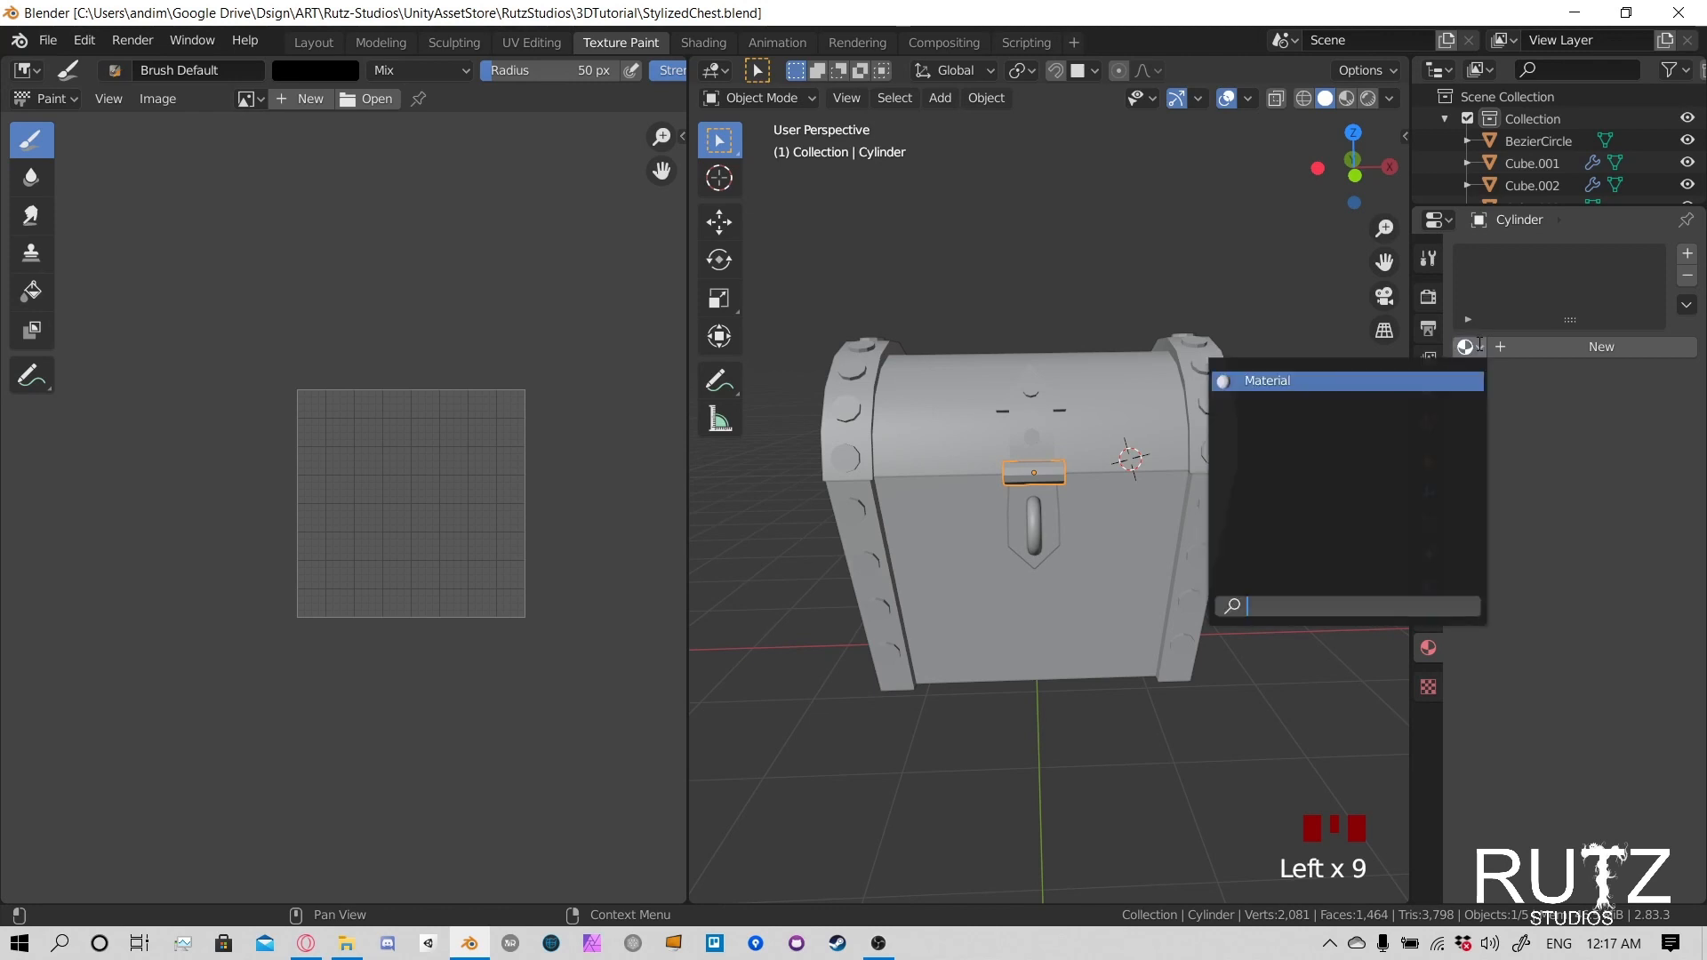
{"action": "left_click", "coordinate": [1331, 382]}
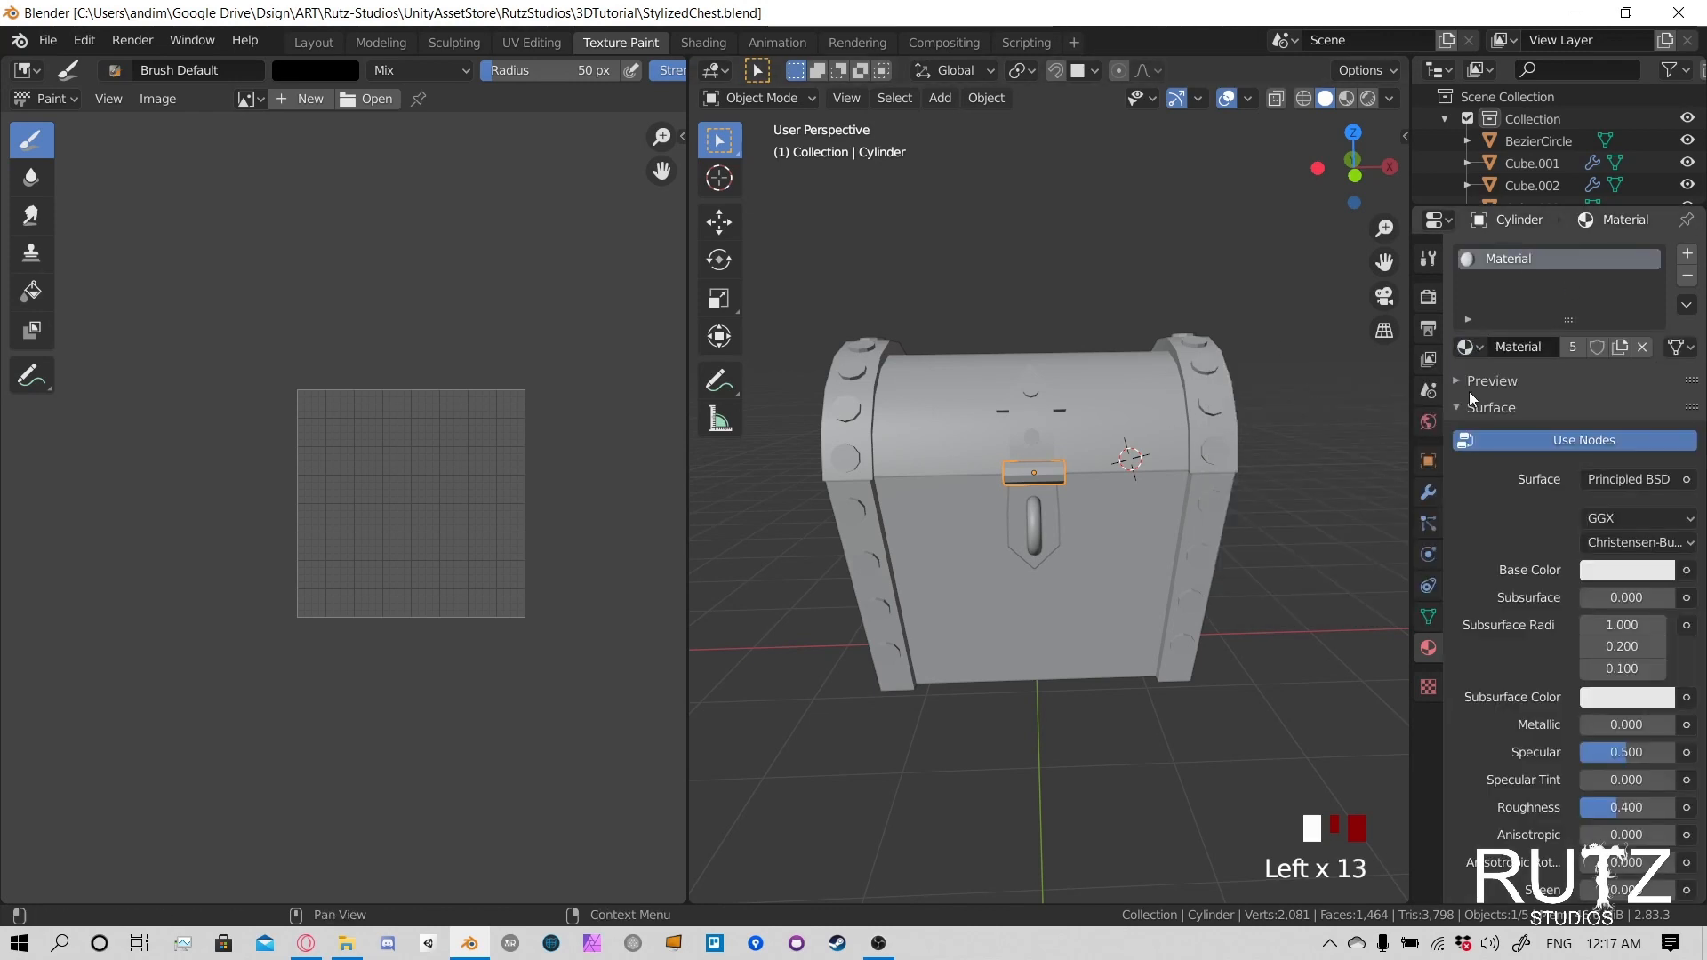
- Select the chest's body and show the 3D viewport in Material Preview shading
{"action": "left_click", "coordinate": [1059, 426]}
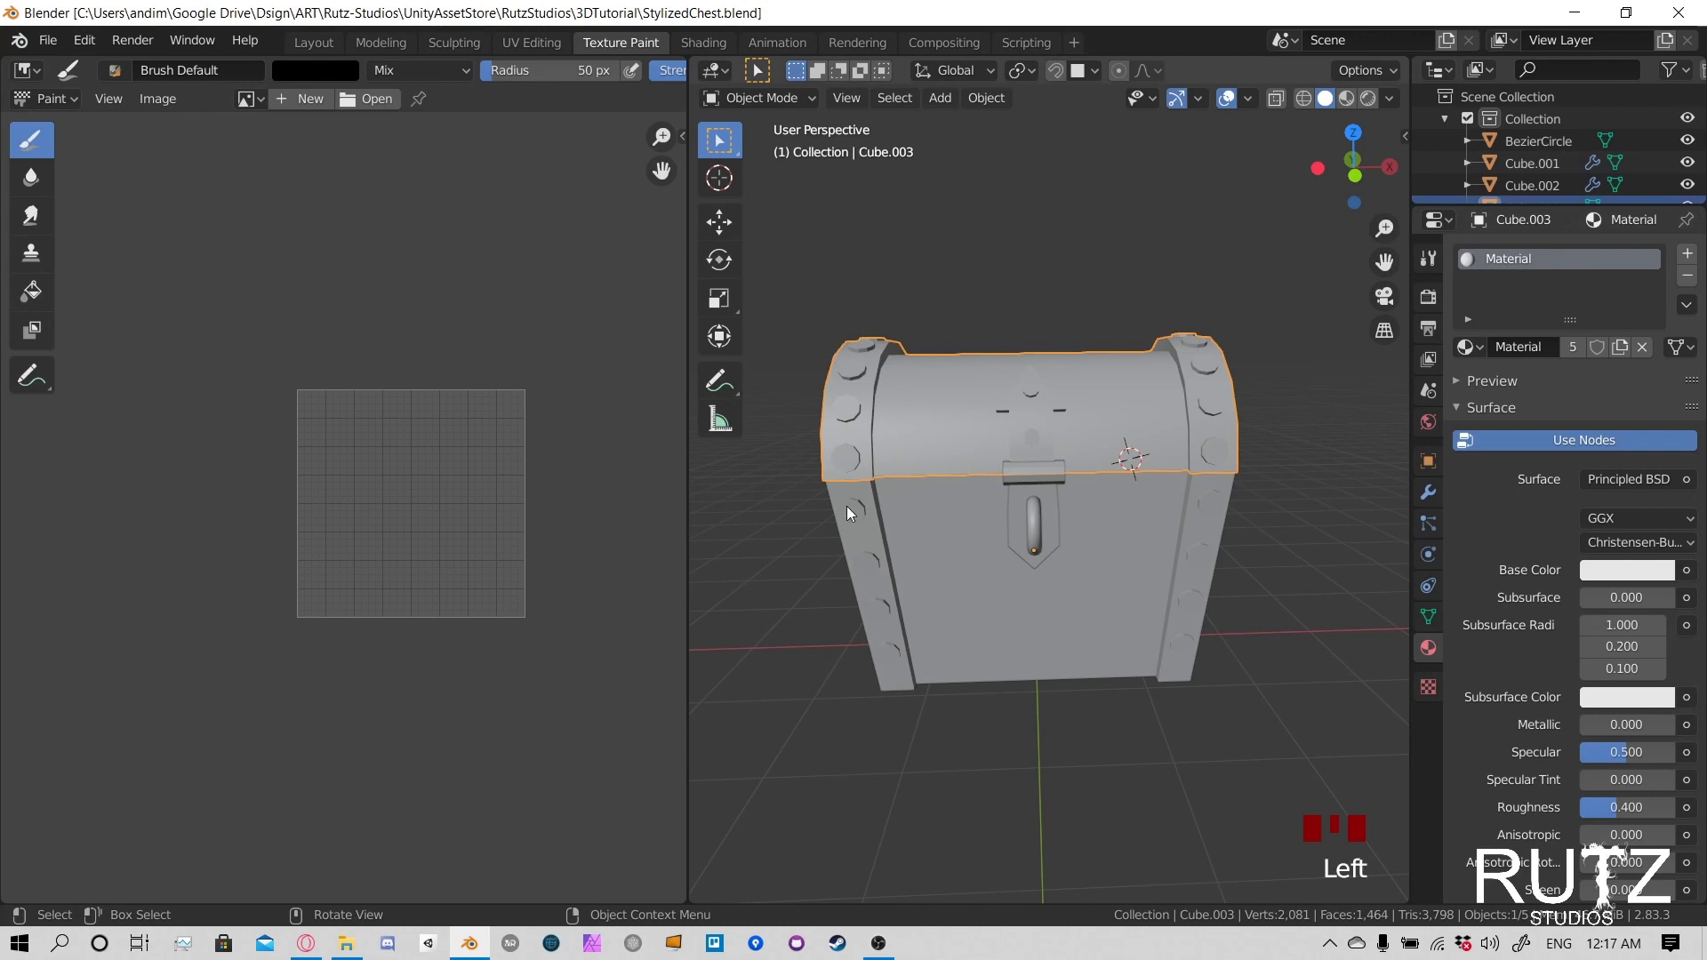
{"action": "left_click", "coordinate": [869, 499]}
{"action": "middle_click_drag", "start_coordinate": [1056, 447], "coordinate": [1156, 489]}
{"action": "middle_click_drag", "start_coordinate": [1305, 503], "coordinate": [1147, 440]}
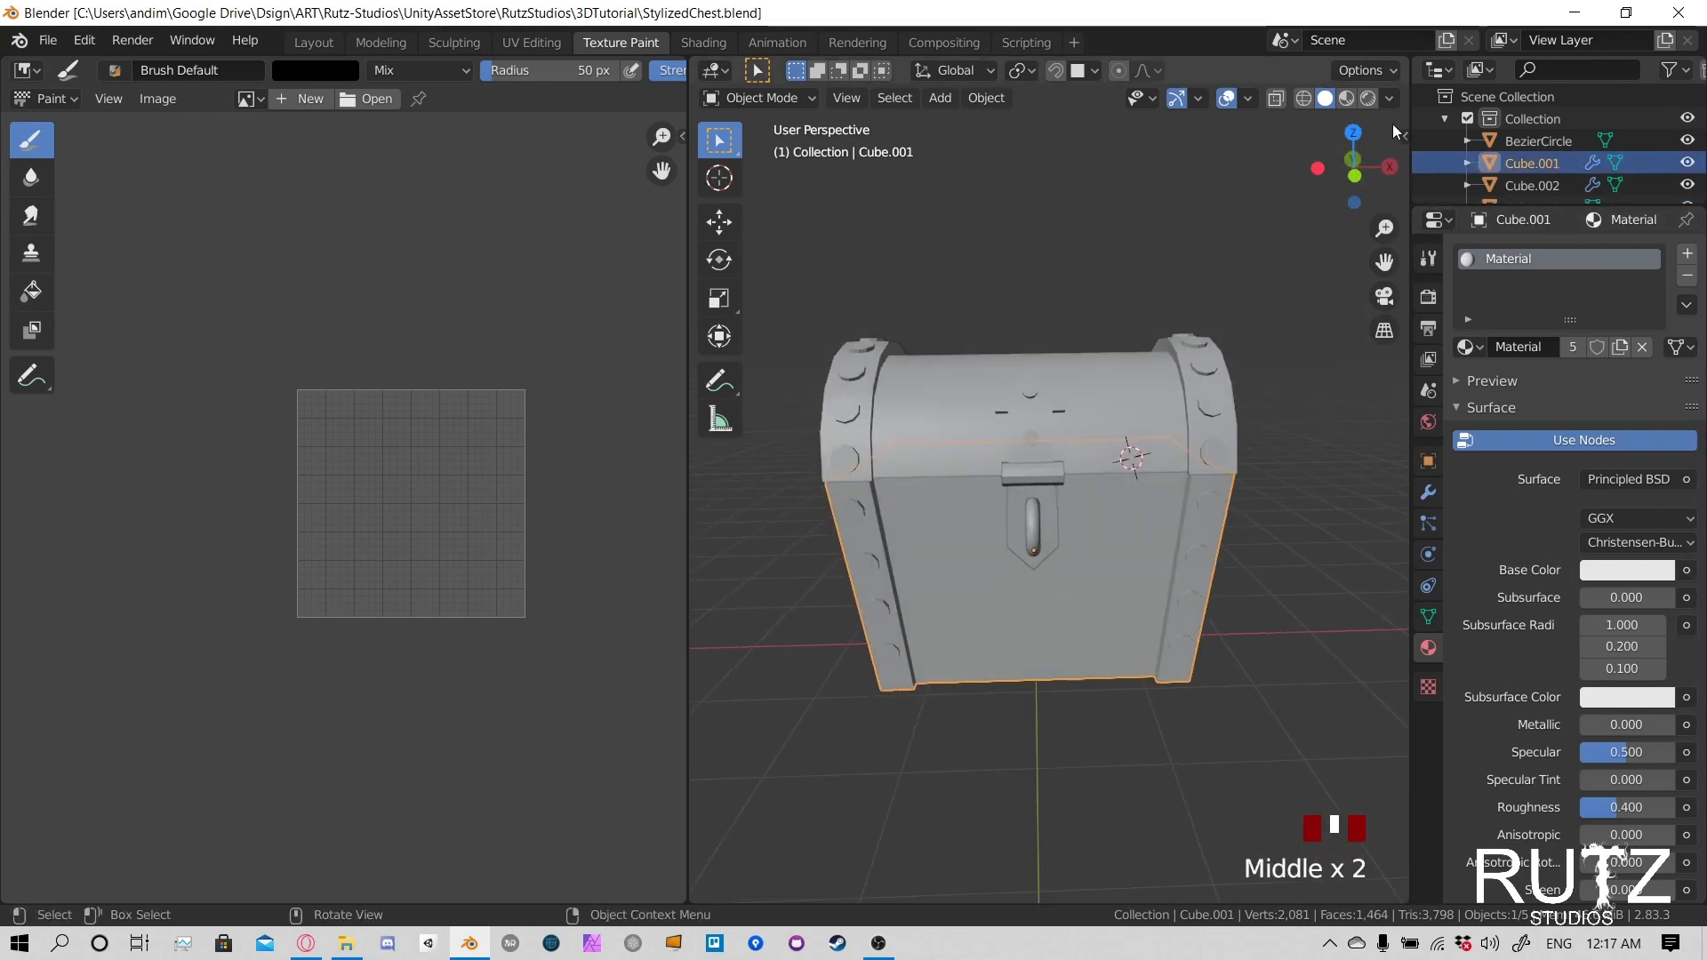
{"action": "left_click", "coordinate": [1346, 100]}
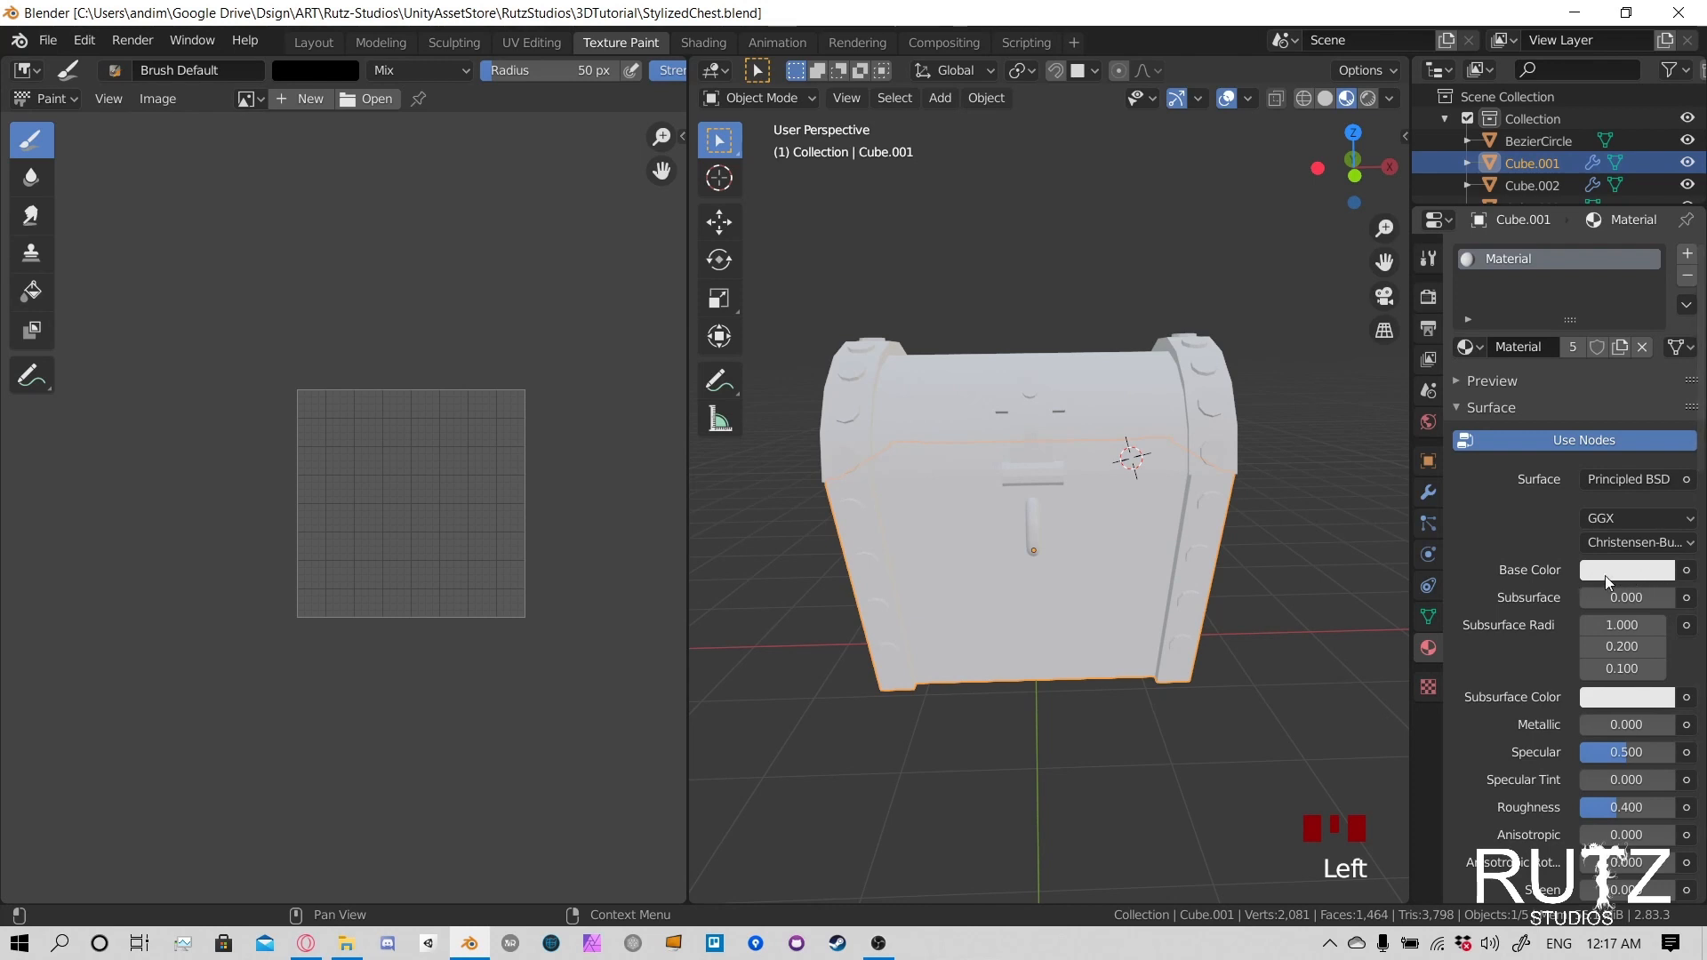
- Connect an Image Texture to the Subsurface Color of the chest body's material
{"action": "left_click", "coordinate": [1687, 570]}
{"action": "key", "text": "Escape"}
{"action": "scroll", "coordinate": [1652, 364], "scroll_direction": "down", "scroll_amount": 15}
{"action": "scroll", "coordinate": [1672, 391], "scroll_direction": "up", "scroll_amount": 4}
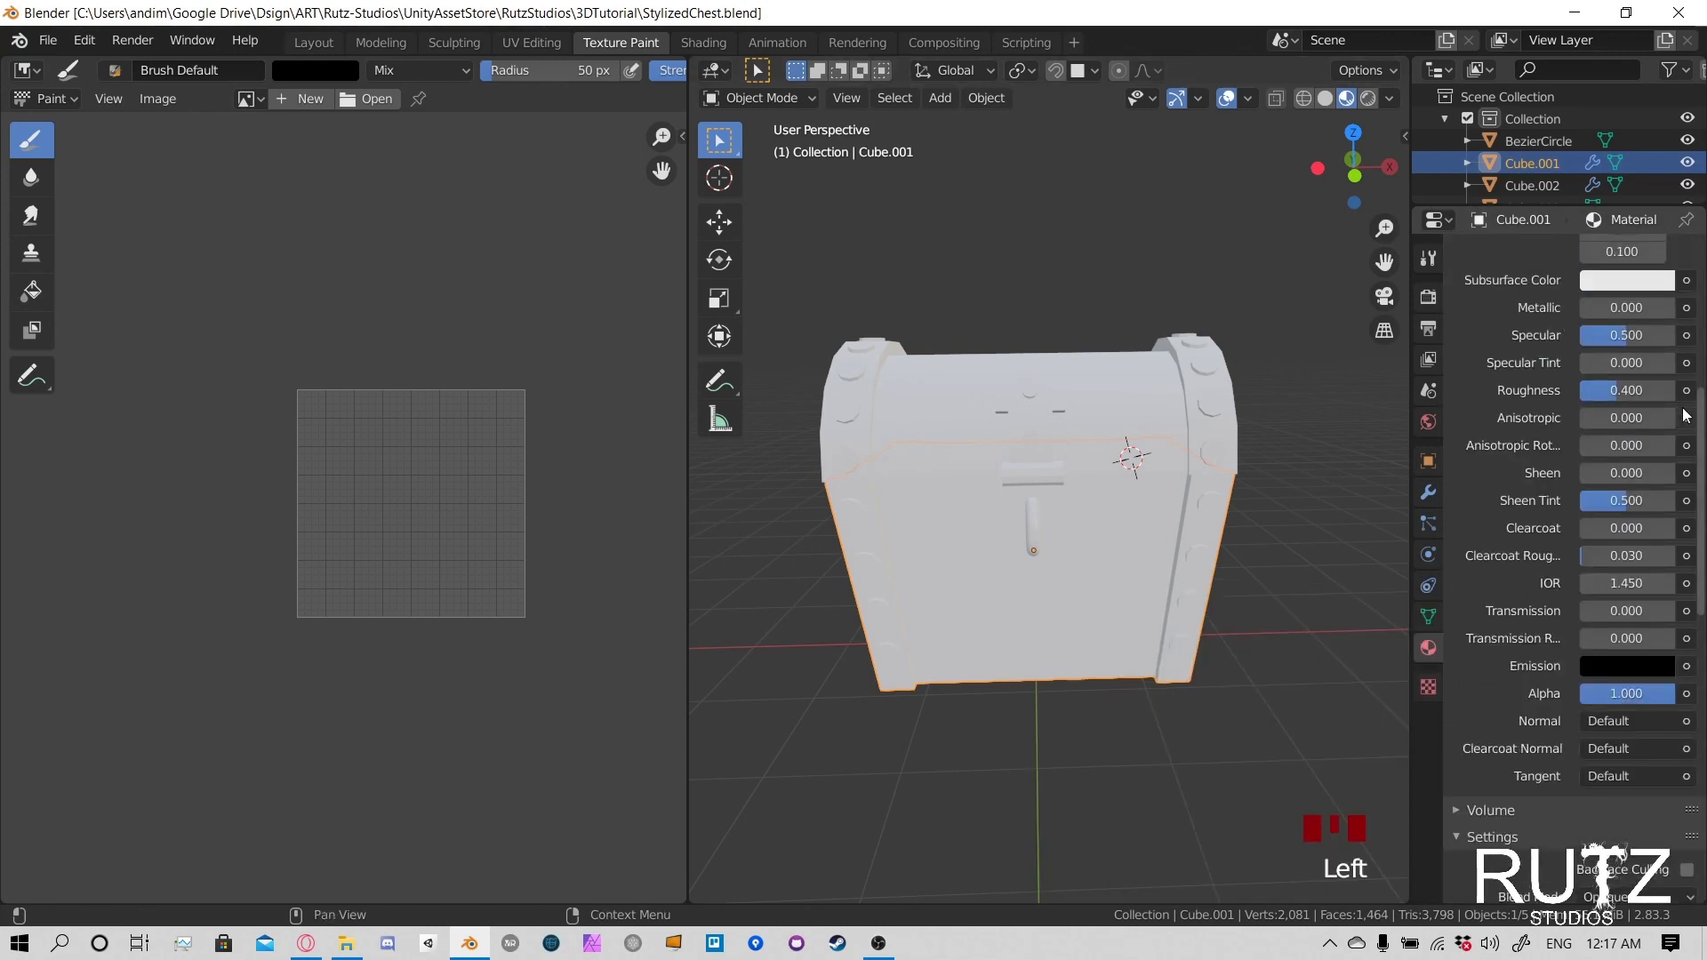
{"action": "left_click", "coordinate": [1687, 280]}
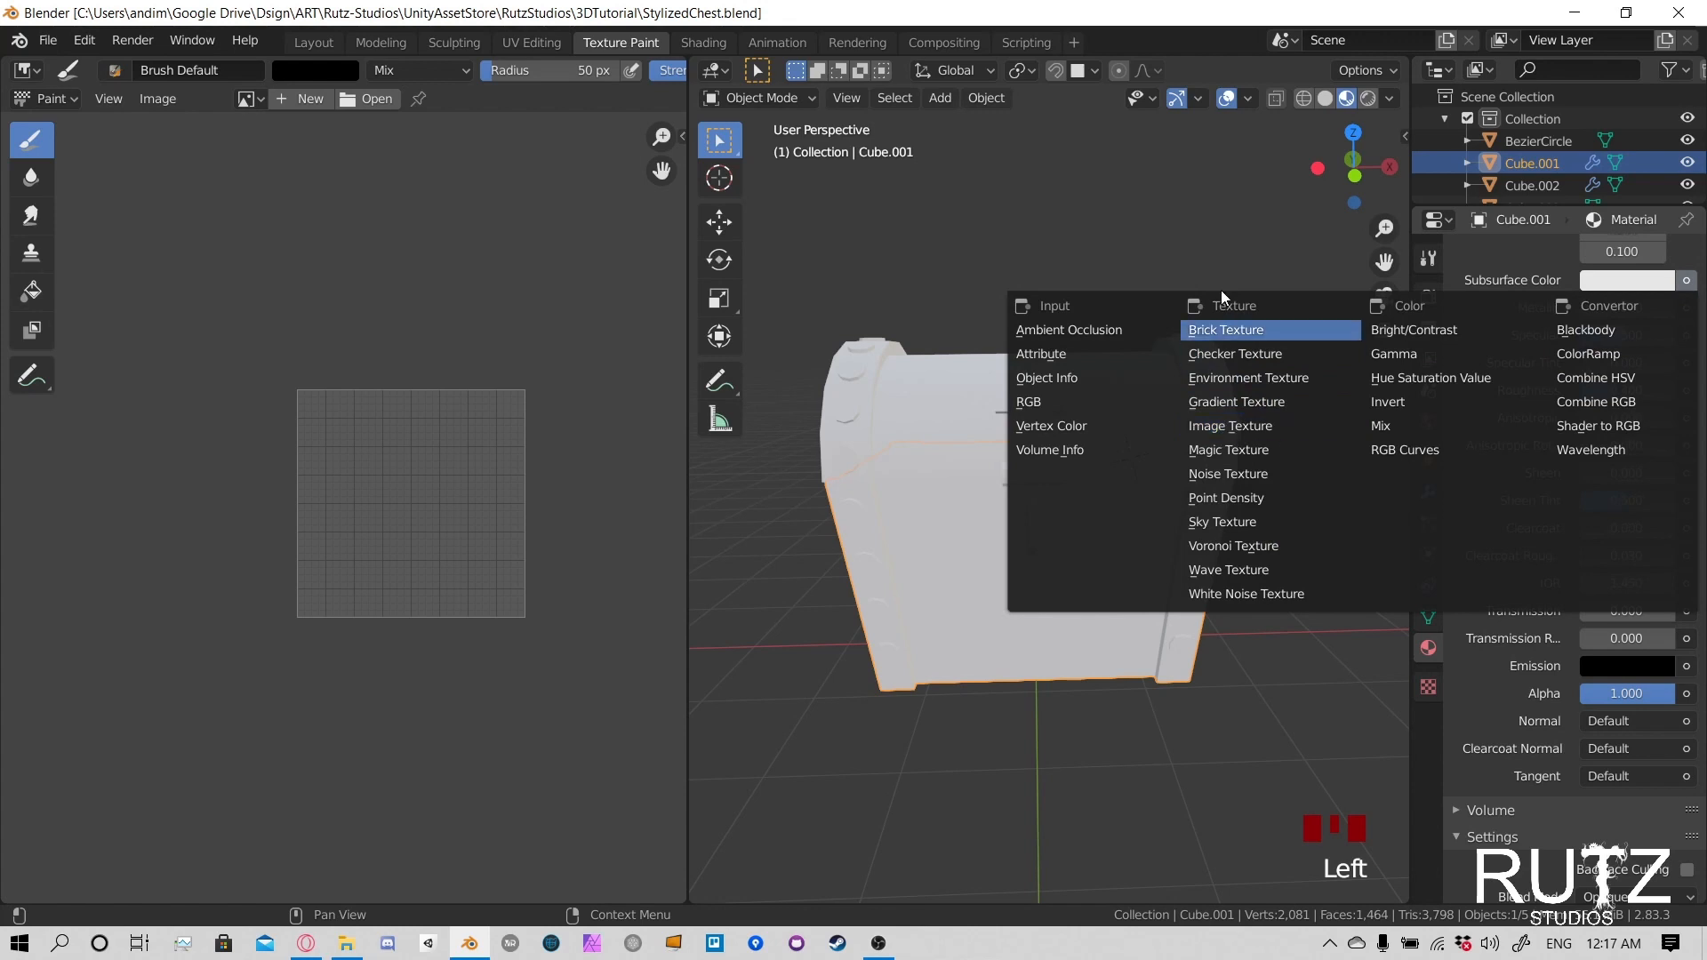
{"action": "left_click", "coordinate": [1267, 424]}
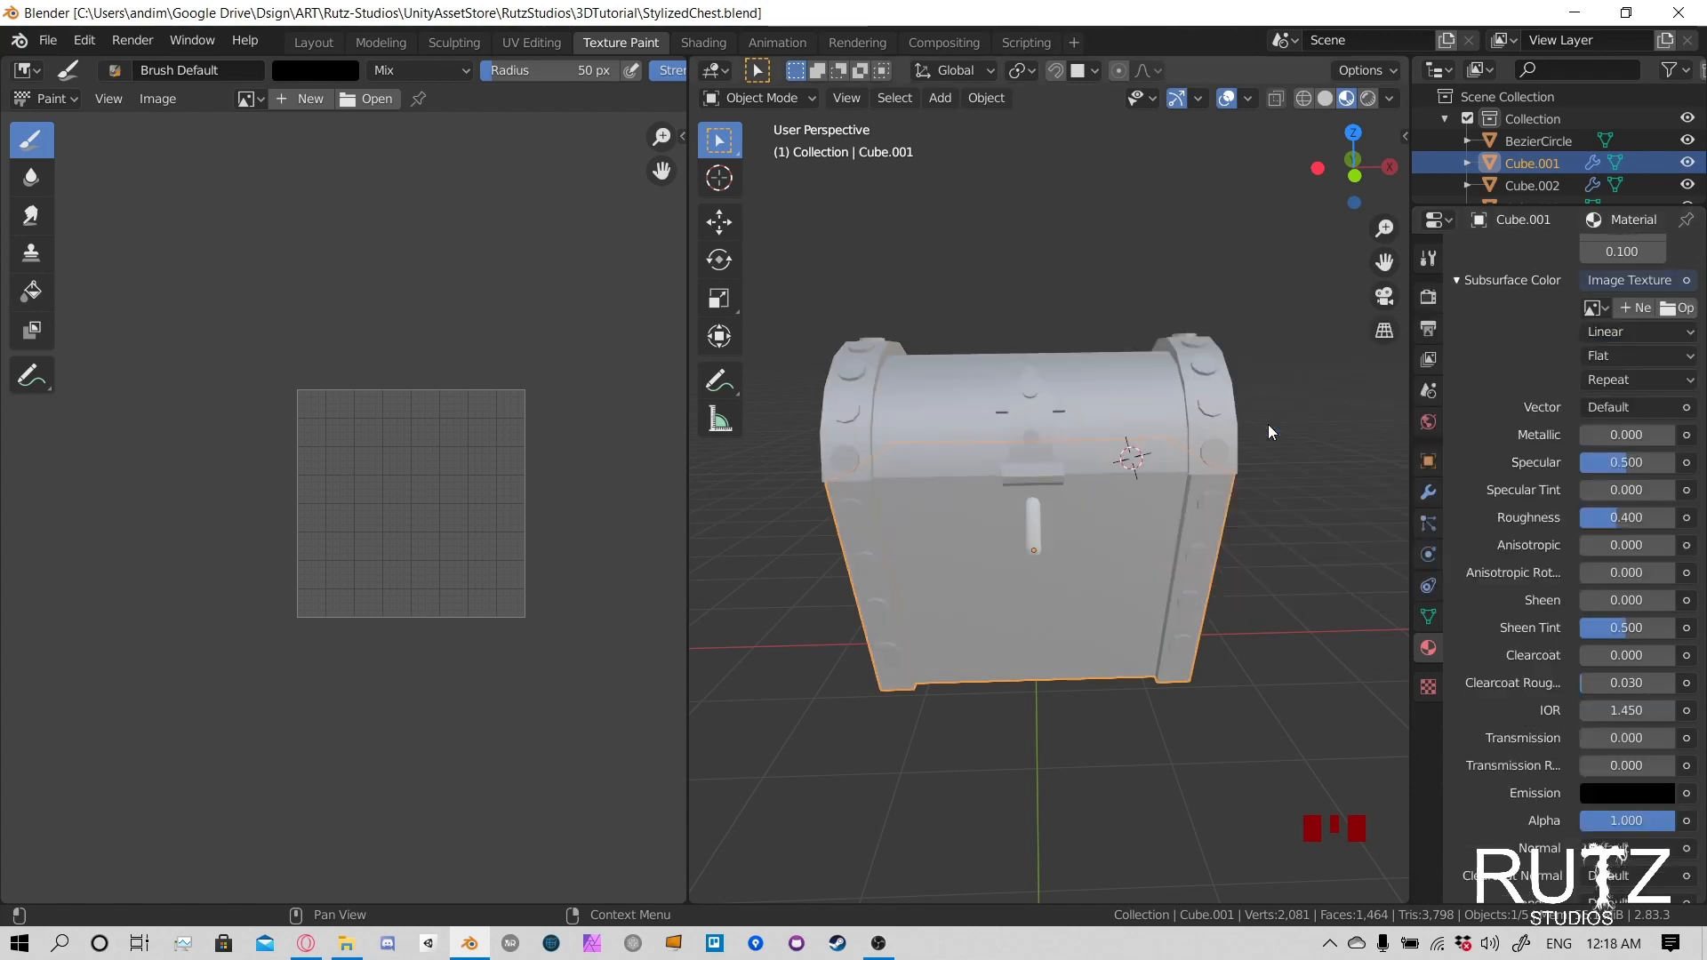
- Widen the material properties area and start a new Subsurface Color image named TreasureChestAtlasTexture
{"action": "scroll", "coordinate": [1636, 445], "scroll_direction": "up", "scroll_amount": 4}
{"action": "scroll", "coordinate": [1631, 368], "scroll_direction": "up", "scroll_amount": 3}
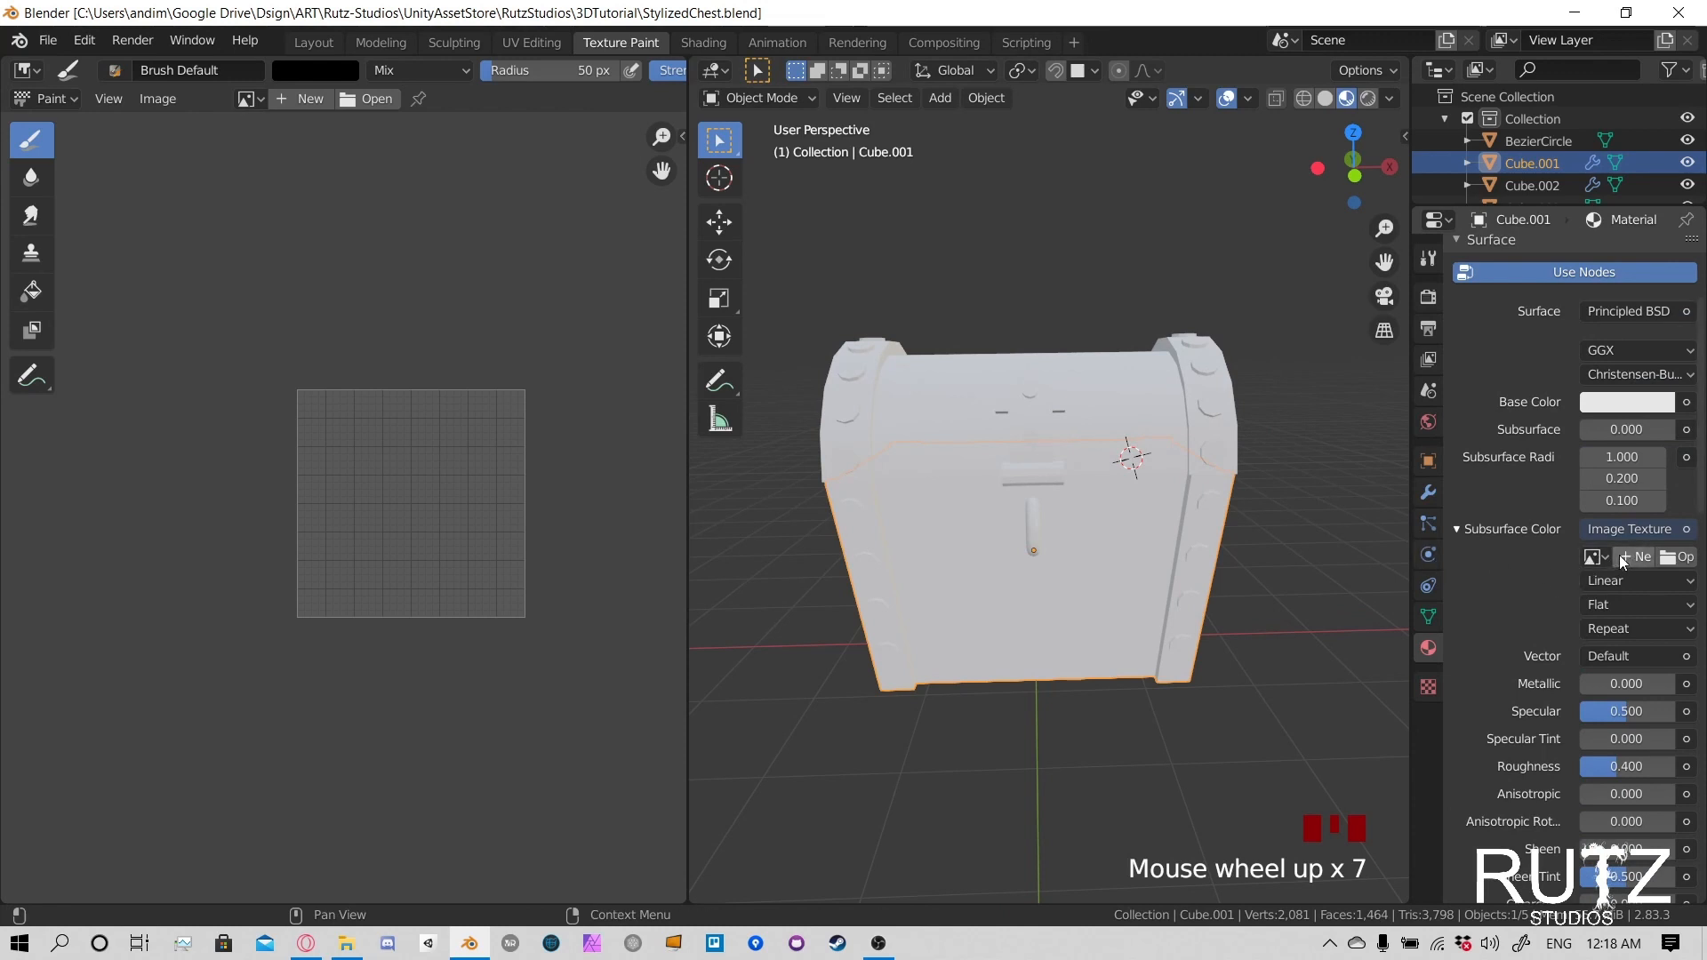
{"action": "left_click_drag", "start_coordinate": [1410, 561], "coordinate": [1181, 569]}
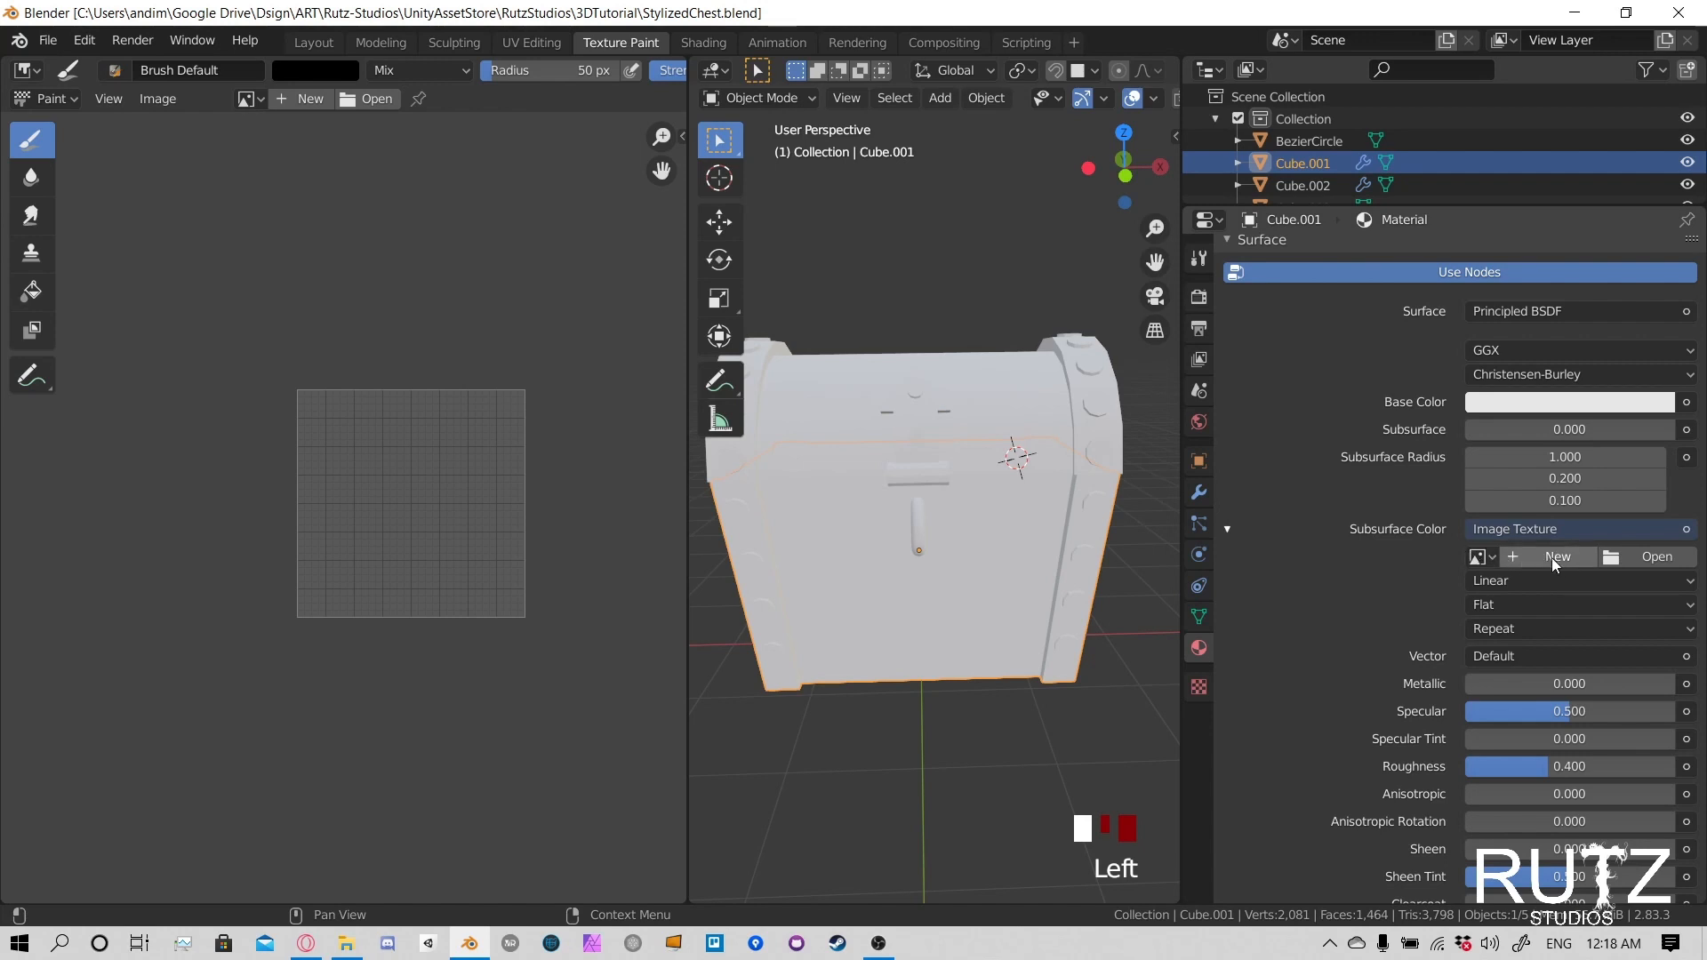
{"action": "left_click", "coordinate": [1552, 557]}
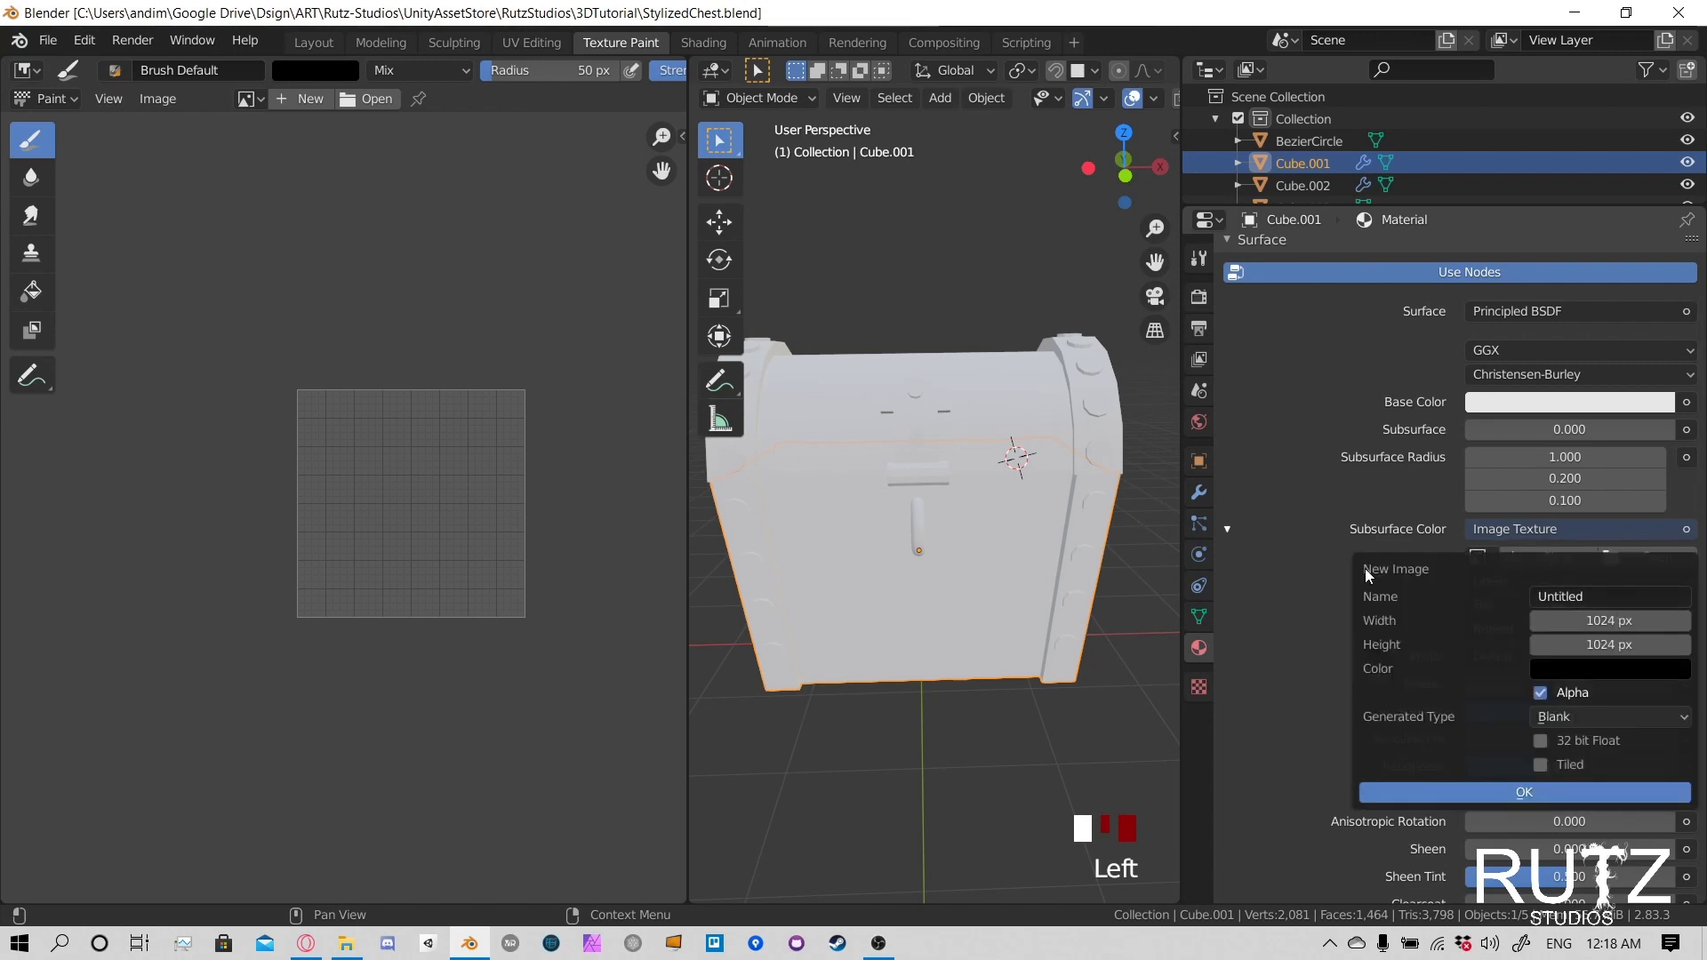
{"action": "left_click", "coordinate": [1634, 597]}
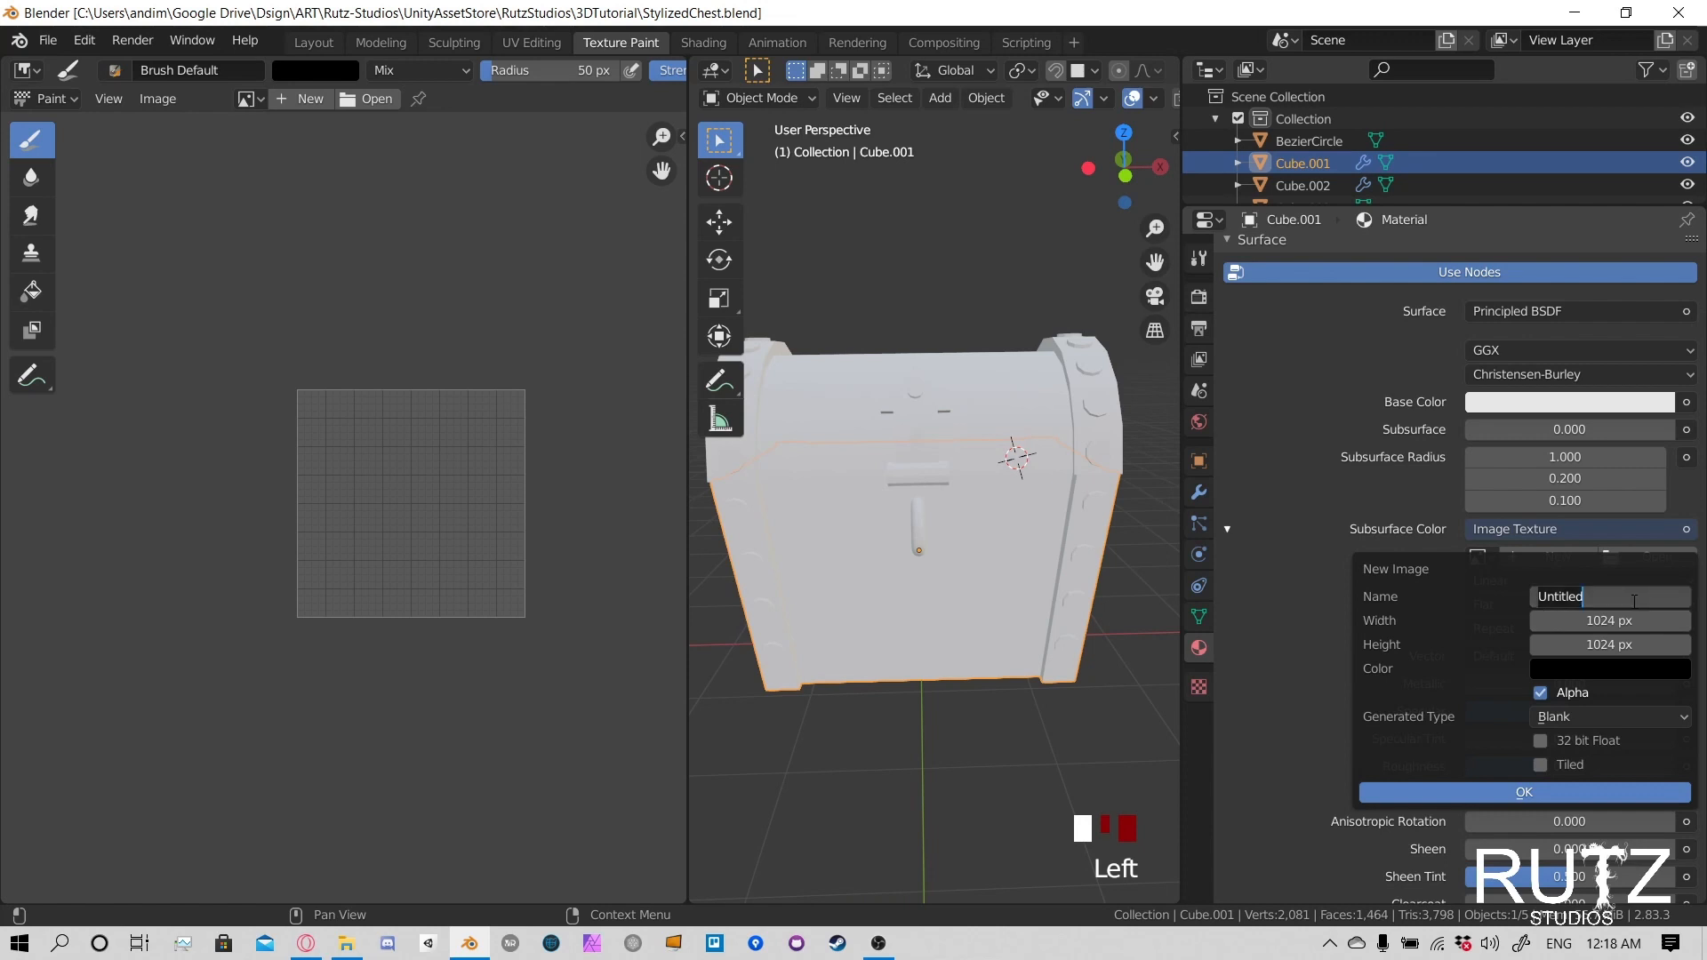
{"action": "key", "text": "BackSpace"}
{"action": "type", "text": "TreasureChest"}
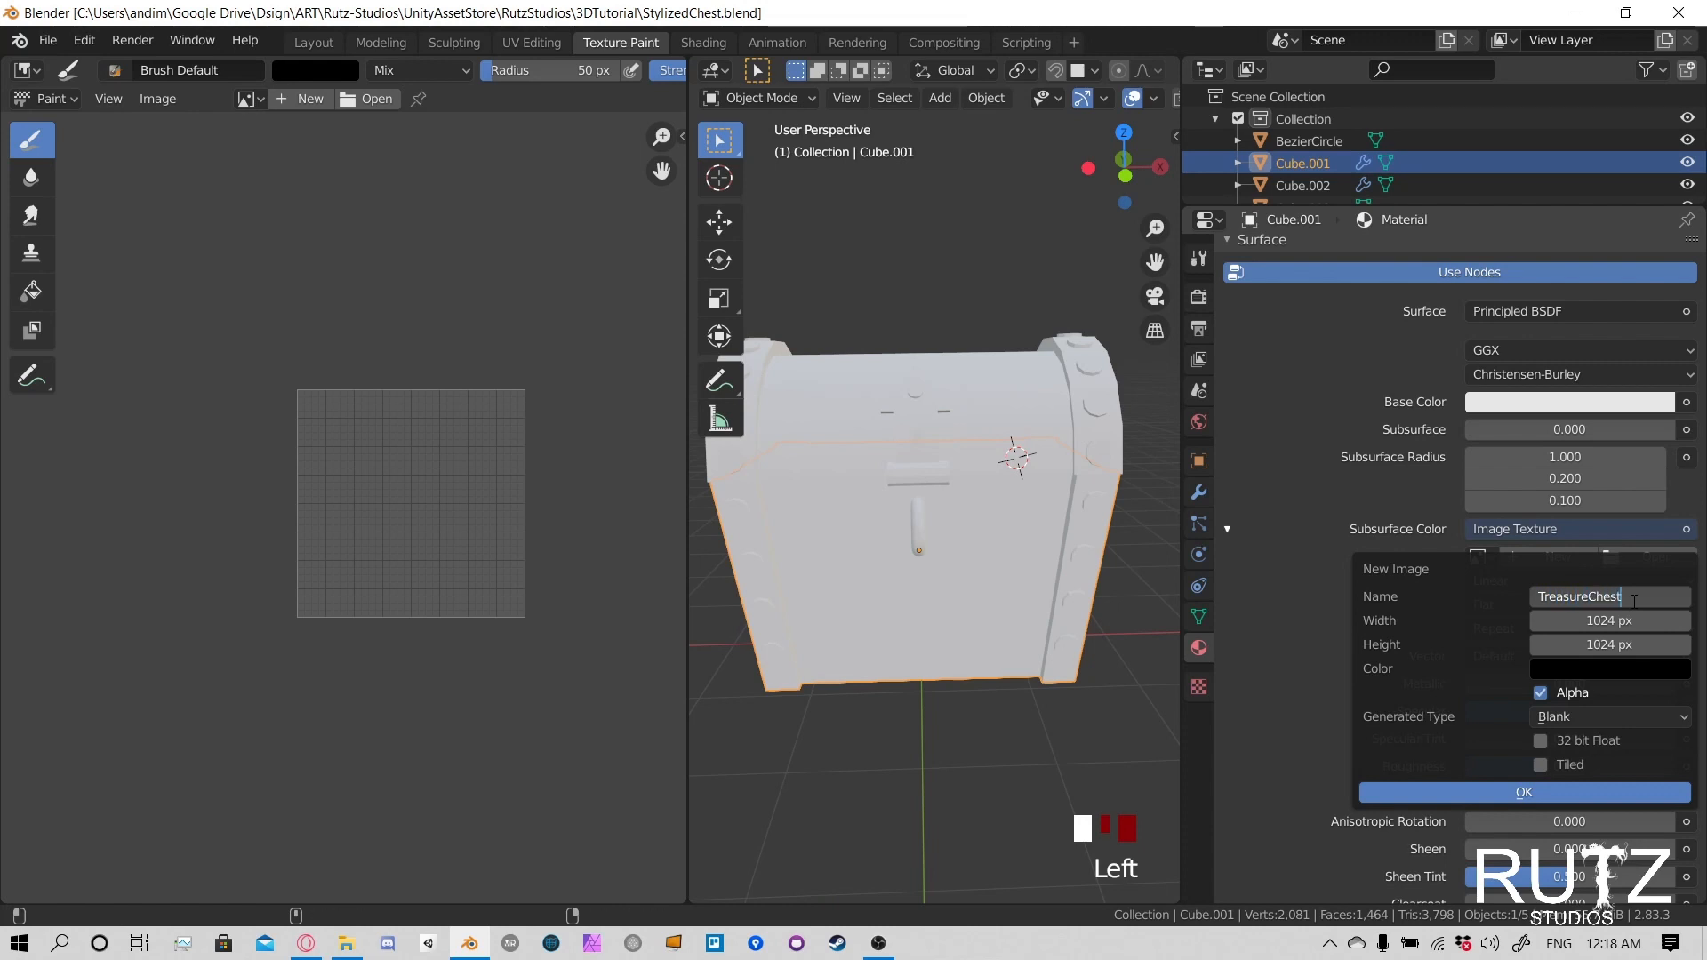
{"action": "type", "text": "ATlasTexture"}
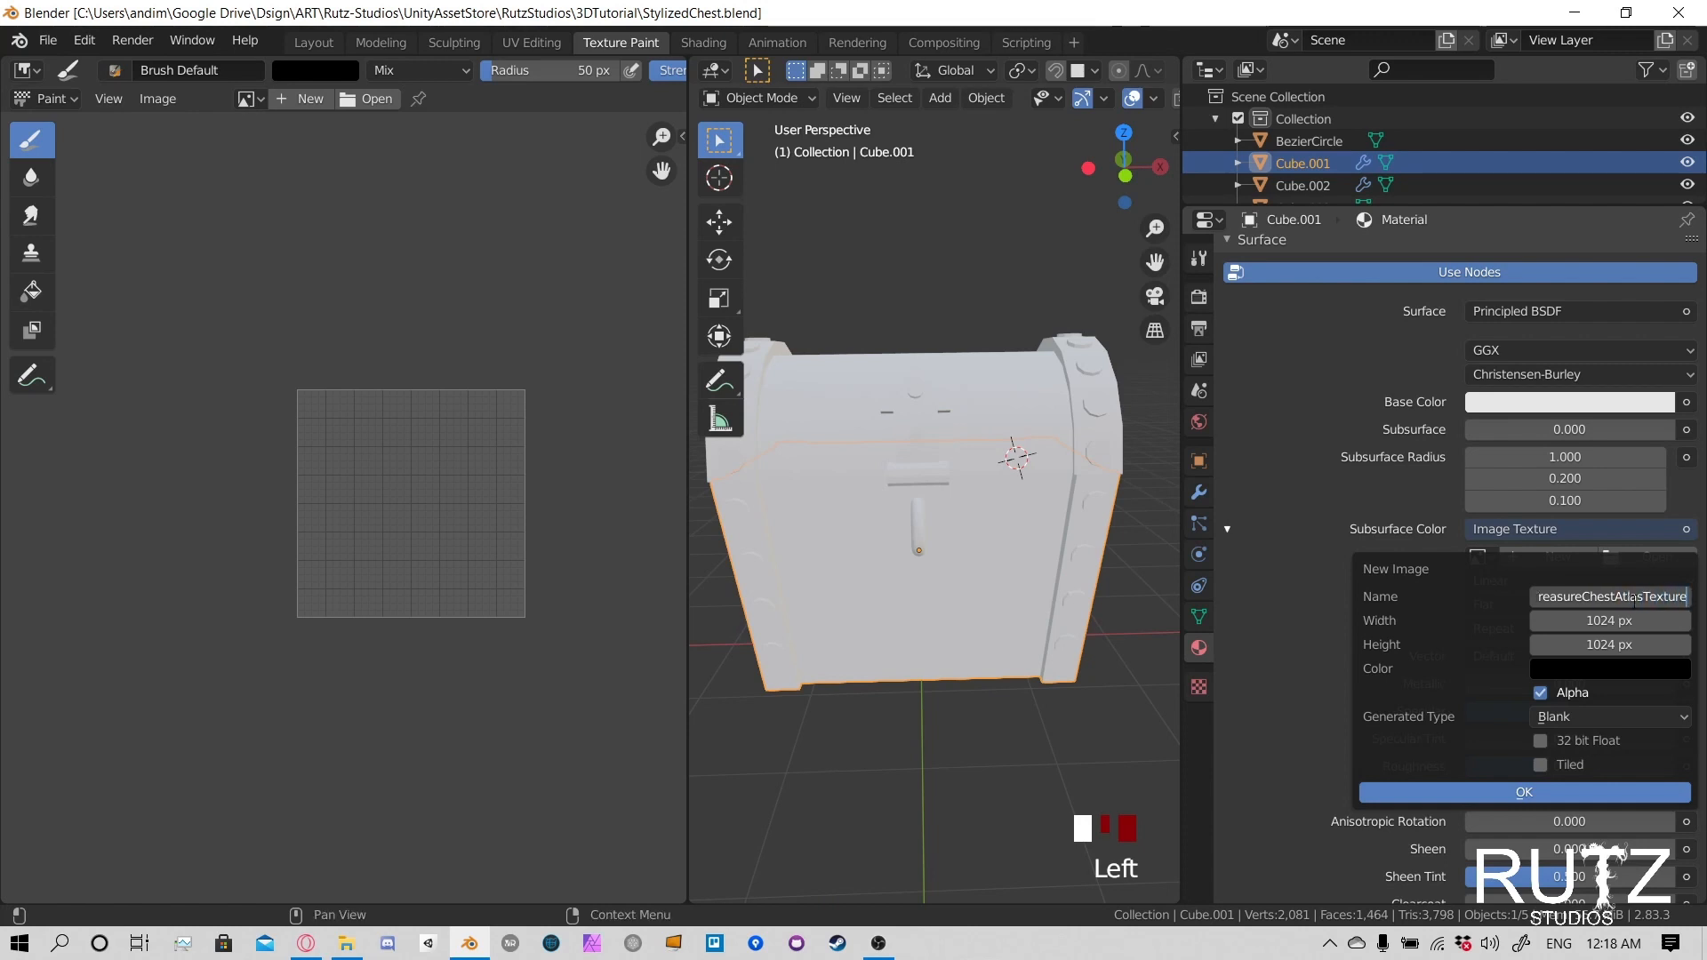
{"action": "key", "text": "Return"}
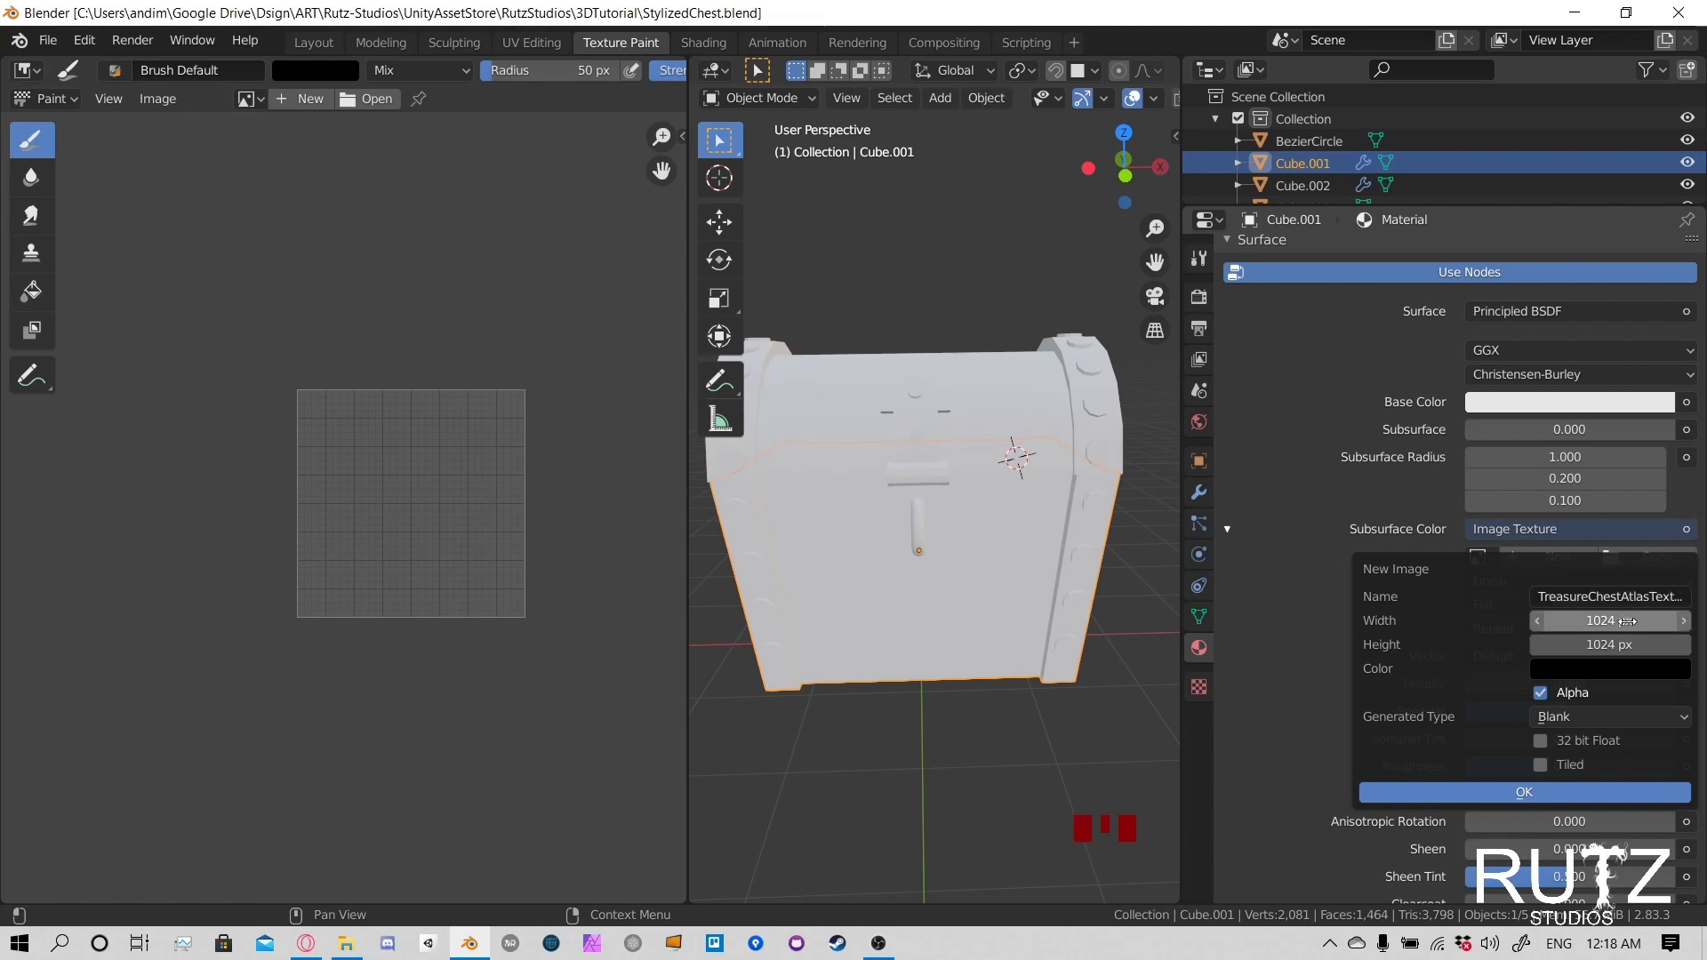
- Set the new image's width and height to 2048 px each
{"action": "left_click", "coordinate": [1626, 622]}
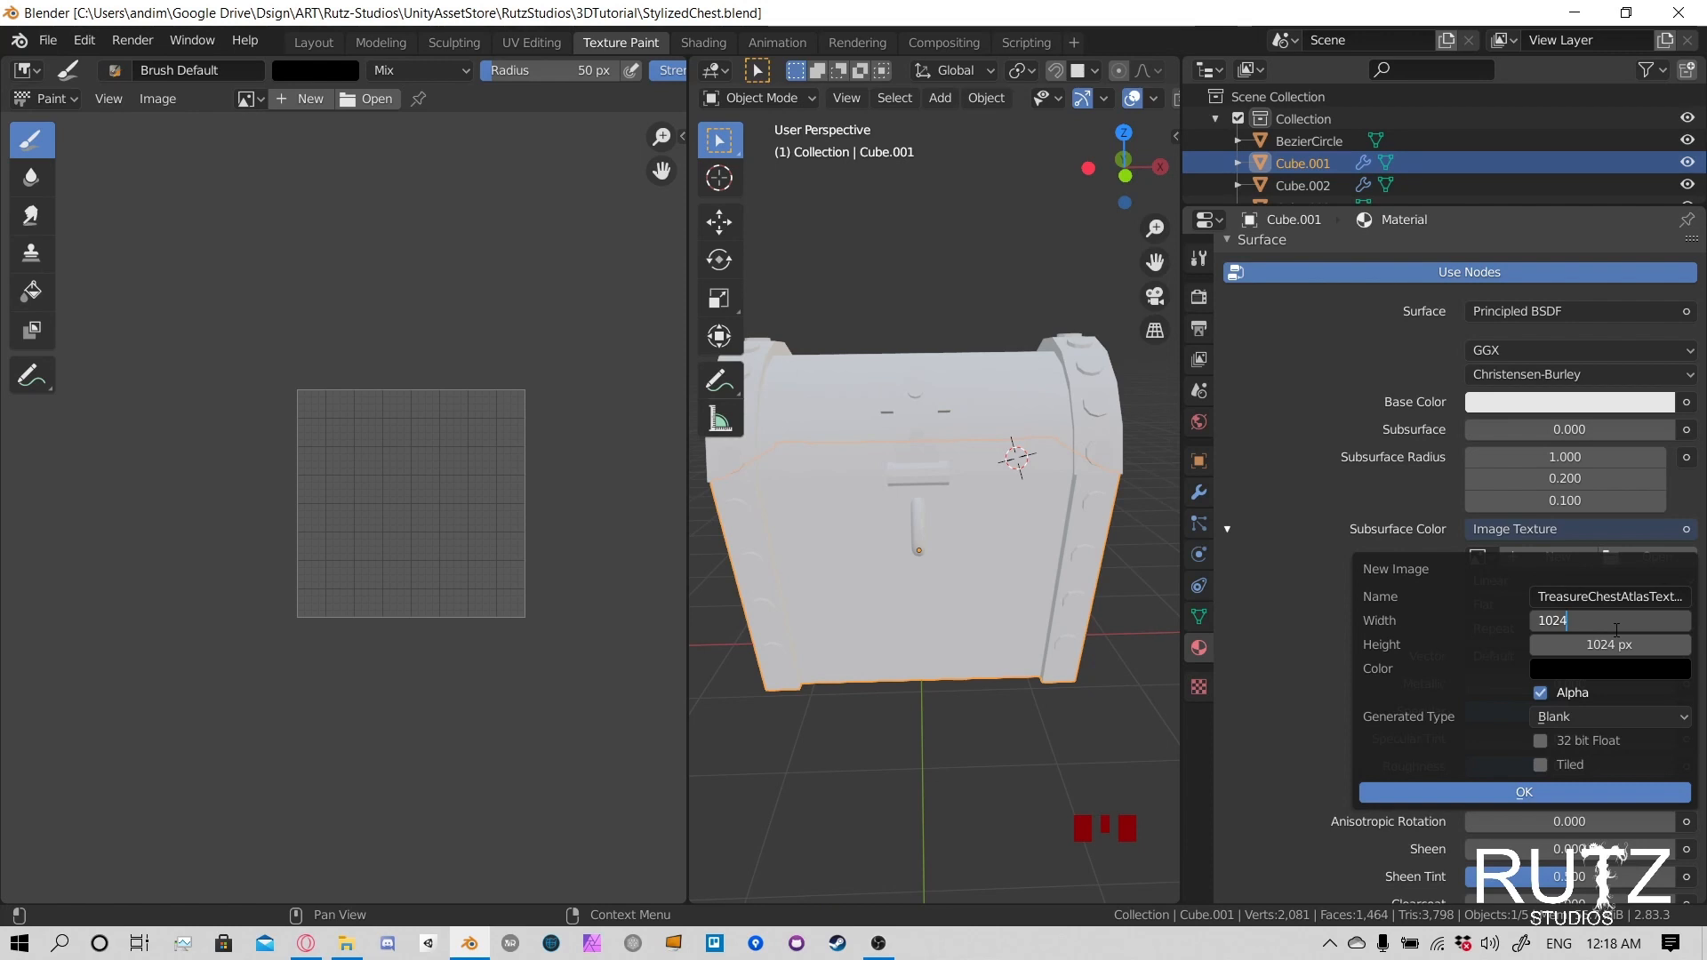
{"action": "type", "text": "*"}
{"action": "key", "text": "Return"}
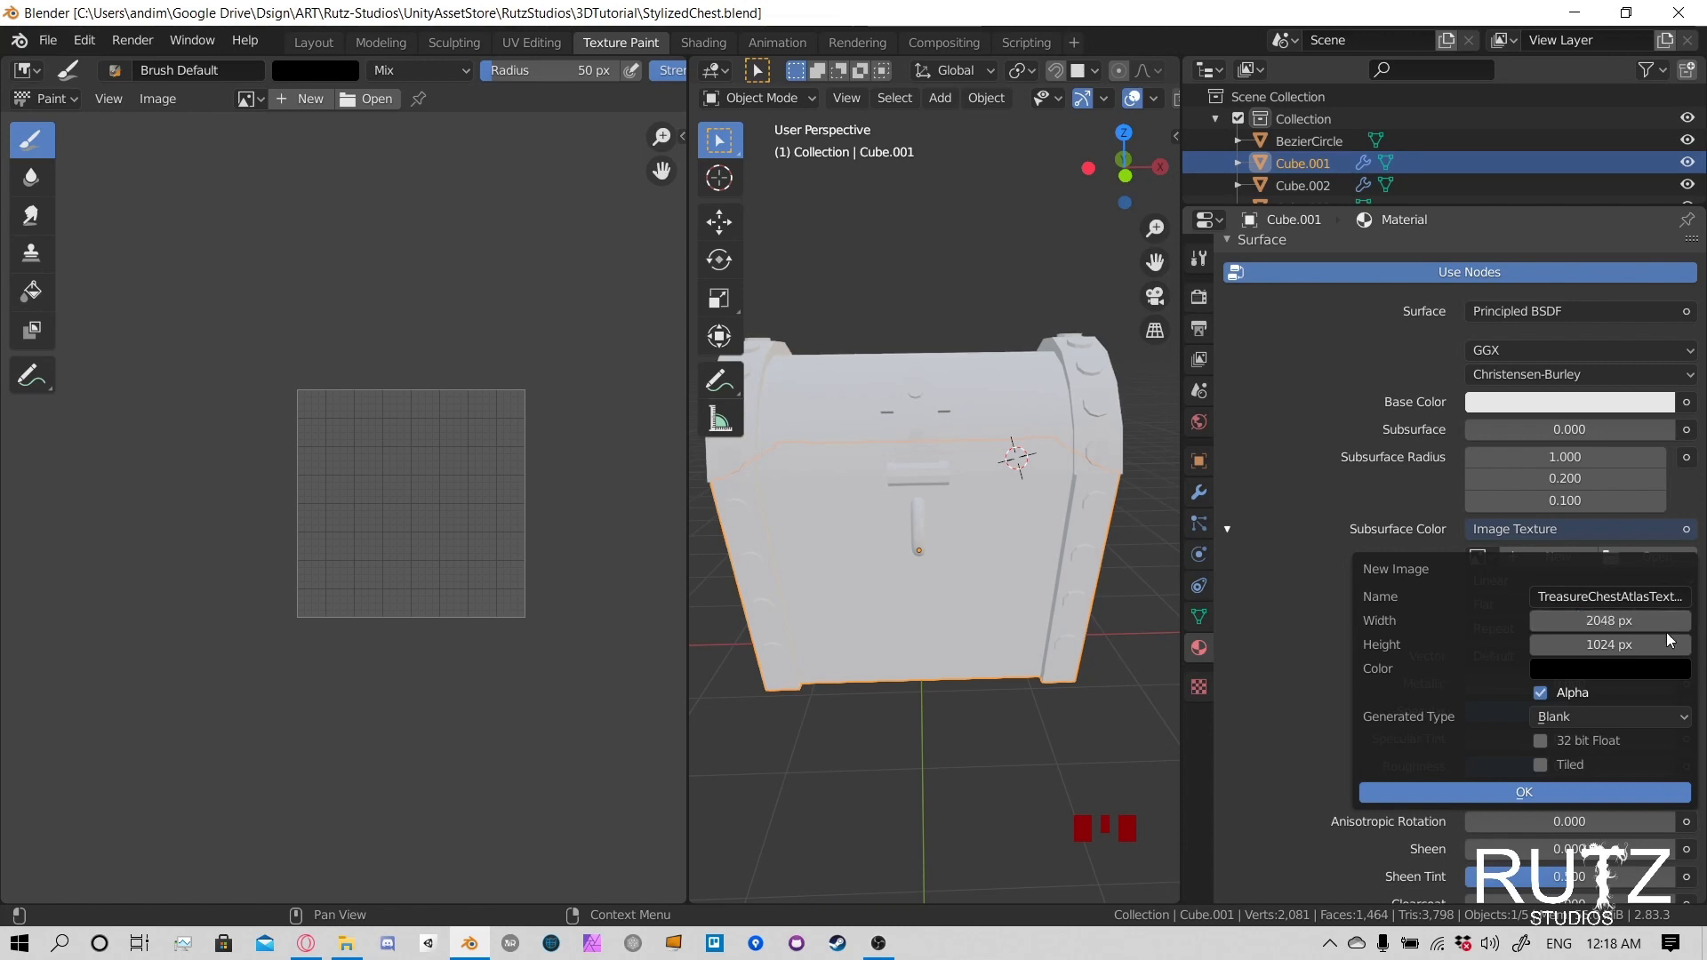
{"action": "left_click", "coordinate": [1623, 647]}
{"action": "type", "text": "*2"}
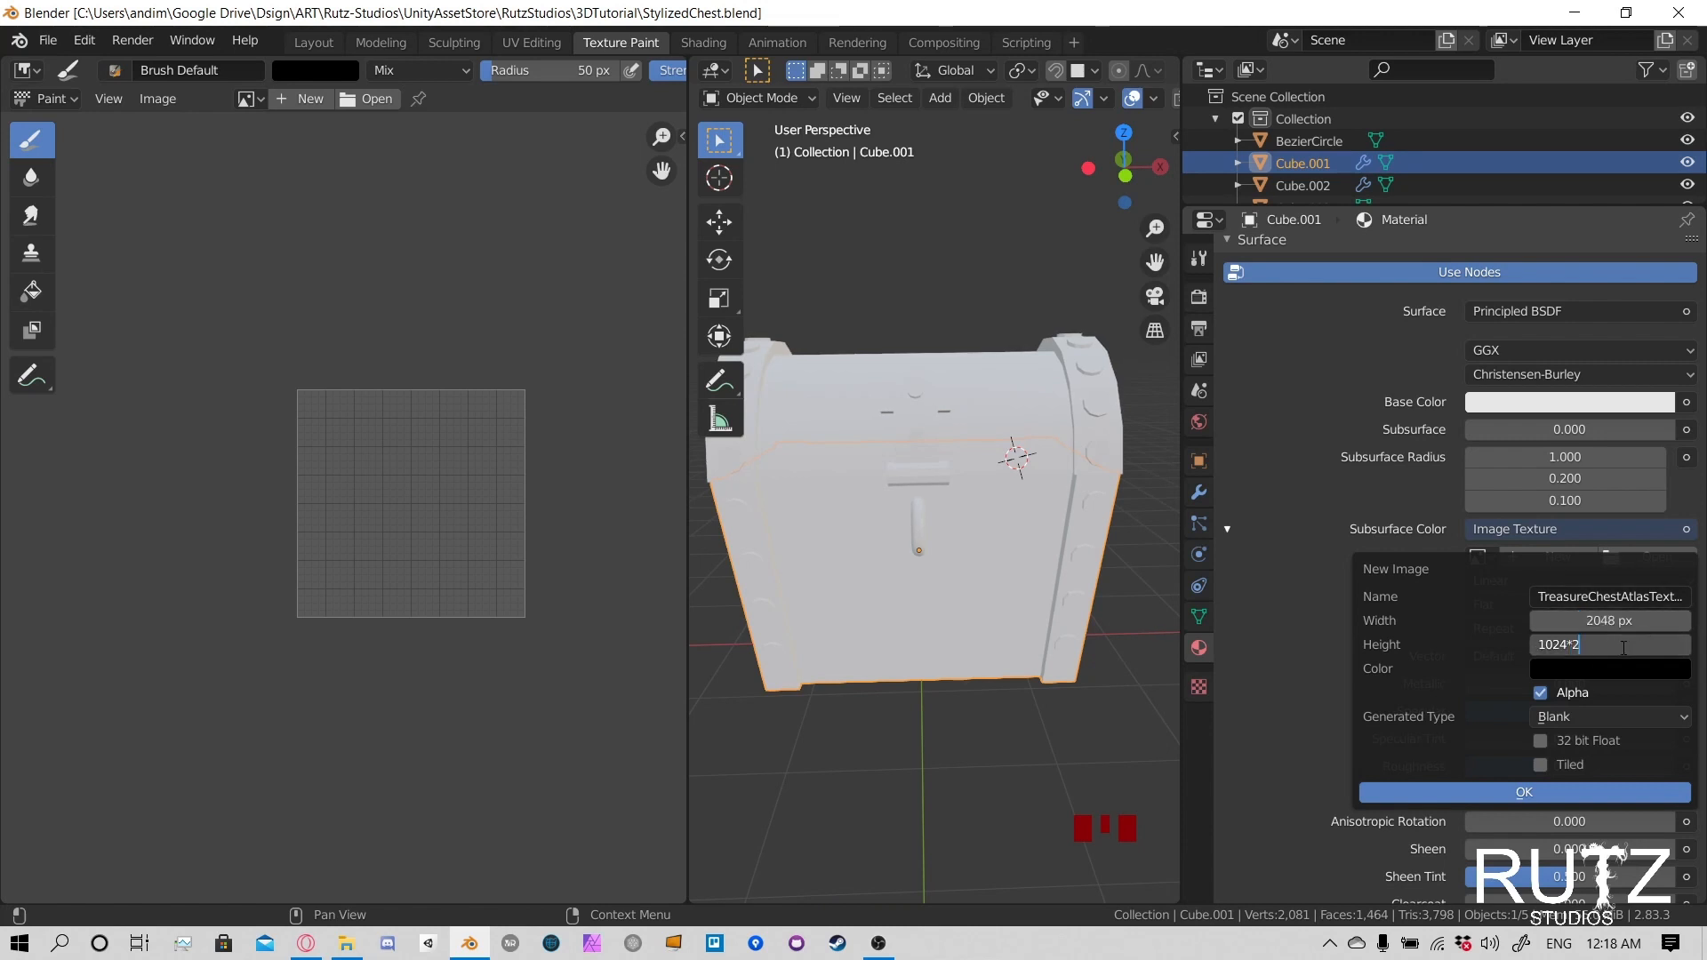
{"action": "key", "text": "Return"}
- Set the new image's fill color to a dark brown, hex 3B2512
{"action": "left_click", "coordinate": [1581, 669]}
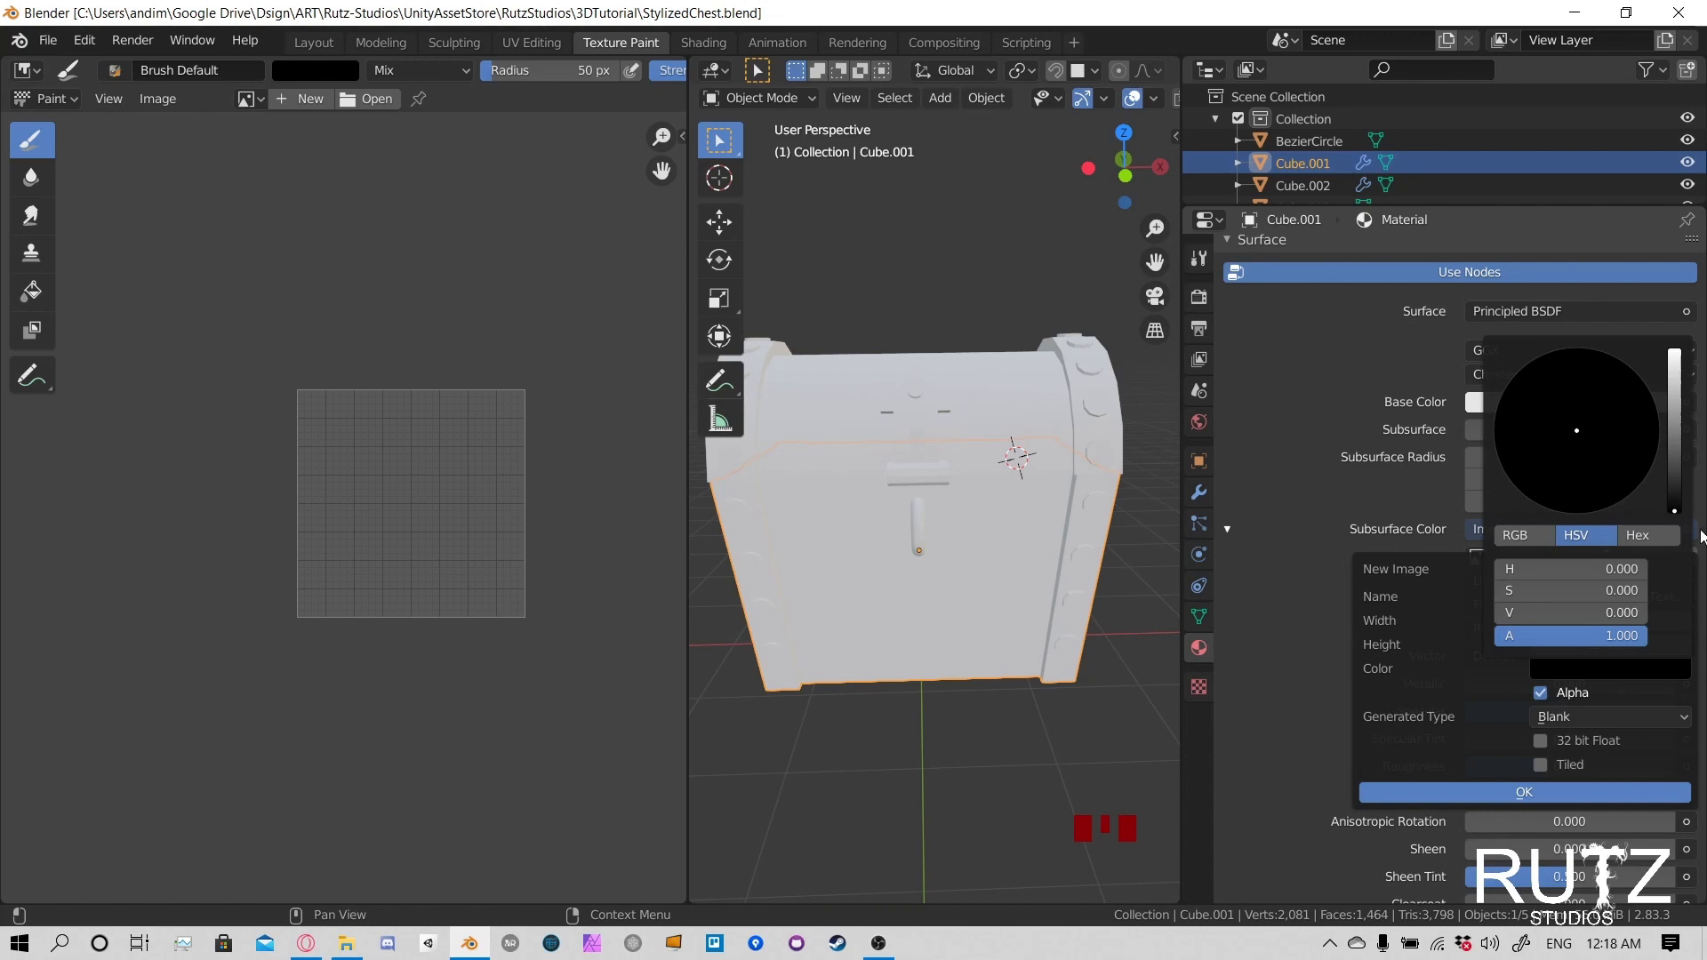
{"action": "left_click_drag", "start_coordinate": [1681, 509], "coordinate": [1675, 449]}
{"action": "left_click_drag", "start_coordinate": [1572, 432], "coordinate": [1553, 474]}
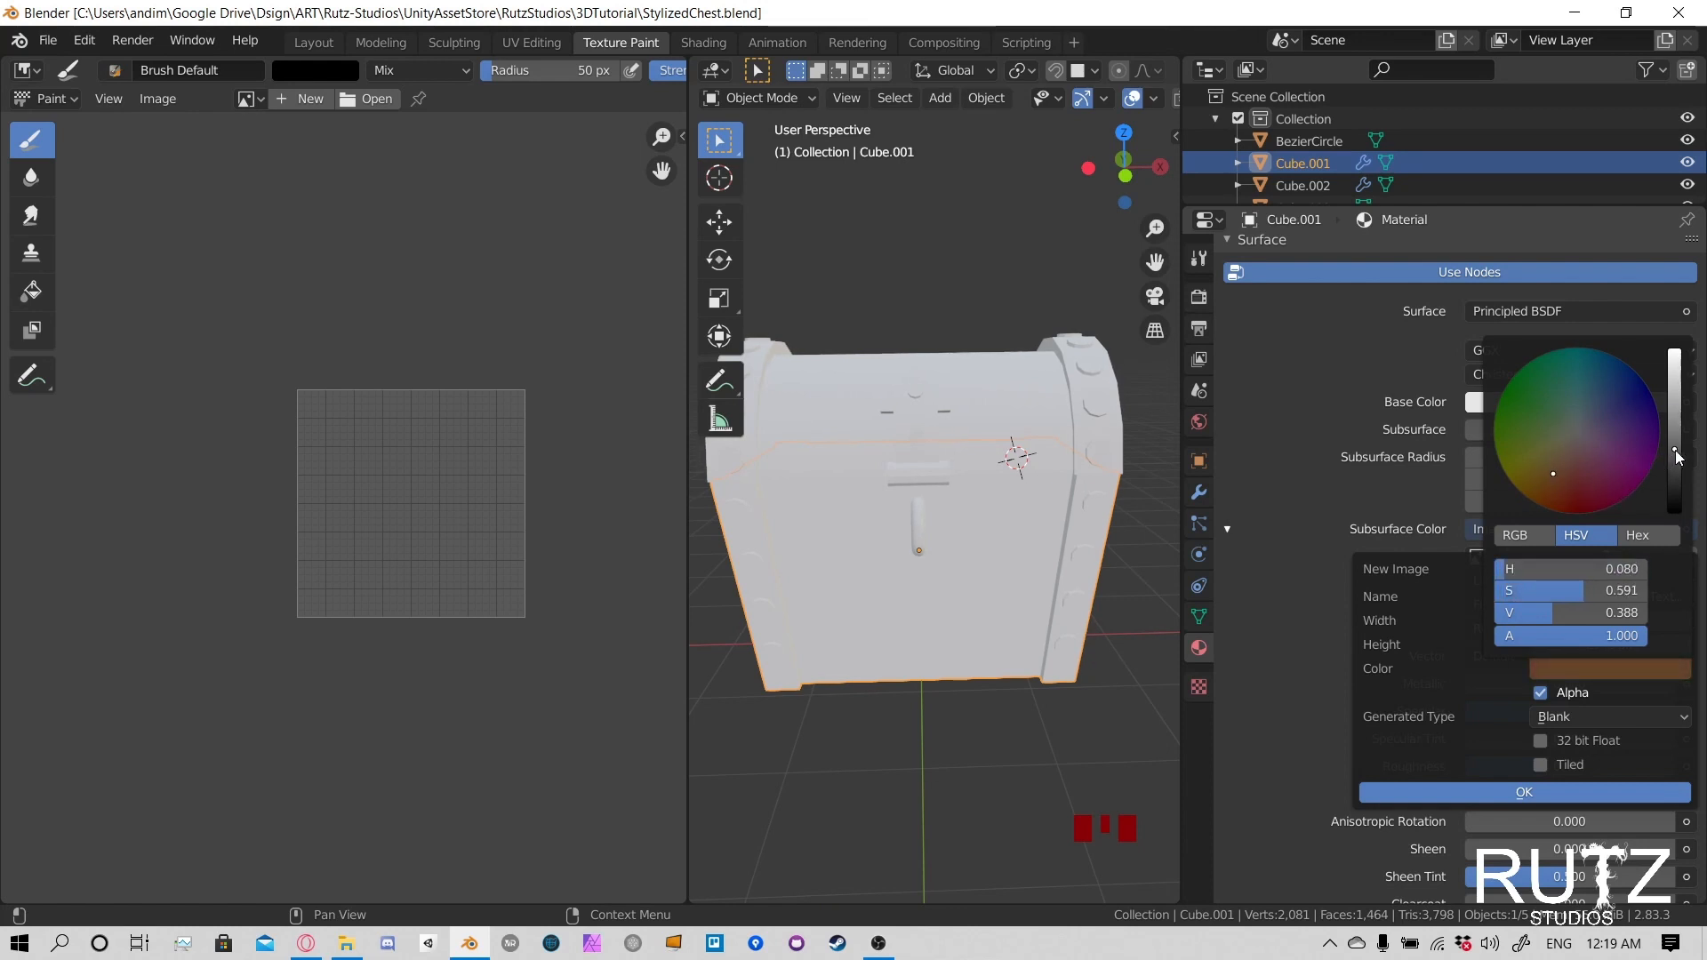
{"action": "left_click_drag", "start_coordinate": [1676, 452], "coordinate": [1675, 467]}
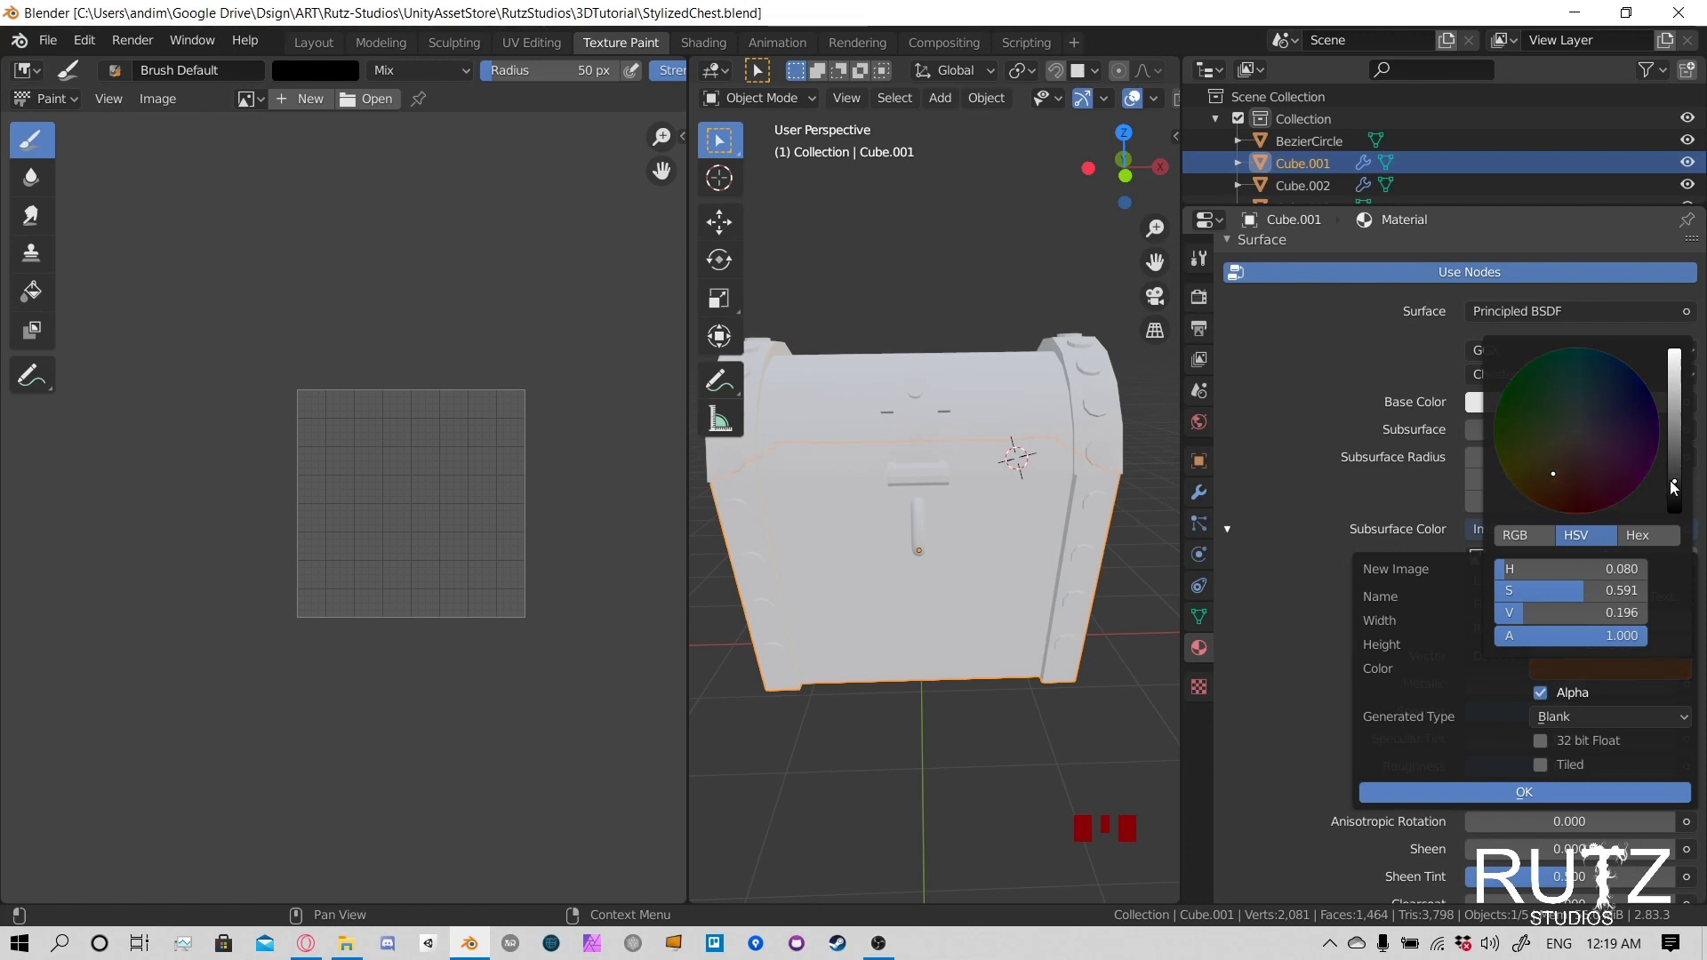
{"action": "left_click_drag", "start_coordinate": [1556, 477], "coordinate": [1550, 481]}
{"action": "left_click_drag", "start_coordinate": [1677, 477], "coordinate": [1675, 484]}
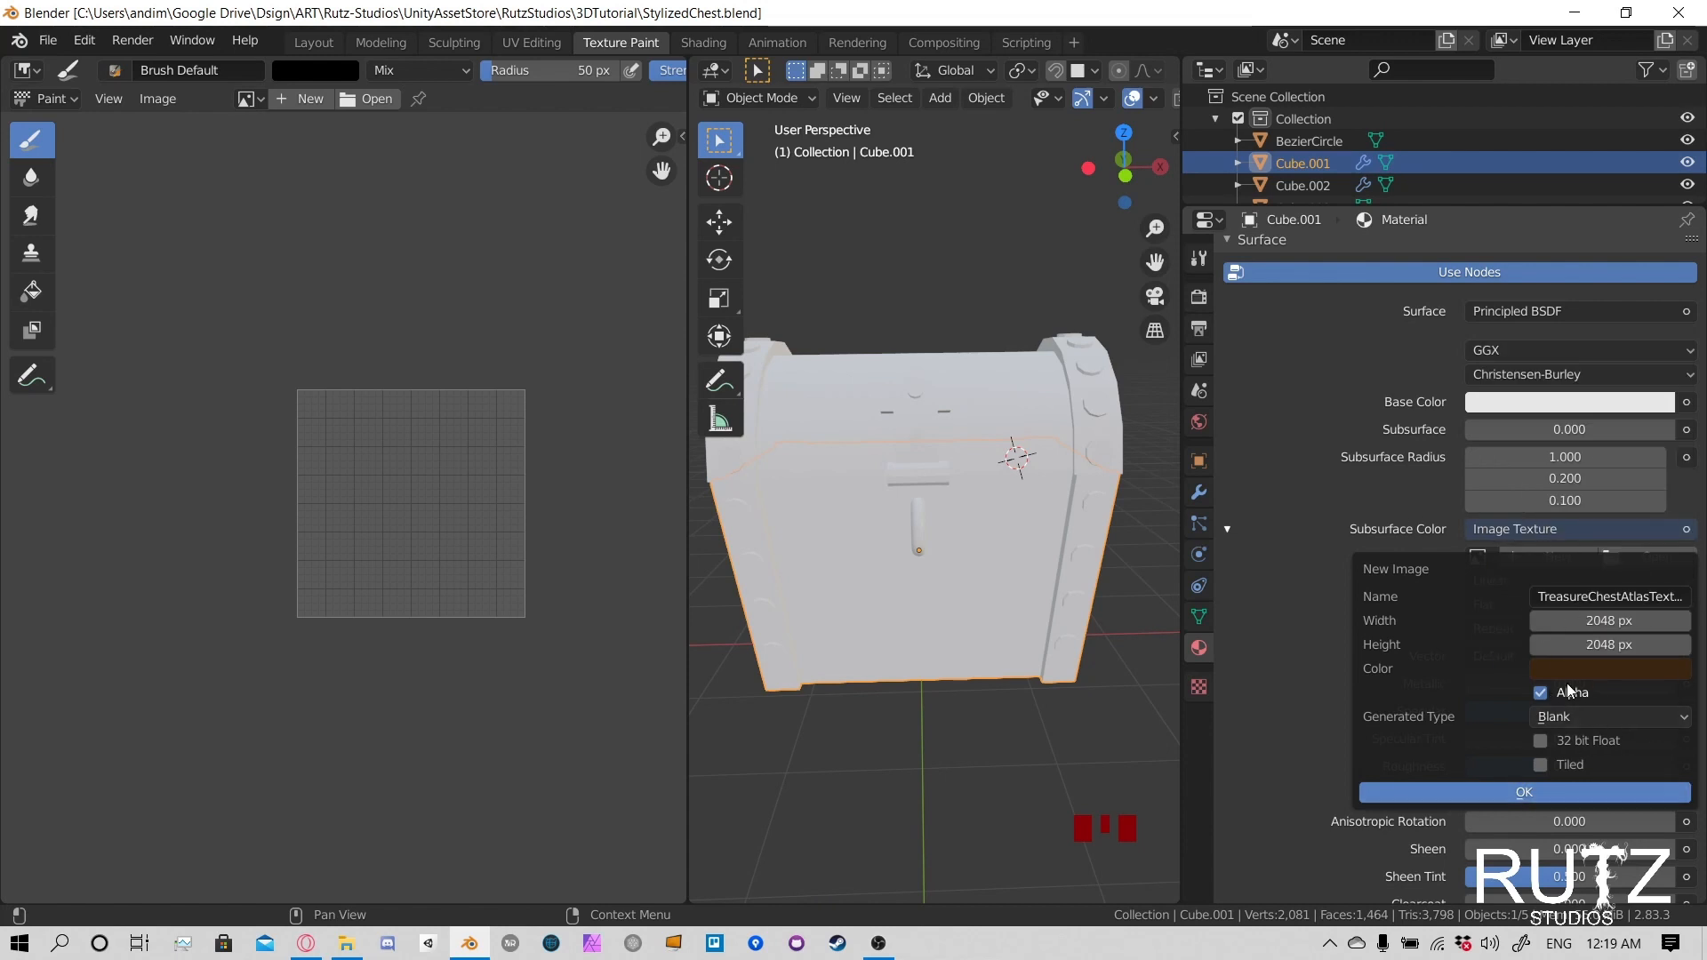
- Display the fill color as a hex value and create the new atlas image
{"action": "left_click", "coordinate": [1593, 668]}
{"action": "left_click", "coordinate": [1641, 535]}
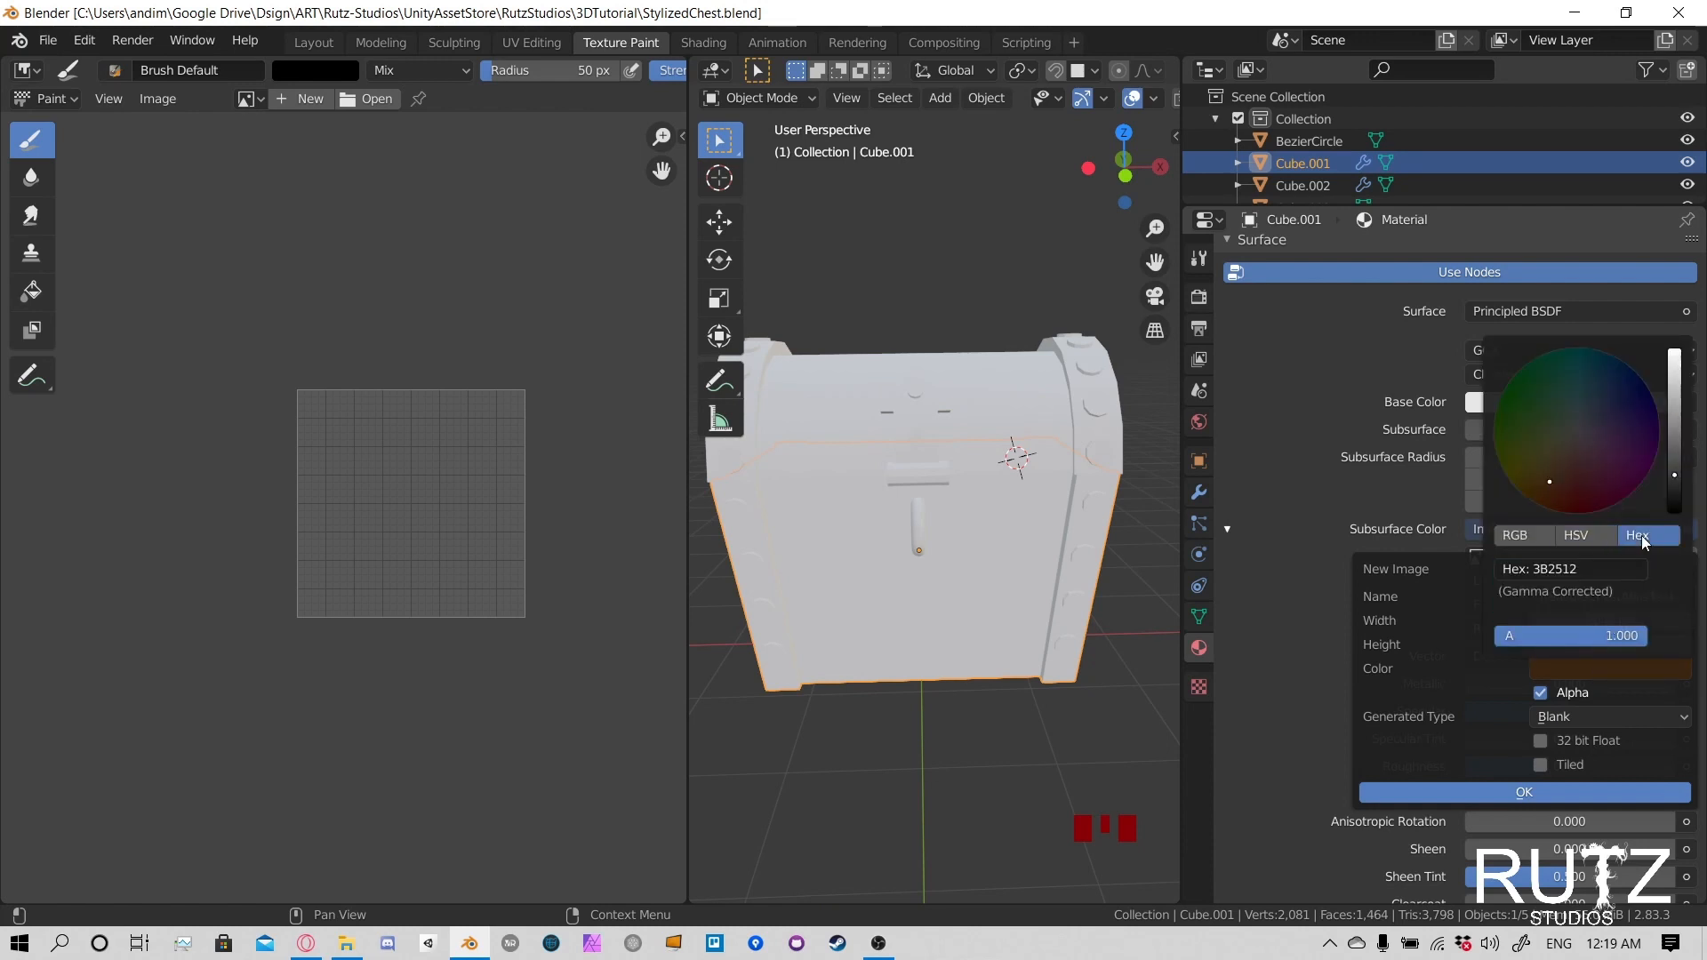
{"action": "left_click", "coordinate": [1600, 570]}
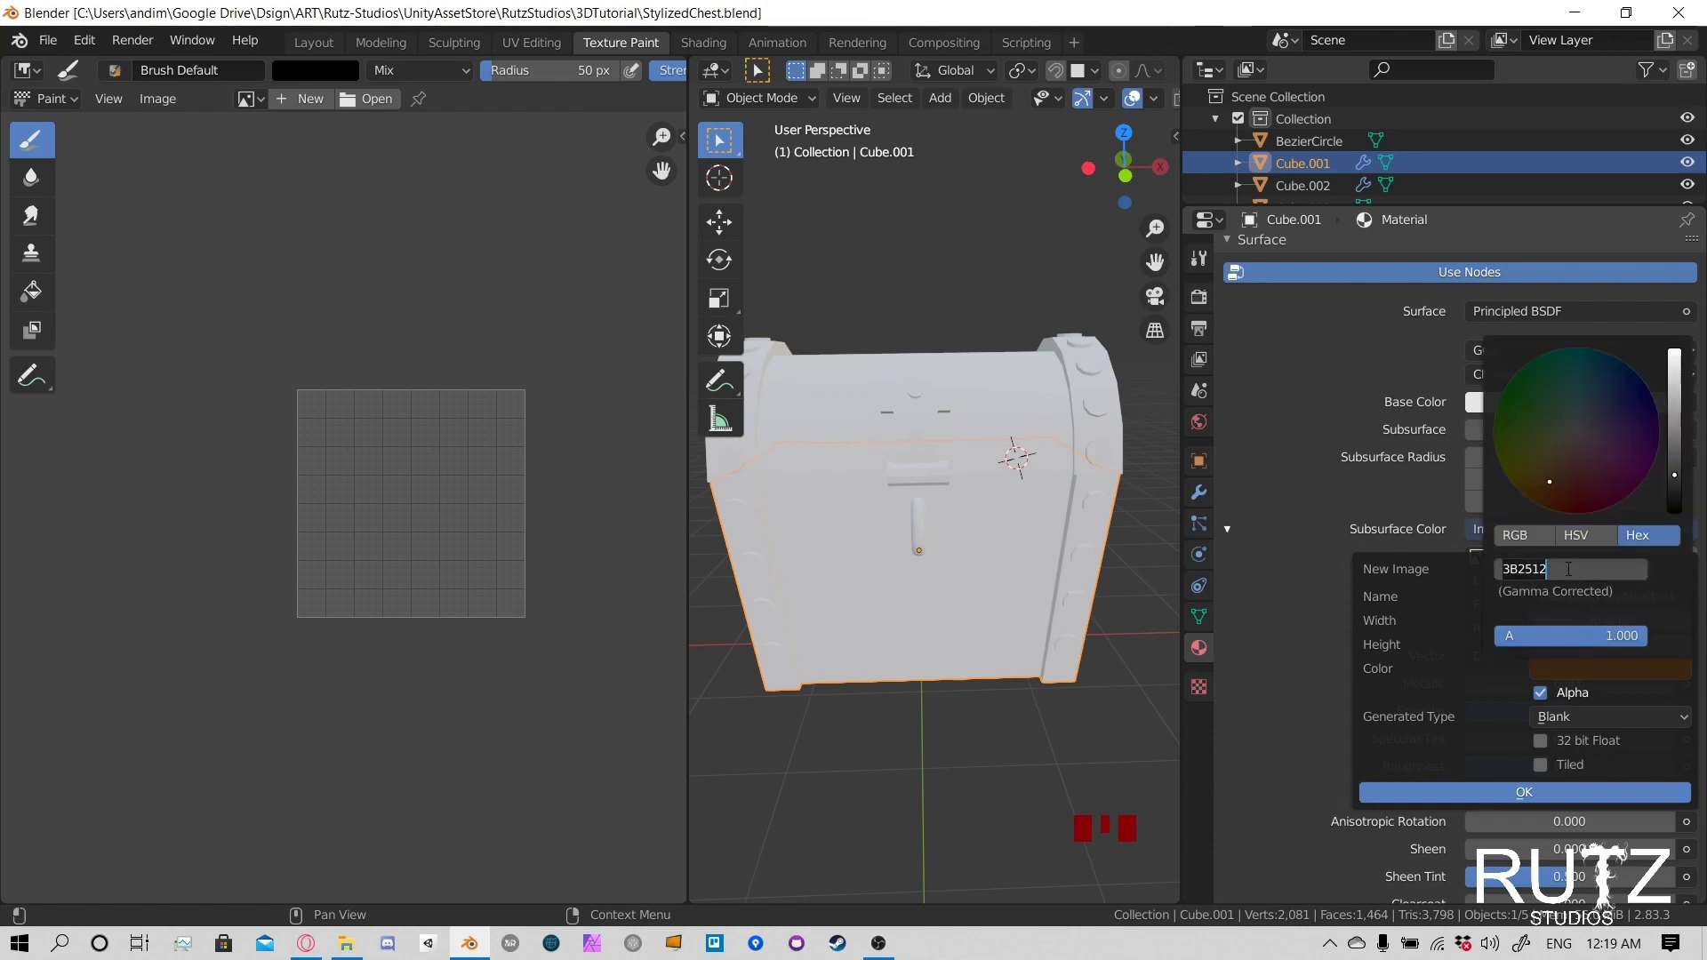
{"action": "left_click", "coordinate": [1572, 568]}
{"action": "key", "text": "Return"}
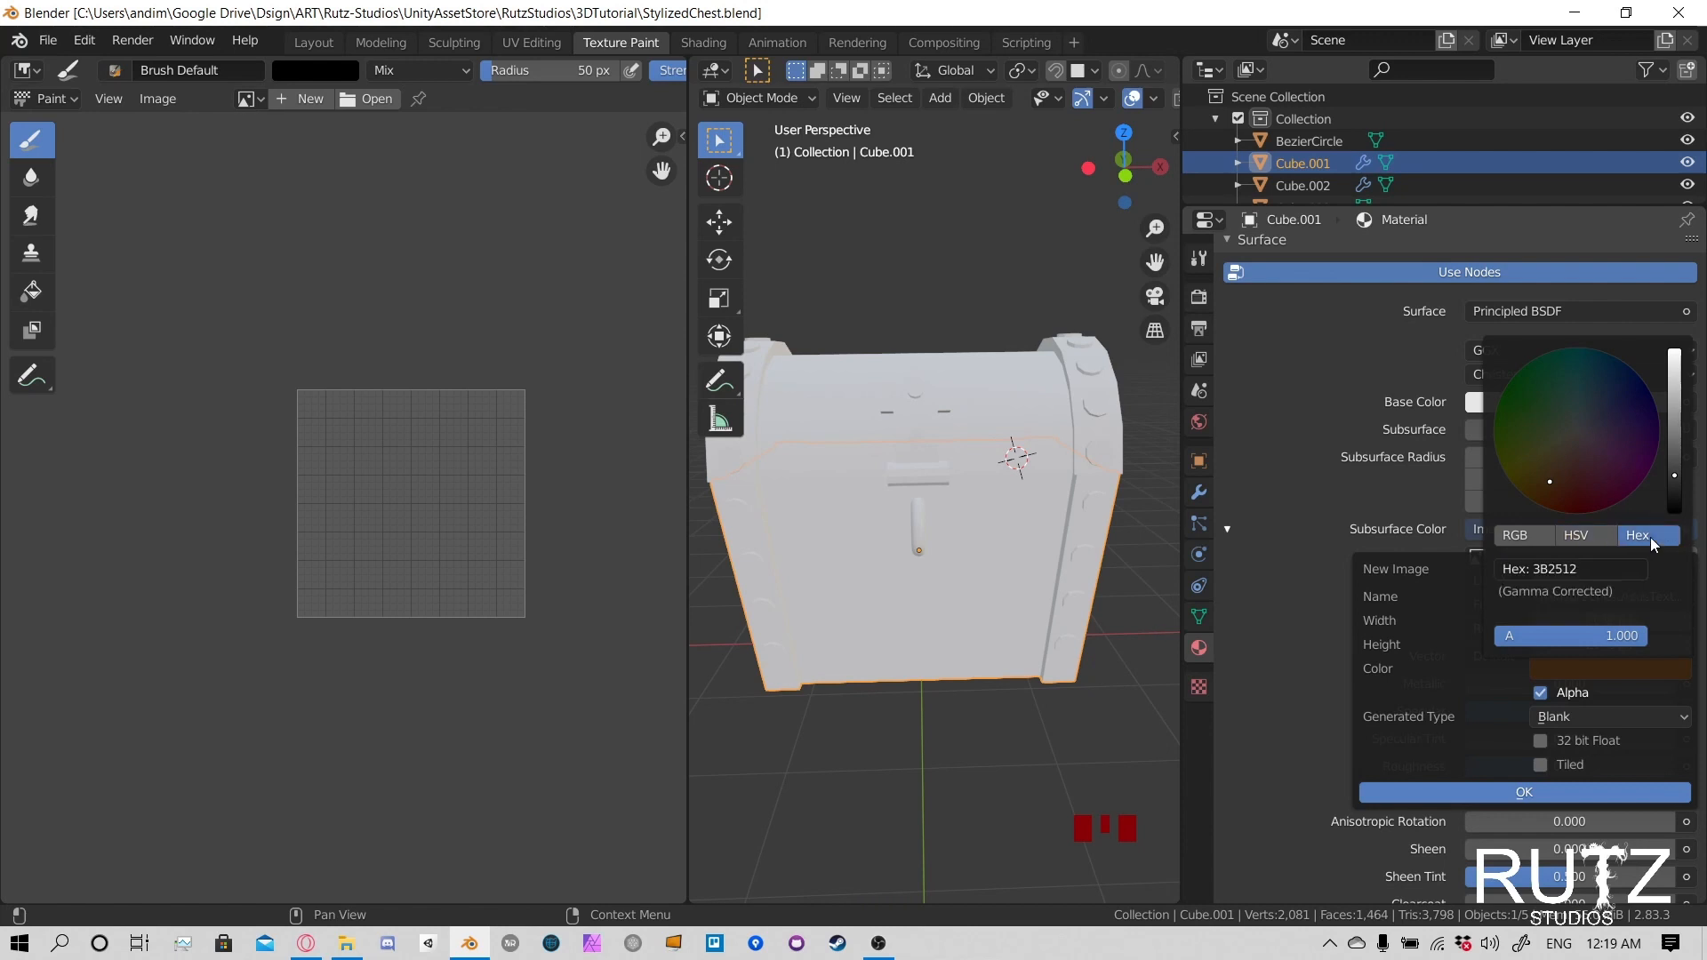
{"action": "left_click", "coordinate": [1565, 571]}
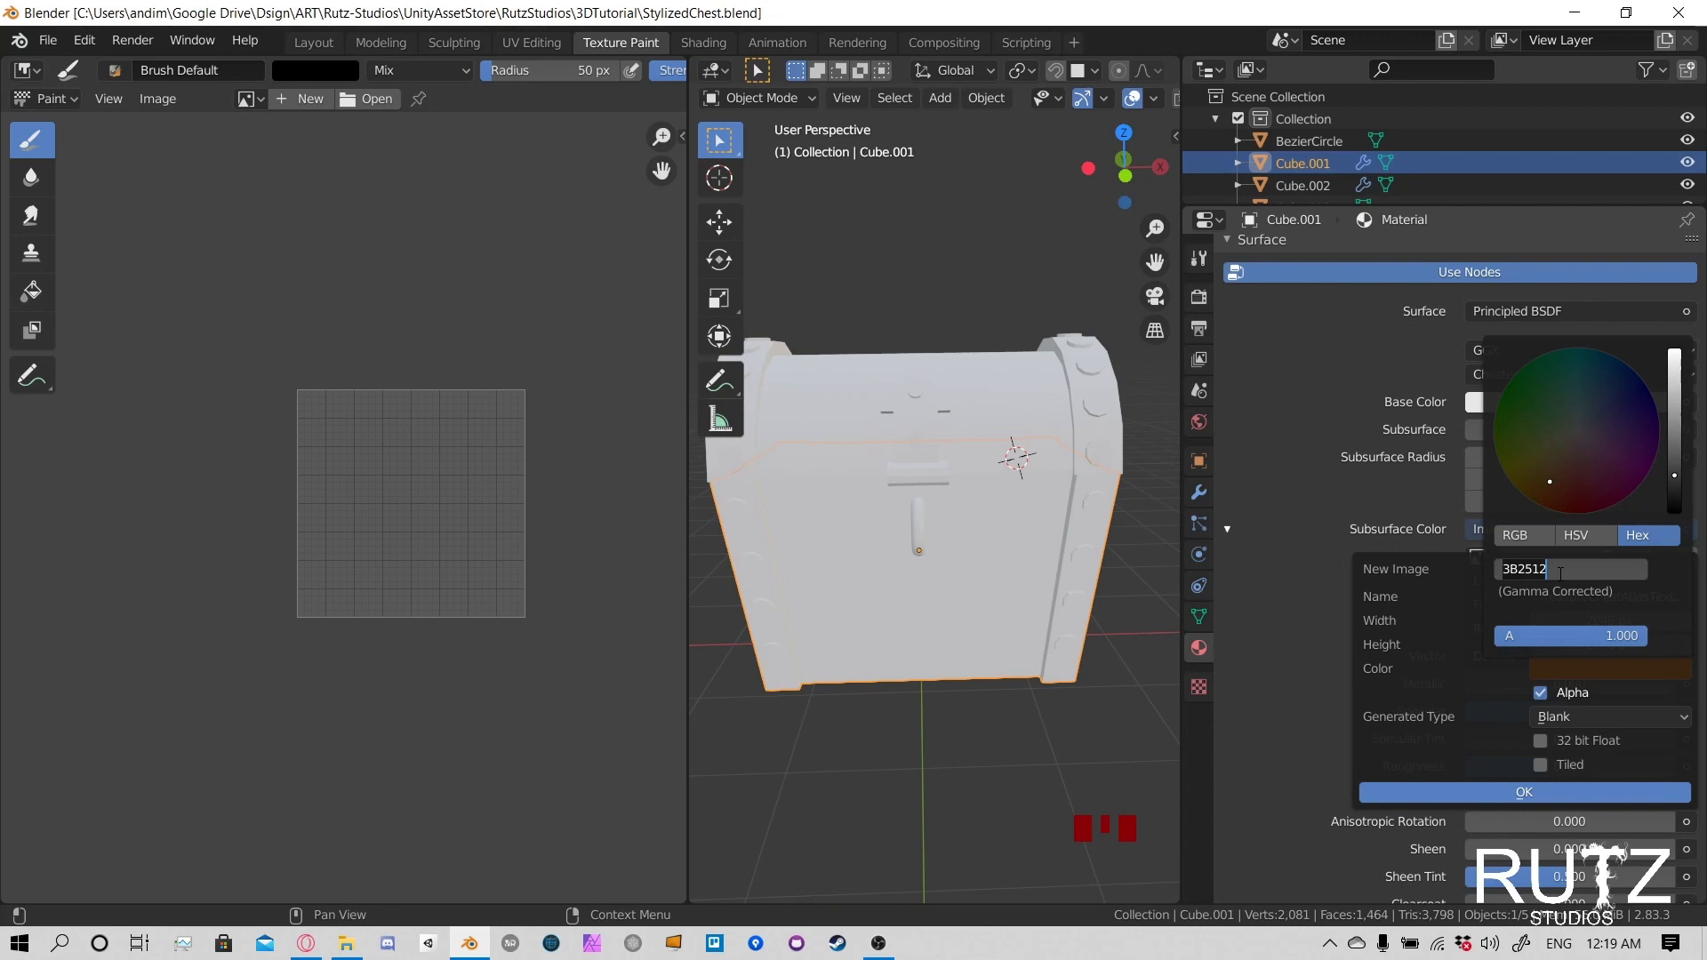
{"action": "left_click_drag", "start_coordinate": [1564, 571], "coordinate": [1488, 573]}
{"action": "left_click", "coordinate": [1566, 574]}
{"action": "left_click", "coordinate": [1591, 602]}
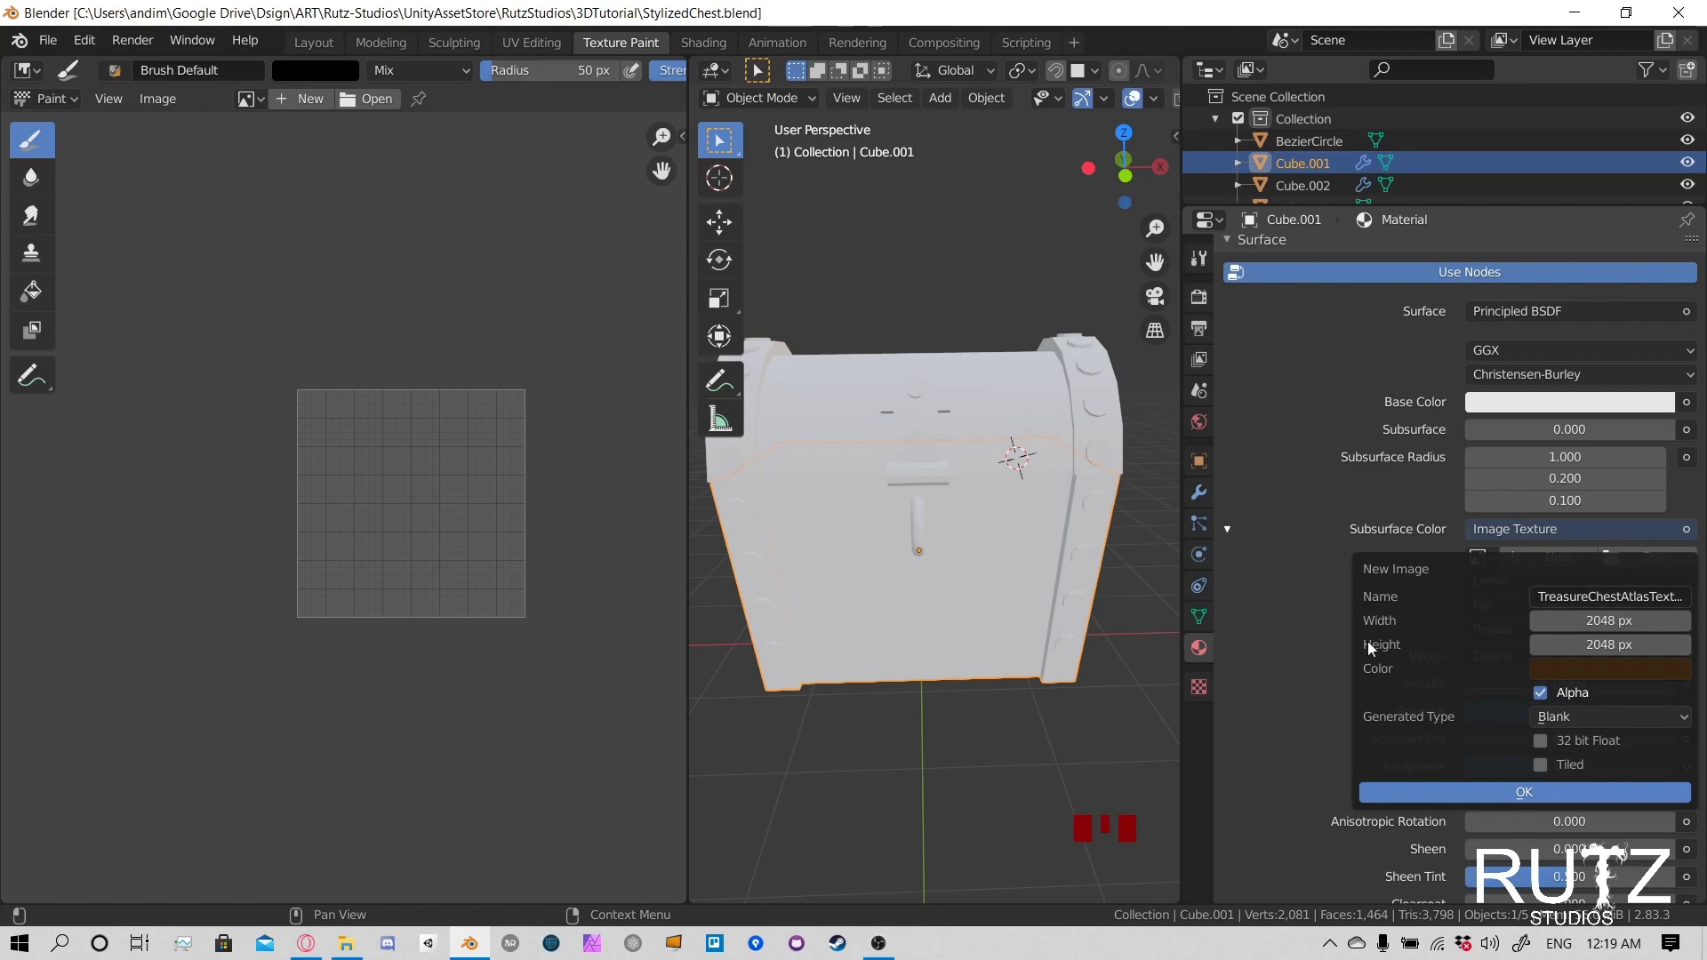
{"action": "left_click", "coordinate": [1530, 790]}
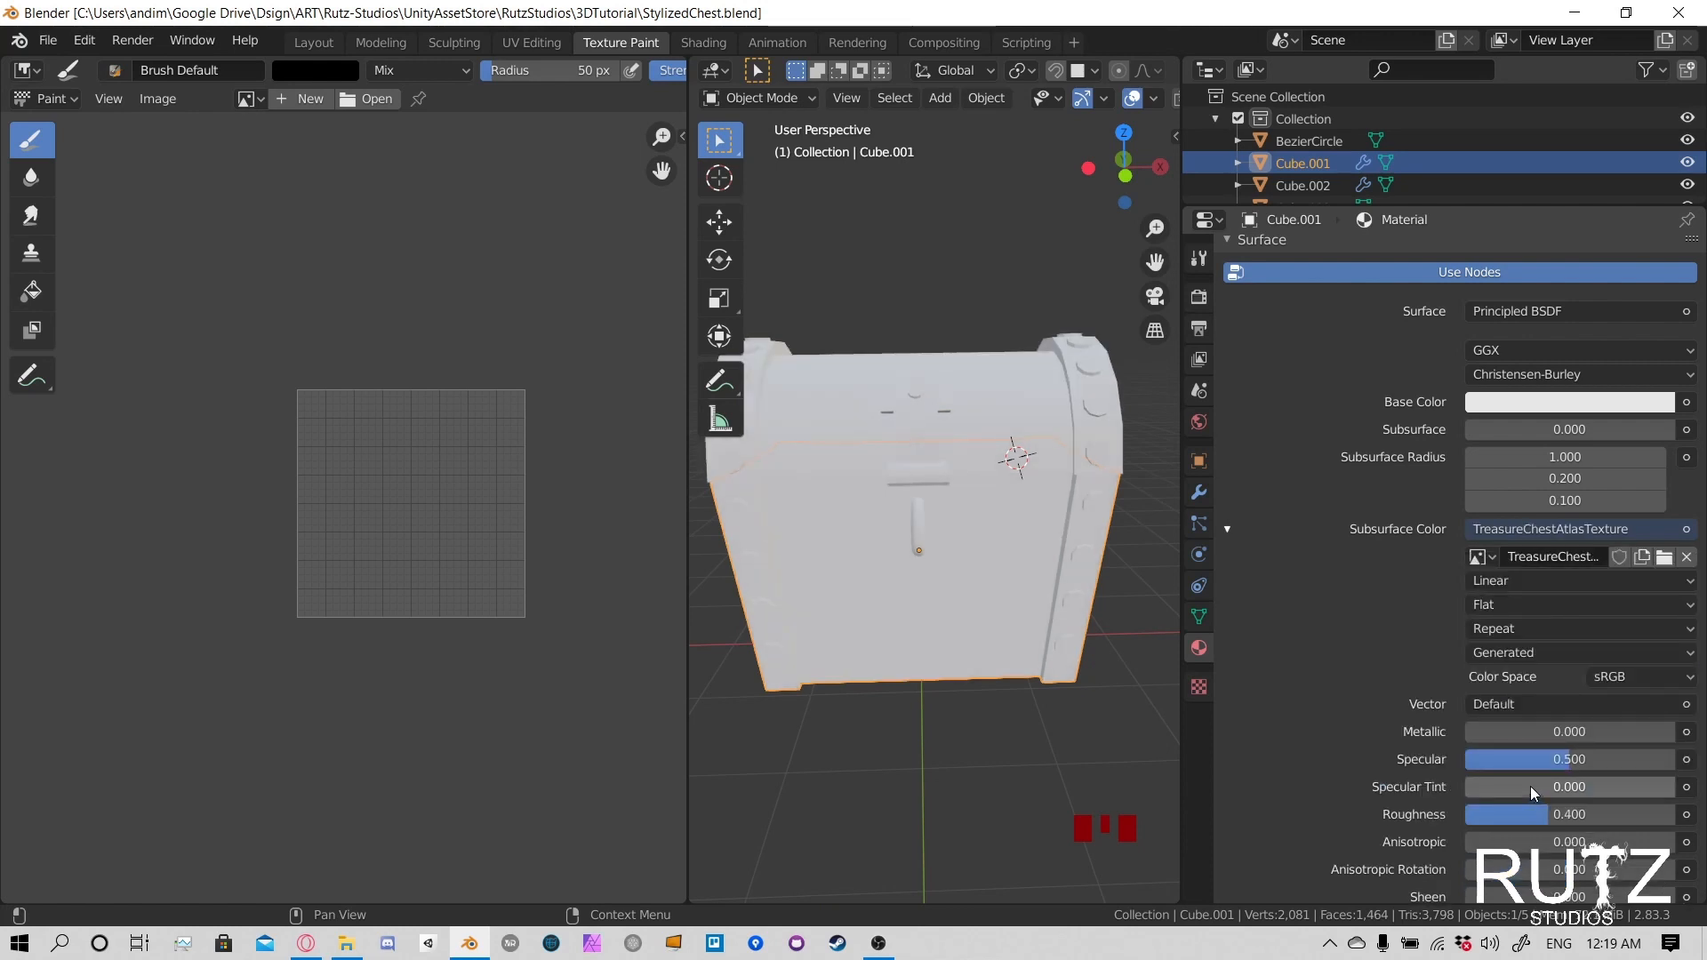
- Connect an Image Texture to the material's Base Color and assign the existing TreasureChestAtlasTexture image to it
{"action": "left_click", "coordinate": [1686, 406]}
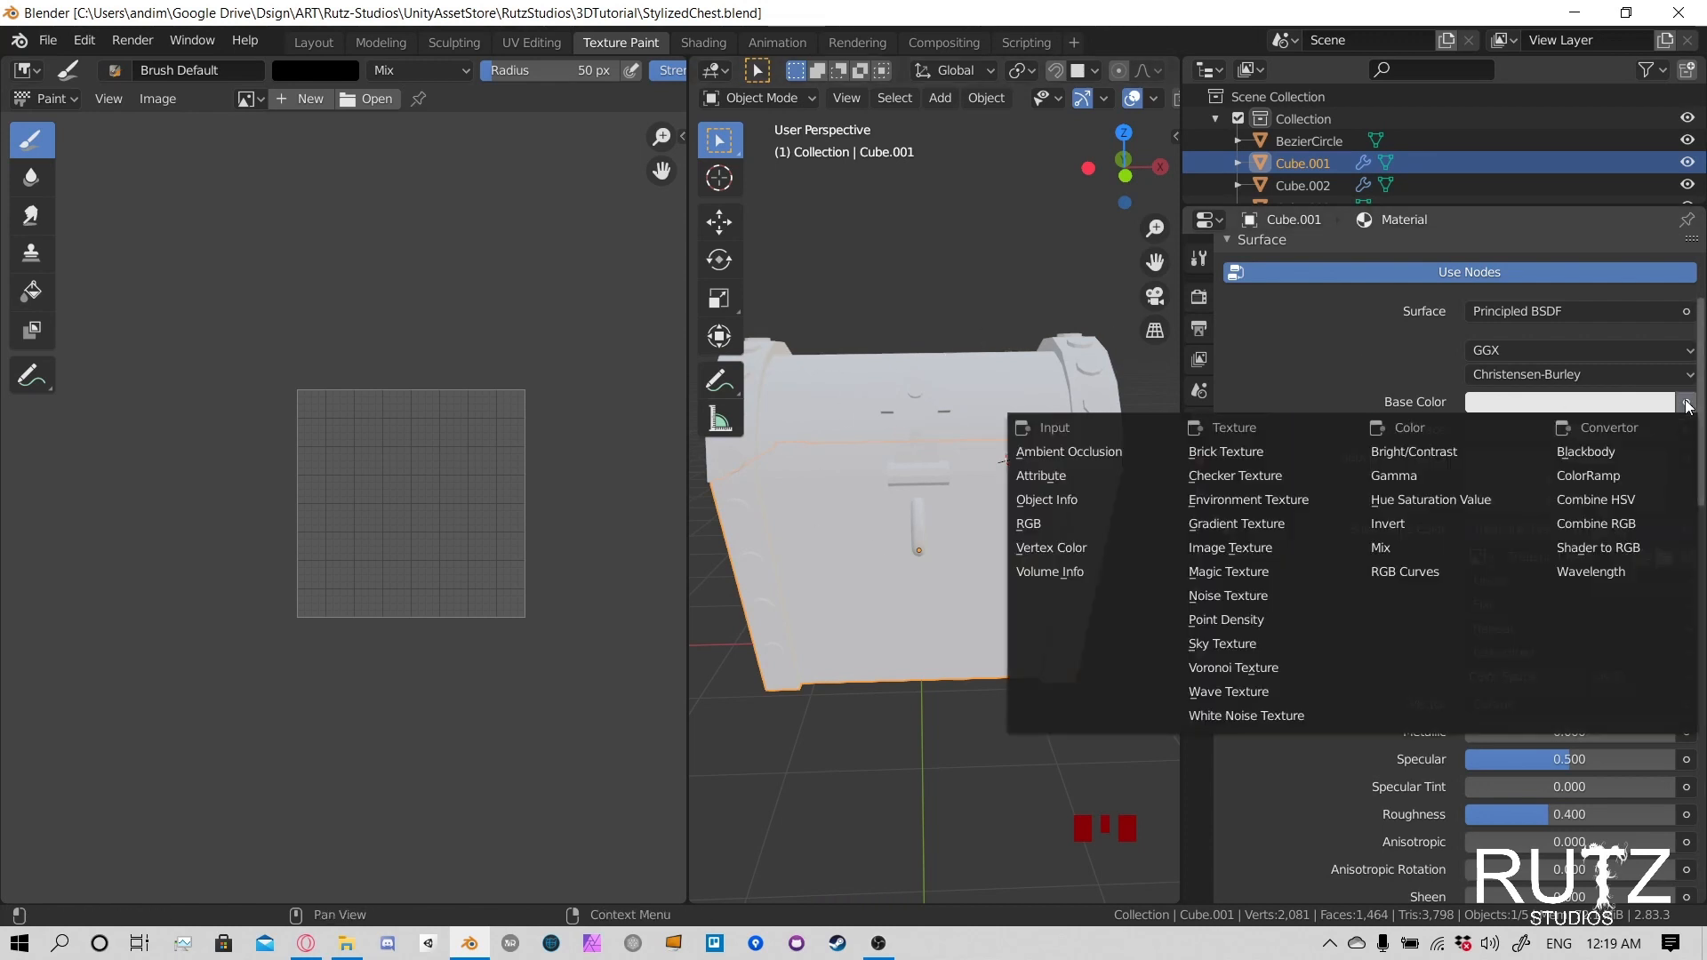
{"action": "left_click", "coordinate": [1265, 551]}
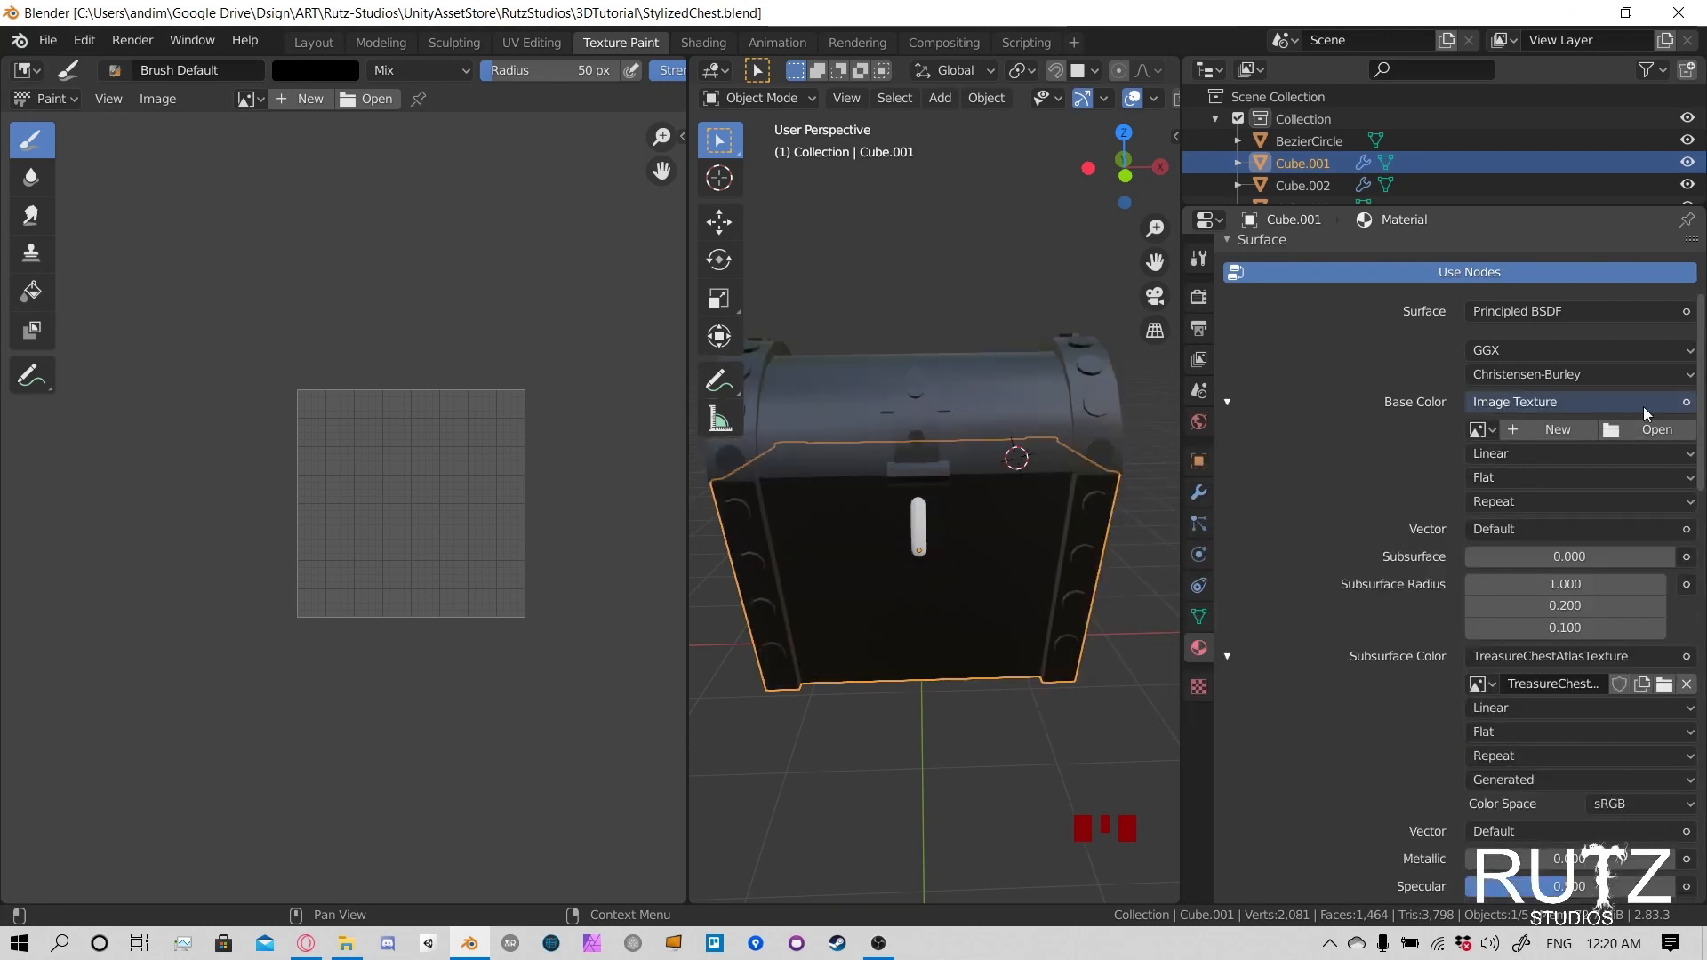
{"action": "left_click", "coordinate": [1480, 430]}
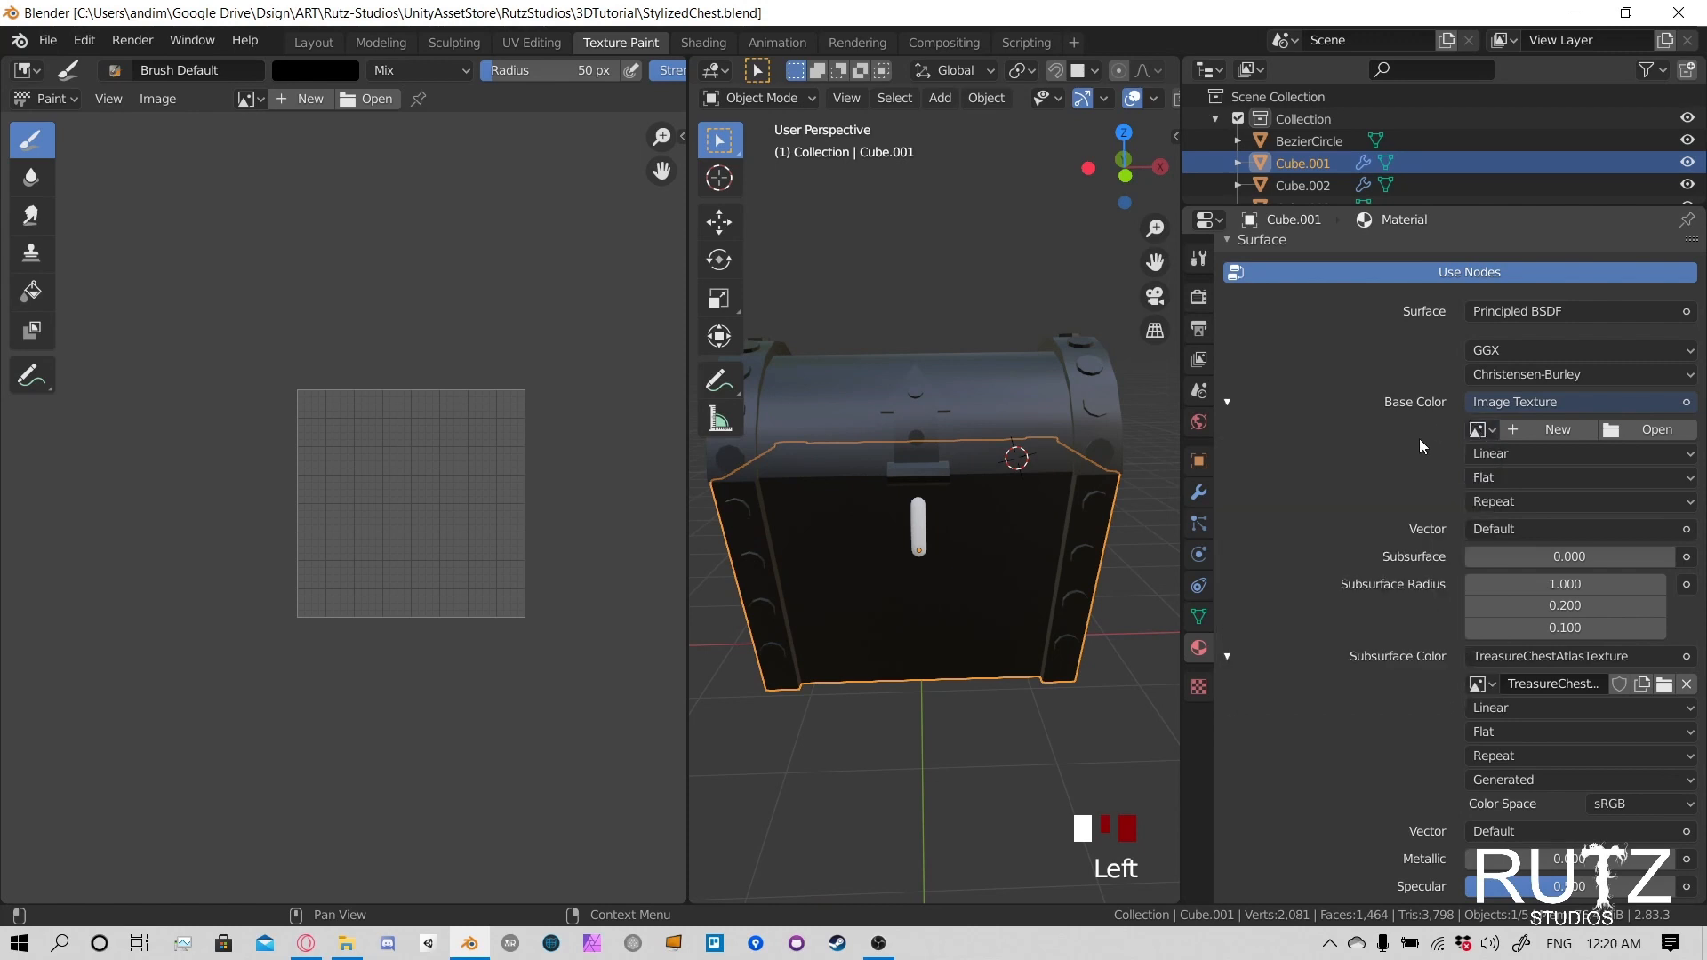
{"action": "left_click", "coordinate": [1565, 402]}
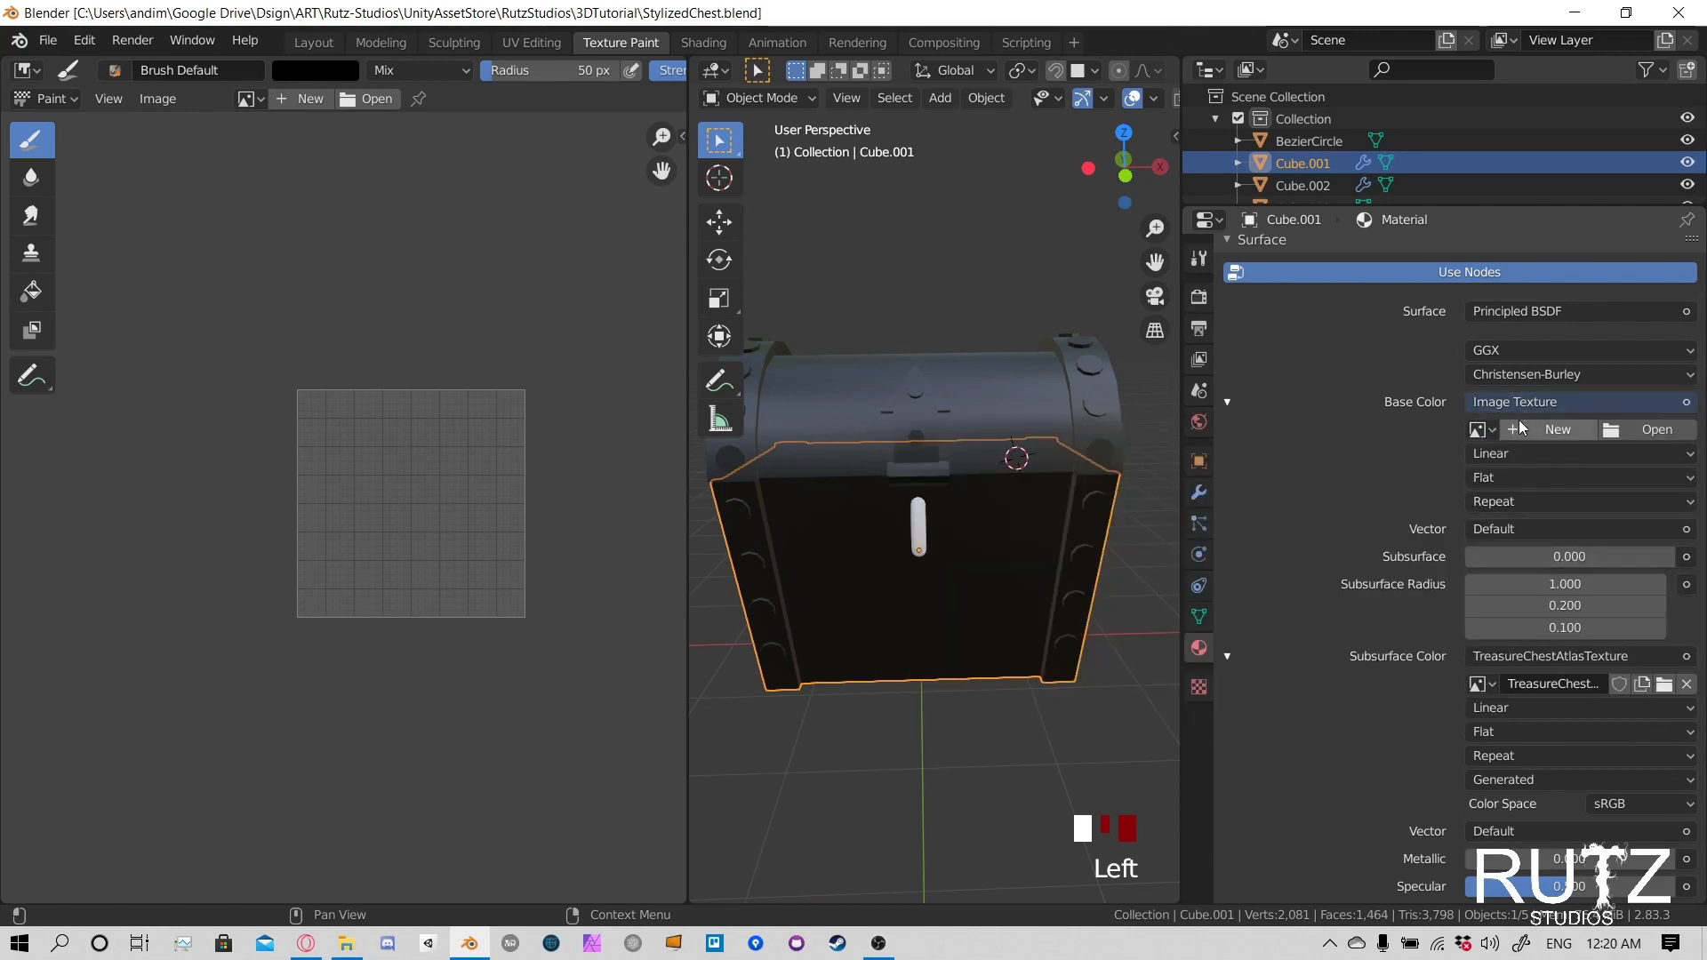
{"action": "left_click", "coordinate": [1480, 430]}
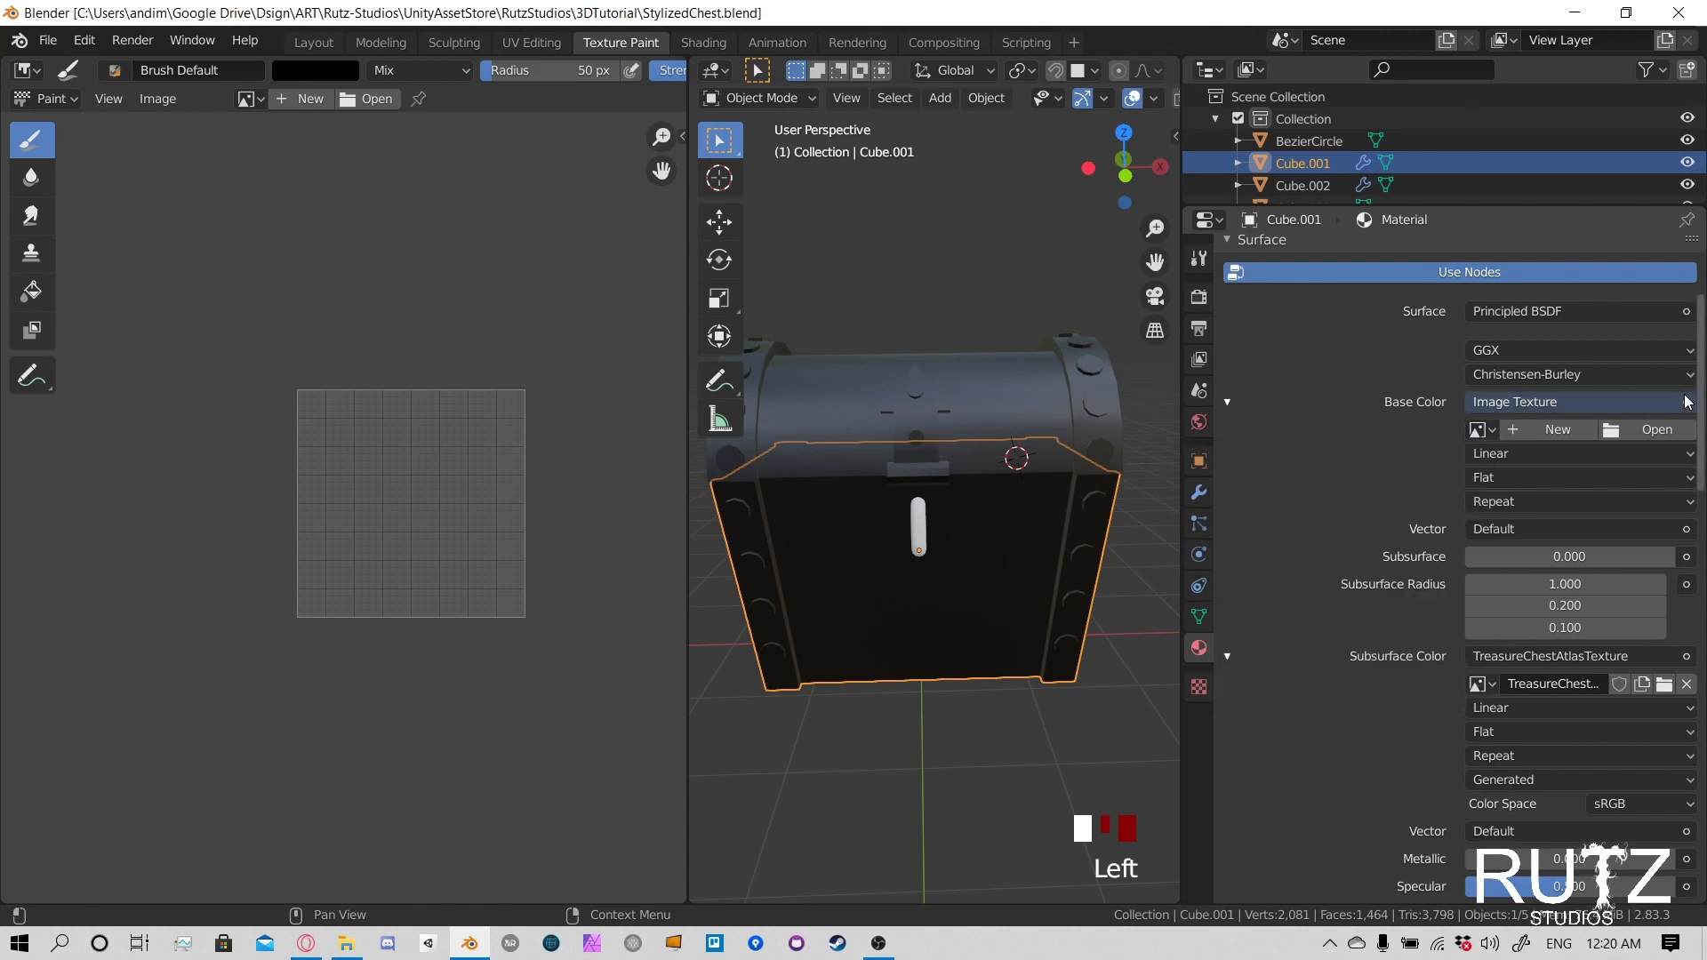
{"action": "left_click", "coordinate": [1514, 402]}
{"action": "left_click", "coordinate": [1687, 402]}
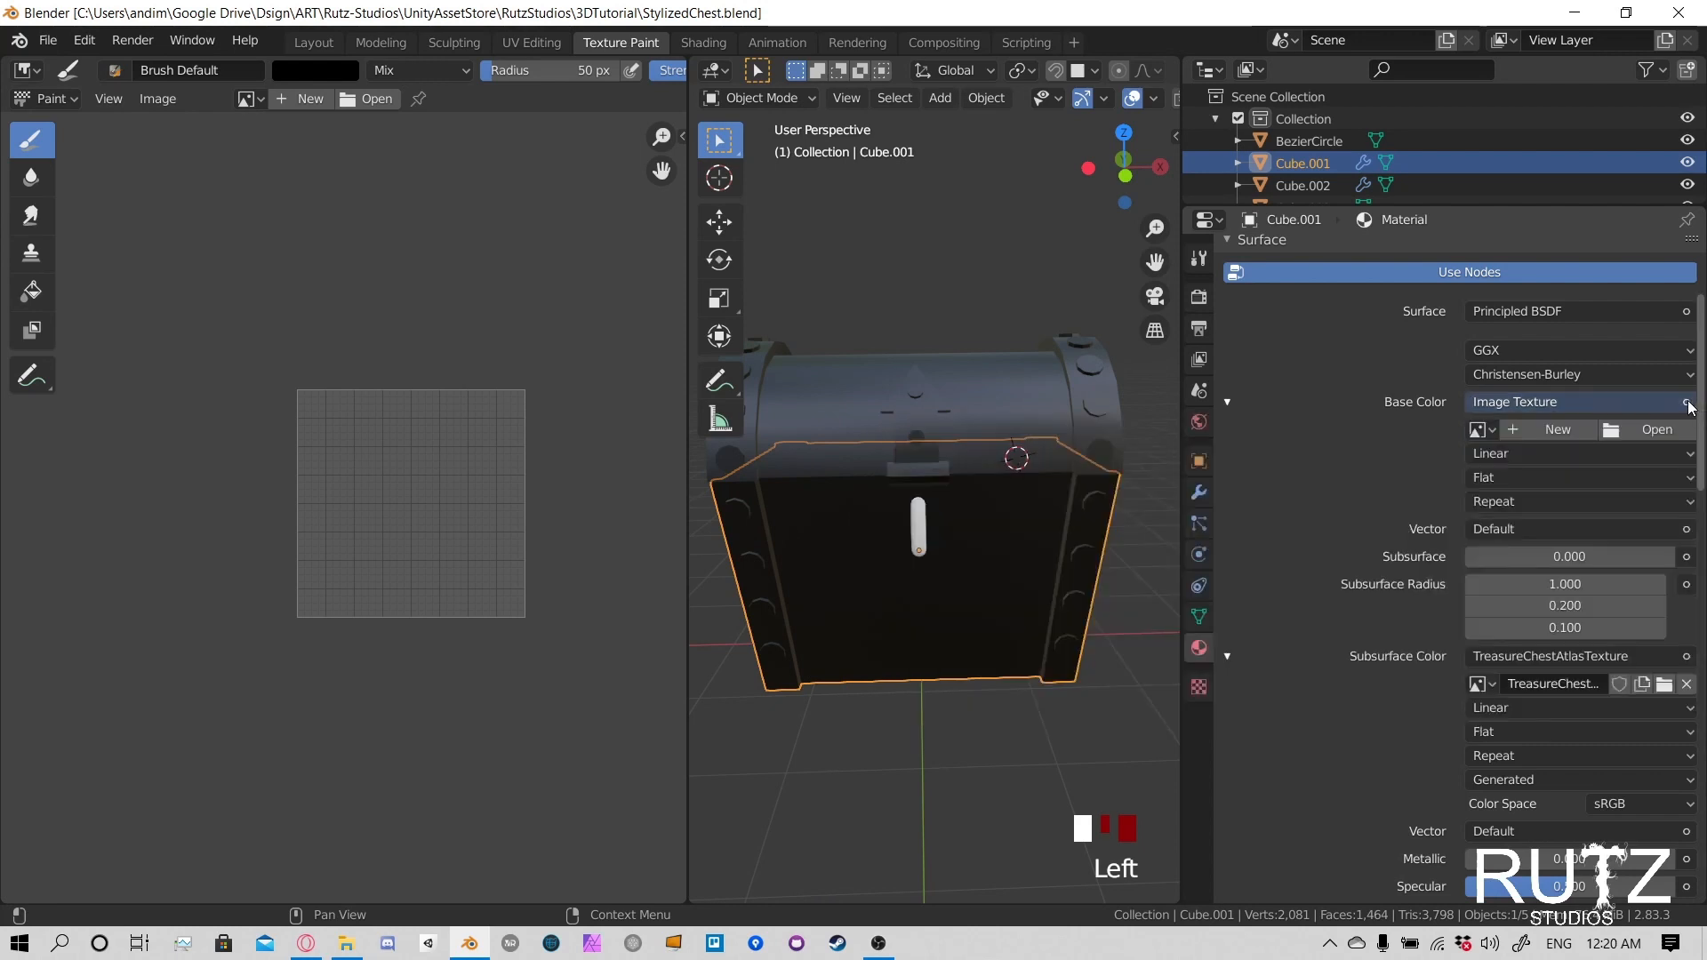
{"action": "left_click", "coordinate": [1687, 402]}
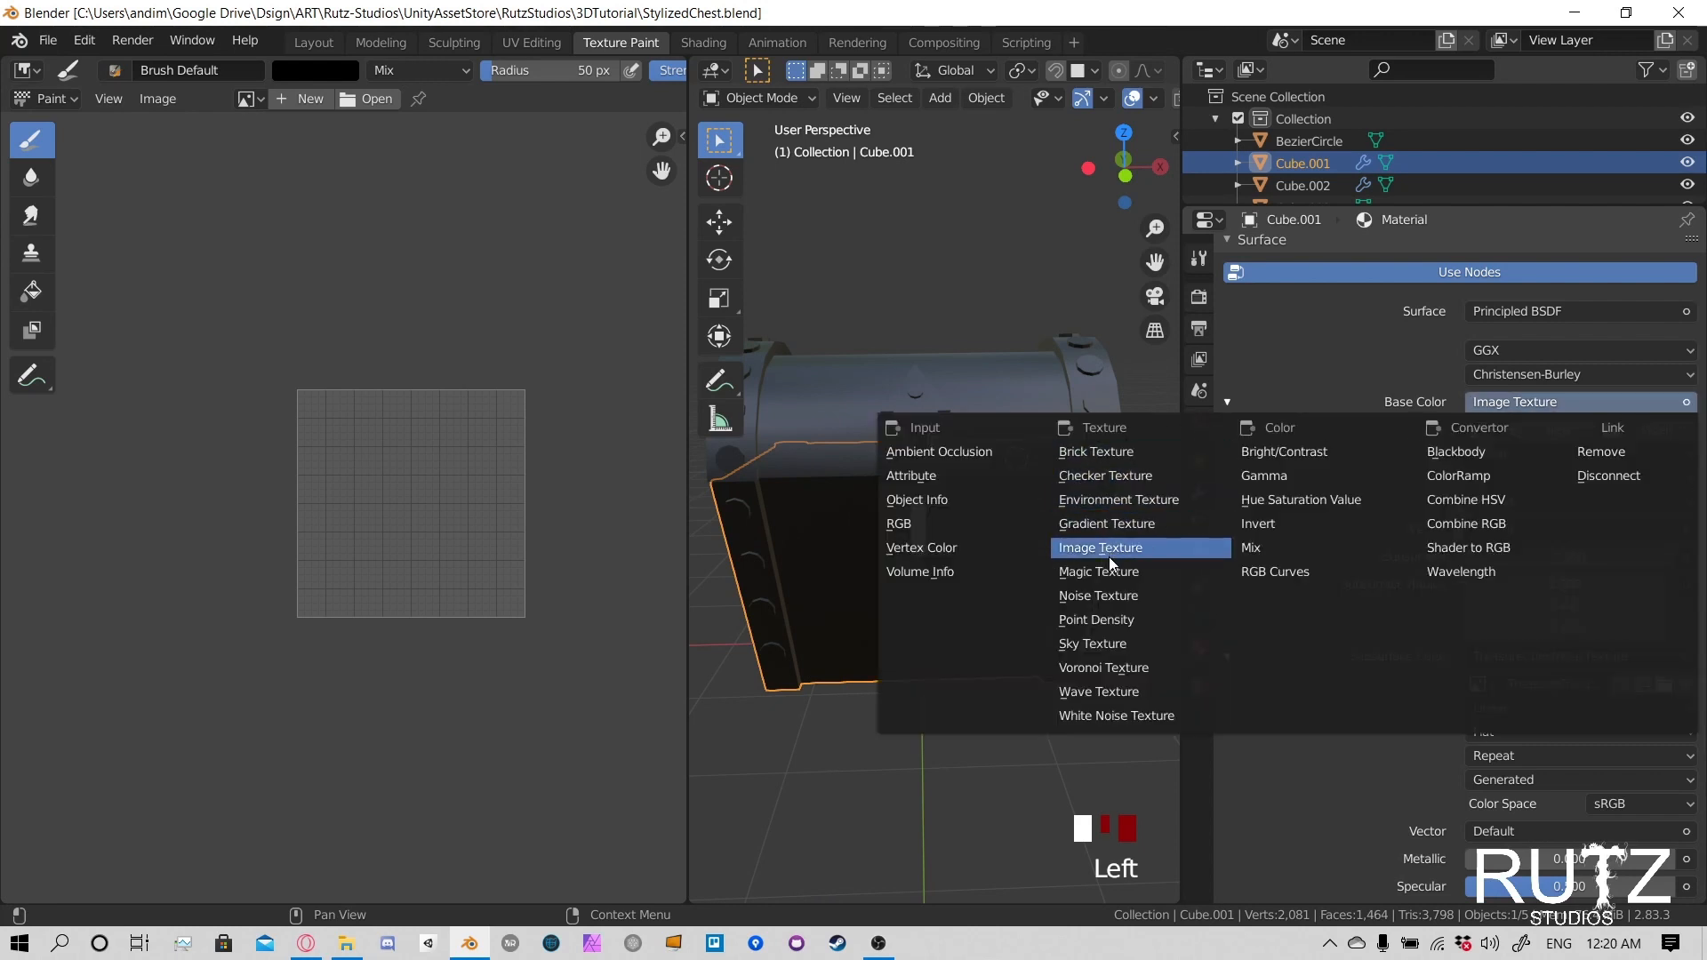
{"action": "left_click", "coordinate": [1133, 548]}
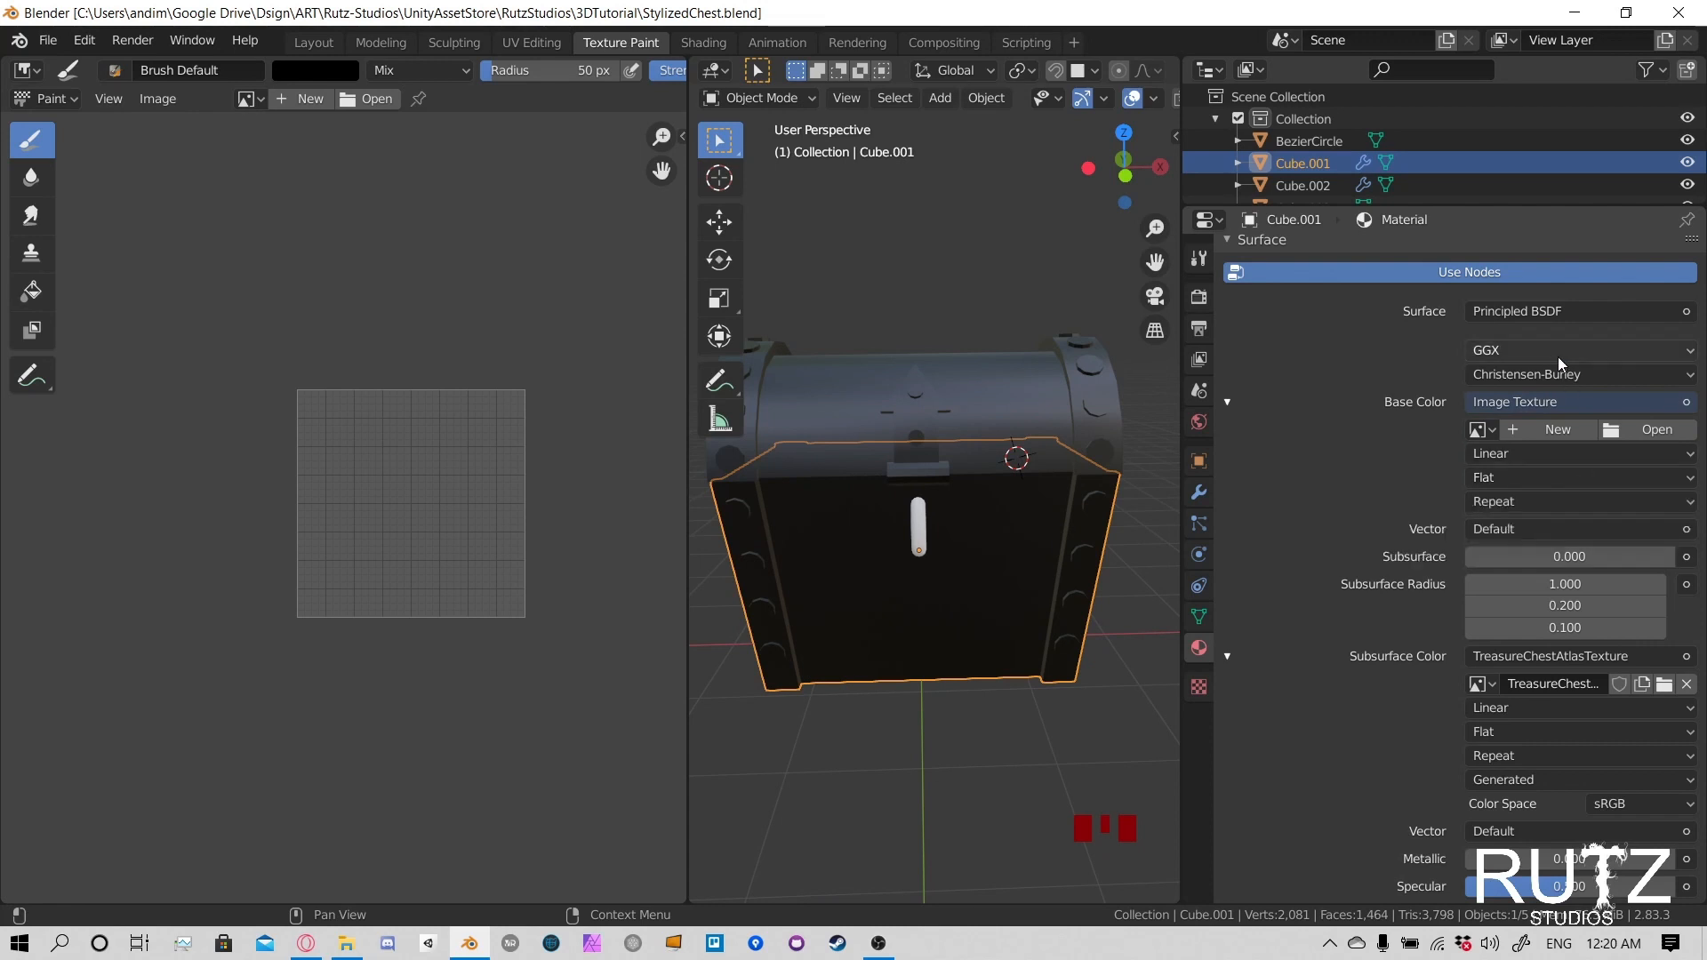
{"action": "left_click", "coordinate": [1482, 429]}
{"action": "left_click", "coordinate": [1291, 528]}
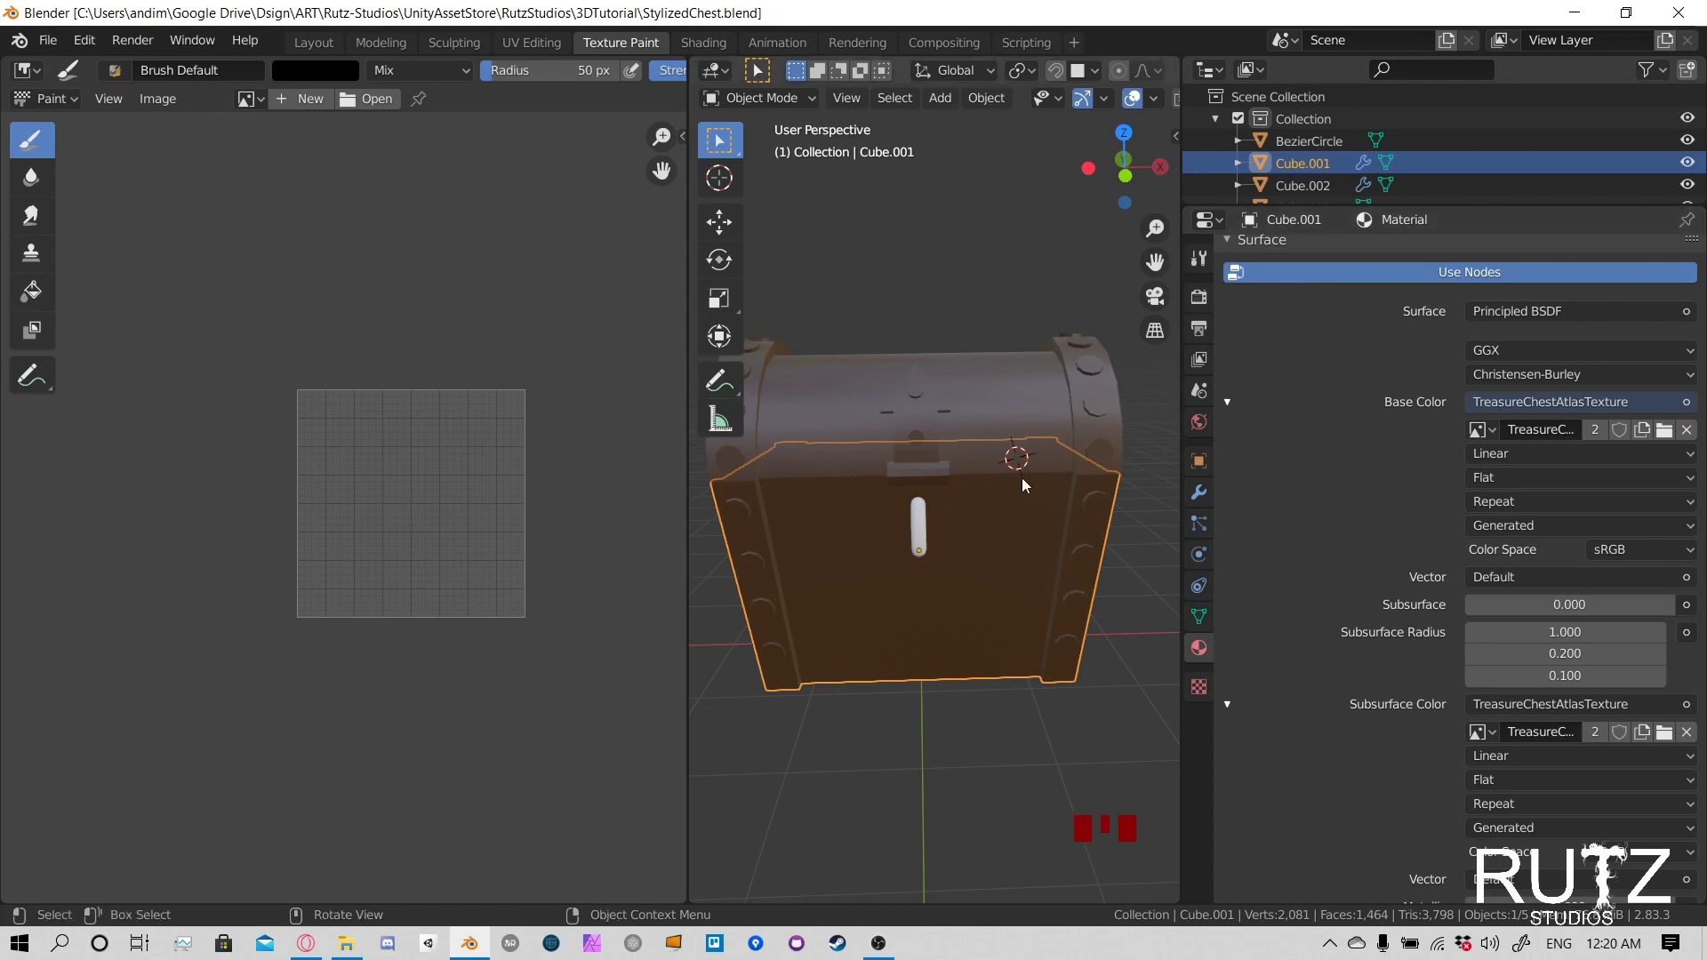
- Assign the existing material named Material to the lock's ring on the chest front
{"action": "left_click", "coordinate": [918, 523]}
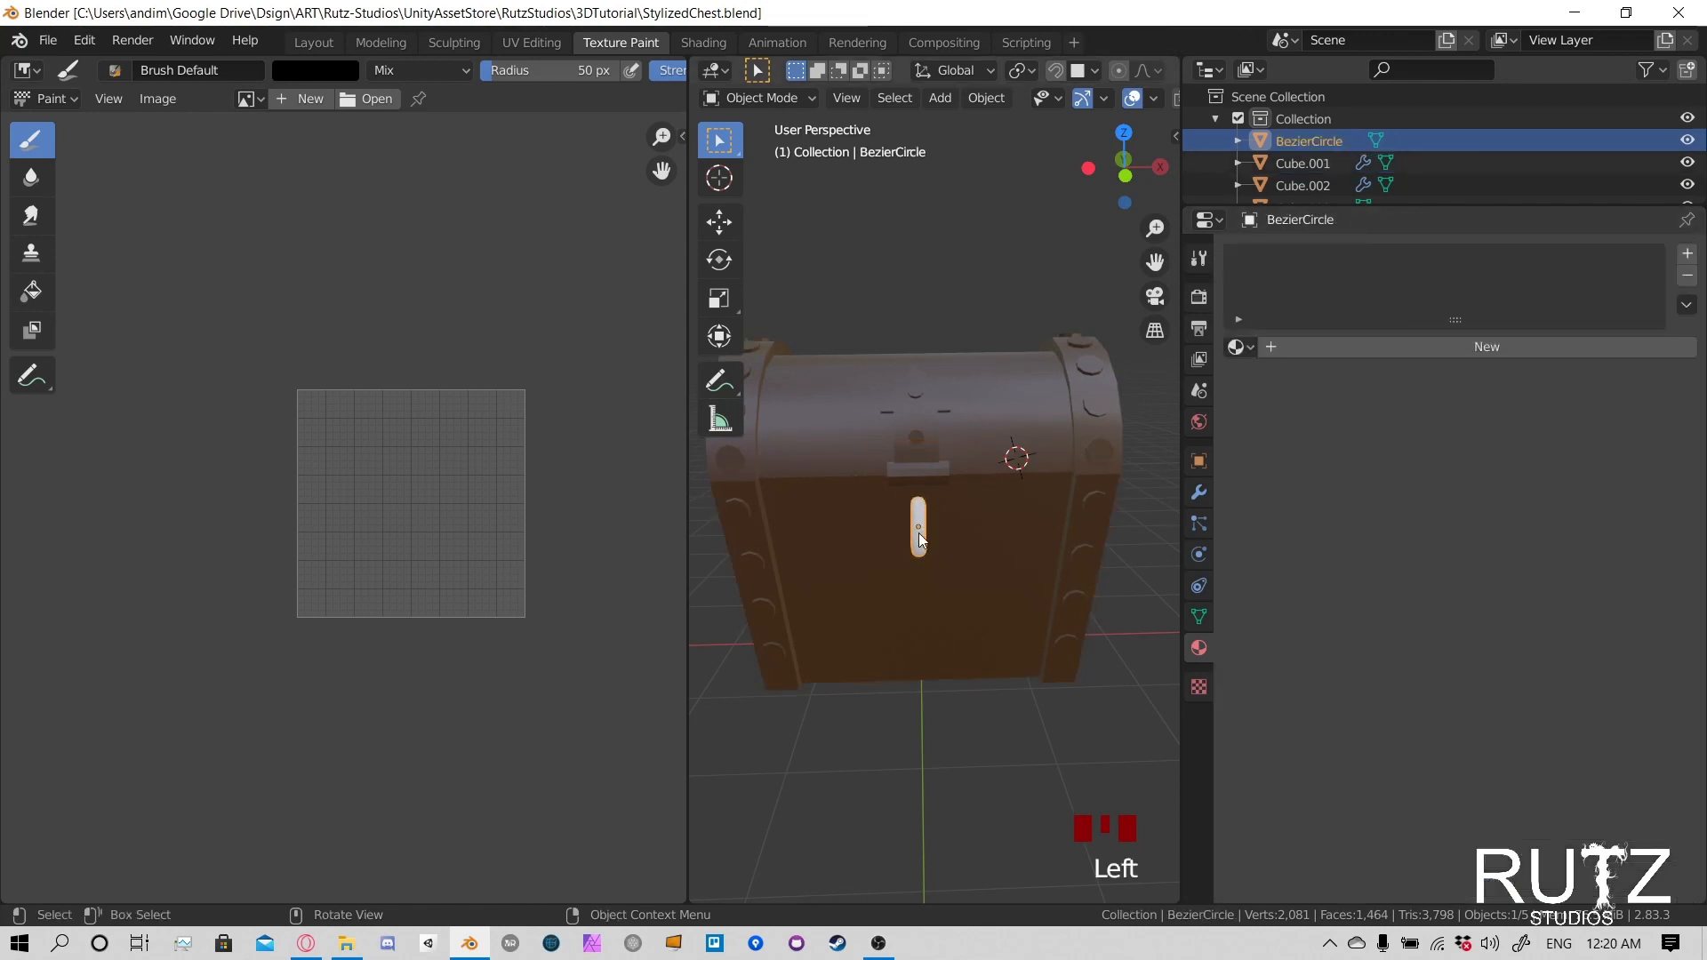
{"action": "left_click", "coordinate": [1239, 347]}
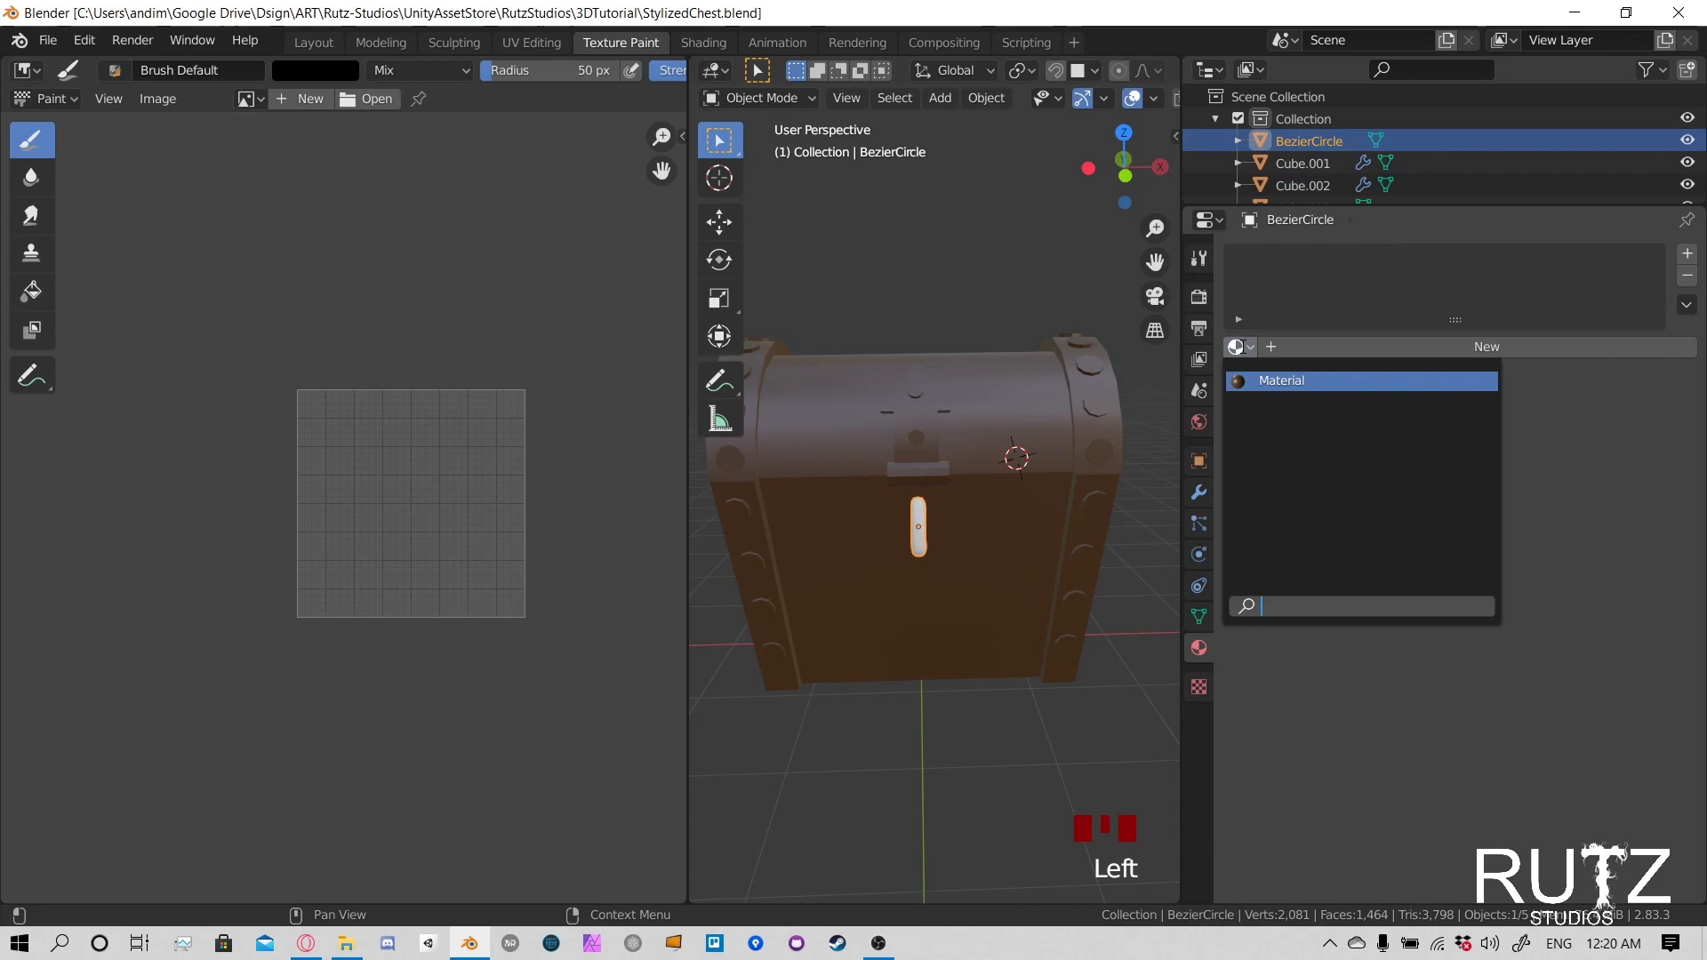
{"action": "left_click", "coordinate": [1277, 380]}
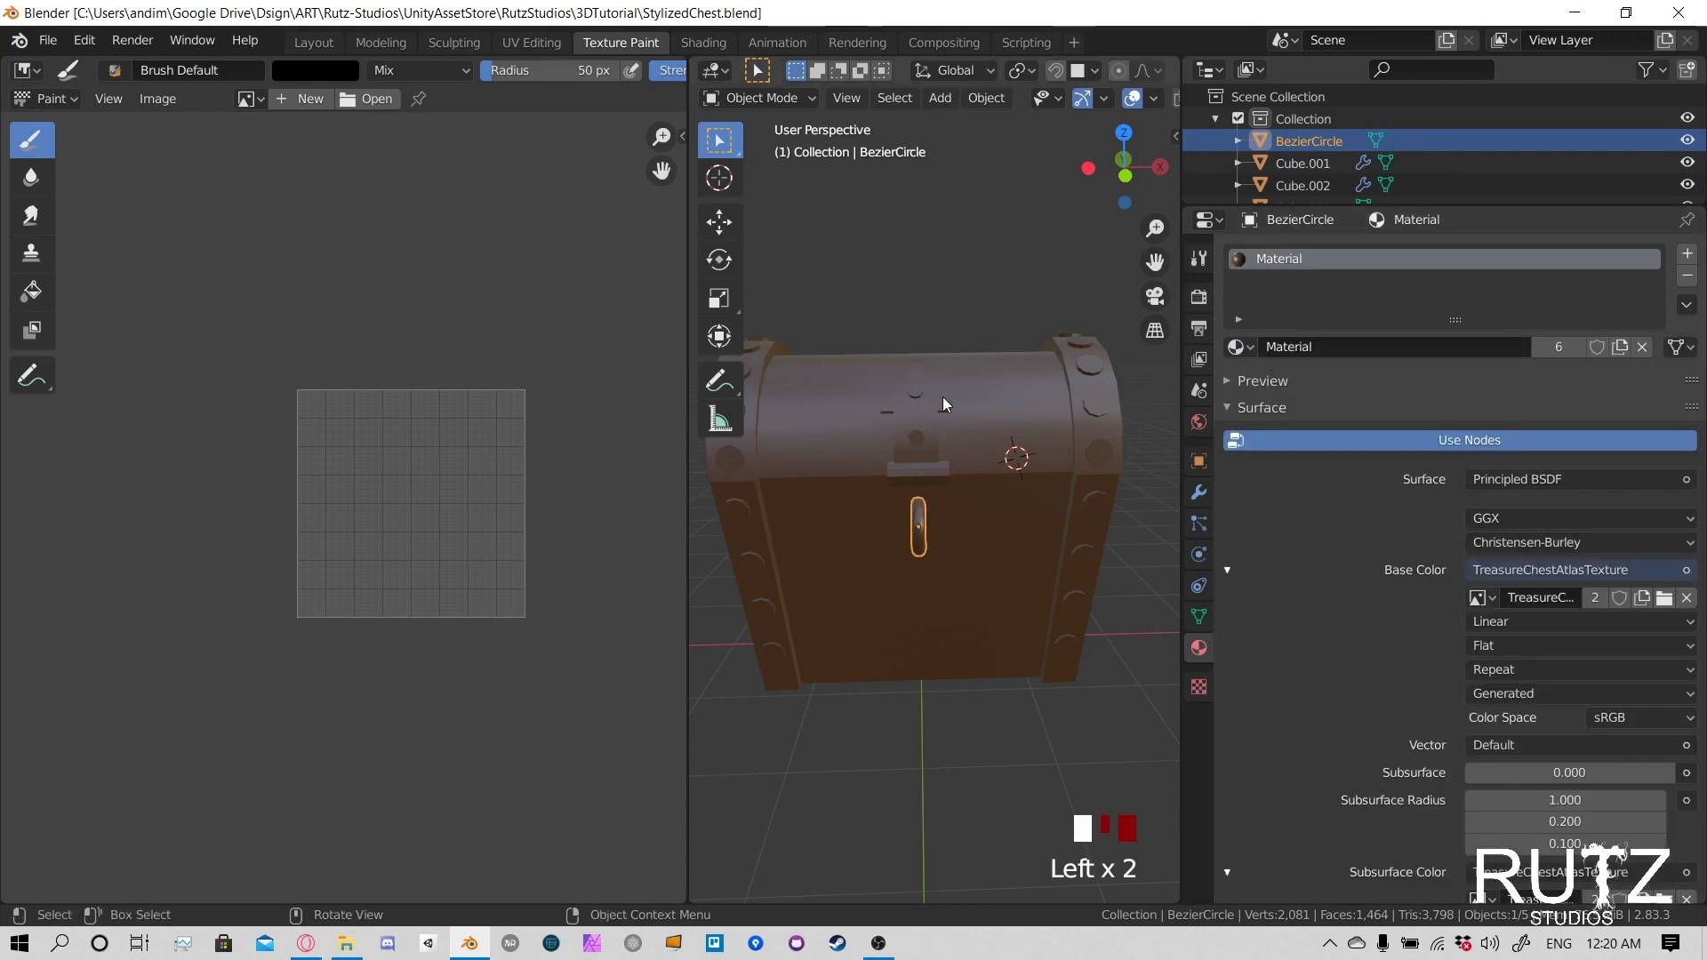
- Rename the shared material to TreasureChest Texture Atlas
{"action": "left_click", "coordinate": [1367, 347]}
{"action": "left_click", "coordinate": [1343, 357]}
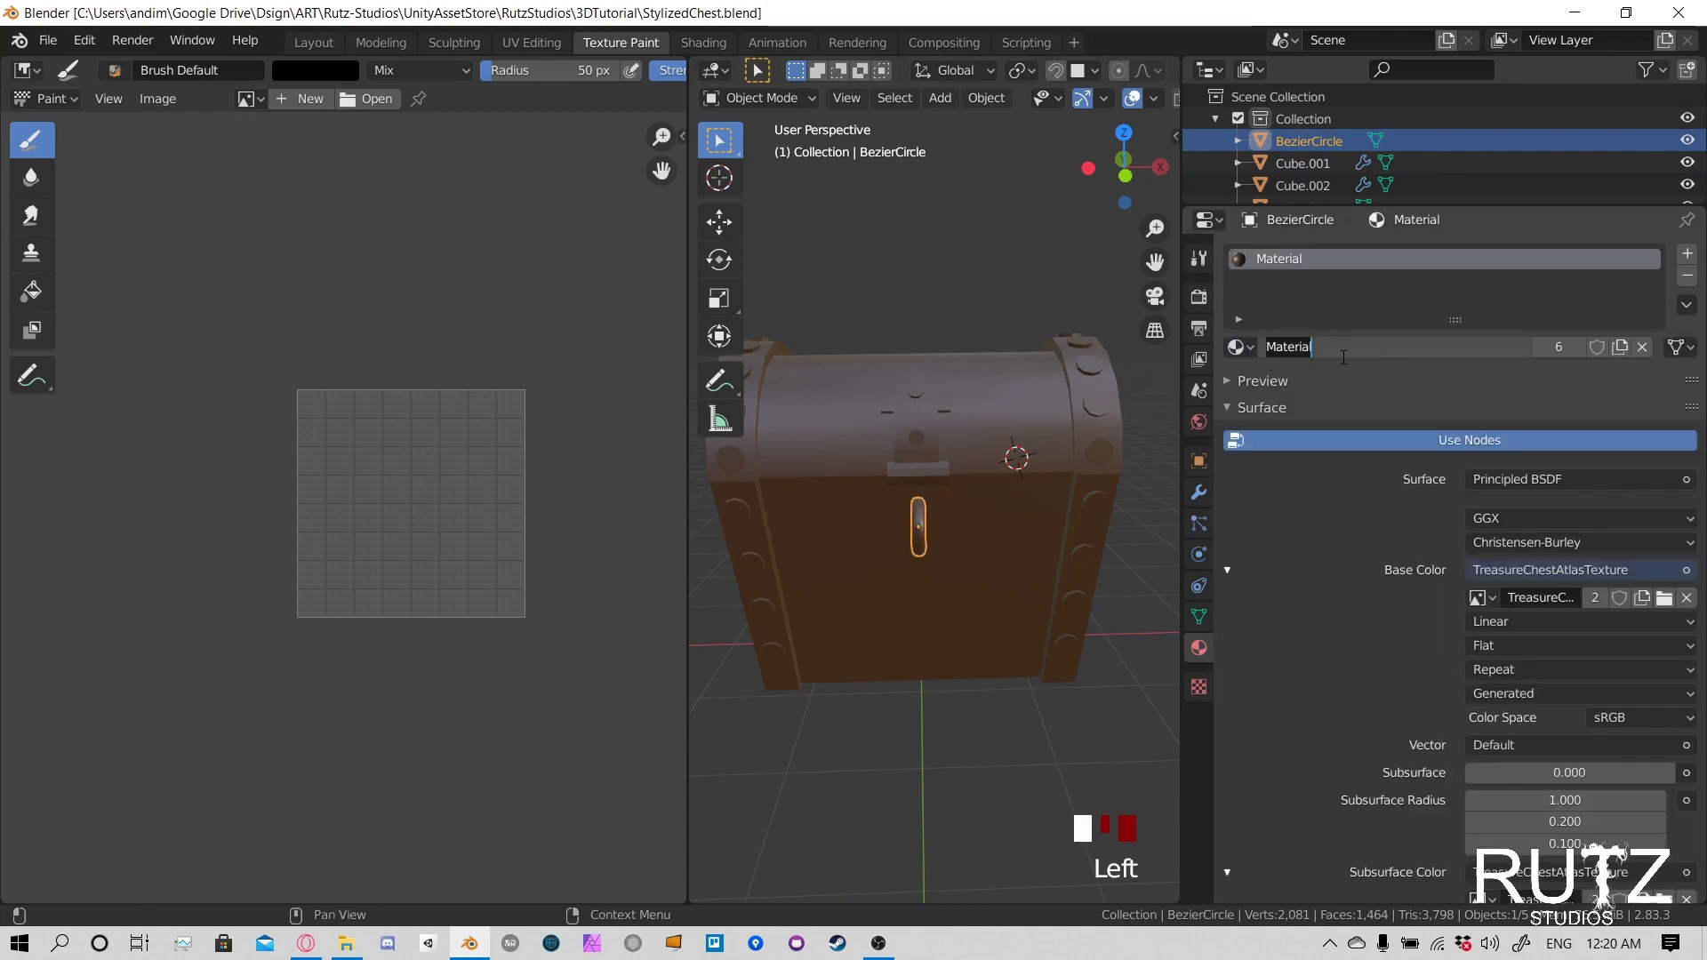
{"action": "type", "text": "Treas"}
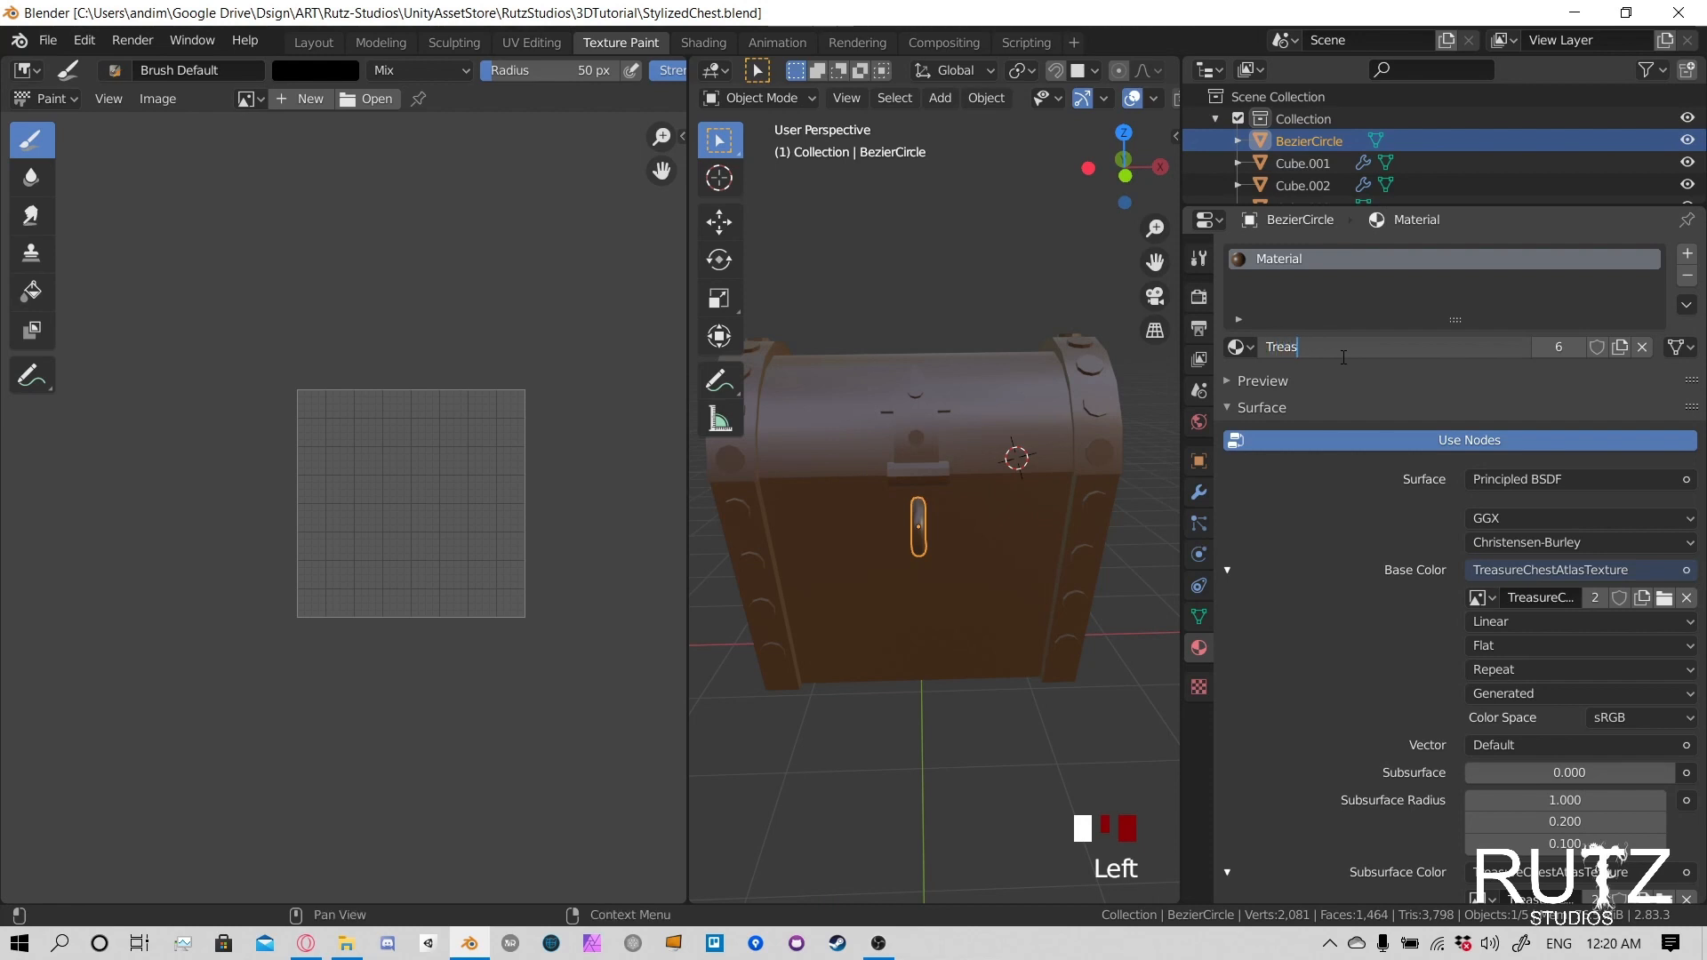
{"action": "type", "text": "ureChest Texture Atlas"}
{"action": "key", "text": "Return"}
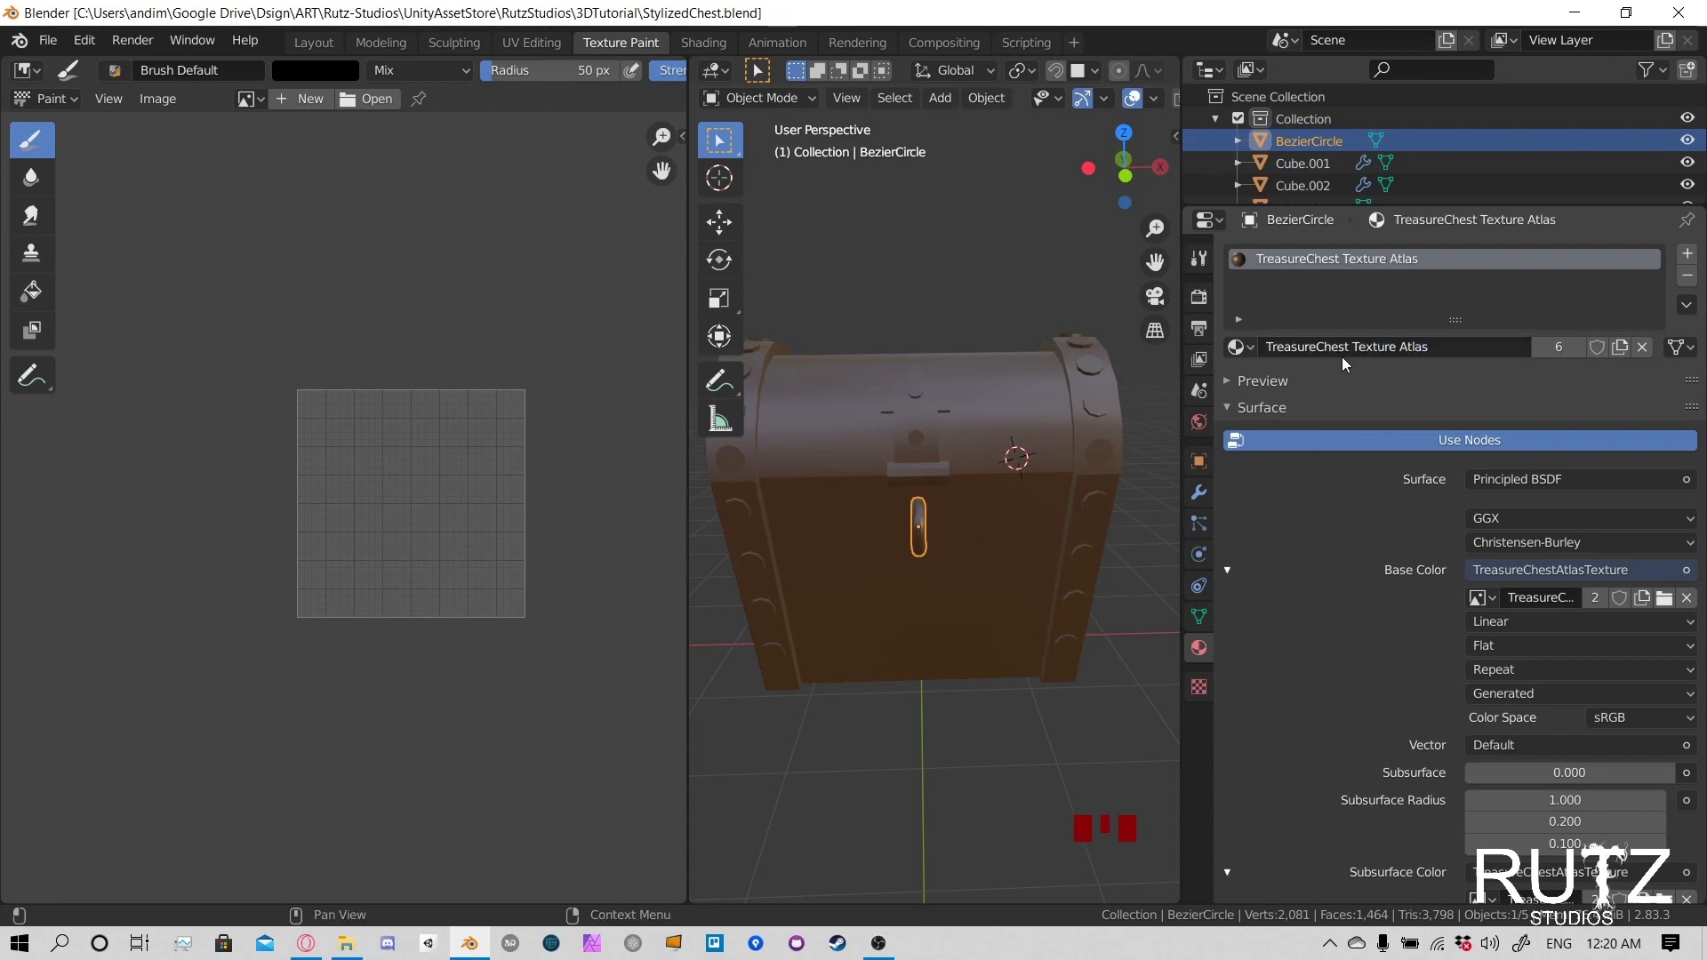
- Examine the chest lid's UV layout in Edit Mode and return to Object Mode
{"action": "left_click", "coordinate": [995, 432]}
{"action": "left_click", "coordinate": [1022, 477]}
{"action": "left_click", "coordinate": [918, 408]}
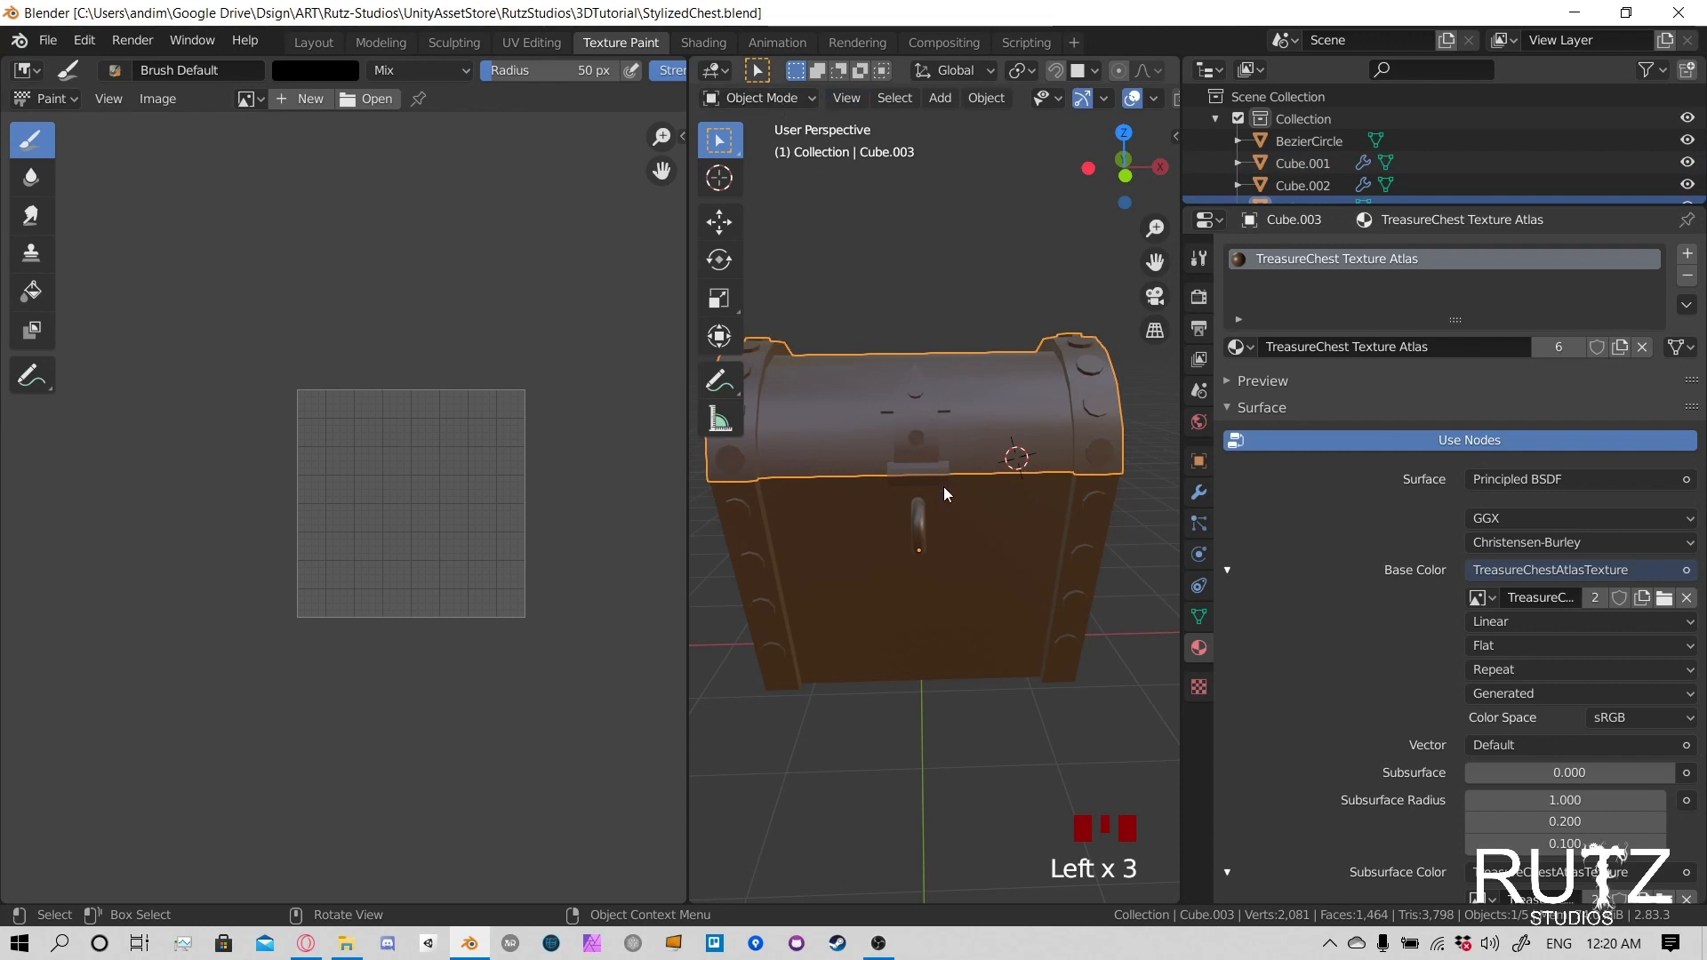
{"action": "key", "text": "Tab"}
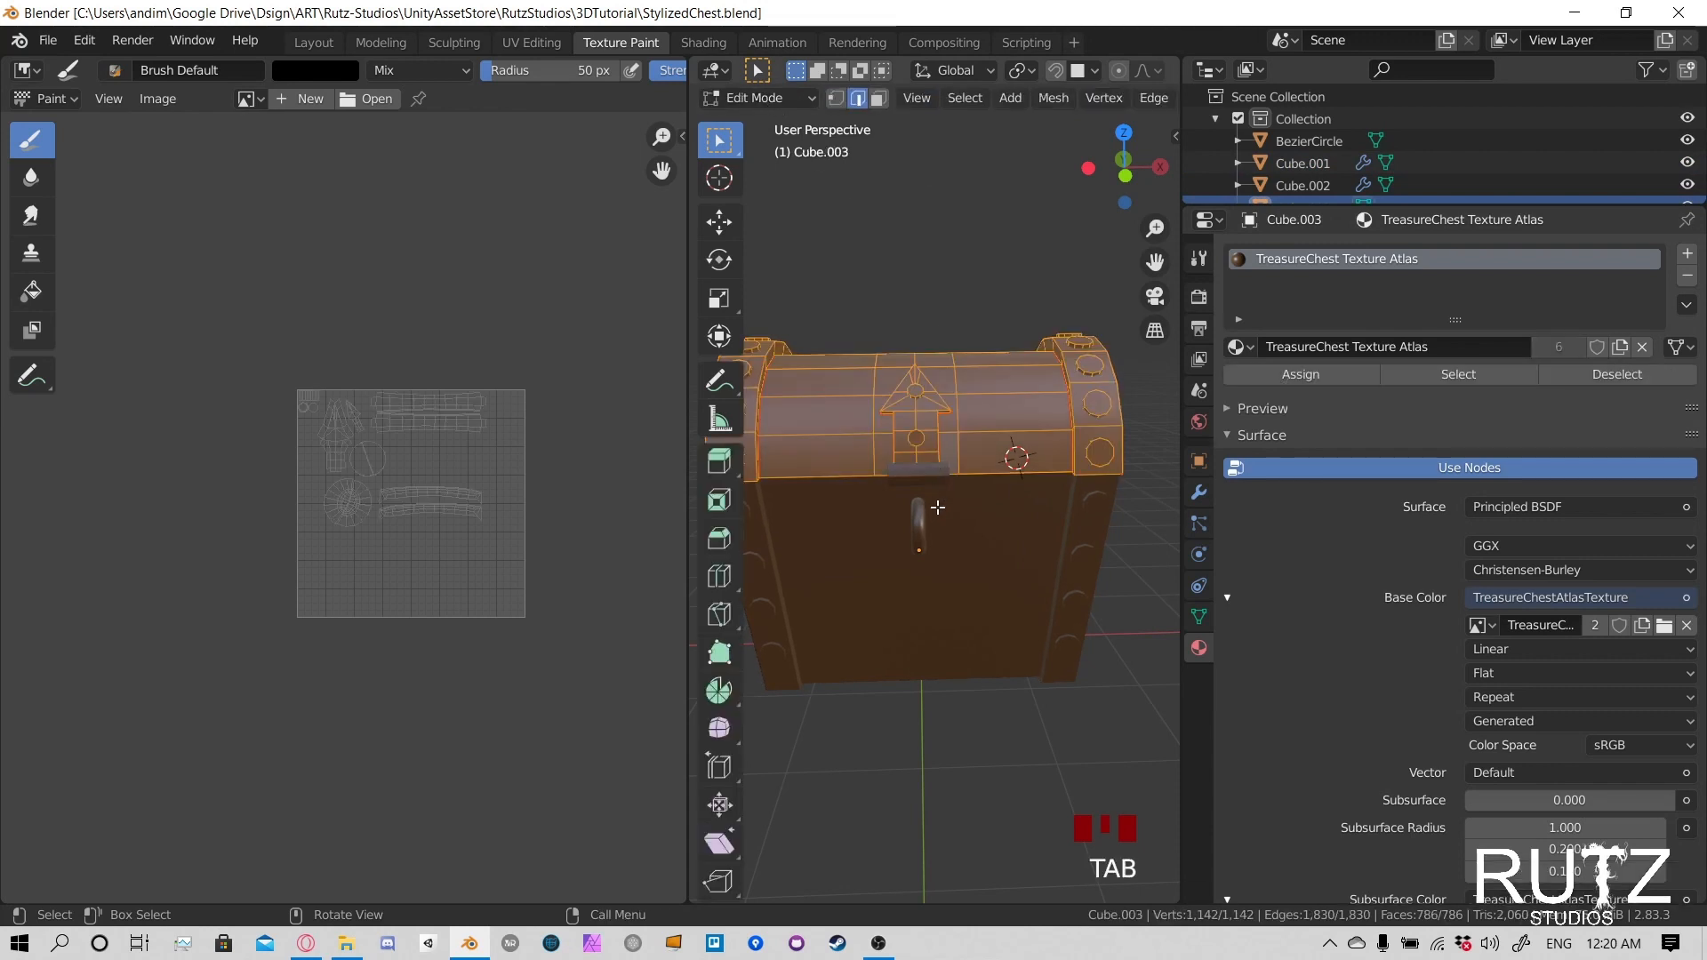
{"action": "scroll", "coordinate": [369, 461], "scroll_direction": "up", "scroll_amount": 5}
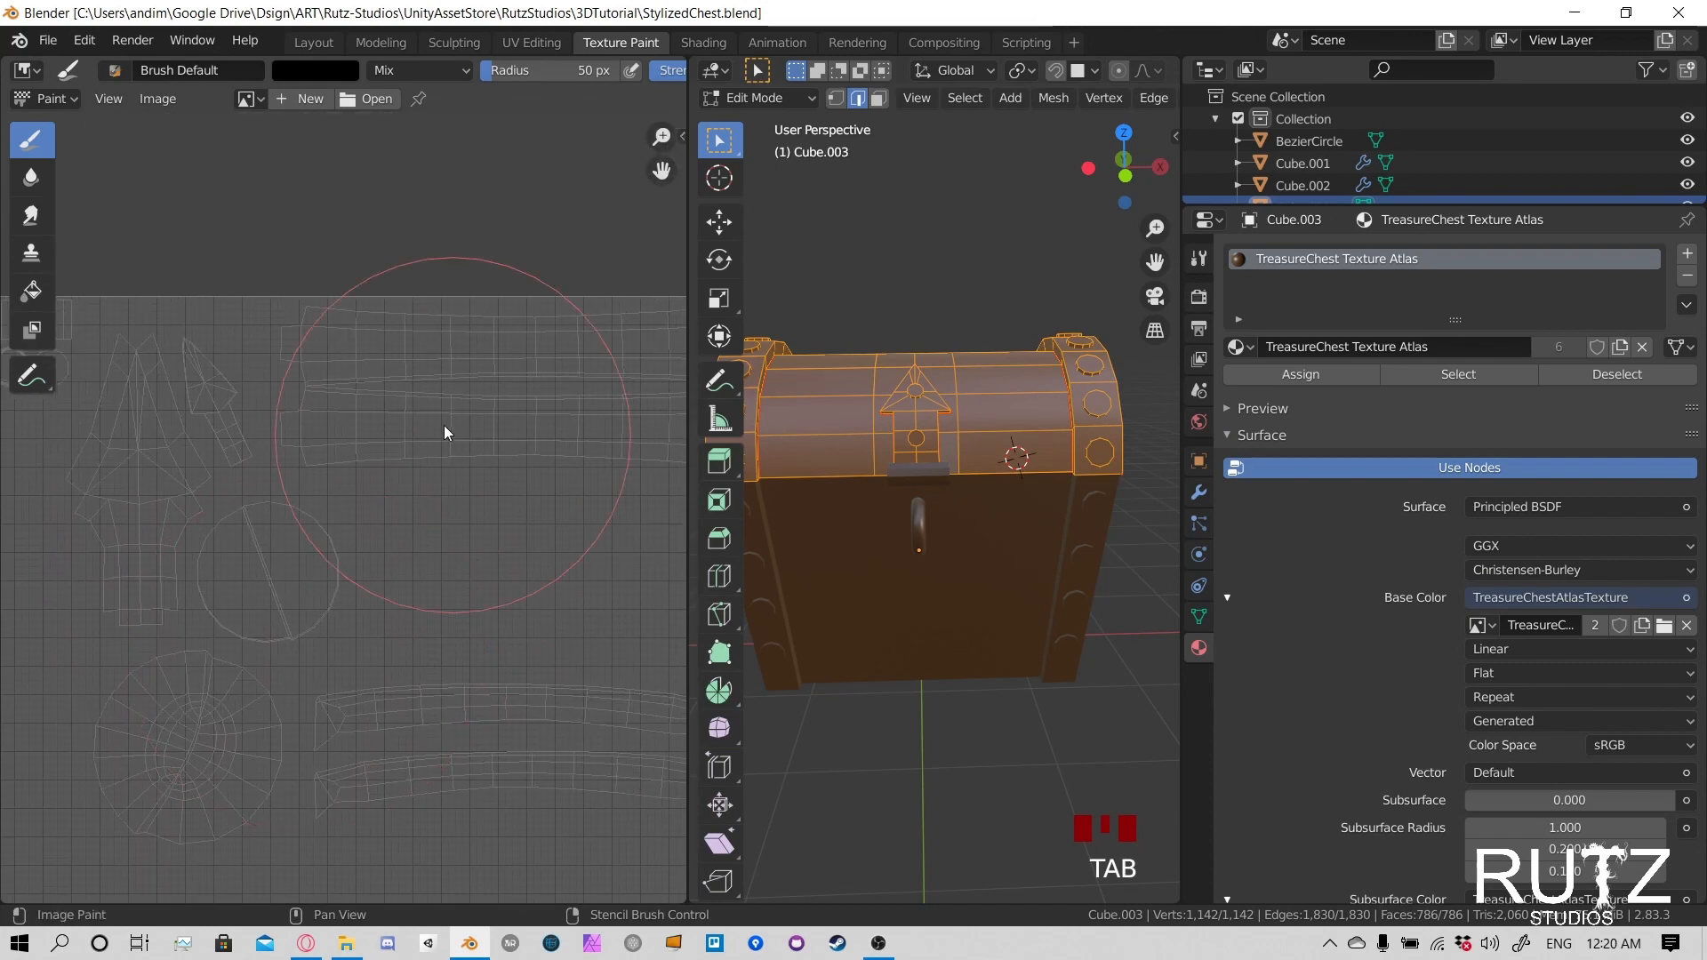
{"action": "scroll", "coordinate": [336, 566], "scroll_direction": "down", "scroll_amount": 5}
{"action": "key", "text": "Tab"}
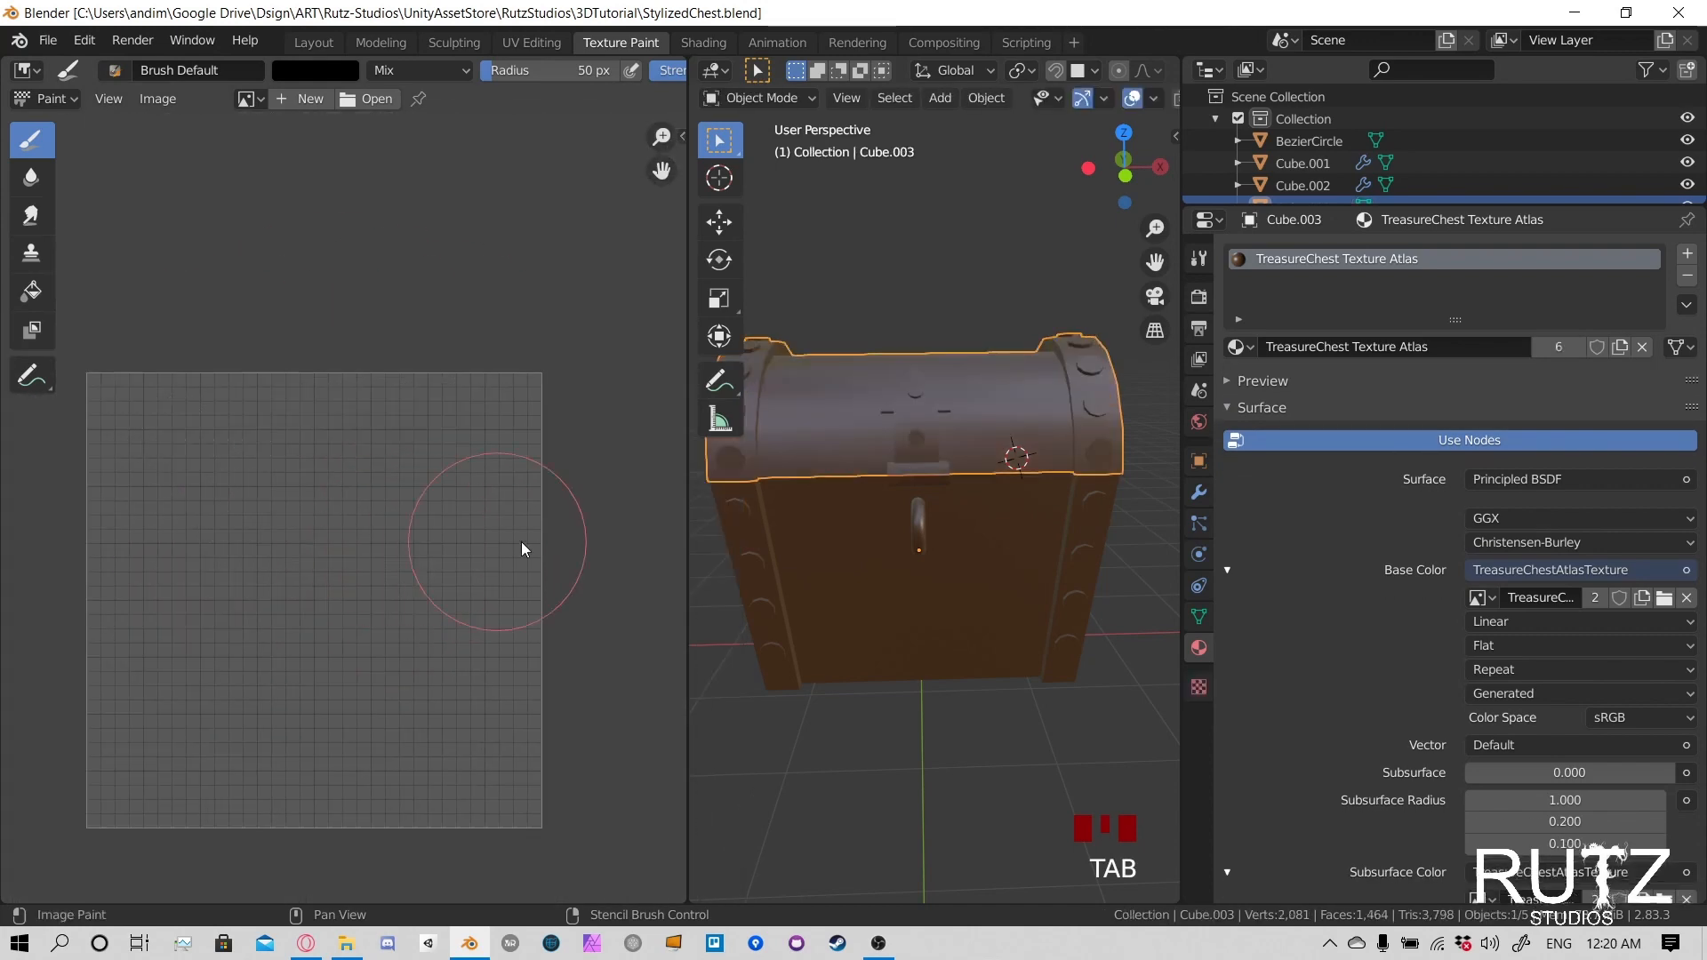
- Check the chest body and the lock plate in Edit Mode for their UV layouts, returning to Object Mode after each
{"action": "left_click", "coordinate": [962, 601]}
{"action": "key", "text": "Tab"}
{"action": "scroll", "coordinate": [381, 591], "scroll_direction": "down", "scroll_amount": 2}
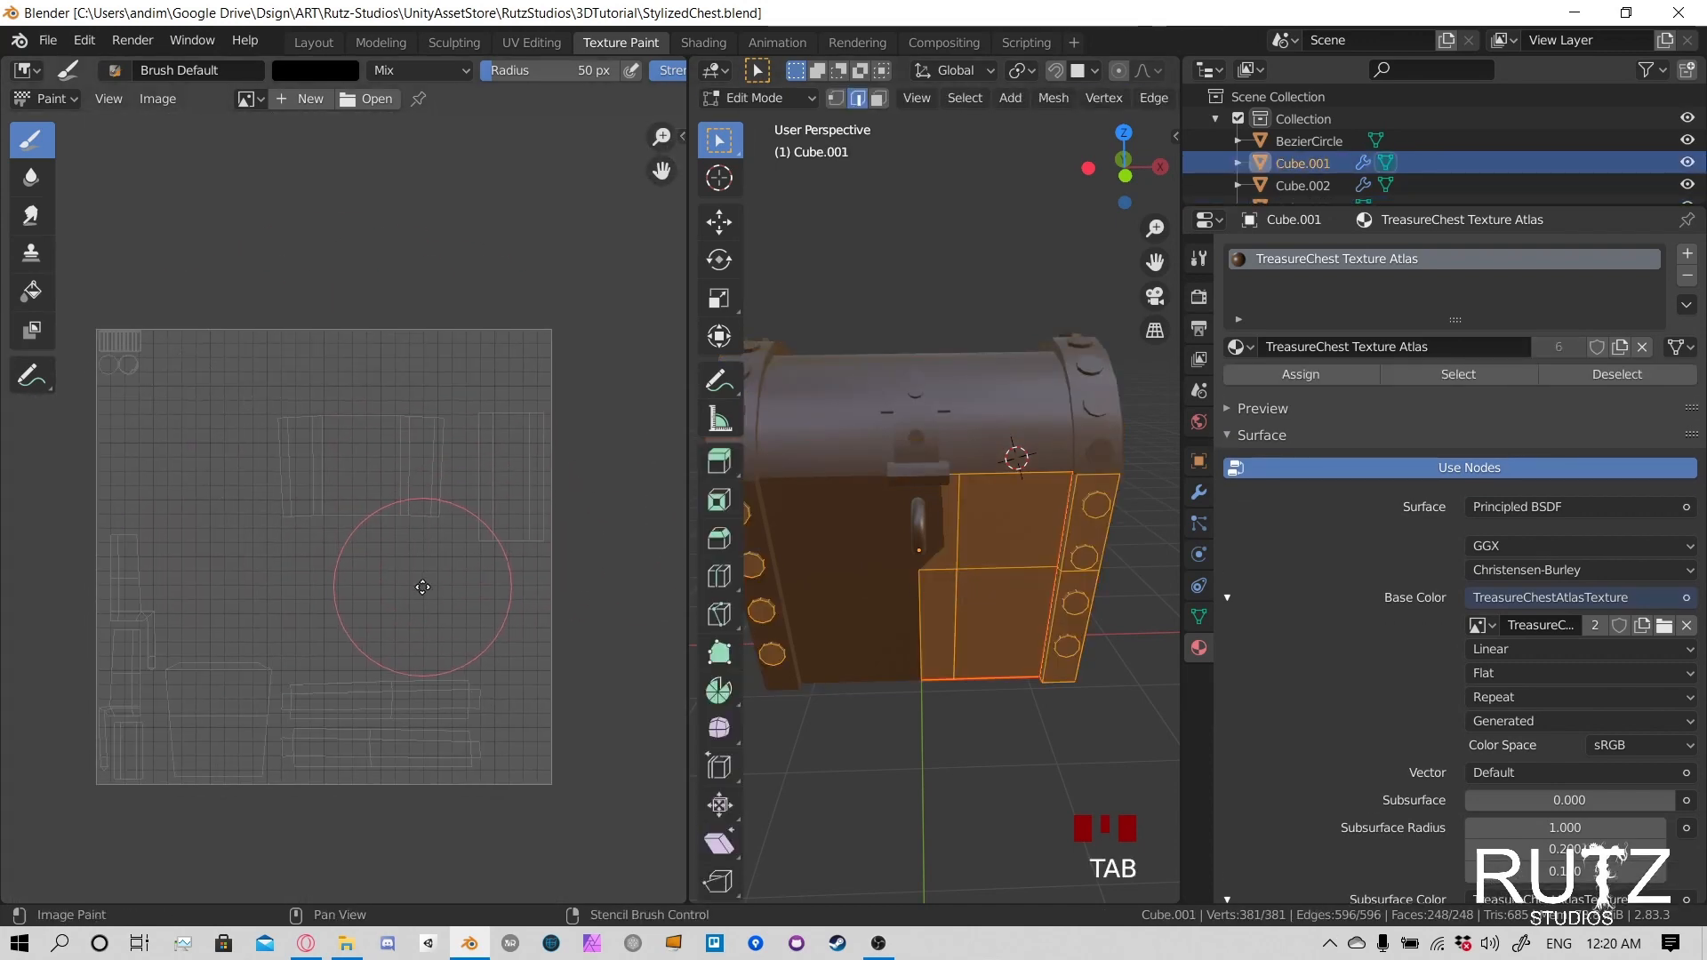
{"action": "key", "text": "Tab"}
{"action": "left_click", "coordinate": [926, 530]}
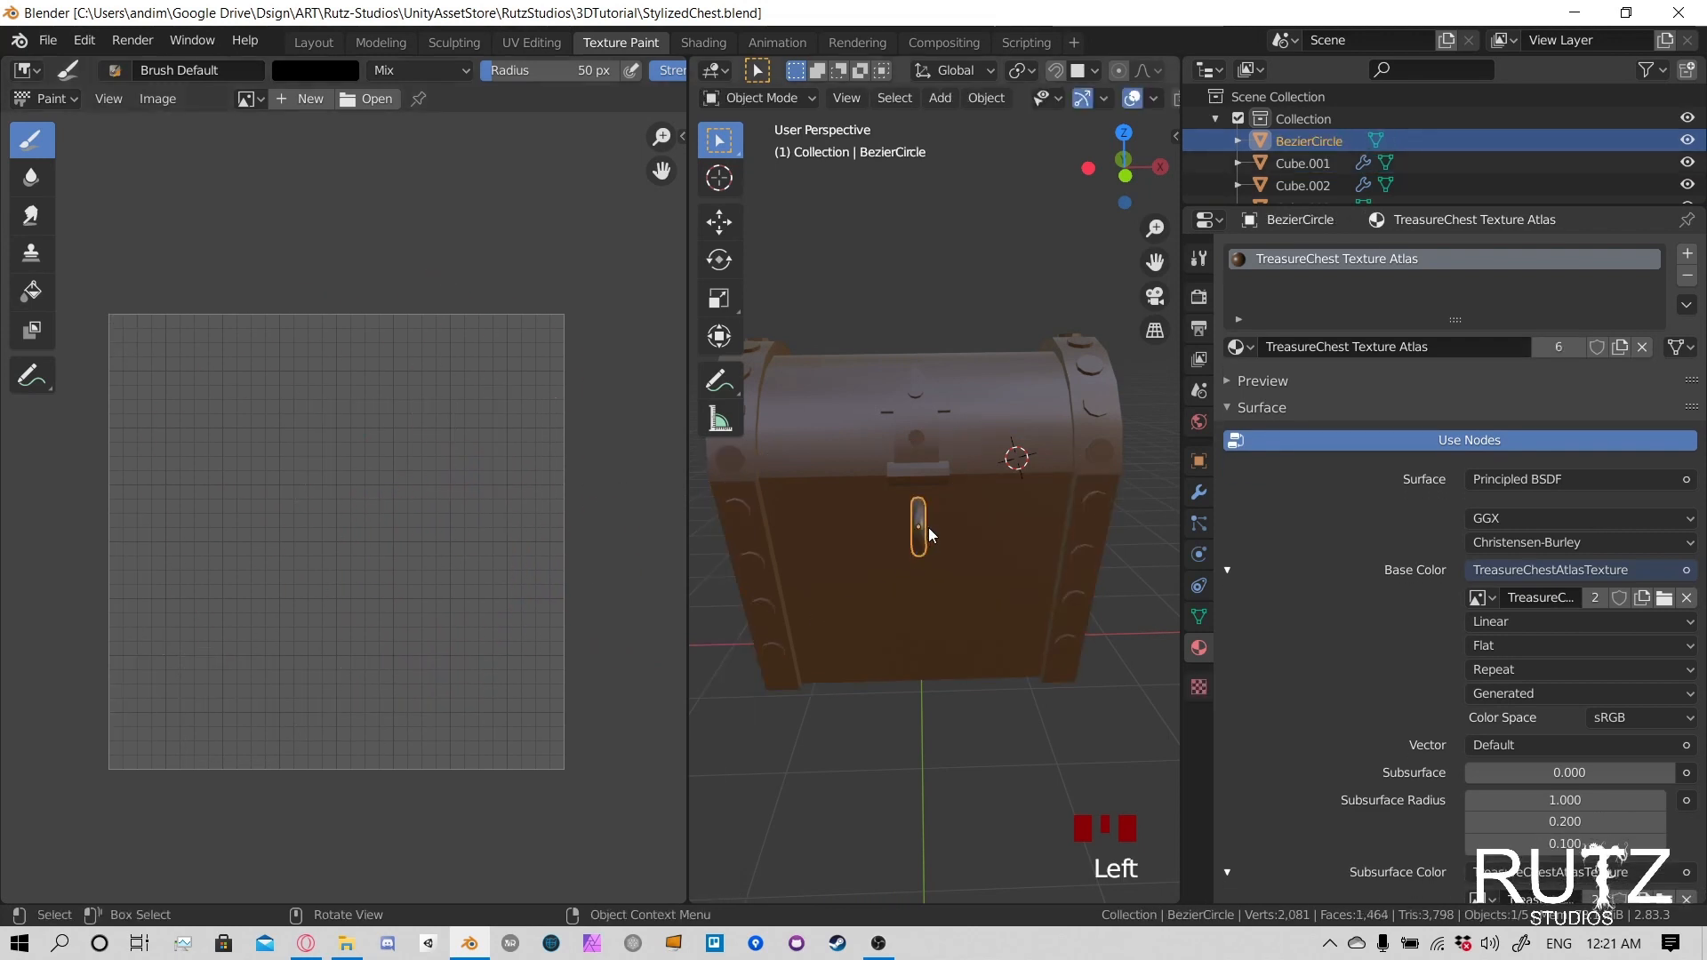
{"action": "left_click", "coordinate": [939, 509]}
{"action": "key", "text": "Tab"}
{"action": "key", "text": "Tab"}
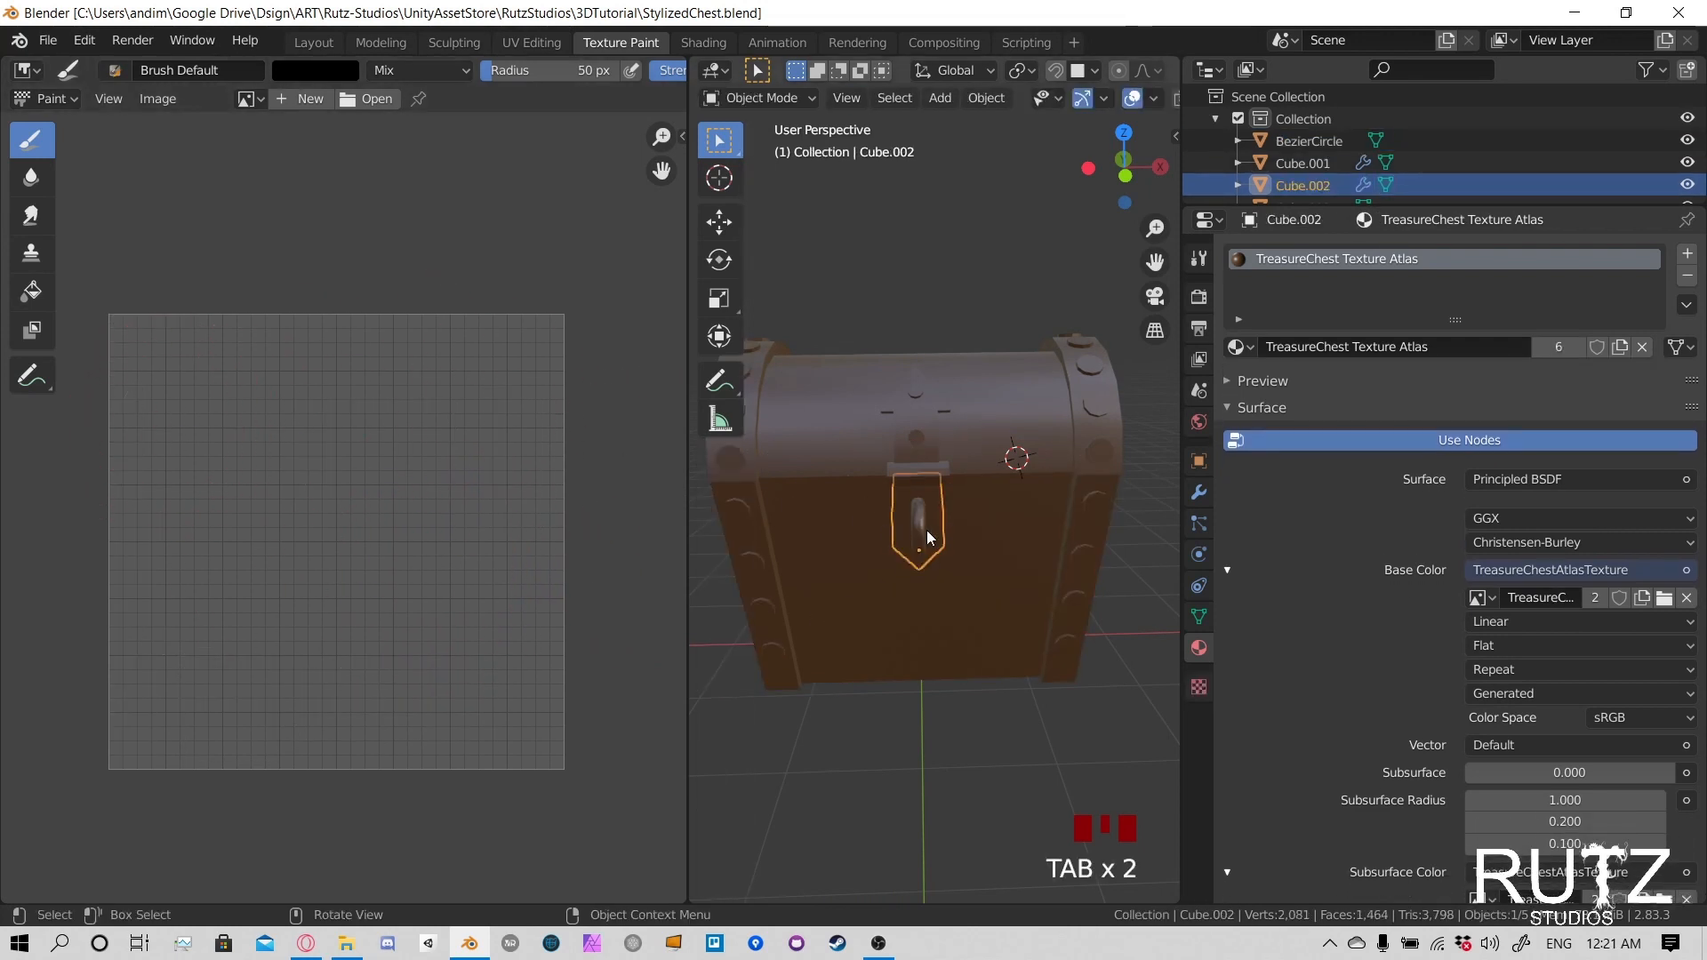
- Switch the lock plate to Texture Paint mode, fit the atlas image in the image editor, and save the file
{"action": "middle_click_drag", "start_coordinate": [979, 505], "coordinate": [969, 461]}
{"action": "left_click", "coordinate": [779, 95]}
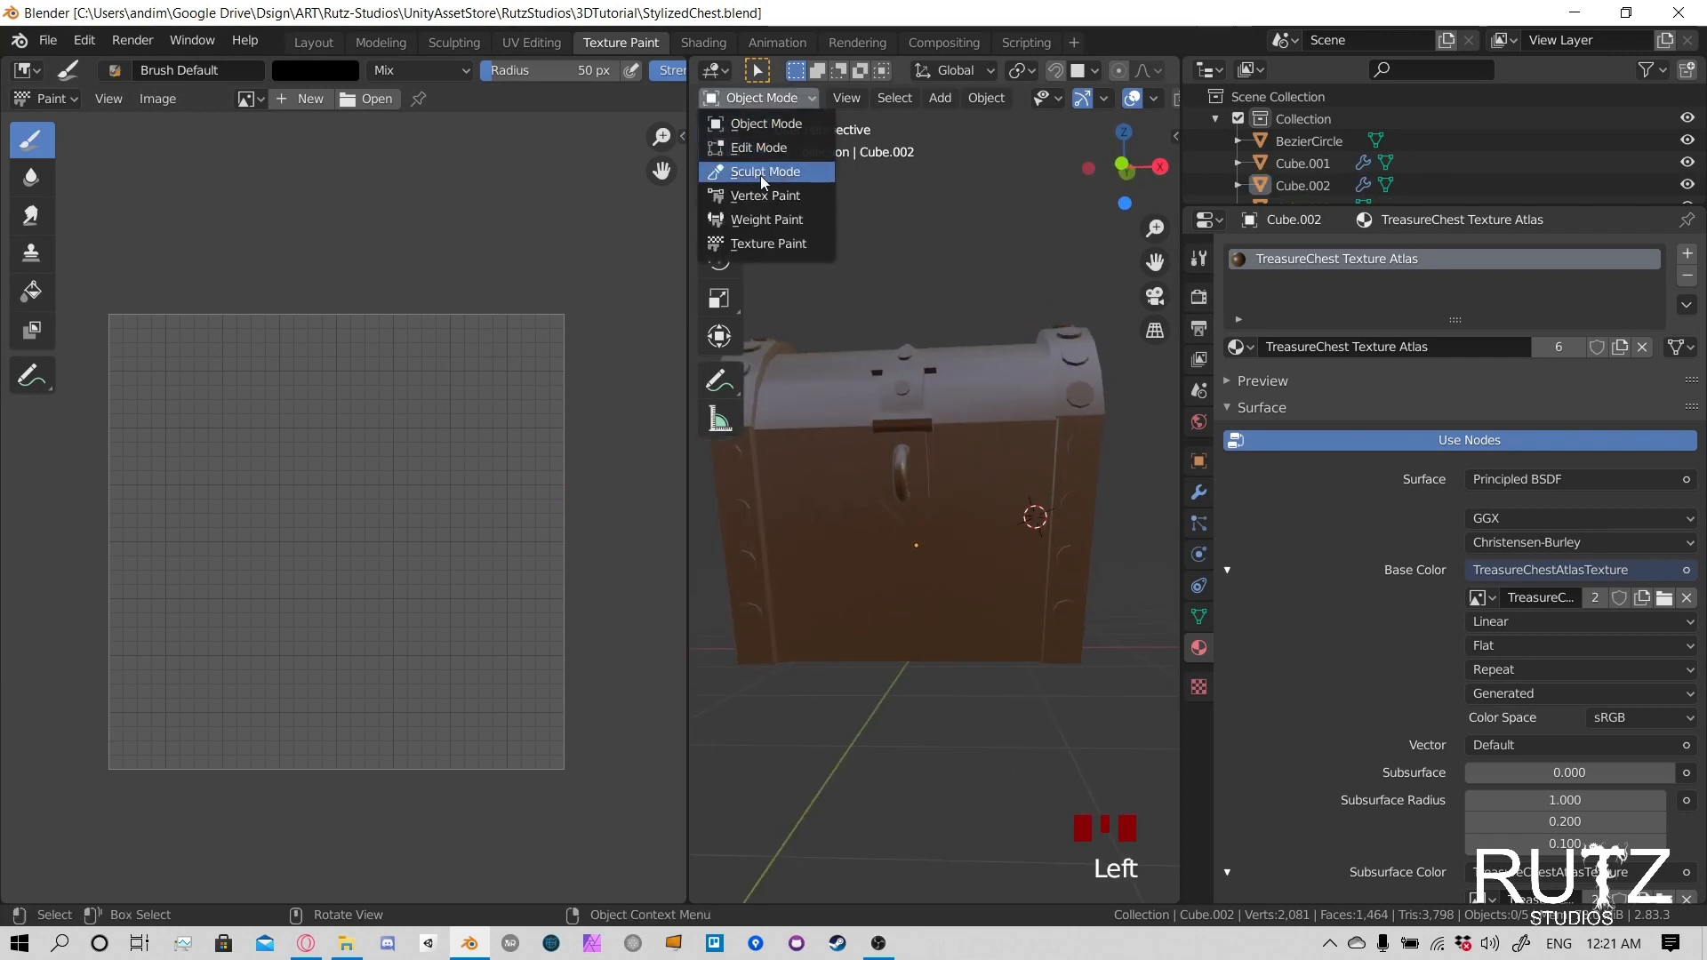
{"action": "left_click", "coordinate": [765, 244]}
{"action": "scroll", "coordinate": [908, 446], "scroll_direction": "down", "scroll_amount": 5}
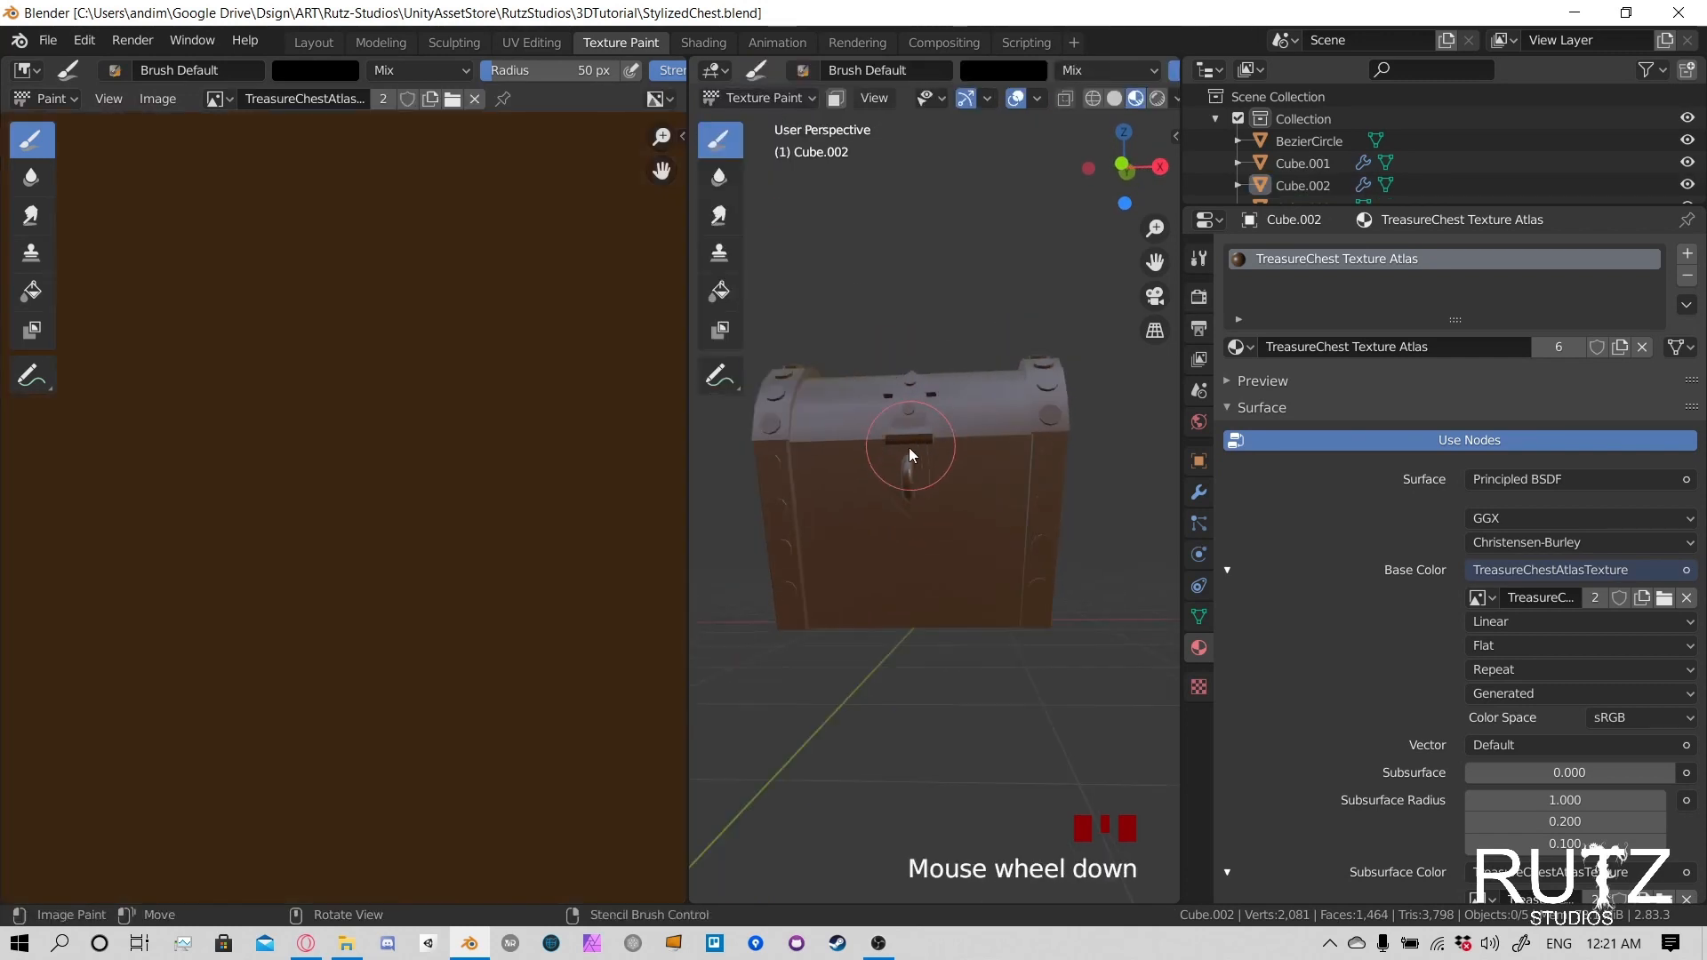
{"action": "scroll", "coordinate": [397, 463], "scroll_direction": "up", "scroll_amount": 3}
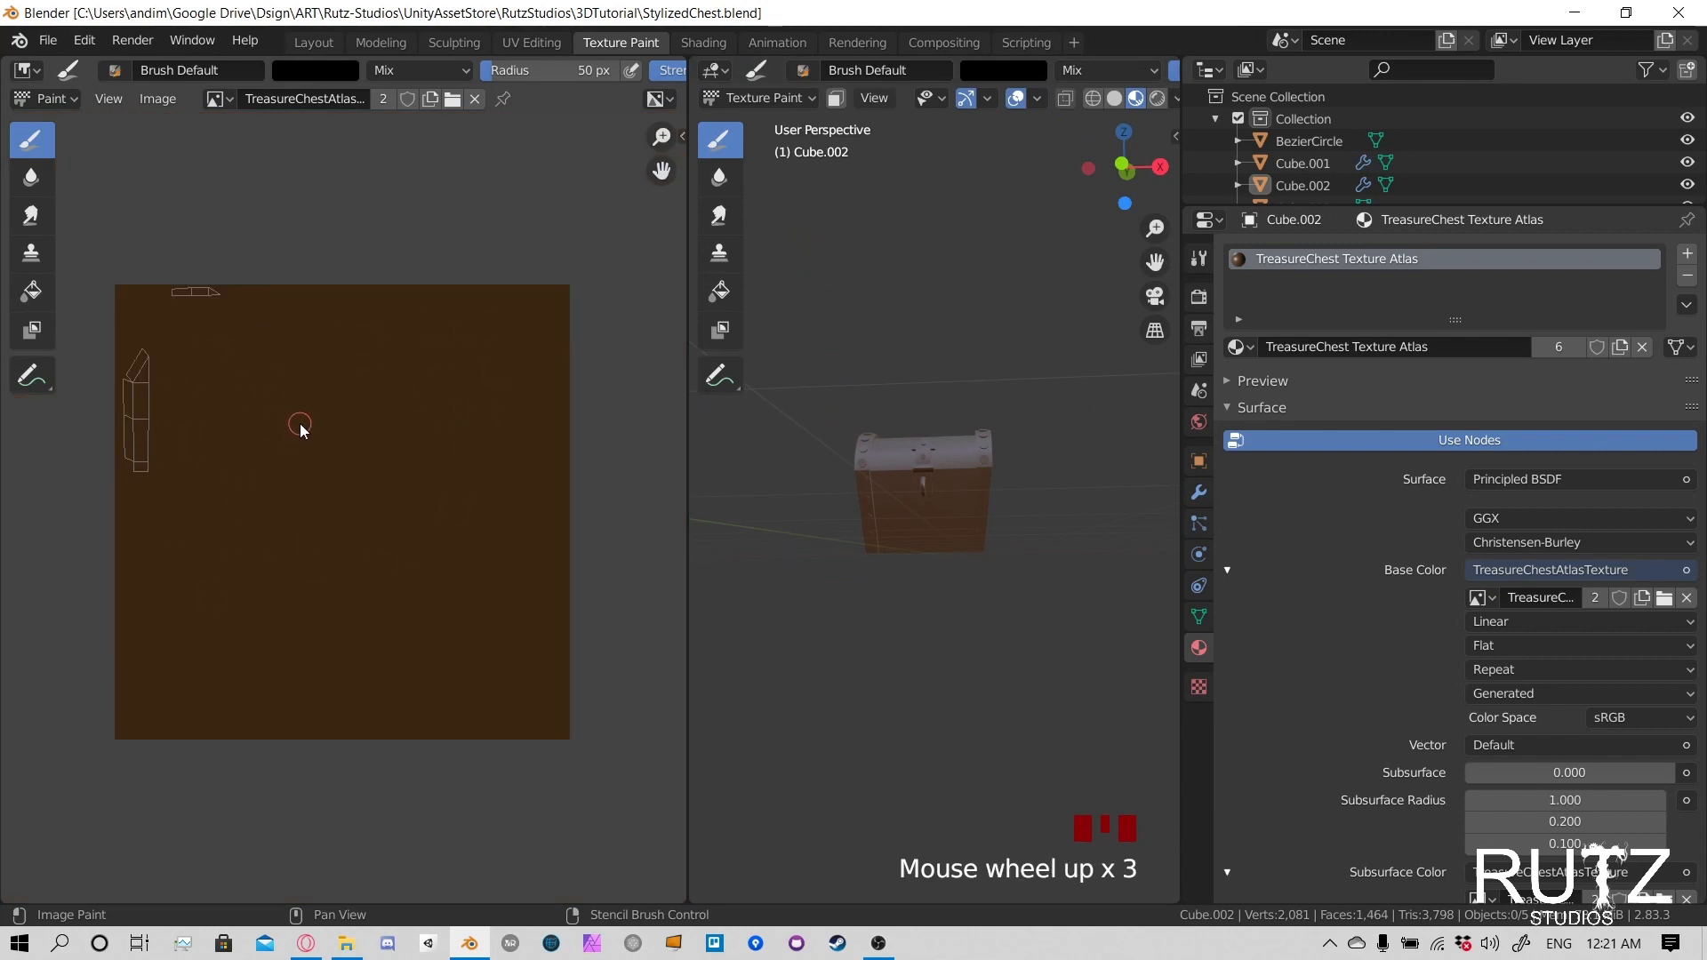
{"action": "key", "text": "ctrl+s"}
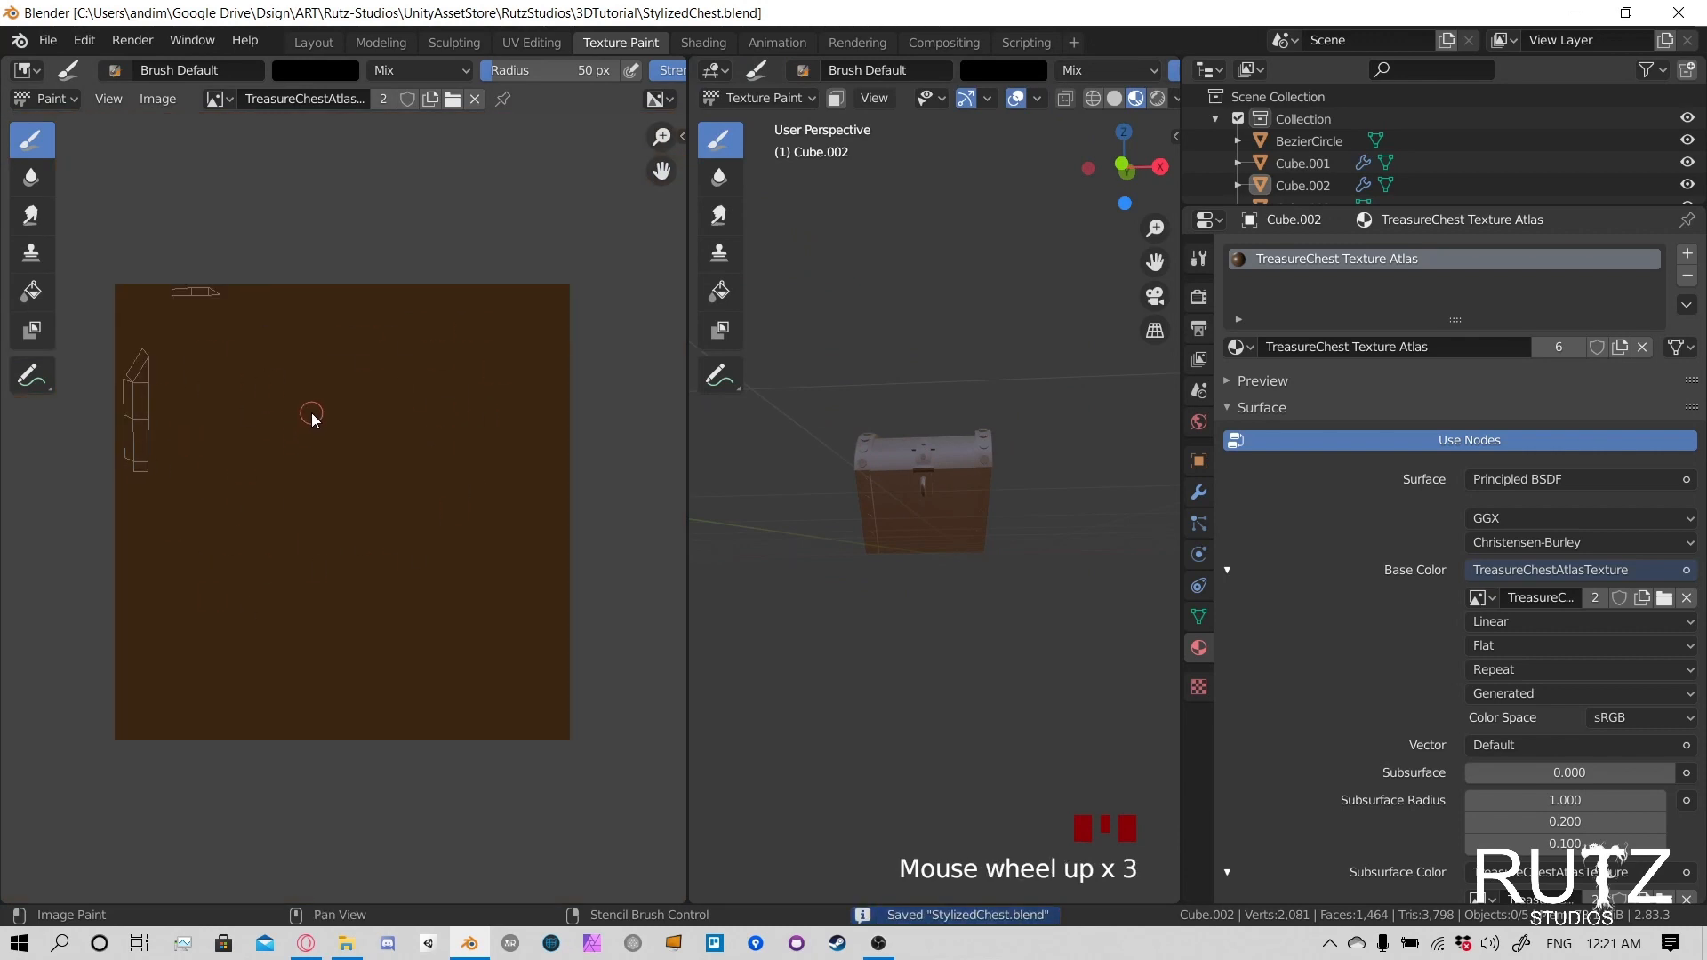
- Return to Object Mode, select all chest parts, and try to enter Texture Paint mode for all of them together
{"action": "scroll", "coordinate": [944, 509], "scroll_direction": "up", "scroll_amount": 4}
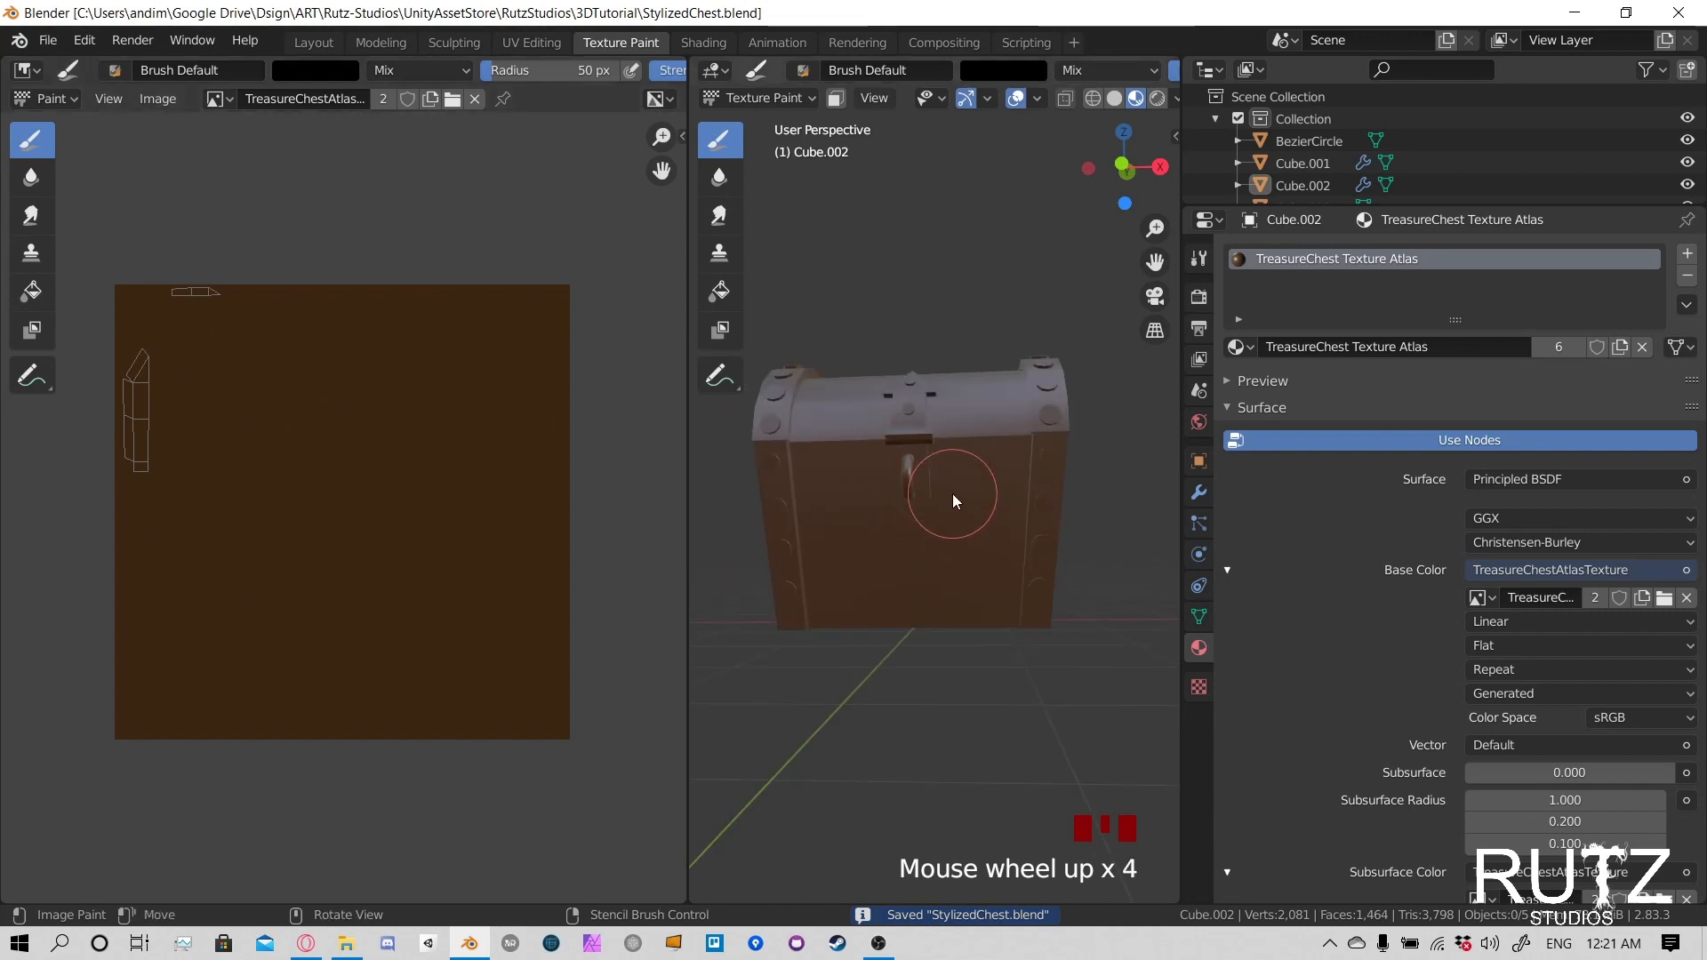
{"action": "middle_click_drag", "start_coordinate": [952, 493], "coordinate": [962, 571], "text": "shift"}
{"action": "scroll", "coordinate": [927, 608], "scroll_direction": "up", "scroll_amount": 6}
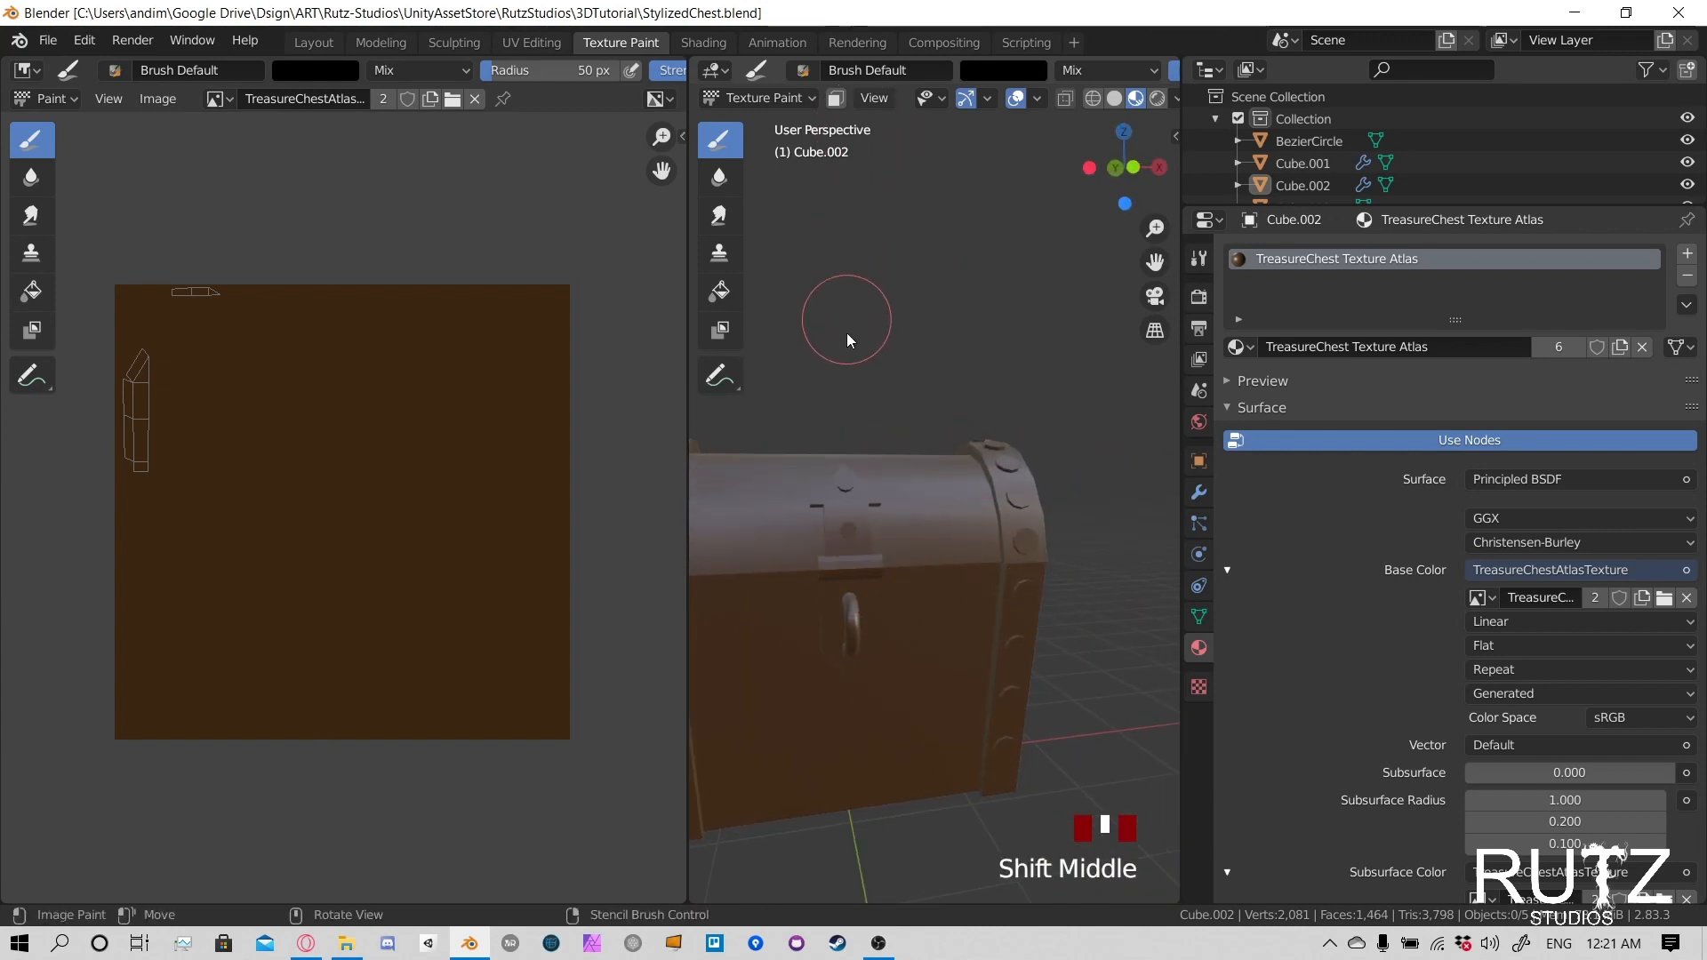
{"action": "left_click", "coordinate": [751, 98]}
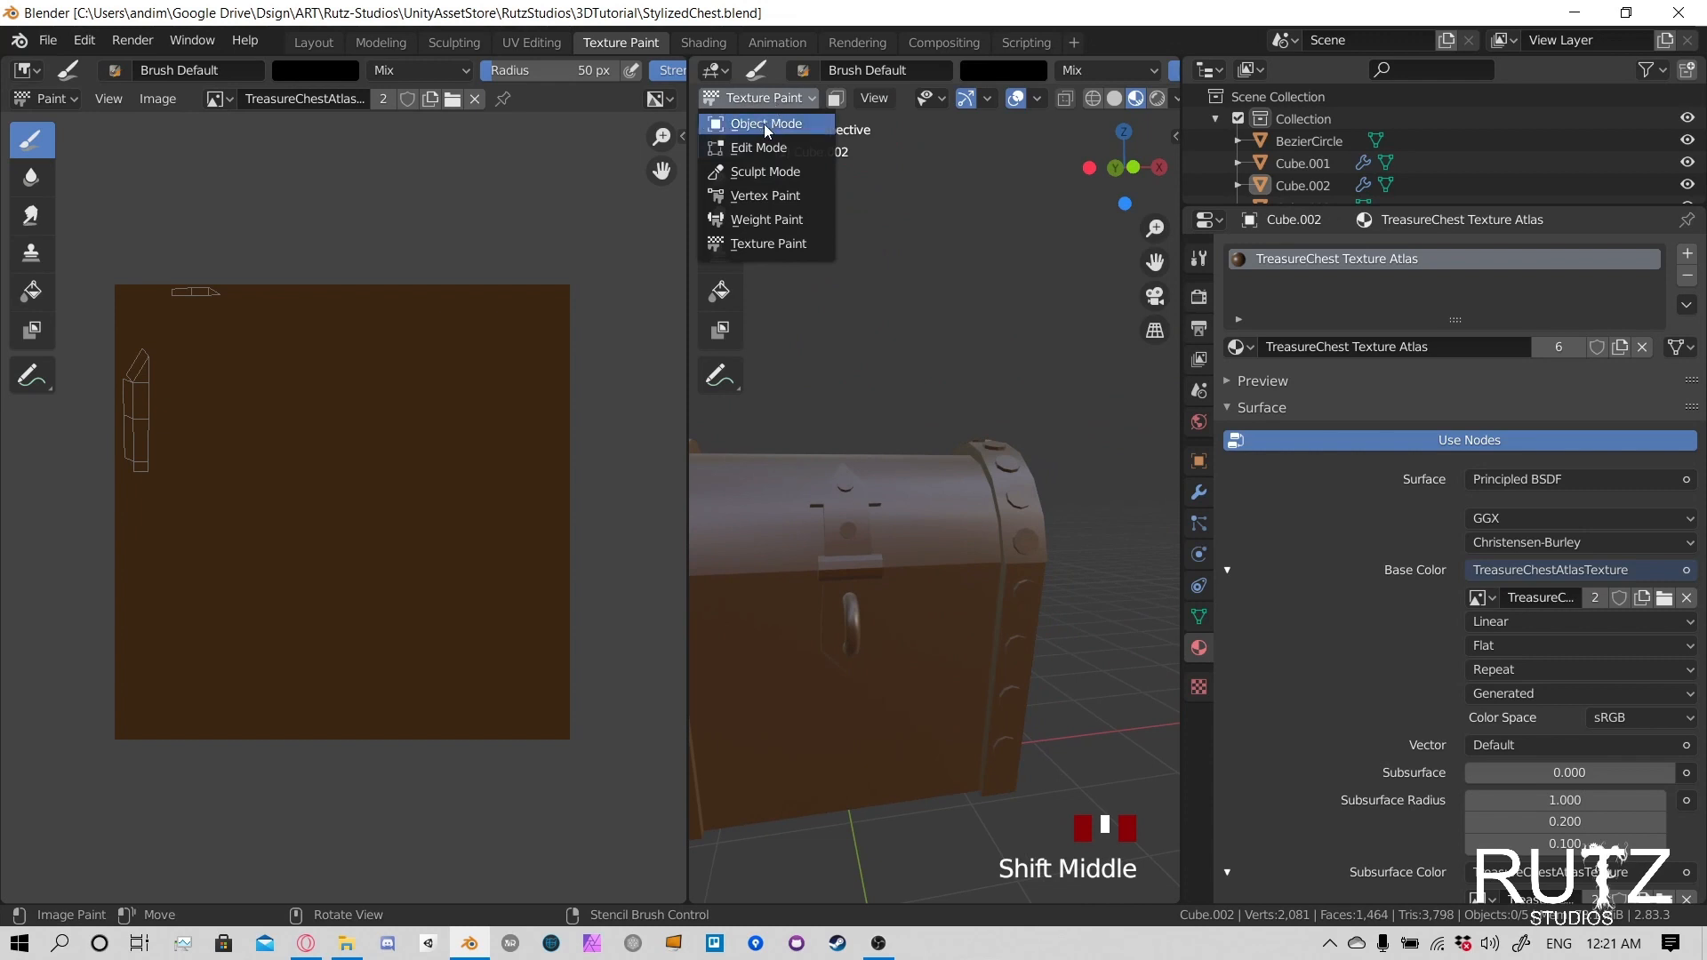
{"action": "left_click", "coordinate": [764, 125]}
{"action": "key", "text": "a"}
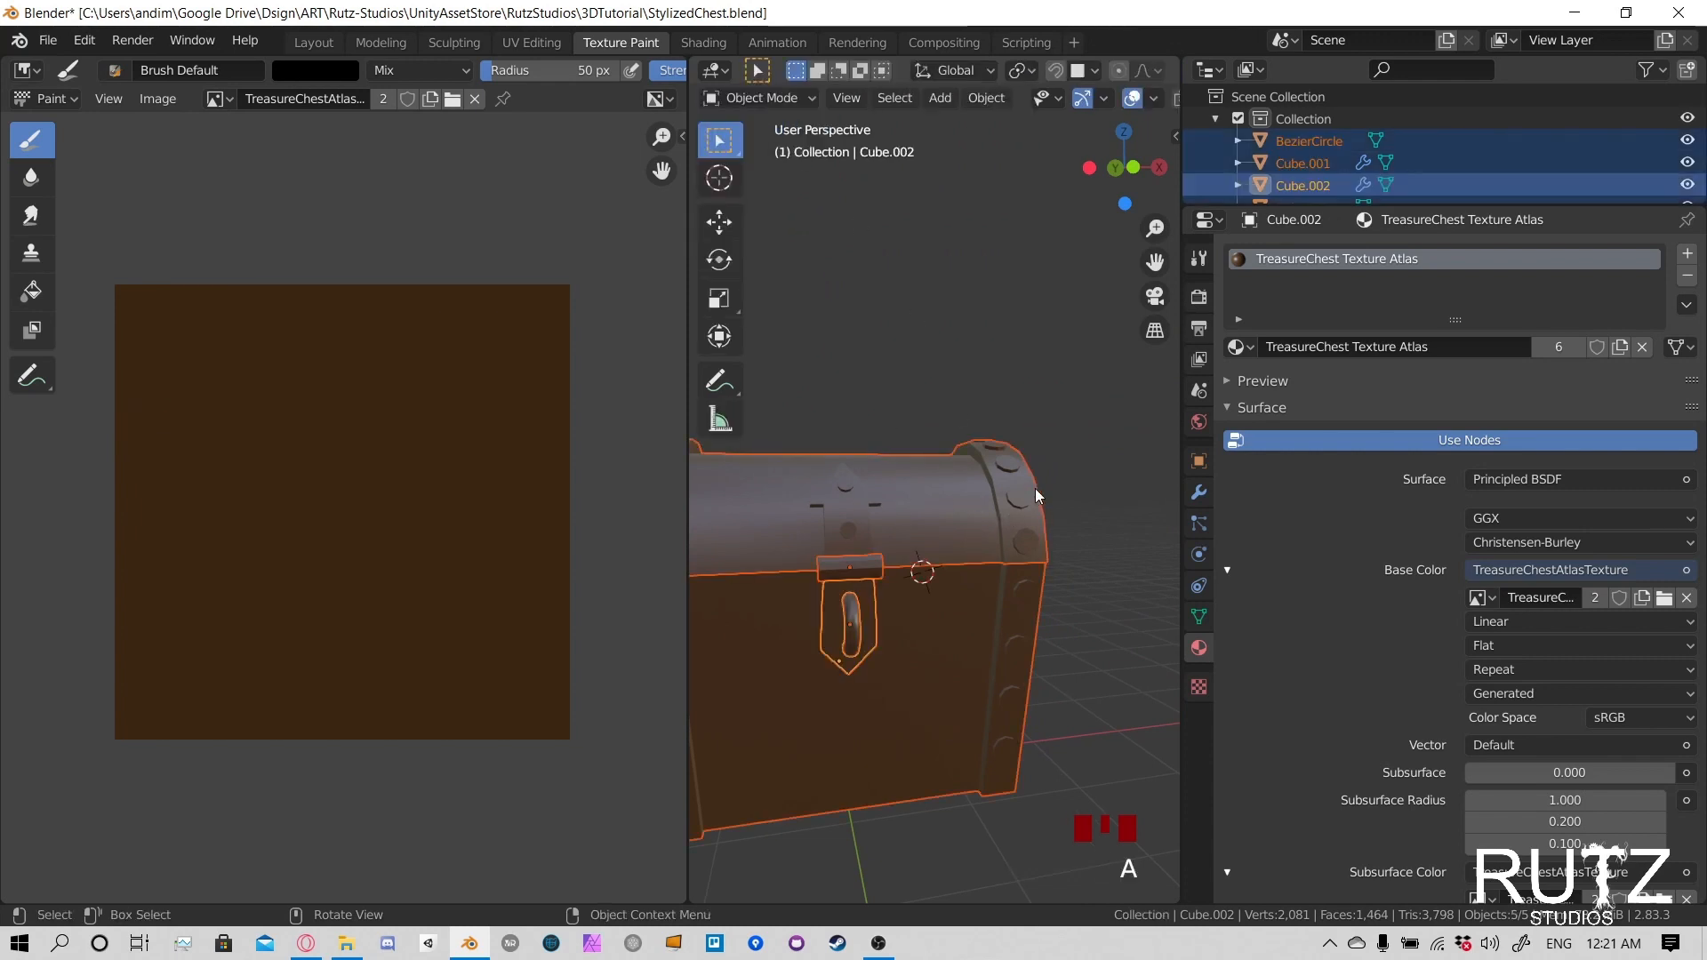
{"action": "middle_click_drag", "start_coordinate": [1034, 488], "coordinate": [942, 505]}
{"action": "left_click", "coordinate": [781, 100]}
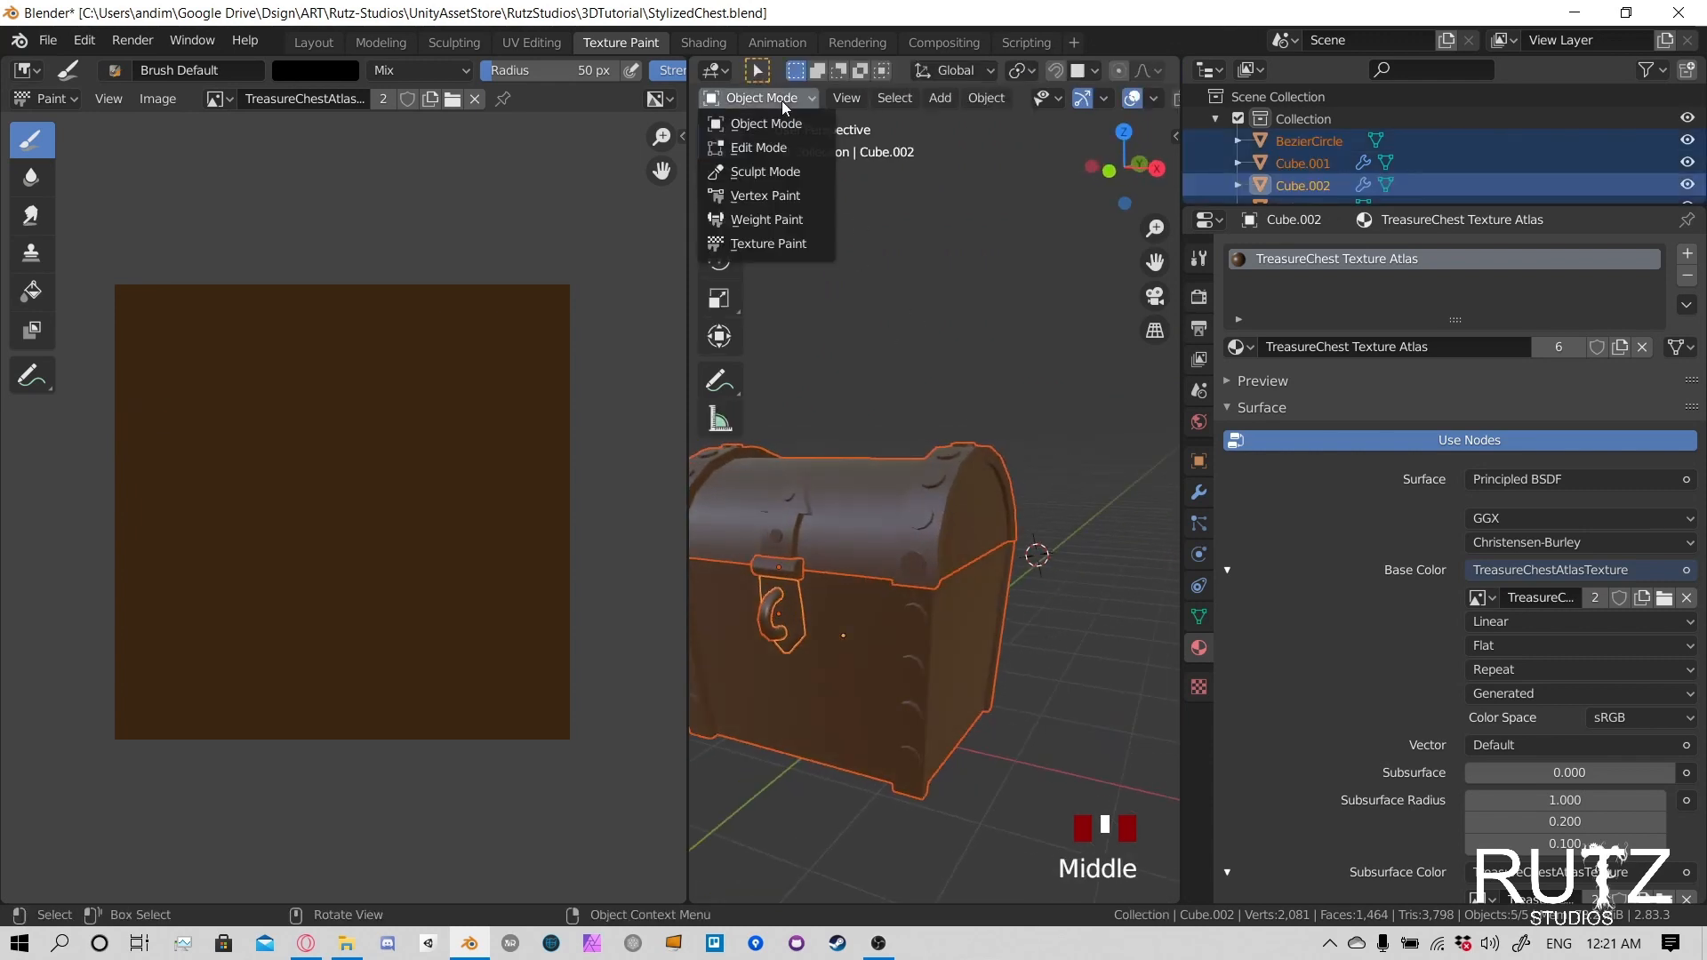
{"action": "left_click", "coordinate": [768, 243]}
{"action": "middle_click_drag", "start_coordinate": [931, 536], "coordinate": [1004, 510]}
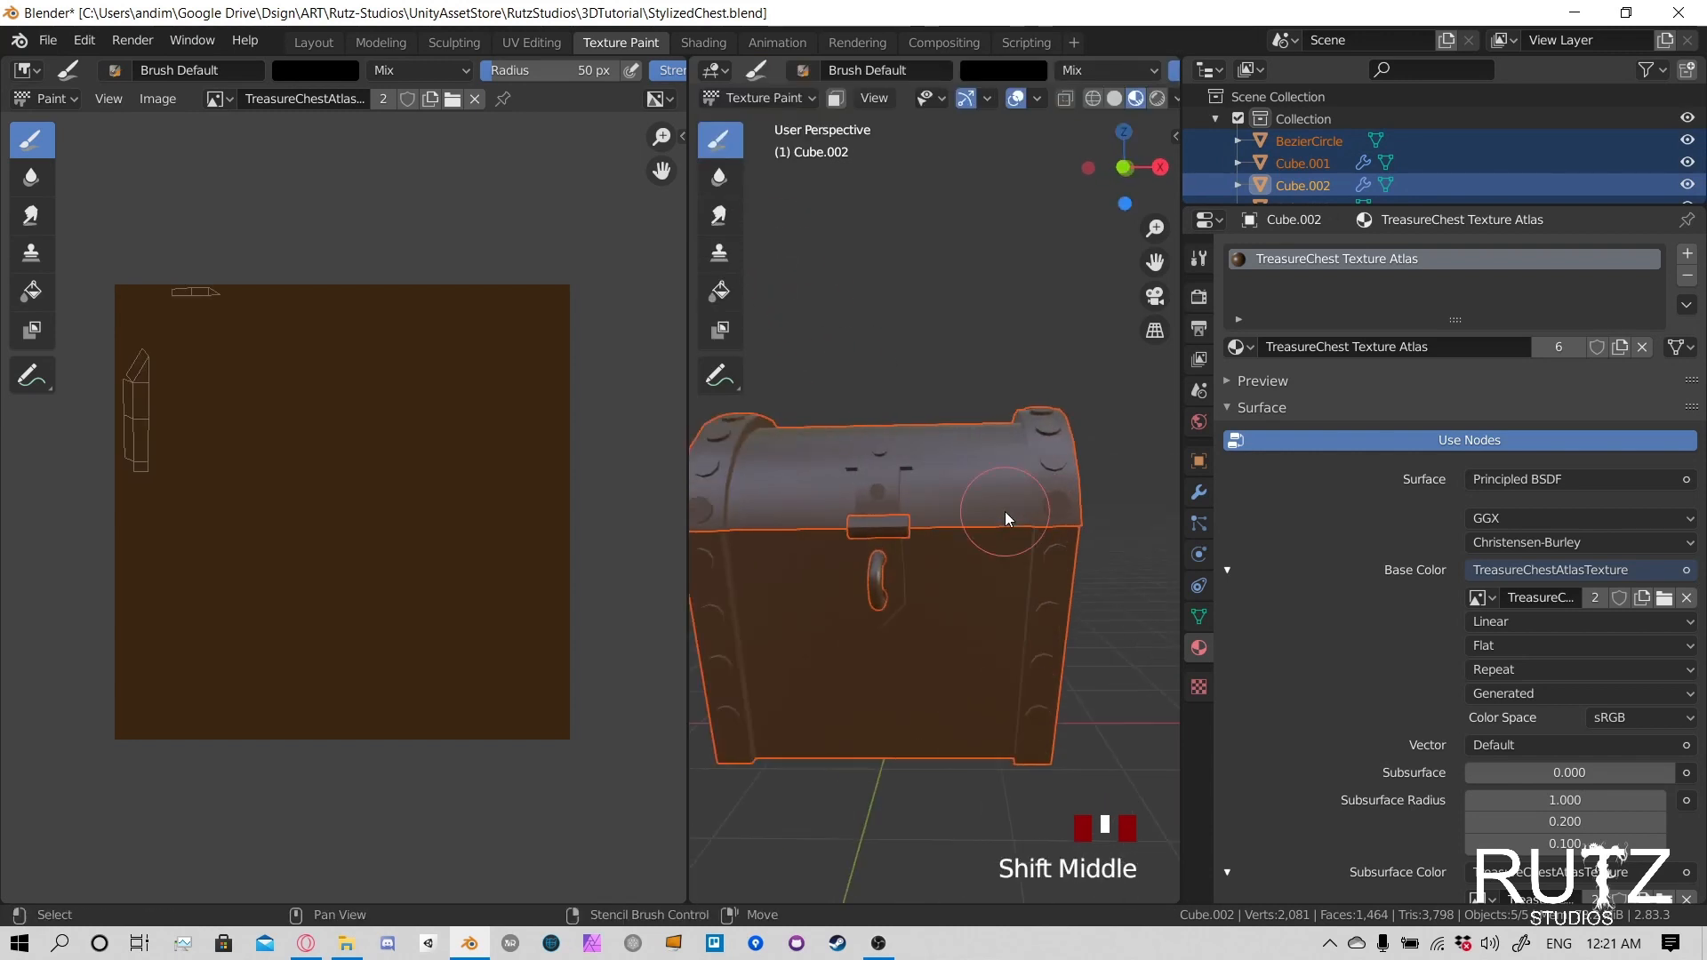
{"action": "scroll", "coordinate": [984, 498], "scroll_direction": "down", "scroll_amount": 2}
- Try face selection masking on the lock plate by enabling it and deselecting the plate's faces, then return to Object Mode
{"action": "key", "text": "Tab"}
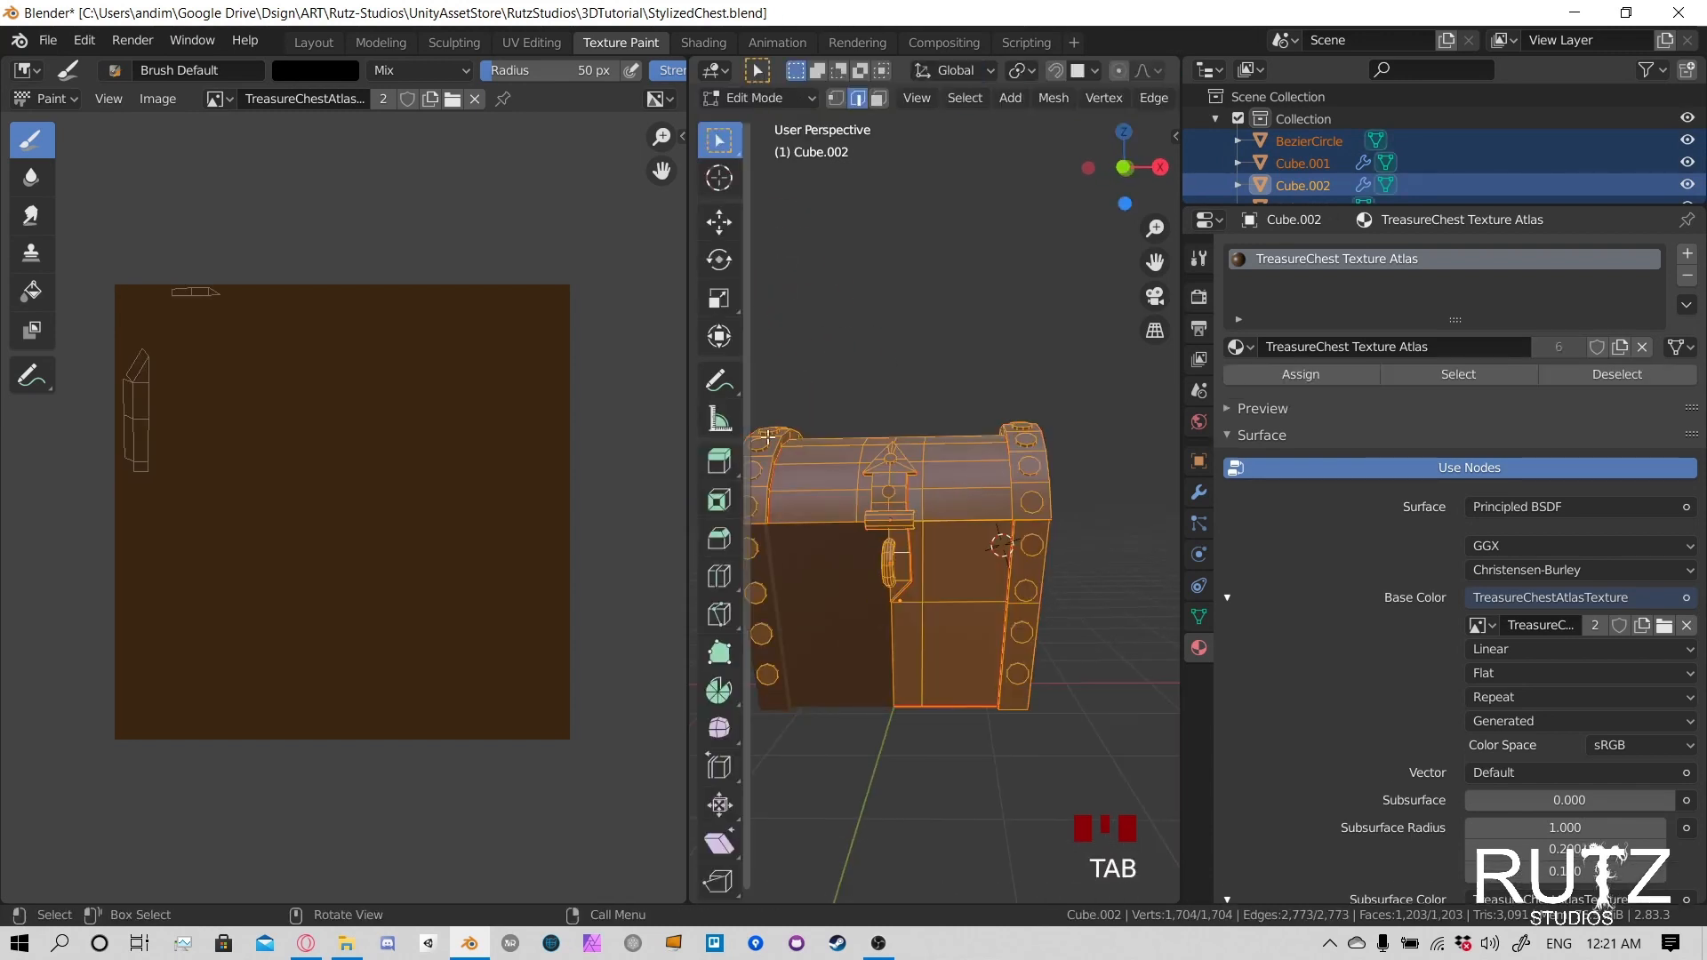
{"action": "key", "text": "Tab"}
{"action": "left_click", "coordinate": [839, 97]}
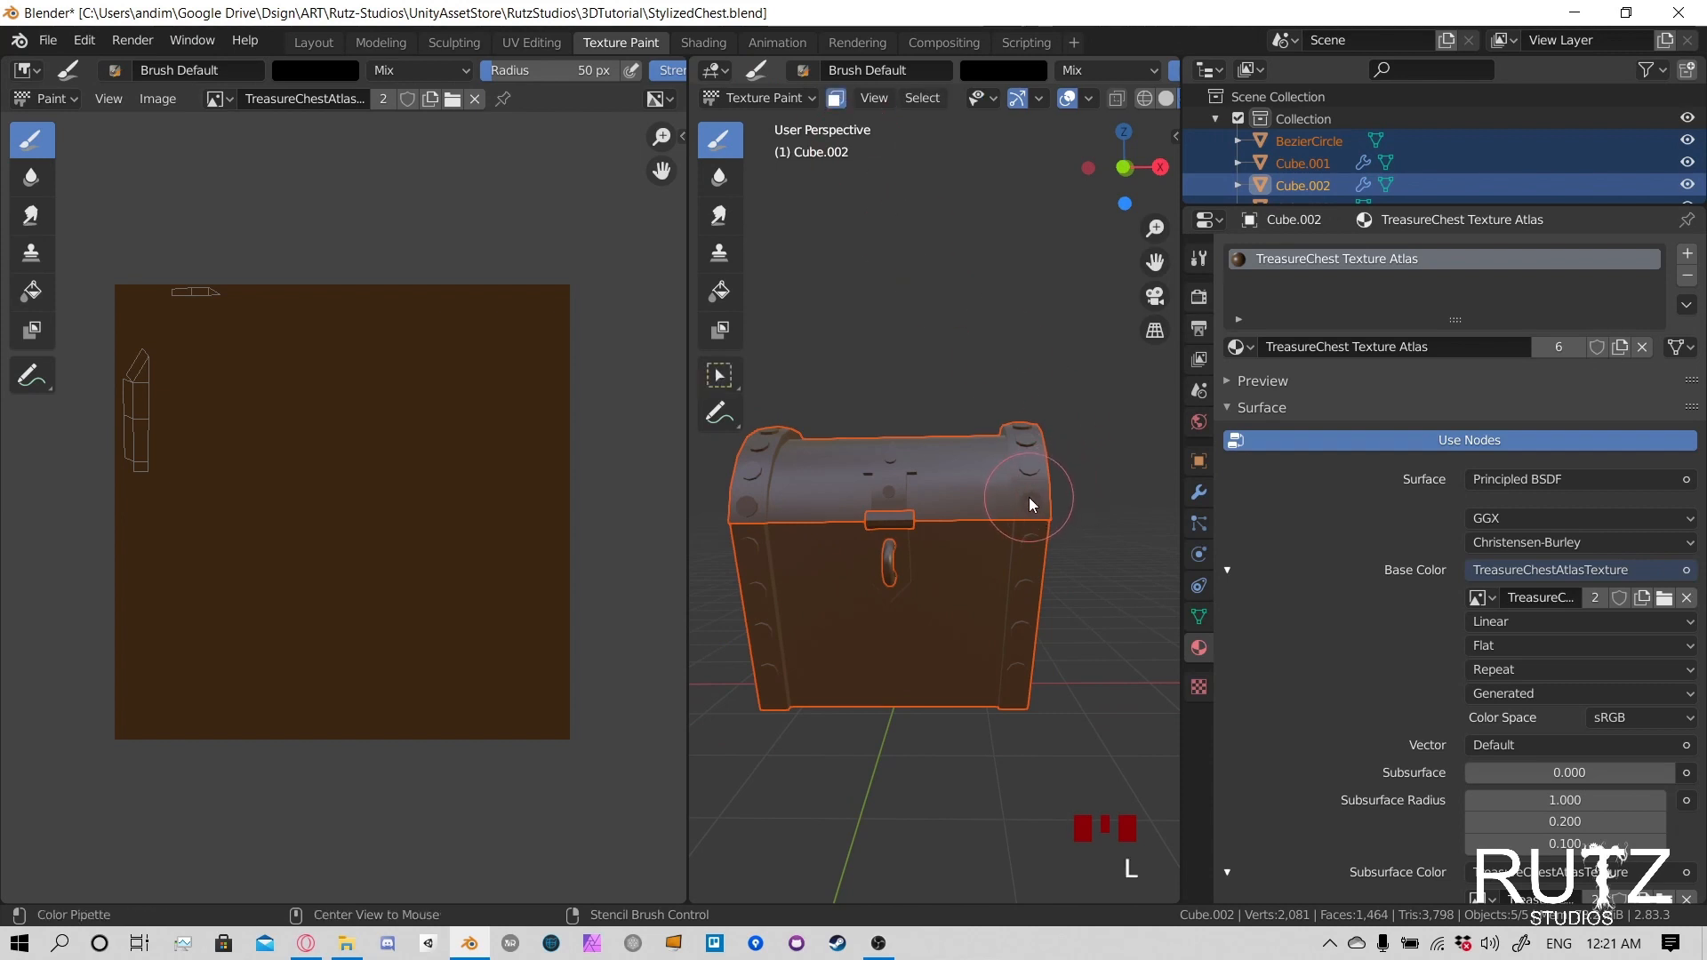
{"action": "key", "text": "alt+a"}
{"action": "left_click", "coordinate": [773, 98]}
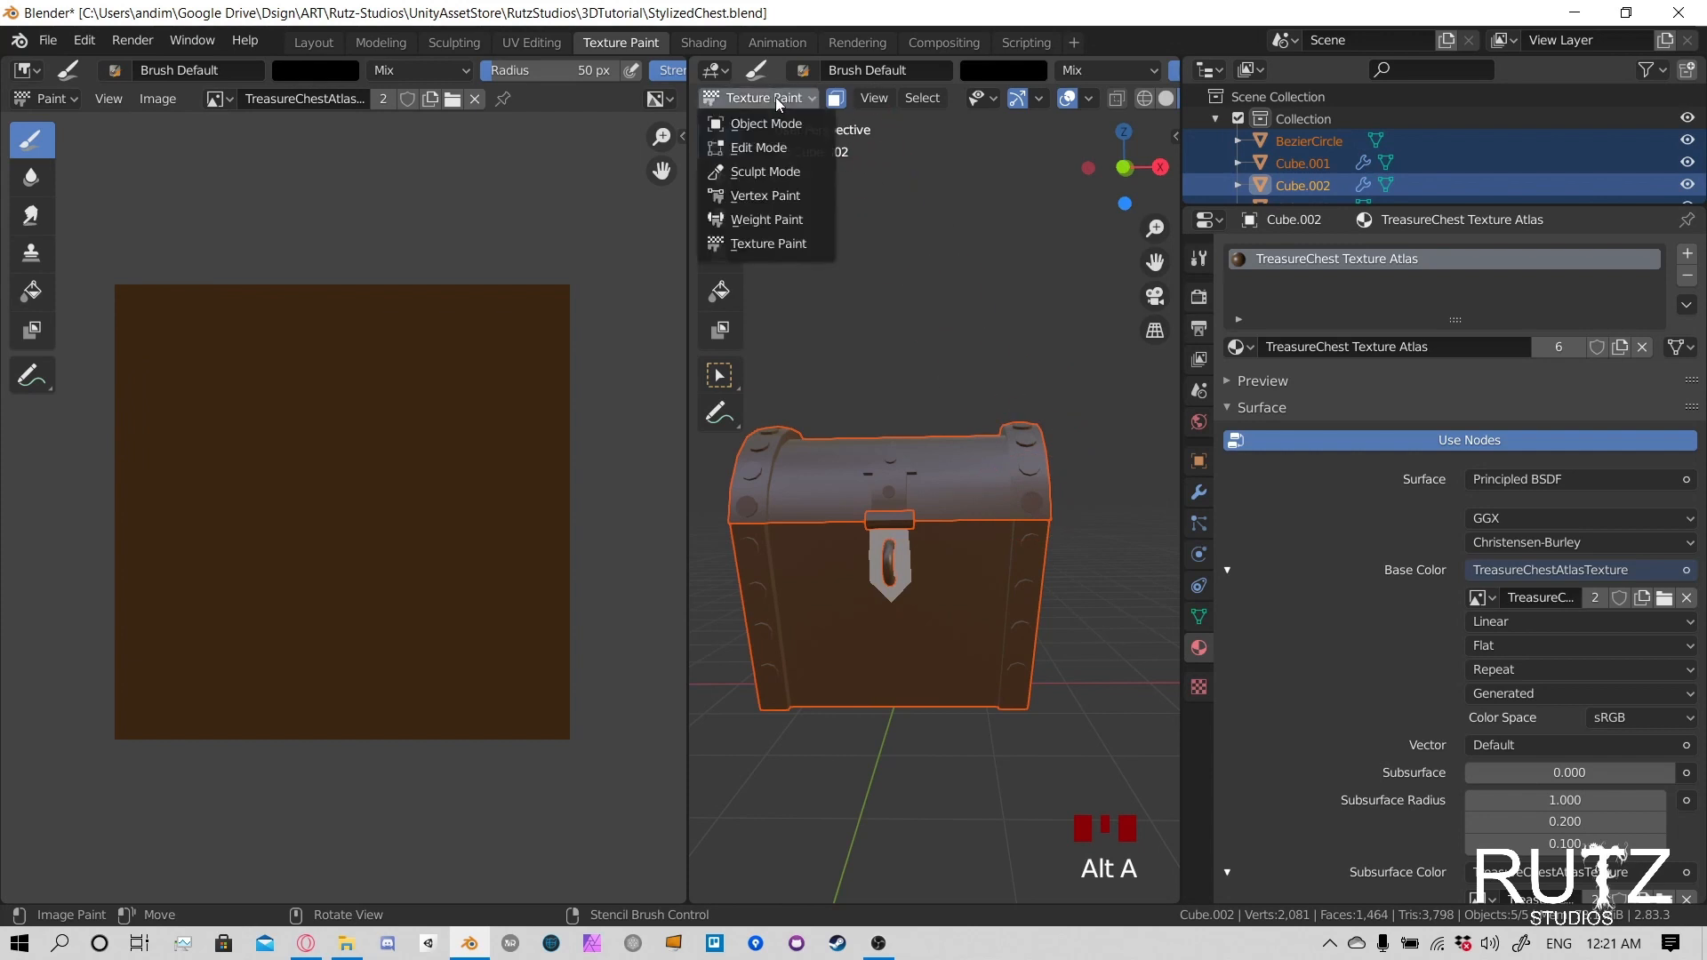
{"action": "left_click", "coordinate": [771, 121]}
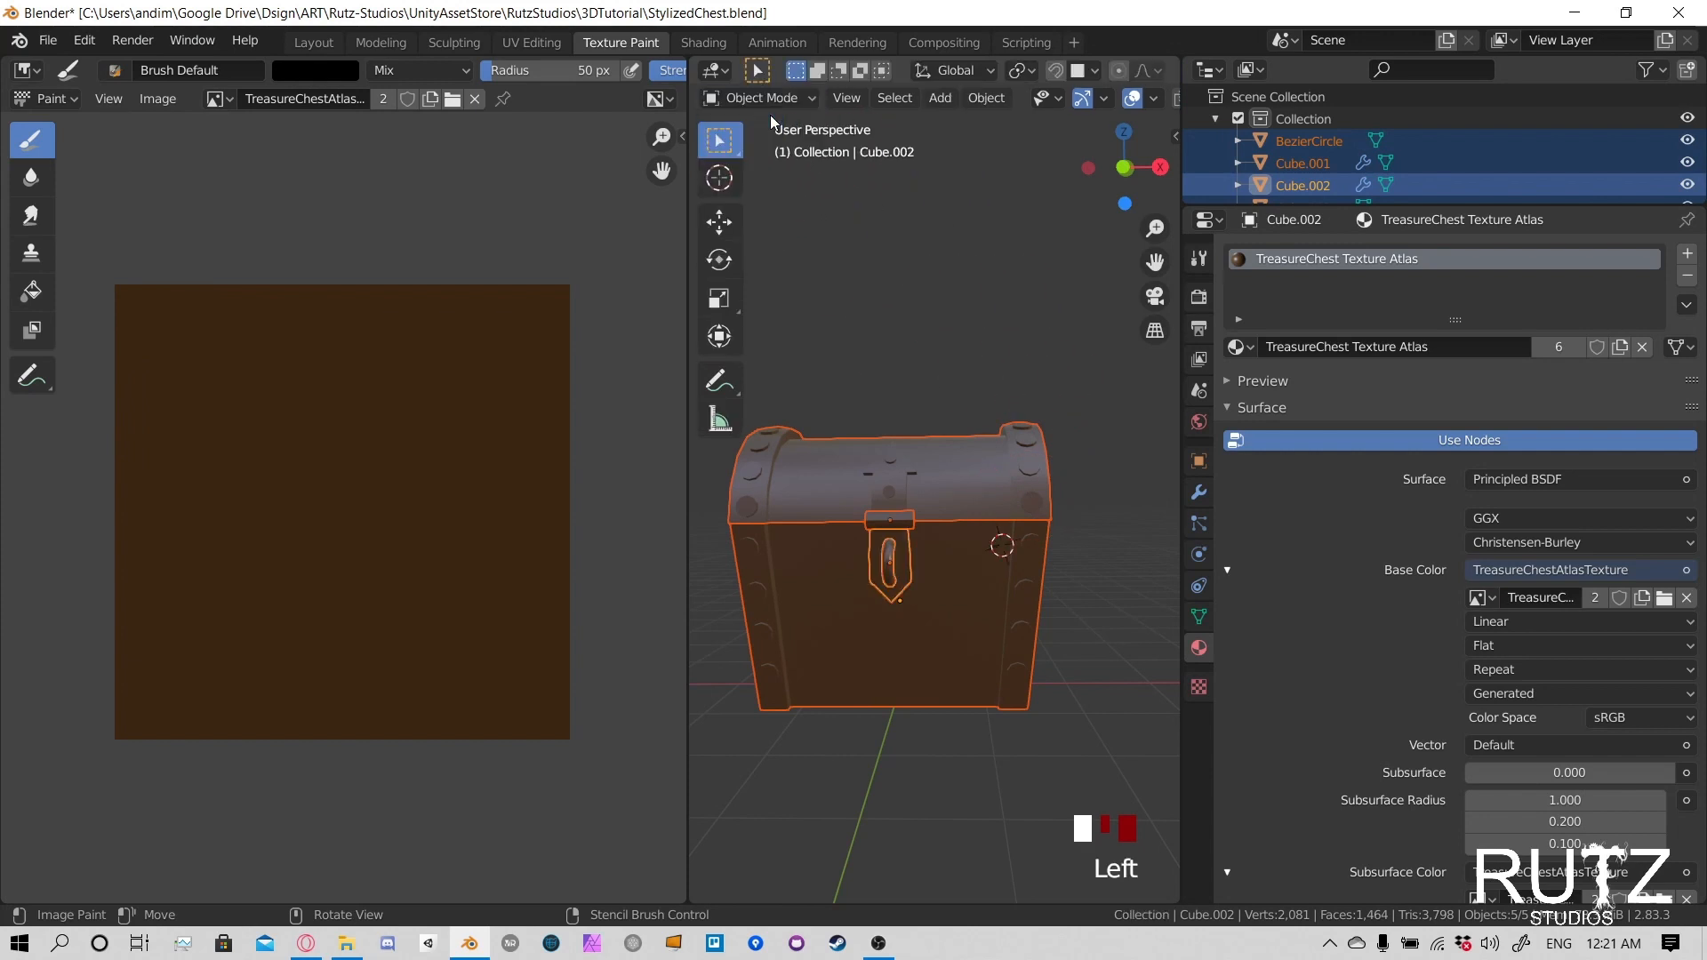
- Select only the chest lid and switch it to Texture Paint mode
{"action": "double_click", "coordinate": [1026, 448]}
{"action": "middle_click_drag", "start_coordinate": [1007, 392], "coordinate": [995, 439]}
{"action": "scroll", "coordinate": [970, 537], "scroll_direction": "up", "scroll_amount": 3}
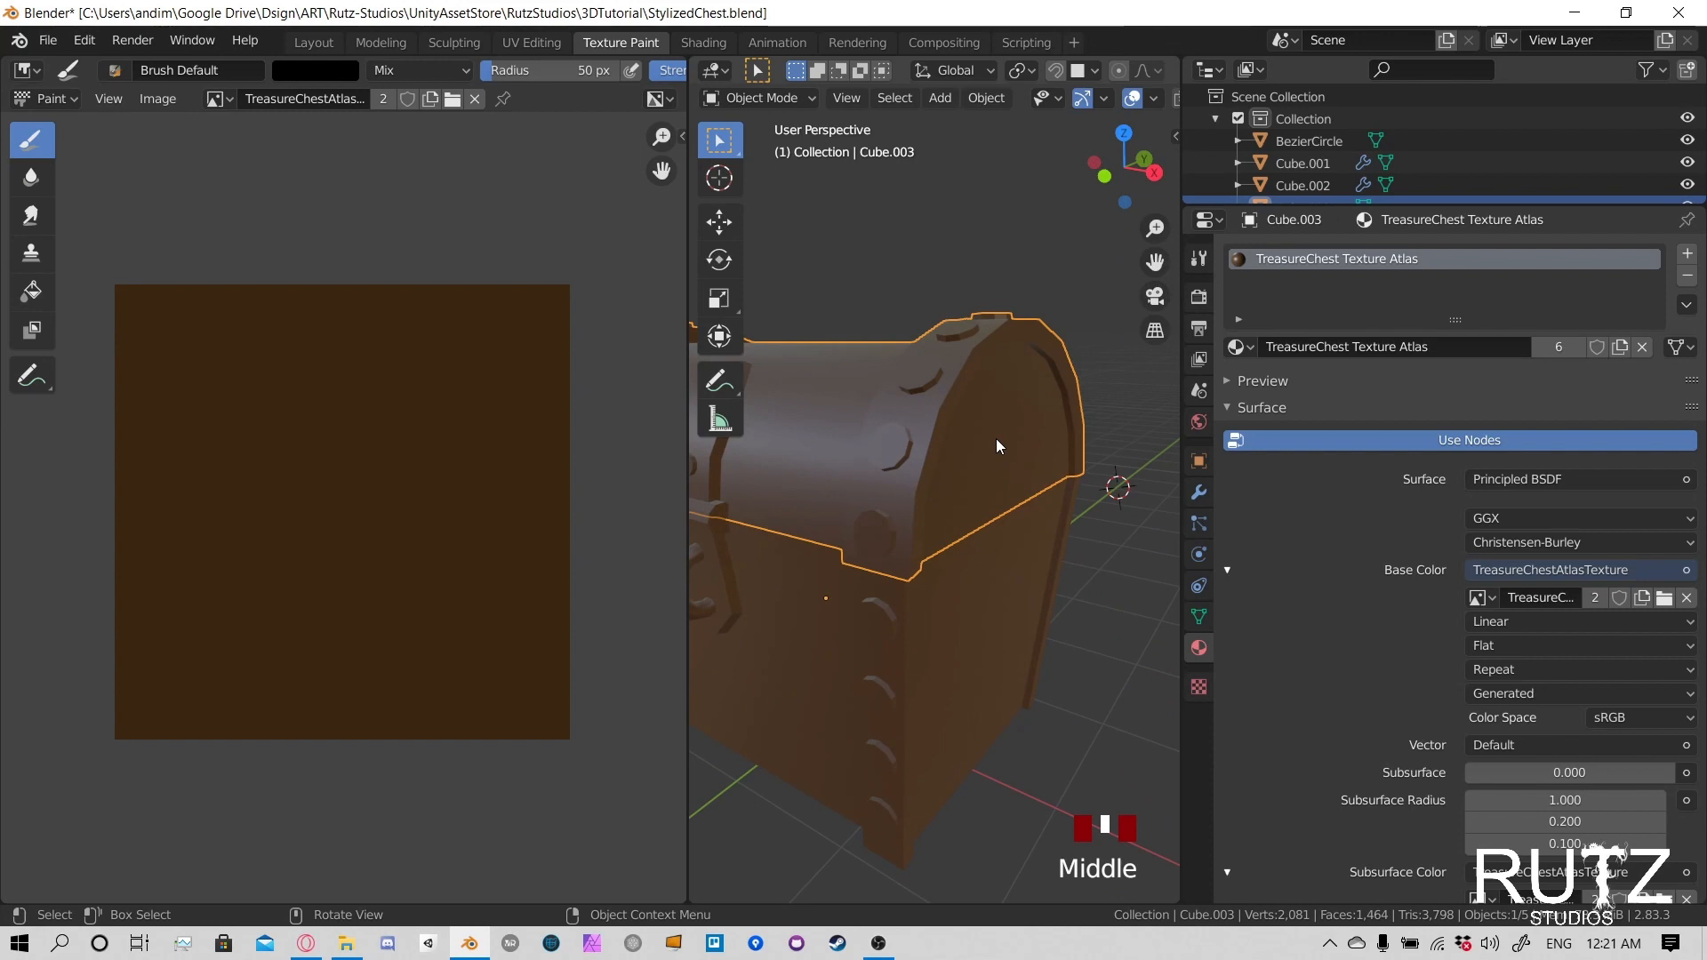
{"action": "left_click", "coordinate": [966, 349]}
{"action": "middle_click_drag", "start_coordinate": [932, 419], "coordinate": [925, 374]}
{"action": "left_click", "coordinate": [798, 97]}
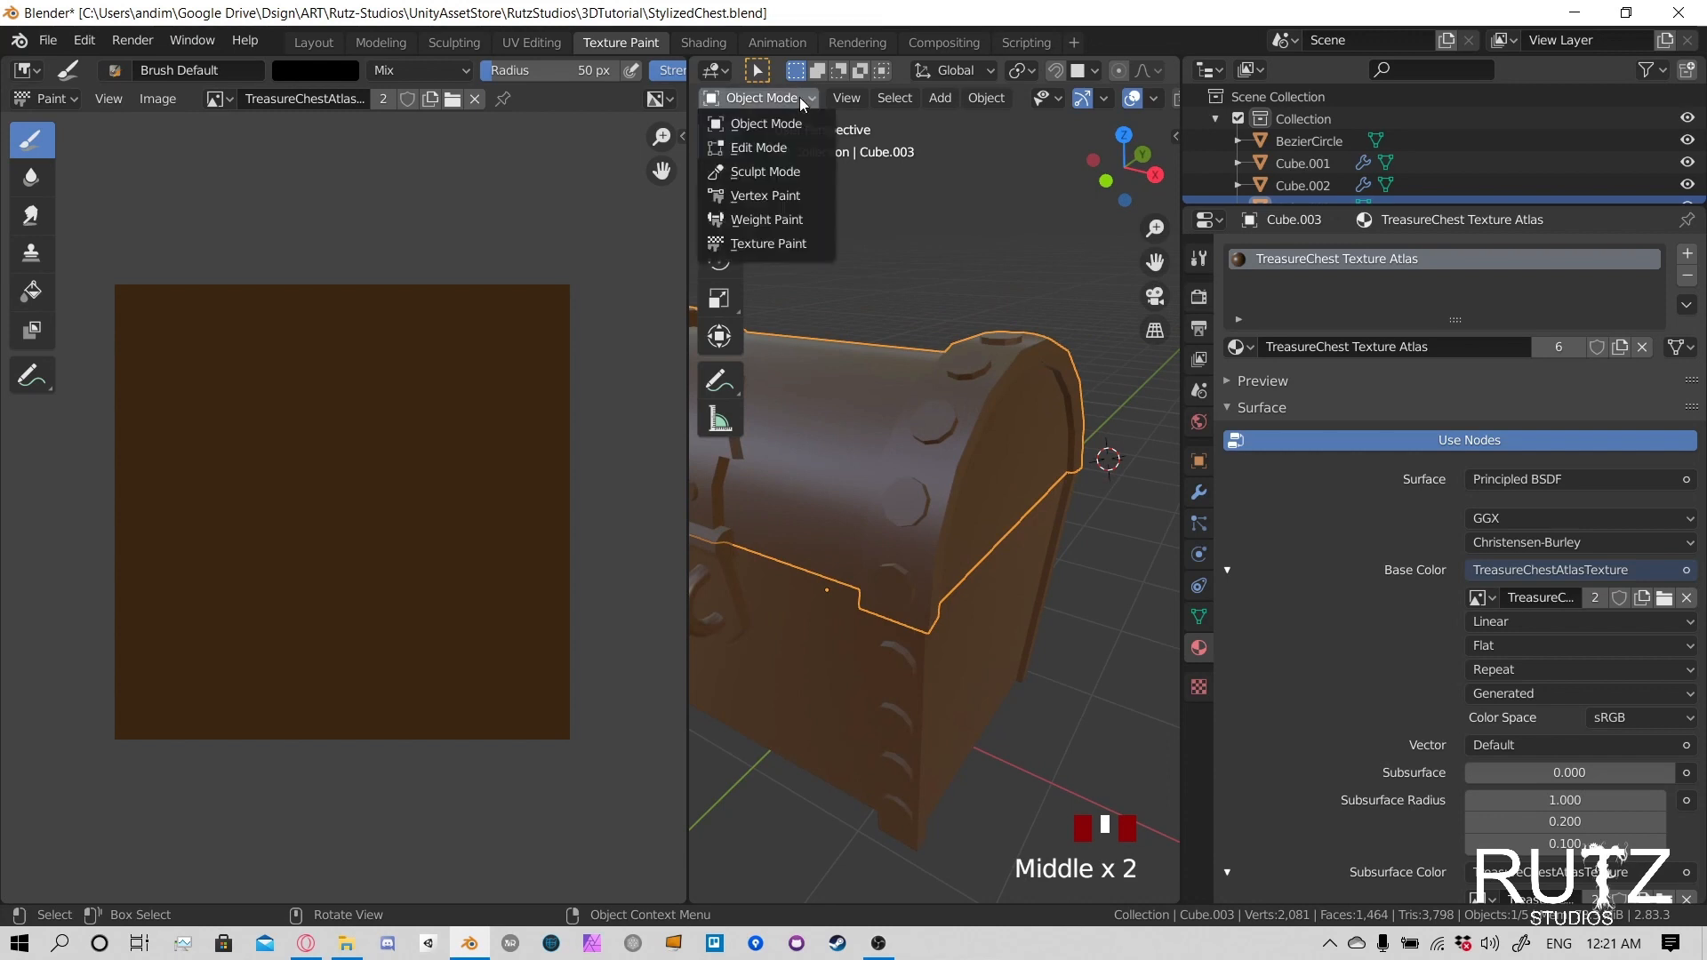
{"action": "left_click", "coordinate": [773, 244]}
- Enable the face selection paint mask for the lid and inspect its trim and rivets
{"action": "middle_click_drag", "start_coordinate": [806, 264], "coordinate": [990, 384]}
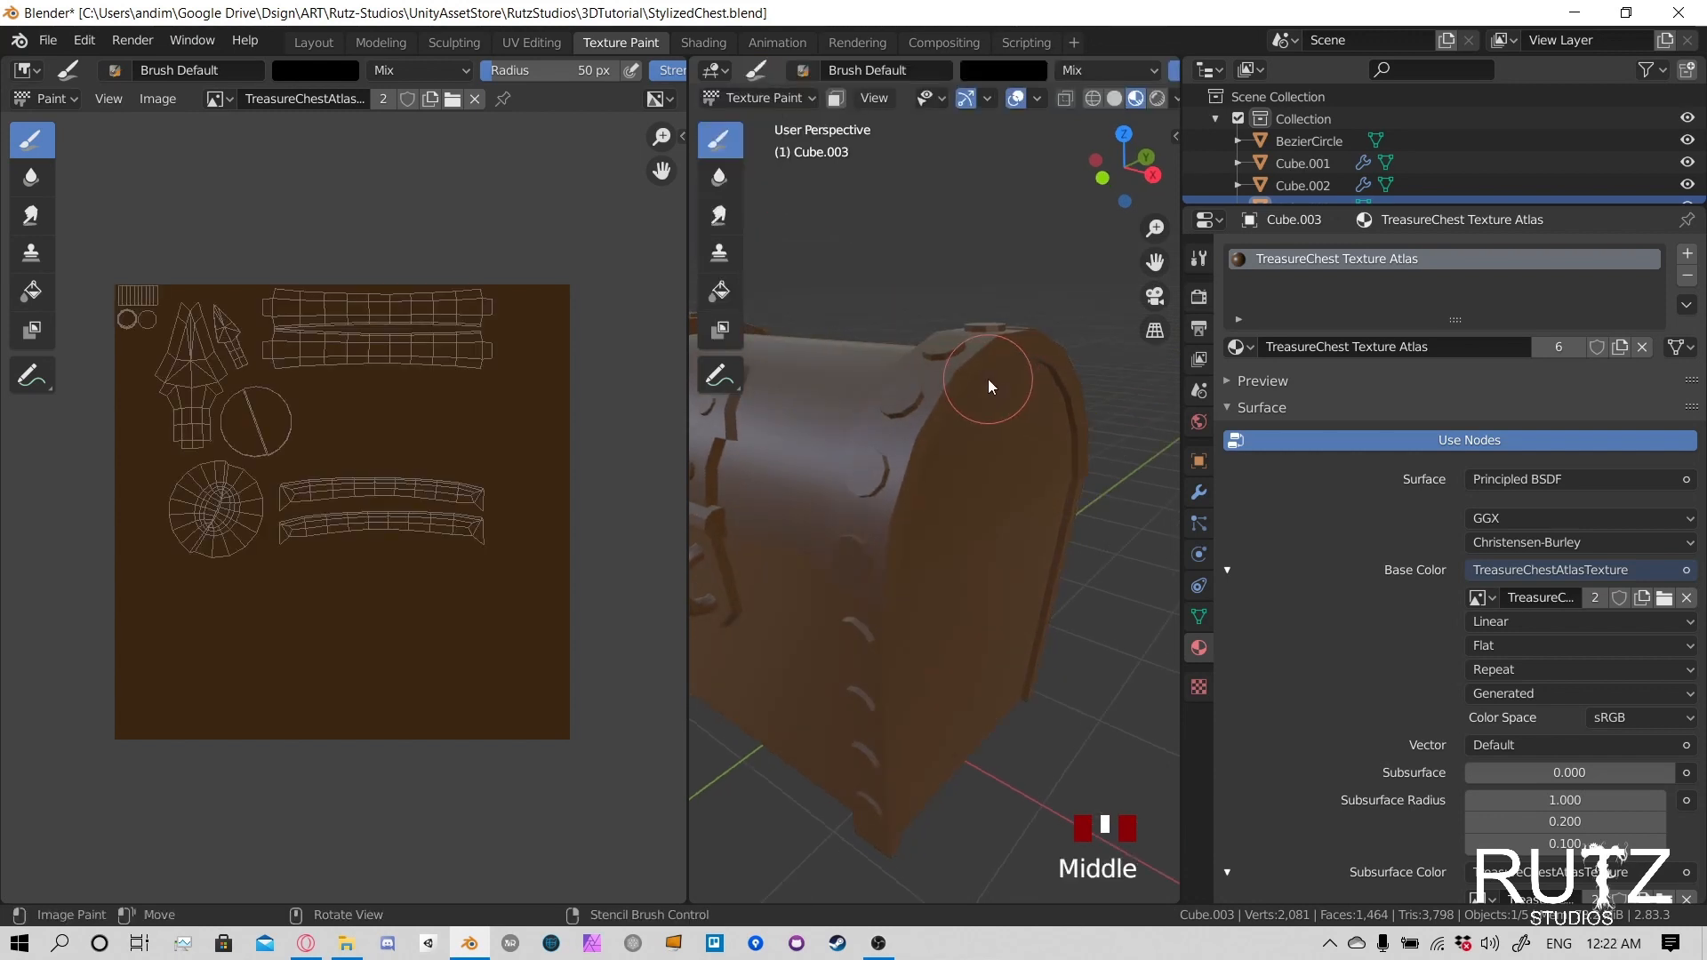
{"action": "left_click", "coordinate": [836, 100]}
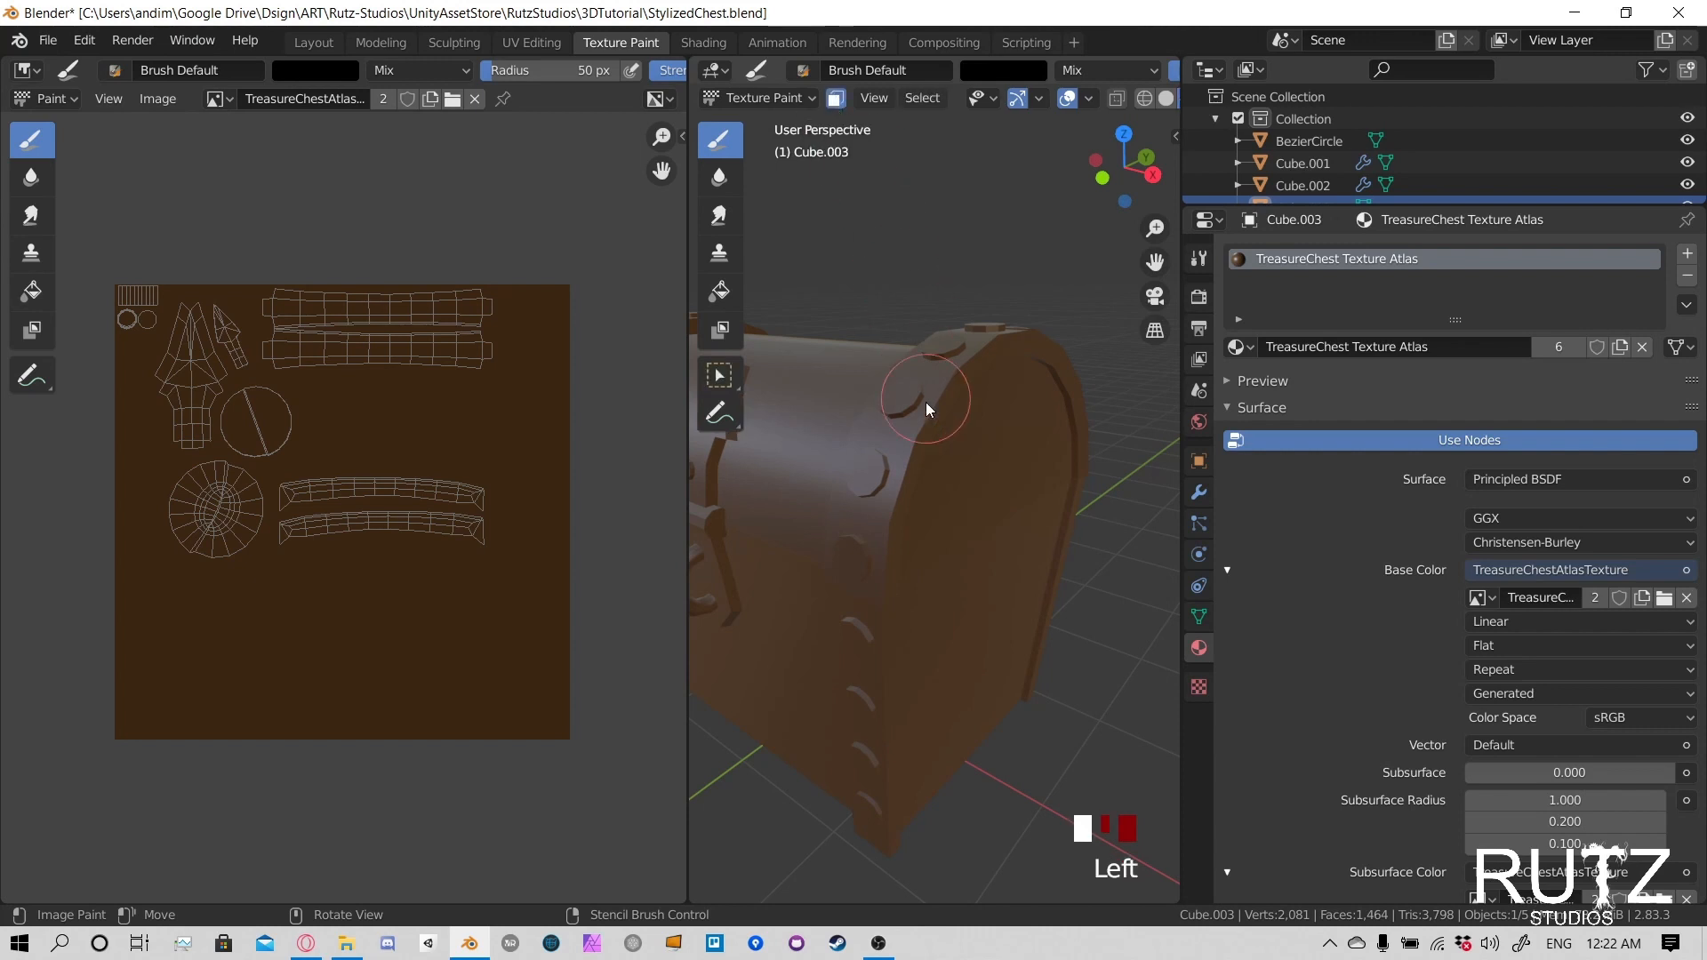
{"action": "middle_click_drag", "start_coordinate": [926, 402], "coordinate": [1031, 450]}
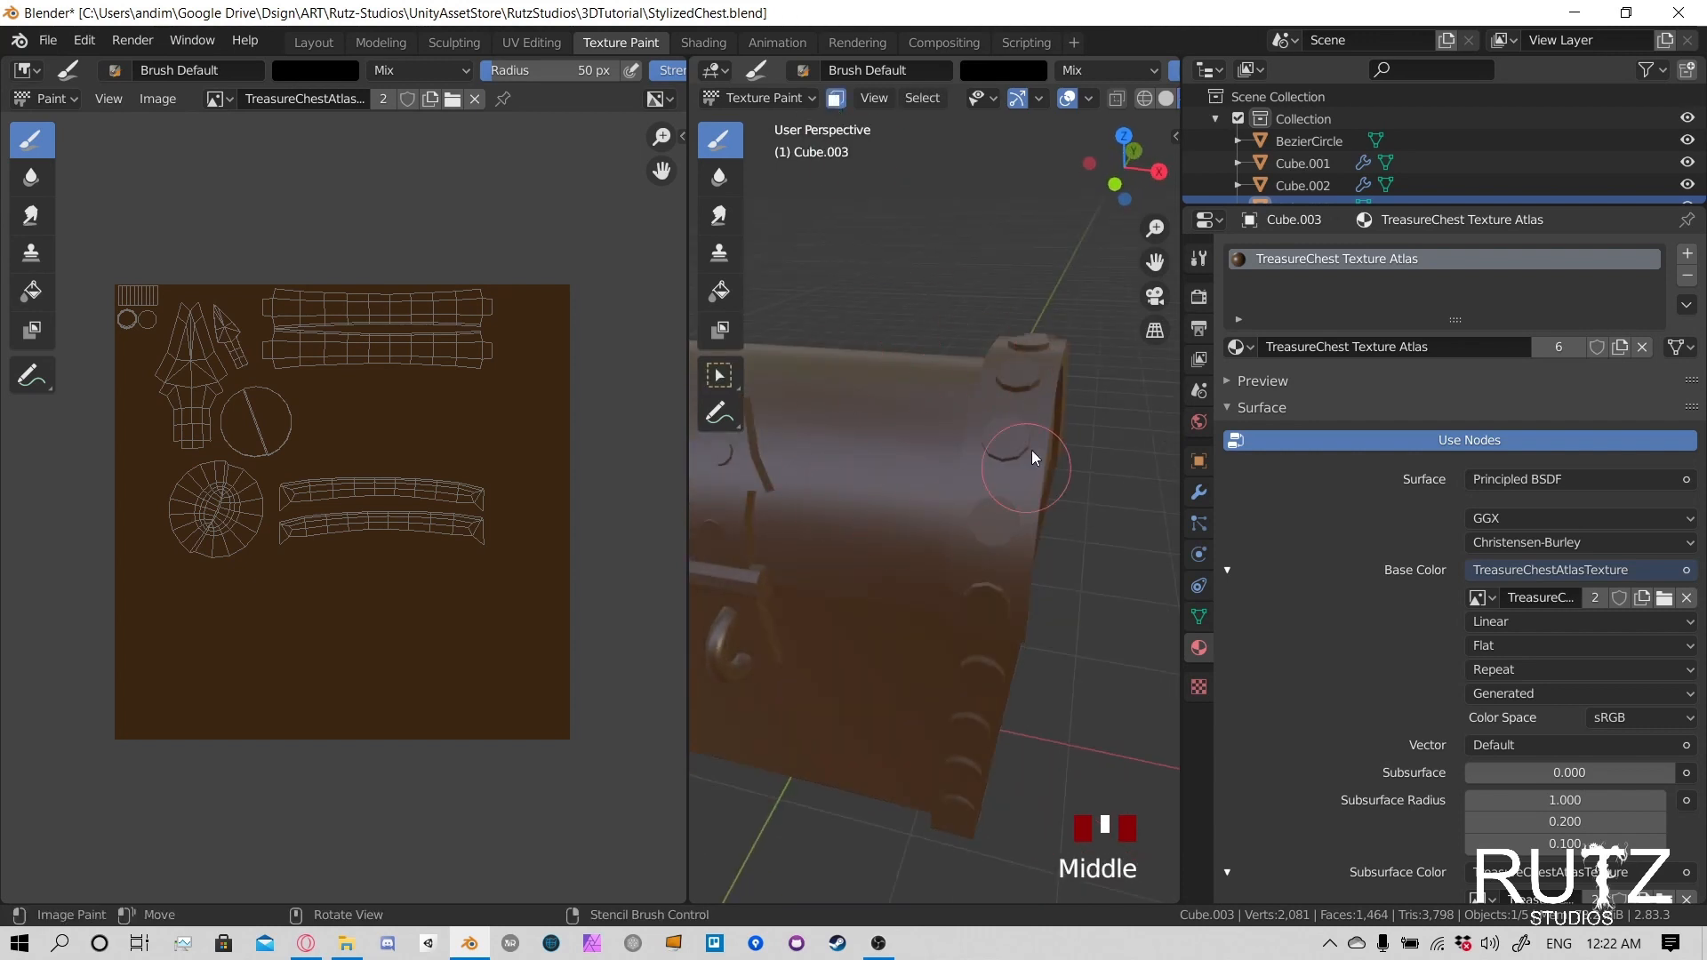
{"action": "scroll", "coordinate": [880, 489], "scroll_direction": "down", "scroll_amount": 3}
{"action": "middle_click_drag", "start_coordinate": [888, 471], "coordinate": [862, 455]}
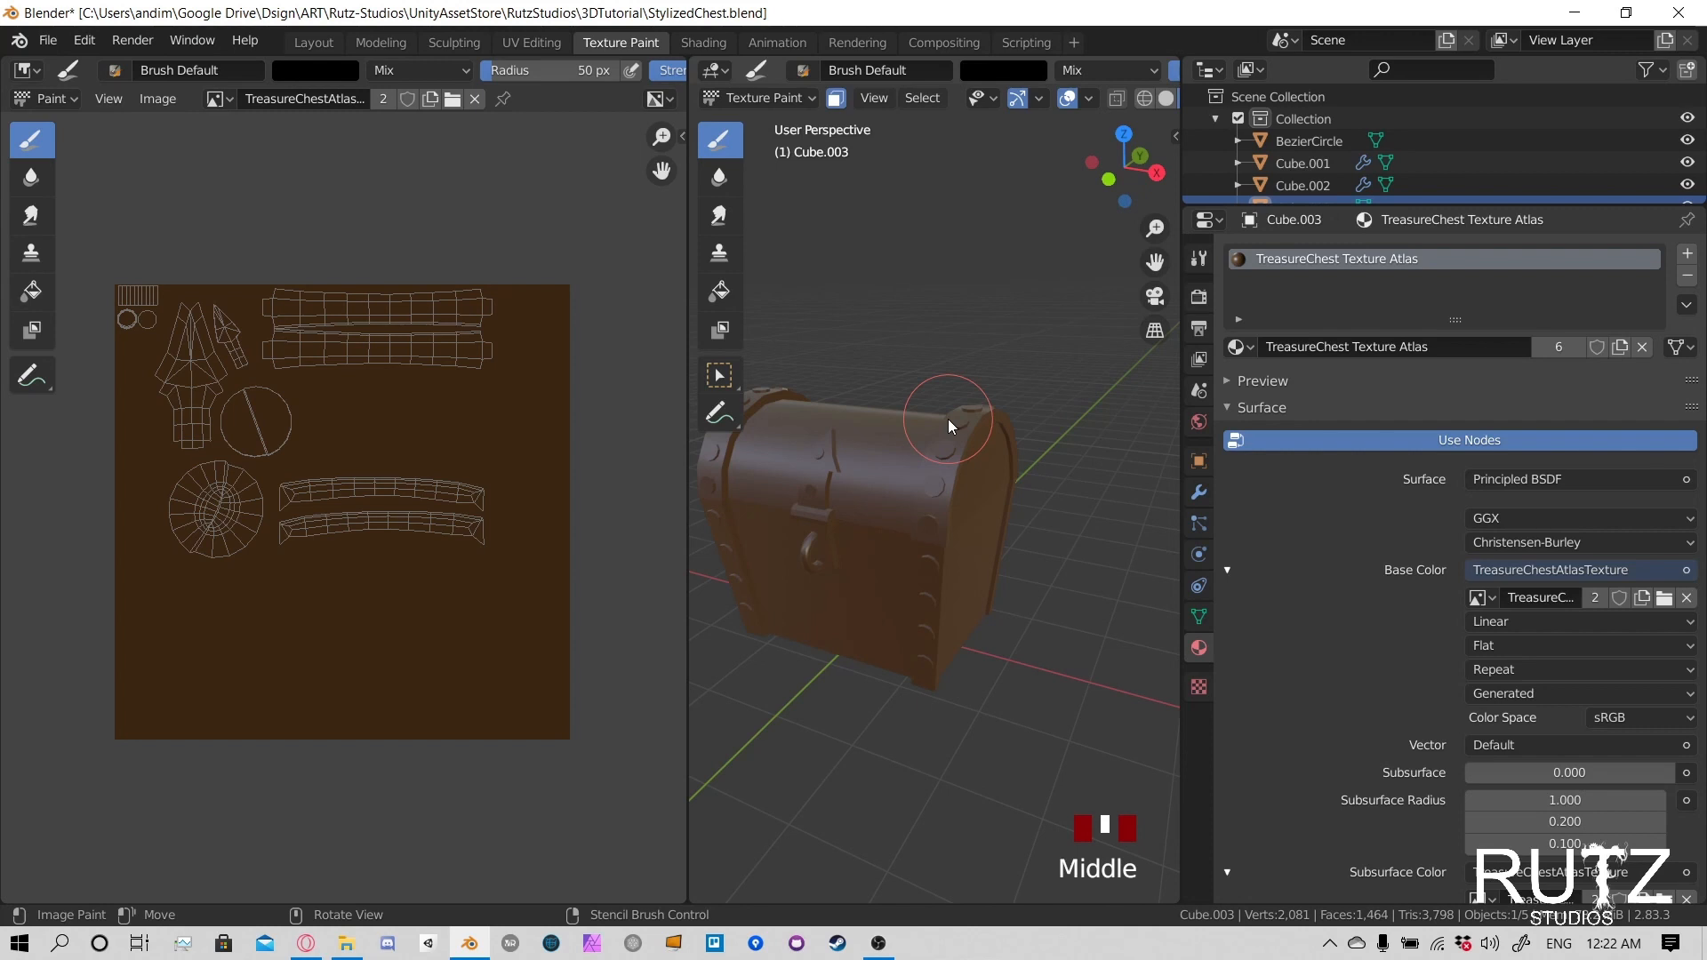
{"action": "middle_click_drag", "start_coordinate": [947, 419], "coordinate": [952, 464]}
{"action": "scroll", "coordinate": [948, 427], "scroll_direction": "up", "scroll_amount": 4}
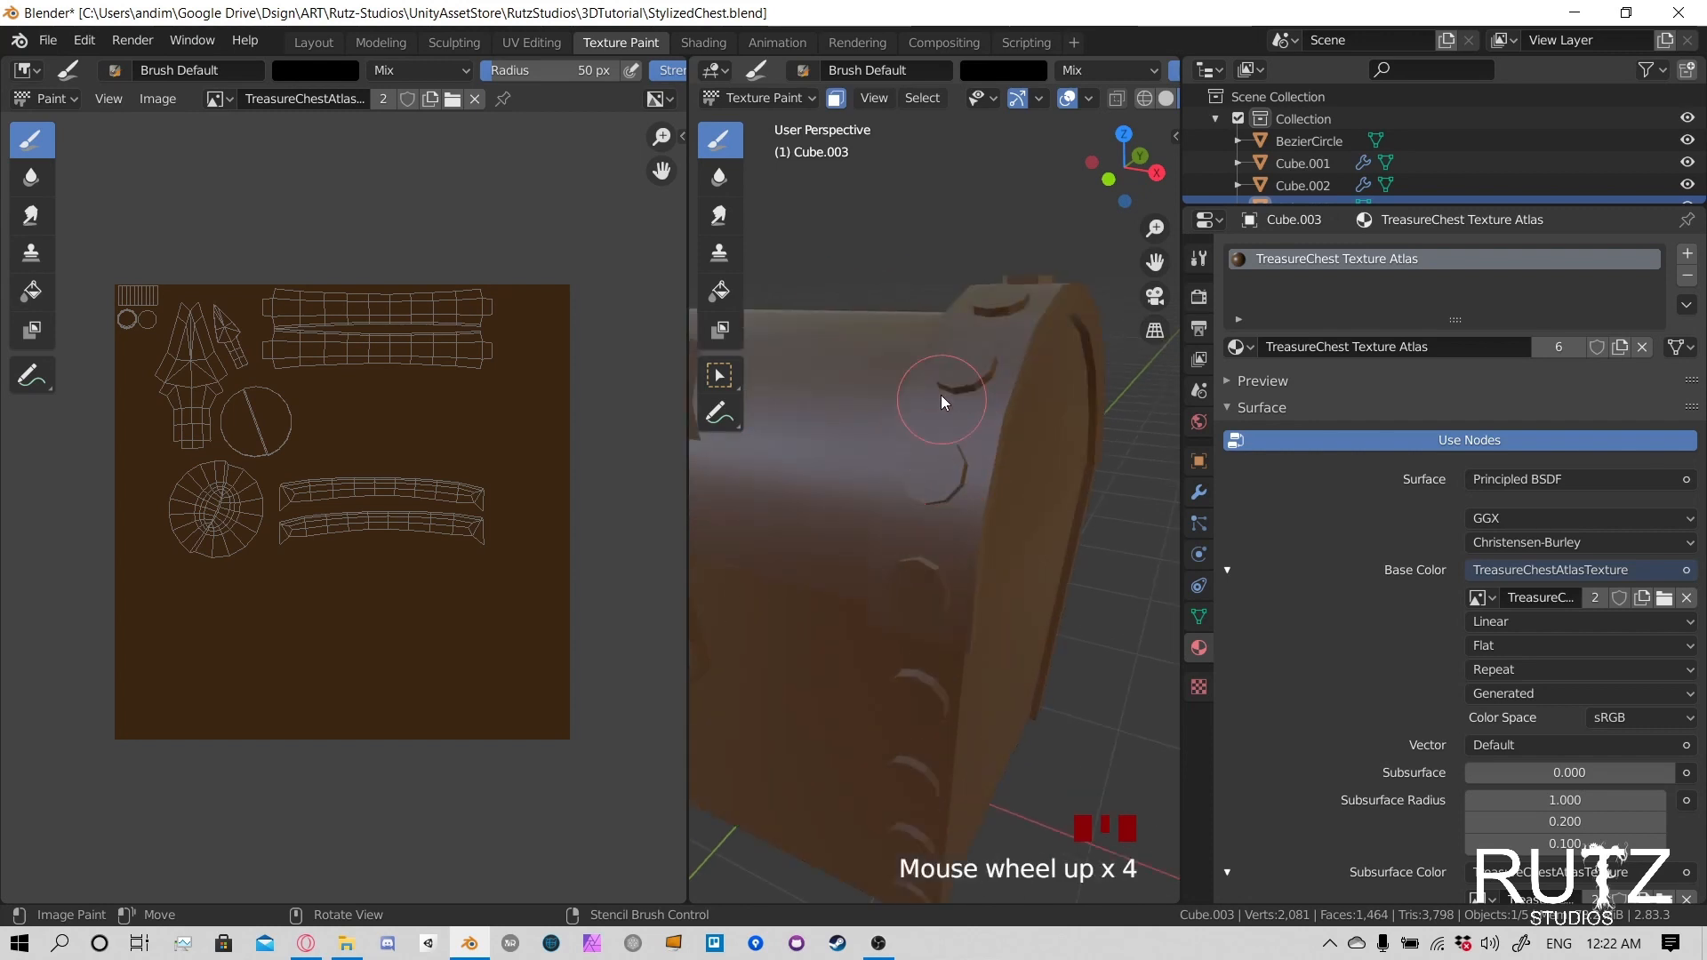
{"action": "mouse_move", "coordinate": [941, 395]}
{"action": "middle_mouse_down"}
{"action": "mouse_move", "coordinate": [925, 385]}
{"action": "mouse_move", "coordinate": [877, 419]}
{"action": "middle_mouse_up"}
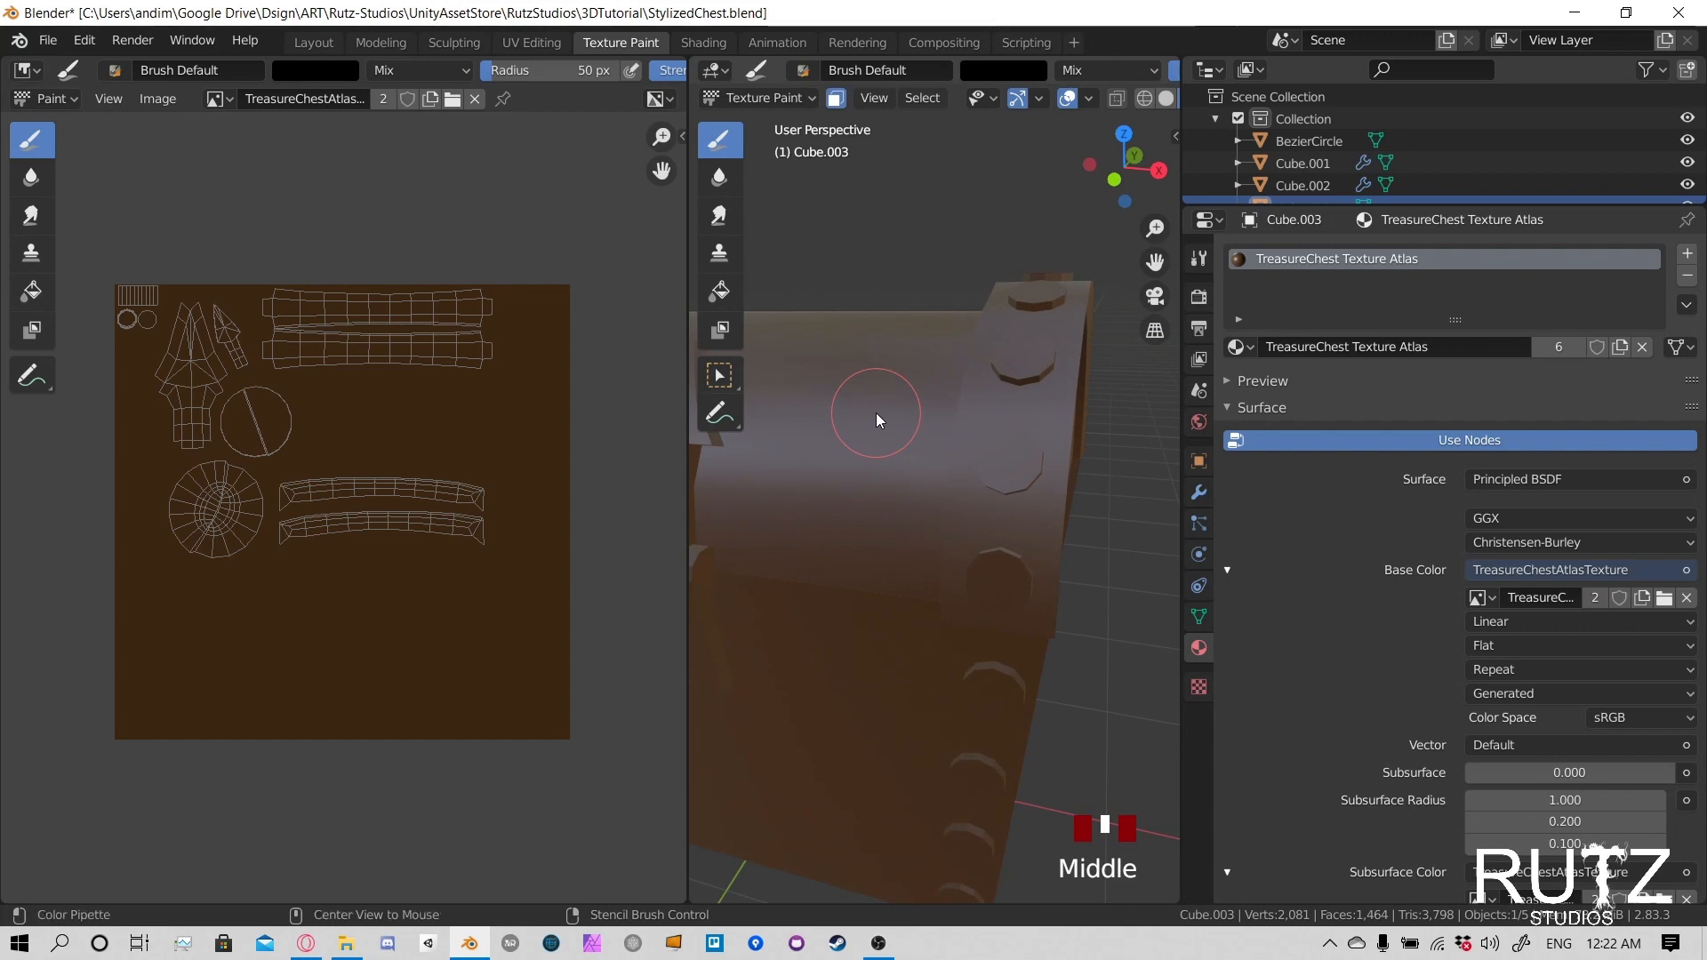
- Deselect all of the lid's faces and select the linked faces of one end's metal trim band
{"action": "key", "text": "alt+a"}
{"action": "scroll", "coordinate": [937, 439], "scroll_direction": "down", "scroll_amount": 3}
{"action": "mouse_move", "coordinate": [937, 439]}
{"action": "middle_mouse_down"}
{"action": "mouse_move", "coordinate": [926, 559]}
{"action": "mouse_move", "coordinate": [801, 520]}
{"action": "mouse_move", "coordinate": [761, 417]}
{"action": "mouse_move", "coordinate": [889, 461]}
{"action": "mouse_move", "coordinate": [1048, 370]}
{"action": "middle_mouse_up"}
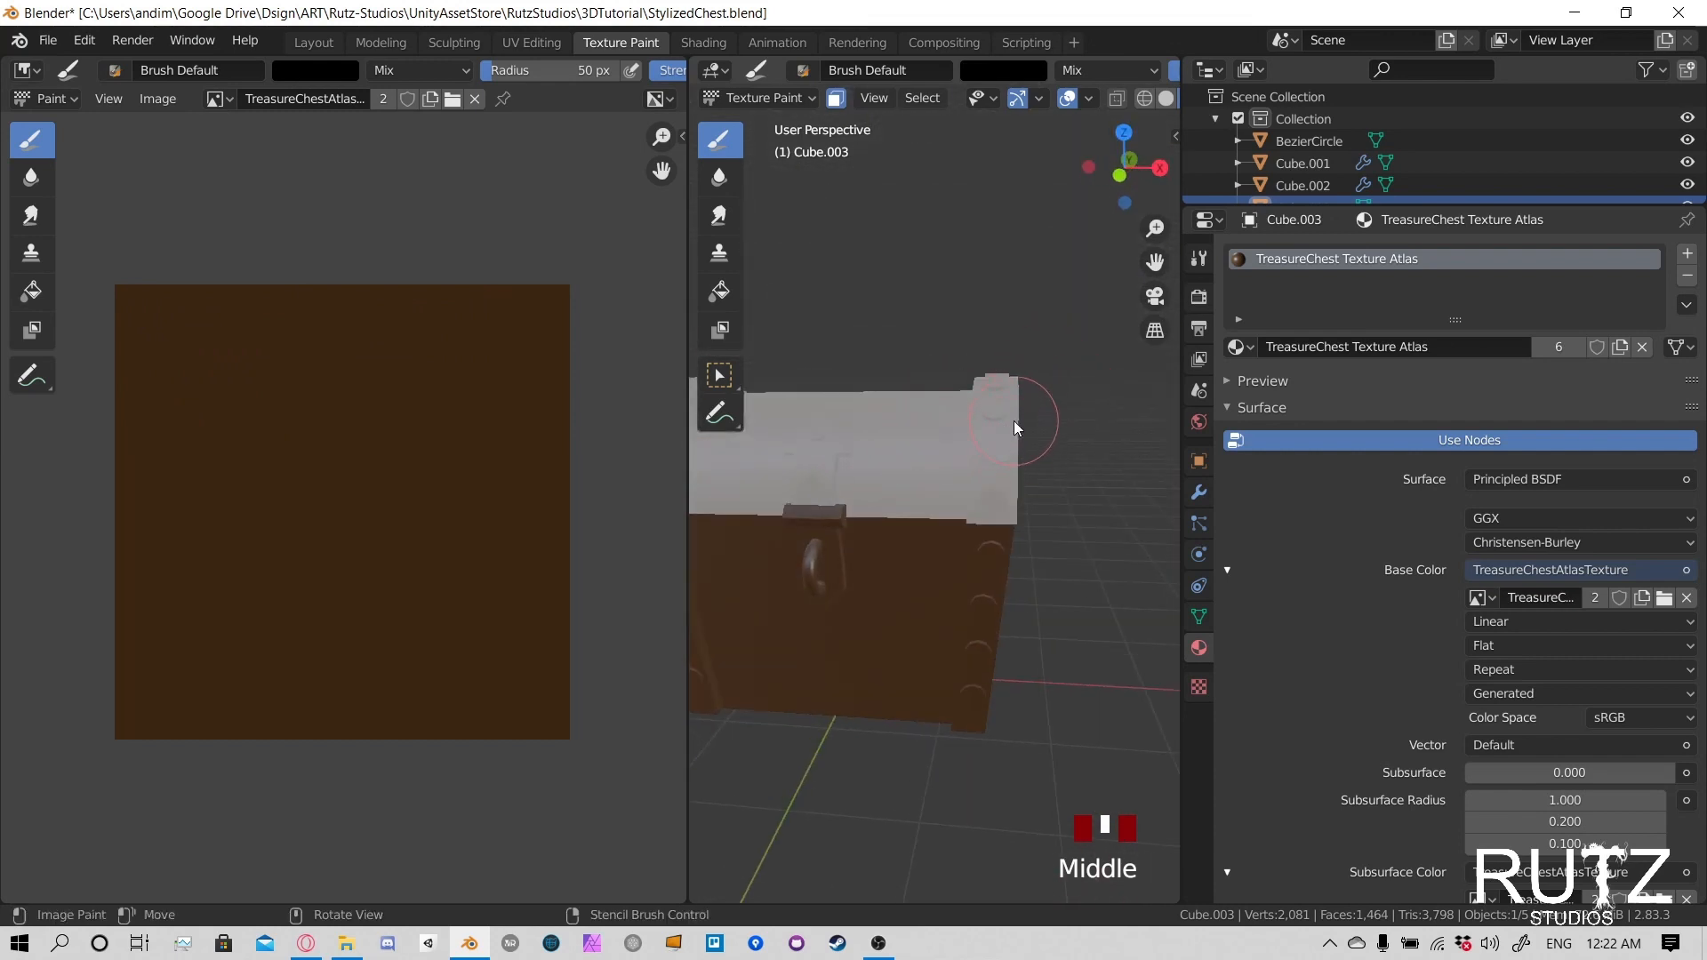
{"action": "key", "text": "l"}
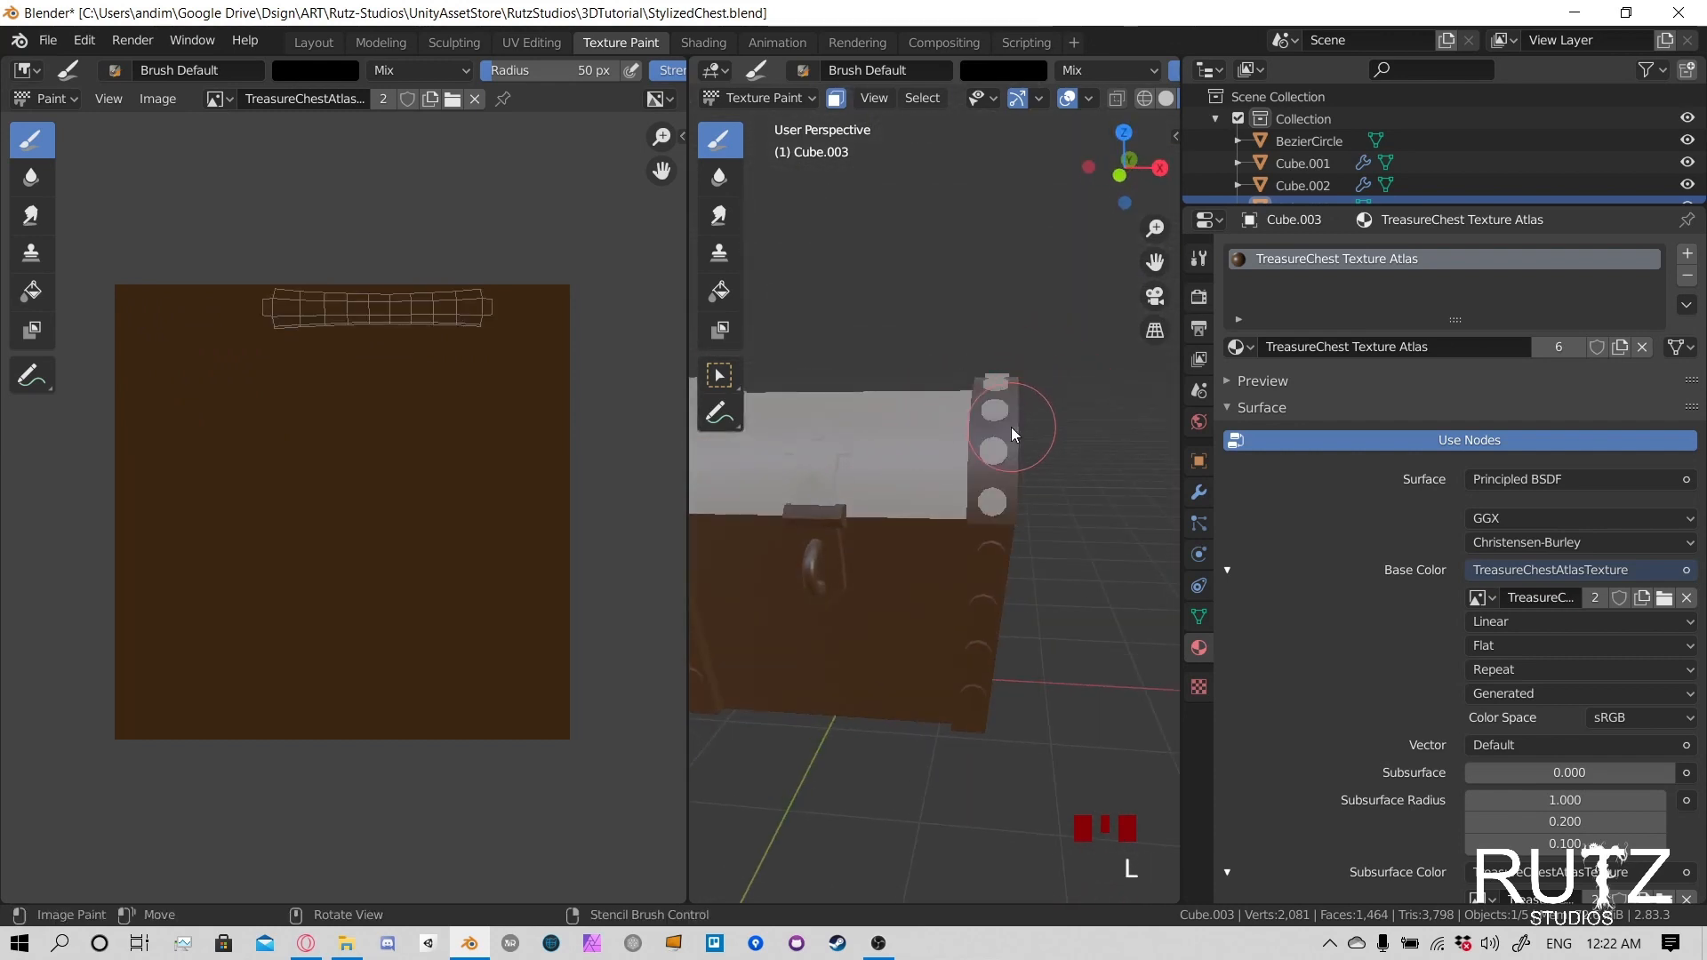
- Add the linked faces of the opposite trim band and the arrow-shaped front clasp to the paint mask selection
{"action": "middle_click_drag", "start_coordinate": [1072, 354], "coordinate": [978, 423]}
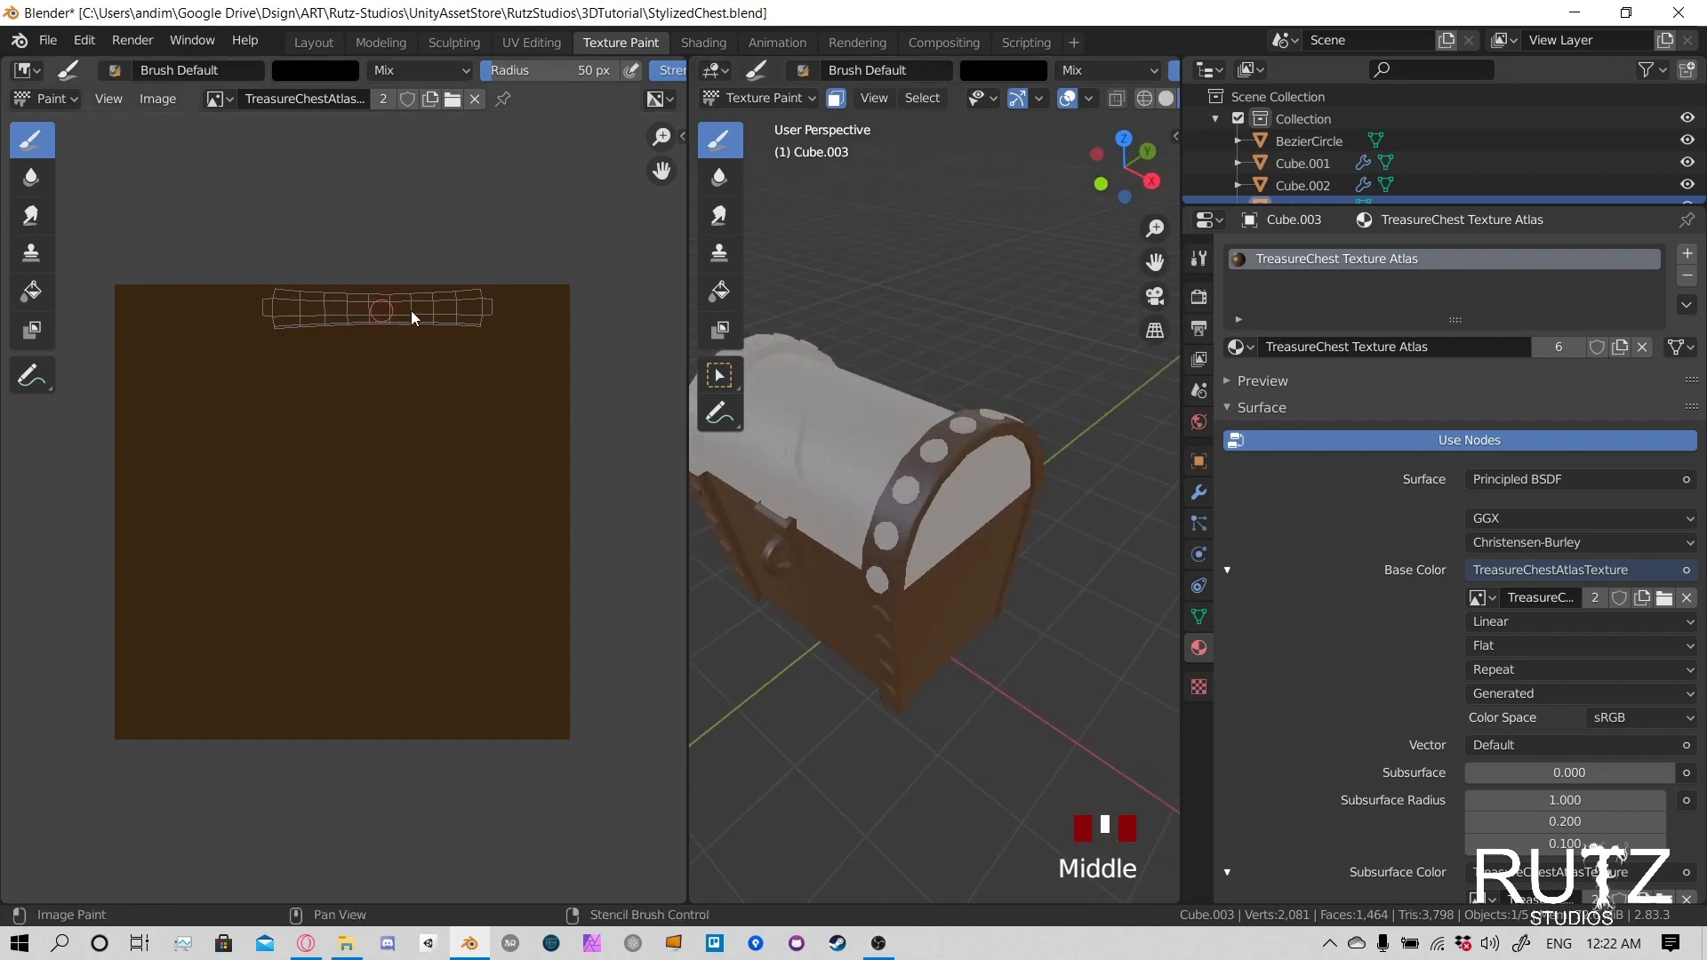
{"action": "middle_click_drag", "start_coordinate": [830, 386], "coordinate": [807, 447]}
{"action": "key", "text": "l"}
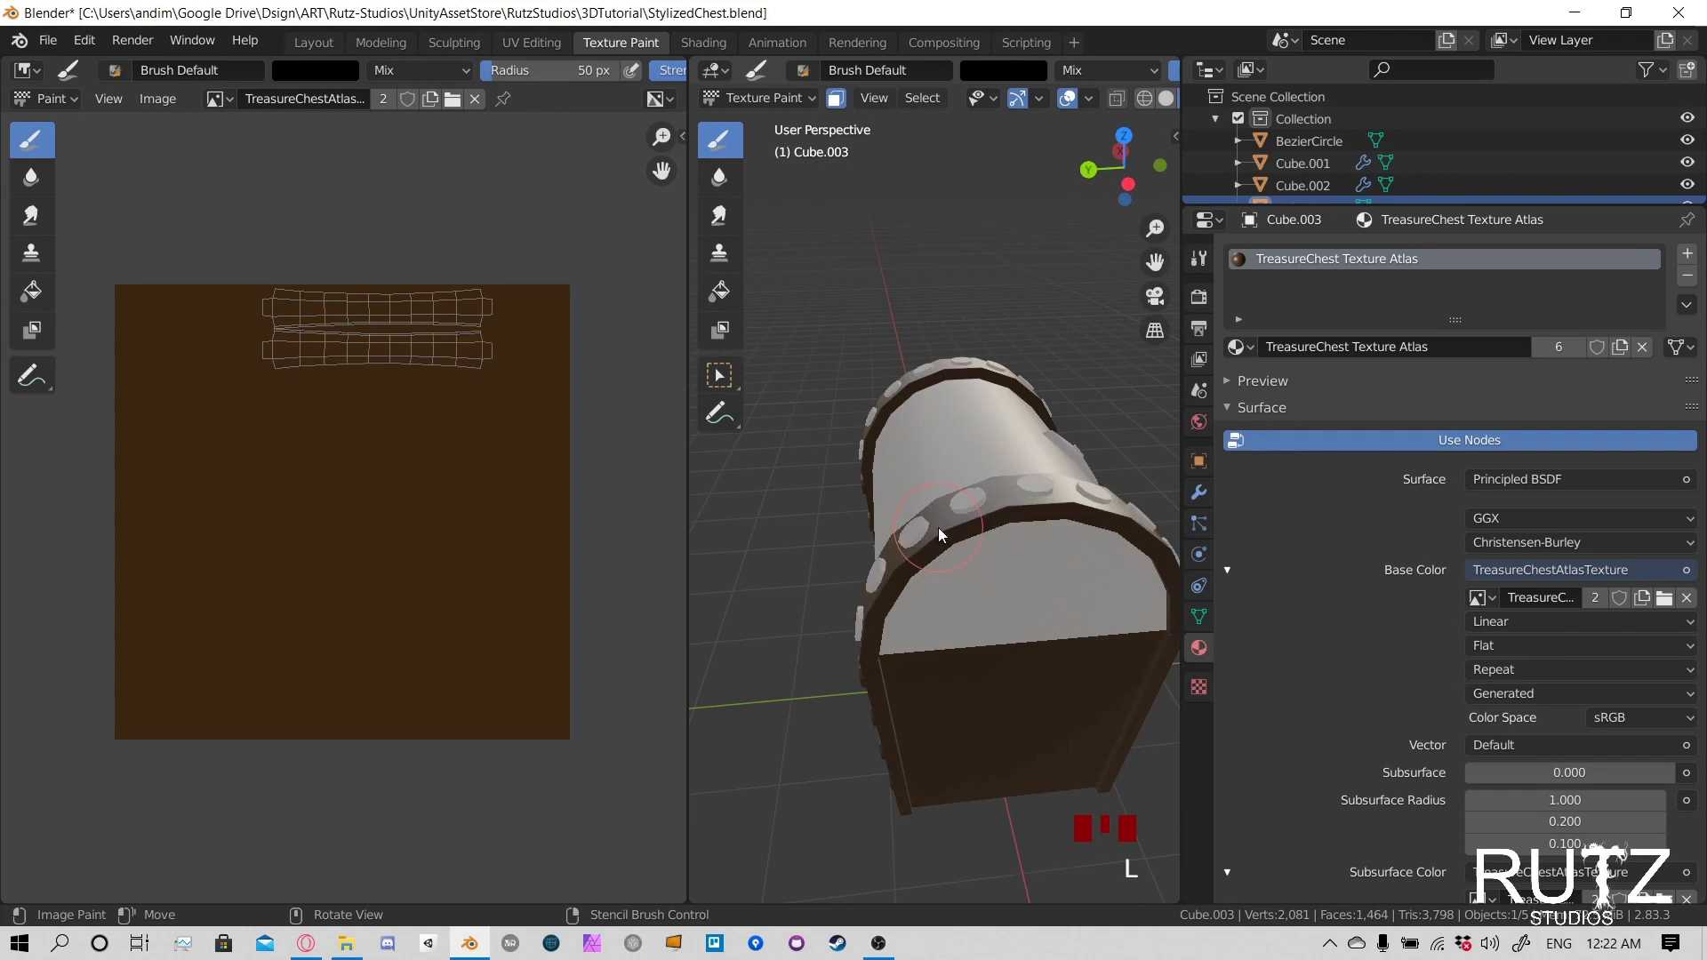
{"action": "mouse_move", "coordinate": [938, 533]}
{"action": "middle_mouse_down"}
{"action": "mouse_move", "coordinate": [910, 516]}
{"action": "mouse_move", "coordinate": [893, 396]}
{"action": "mouse_move", "coordinate": [867, 520]}
{"action": "mouse_move", "coordinate": [1001, 483]}
{"action": "mouse_move", "coordinate": [909, 589]}
{"action": "mouse_move", "coordinate": [936, 523]}
{"action": "mouse_move", "coordinate": [779, 462]}
{"action": "mouse_move", "coordinate": [1075, 449]}
{"action": "middle_mouse_up"}
{"action": "key", "text": "l"}
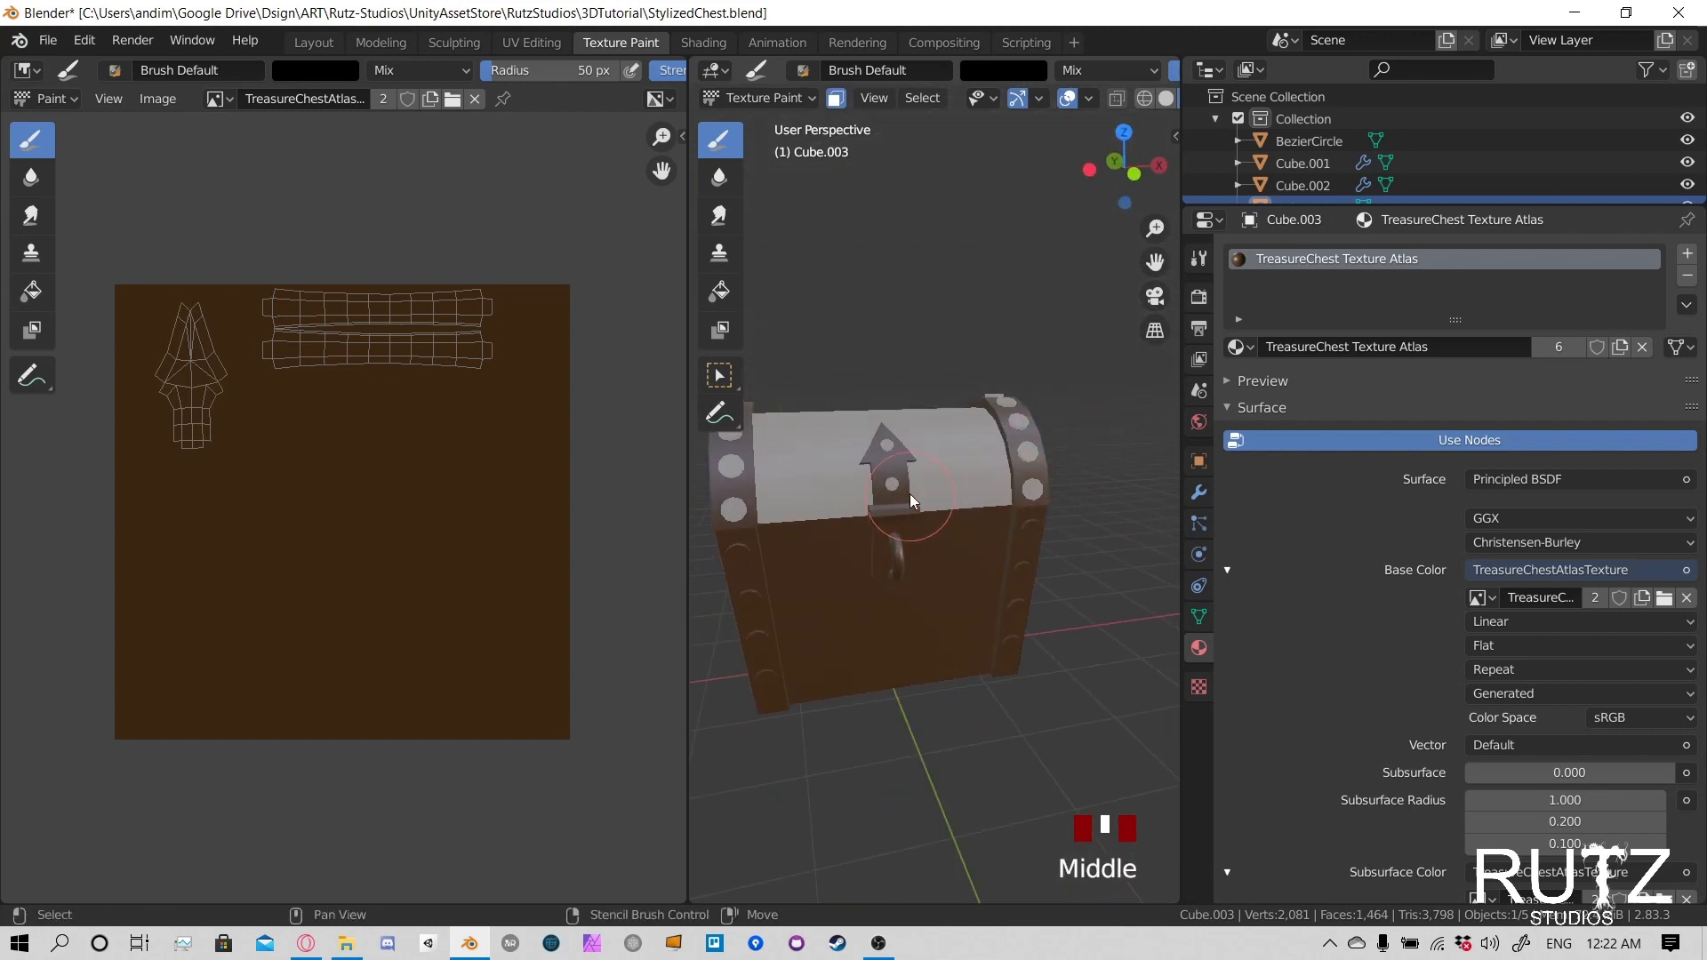
{"action": "middle_click_drag", "start_coordinate": [910, 493], "coordinate": [962, 589], "text": "shift"}
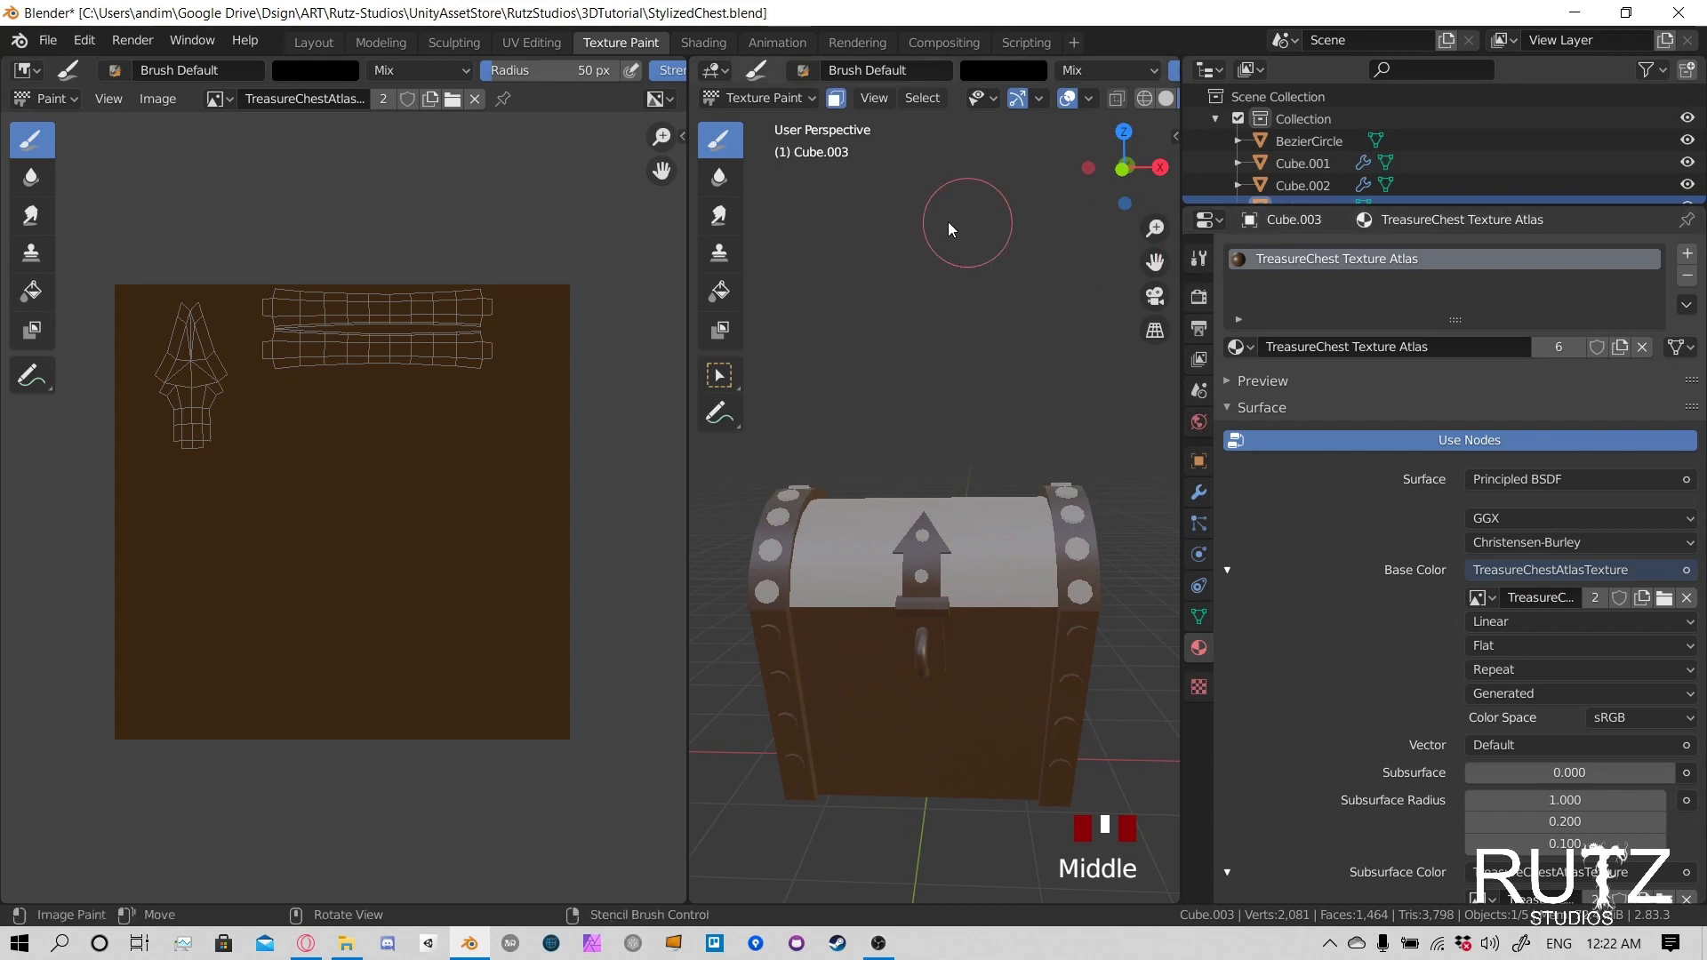
- Activate the Fill tool and set its colour to dark grey, hex 222222
{"action": "left_click", "coordinate": [721, 148]}
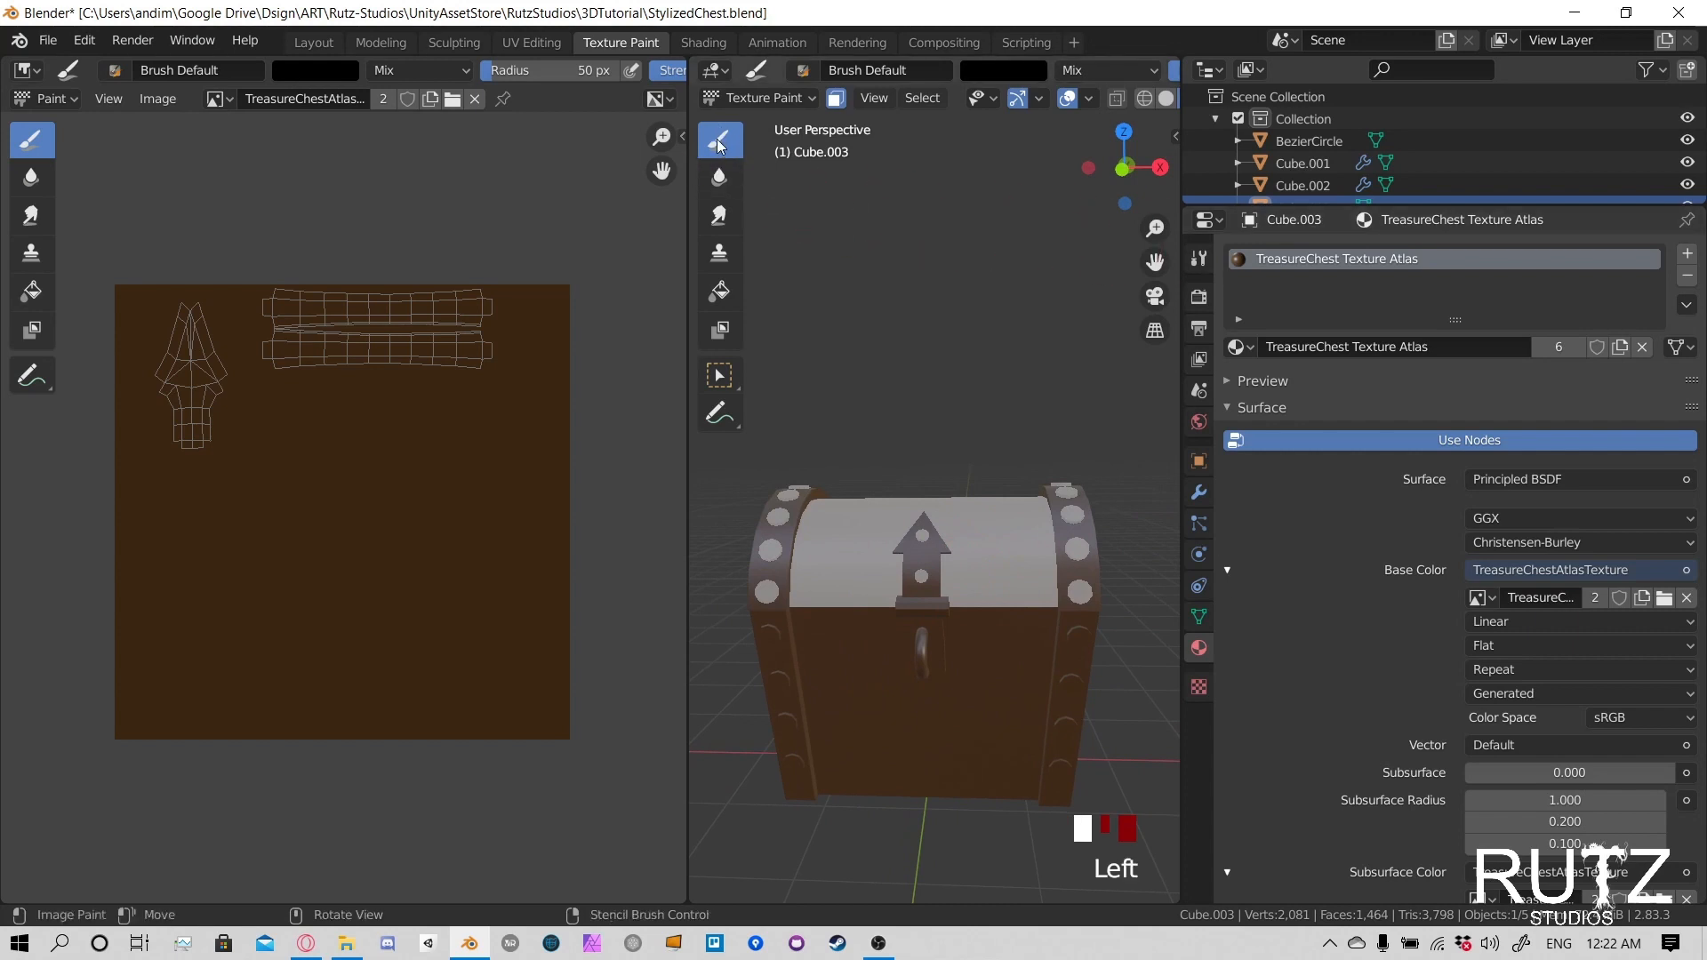
{"action": "left_click", "coordinate": [722, 293]}
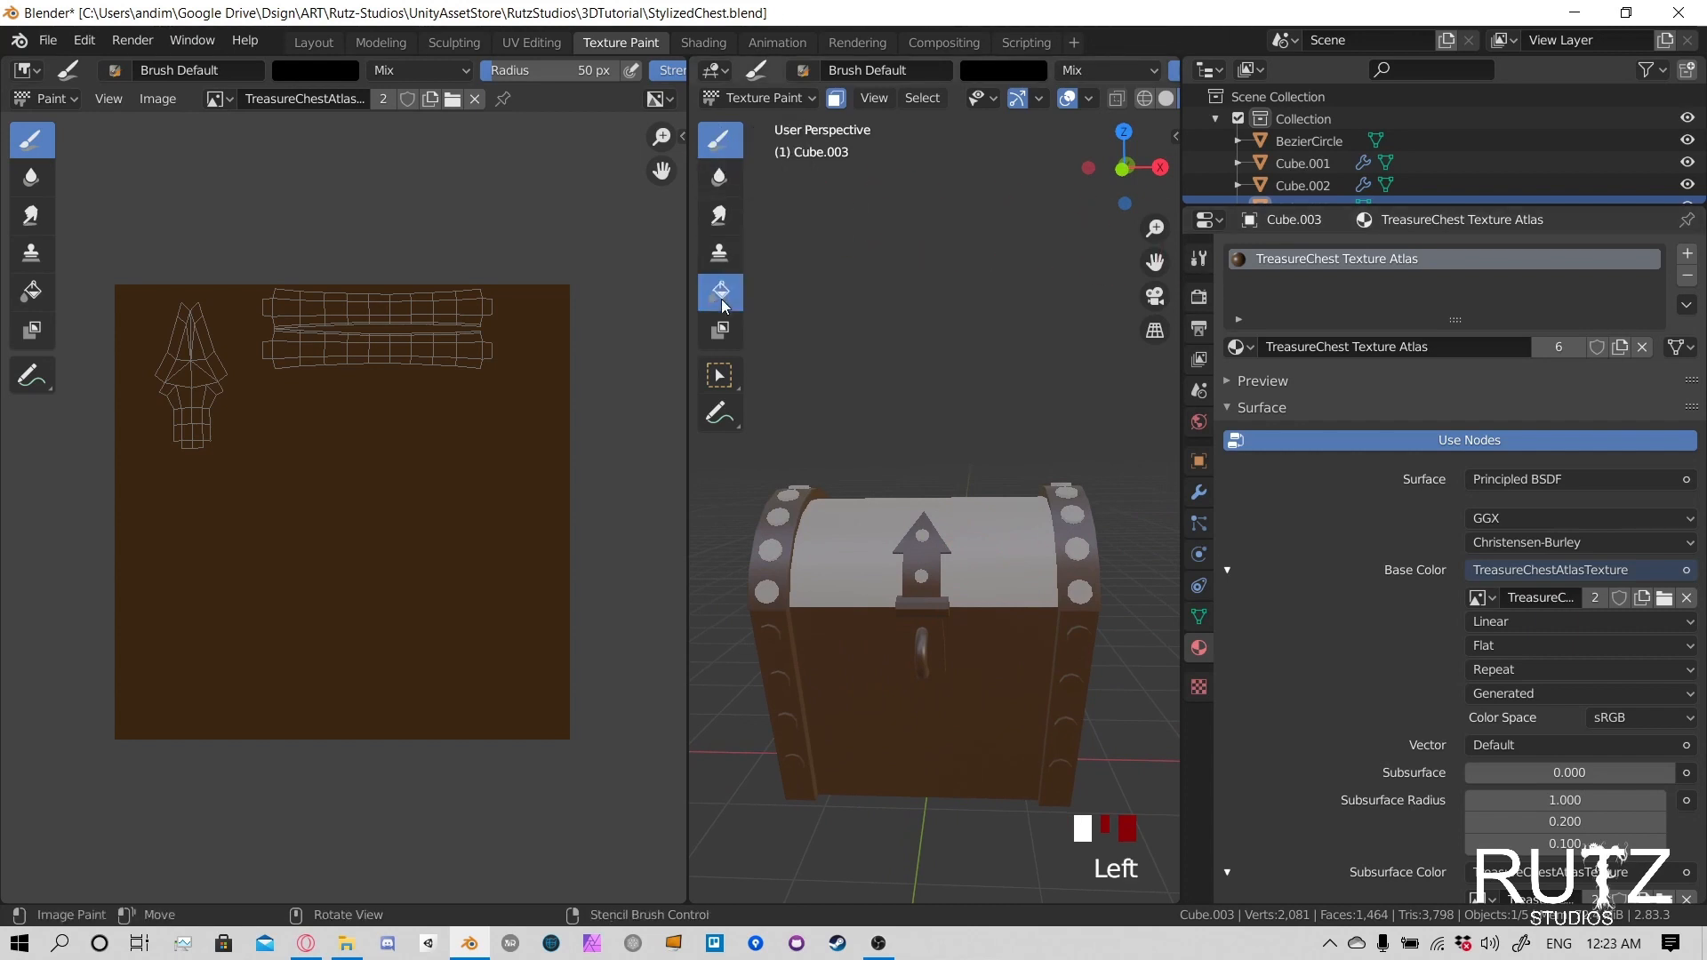
{"action": "left_click", "coordinate": [722, 305]}
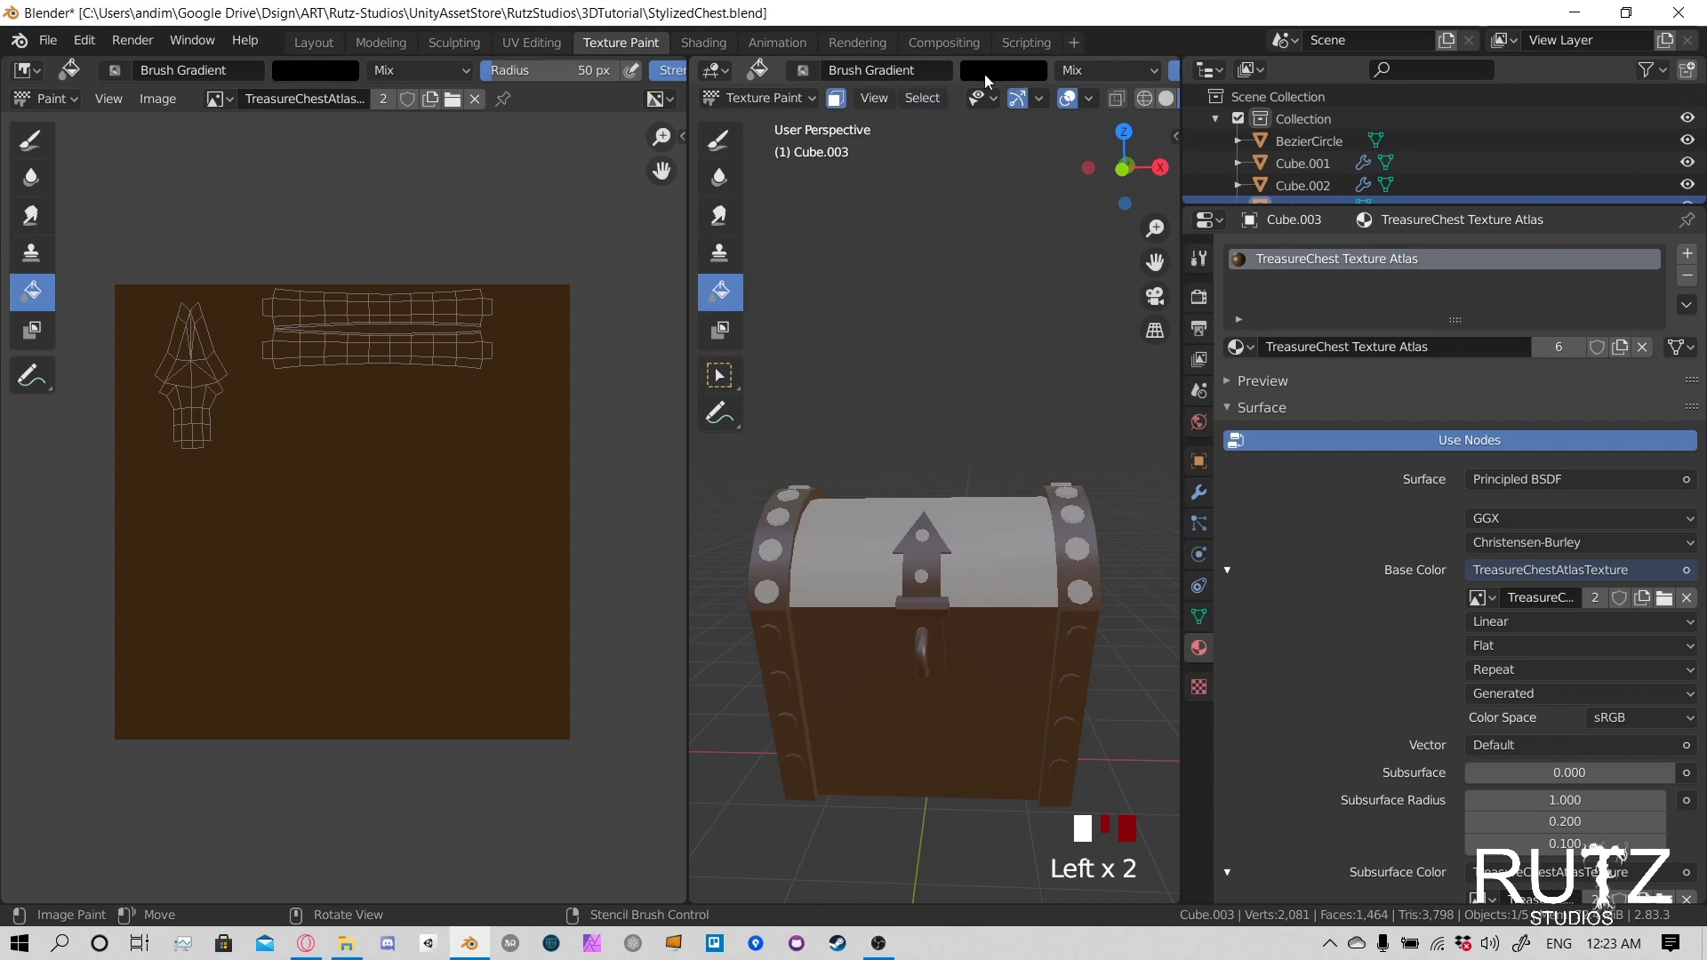
{"action": "left_click", "coordinate": [1014, 71]}
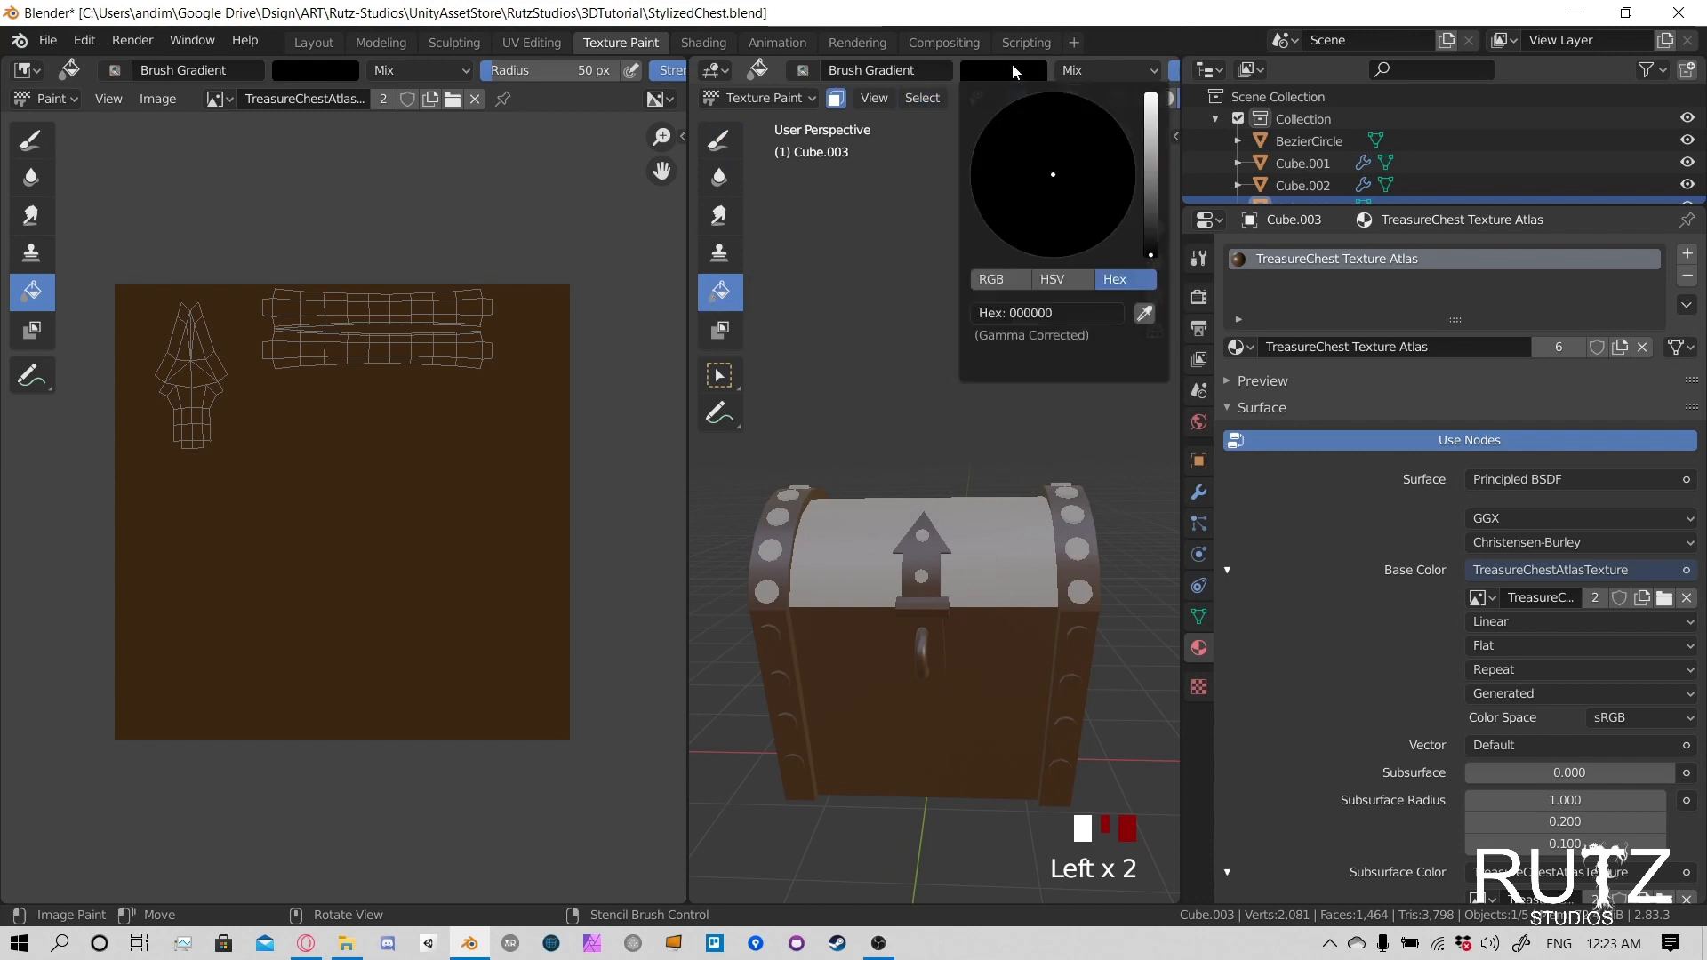
{"action": "mouse_move", "coordinate": [1150, 254]}
{"action": "left_mouse_down"}
{"action": "mouse_move", "coordinate": [1150, 125]}
{"action": "mouse_move", "coordinate": [1150, 241]}
{"action": "left_mouse_up"}
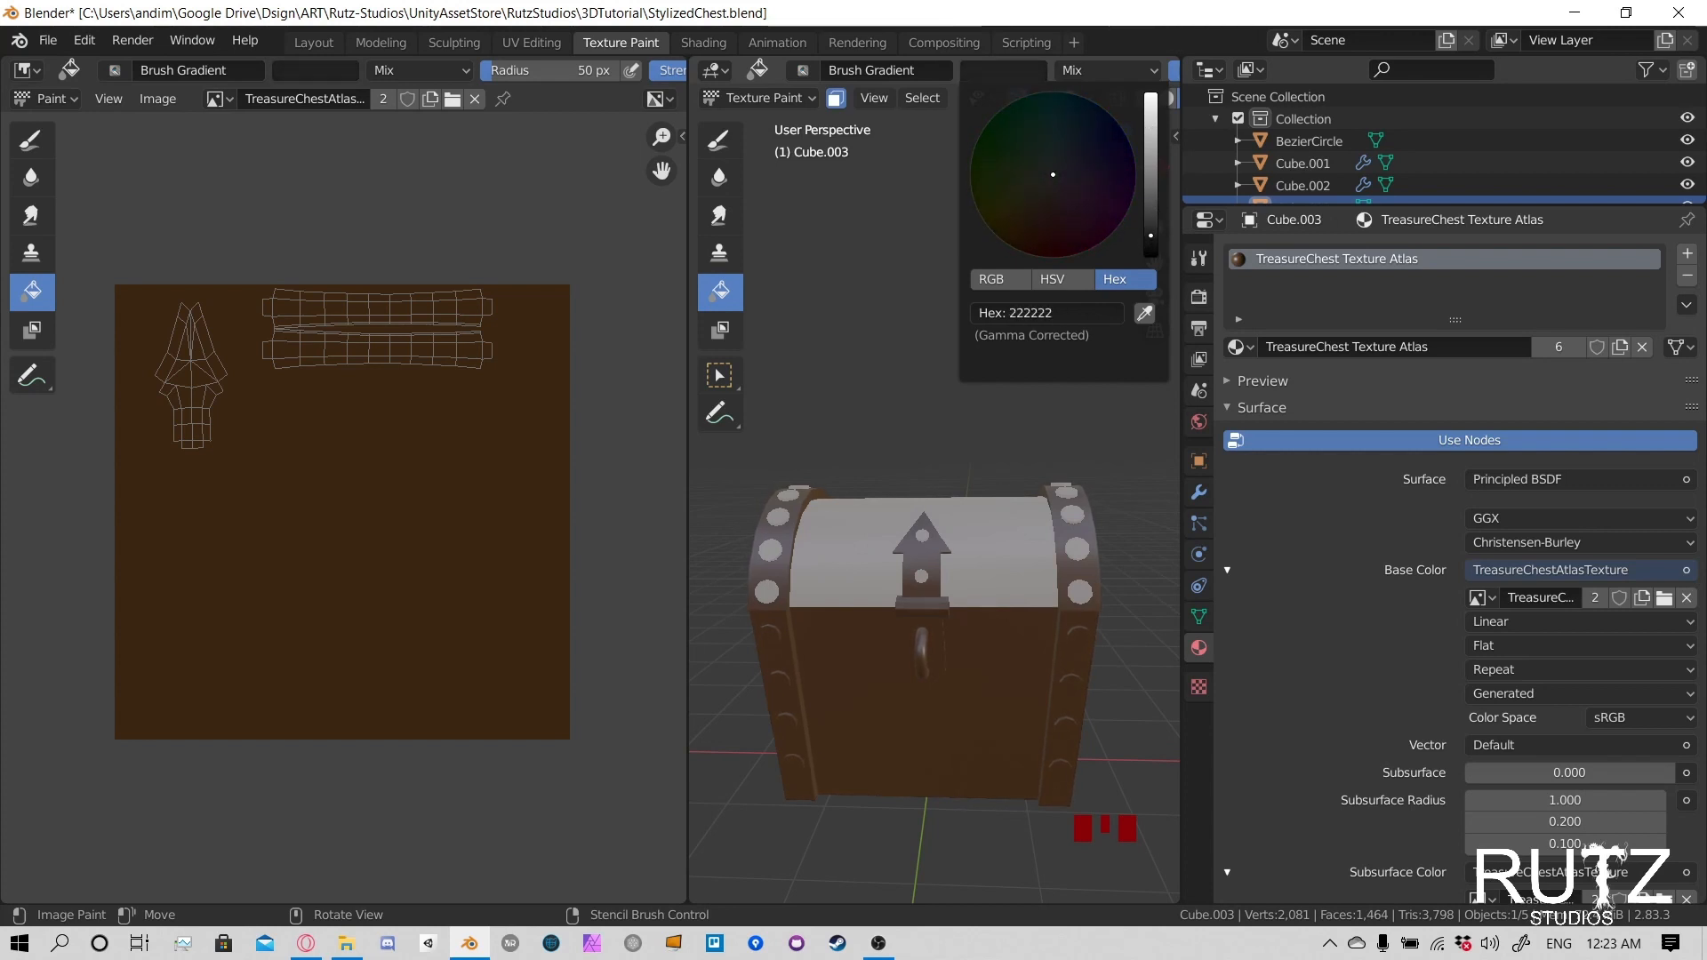
{"action": "left_click", "coordinate": [1075, 314]}
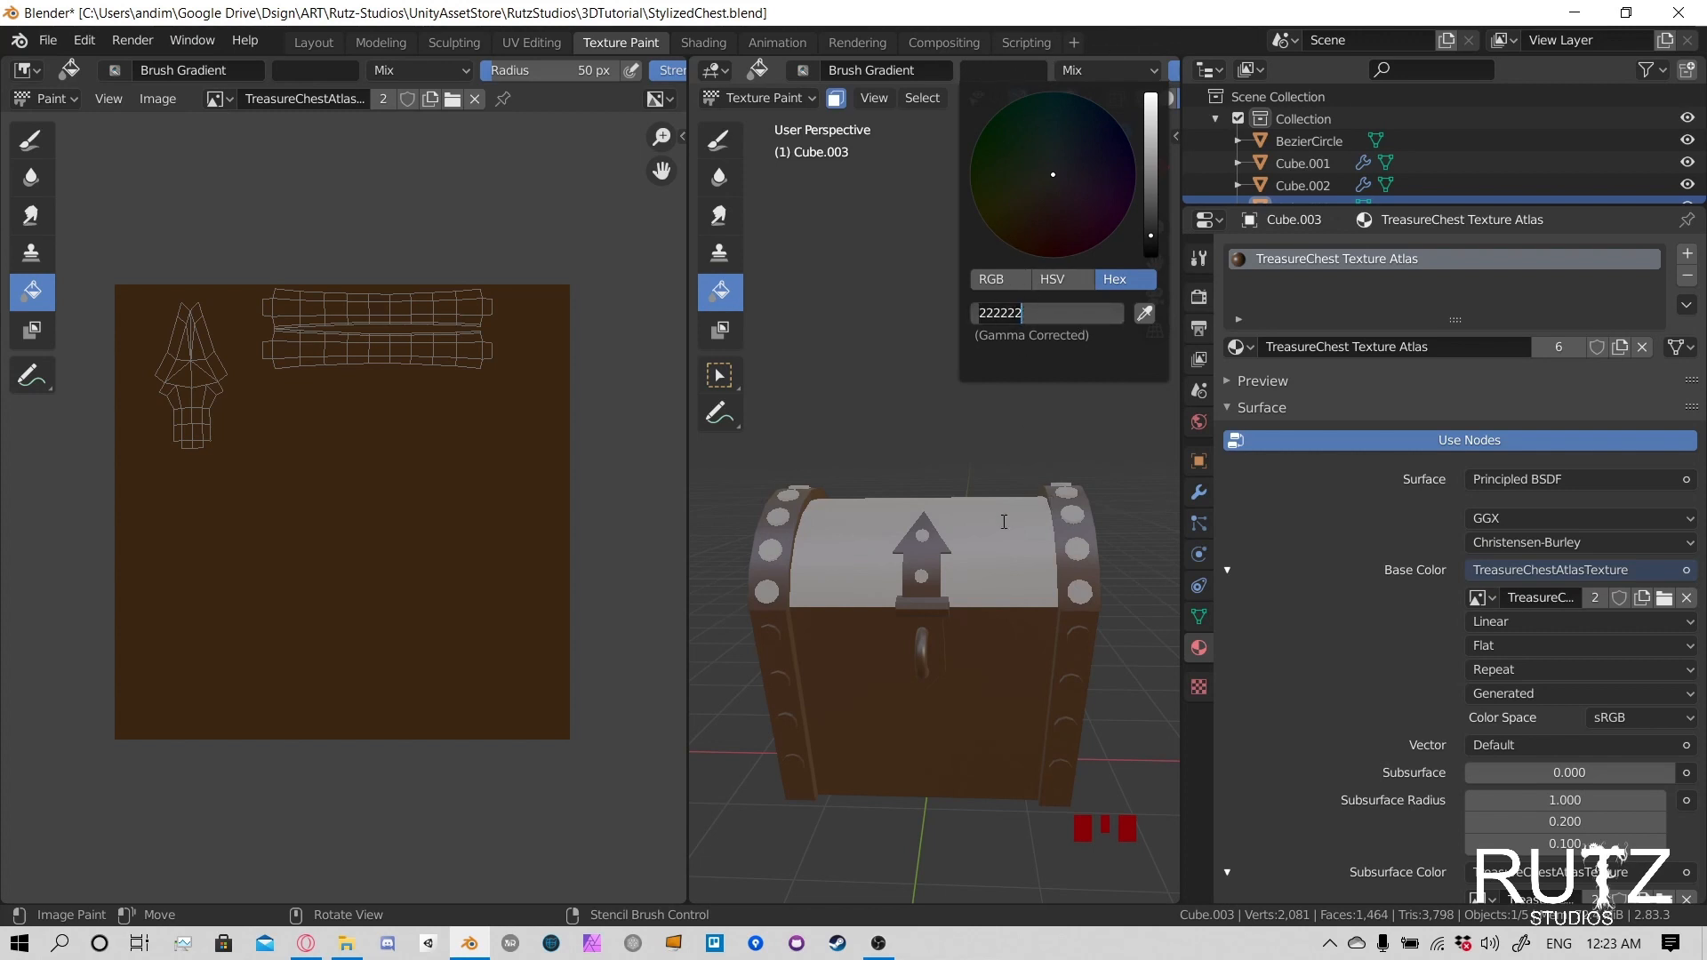
{"action": "key", "text": "Return"}
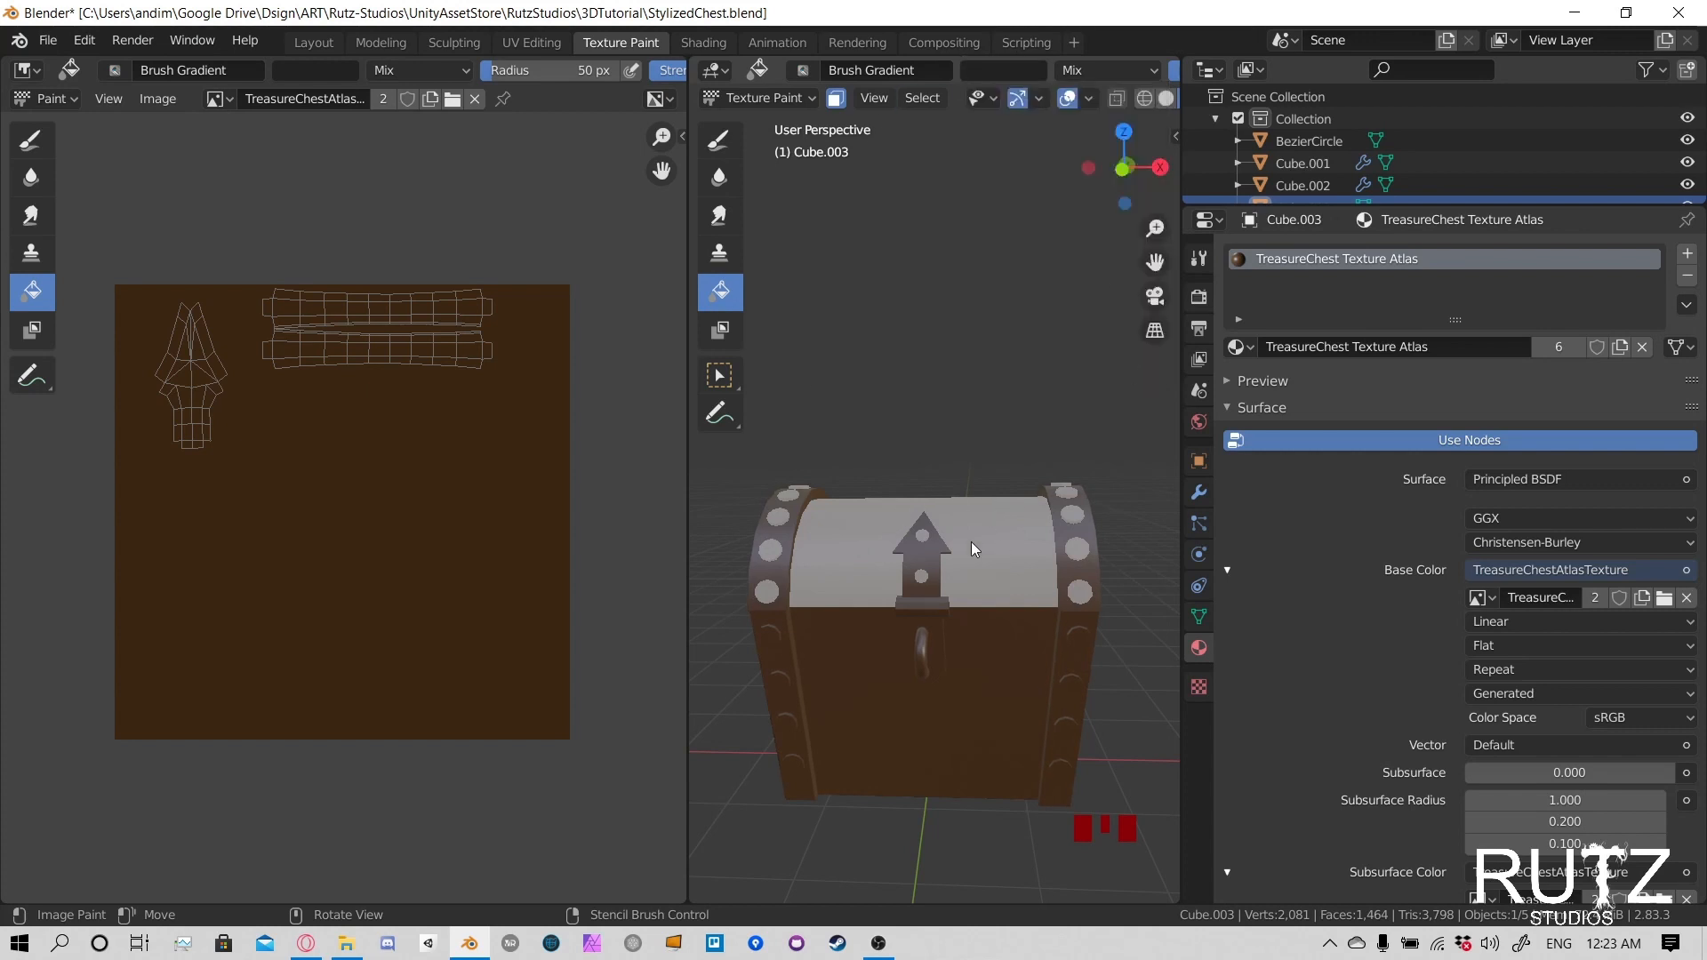
- Try to fill the masked lid trim and front clasp with dark grey 222222 using the Brush Gradient brush
{"action": "left_click", "coordinate": [1063, 534]}
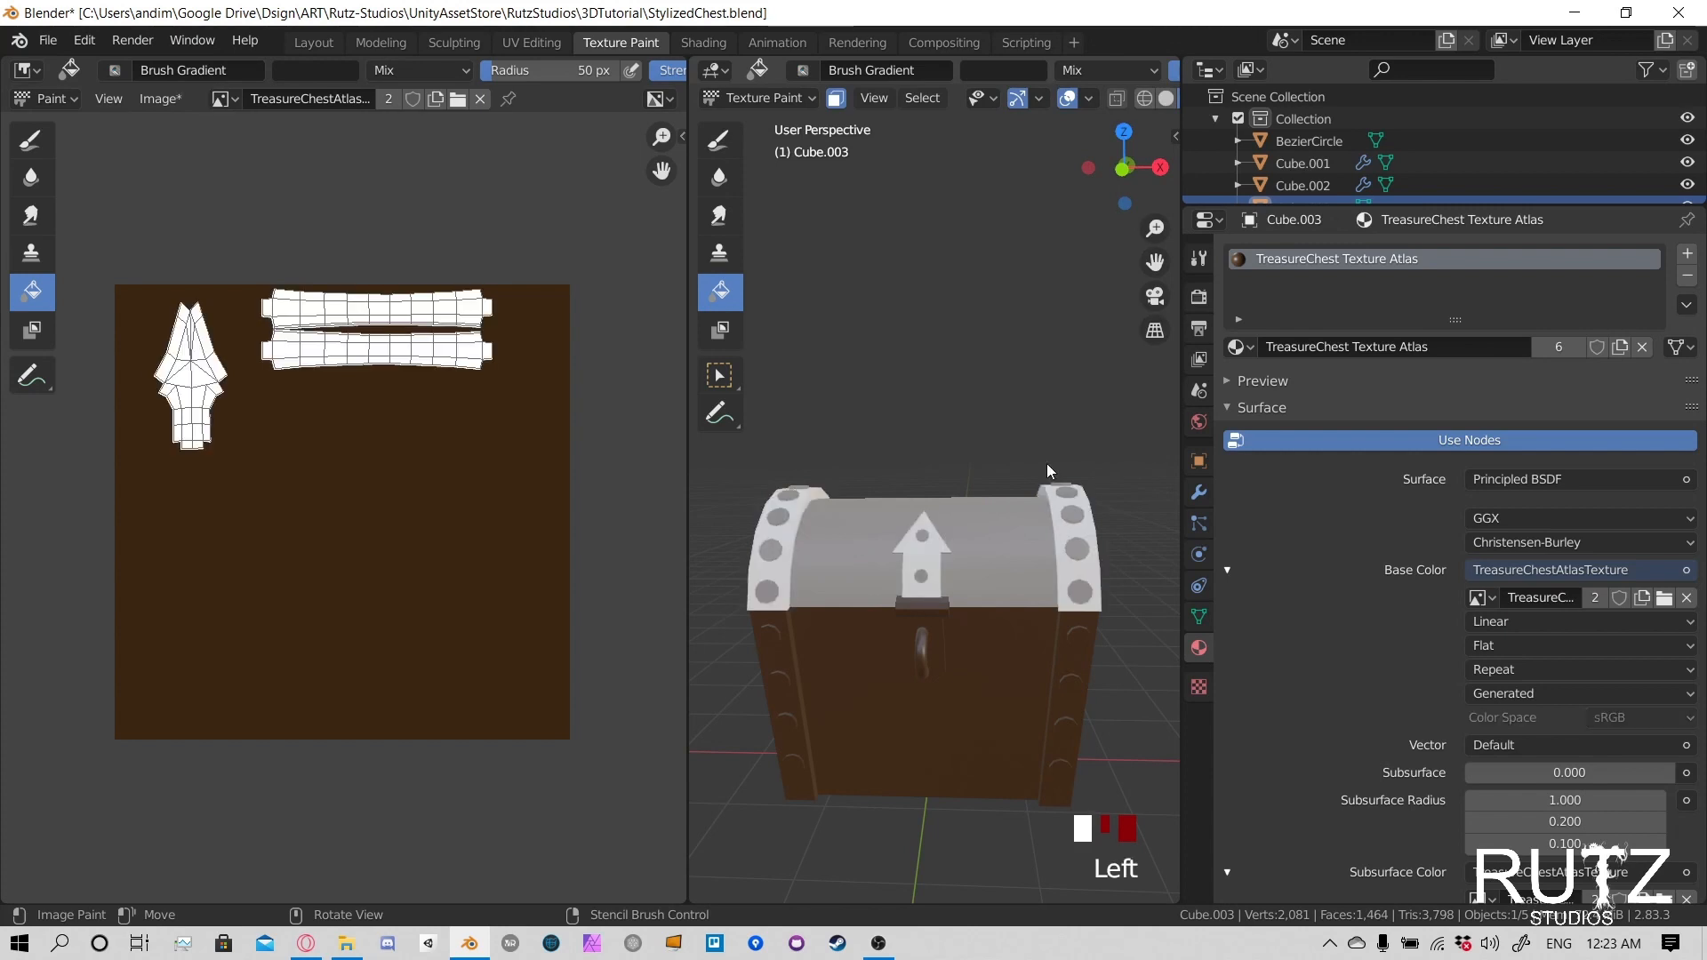
{"action": "middle_click_drag", "start_coordinate": [1064, 416], "coordinate": [1065, 457]}
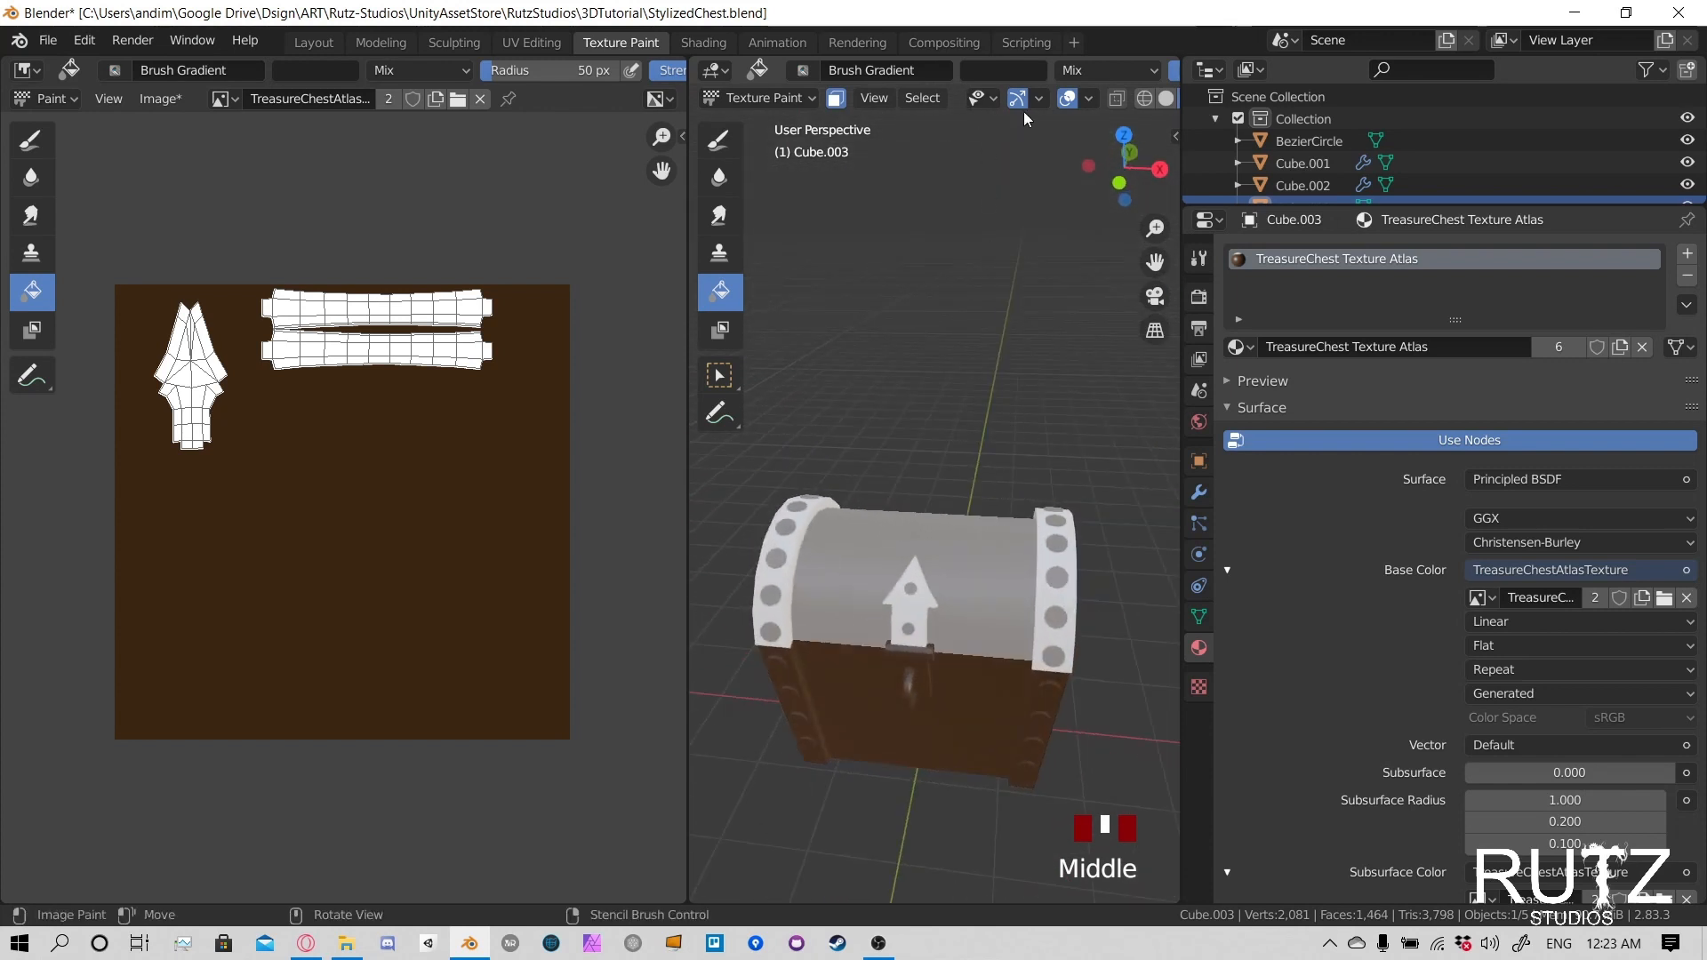
{"action": "left_click", "coordinate": [1012, 71]}
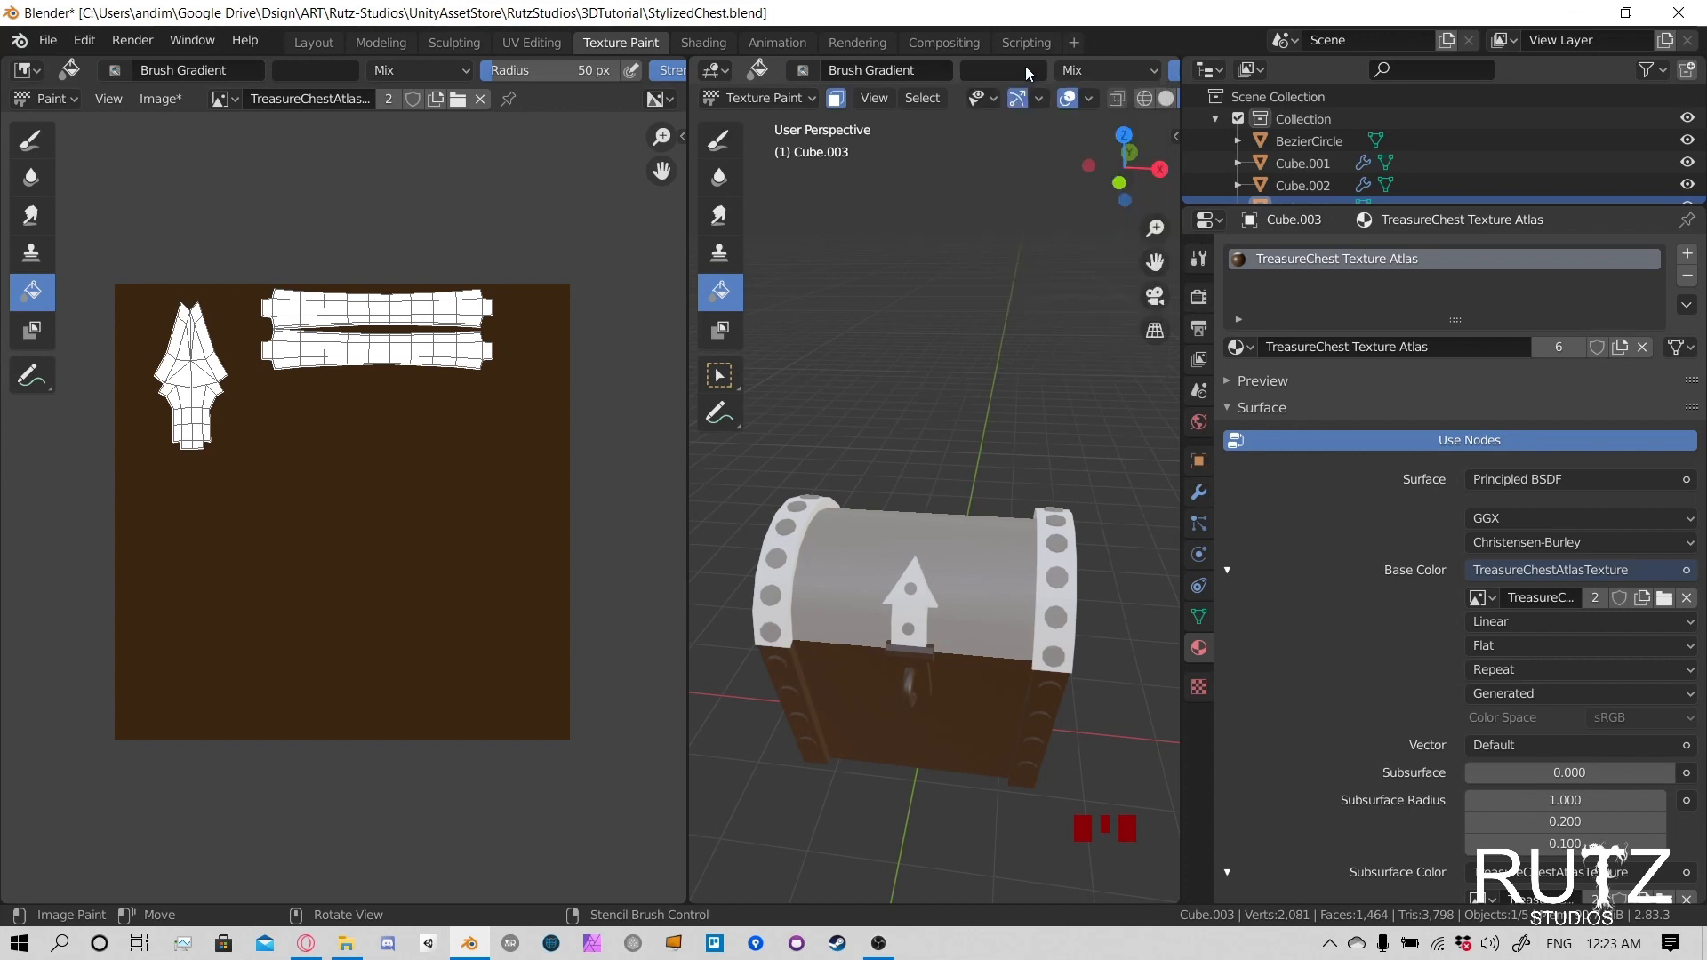
{"action": "left_click", "coordinate": [315, 70]}
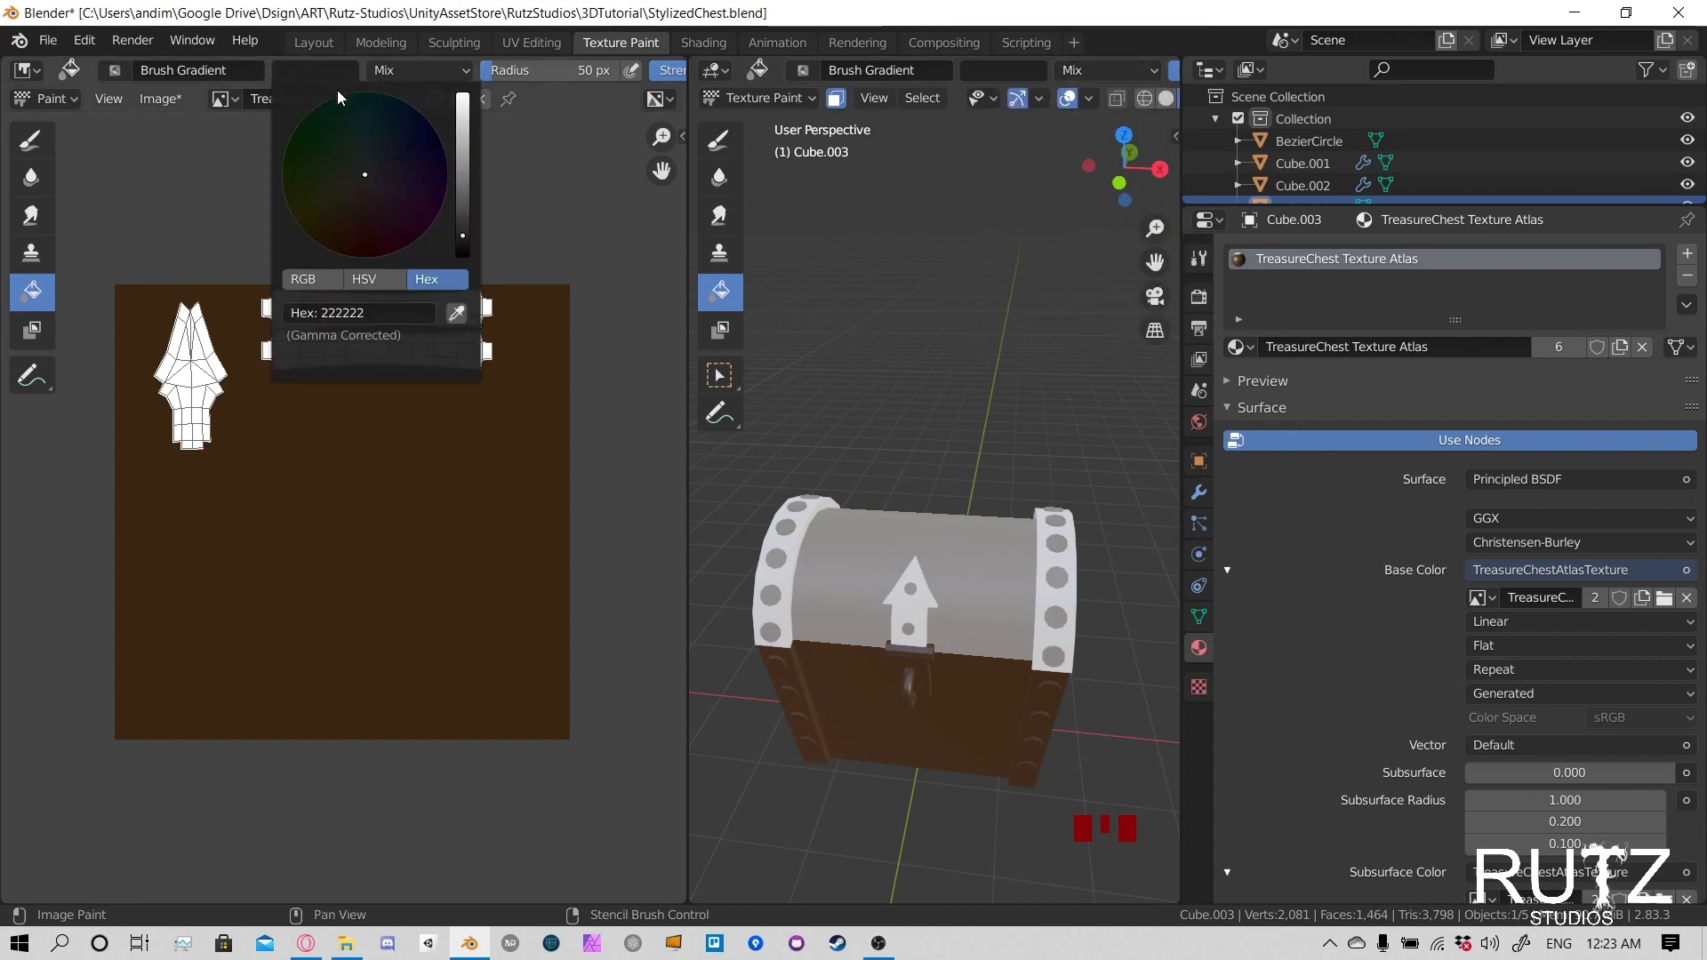
{"action": "left_click", "coordinate": [1073, 563]}
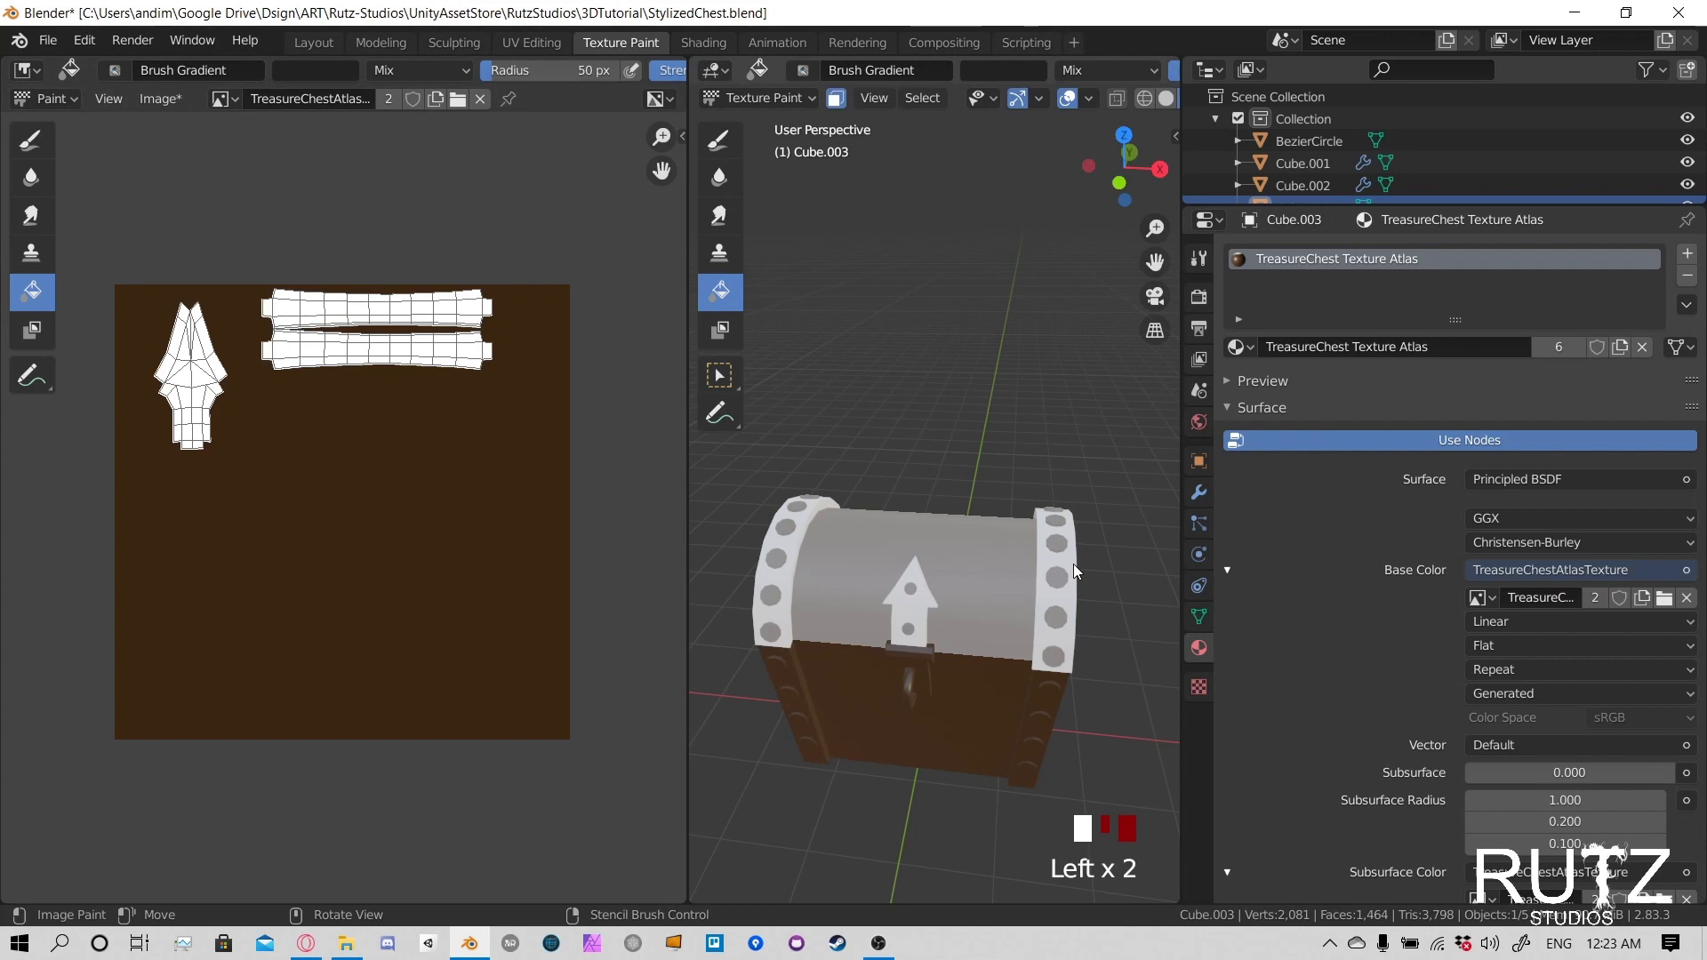
{"action": "scroll", "coordinate": [1134, 103], "scroll_direction": "down", "scroll_amount": 3}
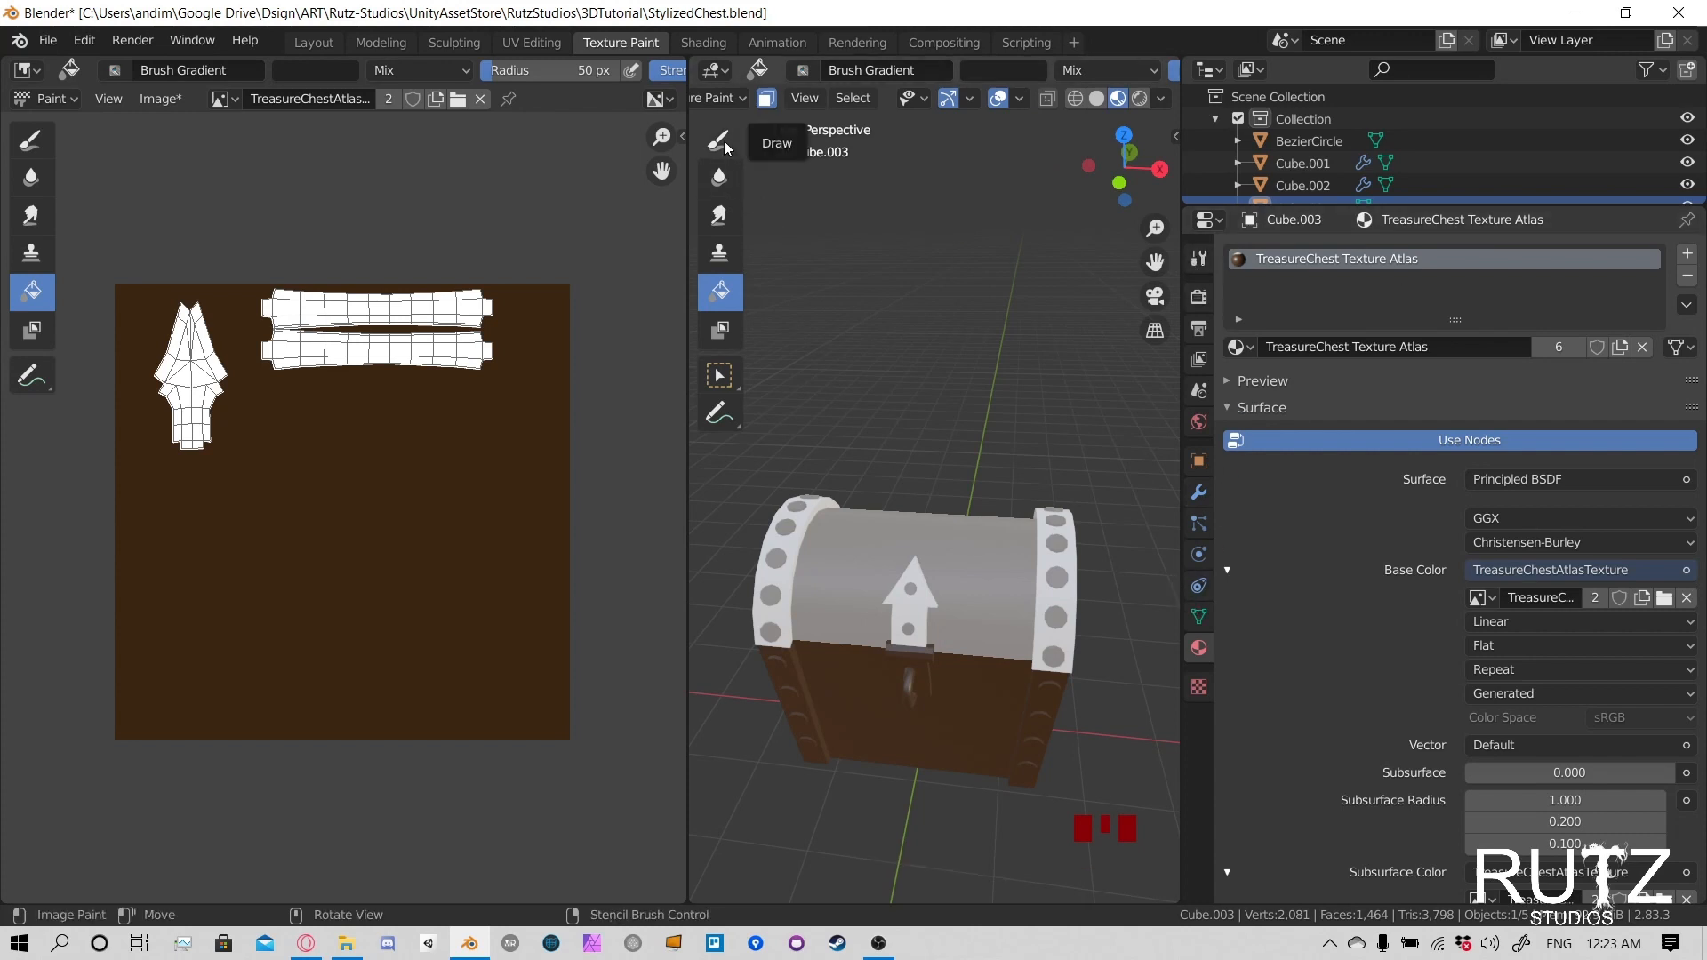
- Delete the duplicate atlas texture node feeding the Subsurface Color and move the remaining texture node beside the Principled BSDF
{"action": "left_click", "coordinate": [691, 44]}
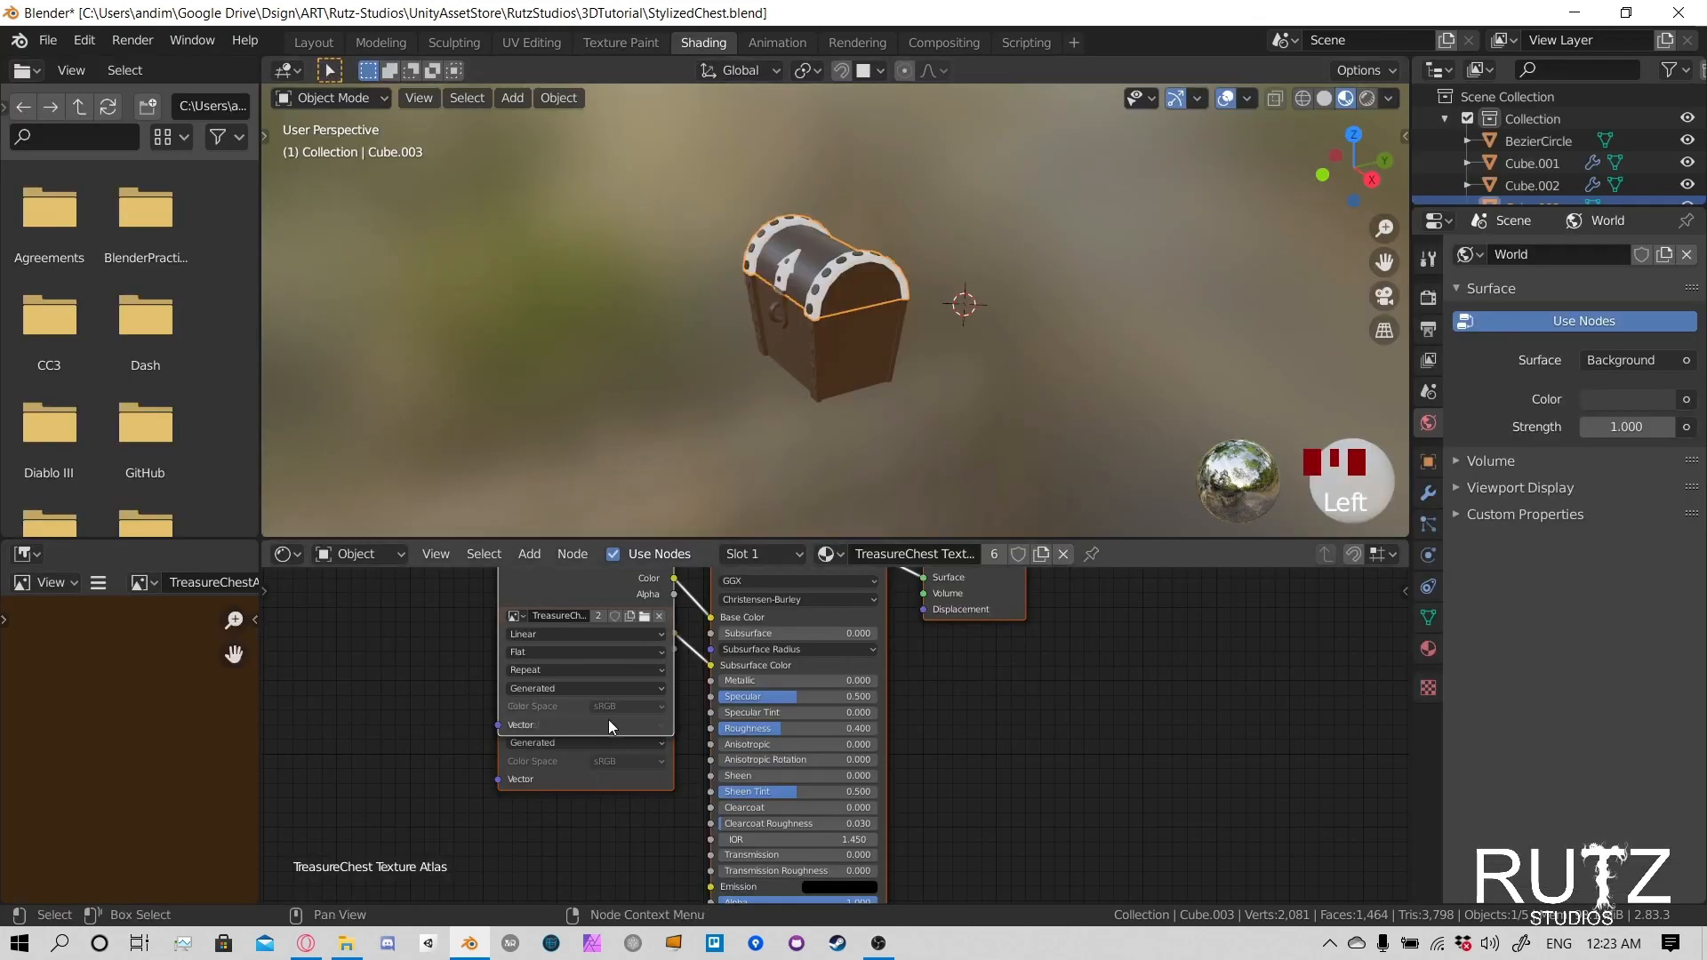
{"action": "middle_click_drag", "start_coordinate": [583, 709], "coordinate": [578, 761]}
{"action": "left_click_drag", "start_coordinate": [584, 647], "coordinate": [444, 615]}
{"action": "left_click", "coordinate": [636, 663]}
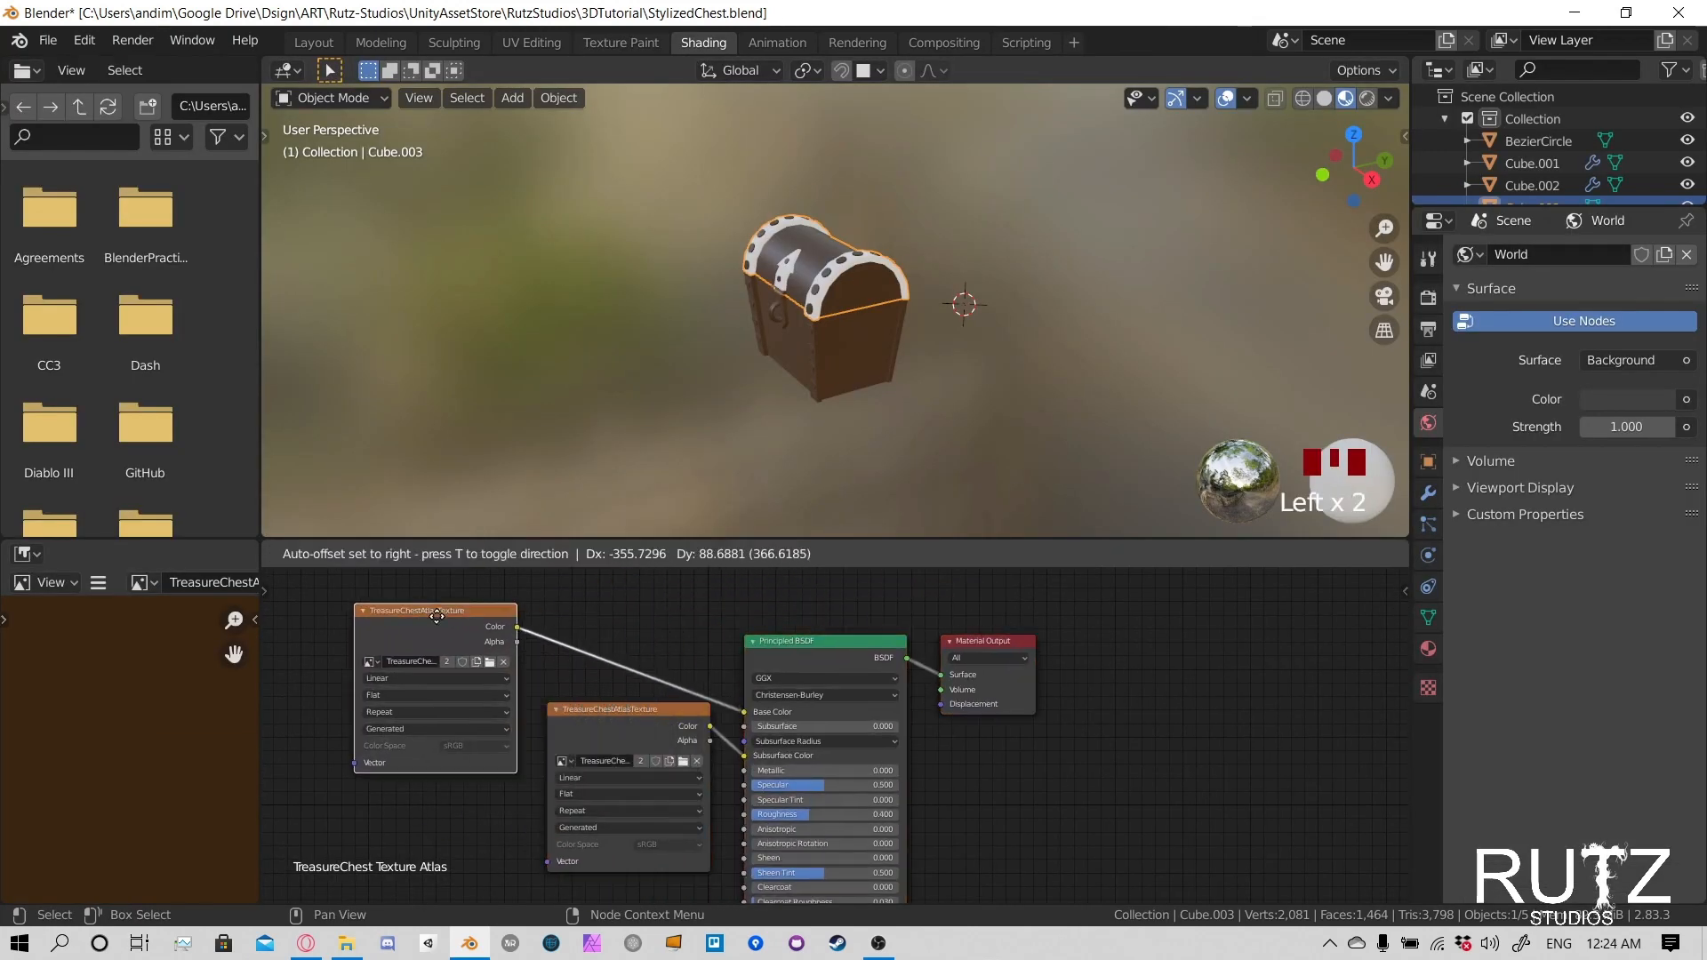
{"action": "left_click", "coordinate": [646, 724]}
{"action": "key", "text": "Delete"}
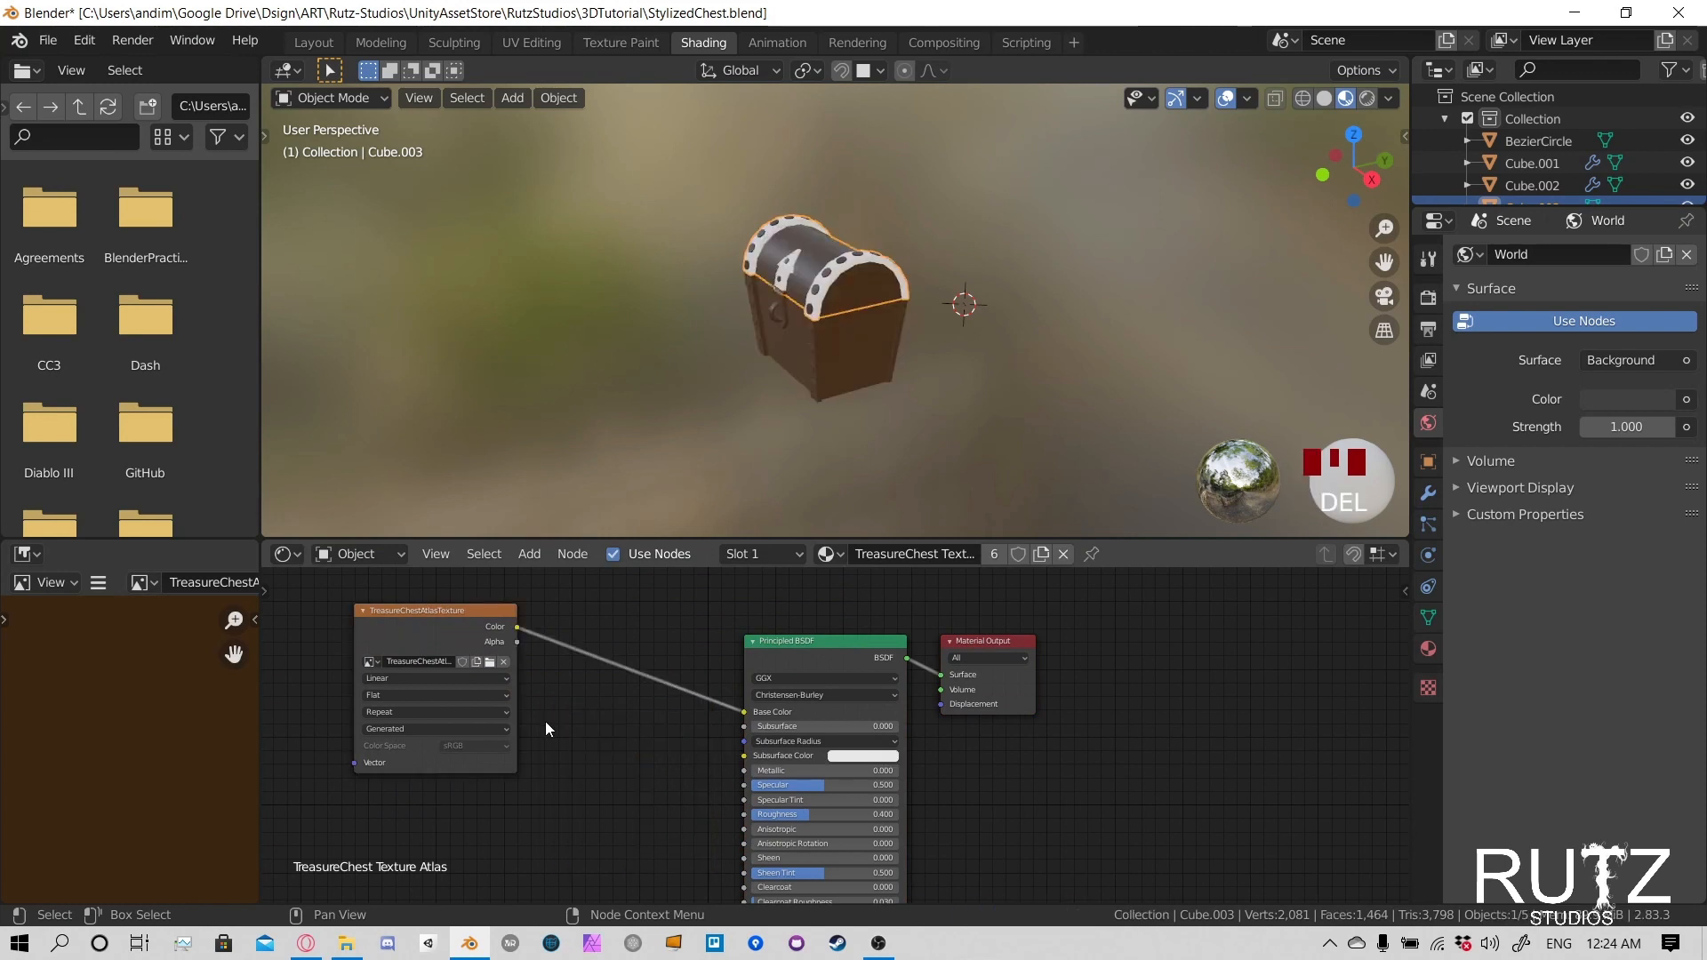
{"action": "left_click_drag", "start_coordinate": [451, 622], "coordinate": [637, 670]}
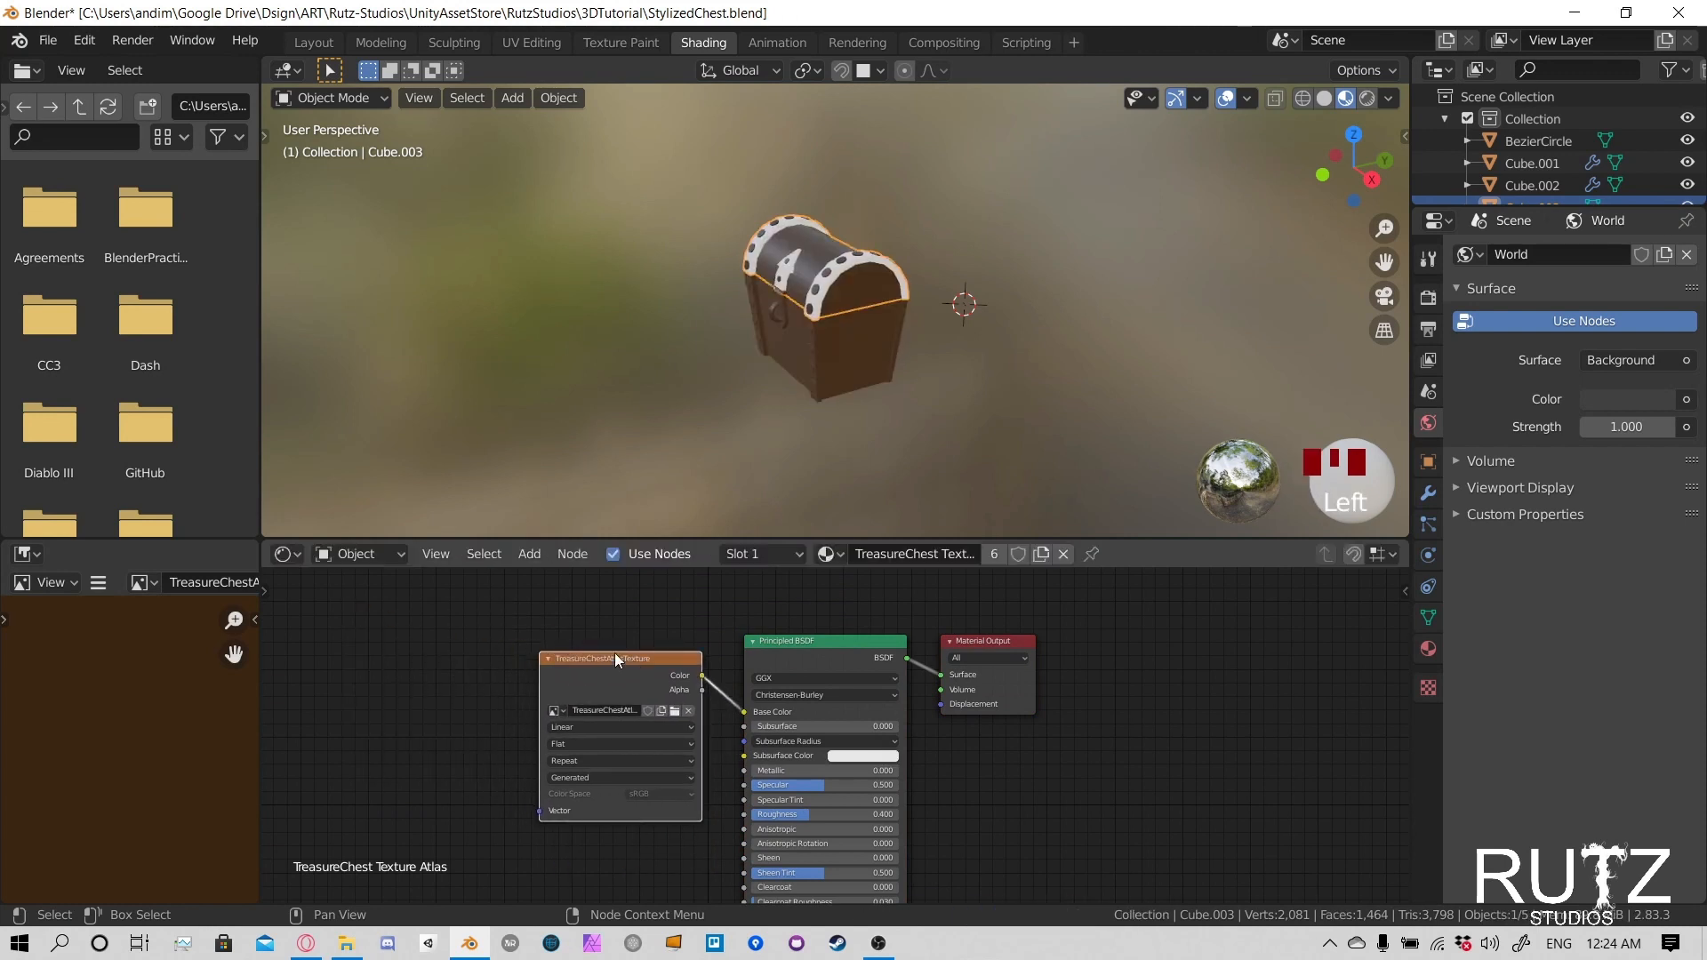
{"action": "left_click", "coordinate": [613, 45]}
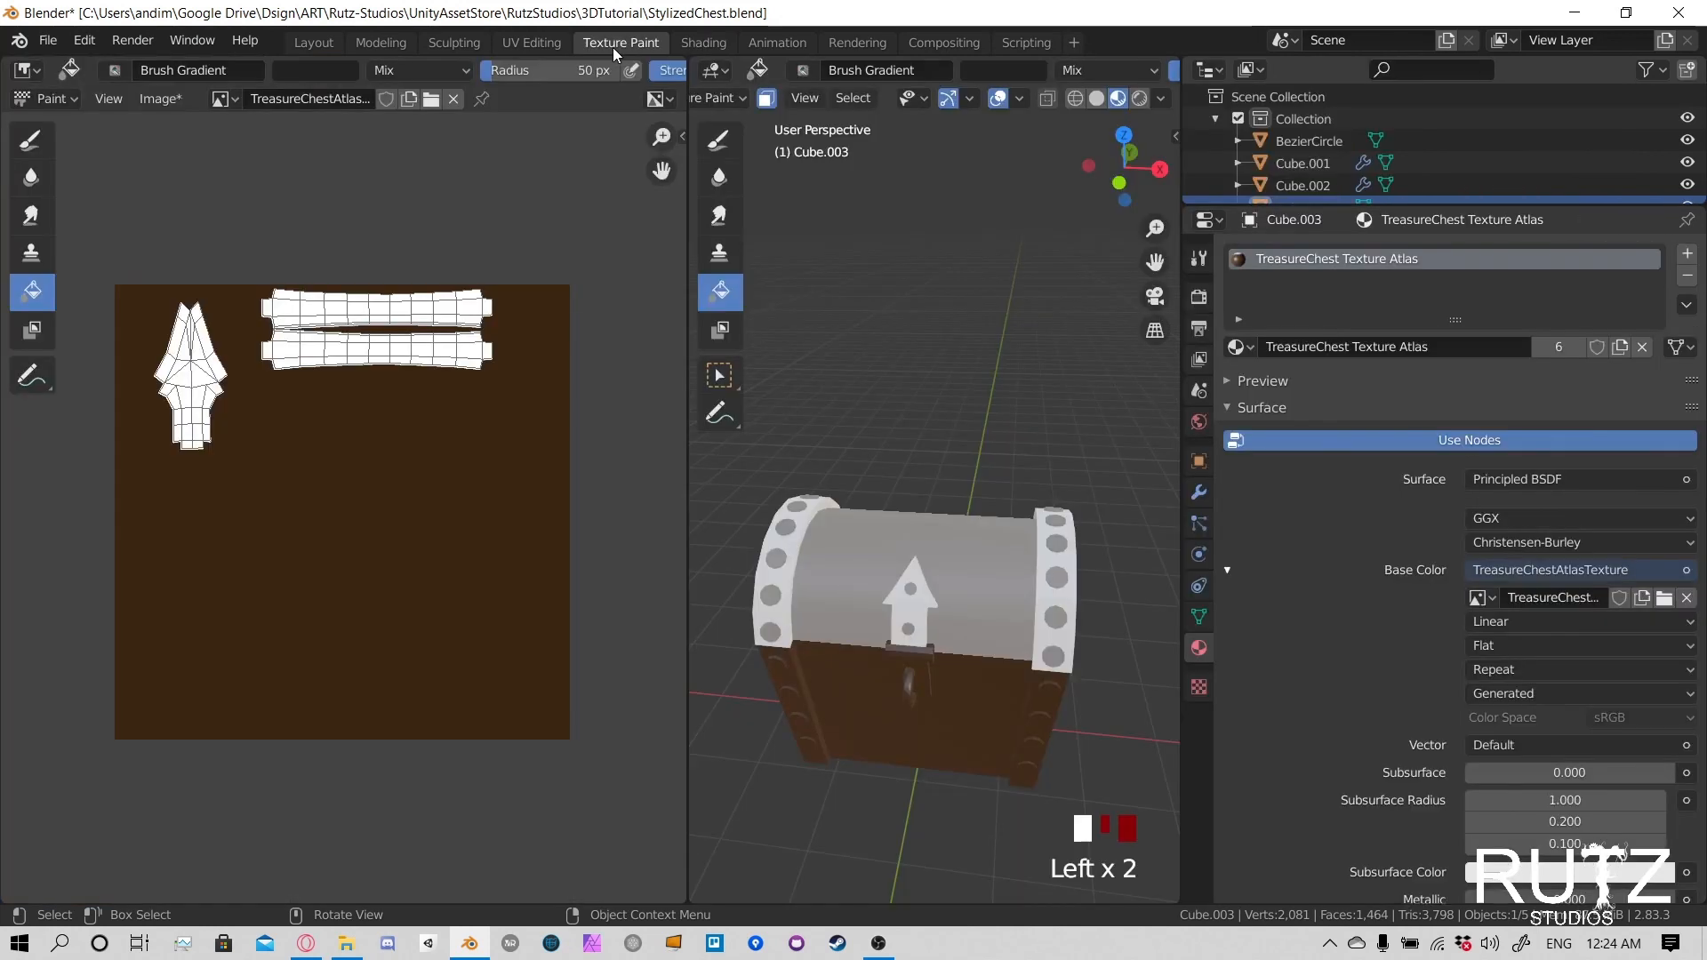
- Set the Specular and Roughness of the TreasureChest Texture Atlas material to 0
{"action": "scroll", "coordinate": [1548, 658], "scroll_direction": "down", "scroll_amount": 2}
{"action": "scroll", "coordinate": [1549, 649], "scroll_direction": "down", "scroll_amount": 7}
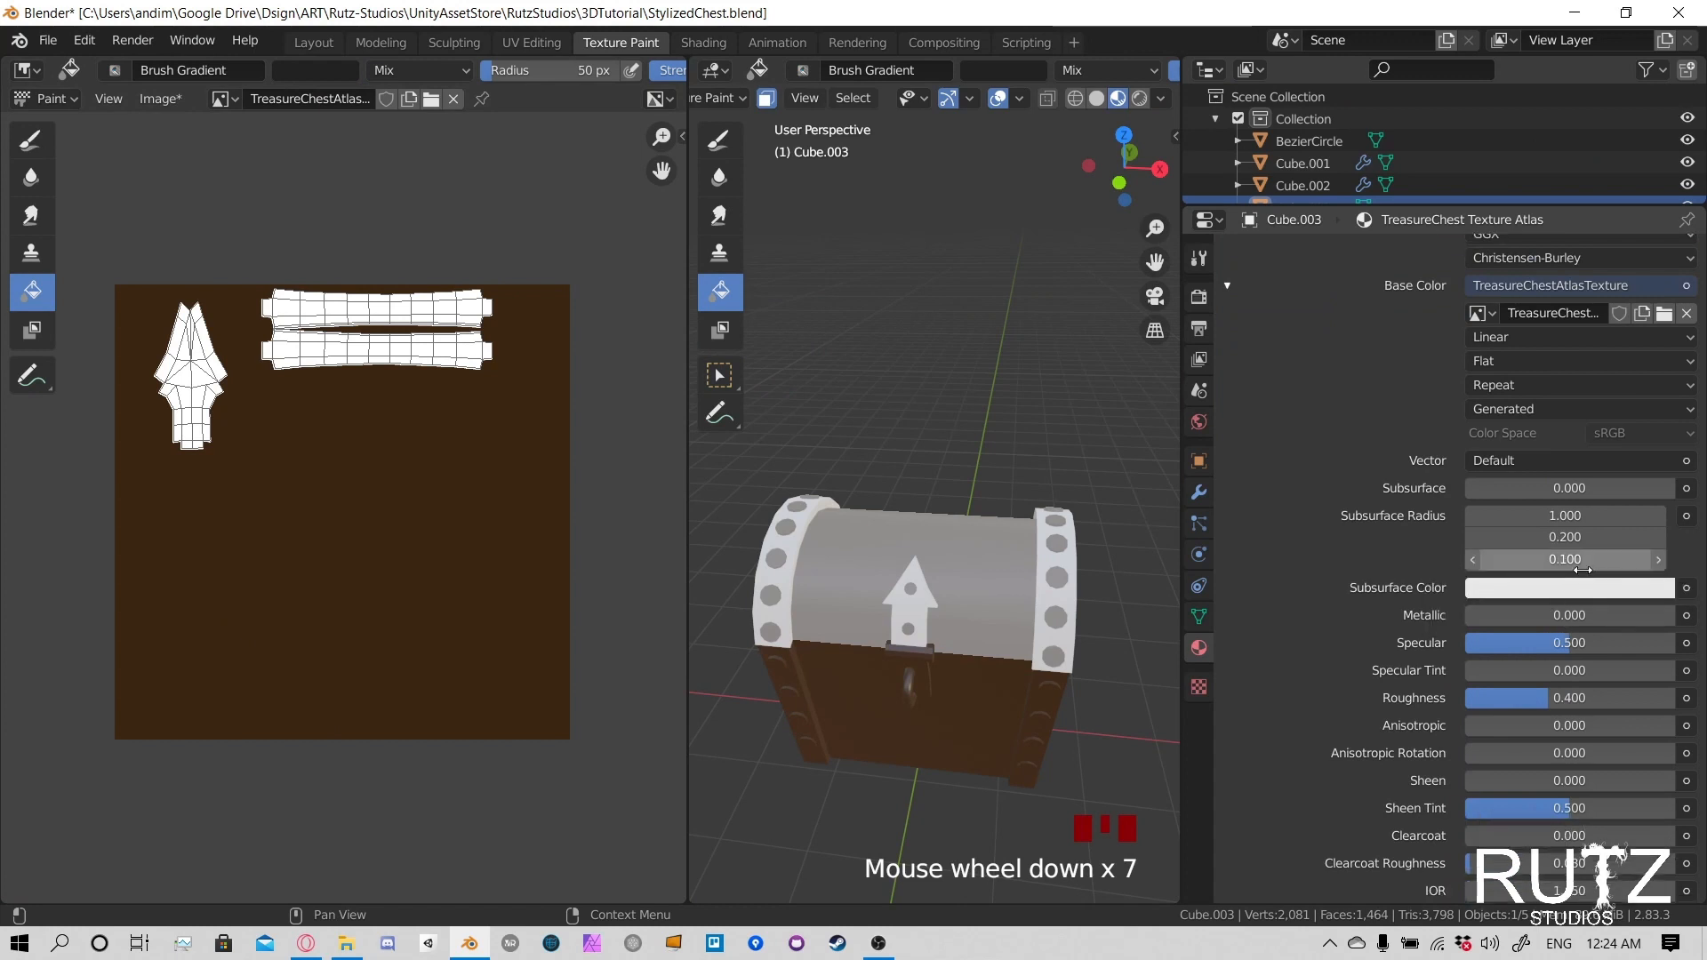
{"action": "left_click_drag", "start_coordinate": [1598, 488], "coordinate": [1547, 488]}
{"action": "scroll", "coordinate": [1630, 464], "scroll_direction": "up", "scroll_amount": 1}
{"action": "scroll", "coordinate": [1629, 466], "scroll_direction": "up", "scroll_amount": 5}
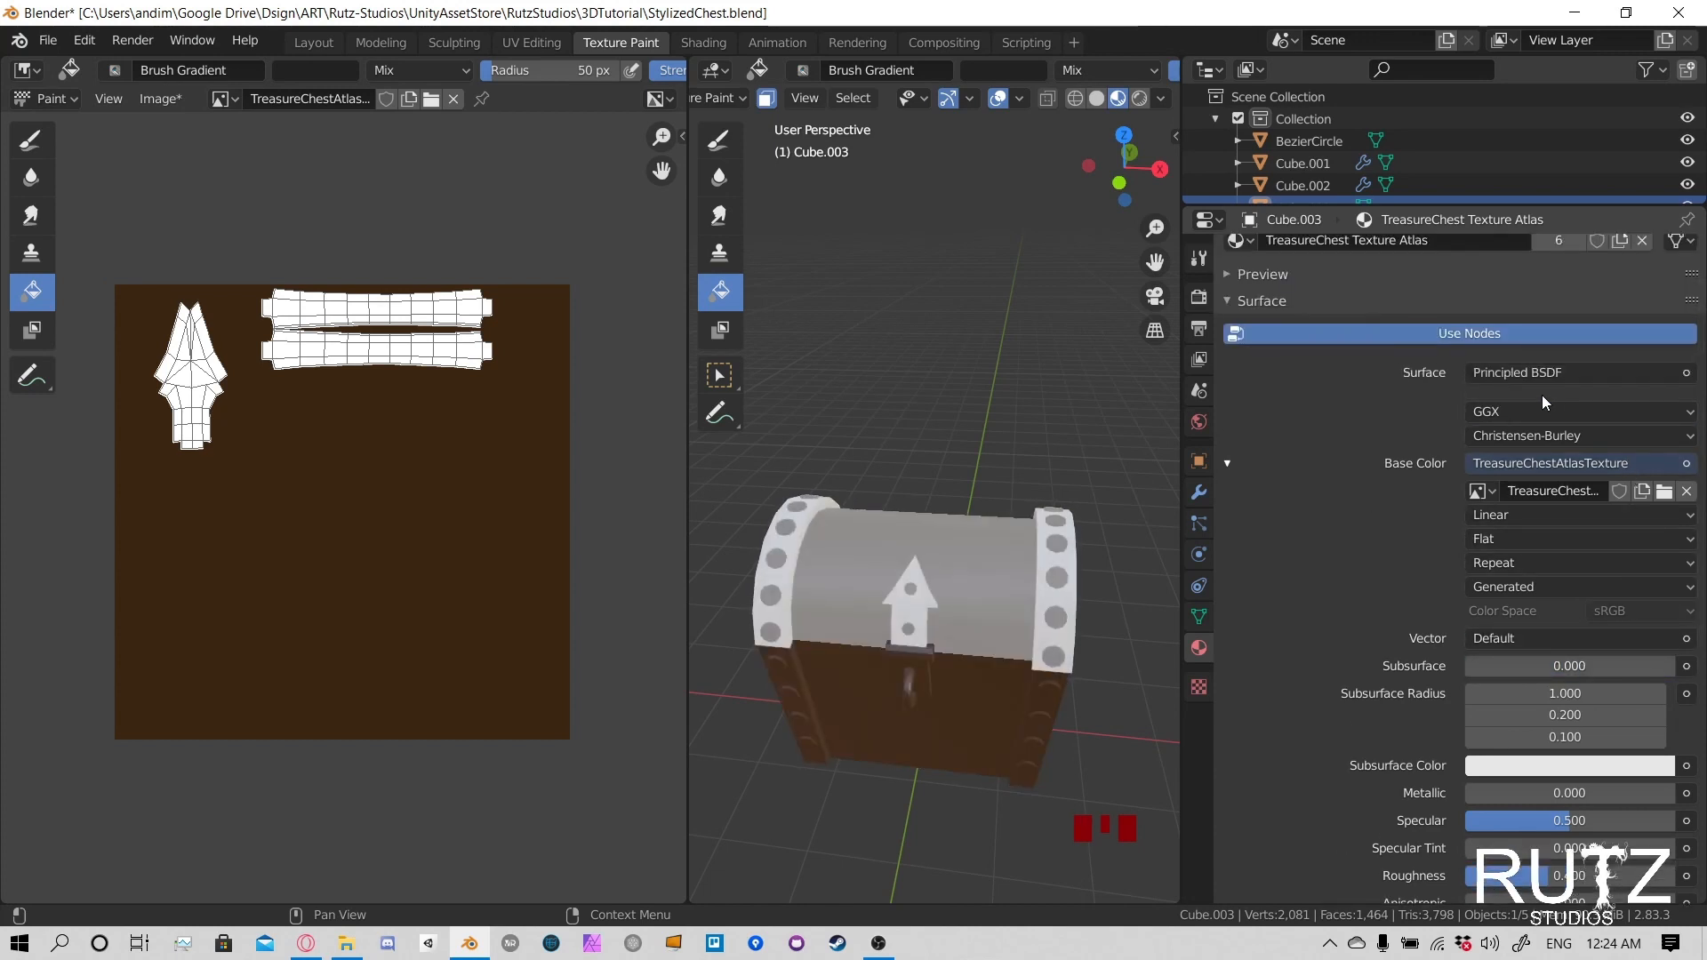
{"action": "scroll", "coordinate": [1512, 614], "scroll_direction": "down", "scroll_amount": 4}
{"action": "scroll", "coordinate": [1492, 652], "scroll_direction": "down", "scroll_amount": 1}
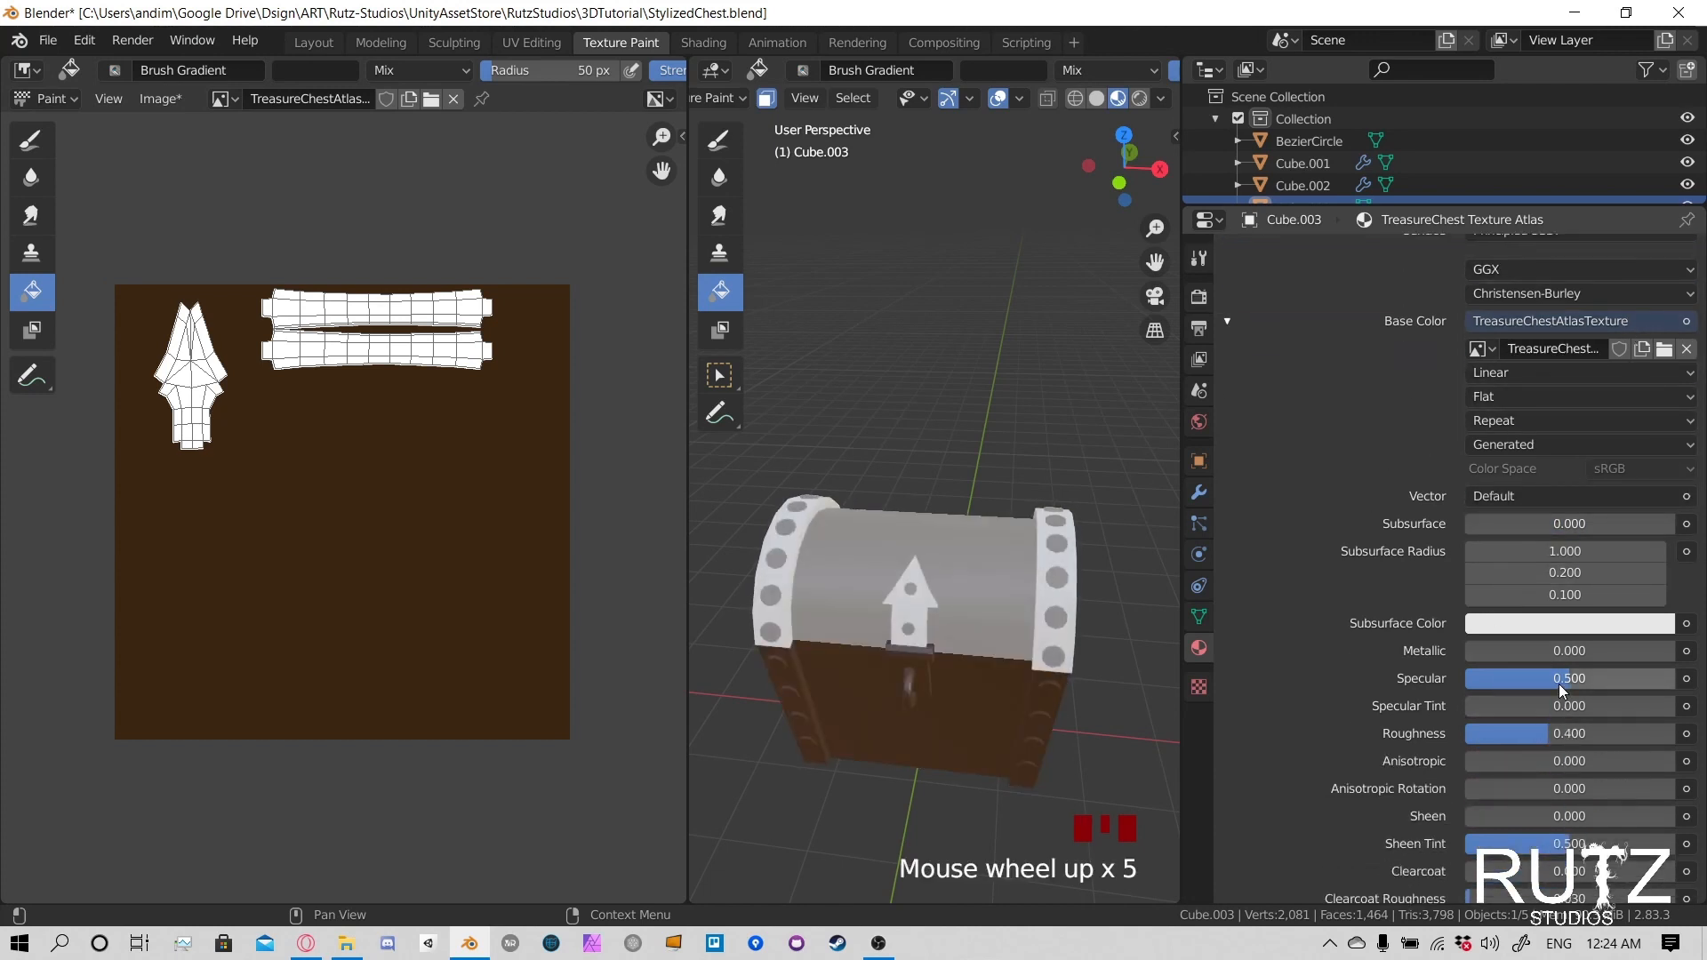
{"action": "left_click_drag", "start_coordinate": [1559, 678], "coordinate": [1475, 678]}
{"action": "left_click_drag", "start_coordinate": [1568, 738], "coordinate": [1476, 738]}
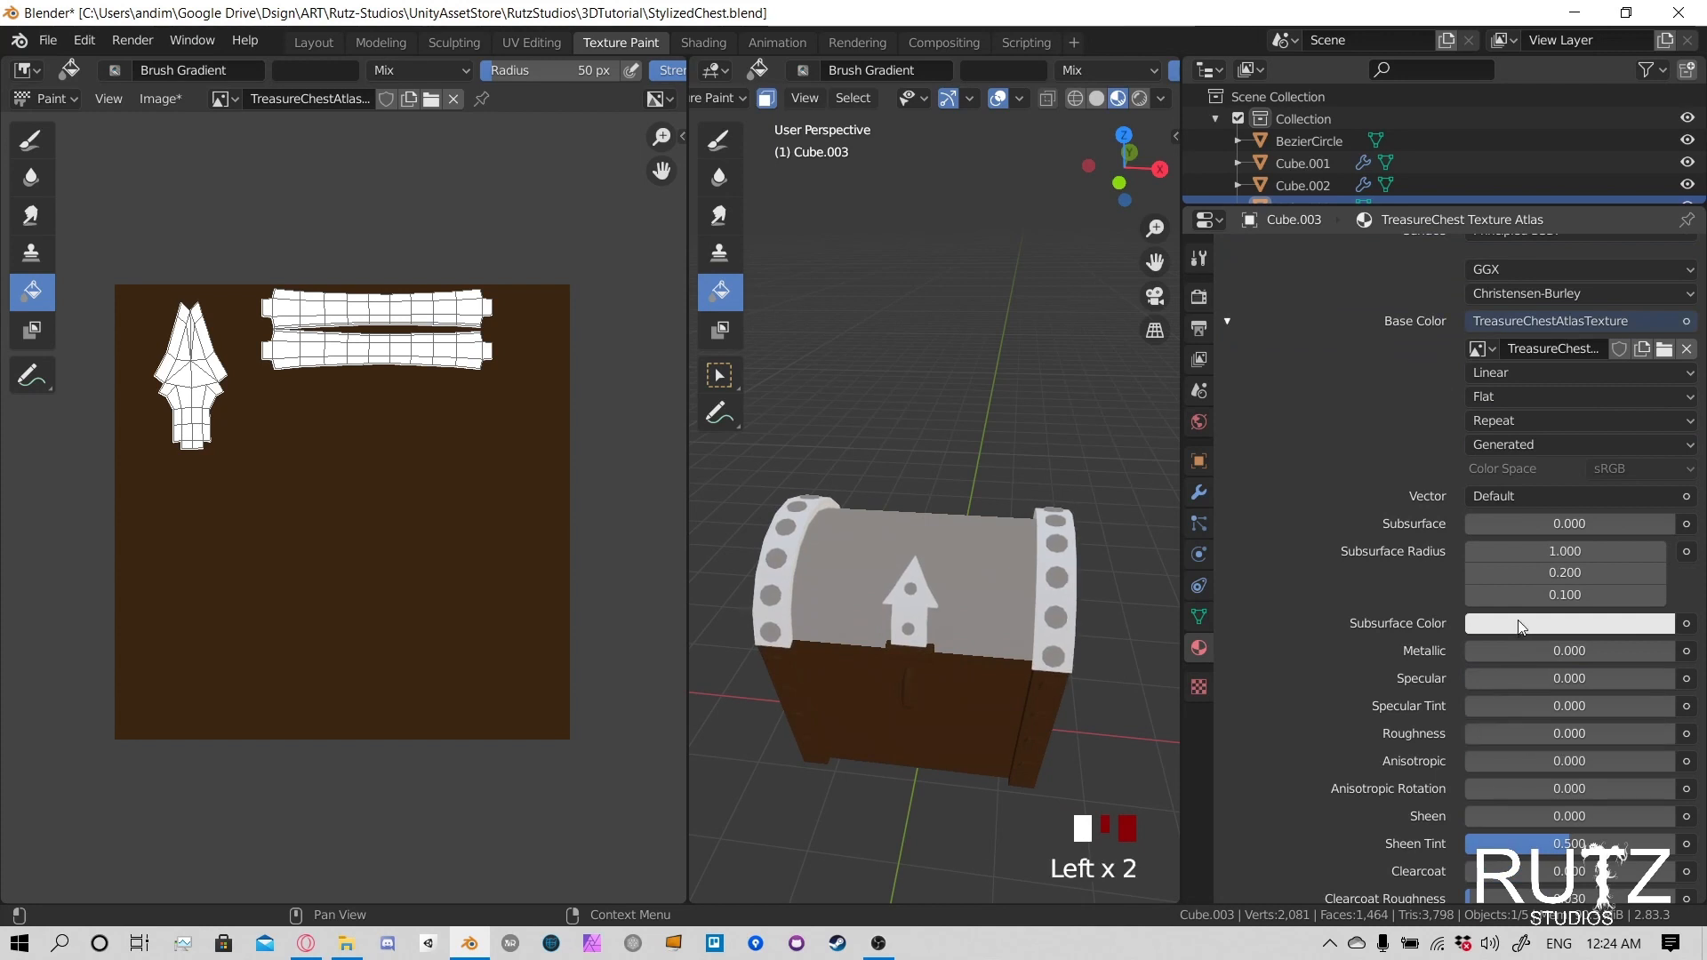
{"action": "scroll", "coordinate": [1517, 621], "scroll_direction": "up", "scroll_amount": 5}
{"action": "scroll", "coordinate": [1360, 365], "scroll_direction": "up", "scroll_amount": 2}
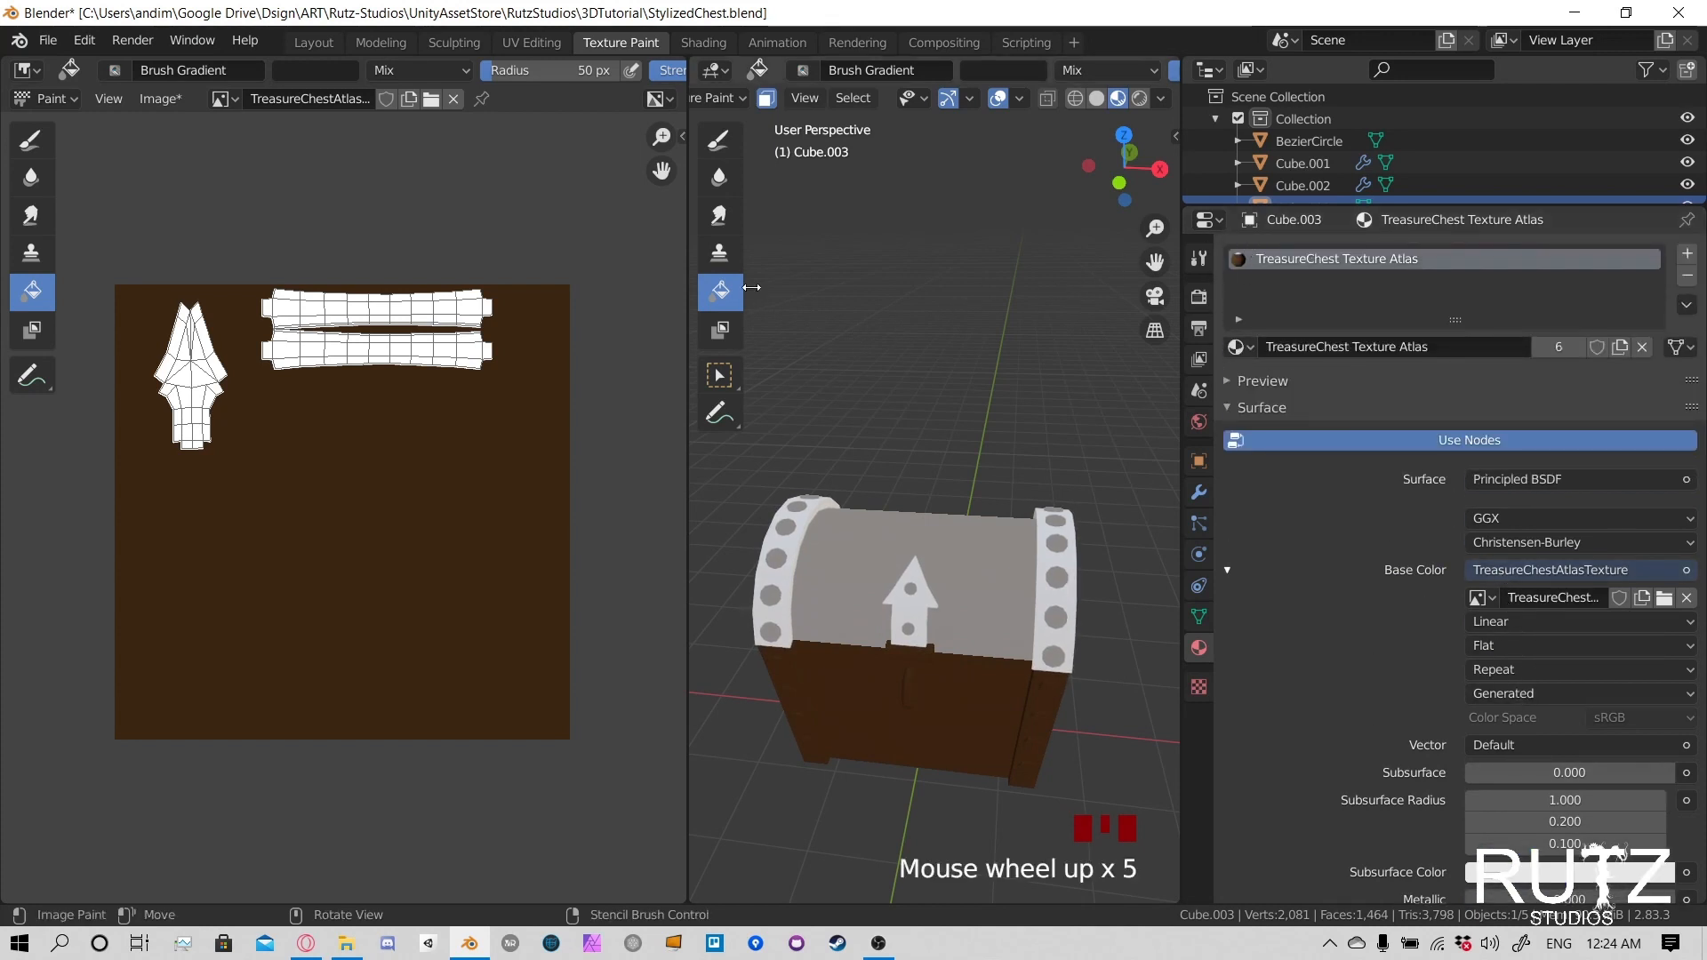
- Try again to fill the masked lid trim on the chest with the Fill tool
{"action": "left_click", "coordinate": [720, 294]}
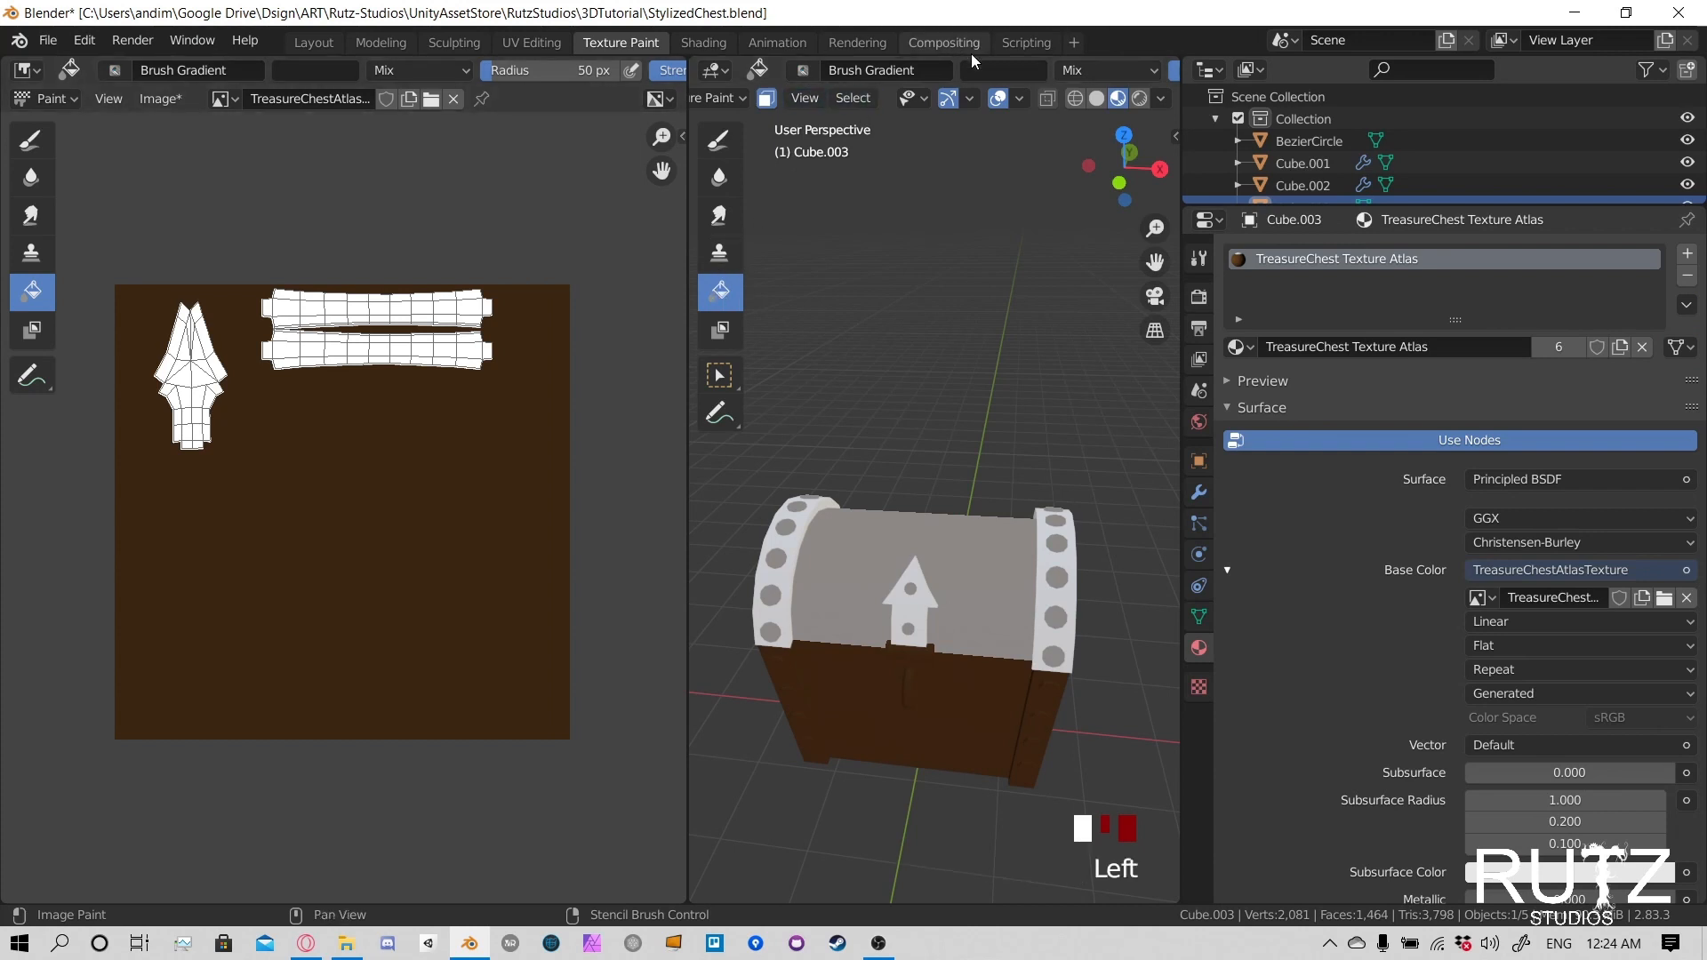
{"action": "left_click", "coordinate": [988, 71]}
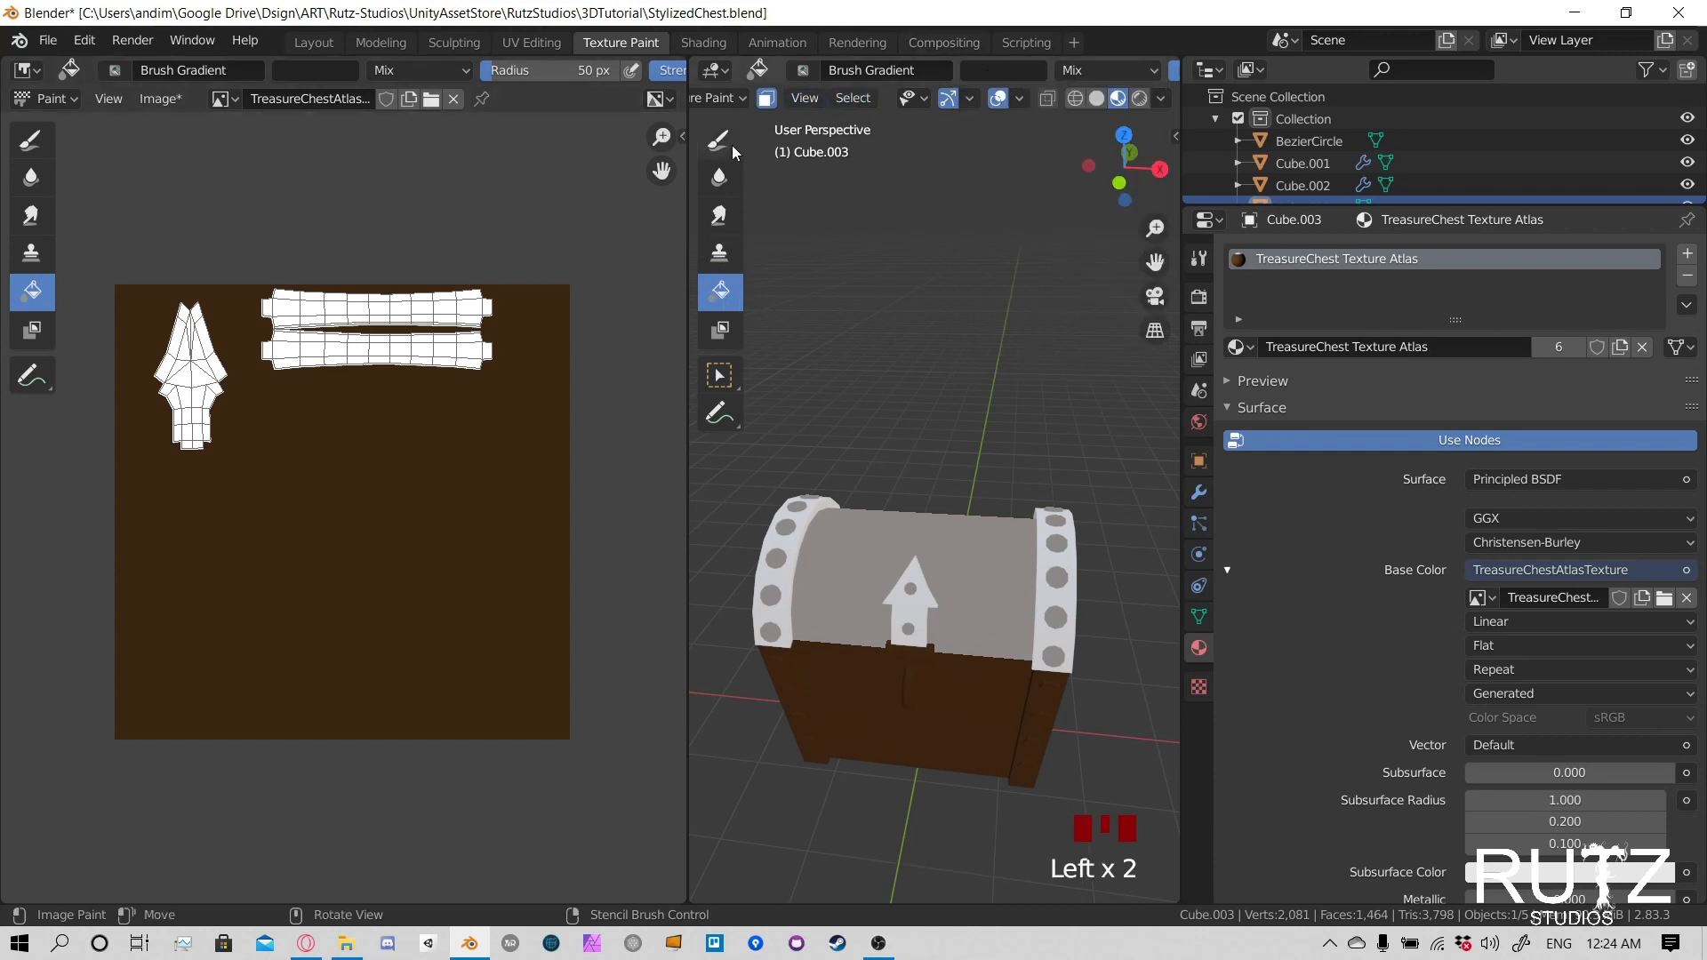
{"action": "left_click", "coordinate": [1079, 560]}
{"action": "left_click", "coordinate": [1062, 558]}
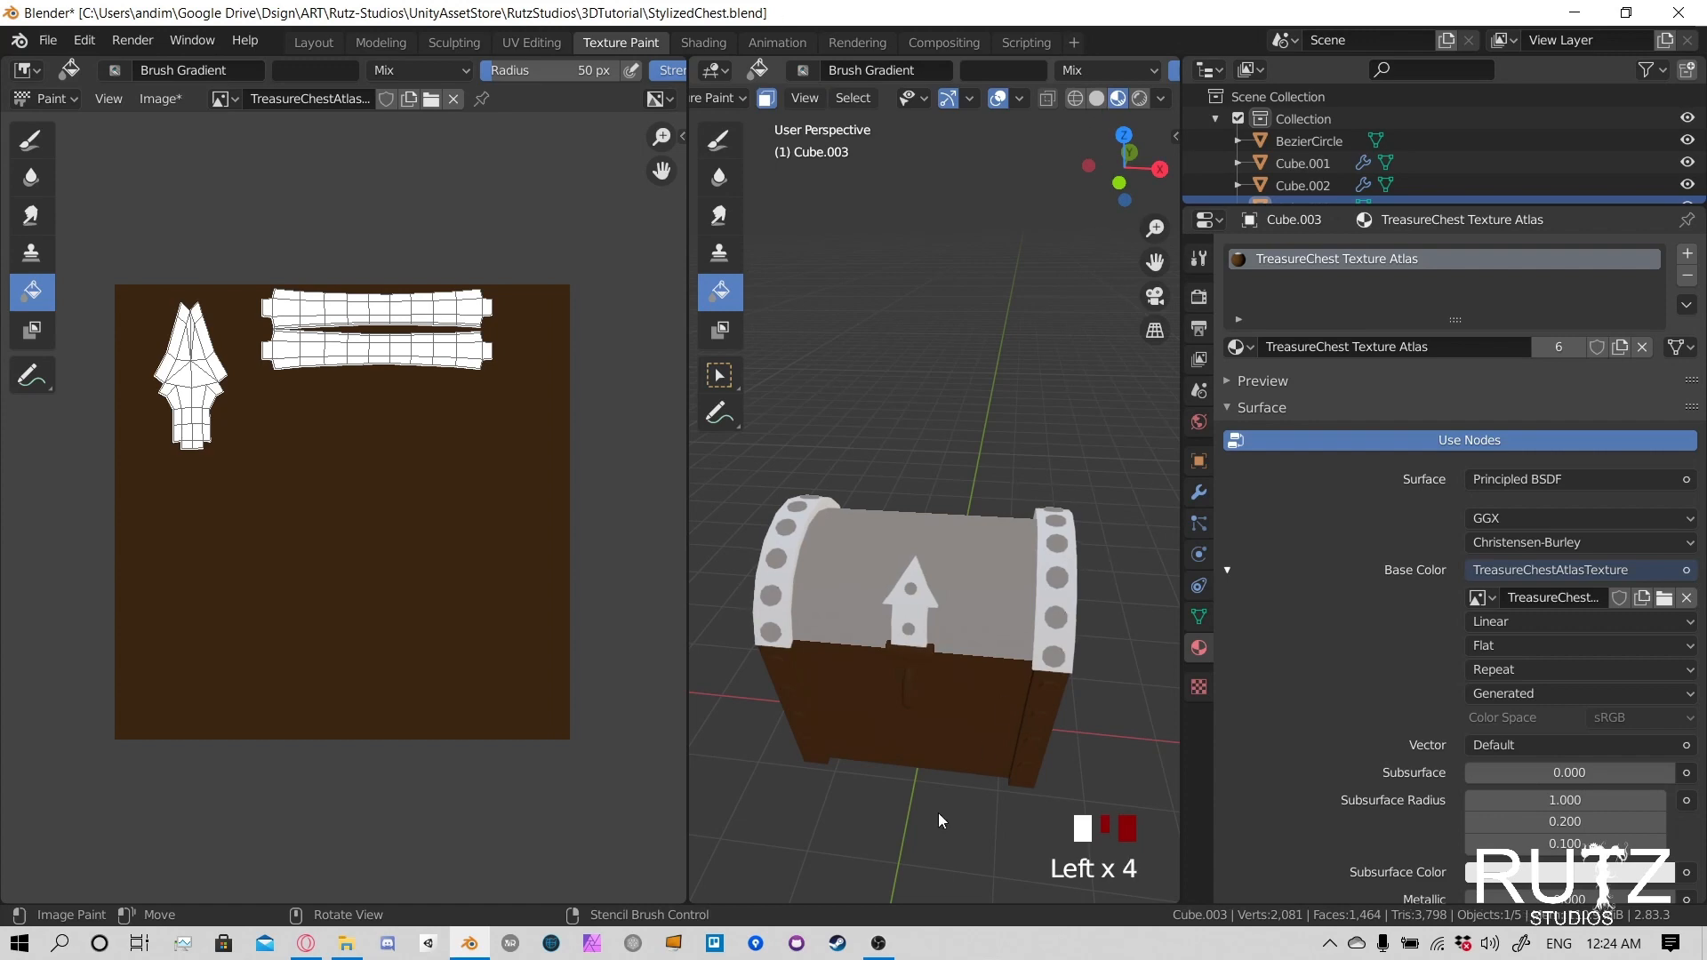
{"action": "left_click", "coordinate": [878, 944]}
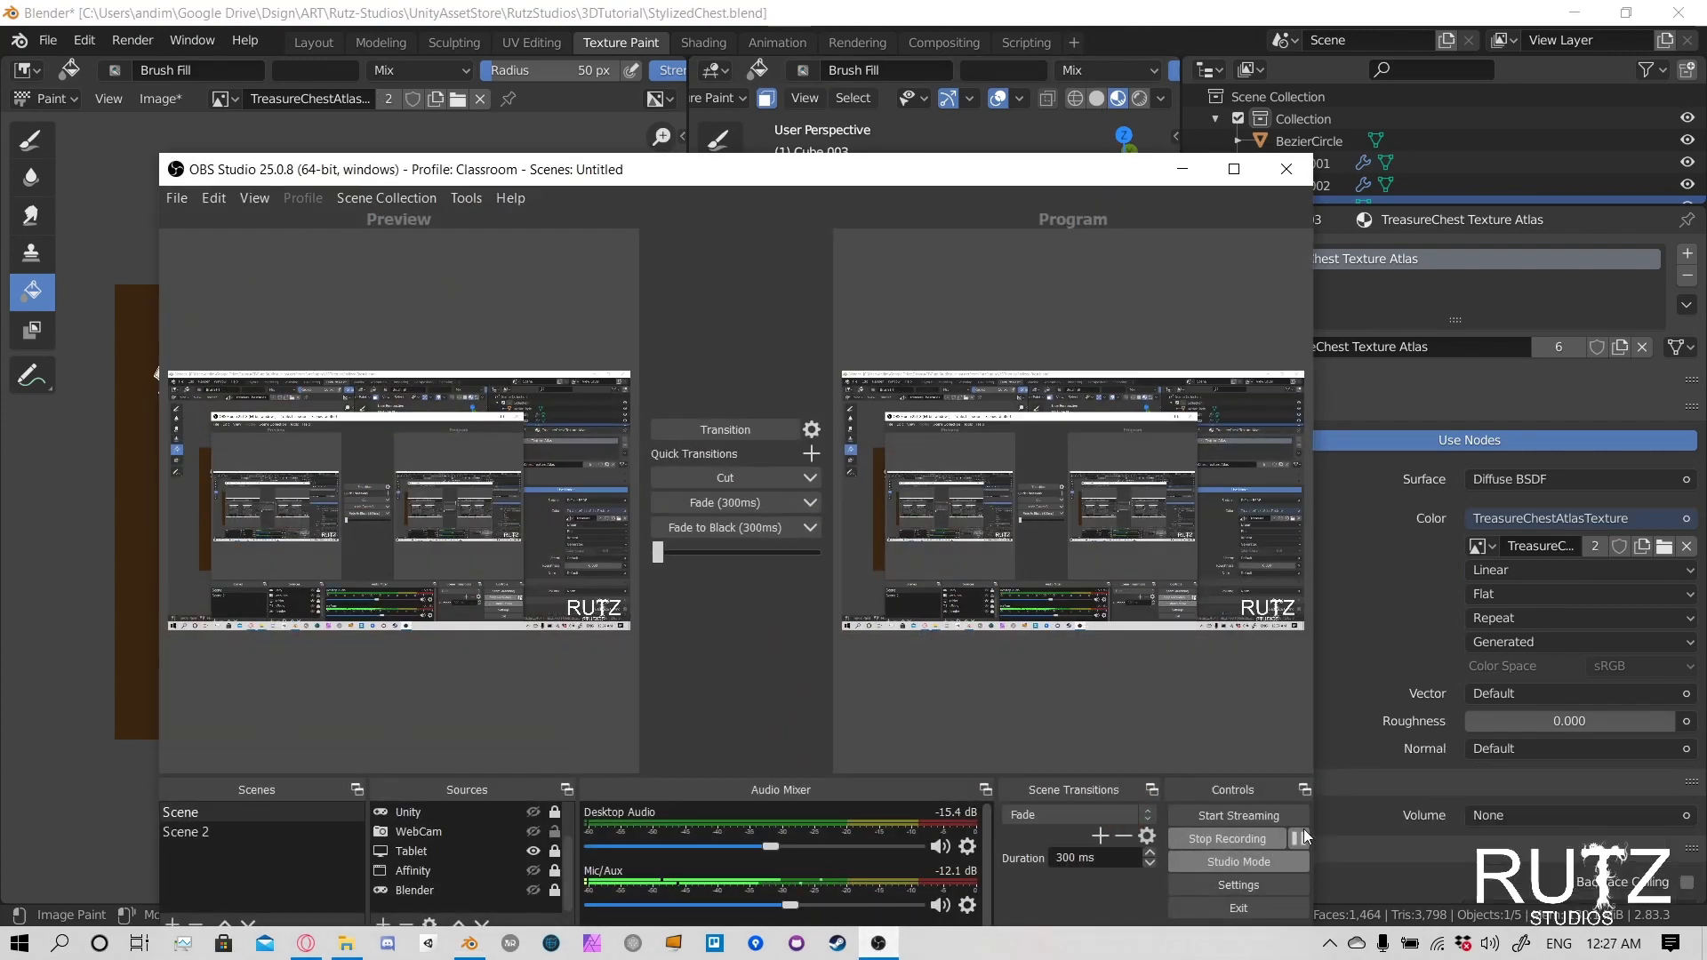
{"action": "left_click", "coordinate": [1337, 687]}
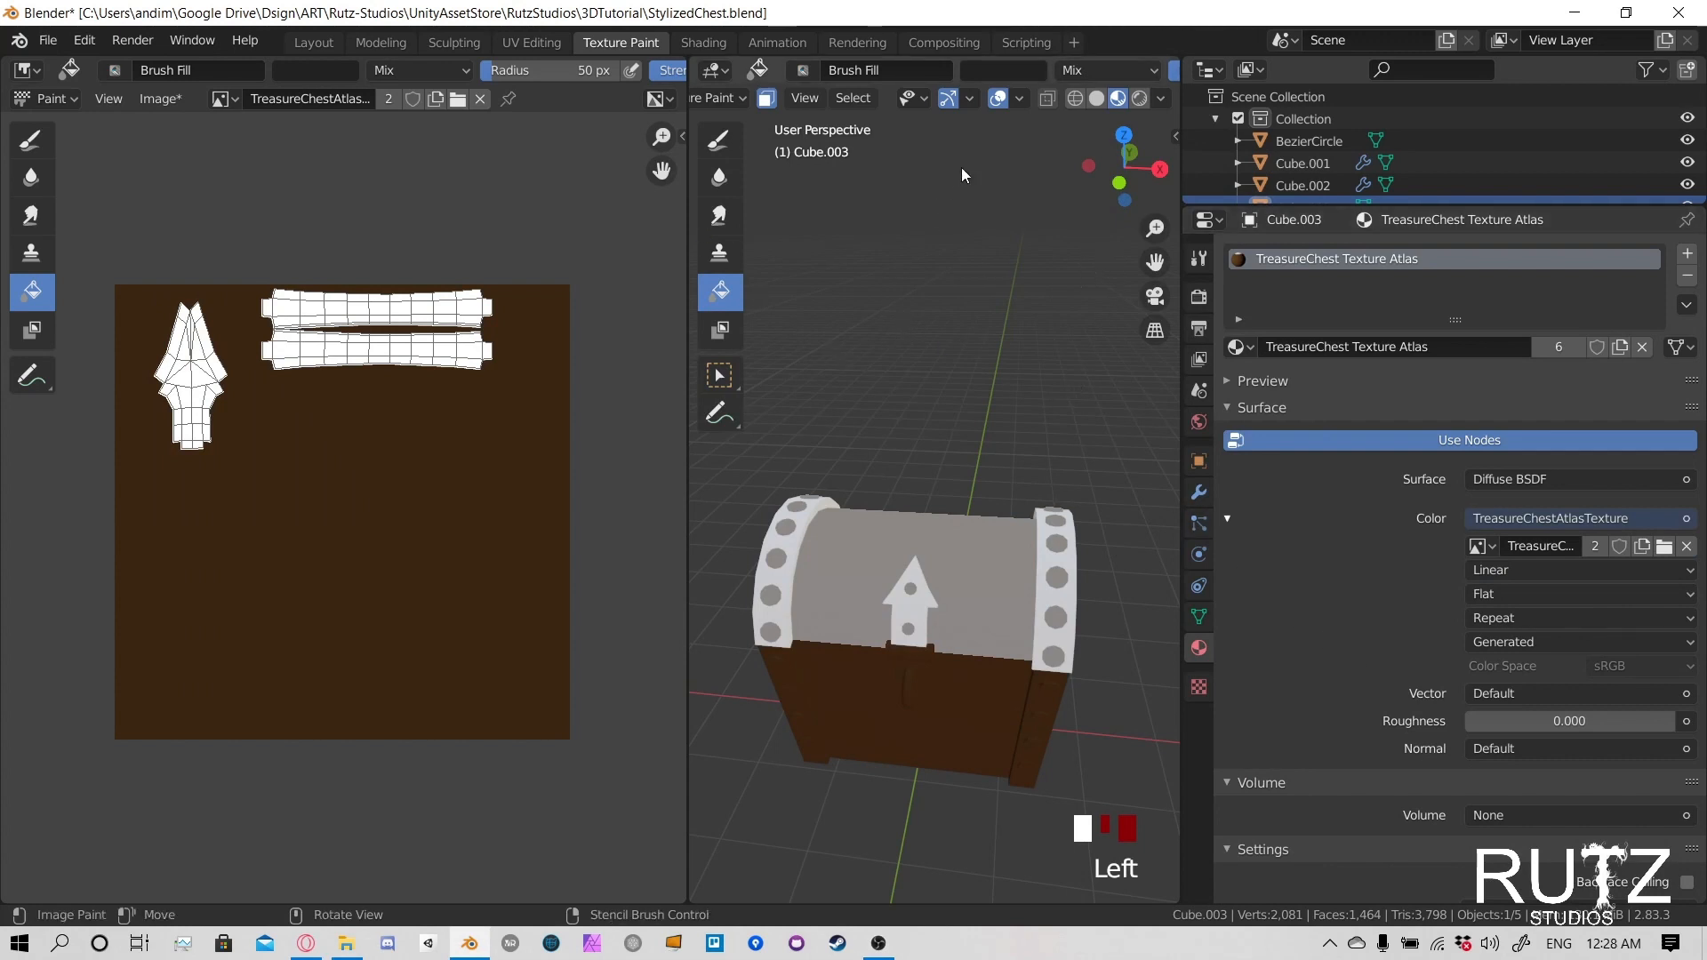
- Switch the Fill tool from Brush Fill to the Fill brush and fill the masked lid trim and clasp with dark grey
{"action": "left_click", "coordinate": [1198, 258]}
{"action": "left_click", "coordinate": [1443, 571]}
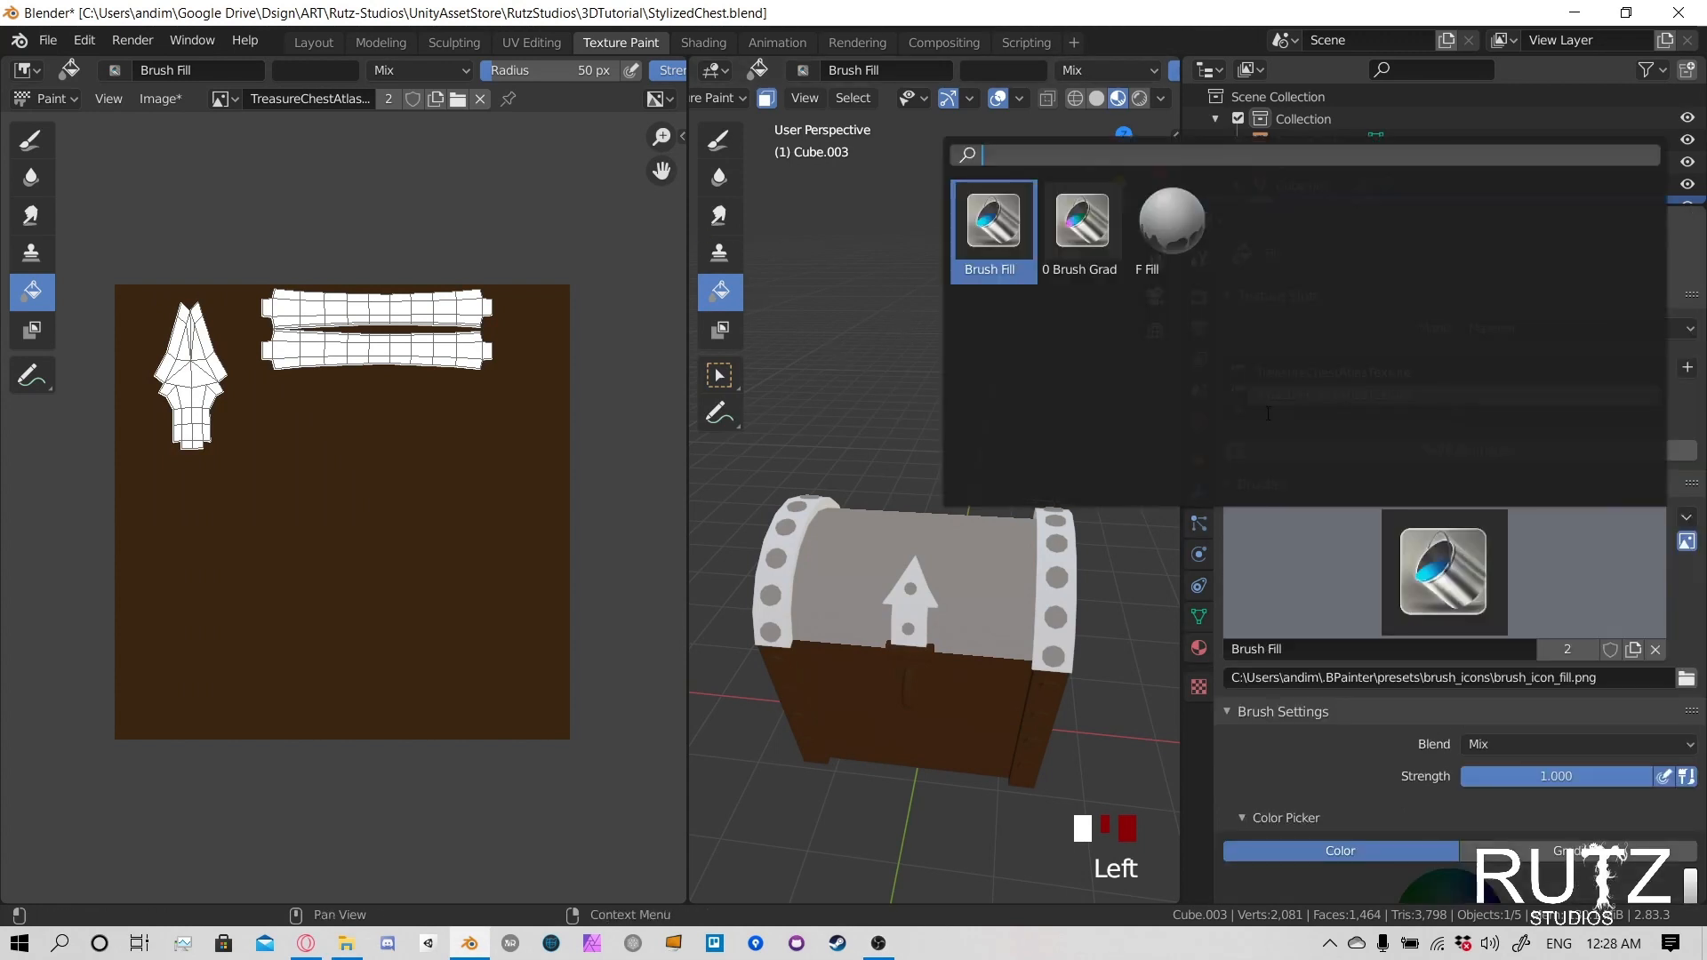
{"action": "left_click", "coordinate": [985, 222]}
{"action": "left_click", "coordinate": [1431, 569]}
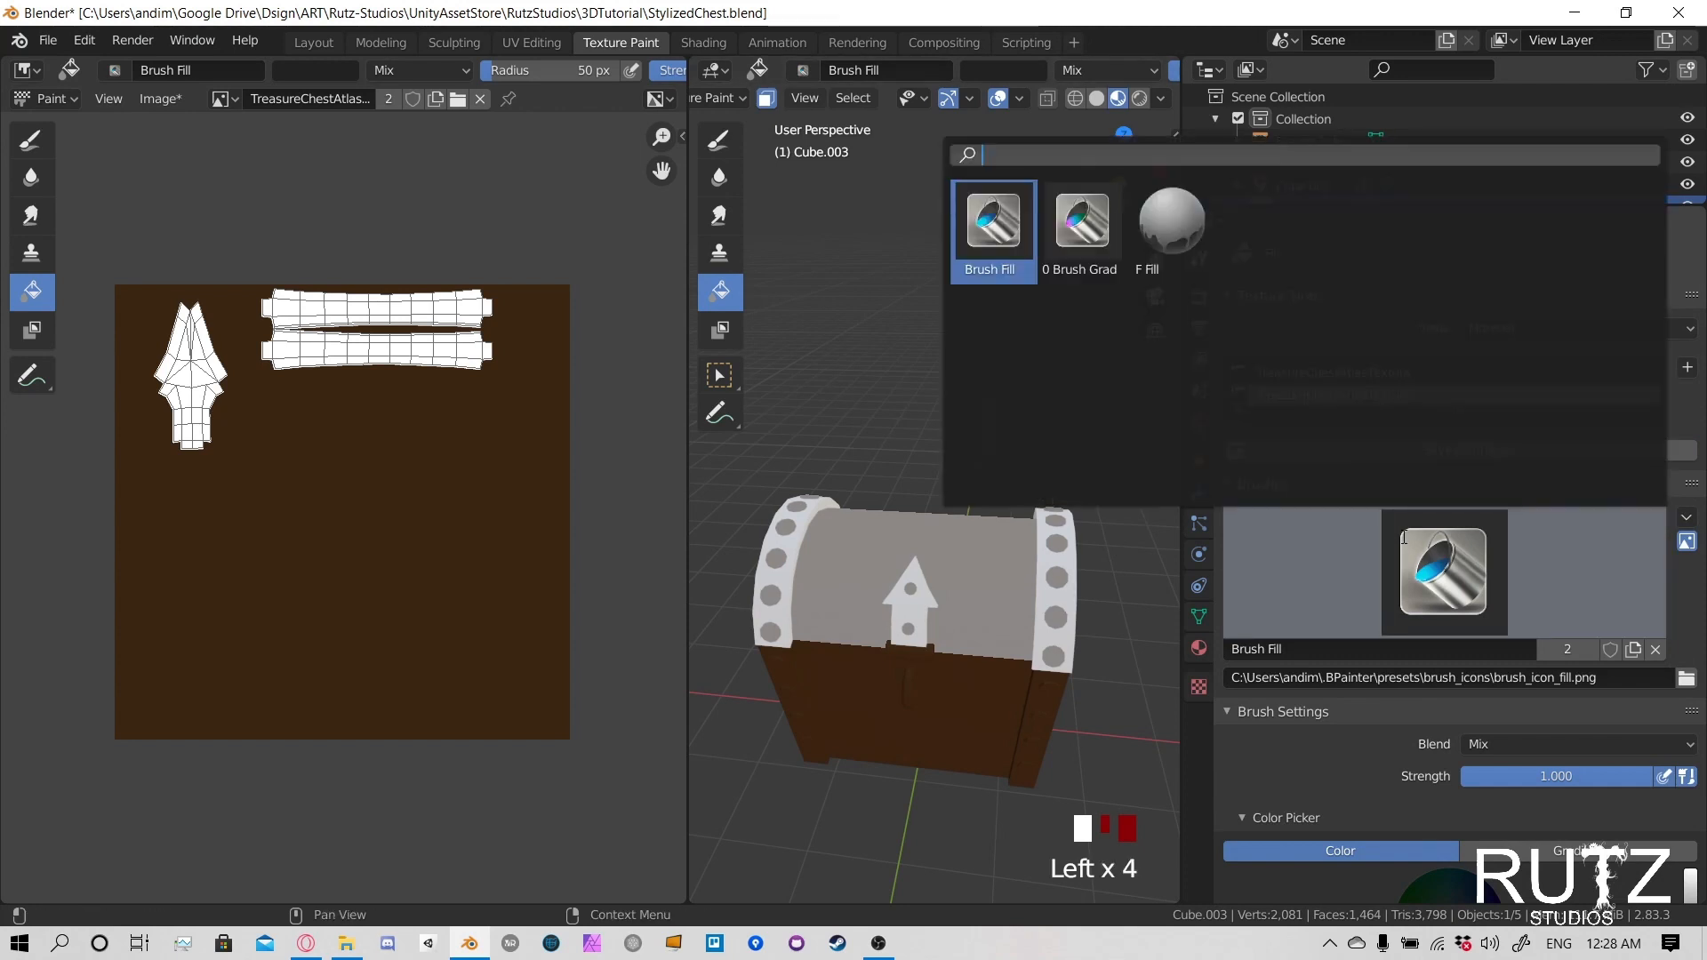
{"action": "left_click", "coordinate": [995, 218]}
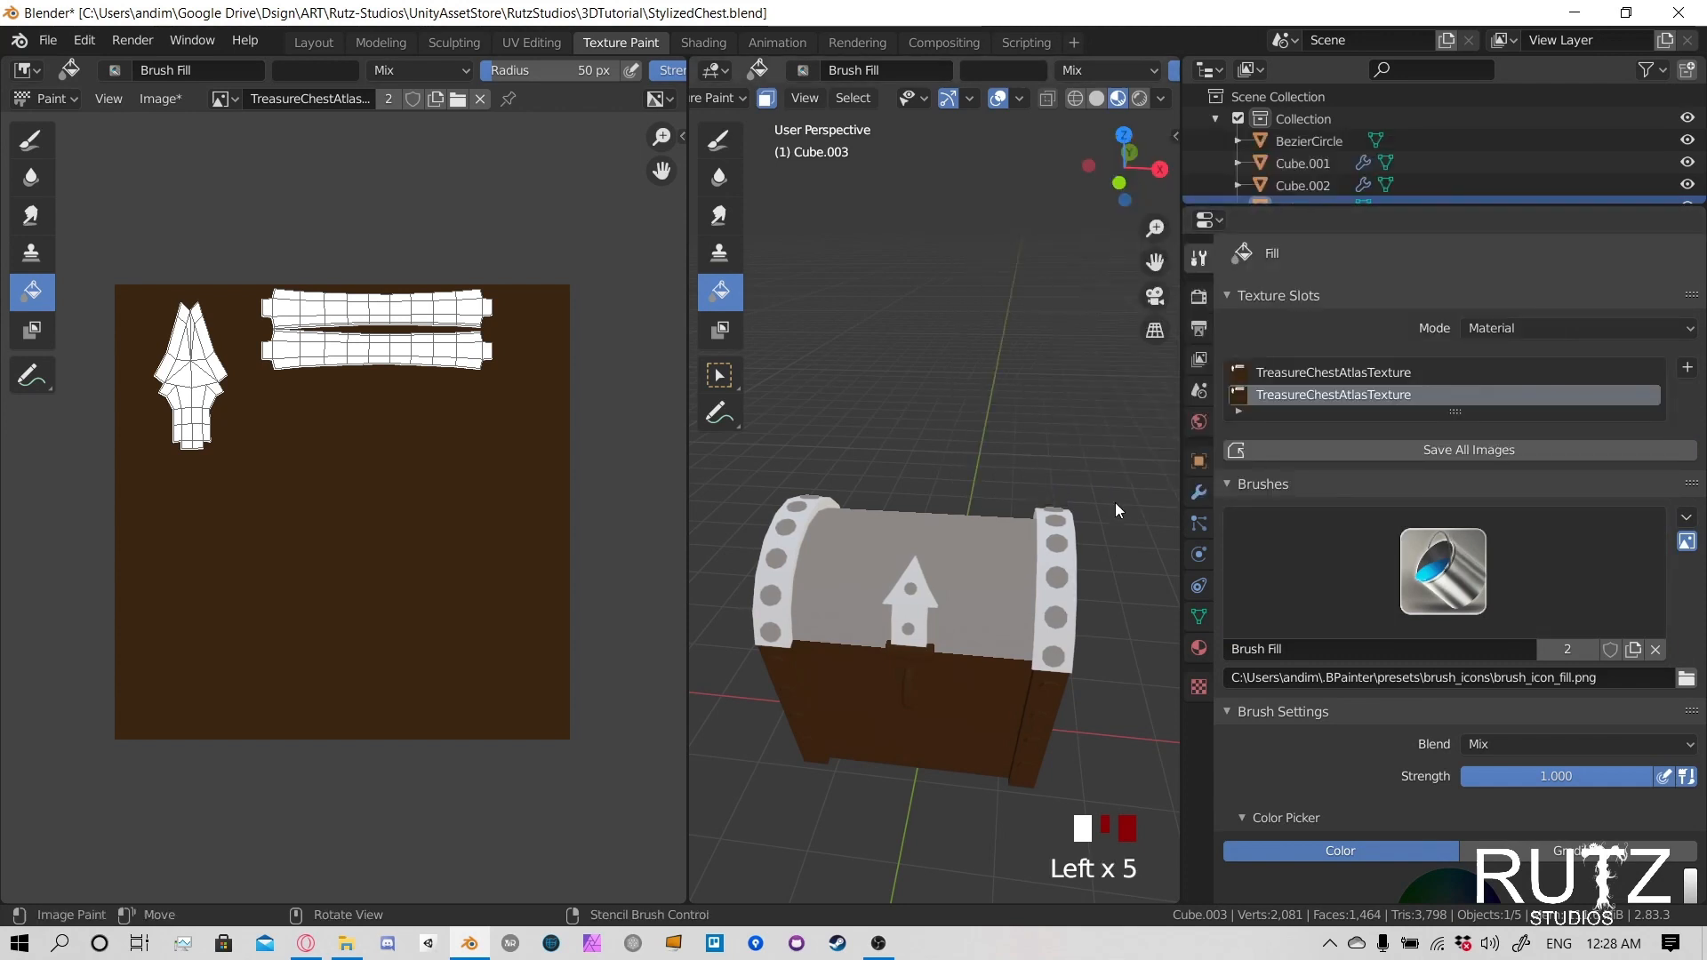
{"action": "left_click", "coordinate": [1415, 565]}
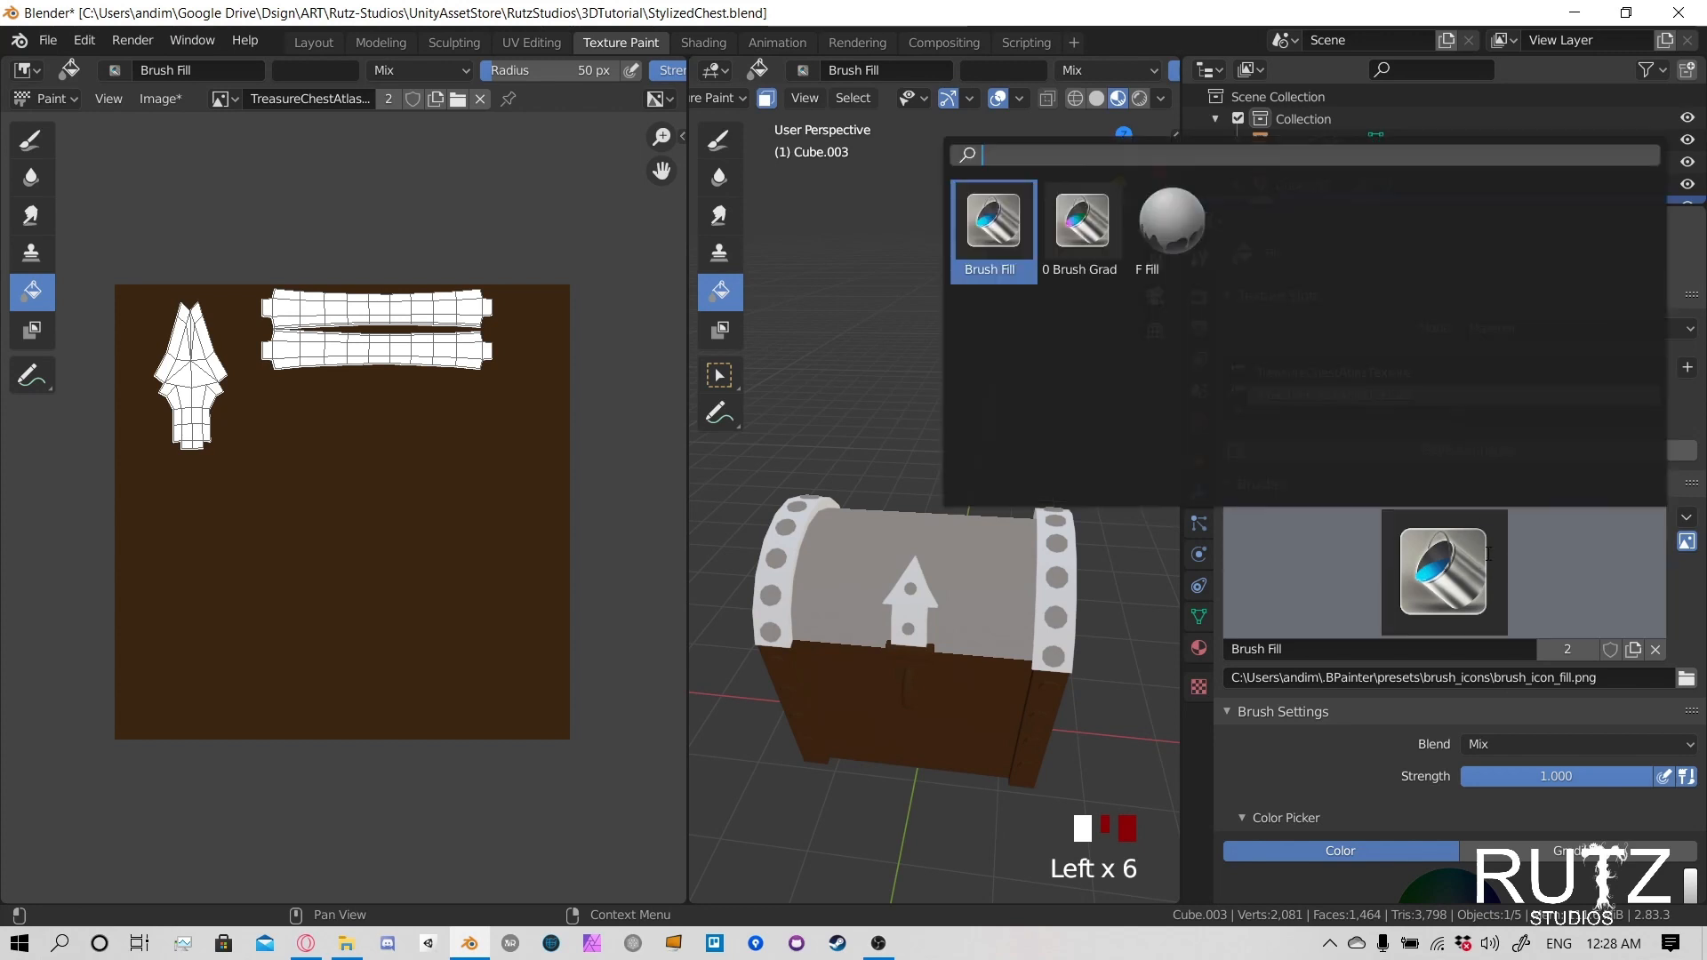
{"action": "left_click", "coordinate": [1171, 223]}
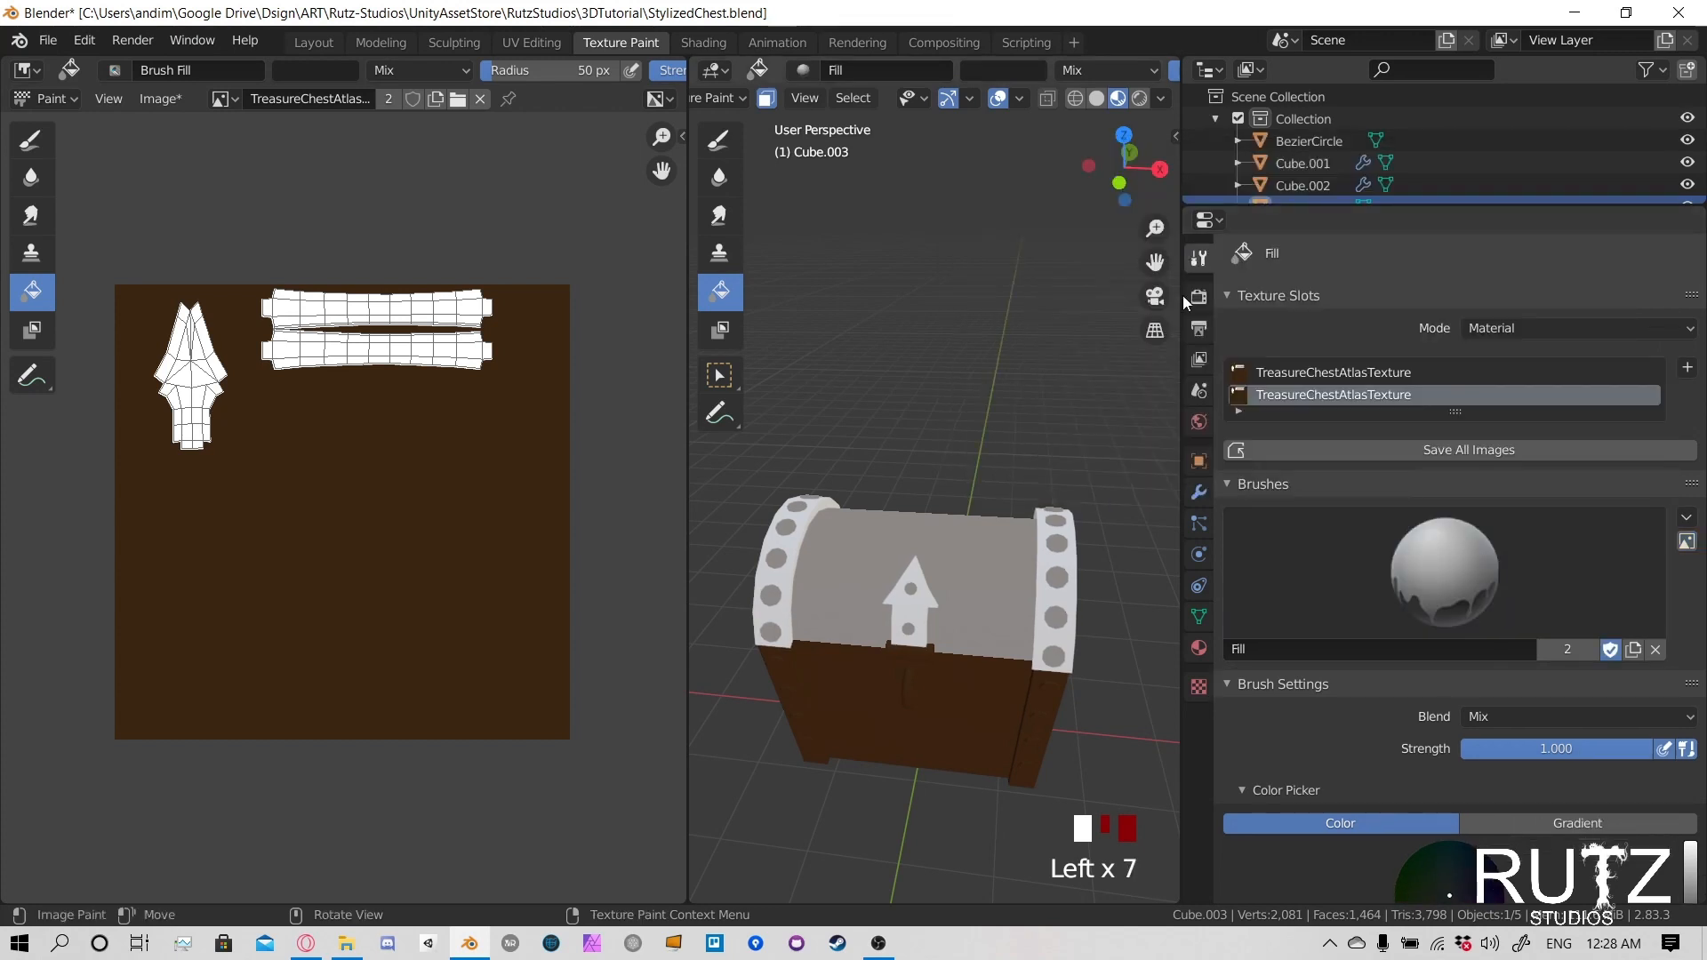
{"action": "left_click", "coordinate": [1423, 569]}
{"action": "left_click", "coordinate": [993, 222]}
{"action": "left_click", "coordinate": [1431, 589]}
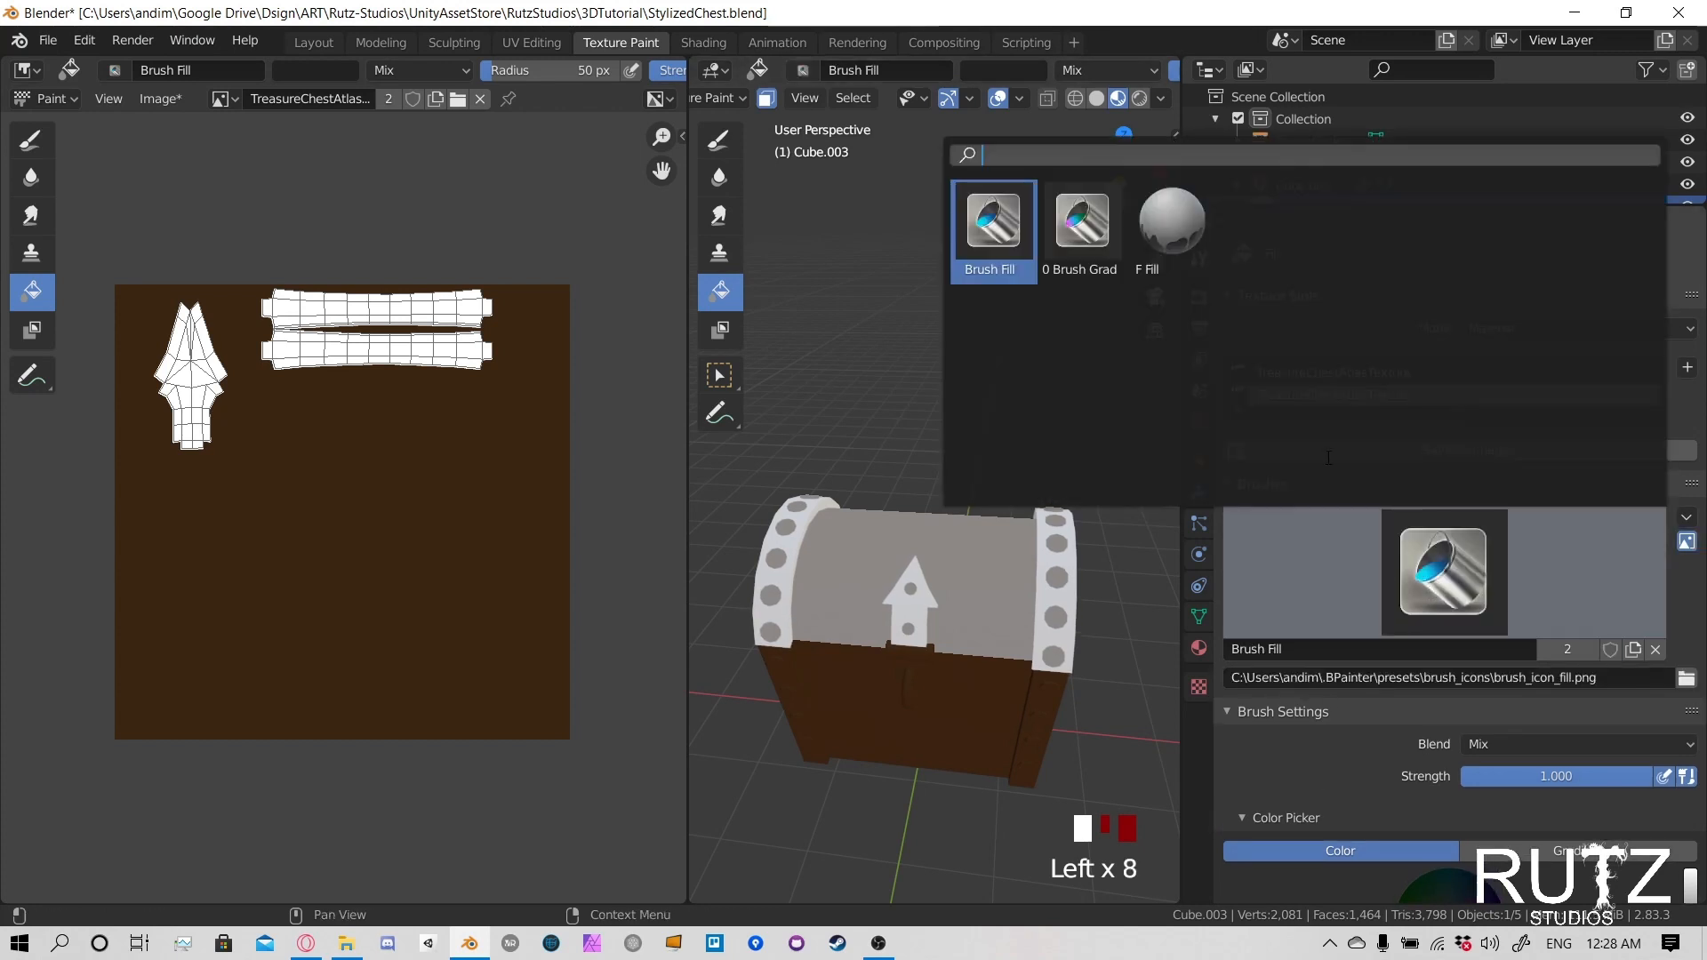
{"action": "left_click", "coordinate": [1172, 223]}
{"action": "left_click", "coordinate": [1065, 542]}
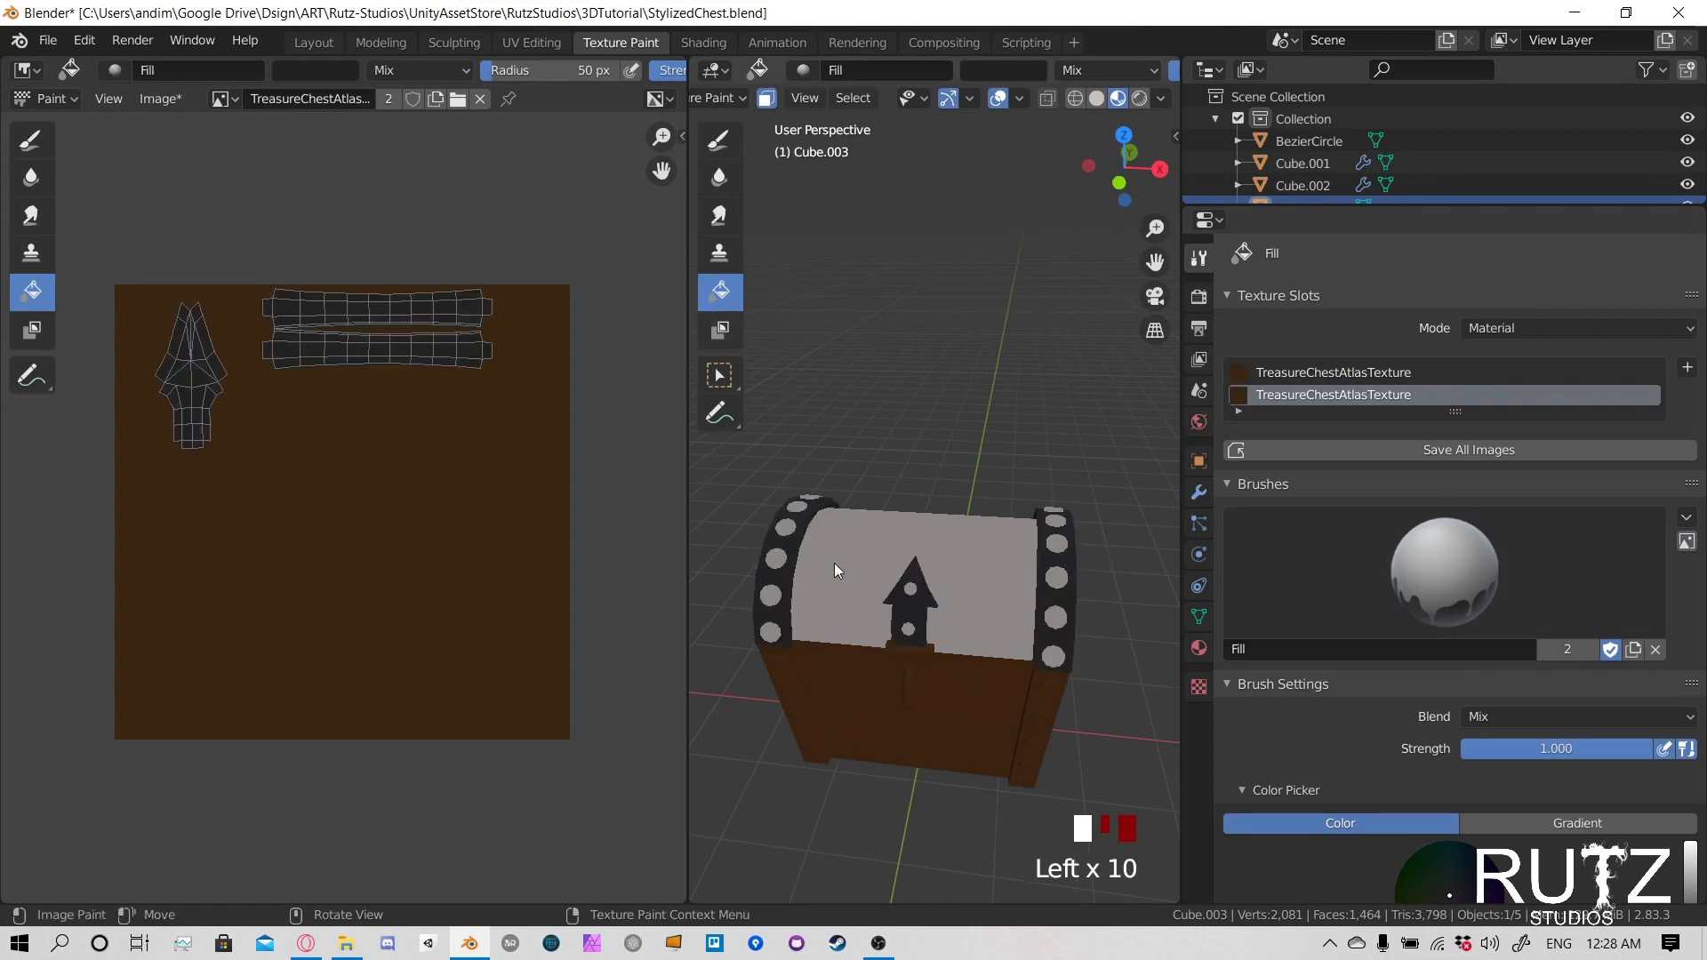
- Inspect the filled lid trim and clasp, and deselect all of the lid's faces in the paint mask
{"action": "scroll", "coordinate": [968, 556], "scroll_direction": "up", "scroll_amount": 5}
{"action": "middle_click_drag", "start_coordinate": [969, 560], "coordinate": [980, 522]}
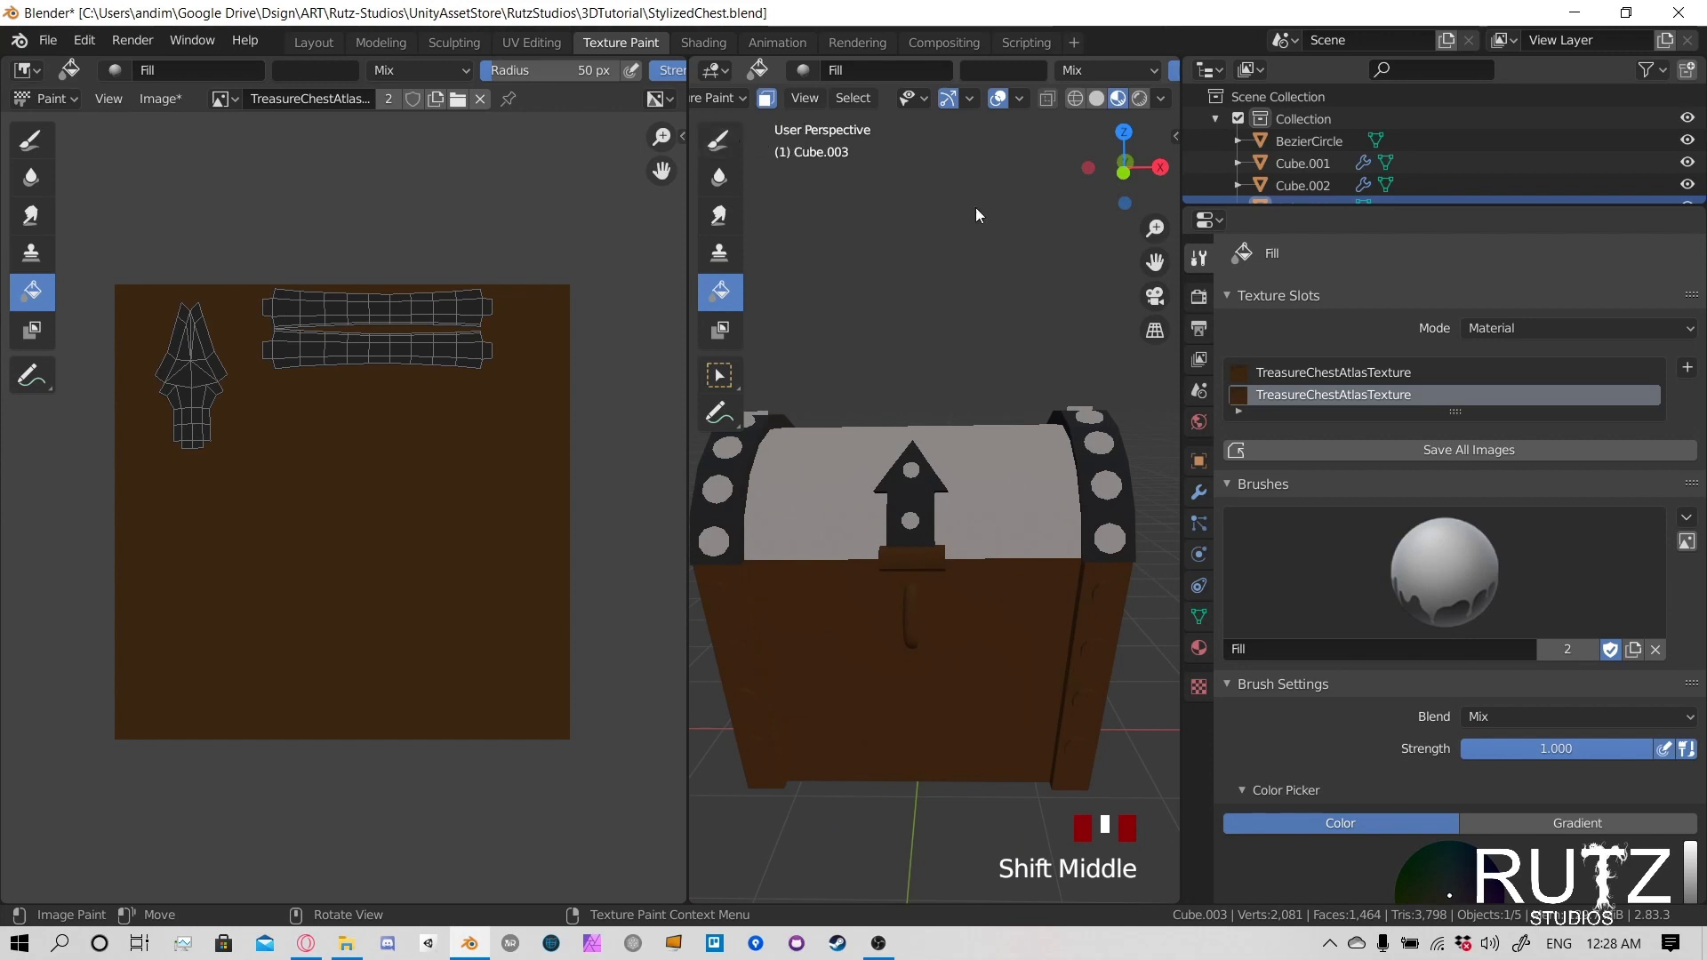
{"action": "middle_click_drag", "start_coordinate": [1021, 411], "coordinate": [989, 423]}
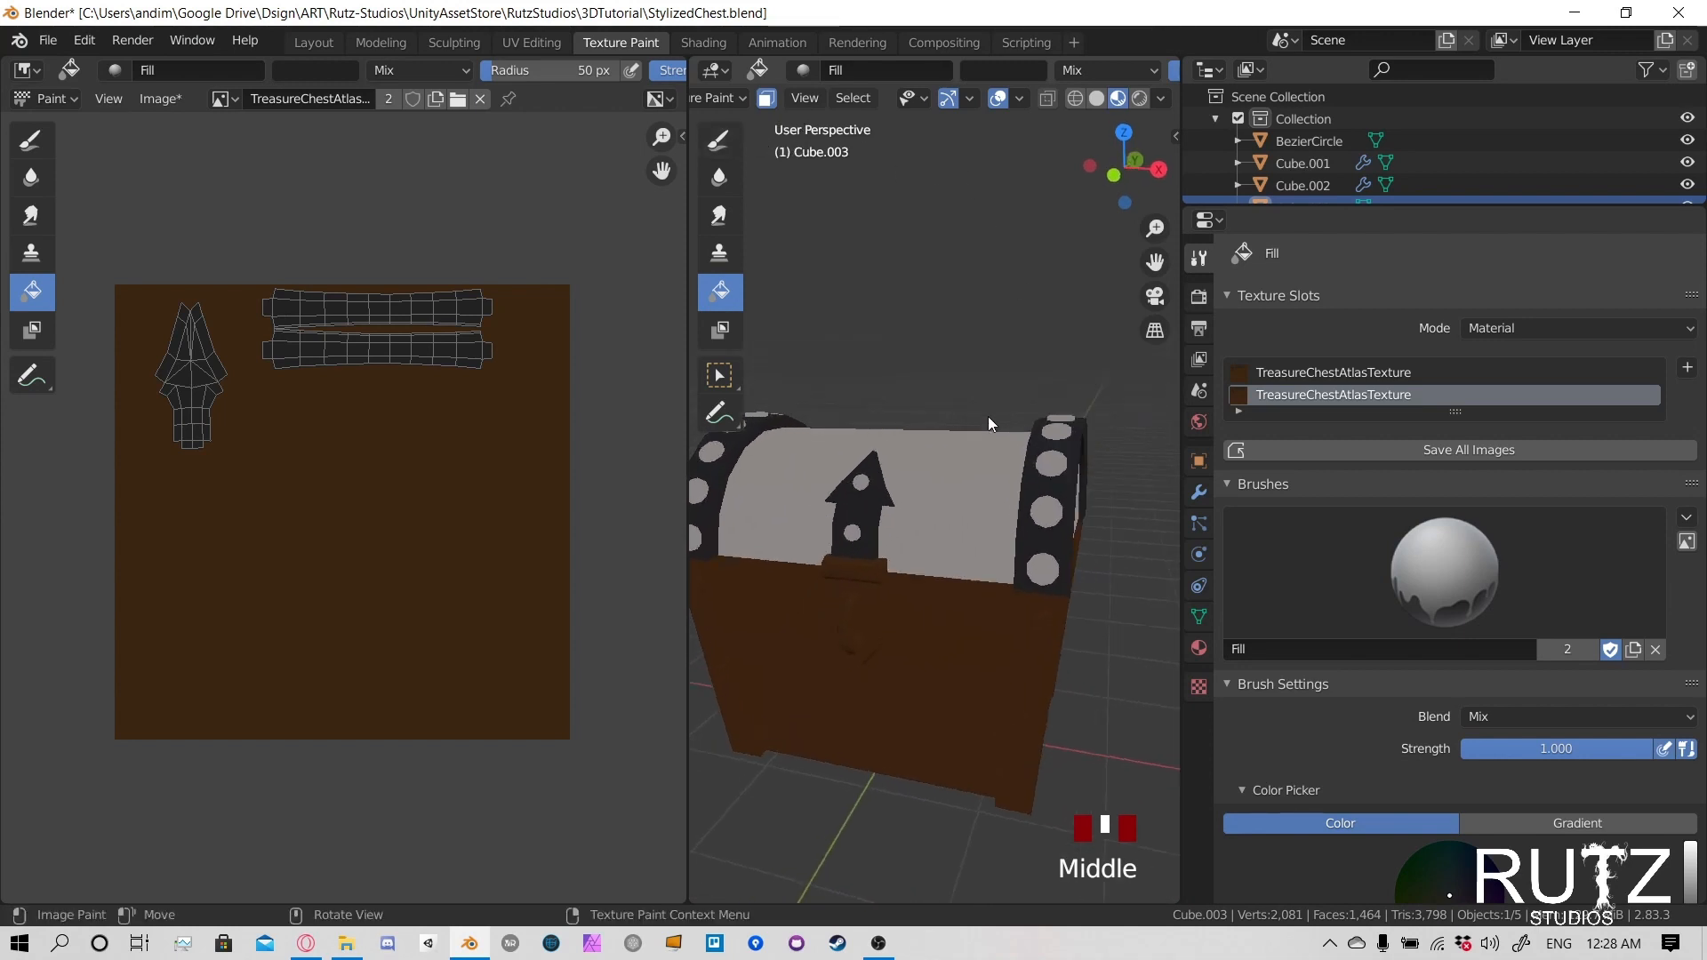
{"action": "left_click", "coordinate": [765, 100]}
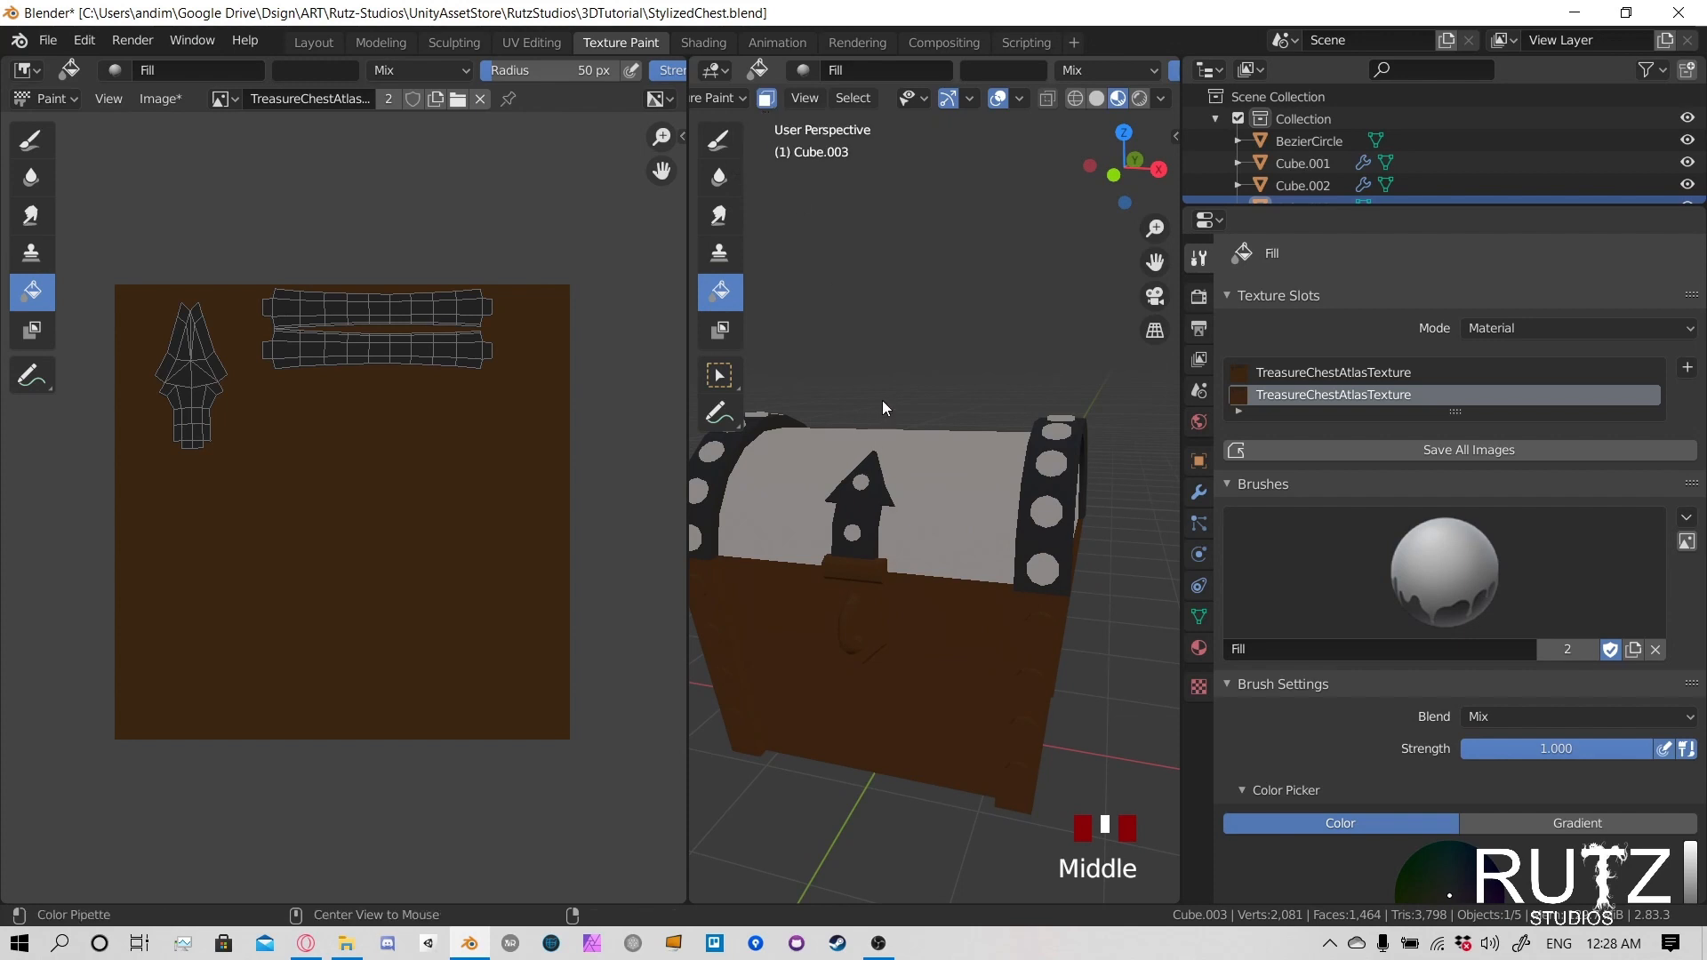
{"action": "key", "text": "alt+a"}
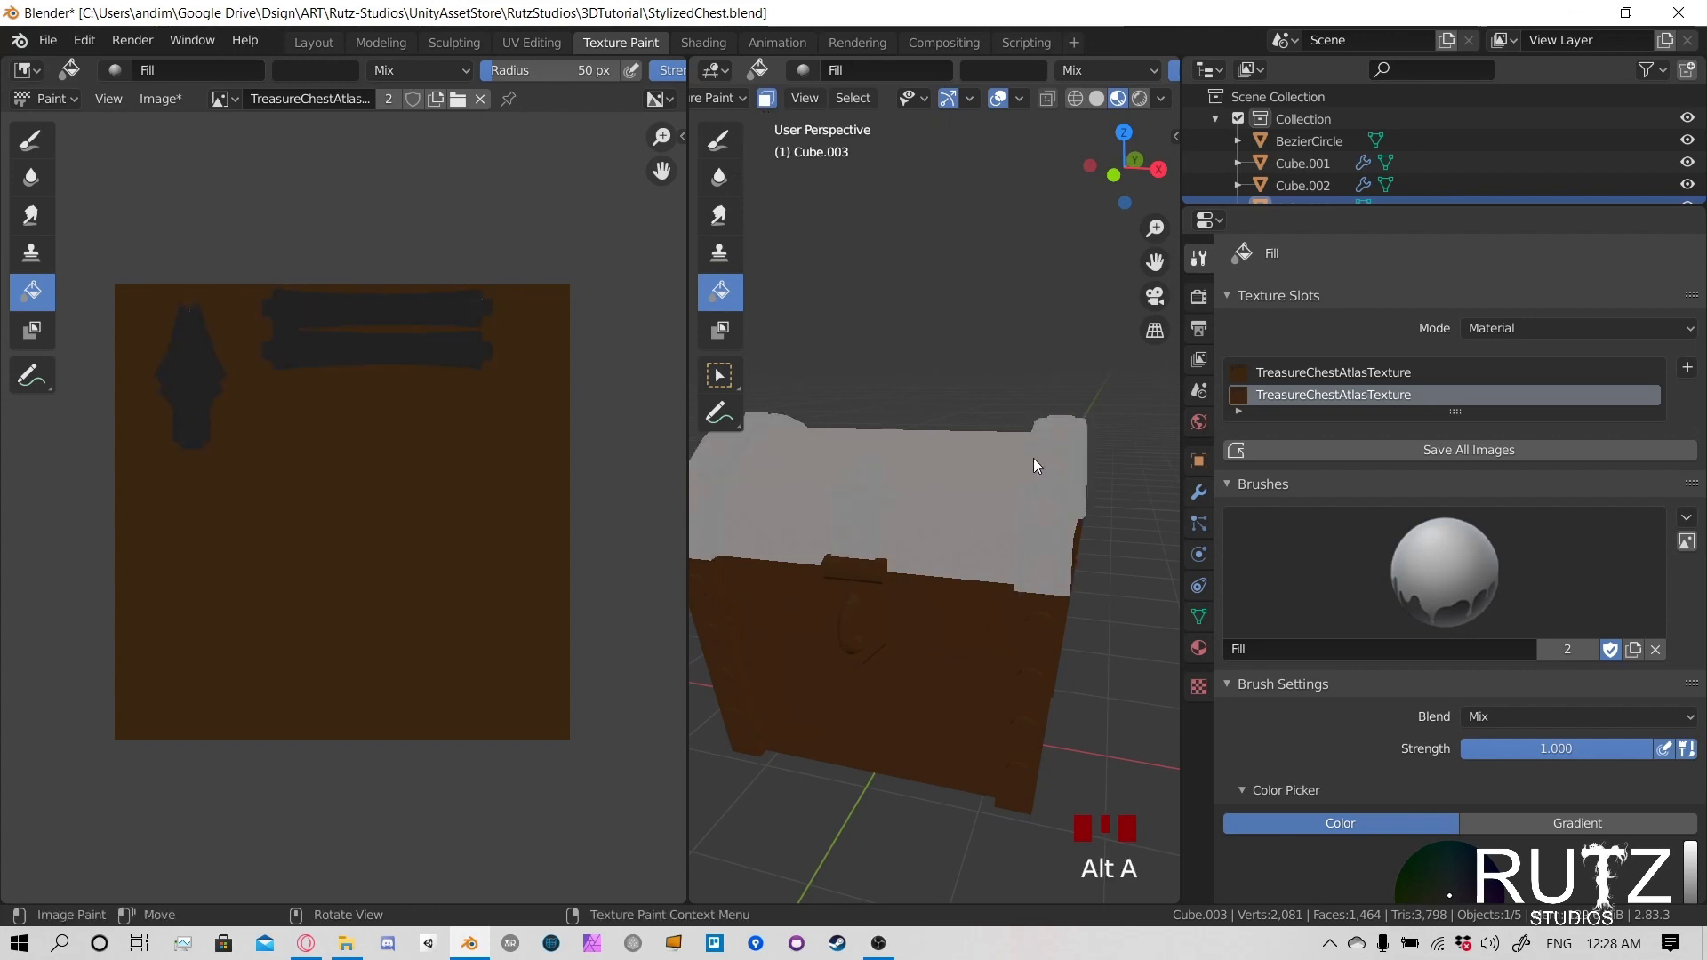
- Select the linked faces of each rivet along one end's metal trim band for the paint mask
{"action": "middle_click_drag", "start_coordinate": [1056, 462], "coordinate": [1051, 495]}
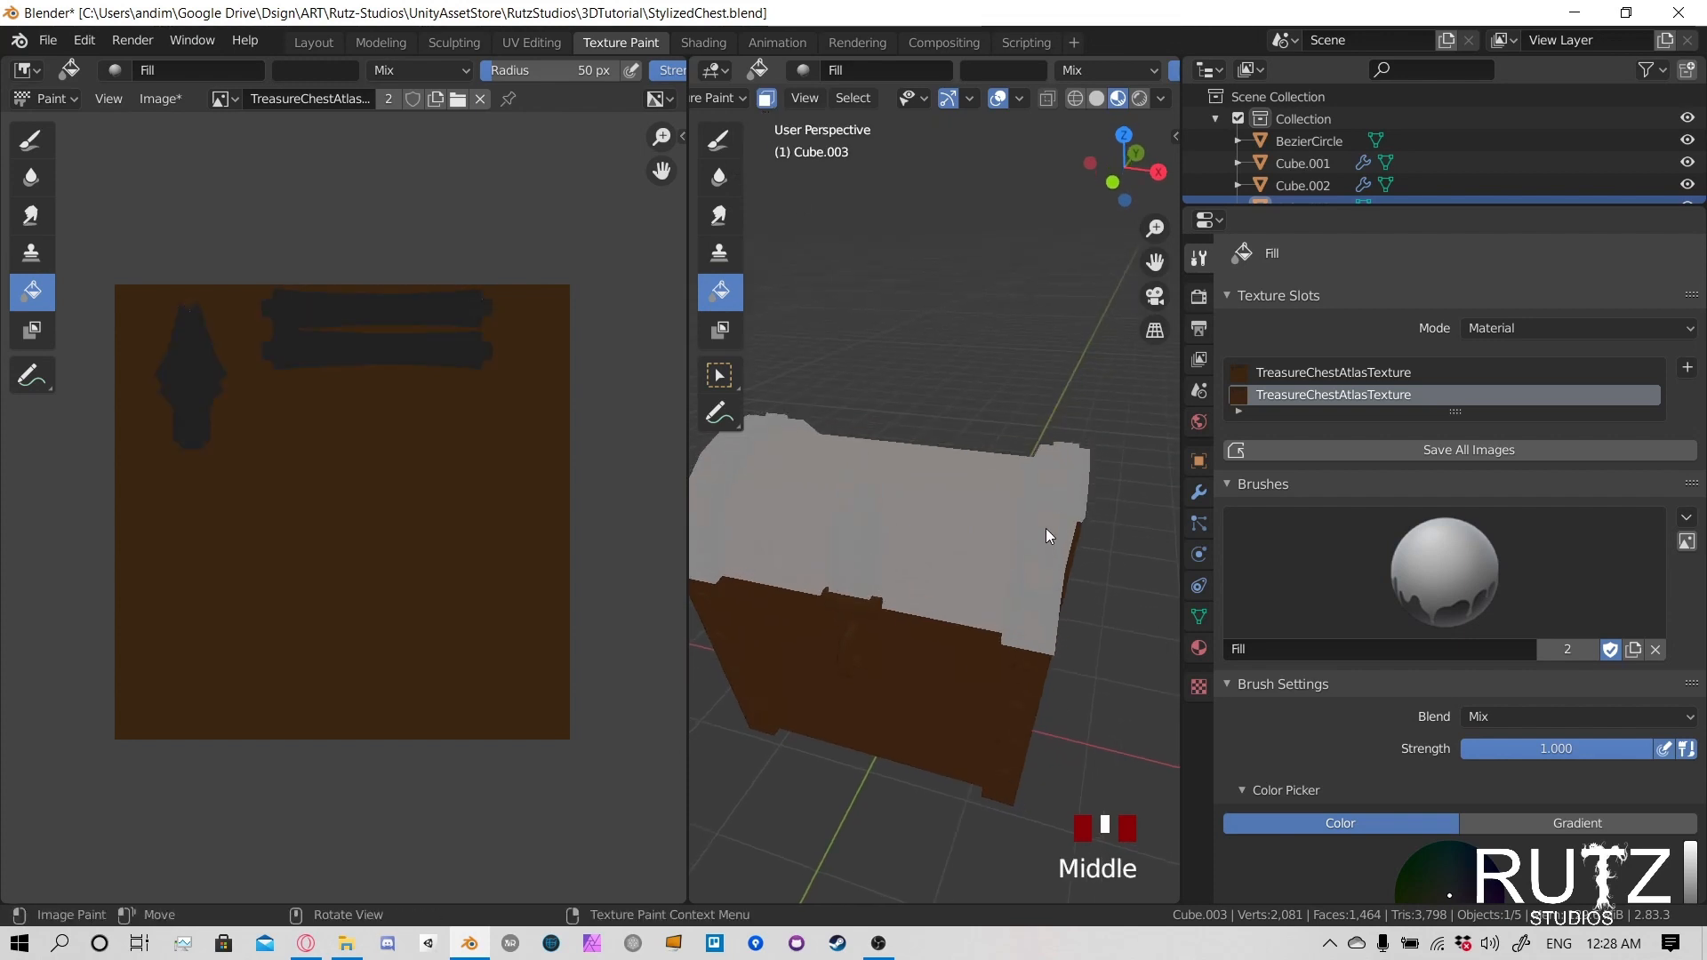
{"action": "left_click", "coordinate": [1046, 525]}
{"action": "left_click", "coordinate": [1036, 575]}
{"action": "middle_click_drag", "start_coordinate": [1042, 610], "coordinate": [980, 562]}
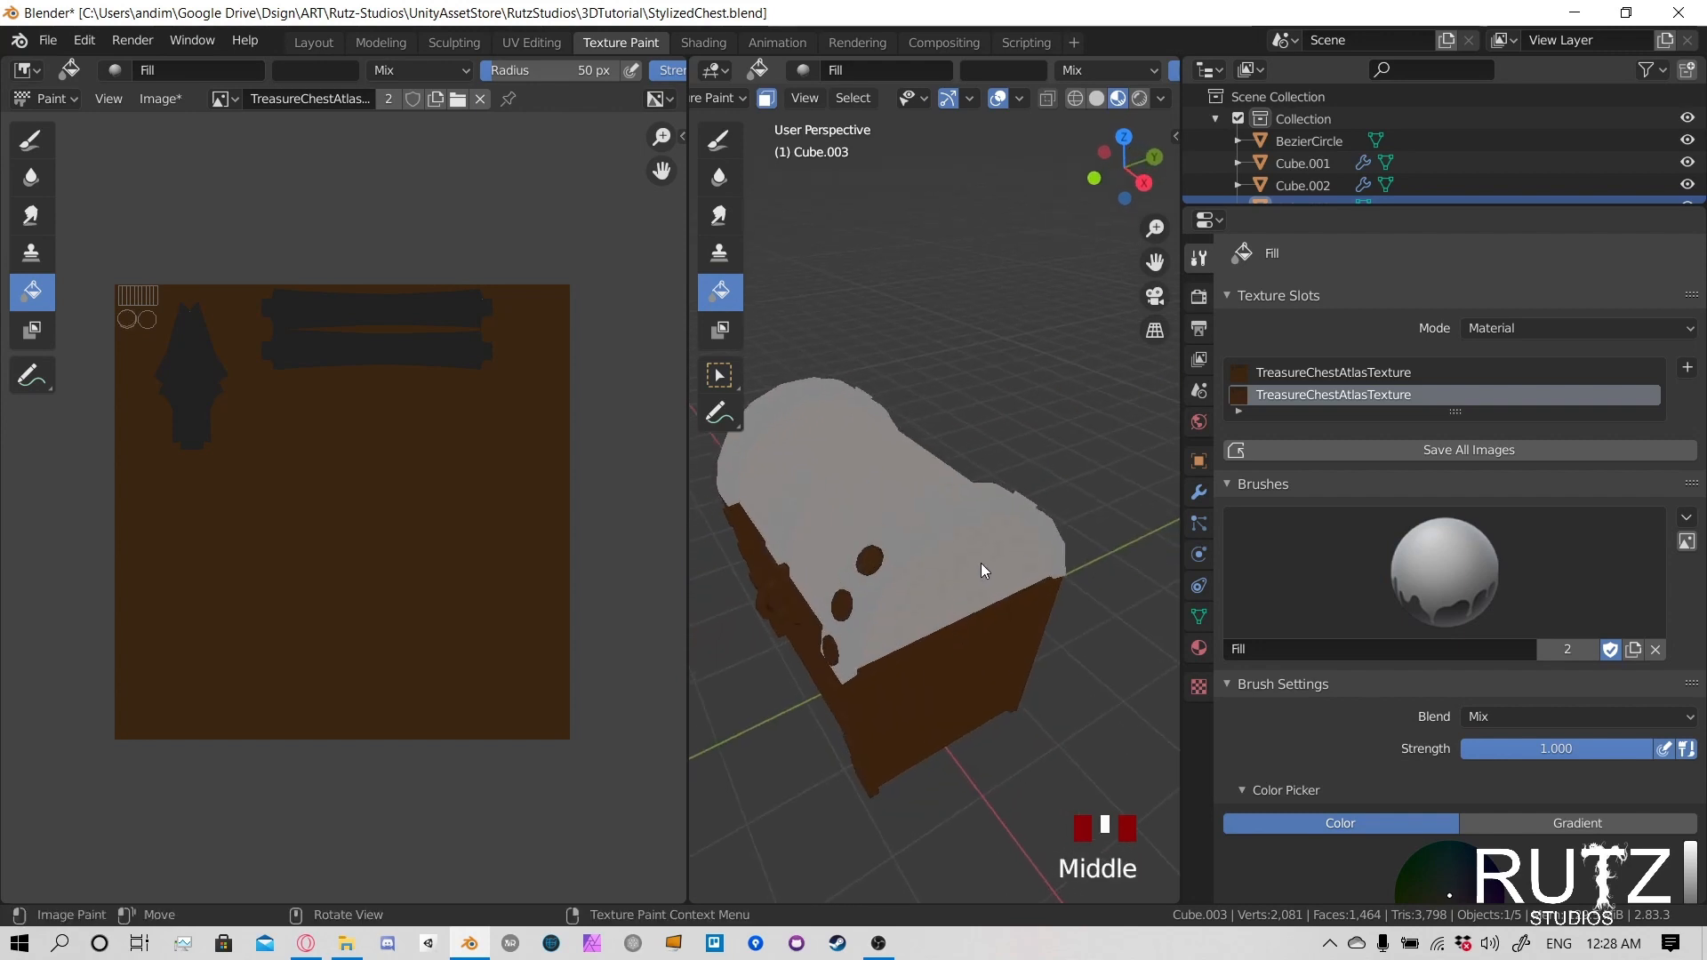
{"action": "left_click", "coordinate": [944, 504]}
{"action": "left_click", "coordinate": [944, 504]}
{"action": "middle_click_drag", "start_coordinate": [944, 504], "coordinate": [861, 494]}
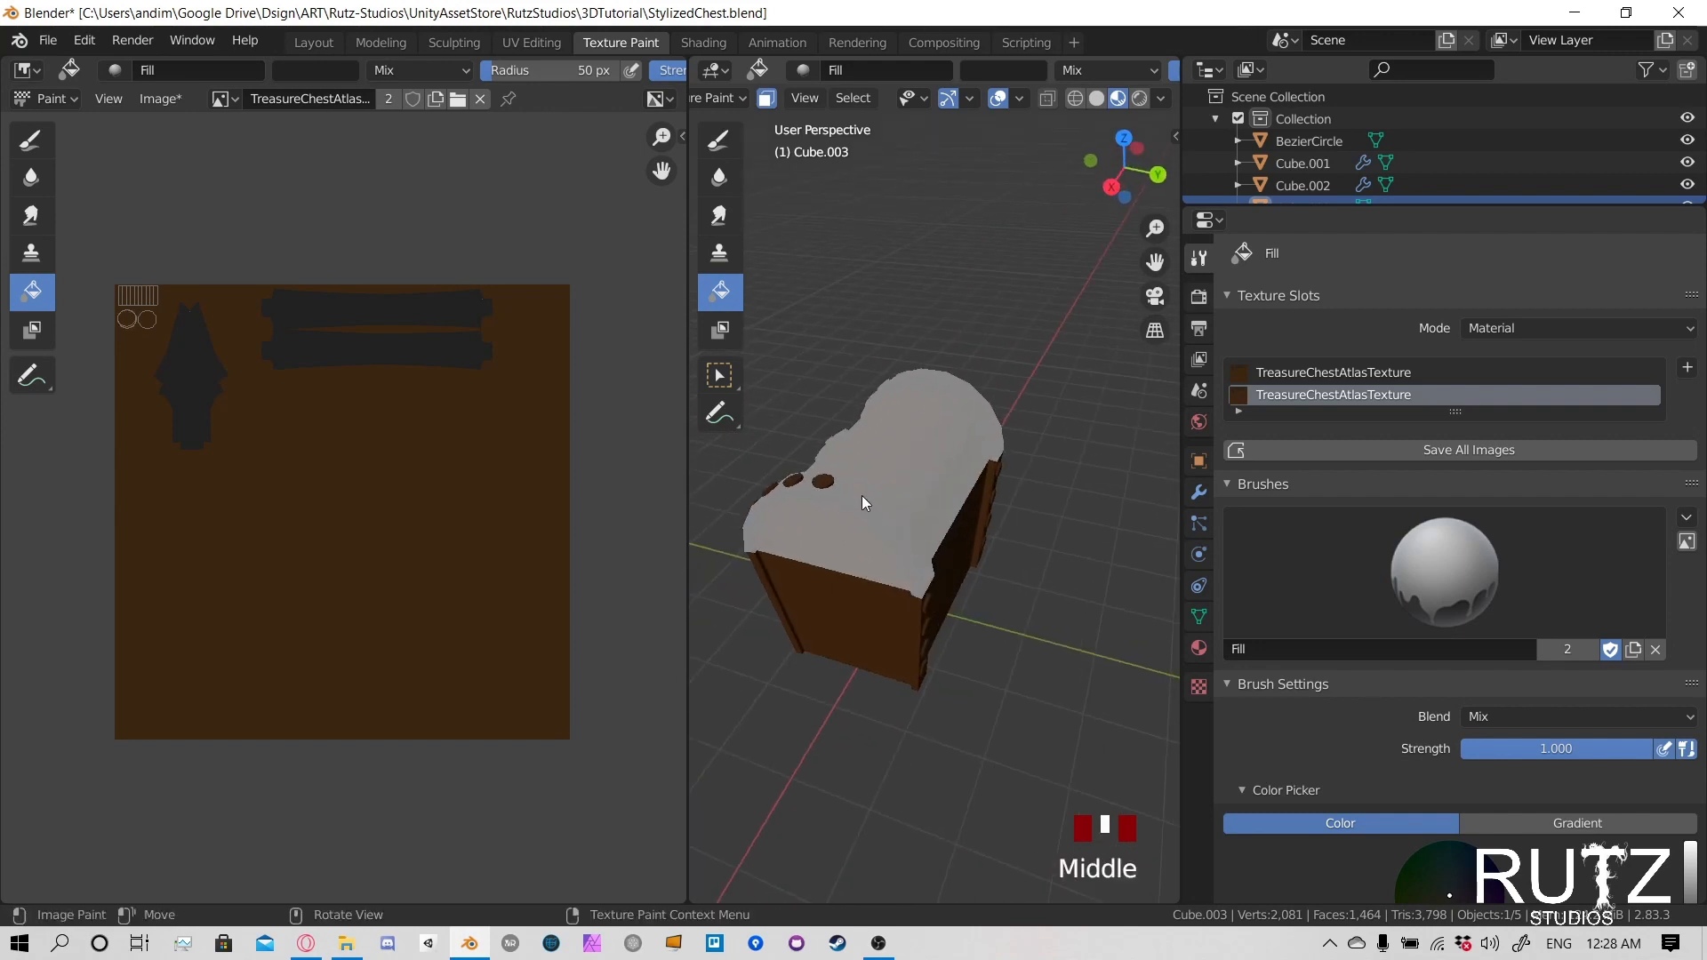
{"action": "left_click", "coordinate": [859, 494]}
{"action": "left_click", "coordinate": [889, 515]}
{"action": "left_click", "coordinate": [914, 544]}
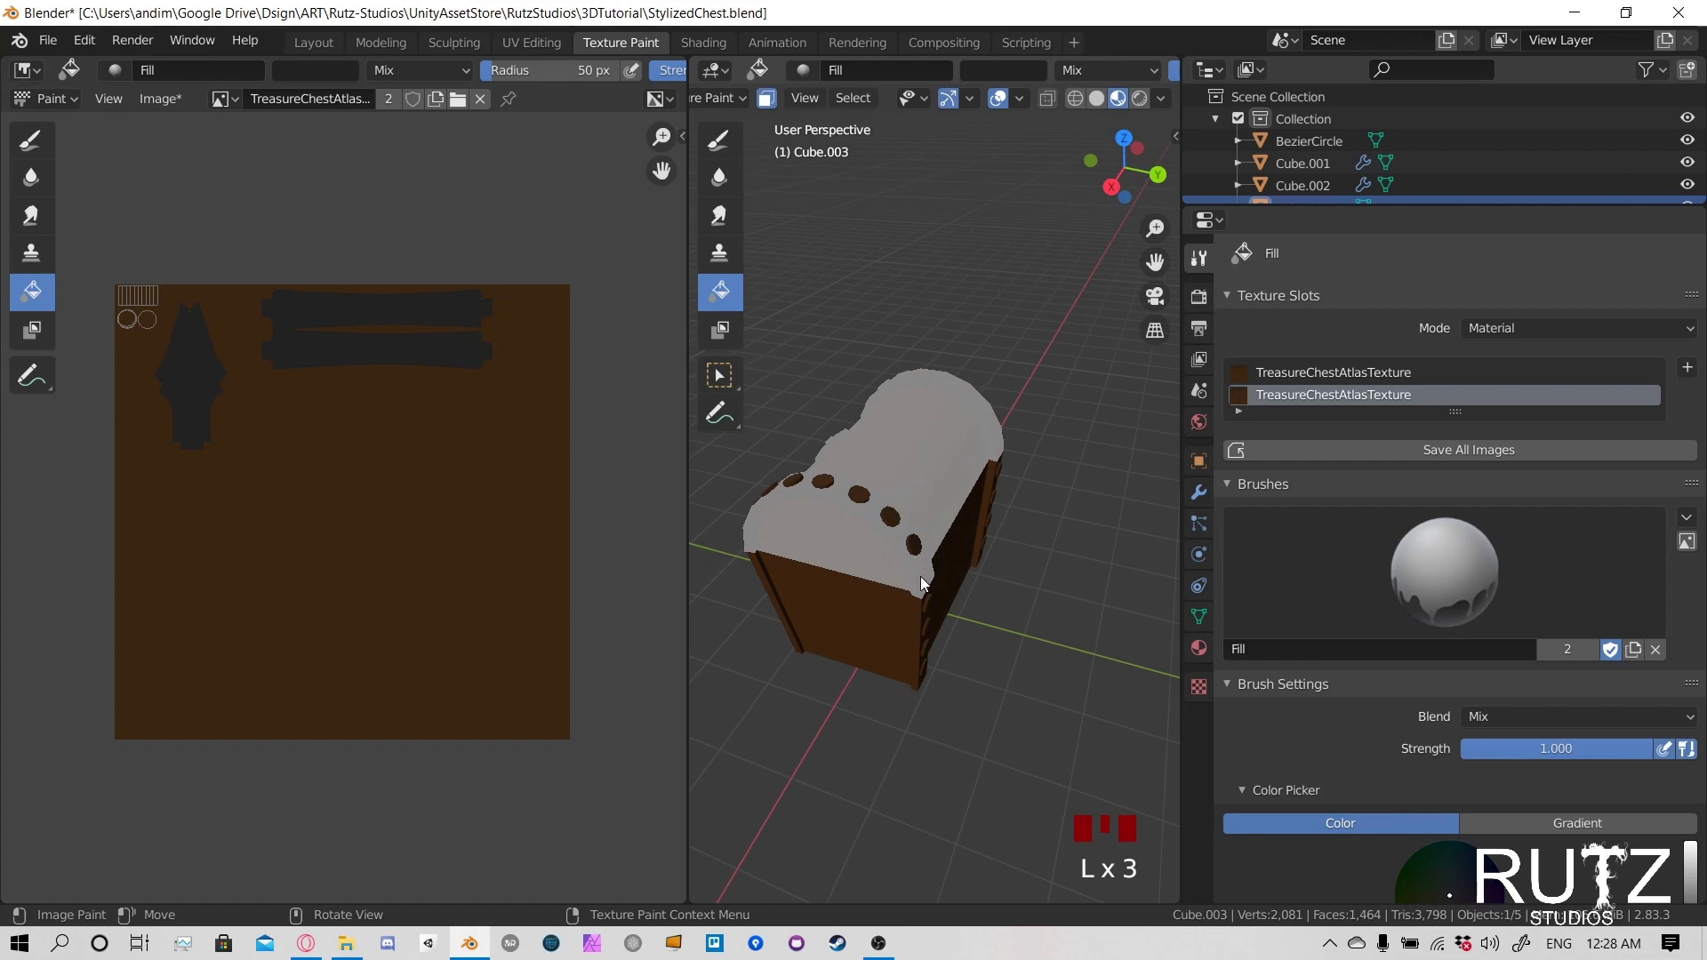
- Undo the stray selection of the trim band and deselect all of the lid's faces in the paint mask
{"action": "left_click", "coordinate": [921, 573]}
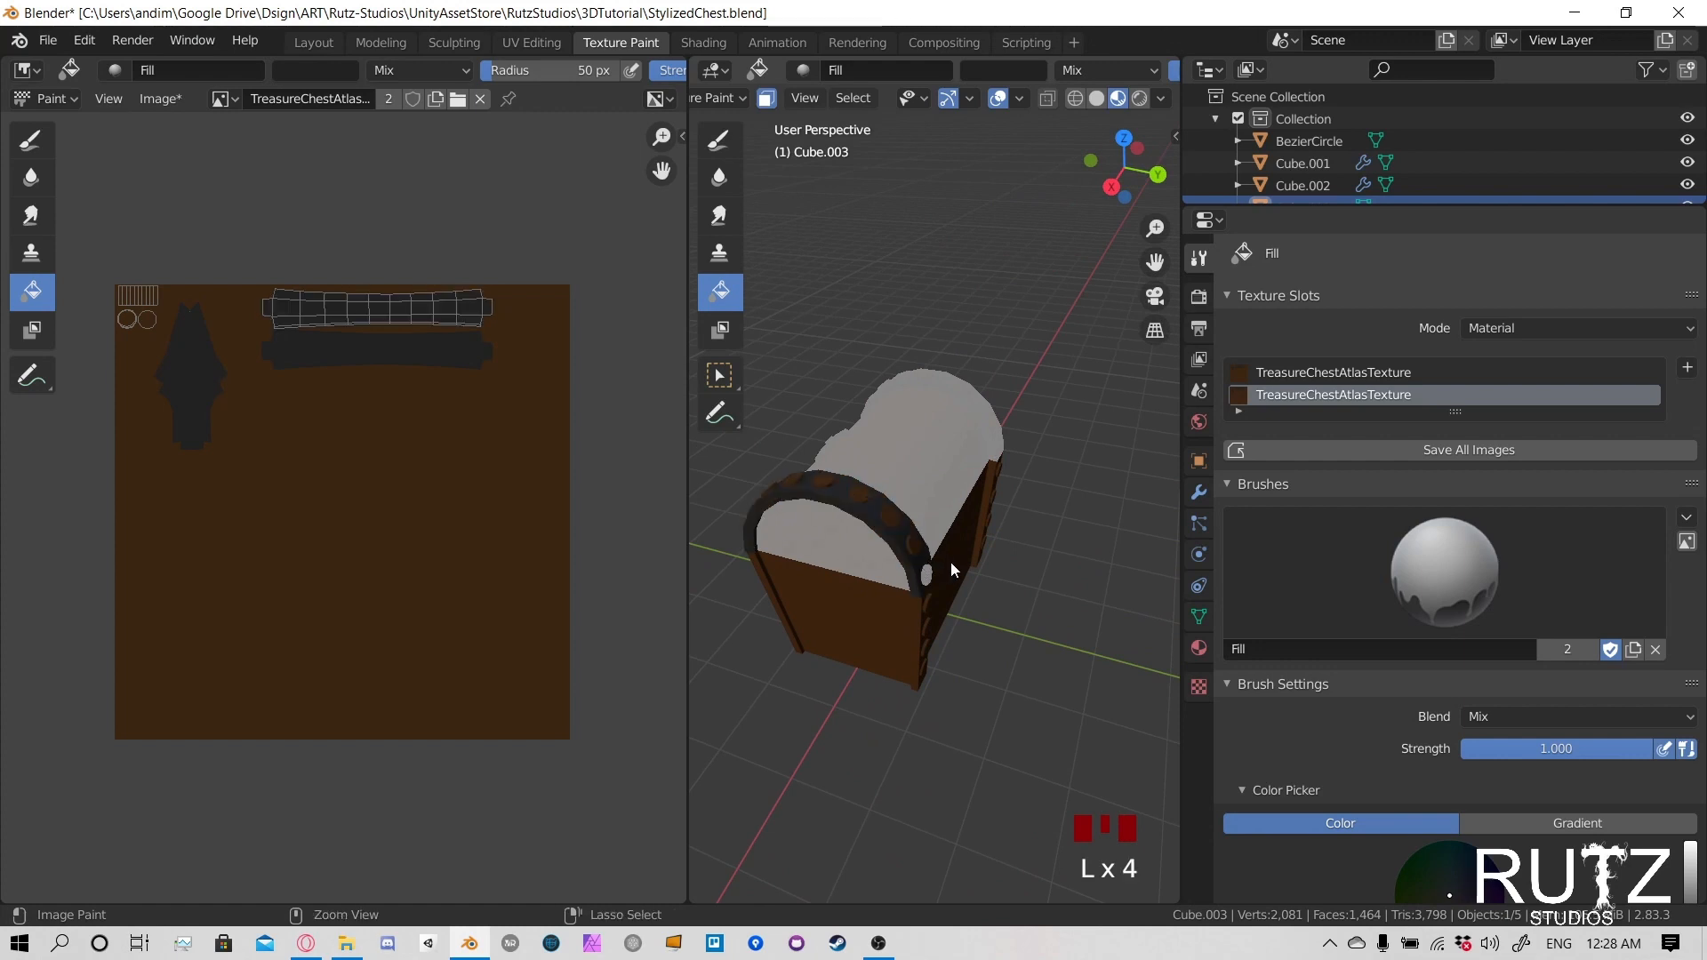
{"action": "key", "text": "ctrl+z"}
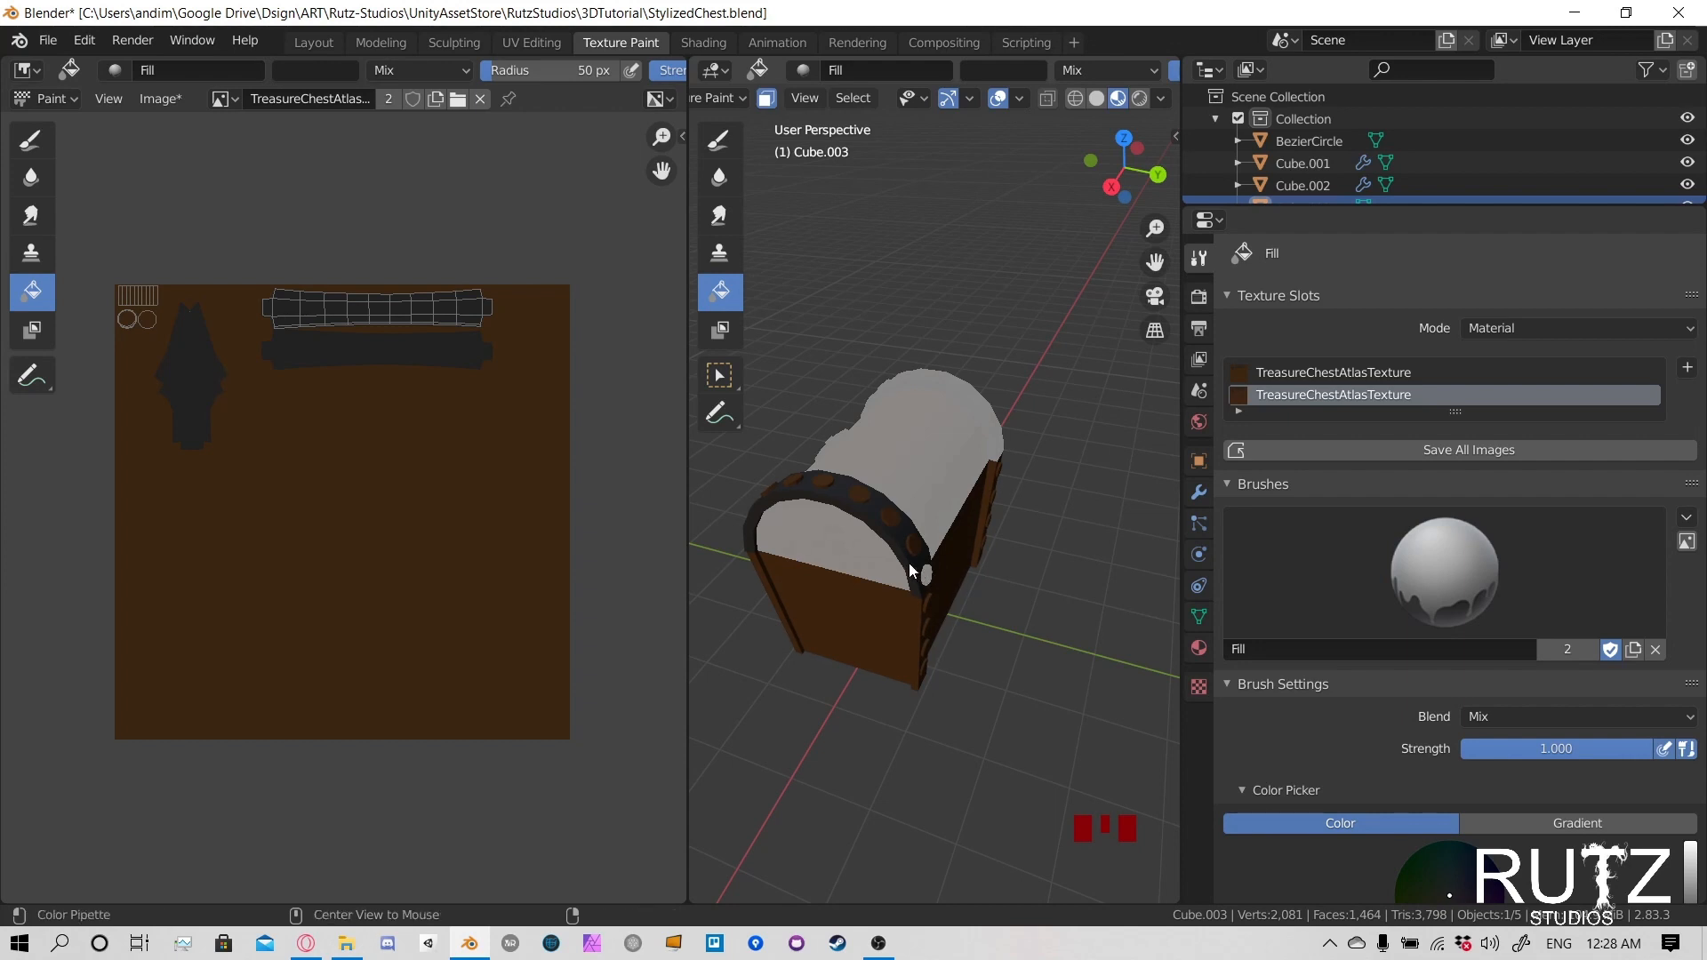
{"action": "key", "text": "alt+a"}
- Select the linked faces of each rivet along one end's lid trim band and a rivet on the clasp
{"action": "scroll", "coordinate": [927, 577], "scroll_direction": "up", "scroll_amount": 3}
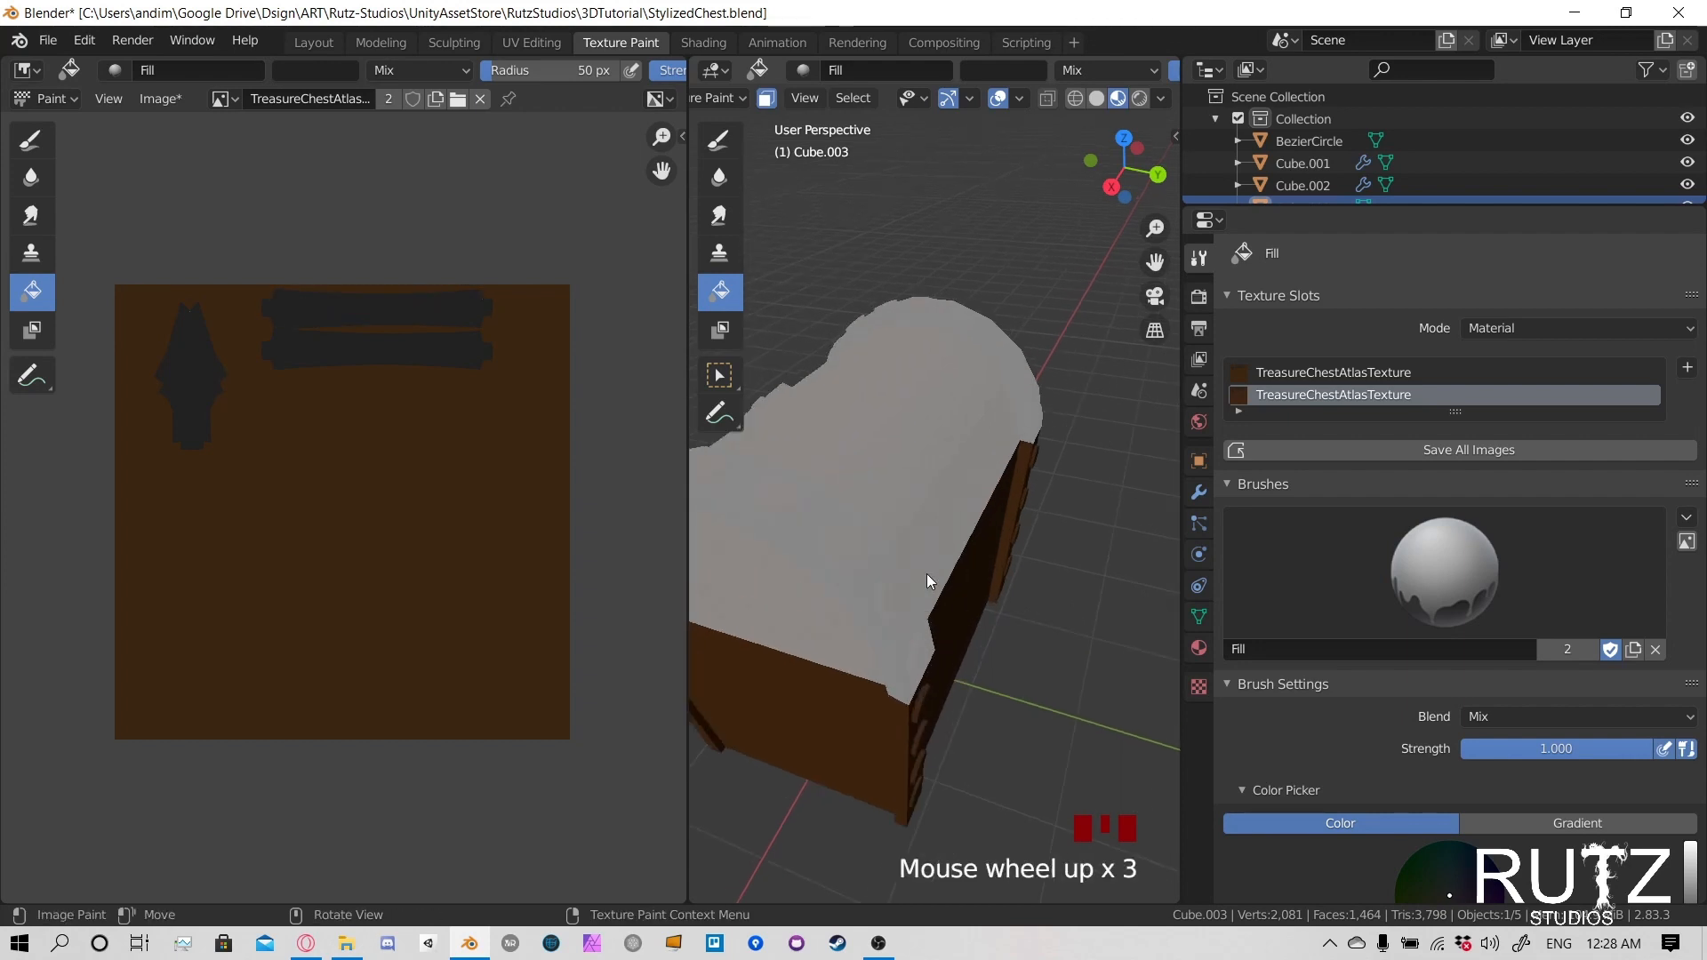
{"action": "key", "text": "l"}
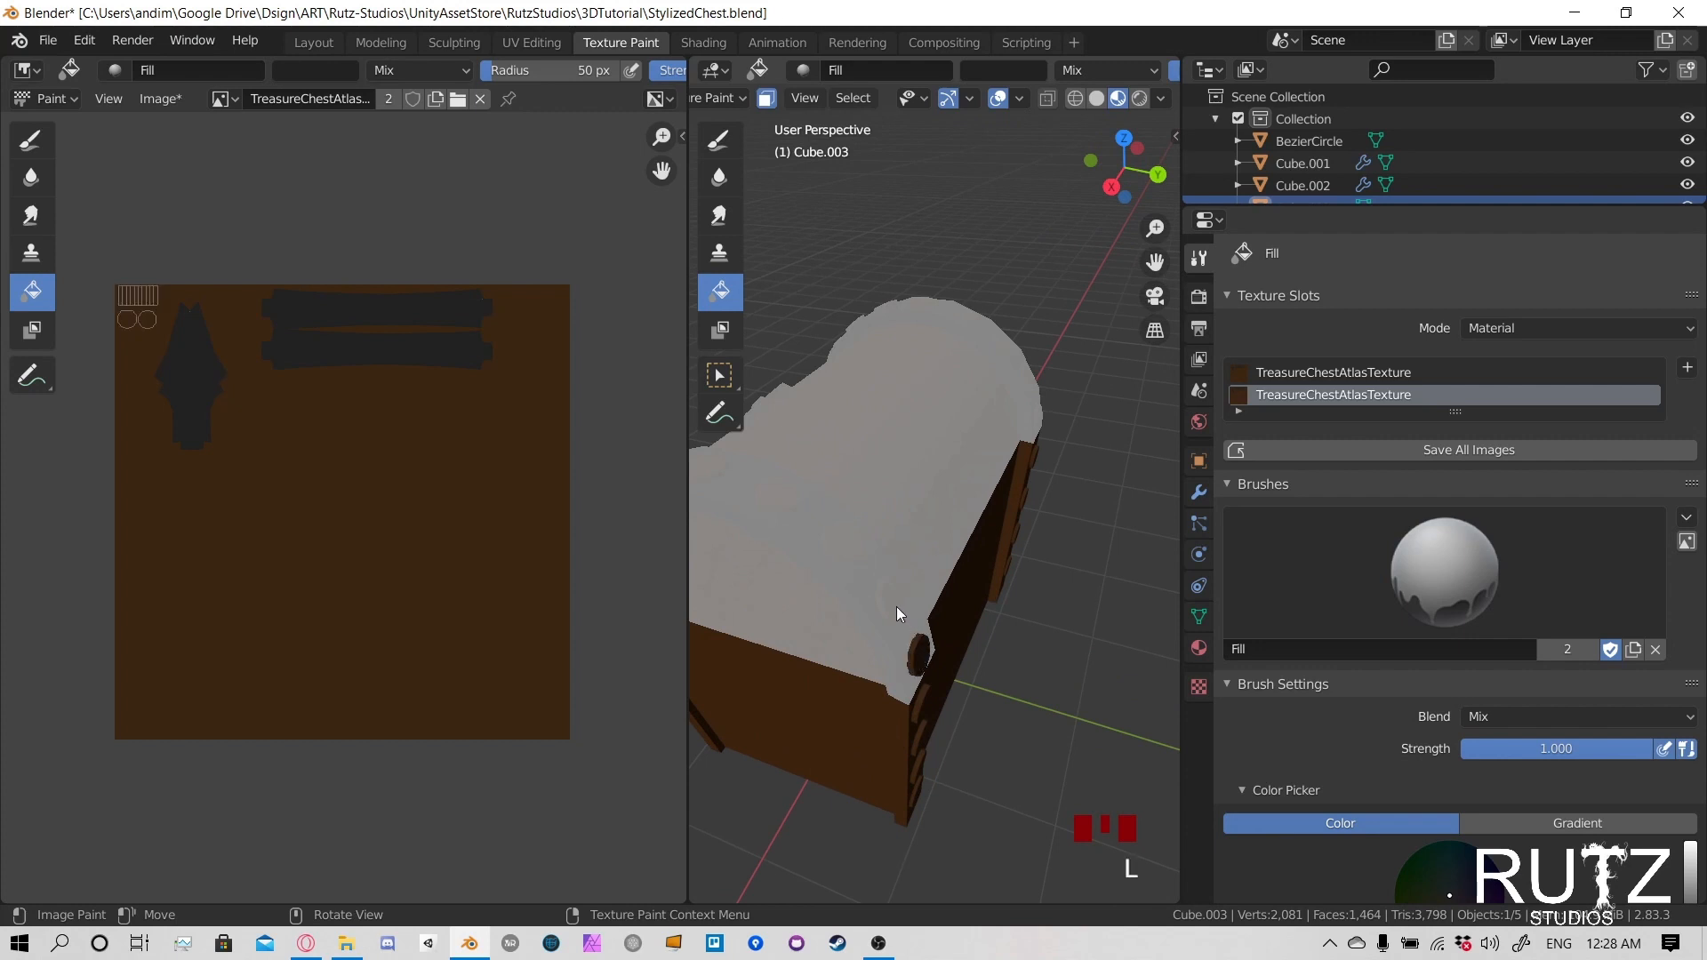
{"action": "middle_click_drag", "start_coordinate": [896, 607], "coordinate": [912, 558]}
{"action": "scroll", "coordinate": [820, 519], "scroll_direction": "down", "scroll_amount": 1}
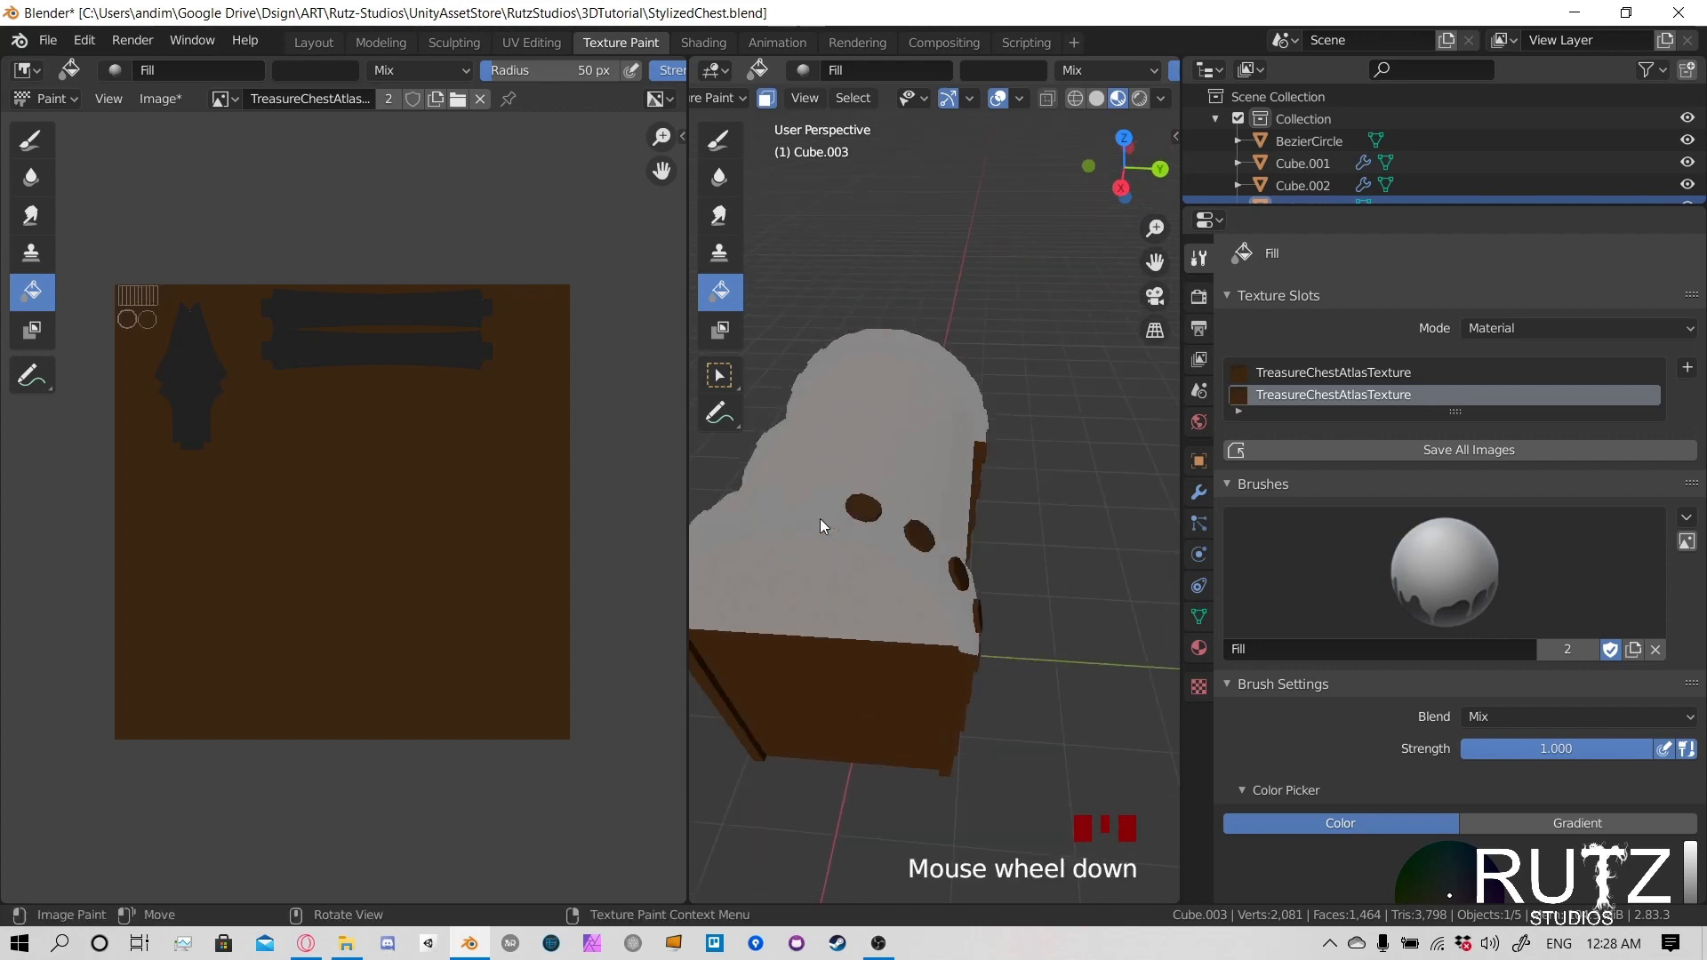
{"action": "middle_click_drag", "start_coordinate": [820, 519], "coordinate": [983, 523]}
{"action": "key", "text": "l"}
{"action": "key", "text": "l"}
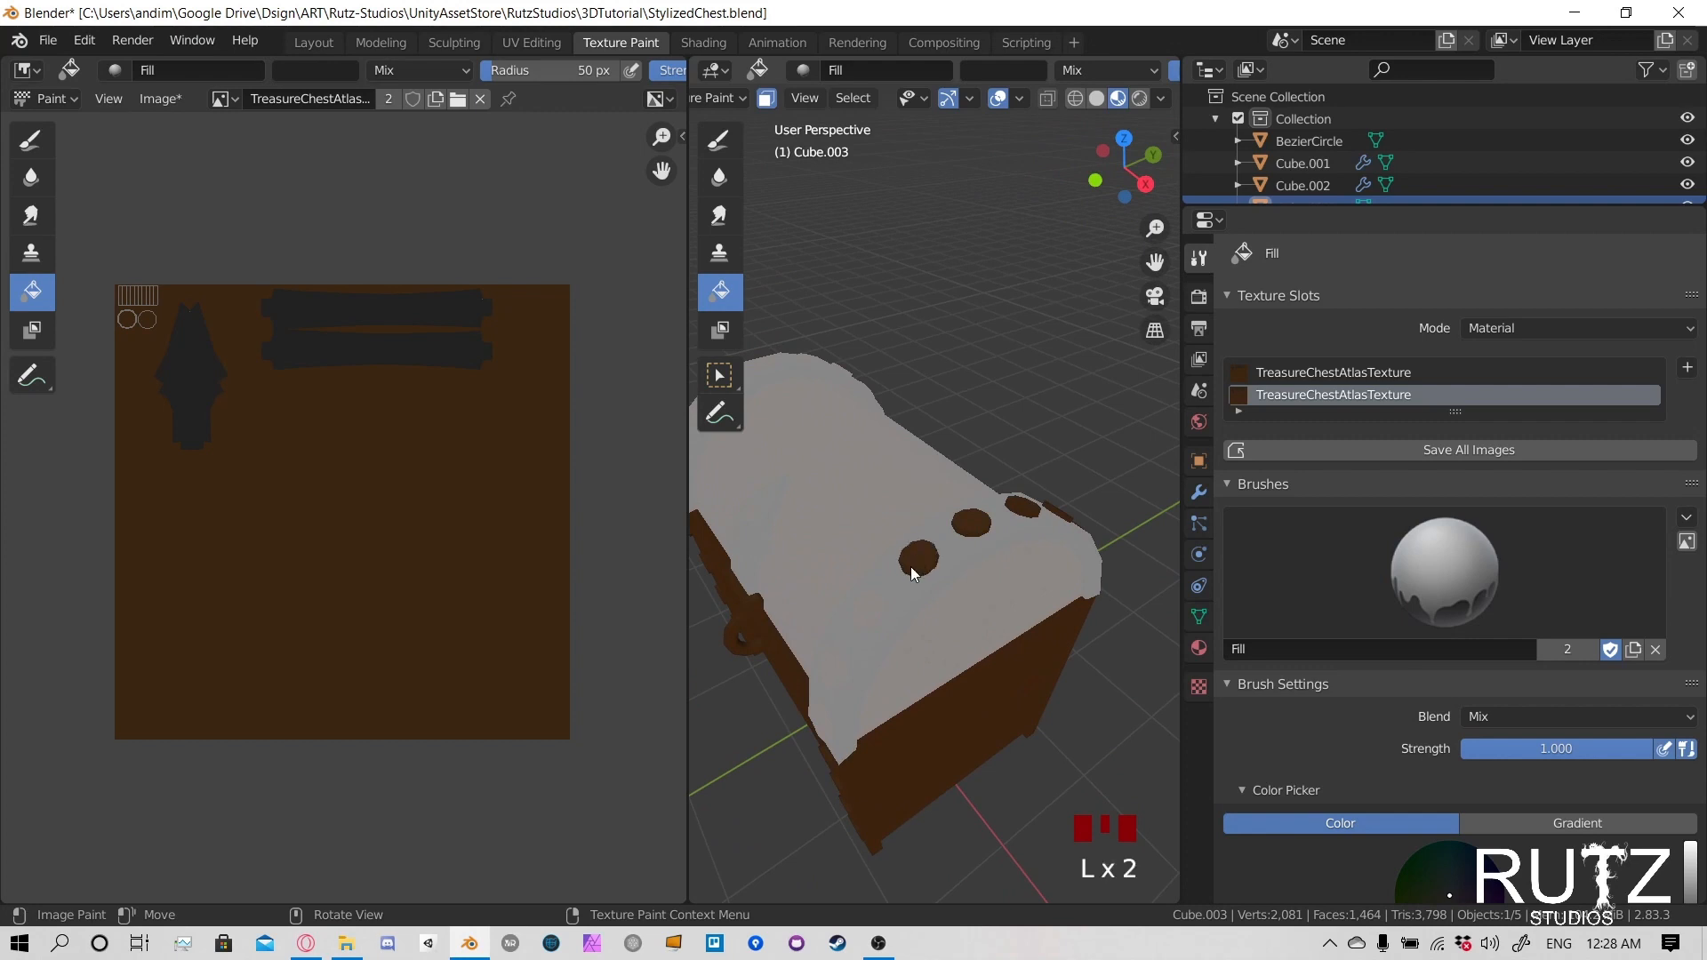
{"action": "middle_click_drag", "start_coordinate": [871, 611], "coordinate": [921, 590]}
{"action": "key", "text": "l"}
{"action": "key", "text": "l"}
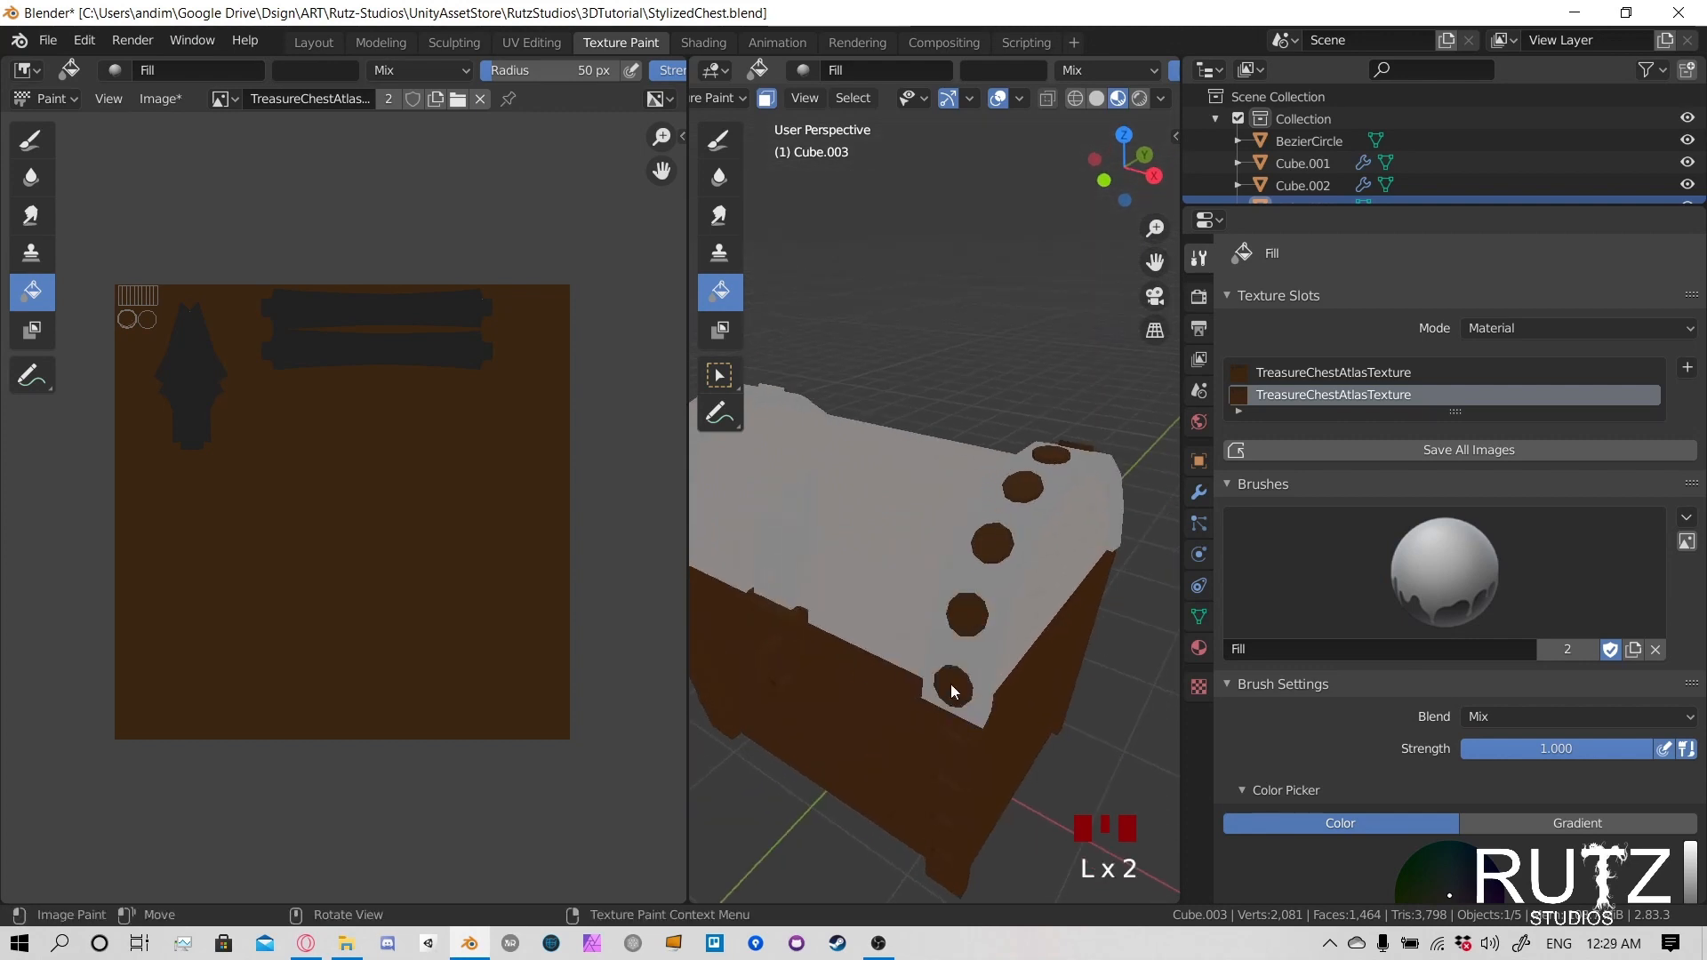
{"action": "middle_click_drag", "start_coordinate": [951, 685], "coordinate": [1023, 618]}
{"action": "scroll", "coordinate": [935, 554], "scroll_direction": "down", "scroll_amount": 2}
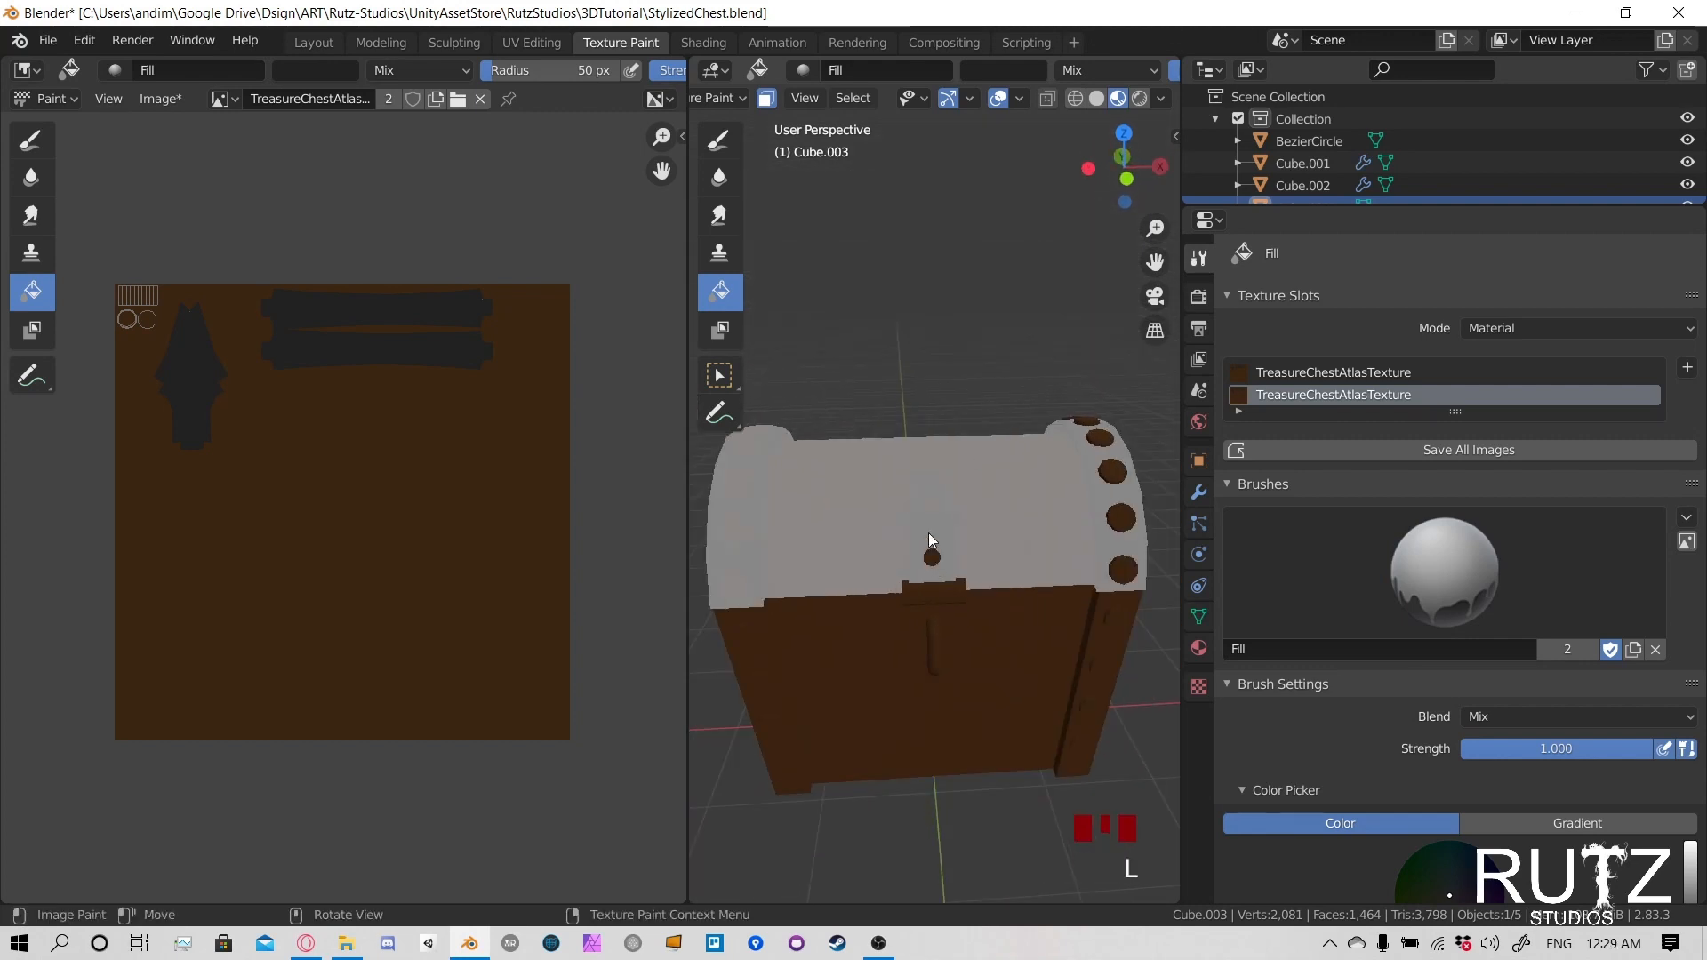
- Add the linked faces of the rivets on the opposite lid trim band and the remaining clasp rivet to the paint mask
{"action": "middle_click_drag", "start_coordinate": [928, 508], "coordinate": [1113, 510]}
{"action": "scroll", "coordinate": [949, 590], "scroll_direction": "up", "scroll_amount": 2}
{"action": "key", "text": "l"}
{"action": "key", "text": "l"}
{"action": "key", "text": "l"}
{"action": "key", "text": "l"}
{"action": "key", "text": "l"}
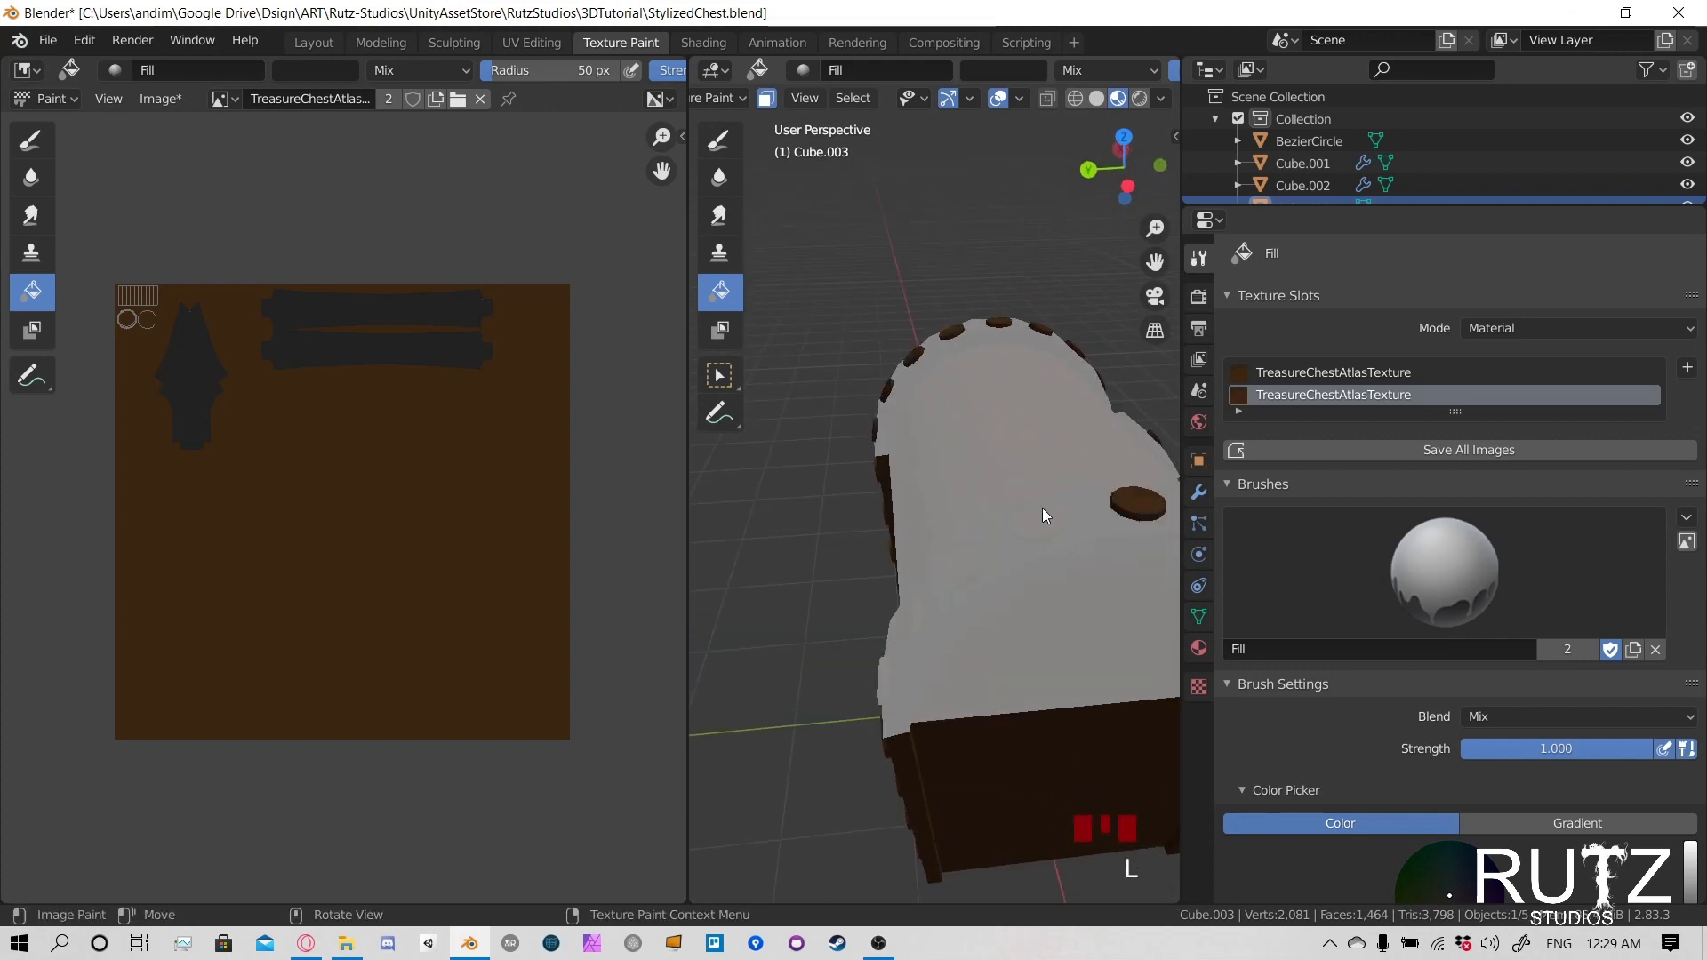
{"action": "key", "text": "l"}
{"action": "middle_click_drag", "start_coordinate": [905, 615], "coordinate": [1088, 653]}
{"action": "middle_click_drag", "start_coordinate": [1053, 591], "coordinate": [912, 588]}
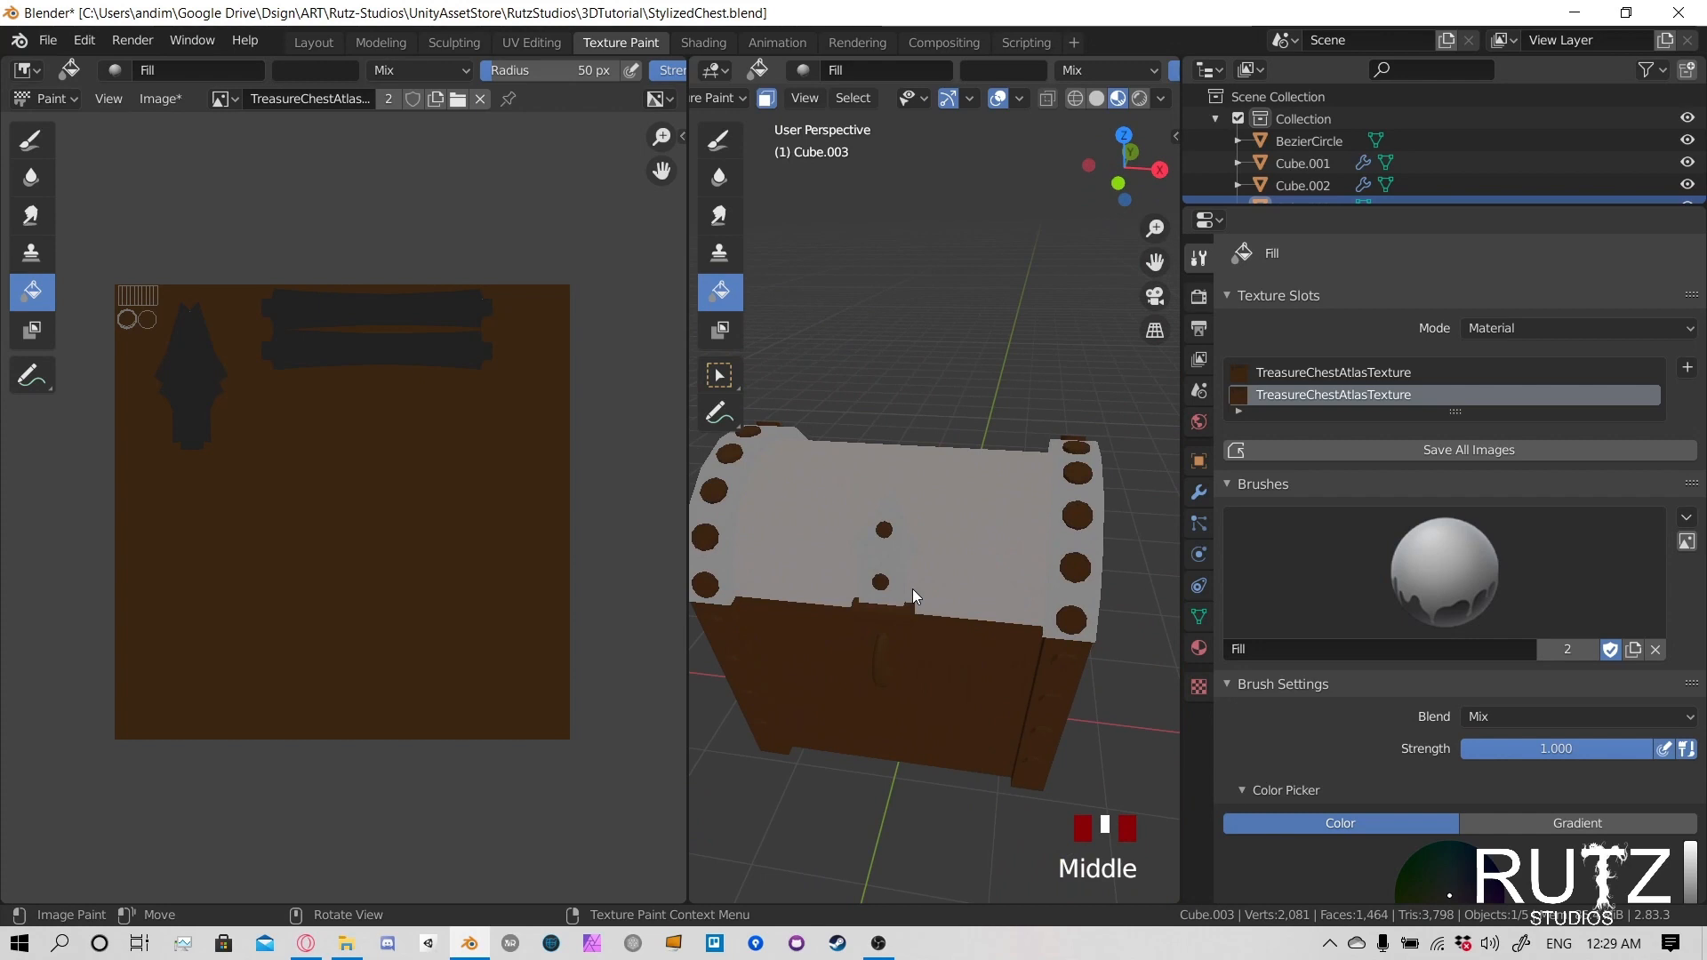
{"action": "middle_click_drag", "start_coordinate": [978, 532], "coordinate": [1102, 595], "text": "shift"}
- Lighten the fill colour to grey 525252 and fill the masked rivets with it
{"action": "left_click", "coordinate": [1031, 71]}
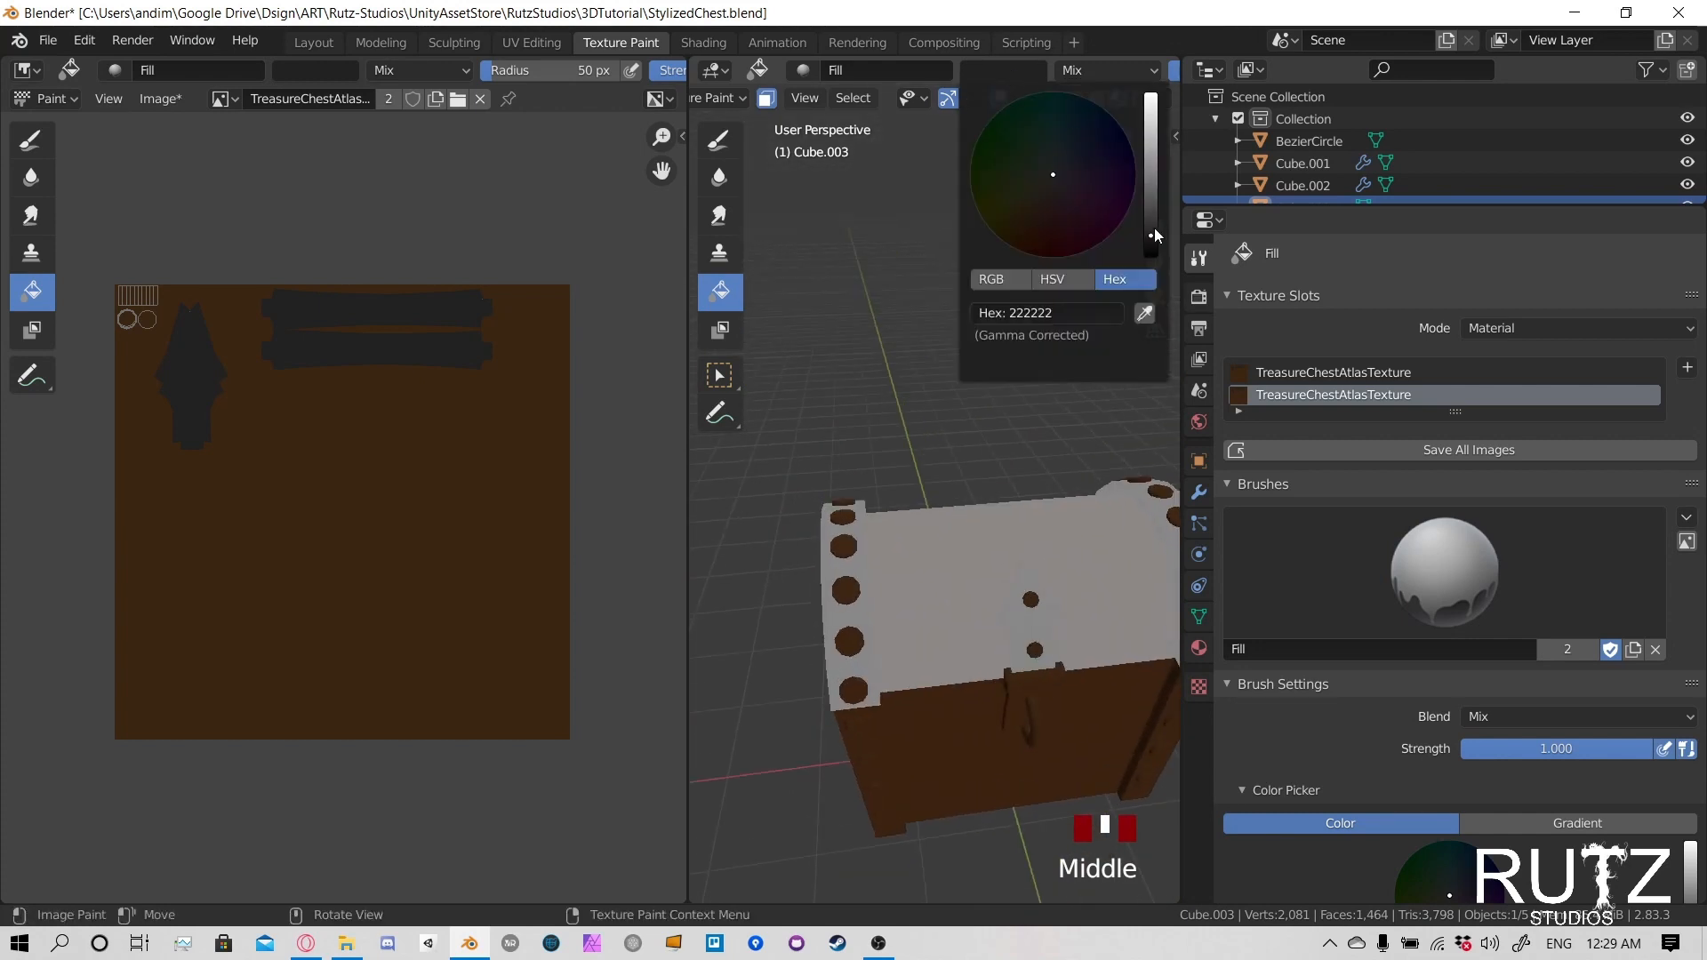
{"action": "left_click_drag", "start_coordinate": [1152, 235], "coordinate": [1151, 204]}
{"action": "middle_click_drag", "start_coordinate": [1001, 532], "coordinate": [951, 440], "text": "shift"}
{"action": "middle_click_drag", "start_coordinate": [1165, 429], "coordinate": [1071, 487]}
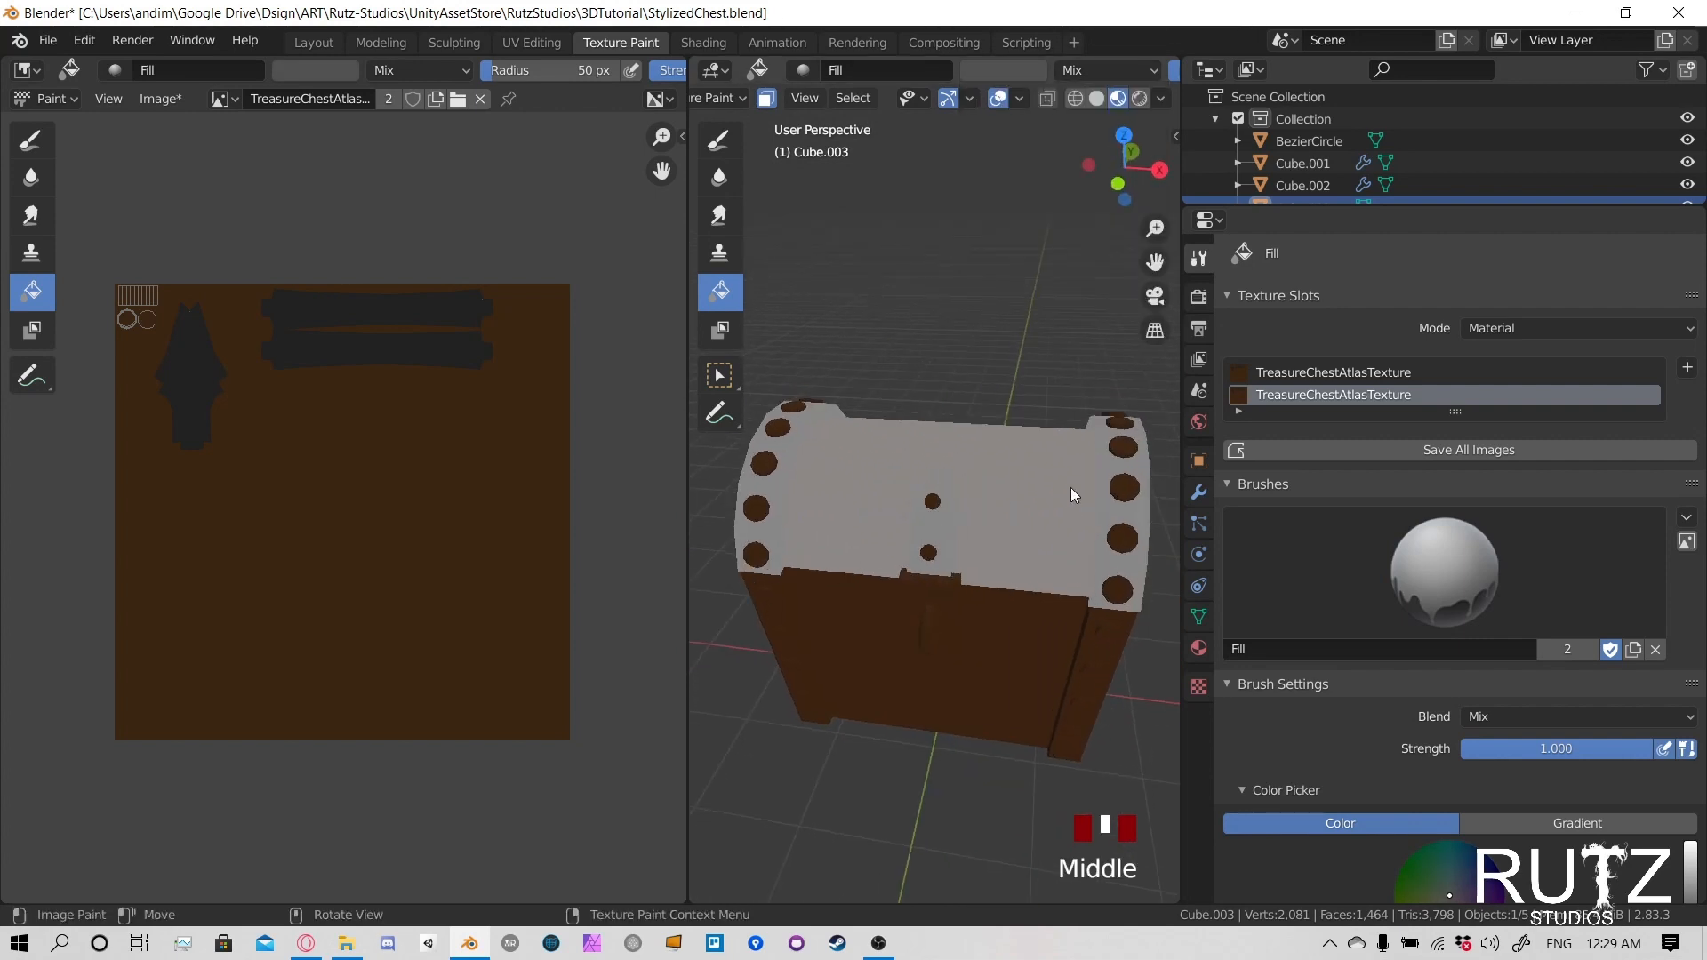
{"action": "left_click", "coordinate": [1119, 444]}
- Deselect all of the lid's faces and turn off the face selection mask to show the painted lid
{"action": "middle_click_drag", "start_coordinate": [1011, 440], "coordinate": [820, 519]}
{"action": "scroll", "coordinate": [1110, 494], "scroll_direction": "up", "scroll_amount": 5}
{"action": "scroll", "coordinate": [996, 530], "scroll_direction": "down", "scroll_amount": 2}
{"action": "middle_click_drag", "start_coordinate": [996, 530], "coordinate": [925, 463]}
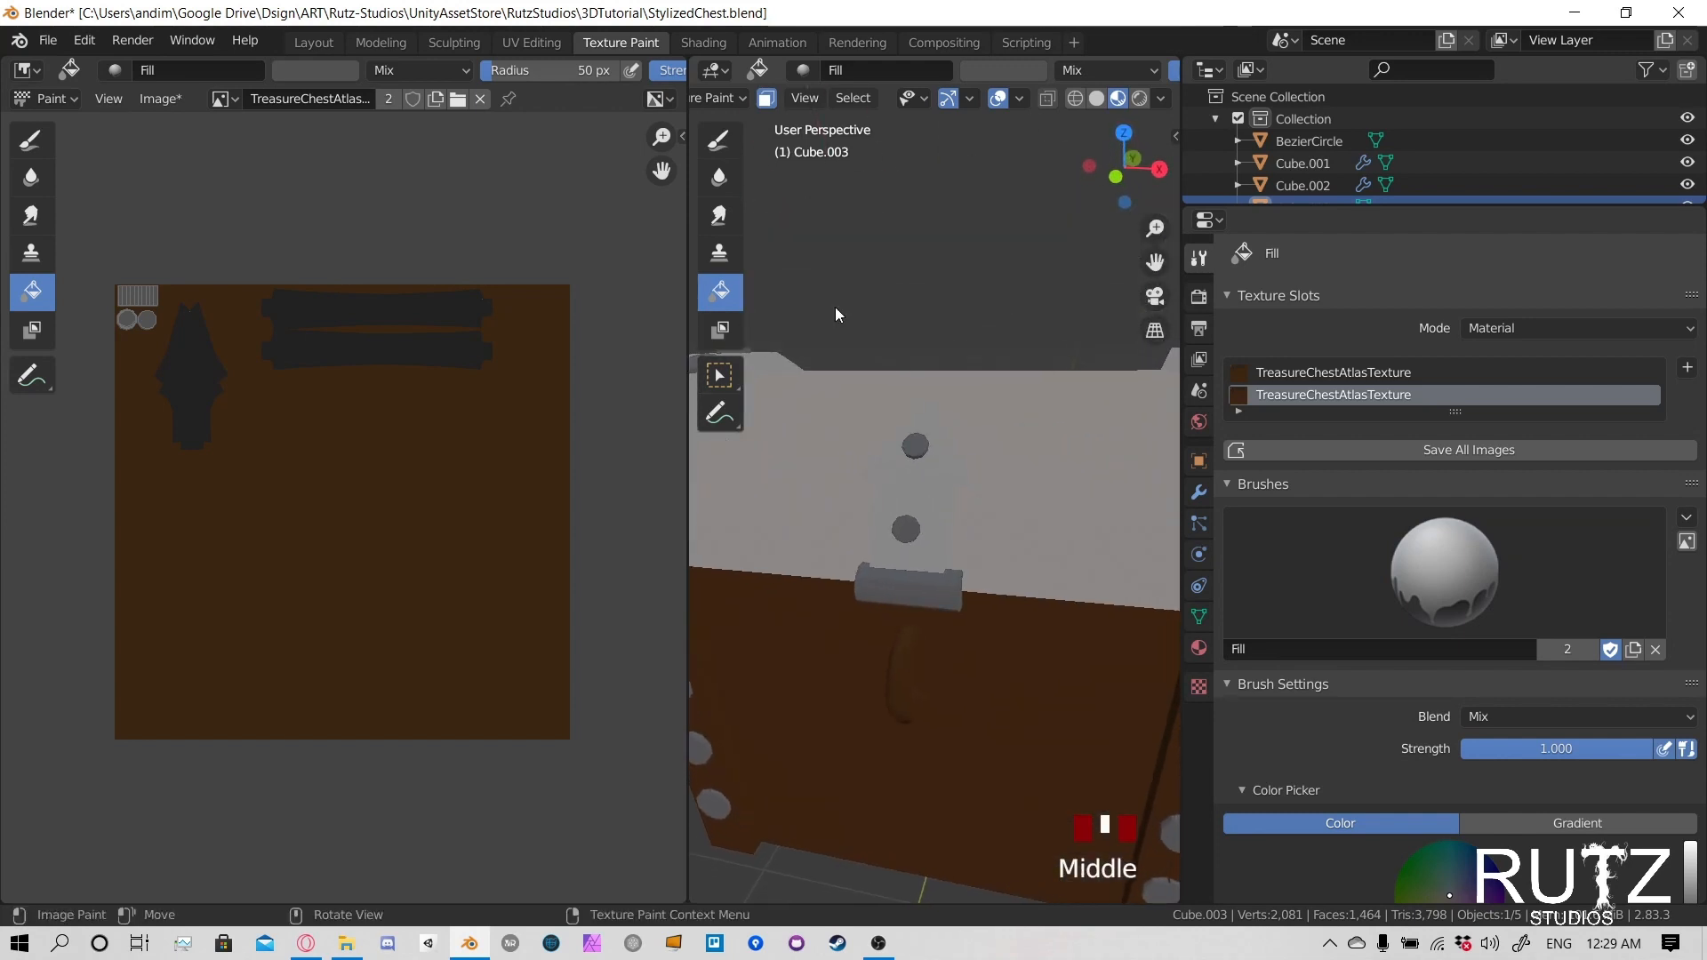
{"action": "middle_click_drag", "start_coordinate": [873, 600], "coordinate": [1042, 493]}
{"action": "scroll", "coordinate": [1166, 468], "scroll_direction": "up", "scroll_amount": 3}
{"action": "scroll", "coordinate": [931, 487], "scroll_direction": "down", "scroll_amount": 2}
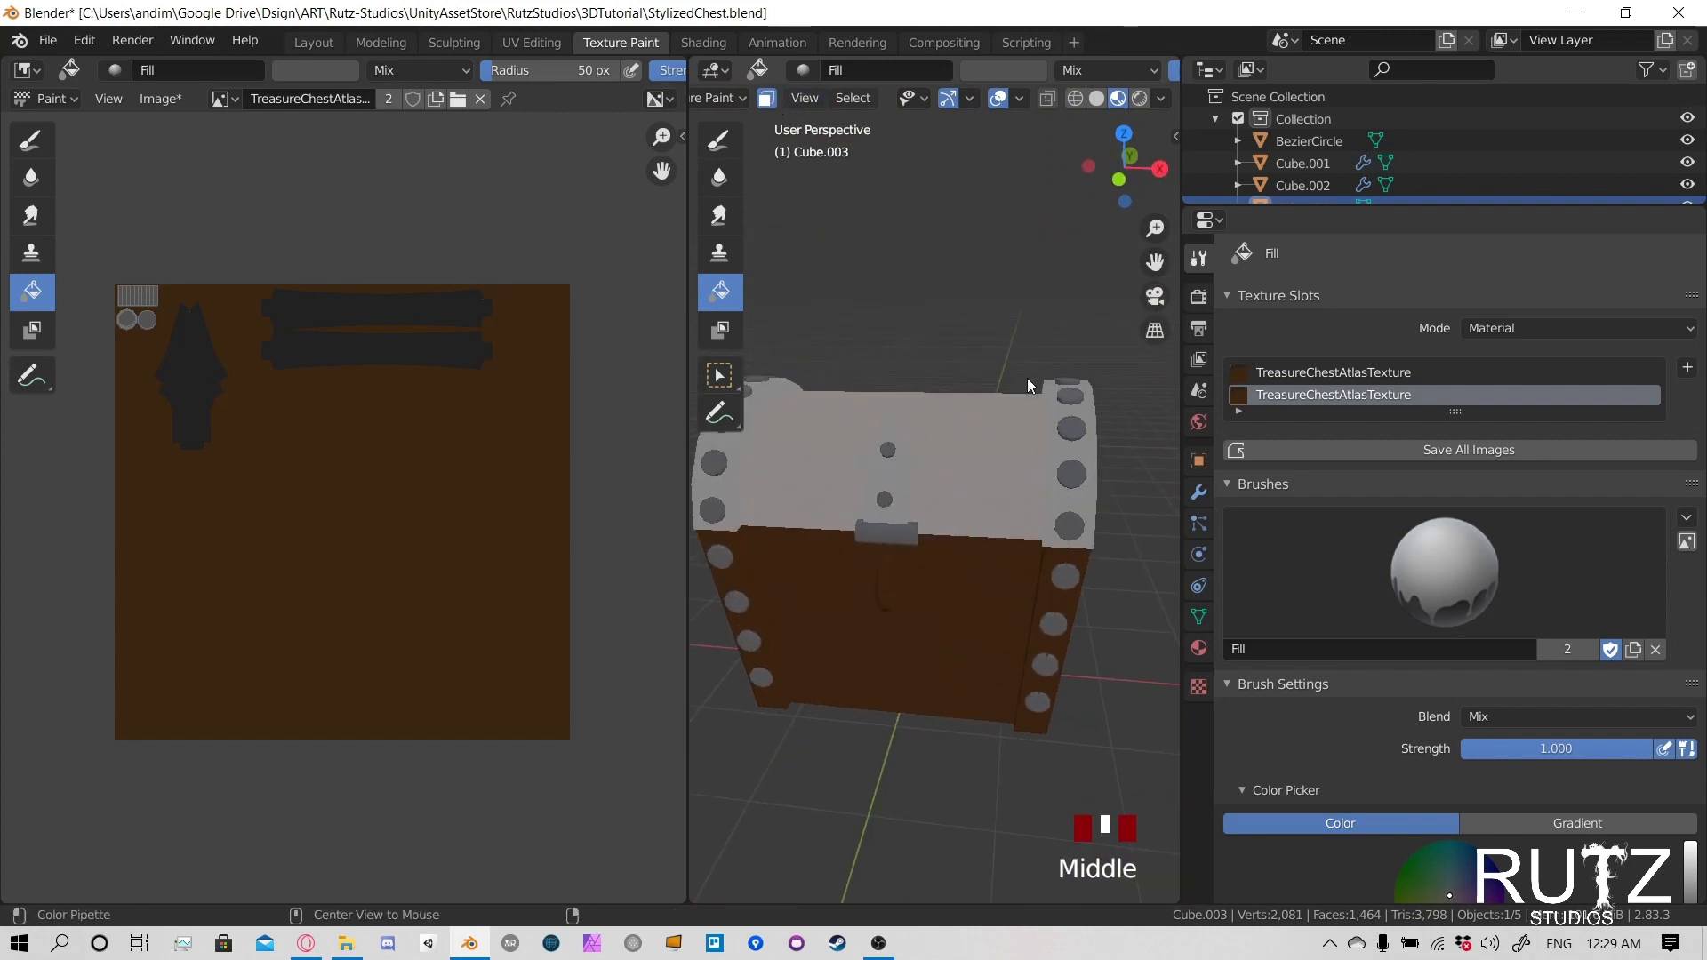
{"action": "key", "text": "alt+a"}
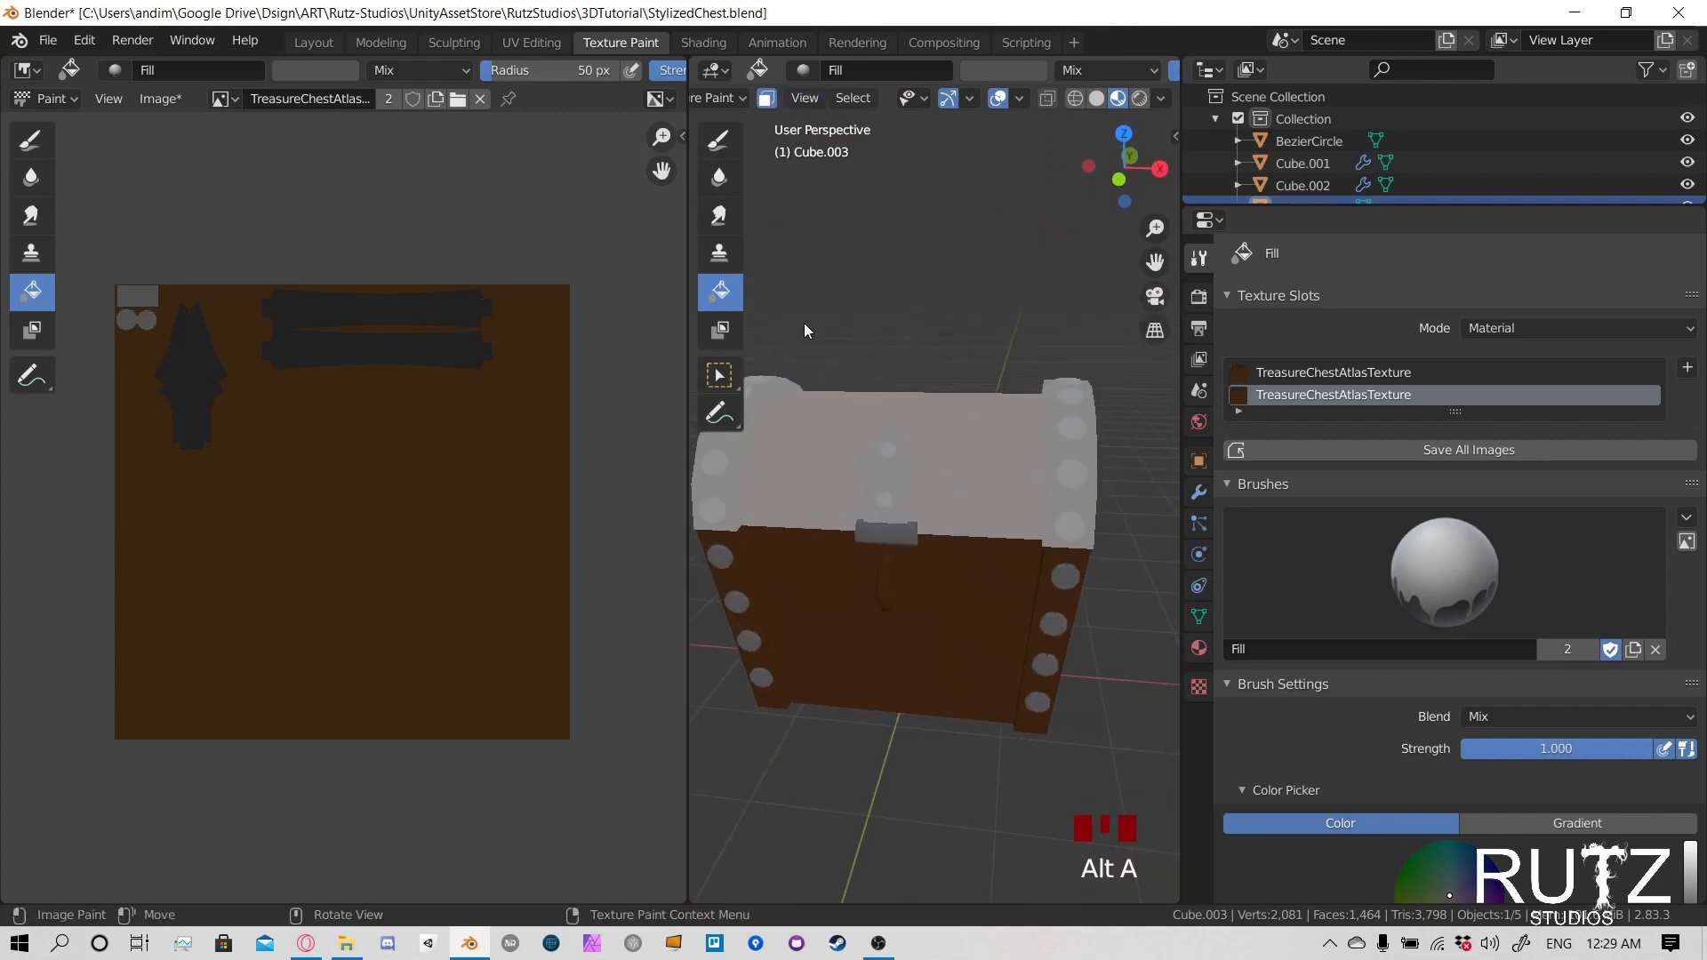
{"action": "middle_click_drag", "start_coordinate": [803, 331], "coordinate": [876, 254]}
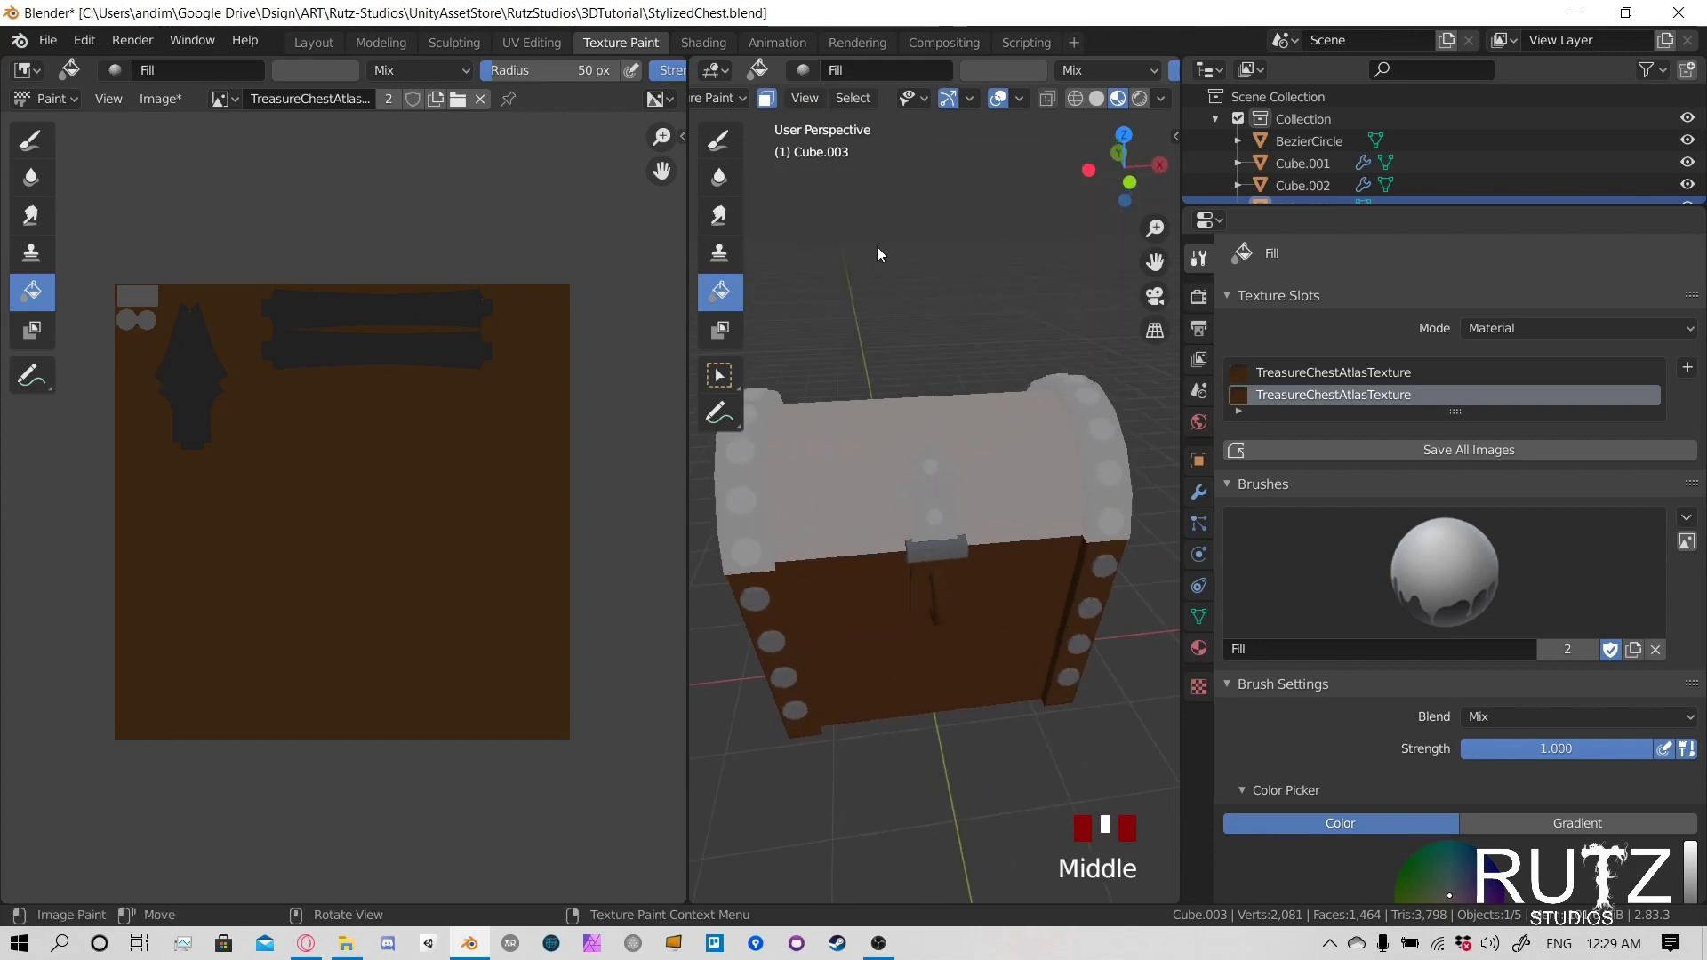
{"action": "left_click", "coordinate": [766, 100]}
{"action": "mouse_move", "coordinate": [889, 400]}
{"action": "middle_mouse_down"}
{"action": "mouse_move", "coordinate": [980, 592]}
{"action": "mouse_move", "coordinate": [820, 560]}
{"action": "mouse_move", "coordinate": [963, 544]}
{"action": "middle_mouse_up"}
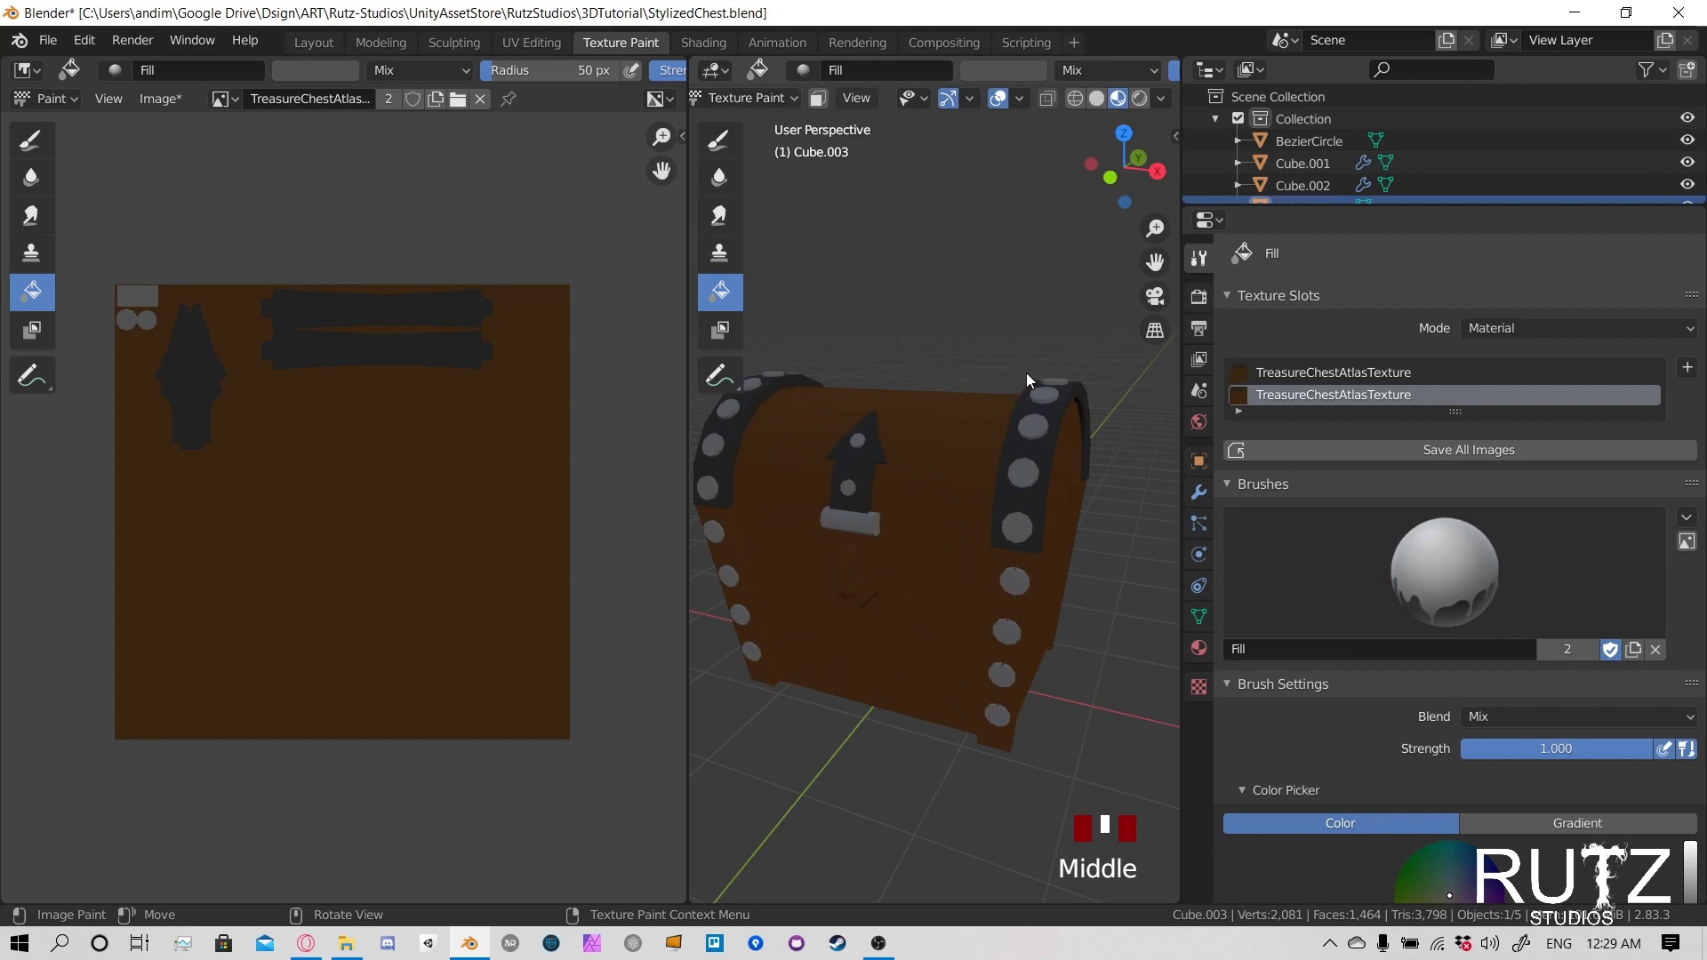
- Sample the dark grey of the lid trim from the atlas image as the fill colour
{"action": "left_click", "coordinate": [302, 71]}
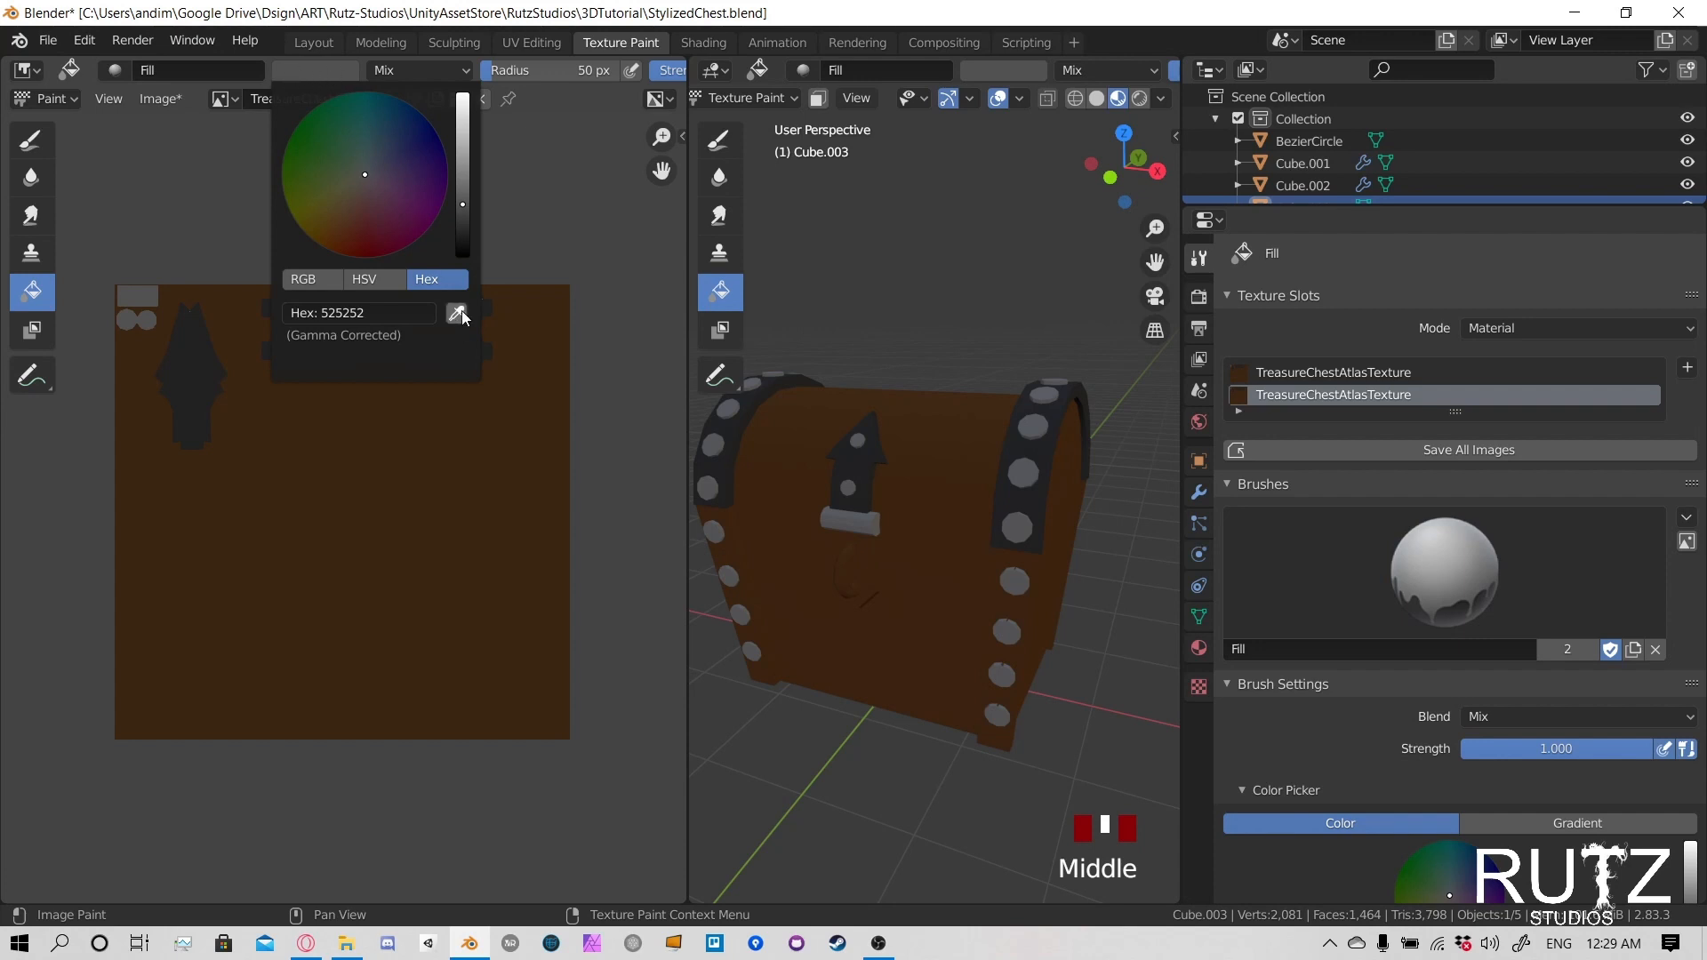
{"action": "left_click", "coordinate": [462, 312]}
{"action": "left_click", "coordinate": [344, 74]}
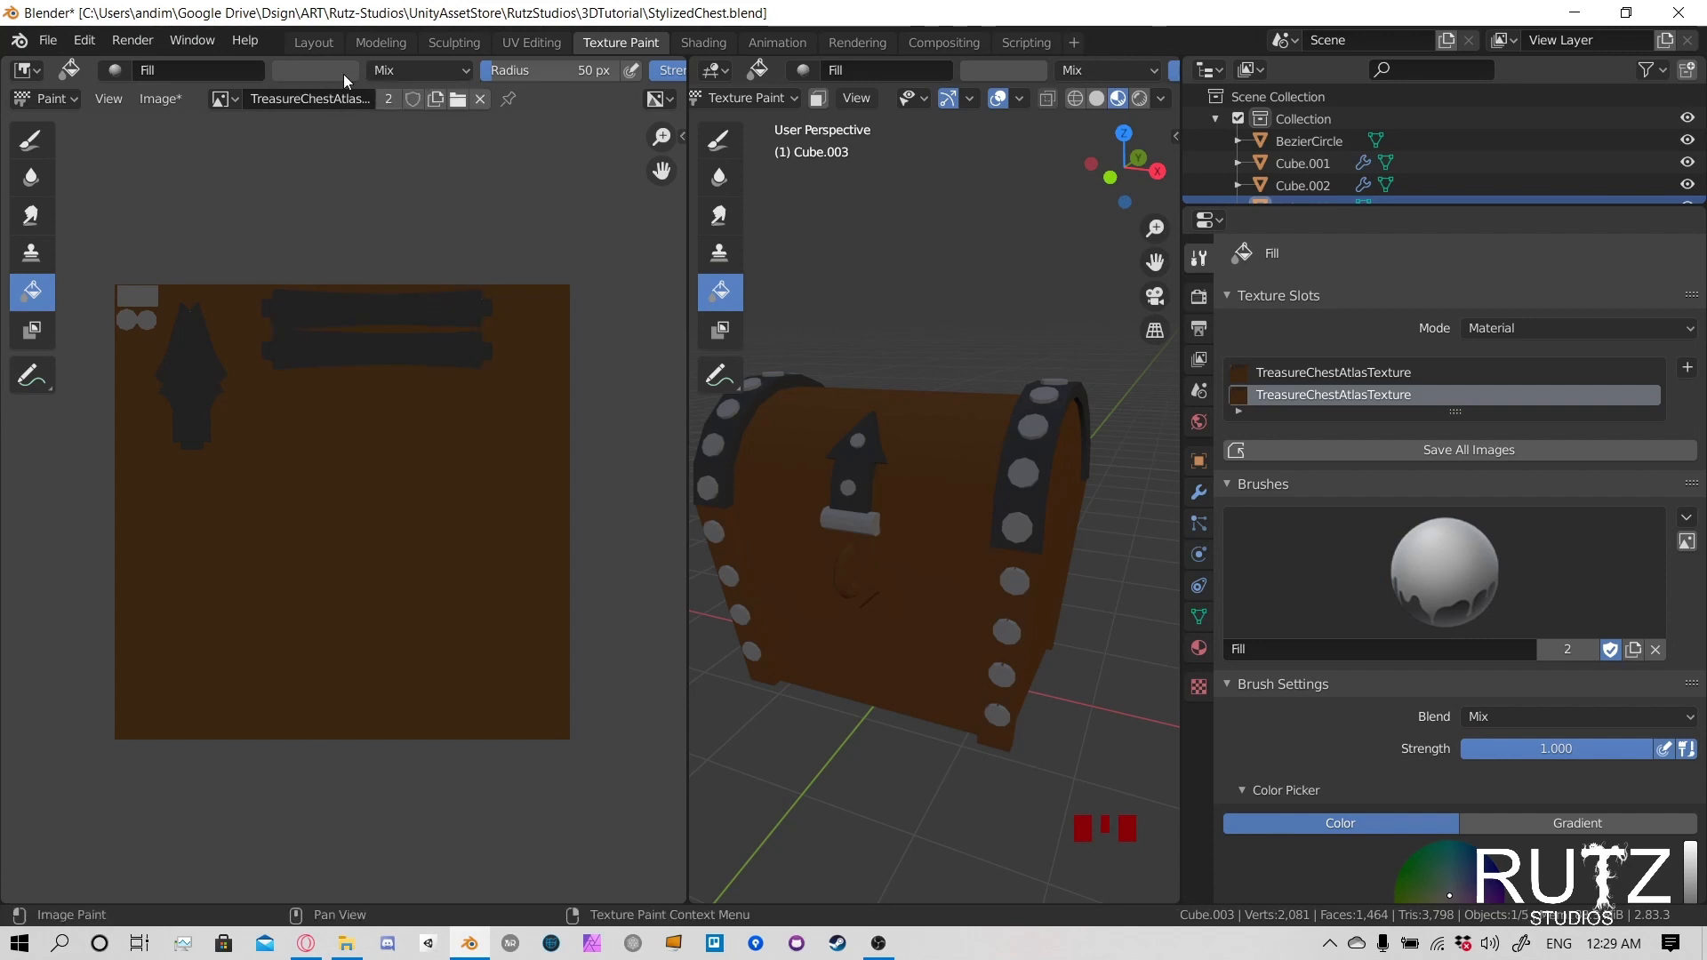
{"action": "left_click", "coordinate": [343, 72]}
{"action": "left_click", "coordinate": [461, 312]}
{"action": "left_click", "coordinate": [408, 312]}
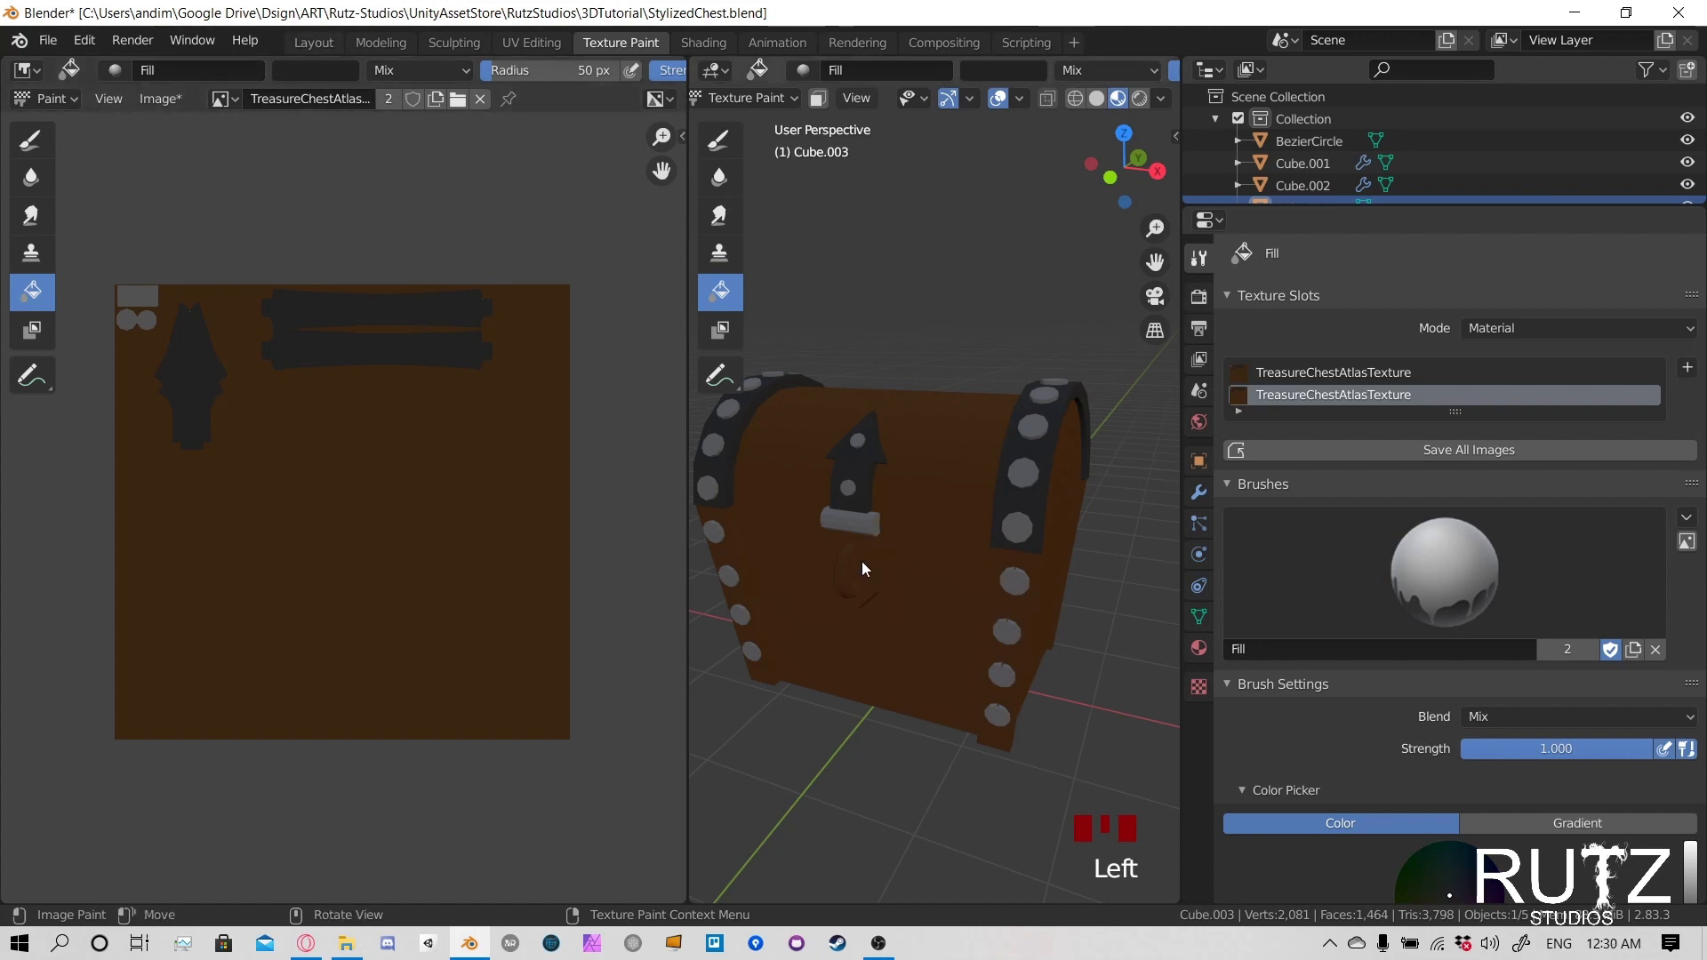
- Try filling the unmasked chest with the sampled dark grey, and undo the fill
{"action": "left_click", "coordinate": [937, 569]}
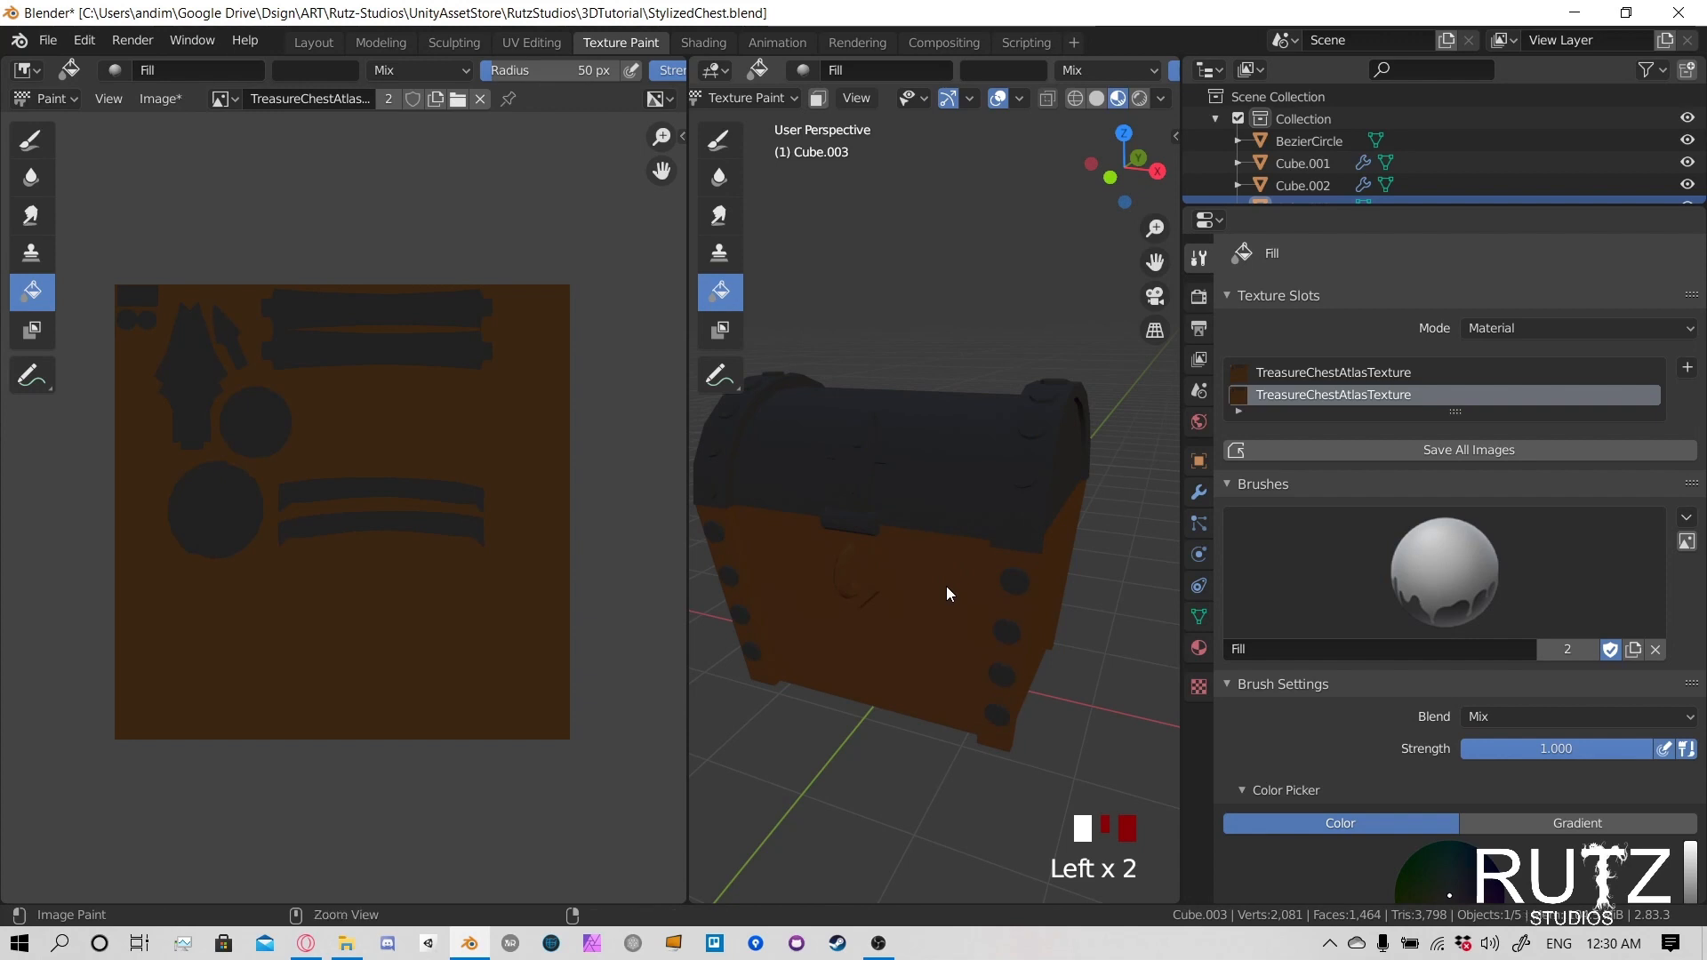
{"action": "key", "text": "ctrl+z"}
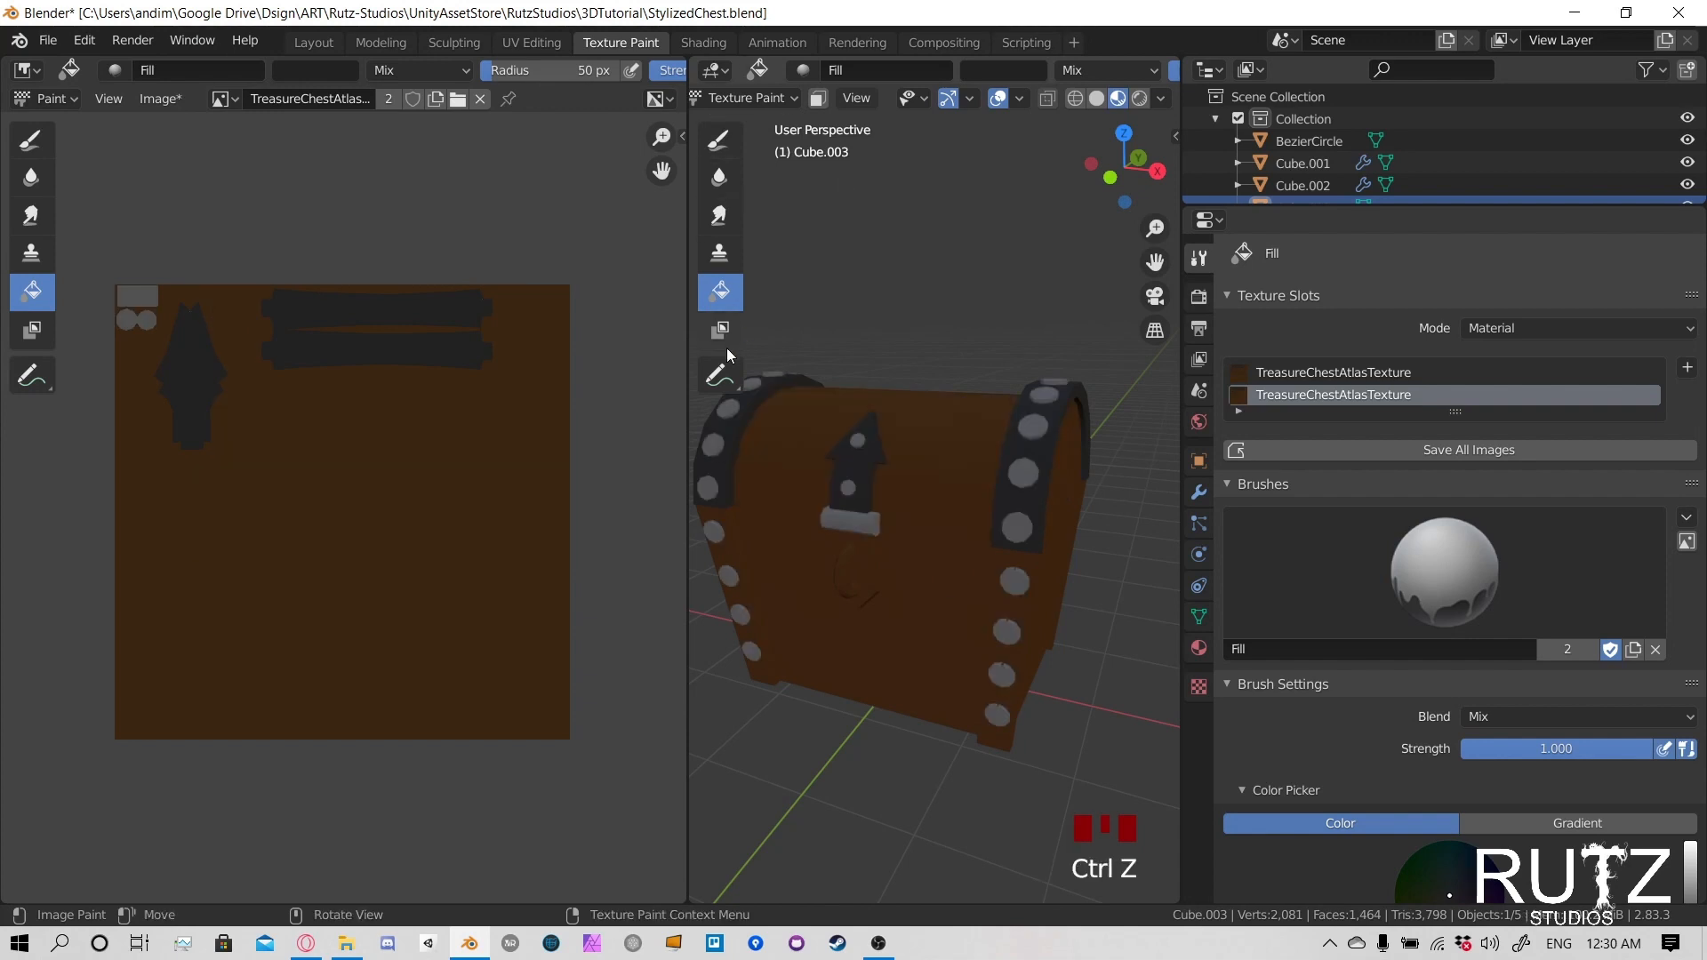
{"action": "left_click", "coordinate": [761, 91]}
{"action": "left_click", "coordinate": [761, 92]}
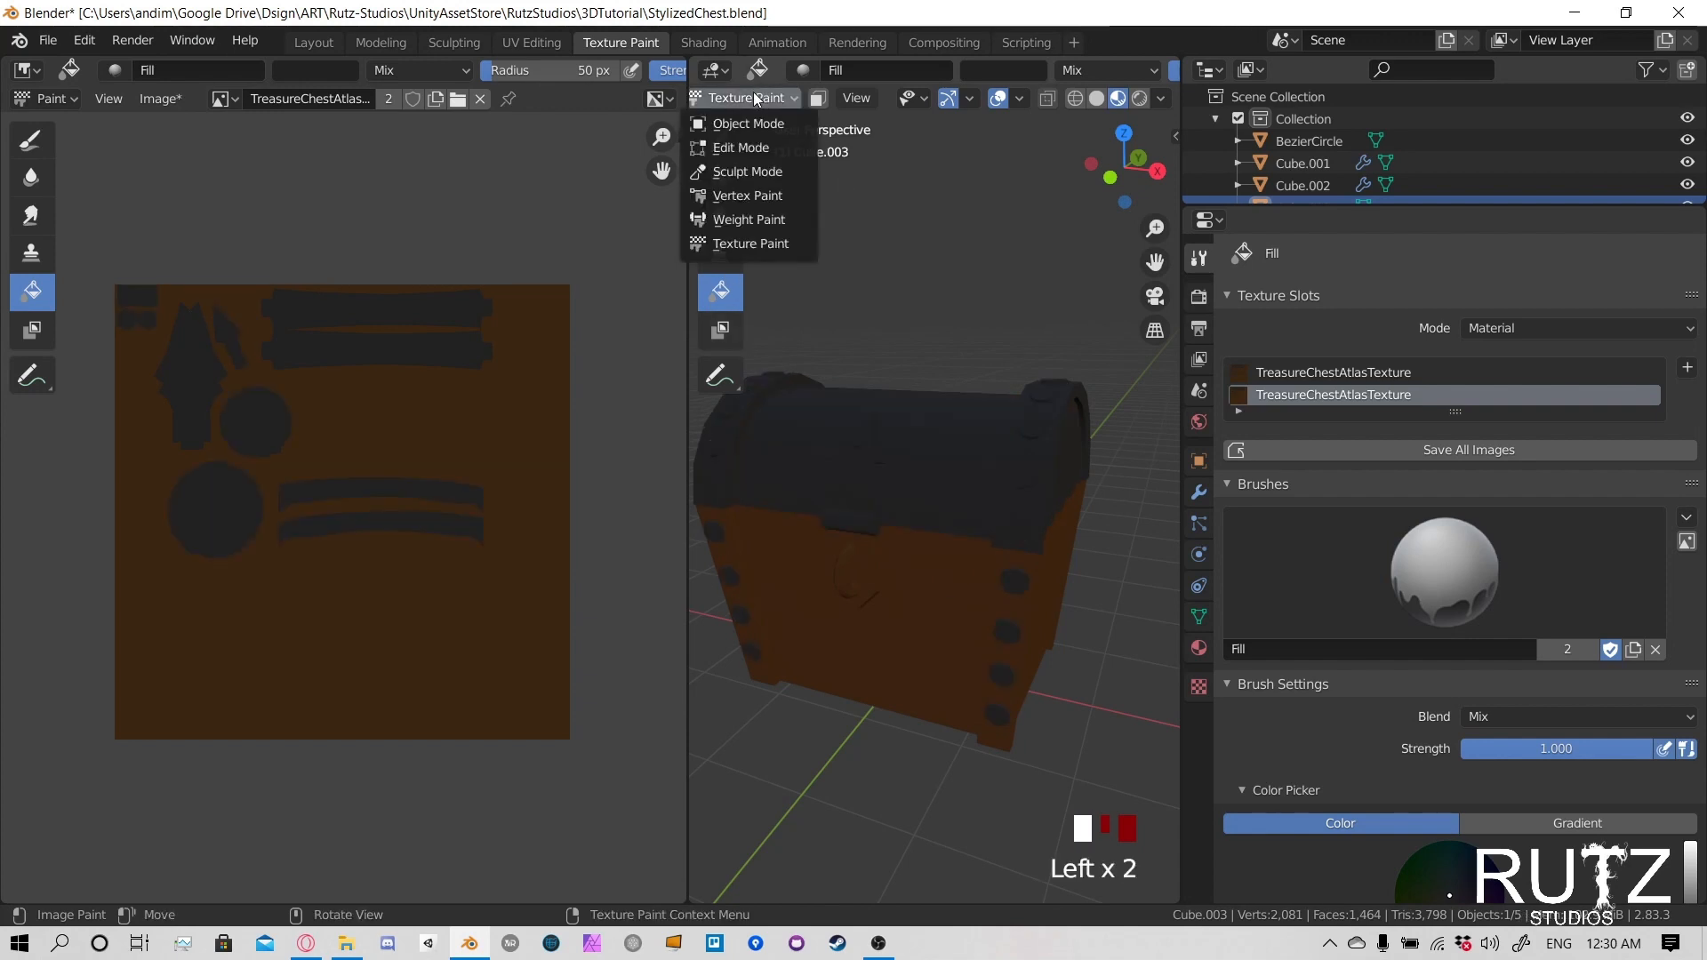
{"action": "key", "text": "ctrl+z"}
- Select the chest body in Object Mode and switch it to Texture Paint mode
{"action": "left_click", "coordinate": [749, 96]}
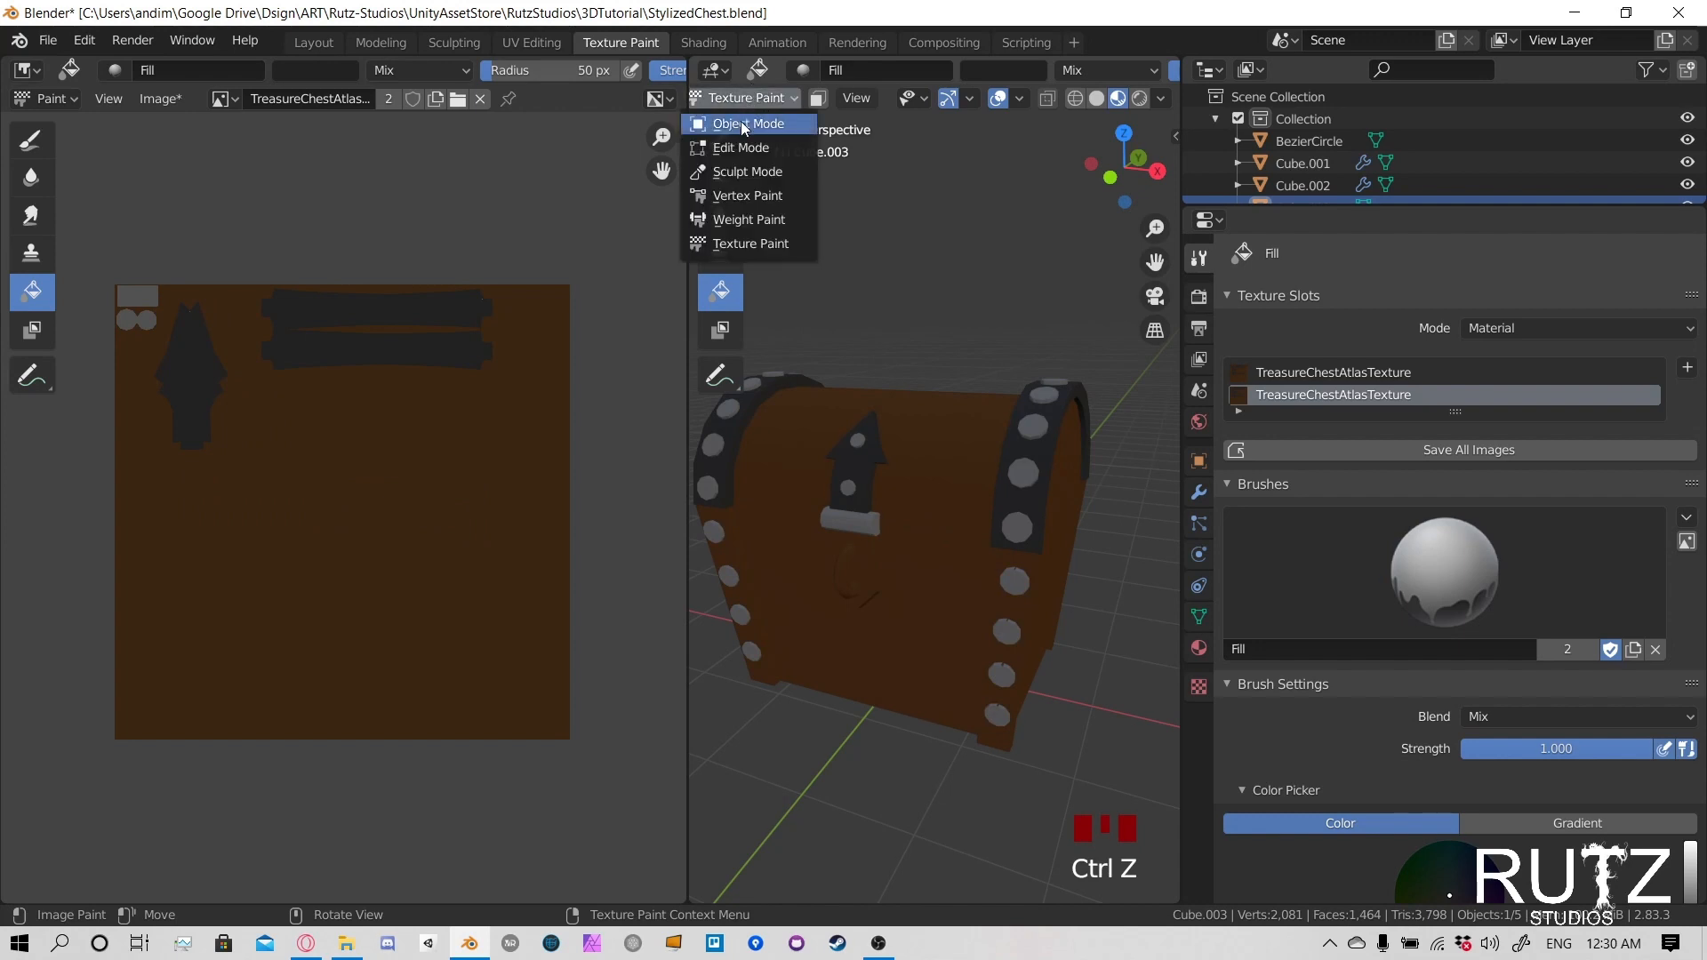
{"action": "left_click", "coordinate": [741, 121]}
{"action": "left_click", "coordinate": [955, 586]}
{"action": "middle_click_drag", "start_coordinate": [958, 636], "coordinate": [1001, 578]}
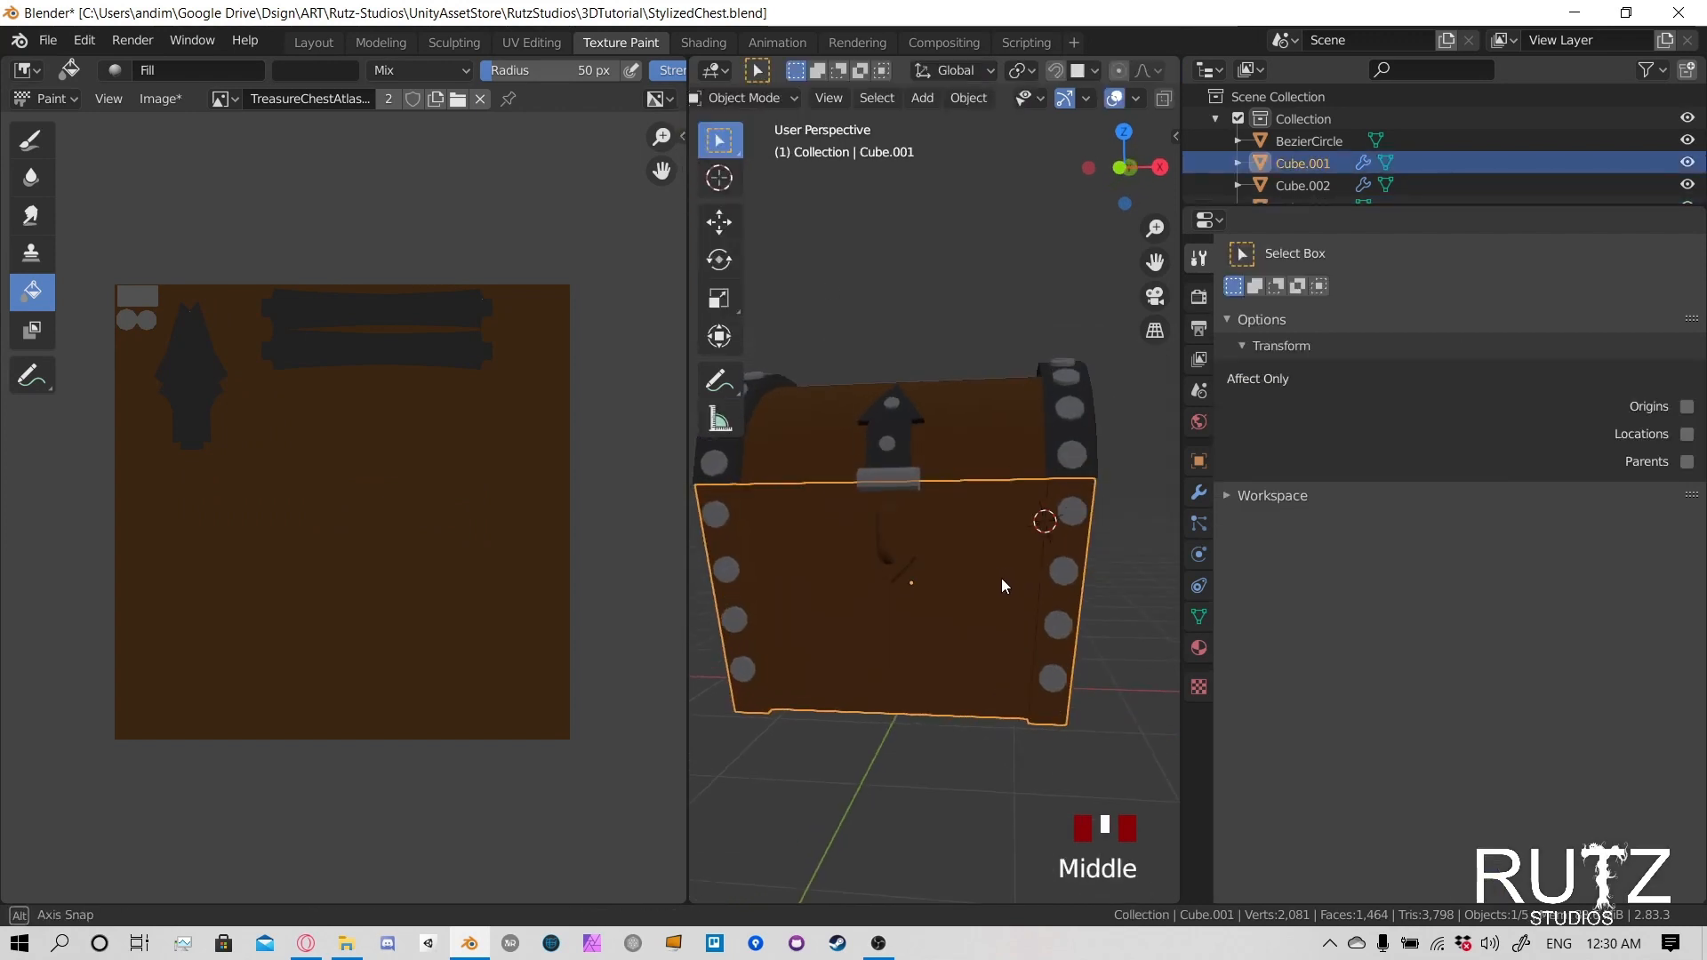
{"action": "left_click", "coordinate": [717, 98]}
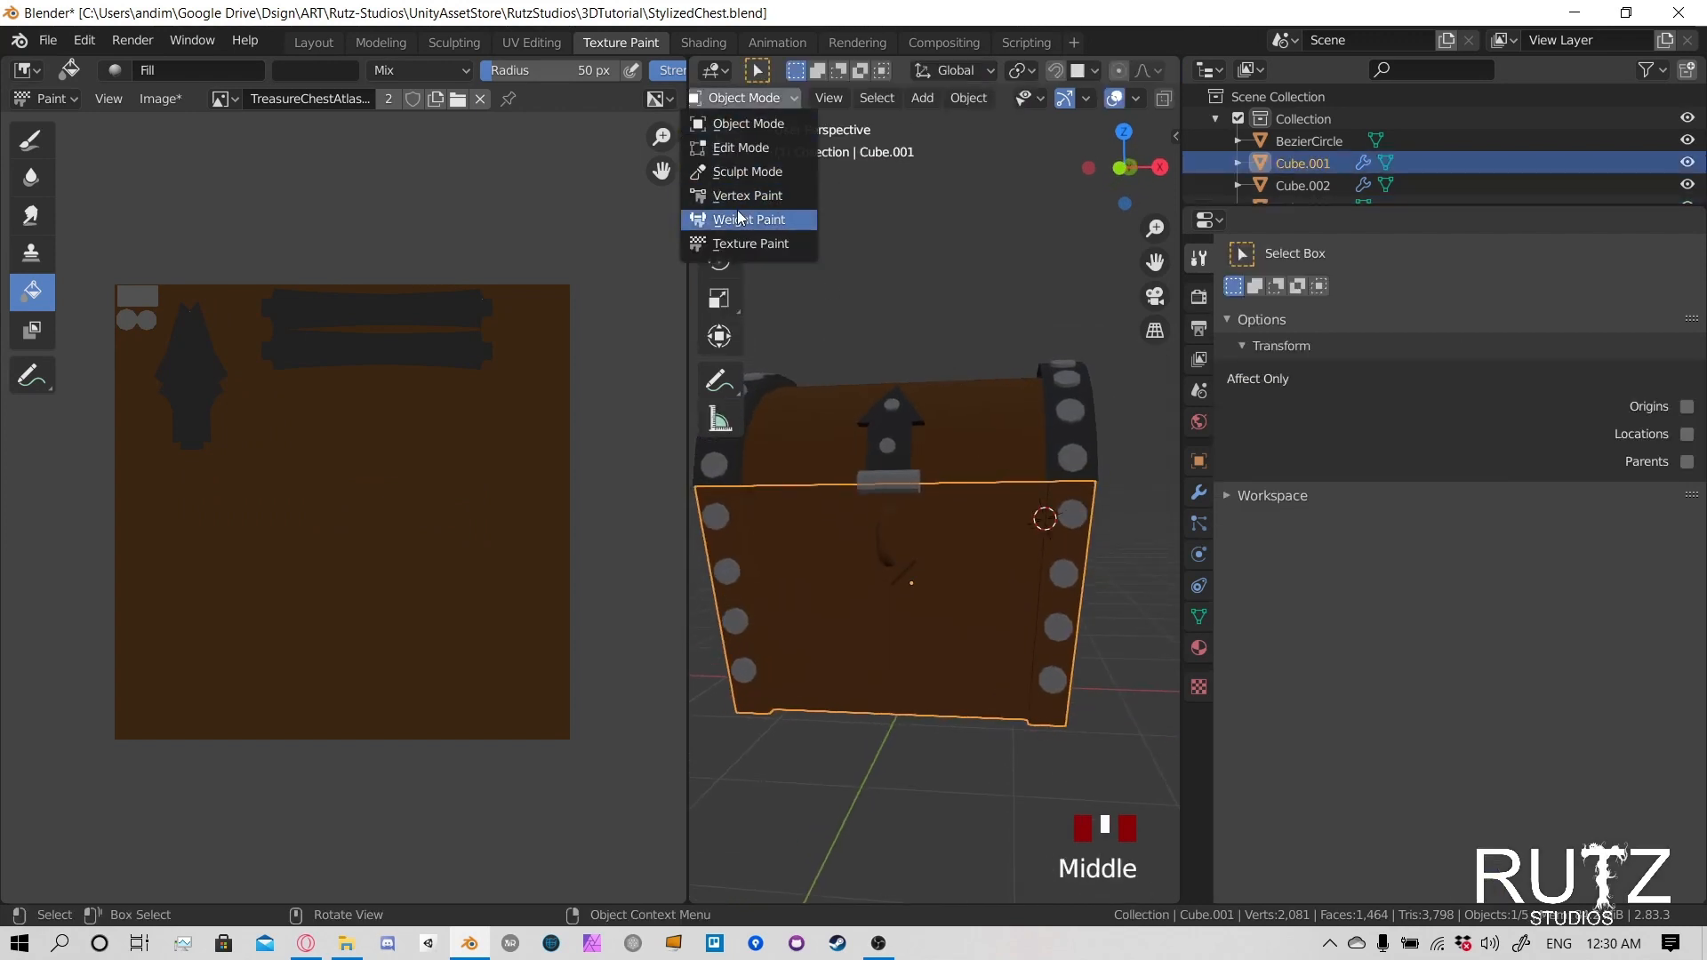
{"action": "left_click", "coordinate": [738, 233]}
{"action": "mouse_move", "coordinate": [930, 544]}
{"action": "middle_mouse_down"}
{"action": "mouse_move", "coordinate": [988, 563]}
{"action": "mouse_move", "coordinate": [942, 568]}
{"action": "middle_mouse_up"}
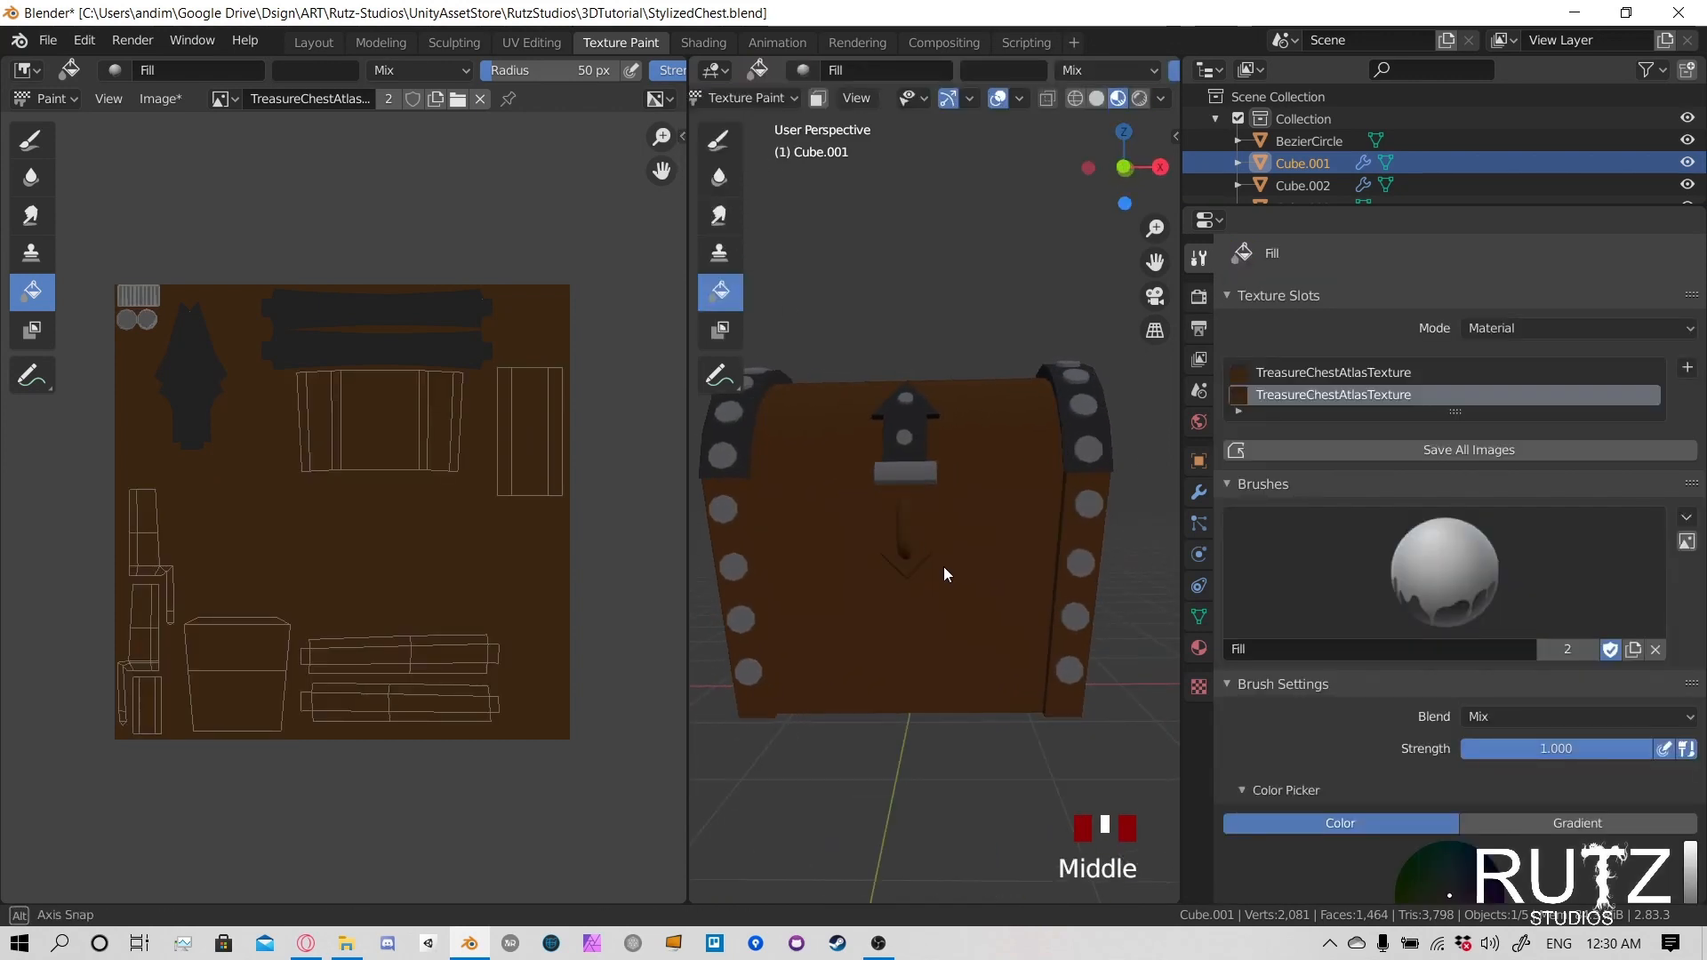
- Turn on the face selection mask for the chest body, try selecting its linked trim faces, and deselect everything again
{"action": "left_click", "coordinate": [818, 98]}
{"action": "key", "text": "alt+a"}
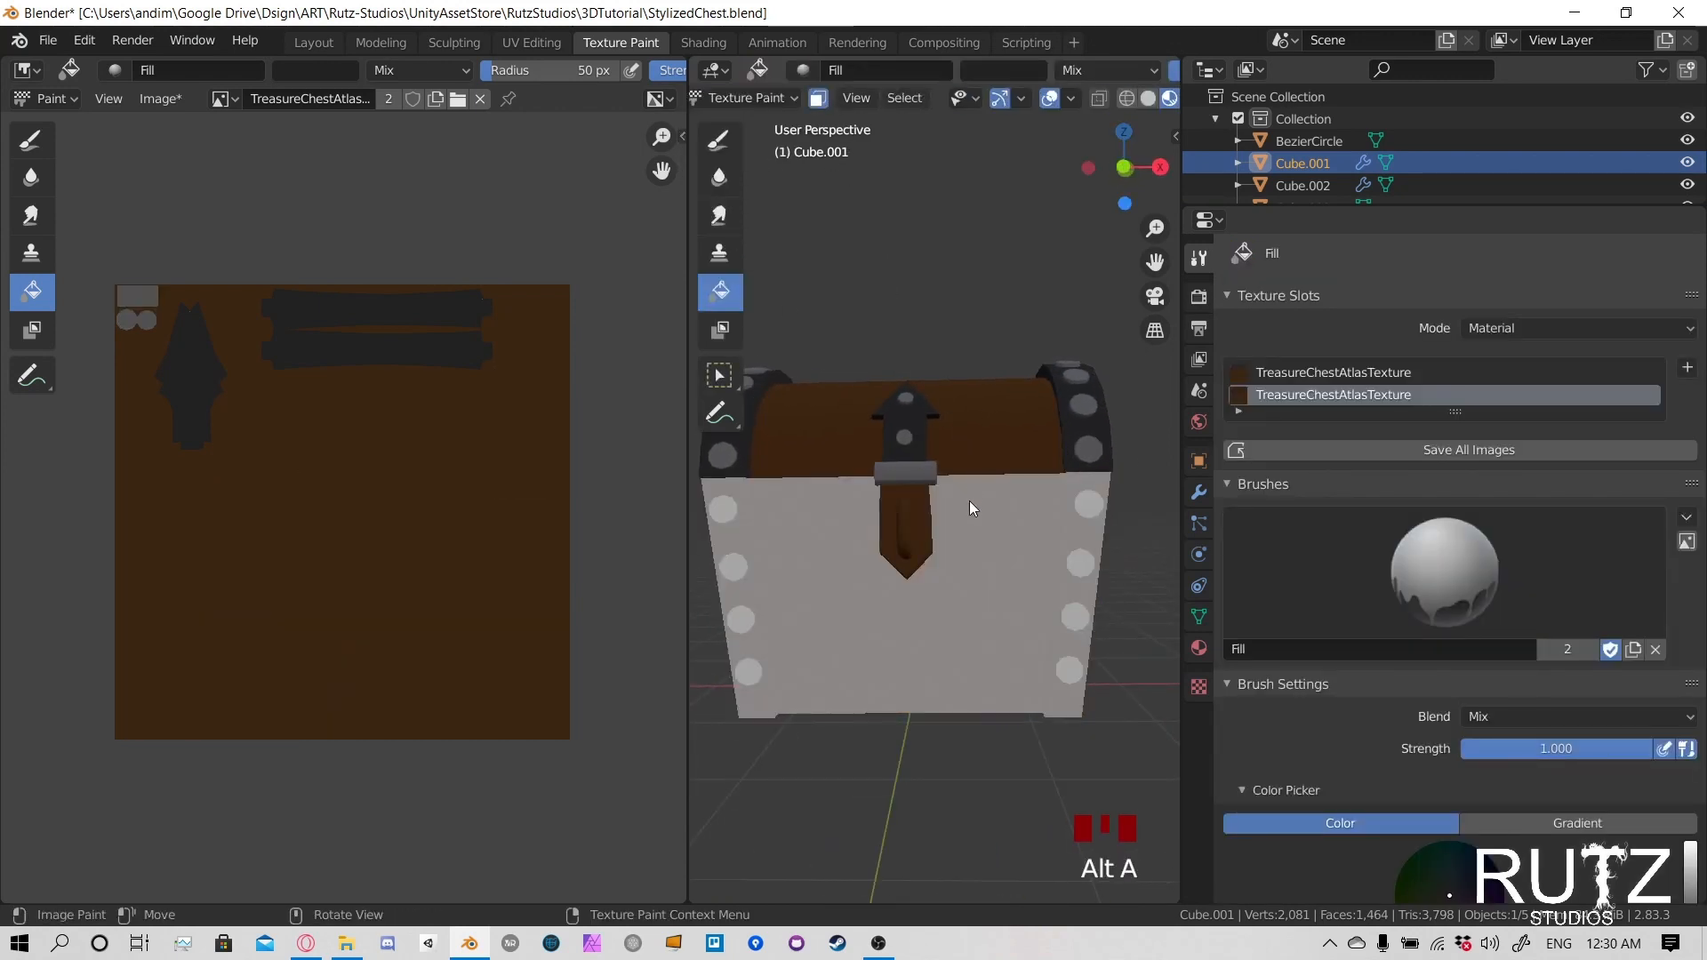
{"action": "middle_click_drag", "start_coordinate": [969, 499], "coordinate": [925, 507]}
{"action": "left_click", "coordinate": [1028, 475]}
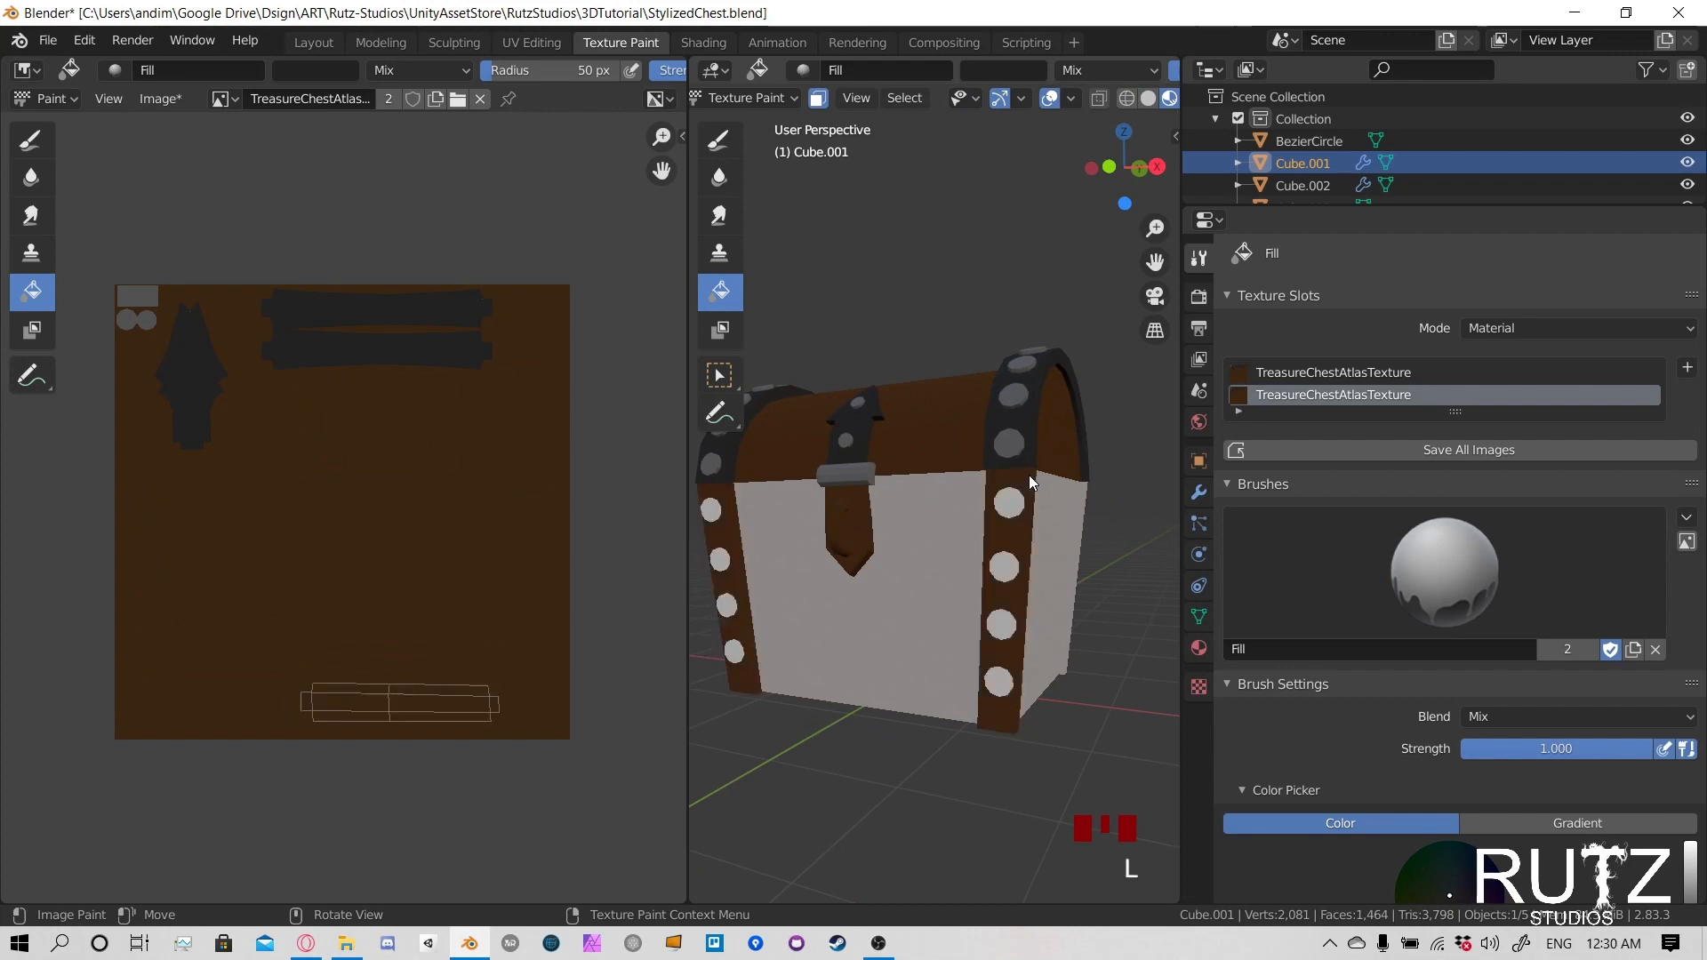
{"action": "middle_click_drag", "start_coordinate": [1027, 475], "coordinate": [974, 510]}
{"action": "left_click", "coordinate": [969, 515]}
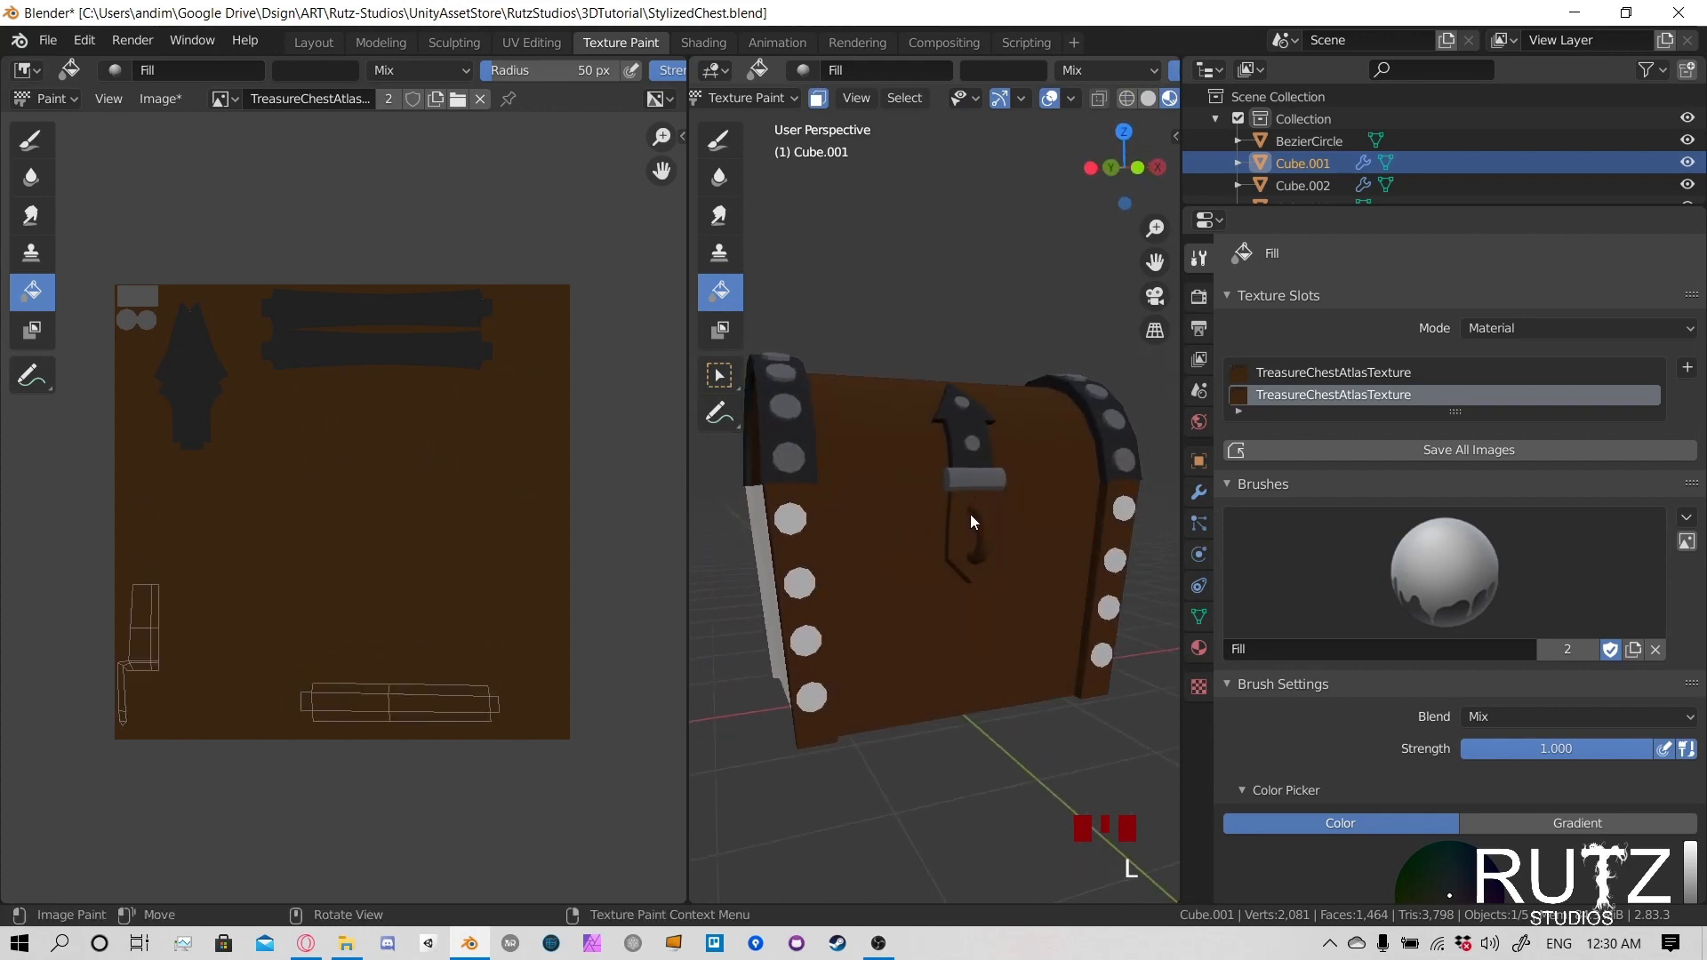
{"action": "key", "text": "alt+a"}
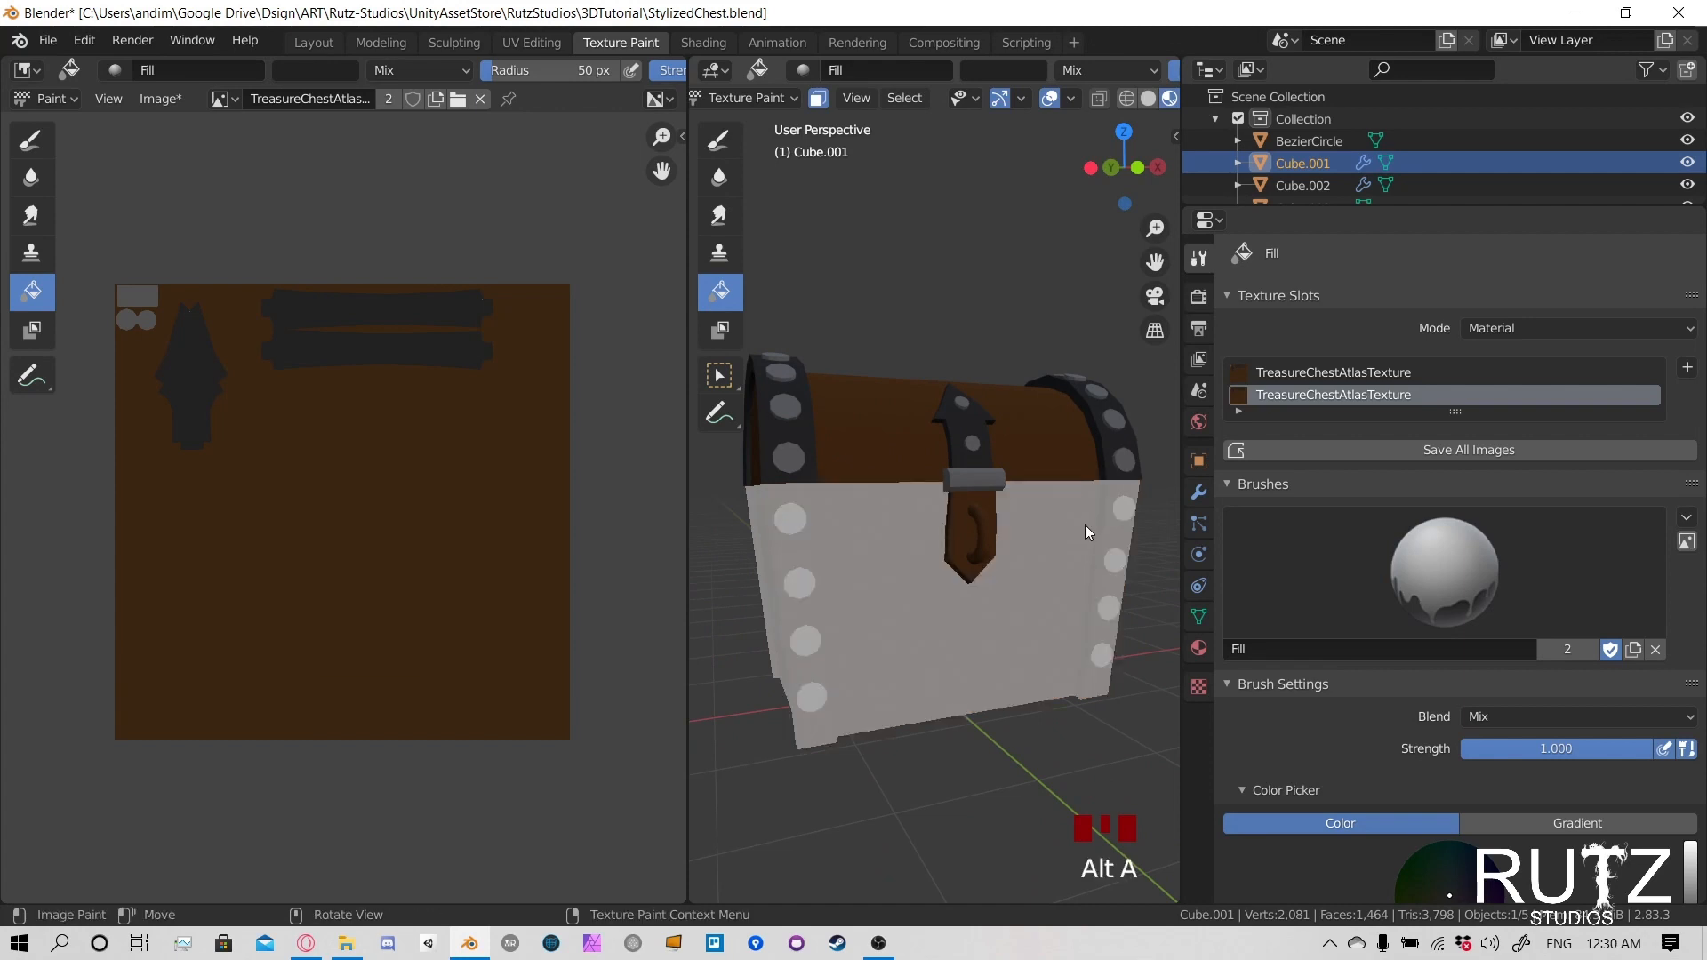
- Select the linked faces of the body's corner trim bands and fill them with the sampled dark grey
{"action": "key", "text": "l"}
{"action": "mouse_move", "coordinate": [835, 515]}
{"action": "middle_mouse_down"}
{"action": "mouse_move", "coordinate": [885, 560]}
{"action": "mouse_move", "coordinate": [824, 546]}
{"action": "mouse_move", "coordinate": [898, 568]}
{"action": "mouse_move", "coordinate": [884, 464]}
{"action": "mouse_move", "coordinate": [1077, 457]}
{"action": "mouse_move", "coordinate": [952, 560]}
{"action": "mouse_move", "coordinate": [1102, 588]}
{"action": "mouse_move", "coordinate": [1043, 477]}
{"action": "mouse_move", "coordinate": [1058, 512]}
{"action": "mouse_move", "coordinate": [1043, 519]}
{"action": "mouse_move", "coordinate": [1138, 504]}
{"action": "mouse_move", "coordinate": [763, 520]}
{"action": "mouse_move", "coordinate": [831, 546]}
{"action": "mouse_move", "coordinate": [1028, 540]}
{"action": "mouse_move", "coordinate": [868, 560]}
{"action": "mouse_move", "coordinate": [951, 526]}
{"action": "middle_mouse_up"}
{"action": "left_click", "coordinate": [1069, 508]}
{"action": "key", "text": "alt+a"}
{"action": "key", "text": "l"}
{"action": "key", "text": "l"}
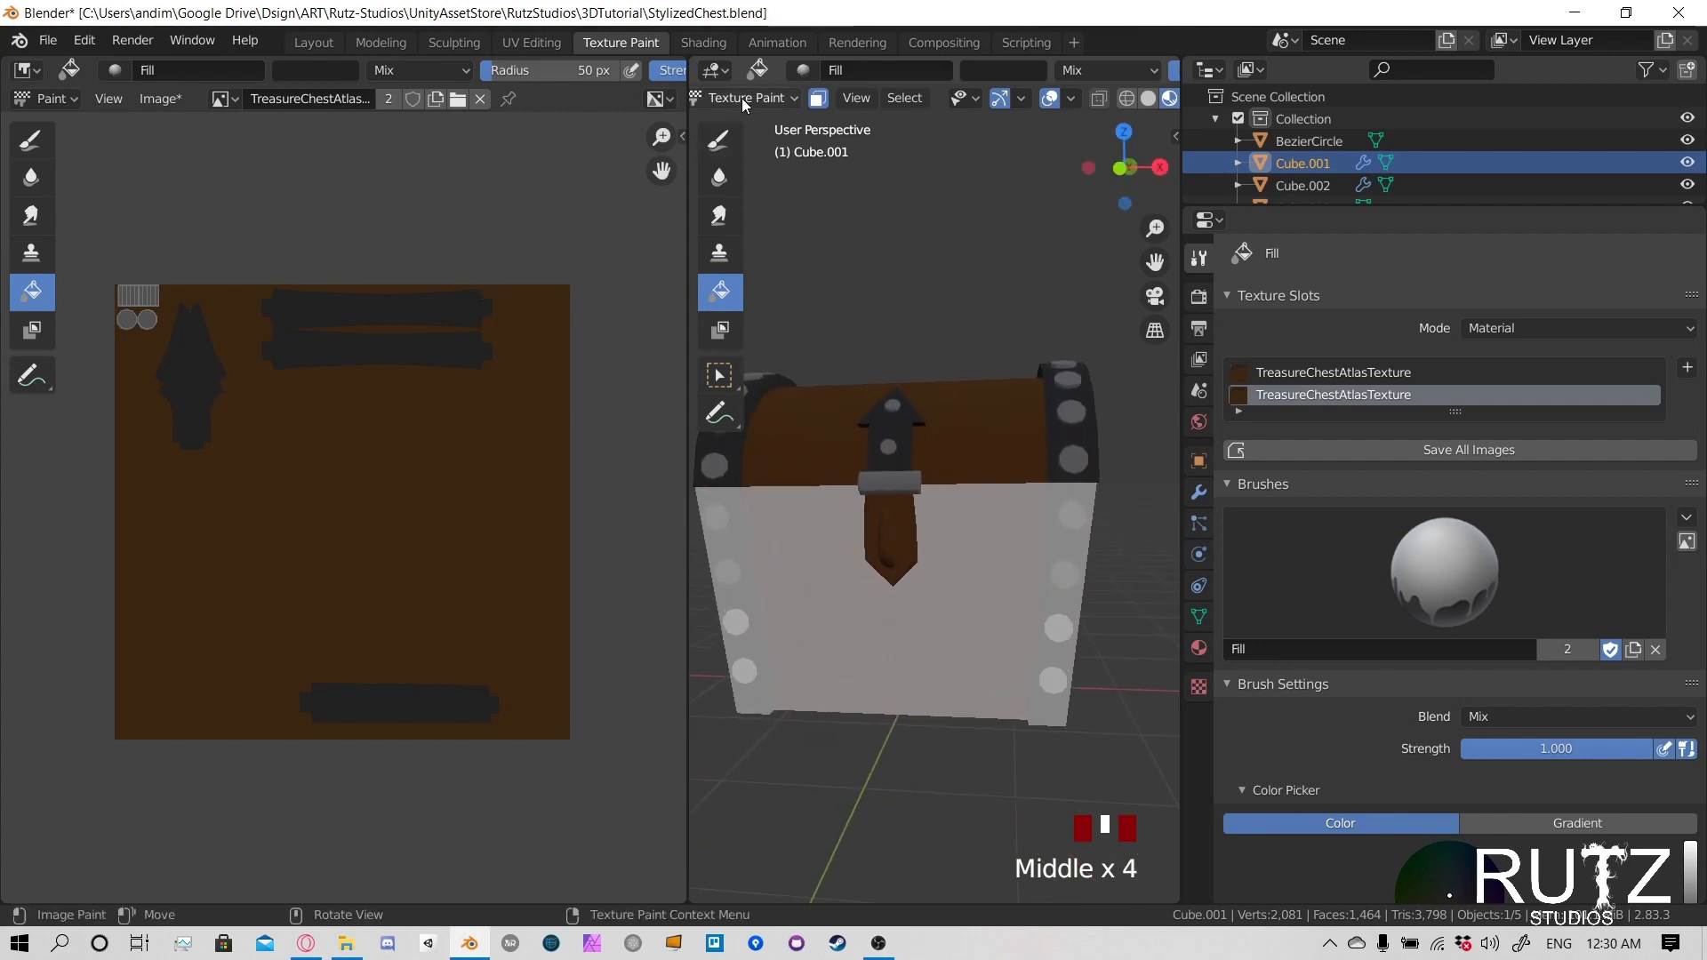
- Select the lock plate and its ring in Object Mode, switch to Texture Paint mode, and fill the ring with dark grey
{"action": "left_click", "coordinate": [743, 98]}
{"action": "left_click", "coordinate": [748, 123]}
{"action": "left_click", "coordinate": [905, 512]}
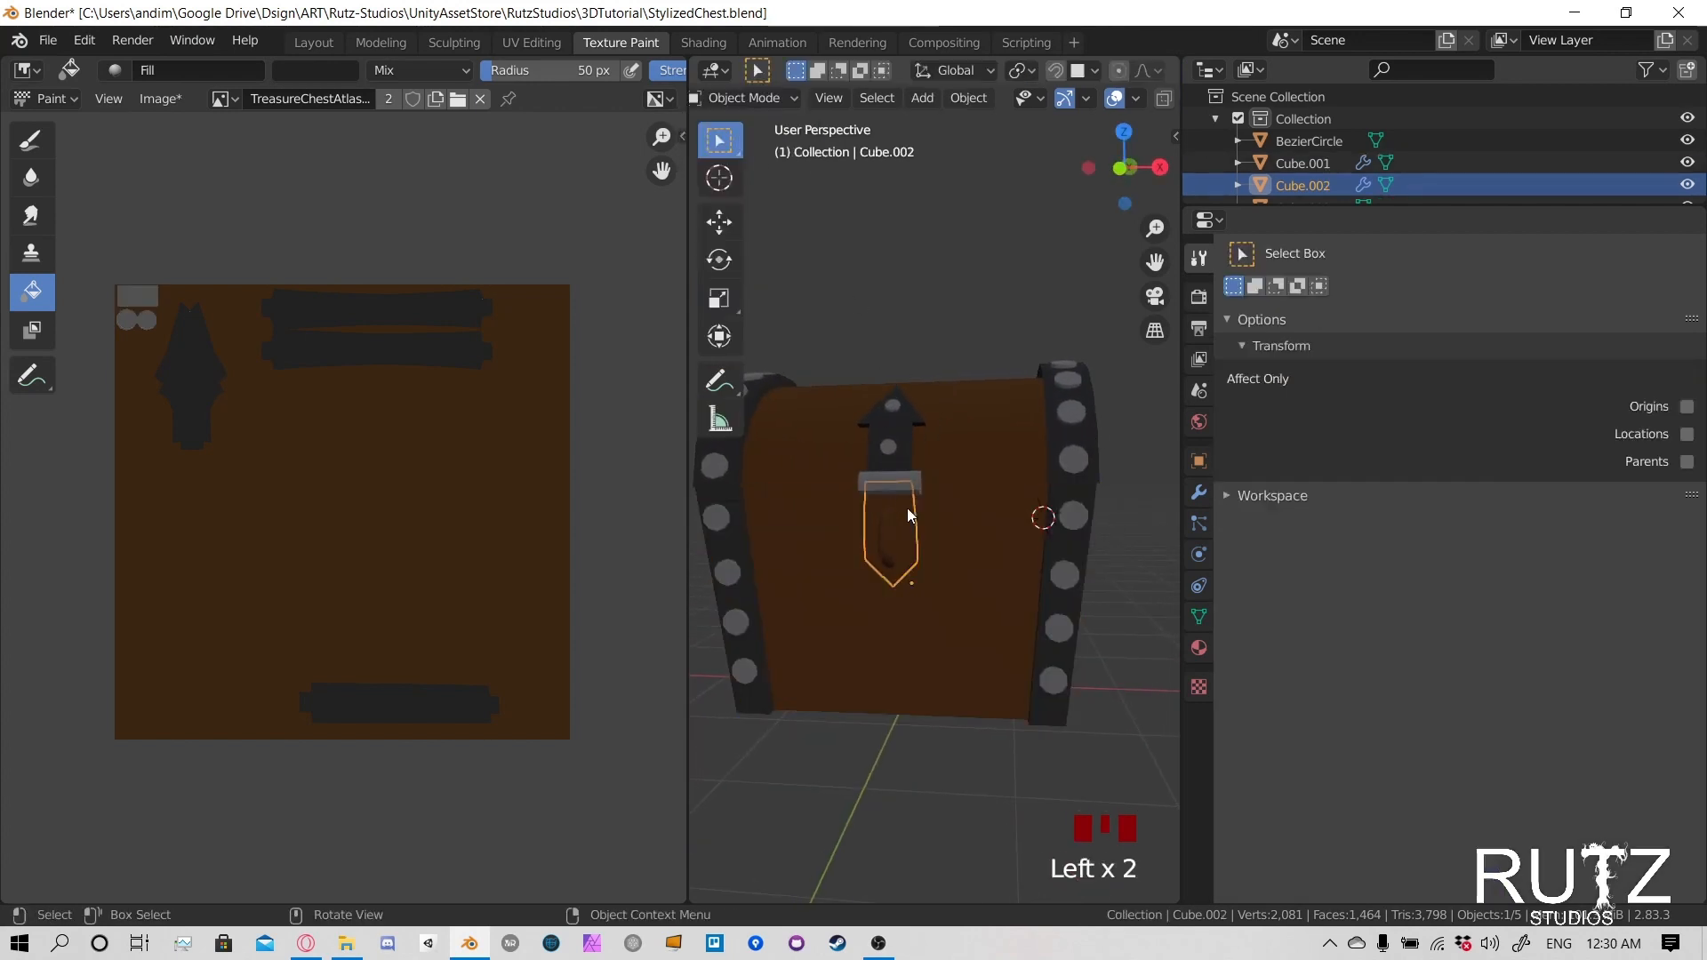
{"action": "left_click", "coordinate": [891, 532], "text": "shift"}
{"action": "middle_click_drag", "start_coordinate": [891, 531], "coordinate": [957, 398]}
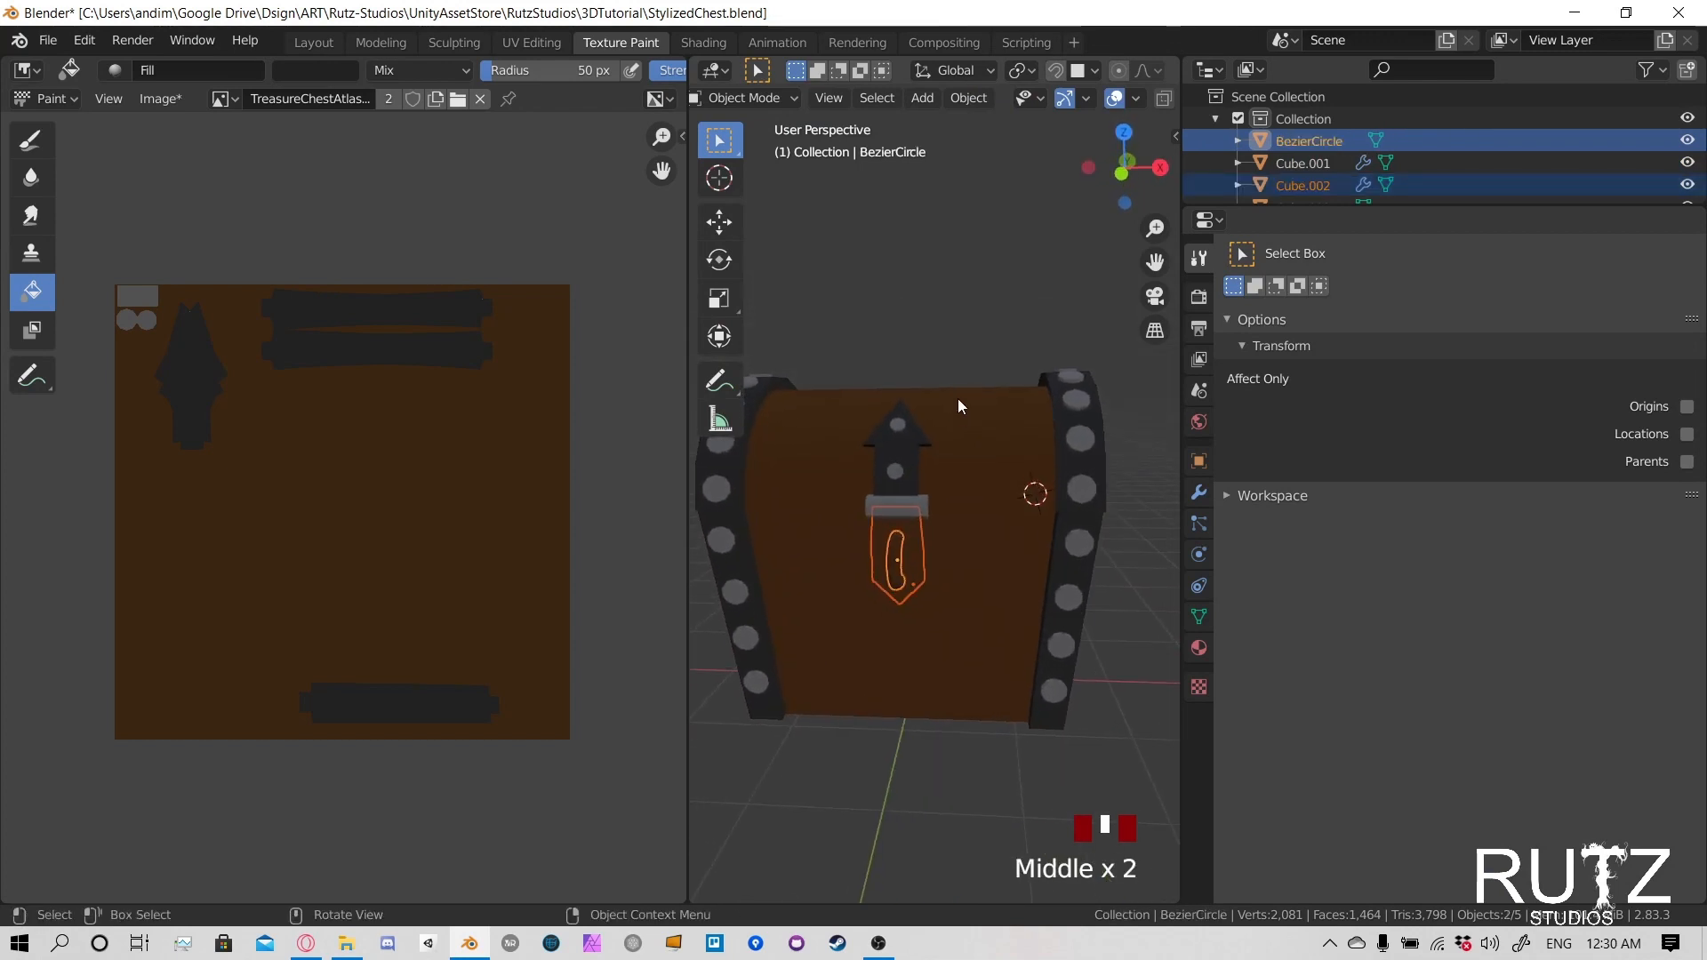
{"action": "left_click", "coordinate": [787, 94]}
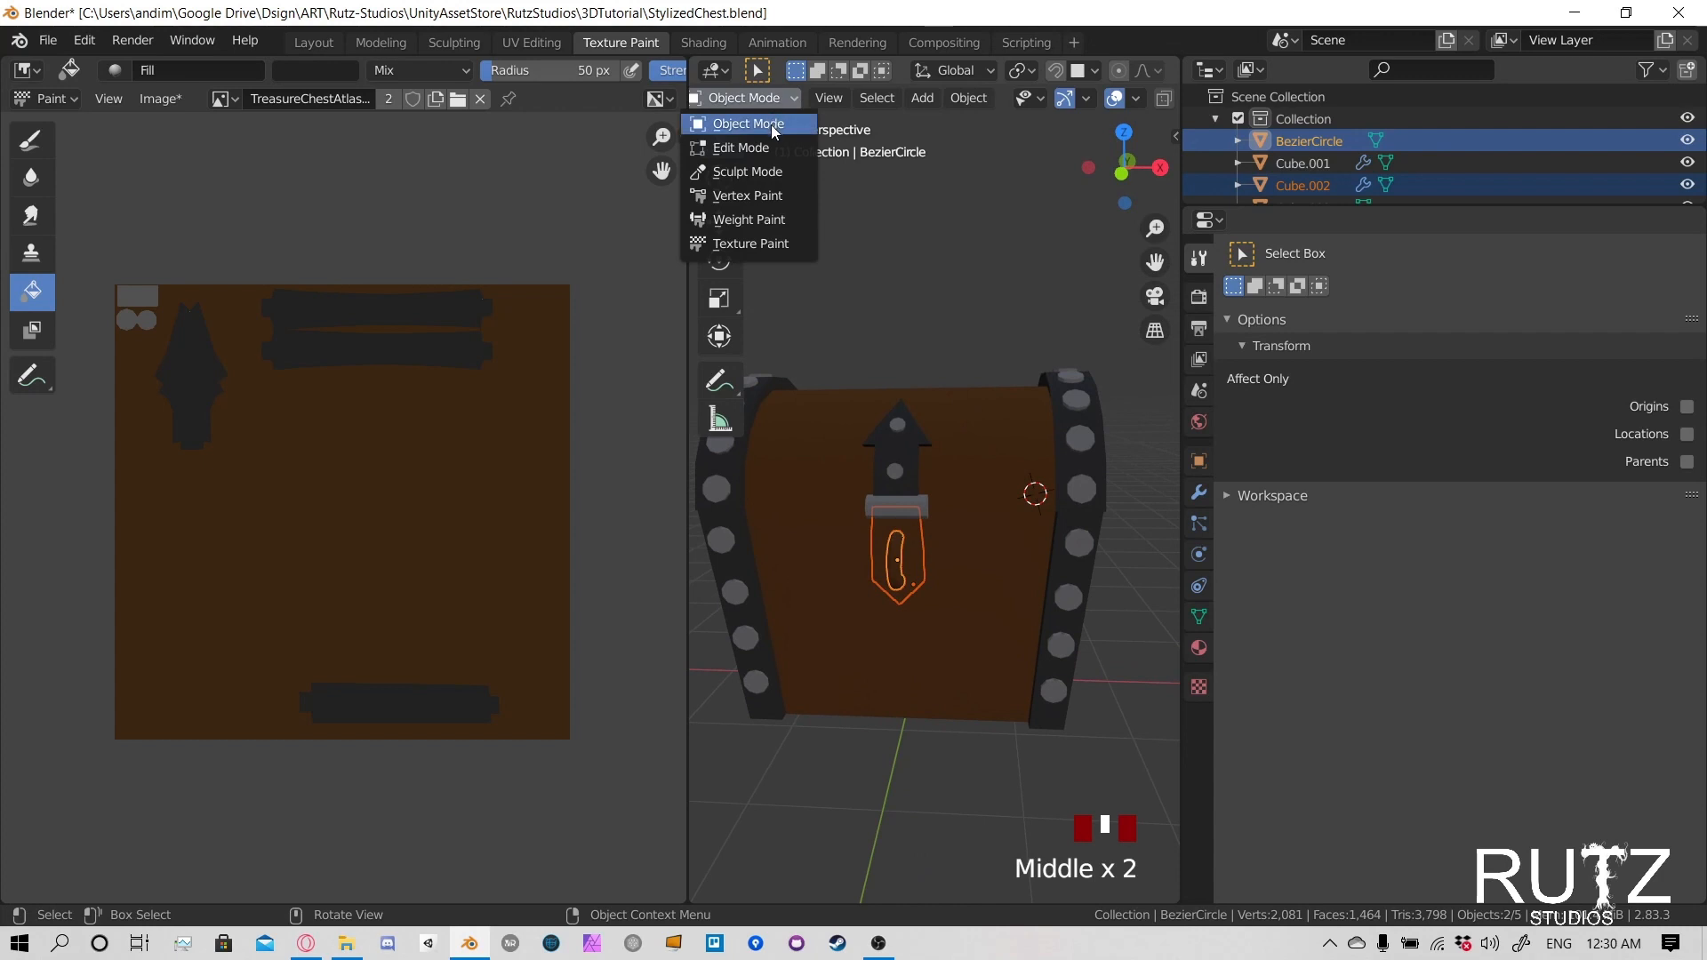
{"action": "left_click", "coordinate": [750, 243]}
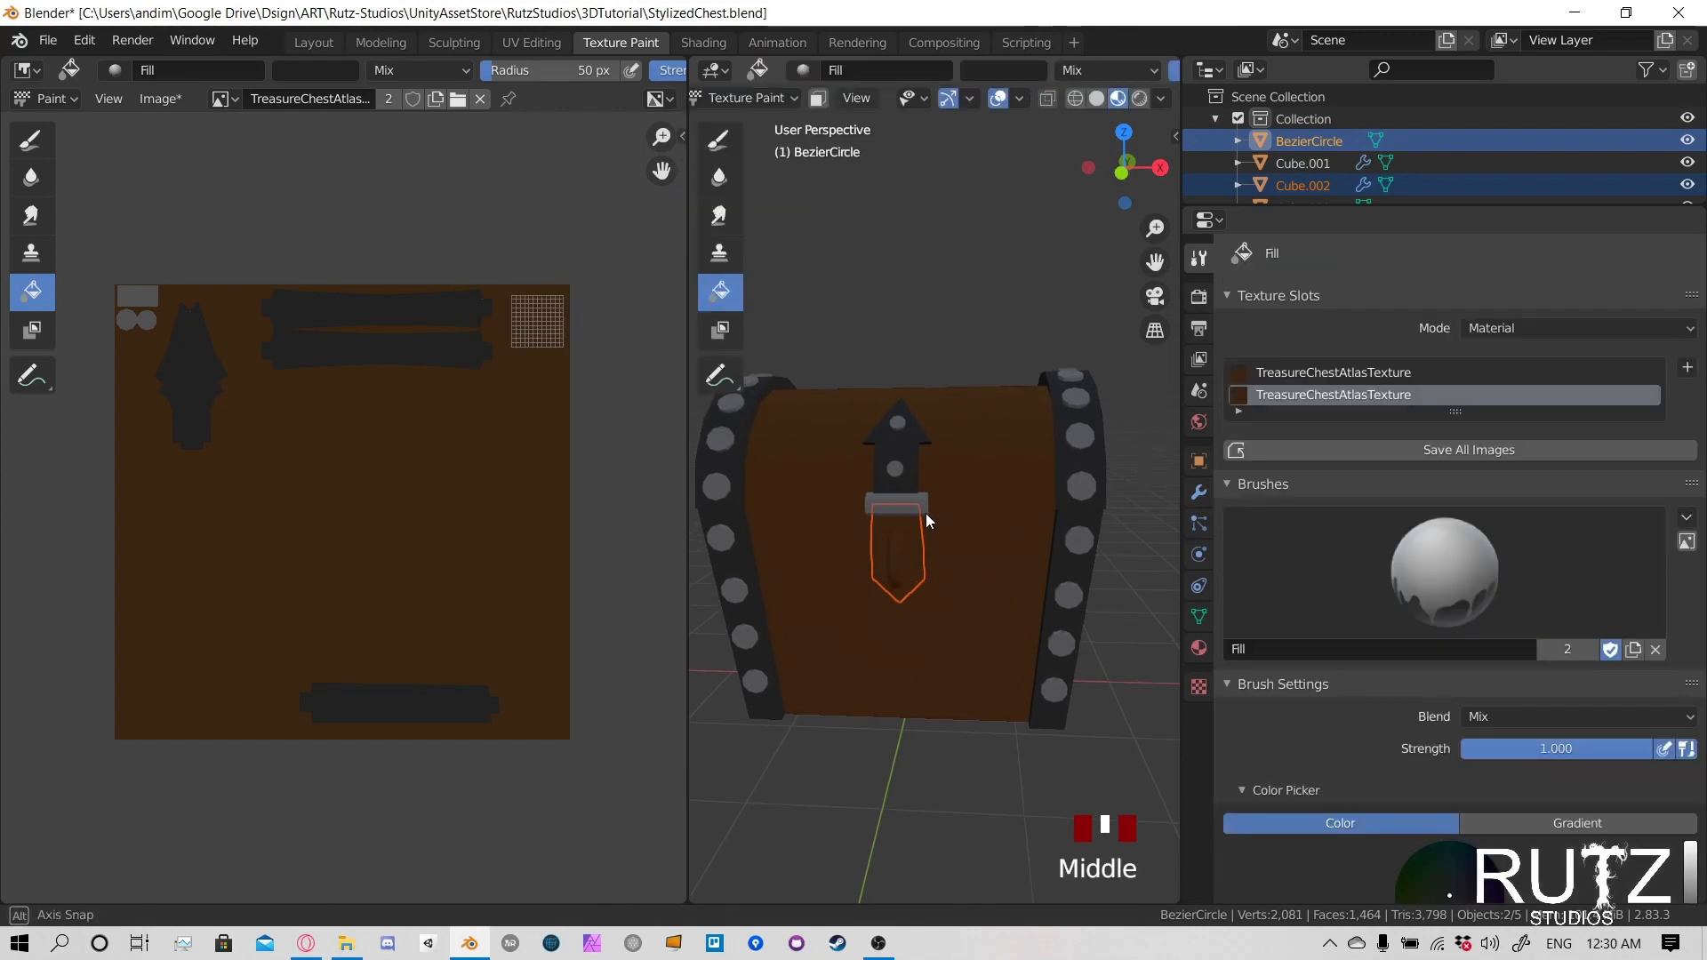
{"action": "mouse_move", "coordinate": [925, 513]}
{"action": "middle_mouse_down"}
{"action": "mouse_move", "coordinate": [930, 494]}
{"action": "mouse_move", "coordinate": [839, 521]}
{"action": "mouse_move", "coordinate": [920, 523]}
{"action": "middle_mouse_up"}
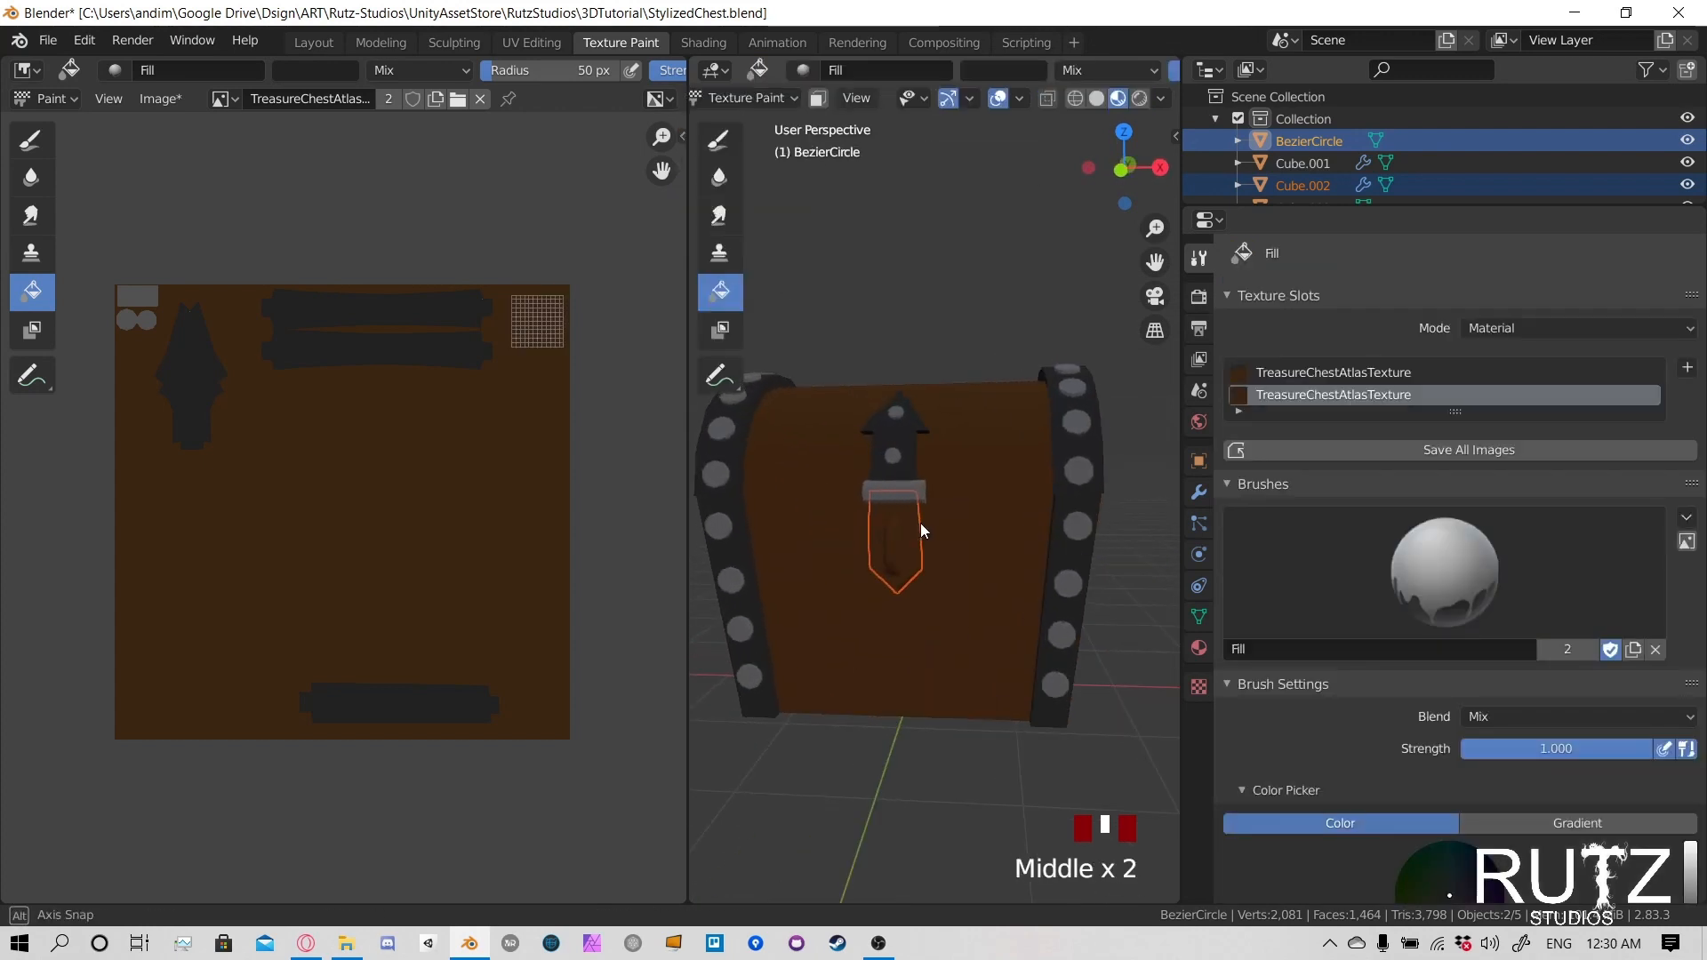
{"action": "left_click", "coordinate": [909, 526]}
- Select only the lock plate behind the ring, switch it to Texture Paint mode, and fill all its faces with dark grey
{"action": "left_click", "coordinate": [768, 97]}
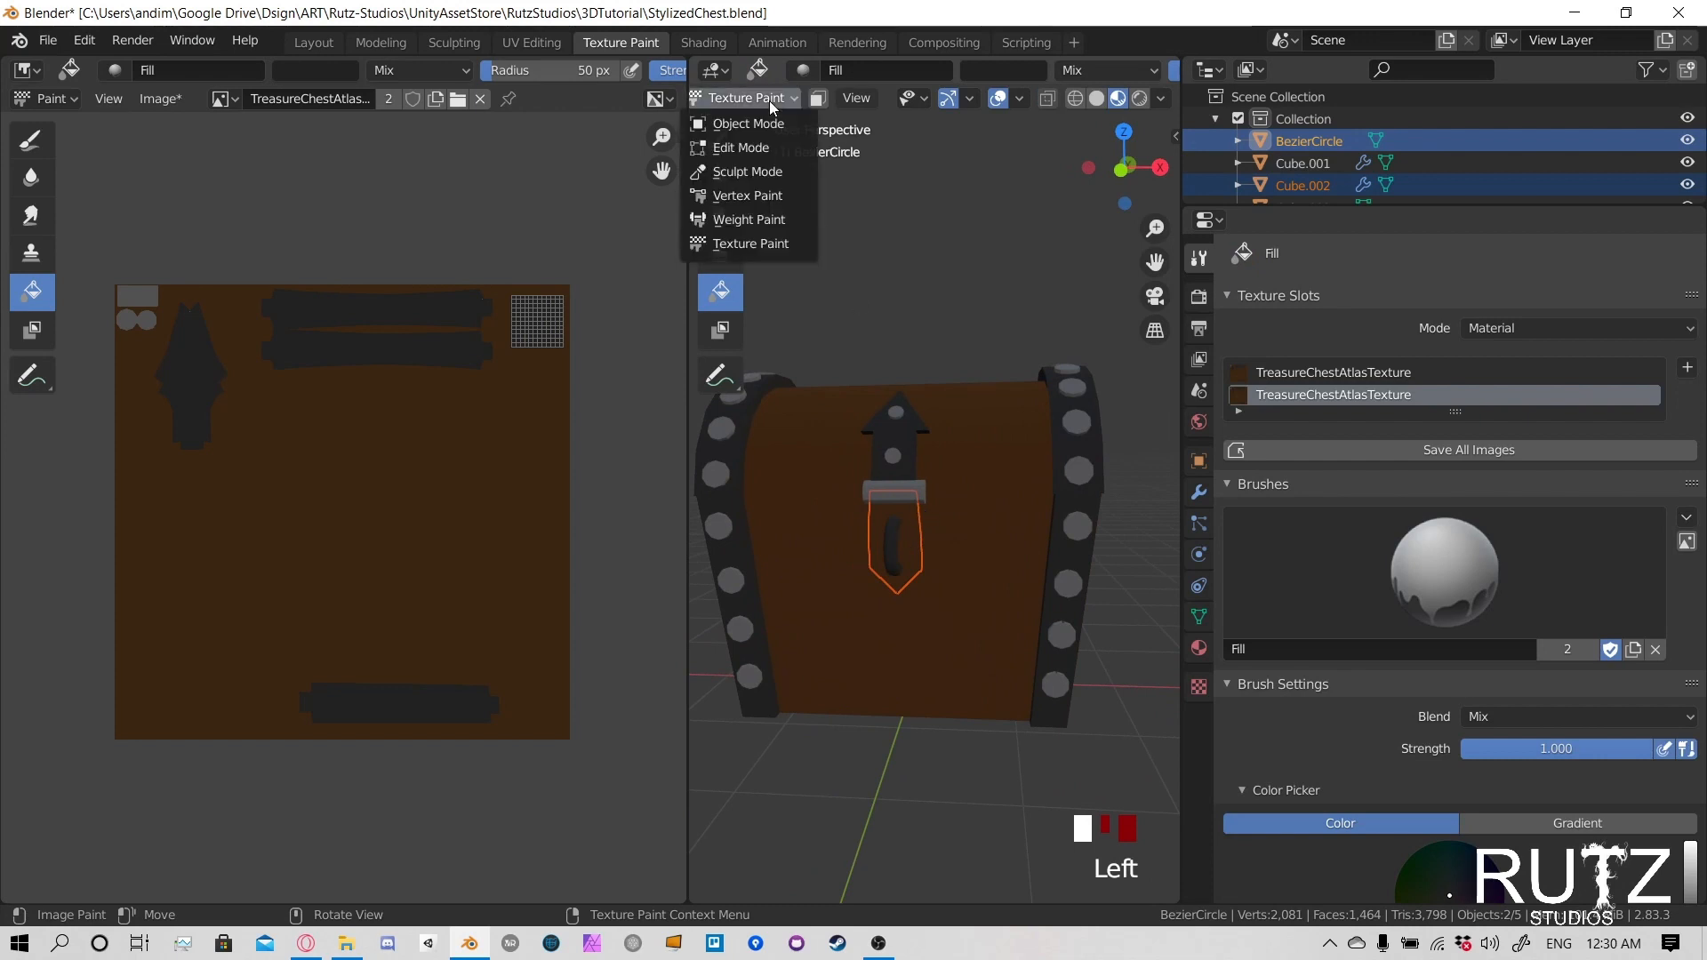
{"action": "left_click", "coordinate": [766, 123]}
{"action": "left_click", "coordinate": [904, 511]}
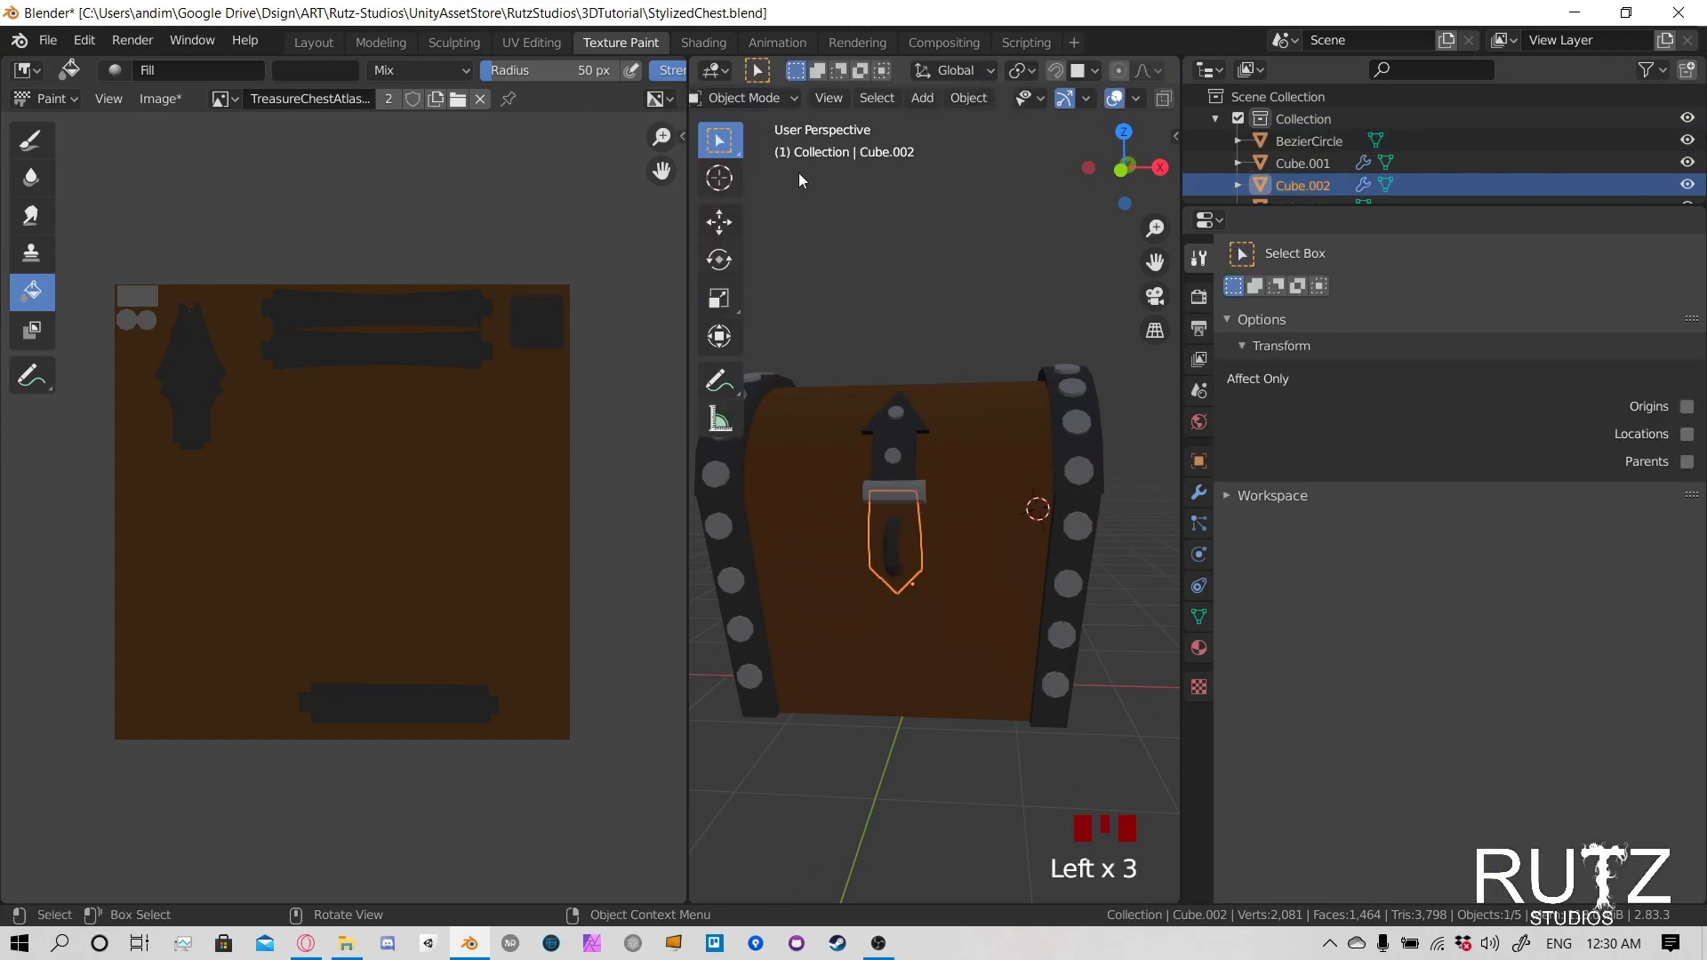
{"action": "left_click", "coordinate": [779, 99]}
{"action": "left_click", "coordinate": [750, 244]}
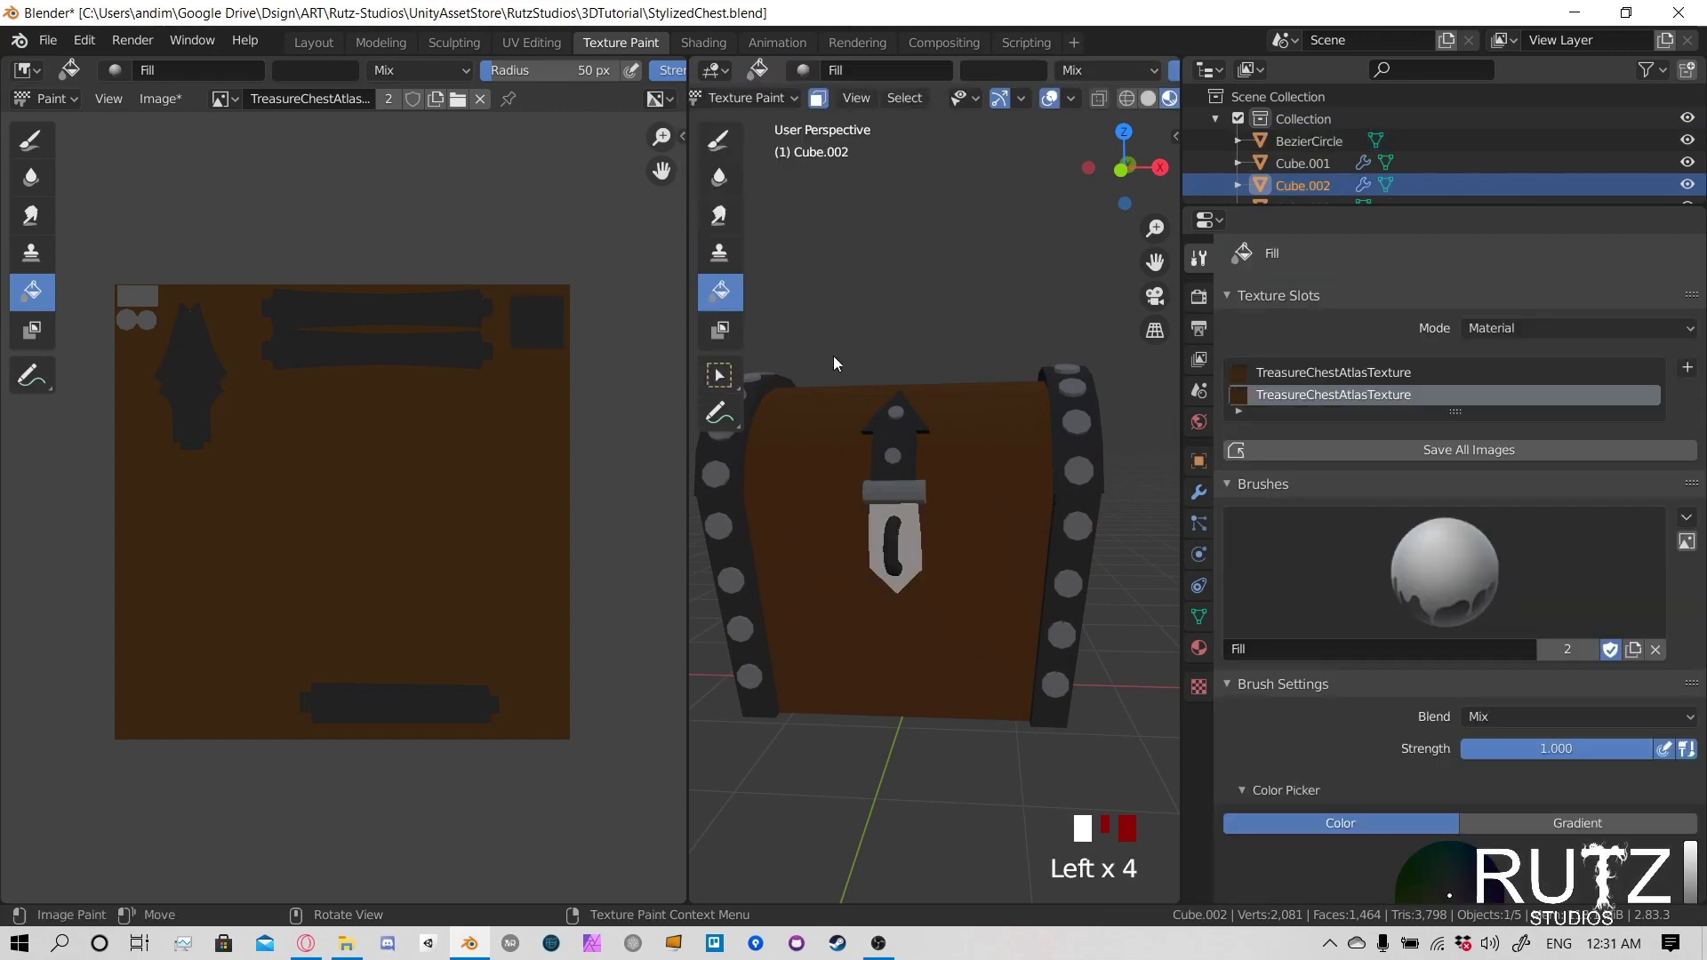
{"action": "left_click", "coordinate": [910, 530]}
{"action": "left_click", "coordinate": [925, 548]}
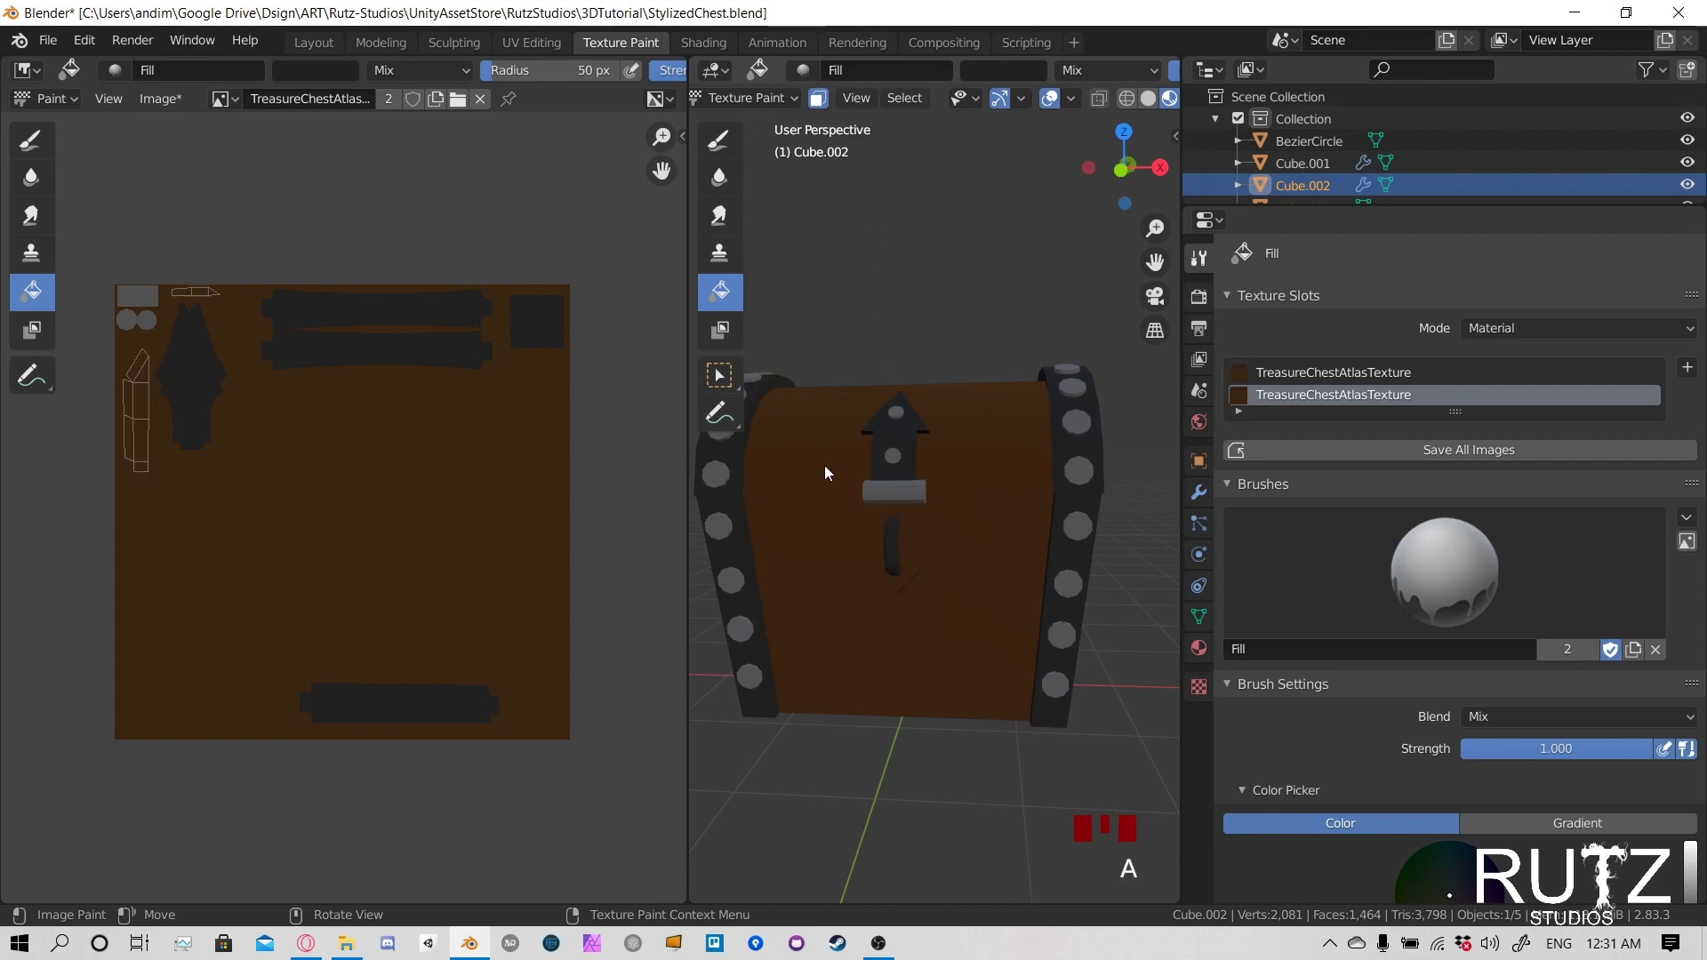
{"action": "left_click", "coordinate": [908, 534]}
{"action": "middle_click_drag", "start_coordinate": [887, 540], "coordinate": [911, 473]}
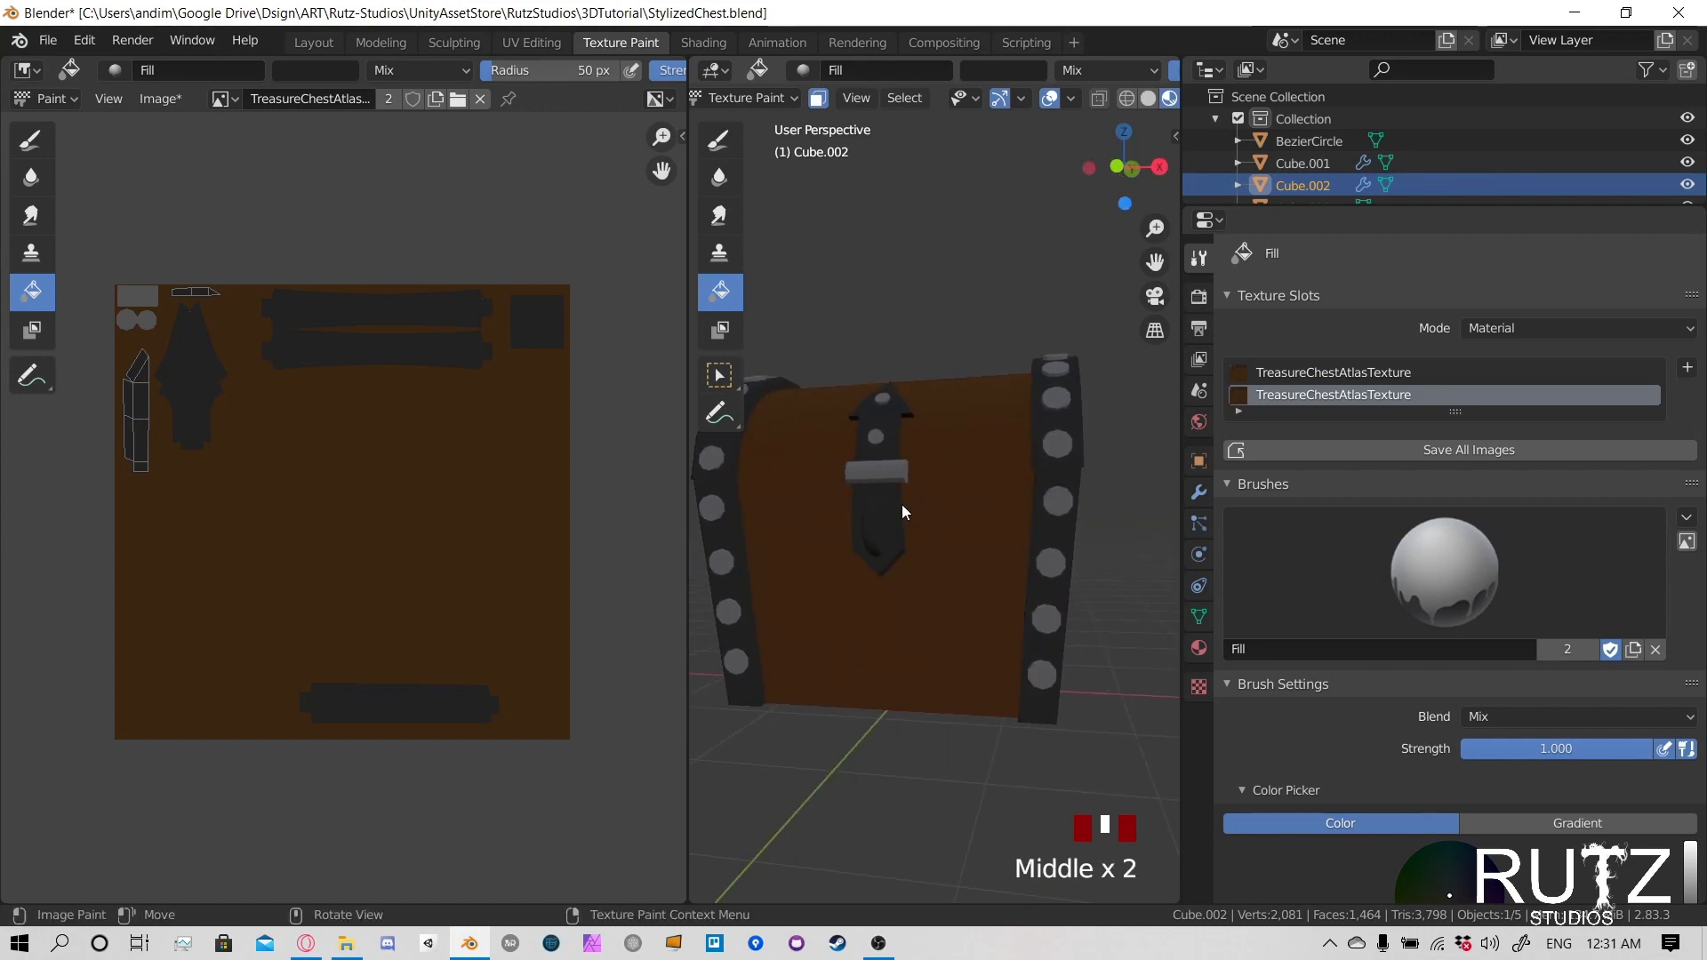
- Return the lock plate to Object Mode and save the Blender file
{"action": "key", "text": "grave"}
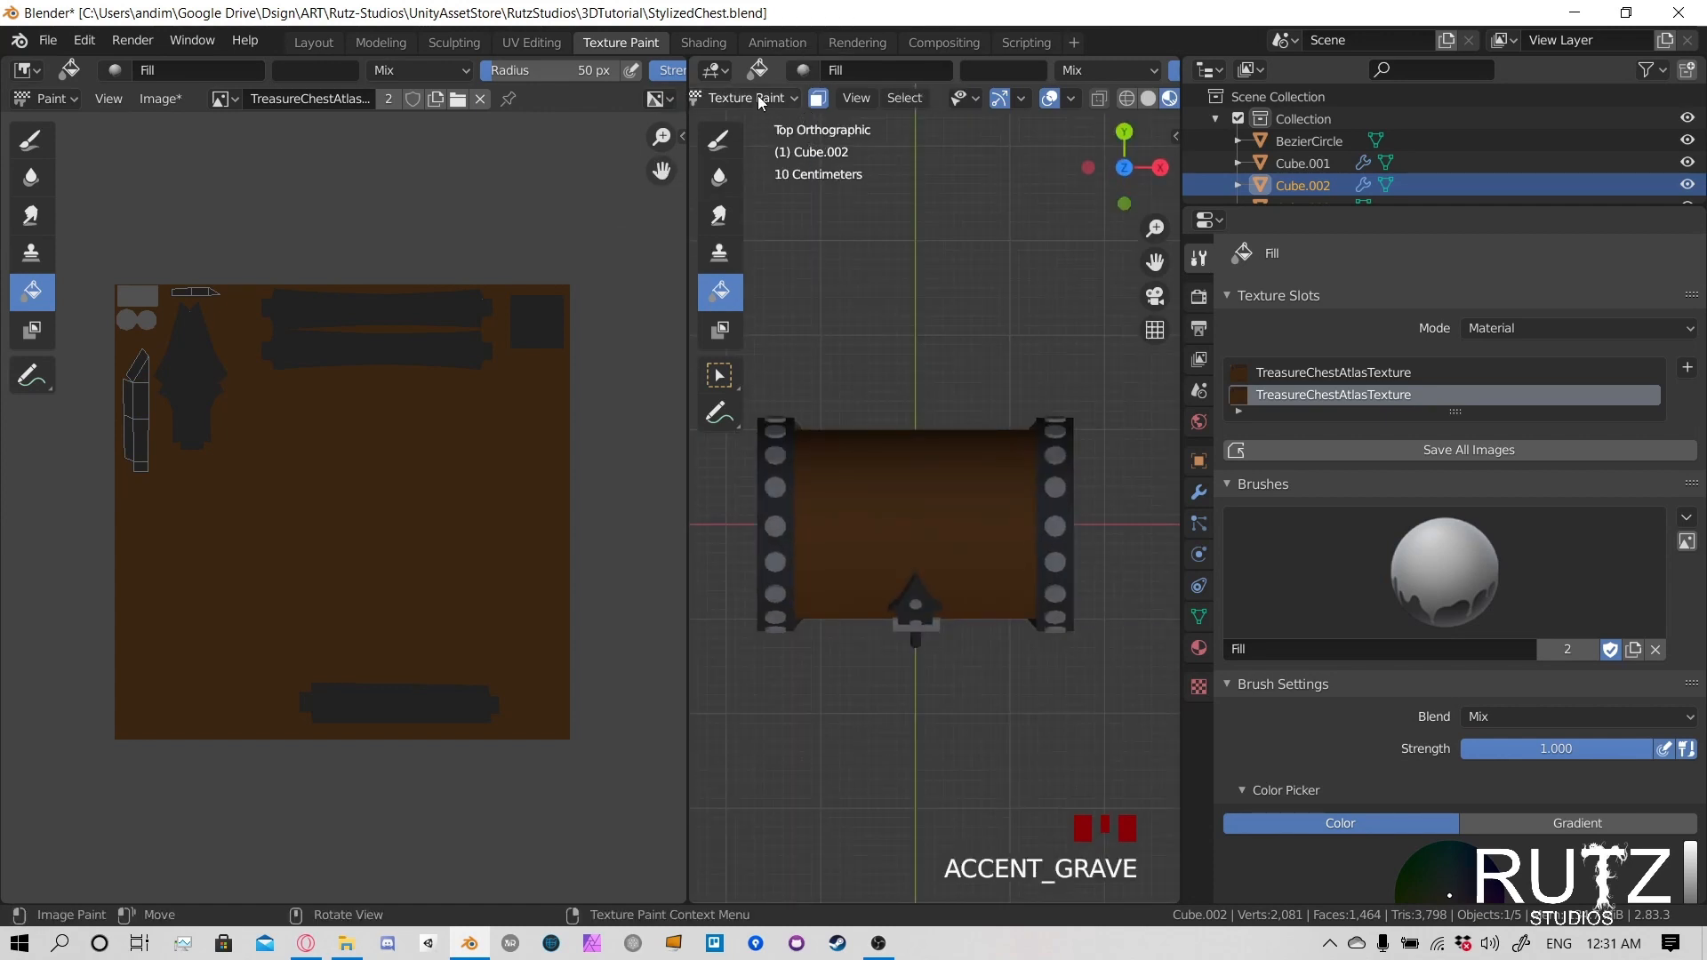
{"action": "left_click", "coordinate": [760, 98]}
{"action": "left_click", "coordinate": [738, 122]}
{"action": "middle_click_drag", "start_coordinate": [880, 515], "coordinate": [888, 309]}
{"action": "key", "text": "ctrl+s"}
{"action": "mouse_move", "coordinate": [1021, 478]}
{"action": "middle_mouse_down"}
{"action": "mouse_move", "coordinate": [930, 485]}
{"action": "mouse_move", "coordinate": [996, 485]}
{"action": "middle_mouse_up"}
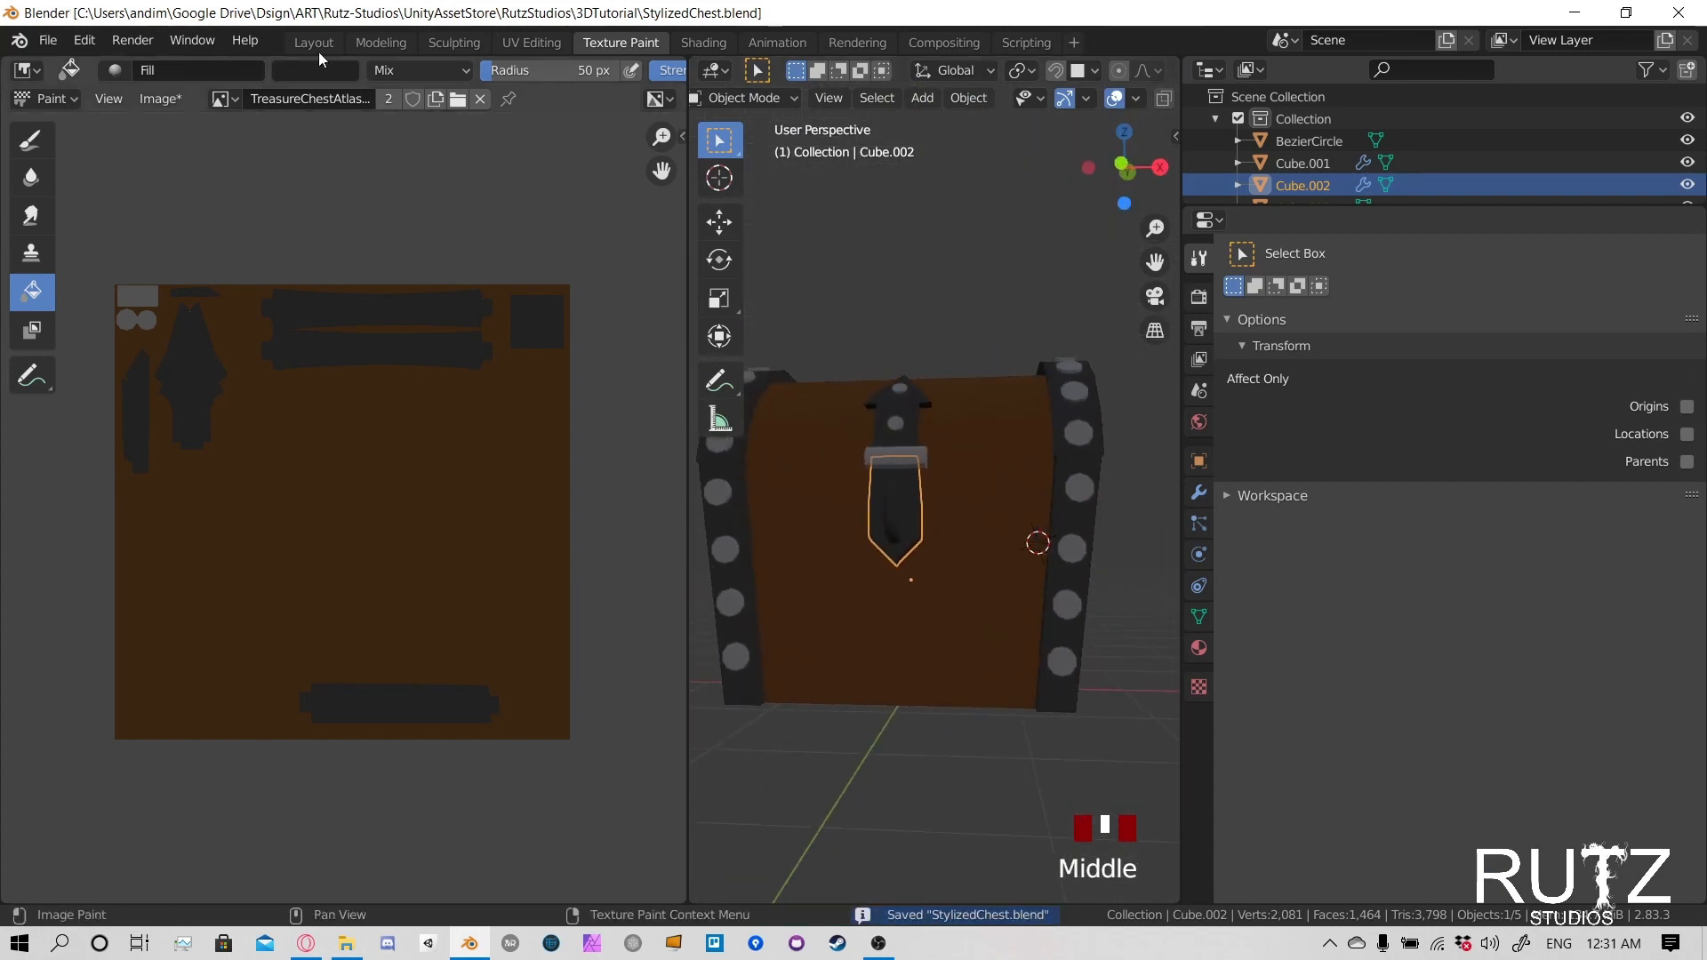
- Save the painted atlas as TreasureChestAtlasTexture.png in the 3DTutorial folder, in PNG format with RGBA color and 8-bit depth
{"action": "left_click", "coordinate": [168, 98]}
{"action": "left_click", "coordinate": [217, 280]}
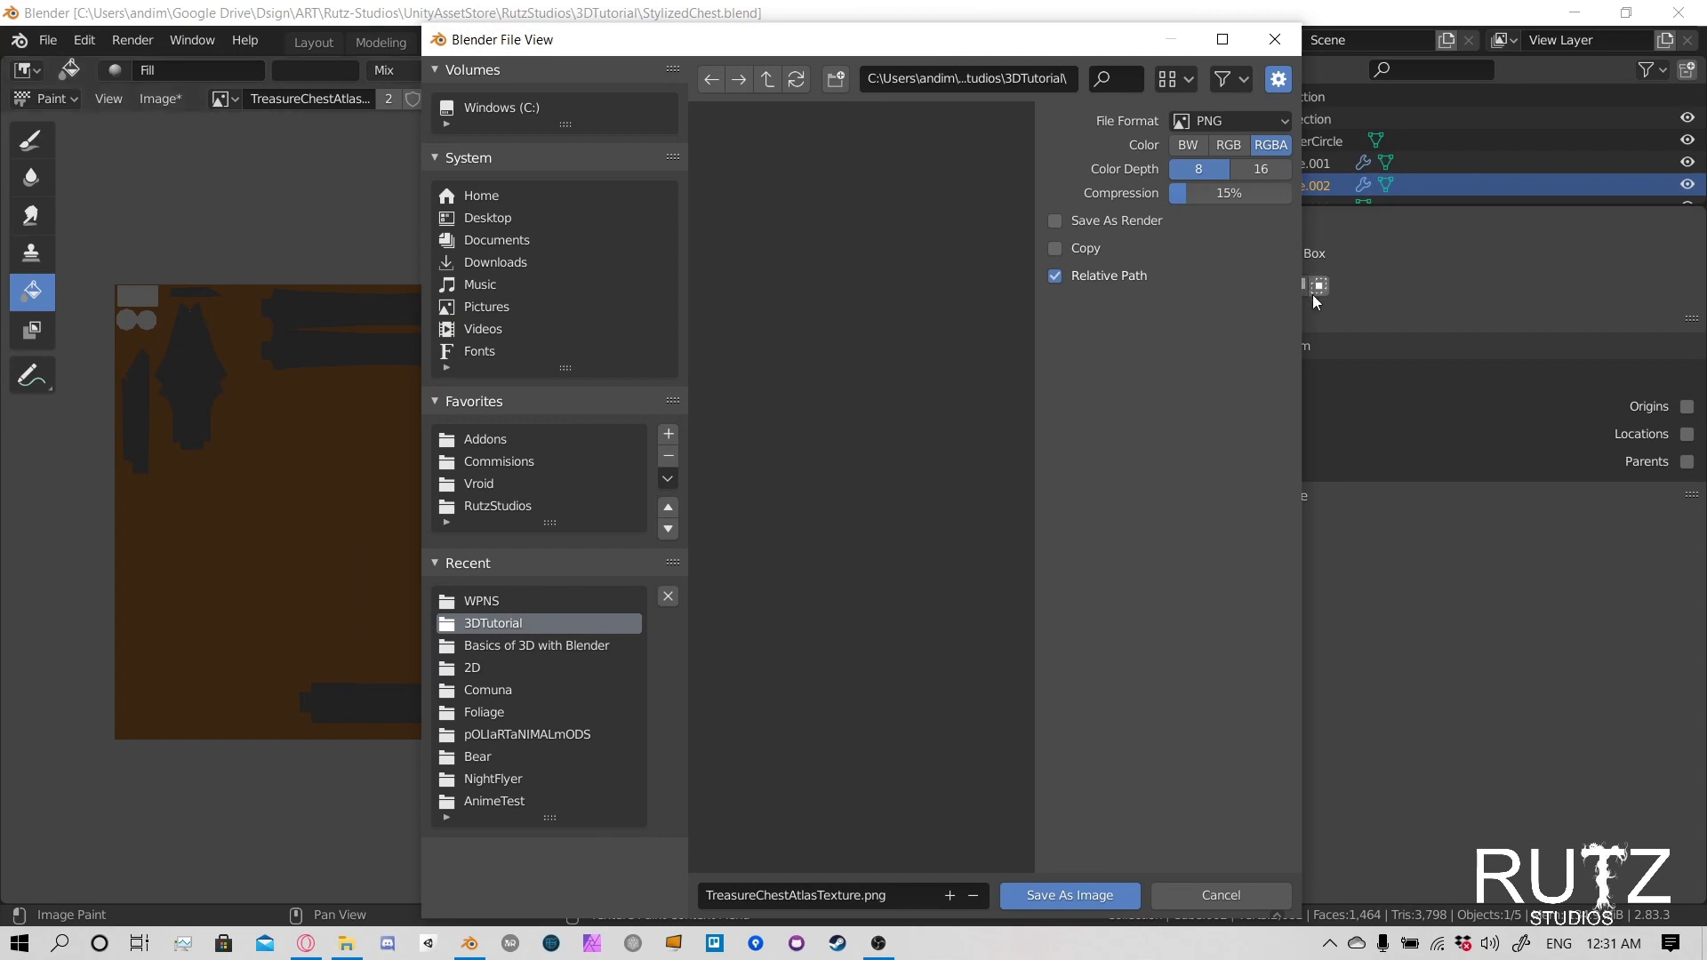
{"action": "left_click_drag", "start_coordinate": [1306, 290], "coordinate": [1545, 288]}
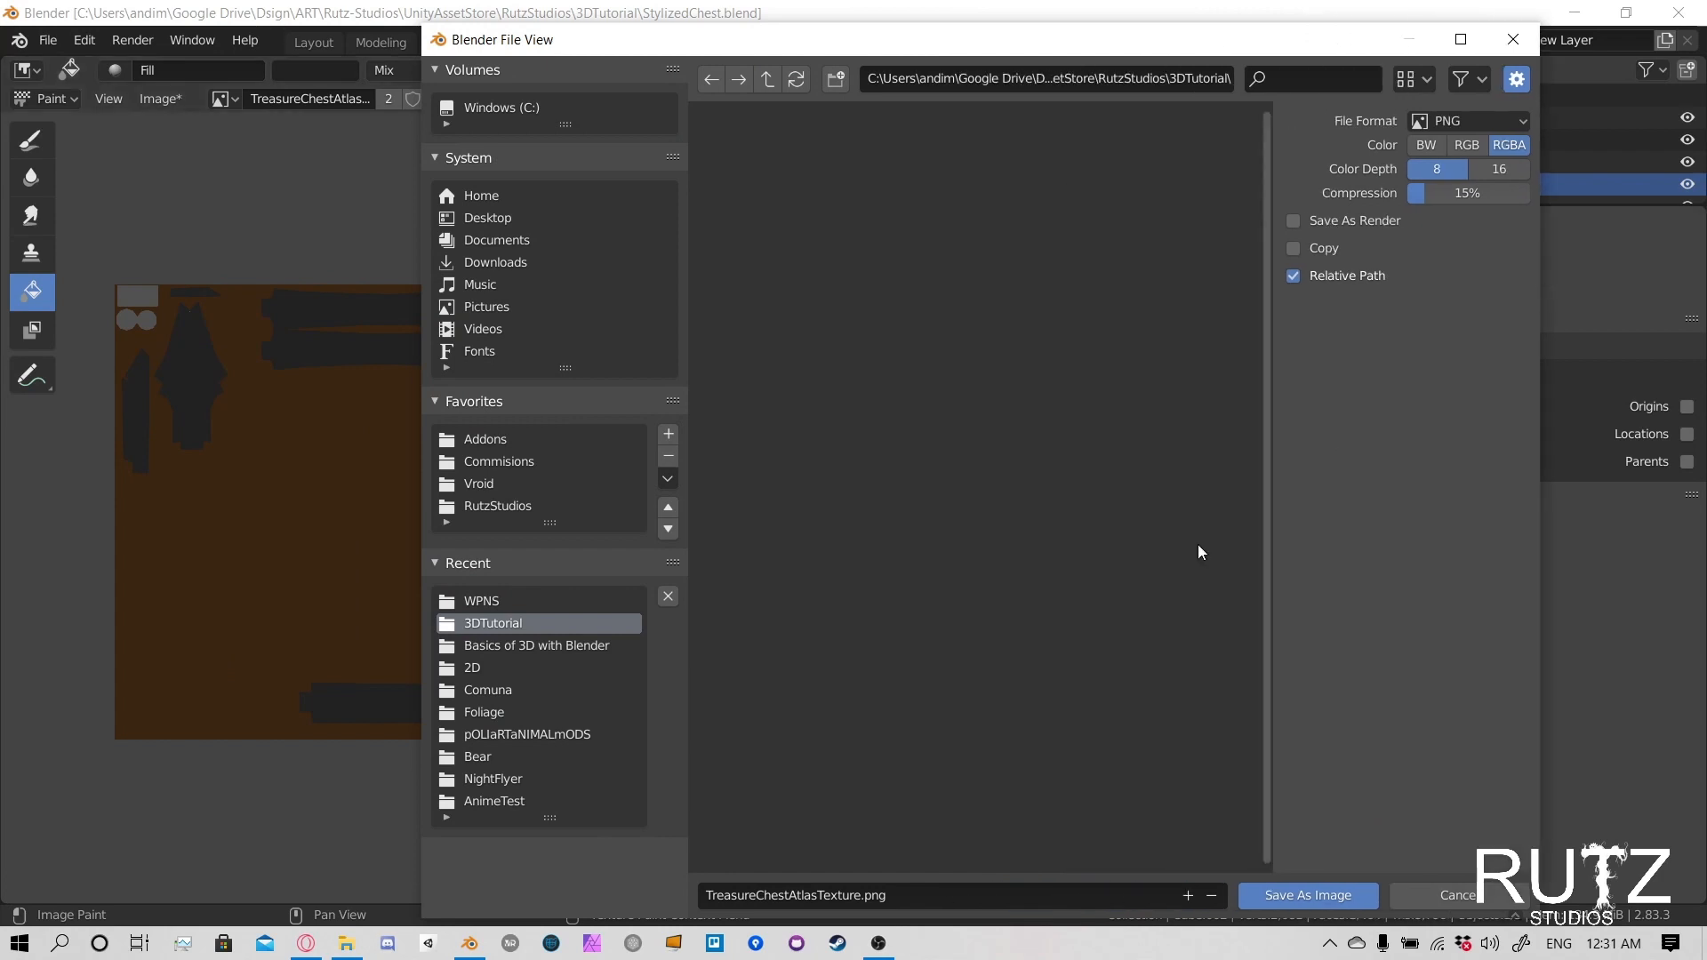
{"action": "left_click", "coordinate": [889, 896]}
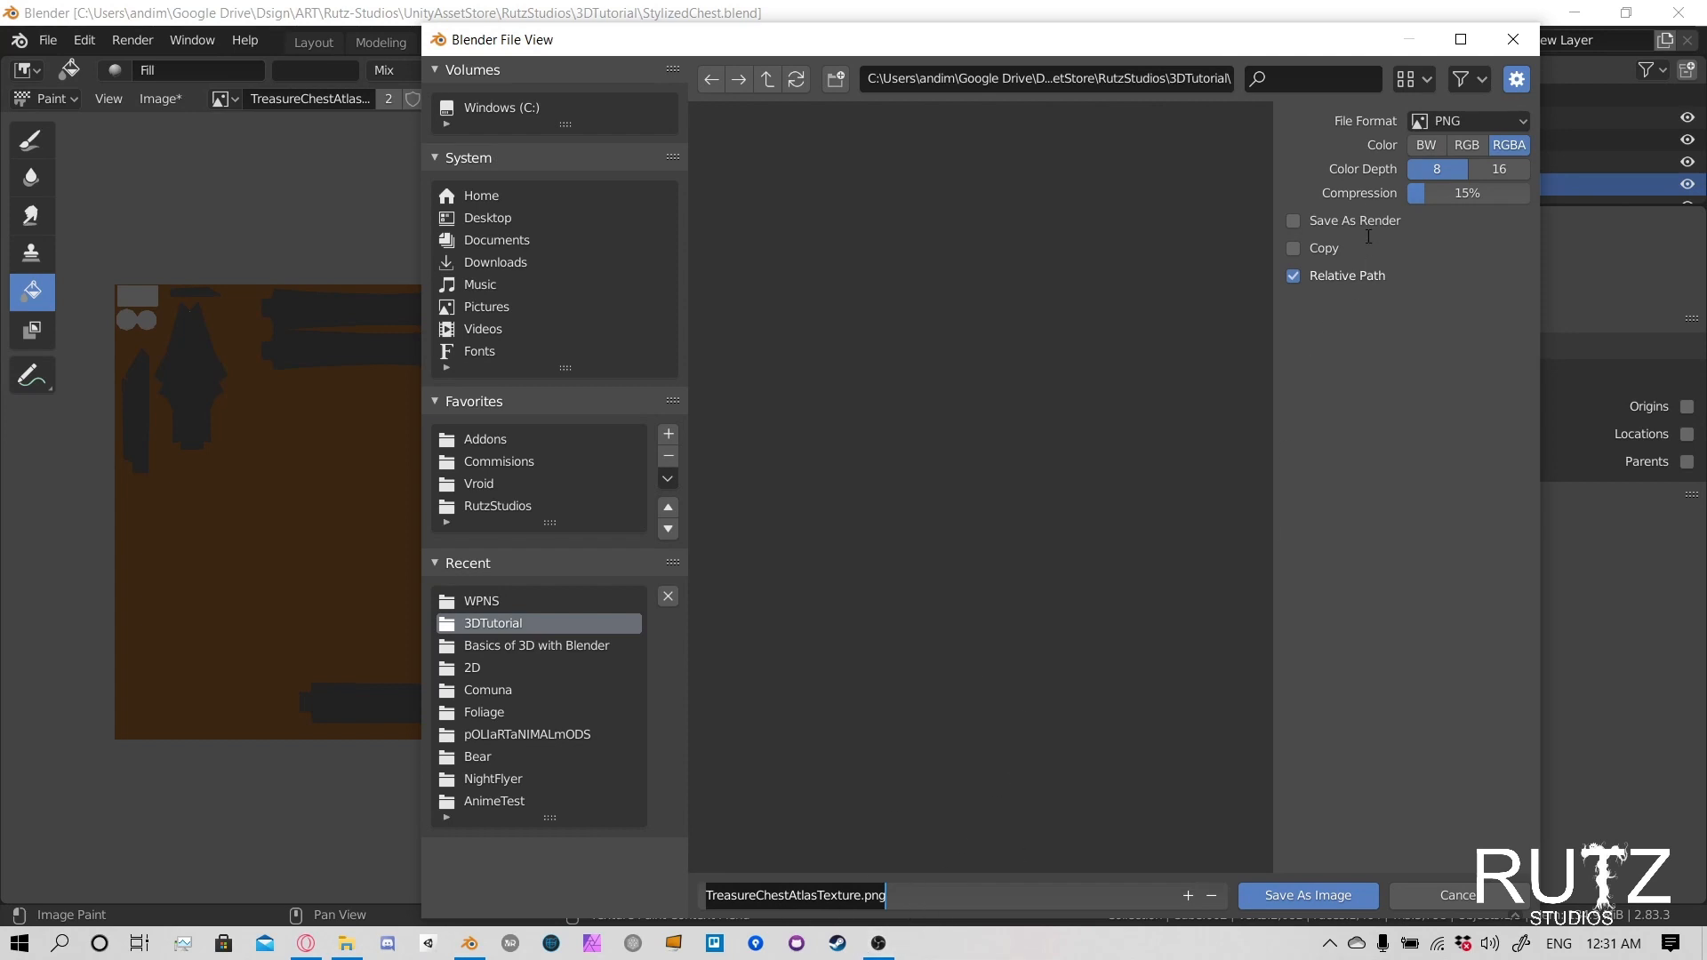
{"action": "left_click", "coordinate": [1320, 897]}
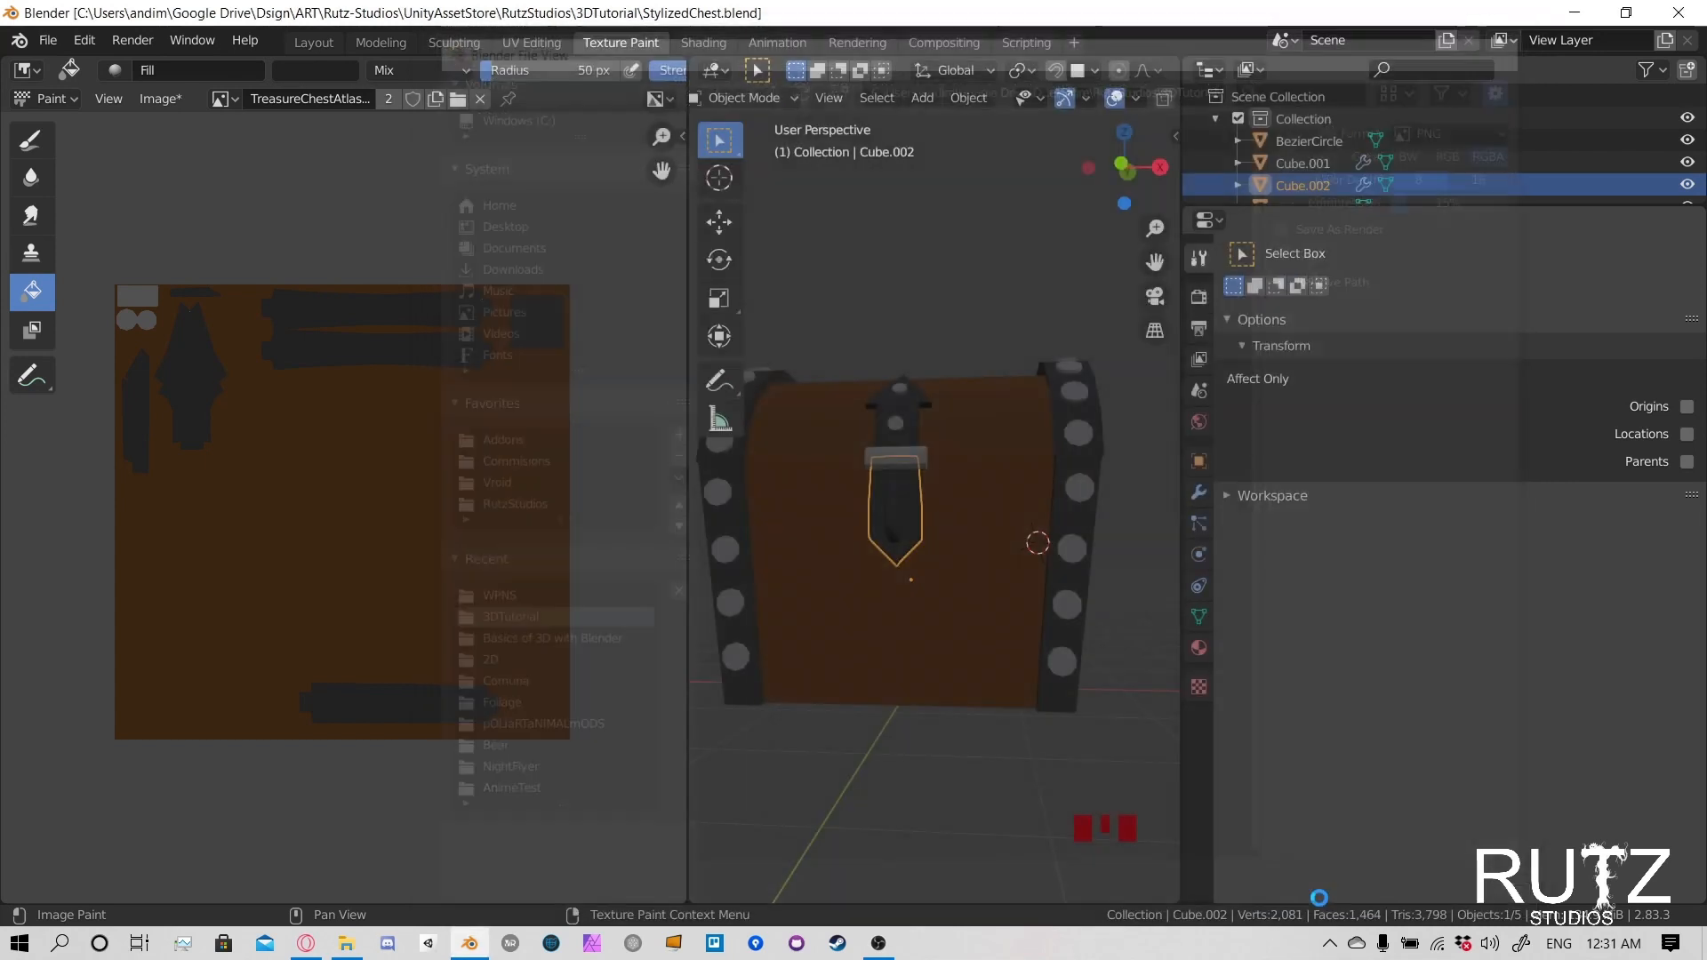
- Save the atlas image again to its existing file and save the Blender file
{"action": "left_click", "coordinate": [176, 99]}
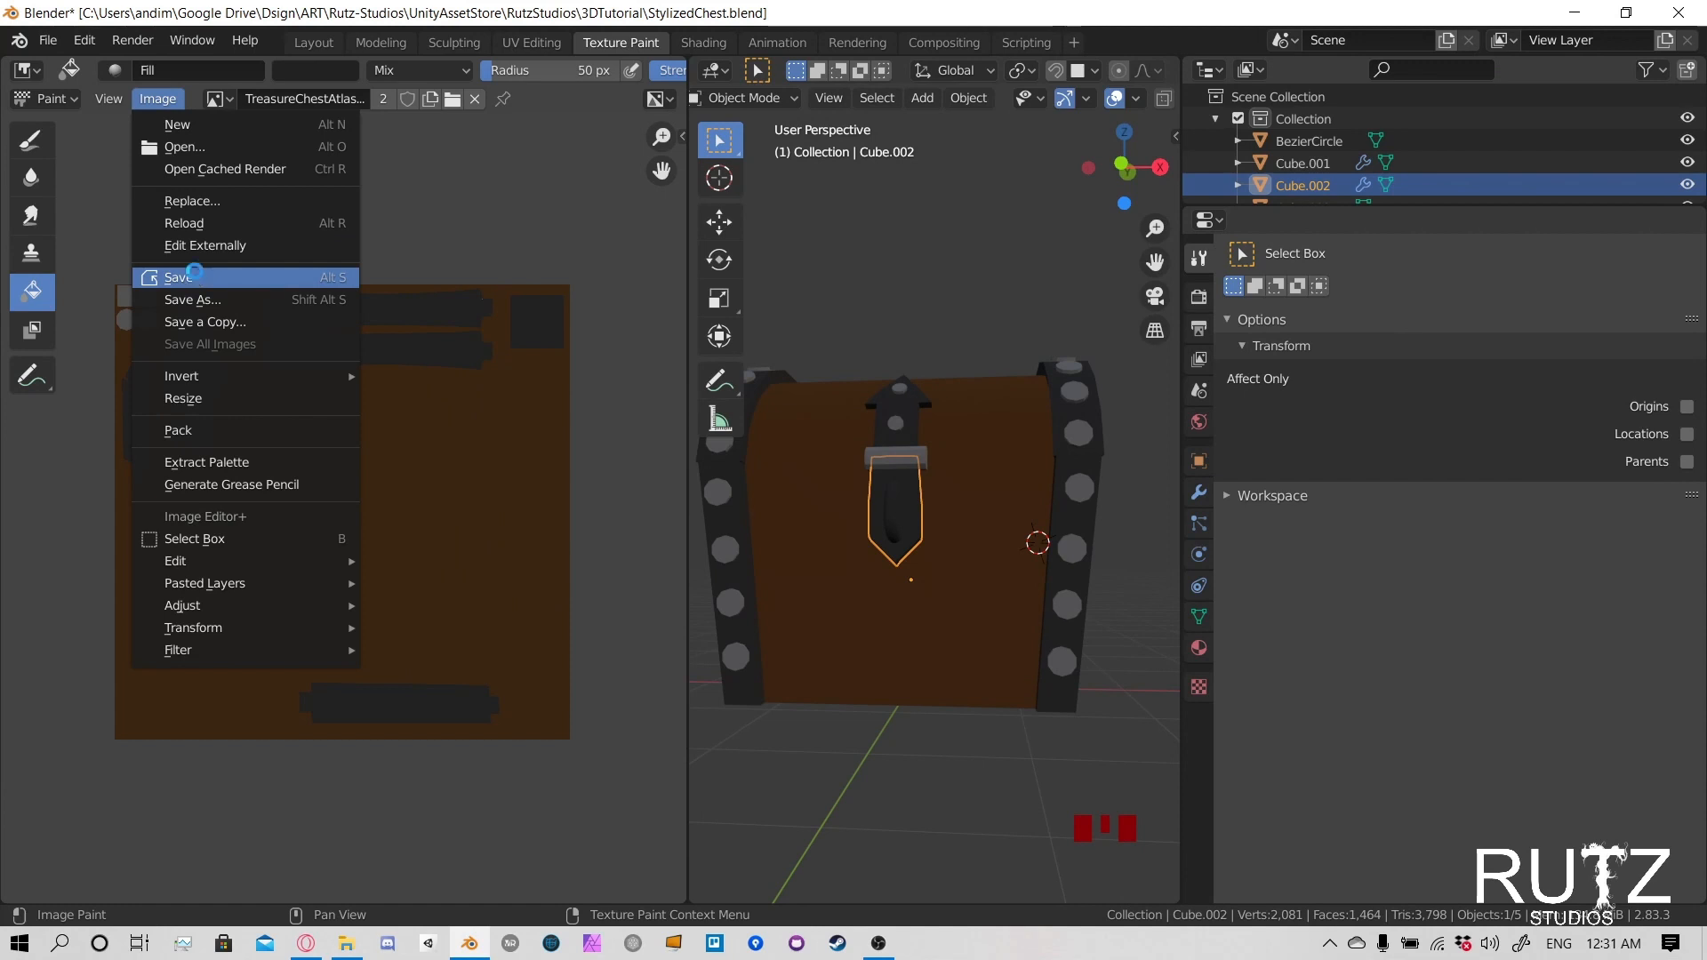
{"action": "left_click", "coordinate": [194, 276]}
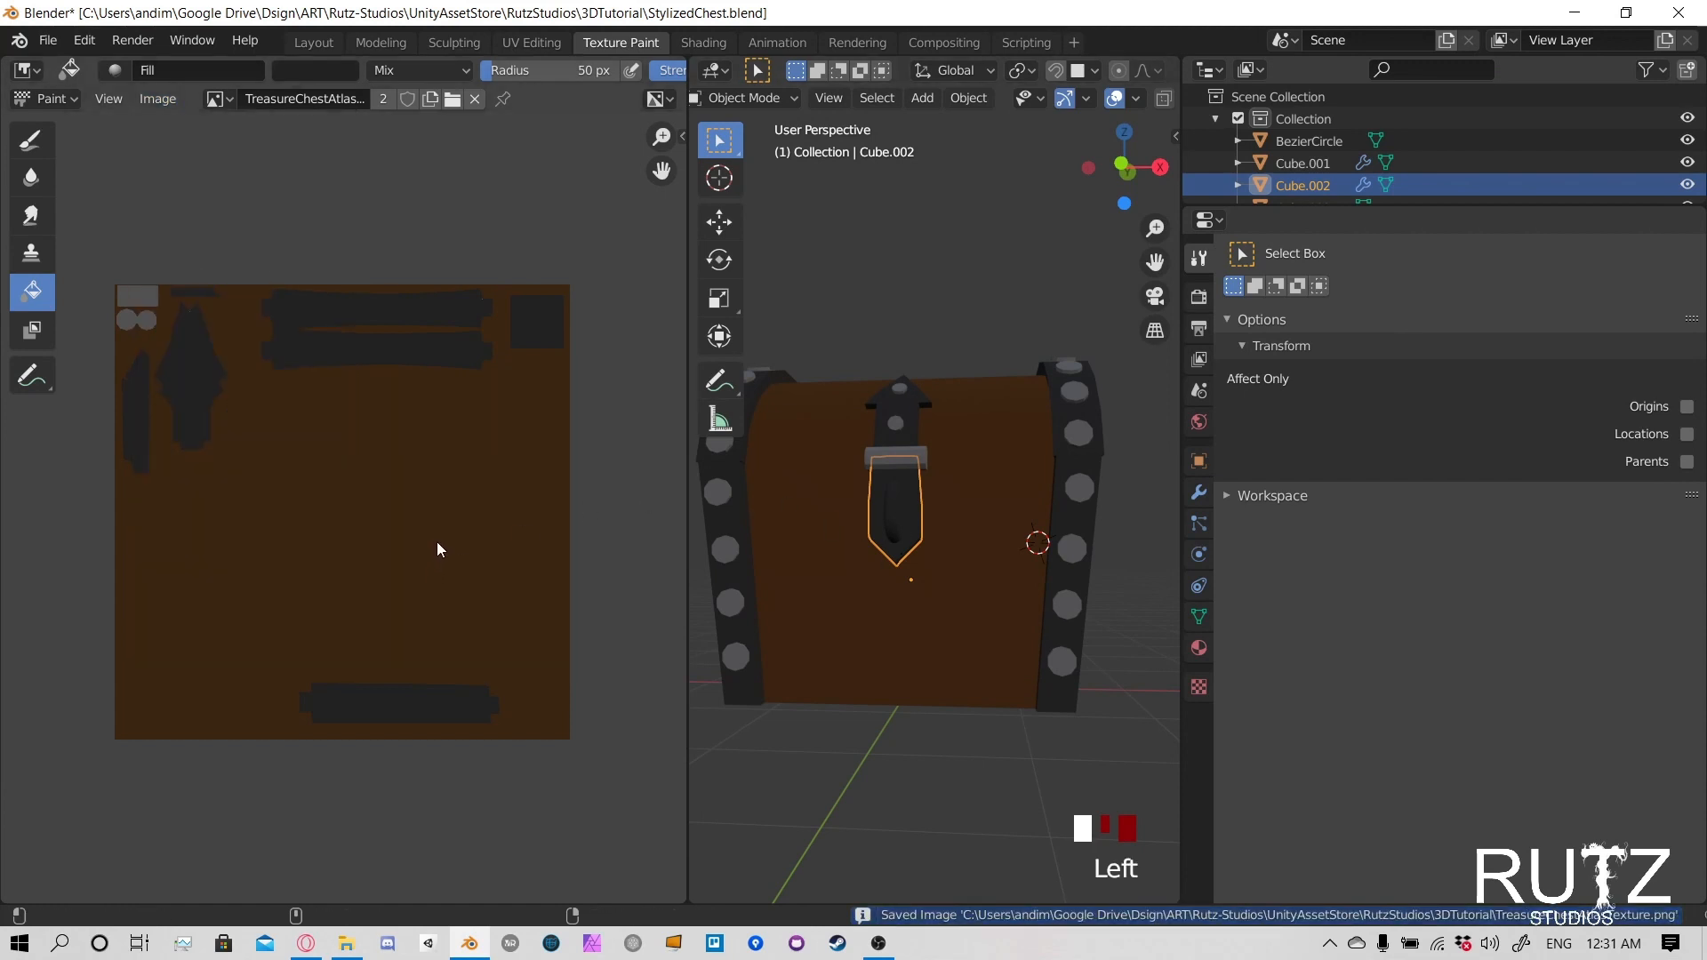
{"action": "key", "text": "alt+s"}
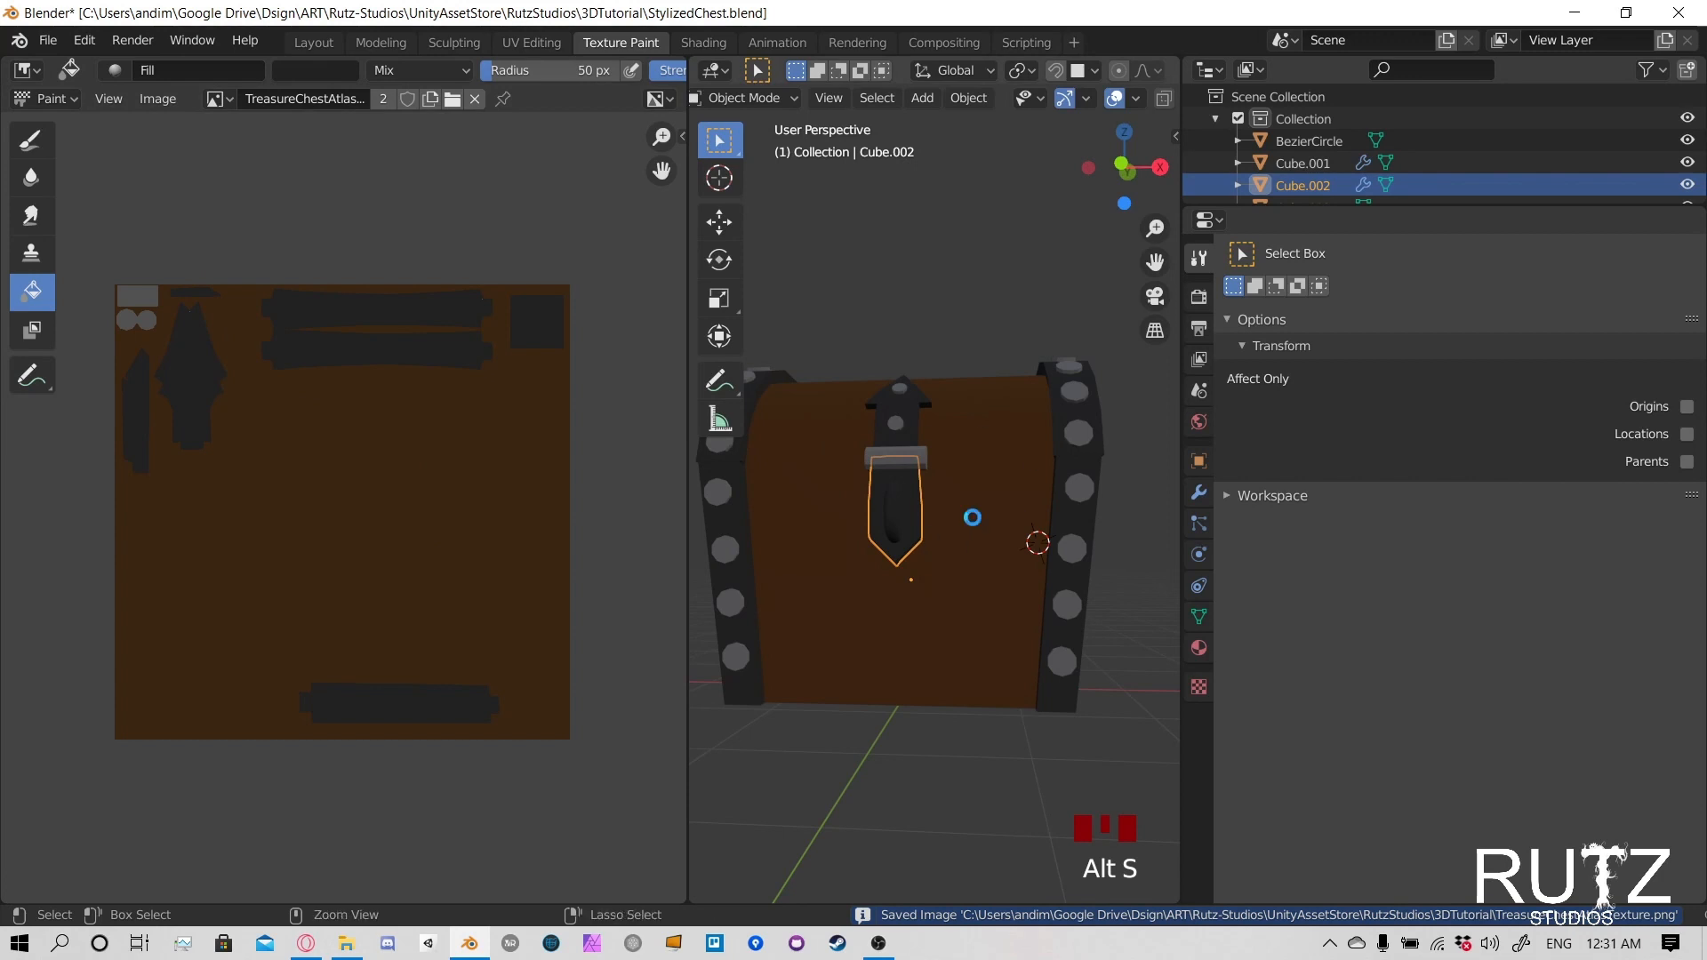
{"action": "key", "text": "ctrl+s"}
- Try clearing the scale of the lock plate and of the clasp cylinder, undoing each change
{"action": "key", "text": "alt+s"}
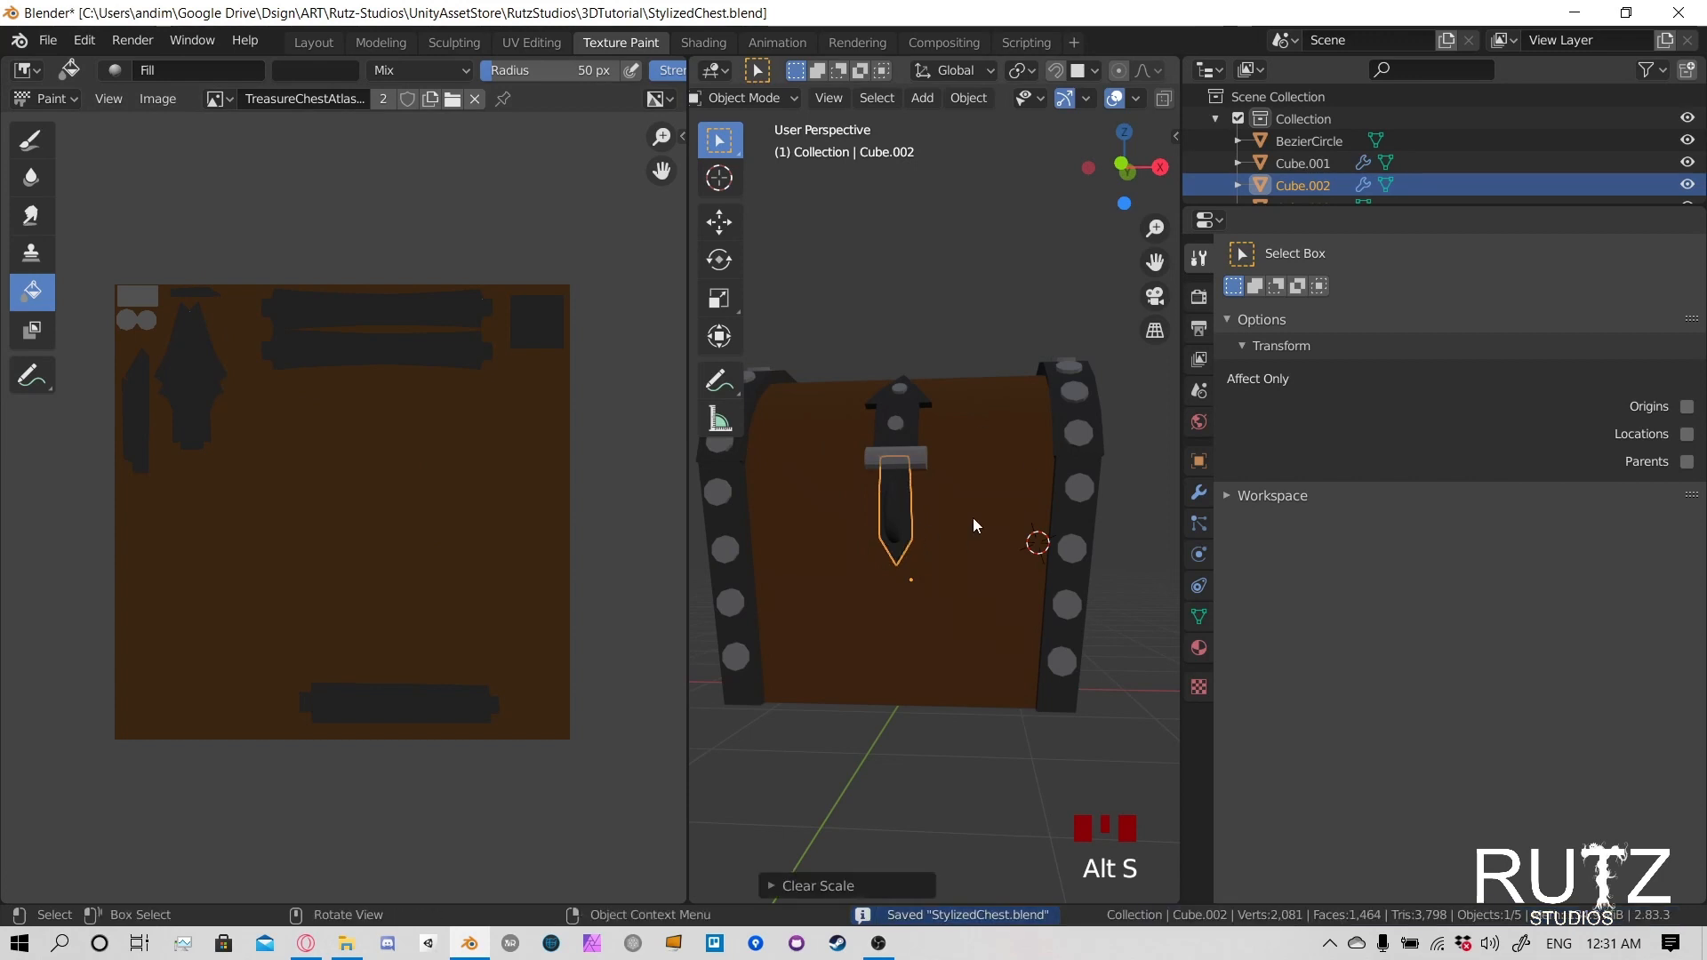
{"action": "middle_click_drag", "start_coordinate": [887, 493], "coordinate": [996, 480]}
{"action": "key", "text": "ctrl+z"}
{"action": "left_click", "coordinate": [935, 464]}
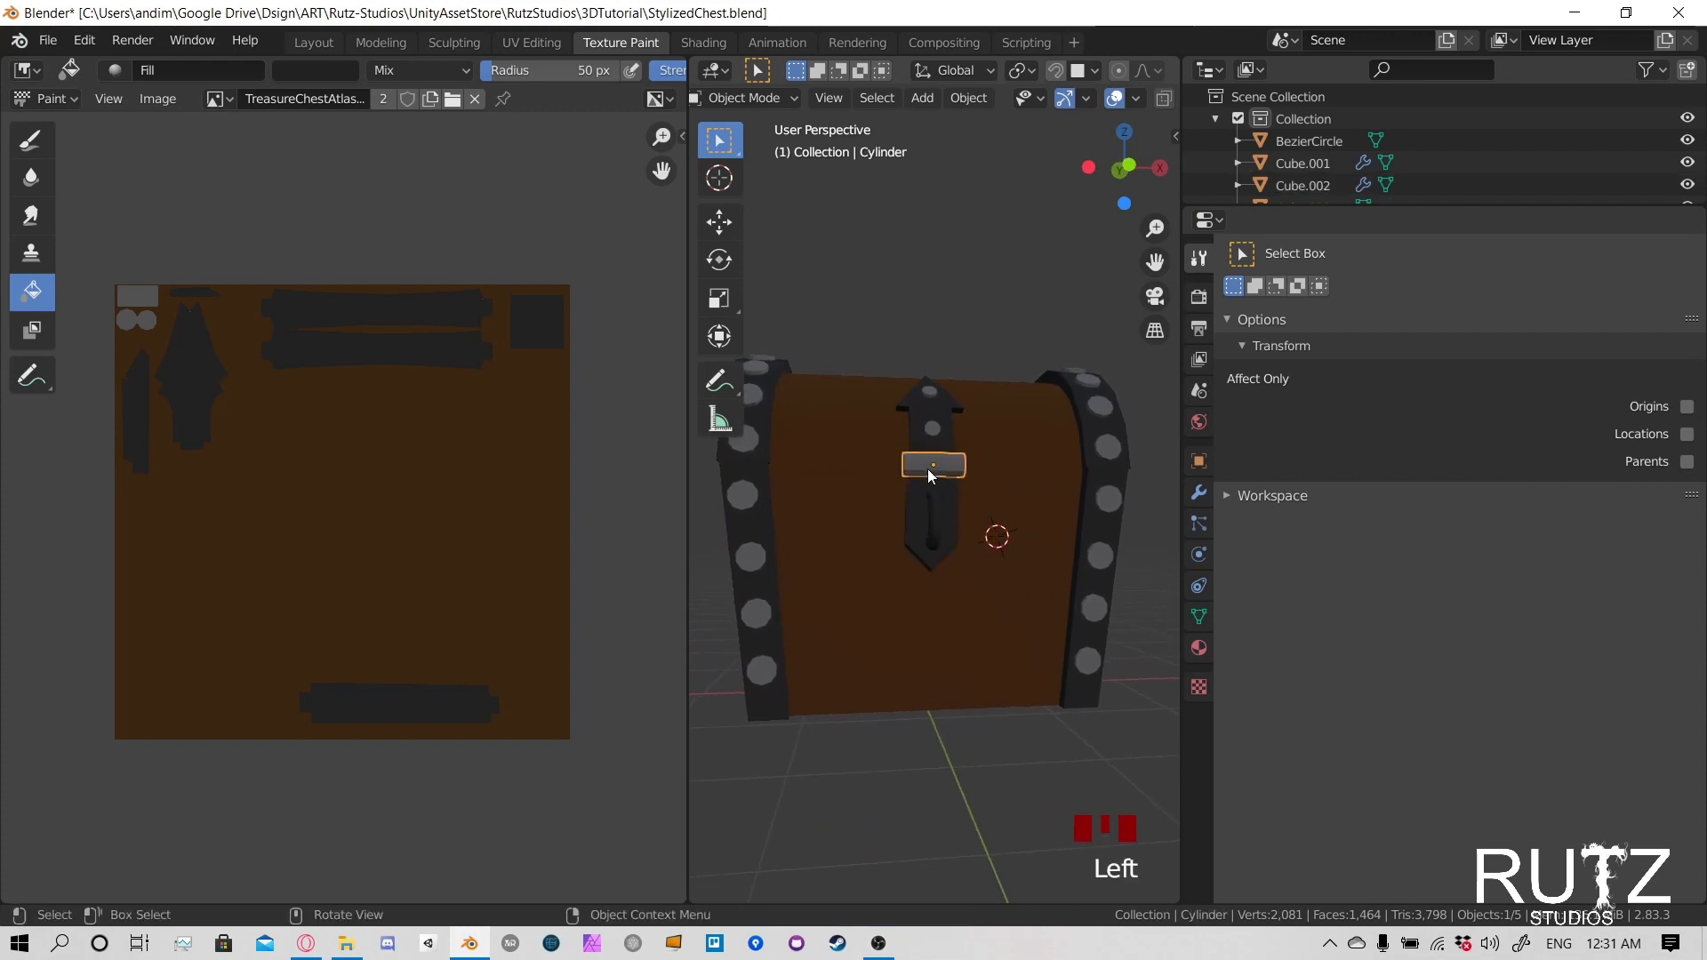
{"action": "key", "text": "alt+s"}
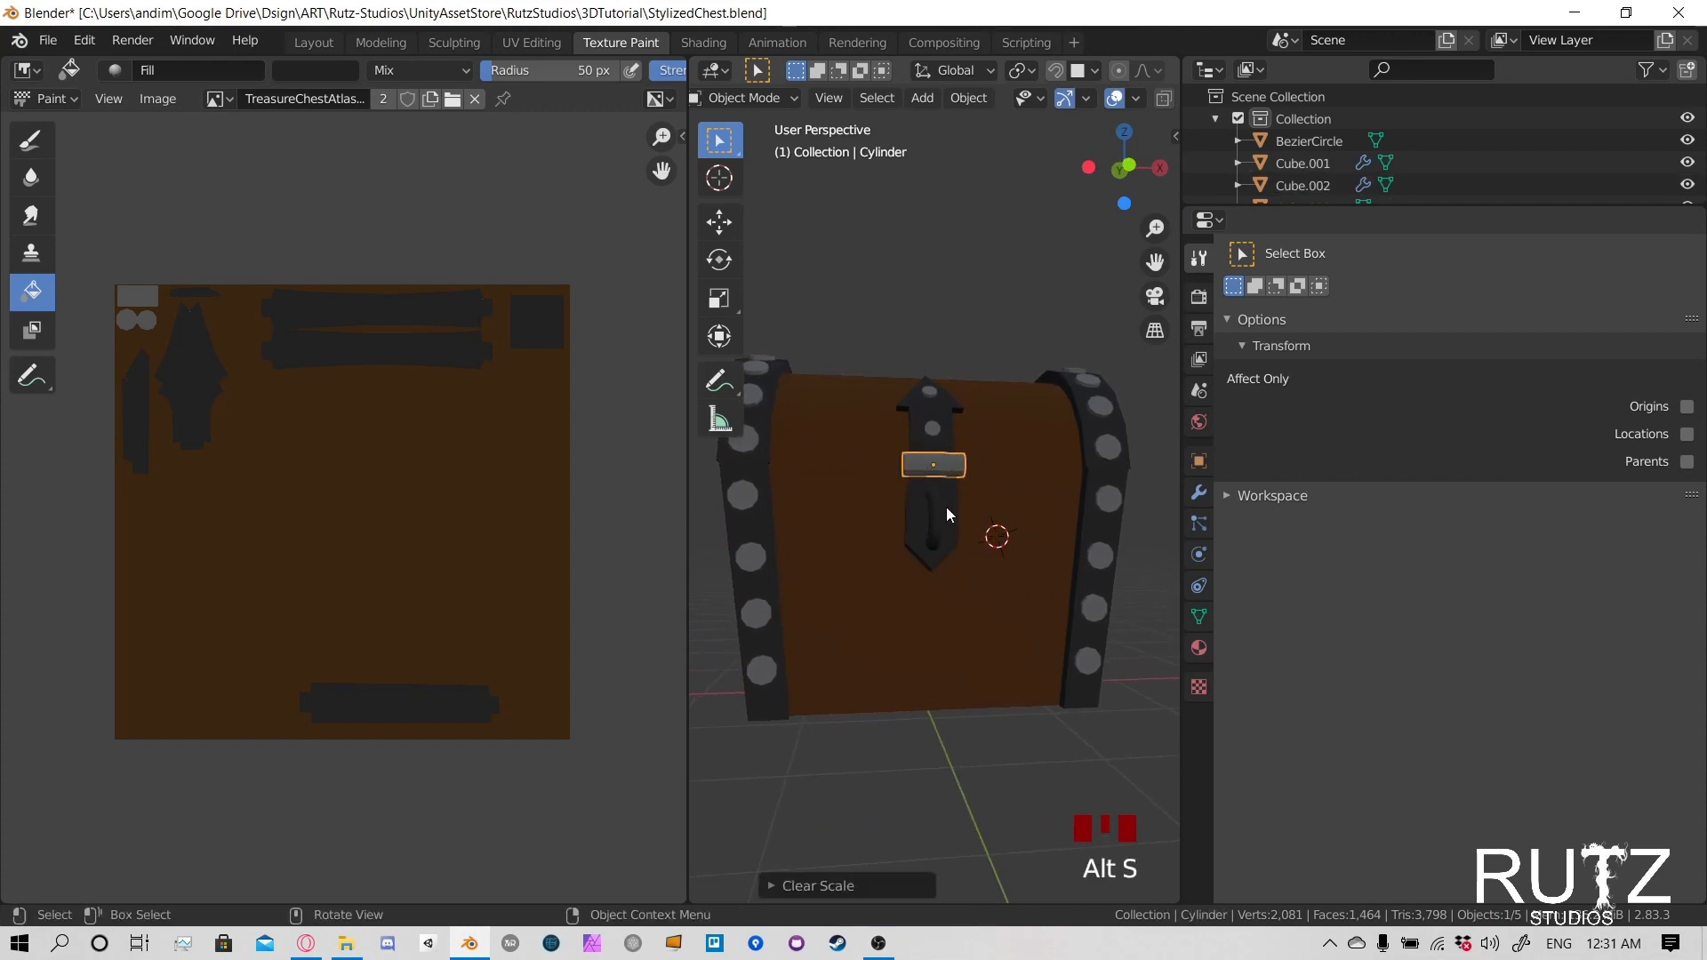
{"action": "key", "text": "ctrl+z"}
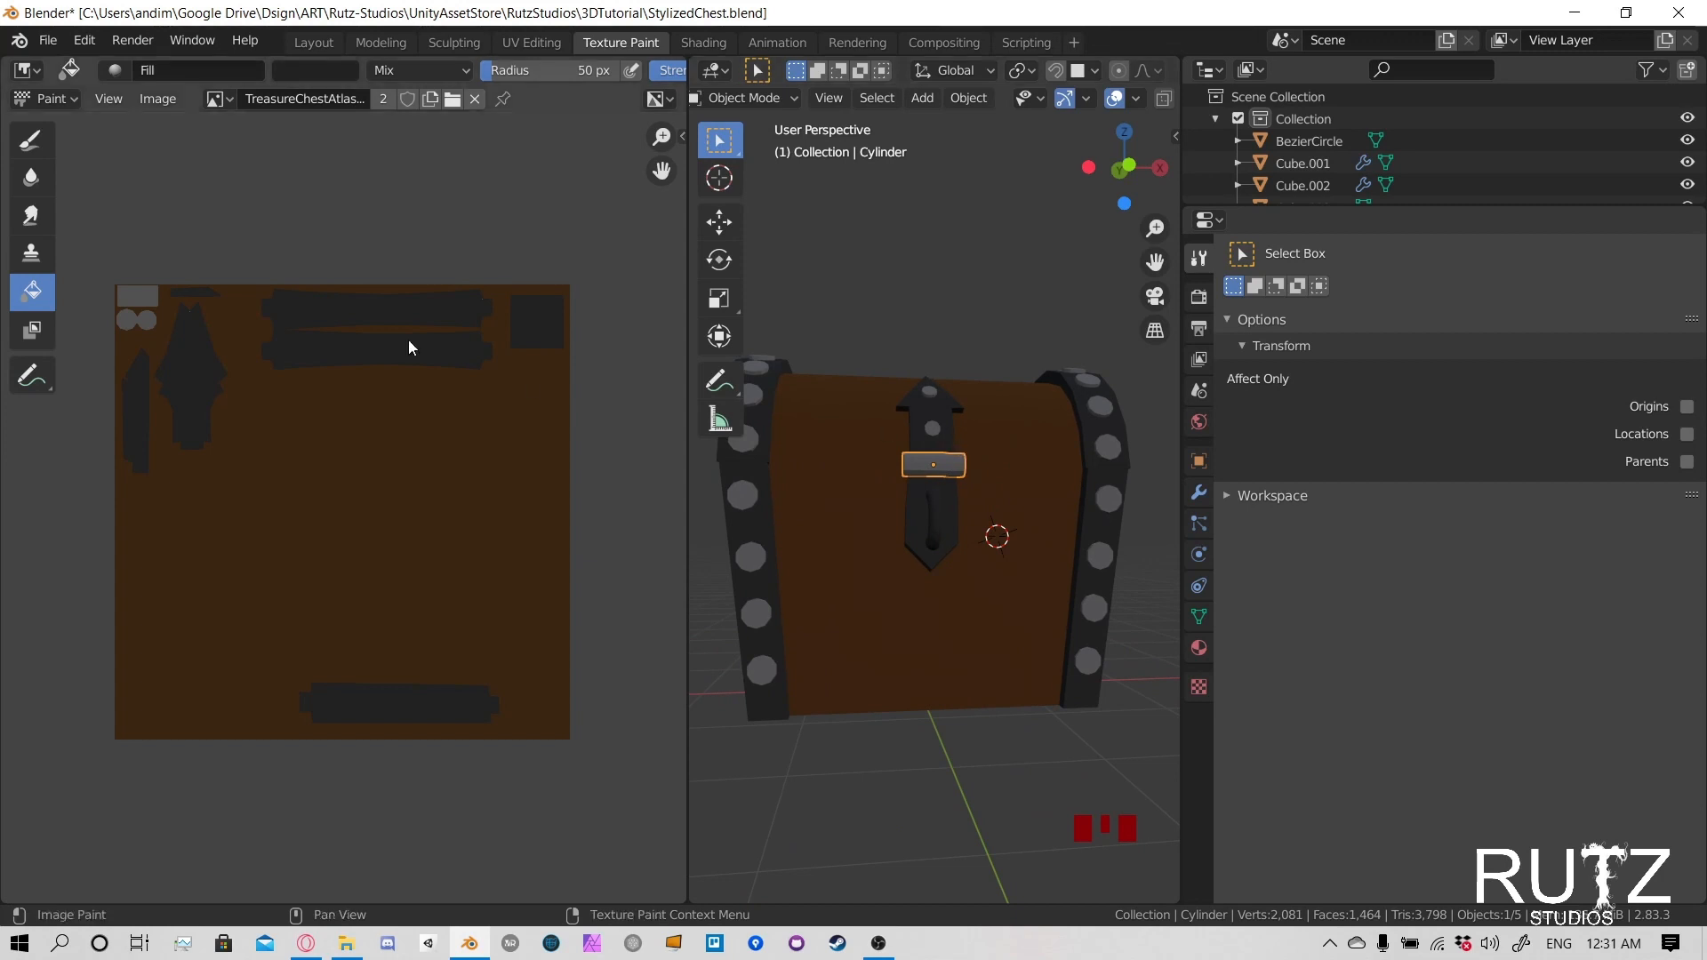
- Save the atlas image again and select the lock ring on the chest front
{"action": "key", "text": "alt+s"}
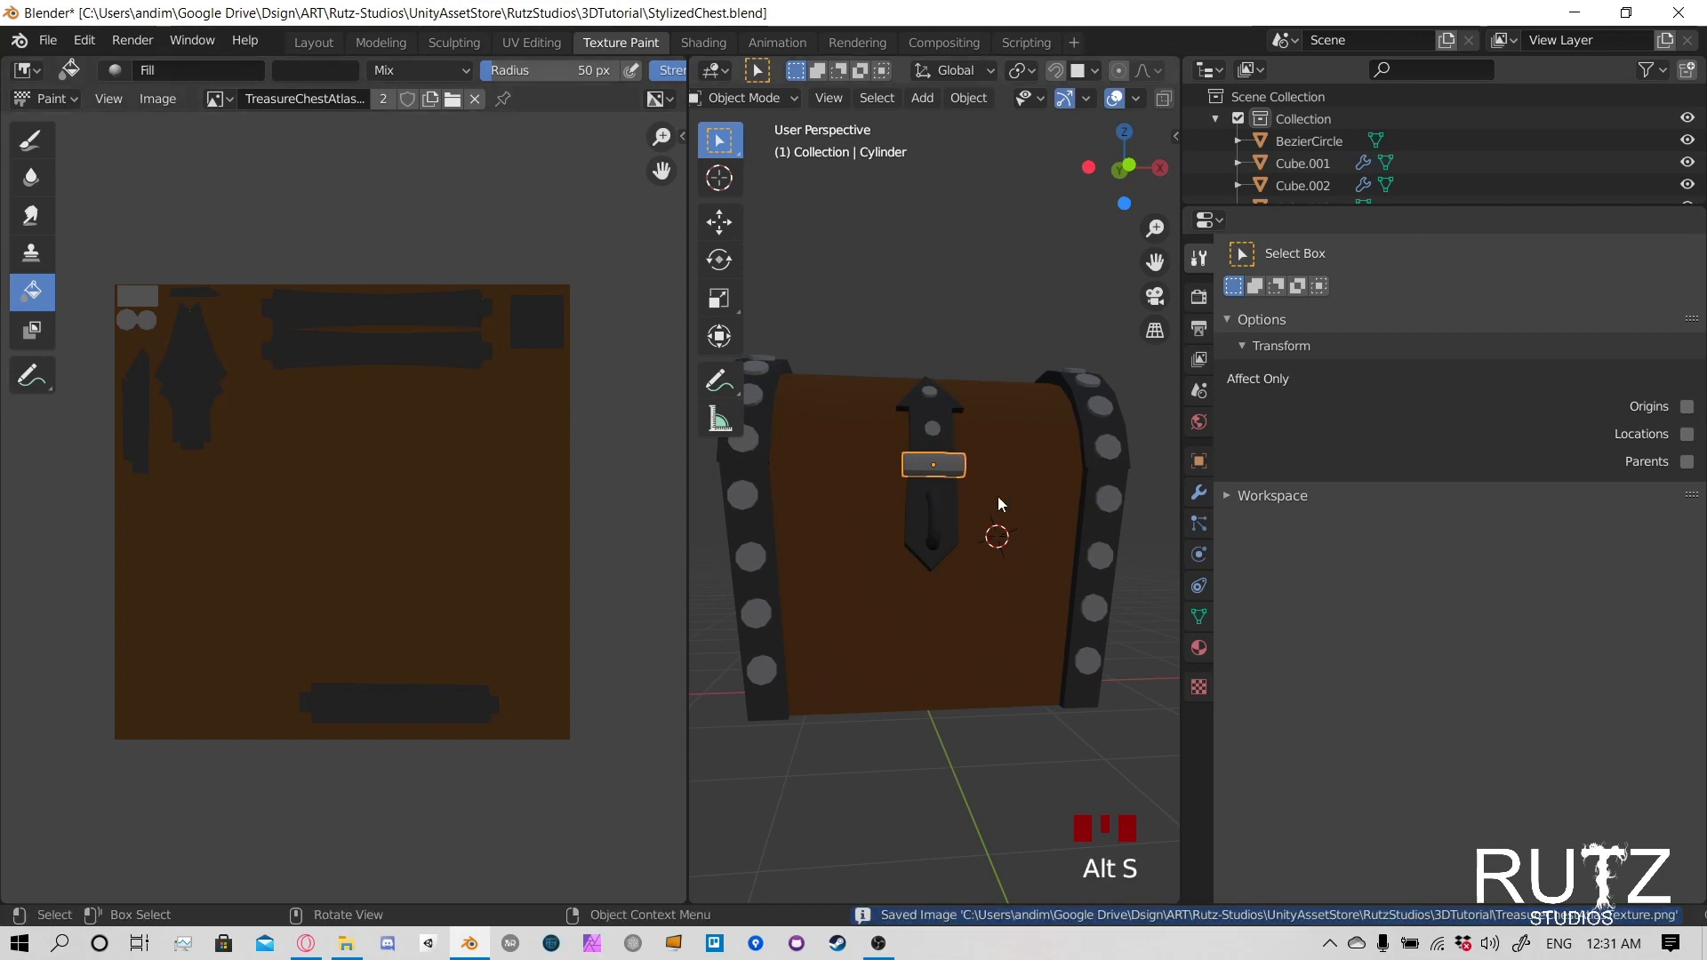
{"action": "middle_click_drag", "start_coordinate": [998, 497], "coordinate": [967, 515]}
{"action": "left_click", "coordinate": [928, 503]}
{"action": "scroll", "coordinate": [928, 524], "scroll_direction": "up", "scroll_amount": 2}
{"action": "scroll", "coordinate": [929, 535], "scroll_direction": "up", "scroll_amount": 2}
{"action": "left_click", "coordinate": [912, 583]}
{"action": "middle_click_drag", "start_coordinate": [912, 582], "coordinate": [910, 514]}
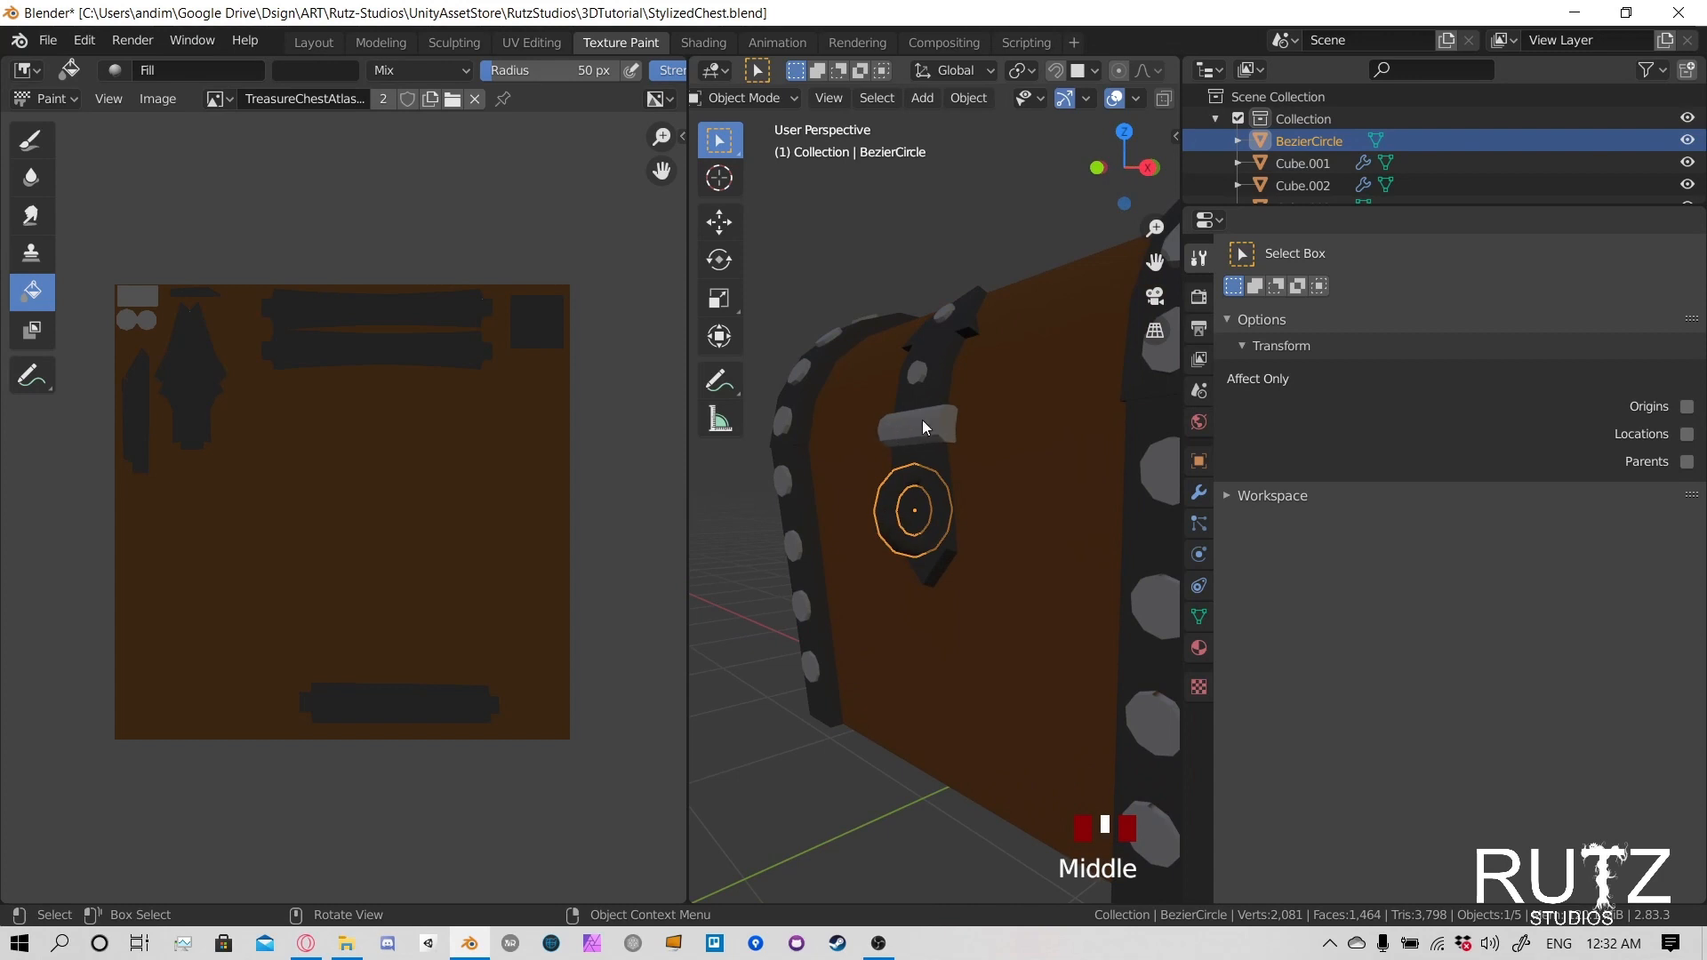
- Sample the lighter grey from the atlas, switch the ring to Texture Paint mode, and fill it with that color
{"action": "left_click", "coordinate": [344, 69]}
{"action": "left_click", "coordinate": [462, 374]}
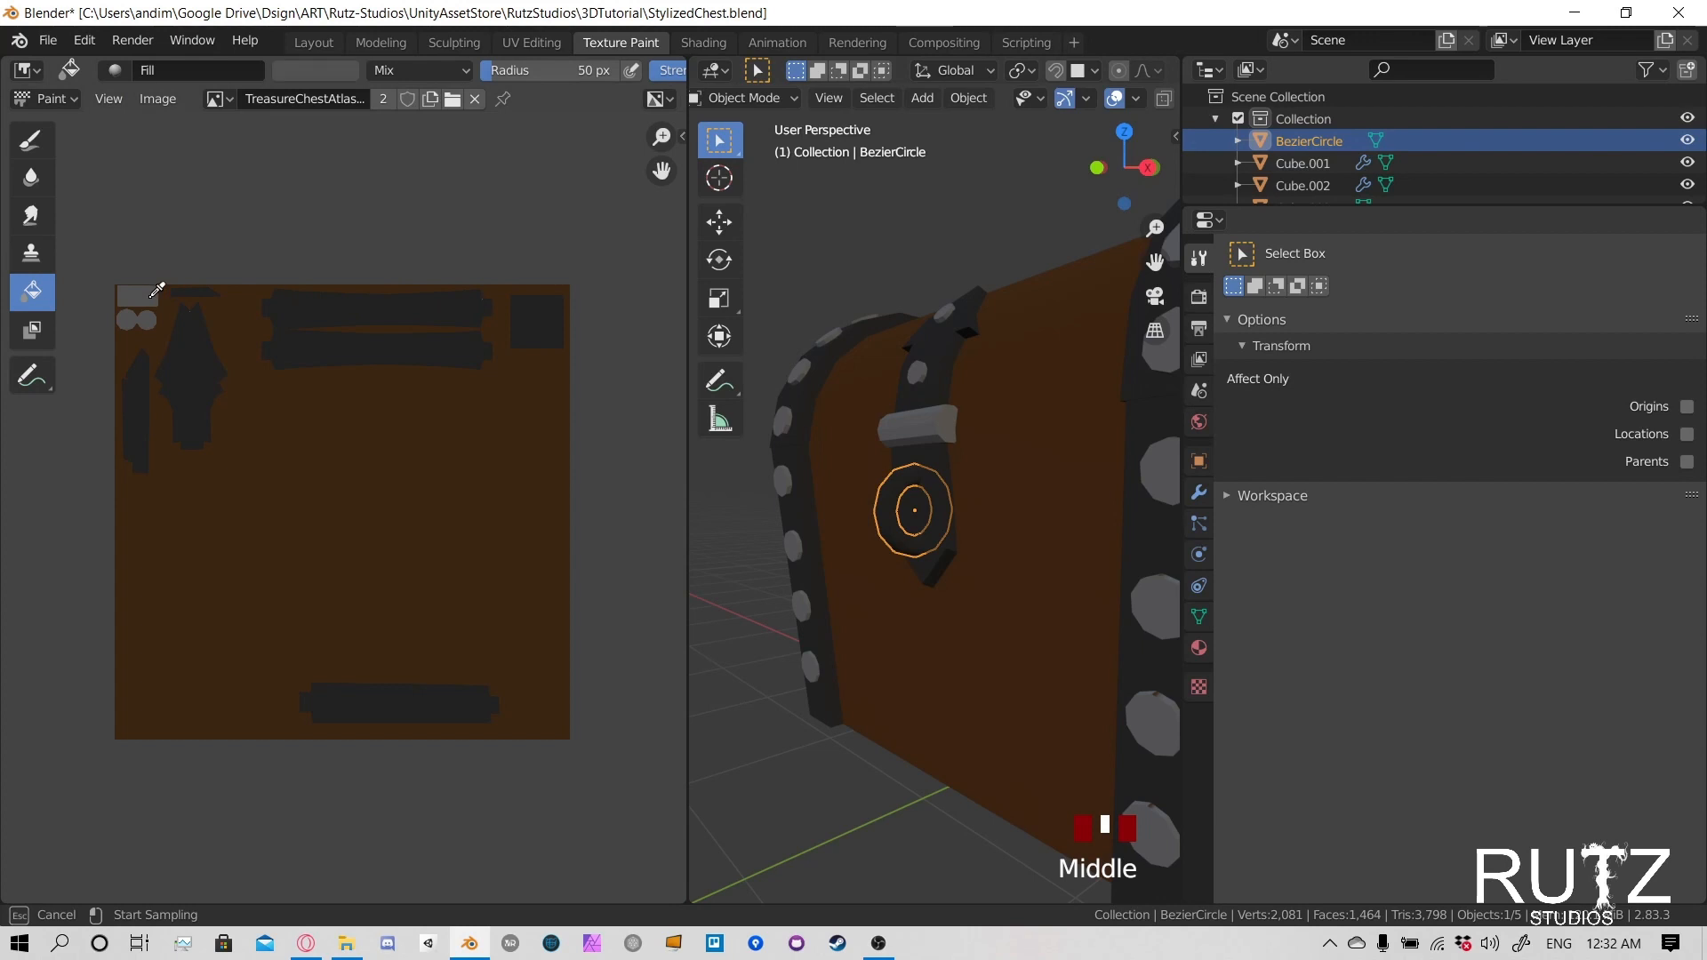
{"action": "left_click", "coordinate": [147, 296]}
{"action": "left_click", "coordinate": [745, 100]}
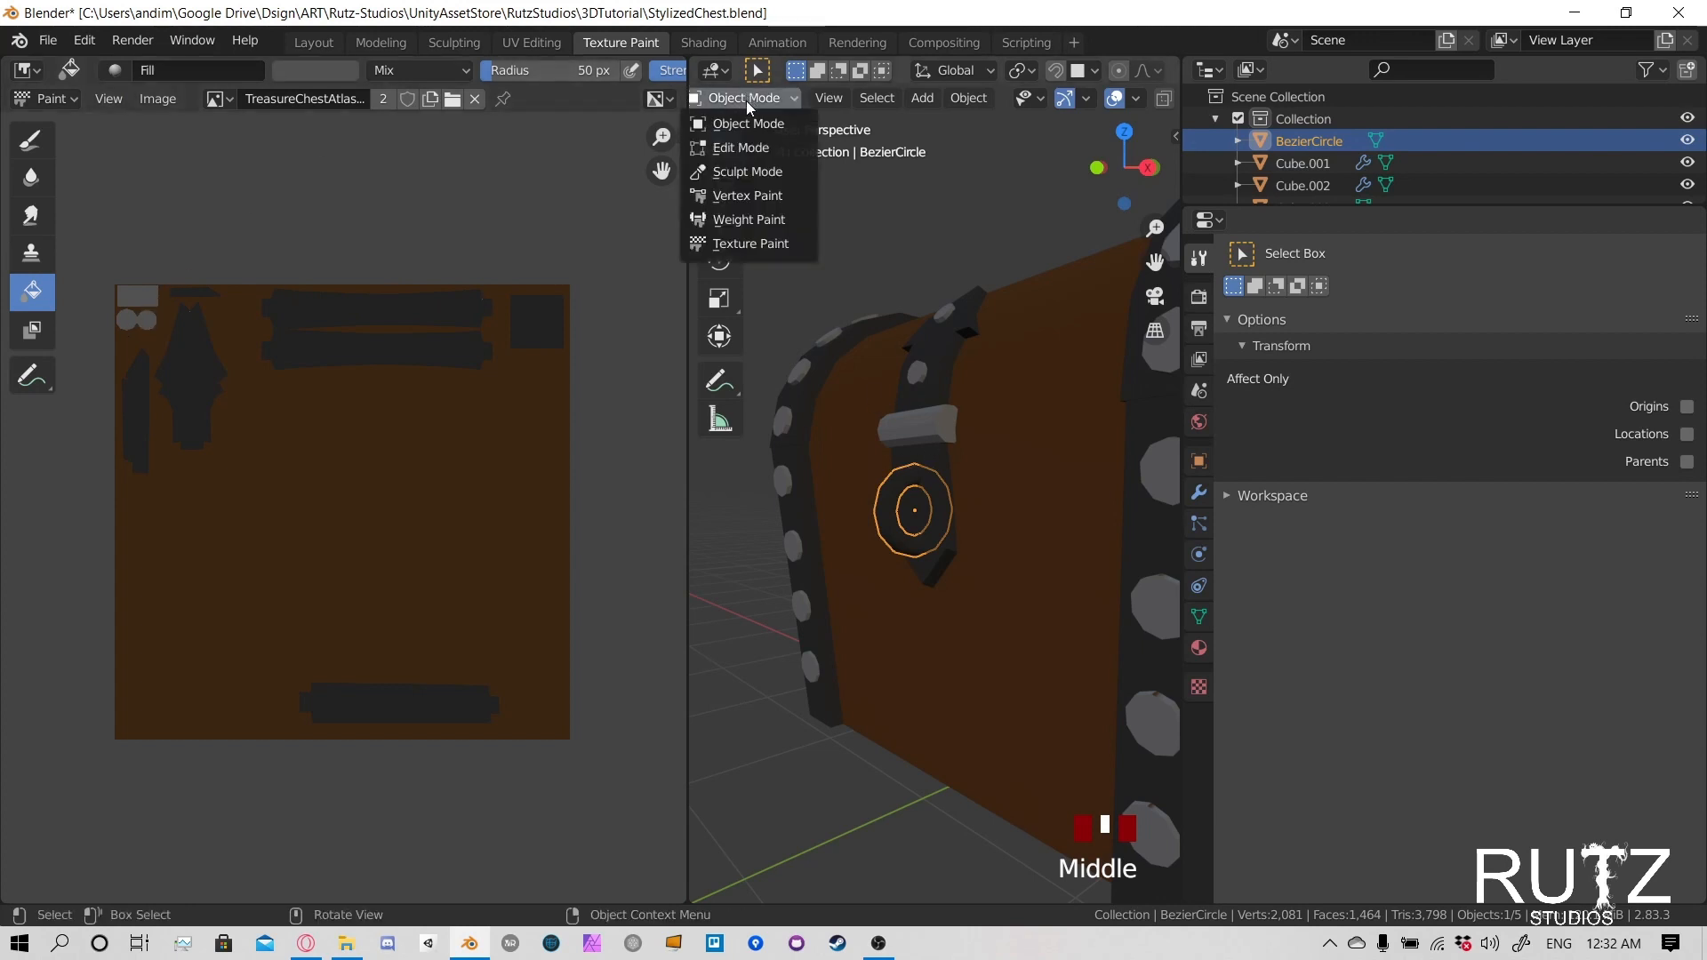
{"action": "left_click", "coordinate": [804, 243]}
{"action": "left_click", "coordinate": [905, 499]}
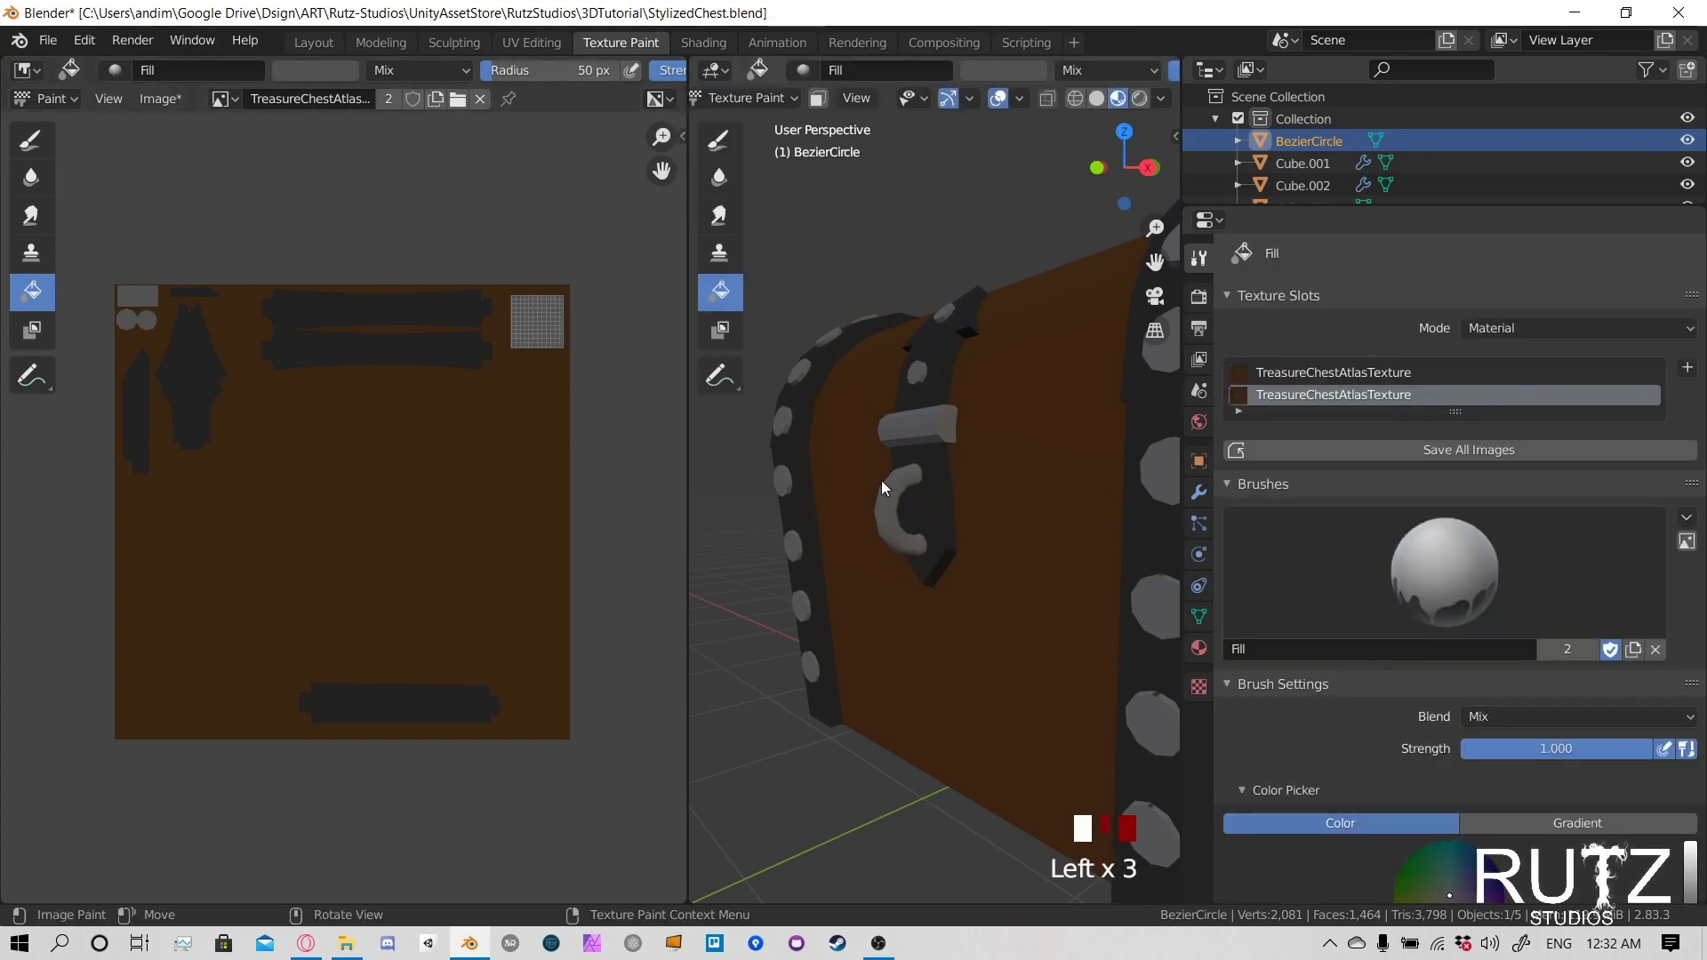
{"action": "middle_click_drag", "start_coordinate": [882, 480], "coordinate": [1001, 462]}
- Save the Blender file and the atlas image, and inspect the chest's sides and back for unpainted trim
{"action": "key", "text": "ctrl+s"}
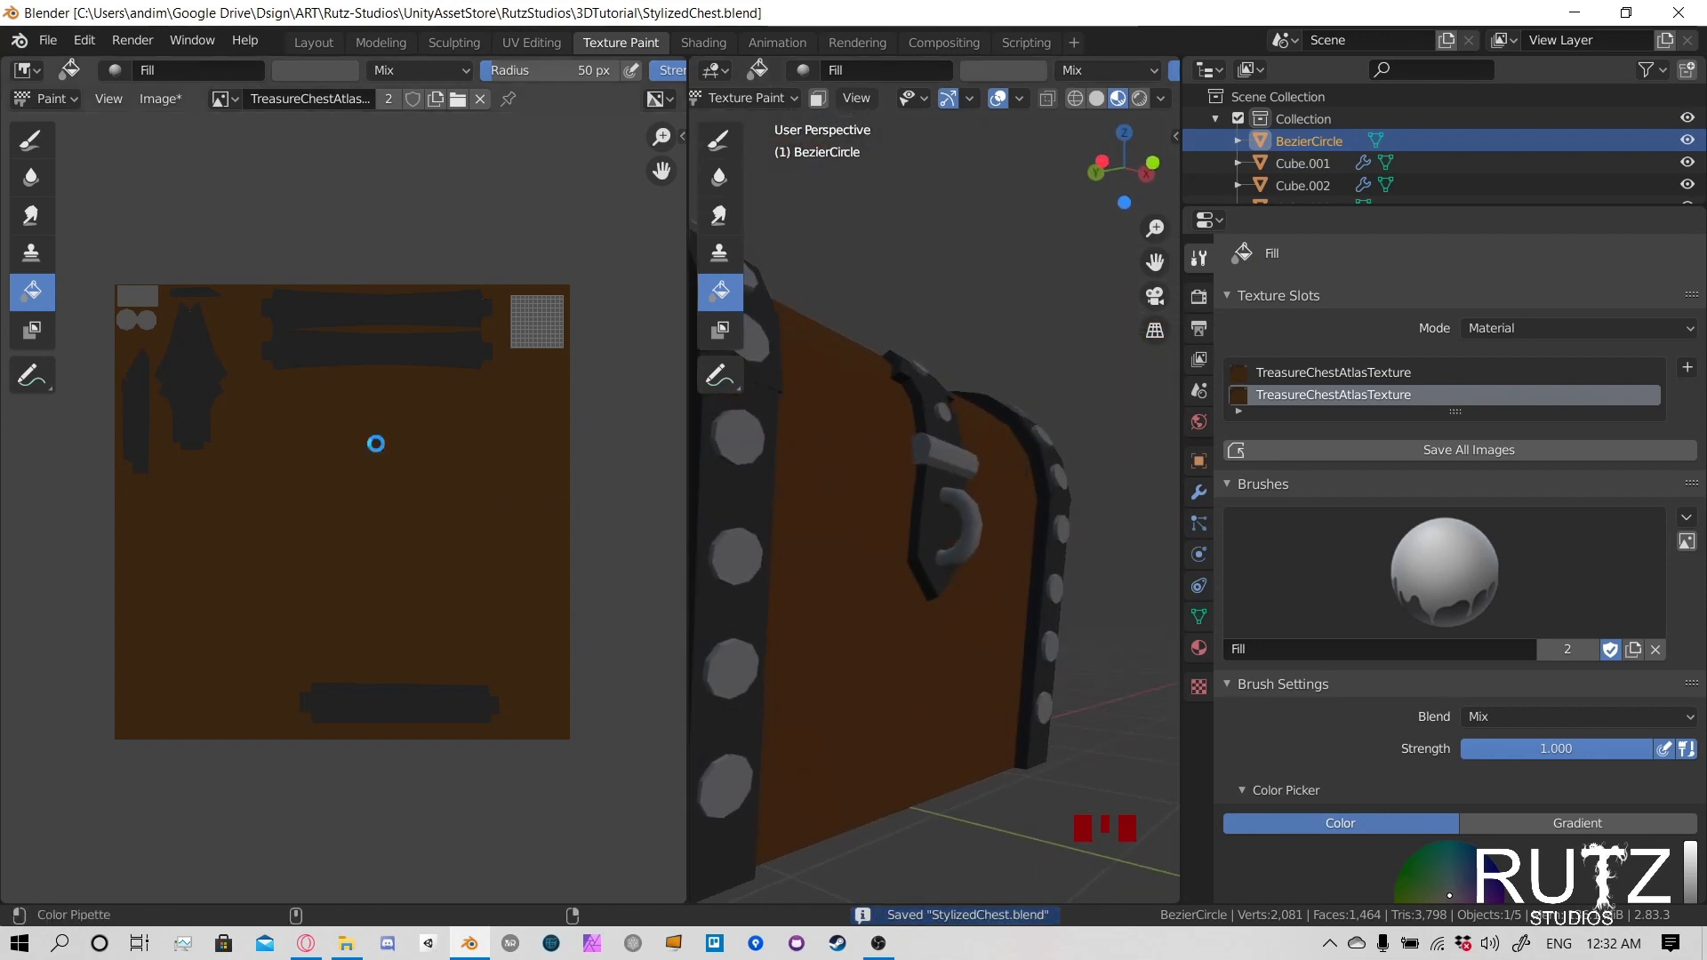
{"action": "key", "text": "alt+s"}
{"action": "scroll", "coordinate": [1026, 484], "scroll_direction": "down", "scroll_amount": 2}
{"action": "middle_click_drag", "start_coordinate": [1026, 484], "coordinate": [967, 560]}
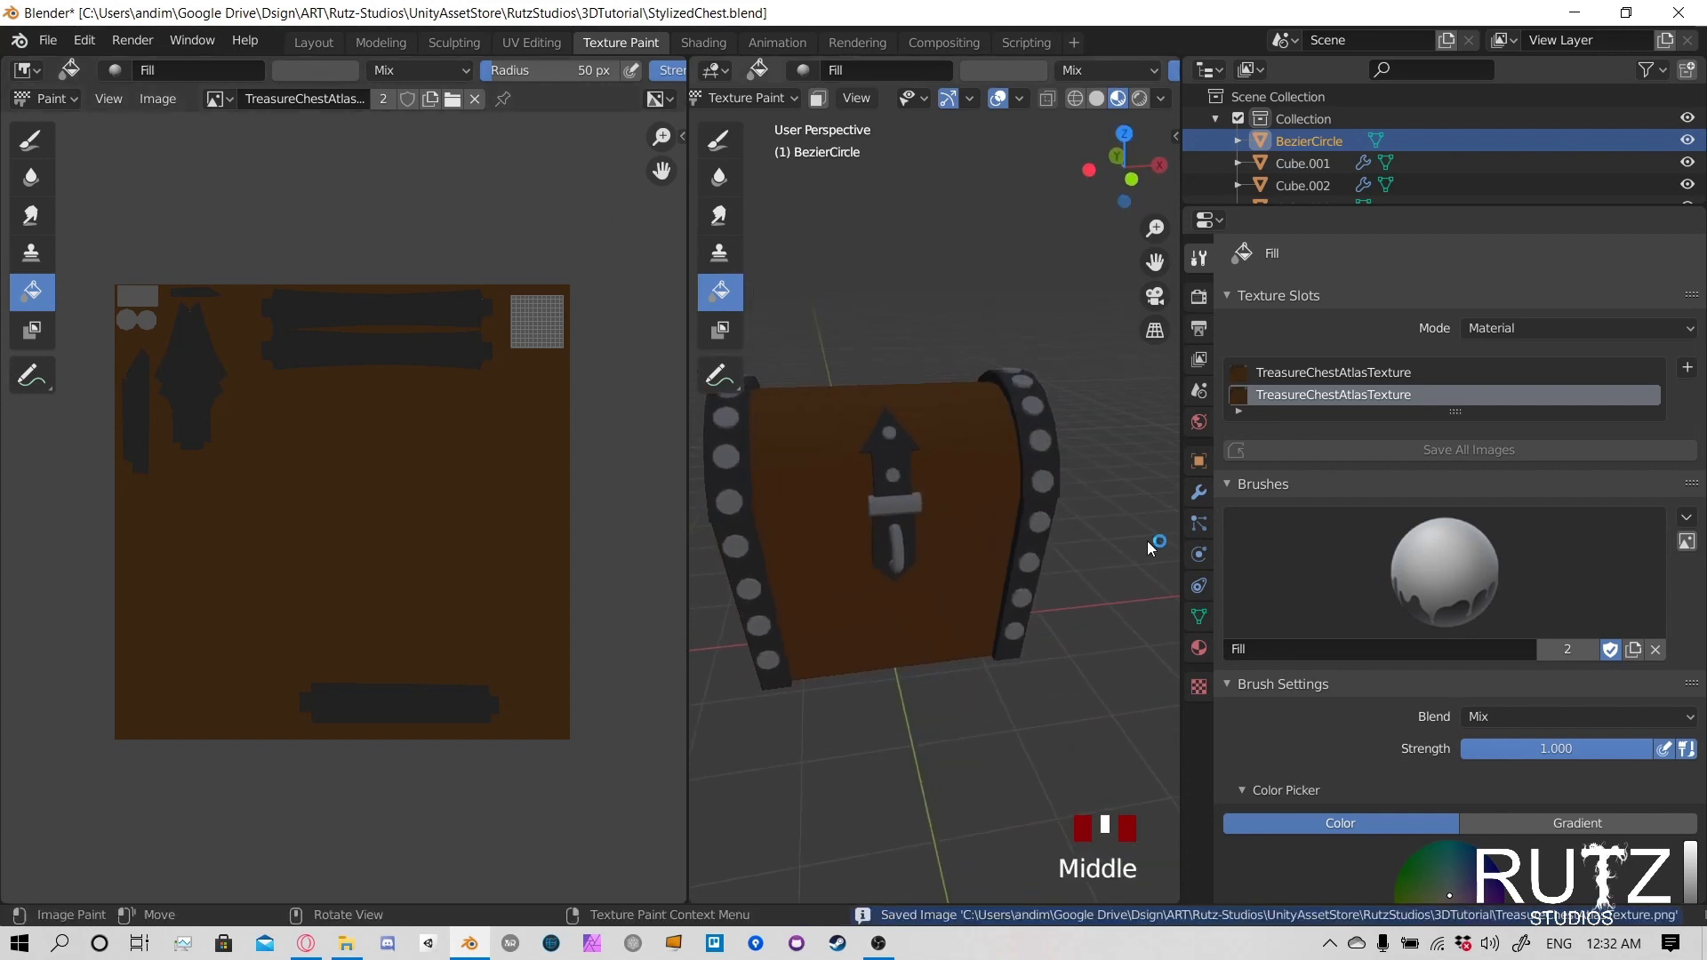
{"action": "middle_click_drag", "start_coordinate": [1147, 540], "coordinate": [797, 480]}
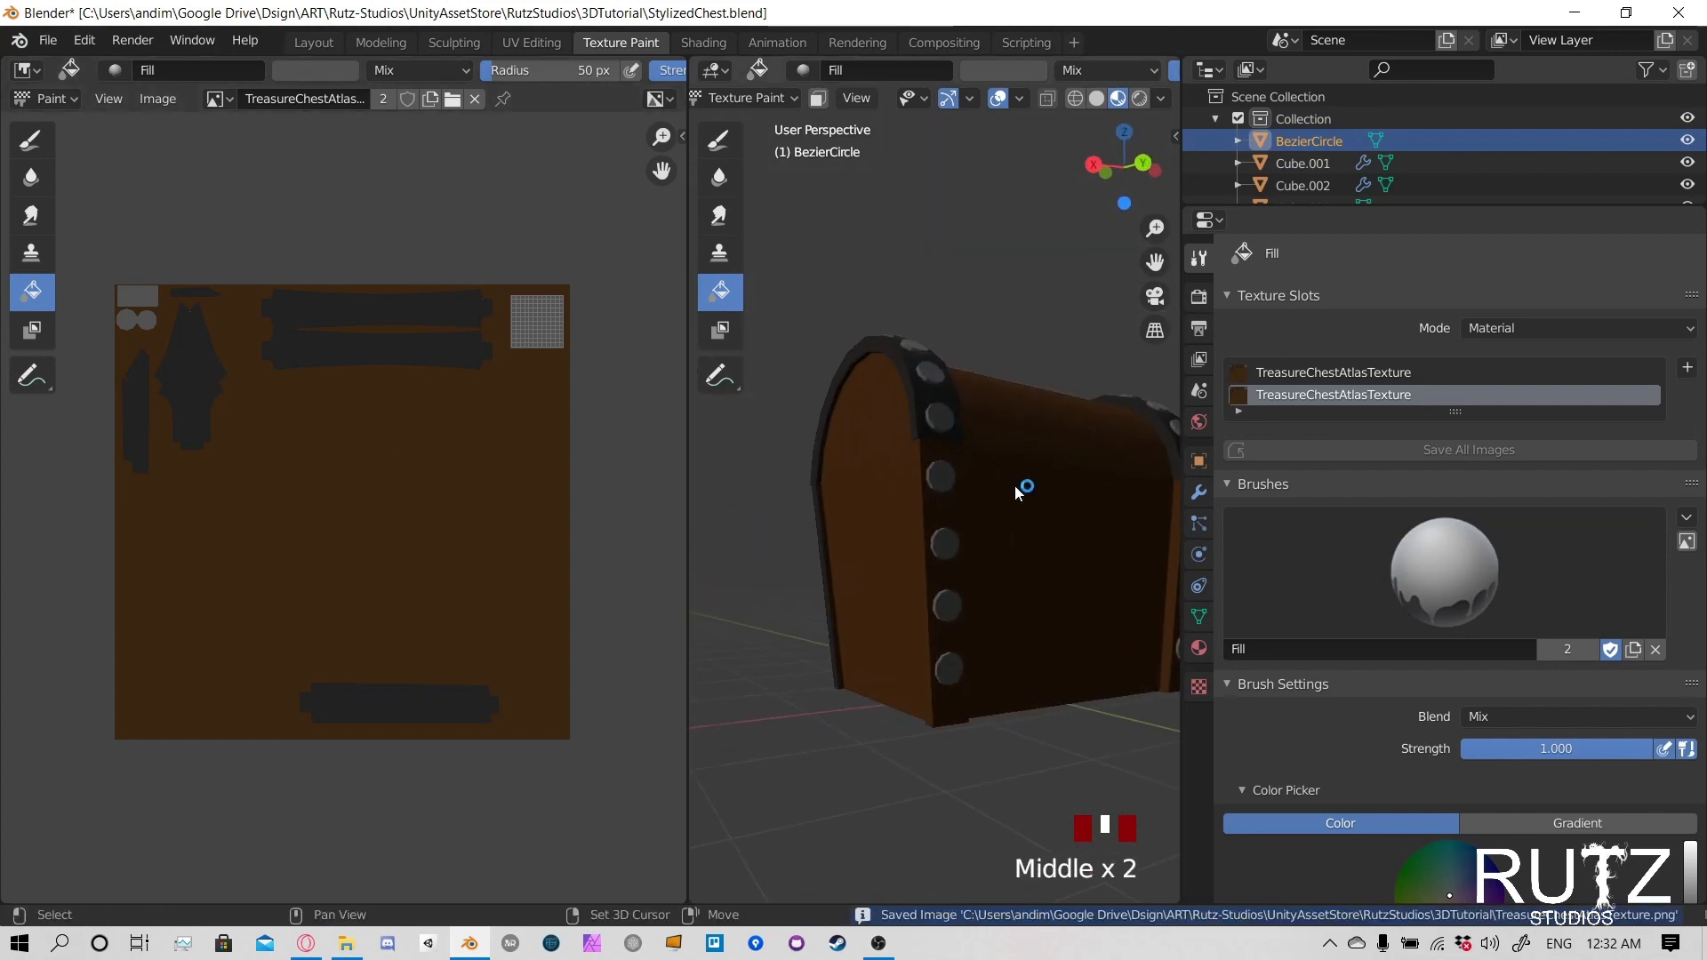
{"action": "middle_click_drag", "start_coordinate": [1018, 489], "coordinate": [1093, 548]}
{"action": "middle_click_drag", "start_coordinate": [891, 511], "coordinate": [978, 258]}
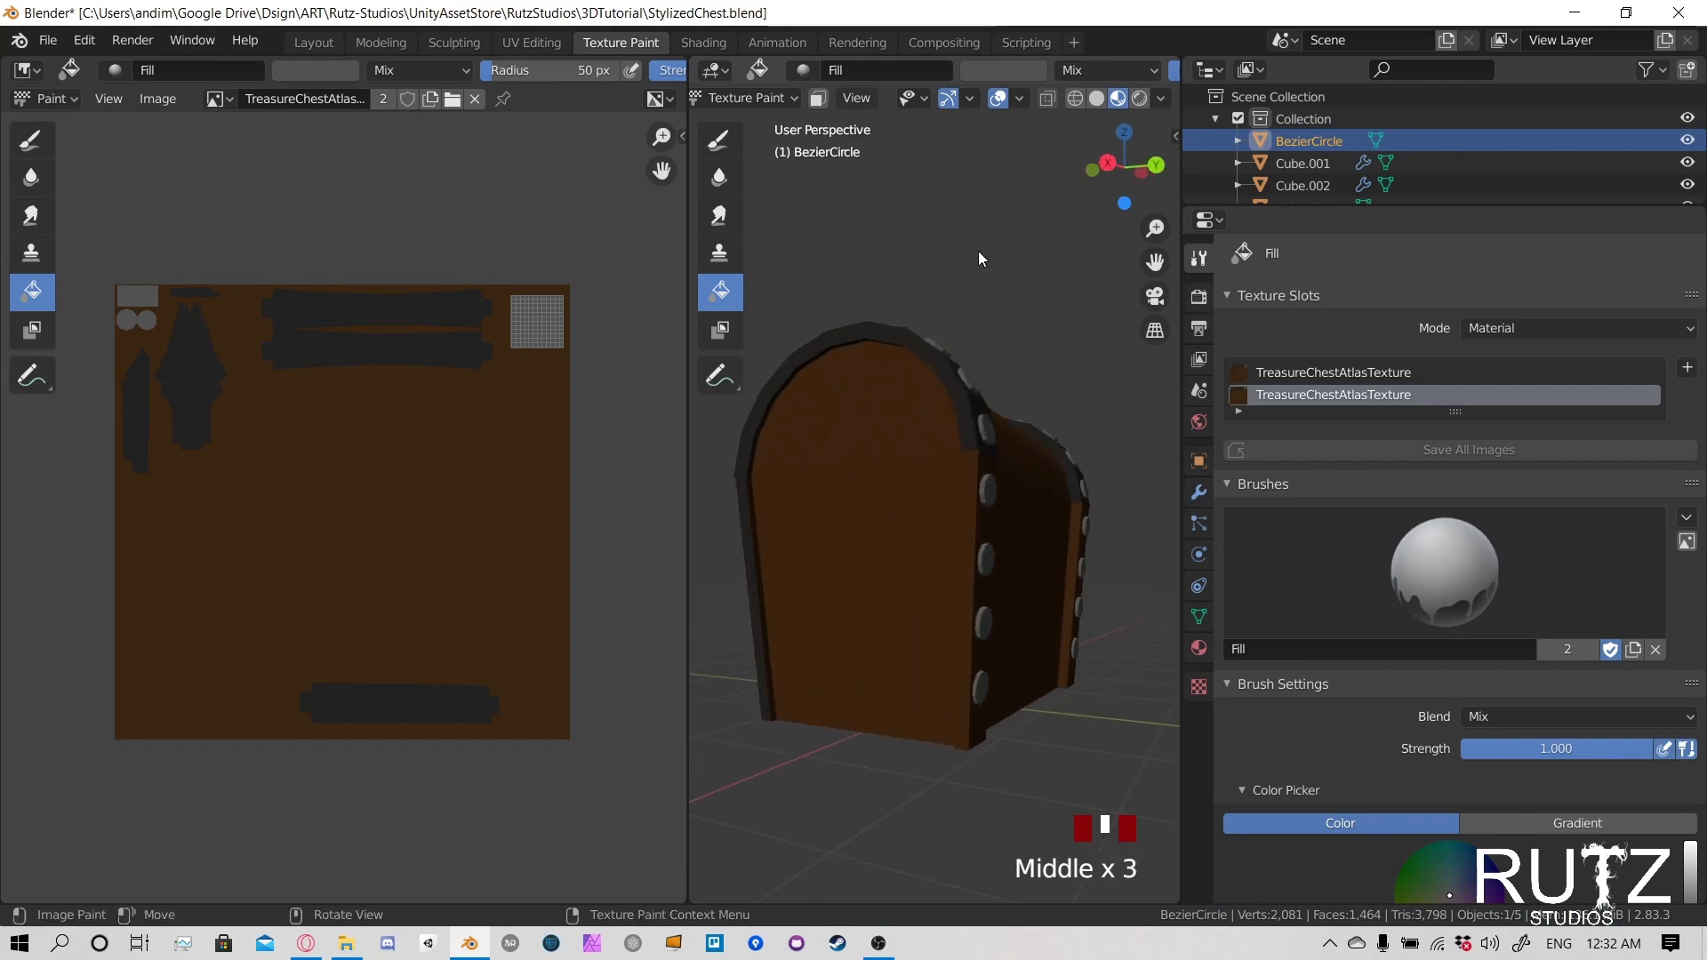
- Leave Texture Paint mode on the lock ring, select the chest's lower body, and switch it to Texture Paint mode
{"action": "left_click", "coordinate": [715, 105]}
{"action": "left_click", "coordinate": [722, 122]}
{"action": "left_click", "coordinate": [962, 503]}
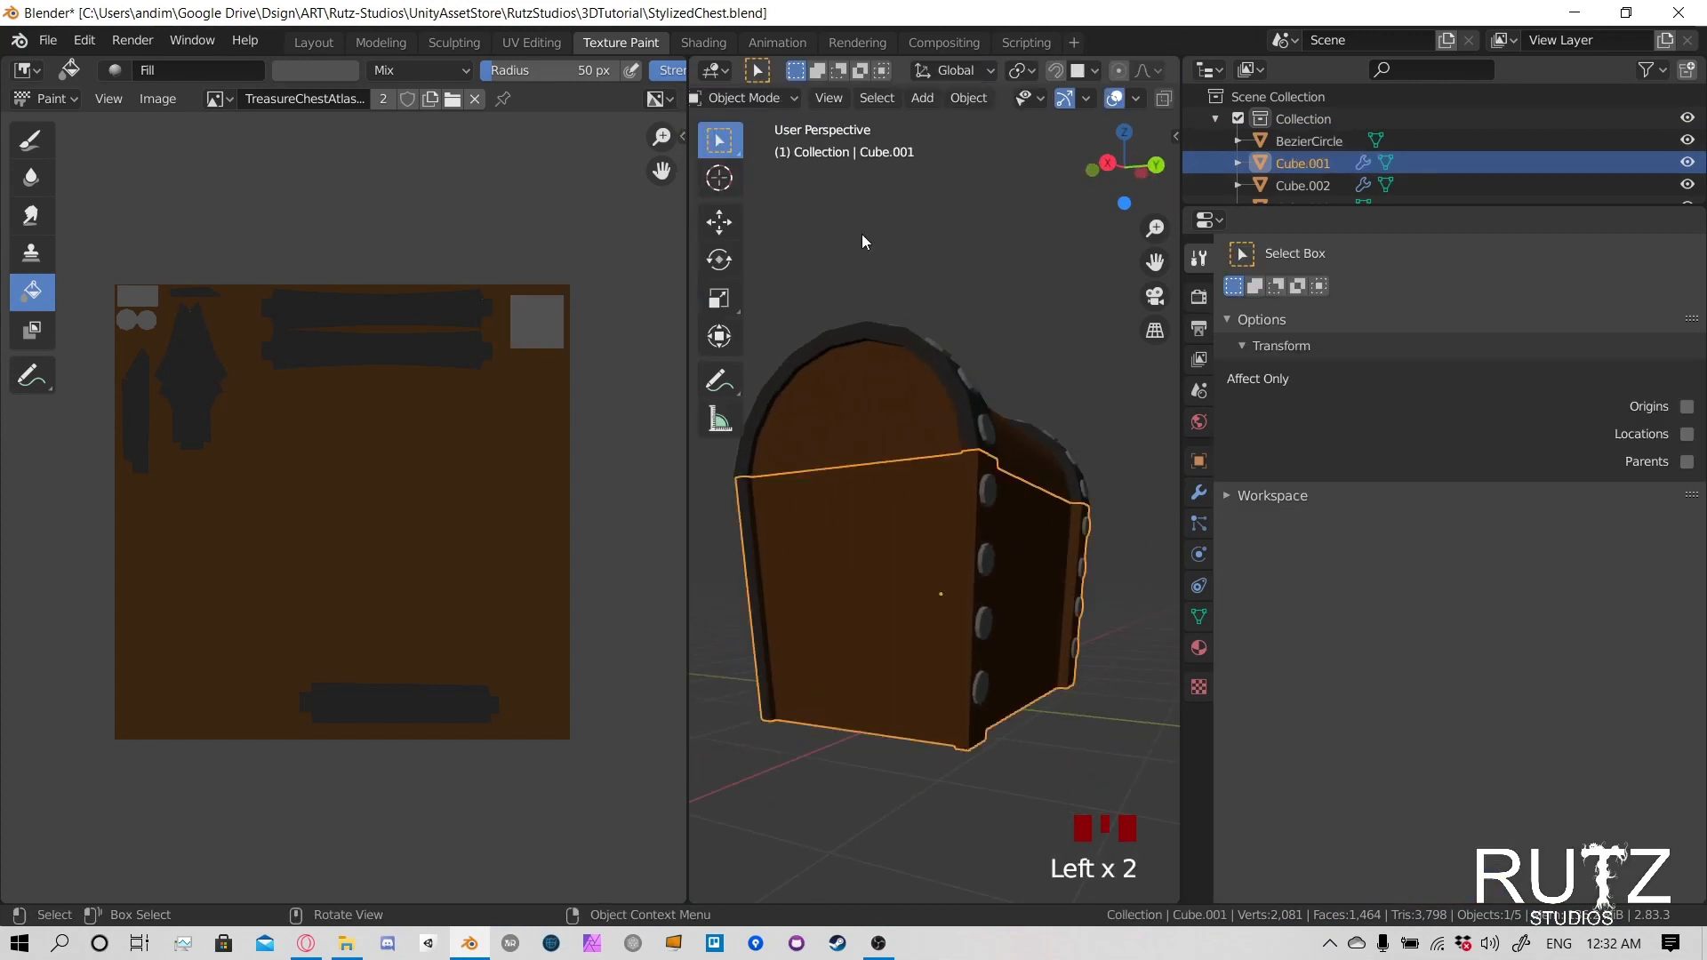
{"action": "left_click", "coordinate": [761, 105]}
{"action": "left_click", "coordinate": [765, 240]}
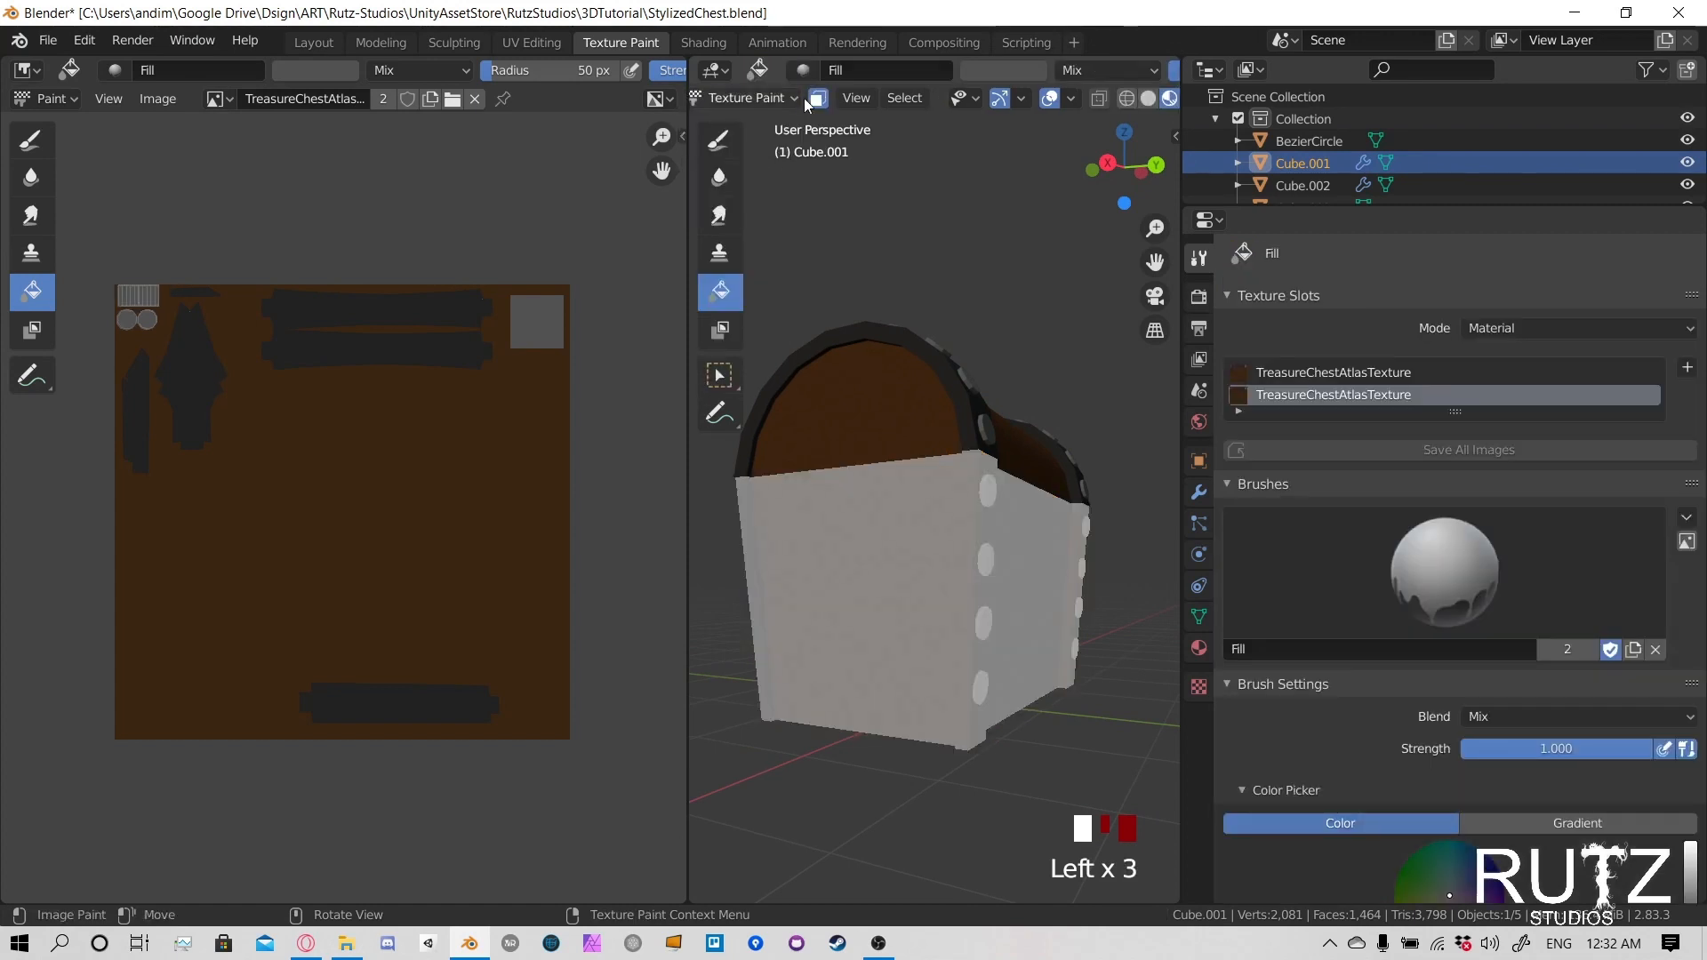
- Try filling the lower body's corner trim with the dark grey sampled from the atlas
{"action": "middle_click_drag", "start_coordinate": [996, 385], "coordinate": [1032, 506]}
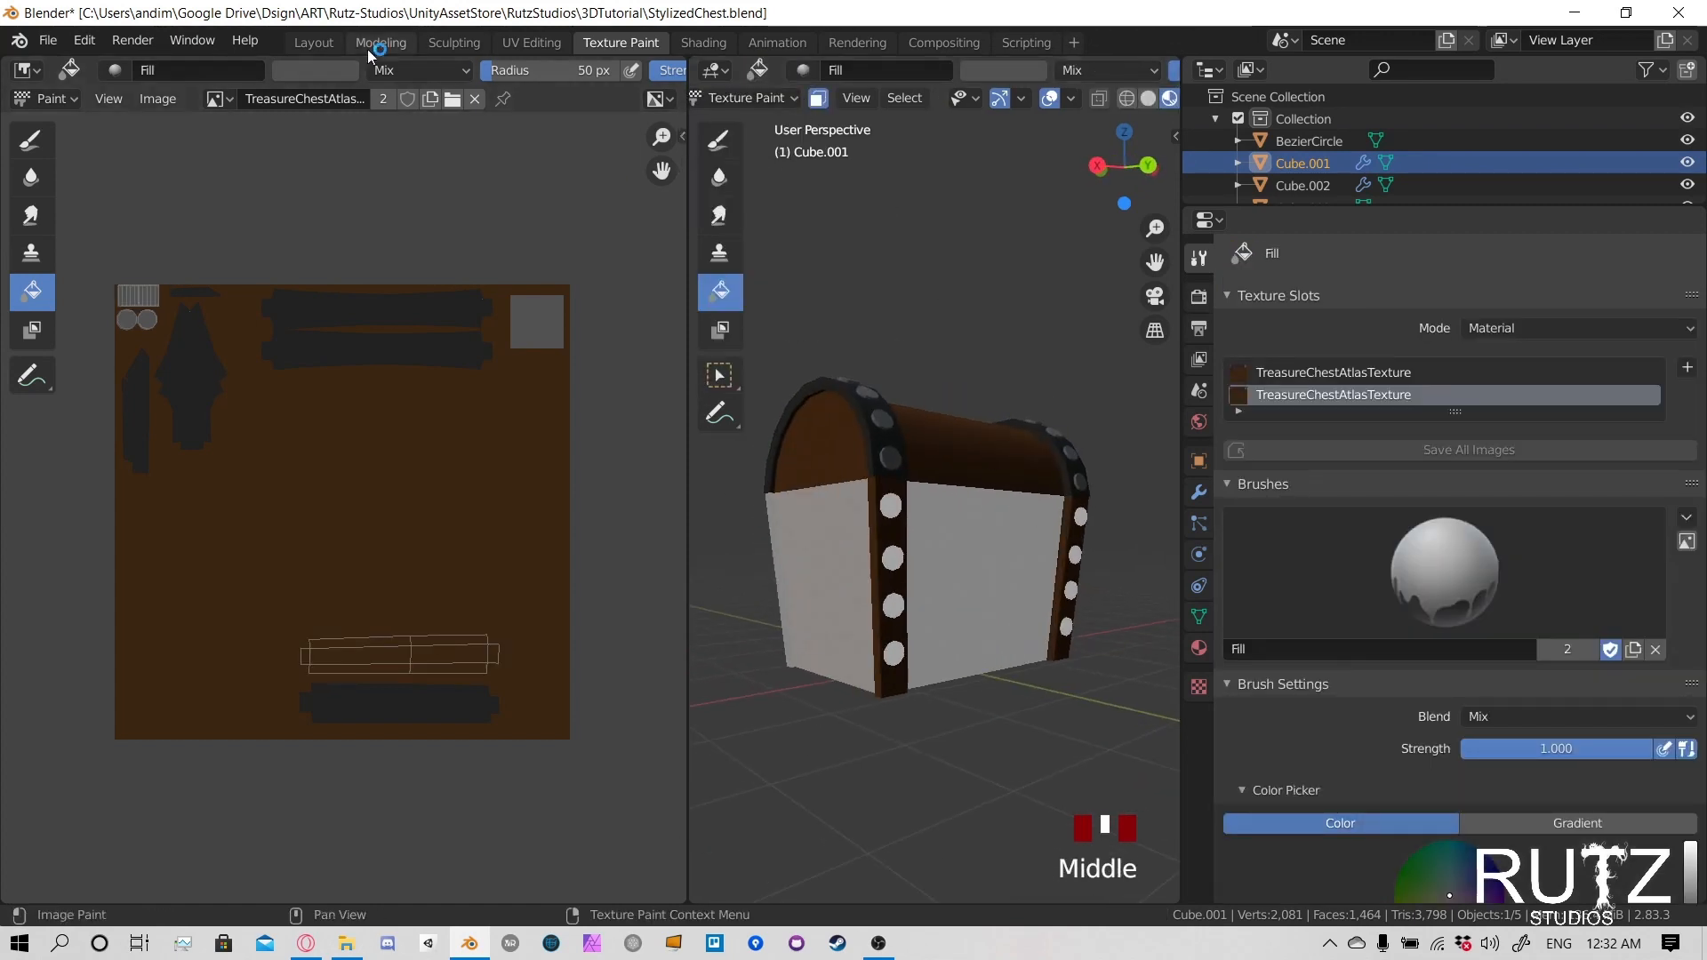
{"action": "left_click", "coordinate": [316, 69]}
{"action": "left_click", "coordinate": [455, 313]}
{"action": "left_click", "coordinate": [452, 306]}
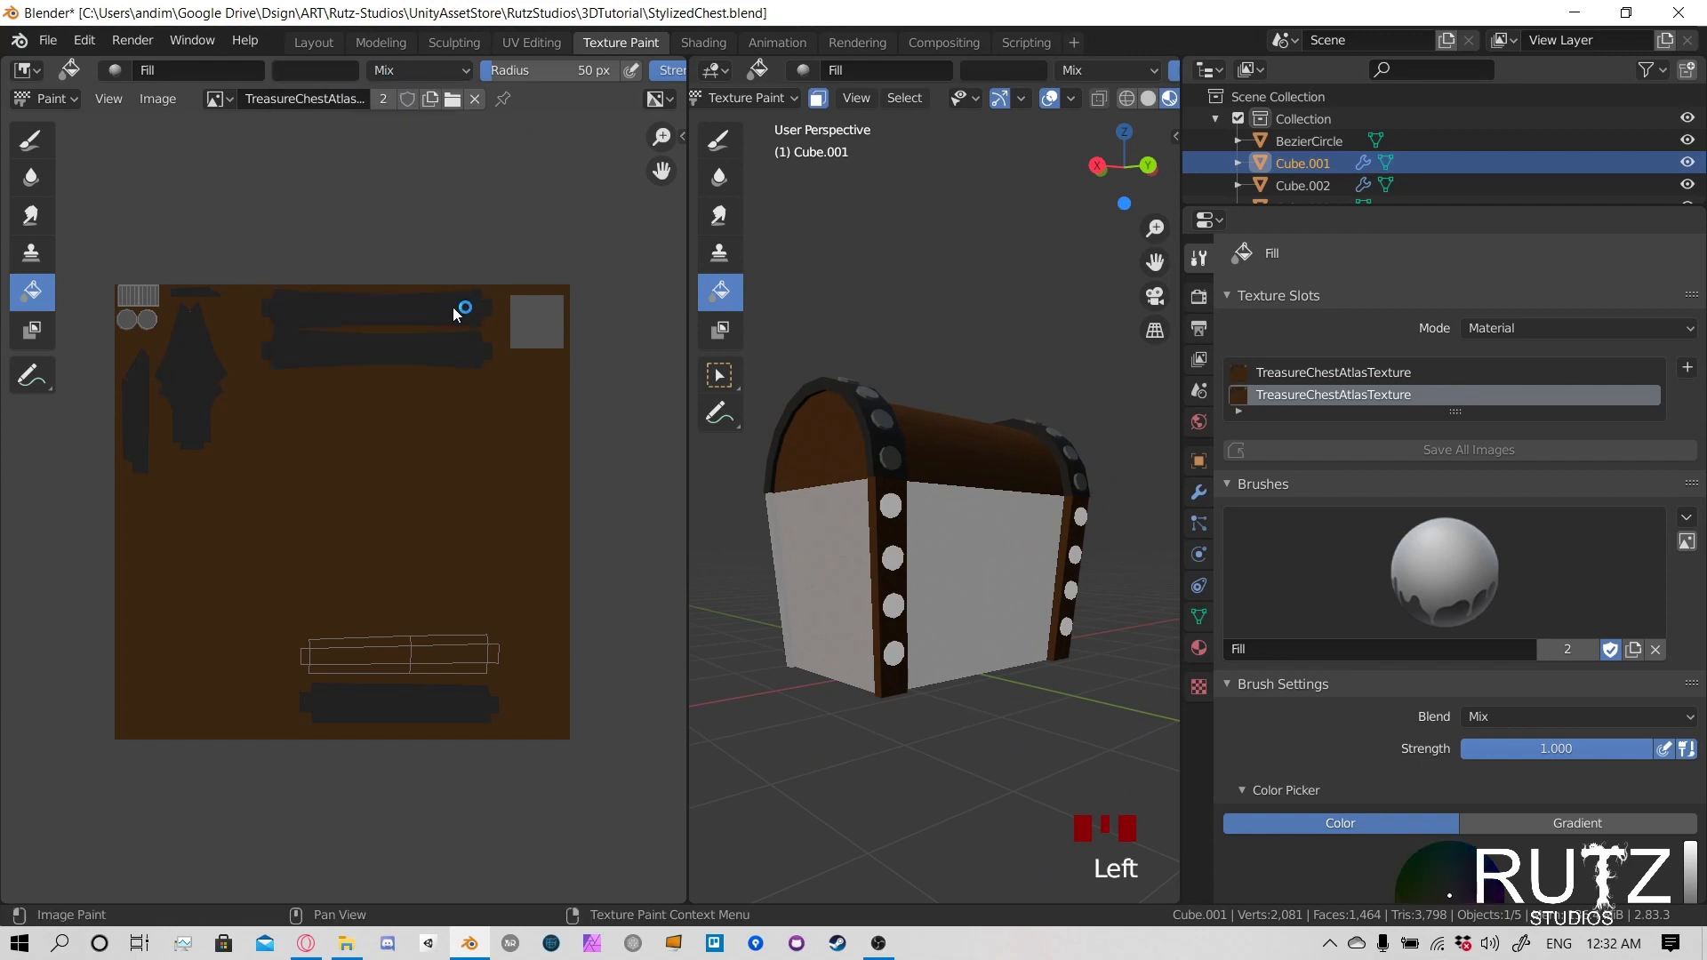
{"action": "left_click", "coordinate": [899, 532]}
{"action": "middle_click_drag", "start_coordinate": [900, 531], "coordinate": [956, 526]}
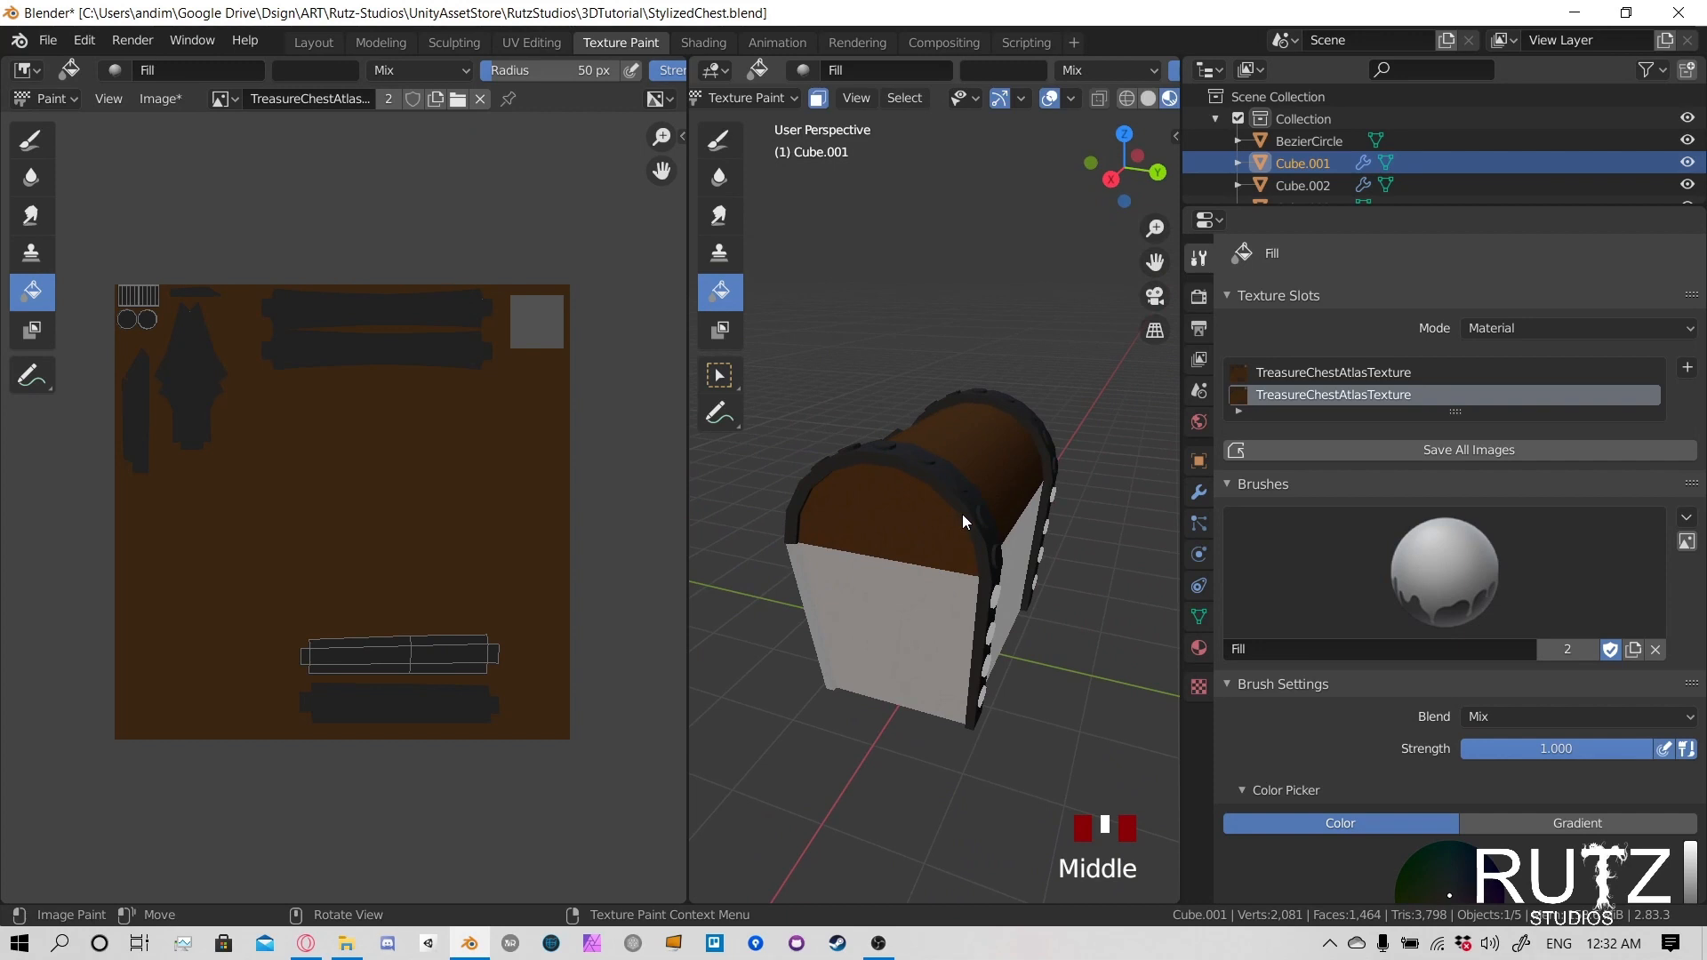
{"action": "left_click", "coordinate": [962, 514]}
{"action": "middle_click_drag", "start_coordinate": [819, 530], "coordinate": [1004, 496]}
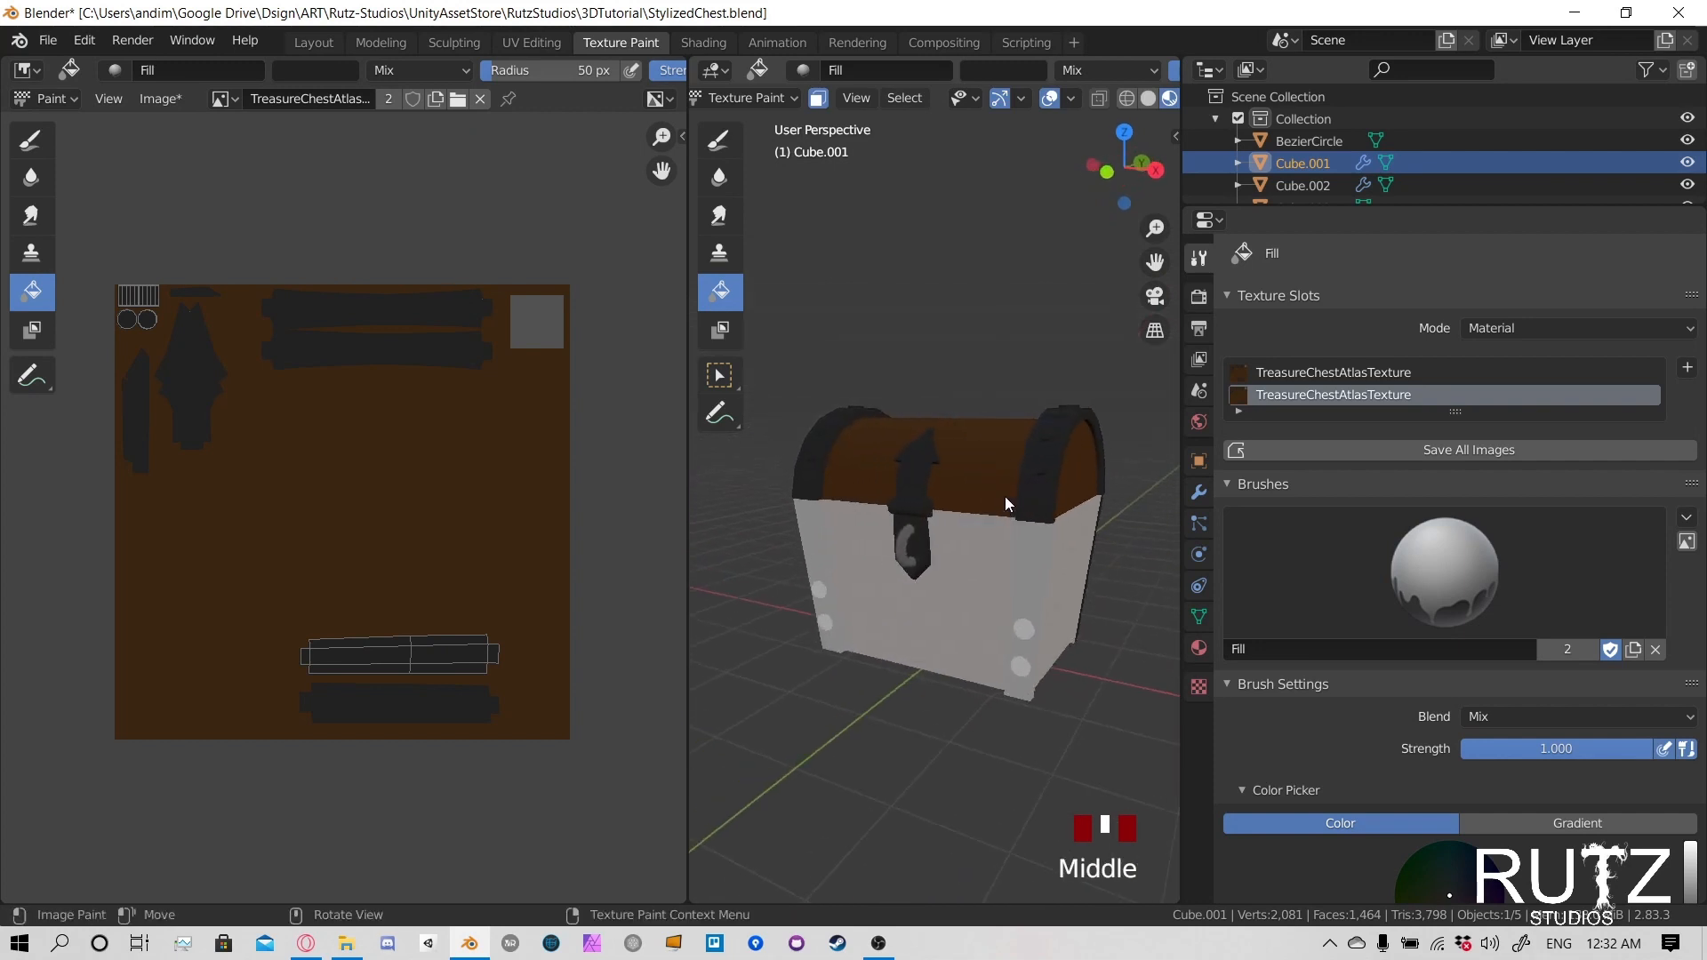
- Return the lower body to Object Mode and undo the last dark grey fill
{"action": "left_click", "coordinate": [747, 99]}
{"action": "left_click", "coordinate": [745, 122]}
{"action": "middle_click_drag", "start_coordinate": [1091, 576], "coordinate": [829, 576]}
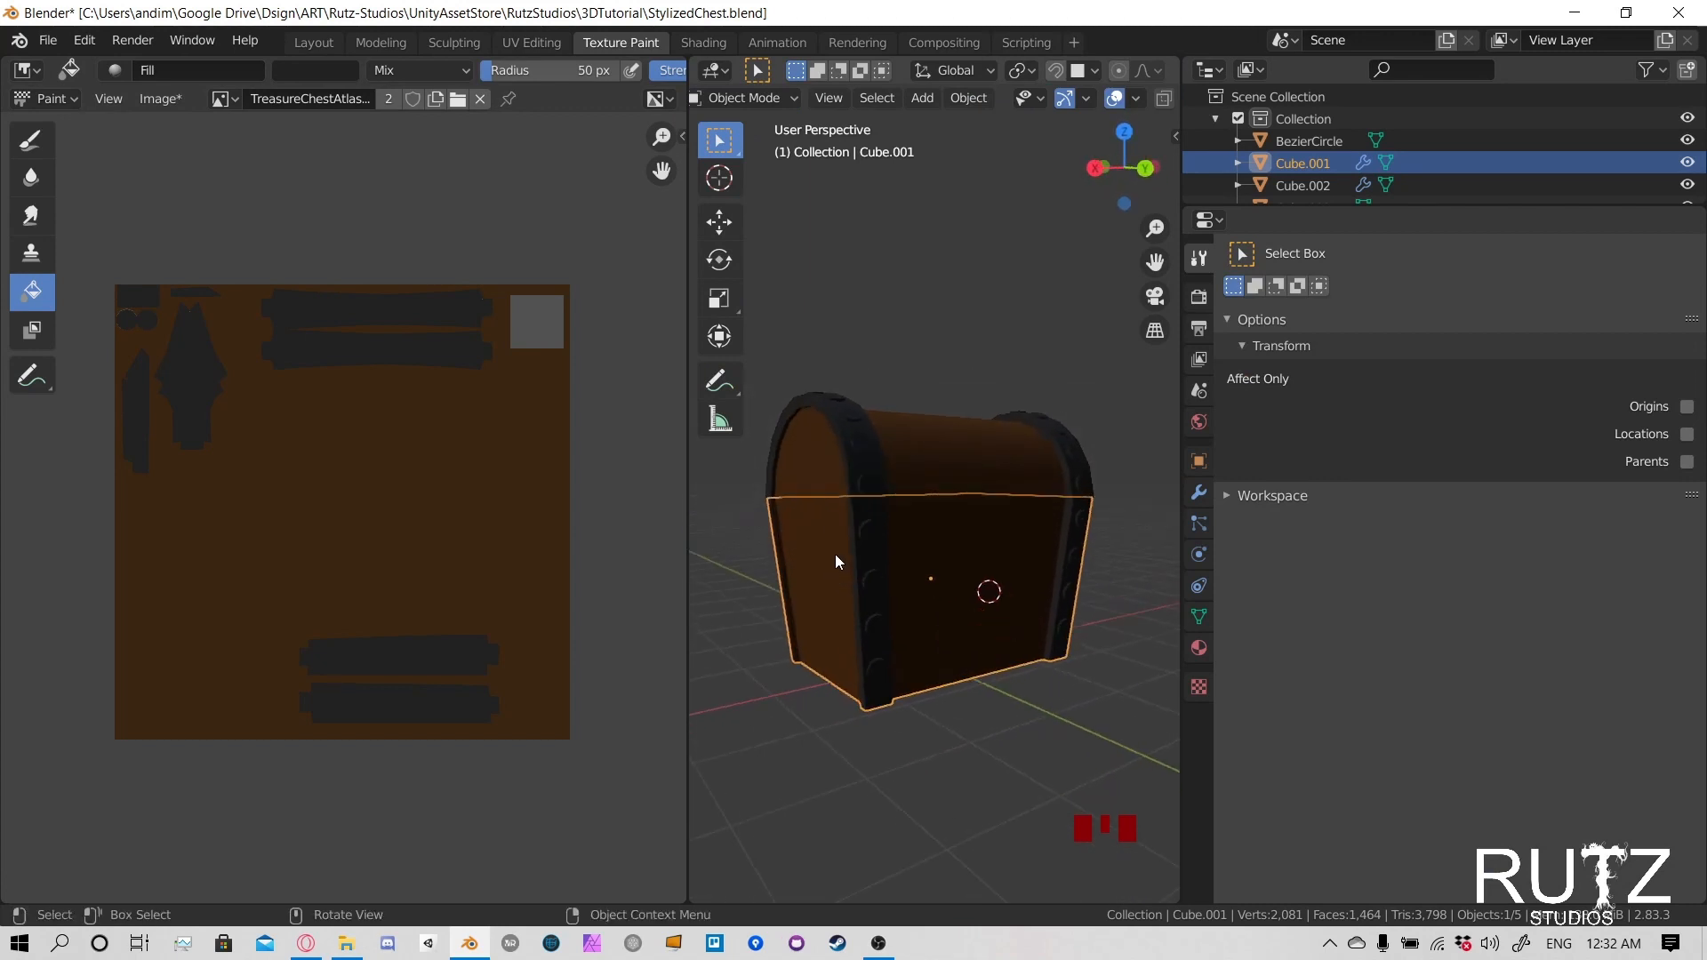
{"action": "key", "text": "ctrl+z"}
{"action": "key", "text": "ctrl+z"}
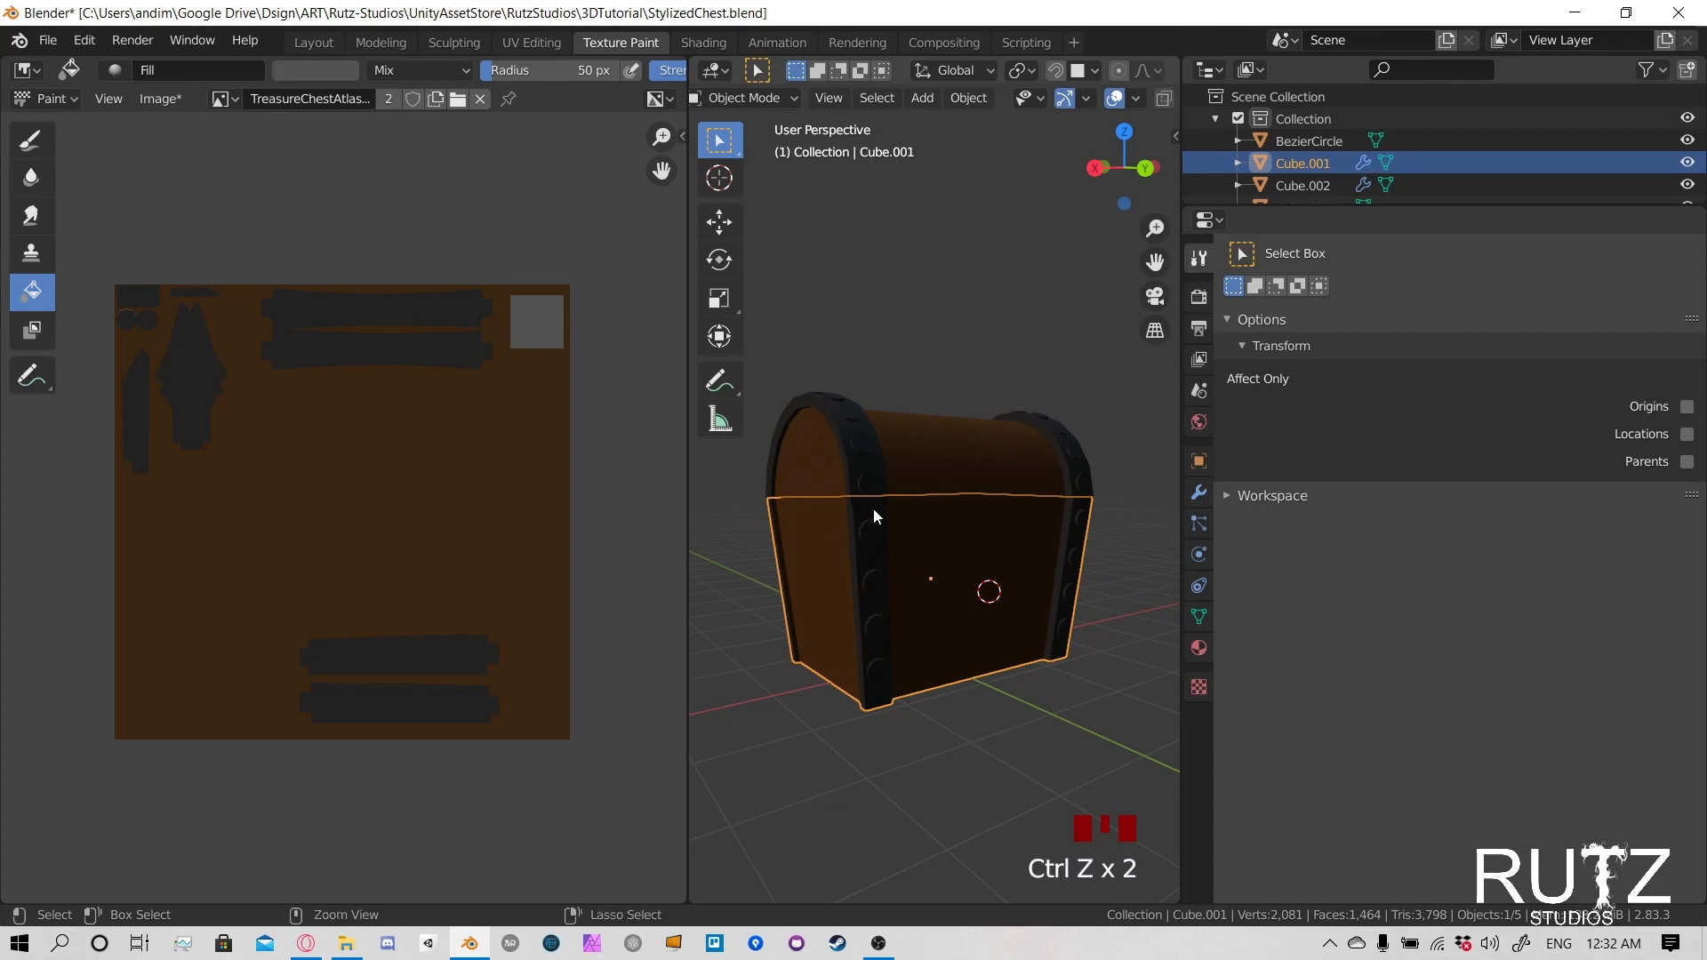
{"action": "key", "text": "ctrl+z"}
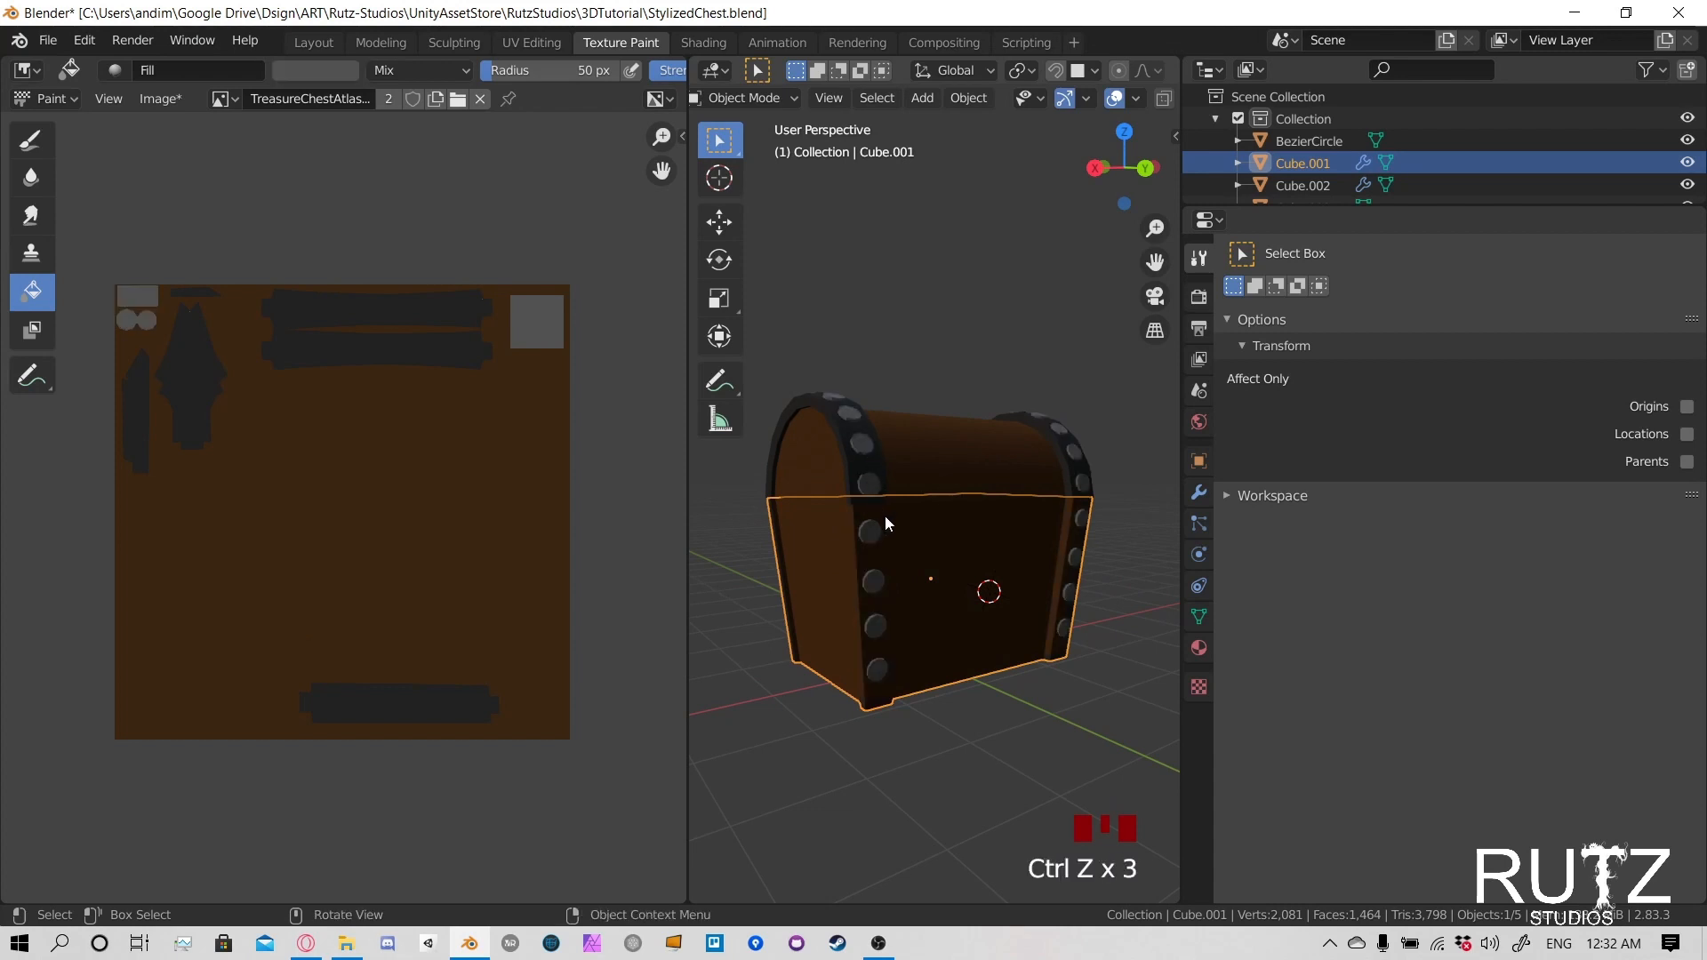
- Switch the lower body back to Texture Paint mode and select the linked faces of its corner trim
{"action": "middle_click_drag", "start_coordinate": [883, 515], "coordinate": [793, 281]}
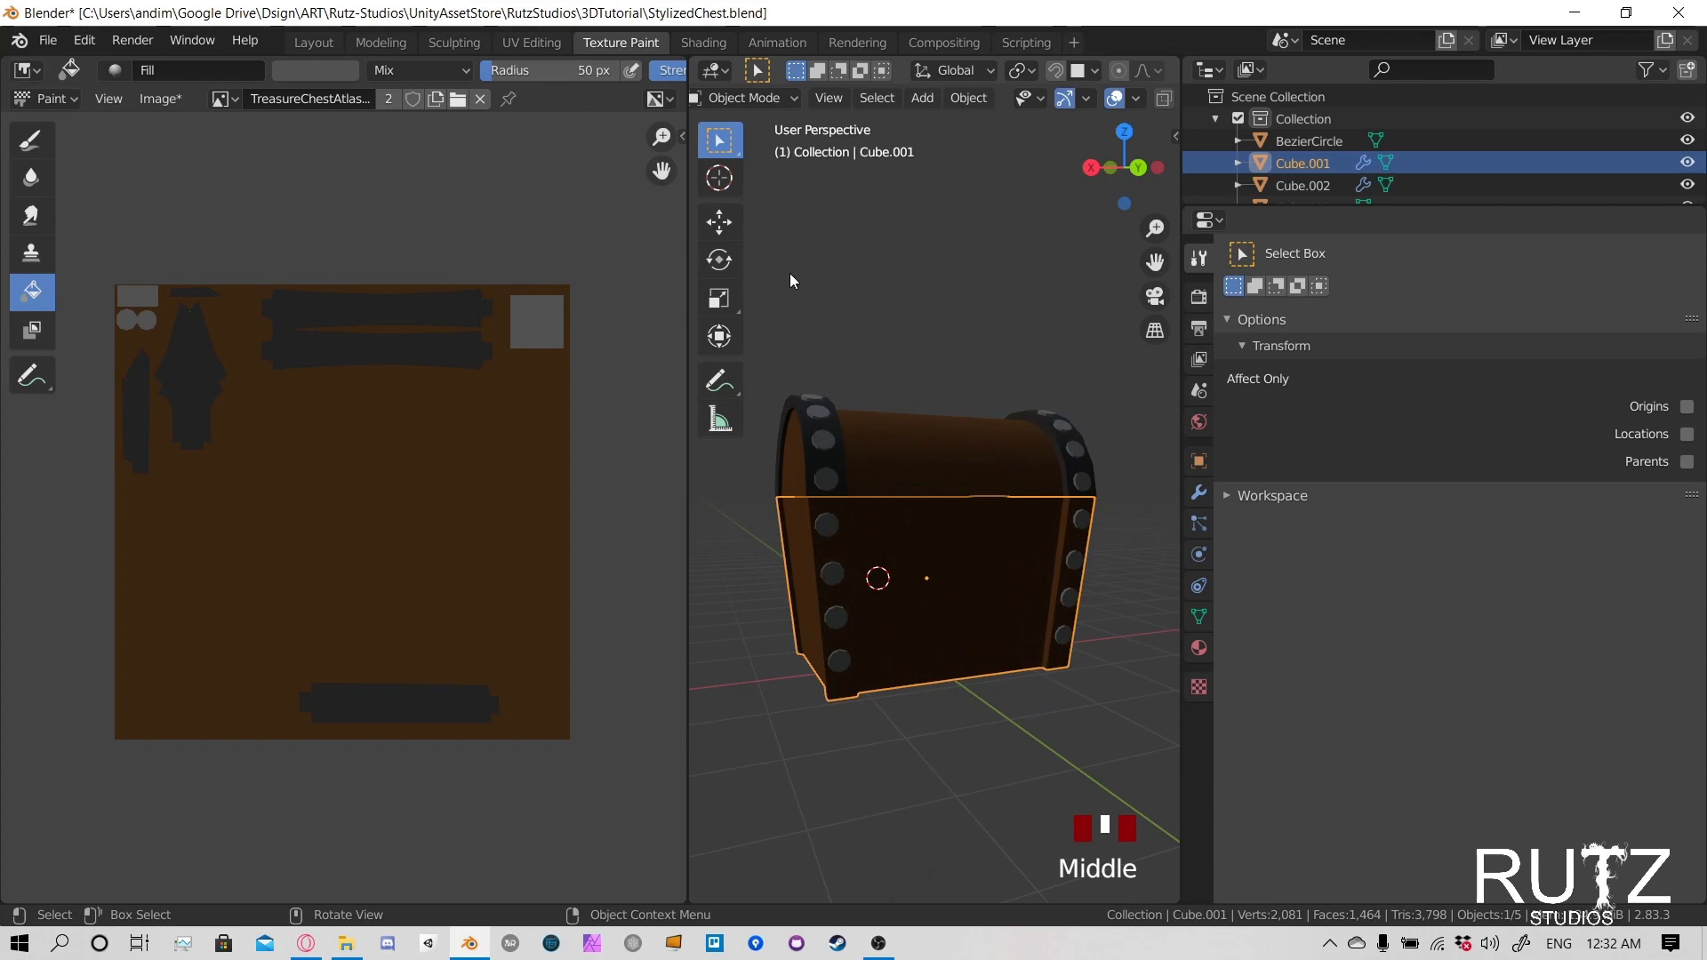
{"action": "left_click", "coordinate": [737, 99]}
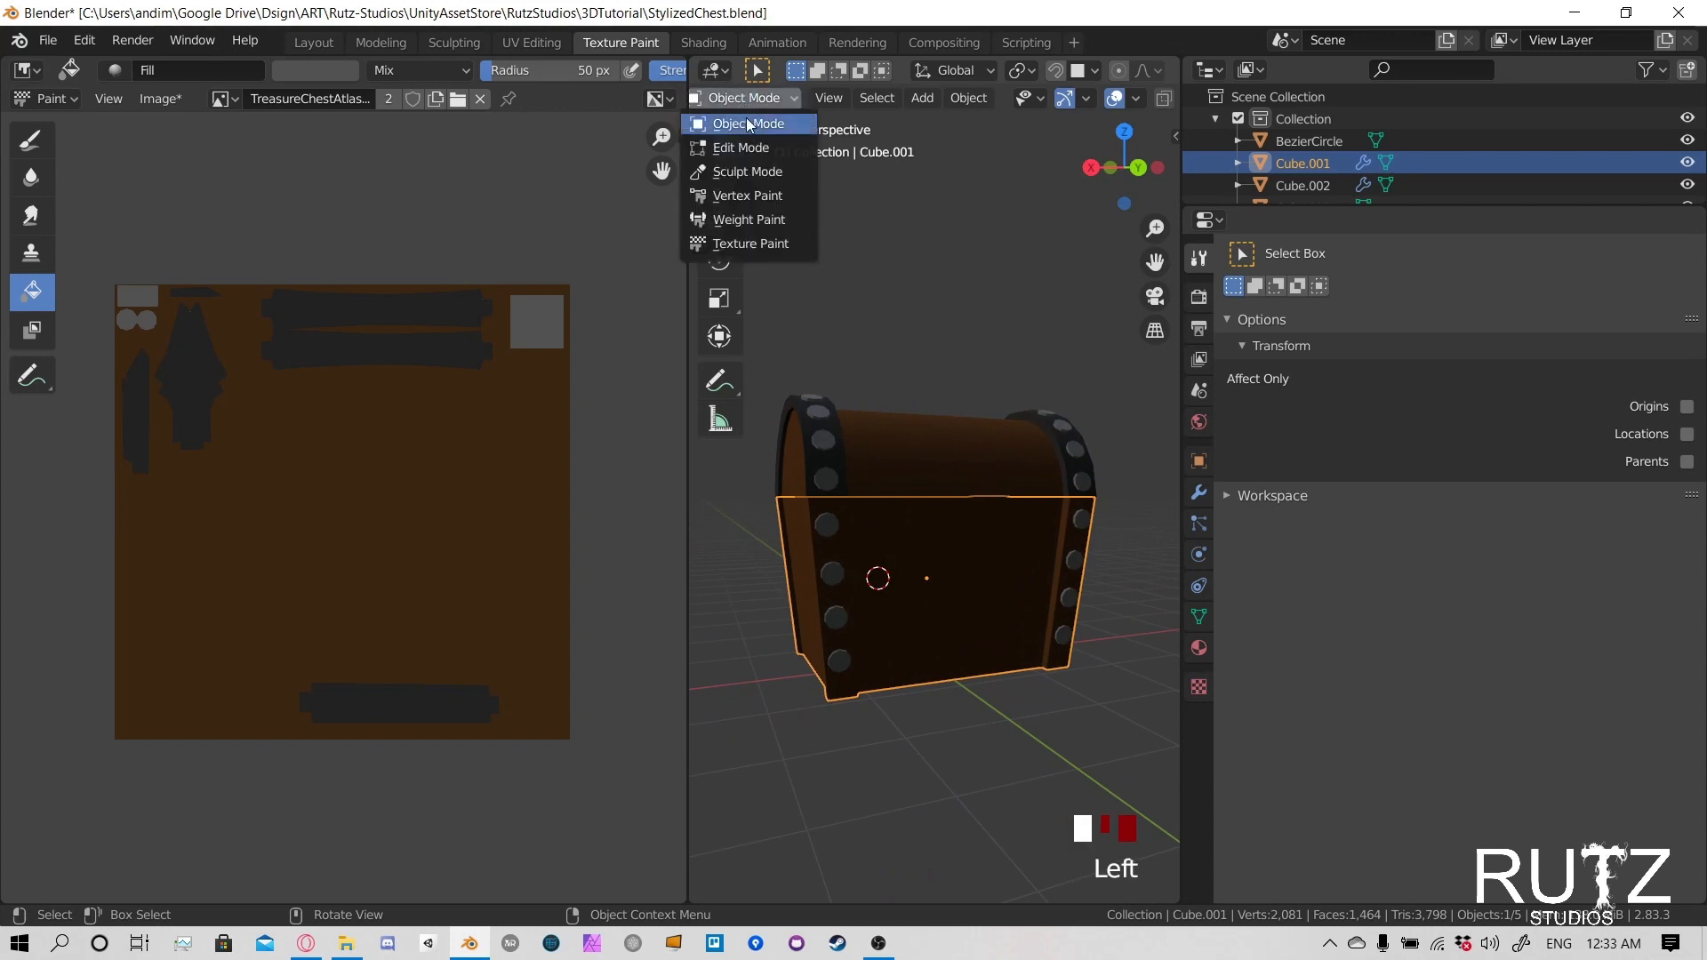
{"action": "left_click", "coordinate": [749, 243]}
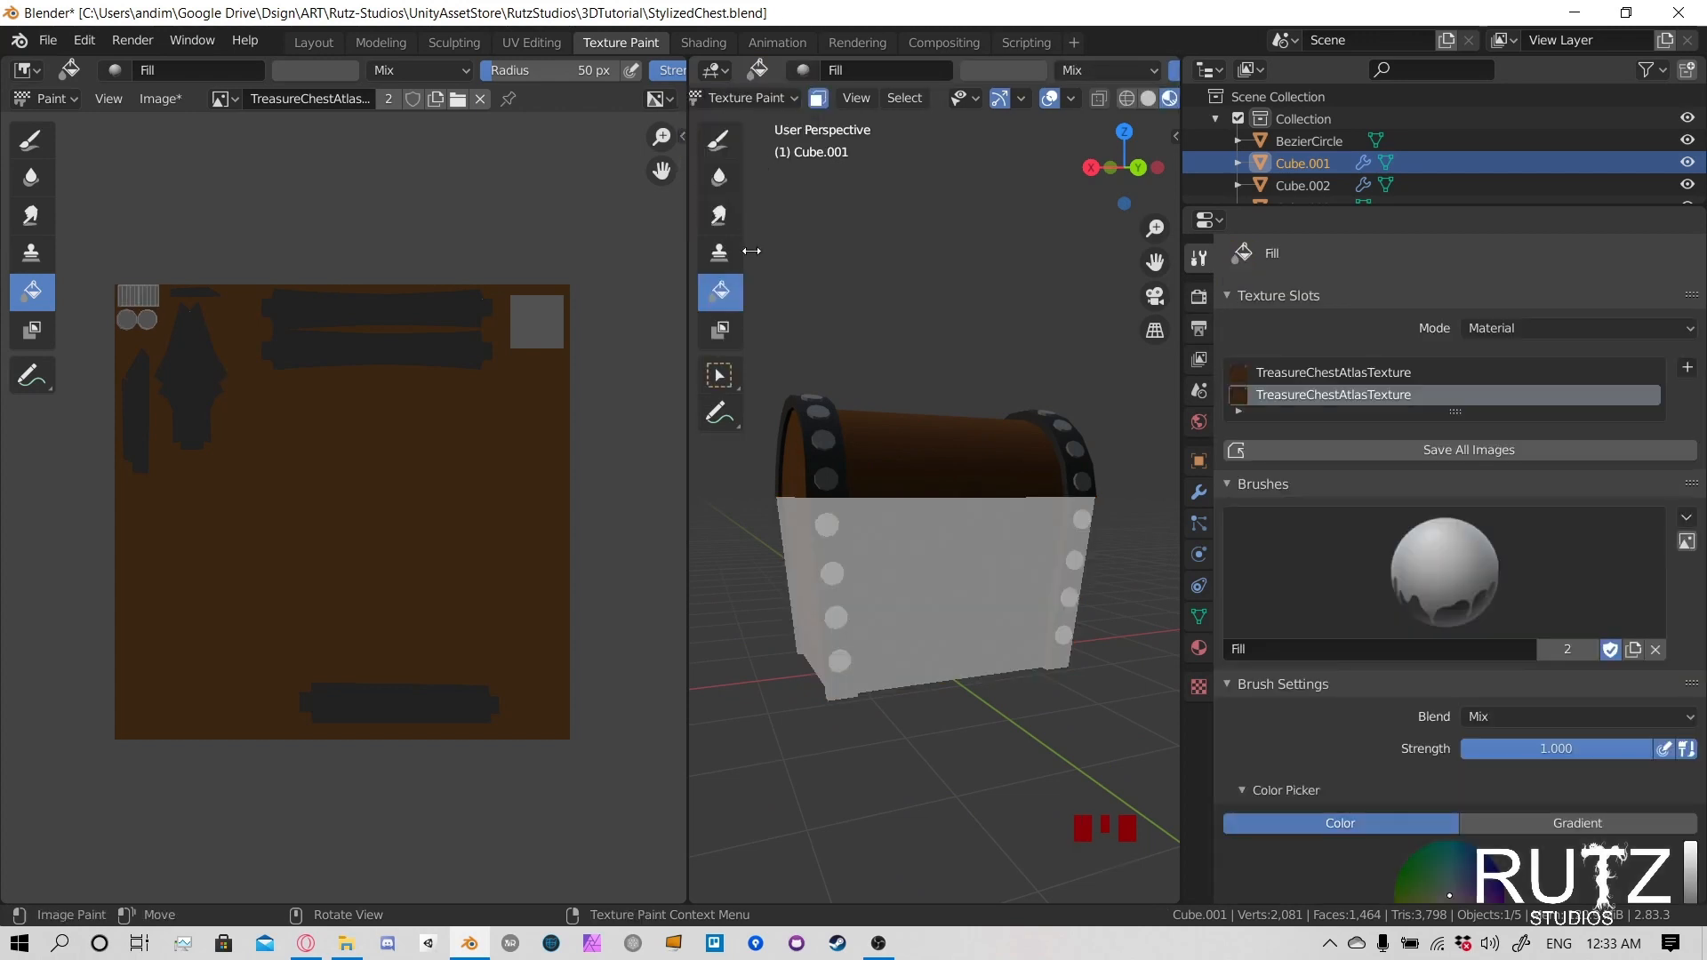
{"action": "left_click", "coordinate": [839, 510]}
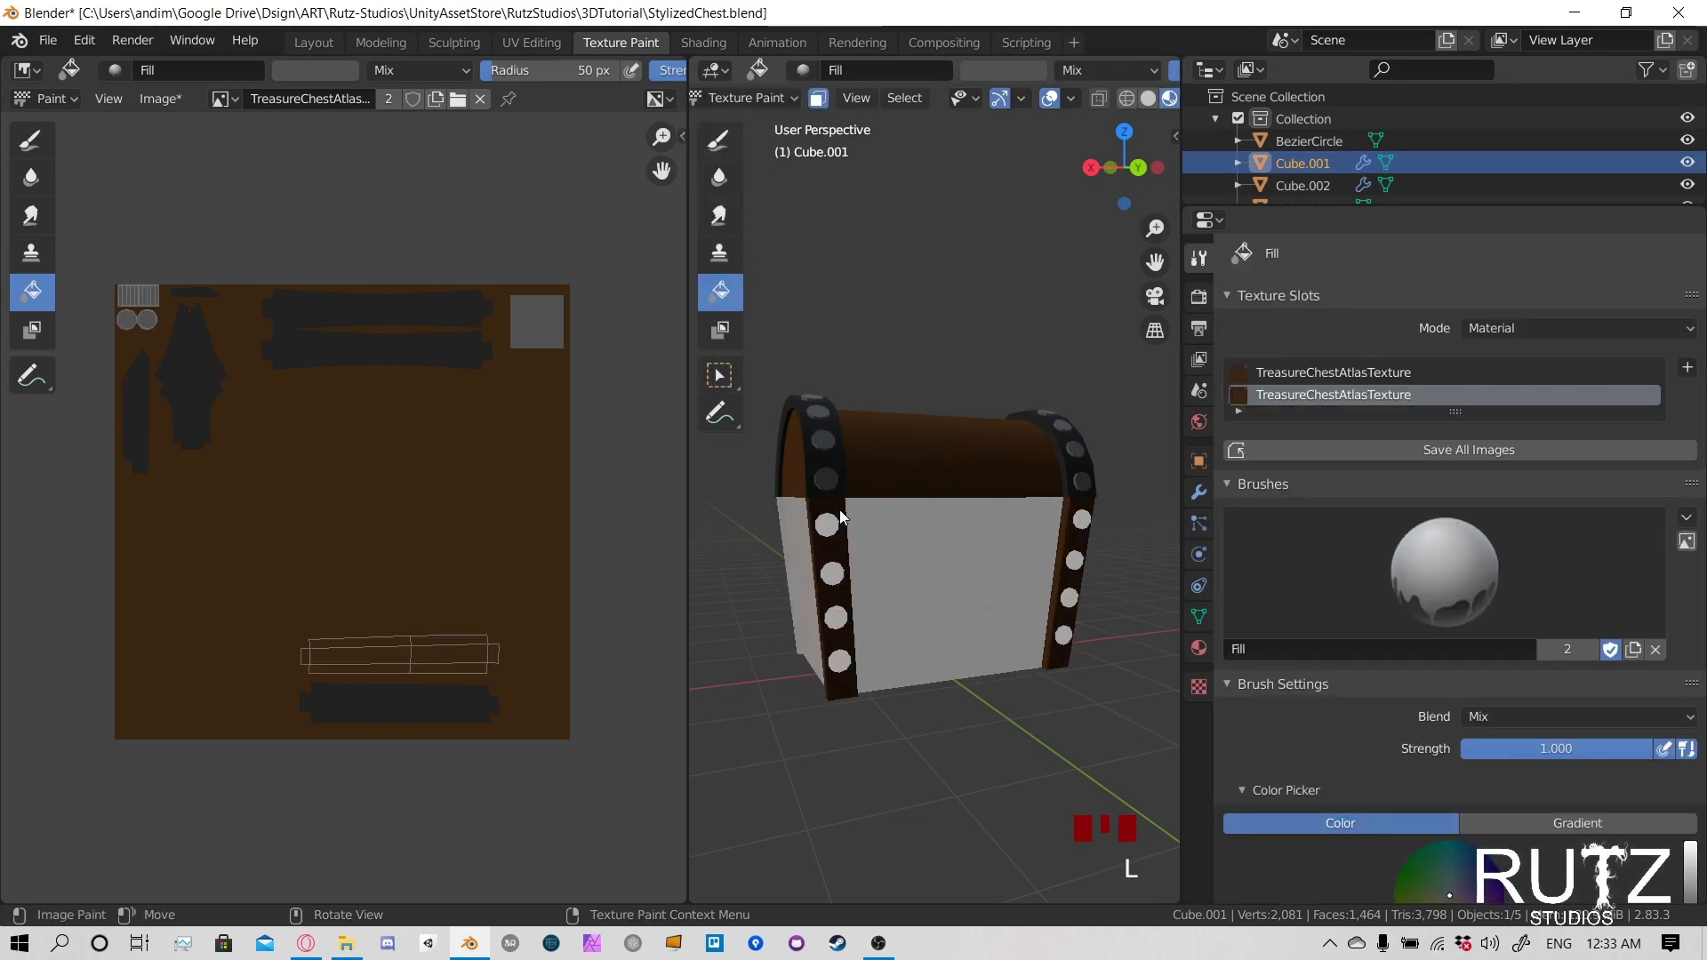
- Sample the dark grey from the atlas, reselect only the corner trim without the rivets, and fill it with that color
{"action": "left_click", "coordinate": [31, 291]}
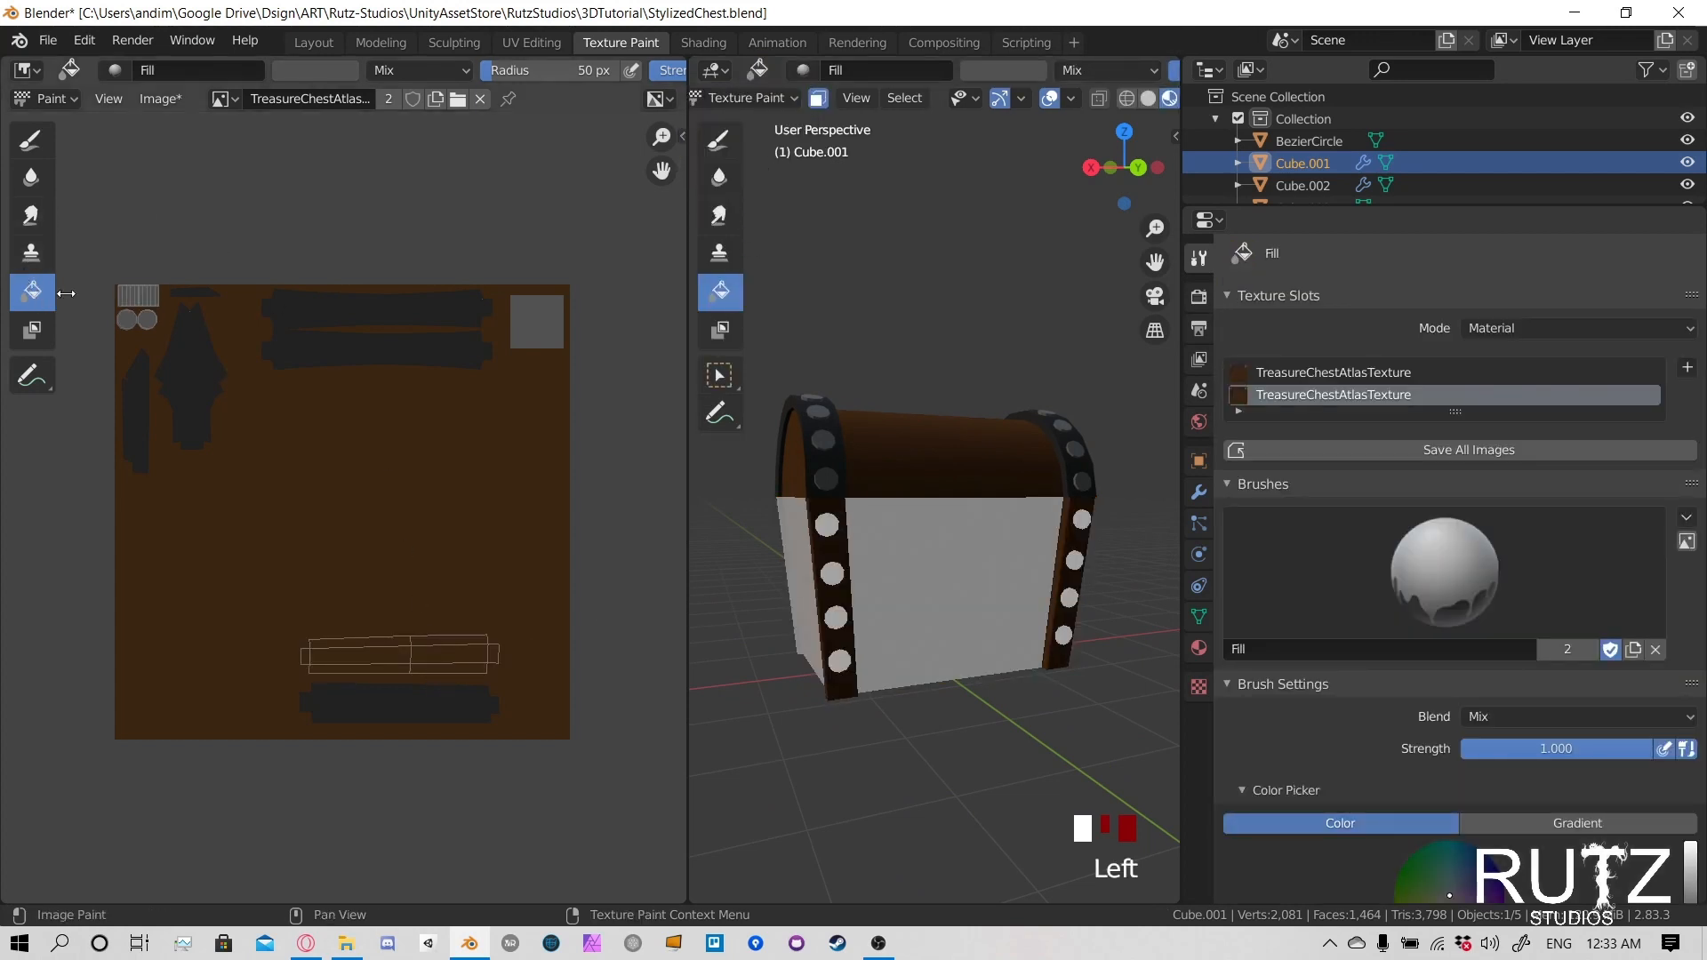
{"action": "left_click", "coordinate": [323, 76]}
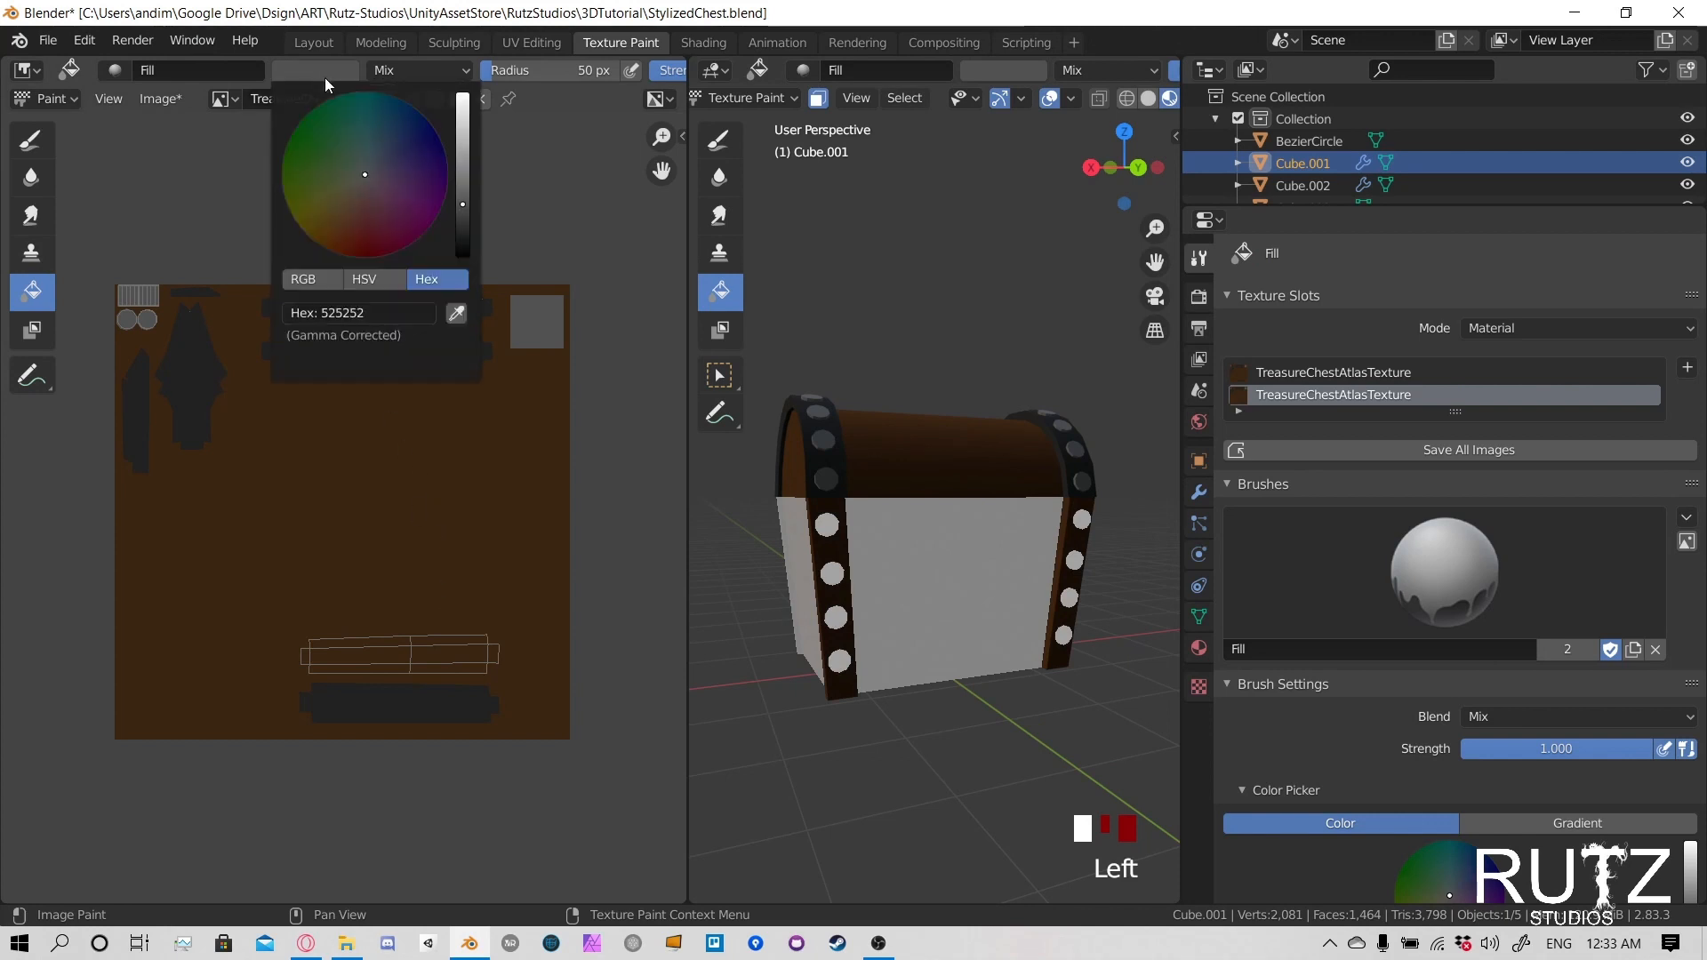
{"action": "left_click", "coordinate": [456, 311]}
{"action": "left_click", "coordinate": [457, 350]}
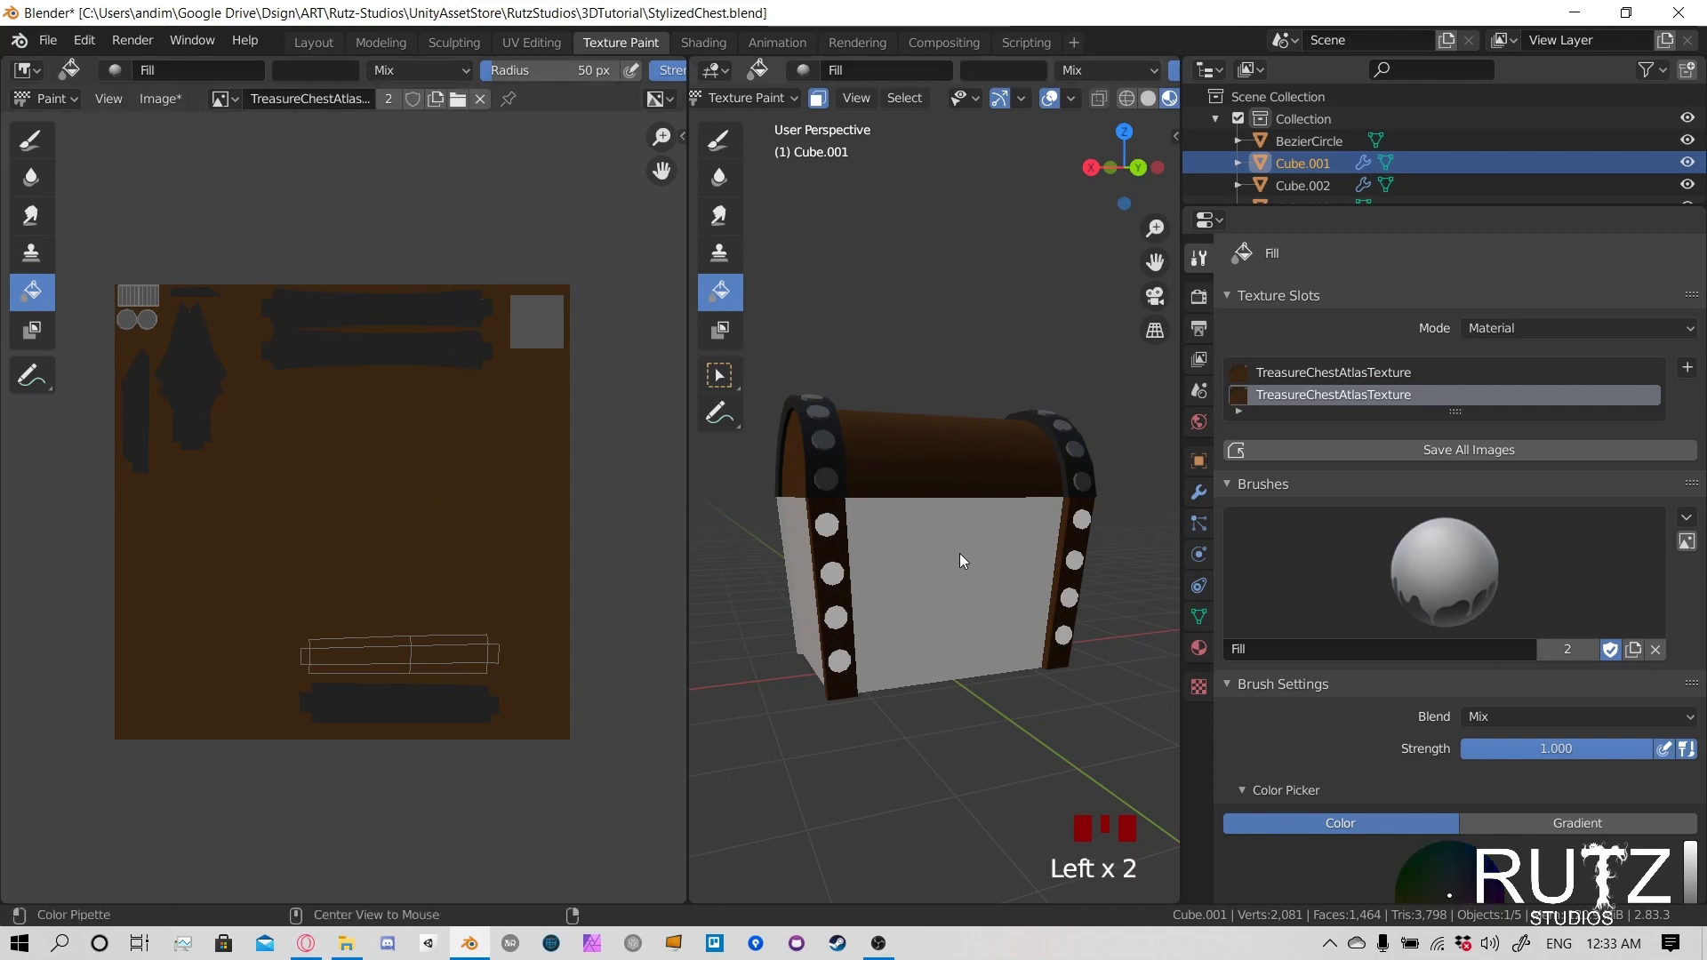
{"action": "key", "text": "alt+a"}
{"action": "key", "text": "l"}
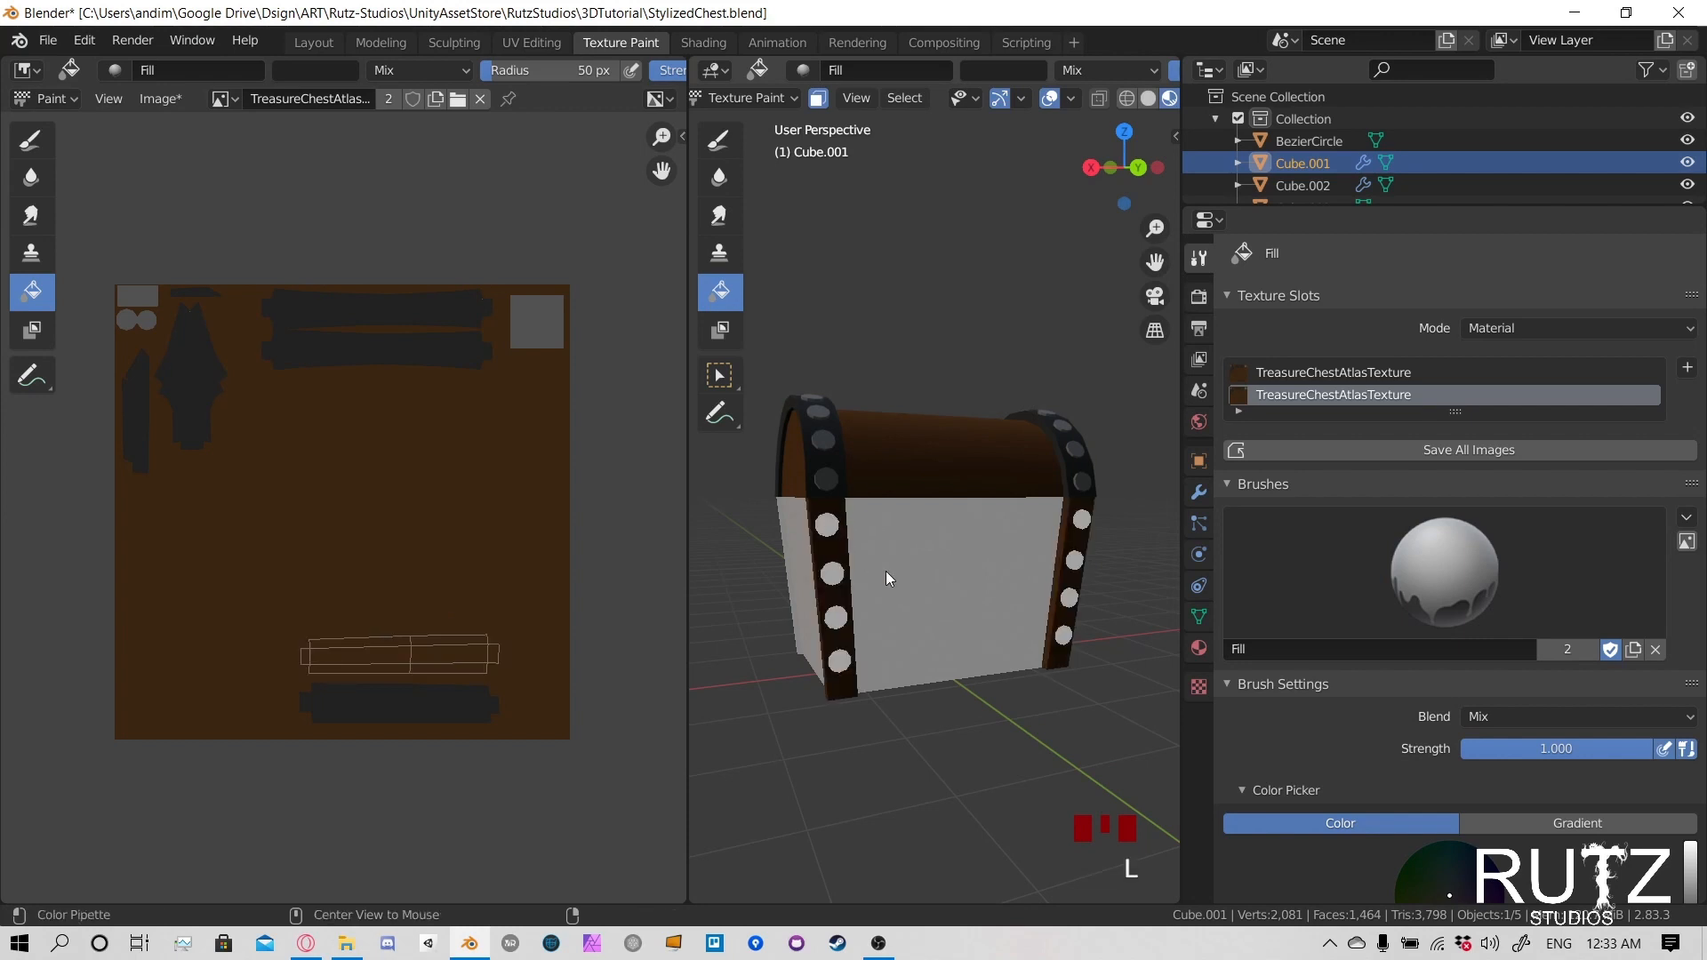
{"action": "key", "text": "alt+a"}
{"action": "key", "text": "l"}
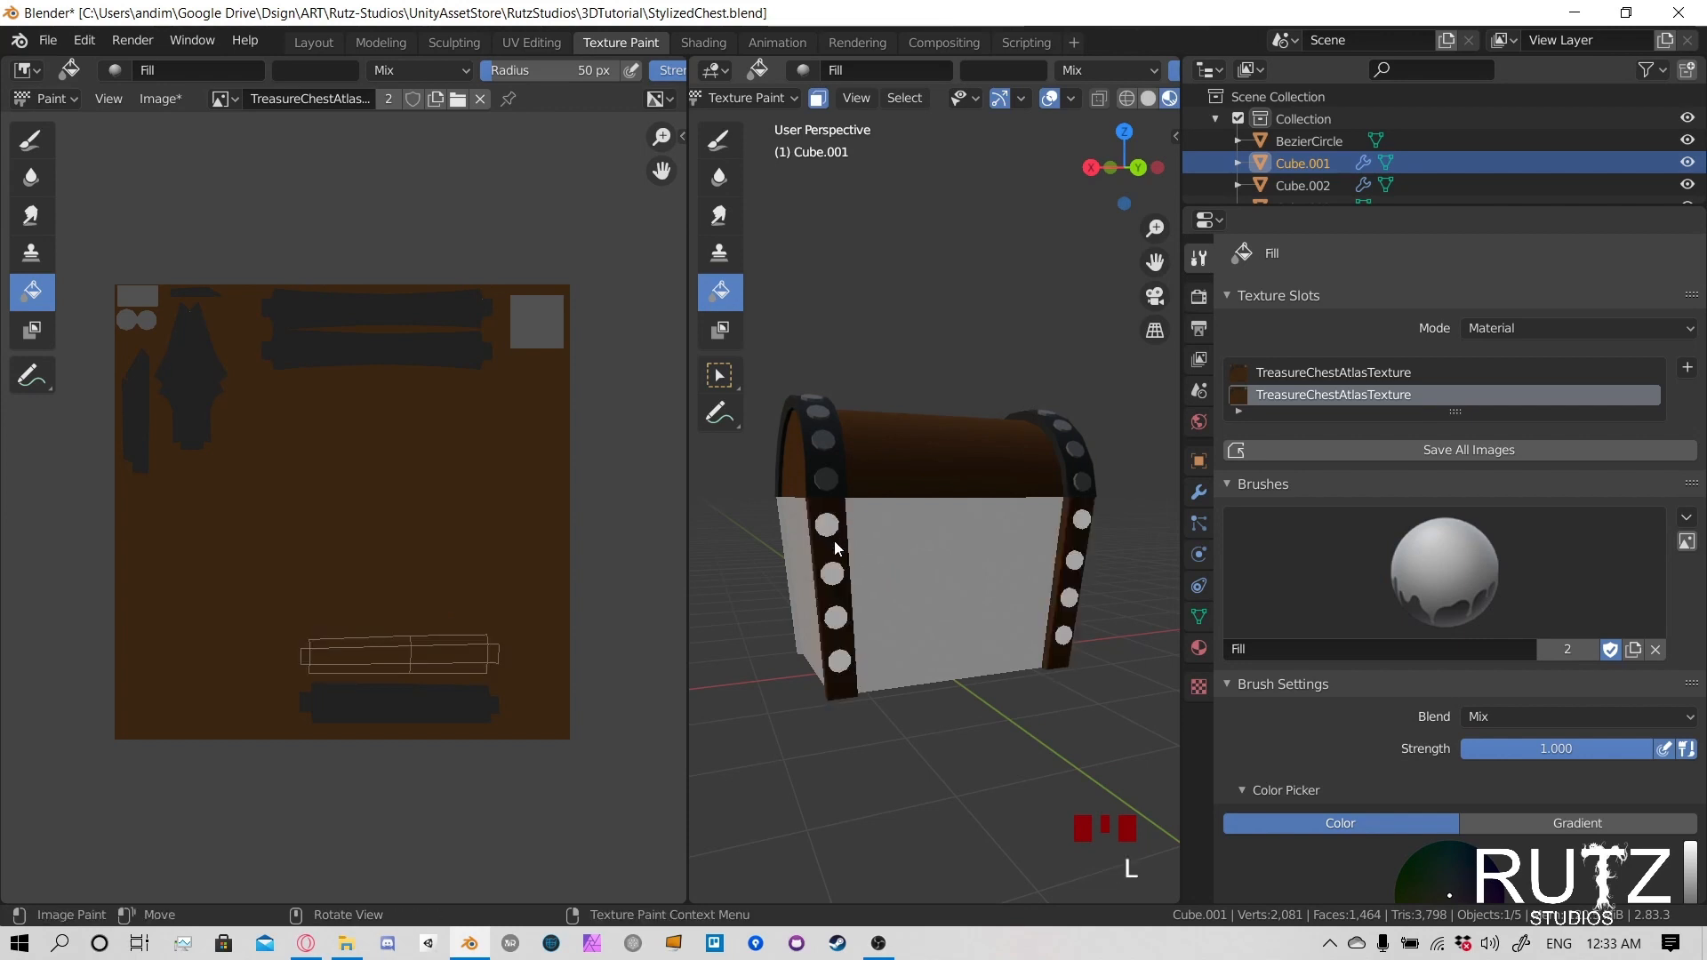
{"action": "left_click", "coordinate": [830, 530]}
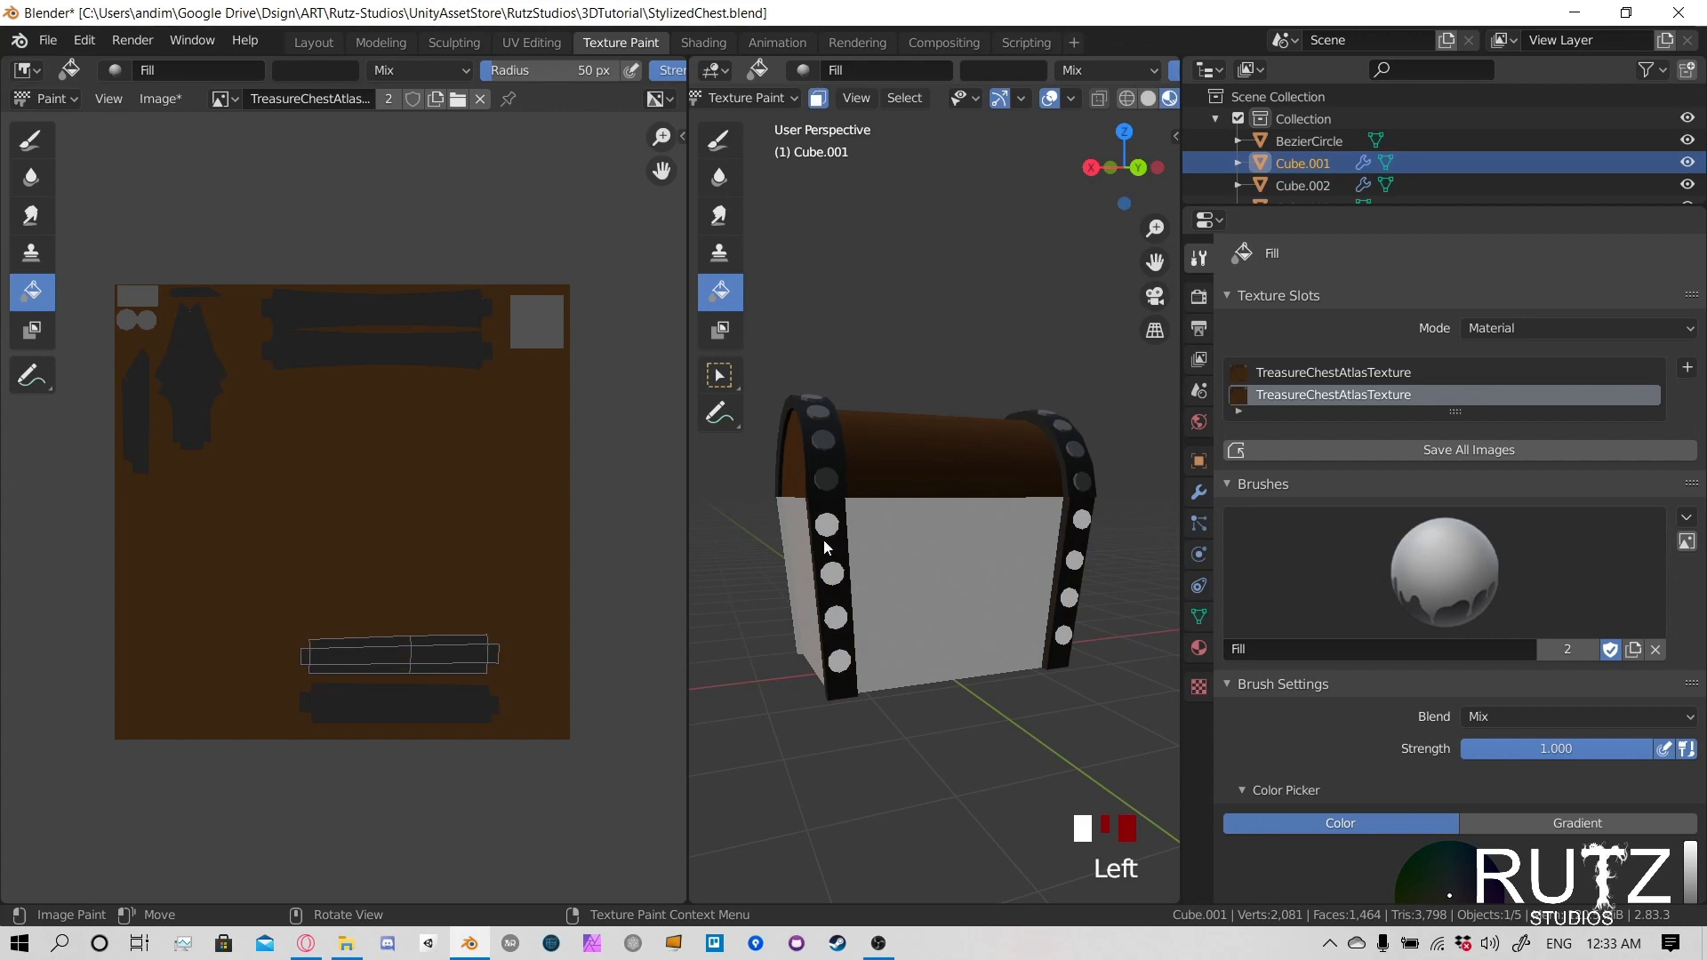
- Return the lower body to Object Mode and save the atlas image
{"action": "mouse_move", "coordinate": [824, 539]}
{"action": "middle_mouse_down"}
{"action": "mouse_move", "coordinate": [995, 537]}
{"action": "mouse_move", "coordinate": [1102, 589]}
{"action": "middle_mouse_up"}
{"action": "left_click", "coordinate": [738, 99]}
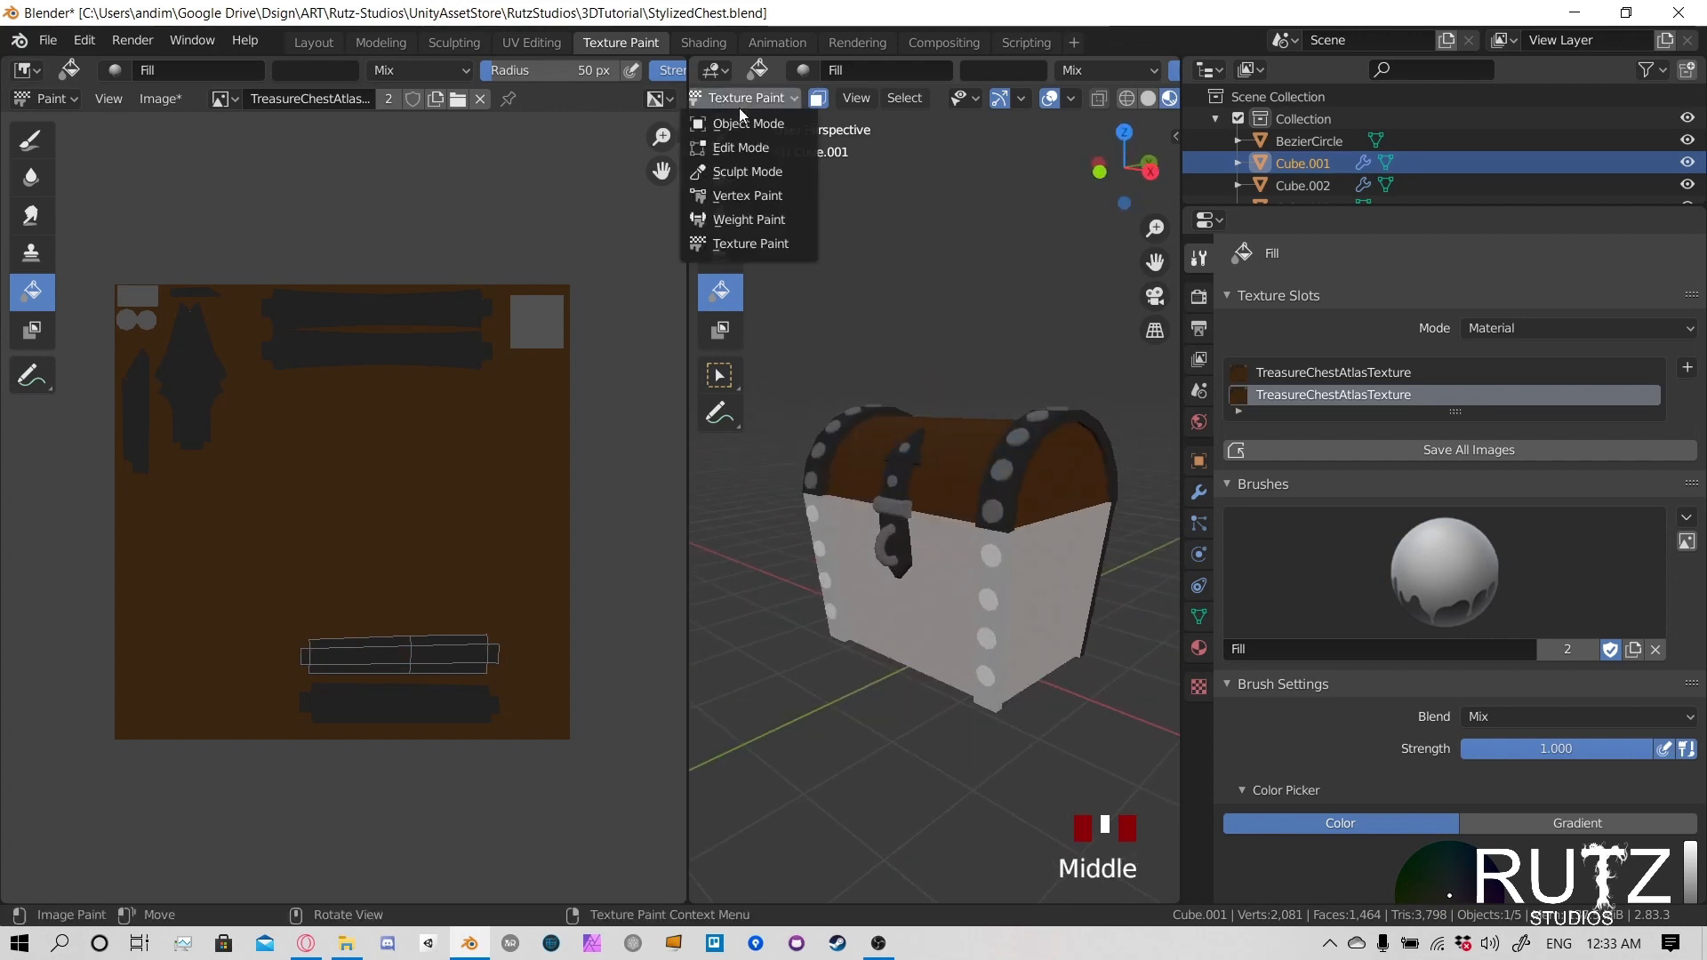
{"action": "left_click", "coordinate": [745, 122]}
{"action": "mouse_move", "coordinate": [990, 507]}
{"action": "middle_mouse_down"}
{"action": "mouse_move", "coordinate": [729, 559]}
{"action": "mouse_move", "coordinate": [748, 496]}
{"action": "mouse_move", "coordinate": [1027, 534]}
{"action": "mouse_move", "coordinate": [996, 511]}
{"action": "middle_mouse_up"}
{"action": "key", "text": "alt+s"}
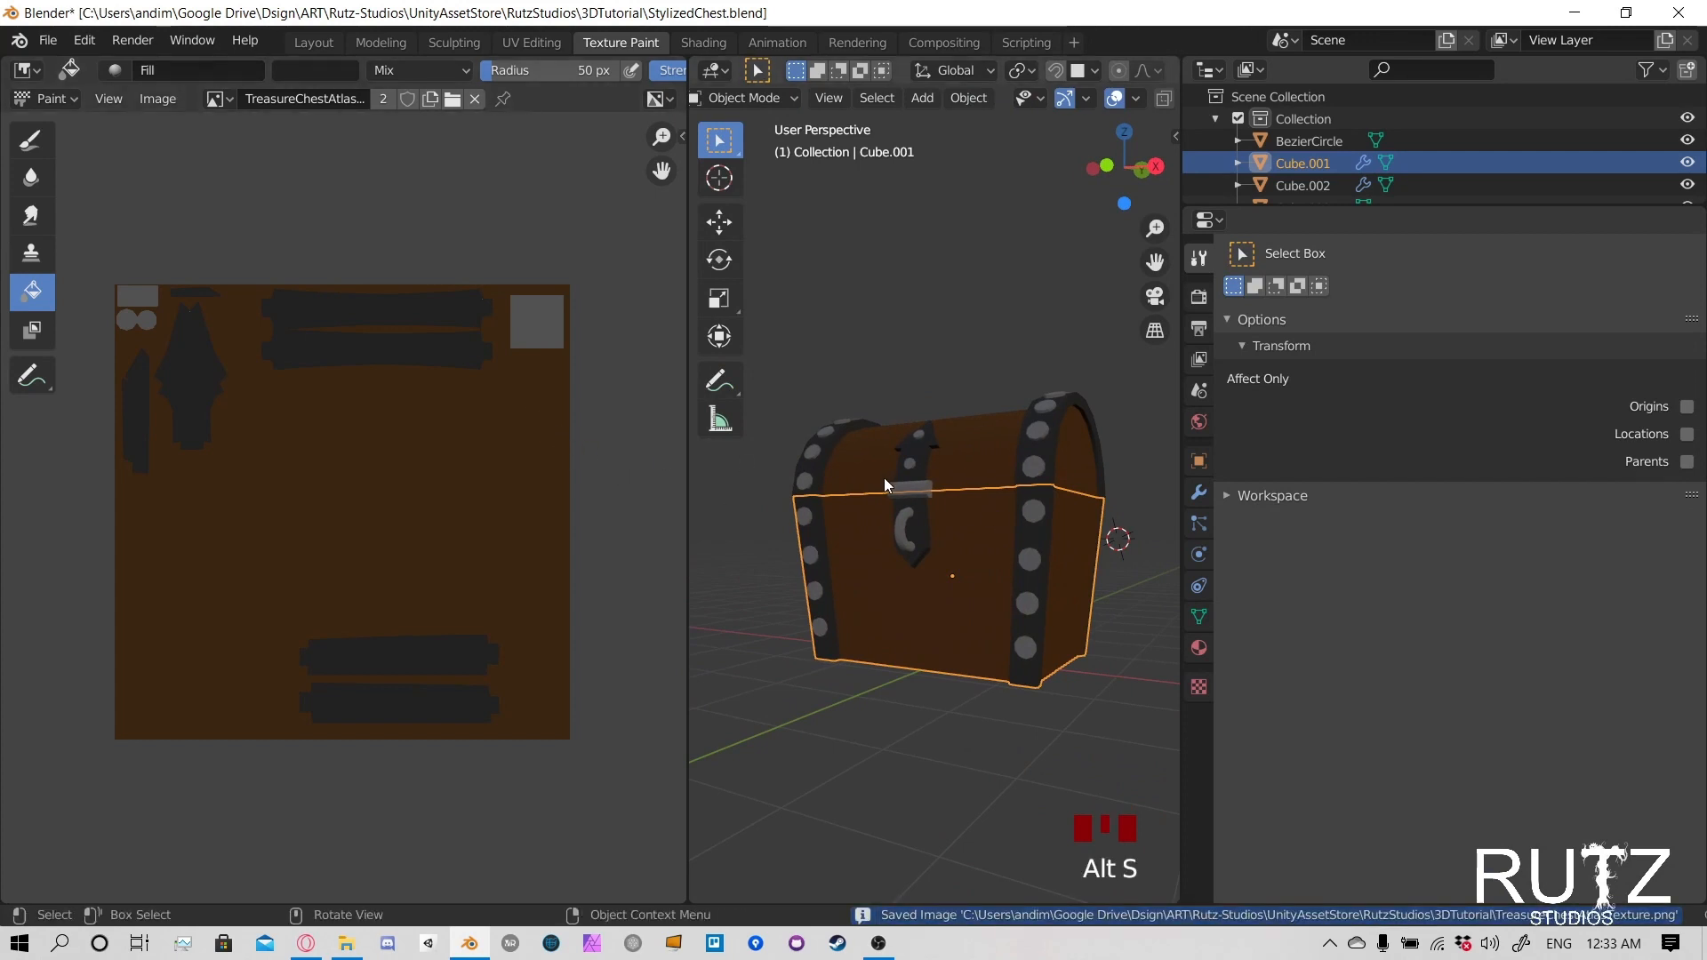
- Inspect the painted chest from several sides, then select its lid and switch it to Texture Paint mode
{"action": "middle_click_drag", "start_coordinate": [884, 478], "coordinate": [944, 445]}
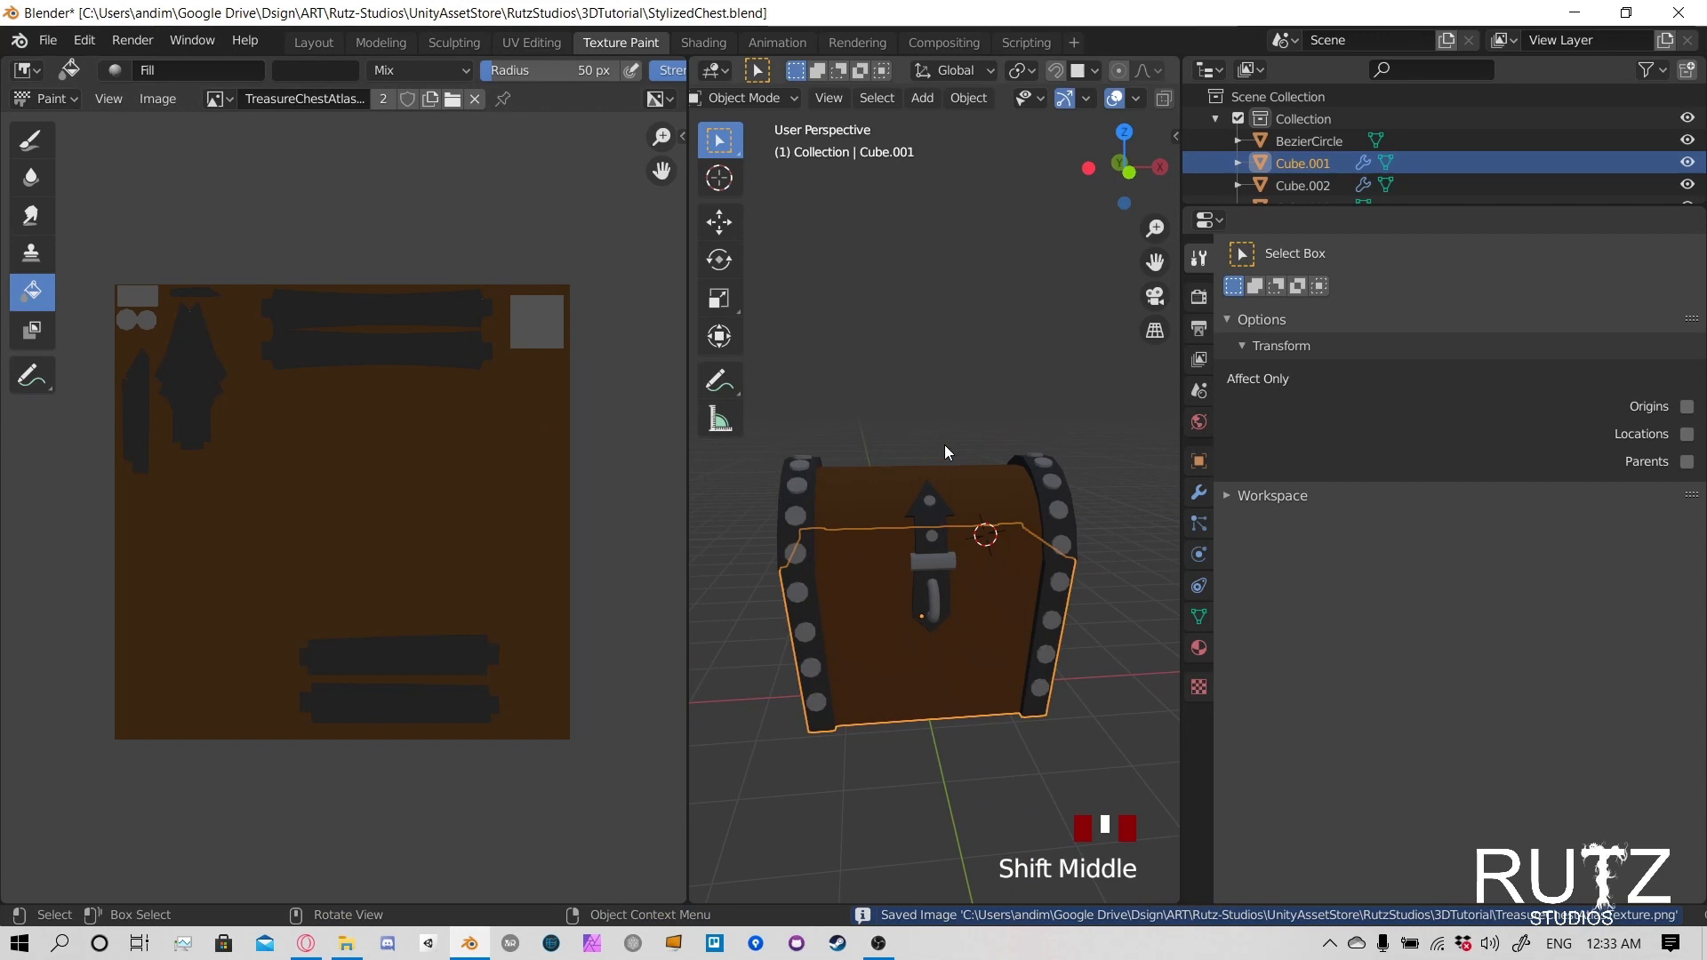
{"action": "middle_click_drag", "start_coordinate": [972, 451], "coordinate": [916, 441]}
{"action": "scroll", "coordinate": [952, 555], "scroll_direction": "up", "scroll_amount": 4}
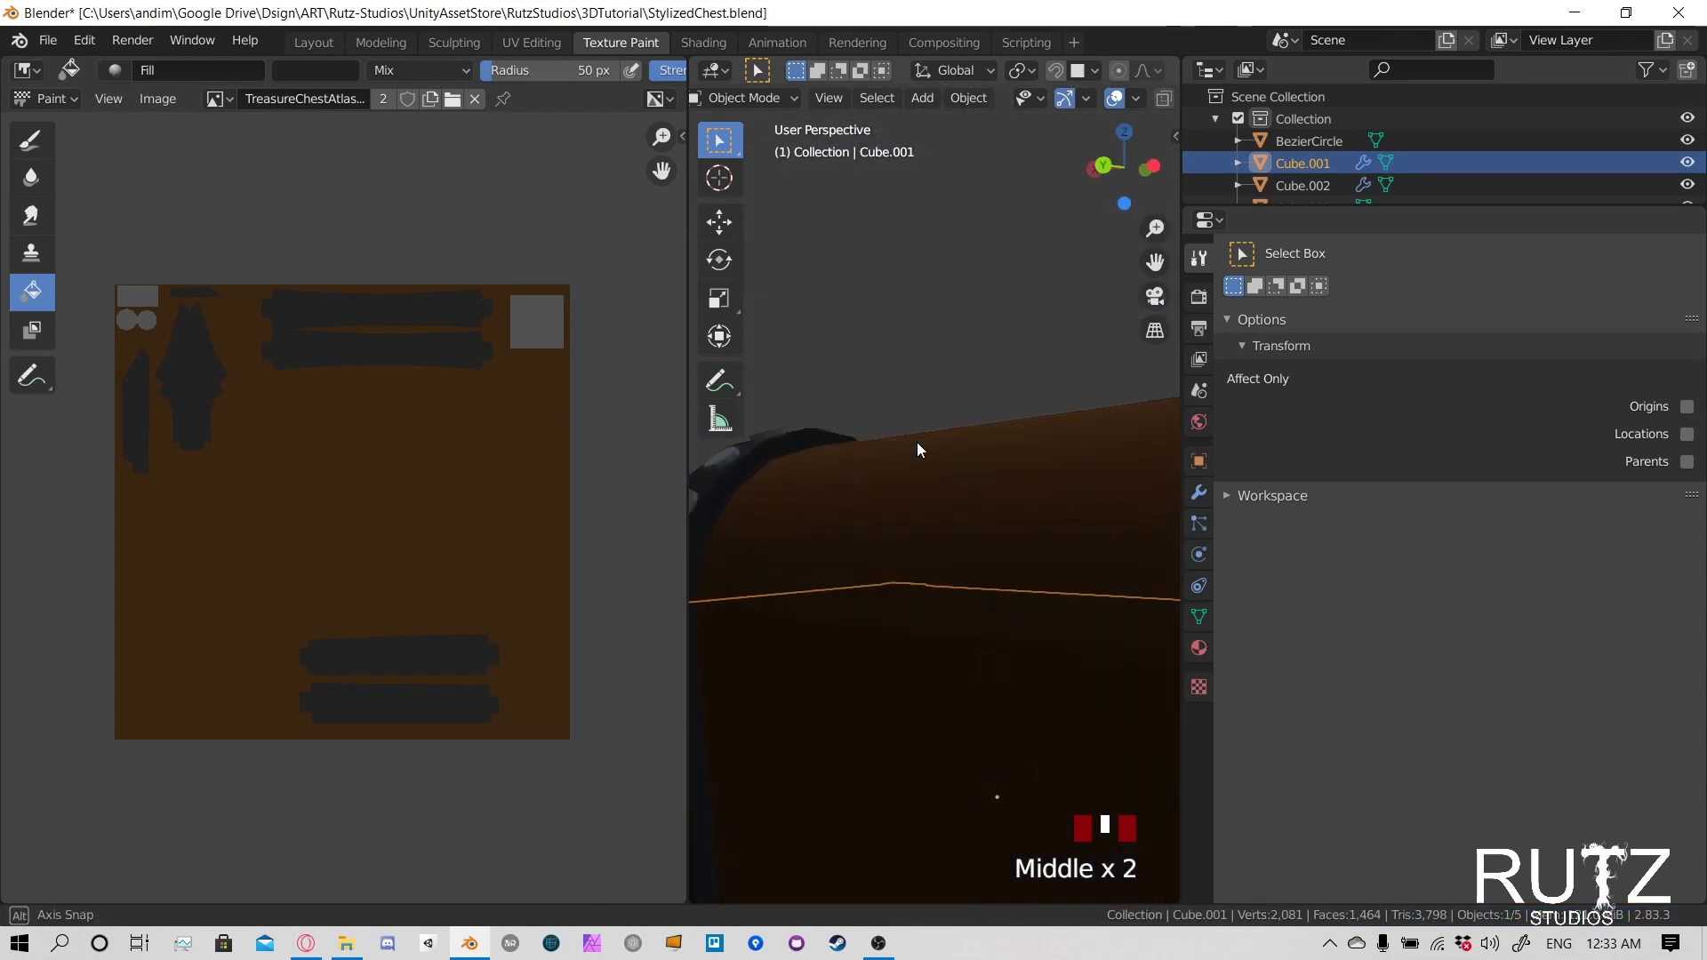
{"action": "scroll", "coordinate": [916, 441], "scroll_direction": "down", "scroll_amount": 4}
{"action": "middle_click_drag", "start_coordinate": [1001, 505], "coordinate": [877, 589], "text": "shift"}
{"action": "left_click", "coordinate": [964, 674]}
{"action": "left_click", "coordinate": [972, 528]}
{"action": "middle_click_drag", "start_coordinate": [972, 528], "coordinate": [941, 549]}
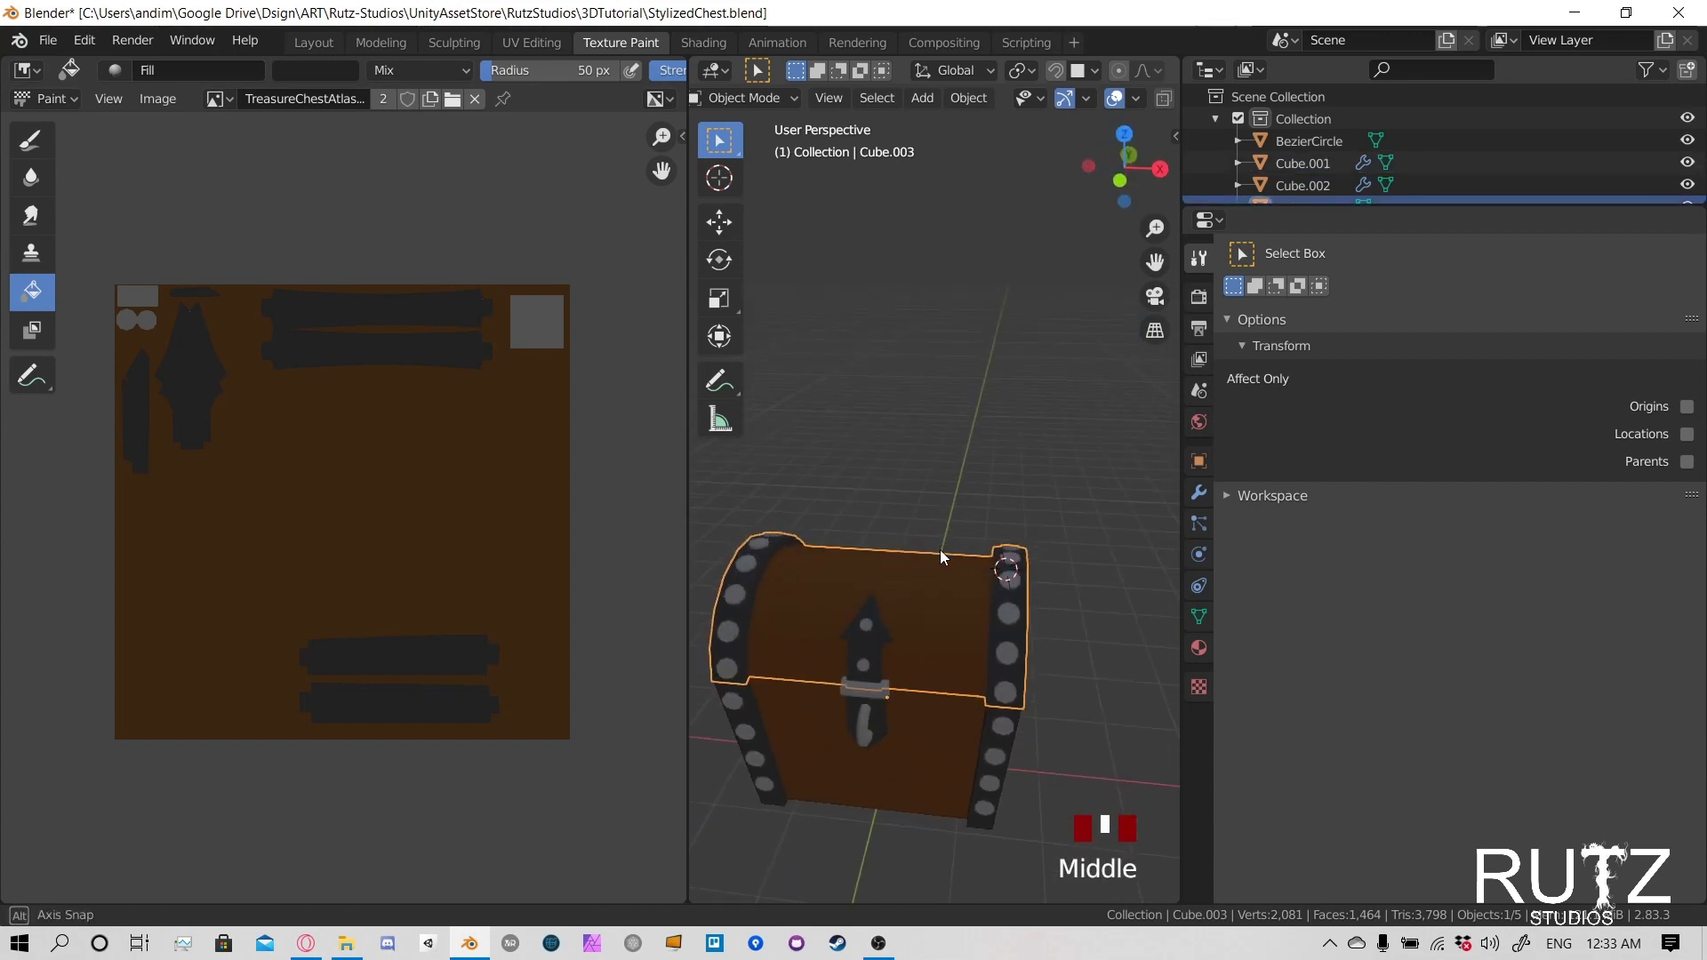
{"action": "left_click", "coordinate": [776, 96]}
{"action": "left_click", "coordinate": [750, 243]}
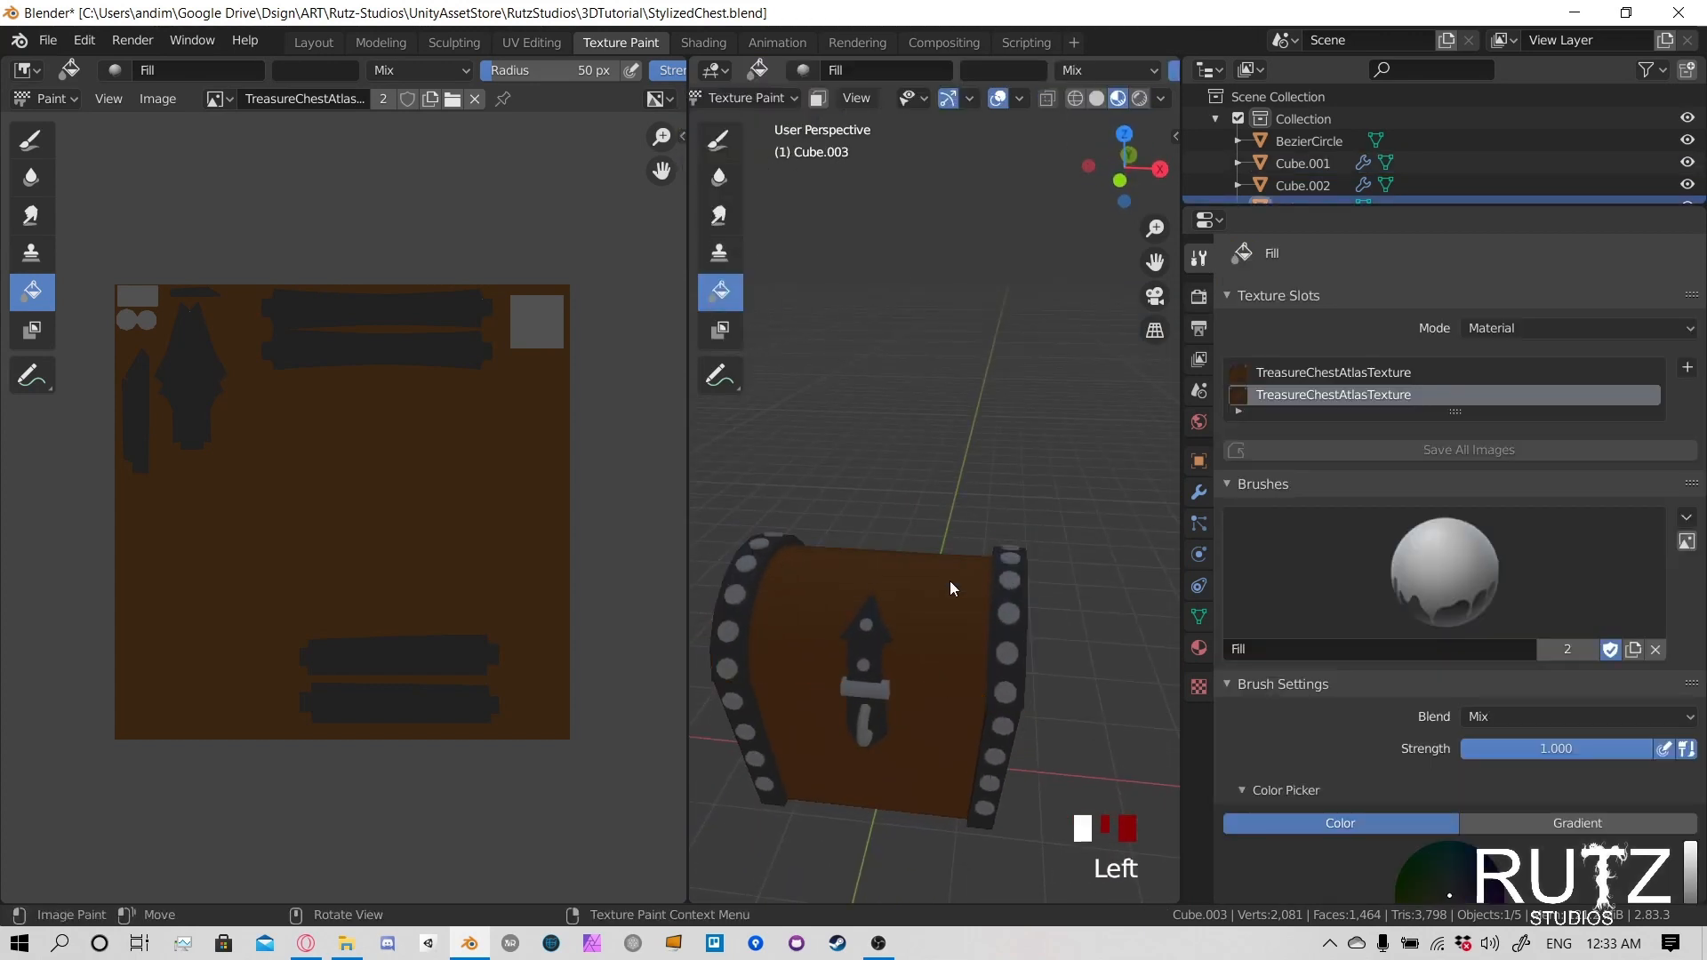
- Turn on face selection masking for the lid and select the linked faces of its curved wood panel
{"action": "left_click", "coordinate": [814, 99]}
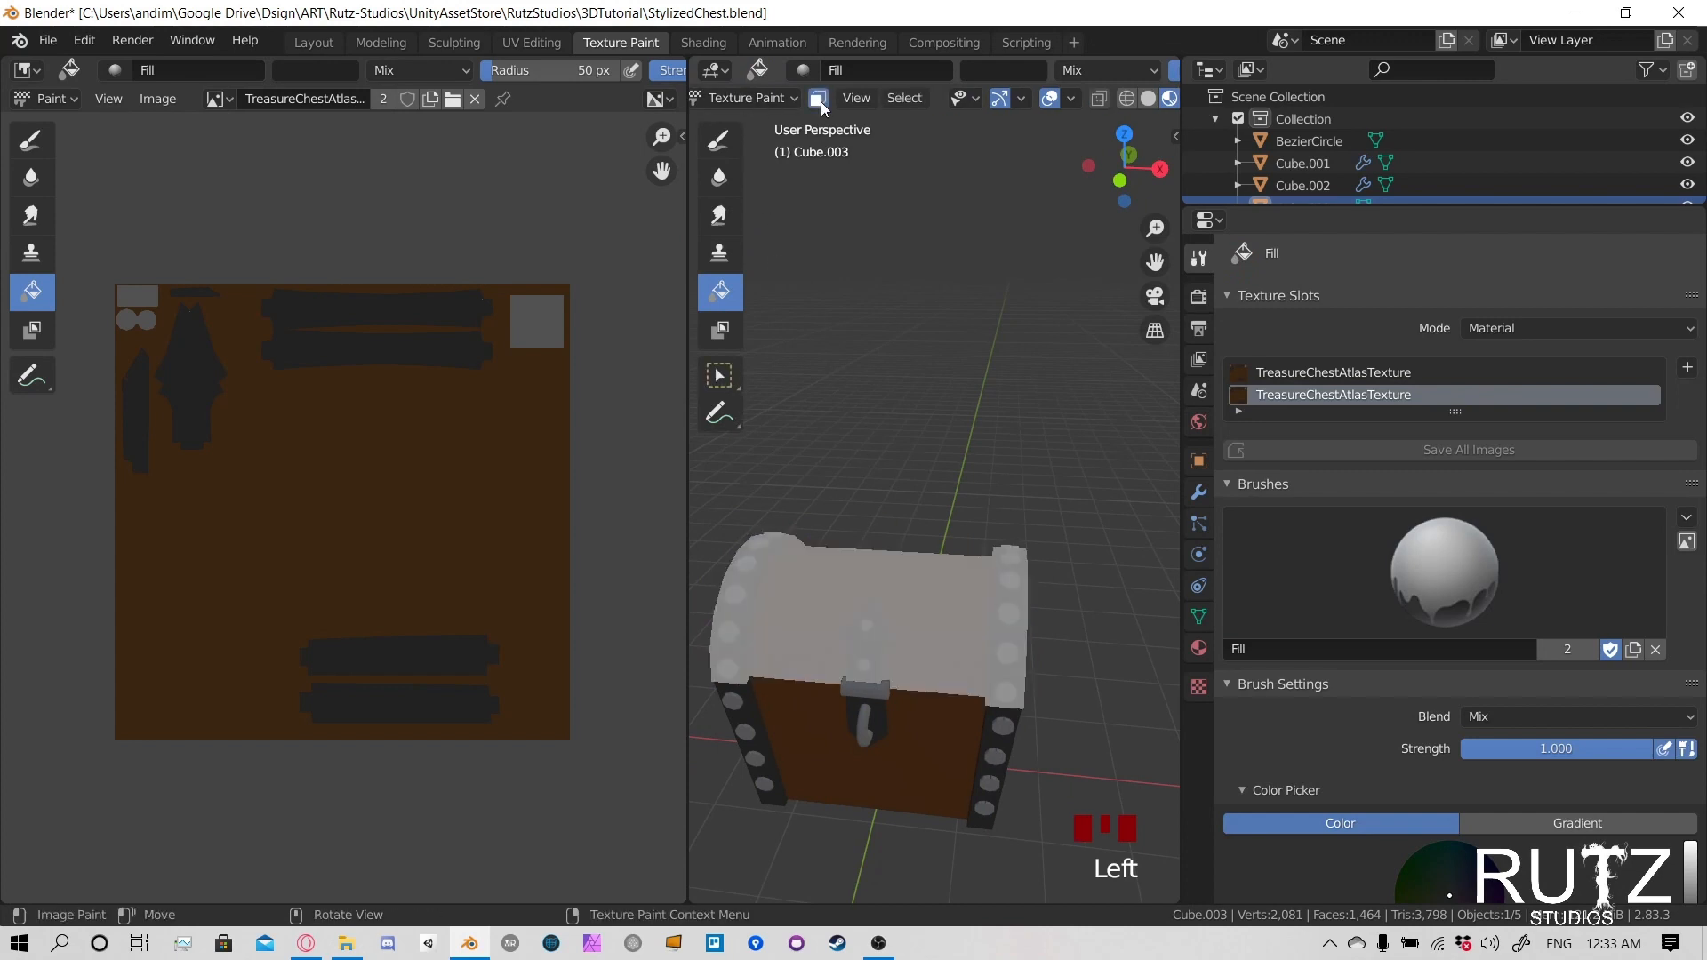
{"action": "middle_click_drag", "start_coordinate": [919, 597], "coordinate": [996, 540]}
{"action": "key", "text": "l"}
- Choose the Draw tool with the Brush Default brush and set its radius to 5 px
{"action": "left_click", "coordinate": [718, 140]}
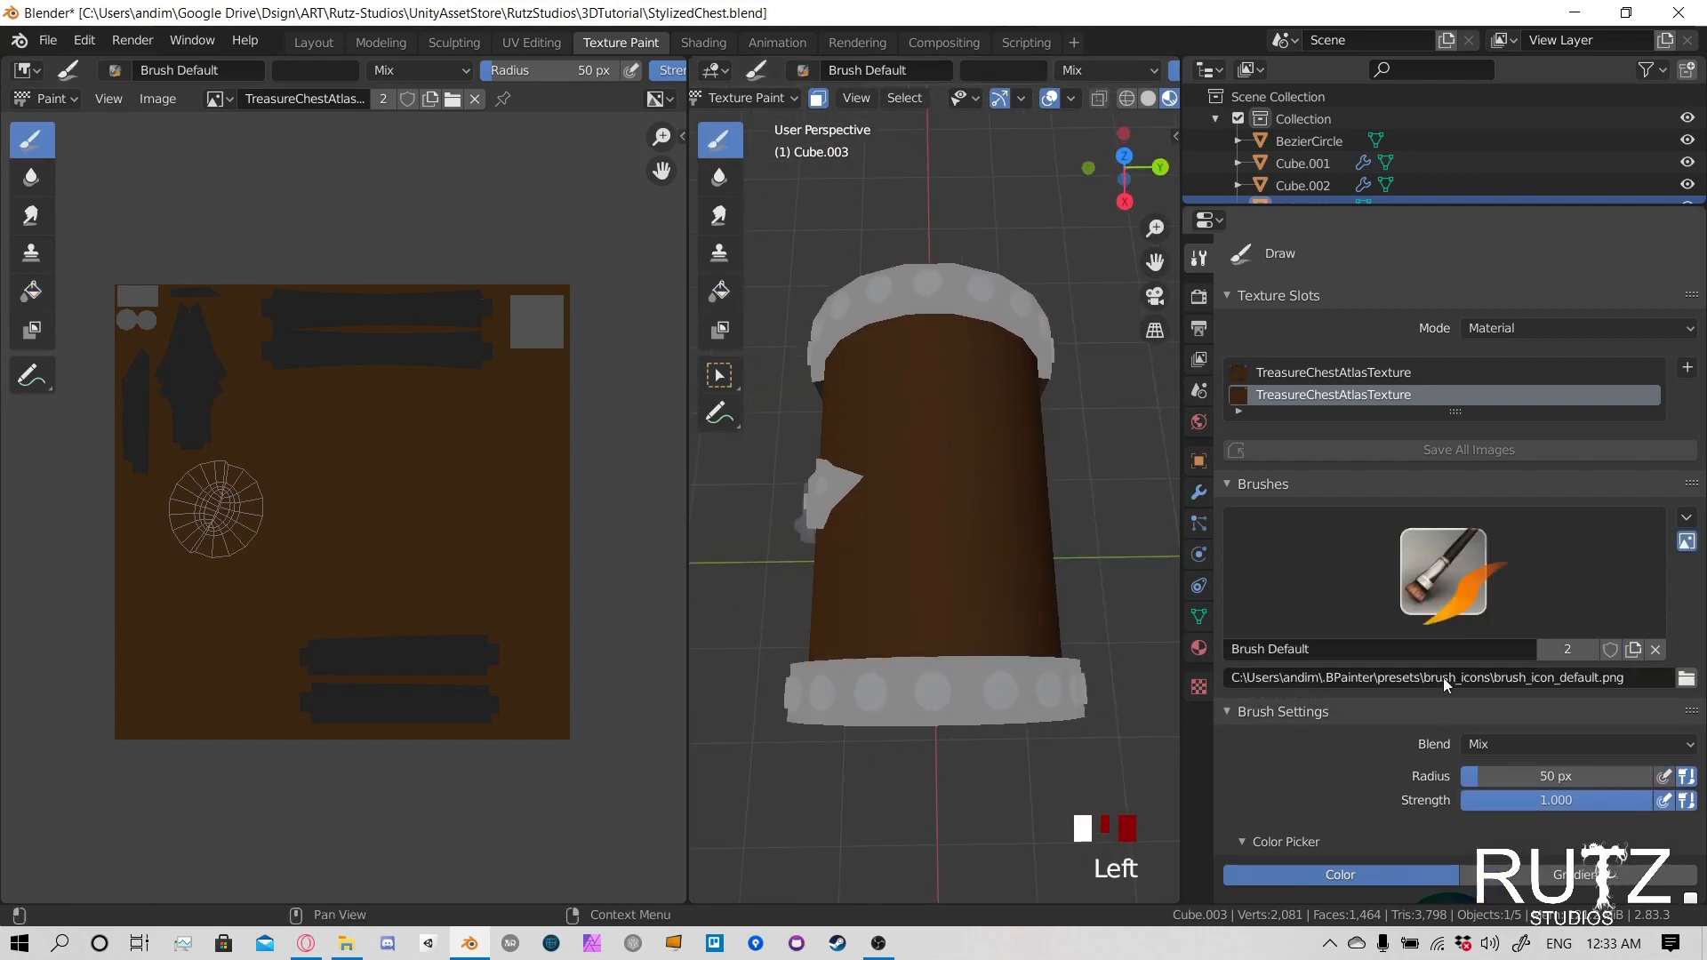
{"action": "left_click", "coordinate": [1445, 574]}
{"action": "left_click", "coordinate": [1139, 235]}
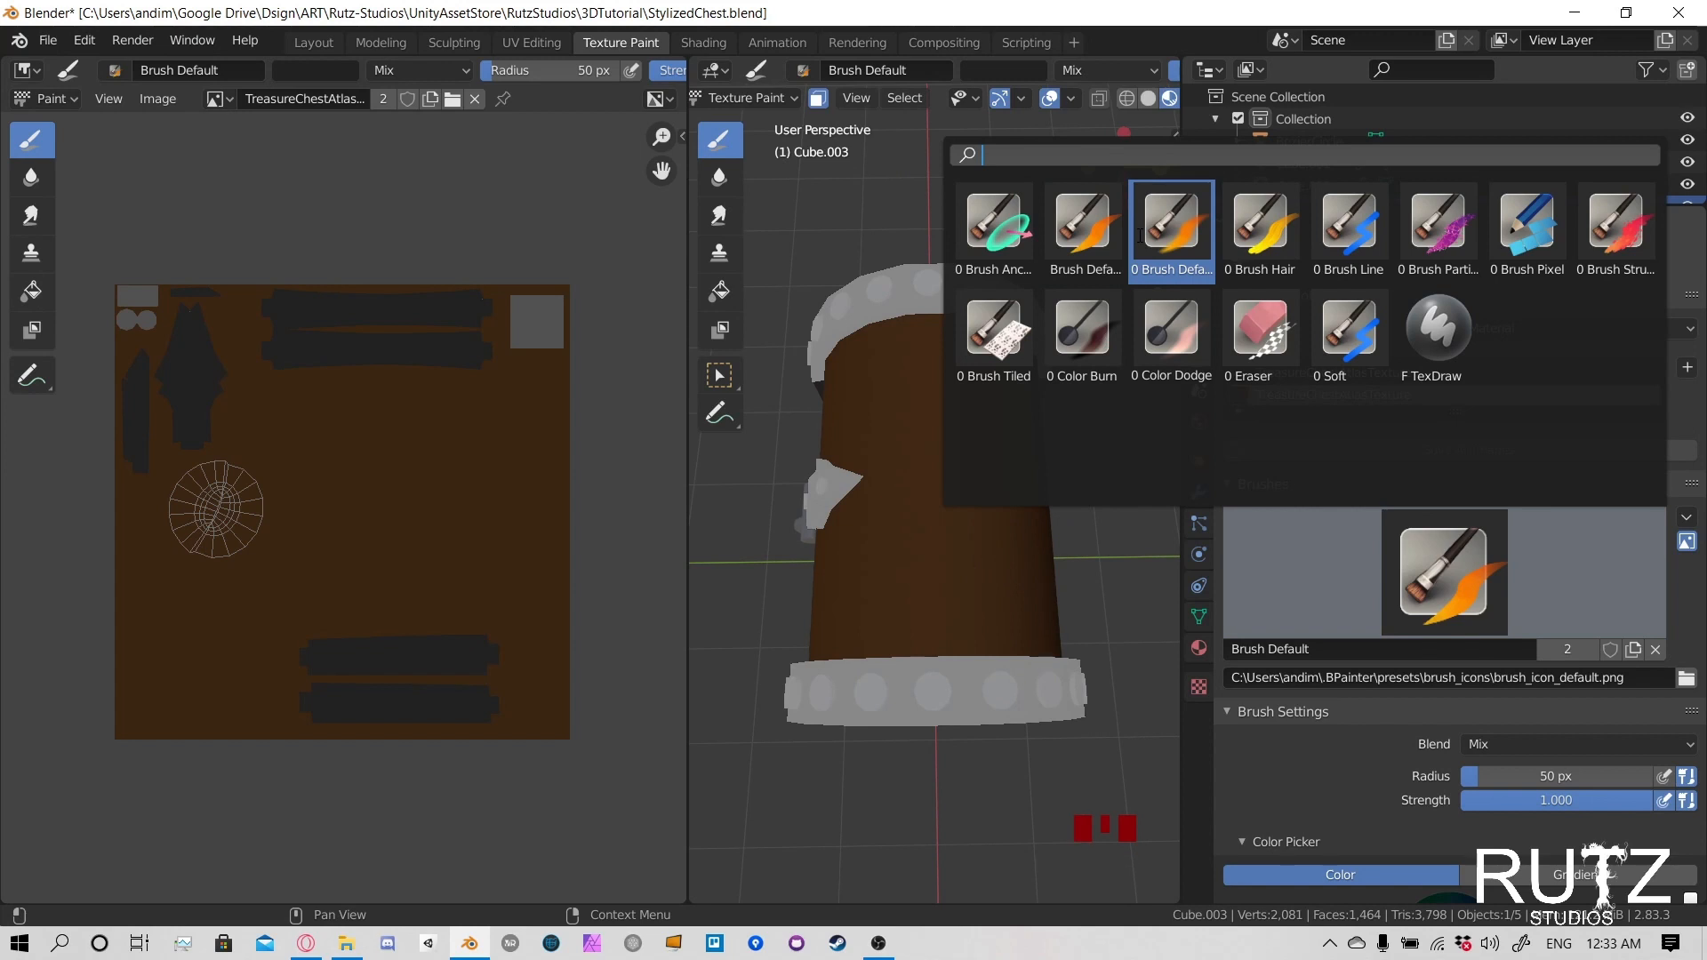
{"action": "left_click", "coordinate": [1051, 265]}
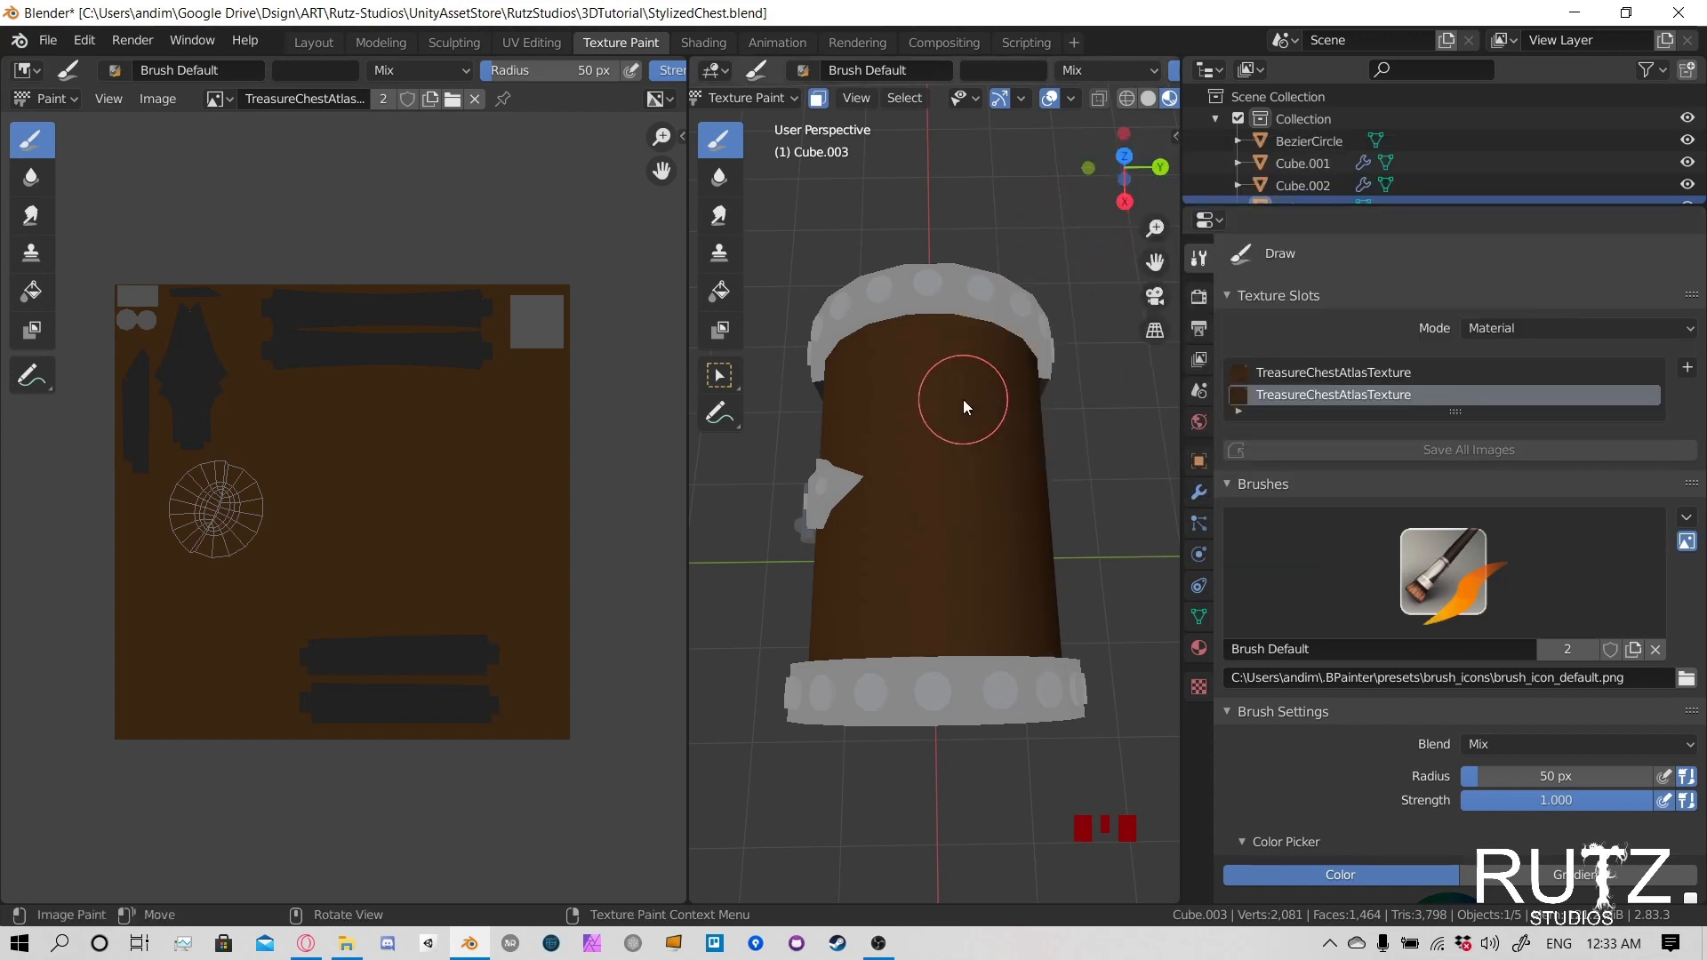
{"action": "key", "text": "f"}
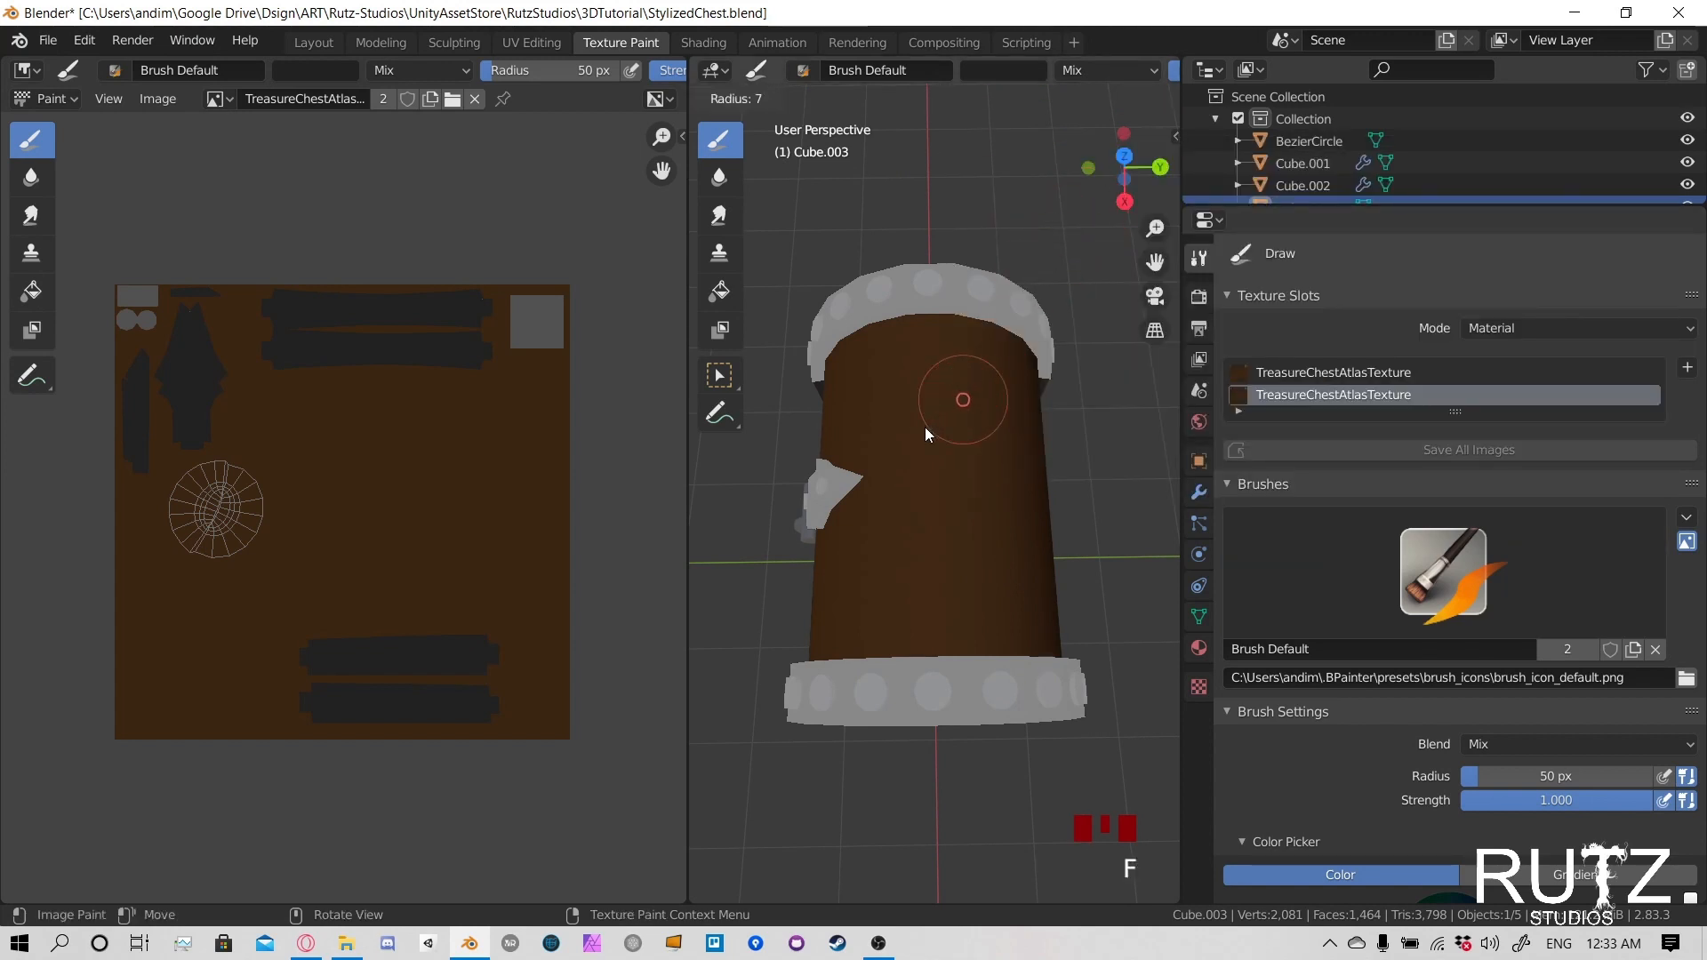
{"action": "left_click", "coordinate": [923, 431]}
{"action": "middle_click_drag", "start_coordinate": [923, 431], "coordinate": [925, 507]}
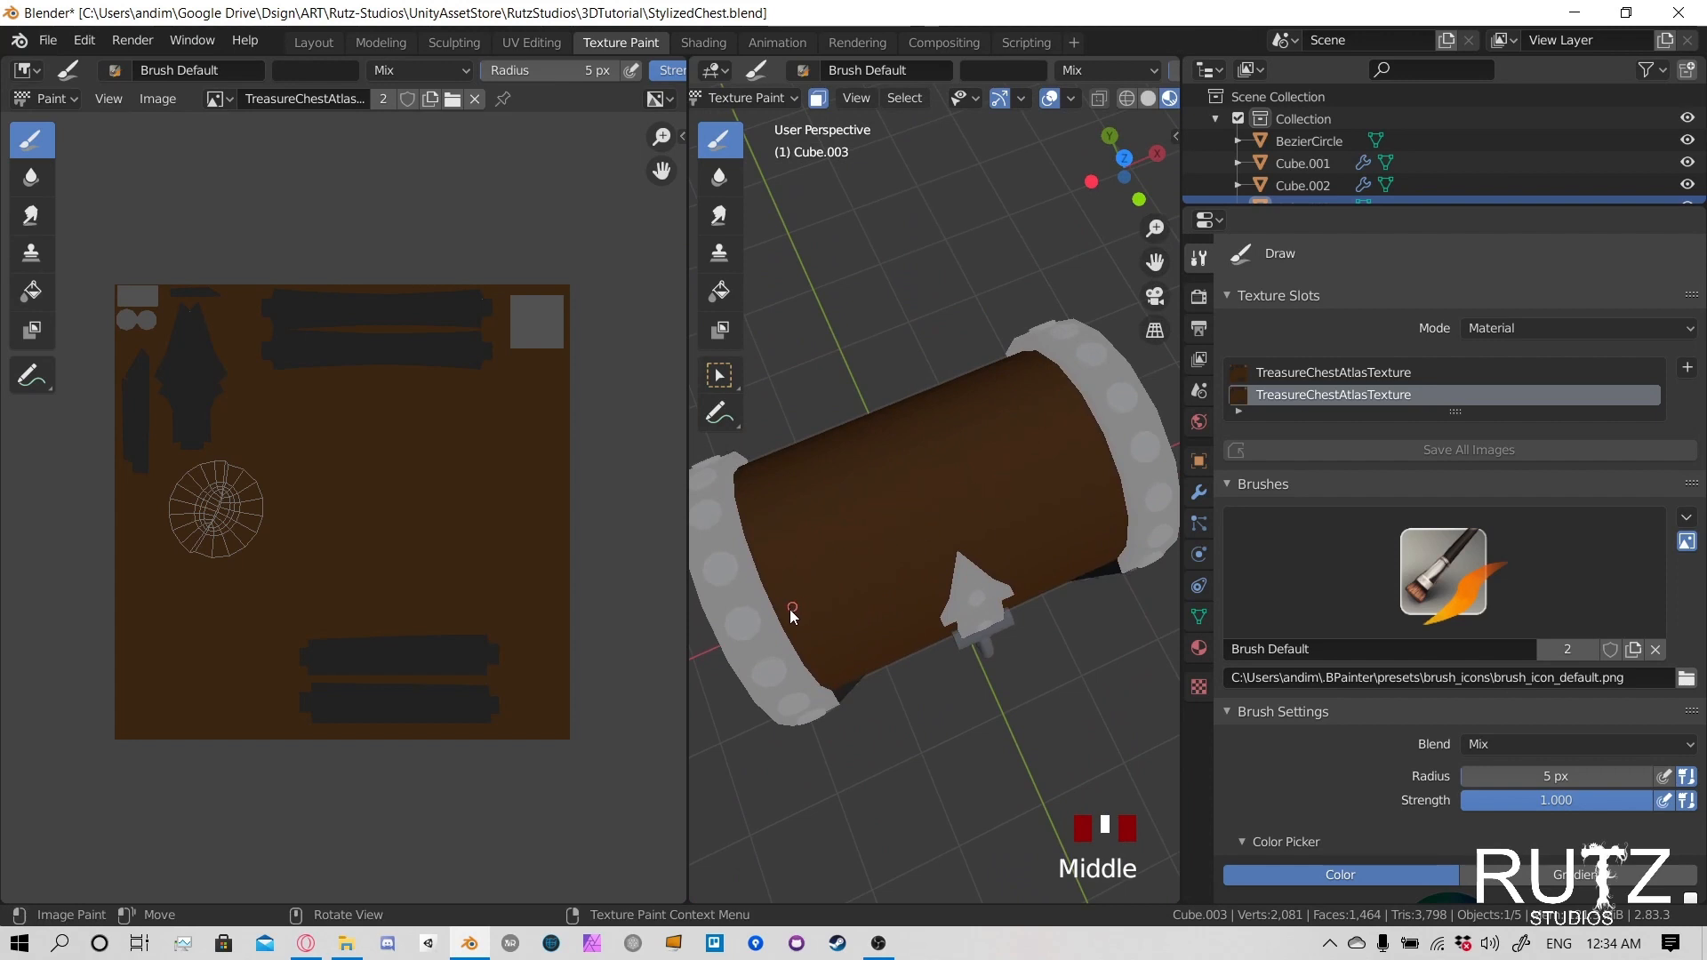
- Try painting a dark grey plank line lengthwise across the lid's wood panel, and undo the stroke
{"action": "left_click_drag", "start_coordinate": [791, 612], "coordinate": [913, 553]}
{"action": "left_click_drag", "start_coordinate": [1083, 461], "coordinate": [1110, 446]}
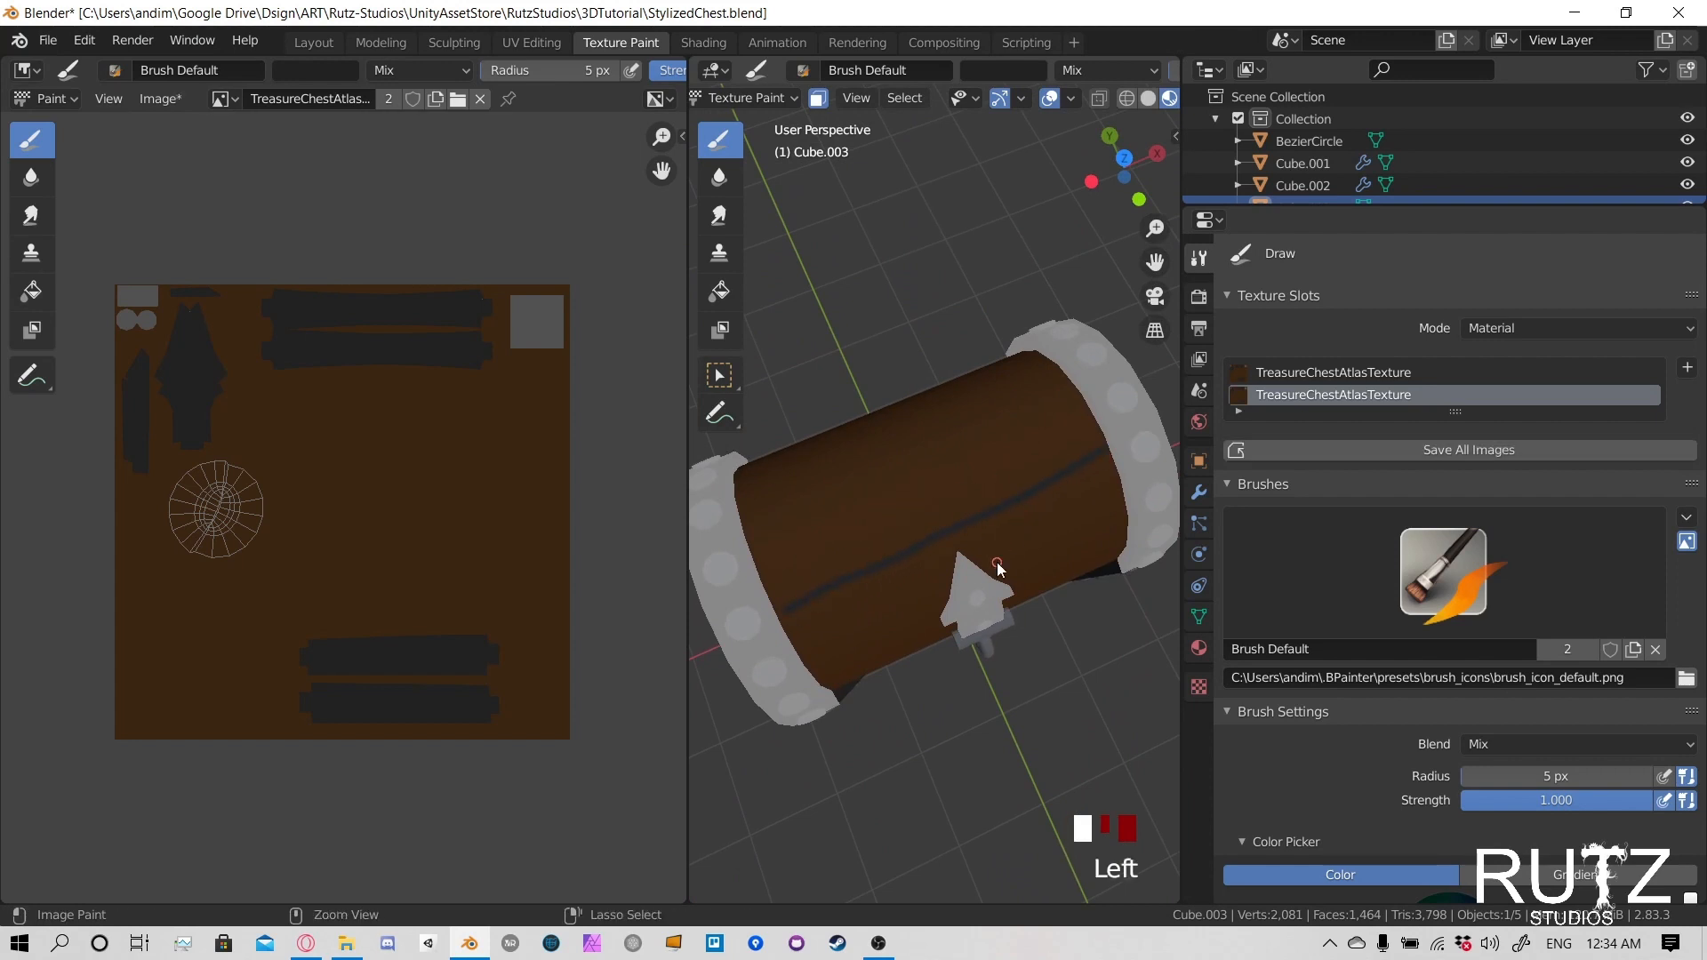
{"action": "key", "text": "ctrl+z"}
- Enlarge the wood panel's UV island in the atlas view and paint a dark grey line lengthwise across the lid above the lock plate
{"action": "scroll", "coordinate": [303, 530], "scroll_direction": "up", "scroll_amount": 4}
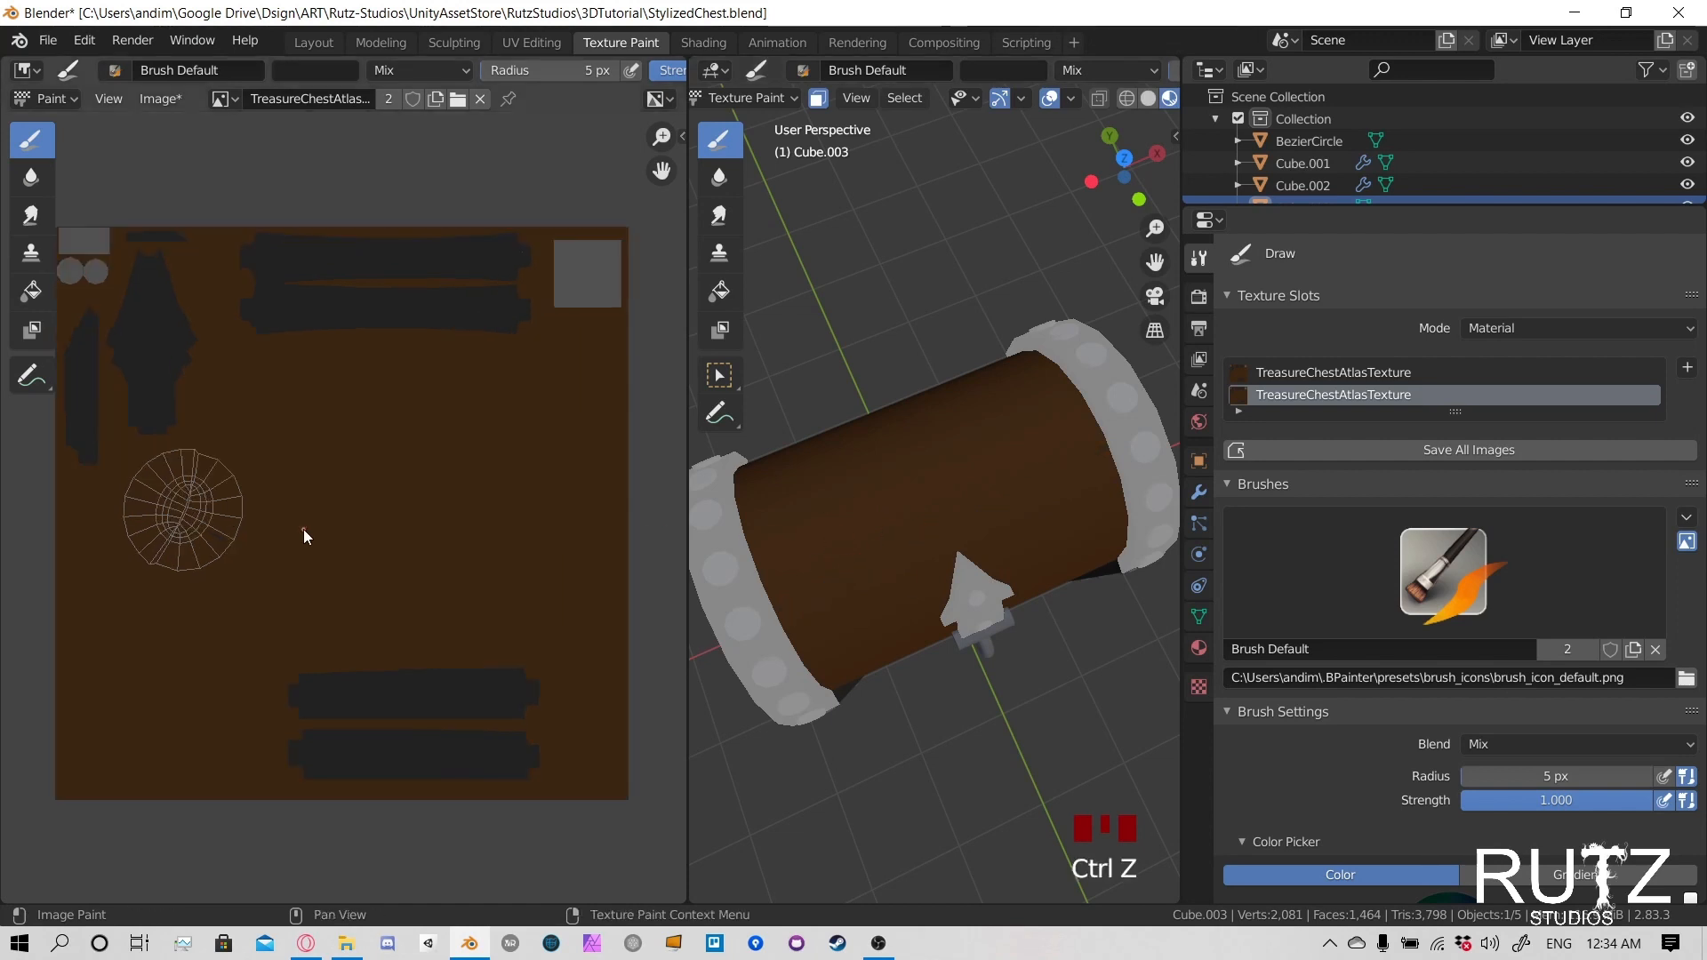
{"action": "mouse_move", "coordinate": [777, 516]}
{"action": "middle_mouse_down"}
{"action": "mouse_move", "coordinate": [896, 526]}
{"action": "mouse_move", "coordinate": [1013, 485]}
{"action": "middle_mouse_up"}
{"action": "middle_click_drag", "start_coordinate": [488, 506], "coordinate": [296, 534], "text": "shift"}
{"action": "scroll", "coordinate": [296, 534], "scroll_direction": "up", "scroll_amount": 3}
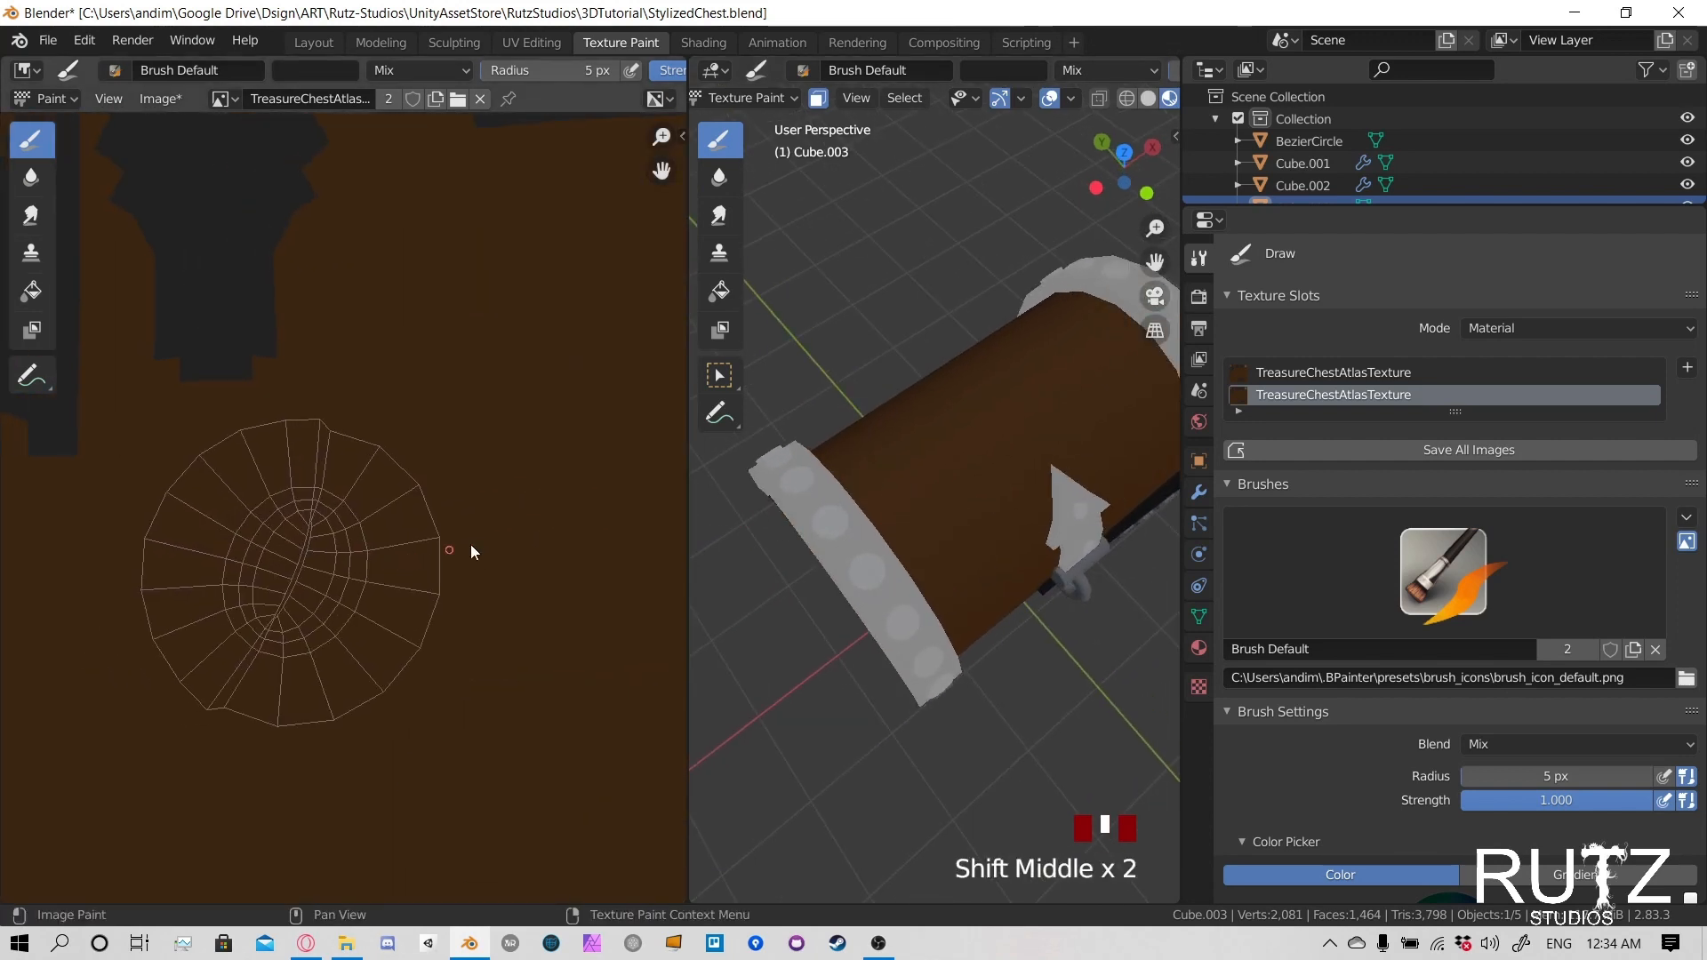
{"action": "left_click", "coordinate": [1066, 438]}
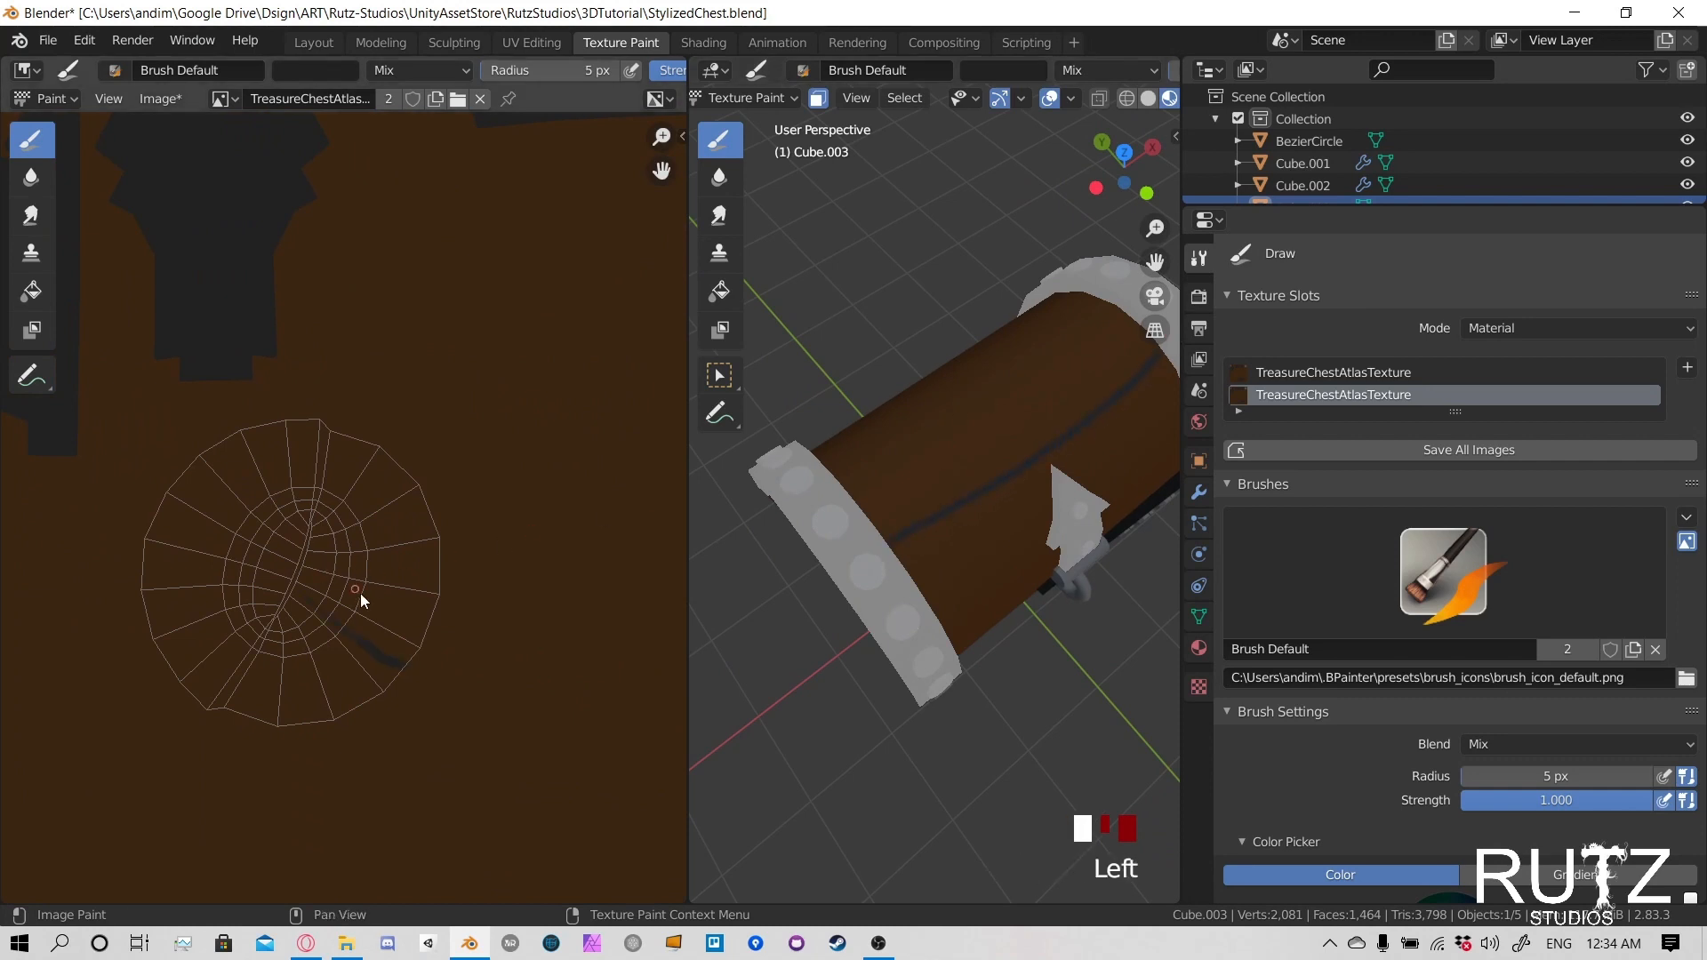
- Undo the dark grey line above the lock plate, try replacement lines across the wood panel's UV island, and undo them
{"action": "key", "text": "ctrl+z"}
{"action": "left_click", "coordinate": [303, 585]}
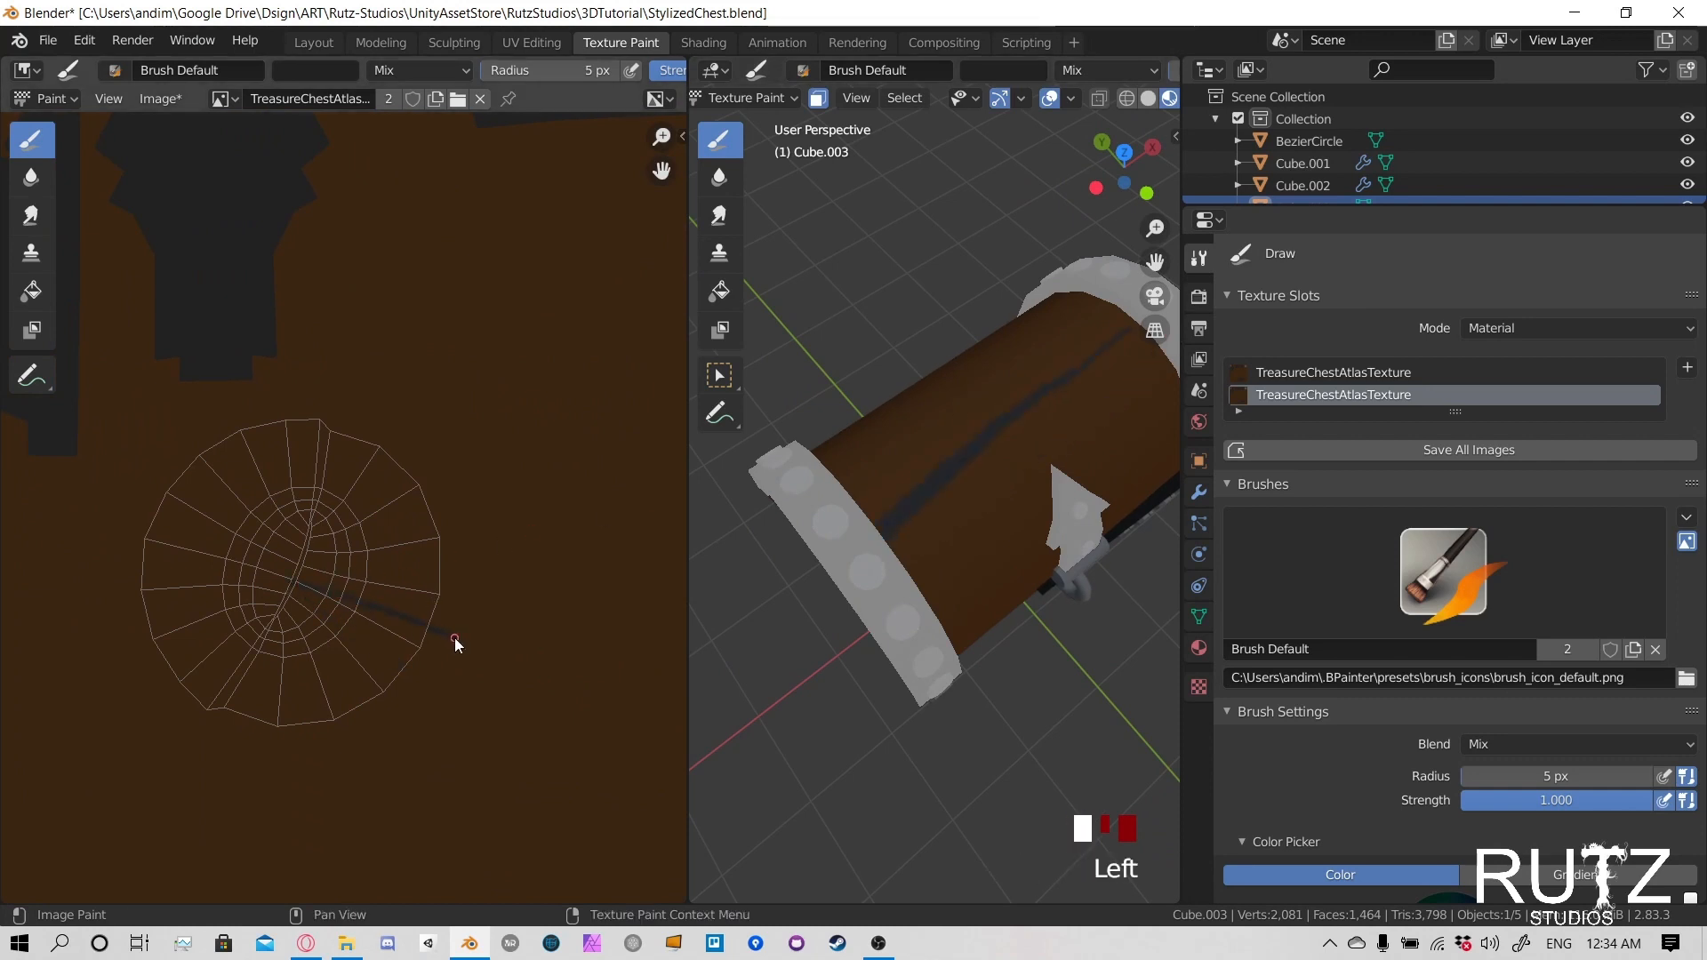
{"action": "key", "text": "ctrl+z"}
{"action": "left_click_drag", "start_coordinate": [187, 487], "coordinate": [484, 646]}
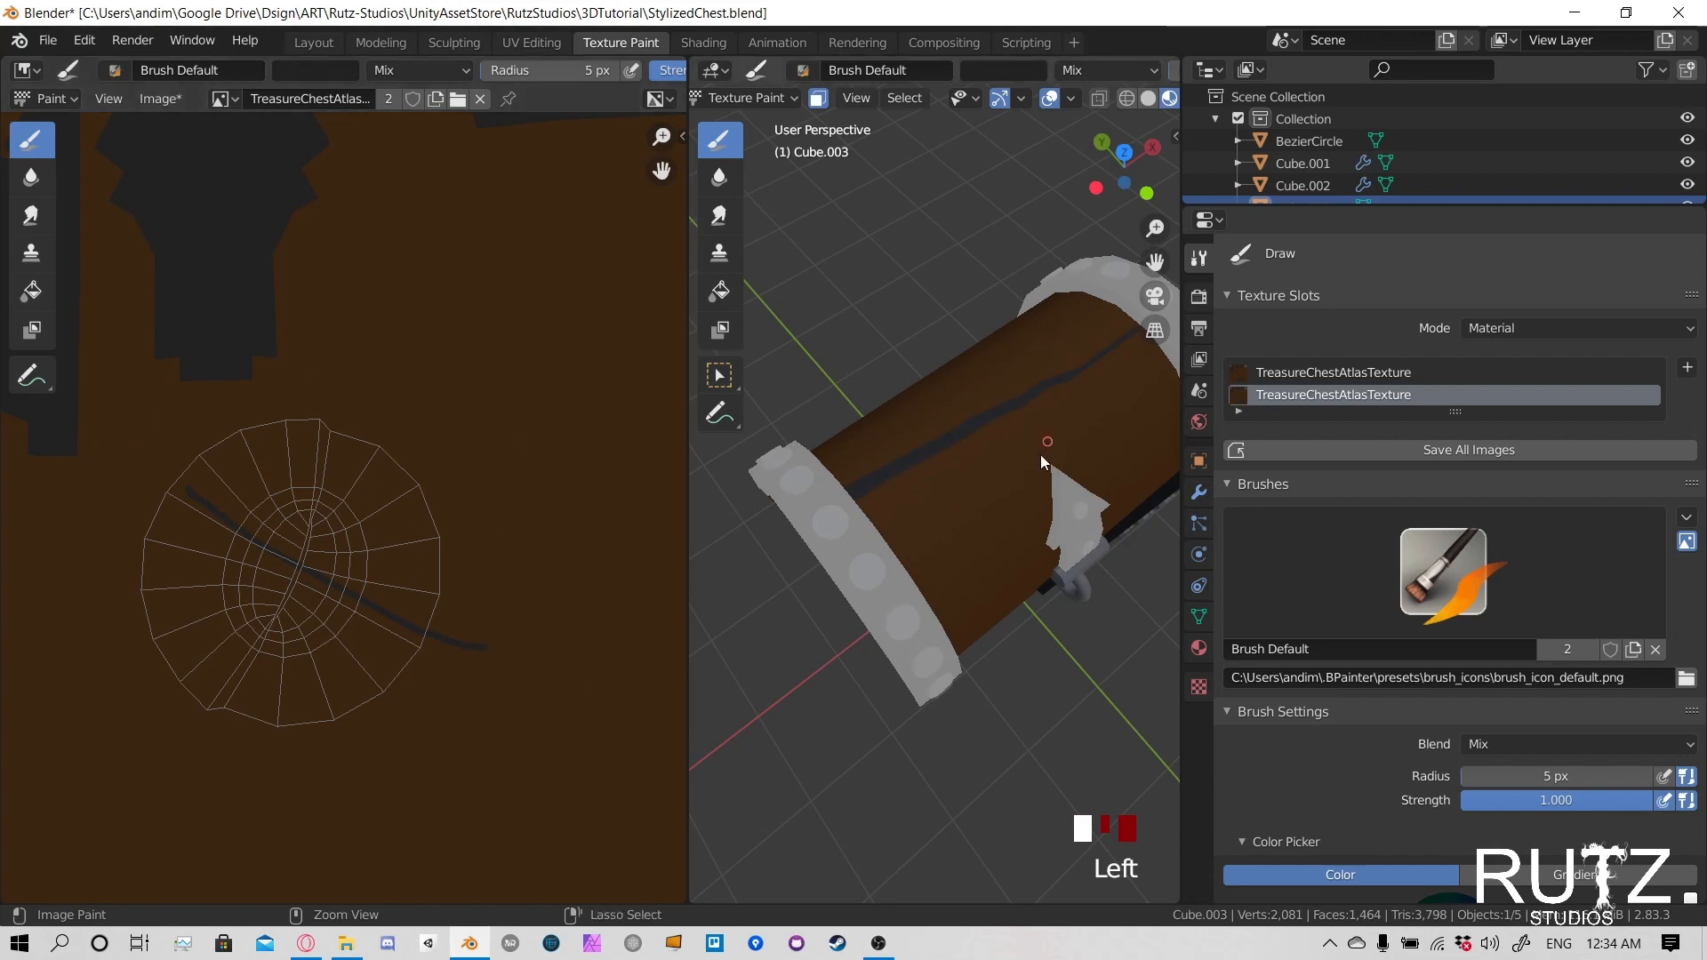
{"action": "key", "text": "ctrl+z"}
- Set the brush strength to 0.3
{"action": "middle_click_drag", "start_coordinate": [1006, 482], "coordinate": [980, 466]}
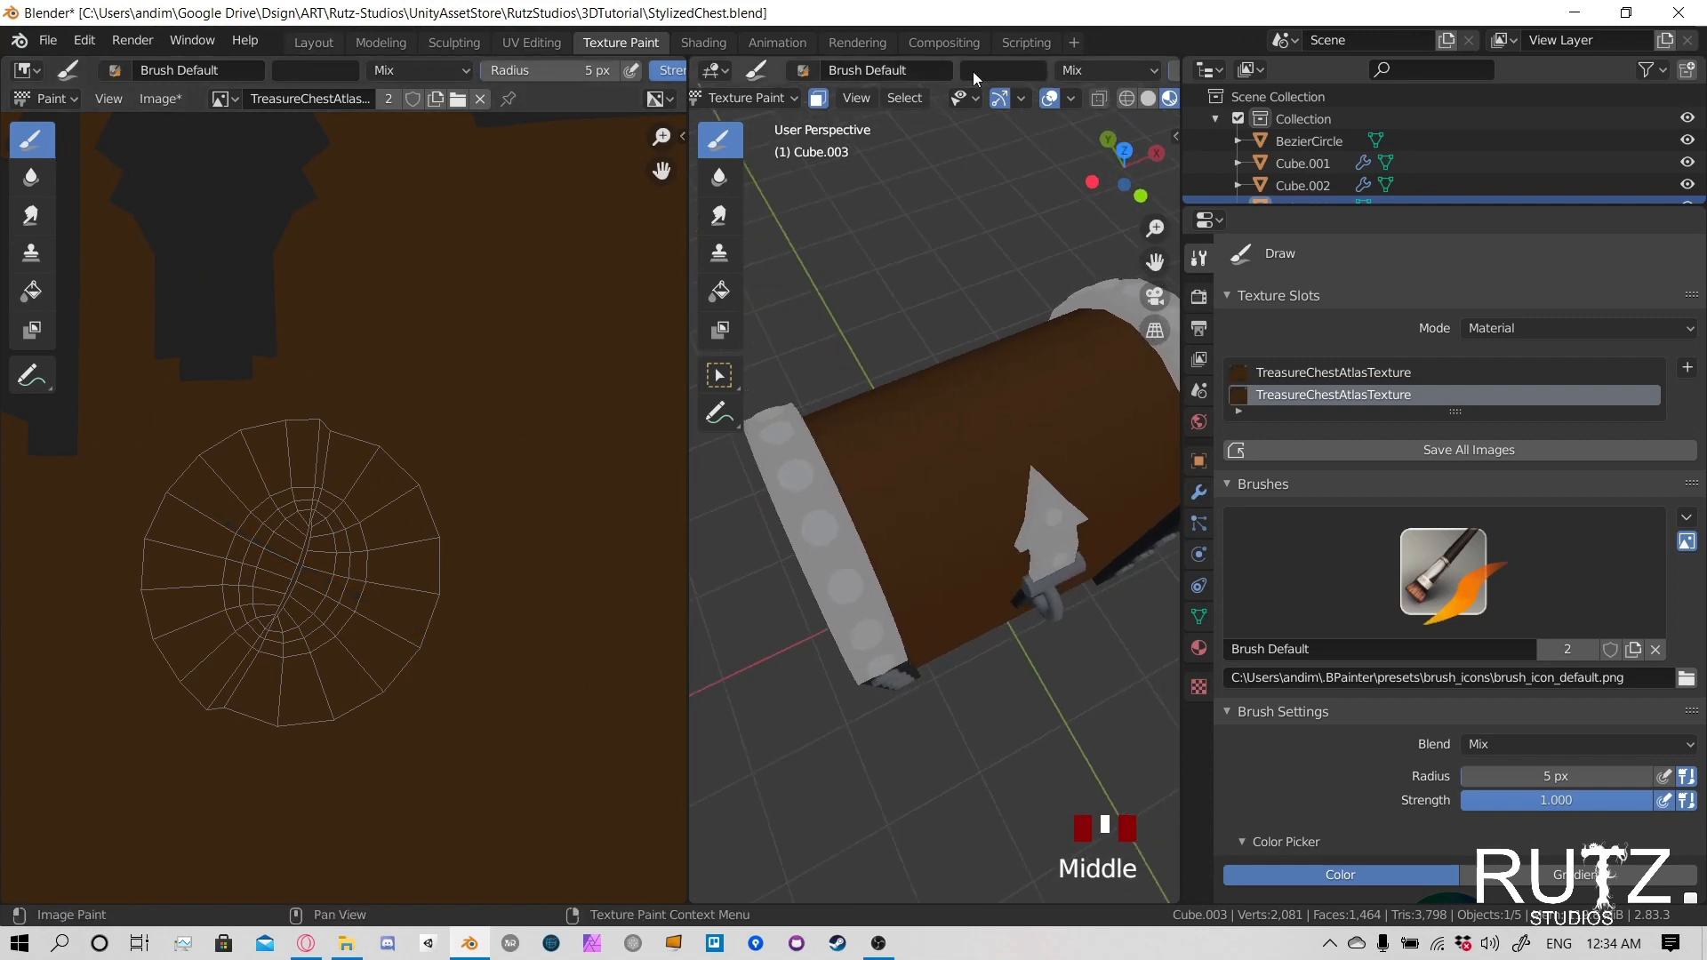
{"action": "scroll", "coordinate": [1064, 73], "scroll_direction": "down", "scroll_amount": 4}
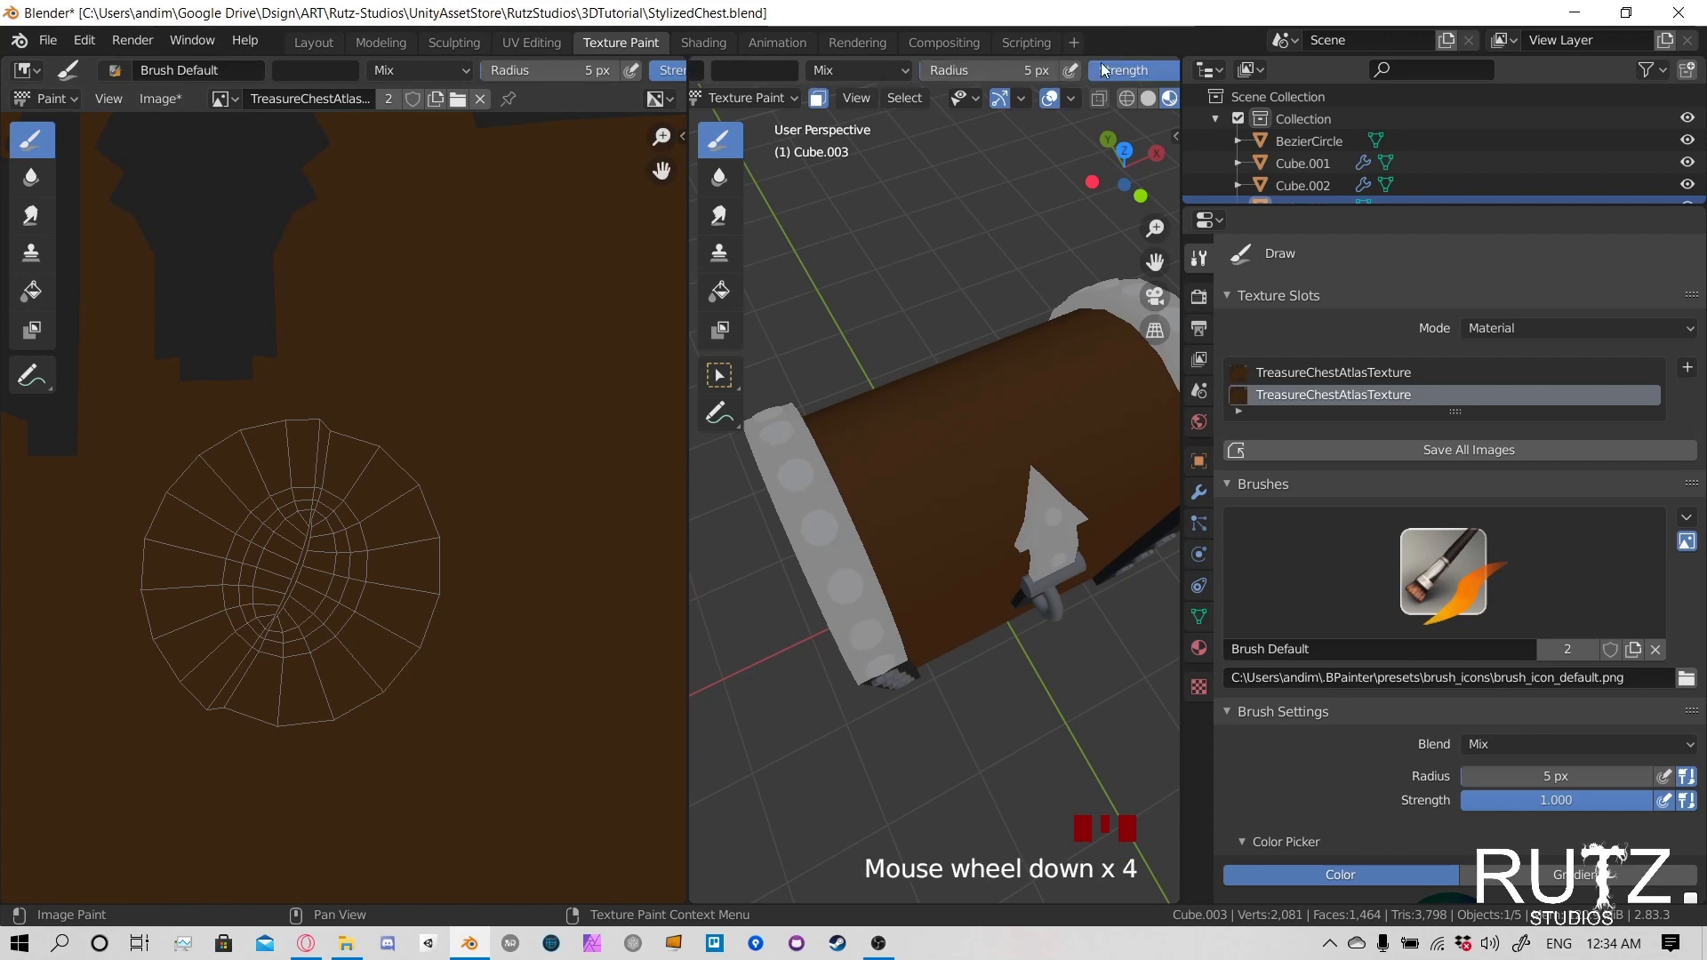
{"action": "scroll", "coordinate": [1102, 73], "scroll_direction": "down", "scroll_amount": 4}
{"action": "left_click_drag", "start_coordinate": [1067, 71], "coordinate": [970, 70]}
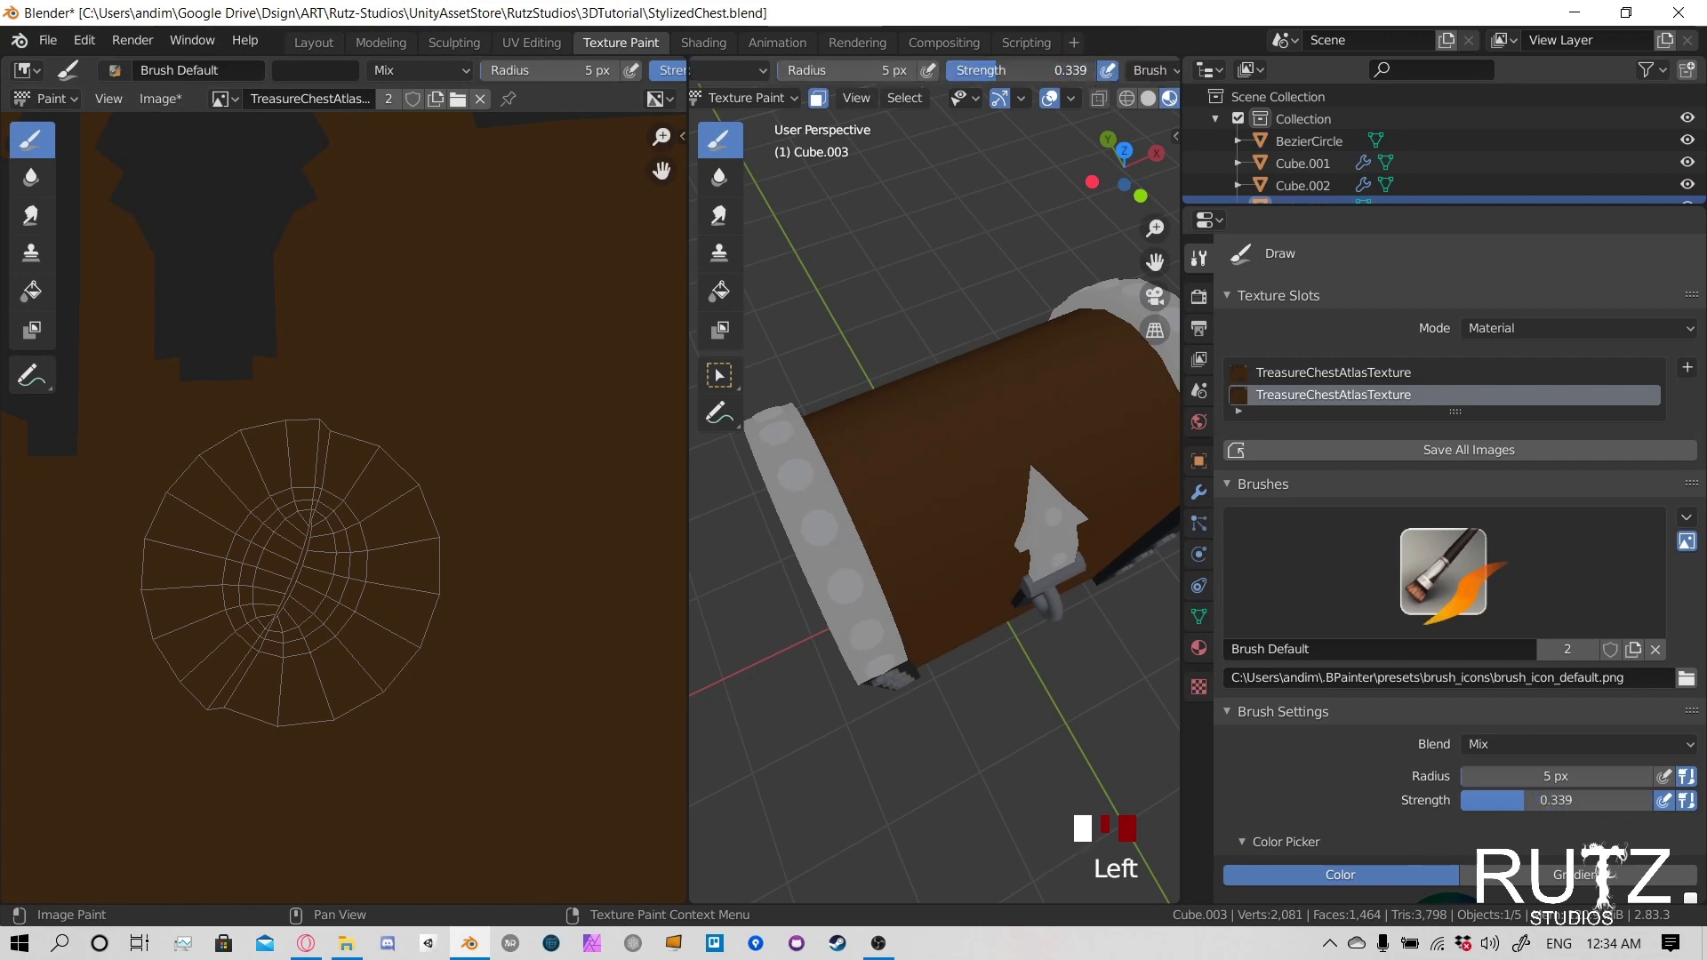
{"action": "left_click", "coordinate": [1066, 70]}
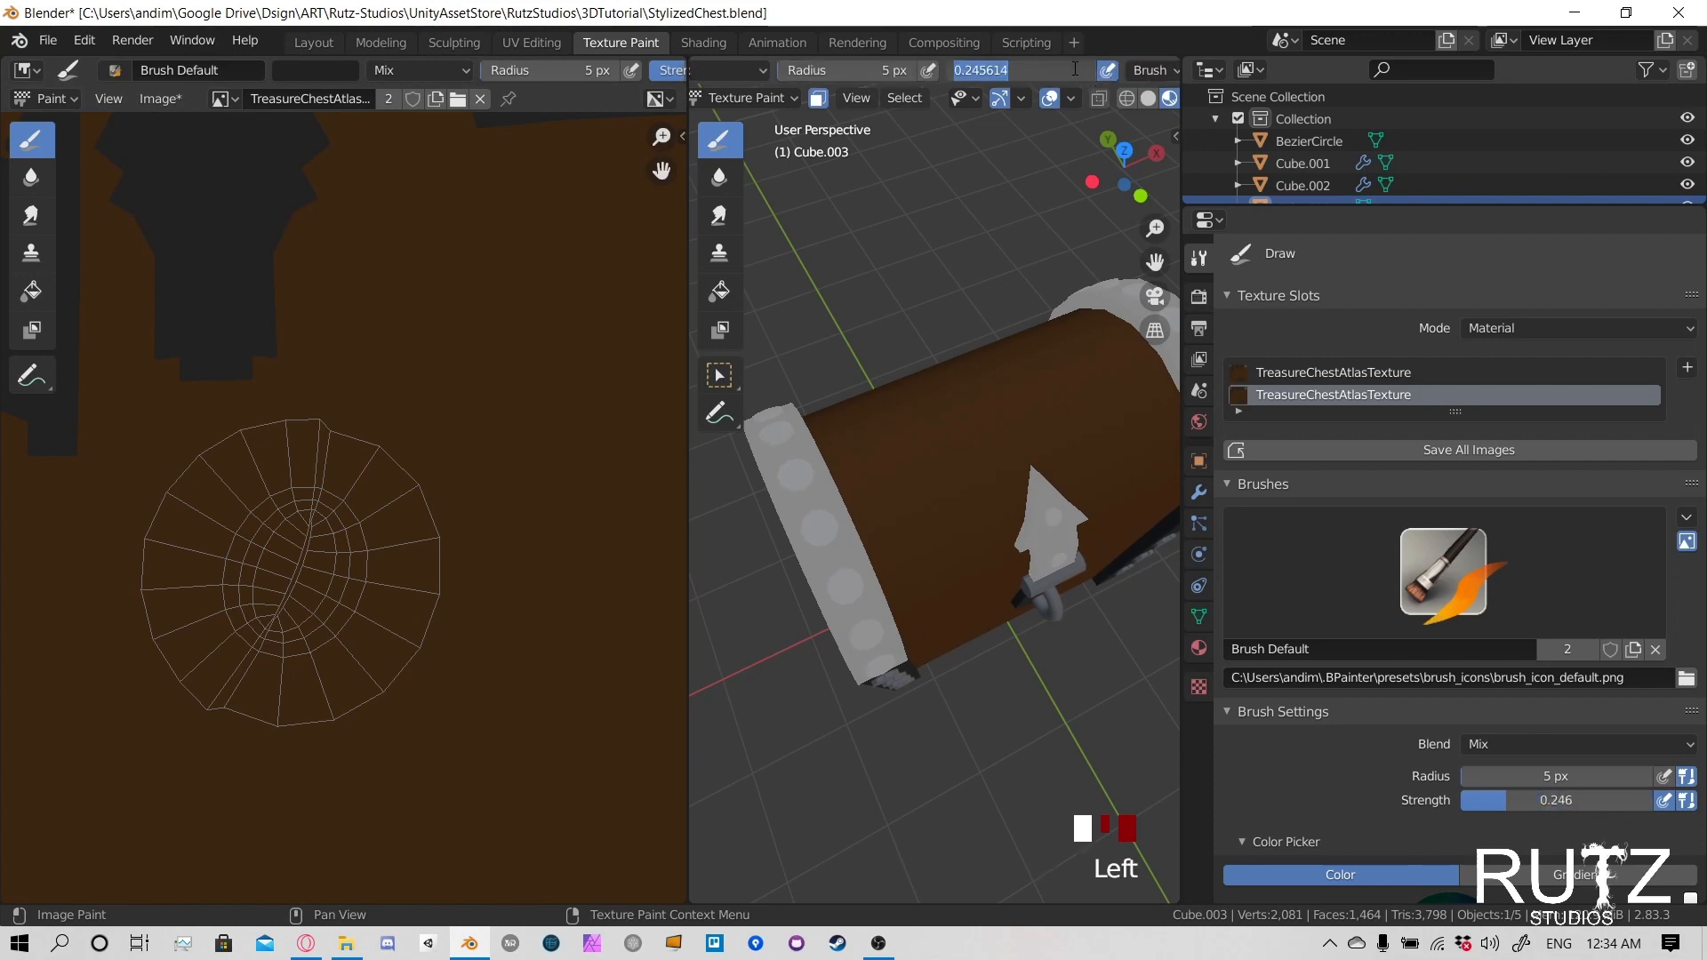
{"action": "type", "text": "0.3"}
{"action": "left_click", "coordinate": [1069, 61]}
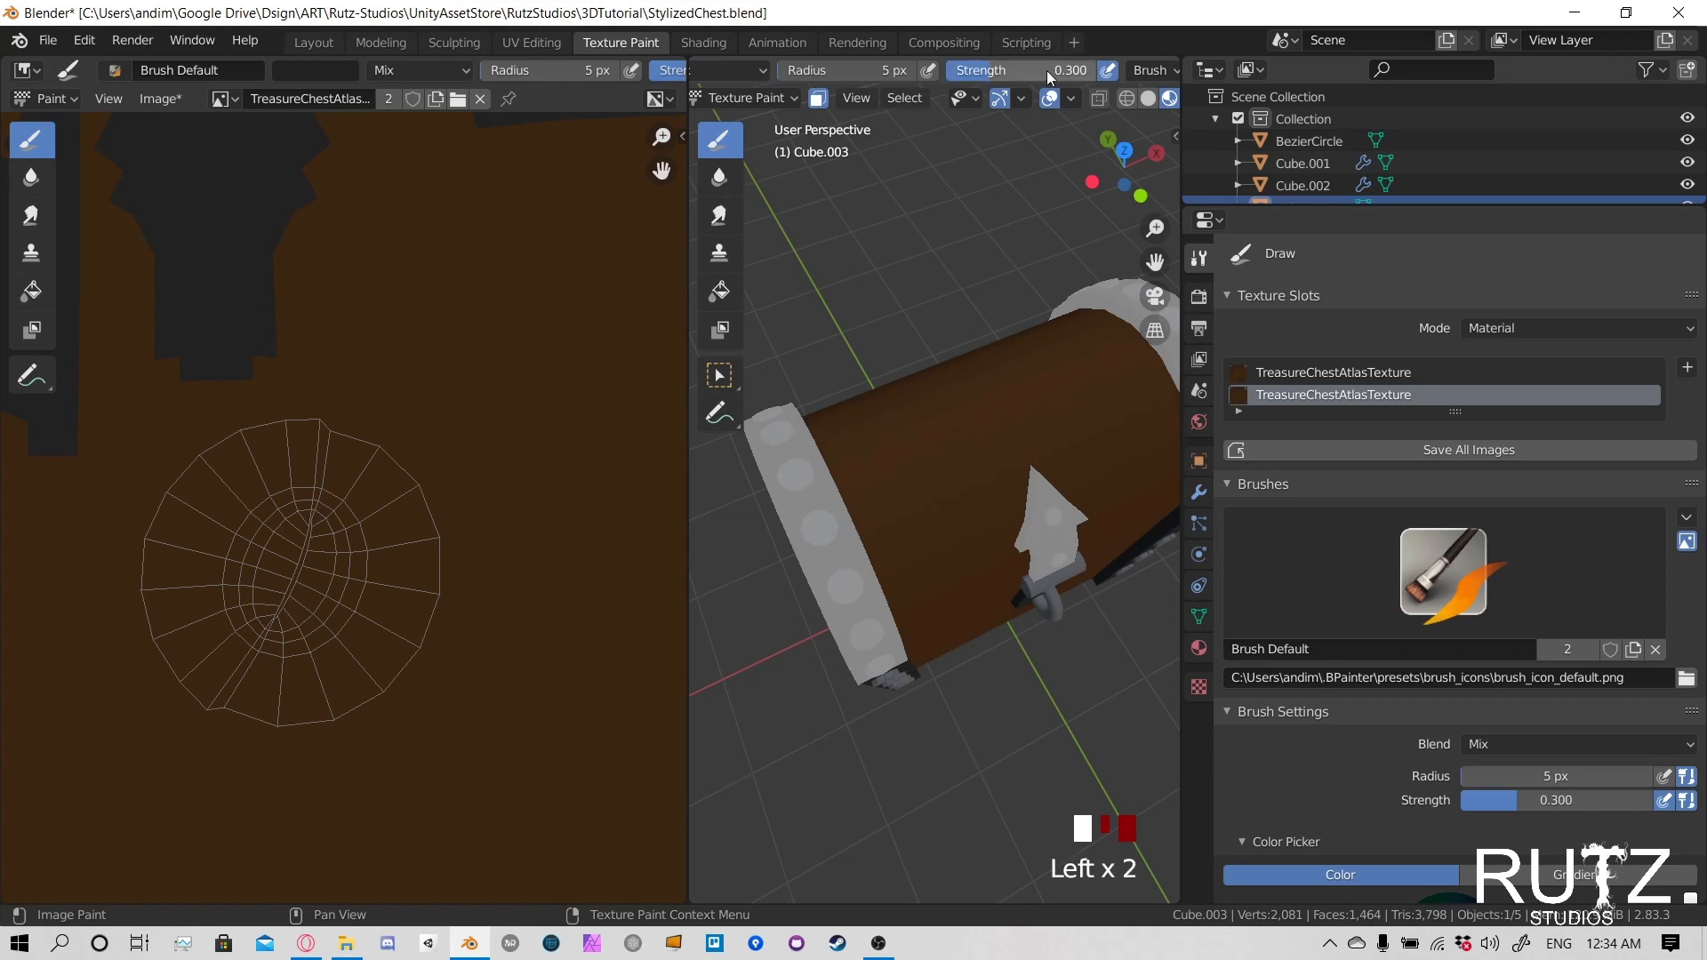
- Paint two faint dark plank lines lengthwise across the lid's wood panel, near its top and above the lock plate
{"action": "middle_click_drag", "start_coordinate": [970, 435], "coordinate": [901, 563], "text": "shift"}
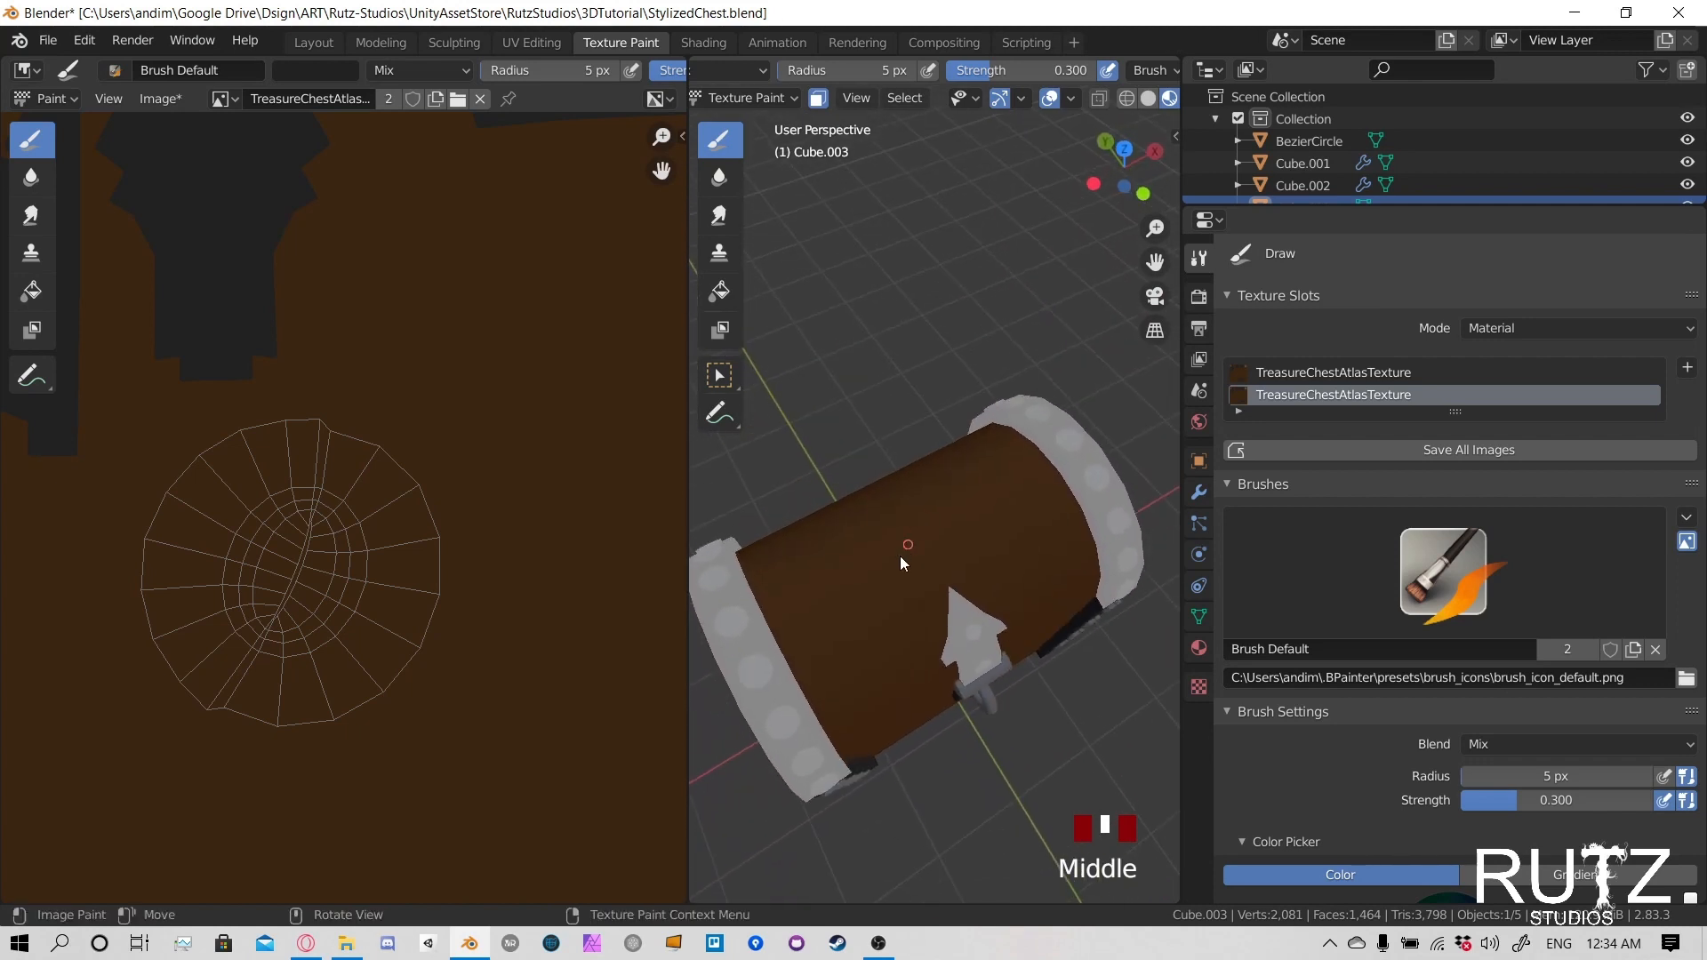
{"action": "left_click", "coordinate": [776, 649]}
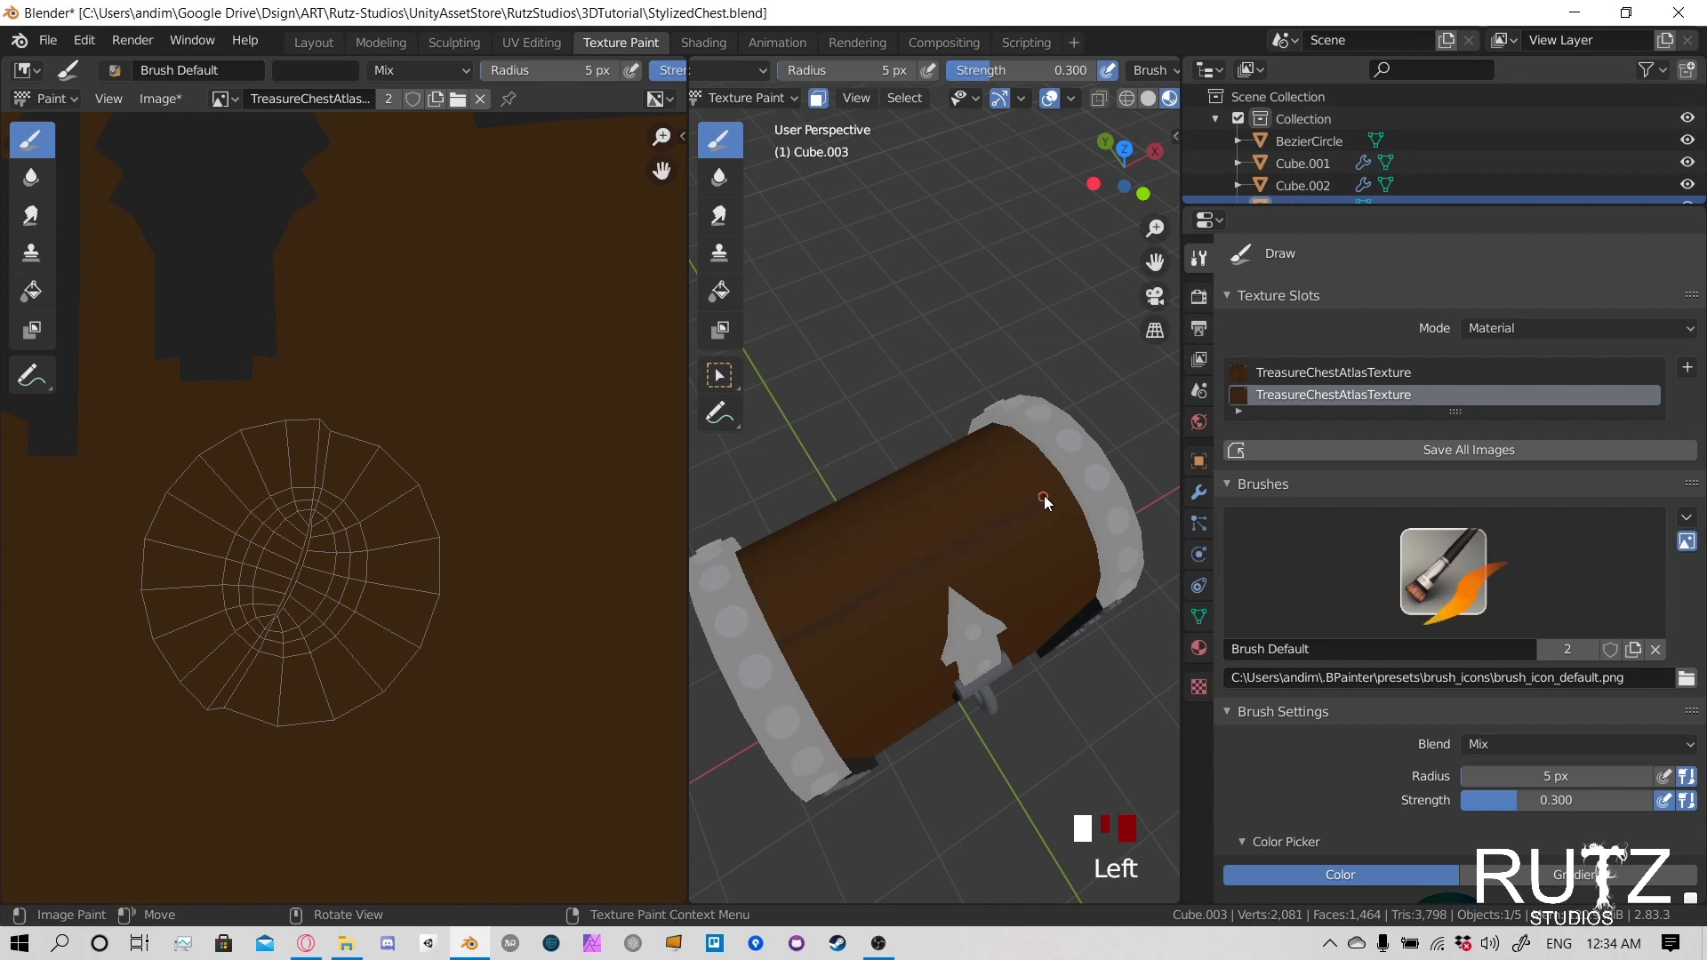
{"action": "middle_click_drag", "start_coordinate": [987, 537], "coordinate": [906, 478]}
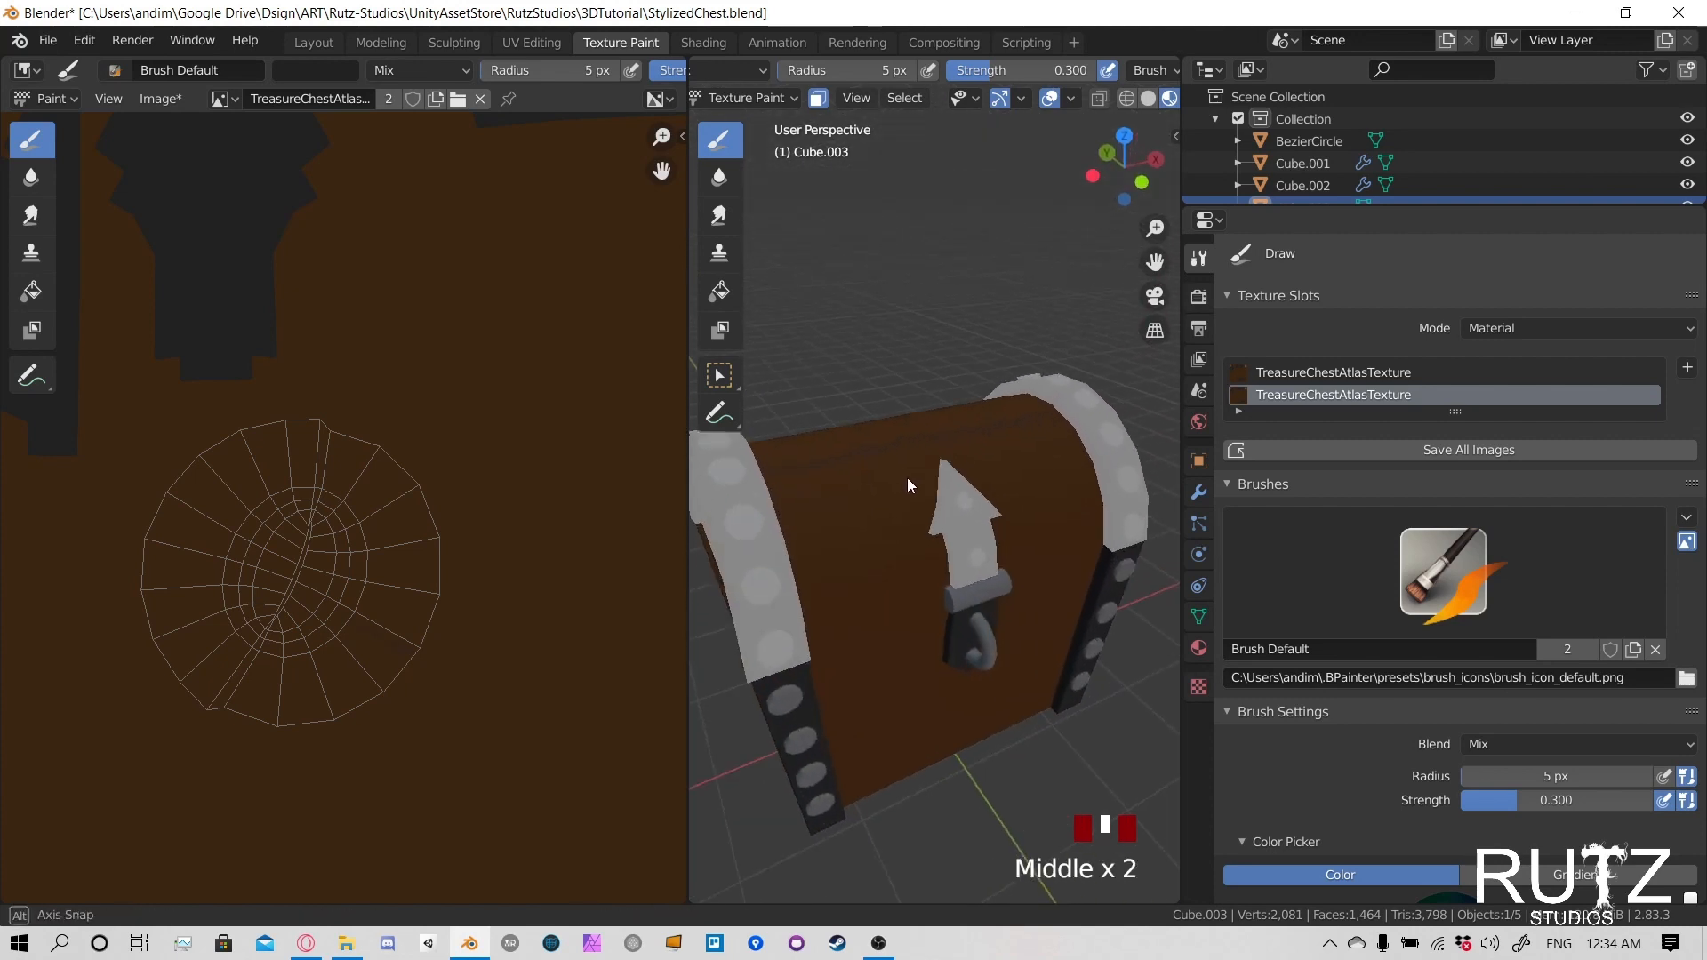
{"action": "left_click", "coordinate": [784, 539]}
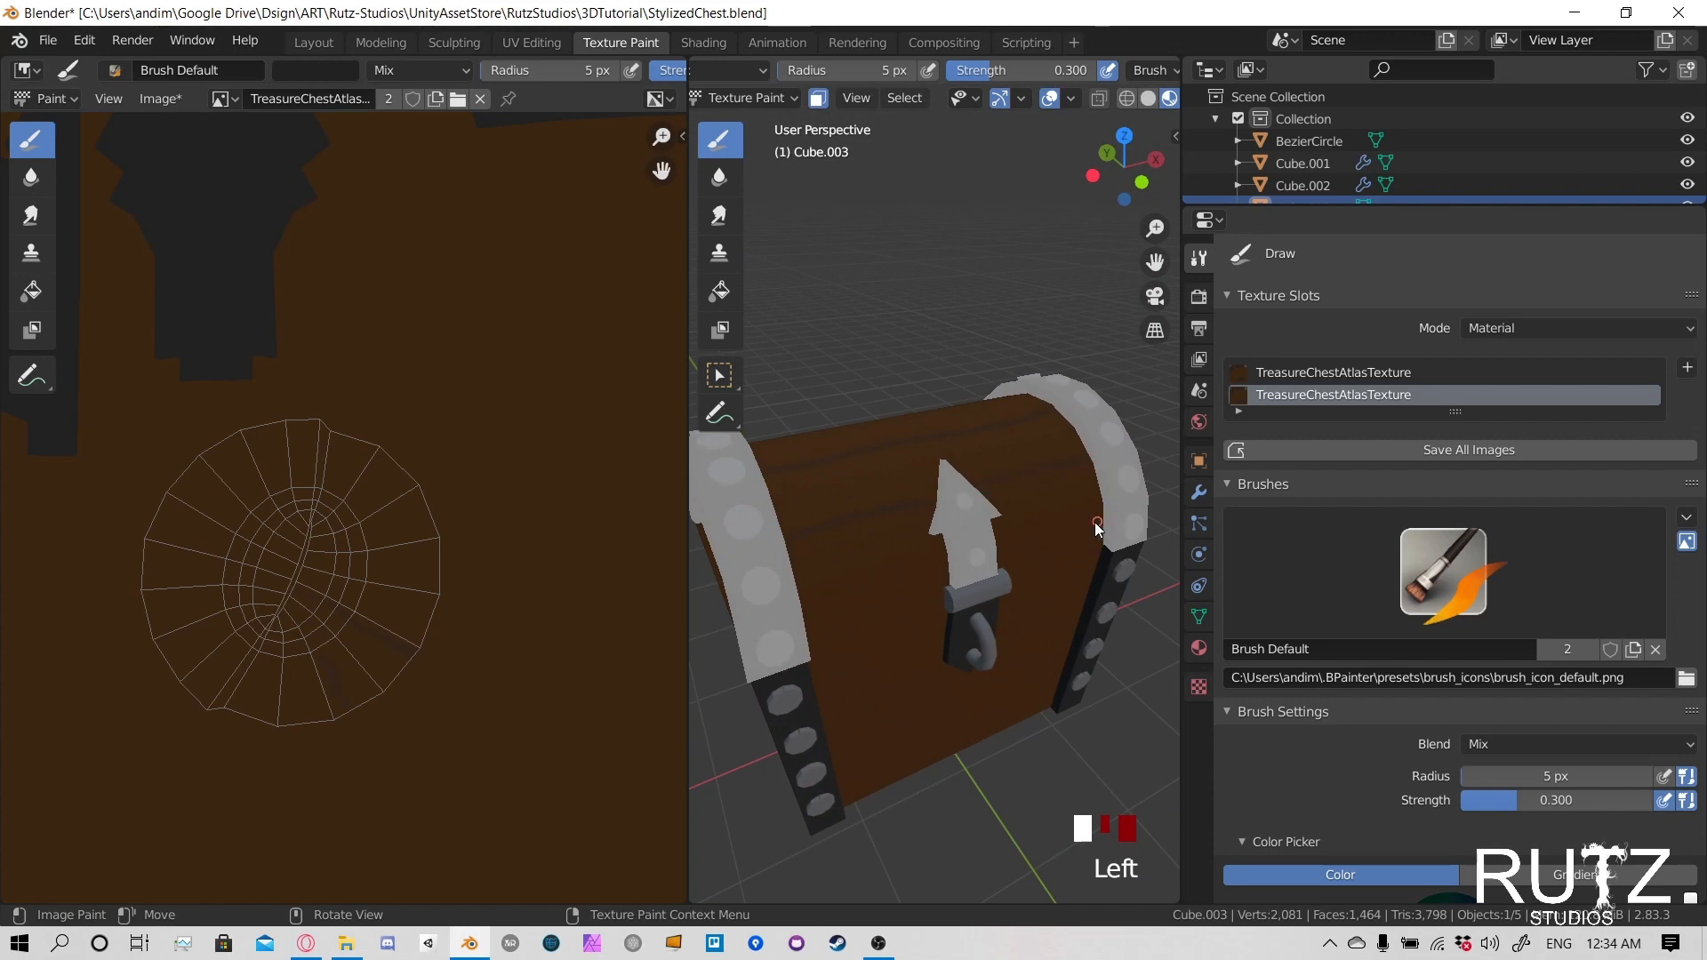
{"action": "middle_click_drag", "start_coordinate": [1096, 521], "coordinate": [996, 477]}
- Try painting a lower plank line across the lid's front, level with the lock plate, and undo the strokes
{"action": "left_click", "coordinate": [856, 480]}
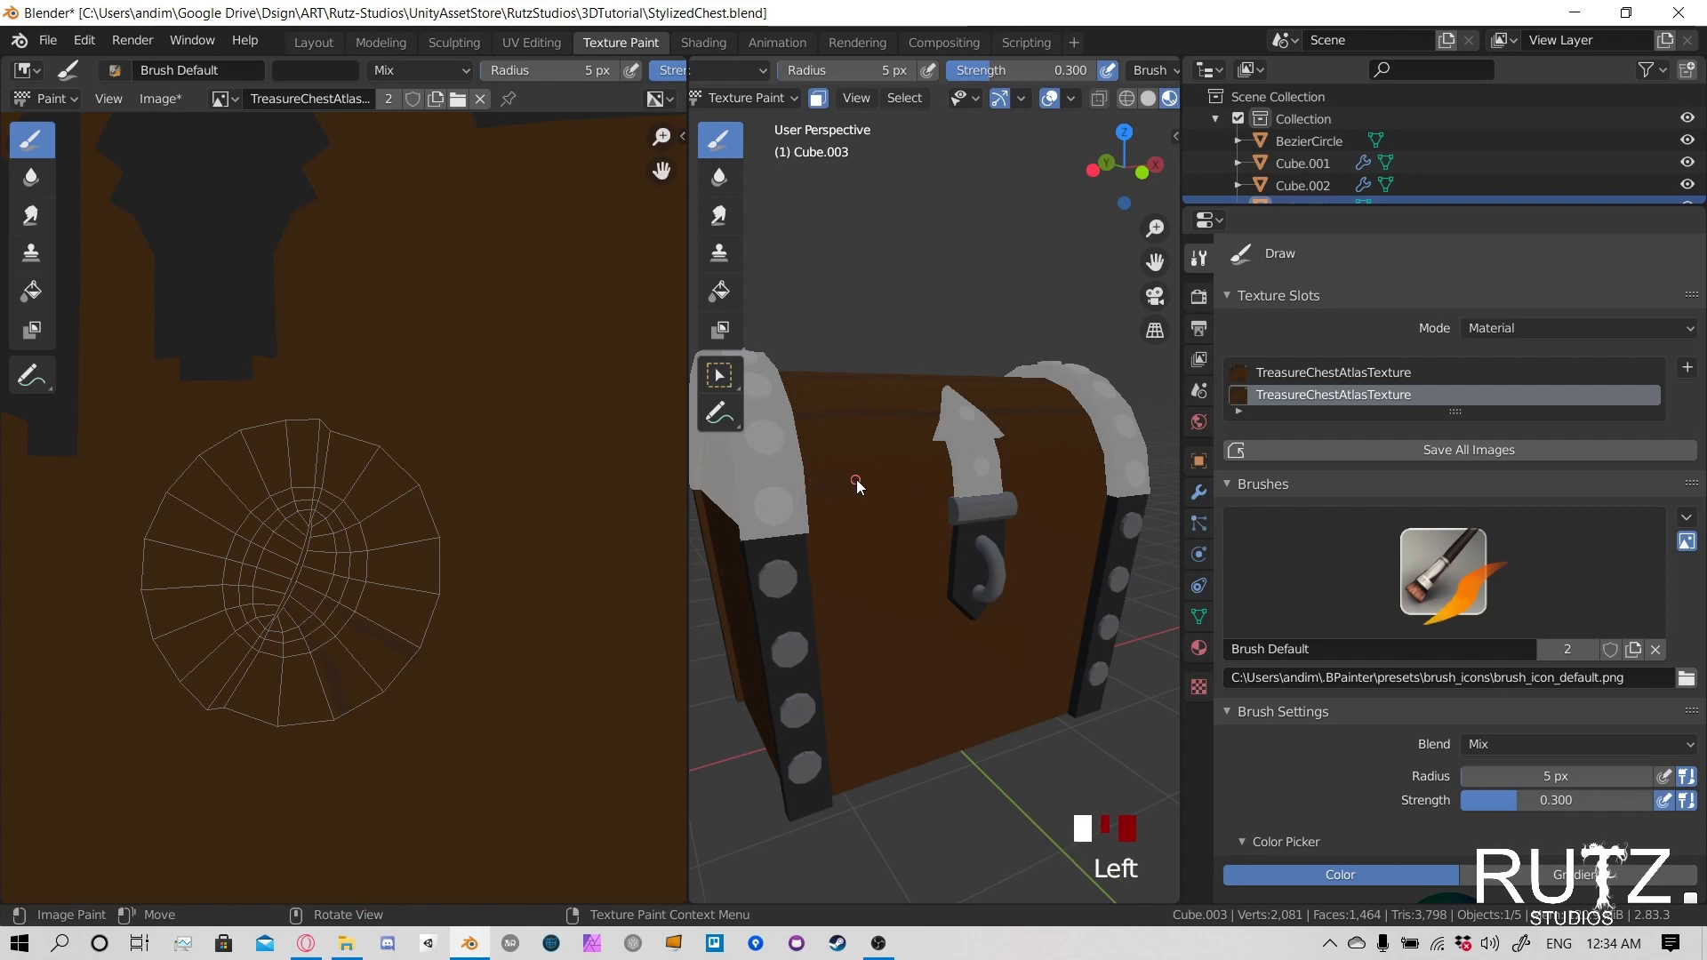
{"action": "middle_click_drag", "start_coordinate": [1000, 457], "coordinate": [935, 478]}
{"action": "key", "text": "ctrl+z"}
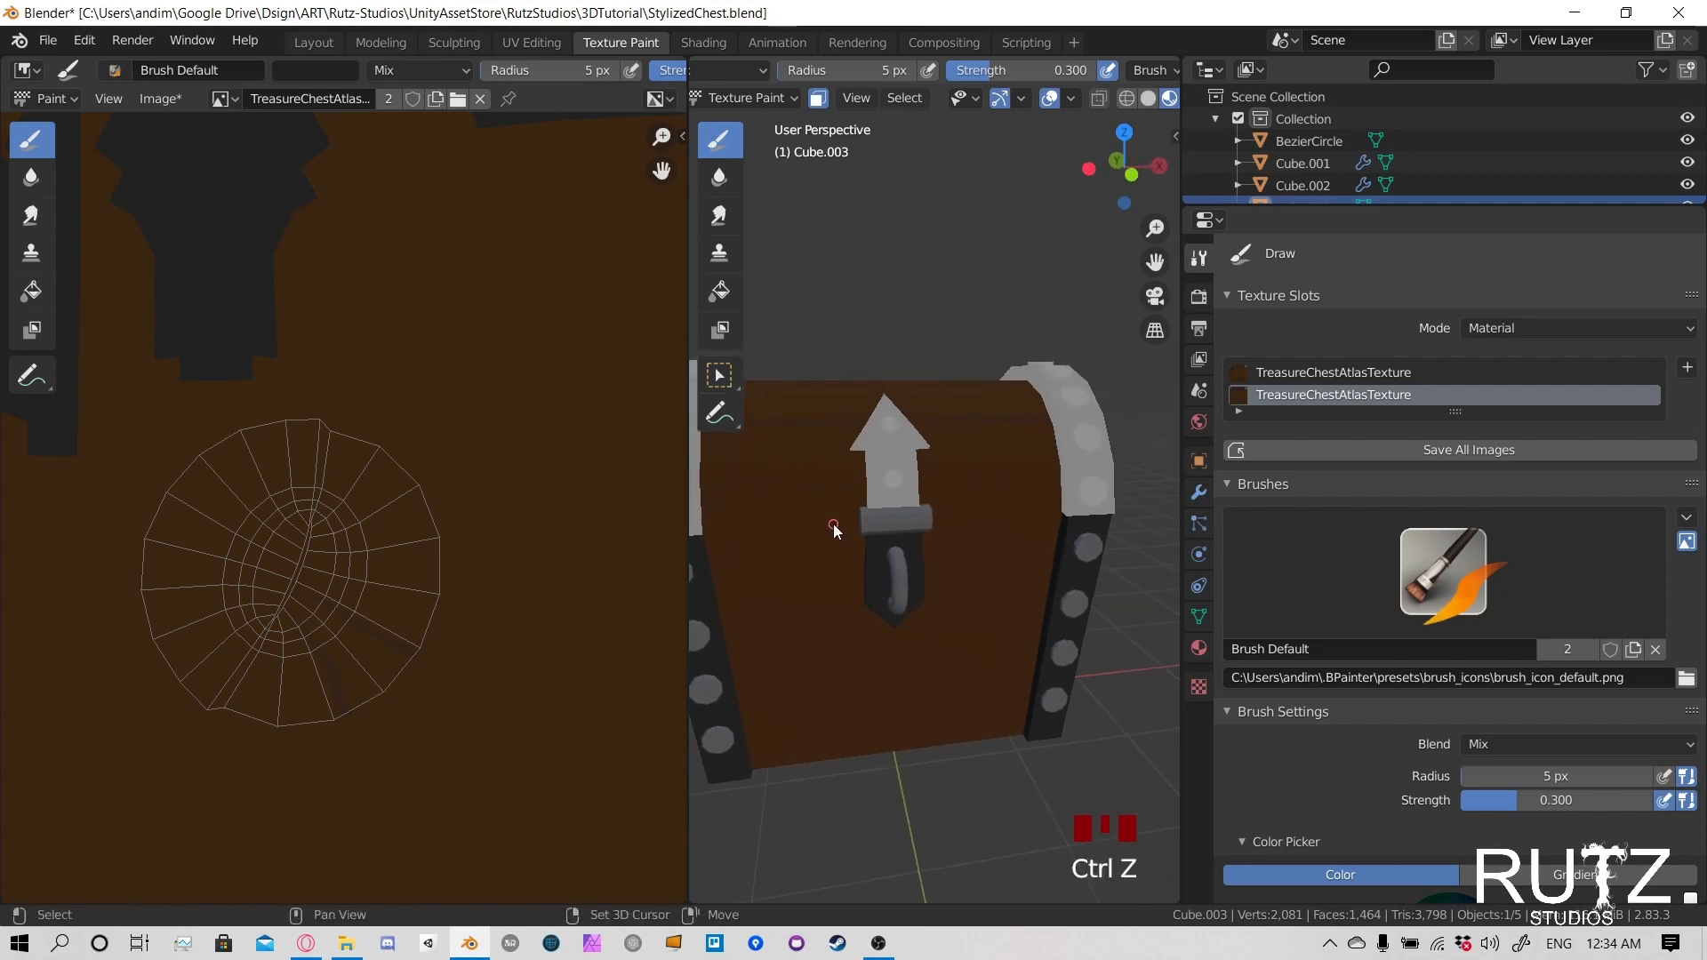
{"action": "middle_click_drag", "start_coordinate": [834, 524], "coordinate": [819, 455]}
{"action": "left_click", "coordinate": [821, 439]}
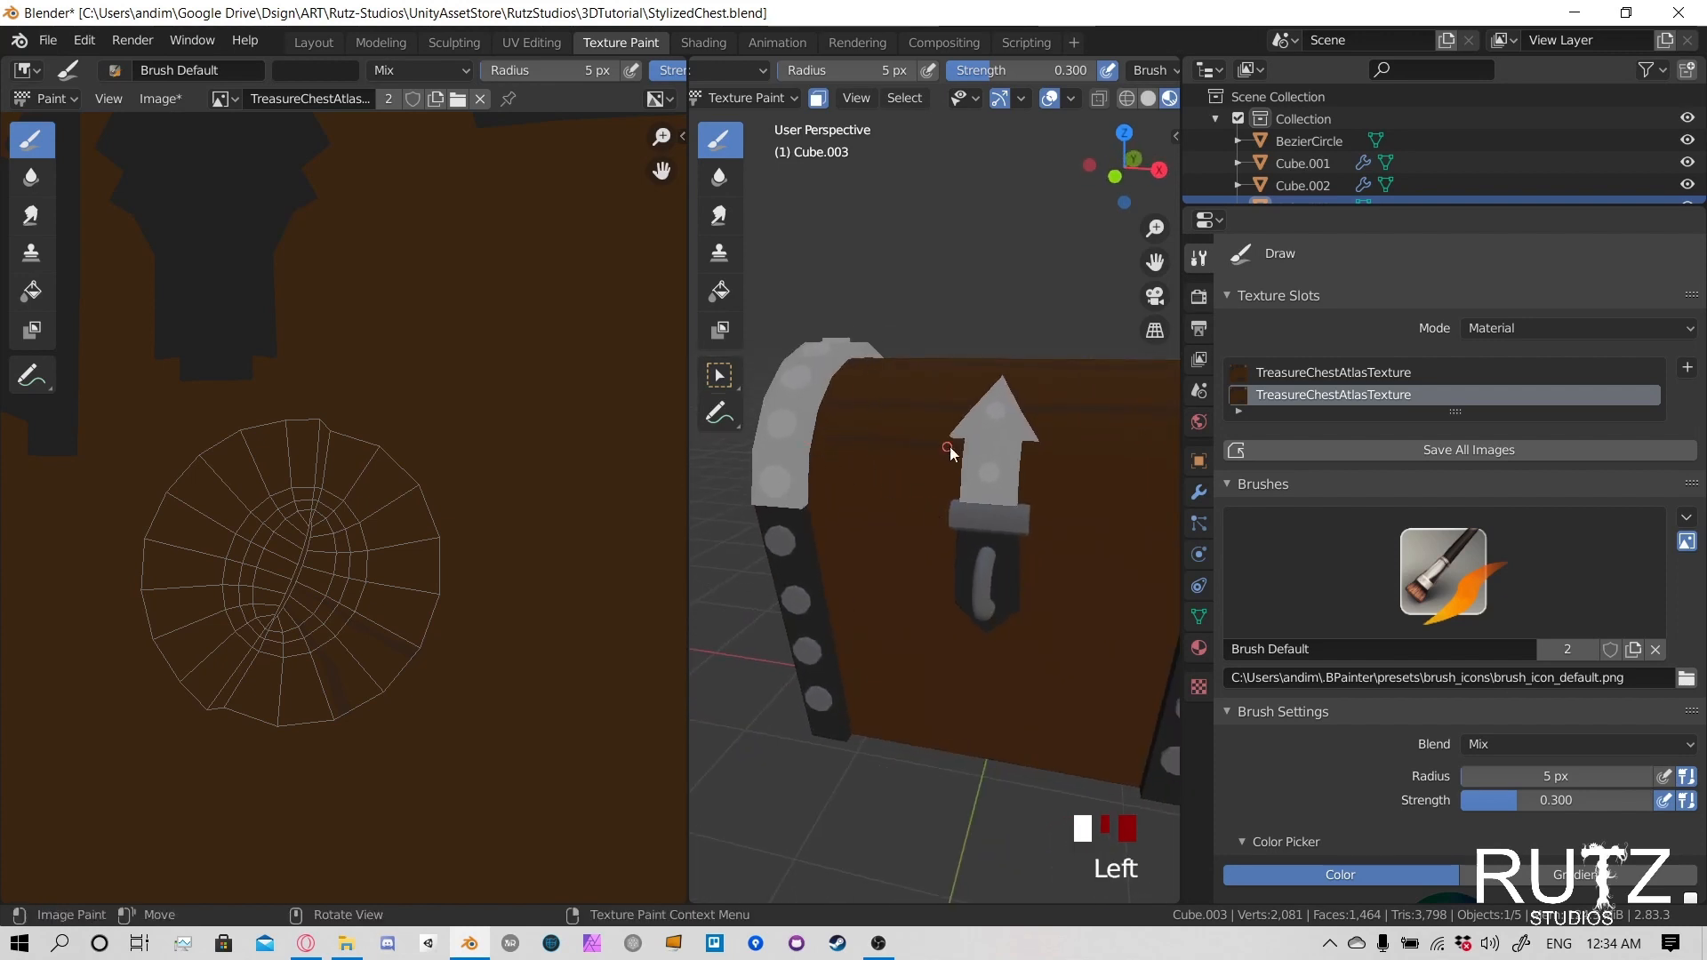
{"action": "middle_click_drag", "start_coordinate": [1173, 462], "coordinate": [934, 480]}
{"action": "key", "text": "ctrl+z"}
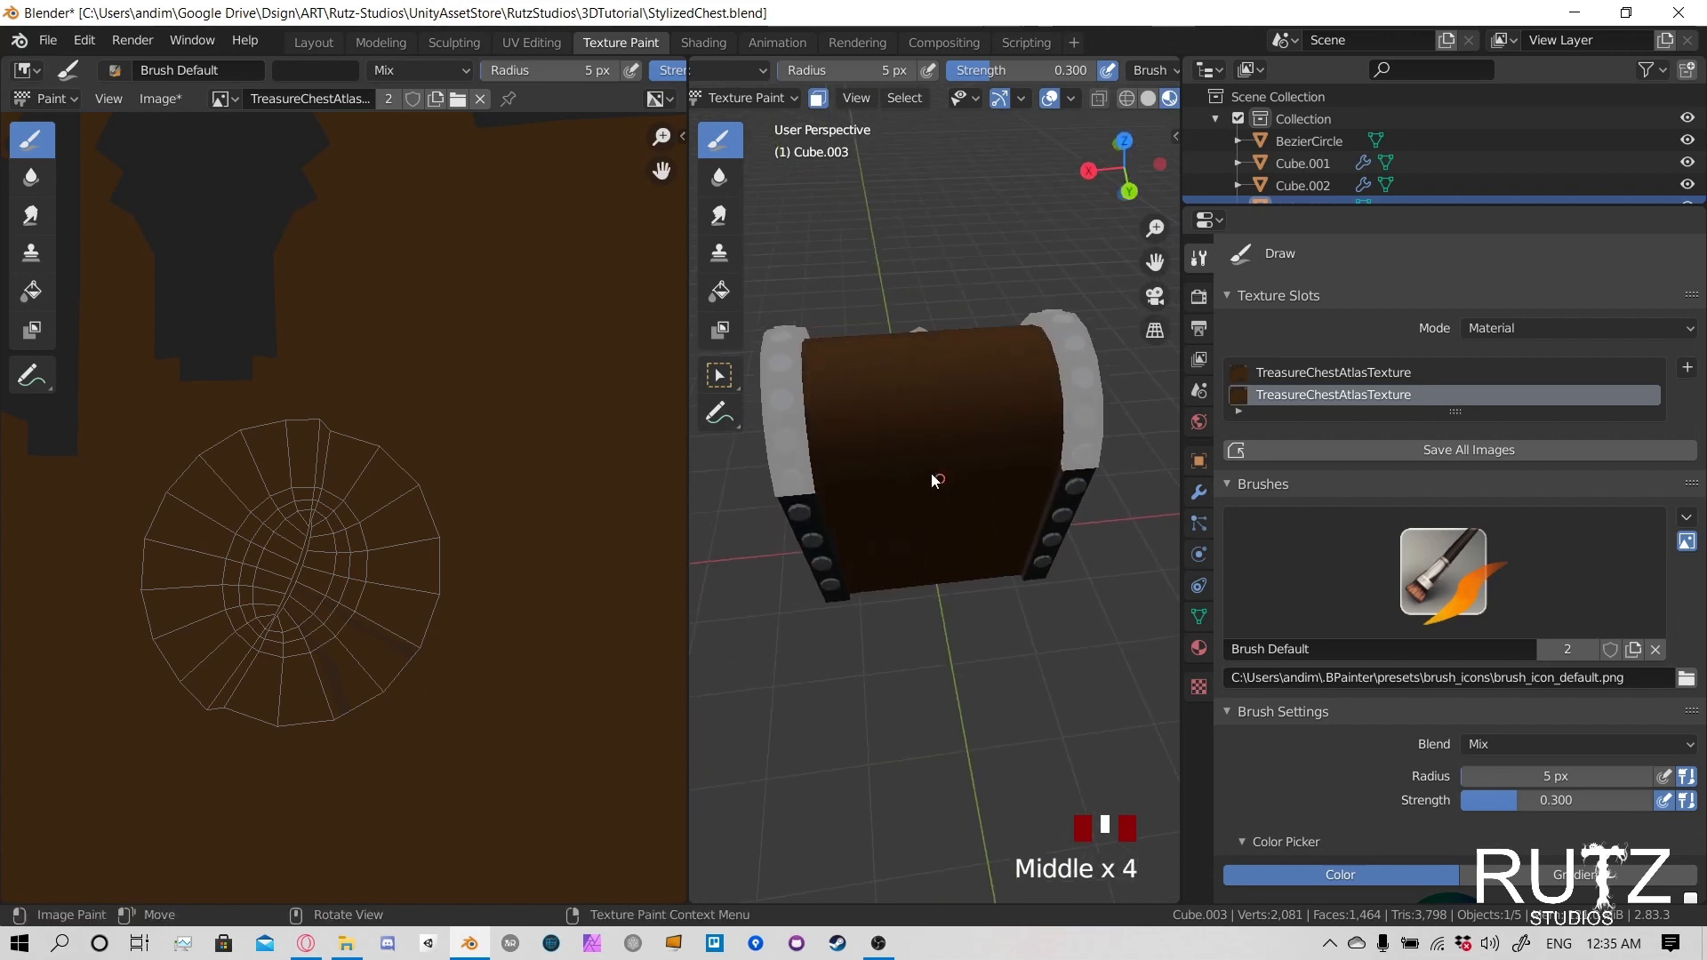
- Try a plank line high on the back of the lid, undo it, and repaint it lengthwise across the back
{"action": "left_click", "coordinate": [824, 394]}
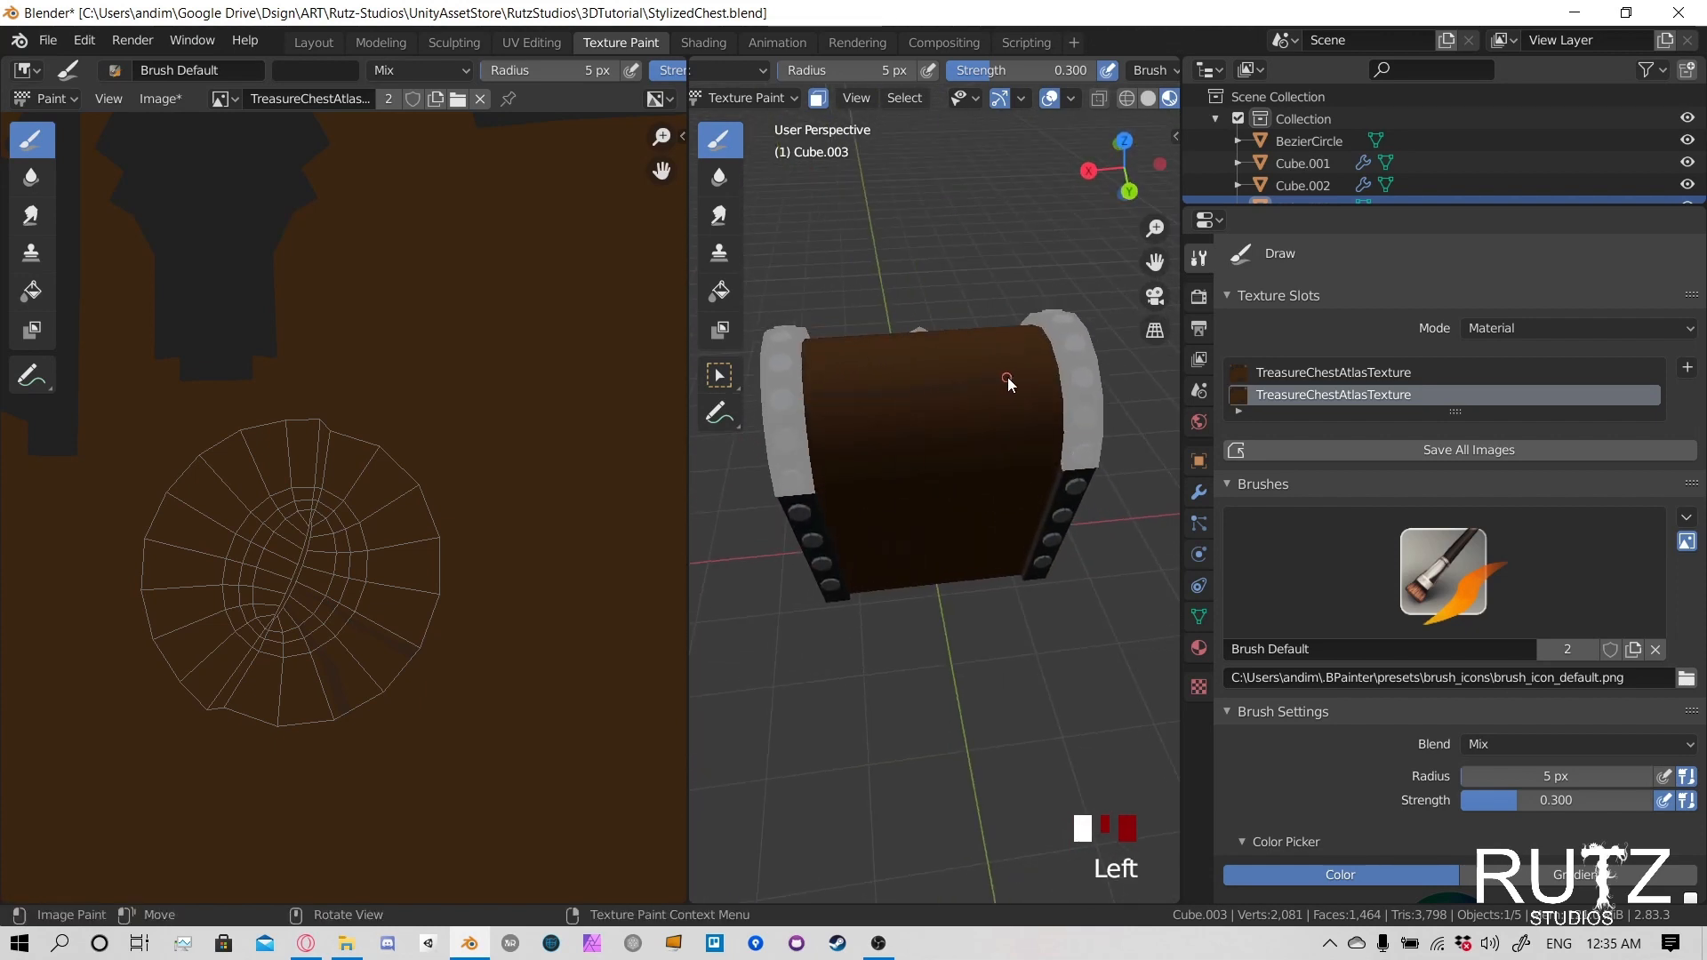
{"action": "middle_click_drag", "start_coordinate": [1070, 372], "coordinate": [829, 468], "text": "shift"}
{"action": "key", "text": "ctrl+z"}
{"action": "scroll", "coordinate": [988, 480], "scroll_direction": "up", "scroll_amount": 2}
{"action": "left_click", "coordinate": [827, 446]}
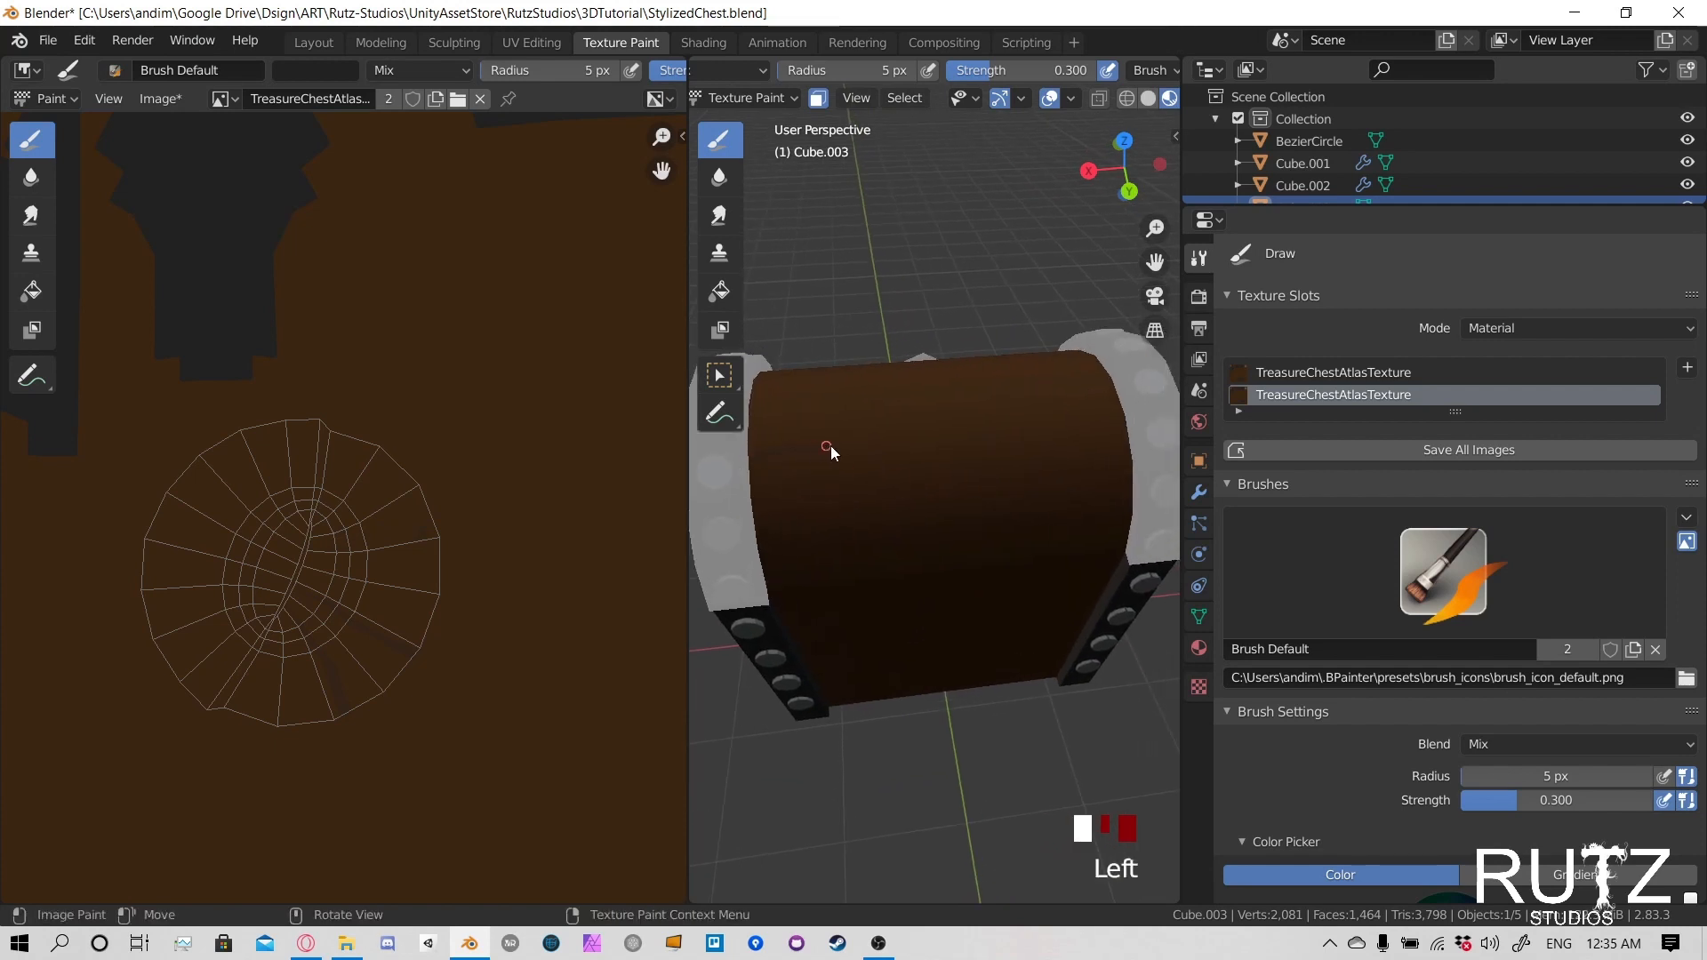
- Try painting another plank line on the back of the lid from farther away, and undo it
{"action": "scroll", "coordinate": [981, 450], "scroll_direction": "down", "scroll_amount": 5}
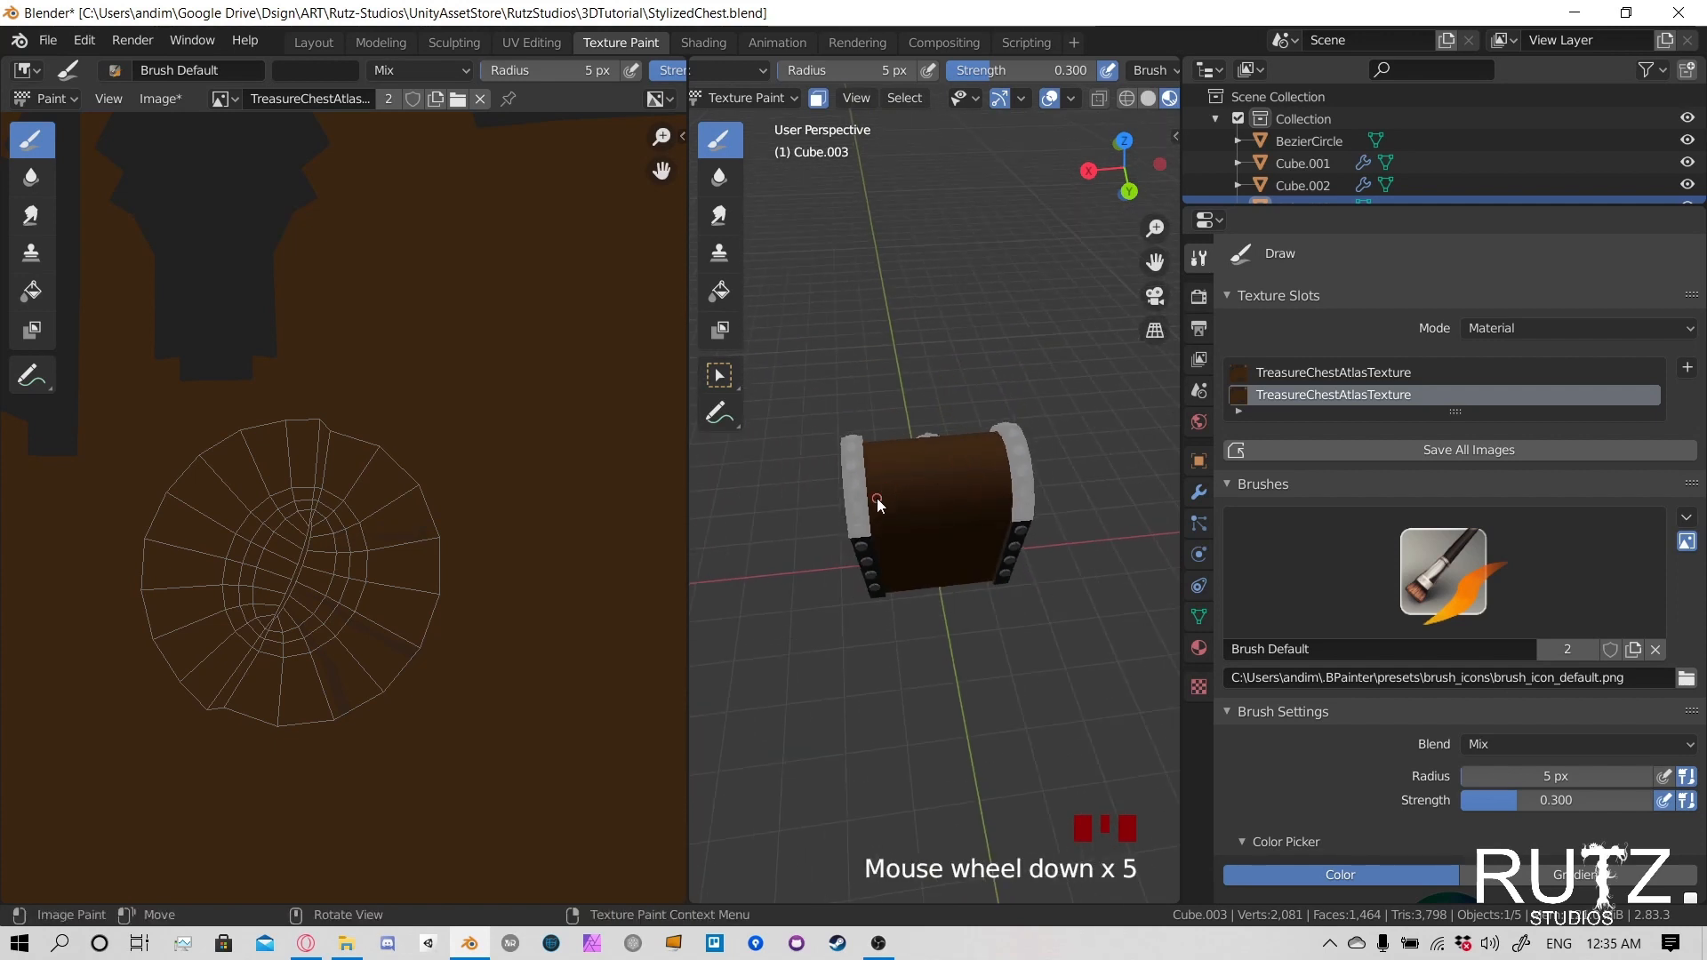
{"action": "left_click", "coordinate": [986, 492]}
{"action": "key", "text": "ctrl+z"}
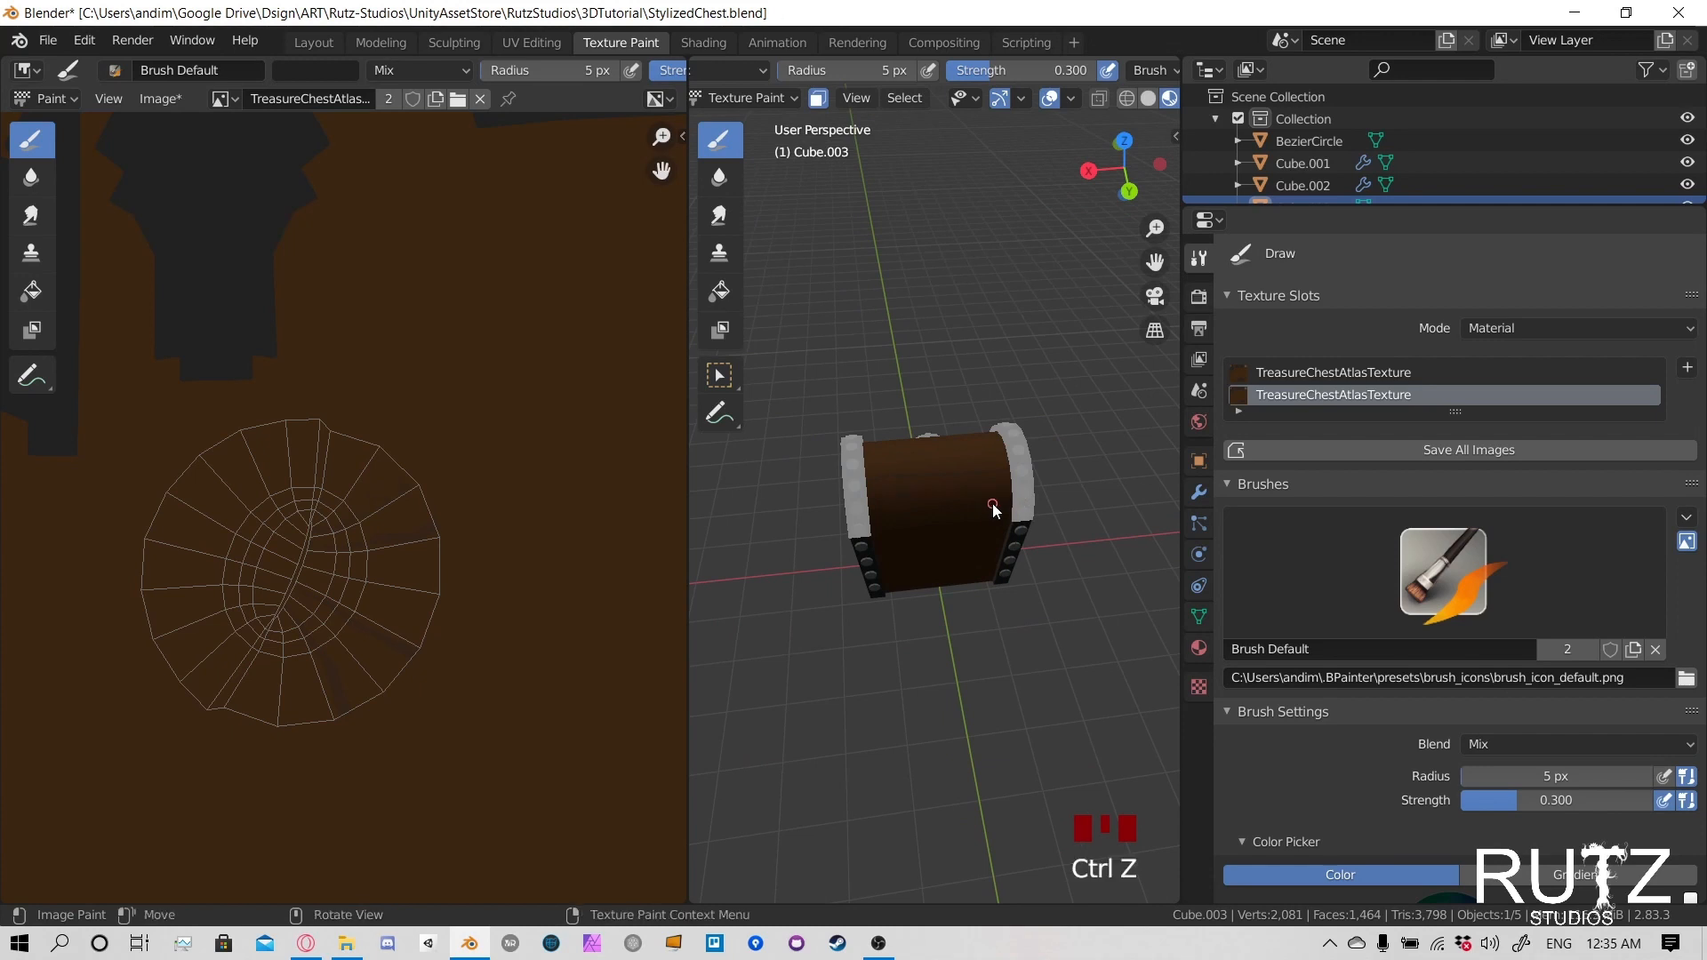
- Paint further faint plank lines lengthwise across the back and along the top of the lid
{"action": "scroll", "coordinate": [993, 503], "scroll_direction": "up", "scroll_amount": 6}
{"action": "mouse_move", "coordinate": [974, 487]}
{"action": "middle_mouse_down"}
{"action": "mouse_move", "coordinate": [1030, 512]}
{"action": "mouse_move", "coordinate": [894, 355]}
{"action": "mouse_move", "coordinate": [792, 482]}
{"action": "middle_mouse_up"}
{"action": "scroll", "coordinate": [994, 508], "scroll_direction": "down", "scroll_amount": 1}
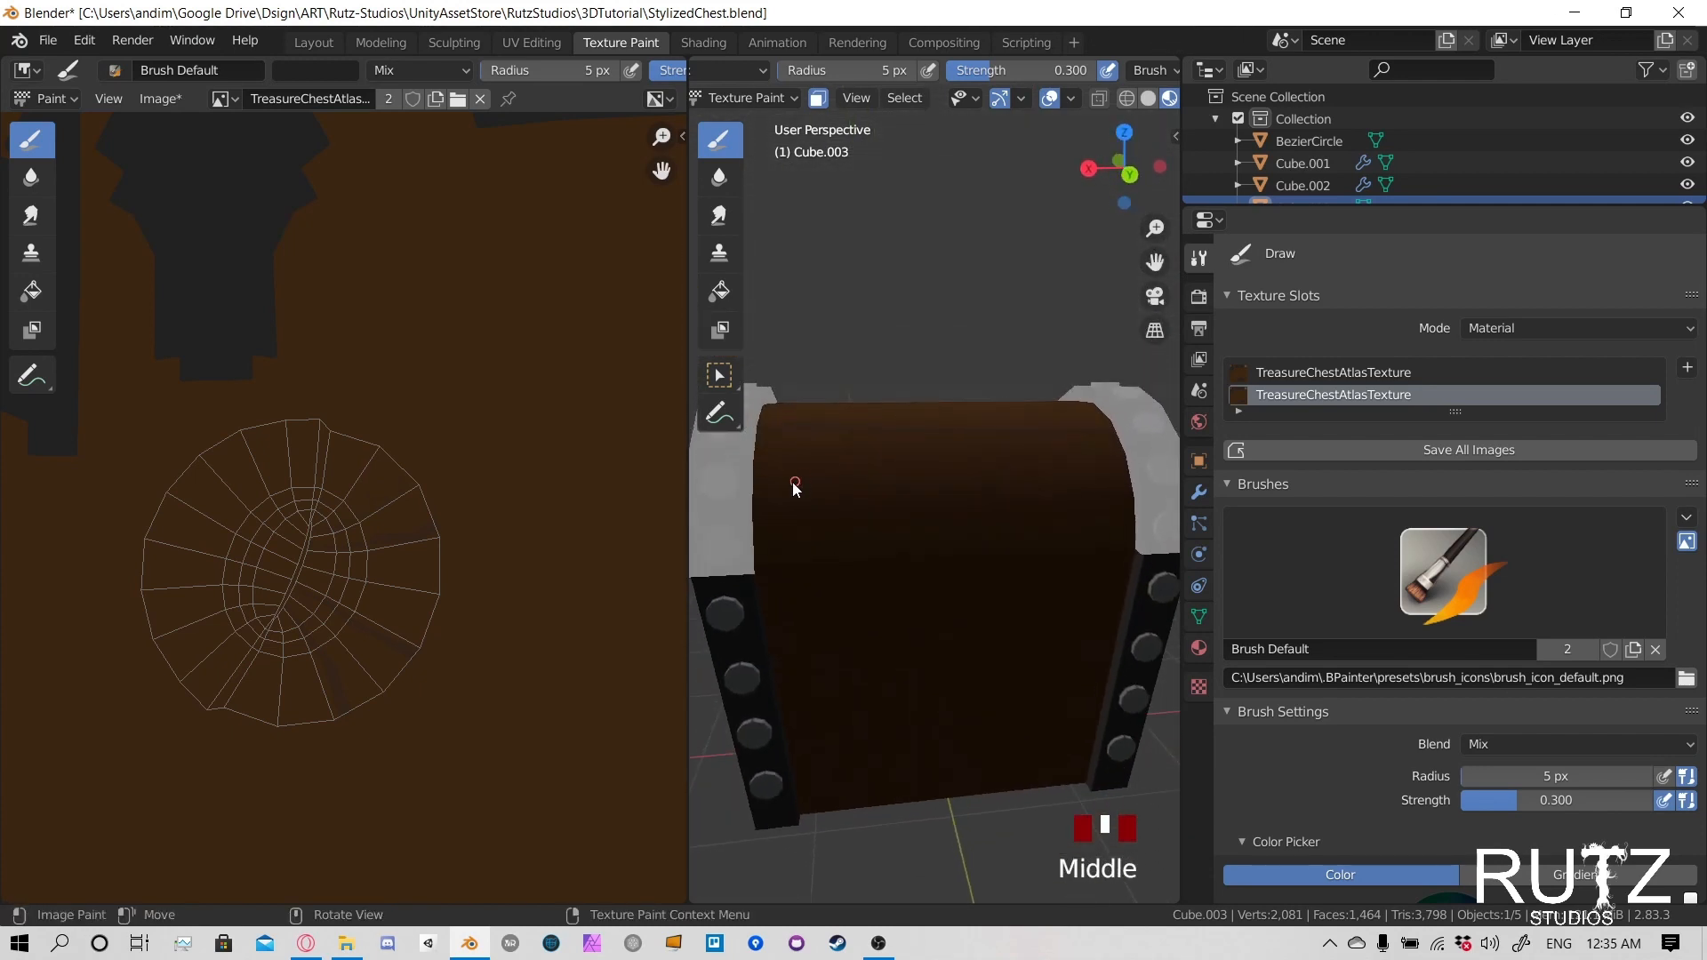
{"action": "left_click", "coordinate": [755, 505]}
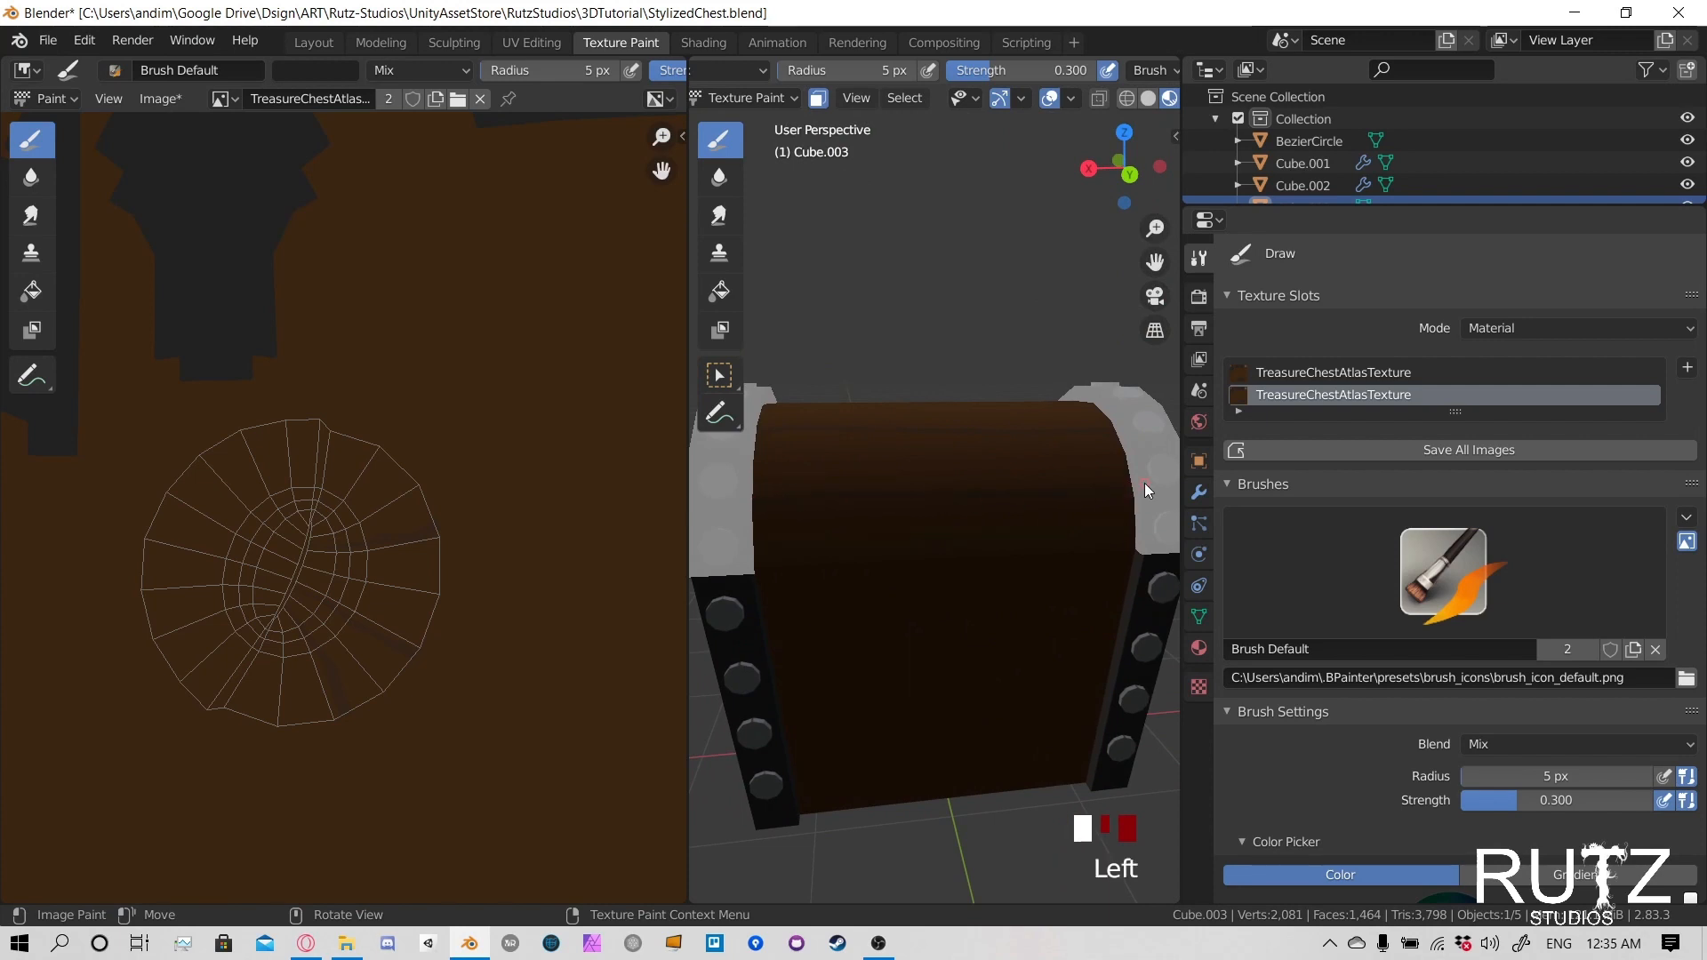
{"action": "middle_click_drag", "start_coordinate": [1144, 482], "coordinate": [930, 635]}
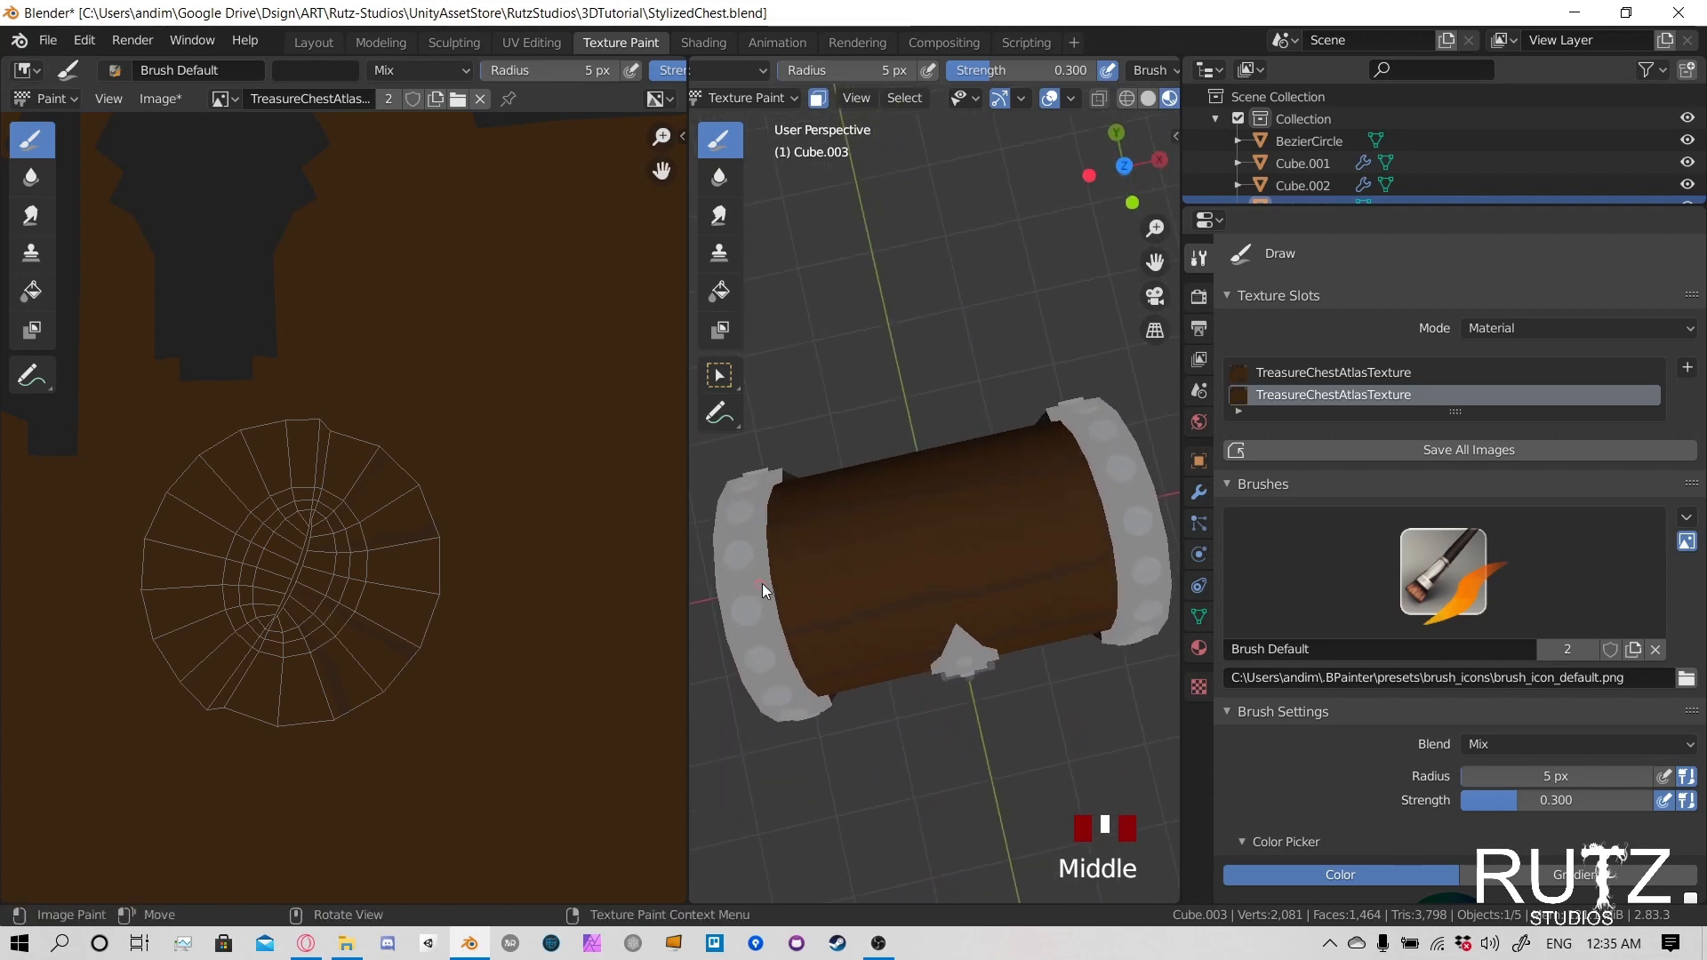
{"action": "left_click", "coordinate": [910, 549]}
{"action": "mouse_move", "coordinate": [962, 525]}
{"action": "middle_mouse_down"}
{"action": "mouse_move", "coordinate": [1104, 519]}
{"action": "mouse_move", "coordinate": [978, 497]}
{"action": "middle_mouse_up"}
{"action": "middle_click_drag", "start_coordinate": [409, 469], "coordinate": [351, 444]}
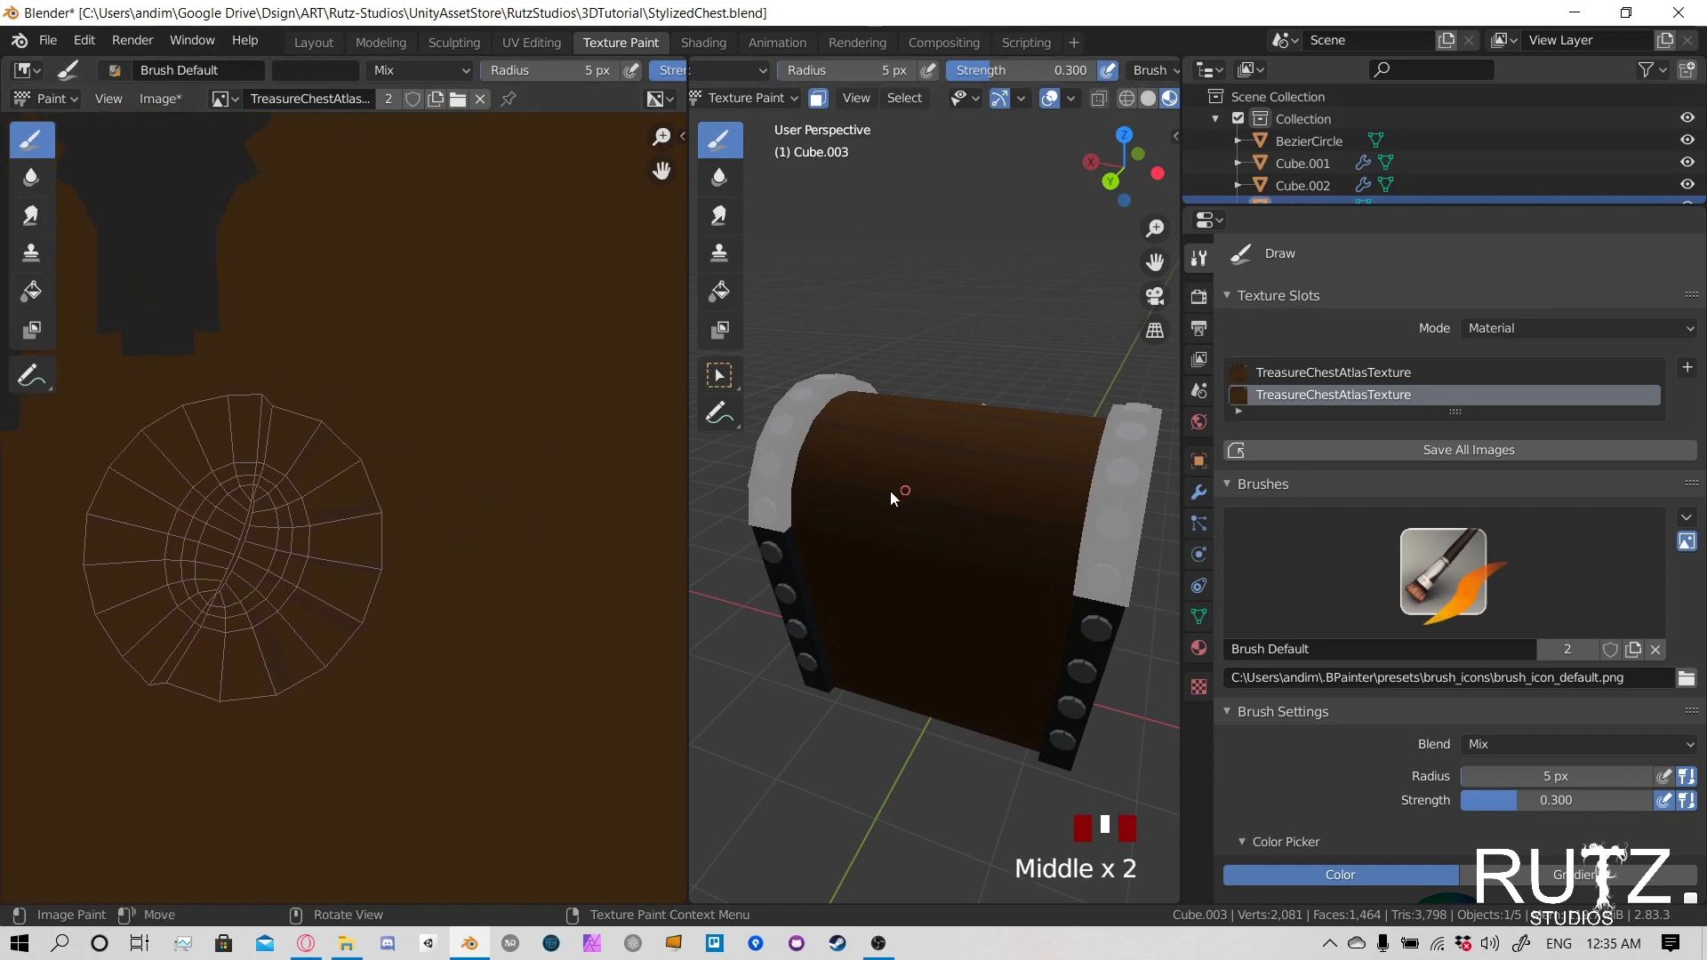
{"action": "middle_click_drag", "start_coordinate": [889, 491], "coordinate": [960, 484]}
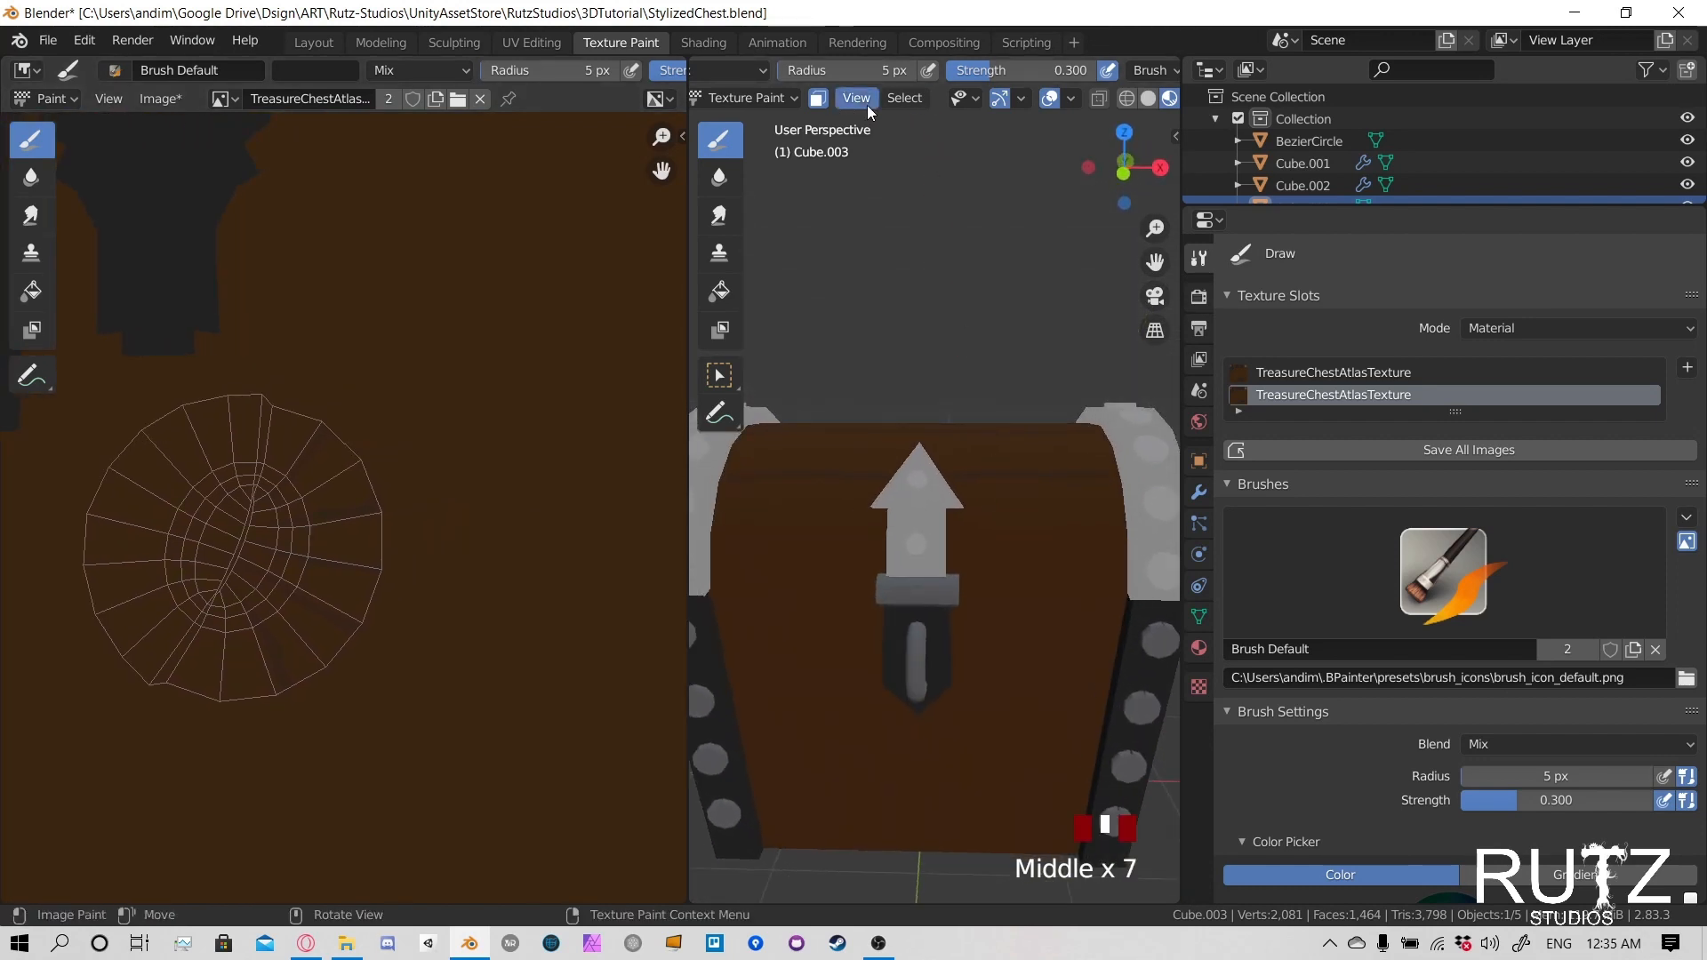
- Sample the wood's brown from the atlas as the brush colour
{"action": "left_click", "coordinate": [340, 64]}
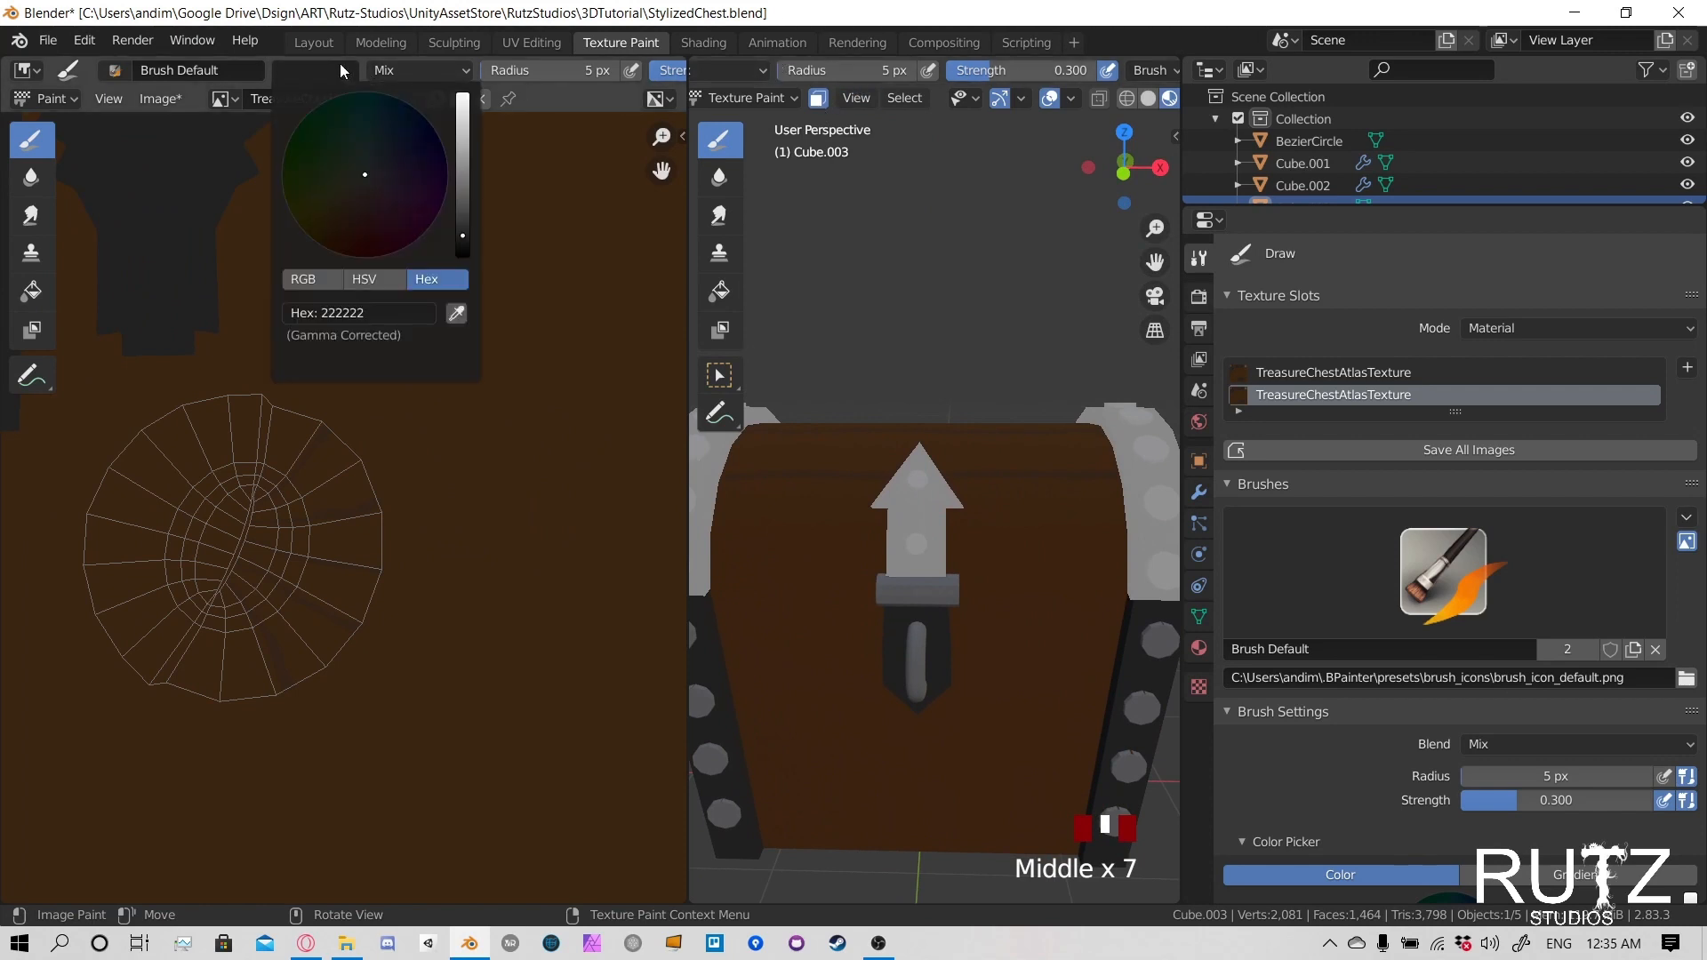
{"action": "left_click", "coordinate": [456, 313]}
{"action": "left_click", "coordinate": [528, 355]}
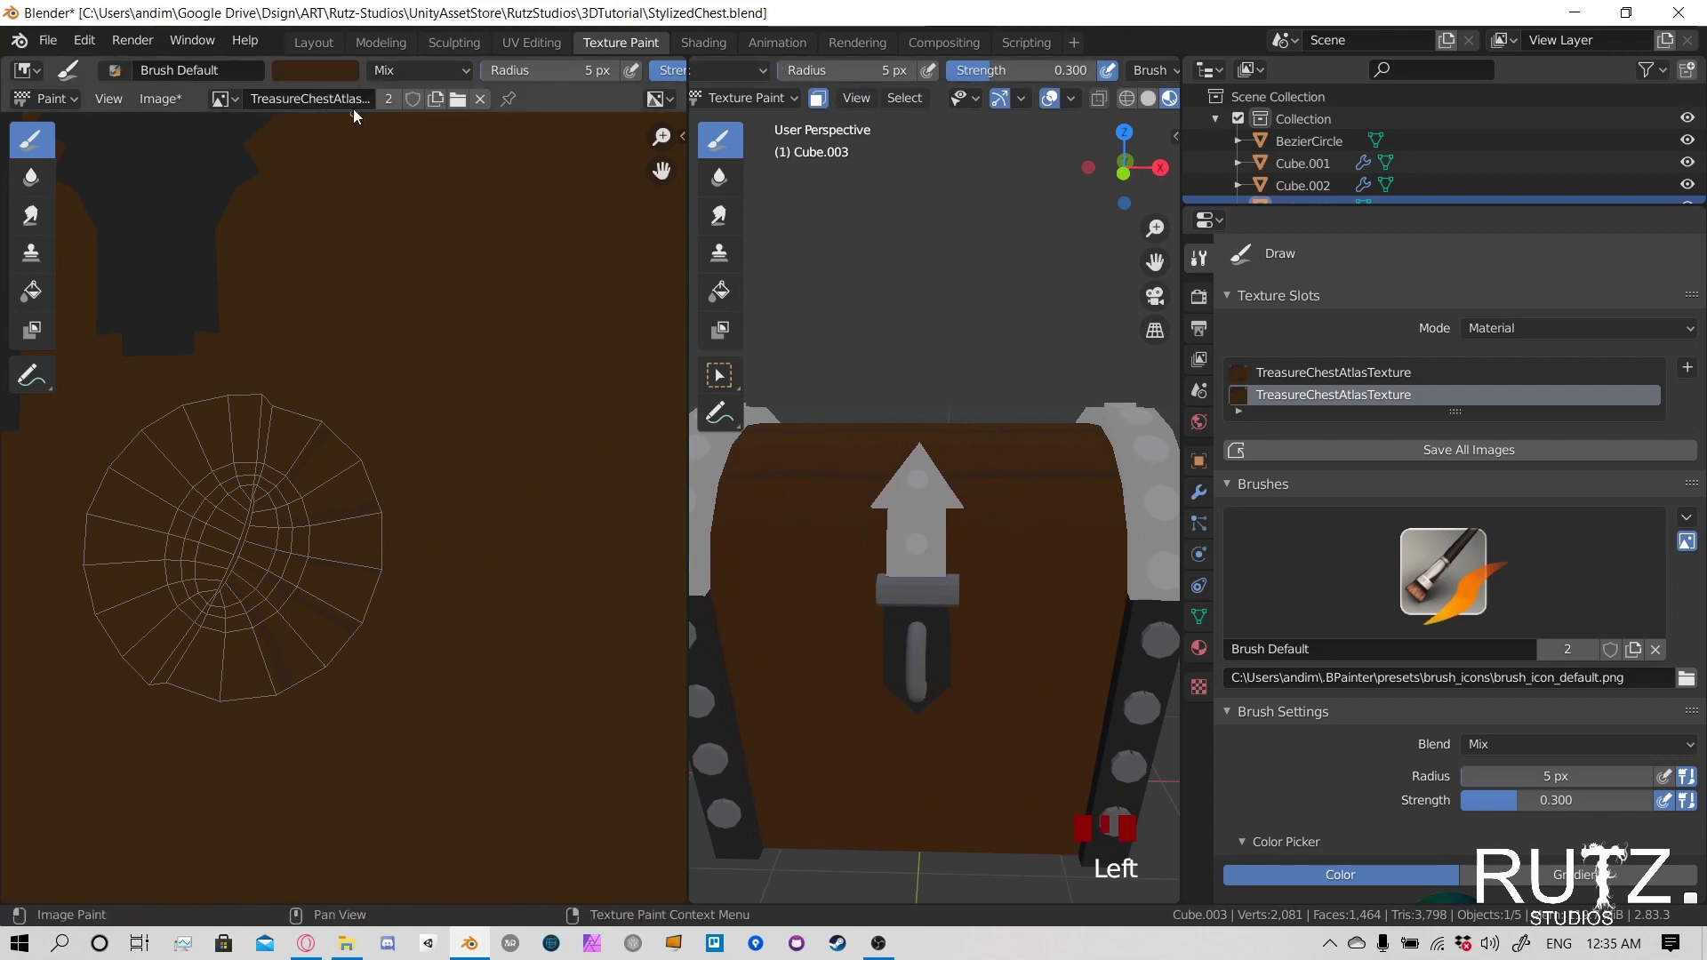
{"action": "left_click", "coordinate": [338, 71]}
- Set the brush blend mode to Multiply and save the atlas image and the blend file
{"action": "left_click", "coordinate": [417, 70]}
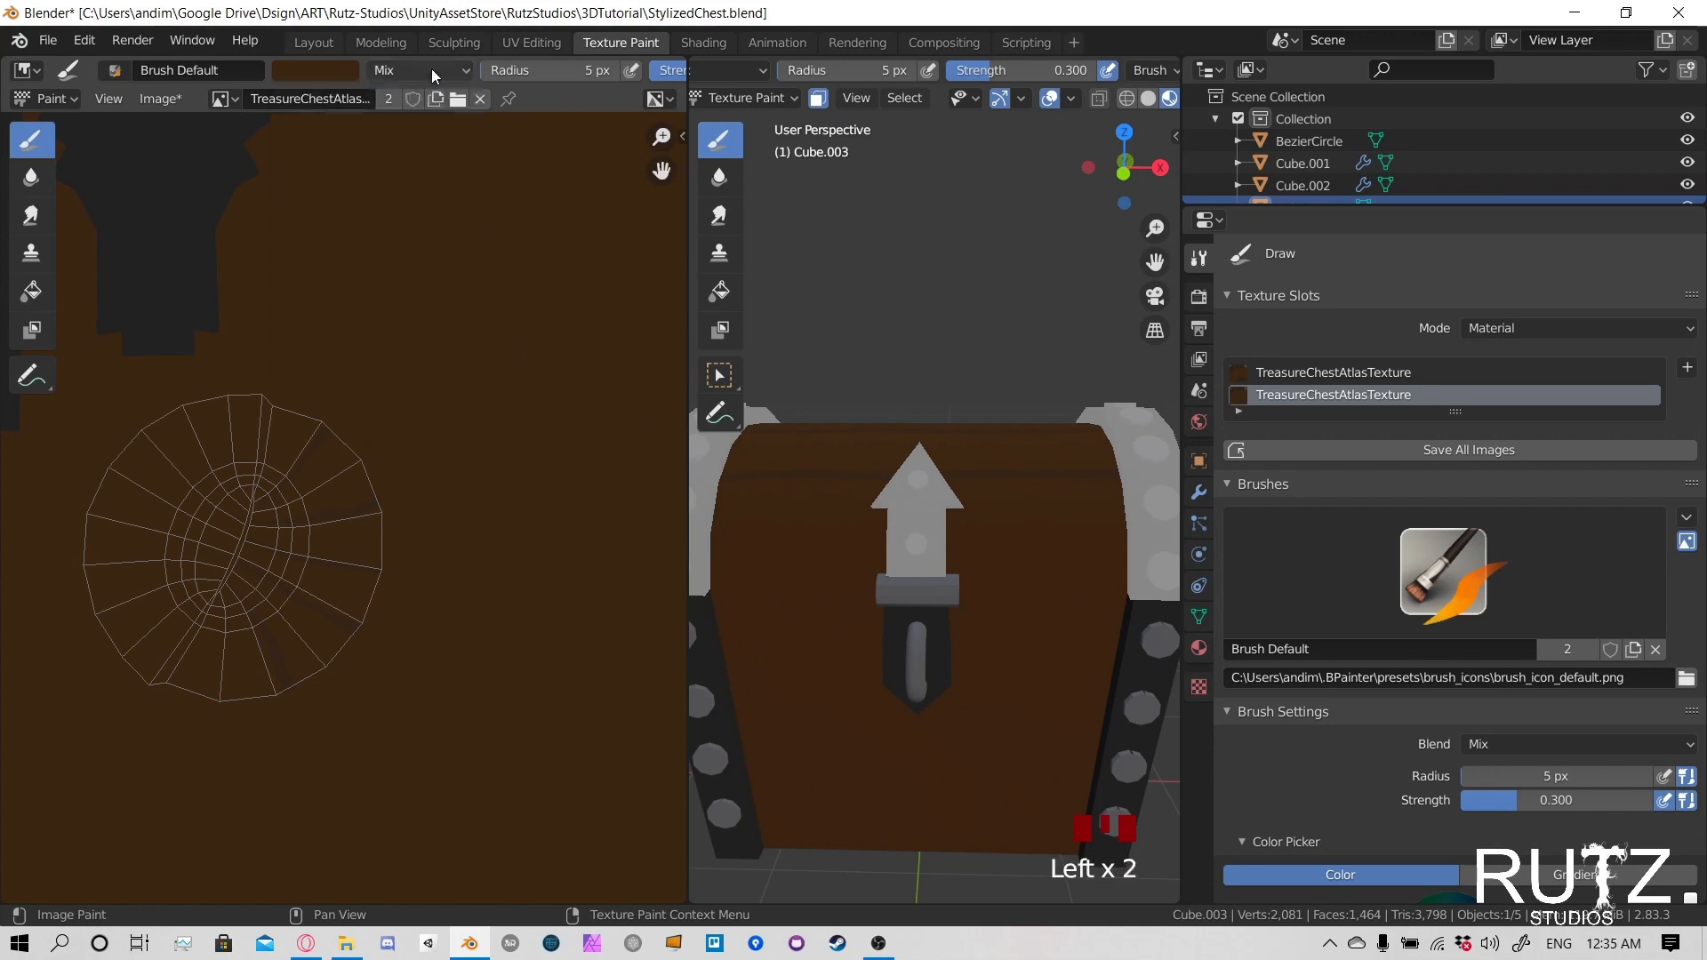
{"action": "left_click", "coordinate": [418, 71]}
{"action": "left_click", "coordinate": [408, 156]}
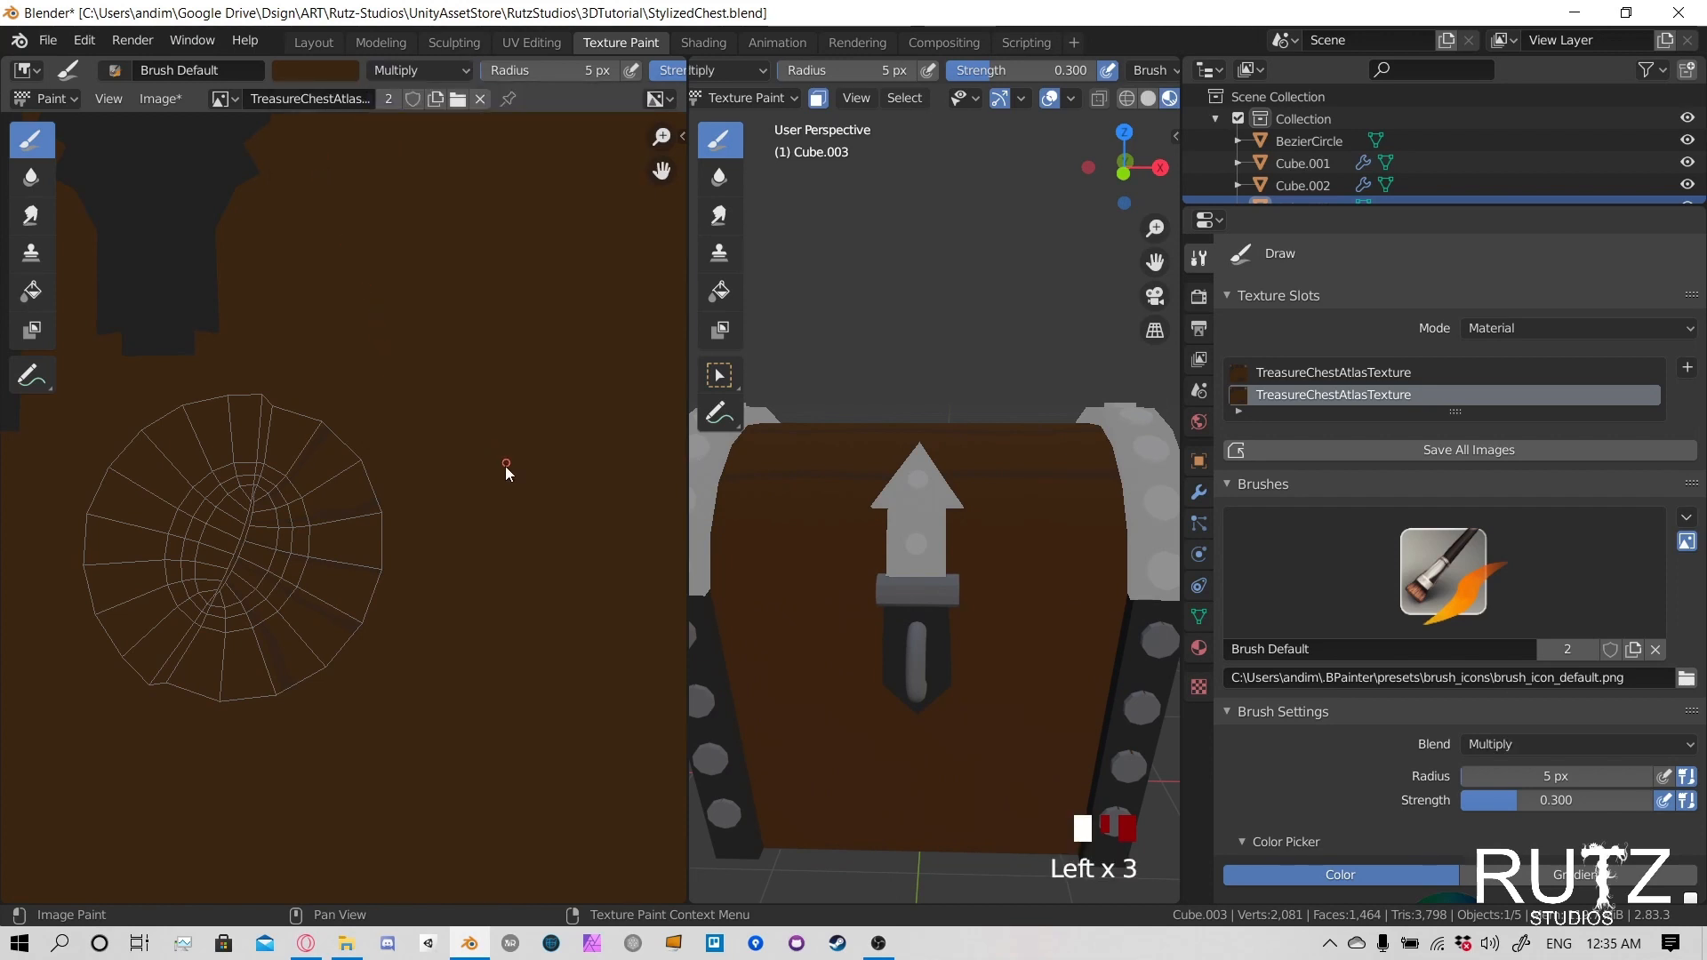
{"action": "key", "text": "alt+s"}
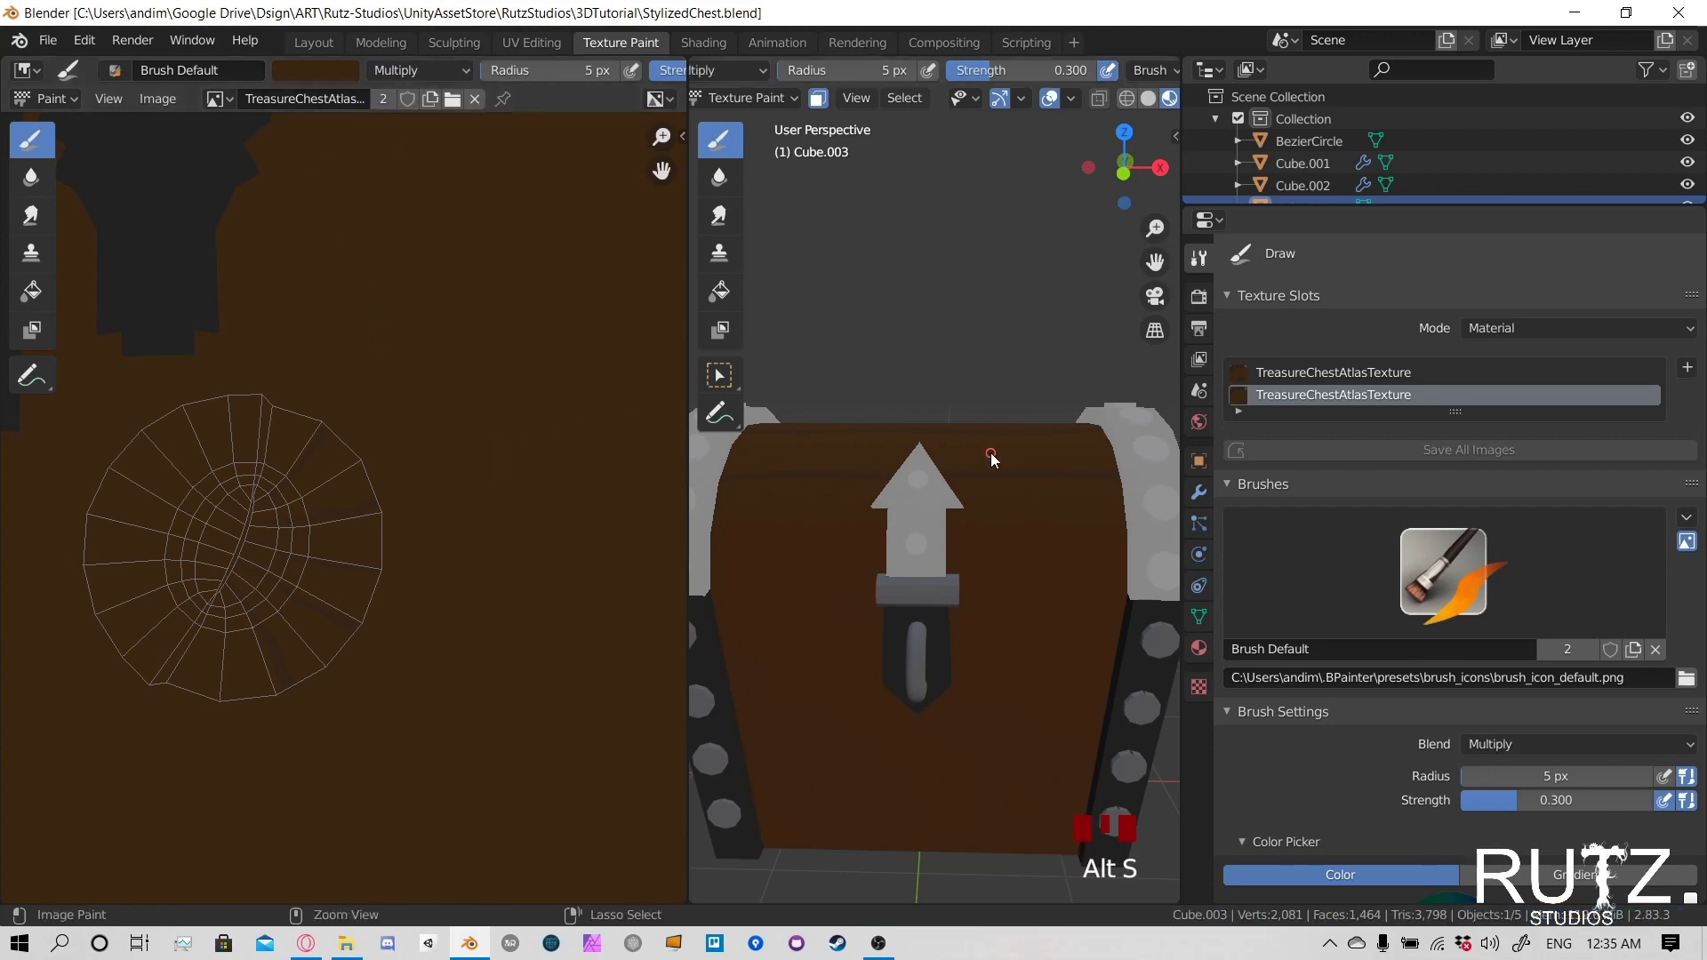
- Try a Multiply stroke in the sampled brown on the lid beside the lock plate, and undo it
{"action": "middle_click_drag", "start_coordinate": [939, 514], "coordinate": [996, 598]}
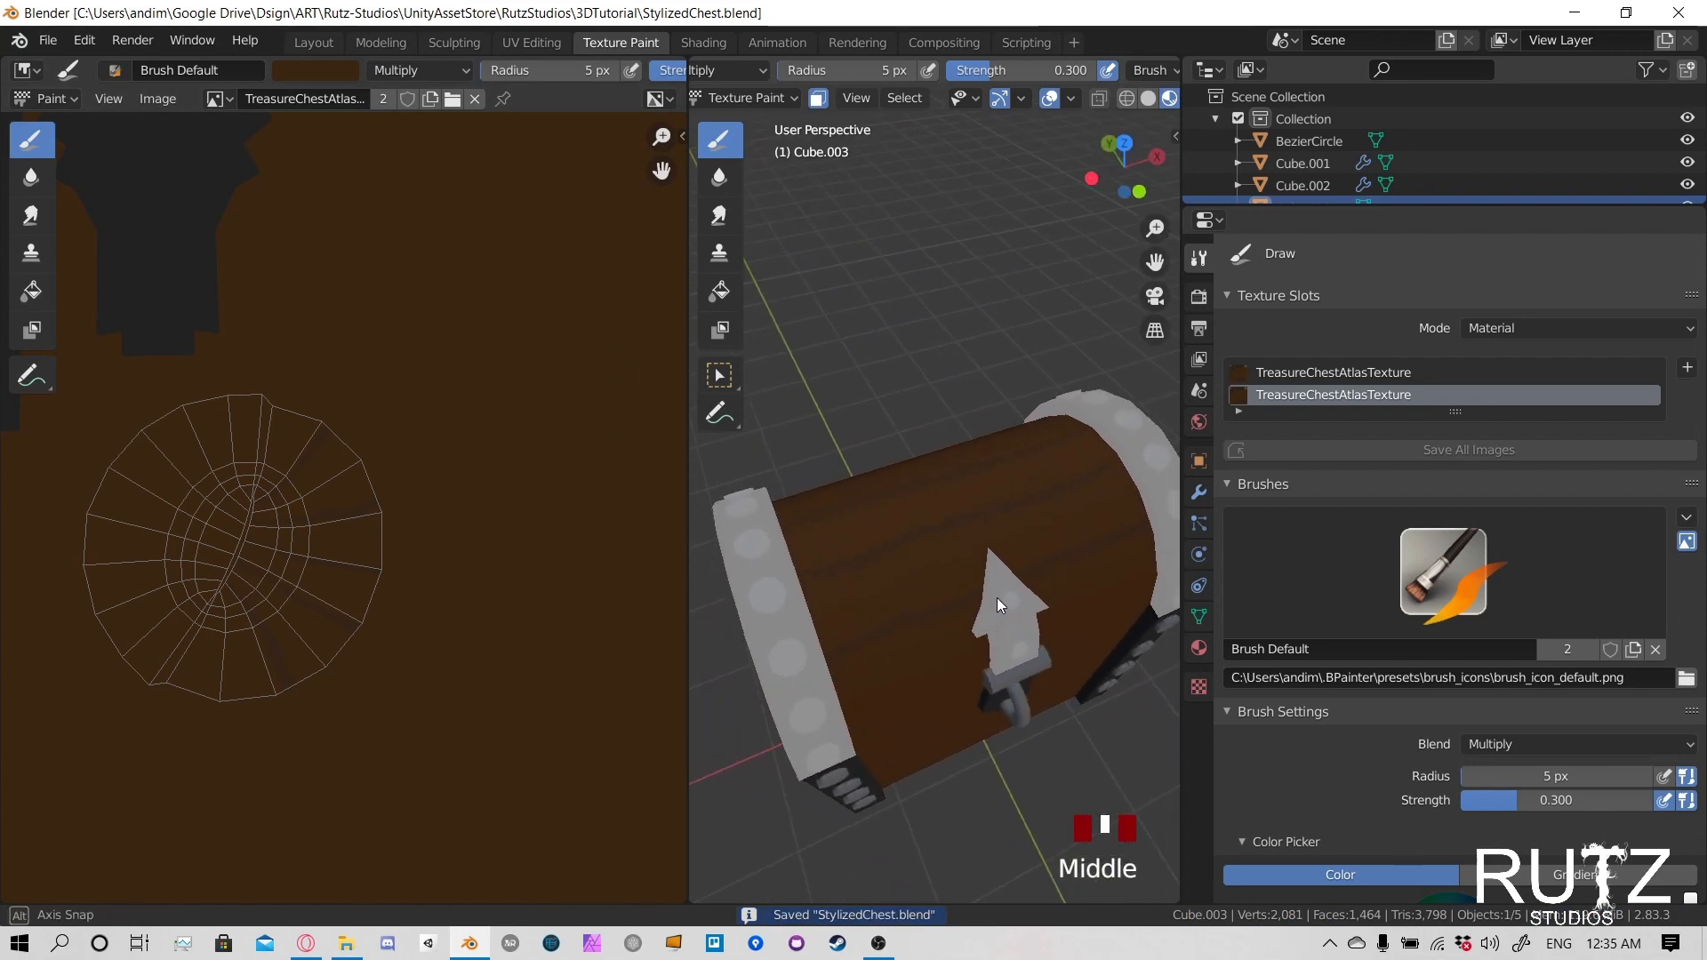
{"action": "left_click", "coordinate": [848, 626]}
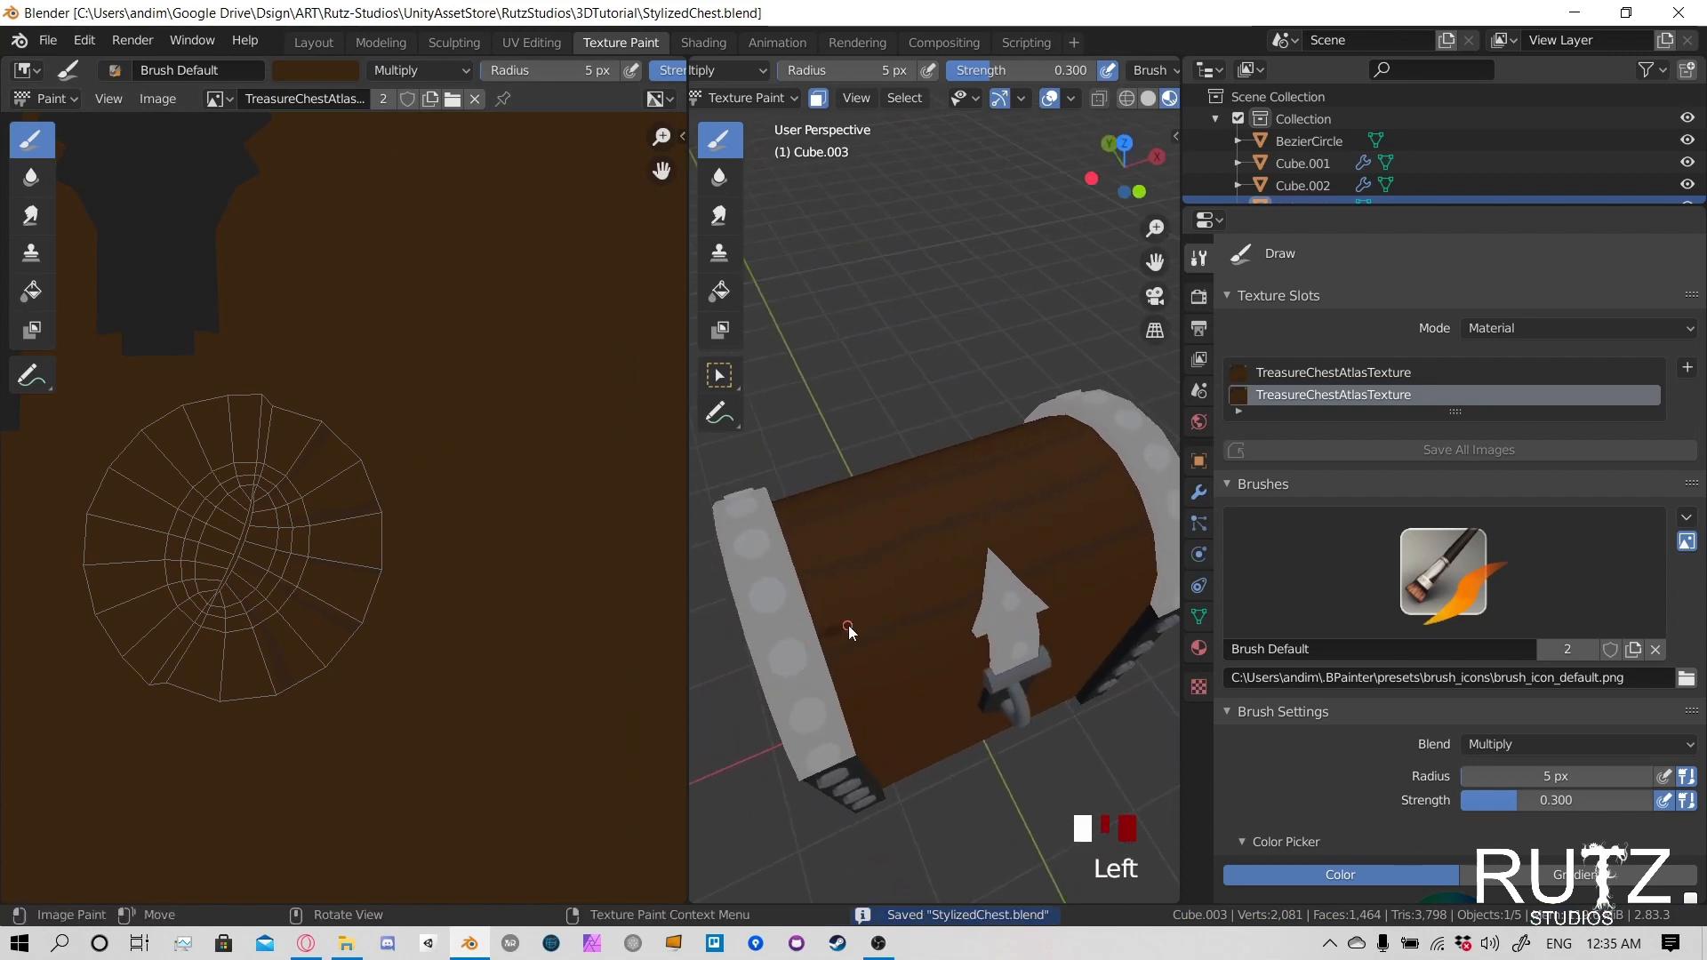
{"action": "key", "text": "ctrl+z"}
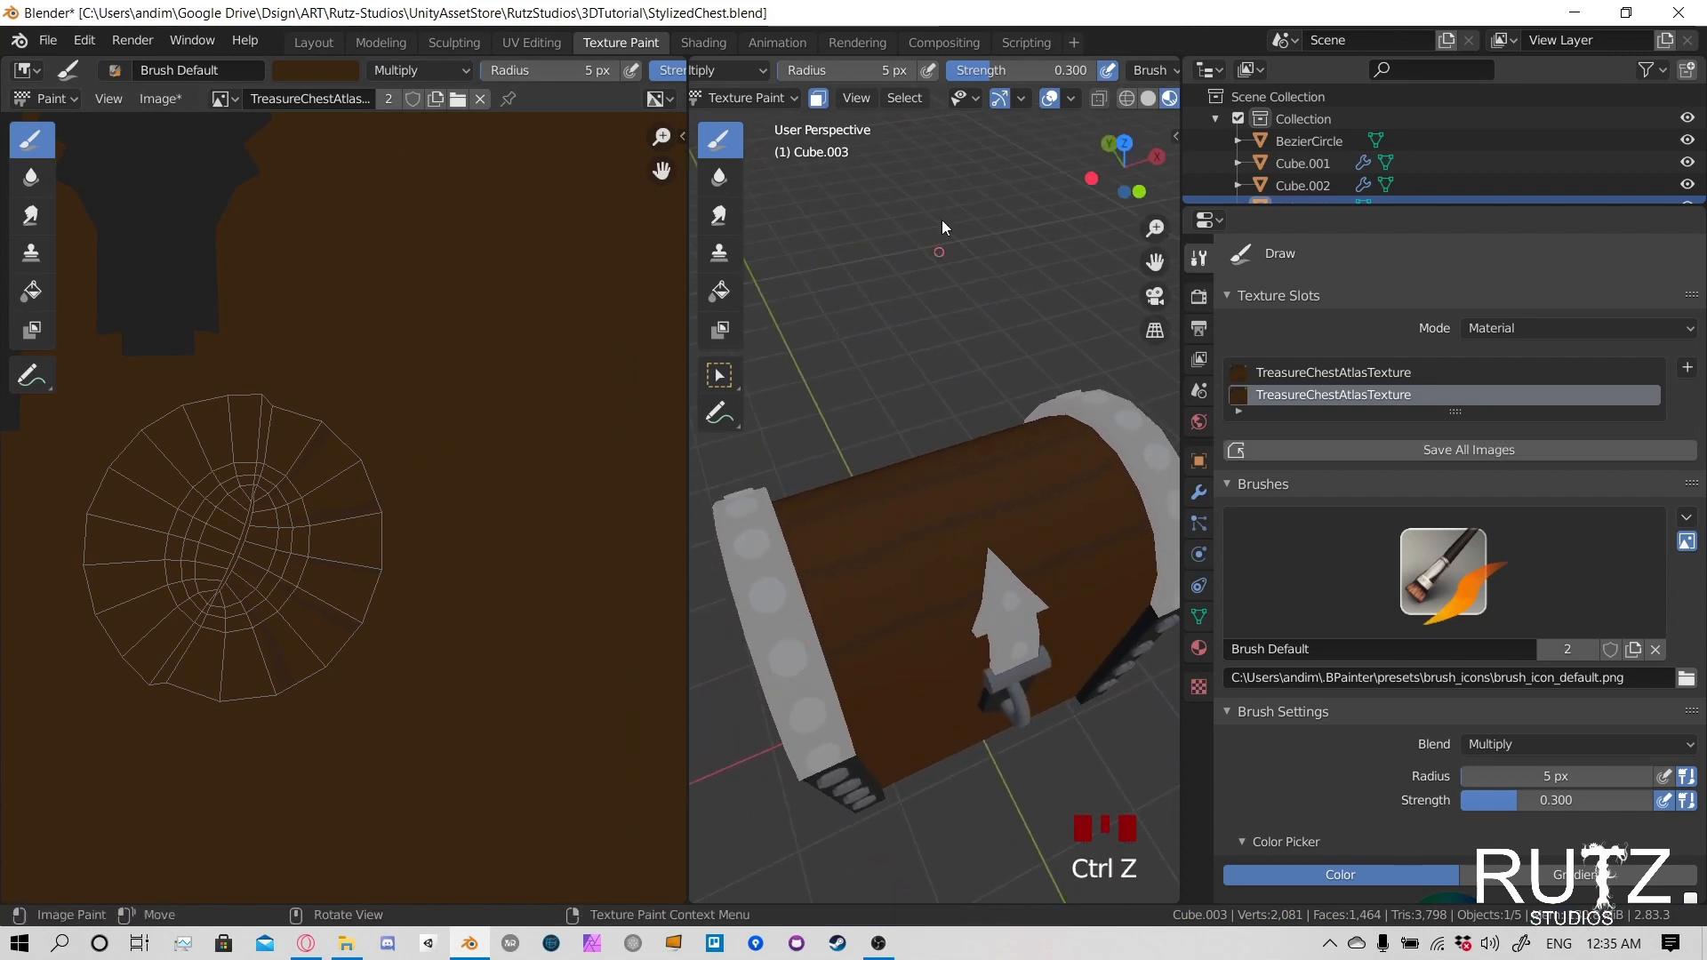
- Set the brush radius to 2 px and paint a short thin grain line on the lid beside the lock plate
{"action": "type", "text": "2"}
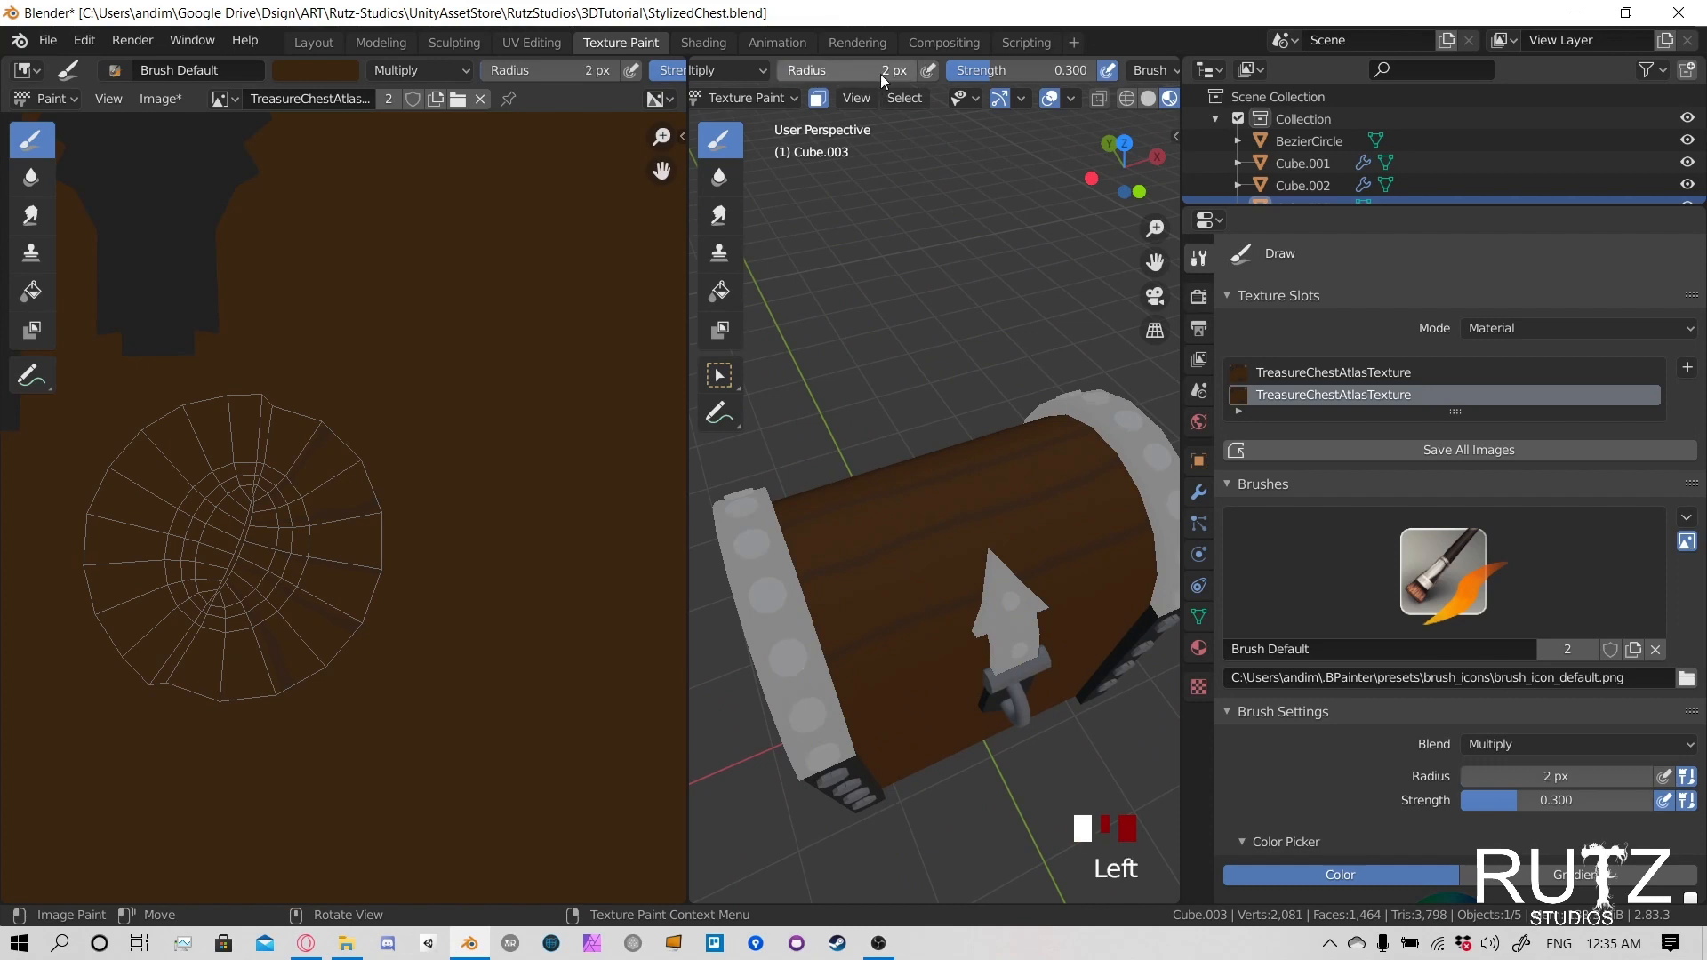
{"action": "key", "text": "Return"}
{"action": "left_click", "coordinate": [857, 615]}
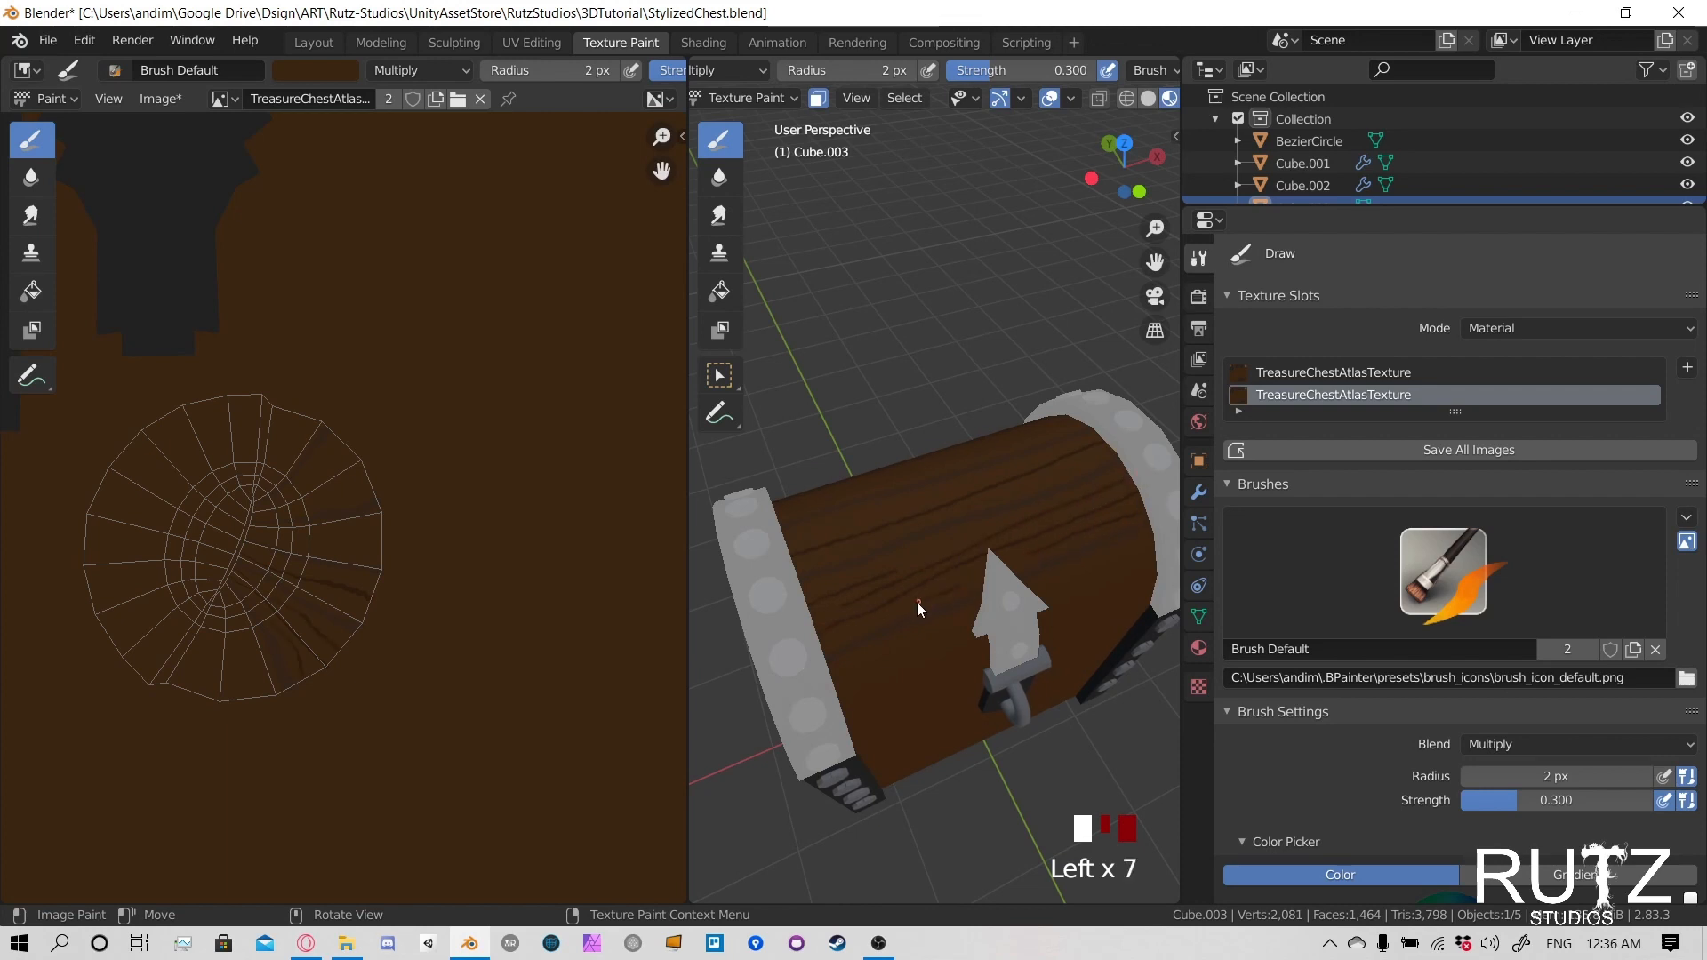
- Paint dark wood-grain lines across the top of the chest lid with the 2 px Multiply brush at 0.300 strength
{"action": "mouse_move", "coordinate": [863, 536]}
{"action": "middle_mouse_down"}
{"action": "mouse_move", "coordinate": [983, 559]}
{"action": "mouse_move", "coordinate": [908, 441]}
{"action": "middle_mouse_up"}
{"action": "left_click", "coordinate": [786, 432]}
{"action": "key", "text": "ctrl+z"}
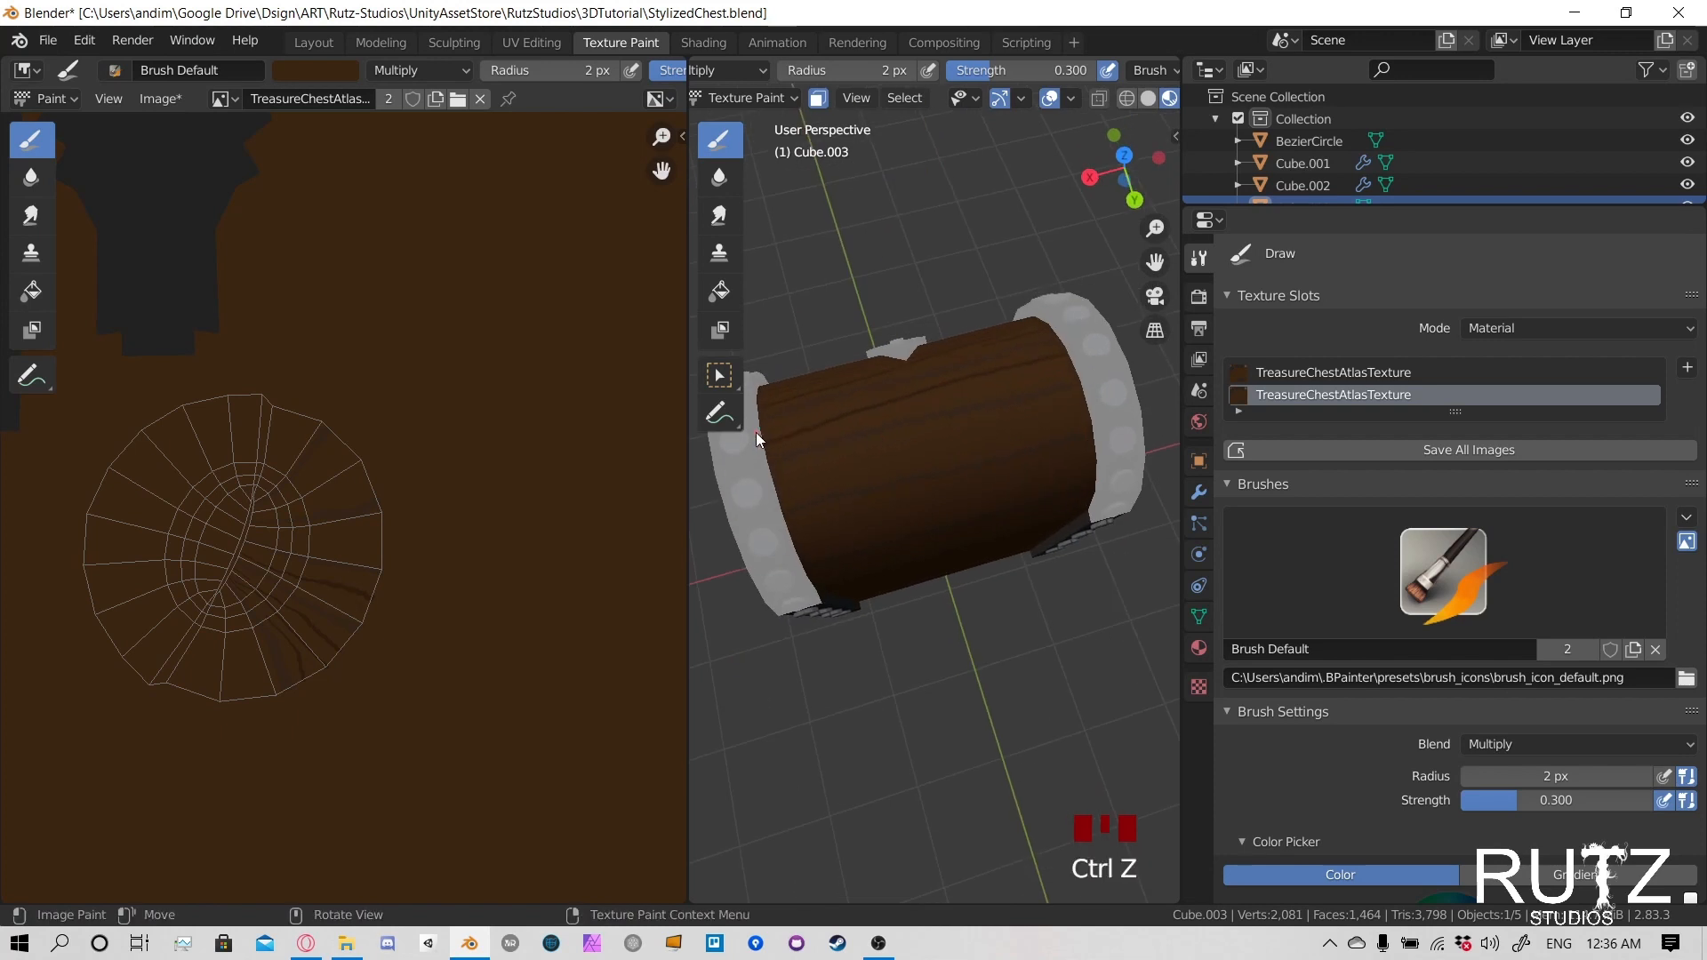
{"action": "left_click", "coordinate": [807, 415]}
{"action": "left_click", "coordinate": [845, 406]}
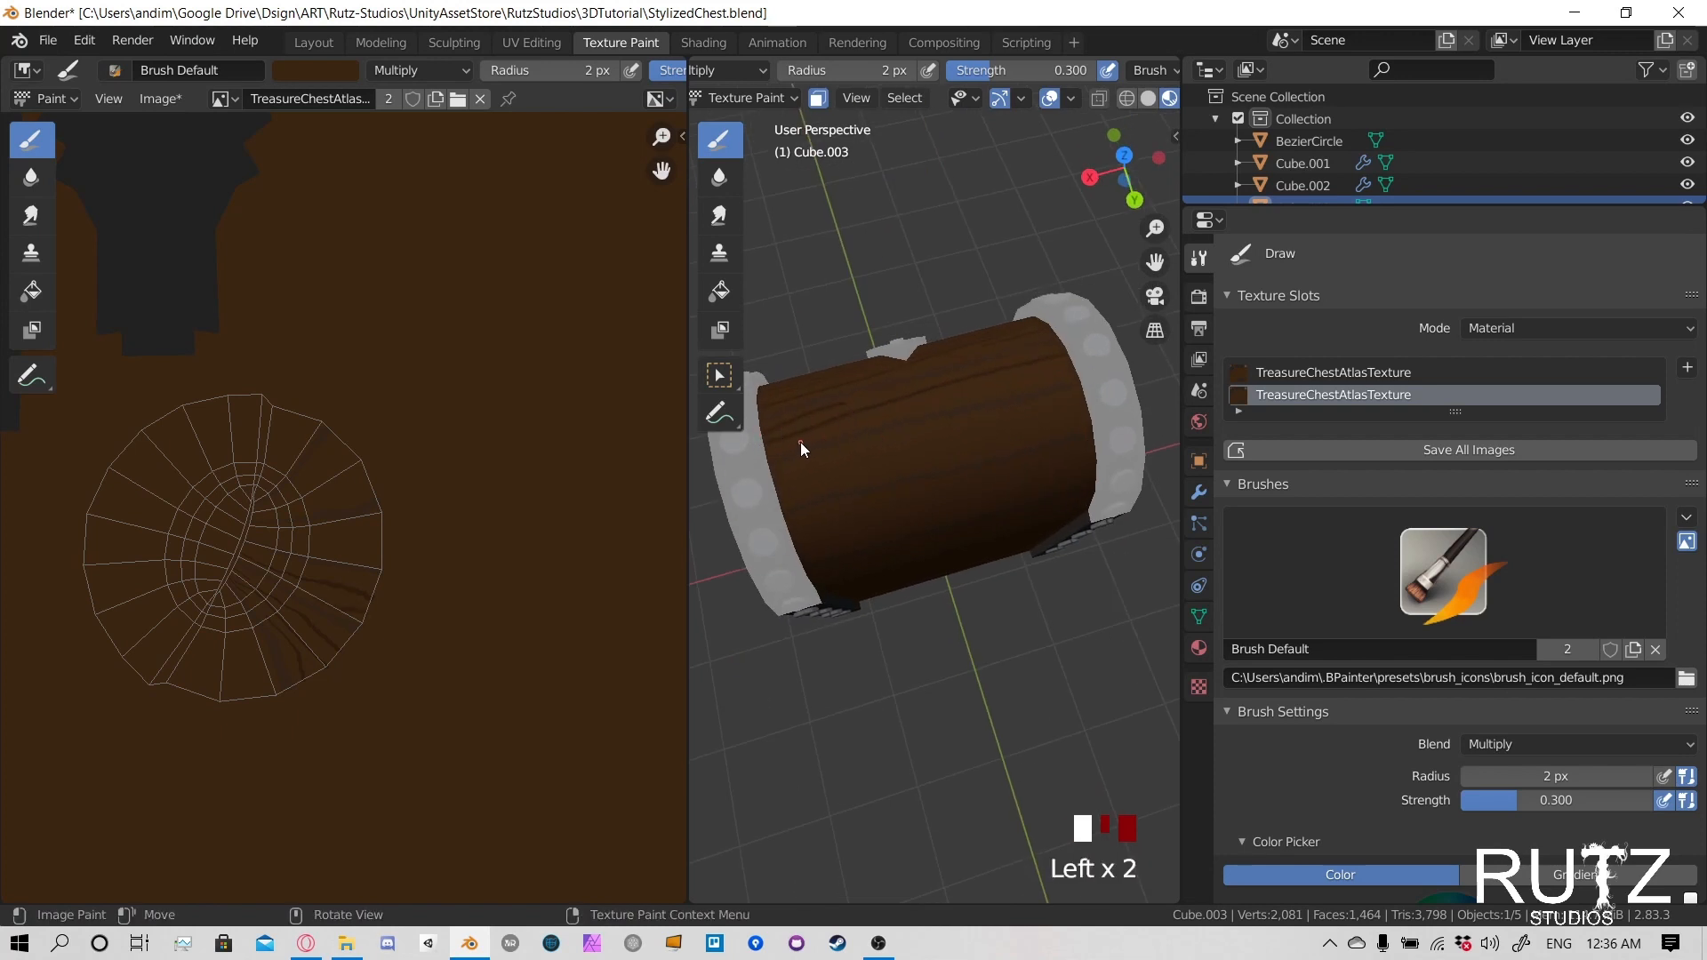
{"action": "left_click", "coordinate": [906, 410]}
- Add wood-grain strokes to the lid's upper rear curve, beside both end bands
{"action": "mouse_move", "coordinate": [872, 441]}
{"action": "middle_mouse_down"}
{"action": "mouse_move", "coordinate": [907, 437]}
{"action": "mouse_move", "coordinate": [804, 493]}
{"action": "middle_mouse_up"}
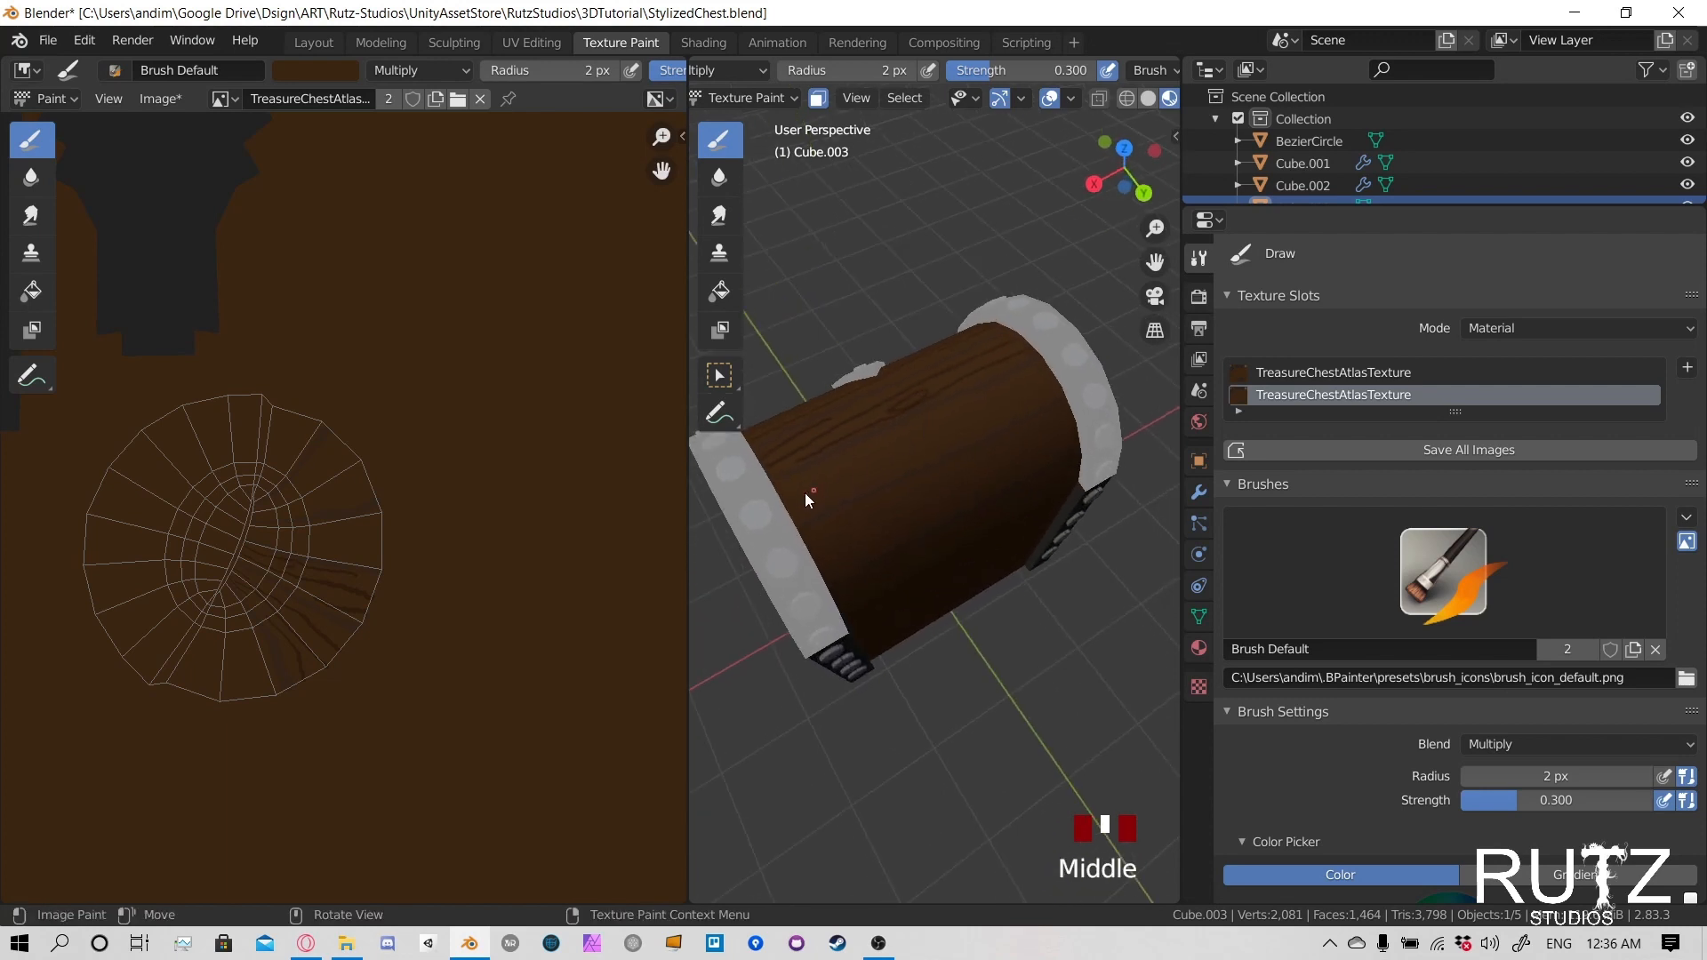
{"action": "left_click", "coordinate": [806, 487]}
{"action": "left_click", "coordinate": [1040, 389]}
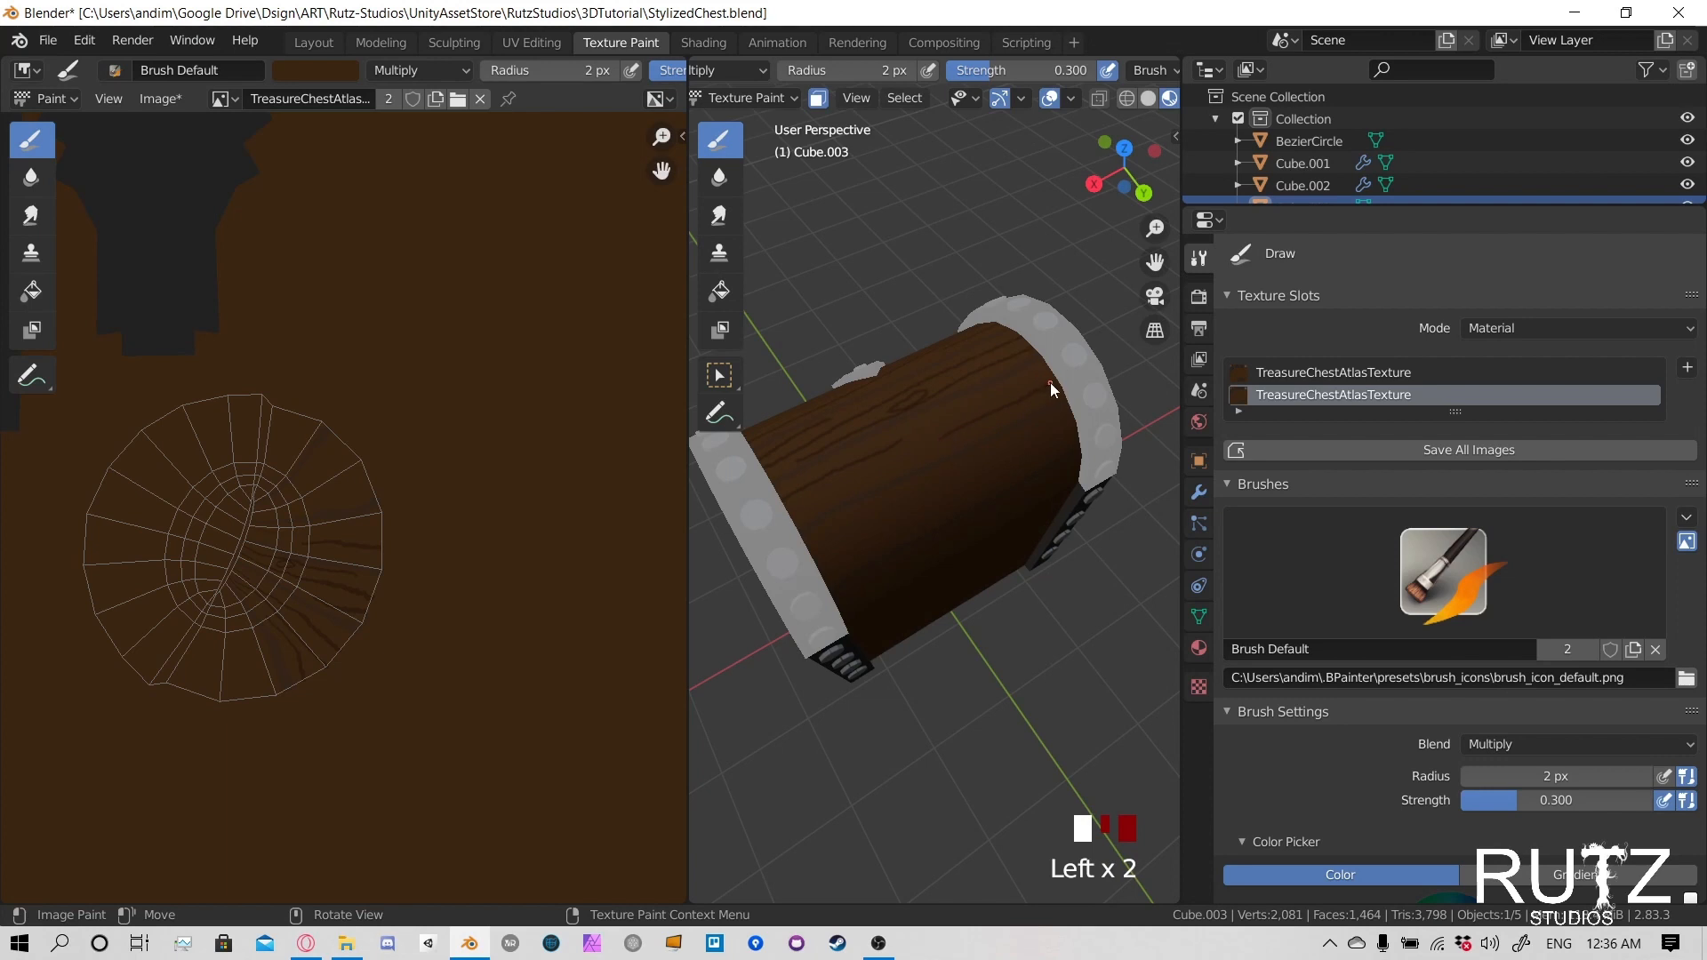
{"action": "left_click", "coordinate": [1048, 370]}
- Paint wood-grain lines across the back of the curved lid, down toward its lower edge
{"action": "mouse_move", "coordinate": [794, 516]}
{"action": "middle_mouse_down"}
{"action": "mouse_move", "coordinate": [917, 482]}
{"action": "mouse_move", "coordinate": [862, 445]}
{"action": "middle_mouse_up"}
{"action": "left_click", "coordinate": [786, 472]}
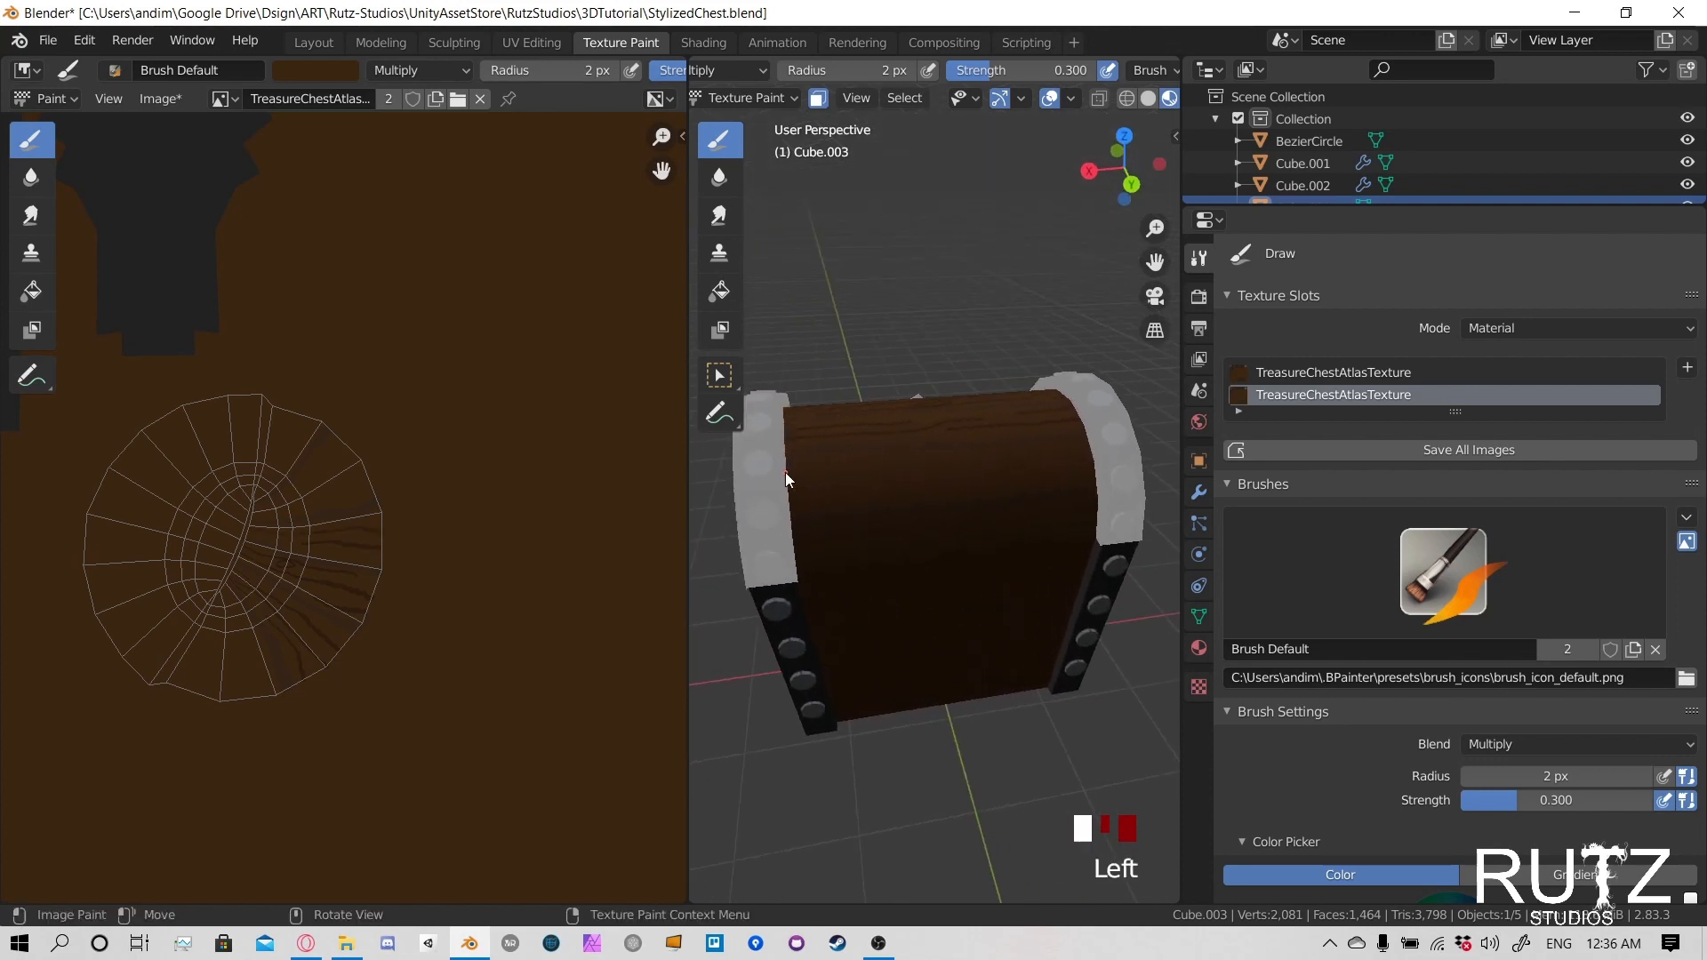
{"action": "left_click", "coordinate": [840, 483]}
{"action": "left_click", "coordinate": [821, 494]}
{"action": "mouse_move", "coordinate": [882, 488]}
{"action": "middle_mouse_down"}
{"action": "mouse_move", "coordinate": [947, 501]}
{"action": "mouse_move", "coordinate": [793, 514]}
{"action": "middle_mouse_up"}
{"action": "left_click", "coordinate": [842, 515]}
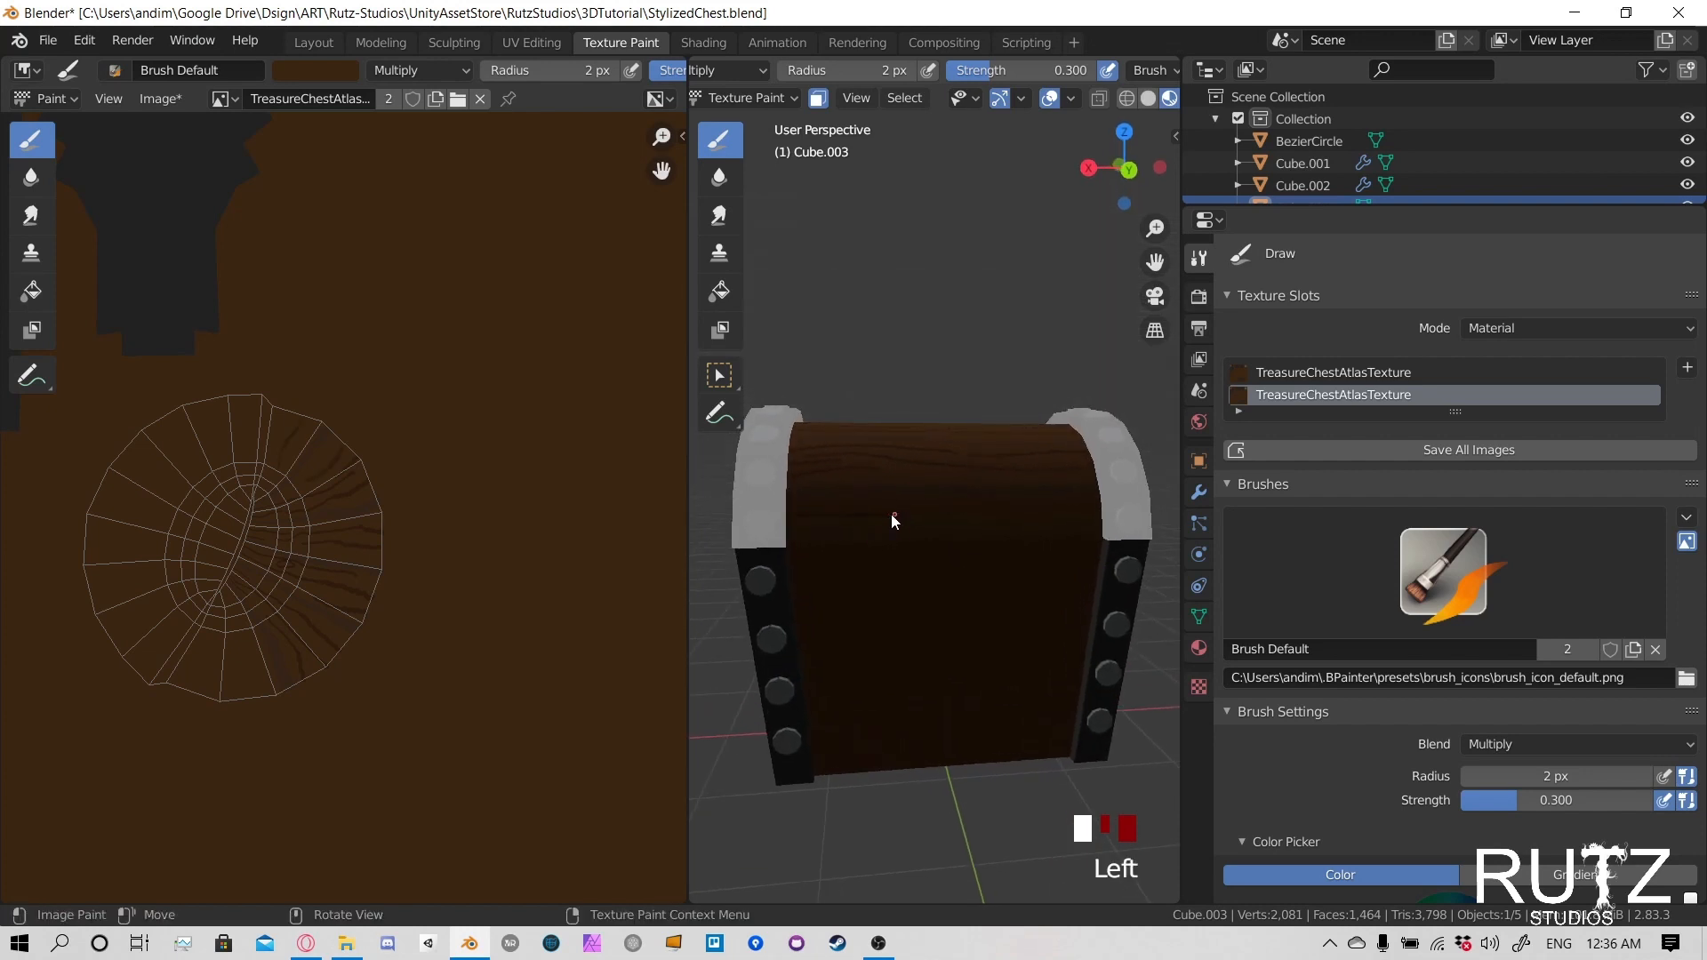
{"action": "left_click", "coordinate": [796, 504]}
- Paint wood-grain lines on the lid's front on both sides of the arrow-shaped latch, redoing one smudged stroke
{"action": "middle_click_drag", "start_coordinate": [1101, 461], "coordinate": [930, 466]}
{"action": "scroll", "coordinate": [933, 538], "scroll_direction": "down", "scroll_amount": 2}
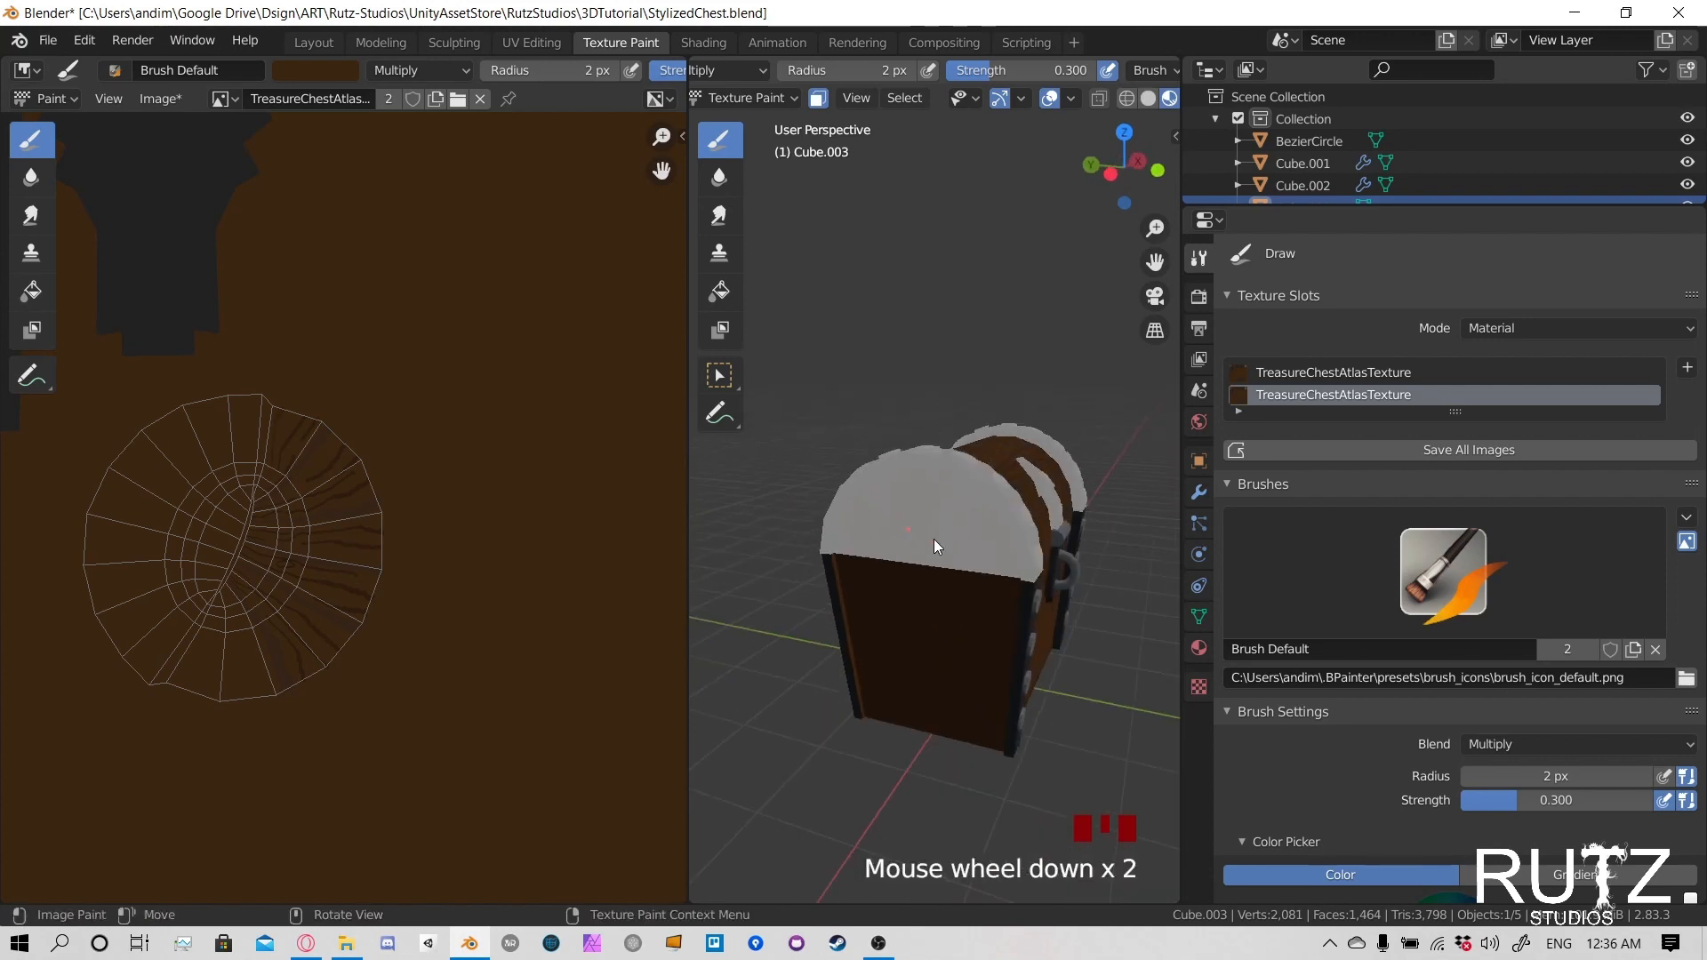
{"action": "middle_click_drag", "start_coordinate": [933, 538], "coordinate": [859, 563]}
{"action": "scroll", "coordinate": [862, 536], "scroll_direction": "up", "scroll_amount": 1}
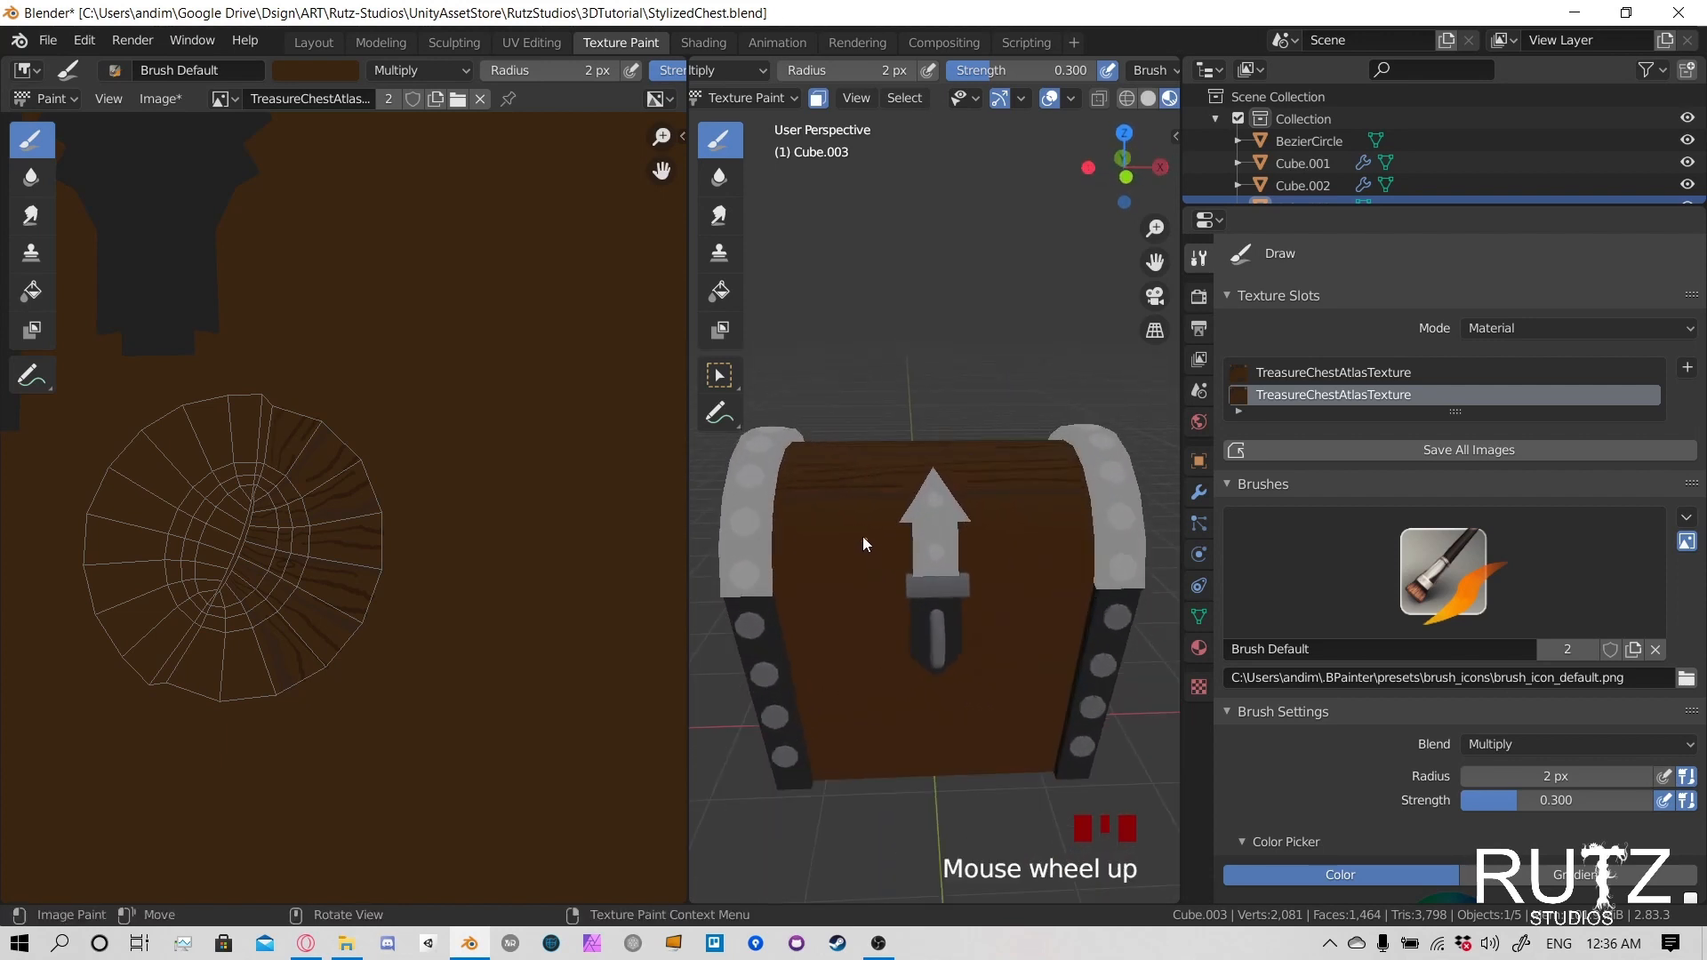
{"action": "left_click", "coordinate": [771, 511]}
{"action": "left_click", "coordinate": [814, 526]}
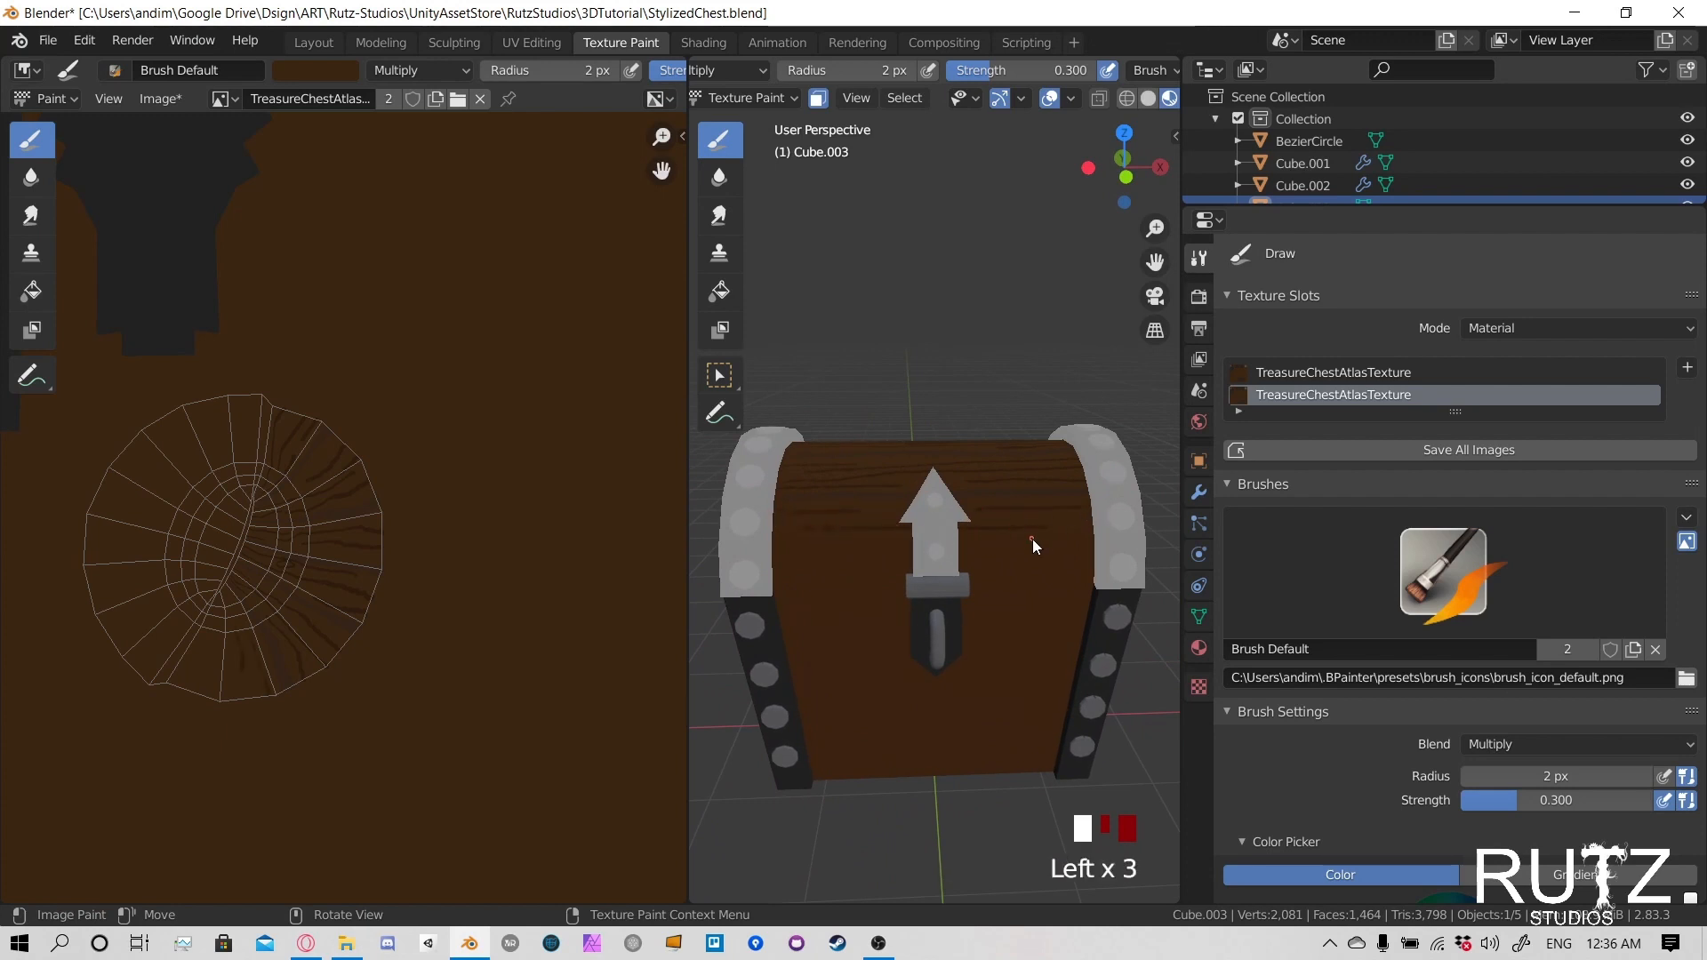
{"action": "left_click", "coordinate": [1058, 542]}
{"action": "middle_click_drag", "start_coordinate": [831, 560], "coordinate": [911, 535]}
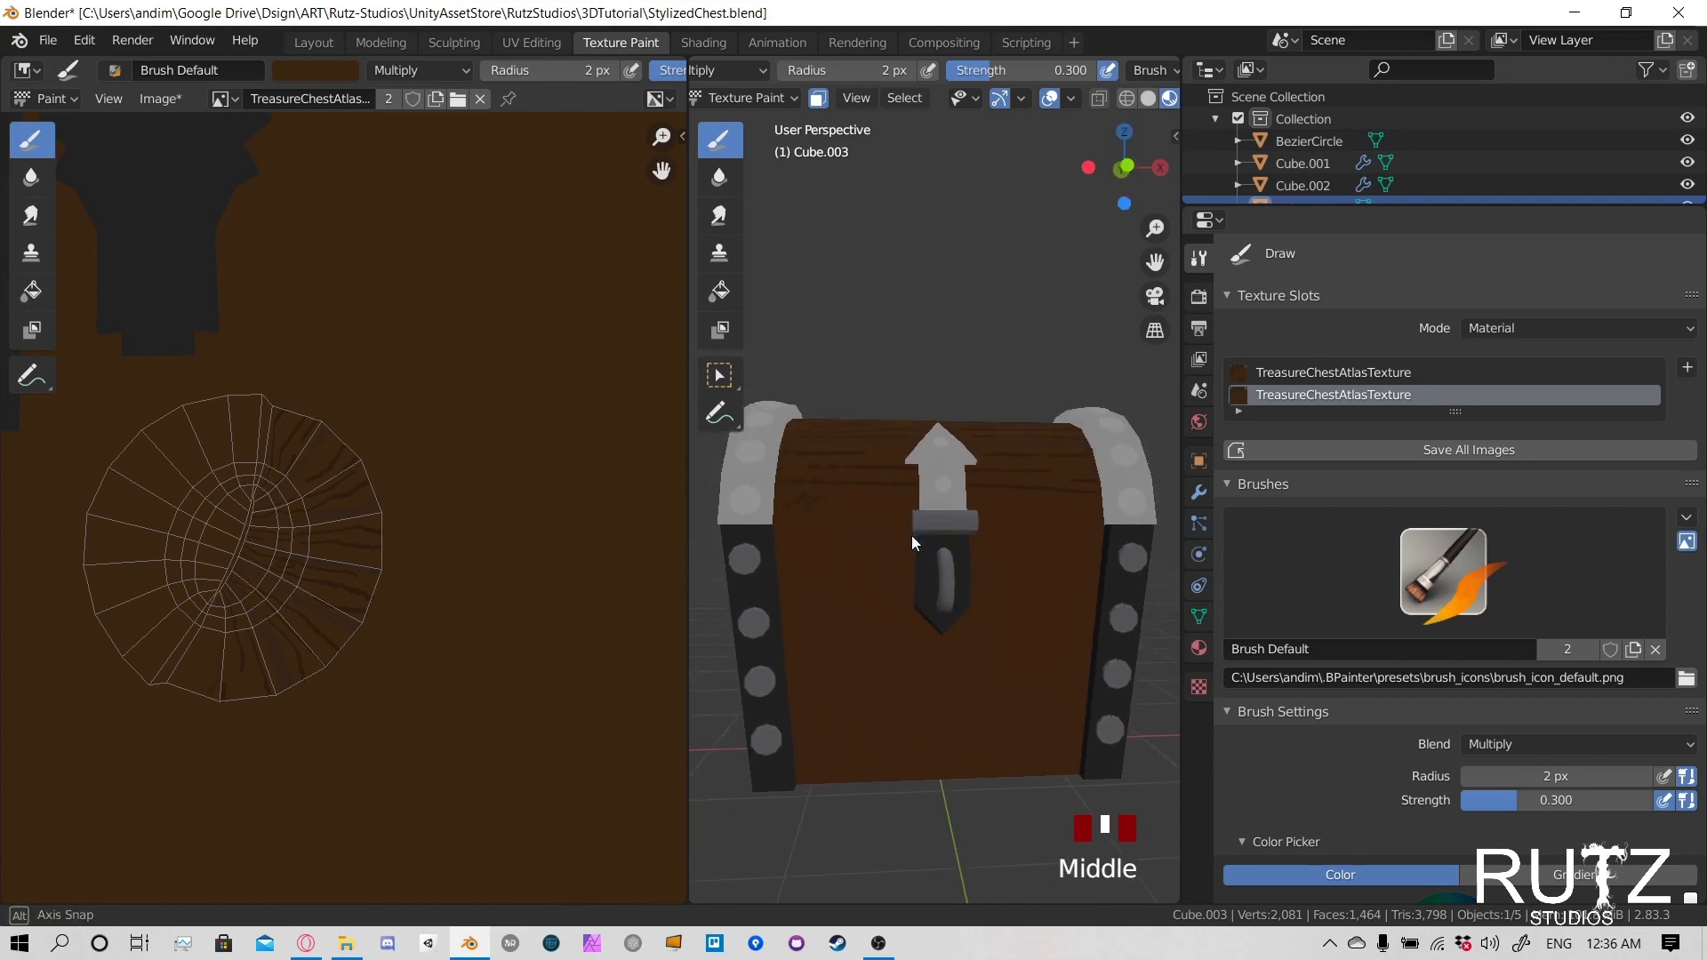
{"action": "key", "text": "ctrl+z"}
{"action": "left_click", "coordinate": [852, 514]}
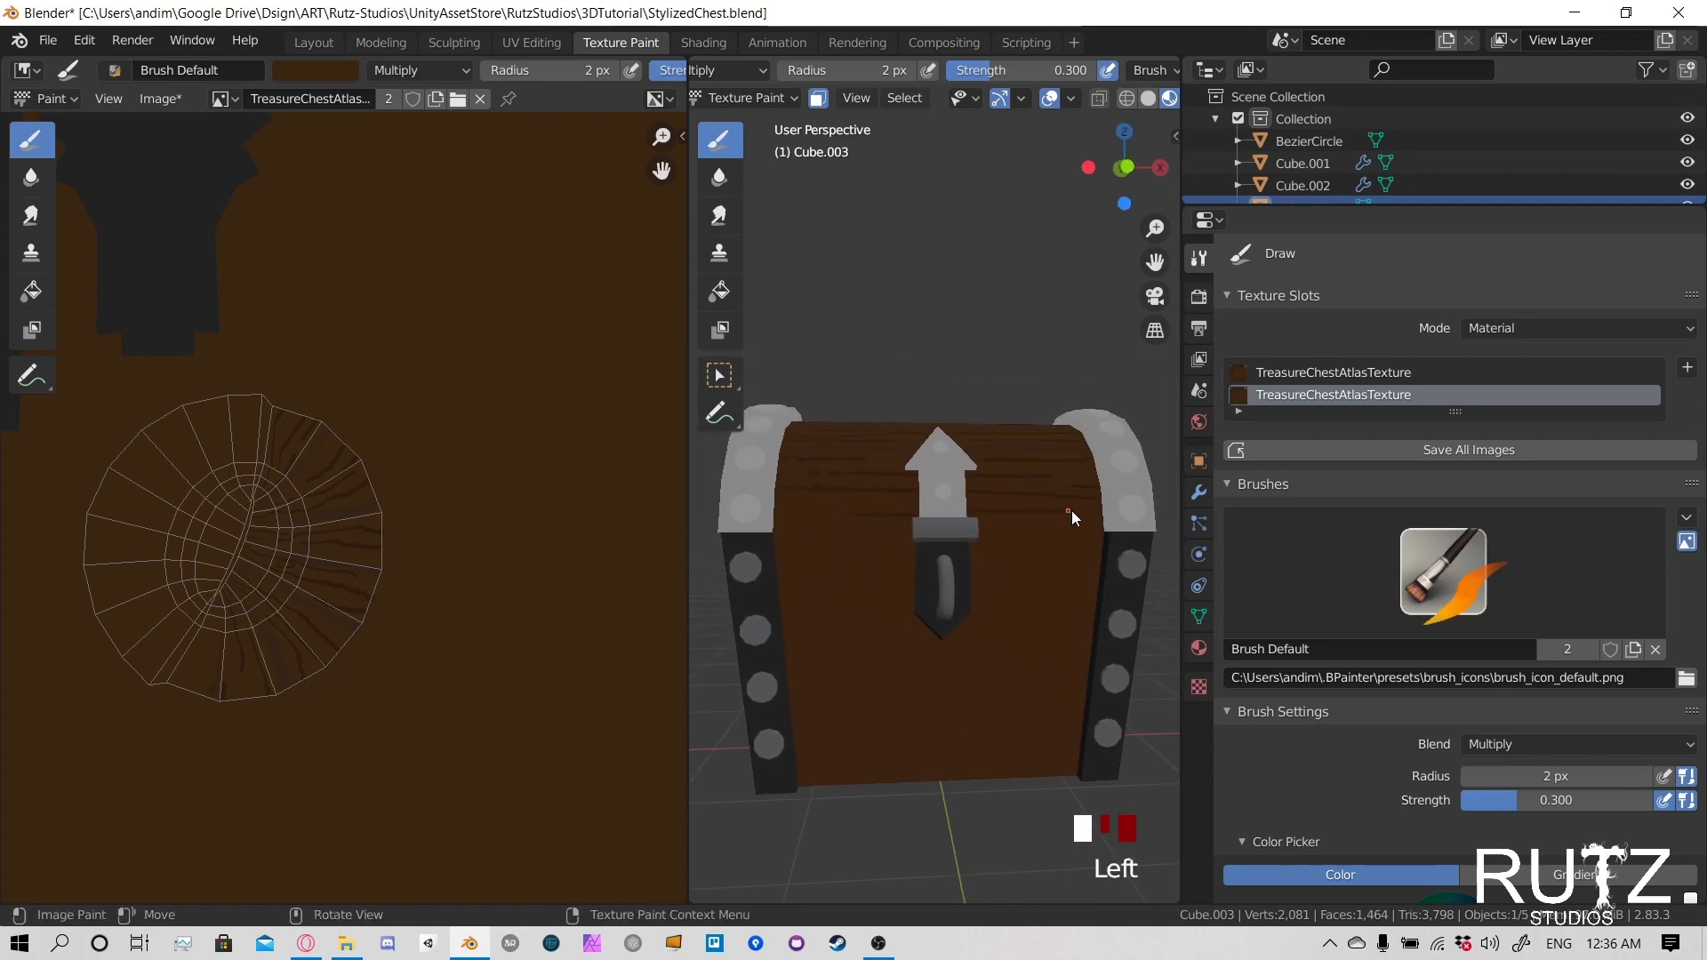
- Try to paint grain strokes on the lid's front between the left end band and the latch, undoing each attempt
{"action": "scroll", "coordinate": [213, 500], "scroll_direction": "up", "scroll_amount": 5}
{"action": "middle_click_drag", "start_coordinate": [229, 503], "coordinate": [414, 491], "text": "shift"}
{"action": "left_click", "coordinate": [817, 504]}
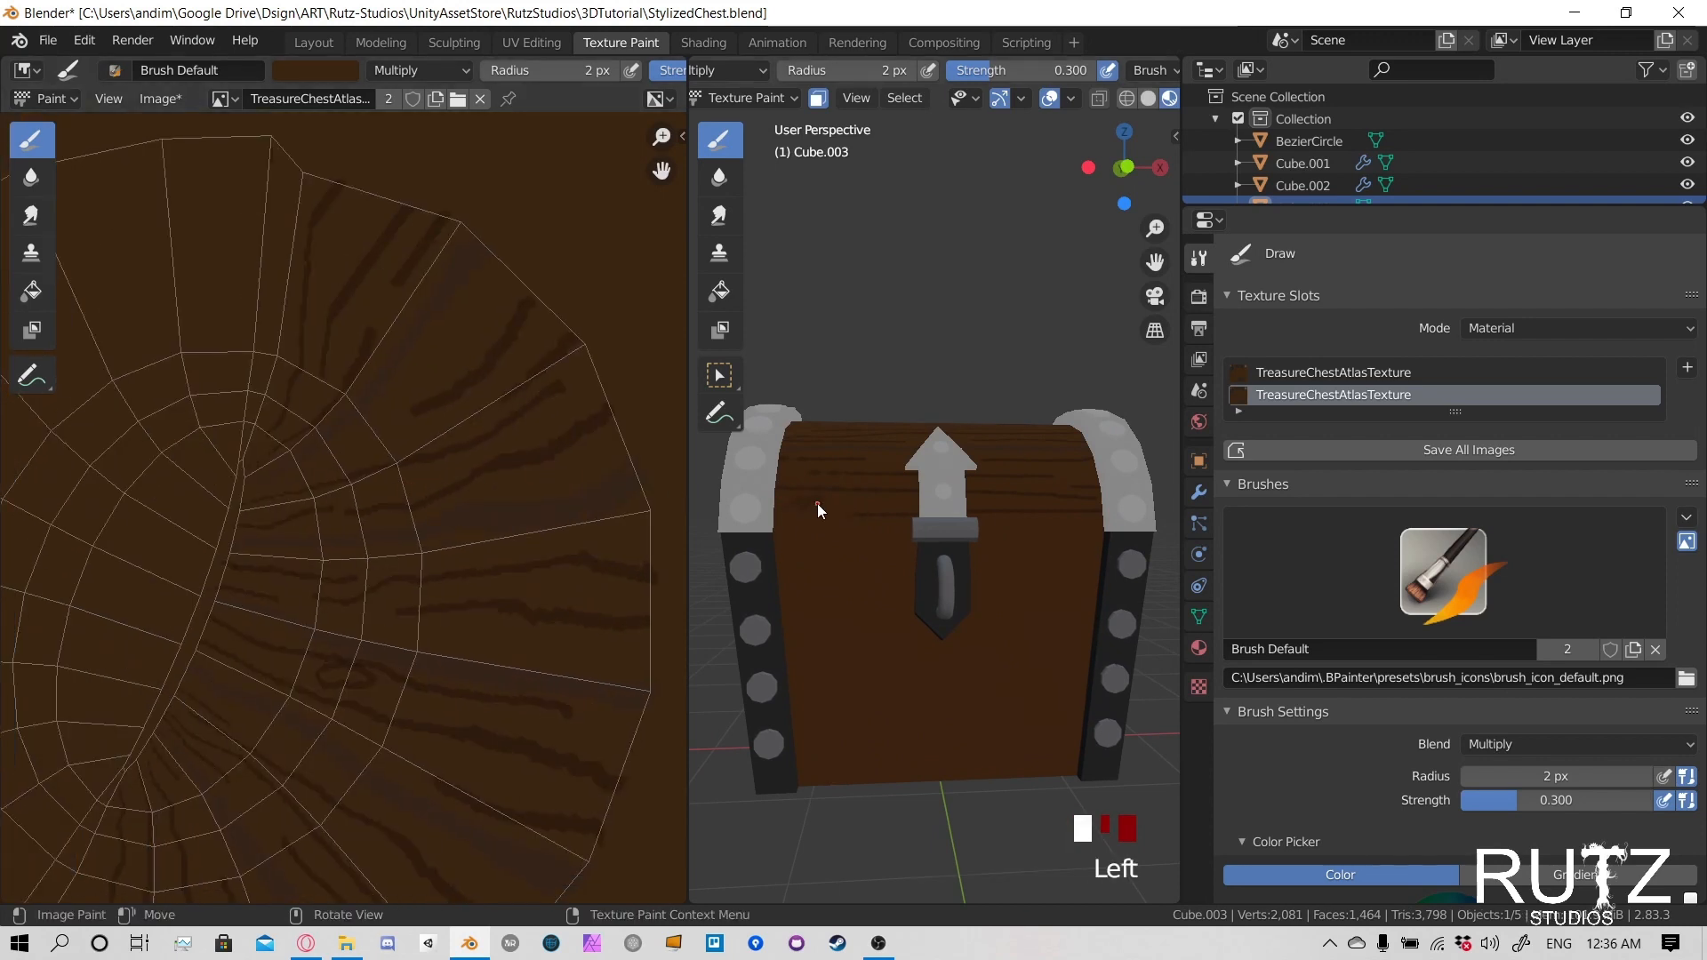
{"action": "scroll", "coordinate": [569, 469], "scroll_direction": "down", "scroll_amount": 4}
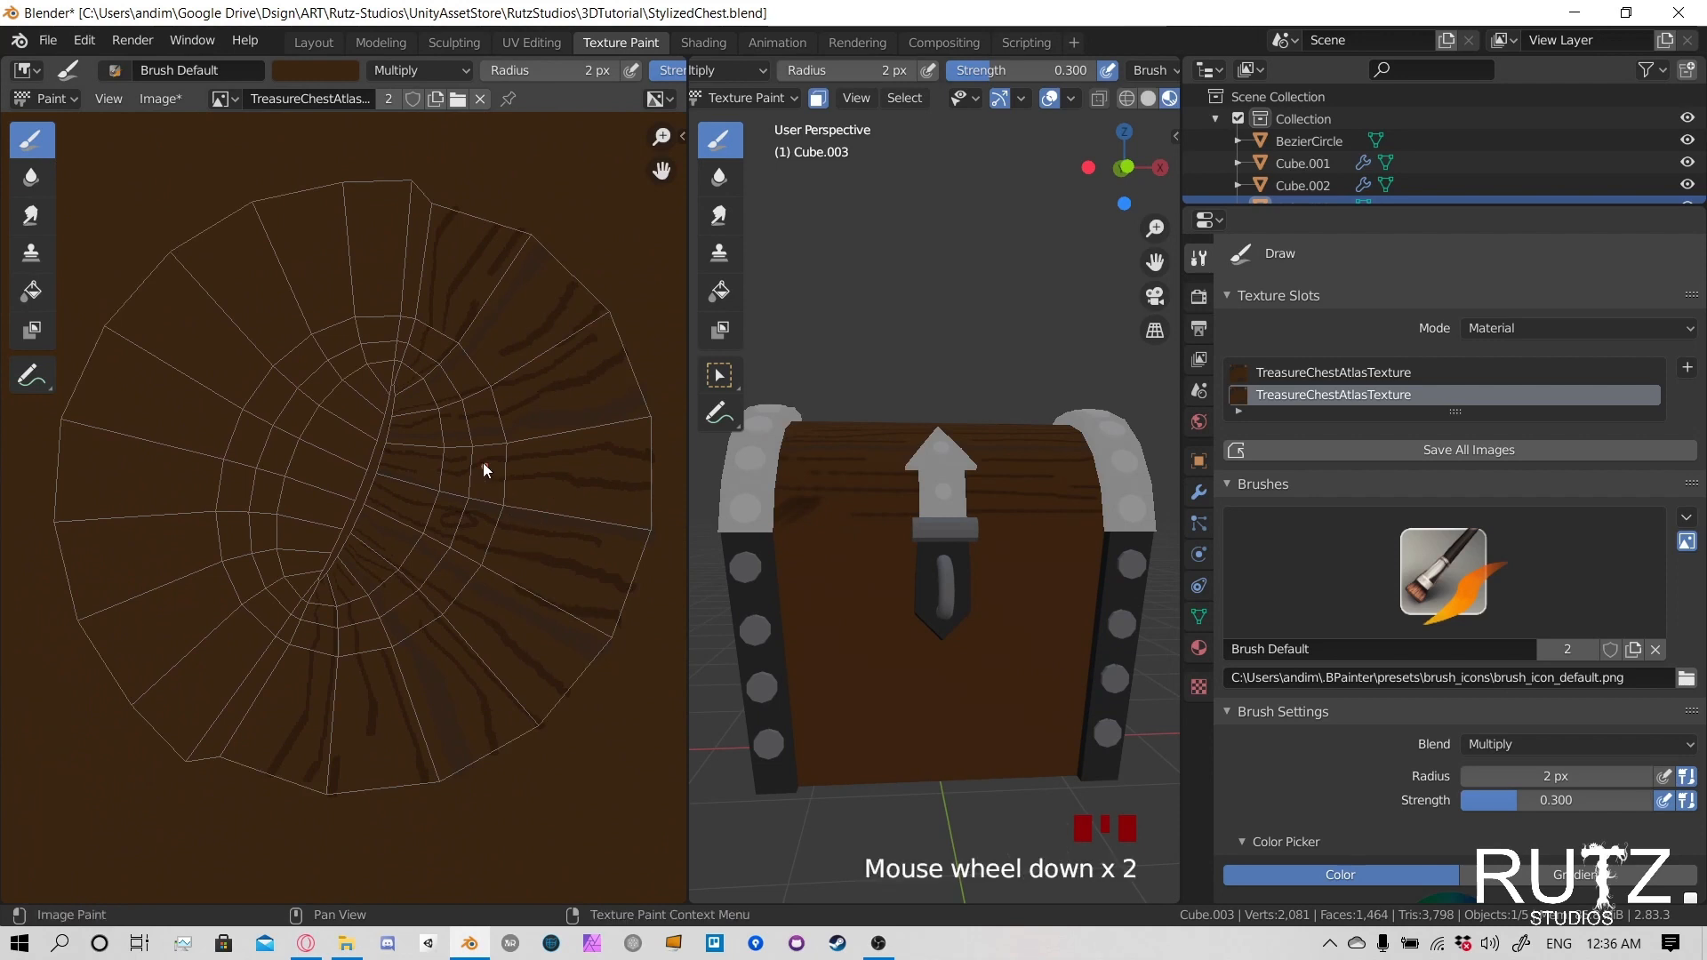
{"action": "key", "text": "ctrl+z"}
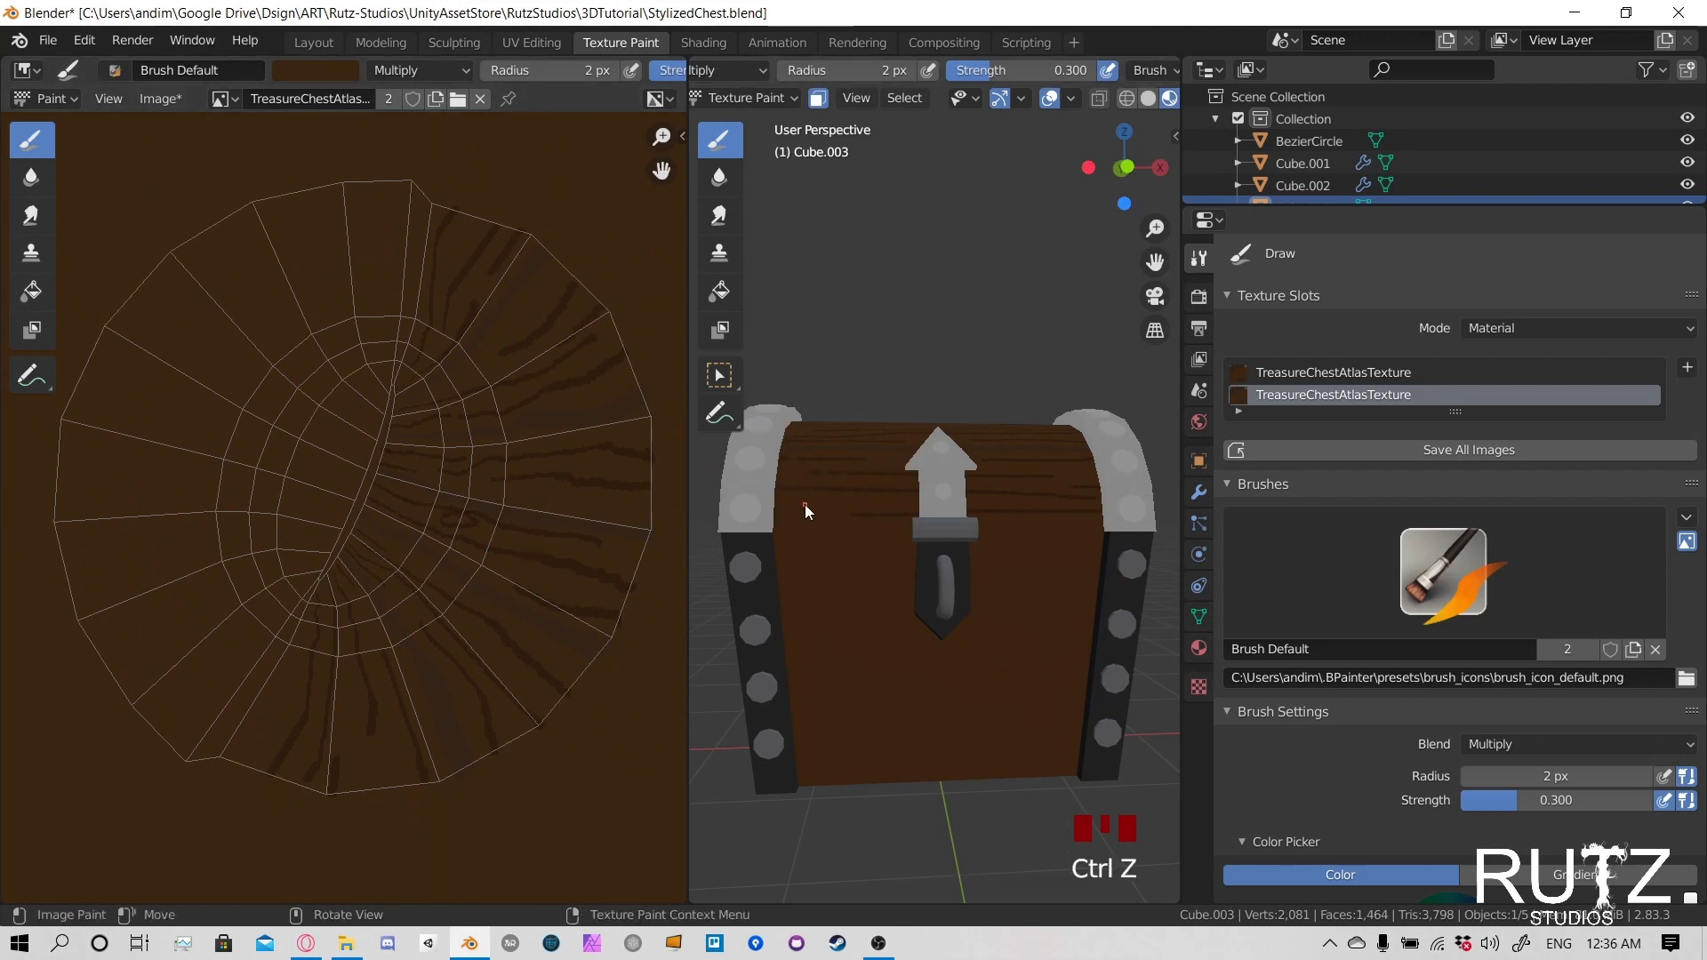
{"action": "left_click", "coordinate": [853, 503]}
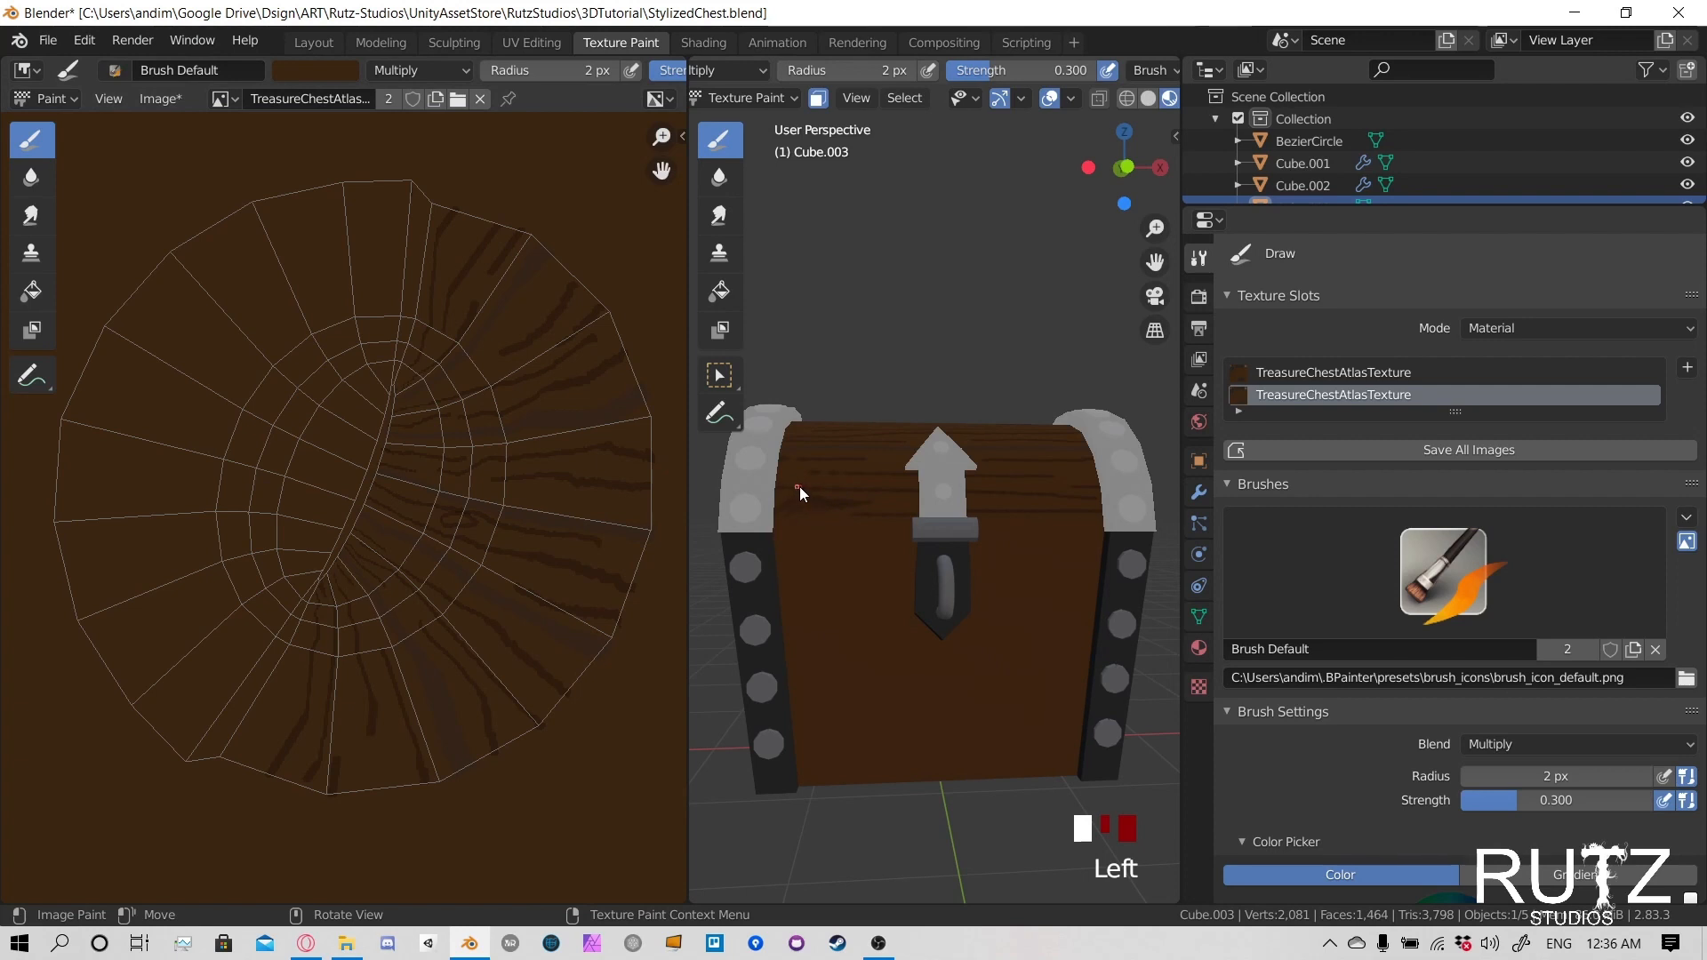
{"action": "key", "text": "ctrl+z"}
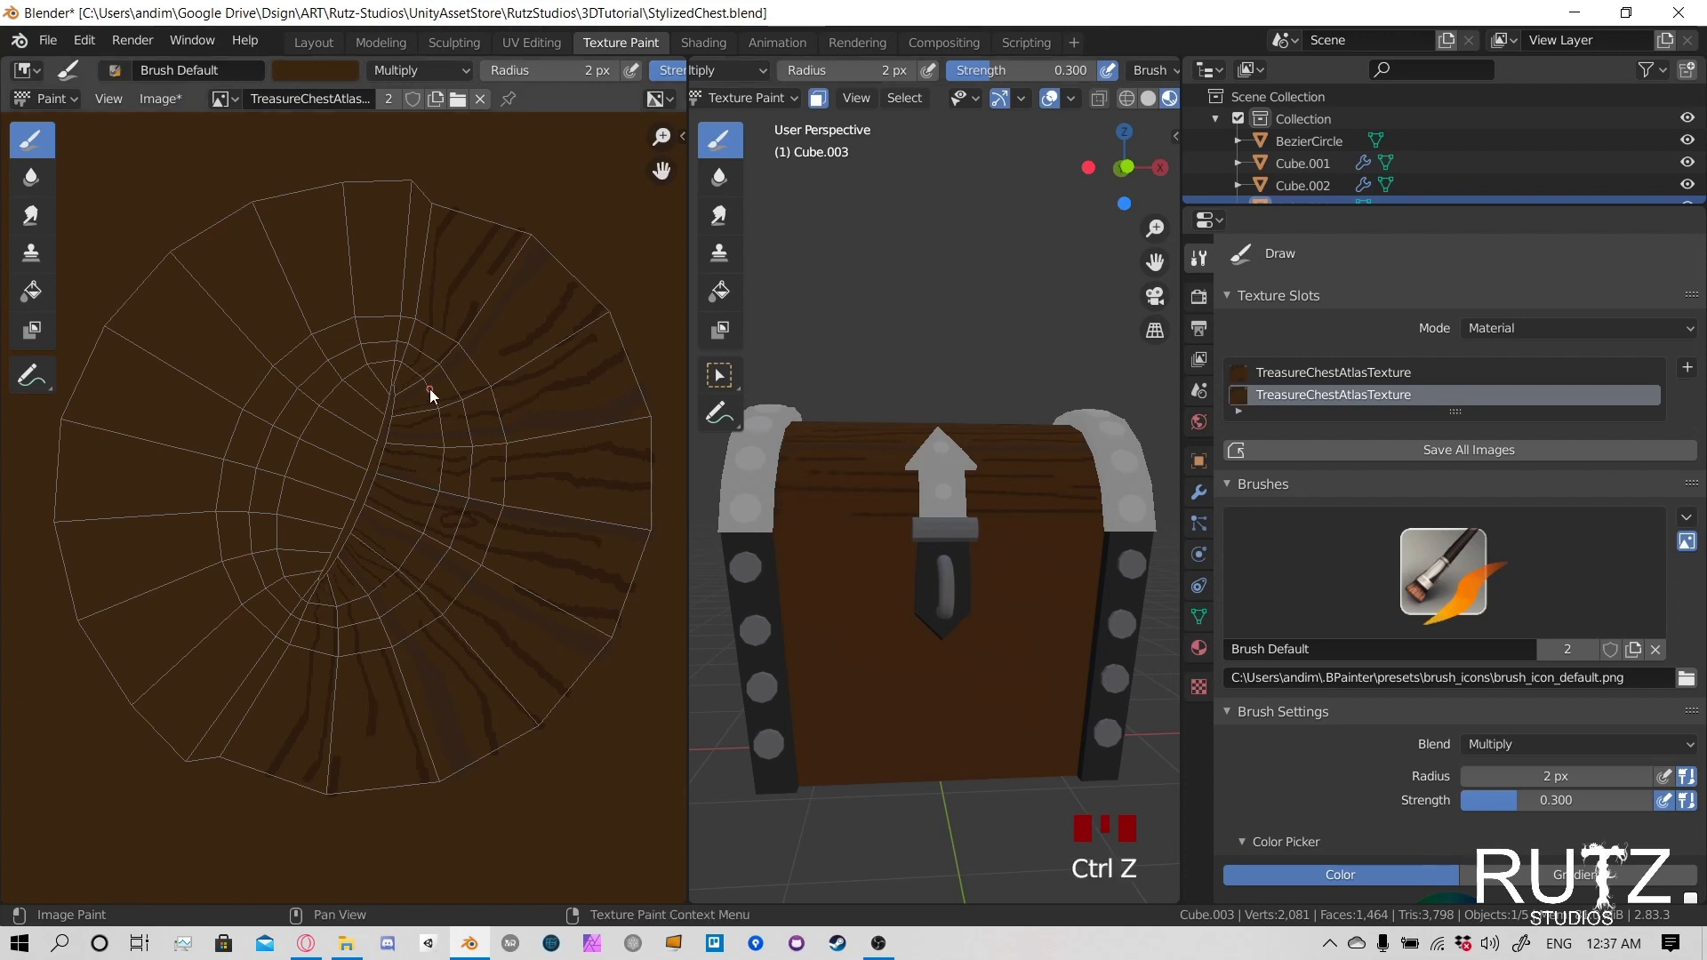
{"action": "left_click", "coordinate": [791, 503]}
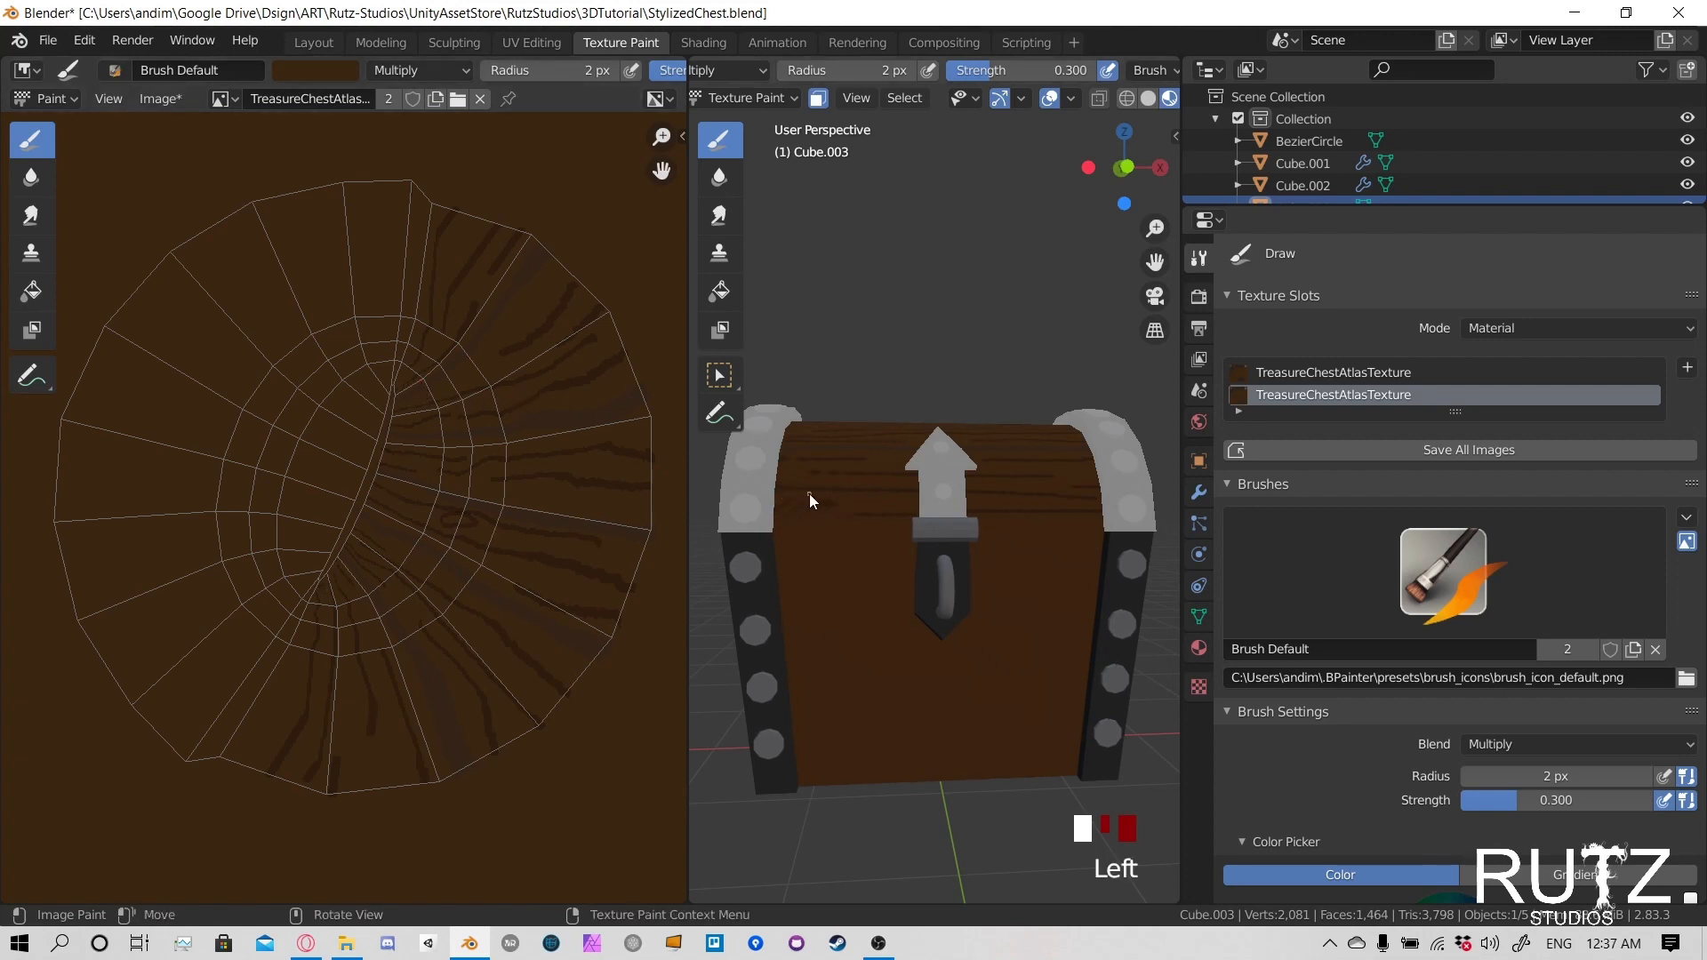
{"action": "left_click_drag", "start_coordinate": [809, 494], "coordinate": [850, 488]}
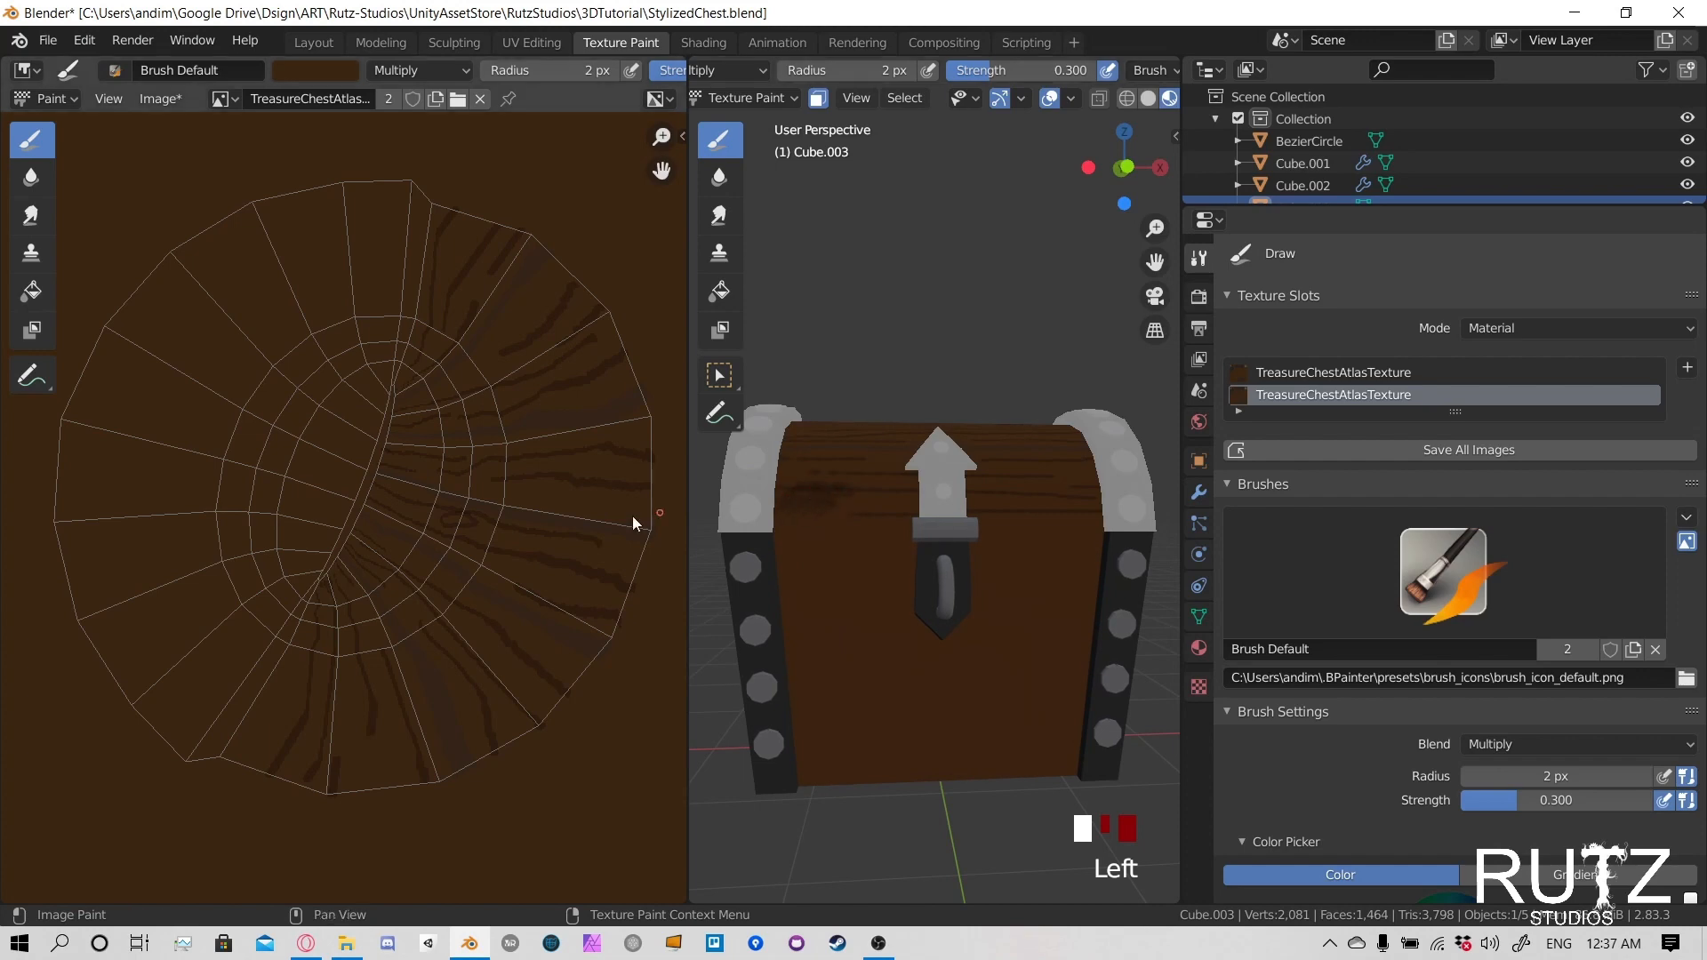
{"action": "key", "text": "ctrl+z"}
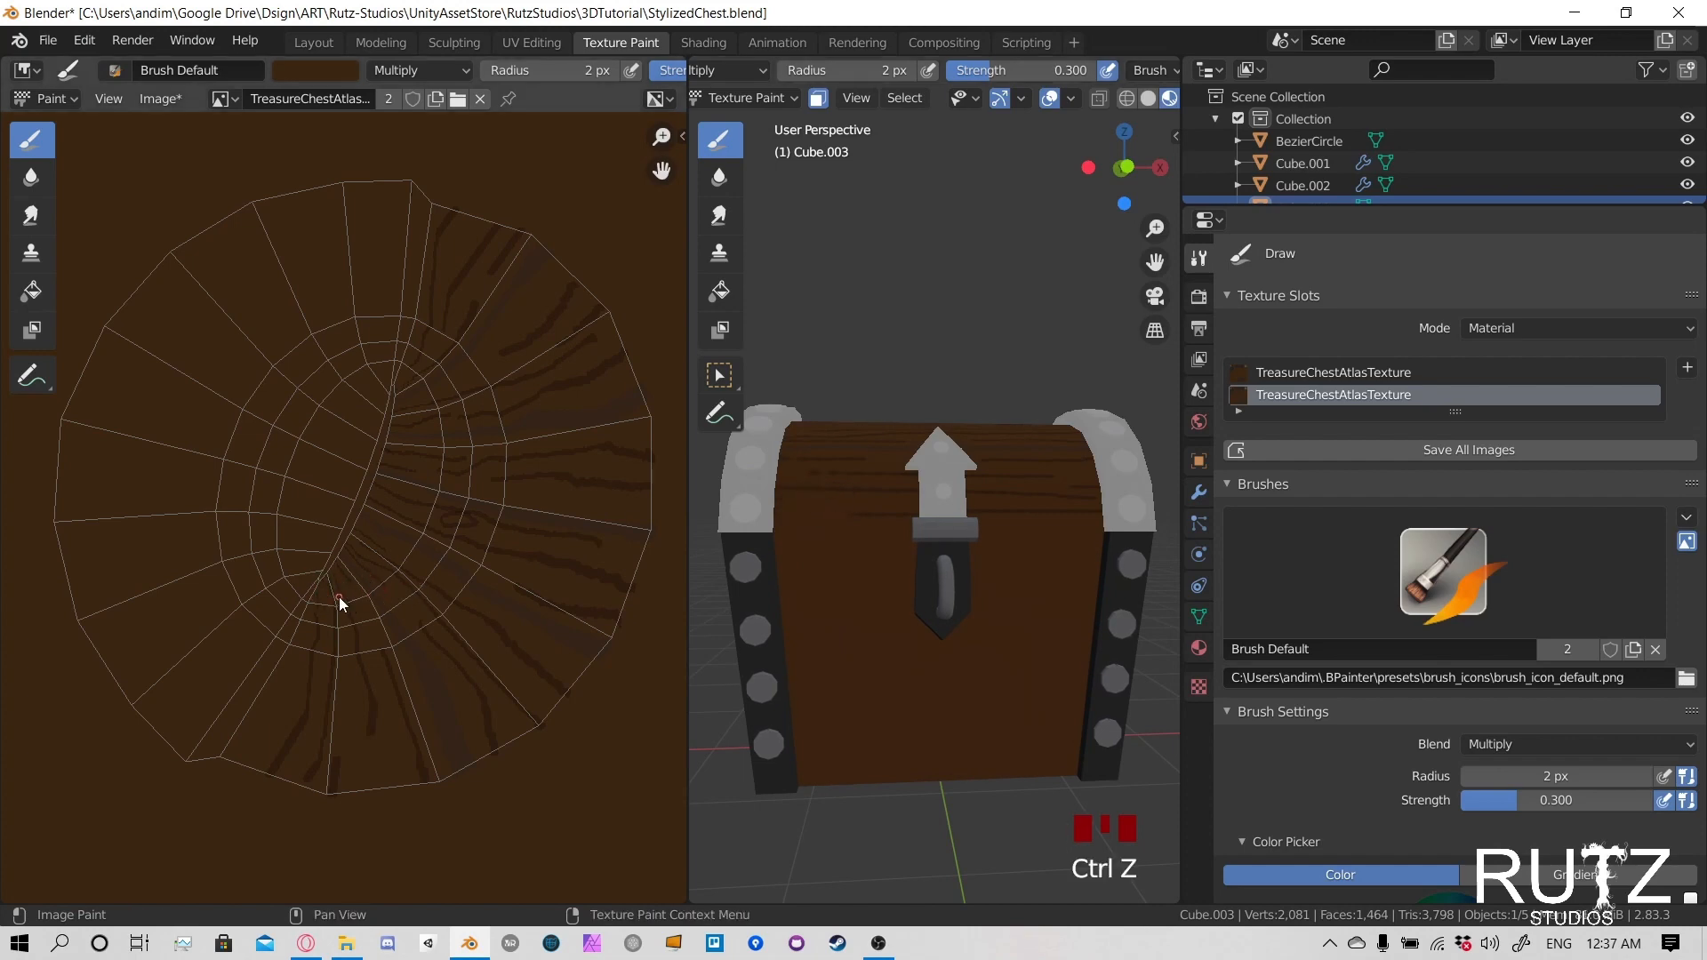
- Try to paint a grain line directly on the texture image near the lower end of the UV seam
{"action": "scroll", "coordinate": [339, 596], "scroll_direction": "up", "scroll_amount": 5}
{"action": "scroll", "coordinate": [332, 610], "scroll_direction": "up", "scroll_amount": 1}
{"action": "mouse_move", "coordinate": [331, 610]}
{"action": "left_mouse_down"}
{"action": "mouse_move", "coordinate": [316, 632]}
{"action": "mouse_move", "coordinate": [332, 689]}
{"action": "left_mouse_up"}
{"action": "key", "text": "ctrl+z"}
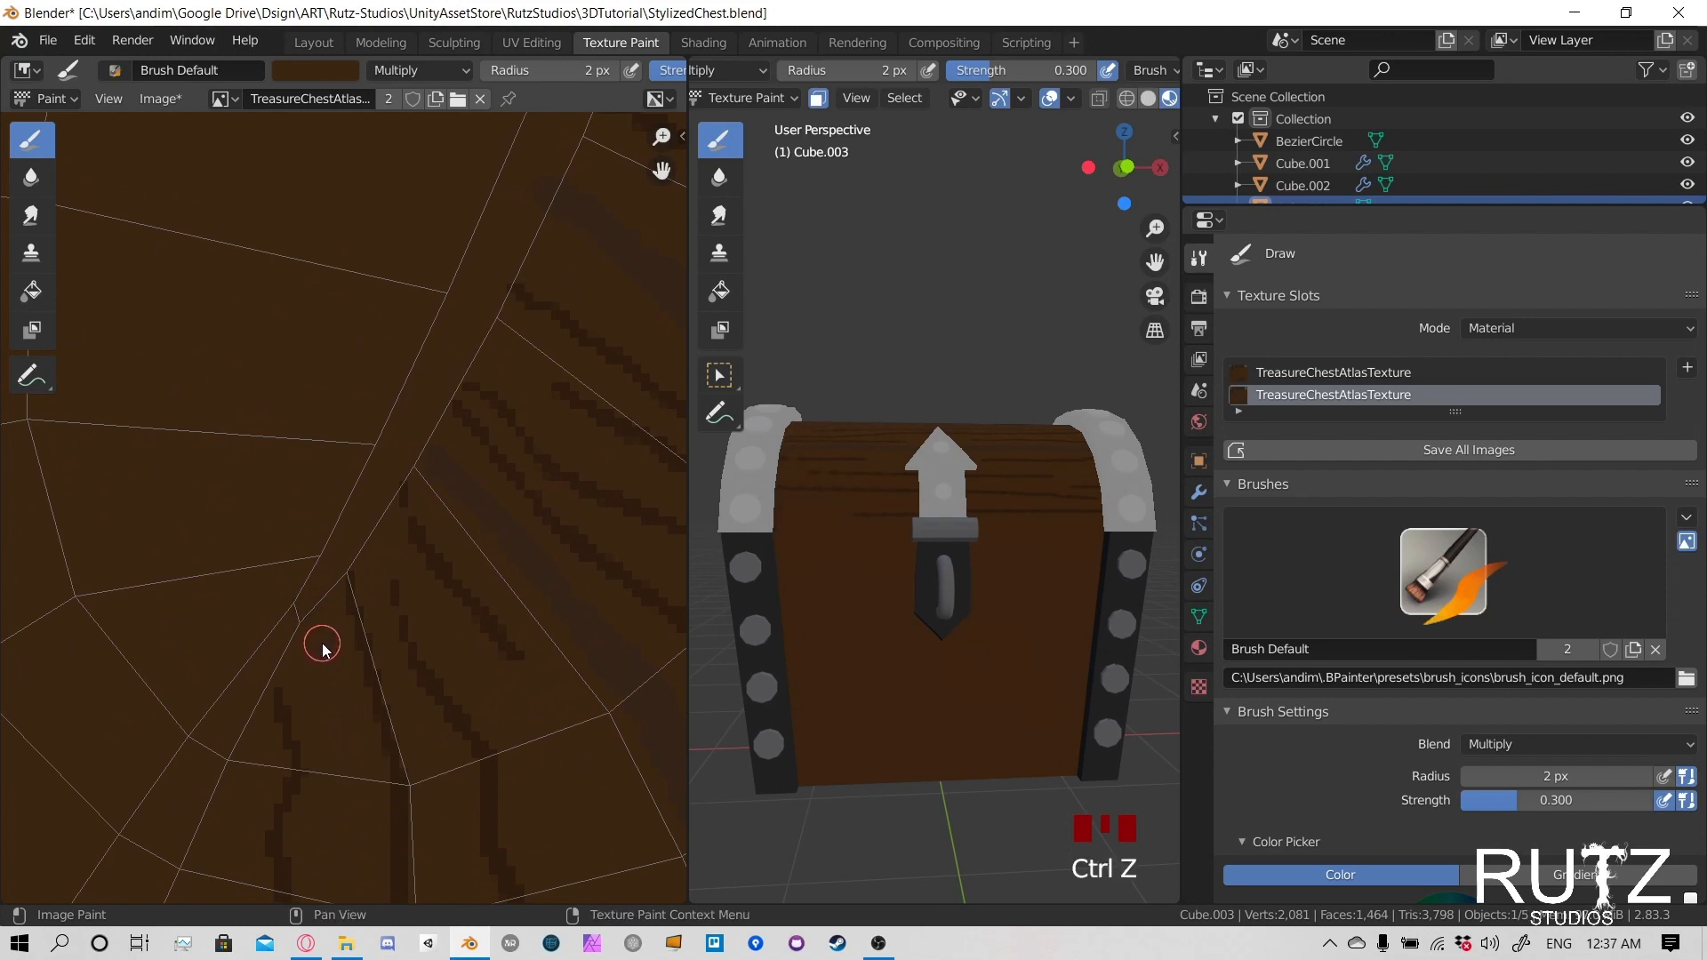
- Set the brush radius to 1 px and try a thinner stroke on the texture beside the seam's lower end
{"action": "key", "text": "f"}
{"action": "left_click", "coordinate": [320, 640]}
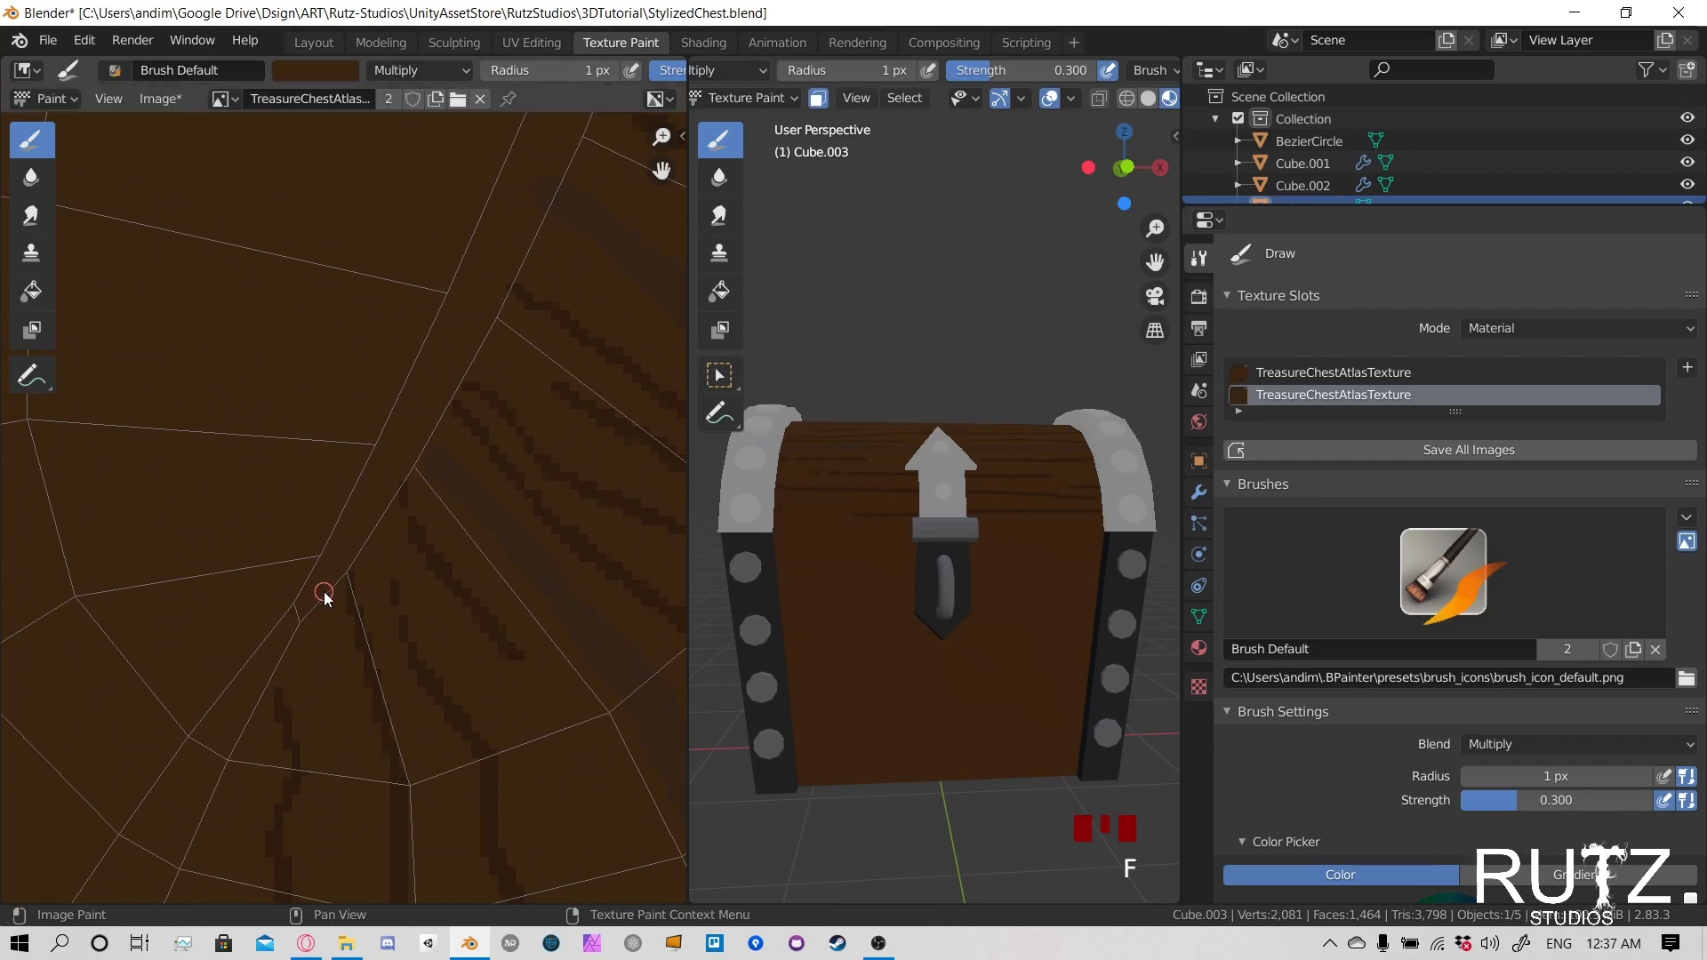
{"action": "left_click_drag", "start_coordinate": [323, 593], "coordinate": [304, 634]}
{"action": "key", "text": "ctrl+z"}
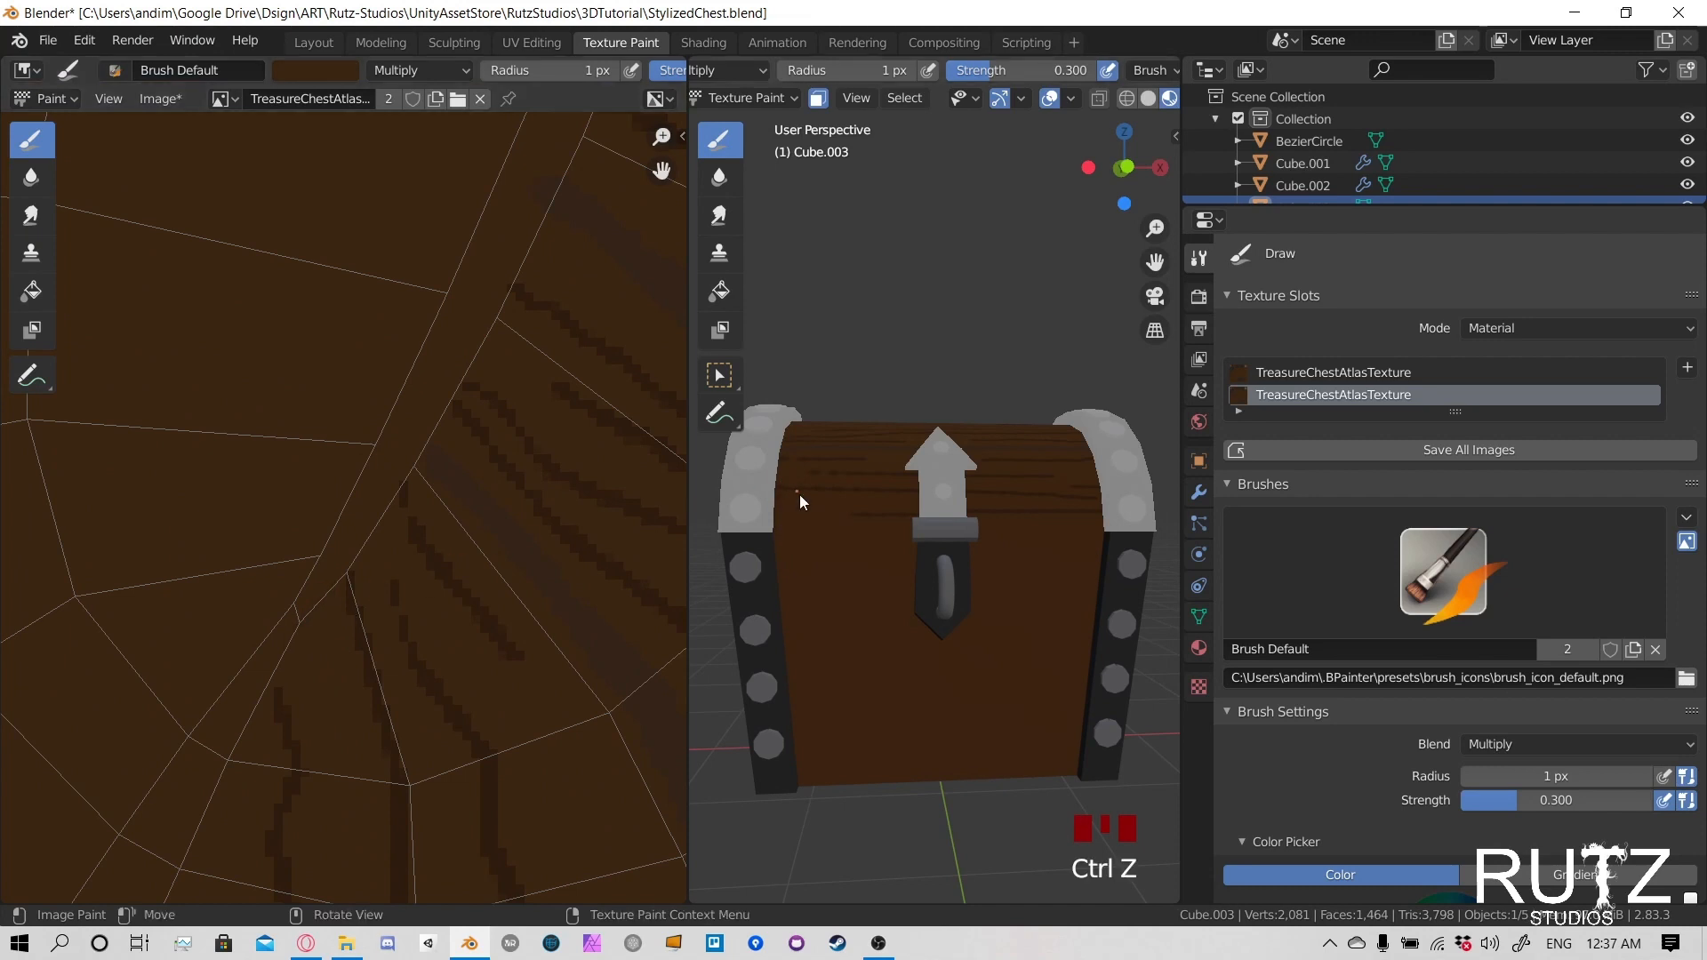
- Try 1 px grain strokes on the lid's front beside the left end band, and undo them
{"action": "left_click", "coordinate": [802, 503]}
{"action": "left_click", "coordinate": [823, 503]}
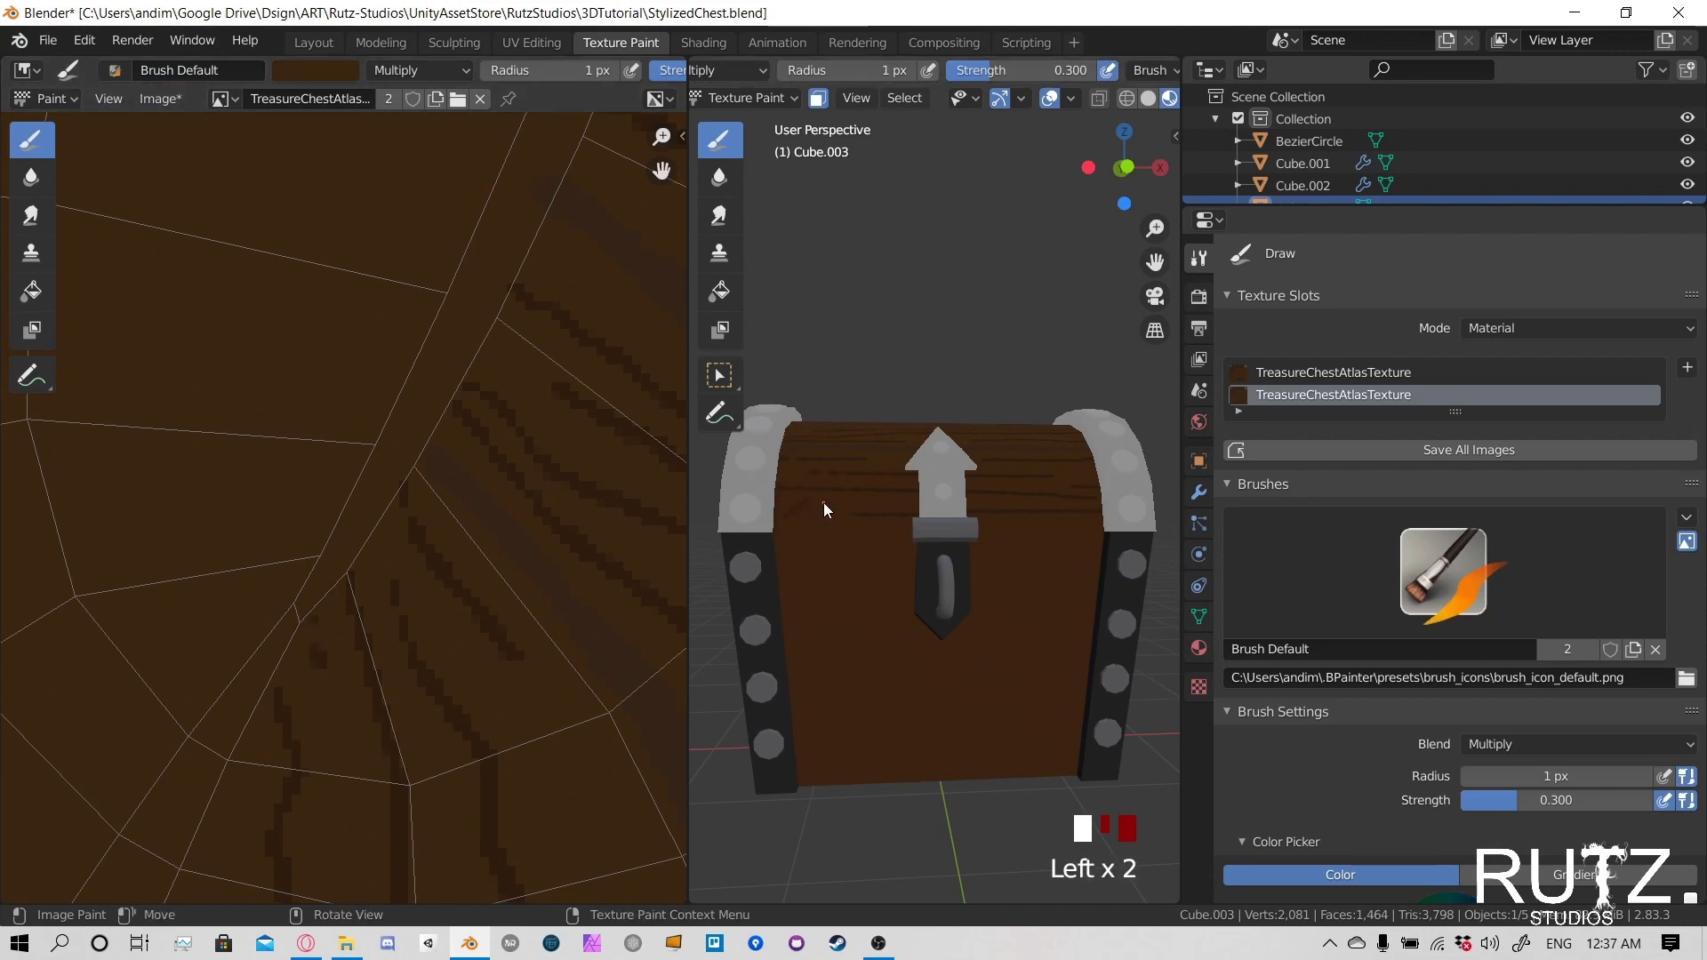
{"action": "key", "text": "ctrl+z"}
{"action": "key", "text": "ctrl+z"}
{"action": "key", "text": "ctrl+z"}
{"action": "key", "text": "ctrl+z"}
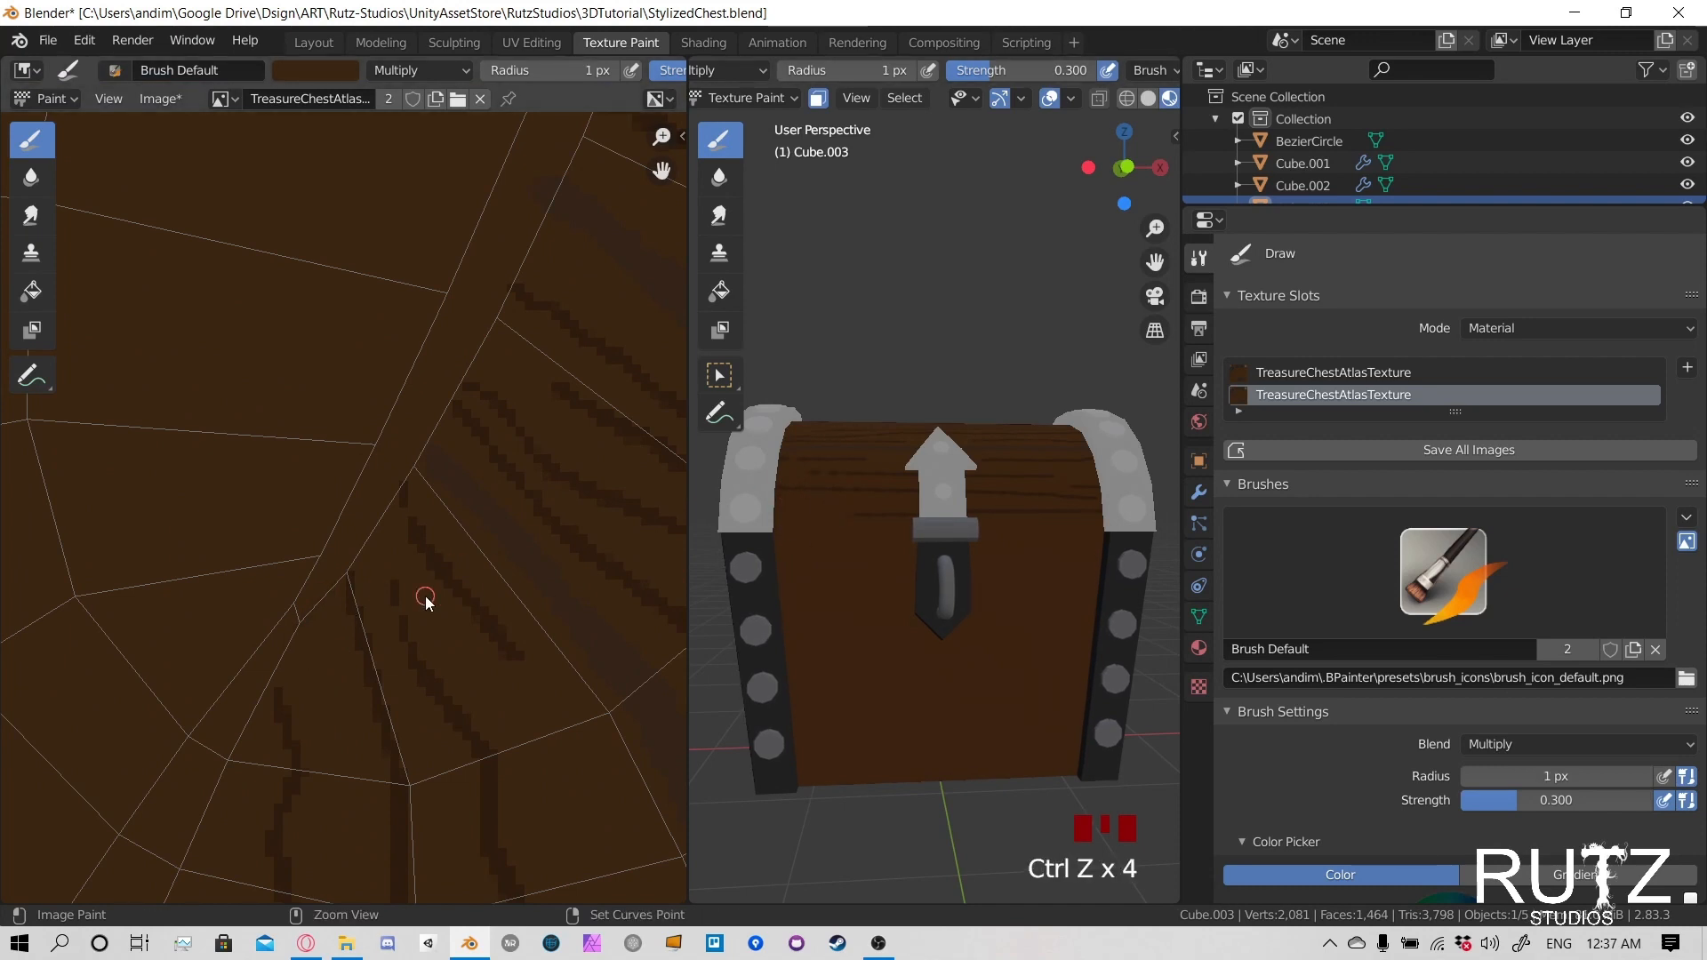
- Switch to the UV Editing workspace and display the chest with Material Preview shading
{"action": "scroll", "coordinate": [424, 595], "scroll_direction": "down", "scroll_amount": 5}
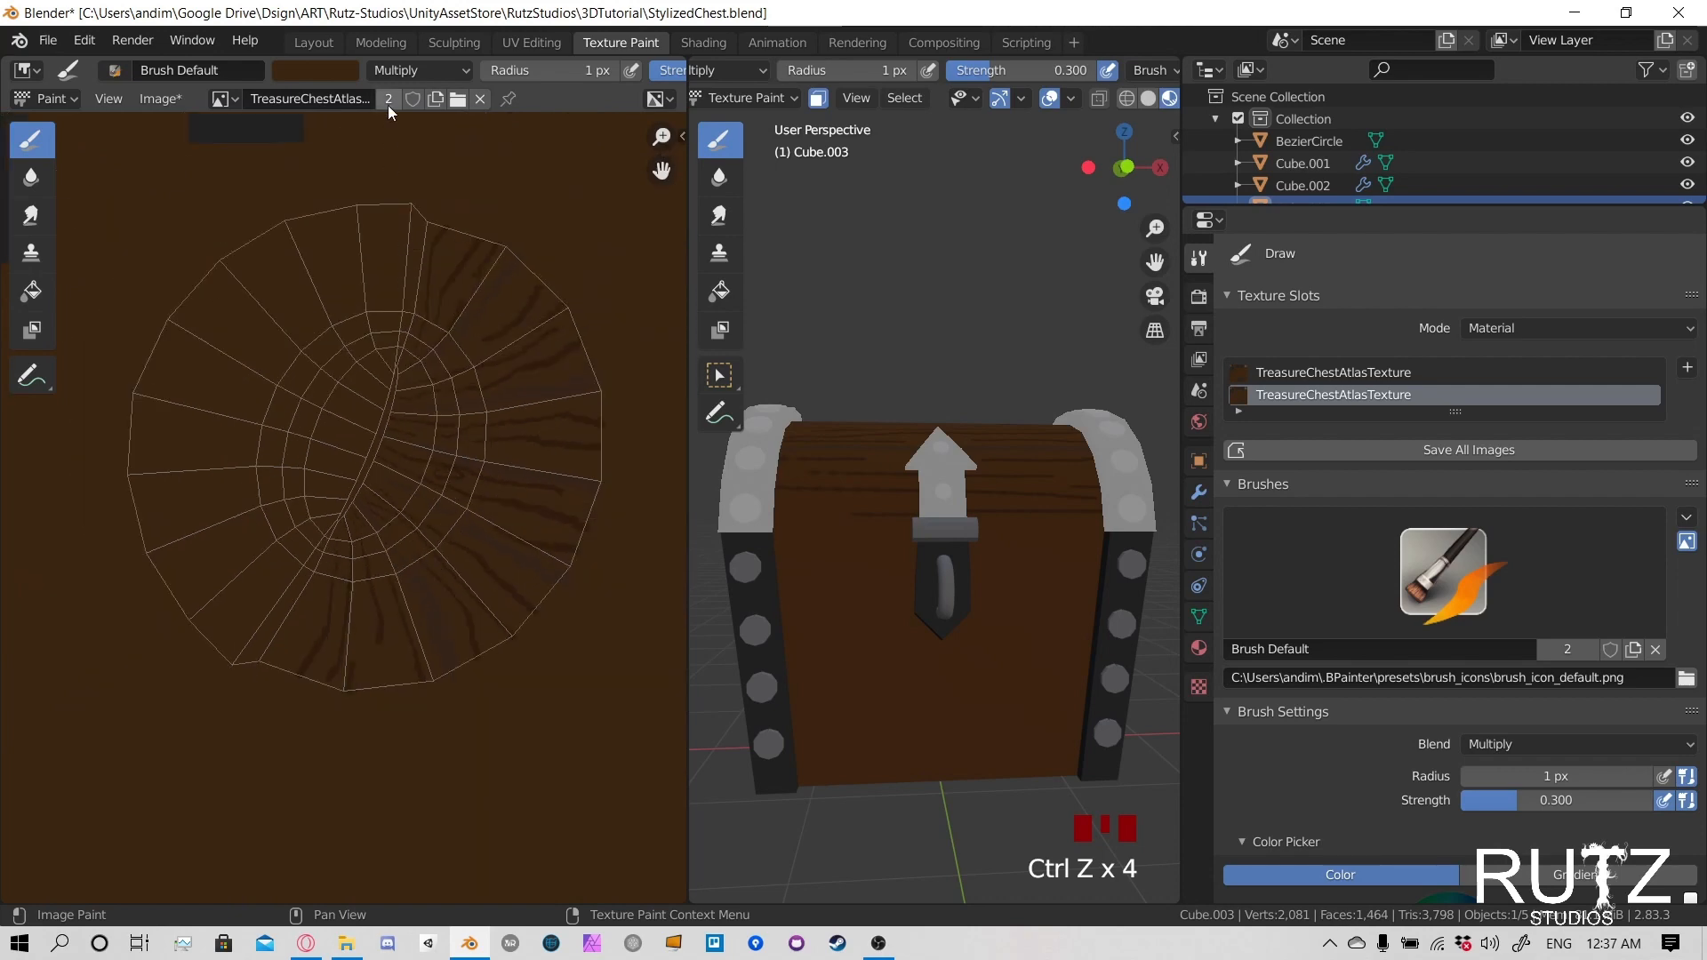
{"action": "left_click", "coordinate": [514, 40]}
{"action": "scroll", "coordinate": [1334, 98], "scroll_direction": "down", "scroll_amount": 3}
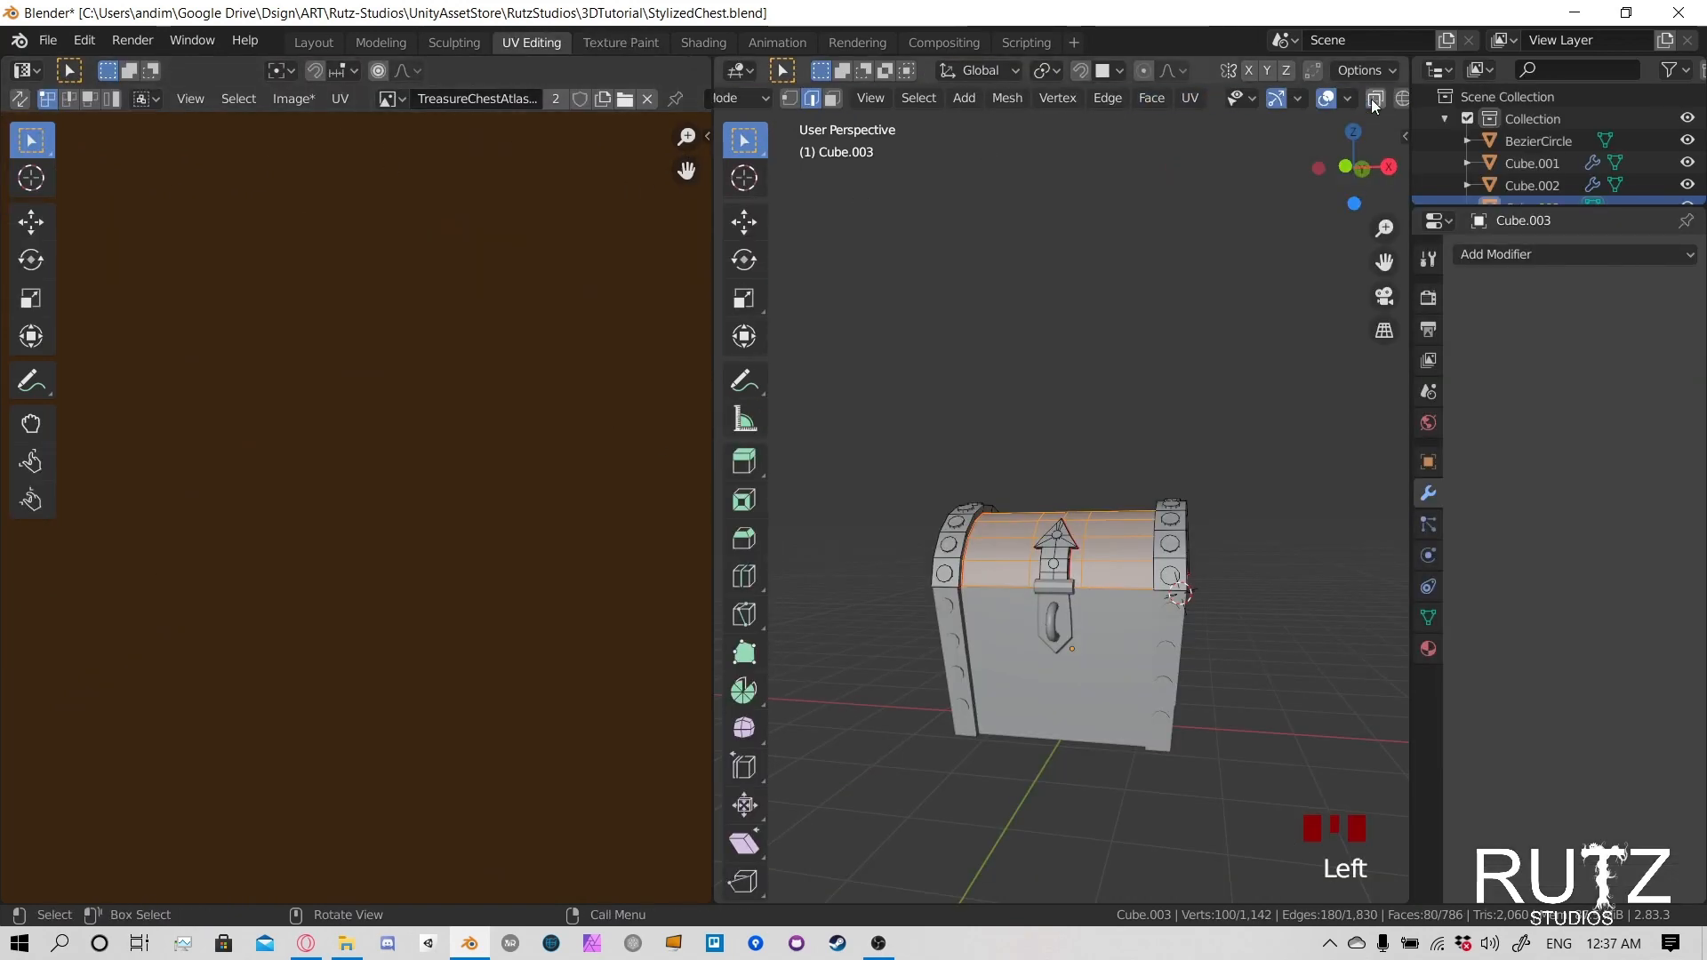
{"action": "left_click", "coordinate": [1346, 97]}
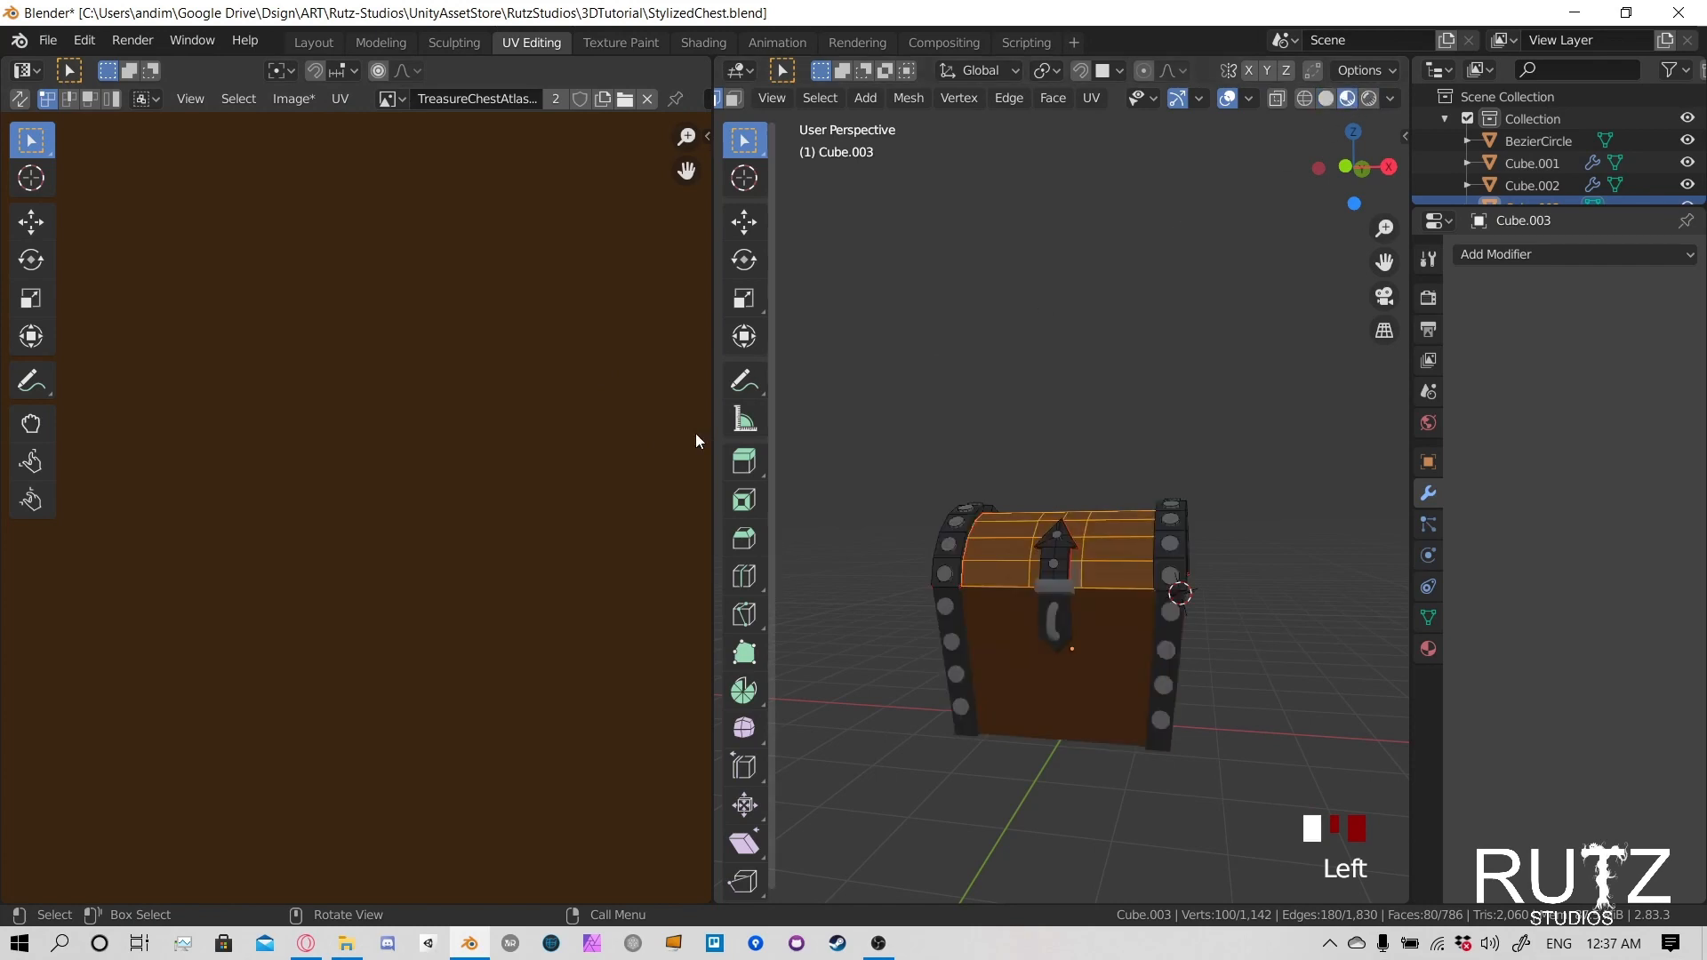
- Move the three UV vertices on the left side of the lid seam's lower end outward to widen the gap
{"action": "scroll", "coordinate": [393, 439], "scroll_direction": "down", "scroll_amount": 4}
{"action": "middle_click_drag", "start_coordinate": [247, 513], "coordinate": [359, 530]}
{"action": "scroll", "coordinate": [359, 530], "scroll_direction": "up", "scroll_amount": 8}
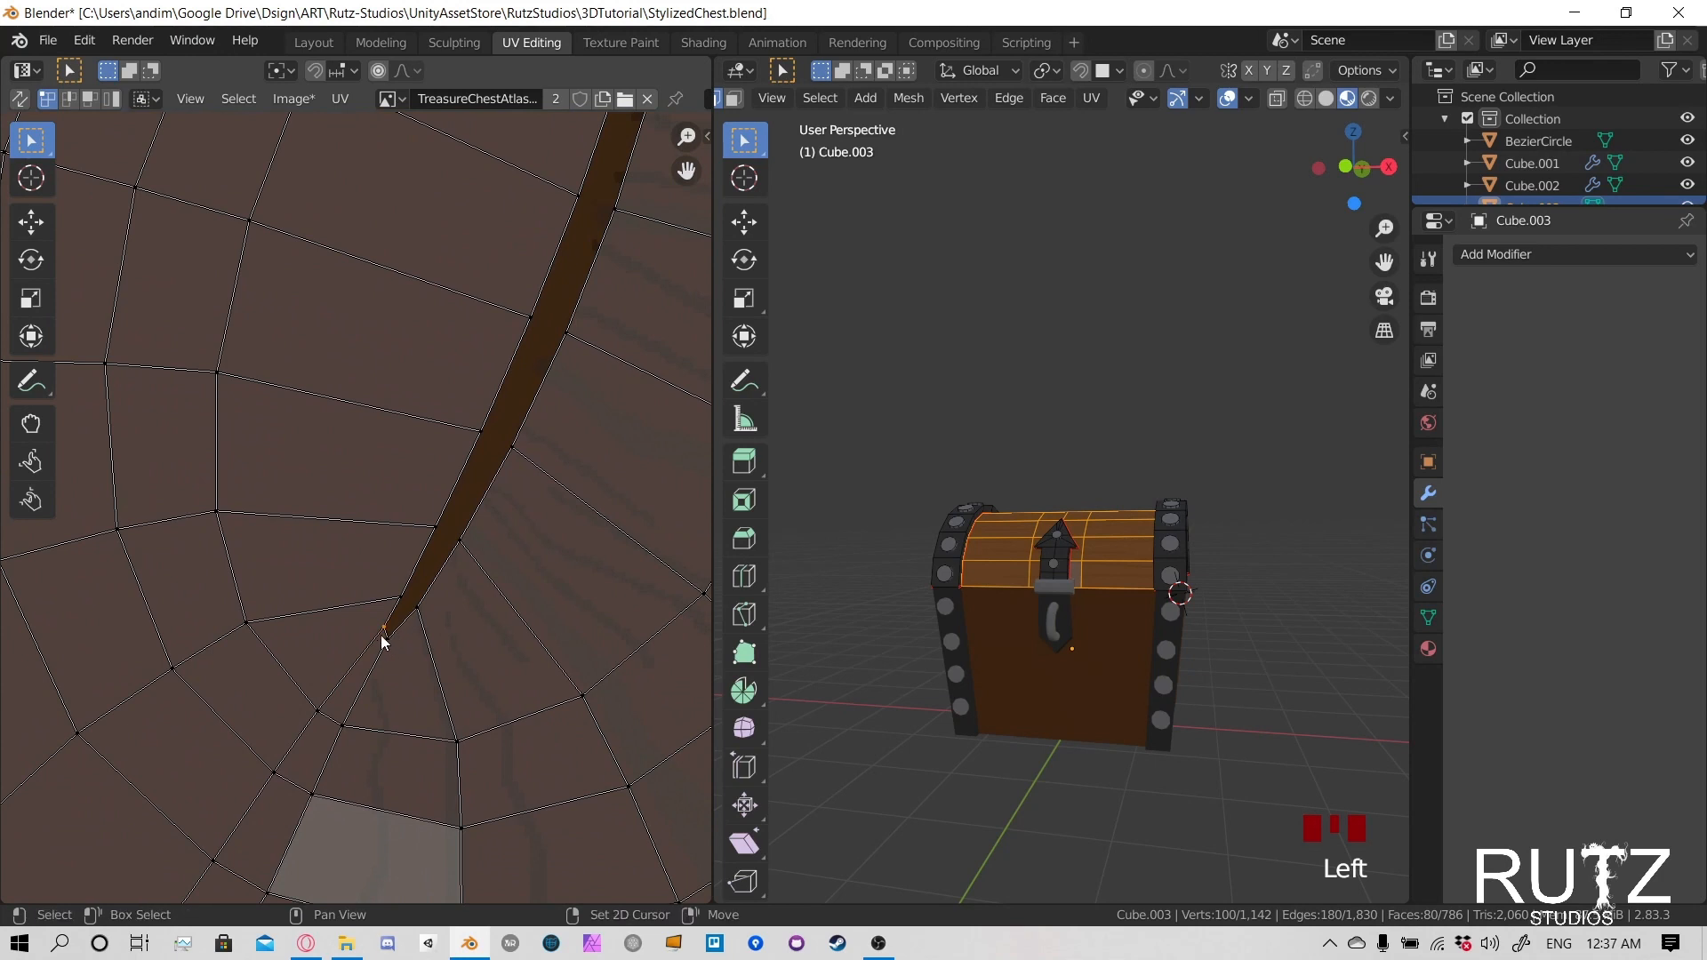
{"action": "left_click", "coordinate": [387, 636], "text": "shift"}
{"action": "left_click", "coordinate": [399, 598]}
{"action": "key", "text": "g"}
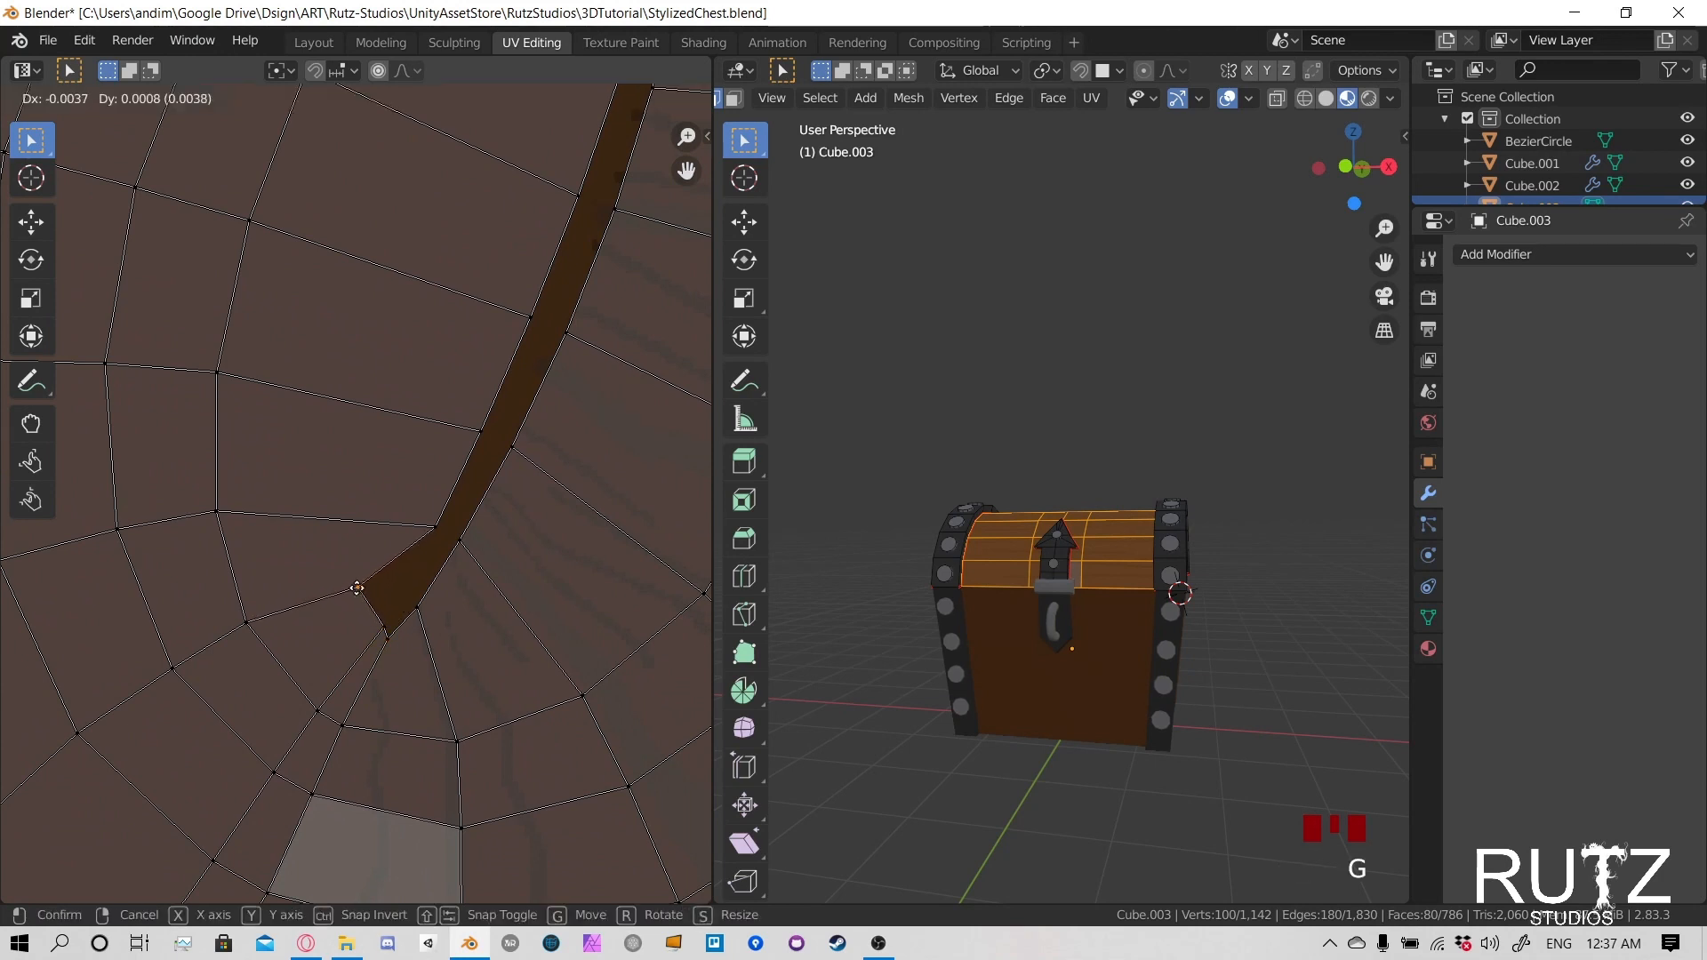
{"action": "left_click", "coordinate": [391, 509]}
{"action": "key", "text": "g"}
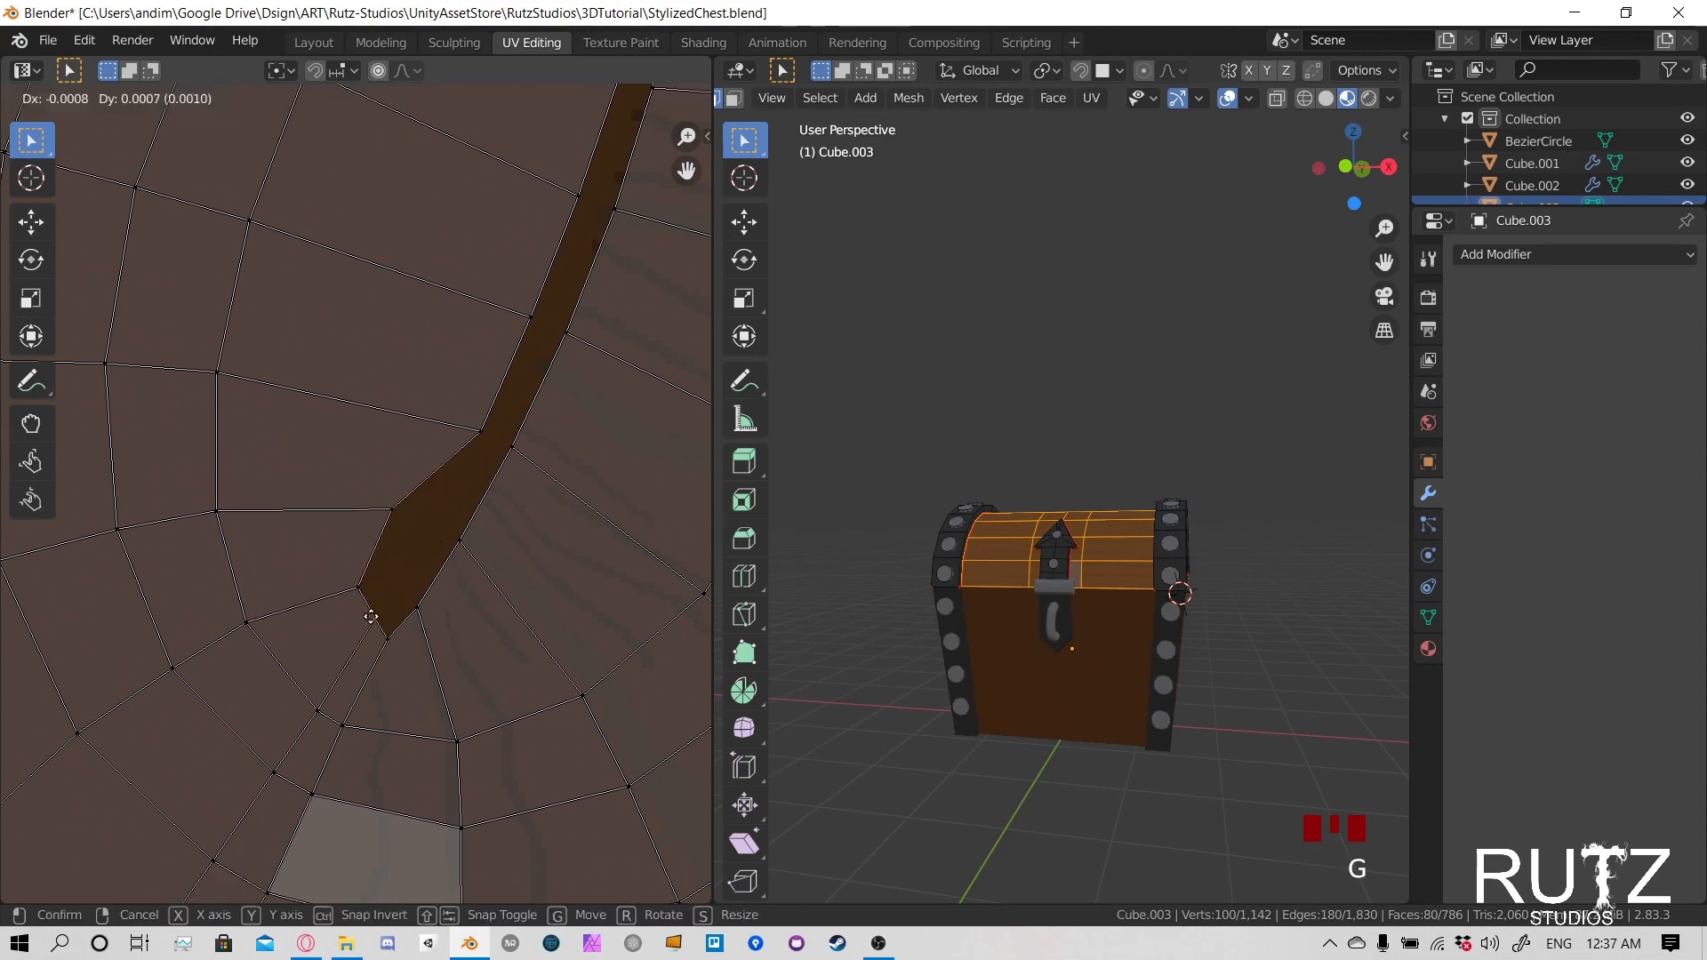
{"action": "left_click", "coordinate": [402, 628]}
{"action": "left_click", "coordinate": [415, 608]}
{"action": "key", "text": "g"}
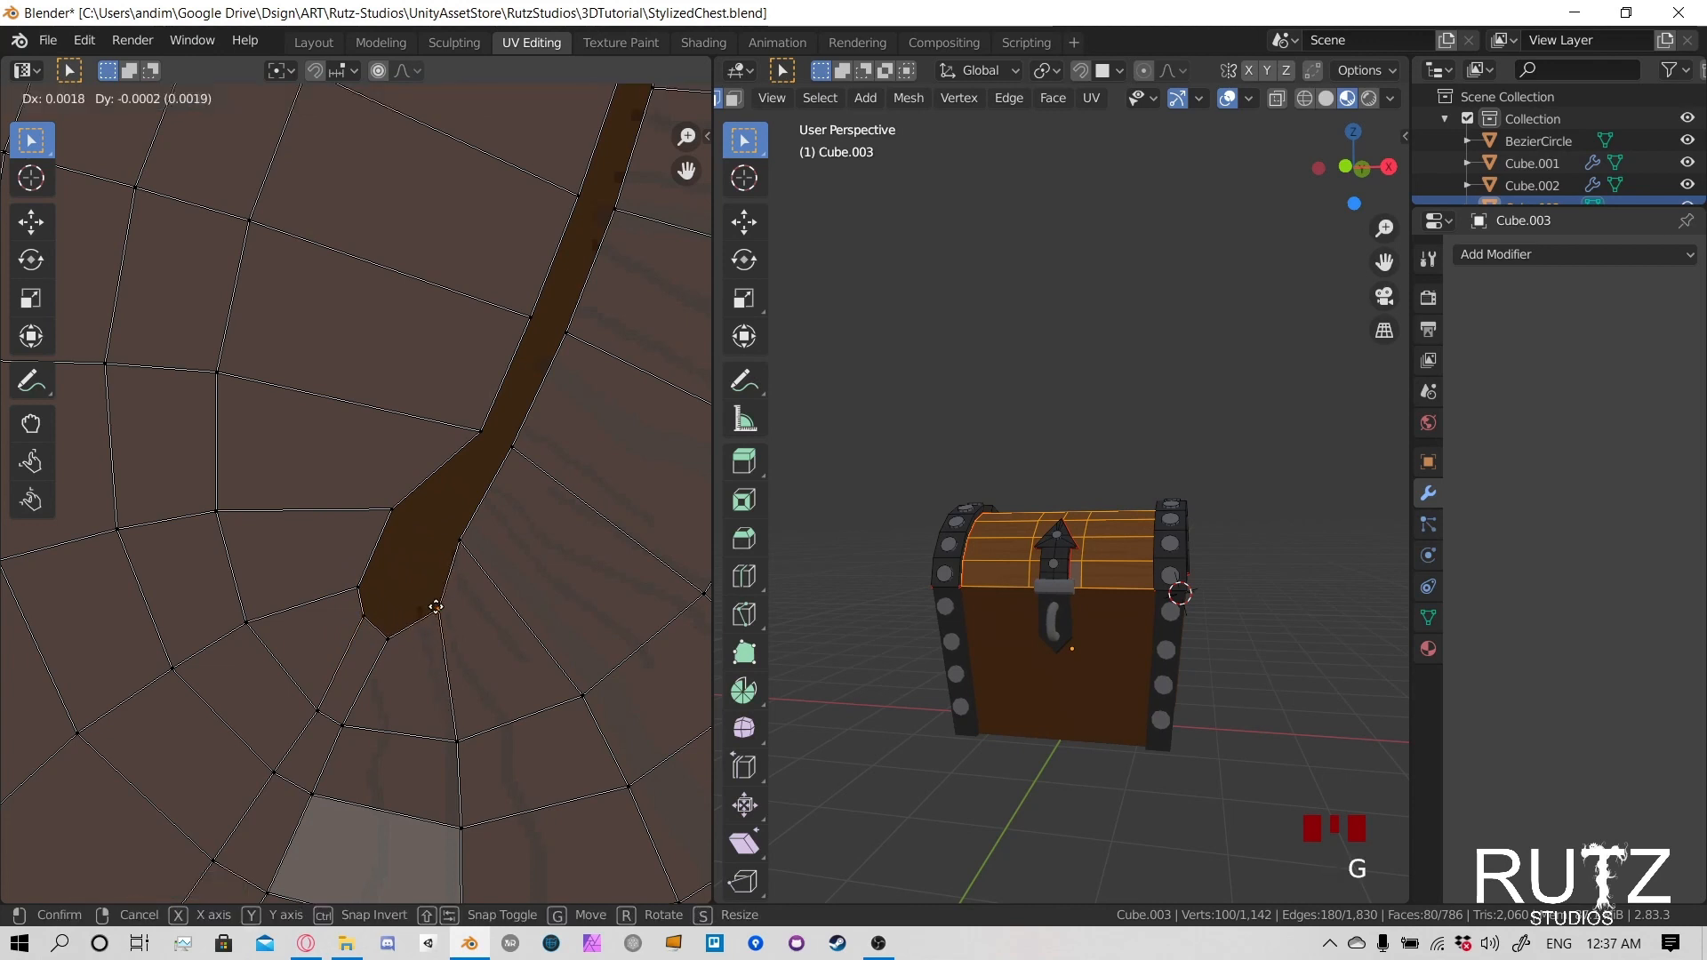
{"action": "right_click", "coordinate": [415, 616]}
{"action": "key", "text": "g"}
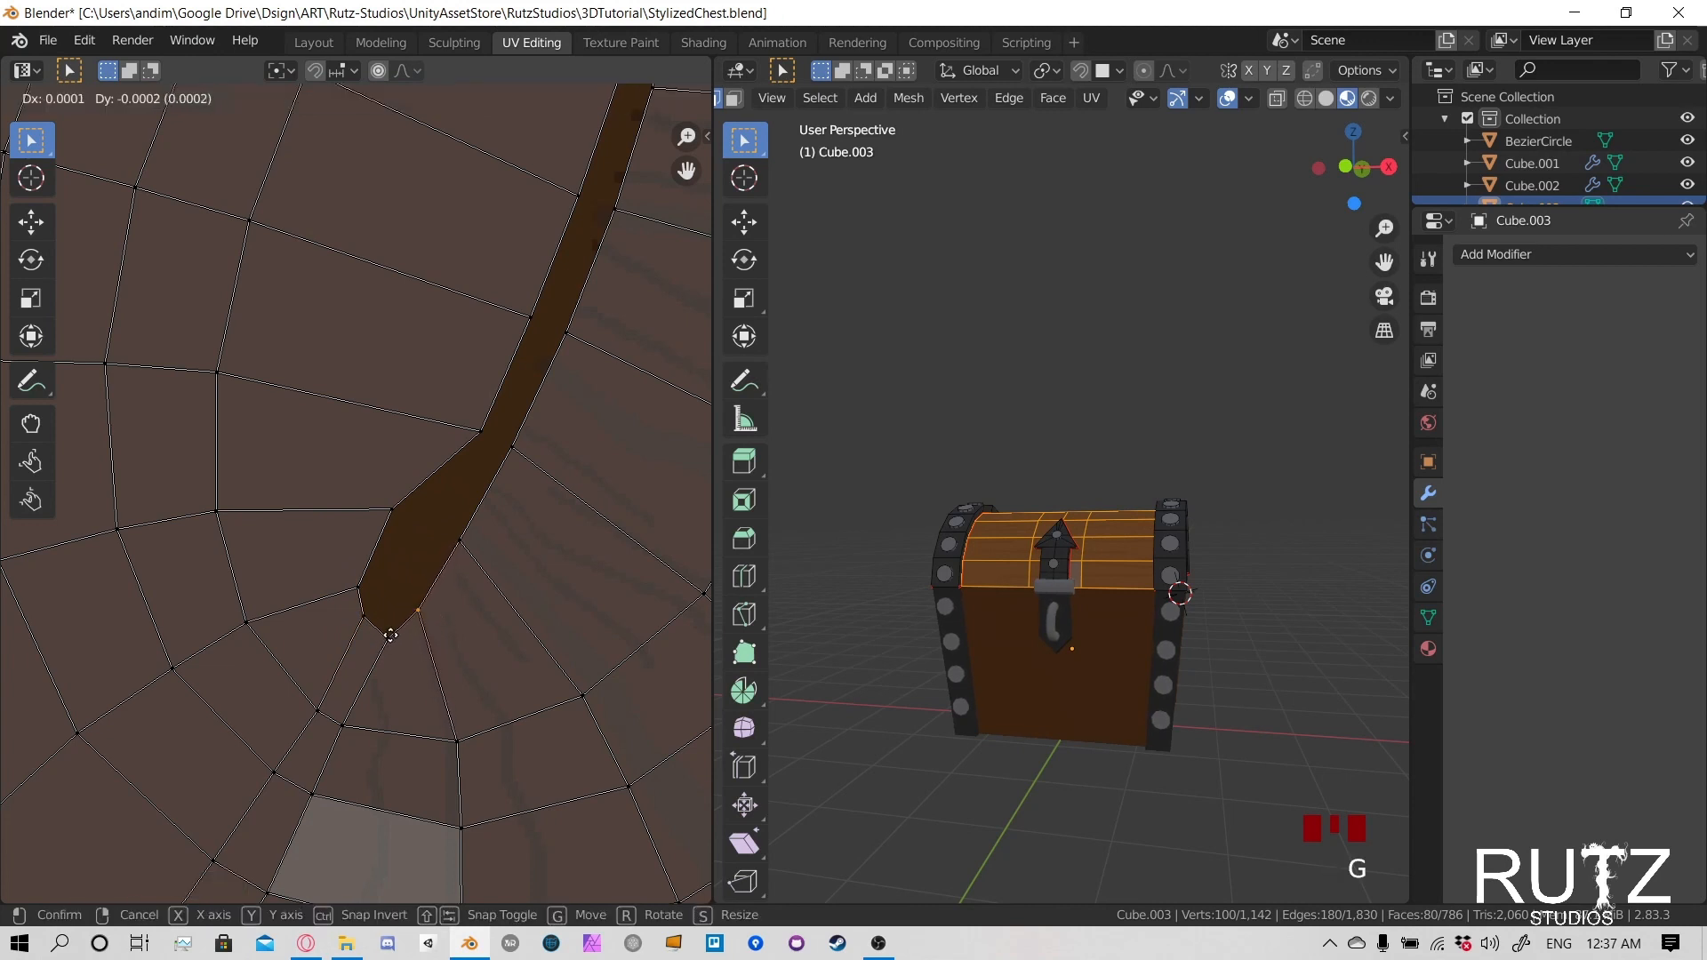
{"action": "right_click", "coordinate": [389, 639]}
- Move the UV vertex at the seam's bottom tip up, level with its neighbouring vertices
{"action": "left_click", "coordinate": [388, 638]}
{"action": "key", "text": "g"}
{"action": "left_click", "coordinate": [393, 611]}
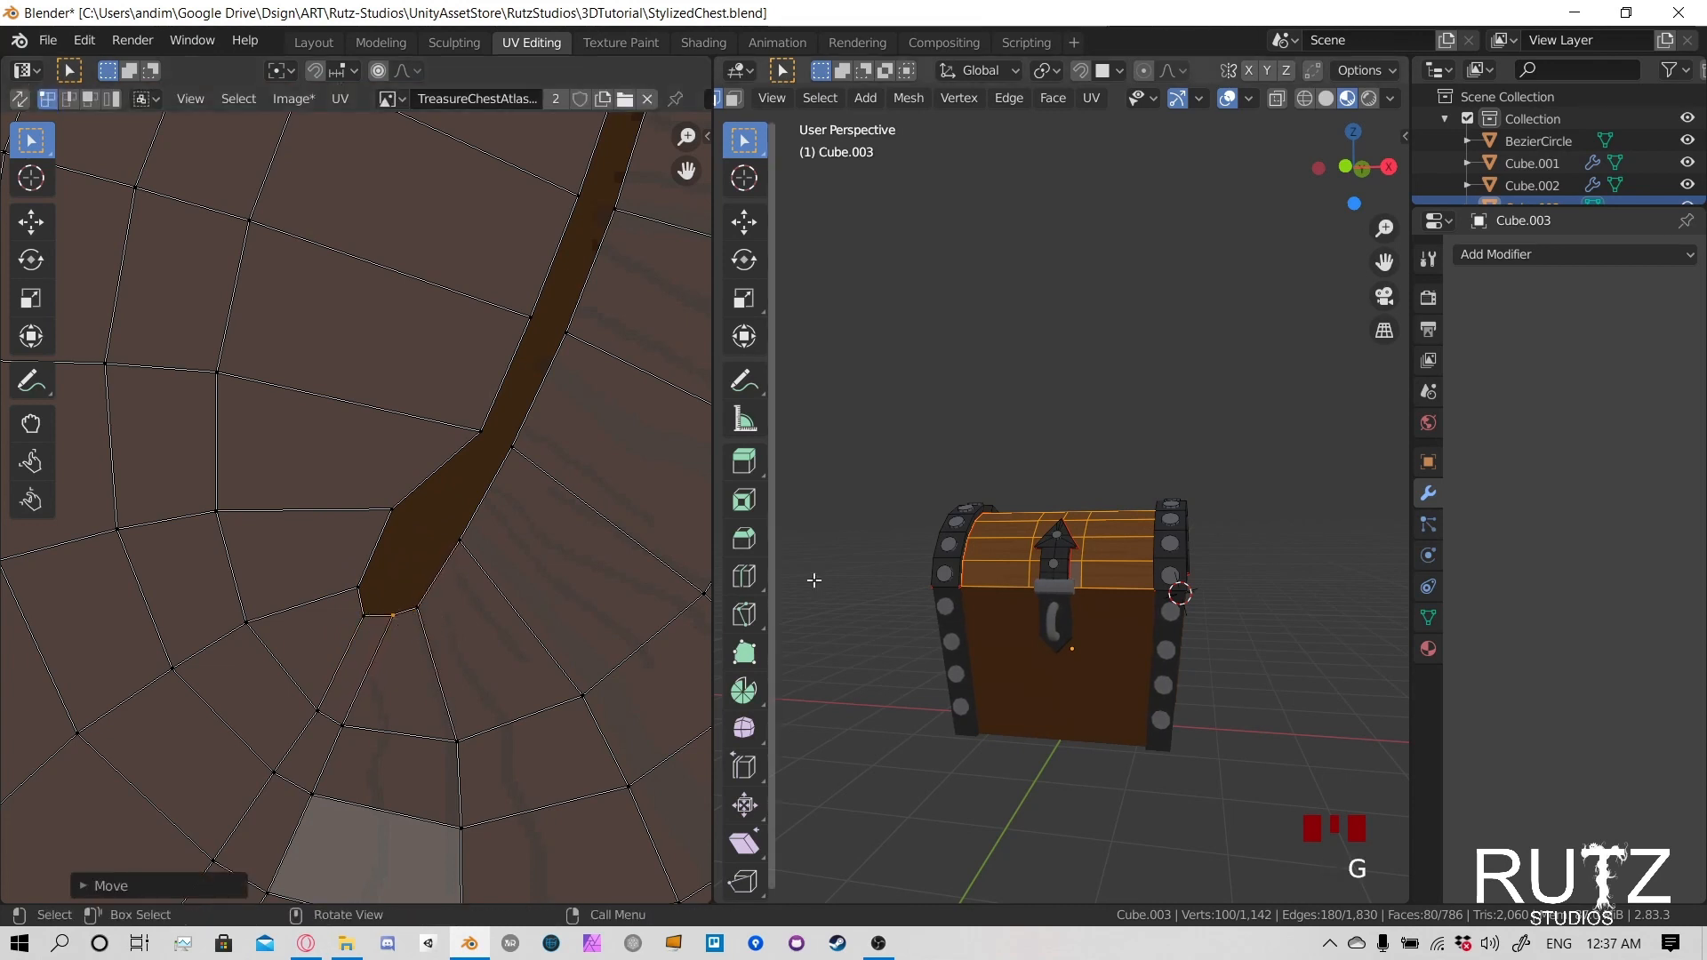
- Nudge the UV vertex just below the lid seam's lower tip left, closer to its neighbouring vertex
{"action": "middle_click_drag", "start_coordinate": [811, 579], "coordinate": [1106, 520]}
{"action": "scroll", "coordinate": [987, 632], "scroll_direction": "up", "scroll_amount": 5}
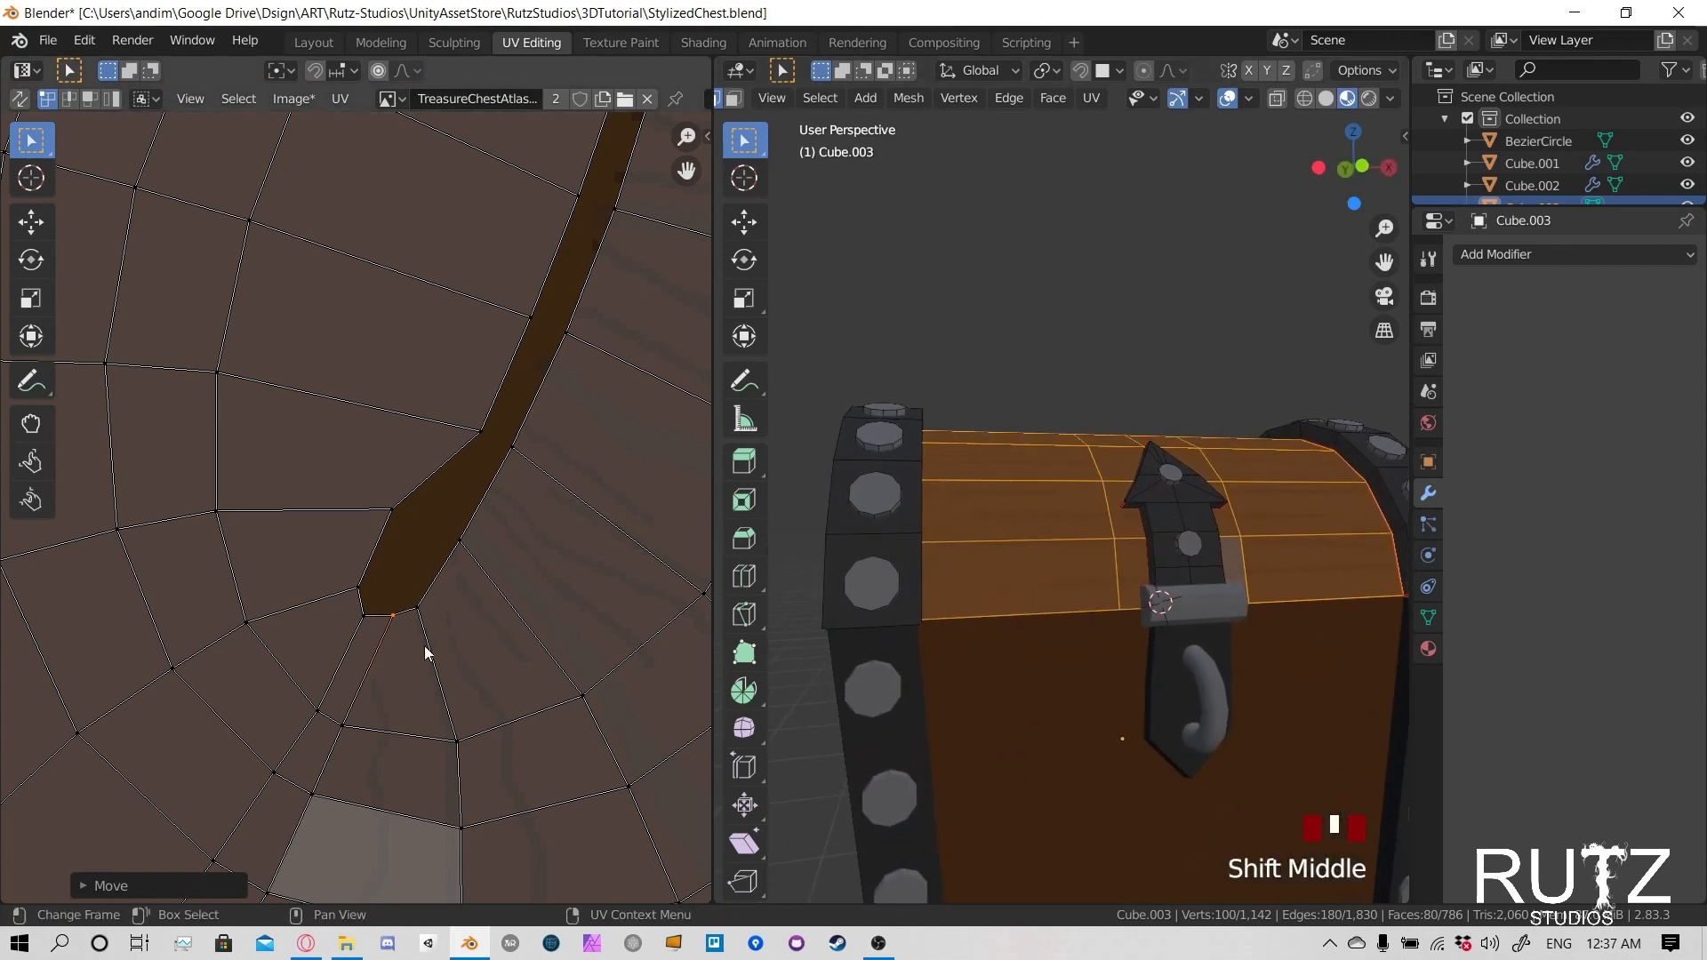
{"action": "left_click", "coordinate": [347, 727]}
{"action": "key", "text": "g"}
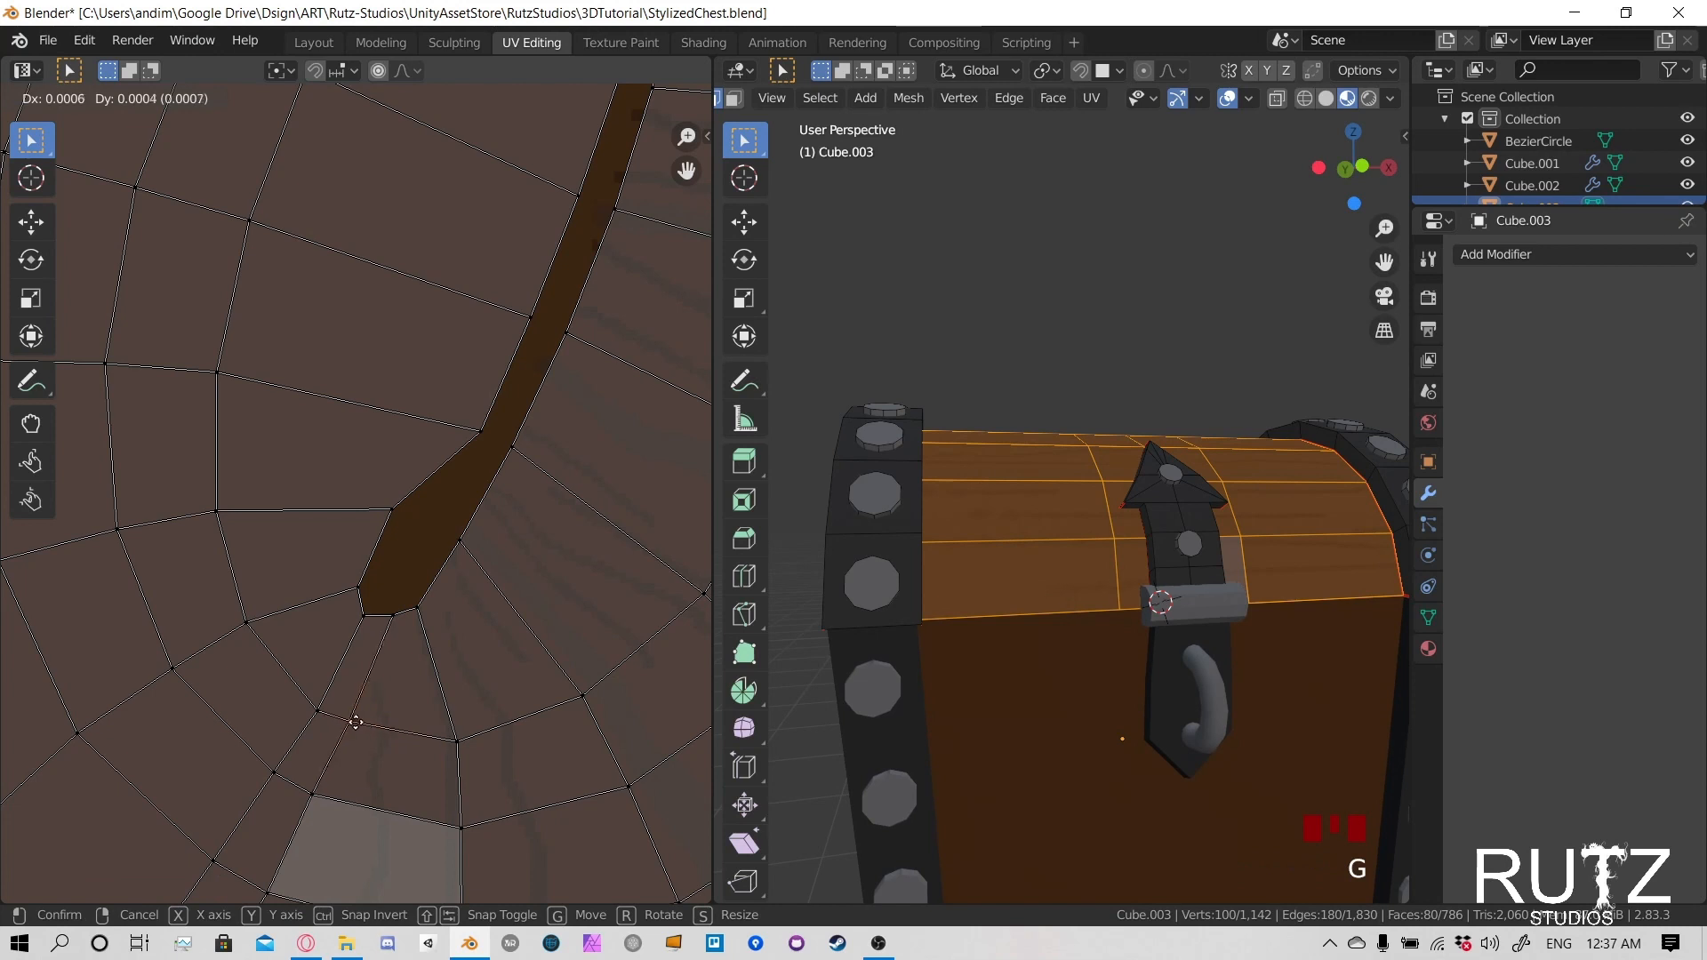
{"action": "left_click", "coordinate": [338, 721]}
{"action": "left_click", "coordinate": [359, 590]}
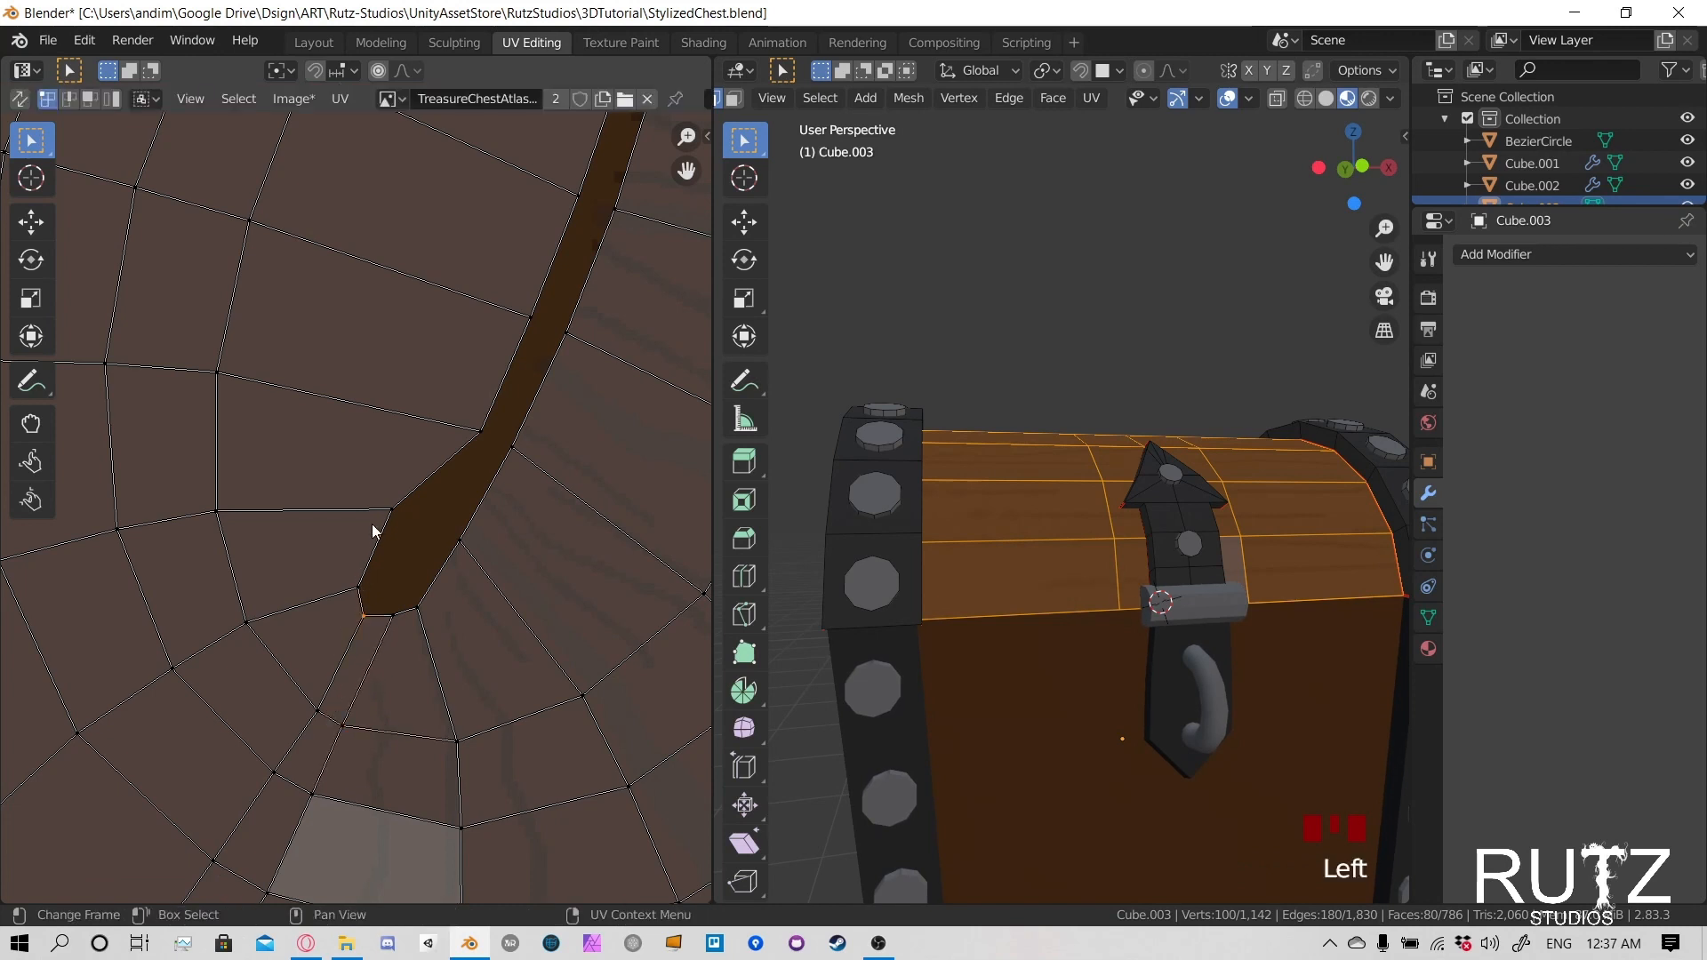
- Move the five UV vertices along the seam's left edge outward together to widen the gap
{"action": "scroll", "coordinate": [371, 523], "scroll_direction": "down", "scroll_amount": 4}
{"action": "left_click", "coordinate": [405, 475]}
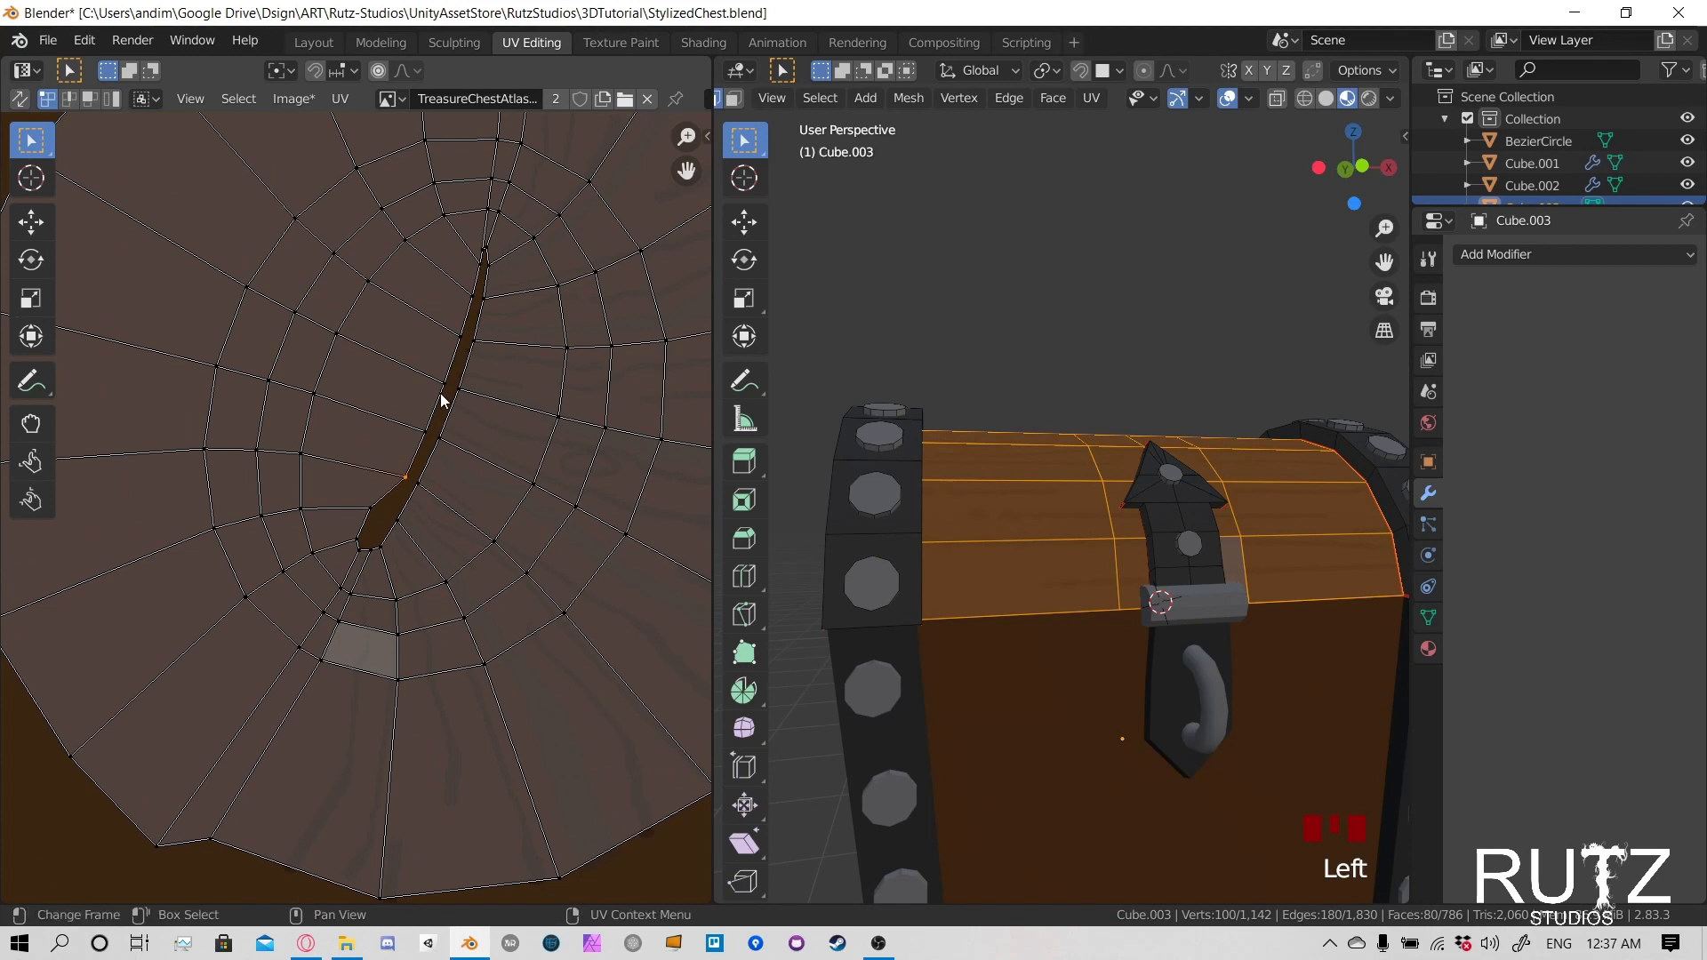
{"action": "left_click", "coordinate": [426, 435], "text": "shift"}
{"action": "left_click", "coordinate": [447, 386], "text": "shift"}
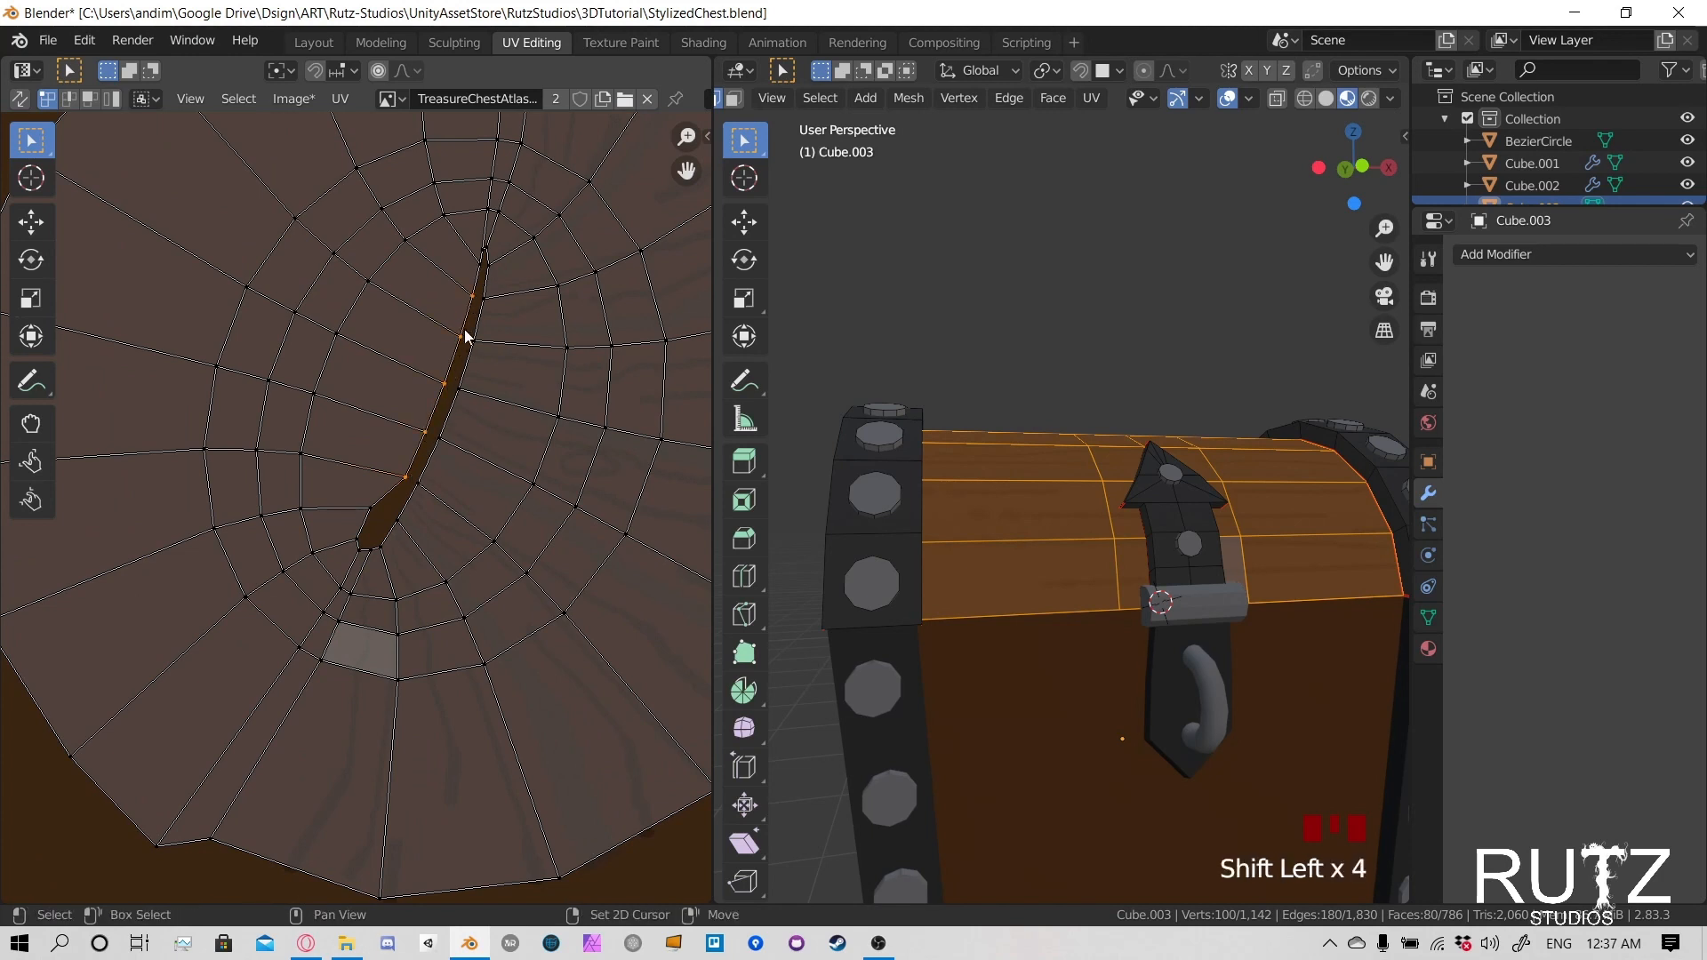
{"action": "key", "text": "g"}
{"action": "left_click", "coordinate": [426, 336]}
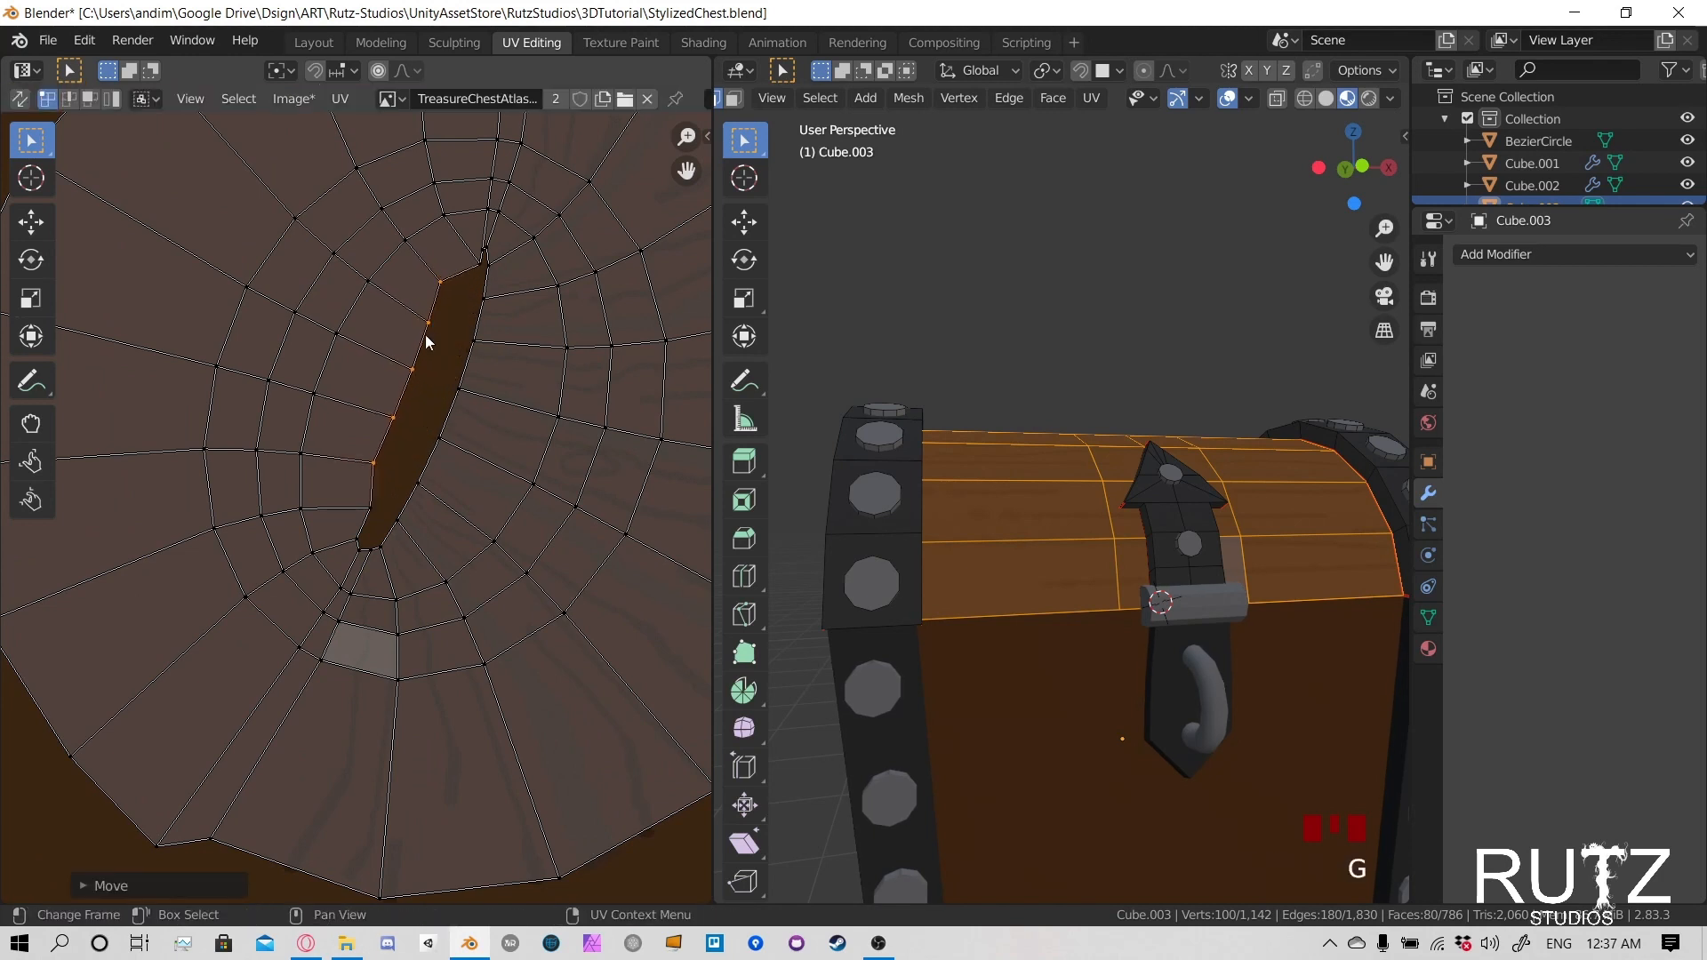
- Move the two lowest UV vertices on the seam's left edge slightly outward to smooth the opening's curve
{"action": "left_click", "coordinate": [370, 501]}
{"action": "key", "text": "g"}
{"action": "left_click", "coordinate": [354, 491]}
{"action": "left_click", "coordinate": [372, 462]}
{"action": "key", "text": "g"}
{"action": "left_click", "coordinate": [365, 455]}
- Reposition the middle UV vertex on the seam's left edge outward, in line with the vertices below it
{"action": "left_click", "coordinate": [397, 415]}
{"action": "key", "text": "g"}
{"action": "left_click", "coordinate": [389, 405]}
{"action": "key", "text": "g"}
{"action": "left_click", "coordinate": [399, 352]}
{"action": "left_click", "coordinate": [375, 393]}
{"action": "key", "text": "g"}
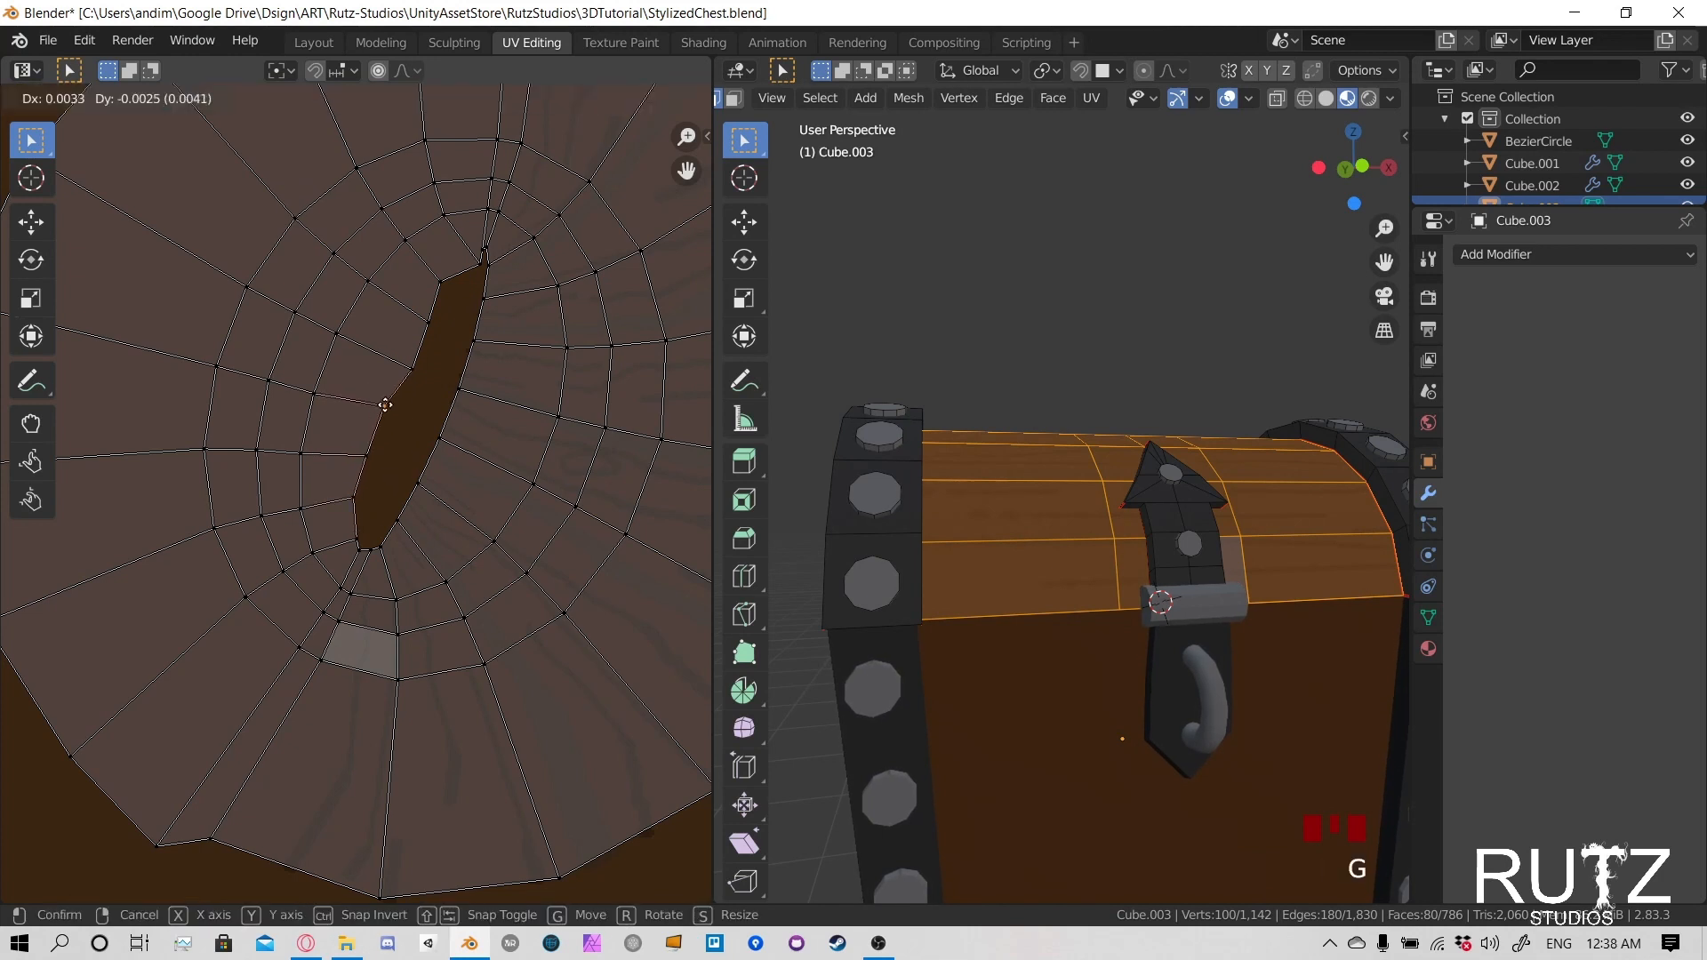
{"action": "left_click", "coordinate": [385, 404]}
{"action": "key", "text": "g"}
{"action": "left_click", "coordinate": [382, 406]}
{"action": "key", "text": "g"}
{"action": "left_click", "coordinate": [386, 411]}
- Move the two UV vertices above the middle of the seam's left edge outward and fine-tune the middle one
{"action": "left_click", "coordinate": [414, 370]}
{"action": "key", "text": "g"}
{"action": "left_click", "coordinate": [401, 358]}
{"action": "left_click", "coordinate": [434, 313]}
{"action": "key", "text": "g"}
{"action": "left_click", "coordinate": [425, 303]}
{"action": "key", "text": "g"}
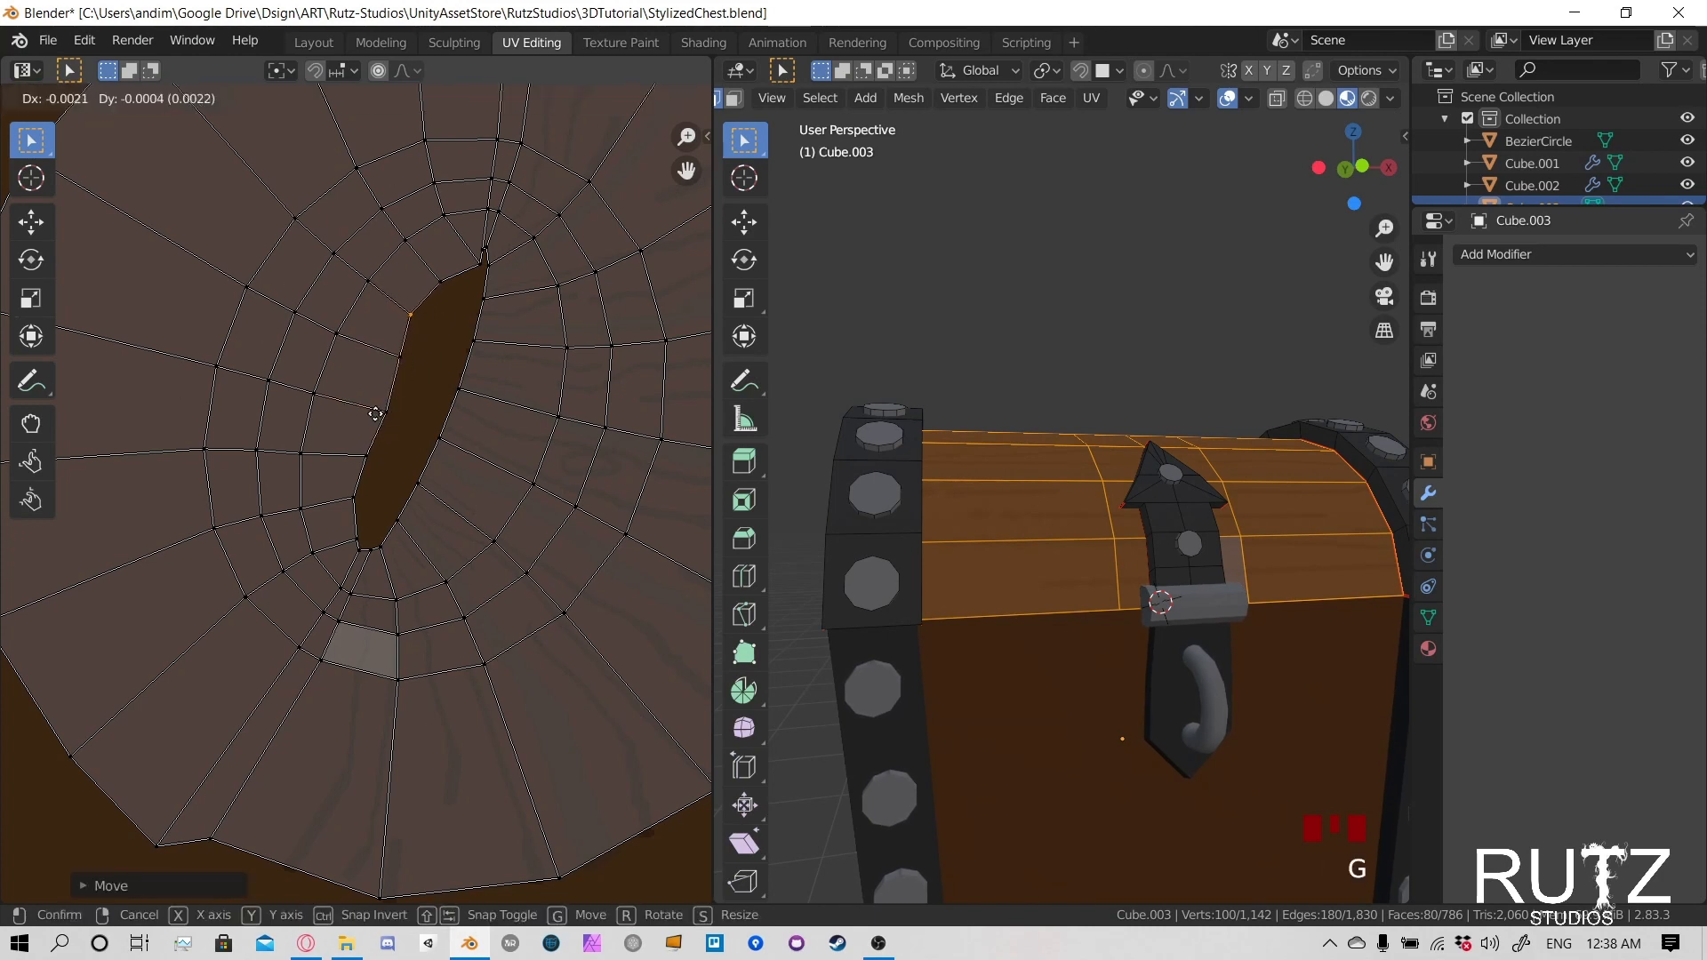
{"action": "left_click", "coordinate": [385, 413]}
{"action": "left_click", "coordinate": [385, 415]}
{"action": "key", "text": "g"}
{"action": "left_click", "coordinate": [376, 413]}
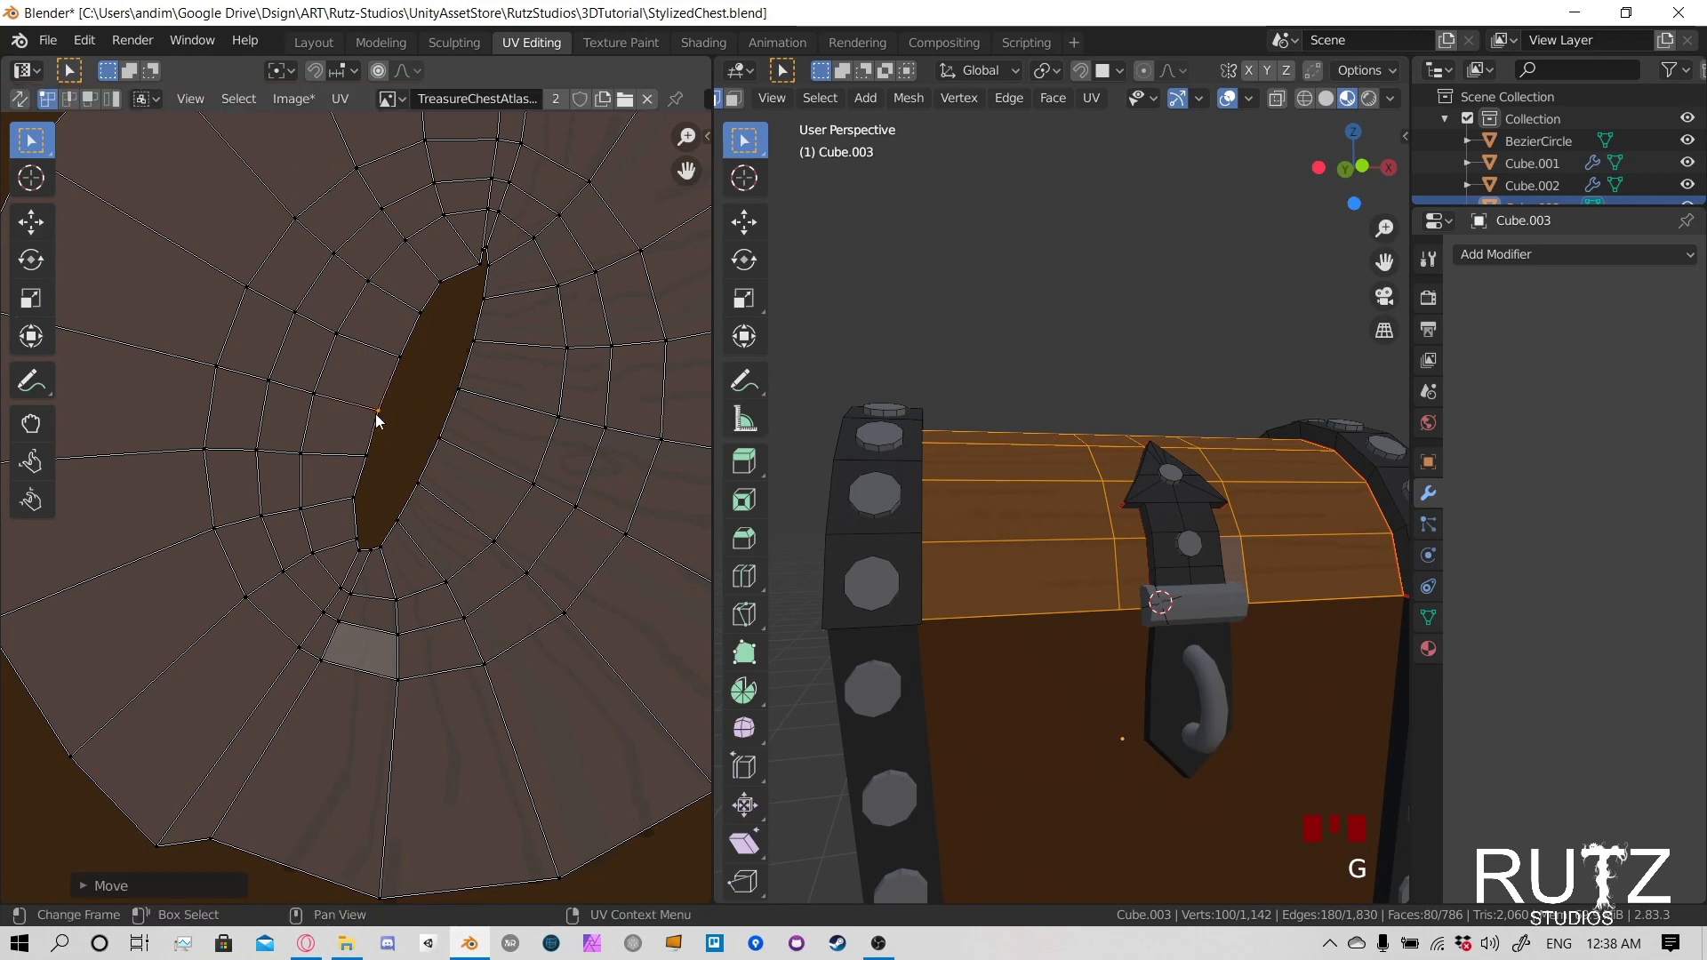
- Move the two UV vertices on the right side of the seam's lower end outward to broaden the tip
{"action": "left_click", "coordinate": [393, 534]}
{"action": "key", "text": "g"}
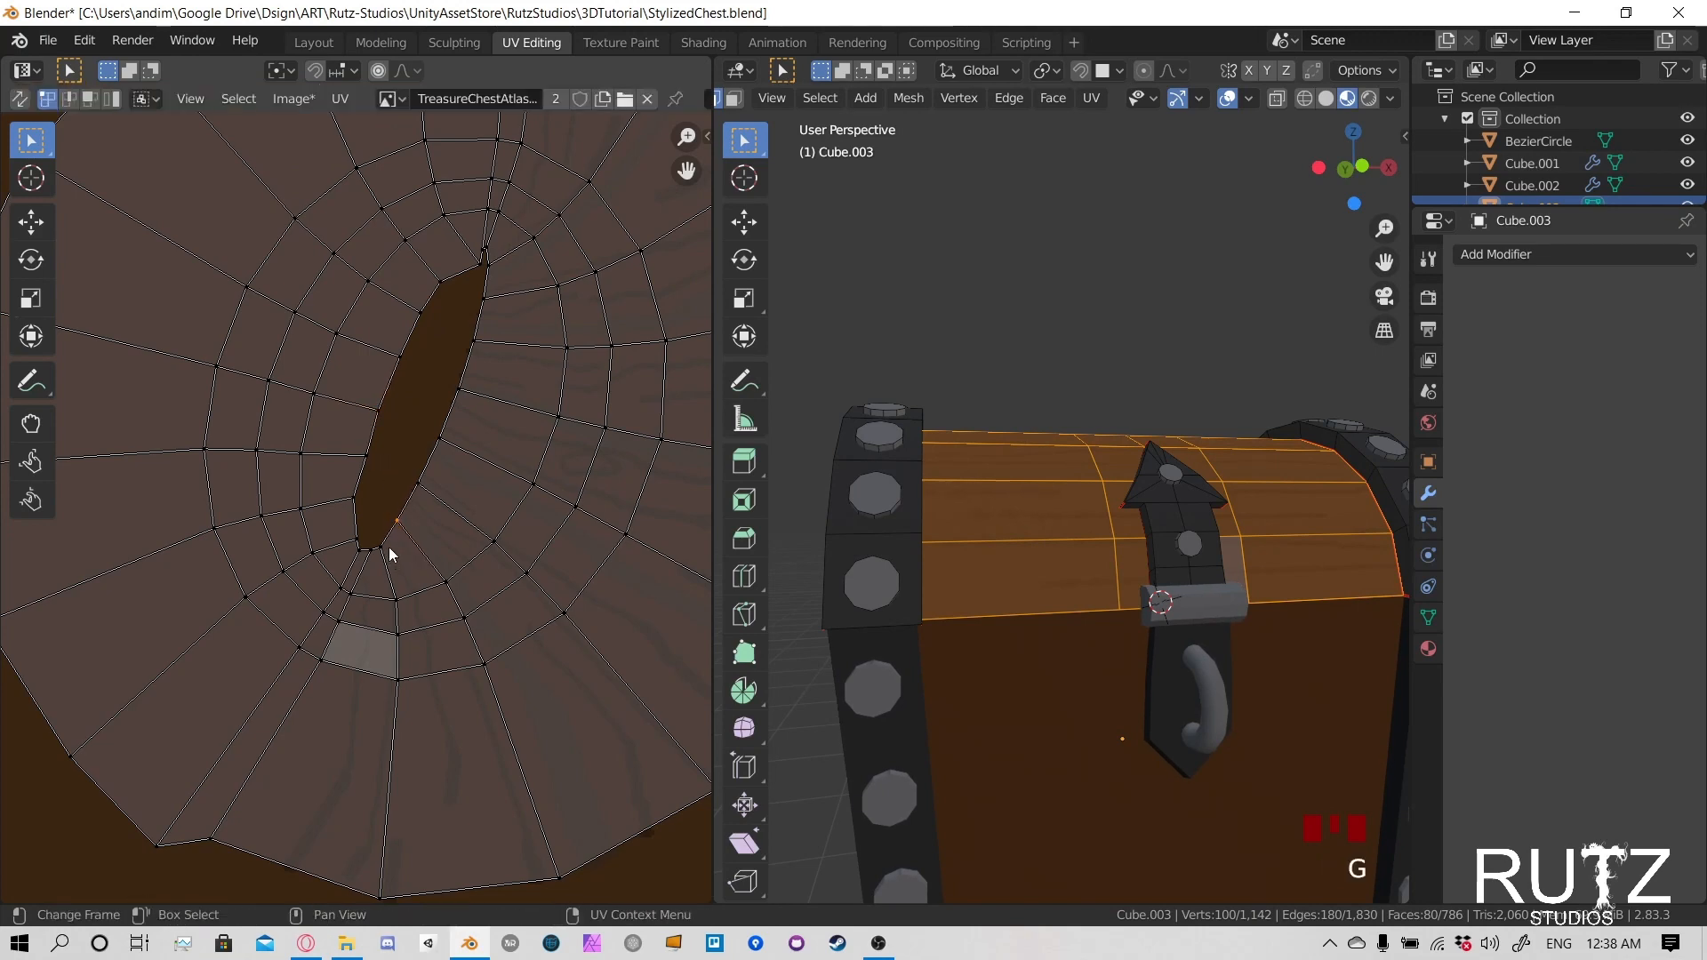
{"action": "left_click", "coordinate": [388, 548]}
{"action": "scroll", "coordinate": [378, 563], "scroll_direction": "up", "scroll_amount": 5}
{"action": "key", "text": "g"}
{"action": "left_click", "coordinate": [435, 626]}
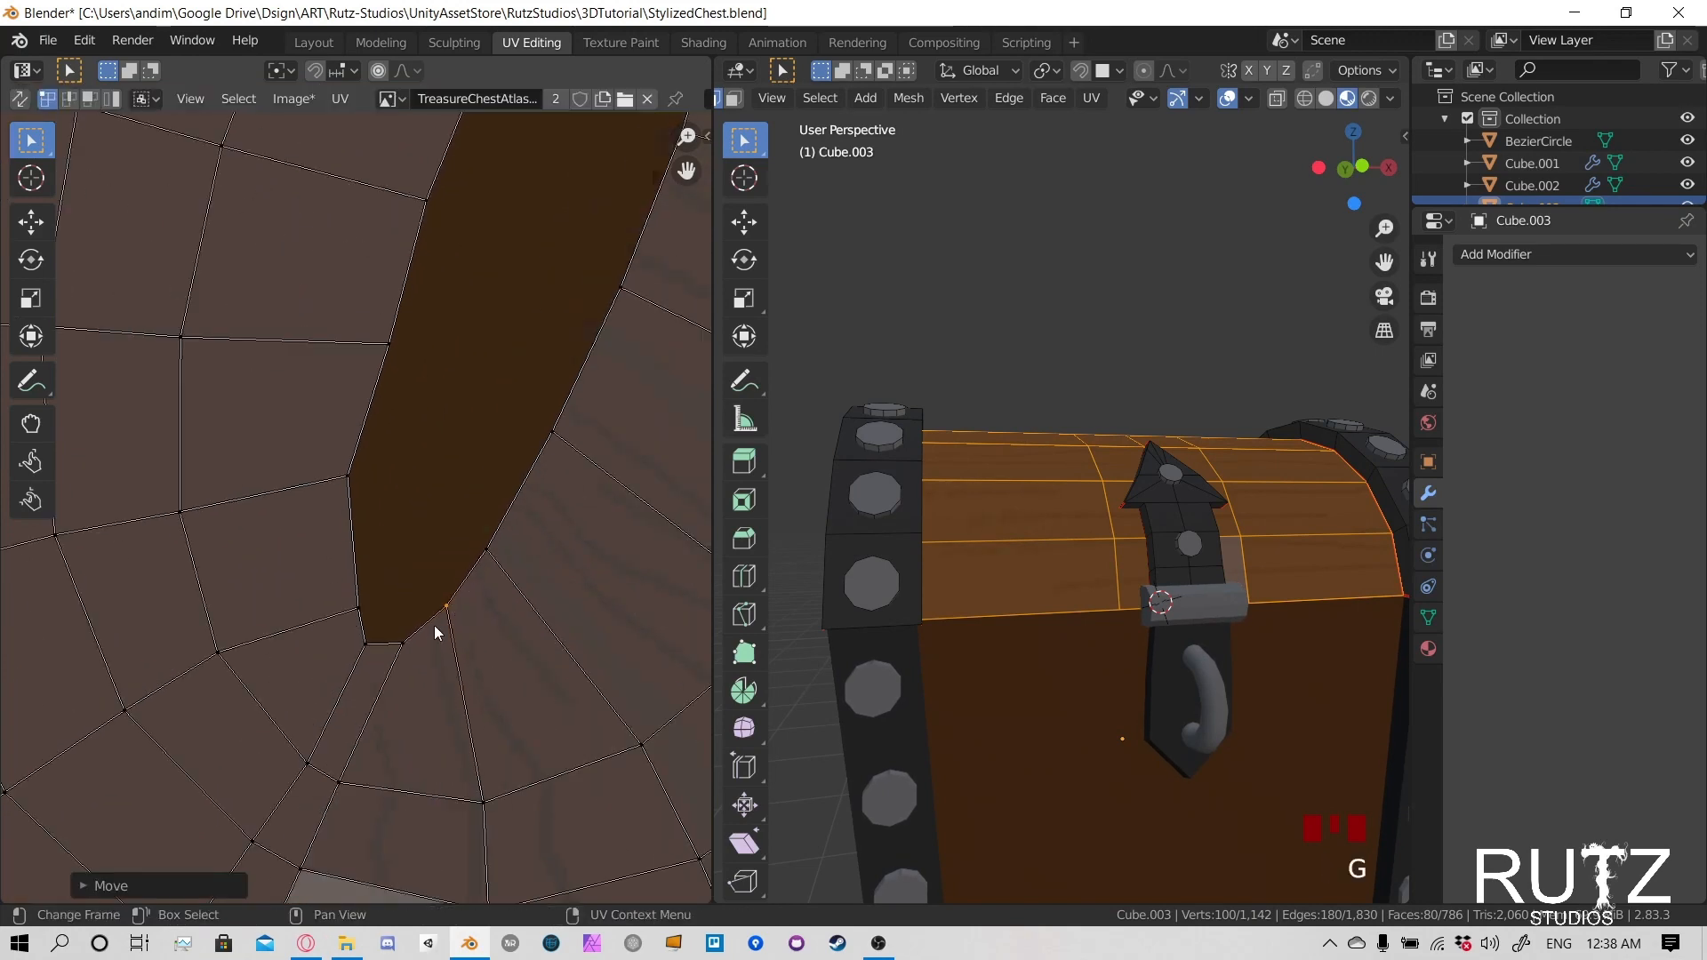
- Move the two UV vertices at the lower-left corner of the seam opening outward to round the tip
{"action": "key", "text": "g"}
{"action": "right_click", "coordinate": [397, 640]}
{"action": "key", "text": "g"}
{"action": "right_click", "coordinate": [355, 605]}
{"action": "left_click", "coordinate": [357, 608]}
{"action": "key", "text": "g"}
{"action": "left_click", "coordinate": [343, 621]}
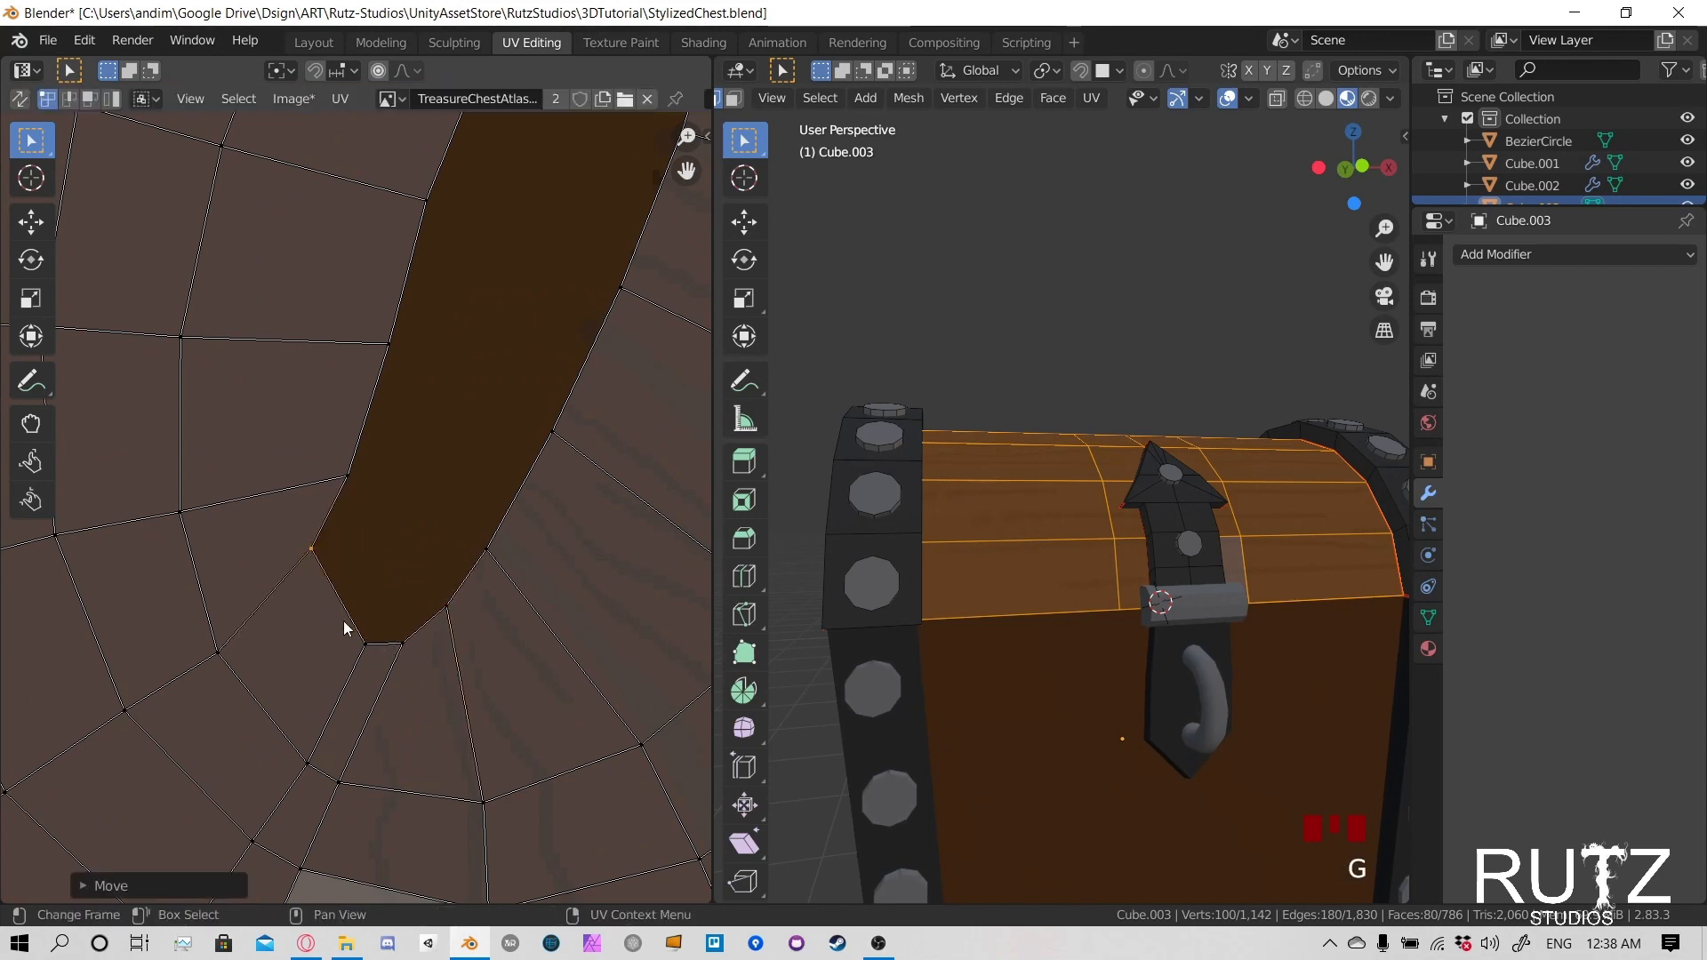
{"action": "key", "text": "g"}
{"action": "left_click", "coordinate": [313, 607]}
- Move the two UV vertices below the seam's lower-left corner outward to follow the widened opening
{"action": "left_click", "coordinate": [305, 756]}
{"action": "key", "text": "g"}
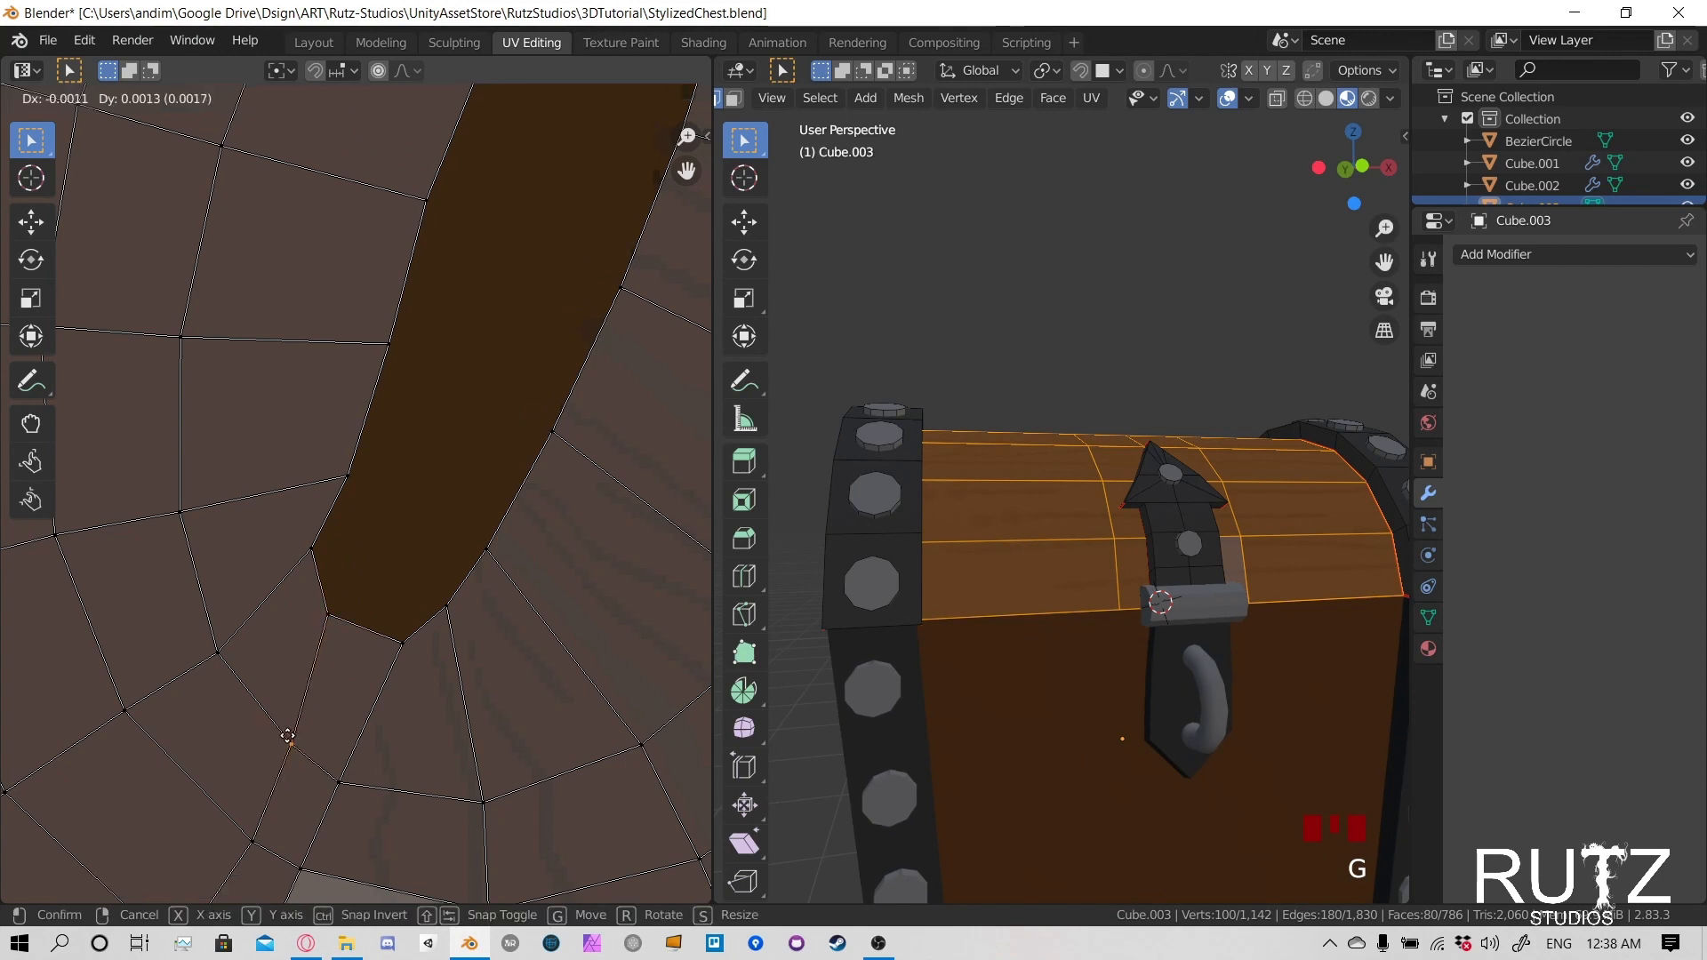
{"action": "left_click", "coordinate": [278, 725]}
{"action": "left_click", "coordinate": [256, 836]}
{"action": "key", "text": "g"}
{"action": "left_click", "coordinate": [214, 808]}
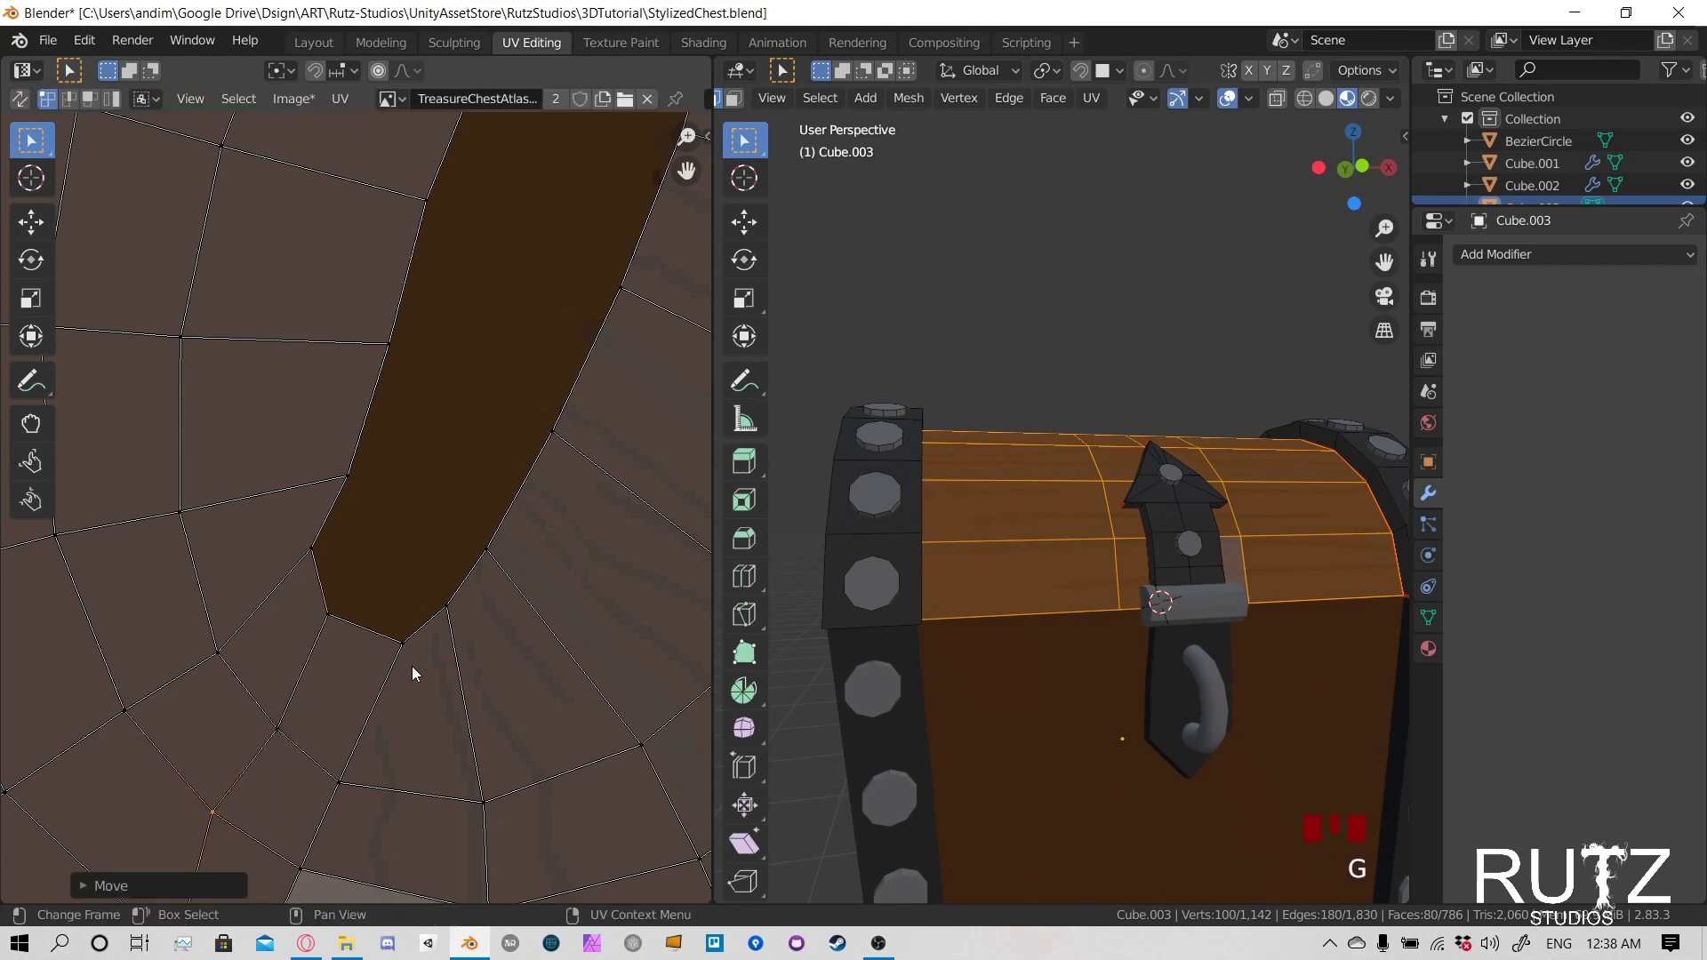
- Move the seam's bottom tip UV vertex and the vertex directly below it left to even out the face widths
{"action": "key", "text": "g"}
{"action": "right_click", "coordinate": [382, 632]}
{"action": "left_click", "coordinate": [393, 648]}
{"action": "key", "text": "g"}
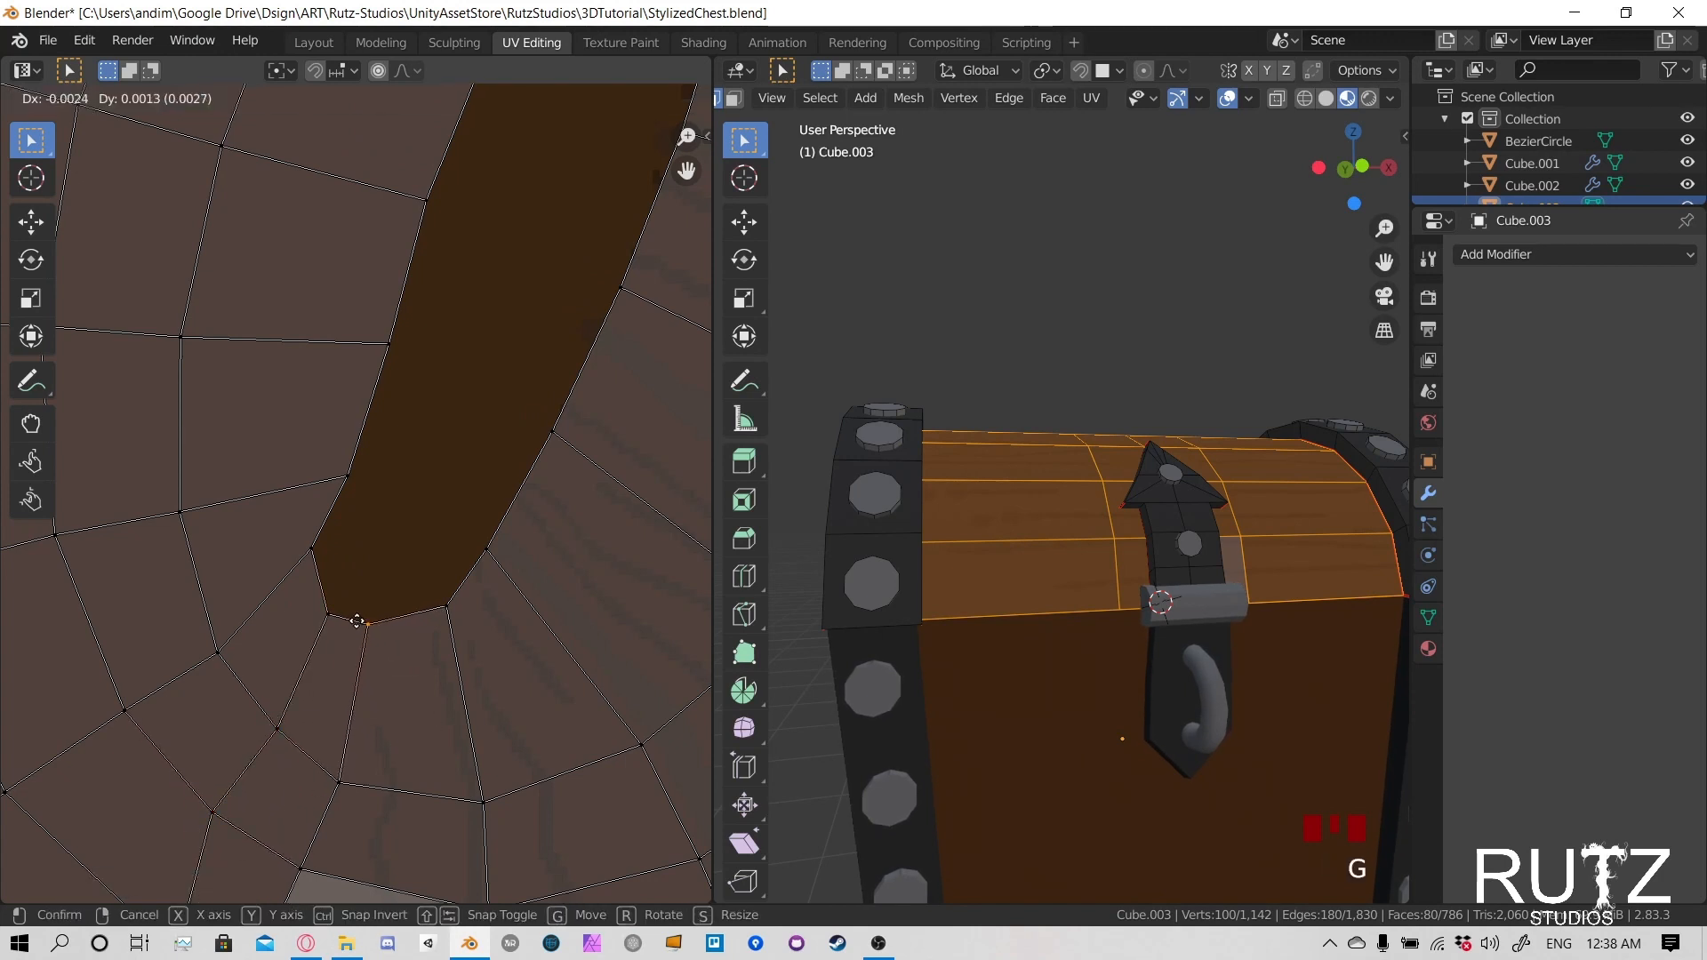
{"action": "left_click", "coordinate": [361, 634]}
{"action": "key", "text": "g"}
{"action": "right_click", "coordinate": [374, 640]}
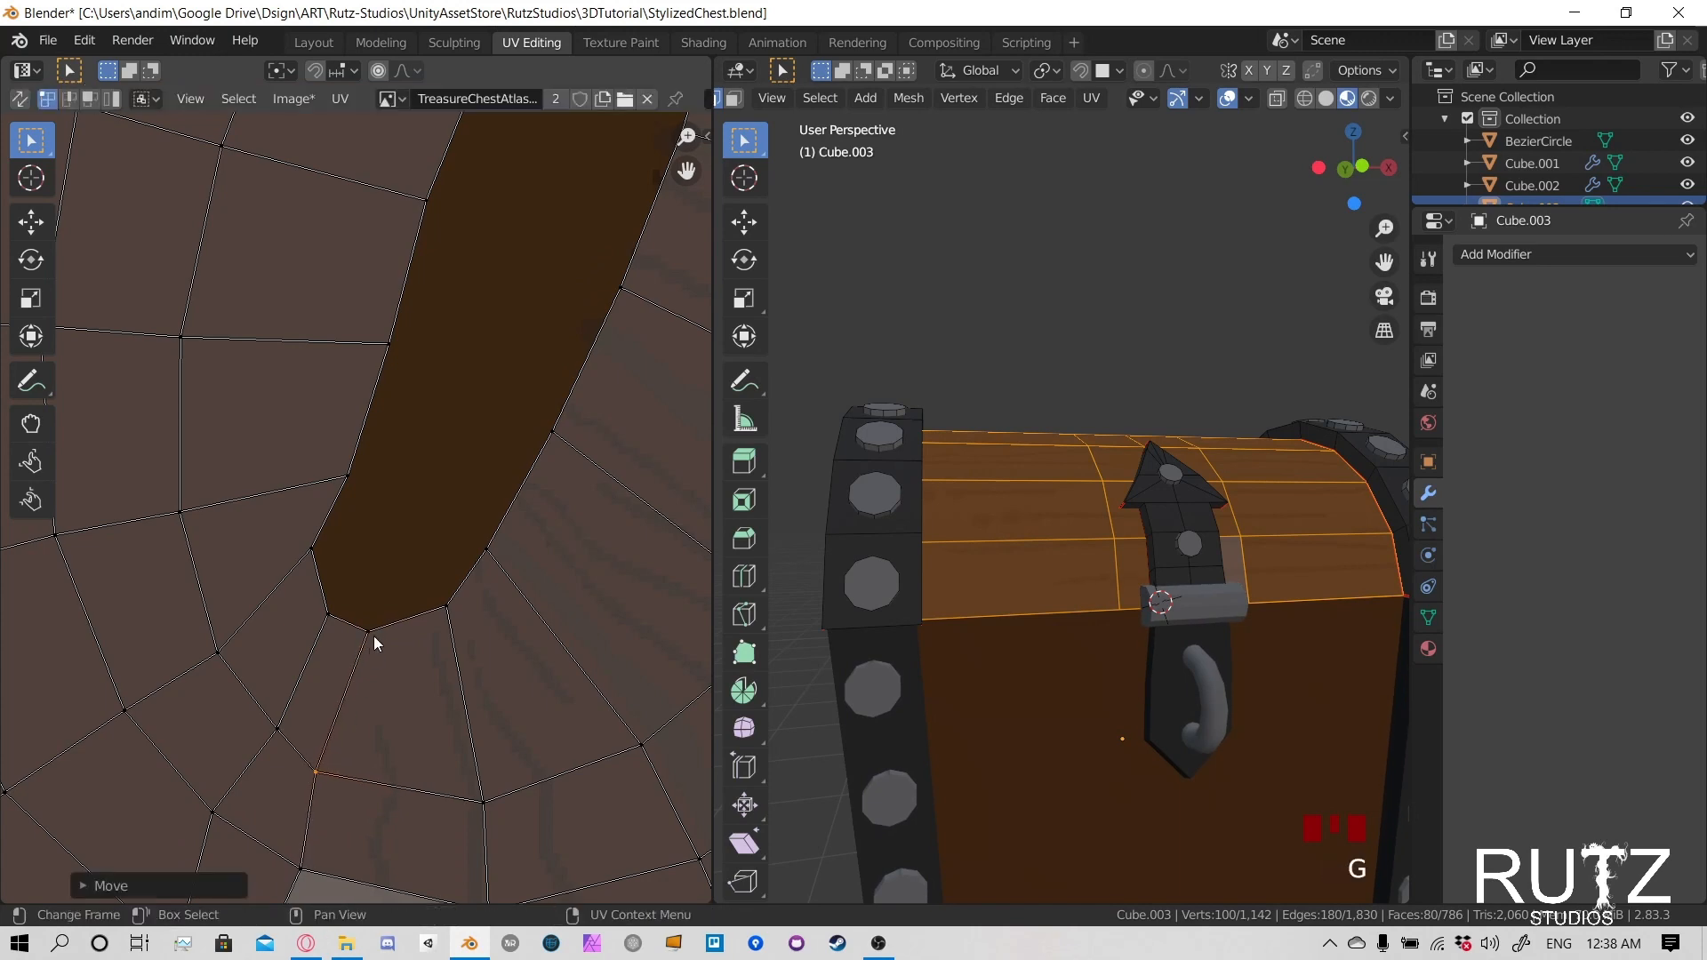
{"action": "left_click", "coordinate": [365, 637]}
{"action": "key", "text": "g"}
{"action": "left_click", "coordinate": [351, 627]}
- Move the outer-ring UV vertex and the outline vertex on the same lower-left line outward to even the spacing
{"action": "scroll", "coordinate": [366, 644], "scroll_direction": "down", "scroll_amount": 4}
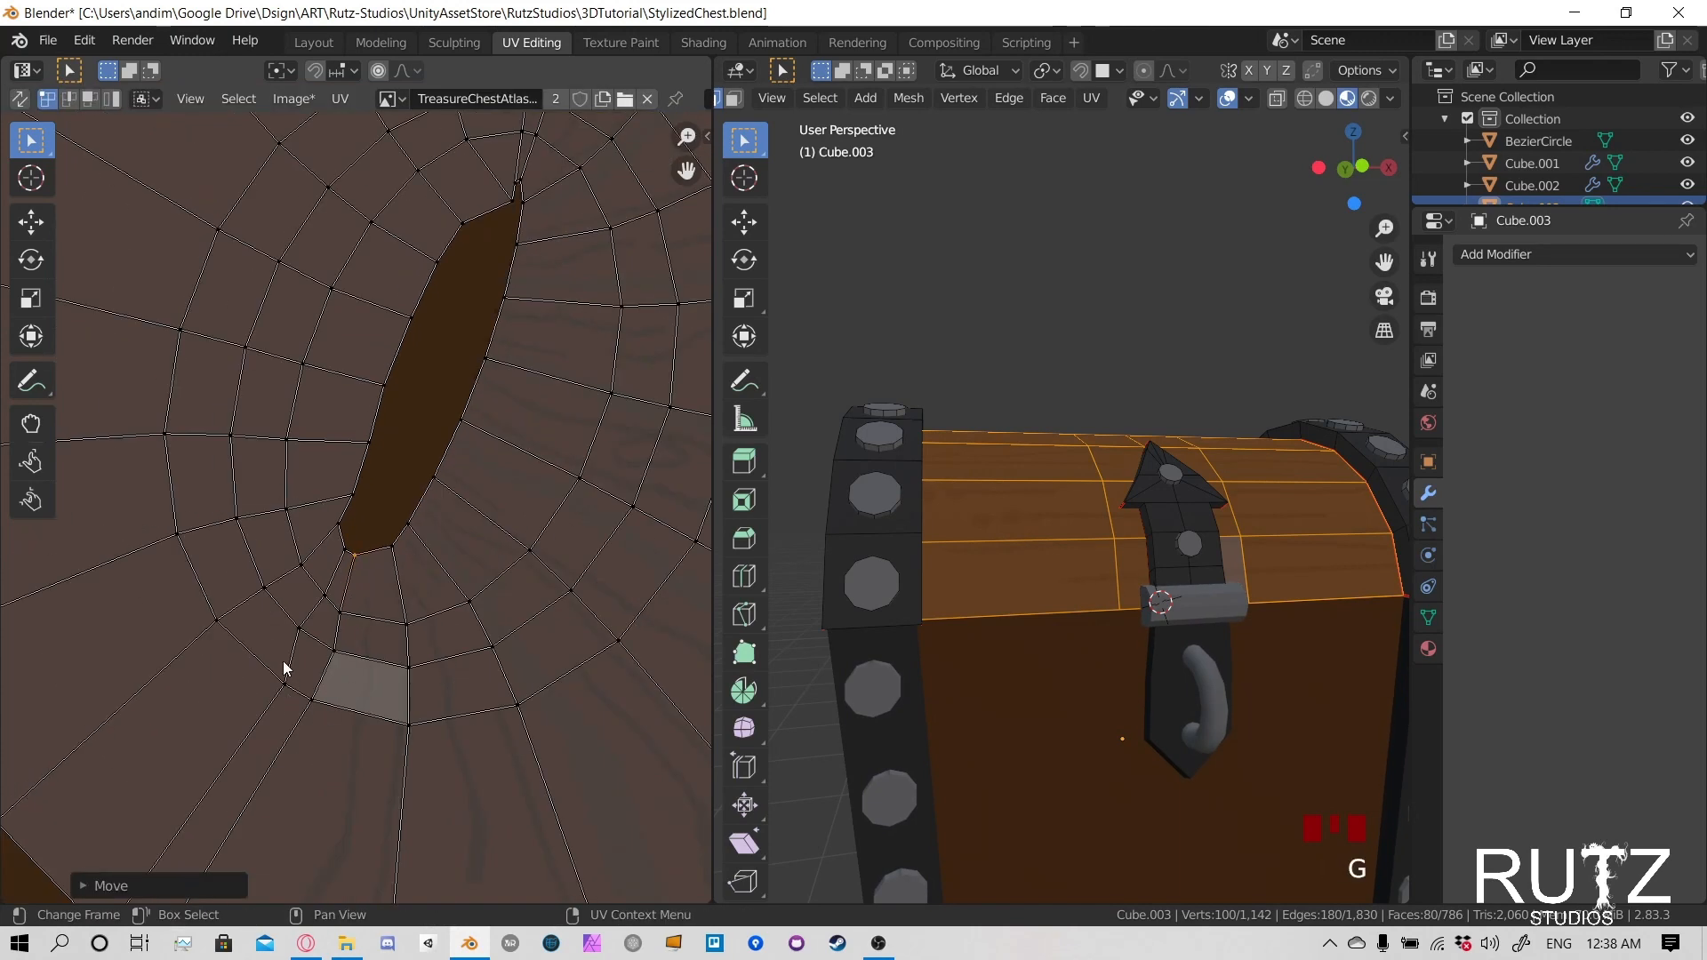
{"action": "left_click", "coordinate": [290, 685]}
{"action": "key", "text": "g"}
{"action": "left_click", "coordinate": [273, 666]}
{"action": "scroll", "coordinate": [261, 718], "scroll_direction": "down", "scroll_amount": 2}
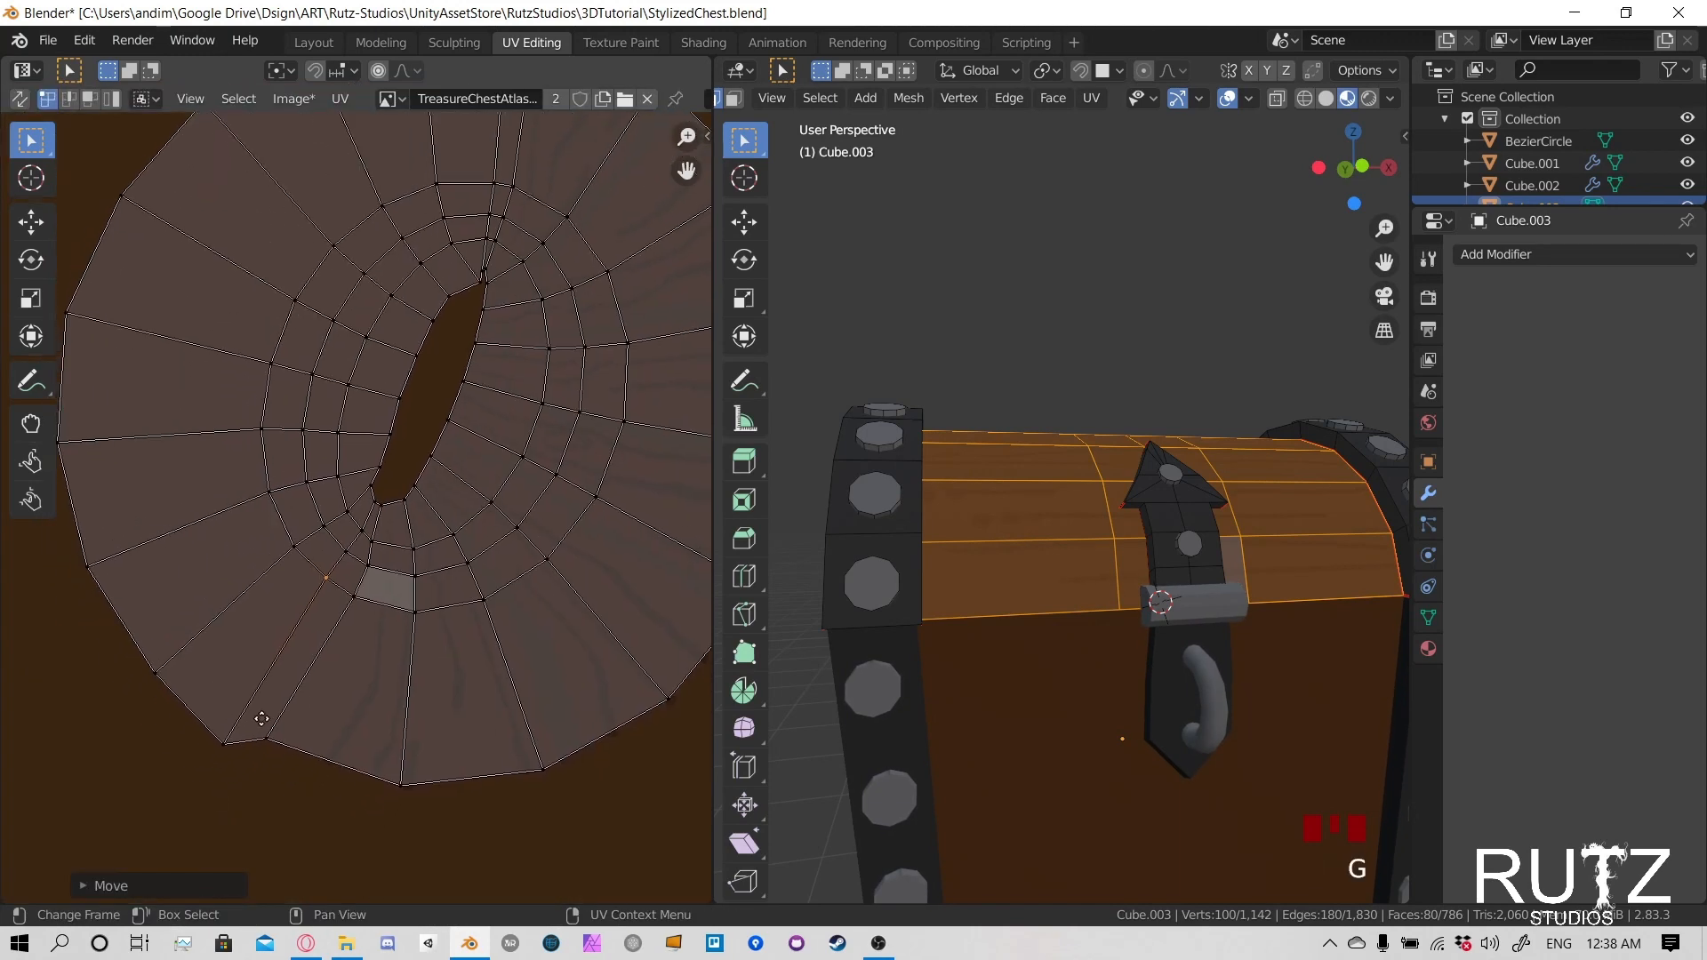
{"action": "left_click", "coordinate": [223, 741]}
{"action": "key", "text": "g"}
{"action": "left_click", "coordinate": [210, 717]}
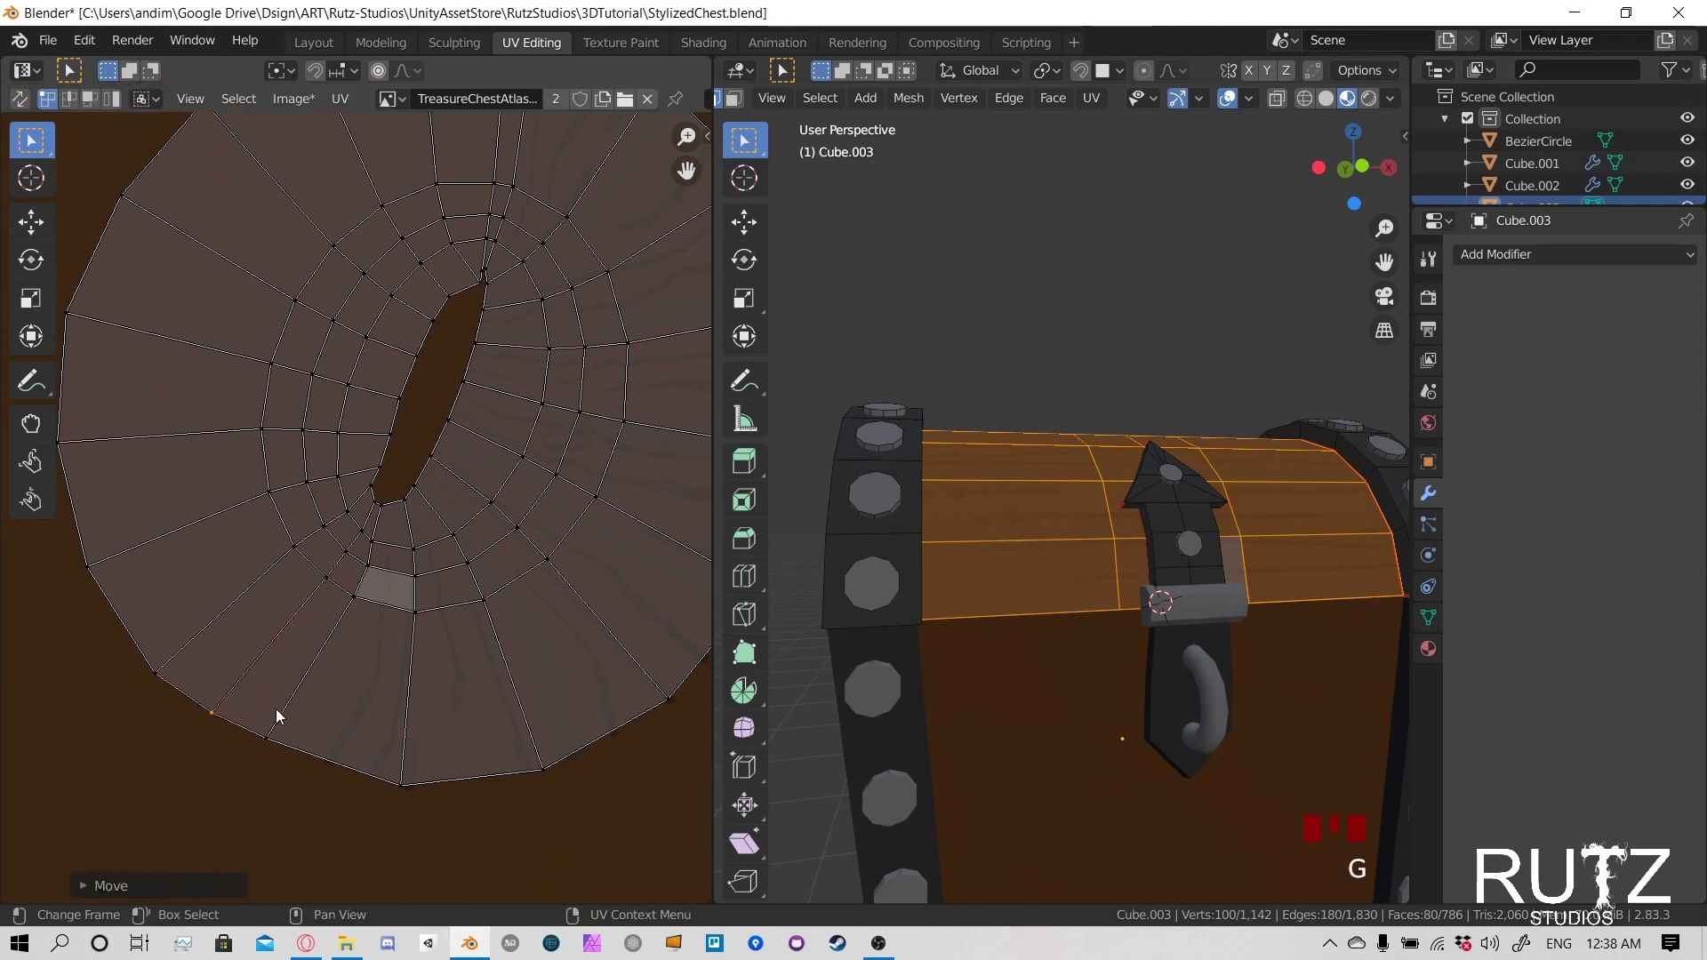
- Switch to the Texture Paint workspace and undo a test dab at the seam's lower tip
{"action": "middle_click_drag", "start_coordinate": [560, 419], "coordinate": [532, 495]}
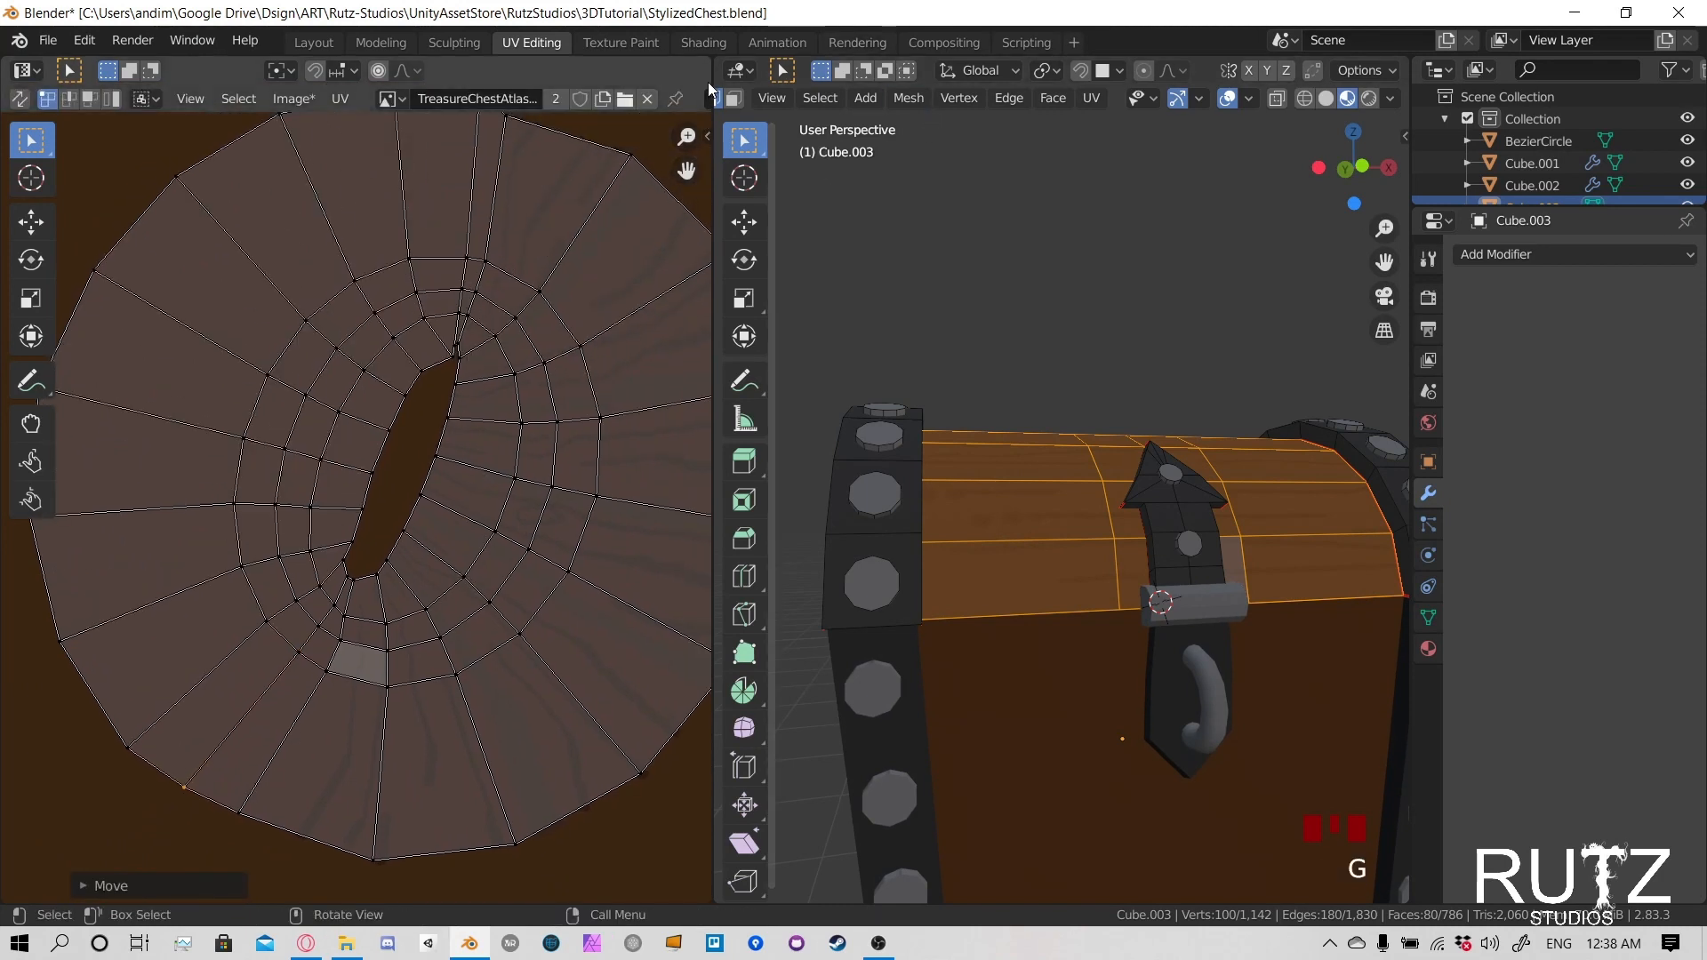
{"action": "left_click", "coordinate": [619, 39]}
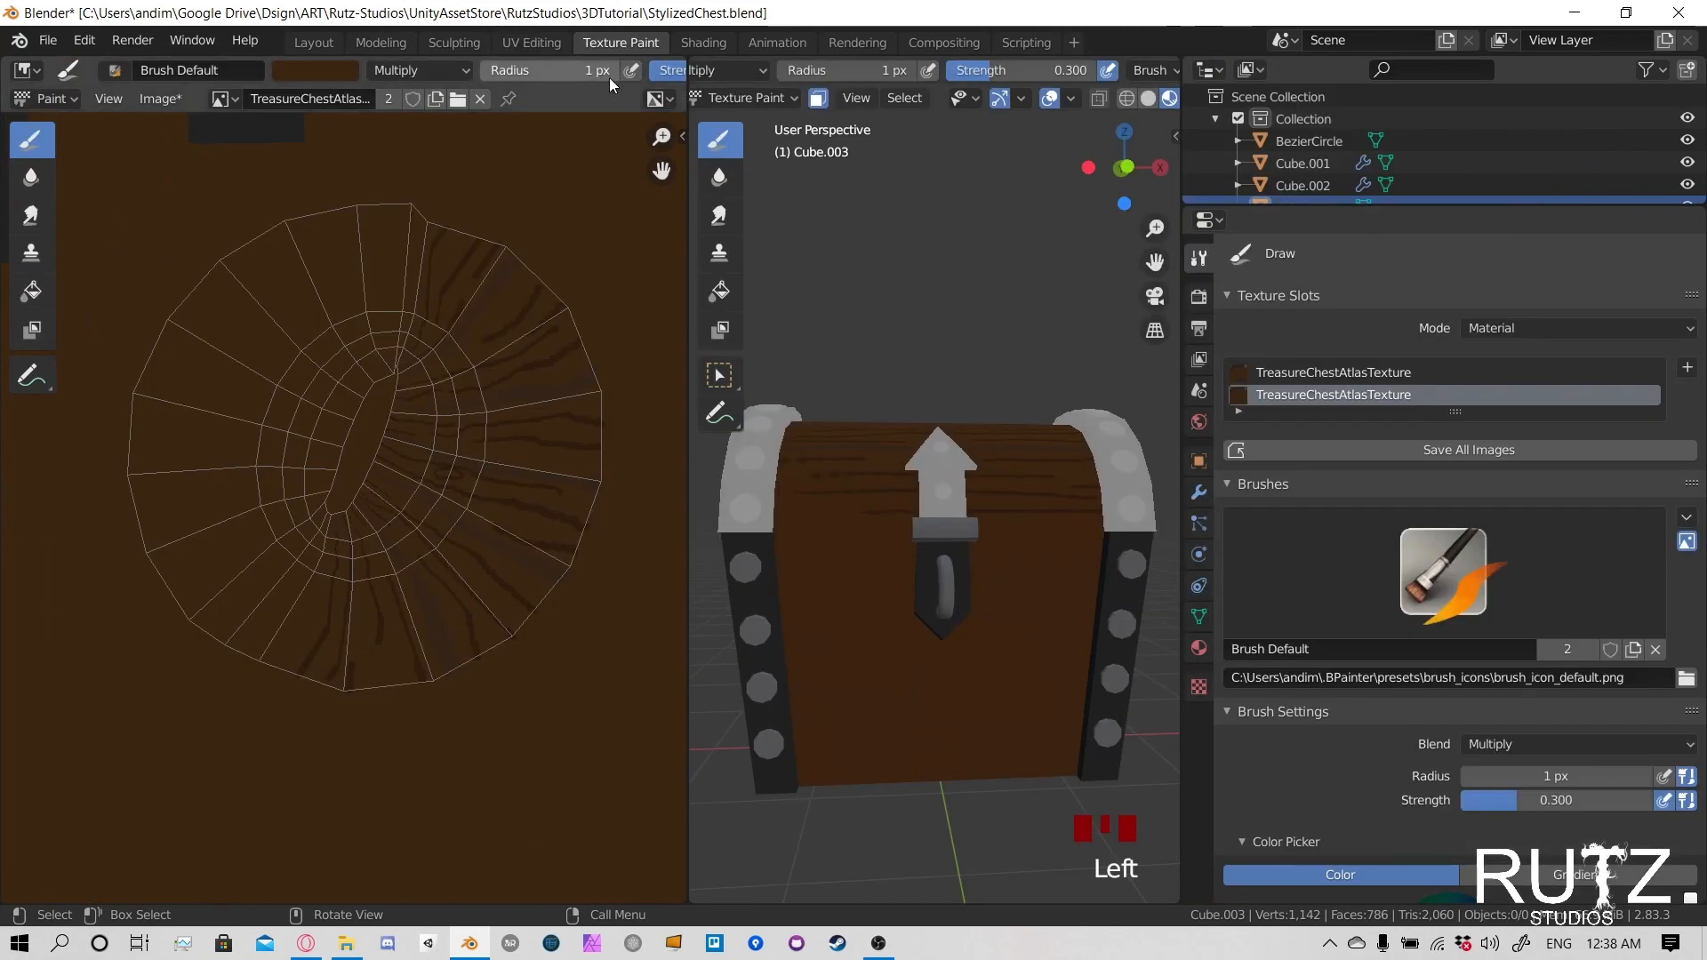
{"action": "scroll", "coordinate": [370, 576], "scroll_direction": "up", "scroll_amount": 3}
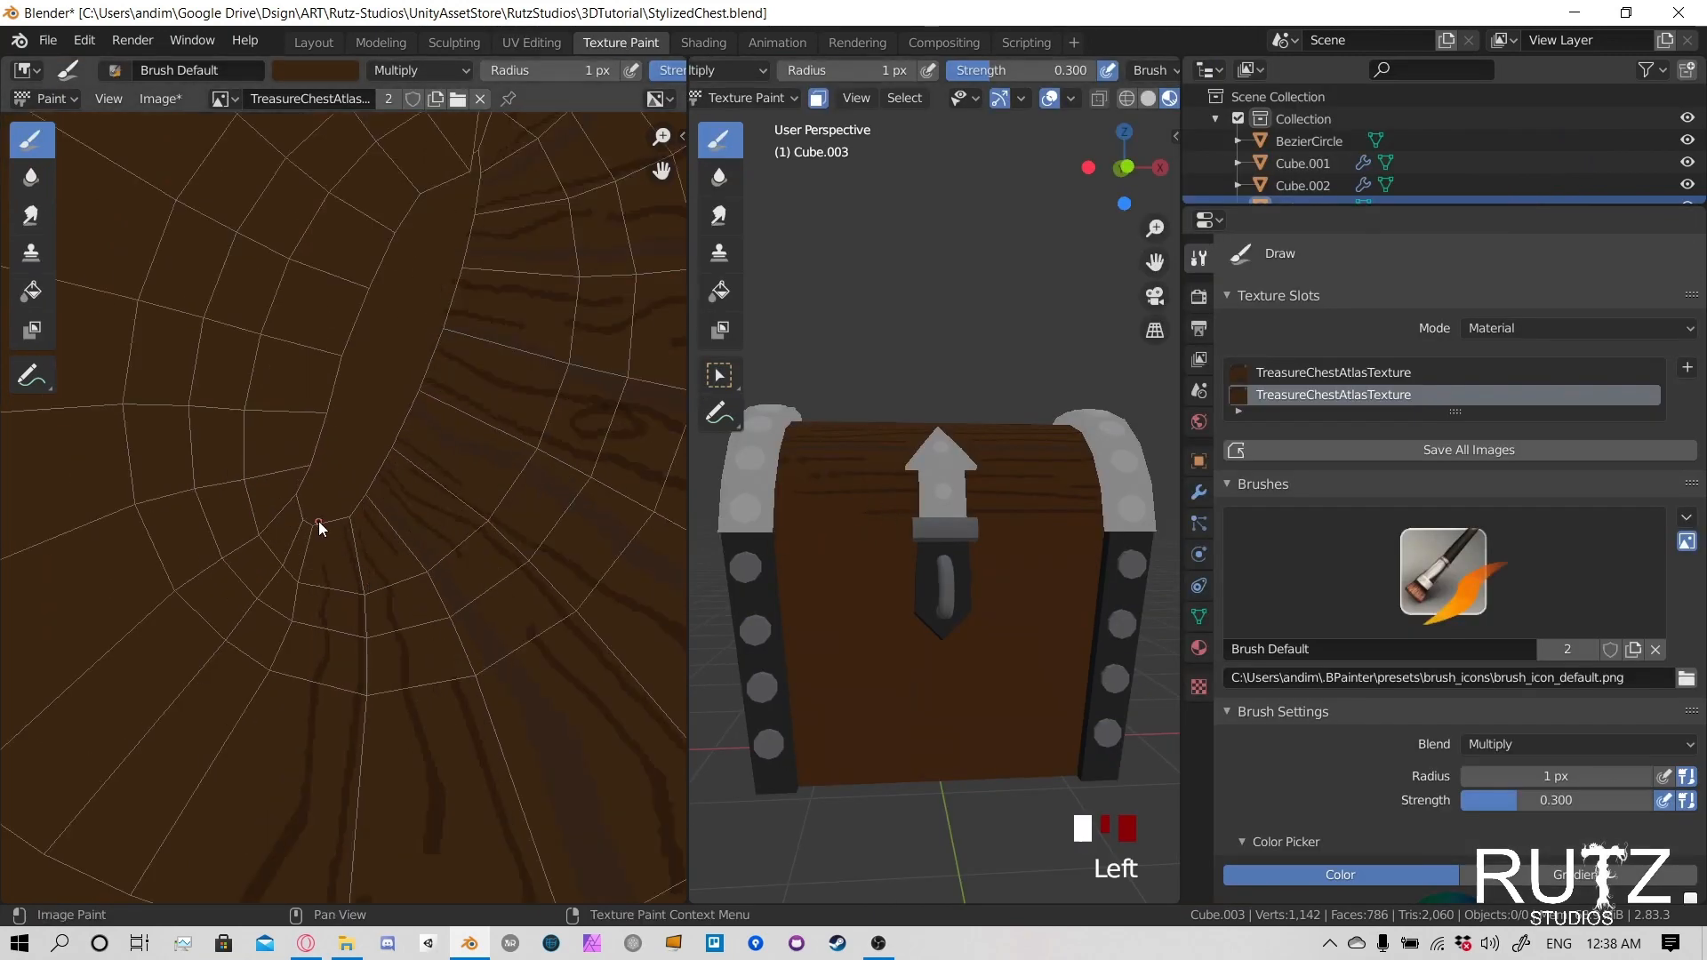
{"action": "key", "text": "ctrl+z"}
- Try 2 px grain strokes directly on the lid's front near the left end band, and undo them
{"action": "scroll", "coordinate": [823, 473], "scroll_direction": "up", "scroll_amount": 4}
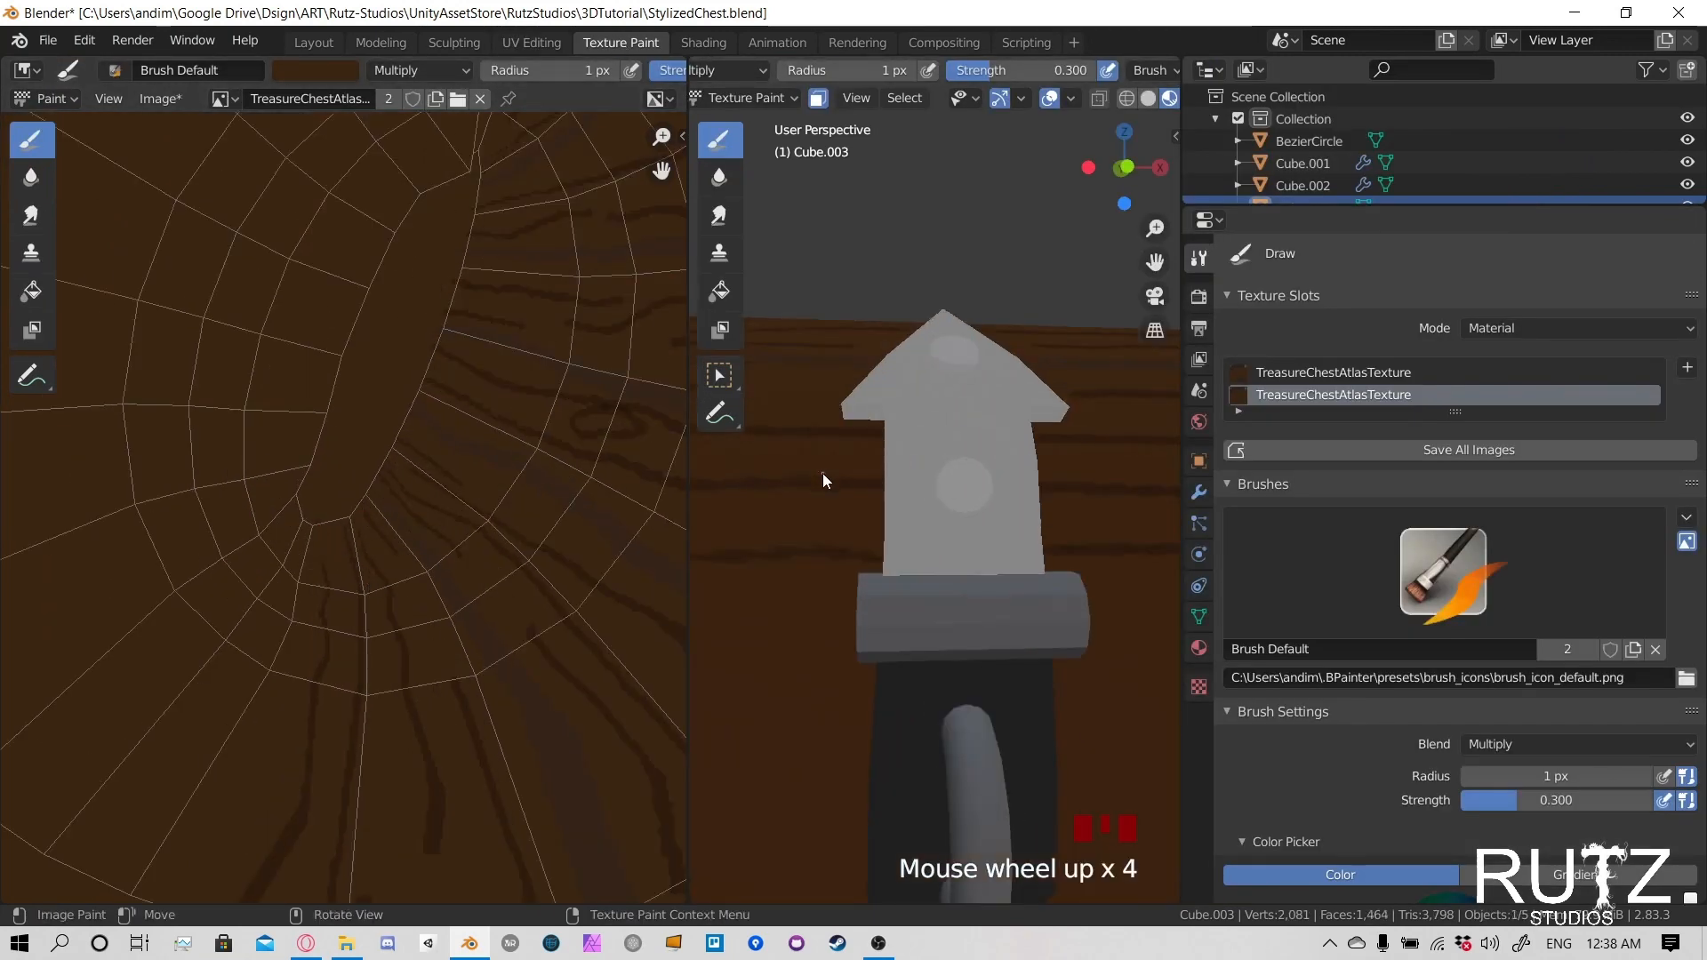
{"action": "middle_click_drag", "start_coordinate": [823, 473], "coordinate": [957, 467], "text": "shift"}
{"action": "scroll", "coordinate": [889, 542], "scroll_direction": "down", "scroll_amount": 2}
{"action": "left_click", "coordinate": [938, 515]}
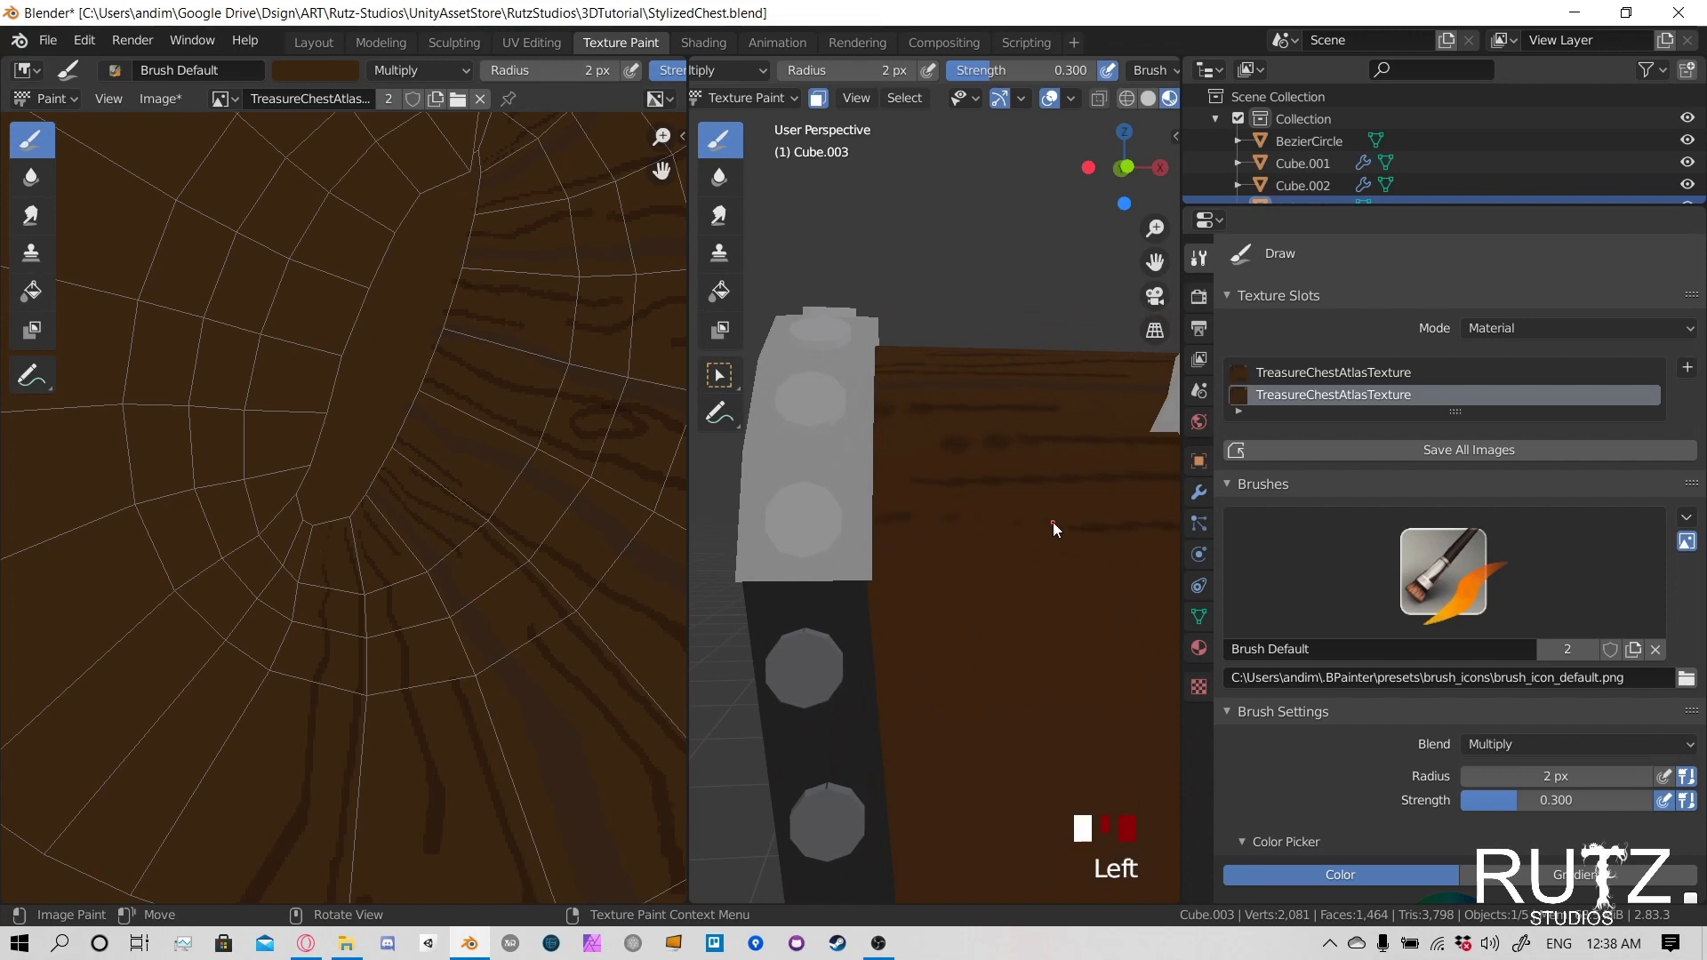
{"action": "left_click", "coordinate": [1061, 556]}
{"action": "key", "text": "ctrl+z"}
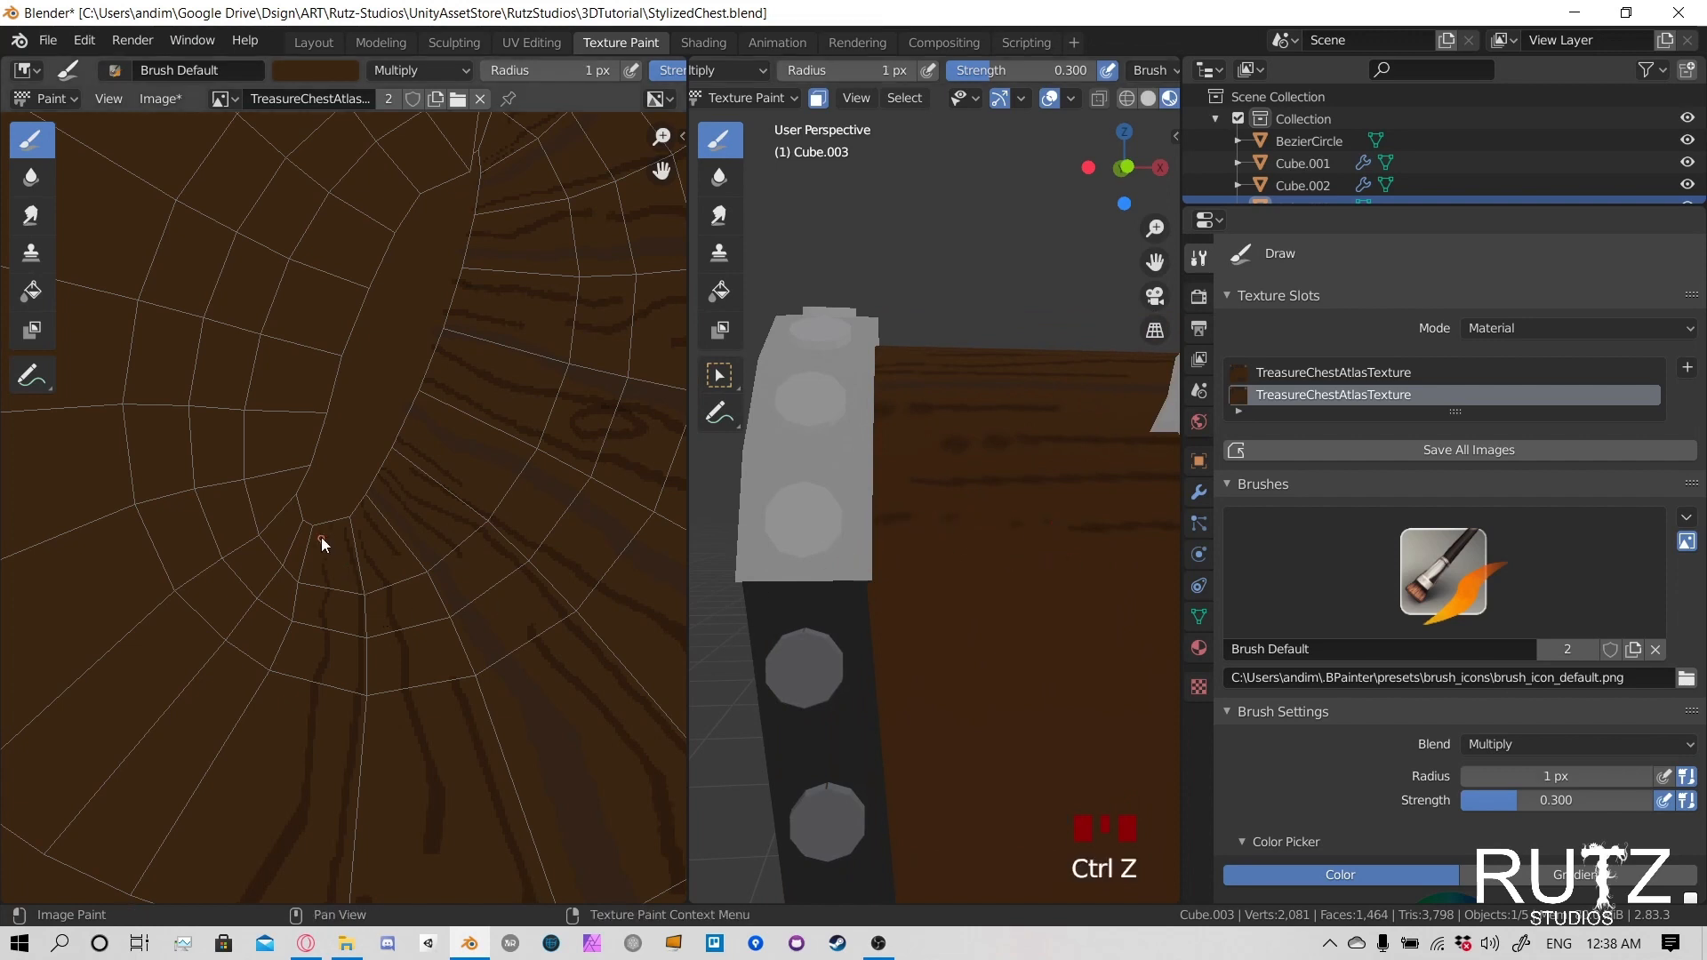
- Try 1 px grain strokes on the texture at the seam's lower tip, and undo them
{"action": "left_click", "coordinate": [333, 518]}
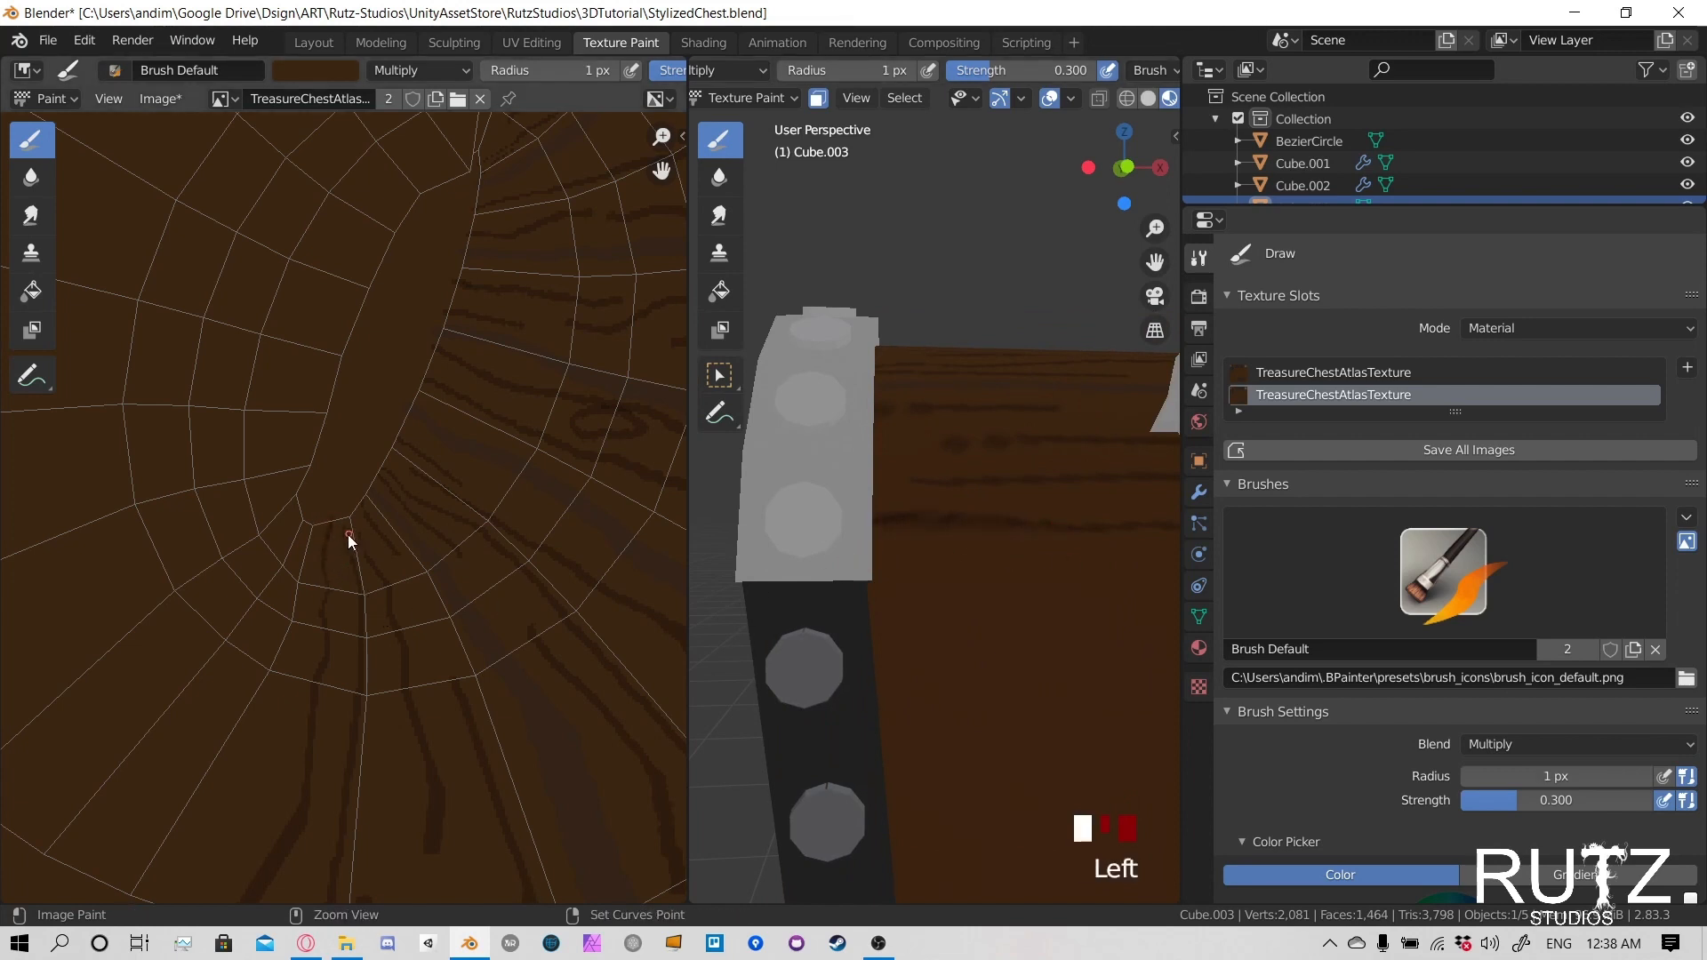
{"action": "left_click", "coordinate": [321, 516]}
{"action": "scroll", "coordinate": [979, 482], "scroll_direction": "down", "scroll_amount": 3}
{"action": "middle_click_drag", "start_coordinate": [979, 482], "coordinate": [852, 531], "text": "shift"}
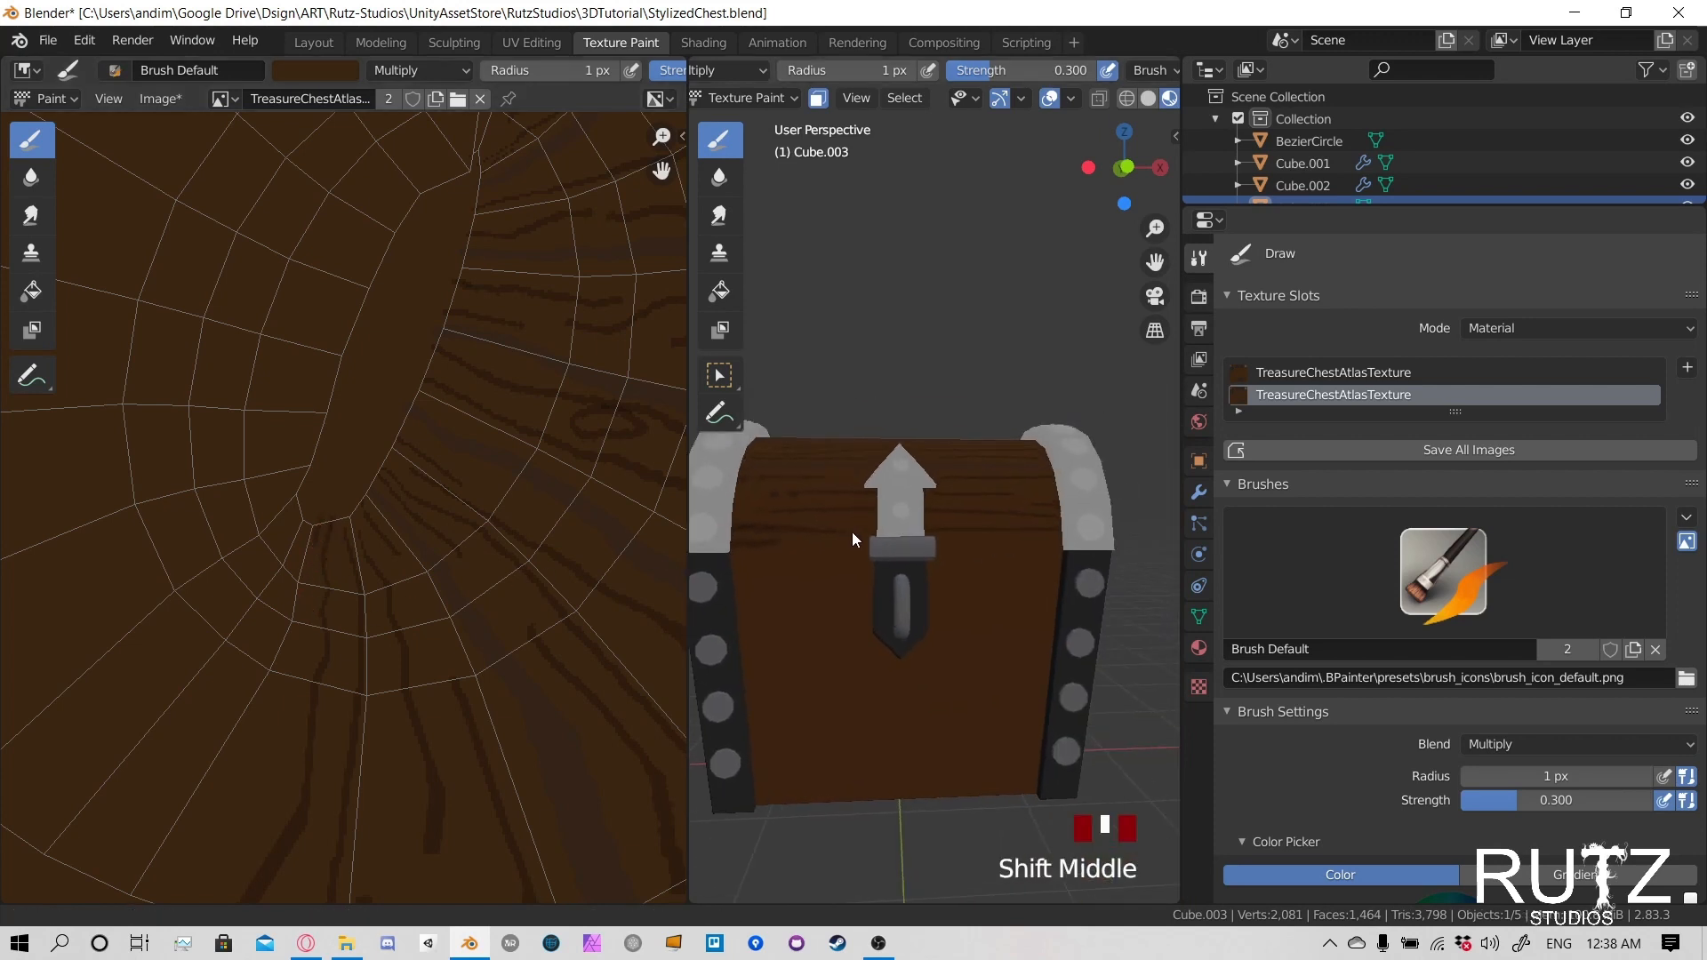
{"action": "key", "text": "ctrl+z"}
{"action": "key", "text": "ctrl+z"}
{"action": "key", "text": "ctrl+z"}
- Try joining the broken grain line below the seam's lower tip with 1 px strokes, undoing the attempts
{"action": "scroll", "coordinate": [396, 560], "scroll_direction": "up", "scroll_amount": 4}
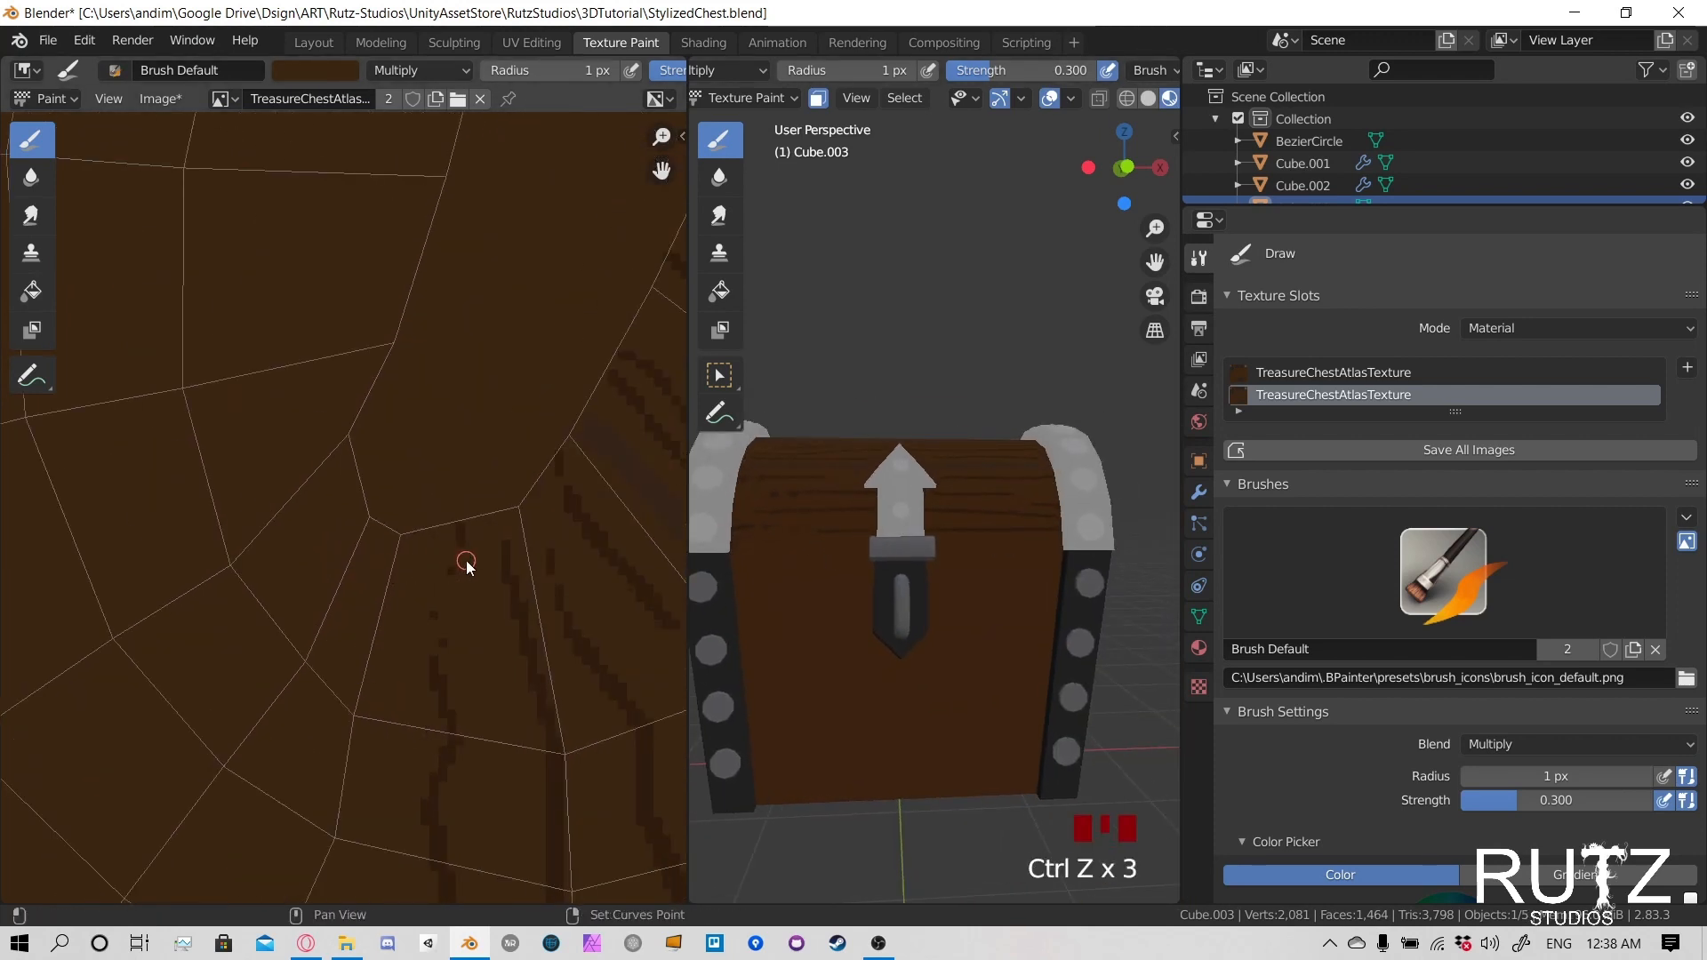
{"action": "key", "text": "f"}
{"action": "left_click", "coordinate": [443, 563]}
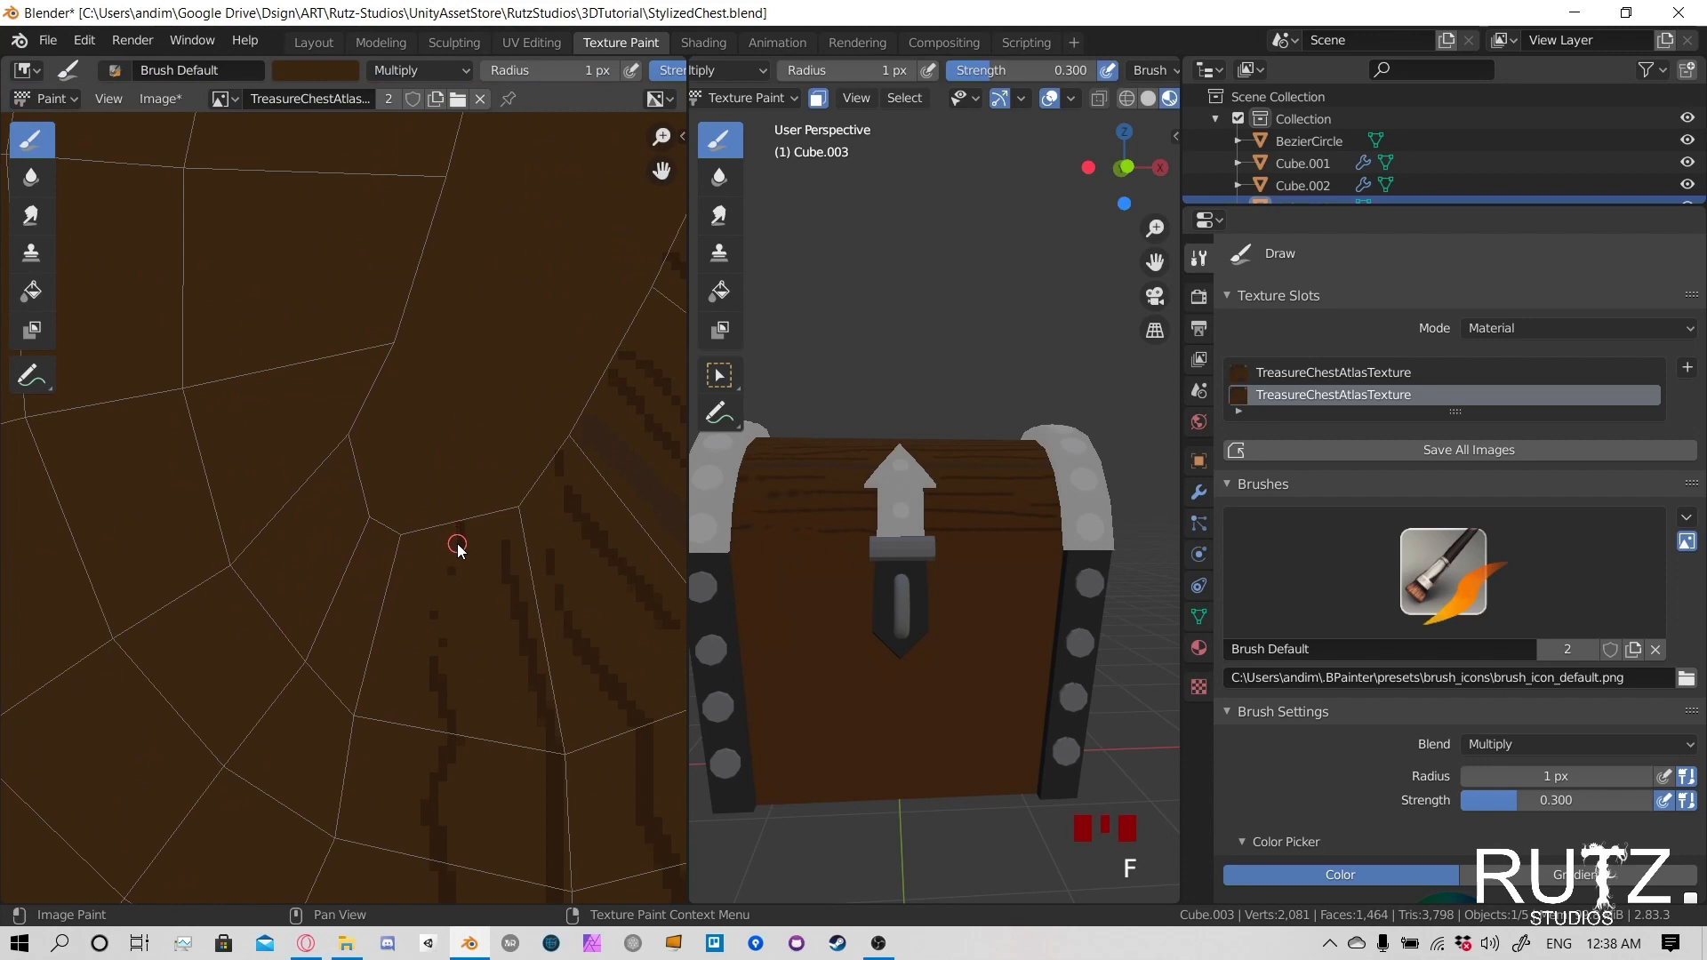
{"action": "left_click", "coordinate": [458, 539]}
{"action": "left_click_drag", "start_coordinate": [451, 570], "coordinate": [450, 585]}
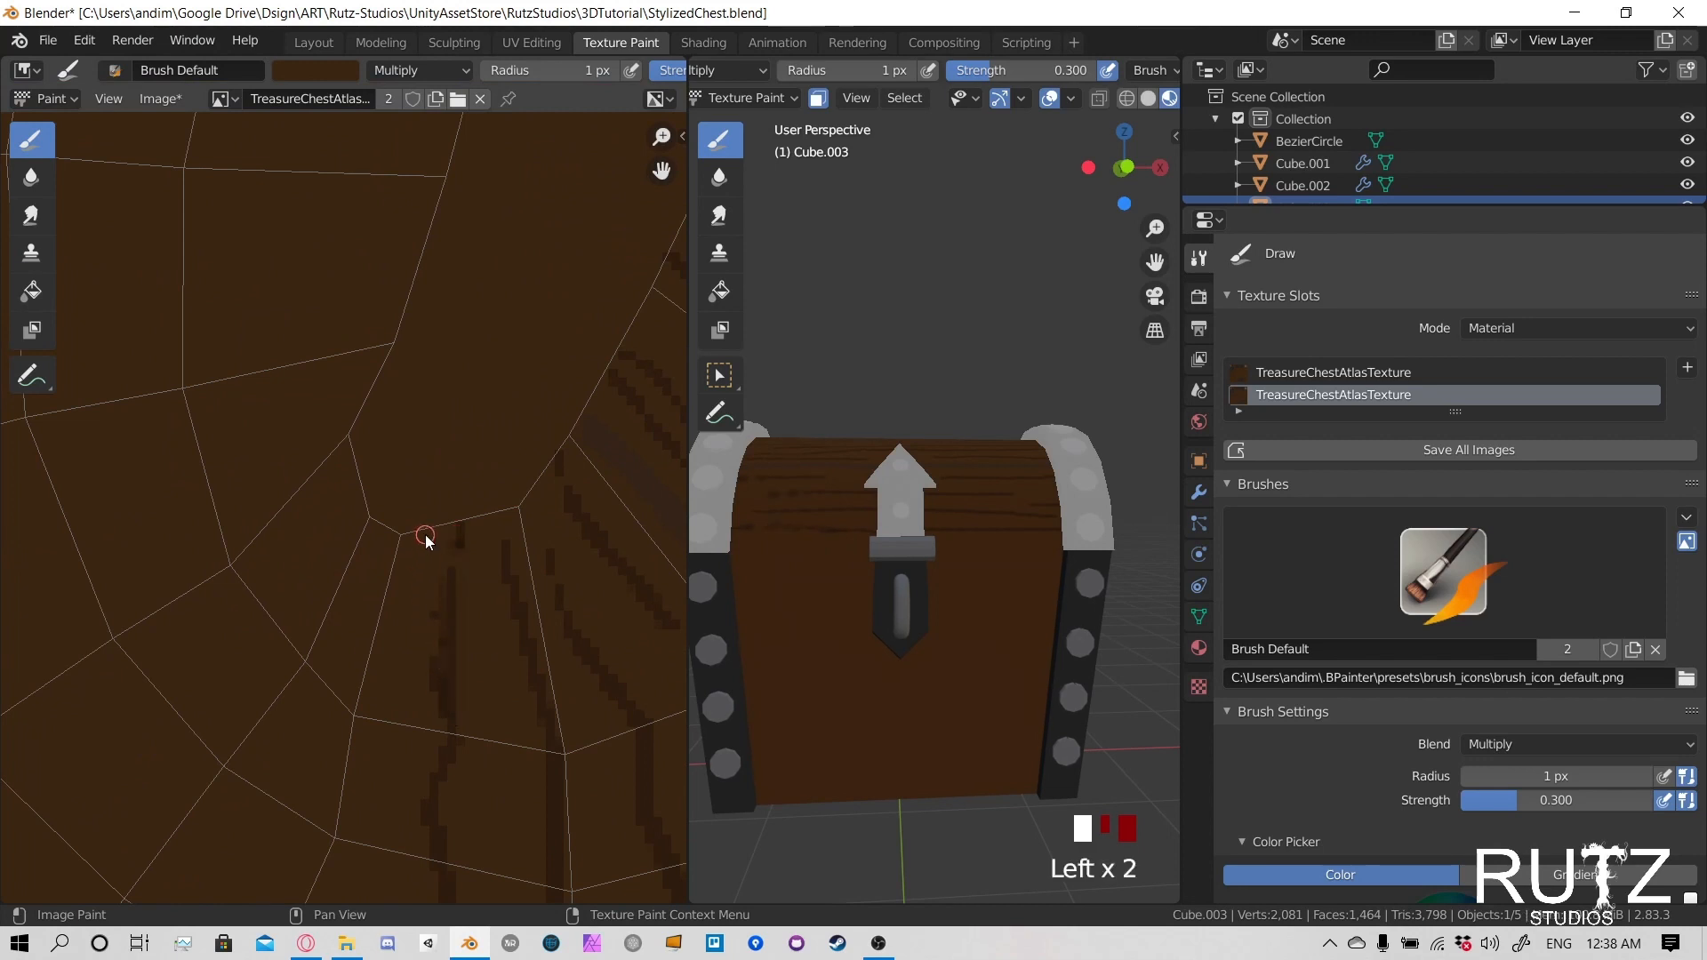
{"action": "key", "text": "ctrl+z"}
{"action": "left_click_drag", "start_coordinate": [458, 533], "coordinate": [440, 693]}
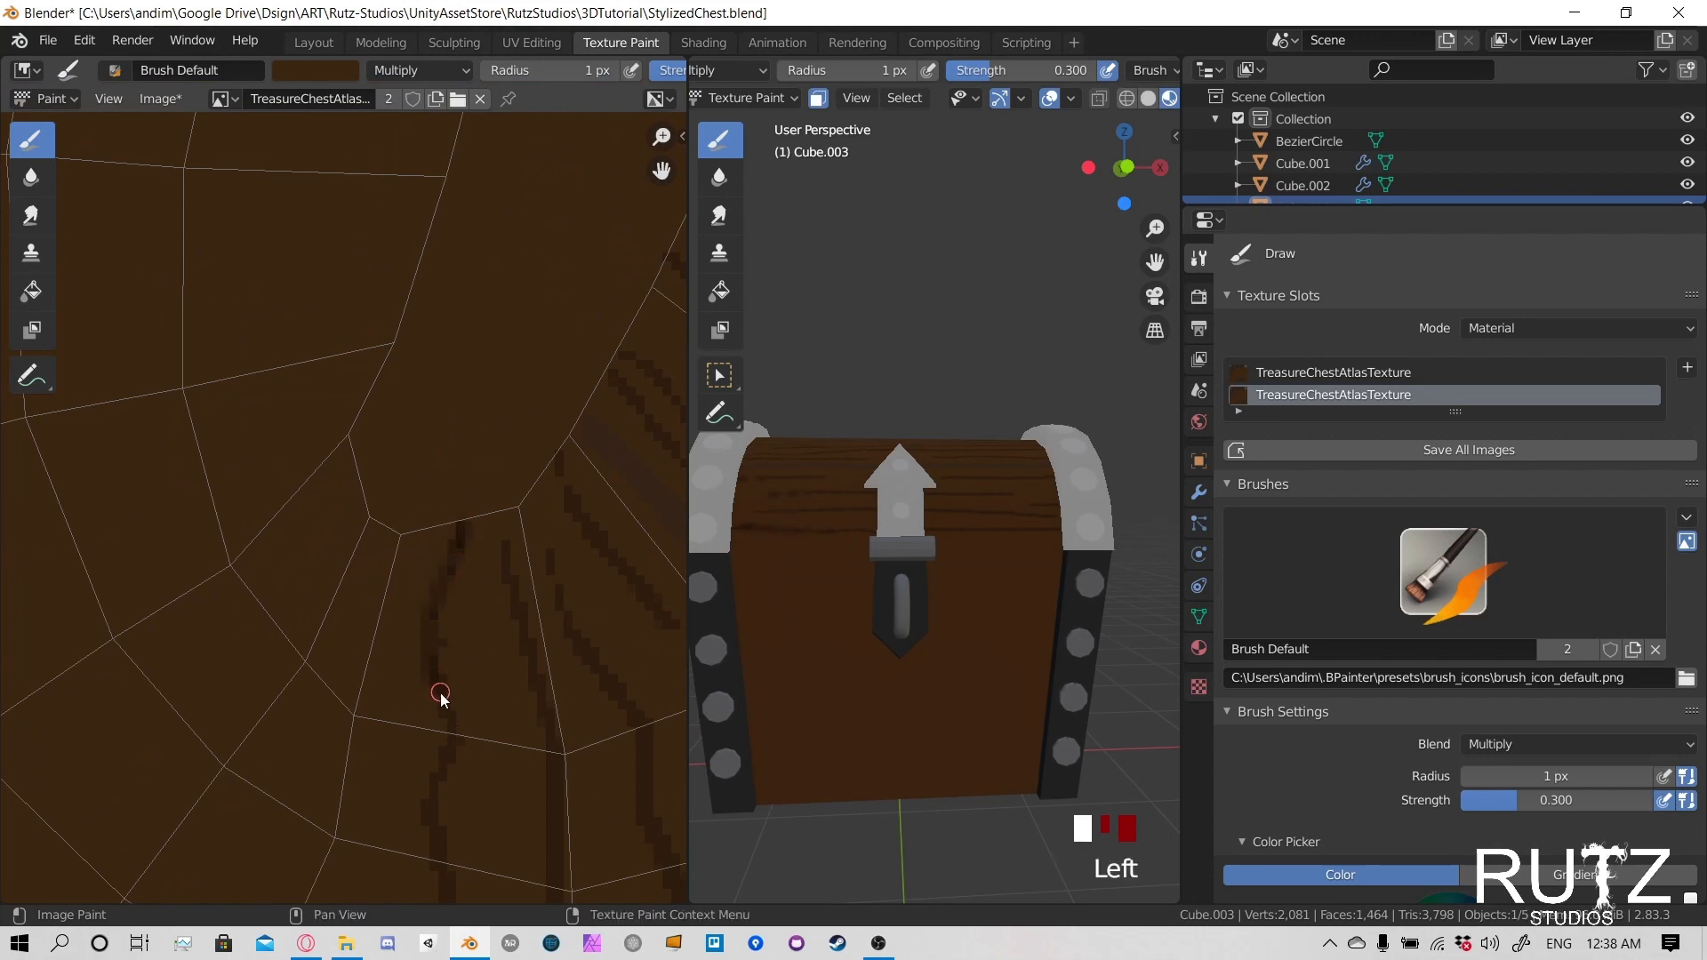
{"action": "key", "text": "ctrl+z"}
- Paint 1 px grain strokes from the seam's lower tip downward, joining the broken line and adding one beside it
{"action": "left_click_drag", "start_coordinate": [458, 539], "coordinate": [443, 595]}
{"action": "left_click", "coordinate": [414, 554]}
{"action": "middle_click_drag", "start_coordinate": [433, 667], "coordinate": [495, 468]}
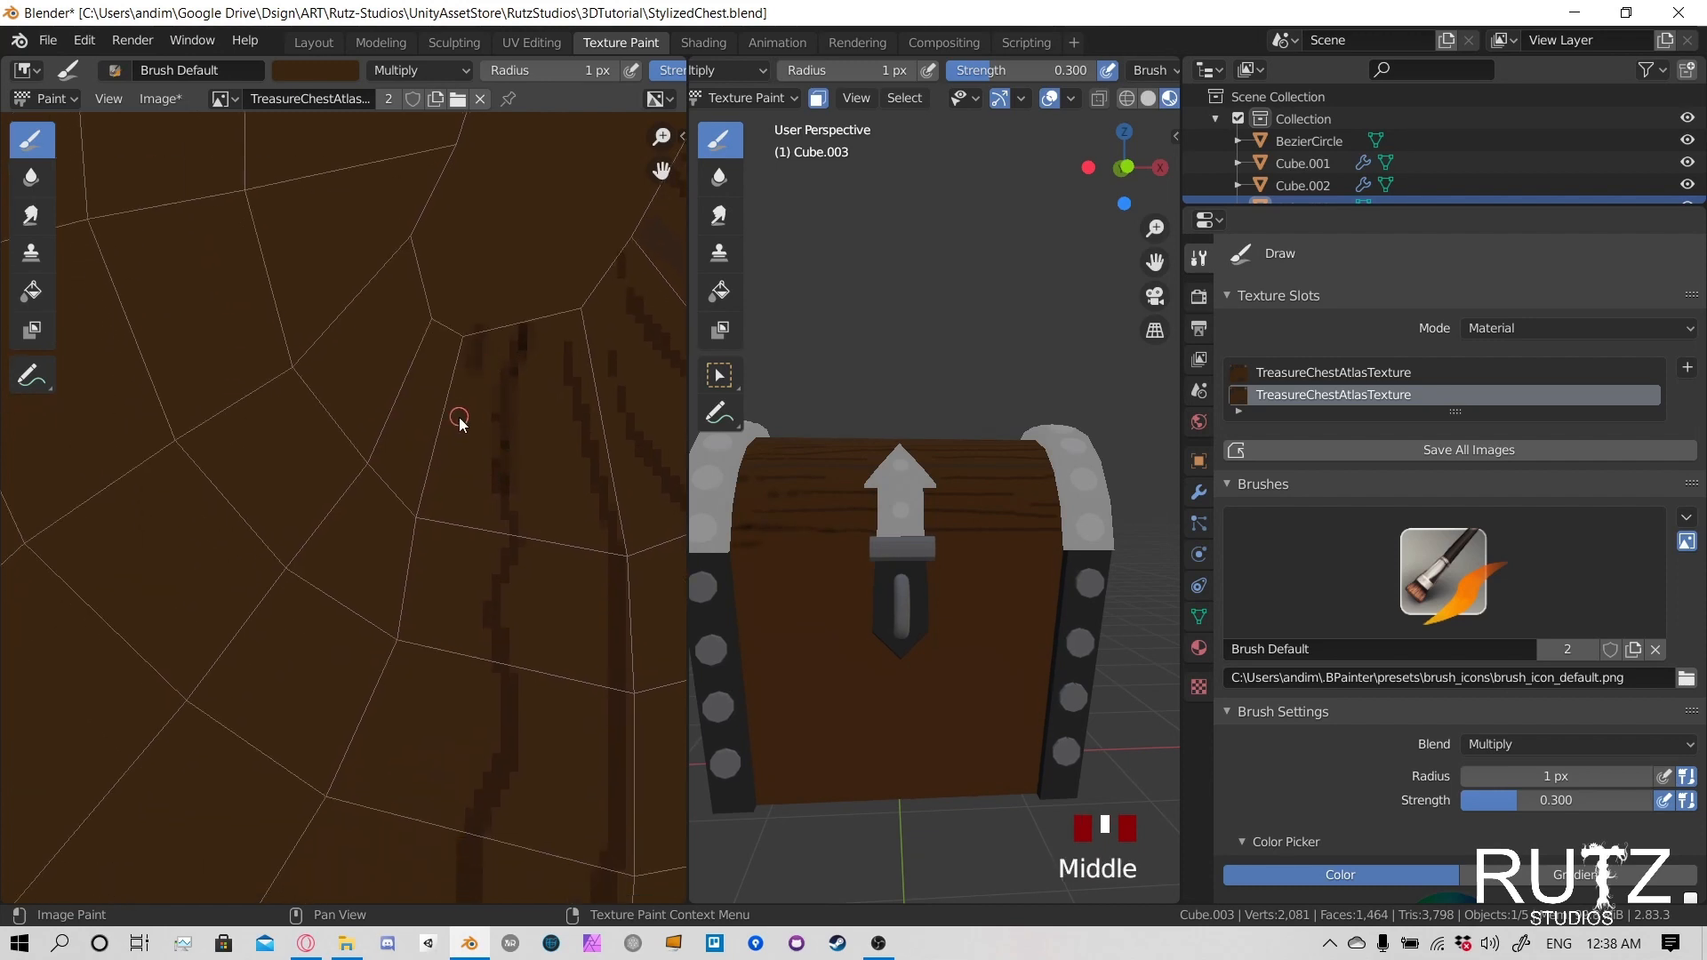
{"action": "left_click_drag", "start_coordinate": [459, 423], "coordinate": [409, 747]}
- Examine the painted wood grain on the chest lid from the front, back and end
{"action": "scroll", "coordinate": [472, 687], "scroll_direction": "down", "scroll_amount": 3}
{"action": "scroll", "coordinate": [898, 542], "scroll_direction": "down", "scroll_amount": 4}
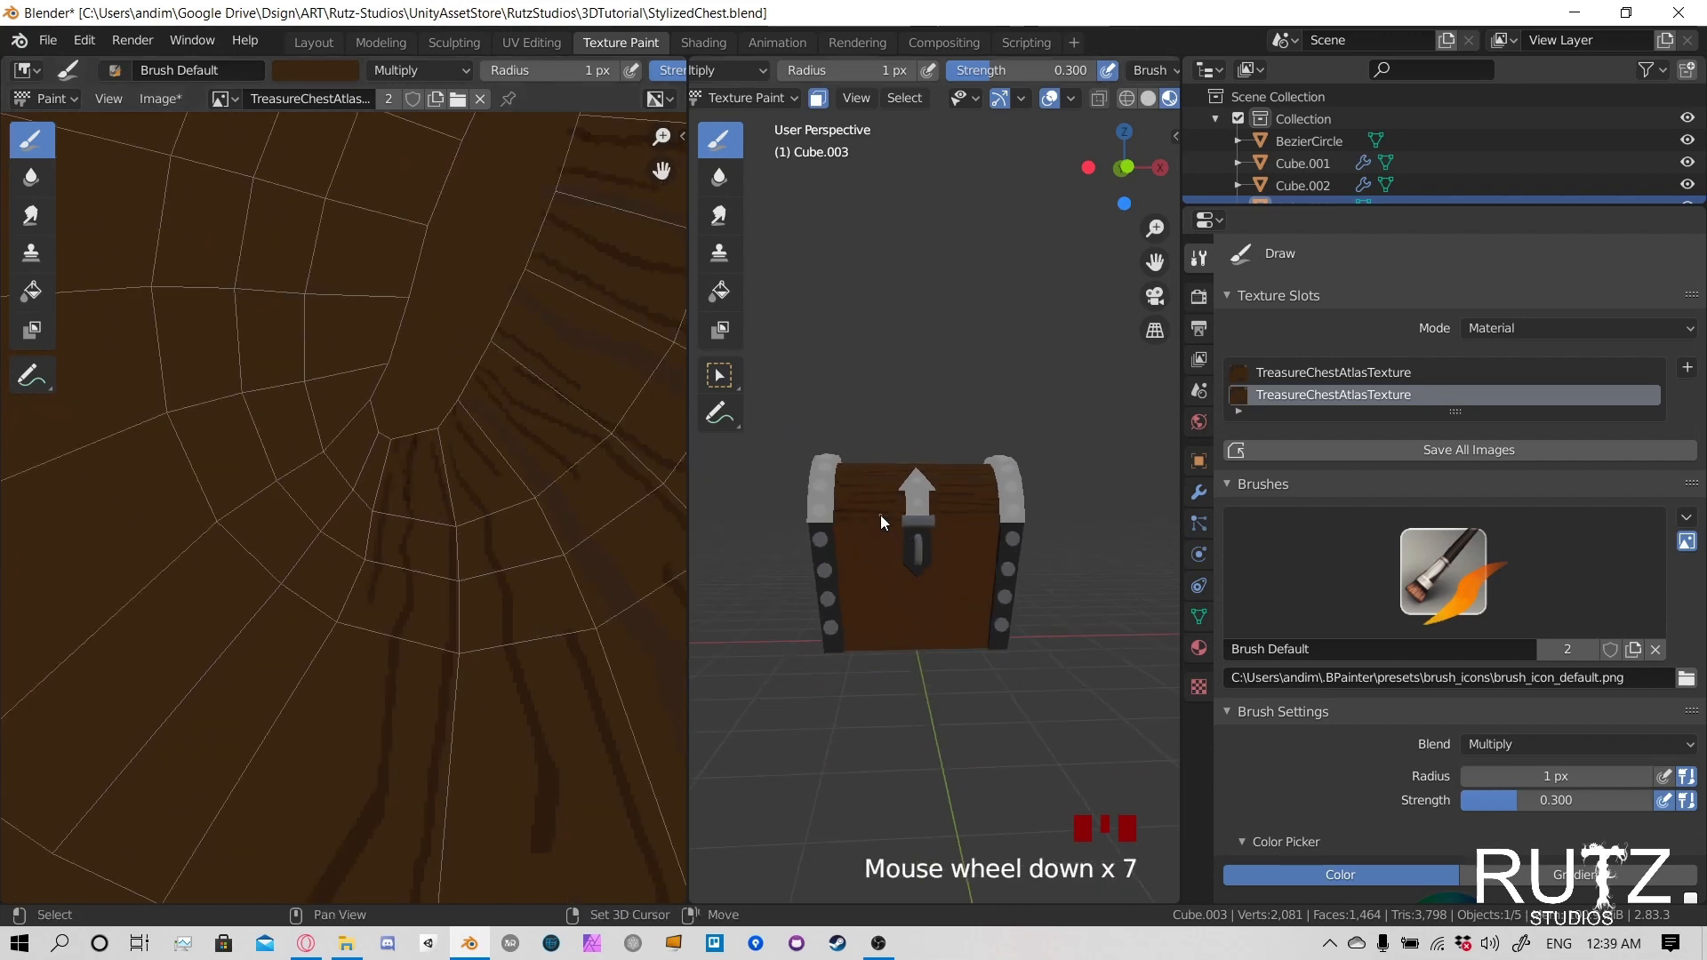
{"action": "middle_click_drag", "start_coordinate": [880, 515], "coordinate": [932, 591]}
{"action": "scroll", "coordinate": [931, 590], "scroll_direction": "up", "scroll_amount": 4}
{"action": "middle_click_drag", "start_coordinate": [1055, 546], "coordinate": [955, 550]}
{"action": "scroll", "coordinate": [1040, 600], "scroll_direction": "up", "scroll_amount": 3}
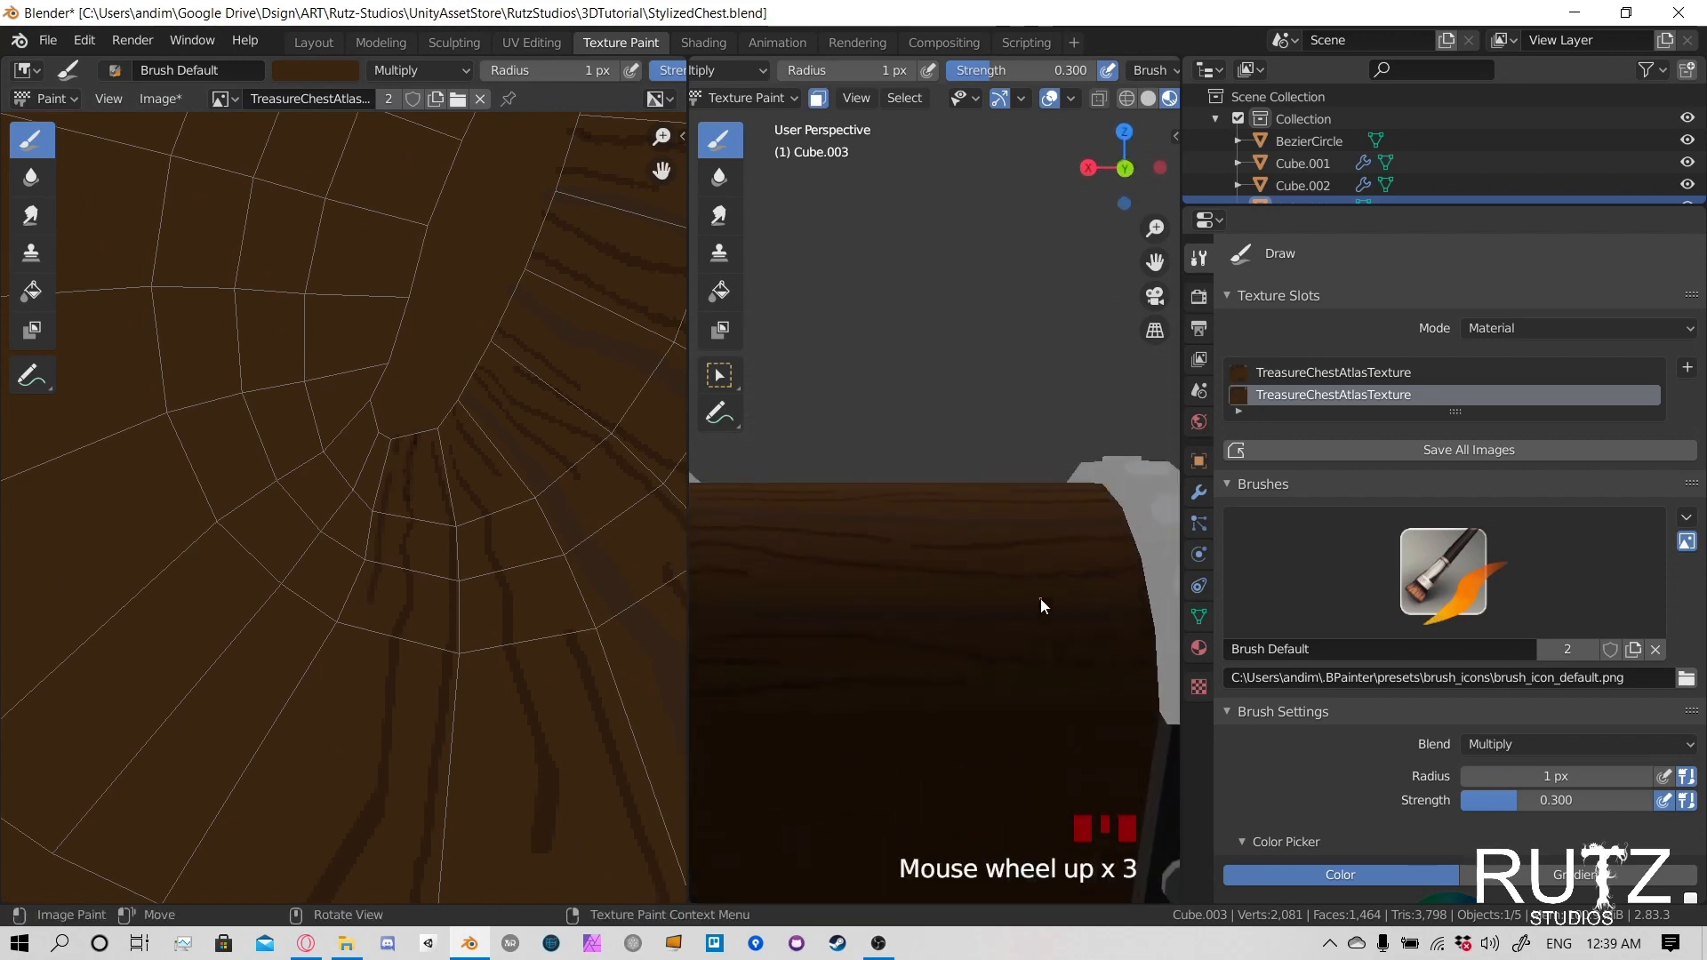
{"action": "scroll", "coordinate": [1040, 599], "scroll_direction": "down", "scroll_amount": 4}
{"action": "middle_click_drag", "start_coordinate": [1040, 599], "coordinate": [854, 578]}
{"action": "middle_click_drag", "start_coordinate": [1084, 578], "coordinate": [914, 610]}
{"action": "scroll", "coordinate": [914, 609], "scroll_direction": "up", "scroll_amount": 2}
{"action": "scroll", "coordinate": [914, 610], "scroll_direction": "up", "scroll_amount": 1}
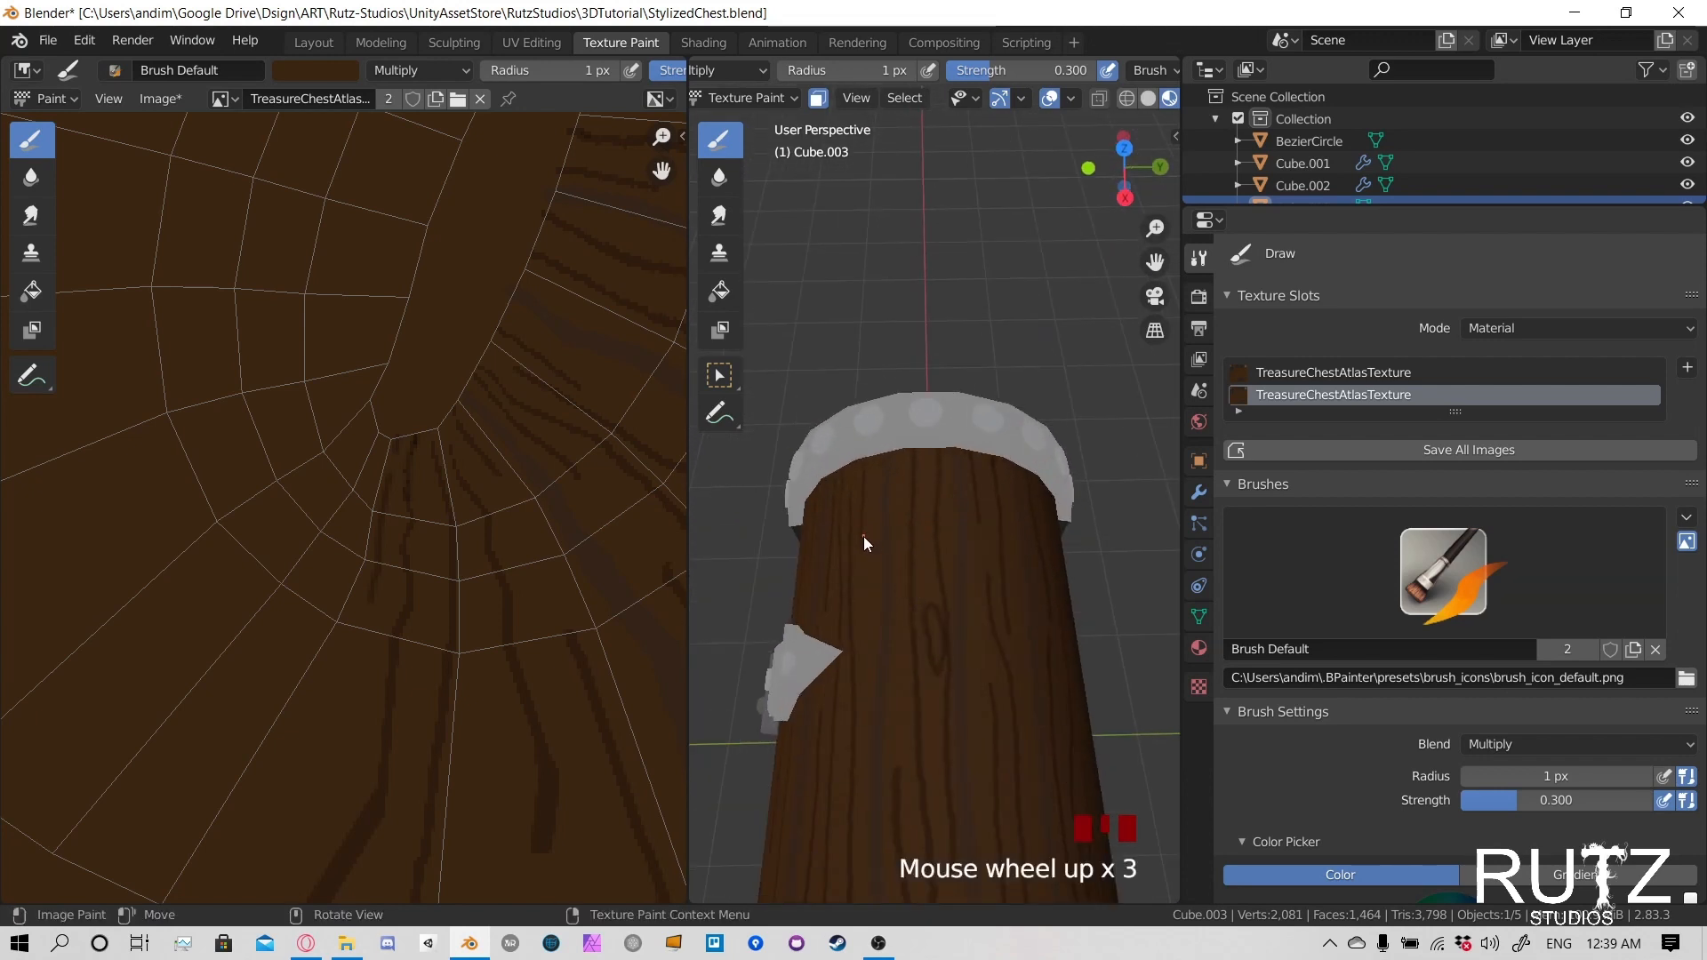
- Add 1 px wood-grain strokes to the plain gaps on top of the chest lid
{"action": "left_click", "coordinate": [861, 540]}
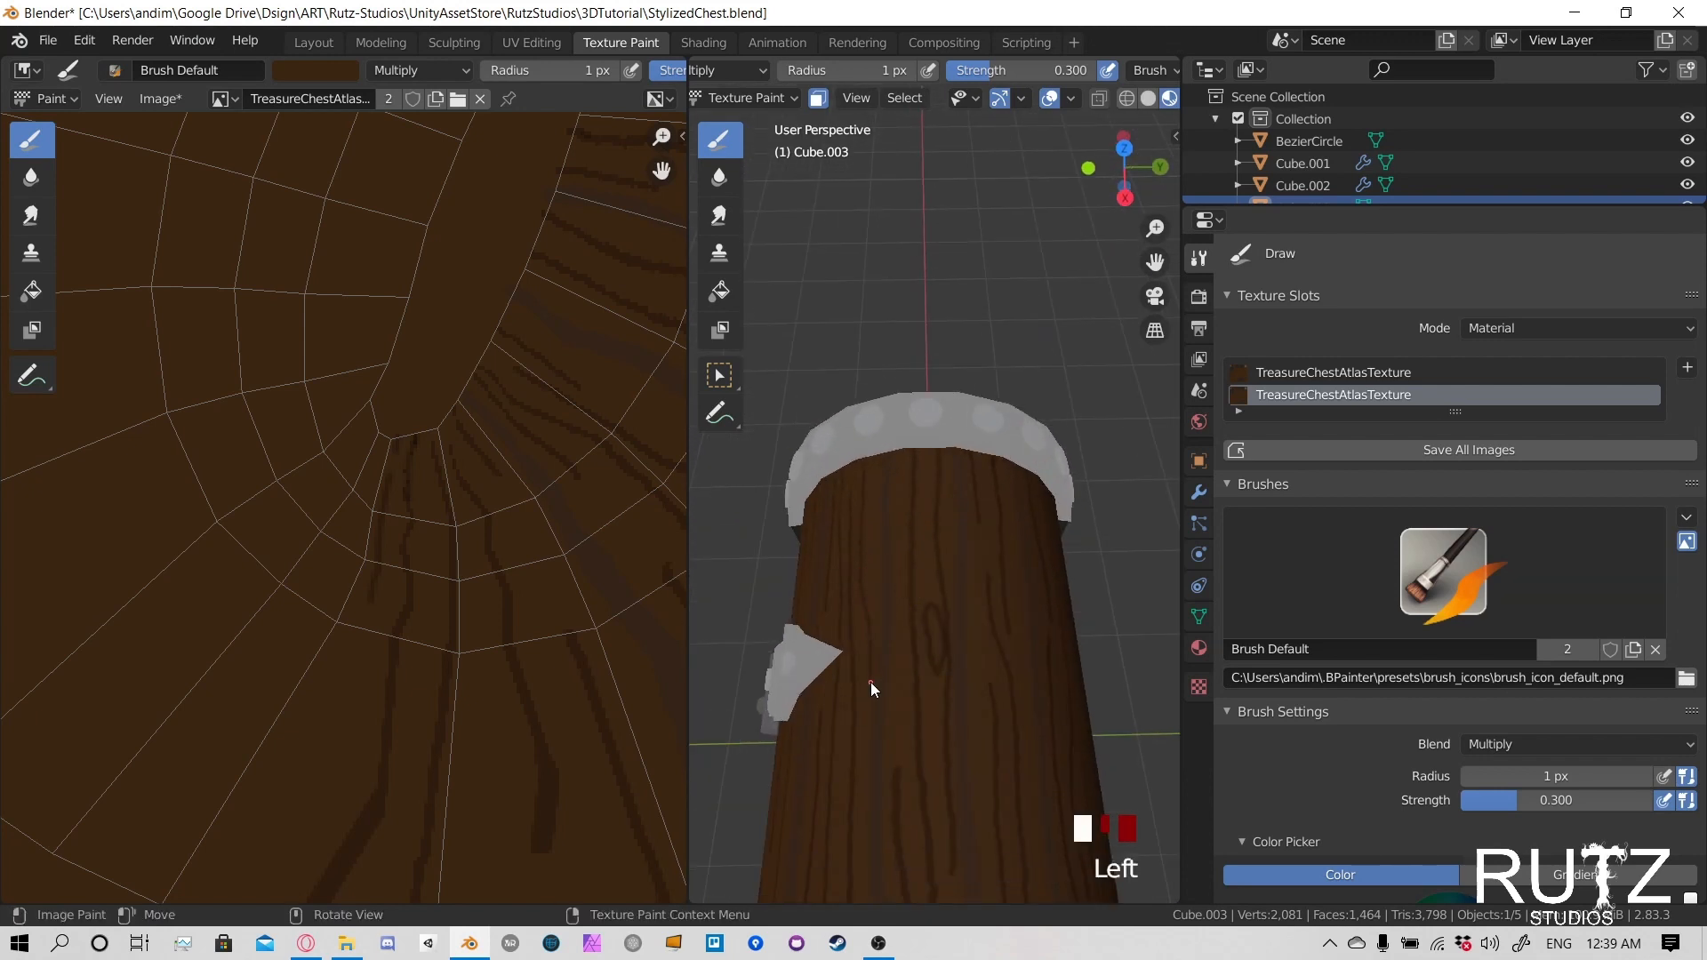
{"action": "scroll", "coordinate": [866, 644], "scroll_direction": "down", "scroll_amount": 4}
{"action": "mouse_move", "coordinate": [866, 644]}
{"action": "middle_mouse_down"}
{"action": "mouse_move", "coordinate": [1010, 588]}
{"action": "mouse_move", "coordinate": [877, 601]}
{"action": "mouse_move", "coordinate": [1022, 615]}
{"action": "middle_mouse_up"}
{"action": "left_click", "coordinate": [967, 576]}
{"action": "left_click", "coordinate": [1037, 612]}
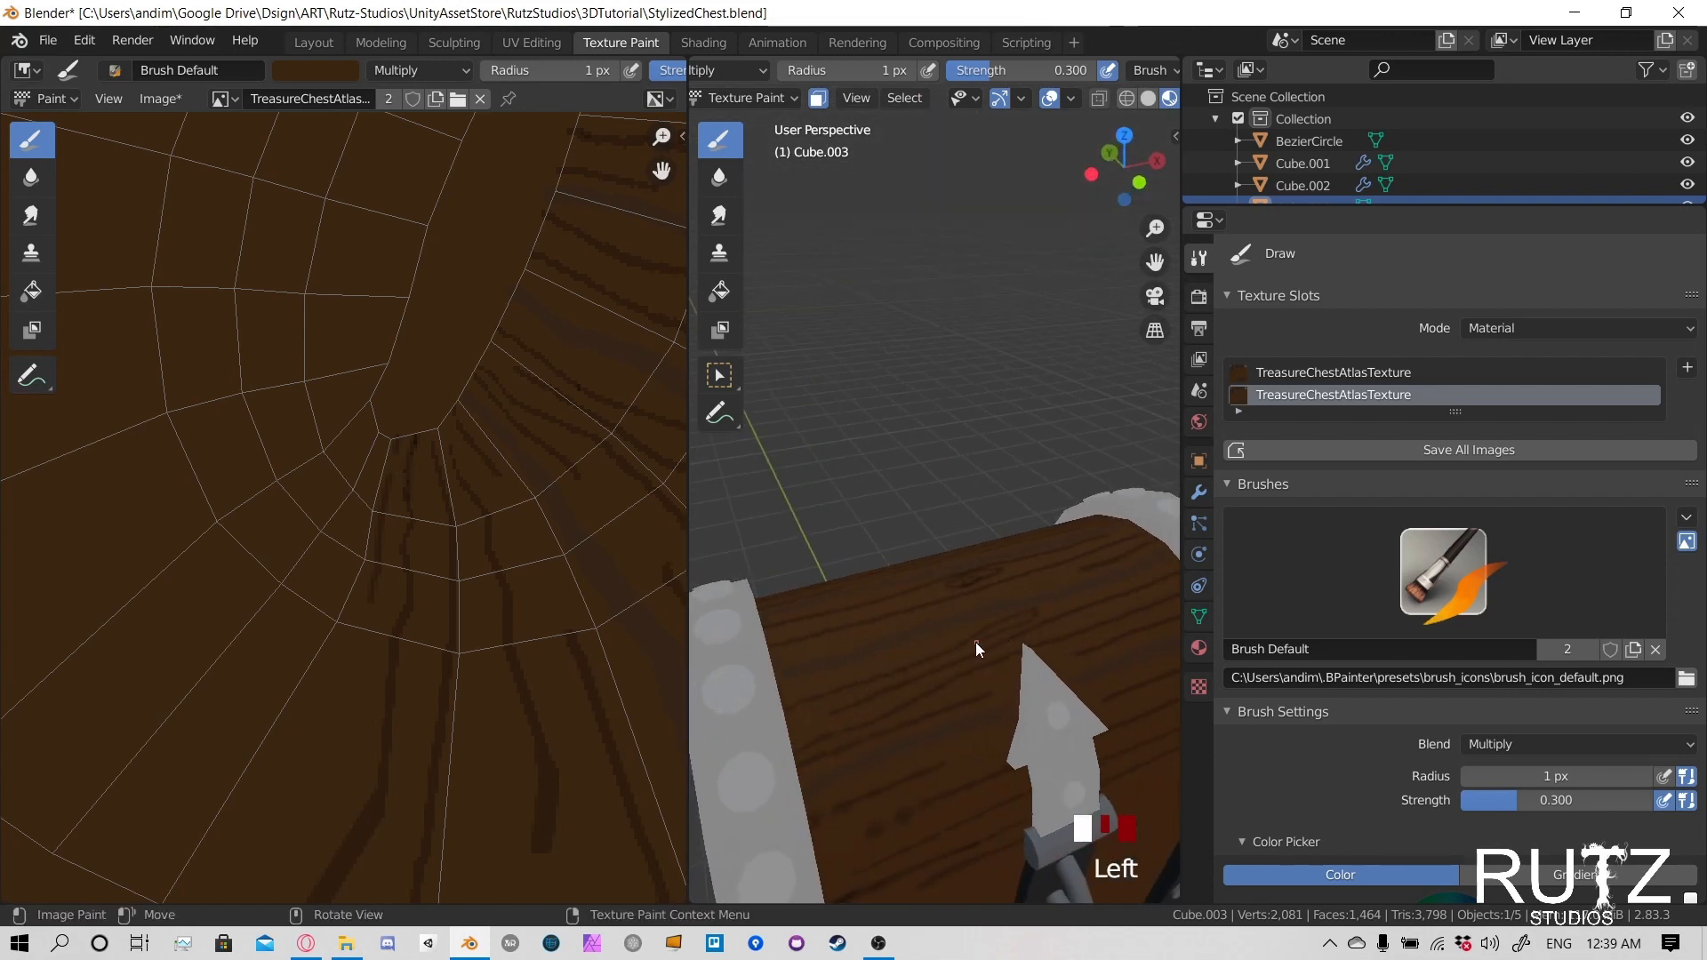
- Paint 1 px grain strokes on the front of the lid, on both sides of the hasp
{"action": "left_click", "coordinate": [804, 718]}
{"action": "mouse_move", "coordinate": [803, 718]}
{"action": "middle_mouse_down", "text": "shift"}
{"action": "mouse_move", "coordinate": [823, 596]}
{"action": "mouse_move", "coordinate": [823, 656]}
{"action": "middle_mouse_up", "text": "shift"}
{"action": "left_click", "coordinate": [921, 600]}
{"action": "mouse_move", "coordinate": [921, 601]}
{"action": "middle_mouse_down", "text": "shift"}
{"action": "mouse_move", "coordinate": [869, 627]}
{"action": "mouse_move", "coordinate": [974, 626]}
{"action": "mouse_move", "coordinate": [935, 612]}
{"action": "middle_mouse_up", "text": "shift"}
{"action": "left_click", "coordinate": [777, 648]}
{"action": "left_click", "coordinate": [1030, 589]}
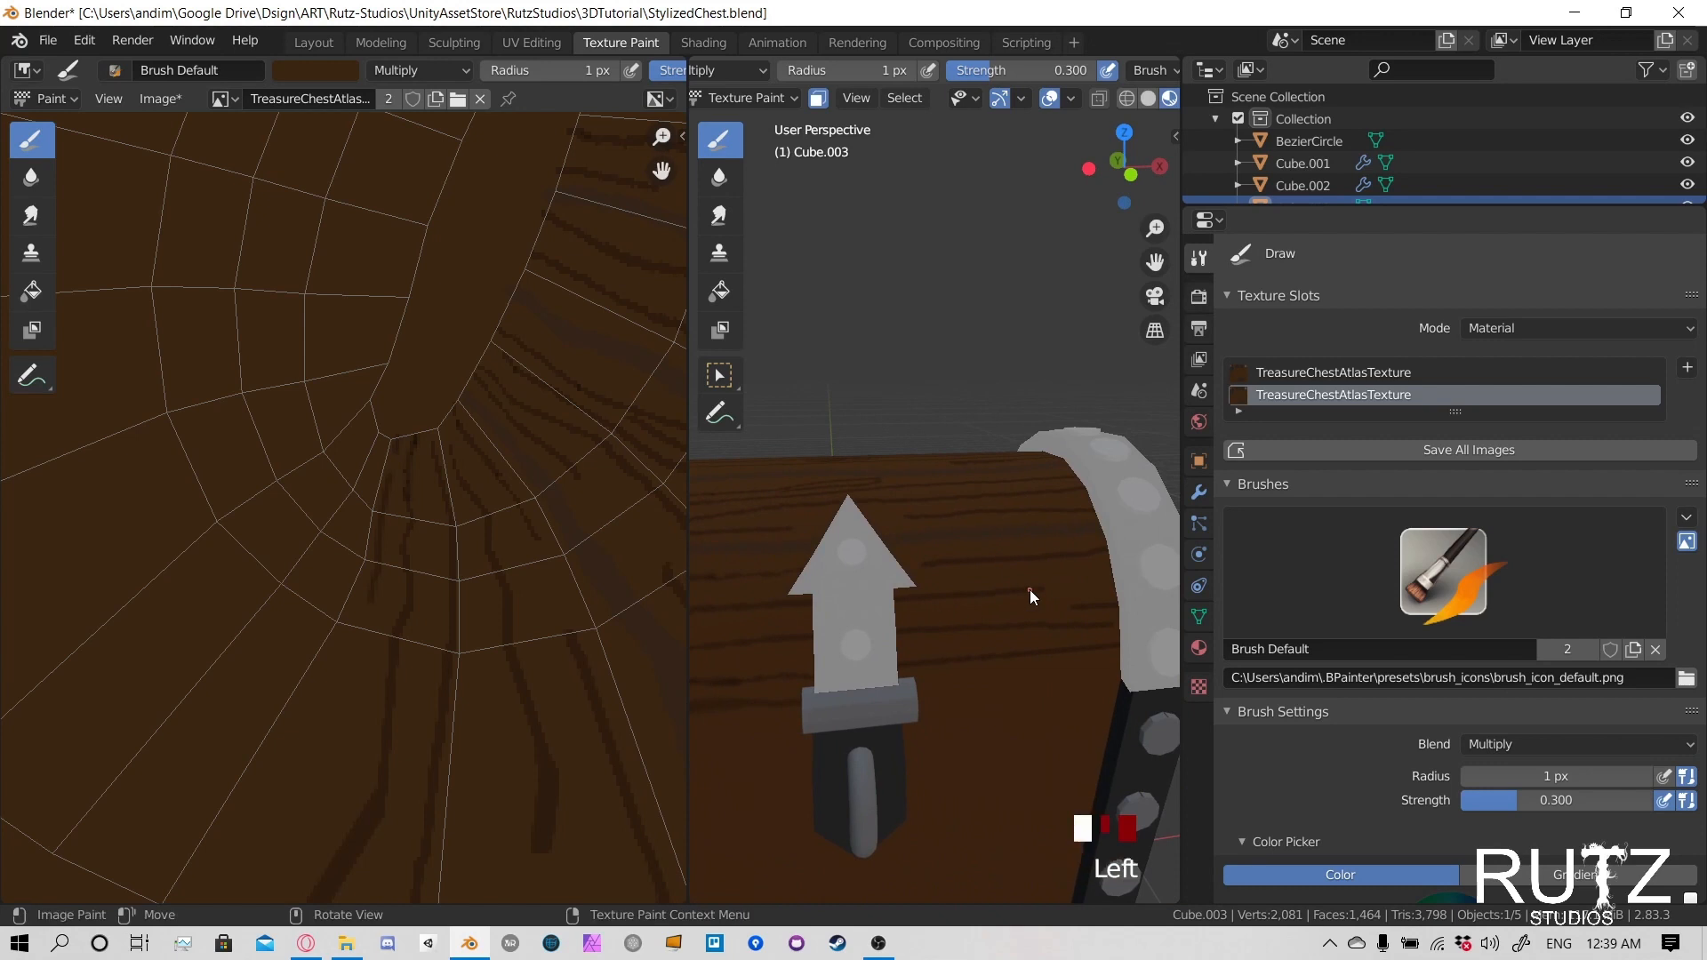
{"action": "left_click", "coordinate": [927, 557]}
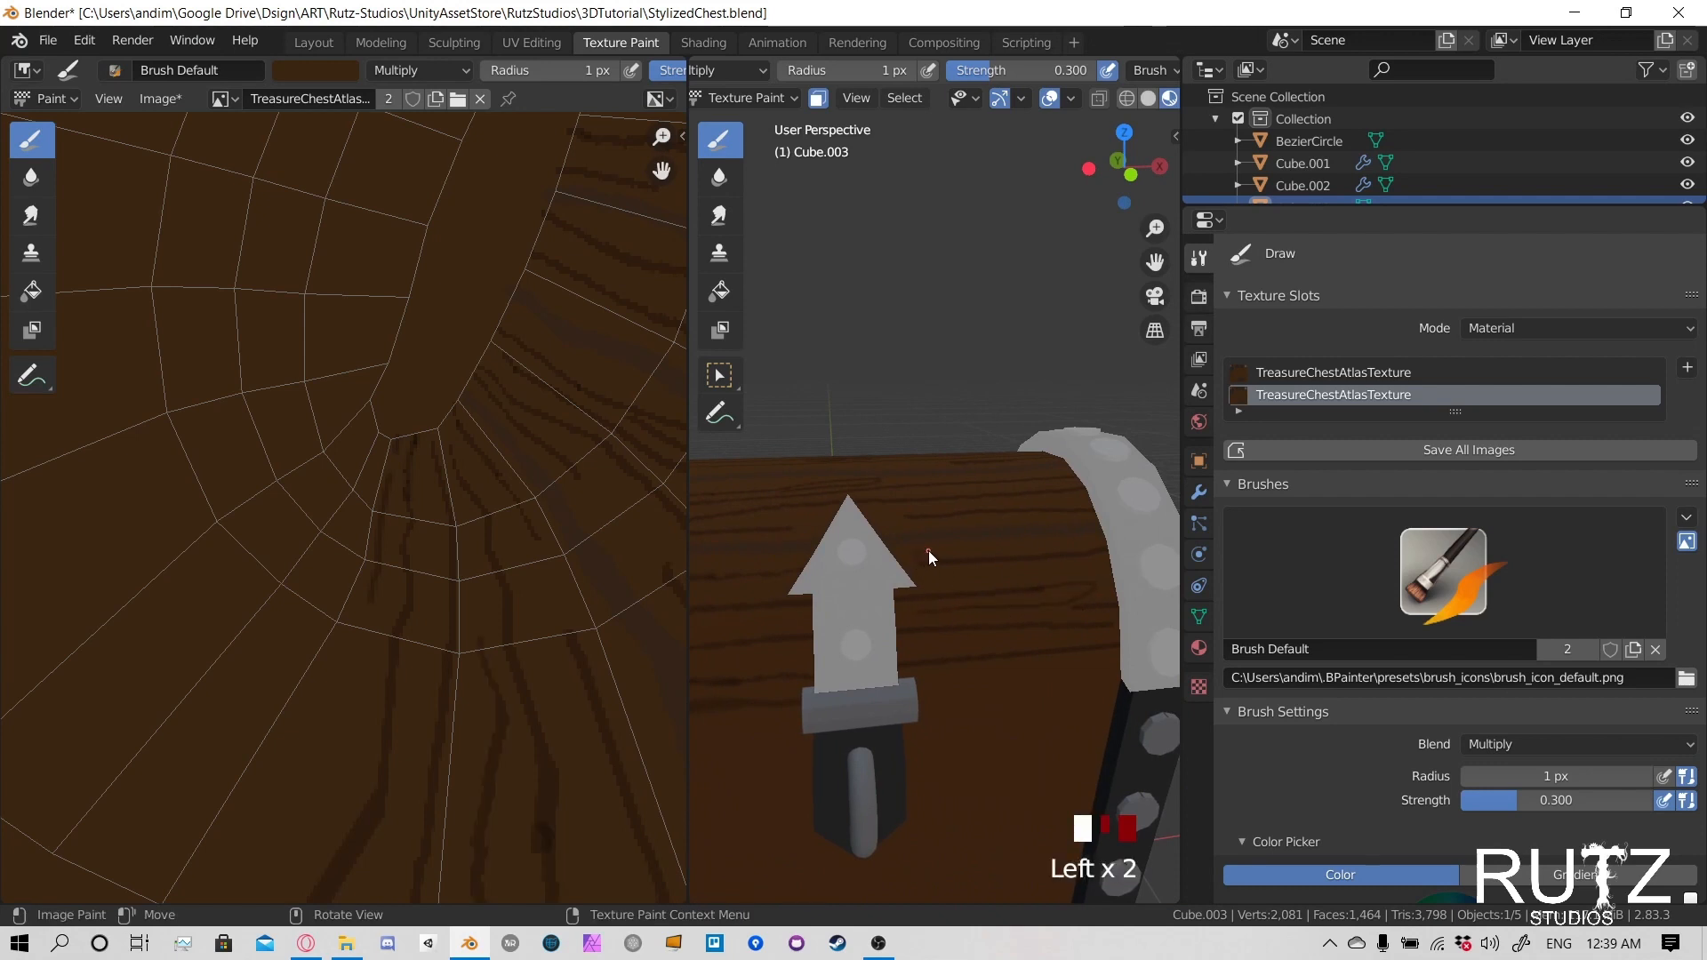
- Paint 1 px grain strokes below the knot on the back of the lid, undoing and repainting the unsatisfactory ones
{"action": "mouse_move", "coordinate": [924, 536]}
{"action": "middle_mouse_down", "text": "shift"}
{"action": "mouse_move", "coordinate": [809, 601]}
{"action": "mouse_move", "coordinate": [887, 649]}
{"action": "mouse_move", "coordinate": [1018, 637]}
{"action": "middle_mouse_up", "text": "shift"}
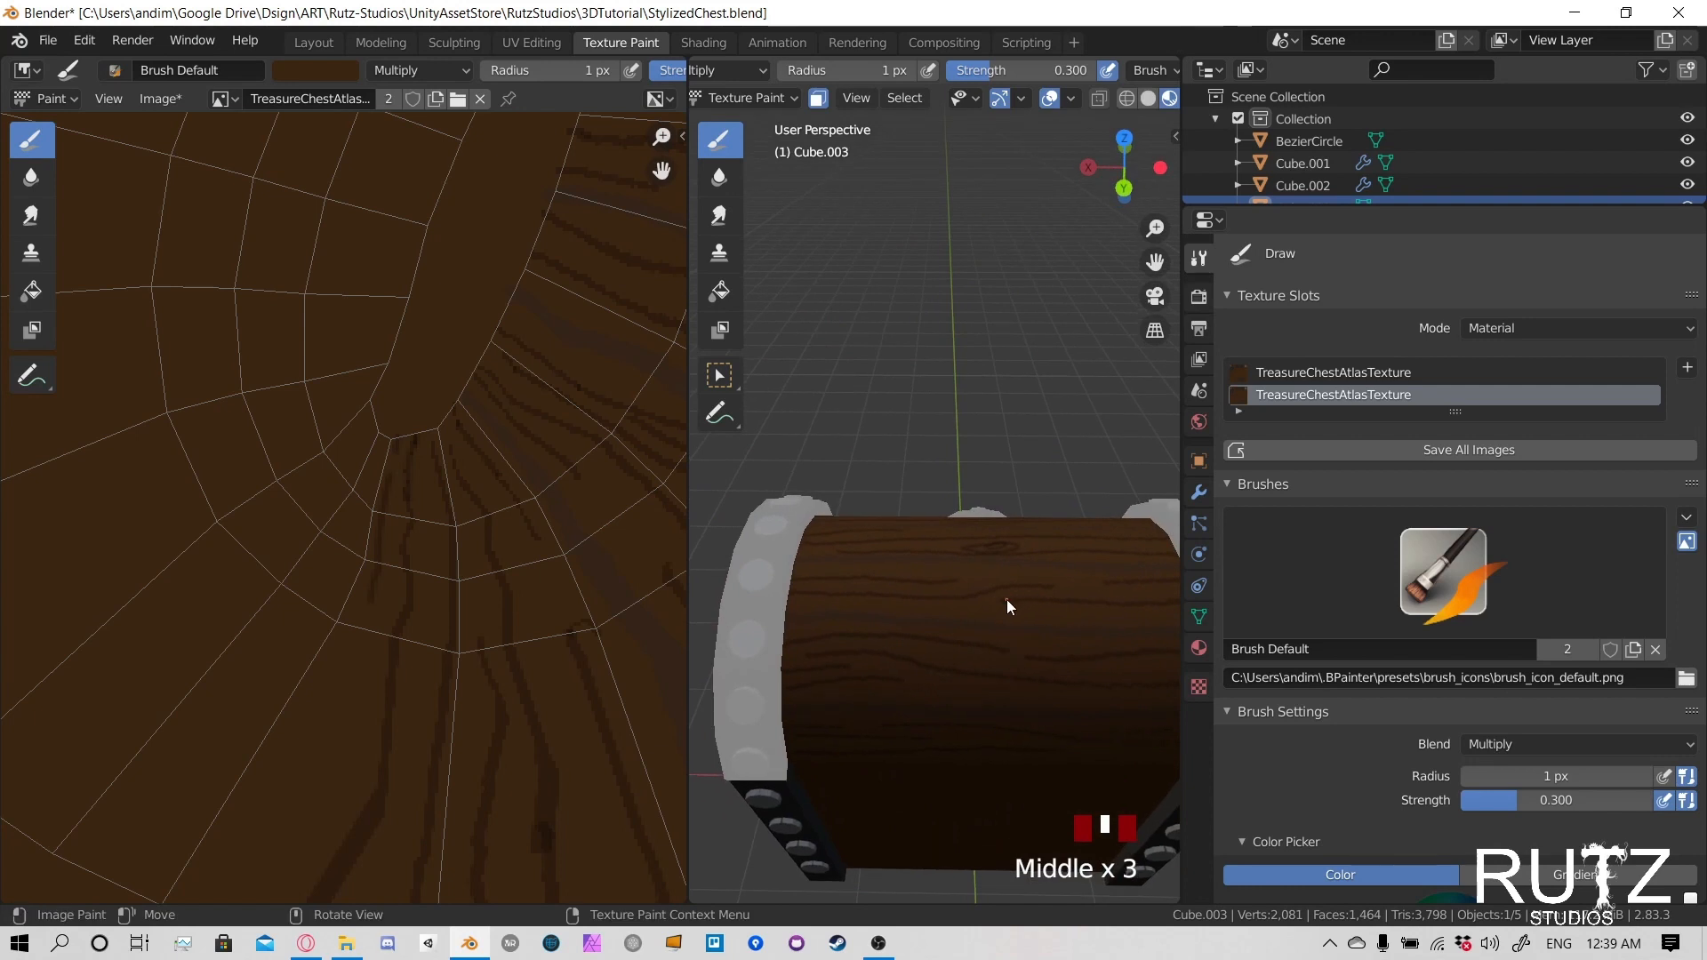
{"action": "left_click", "coordinate": [1024, 593]}
{"action": "left_click", "coordinate": [1001, 574]}
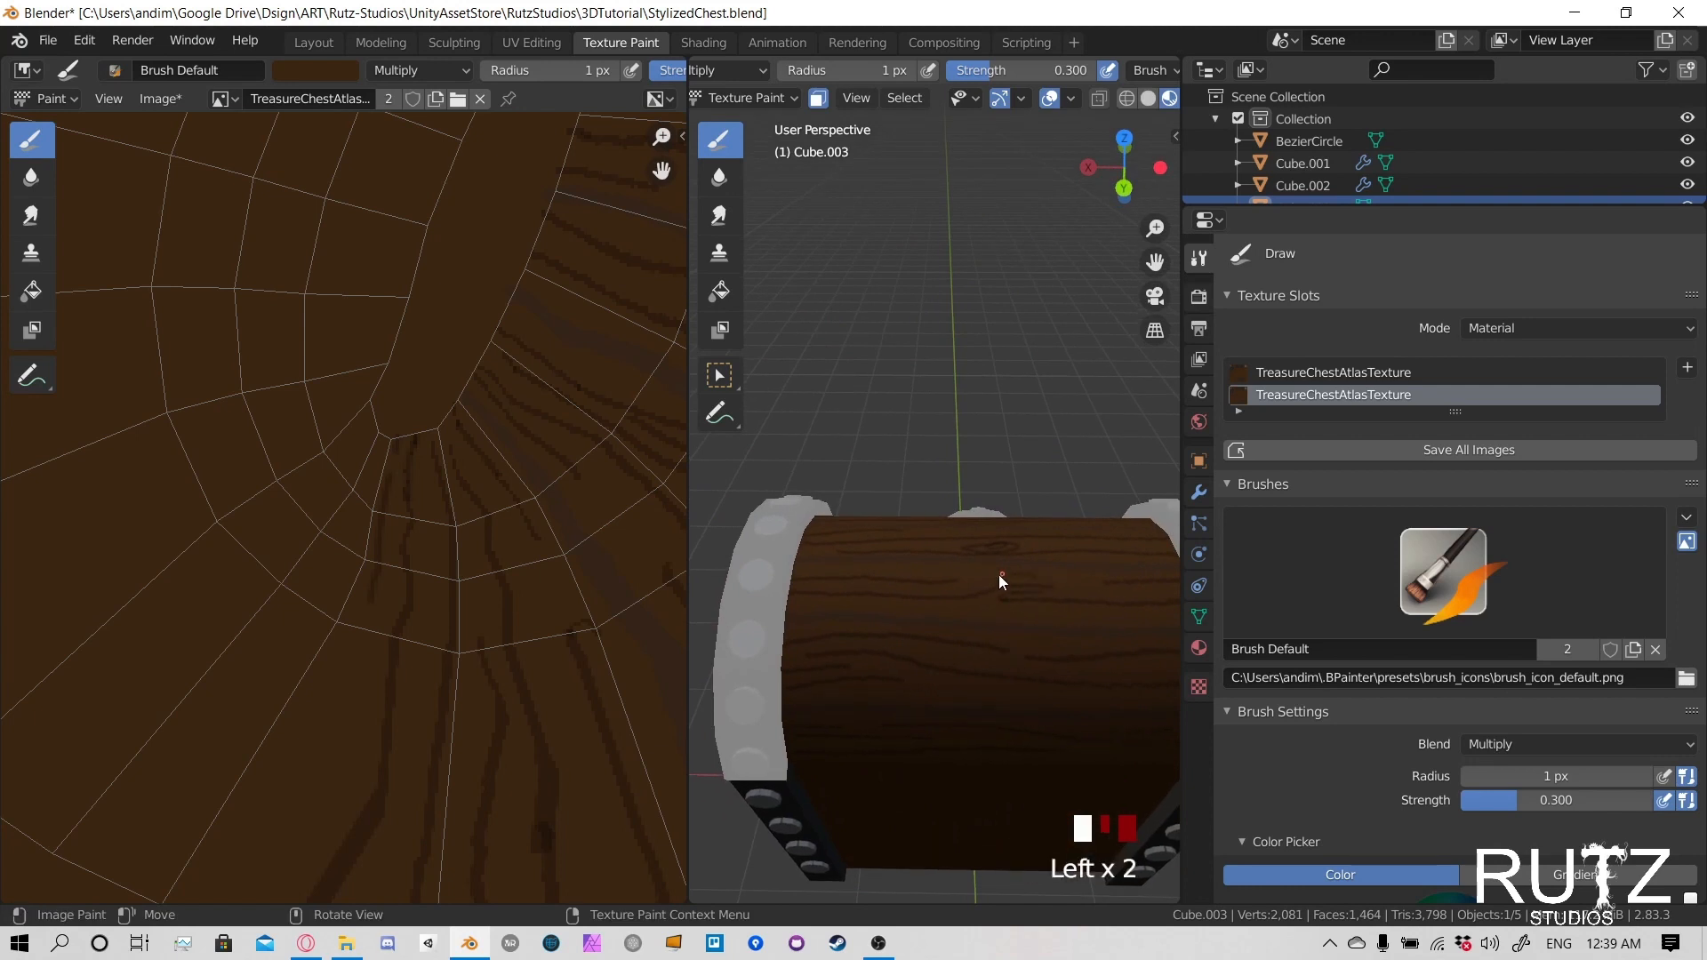
{"action": "key", "text": "ctrl+z"}
{"action": "left_click", "coordinate": [960, 578]}
{"action": "key", "text": "ctrl+z"}
{"action": "left_click", "coordinate": [957, 579]}
{"action": "left_click_drag", "start_coordinate": [915, 569], "coordinate": [904, 571]}
- Paint further grain strokes across the middle of the lid's back, undoing one long stroke along the way
{"action": "mouse_move", "coordinate": [1022, 627]}
{"action": "middle_mouse_down", "text": "shift"}
{"action": "mouse_move", "coordinate": [904, 609]}
{"action": "mouse_move", "coordinate": [1063, 555]}
{"action": "middle_mouse_up", "text": "shift"}
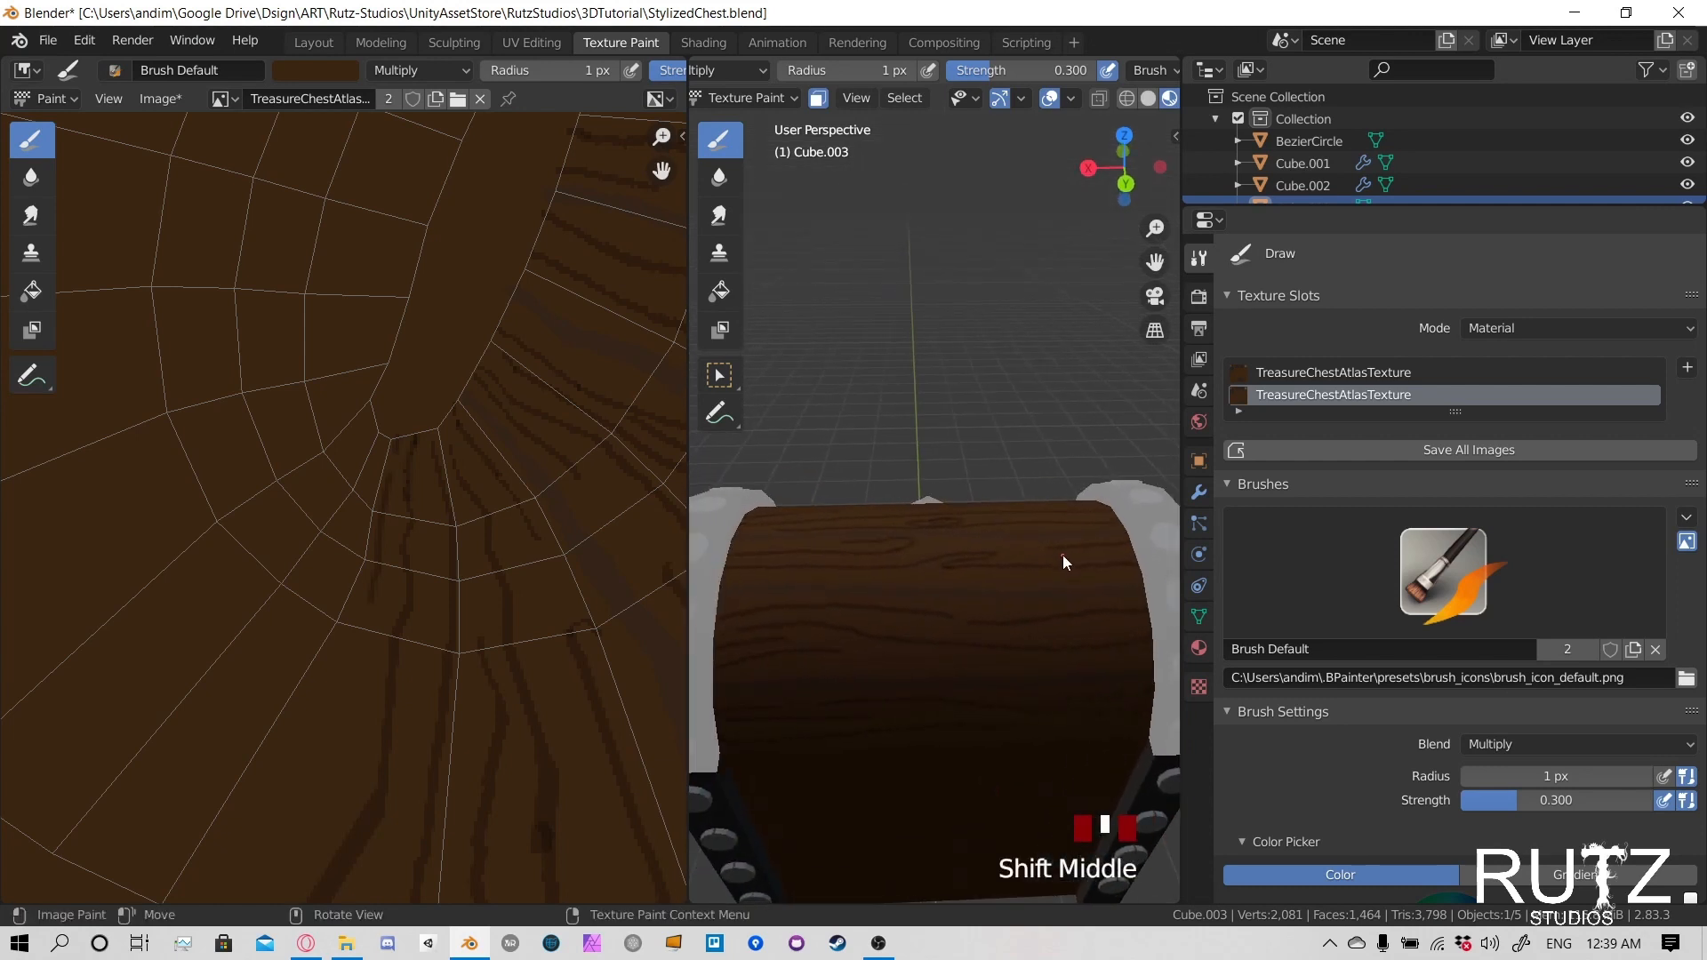
{"action": "left_click_drag", "start_coordinate": [1049, 550], "coordinate": [939, 546]}
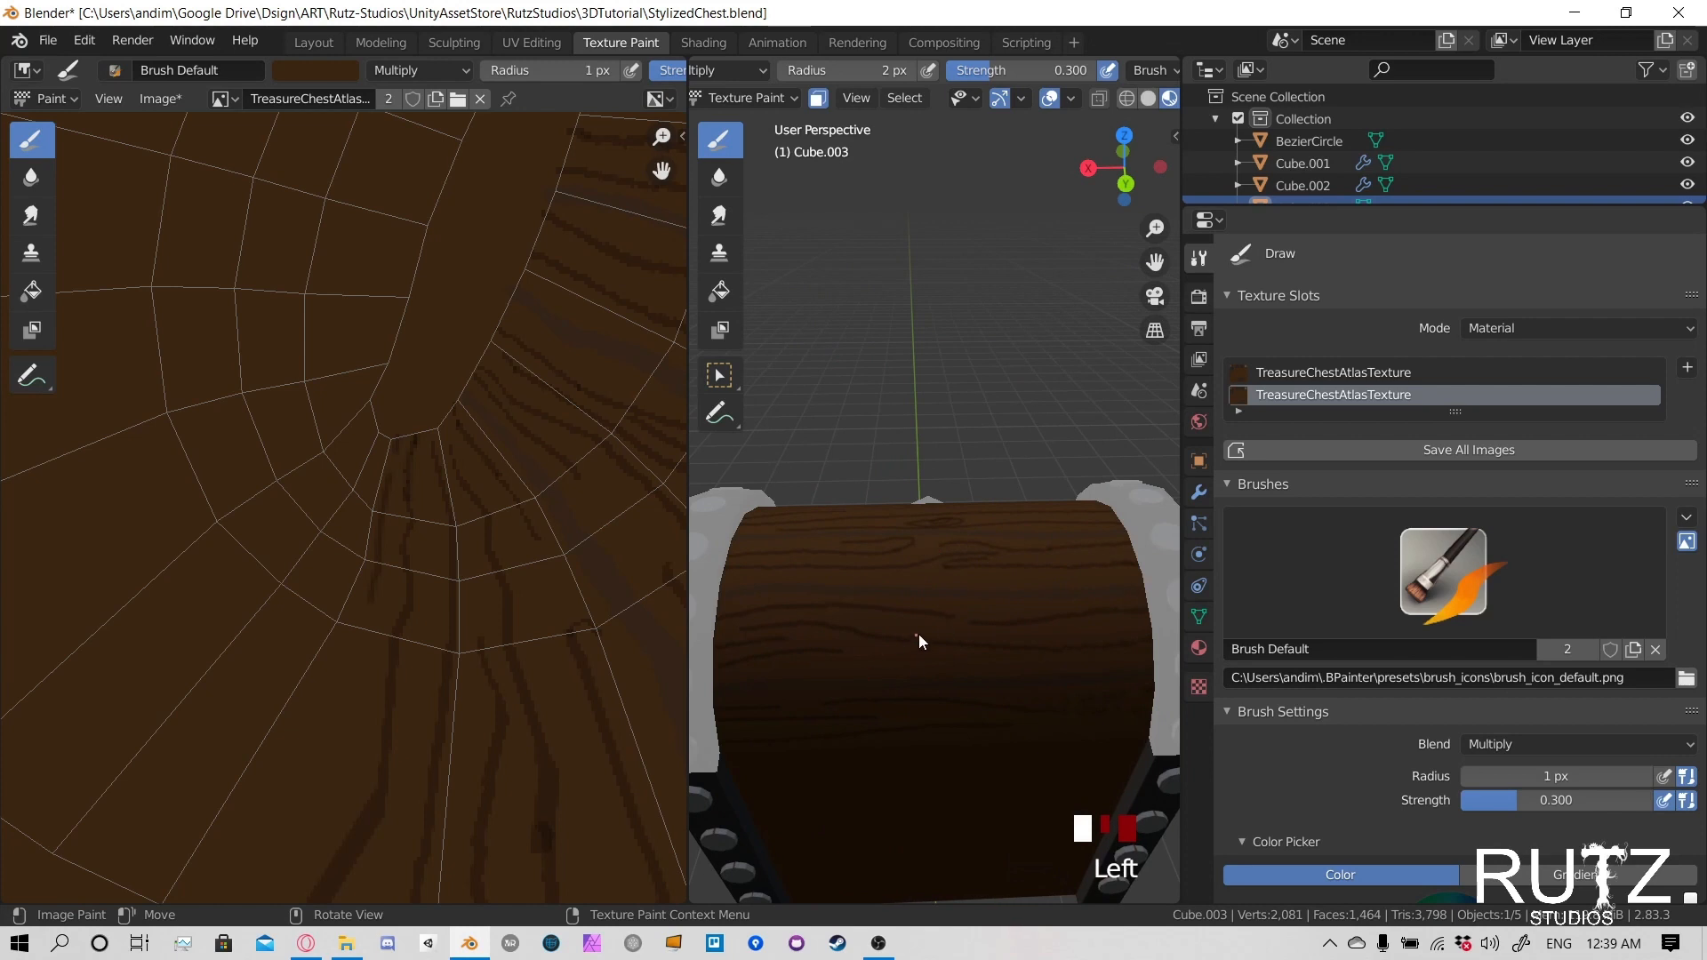
{"action": "left_click_drag", "start_coordinate": [819, 670], "coordinate": [1043, 666]}
{"action": "key", "text": "ctrl+z"}
{"action": "left_click_drag", "start_coordinate": [1124, 621], "coordinate": [1063, 639]}
{"action": "left_click", "coordinate": [1011, 637]}
{"action": "left_click", "coordinate": [828, 618]}
- Examine the lid's wood grain on the chest from the back and front, and on the flattened texture
{"action": "middle_click_drag", "start_coordinate": [820, 631], "coordinate": [973, 607]}
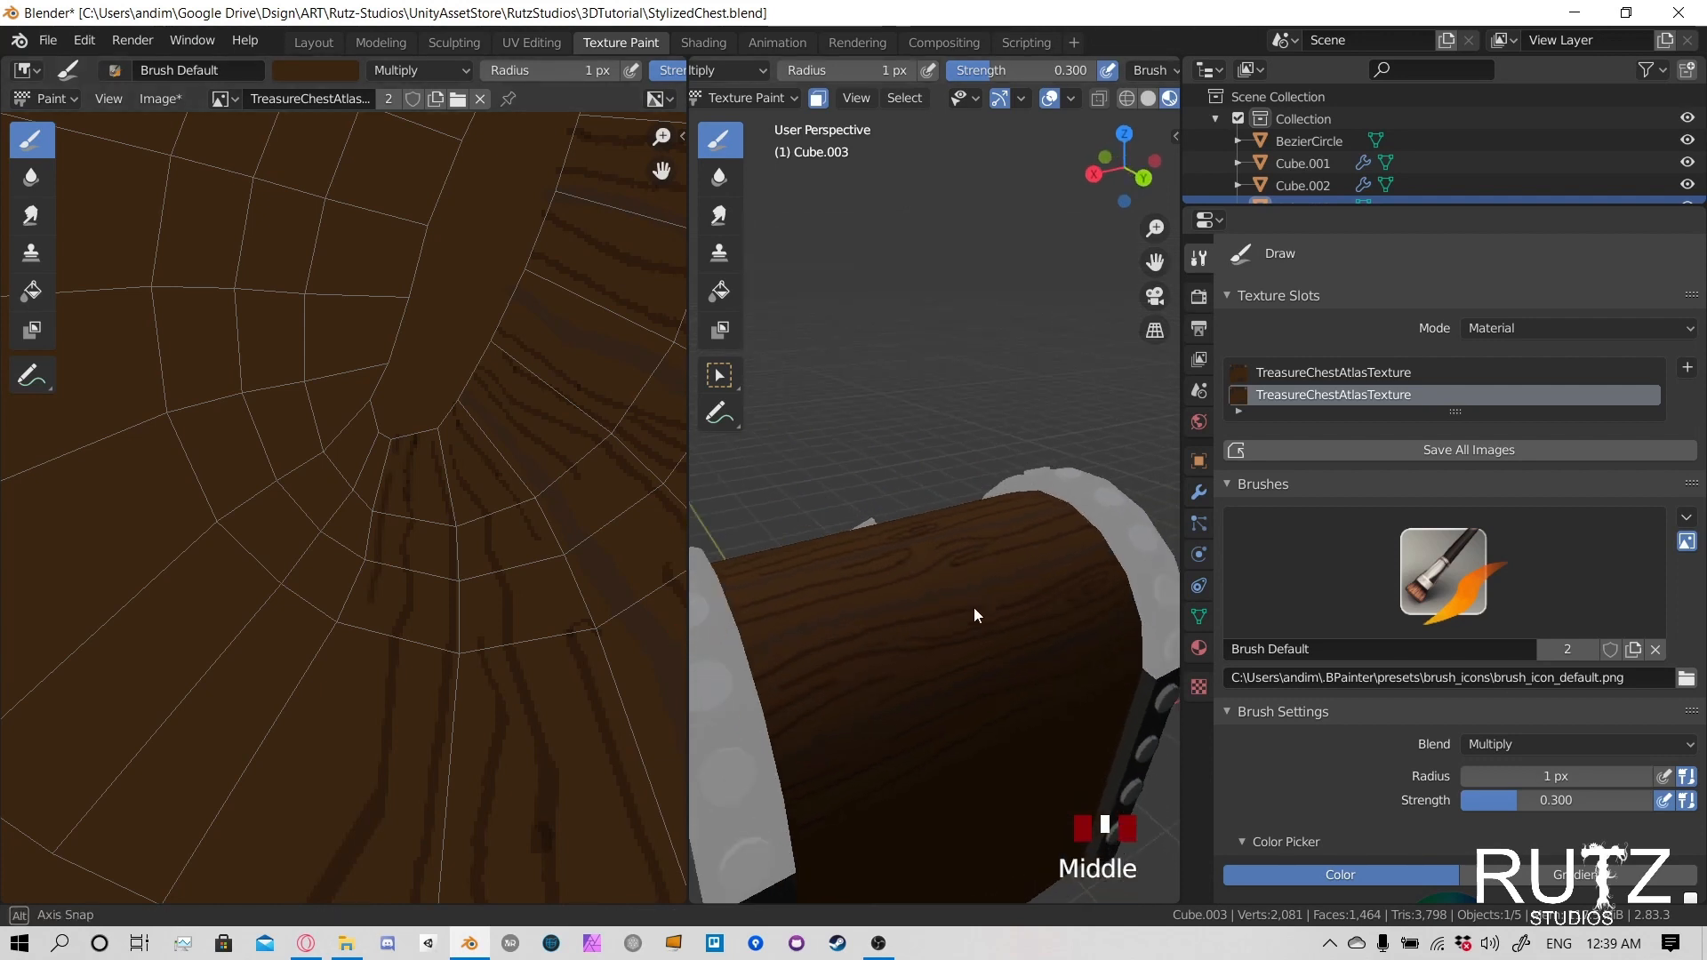
{"action": "scroll", "coordinate": [972, 612], "scroll_direction": "down", "scroll_amount": 3}
{"action": "middle_click_drag", "start_coordinate": [868, 613], "coordinate": [962, 589]}
{"action": "scroll", "coordinate": [926, 595], "scroll_direction": "down", "scroll_amount": 2}
{"action": "scroll", "coordinate": [962, 590], "scroll_direction": "down", "scroll_amount": 2}
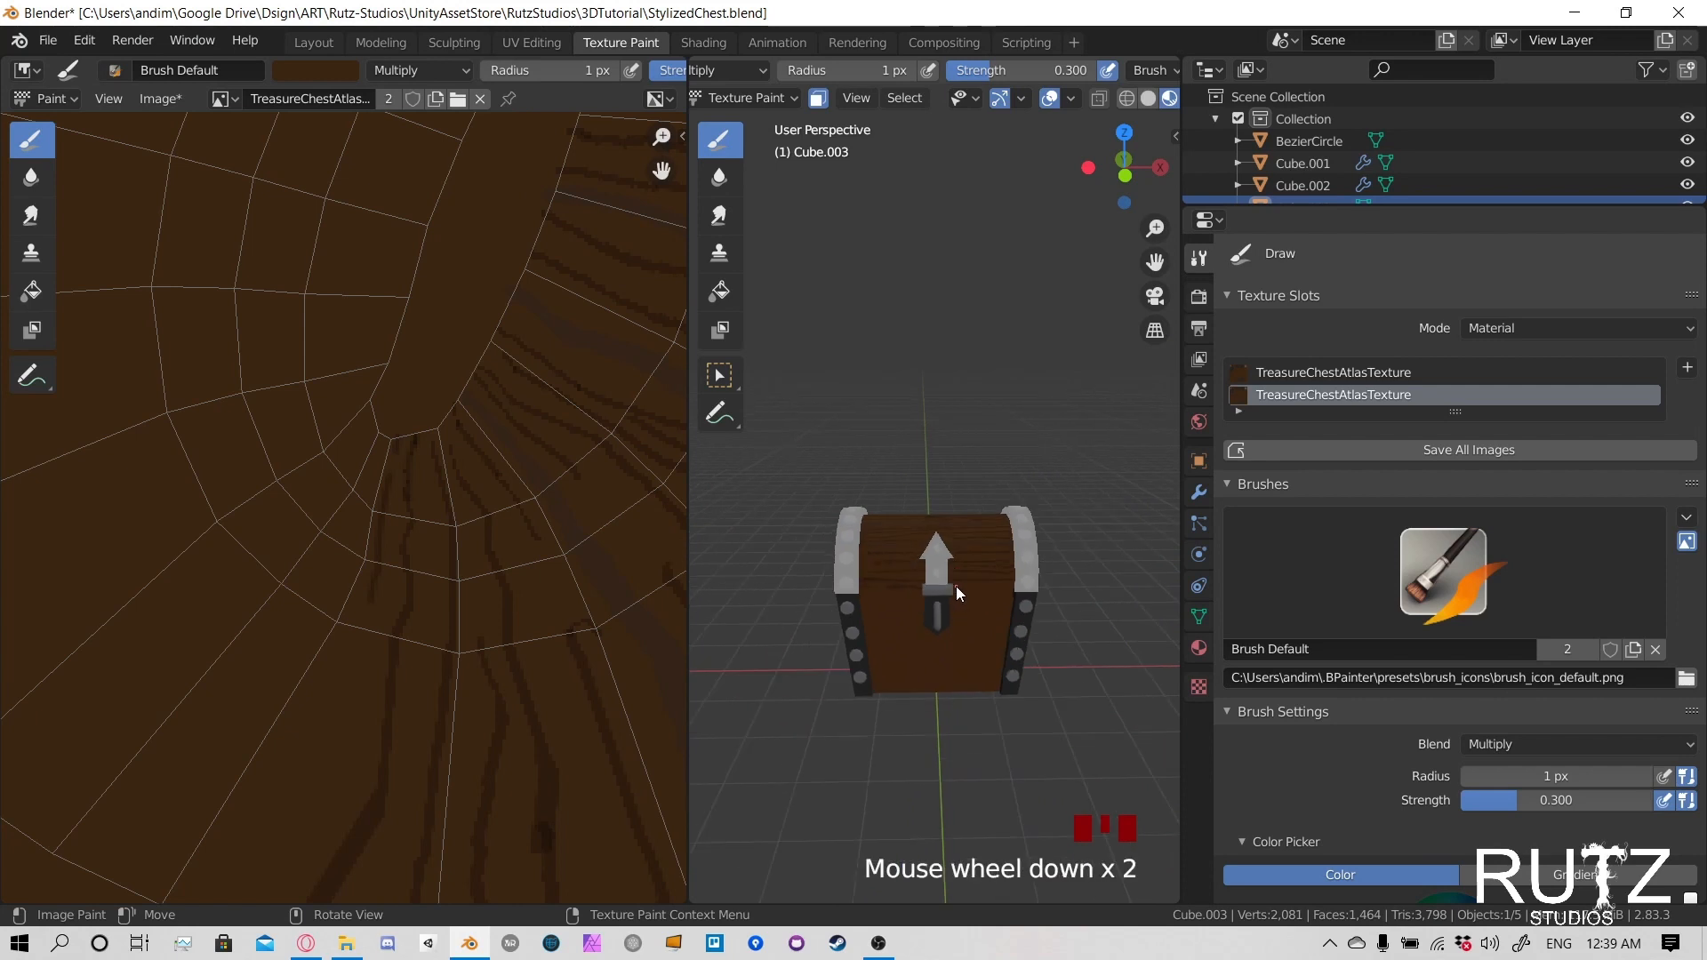
{"action": "scroll", "coordinate": [957, 585], "scroll_direction": "up", "scroll_amount": 4}
{"action": "scroll", "coordinate": [498, 439], "scroll_direction": "down", "scroll_amount": 3}
{"action": "middle_click_drag", "start_coordinate": [498, 439], "coordinate": [482, 521]}
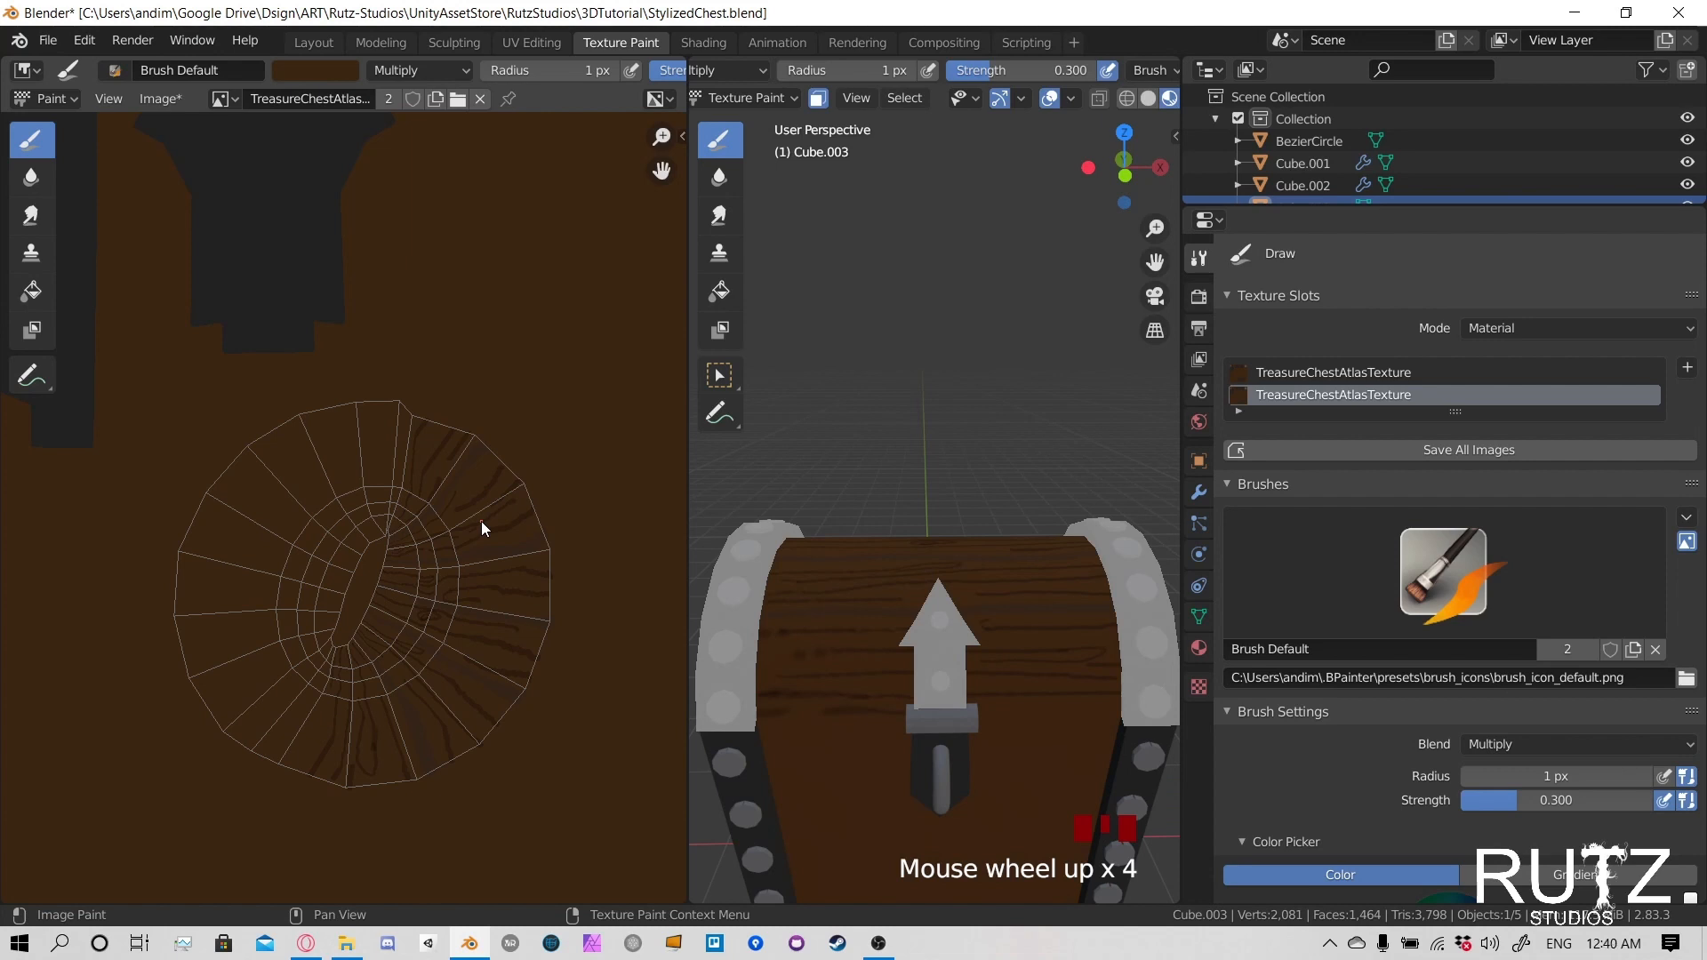
{"action": "middle_click_drag", "start_coordinate": [898, 663], "coordinate": [951, 568], "text": "shift"}
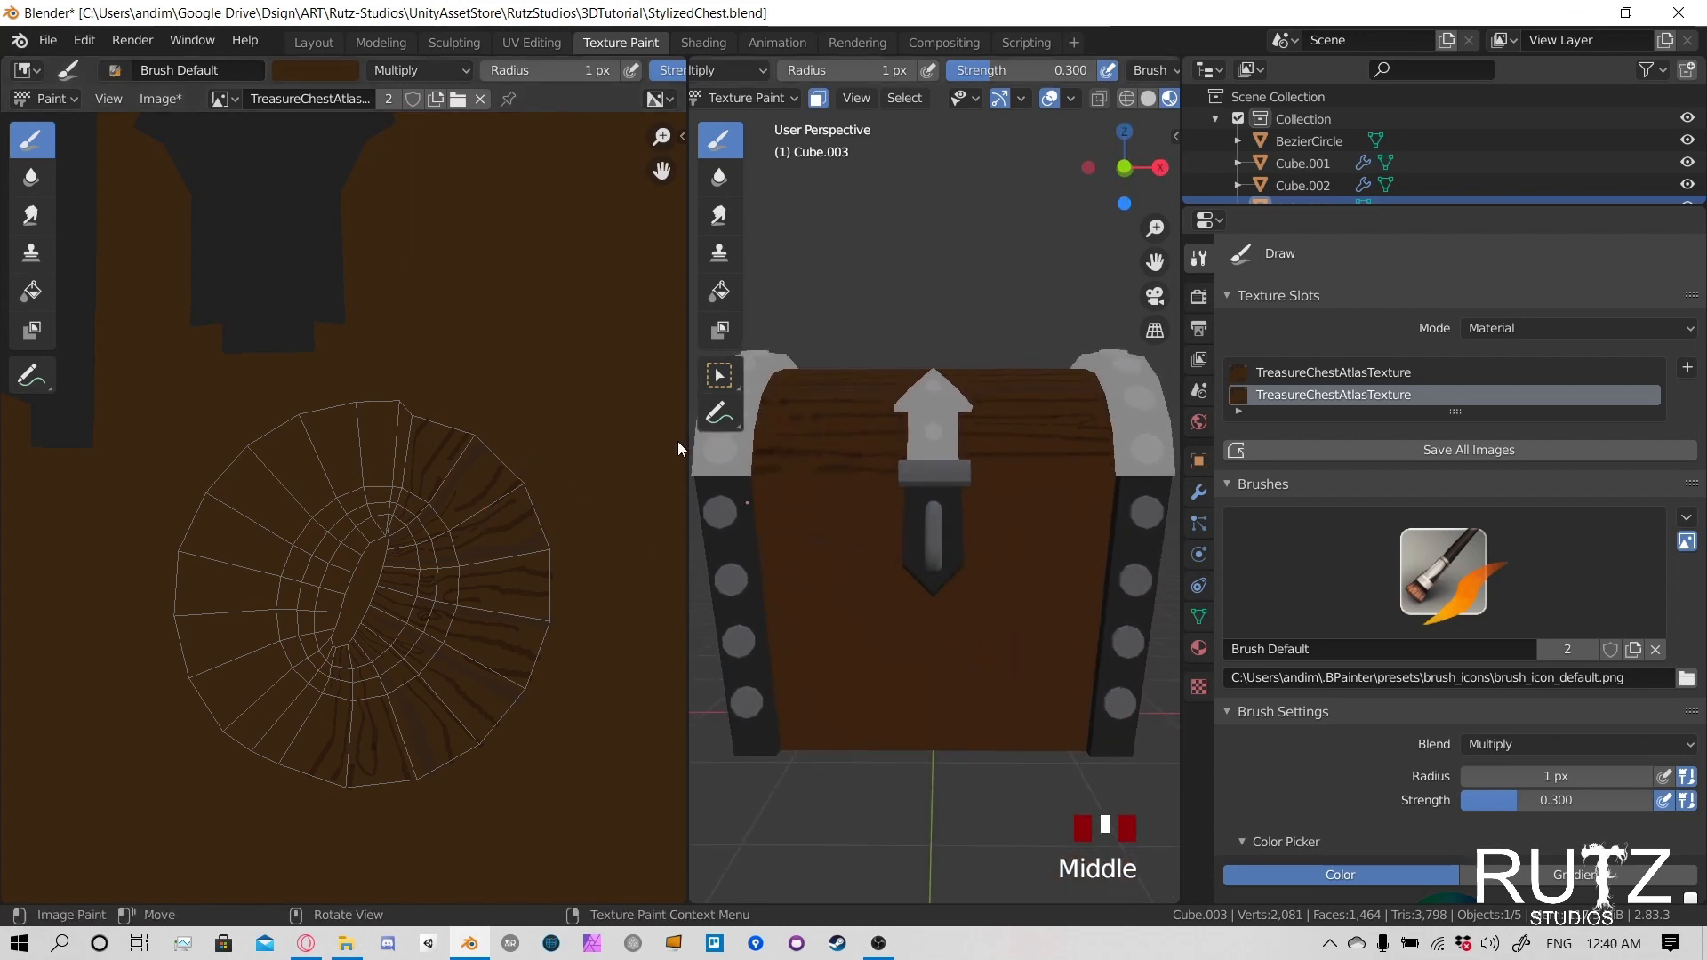
- Set the brush's blend mode to Mix
{"action": "left_click", "coordinate": [330, 75]}
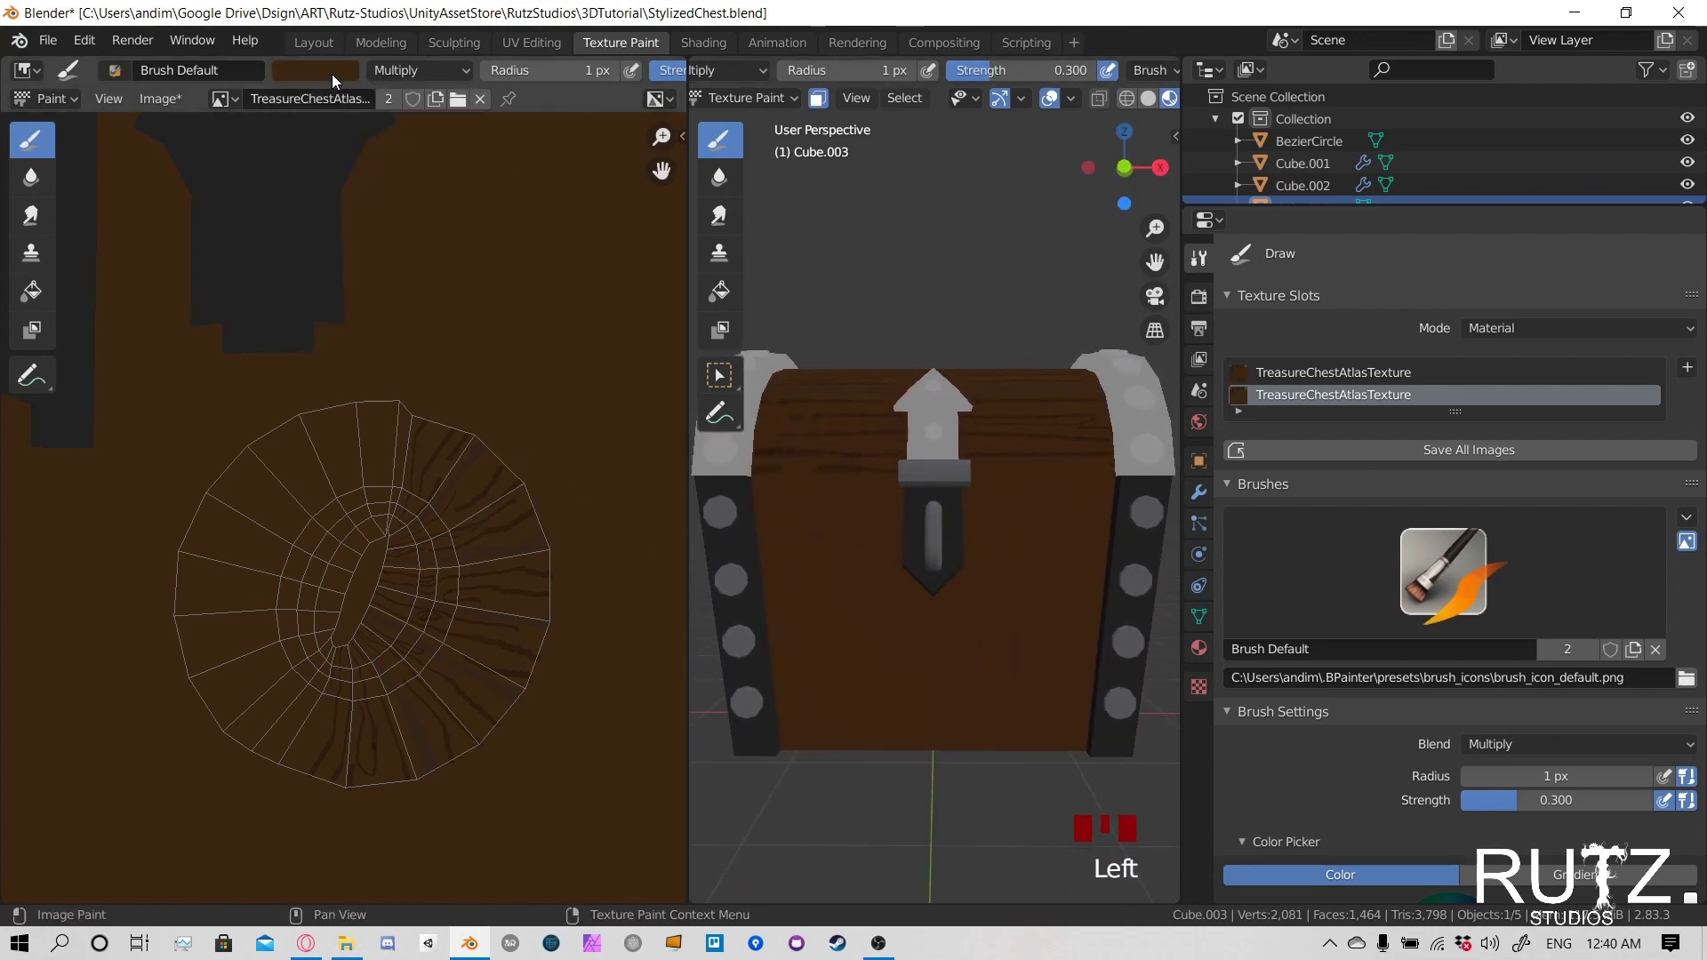
{"action": "left_click", "coordinate": [374, 71]}
{"action": "left_click", "coordinate": [341, 71]}
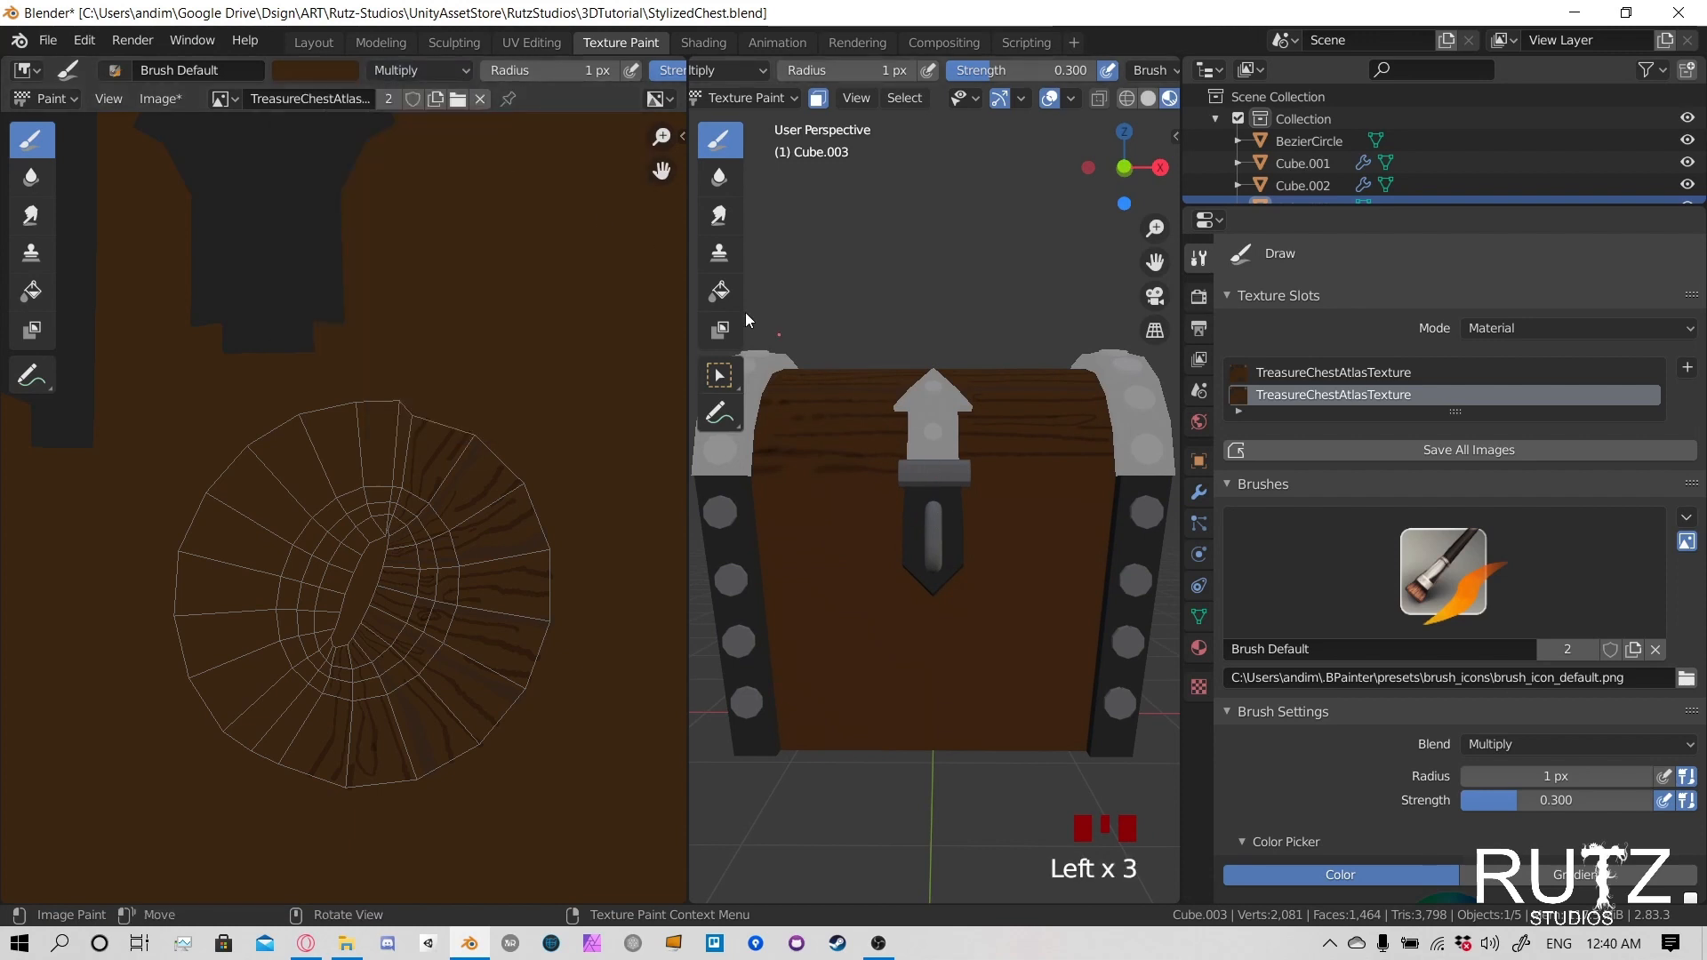
{"action": "left_click", "coordinate": [413, 71]}
{"action": "left_click", "coordinate": [409, 95]}
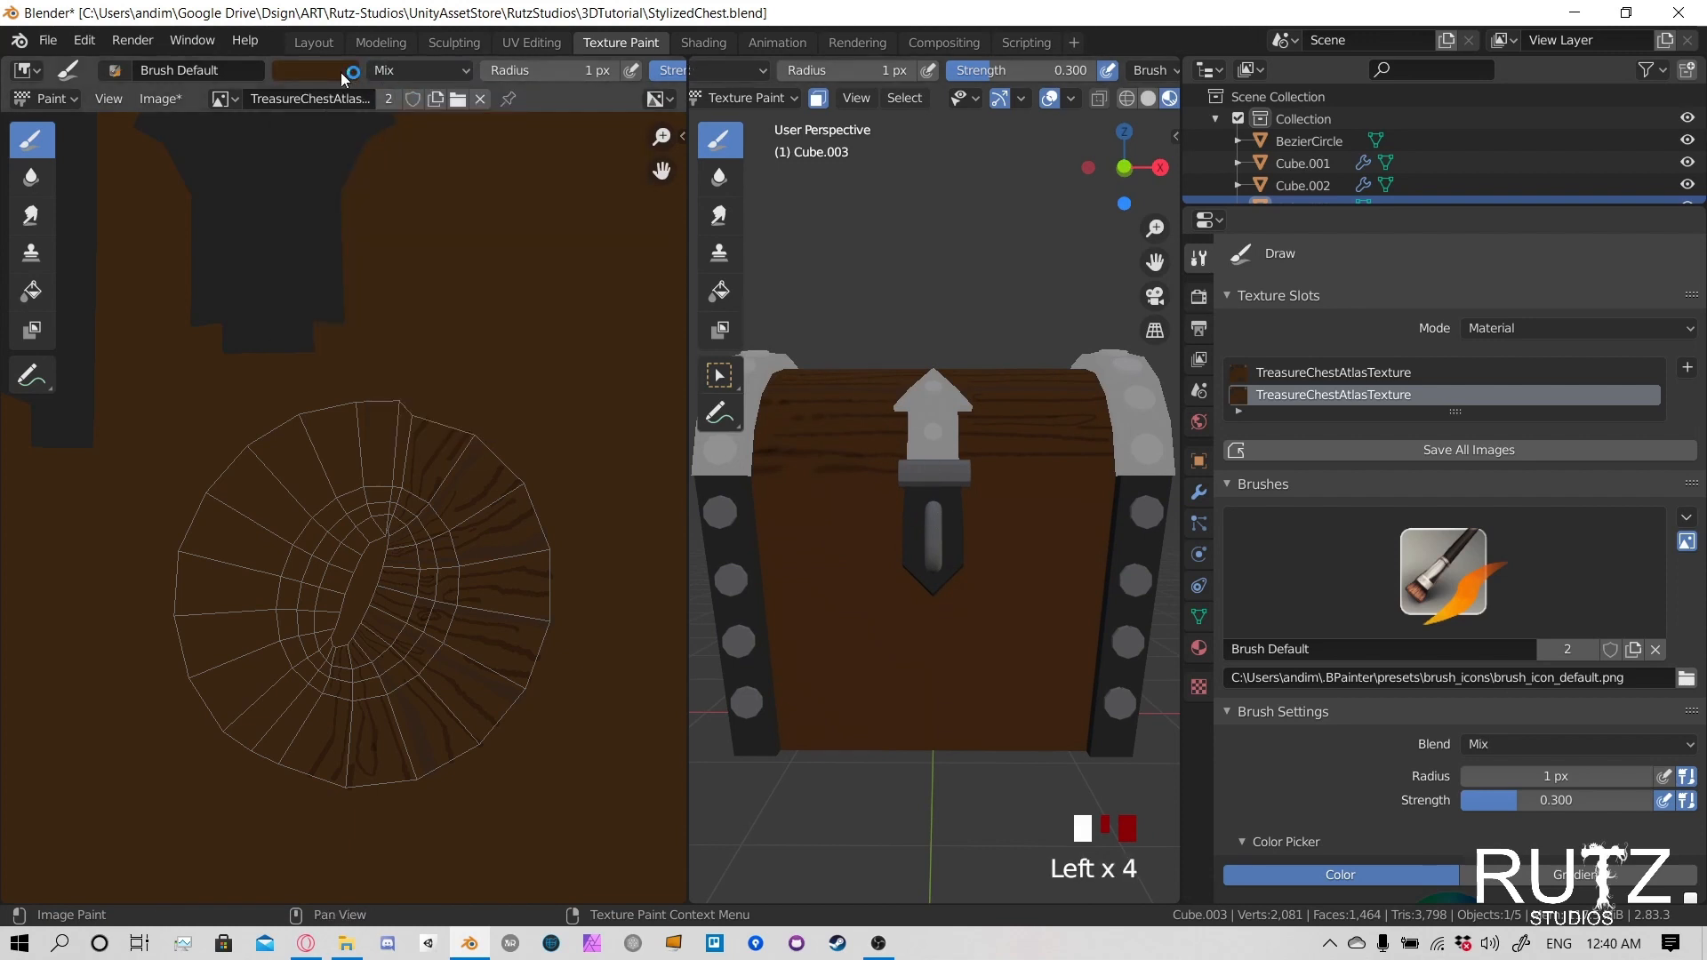
- Sample the dark brown of the painted grain from the texture as the brush color
{"action": "mouse_move", "coordinate": [349, 78]}
{"action": "left_click", "coordinate": [456, 311]}
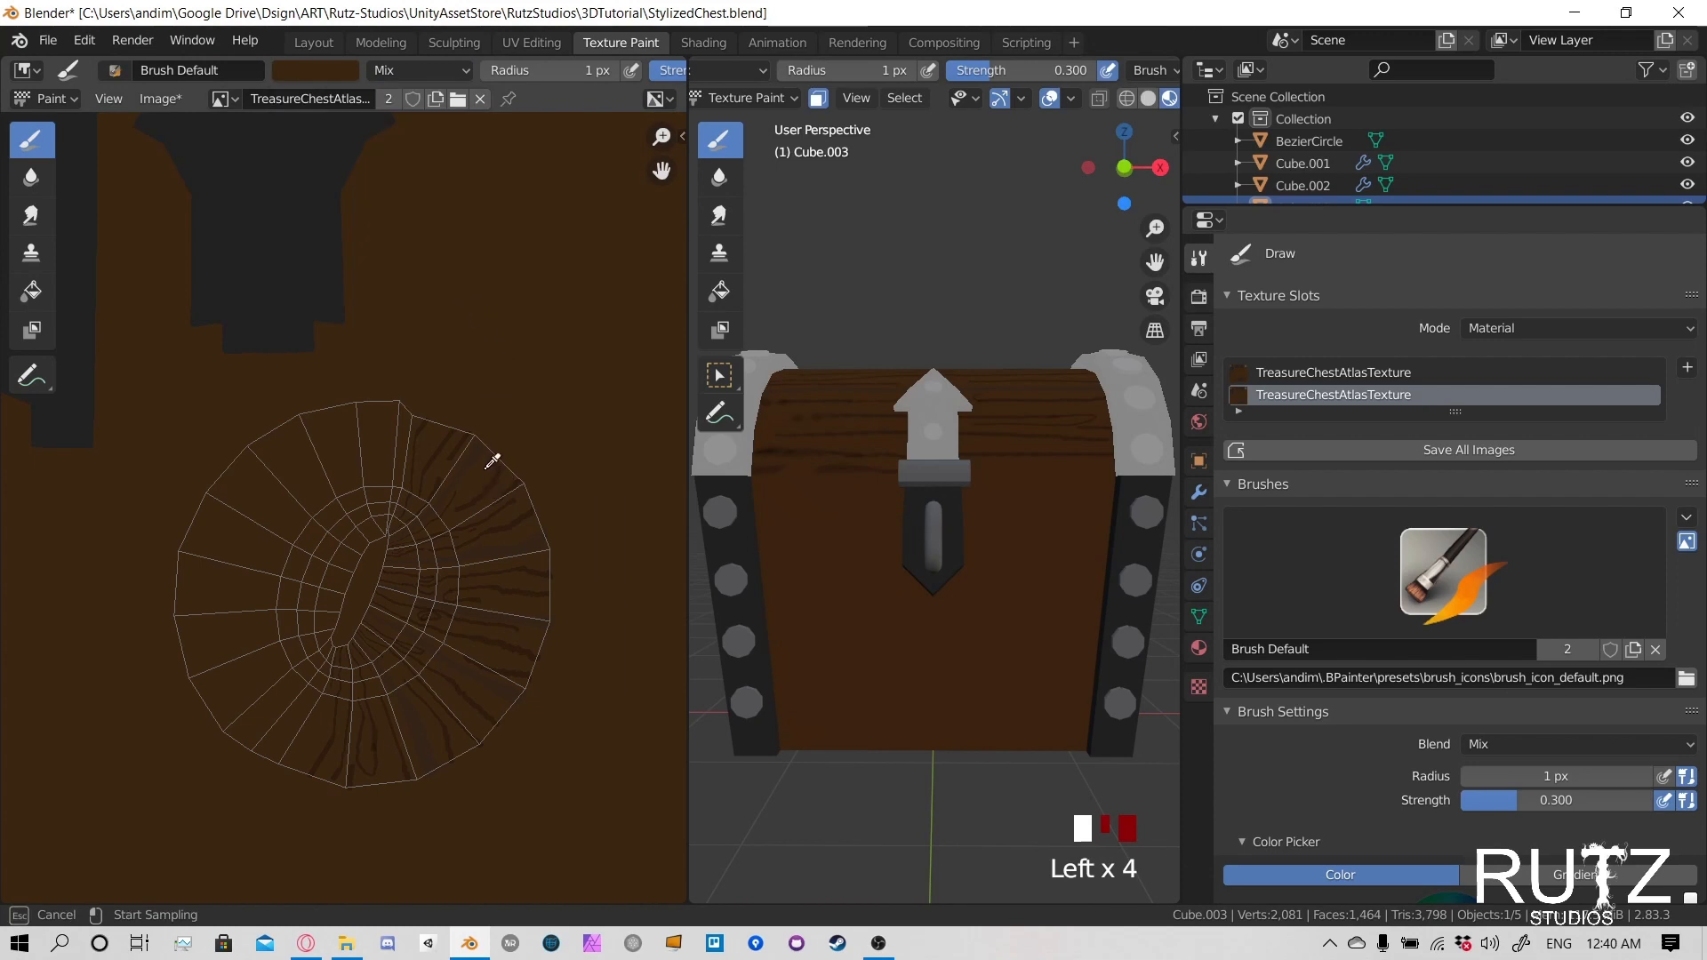
{"action": "left_click", "coordinate": [492, 549]}
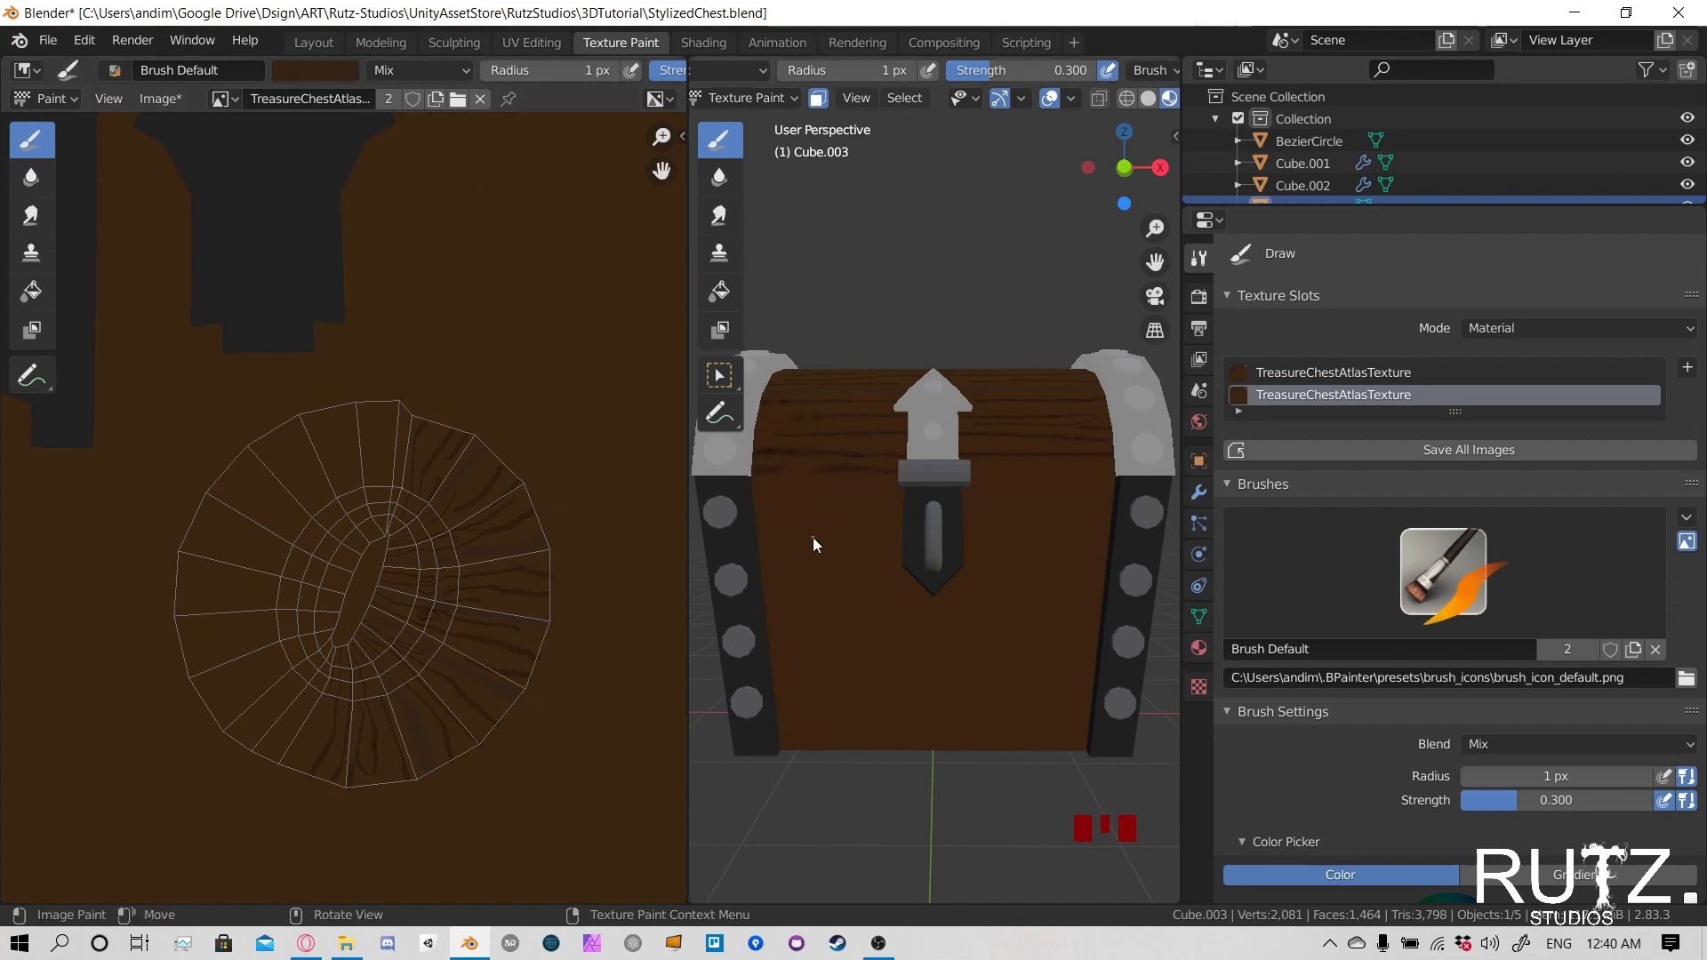
- Sample the dark grey metal area of the texture as the brush color, leaving the strength at 0.3
{"action": "left_click", "coordinate": [417, 71]}
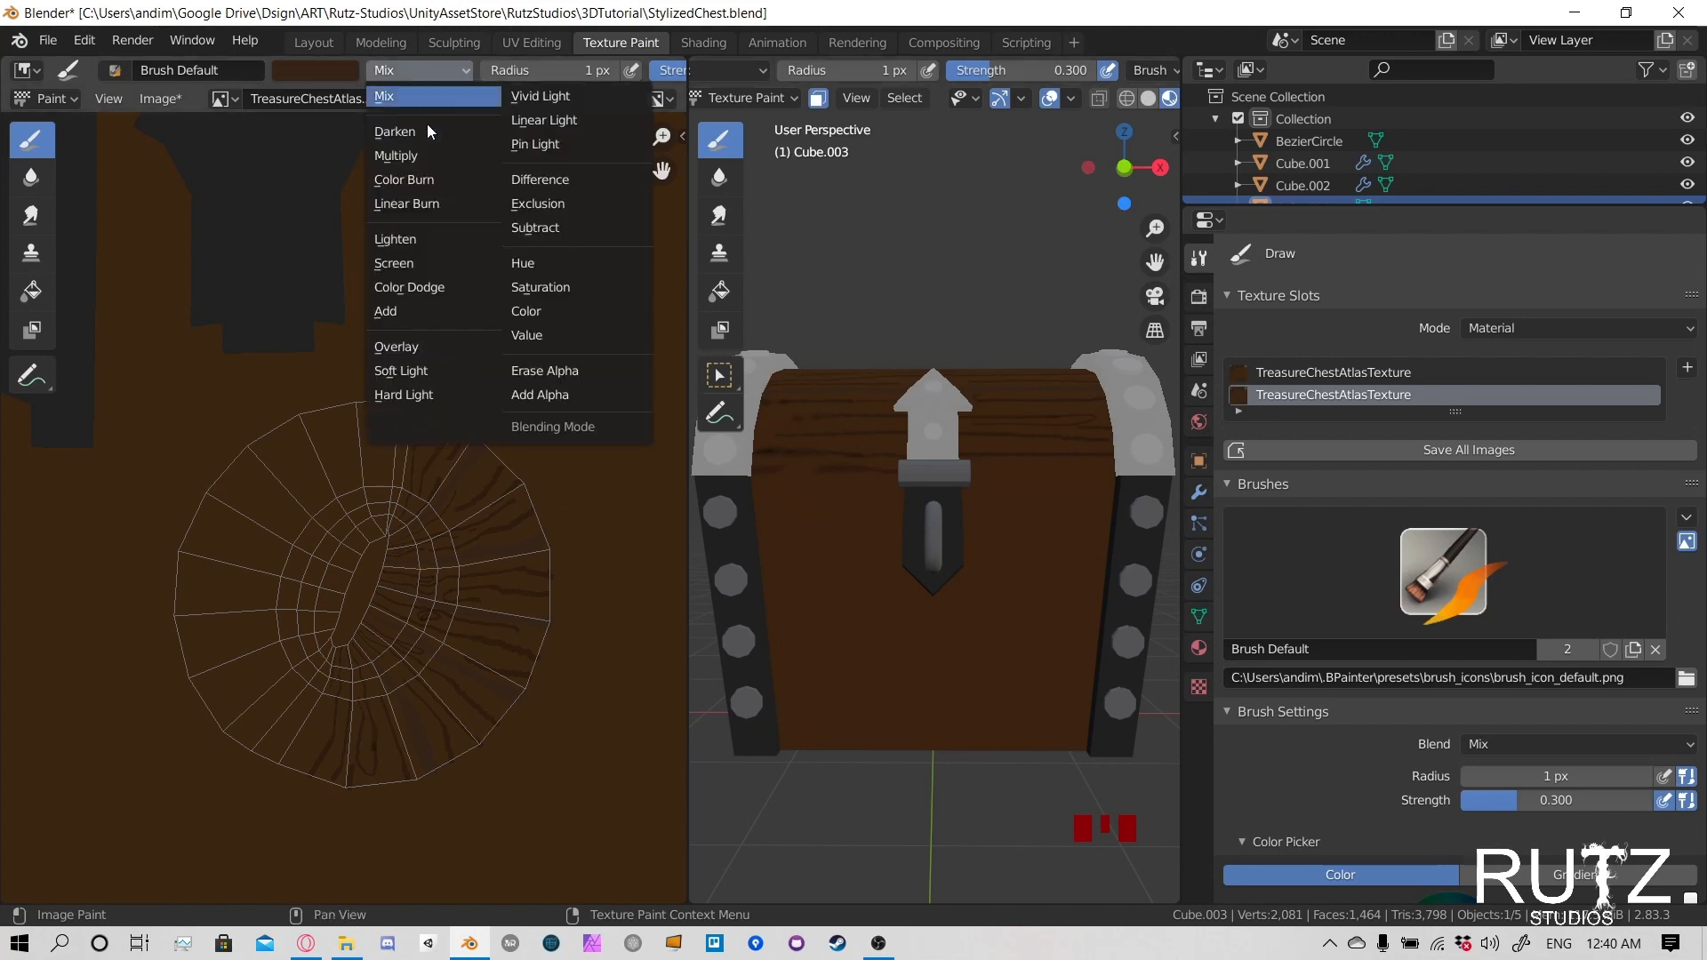
{"action": "left_click", "coordinate": [316, 70]}
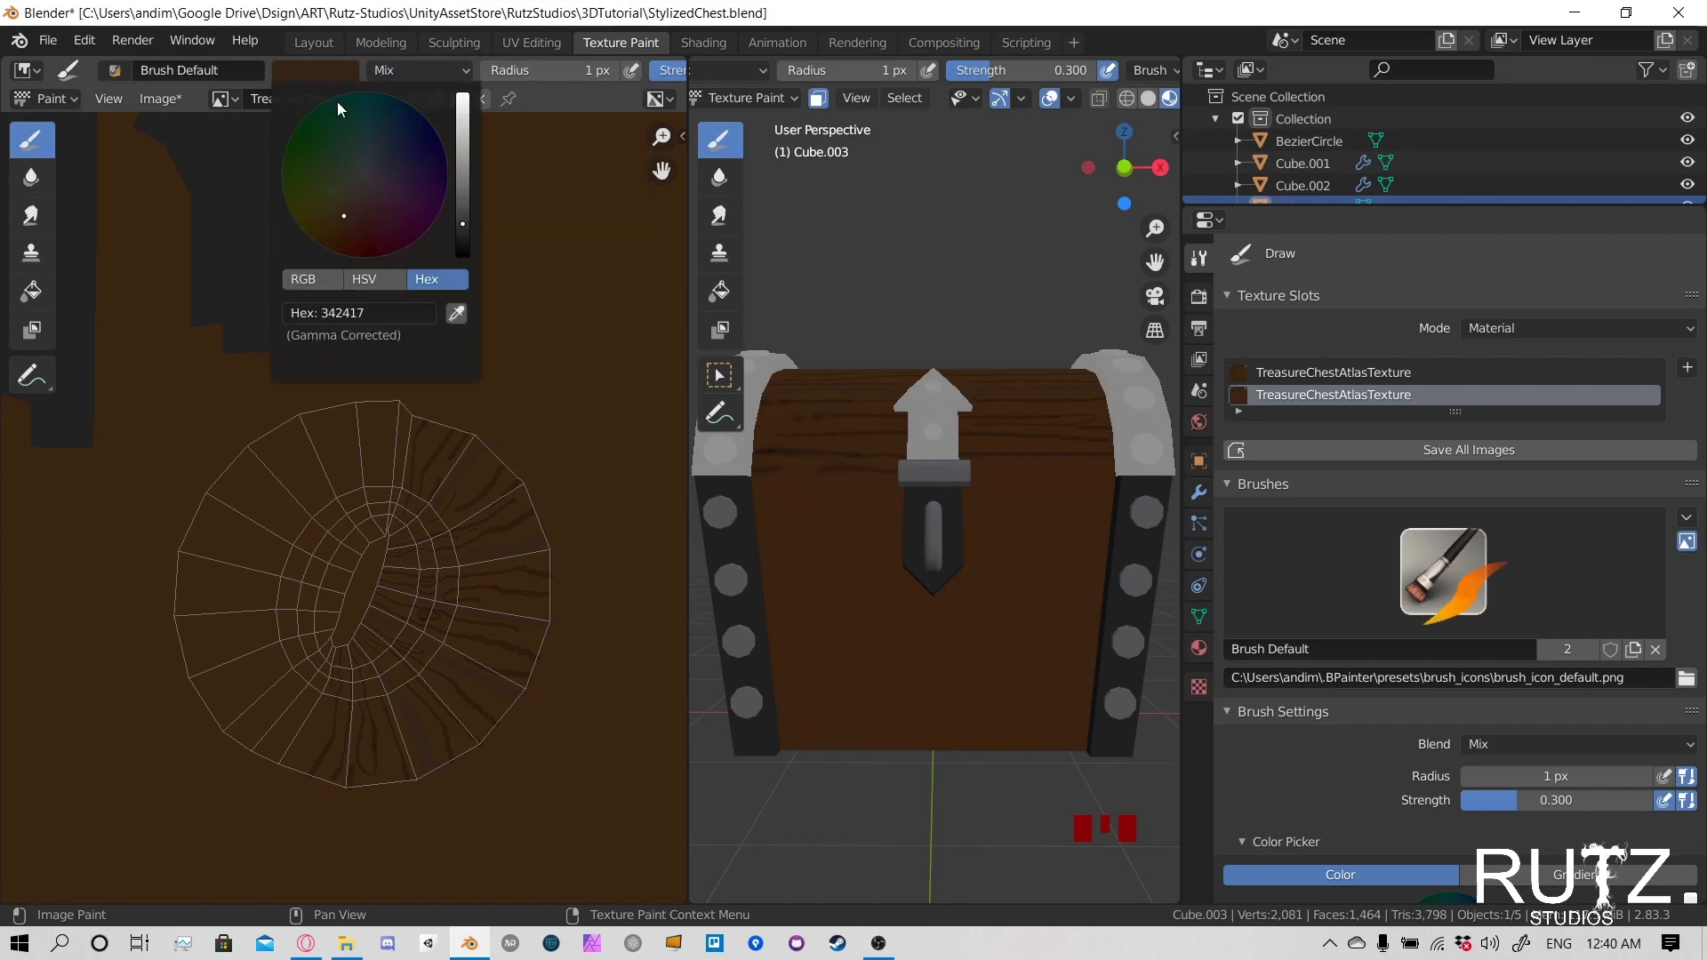
{"action": "left_click", "coordinate": [456, 322]}
{"action": "double_click", "coordinate": [280, 234]}
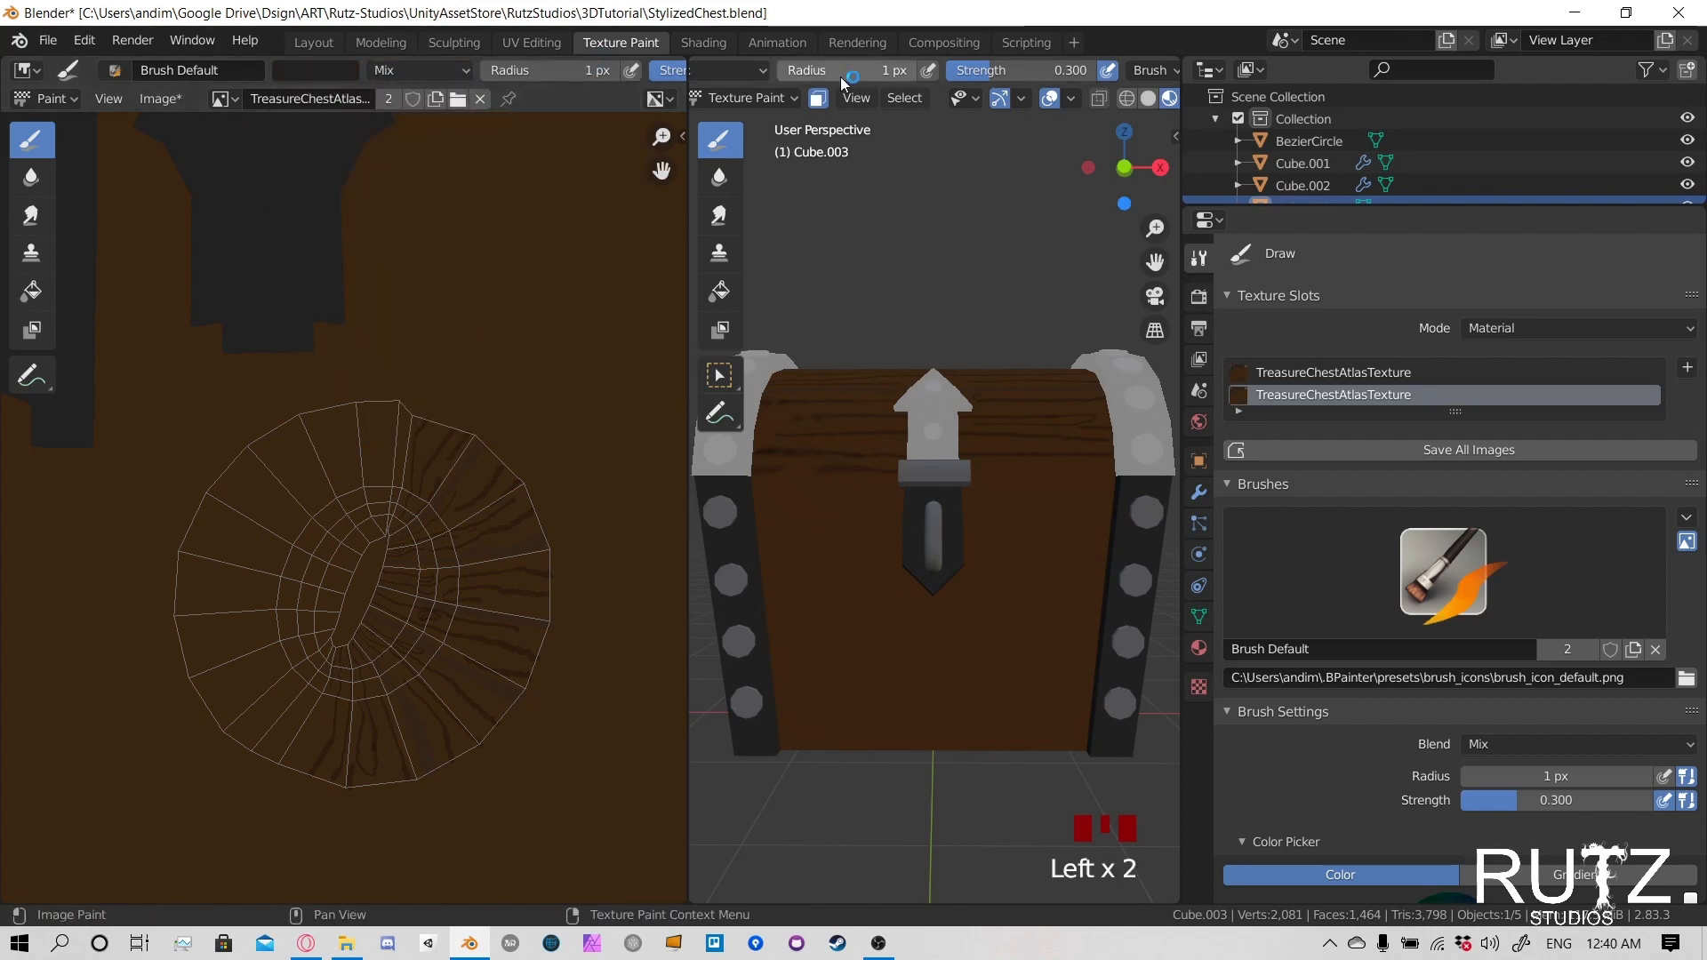
{"action": "left_click", "coordinate": [1018, 68]}
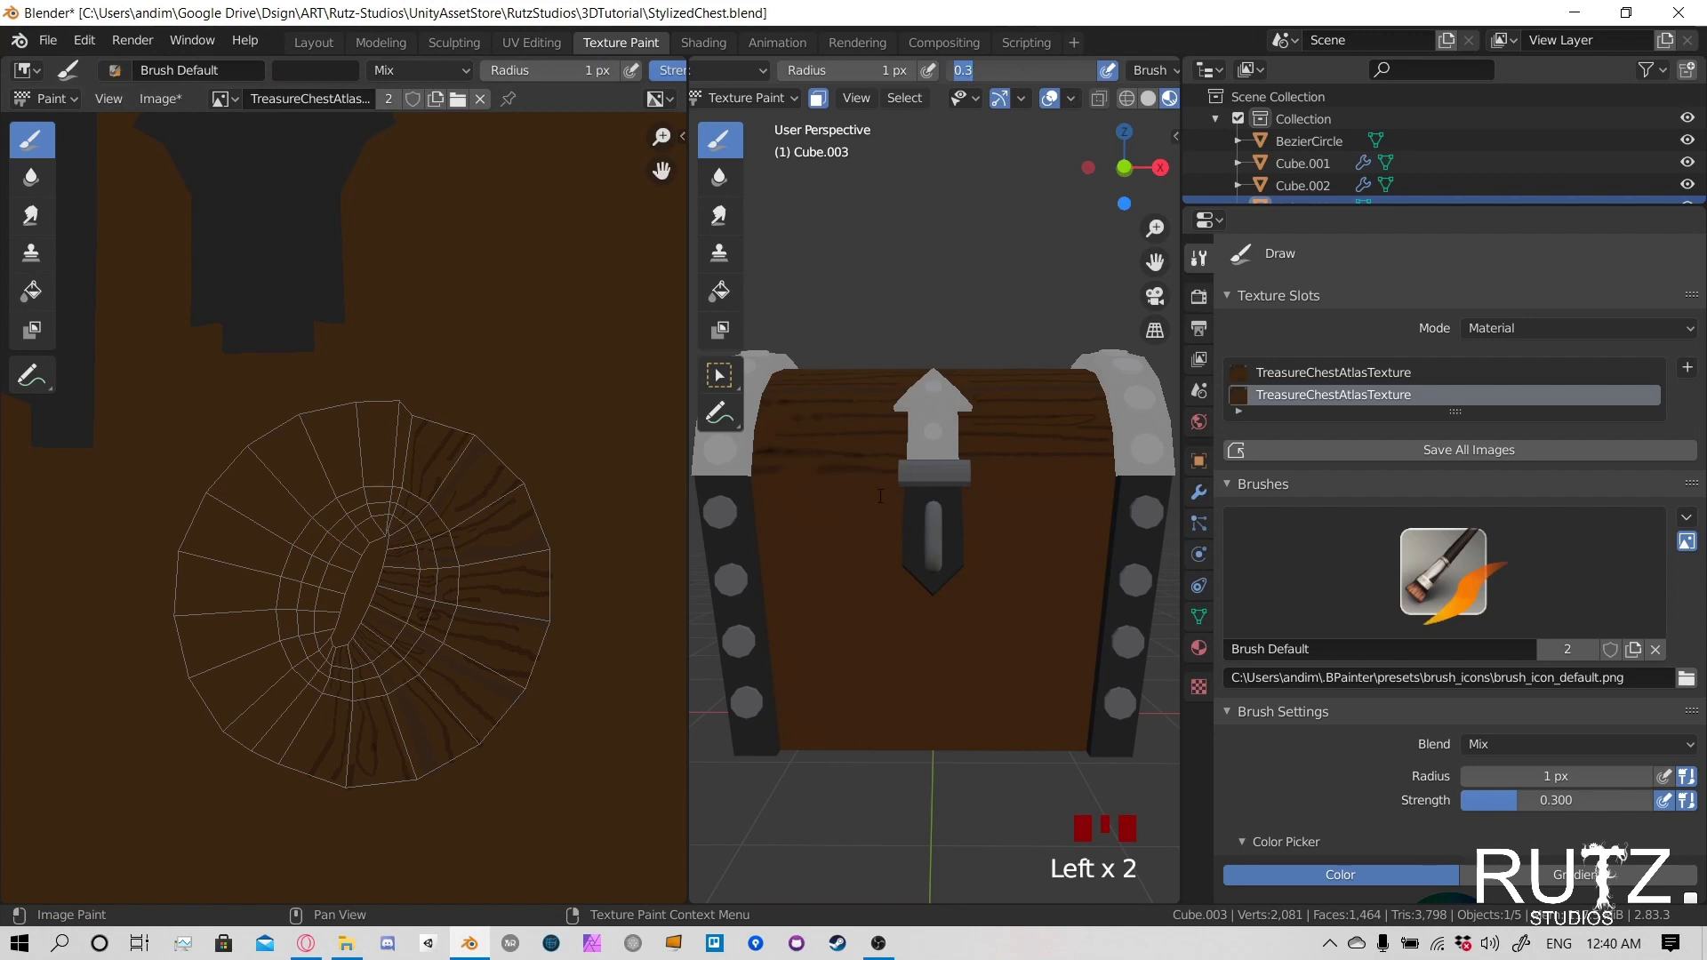
{"action": "left_click", "coordinate": [701, 148]}
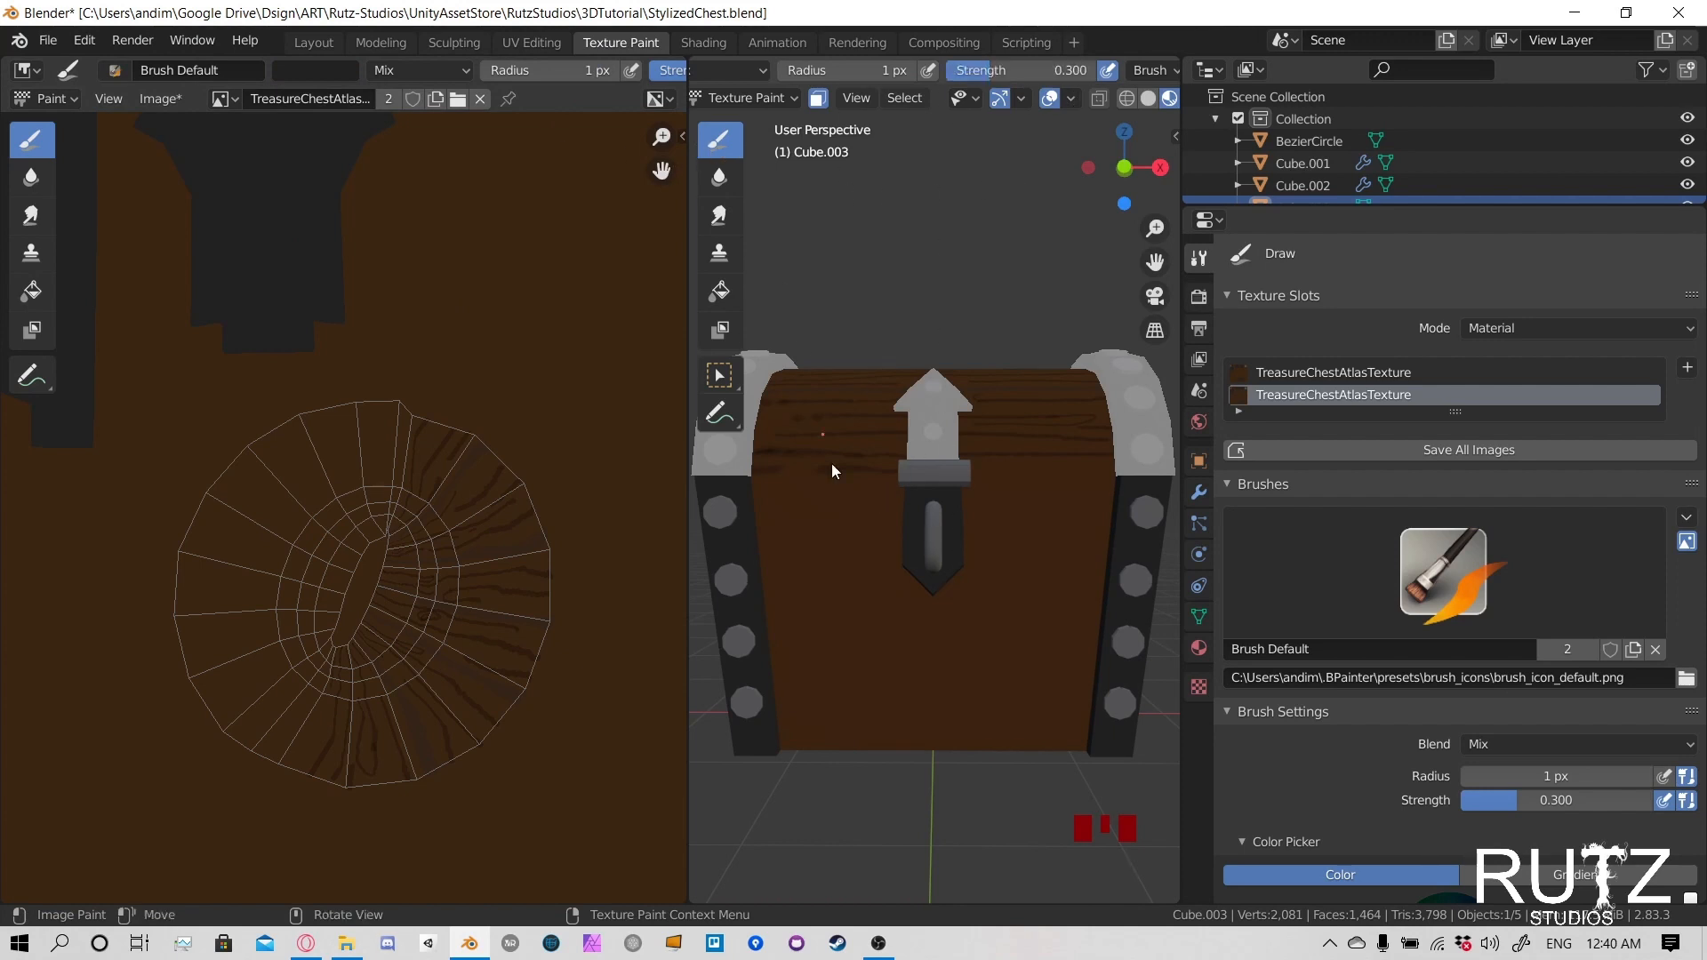
- Leave painting on the lid and put the chest's lower body into Texture Paint mode
{"action": "left_click", "coordinate": [745, 97]}
{"action": "left_click", "coordinate": [746, 125]}
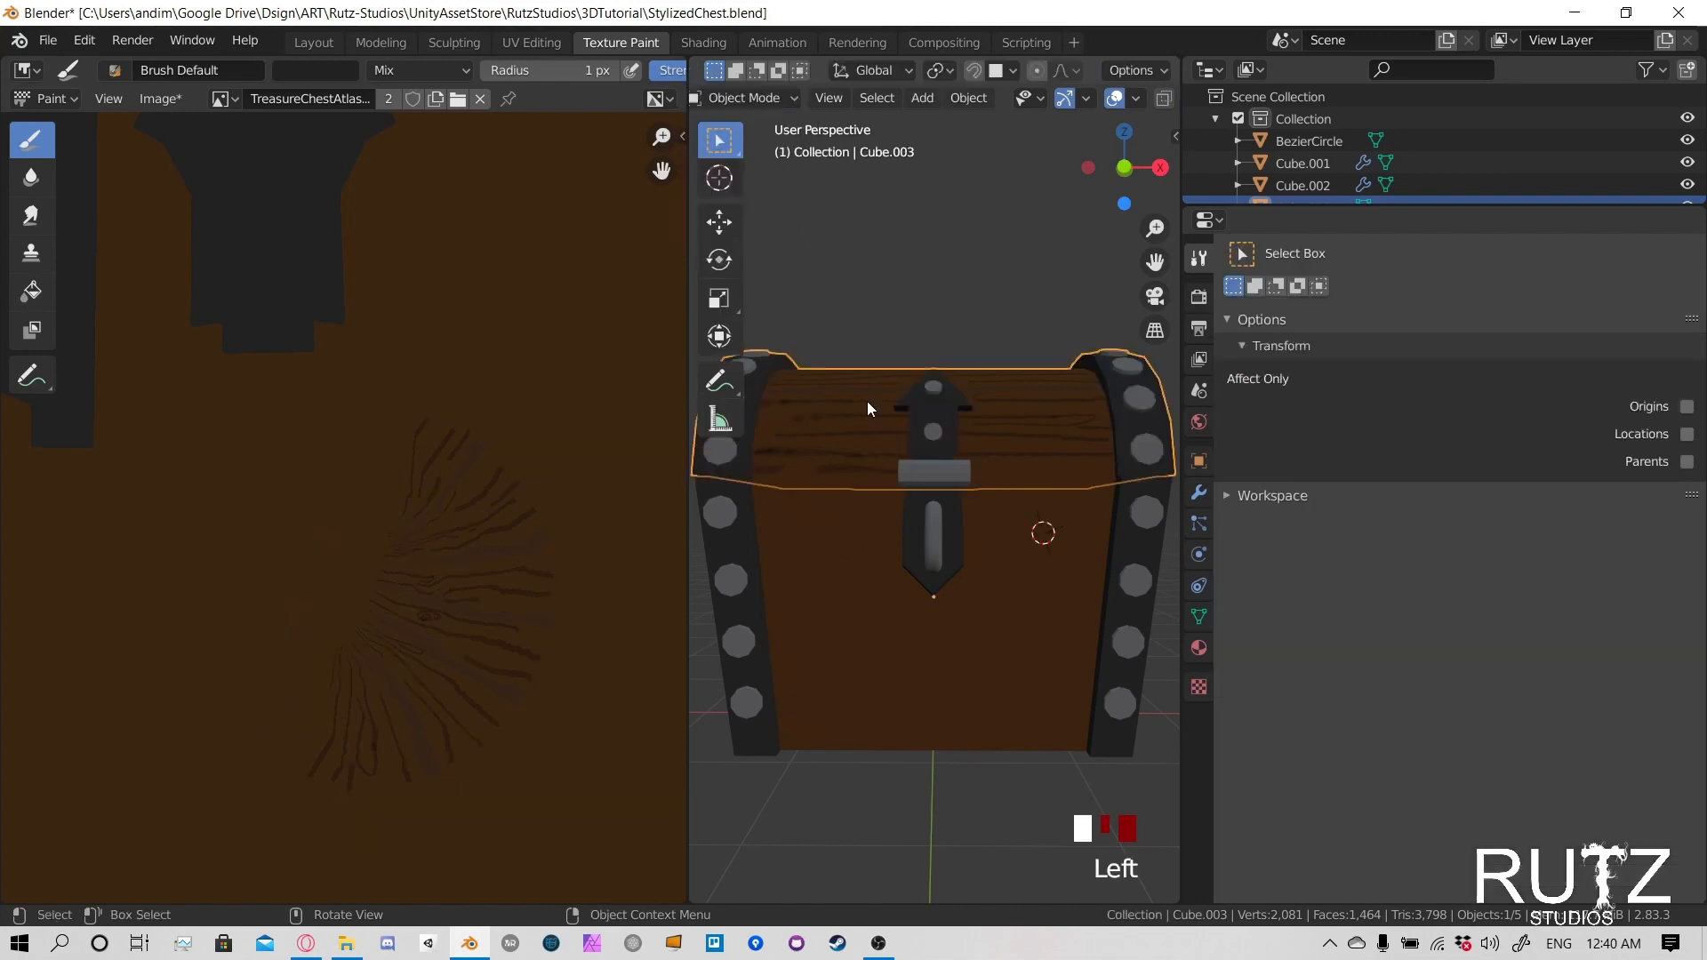
{"action": "left_click", "coordinate": [832, 506]}
{"action": "left_click", "coordinate": [754, 103]}
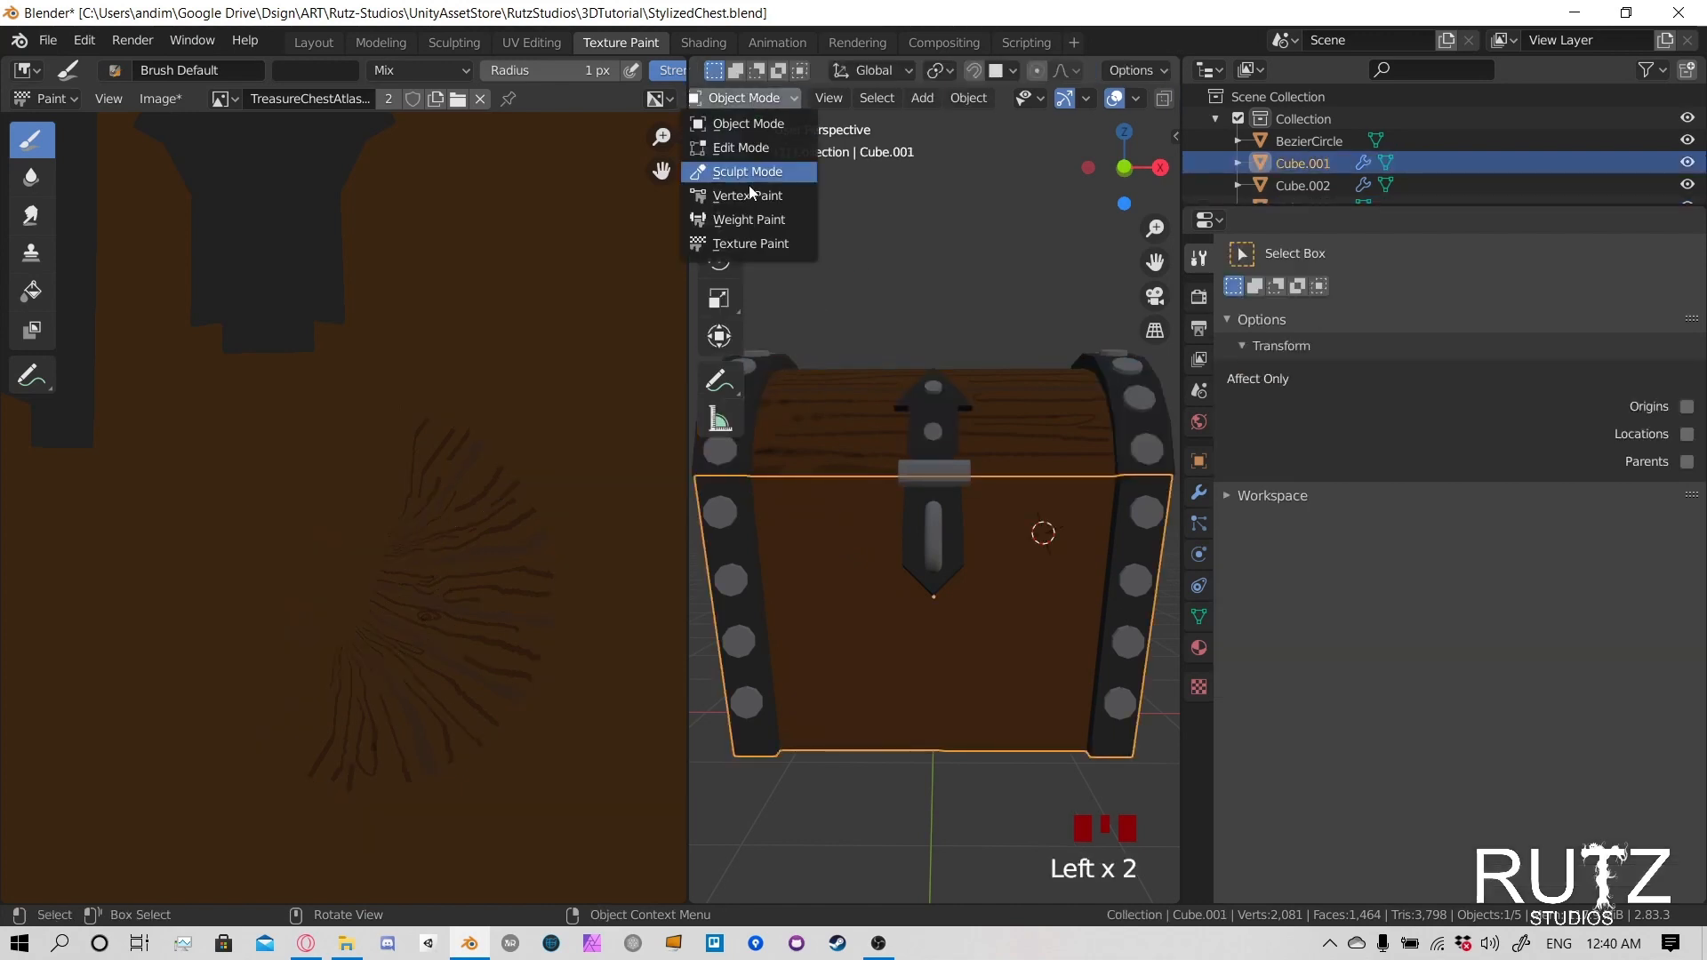
{"action": "left_click", "coordinate": [745, 241]}
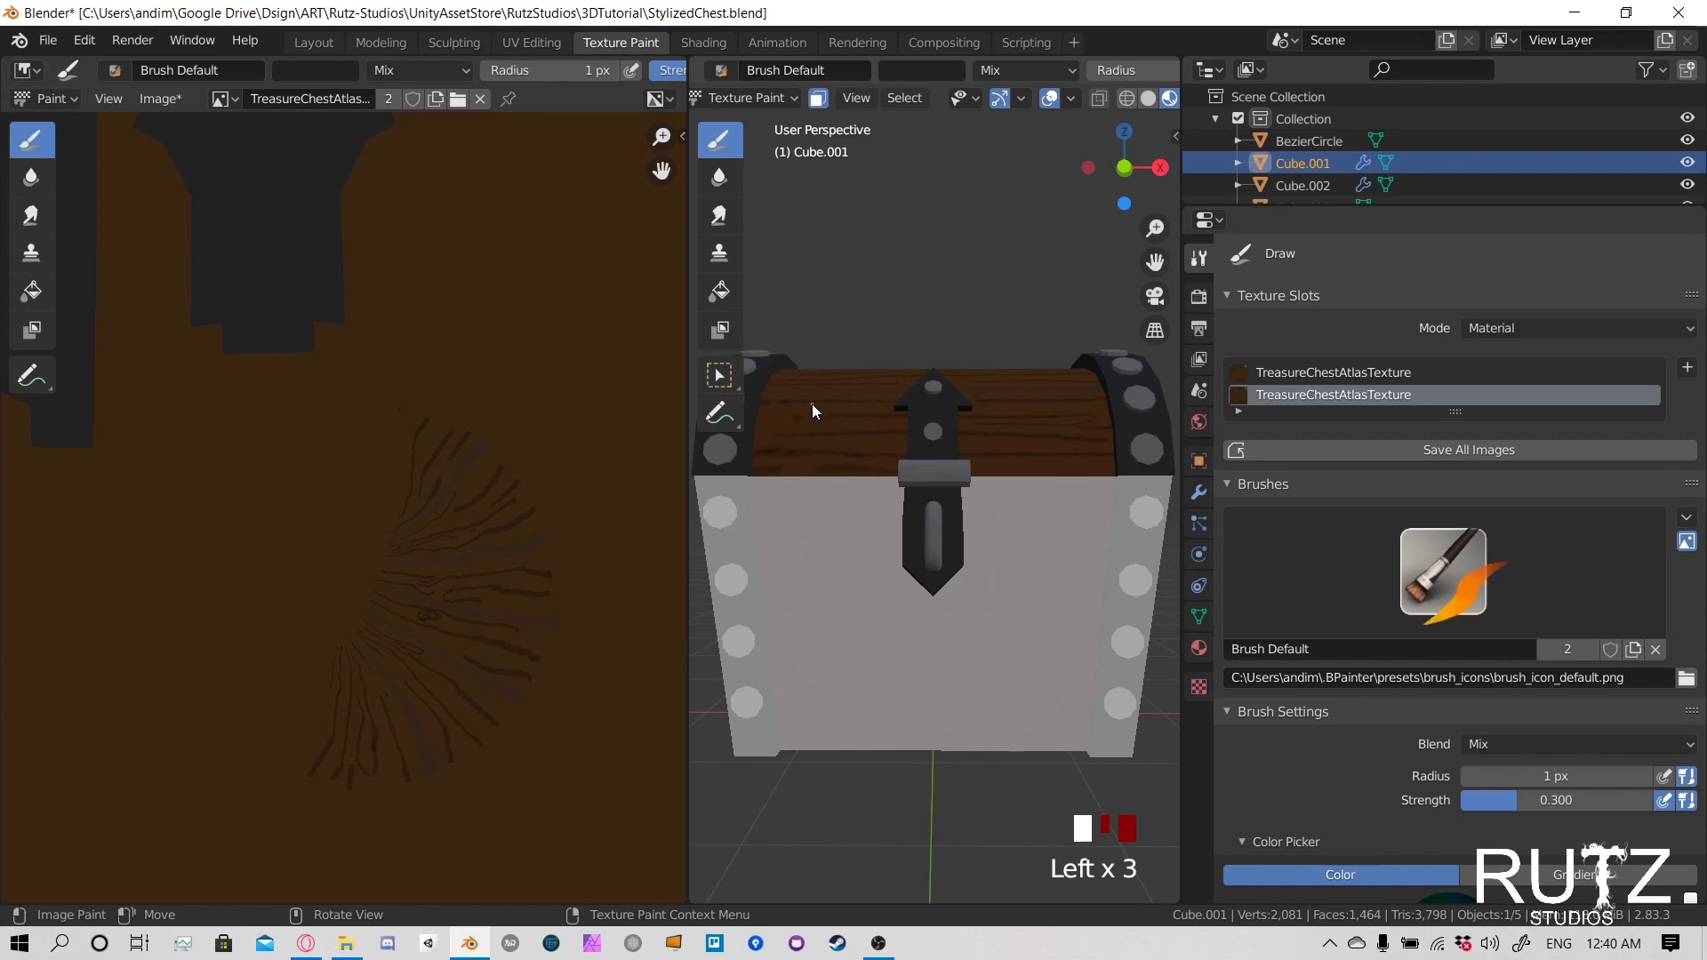
- Restrict the paint mask to the linked faces of the chest's wooden lower body, excluding the metal corner strips
{"action": "middle_click_drag", "start_coordinate": [919, 591], "coordinate": [1065, 451]}
{"action": "middle_click_drag", "start_coordinate": [869, 418], "coordinate": [885, 497]}
{"action": "key", "text": "alt+a"}
{"action": "key", "text": "l"}
{"action": "key", "text": "l"}
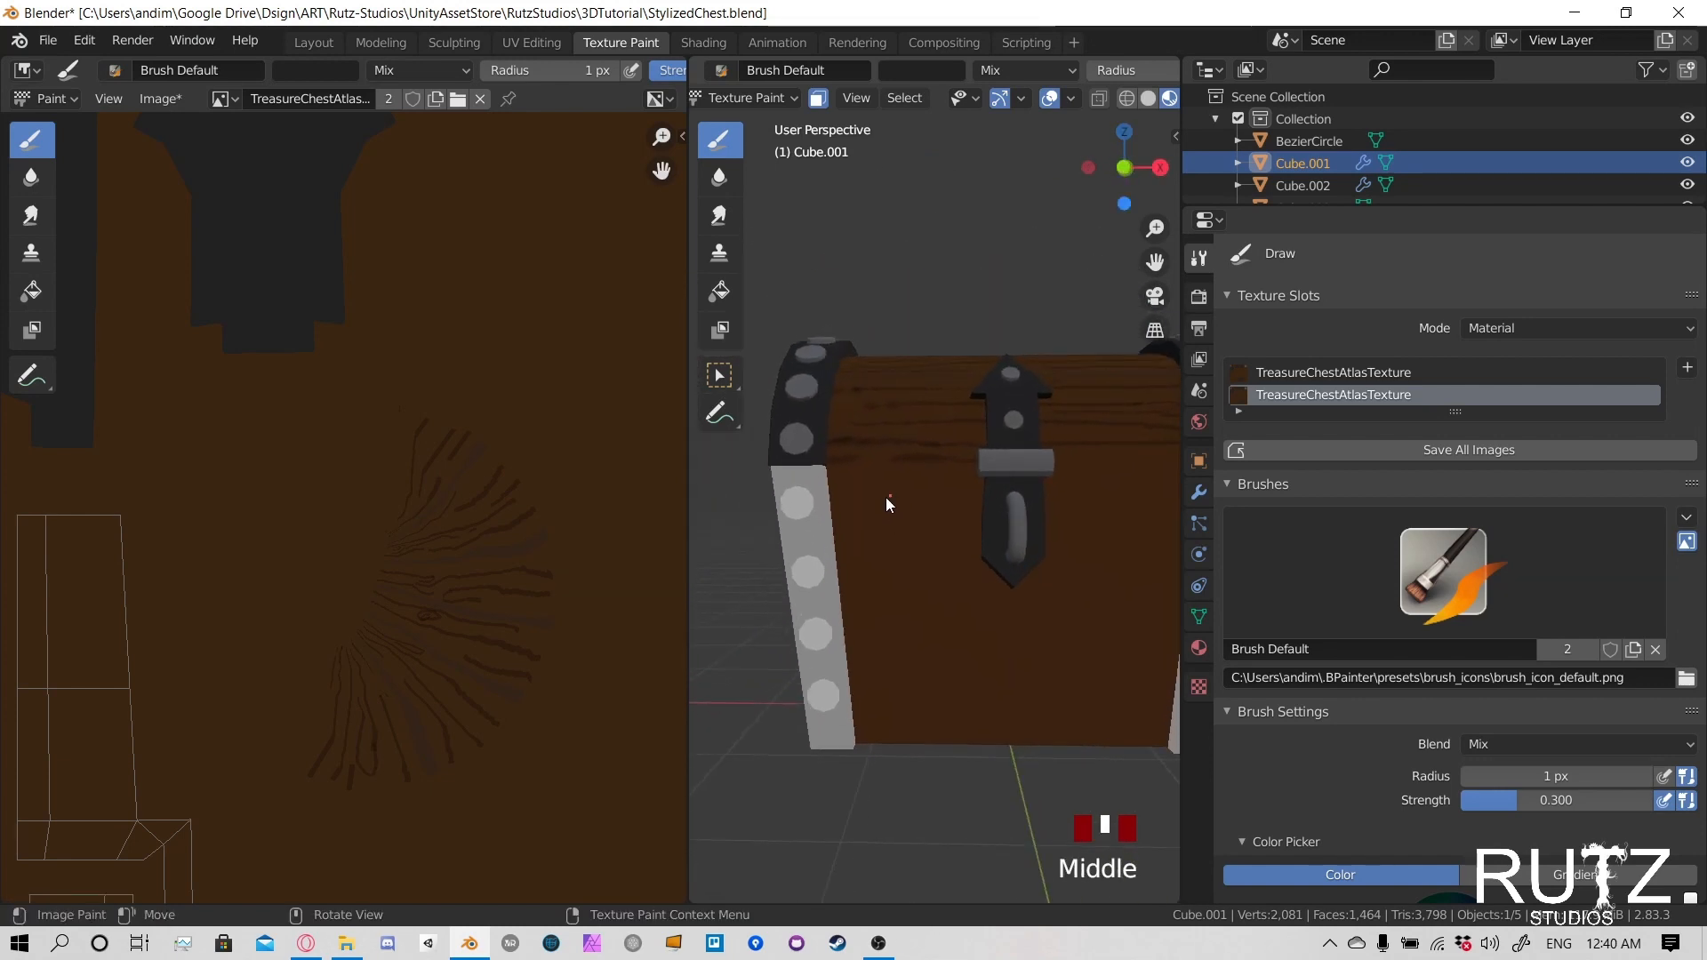
- Set the brush radius to 5 px
{"action": "key", "text": "f"}
{"action": "left_click", "coordinate": [880, 539]}
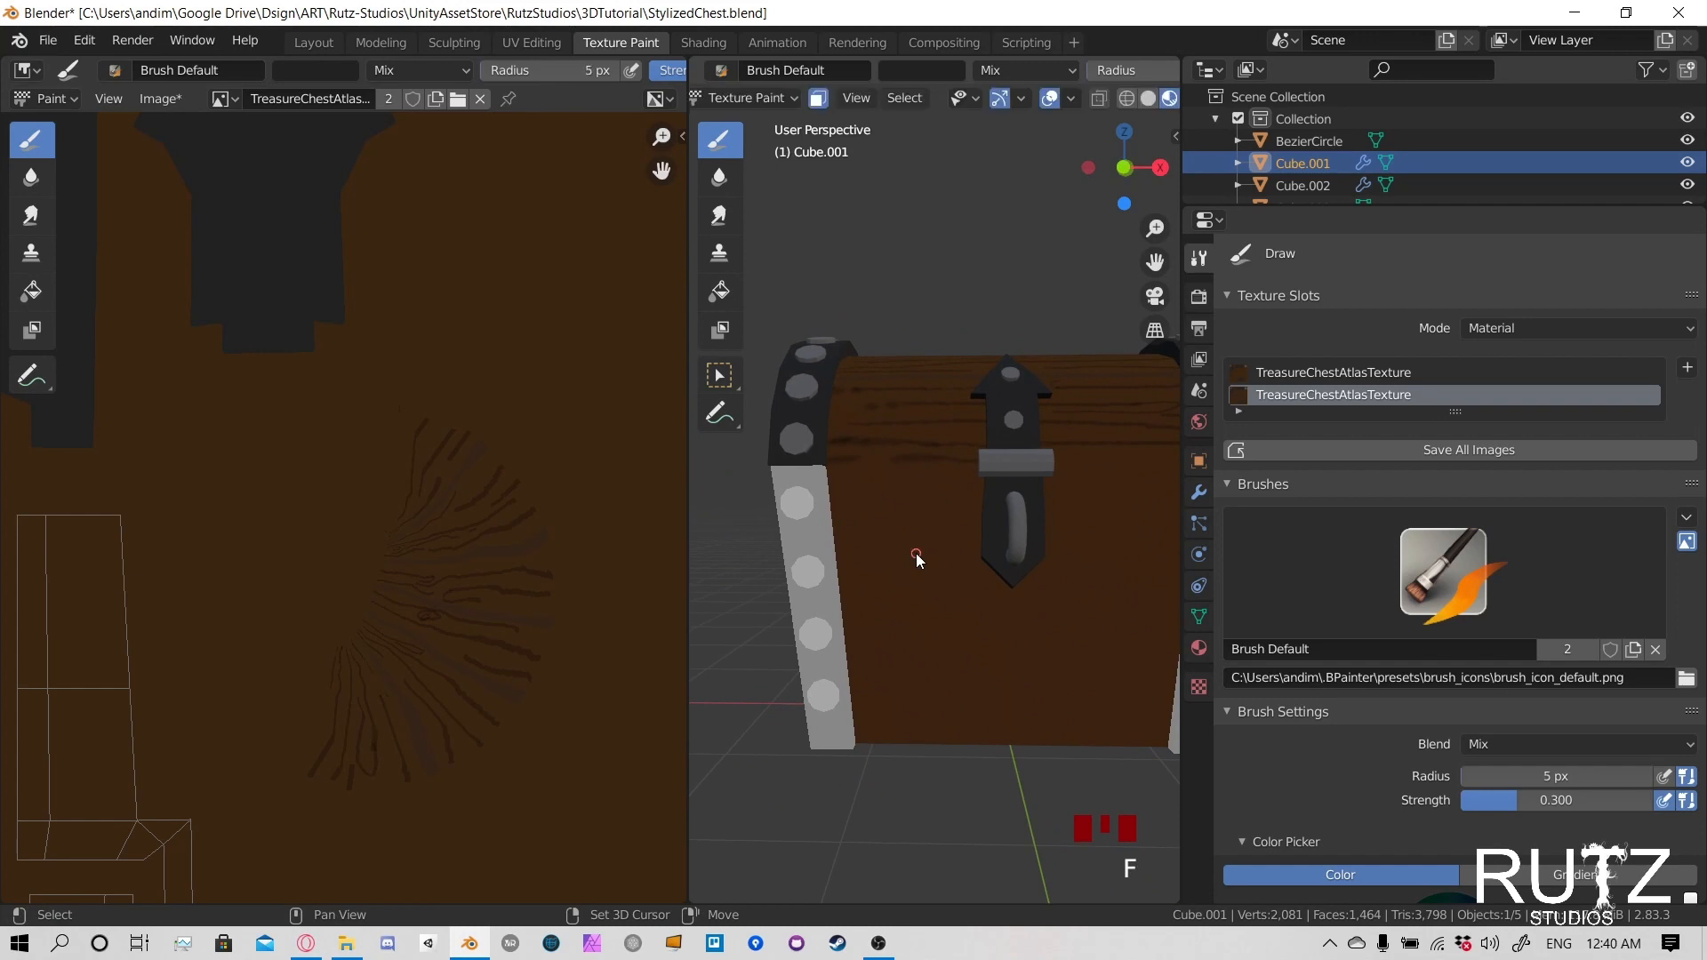
{"action": "key", "text": "f"}
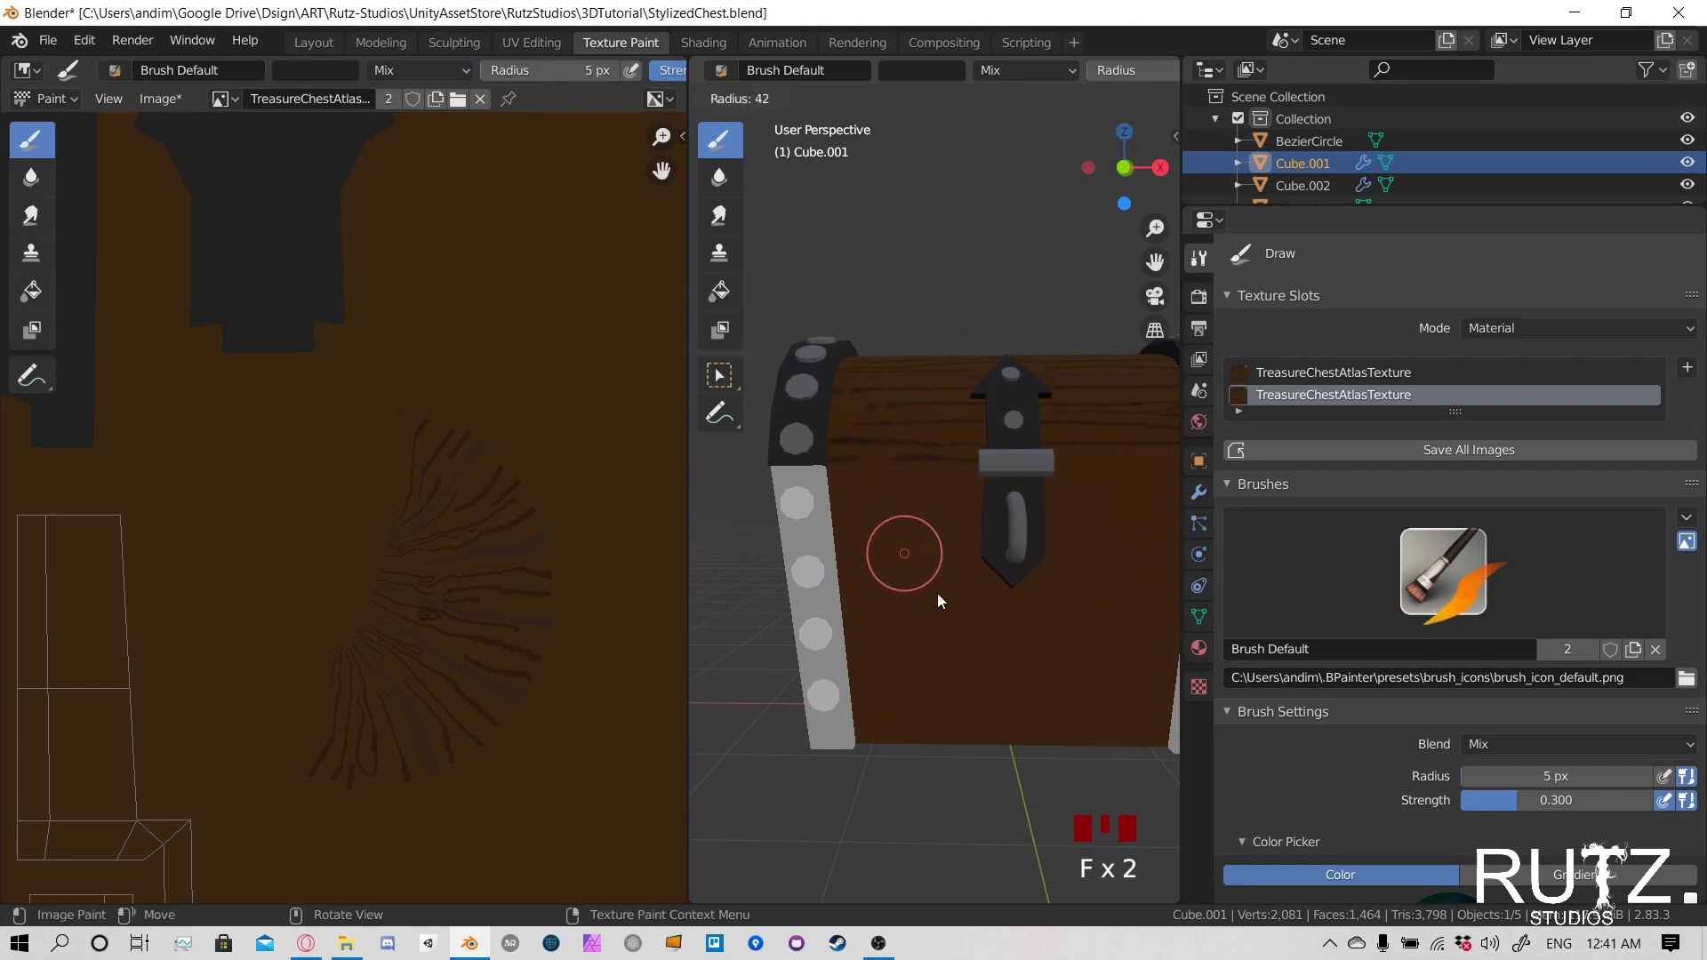
{"action": "left_click", "coordinate": [922, 594]}
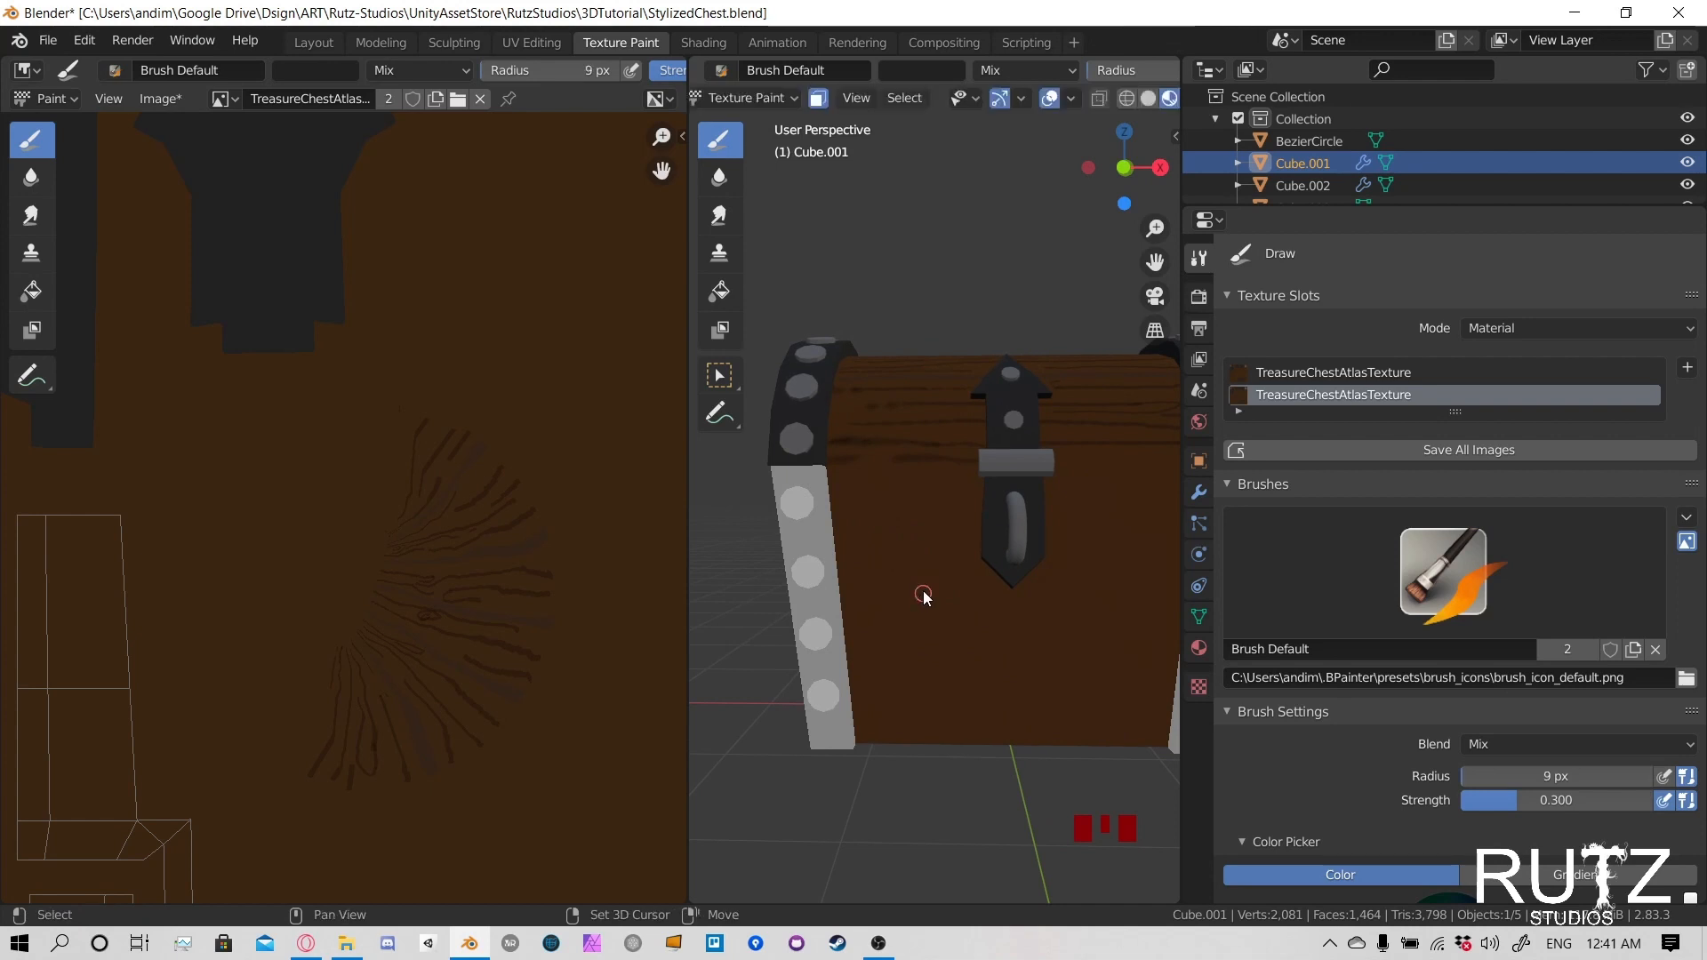
{"action": "middle_click_drag", "start_coordinate": [922, 593], "coordinate": [930, 569]}
{"action": "key", "text": "f"}
{"action": "left_click", "coordinate": [889, 567]}
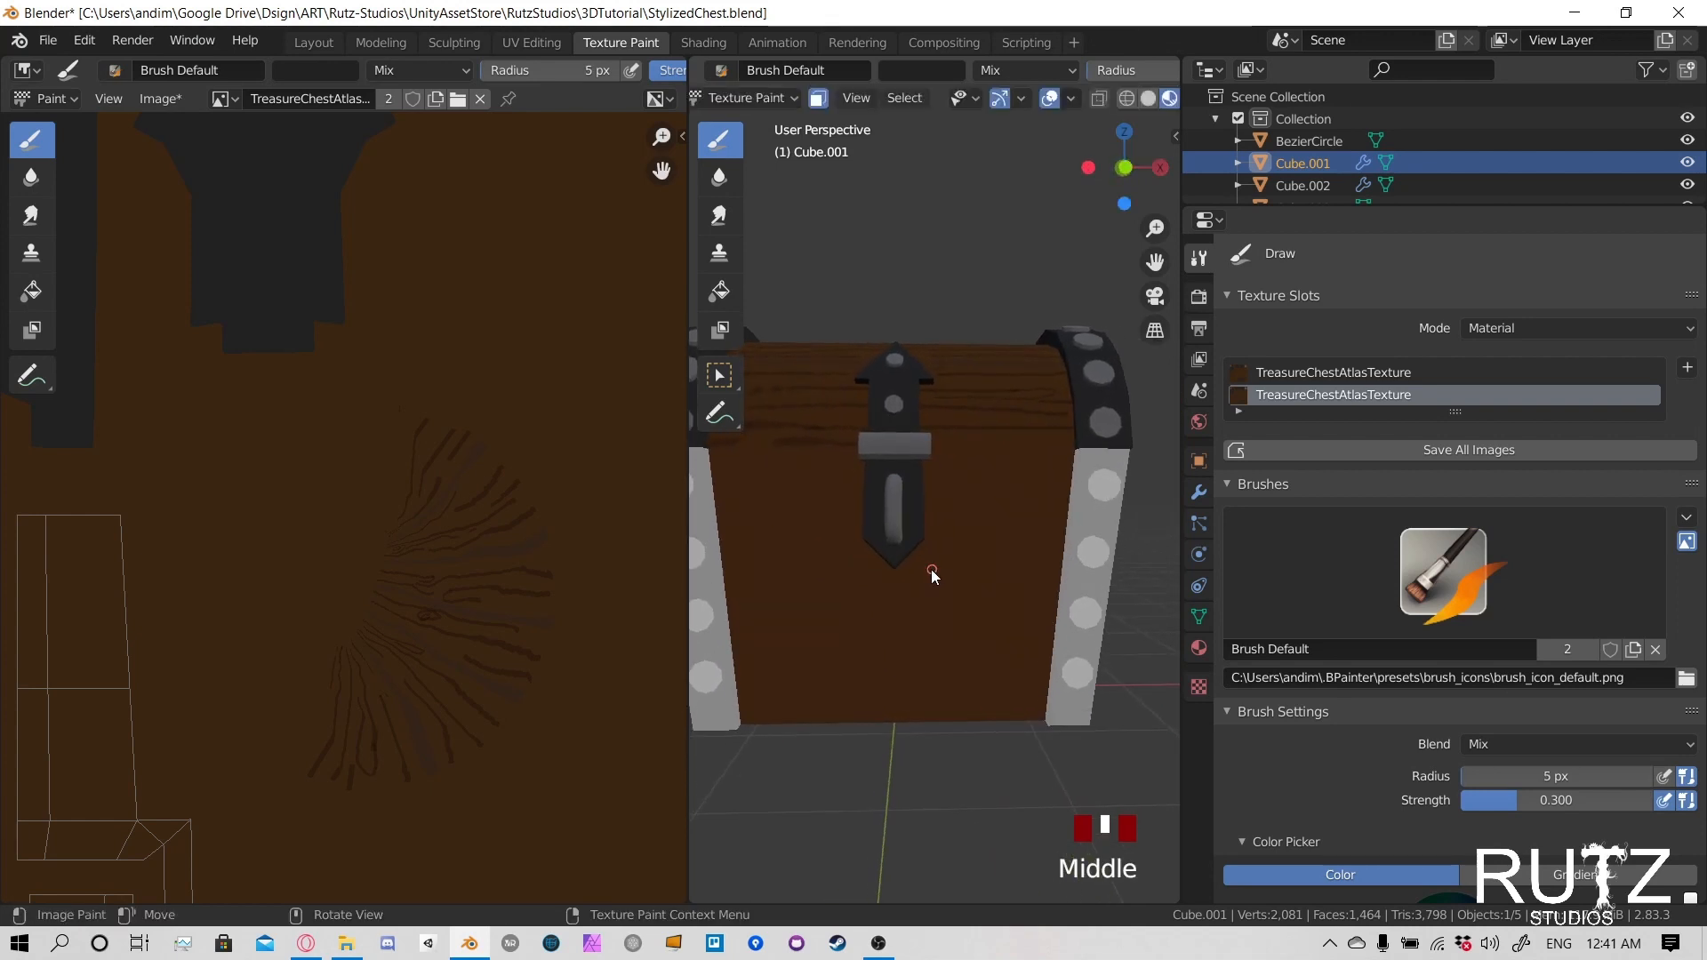
- Show the chest in front orthographic view, bring the whole texture into view, and widen the 3D viewport
{"action": "key", "text": "KP_1"}
{"action": "scroll", "coordinate": [231, 627], "scroll_direction": "down", "scroll_amount": 2}
{"action": "middle_click_drag", "start_coordinate": [352, 647], "coordinate": [336, 388]}
{"action": "middle_click_drag", "start_coordinate": [477, 567], "coordinate": [291, 612]}
{"action": "scroll", "coordinate": [382, 533], "scroll_direction": "down", "scroll_amount": 3}
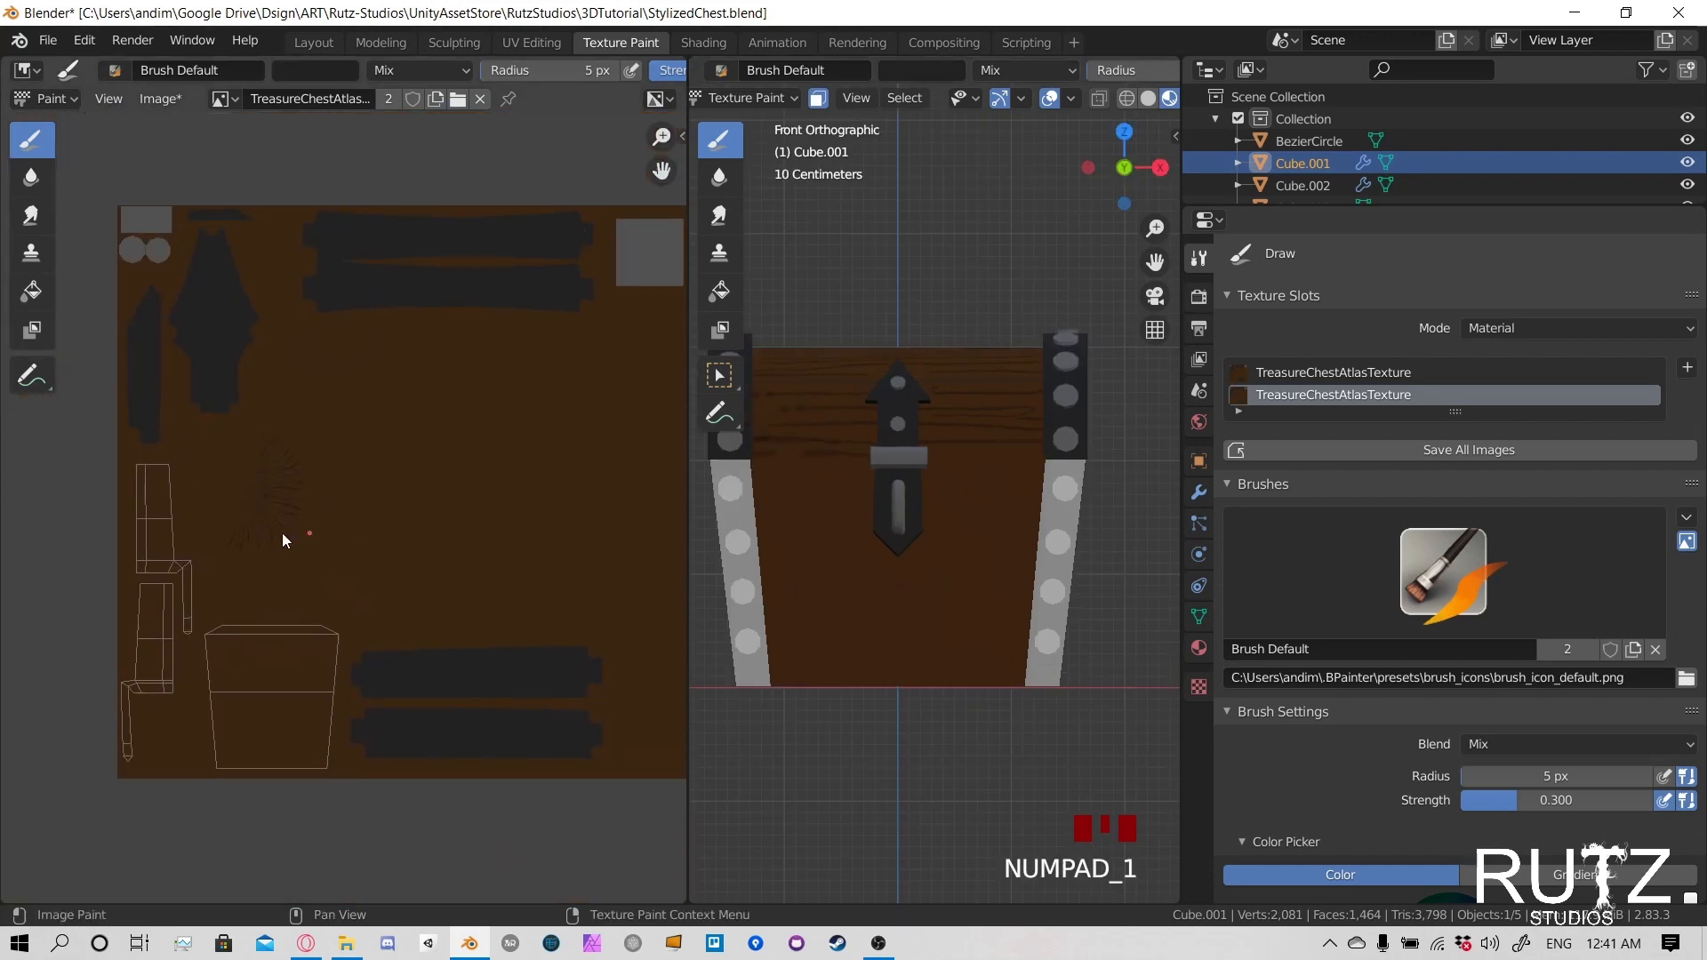
{"action": "middle_click_drag", "start_coordinate": [845, 564], "coordinate": [847, 540], "text": "shift"}
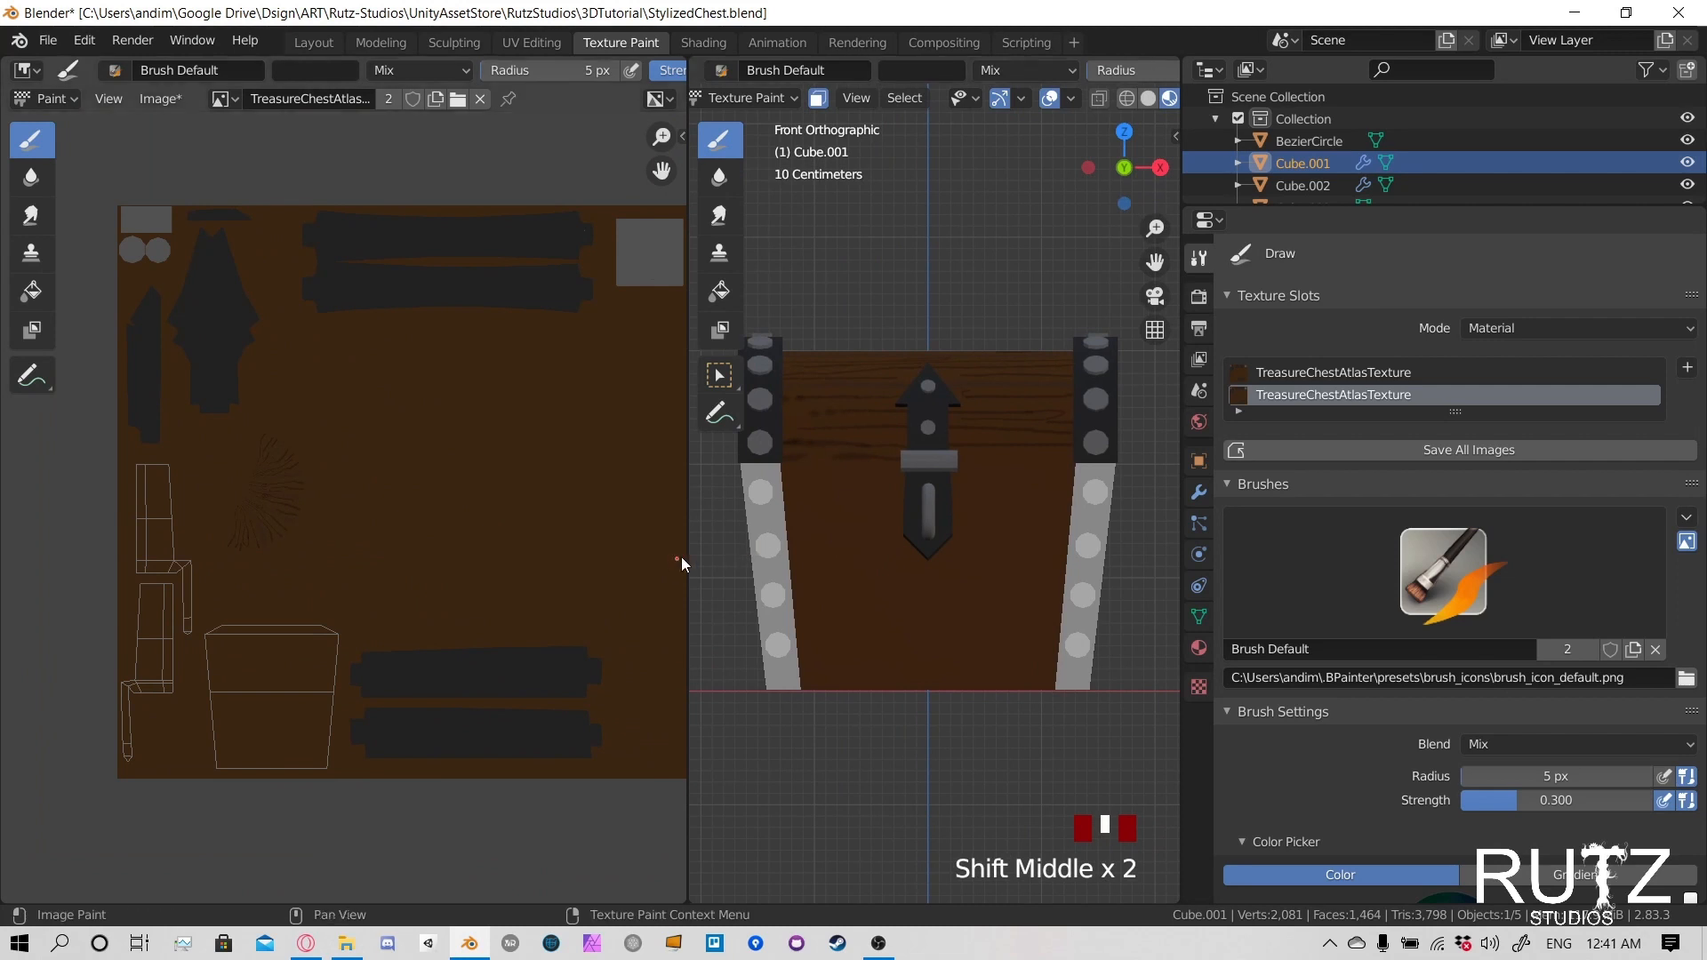
{"action": "left_click_drag", "start_coordinate": [686, 553], "coordinate": [495, 557]}
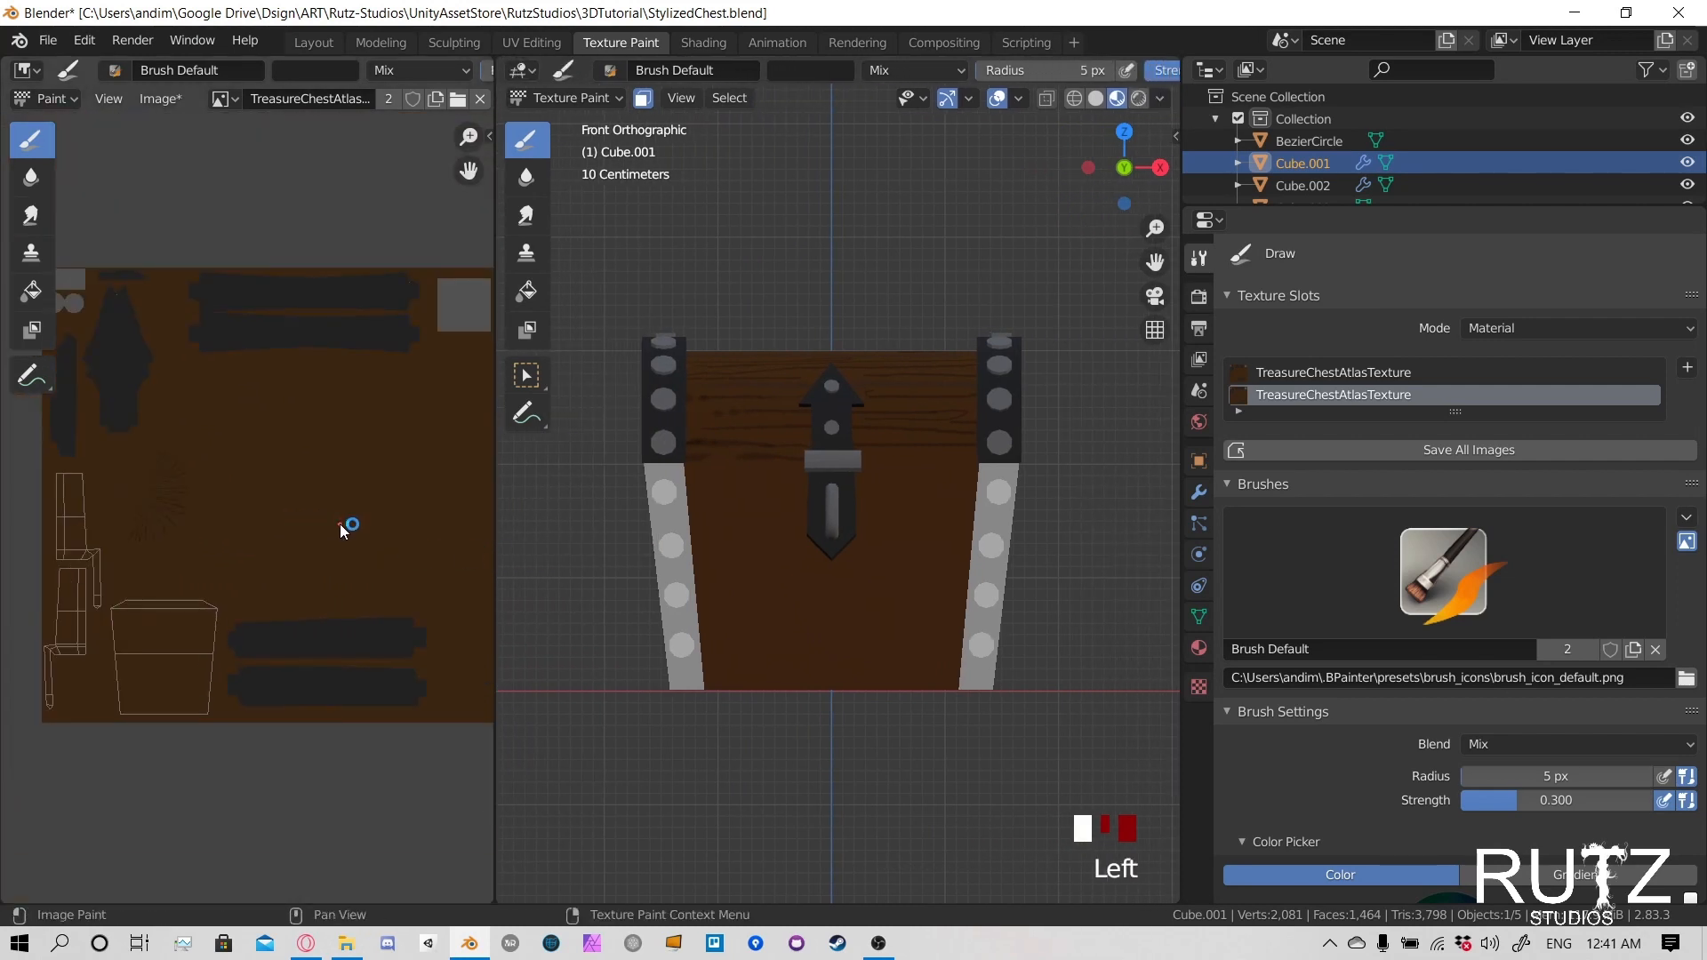
- Paint three dark horizontal plank lines across the front of the chest's wooden lower body
{"action": "scroll", "coordinate": [869, 569], "scroll_direction": "up", "scroll_amount": 2}
{"action": "scroll", "coordinate": [870, 569], "scroll_direction": "up", "scroll_amount": 1}
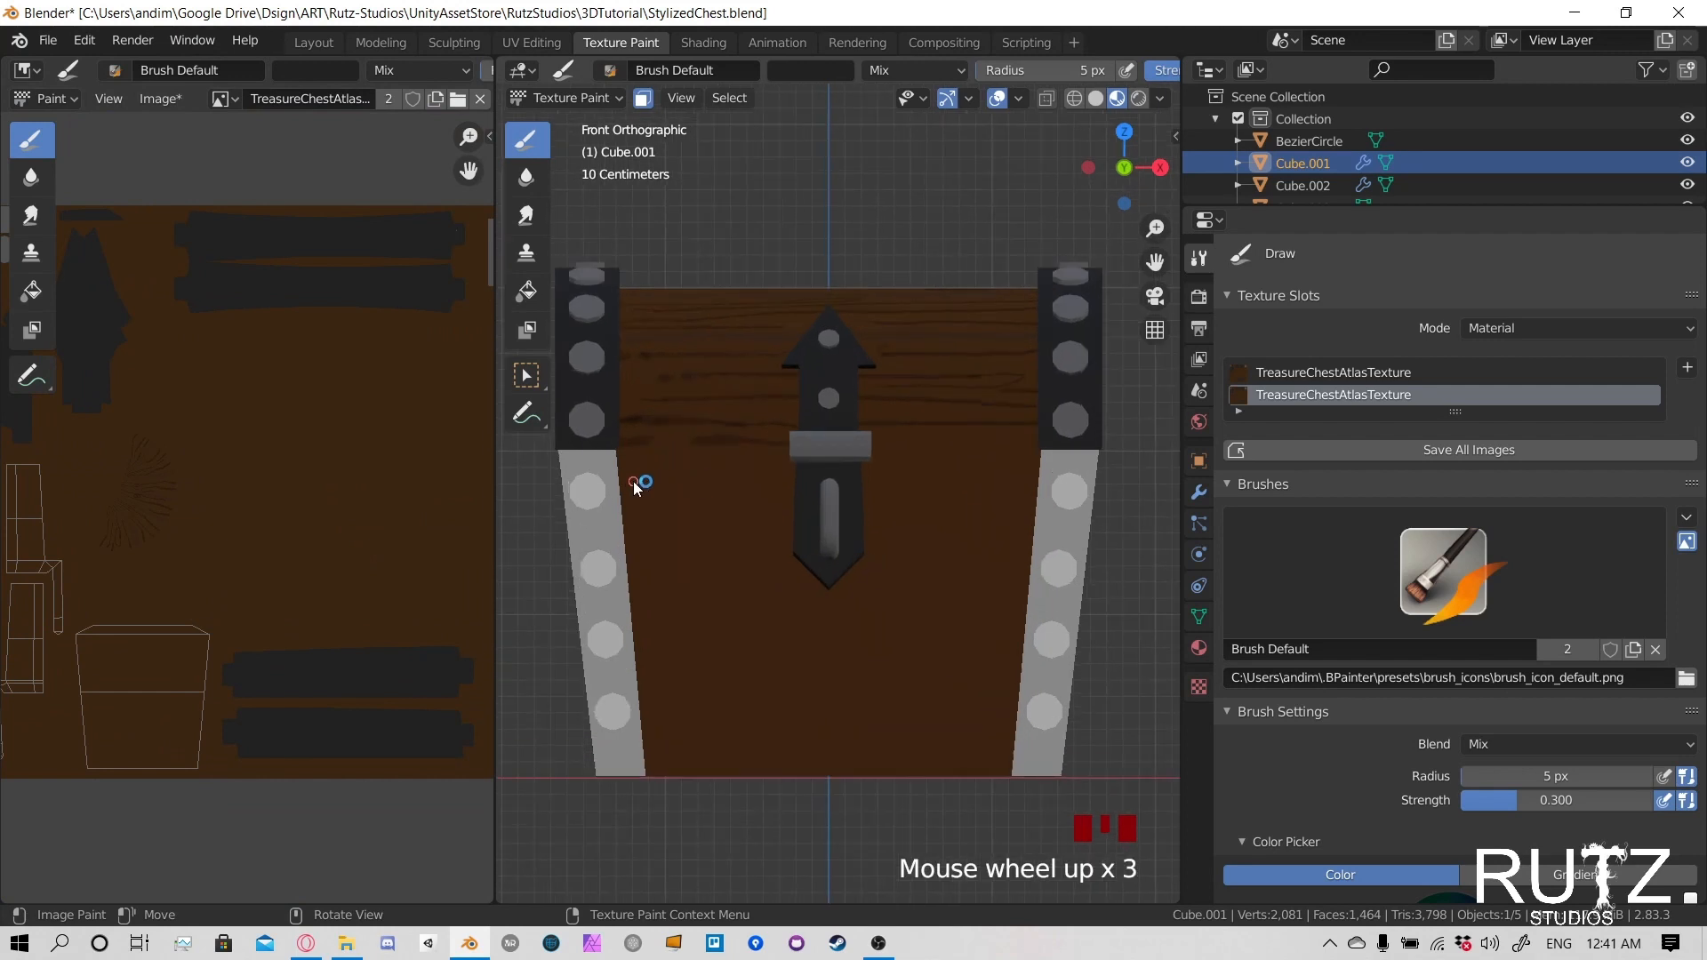
{"action": "left_click", "coordinate": [643, 452]}
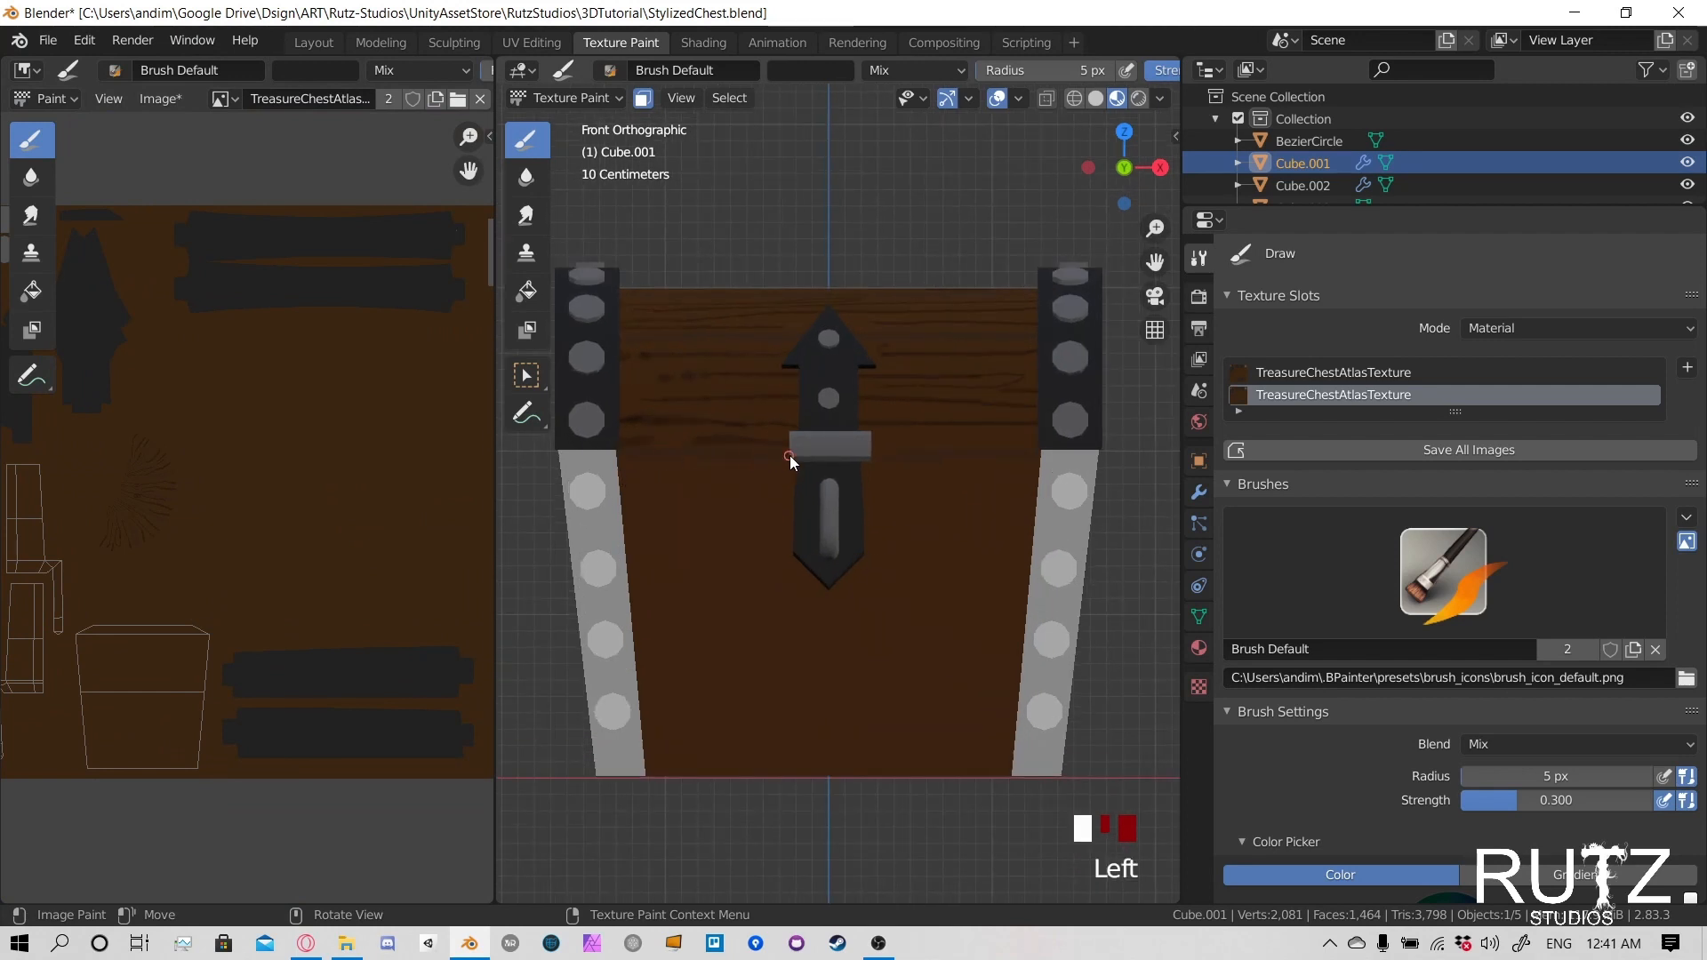
{"action": "left_click", "coordinate": [631, 546]}
{"action": "left_click", "coordinate": [676, 739]}
{"action": "key", "text": "ctrl+z"}
{"action": "left_click_drag", "start_coordinate": [648, 743], "coordinate": [833, 743]}
- Examine how the painted plank lines fall on the lower body's UV islands in the texture image
{"action": "scroll", "coordinate": [408, 591], "scroll_direction": "down", "scroll_amount": 2}
{"action": "scroll", "coordinate": [296, 679], "scroll_direction": "up", "scroll_amount": 6}
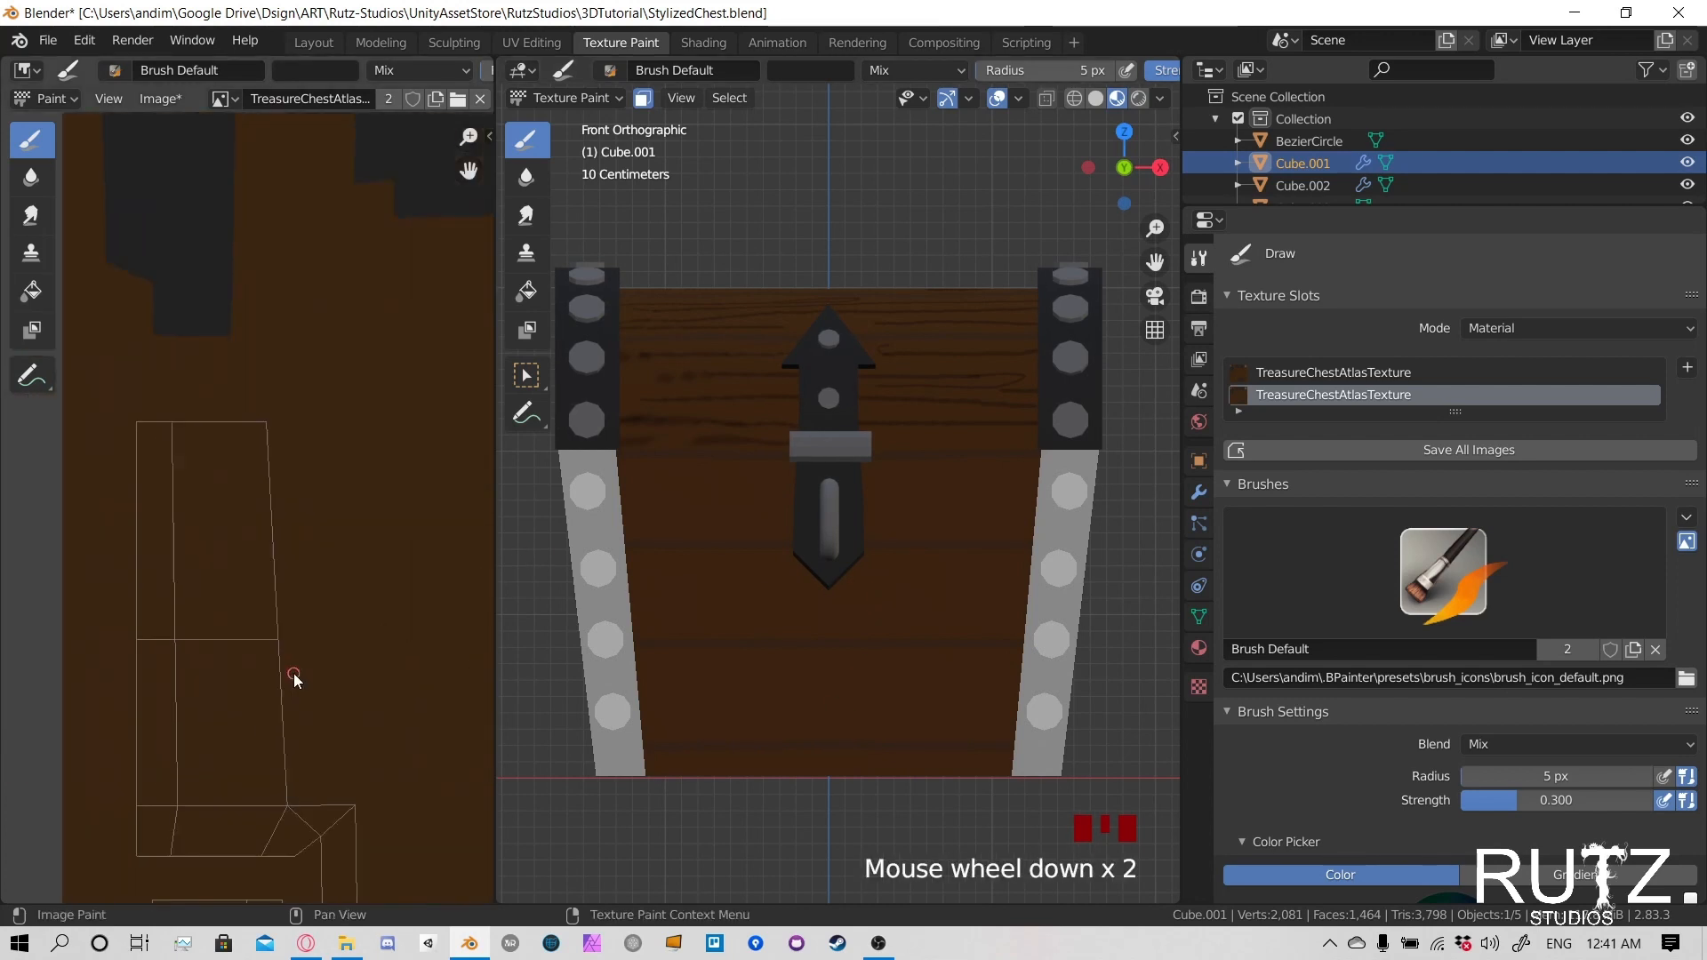
{"action": "middle_click_drag", "start_coordinate": [265, 744], "coordinate": [244, 398]}
{"action": "middle_click_drag", "start_coordinate": [250, 684], "coordinate": [244, 484]}
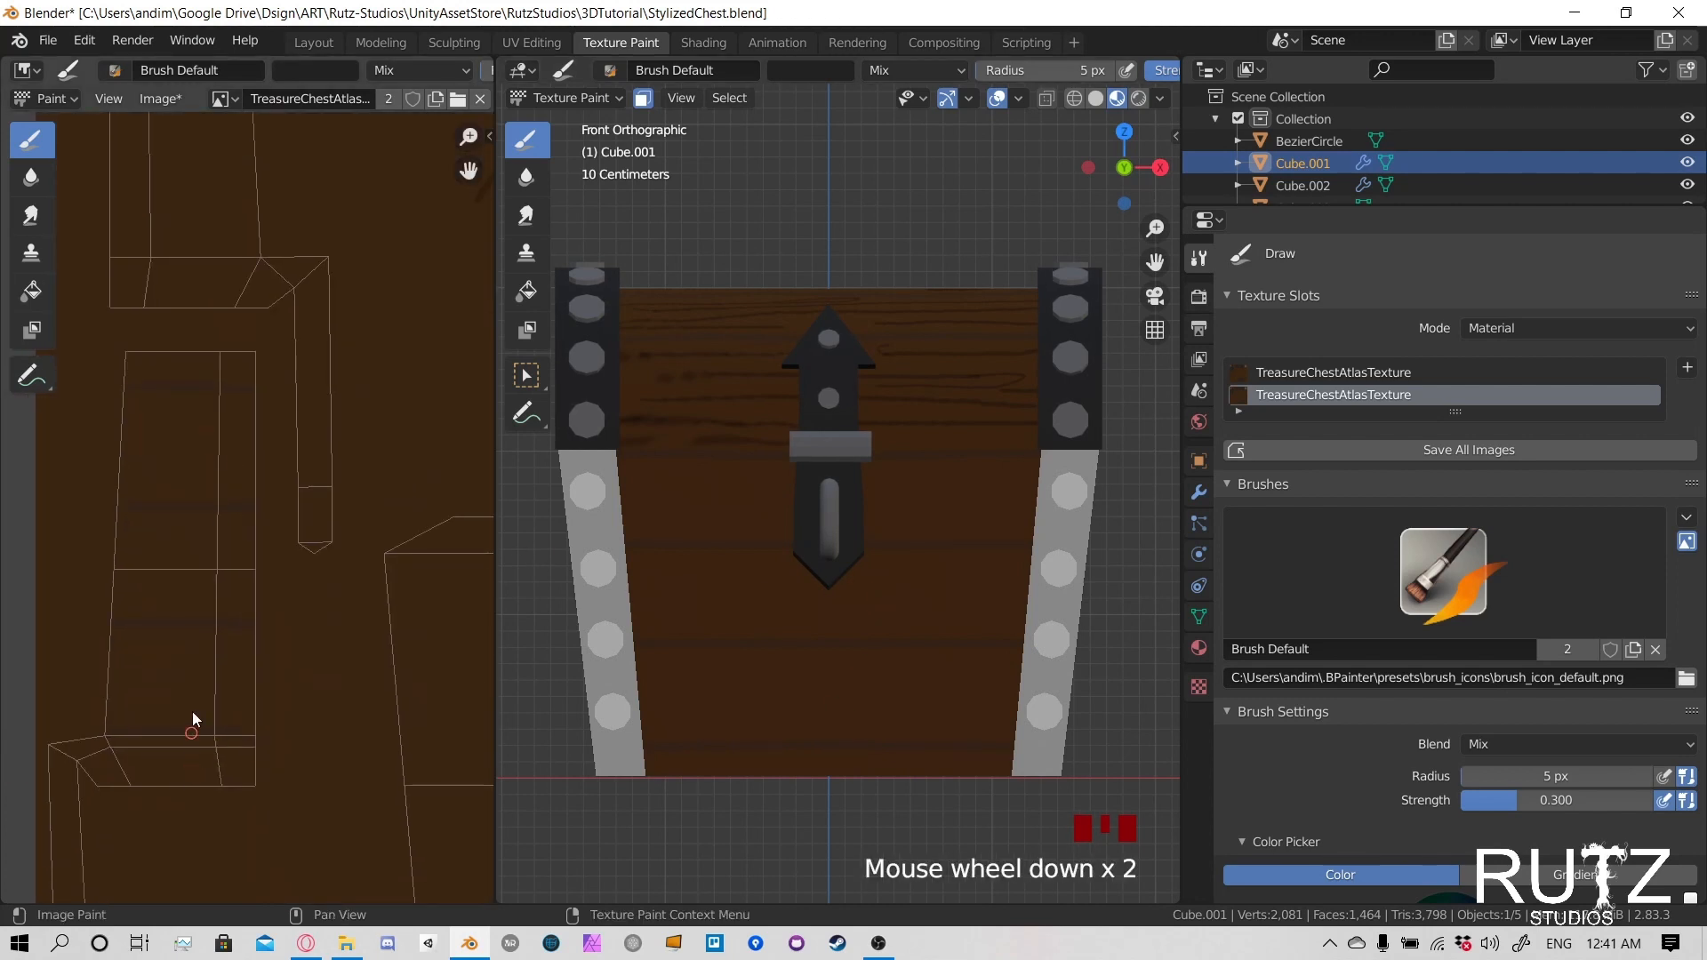
{"action": "scroll", "coordinate": [193, 716], "scroll_direction": "down", "scroll_amount": 3}
{"action": "middle_click_drag", "start_coordinate": [403, 619], "coordinate": [205, 617]}
{"action": "middle_click_drag", "start_coordinate": [265, 549], "coordinate": [267, 647]}
- Paint the uppermost dark plank line across the side of the lower body, level with the front line
{"action": "middle_click_drag", "start_coordinate": [835, 596], "coordinate": [950, 591]}
{"action": "scroll", "coordinate": [1032, 591], "scroll_direction": "down", "scroll_amount": 3}
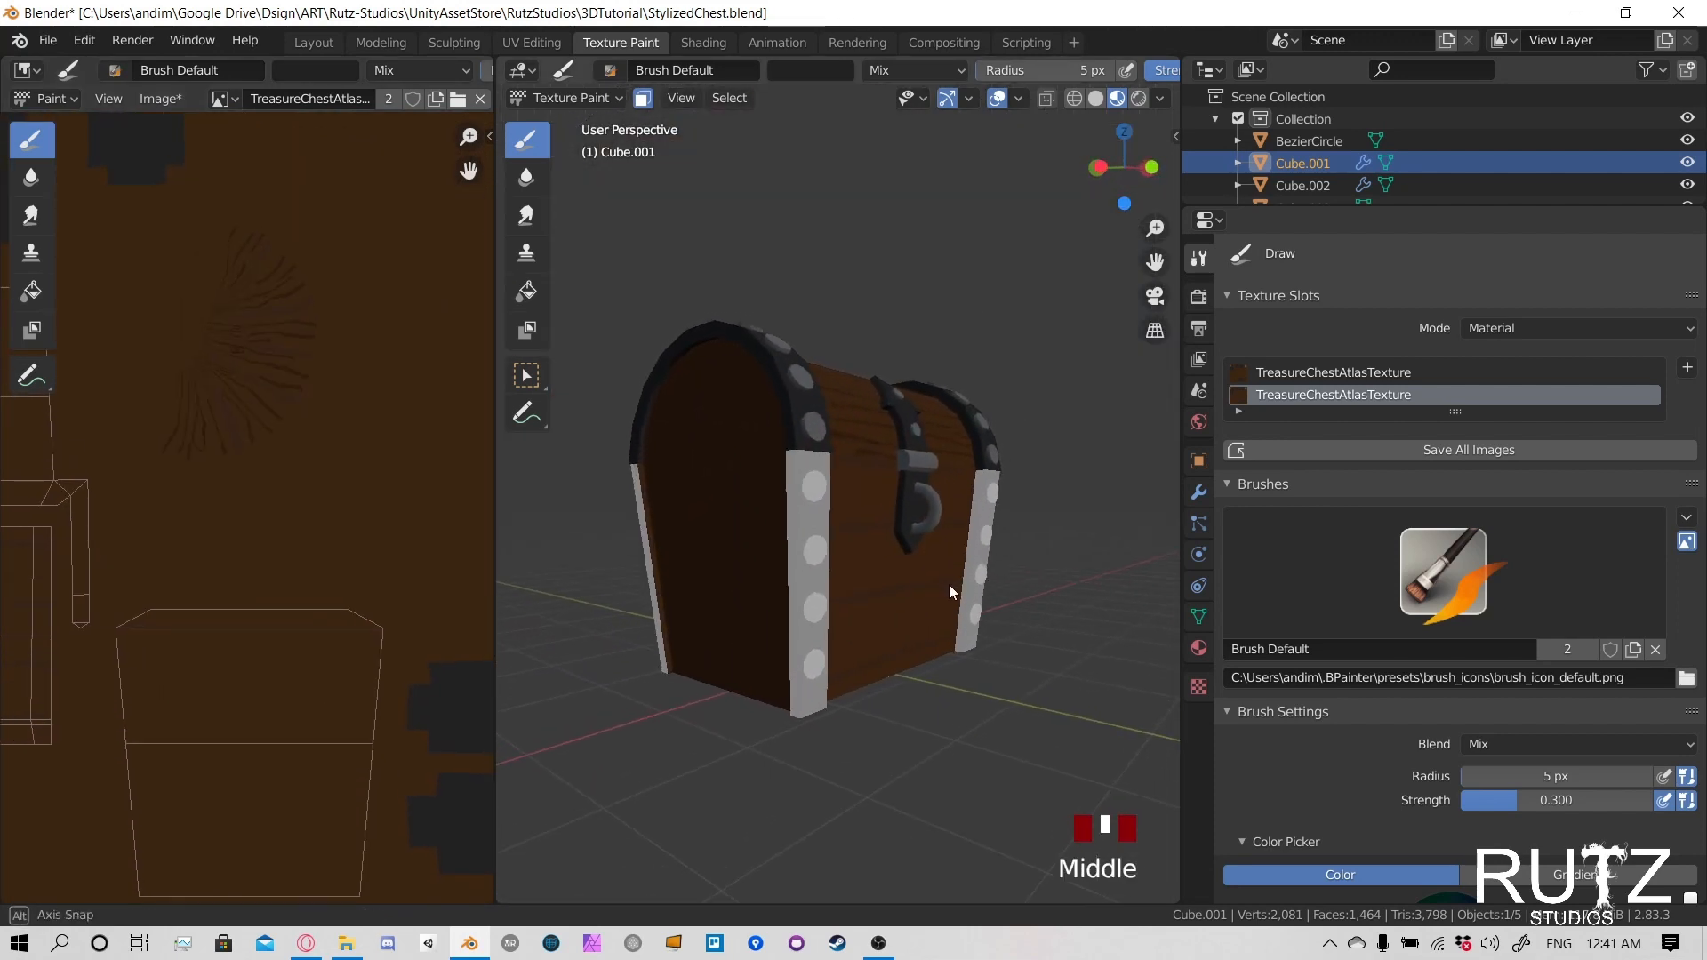
{"action": "left_click_drag", "start_coordinate": [780, 528], "coordinate": [788, 535]}
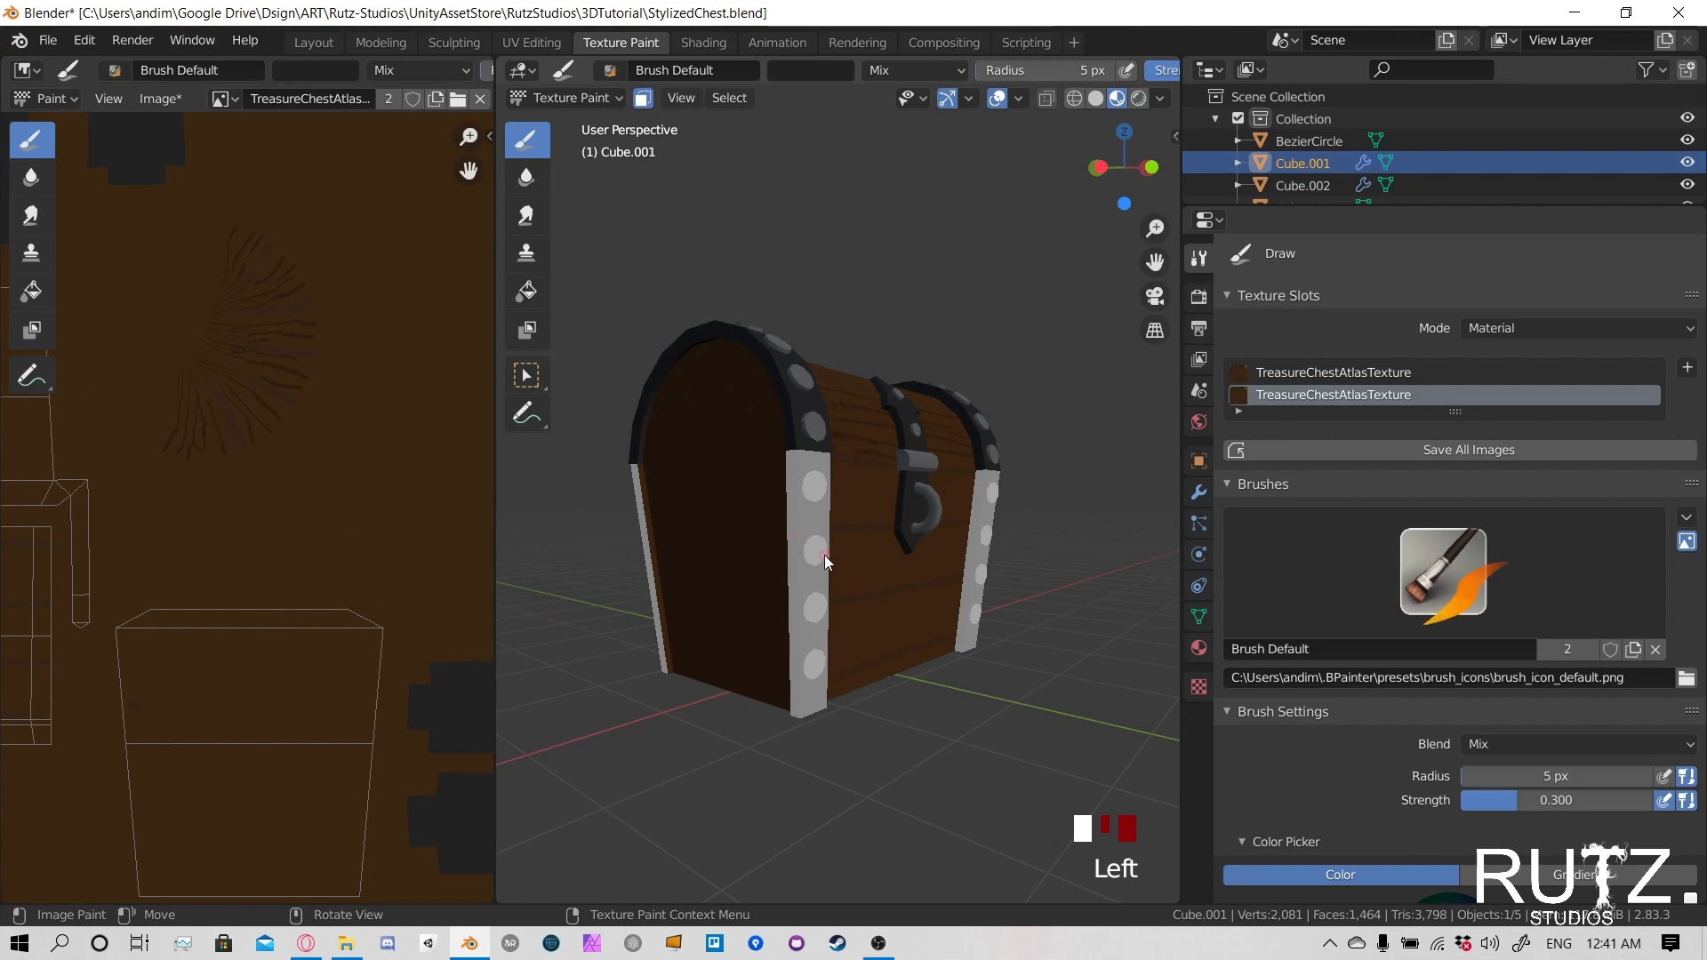
{"action": "scroll", "coordinate": [979, 556], "scroll_direction": "up", "scroll_amount": 3}
{"action": "middle_click_drag", "start_coordinate": [825, 559], "coordinate": [1021, 546]}
{"action": "left_click_drag", "start_coordinate": [1021, 546], "coordinate": [903, 528]}
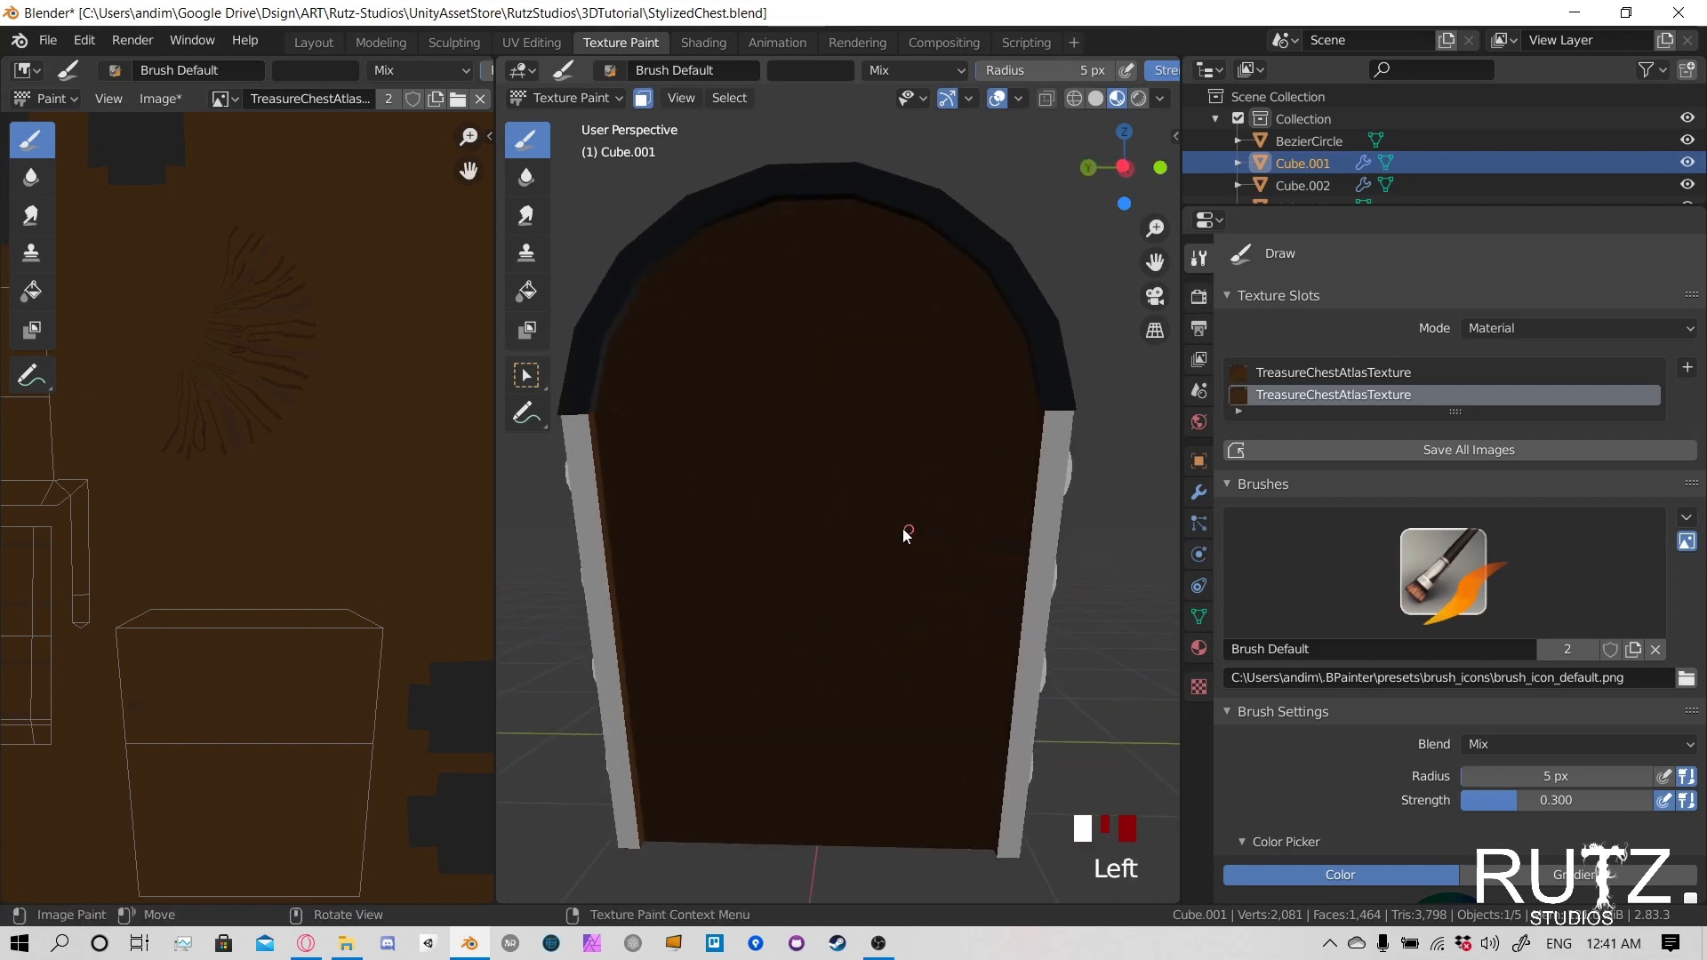
{"action": "key", "text": "ctrl+z"}
{"action": "left_click_drag", "start_coordinate": [1022, 547], "coordinate": [612, 547]}
{"action": "mouse_move", "coordinate": [985, 735]}
{"action": "middle_mouse_down", "text": "shift"}
{"action": "mouse_move", "coordinate": [971, 569]}
{"action": "mouse_move", "coordinate": [907, 579]}
{"action": "middle_mouse_up", "text": "shift"}
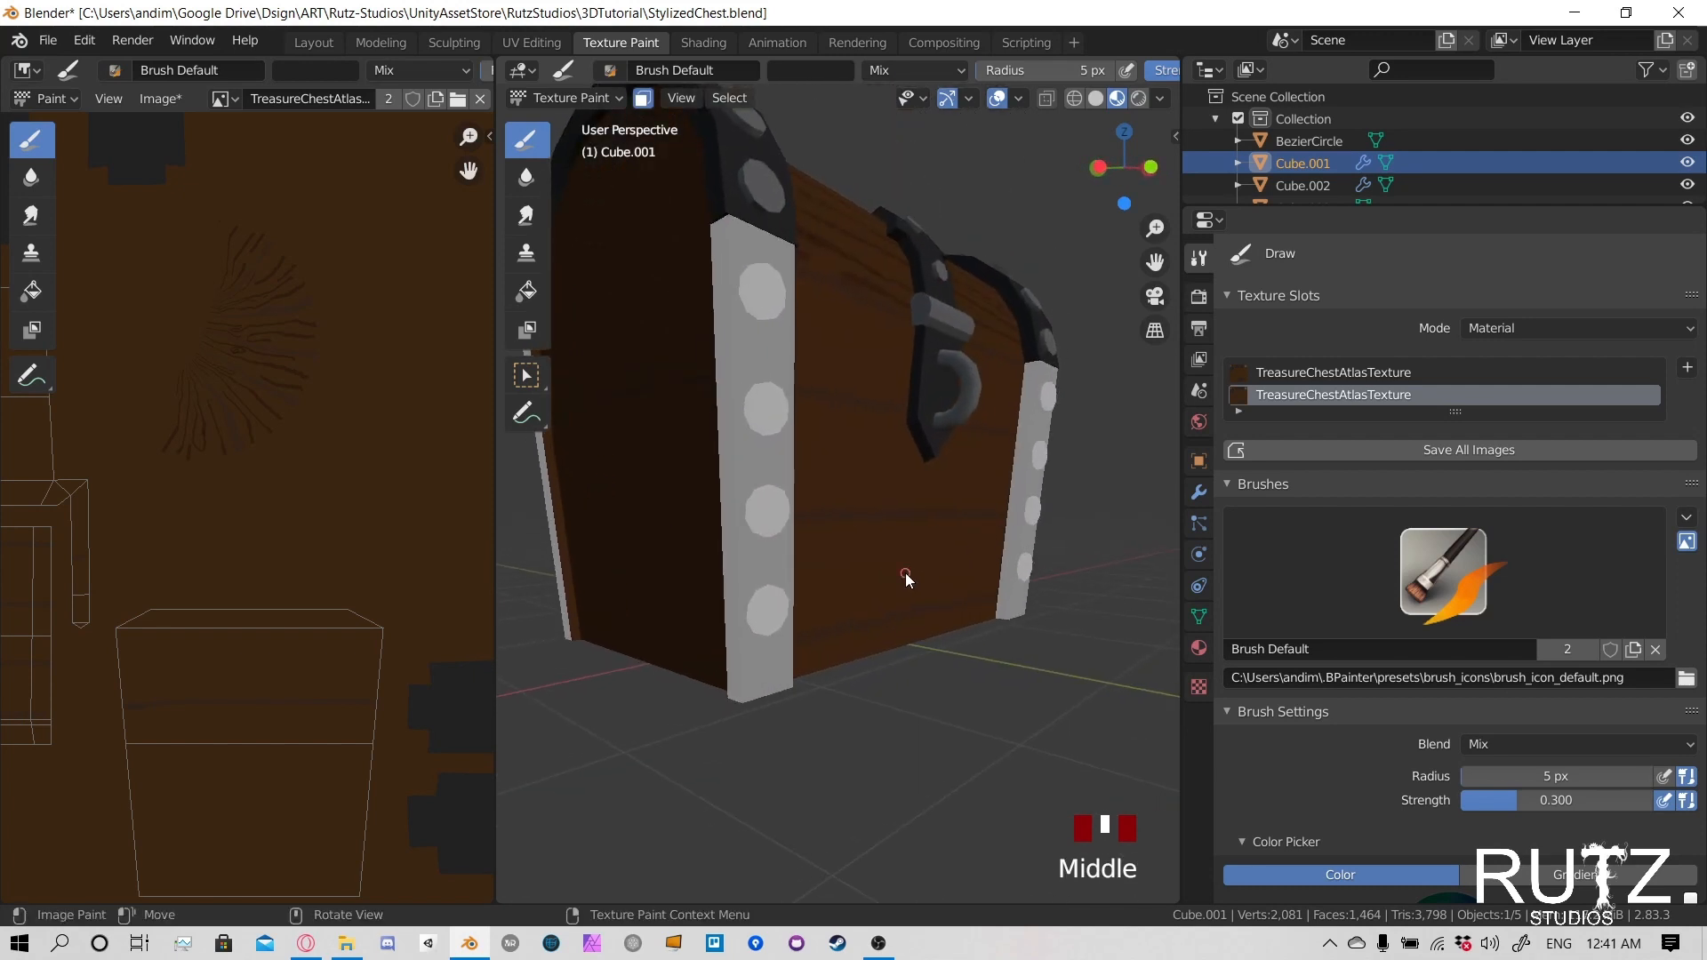
- Paint the middle and lowest dark plank lines across the side of the lower body, matching the front lines
{"action": "middle_click_drag", "start_coordinate": [718, 519], "coordinate": [994, 552]}
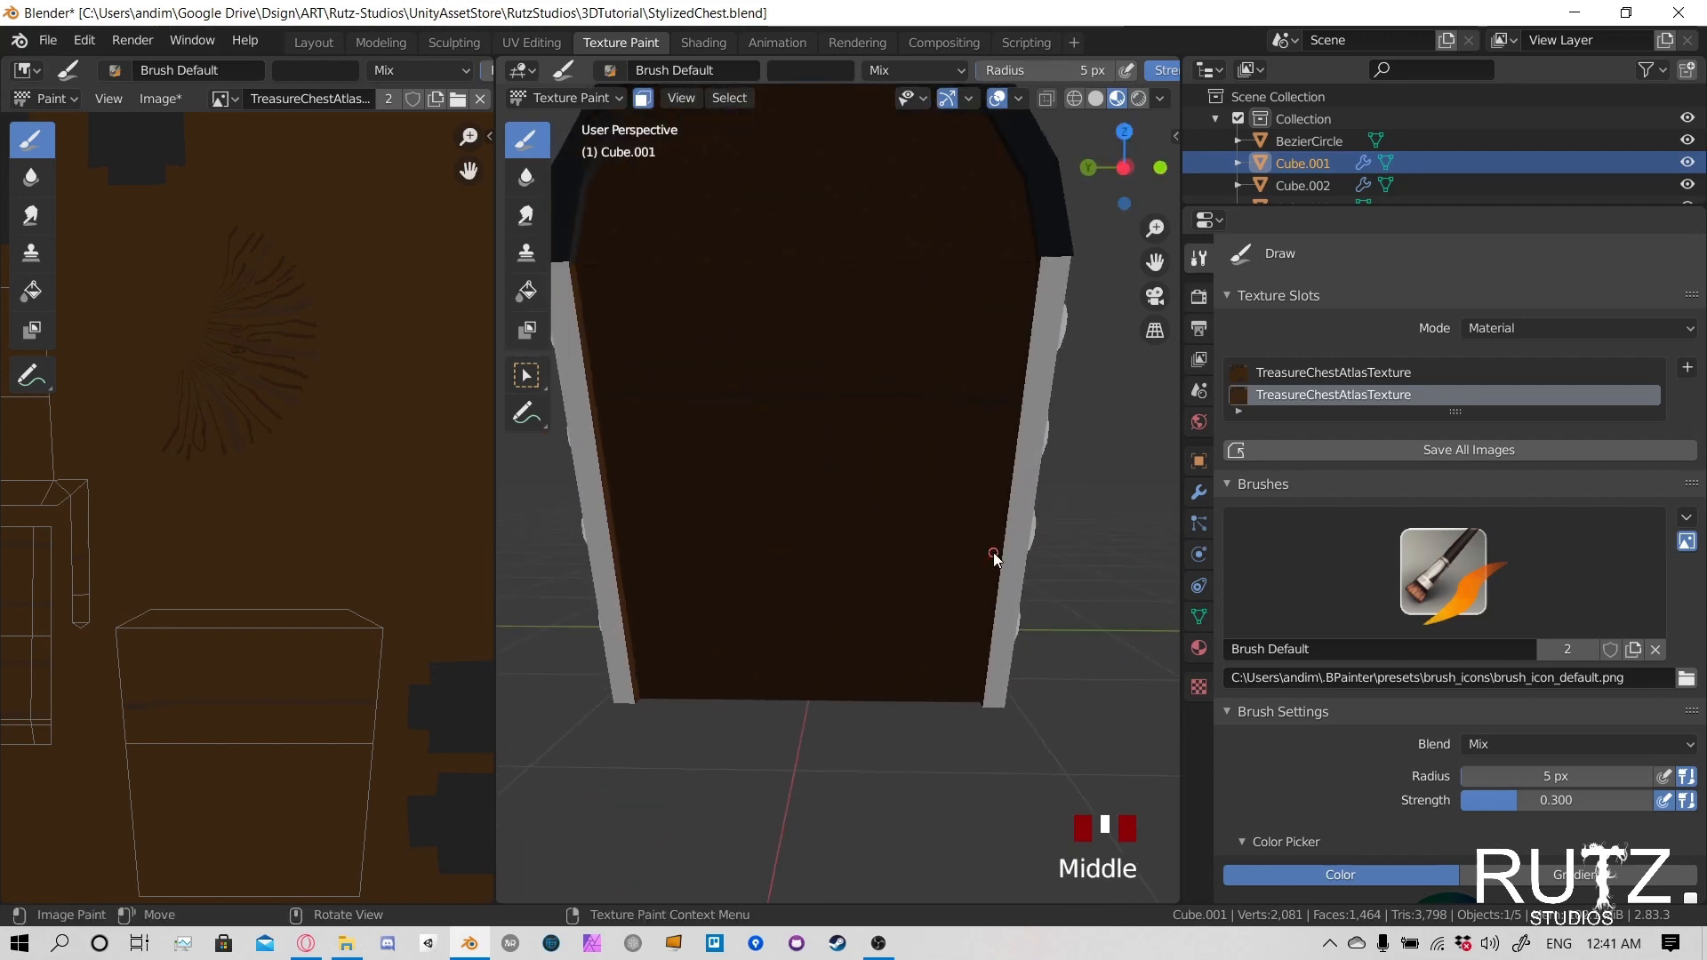
{"action": "left_click_drag", "start_coordinate": [1001, 537], "coordinate": [692, 531]}
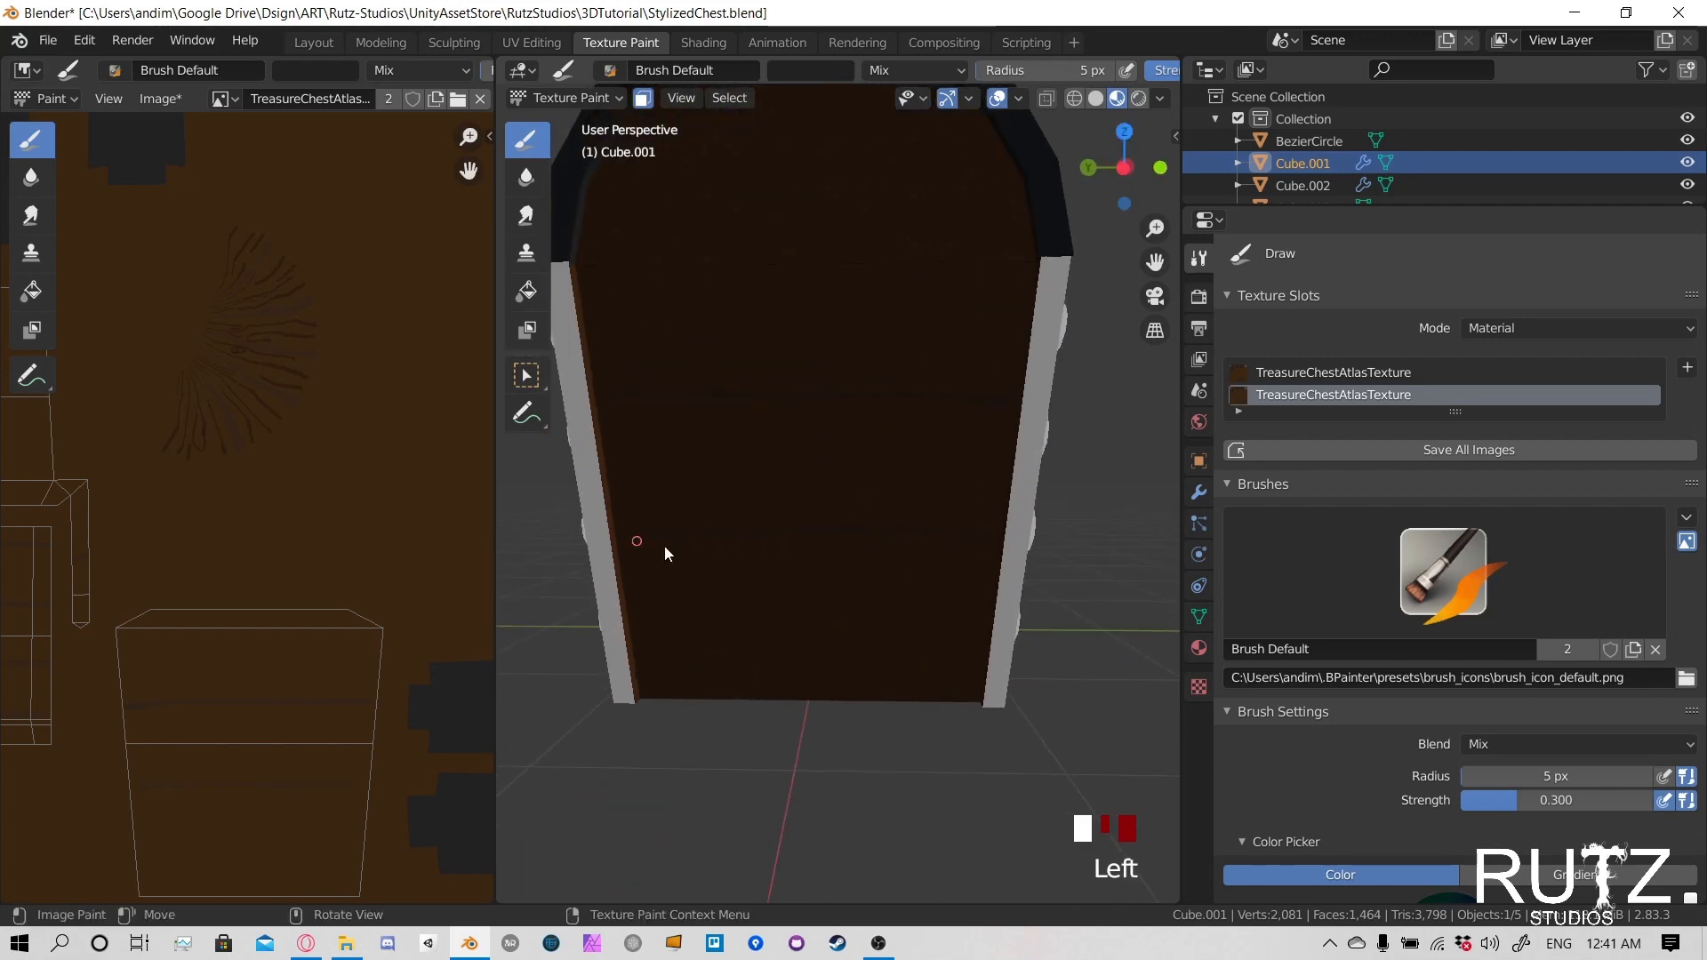
{"action": "middle_click_drag", "start_coordinate": [664, 546], "coordinate": [804, 615]}
{"action": "left_click_drag", "start_coordinate": [722, 627], "coordinate": [694, 634]}
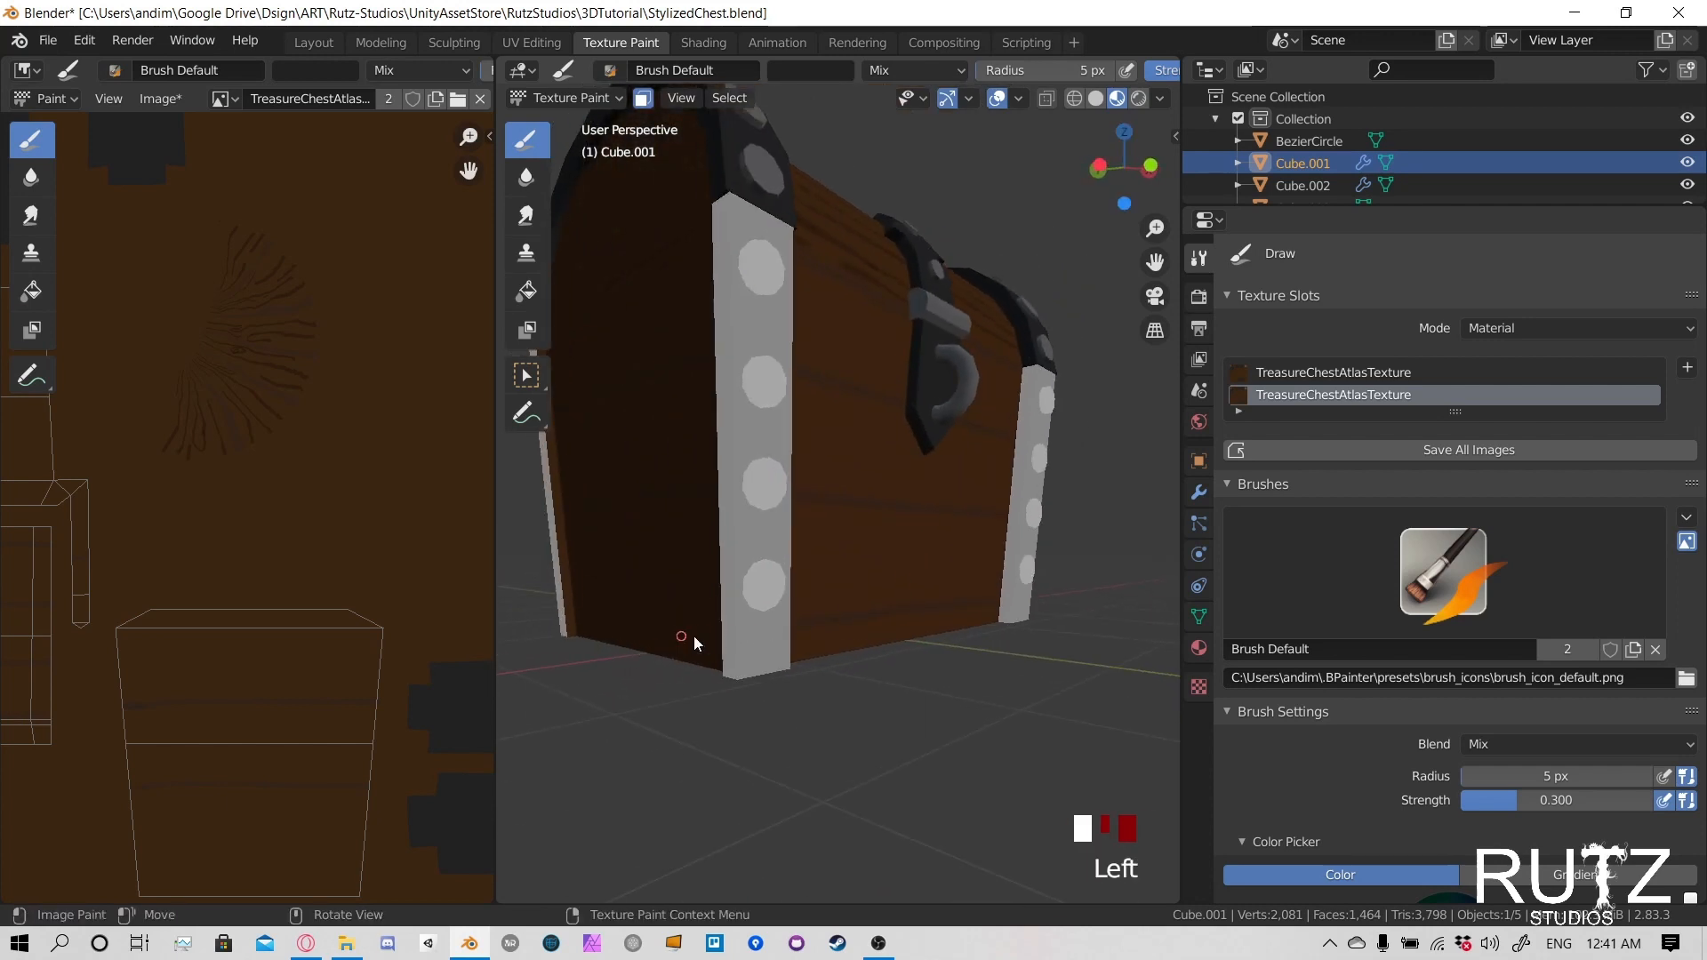
{"action": "middle_click_drag", "start_coordinate": [693, 634], "coordinate": [939, 665]}
{"action": "left_click_drag", "start_coordinate": [978, 651], "coordinate": [708, 640]}
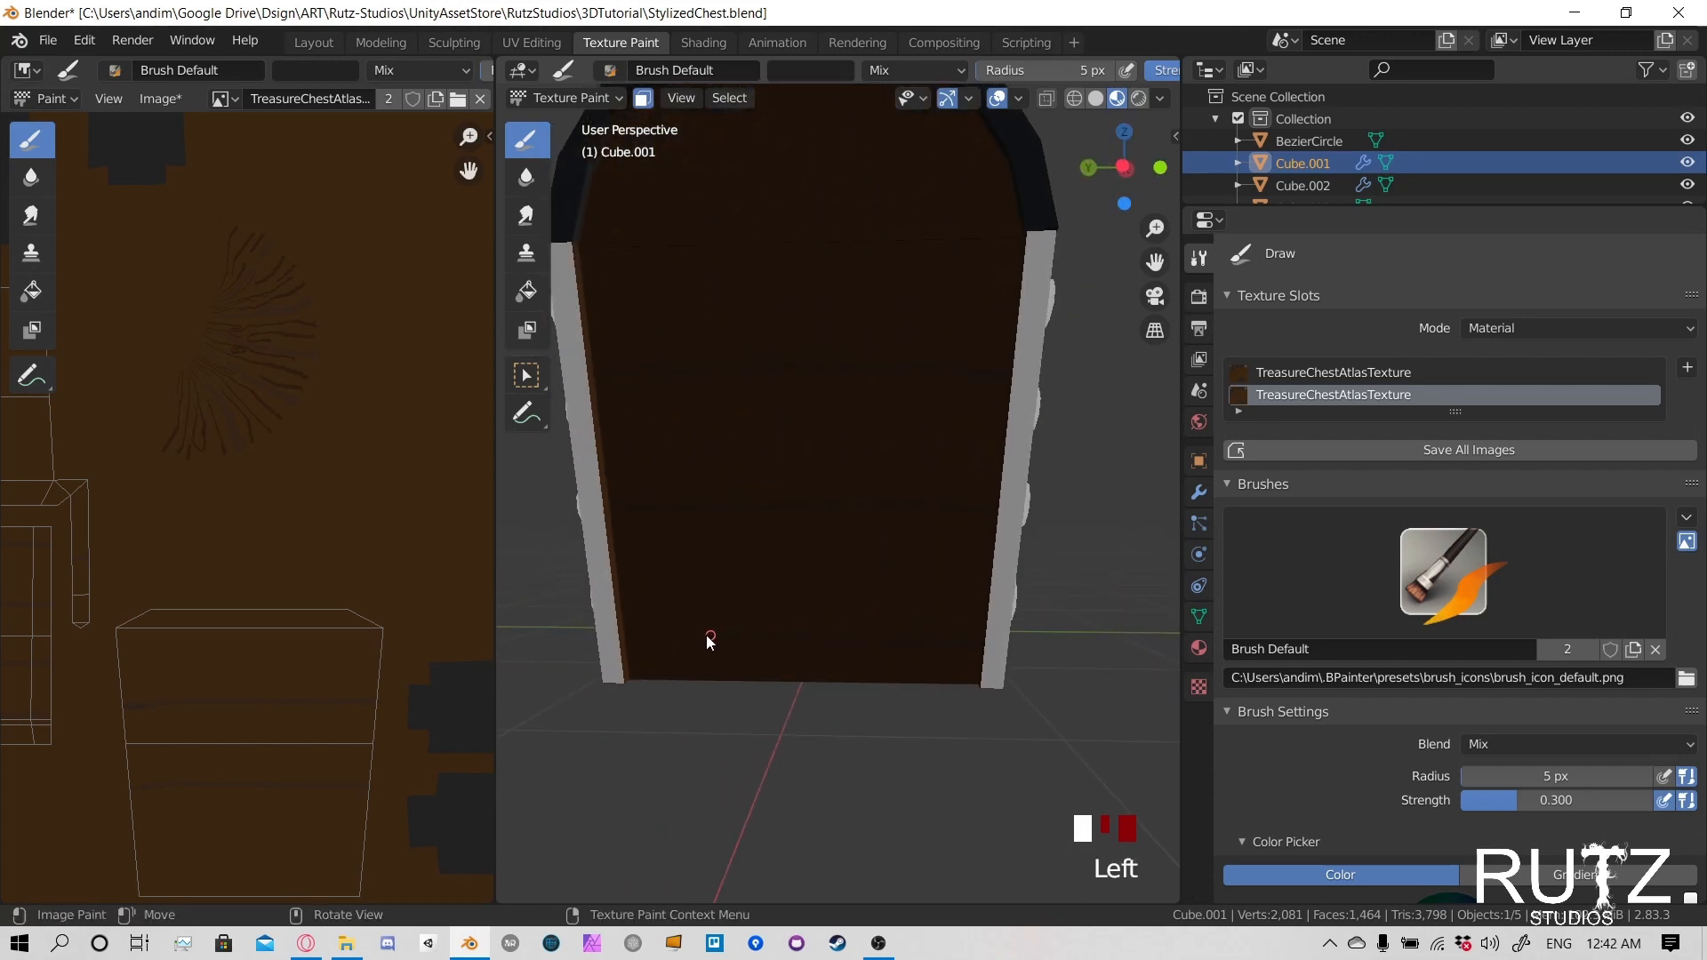
- Increase the viewport lighting strength to brighten the dark back of the chest
{"action": "mouse_move", "coordinate": [611, 634]}
{"action": "middle_mouse_down"}
{"action": "mouse_move", "coordinate": [979, 567]}
{"action": "mouse_move", "coordinate": [935, 562]}
{"action": "middle_mouse_up"}
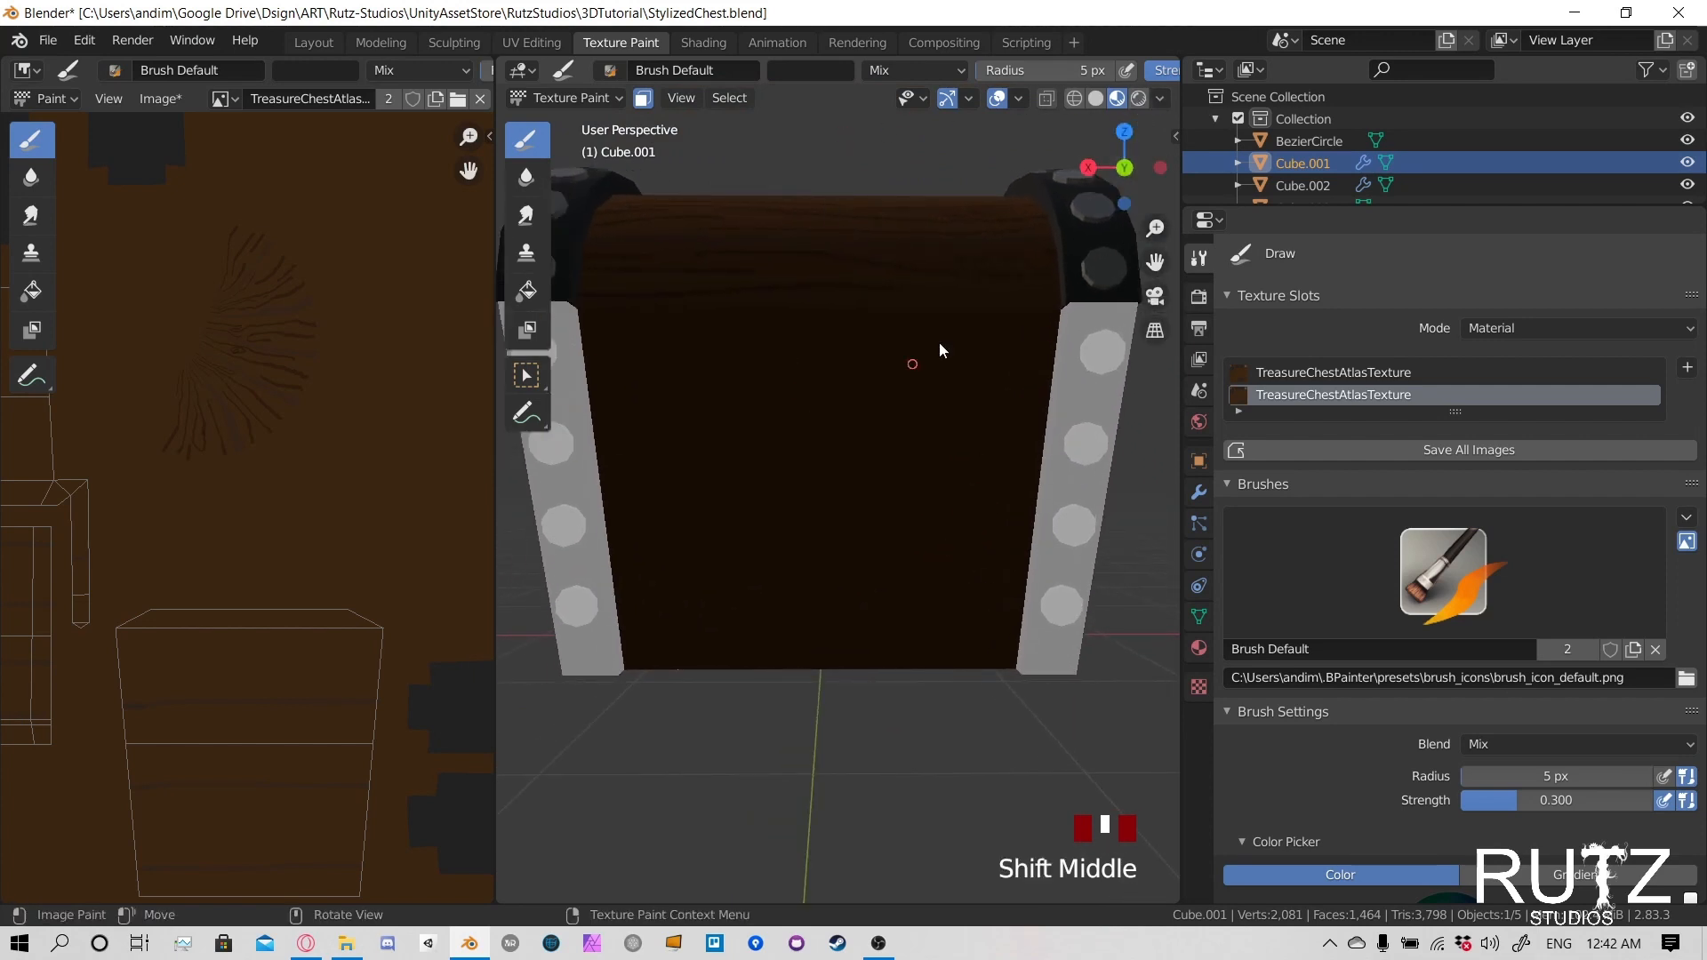
{"action": "left_click", "coordinate": [1158, 98]}
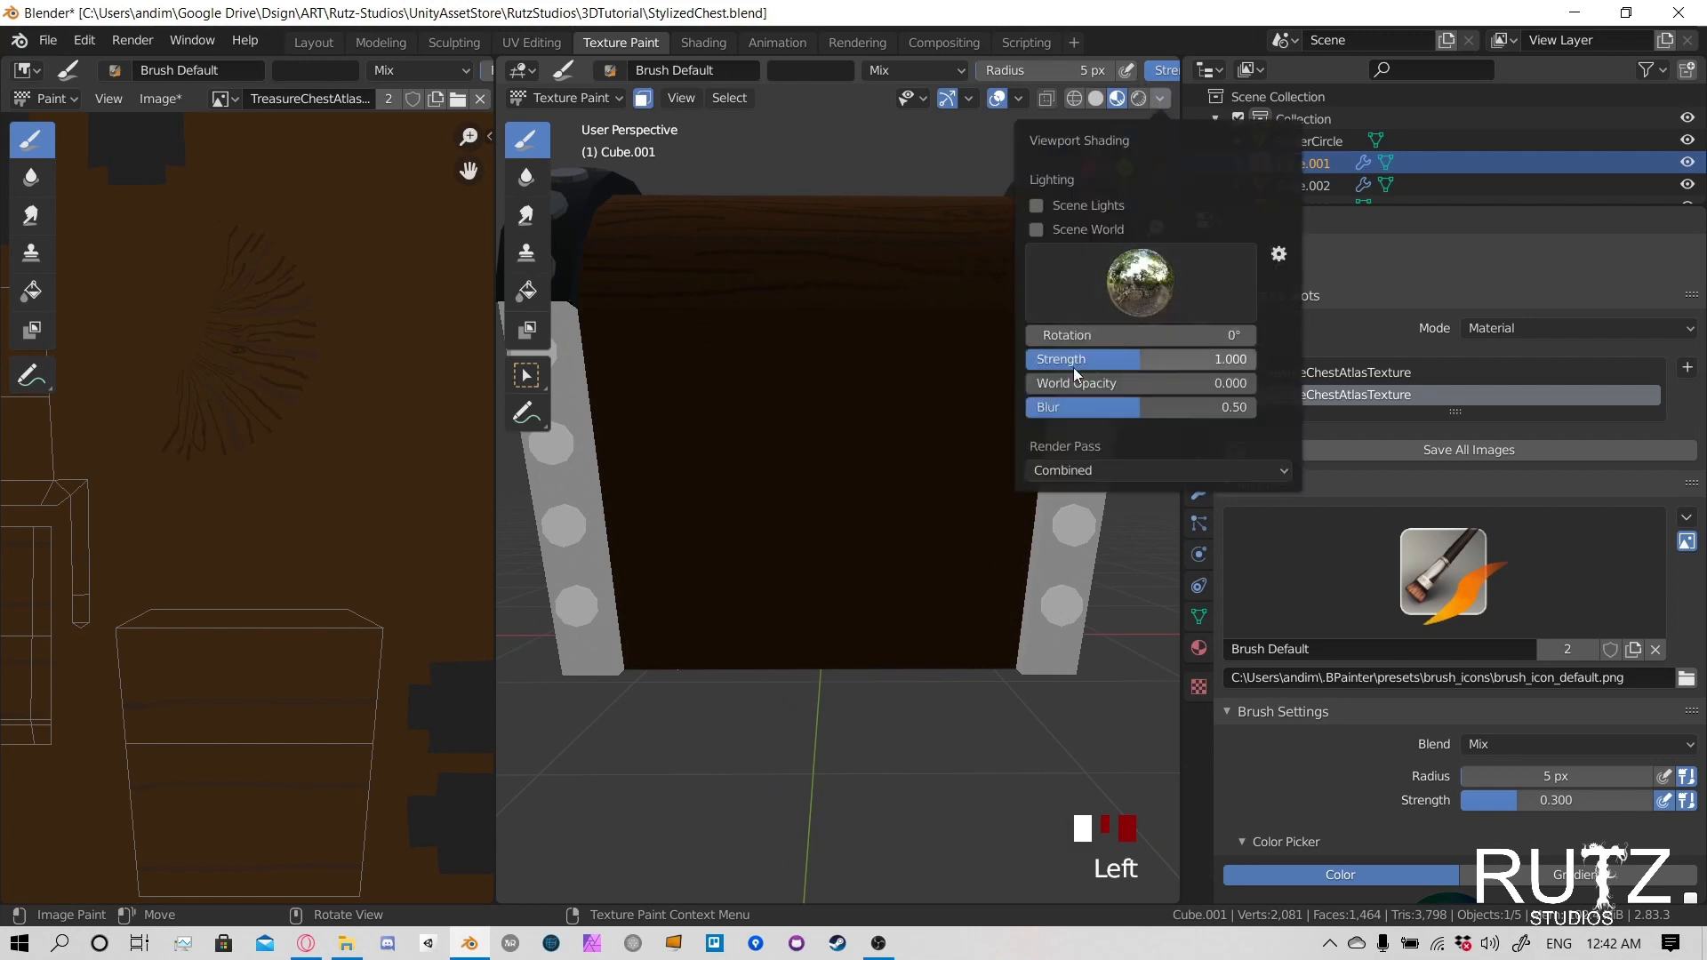
{"action": "left_click_drag", "start_coordinate": [1064, 359], "coordinate": [1182, 359]}
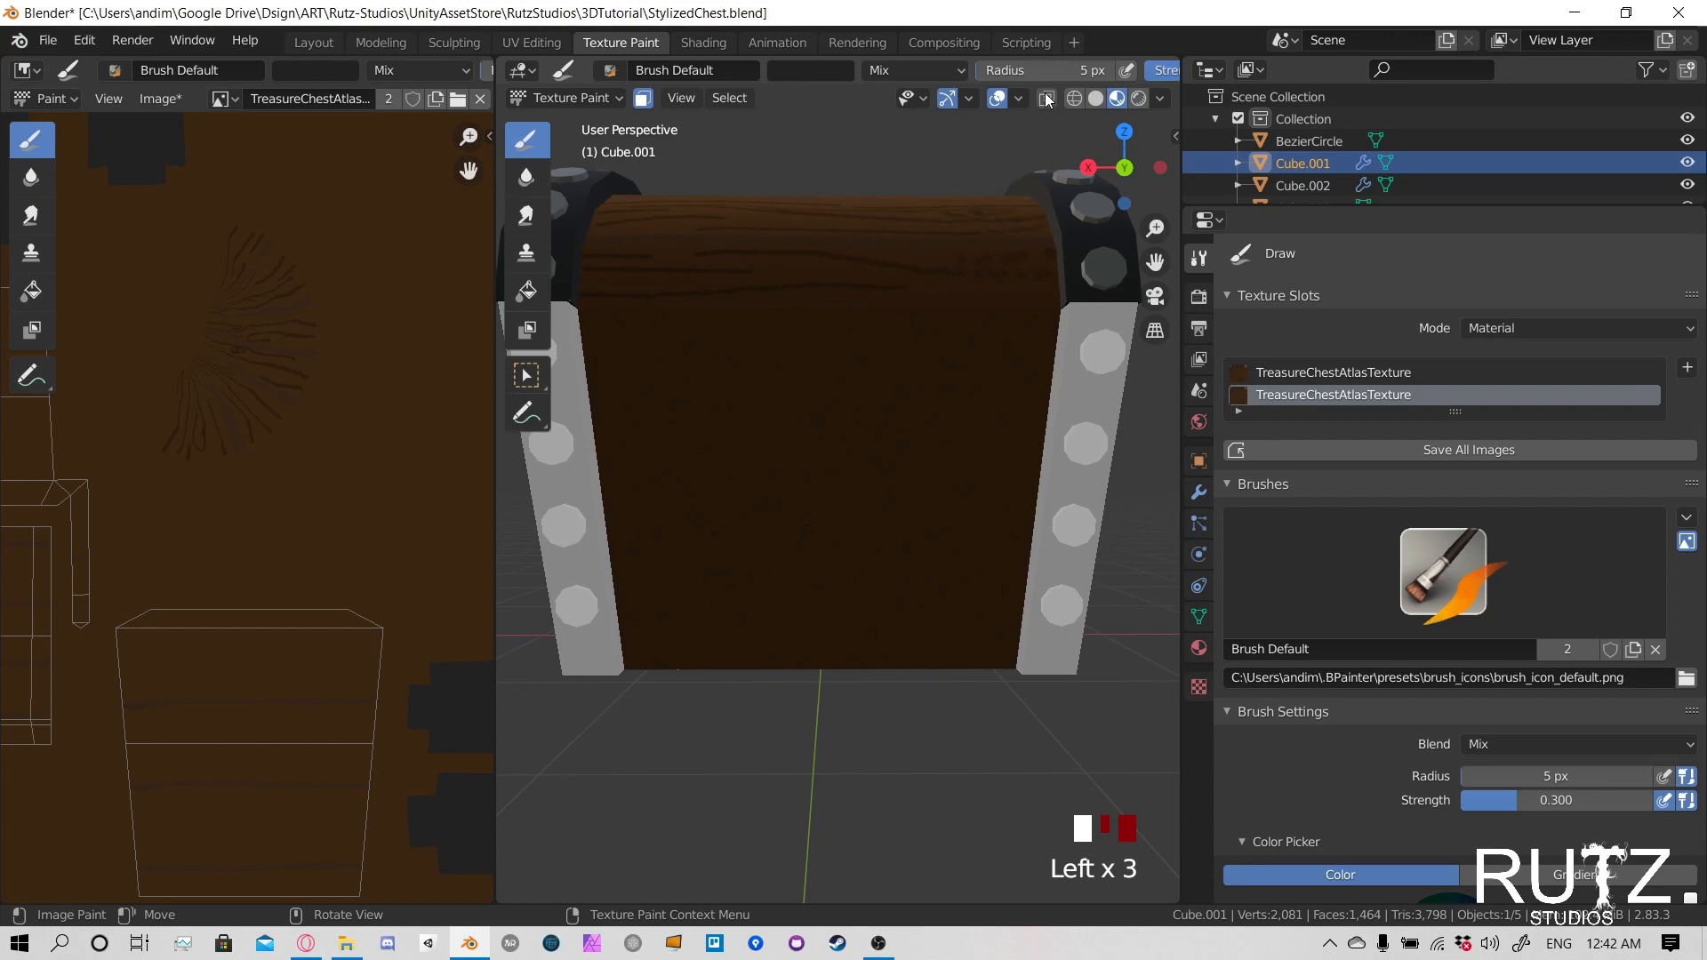
- Mark the heights of the three plank lines at the edge of the lower body's back, level with the side lines
{"action": "middle_click_drag", "start_coordinate": [1044, 451], "coordinate": [862, 409]}
{"action": "left_click", "coordinate": [861, 405]}
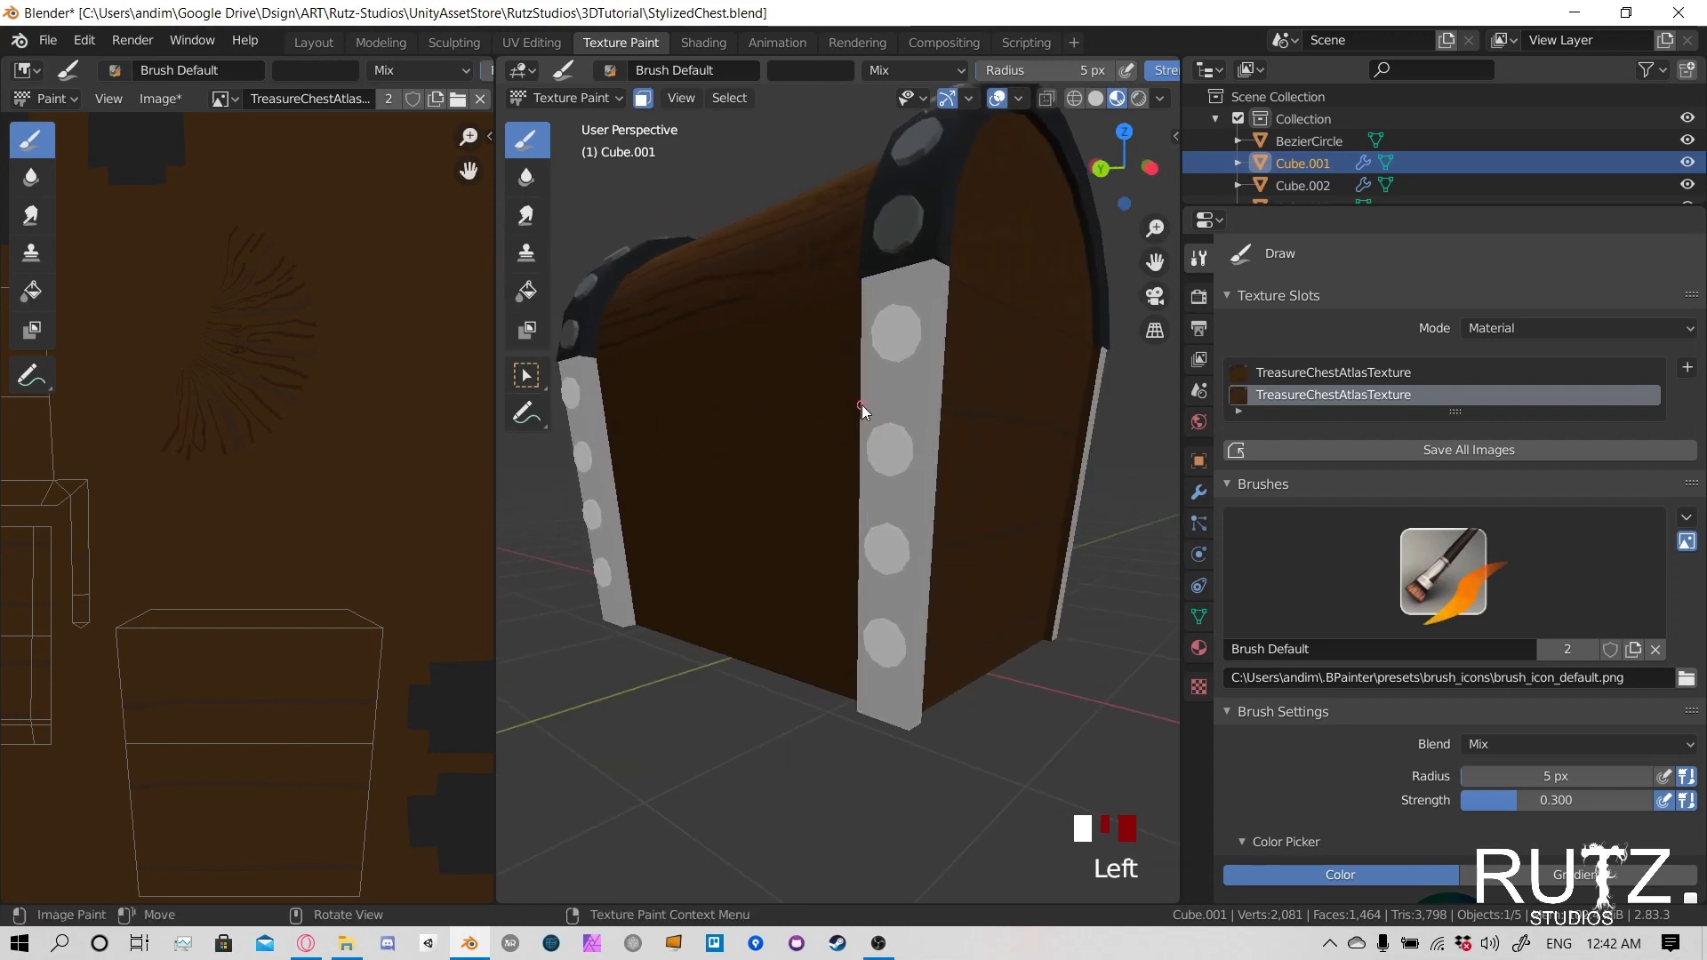
{"action": "left_click", "coordinate": [853, 558]}
{"action": "left_click", "coordinate": [856, 676]}
{"action": "mouse_move", "coordinate": [863, 670]}
{"action": "middle_mouse_down"}
{"action": "mouse_move", "coordinate": [872, 626]}
{"action": "mouse_move", "coordinate": [898, 615]}
{"action": "middle_mouse_up"}
- Paint three dark horizontal plank lines across the back of the lower body at the marked heights
{"action": "left_click", "coordinate": [1058, 412]}
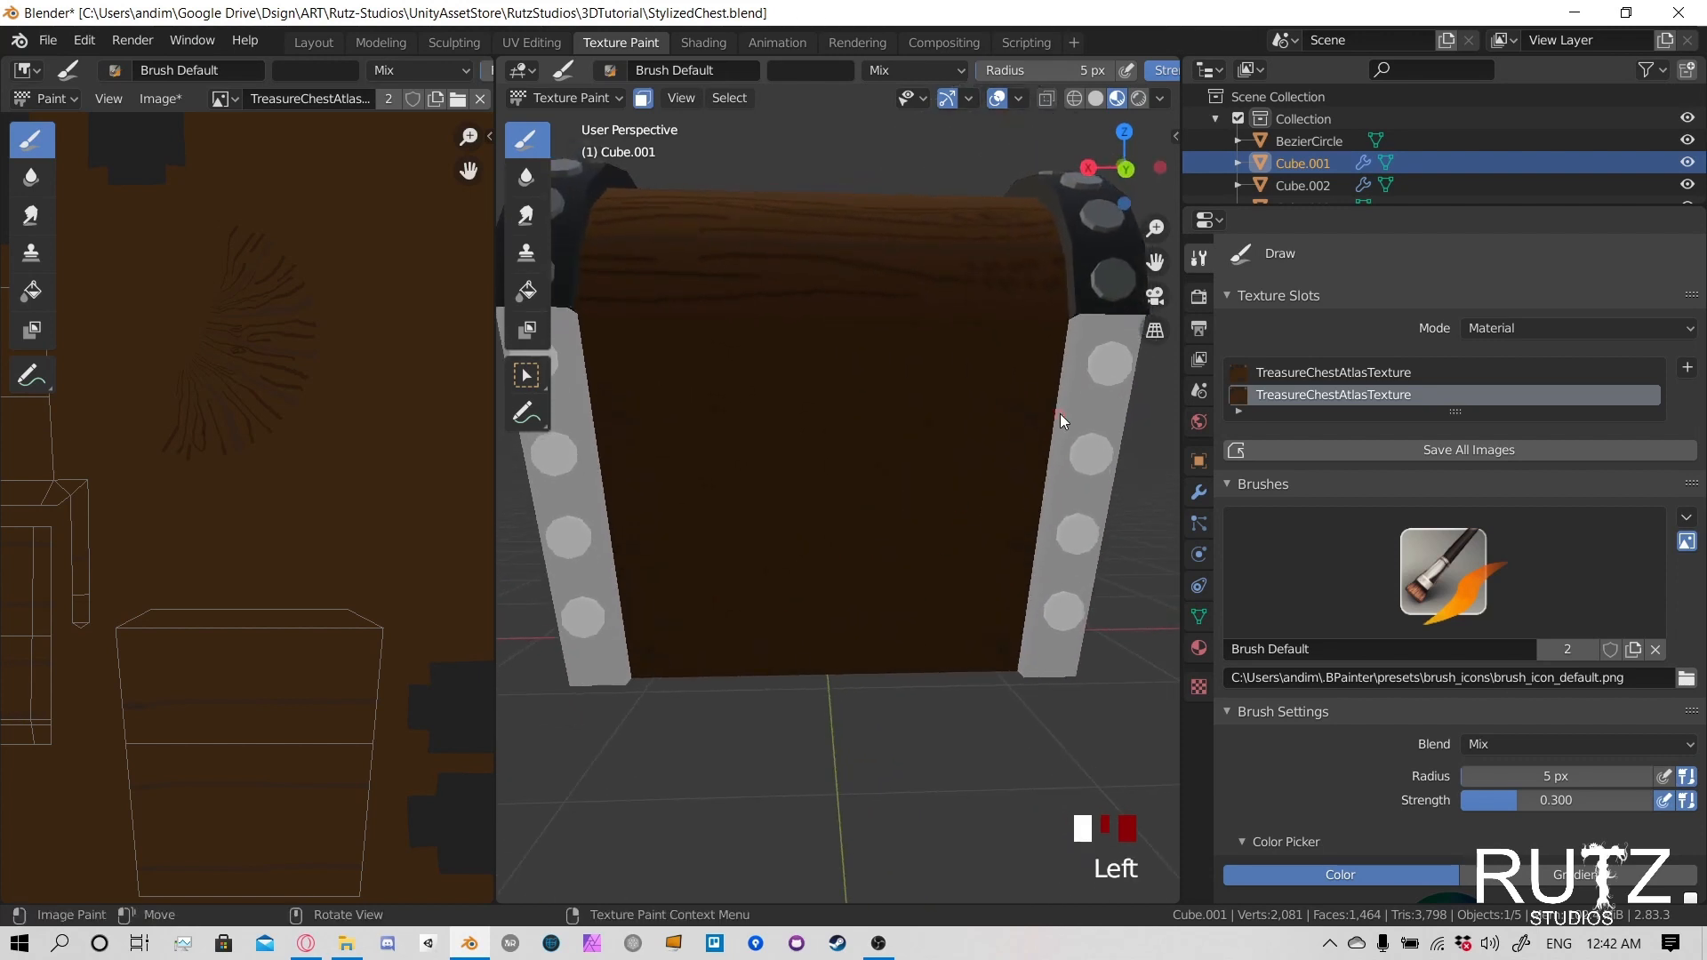
{"action": "key", "text": "ctrl+z"}
{"action": "left_click", "coordinate": [1045, 418]}
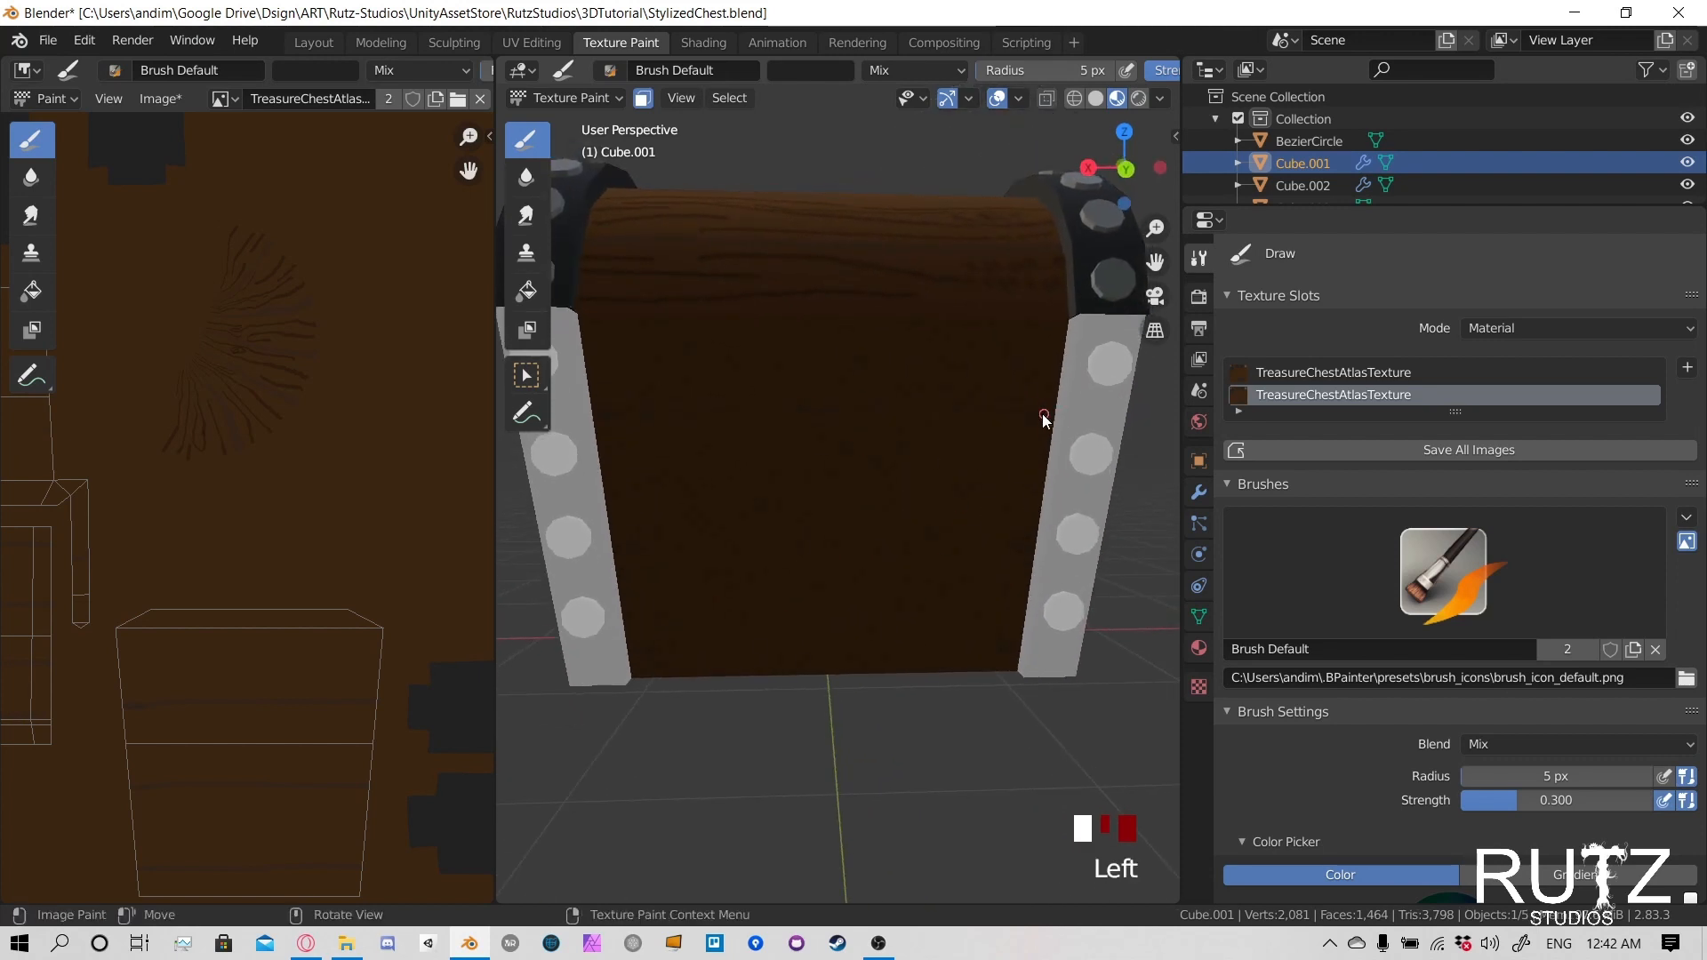
{"action": "left_click", "coordinate": [1029, 544]}
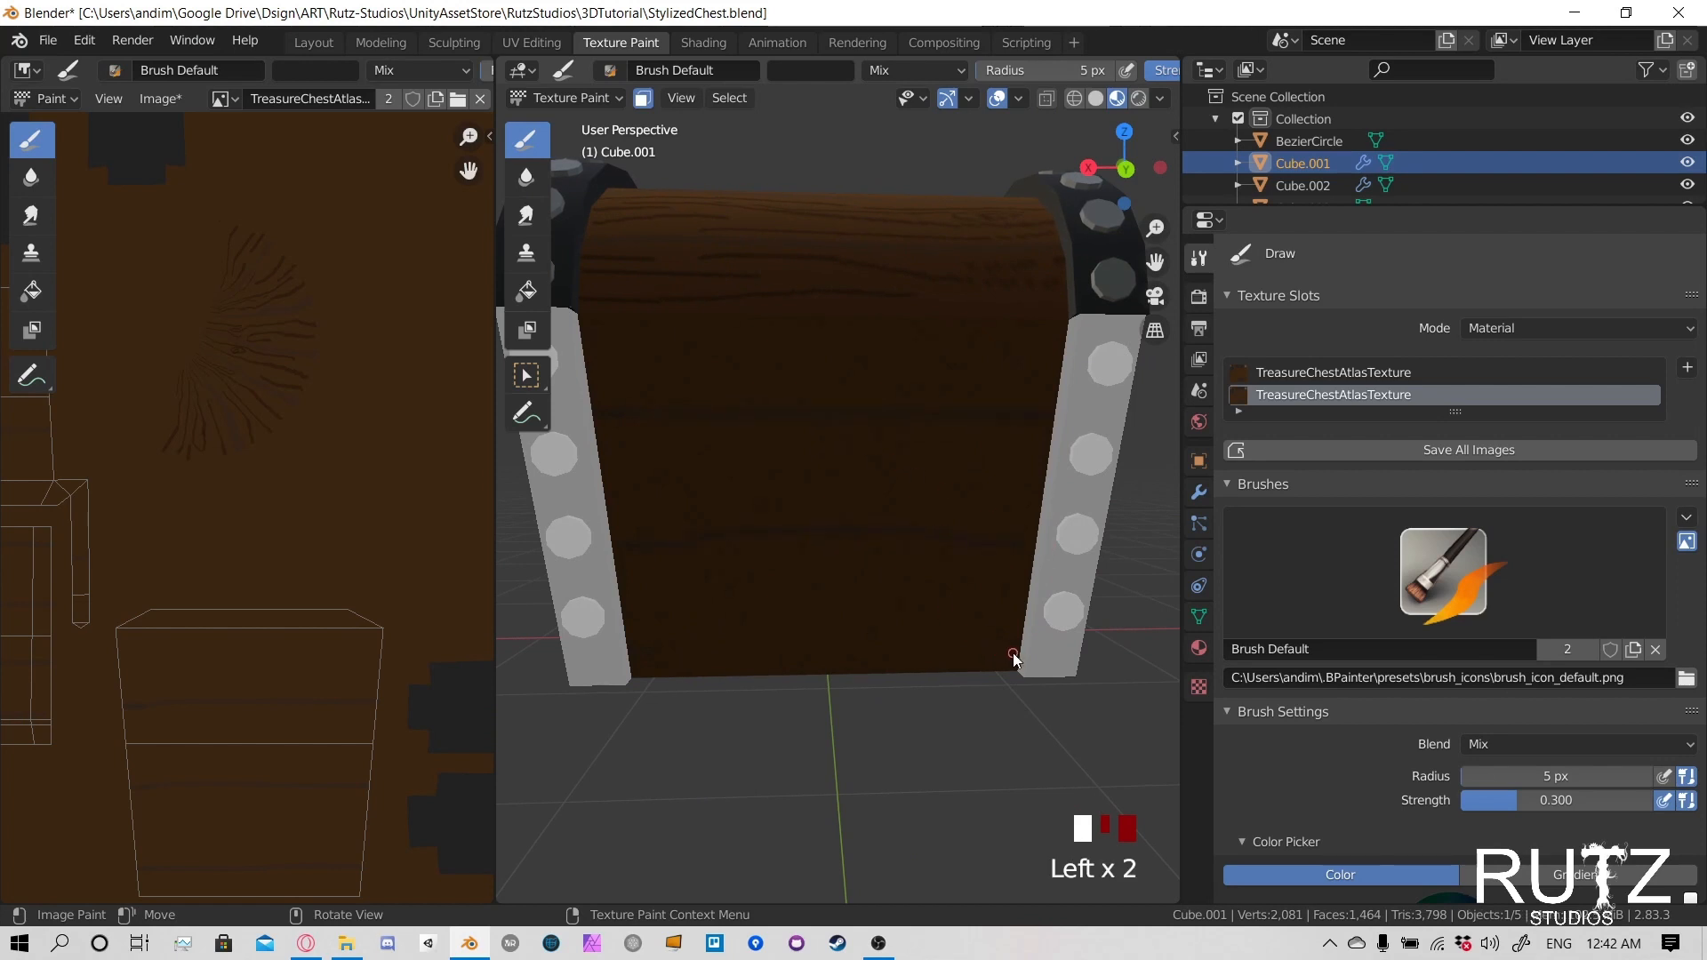
{"action": "left_click", "coordinate": [983, 647]}
- Save the painted texture image and the StylizedChest.blend file
{"action": "scroll", "coordinate": [697, 544], "scroll_direction": "down", "scroll_amount": 2}
{"action": "middle_click_drag", "start_coordinate": [697, 545], "coordinate": [844, 554]}
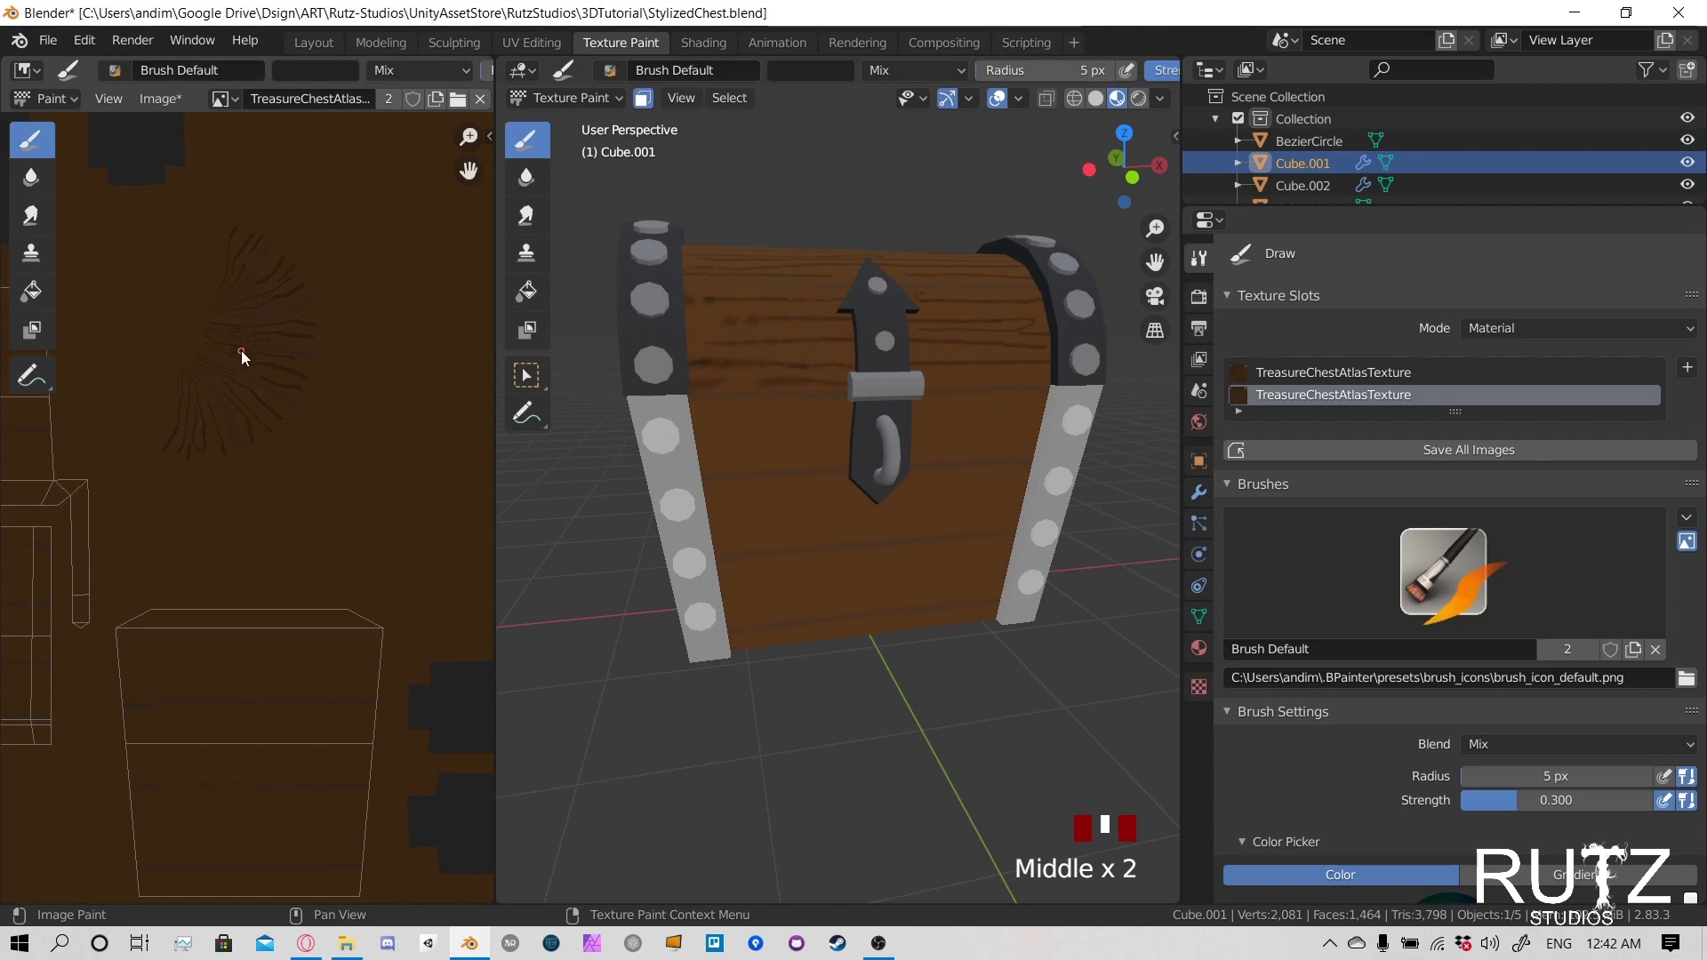
{"action": "key", "text": "alt+s"}
{"action": "key", "text": "ctrl+s"}
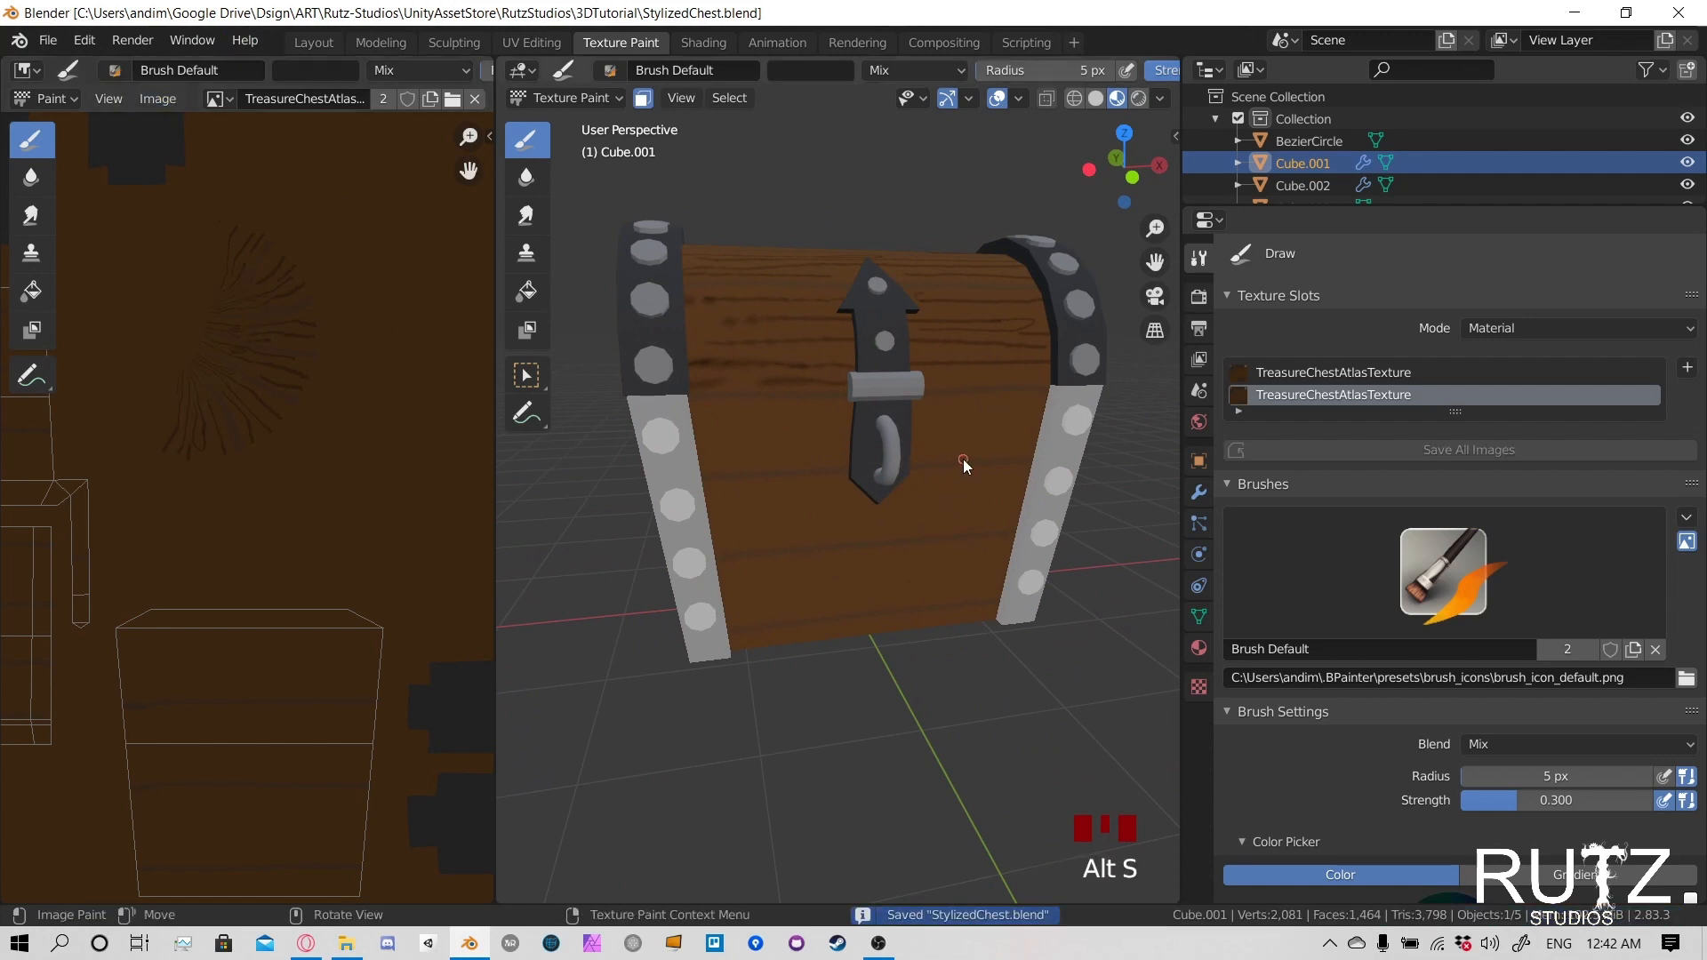
- Sample the wood brown from the texture as the brush color and set the brush blend mode to Multiply
{"action": "middle_click_drag", "start_coordinate": [964, 465], "coordinate": [921, 464]}
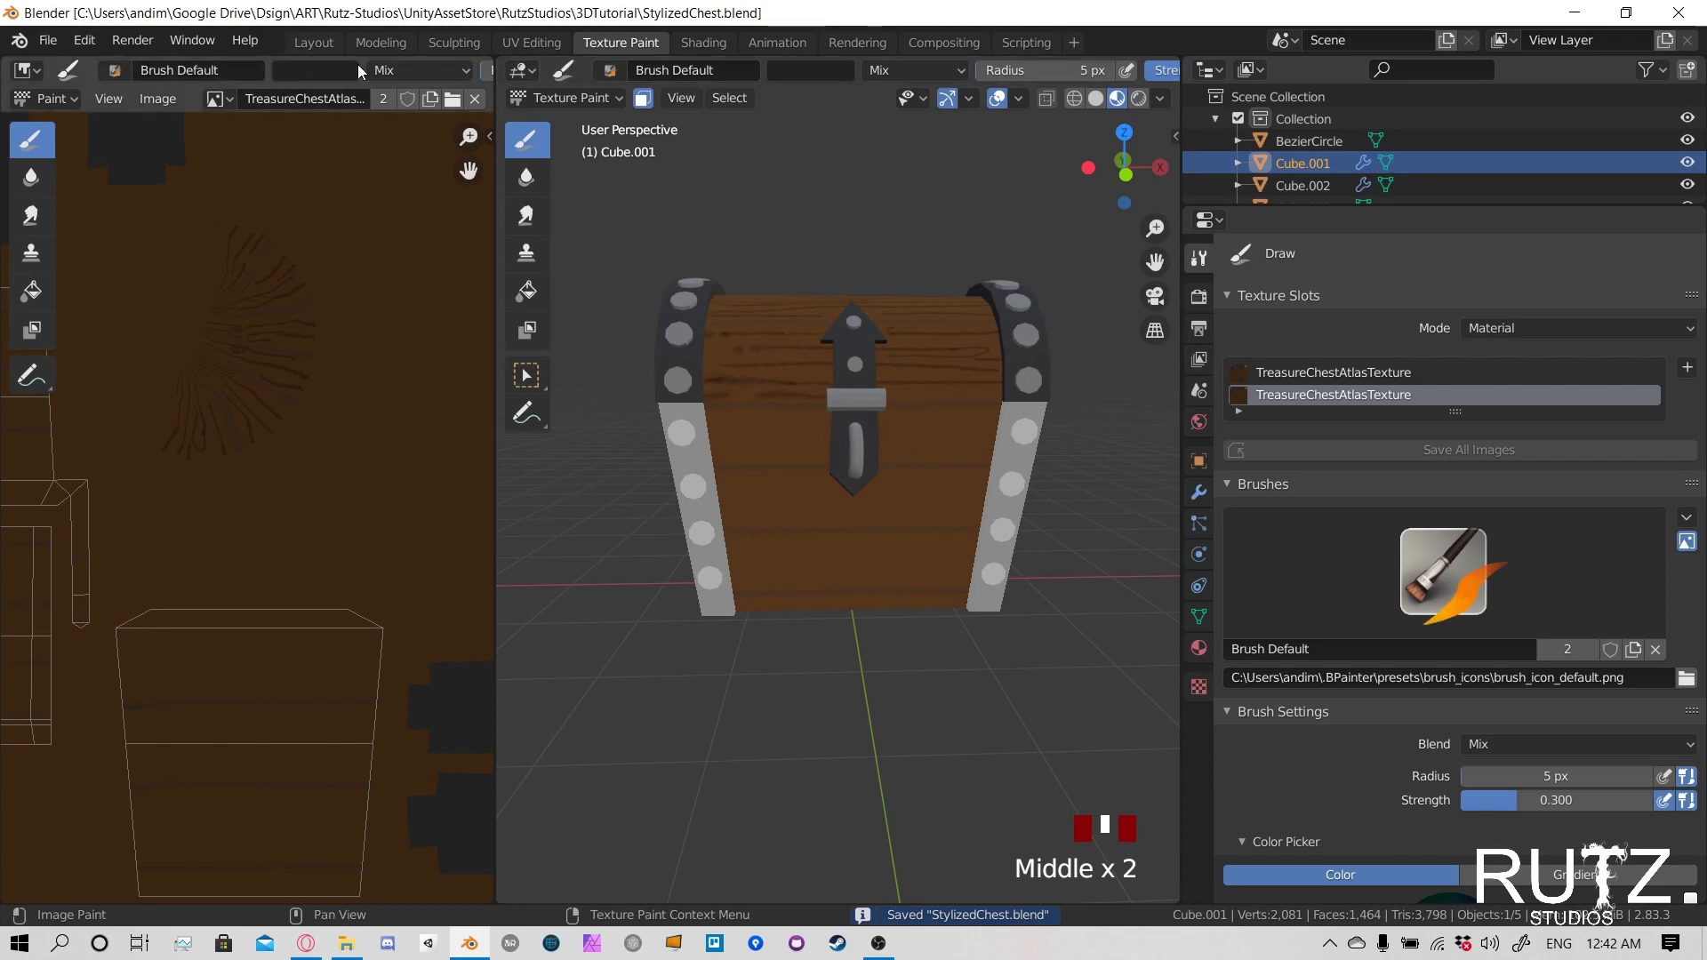
{"action": "left_click", "coordinate": [316, 70]}
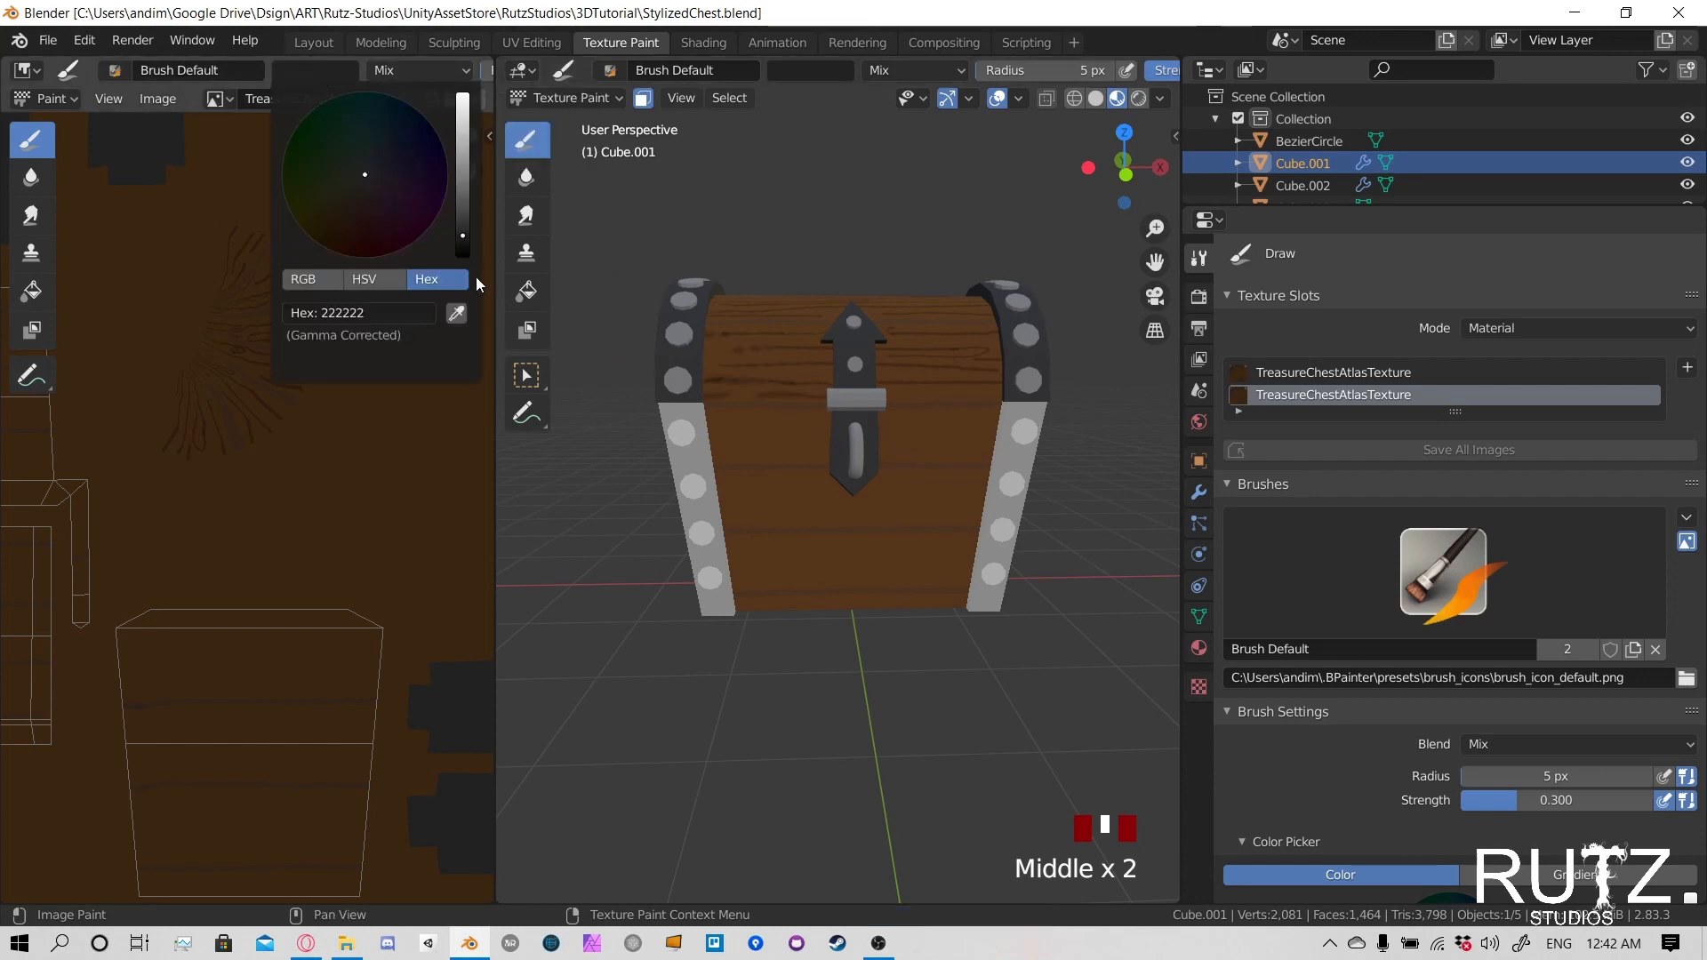
{"action": "left_click", "coordinate": [461, 314]}
{"action": "left_click", "coordinate": [397, 376]}
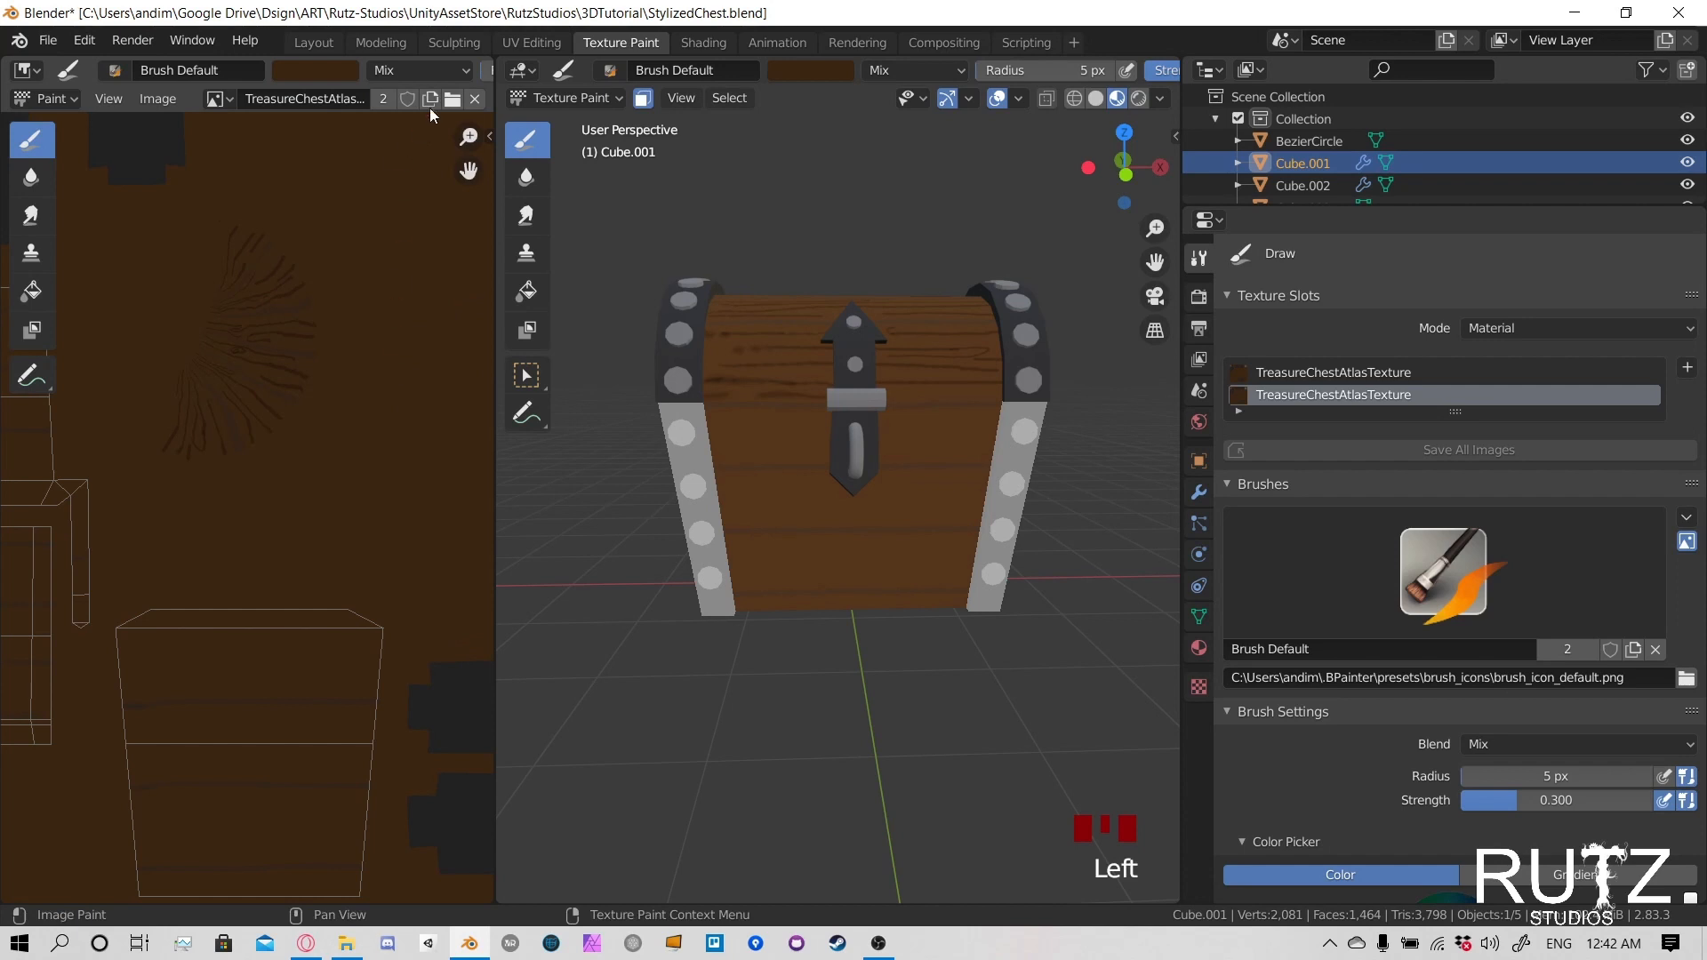
{"action": "left_click", "coordinate": [431, 71]}
{"action": "left_click", "coordinate": [415, 157]}
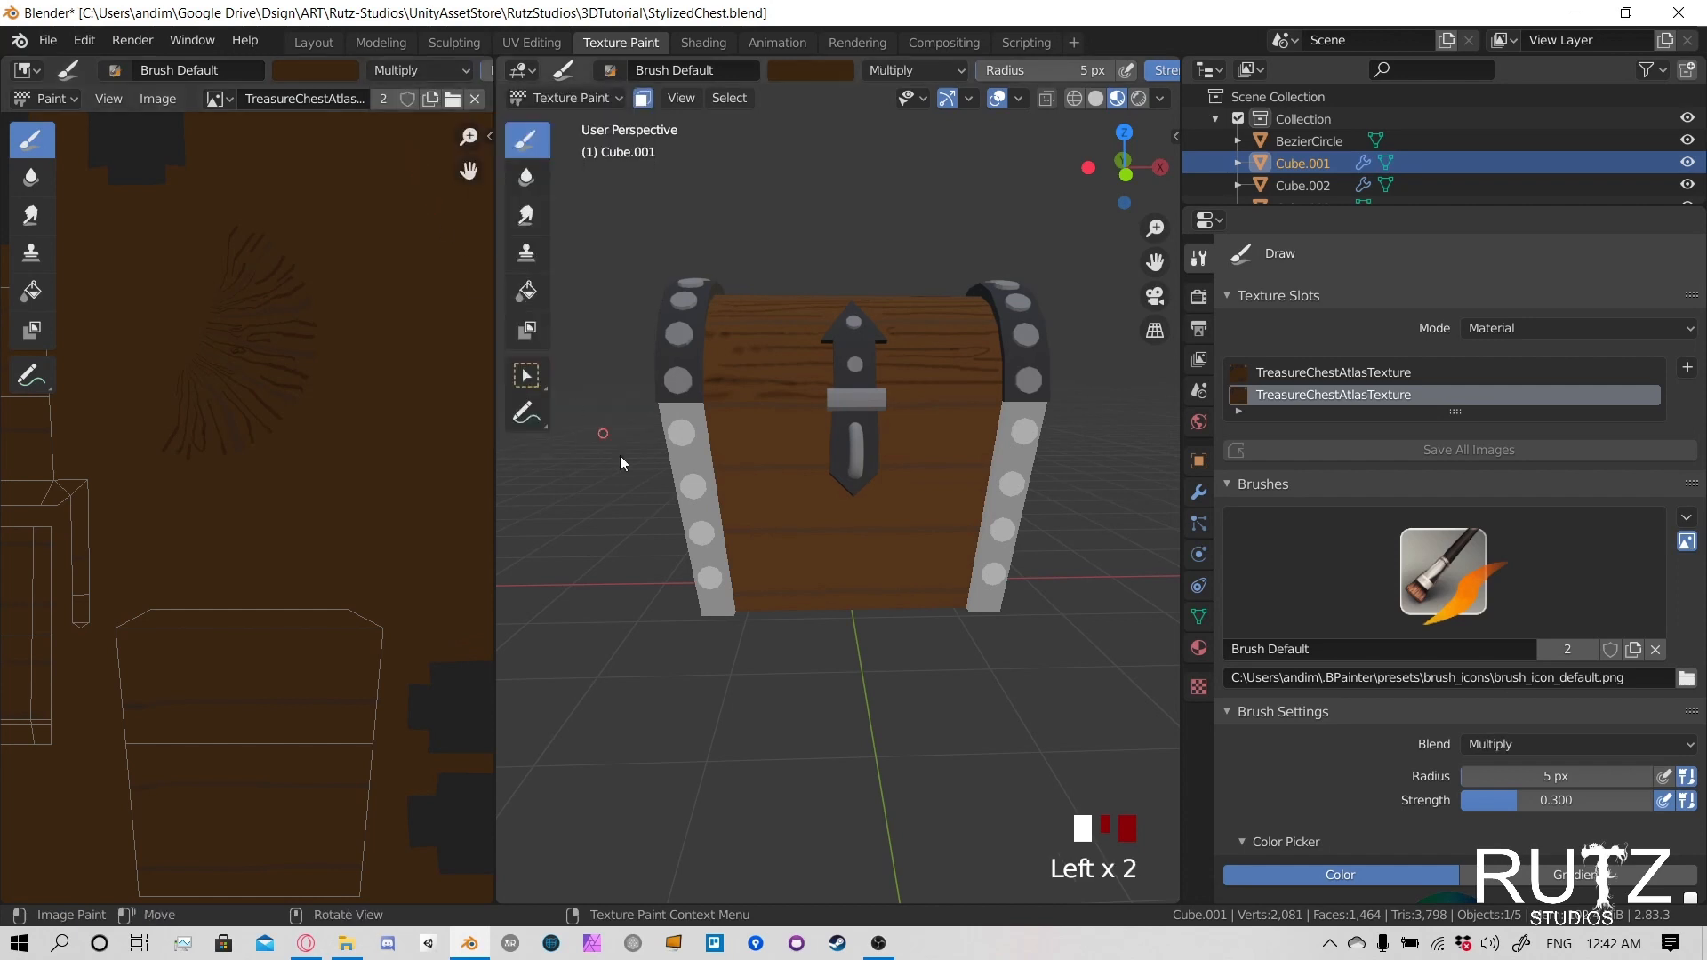
- Try painting wood grain lines on the front's uppermost plank with a 4 px brush radius
{"action": "scroll", "coordinate": [718, 517], "scroll_direction": "up", "scroll_amount": 2}
{"action": "middle_click_drag", "start_coordinate": [718, 451], "coordinate": [712, 493]}
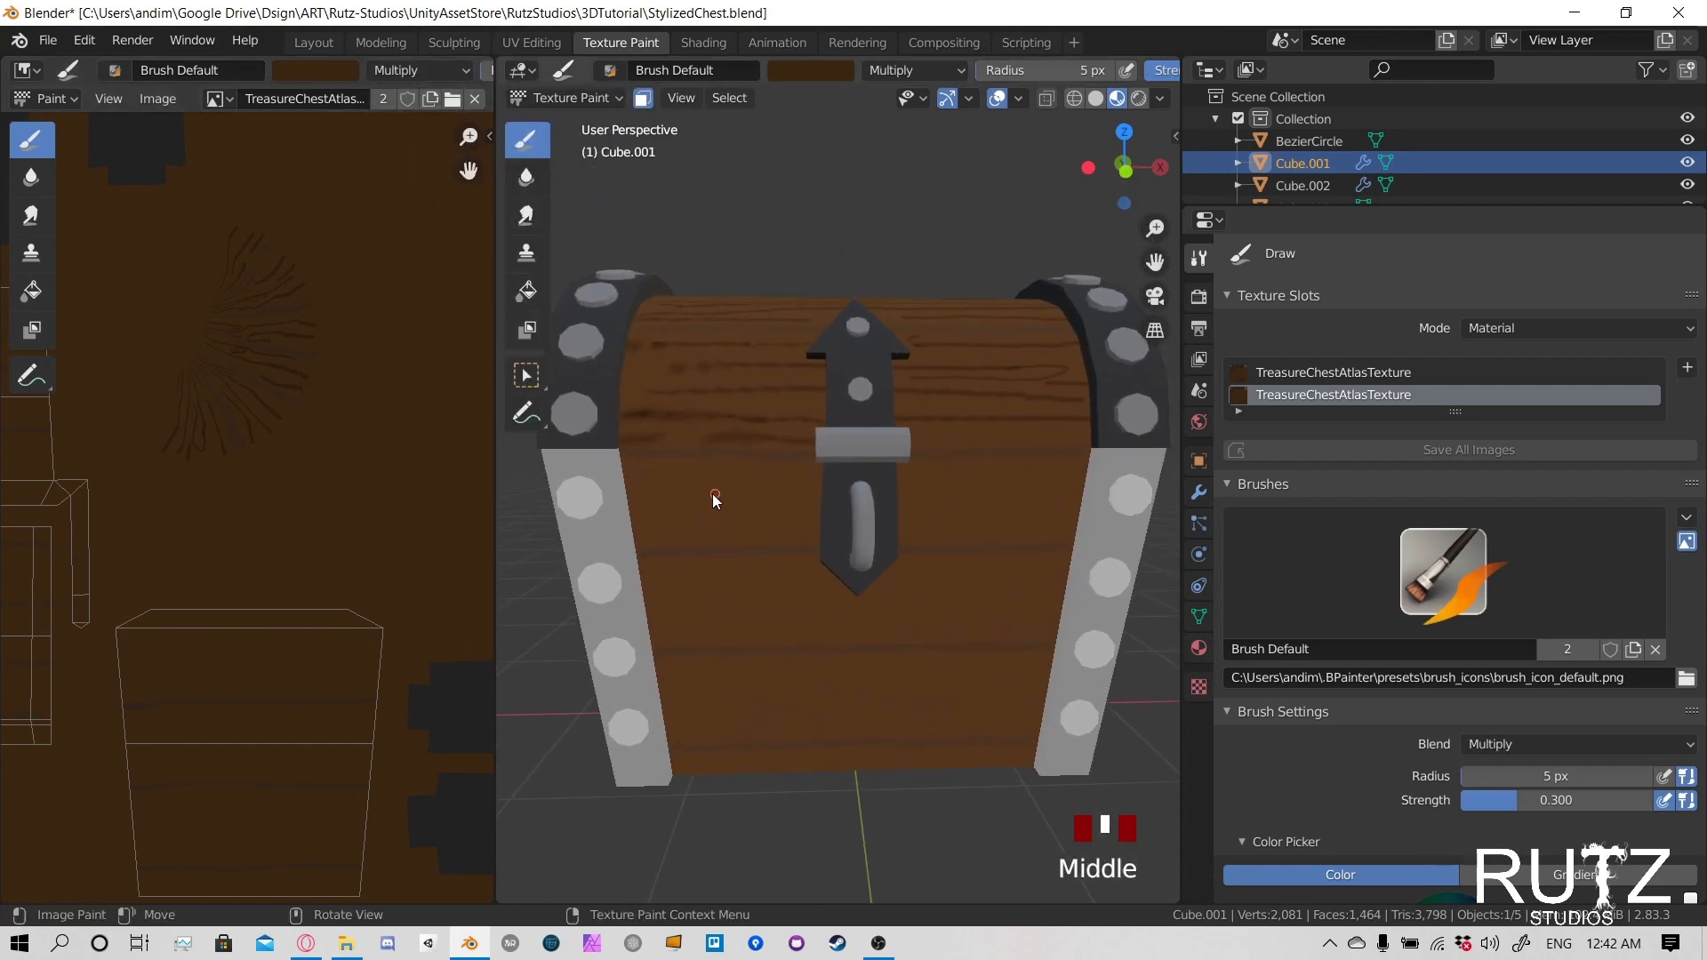
{"action": "key", "text": "f"}
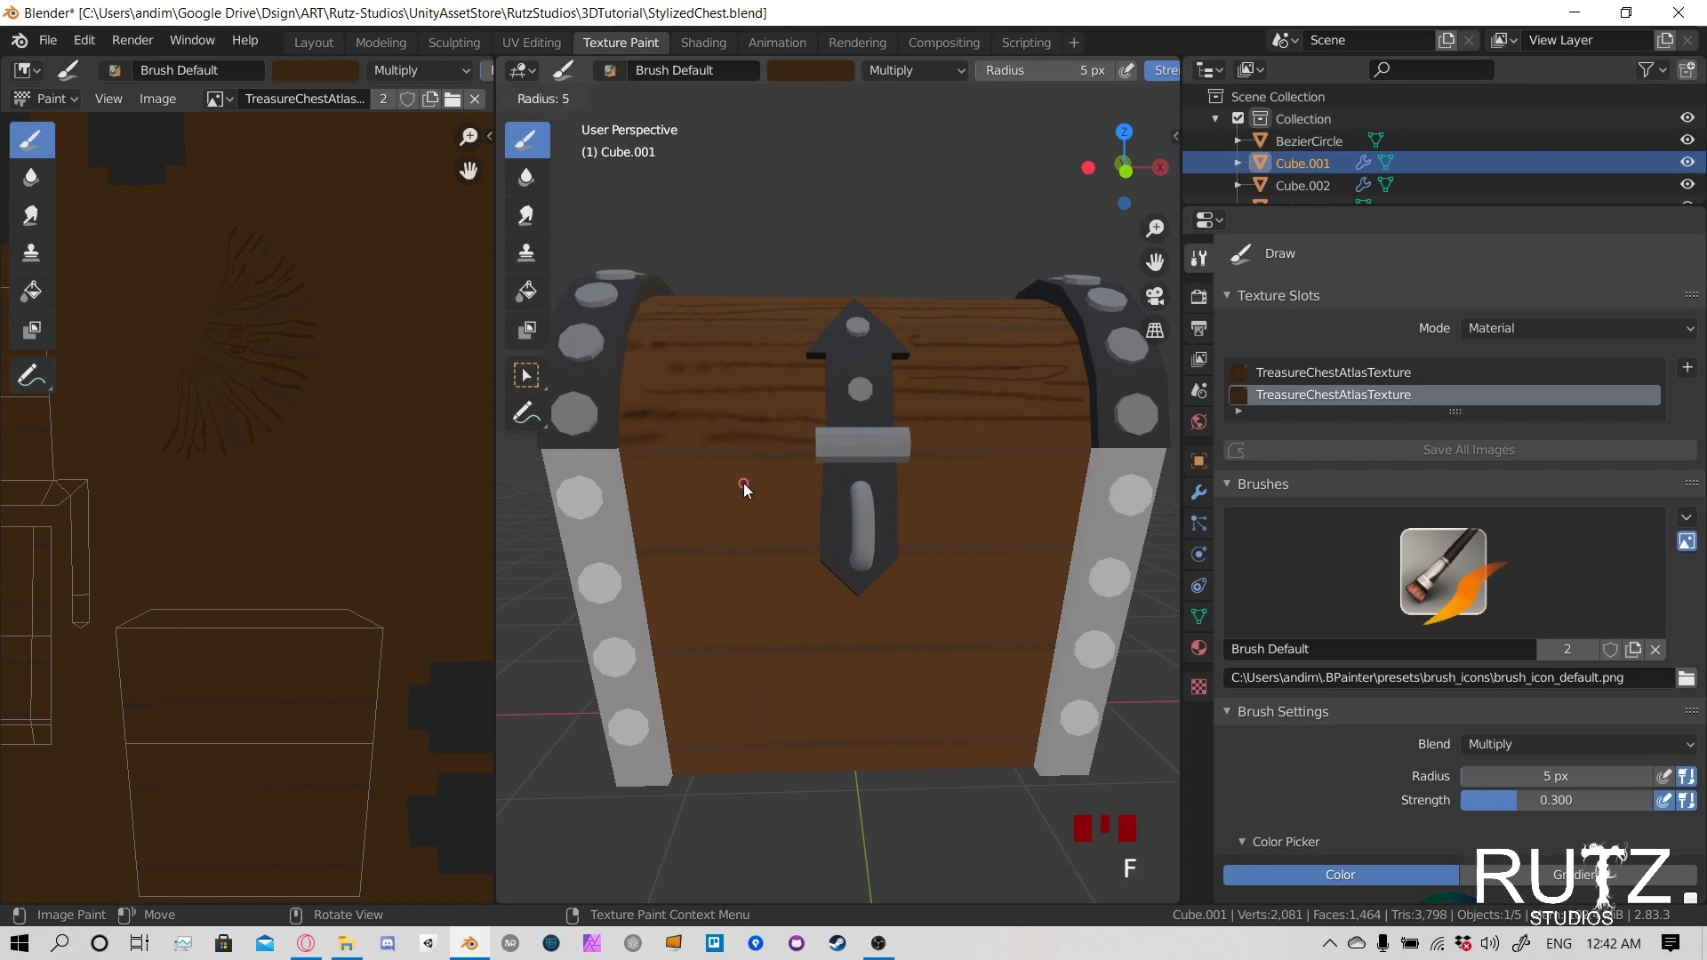
{"action": "left_click", "coordinate": [685, 484]}
{"action": "left_click_drag", "start_coordinate": [621, 487], "coordinate": [862, 505]}
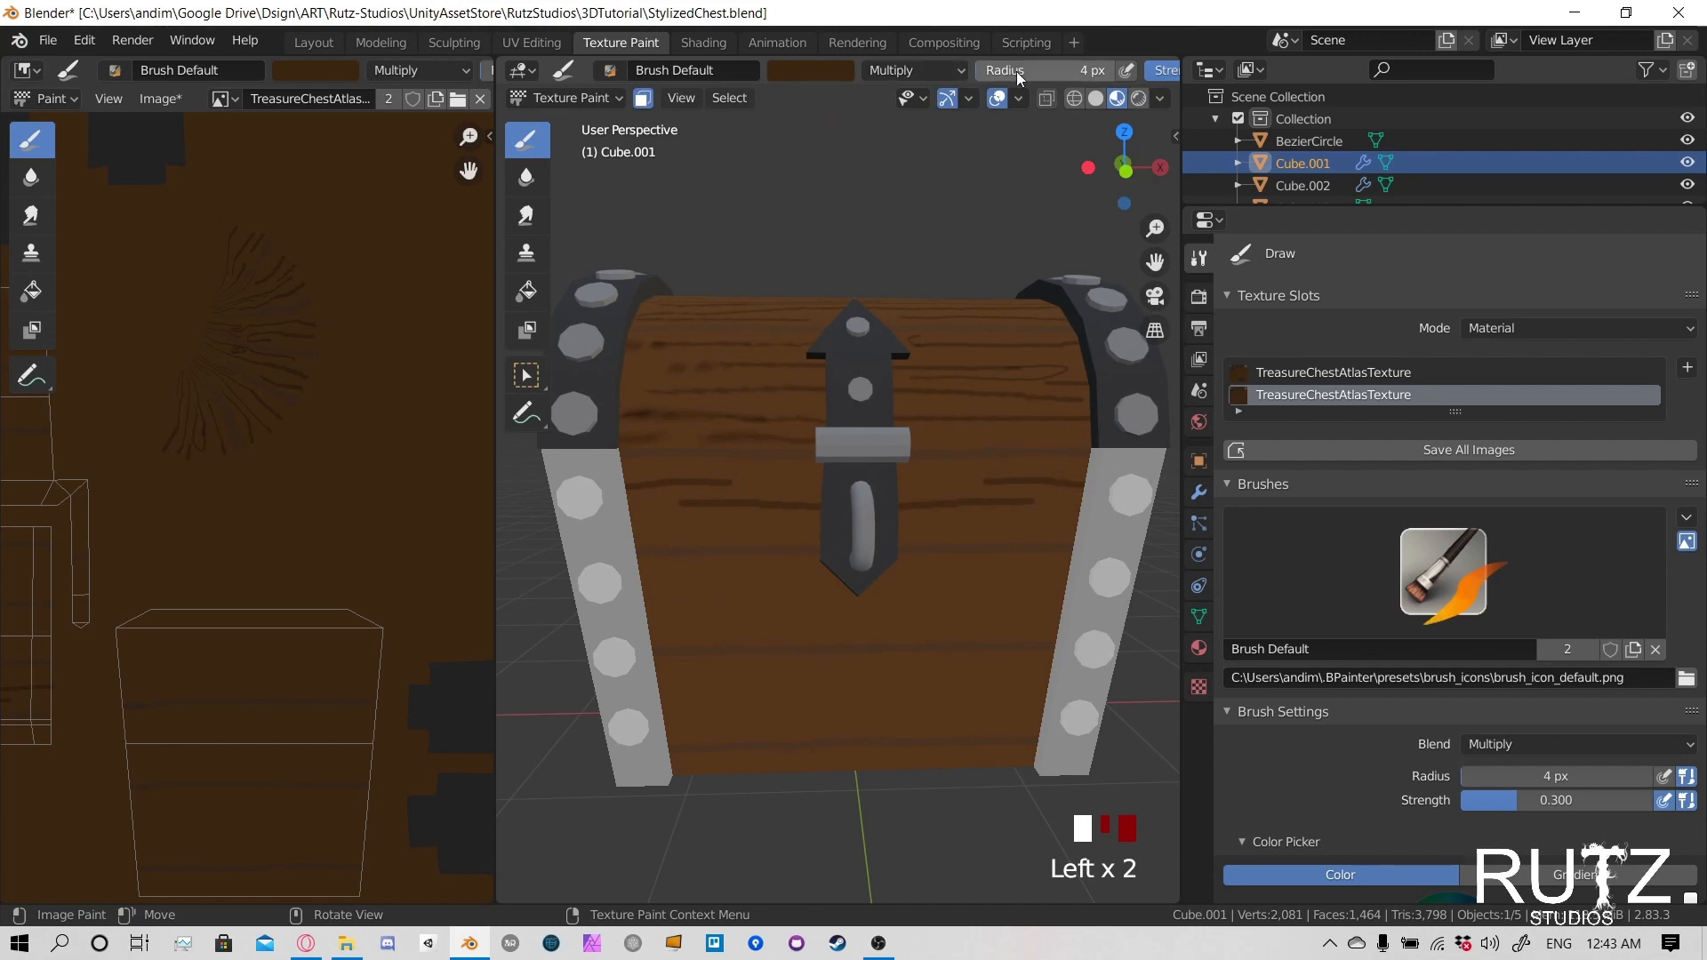
- Set the brush radius to 2 px and undo the trial grain strokes on the front
{"action": "left_click_drag", "start_coordinate": [1016, 71], "coordinate": [1017, 71]}
{"action": "left_click", "coordinate": [633, 528]}
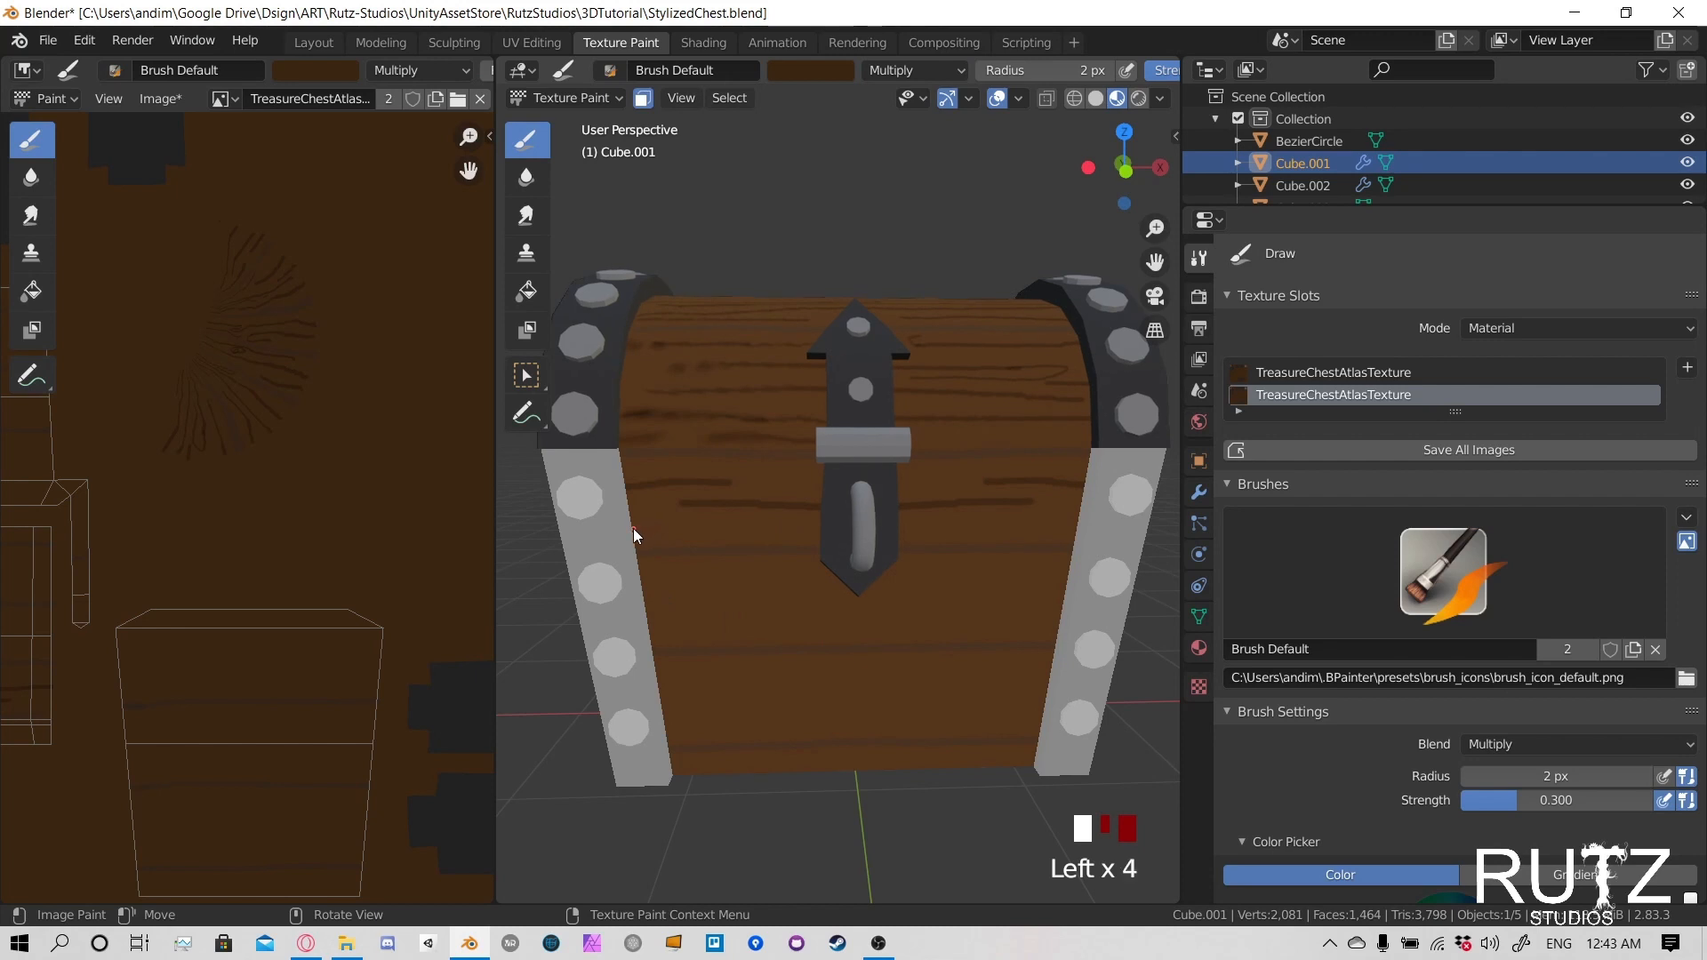
{"action": "left_click_drag", "start_coordinate": [633, 528], "coordinate": [855, 521]}
{"action": "key", "text": "ctrl+z"}
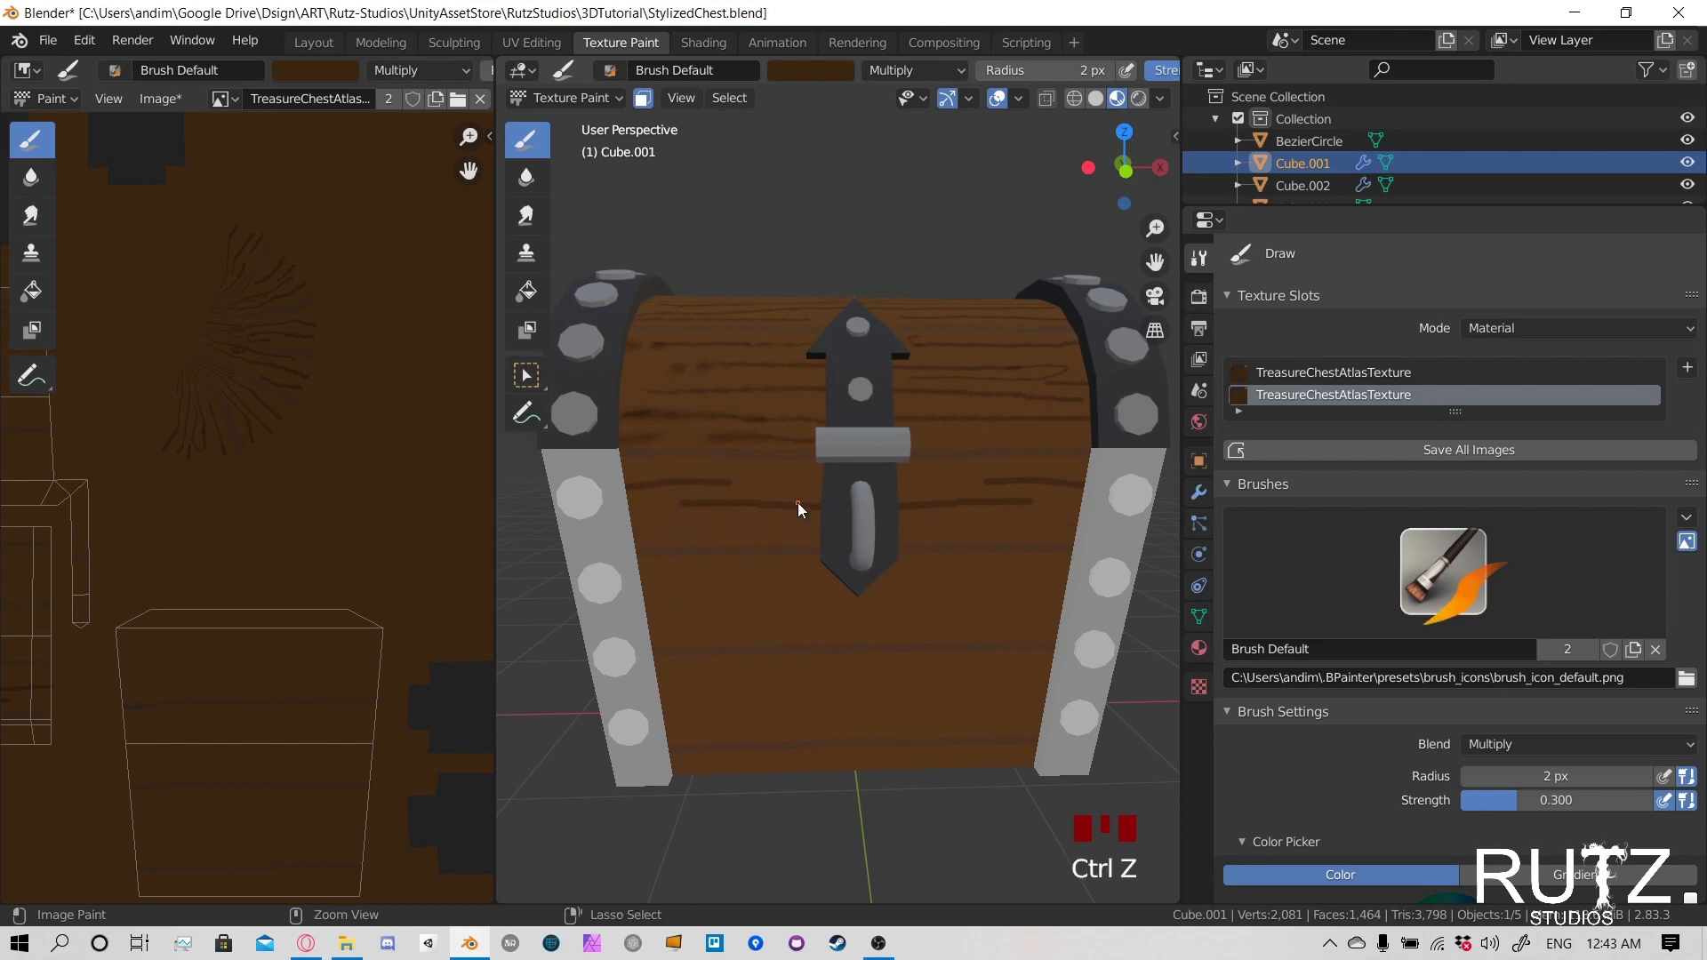
{"action": "key", "text": "ctrl+z"}
{"action": "key", "text": "ctrl+z"}
- Paint thin wood grain lines along the uppermost plank on the front of the lower body
{"action": "left_click_drag", "start_coordinate": [631, 482], "coordinate": [825, 478]}
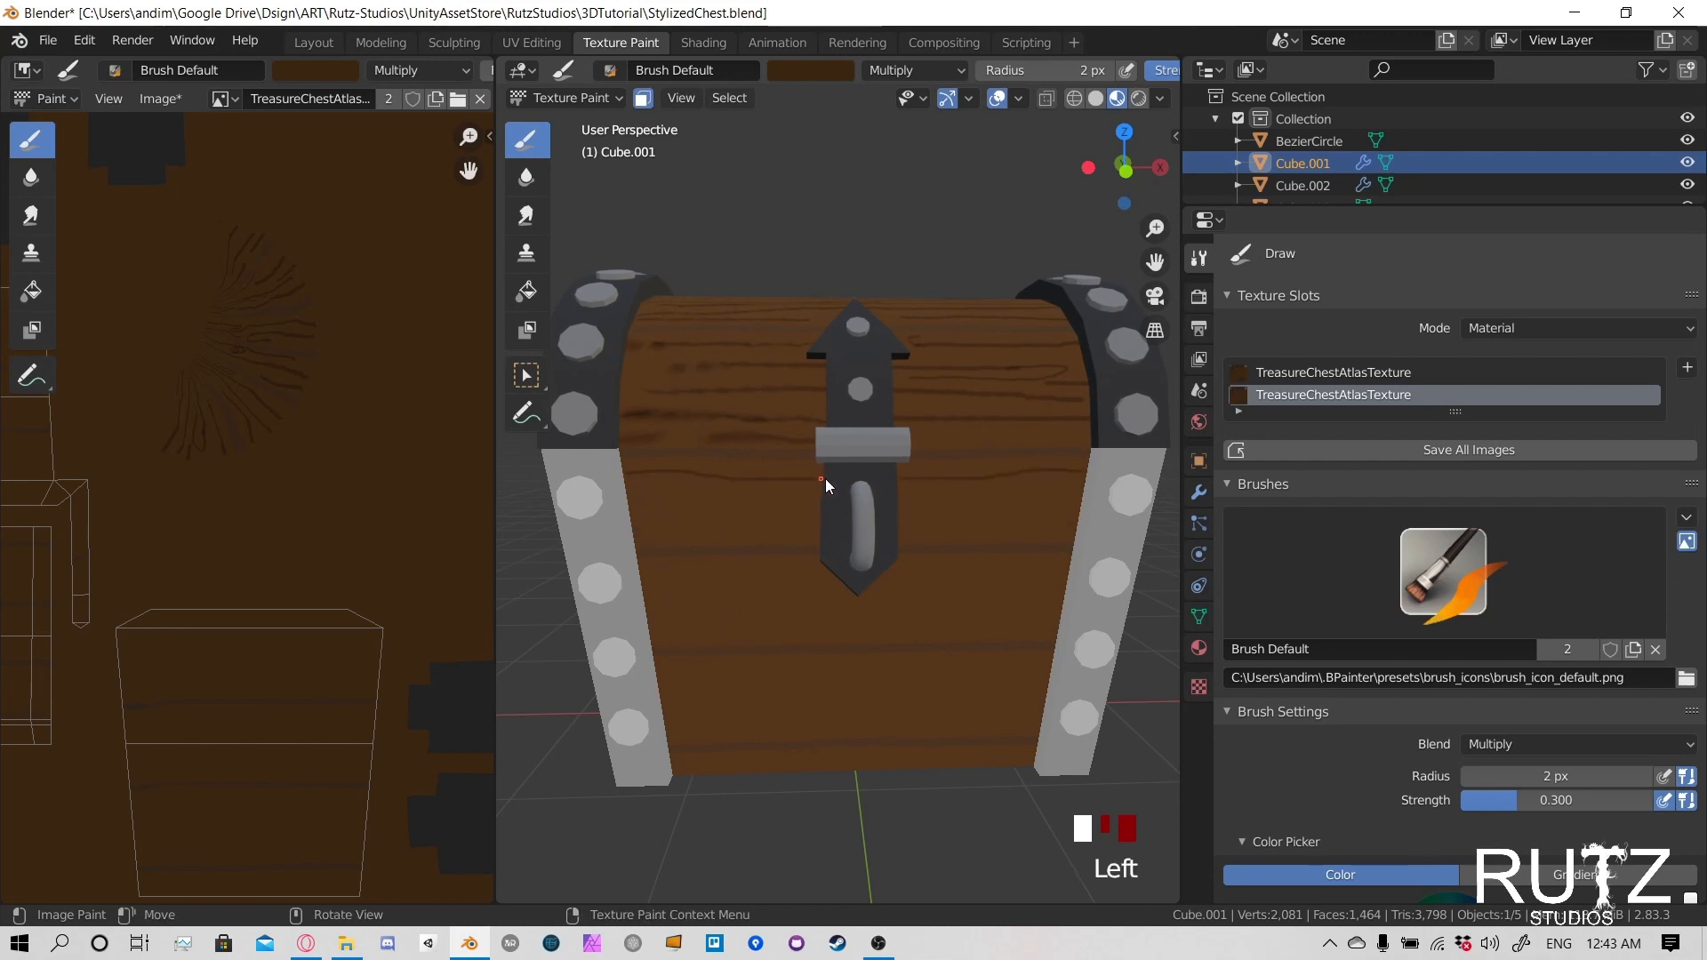
{"action": "left_click", "coordinate": [645, 505]}
{"action": "left_click_drag", "start_coordinate": [667, 527], "coordinate": [826, 516]}
- Paint thin, curved wood grain lines on the front's second plank, dipping beneath the tip of the latch
{"action": "middle_click_drag", "start_coordinate": [914, 621], "coordinate": [929, 503], "text": "shift"}
{"action": "left_click_drag", "start_coordinate": [1076, 480], "coordinate": [903, 504]}
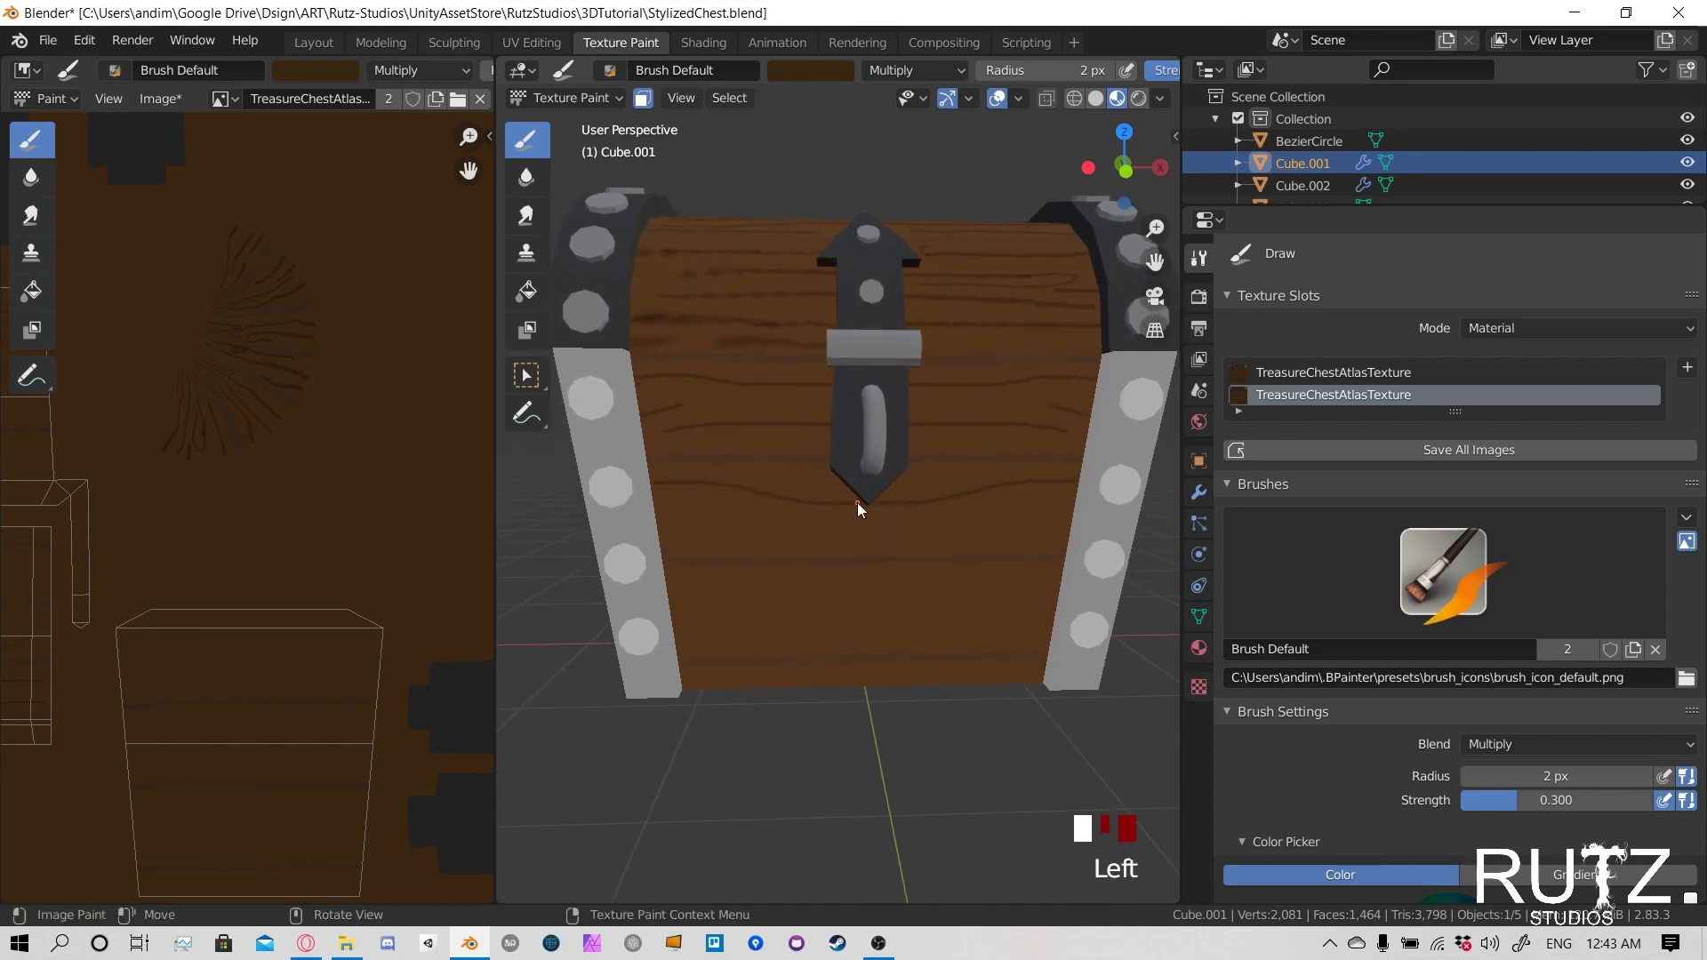
{"action": "mouse_move", "coordinate": [765, 518]}
{"action": "left_mouse_down"}
{"action": "mouse_move", "coordinate": [868, 518]}
{"action": "mouse_move", "coordinate": [729, 534]}
{"action": "left_mouse_up"}
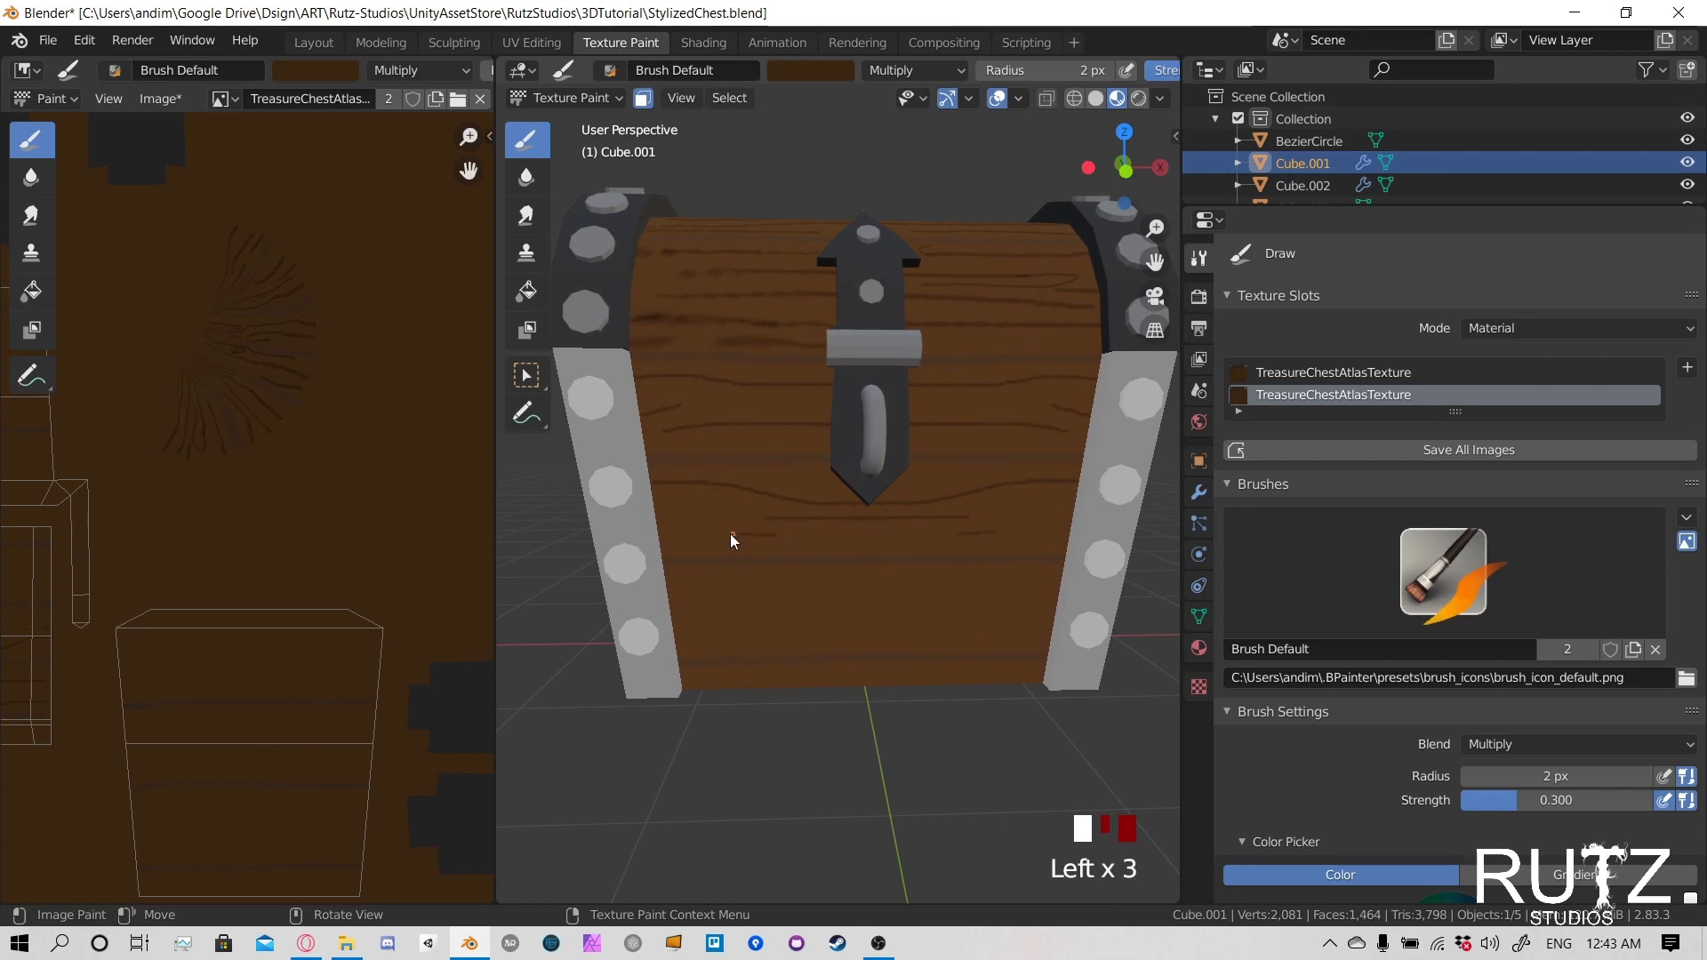
{"action": "left_click", "coordinate": [675, 502]}
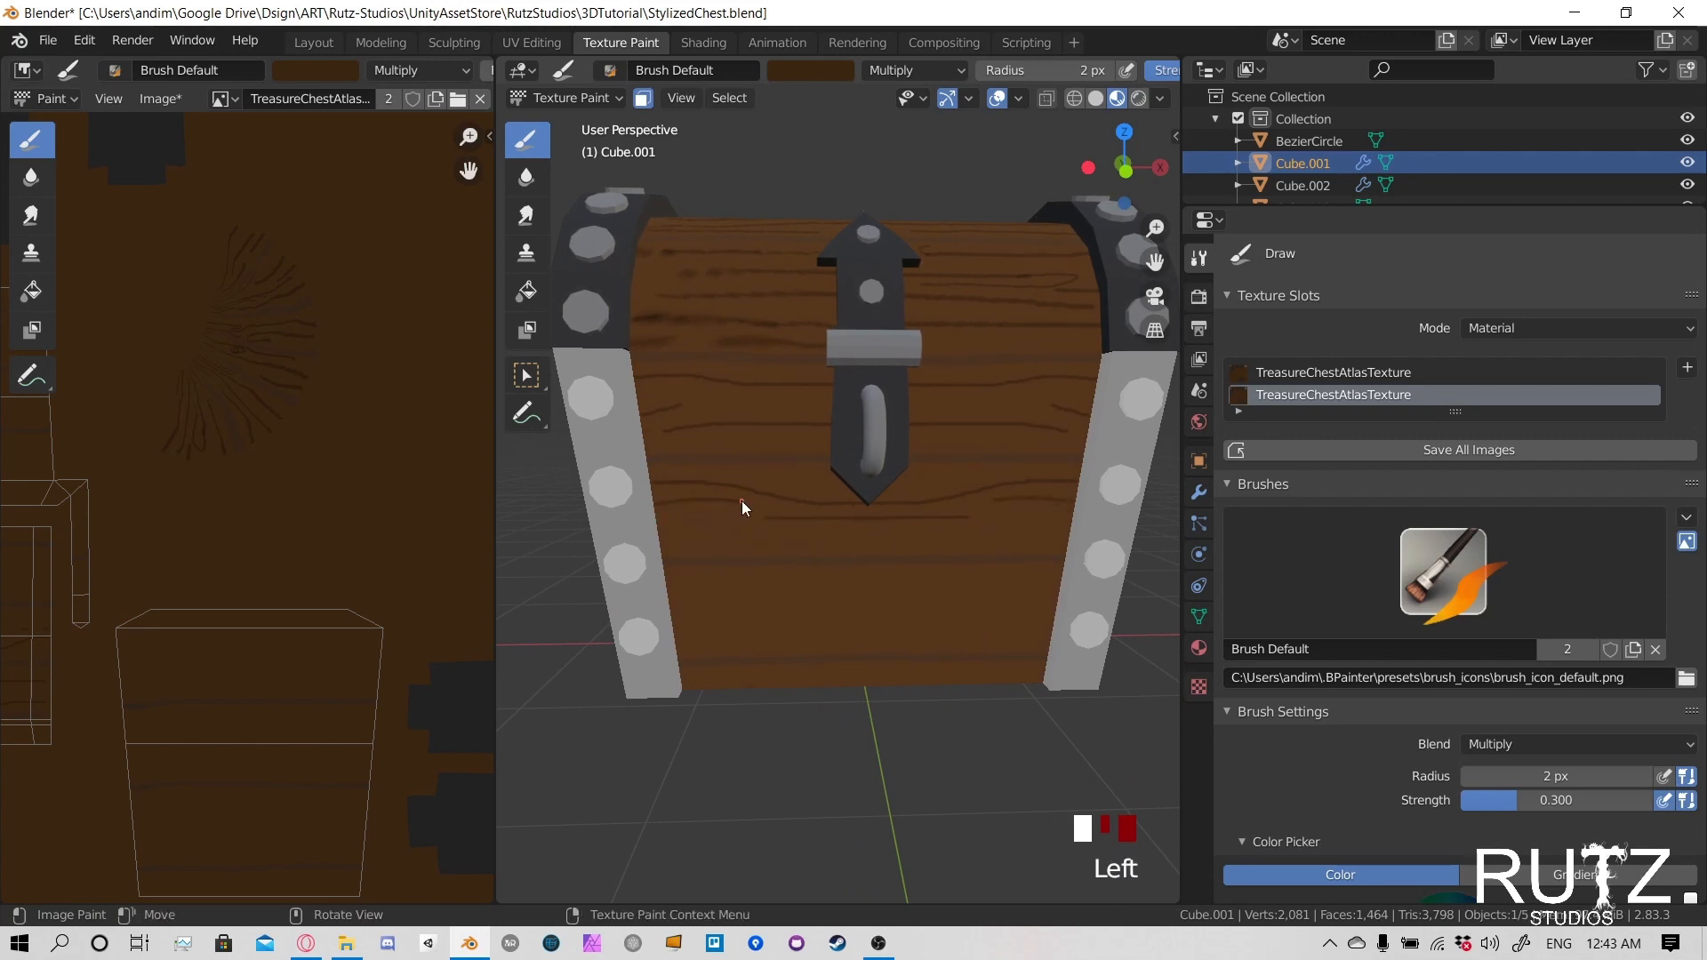
{"action": "left_click", "coordinate": [767, 543]}
{"action": "scroll", "coordinate": [760, 546], "scroll_direction": "down", "scroll_amount": 3}
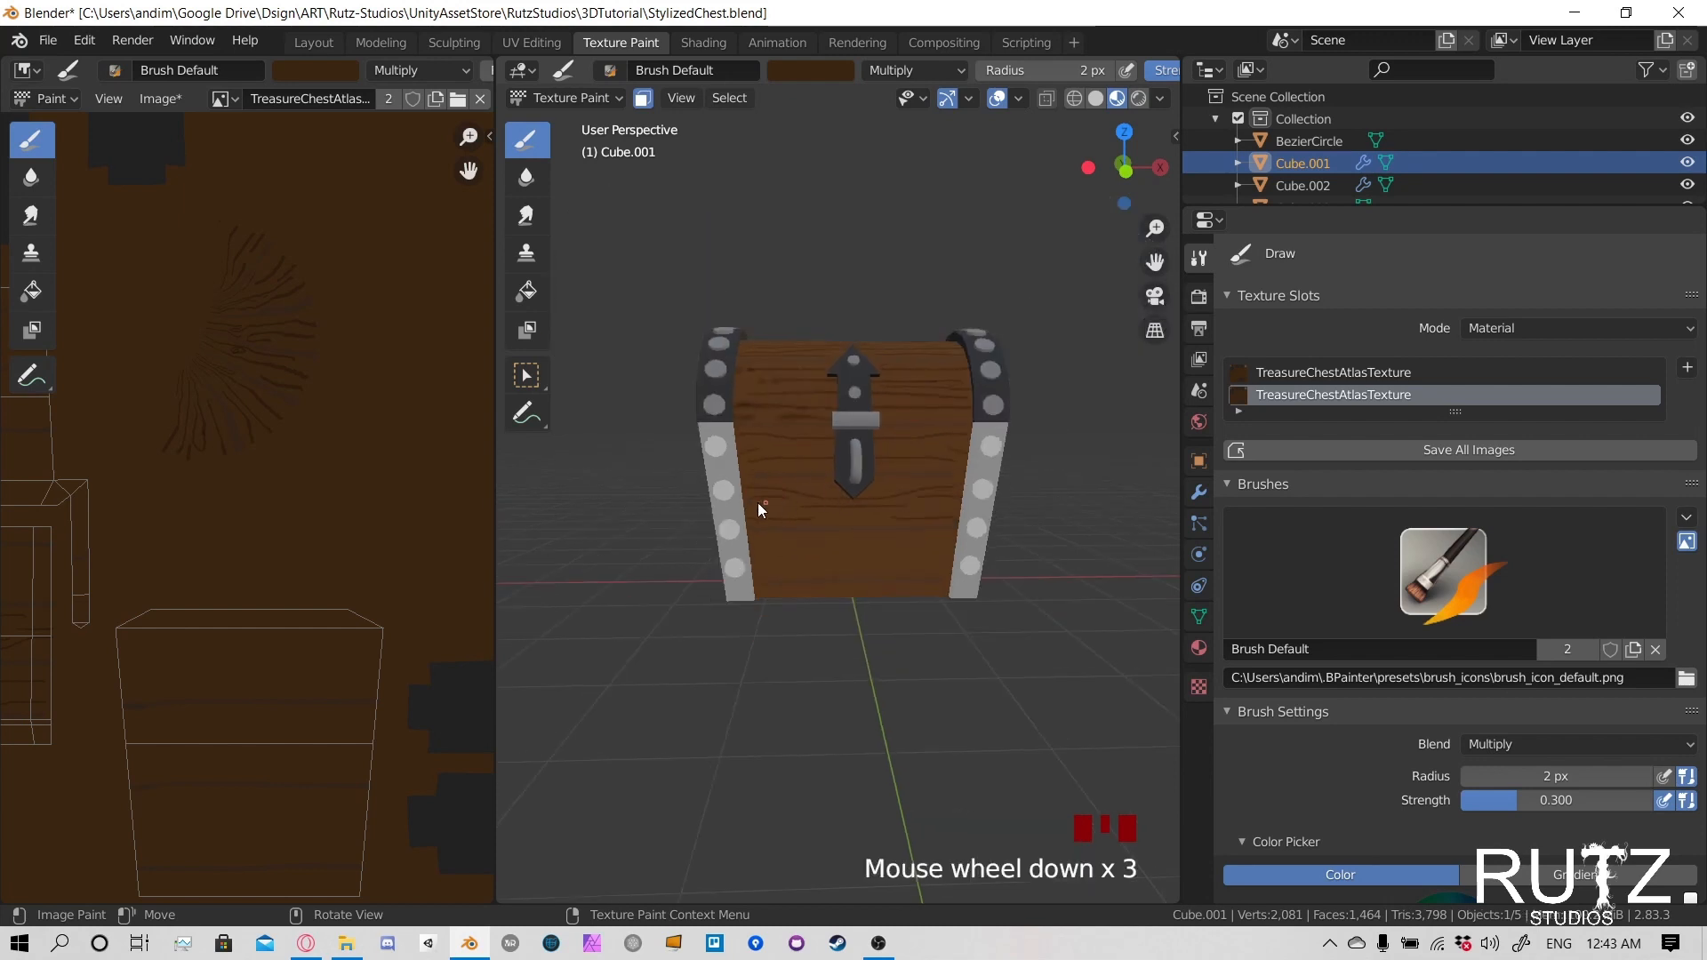
- Undo the wood grain strokes painted on the front of the lower body
{"action": "middle_click_drag", "start_coordinate": [758, 503], "coordinate": [920, 448]}
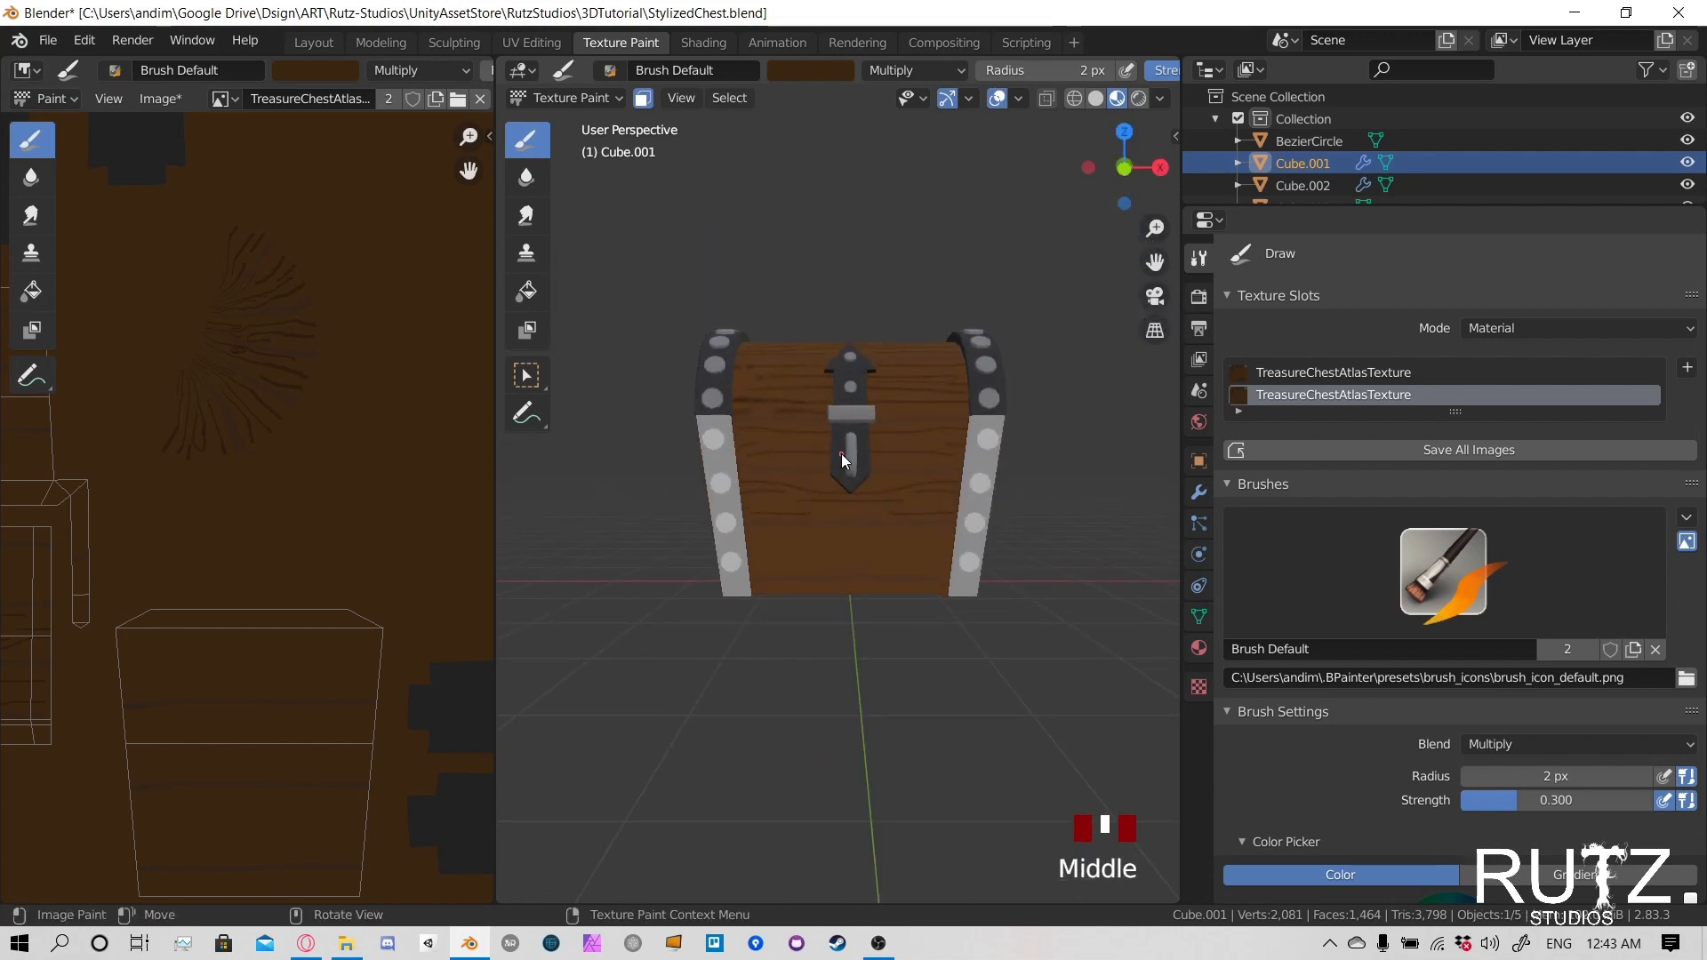
{"action": "key", "text": "ctrl+z"}
{"action": "key", "text": "ctrl+z"}
{"action": "key", "text": "ctrl+z"}
{"action": "key", "text": "ctrl+z"}
{"action": "key", "text": "ctrl+z"}
{"action": "key", "text": "ctrl+z"}
{"action": "key", "text": "ctrl+z"}
{"action": "key", "text": "ctrl+z"}
{"action": "key", "text": "ctrl+z"}
{"action": "key", "text": "ctrl+z"}
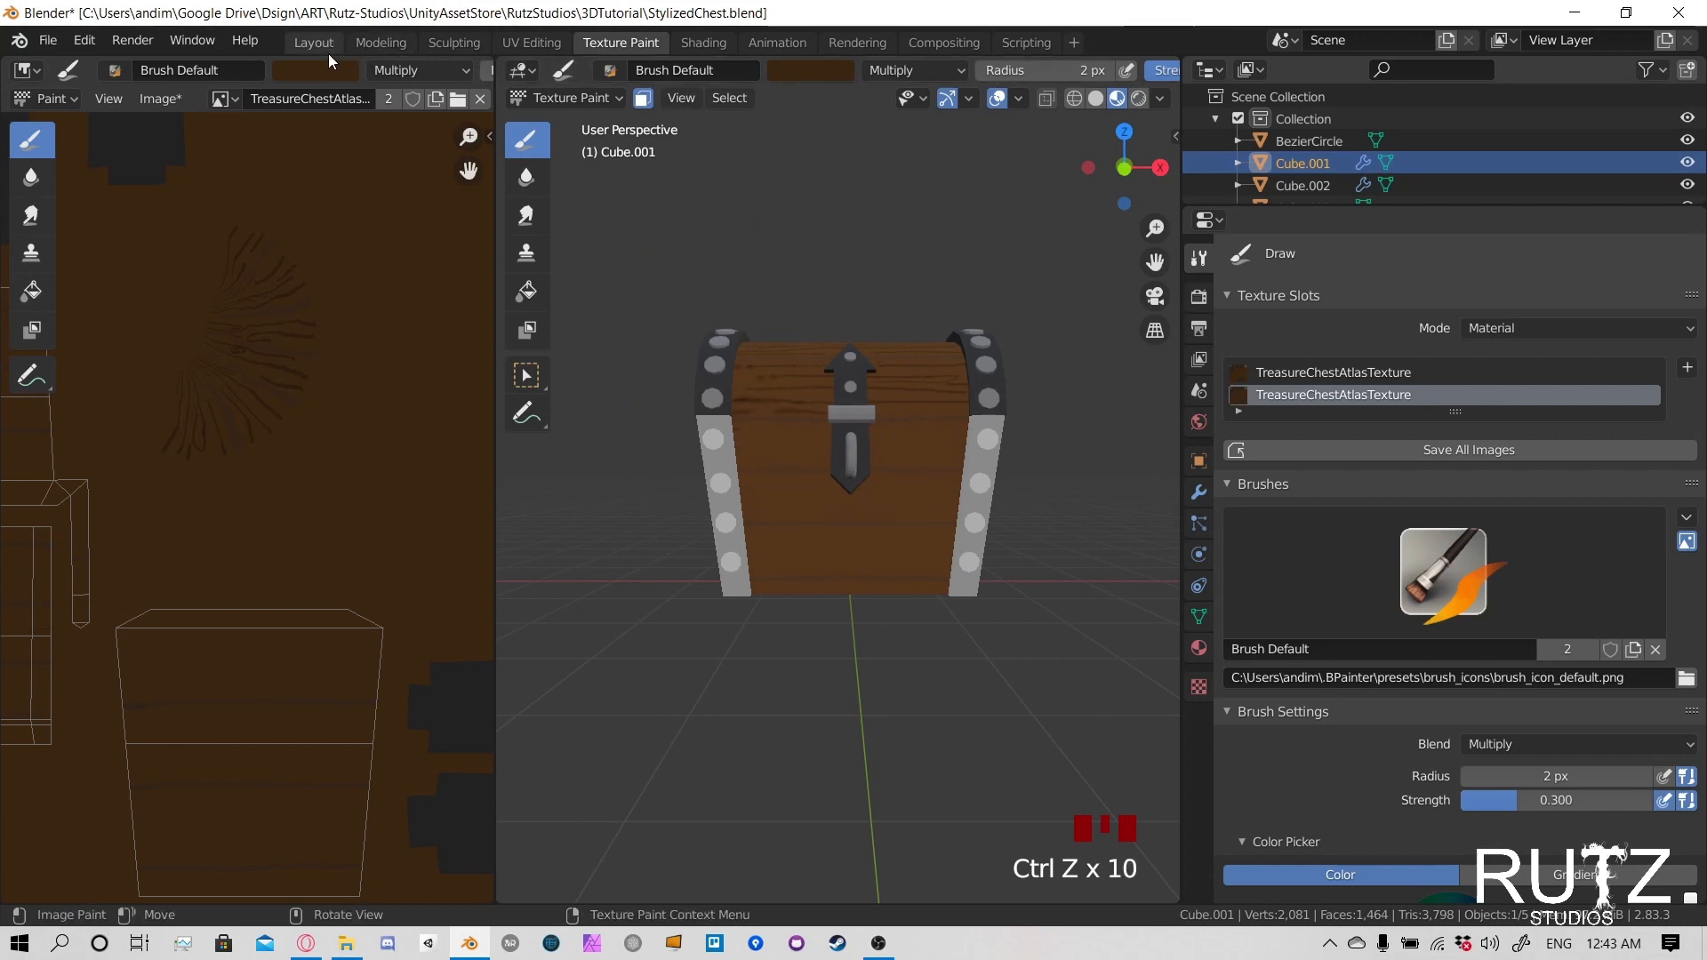
- Leave texture painting for Object Mode and examine the modifiers on the chest's lower body
{"action": "left_click", "coordinate": [560, 98]}
{"action": "left_click", "coordinate": [574, 123]}
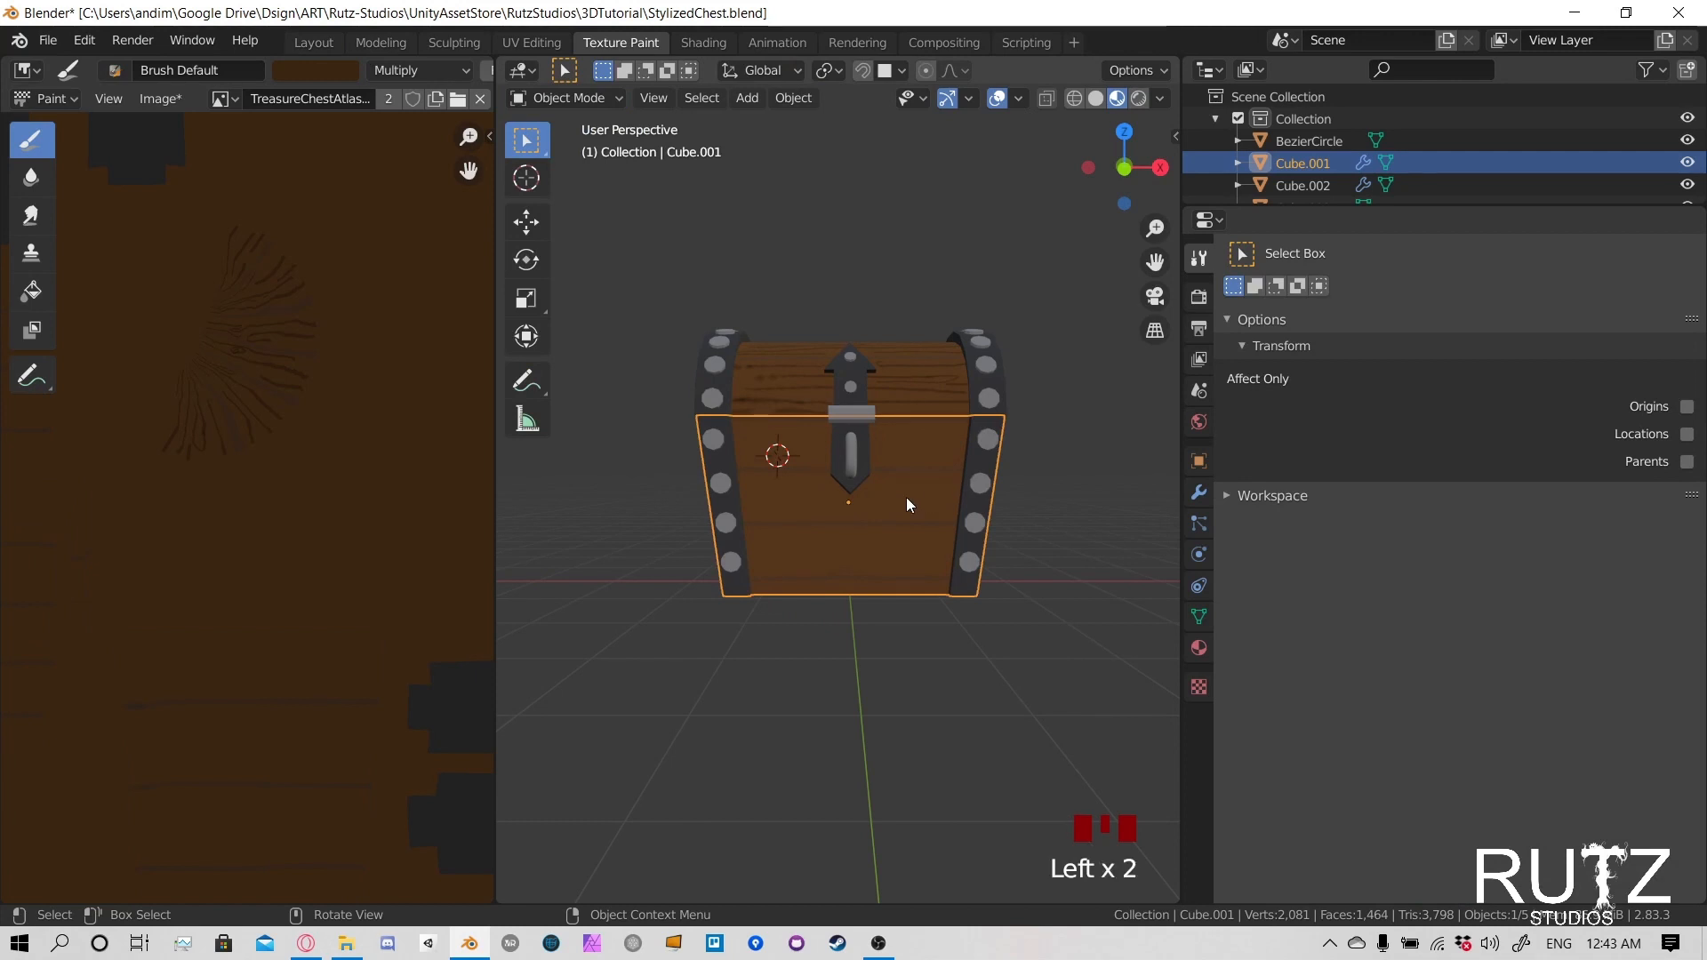
{"action": "scroll", "coordinate": [593, 579], "scroll_direction": "down", "scroll_amount": 2}
{"action": "scroll", "coordinate": [297, 564], "scroll_direction": "down", "scroll_amount": 3}
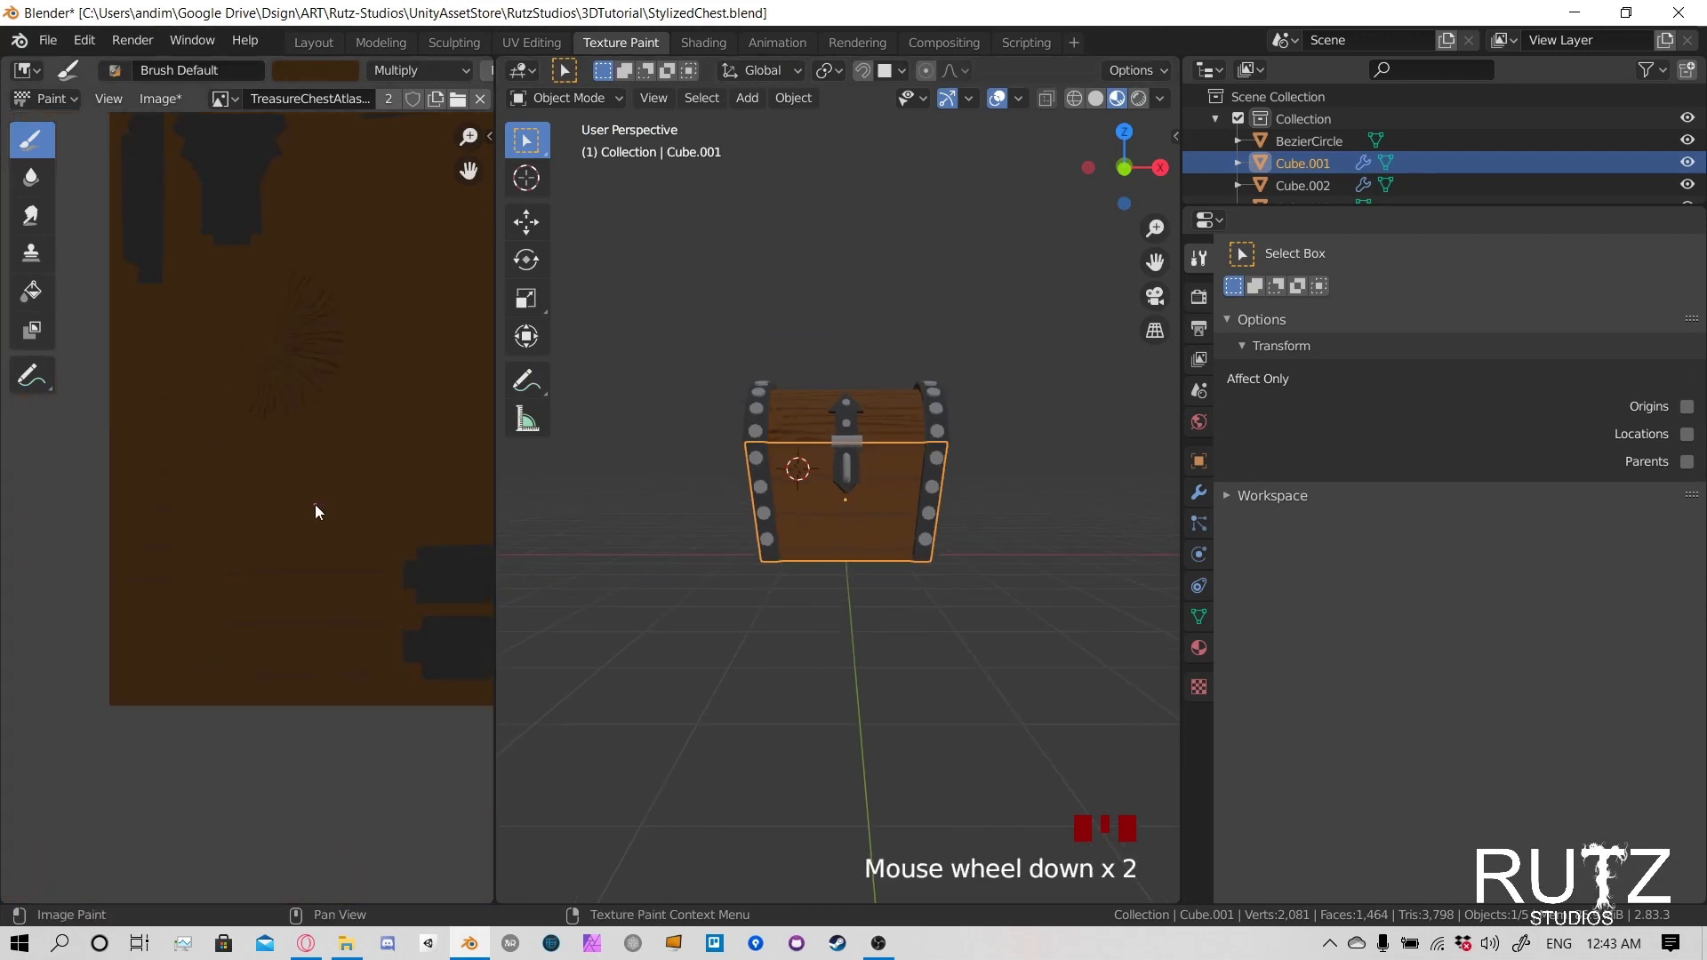
{"action": "middle_click_drag", "start_coordinate": [892, 481], "coordinate": [1022, 493]}
{"action": "left_click", "coordinate": [1198, 491]}
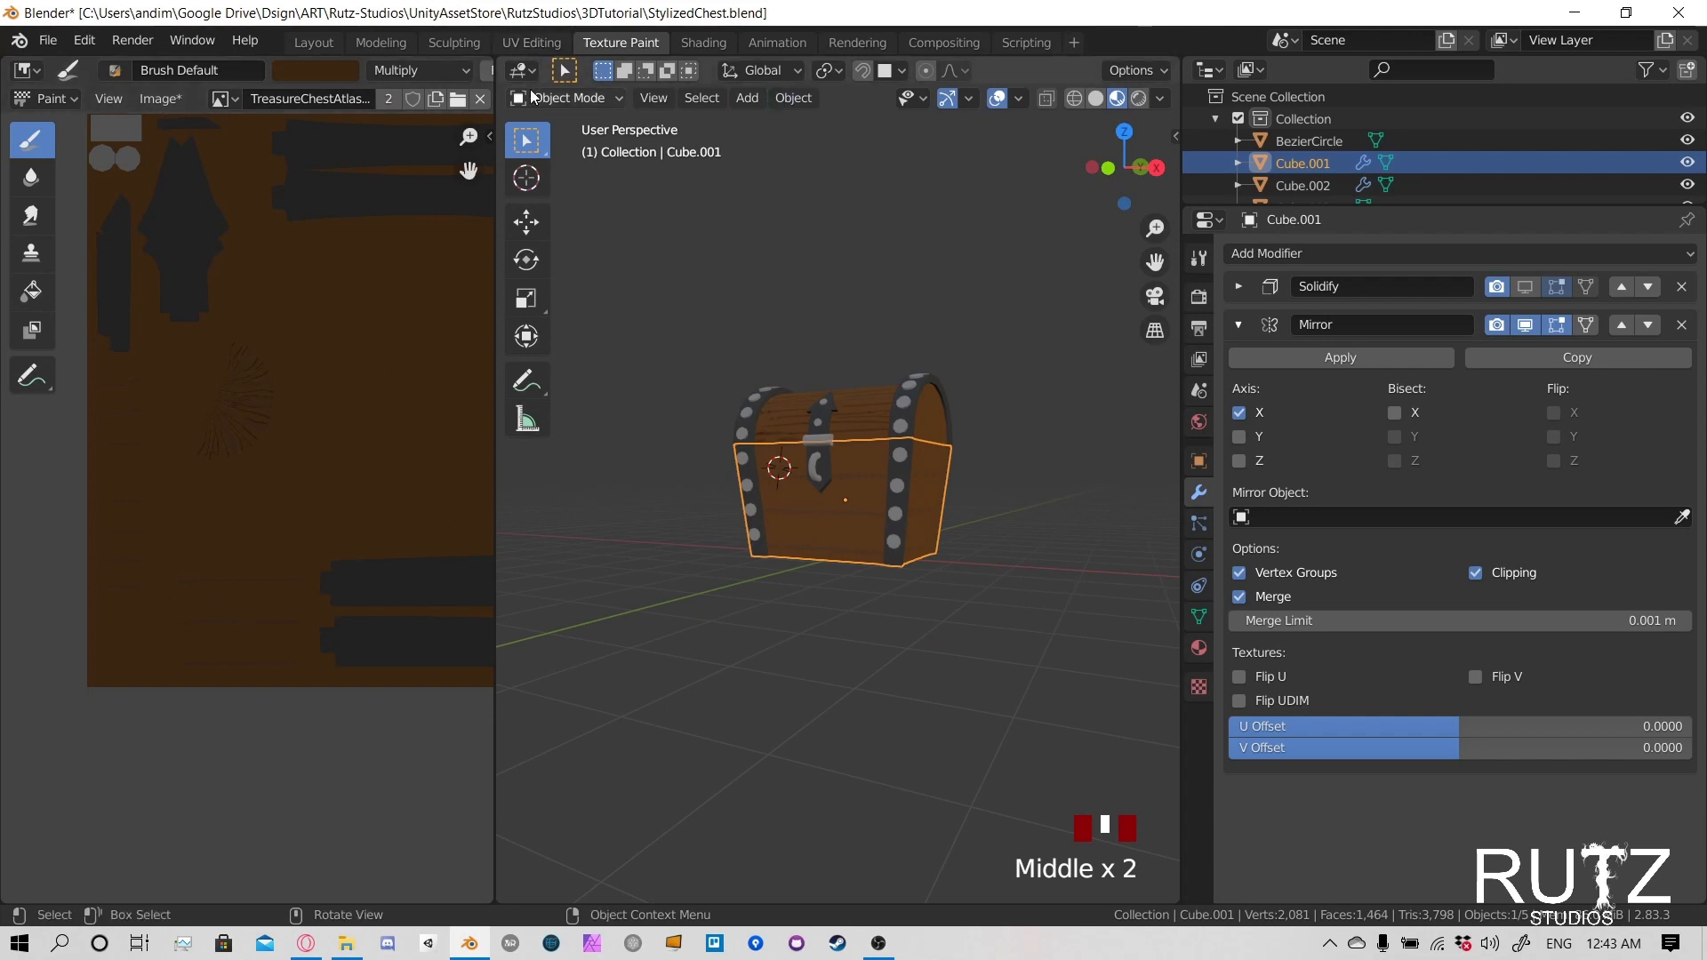
- Return the lower body to Texture Paint mode and paint thin wood grain lines along the front's uppermost plank
{"action": "left_click", "coordinate": [569, 98]}
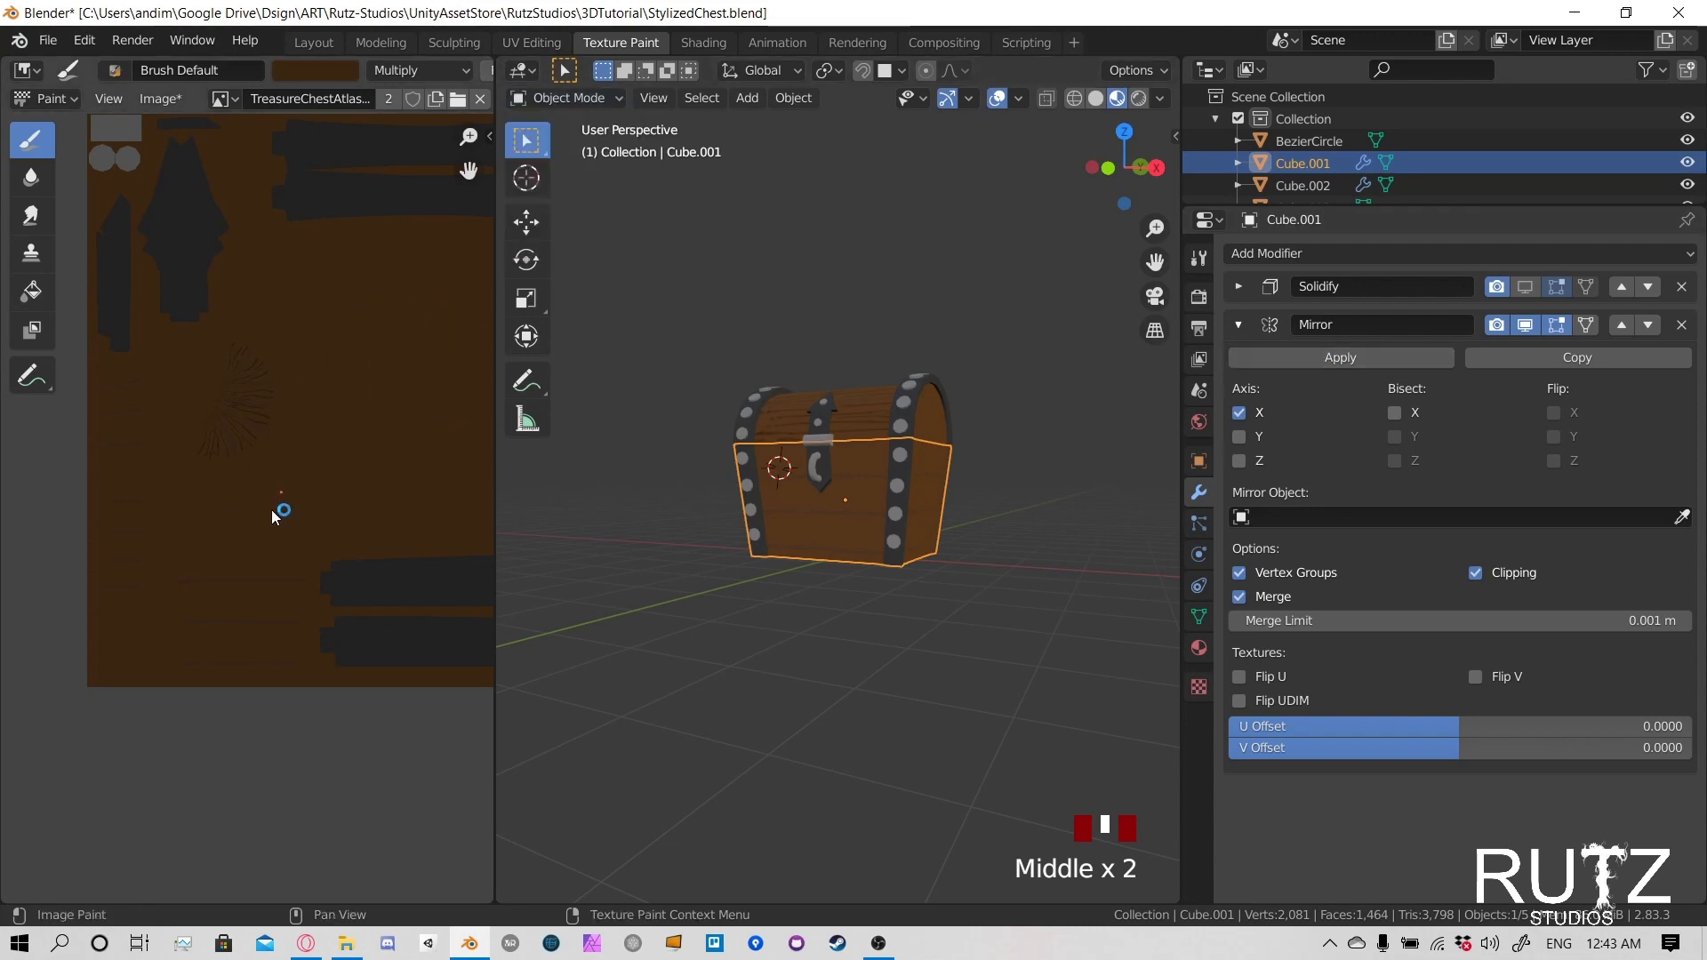
{"action": "left_click", "coordinate": [592, 100]}
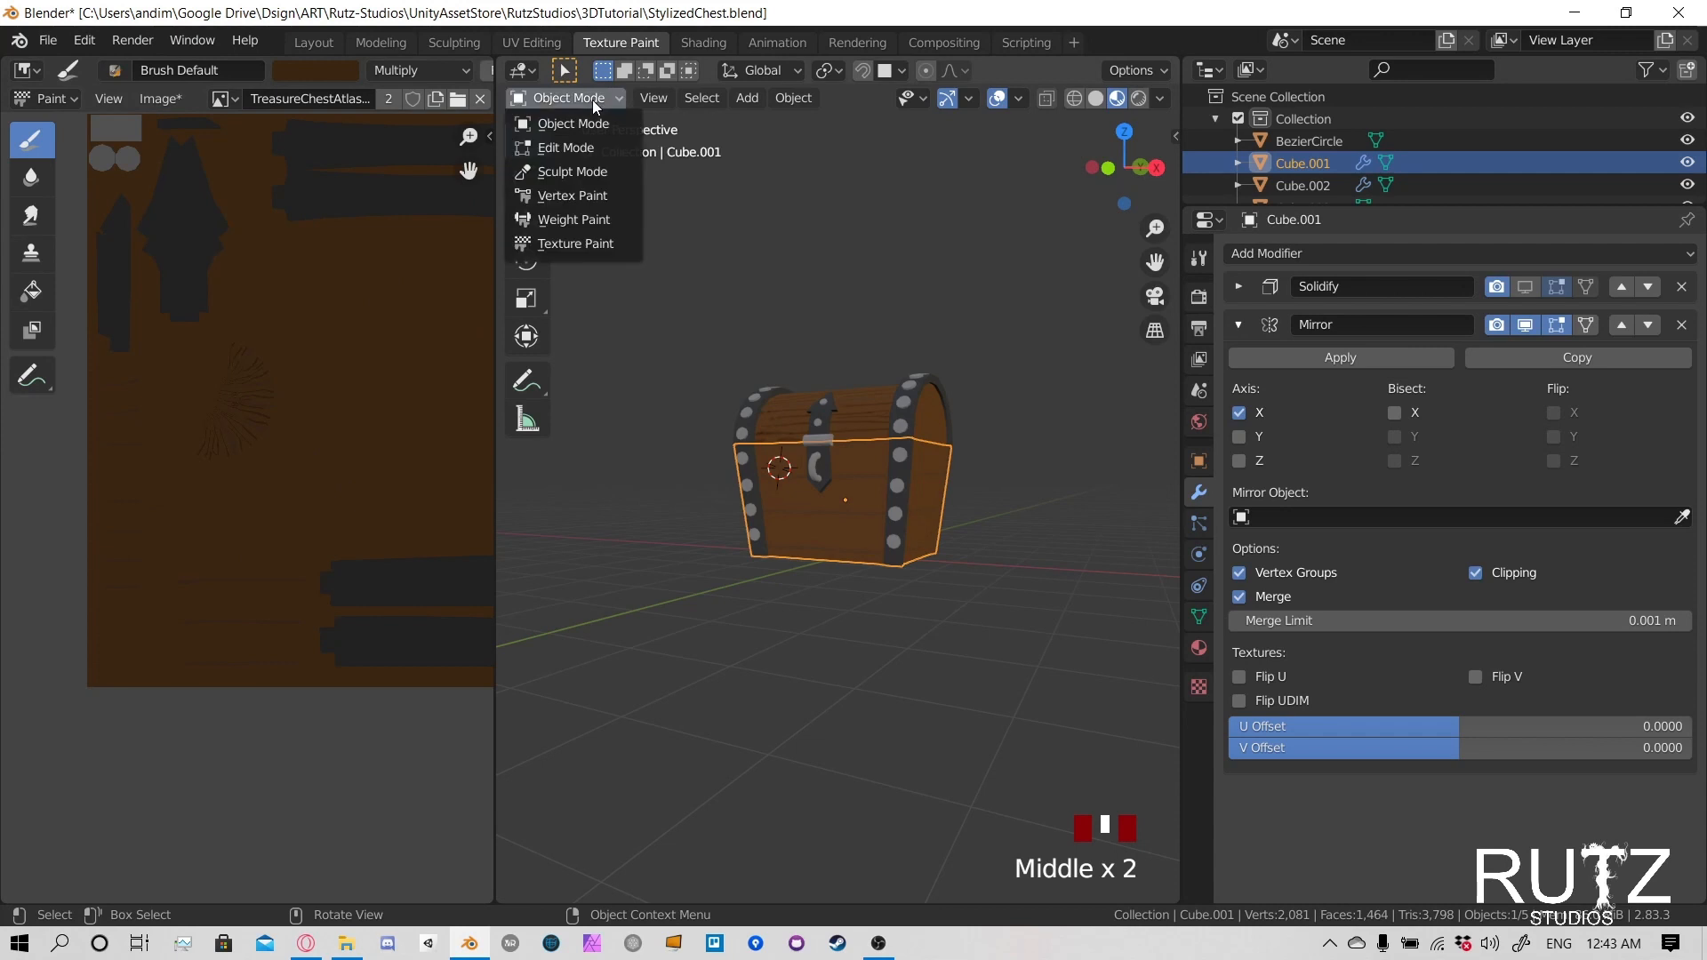
{"action": "left_click", "coordinate": [590, 243]}
{"action": "middle_click_drag", "start_coordinate": [857, 435], "coordinate": [875, 484]}
{"action": "scroll", "coordinate": [670, 360], "scroll_direction": "up", "scroll_amount": 5}
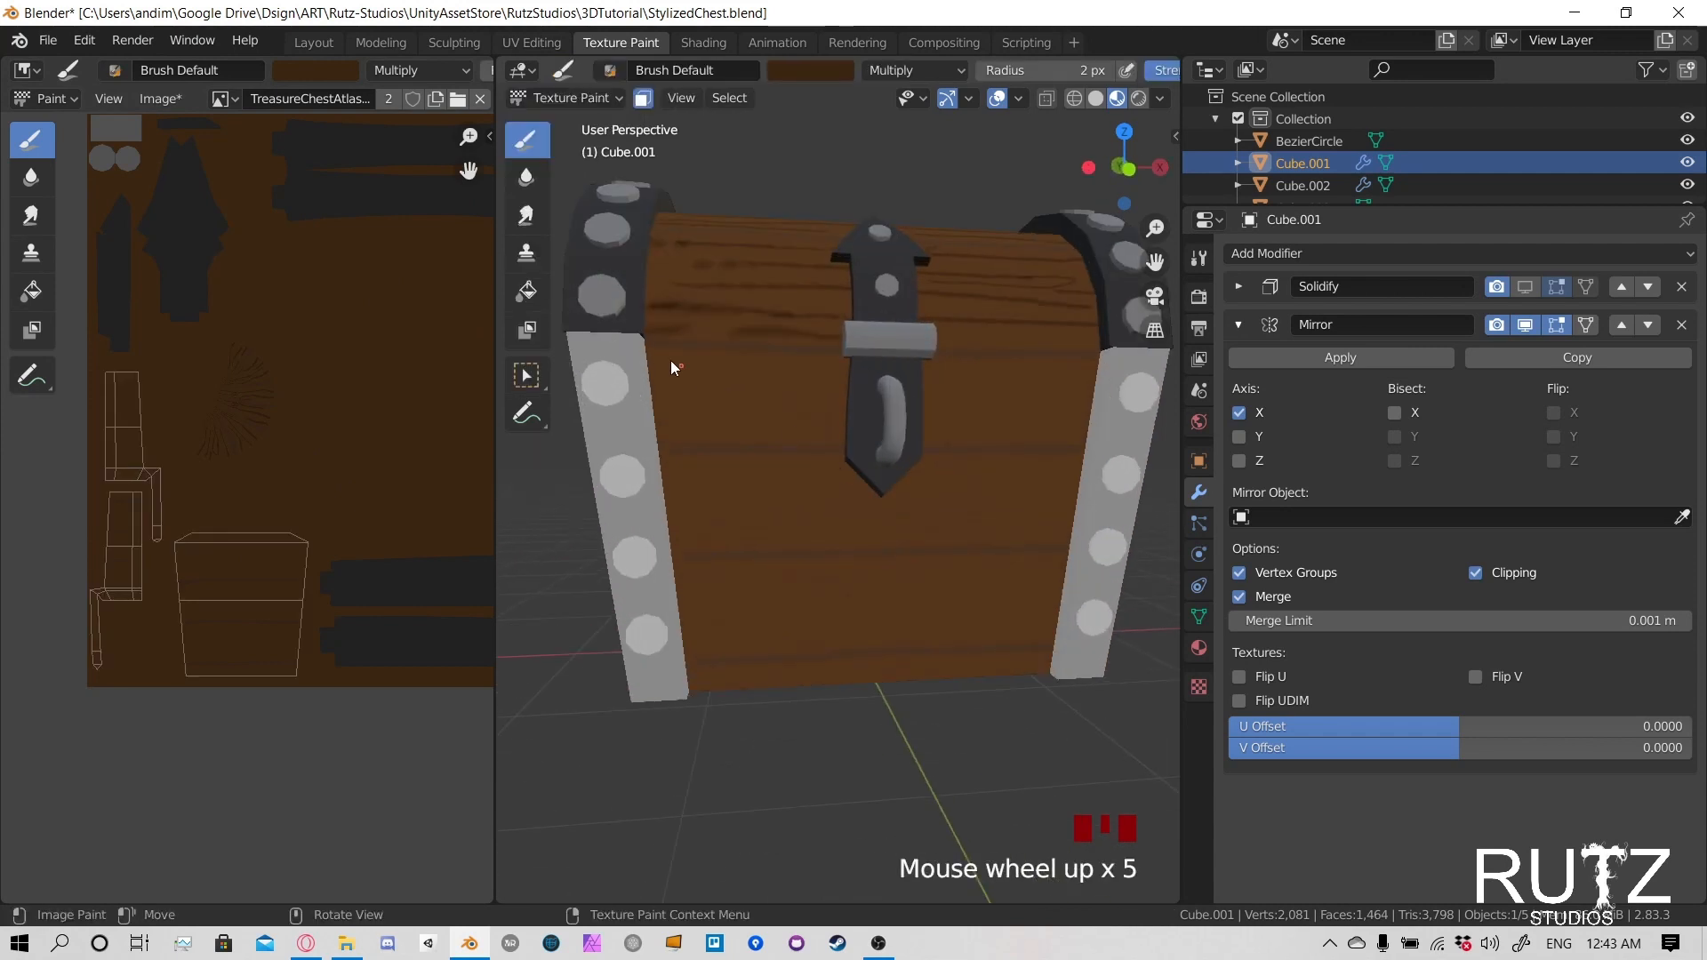
{"action": "left_click", "coordinate": [653, 370]}
{"action": "left_click_drag", "start_coordinate": [654, 370], "coordinate": [825, 371]}
{"action": "mouse_move", "coordinate": [689, 393]}
{"action": "left_mouse_down"}
{"action": "mouse_move", "coordinate": [859, 397]}
{"action": "mouse_move", "coordinate": [665, 419]}
{"action": "left_mouse_up"}
{"action": "left_click", "coordinate": [770, 414]}
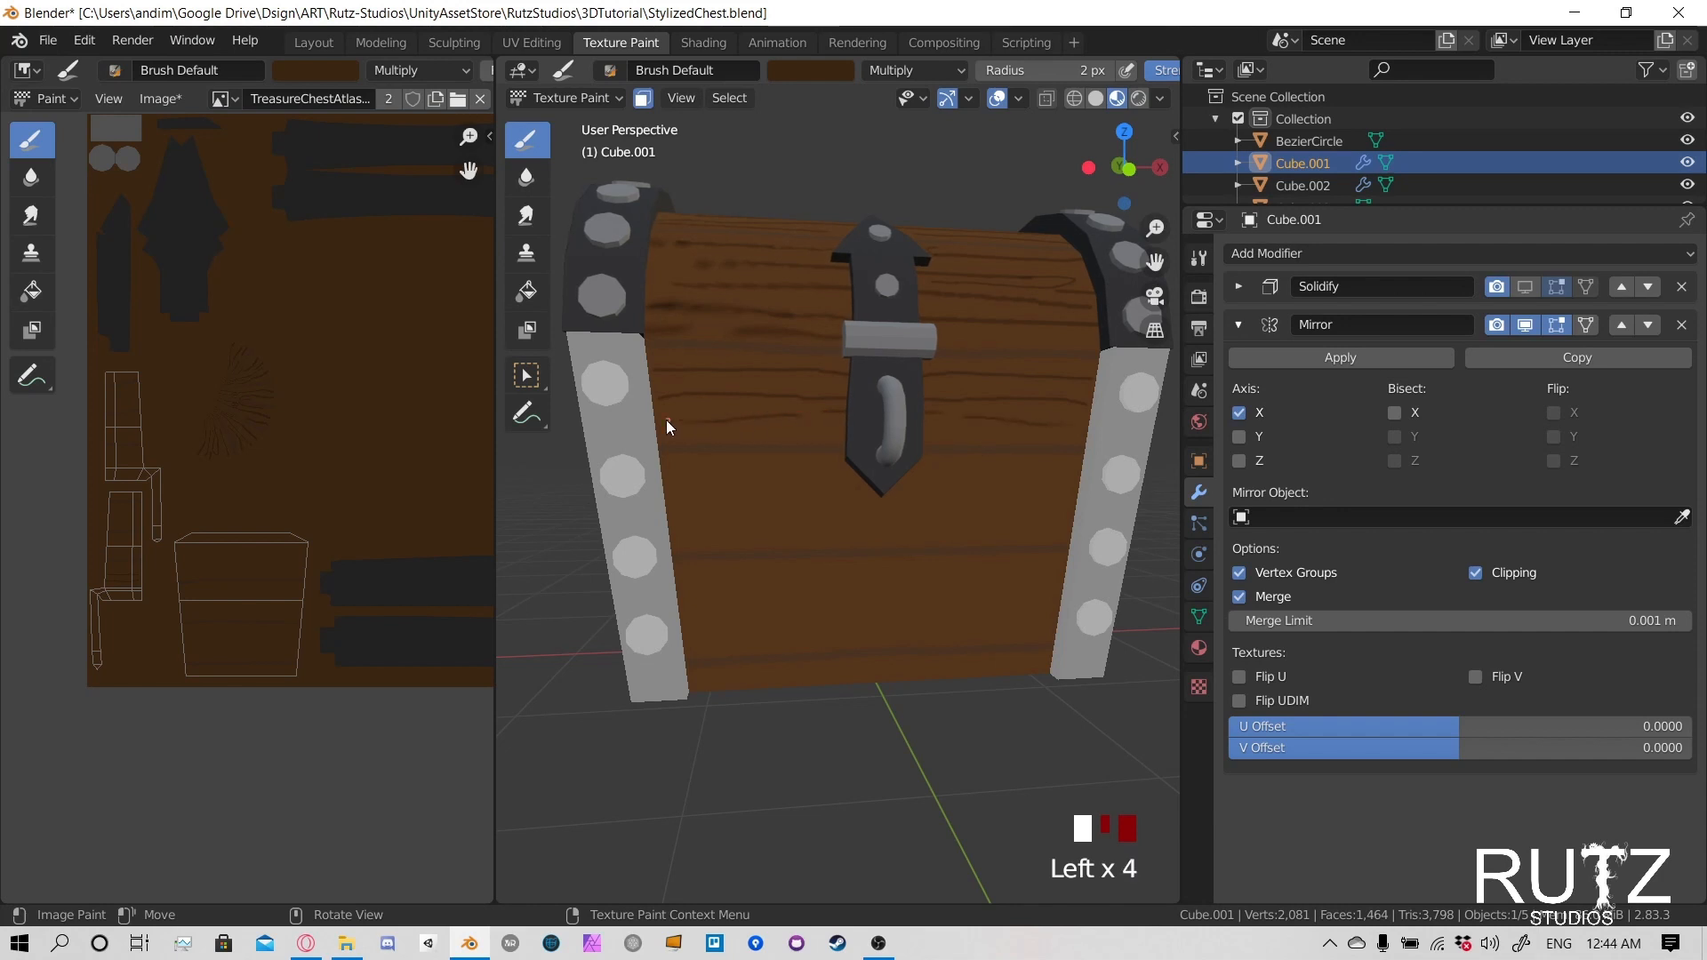
- Paint thin wood grain lines on the front's remaining planks, curving them beneath the latch tip
{"action": "left_click_drag", "start_coordinate": [681, 501], "coordinate": [732, 504]}
{"action": "mouse_move", "coordinate": [858, 500]}
{"action": "left_mouse_down"}
{"action": "mouse_move", "coordinate": [1060, 477]}
{"action": "mouse_move", "coordinate": [946, 473]}
{"action": "left_mouse_up"}
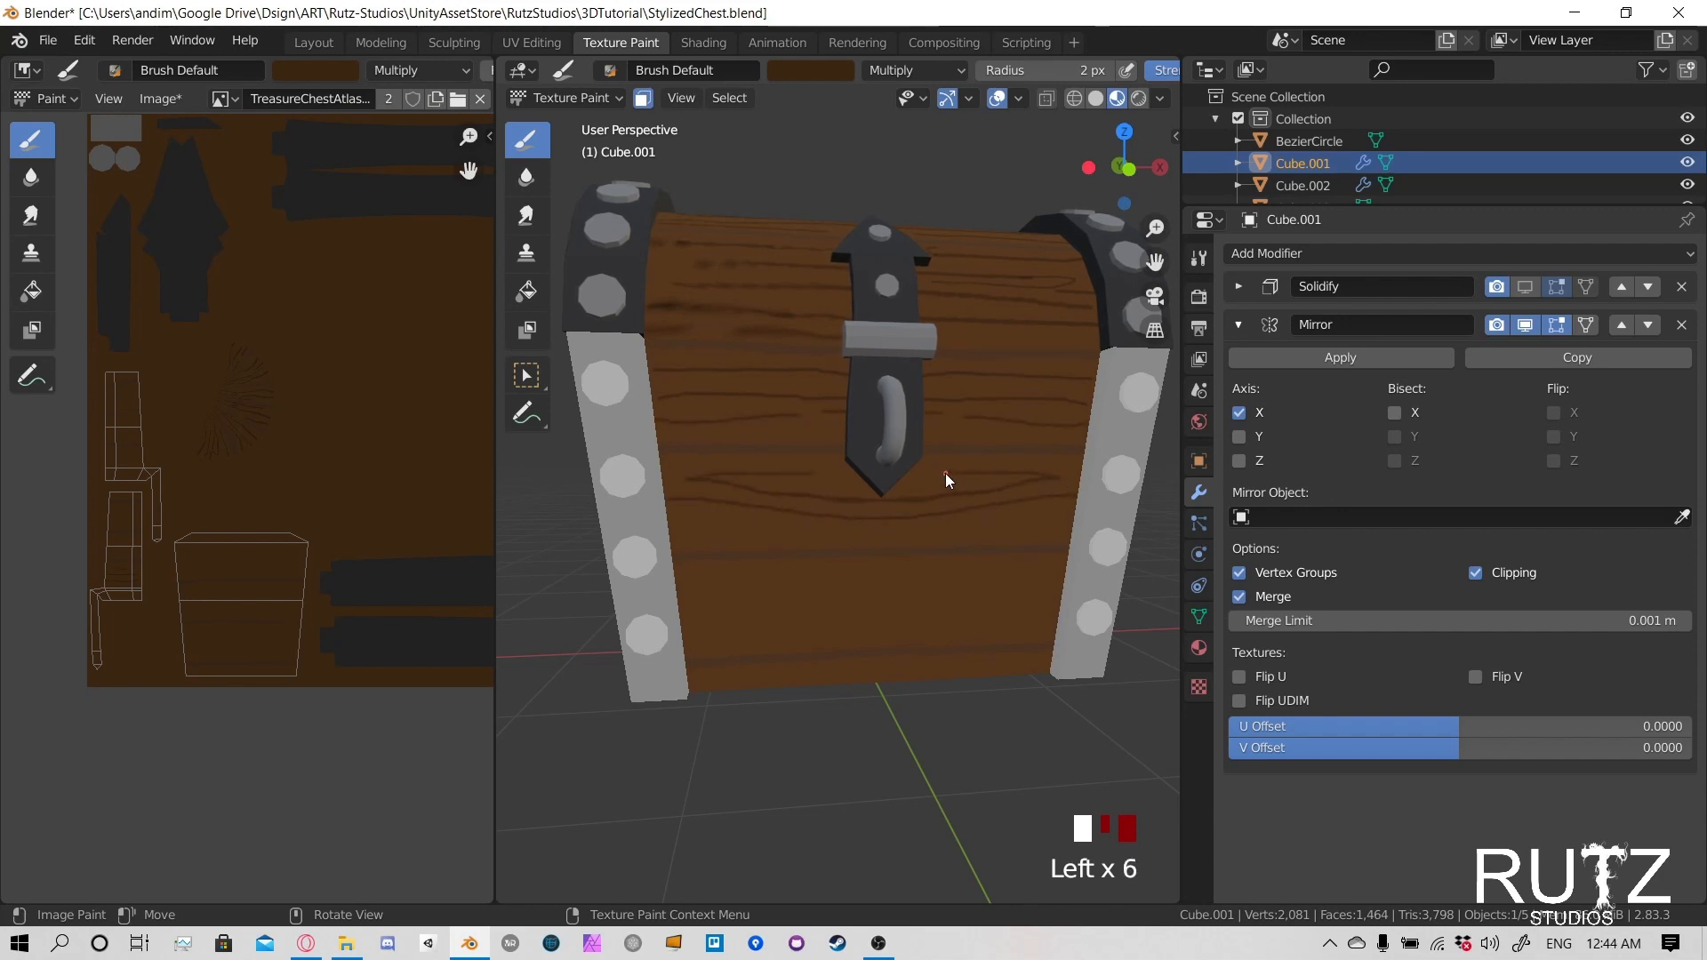
{"action": "mouse_move", "coordinate": [812, 532]}
{"action": "left_mouse_down"}
{"action": "mouse_move", "coordinate": [690, 541]}
{"action": "mouse_move", "coordinate": [729, 584]}
{"action": "mouse_move", "coordinate": [924, 609]}
{"action": "mouse_move", "coordinate": [832, 585]}
{"action": "left_mouse_up"}
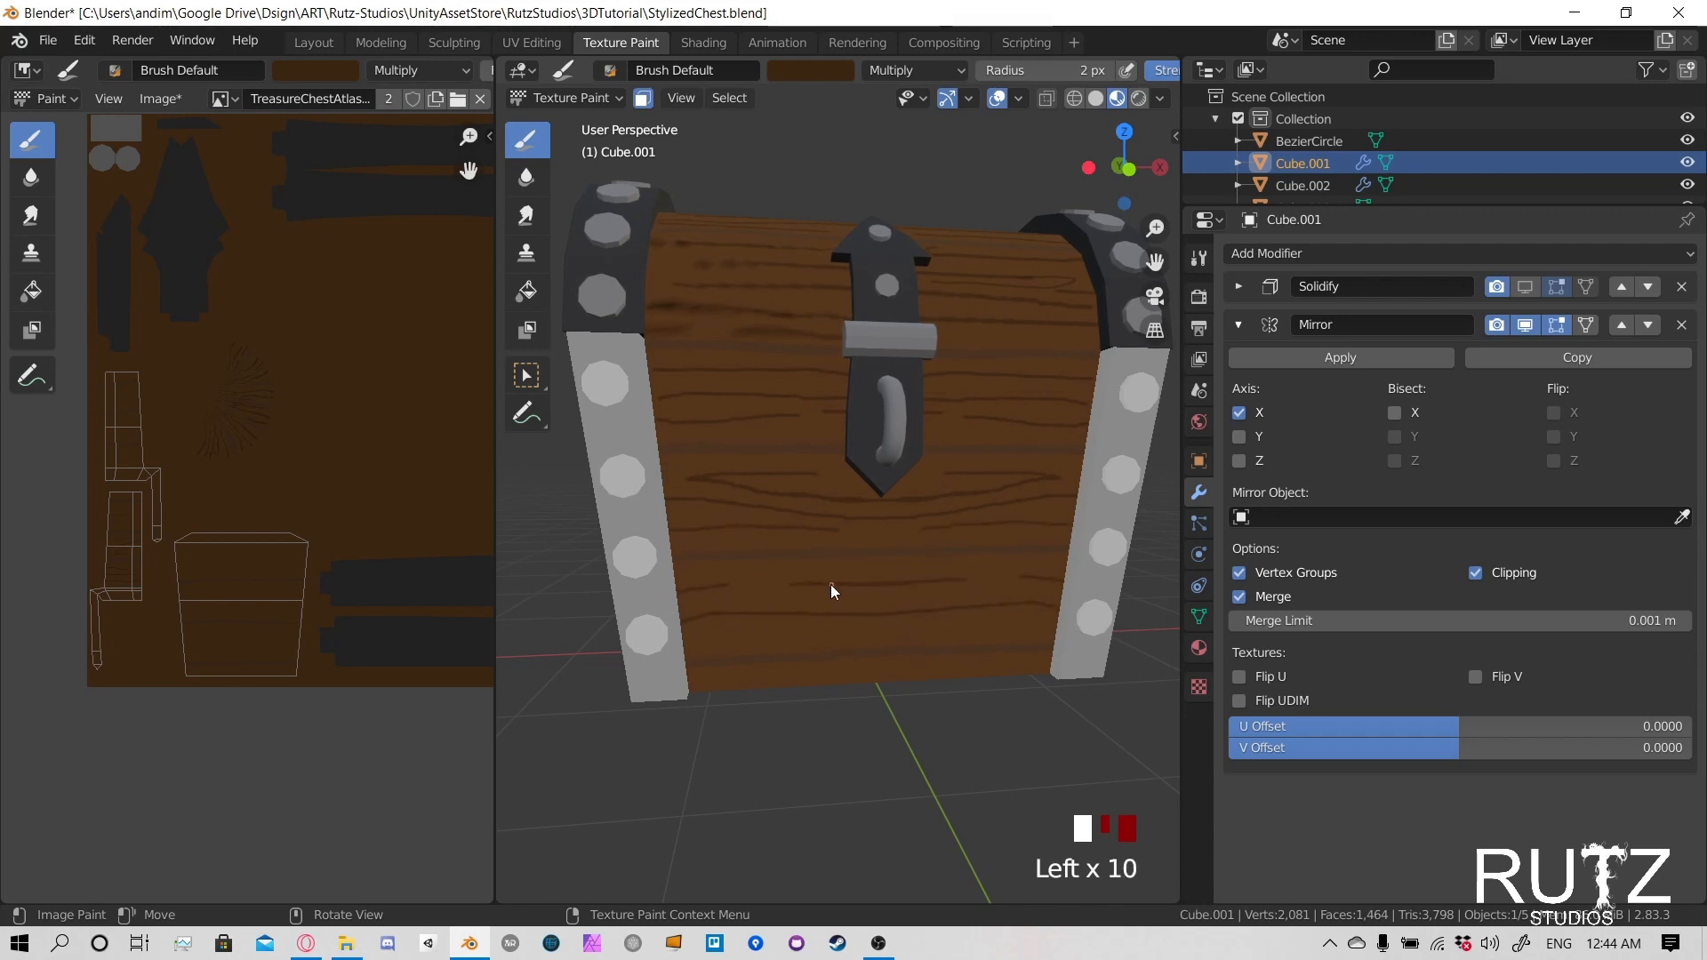
{"action": "mouse_move", "coordinate": [732, 633]}
{"action": "left_mouse_down"}
{"action": "mouse_move", "coordinate": [713, 637]}
{"action": "mouse_move", "coordinate": [736, 675]}
{"action": "mouse_move", "coordinate": [845, 673]}
{"action": "left_mouse_up"}
- Paint wood grain lines with an oval knot on the uppermost plank of the lower body's side
{"action": "middle_click_drag", "start_coordinate": [720, 557], "coordinate": [921, 534]}
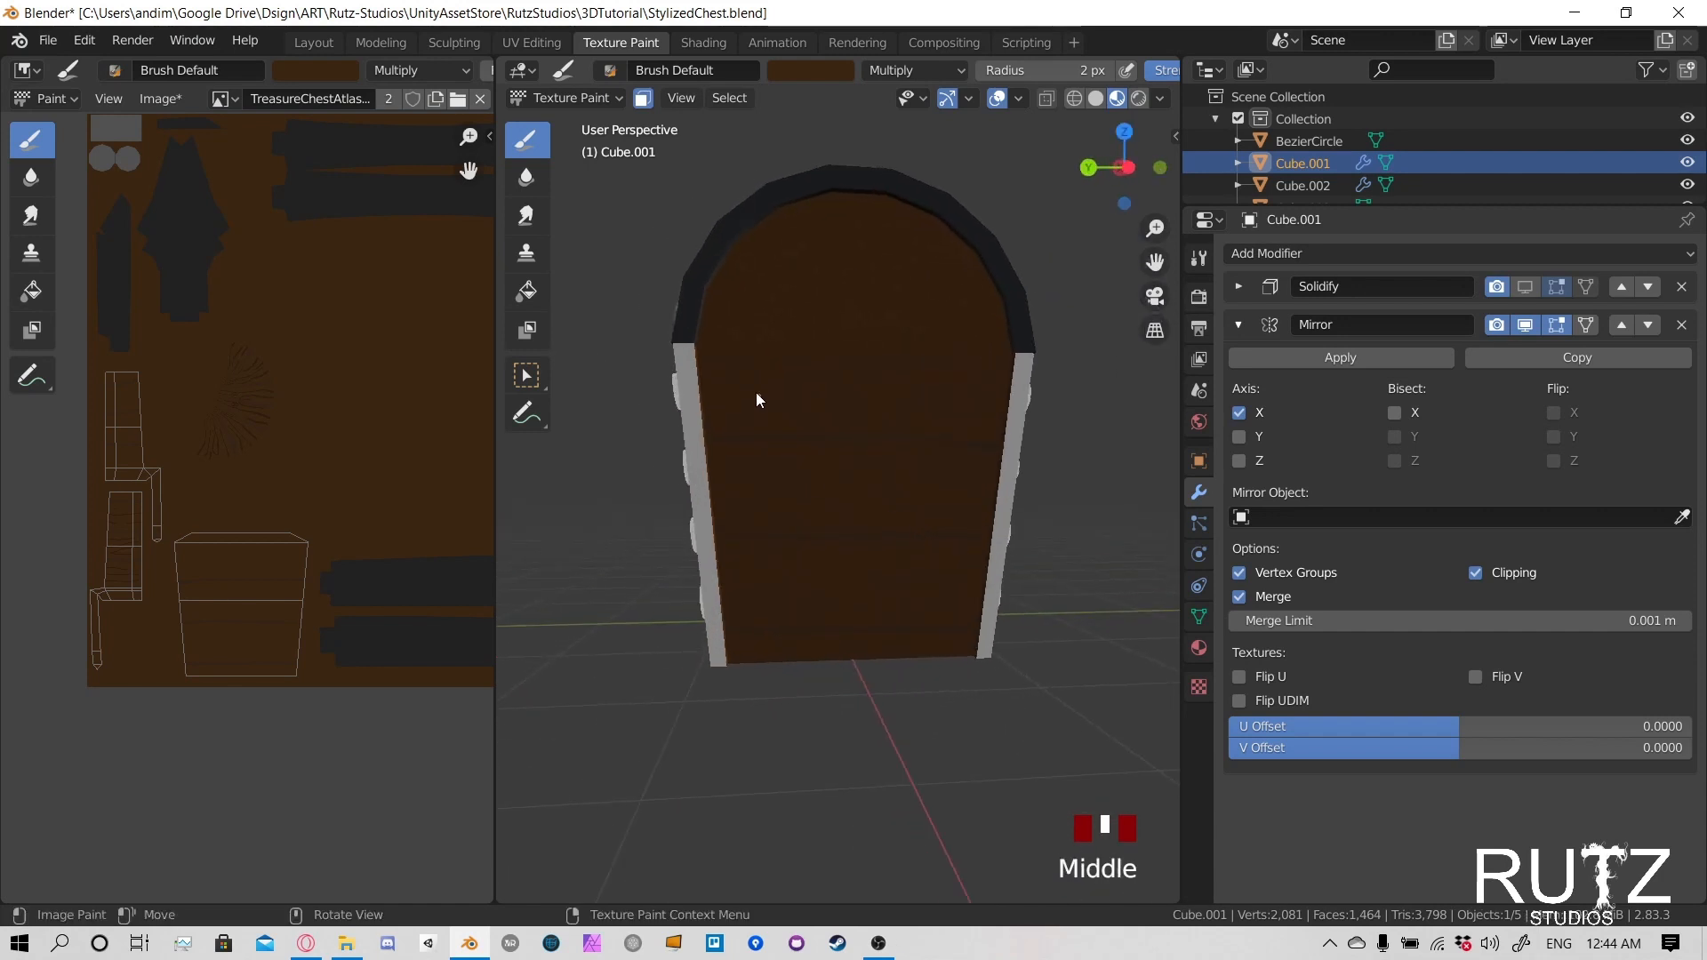
{"action": "mouse_move", "coordinate": [695, 361]}
{"action": "left_mouse_down"}
{"action": "mouse_move", "coordinate": [798, 363]}
{"action": "mouse_move", "coordinate": [782, 386]}
{"action": "left_mouse_up"}
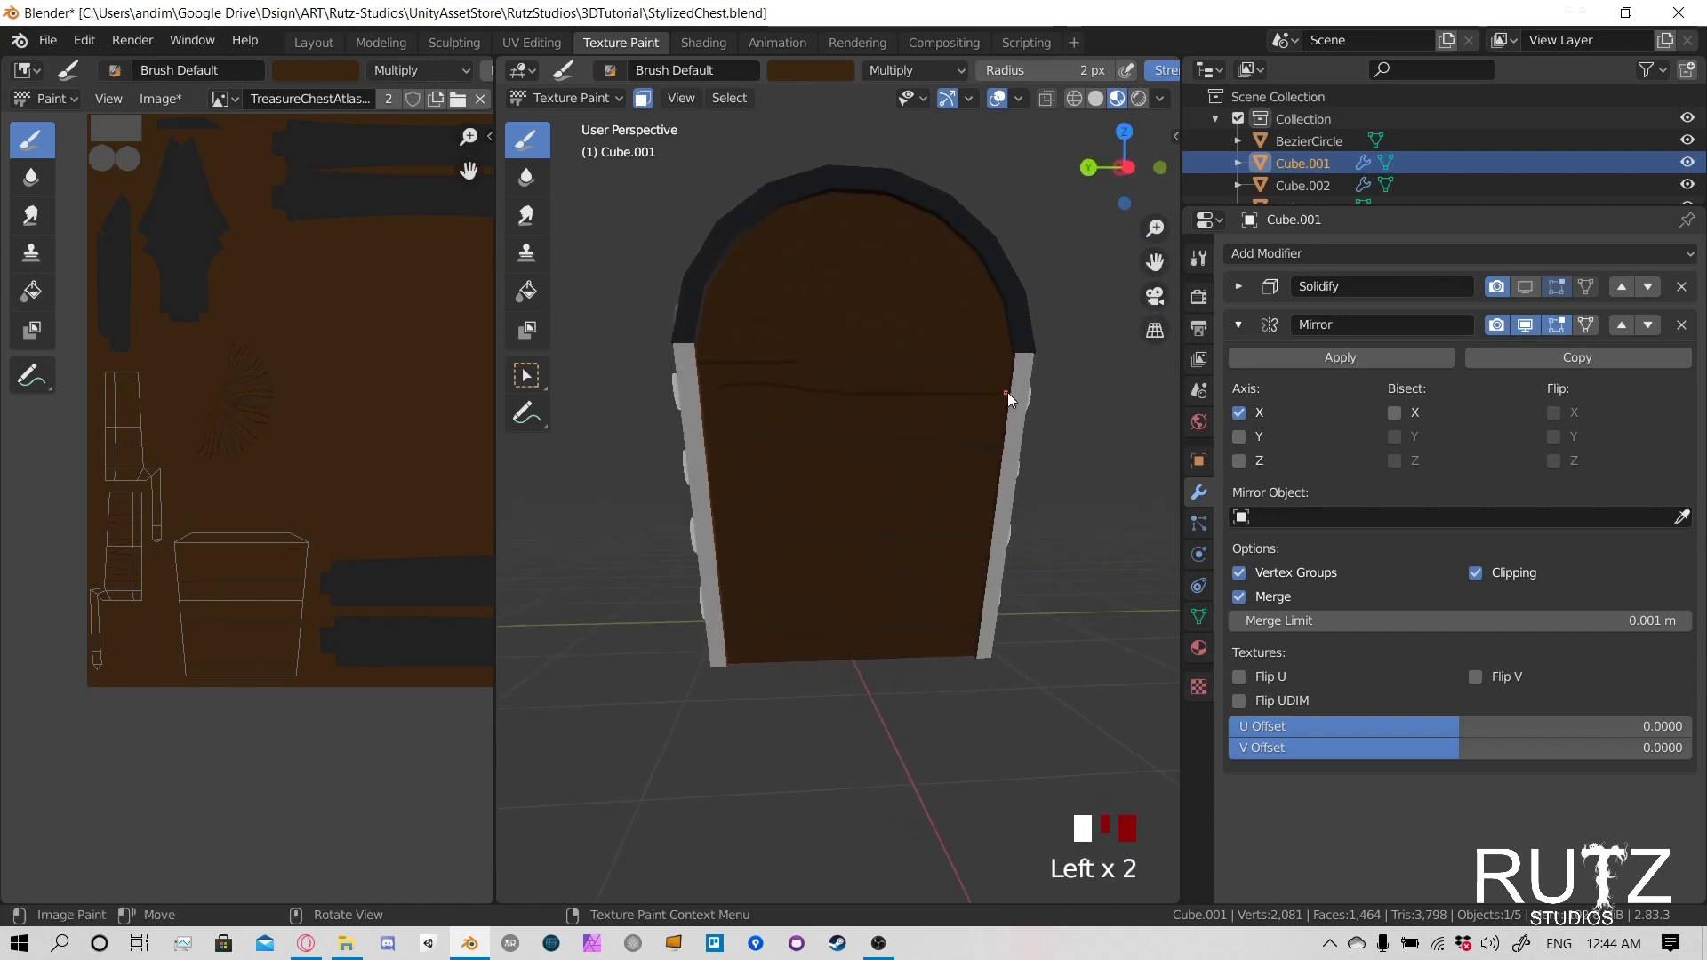
{"action": "left_click_drag", "start_coordinate": [1010, 365], "coordinate": [824, 366]}
{"action": "left_click", "coordinate": [749, 407]}
{"action": "left_click", "coordinate": [707, 406]}
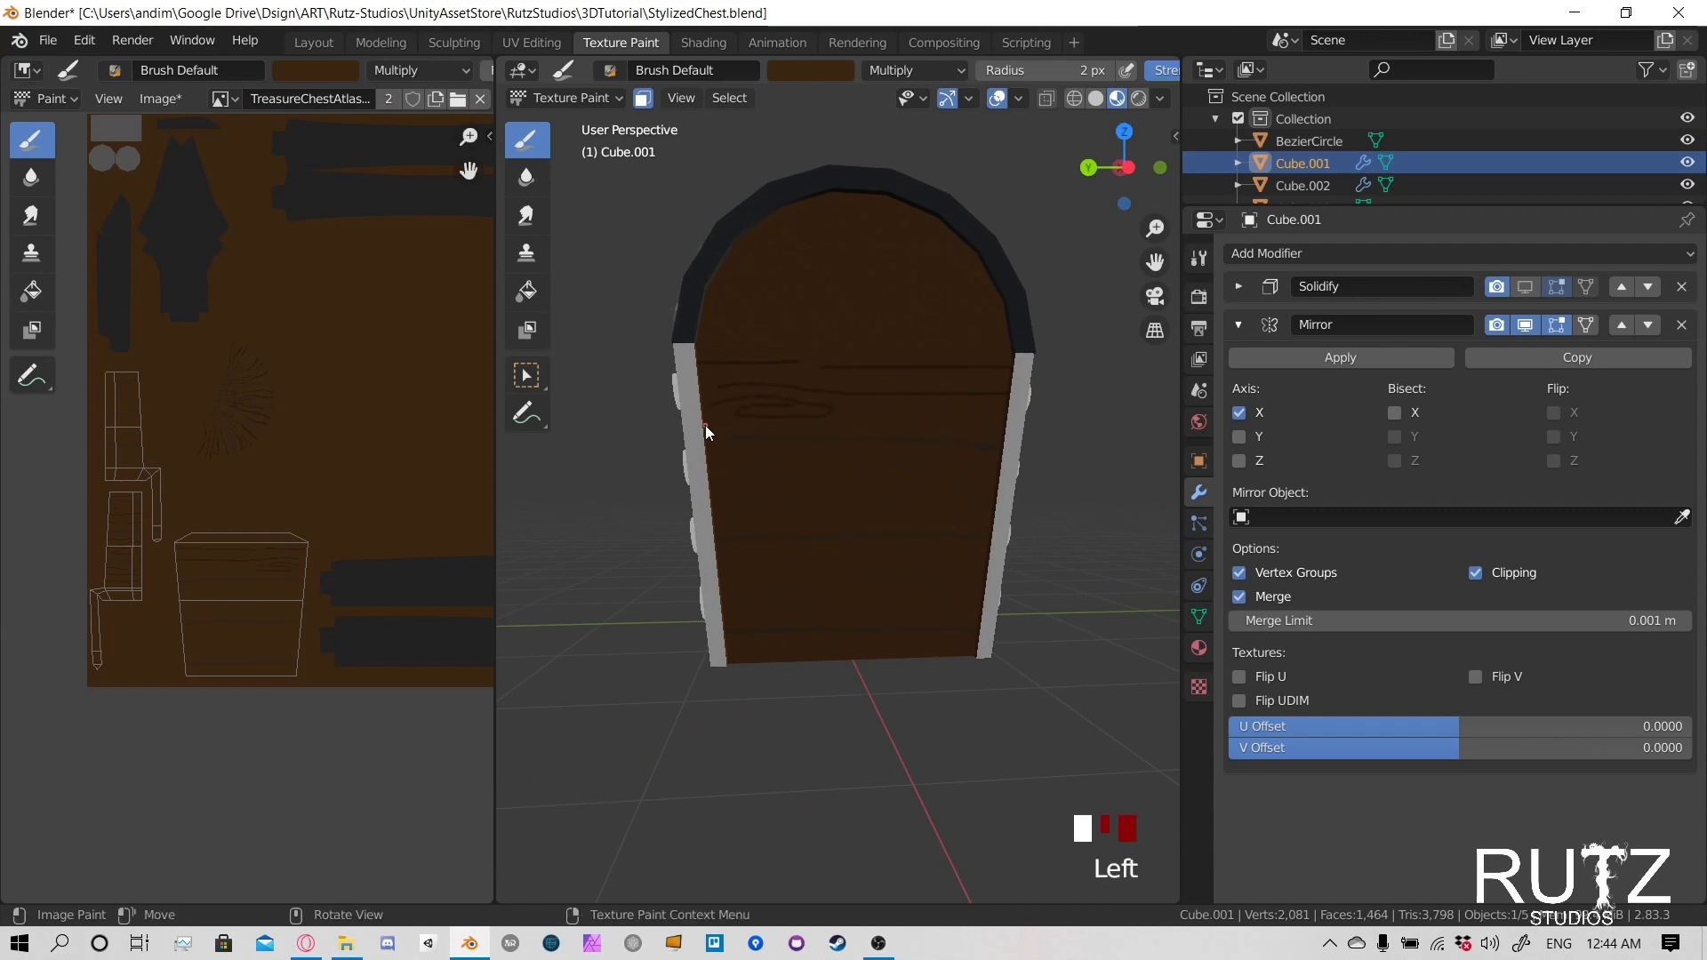
{"action": "left_click_drag", "start_coordinate": [706, 425], "coordinate": [1008, 407]}
{"action": "left_click", "coordinate": [932, 424]}
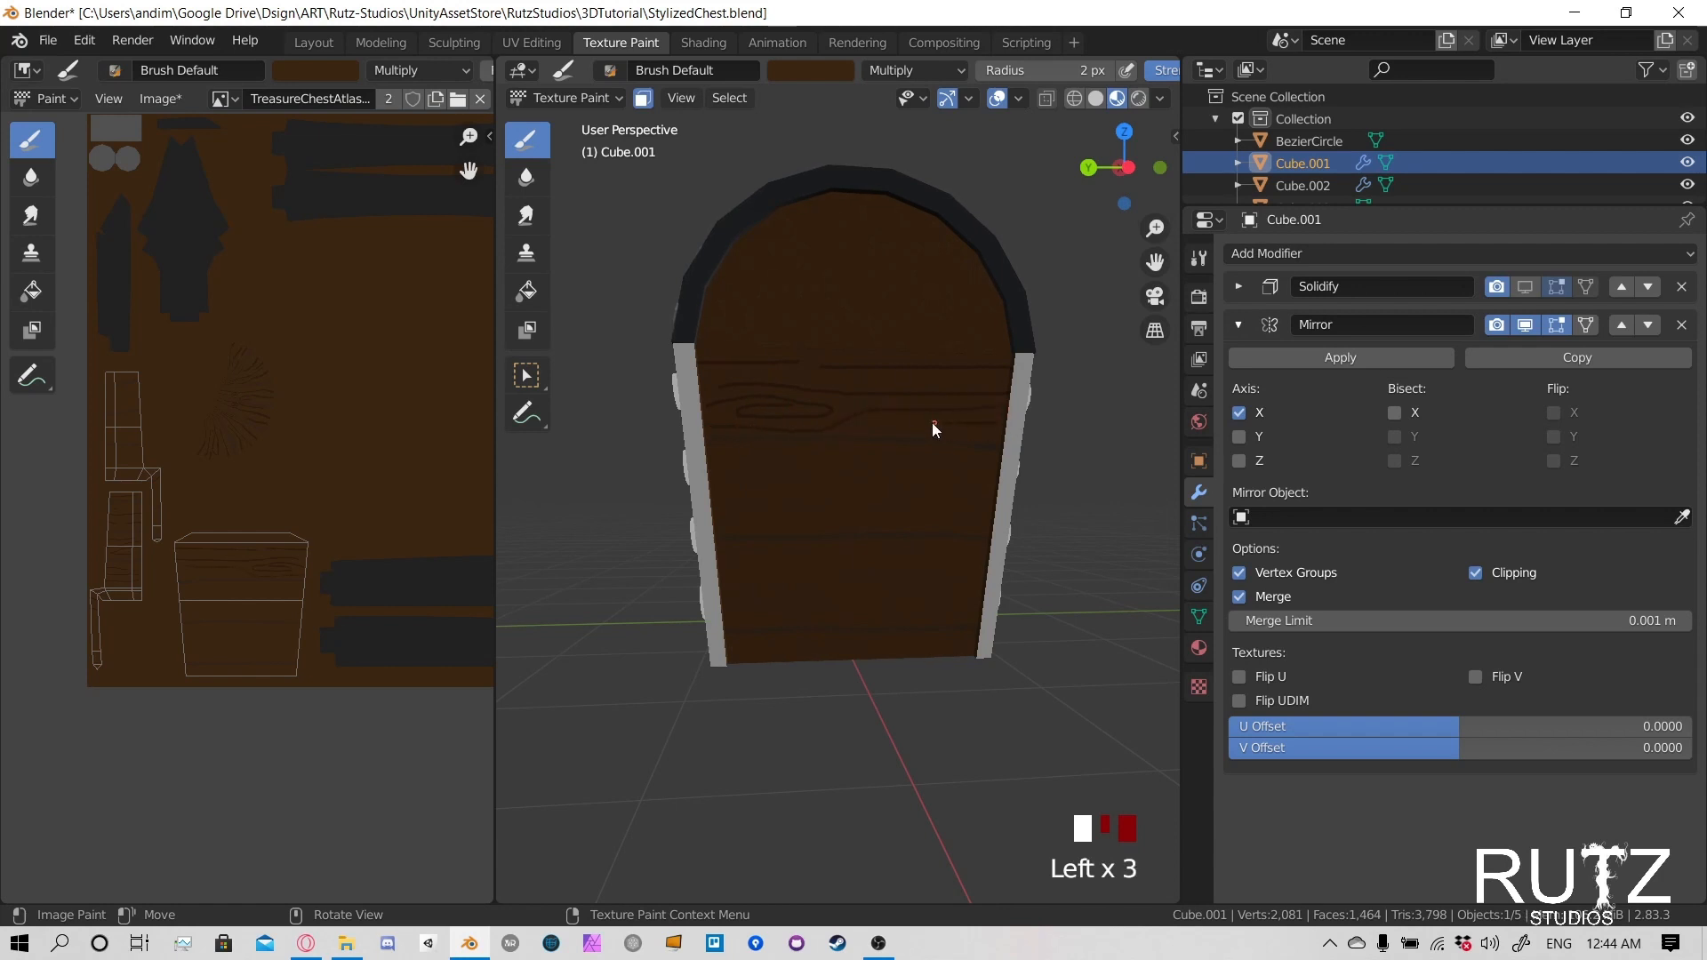
- Paint thin wood grain lines and a knot across the lower planks of the chest's side
{"action": "left_click_drag", "start_coordinate": [998, 473], "coordinate": [789, 461]}
{"action": "left_click", "coordinate": [699, 475]}
{"action": "left_click_drag", "start_coordinate": [710, 504], "coordinate": [868, 488]}
{"action": "mouse_move", "coordinate": [996, 524]}
{"action": "left_mouse_down"}
{"action": "mouse_move", "coordinate": [885, 513]}
{"action": "mouse_move", "coordinate": [708, 532]}
{"action": "mouse_move", "coordinate": [727, 568]}
{"action": "mouse_move", "coordinate": [881, 556]}
{"action": "left_mouse_up"}
{"action": "mouse_move", "coordinate": [979, 585]}
{"action": "left_mouse_down"}
{"action": "mouse_move", "coordinate": [724, 601]}
{"action": "mouse_move", "coordinate": [856, 624]}
{"action": "left_mouse_up"}
{"action": "left_click_drag", "start_coordinate": [751, 643], "coordinate": [993, 643]}
{"action": "mouse_move", "coordinate": [779, 656]}
{"action": "left_mouse_down"}
{"action": "mouse_move", "coordinate": [732, 648]}
{"action": "mouse_move", "coordinate": [802, 652]}
{"action": "left_mouse_up"}
- Paint thin wood grain lines across the upper planks on the back of the lower body
{"action": "middle_click_drag", "start_coordinate": [649, 548], "coordinate": [850, 560]}
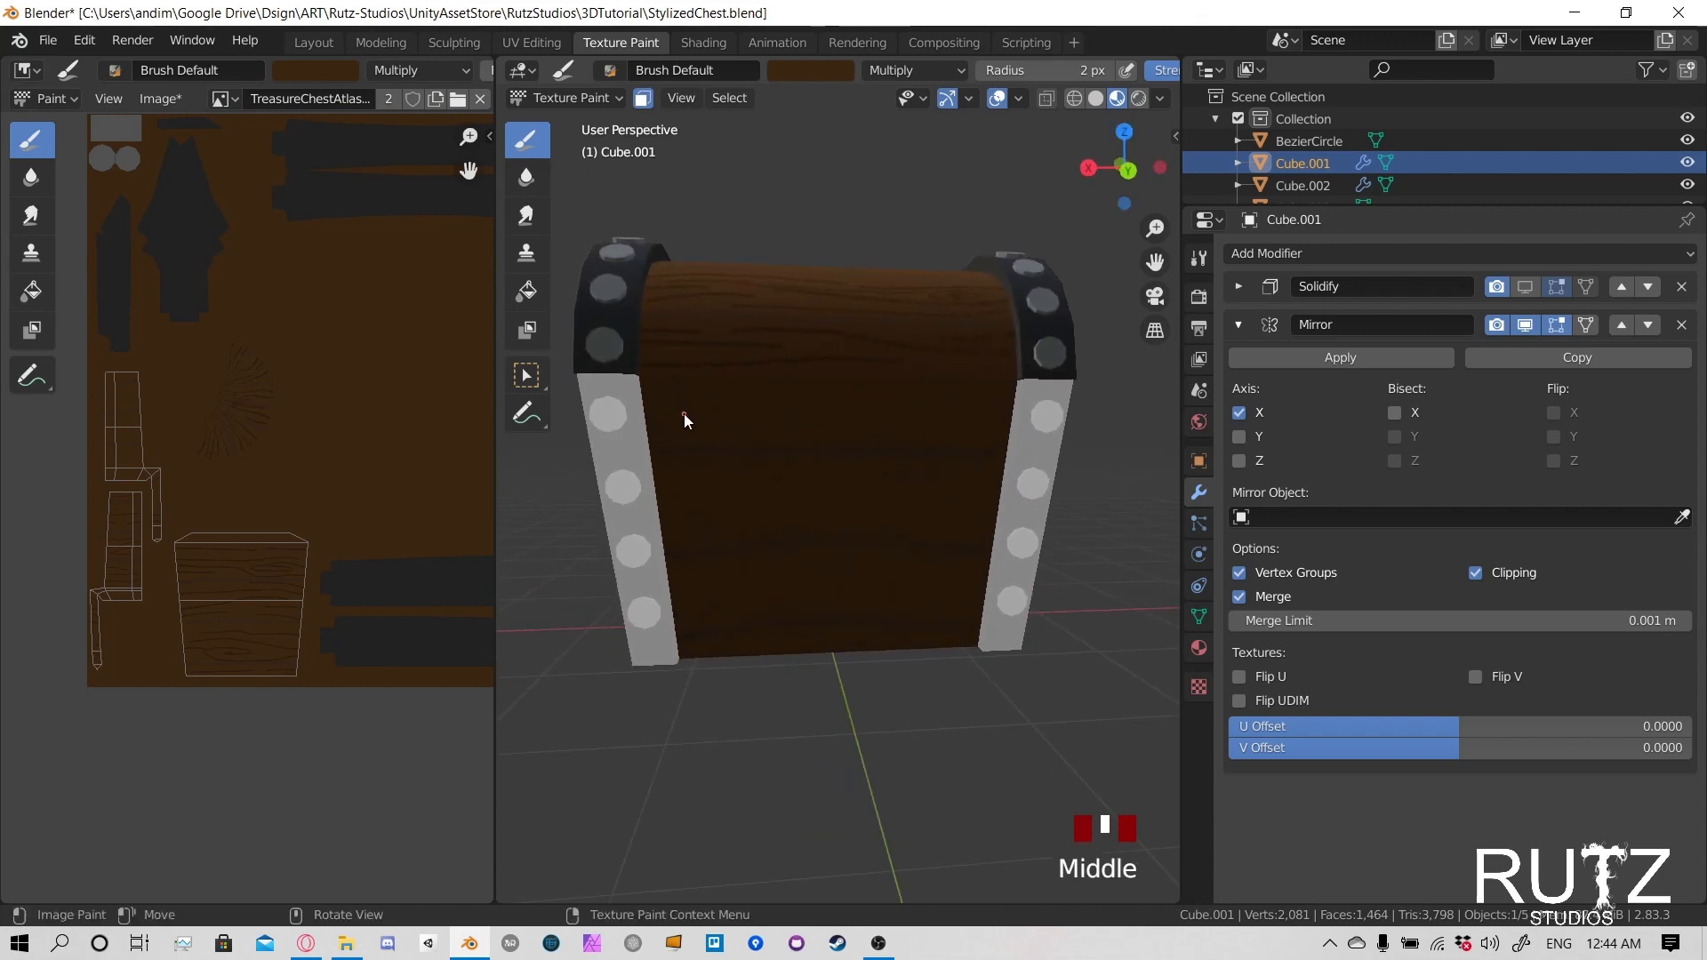
{"action": "left_click", "coordinate": [755, 409]}
{"action": "mouse_move", "coordinate": [807, 414]}
{"action": "left_mouse_down"}
{"action": "mouse_move", "coordinate": [802, 400]}
{"action": "mouse_move", "coordinate": [655, 419]}
{"action": "mouse_move", "coordinate": [685, 436]}
{"action": "mouse_move", "coordinate": [695, 492]}
{"action": "left_mouse_up"}
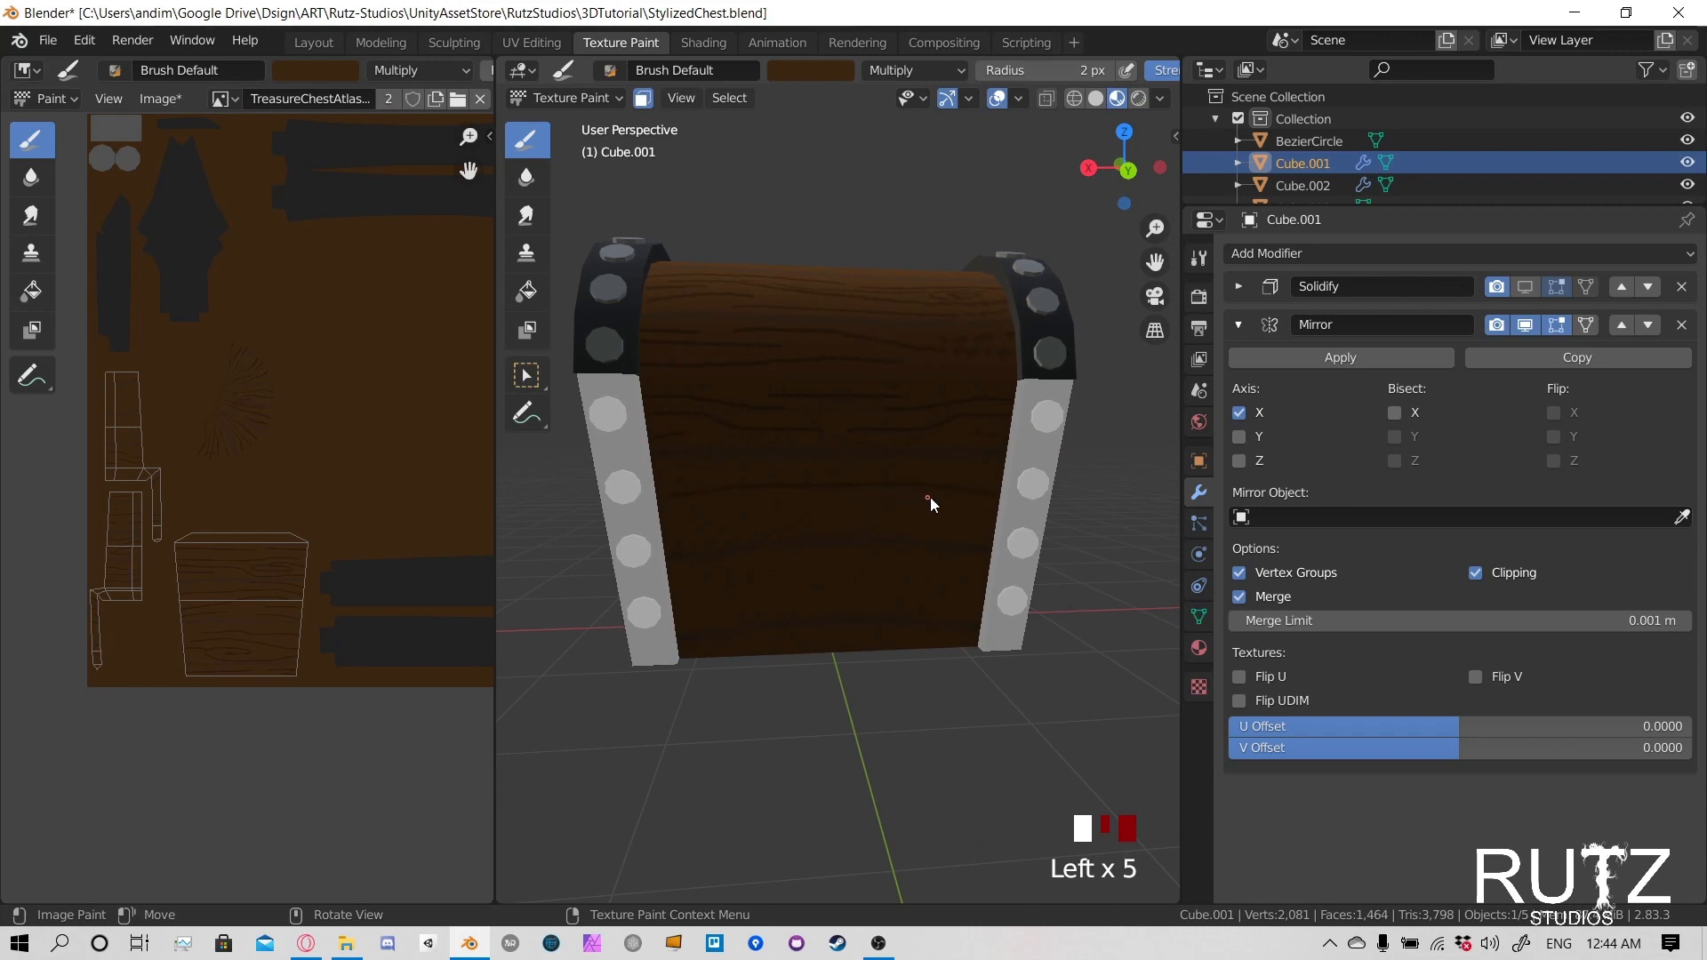
{"action": "left_click_drag", "start_coordinate": [930, 503], "coordinate": [677, 526]}
{"action": "key", "text": "ctrl+z"}
{"action": "mouse_move", "coordinate": [784, 521]}
{"action": "left_mouse_down"}
{"action": "mouse_move", "coordinate": [826, 518]}
{"action": "mouse_move", "coordinate": [850, 477]}
{"action": "left_mouse_up"}
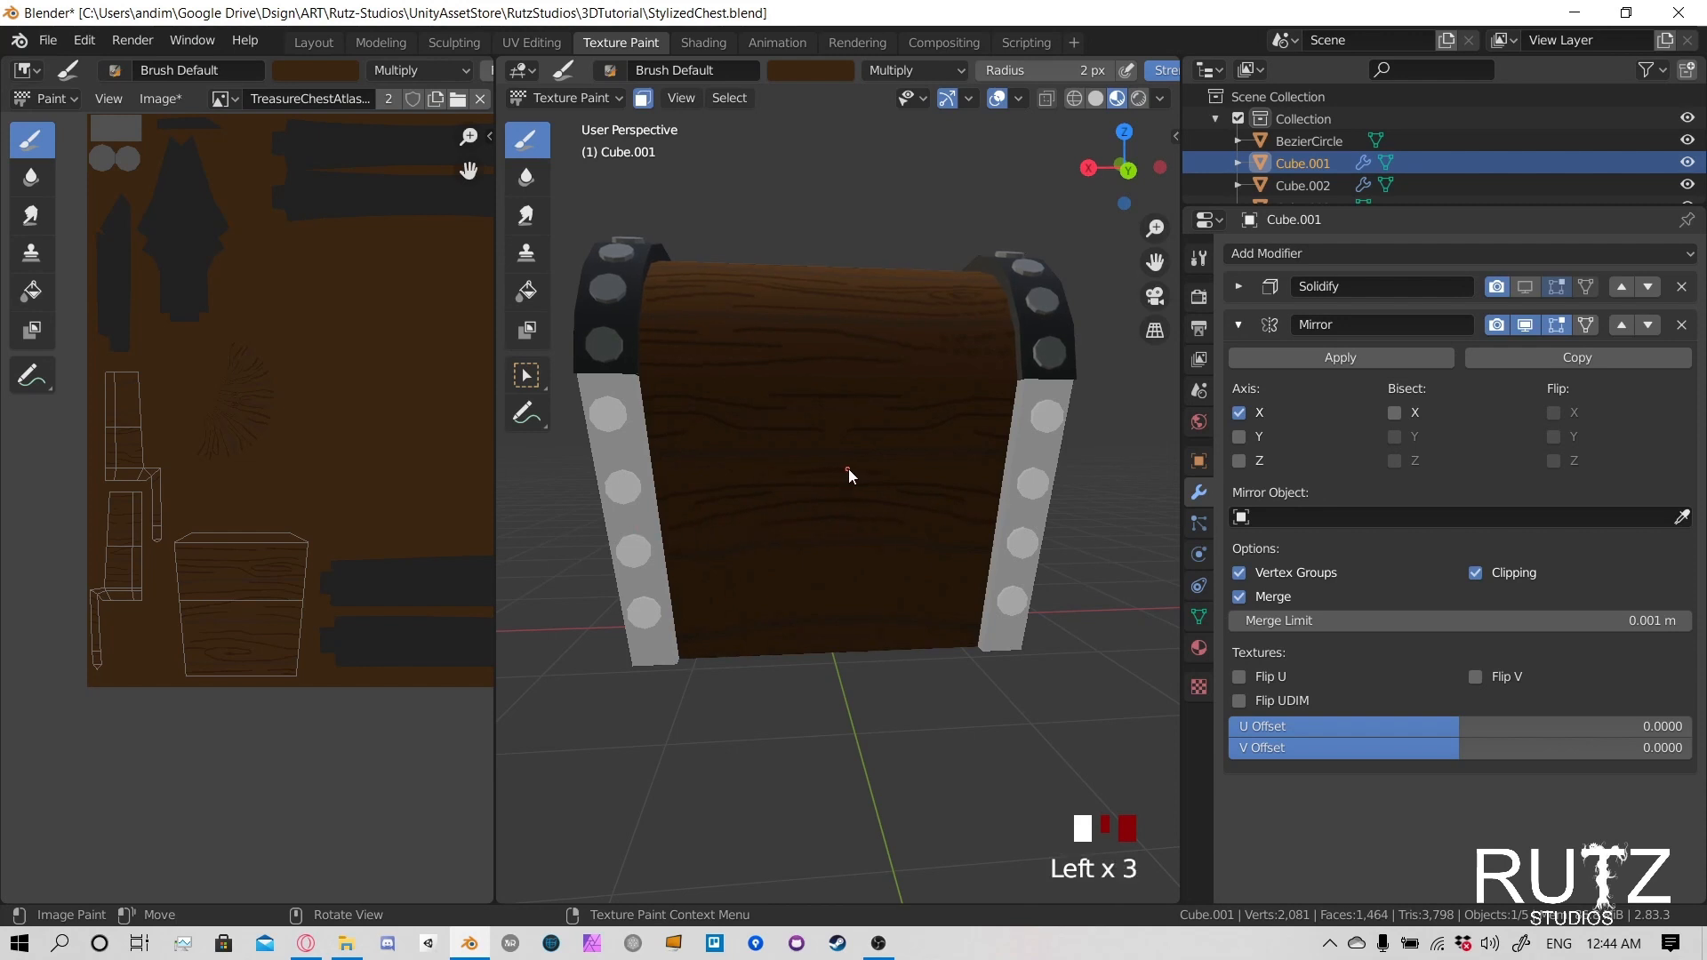
- Paint thin wood grain lines across the lower planks on the back of the lower body
{"action": "left_click", "coordinate": [965, 601]}
{"action": "left_click", "coordinate": [799, 571]}
{"action": "left_click", "coordinate": [734, 644]}
{"action": "left_click", "coordinate": [818, 640]}
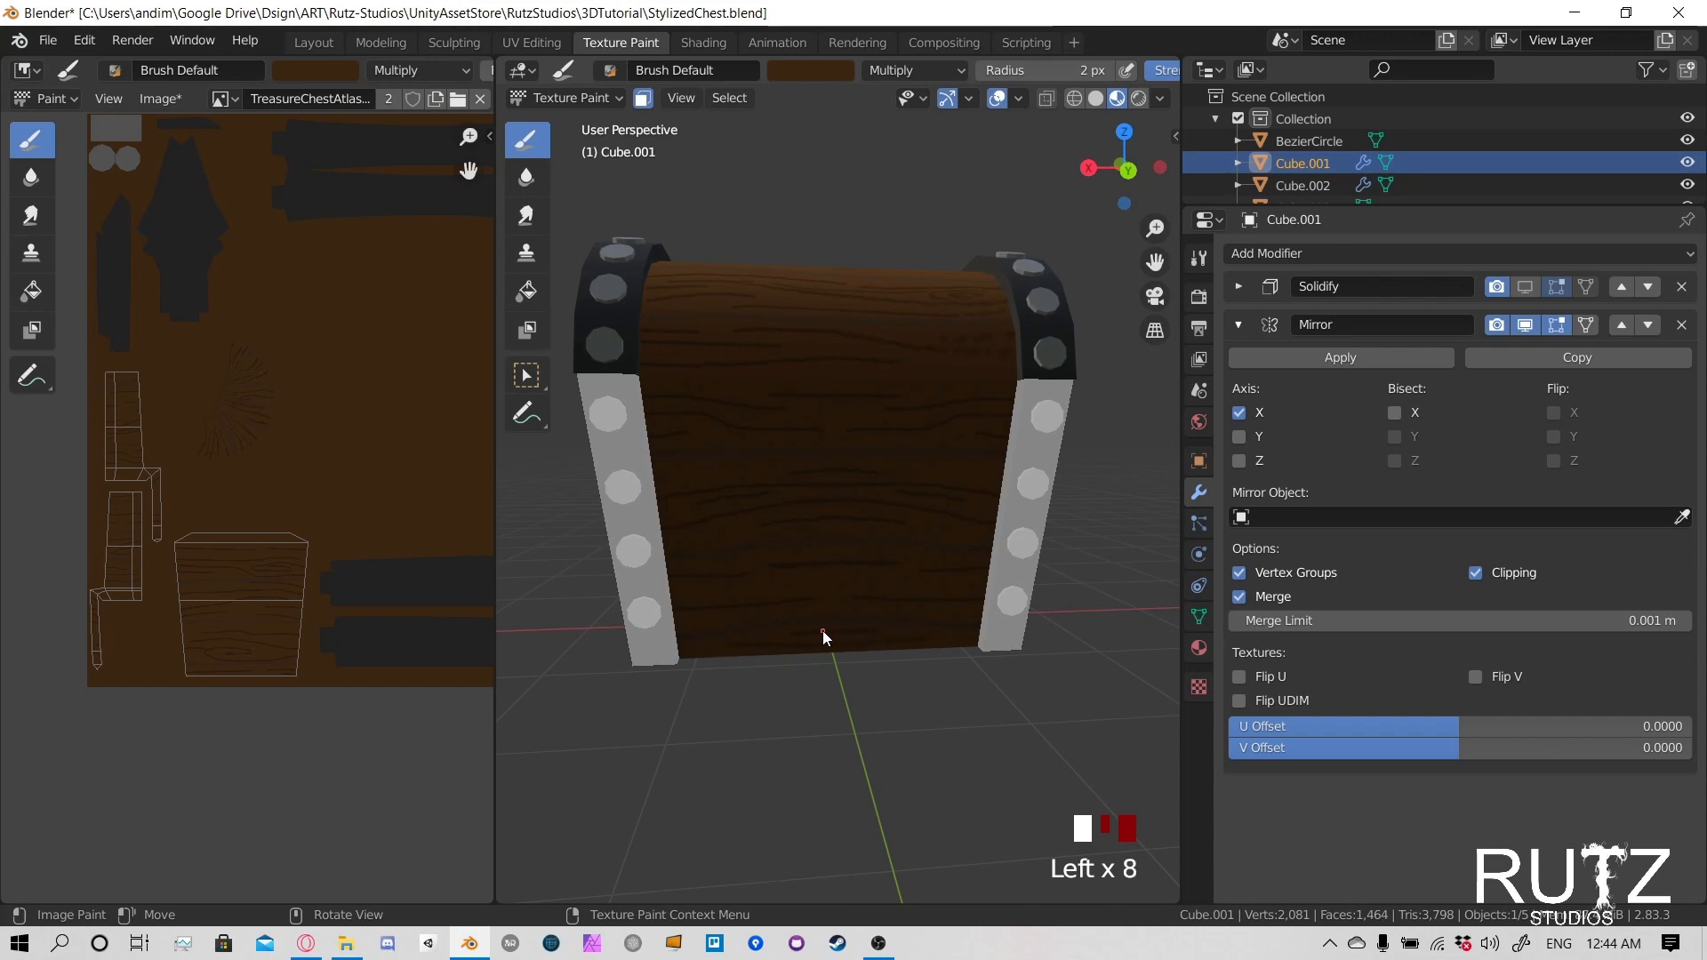
{"action": "left_click", "coordinate": [722, 647]}
{"action": "left_click", "coordinate": [963, 544]}
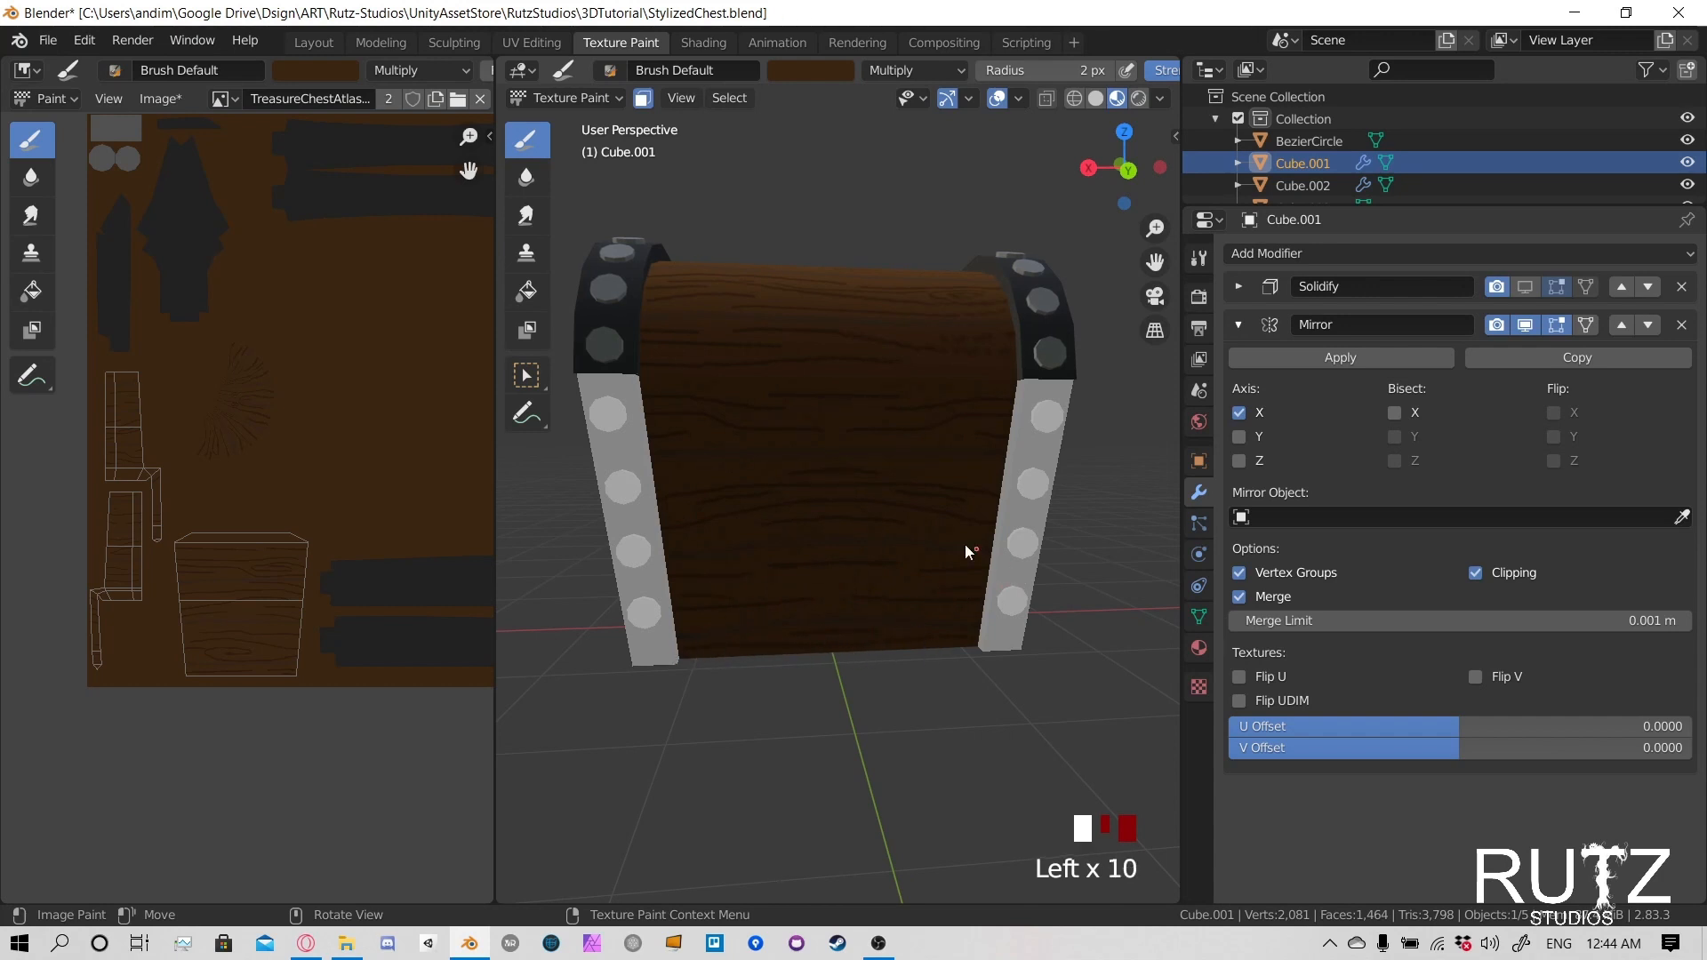
- Select the chest's lid in Object Mode and switch it to Texture Paint mode
{"action": "scroll", "coordinate": [663, 467], "scroll_direction": "down", "scroll_amount": 2}
{"action": "mouse_move", "coordinate": [663, 468]}
{"action": "middle_mouse_down"}
{"action": "mouse_move", "coordinate": [847, 449]}
{"action": "mouse_move", "coordinate": [1065, 467]}
{"action": "mouse_move", "coordinate": [777, 437]}
{"action": "mouse_move", "coordinate": [805, 434]}
{"action": "middle_mouse_up"}
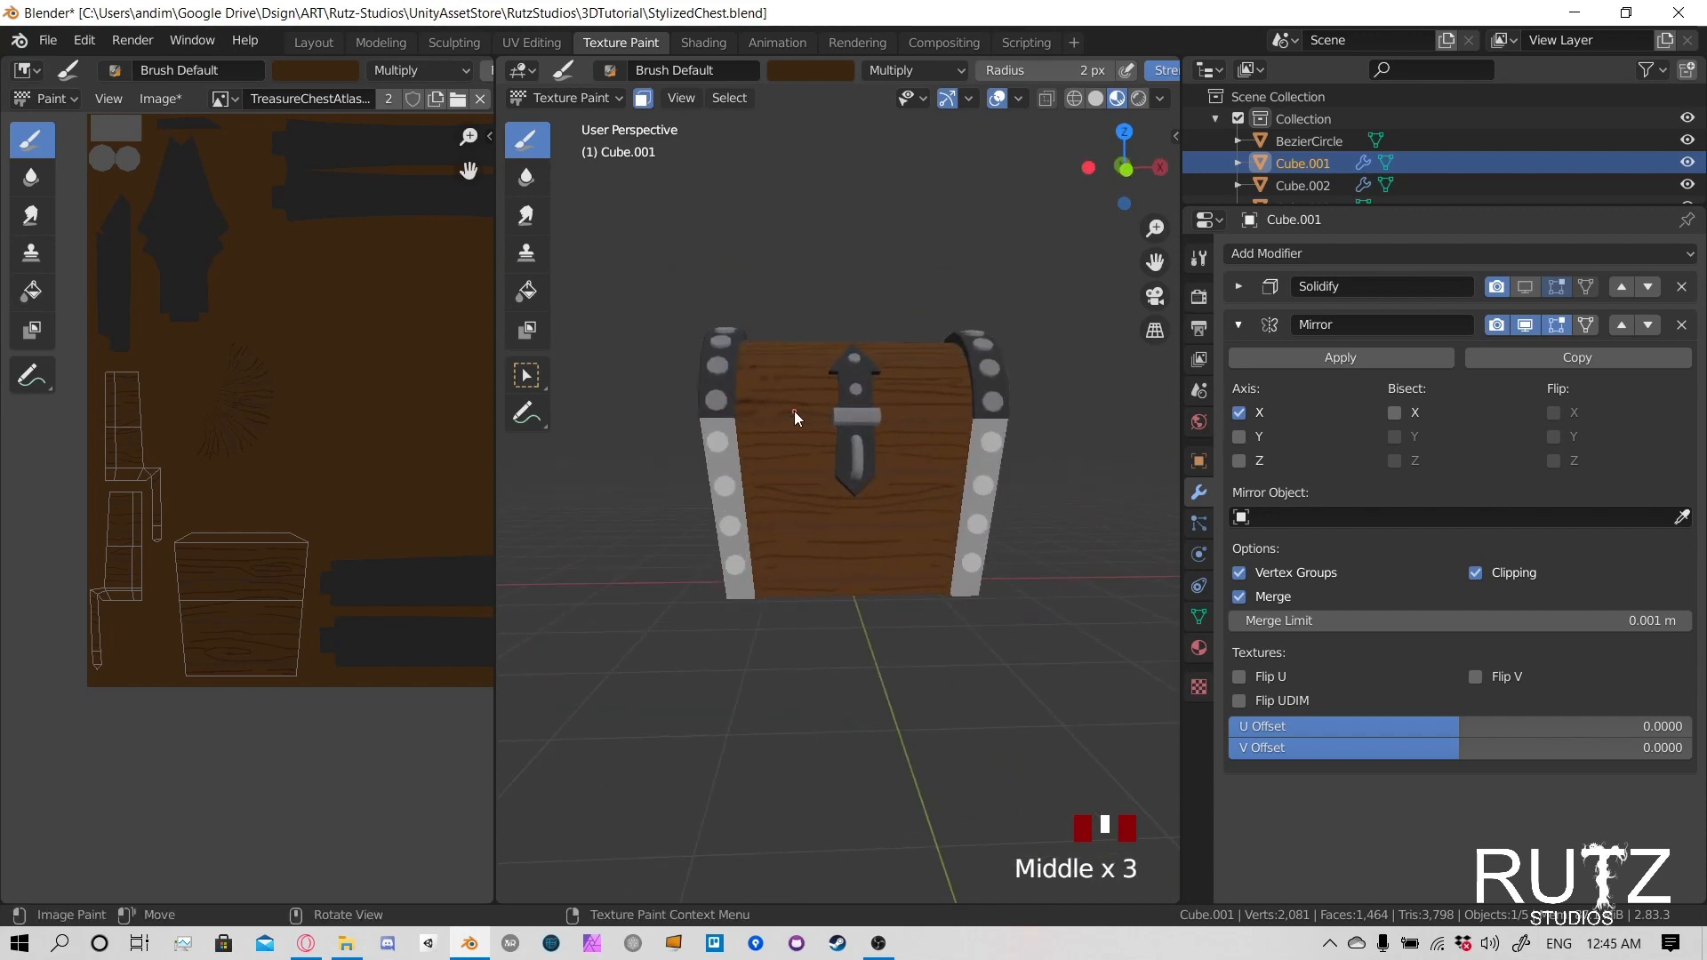
{"action": "left_click", "coordinate": [587, 97]}
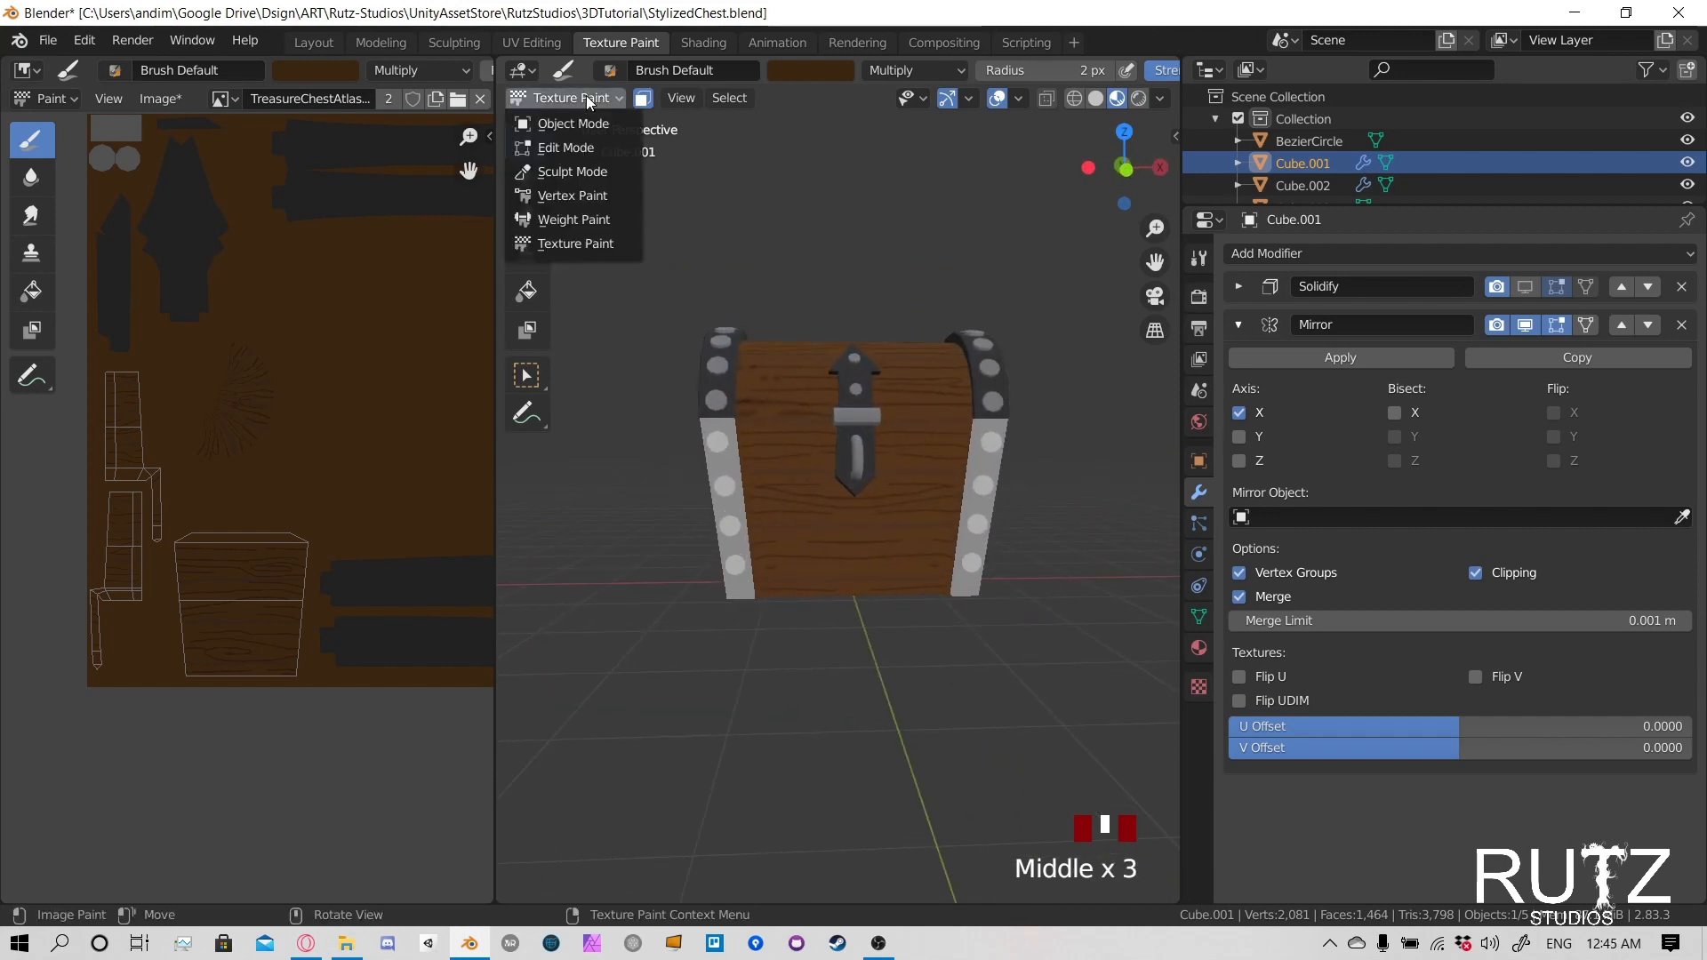
{"action": "left_click", "coordinate": [574, 123]}
{"action": "middle_click_drag", "start_coordinate": [725, 393], "coordinate": [901, 374]}
{"action": "left_click", "coordinate": [860, 379]}
{"action": "left_click", "coordinate": [578, 96]}
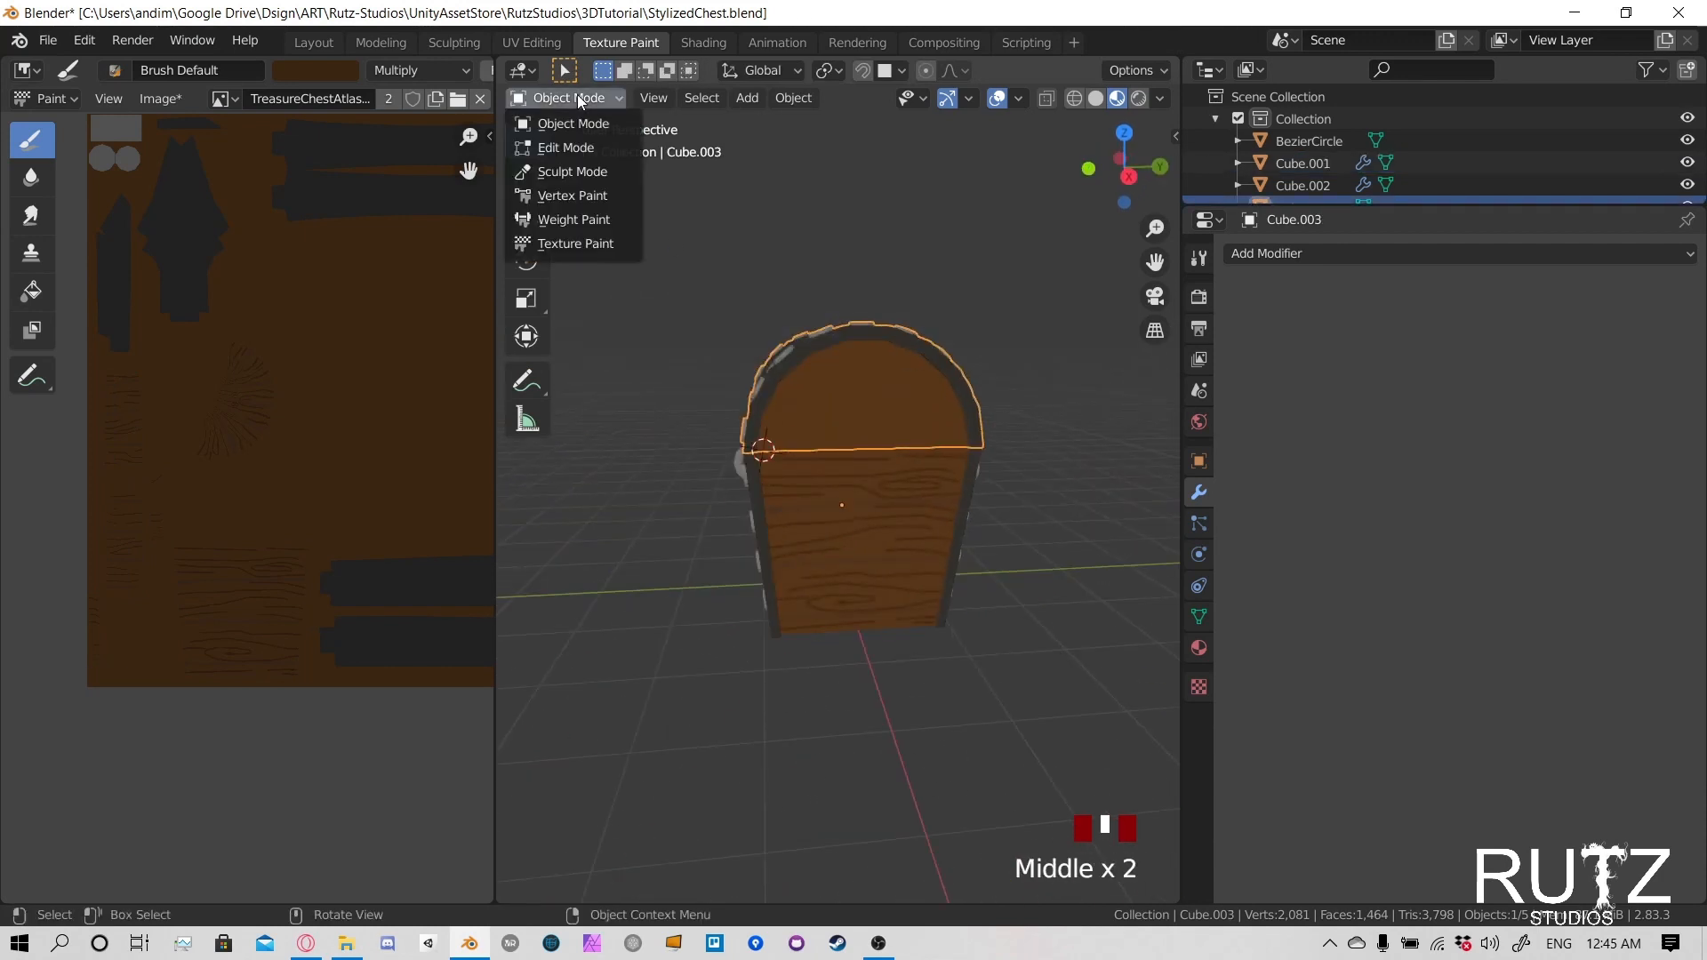
{"action": "left_click", "coordinate": [569, 243]}
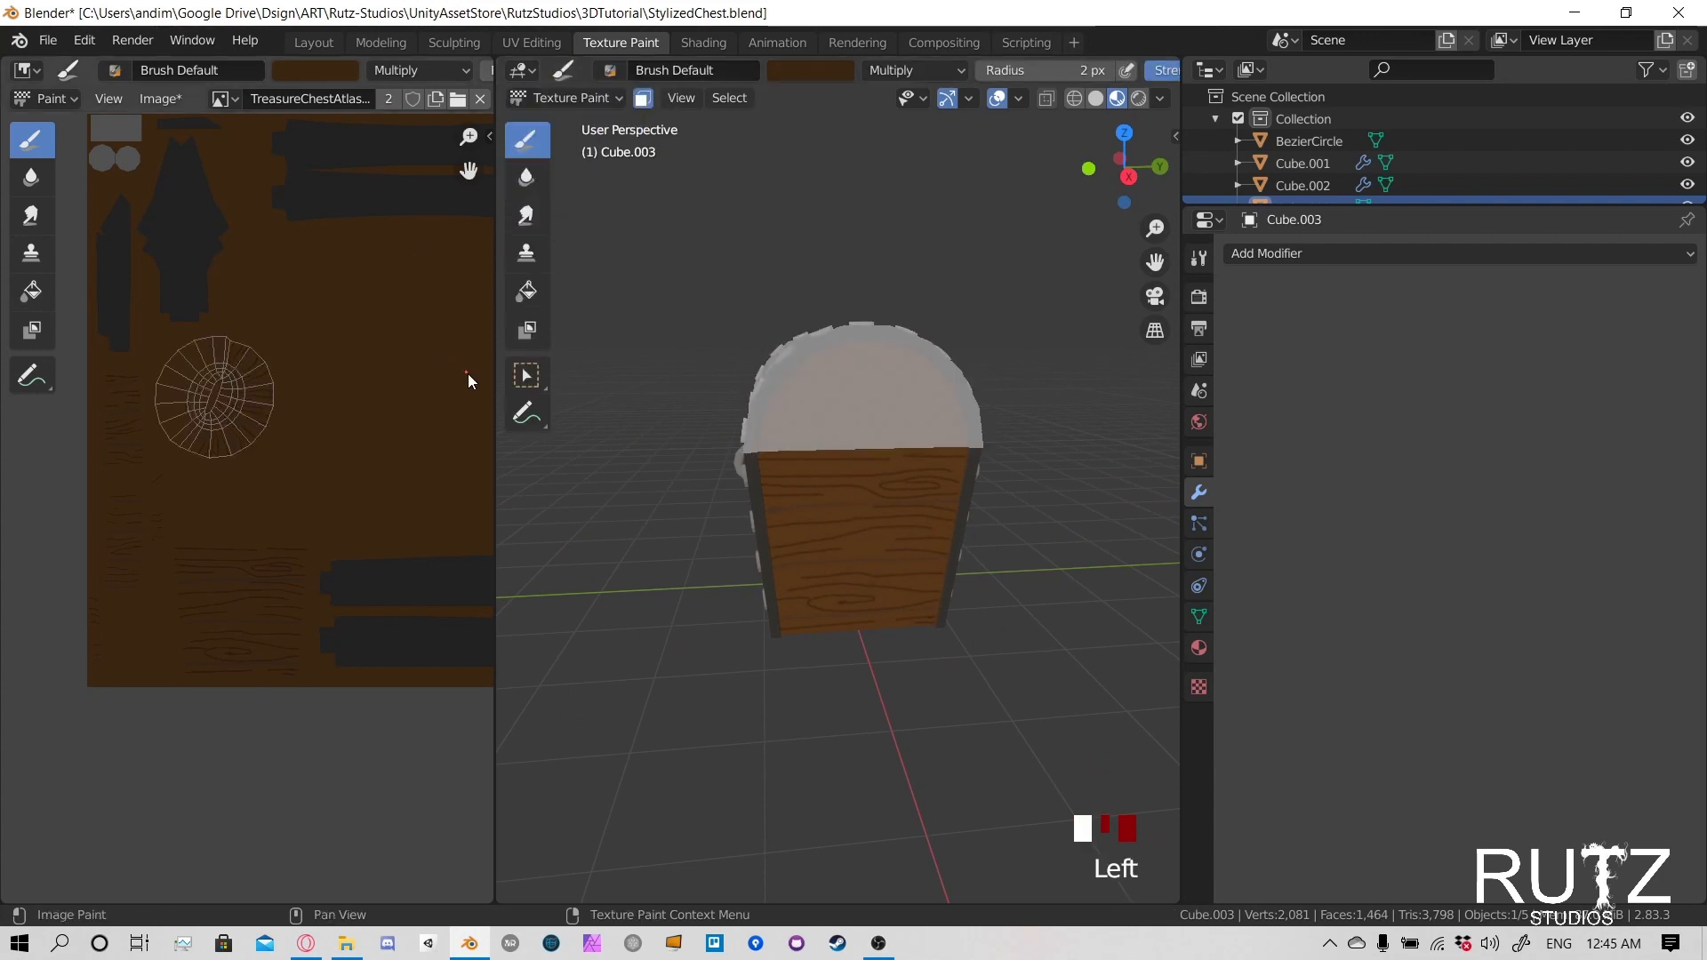
- Save the texture image and the project file, and limit the paint mask to the lid's wooden end panels
{"action": "key", "text": "alt+s"}
{"action": "key", "text": "ctrl+s"}
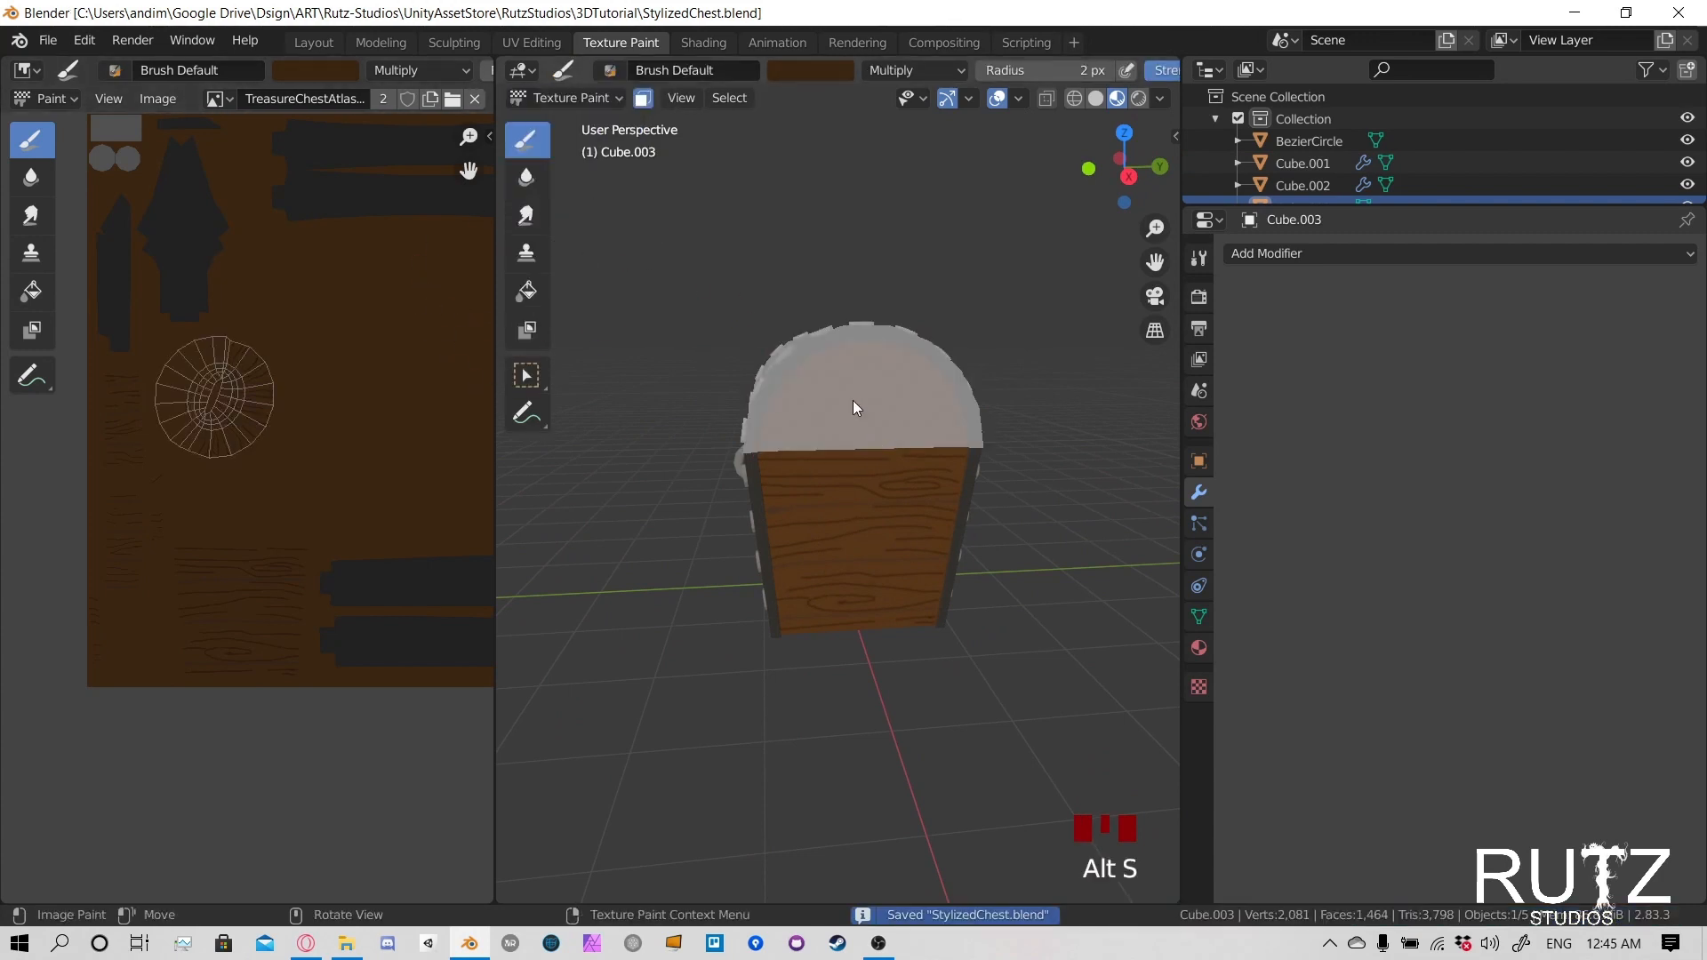
{"action": "middle_click_drag", "start_coordinate": [819, 393], "coordinate": [967, 409]}
{"action": "key", "text": "alt+a"}
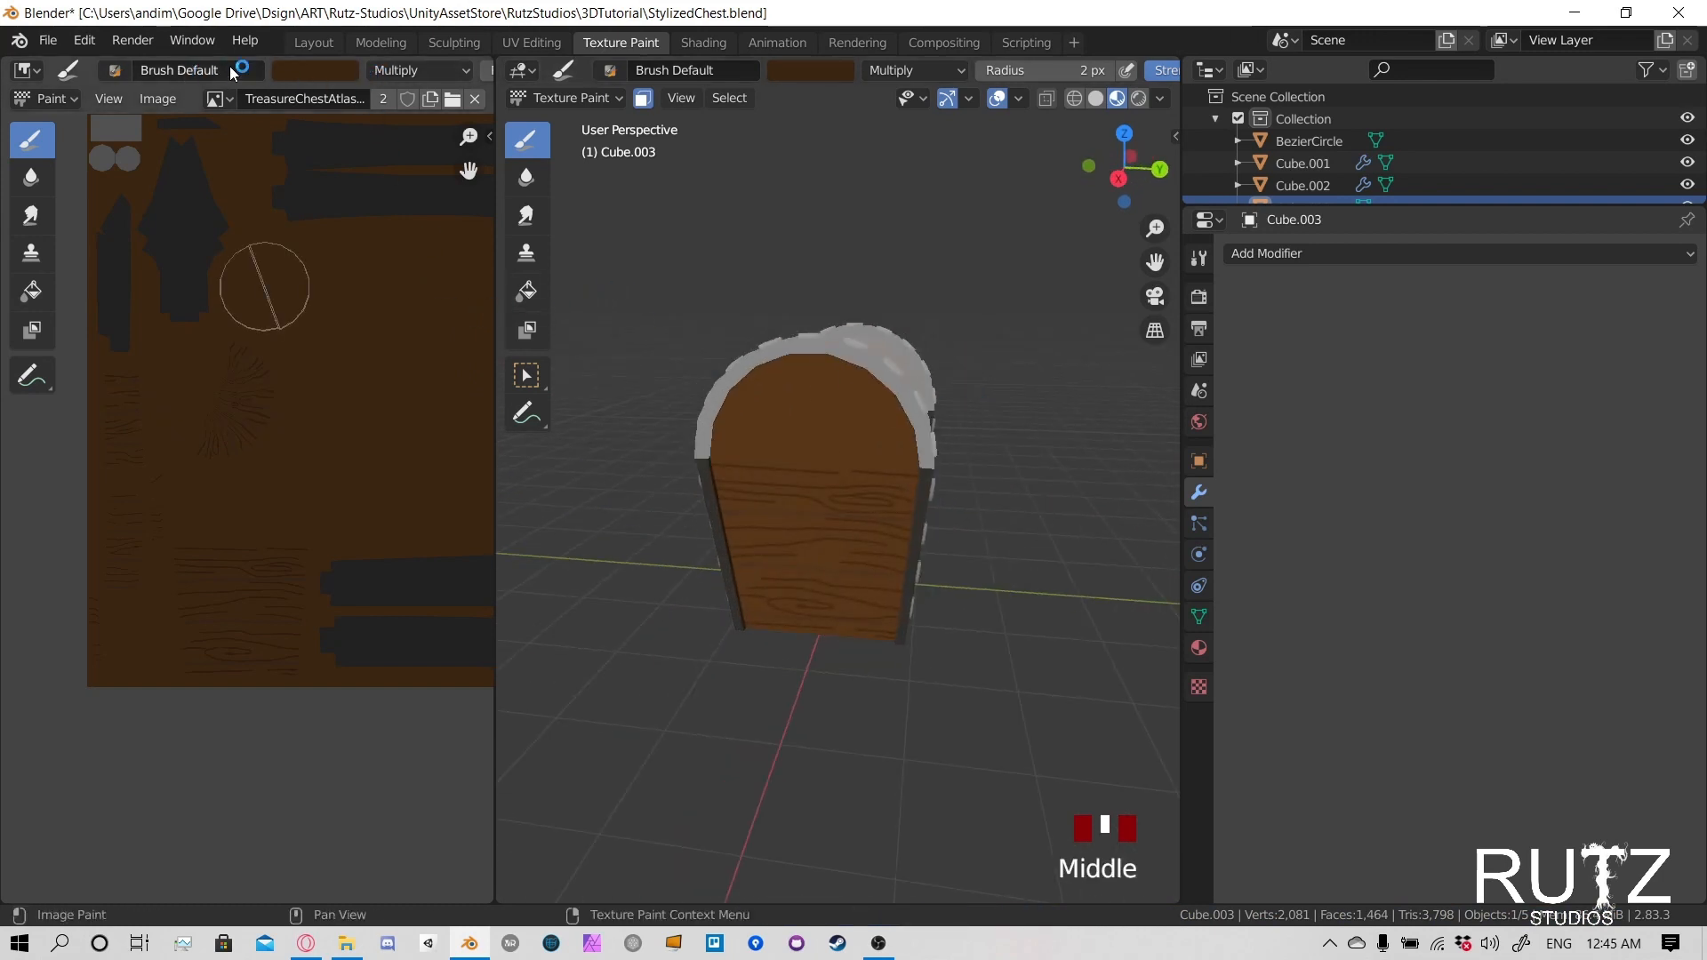
- Sample the dark metal colour from the texture as the brush colour and set the blend mode to Mix
{"action": "left_click", "coordinate": [341, 73]}
{"action": "left_click", "coordinate": [456, 313]}
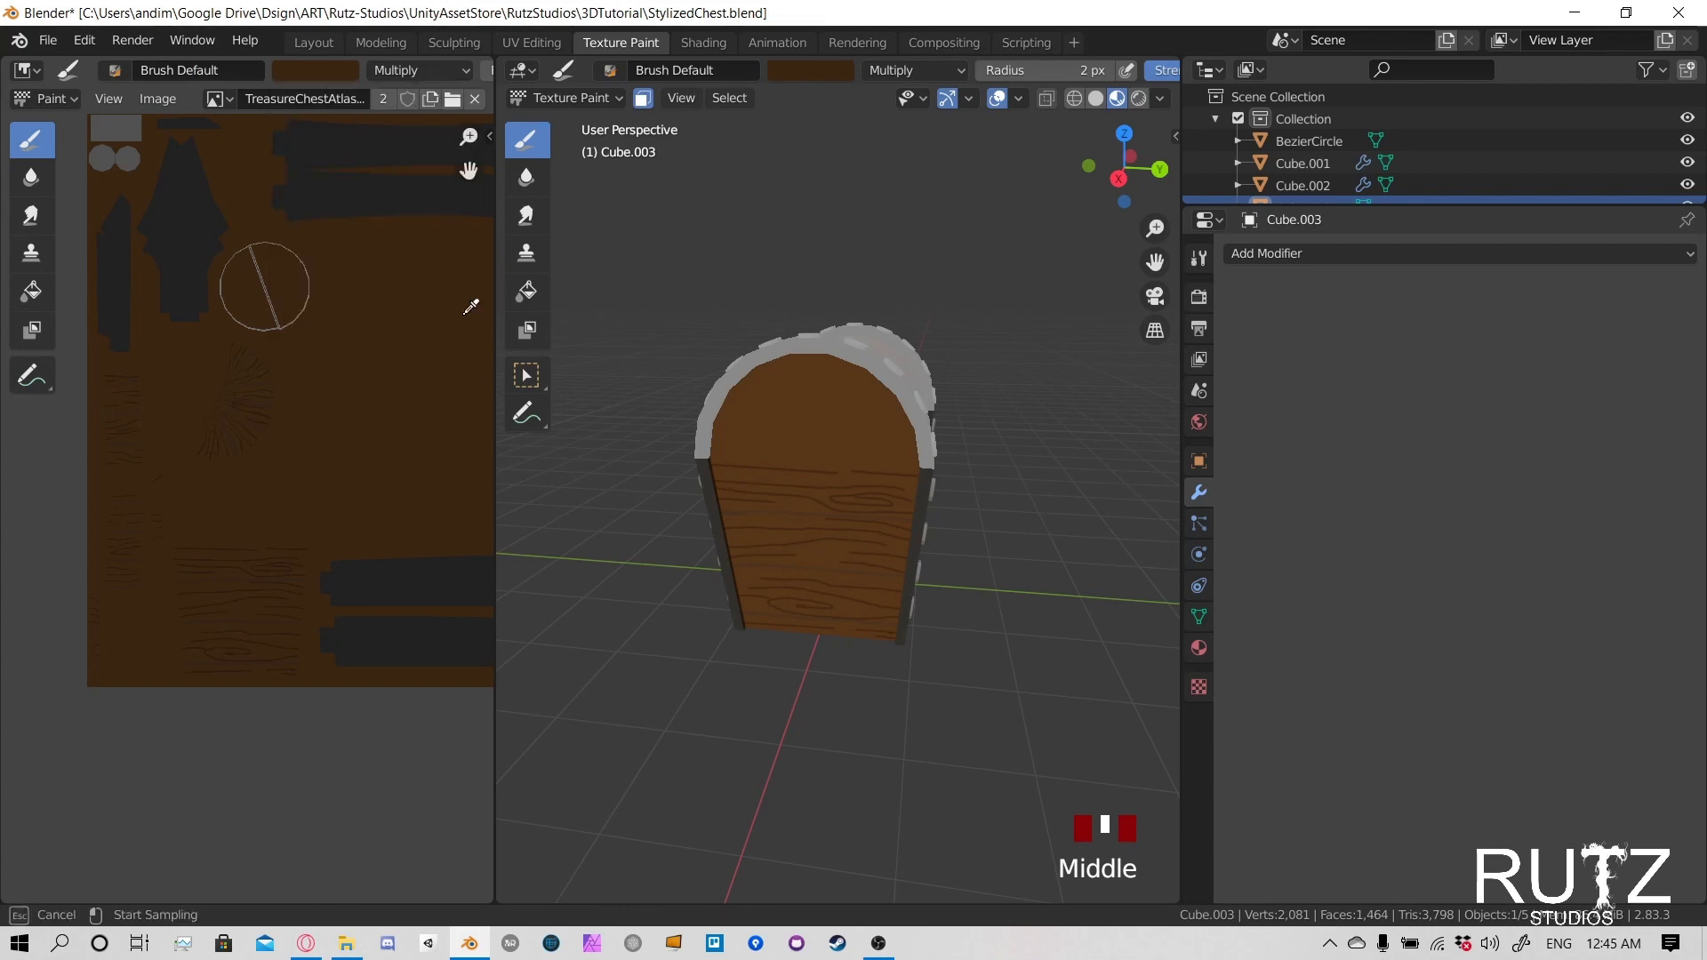
{"action": "left_click", "coordinate": [404, 186]}
{"action": "left_click", "coordinate": [888, 74]}
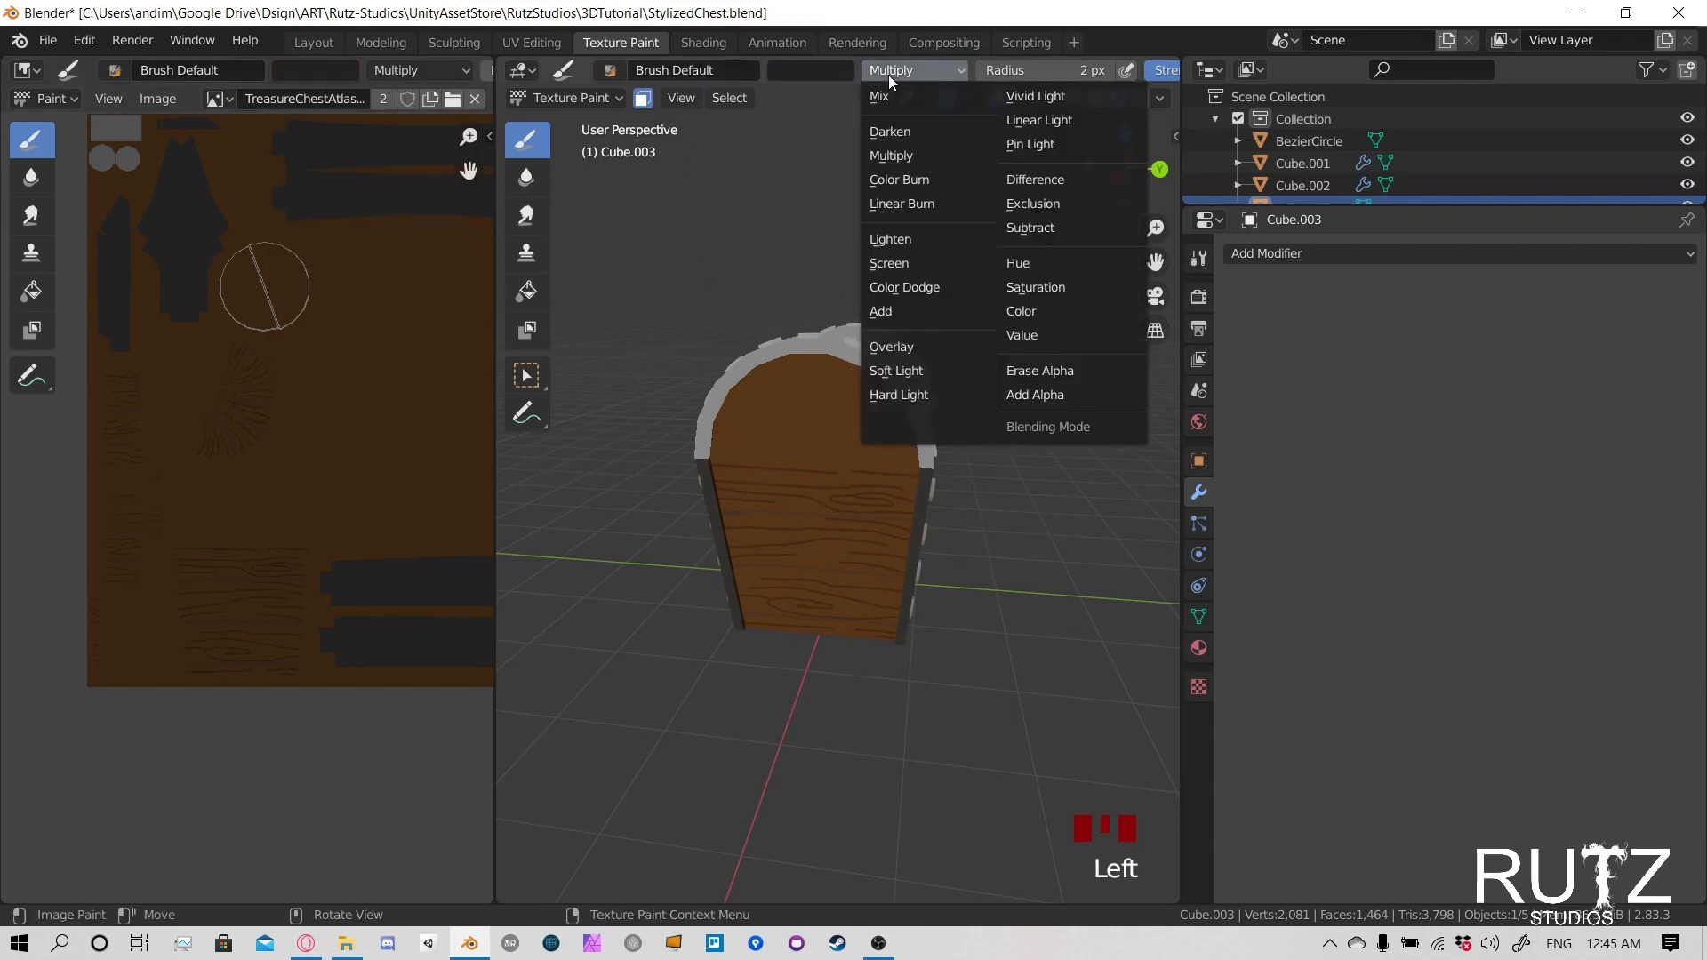
{"action": "left_click", "coordinate": [888, 98]}
- Add the lid's curved wooden planks to the paint mask selection
{"action": "middle_click_drag", "start_coordinate": [845, 373], "coordinate": [740, 416]}
{"action": "scroll", "coordinate": [872, 372], "scroll_direction": "up", "scroll_amount": 2}
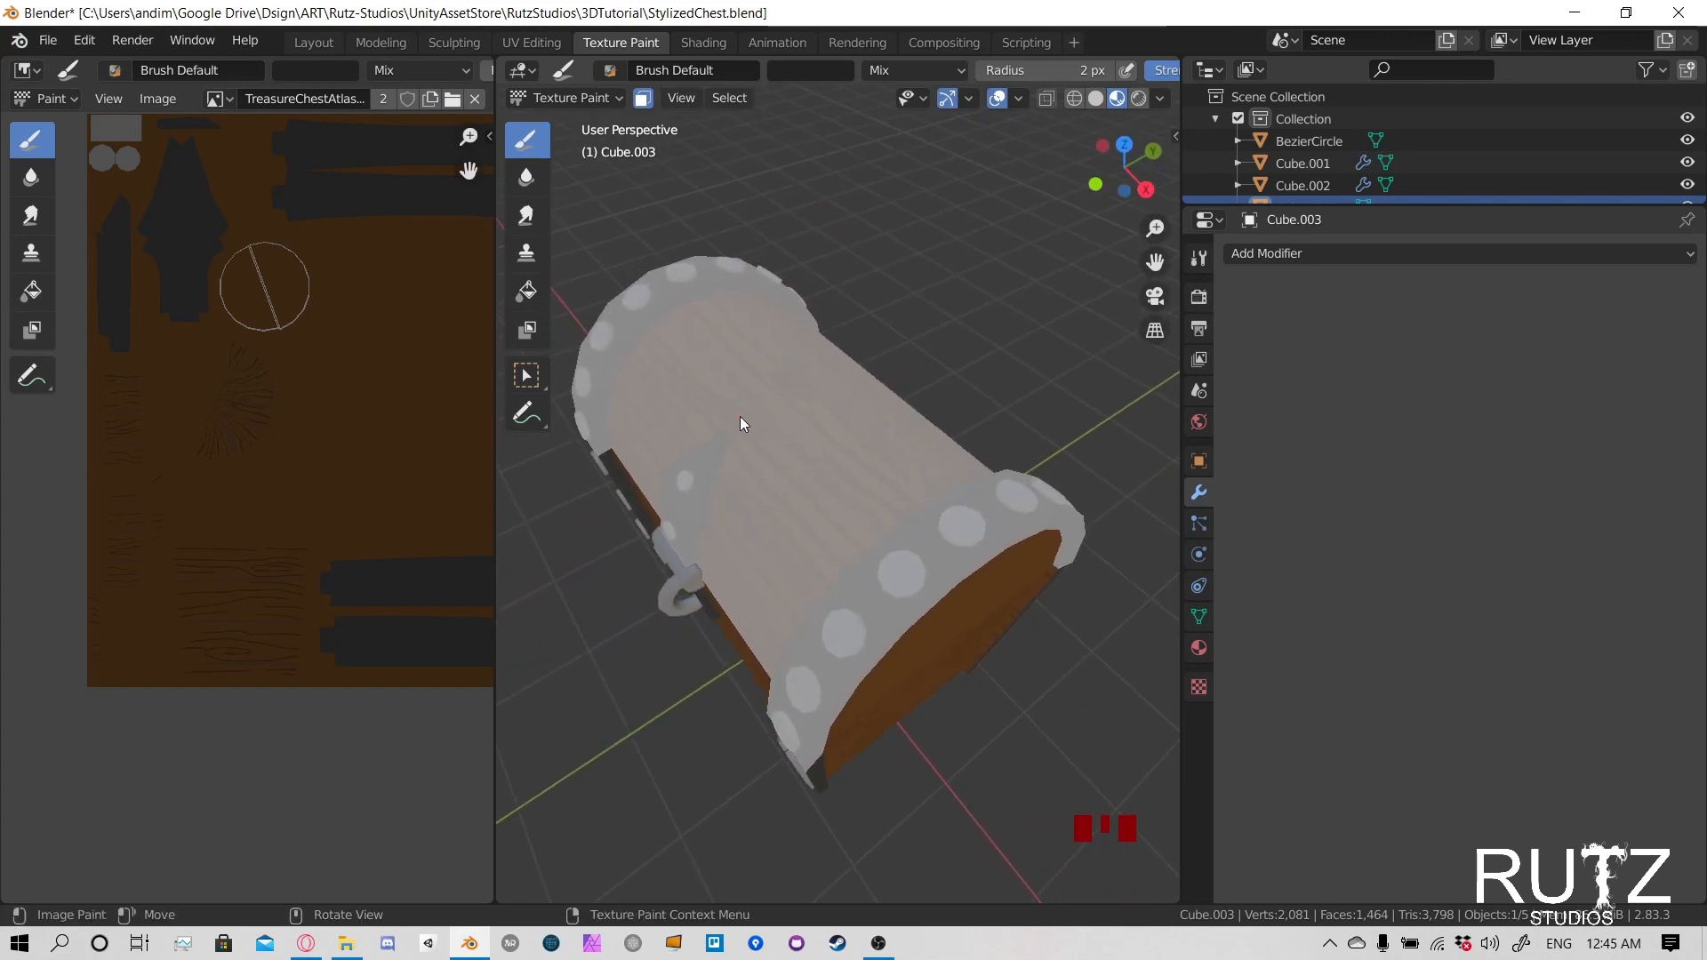
{"action": "key", "text": "l"}
{"action": "middle_click_drag", "start_coordinate": [828, 555], "coordinate": [834, 398]}
- Paint a dark plank line across the upper part of the lid's end panel with a 3 px brush radius
{"action": "key", "text": "f"}
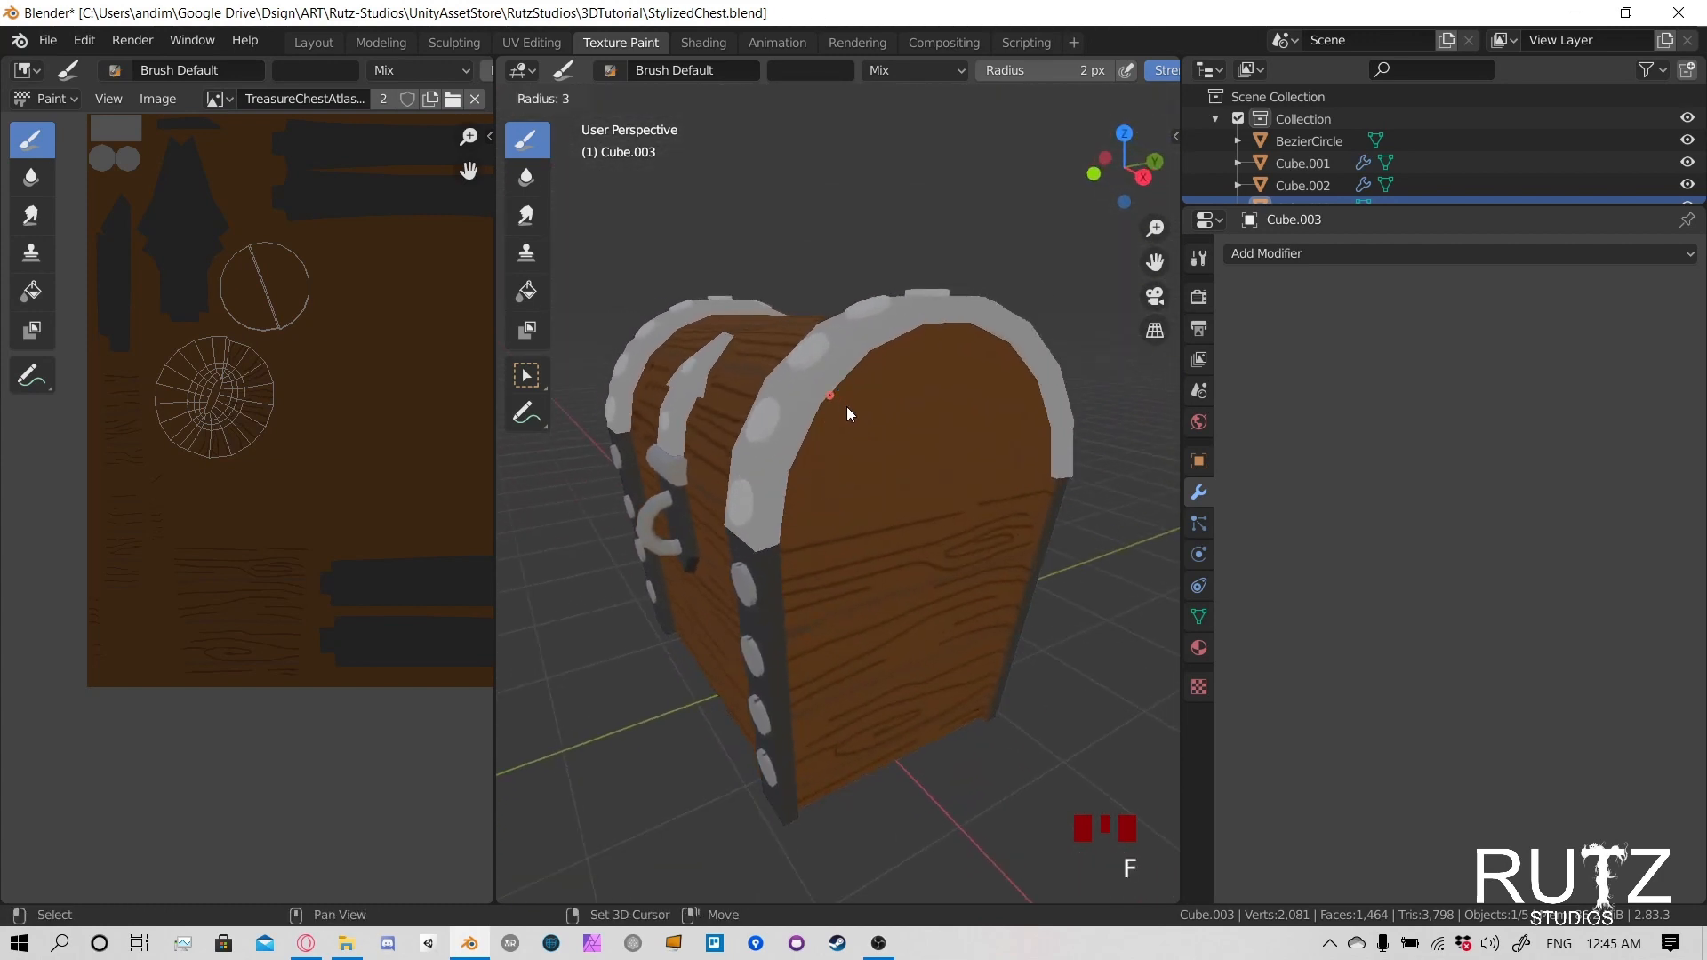
{"action": "left_click", "coordinate": [846, 407]}
{"action": "middle_click_drag", "start_coordinate": [910, 441], "coordinate": [772, 344]}
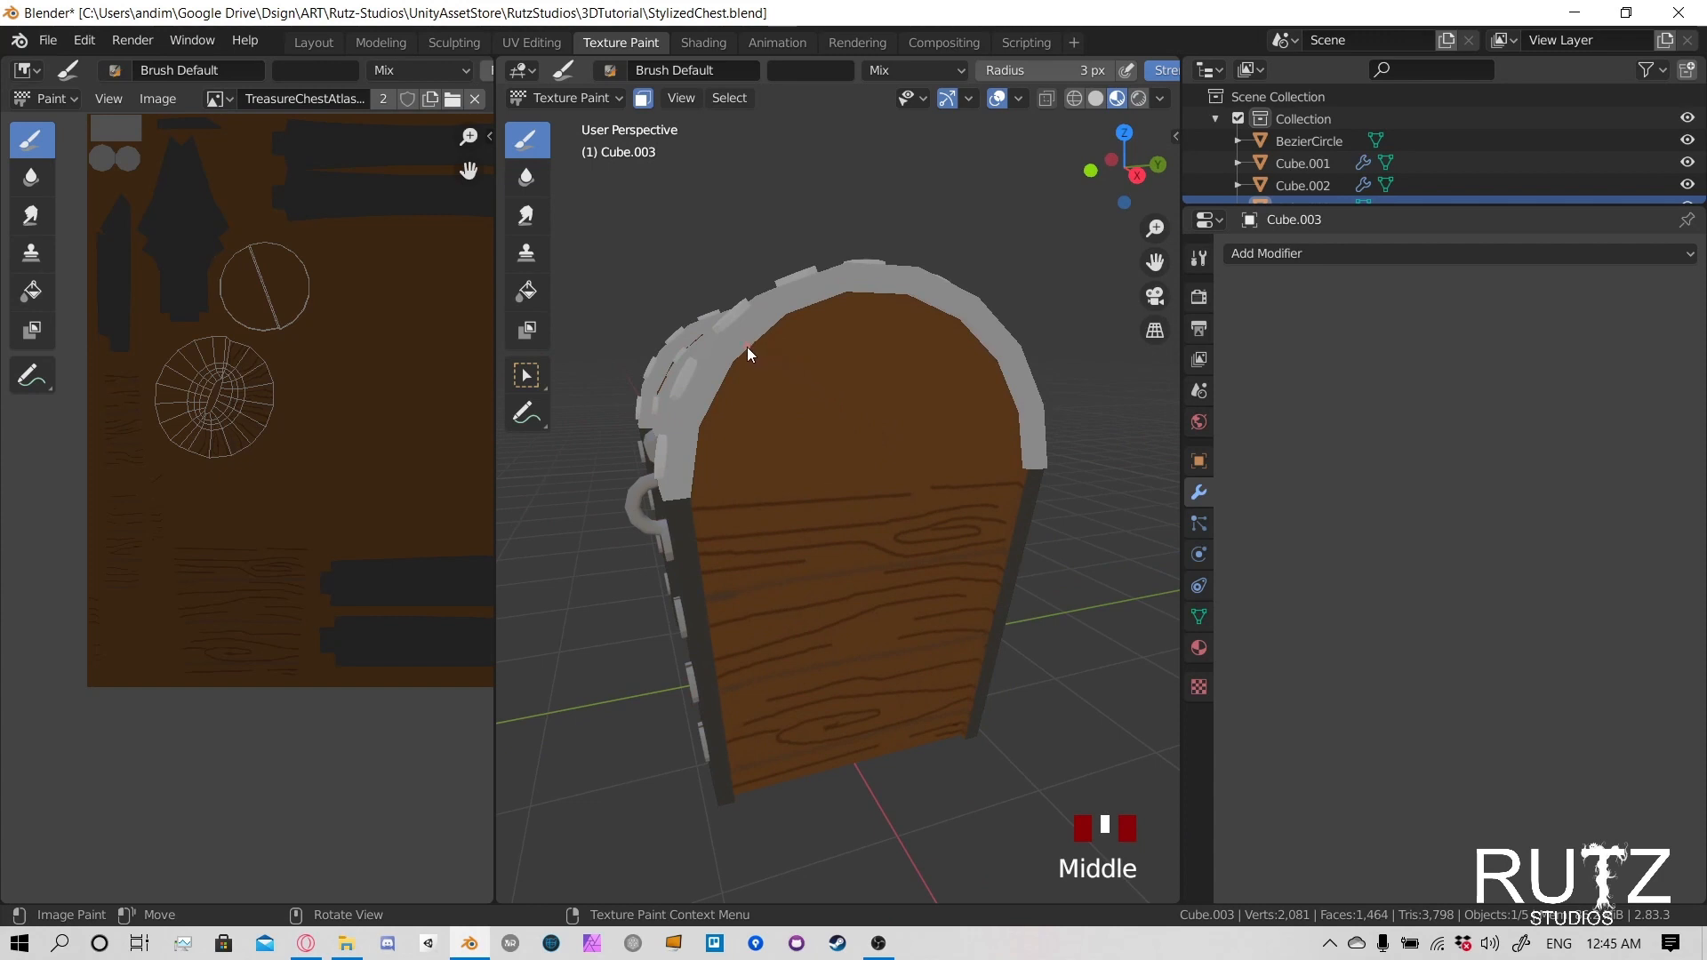
{"action": "left_click_drag", "start_coordinate": [771, 350], "coordinate": [817, 352]}
{"action": "left_click_drag", "start_coordinate": [949, 349], "coordinate": [951, 351]}
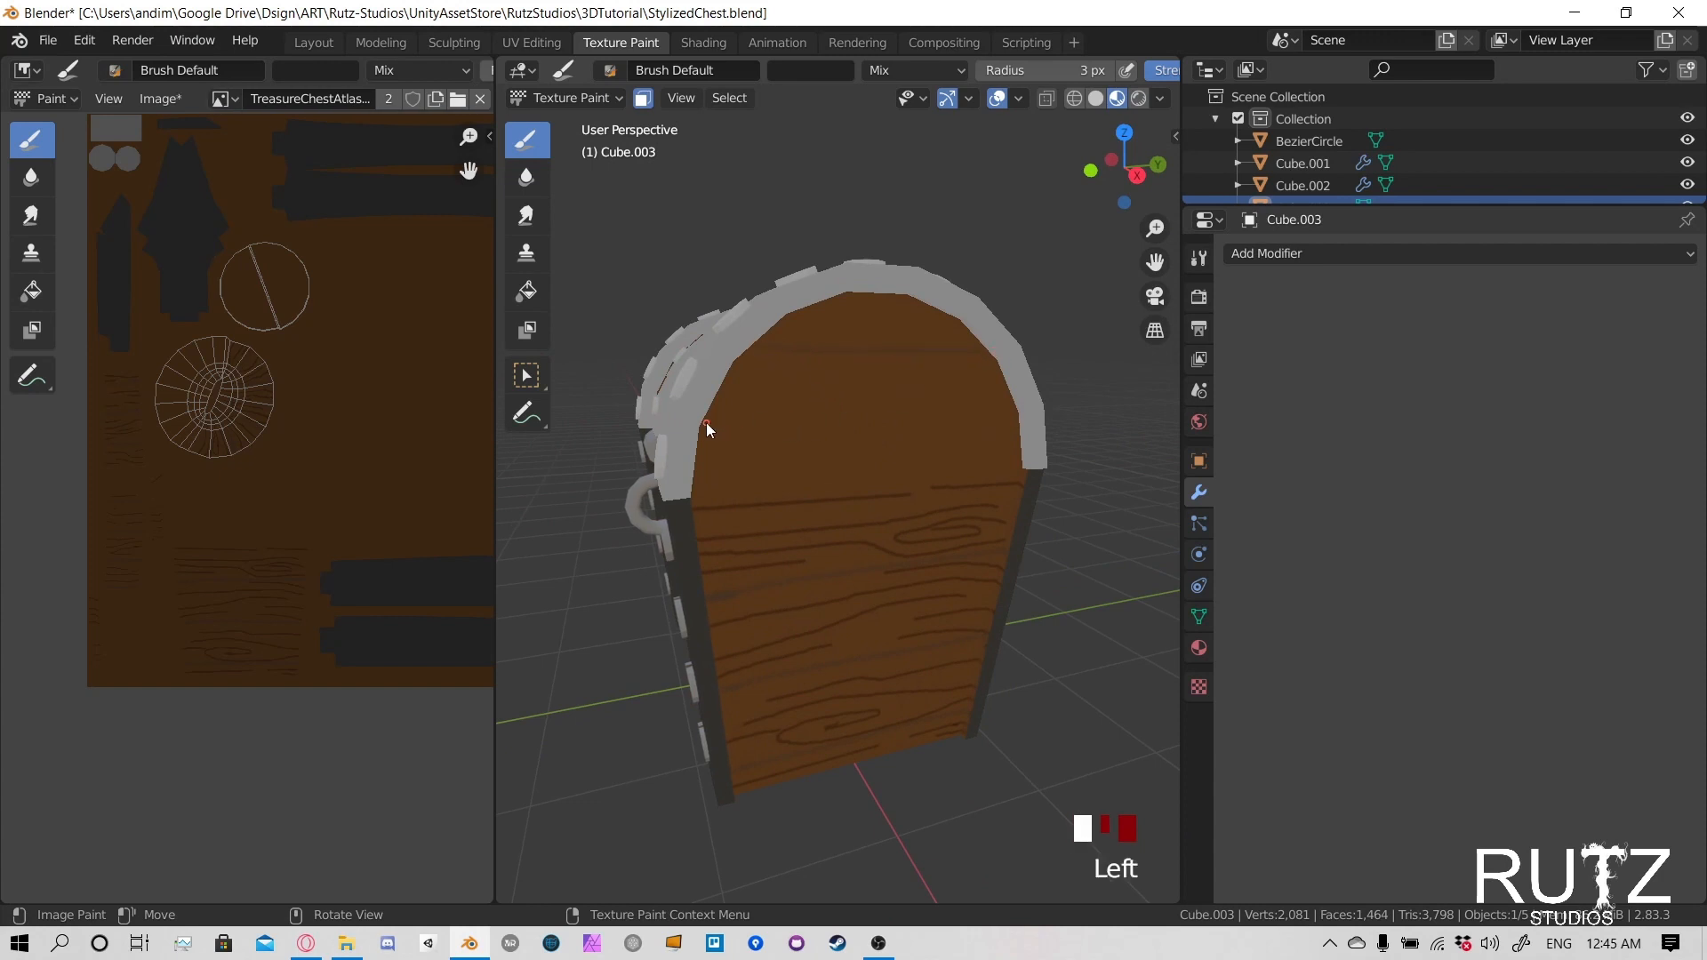
- Paint a dark line along the lower edge of the lid's end panel with a 6 px brush radius
{"action": "middle_click_drag", "start_coordinate": [717, 499], "coordinate": [697, 409]}
{"action": "key", "text": "f"}
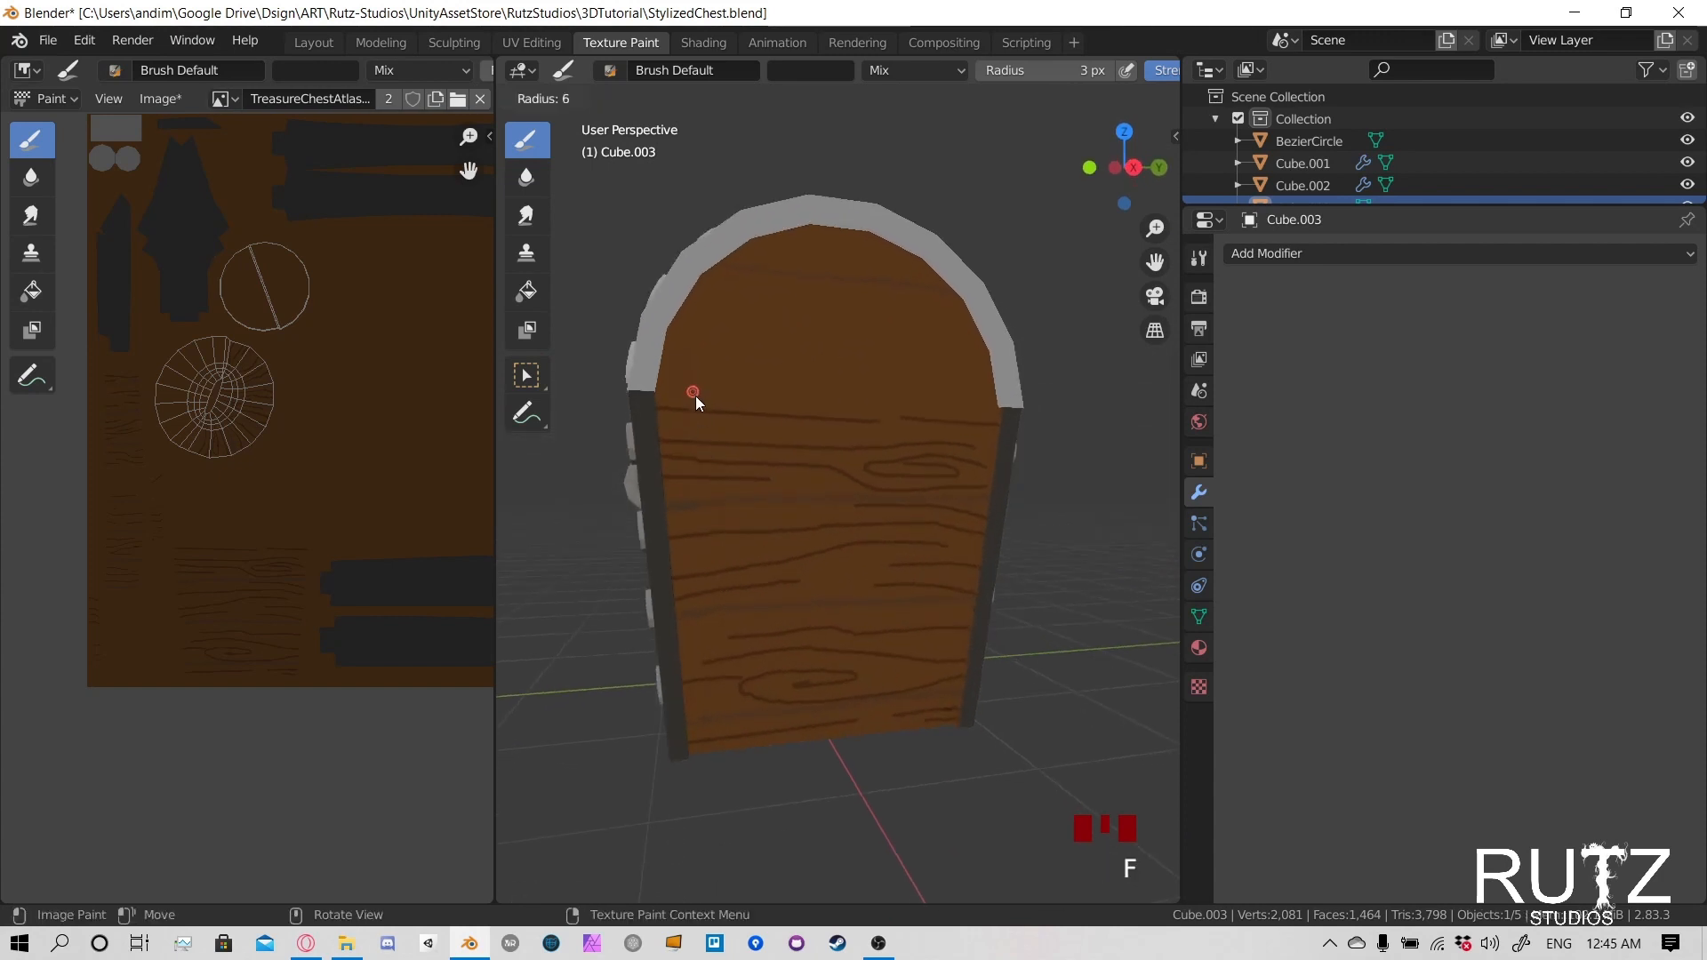
{"action": "left_click", "coordinate": [689, 397]}
{"action": "left_click_drag", "start_coordinate": [653, 392], "coordinate": [733, 391]}
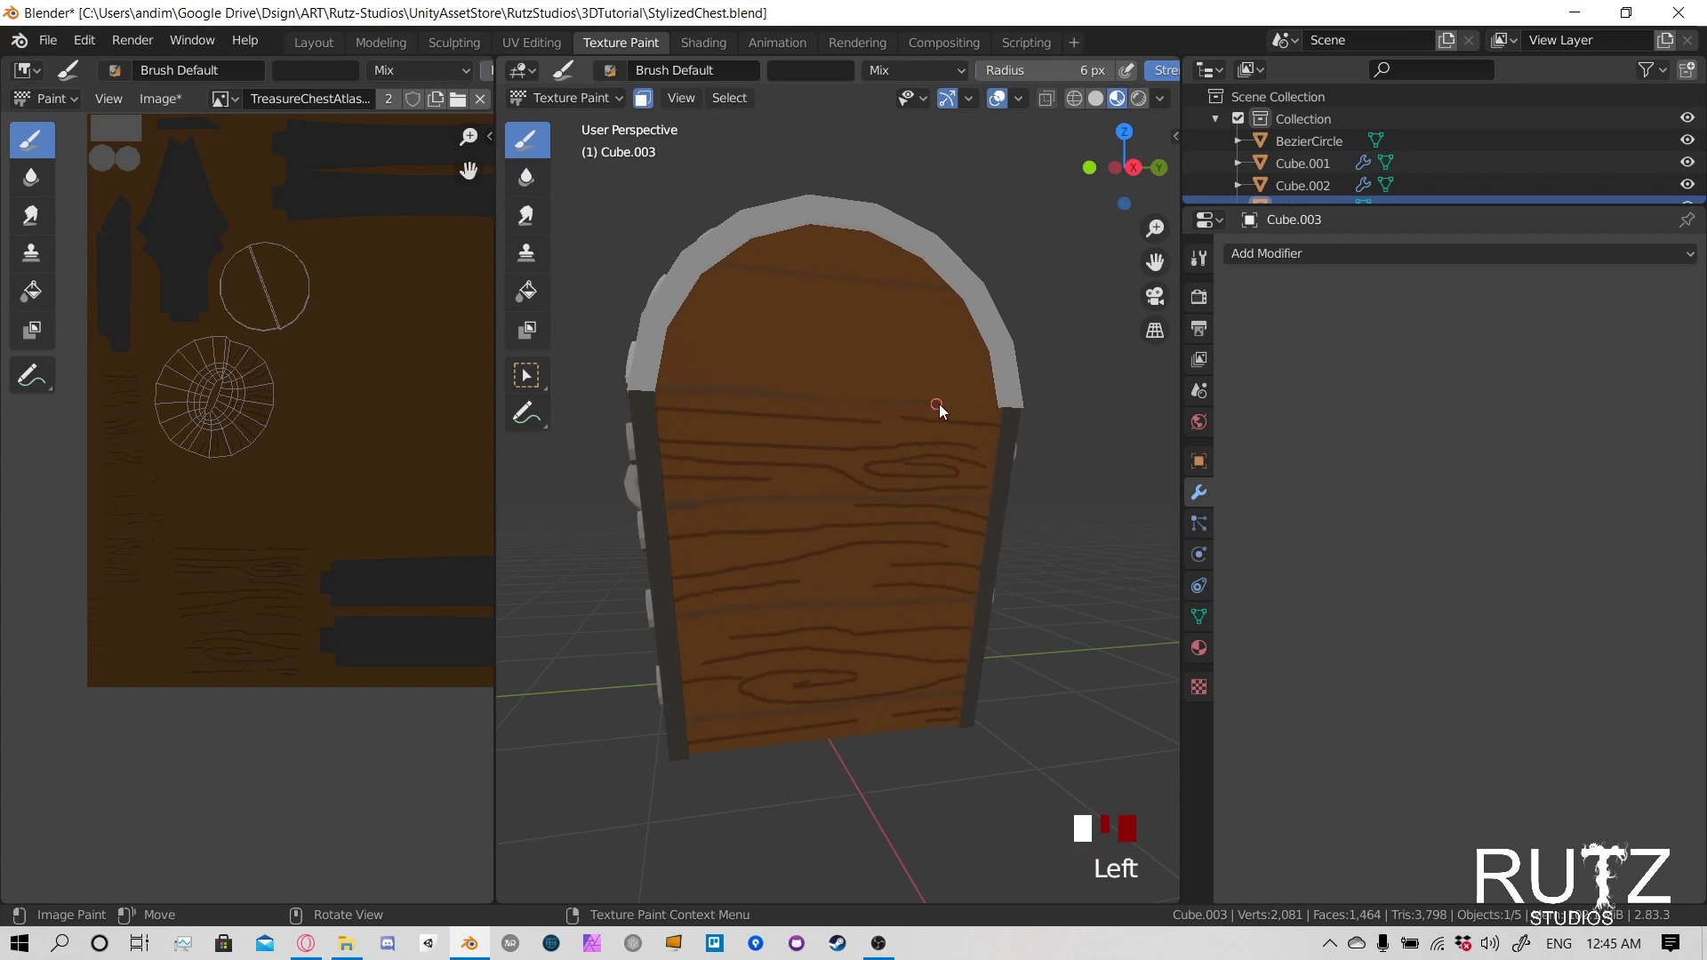
- Paint a plank line midway between the end panel's two existing lines with a 4 px brush radius
{"action": "key", "text": "f"}
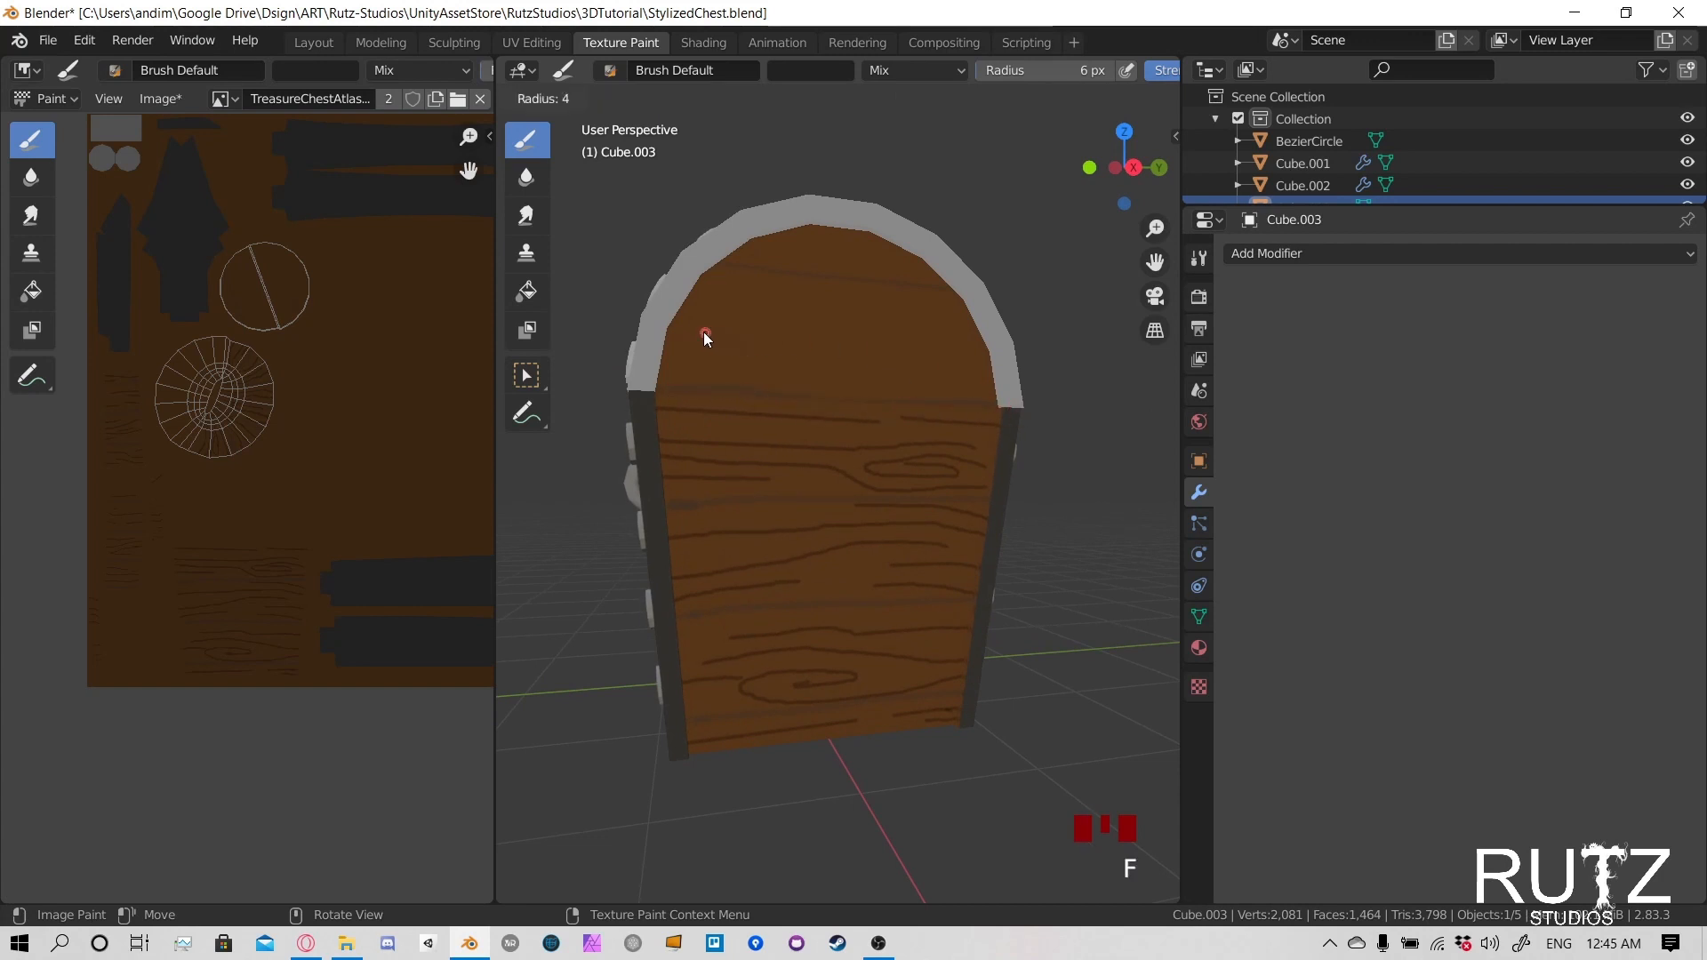
{"action": "left_click", "coordinate": [703, 333]}
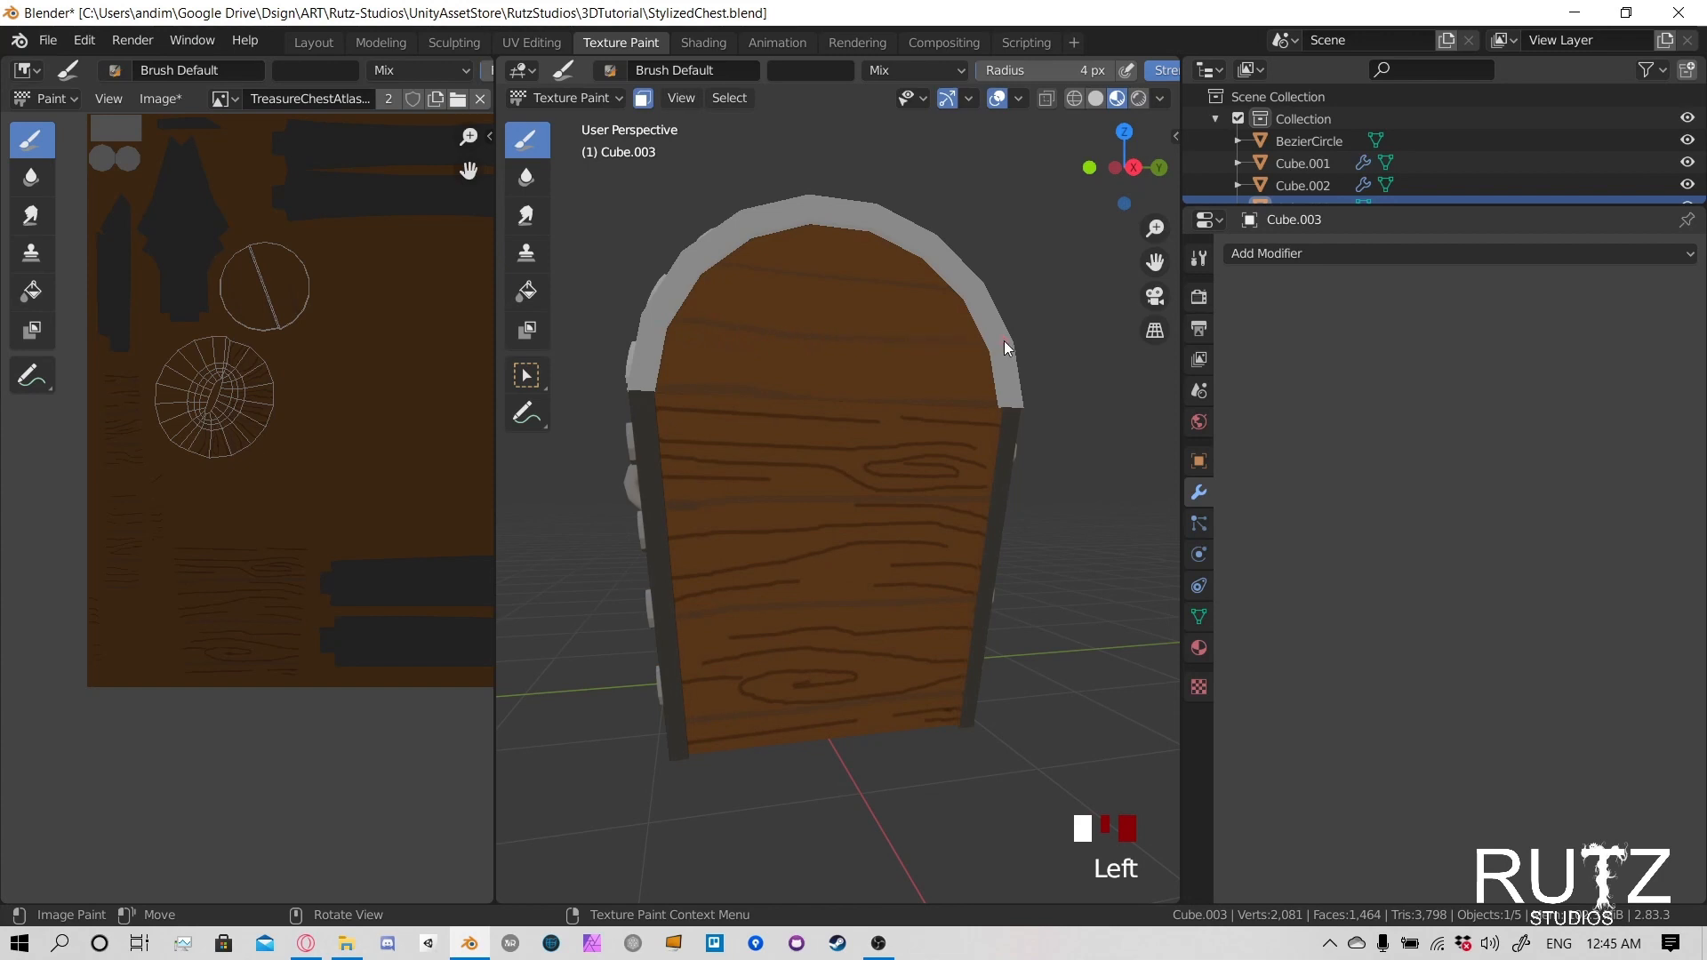
{"action": "middle_click_drag", "start_coordinate": [1005, 339], "coordinate": [917, 396]}
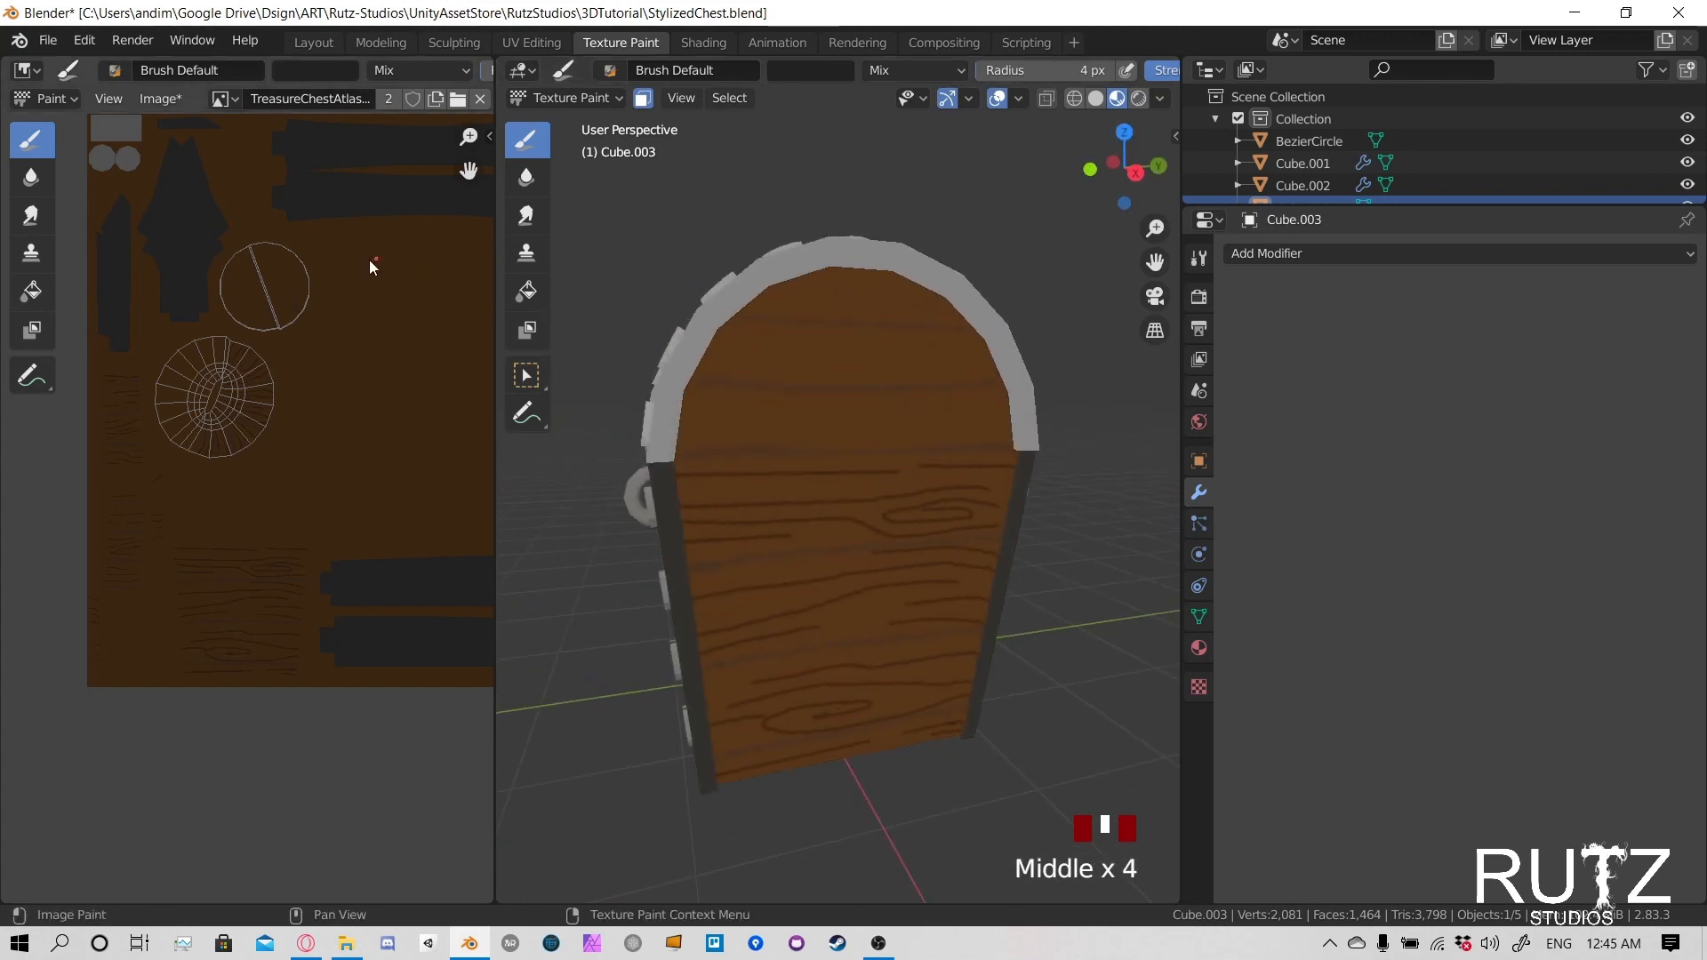
{"action": "scroll", "coordinate": [294, 227], "scroll_direction": "up", "scroll_amount": 6}
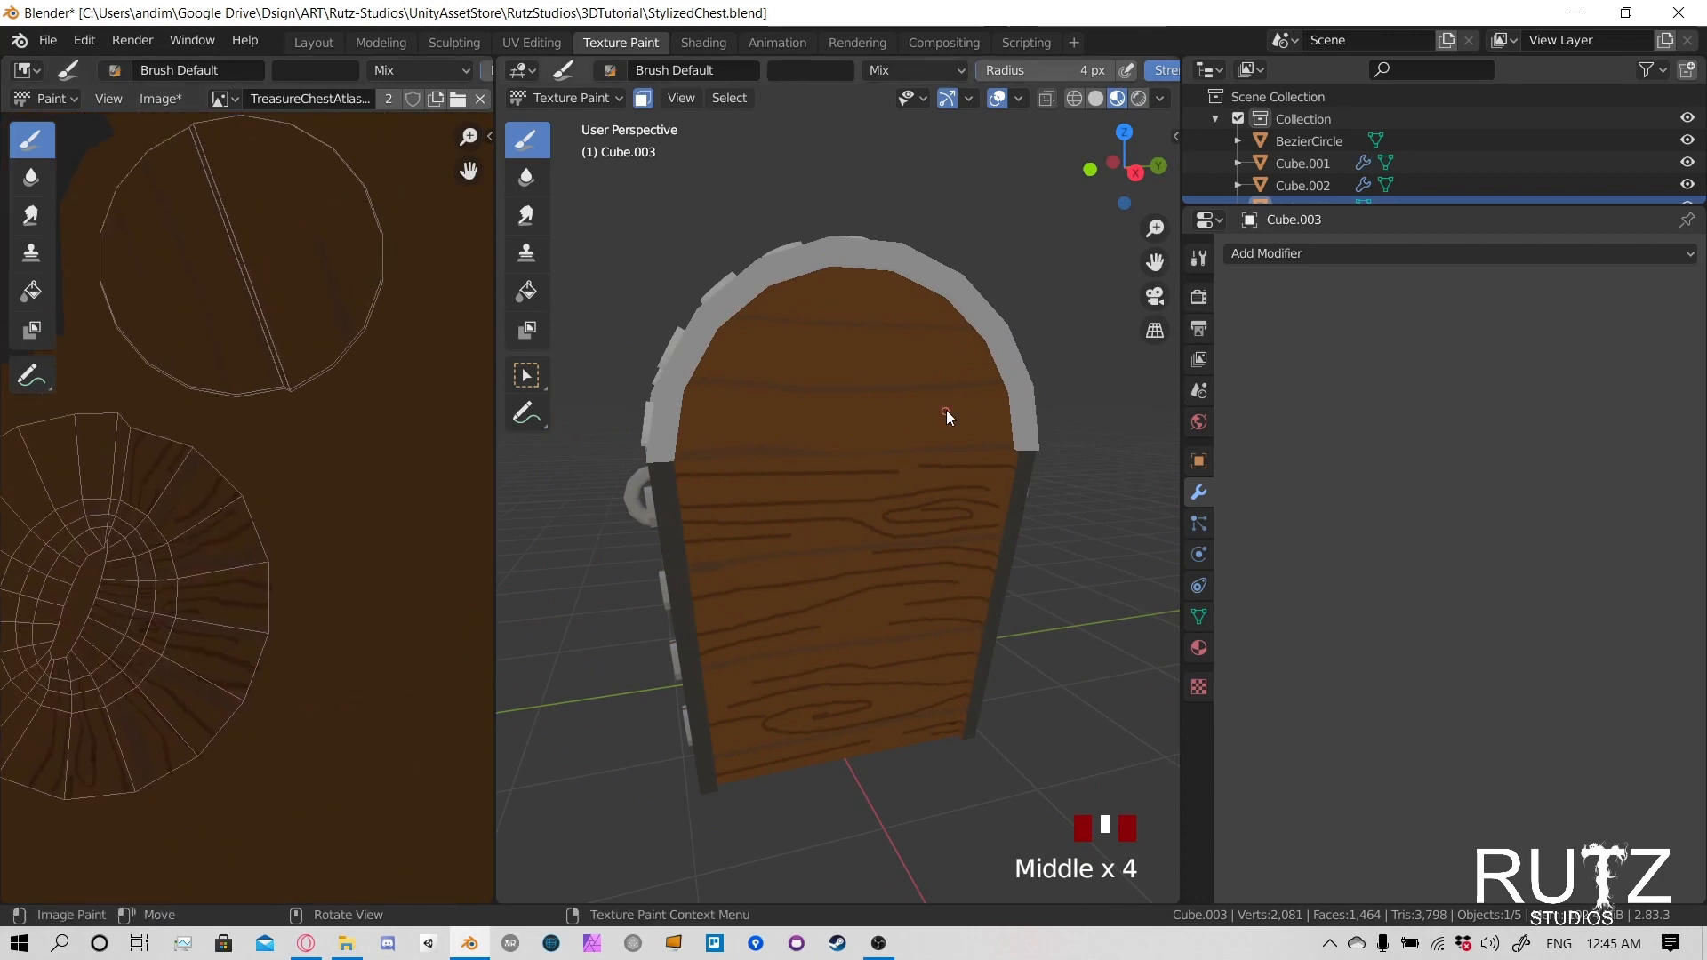
- Clear the paint mask selection and select only the two halves of the lid's circular end panel
{"action": "middle_click_drag", "start_coordinate": [350, 387], "coordinate": [372, 482]}
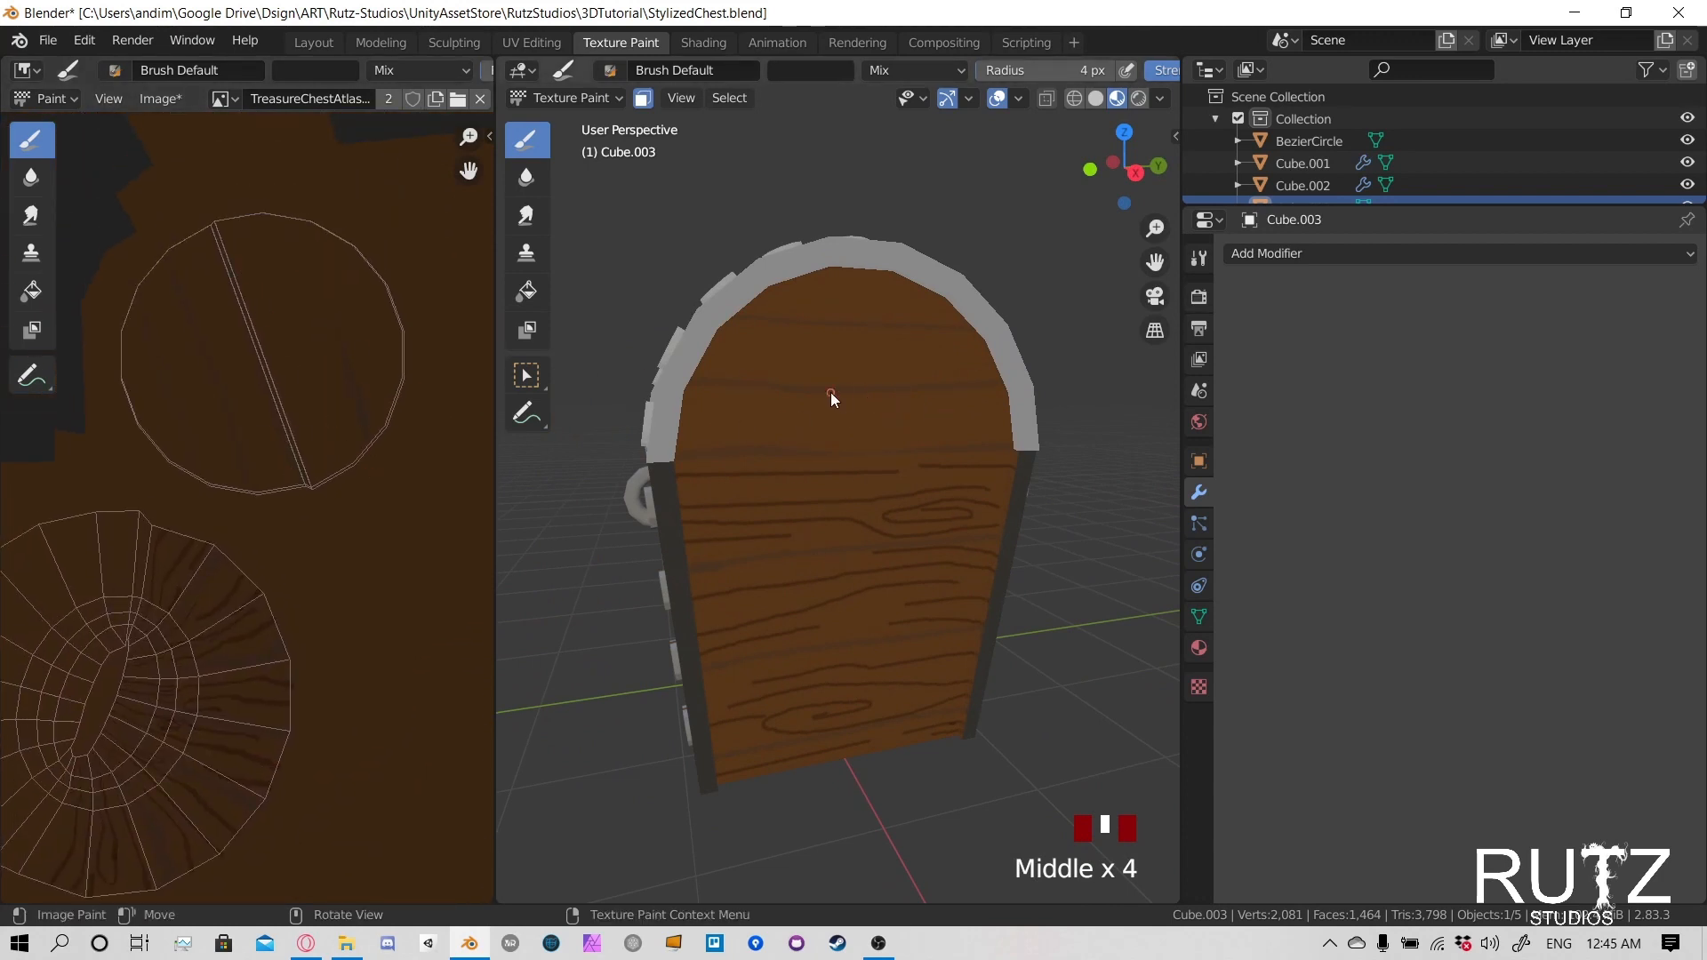
{"action": "middle_click_drag", "start_coordinate": [831, 392], "coordinate": [633, 396]}
{"action": "key", "text": "alt+a"}
{"action": "key", "text": "l"}
{"action": "key", "text": "l"}
{"action": "middle_click_drag", "start_coordinate": [835, 387], "coordinate": [782, 373]}
- Set the brush to Multiply blending with a 2 px radius and sample its colour from the brown wood in the texture
{"action": "left_click", "coordinate": [905, 72]}
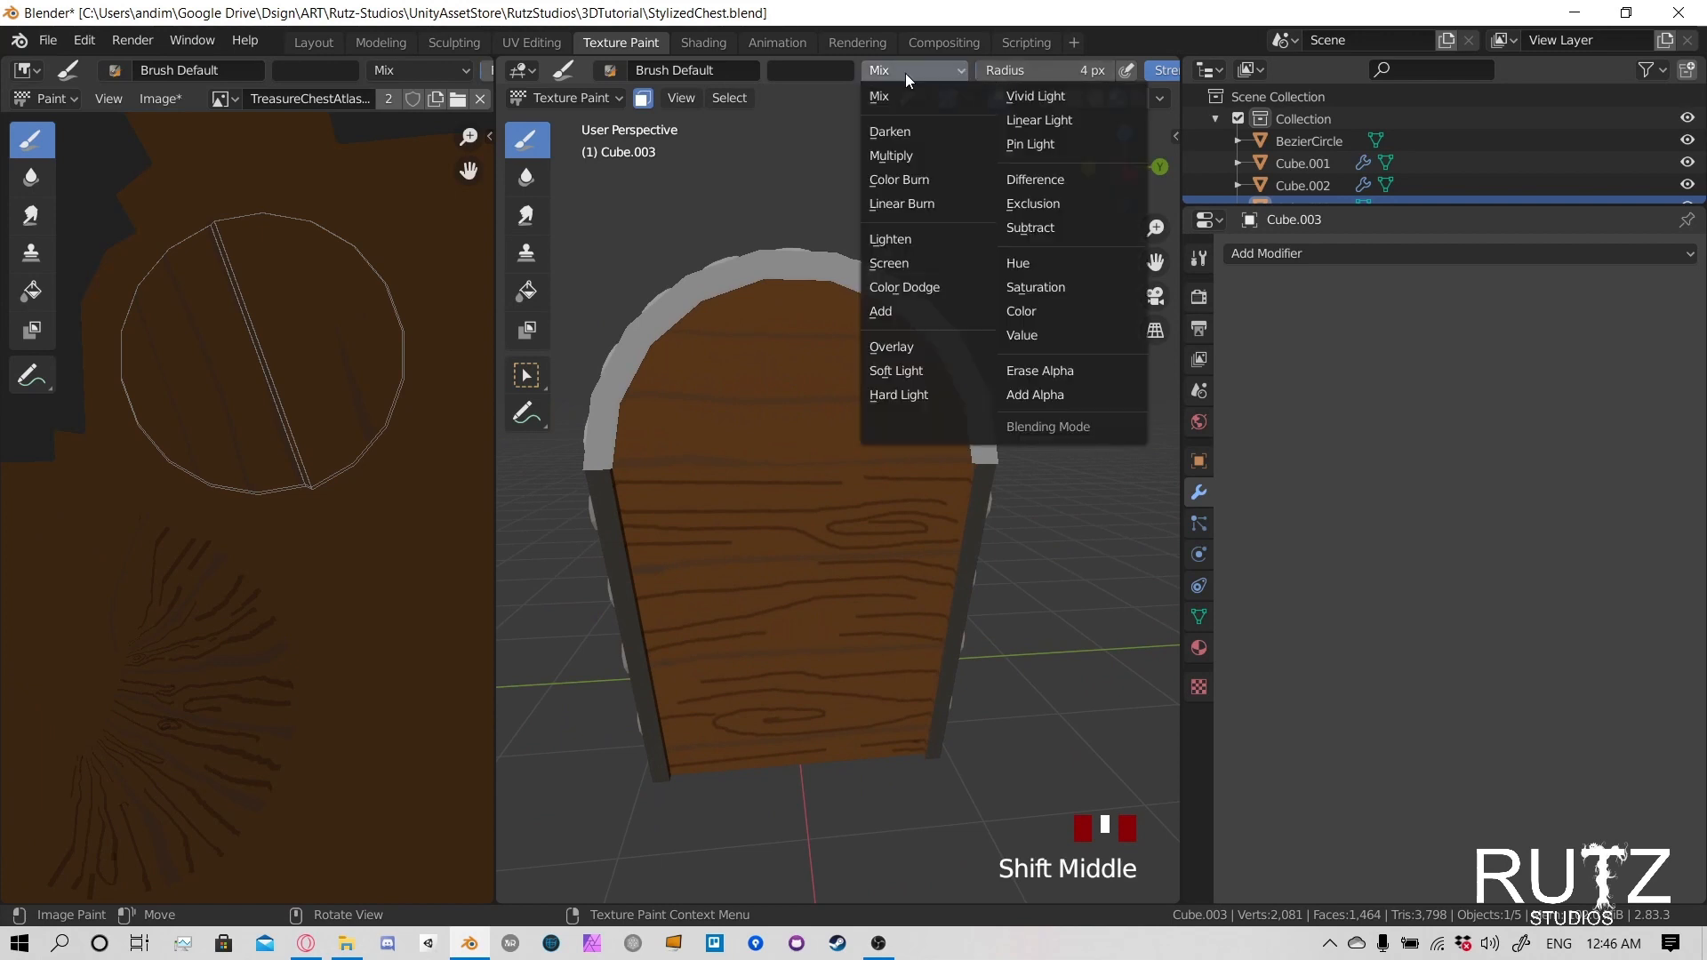
{"action": "left_click", "coordinate": [890, 155]}
{"action": "left_click", "coordinate": [832, 68]}
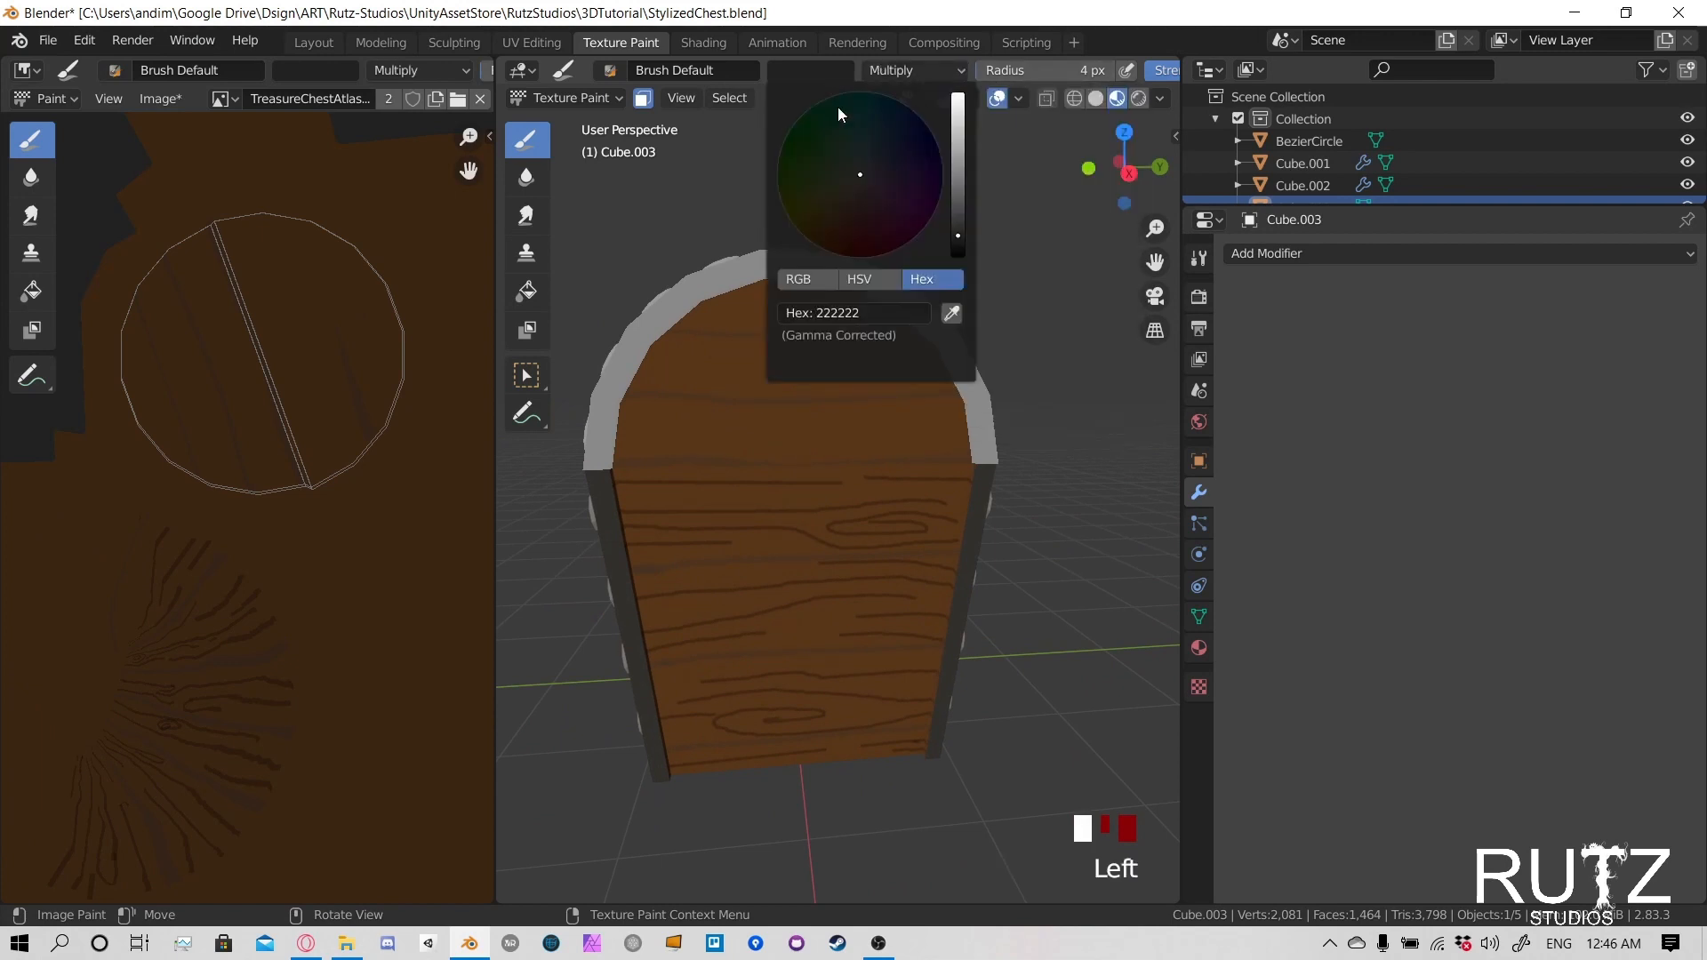
{"action": "left_click", "coordinate": [951, 313]}
{"action": "left_click", "coordinate": [311, 316]}
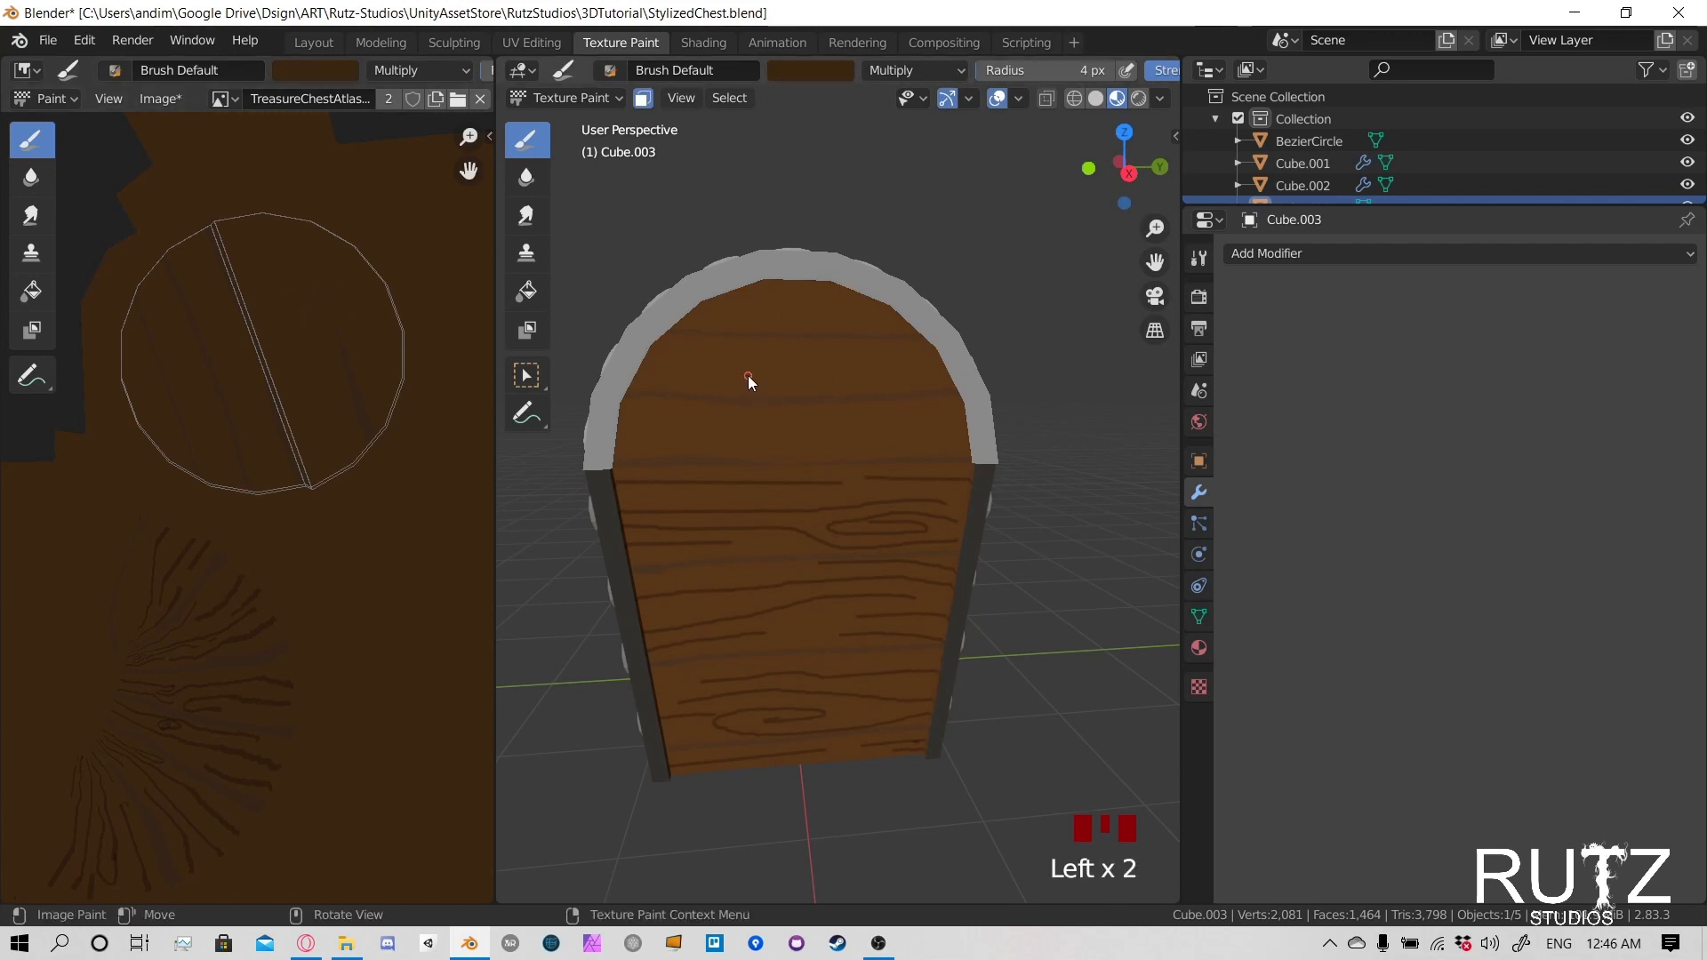
{"action": "key", "text": "f"}
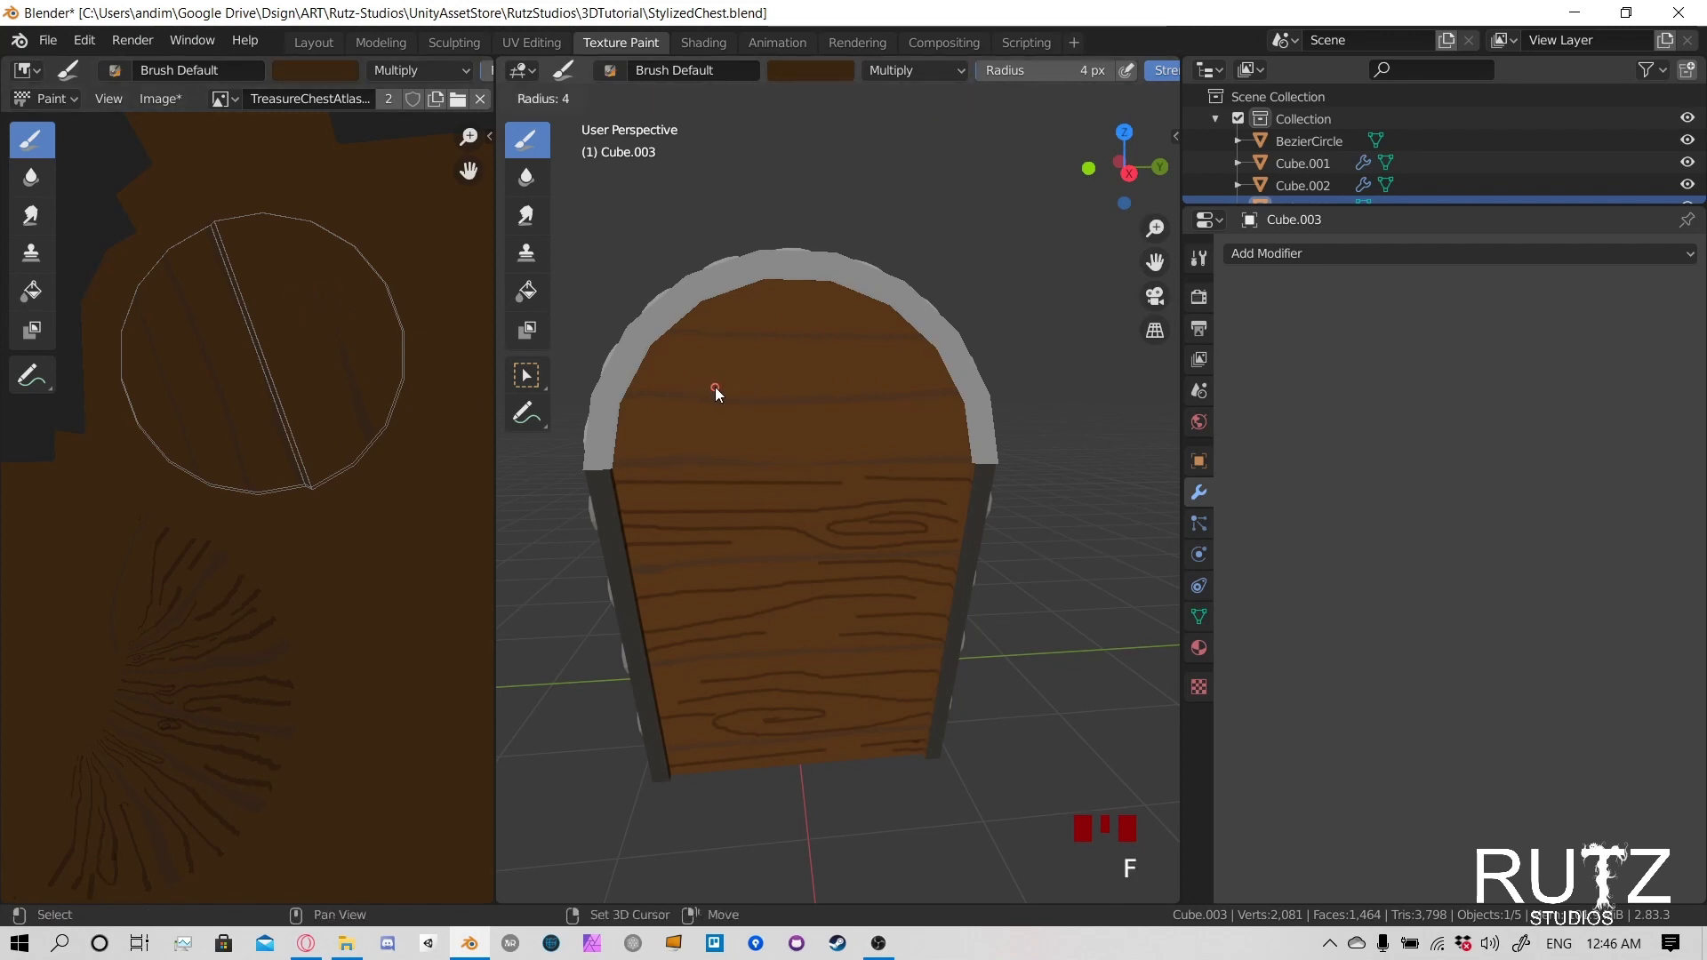
{"action": "left_click", "coordinate": [702, 390]}
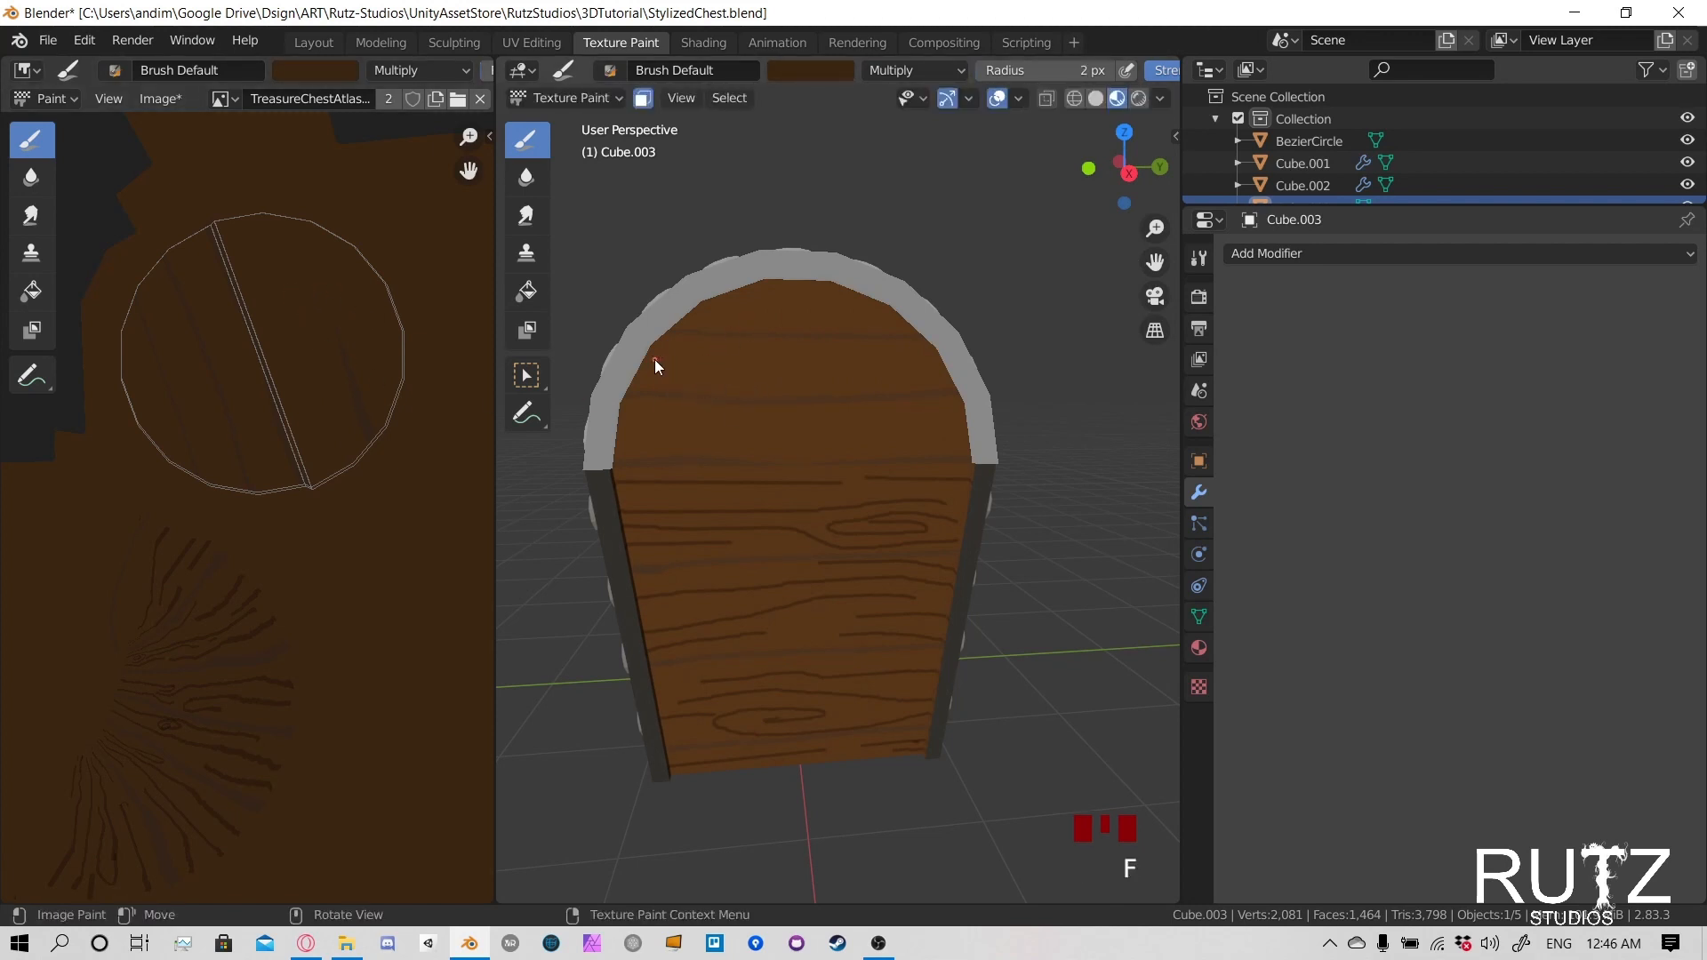
- Paint thin grain lines on the lid end panel's top planks and a long oval knot on the second-lowest plank
{"action": "left_click_drag", "start_coordinate": [709, 303], "coordinate": [886, 302]}
{"action": "left_click_drag", "start_coordinate": [778, 291], "coordinate": [820, 292]}
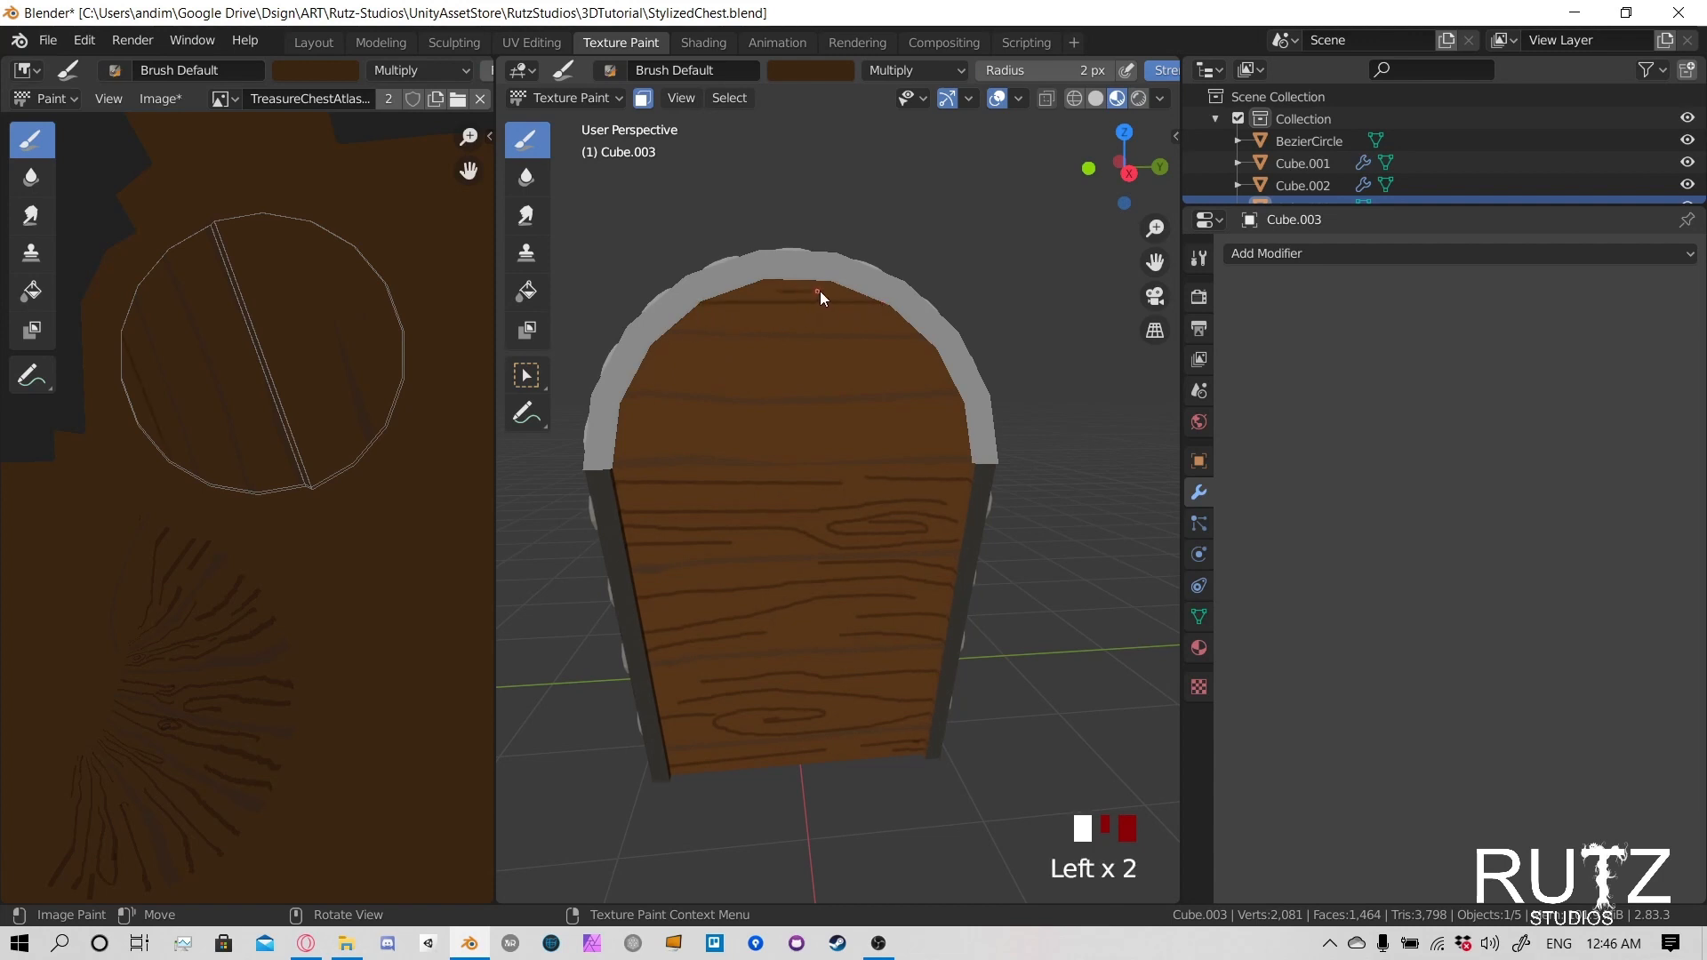
{"action": "mouse_move", "coordinate": [692, 316]}
{"action": "left_mouse_down"}
{"action": "mouse_move", "coordinate": [856, 315]}
{"action": "mouse_move", "coordinate": [867, 345]}
{"action": "mouse_move", "coordinate": [654, 381]}
{"action": "mouse_move", "coordinate": [880, 370]}
{"action": "mouse_move", "coordinate": [685, 366]}
{"action": "left_mouse_up"}
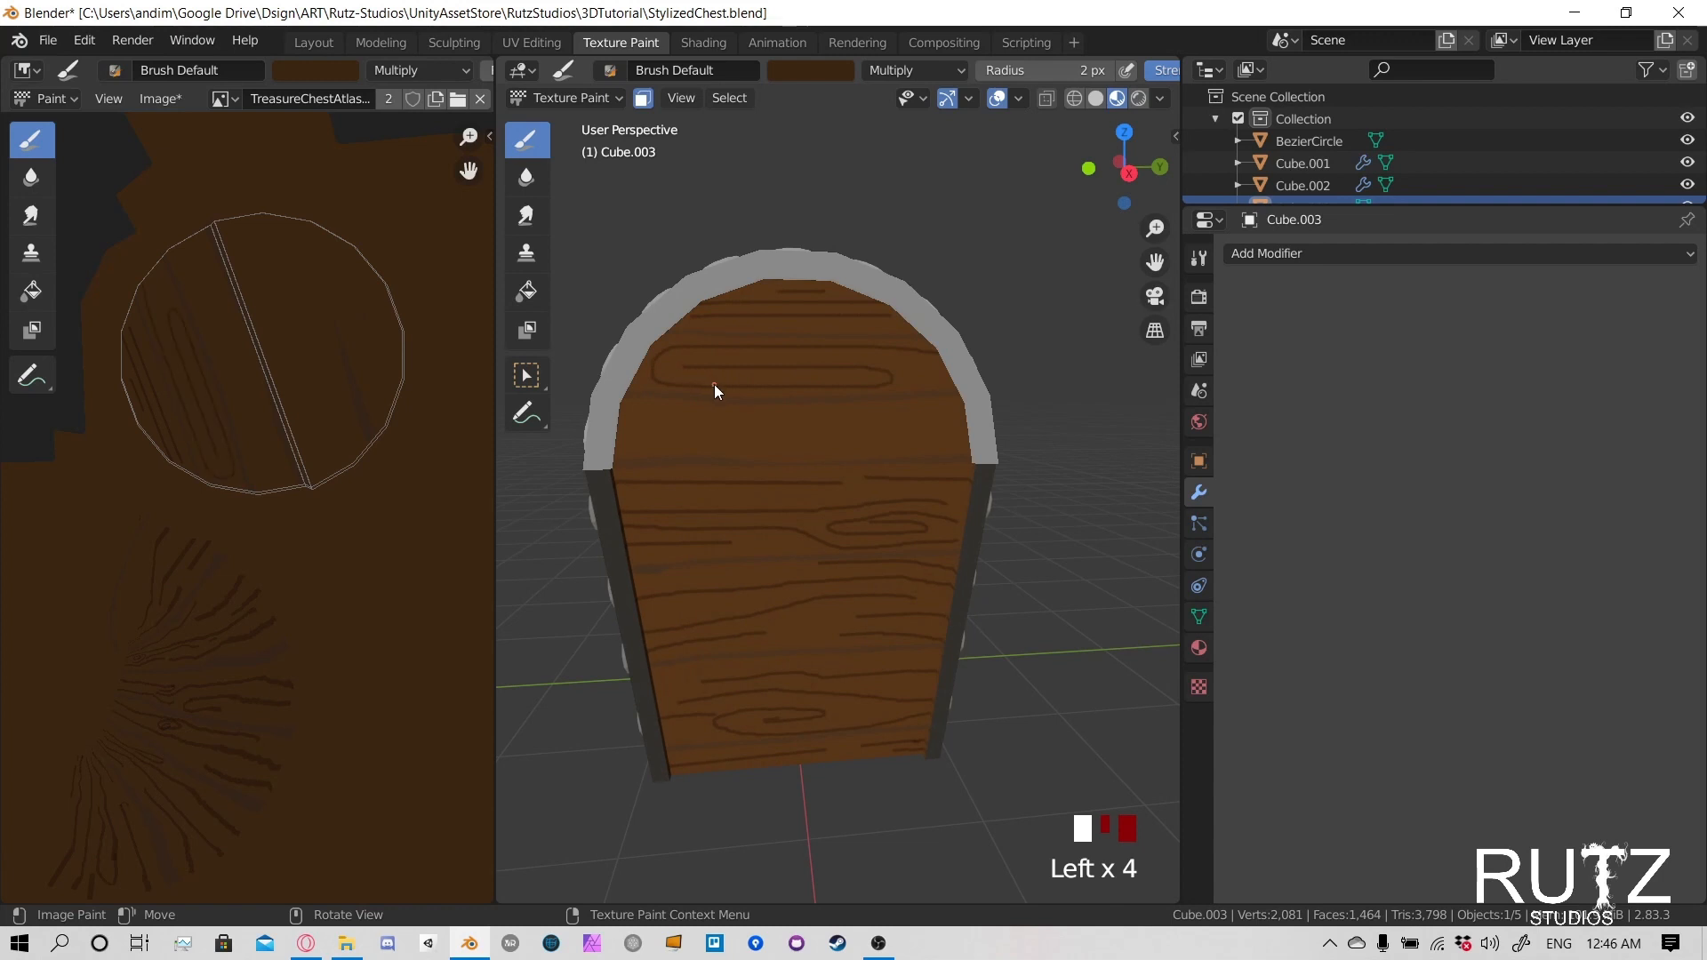
- Add short grain lines inside and beside the long oval knot on the lid's end panel, undoing stray strokes
{"action": "left_click", "coordinate": [861, 356]}
{"action": "key", "text": "ctrl+z"}
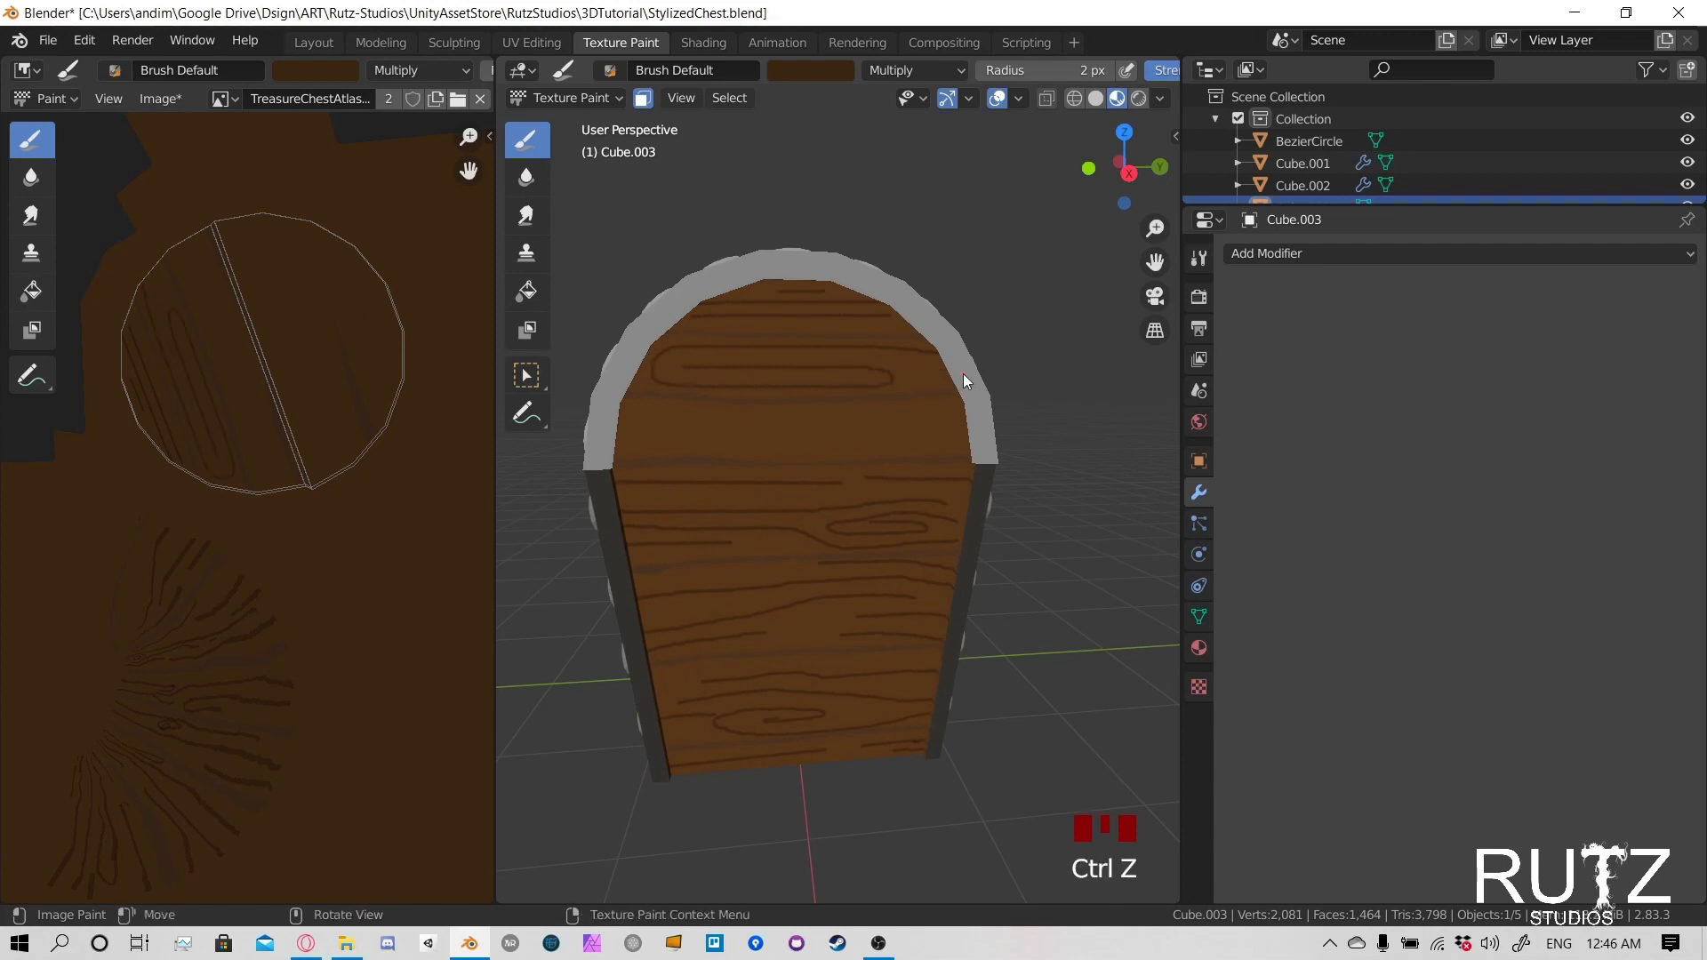
{"action": "left_click", "coordinate": [937, 373]}
{"action": "mouse_move", "coordinate": [723, 360]}
{"action": "left_mouse_down"}
{"action": "mouse_move", "coordinate": [663, 367]}
{"action": "mouse_move", "coordinate": [834, 381]}
{"action": "left_mouse_up"}
{"action": "key", "text": "ctrl+z"}
{"action": "left_click", "coordinate": [706, 355]}
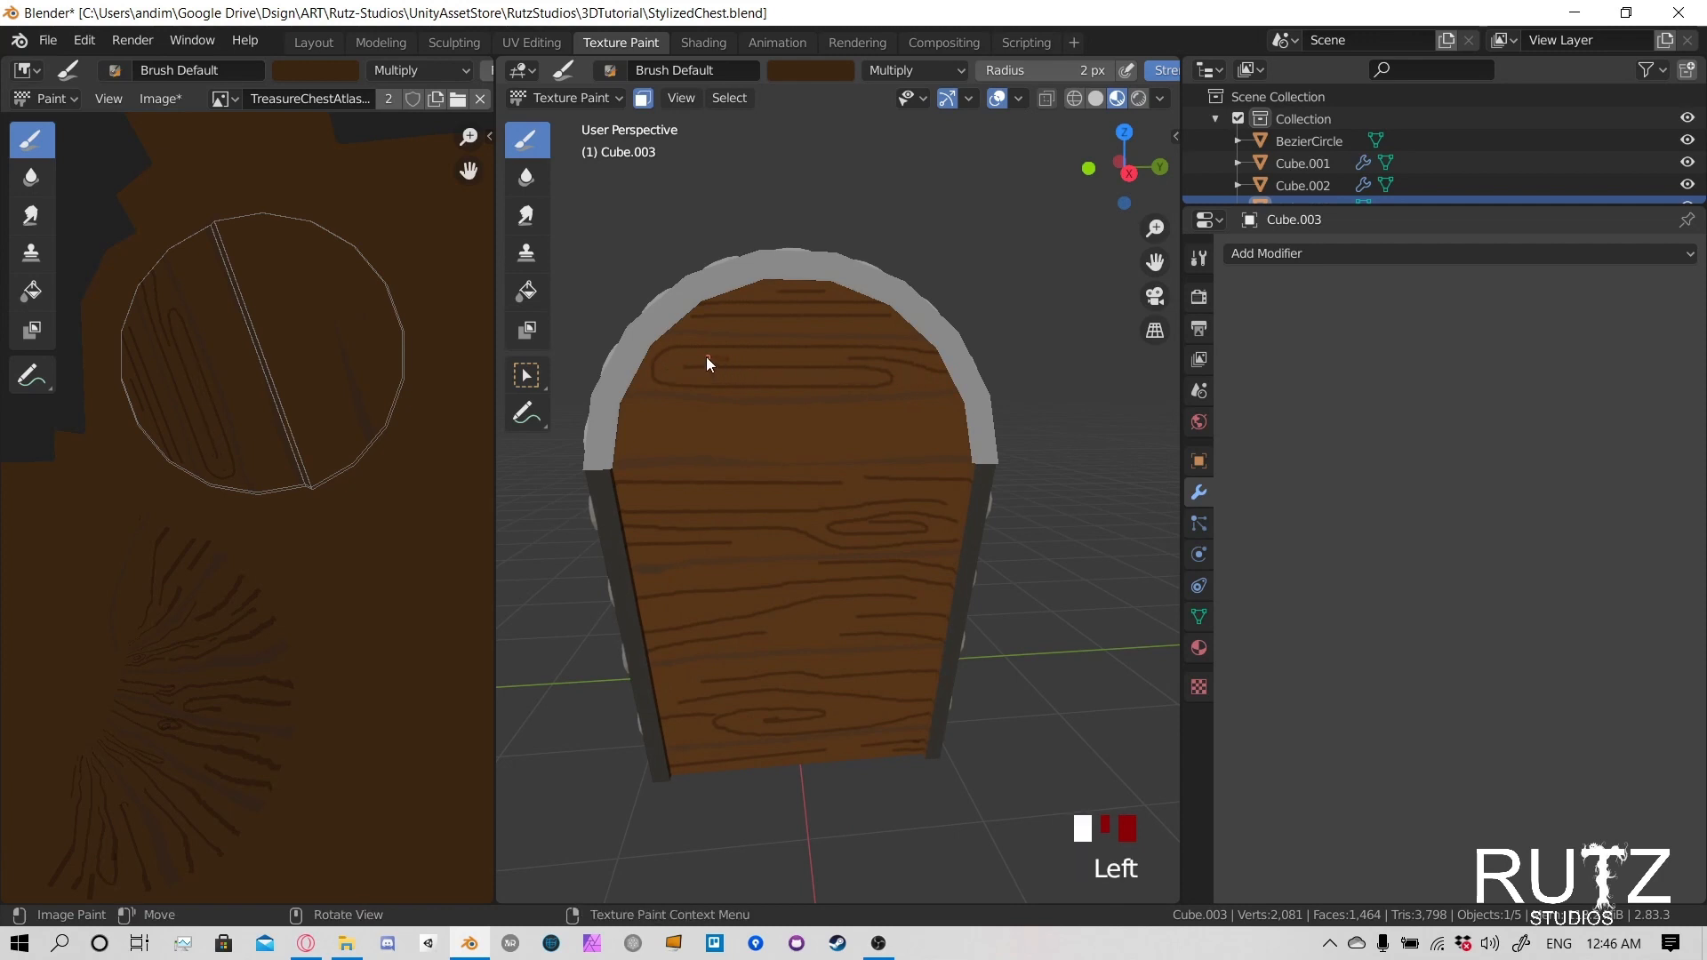
{"action": "left_click", "coordinate": [916, 377]}
{"action": "left_click", "coordinate": [635, 384]}
{"action": "key", "text": "ctrl+z"}
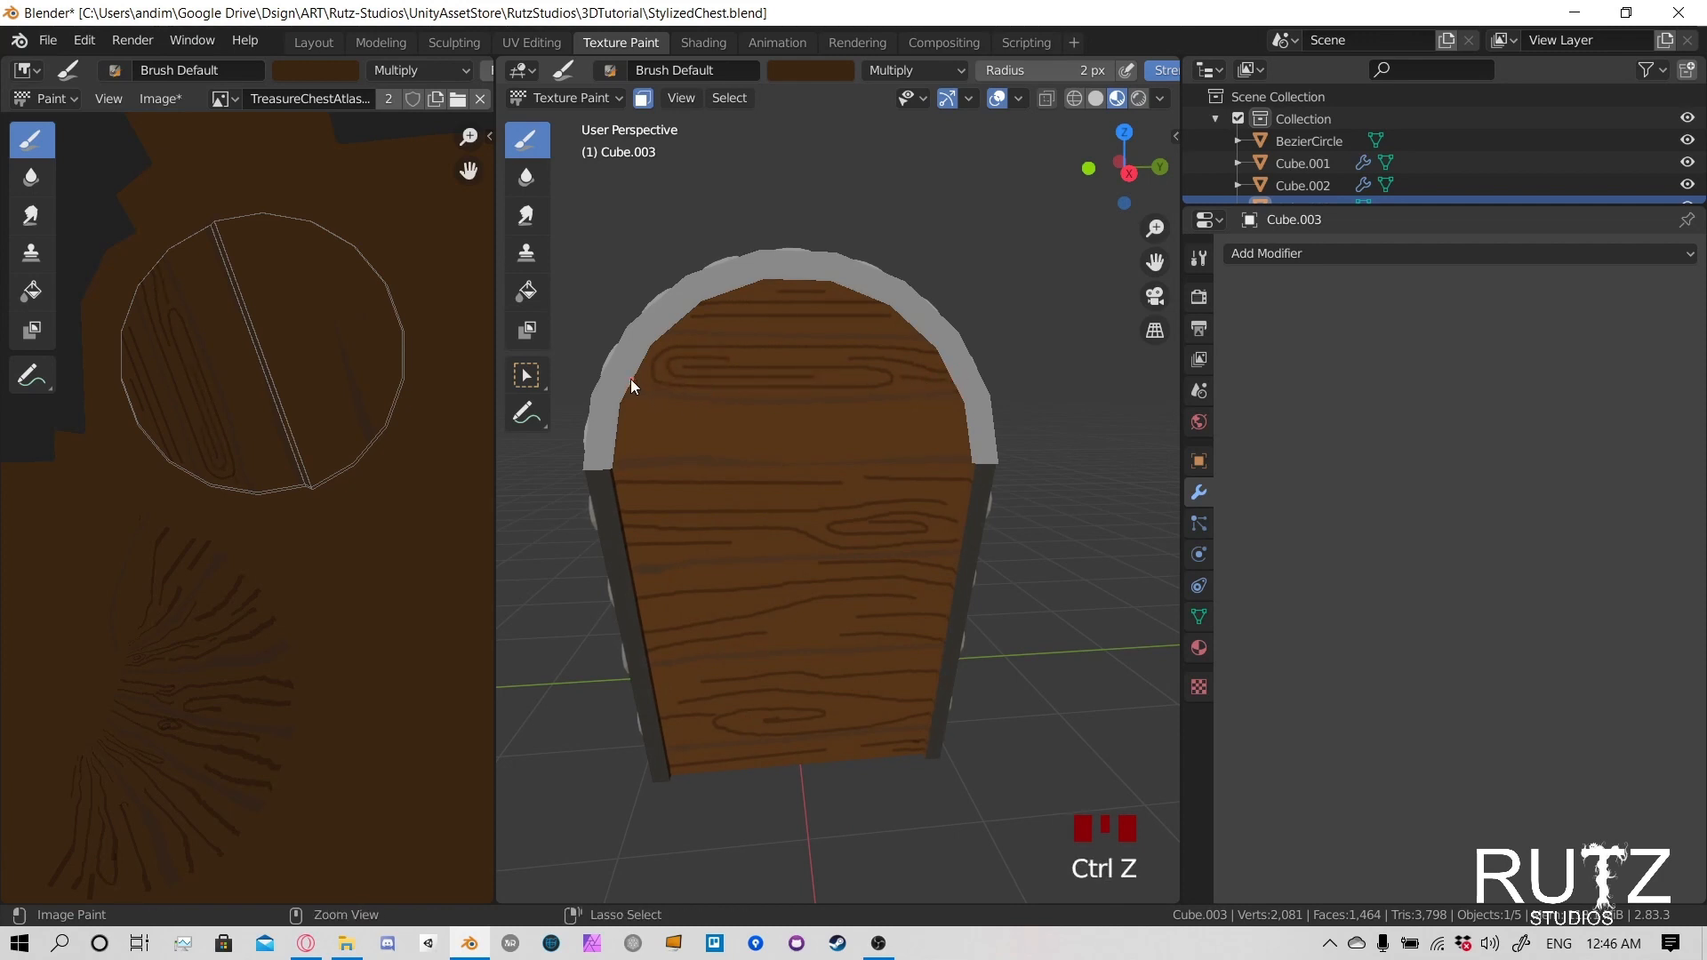
- Paint wavy grain lines and a small knot across the lowest plank of the lid's end panel
{"action": "left_click", "coordinate": [647, 386]}
{"action": "left_click", "coordinate": [677, 410]}
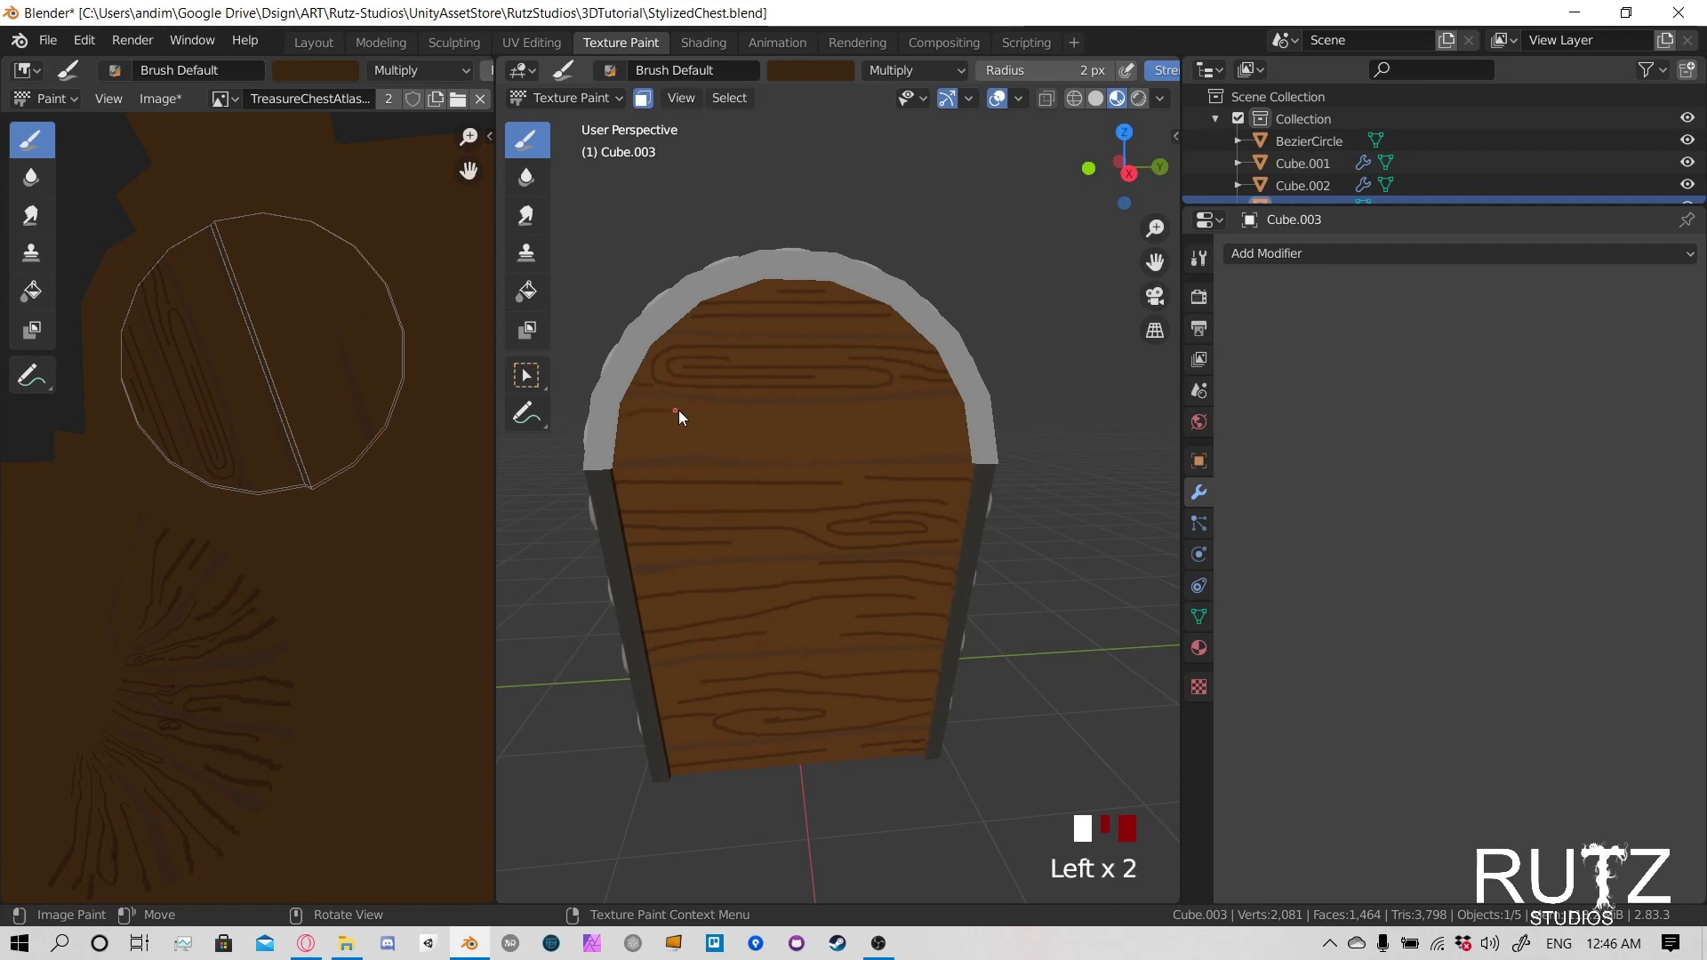
{"action": "left_click", "coordinate": [841, 414]}
{"action": "left_click", "coordinate": [929, 429]}
{"action": "mouse_move", "coordinate": [683, 445]}
{"action": "left_mouse_down"}
{"action": "mouse_move", "coordinate": [685, 425]}
{"action": "mouse_move", "coordinate": [639, 442]}
{"action": "left_mouse_up"}
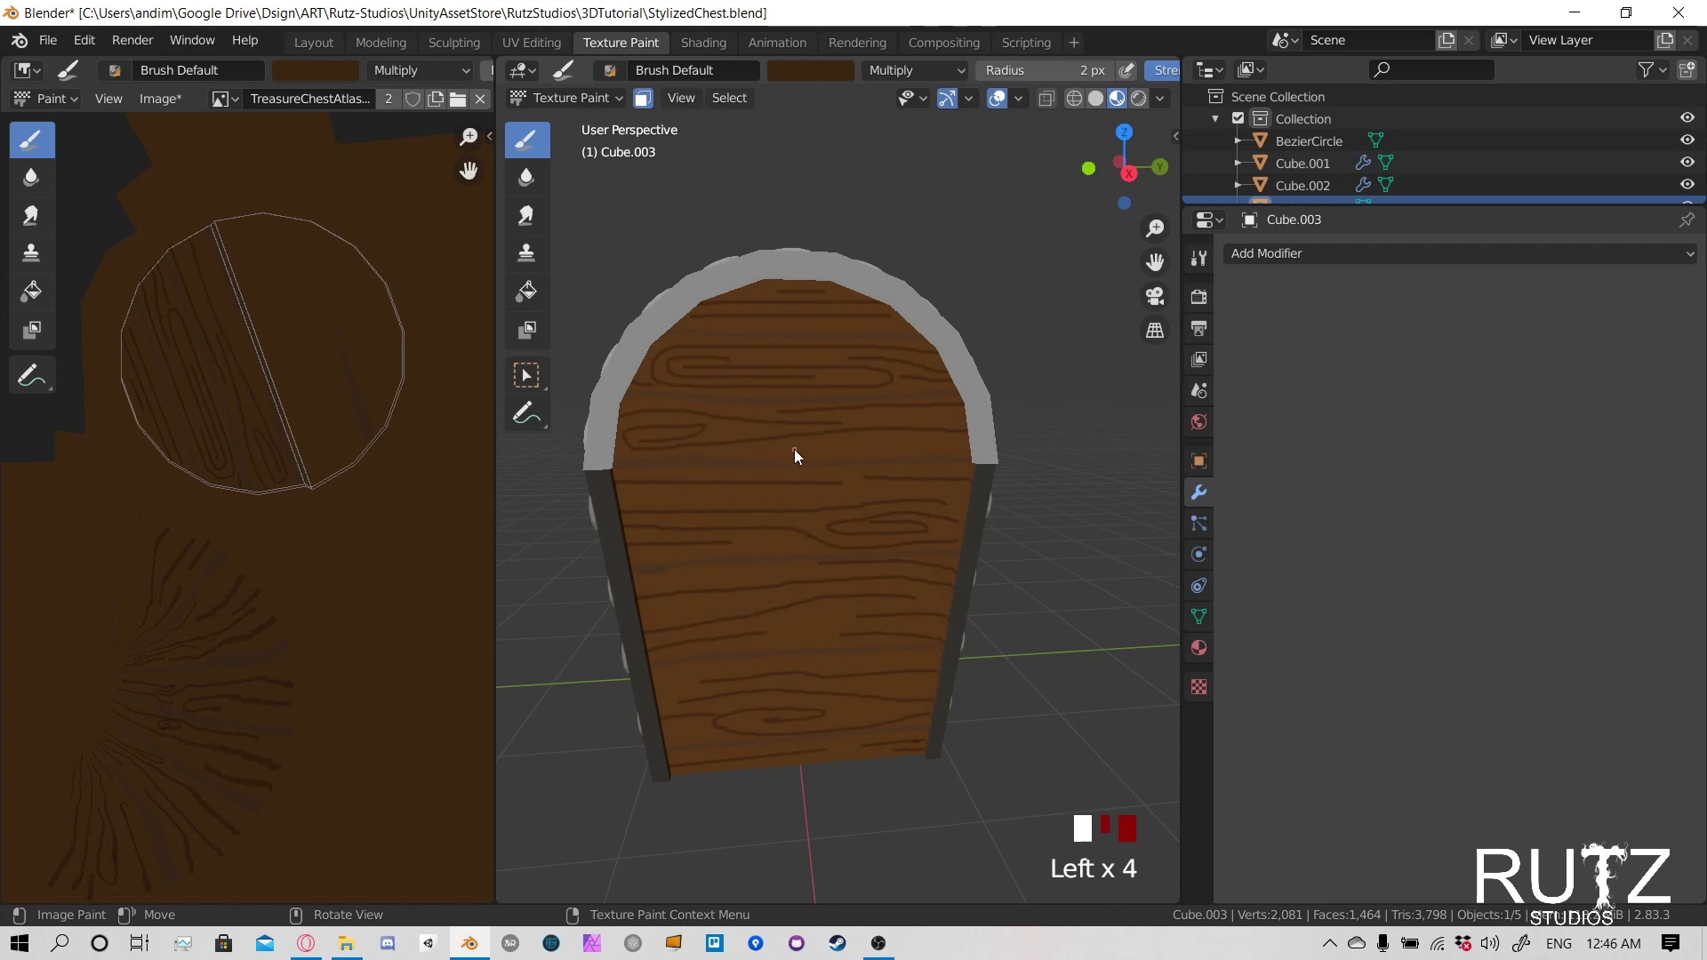
{"action": "left_click_drag", "start_coordinate": [845, 450], "coordinate": [953, 453]}
- Turn off the face selection paint mask and save the chest's texture image
{"action": "middle_click_drag", "start_coordinate": [690, 422], "coordinate": [784, 464]}
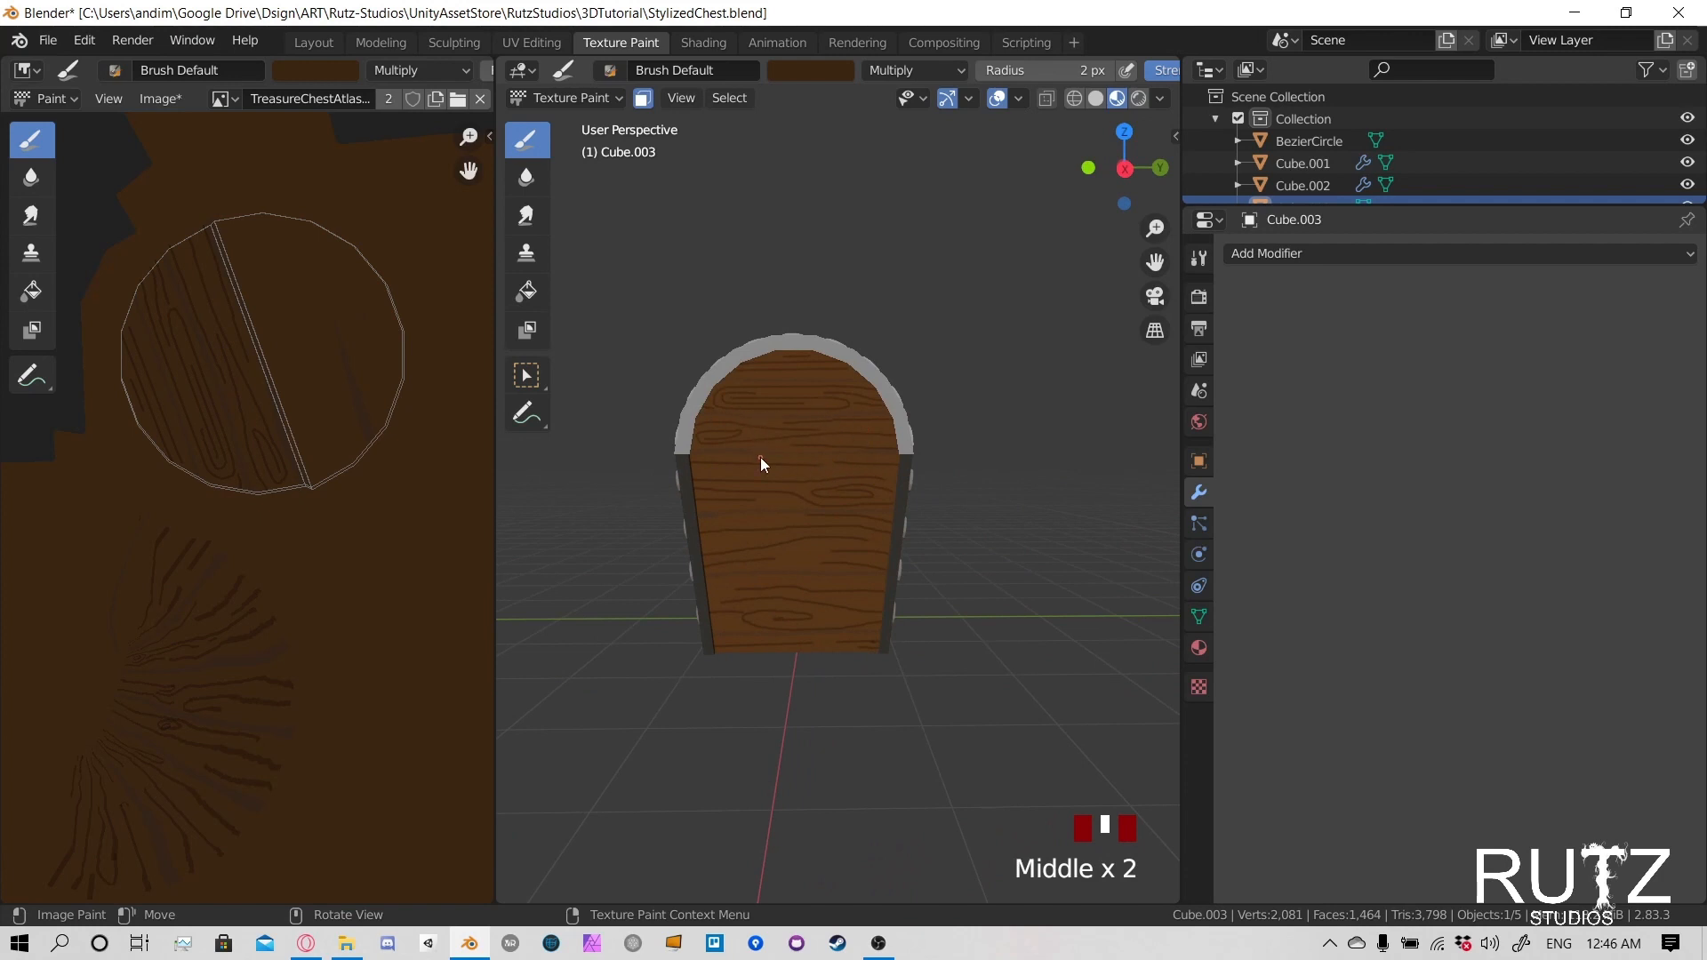
{"action": "middle_click_drag", "start_coordinate": [709, 503], "coordinate": [889, 487]}
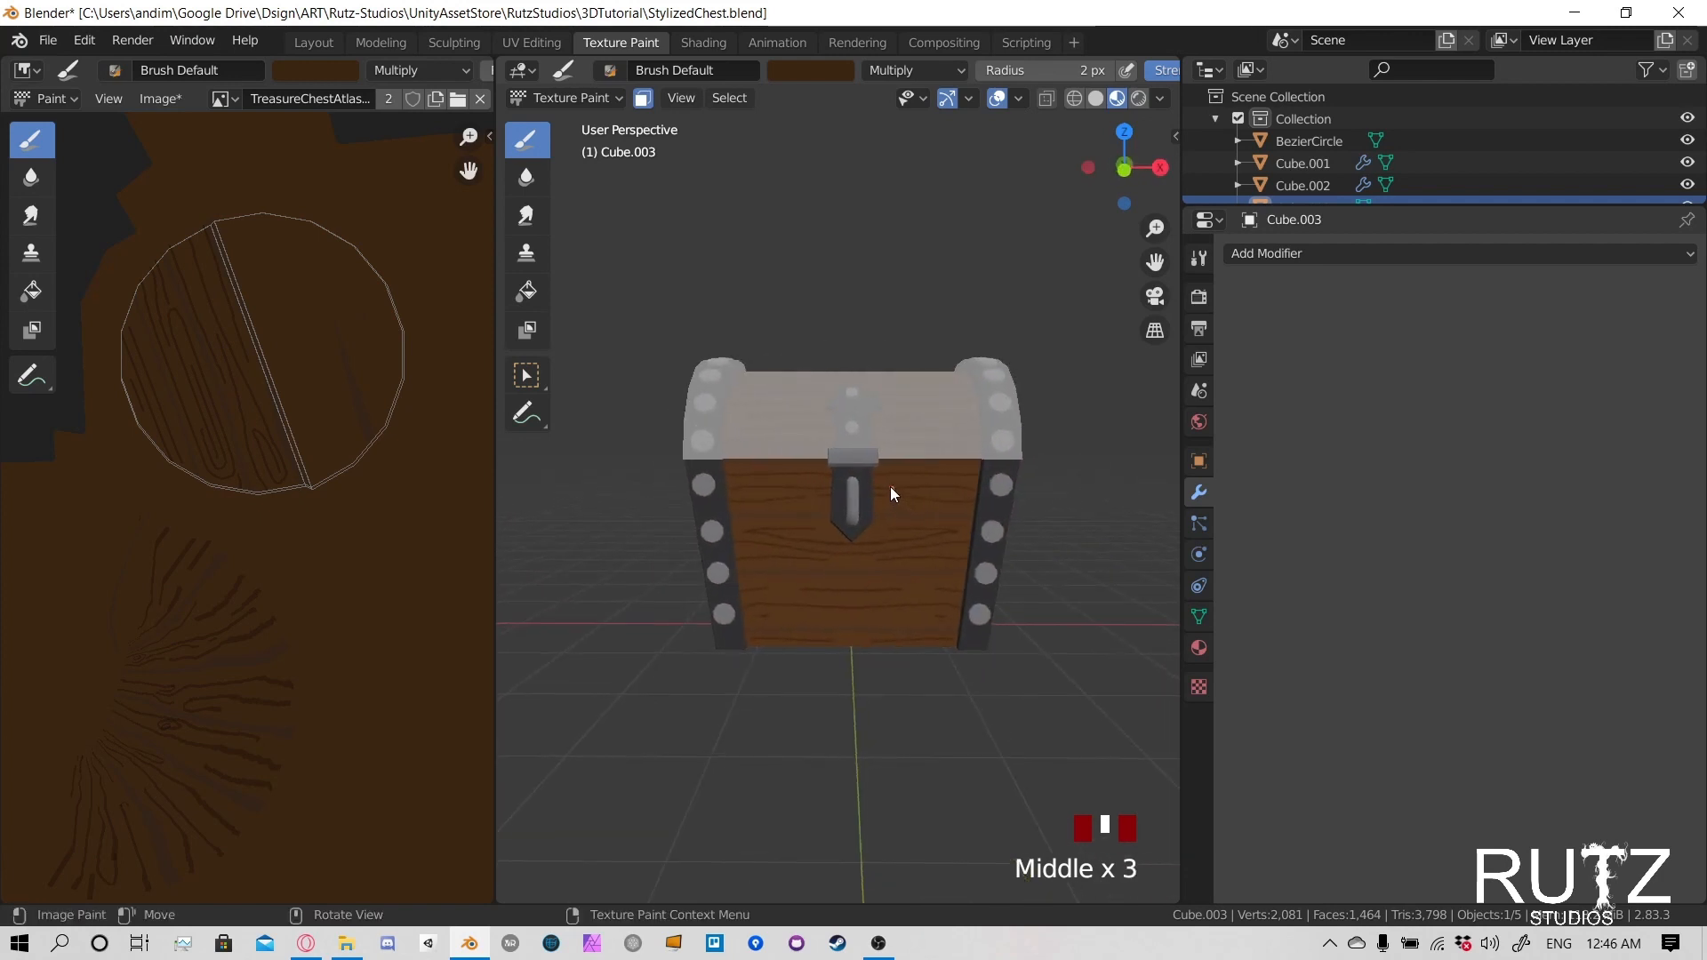
{"action": "left_click", "coordinate": [643, 98]}
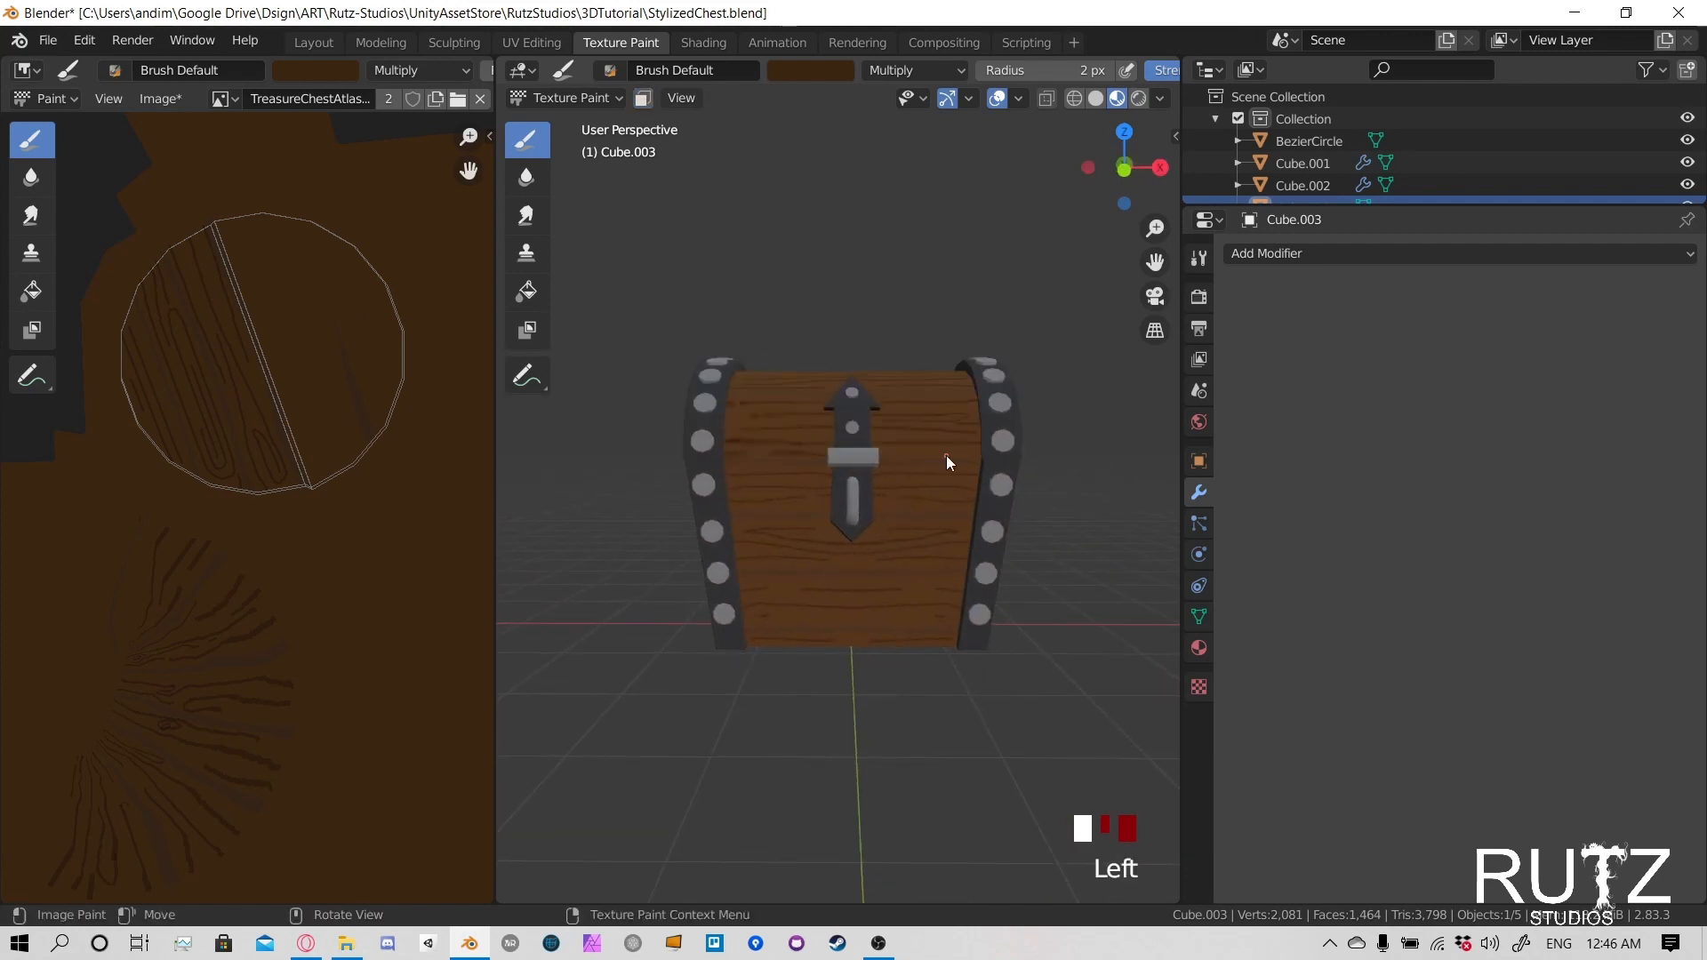
{"action": "key", "text": "alt+s"}
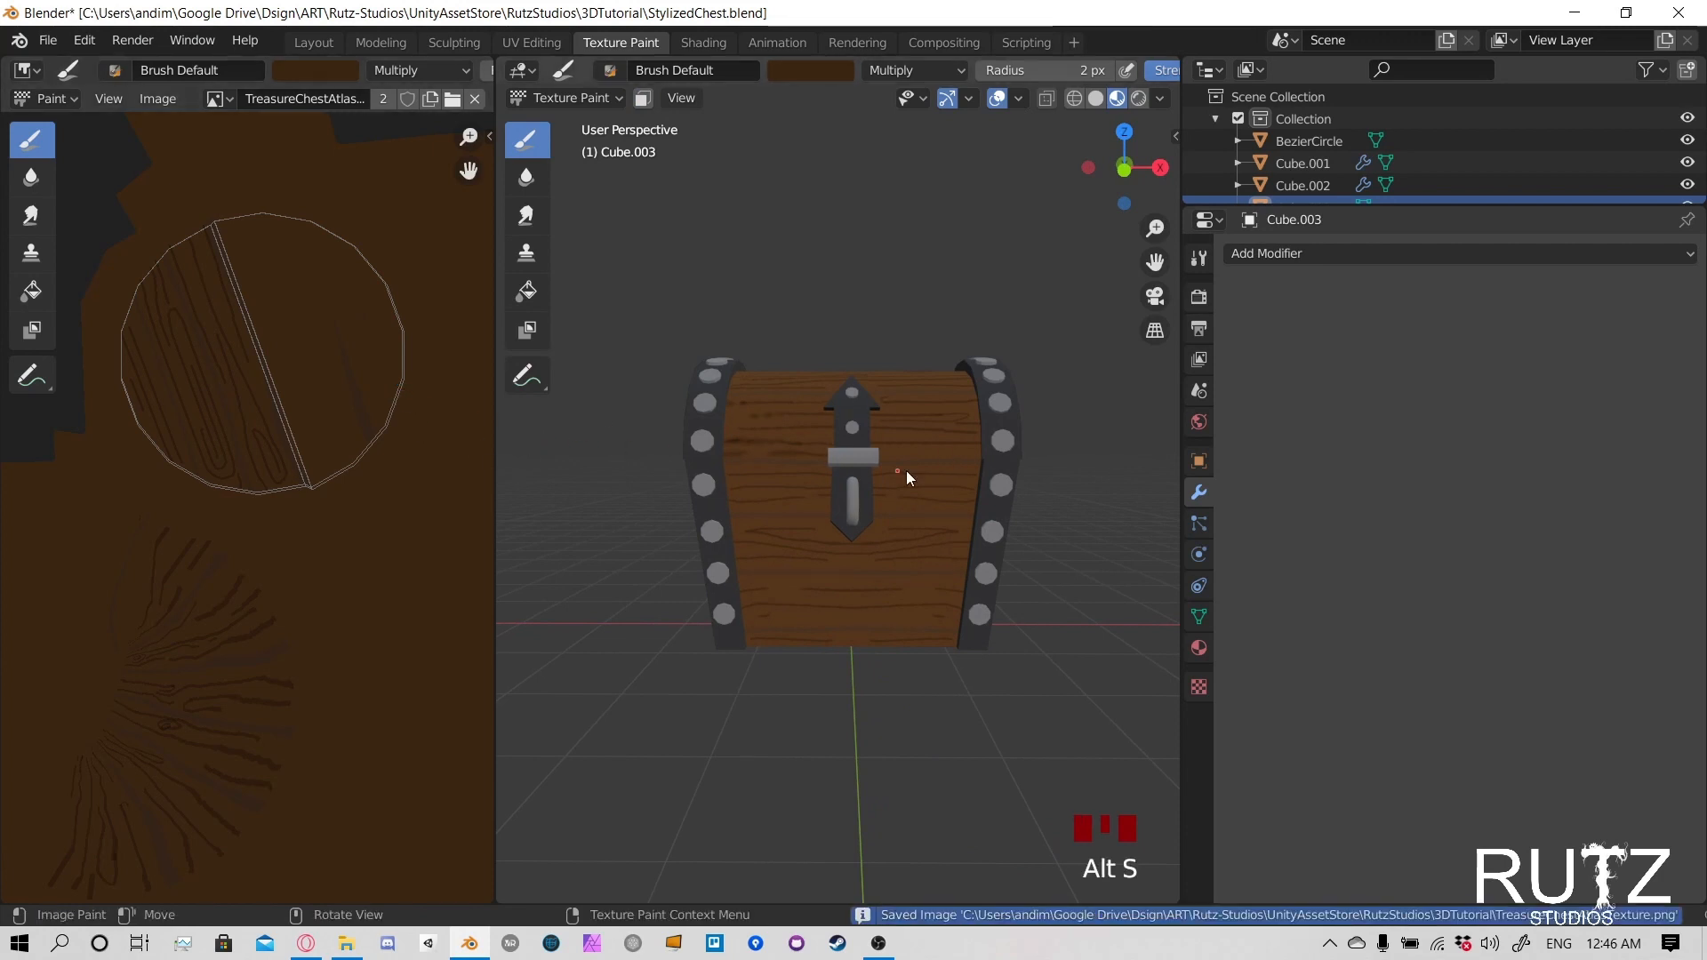
- Inspect the chest's front and change the paint brush's blending mode to Screen
{"action": "middle_click_drag", "start_coordinate": [1042, 396], "coordinate": [995, 398]}
{"action": "scroll", "coordinate": [766, 423], "scroll_direction": "down", "scroll_amount": 4}
{"action": "middle_click_drag", "start_coordinate": [766, 423], "coordinate": [718, 494]}
{"action": "scroll", "coordinate": [915, 504], "scroll_direction": "up", "scroll_amount": 7}
{"action": "scroll", "coordinate": [975, 499], "scroll_direction": "down", "scroll_amount": 2}
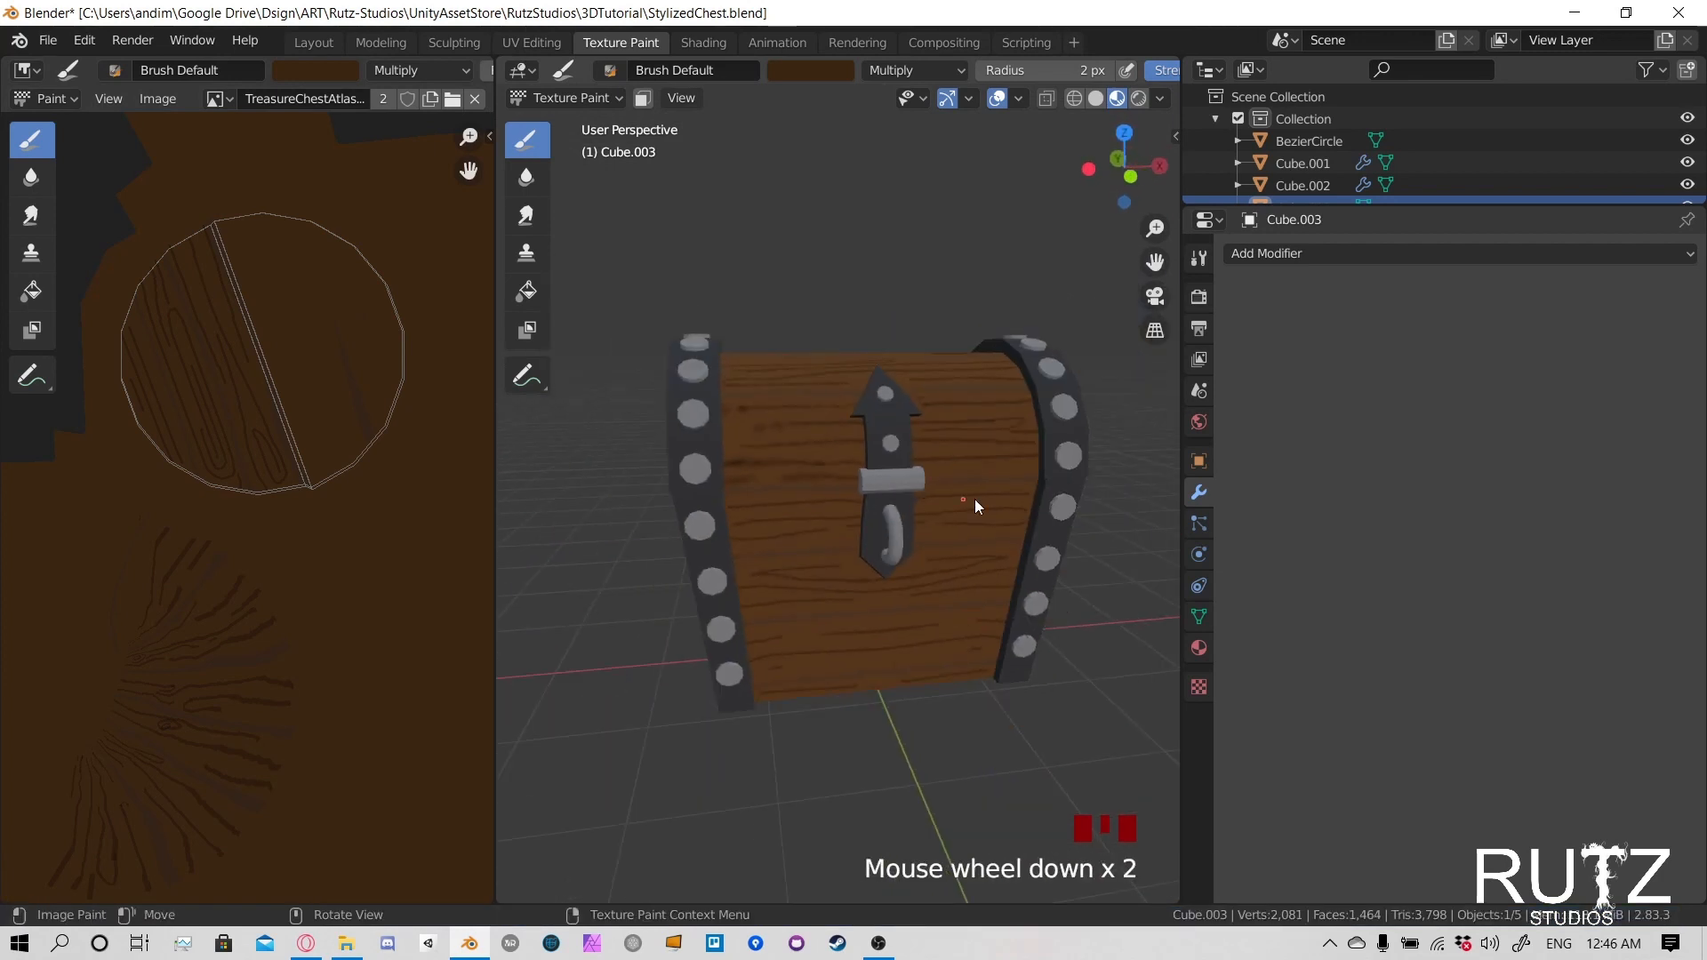
{"action": "middle_click_drag", "start_coordinate": [975, 499], "coordinate": [991, 483]}
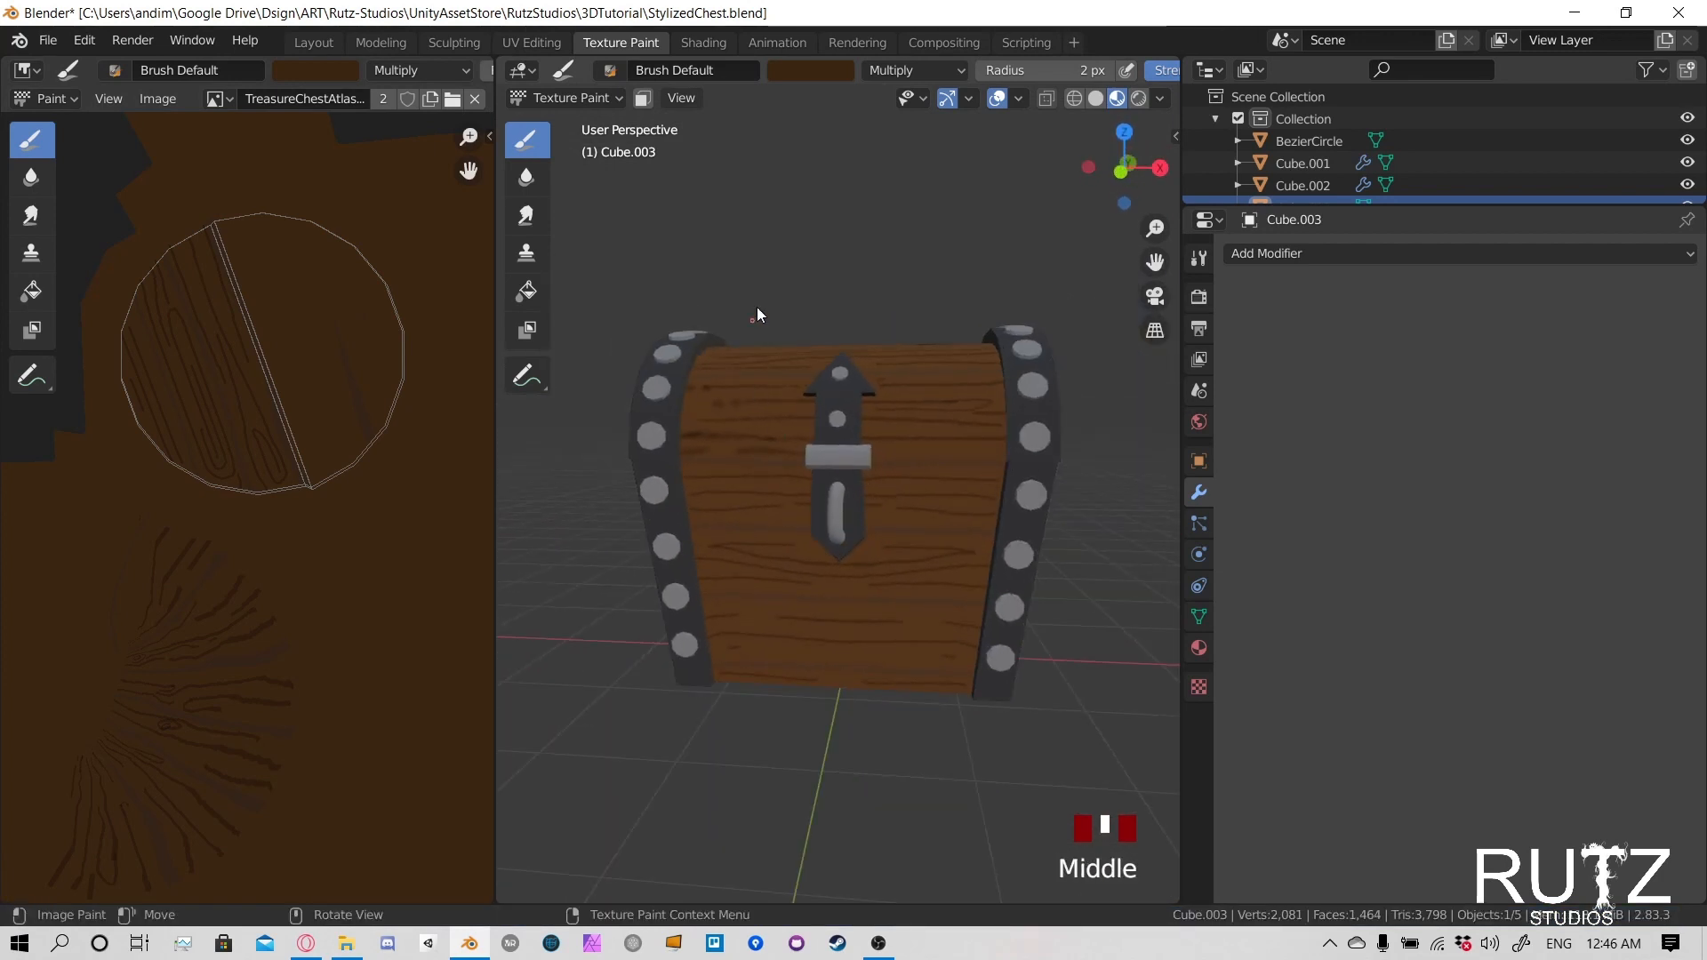
{"action": "left_click", "coordinate": [914, 71]}
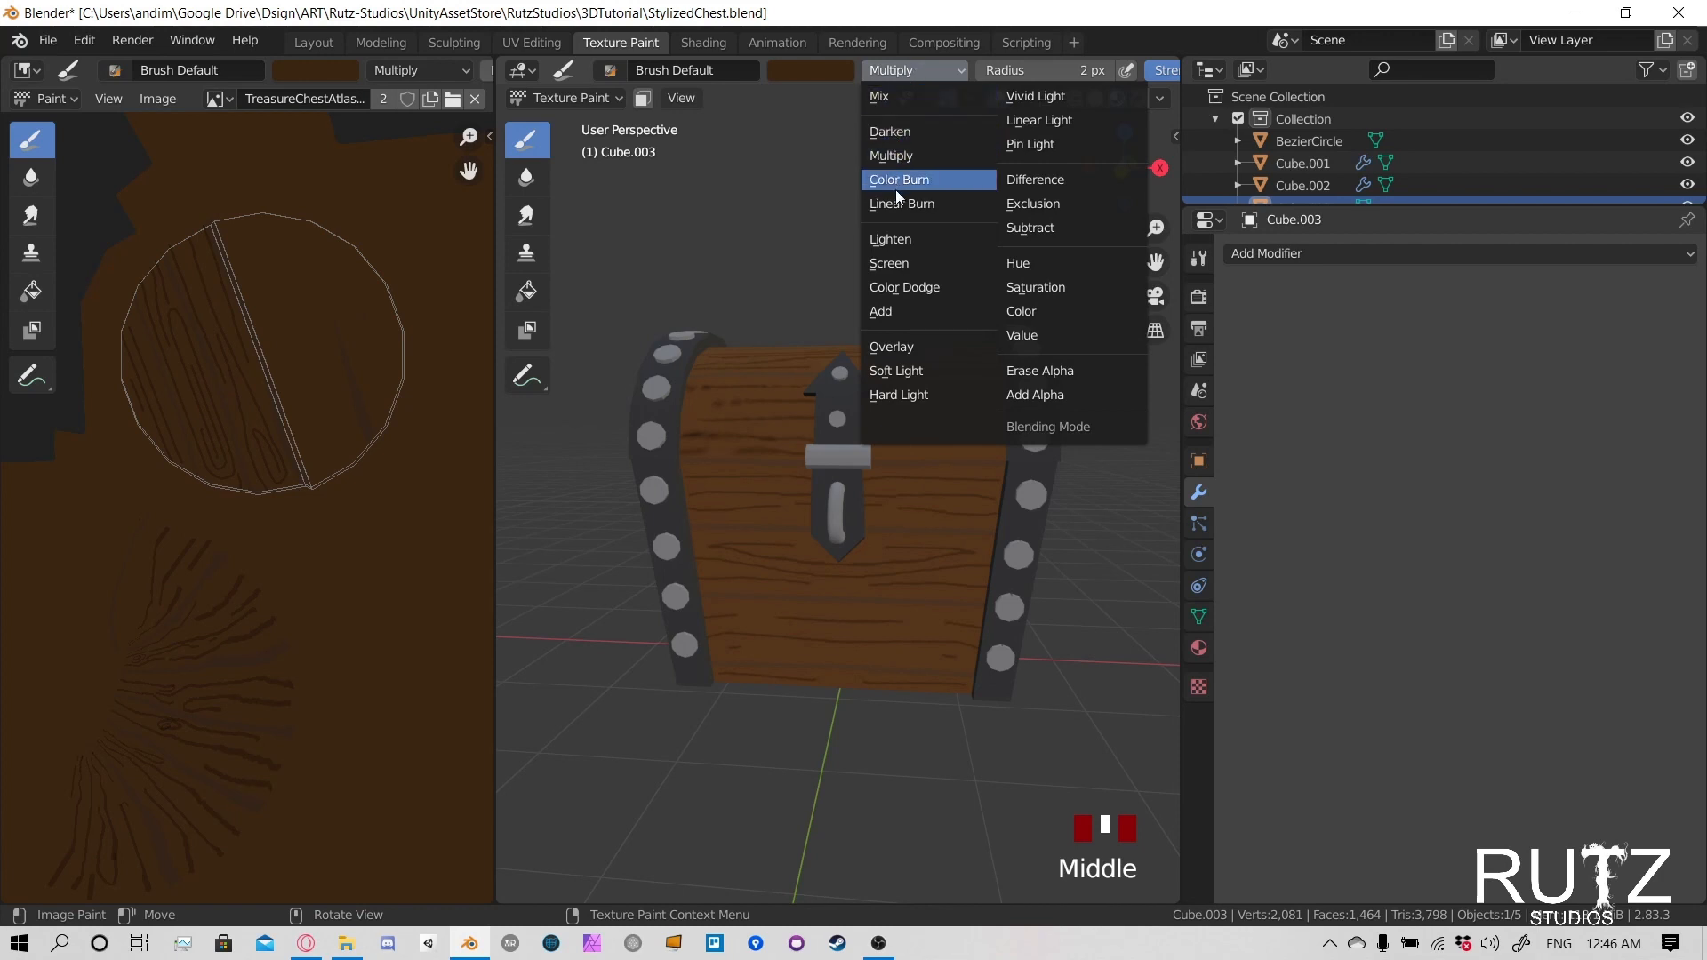
{"action": "left_click", "coordinate": [899, 263]}
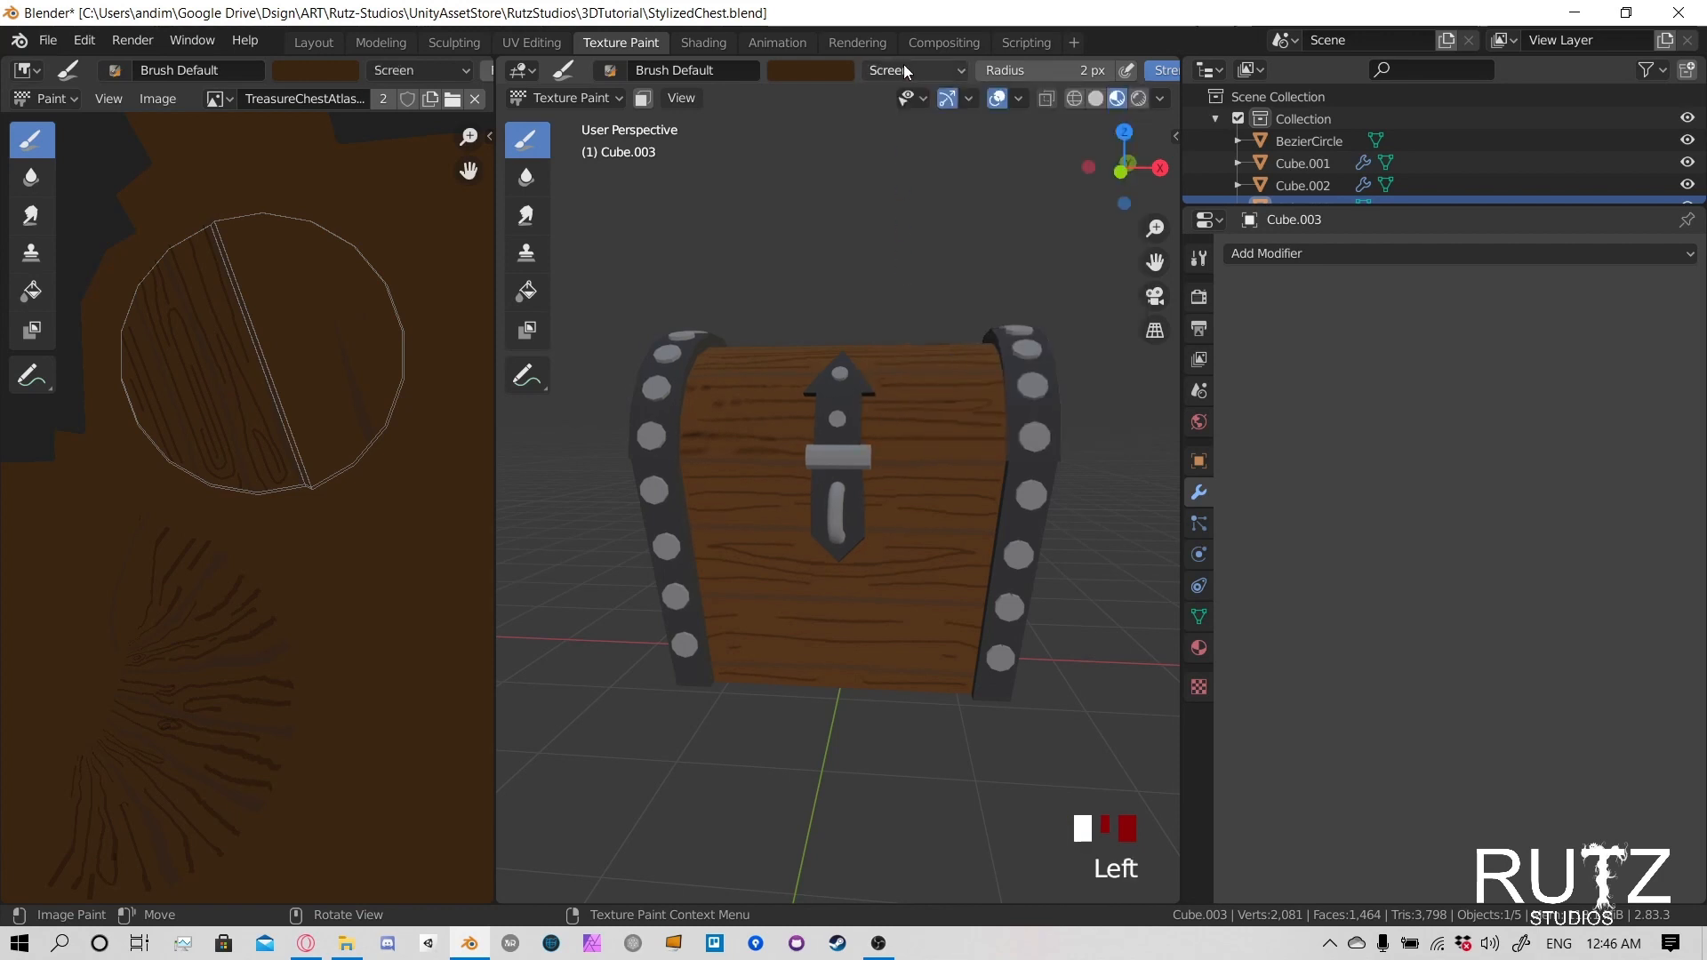
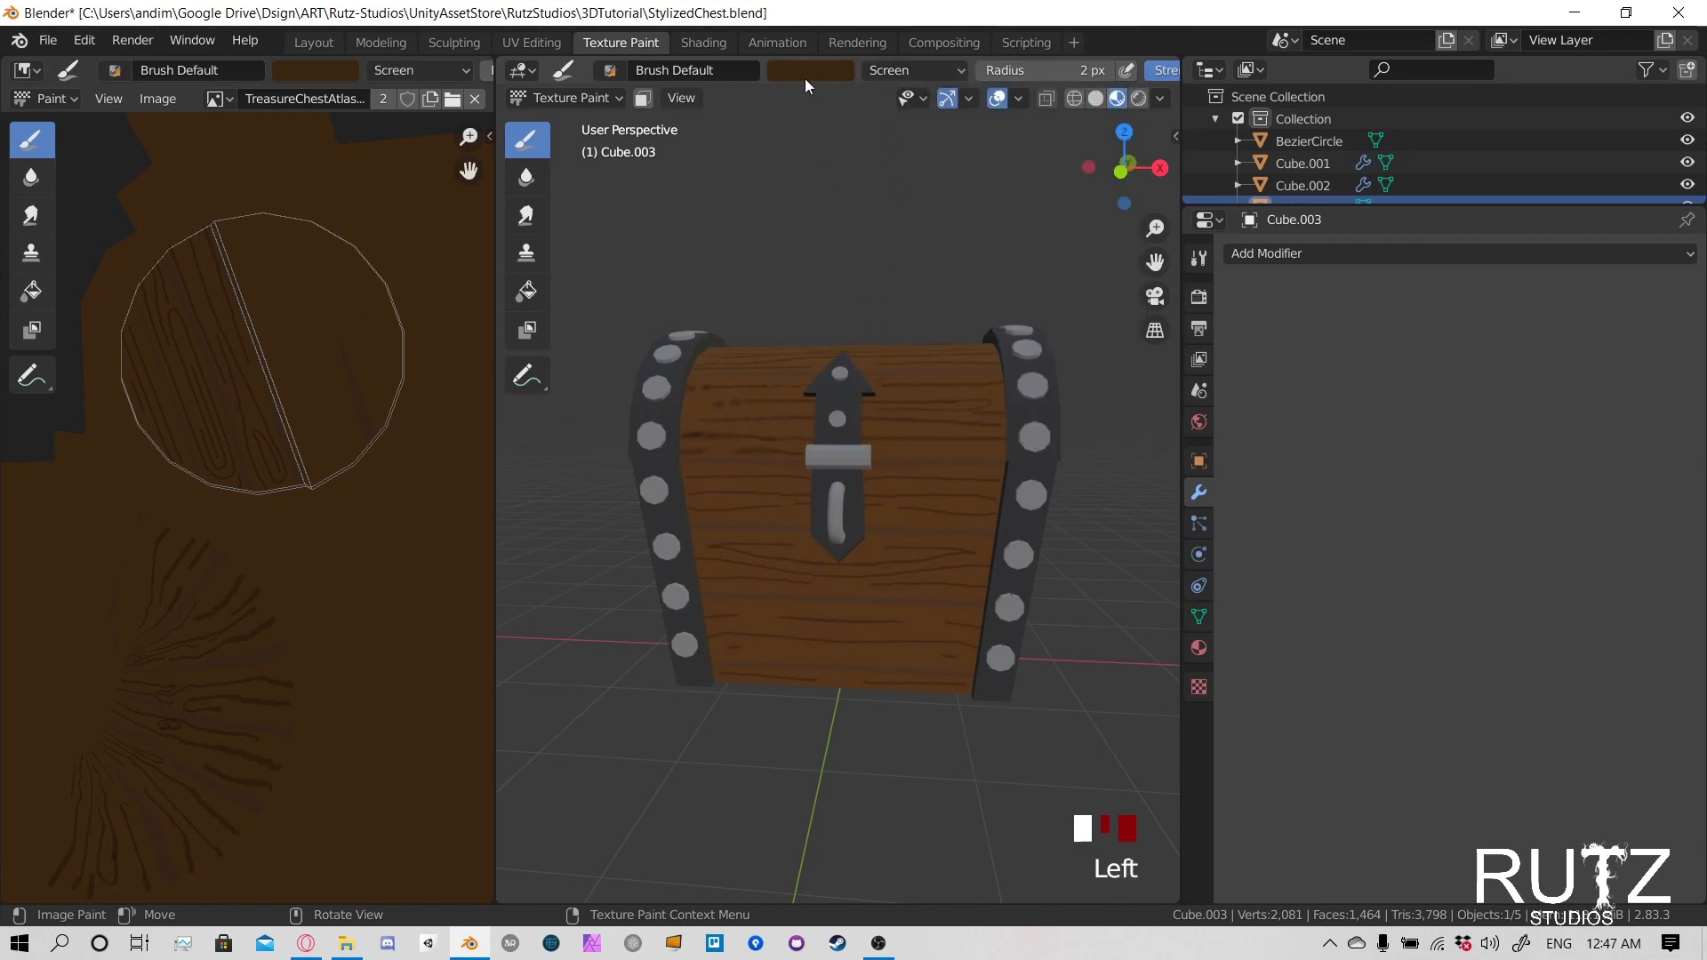
{"action": "left_click_drag", "start_coordinate": [879, 381], "coordinate": [949, 381]}
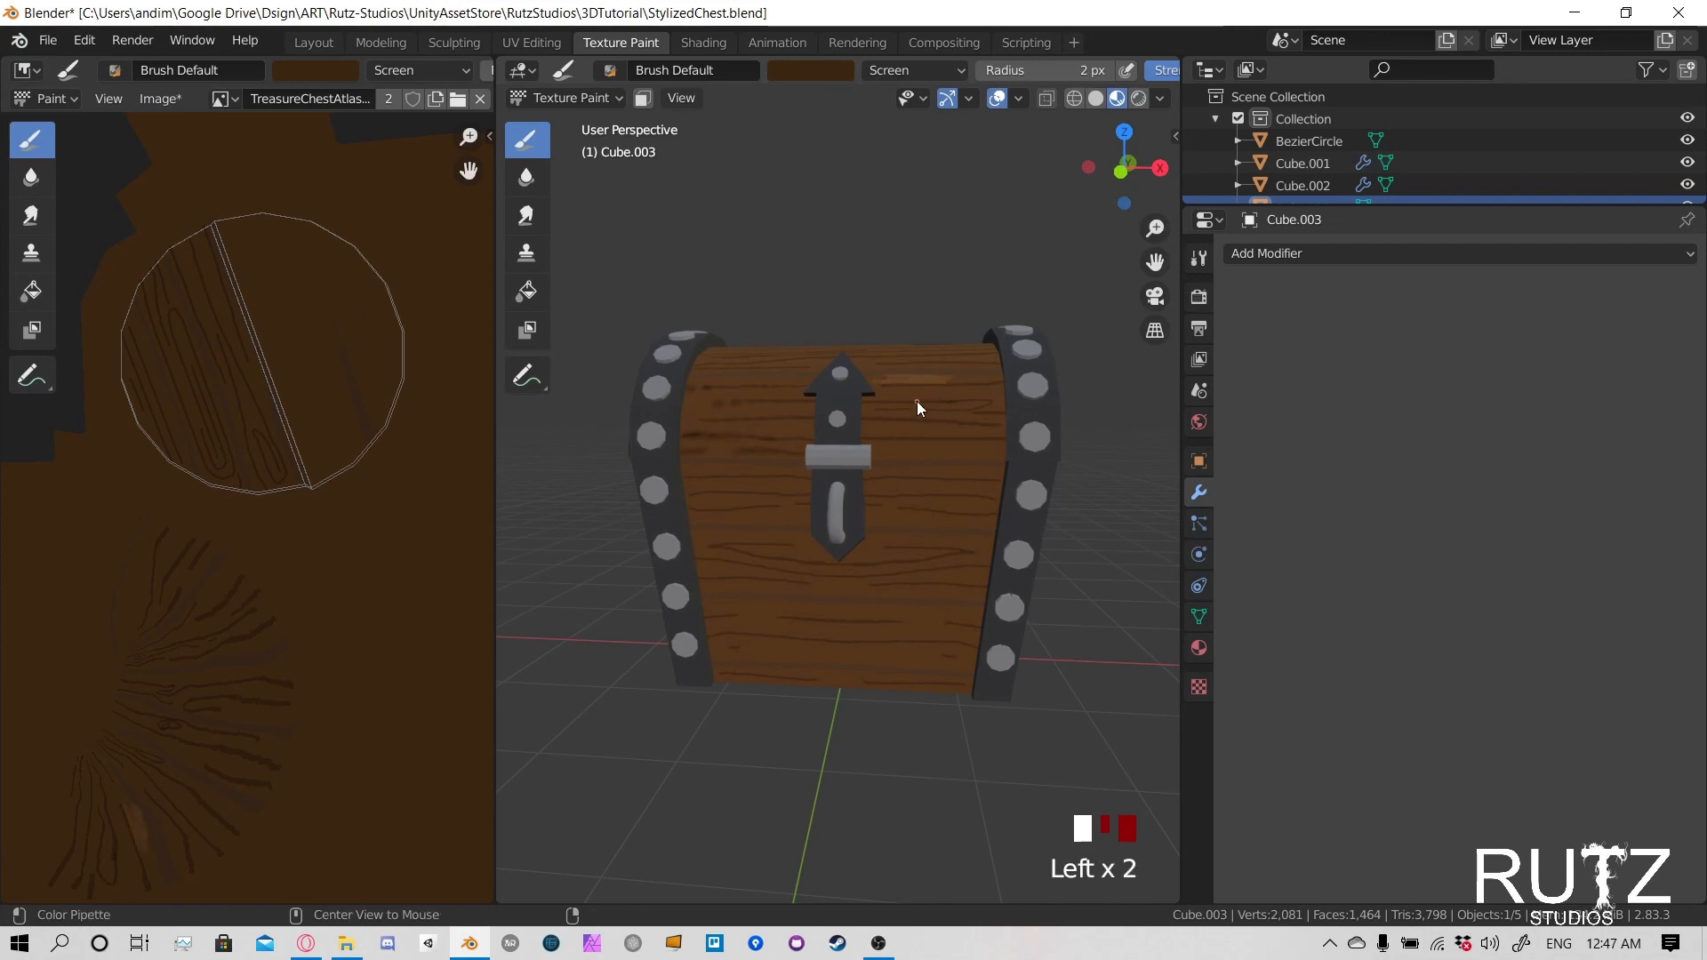
{"action": "key", "text": "alt"}
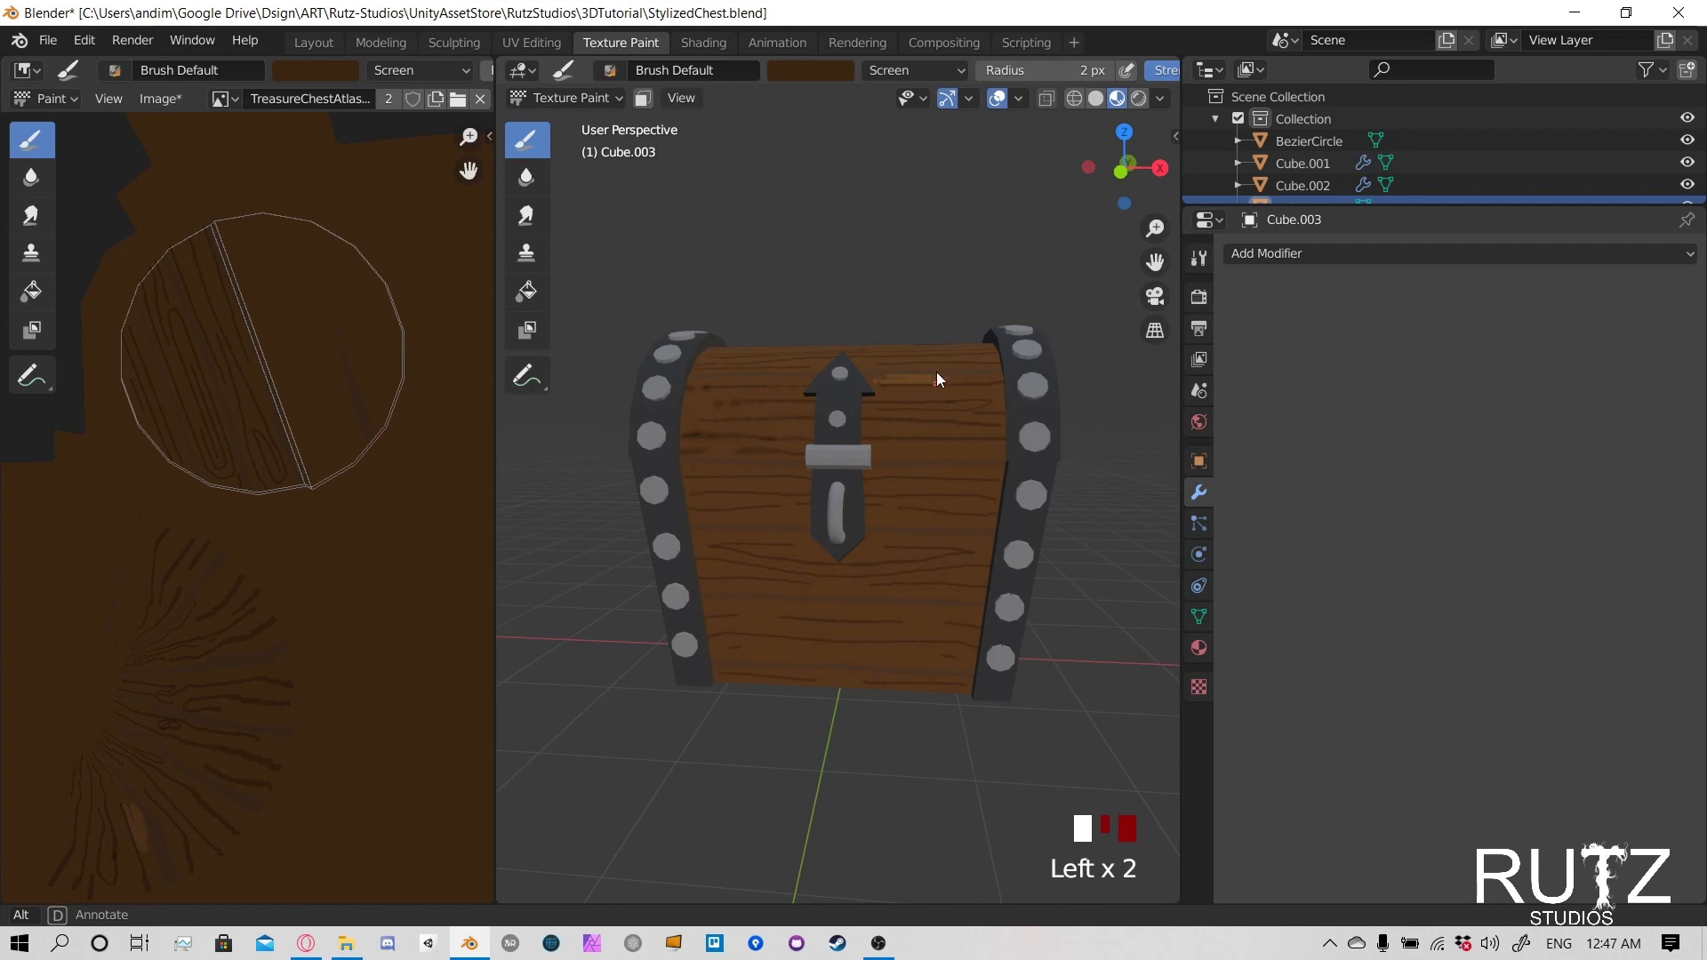
{"action": "right_click", "coordinate": [931, 370]}
{"action": "key", "text": "ctrl+z"}
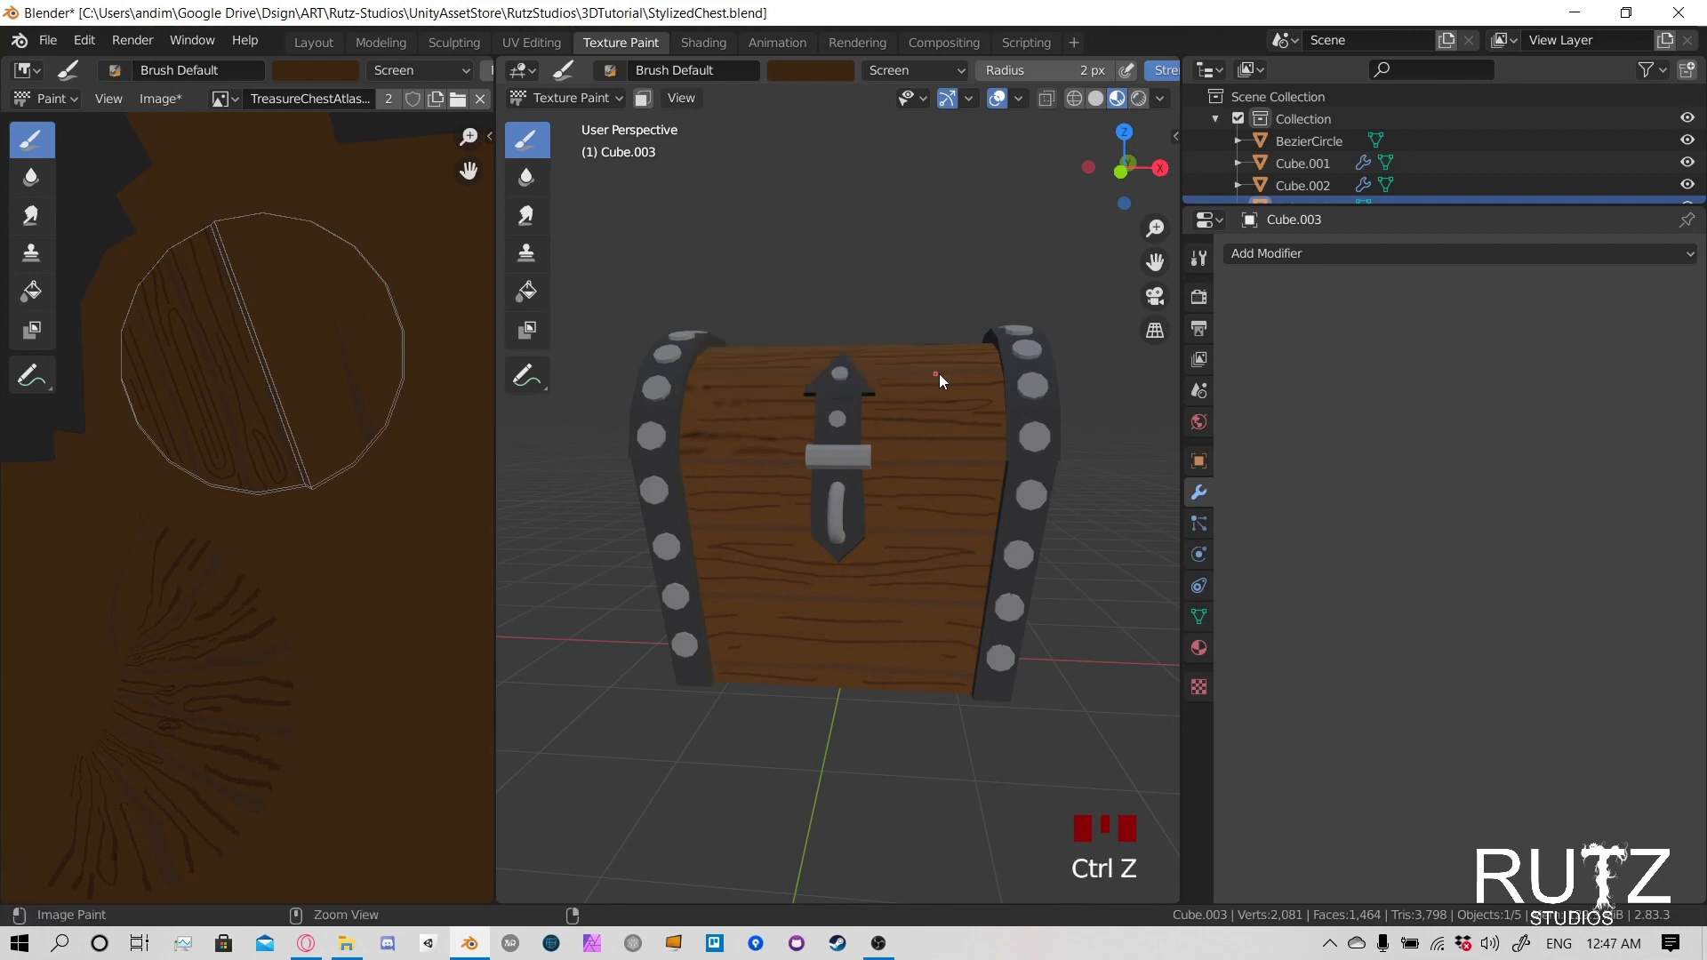
- Set the paint brush's strength to 0.1 and its radius to 8 px
{"action": "mouse_move", "coordinate": [939, 373]}
{"action": "middle_mouse_down"}
{"action": "mouse_move", "coordinate": [882, 381]}
{"action": "mouse_move", "coordinate": [905, 467]}
{"action": "mouse_move", "coordinate": [880, 470]}
{"action": "middle_mouse_up"}
{"action": "scroll", "coordinate": [896, 380], "scroll_direction": "up", "scroll_amount": 2}
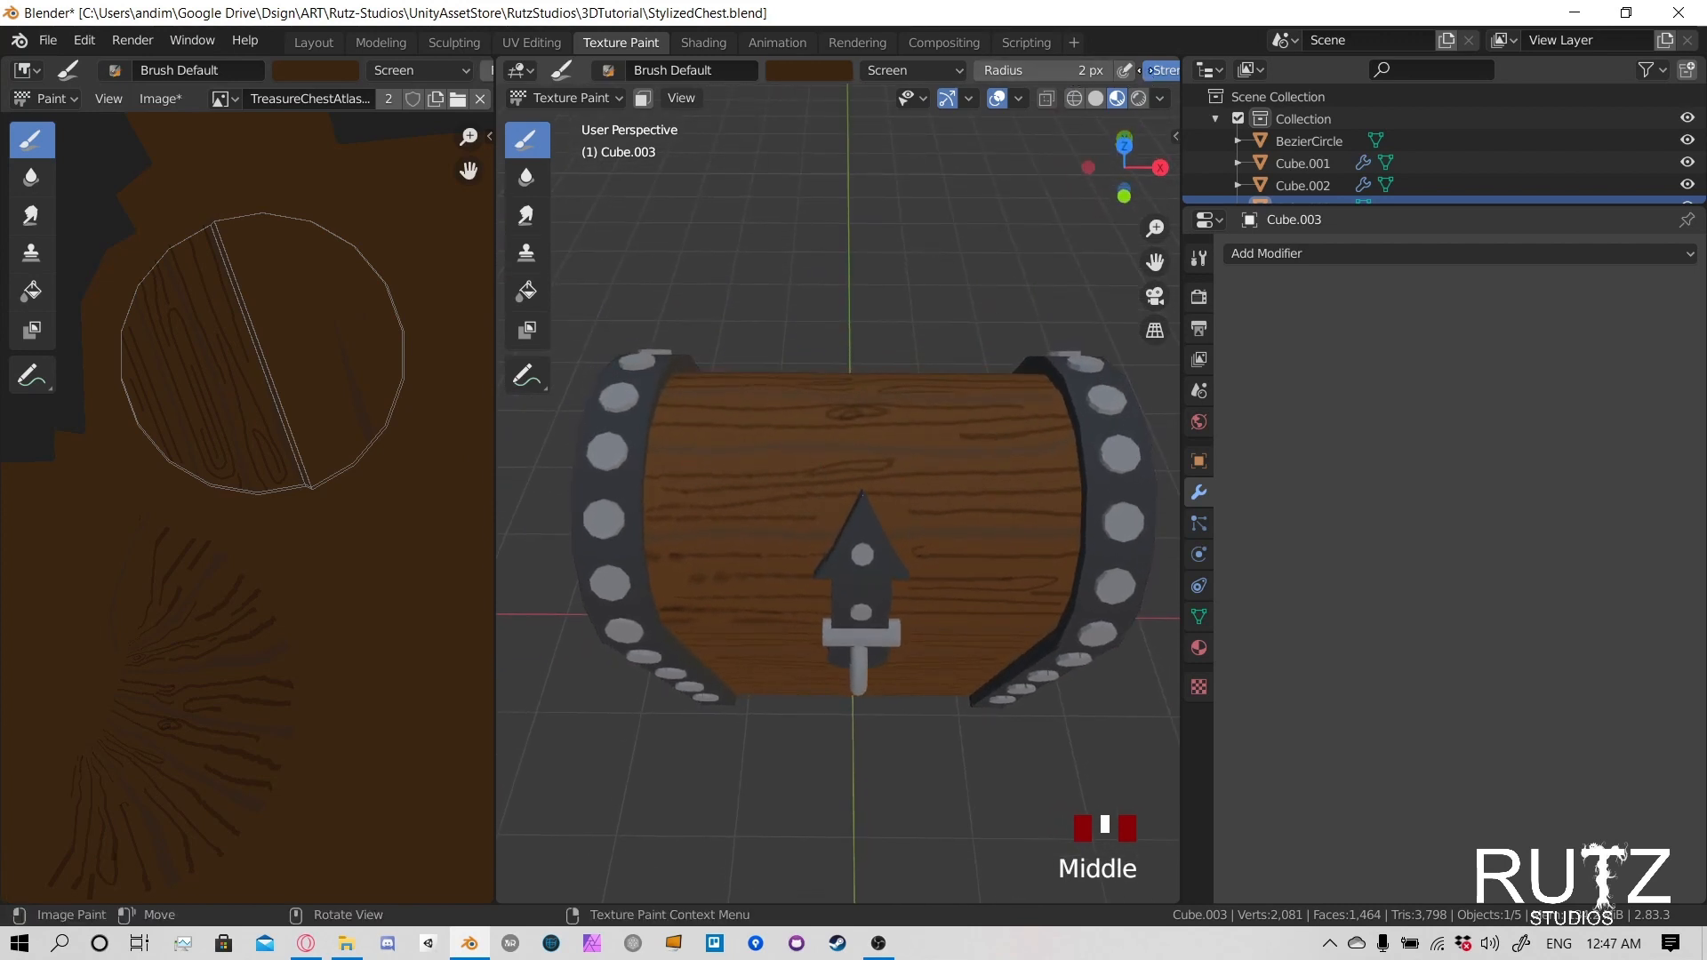
{"action": "middle_click_drag", "start_coordinate": [1168, 76], "coordinate": [1026, 78]}
{"action": "left_click", "coordinate": [1039, 73]}
{"action": "type", "text": "0.1"}
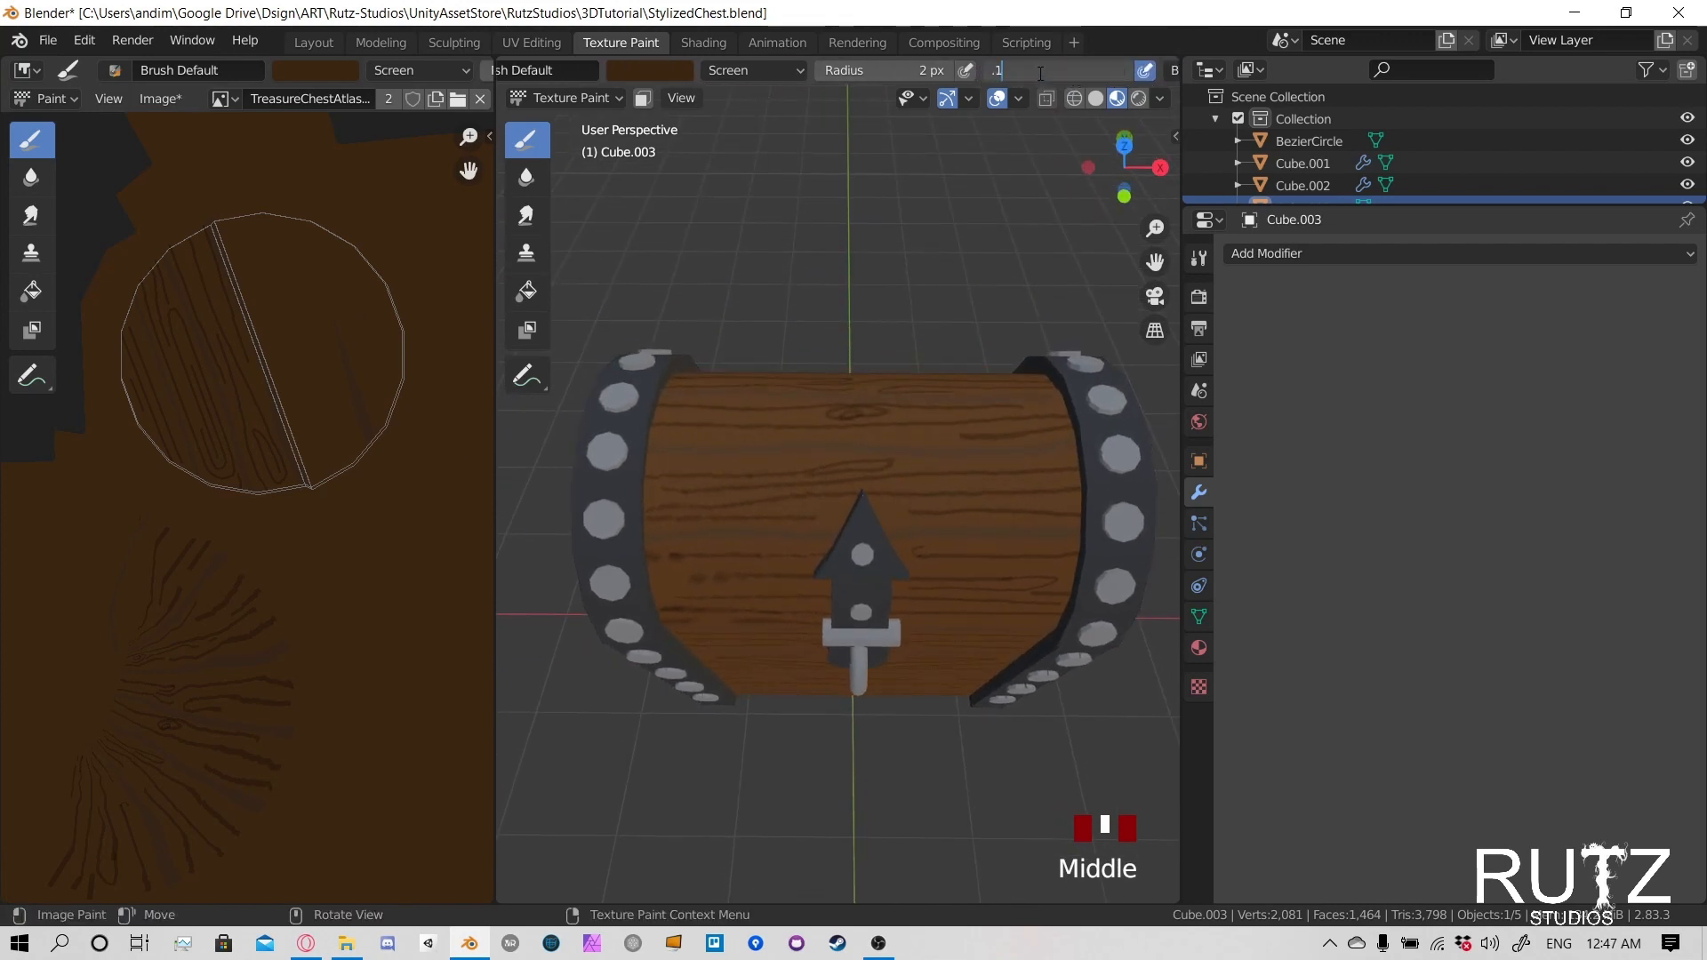
{"action": "key", "text": "Return"}
{"action": "key", "text": "f"}
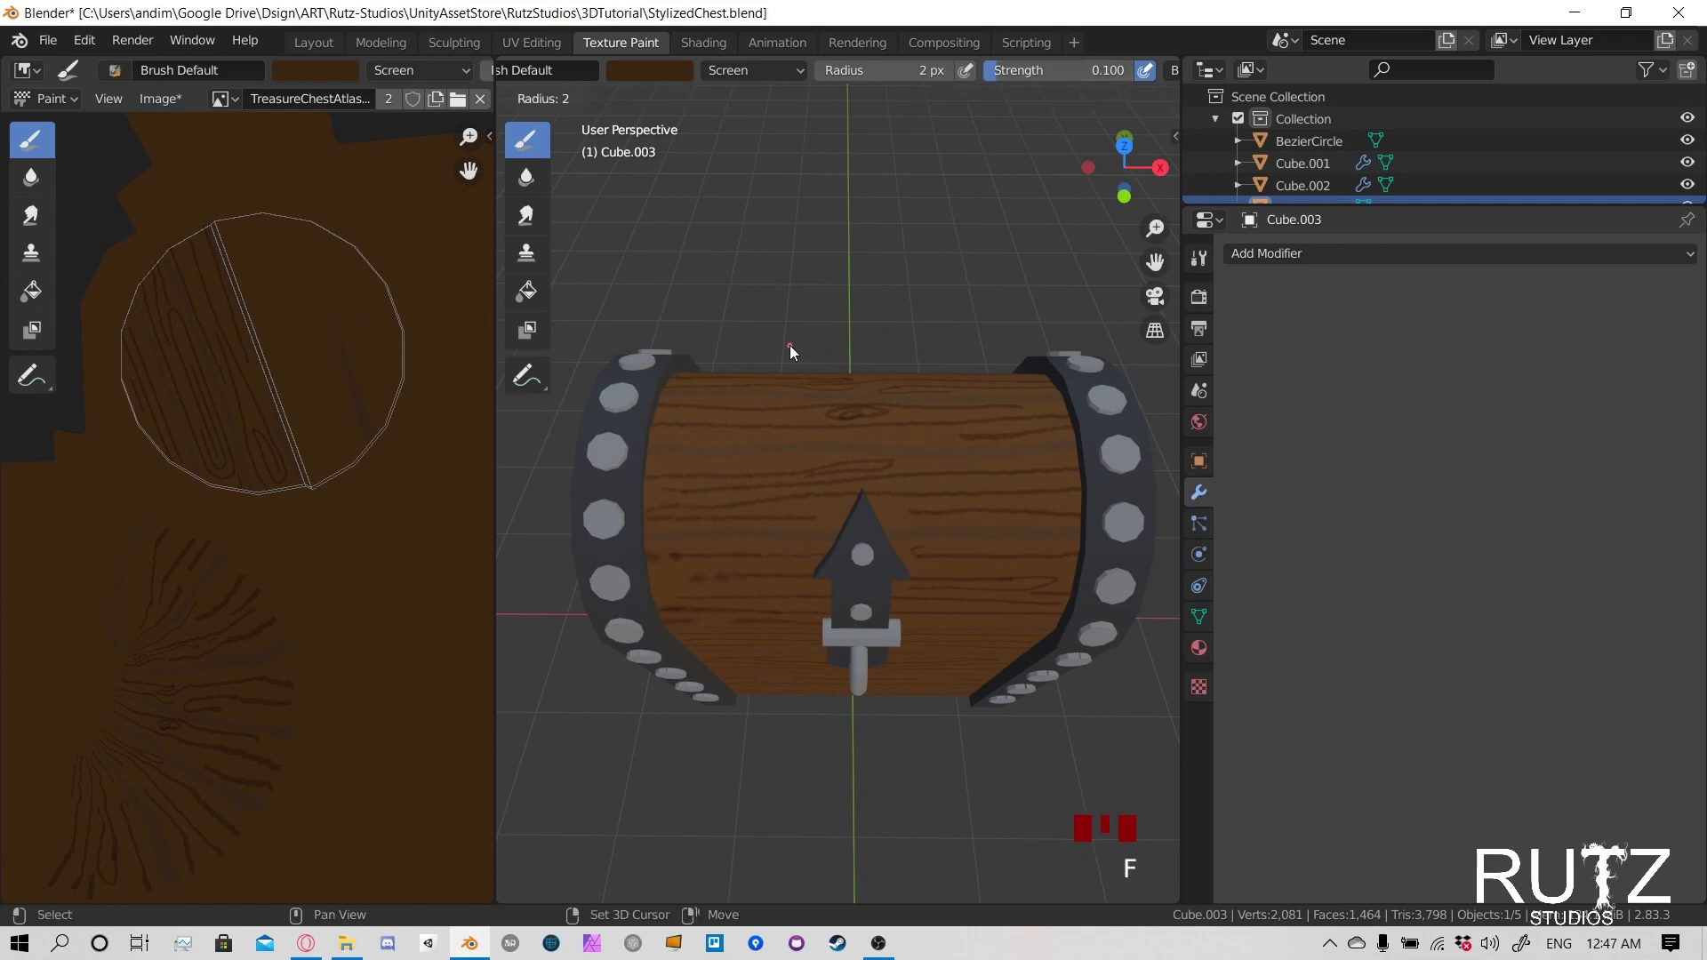
{"action": "left_click", "coordinate": [819, 355]}
{"action": "key", "text": "f"}
{"action": "left_click", "coordinate": [816, 398]}
- Paint light highlights between the grain lines along the two lid planks just above the latch's pointed tip
{"action": "middle_click_drag", "start_coordinate": [786, 378], "coordinate": [744, 526]}
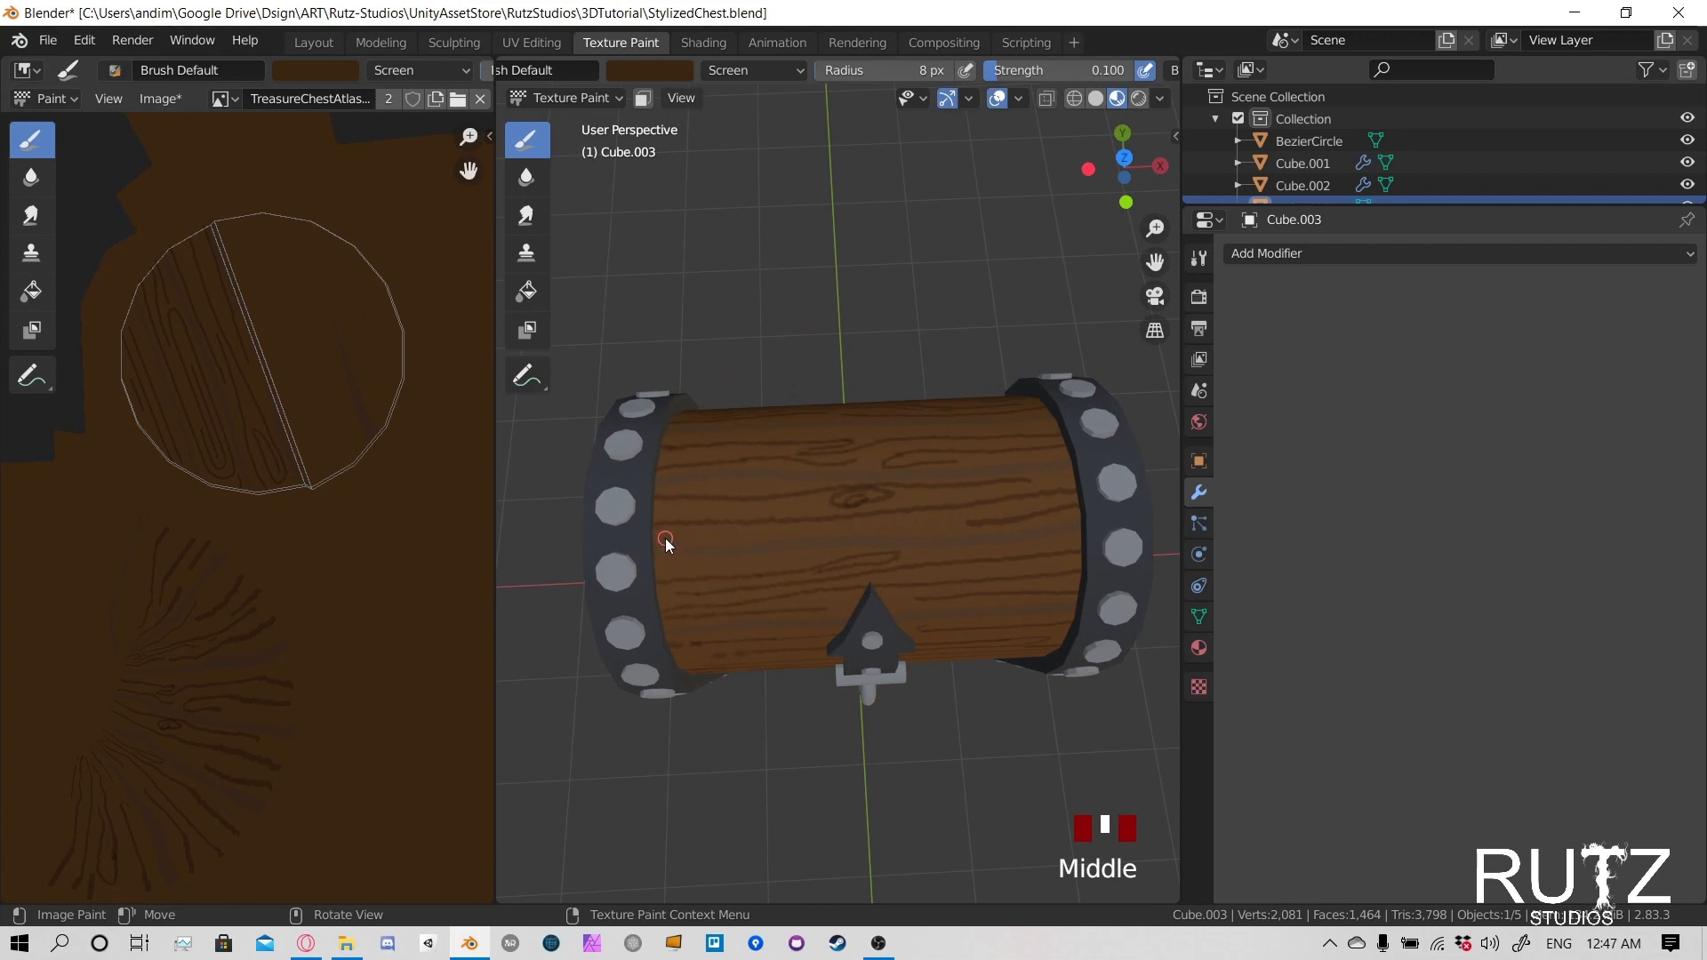
{"action": "mouse_move", "coordinate": [667, 538]}
{"action": "left_mouse_down"}
{"action": "mouse_move", "coordinate": [1065, 503]}
{"action": "mouse_move", "coordinate": [1045, 506]}
{"action": "left_mouse_up"}
{"action": "left_click_drag", "start_coordinate": [858, 531], "coordinate": [898, 528]}
{"action": "left_click_drag", "start_coordinate": [889, 530], "coordinate": [1098, 505]}
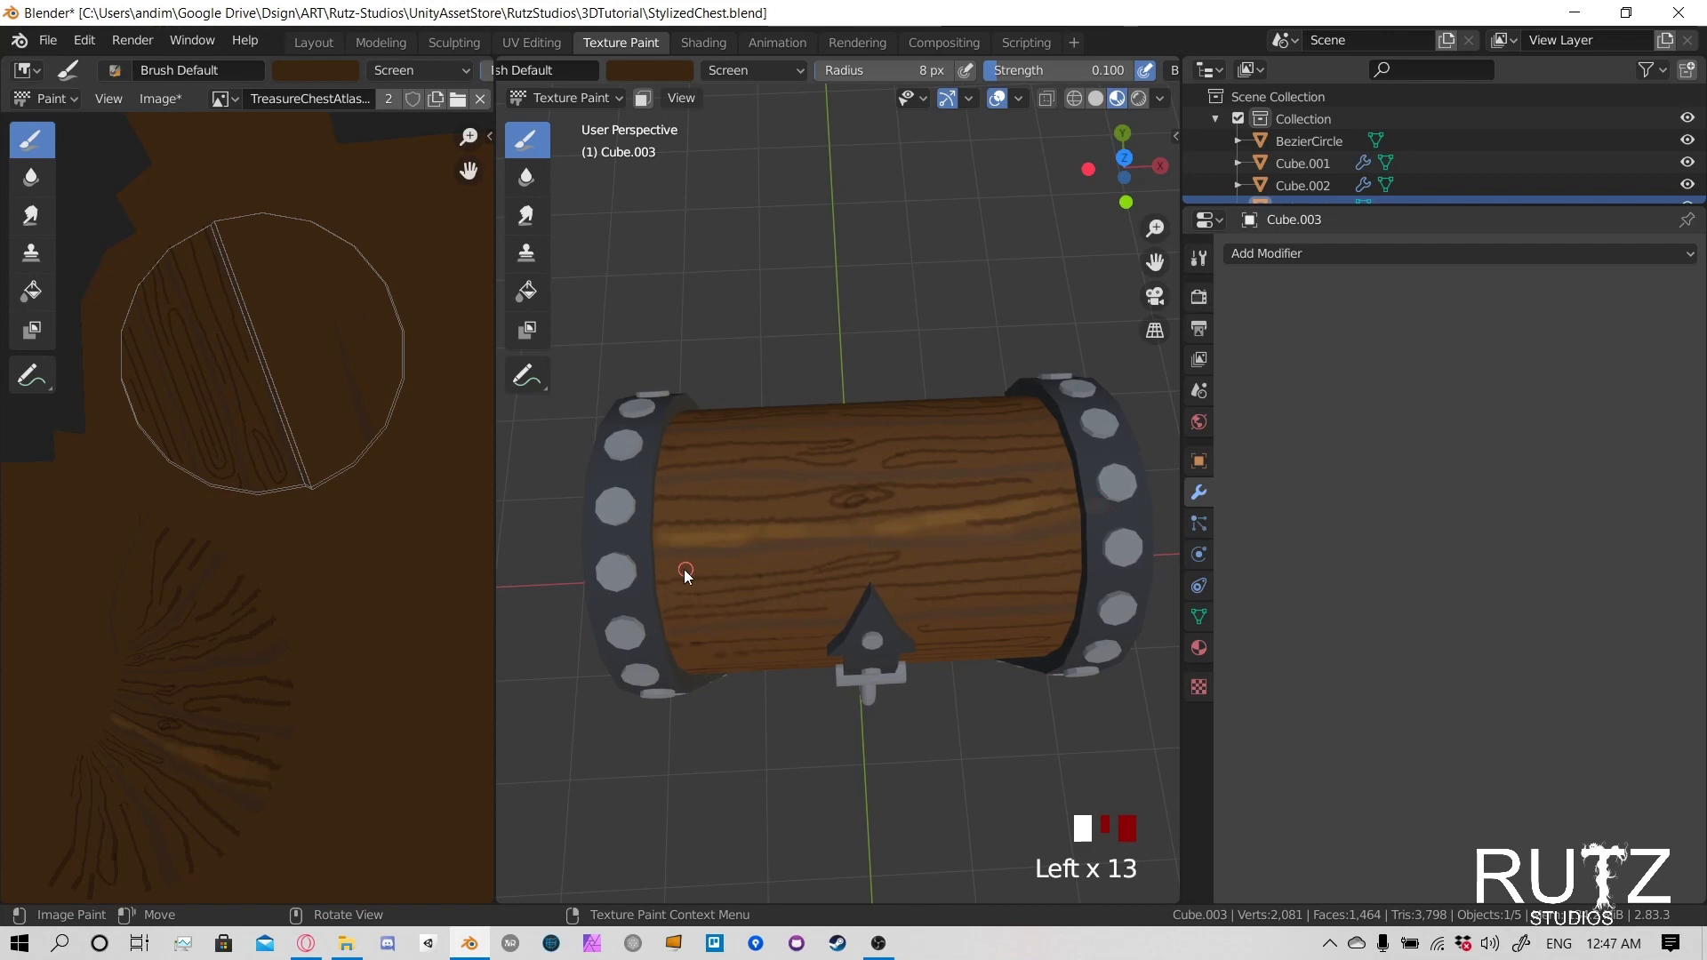
{"action": "left_click_drag", "start_coordinate": [669, 569], "coordinate": [702, 565]}
{"action": "mouse_move", "coordinate": [684, 566]}
{"action": "left_mouse_down"}
{"action": "mouse_move", "coordinate": [1077, 547]}
{"action": "mouse_move", "coordinate": [770, 567]}
{"action": "mouse_move", "coordinate": [1059, 578]}
{"action": "left_mouse_up"}
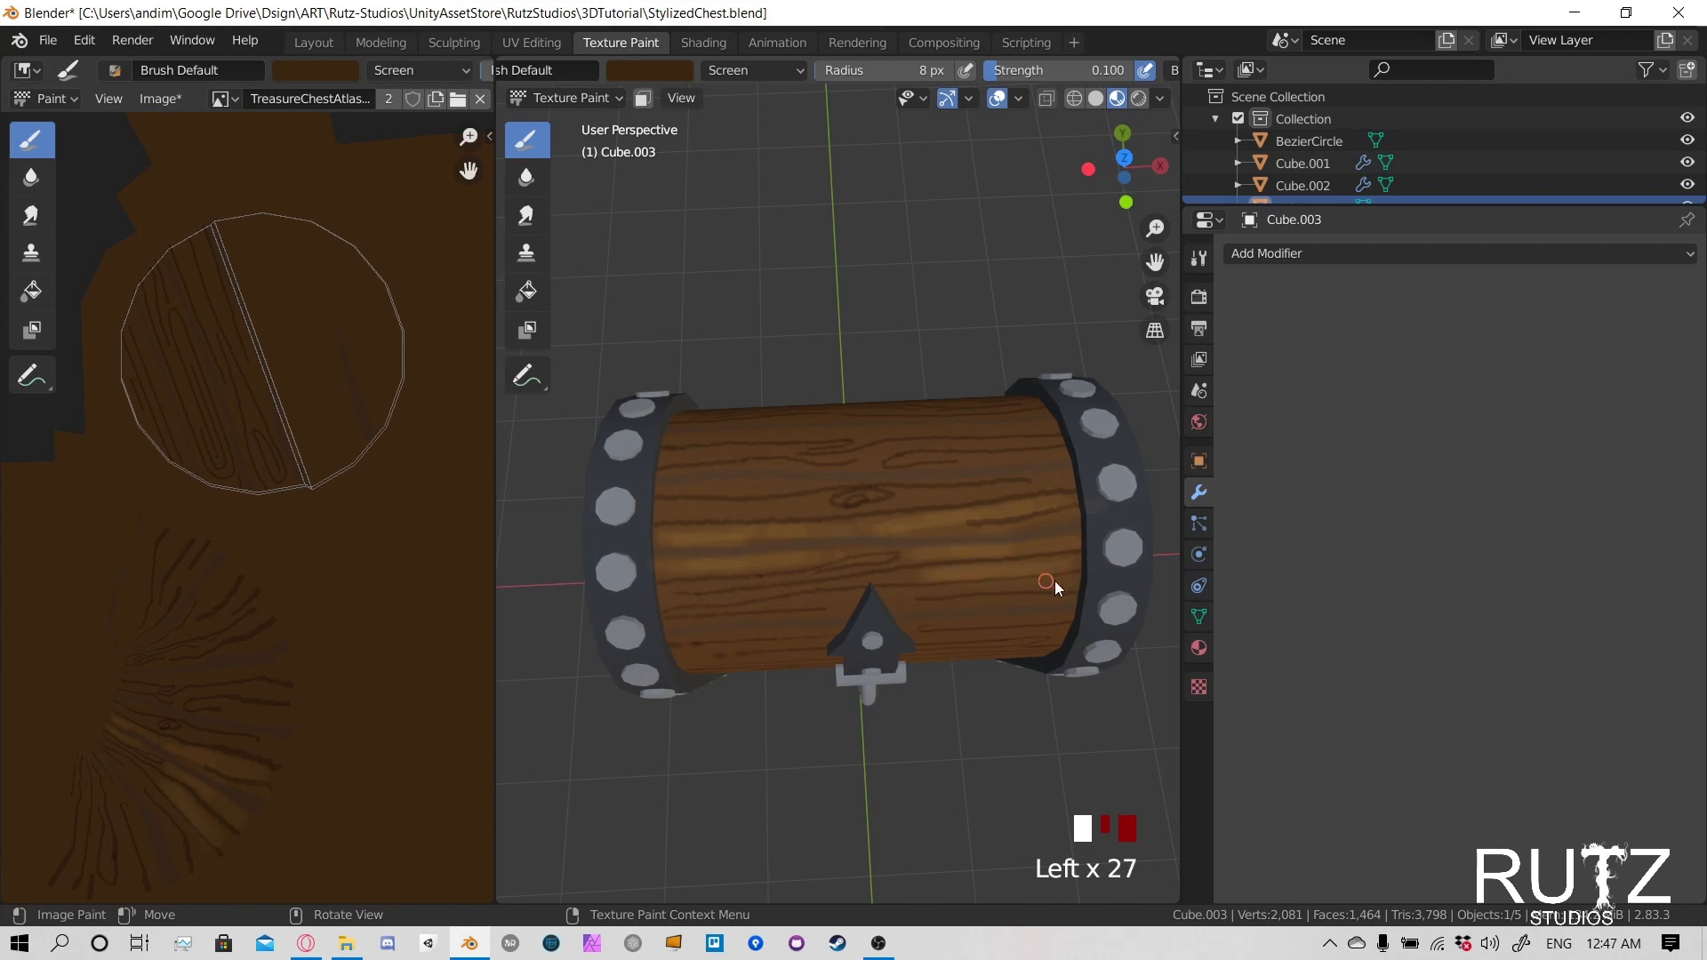
- Brush light highlights along the lid plank on both sides of the latch's arrow tip
{"action": "middle_click_drag", "start_coordinate": [750, 600], "coordinate": [830, 507]}
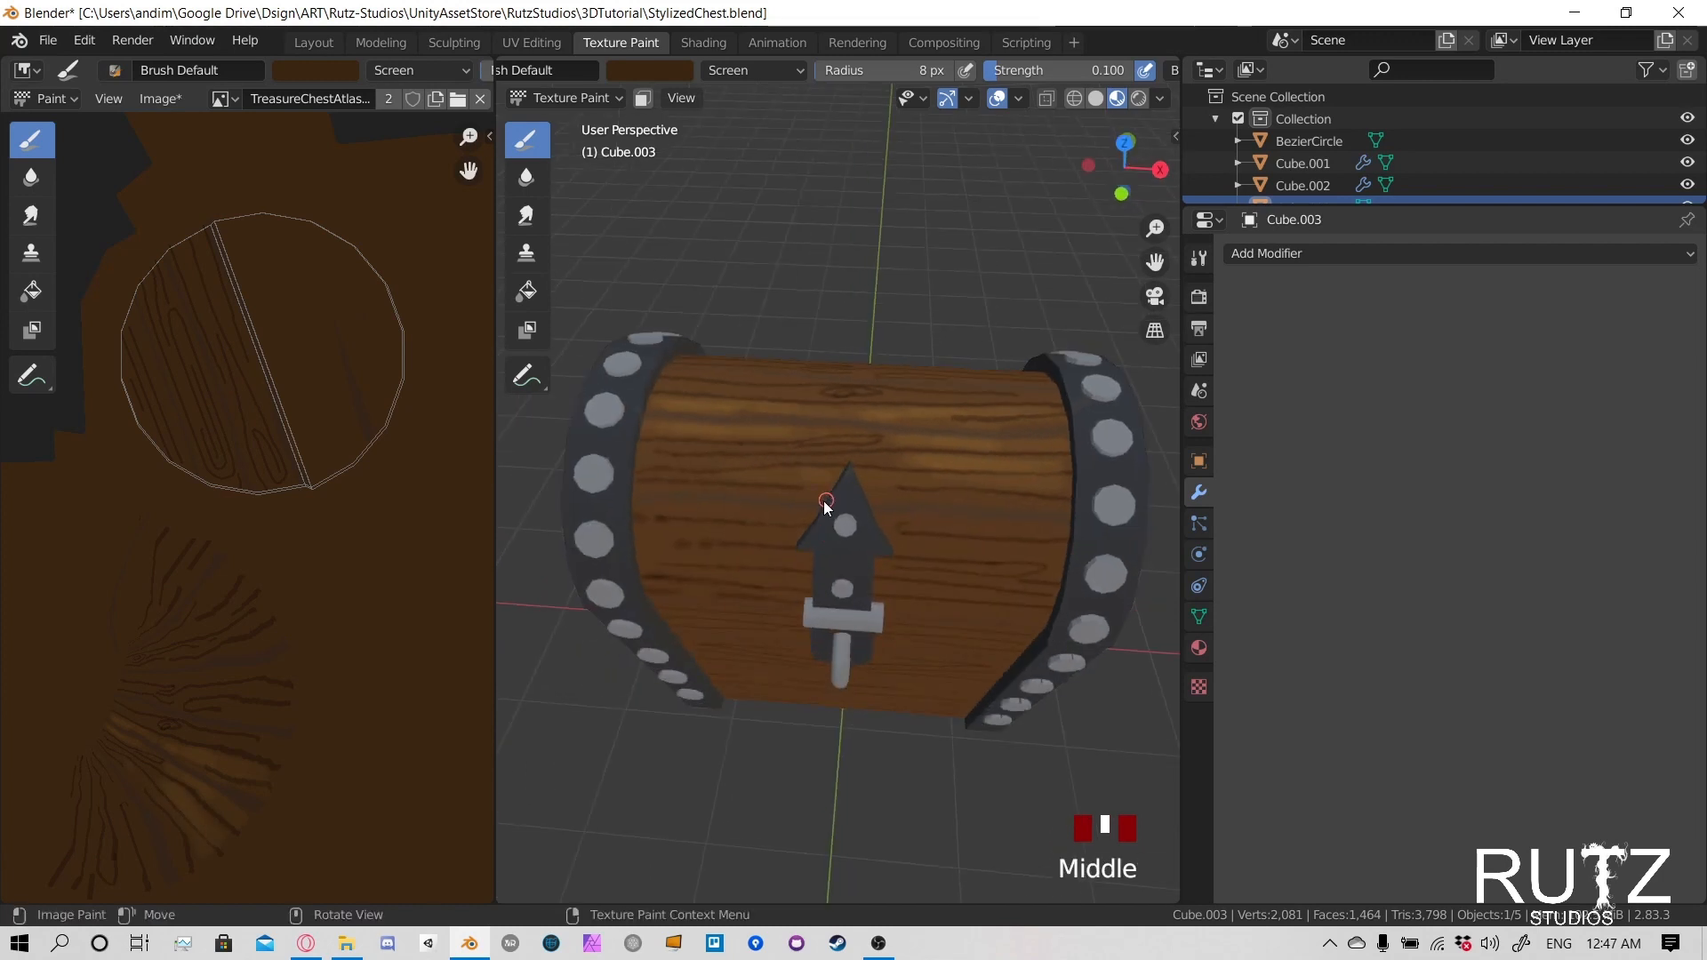
{"action": "left_click", "coordinate": [732, 498]}
{"action": "left_click", "coordinate": [743, 495]}
{"action": "left_click", "coordinate": [866, 497]}
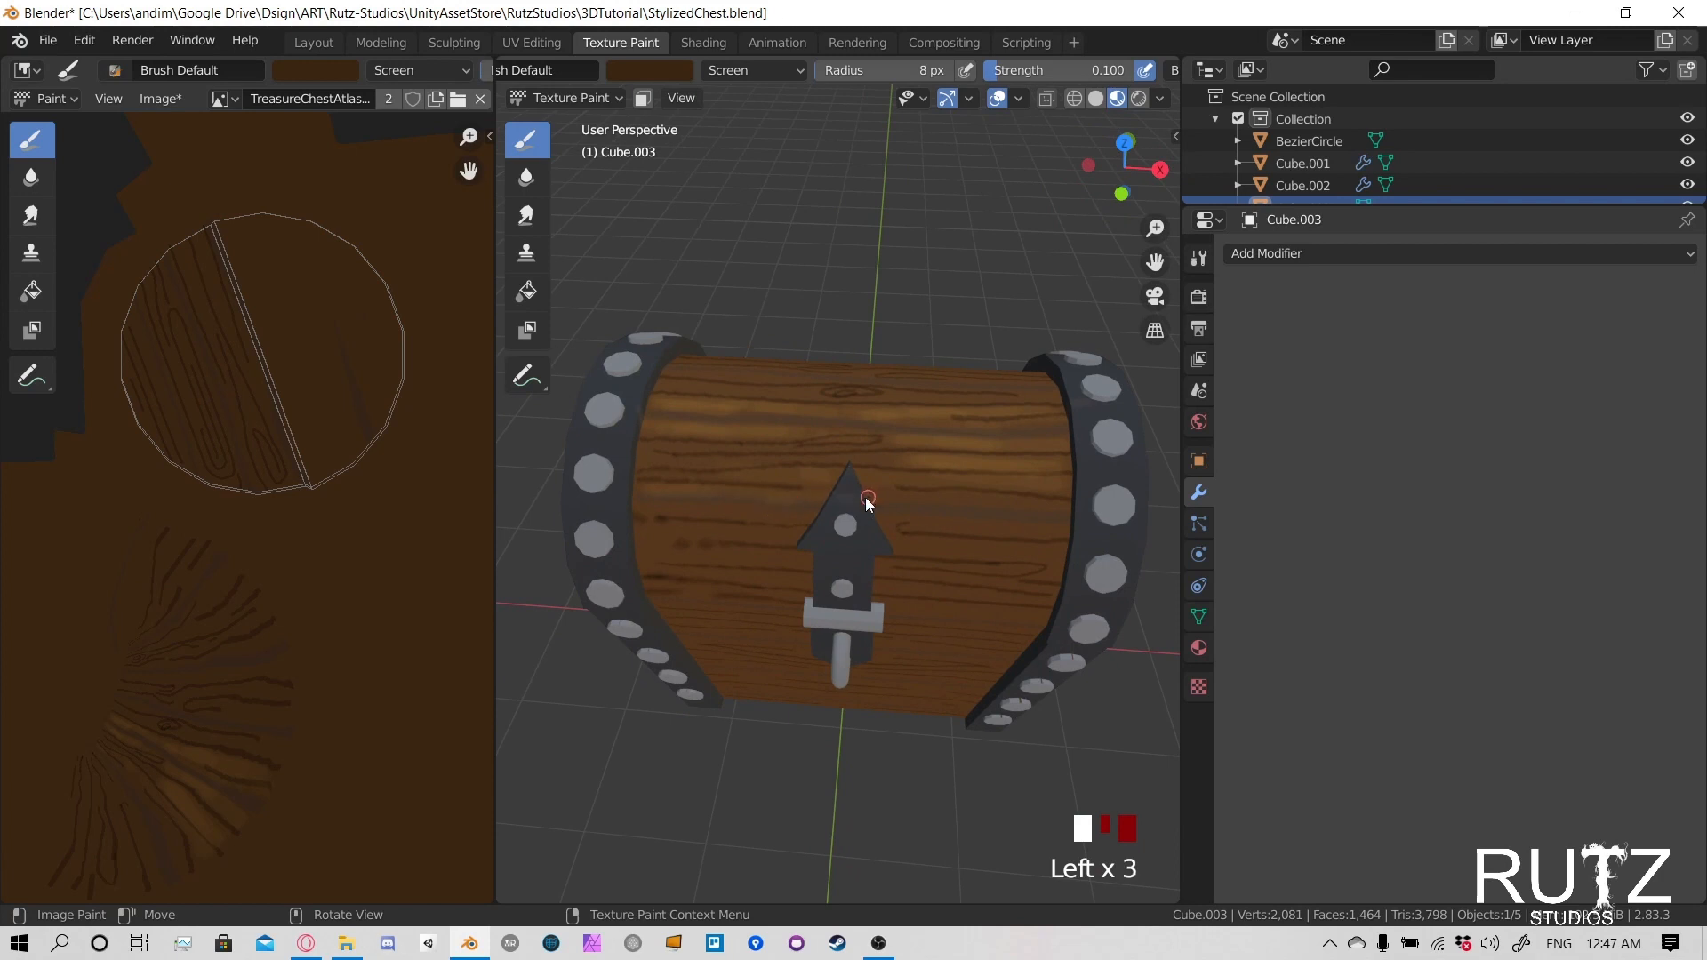
{"action": "left_click", "coordinate": [942, 518]}
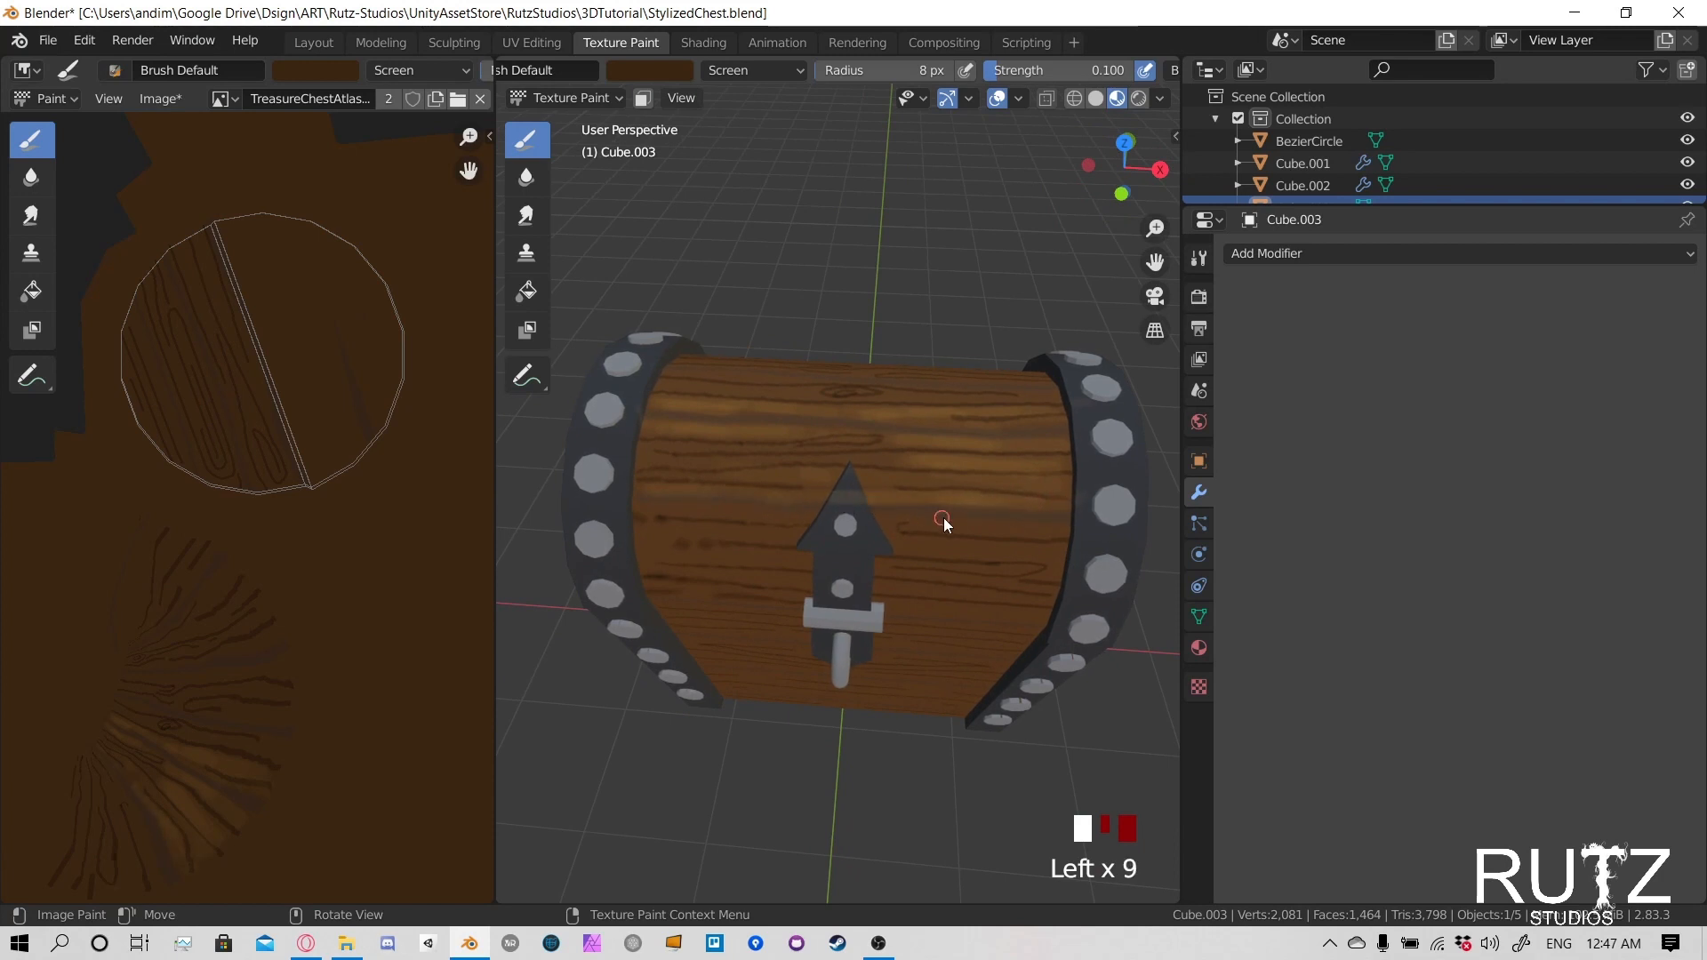
{"action": "left_click", "coordinate": [941, 519]}
{"action": "left_click", "coordinate": [942, 519]}
{"action": "left_click", "coordinate": [1063, 531]}
- Lighten the wood on the front lid plank left of the latch's arrowhead
{"action": "middle_click_drag", "start_coordinate": [1063, 531], "coordinate": [940, 476]}
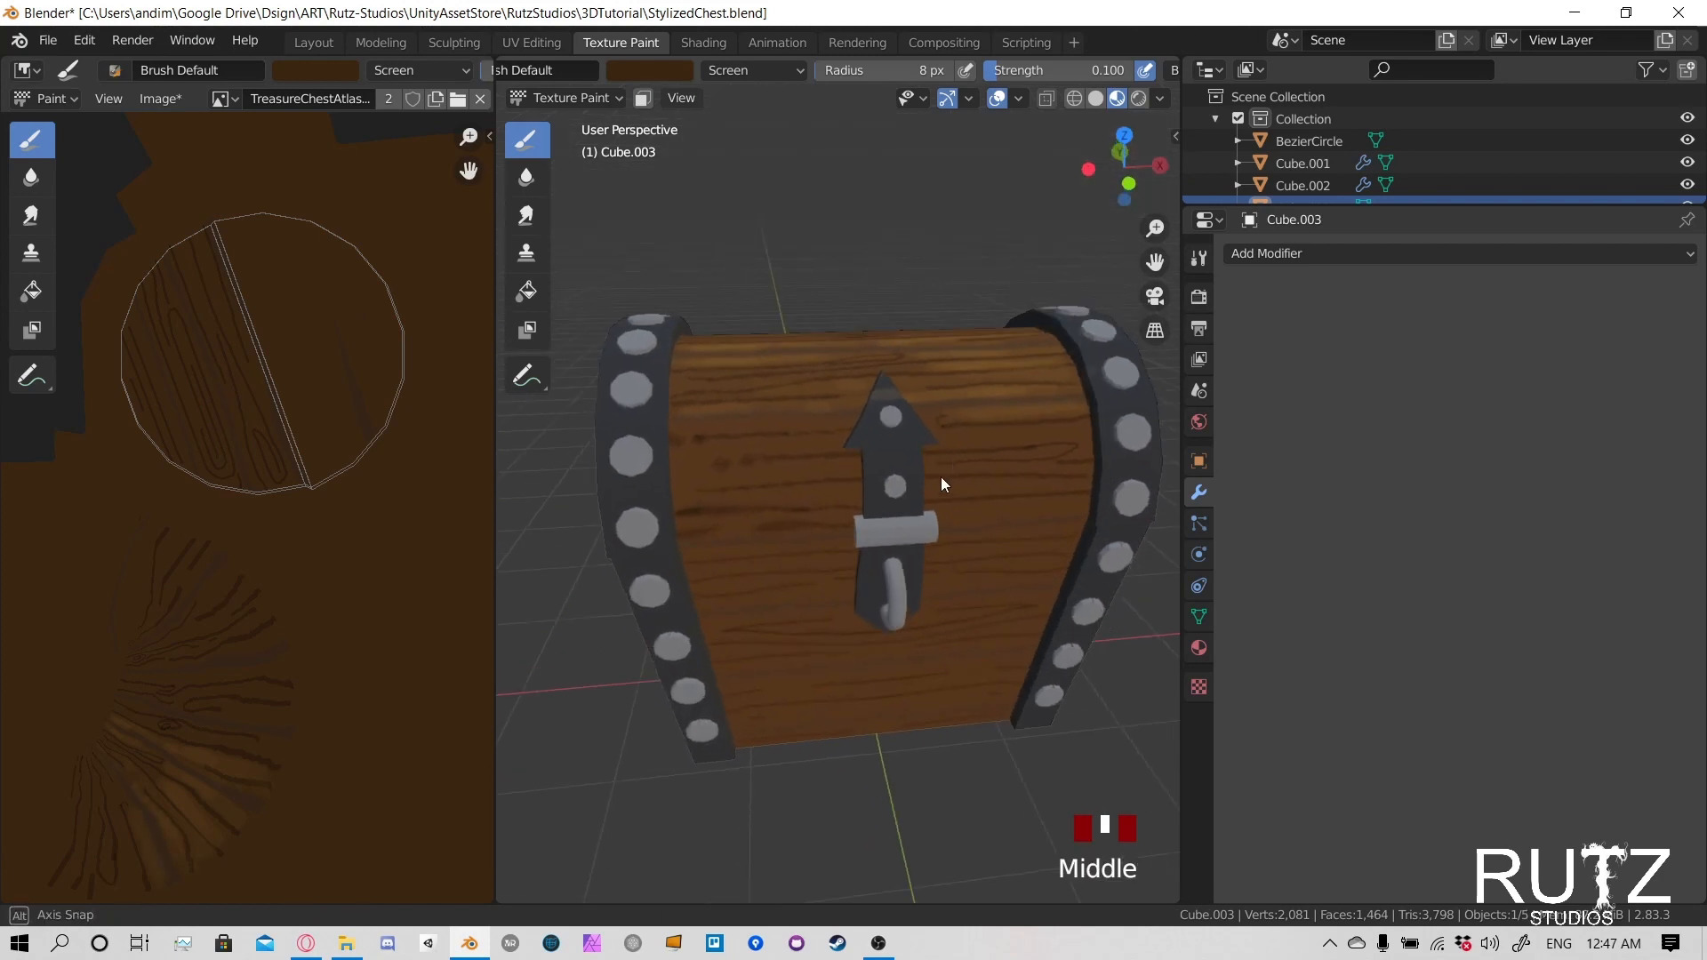
{"action": "left_click", "coordinate": [676, 449]}
{"action": "left_click", "coordinate": [703, 445]}
{"action": "left_click", "coordinate": [752, 440]}
{"action": "left_click", "coordinate": [800, 436]}
{"action": "left_click", "coordinate": [775, 427]}
{"action": "left_click", "coordinate": [795, 423]}
{"action": "left_click", "coordinate": [845, 420]}
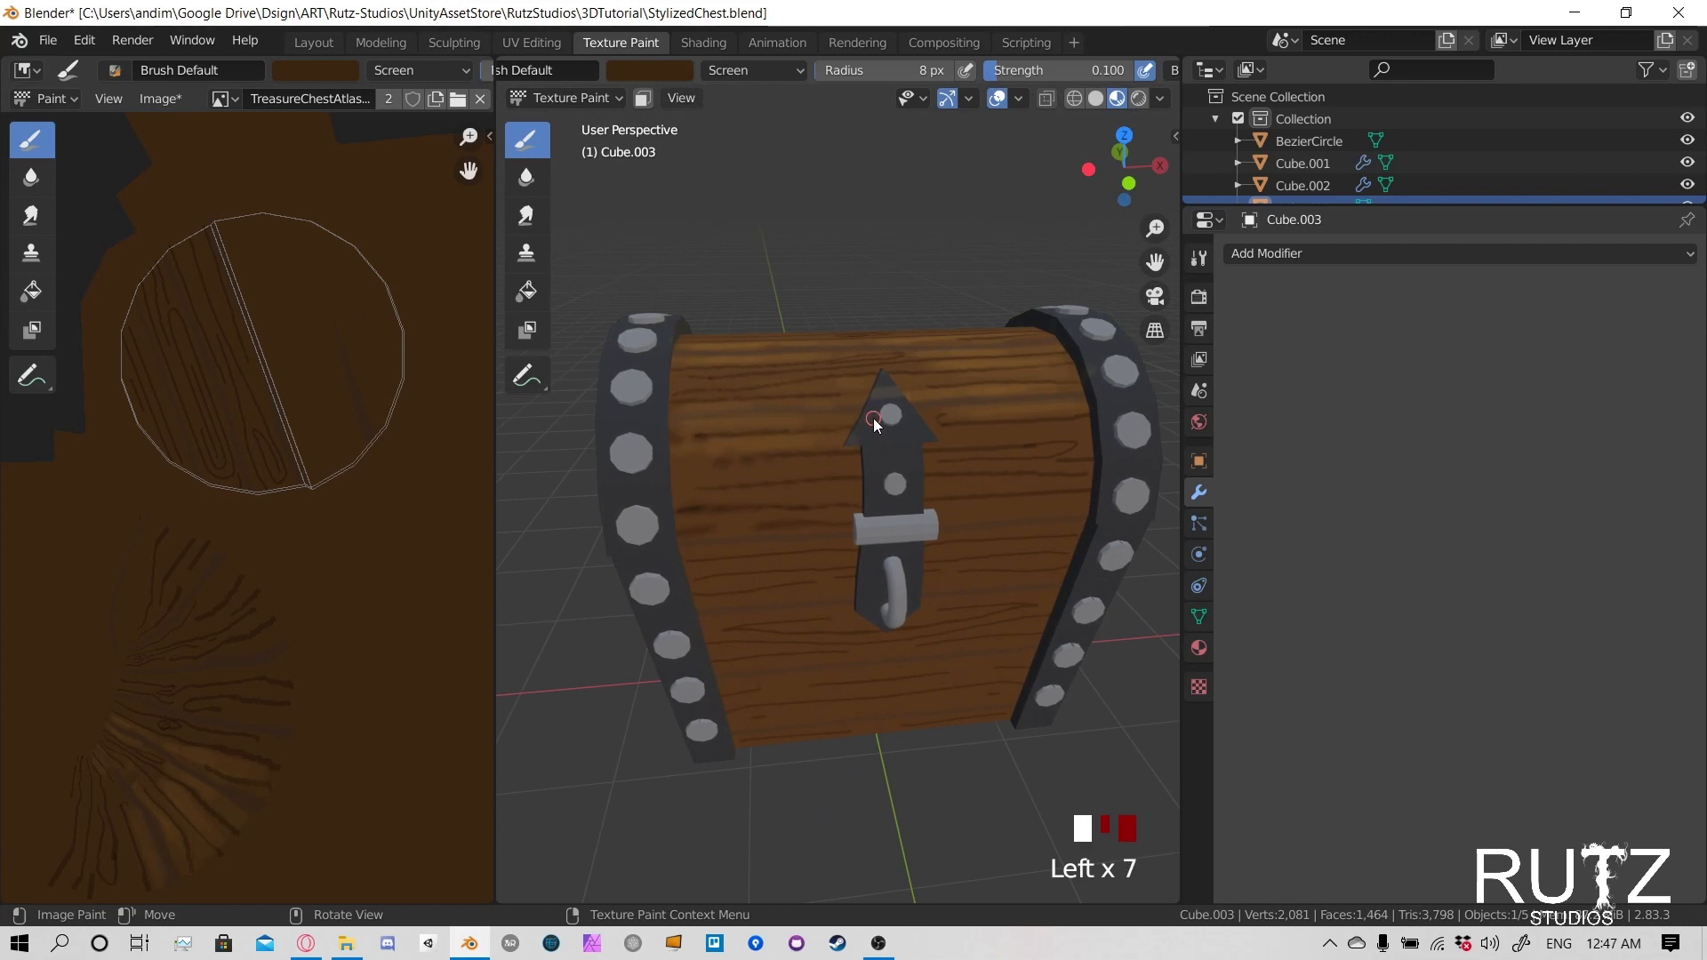
- Paint light highlights between the grain lines on the lower front lid plank left of the latch
{"action": "left_click", "coordinate": [711, 469]}
{"action": "left_click", "coordinate": [791, 464]}
{"action": "left_click", "coordinate": [851, 460]}
{"action": "left_click", "coordinate": [712, 476]}
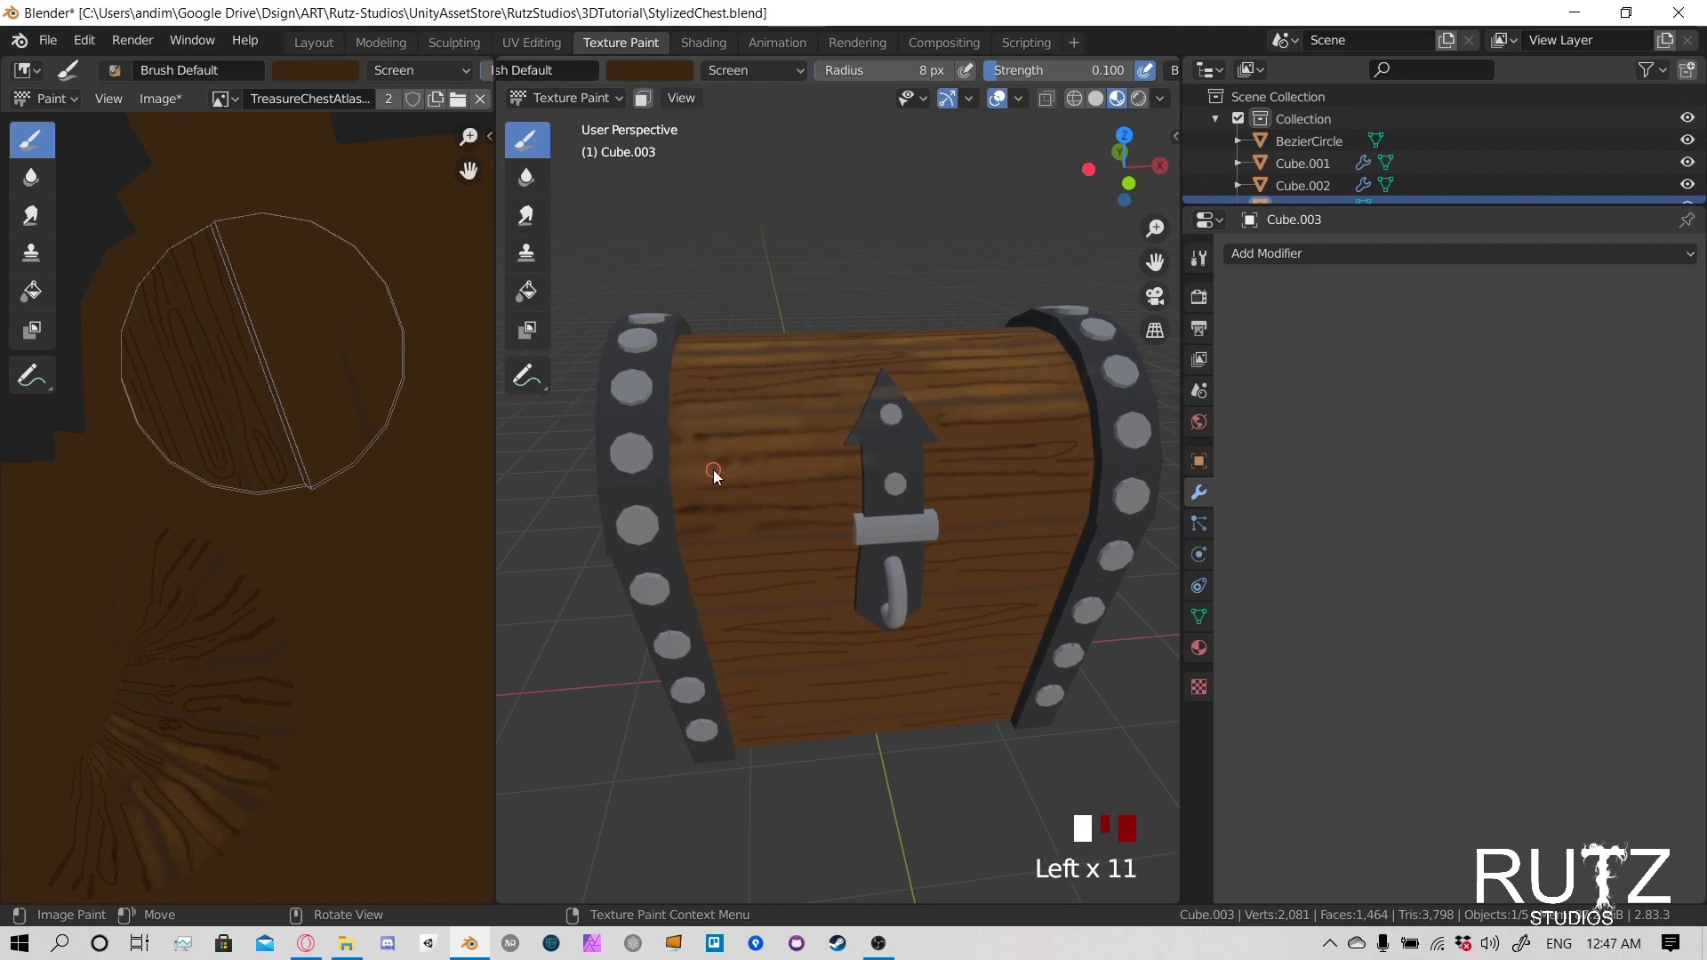
{"action": "left_click", "coordinate": [693, 477]}
{"action": "left_click", "coordinate": [670, 478]}
{"action": "left_click", "coordinate": [846, 492]}
{"action": "left_click", "coordinate": [861, 489]}
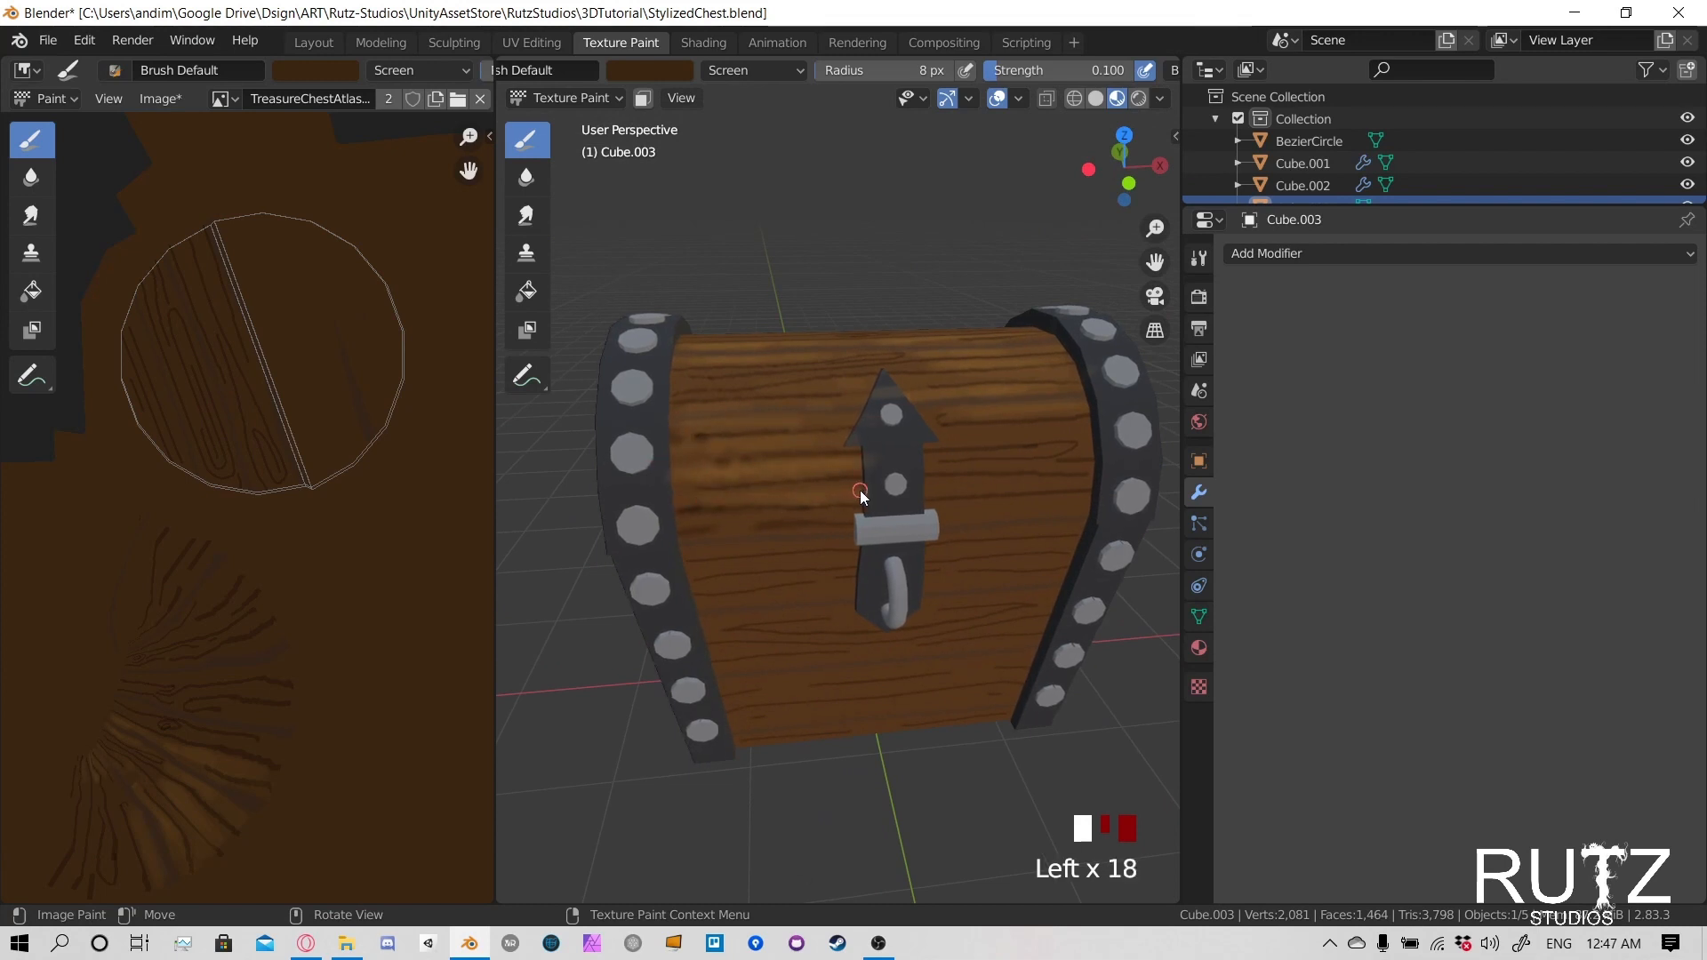
{"action": "left_click", "coordinate": [728, 494]}
{"action": "mouse_move", "coordinate": [729, 494]}
{"action": "middle_mouse_down", "text": "shift"}
{"action": "mouse_move", "coordinate": [765, 511]}
{"action": "mouse_move", "coordinate": [693, 475]}
{"action": "mouse_move", "coordinate": [835, 477]}
{"action": "middle_mouse_up", "text": "shift"}
{"action": "left_click", "coordinate": [668, 459]}
{"action": "left_click", "coordinate": [724, 464]}
{"action": "left_click", "coordinate": [781, 468]}
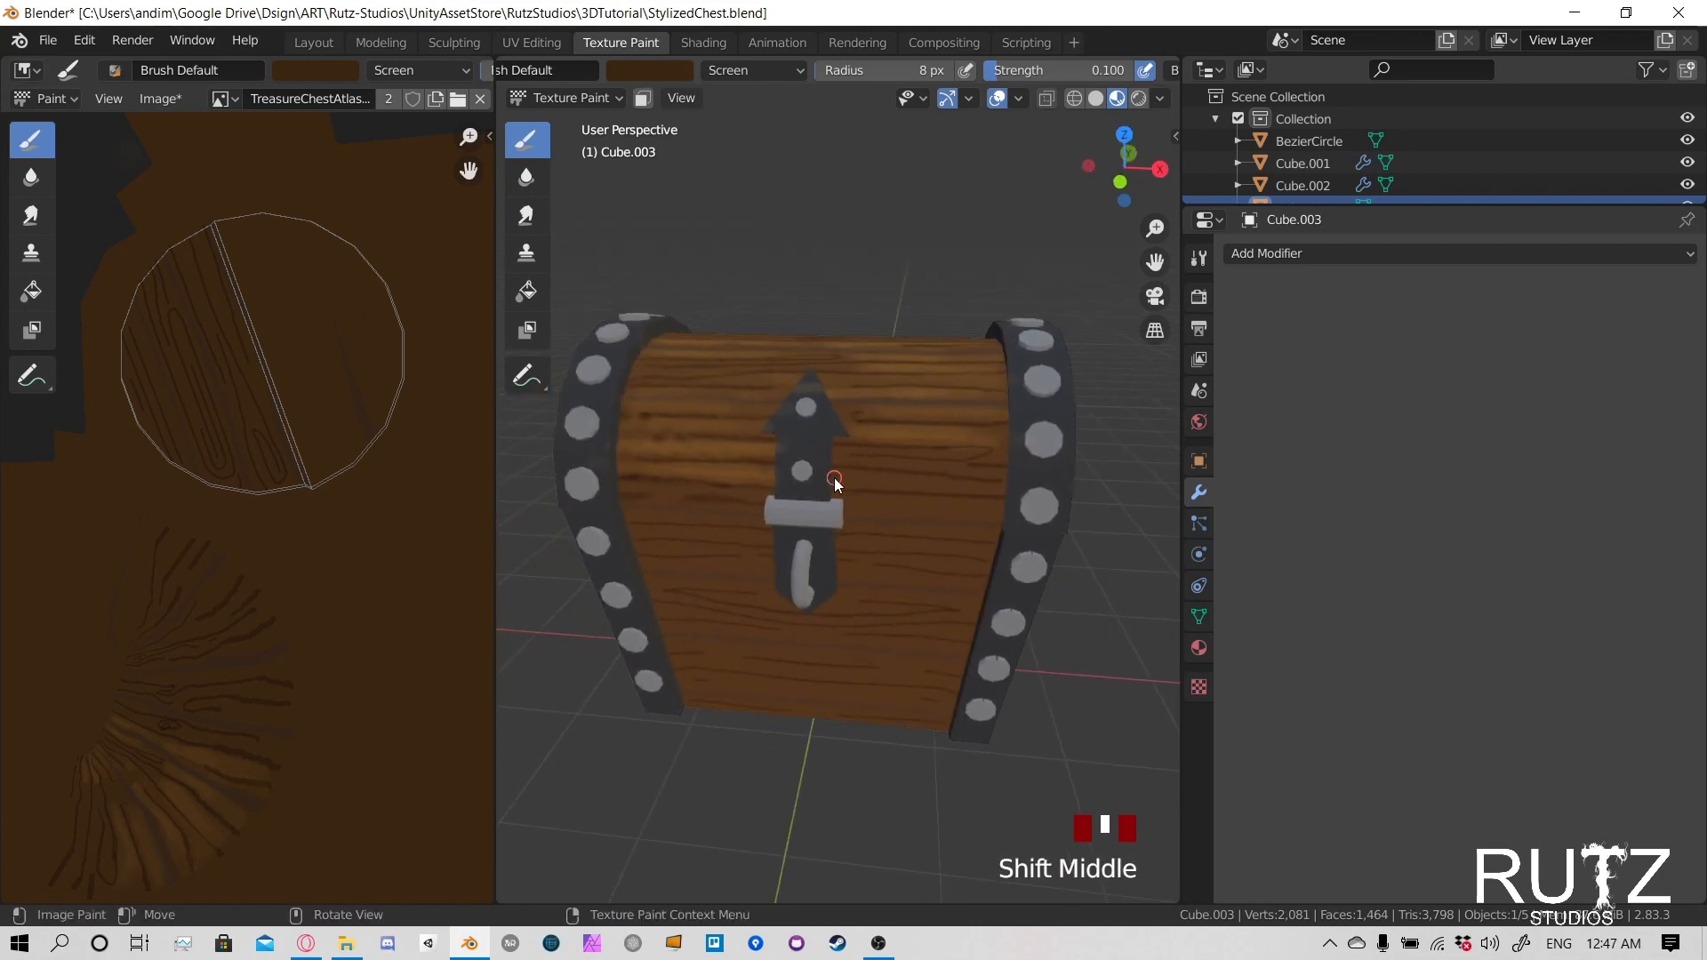
- Brush light highlights along the lower front lid planks right of the latch, down to the lid's edge
{"action": "left_click", "coordinate": [834, 476]}
{"action": "left_click", "coordinate": [898, 480]}
{"action": "left_click", "coordinate": [934, 483]}
{"action": "left_click", "coordinate": [964, 487]}
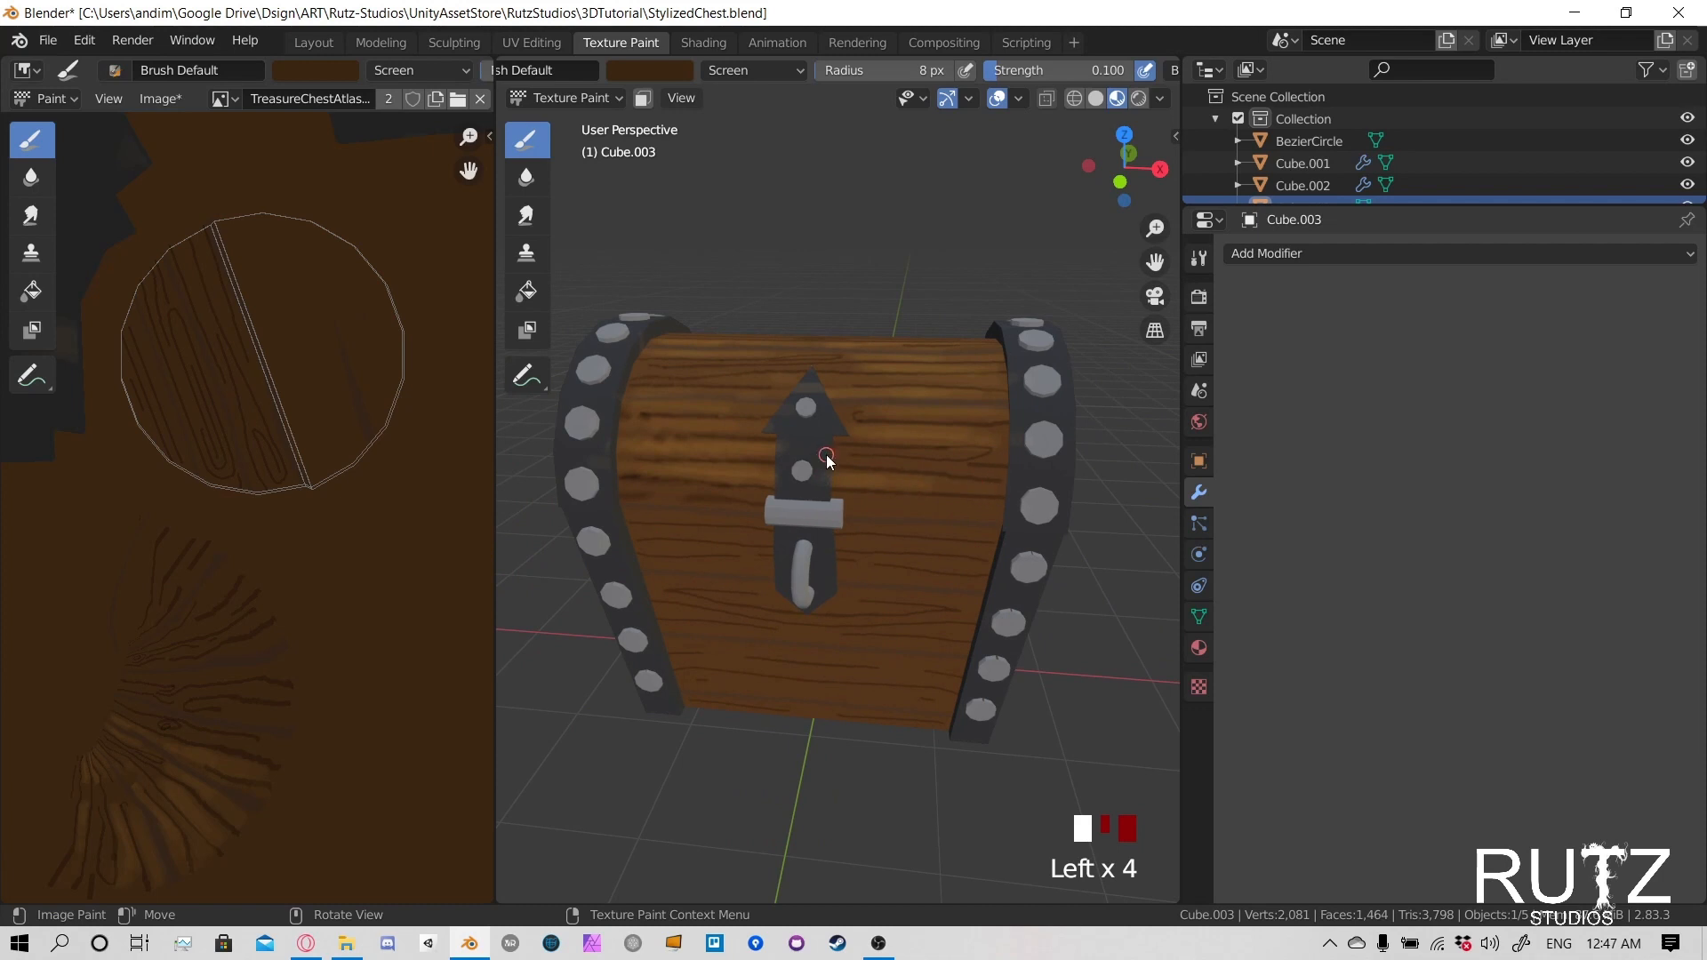
{"action": "left_click", "coordinate": [923, 467]}
{"action": "left_click", "coordinate": [963, 473]}
{"action": "left_click", "coordinate": [983, 493]}
{"action": "left_click", "coordinate": [915, 506]}
{"action": "left_click", "coordinate": [966, 509]}
{"action": "left_click", "coordinate": [995, 505]}
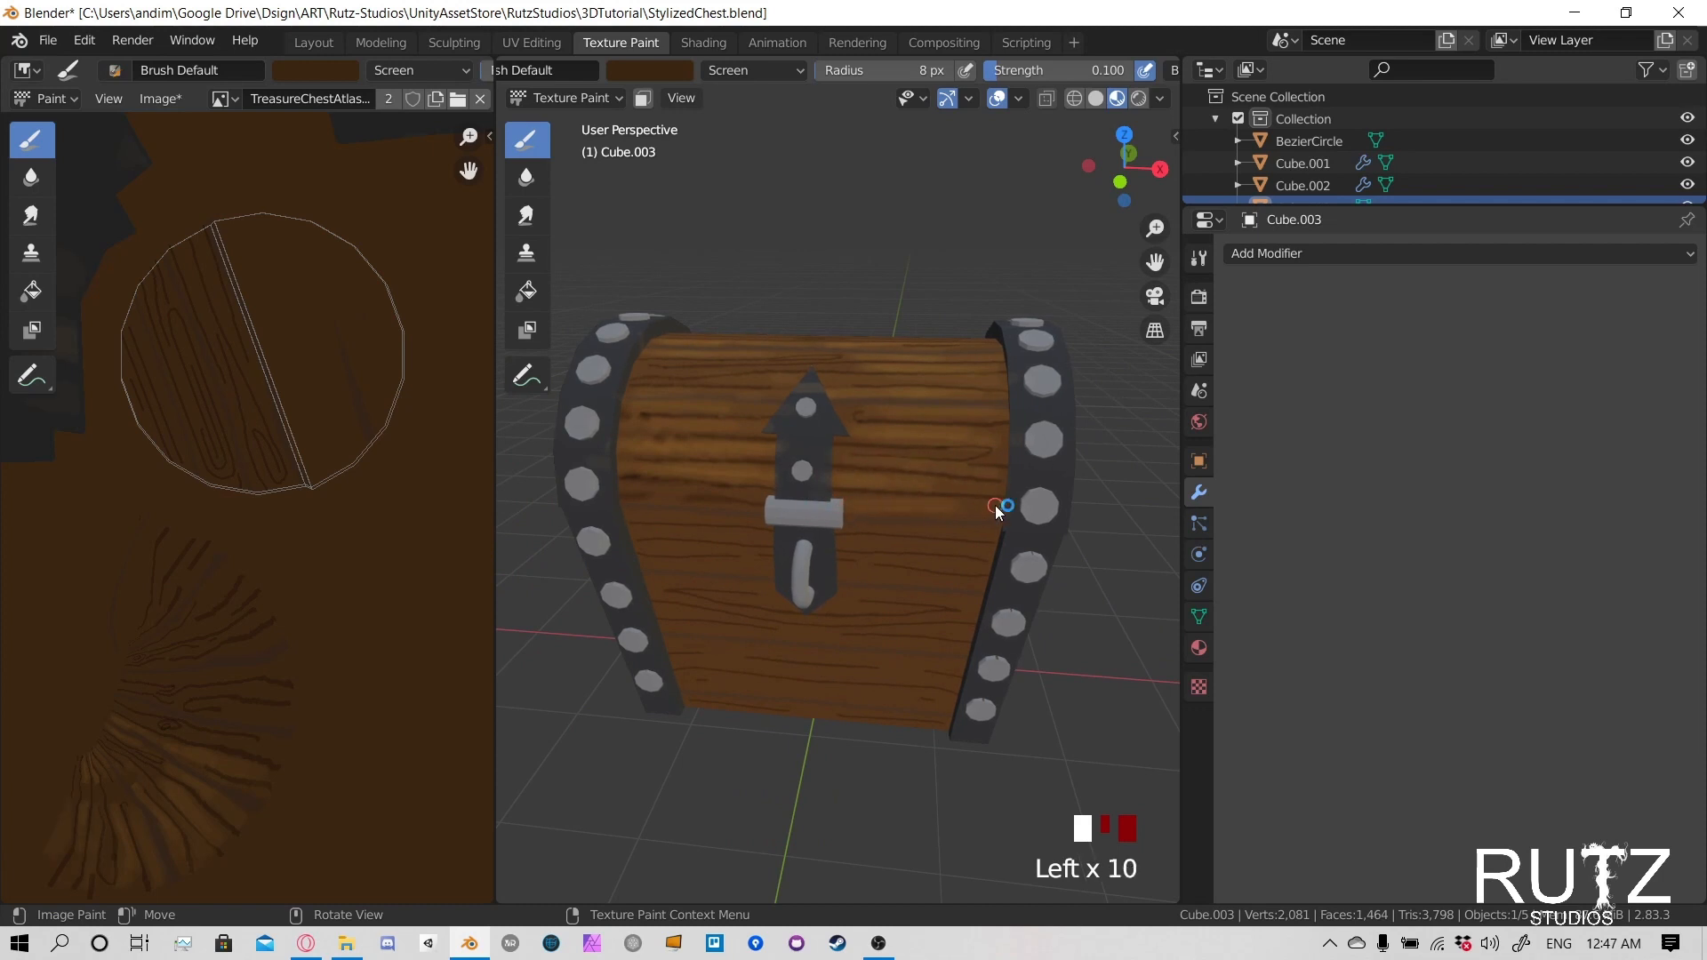
{"action": "left_click", "coordinate": [994, 505]}
{"action": "mouse_move", "coordinate": [995, 505]}
{"action": "middle_mouse_down"}
{"action": "mouse_move", "coordinate": [919, 508]}
{"action": "mouse_move", "coordinate": [889, 484]}
{"action": "mouse_move", "coordinate": [930, 483]}
{"action": "mouse_move", "coordinate": [845, 467]}
{"action": "mouse_move", "coordinate": [705, 464]}
{"action": "middle_mouse_up"}
{"action": "left_click", "coordinate": [898, 478]}
{"action": "left_click", "coordinate": [897, 477]}
{"action": "left_click", "coordinate": [942, 483]}
{"action": "left_click", "coordinate": [951, 485]}
{"action": "left_click", "coordinate": [933, 491]}
{"action": "left_click", "coordinate": [934, 490]}
{"action": "left_click", "coordinate": [933, 490]}
- Paint light highlights around the round knot and along its plank on top of the lid
{"action": "left_click", "coordinate": [632, 463]}
{"action": "left_click", "coordinate": [772, 403]}
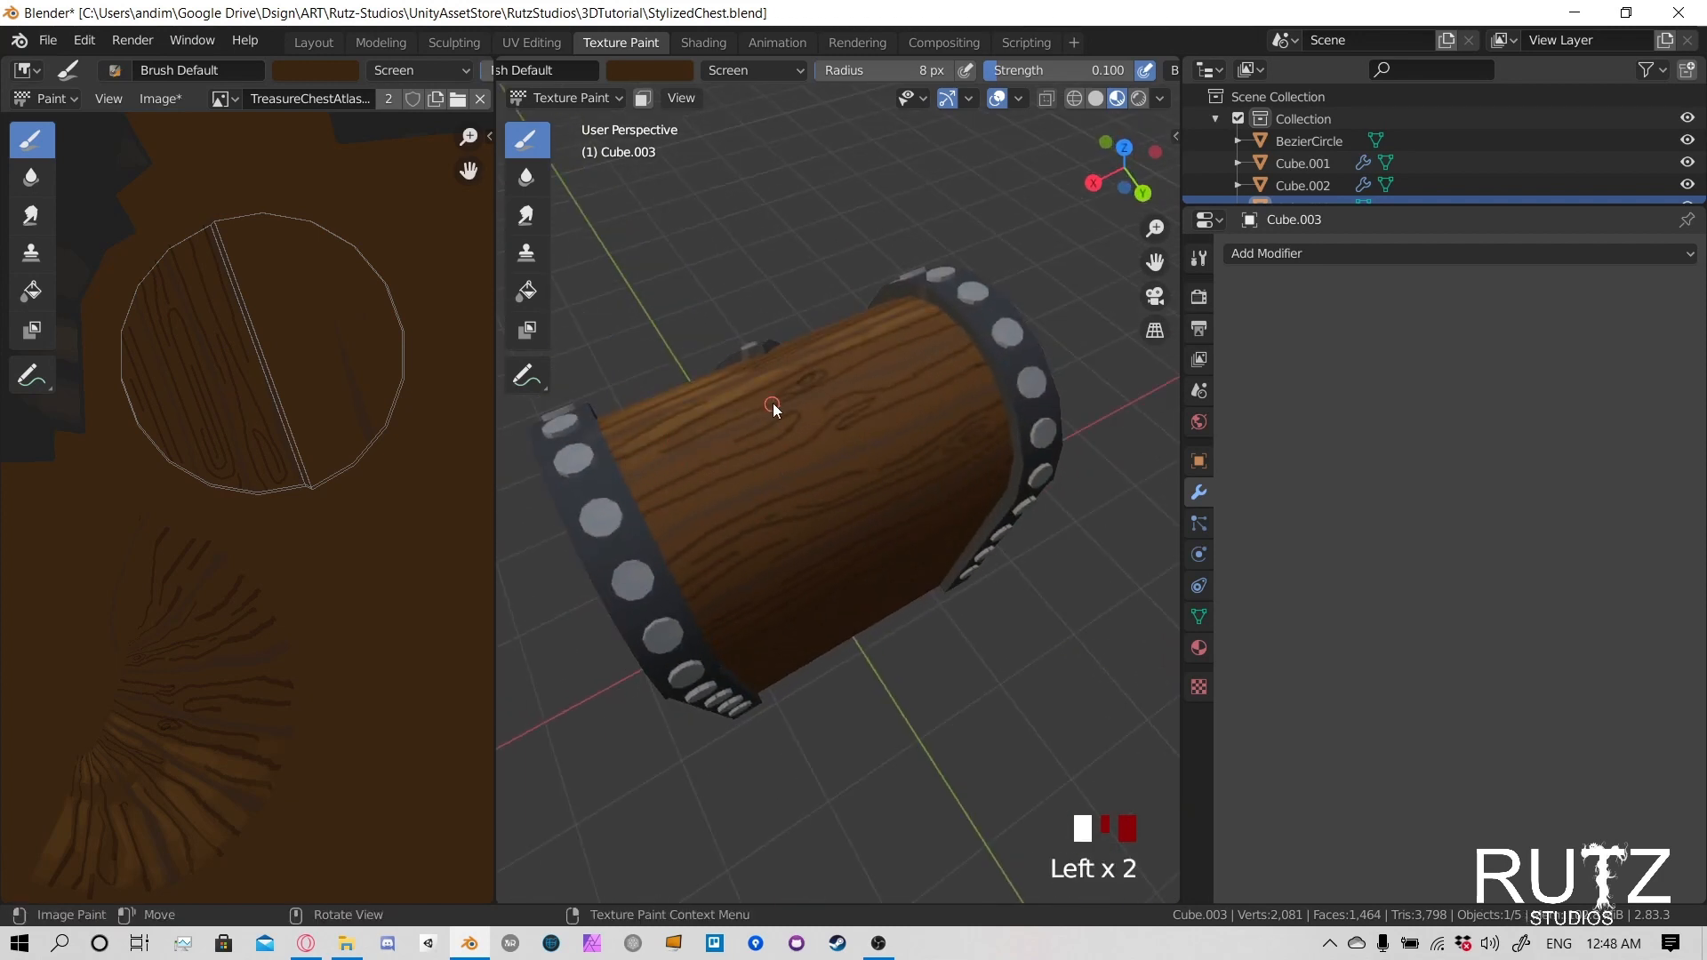
{"action": "left_click", "coordinate": [757, 405]}
{"action": "left_click", "coordinate": [848, 379]}
{"action": "mouse_move", "coordinate": [848, 379]}
{"action": "middle_mouse_down"}
{"action": "mouse_move", "coordinate": [813, 428]}
{"action": "mouse_move", "coordinate": [875, 458]}
{"action": "mouse_move", "coordinate": [626, 504]}
{"action": "middle_mouse_up"}
{"action": "left_click", "coordinate": [941, 397]}
{"action": "left_click", "coordinate": [942, 397]}
{"action": "left_click", "coordinate": [951, 409]}
{"action": "left_click", "coordinate": [884, 425]}
{"action": "left_click", "coordinate": [884, 425]}
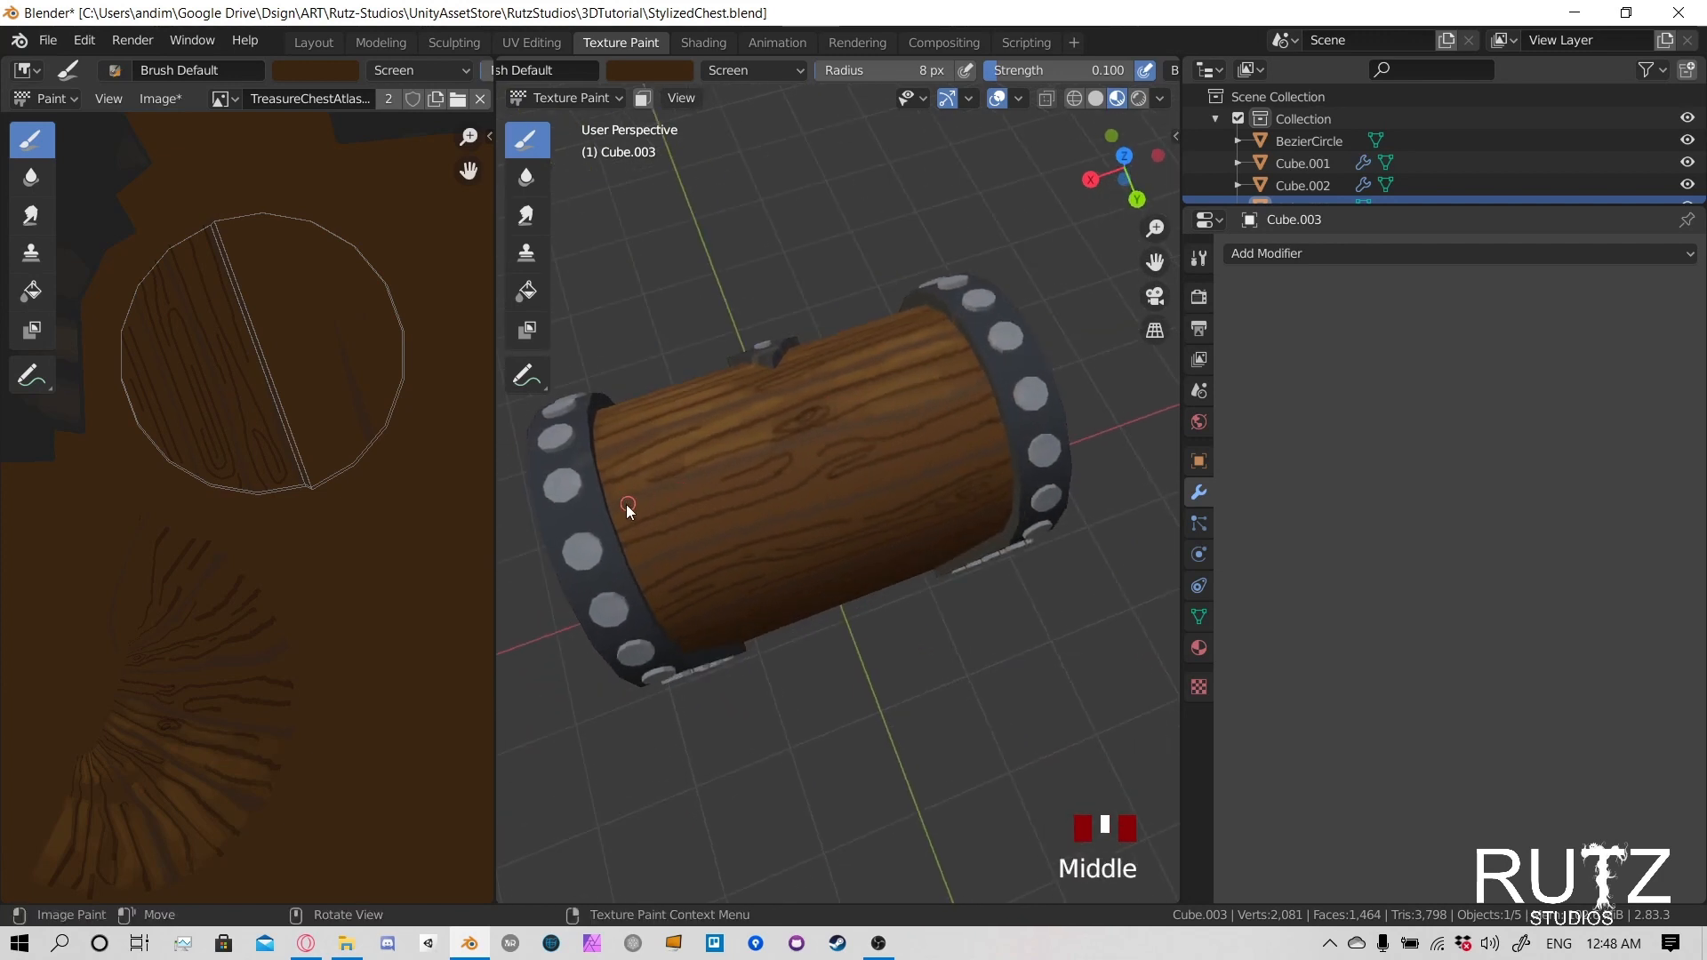
- Brush light highlights along the lid planks just behind the one with the round knot
{"action": "left_click", "coordinate": [680, 498]}
{"action": "left_click", "coordinate": [680, 498]}
{"action": "left_click", "coordinate": [711, 492]}
{"action": "left_click", "coordinate": [728, 489]}
{"action": "left_click", "coordinate": [794, 477]}
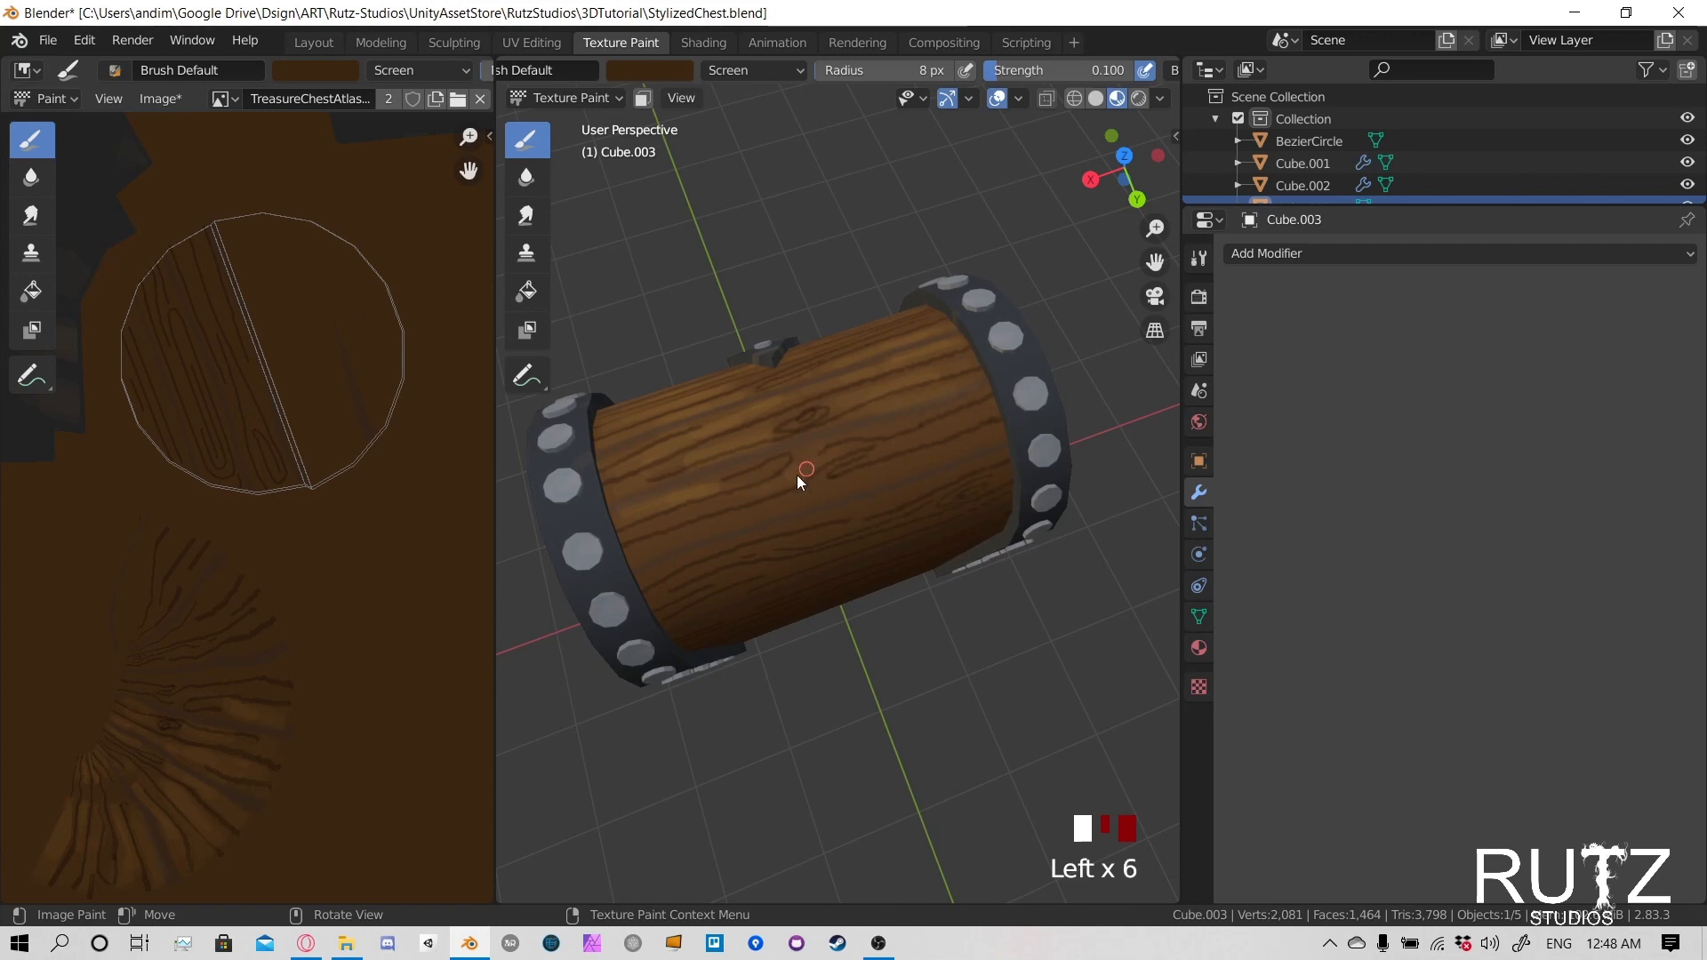
{"action": "left_click", "coordinate": [640, 552]}
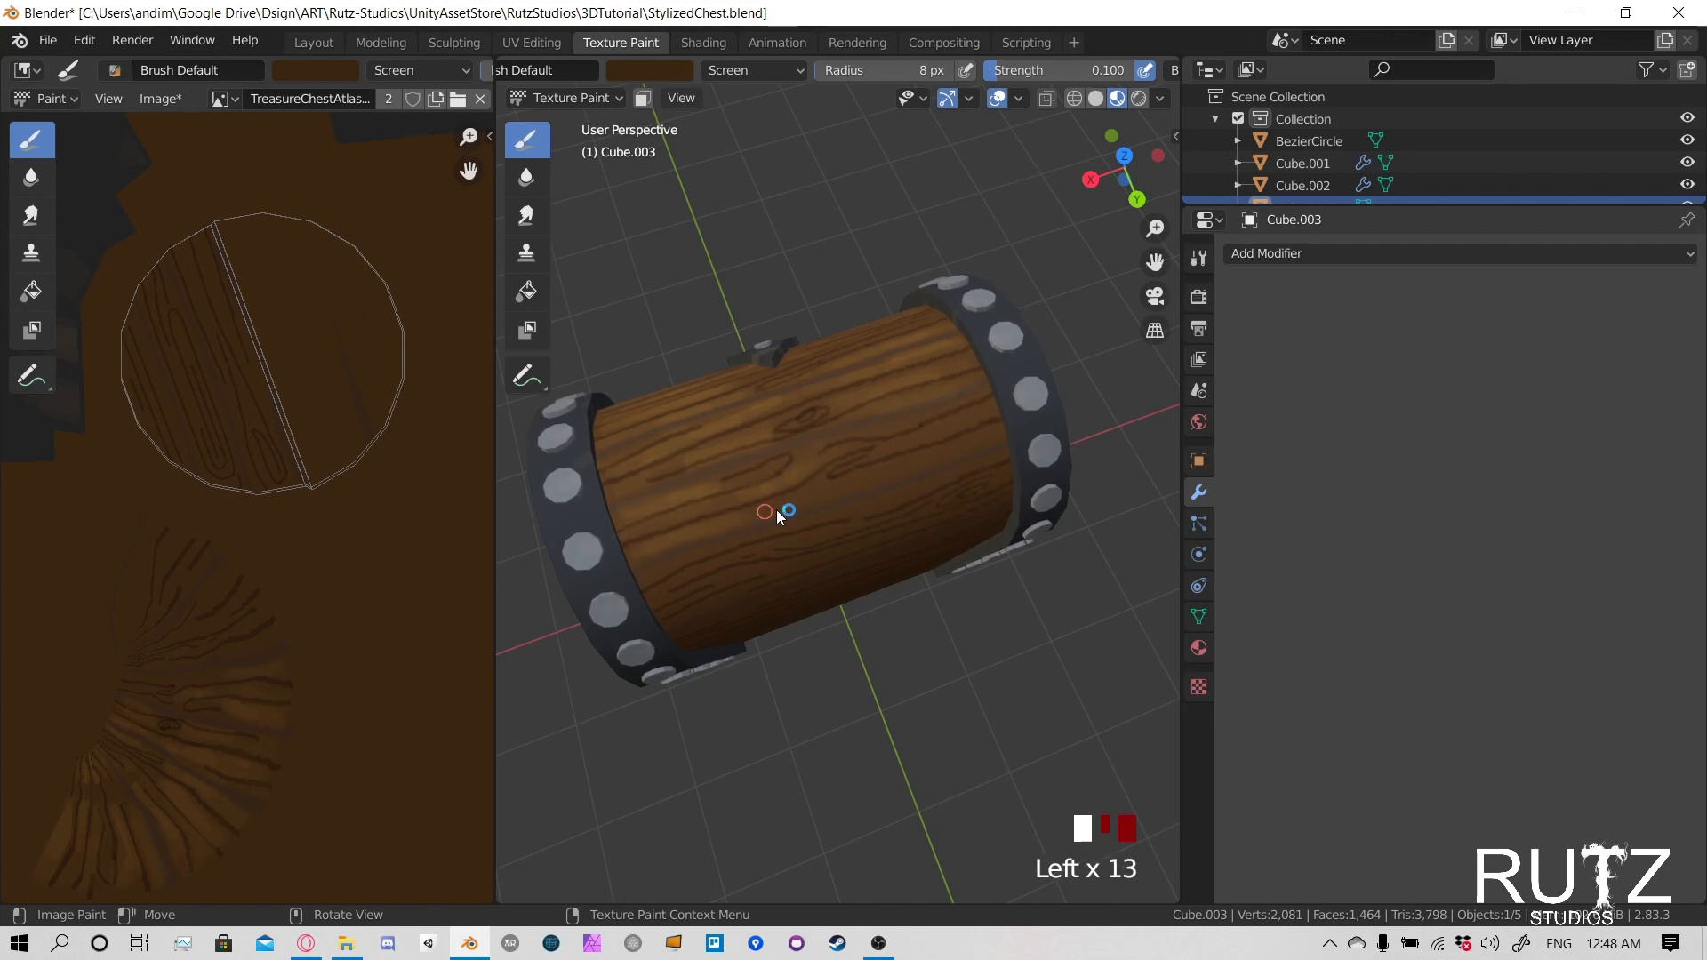
{"action": "left_click", "coordinate": [844, 485]}
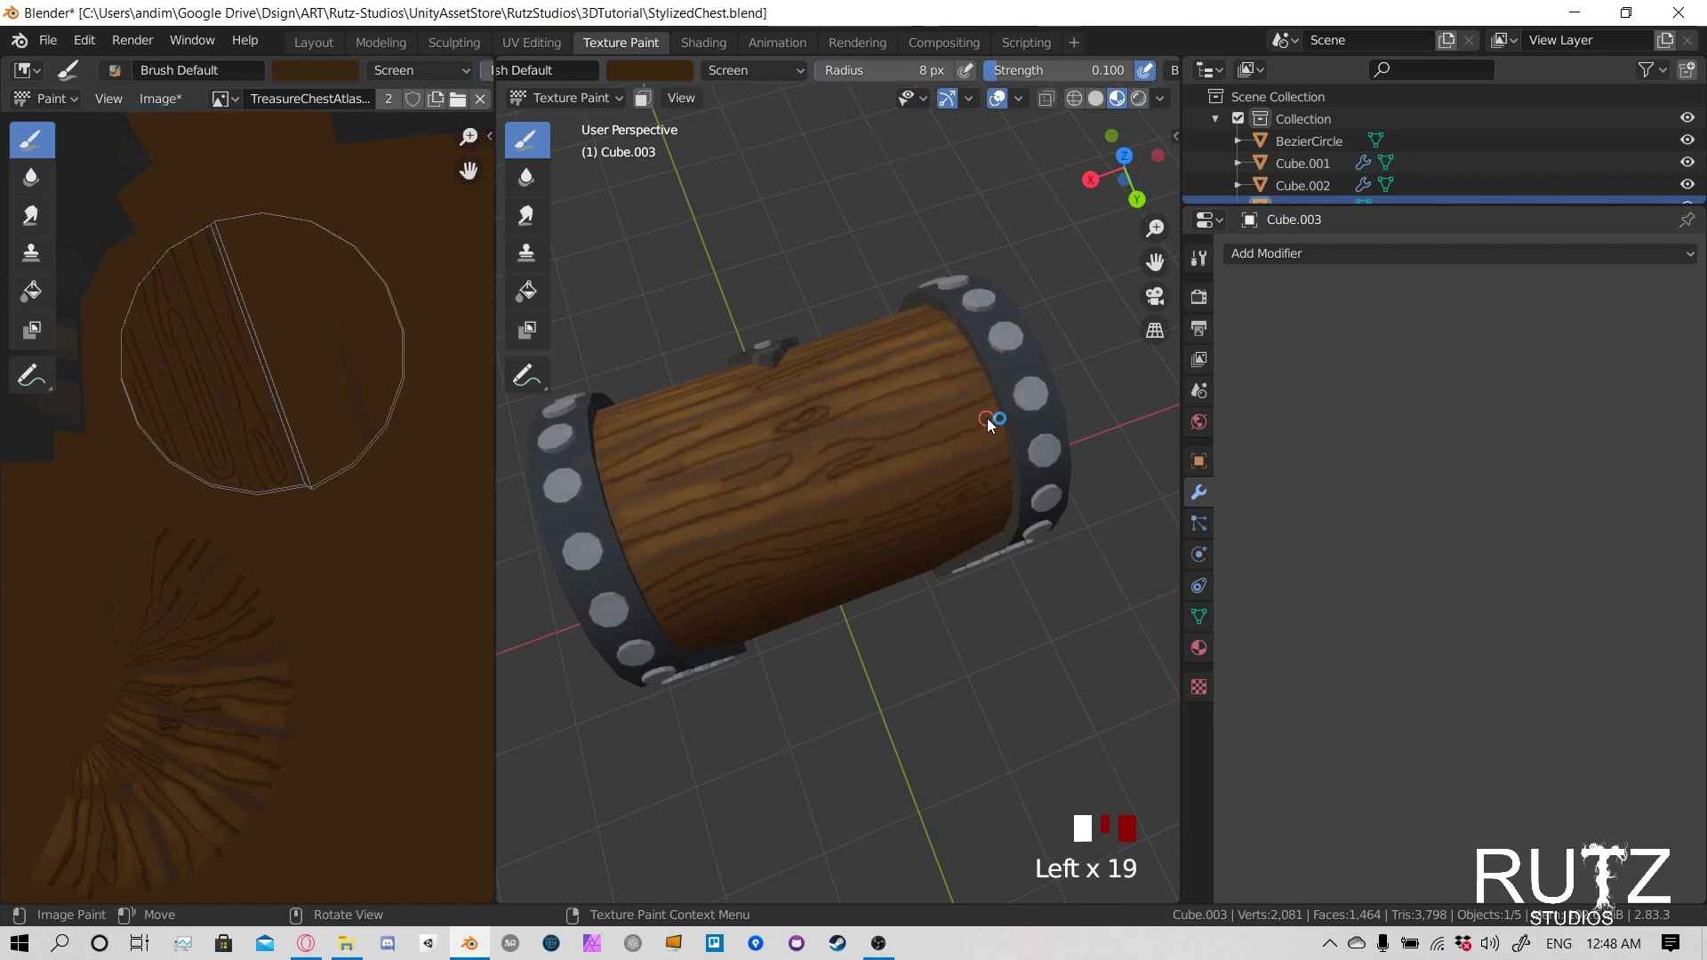
- Paint light highlights along the next lower planks on the lid's rear side
{"action": "middle_click_drag", "start_coordinate": [800, 446], "coordinate": [792, 464]}
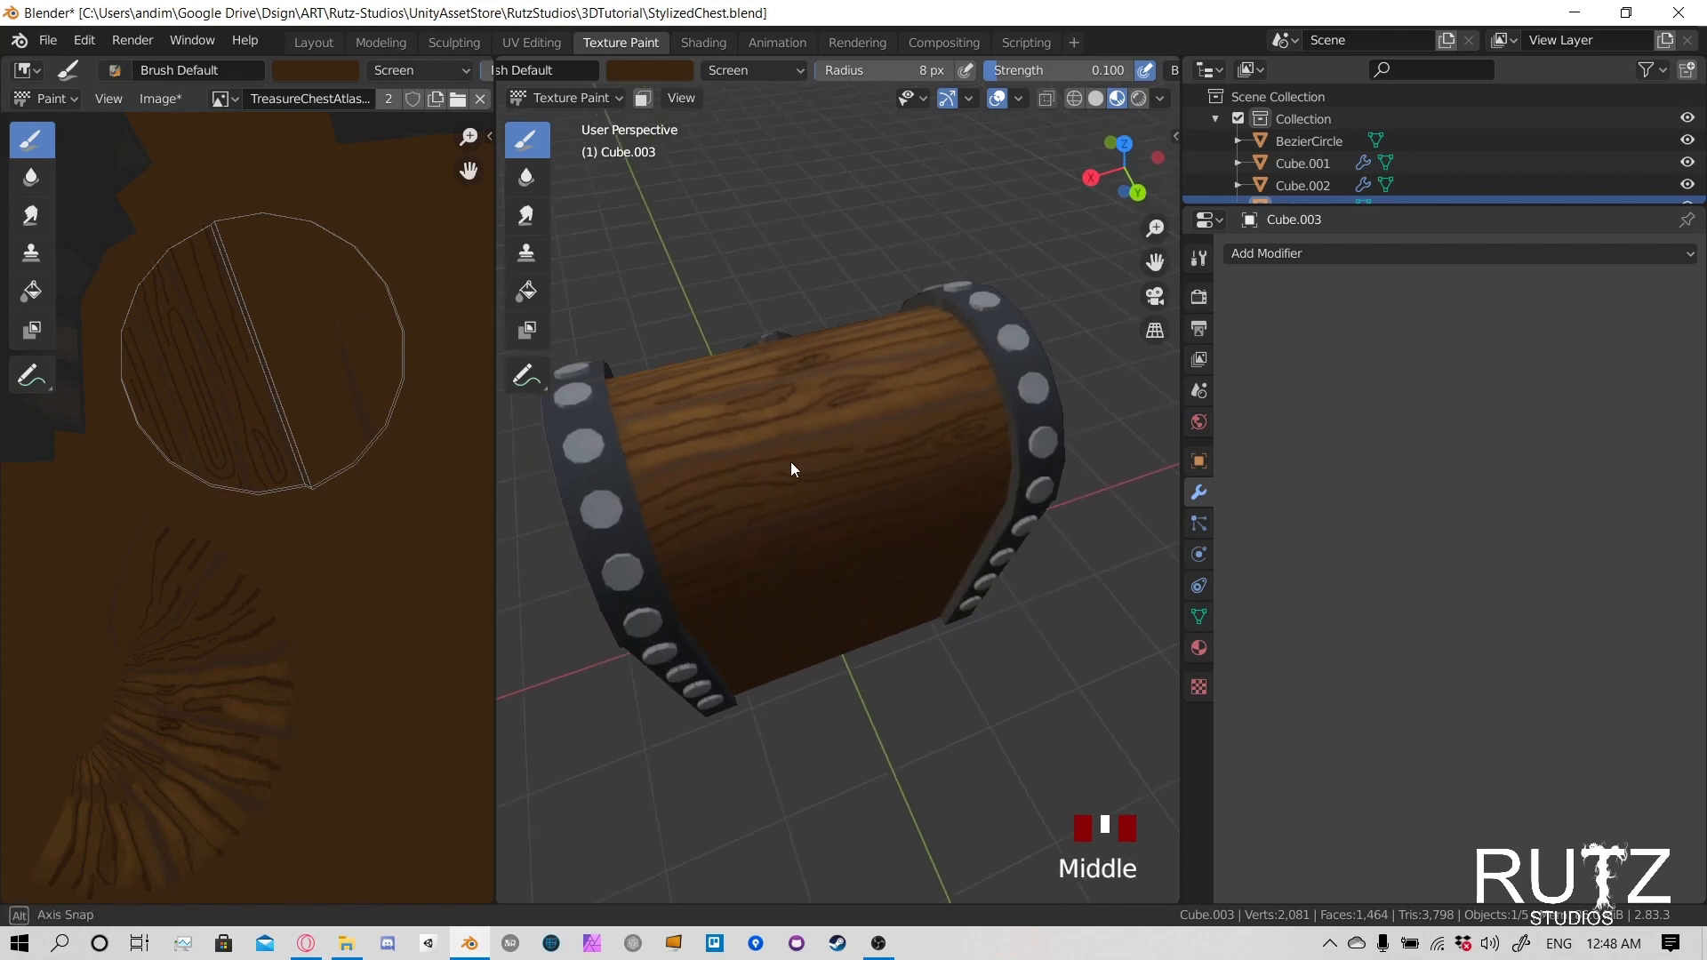
{"action": "left_click", "coordinate": [648, 479]}
{"action": "left_click", "coordinate": [727, 460]}
{"action": "left_click", "coordinate": [780, 449]}
{"action": "left_click", "coordinate": [830, 439]}
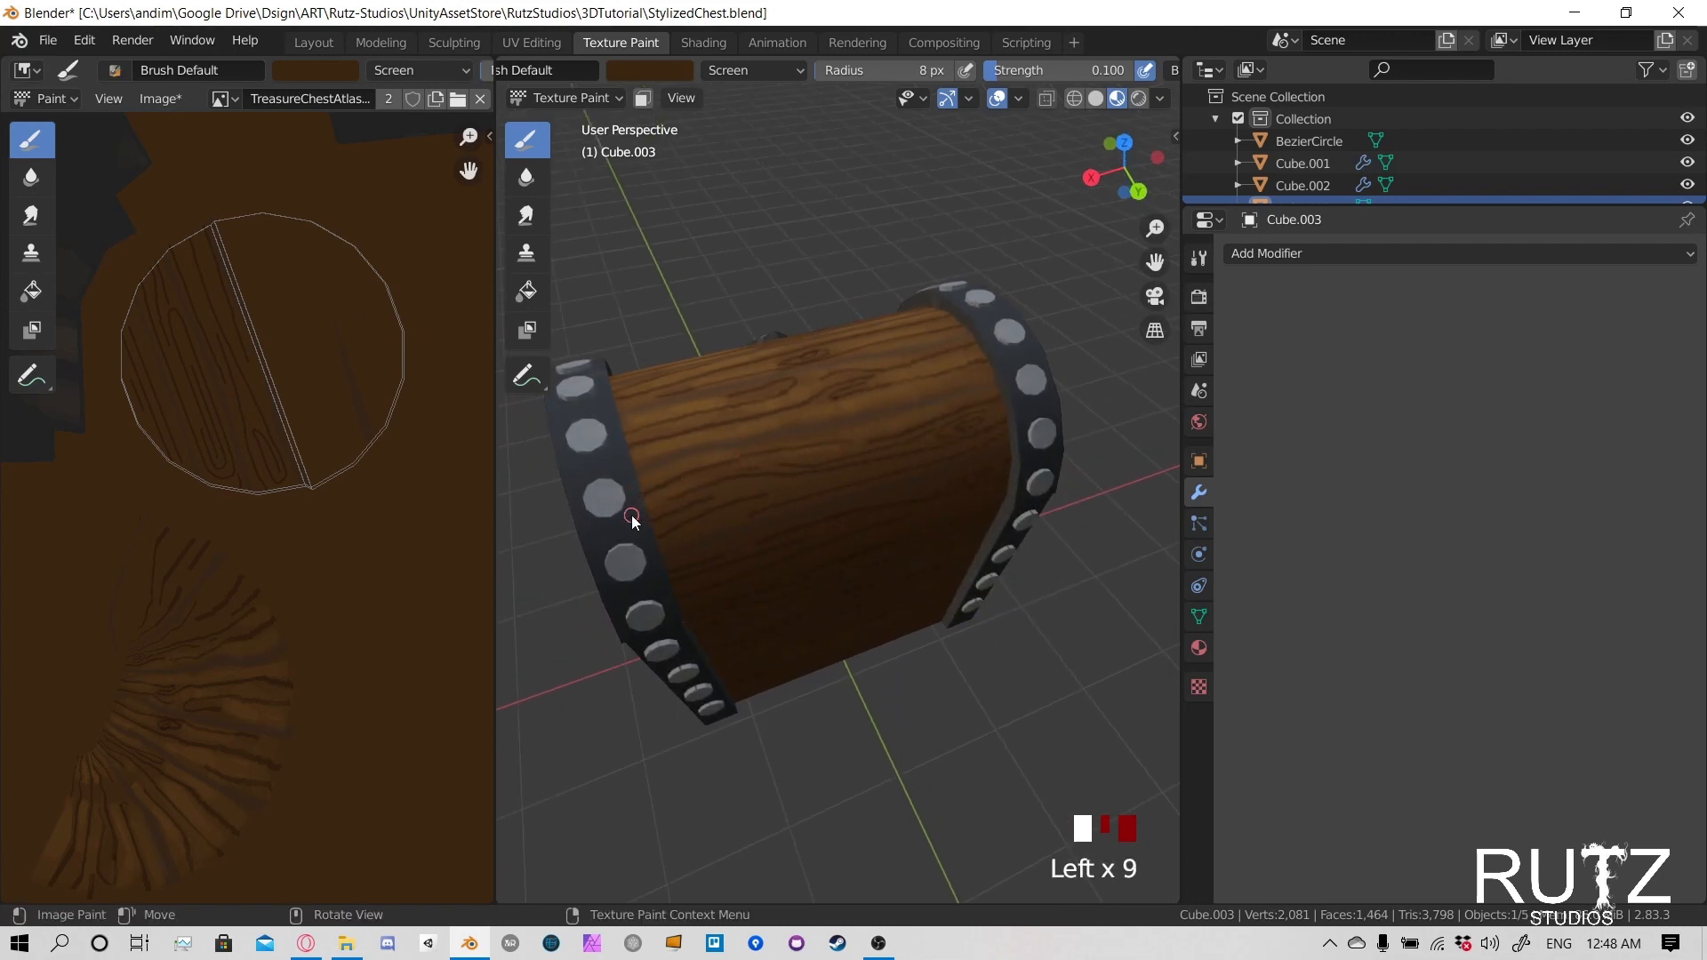
{"action": "left_click", "coordinate": [737, 489]}
- Check the latch on the chest's front and undo the most recent highlight strokes
{"action": "middle_click_drag", "start_coordinate": [753, 494], "coordinate": [652, 366]}
{"action": "scroll", "coordinate": [745, 502], "scroll_direction": "up", "scroll_amount": 2}
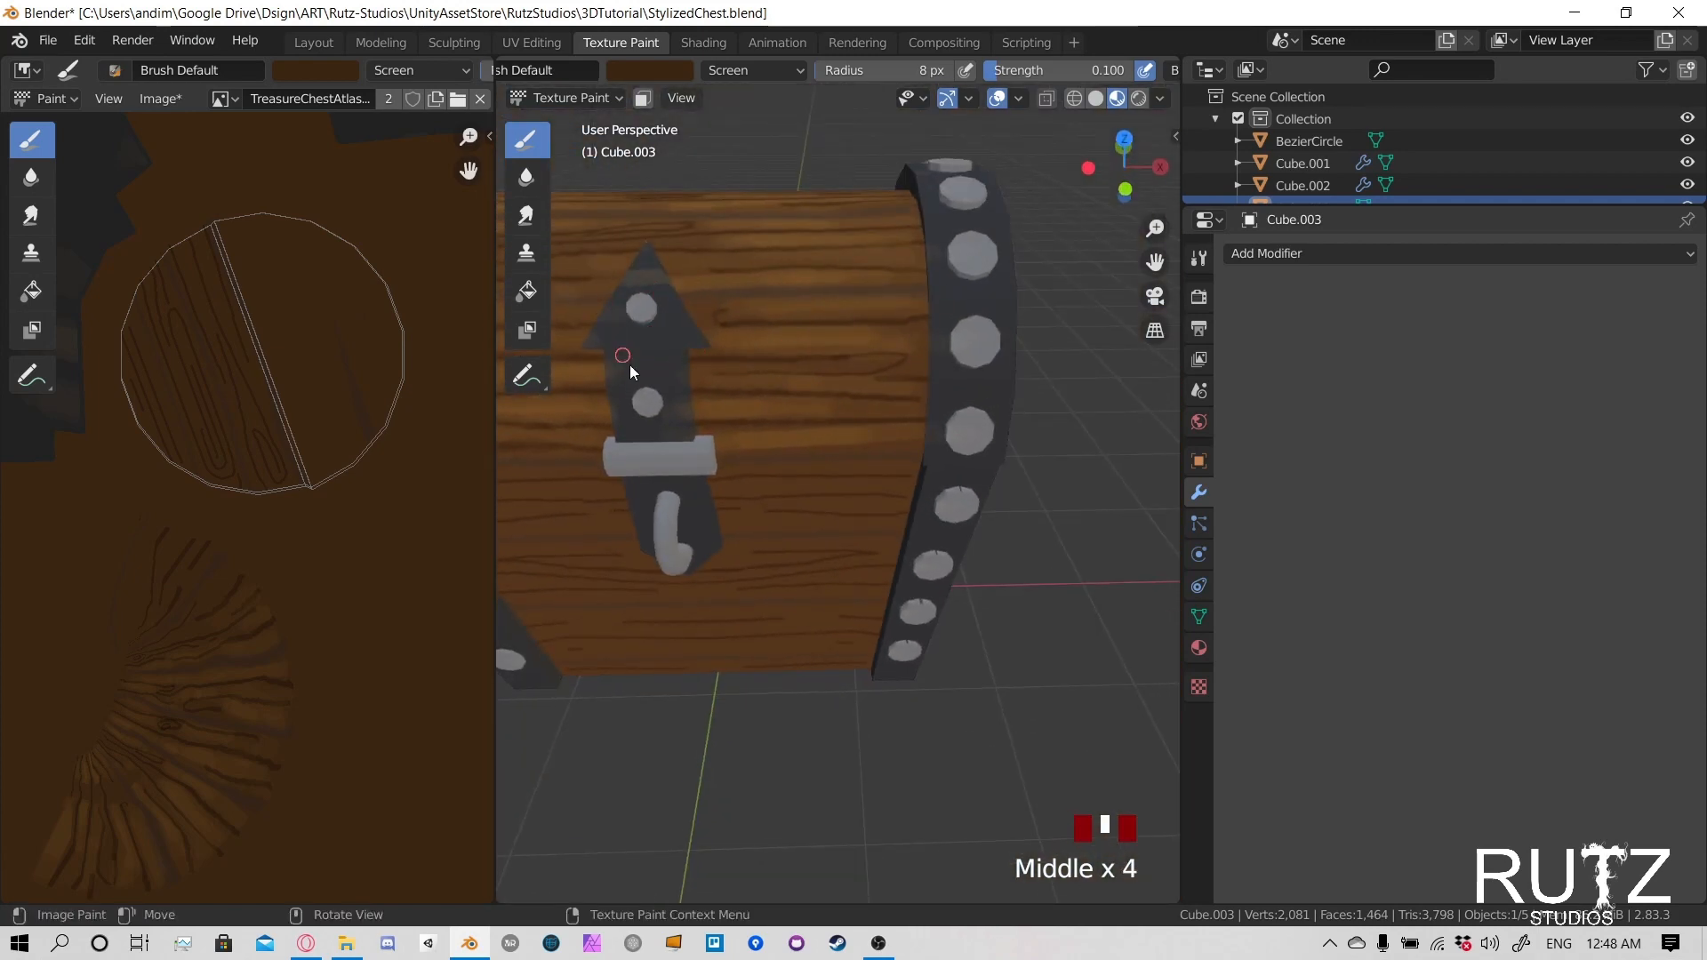
{"action": "key", "text": "ctrl+z"}
{"action": "key", "text": "ctrl+z"}
{"action": "key", "text": "ctrl+z"}
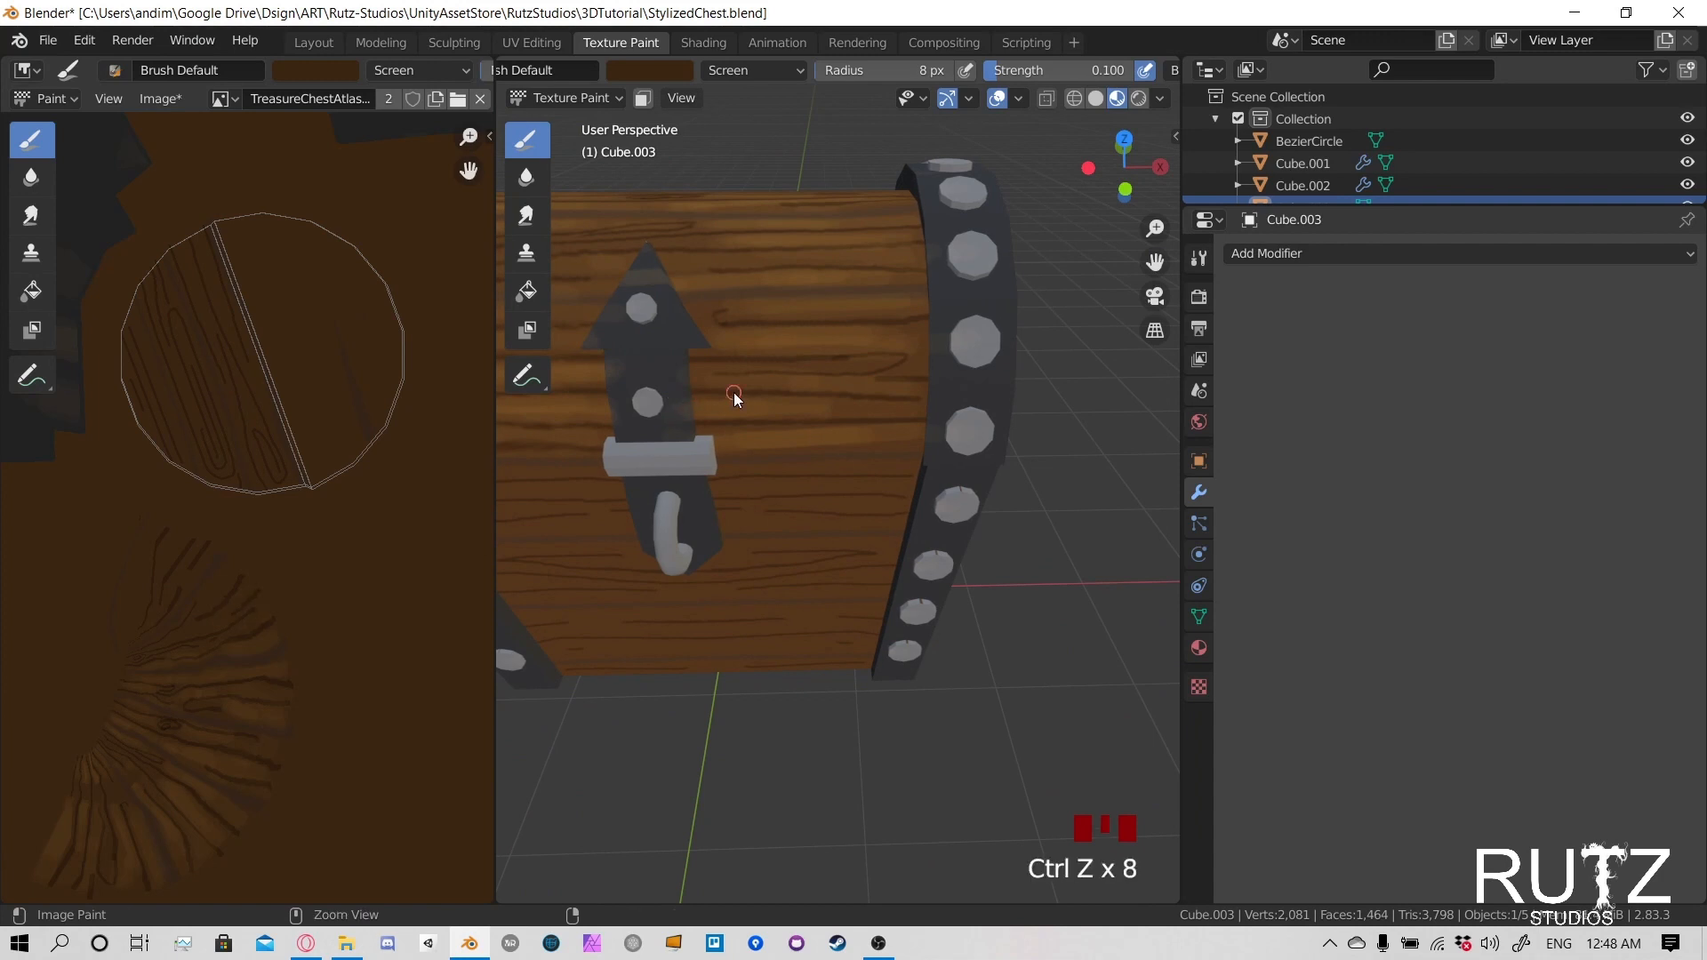
{"action": "key", "text": "ctrl+z"}
{"action": "key", "text": "ctrl+z"}
{"action": "key", "text": "ctrl+z"}
{"action": "key", "text": "ctrl+z"}
{"action": "key", "text": "ctrl+z"}
{"action": "key", "text": "ctrl+z"}
{"action": "key", "text": "ctrl+z"}
{"action": "key", "text": "ctrl+z"}
{"action": "key", "text": "ctrl+z"}
{"action": "key", "text": "ctrl+z"}
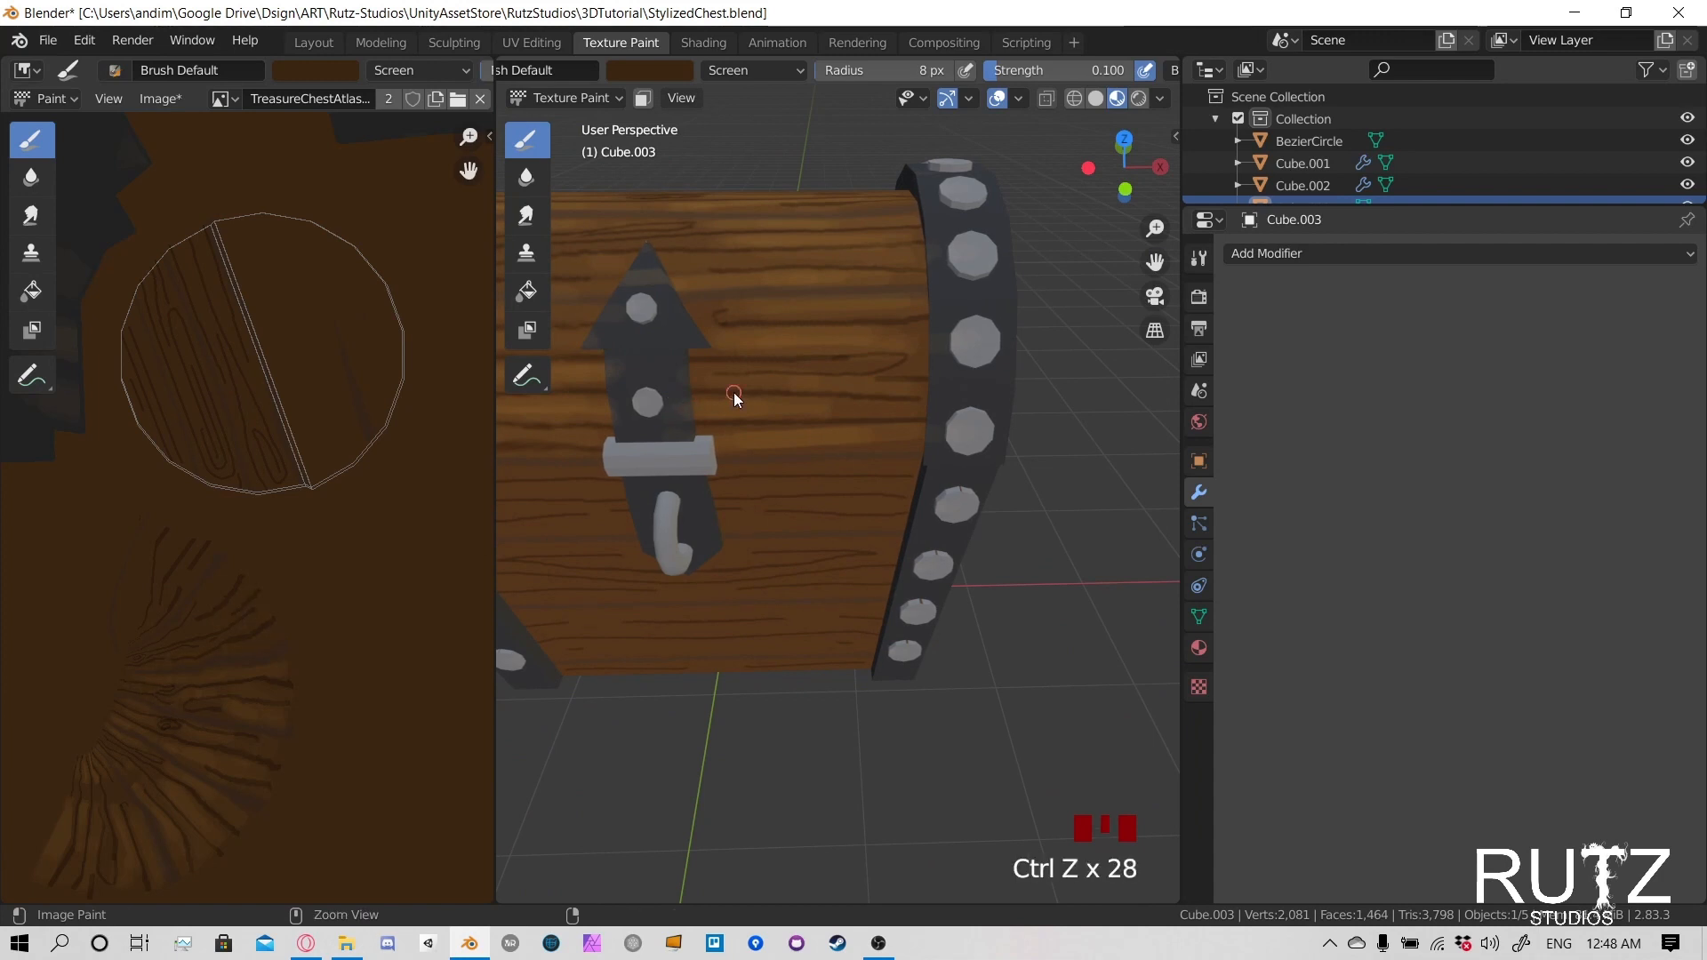
{"action": "key", "text": "ctrl+z"}
{"action": "key", "text": "ctrl+z"}
{"action": "key", "text": "ctrl+z"}
{"action": "key", "text": "ctrl+z"}
{"action": "key", "text": "ctrl+z"}
{"action": "key", "text": "ctrl+z"}
- Turn on the face selection paint mask, deselect all faces, and select only the lid's linked wood faces
{"action": "middle_click_drag", "start_coordinate": [764, 395], "coordinate": [931, 416], "text": "shift"}
{"action": "key", "text": "alt+a"}
{"action": "left_click", "coordinate": [644, 97]}
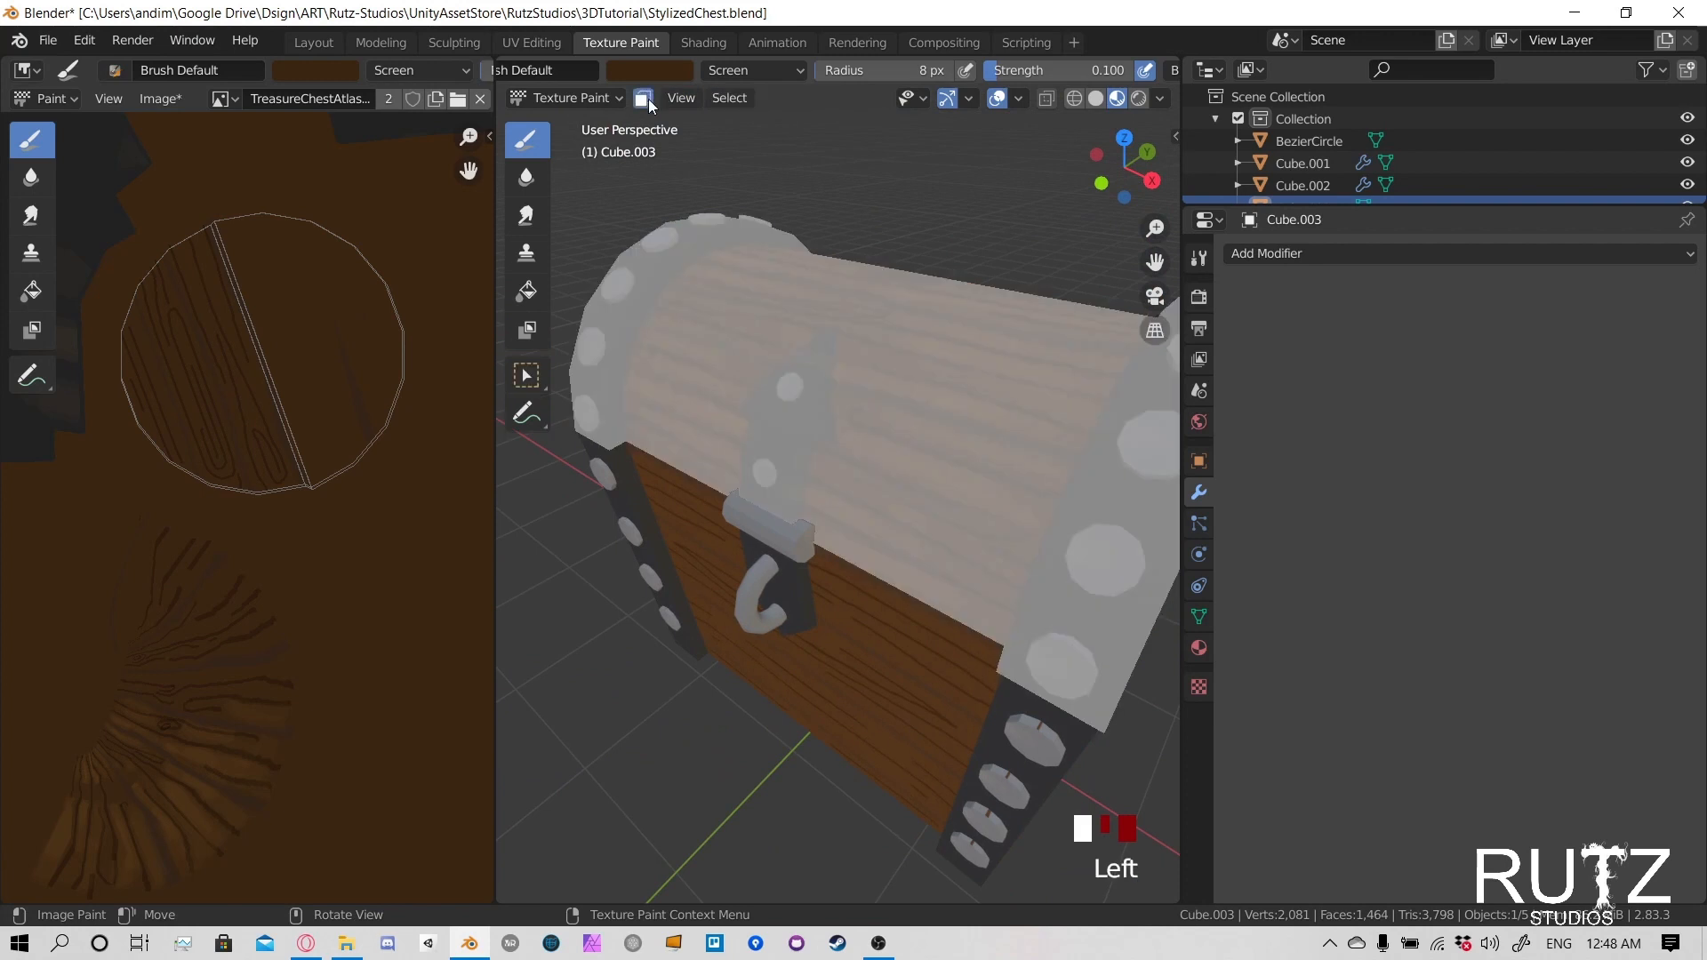
{"action": "key", "text": "alt+a"}
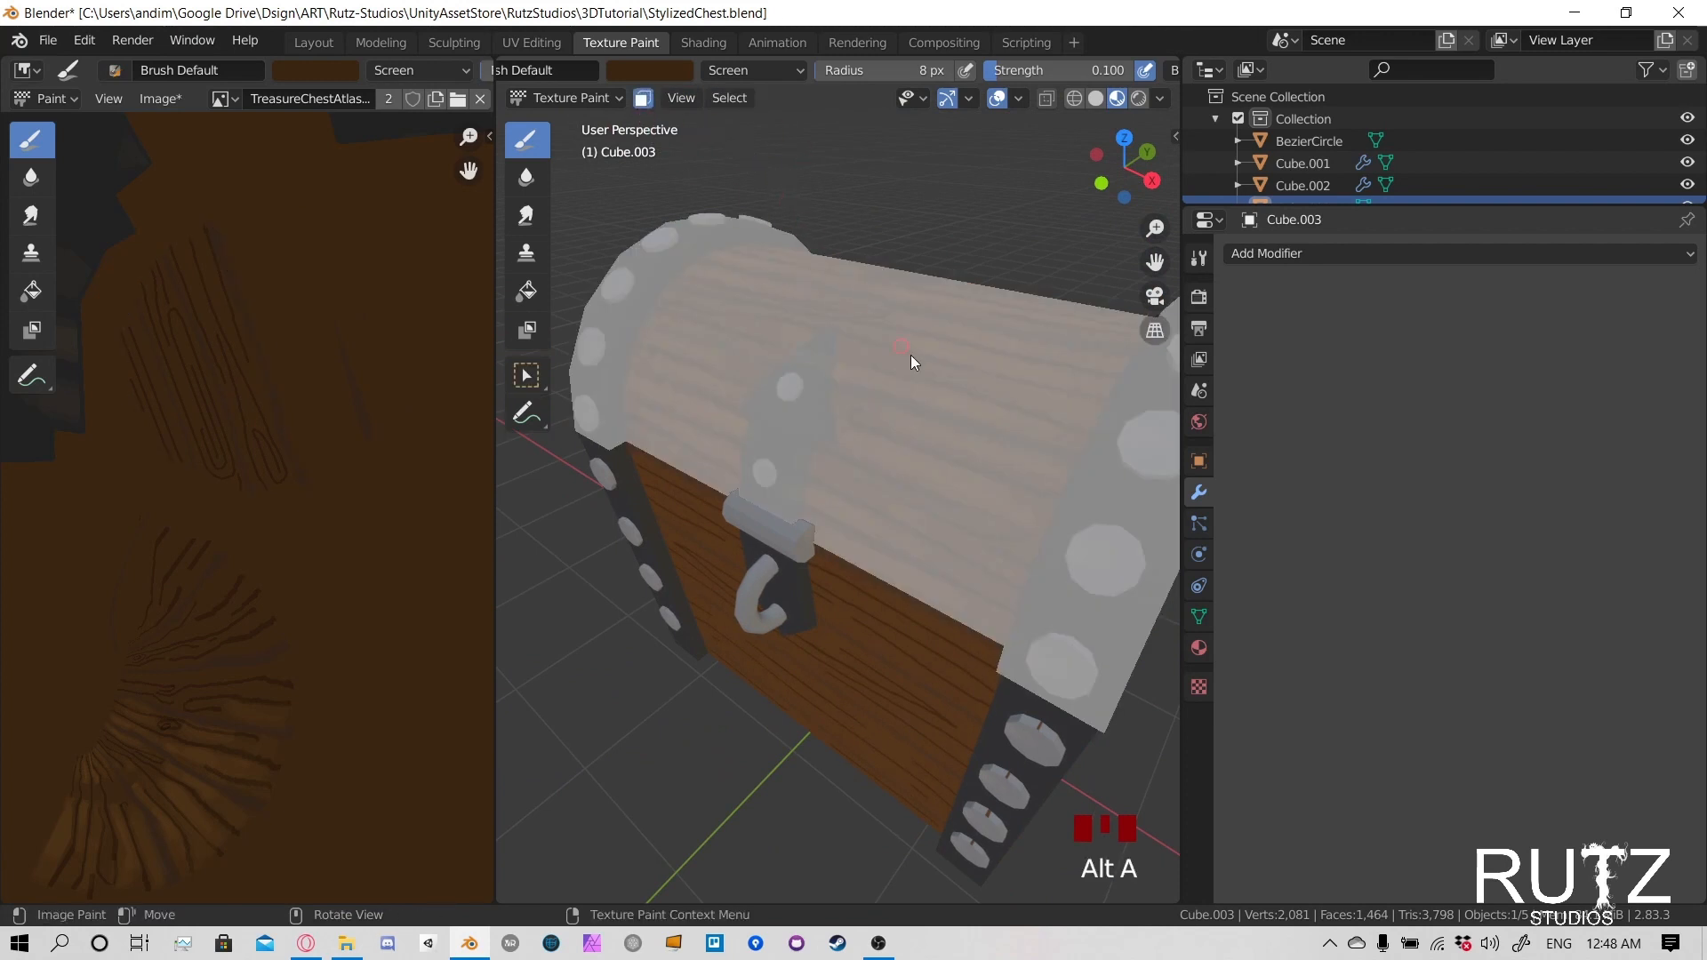
{"action": "key", "text": "l"}
{"action": "middle_click_drag", "start_coordinate": [832, 394], "coordinate": [918, 530]}
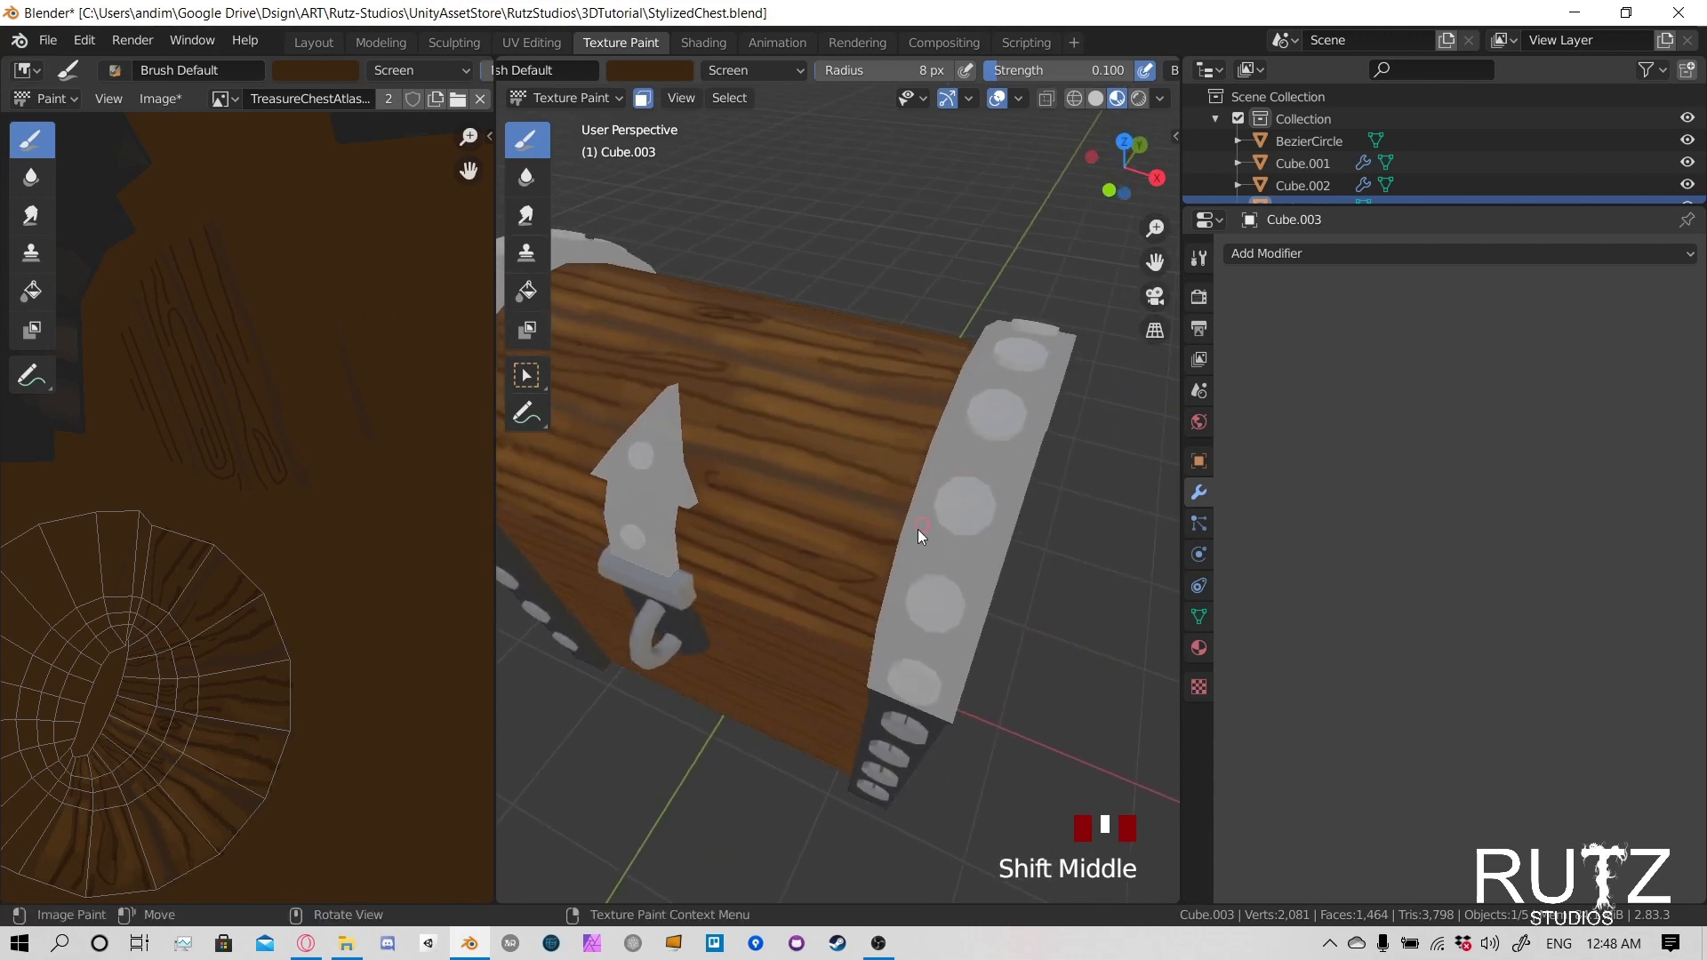
{"action": "middle_click_drag", "start_coordinate": [986, 432], "coordinate": [993, 430], "text": "shift"}
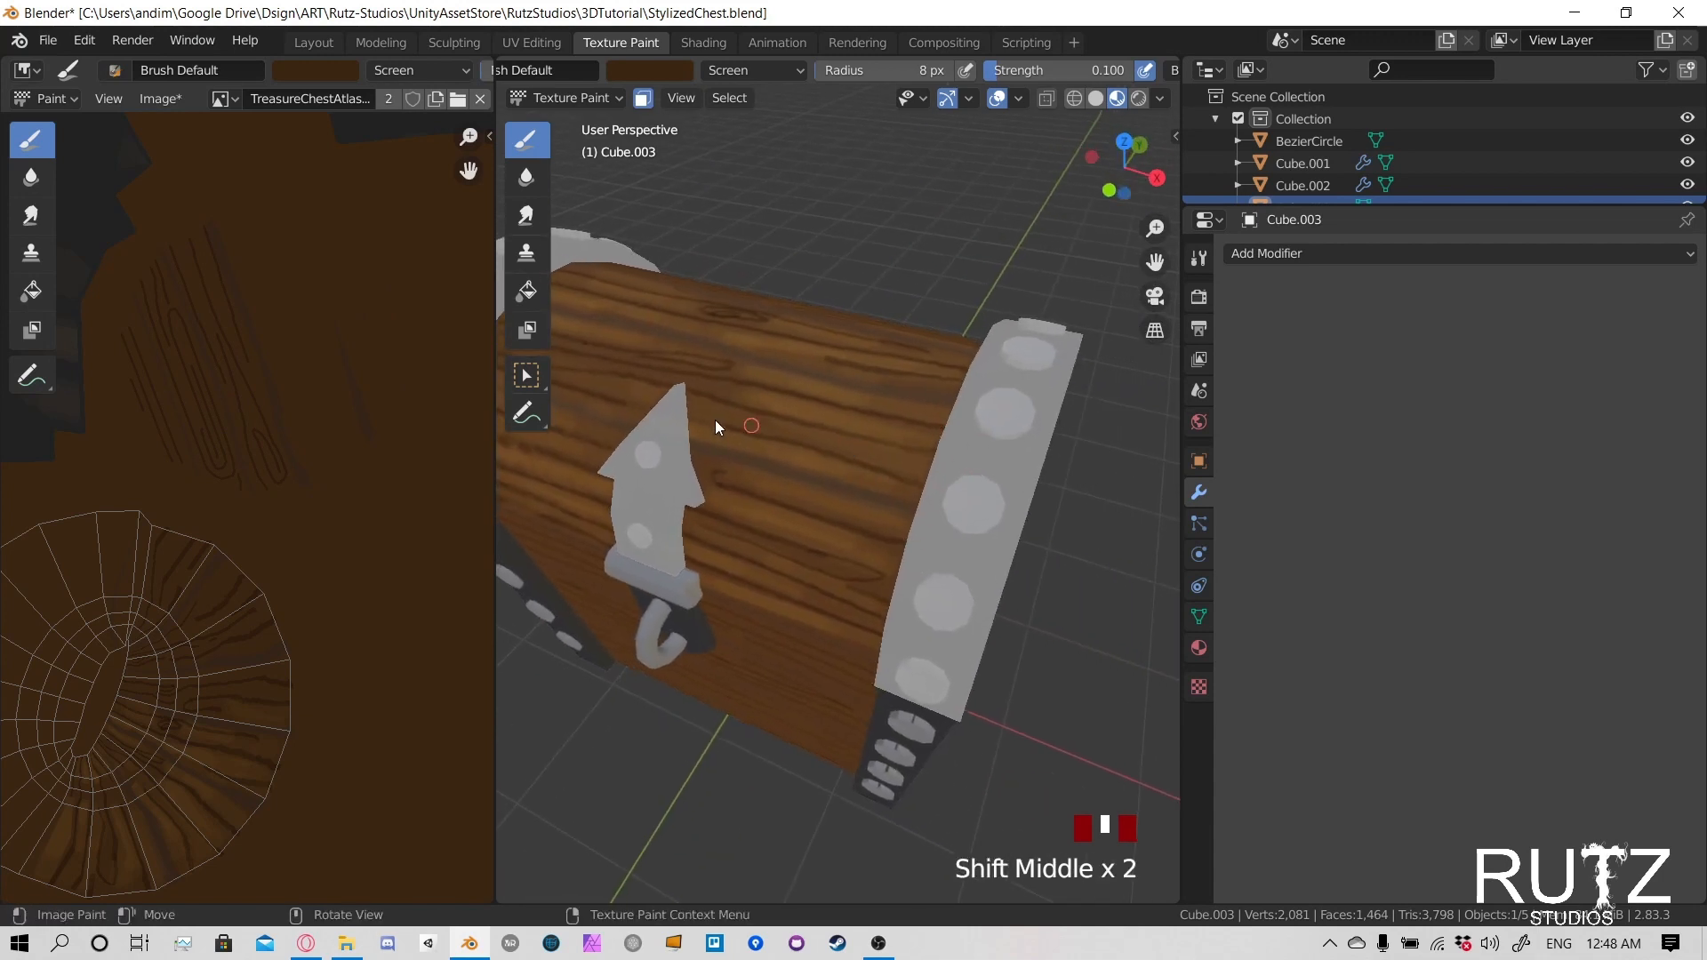
- Examine the whole chest texture atlas and the masked lid from the front
{"action": "middle_click_drag", "start_coordinate": [172, 393], "coordinate": [361, 477], "text": "shift"}
{"action": "middle_click_drag", "start_coordinate": [228, 356], "coordinate": [328, 450], "text": "shift"}
{"action": "middle_click_drag", "start_coordinate": [303, 246], "coordinate": [288, 400], "text": "shift"}
{"action": "scroll", "coordinate": [256, 489], "scroll_direction": "down", "scroll_amount": 2}
{"action": "middle_click_drag", "start_coordinate": [285, 476], "coordinate": [243, 327], "text": "shift"}
{"action": "mouse_move", "coordinate": [380, 309]}
{"action": "middle_mouse_down", "text": "shift"}
{"action": "mouse_move", "coordinate": [251, 480]}
{"action": "mouse_move", "coordinate": [120, 472]}
{"action": "middle_mouse_up", "text": "shift"}
{"action": "middle_click_drag", "start_coordinate": [409, 411], "coordinate": [200, 427], "text": "shift"}
{"action": "middle_click_drag", "start_coordinate": [360, 558], "coordinate": [314, 436], "text": "shift"}
{"action": "scroll", "coordinate": [311, 454], "scroll_direction": "down", "scroll_amount": 4}
{"action": "middle_click_drag", "start_coordinate": [293, 594], "coordinate": [377, 571], "text": "shift"}
{"action": "middle_click_drag", "start_coordinate": [282, 499], "coordinate": [326, 572], "text": "shift"}
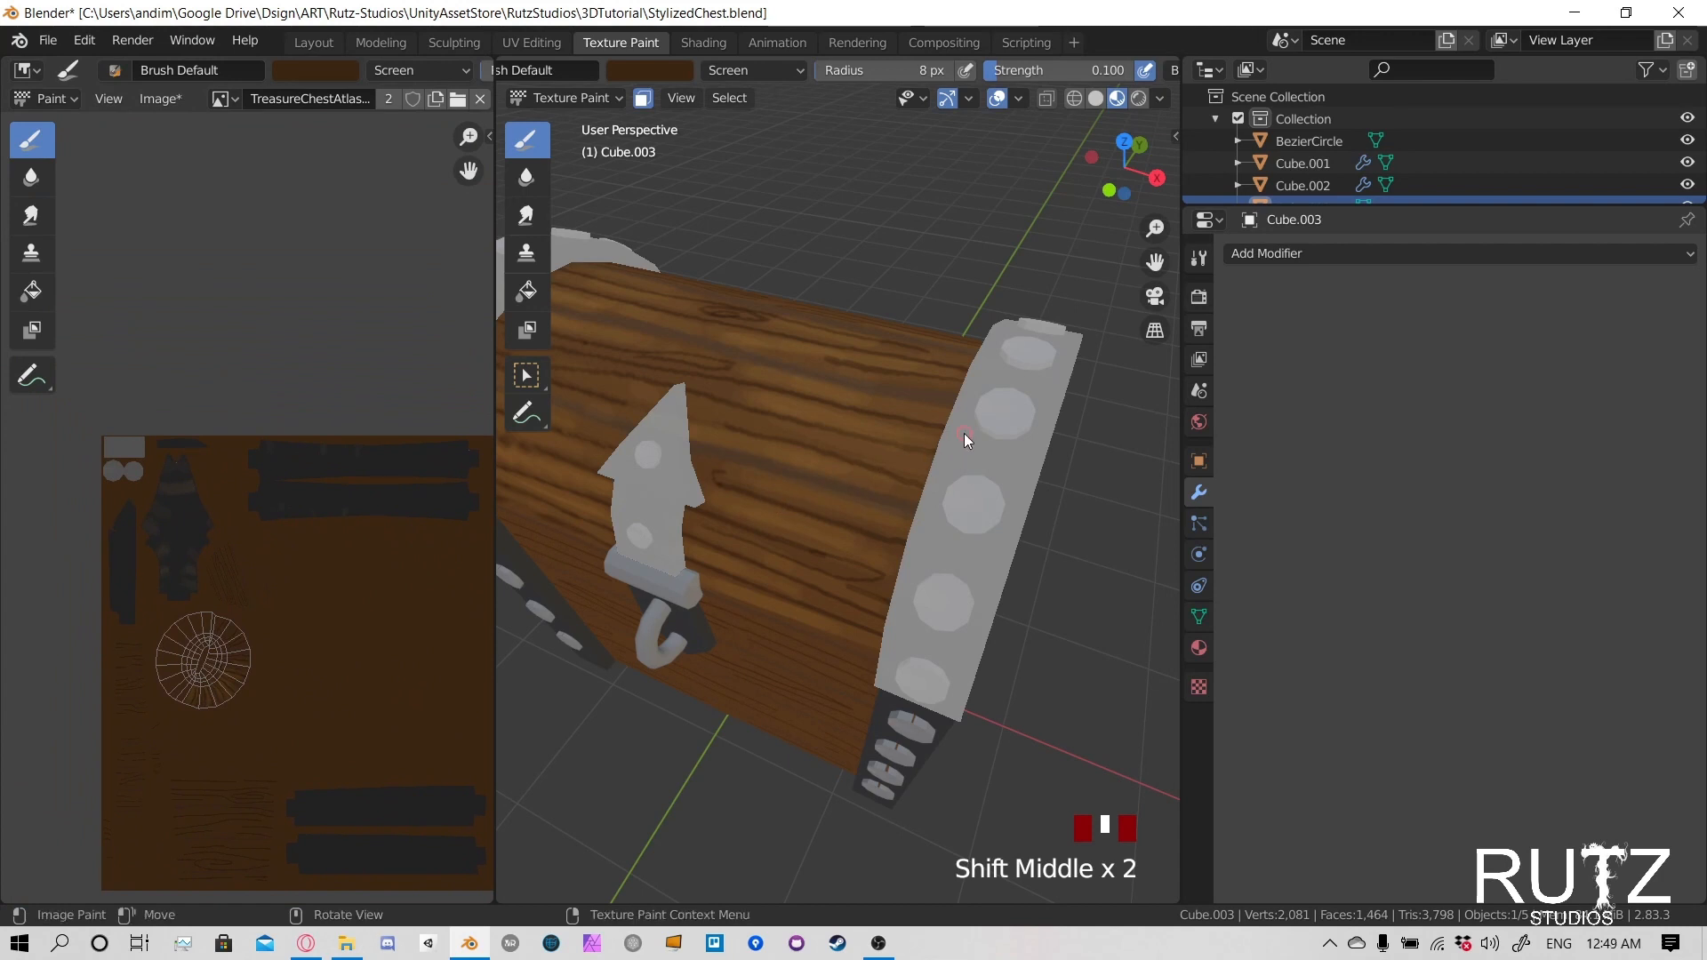
{"action": "middle_click_drag", "start_coordinate": [802, 484], "coordinate": [1023, 443], "text": "shift"}
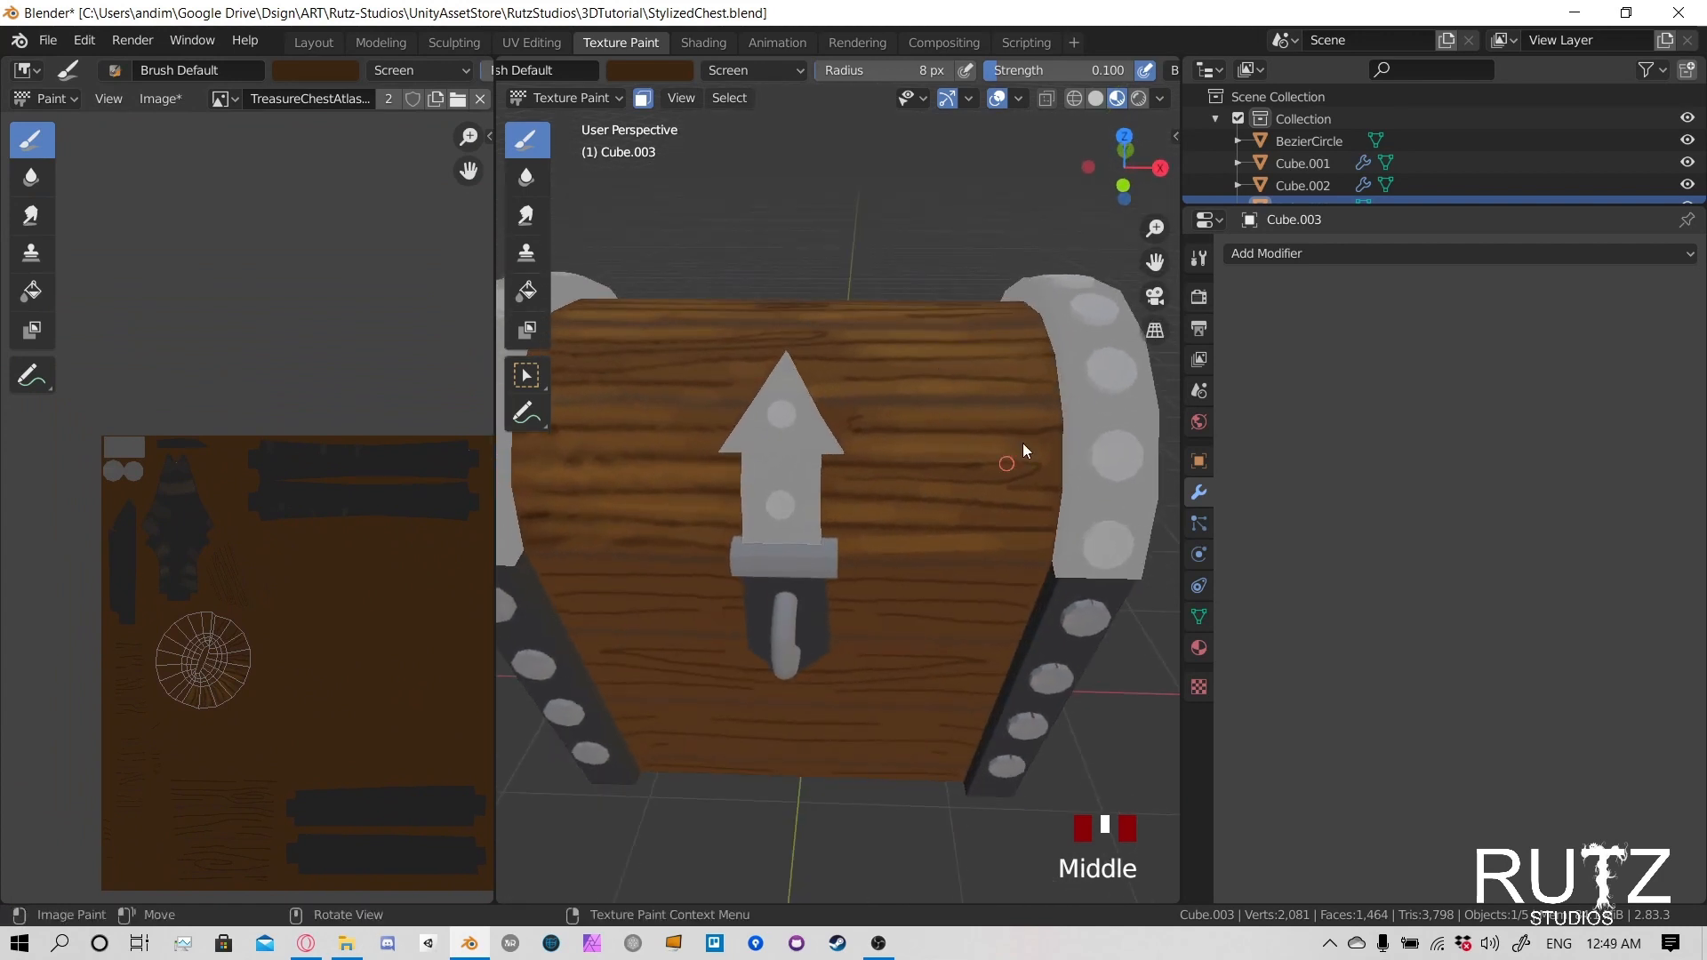
- Paint soft highlights between the grain lines of the lid's upper rear plank, starting beside one metal band
{"action": "middle_click_drag", "start_coordinate": [871, 402], "coordinate": [622, 312]}
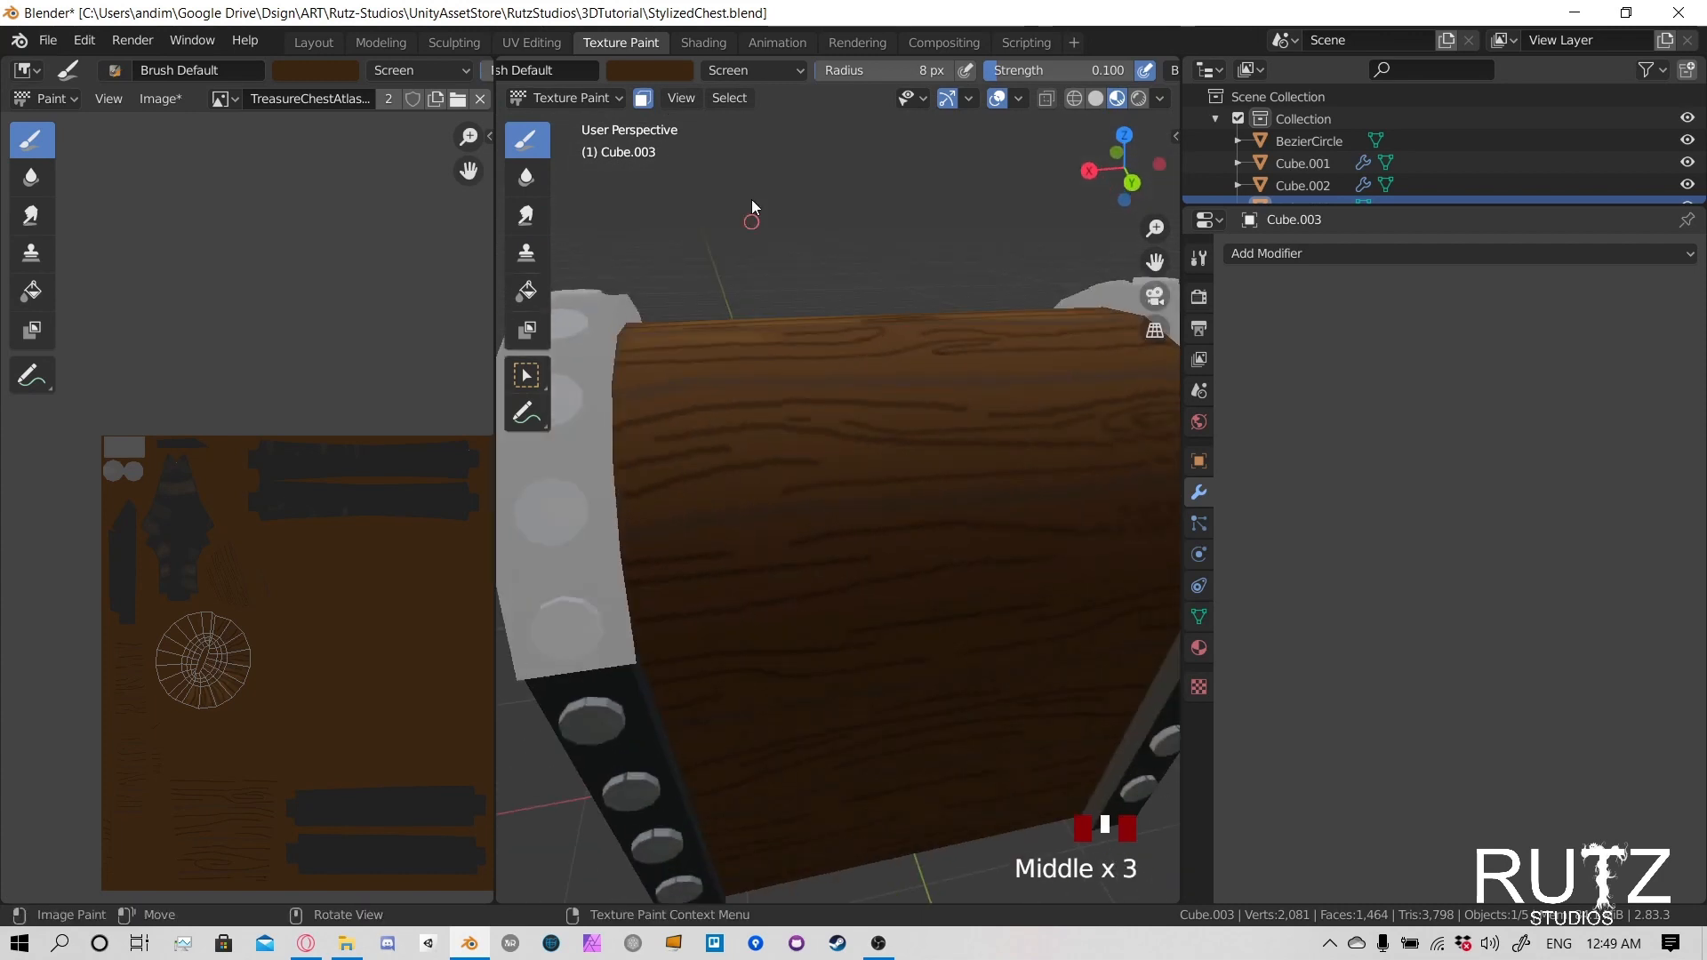
{"action": "middle_click_drag", "start_coordinate": [699, 397], "coordinate": [675, 436]}
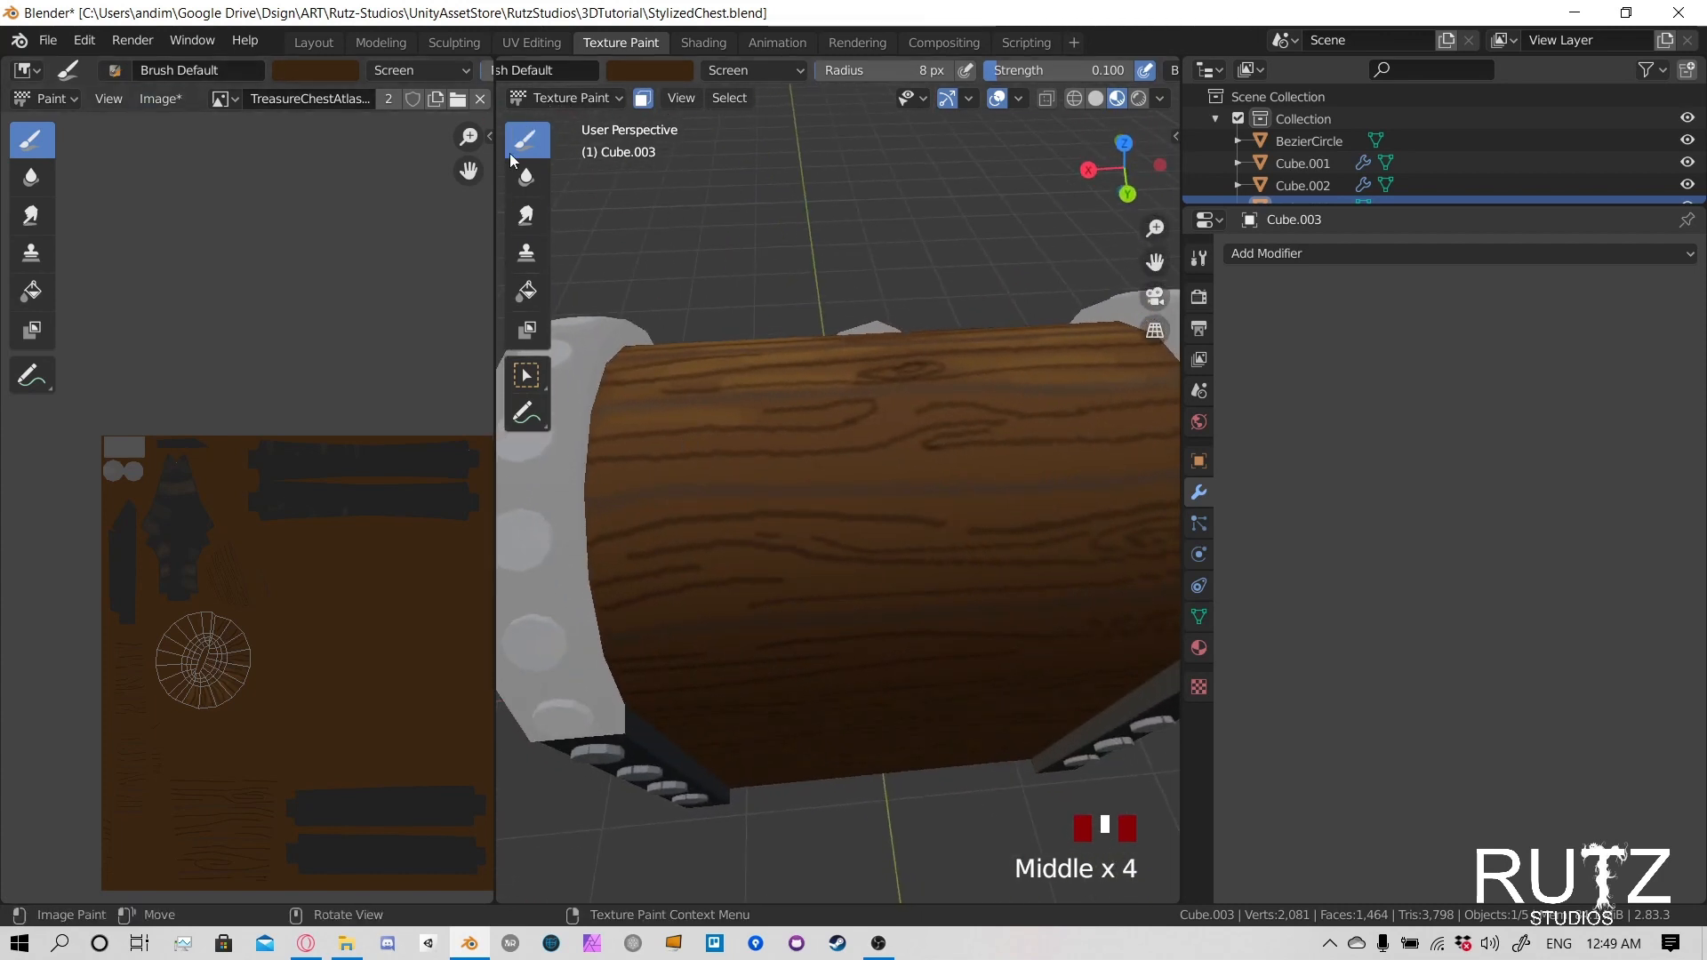
{"action": "mouse_move", "coordinate": [620, 482]}
{"action": "left_mouse_down"}
{"action": "mouse_move", "coordinate": [1007, 457]}
{"action": "mouse_move", "coordinate": [892, 455]}
{"action": "left_mouse_up"}
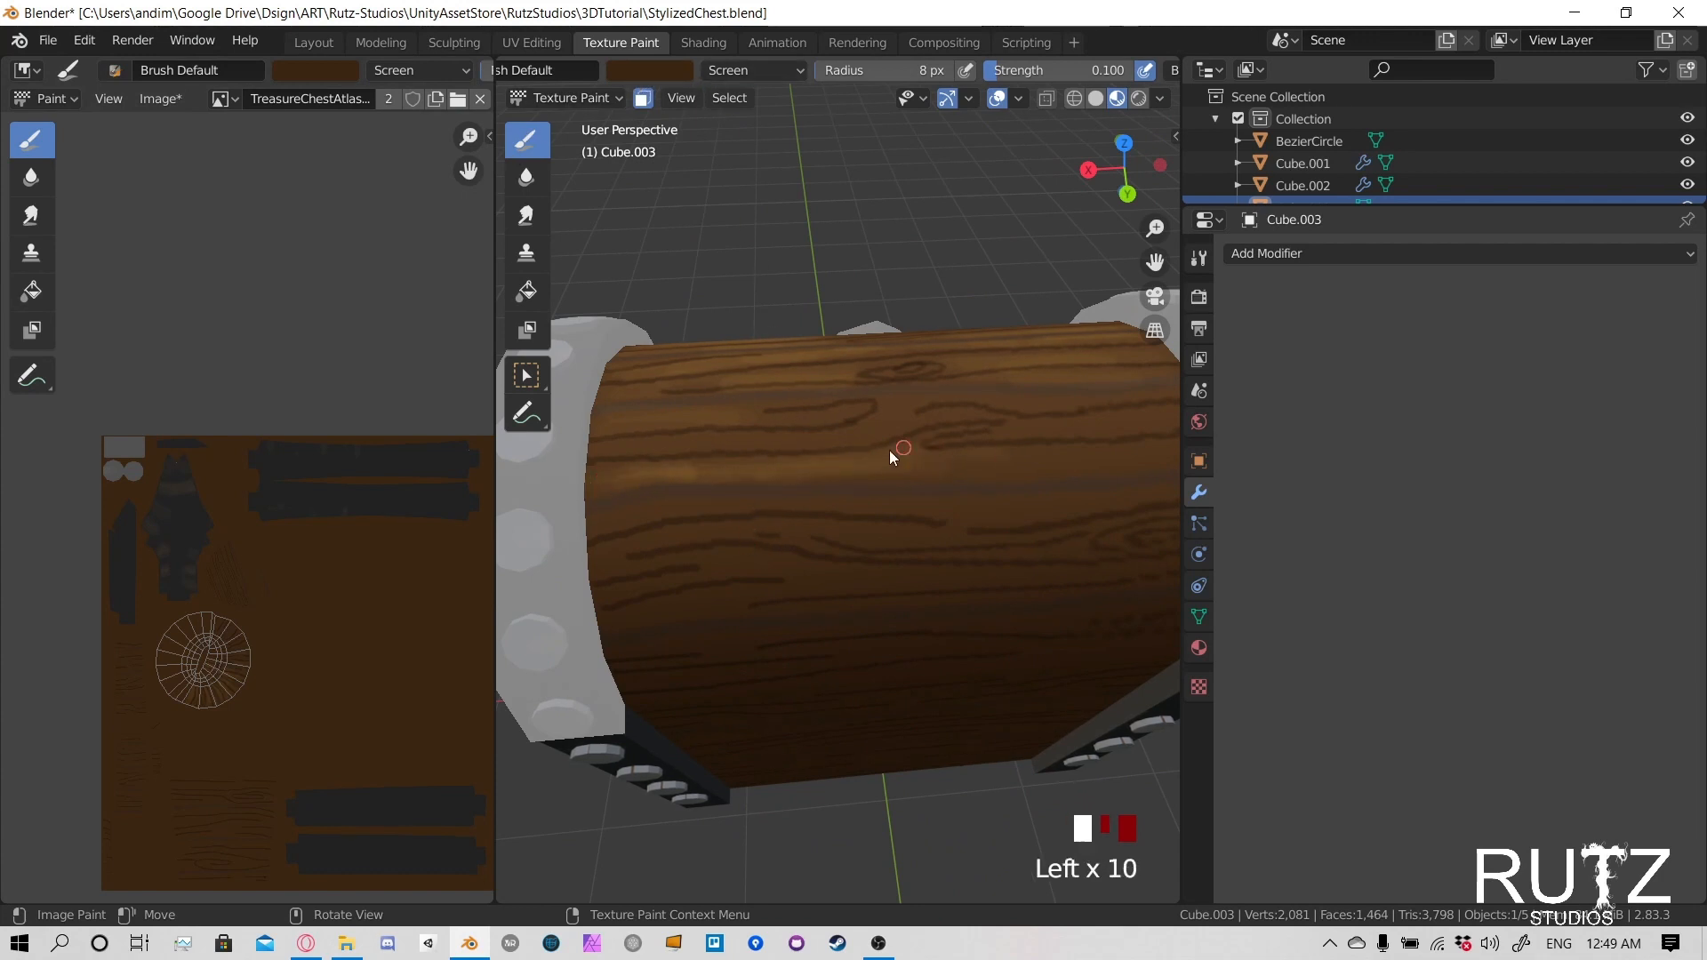
{"action": "mouse_move", "coordinate": [698, 445]}
{"action": "left_mouse_down"}
{"action": "mouse_move", "coordinate": [637, 448]}
{"action": "mouse_move", "coordinate": [910, 403]}
{"action": "left_mouse_up"}
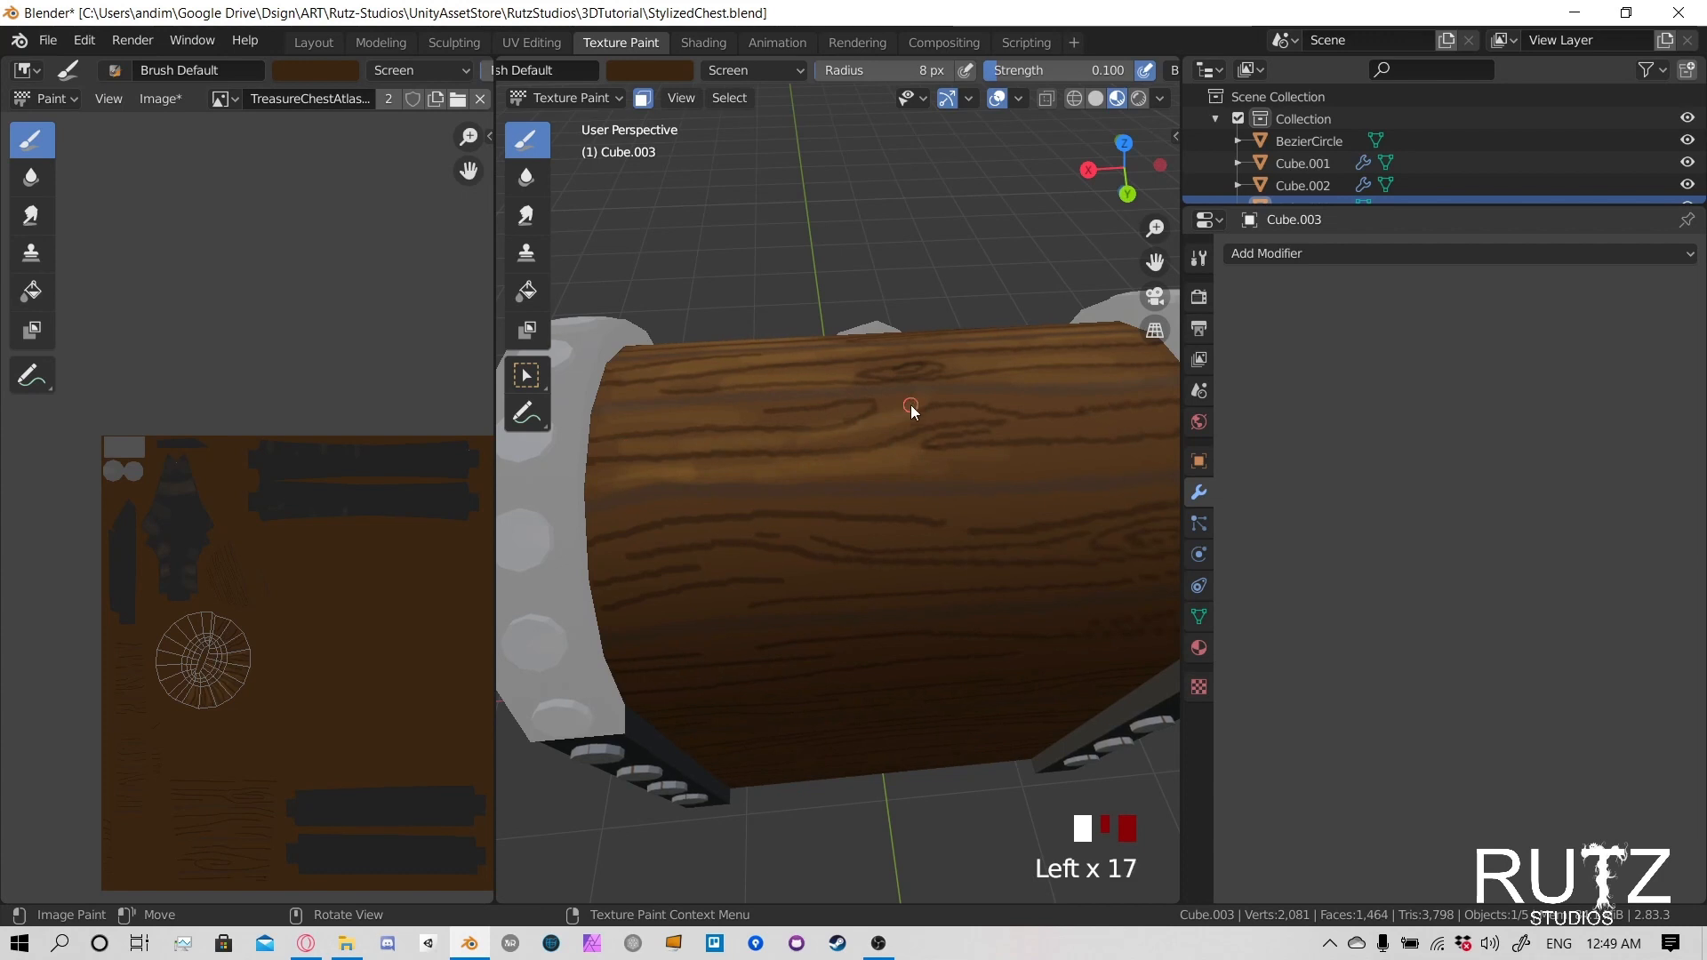
- Continue the highlights along the upper rear plank toward the metal band at the lid's other end
{"action": "middle_click_drag", "start_coordinate": [718, 429], "coordinate": [748, 477], "text": "shift"}
{"action": "mouse_move", "coordinate": [748, 477]}
{"action": "left_mouse_down"}
{"action": "mouse_move", "coordinate": [814, 455]}
{"action": "mouse_move", "coordinate": [864, 479]}
{"action": "left_mouse_up"}
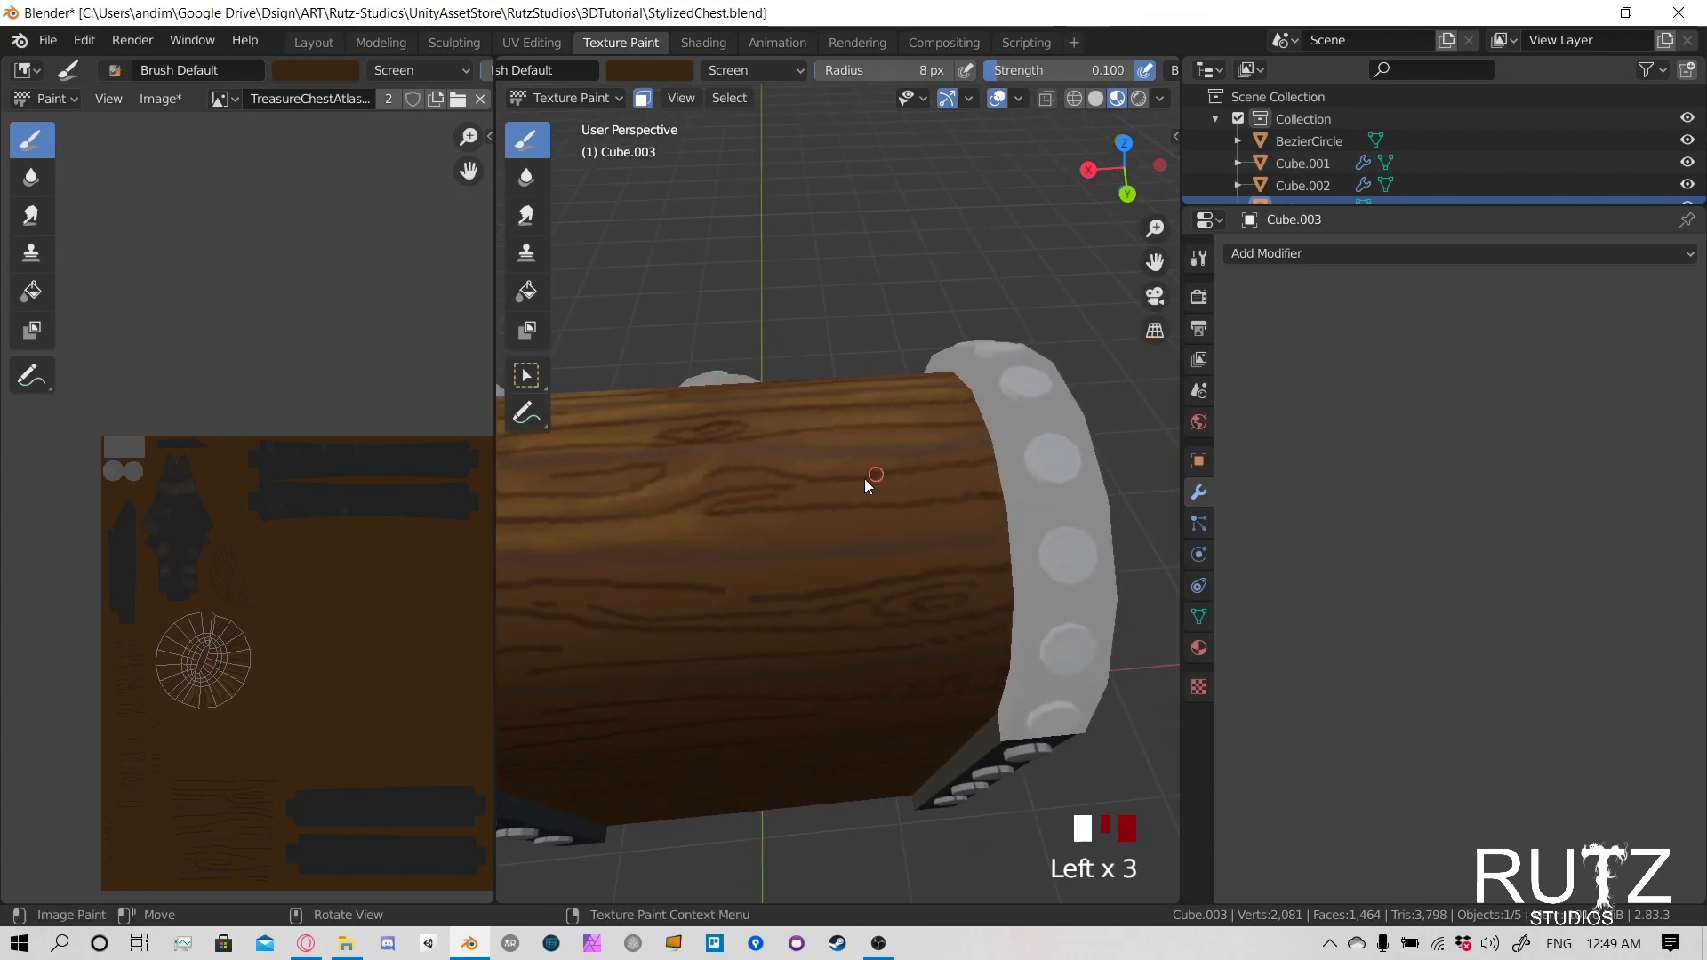
{"action": "left_click_drag", "start_coordinate": [860, 539], "coordinate": [931, 521]}
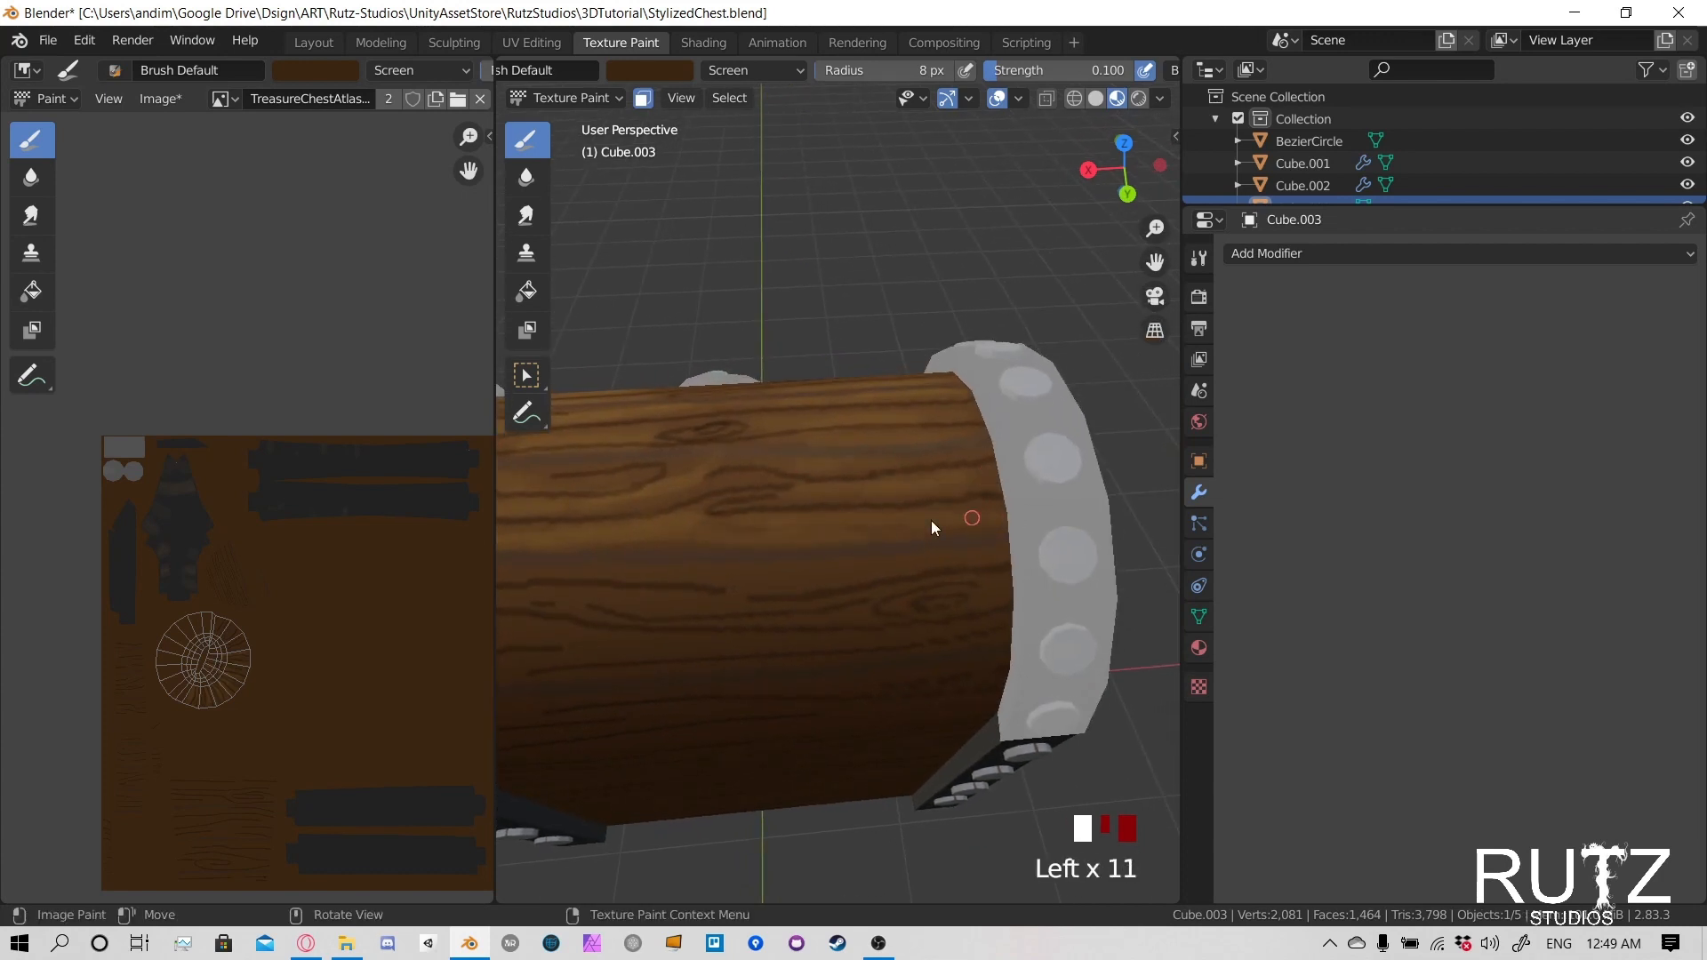
{"action": "middle_click_drag", "start_coordinate": [795, 544], "coordinate": [1005, 478], "text": "shift"}
- Hide the viewport's overlapping tool shelf and paint highlights on the next lower rear plank beside the first metal band
{"action": "mouse_move", "coordinate": [1005, 478]}
{"action": "left_mouse_down"}
{"action": "mouse_move", "coordinate": [677, 478]}
{"action": "mouse_move", "coordinate": [658, 520]}
{"action": "left_mouse_up"}
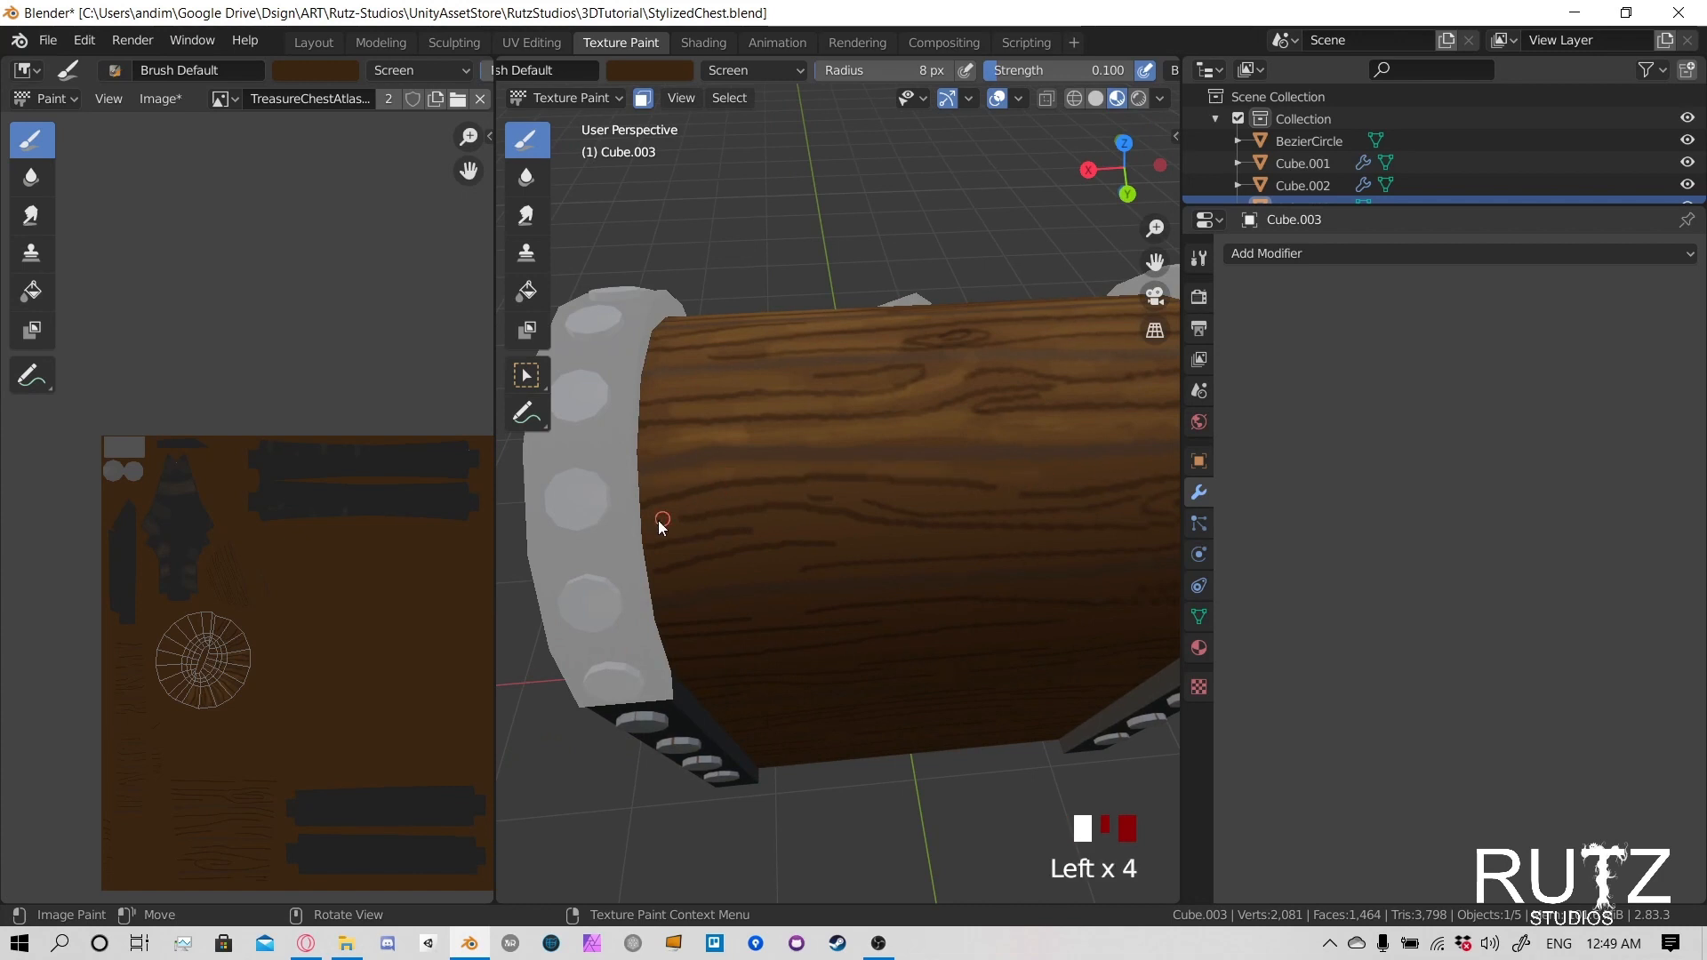
{"action": "middle_click_drag", "start_coordinate": [867, 494], "coordinate": [579, 457], "text": "shift"}
{"action": "left_click_drag", "start_coordinate": [553, 447], "coordinate": [664, 443]}
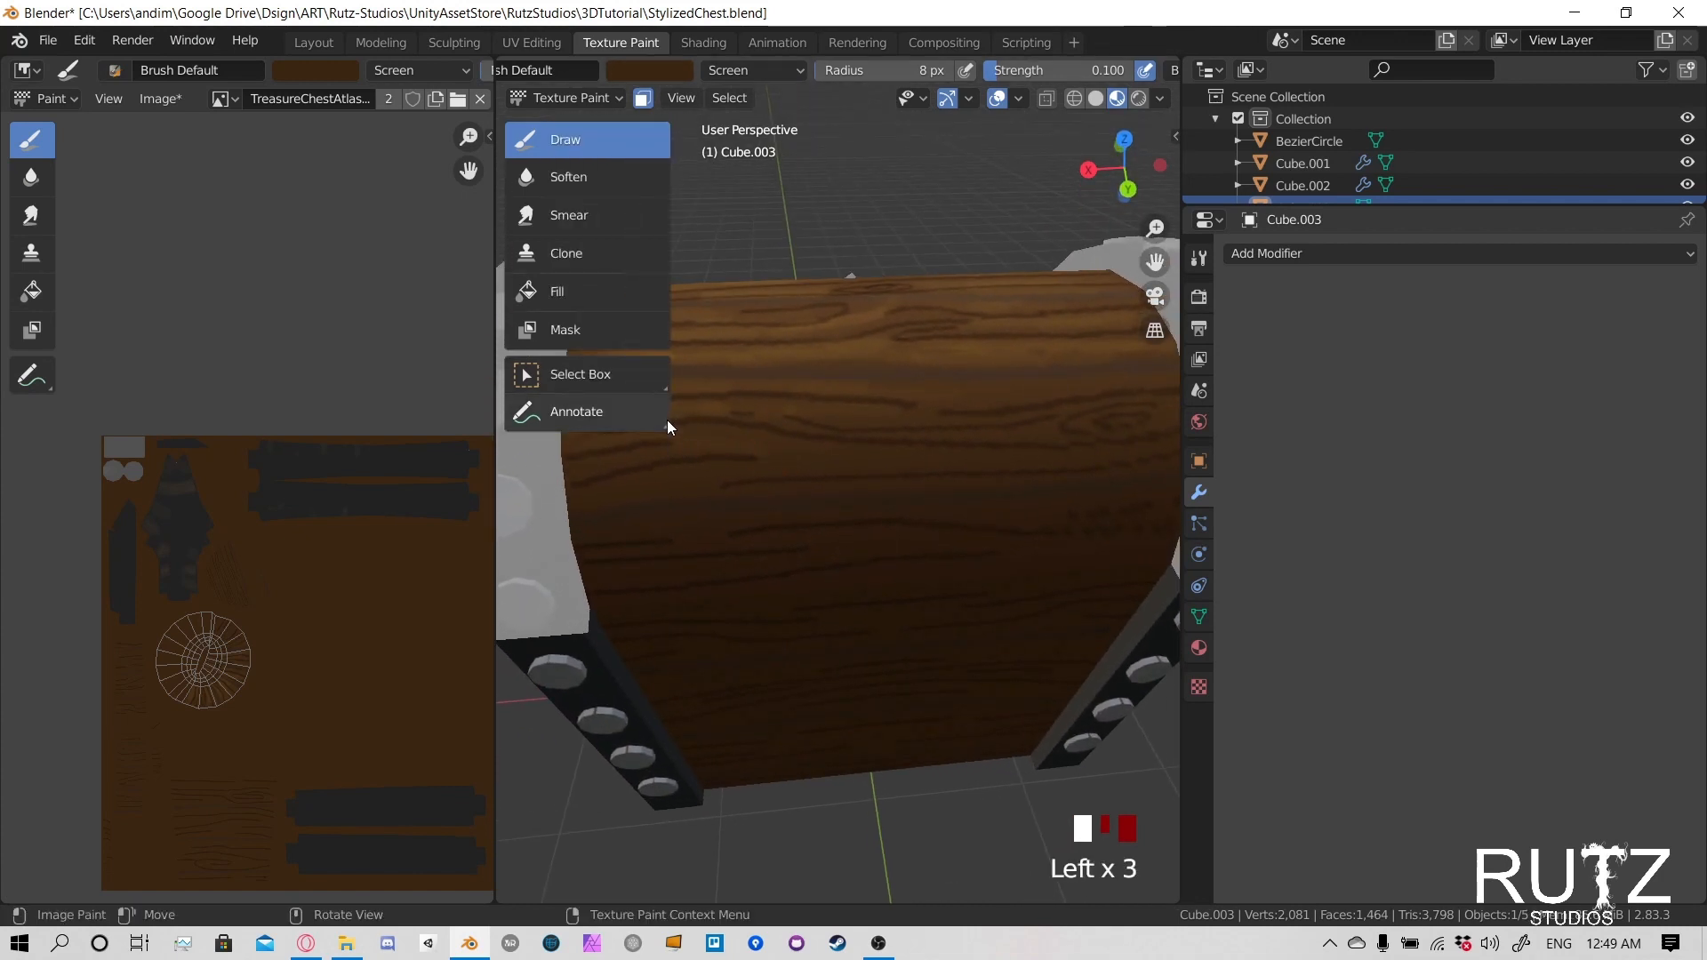
{"action": "key", "text": "t"}
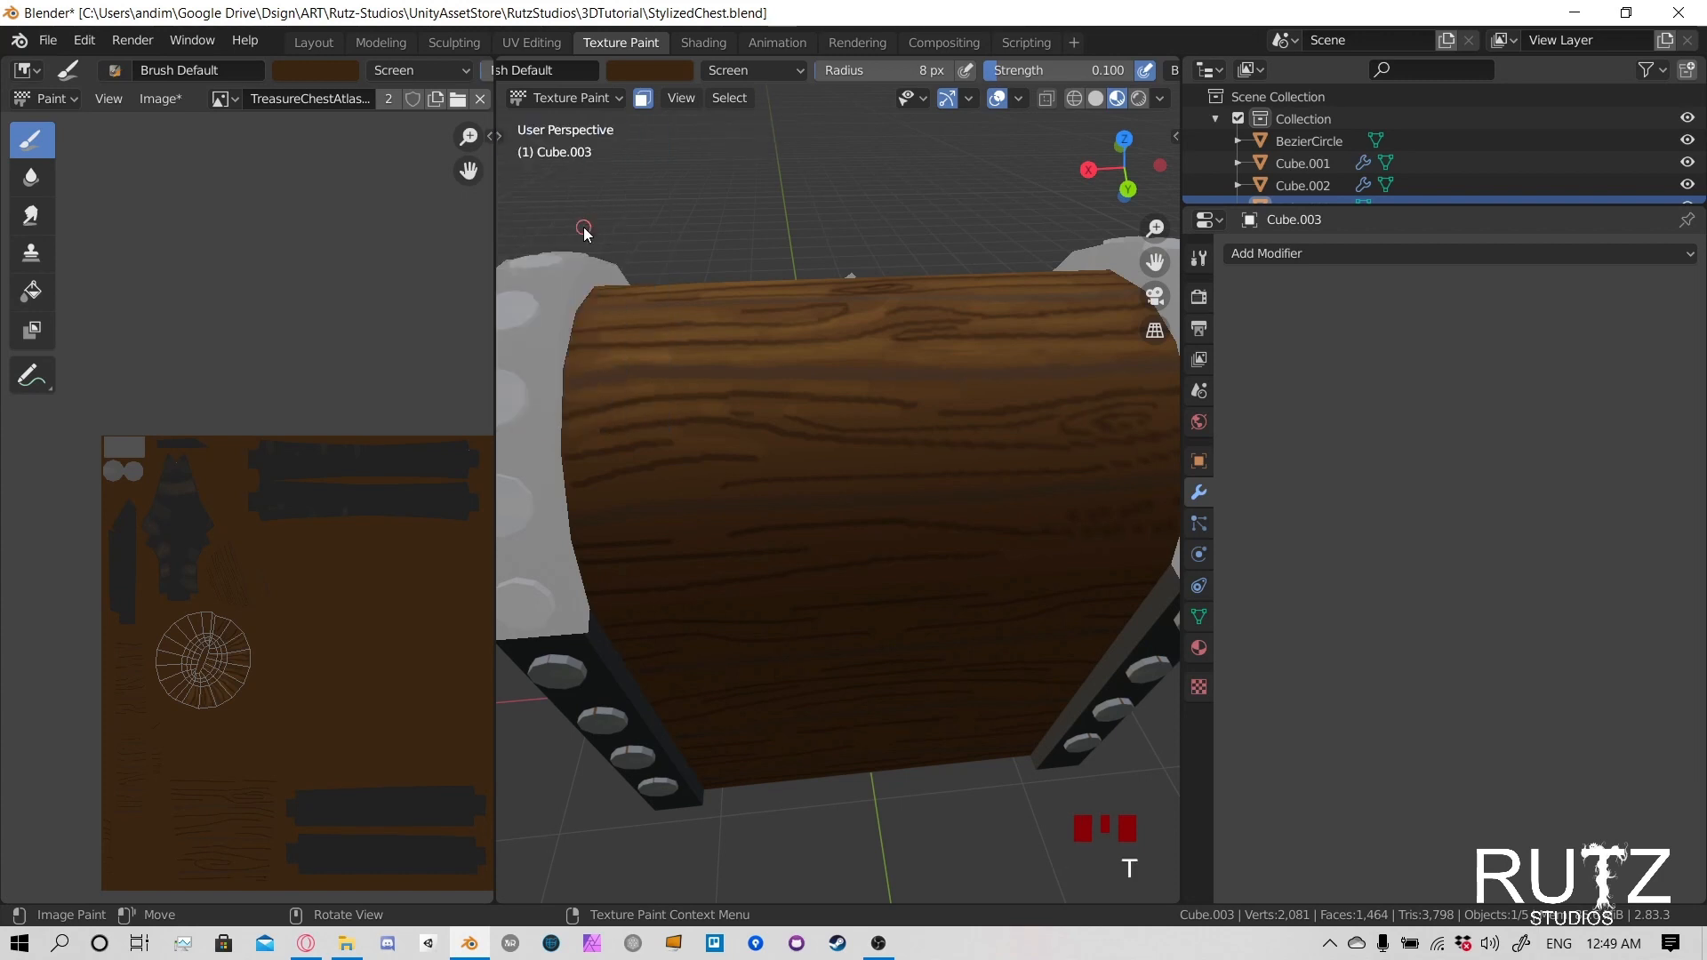
{"action": "left_click_drag", "start_coordinate": [585, 455], "coordinate": [655, 435]}
{"action": "left_click_drag", "start_coordinate": [572, 462], "coordinate": [653, 442]}
{"action": "left_click_drag", "start_coordinate": [578, 458], "coordinate": [654, 445]}
{"action": "left_click_drag", "start_coordinate": [583, 467], "coordinate": [610, 462]}
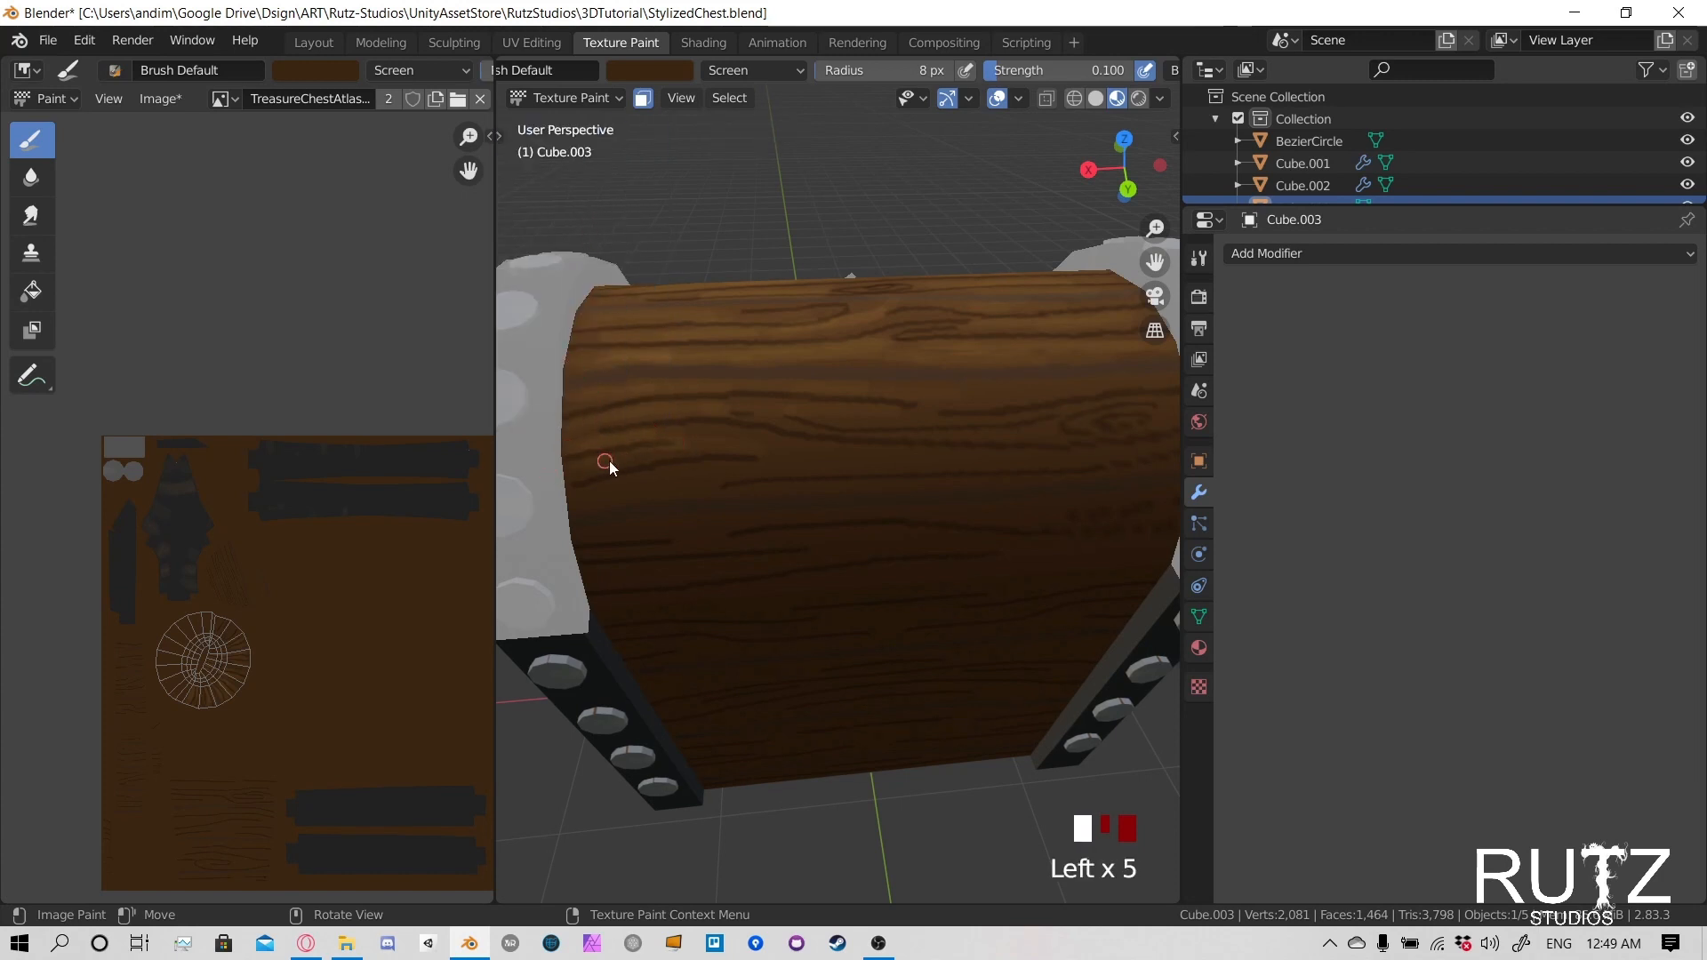
- Extend the highlights across the middle of that lower rear plank and down to its seam
{"action": "left_click_drag", "start_coordinate": [756, 464], "coordinate": [964, 464]}
{"action": "left_click_drag", "start_coordinate": [965, 464], "coordinate": [1029, 464]}
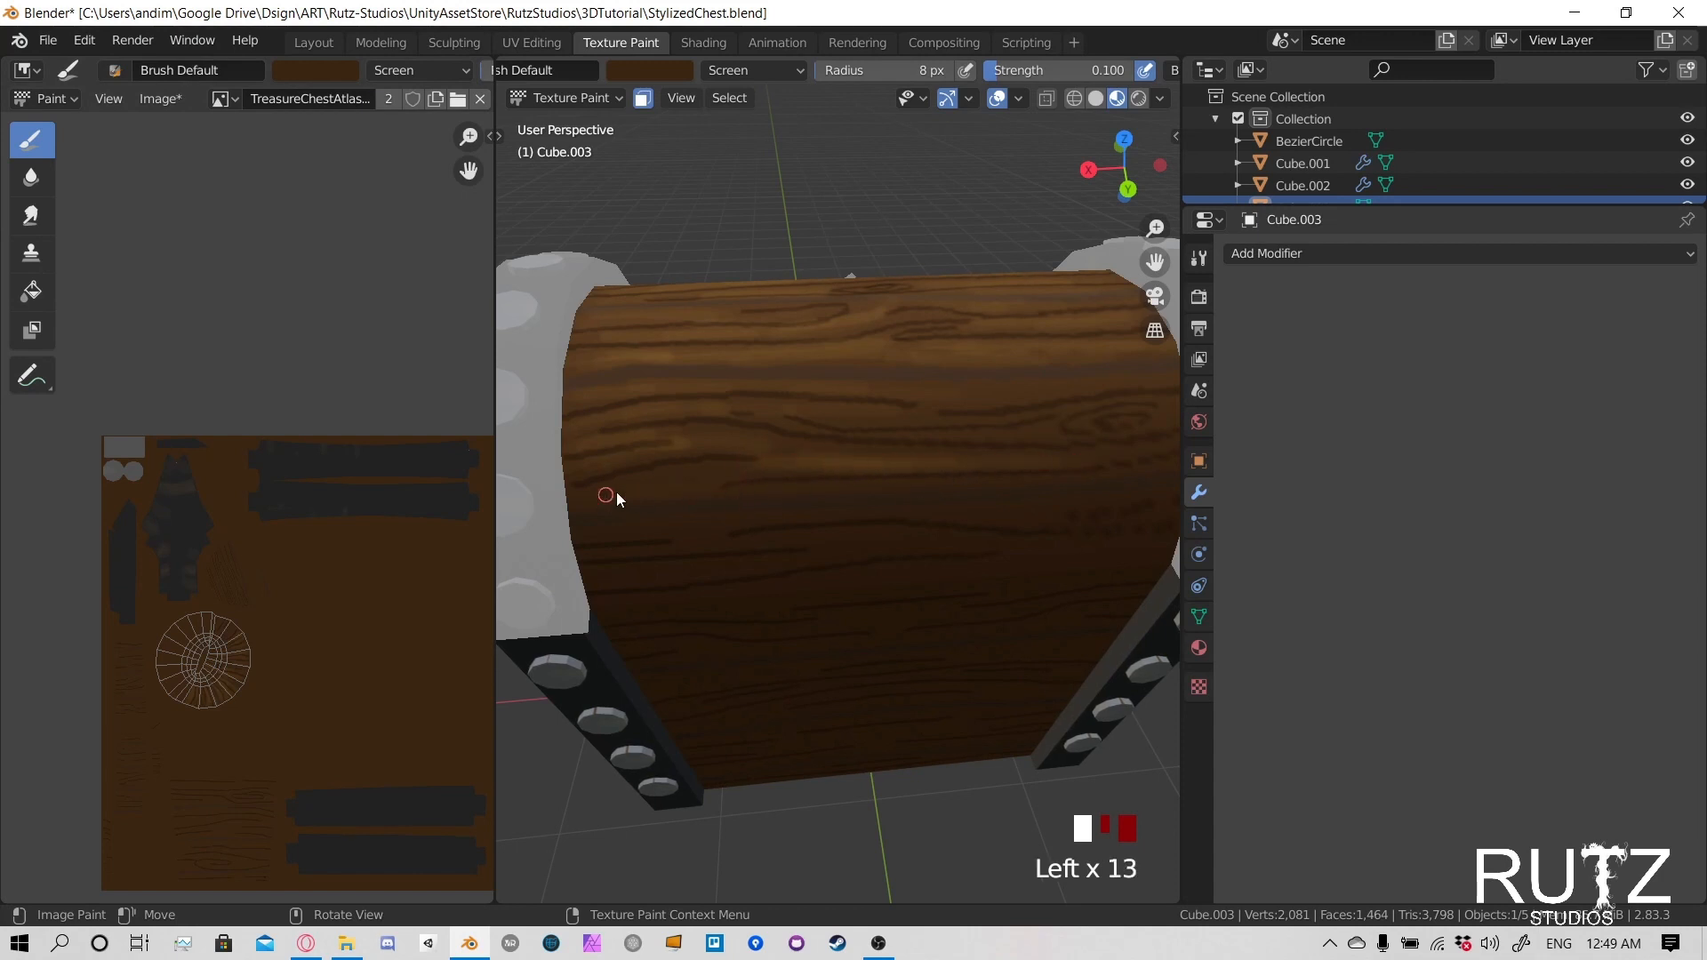
{"action": "left_click_drag", "start_coordinate": [613, 495], "coordinate": [658, 485]}
{"action": "left_click_drag", "start_coordinate": [609, 490], "coordinate": [660, 481]}
{"action": "left_click_drag", "start_coordinate": [608, 489], "coordinate": [658, 480]}
{"action": "middle_click_drag", "start_coordinate": [822, 499], "coordinate": [832, 452]}
{"action": "left_click_drag", "start_coordinate": [782, 413], "coordinate": [844, 415]}
{"action": "left_click_drag", "start_coordinate": [783, 412], "coordinate": [849, 416]}
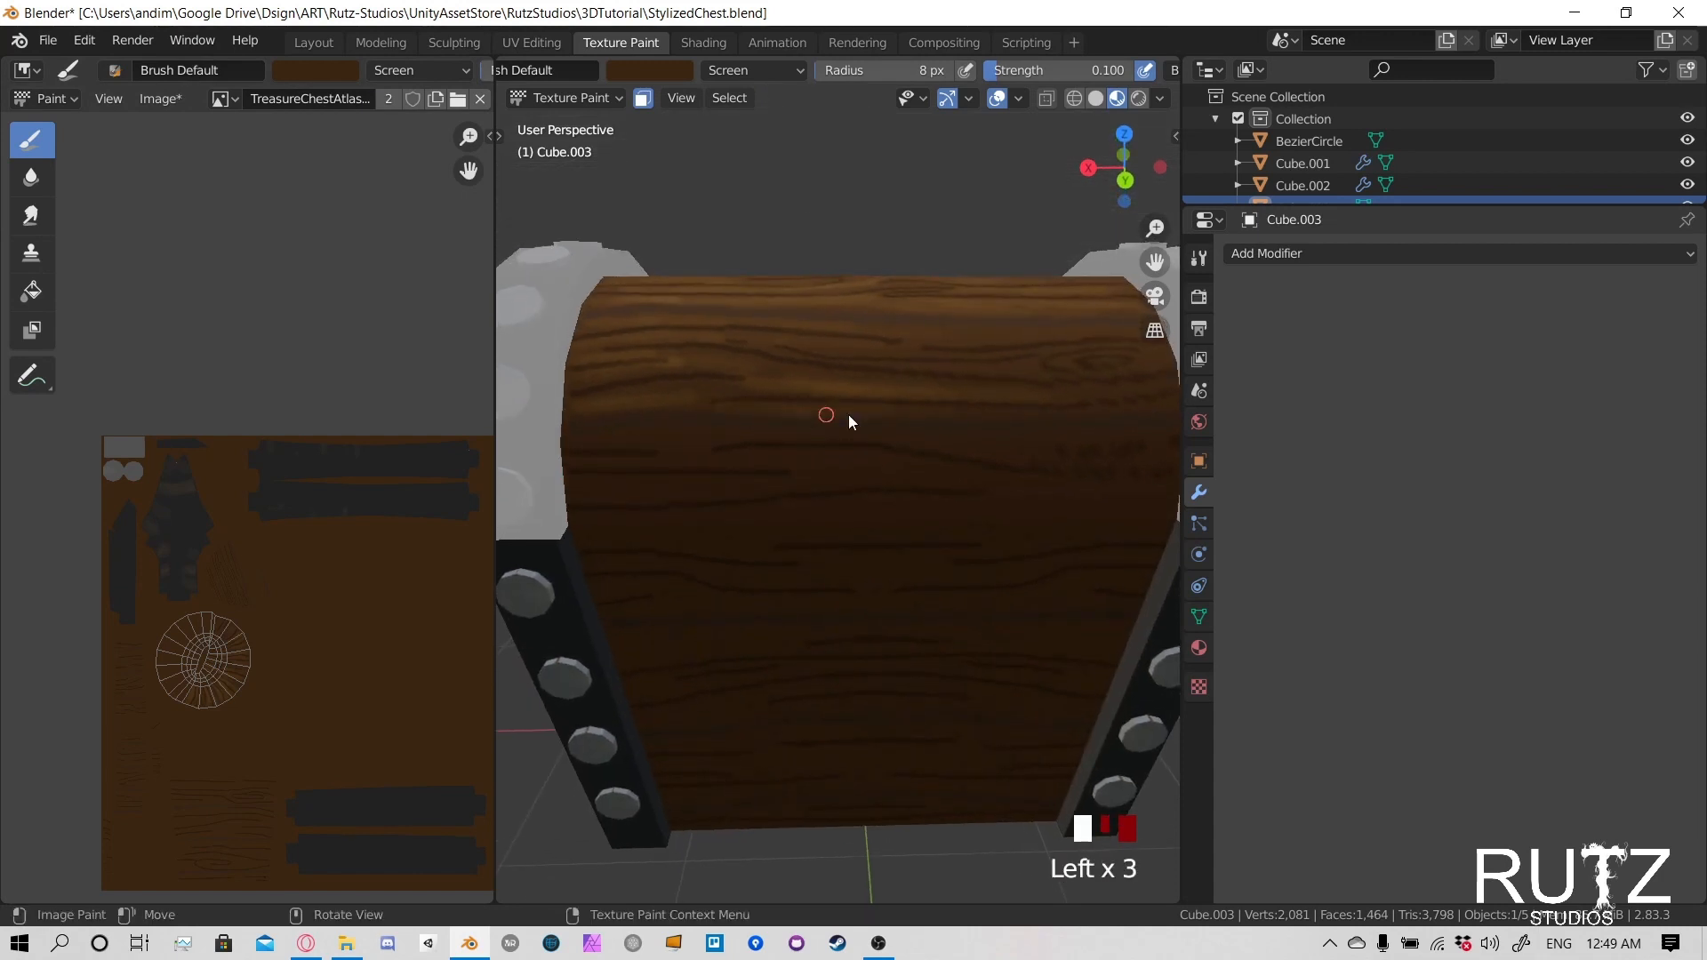
- Finish the highlights at the far end of the lower rear plank, around the knot near the metal band
{"action": "mouse_move", "coordinate": [969, 401]}
{"action": "middle_mouse_down", "text": "shift"}
{"action": "mouse_move", "coordinate": [827, 465]}
{"action": "mouse_move", "coordinate": [822, 502]}
{"action": "middle_mouse_up", "text": "shift"}
{"action": "left_click_drag", "start_coordinate": [778, 483], "coordinate": [845, 496]}
{"action": "mouse_move", "coordinate": [836, 498]}
{"action": "left_mouse_down"}
{"action": "mouse_move", "coordinate": [785, 492]}
{"action": "mouse_move", "coordinate": [842, 510]}
{"action": "left_mouse_up"}
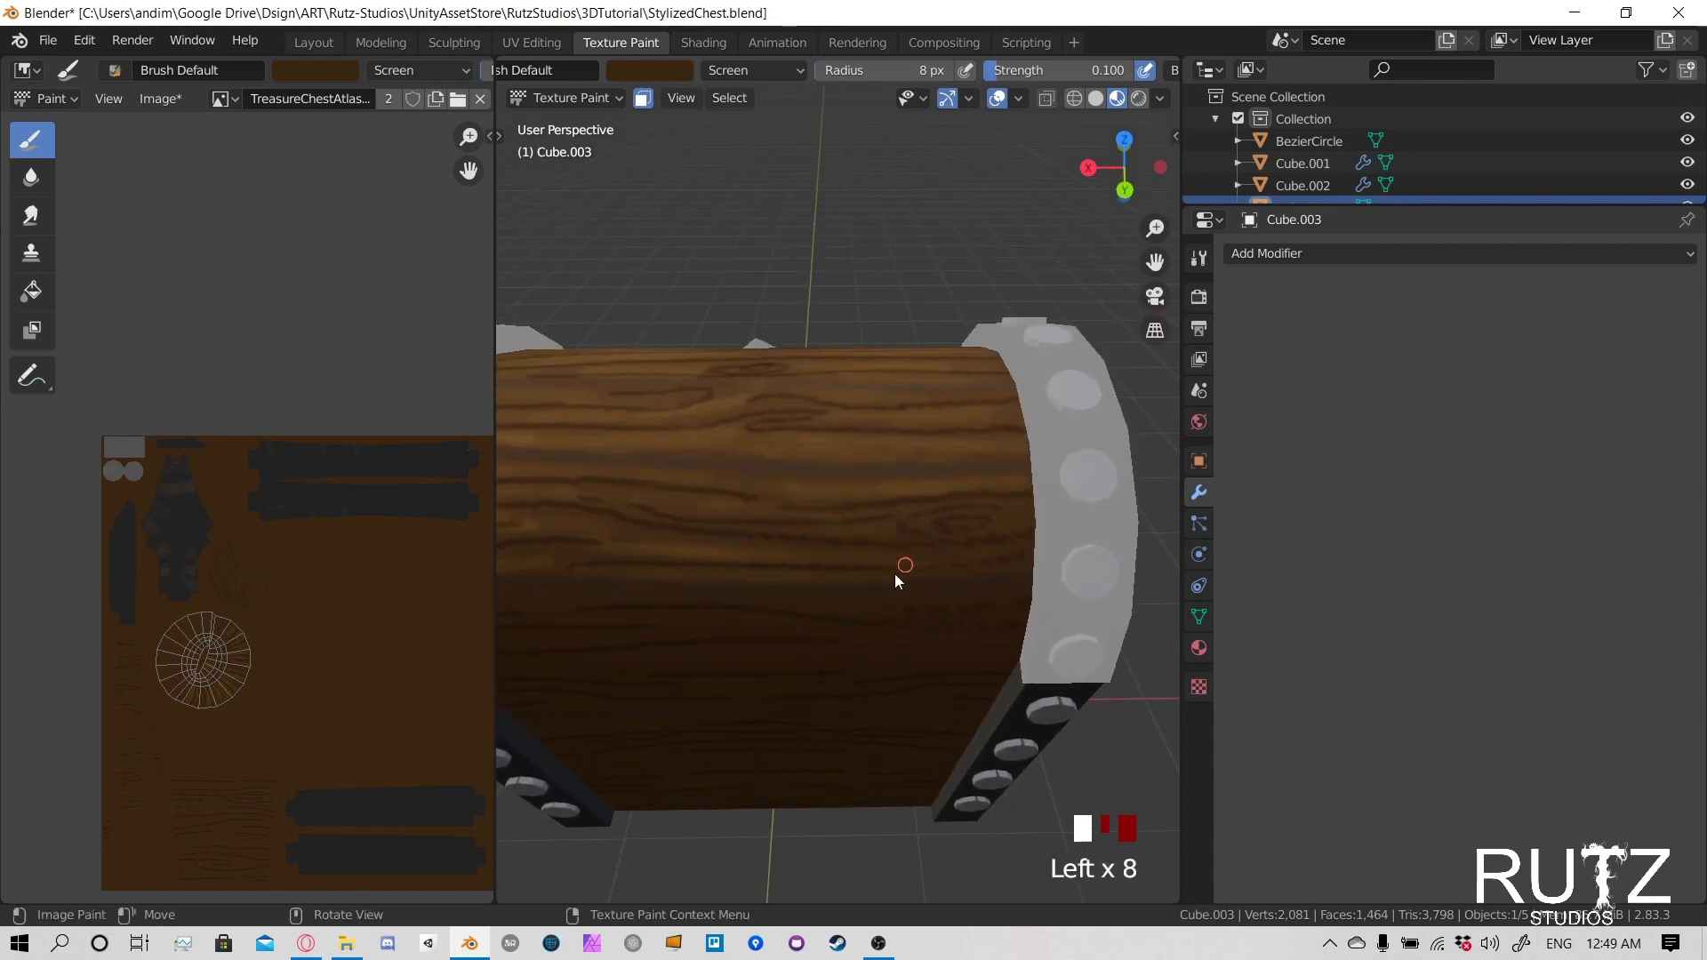
{"action": "middle_click_drag", "start_coordinate": [862, 582], "coordinate": [891, 537], "text": "shift"}
{"action": "middle_click_drag", "start_coordinate": [891, 537], "coordinate": [882, 489]}
- Paint highlights along the upper edge of the lid's lowest rear plank, just below the seam
{"action": "left_click_drag", "start_coordinate": [964, 404], "coordinate": [1027, 409]}
{"action": "left_click_drag", "start_coordinate": [969, 404], "coordinate": [882, 400]}
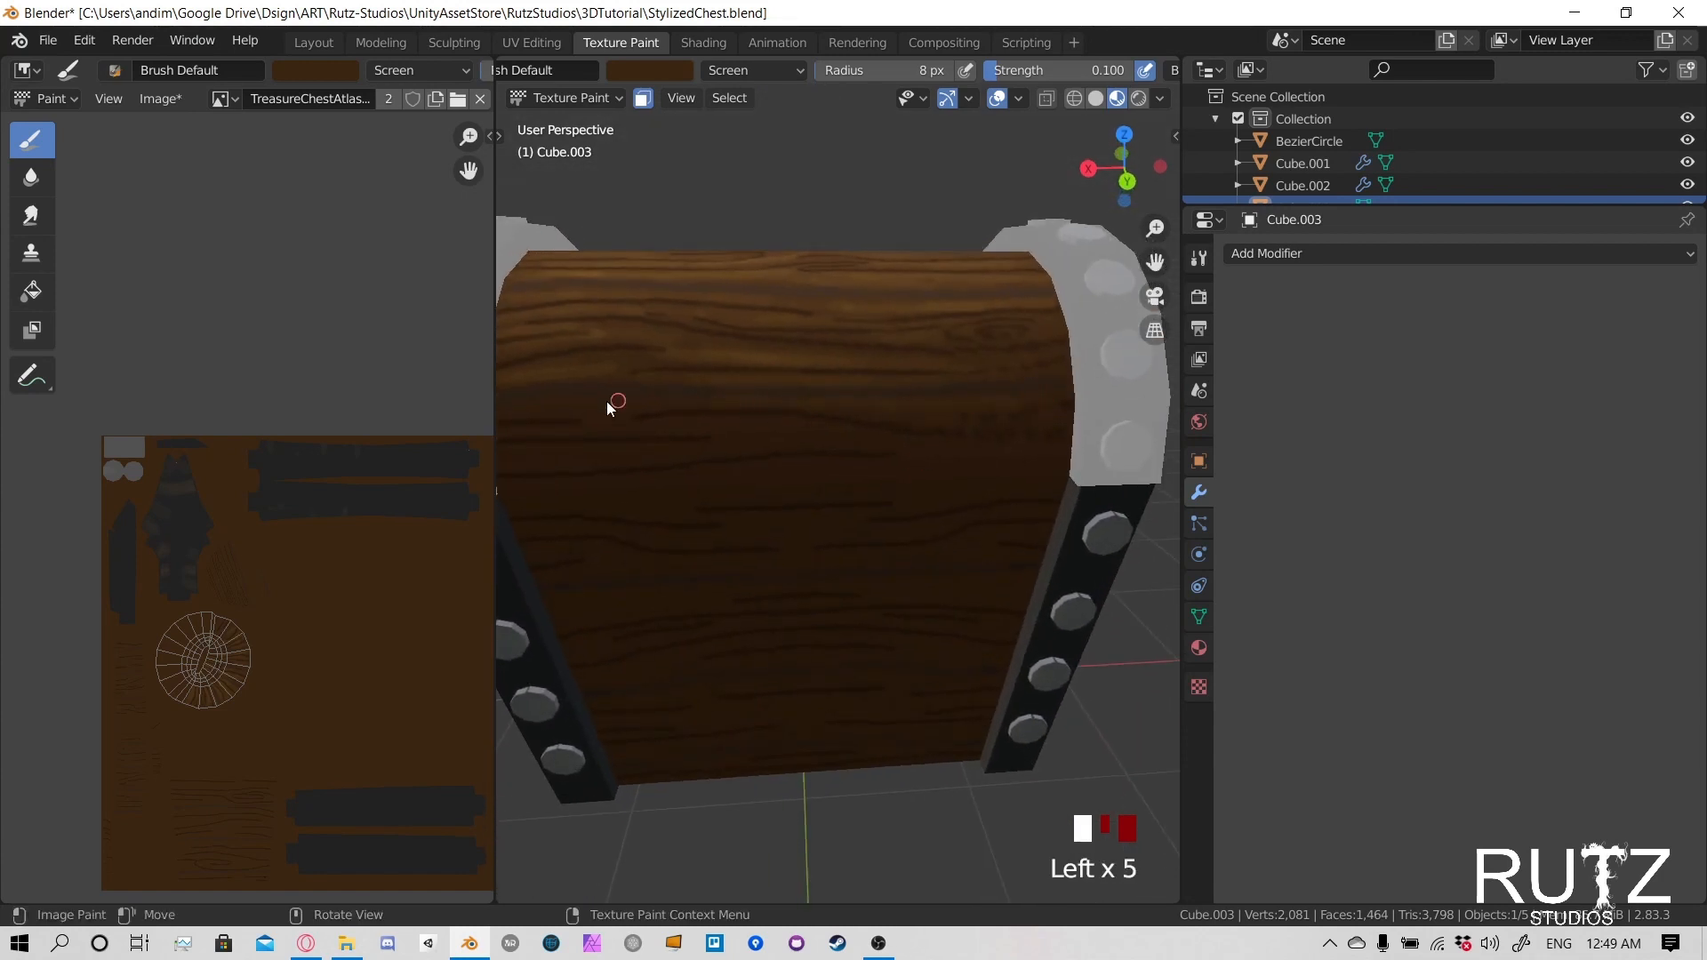
{"action": "left_click_drag", "start_coordinate": [607, 401], "coordinate": [560, 404]}
{"action": "left_click_drag", "start_coordinate": [587, 403], "coordinate": [547, 404]}
{"action": "left_click_drag", "start_coordinate": [800, 399], "coordinate": [916, 401]}
{"action": "left_click_drag", "start_coordinate": [951, 402], "coordinate": [1055, 404]}
- Paint highlights between the grain lines of the lowest rear plank, down to the lid's bottom edge
{"action": "mouse_move", "coordinate": [797, 469]}
{"action": "middle_mouse_down", "text": "shift"}
{"action": "mouse_move", "coordinate": [889, 489]}
{"action": "mouse_move", "coordinate": [876, 511]}
{"action": "middle_mouse_up", "text": "shift"}
{"action": "middle_click_drag", "start_coordinate": [876, 511], "coordinate": [872, 465]}
{"action": "left_click_drag", "start_coordinate": [695, 425], "coordinate": [644, 425]}
{"action": "left_click_drag", "start_coordinate": [651, 424], "coordinate": [800, 402]}
{"action": "left_click_drag", "start_coordinate": [764, 404], "coordinate": [827, 409]}
{"action": "left_click_drag", "start_coordinate": [818, 409], "coordinate": [880, 407]}
{"action": "left_click_drag", "start_coordinate": [854, 407], "coordinate": [867, 407]}
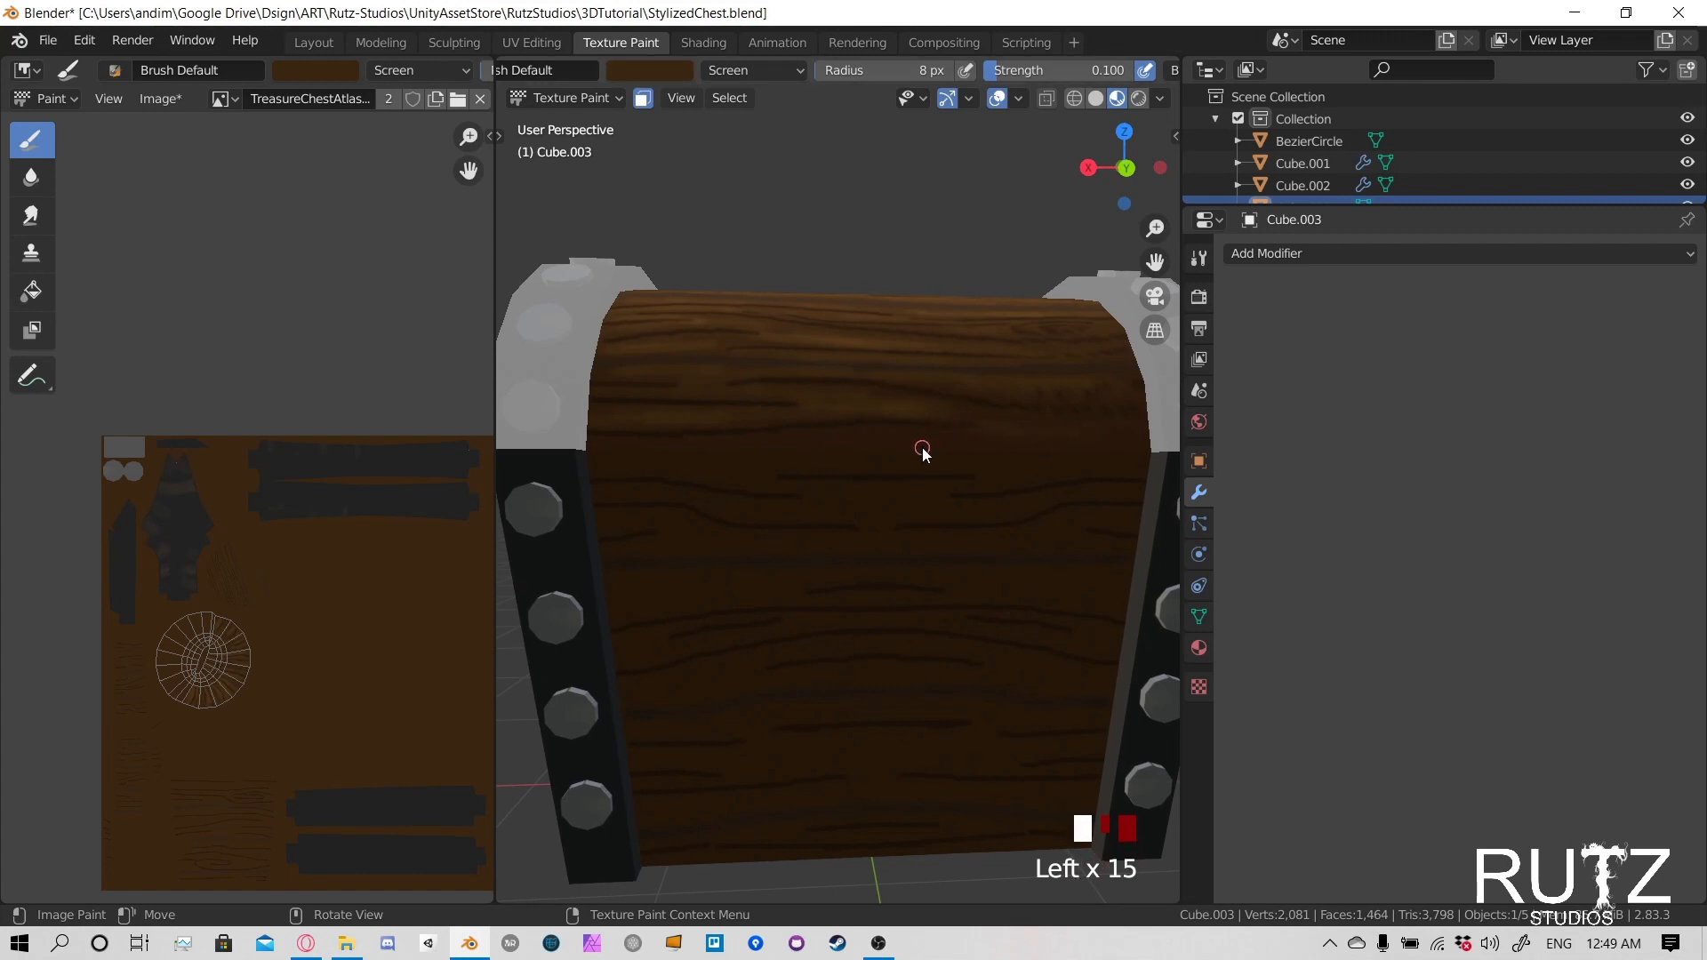
{"action": "left_click_drag", "start_coordinate": [1037, 423], "coordinate": [982, 424]}
{"action": "left_click_drag", "start_coordinate": [978, 424], "coordinate": [924, 425]}
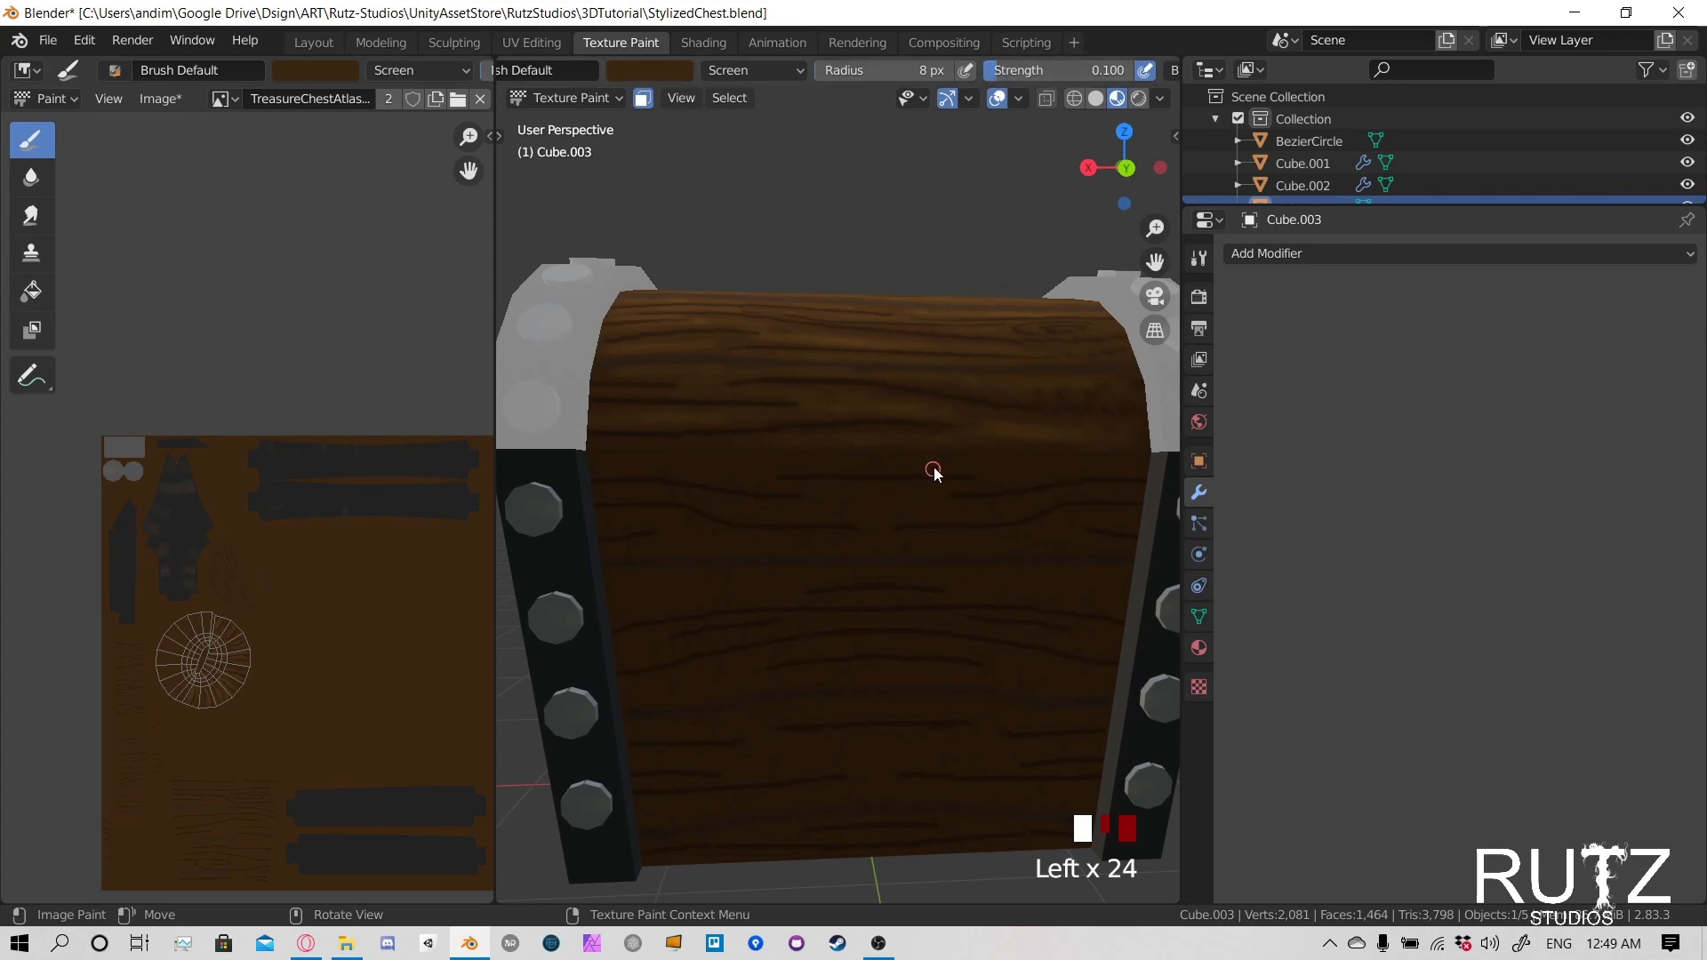
{"action": "left_click", "coordinate": [840, 425]}
- Touch up the highlights on the lid's front planks around the latch
{"action": "middle_click_drag", "start_coordinate": [647, 431], "coordinate": [884, 350]}
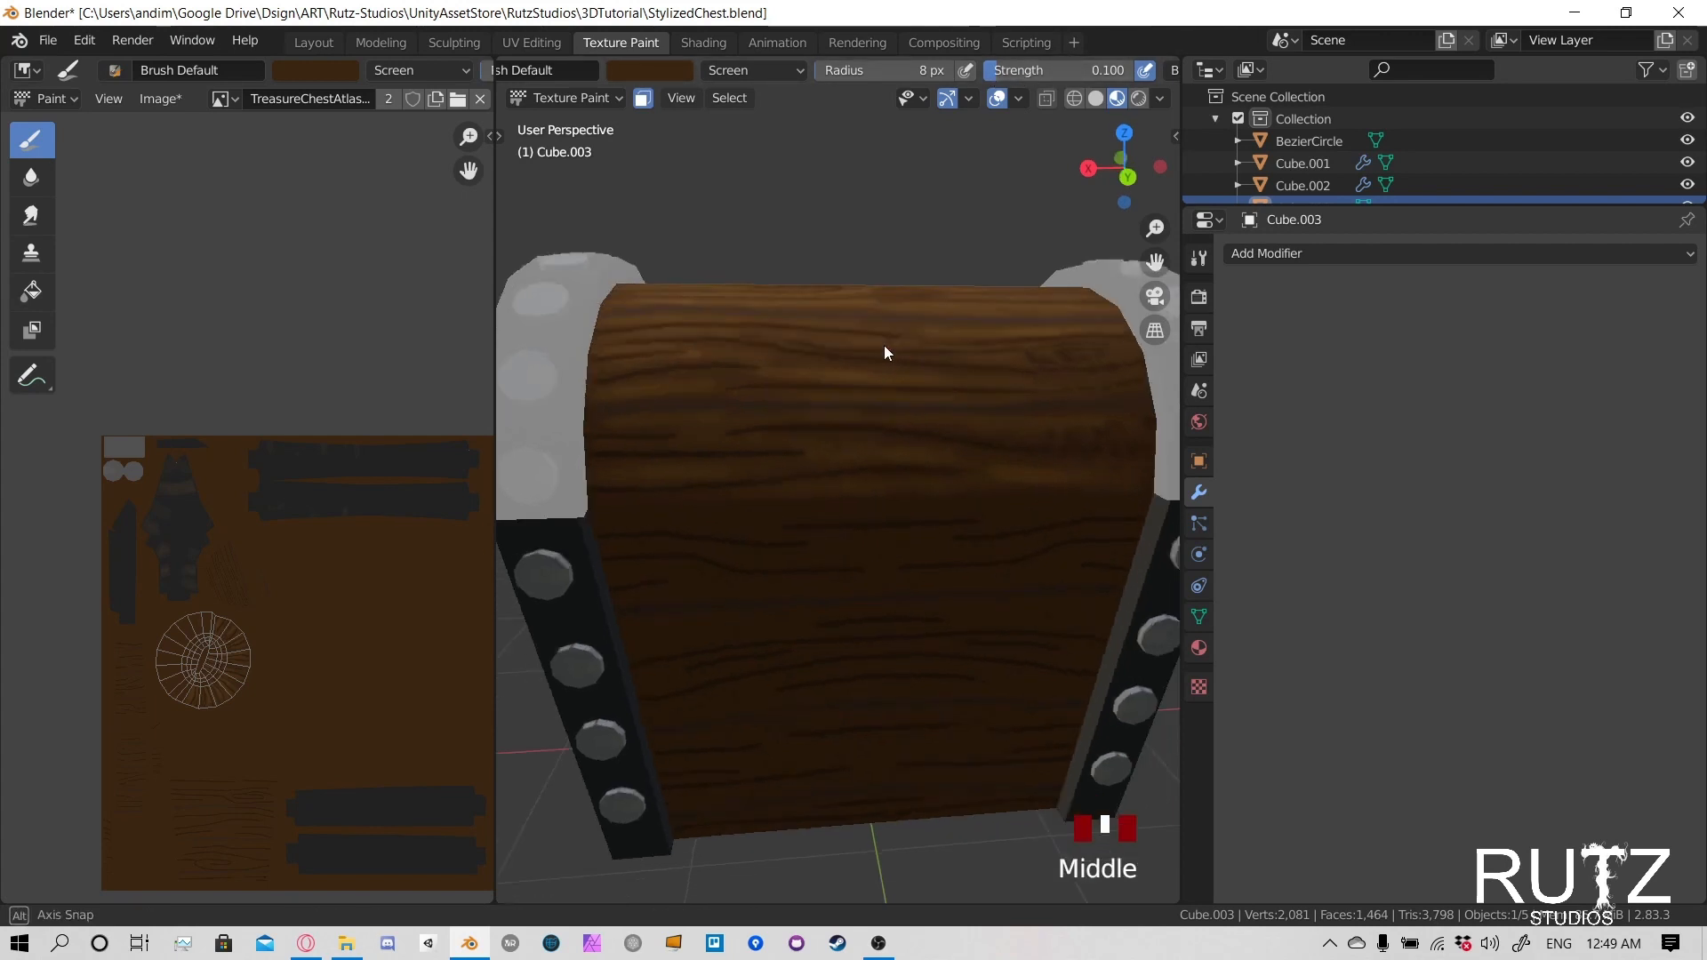
{"action": "scroll", "coordinate": [828, 441], "scroll_direction": "down", "scroll_amount": 3}
{"action": "middle_click_drag", "start_coordinate": [828, 440], "coordinate": [936, 504]}
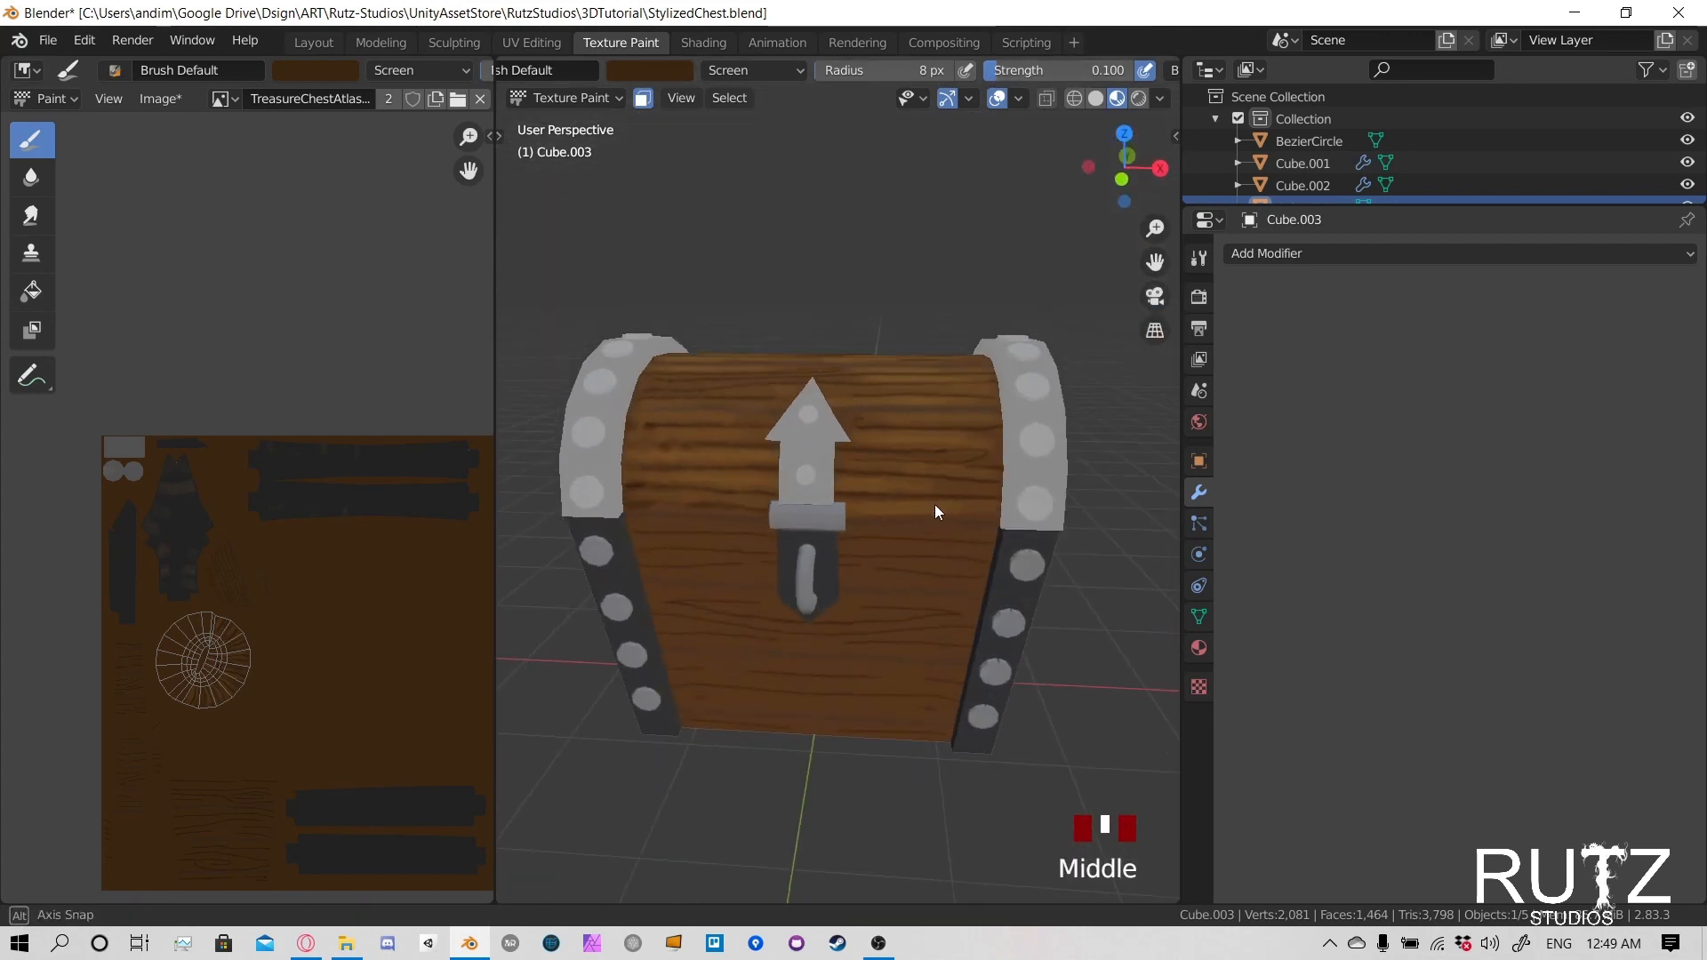
{"action": "scroll", "coordinate": [935, 498], "scroll_direction": "up", "scroll_amount": 1}
{"action": "left_click", "coordinate": [899, 472]}
{"action": "left_click", "coordinate": [916, 475]}
{"action": "left_click", "coordinate": [929, 476]}
{"action": "left_click", "coordinate": [941, 476]}
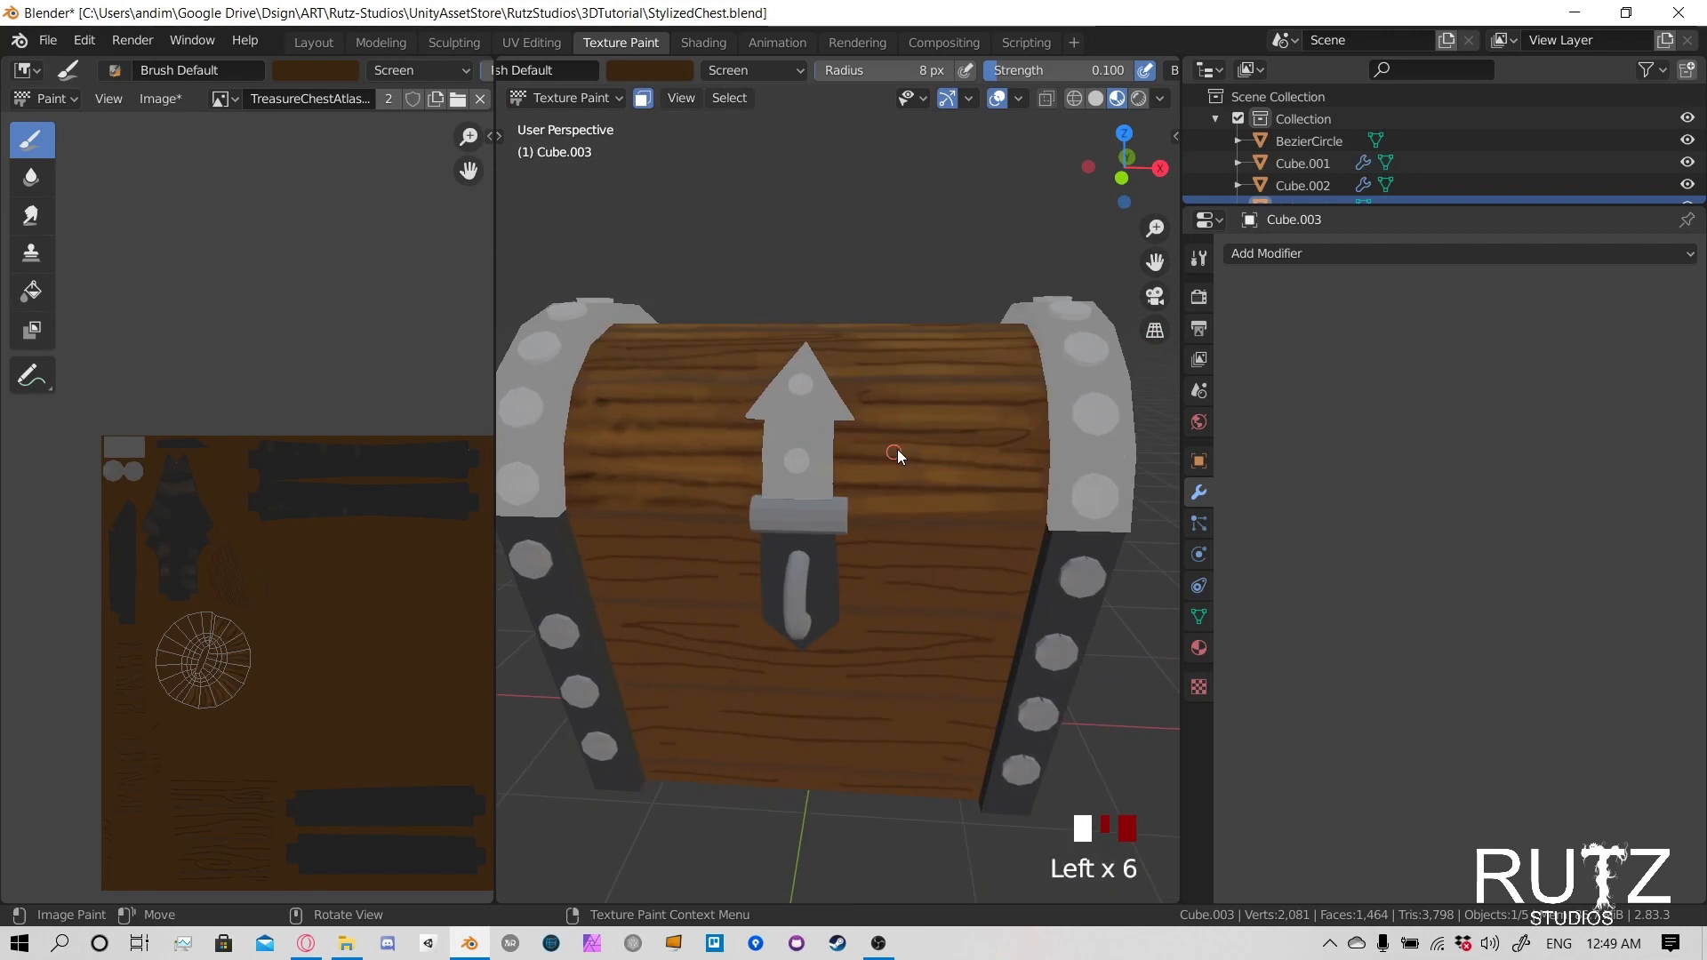
{"action": "left_click", "coordinate": [842, 406]}
{"action": "left_click", "coordinate": [827, 398]}
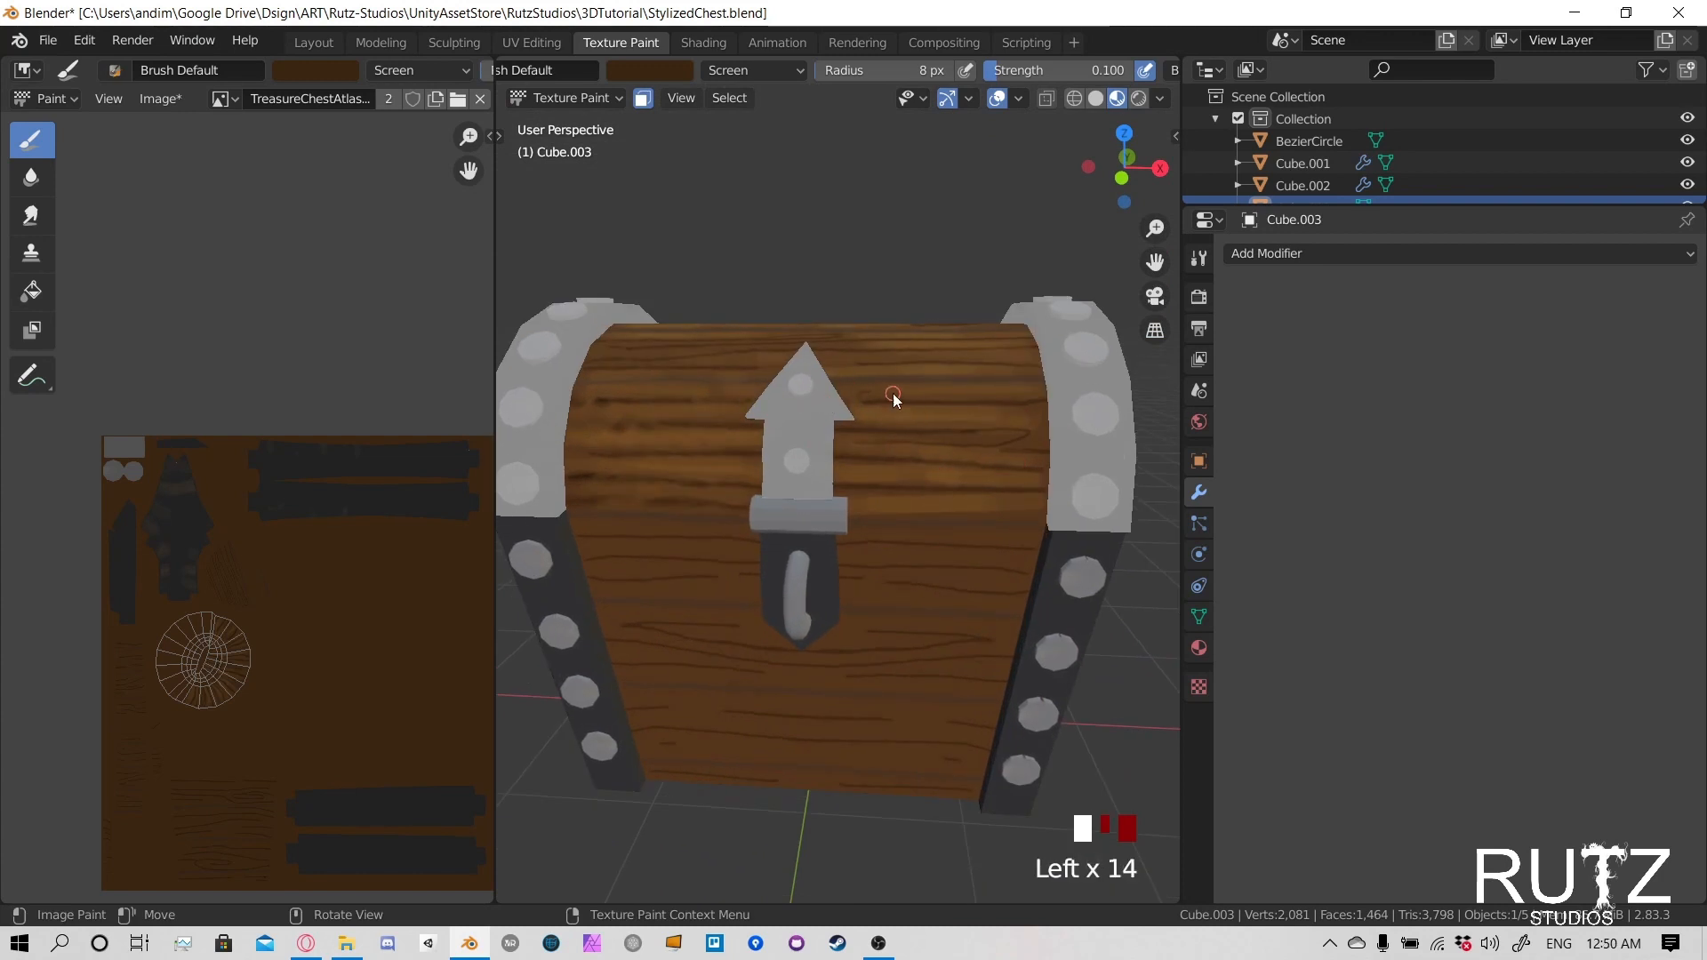
- Paint extra highlights between the grain lines on top of the lid, between the metal band and the latch
{"action": "middle_click_drag", "start_coordinate": [795, 439], "coordinate": [782, 485]}
{"action": "middle_click_drag", "start_coordinate": [657, 416], "coordinate": [742, 499]}
{"action": "scroll", "coordinate": [752, 507], "scroll_direction": "up", "scroll_amount": 1}
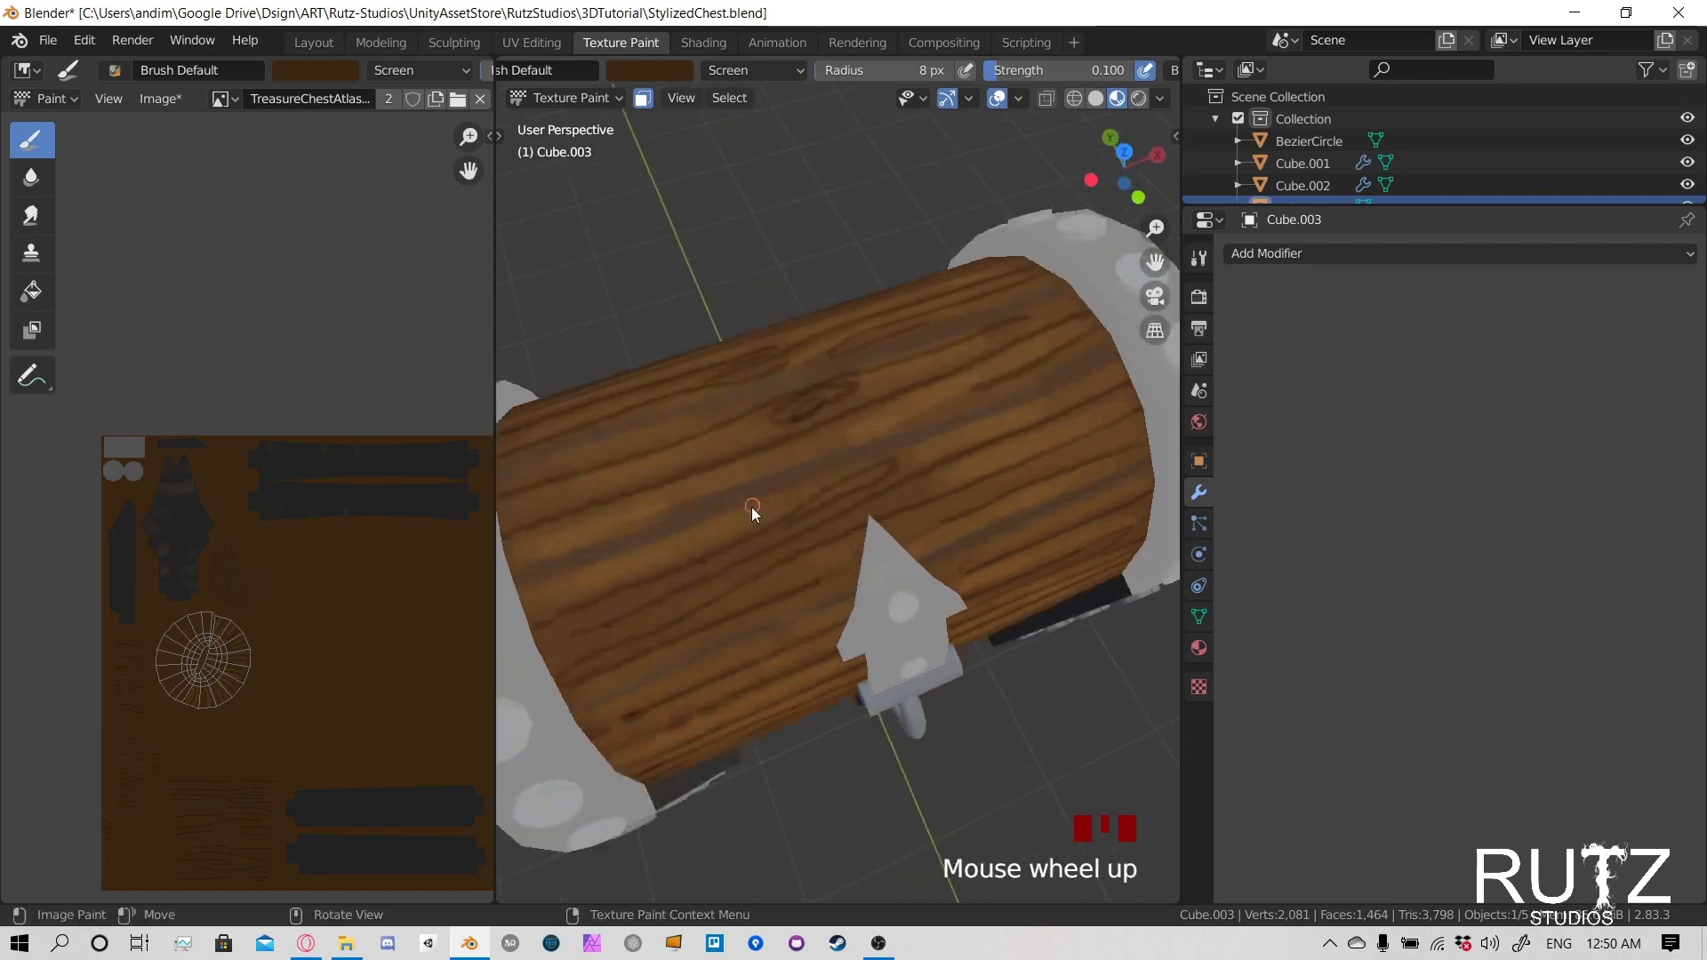
{"action": "scroll", "coordinate": [752, 506], "scroll_direction": "up", "scroll_amount": 1}
{"action": "middle_click_drag", "start_coordinate": [743, 595], "coordinate": [880, 526], "text": "shift"}
{"action": "left_click", "coordinate": [868, 530]}
{"action": "left_click", "coordinate": [901, 533]}
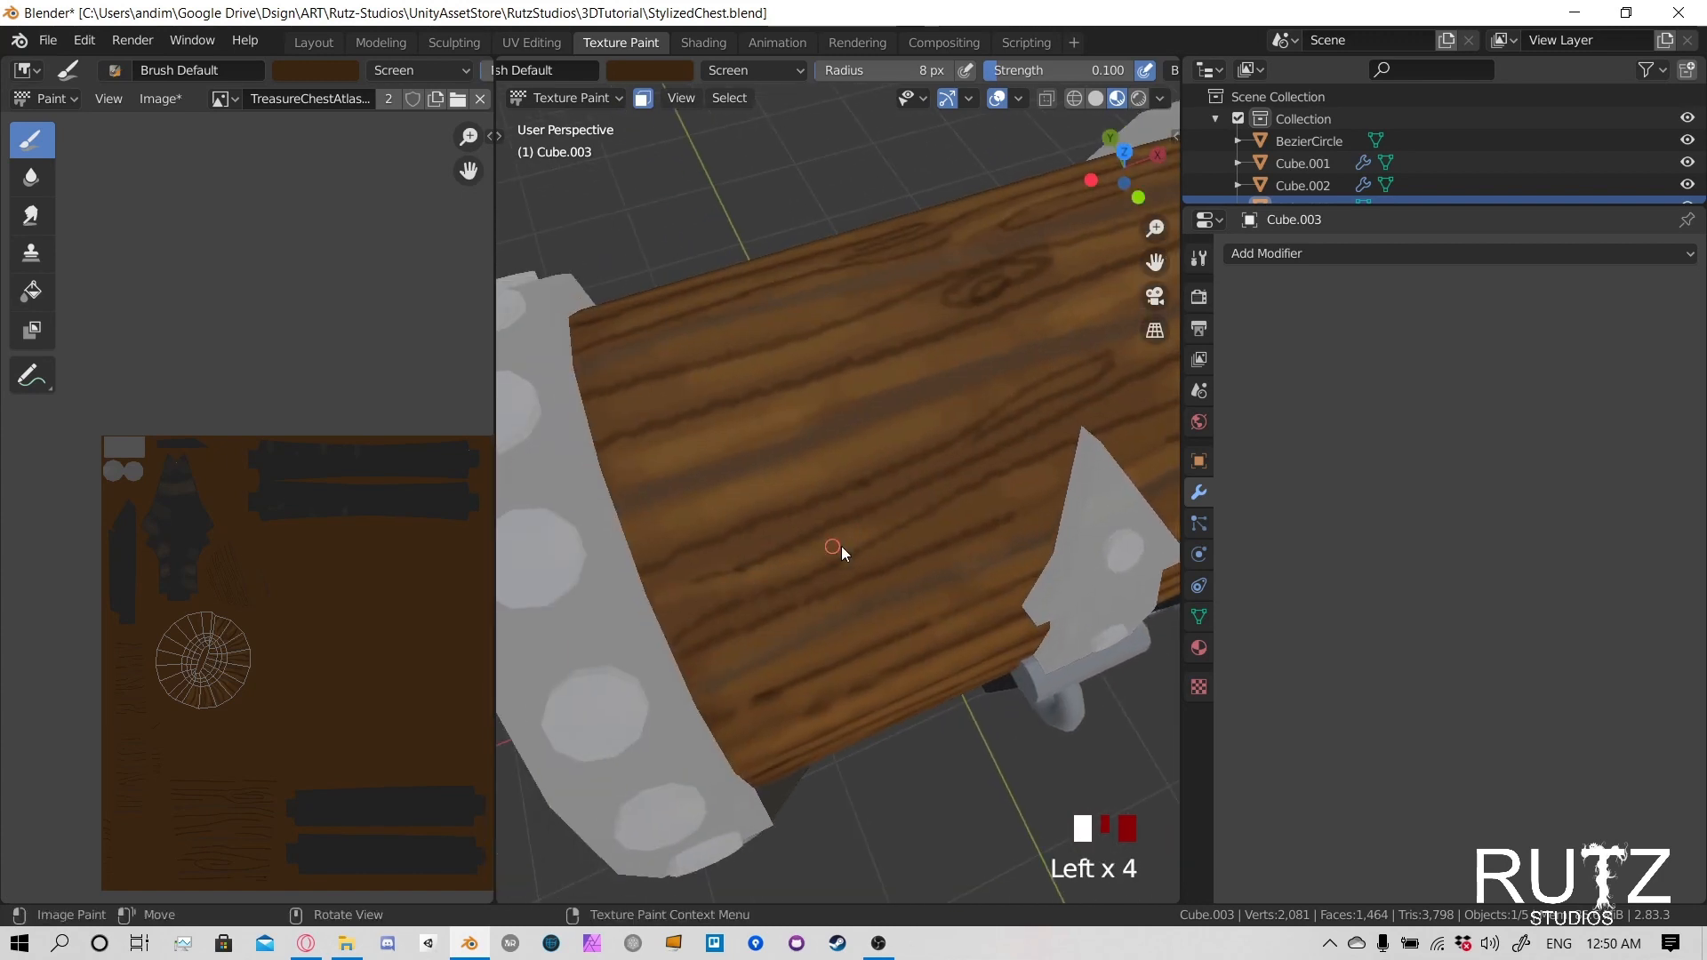
{"action": "left_click", "coordinate": [677, 569]}
{"action": "left_click", "coordinate": [707, 552]}
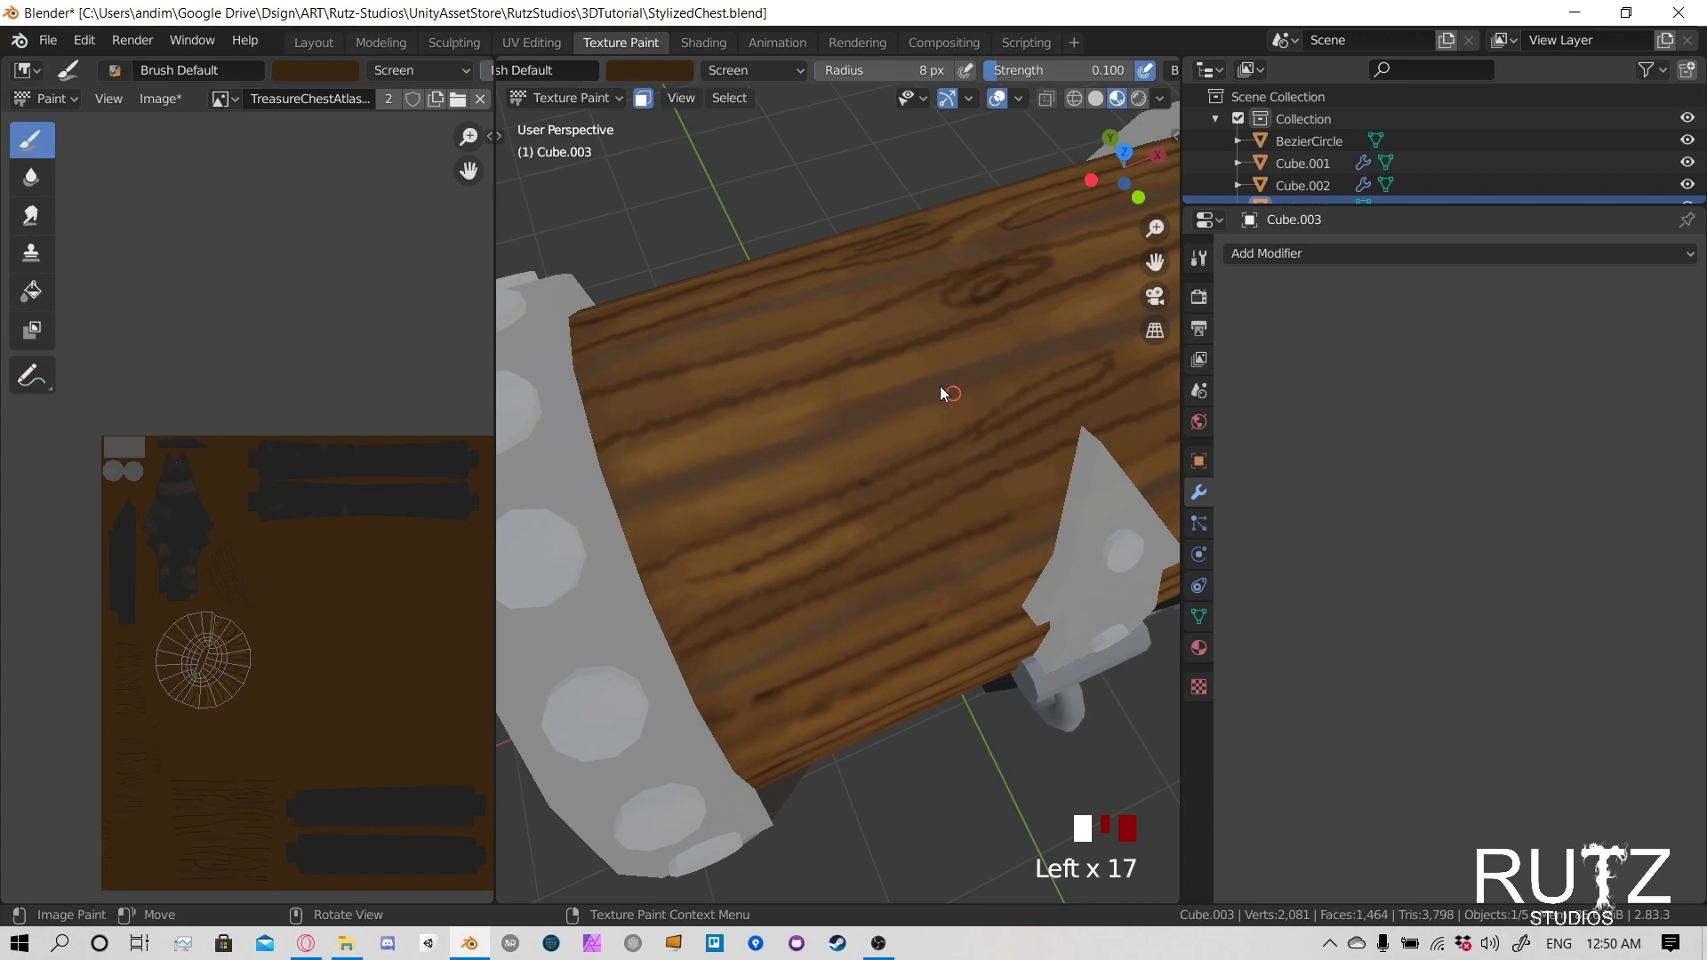
- Strengthen the highlights along the top plank seams and at the plank ends beside the metal band
{"action": "middle_click_drag", "start_coordinate": [941, 387], "coordinate": [910, 395]}
{"action": "left_click", "coordinate": [835, 462]}
{"action": "left_click", "coordinate": [802, 491]}
{"action": "left_click", "coordinate": [688, 516]}
{"action": "left_click", "coordinate": [692, 531]}
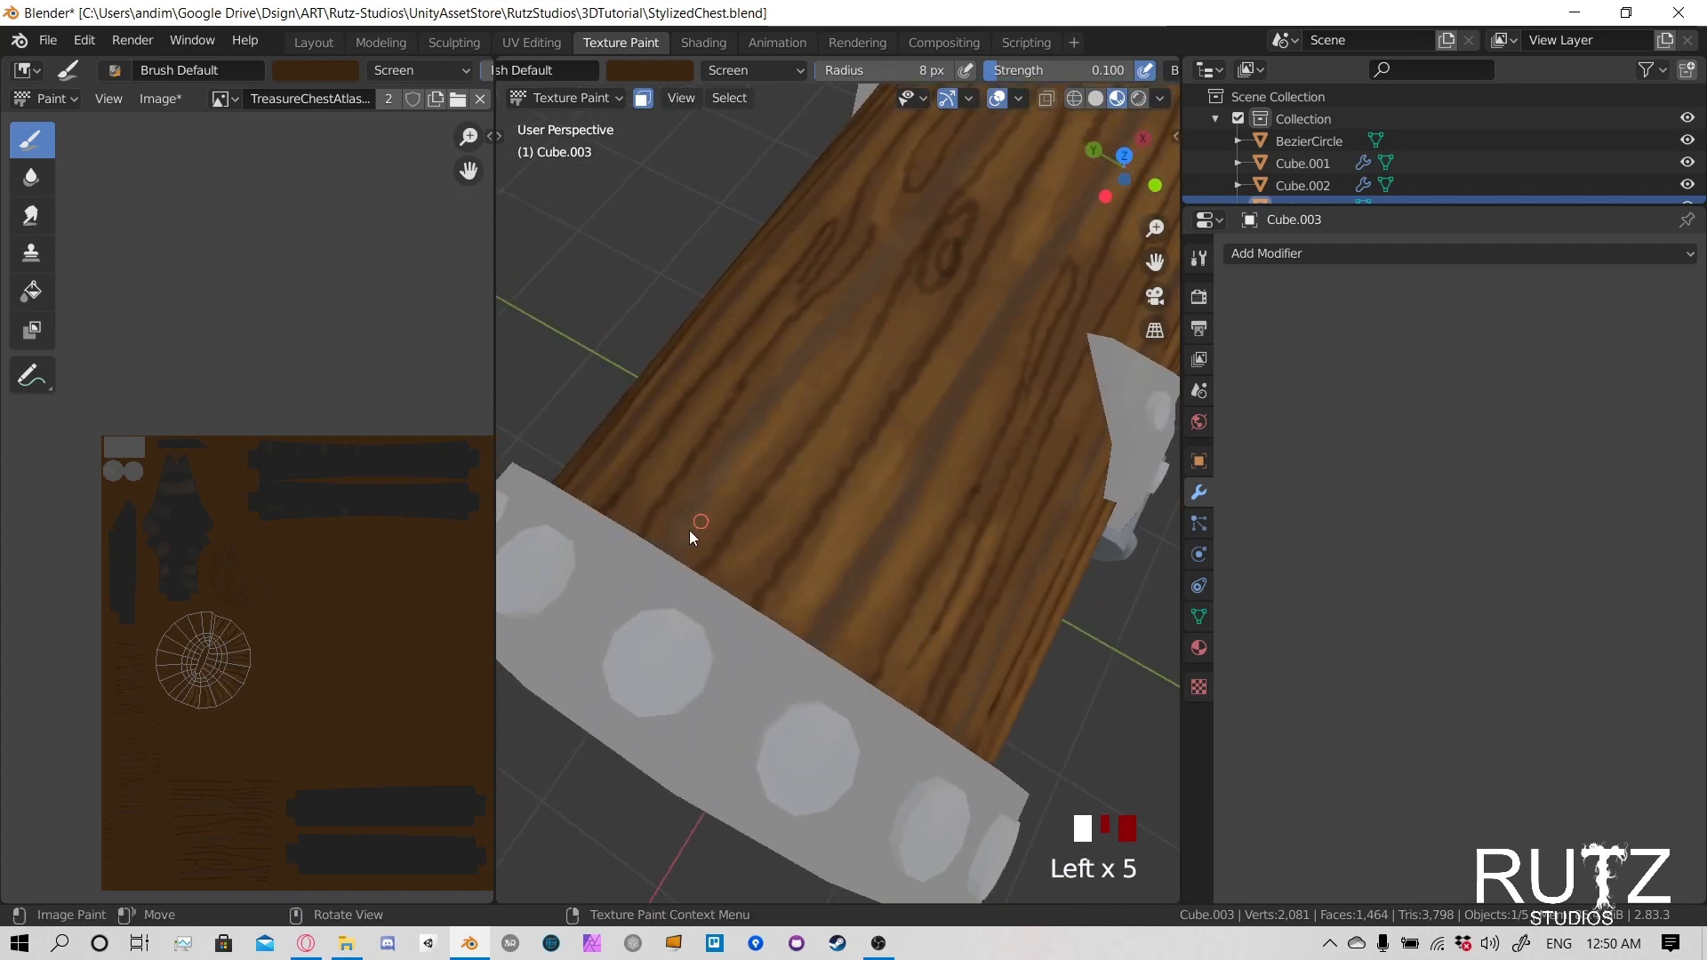
- Add small highlights to the upper rear plank beside the opposite metal band
{"action": "scroll", "coordinate": [695, 471], "scroll_direction": "down", "scroll_amount": 3}
{"action": "middle_click_drag", "start_coordinate": [697, 449], "coordinate": [946, 427]}
{"action": "left_click", "coordinate": [946, 426]}
{"action": "left_click", "coordinate": [946, 418]}
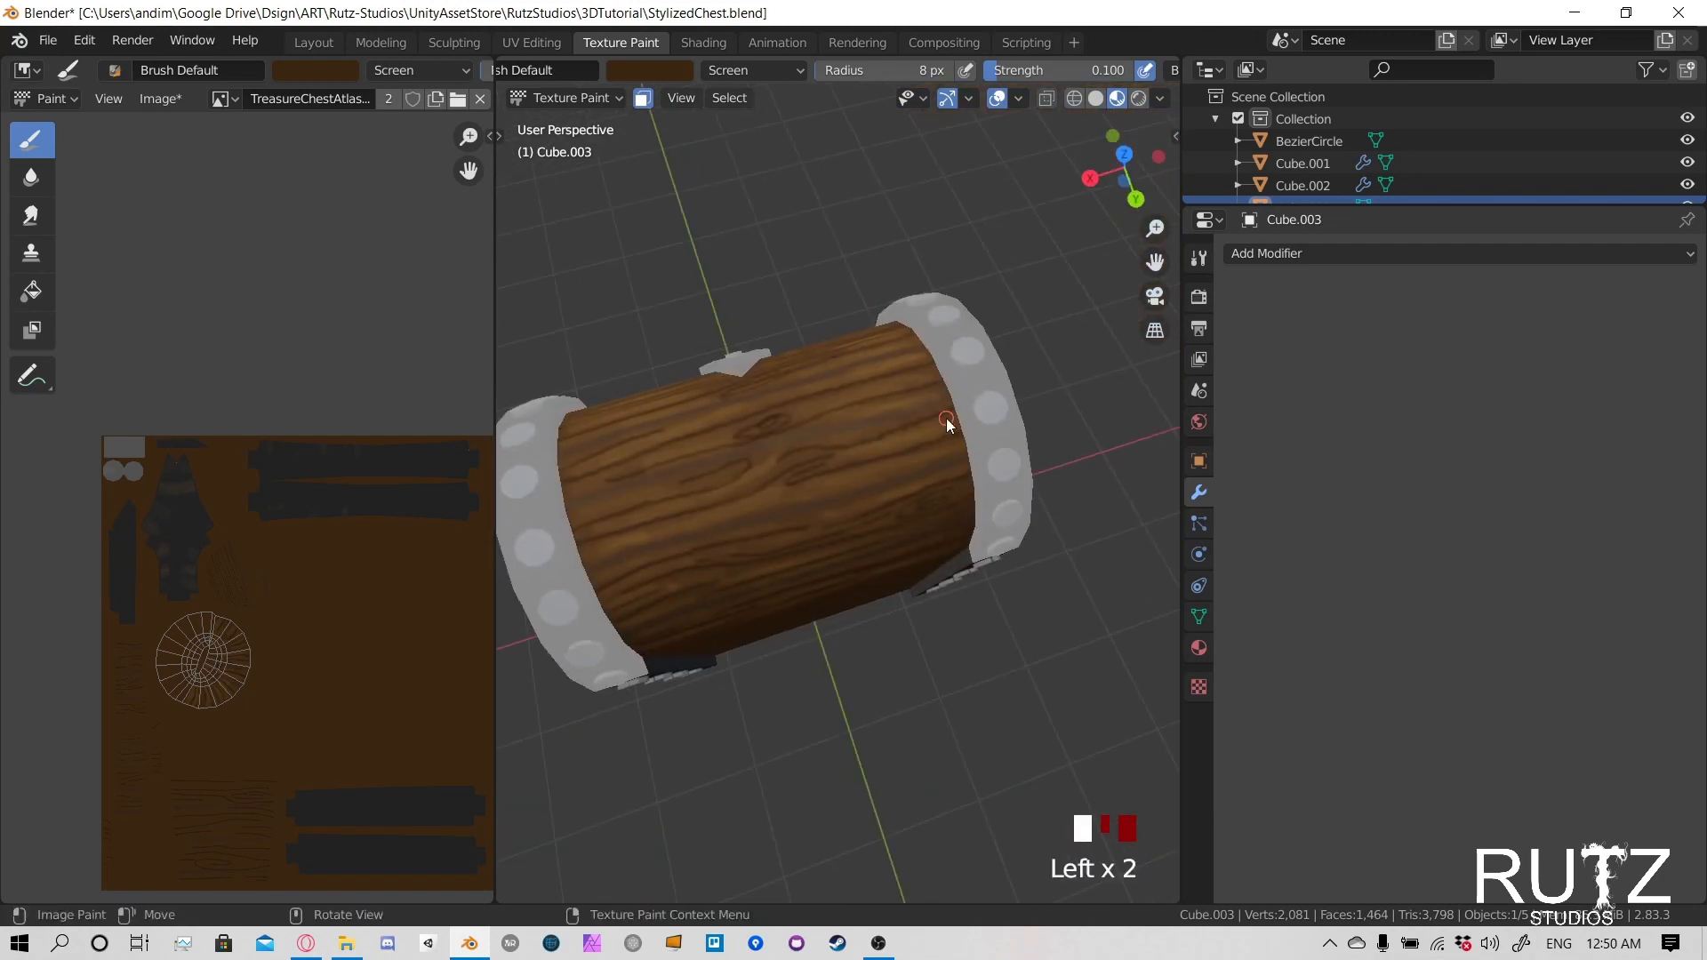
- Add highlights to the front planks around the tip of the arrow-shaped latch
{"action": "middle_click_drag", "start_coordinate": [839, 473], "coordinate": [925, 452]}
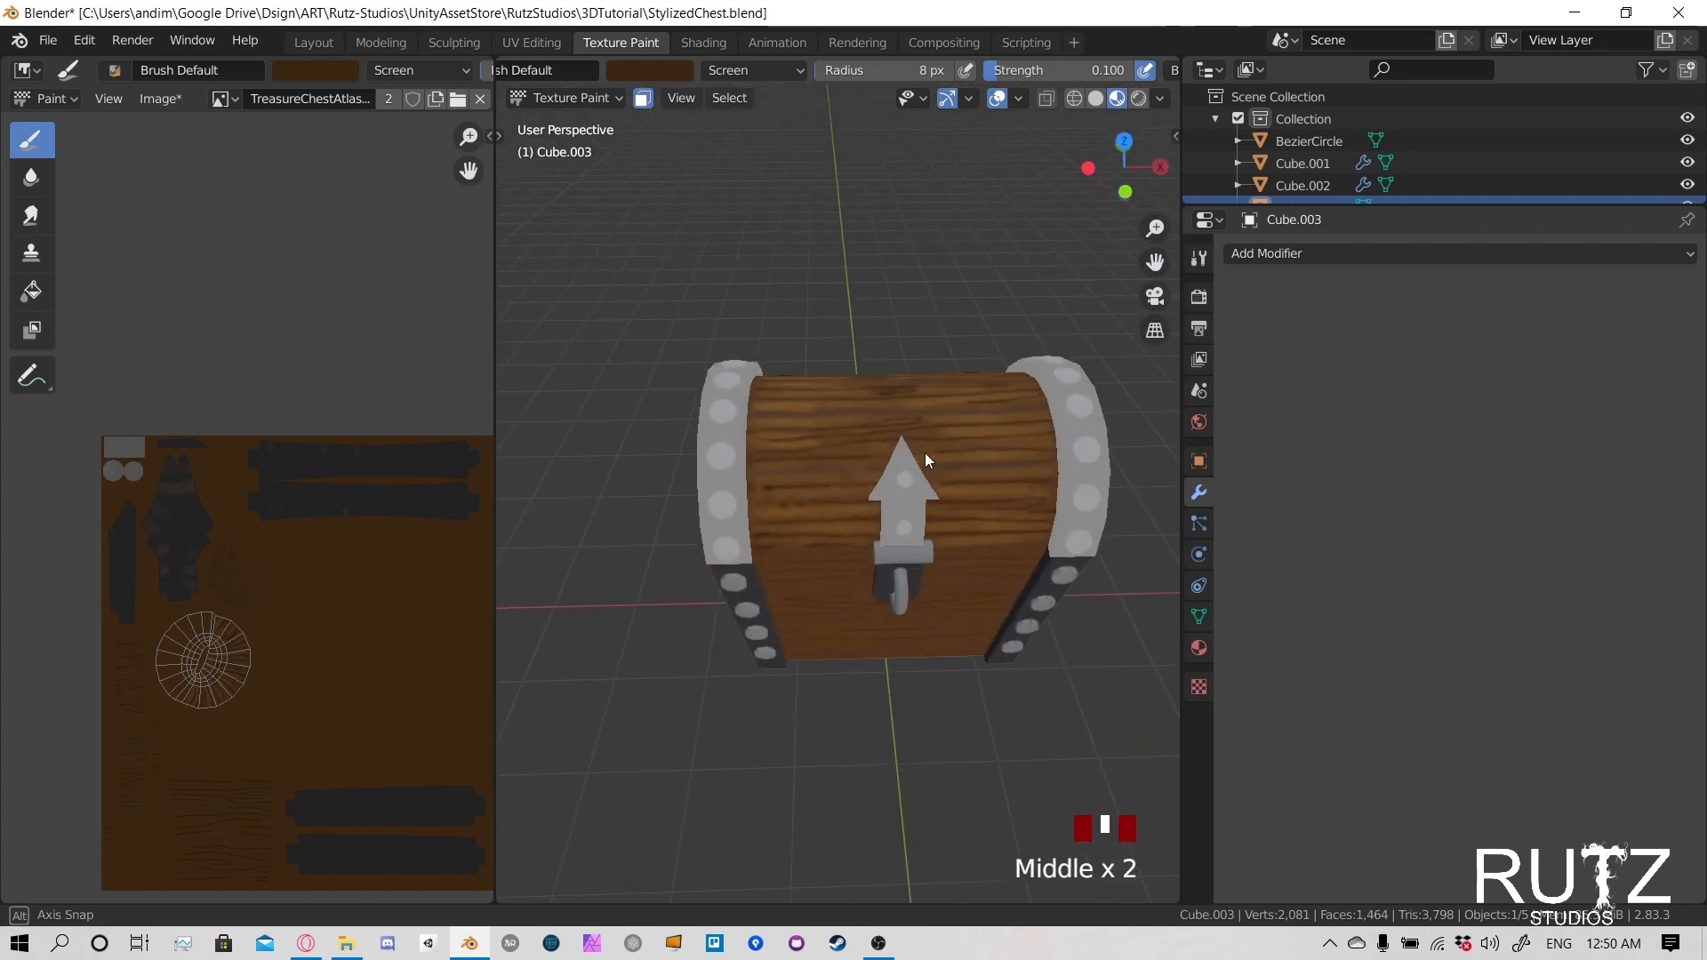
{"action": "scroll", "coordinate": [888, 455], "scroll_direction": "up", "scroll_amount": 2}
{"action": "scroll", "coordinate": [890, 457], "scroll_direction": "up", "scroll_amount": 1}
{"action": "left_click", "coordinate": [943, 374]}
{"action": "left_click", "coordinate": [959, 375]}
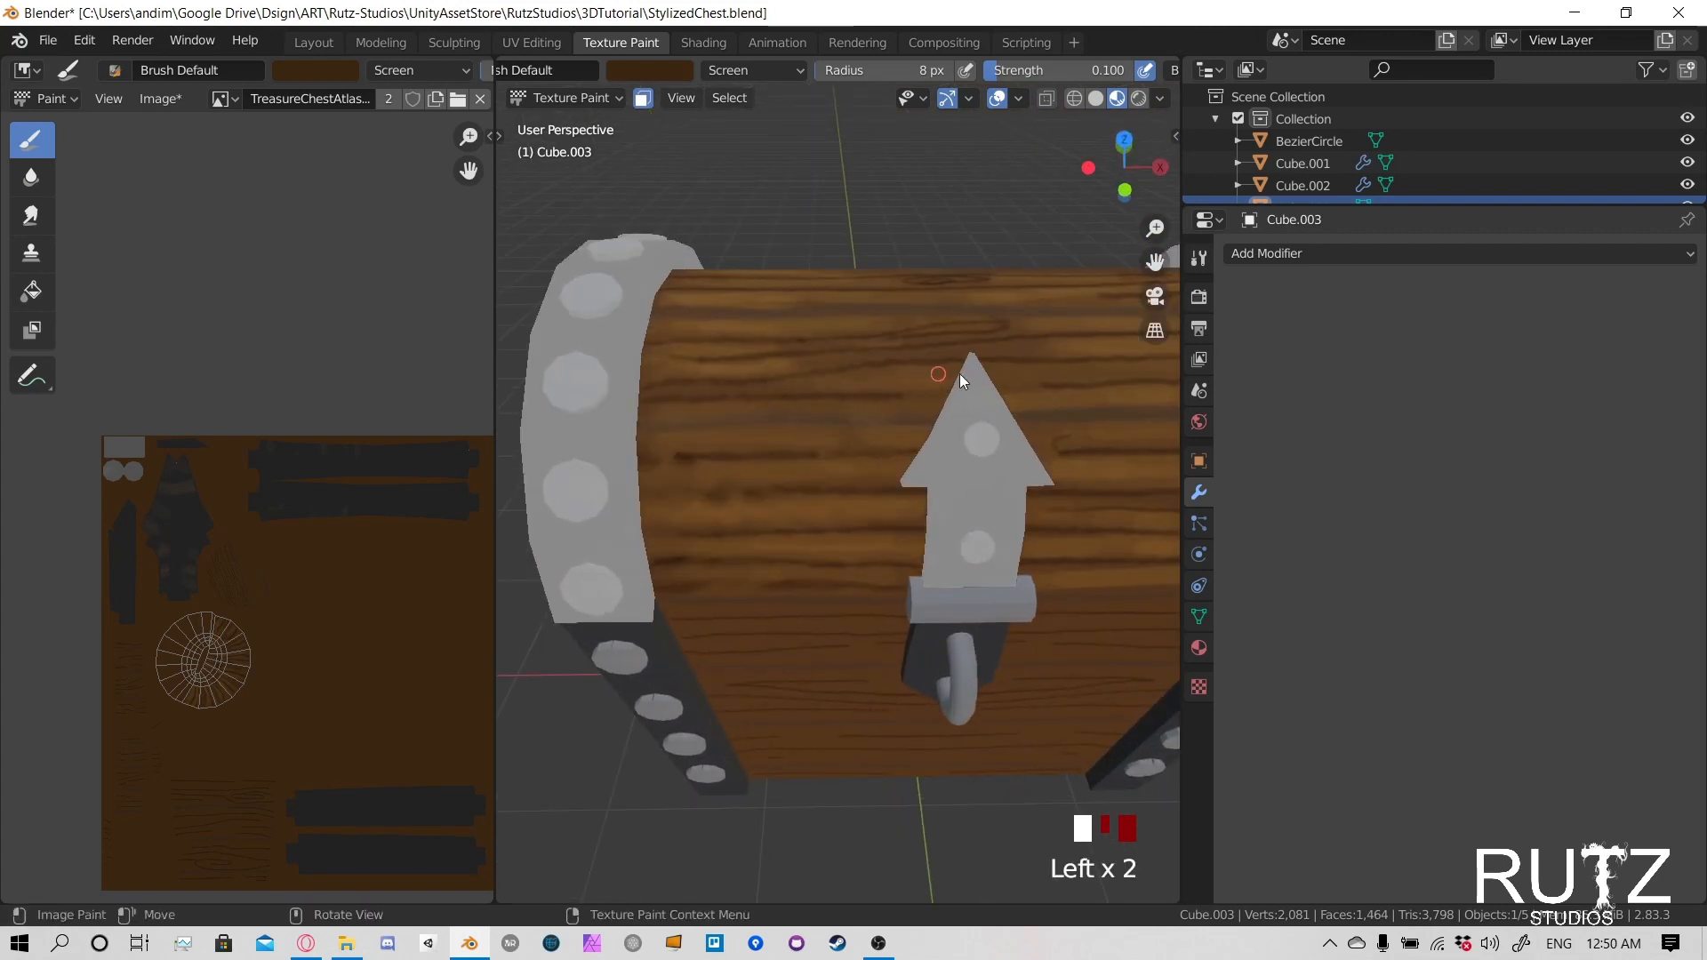
{"action": "left_click", "coordinate": [877, 368]}
{"action": "left_click", "coordinate": [967, 356]}
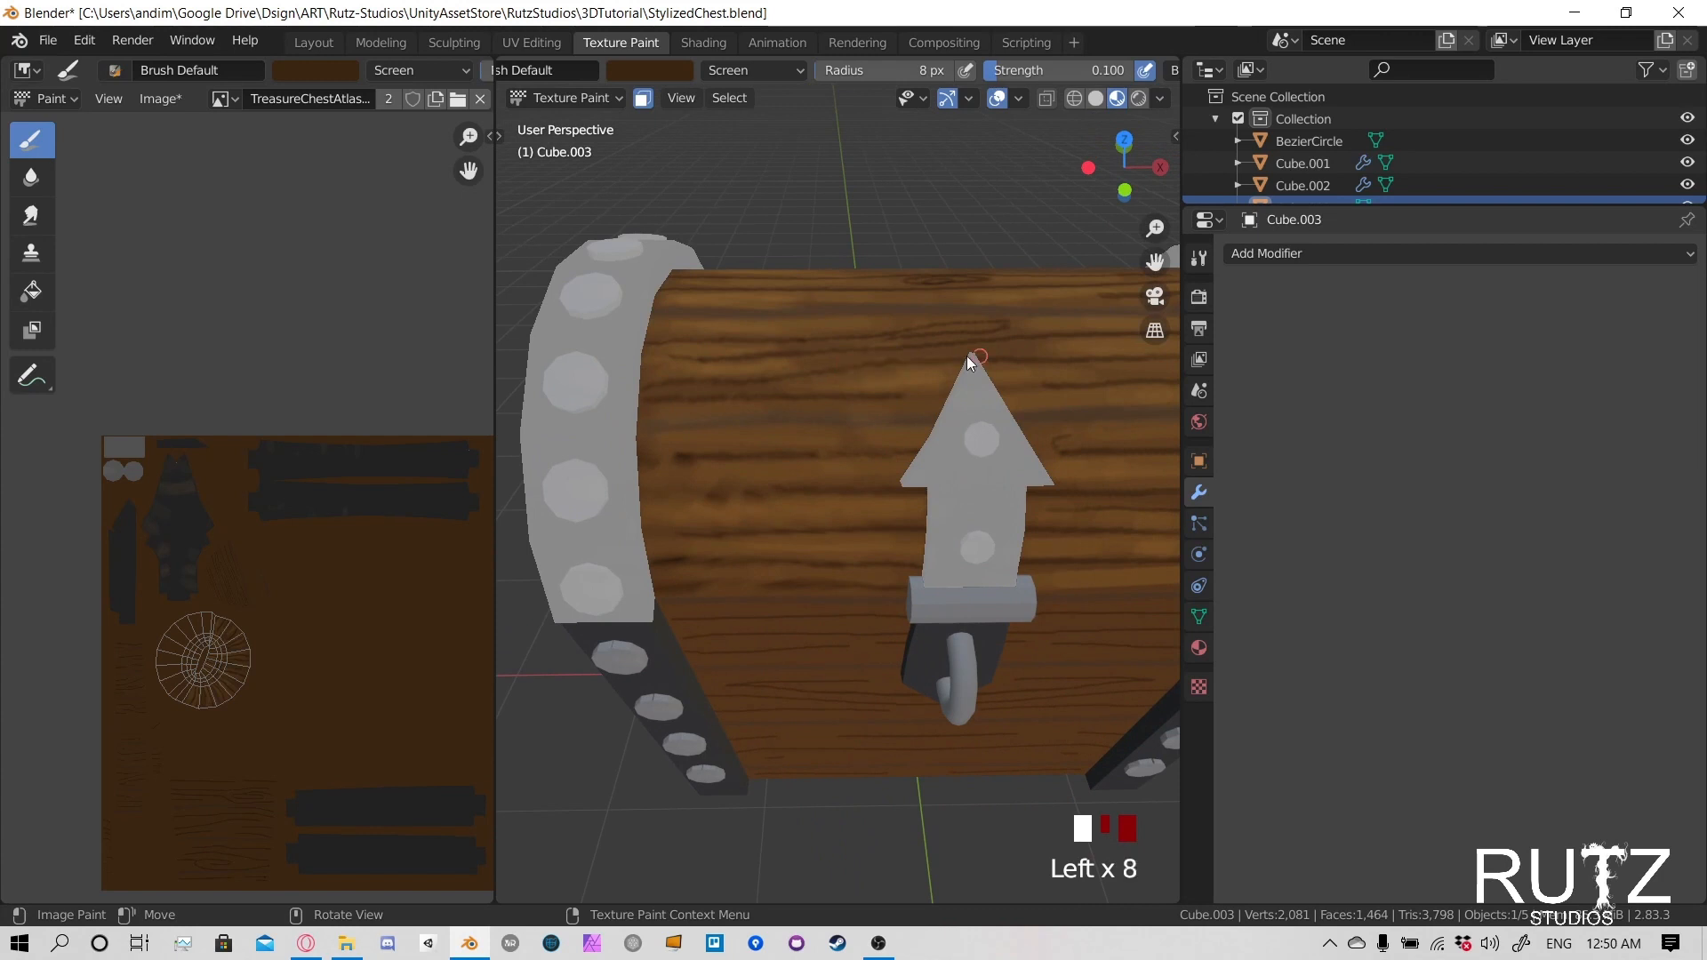
{"action": "left_click", "coordinate": [1071, 345]}
{"action": "left_click", "coordinate": [979, 388]}
- Save the Blender file and the painted chest texture image
{"action": "scroll", "coordinate": [923, 421], "scroll_direction": "down", "scroll_amount": 1}
{"action": "middle_click_drag", "start_coordinate": [923, 421], "coordinate": [862, 462]}
{"action": "key", "text": "ctrl+s"}
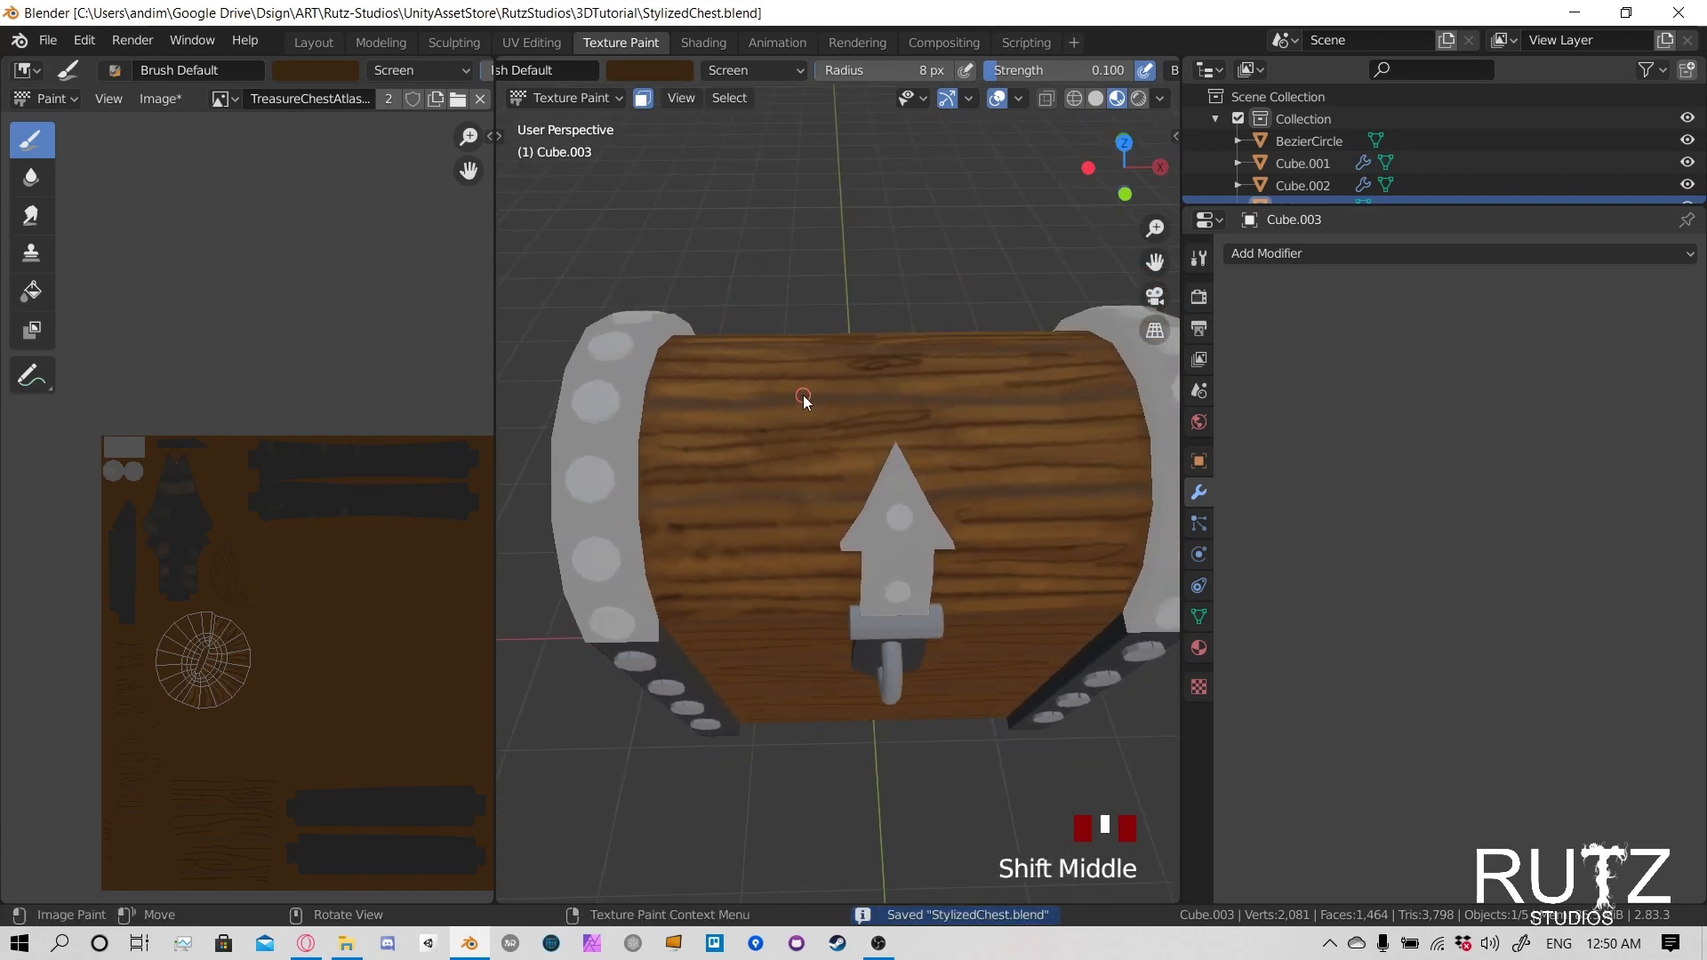
{"action": "key", "text": "alt+s"}
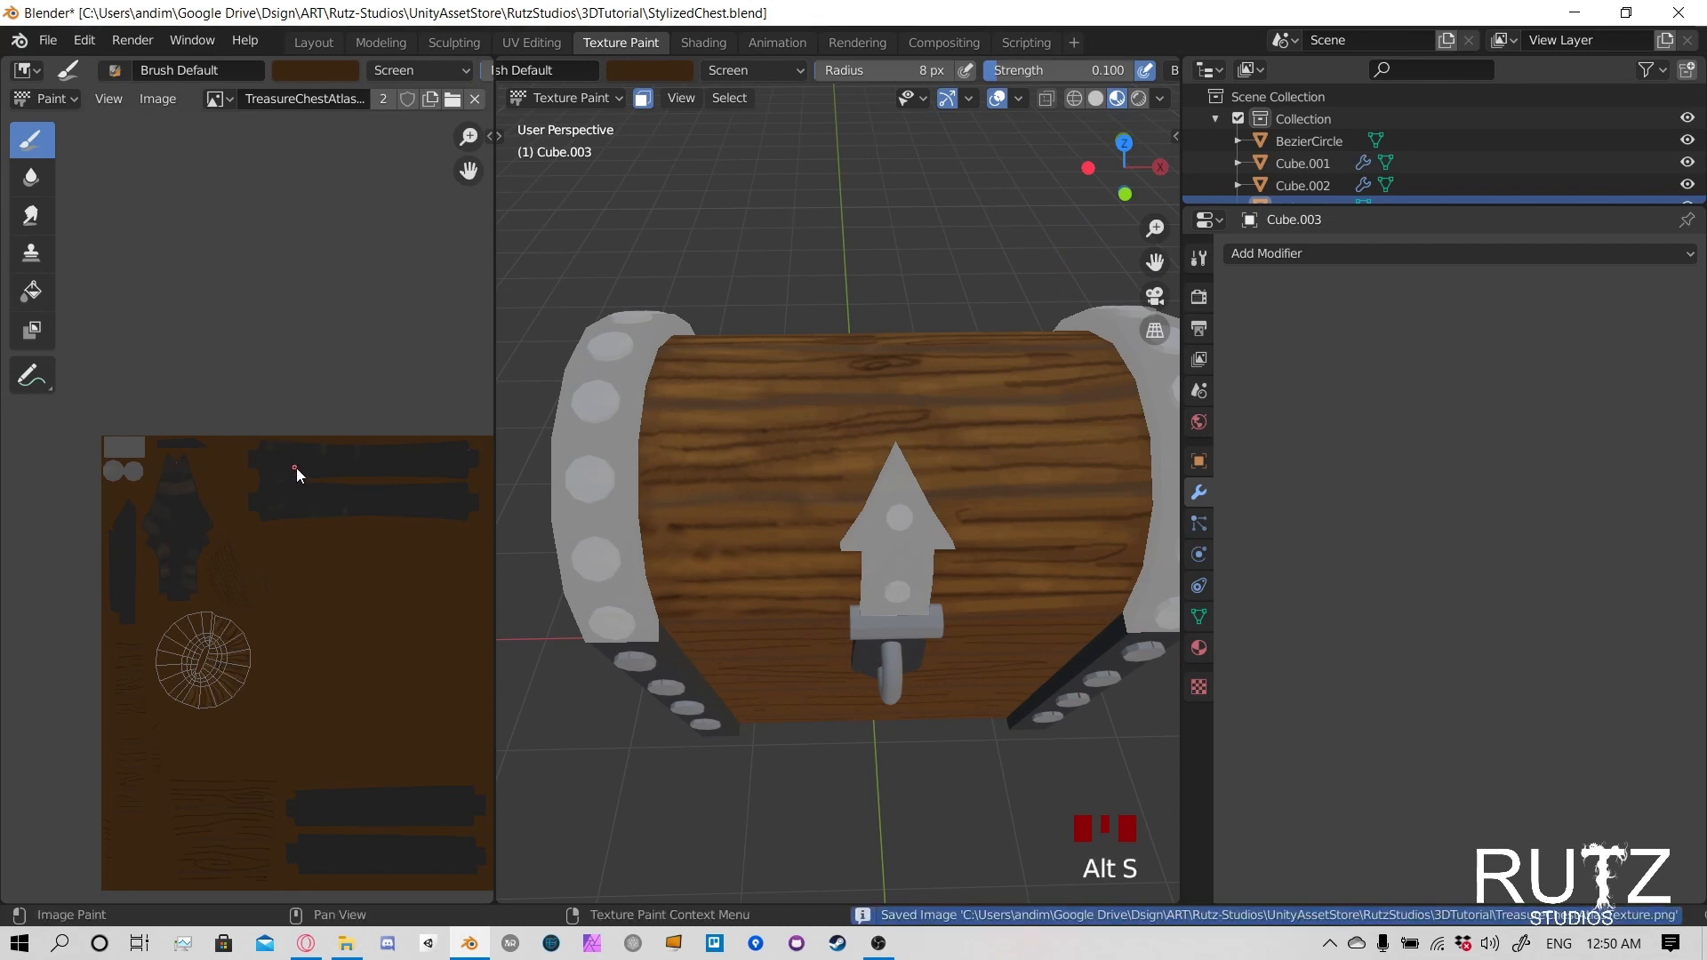
- Switch to Object Mode and check the painted wood from the front without the face mask
{"action": "middle_click_drag", "start_coordinate": [353, 544], "coordinate": [275, 419]}
{"action": "middle_click_drag", "start_coordinate": [894, 519], "coordinate": [875, 346]}
{"action": "left_click", "coordinate": [565, 98]}
{"action": "left_click", "coordinate": [589, 121]}
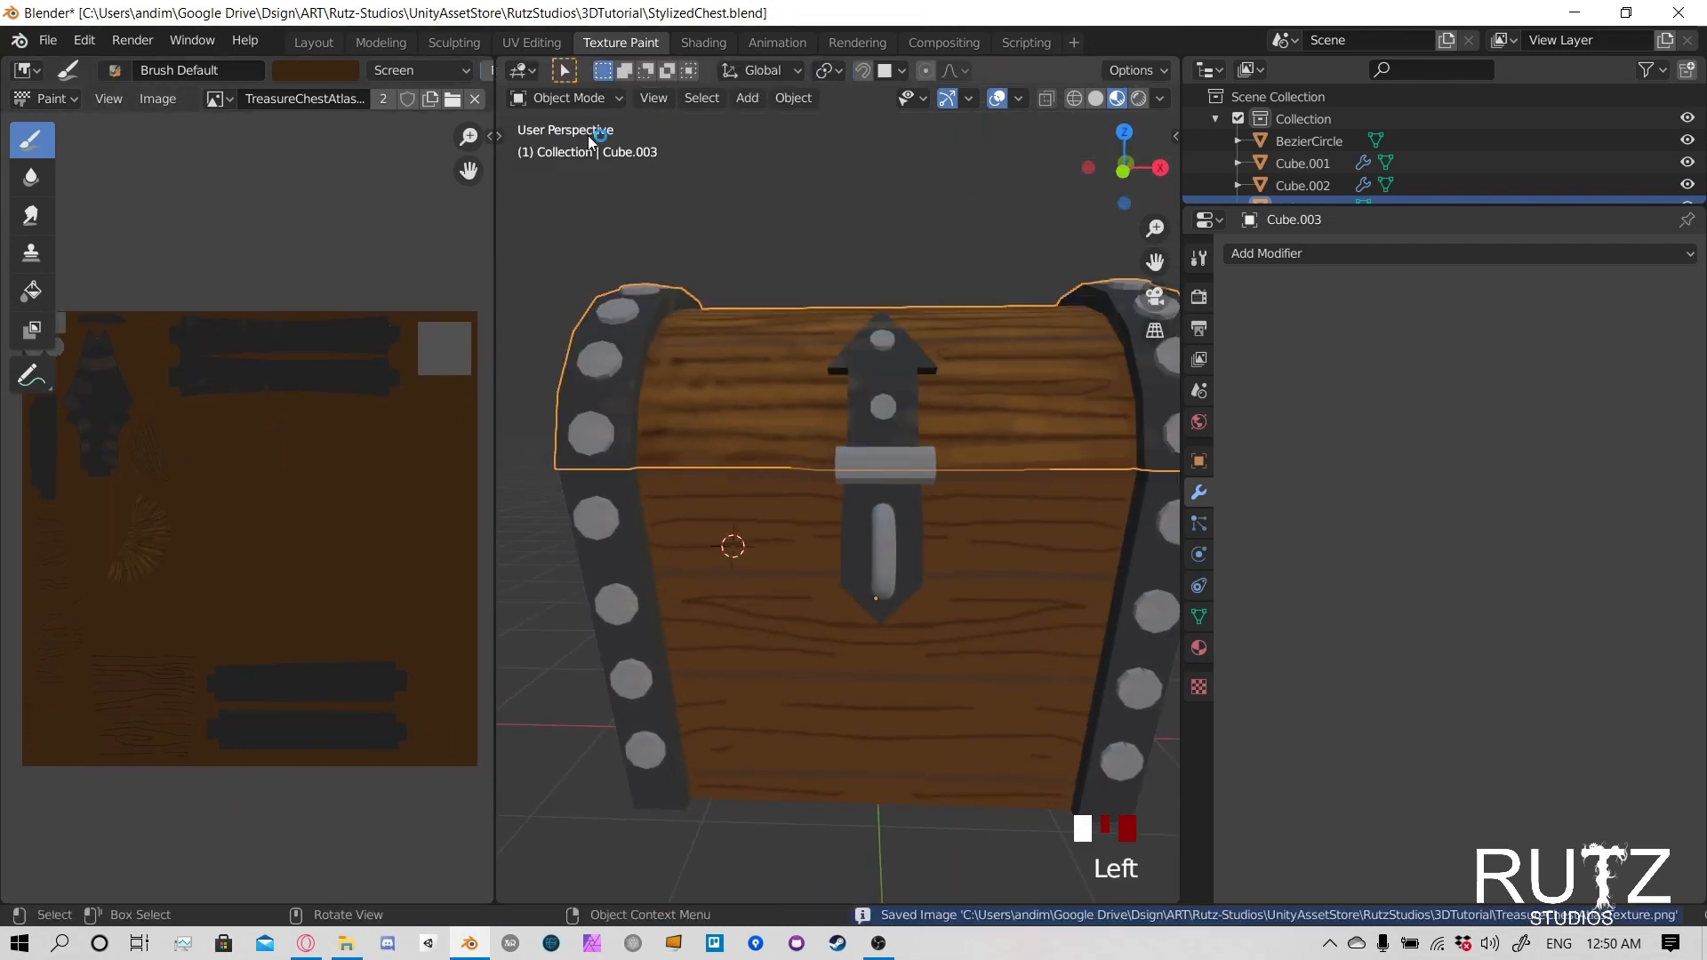
{"action": "scroll", "coordinate": [783, 439], "scroll_direction": "down", "scroll_amount": 2}
{"action": "middle_click_drag", "start_coordinate": [783, 439], "coordinate": [707, 465], "text": "shift"}
{"action": "left_click", "coordinate": [957, 434]}
{"action": "key", "text": "Tab"}
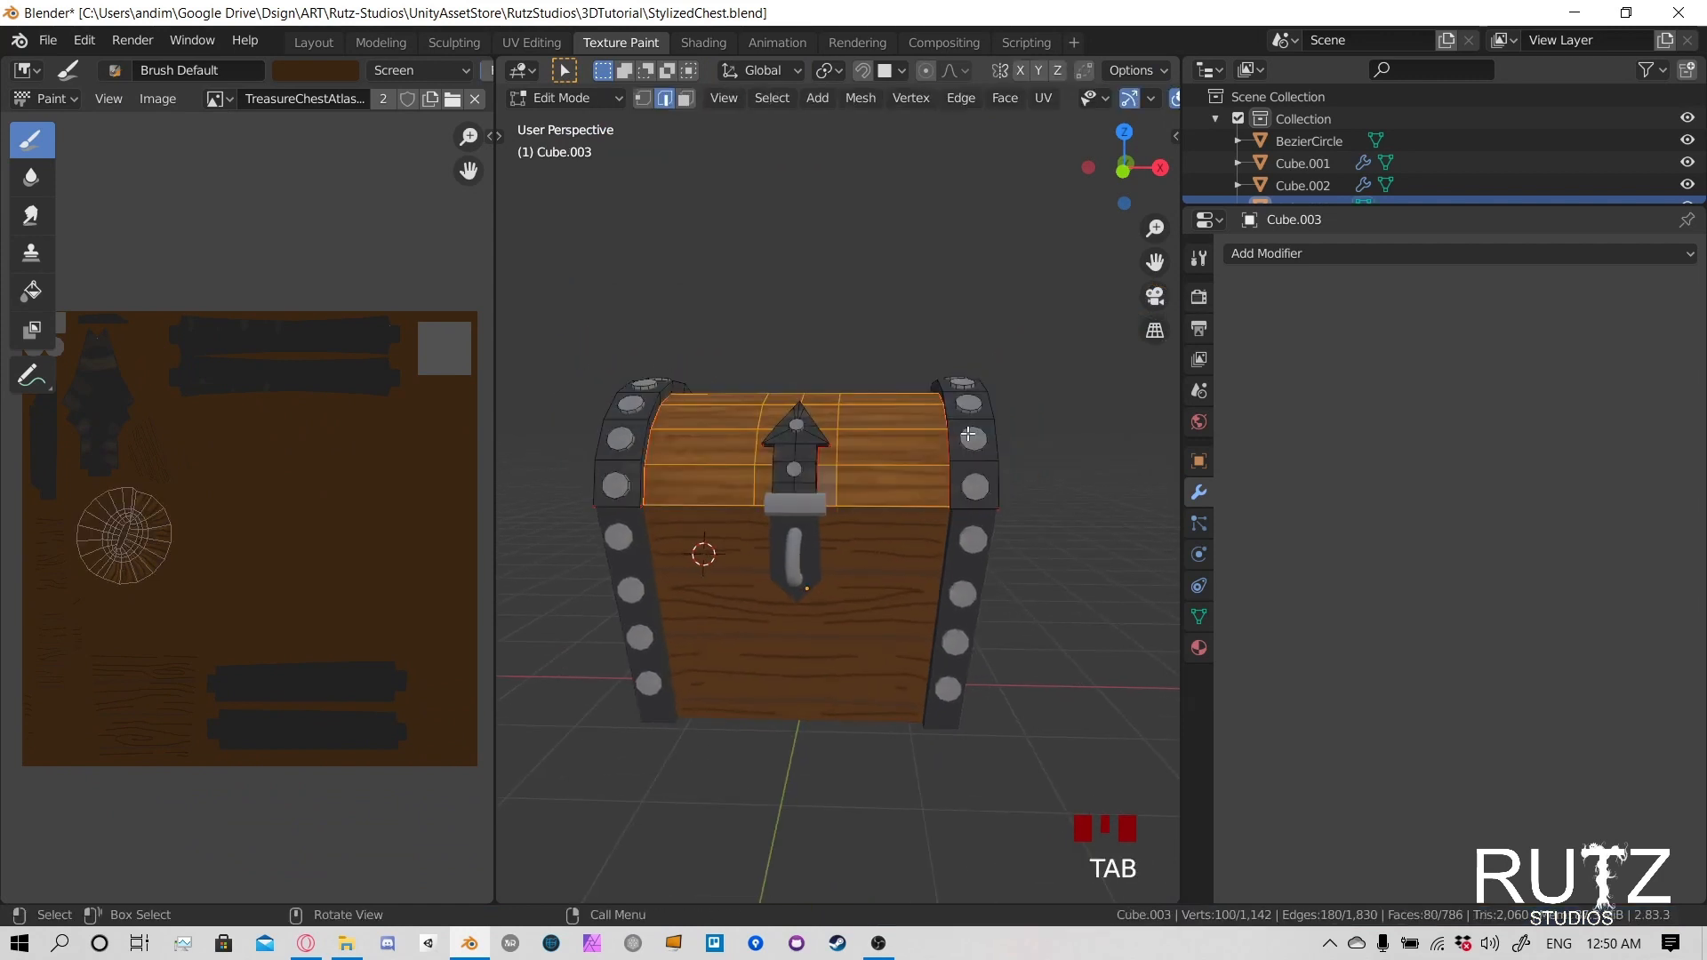
{"action": "key", "text": "Tab"}
- Return to Texture Paint mode and select only the linked faces of one of the lid's metal side bands
{"action": "left_click", "coordinate": [601, 98]}
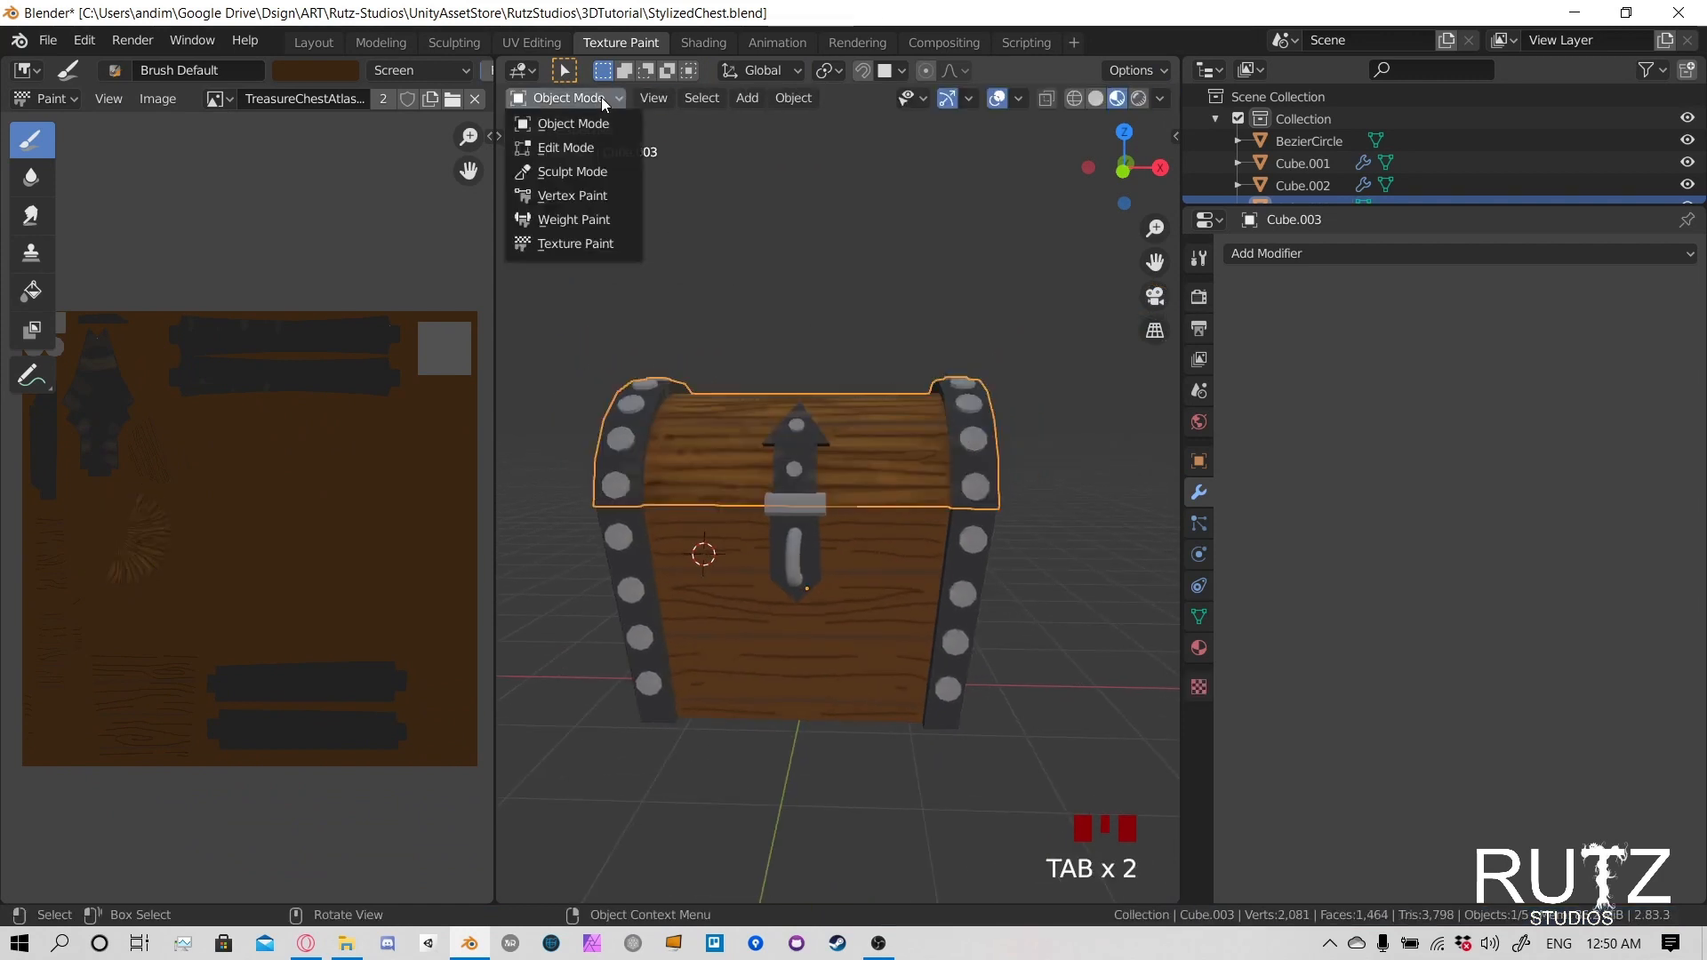
{"action": "left_click", "coordinate": [594, 242]}
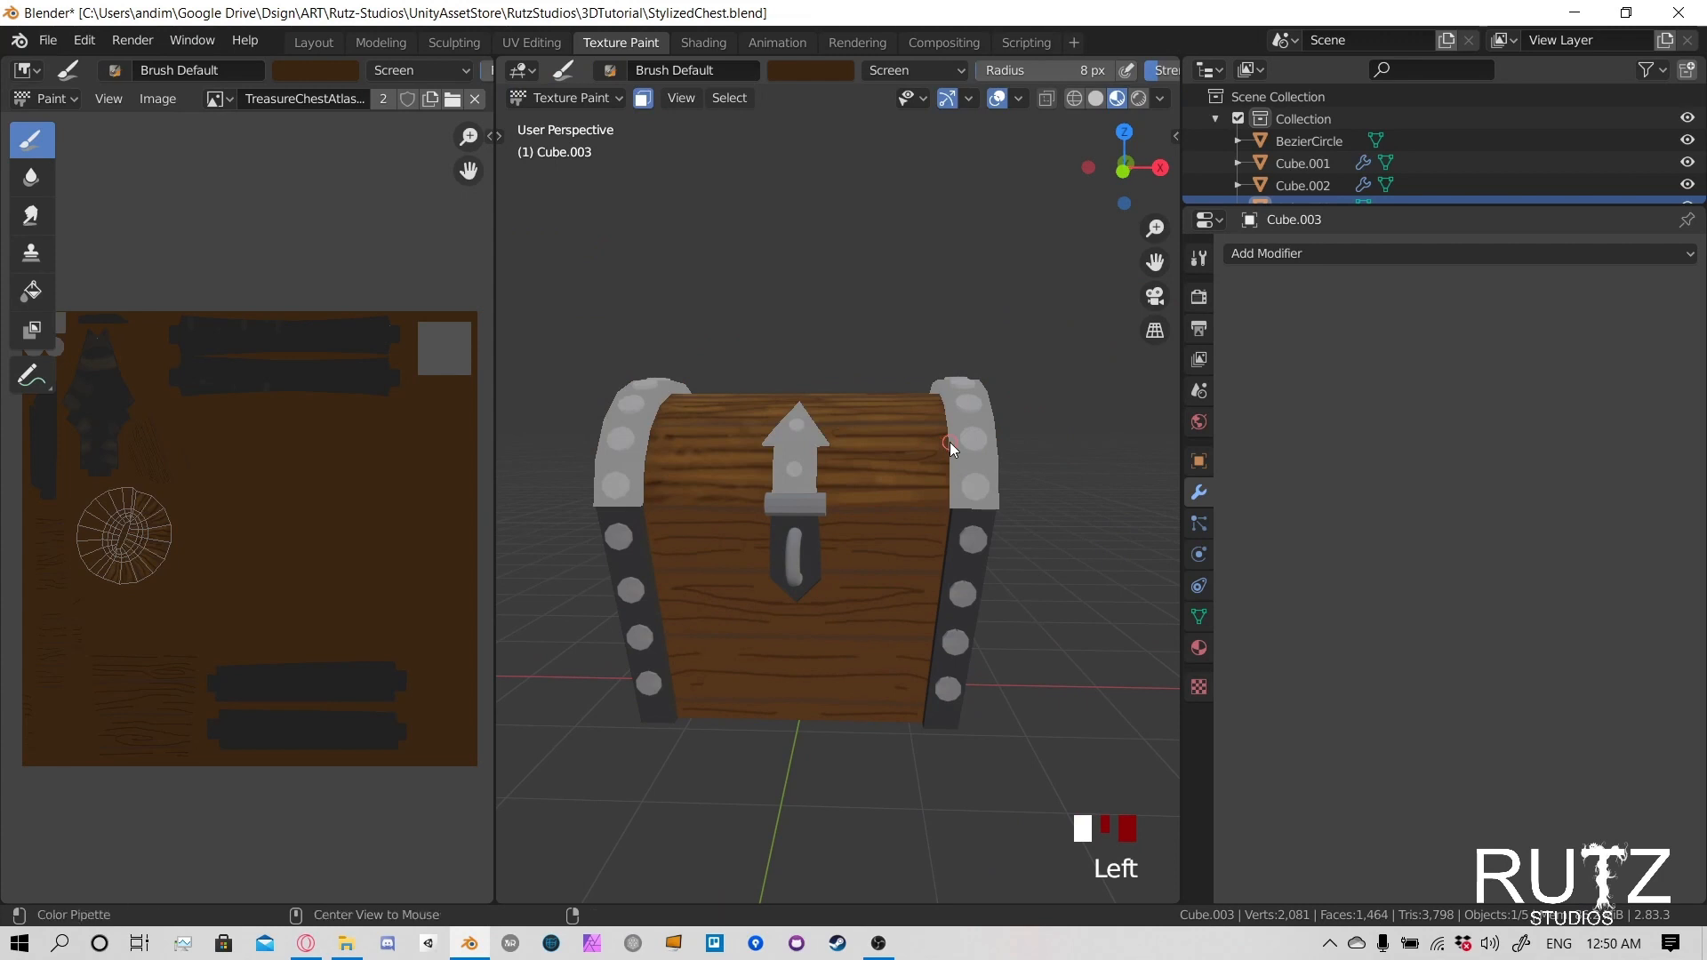
{"action": "middle_click_drag", "start_coordinate": [949, 441], "coordinate": [945, 488]}
{"action": "key", "text": "l"}
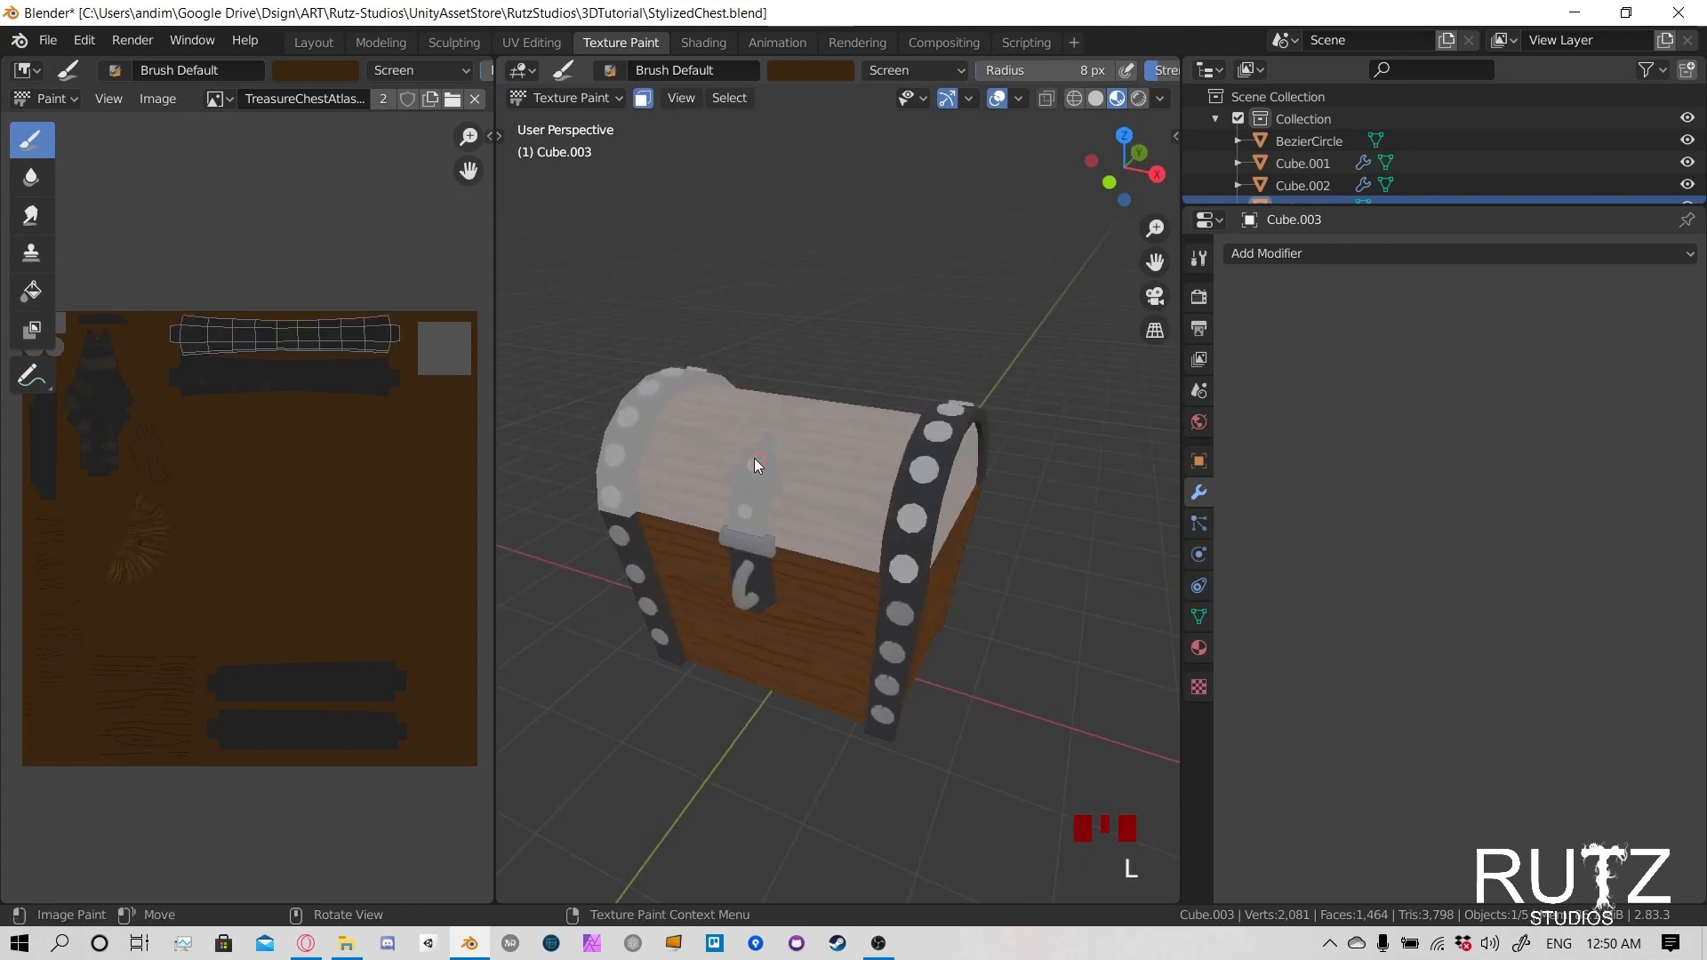
- Add the linked faces of the arrow-shaped latch plate and the lid's other metal band to the face selection
{"action": "key", "text": "l"}
{"action": "key", "text": "l"}
{"action": "mouse_move", "coordinate": [898, 435]}
{"action": "middle_mouse_down"}
{"action": "mouse_move", "coordinate": [713, 540]}
{"action": "mouse_move", "coordinate": [571, 440]}
{"action": "mouse_move", "coordinate": [525, 338]}
{"action": "middle_mouse_up"}
- Sample the dark grey of the metal bands from the texture as the paint colour and set the blending mode to Mix
{"action": "left_click", "coordinate": [320, 70]}
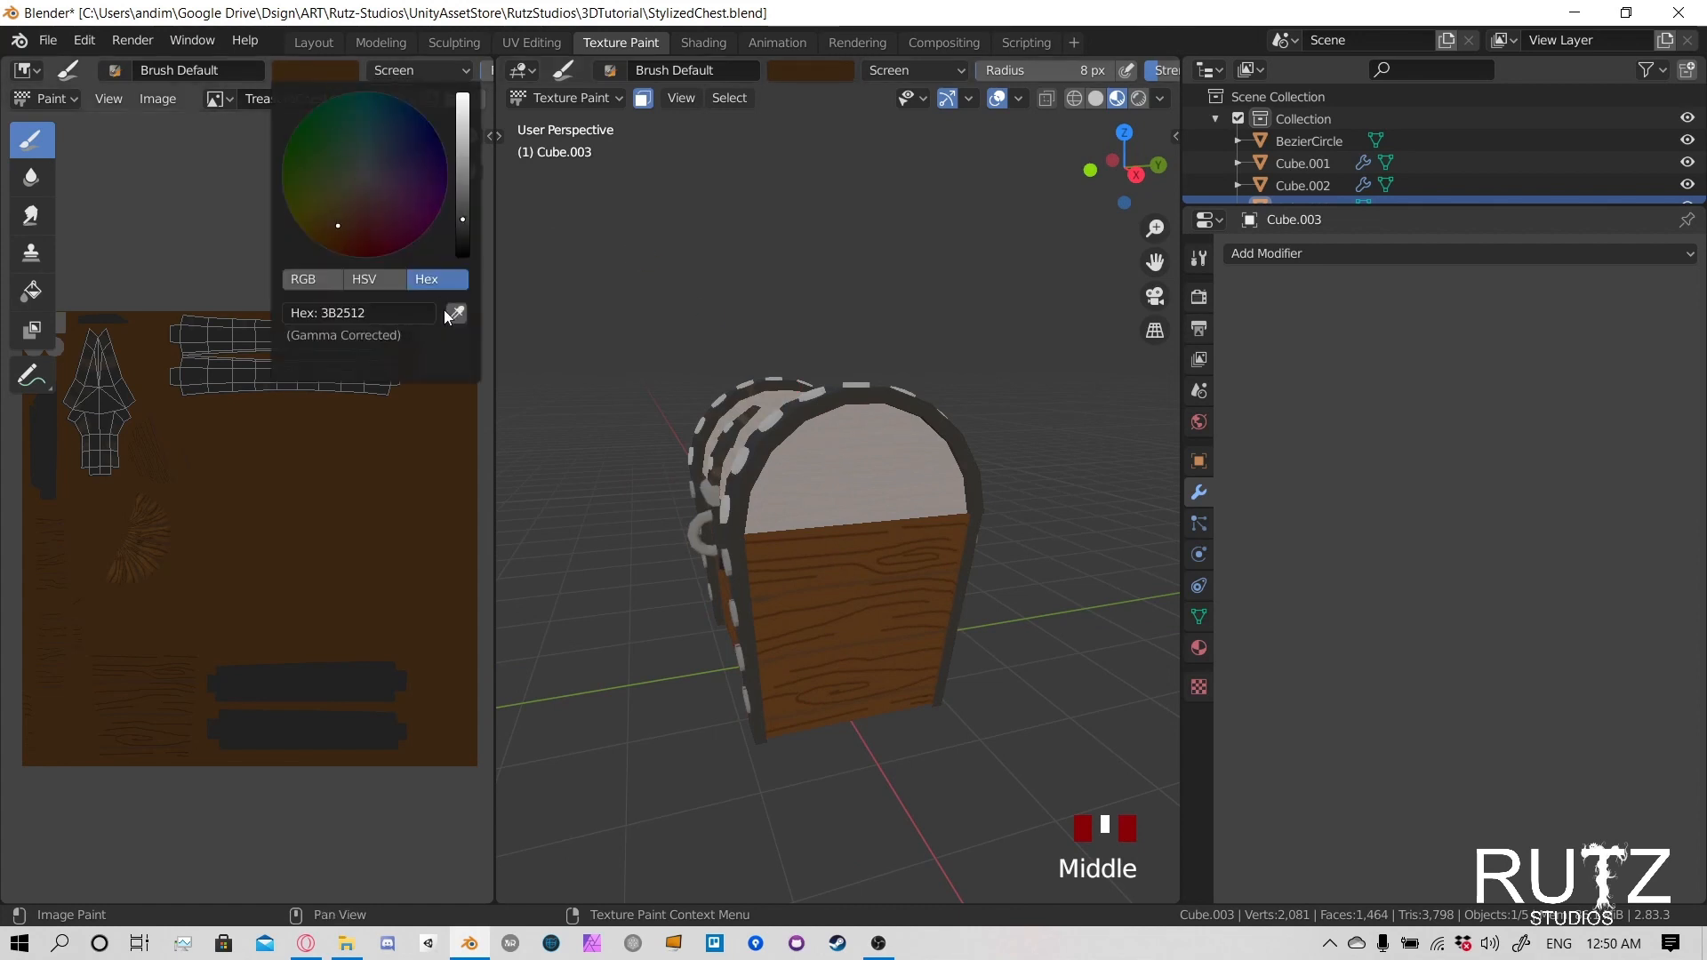
{"action": "left_click", "coordinate": [456, 313]}
{"action": "left_click", "coordinate": [374, 340]}
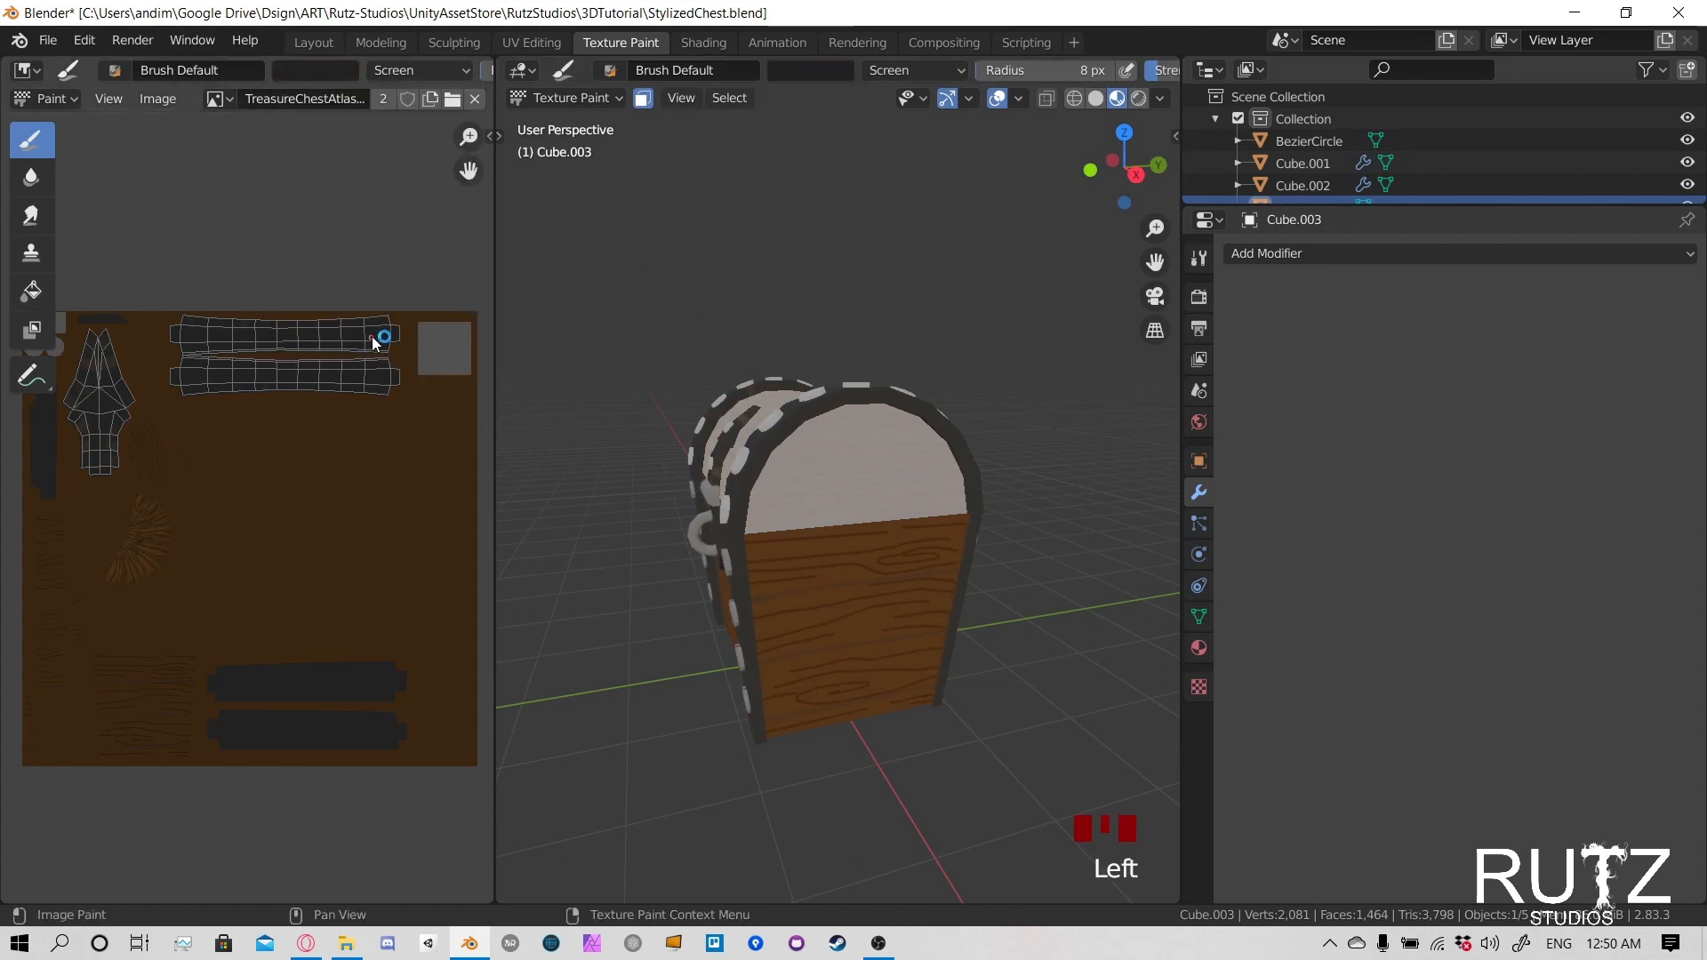
{"action": "left_click", "coordinate": [420, 66]}
{"action": "left_click", "coordinate": [391, 95]}
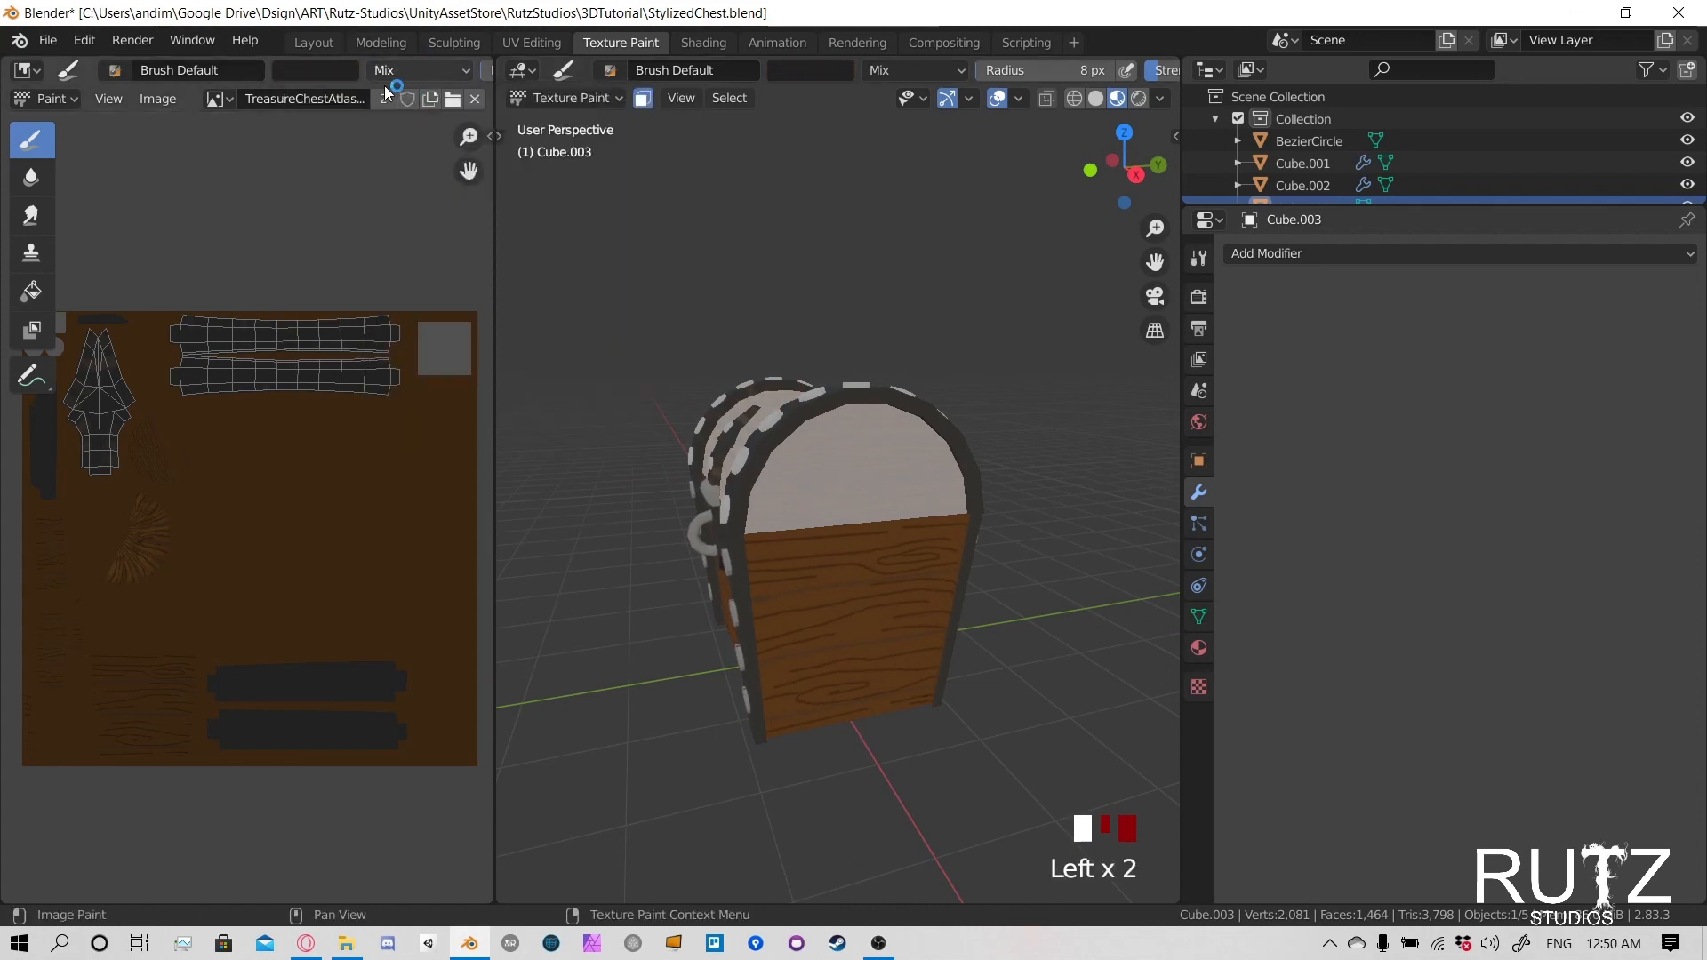
- Fill the selected metal bands and latch plate with the sampled dark grey using the Fill tool
{"action": "left_click", "coordinate": [35, 291]}
{"action": "left_click", "coordinate": [39, 297]}
{"action": "middle_click_drag", "start_coordinate": [587, 382], "coordinate": [734, 435]}
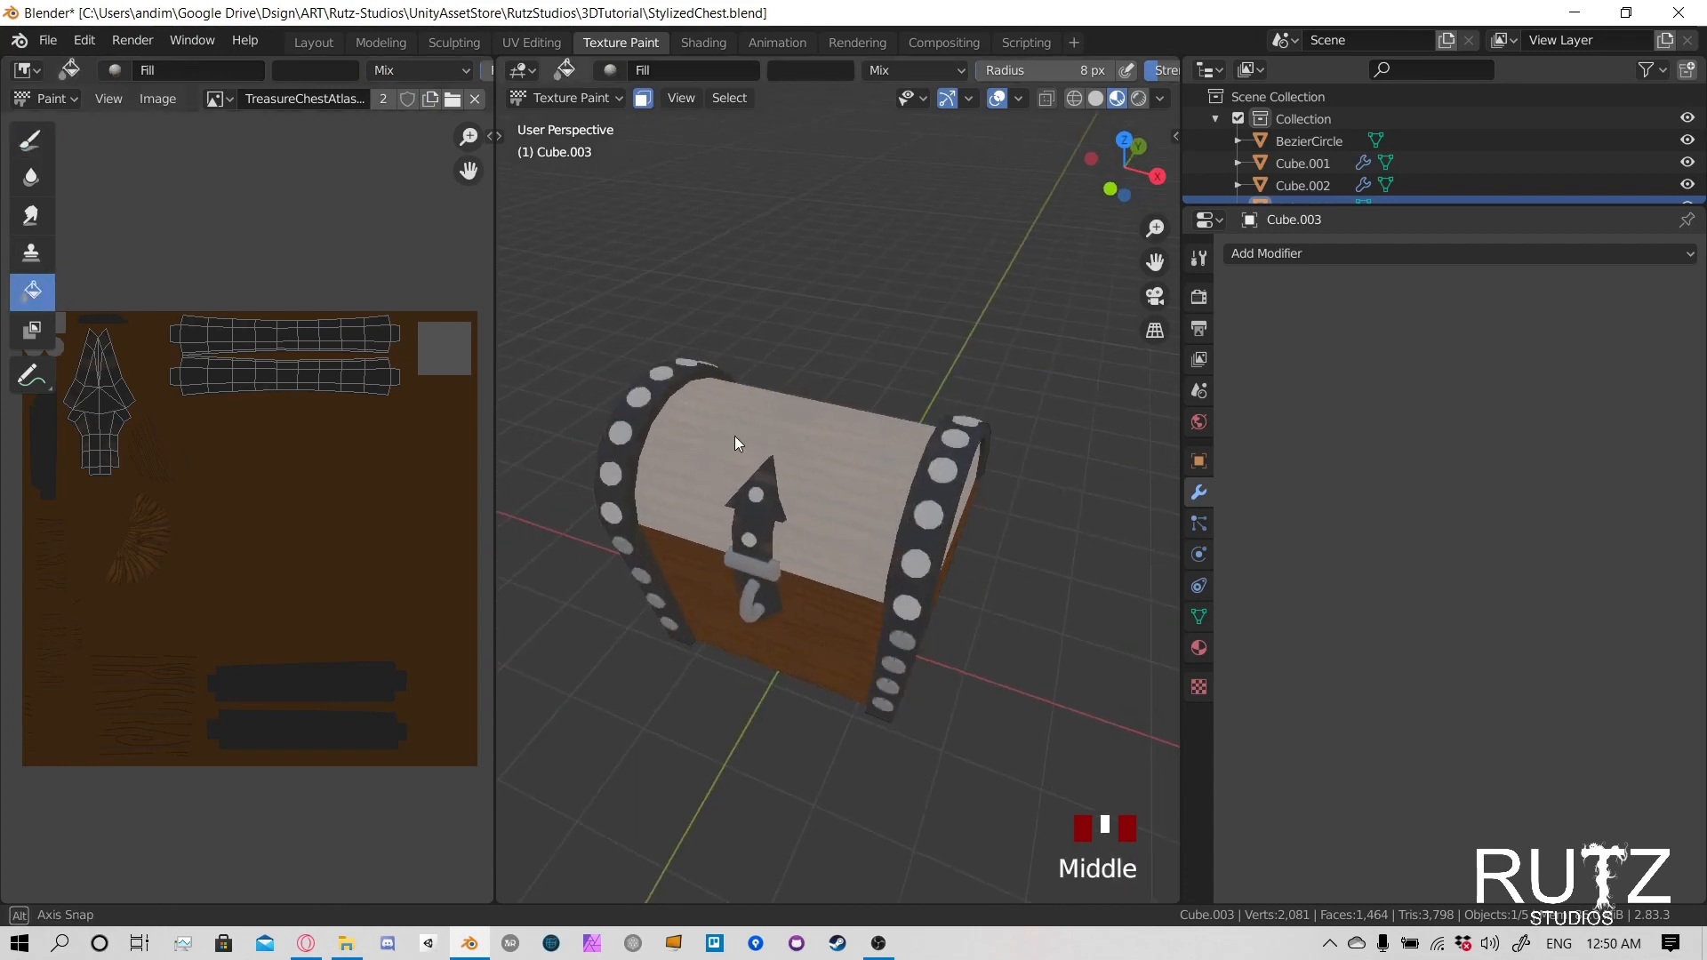
{"action": "left_click", "coordinate": [755, 503]}
{"action": "left_click", "coordinate": [767, 503]}
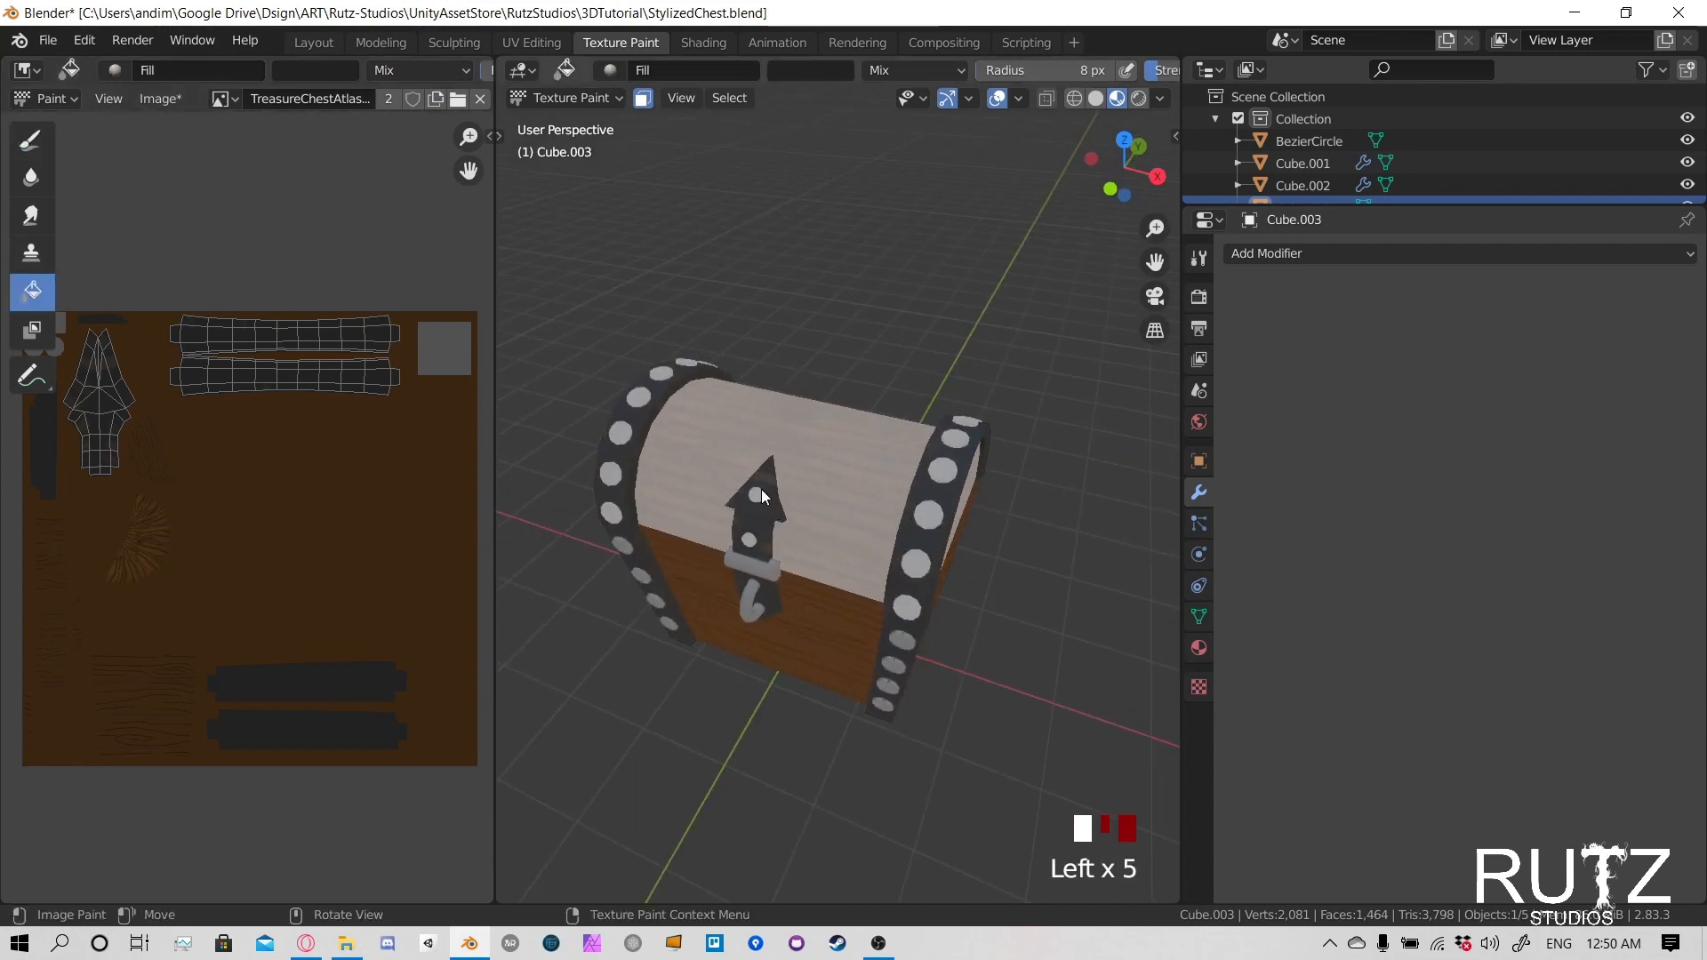
{"action": "scroll", "coordinate": [1076, 69], "scroll_direction": "down", "scroll_amount": 2}
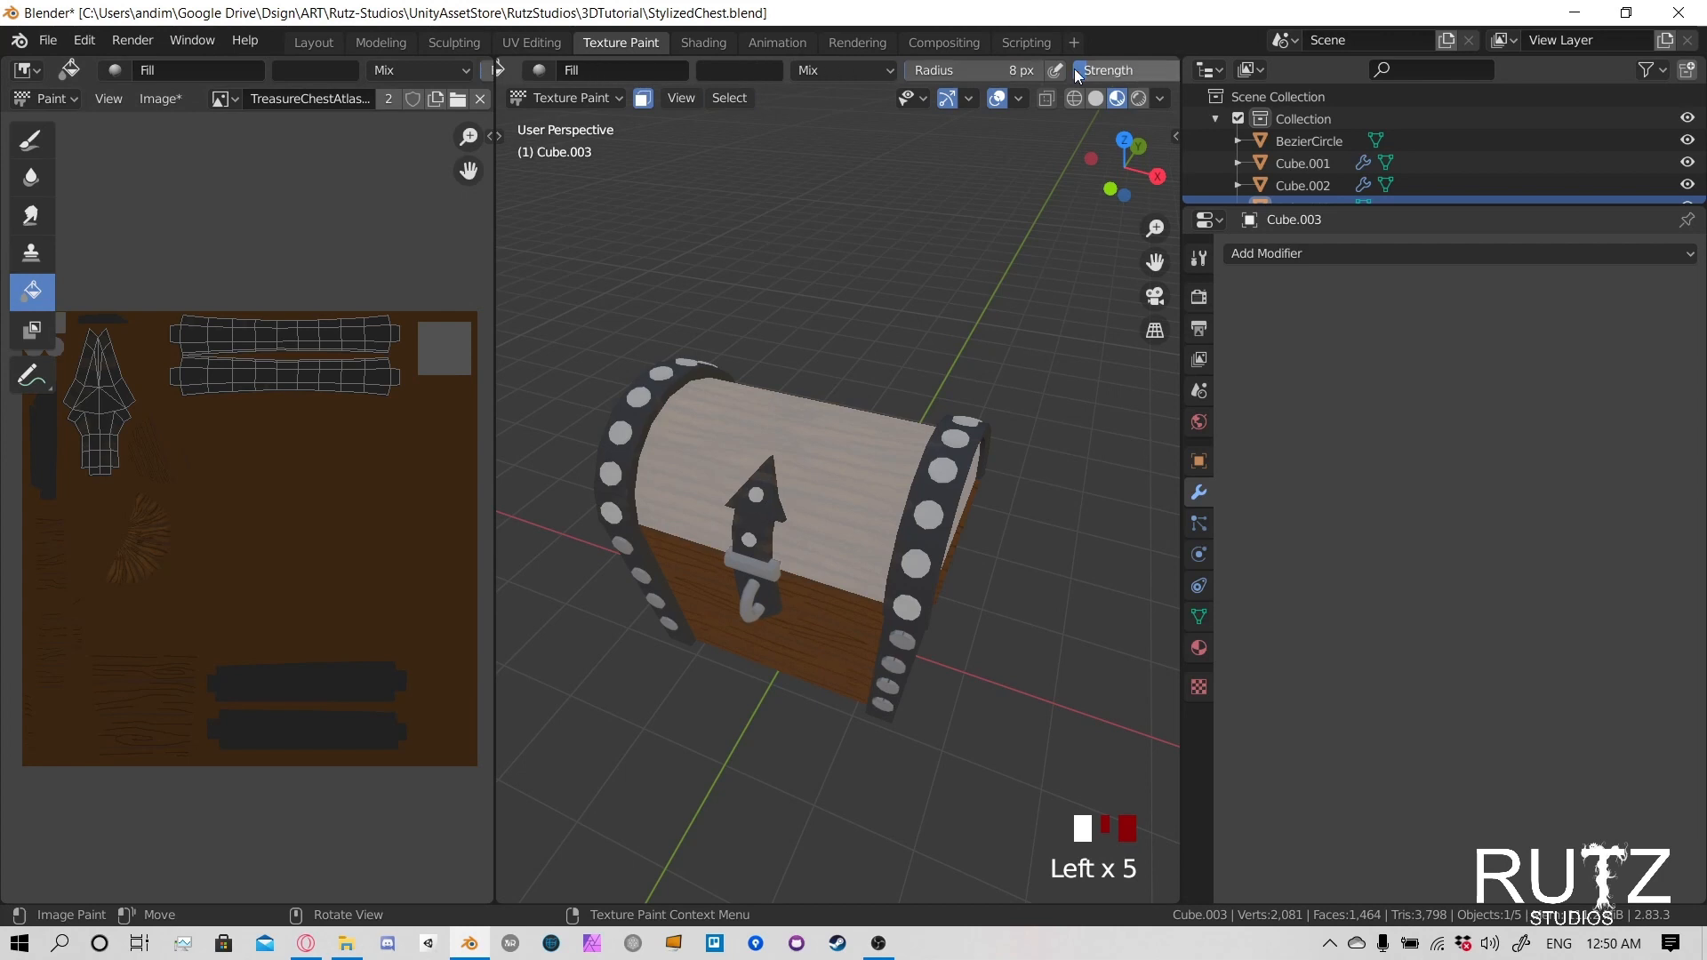
{"action": "scroll", "coordinate": [1073, 68], "scroll_direction": "down", "scroll_amount": 2}
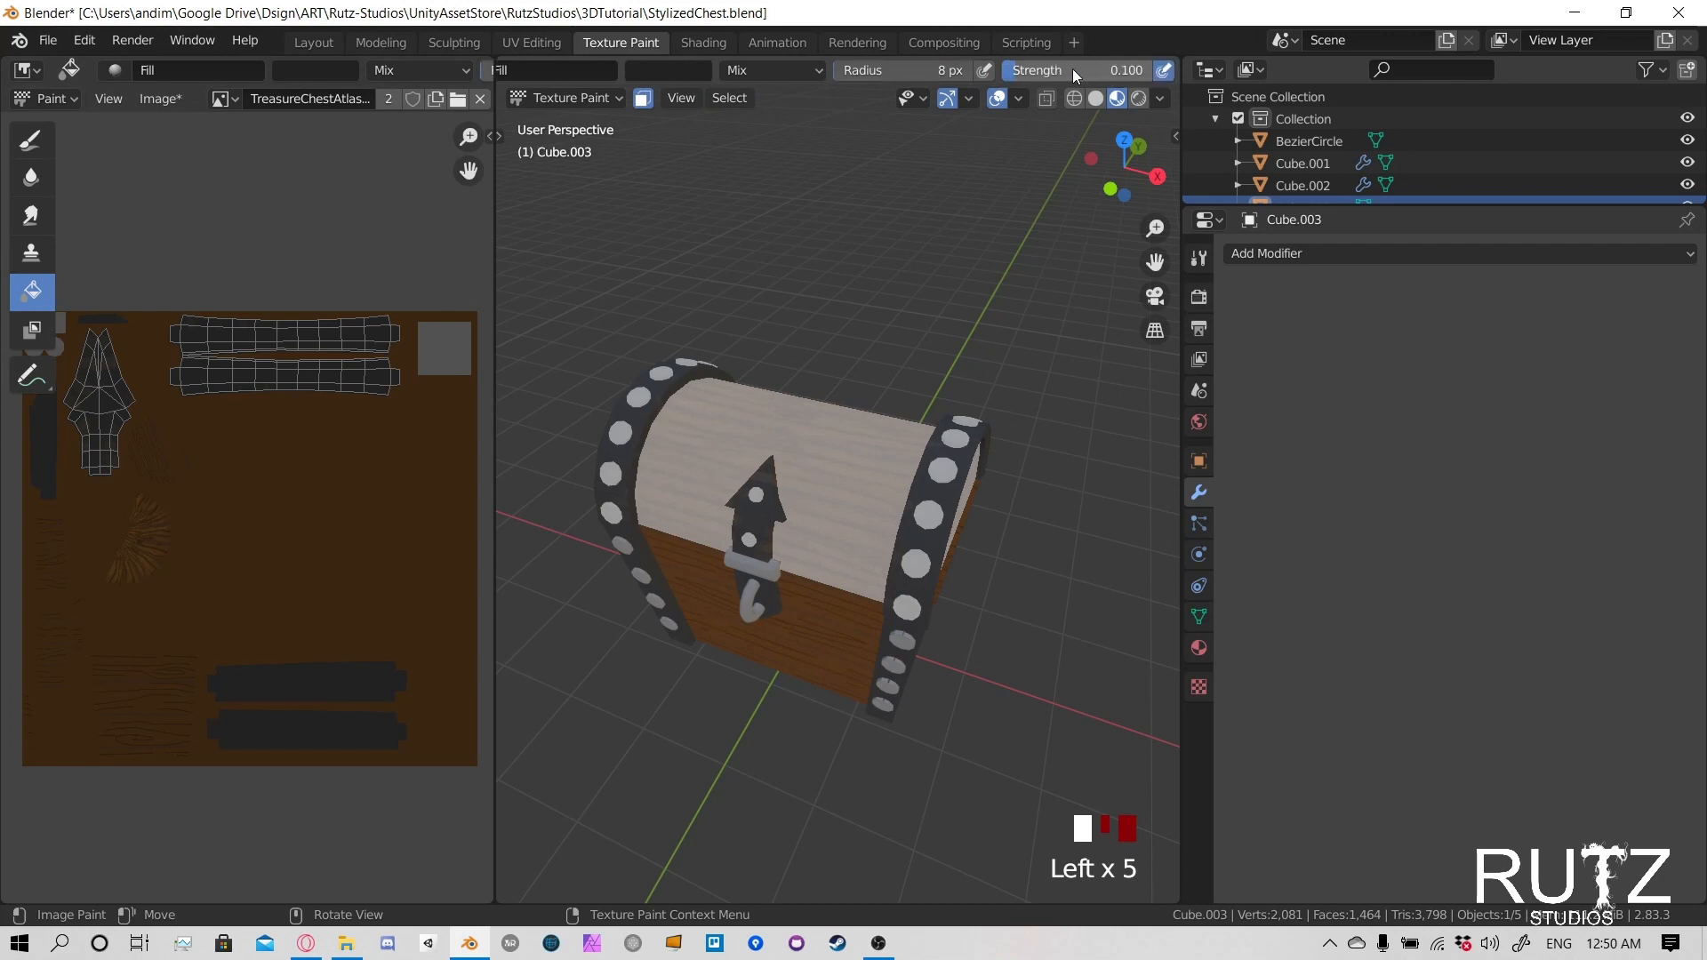
{"action": "left_click", "coordinate": [933, 498]}
- Examine the filled metal pieces from the back and front of the chest and on the texture's UV layout
{"action": "middle_click_drag", "start_coordinate": [791, 501], "coordinate": [874, 458]}
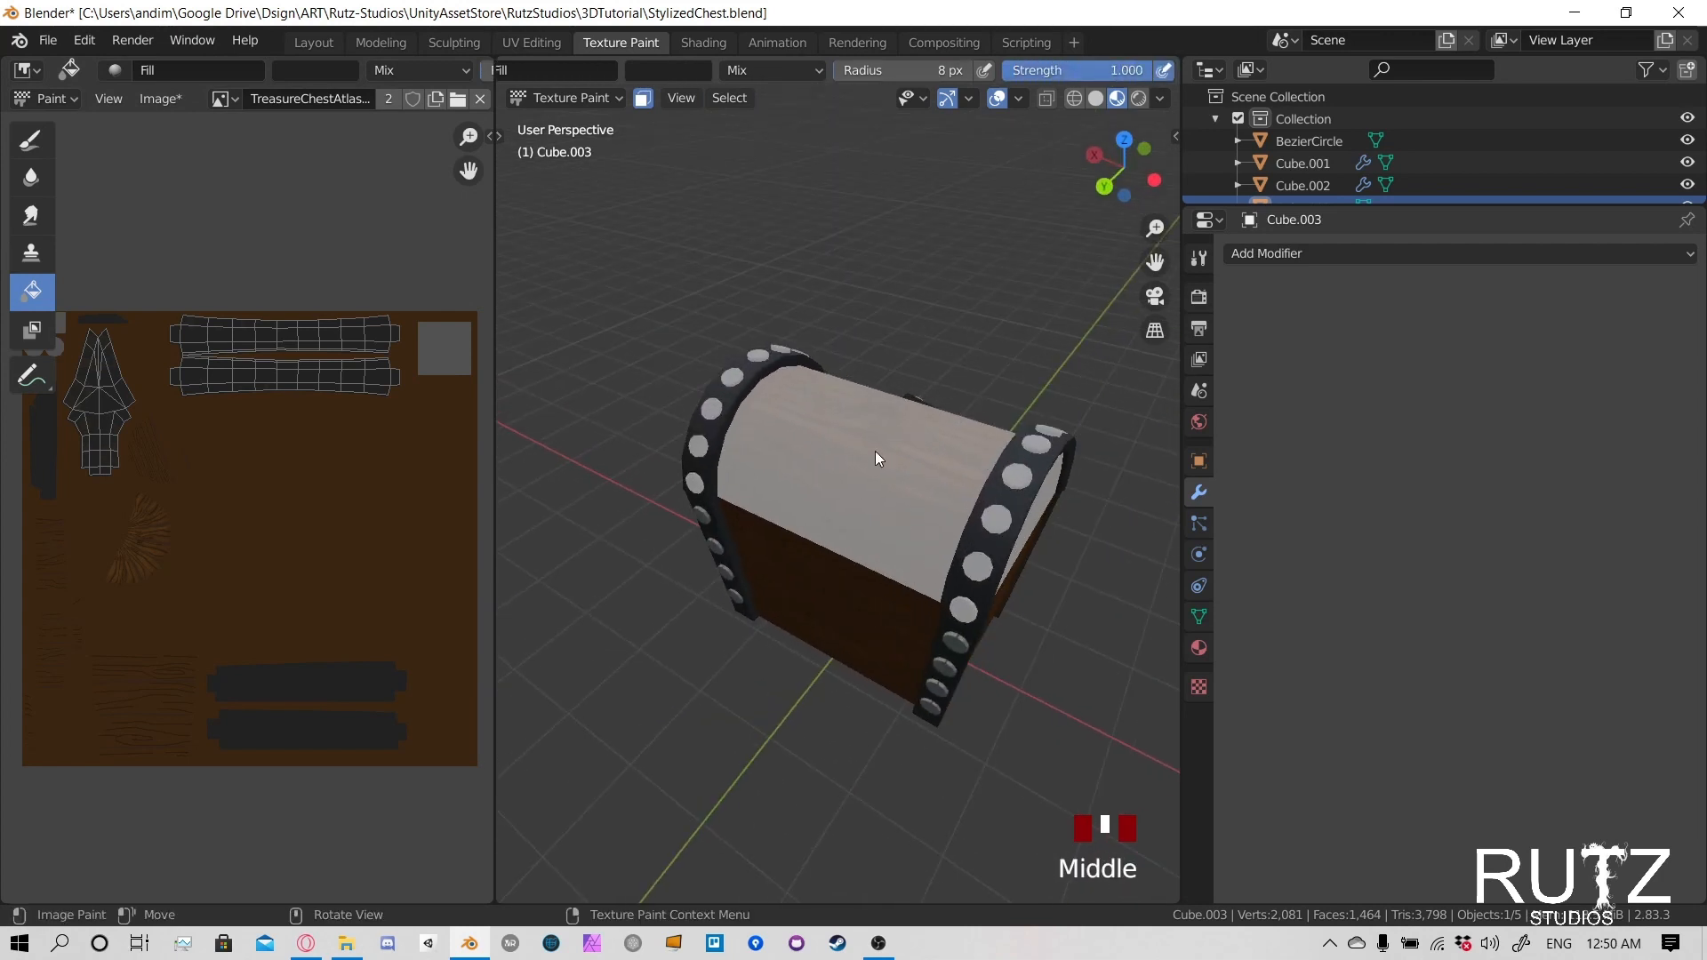
{"action": "scroll", "coordinate": [232, 425], "scroll_direction": "up", "scroll_amount": 4}
{"action": "scroll", "coordinate": [267, 342], "scroll_direction": "down", "scroll_amount": 2}
{"action": "middle_click_drag", "start_coordinate": [275, 328], "coordinate": [281, 471]}
{"action": "scroll", "coordinate": [240, 510], "scroll_direction": "up", "scroll_amount": 3}
{"action": "middle_click_drag", "start_coordinate": [200, 519], "coordinate": [6, 525]}
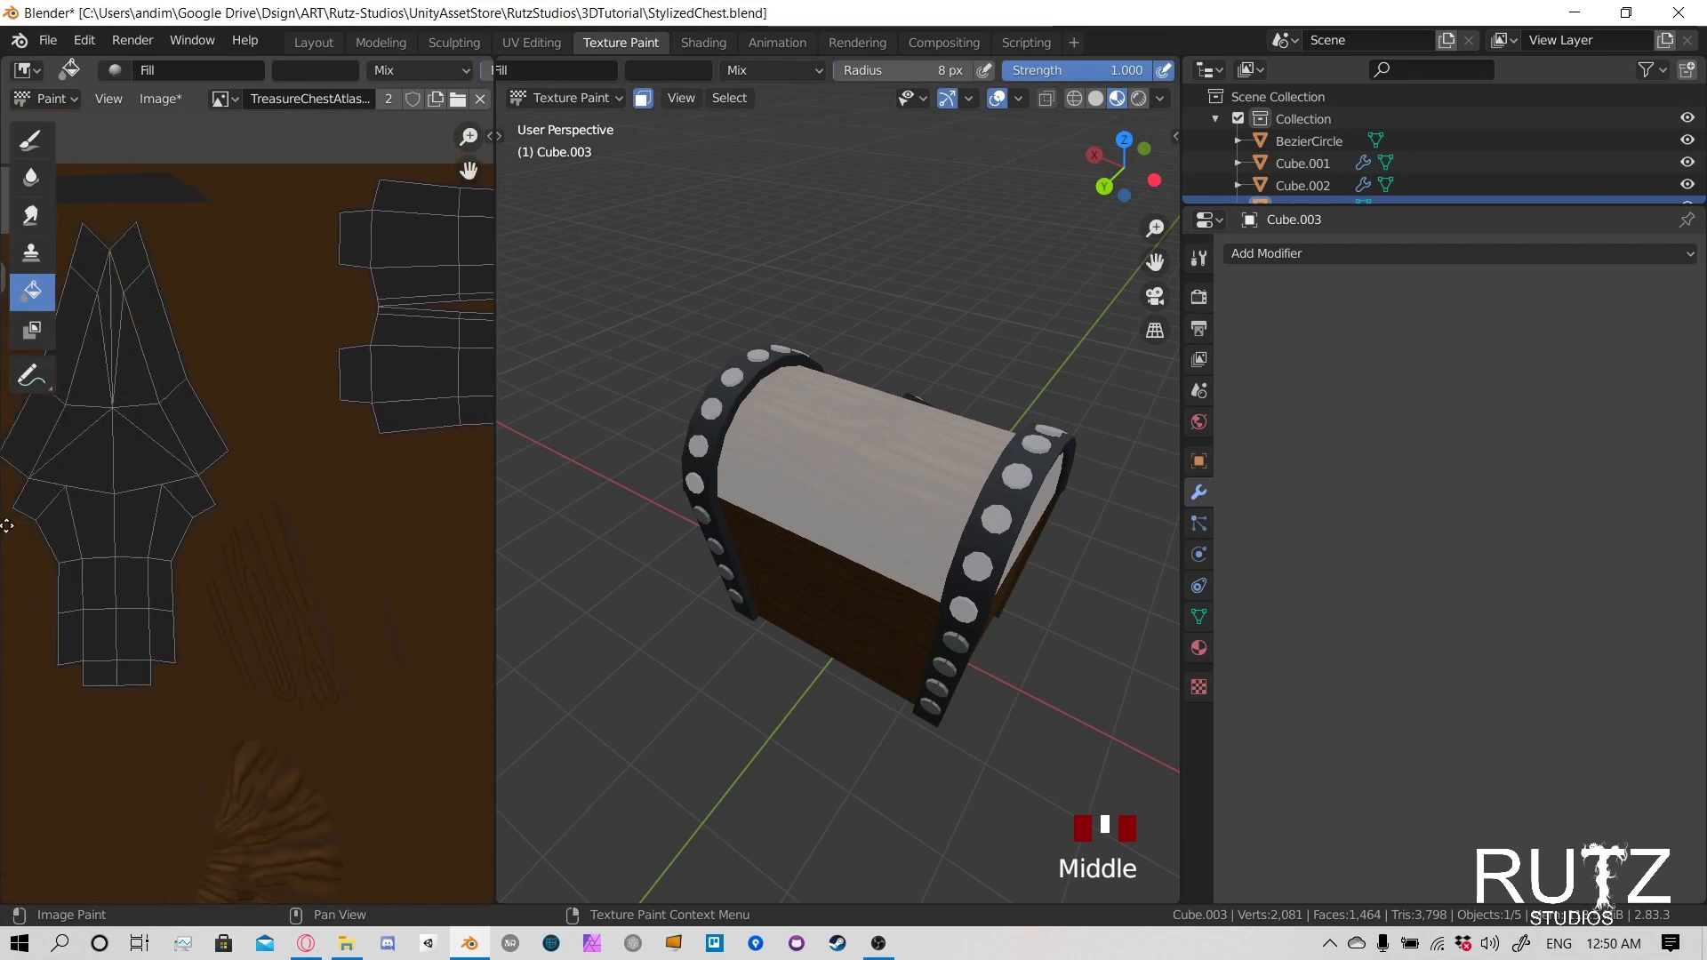
{"action": "scroll", "coordinate": [213, 572], "scroll_direction": "down", "scroll_amount": 5}
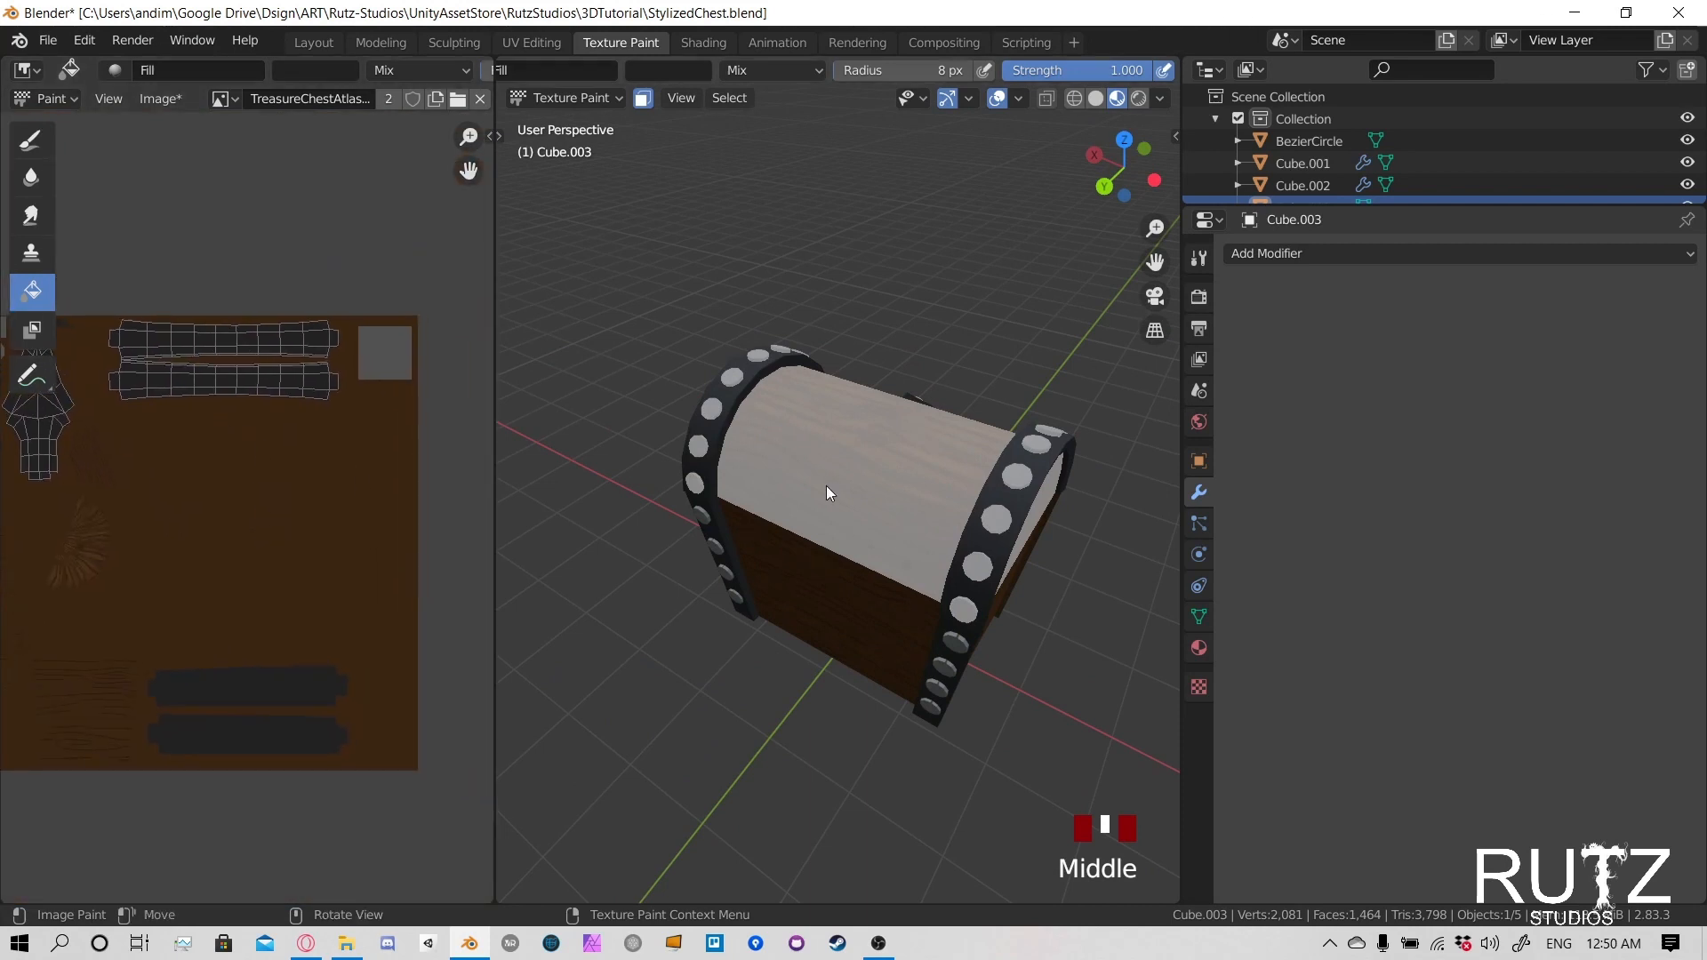
{"action": "middle_click_drag", "start_coordinate": [761, 448], "coordinate": [974, 514]}
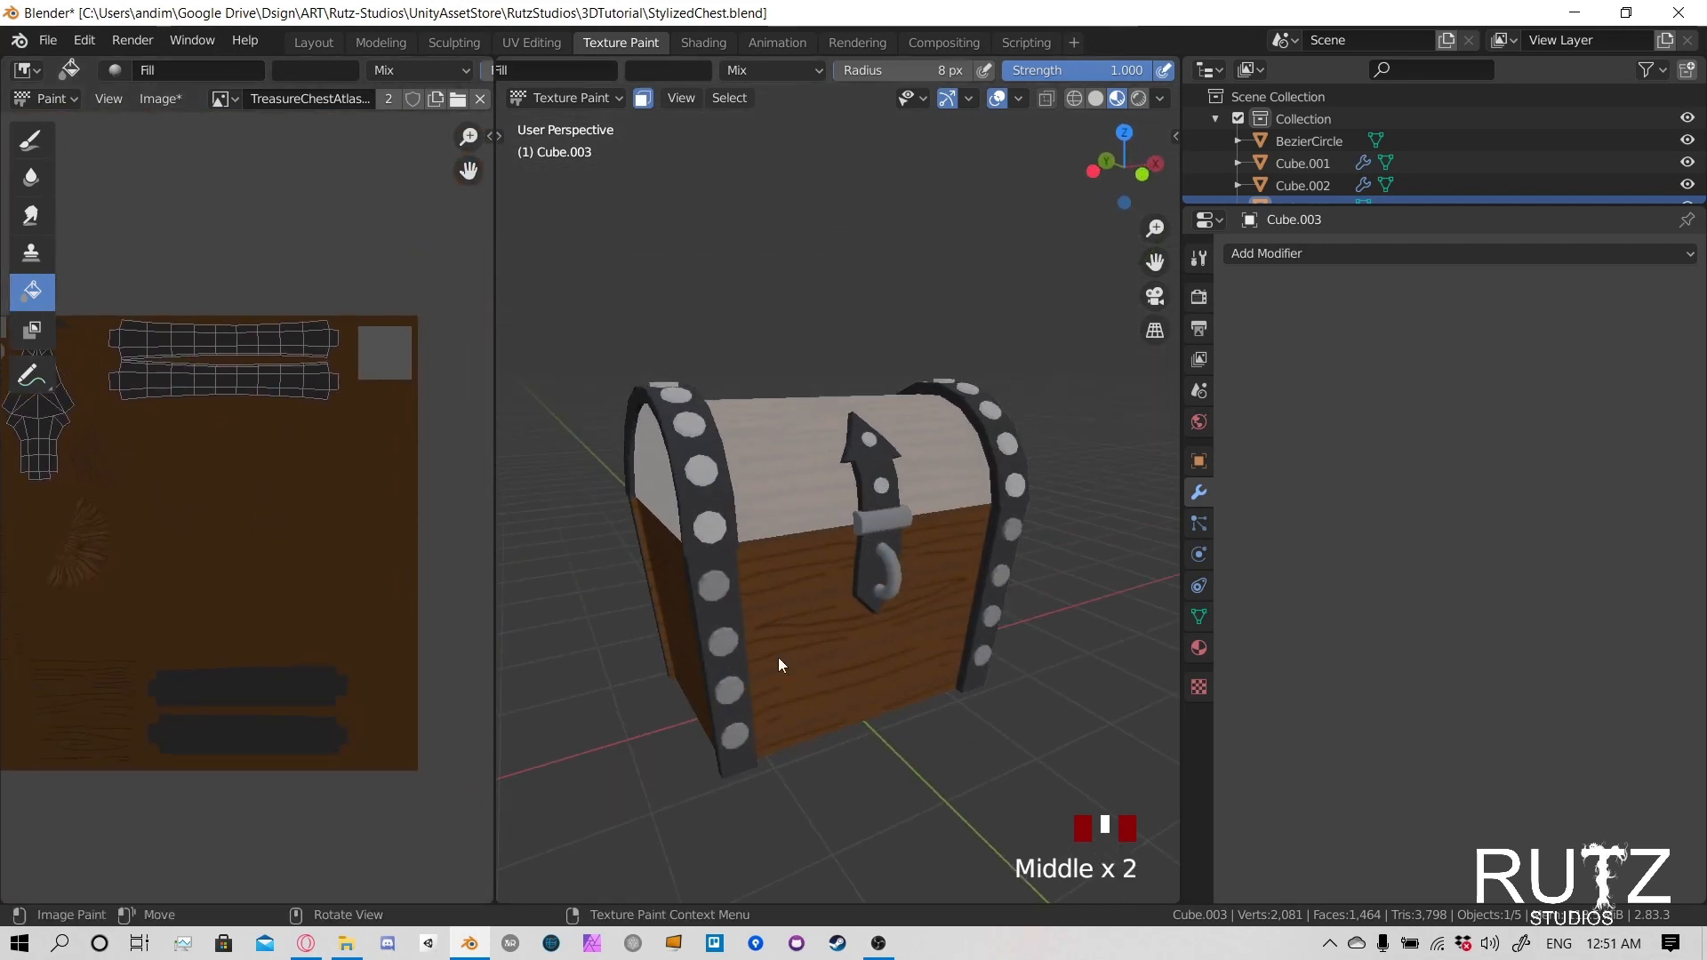
{"action": "middle_click_drag", "start_coordinate": [777, 657], "coordinate": [921, 488]}
- Switch to Object Mode to check the whole chest from the front, and return to Texture Paint mode
{"action": "left_click", "coordinate": [611, 98]}
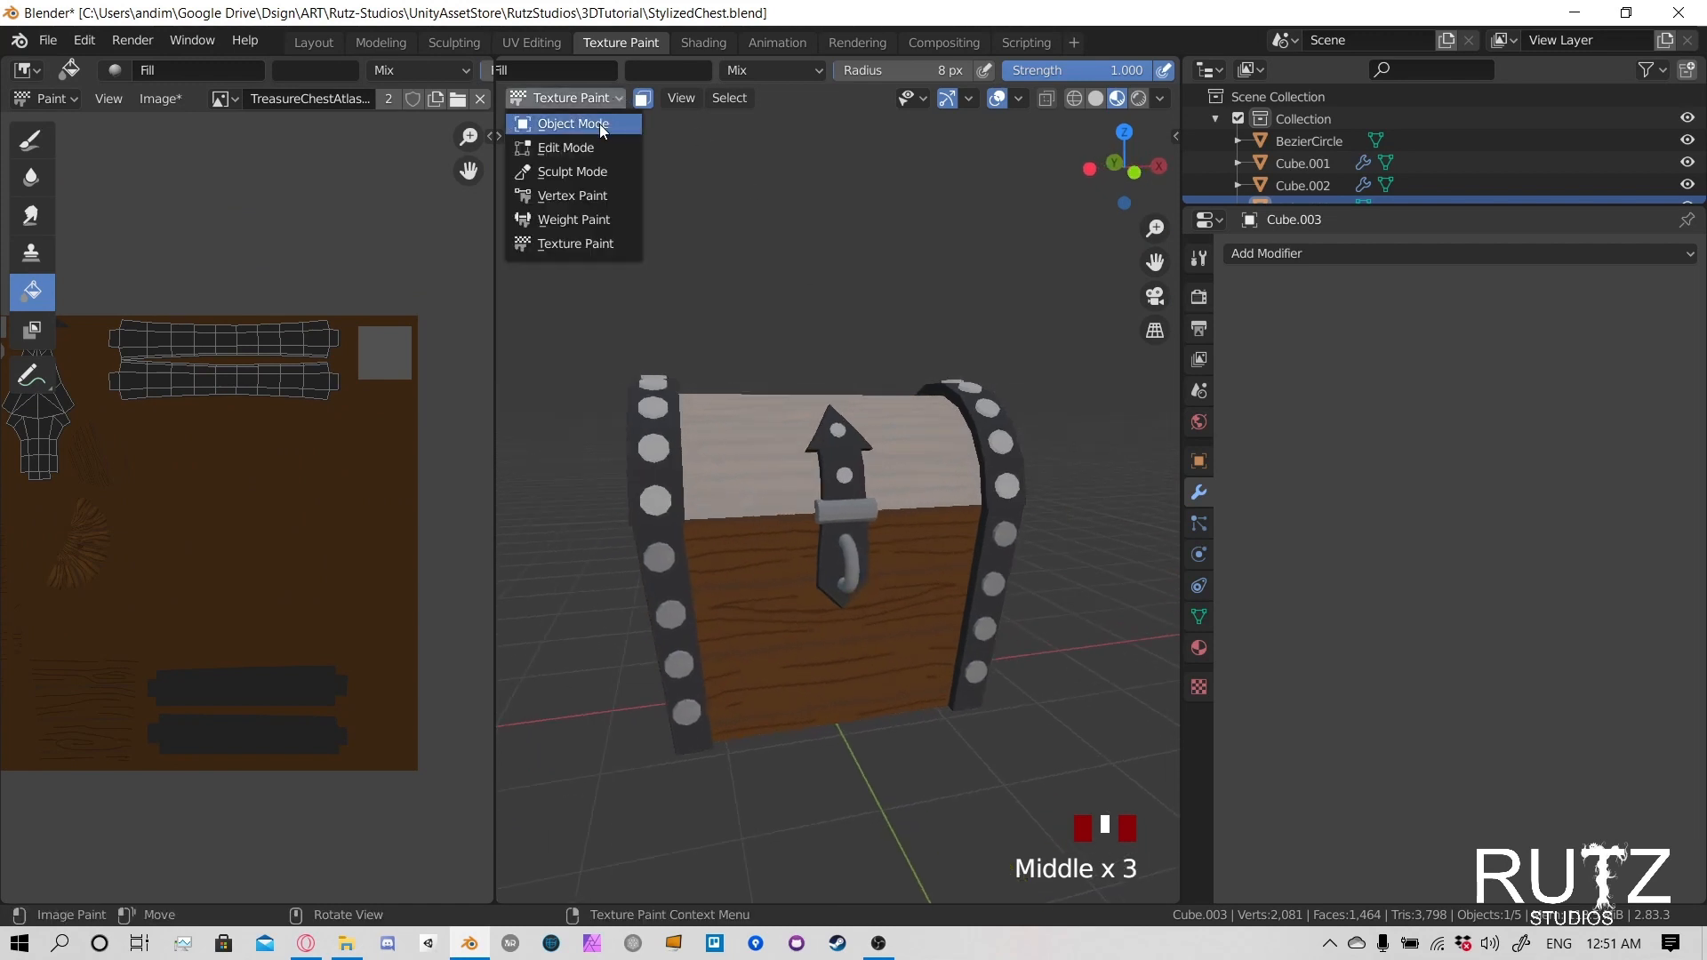
{"action": "left_click", "coordinate": [599, 125]}
{"action": "left_click", "coordinate": [914, 402]}
{"action": "middle_click_drag", "start_coordinate": [913, 402], "coordinate": [872, 466]}
{"action": "left_click", "coordinate": [576, 99]}
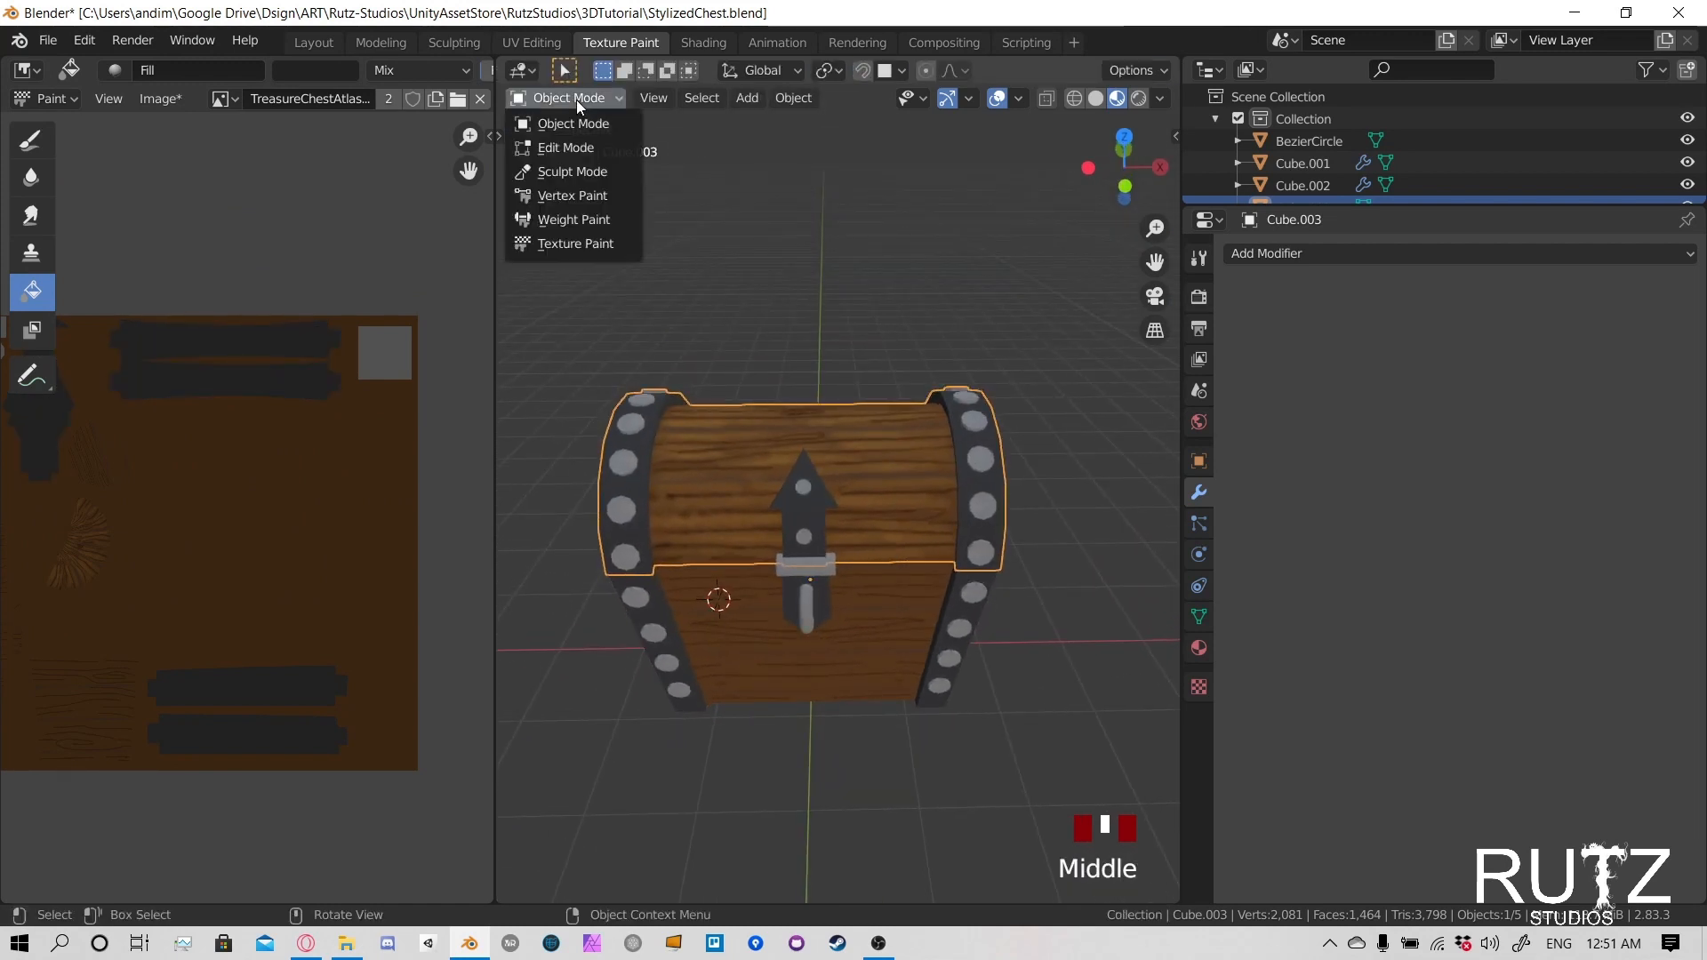
{"action": "left_click", "coordinate": [559, 101]}
{"action": "left_click", "coordinate": [561, 245]}
{"action": "mouse_move", "coordinate": [619, 435]}
{"action": "middle_mouse_down"}
{"action": "mouse_move", "coordinate": [740, 423]}
{"action": "mouse_move", "coordinate": [649, 430]}
{"action": "middle_mouse_up"}
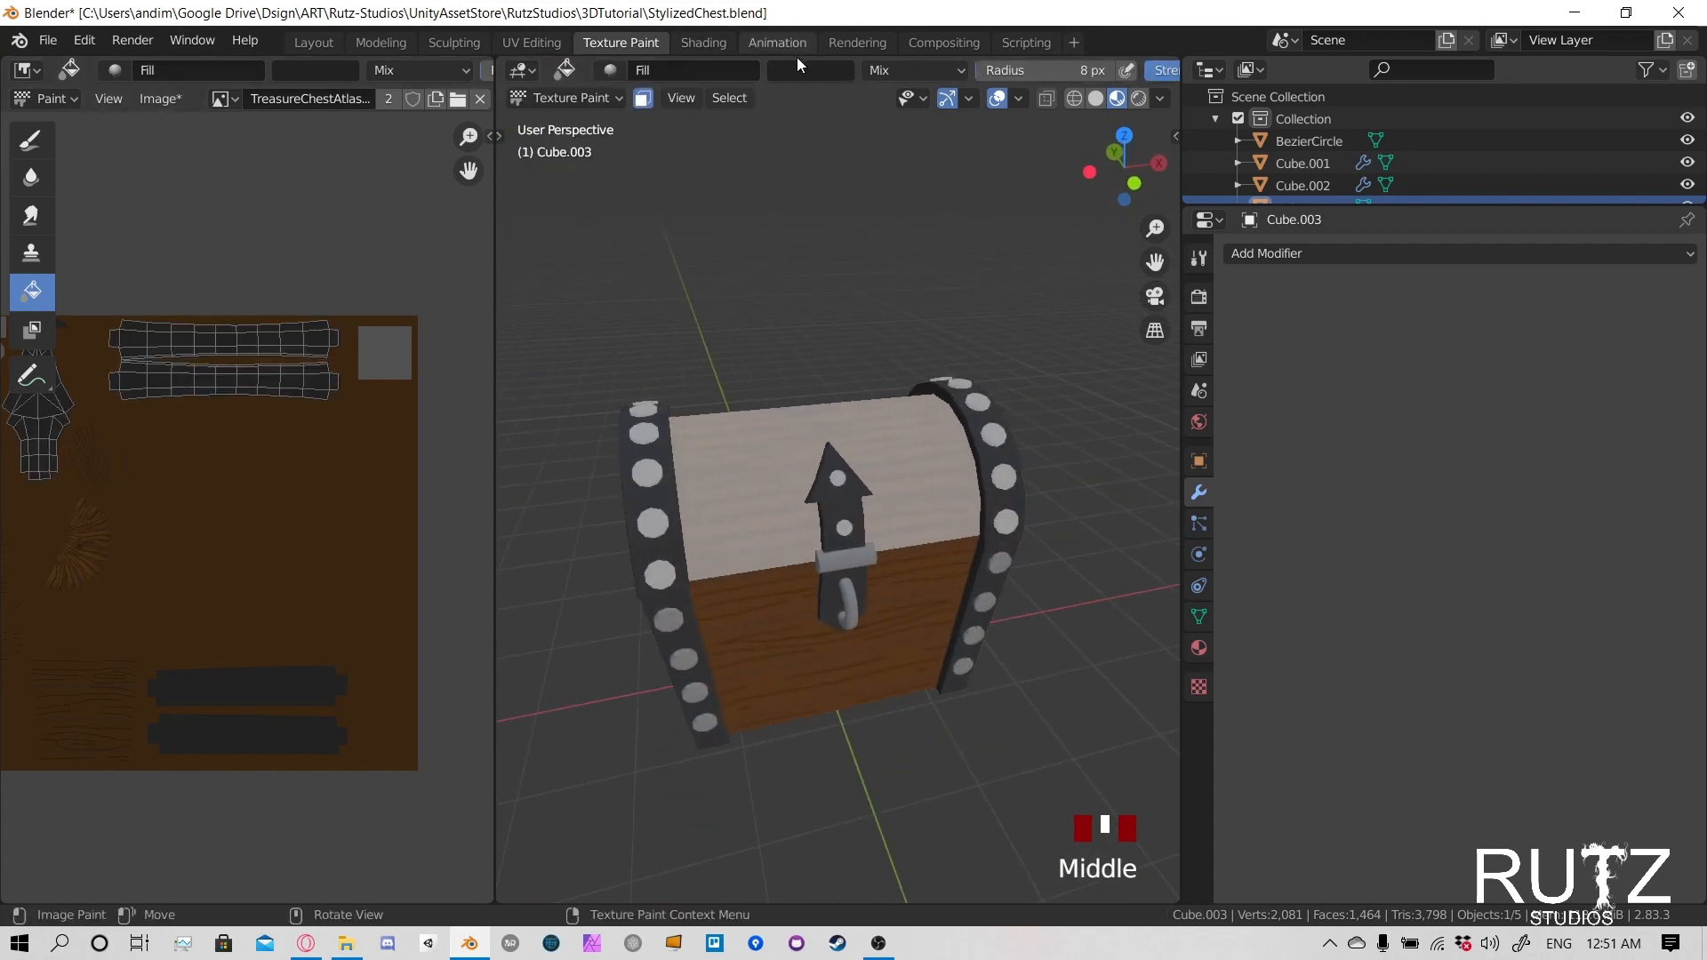
- Set the Fill tool's blending mode to Screen and resample the dark grey of the metal band as its colour
{"action": "left_click", "coordinate": [891, 67]}
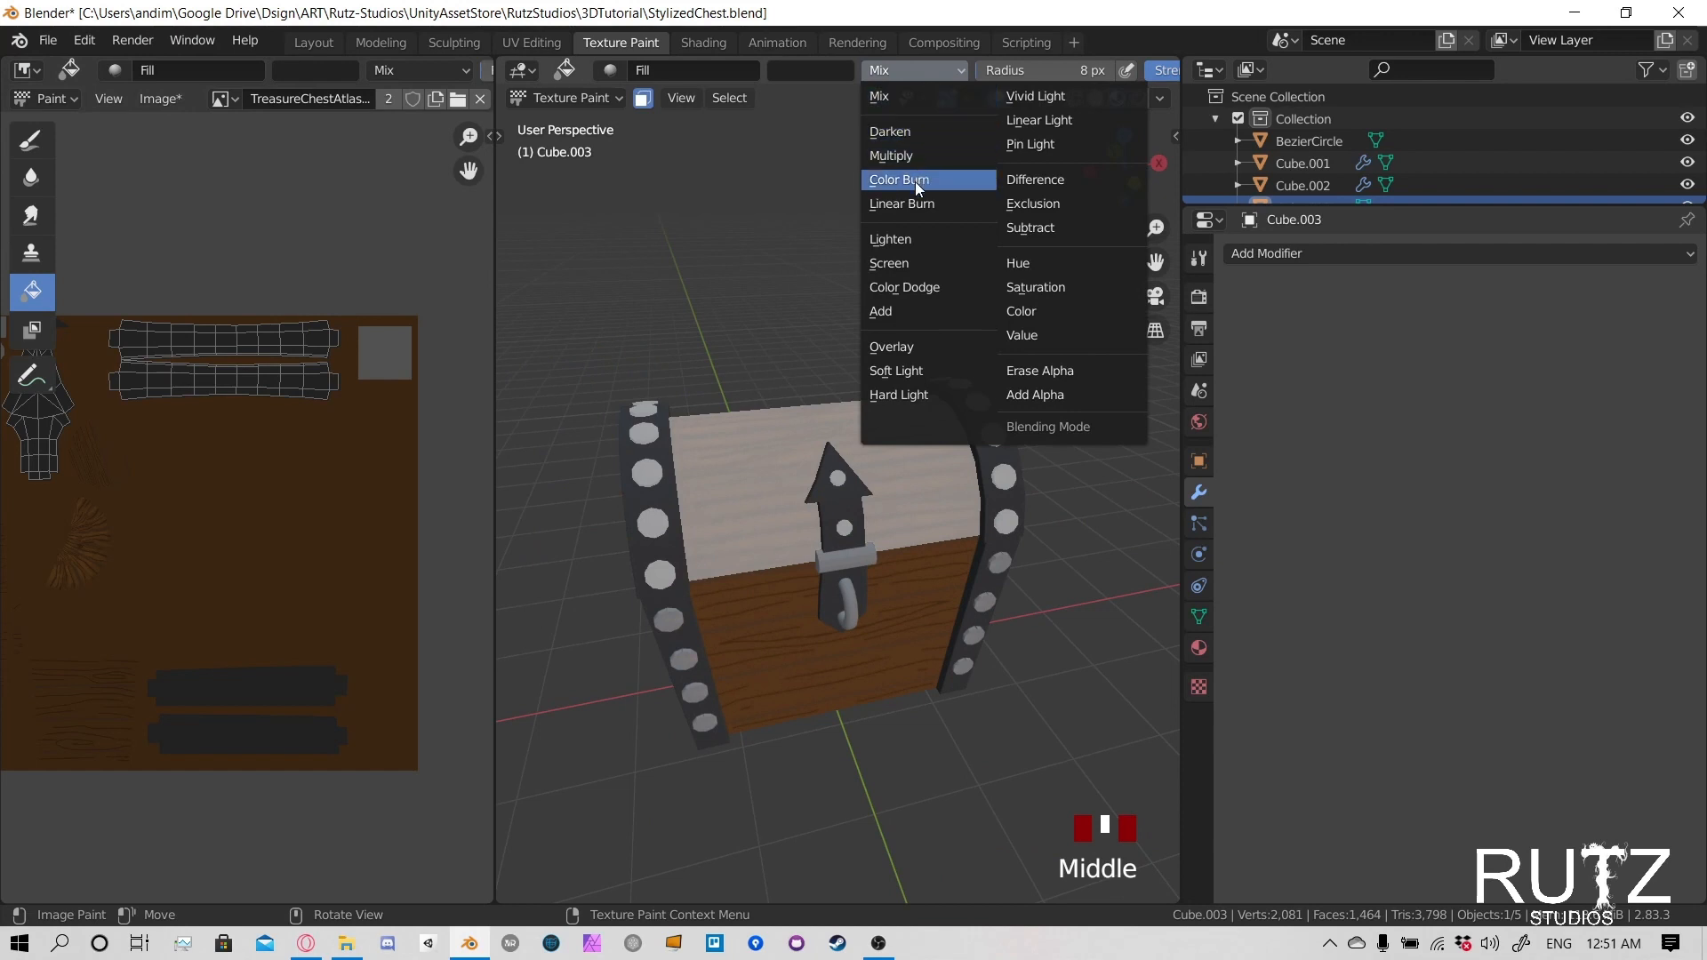
{"action": "left_click", "coordinate": [907, 262]}
{"action": "left_click", "coordinate": [784, 76]}
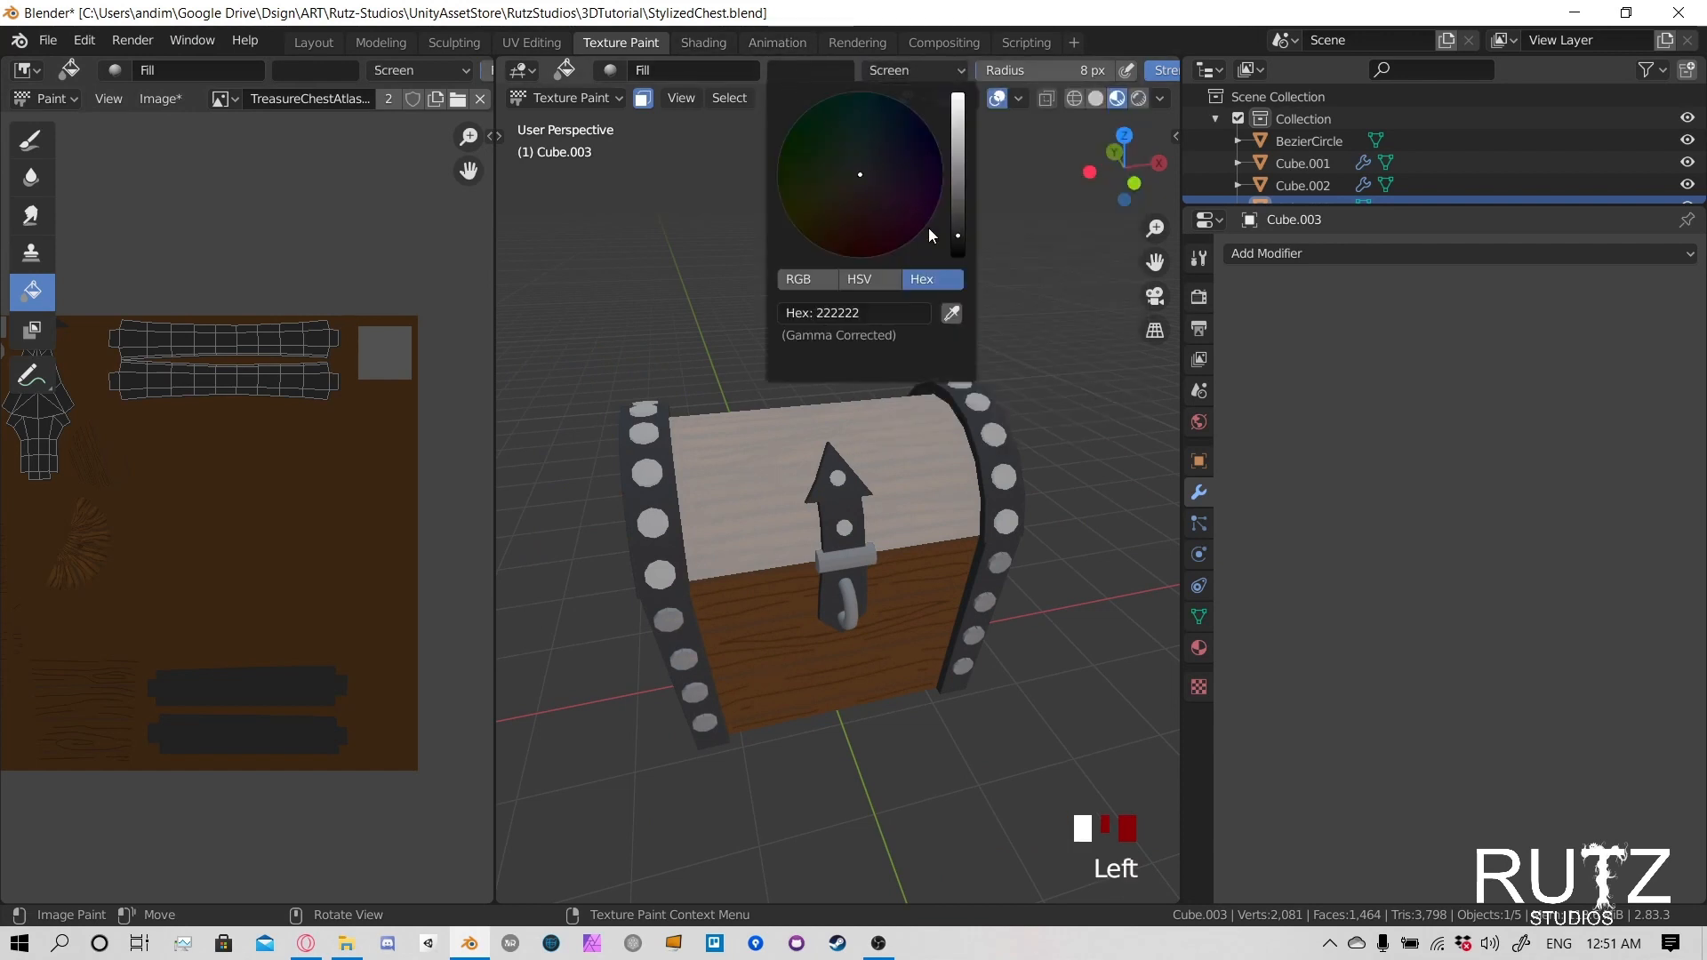
{"action": "left_click", "coordinate": [953, 311]}
{"action": "left_click", "coordinate": [319, 336]}
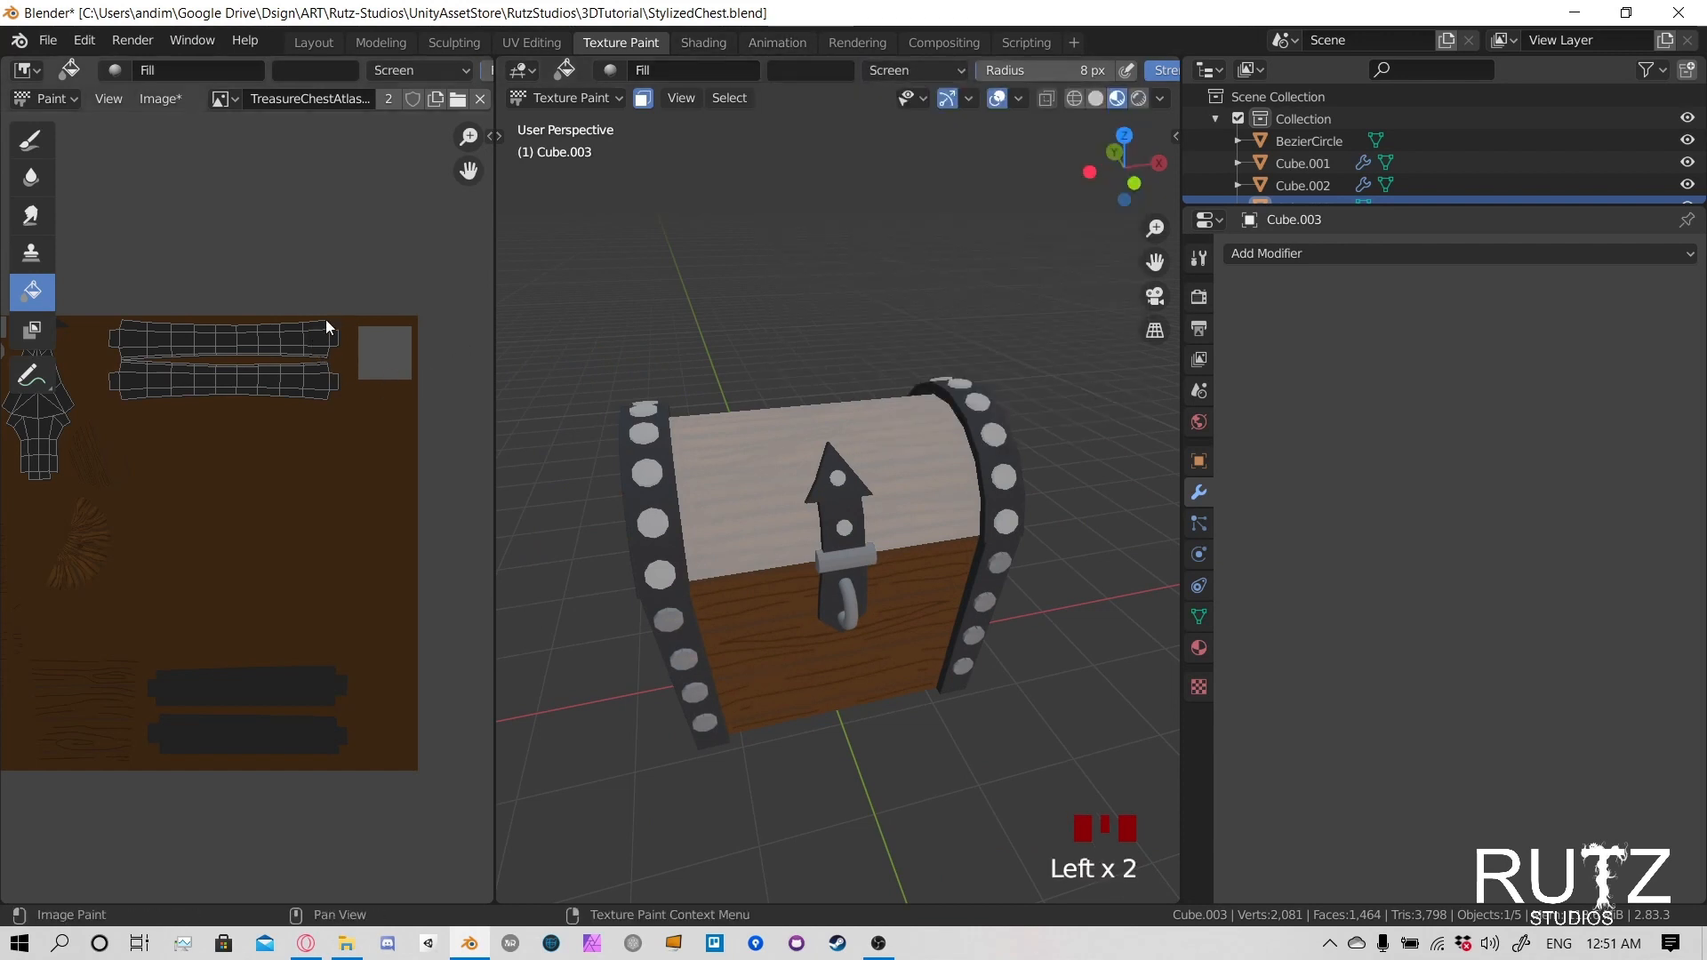
- Switch to the Draw brush and set its radius to 25 px for painting the arrow-shaped latch
{"action": "left_click", "coordinate": [31, 140]}
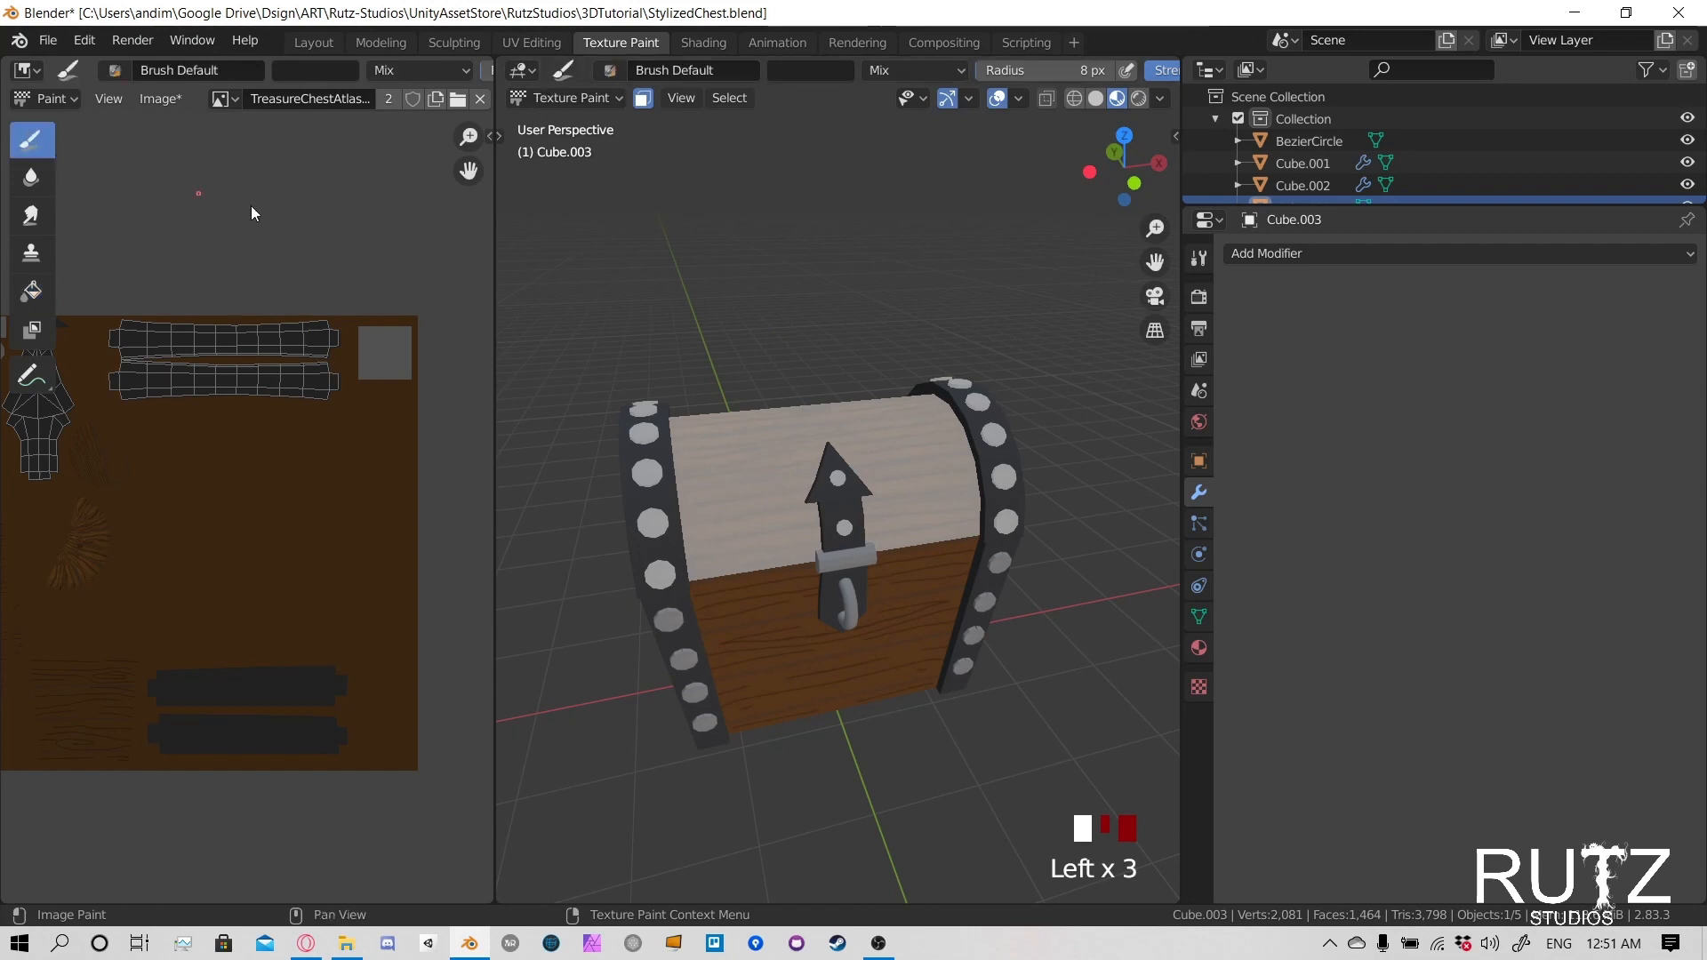
{"action": "key", "text": "f"}
{"action": "left_click", "coordinate": [736, 498]}
{"action": "mouse_move", "coordinate": [737, 498]}
{"action": "middle_mouse_down"}
{"action": "mouse_move", "coordinate": [751, 451]}
{"action": "mouse_move", "coordinate": [622, 485]}
{"action": "mouse_move", "coordinate": [782, 478]}
{"action": "mouse_move", "coordinate": [770, 457]}
{"action": "middle_mouse_up"}
{"action": "scroll", "coordinate": [782, 478], "scroll_direction": "up", "scroll_amount": 3}
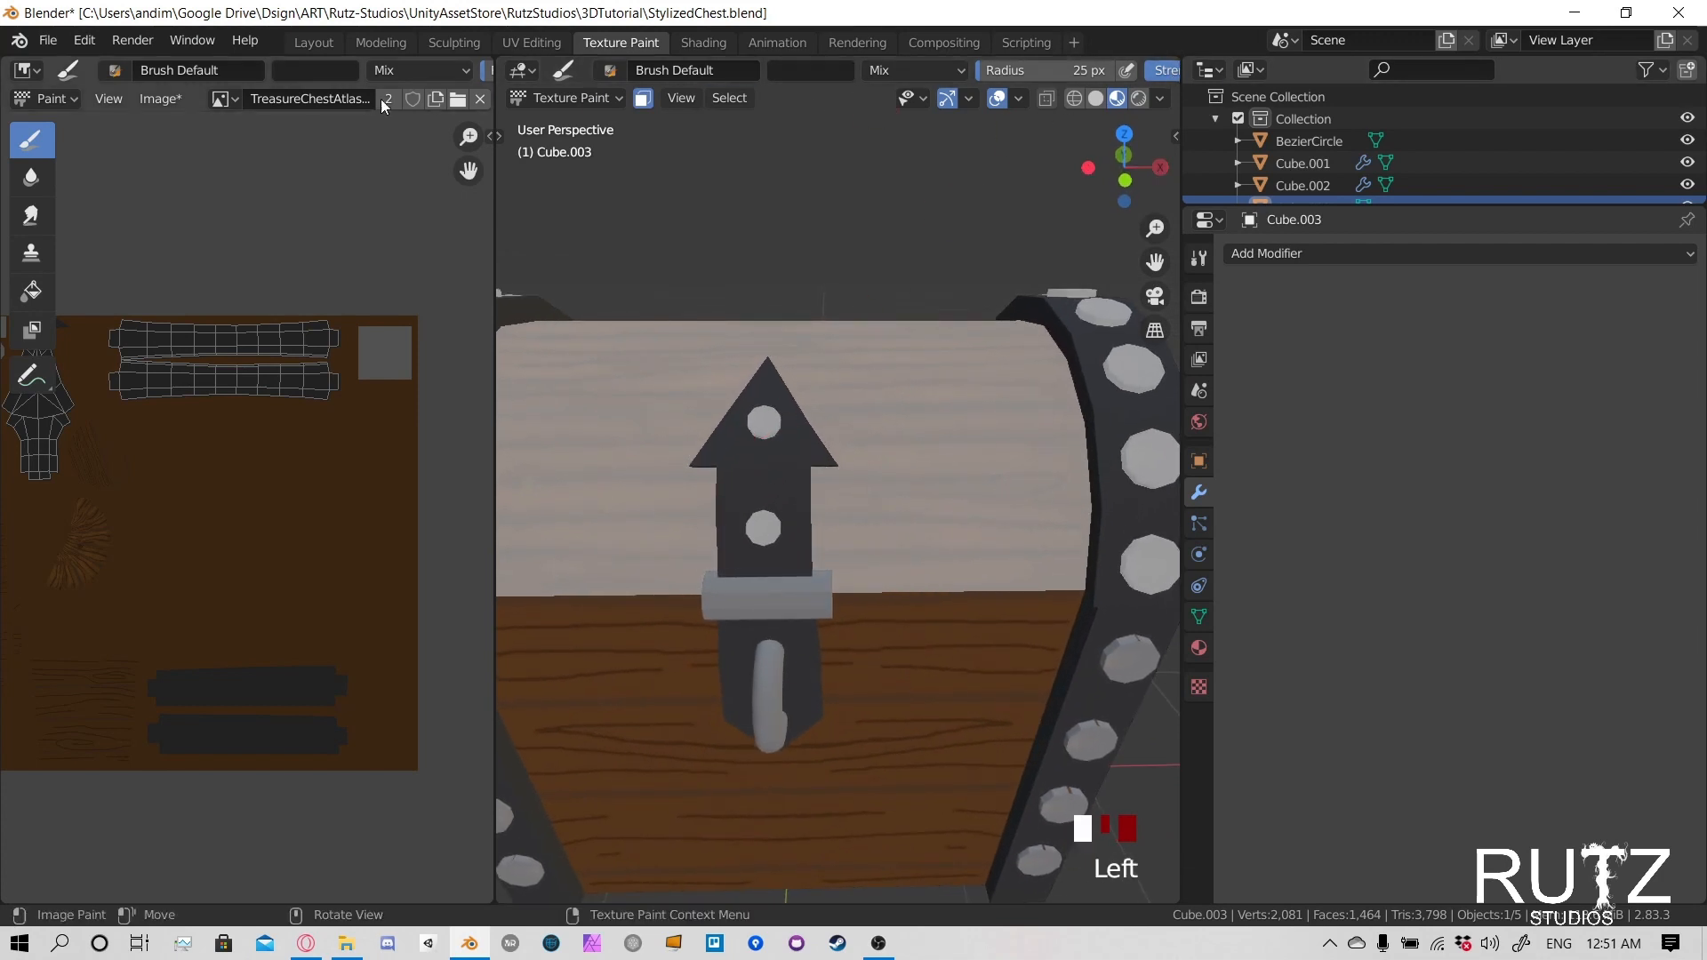
- Set the brush strength to 0.2 and its blending mode to Screen
{"action": "scroll", "coordinate": [1042, 73], "scroll_direction": "down", "scroll_amount": 3}
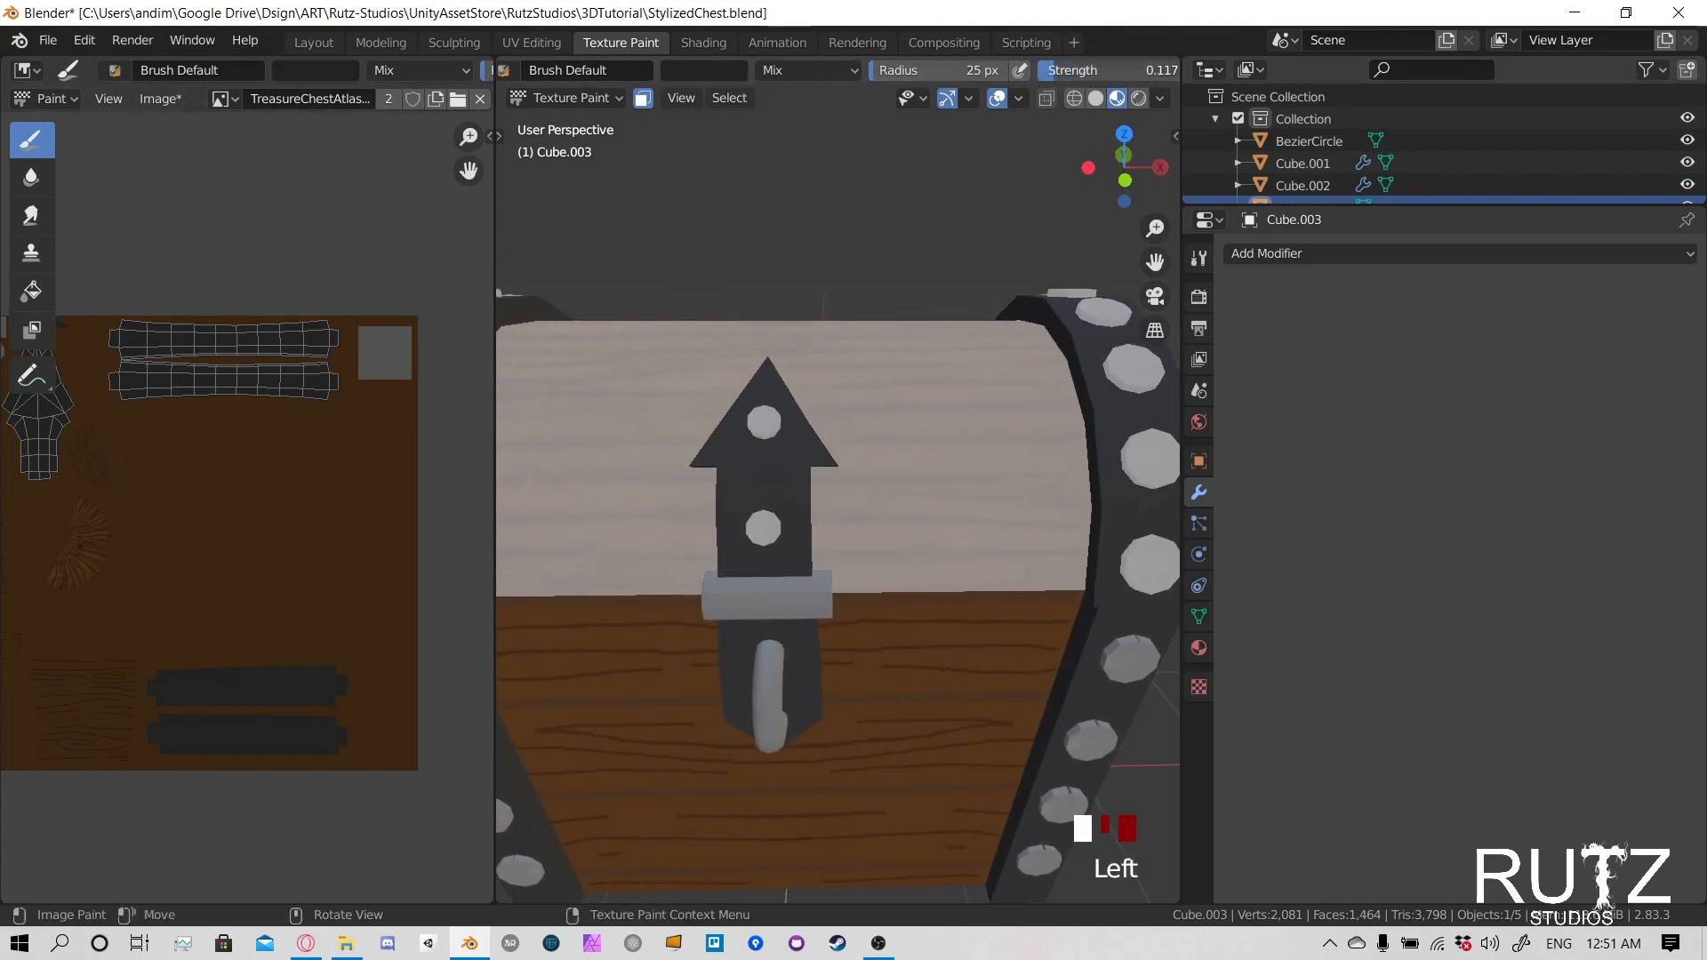
{"action": "left_click", "coordinate": [1058, 71]}
{"action": "key", "text": "BackSpace"}
{"action": "type", "text": "0.2"}
{"action": "left_click", "coordinate": [1102, 56]}
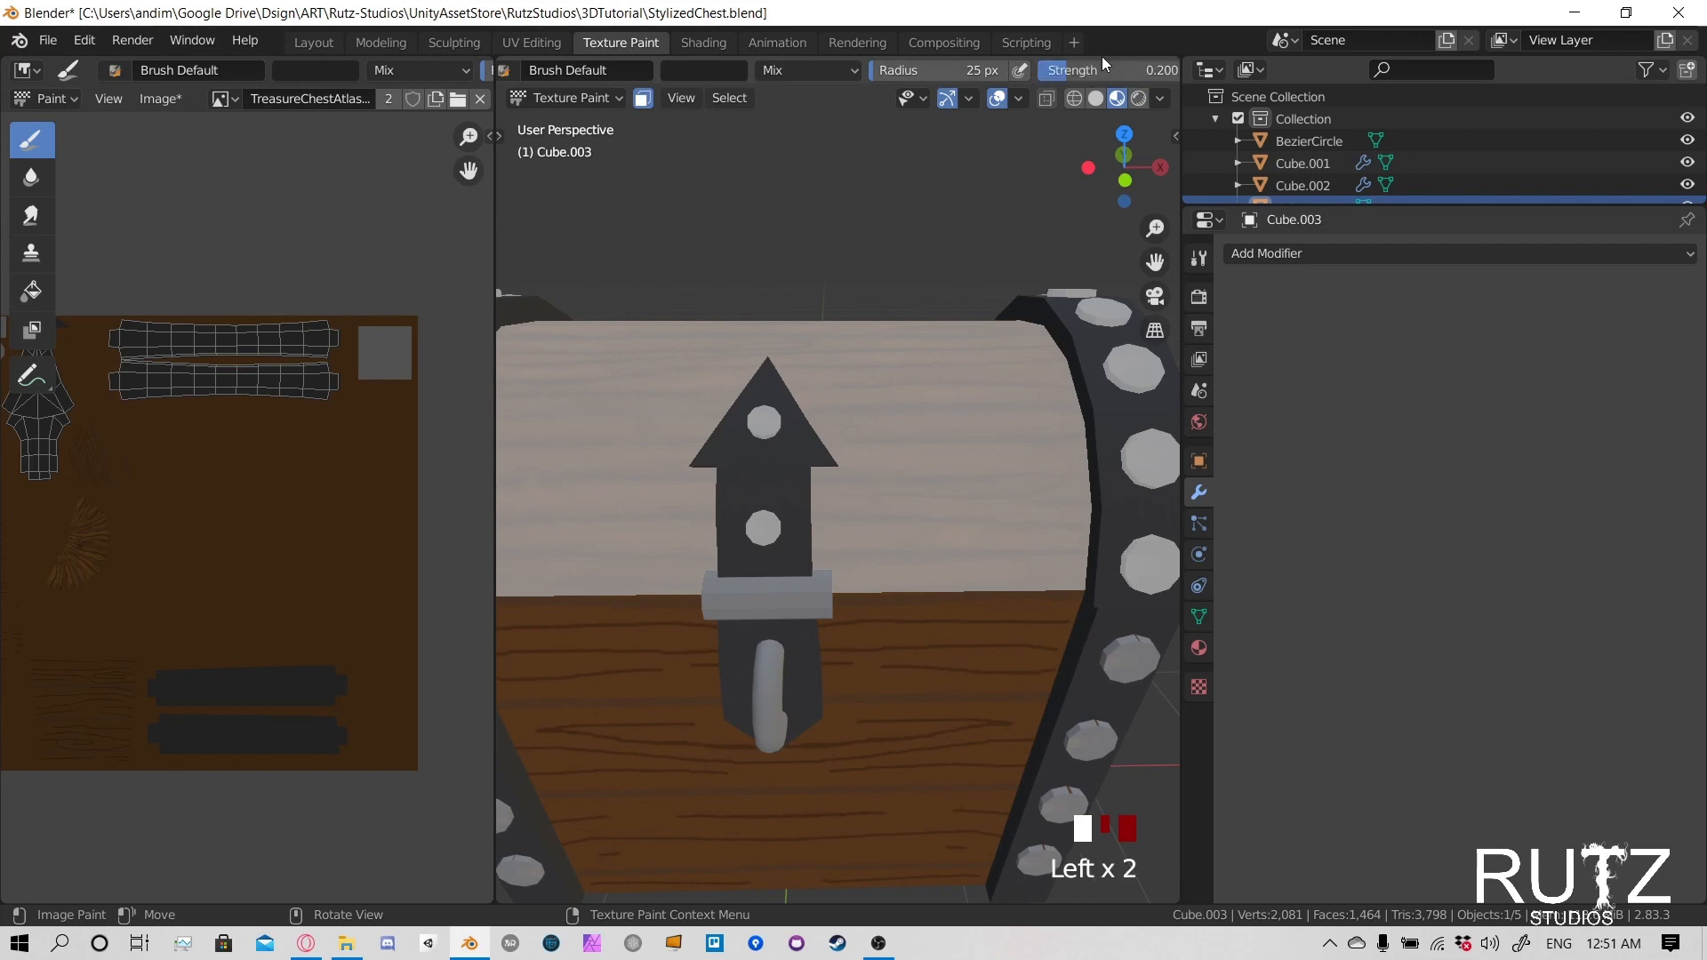
{"action": "left_click", "coordinate": [776, 483]}
{"action": "left_click", "coordinate": [848, 524]}
{"action": "left_click", "coordinate": [839, 71]}
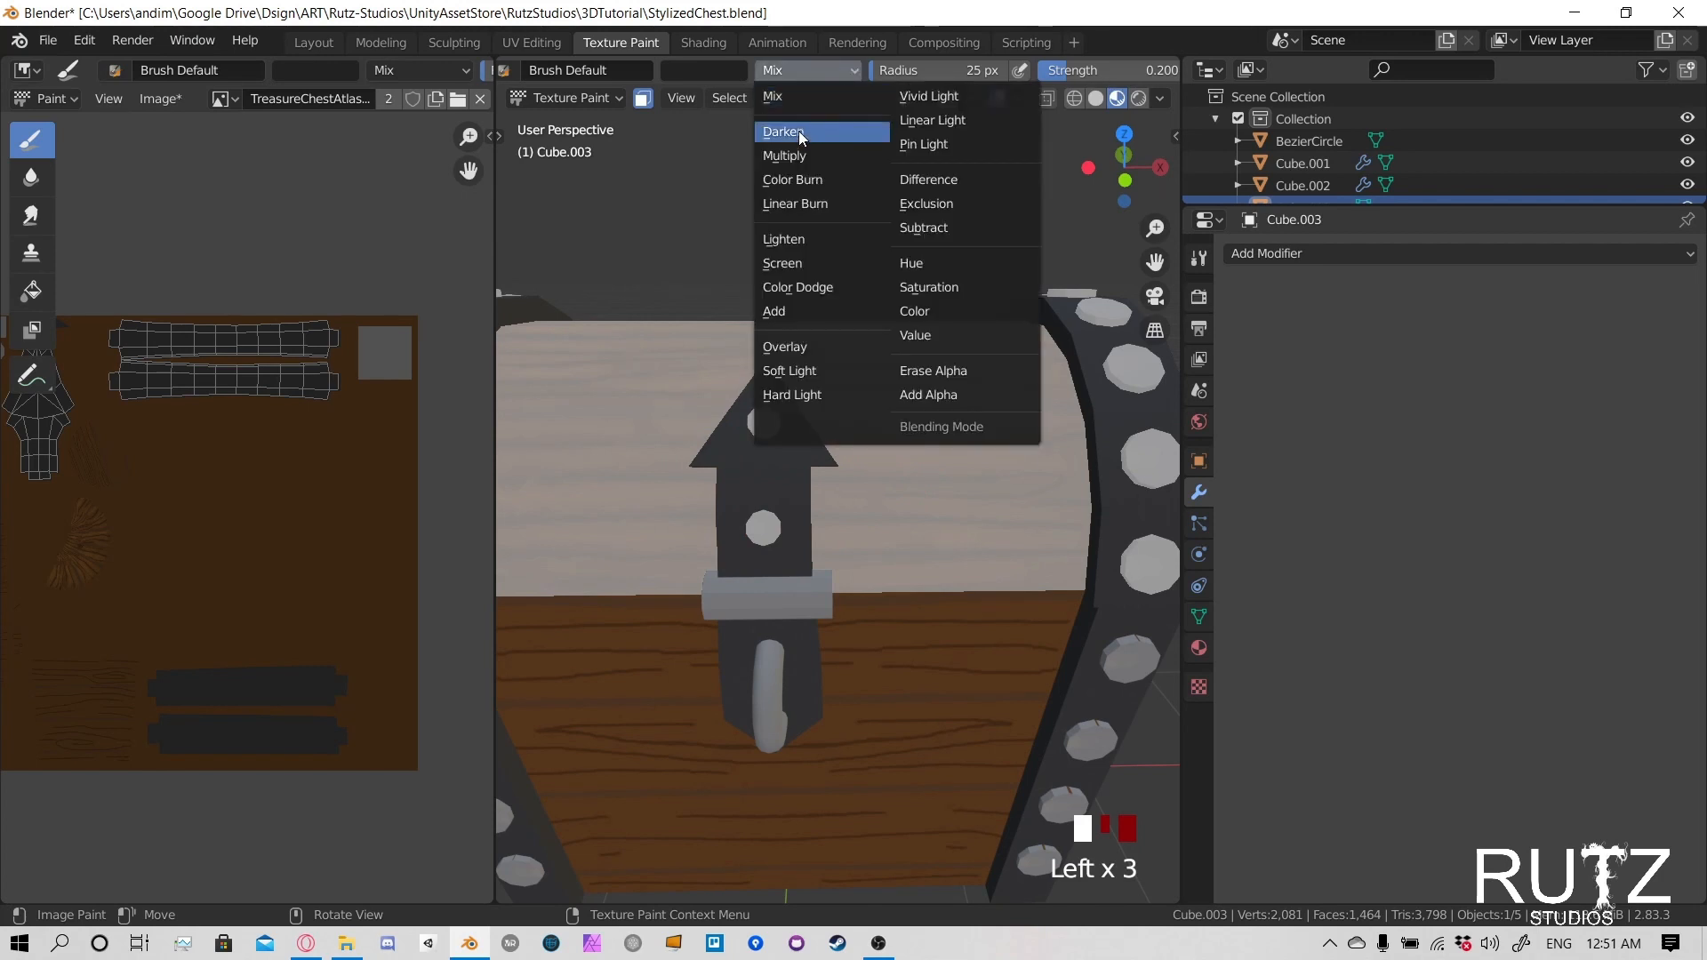
{"action": "left_click", "coordinate": [793, 260]}
- Try a few highlight strokes down the middle of the arrow-shaped latch plate and undo them
{"action": "left_click", "coordinate": [739, 499]}
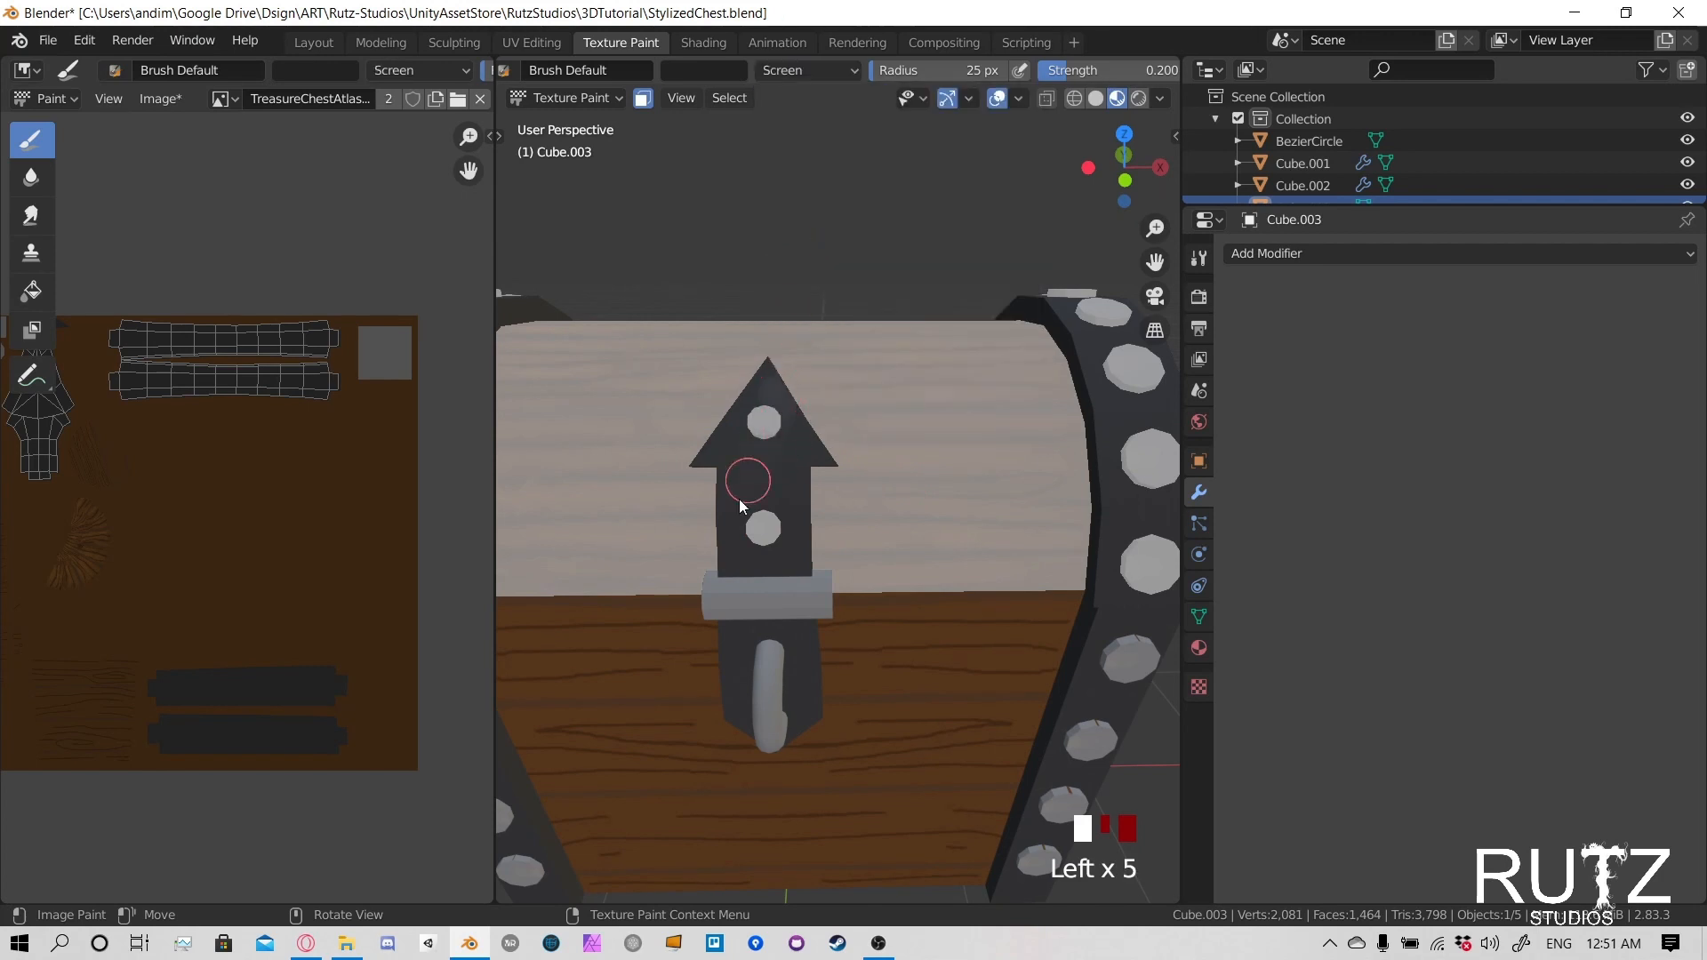
{"action": "left_click_drag", "start_coordinate": [739, 498], "coordinate": [738, 524]}
{"action": "left_click_drag", "start_coordinate": [772, 391], "coordinate": [756, 515]}
{"action": "left_click_drag", "start_coordinate": [782, 418], "coordinate": [769, 516]}
{"action": "mouse_move", "coordinate": [783, 445]}
{"action": "left_mouse_down"}
{"action": "mouse_move", "coordinate": [864, 344]}
{"action": "mouse_move", "coordinate": [765, 430]}
{"action": "left_mouse_up"}
{"action": "key", "text": "ctrl+z"}
{"action": "key", "text": "ctrl+z"}
{"action": "key", "text": "ctrl+z"}
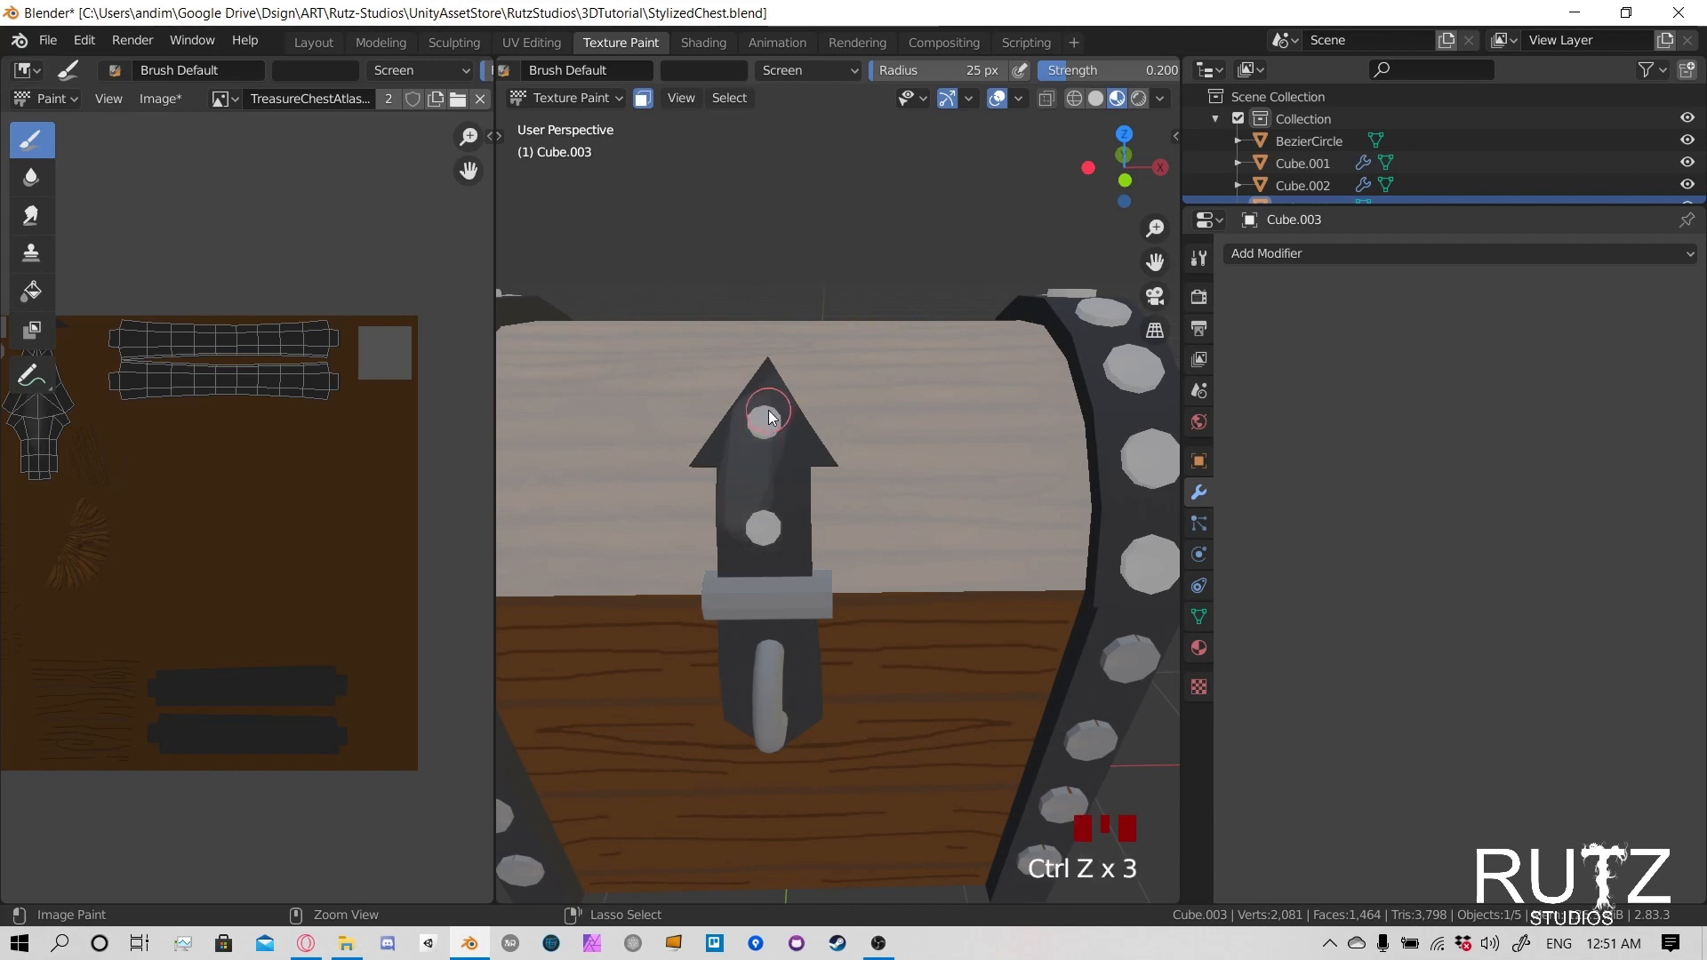
{"action": "key", "text": "ctrl+z"}
{"action": "key", "text": "ctrl+z"}
{"action": "key", "text": "ctrl+z"}
{"action": "key", "text": "ctrl+z"}
- Set the brush radius to 58 px and its strength to 0.05
{"action": "key", "text": "f"}
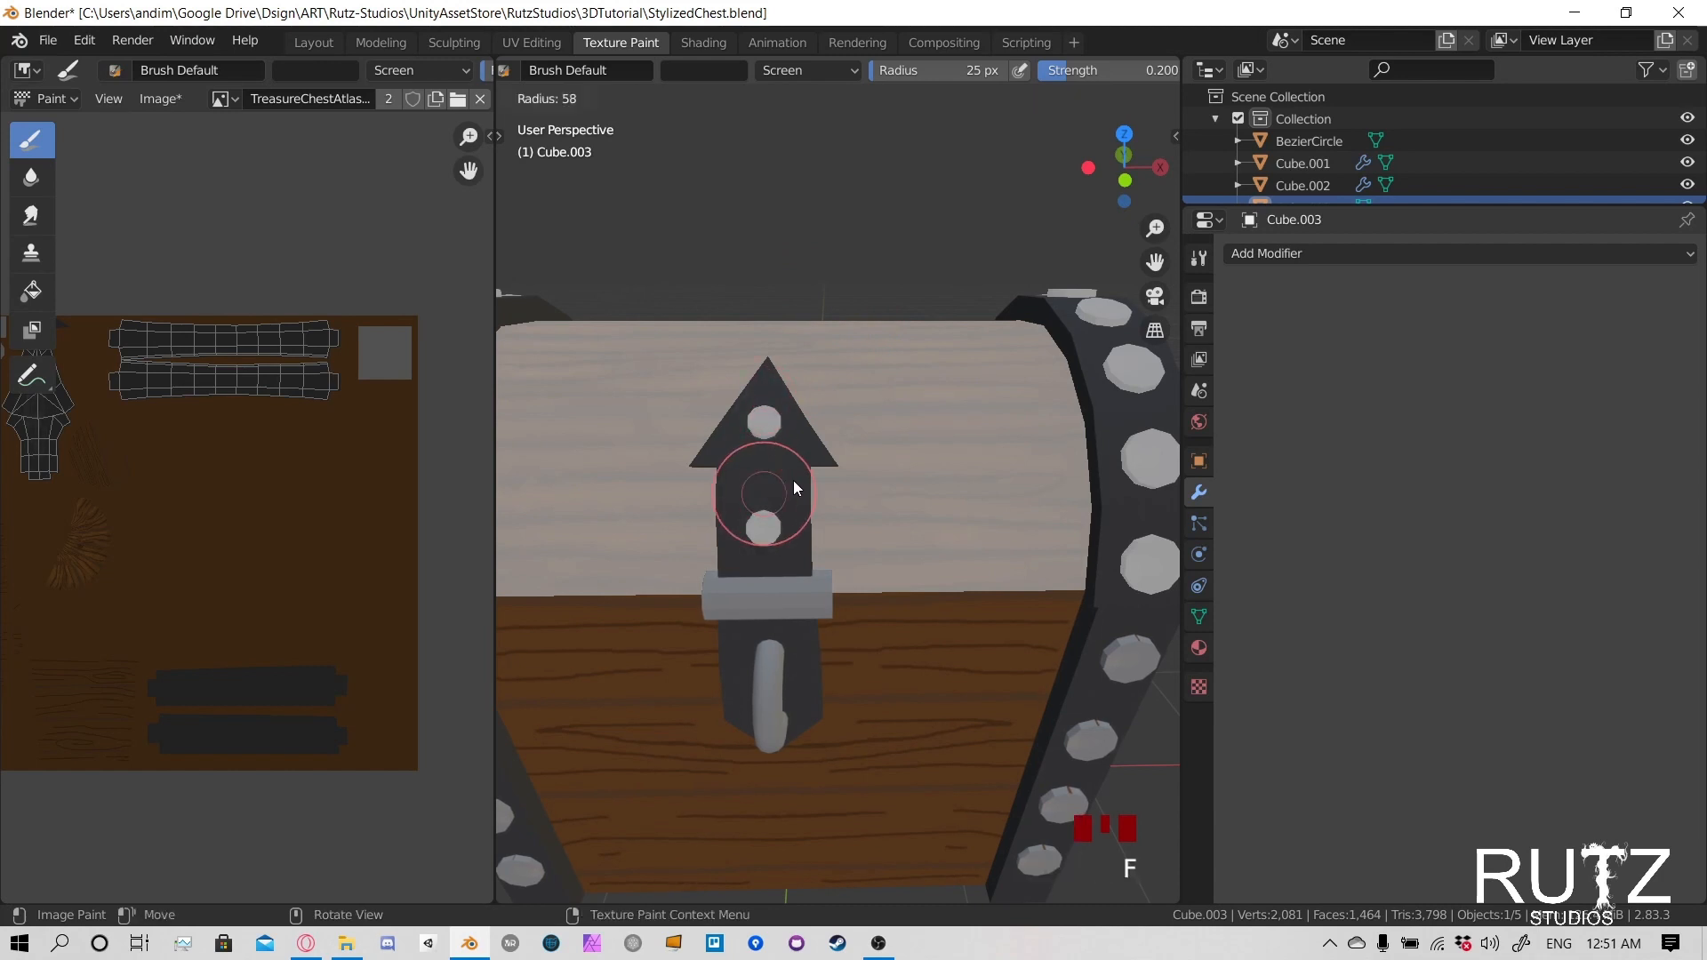
{"action": "left_click", "coordinate": [793, 480]}
{"action": "left_click", "coordinate": [1137, 69]}
{"action": "type", "text": "0.5"}
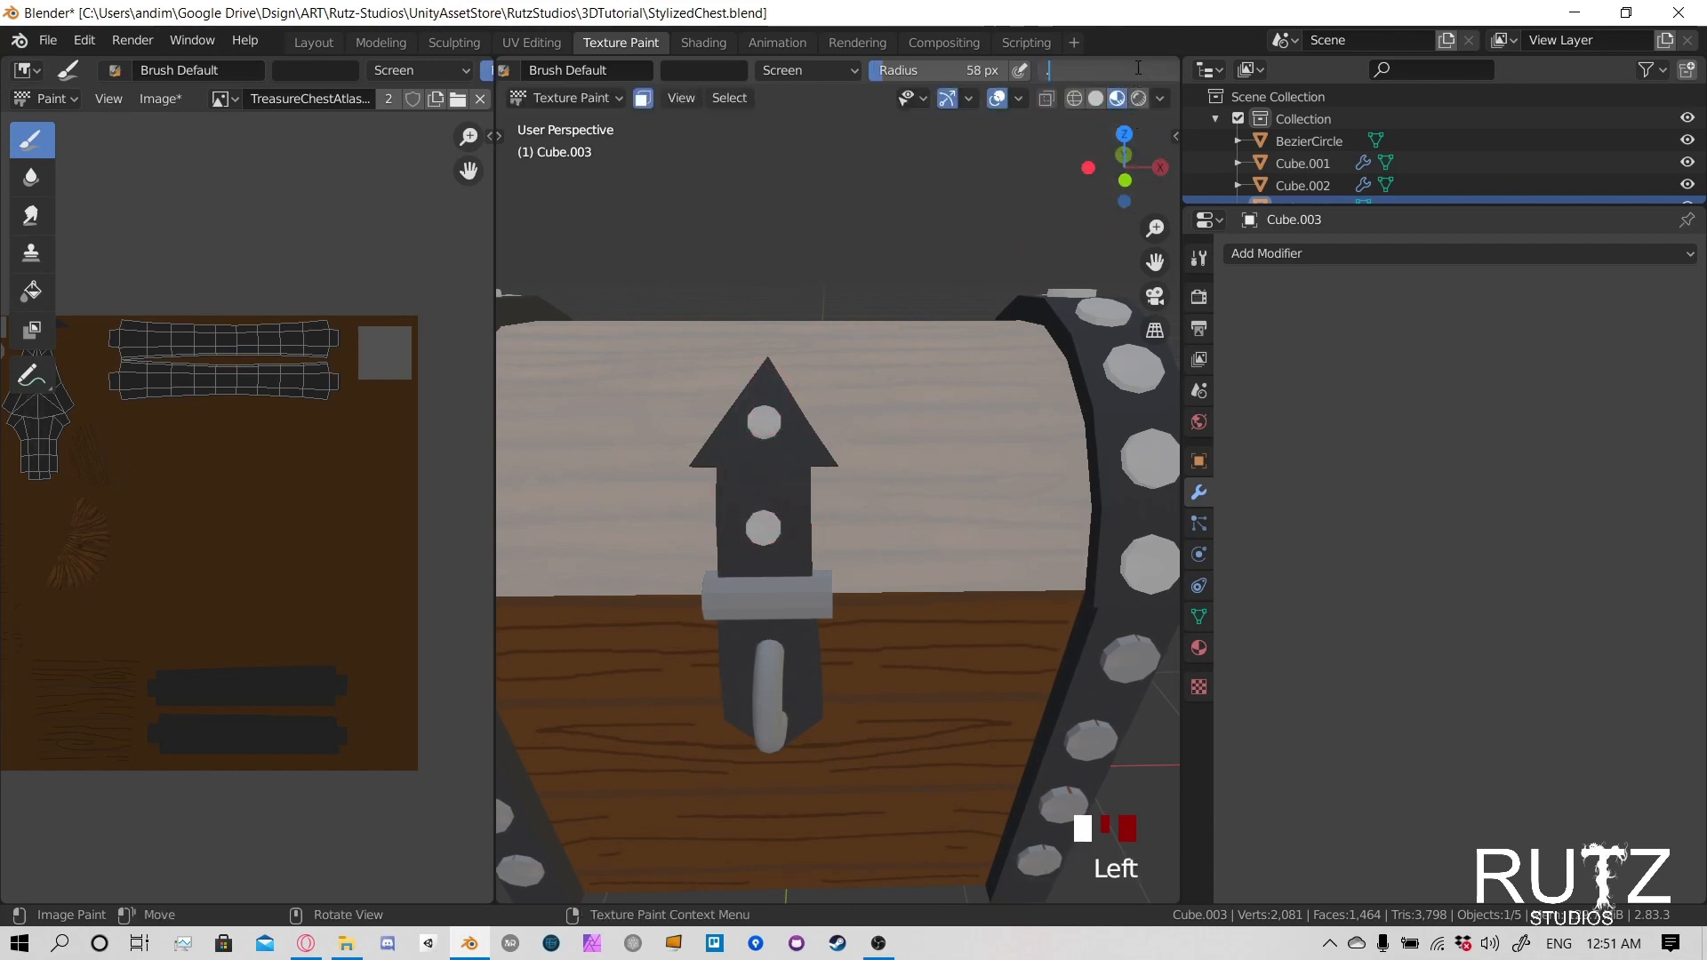
{"action": "key", "text": "ctrl+a"}
{"action": "type", "text": ".05"}
{"action": "key", "text": "Return"}
- Reduce the brush radius to 26 px and paint a soft highlight down the centre of the arrow-shaped latch plate
{"action": "left_click_drag", "start_coordinate": [782, 413], "coordinate": [766, 445]}
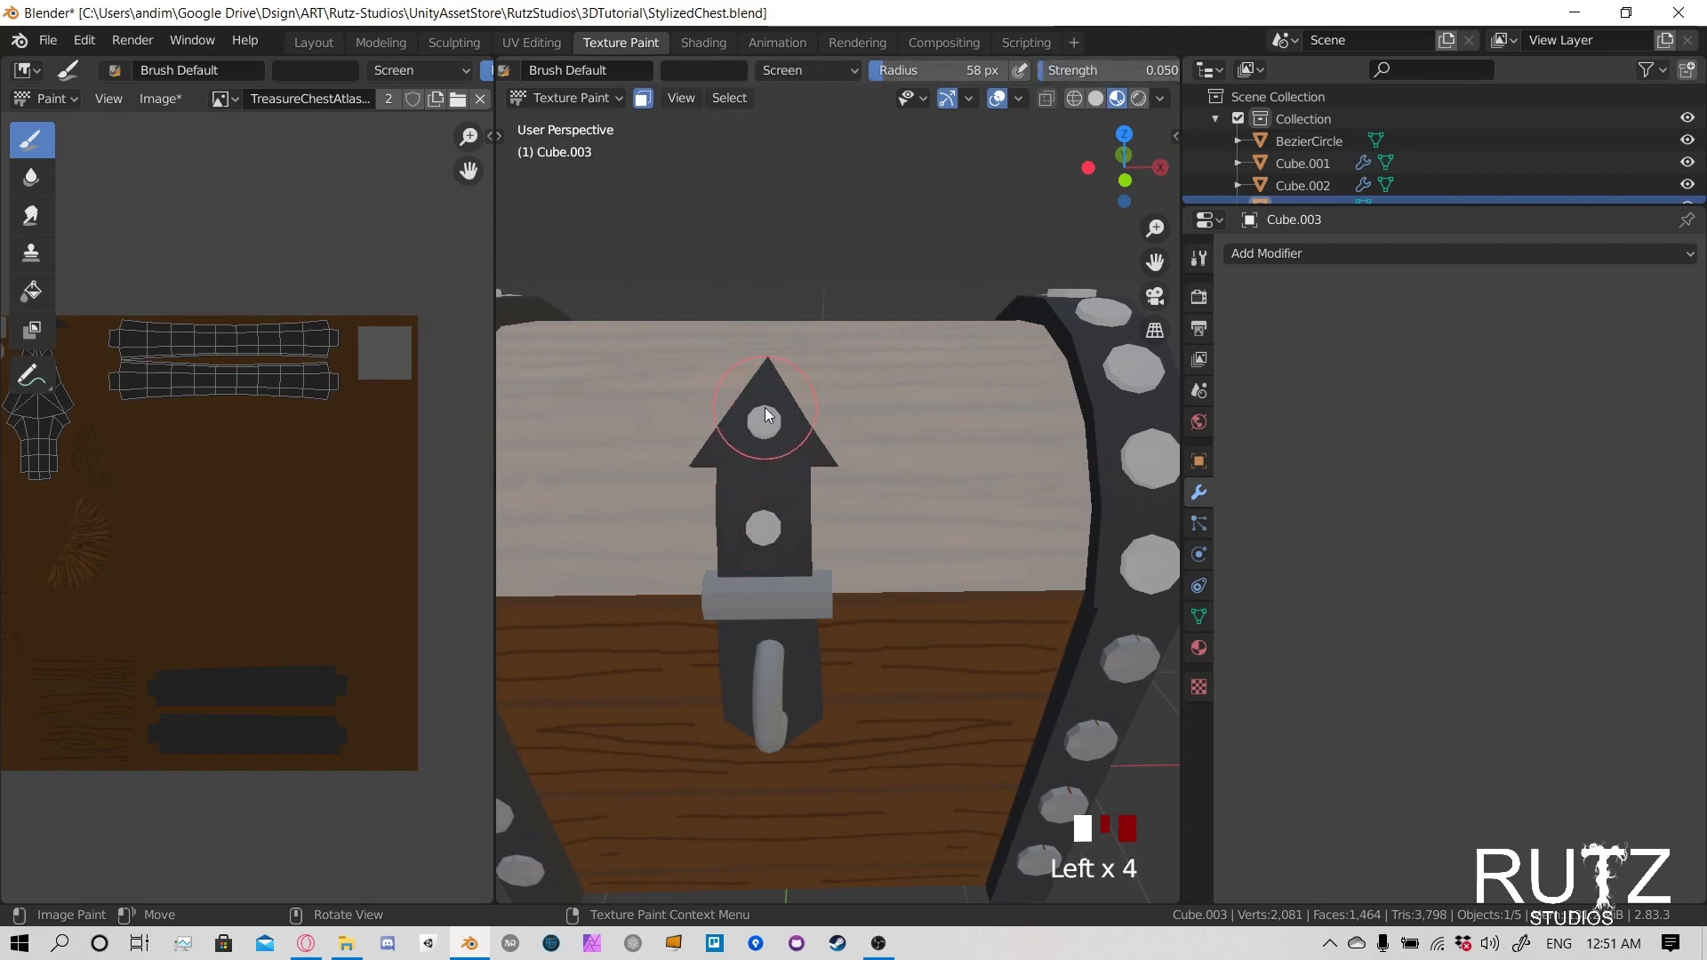
{"action": "key", "text": "f"}
{"action": "left_click", "coordinate": [733, 465]}
{"action": "left_click_drag", "start_coordinate": [745, 508], "coordinate": [768, 480]}
{"action": "left_click_drag", "start_coordinate": [756, 524], "coordinate": [775, 485]}
{"action": "left_click_drag", "start_coordinate": [772, 487], "coordinate": [780, 461]}
{"action": "mouse_move", "coordinate": [771, 541]}
{"action": "left_mouse_down"}
{"action": "mouse_move", "coordinate": [770, 473]}
{"action": "mouse_move", "coordinate": [750, 487]}
{"action": "mouse_move", "coordinate": [774, 426]}
{"action": "mouse_move", "coordinate": [769, 537]}
{"action": "mouse_move", "coordinate": [762, 400]}
{"action": "mouse_move", "coordinate": [772, 569]}
{"action": "mouse_move", "coordinate": [757, 517]}
{"action": "mouse_move", "coordinate": [792, 407]}
{"action": "left_mouse_up"}
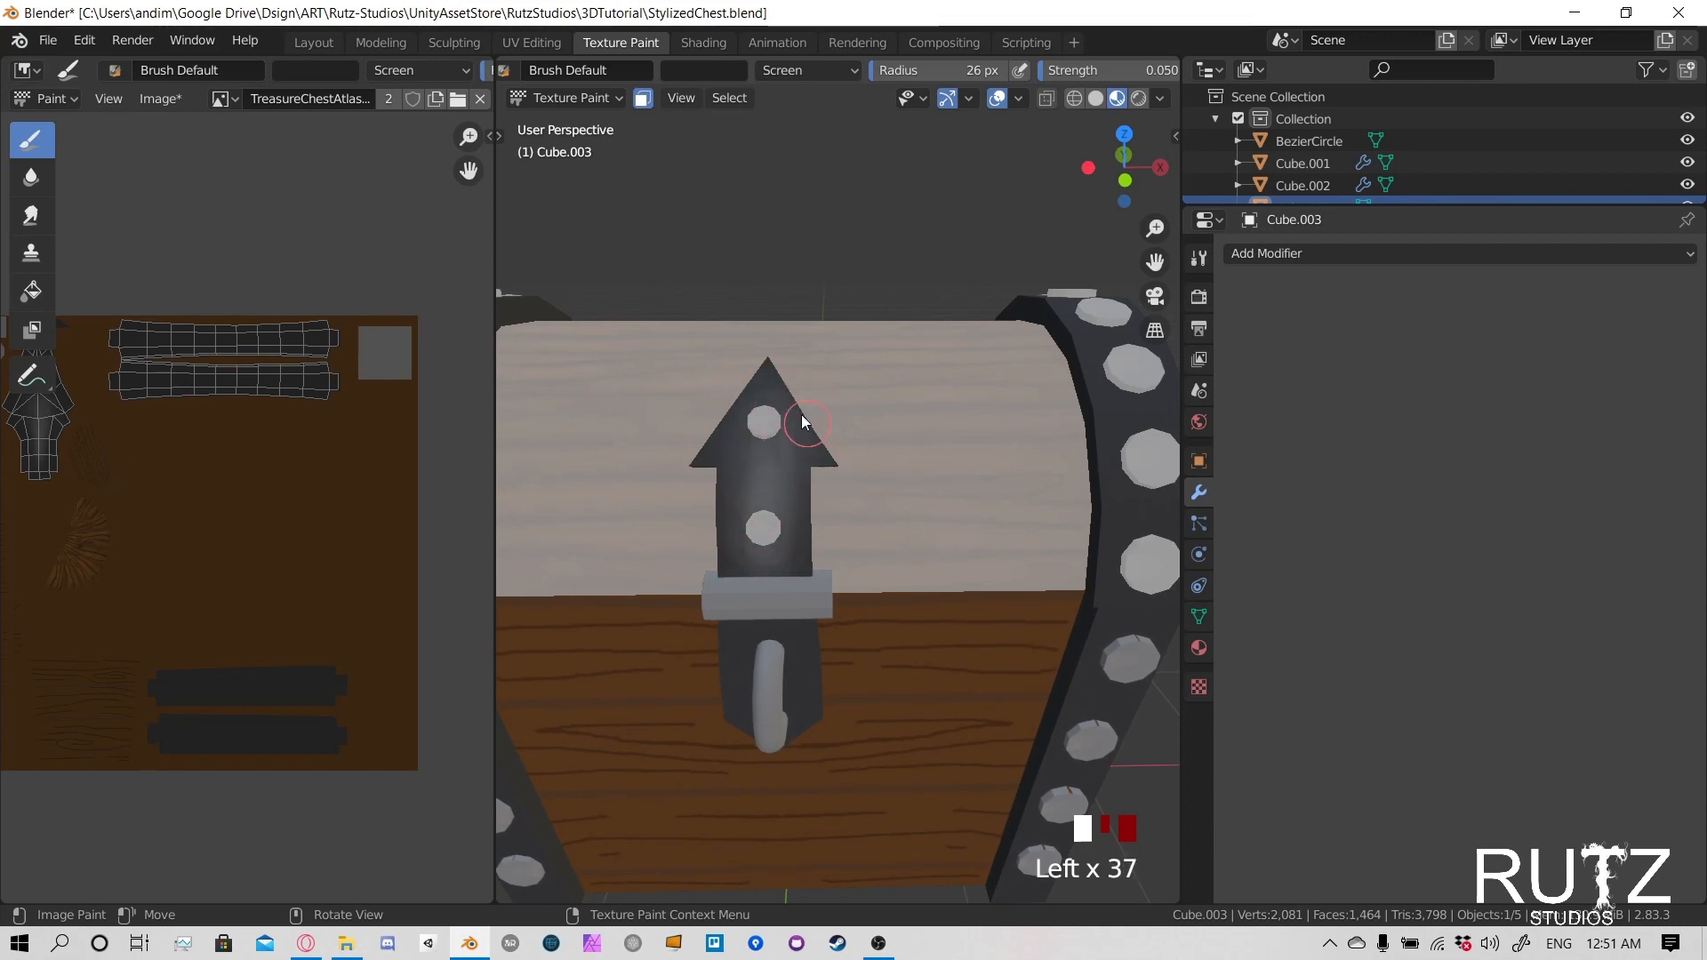
- Raise the brush strength to 0.08 and add more highlight to the arrowhead of the latch plate
{"action": "left_click", "coordinate": [1161, 69]}
{"action": "type", "text": ".08"}
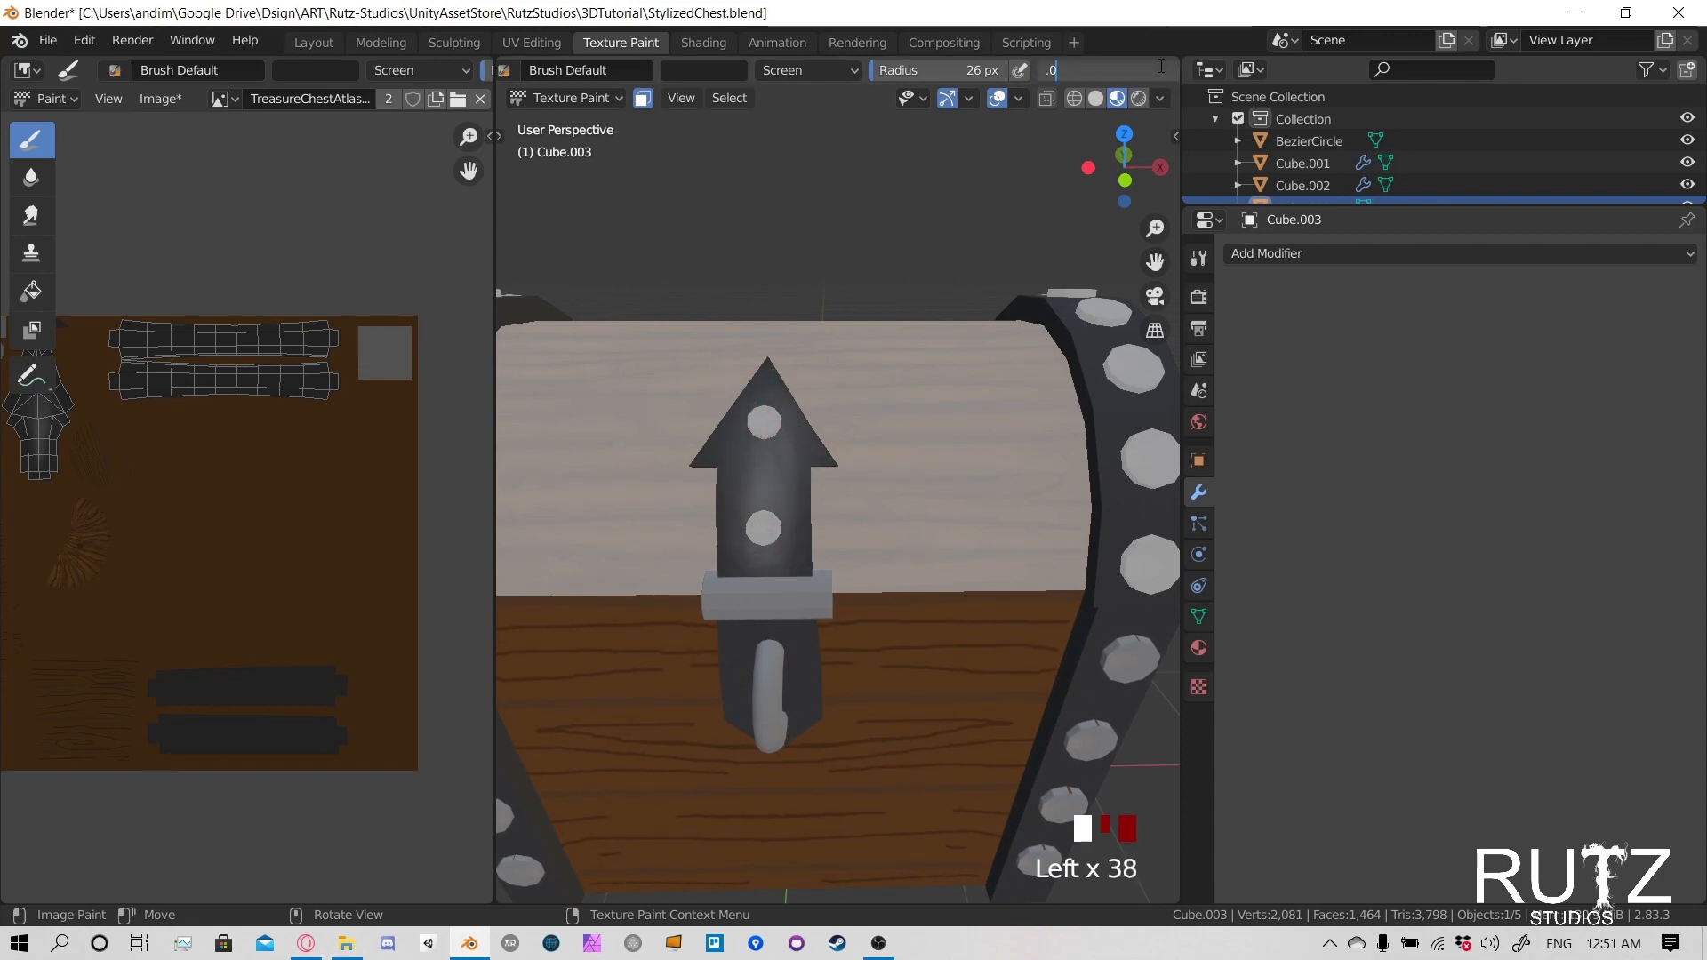
{"action": "key", "text": "Return"}
{"action": "left_click_drag", "start_coordinate": [784, 447], "coordinate": [739, 479]}
{"action": "mouse_move", "coordinate": [739, 478]}
{"action": "left_mouse_down"}
{"action": "mouse_move", "coordinate": [749, 412]}
{"action": "mouse_move", "coordinate": [745, 460]}
{"action": "left_mouse_up"}
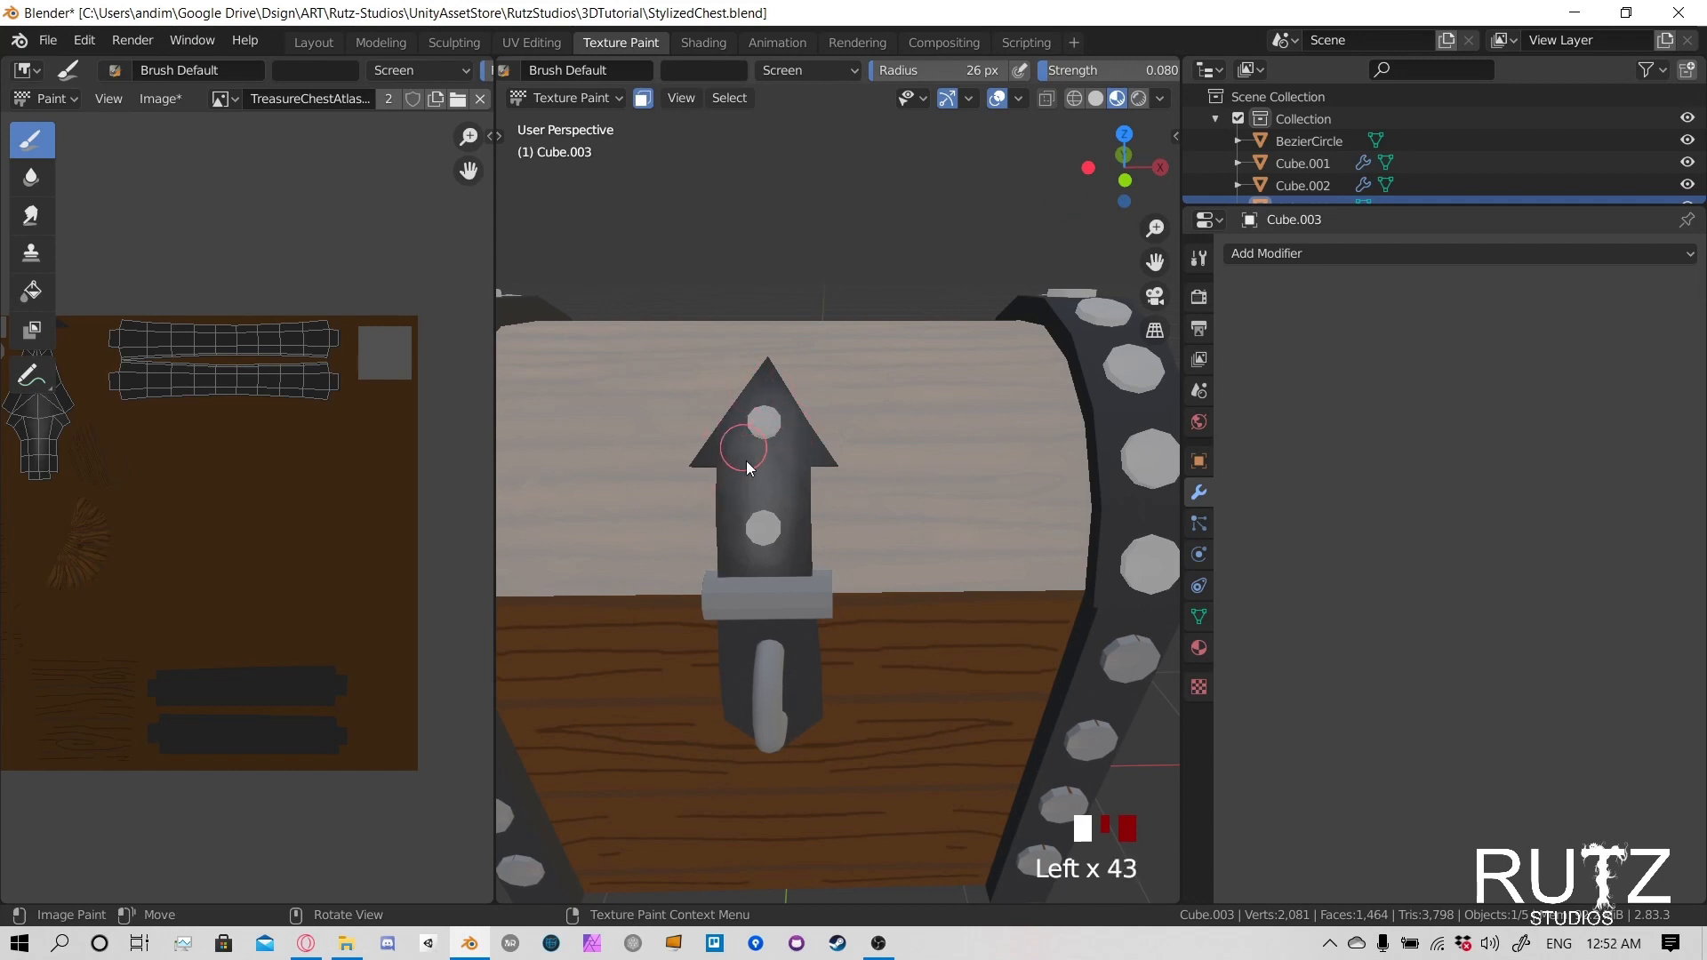
- Paint soft highlights between the rivets on the front of the lid's metal band on the positive X side
{"action": "scroll", "coordinate": [973, 497], "scroll_direction": "down", "scroll_amount": 4}
{"action": "mouse_move", "coordinate": [973, 496]}
{"action": "middle_mouse_down"}
{"action": "mouse_move", "coordinate": [839, 553]}
{"action": "mouse_move", "coordinate": [715, 572]}
{"action": "mouse_move", "coordinate": [804, 546]}
{"action": "middle_mouse_up"}
{"action": "scroll", "coordinate": [835, 553], "scroll_direction": "up", "scroll_amount": 4}
{"action": "scroll", "coordinate": [839, 548], "scroll_direction": "down", "scroll_amount": 2}
{"action": "left_click_drag", "start_coordinate": [804, 546], "coordinate": [750, 617]}
{"action": "middle_click_drag", "start_coordinate": [888, 519], "coordinate": [919, 452]}
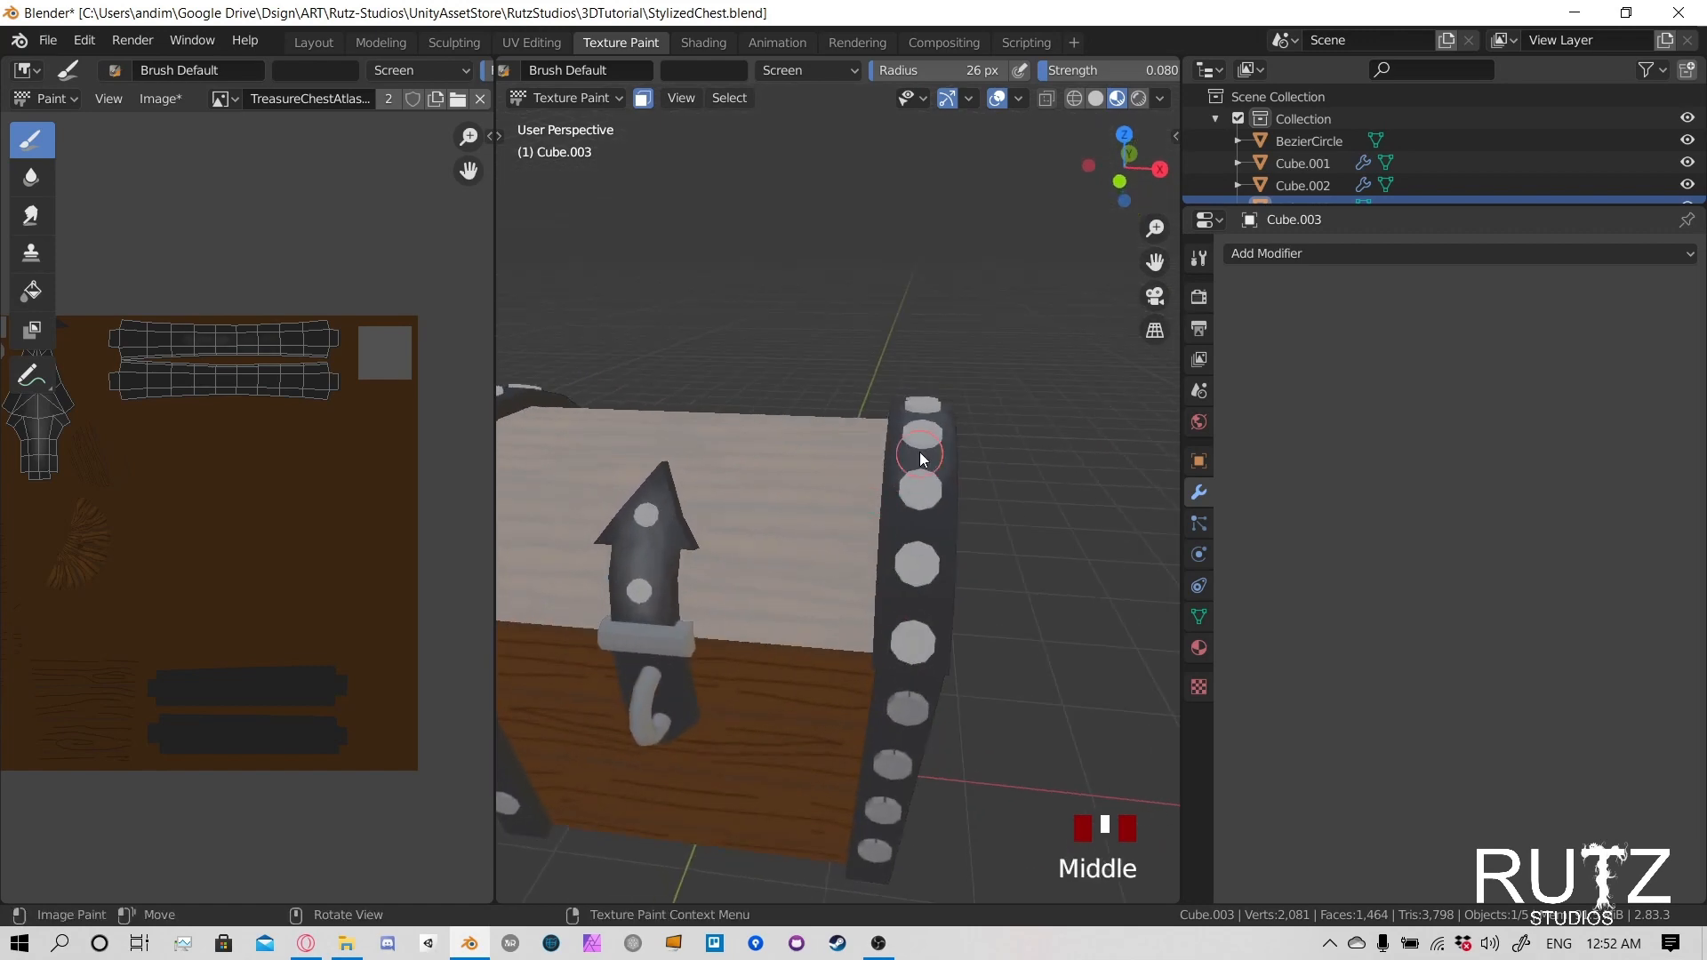
{"action": "left_click_drag", "start_coordinate": [919, 452], "coordinate": [914, 562]}
{"action": "left_click", "coordinate": [918, 522]}
{"action": "left_click", "coordinate": [923, 544]}
{"action": "left_click", "coordinate": [928, 565]}
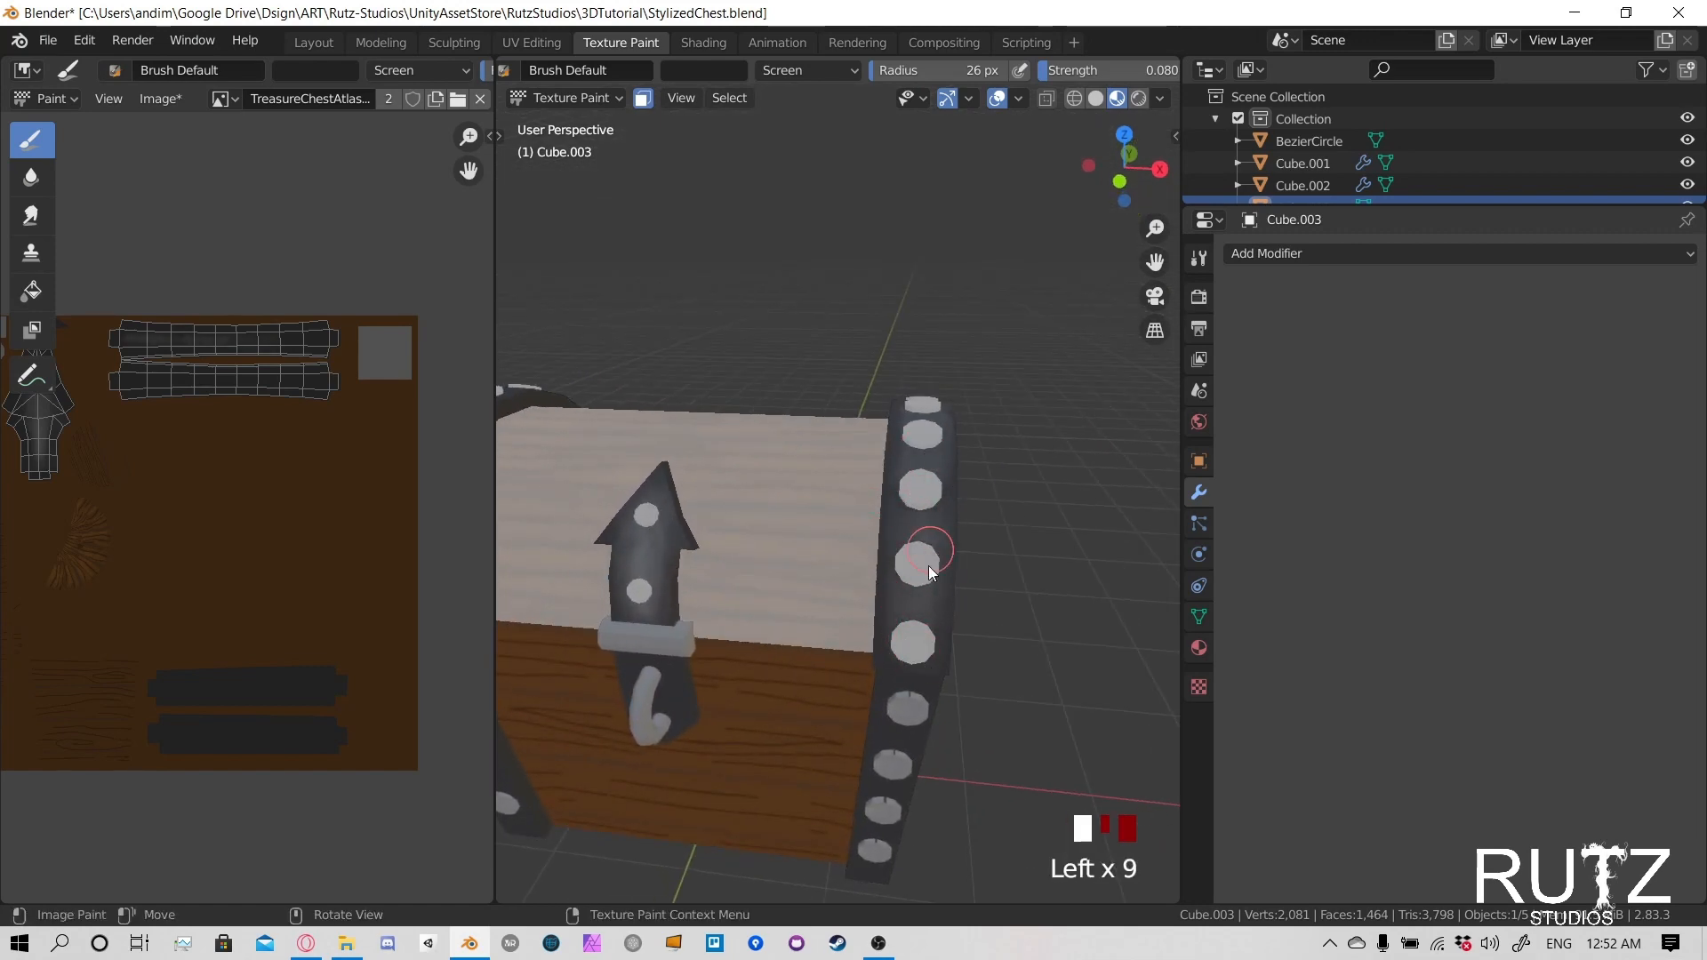
- Continue the soft highlights between the rivets over the top and down the back of the same lid band
{"action": "middle_click_drag", "start_coordinate": [1036, 501], "coordinate": [749, 606]}
{"action": "left_click", "coordinate": [725, 455]}
{"action": "left_click", "coordinate": [747, 462]}
{"action": "left_click", "coordinate": [767, 470]}
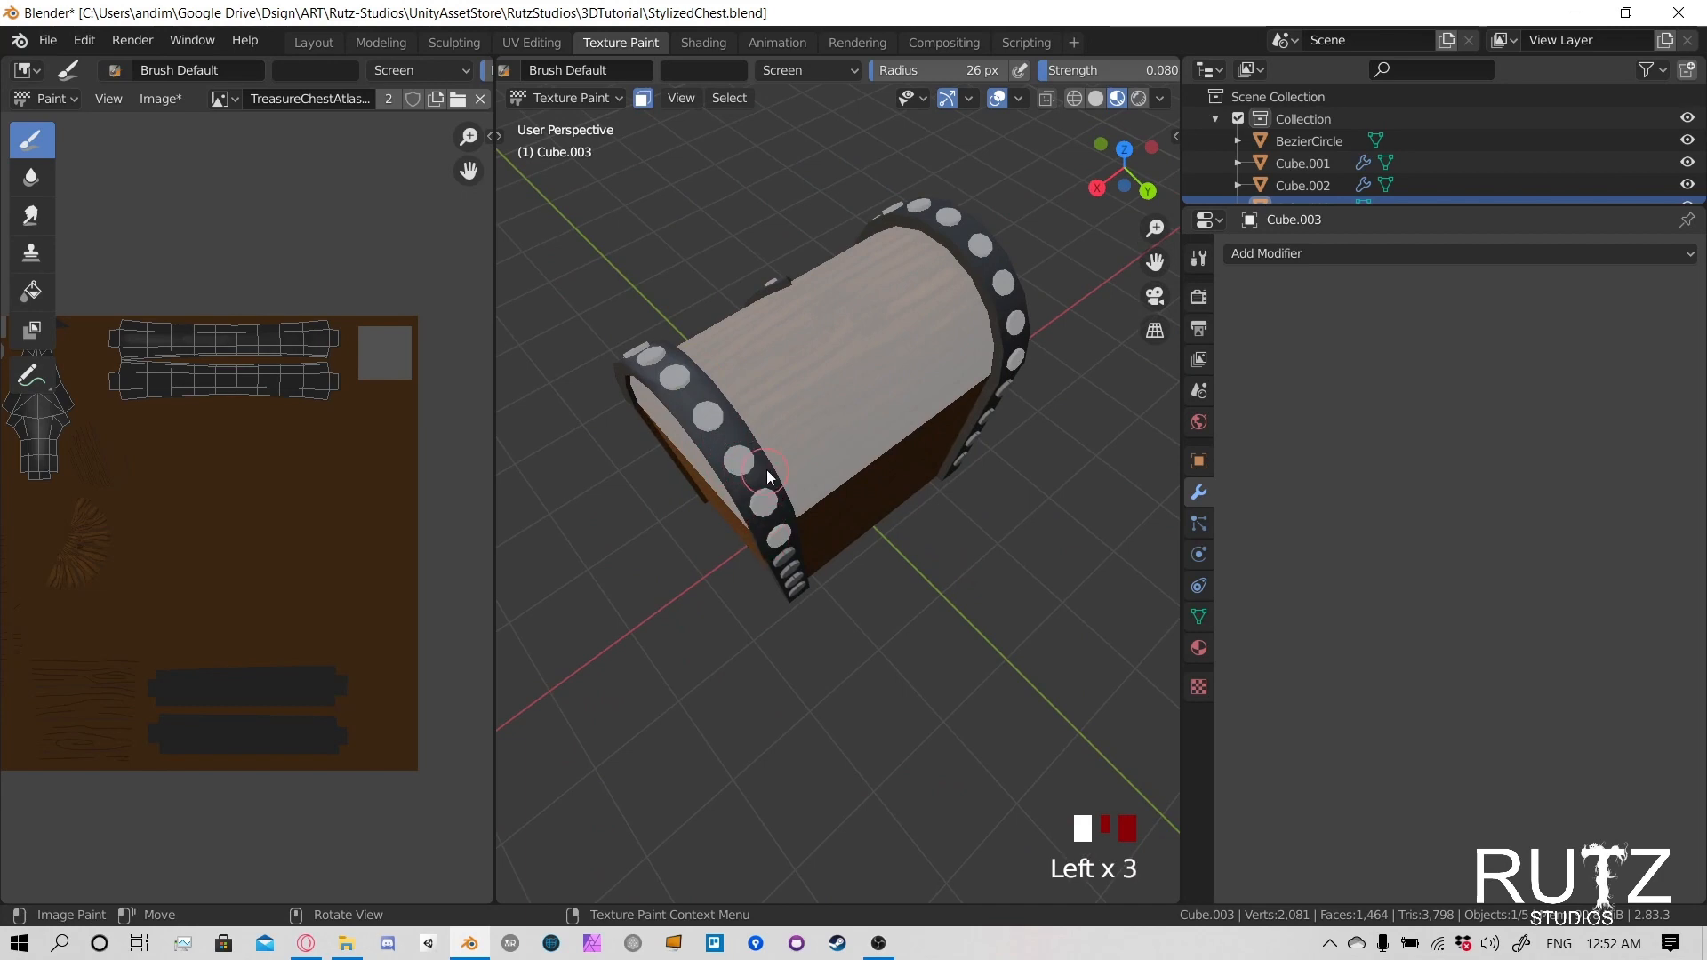
{"action": "middle_click_drag", "start_coordinate": [766, 469], "coordinate": [745, 385]}
{"action": "left_click", "coordinate": [760, 436]}
{"action": "left_click", "coordinate": [764, 480]}
{"action": "left_click", "coordinate": [761, 482]}
{"action": "left_click", "coordinate": [760, 483]}
{"action": "left_click", "coordinate": [763, 473]}
{"action": "left_click", "coordinate": [768, 460]}
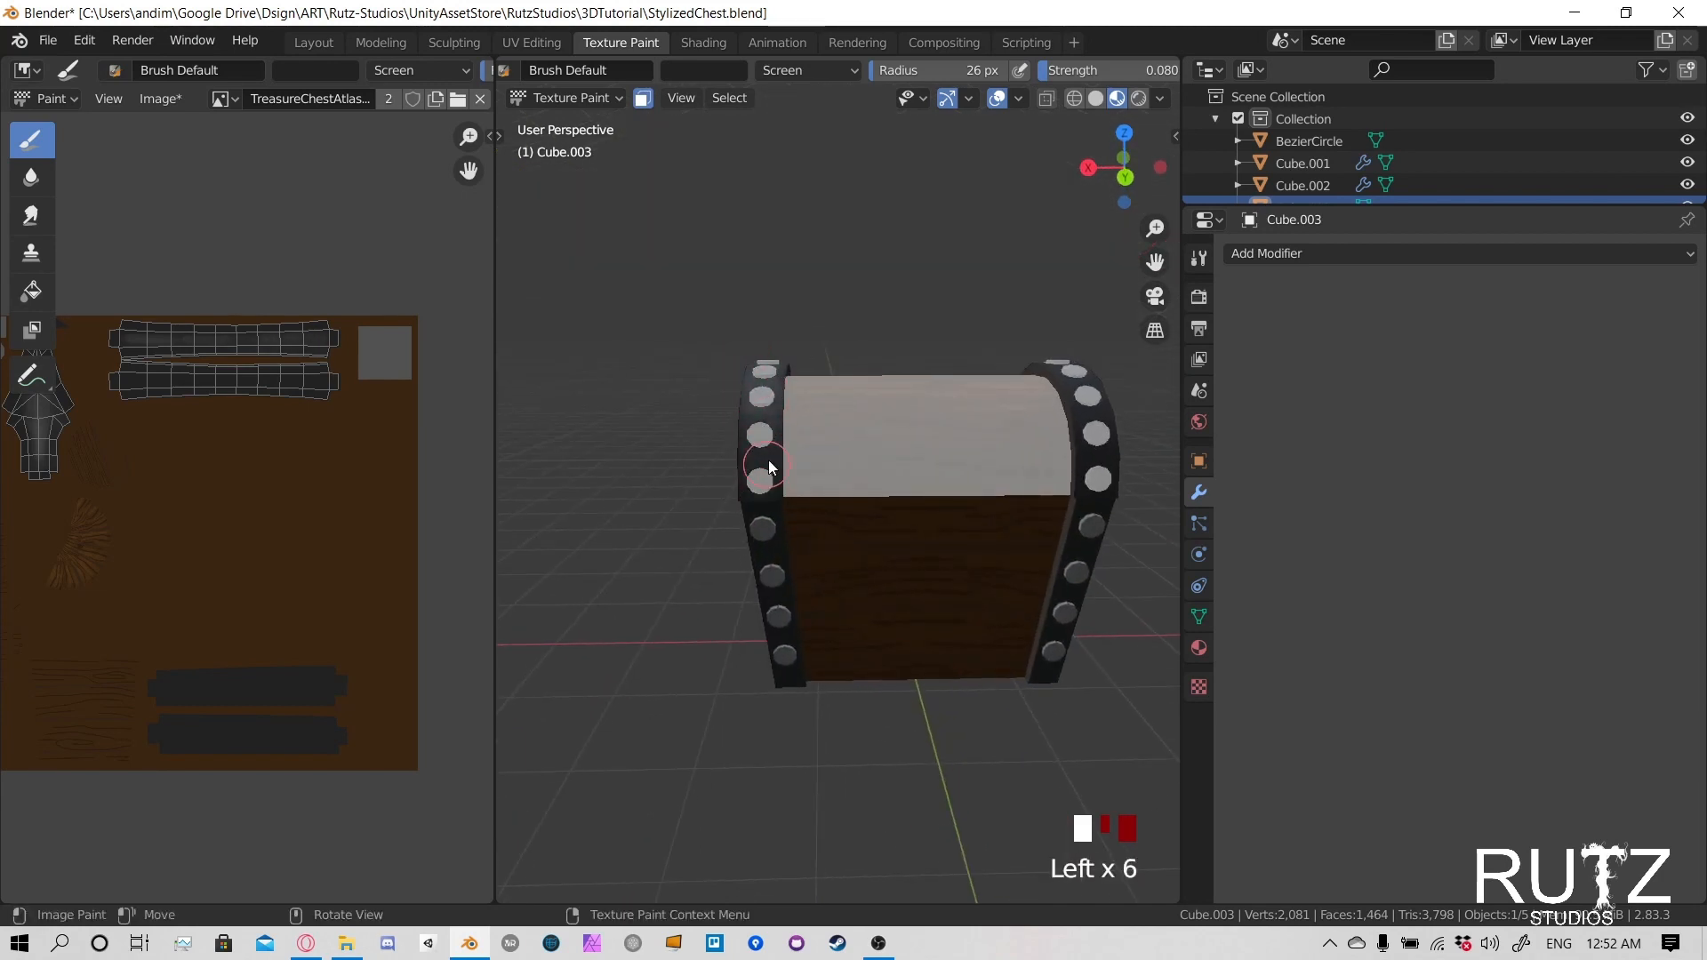
{"action": "left_click", "coordinate": [747, 467]}
{"action": "left_click", "coordinate": [770, 464]}
- Paint soft highlights between the rivets down the back of the lid's metal band on the negative X side
{"action": "left_click", "coordinate": [1085, 489]}
{"action": "mouse_move", "coordinate": [1085, 489]}
{"action": "middle_mouse_down"}
{"action": "mouse_move", "coordinate": [889, 531]}
{"action": "mouse_move", "coordinate": [875, 553]}
{"action": "middle_mouse_up"}
{"action": "left_click", "coordinate": [890, 489]}
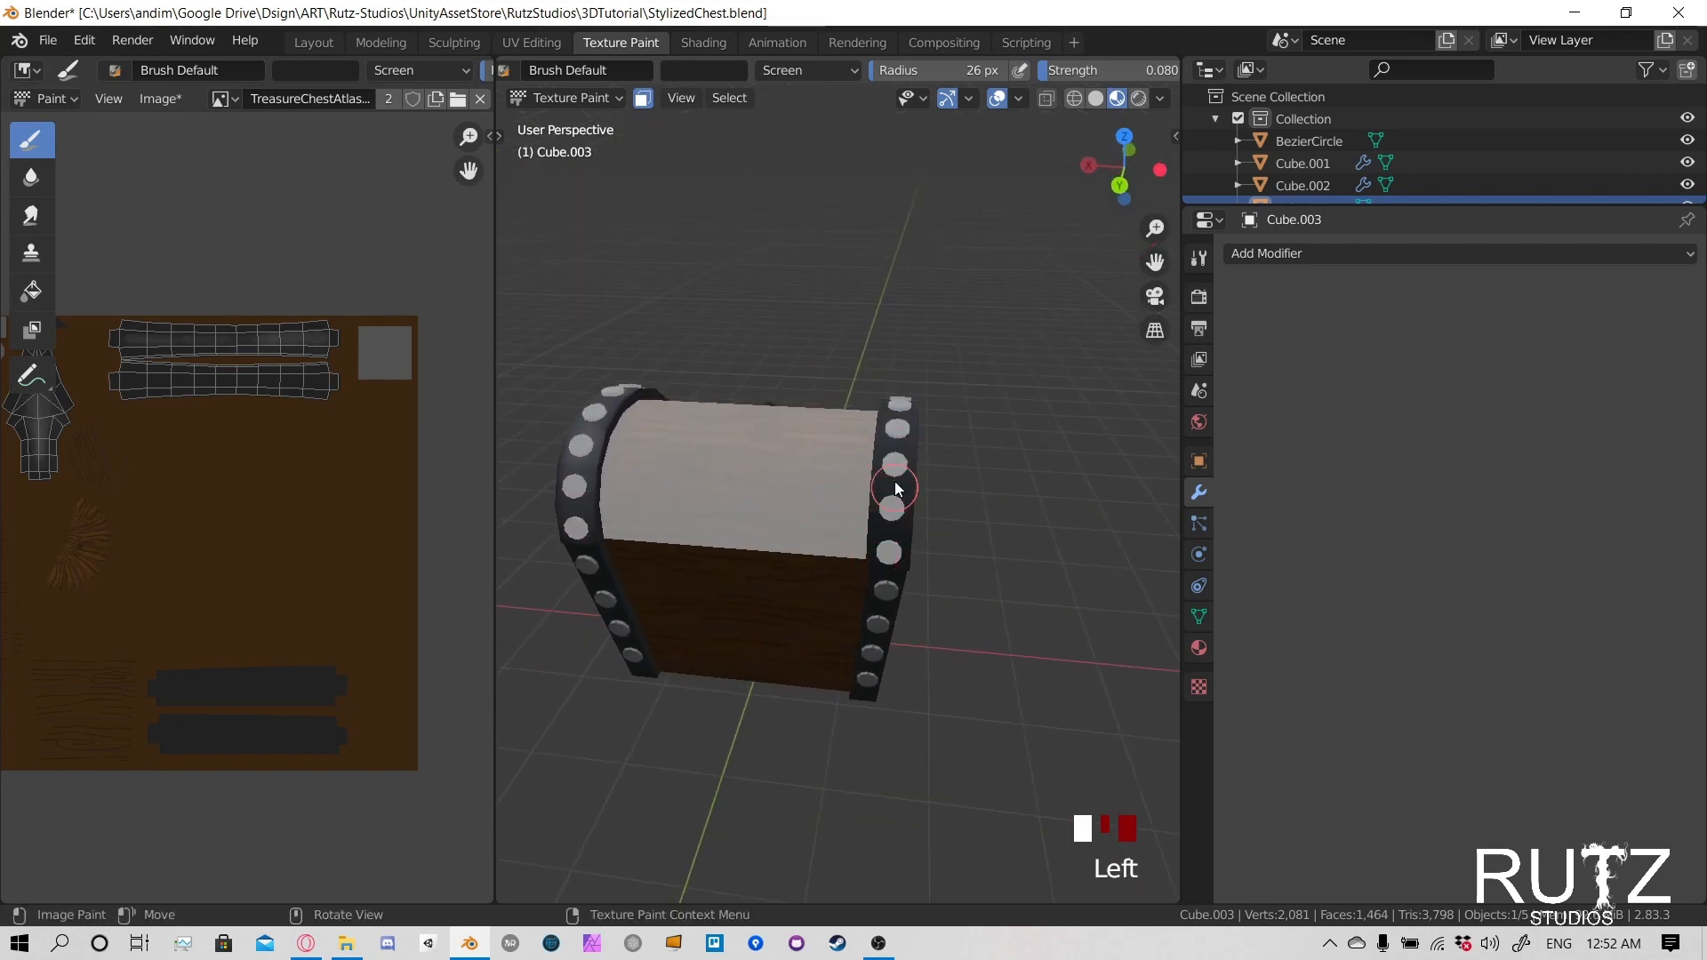
{"action": "left_click", "coordinate": [890, 514]}
{"action": "left_click", "coordinate": [894, 464]}
{"action": "left_click", "coordinate": [896, 435]}
{"action": "left_click", "coordinate": [897, 452]}
{"action": "left_click", "coordinate": [899, 460]}
{"action": "left_click", "coordinate": [902, 485]}
- Extend the soft highlights between the rivets toward the top of the negative X lid band
{"action": "middle_click_drag", "start_coordinate": [1063, 476], "coordinate": [951, 514]}
{"action": "scroll", "coordinate": [951, 514], "scroll_direction": "up", "scroll_amount": 2}
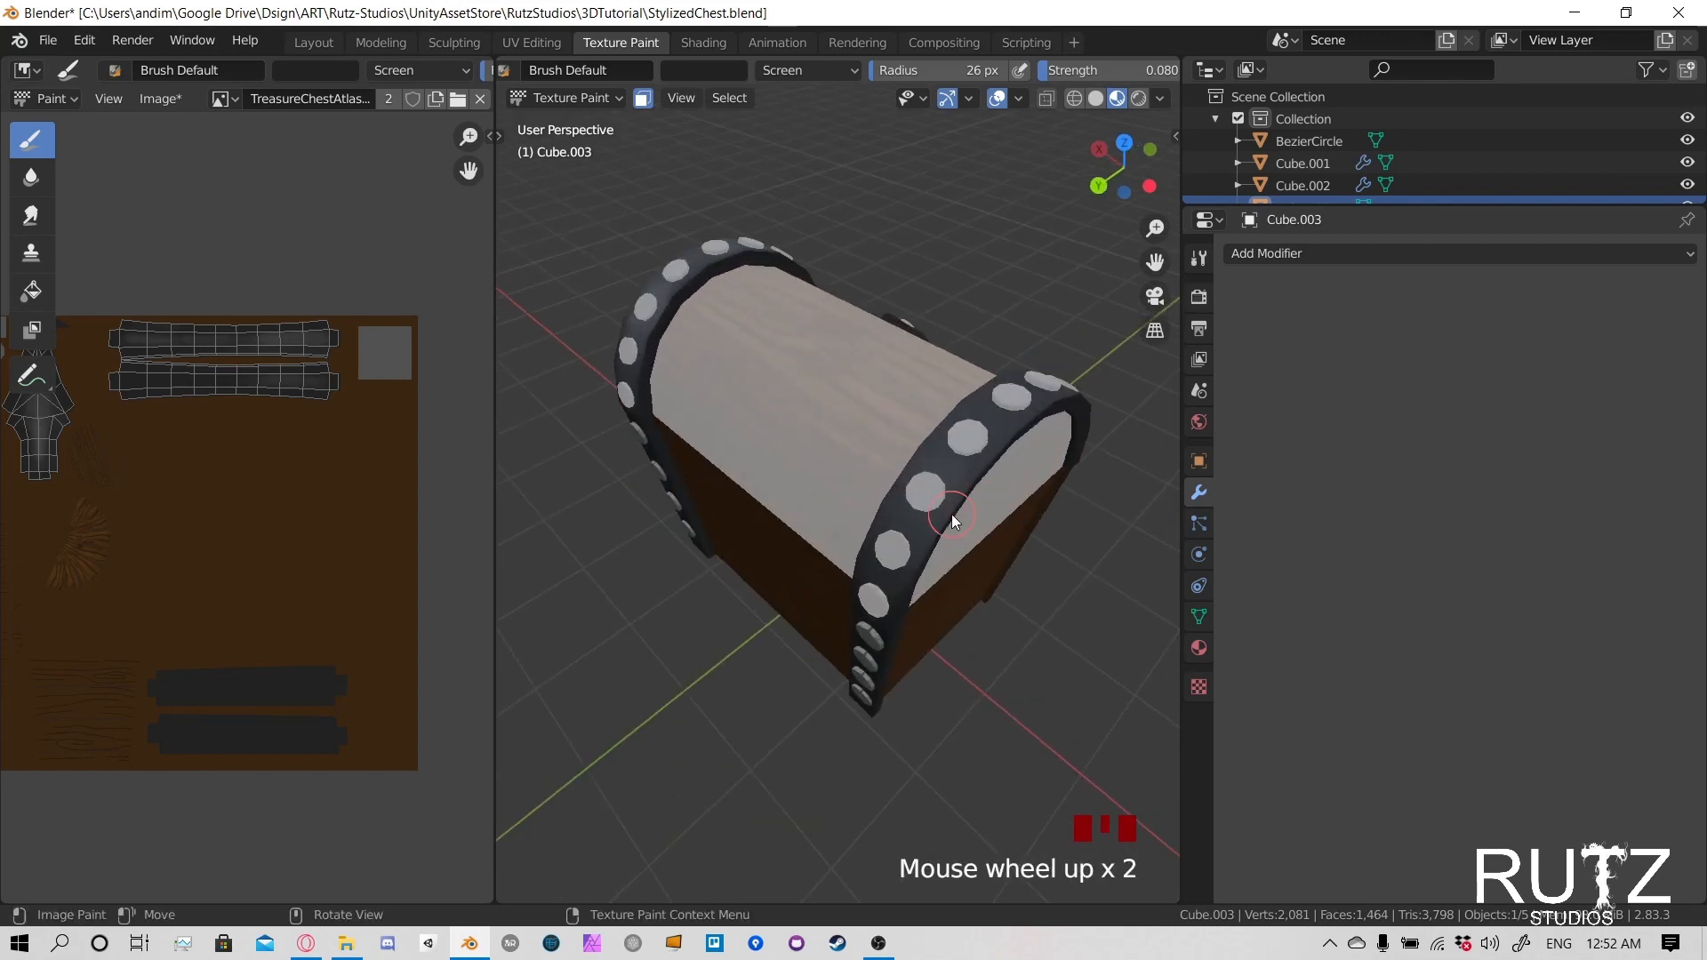
{"action": "left_click", "coordinate": [994, 410]}
{"action": "left_click", "coordinate": [982, 419]}
{"action": "left_click", "coordinate": [973, 428]}
{"action": "left_click", "coordinate": [968, 434]}
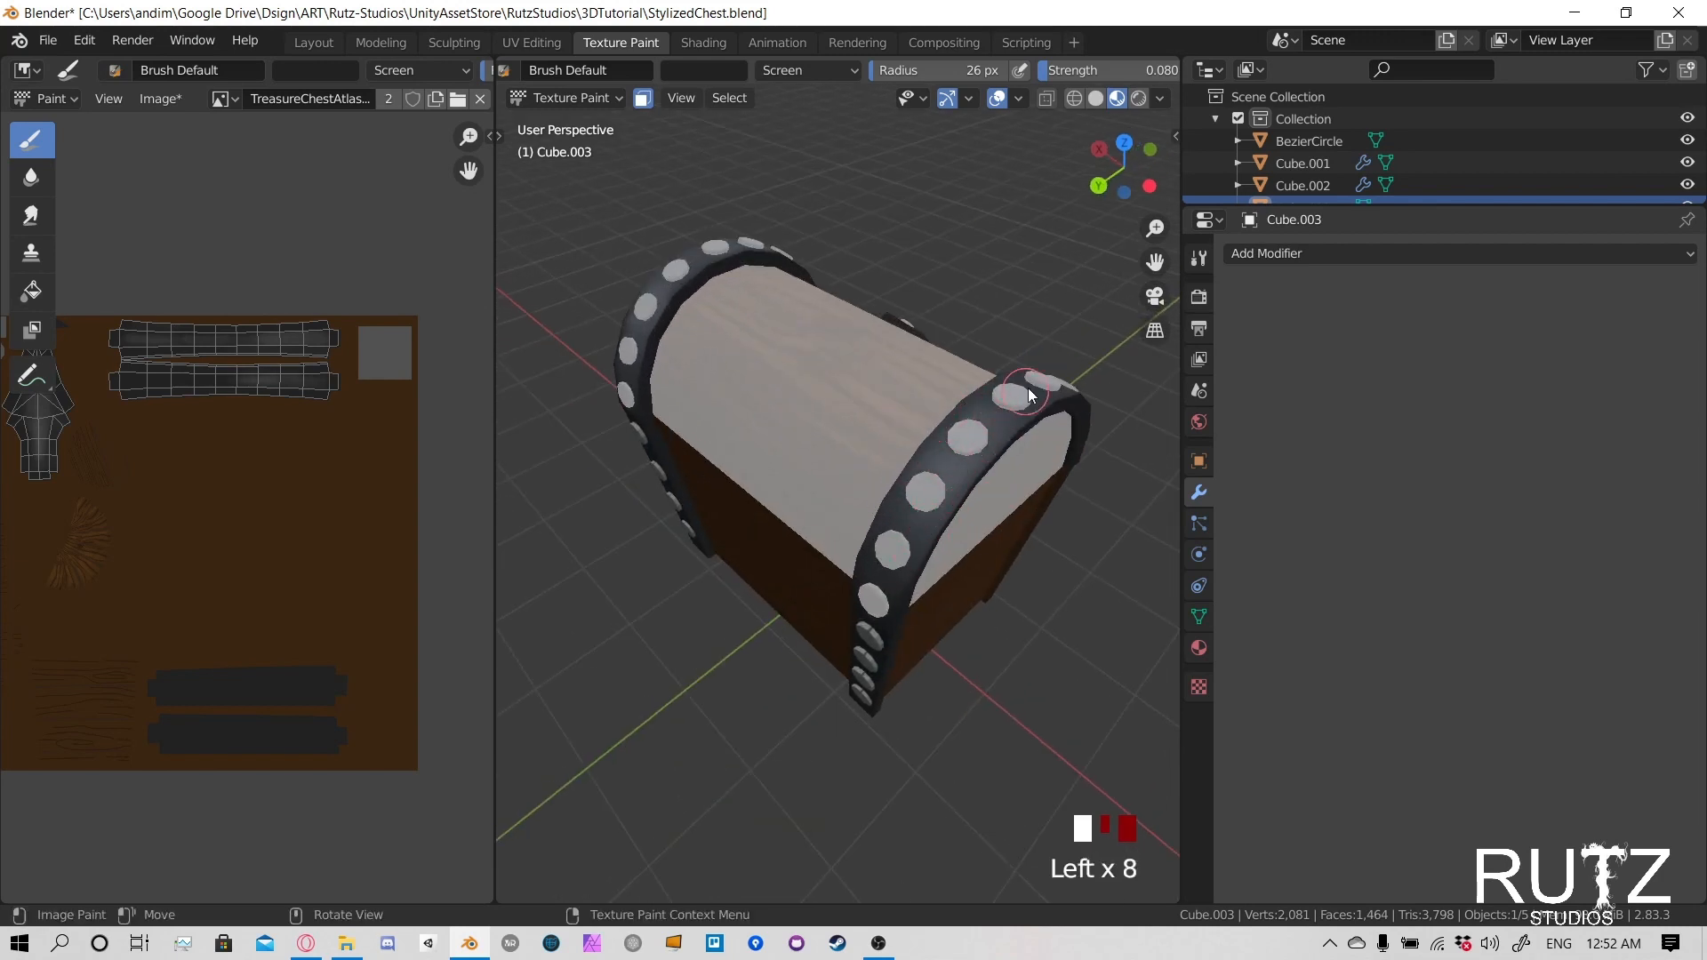
- Paint soft highlights between the lower rivets on the front of the negative X lid band
{"action": "mouse_move", "coordinate": [1027, 387]}
{"action": "middle_mouse_down"}
{"action": "mouse_move", "coordinate": [778, 649]}
{"action": "mouse_move", "coordinate": [791, 541]}
{"action": "middle_mouse_up"}
{"action": "left_click", "coordinate": [781, 652]}
{"action": "left_click", "coordinate": [834, 777]}
{"action": "scroll", "coordinate": [841, 681], "scroll_direction": "down", "scroll_amount": 1}
{"action": "left_click", "coordinate": [771, 509]}
{"action": "left_click", "coordinate": [771, 692]}
{"action": "left_click", "coordinate": [768, 704]}
{"action": "left_click", "coordinate": [768, 693]}
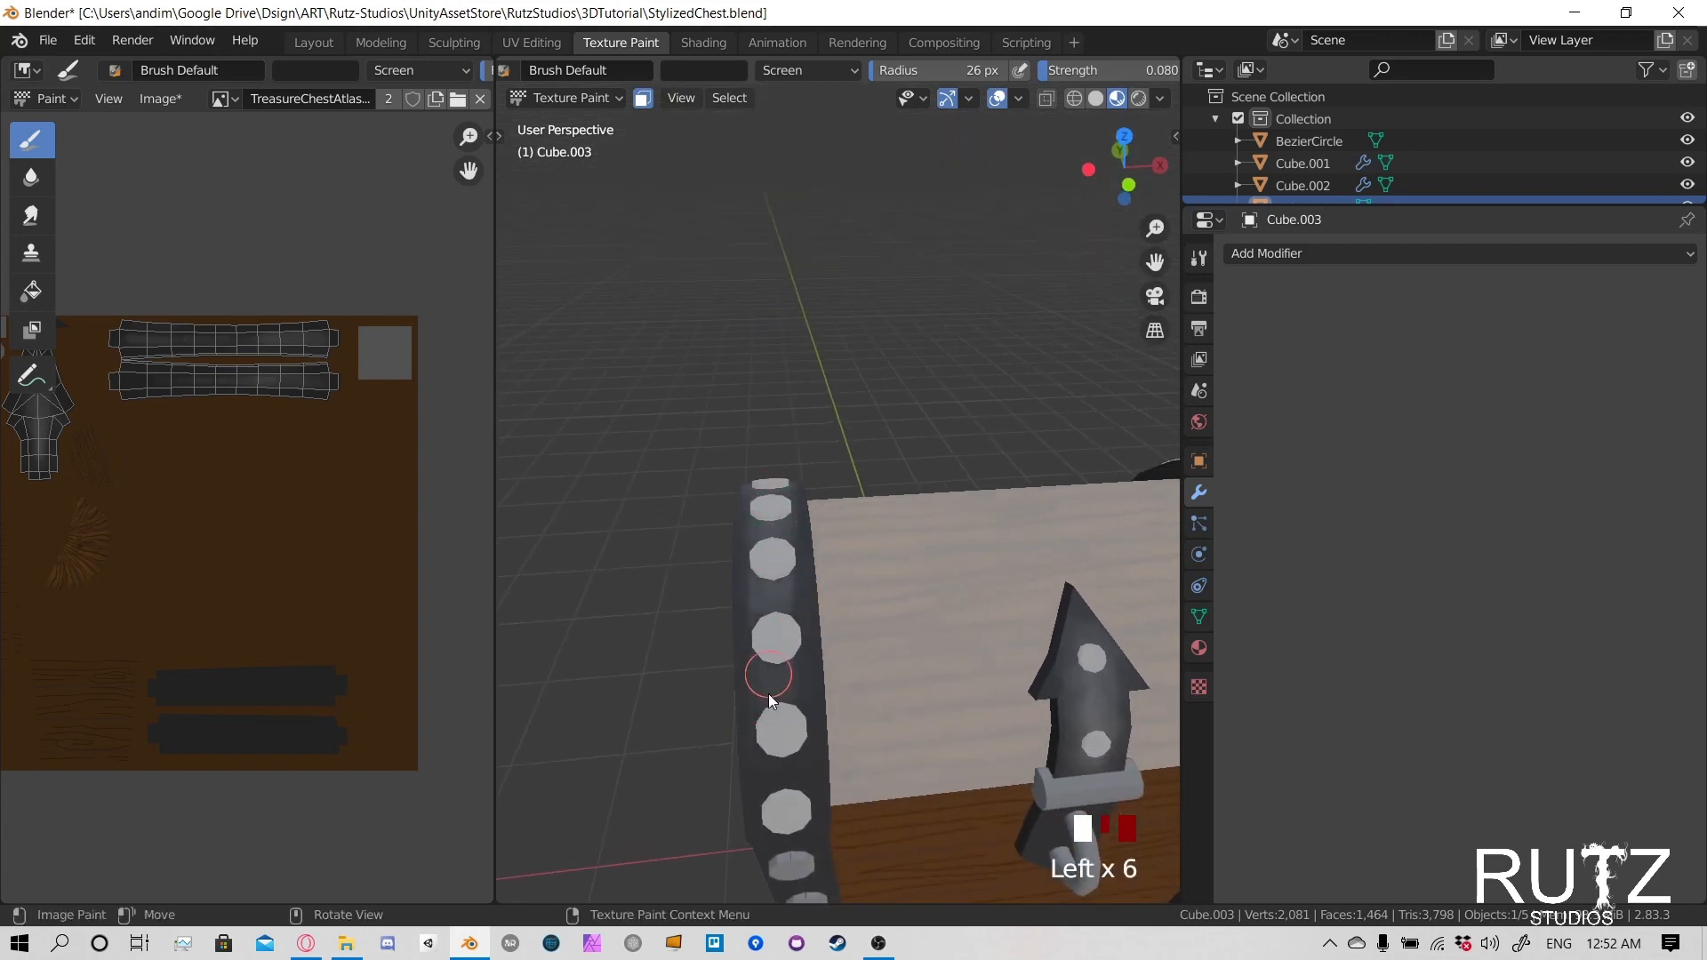
{"action": "left_click", "coordinate": [781, 689]}
- Continue the soft highlights from the front of the negative X lid band up to its top
{"action": "scroll", "coordinate": [773, 533], "scroll_direction": "down", "scroll_amount": 2}
{"action": "middle_click_drag", "start_coordinate": [773, 533], "coordinate": [802, 588]}
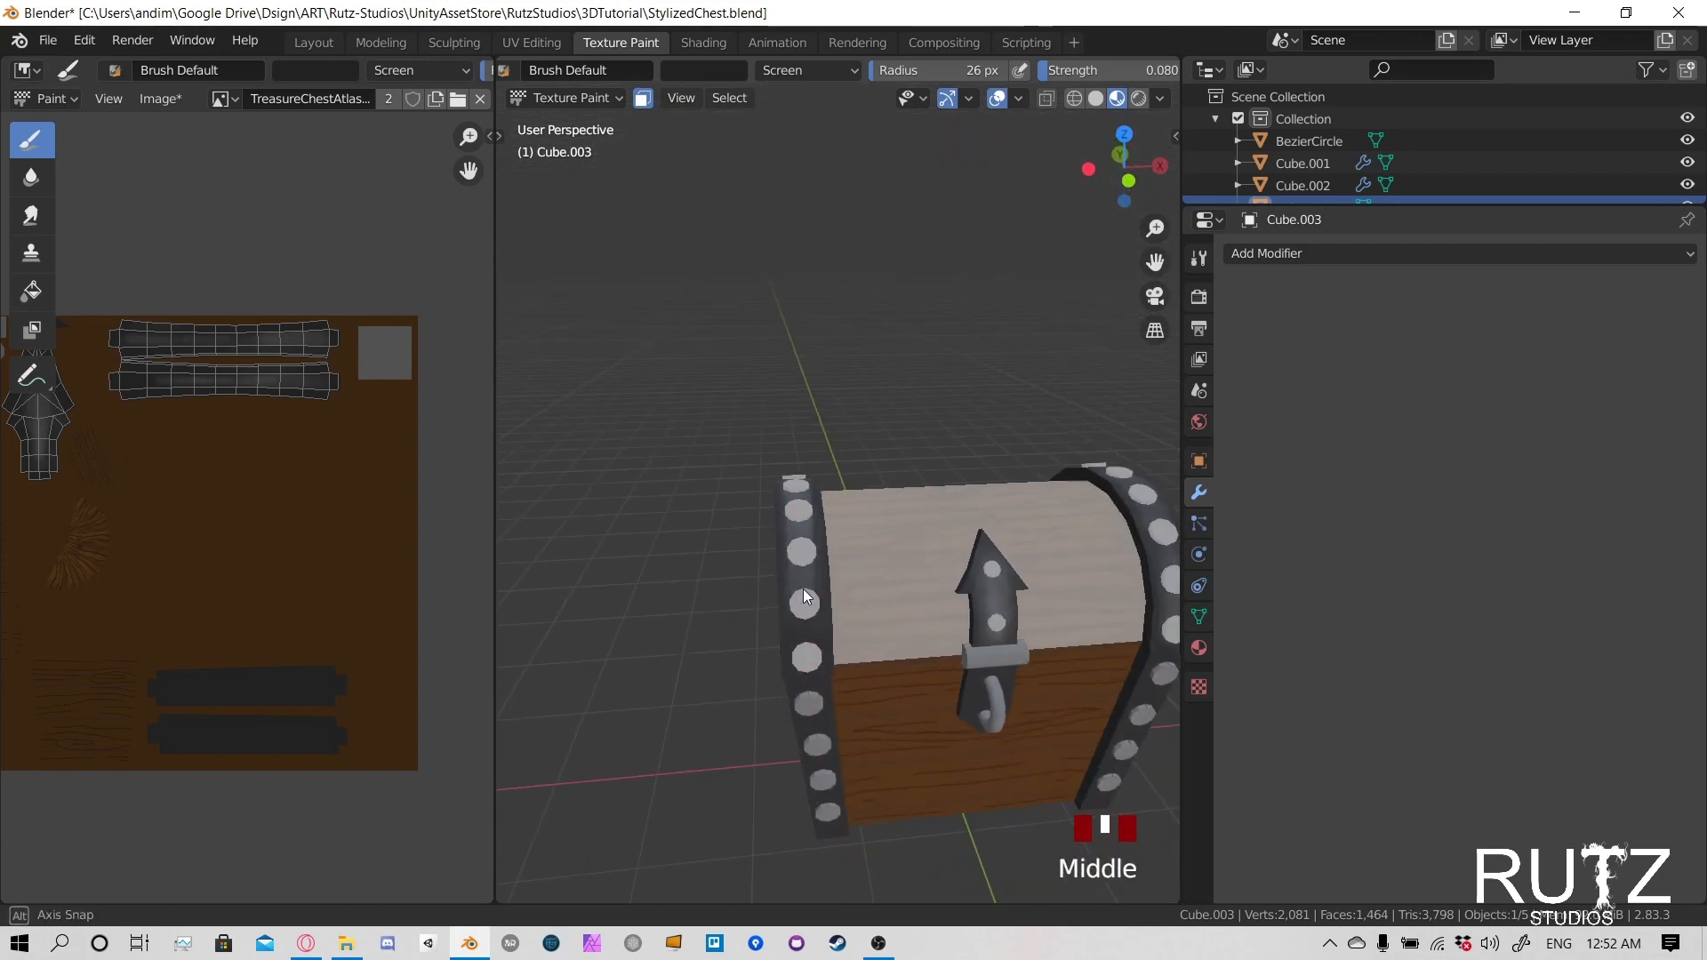
{"action": "left_click", "coordinate": [806, 565]}
{"action": "left_click", "coordinate": [804, 555]}
{"action": "left_click", "coordinate": [802, 541]}
{"action": "left_click", "coordinate": [801, 522]}
{"action": "left_click", "coordinate": [800, 502]}
{"action": "left_click", "coordinate": [808, 482]}
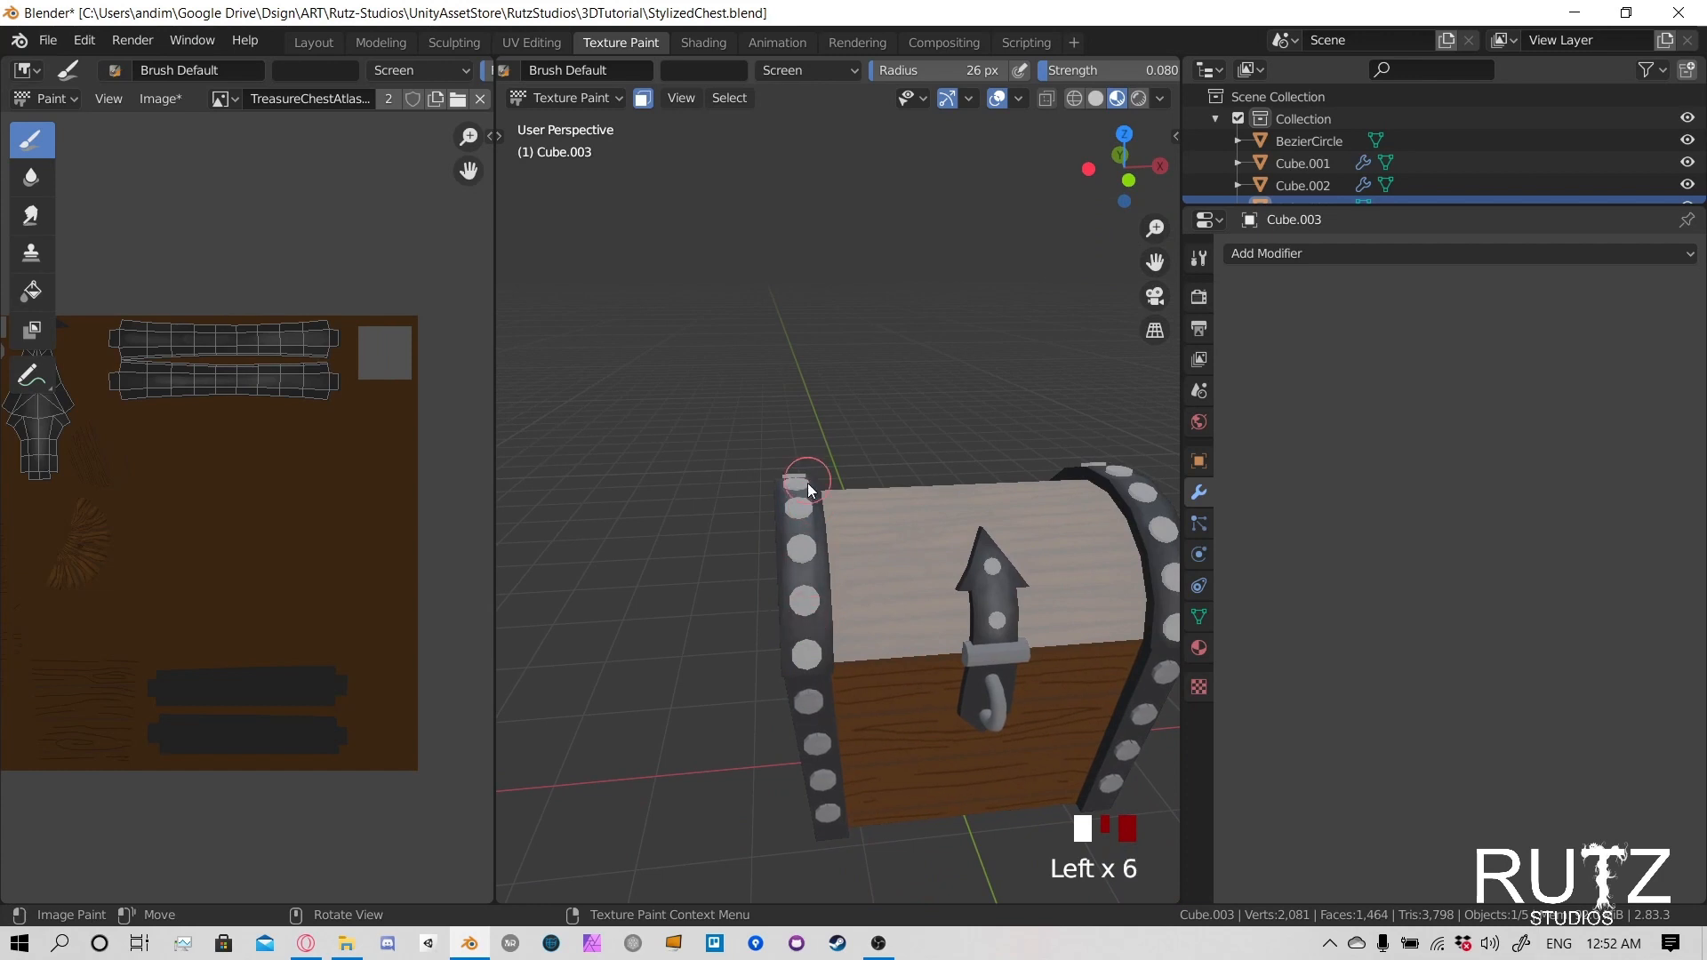
{"action": "left_click", "coordinate": [804, 458]}
{"action": "mouse_move", "coordinate": [804, 458]}
{"action": "middle_mouse_down"}
{"action": "mouse_move", "coordinate": [809, 547]}
{"action": "mouse_move", "coordinate": [862, 532]}
{"action": "mouse_move", "coordinate": [819, 446]}
{"action": "middle_mouse_up"}
{"action": "scroll", "coordinate": [891, 404], "scroll_direction": "up", "scroll_amount": 2}
{"action": "left_click", "coordinate": [900, 453]}
{"action": "left_click", "coordinate": [912, 505]}
{"action": "scroll", "coordinate": [676, 560], "scroll_direction": "down", "scroll_amount": 2}
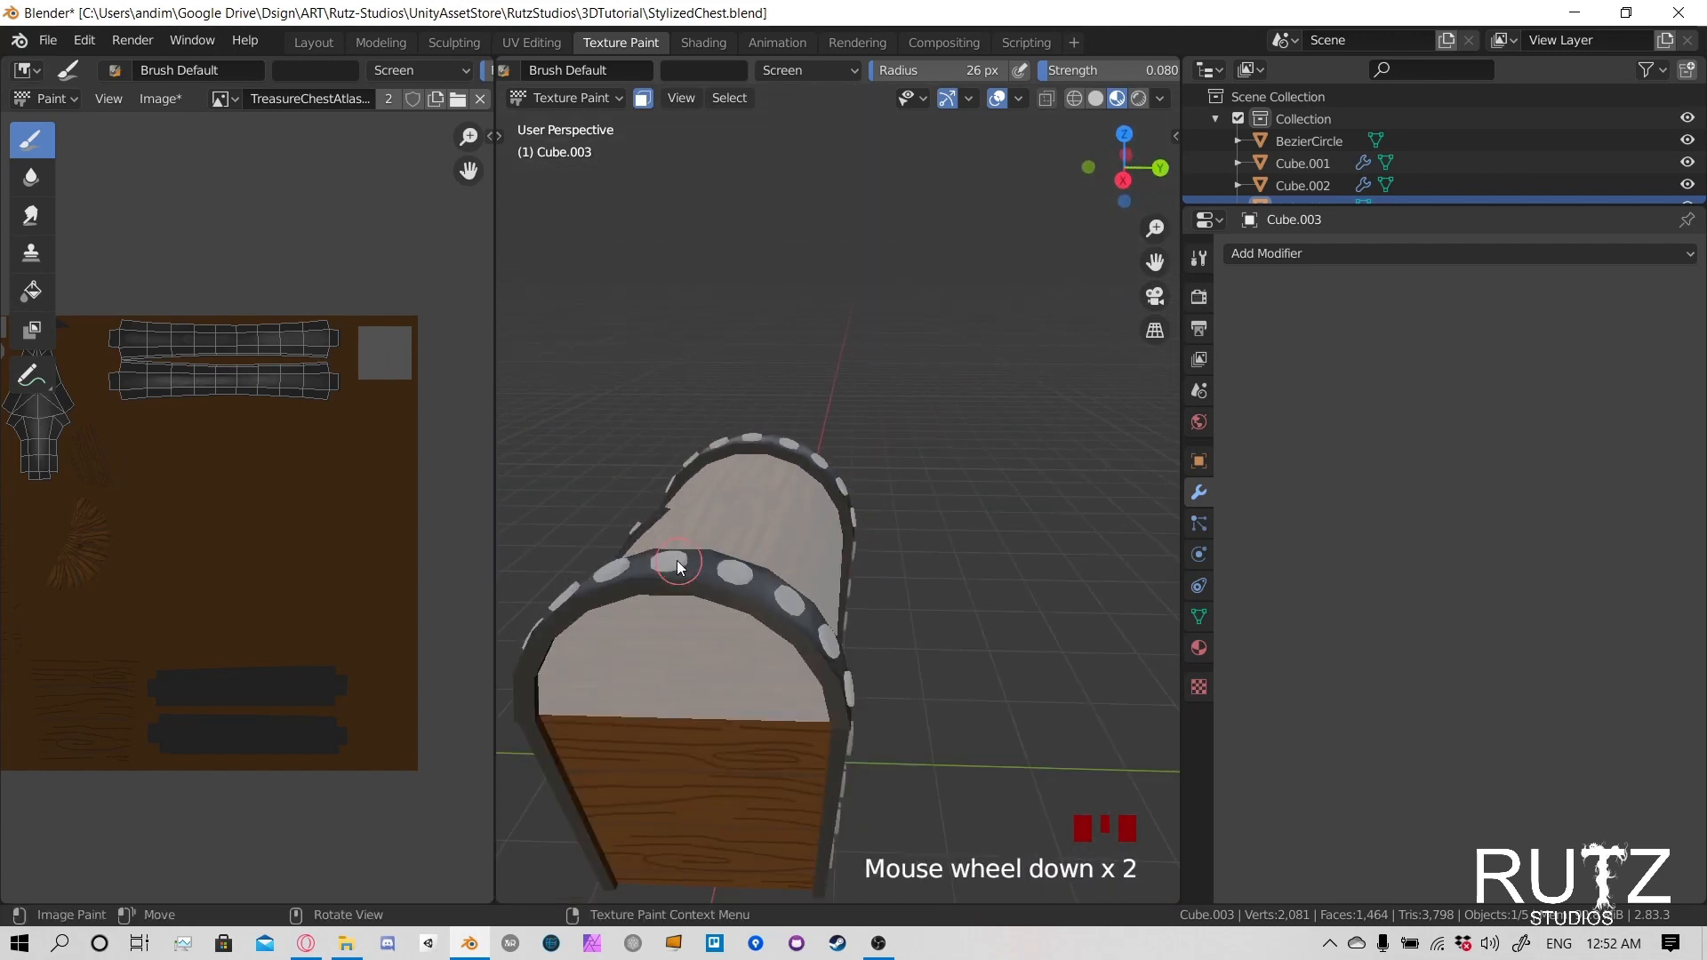
- Turn off the face selection mask and inspect the painted bands and latch against the lid's wood
{"action": "mouse_move", "coordinate": [676, 560]}
{"action": "middle_mouse_down"}
{"action": "mouse_move", "coordinate": [964, 574]}
{"action": "mouse_move", "coordinate": [908, 558]}
{"action": "mouse_move", "coordinate": [920, 535]}
{"action": "middle_mouse_up"}
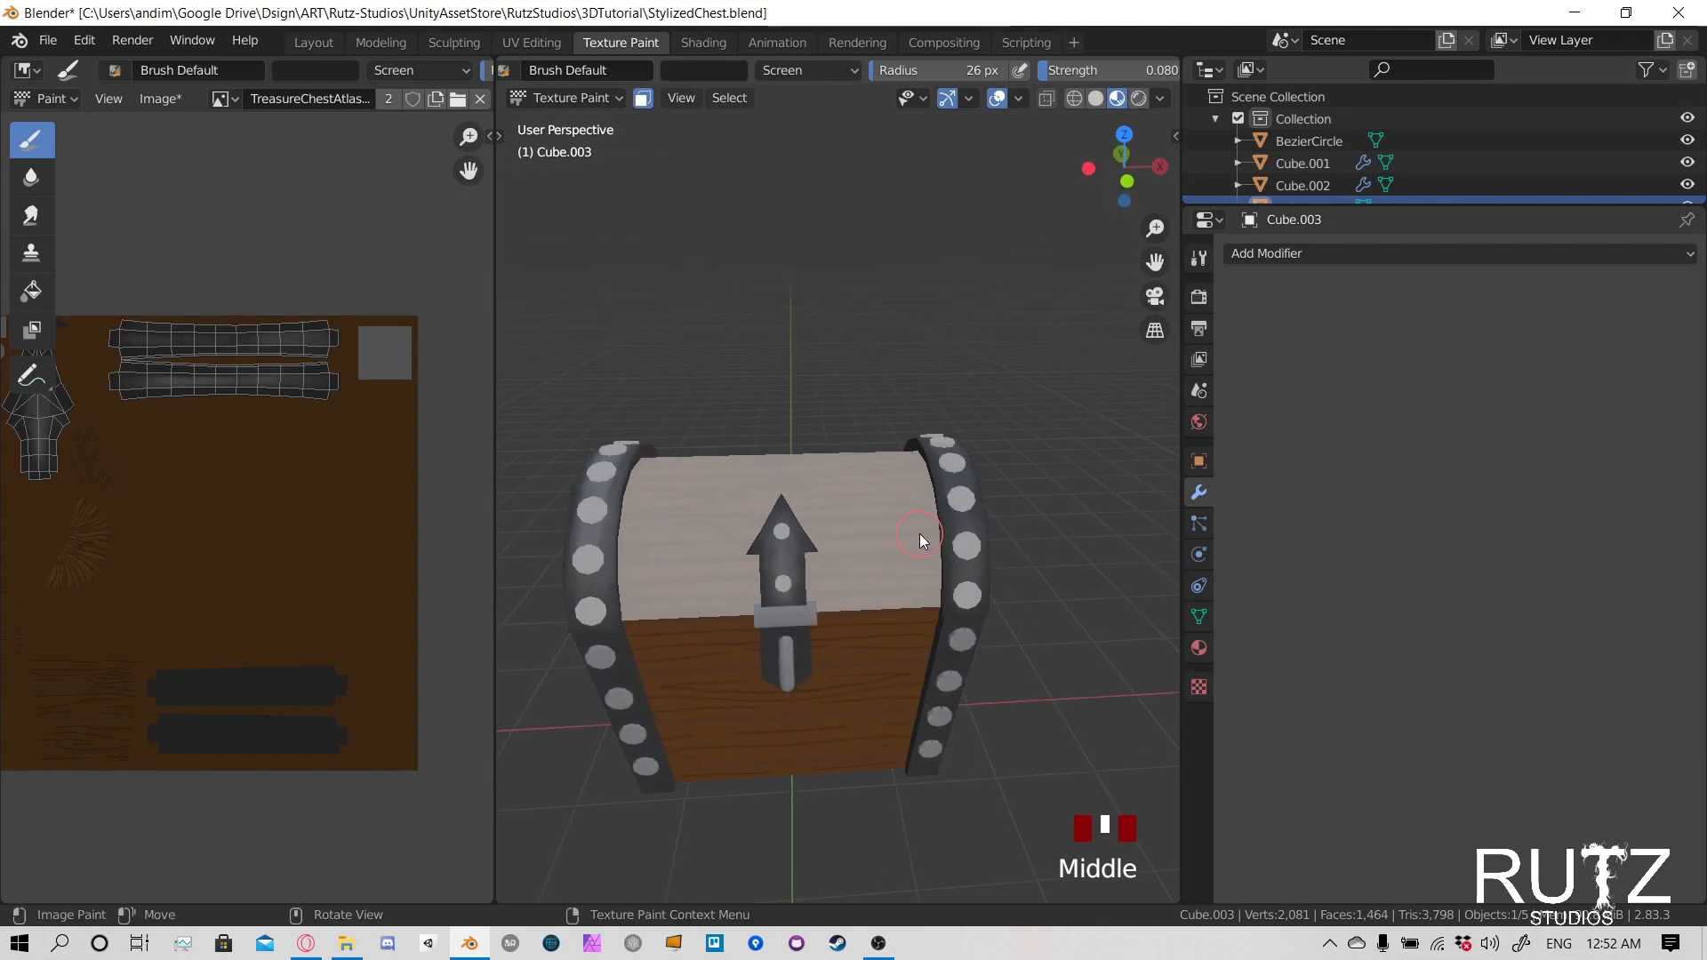
{"action": "left_click", "coordinate": [642, 98]}
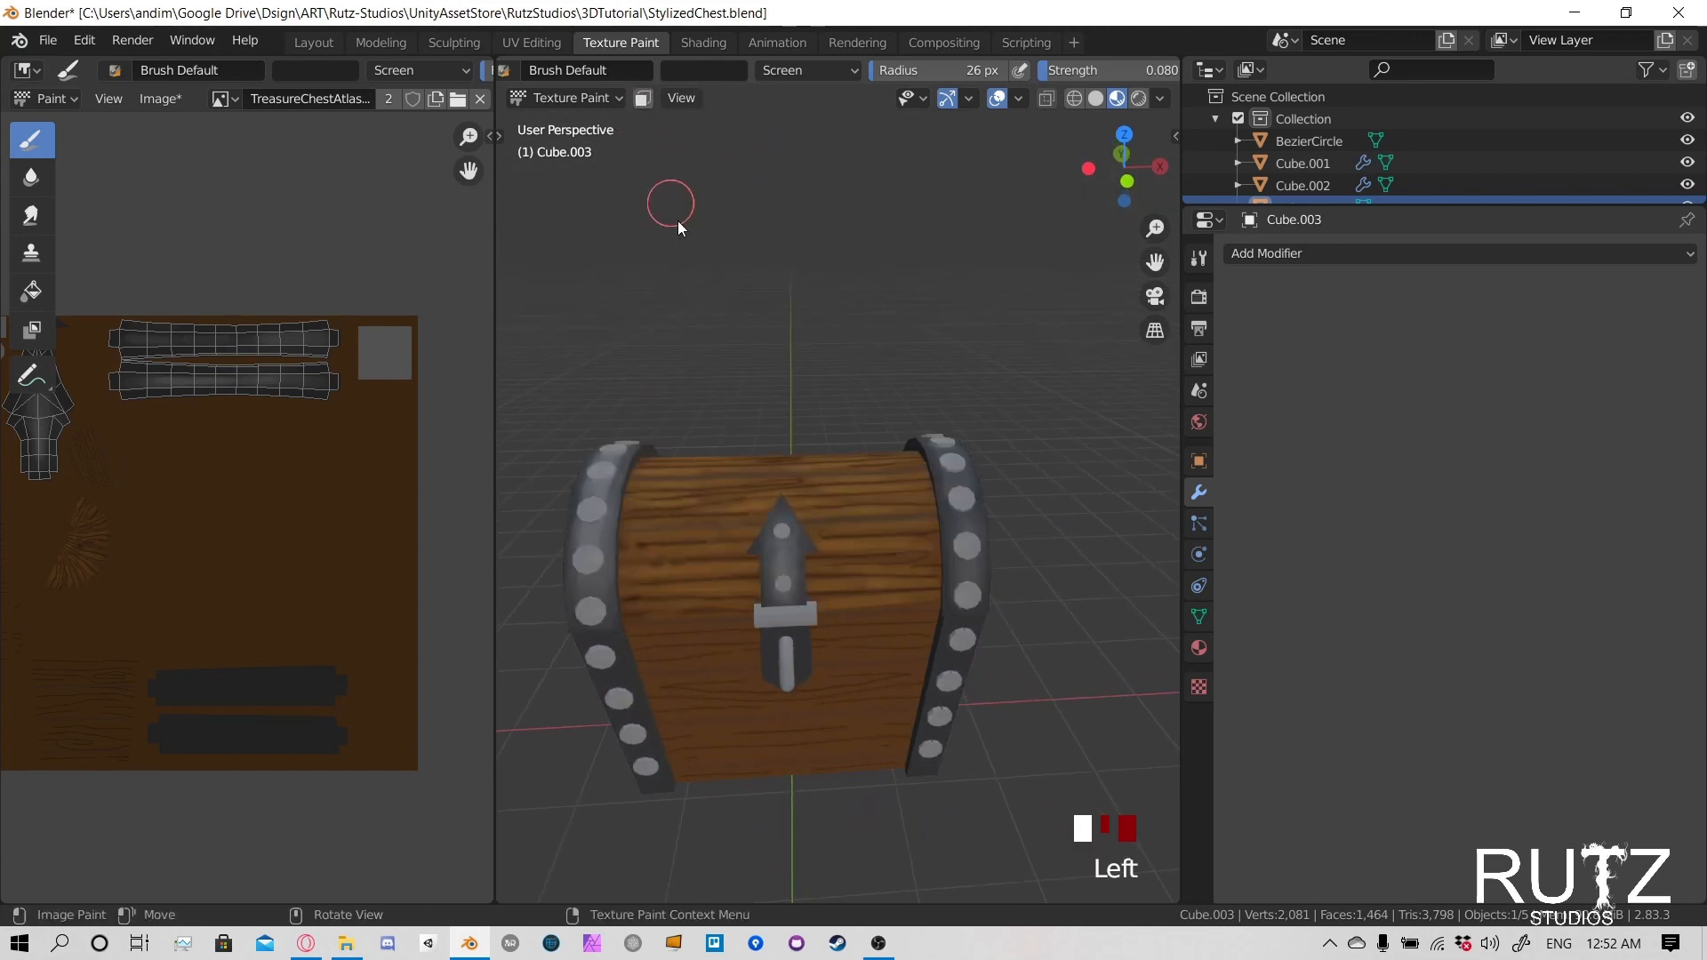
{"action": "mouse_move", "coordinate": [791, 580]}
{"action": "middle_mouse_down"}
{"action": "mouse_move", "coordinate": [768, 567]}
{"action": "mouse_move", "coordinate": [882, 542]}
{"action": "mouse_move", "coordinate": [815, 569]}
{"action": "mouse_move", "coordinate": [878, 601]}
{"action": "mouse_move", "coordinate": [855, 601]}
{"action": "mouse_move", "coordinate": [903, 563]}
{"action": "mouse_move", "coordinate": [871, 494]}
{"action": "middle_mouse_up"}
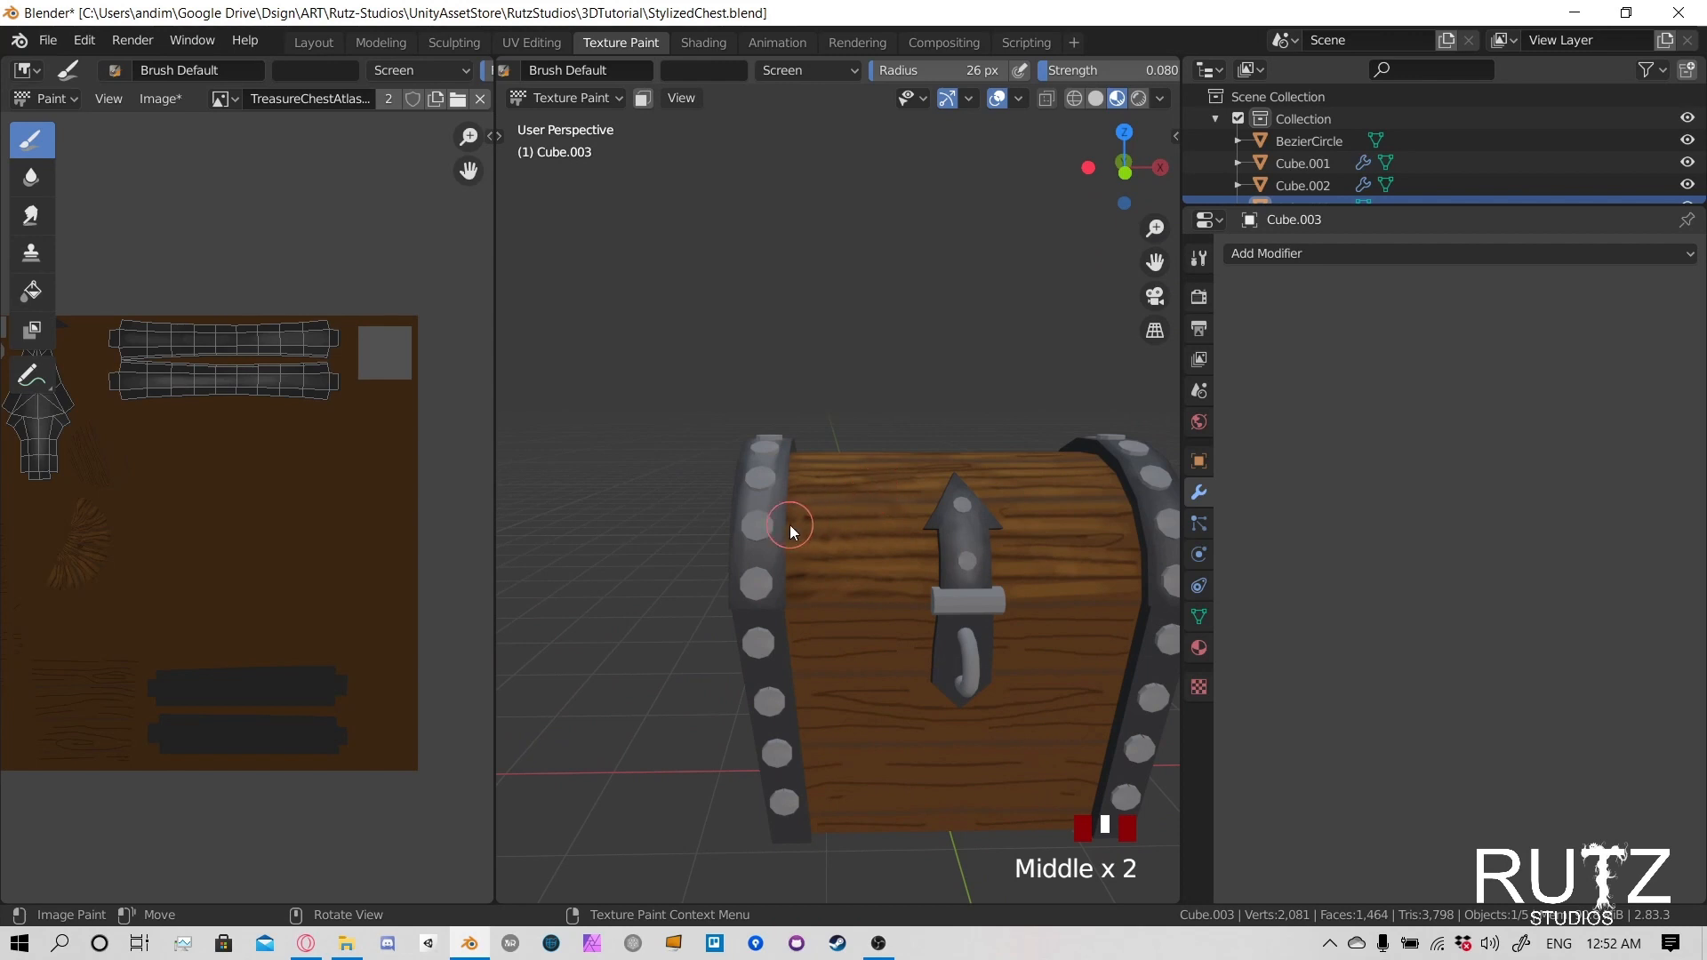
- Re-enable the face selection mask, clear the selection and select the linked faces of the rivets on the negative X lid band
{"action": "left_click", "coordinate": [644, 98]}
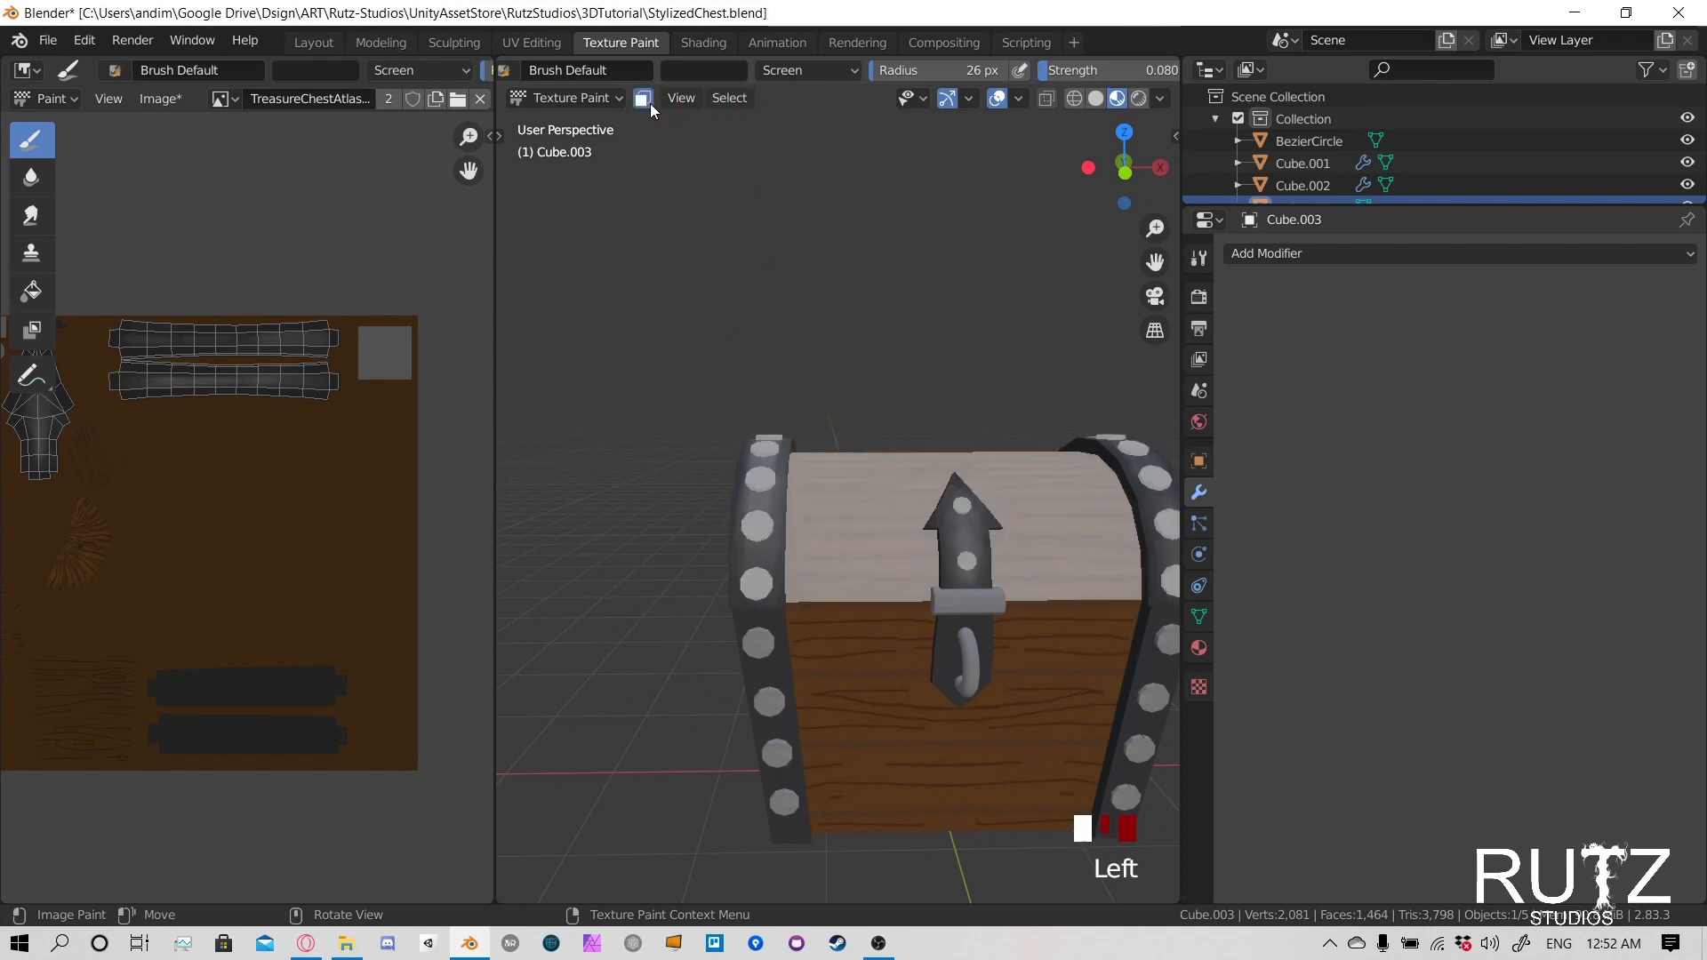
{"action": "key", "text": "alt+a"}
{"action": "key", "text": "l"}
{"action": "key", "text": "l"}
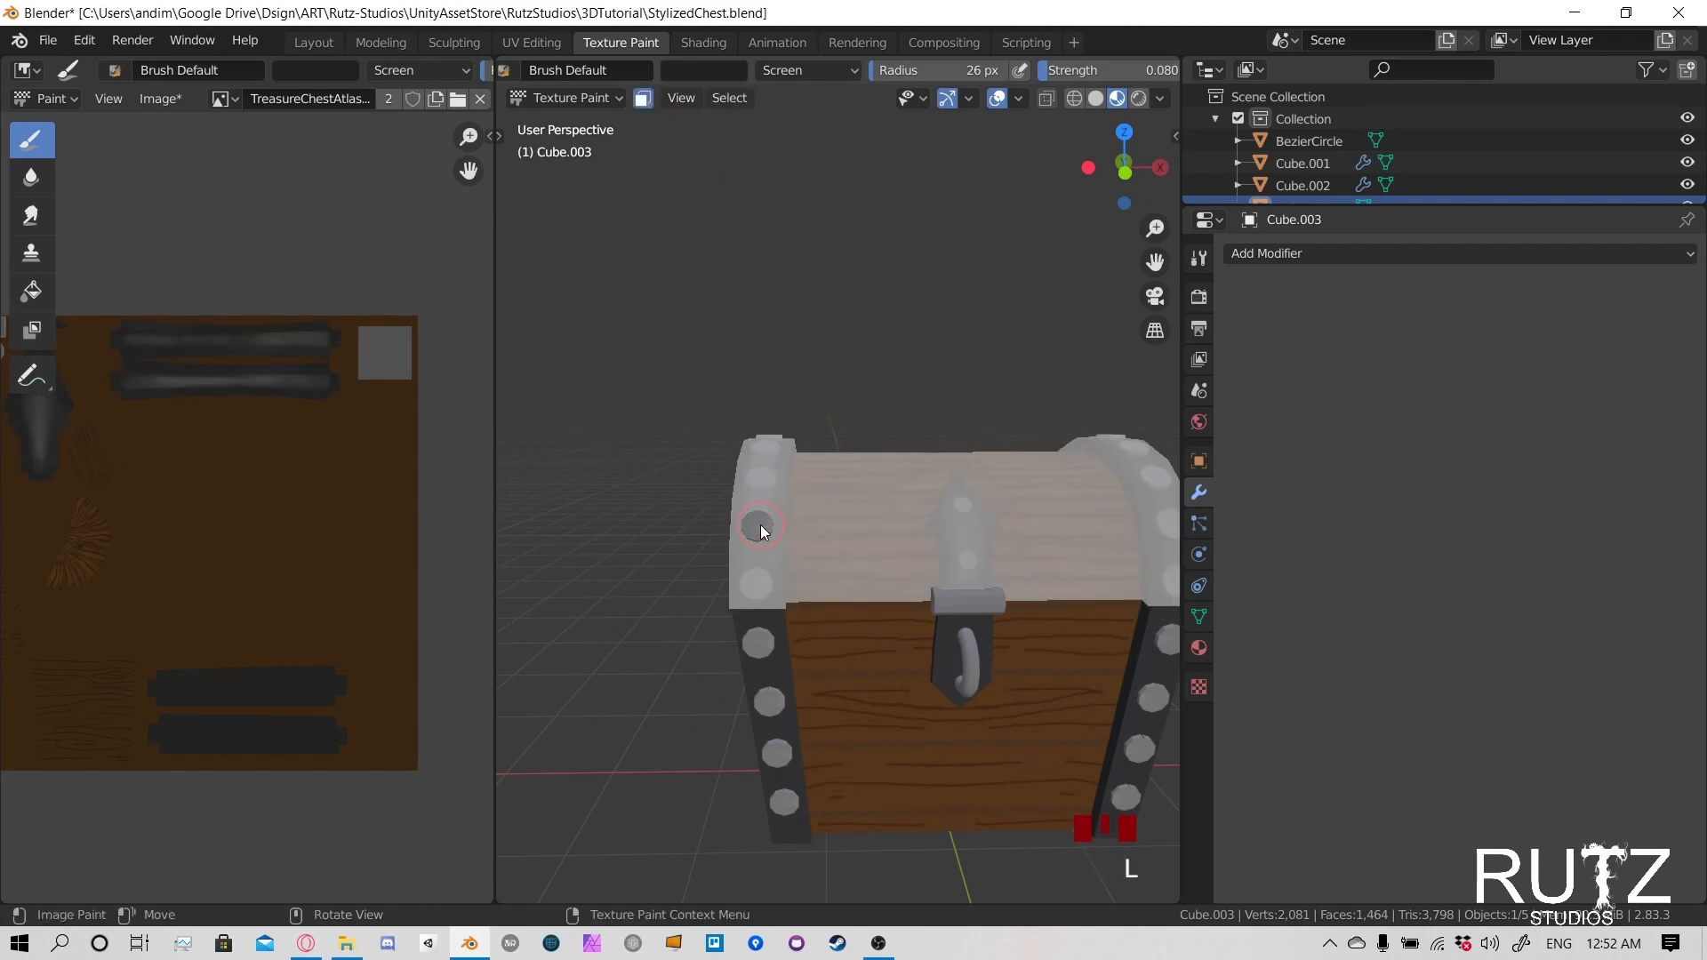
{"action": "middle_click_drag", "start_coordinate": [761, 539], "coordinate": [986, 460]}
{"action": "key", "text": "l"}
{"action": "key", "text": "l"}
{"action": "key", "text": "l"}
{"action": "key", "text": "l"}
{"action": "key", "text": "l"}
{"action": "key", "text": "l"}
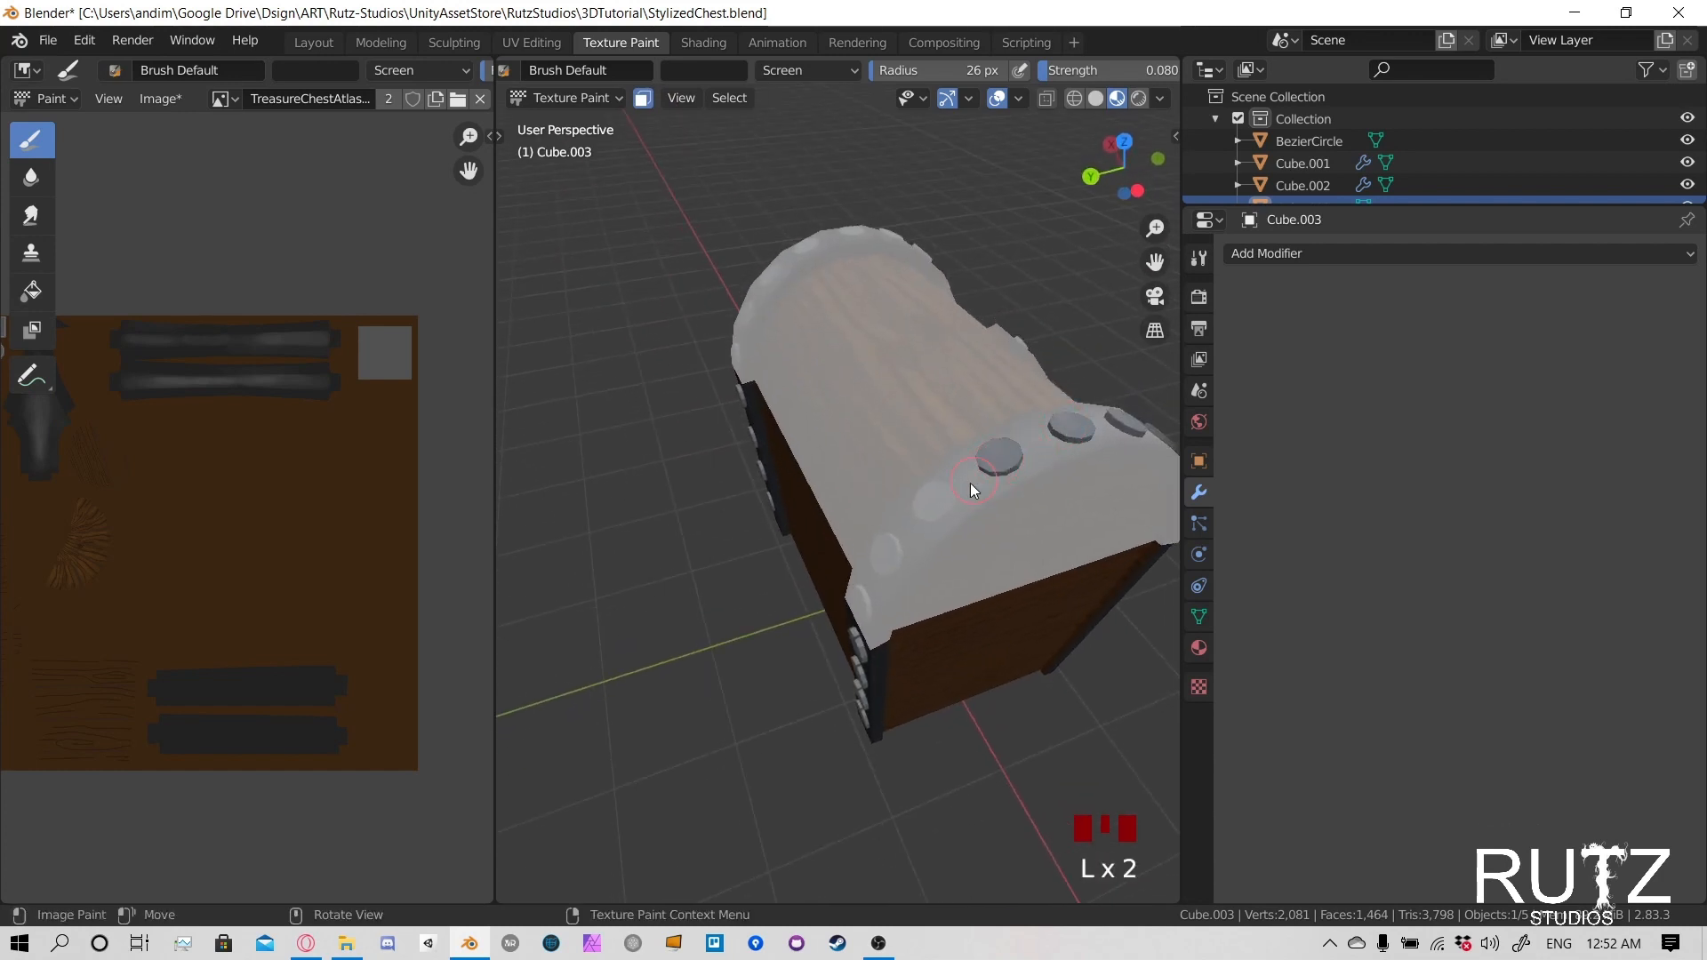
- Add the linked faces of the rivets on the positive X lid band to the paint mask selection
{"action": "key", "text": "l"}
{"action": "middle_click_drag", "start_coordinate": [751, 523], "coordinate": [893, 478]}
{"action": "scroll", "coordinate": [784, 531], "scroll_direction": "down", "scroll_amount": 3}
{"action": "middle_click_drag", "start_coordinate": [784, 532], "coordinate": [788, 574]}
{"action": "key", "text": "l"}
{"action": "key", "text": "l"}
{"action": "key", "text": "l"}
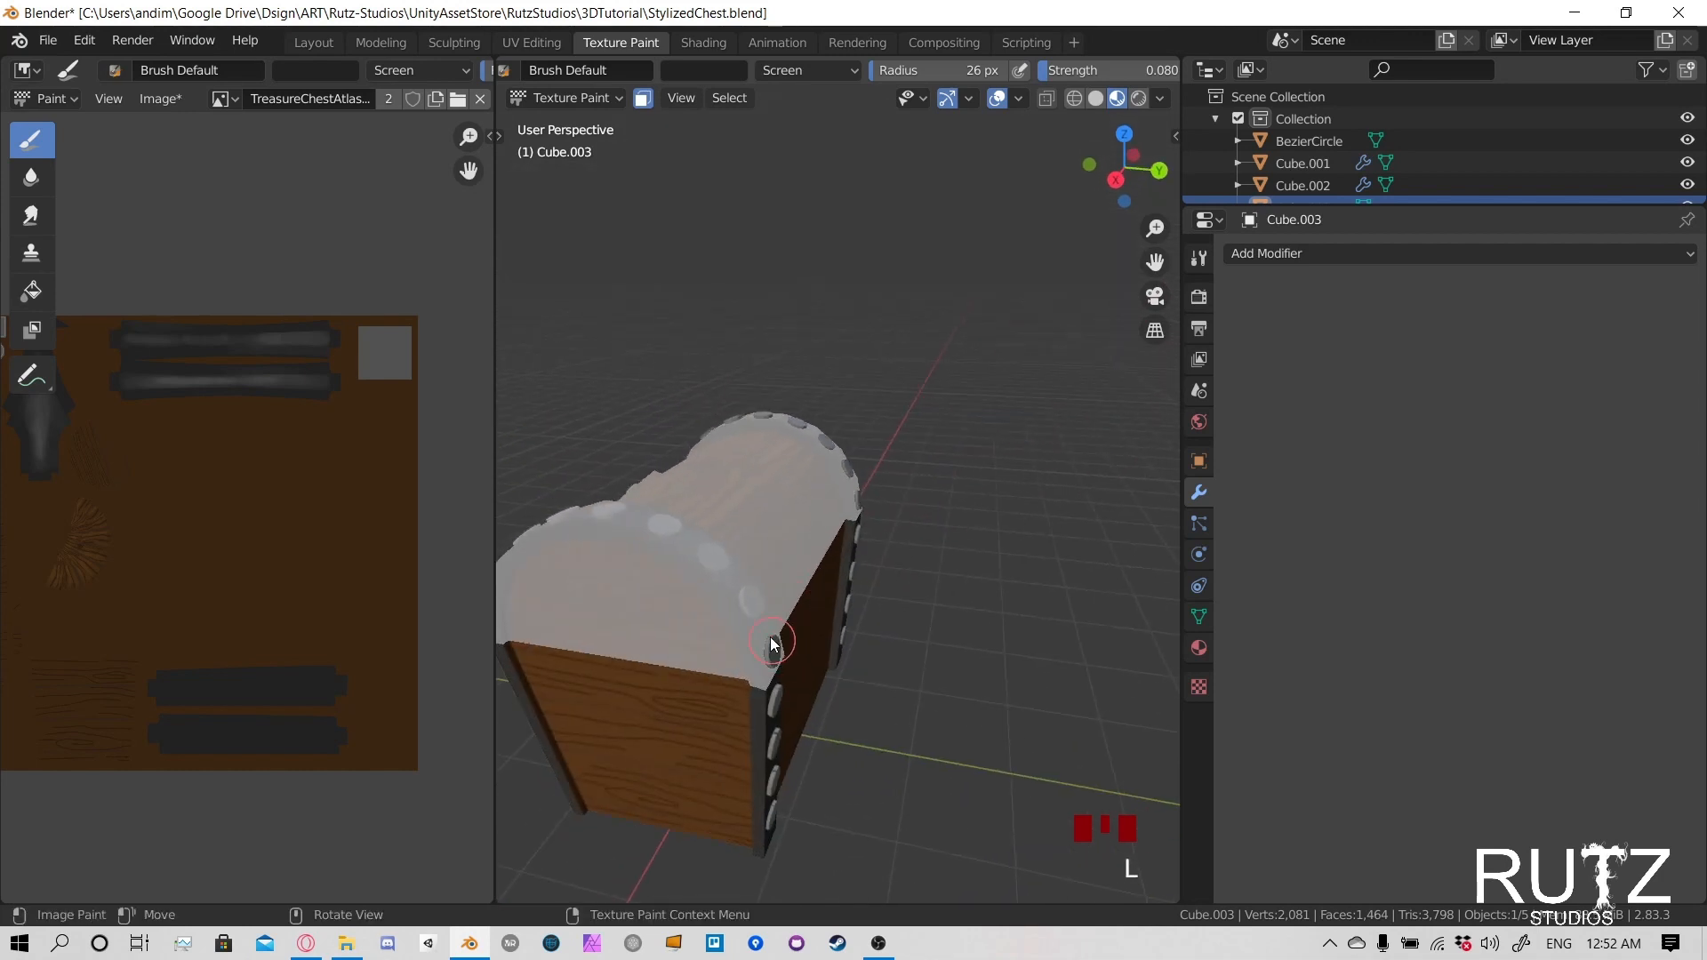
{"action": "middle_click_drag", "start_coordinate": [633, 558], "coordinate": [868, 542]}
{"action": "key", "text": "l"}
{"action": "key", "text": "l"}
{"action": "key", "text": "l"}
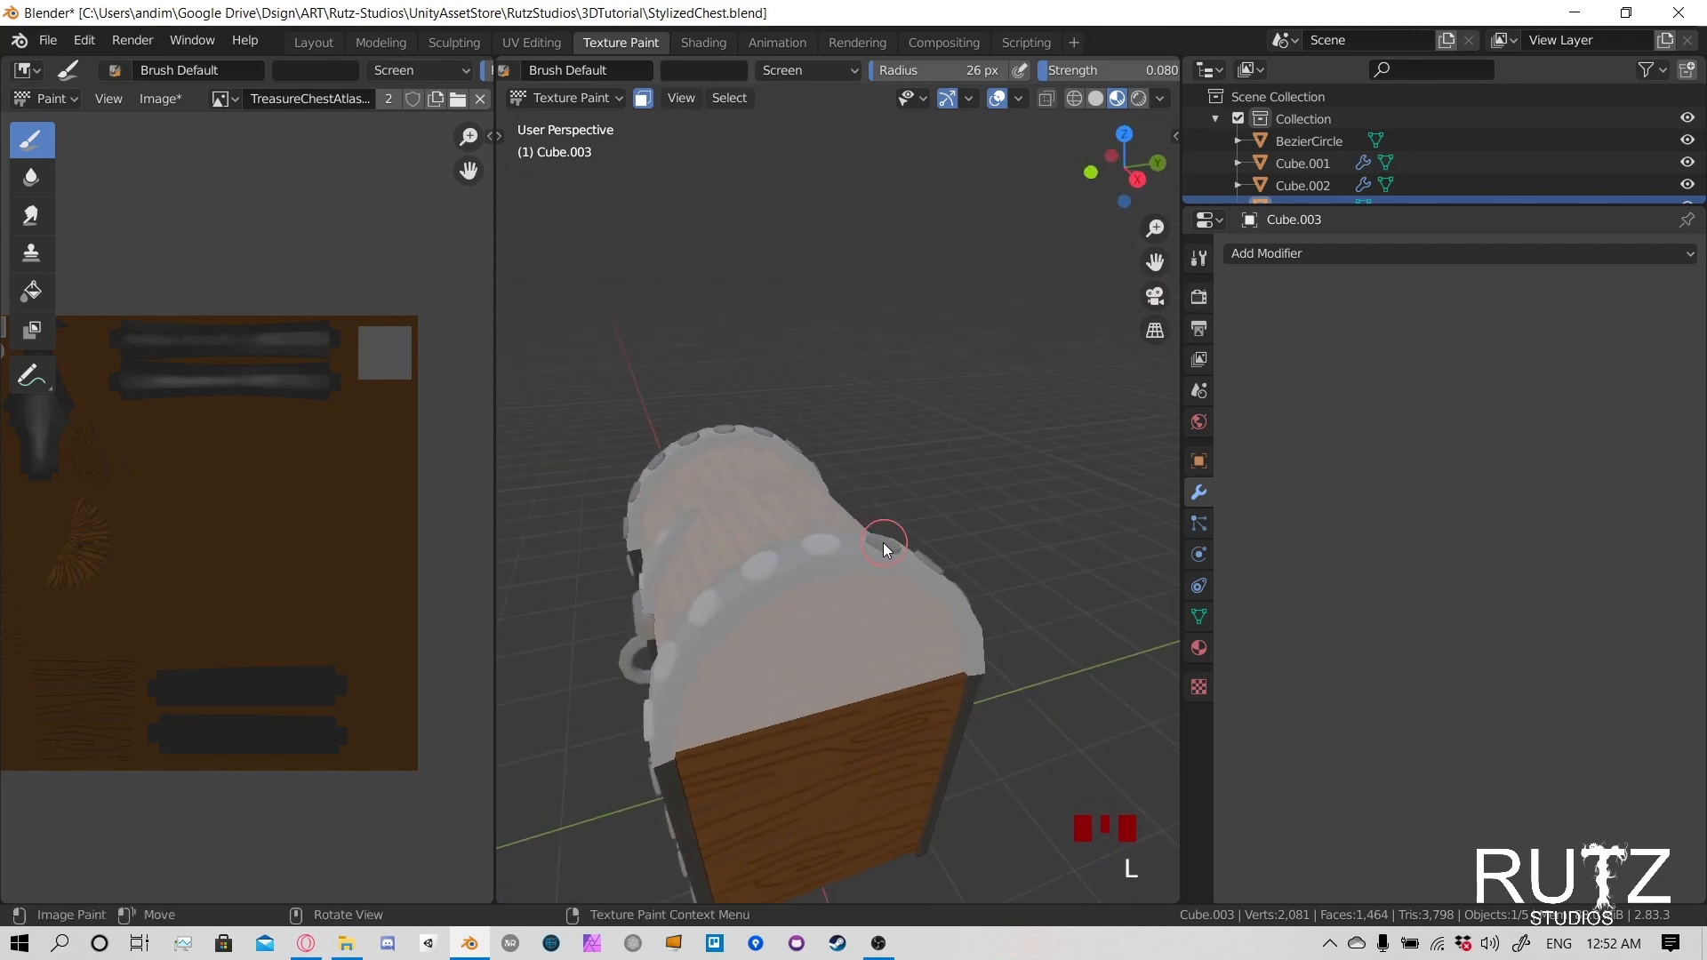
{"action": "key", "text": "l"}
- Raise the brush strength to 0.197 and brighten the lowest front rivet of the positive X lid band
{"action": "middle_click_drag", "start_coordinate": [671, 666], "coordinate": [762, 632]}
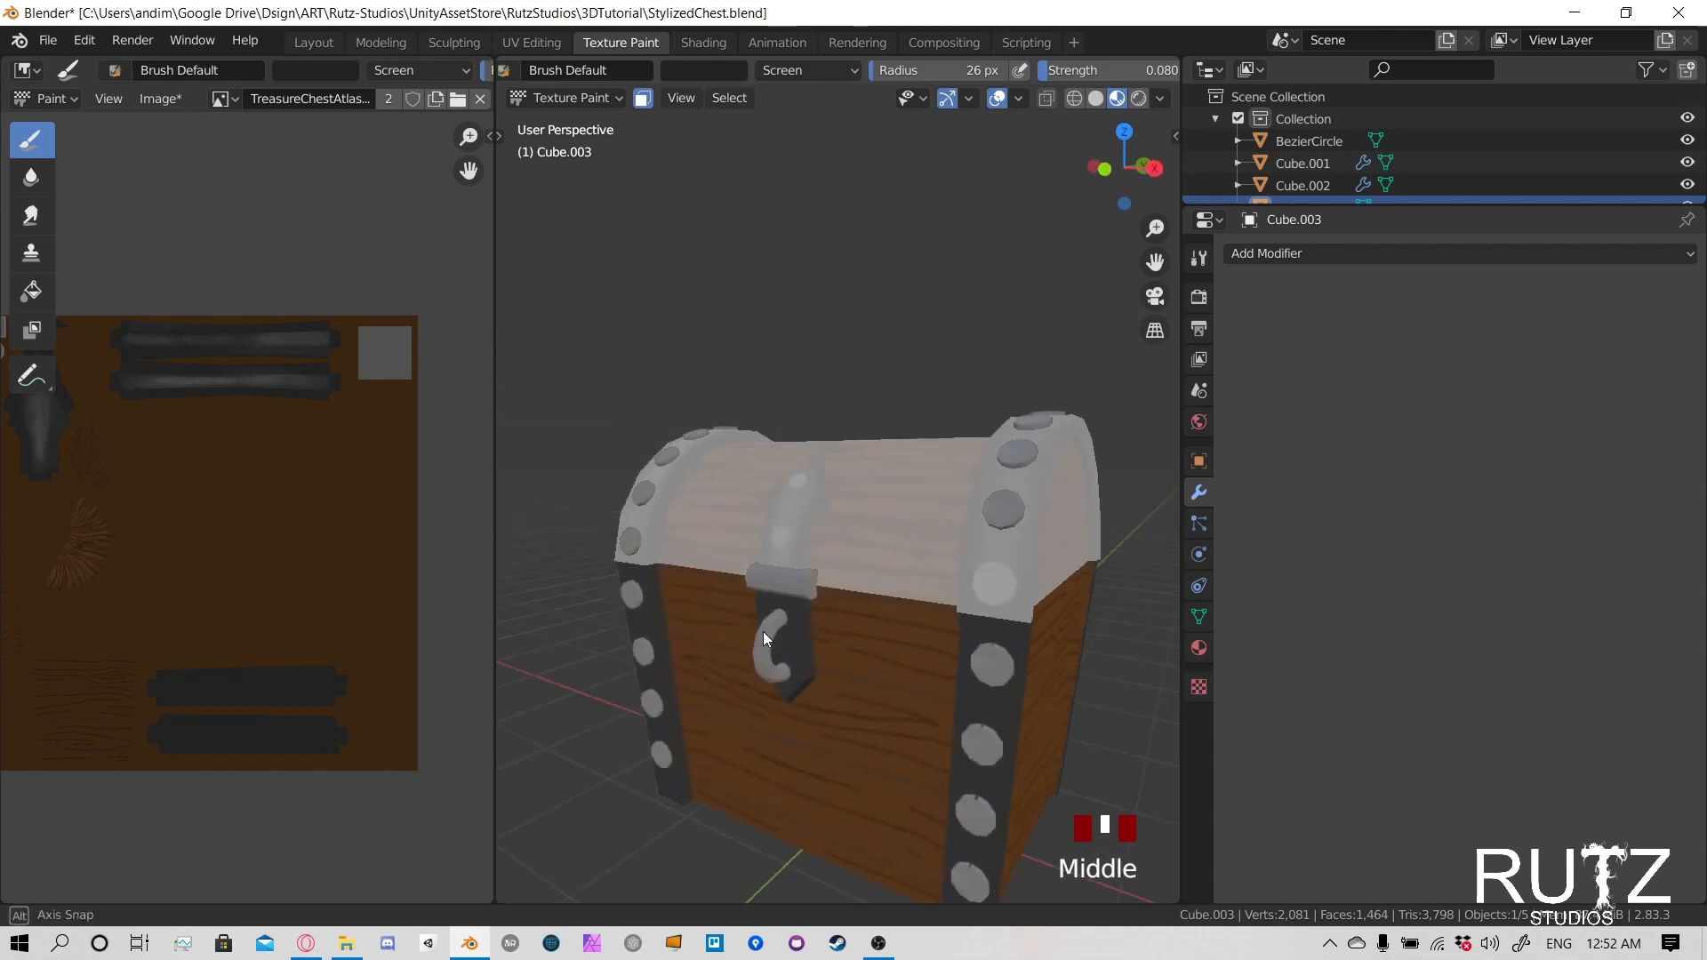
{"action": "scroll", "coordinate": [968, 553], "scroll_direction": "down", "scroll_amount": 1}
{"action": "scroll", "coordinate": [985, 541], "scroll_direction": "up", "scroll_amount": 3}
{"action": "middle_click_drag", "start_coordinate": [985, 540], "coordinate": [916, 604], "text": "shift"}
{"action": "left_click_drag", "start_coordinate": [1097, 71], "coordinate": [1122, 71]}
{"action": "left_click", "coordinate": [887, 728]}
{"action": "left_click", "coordinate": [898, 736]}
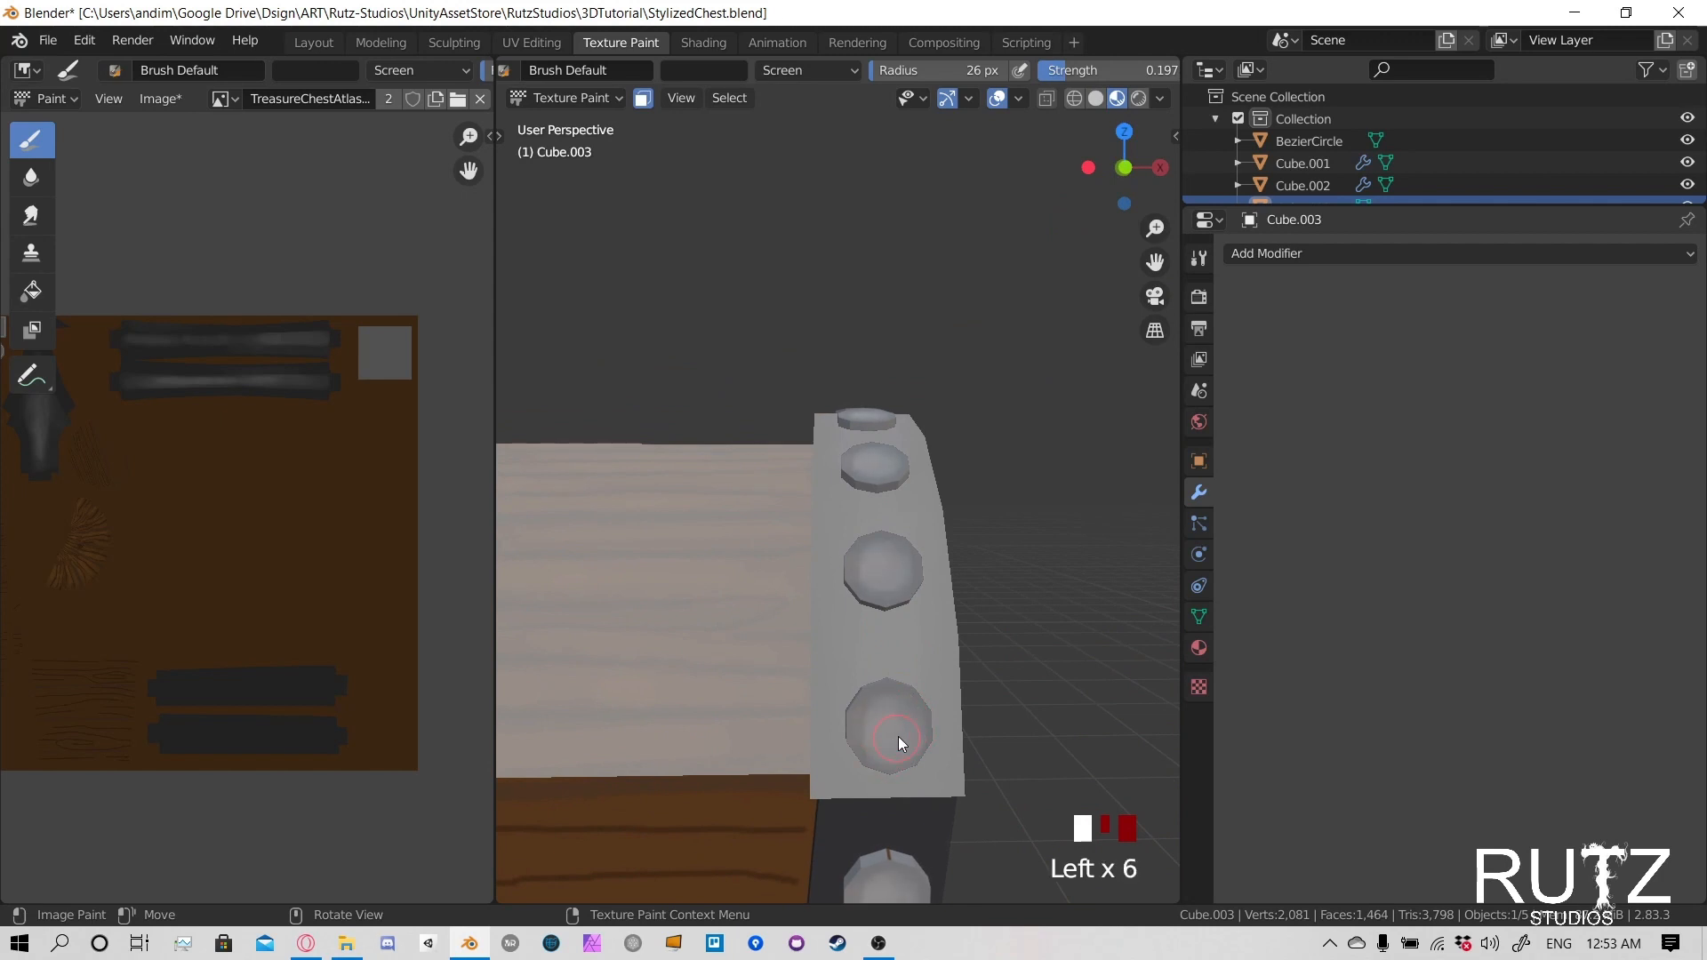
{"action": "left_click", "coordinate": [882, 715]}
{"action": "left_click", "coordinate": [873, 742]}
{"action": "left_click", "coordinate": [885, 738]}
{"action": "left_click", "coordinate": [899, 732]}
{"action": "left_click", "coordinate": [898, 702]}
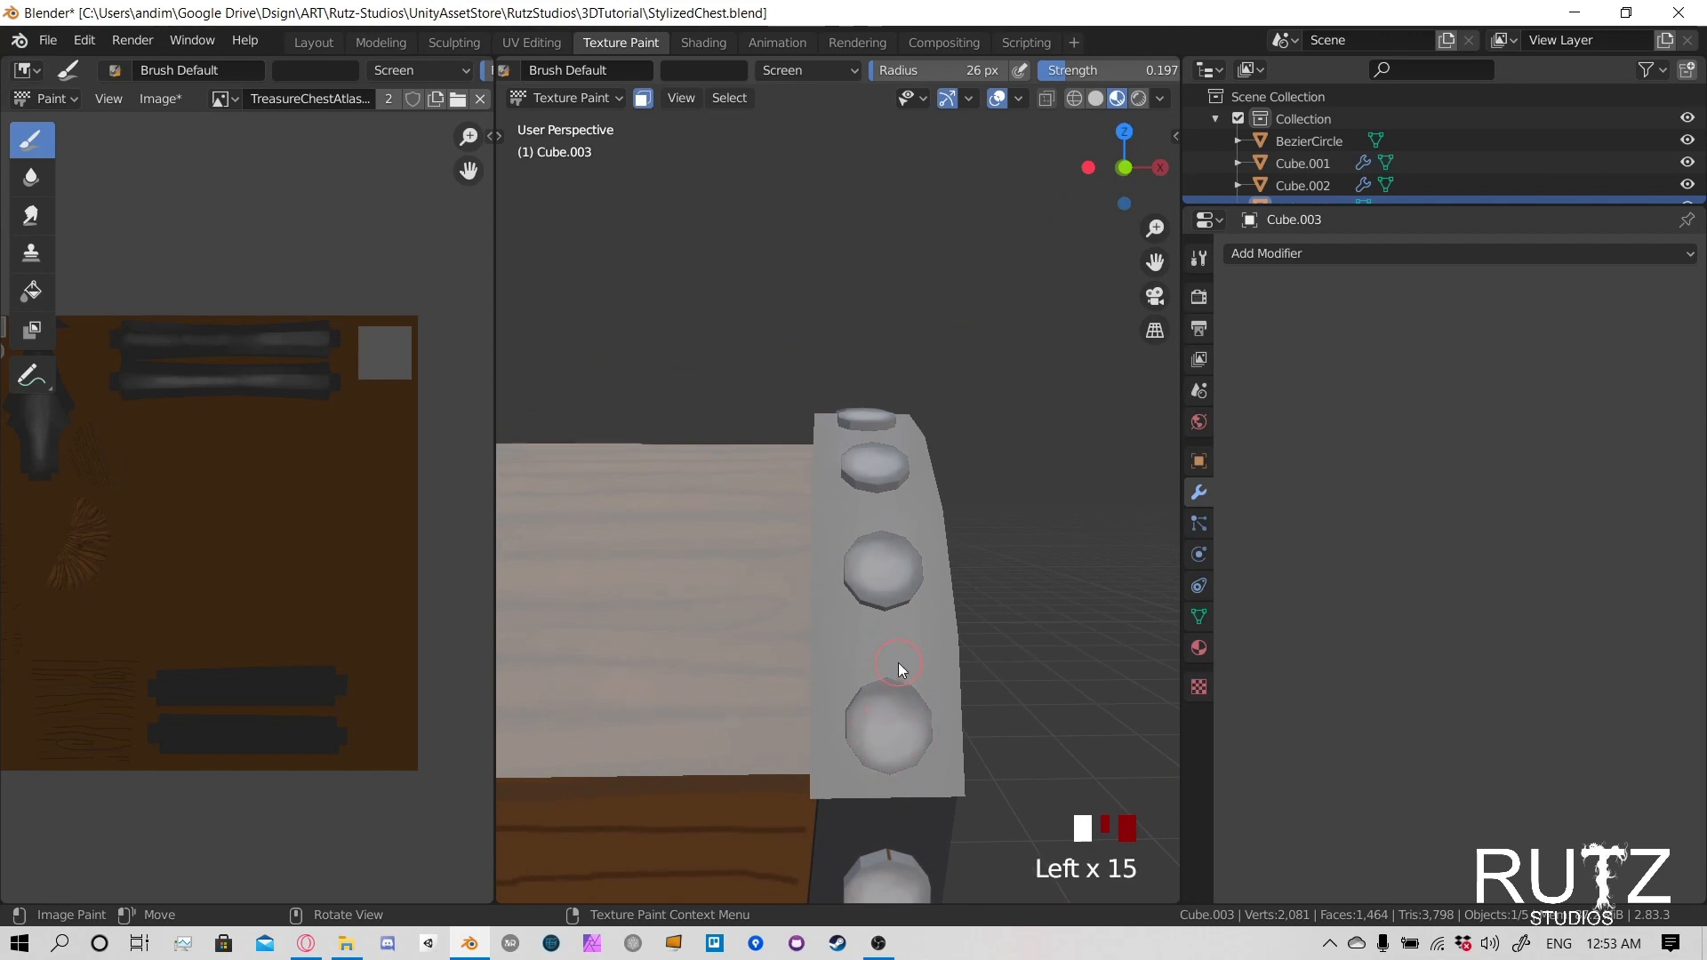
- Set the brush blending mode to Multiply for shading the rivets
{"action": "middle_click_drag", "start_coordinate": [910, 559], "coordinate": [968, 535]}
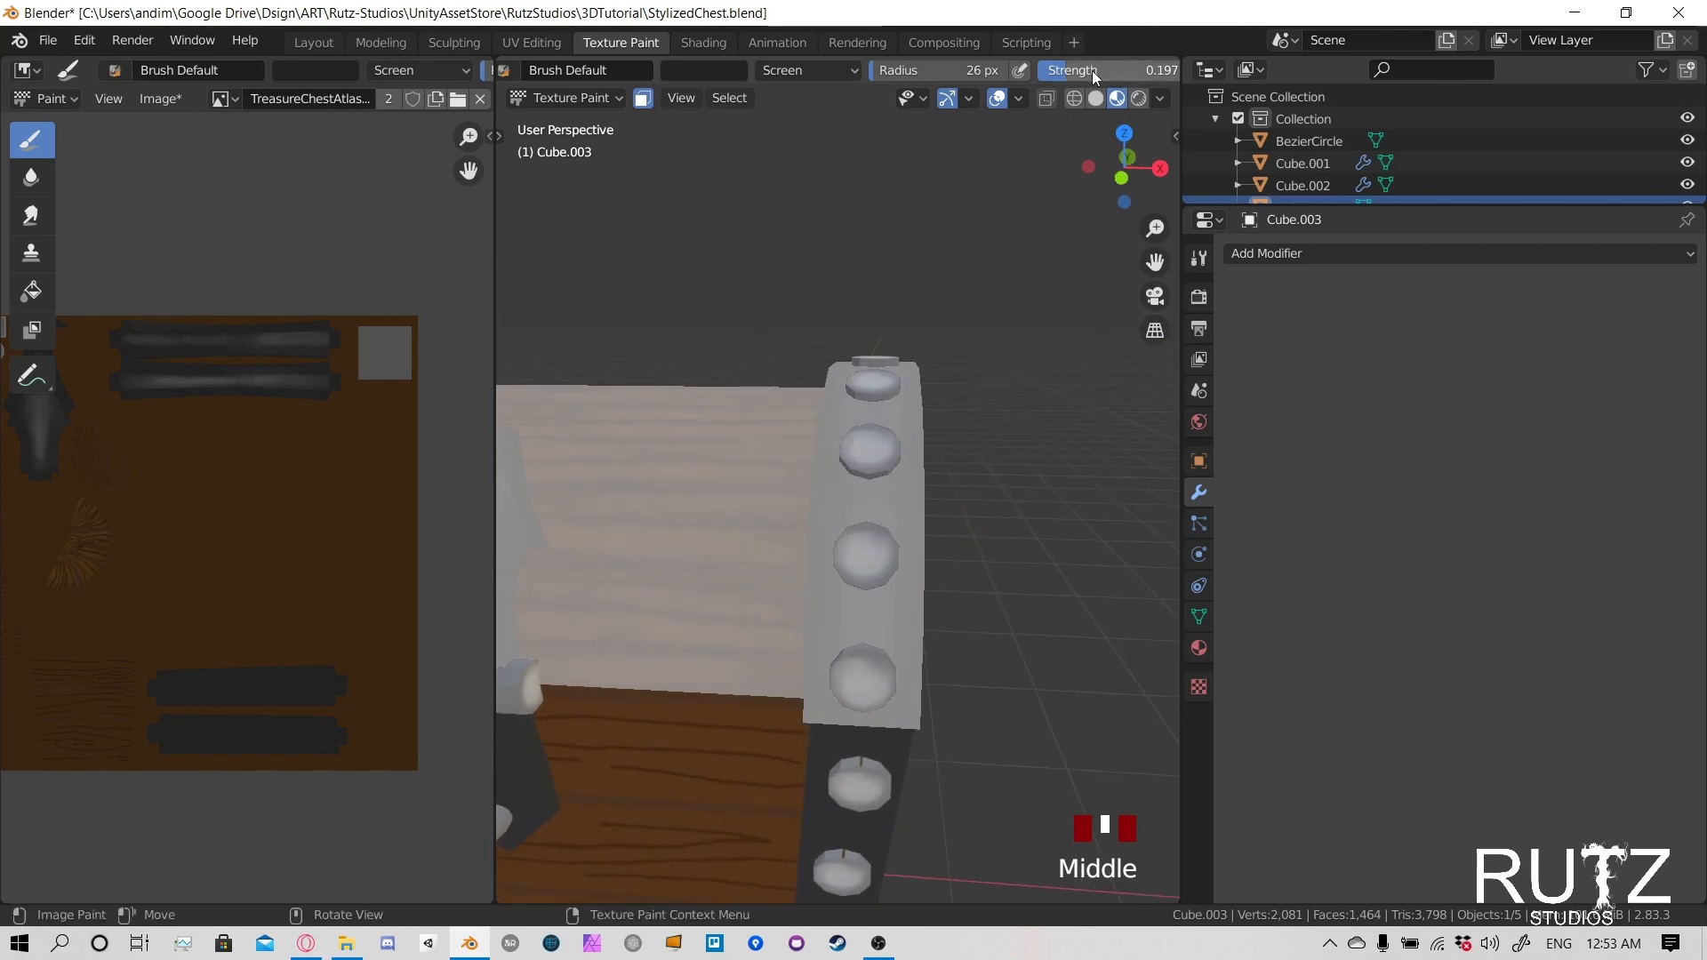
{"action": "left_click", "coordinate": [823, 71]}
{"action": "left_click", "coordinate": [796, 156]}
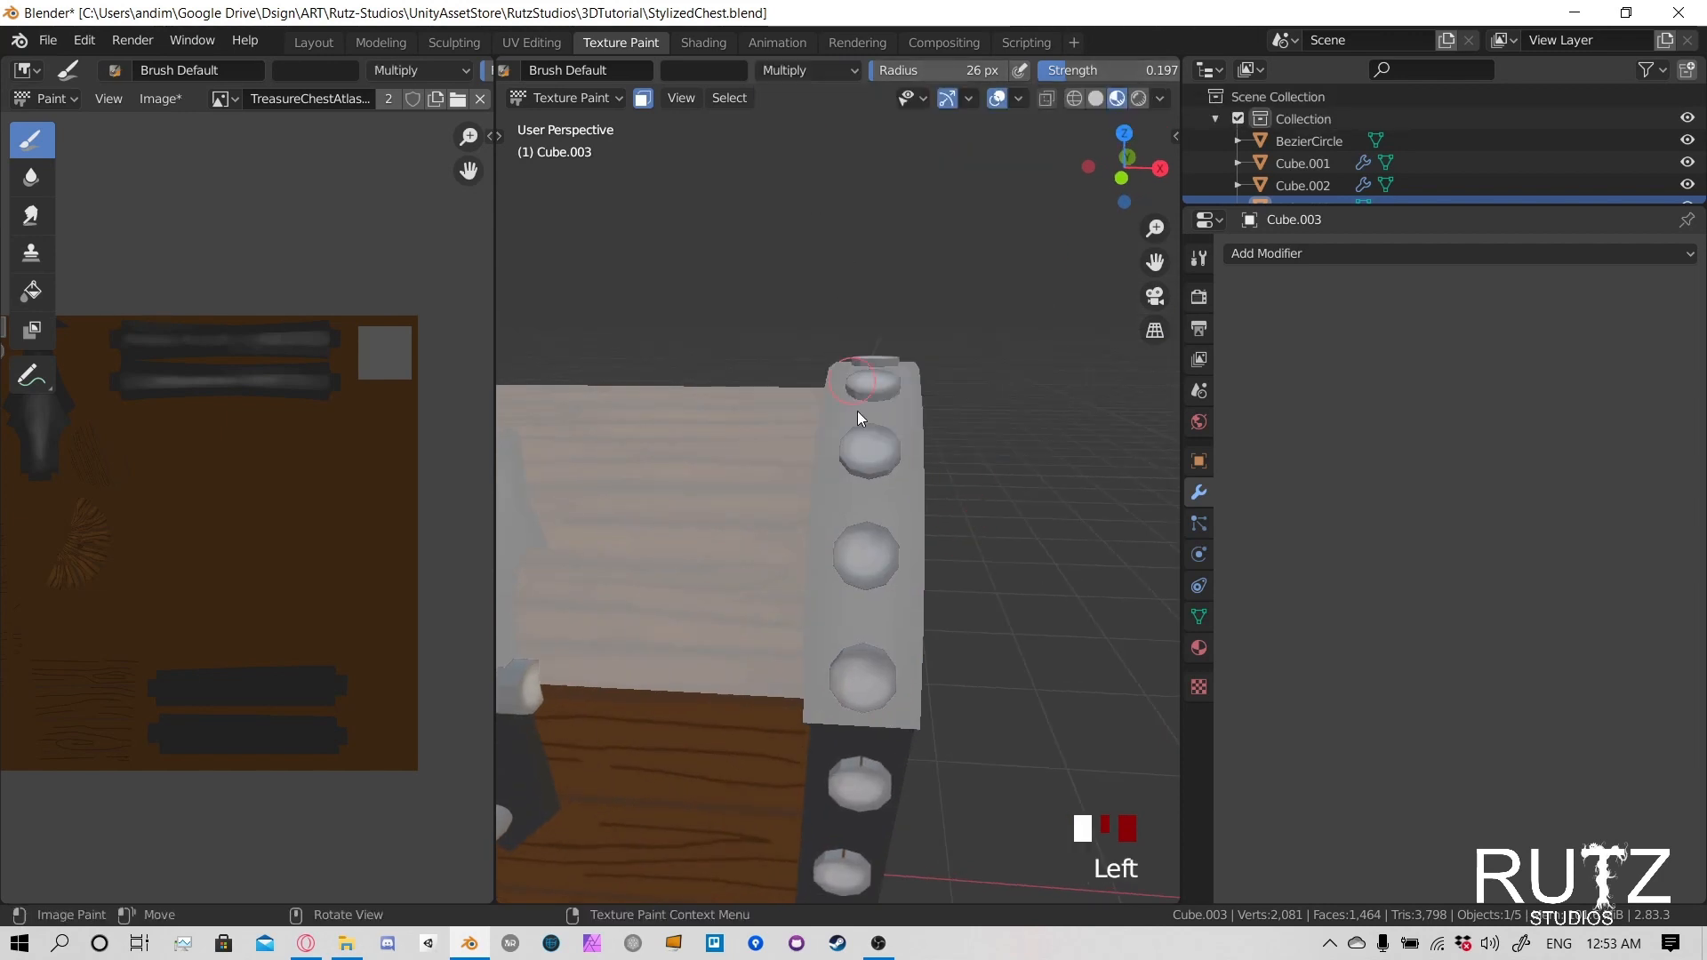
{"action": "left_click", "coordinate": [870, 677]}
{"action": "left_click", "coordinate": [865, 683]}
{"action": "left_click", "coordinate": [866, 666]}
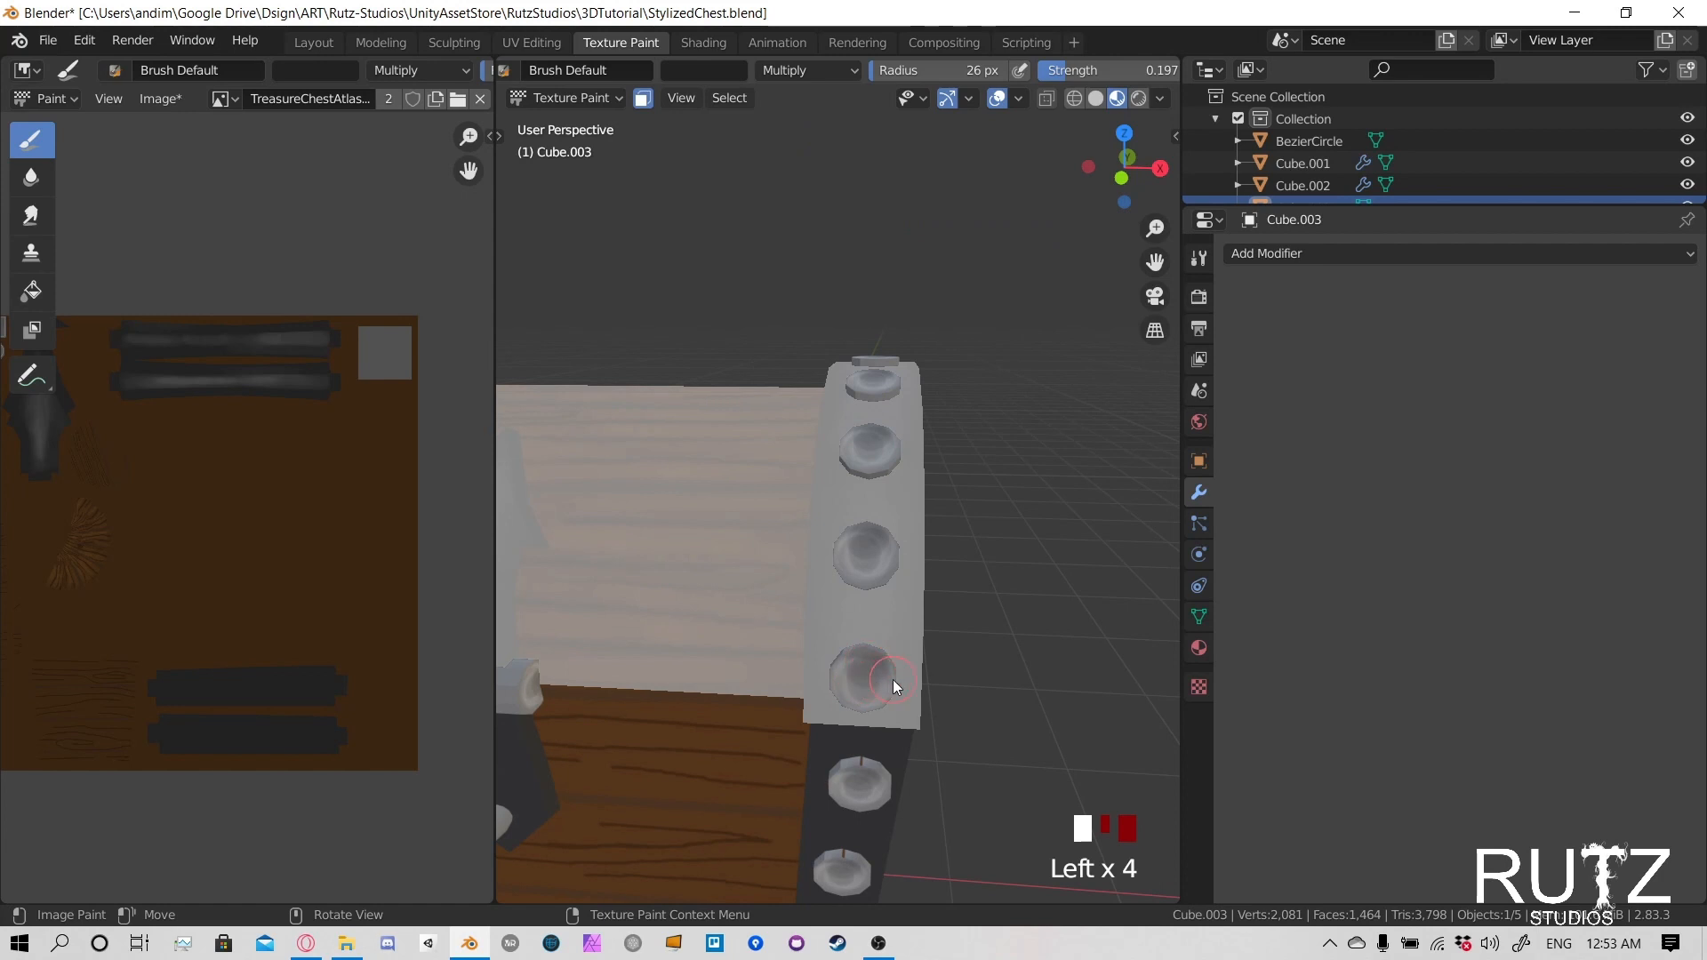
{"action": "key", "text": "ctrl+z"}
{"action": "key", "text": "ctrl+z"}
{"action": "key", "text": "ctrl+z"}
{"action": "key", "text": "ctrl+z"}
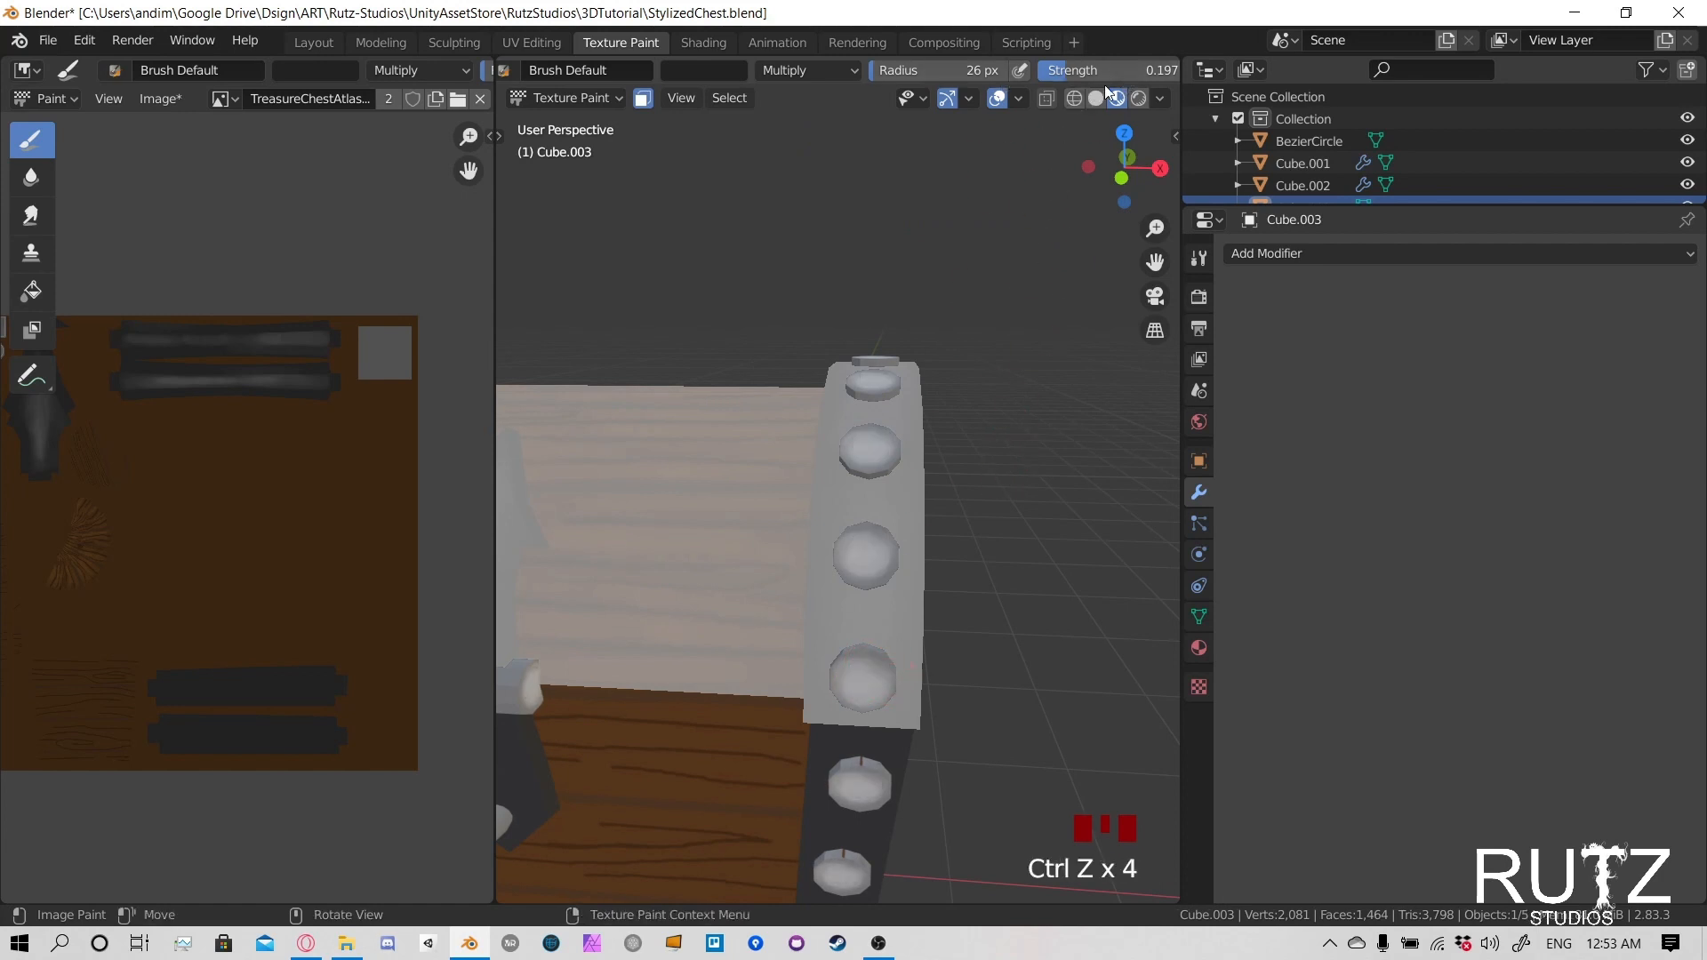
- Reduce the brush strength to 0.144, softly darken the rivets on the positive X lid band and save the file
{"action": "left_click_drag", "start_coordinate": [1093, 70], "coordinate": [1087, 70]}
{"action": "left_click", "coordinate": [861, 665]}
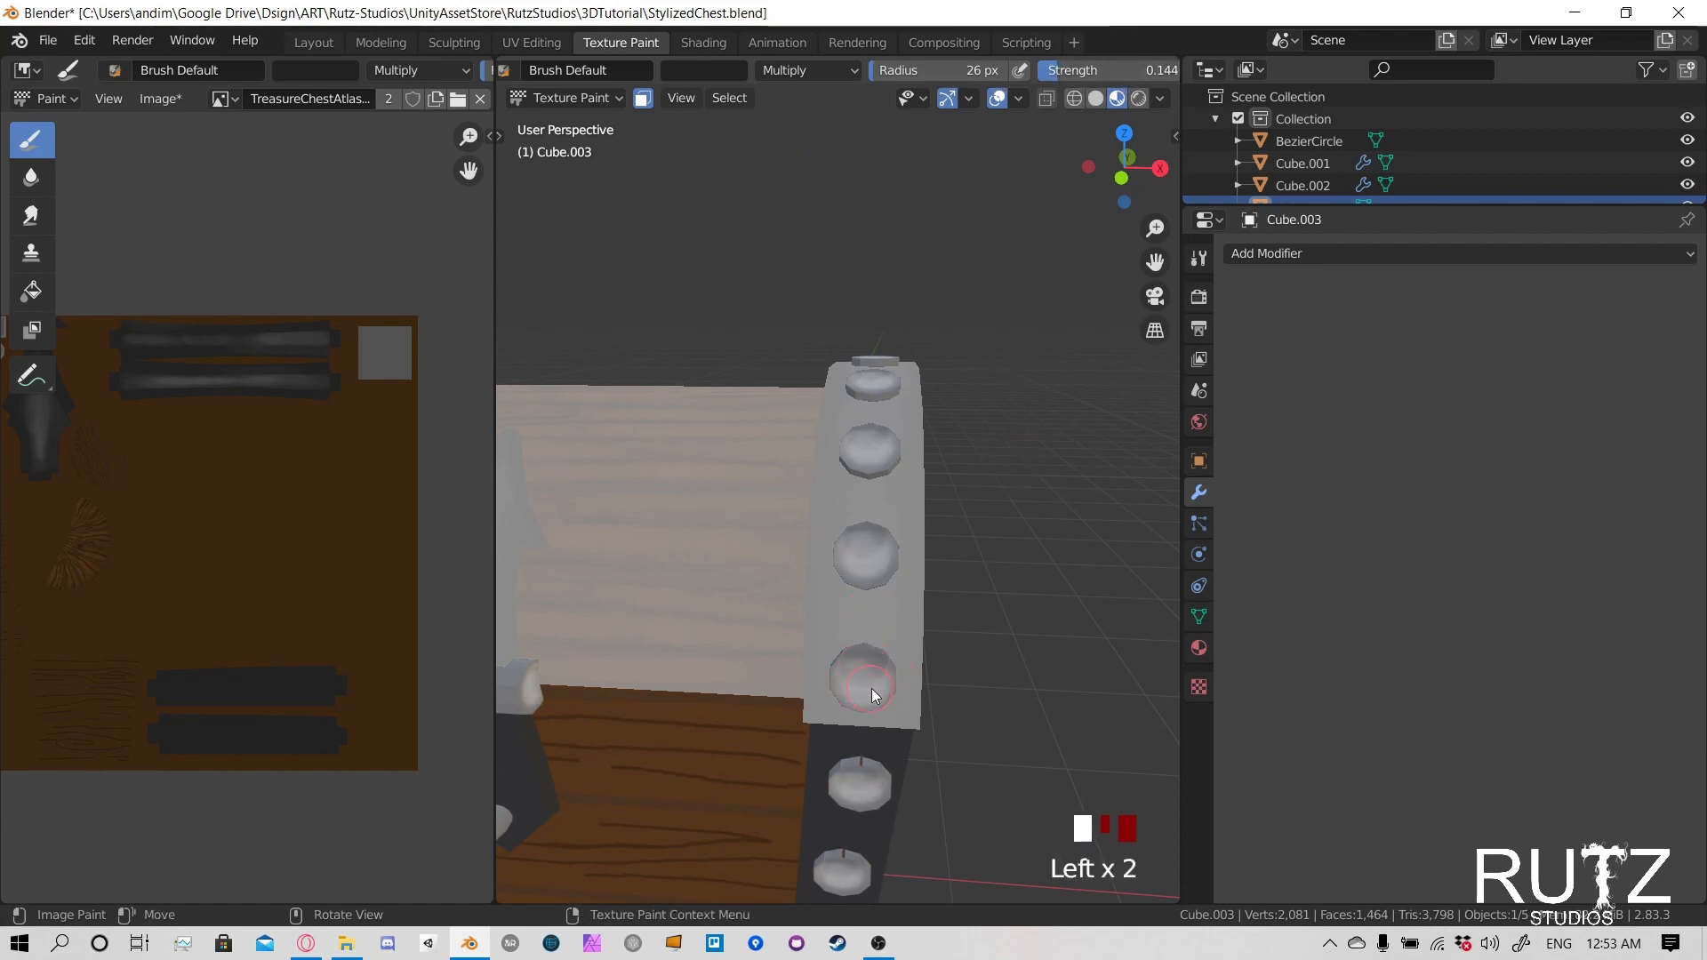
{"action": "left_click", "coordinate": [871, 687]}
{"action": "left_click_drag", "start_coordinate": [869, 673], "coordinate": [887, 667]}
{"action": "left_click", "coordinate": [879, 549]}
{"action": "middle_click_drag", "start_coordinate": [880, 551], "coordinate": [898, 447]}
{"action": "scroll", "coordinate": [924, 541], "scroll_direction": "down", "scroll_amount": 2}
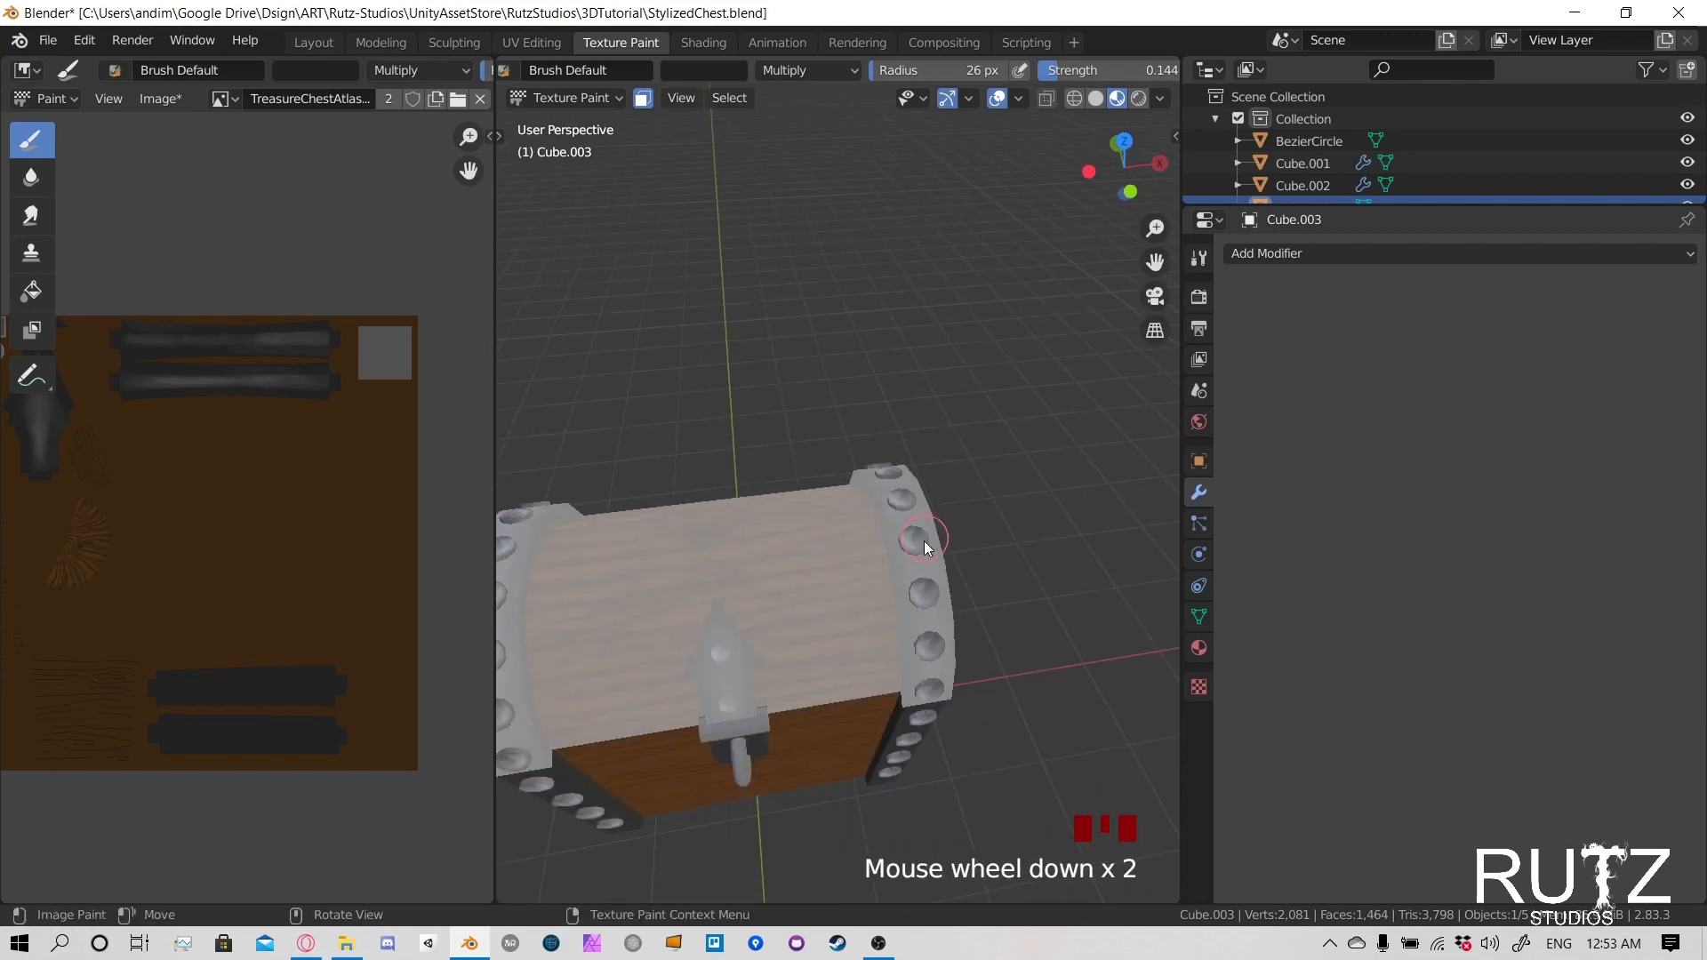
{"action": "mouse_move", "coordinate": [925, 540]}
{"action": "middle_mouse_down", "text": "shift"}
{"action": "mouse_move", "coordinate": [962, 526]}
{"action": "mouse_move", "coordinate": [944, 482]}
{"action": "mouse_move", "coordinate": [967, 457]}
{"action": "mouse_move", "coordinate": [928, 425]}
{"action": "middle_mouse_up", "text": "shift"}
{"action": "key", "text": "ctrl+s"}
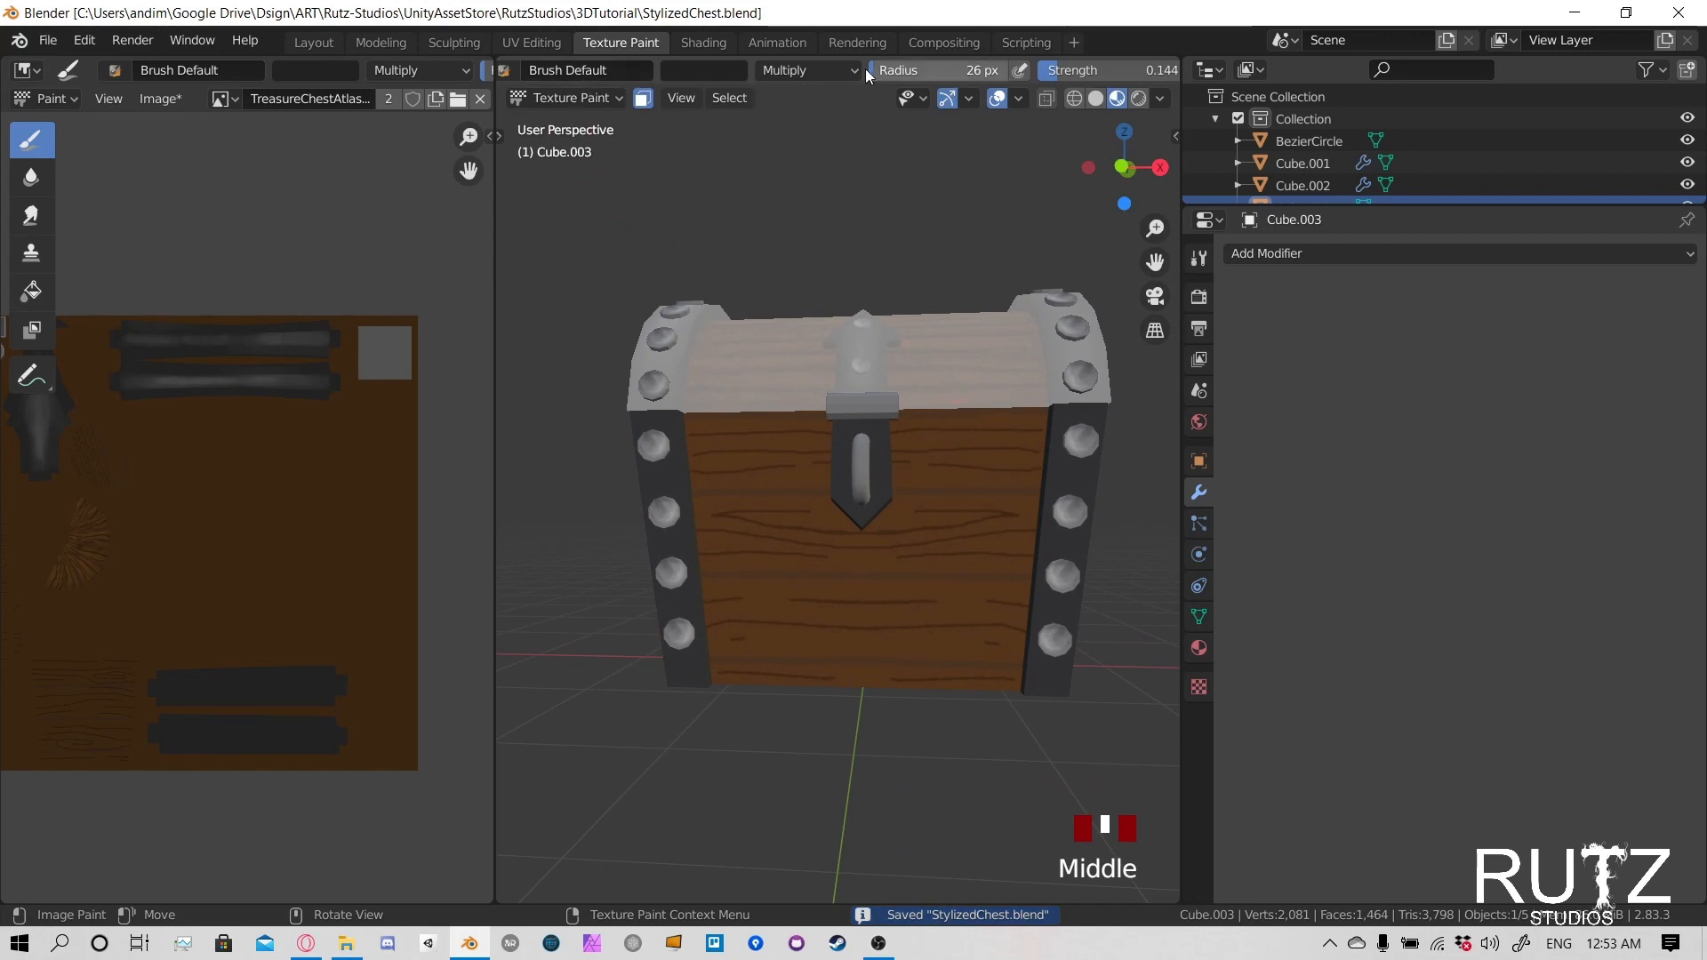
- Set the blending mode back to Screen and mask only the linked faces of both lid bands and the latch plate
{"action": "left_click", "coordinate": [788, 69]}
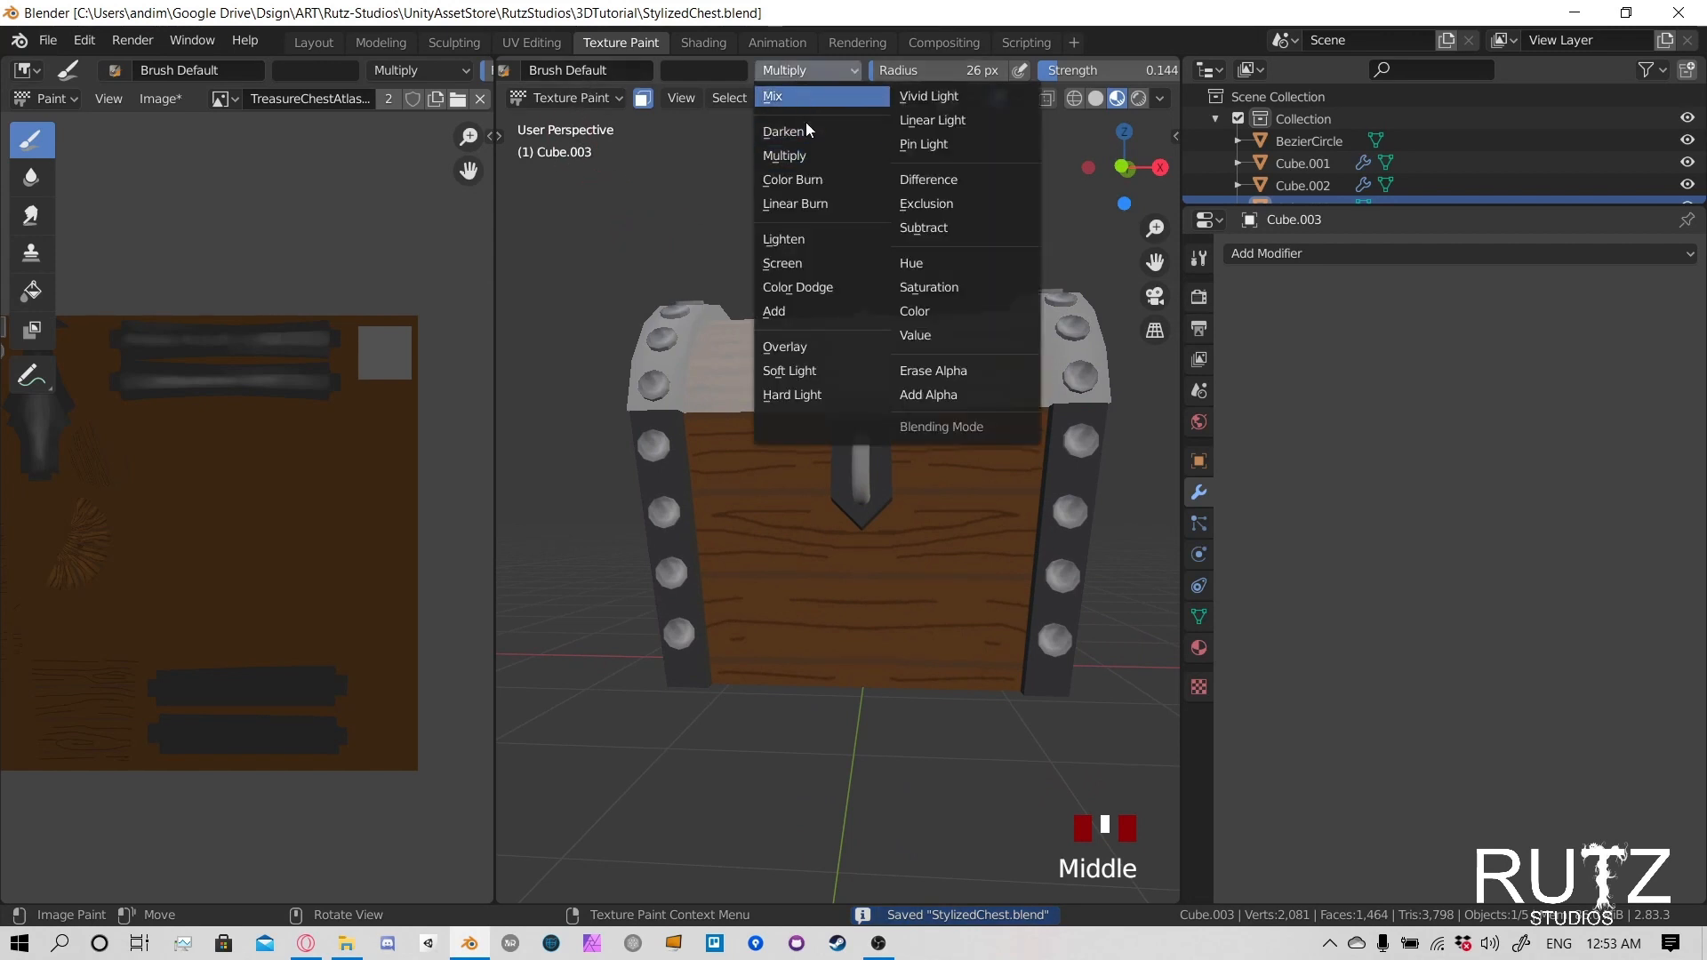
{"action": "left_click", "coordinate": [807, 264]}
{"action": "middle_click_drag", "start_coordinate": [807, 264], "coordinate": [877, 364]}
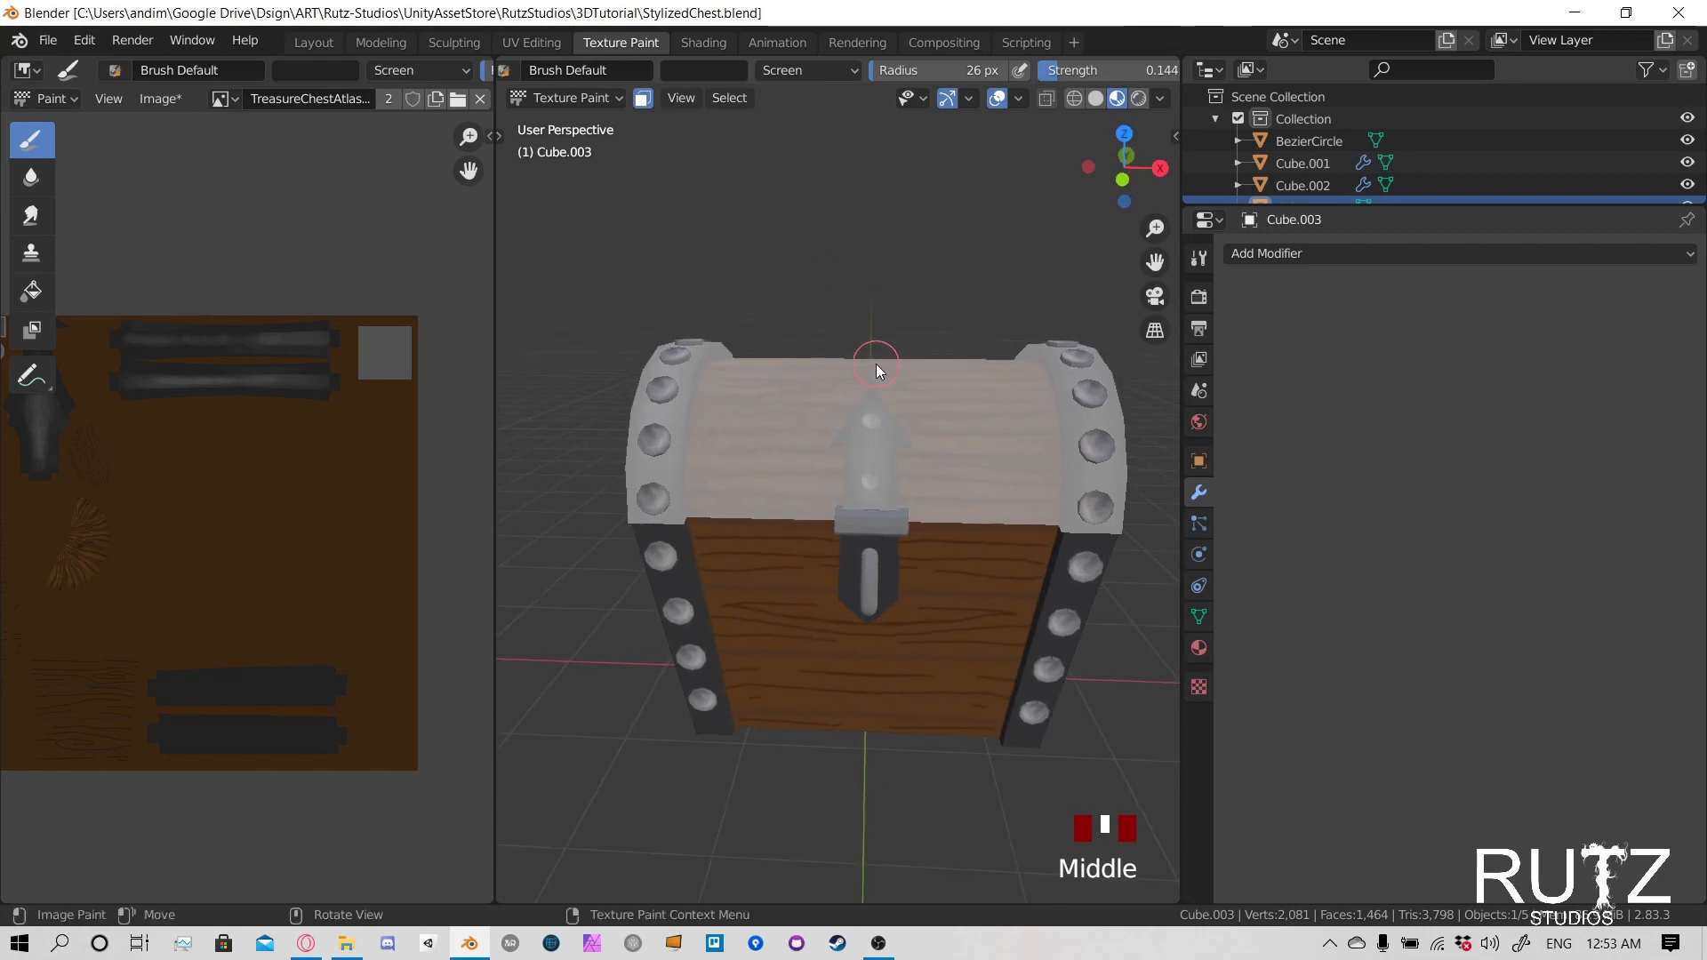
{"action": "key", "text": "alt+a"}
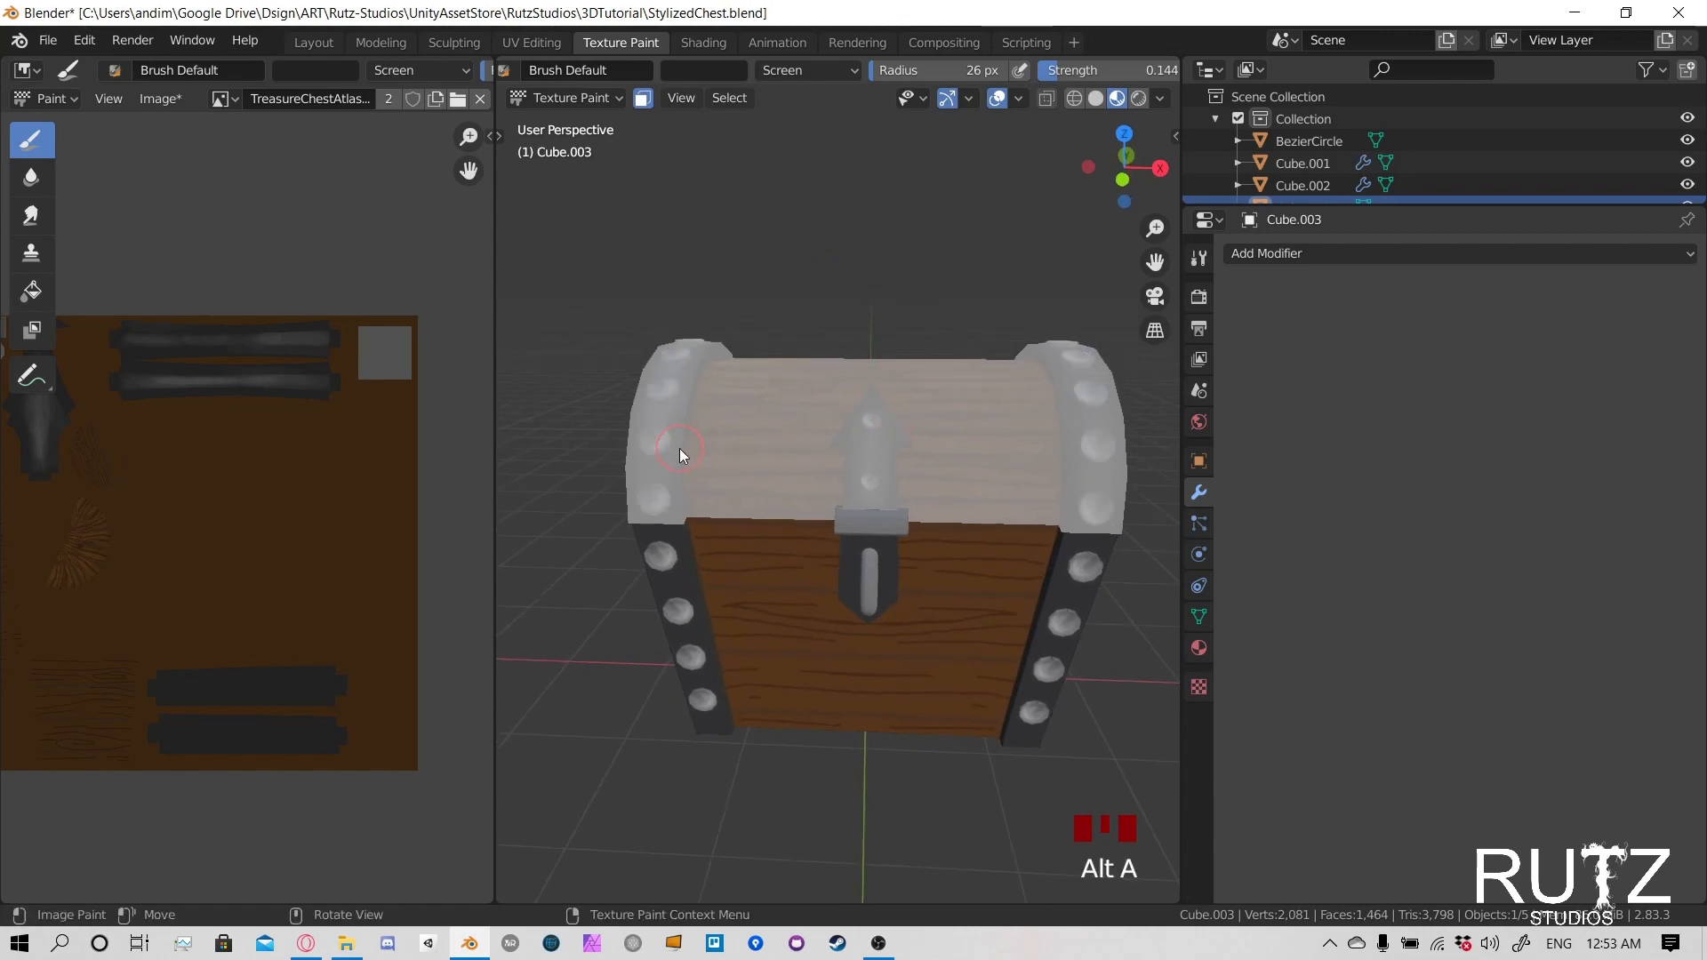
{"action": "key", "text": "l"}
{"action": "key", "text": "l"}
{"action": "key", "text": "l"}
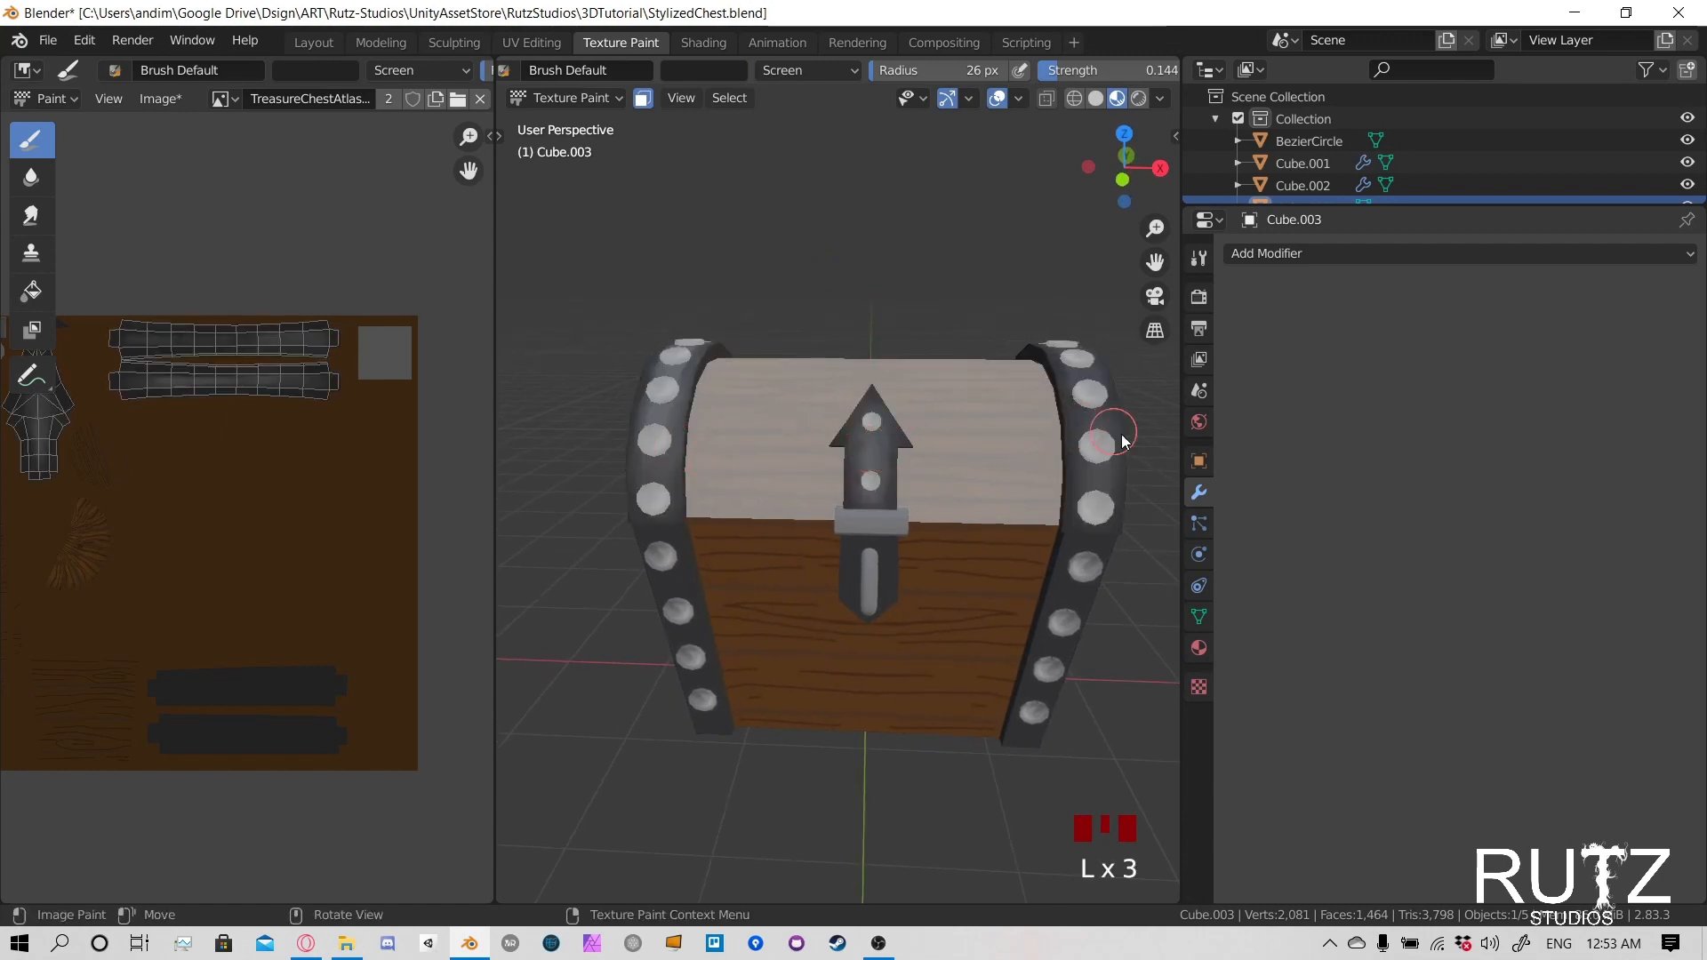
- Paint Screen highlights along the outer edge of the positive X lid band and beneath its lowest front rivet
{"action": "middle_click_drag", "start_coordinate": [1103, 440], "coordinate": [847, 460]}
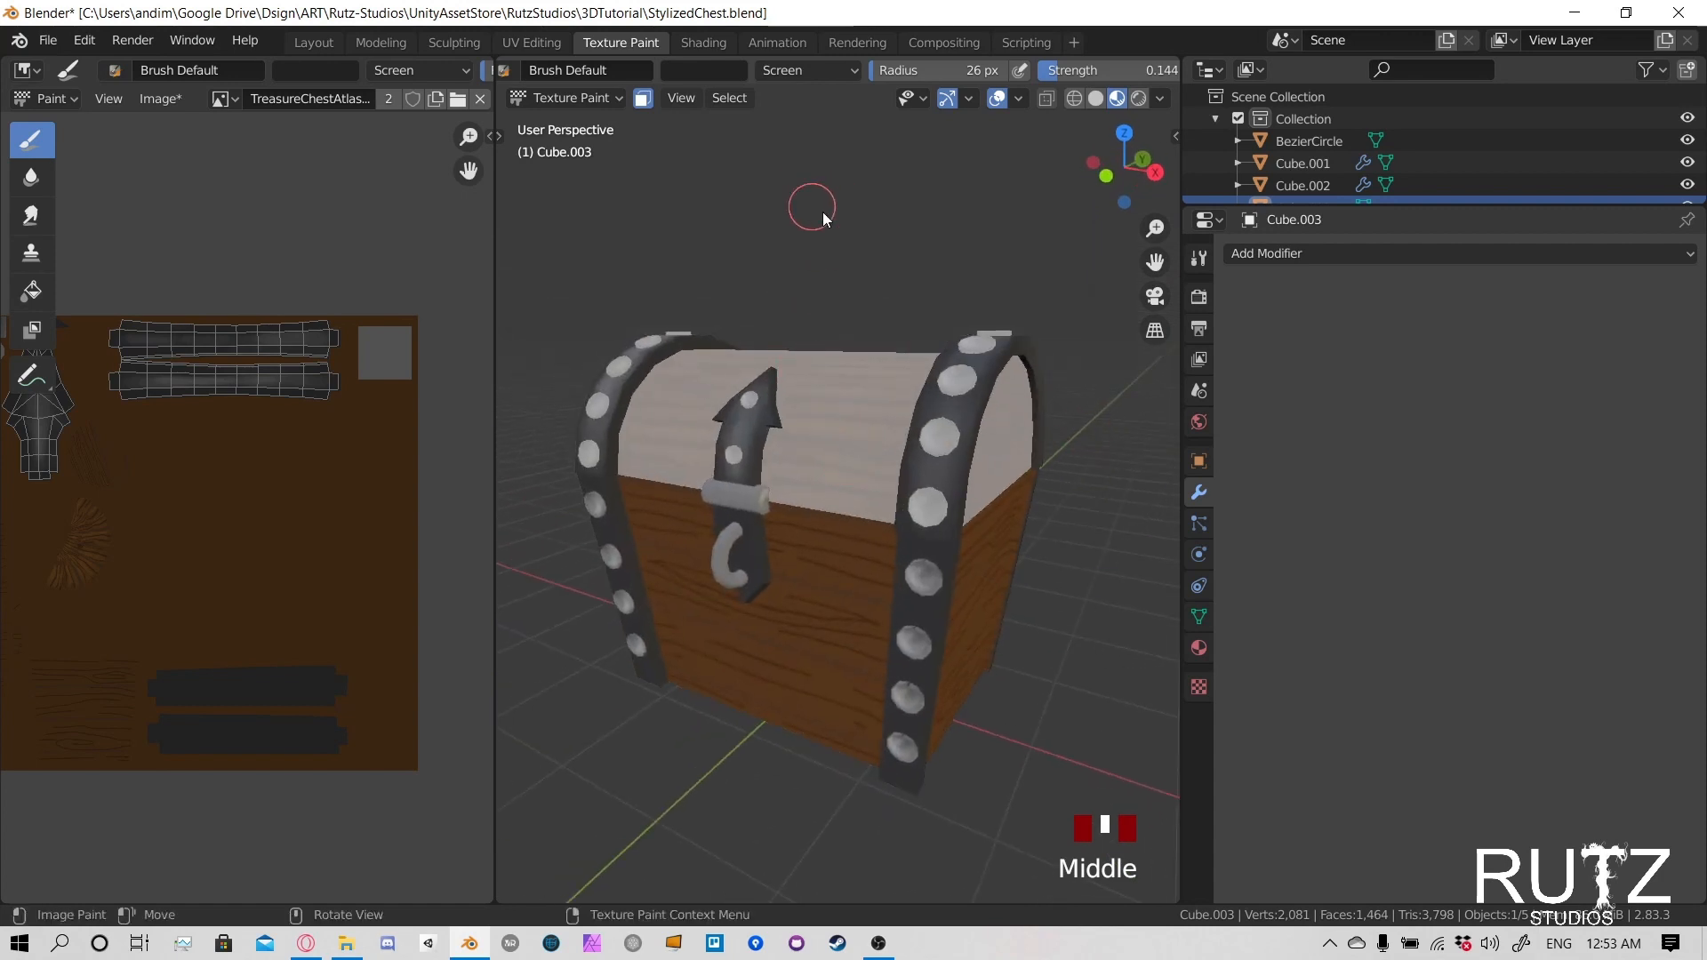
{"action": "middle_click_drag", "start_coordinate": [811, 210], "coordinate": [811, 381], "text": "shift"}
{"action": "scroll", "coordinate": [770, 496], "scroll_direction": "up", "scroll_amount": 3}
{"action": "middle_click_drag", "start_coordinate": [769, 491], "coordinate": [852, 456], "text": "shift"}
{"action": "scroll", "coordinate": [816, 628], "scroll_direction": "down", "scroll_amount": 1}
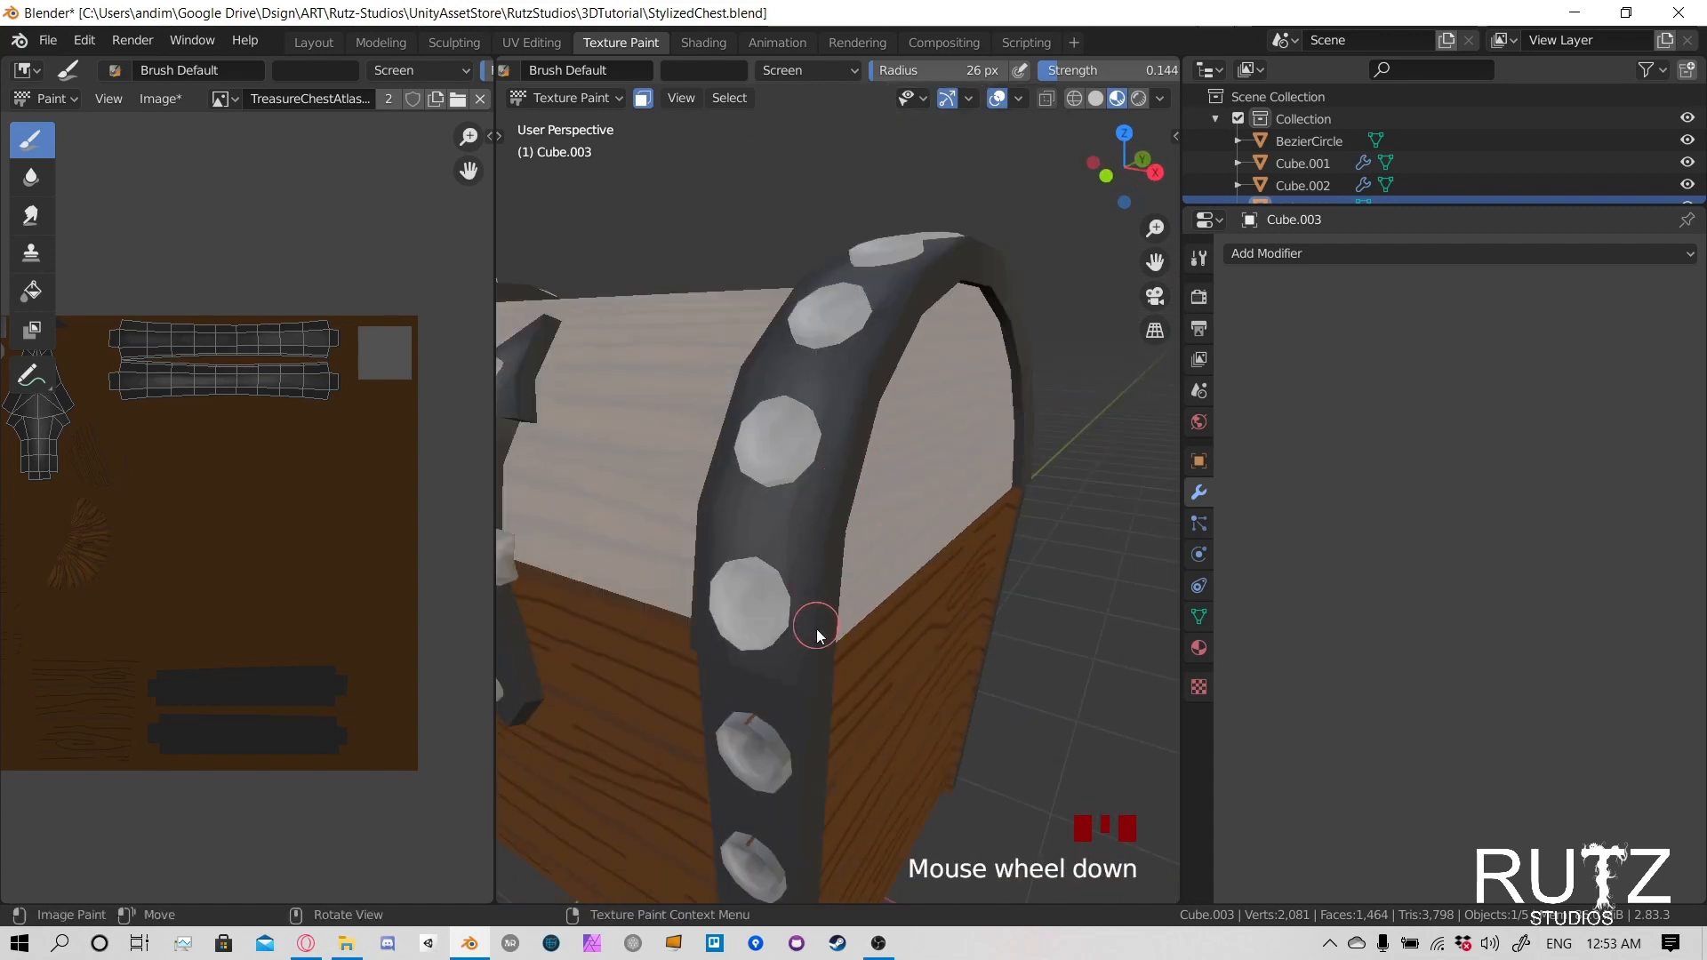
{"action": "left_click", "coordinate": [816, 628]}
{"action": "left_click", "coordinate": [827, 534]}
{"action": "left_click", "coordinate": [839, 462]}
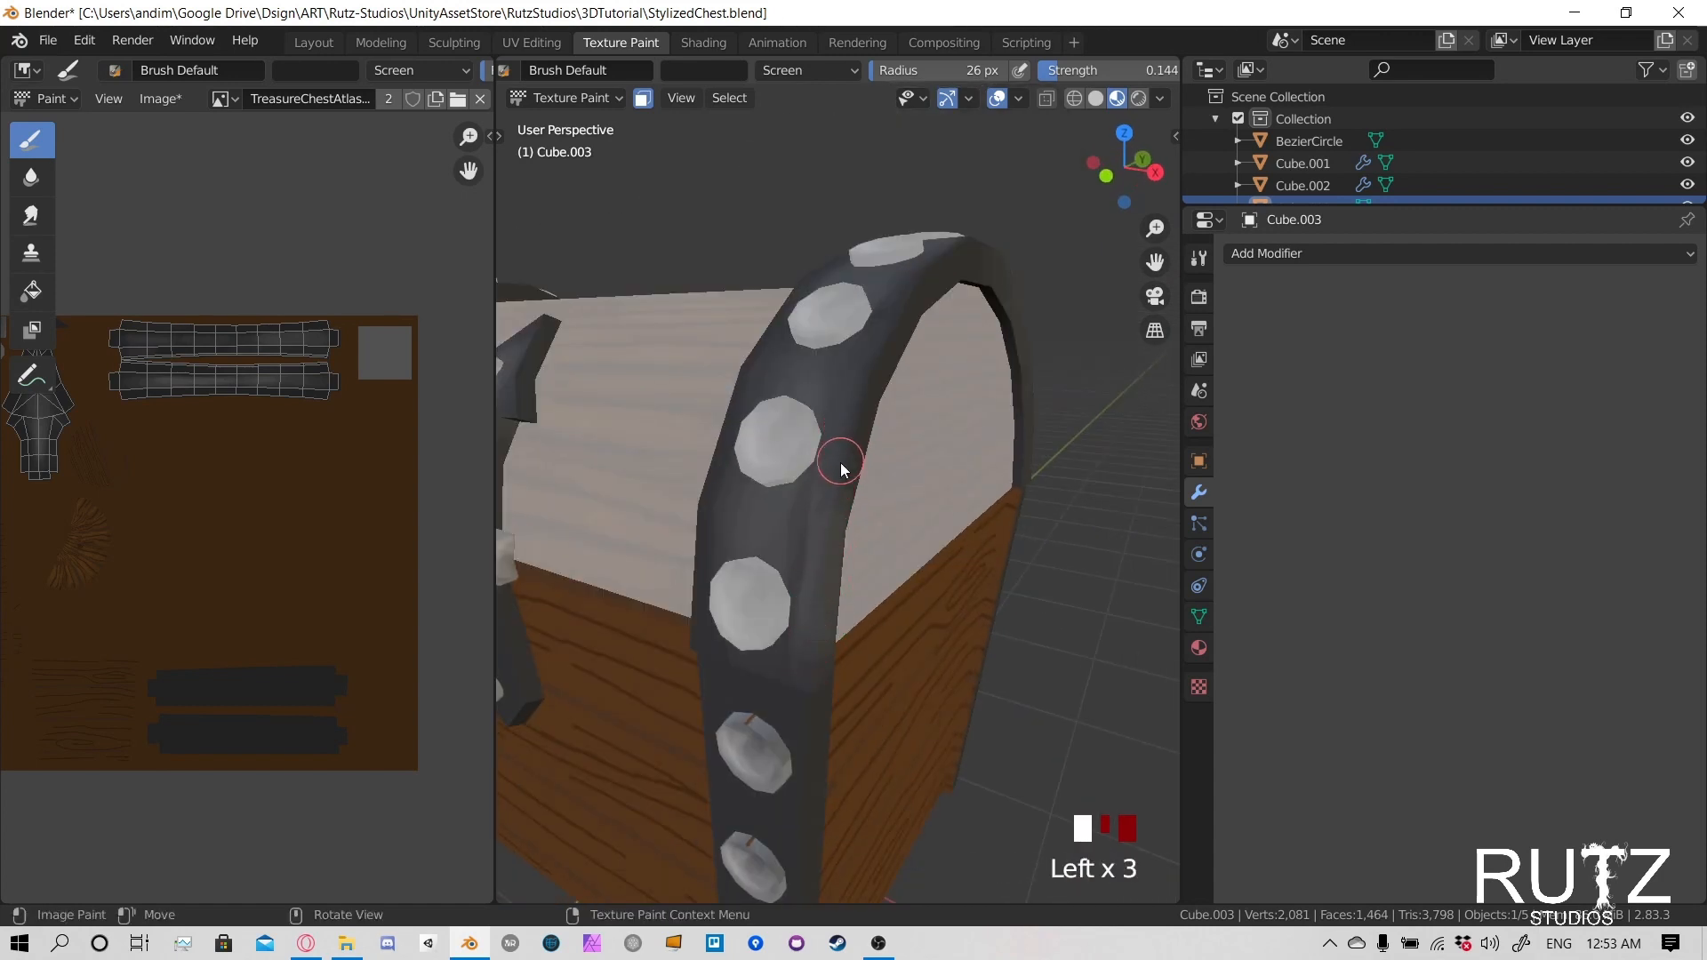
{"action": "left_click", "coordinate": [840, 457]}
{"action": "left_click", "coordinate": [840, 457]}
{"action": "left_click", "coordinate": [854, 423]}
{"action": "left_click", "coordinate": [807, 644]}
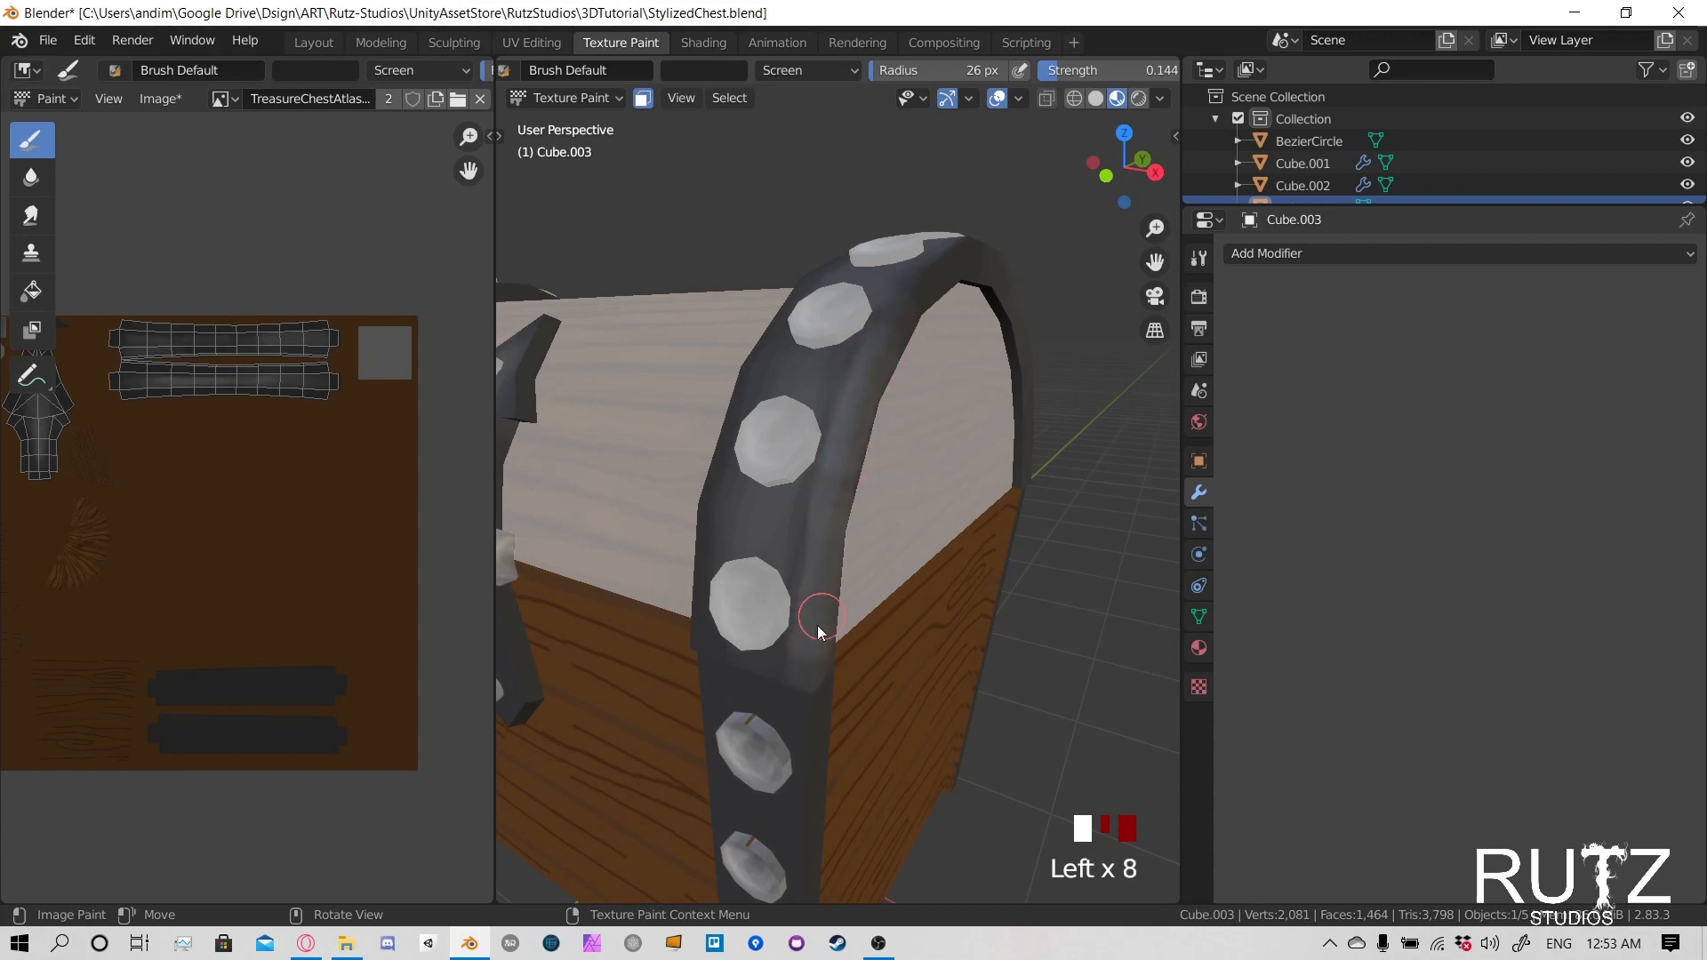
{"action": "left_click", "coordinate": [768, 669]}
{"action": "left_click", "coordinate": [756, 669]}
{"action": "left_click", "coordinate": [756, 669]}
- Paint Screen highlights on the inner edge and lower front corner of the positive X lid band
{"action": "middle_click_drag", "start_coordinate": [756, 669], "coordinate": [947, 624]}
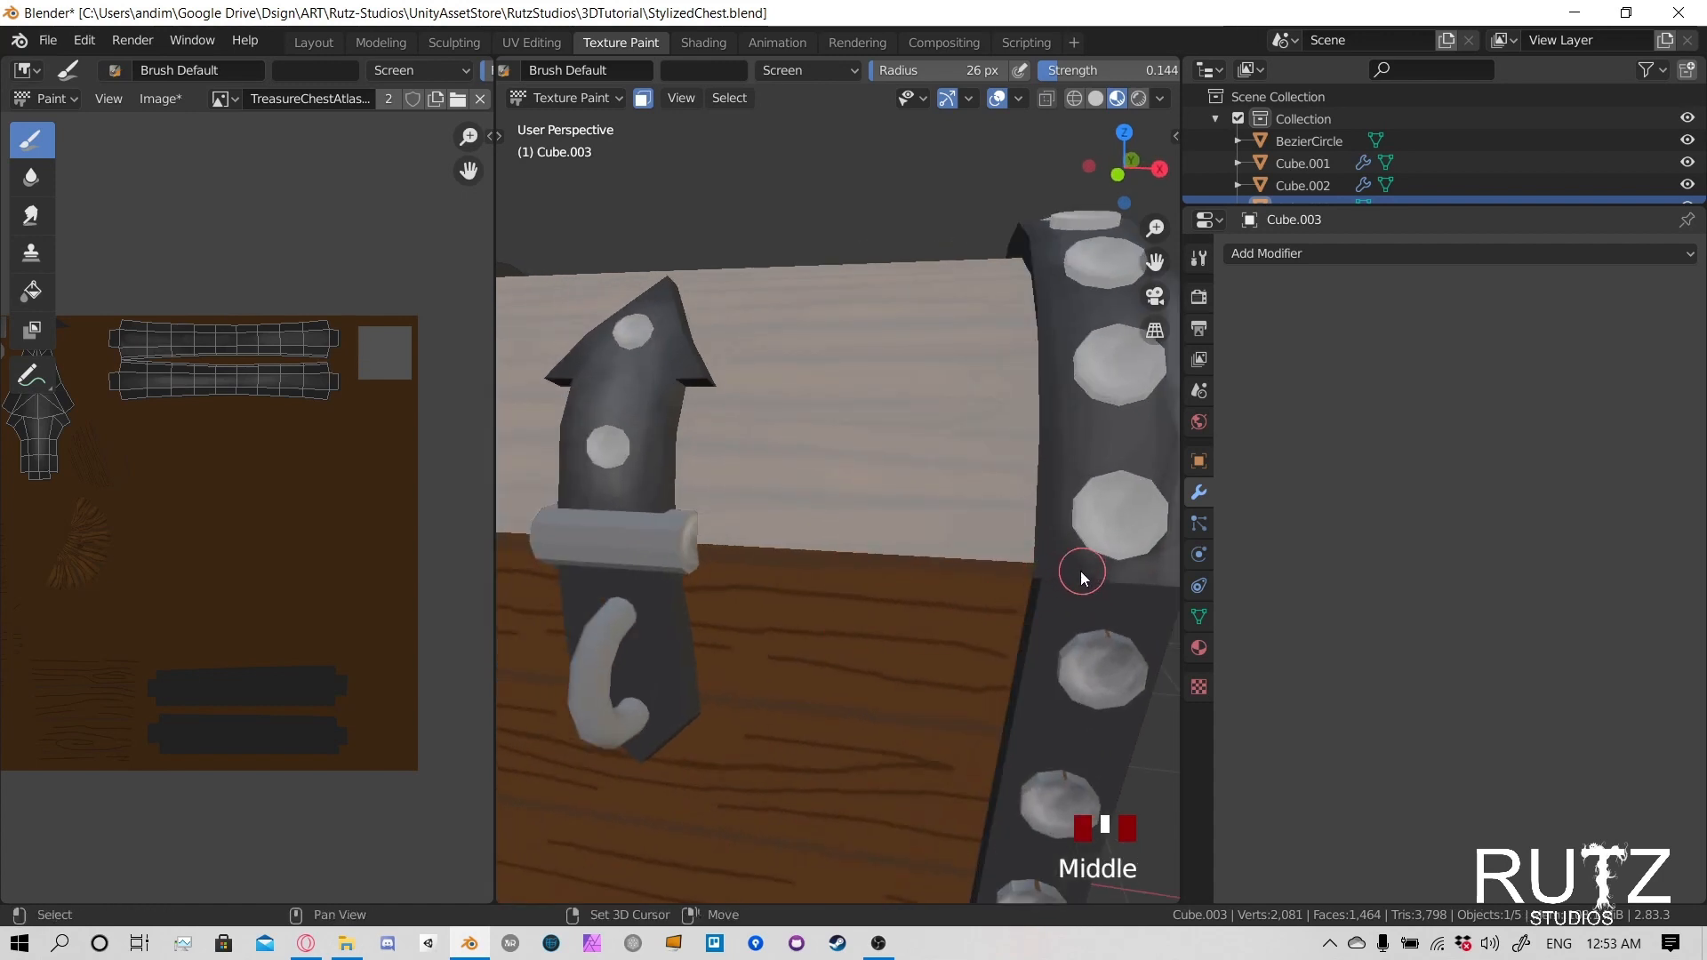
{"action": "mouse_move", "coordinate": [1080, 571]}
{"action": "middle_mouse_down"}
{"action": "mouse_move", "coordinate": [907, 604]}
{"action": "mouse_move", "coordinate": [1044, 622]}
{"action": "middle_mouse_up"}
{"action": "left_click", "coordinate": [1043, 620]}
{"action": "left_click", "coordinate": [1052, 617]}
{"action": "left_click", "coordinate": [1042, 611]}
{"action": "left_click", "coordinate": [1042, 611]}
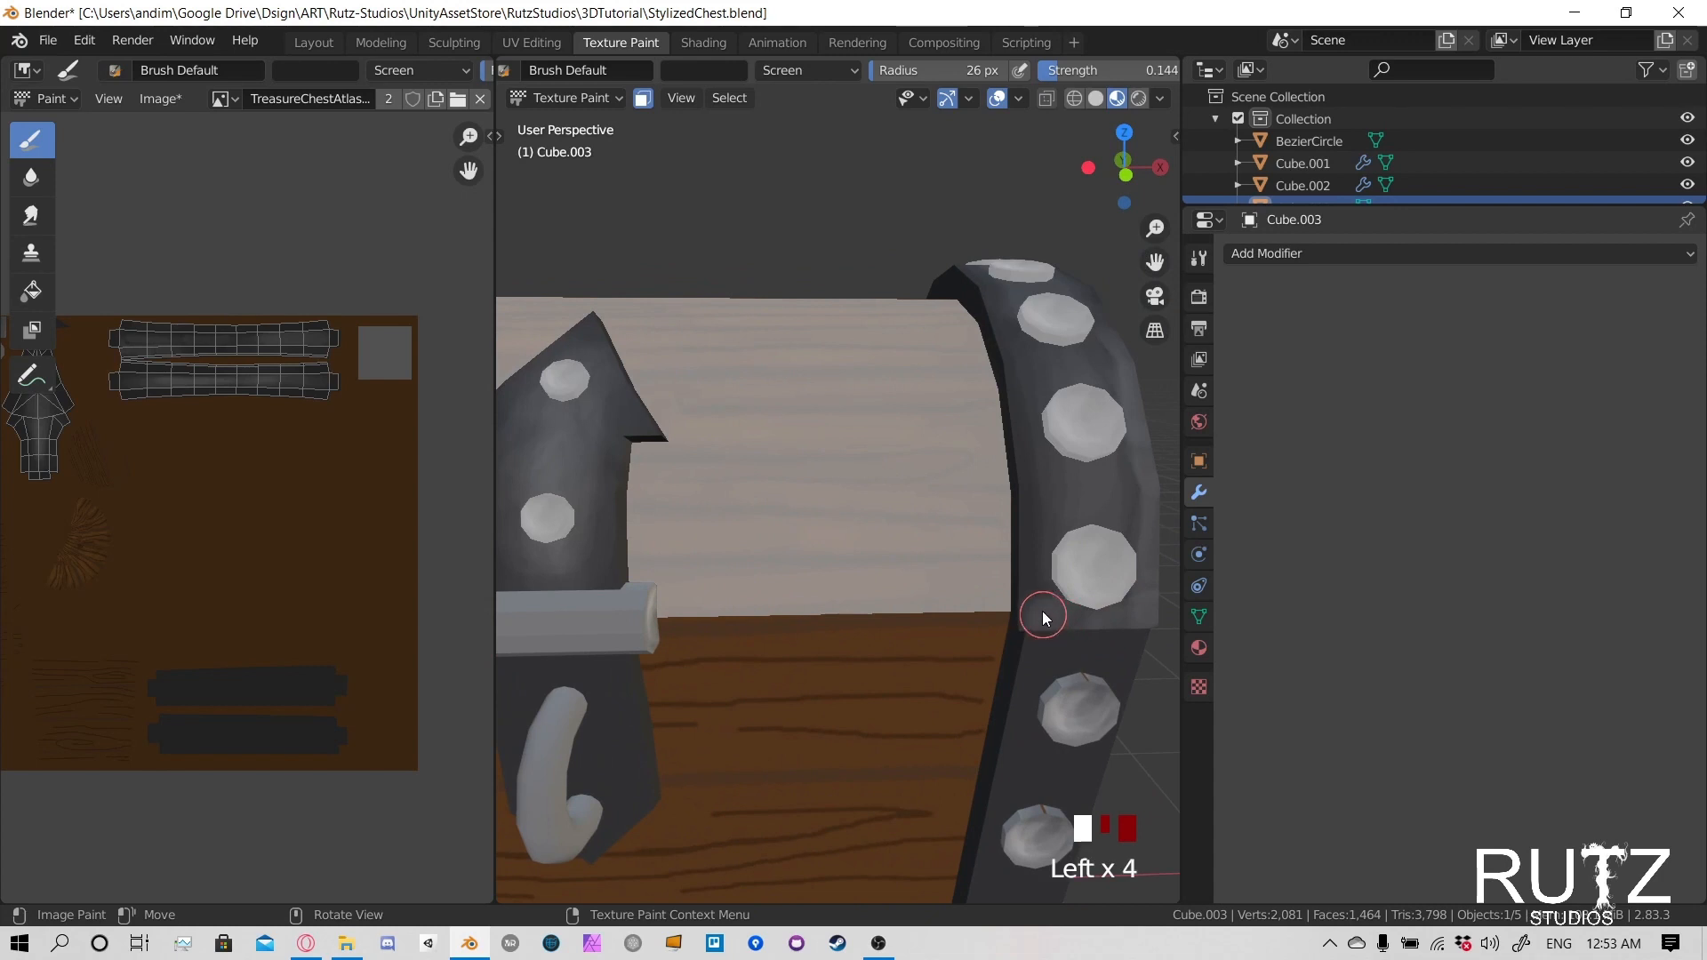
{"action": "left_click", "coordinate": [1022, 444]}
{"action": "left_click", "coordinate": [1040, 623]}
{"action": "left_click", "coordinate": [1049, 631]}
{"action": "left_click", "coordinate": [1049, 591]}
{"action": "left_click", "coordinate": [1038, 626]}
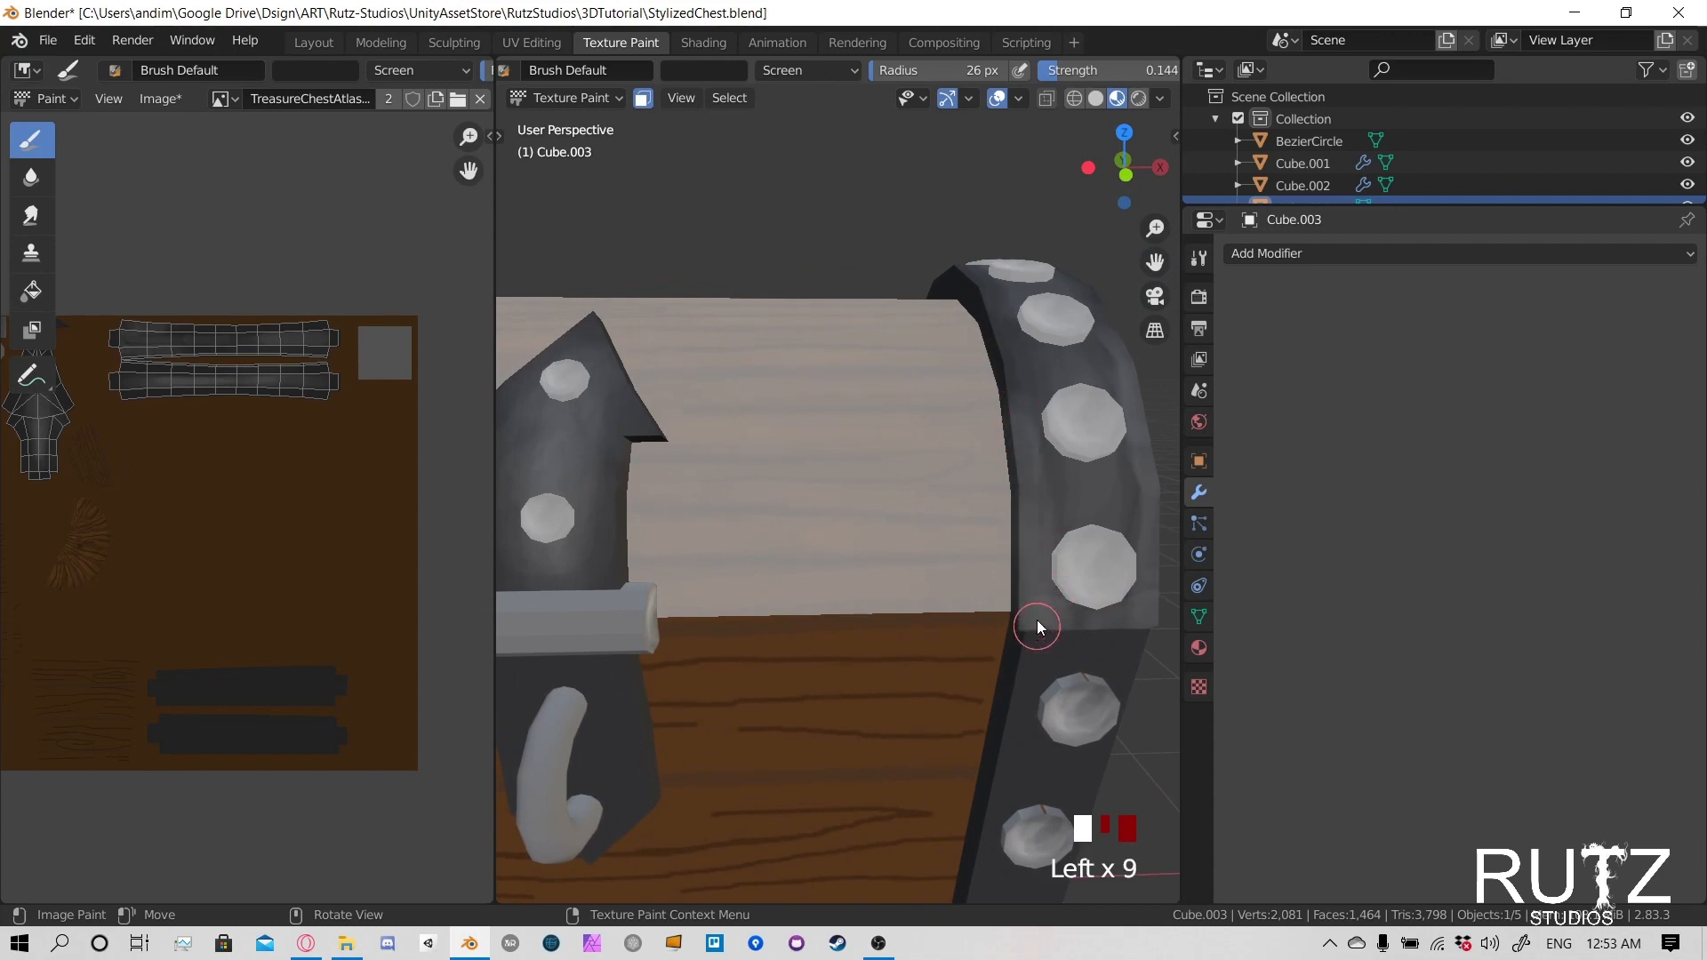
{"action": "left_click", "coordinate": [1037, 624]}
{"action": "left_click", "coordinate": [1037, 627]}
{"action": "left_click", "coordinate": [1036, 632]}
- Extend the highlights up the inner edge of the positive X band and onto its outer edge beside the upper front rivets
{"action": "mouse_move", "coordinate": [1036, 632]}
{"action": "middle_mouse_down"}
{"action": "mouse_move", "coordinate": [1091, 504]}
{"action": "mouse_move", "coordinate": [932, 546]}
{"action": "middle_mouse_up"}
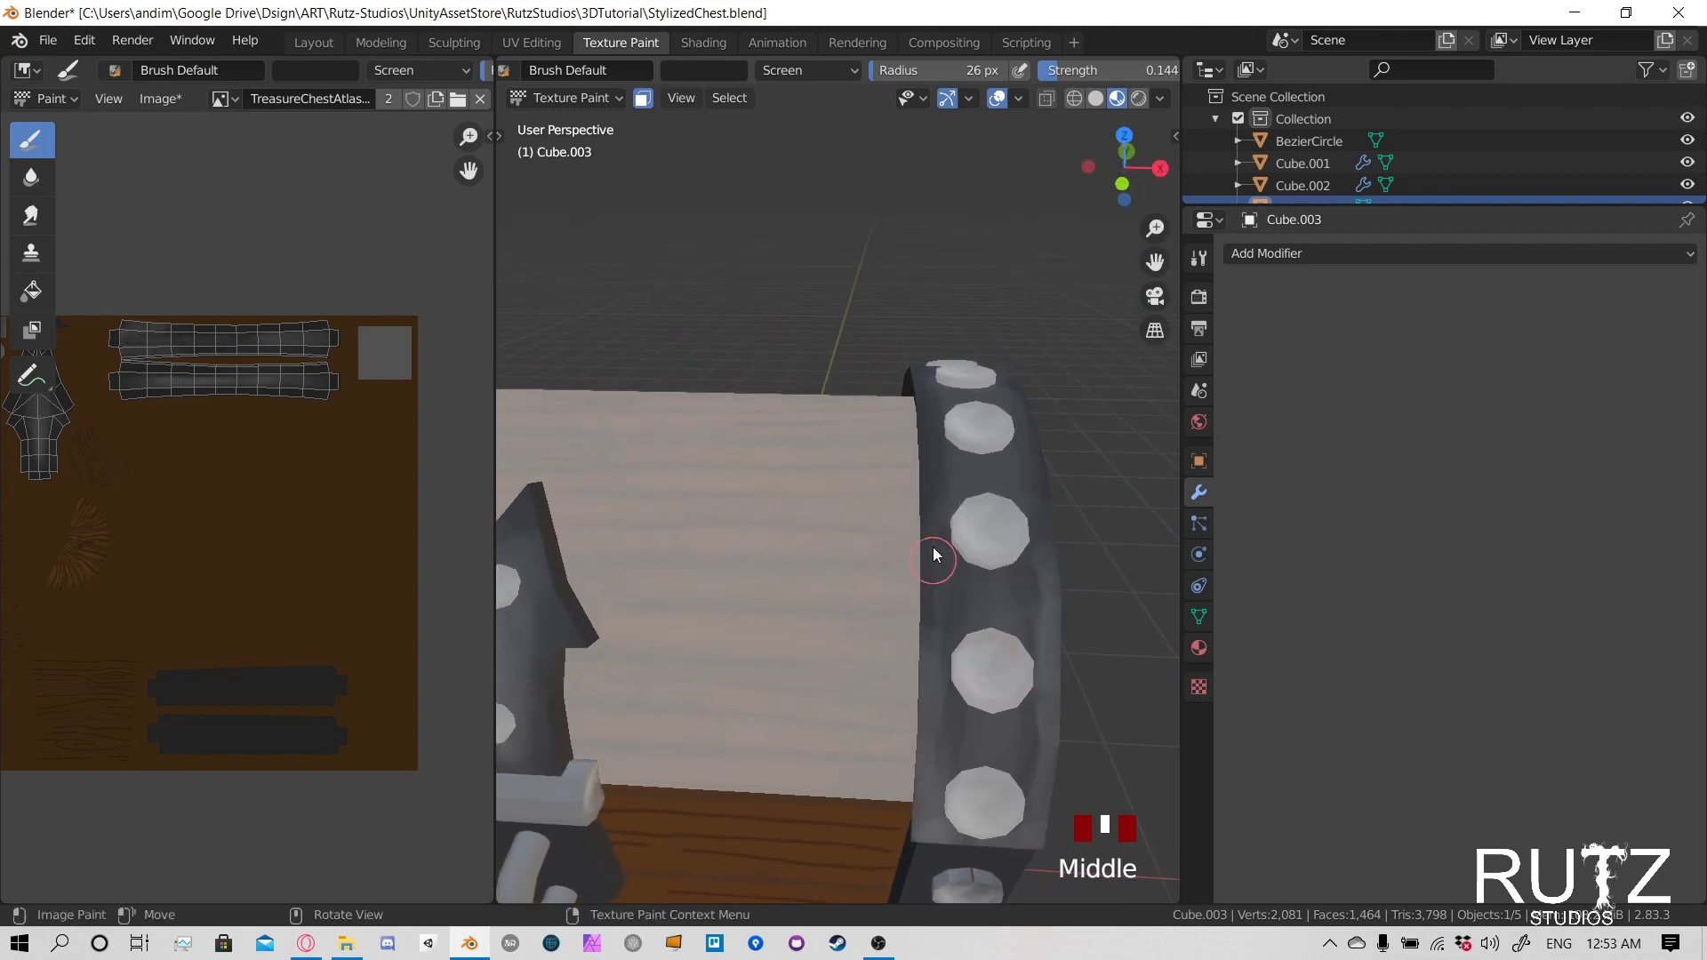
{"action": "left_click", "coordinate": [935, 627]}
{"action": "left_click", "coordinate": [936, 629]}
{"action": "left_click", "coordinate": [920, 433]}
{"action": "mouse_move", "coordinate": [920, 433]}
{"action": "middle_mouse_down"}
{"action": "mouse_move", "coordinate": [971, 562]}
{"action": "mouse_move", "coordinate": [687, 668]}
{"action": "middle_mouse_up"}
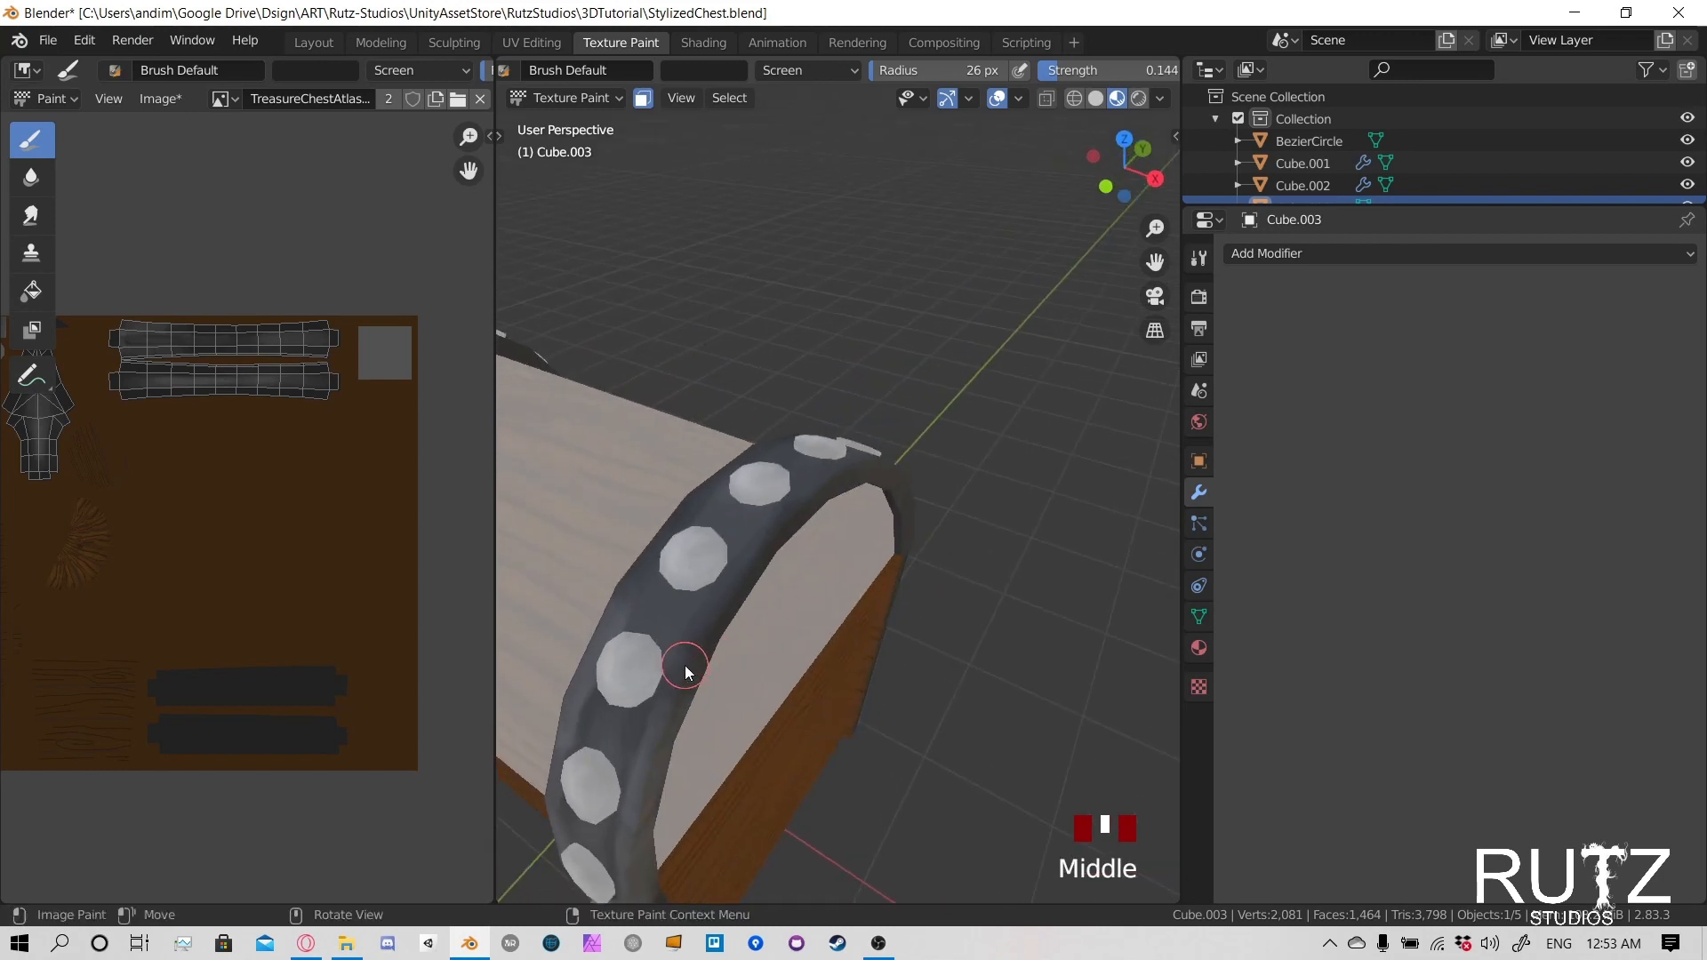
{"action": "left_click", "coordinate": [747, 562]}
{"action": "left_click", "coordinate": [750, 557]}
- Highlight the inner edge of the positive X band as it curves over the top of the lid
{"action": "middle_click_drag", "start_coordinate": [784, 532], "coordinate": [752, 576]}
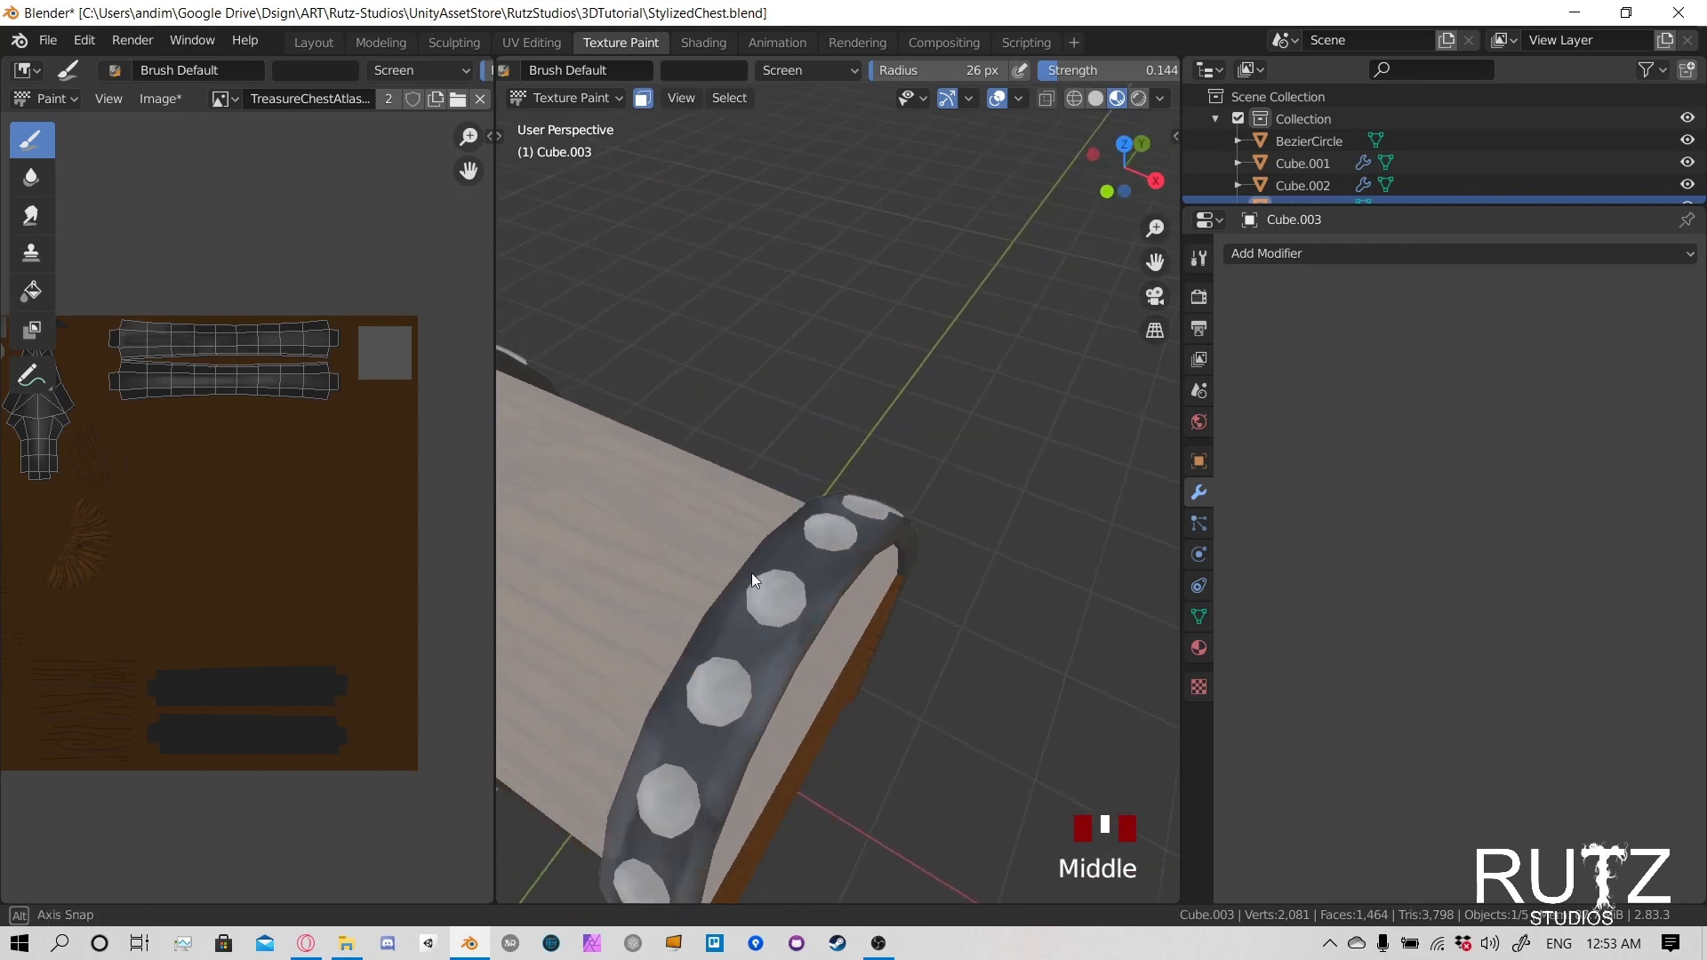
{"action": "left_click", "coordinate": [713, 654]}
{"action": "left_click", "coordinate": [704, 647]}
{"action": "left_click", "coordinate": [693, 640]}
{"action": "left_click", "coordinate": [667, 680]}
{"action": "left_click", "coordinate": [640, 720]}
{"action": "mouse_move", "coordinate": [640, 720]}
{"action": "middle_mouse_down"}
{"action": "mouse_move", "coordinate": [787, 590]}
{"action": "mouse_move", "coordinate": [614, 643]}
{"action": "middle_mouse_up"}
{"action": "left_click", "coordinate": [665, 699]}
{"action": "left_click", "coordinate": [664, 697]}
{"action": "left_click", "coordinate": [614, 642]}
{"action": "left_click", "coordinate": [627, 640]}
{"action": "left_click", "coordinate": [642, 637]}
{"action": "left_click", "coordinate": [809, 565]}
- Paint Screen highlights along the outer edge of the positive X band down the rear half of the lid
{"action": "middle_click_drag", "start_coordinate": [809, 564], "coordinate": [612, 434]}
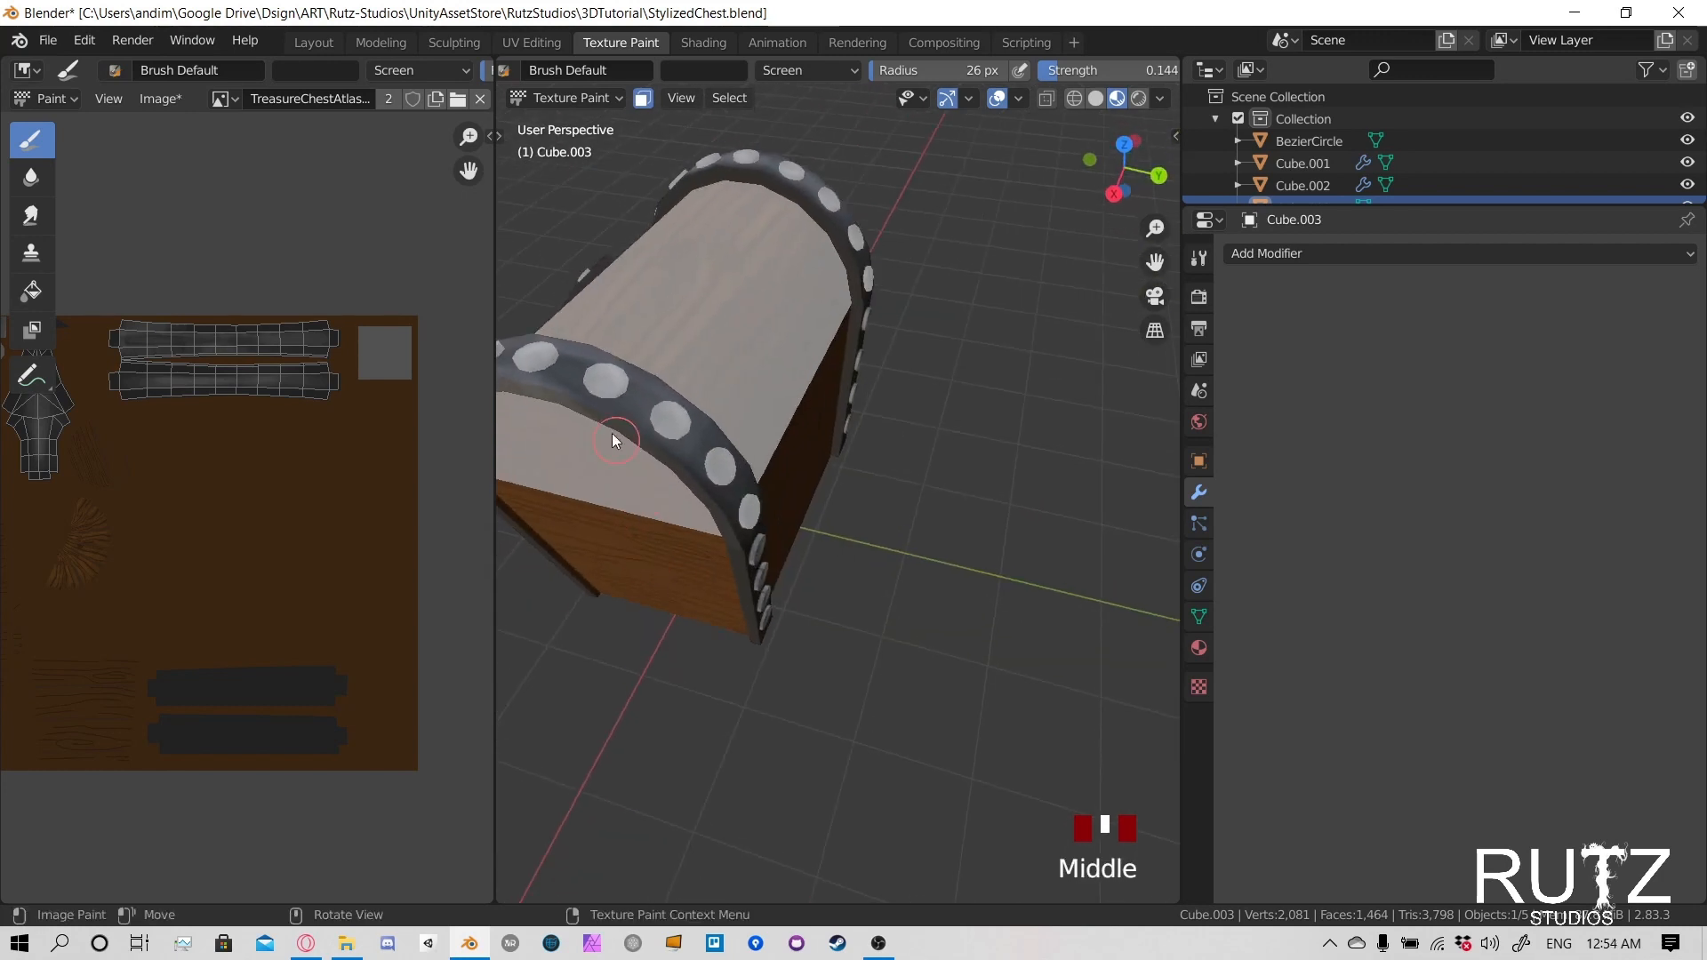
{"action": "left_click", "coordinate": [620, 440]}
{"action": "left_click", "coordinate": [636, 451]}
{"action": "left_click", "coordinate": [653, 461]}
{"action": "left_click", "coordinate": [674, 475]}
{"action": "left_click", "coordinate": [688, 485]}
{"action": "left_click", "coordinate": [719, 494]}
{"action": "left_click", "coordinate": [755, 497]}
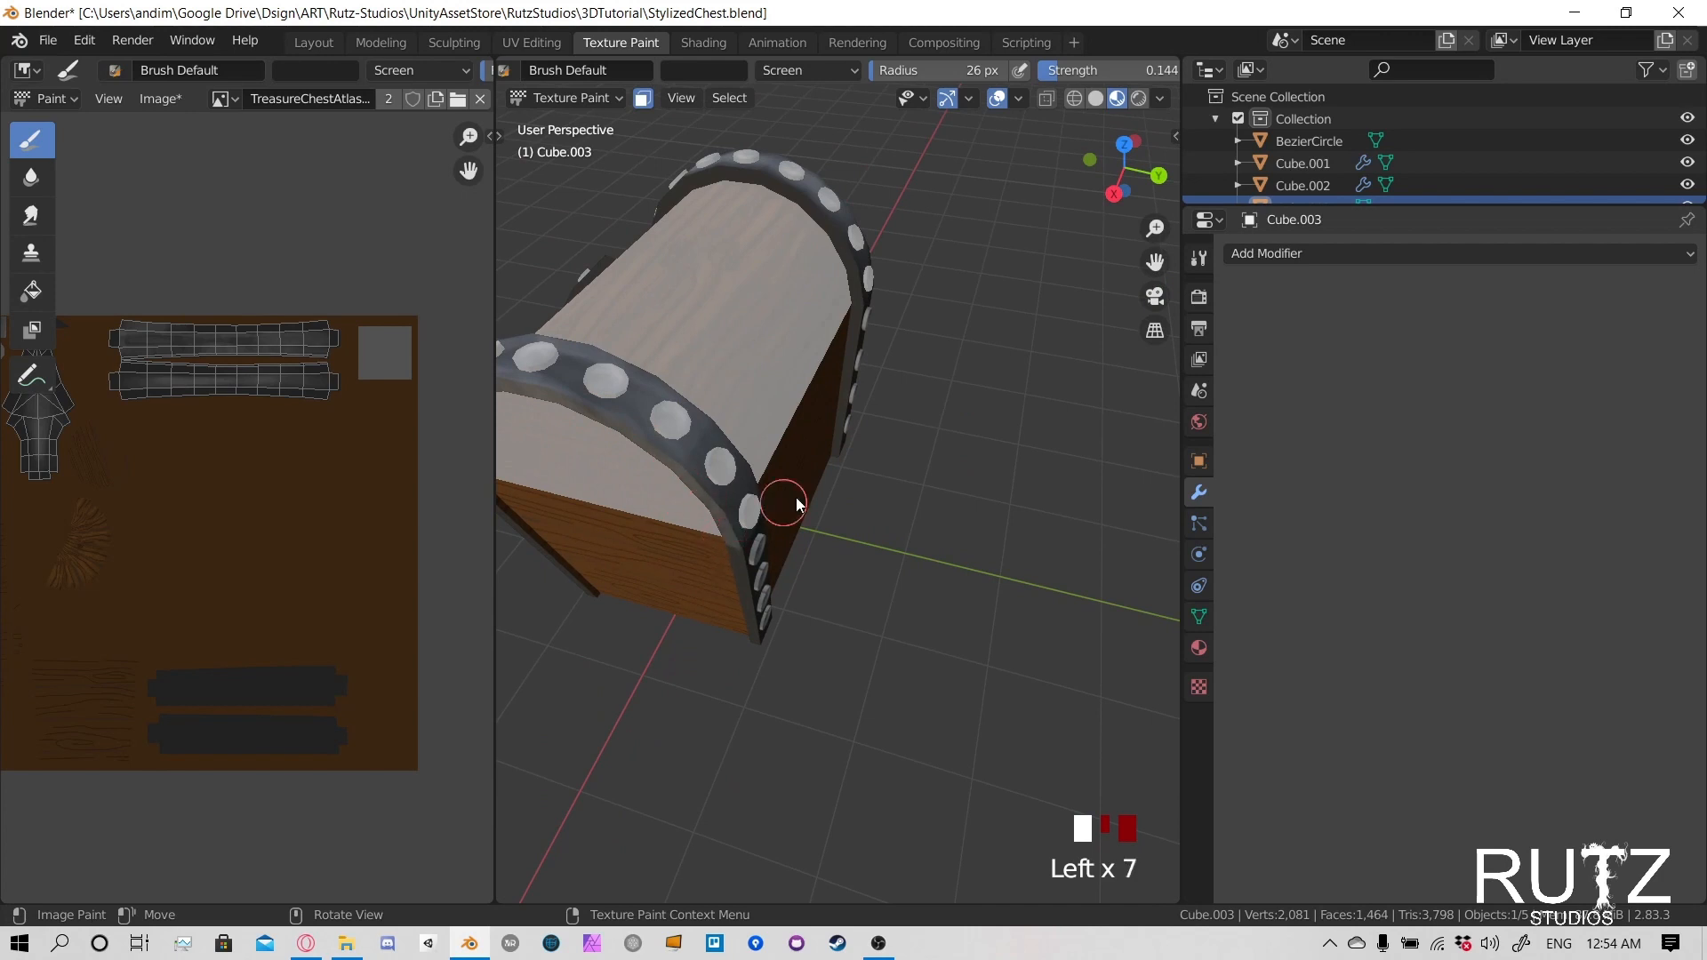
- Highlight the rear inner edge of the positive X band and the lower rear end beneath its last rivet
{"action": "middle_click_drag", "start_coordinate": [797, 498], "coordinate": [724, 377], "text": "shift"}
{"action": "scroll", "coordinate": [862, 521], "scroll_direction": "up", "scroll_amount": 3}
{"action": "left_click", "coordinate": [893, 503]}
{"action": "left_click", "coordinate": [900, 561]}
{"action": "left_click", "coordinate": [905, 610]}
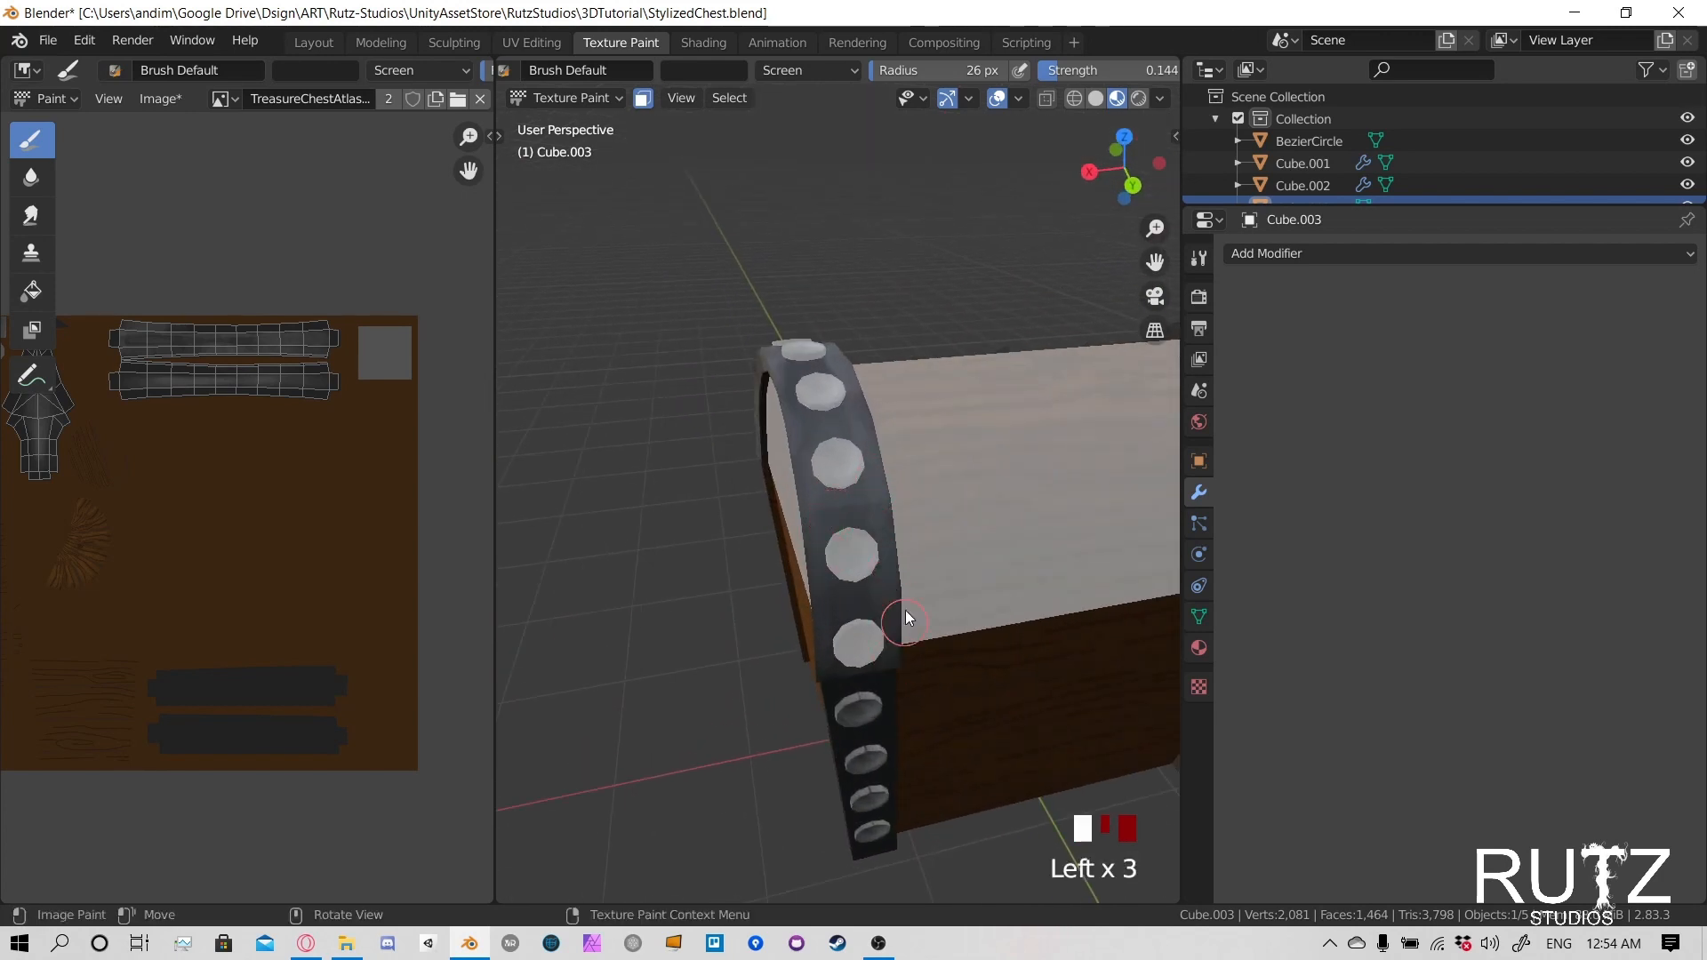
{"action": "left_click", "coordinate": [907, 633]}
{"action": "left_click", "coordinate": [914, 658]}
{"action": "left_click", "coordinate": [900, 667]}
{"action": "left_click", "coordinate": [867, 672]}
{"action": "left_click", "coordinate": [837, 673]}
{"action": "left_click", "coordinate": [823, 656]}
{"action": "left_click", "coordinate": [826, 686]}
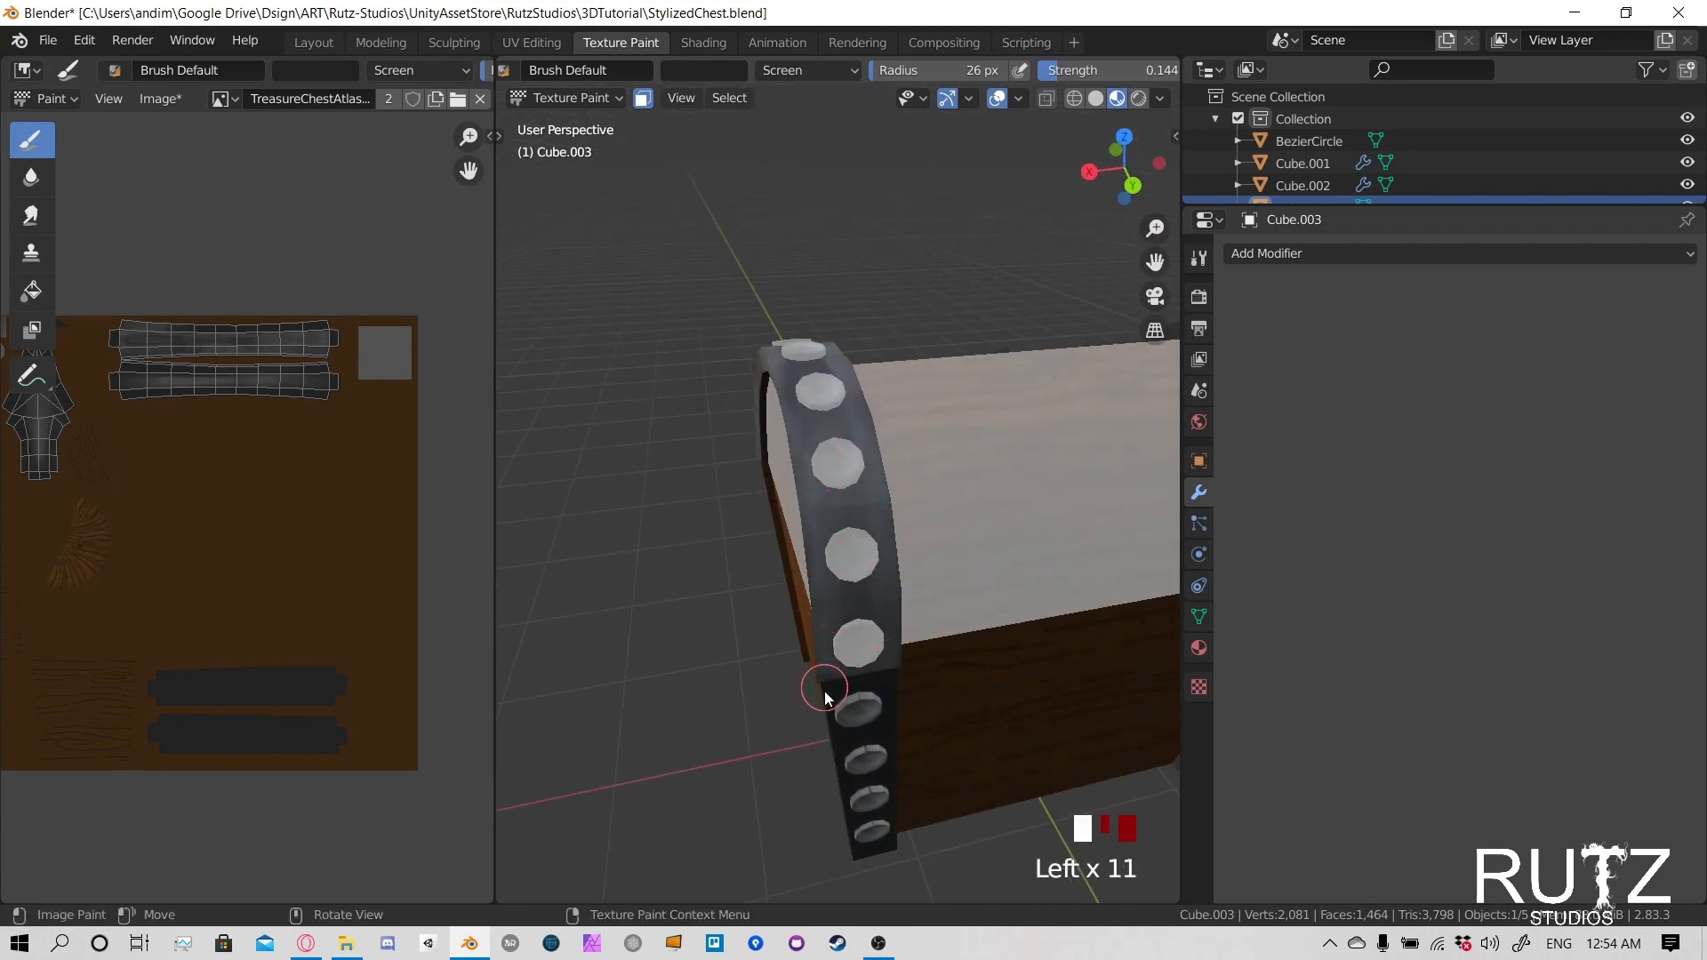
- Build up the highlights across the lower rear end of the positive X band and back up its inner edge
{"action": "left_click", "coordinate": [800, 655]}
{"action": "left_click", "coordinate": [836, 674]}
{"action": "left_click", "coordinate": [871, 680]}
{"action": "left_click", "coordinate": [904, 678]}
{"action": "left_click", "coordinate": [905, 663]}
{"action": "left_click", "coordinate": [907, 647]}
{"action": "left_click", "coordinate": [903, 654]}
{"action": "left_click", "coordinate": [897, 503]}
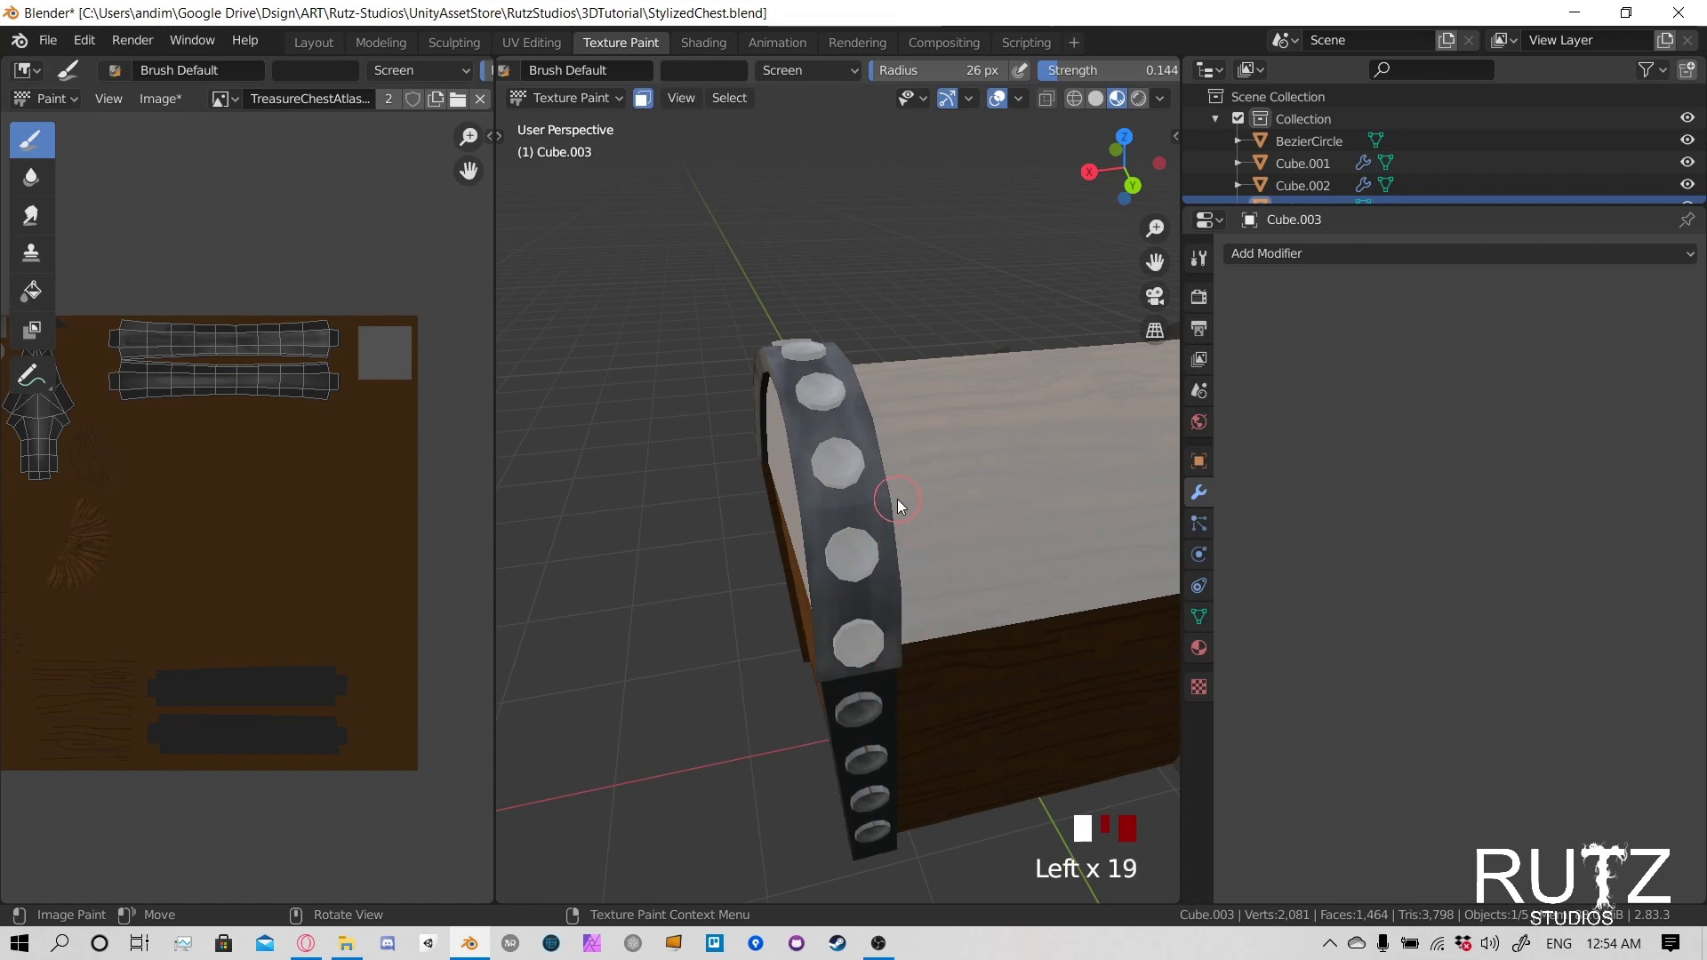
{"action": "left_click", "coordinate": [900, 674]}
{"action": "left_click", "coordinate": [899, 678]}
{"action": "left_click", "coordinate": [894, 668]}
- Touch up the highlights on the front outer edge and lower front end of the positive X band
{"action": "mouse_move", "coordinate": [697, 472]}
{"action": "middle_mouse_down"}
{"action": "mouse_move", "coordinate": [941, 507]}
{"action": "mouse_move", "coordinate": [947, 425]}
{"action": "middle_mouse_up"}
{"action": "left_click", "coordinate": [945, 580]}
{"action": "left_click", "coordinate": [958, 567]}
{"action": "left_click", "coordinate": [997, 392]}
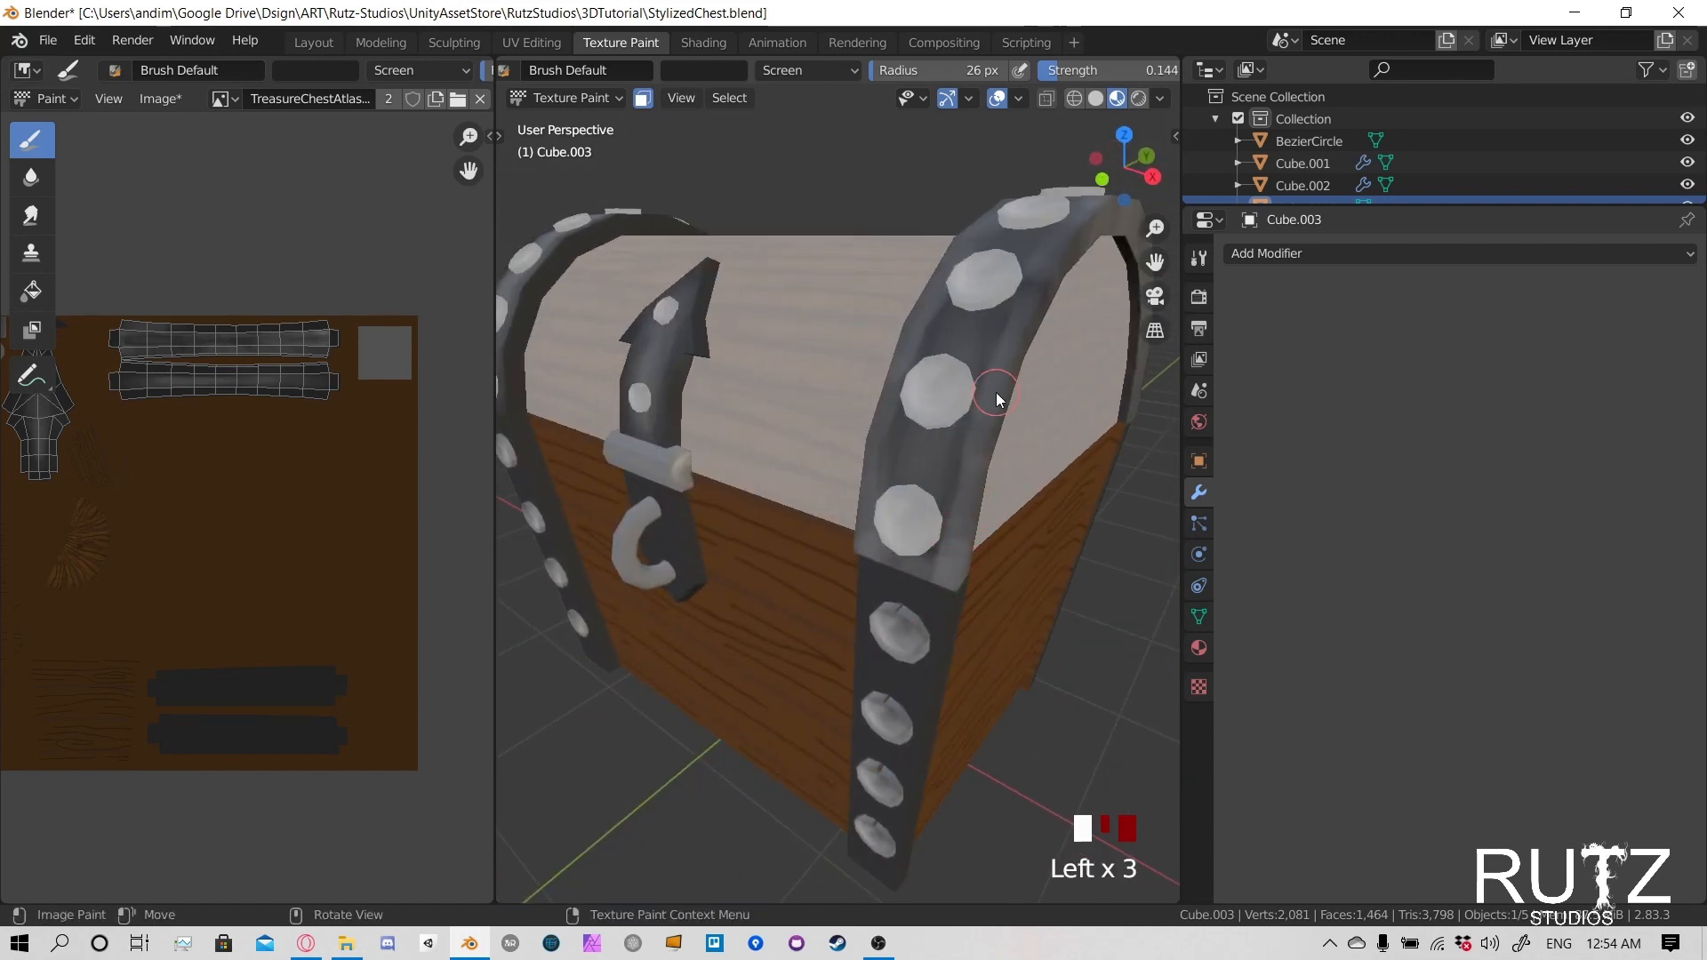
{"action": "left_click", "coordinate": [904, 564]}
{"action": "middle_click_drag", "start_coordinate": [901, 559], "coordinate": [996, 542]}
{"action": "left_click", "coordinate": [1109, 499]}
{"action": "left_click", "coordinate": [1064, 506]}
{"action": "left_click", "coordinate": [987, 412]}
{"action": "scroll", "coordinate": [882, 480], "scroll_direction": "down", "scroll_amount": 3}
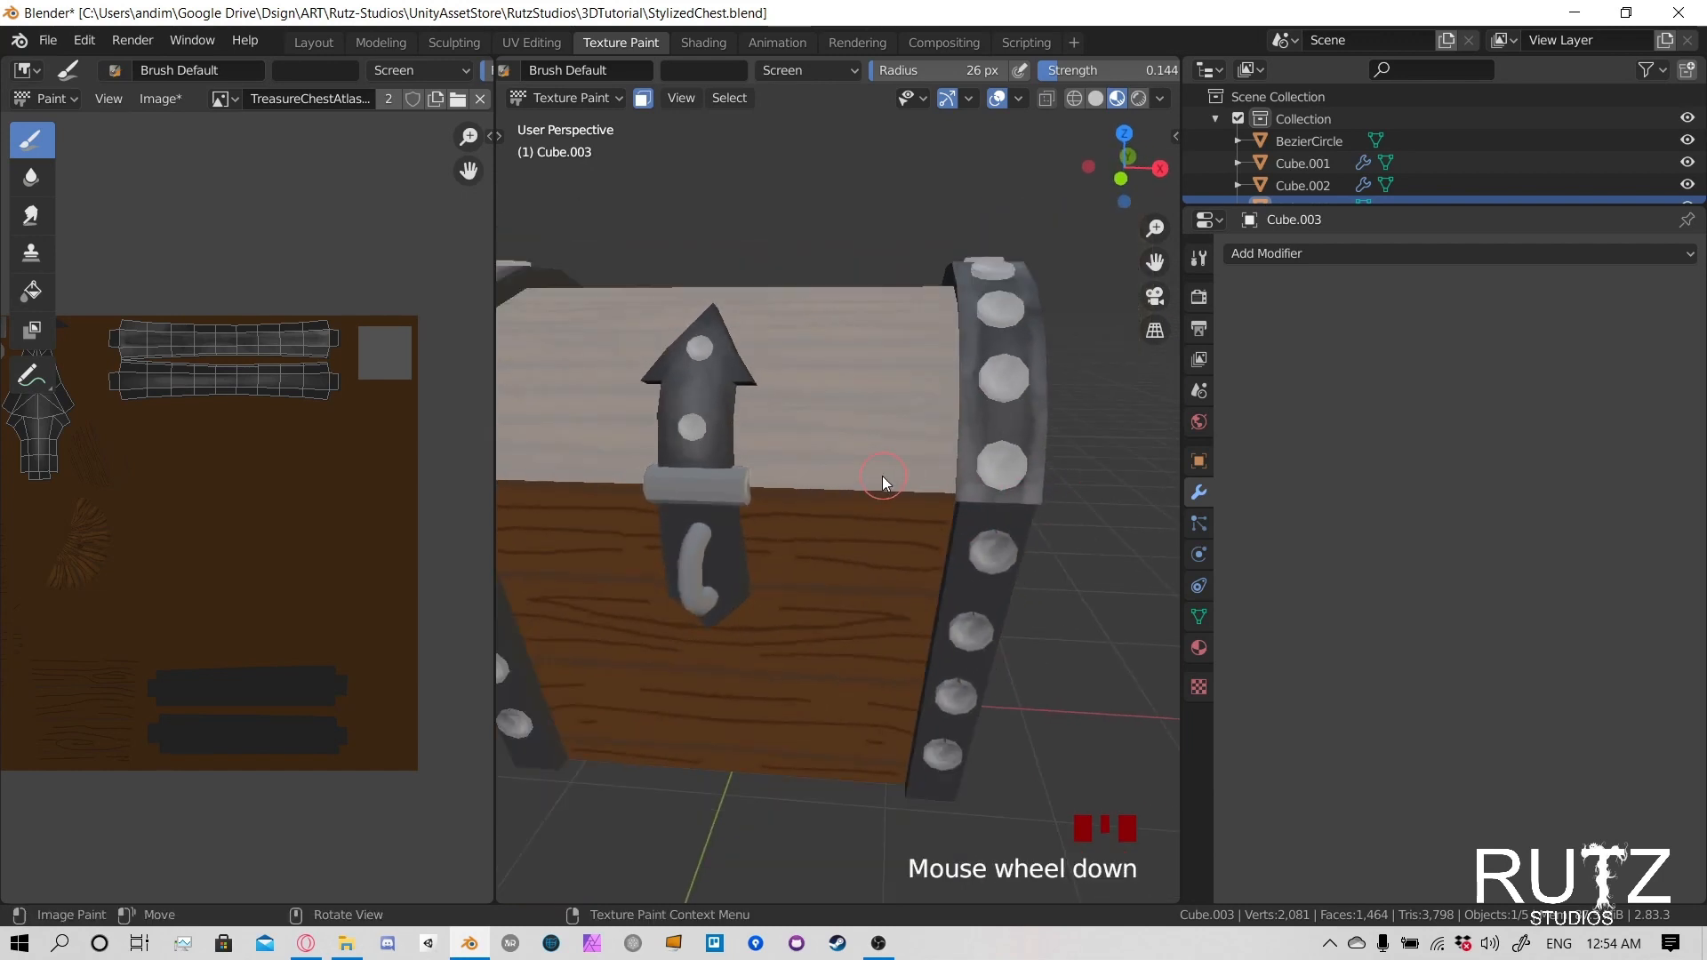
- Paint Screen highlights around the lower front end of the negative X lid band, covering its inner edge, bottom and outer edge
{"action": "middle_click_drag", "start_coordinate": [631, 513], "coordinate": [812, 520], "text": "shift"}
{"action": "mouse_move", "coordinate": [702, 476]}
{"action": "middle_mouse_down"}
{"action": "mouse_move", "coordinate": [743, 458]}
{"action": "mouse_move", "coordinate": [729, 440]}
{"action": "mouse_move", "coordinate": [766, 453]}
{"action": "middle_mouse_up"}
{"action": "scroll", "coordinate": [744, 459], "scroll_direction": "up", "scroll_amount": 4}
{"action": "left_click", "coordinate": [776, 567]}
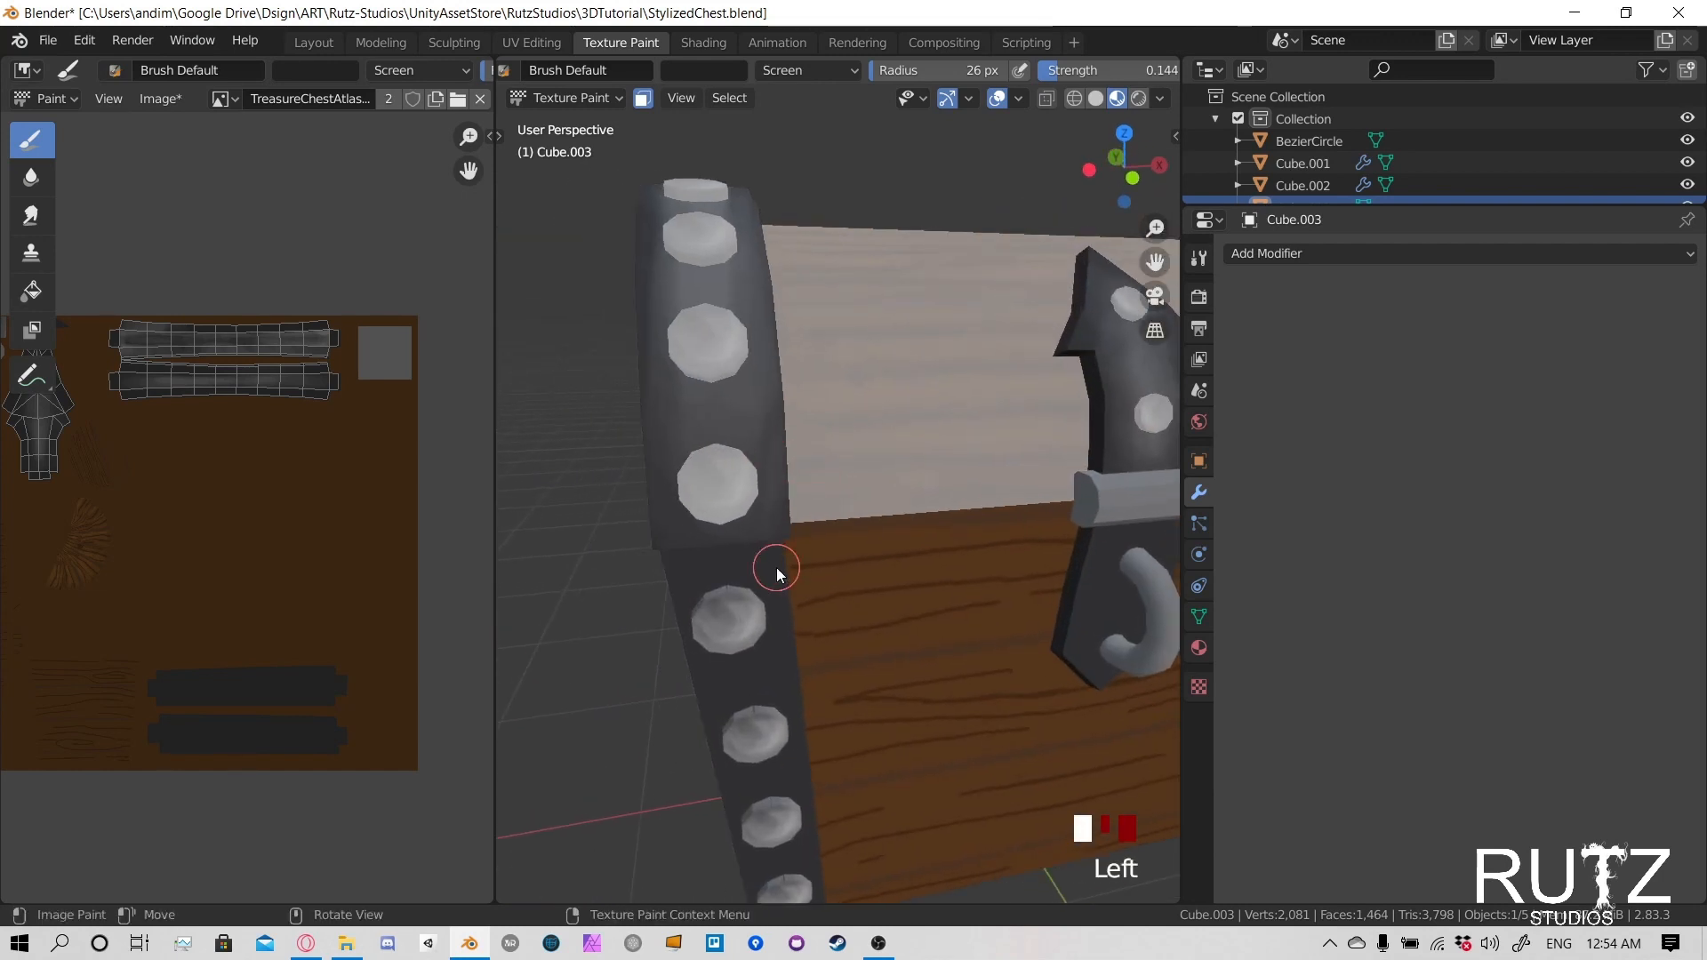
{"action": "left_click", "coordinate": [774, 524]}
{"action": "left_click", "coordinate": [782, 471]}
{"action": "left_click_drag", "start_coordinate": [784, 485], "coordinate": [782, 529]}
{"action": "mouse_move", "coordinate": [784, 480]}
{"action": "left_mouse_down"}
{"action": "mouse_move", "coordinate": [777, 555]}
{"action": "mouse_move", "coordinate": [669, 551]}
{"action": "left_mouse_up"}
{"action": "left_click_drag", "start_coordinate": [669, 551], "coordinate": [795, 532]}
{"action": "mouse_move", "coordinate": [654, 534]}
{"action": "left_mouse_down"}
{"action": "mouse_move", "coordinate": [653, 469]}
{"action": "mouse_move", "coordinate": [651, 531]}
{"action": "left_mouse_up"}
{"action": "left_click_drag", "start_coordinate": [653, 435], "coordinate": [663, 558]}
- Highlight the outer edge of the negative X band from its front end up toward the top of the lid
{"action": "scroll", "coordinate": [681, 429], "scroll_direction": "down", "scroll_amount": 4}
{"action": "middle_click_drag", "start_coordinate": [686, 426], "coordinate": [782, 533]}
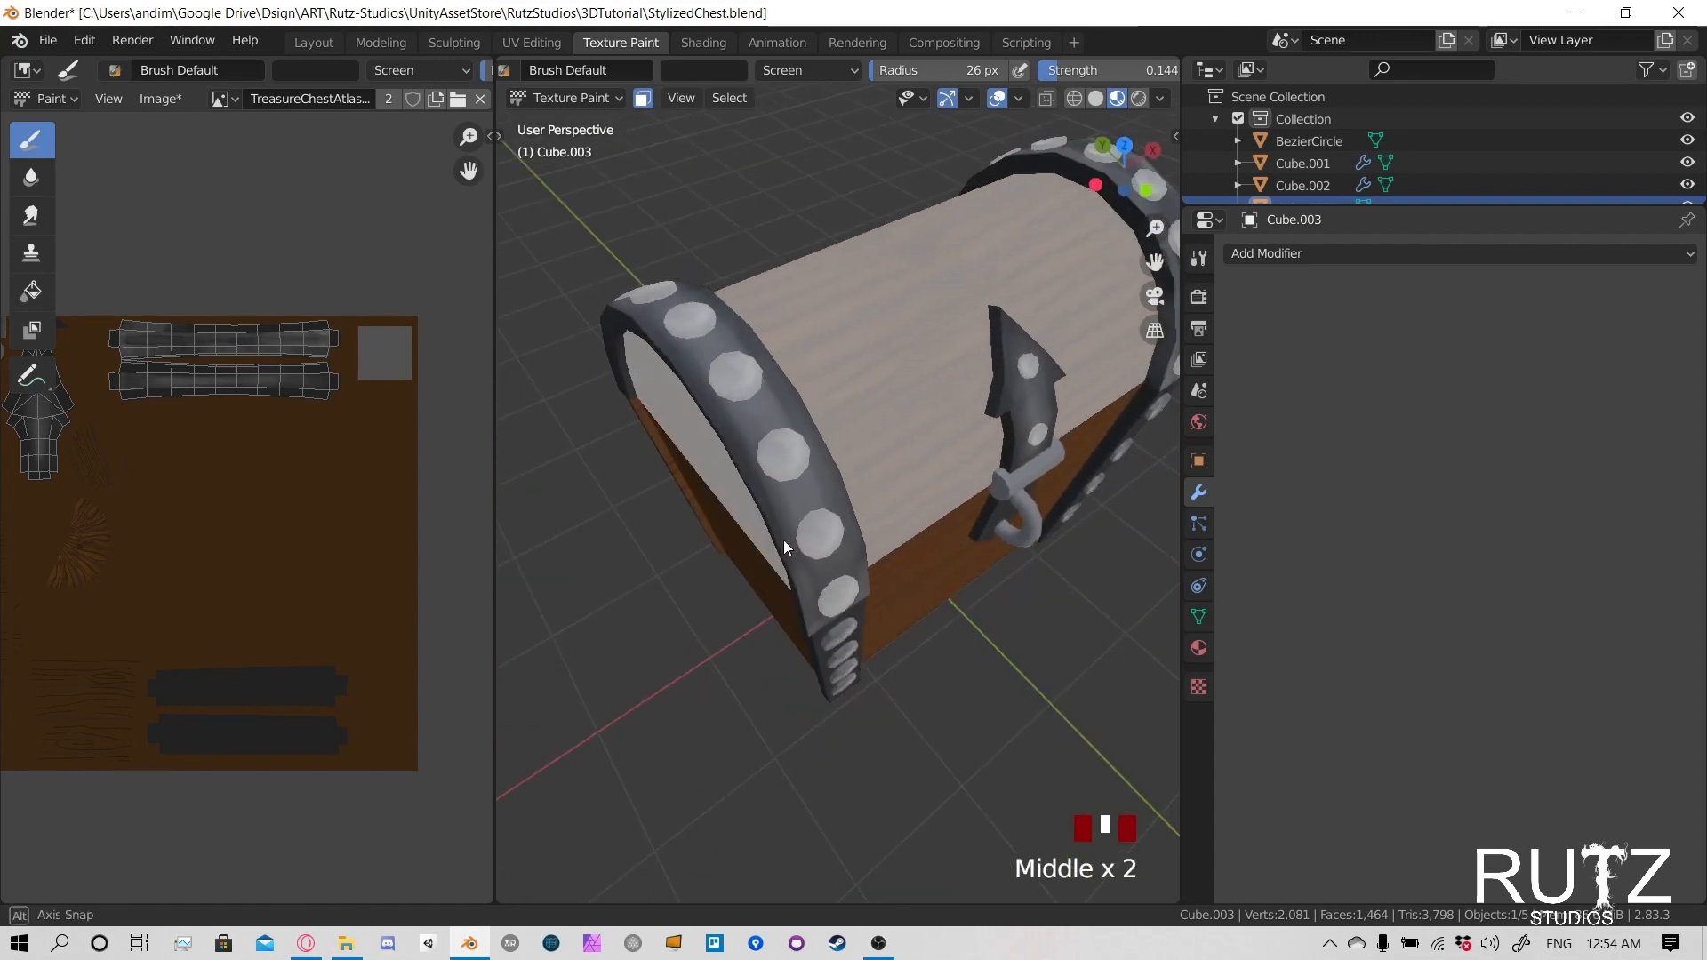
{"action": "left_click", "coordinate": [804, 617]}
{"action": "left_click", "coordinate": [750, 454]}
{"action": "left_click", "coordinate": [751, 455]}
{"action": "left_click", "coordinate": [694, 394]}
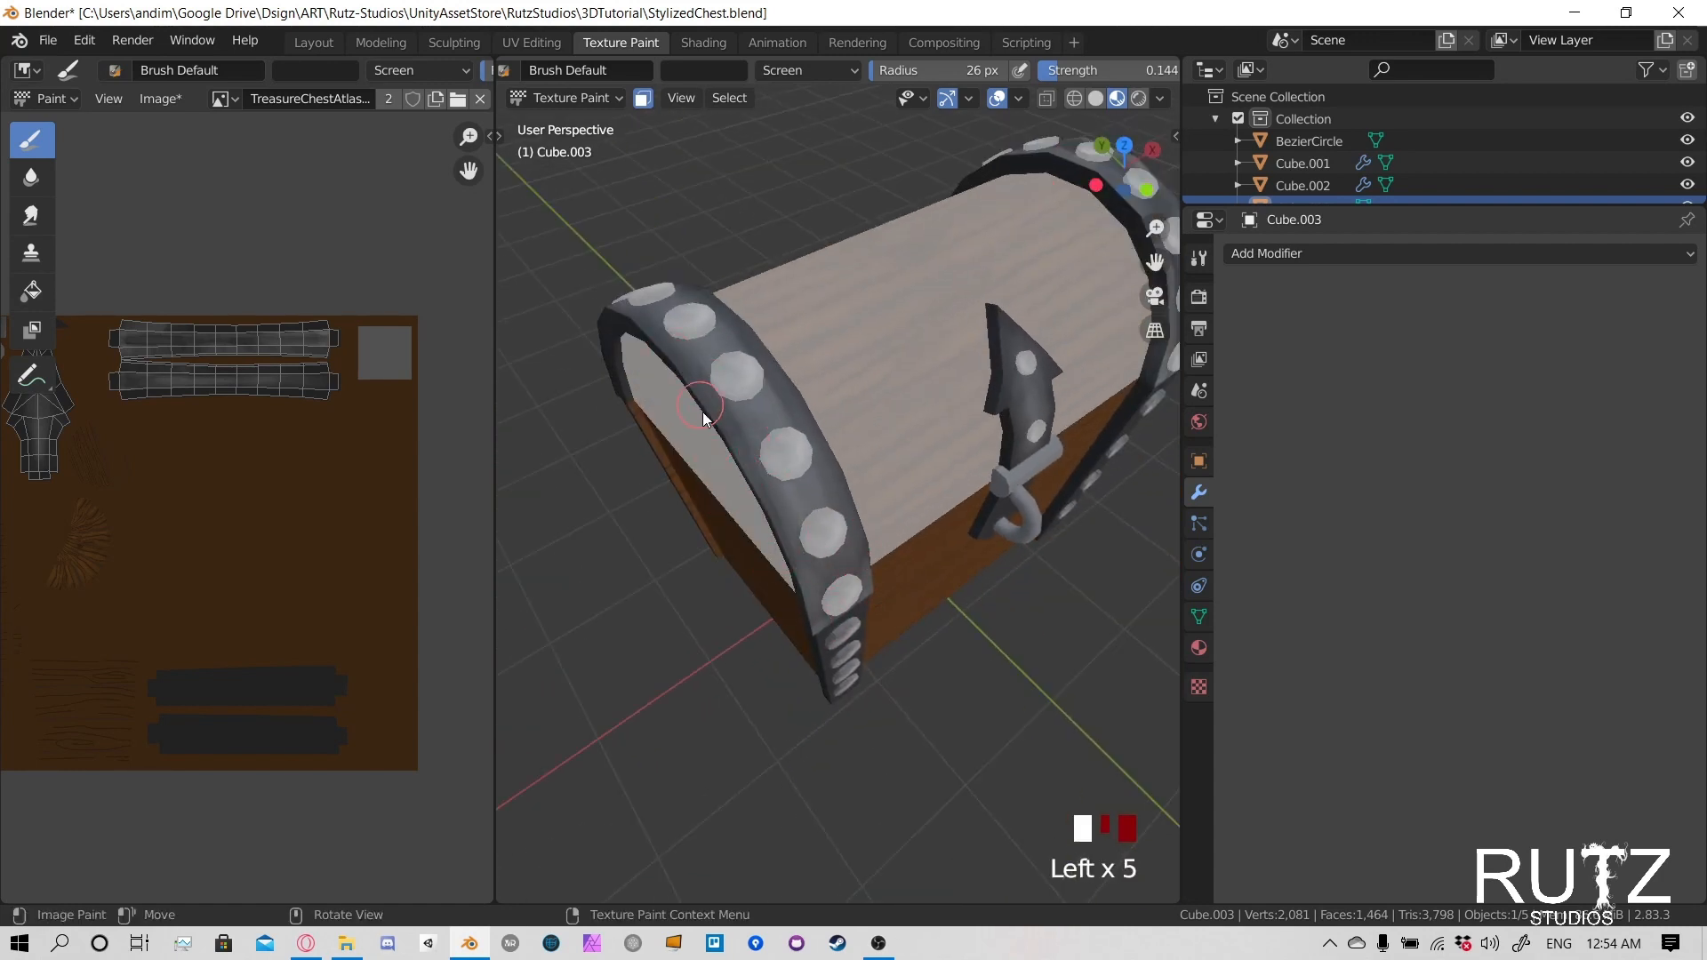
{"action": "left_click", "coordinate": [729, 463]}
{"action": "left_click", "coordinate": [735, 466]}
- Highlight the inner edge of the negative X band from the front rivets up over the top of the lid
{"action": "middle_click_drag", "start_coordinate": [761, 505], "coordinate": [823, 468]}
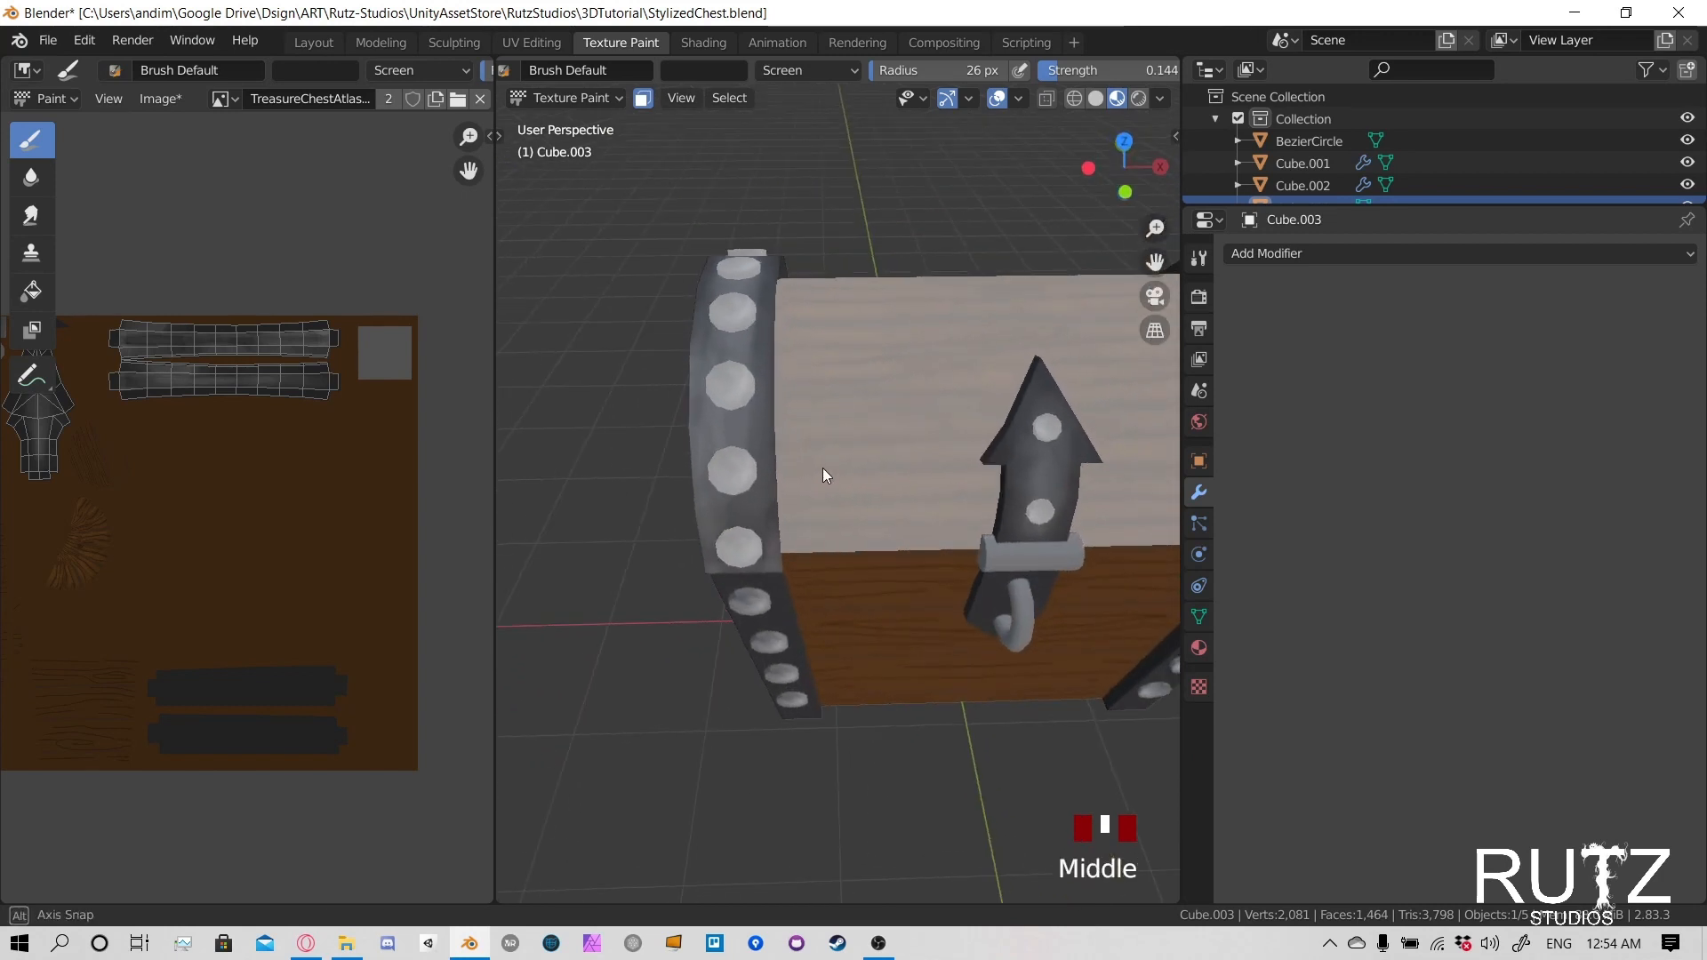
{"action": "left_click", "coordinate": [769, 455]}
{"action": "left_click", "coordinate": [770, 455]}
{"action": "left_click", "coordinate": [770, 540]}
{"action": "left_click", "coordinate": [770, 540]}
{"action": "left_click", "coordinate": [786, 307]}
{"action": "mouse_move", "coordinate": [786, 307]}
{"action": "middle_mouse_down", "text": "shift"}
{"action": "mouse_move", "coordinate": [813, 412]}
{"action": "mouse_move", "coordinate": [857, 478]}
{"action": "mouse_move", "coordinate": [684, 365]}
{"action": "mouse_move", "coordinate": [853, 464]}
{"action": "middle_mouse_up", "text": "shift"}
{"action": "left_click", "coordinate": [793, 515]}
{"action": "left_click", "coordinate": [795, 498]}
{"action": "left_click", "coordinate": [802, 467]}
{"action": "left_click", "coordinate": [797, 485]}
{"action": "left_click", "coordinate": [789, 505]}
- Paint Screen highlights down the rear inner edge of the negative X band
{"action": "left_click", "coordinate": [883, 413]}
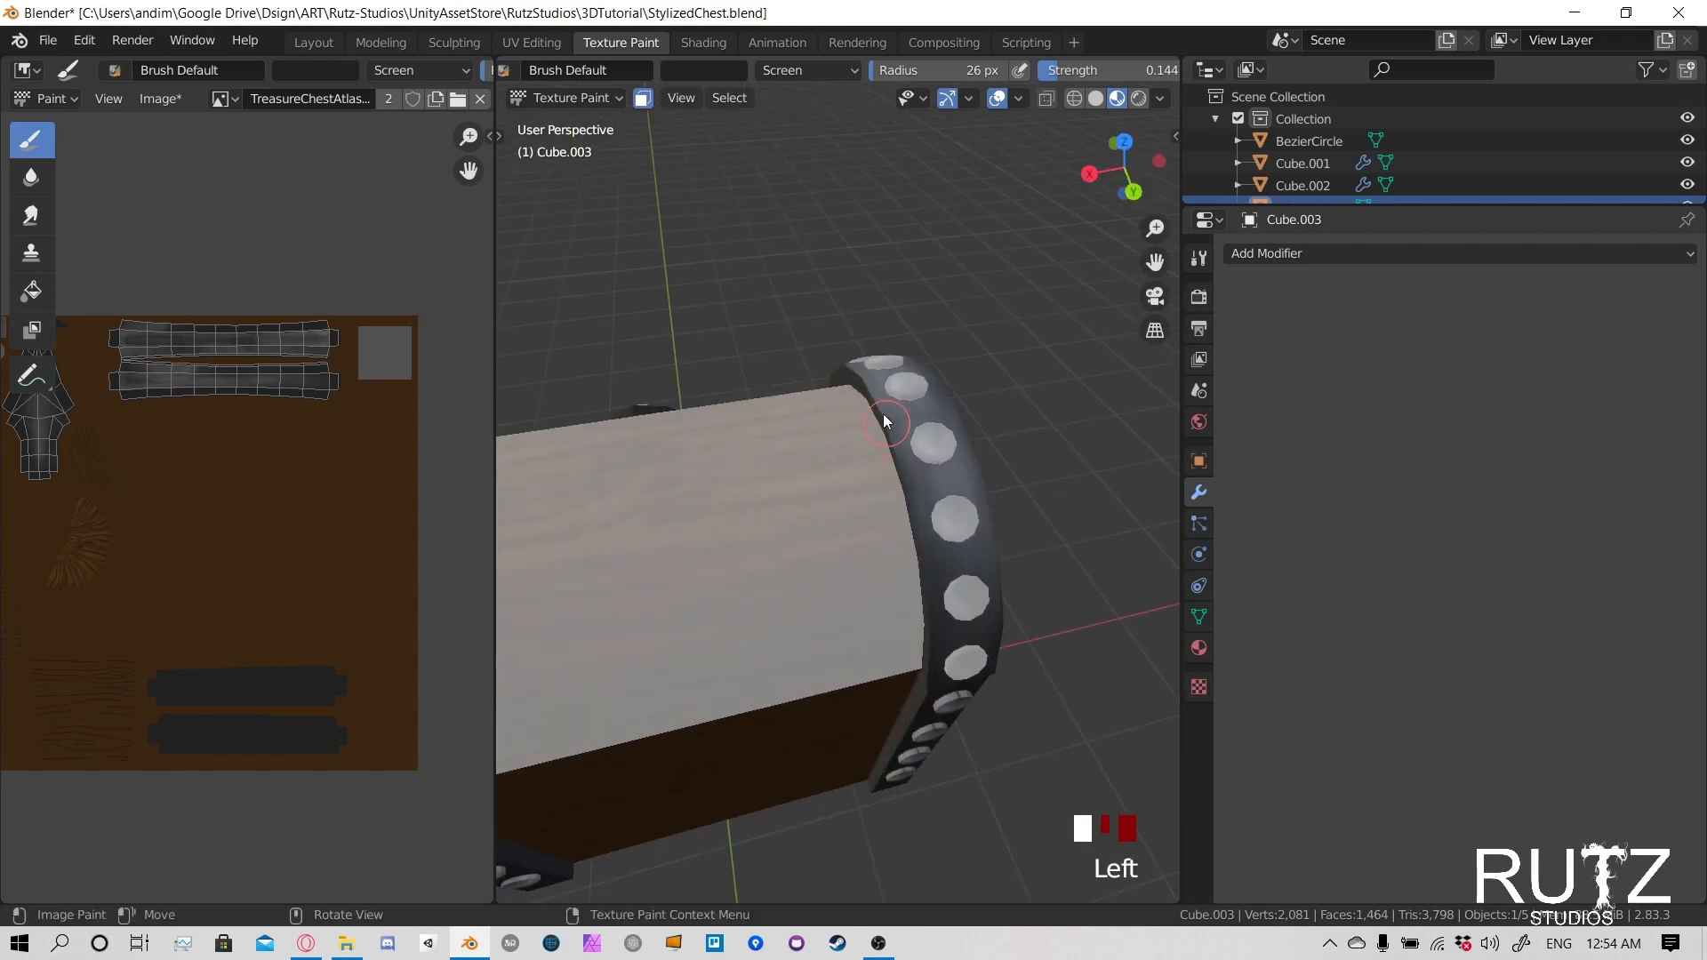
{"action": "left_click", "coordinate": [918, 582]}
{"action": "left_click", "coordinate": [918, 582]}
{"action": "middle_click_drag", "start_coordinate": [923, 599], "coordinate": [916, 545]}
{"action": "left_click", "coordinate": [903, 658]}
{"action": "left_click", "coordinate": [899, 665]}
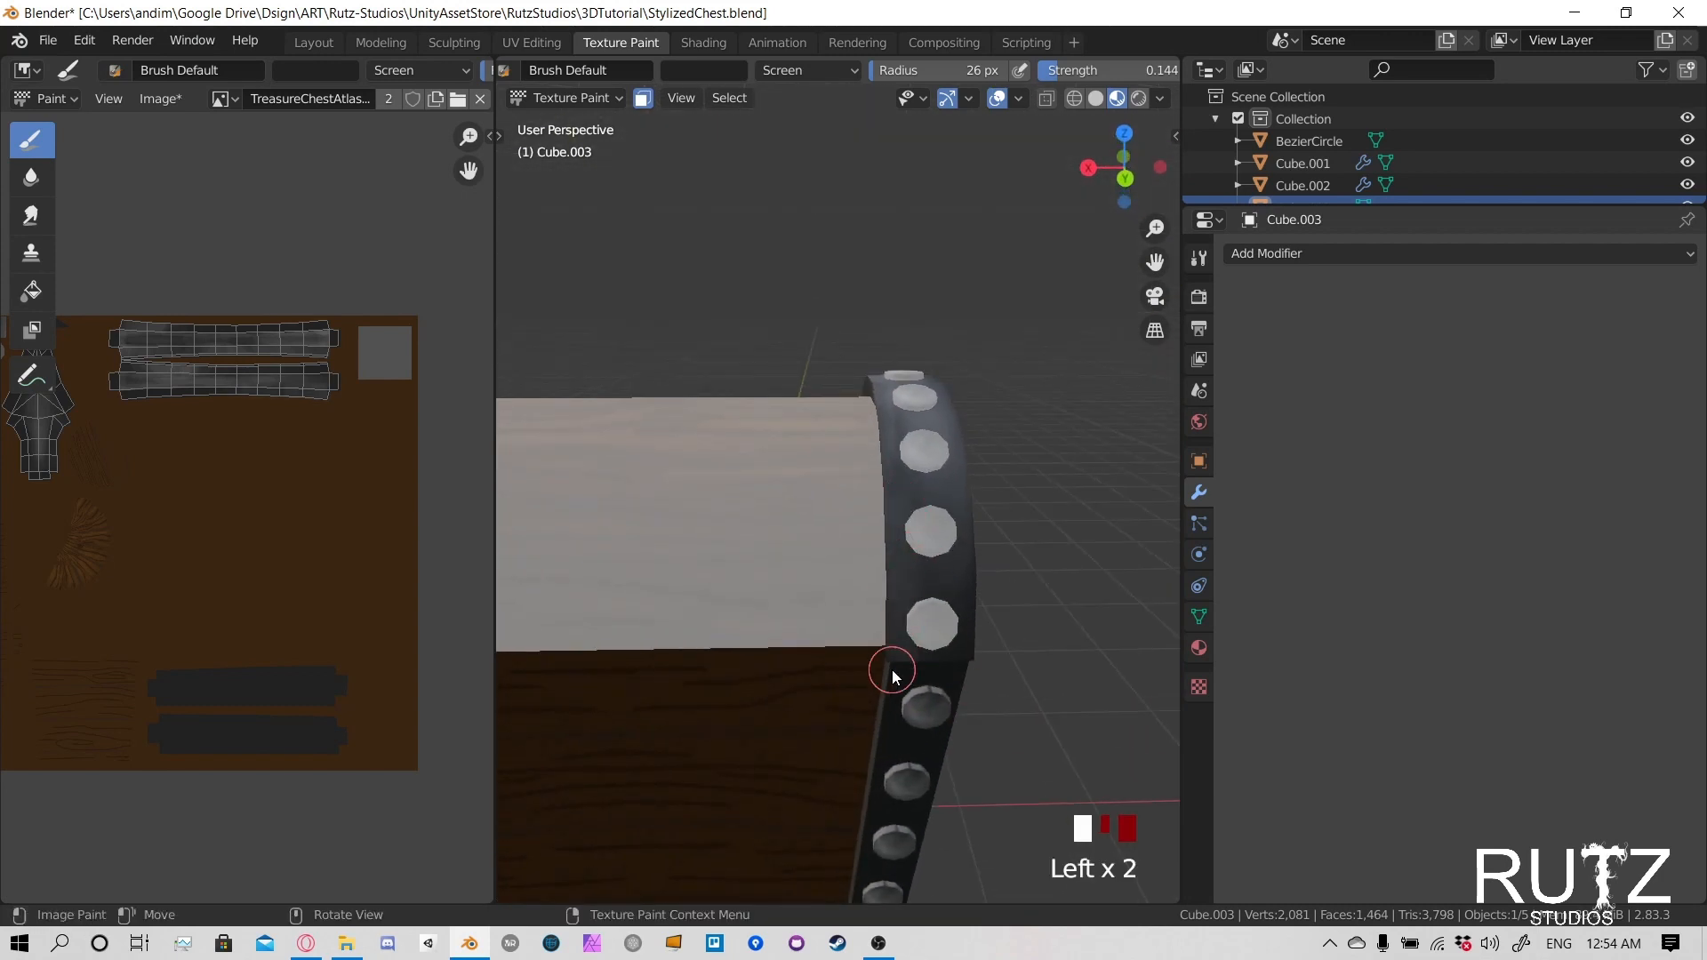
- Highlight the lower rear end of the negative X band and the outer edge beside its lowest rear rivets
{"action": "left_click", "coordinate": [896, 638]}
{"action": "left_click", "coordinate": [896, 638]}
{"action": "left_click", "coordinate": [933, 645]}
{"action": "left_click", "coordinate": [973, 651]}
{"action": "left_click", "coordinate": [968, 643]}
{"action": "left_click", "coordinate": [968, 644]}
{"action": "left_click", "coordinate": [970, 613]}
{"action": "left_click", "coordinate": [972, 577]}
{"action": "left_click", "coordinate": [973, 547]}
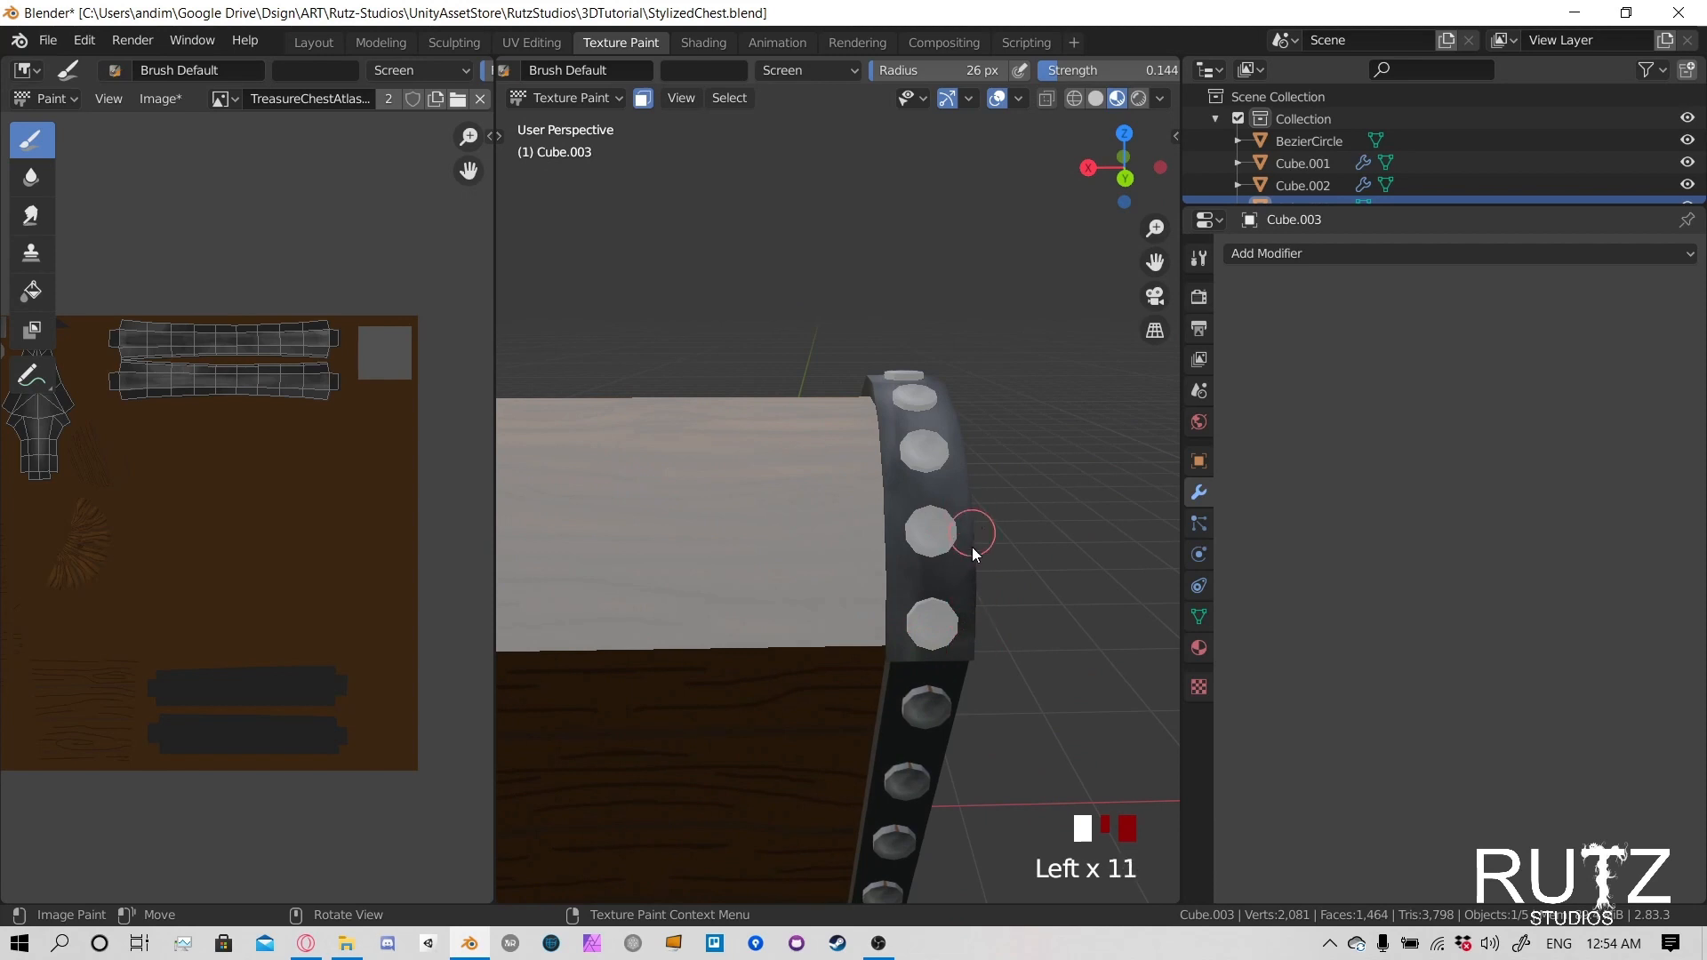
{"action": "left_click", "coordinate": [971, 553]}
- Continue the highlights along the outer edge of the negative X band over the upper rear of the lid
{"action": "middle_click_drag", "start_coordinate": [1057, 511], "coordinate": [956, 539]}
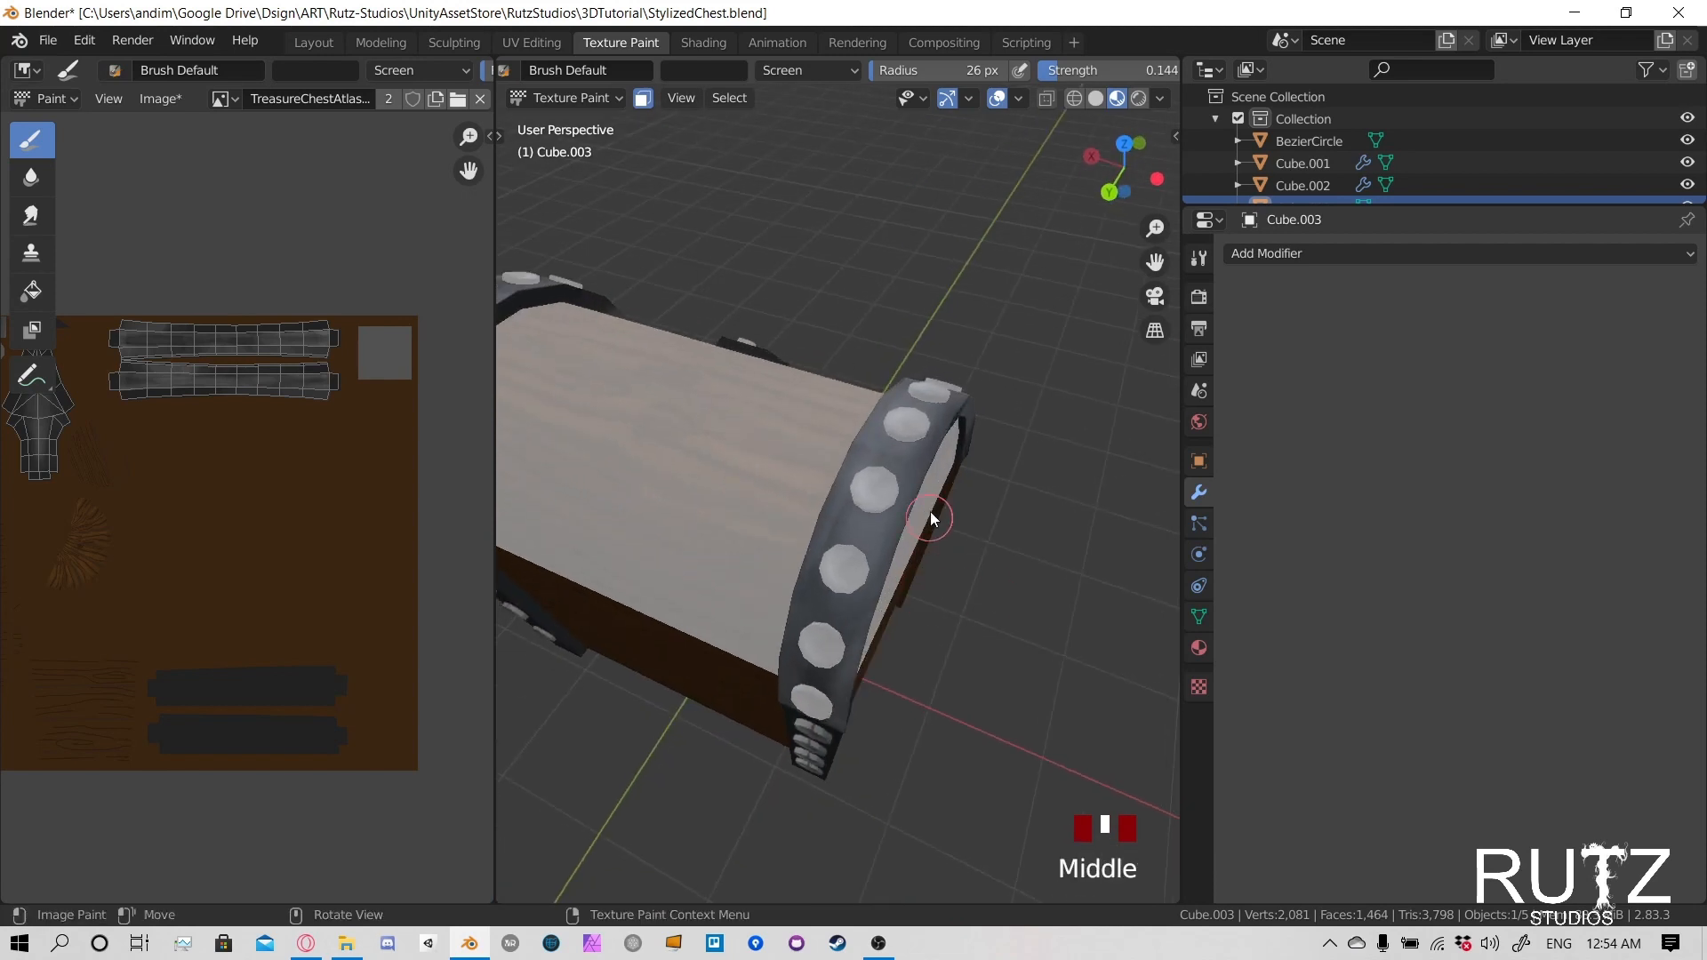
{"action": "left_click", "coordinate": [881, 539]}
{"action": "left_click", "coordinate": [882, 539]}
{"action": "left_click", "coordinate": [900, 477]}
{"action": "left_click", "coordinate": [900, 476]}
{"action": "left_click", "coordinate": [900, 498]}
{"action": "left_click", "coordinate": [900, 511]}
{"action": "left_click", "coordinate": [899, 517]}
{"action": "middle_click_drag", "start_coordinate": [973, 458], "coordinate": [840, 484]}
{"action": "left_click", "coordinate": [777, 546]}
{"action": "left_click", "coordinate": [800, 544]}
{"action": "left_click", "coordinate": [858, 544]}
{"action": "left_click", "coordinate": [916, 551]}
{"action": "left_click", "coordinate": [943, 560]}
{"action": "left_click", "coordinate": [989, 567]}
- Switch the brush blending mode to Multiply, set the radius to 44 px and darken the metal between the negative X band's front rivets
{"action": "middle_click_drag", "start_coordinate": [1080, 548], "coordinate": [841, 315]}
{"action": "left_click", "coordinate": [816, 70]}
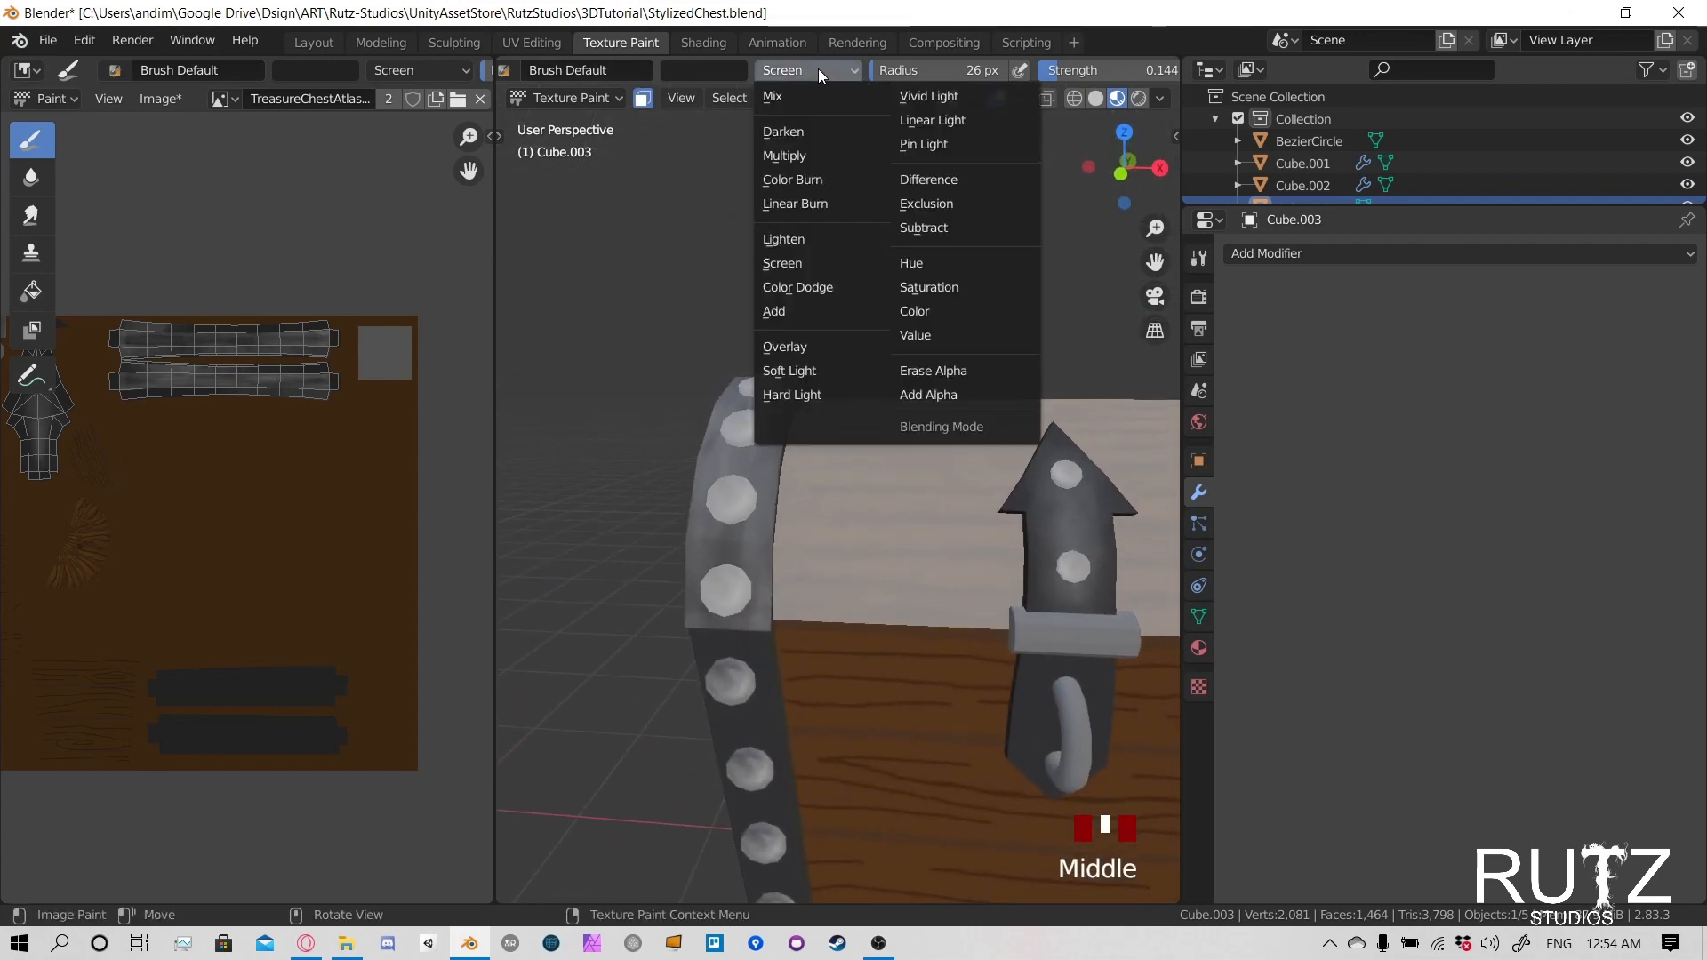
{"action": "left_click", "coordinate": [813, 155]}
{"action": "mouse_move", "coordinate": [744, 439]}
{"action": "middle_mouse_down"}
{"action": "mouse_move", "coordinate": [759, 578]}
{"action": "mouse_move", "coordinate": [770, 567]}
{"action": "middle_mouse_up"}
{"action": "key", "text": "f"}
{"action": "left_click", "coordinate": [774, 590]}
{"action": "left_click", "coordinate": [764, 596]}
{"action": "left_click", "coordinate": [771, 633]}
- Set the brush radius to 32 px and darken the metal between the rivets over the top and rear of the negative X band
{"action": "key", "text": "f"}
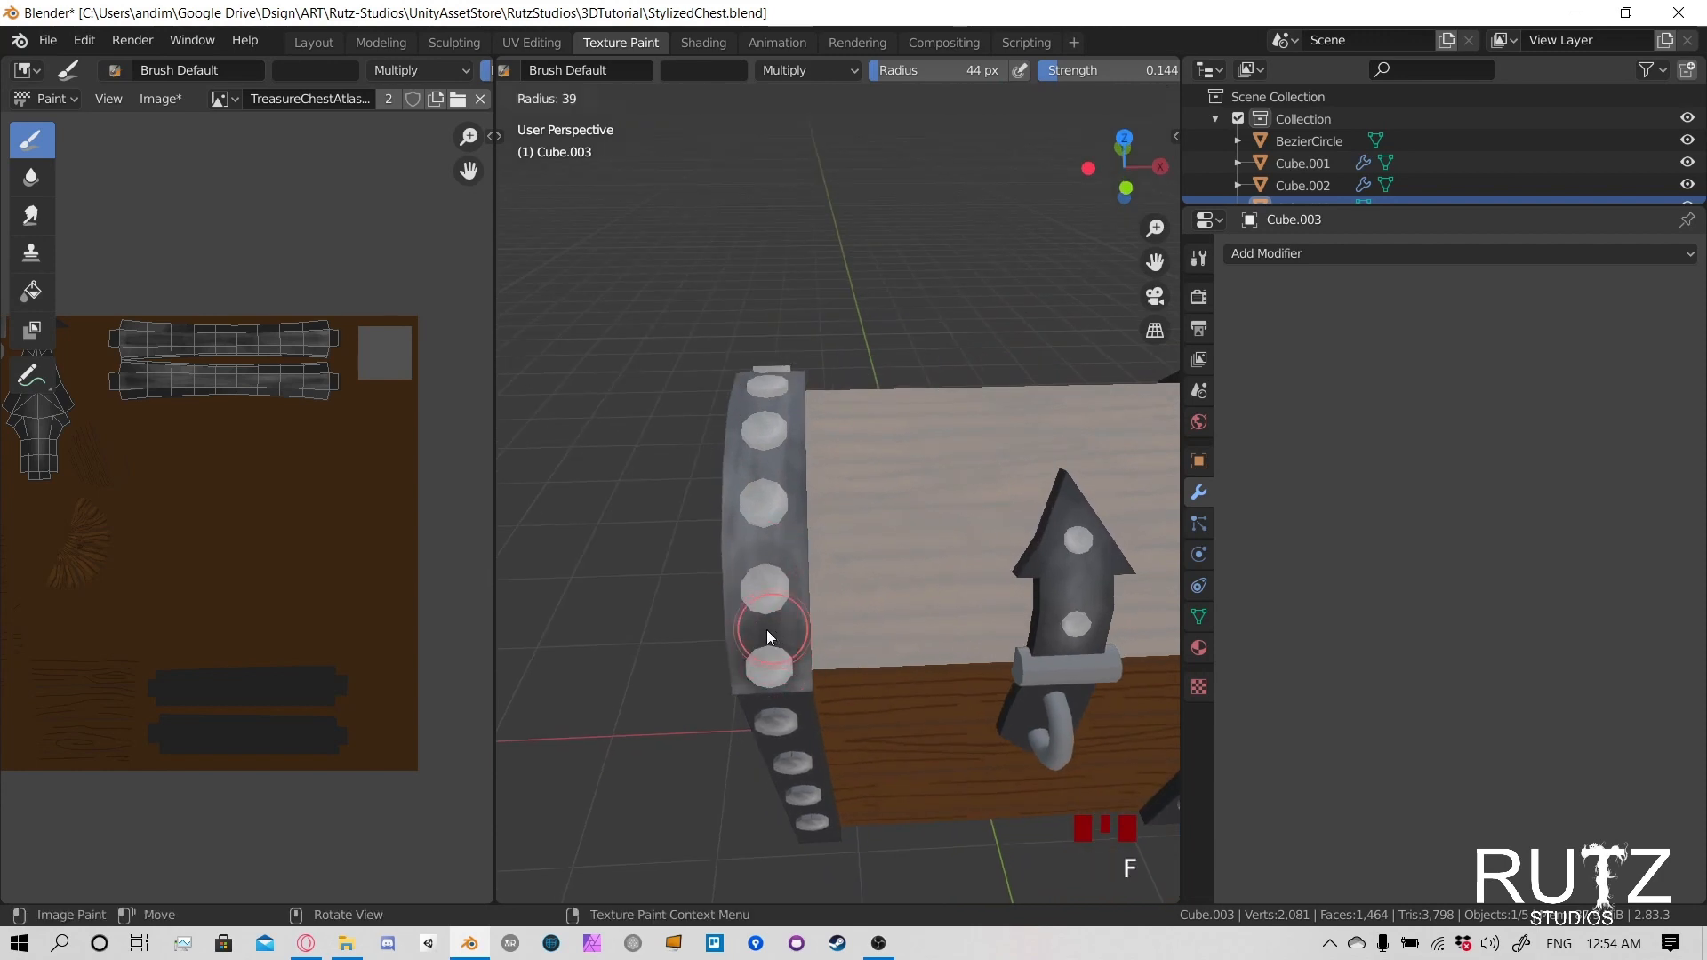
{"action": "left_click", "coordinate": [775, 605]}
{"action": "left_click", "coordinate": [772, 551]}
{"action": "left_click", "coordinate": [766, 403]}
{"action": "middle_click_drag", "start_coordinate": [766, 403], "coordinate": [764, 544]}
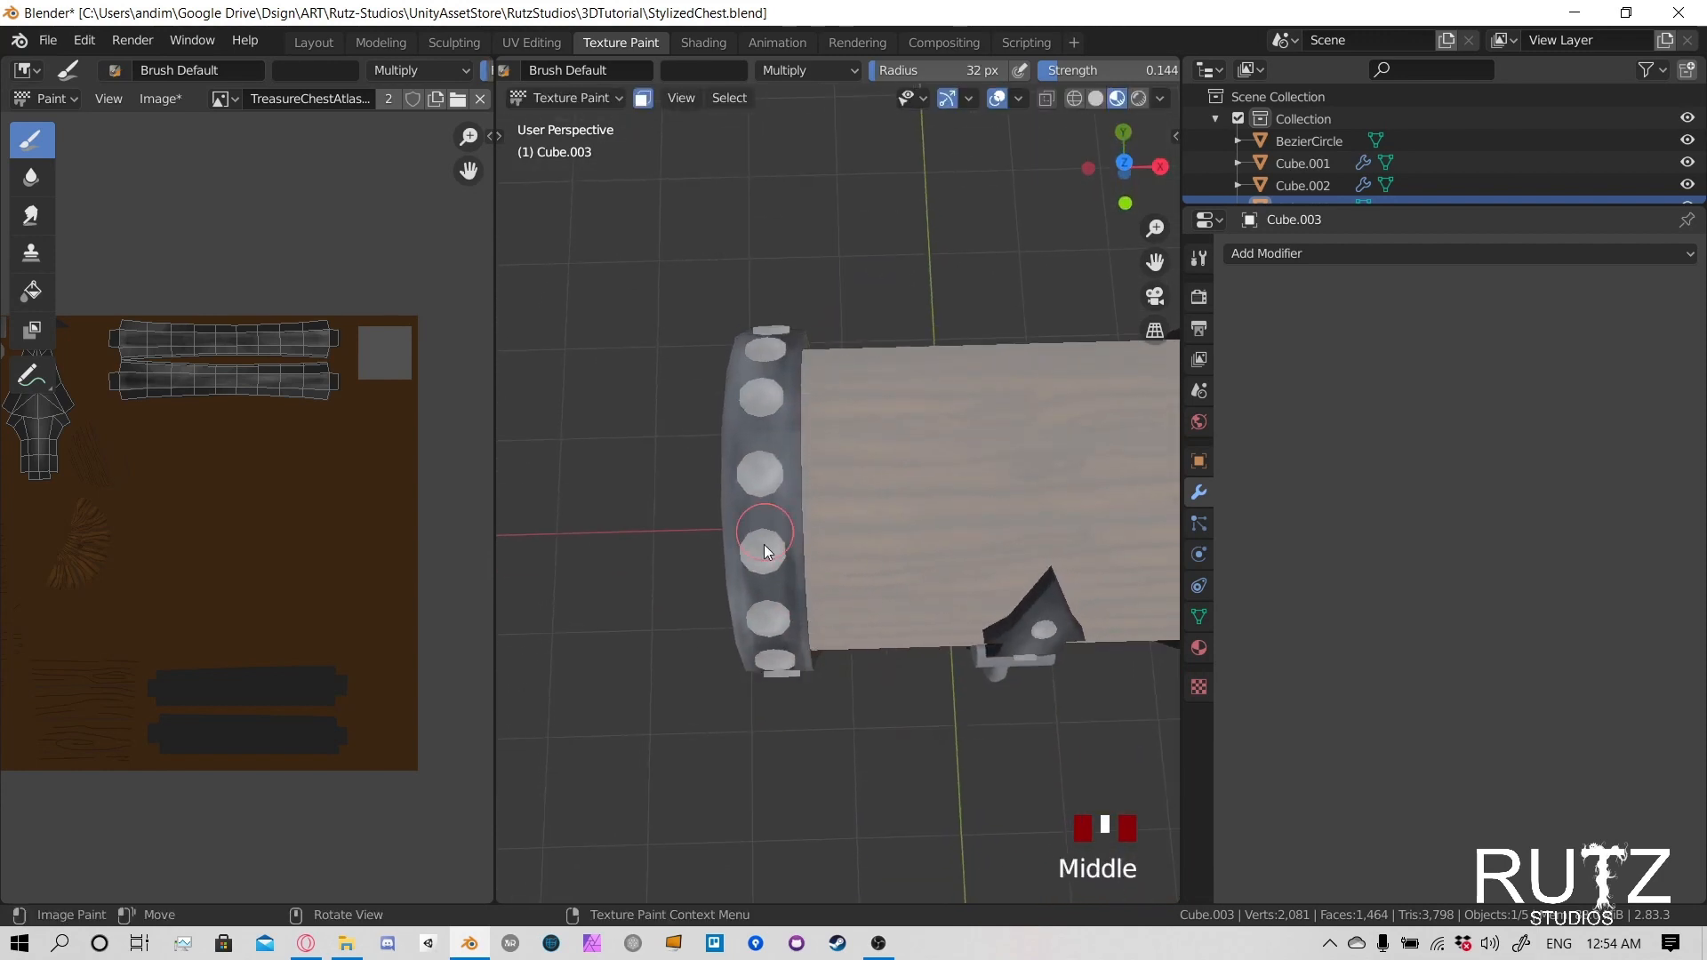
{"action": "left_click", "coordinate": [764, 538]}
{"action": "left_click", "coordinate": [765, 494]}
{"action": "left_click", "coordinate": [765, 368]}
{"action": "left_click", "coordinate": [770, 503]}
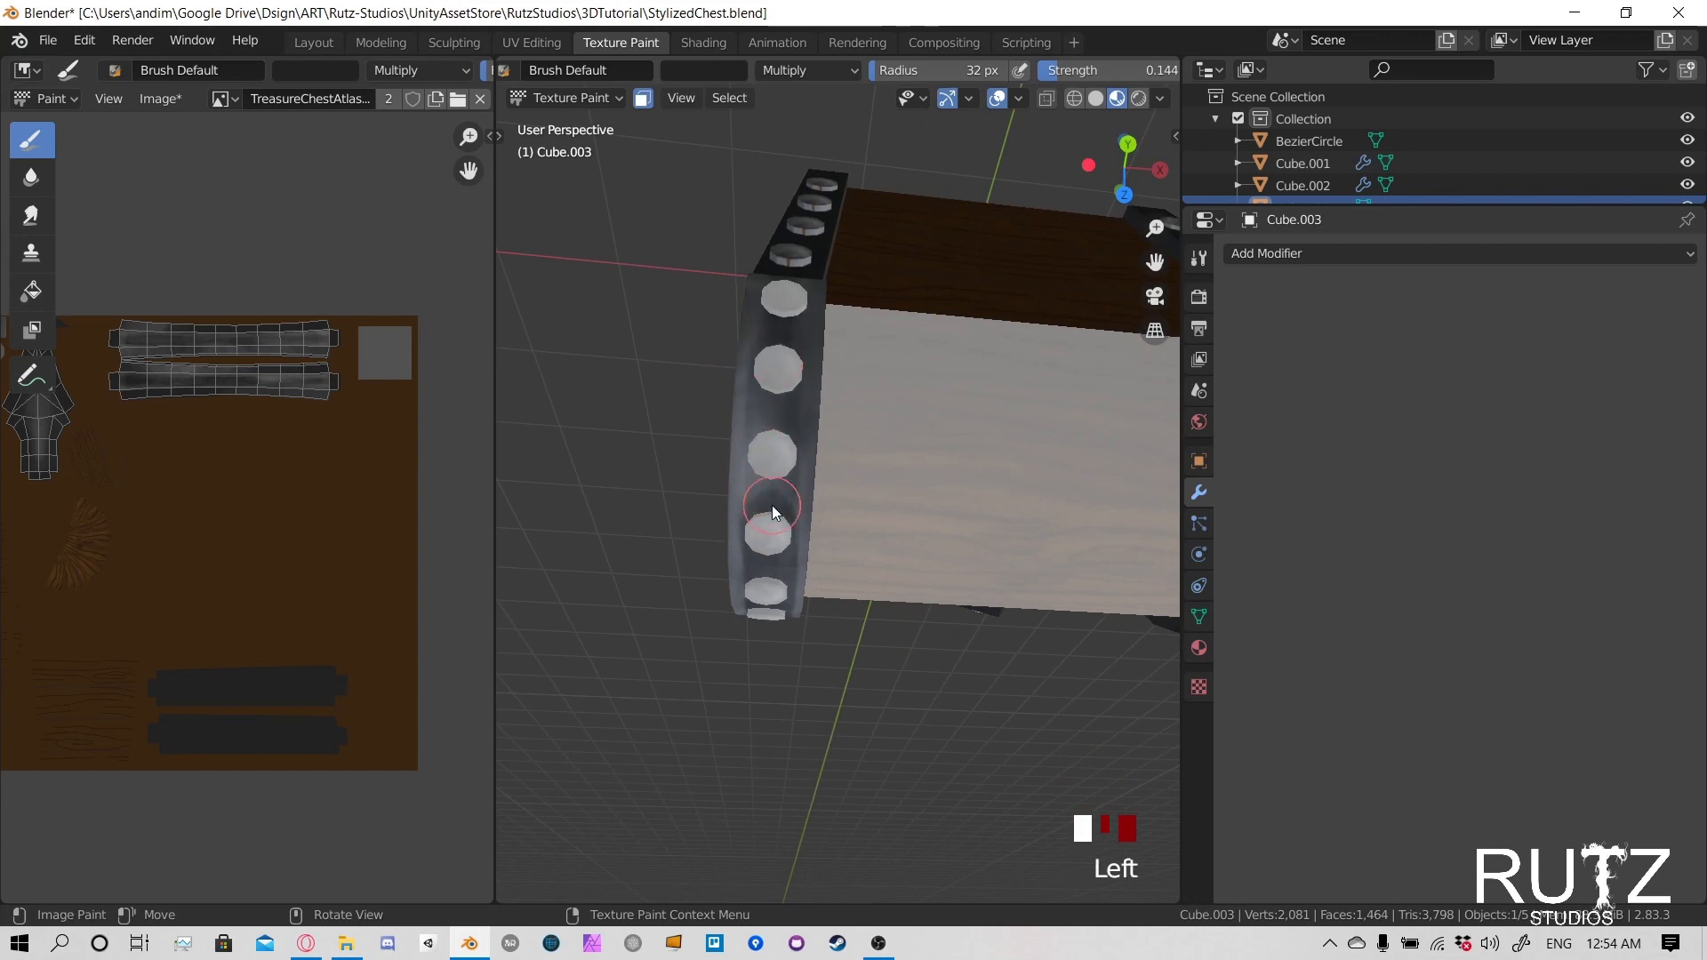
{"action": "left_click", "coordinate": [757, 580]}
{"action": "left_click", "coordinate": [773, 572]}
{"action": "middle_click_drag", "start_coordinate": [770, 665], "coordinate": [754, 491]}
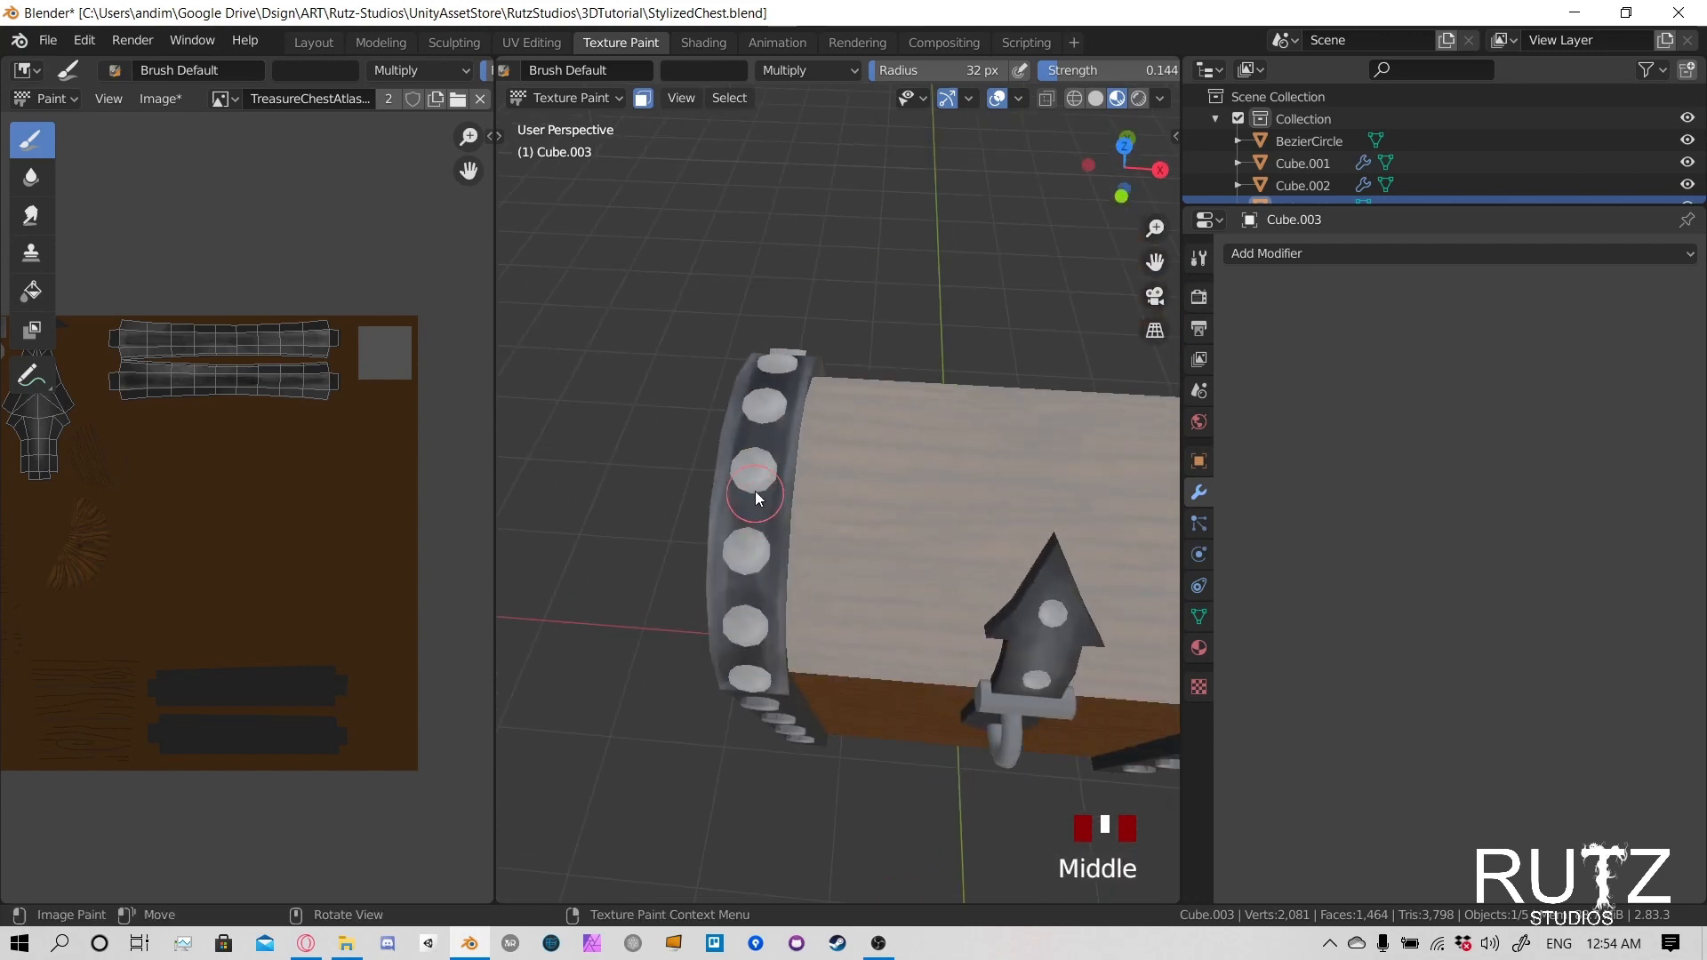
- Darken the metal between the rivets over the front and top of the lid's positive X band
{"action": "left_click", "coordinate": [920, 633]}
{"action": "middle_click_drag", "start_coordinate": [920, 633], "coordinate": [861, 701], "text": "shift"}
{"action": "left_click", "coordinate": [831, 604]}
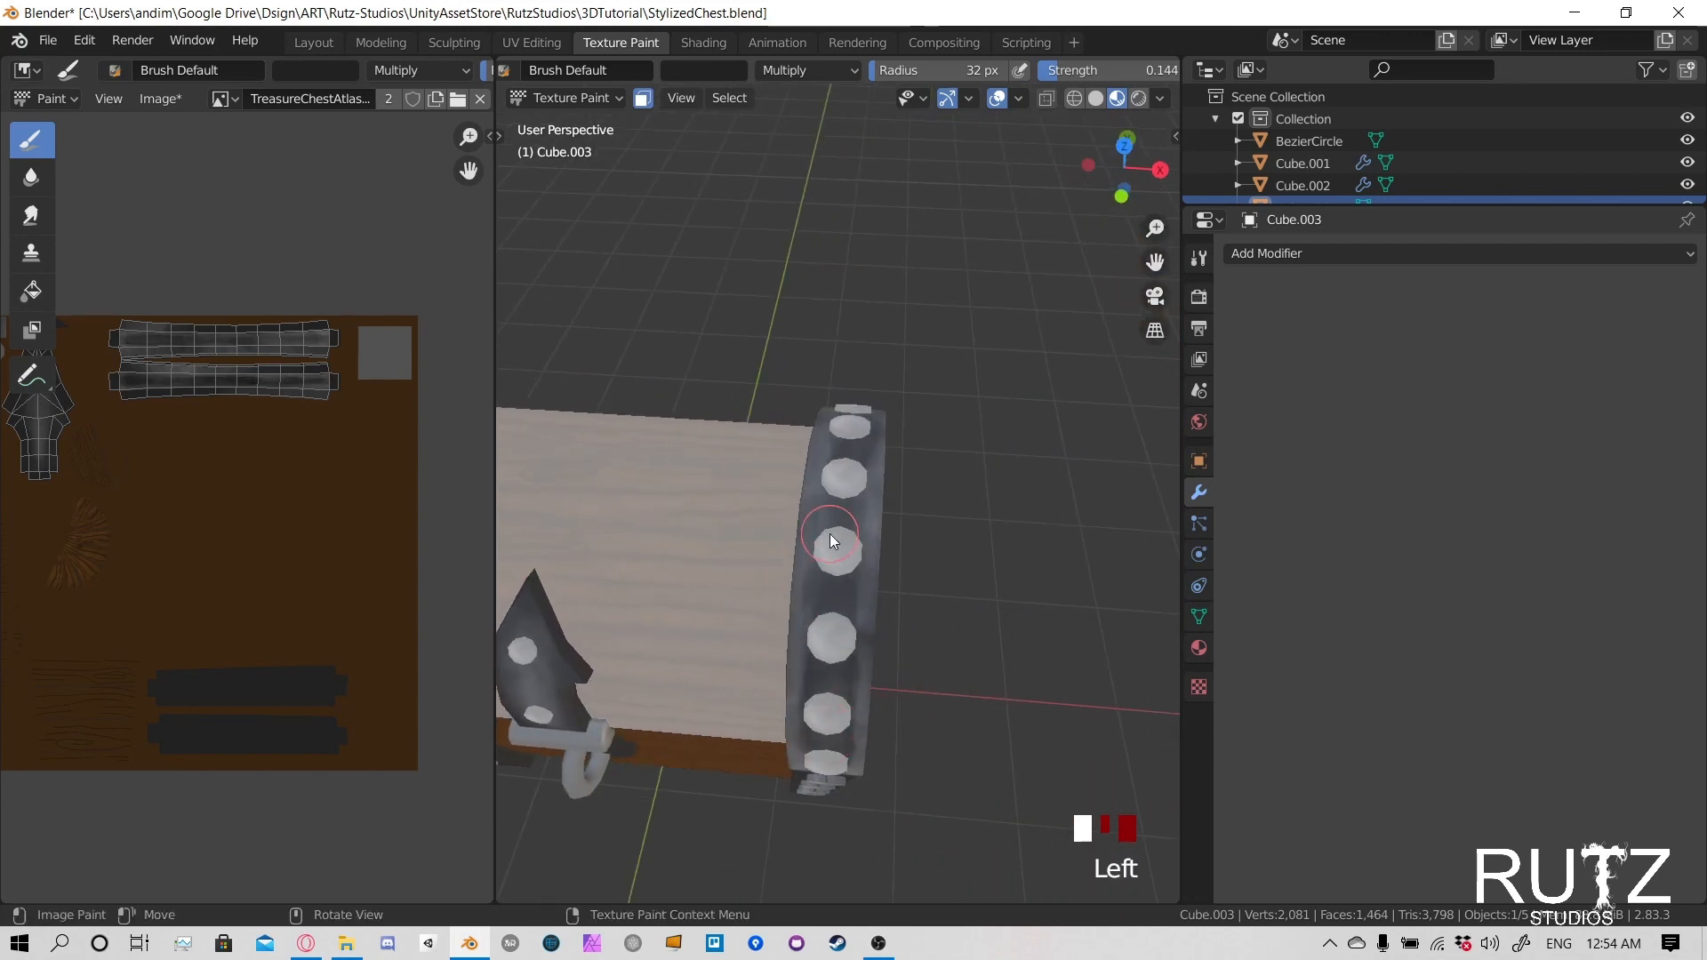
{"action": "left_click", "coordinate": [836, 516]}
{"action": "mouse_move", "coordinate": [838, 434]}
{"action": "middle_mouse_down"}
{"action": "mouse_move", "coordinate": [666, 568]}
{"action": "mouse_move", "coordinate": [722, 400]}
{"action": "middle_mouse_up"}
{"action": "left_click", "coordinate": [721, 400]}
{"action": "left_click_drag", "start_coordinate": [722, 400], "coordinate": [797, 428]}
{"action": "left_click_drag", "start_coordinate": [747, 437], "coordinate": [875, 560]}
{"action": "left_click", "coordinate": [922, 573]}
{"action": "mouse_move", "coordinate": [923, 574]}
{"action": "middle_mouse_down"}
{"action": "mouse_move", "coordinate": [763, 438]}
{"action": "mouse_move", "coordinate": [894, 579]}
{"action": "mouse_move", "coordinate": [802, 581]}
{"action": "mouse_move", "coordinate": [882, 557]}
{"action": "middle_mouse_up"}
{"action": "left_click", "coordinate": [825, 539]}
{"action": "left_click", "coordinate": [818, 464]}
{"action": "left_click", "coordinate": [833, 448]}
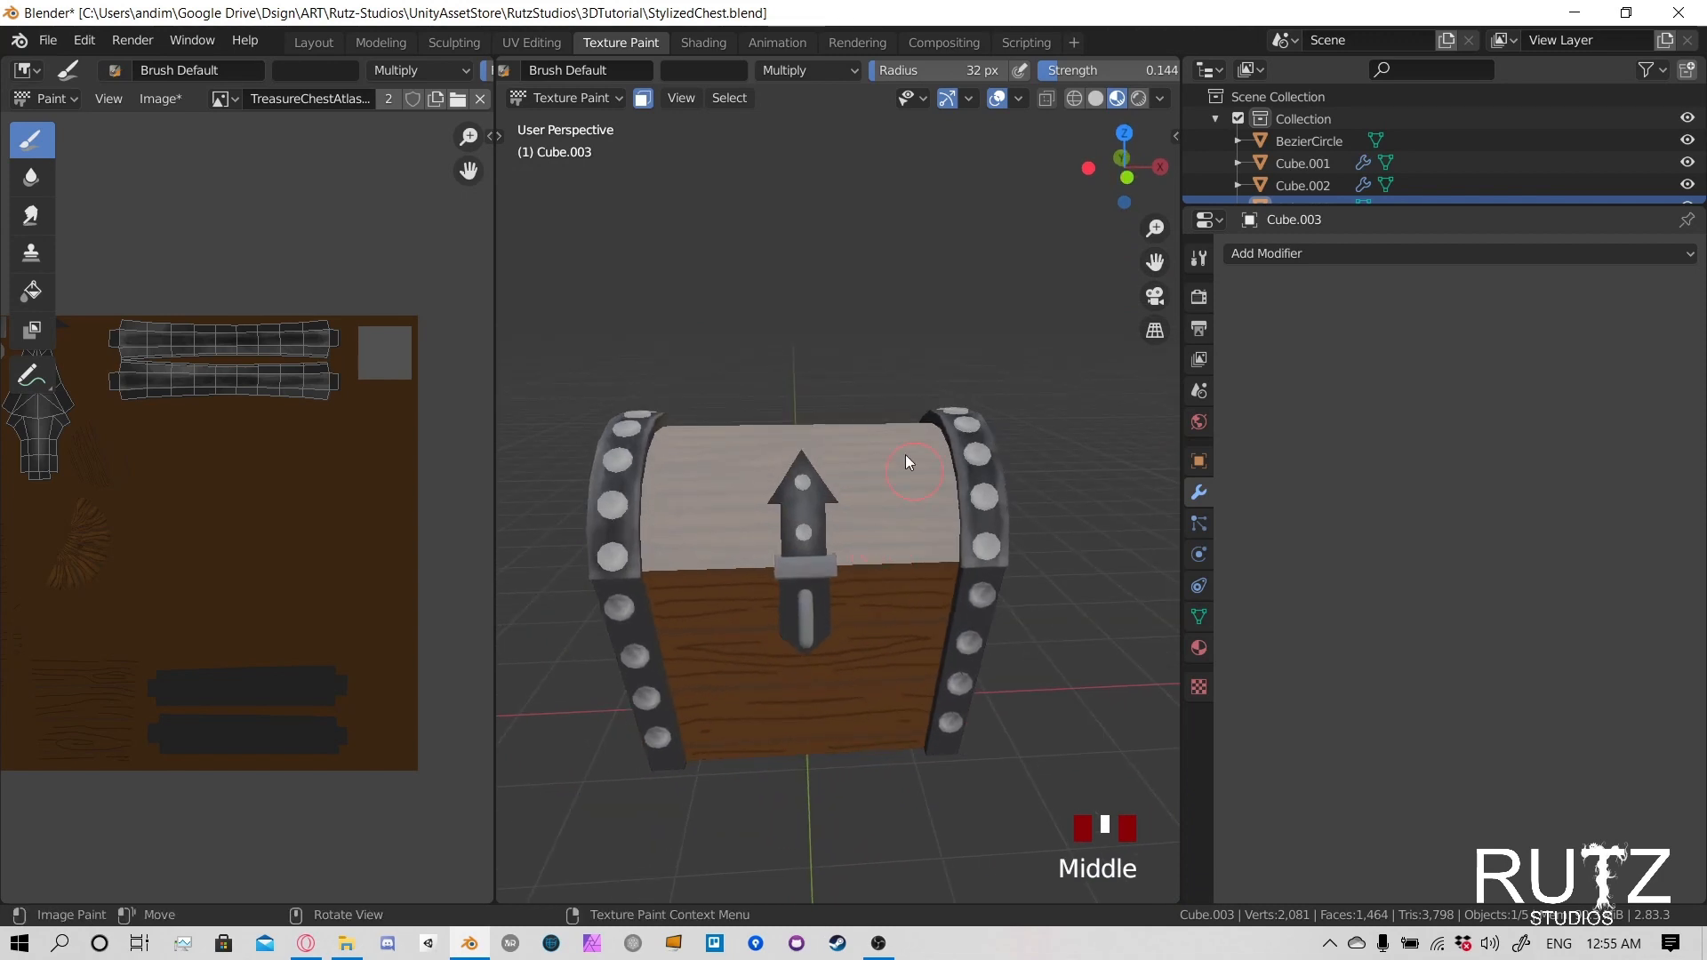
- Switch the brush blending mode to Screen and highlight the positive X edge of the lid's hasp plate and arrowhead corner
{"action": "left_click", "coordinate": [802, 70]}
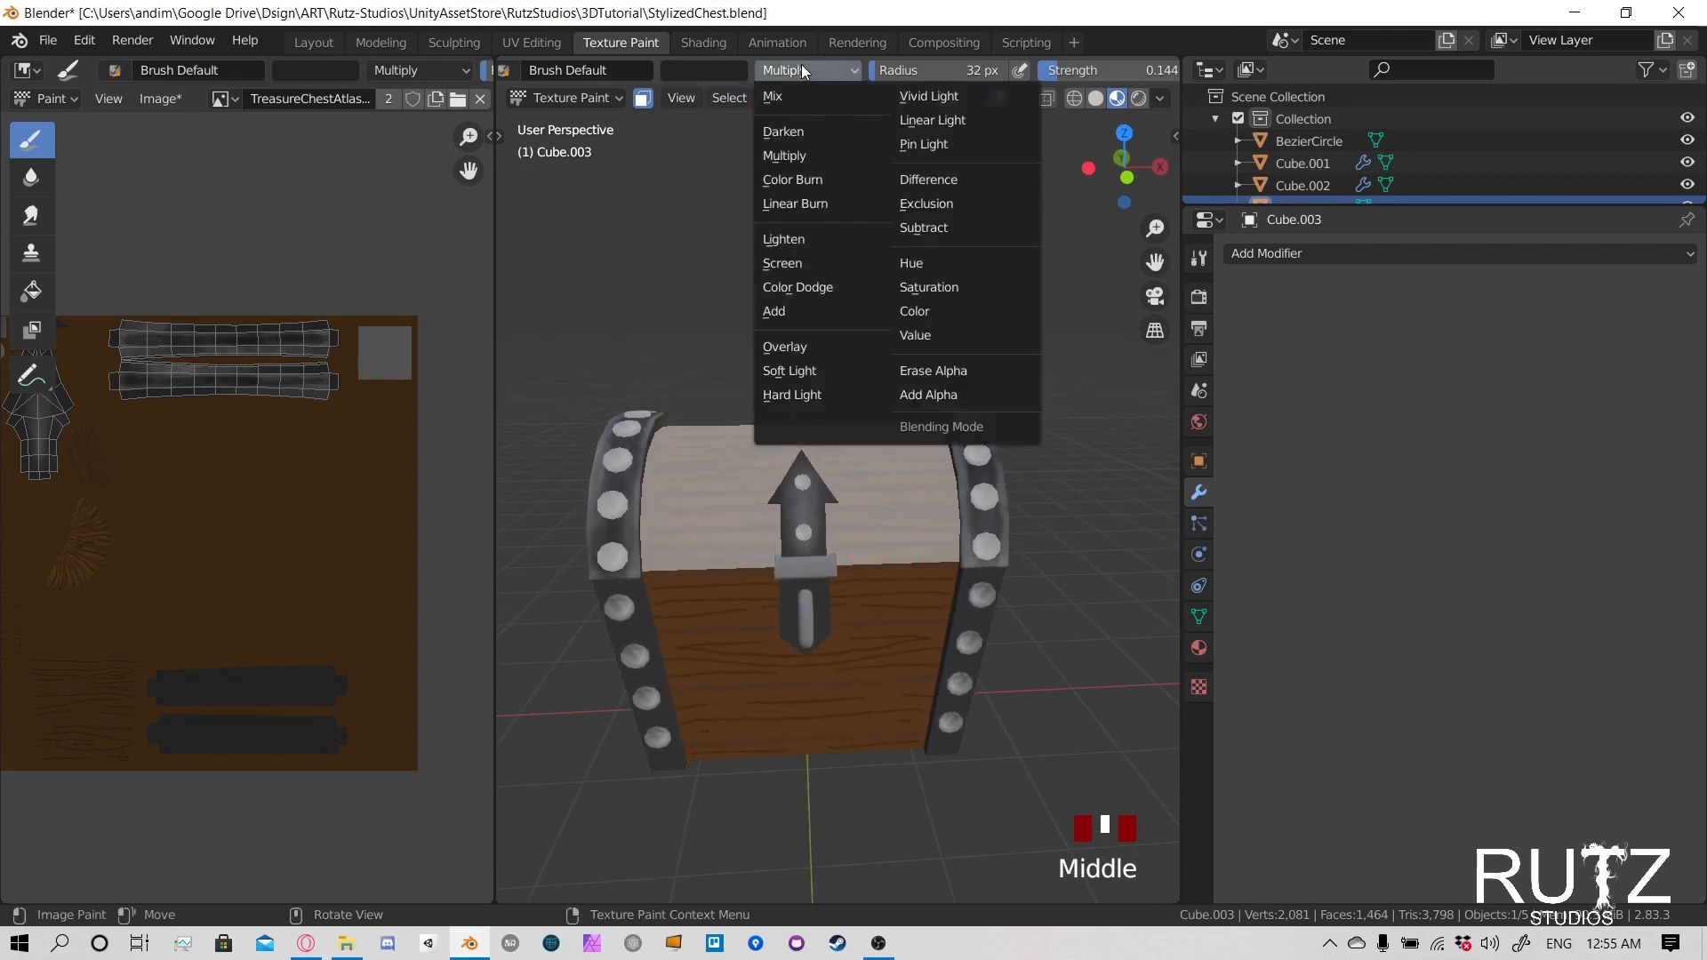
{"action": "left_click", "coordinate": [790, 261]}
{"action": "scroll", "coordinate": [809, 505], "scroll_direction": "up", "scroll_amount": 3}
{"action": "middle_click_drag", "start_coordinate": [809, 504], "coordinate": [813, 488]}
{"action": "scroll", "coordinate": [808, 510], "scroll_direction": "up", "scroll_amount": 2}
{"action": "left_click", "coordinate": [766, 474]}
{"action": "left_click", "coordinate": [766, 475]}
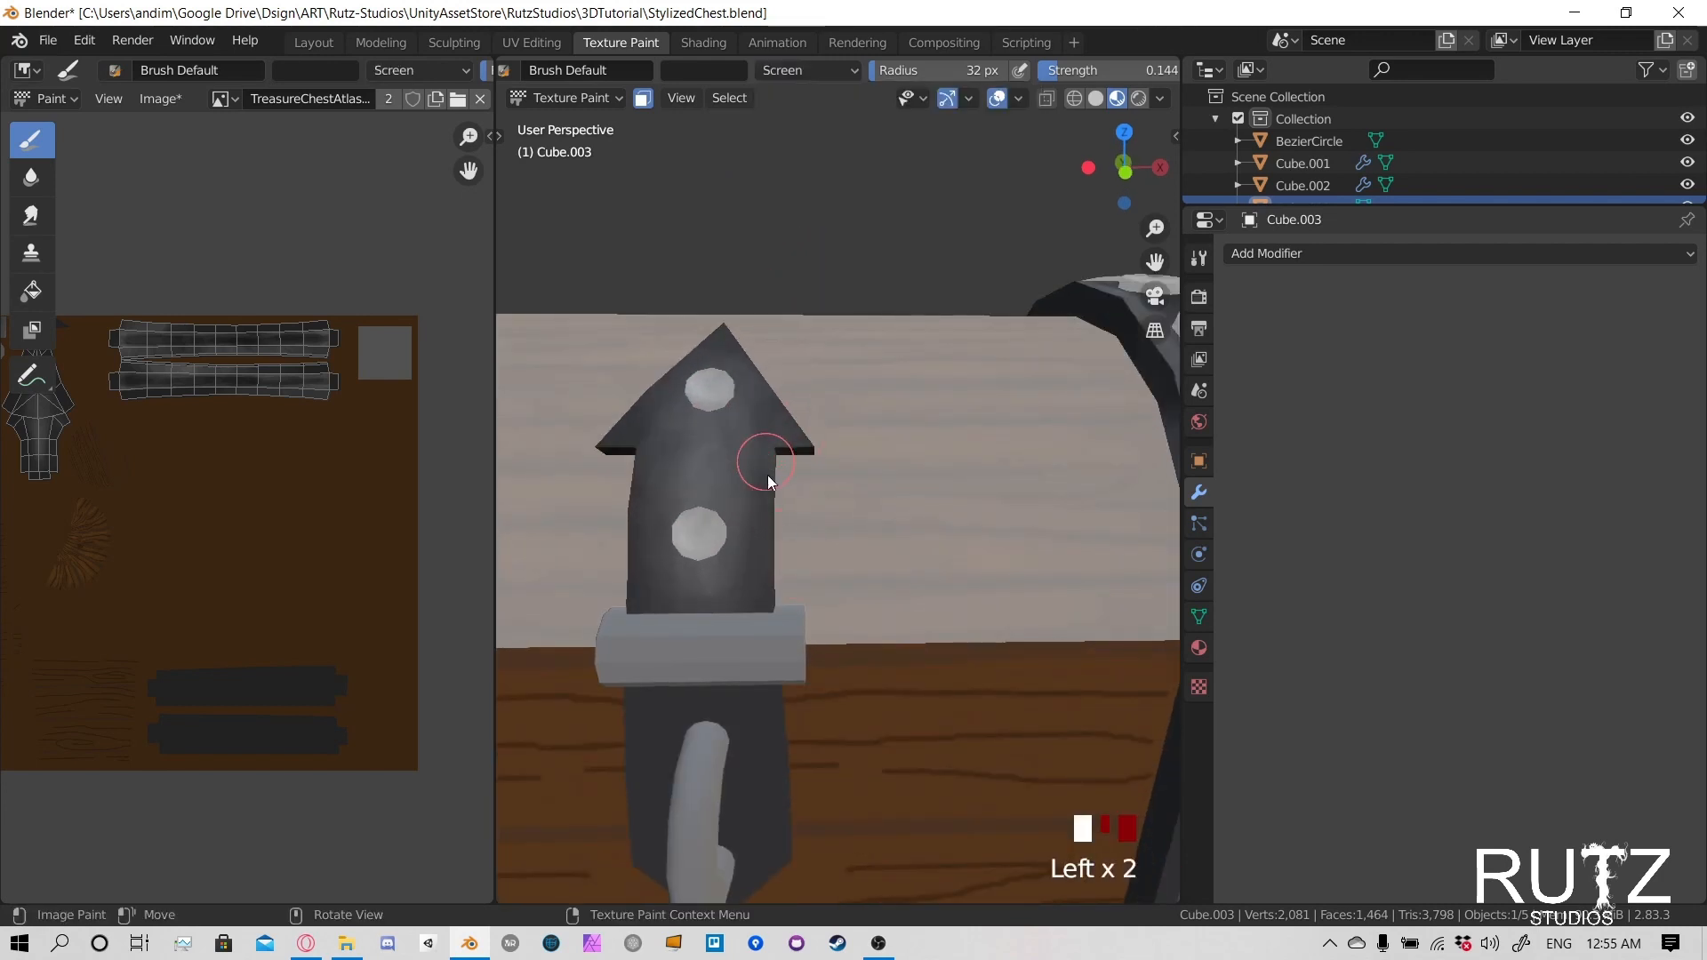
{"action": "left_click_drag", "start_coordinate": [759, 579], "coordinate": [767, 516]}
{"action": "mouse_move", "coordinate": [768, 525]}
{"action": "left_mouse_down"}
{"action": "mouse_move", "coordinate": [773, 588]}
{"action": "mouse_move", "coordinate": [770, 507]}
{"action": "left_mouse_up"}
{"action": "left_click_drag", "start_coordinate": [772, 498], "coordinate": [793, 441]}
{"action": "mouse_move", "coordinate": [797, 444]}
{"action": "left_mouse_down"}
{"action": "mouse_move", "coordinate": [816, 462]}
{"action": "mouse_move", "coordinate": [789, 436]}
{"action": "left_mouse_up"}
{"action": "left_click_drag", "start_coordinate": [788, 438], "coordinate": [794, 456]}
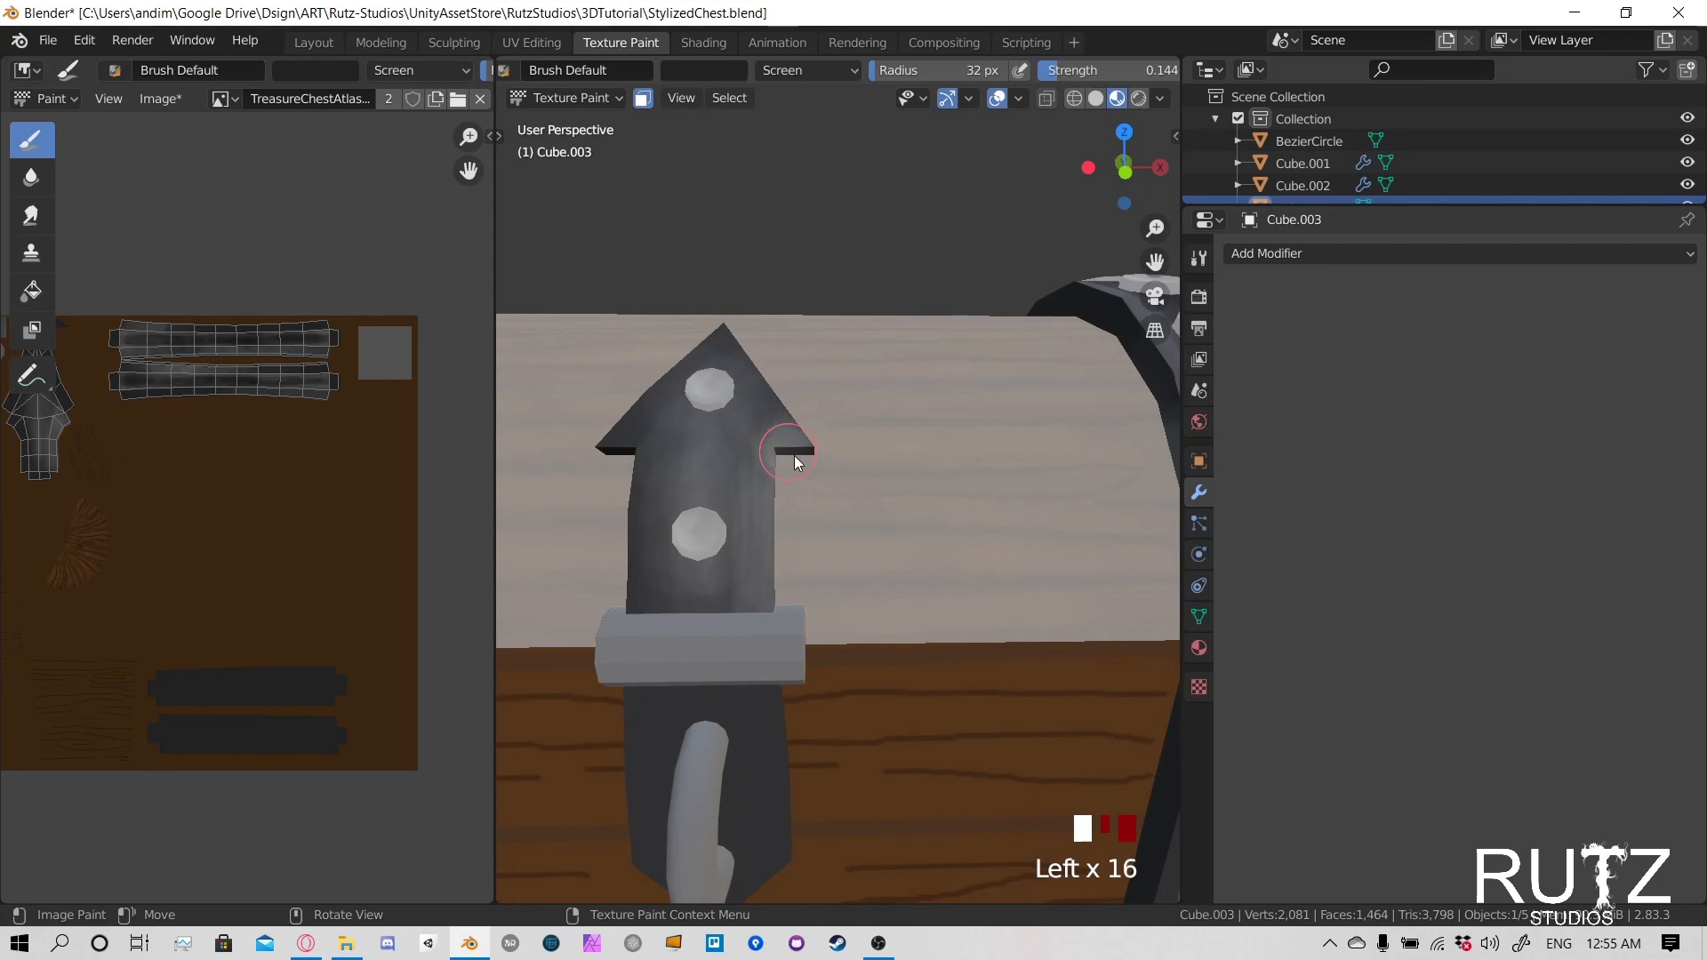
- Continue the highlights along the remaining side and arrowhead edges of the lid's hasp
{"action": "middle_click_drag", "start_coordinate": [751, 619], "coordinate": [886, 634], "text": "shift"}
{"action": "left_click_drag", "start_coordinate": [775, 471], "coordinate": [770, 569]}
{"action": "left_click_drag", "start_coordinate": [770, 502], "coordinate": [767, 609]}
{"action": "mouse_move", "coordinate": [766, 600]}
{"action": "left_mouse_down"}
{"action": "mouse_move", "coordinate": [762, 495]}
{"action": "mouse_move", "coordinate": [767, 591]}
{"action": "left_mouse_up"}
{"action": "left_click_drag", "start_coordinate": [768, 586], "coordinate": [766, 498]}
{"action": "mouse_move", "coordinate": [765, 498]}
{"action": "left_mouse_down"}
{"action": "mouse_move", "coordinate": [767, 550]}
{"action": "mouse_move", "coordinate": [752, 551]}
{"action": "left_mouse_up"}
{"action": "left_click_drag", "start_coordinate": [751, 551], "coordinate": [740, 467]}
{"action": "left_click_drag", "start_coordinate": [740, 467], "coordinate": [742, 444]}
{"action": "mouse_move", "coordinate": [742, 444]}
{"action": "left_mouse_down"}
{"action": "mouse_move", "coordinate": [813, 337]}
{"action": "mouse_move", "coordinate": [762, 407]}
{"action": "mouse_move", "coordinate": [903, 411]}
{"action": "mouse_move", "coordinate": [886, 389]}
{"action": "left_mouse_up"}
{"action": "mouse_move", "coordinate": [885, 389]}
{"action": "left_mouse_down"}
{"action": "mouse_move", "coordinate": [867, 368]}
{"action": "mouse_move", "coordinate": [894, 382]}
{"action": "mouse_move", "coordinate": [787, 349]}
{"action": "mouse_move", "coordinate": [719, 484]}
{"action": "mouse_move", "coordinate": [756, 643]}
{"action": "left_mouse_up"}
{"action": "left_click", "coordinate": [787, 551]}
{"action": "scroll", "coordinate": [787, 552], "scroll_direction": "down", "scroll_amount": 2}
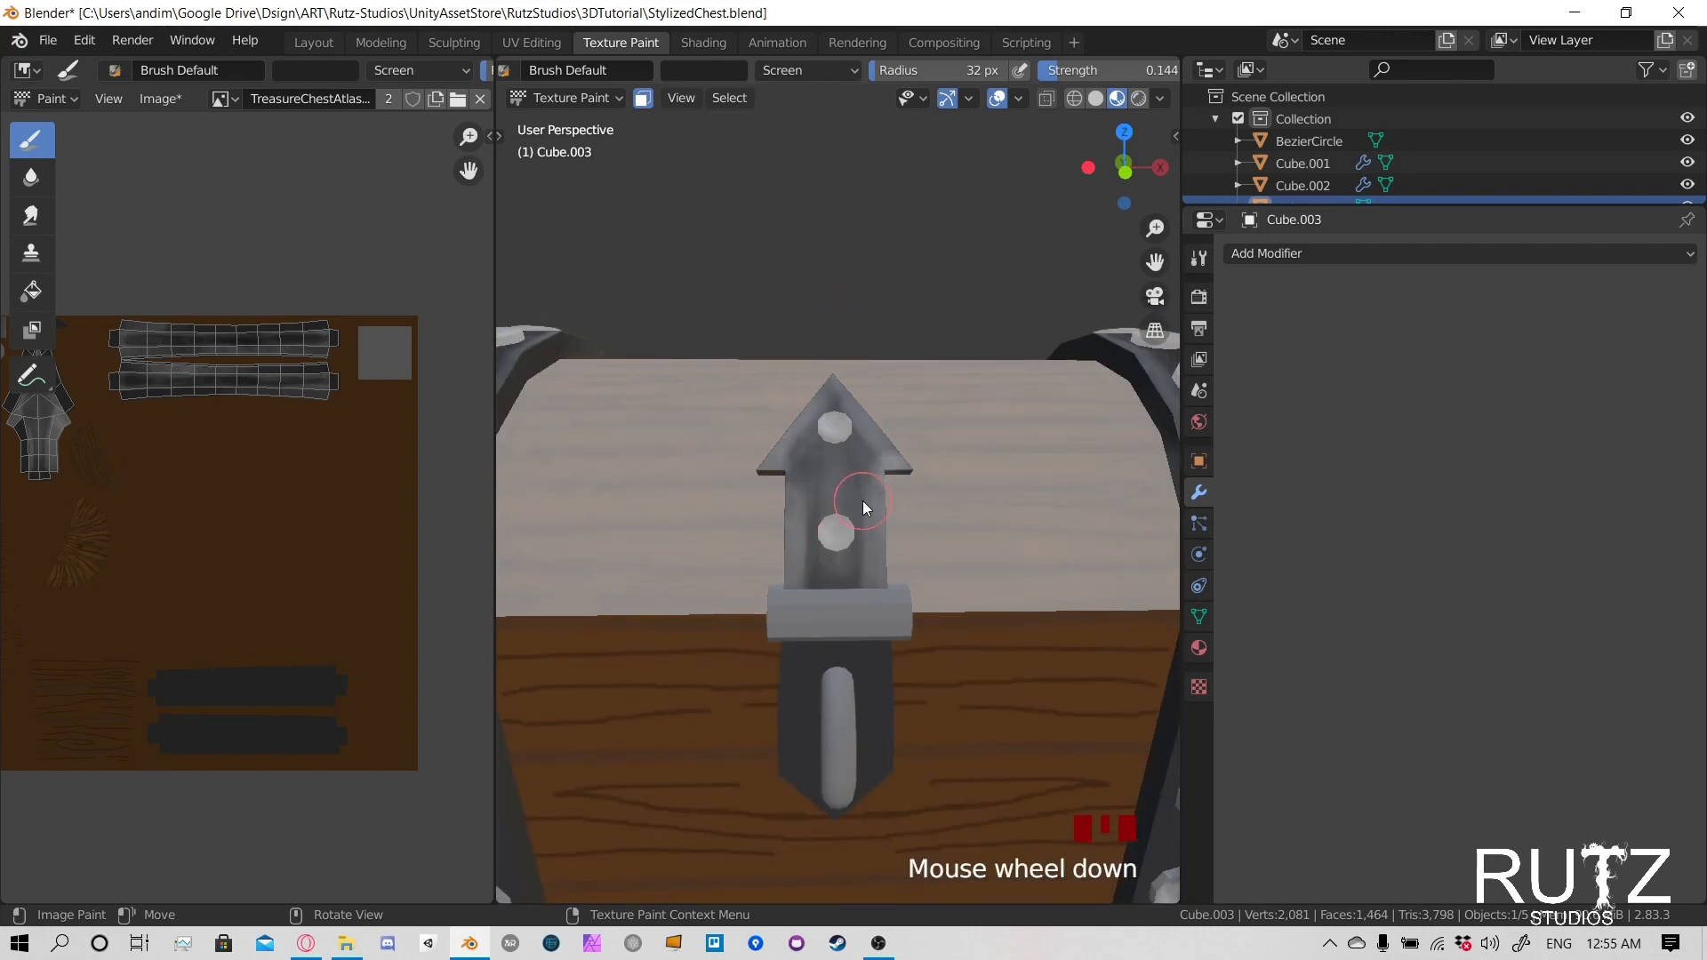
- Reset the lid's face mask to include all faces, and save the blend file and the texture image
{"action": "mouse_move", "coordinate": [862, 500]}
{"action": "middle_mouse_down"}
{"action": "mouse_move", "coordinate": [863, 446]}
{"action": "mouse_move", "coordinate": [863, 477]}
{"action": "middle_mouse_up"}
{"action": "key", "text": "ctrl+z"}
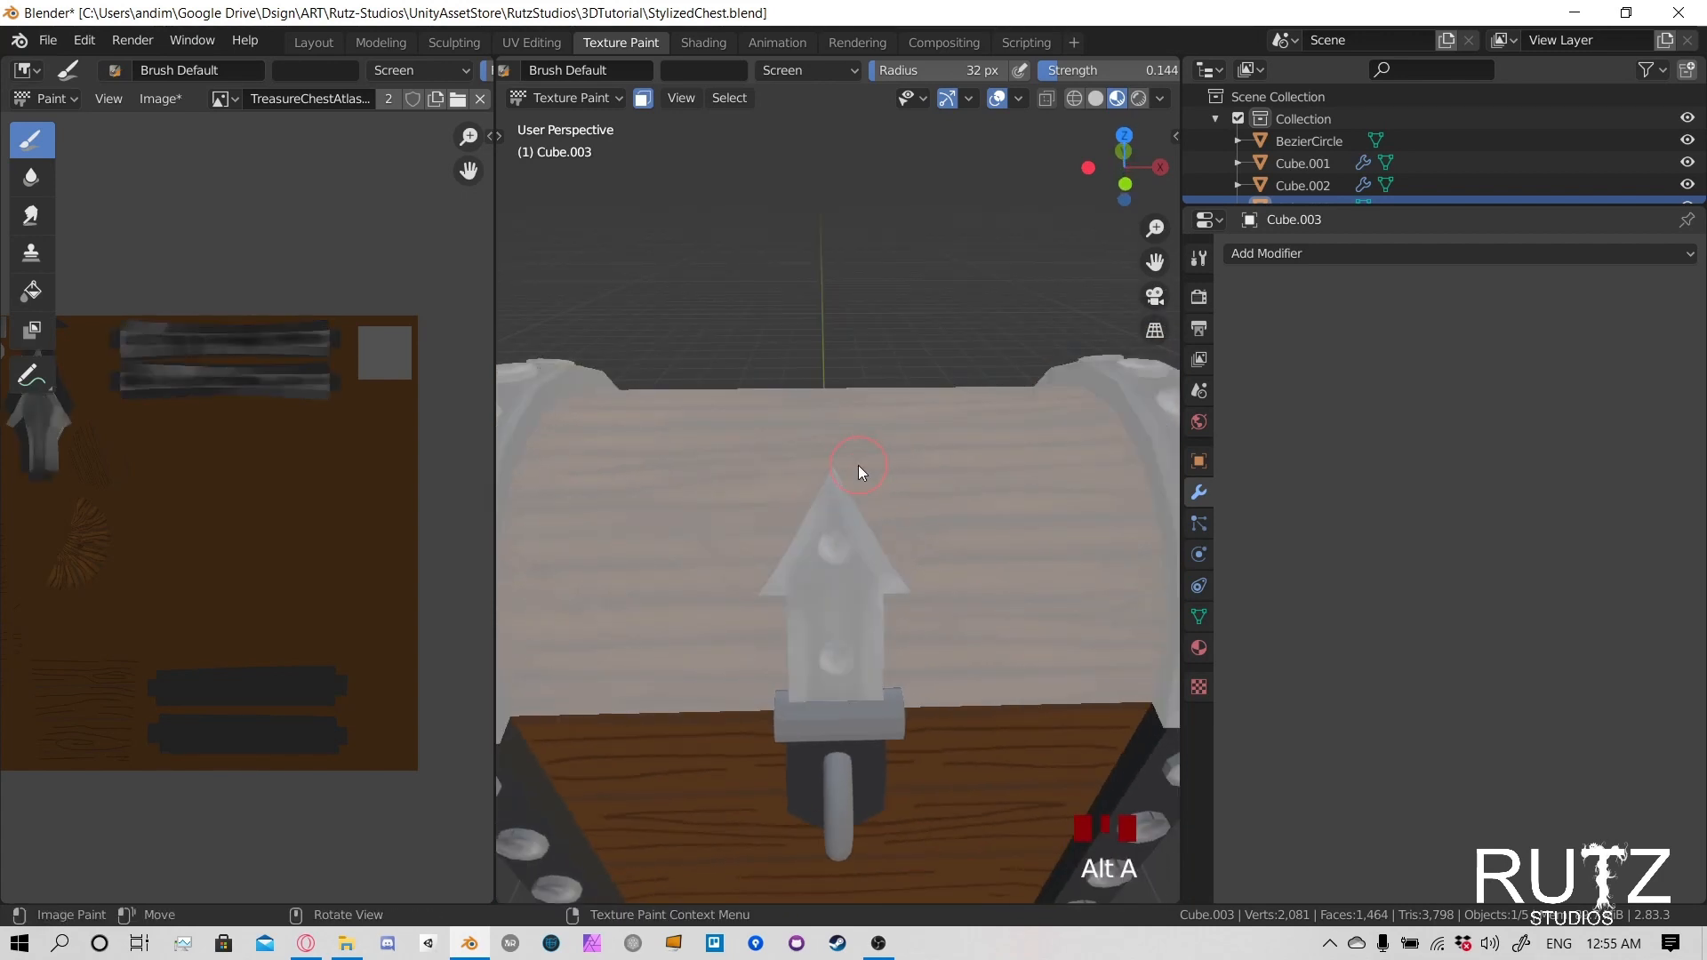
{"action": "scroll", "coordinate": [925, 543], "scroll_direction": "down", "scroll_amount": 3}
{"action": "middle_click_drag", "start_coordinate": [925, 542], "coordinate": [921, 491]}
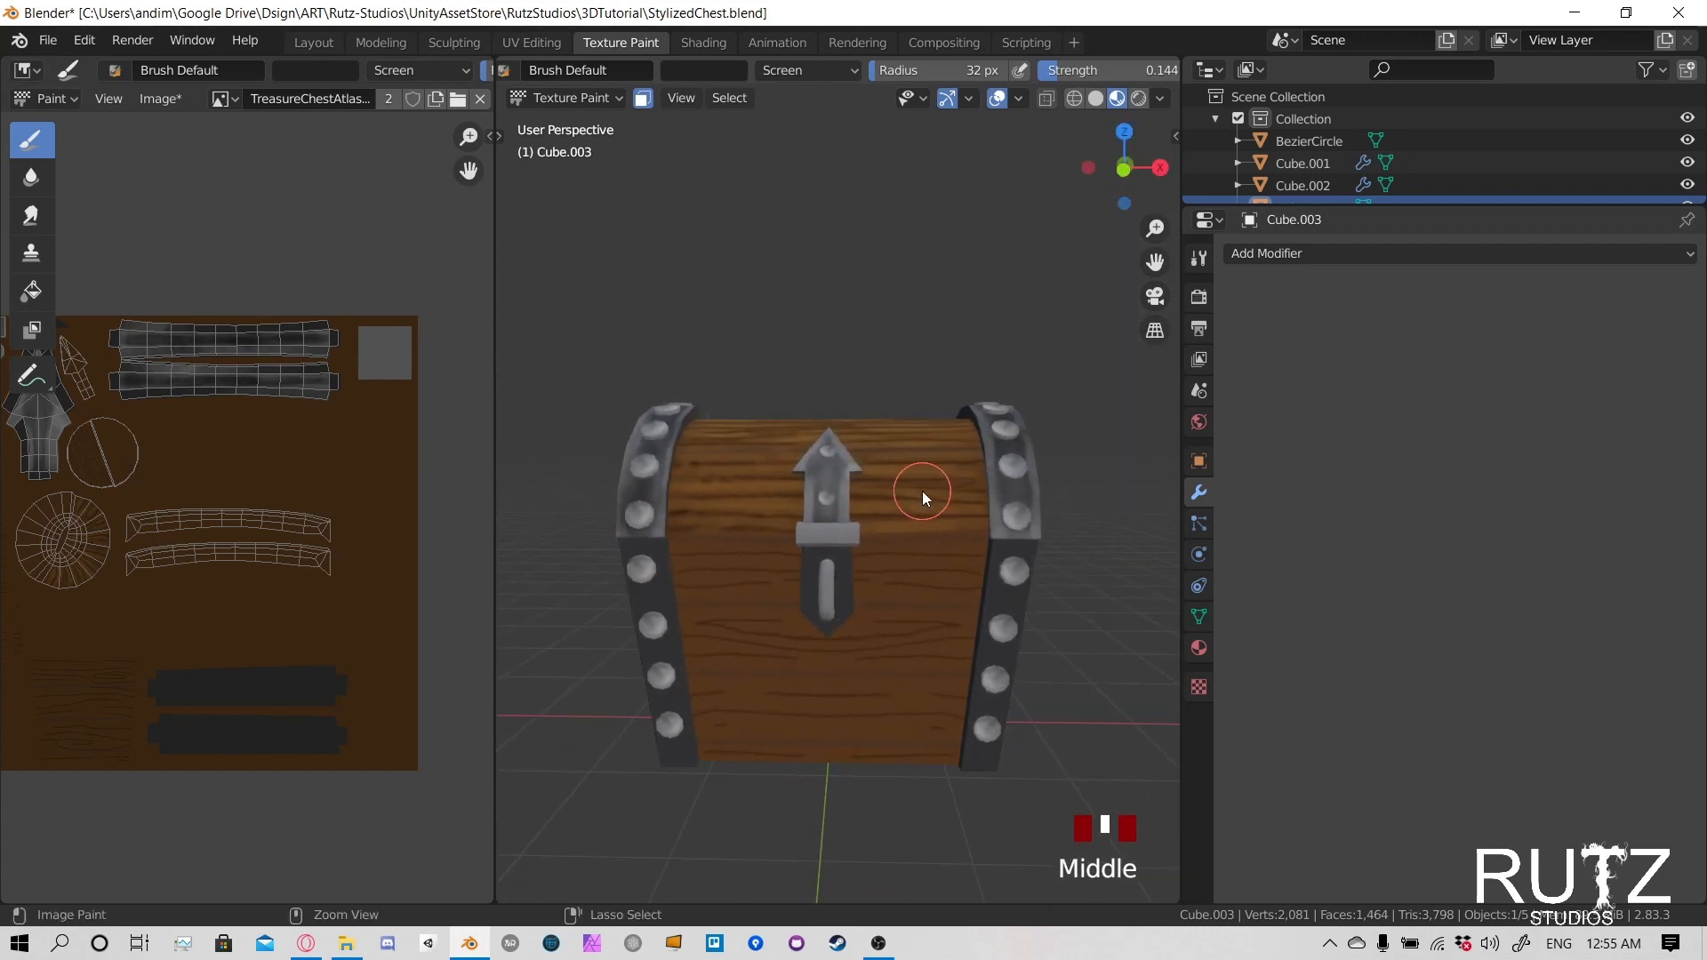
{"action": "key", "text": "ctrl+s"}
{"action": "key", "text": "alt+s"}
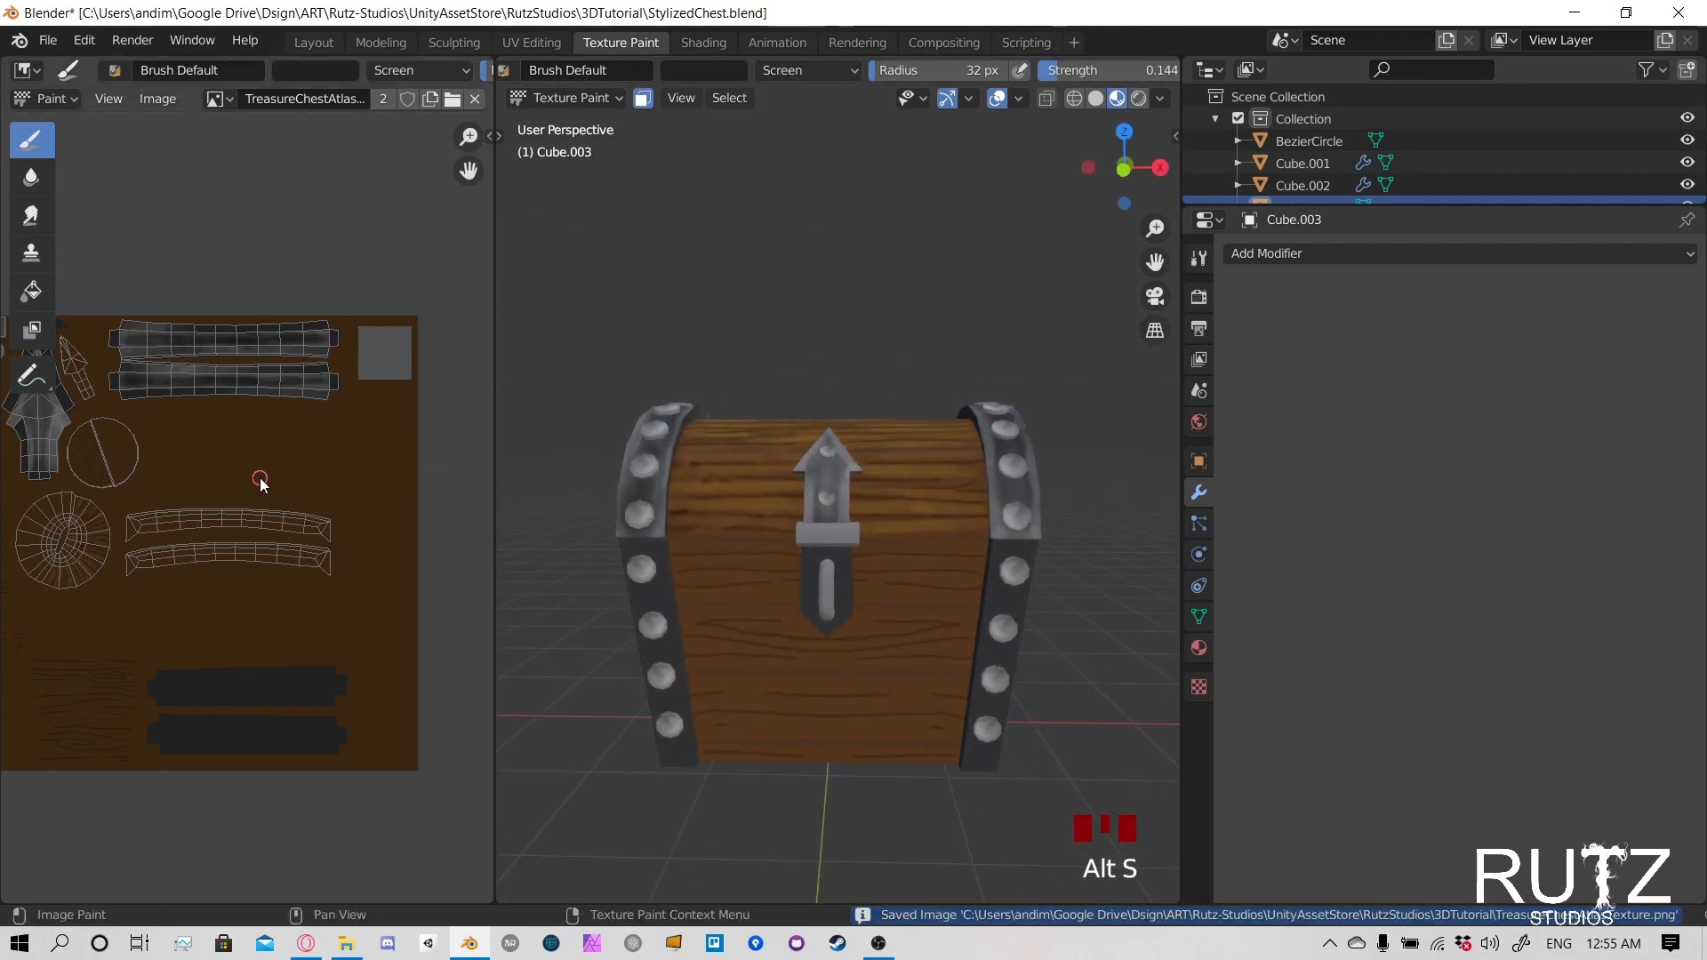
- Switch texture painting to the chest body and restrict its paint mask to the metal corner bands
{"action": "left_click", "coordinate": [590, 101]}
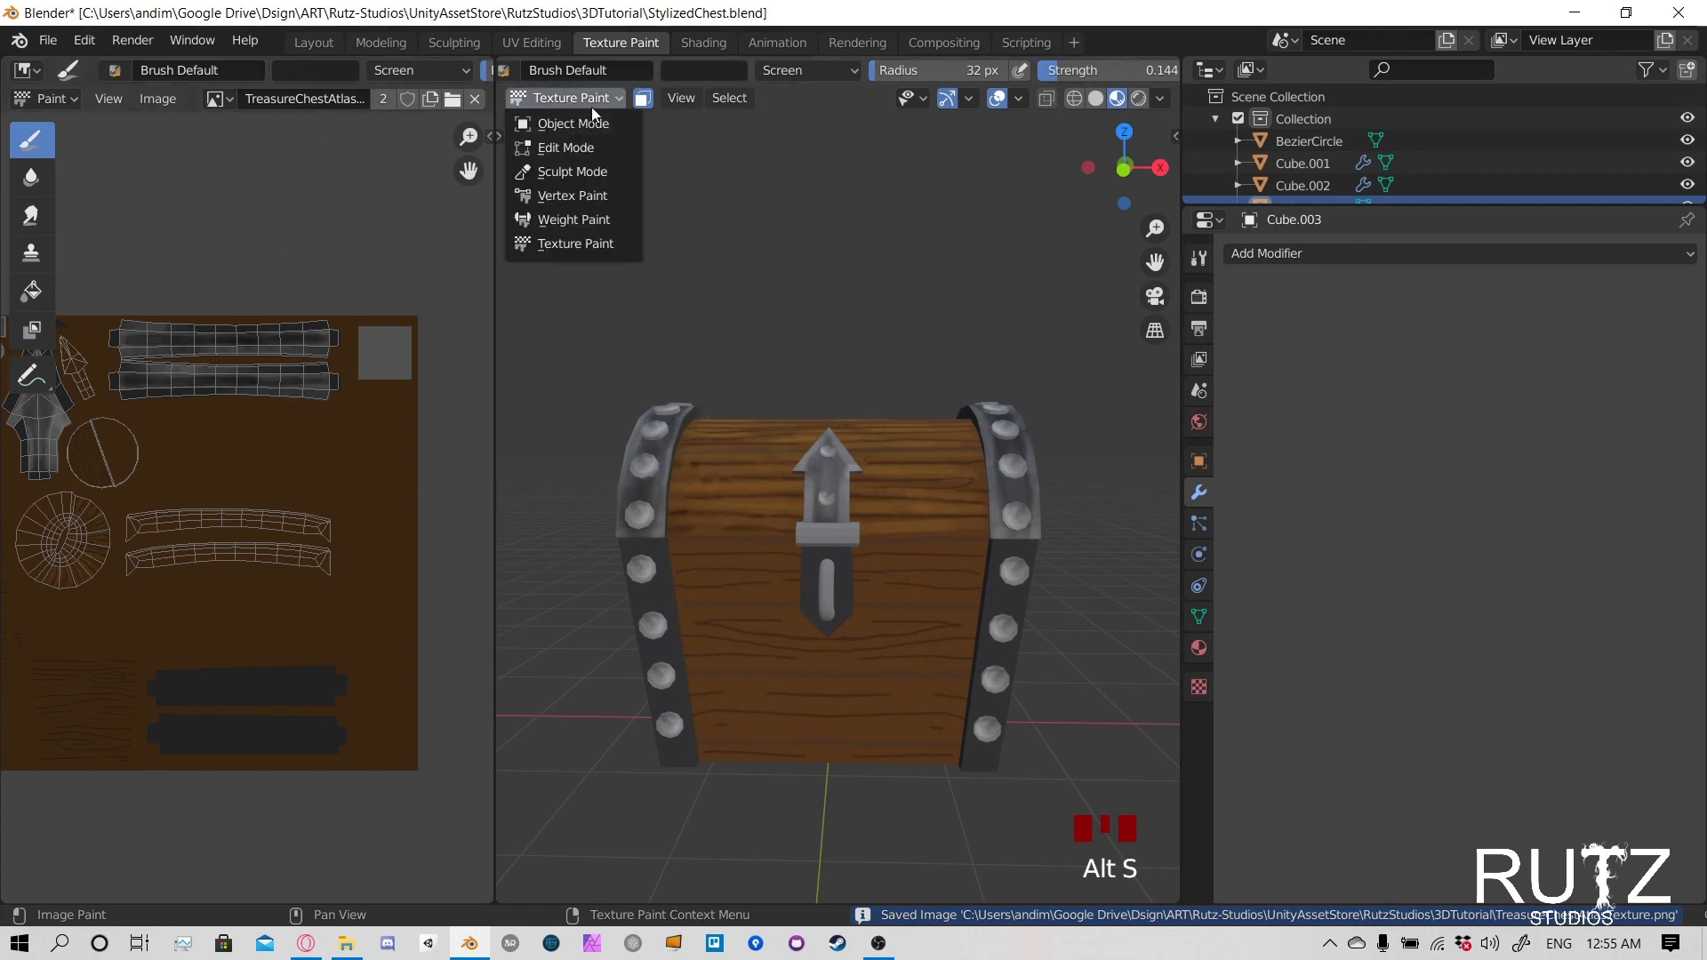
{"action": "left_click", "coordinate": [596, 115]}
{"action": "left_click", "coordinate": [681, 551]}
{"action": "left_click", "coordinate": [569, 98]}
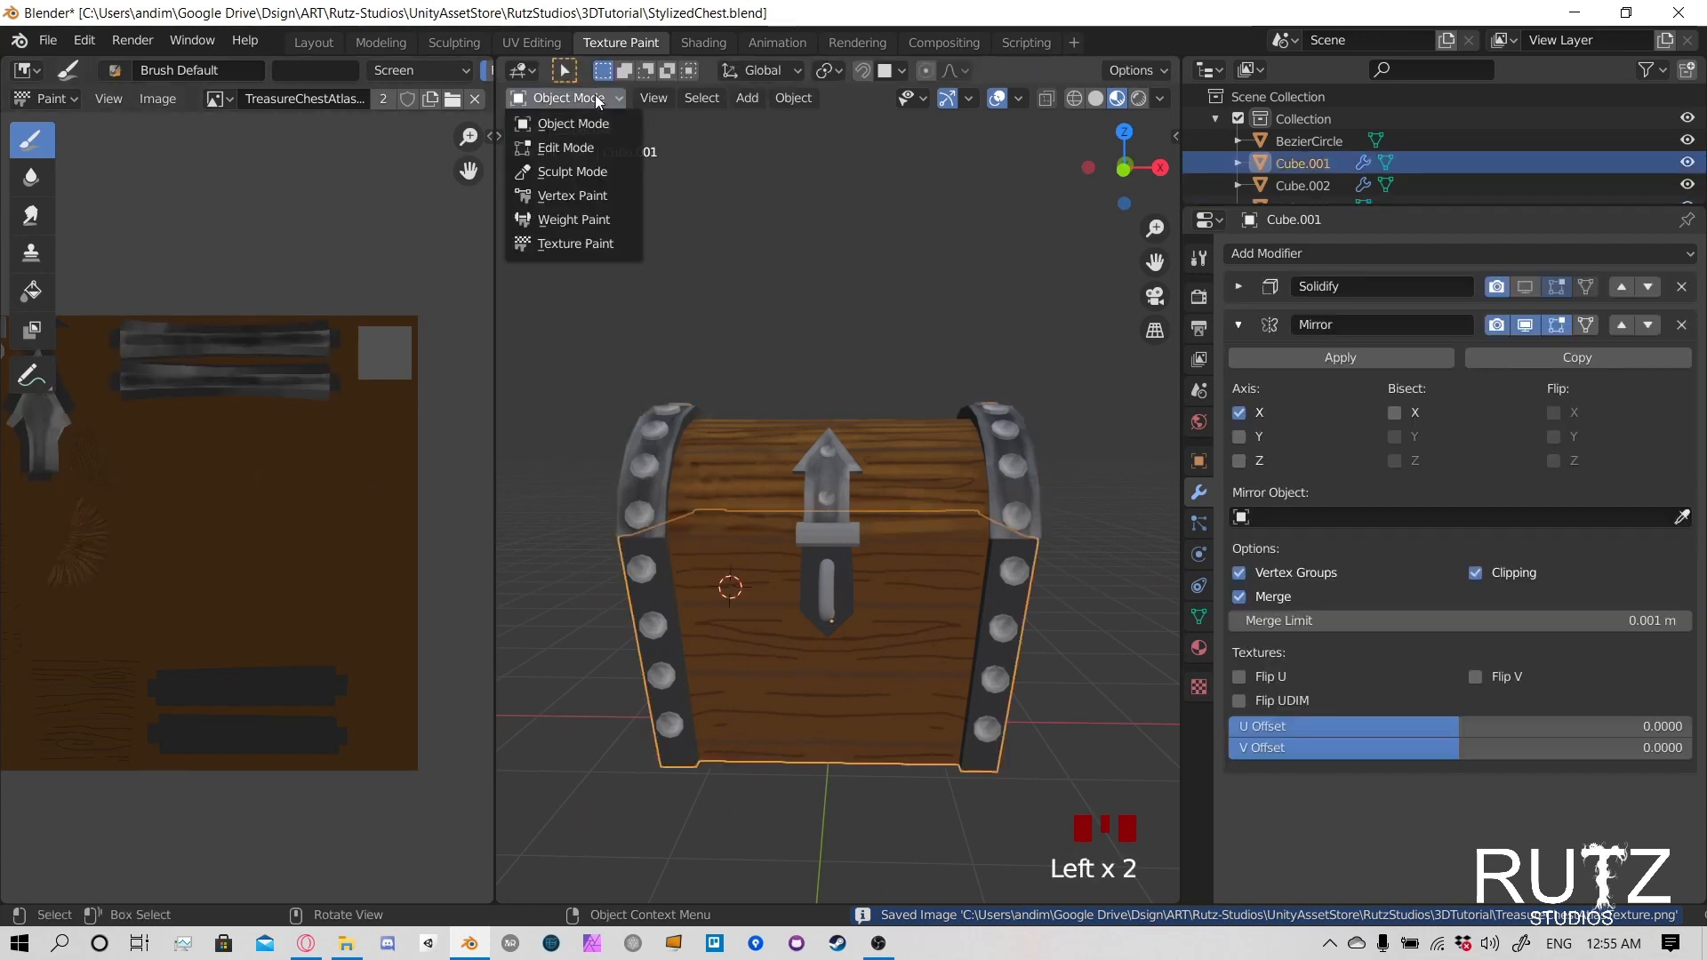
{"action": "left_click", "coordinate": [591, 238]}
{"action": "middle_click_drag", "start_coordinate": [775, 585], "coordinate": [754, 485], "text": "shift"}
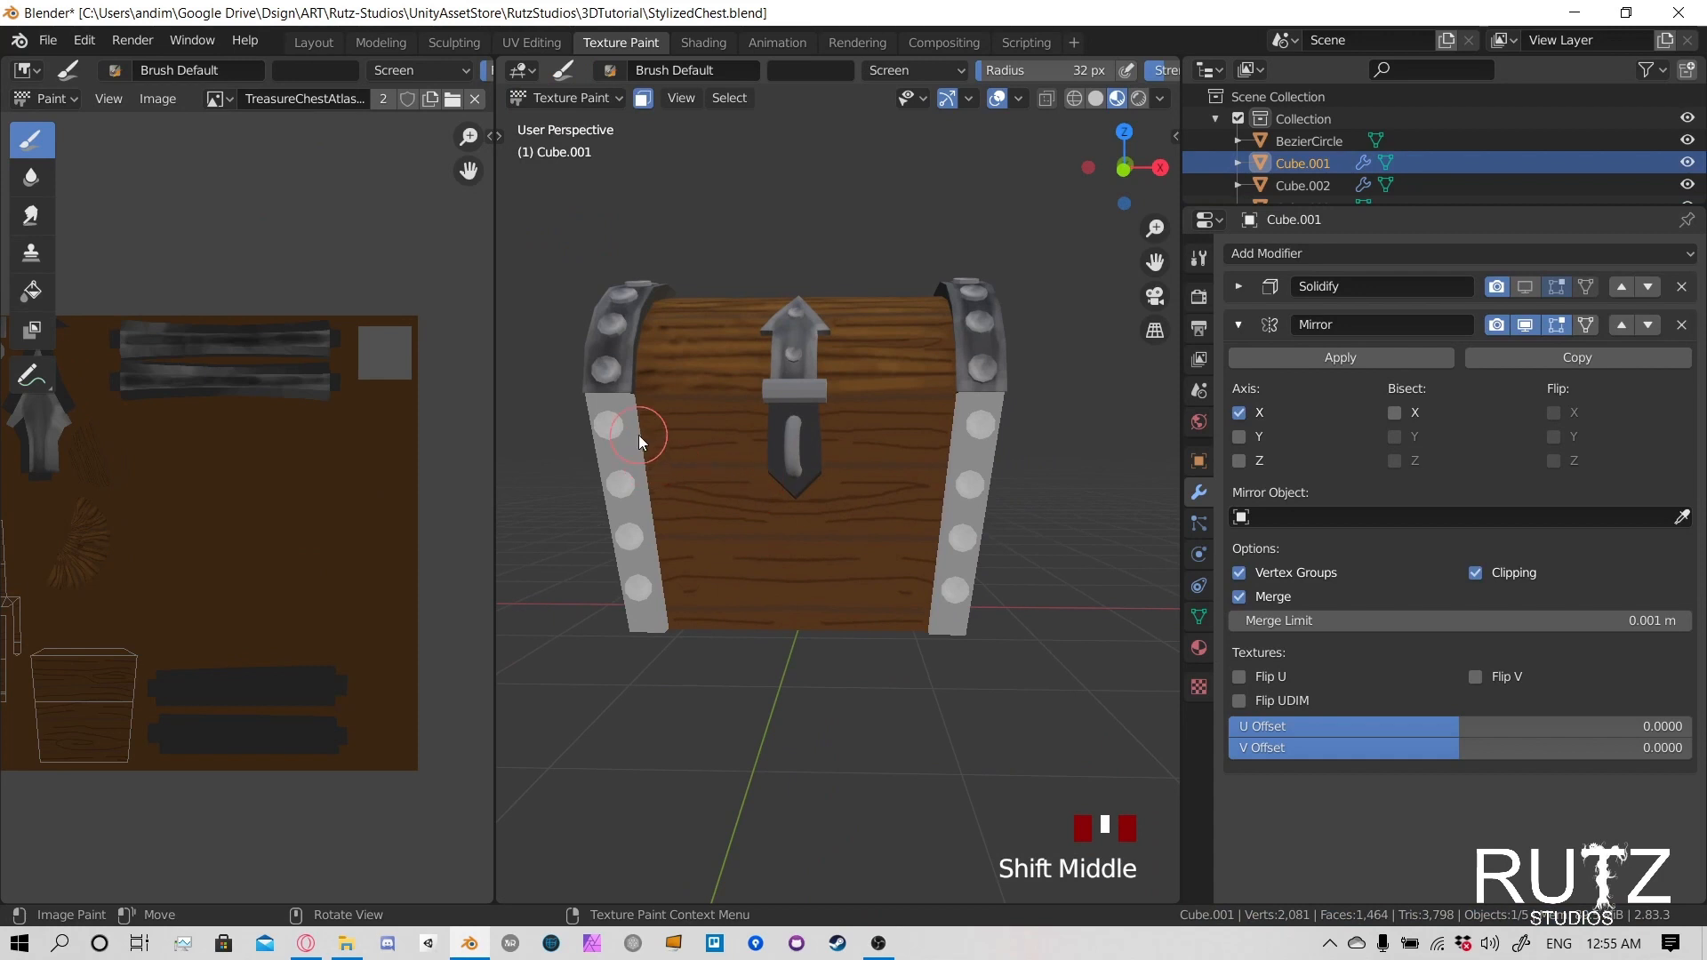
{"action": "key", "text": "alt+a"}
{"action": "key", "text": "l"}
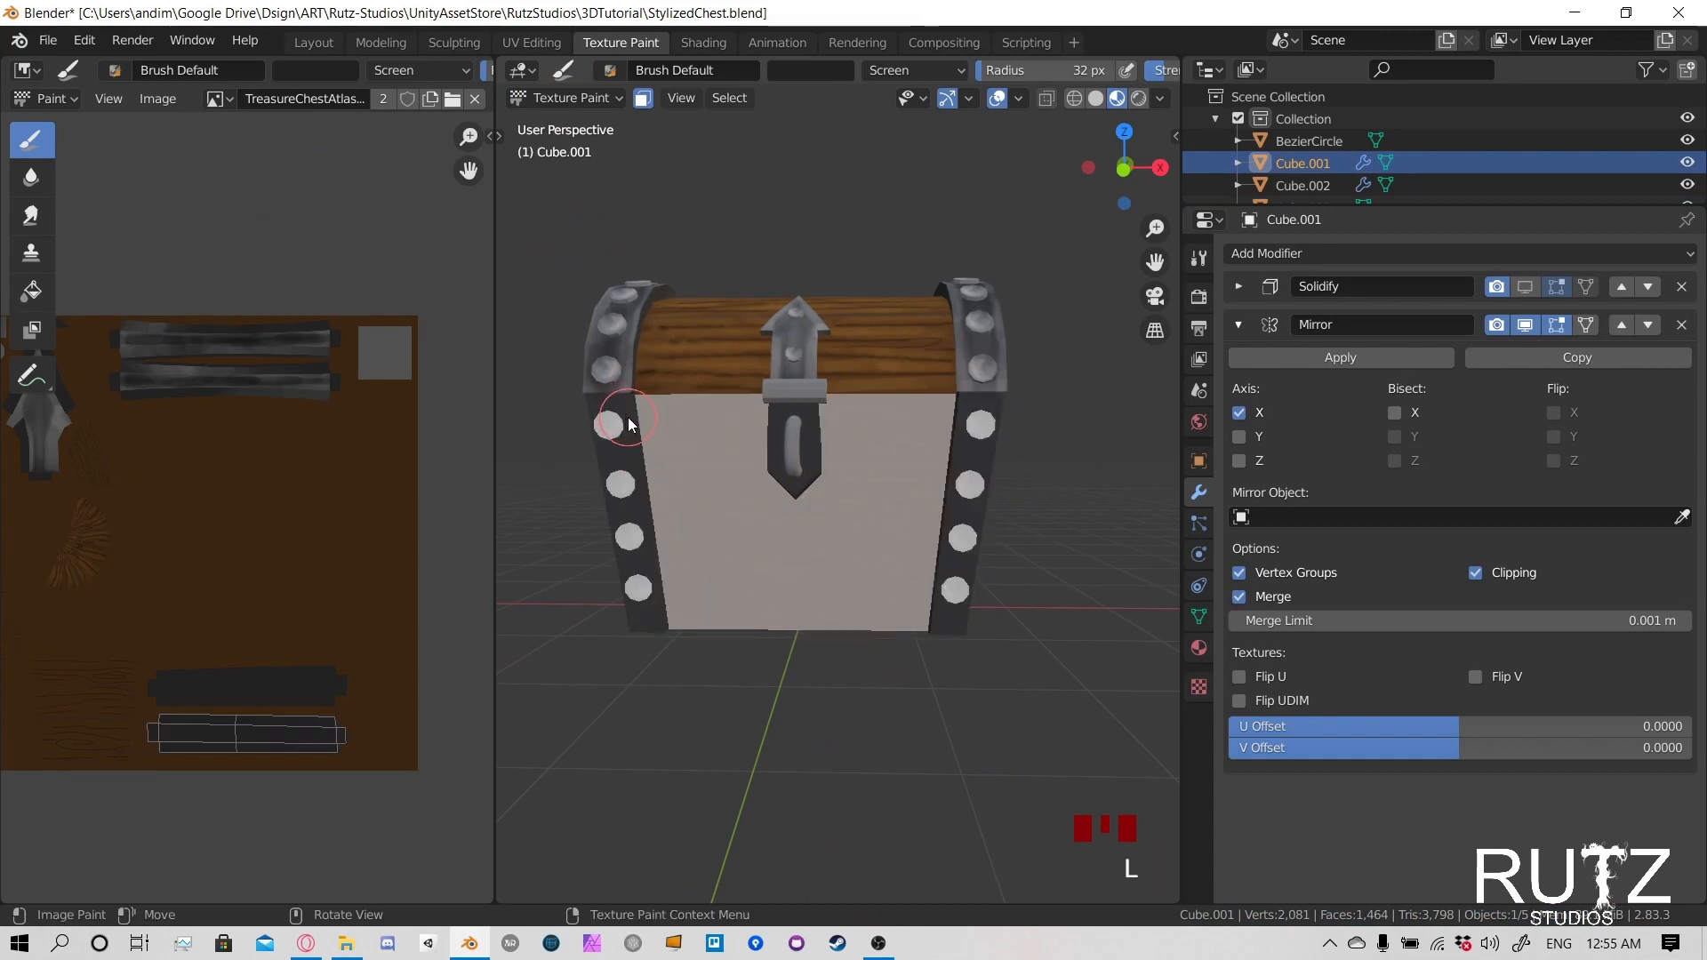
{"action": "mouse_move", "coordinate": [1072, 436]}
{"action": "middle_mouse_down"}
{"action": "mouse_move", "coordinate": [724, 433]}
{"action": "mouse_move", "coordinate": [761, 398]}
{"action": "mouse_move", "coordinate": [916, 403]}
{"action": "mouse_move", "coordinate": [702, 423]}
{"action": "mouse_move", "coordinate": [687, 450]}
{"action": "mouse_move", "coordinate": [854, 500]}
{"action": "mouse_move", "coordinate": [740, 515]}
{"action": "middle_mouse_up"}
- Set the brush radius to 29 px and lighten the metal down the front of the body's negative X band
{"action": "scroll", "coordinate": [702, 423], "scroll_direction": "up", "scroll_amount": 2}
{"action": "key", "text": "f"}
{"action": "left_click", "coordinate": [738, 512]}
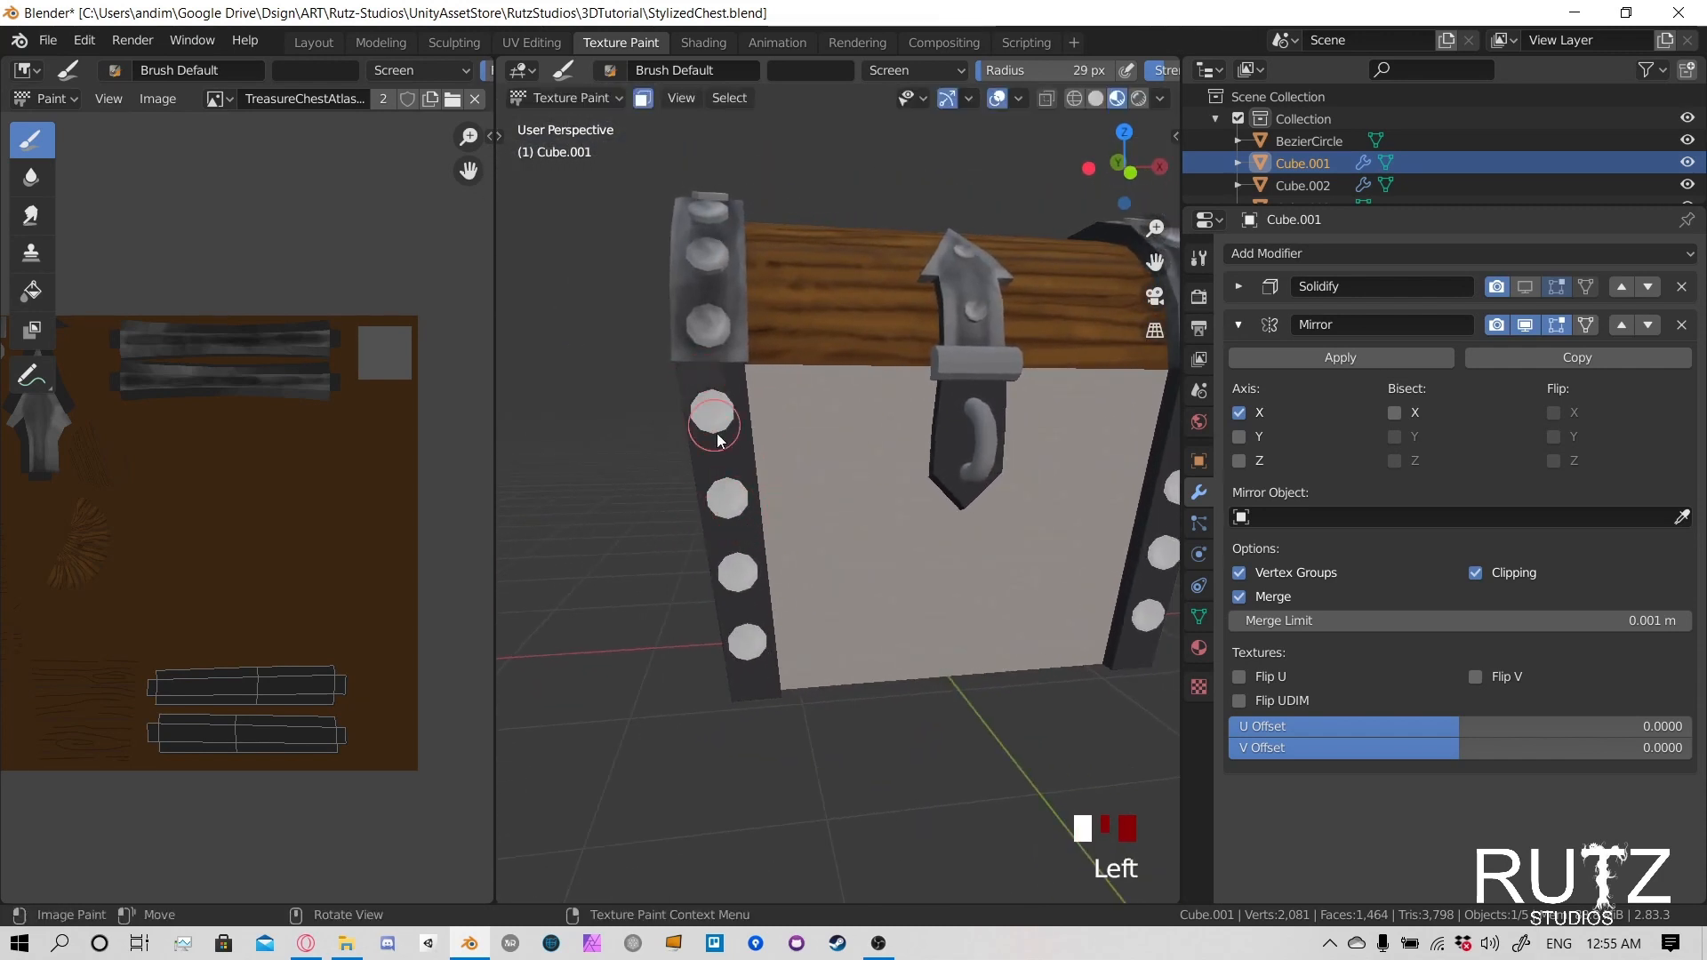
{"action": "left_click", "coordinate": [726, 450]}
{"action": "left_click", "coordinate": [717, 443]}
{"action": "left_click", "coordinate": [729, 524]}
{"action": "left_click", "coordinate": [745, 605]}
{"action": "left_click", "coordinate": [761, 662]}
{"action": "left_click", "coordinate": [770, 699]}
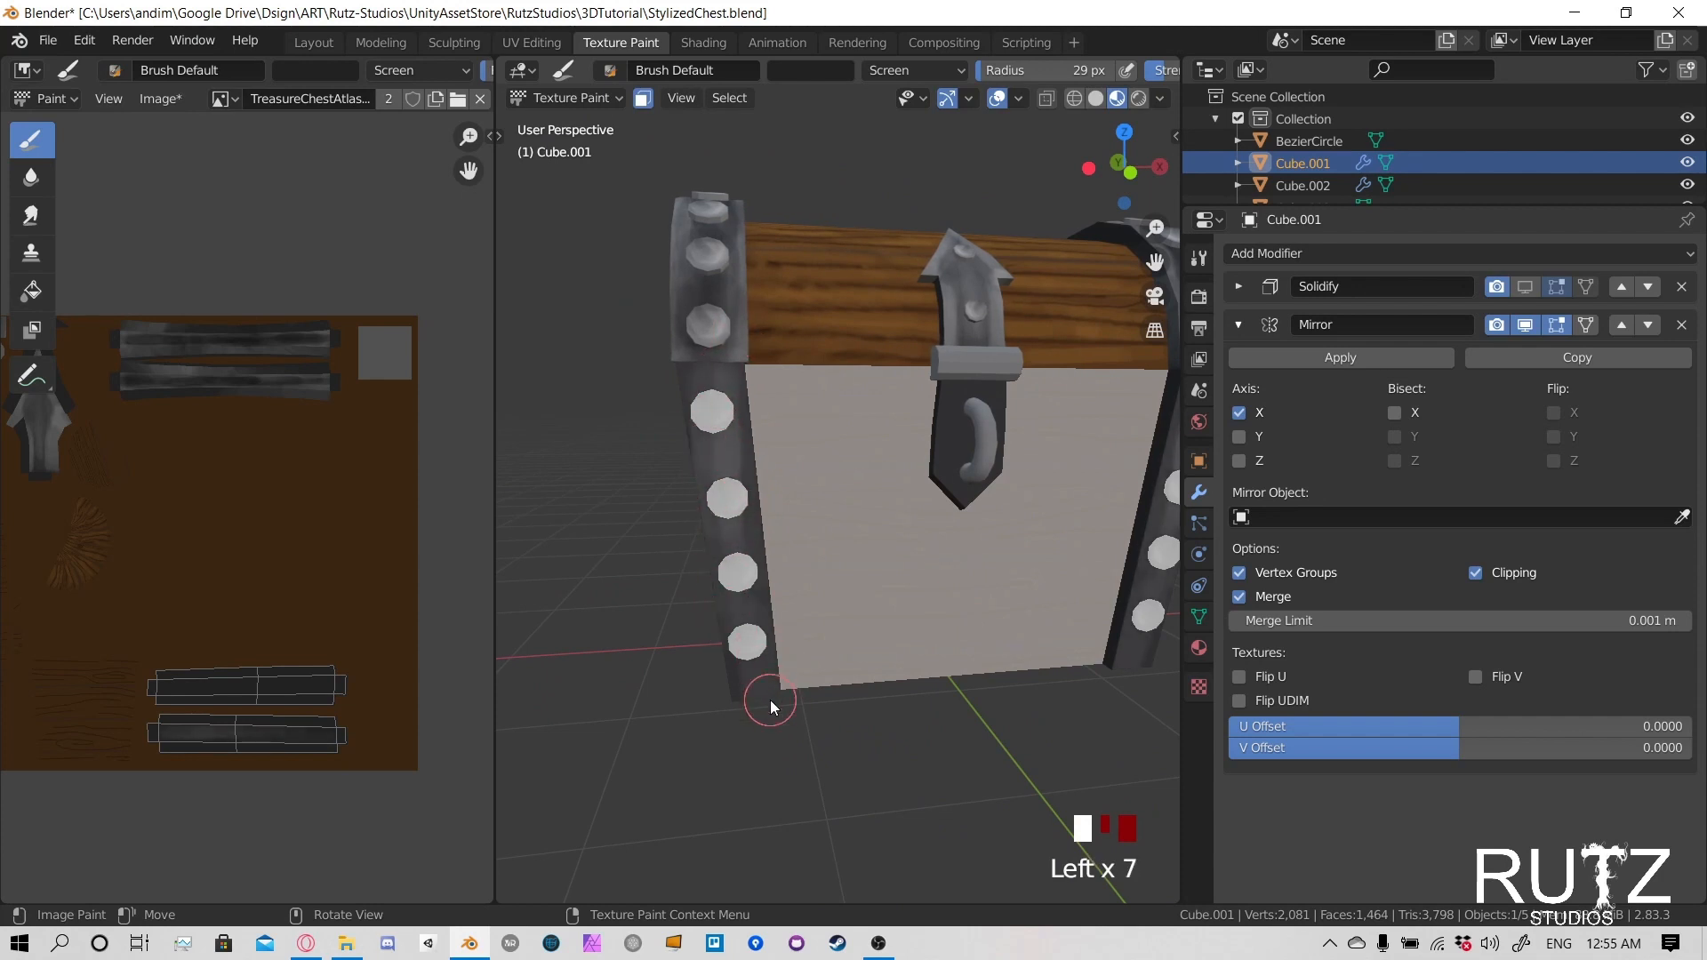
{"action": "left_click", "coordinate": [770, 701]}
- Lighten the metal between the rivets down the rear of the body's negative X band
{"action": "middle_click_drag", "start_coordinate": [1122, 507], "coordinate": [845, 511], "text": "shift"}
{"action": "mouse_move", "coordinate": [910, 429]}
{"action": "middle_mouse_down"}
{"action": "mouse_move", "coordinate": [756, 419]}
{"action": "mouse_move", "coordinate": [856, 435]}
{"action": "middle_mouse_up"}
{"action": "left_click", "coordinate": [856, 436]}
{"action": "left_click", "coordinate": [856, 435]}
{"action": "left_click", "coordinate": [856, 436]}
{"action": "left_click", "coordinate": [856, 436]}
{"action": "middle_click_drag", "start_coordinate": [926, 537], "coordinate": [872, 477]}
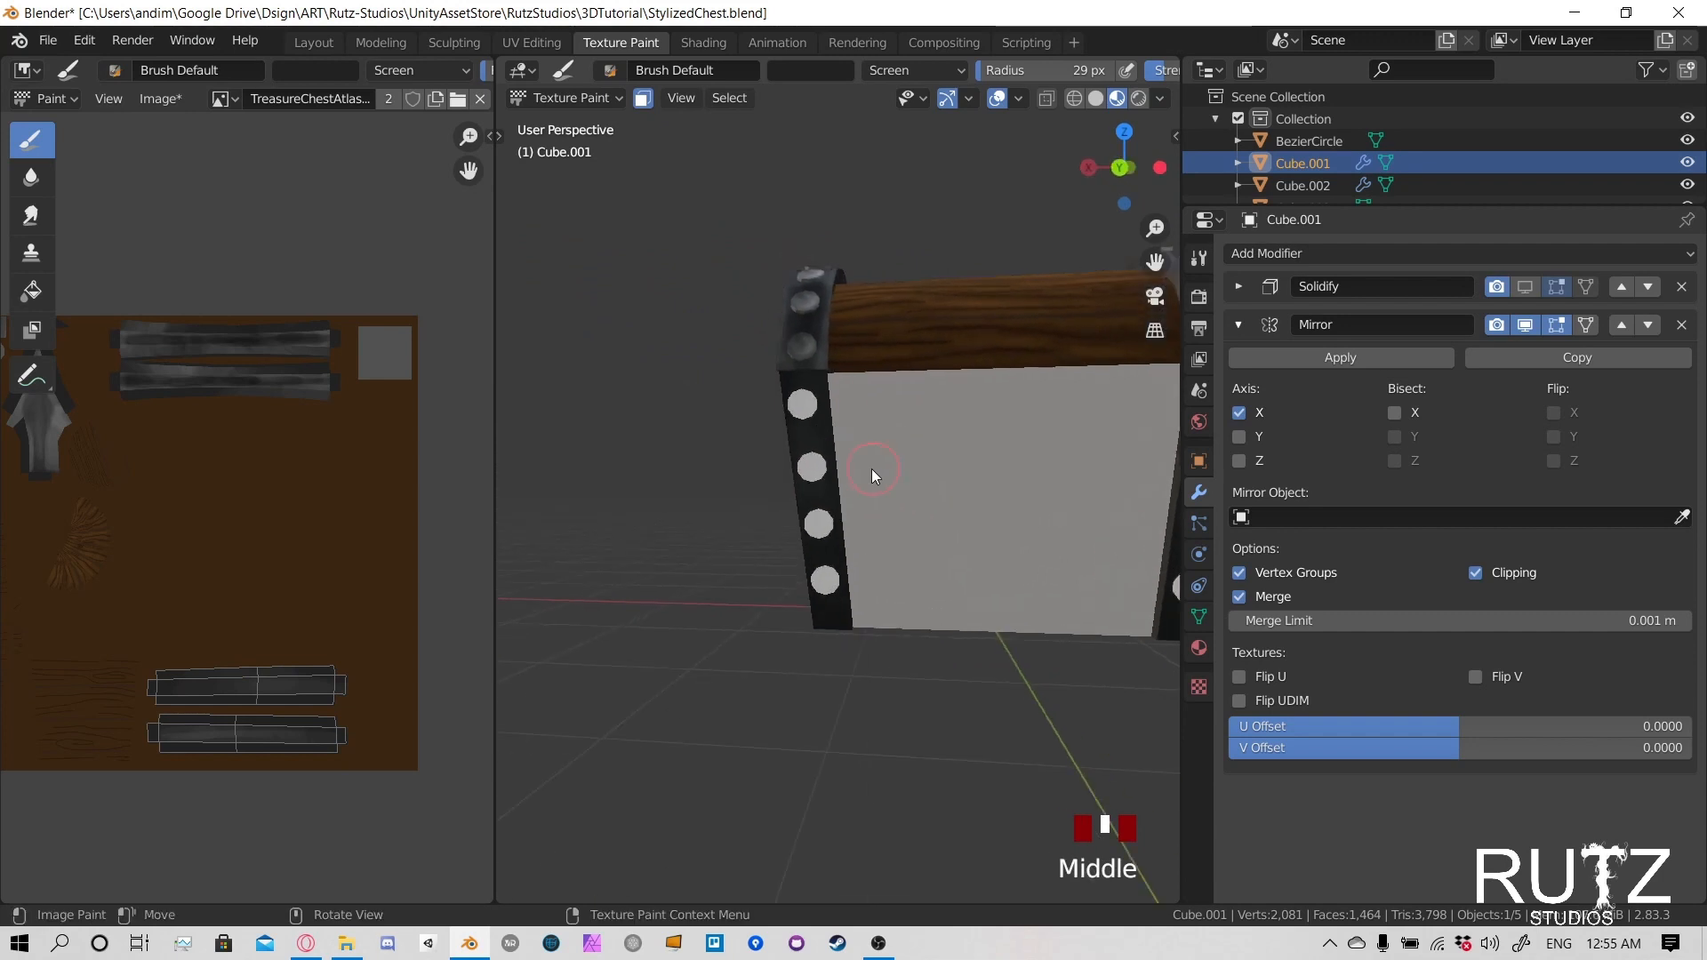
{"action": "left_click", "coordinate": [1161, 99]}
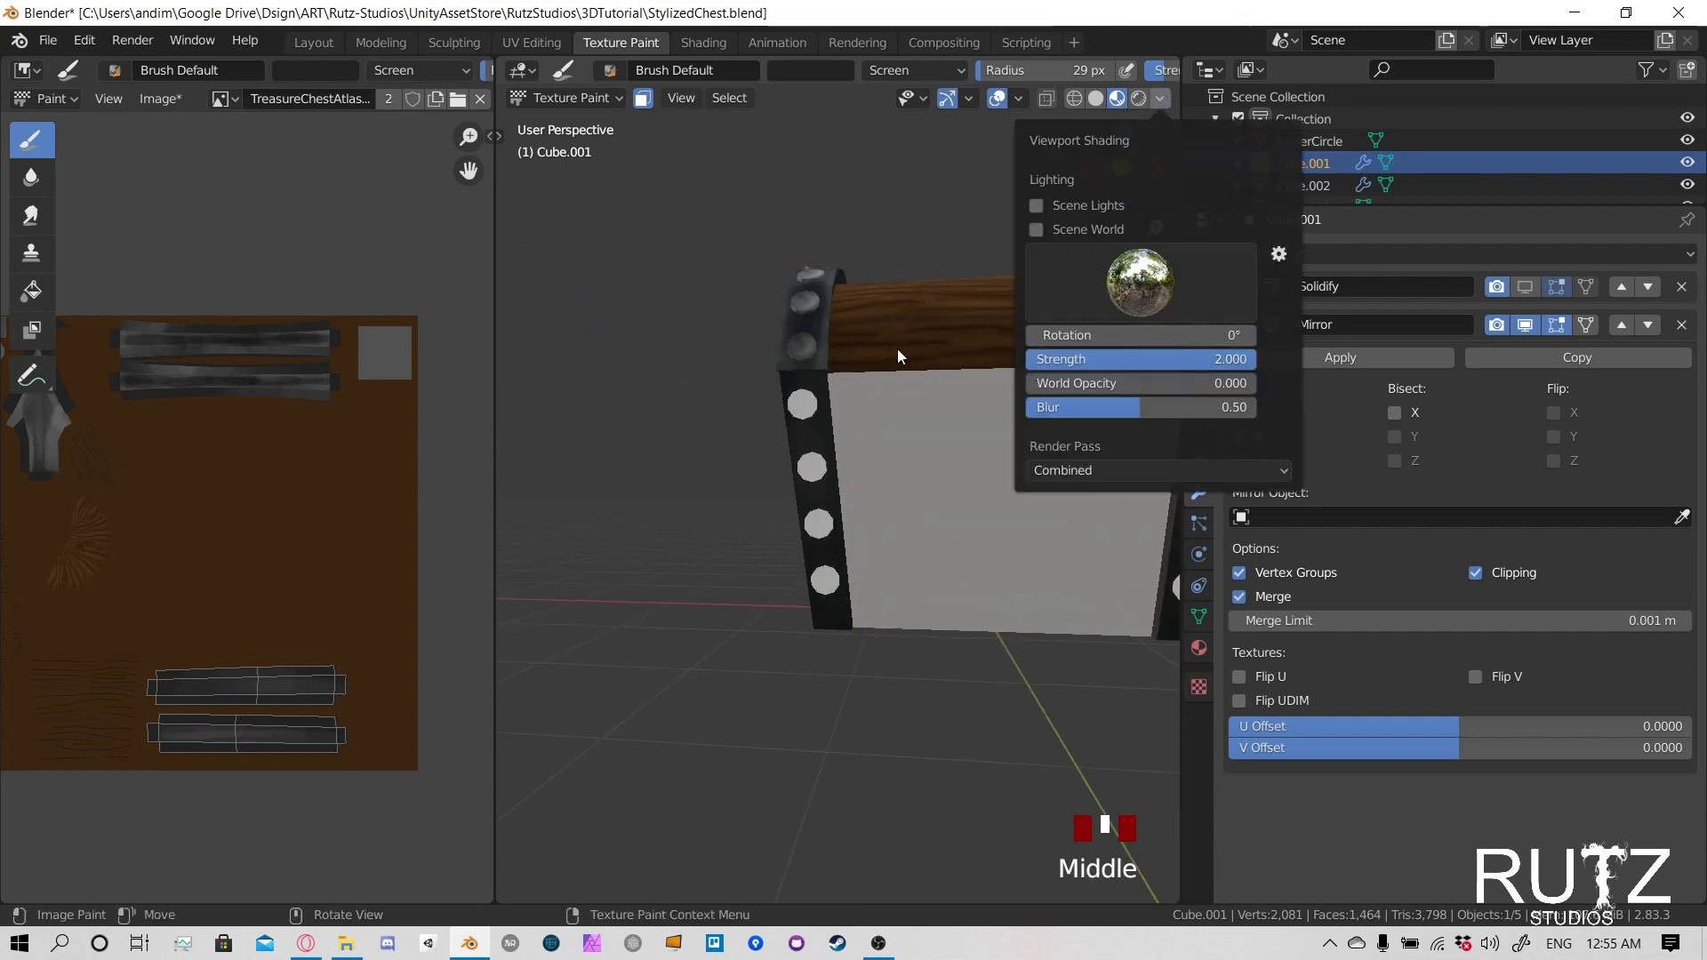
{"action": "mouse_move", "coordinate": [898, 349]}
{"action": "middle_mouse_down", "text": "shift"}
{"action": "mouse_move", "coordinate": [678, 370]}
{"action": "mouse_move", "coordinate": [968, 435]}
{"action": "mouse_move", "coordinate": [811, 400]}
{"action": "middle_mouse_up", "text": "shift"}
{"action": "left_click", "coordinate": [825, 522]}
{"action": "left_click", "coordinate": [822, 527]}
{"action": "left_click_drag", "start_coordinate": [821, 533], "coordinate": [810, 657]}
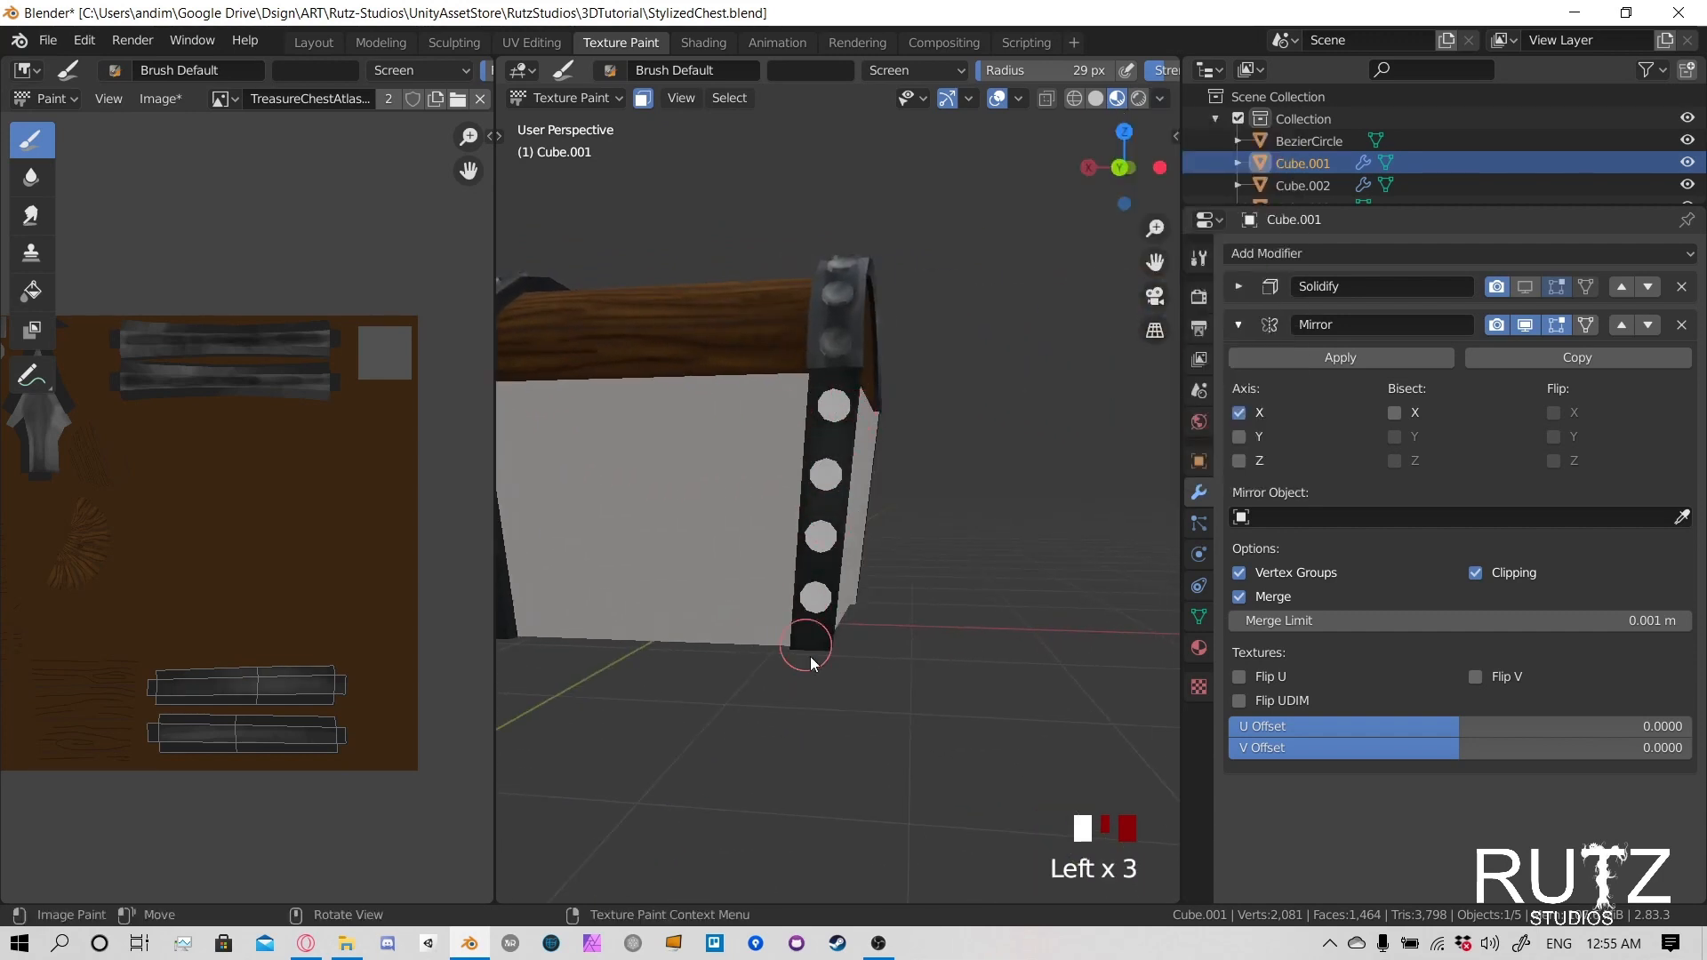
- Highlight the outer edge of the body's front positive X band beside the upper rivets
{"action": "left_click", "coordinate": [697, 580]}
{"action": "mouse_move", "coordinate": [697, 579]}
{"action": "middle_mouse_down", "text": "shift"}
{"action": "mouse_move", "coordinate": [886, 476]}
{"action": "mouse_move", "coordinate": [882, 514]}
{"action": "mouse_move", "coordinate": [749, 514]}
{"action": "mouse_move", "coordinate": [833, 506]}
{"action": "mouse_move", "coordinate": [882, 548]}
{"action": "mouse_move", "coordinate": [937, 520]}
{"action": "middle_mouse_up", "text": "shift"}
{"action": "scroll", "coordinate": [833, 507], "scroll_direction": "up", "scroll_amount": 5}
{"action": "left_click", "coordinate": [877, 402]}
{"action": "left_click", "coordinate": [869, 427]}
{"action": "left_click", "coordinate": [860, 451]}
{"action": "left_click", "coordinate": [859, 469]}
{"action": "left_click", "coordinate": [857, 484]}
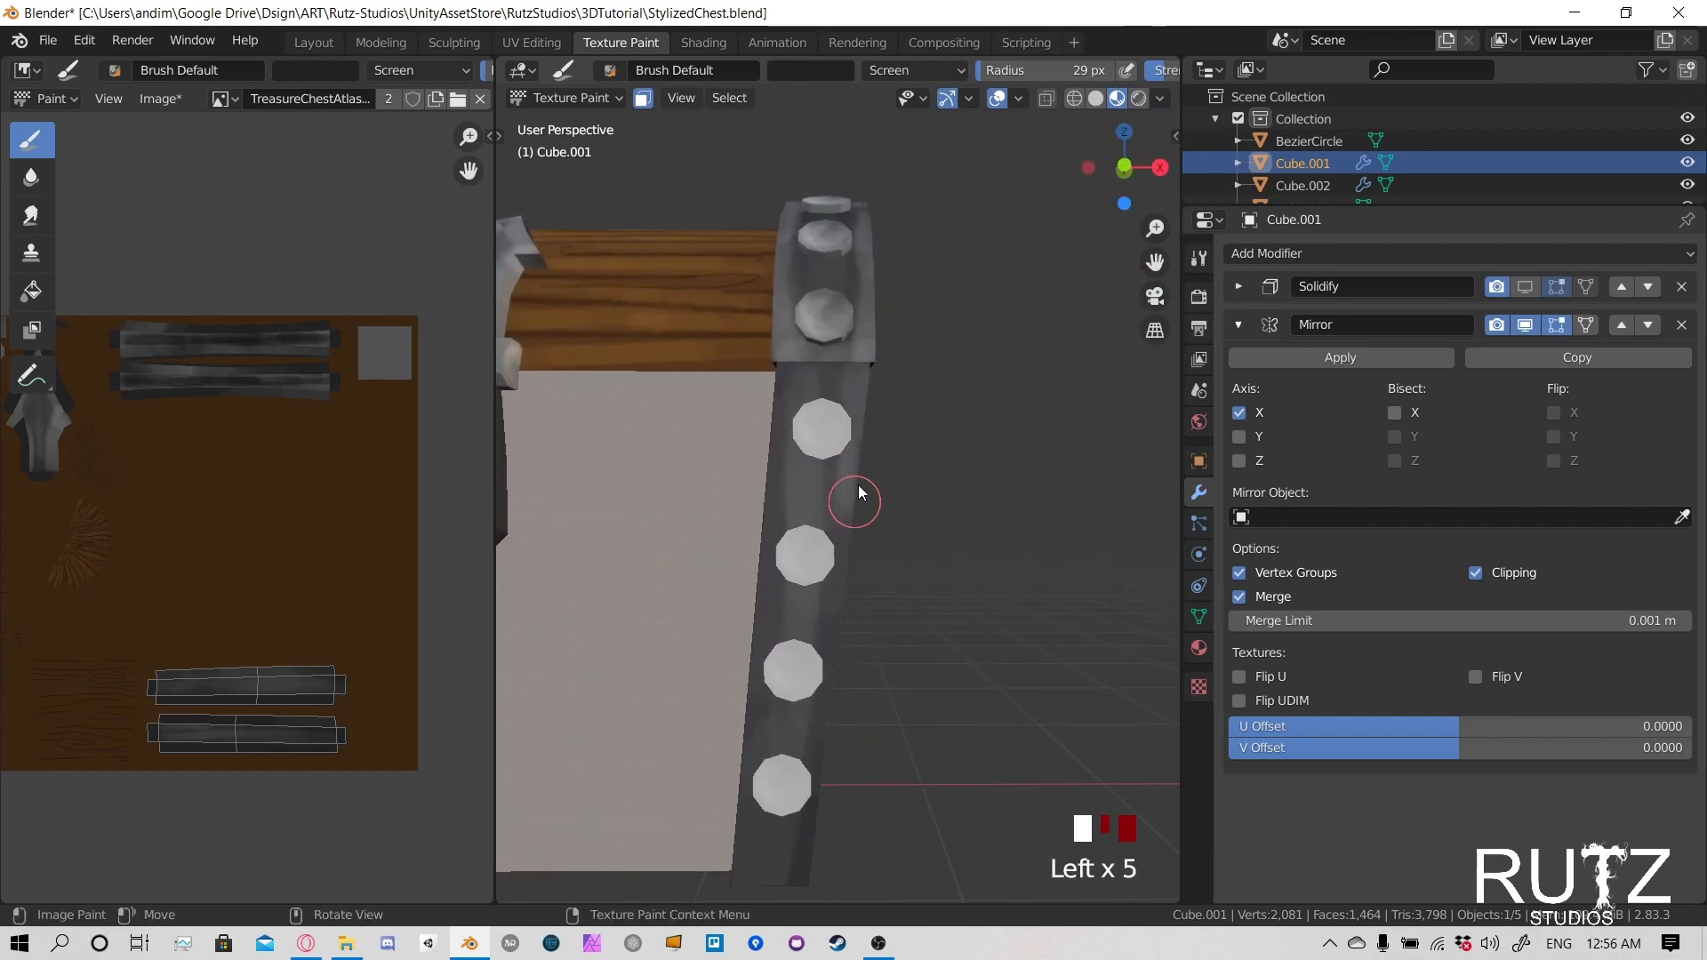
{"action": "left_click", "coordinate": [844, 552]}
{"action": "left_click", "coordinate": [835, 605]}
- Extend the outer edge highlight down the front positive X band and lighten the metal around its bottom end
{"action": "middle_click_drag", "start_coordinate": [835, 604], "coordinate": [825, 342], "text": "shift"}
{"action": "left_click", "coordinate": [830, 405]}
{"action": "left_click", "coordinate": [823, 445]}
{"action": "left_click", "coordinate": [814, 494]}
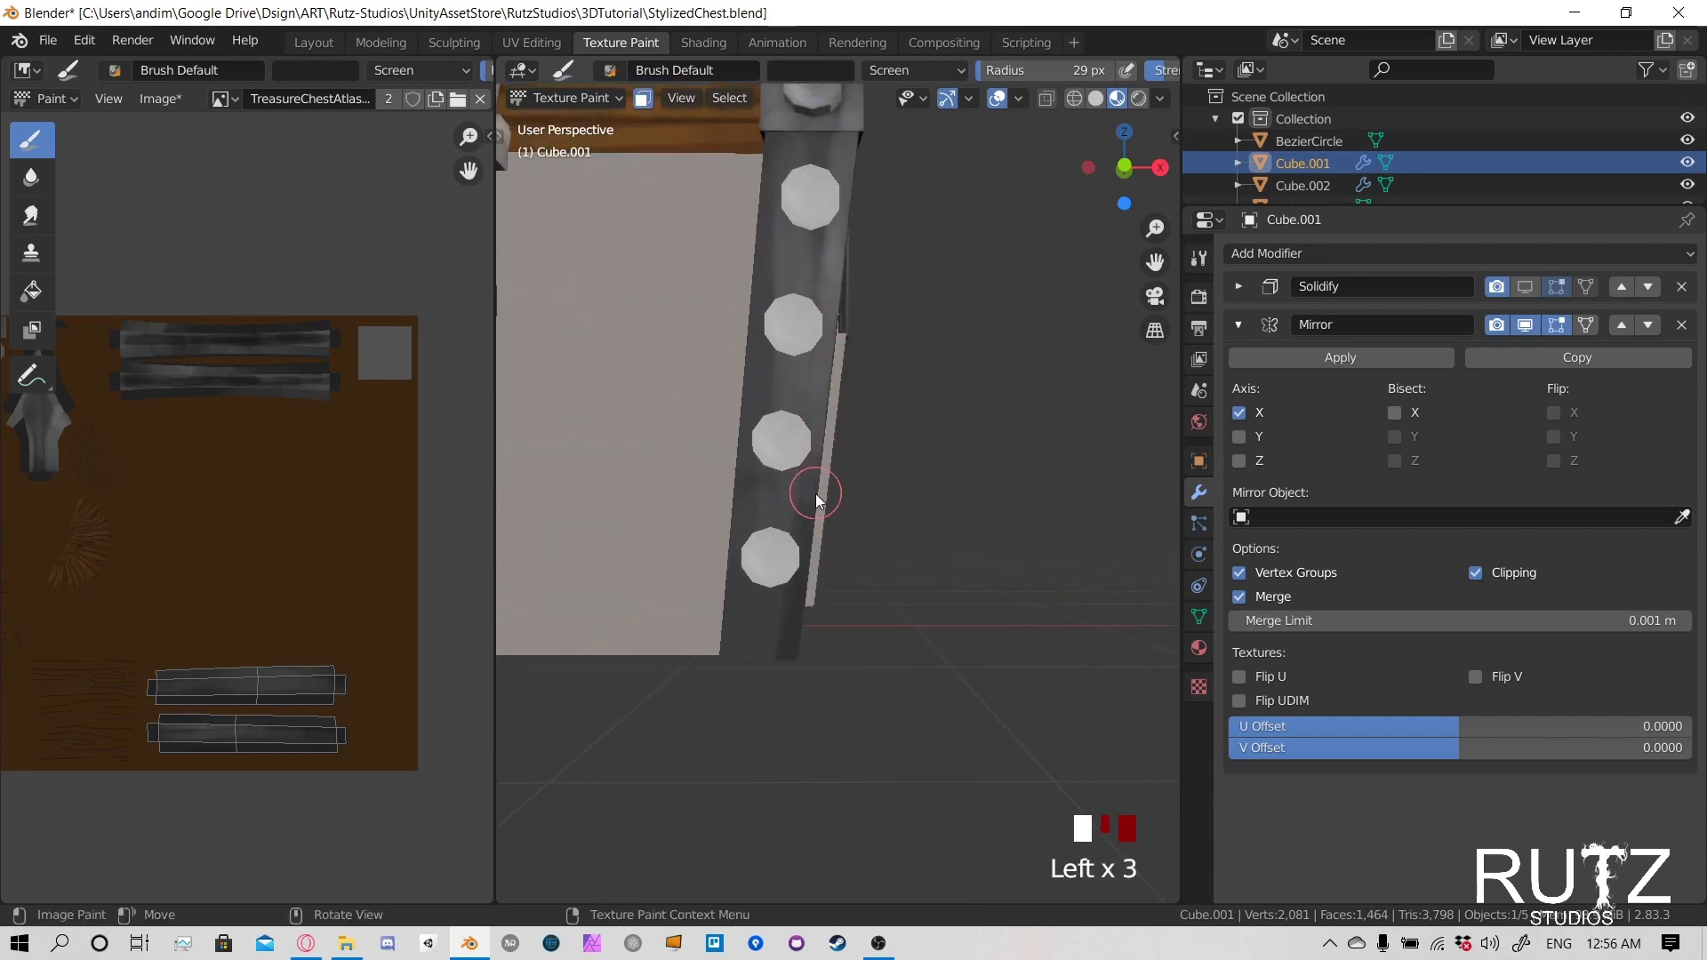
{"action": "left_click", "coordinate": [807, 563]}
{"action": "left_click", "coordinate": [786, 656]}
{"action": "left_click_drag", "start_coordinate": [796, 590], "coordinate": [788, 658]}
{"action": "left_click_drag", "start_coordinate": [793, 608], "coordinate": [780, 665]}
{"action": "mouse_move", "coordinate": [777, 596]}
{"action": "left_mouse_down"}
{"action": "mouse_move", "coordinate": [770, 663]}
{"action": "mouse_move", "coordinate": [748, 665]}
{"action": "left_mouse_up"}
{"action": "left_click_drag", "start_coordinate": [741, 587], "coordinate": [727, 669]}
{"action": "mouse_move", "coordinate": [748, 613]}
{"action": "left_mouse_down"}
{"action": "mouse_move", "coordinate": [740, 670]}
{"action": "mouse_move", "coordinate": [758, 670]}
{"action": "left_mouse_up"}
{"action": "left_click_drag", "start_coordinate": [786, 604], "coordinate": [755, 667]}
{"action": "left_click_drag", "start_coordinate": [743, 613], "coordinate": [722, 662]}
- Highlight the inner edge of the body's front positive X band from the bottom end up to the lid
{"action": "middle_click_drag", "start_coordinate": [740, 387], "coordinate": [781, 611], "text": "shift"}
{"action": "mouse_move", "coordinate": [786, 729]}
{"action": "left_mouse_down"}
{"action": "mouse_move", "coordinate": [775, 806]}
{"action": "mouse_move", "coordinate": [779, 791]}
{"action": "left_mouse_up"}
{"action": "mouse_move", "coordinate": [797, 685]}
{"action": "left_mouse_down"}
{"action": "mouse_move", "coordinate": [792, 731]}
{"action": "mouse_move", "coordinate": [793, 708]}
{"action": "left_mouse_up"}
{"action": "left_click_drag", "start_coordinate": [802, 593], "coordinate": [798, 650]}
{"action": "left_click_drag", "start_coordinate": [804, 542], "coordinate": [799, 597]}
{"action": "left_click_drag", "start_coordinate": [809, 498], "coordinate": [806, 546]}
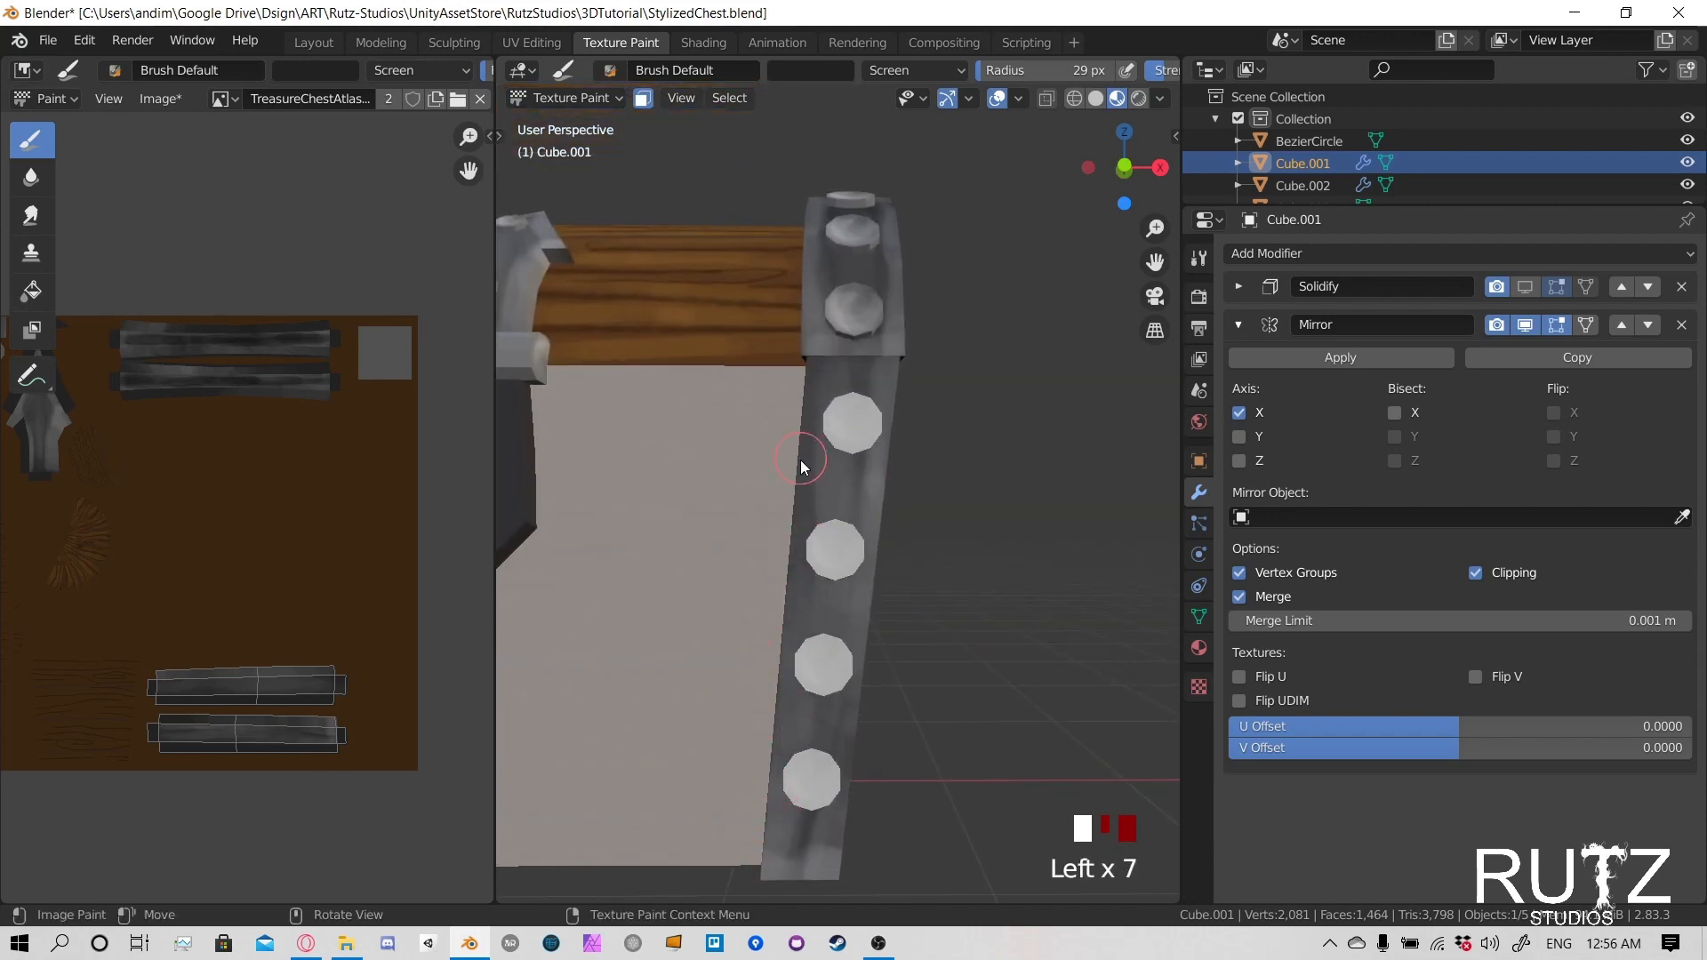
{"action": "left_click_drag", "start_coordinate": [808, 435], "coordinate": [803, 484]}
{"action": "left_click_drag", "start_coordinate": [816, 375], "coordinate": [802, 462]}
{"action": "left_click_drag", "start_coordinate": [800, 469], "coordinate": [791, 499]}
{"action": "left_click_drag", "start_coordinate": [800, 476], "coordinate": [797, 604]}
{"action": "left_click_drag", "start_coordinate": [802, 608], "coordinate": [802, 645]}
- Highlight the bottom end and lower outer corner of the body's front negative X band
{"action": "mouse_move", "coordinate": [802, 645]}
{"action": "middle_mouse_down", "text": "shift"}
{"action": "mouse_move", "coordinate": [829, 379]}
{"action": "mouse_move", "coordinate": [819, 526]}
{"action": "middle_mouse_up", "text": "shift"}
{"action": "left_click", "coordinate": [841, 777]}
{"action": "left_click", "coordinate": [800, 761]}
{"action": "left_click", "coordinate": [782, 748]}
{"action": "left_click", "coordinate": [766, 740]}
{"action": "left_click", "coordinate": [767, 744]}
{"action": "left_click", "coordinate": [765, 754]}
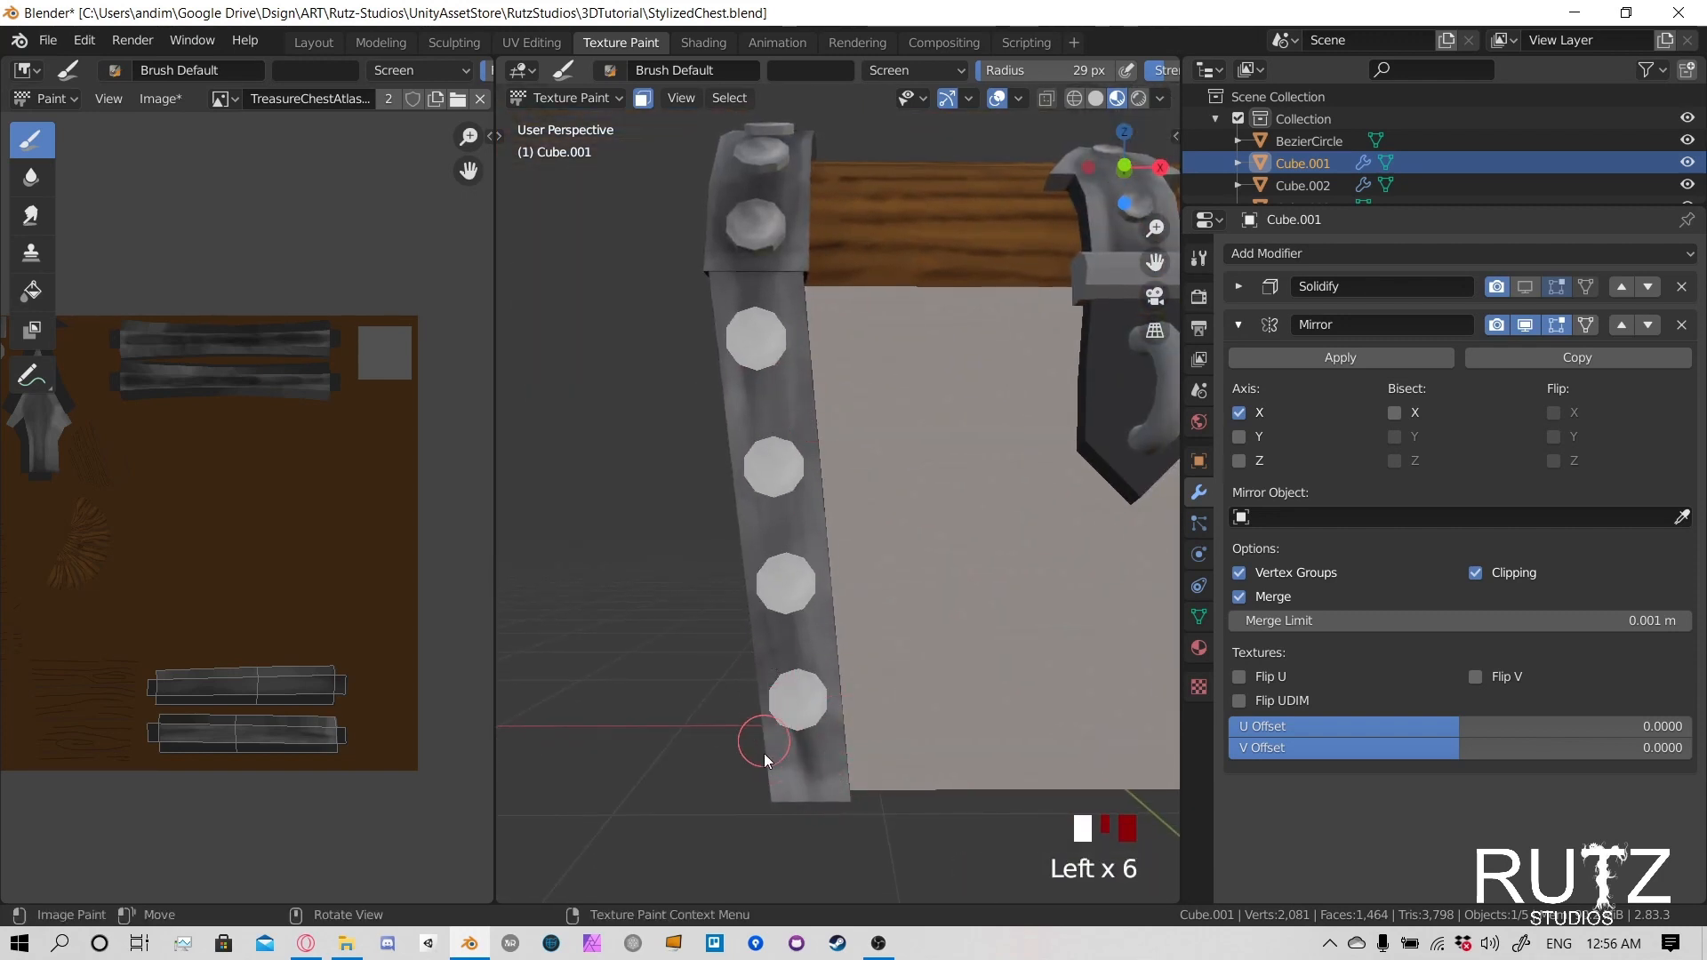
- Highlight the inner edge and bottom end of the body's rear positive X band
{"action": "scroll", "coordinate": [960, 553], "scroll_direction": "down", "scroll_amount": 2}
{"action": "mouse_move", "coordinate": [960, 553]}
{"action": "middle_mouse_down", "text": "shift"}
{"action": "mouse_move", "coordinate": [783, 551]}
{"action": "mouse_move", "coordinate": [951, 525]}
{"action": "mouse_move", "coordinate": [836, 520]}
{"action": "mouse_move", "coordinate": [846, 507]}
{"action": "middle_mouse_up", "text": "shift"}
{"action": "scroll", "coordinate": [899, 568], "scroll_direction": "up", "scroll_amount": 3}
{"action": "left_click_drag", "start_coordinate": [787, 382], "coordinate": [793, 427]}
{"action": "left_click_drag", "start_coordinate": [794, 406], "coordinate": [800, 489]}
{"action": "left_click_drag", "start_coordinate": [800, 498], "coordinate": [804, 546]}
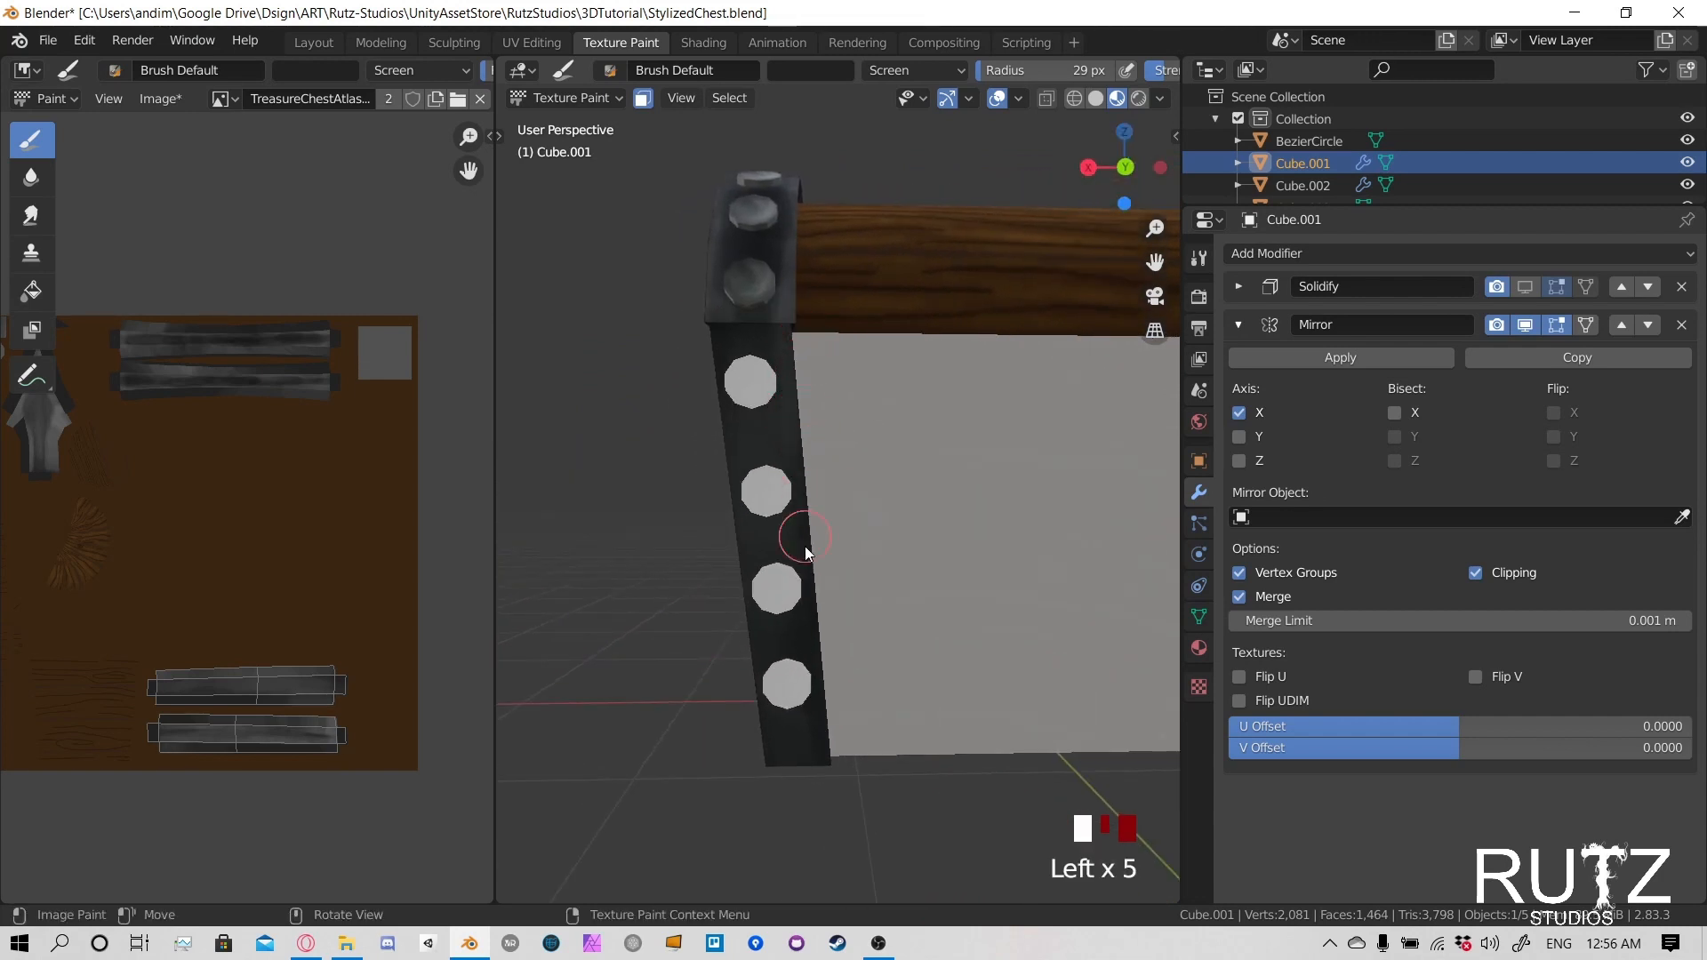
{"action": "left_click", "coordinate": [794, 758]}
{"action": "left_click", "coordinate": [783, 770]}
{"action": "left_click", "coordinate": [771, 782]}
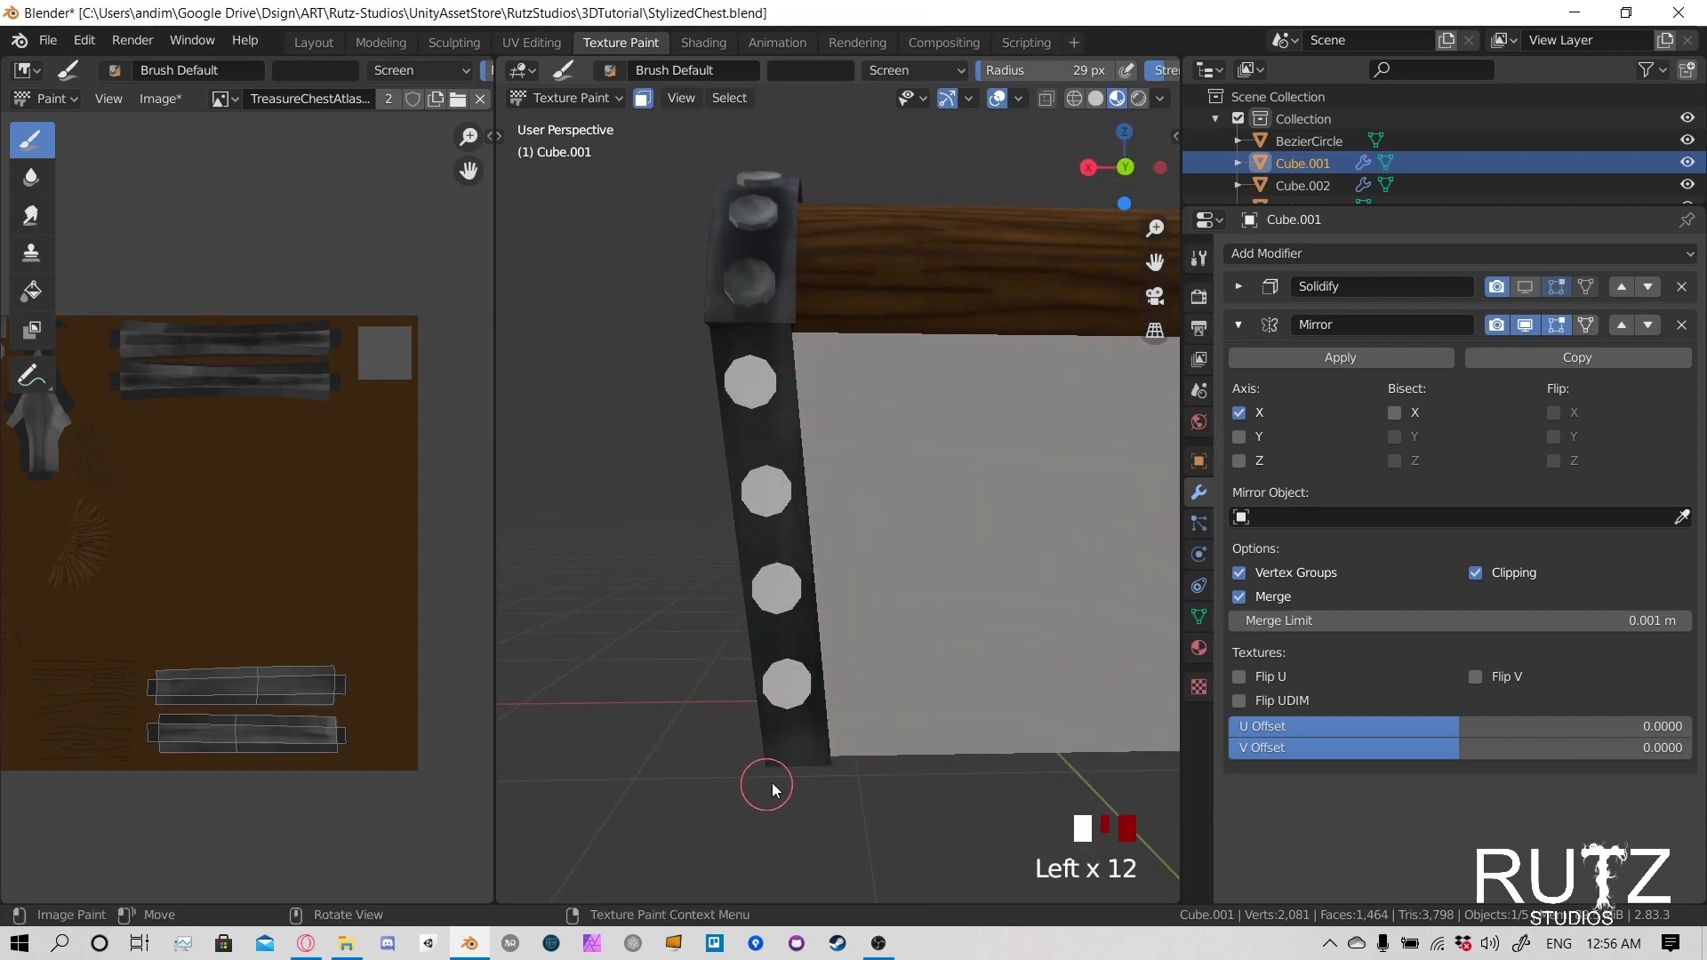
- Highlight the top end and outer edge of the body's rear positive X band
{"action": "left_click_drag", "start_coordinate": [766, 740], "coordinate": [763, 711]}
{"action": "left_click_drag", "start_coordinate": [744, 293], "coordinate": [742, 330]}
{"action": "left_click_drag", "start_coordinate": [740, 335], "coordinate": [724, 374]}
{"action": "left_click_drag", "start_coordinate": [713, 329], "coordinate": [719, 364]}
{"action": "left_click", "coordinate": [716, 327]}
{"action": "left_click_drag", "start_coordinate": [734, 520], "coordinate": [738, 556]}
{"action": "left_click_drag", "start_coordinate": [741, 578], "coordinate": [747, 622]}
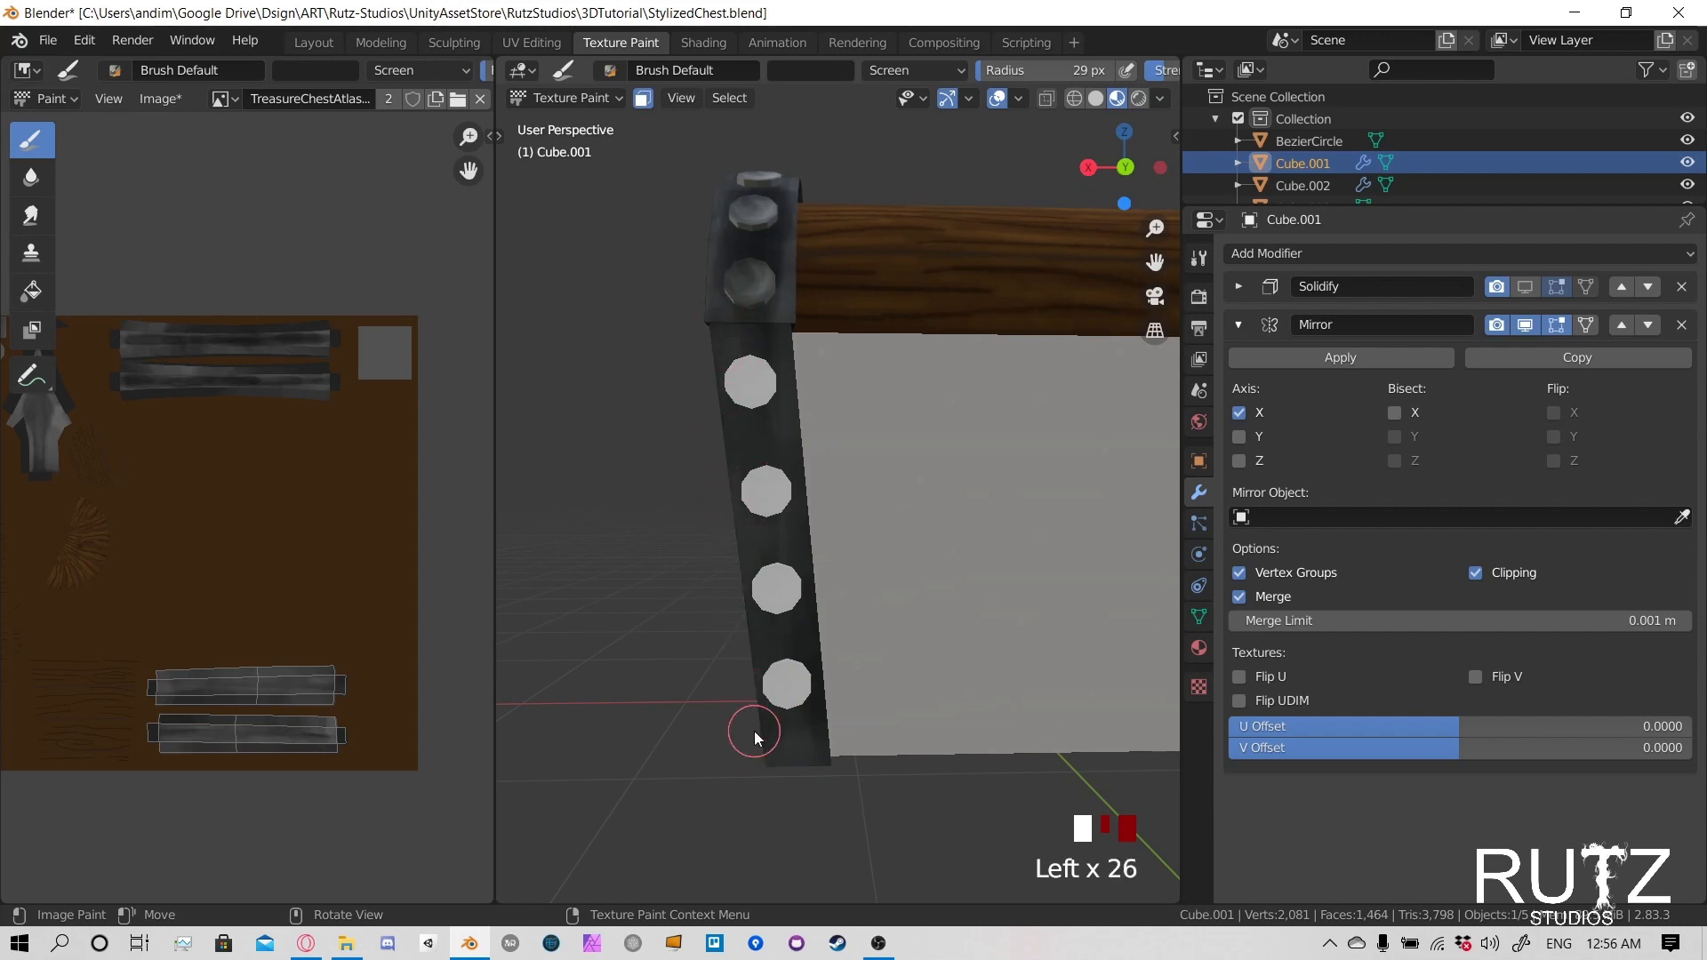
{"action": "left_click", "coordinate": [730, 347]}
{"action": "mouse_move", "coordinate": [894, 537]}
{"action": "middle_mouse_down", "text": "shift"}
{"action": "mouse_move", "coordinate": [818, 504]}
{"action": "mouse_move", "coordinate": [981, 489]}
{"action": "mouse_move", "coordinate": [884, 491]}
{"action": "mouse_move", "coordinate": [835, 338]}
{"action": "middle_mouse_up", "text": "shift"}
- Switch the brush to Multiply with a 37 px radius and darken the metal around the top rivet of the front negative X band
{"action": "left_click", "coordinate": [914, 69]}
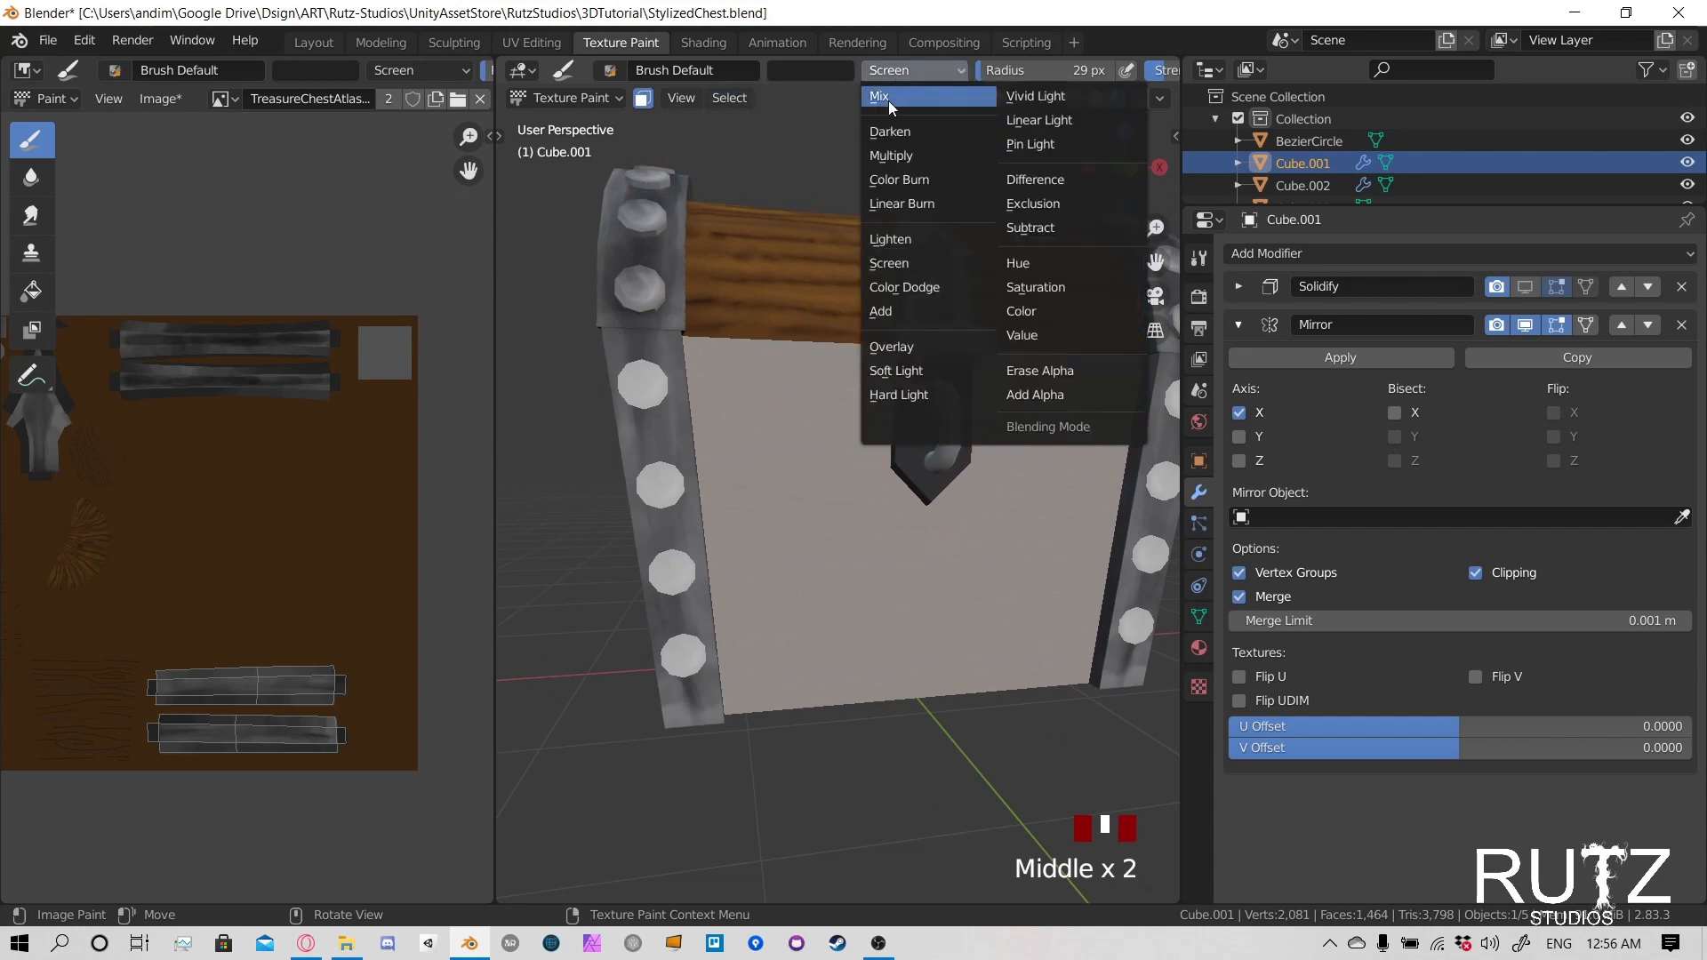
{"action": "left_click", "coordinate": [919, 155]}
{"action": "key", "text": "f"}
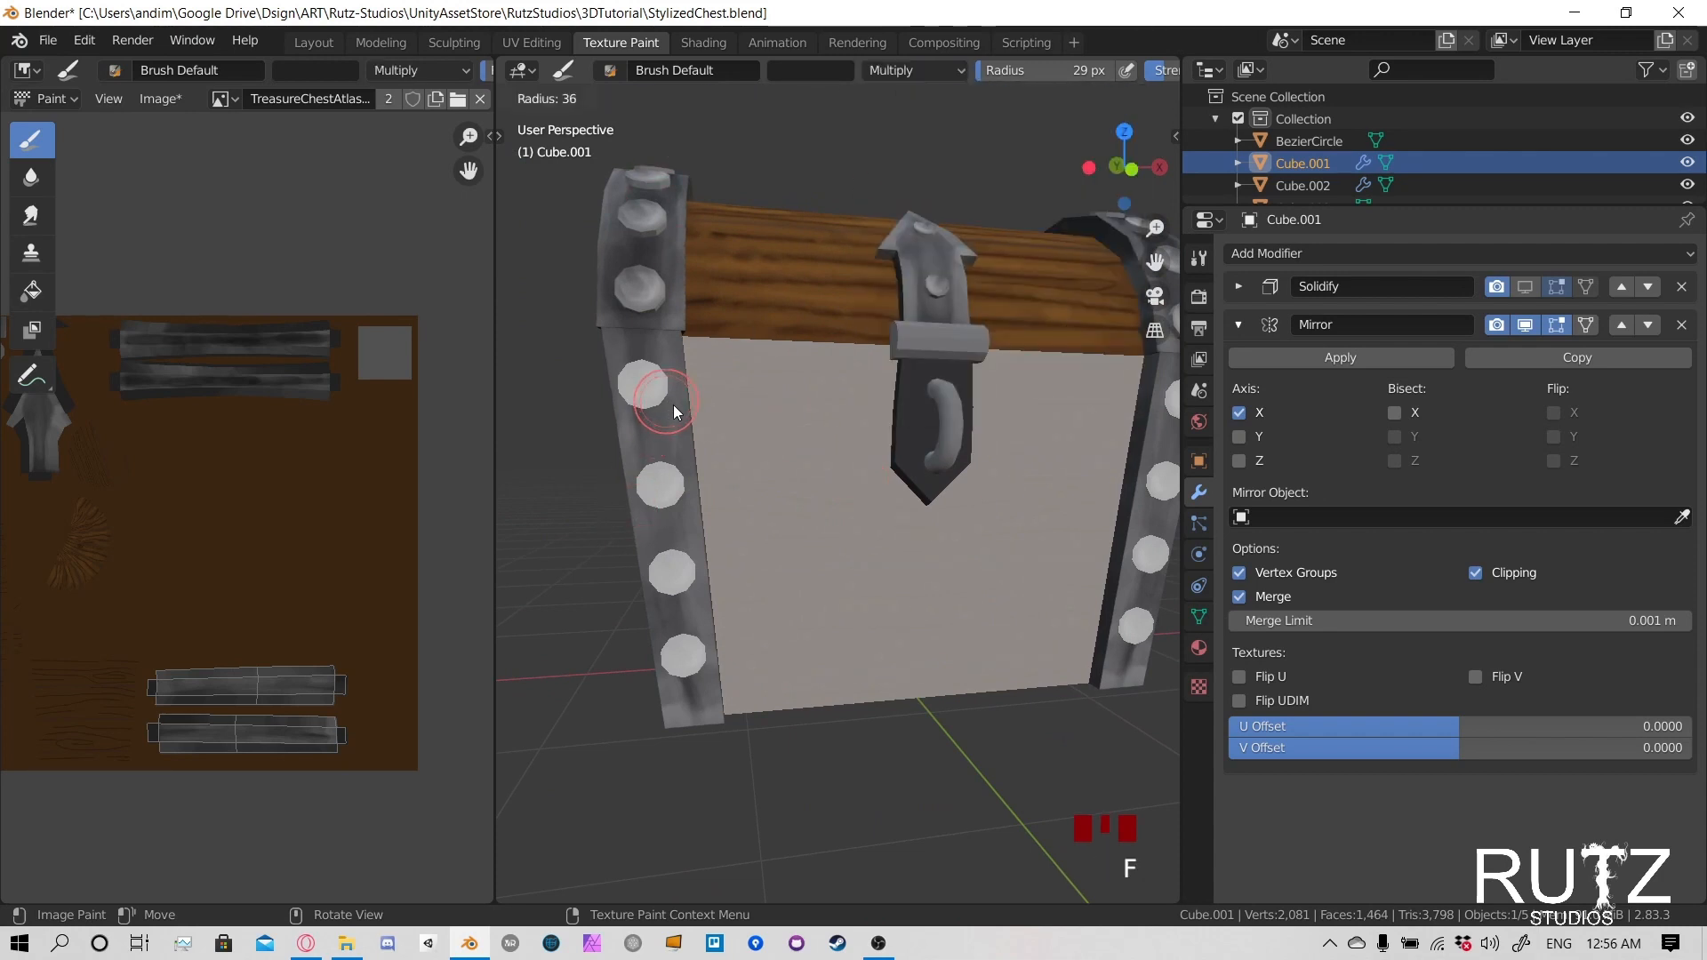
{"action": "left_click", "coordinate": [657, 378]}
{"action": "left_click", "coordinate": [643, 373]}
{"action": "left_click", "coordinate": [650, 400]}
- Set the brush radius to 27 px and darken the metal between the lower rivets of the body's front negative X band
{"action": "key", "text": "f"}
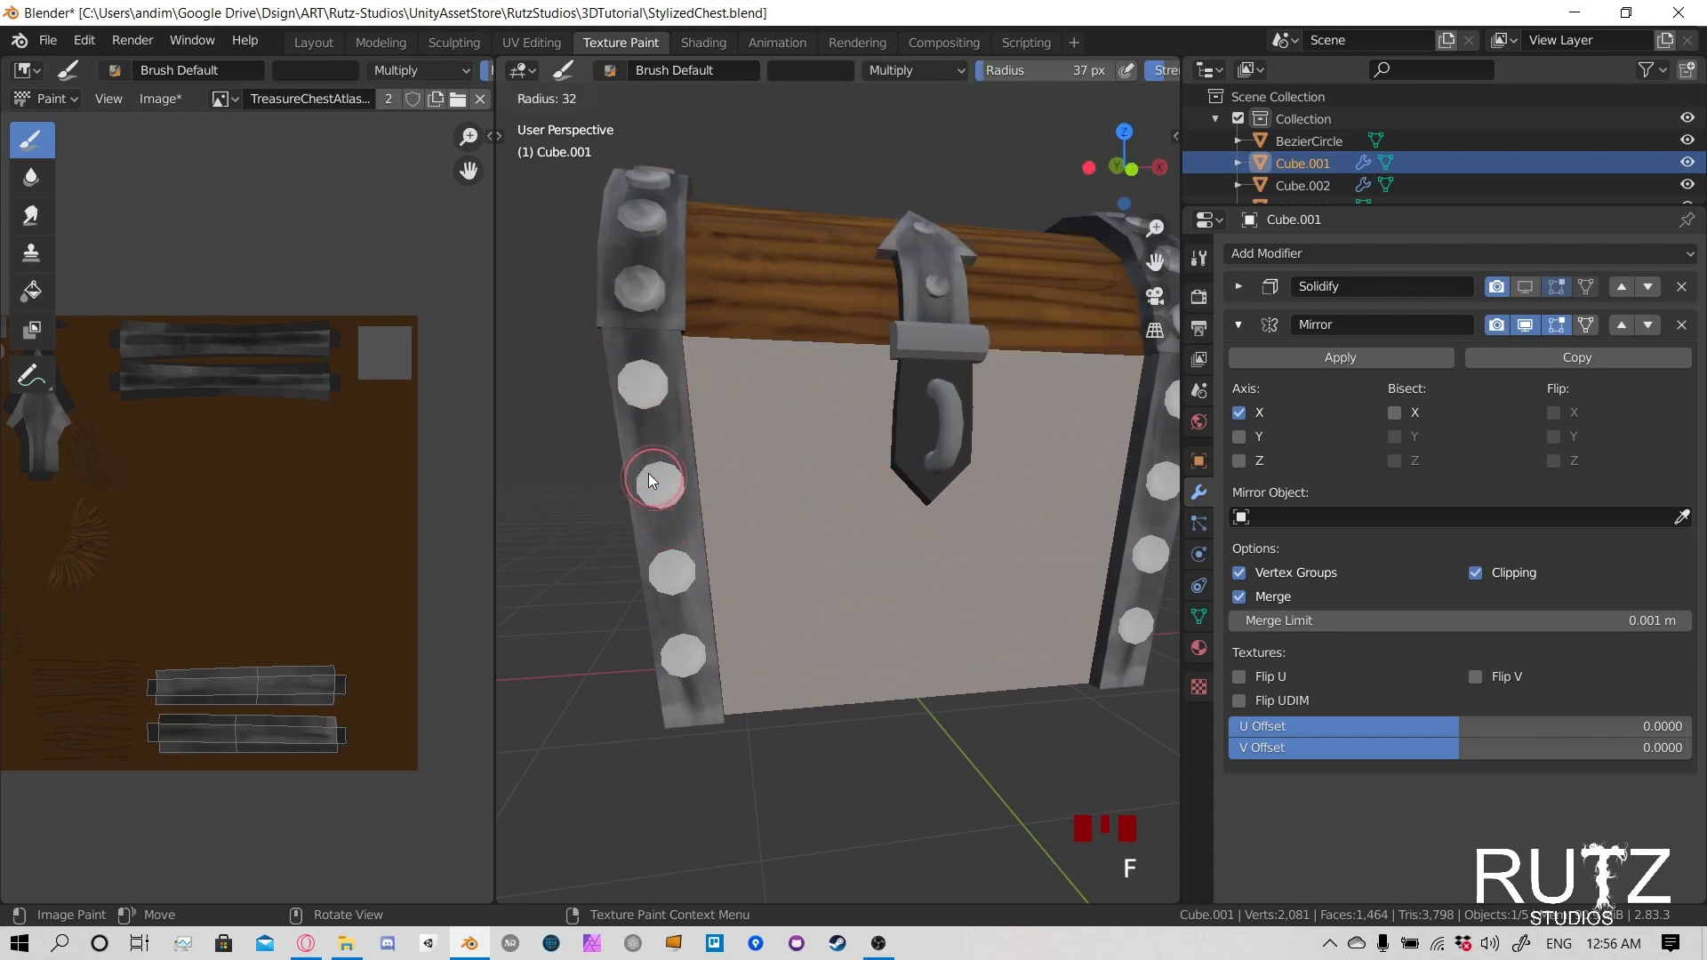
{"action": "left_click", "coordinate": [651, 477]}
{"action": "left_click", "coordinate": [658, 485]}
{"action": "left_click", "coordinate": [672, 569]}
{"action": "left_click", "coordinate": [682, 658]}
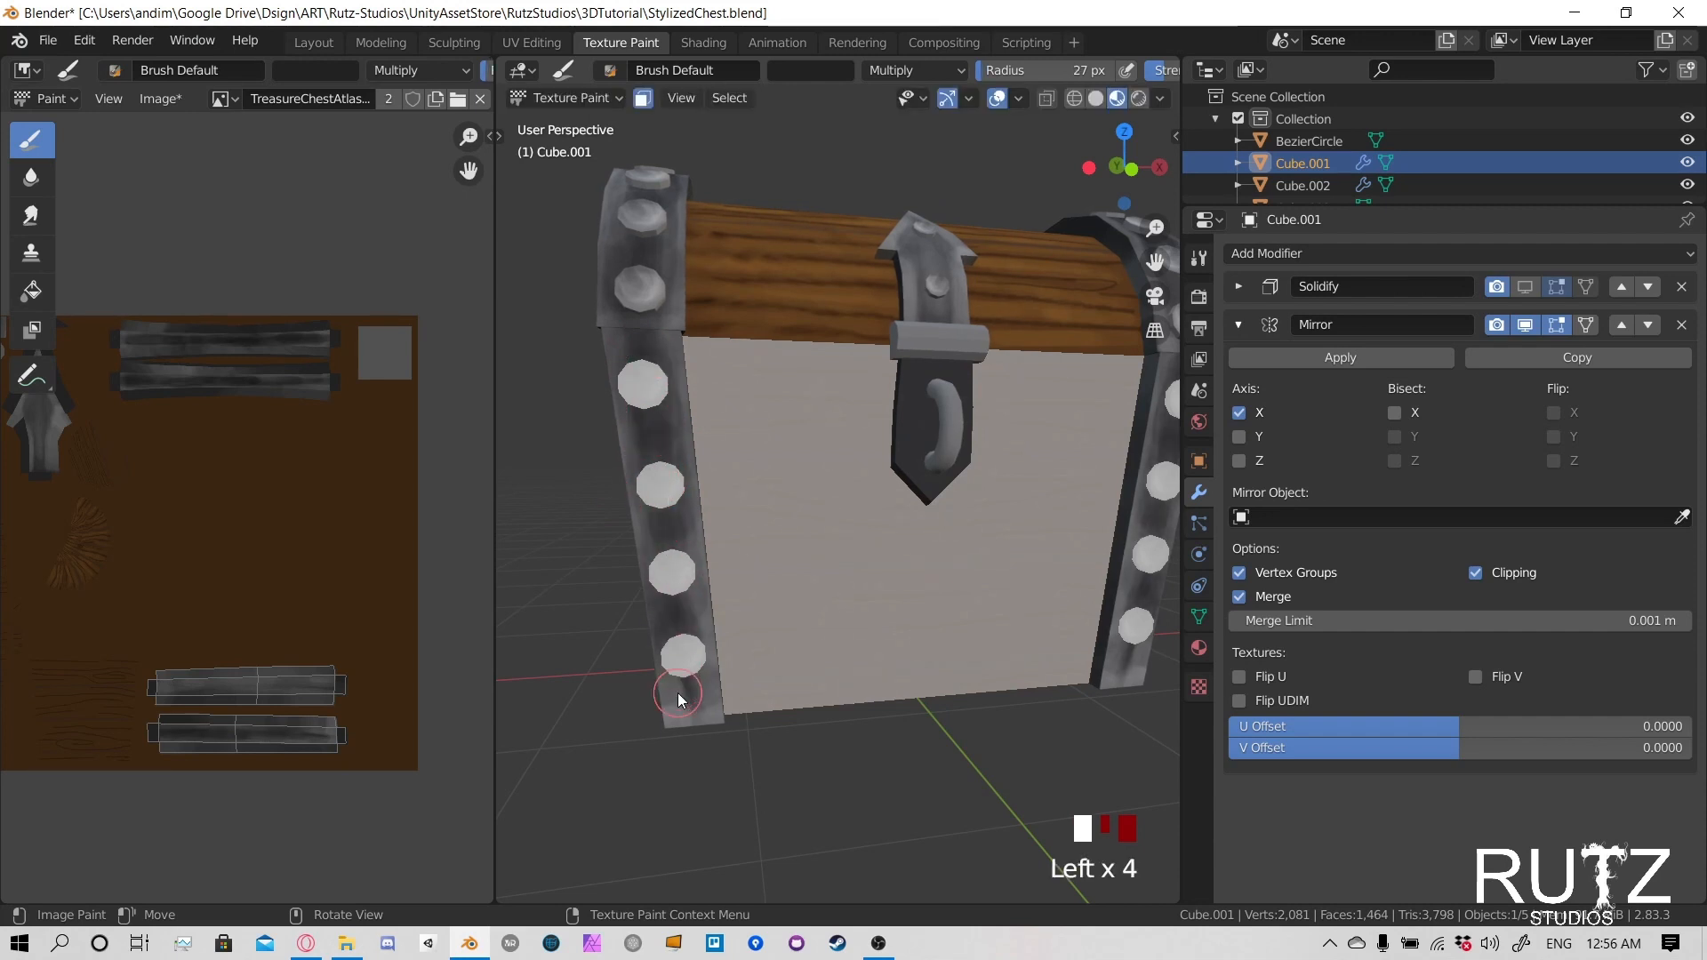
{"action": "left_click", "coordinate": [690, 617]}
{"action": "left_click_drag", "start_coordinate": [697, 600], "coordinate": [680, 458]}
{"action": "left_click", "coordinate": [663, 441]}
{"action": "scroll", "coordinate": [904, 516], "scroll_direction": "down", "scroll_amount": 2}
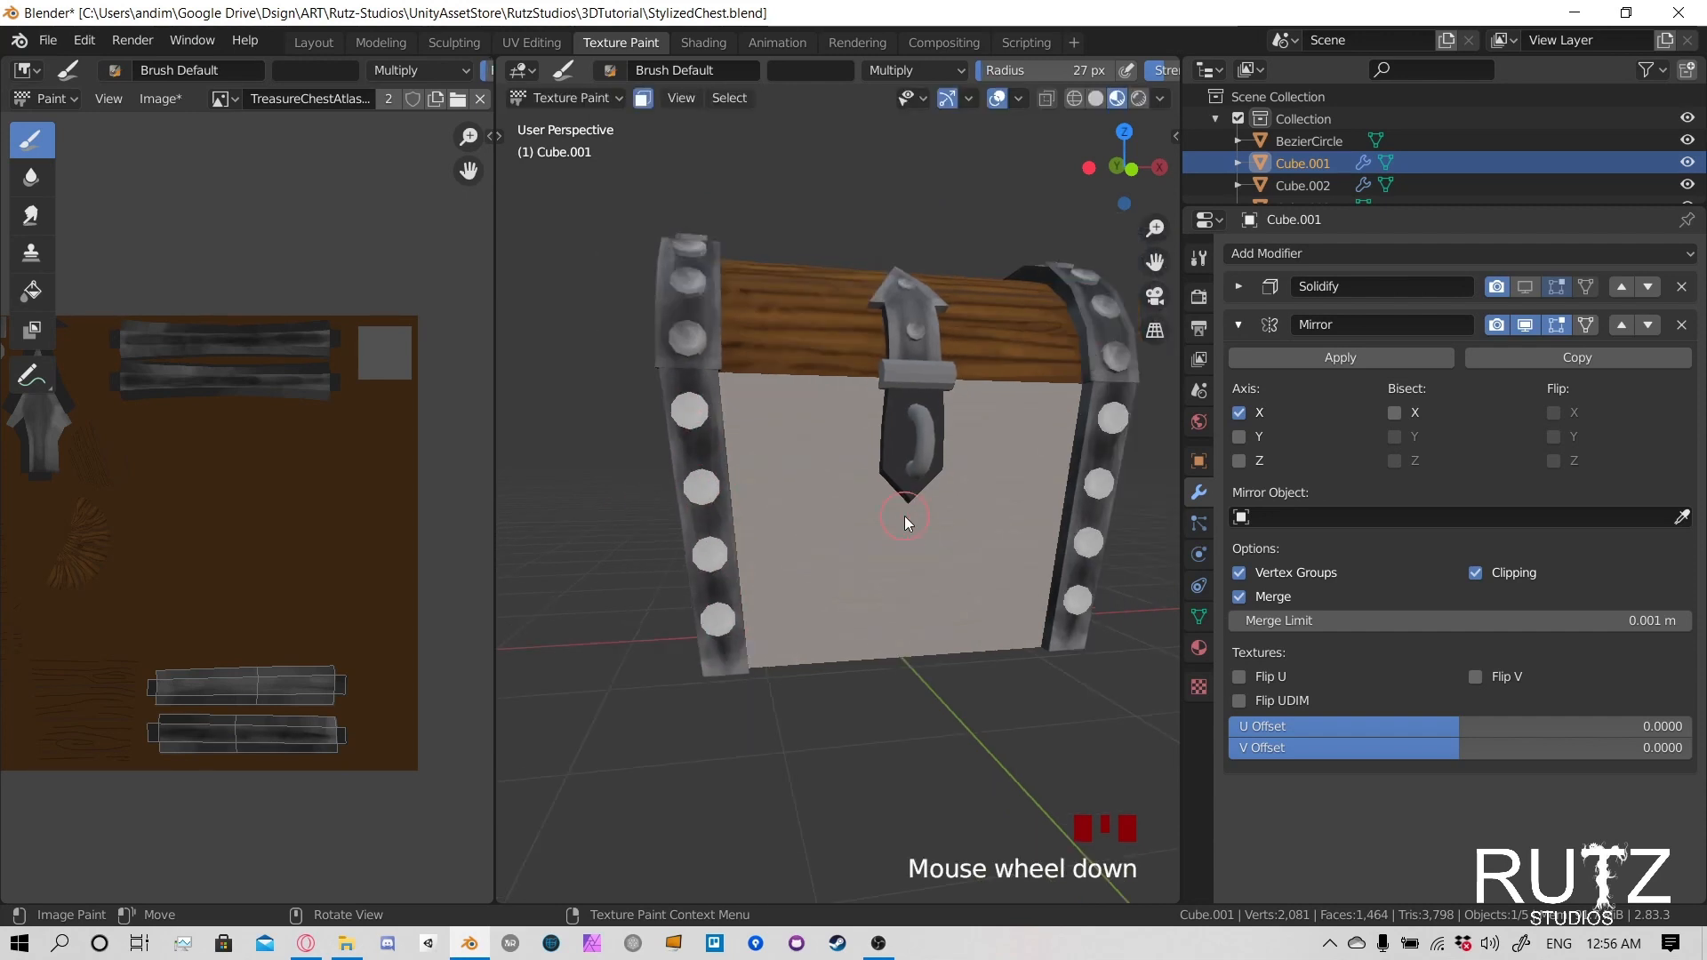
- Save the blend file, clear and turn off the body's face paint mask, and save the texture image
{"action": "mouse_move", "coordinate": [906, 513]}
{"action": "middle_mouse_down"}
{"action": "mouse_move", "coordinate": [896, 483]}
{"action": "mouse_move", "coordinate": [853, 480]}
{"action": "middle_mouse_up"}
{"action": "key", "text": "ctrl+s"}
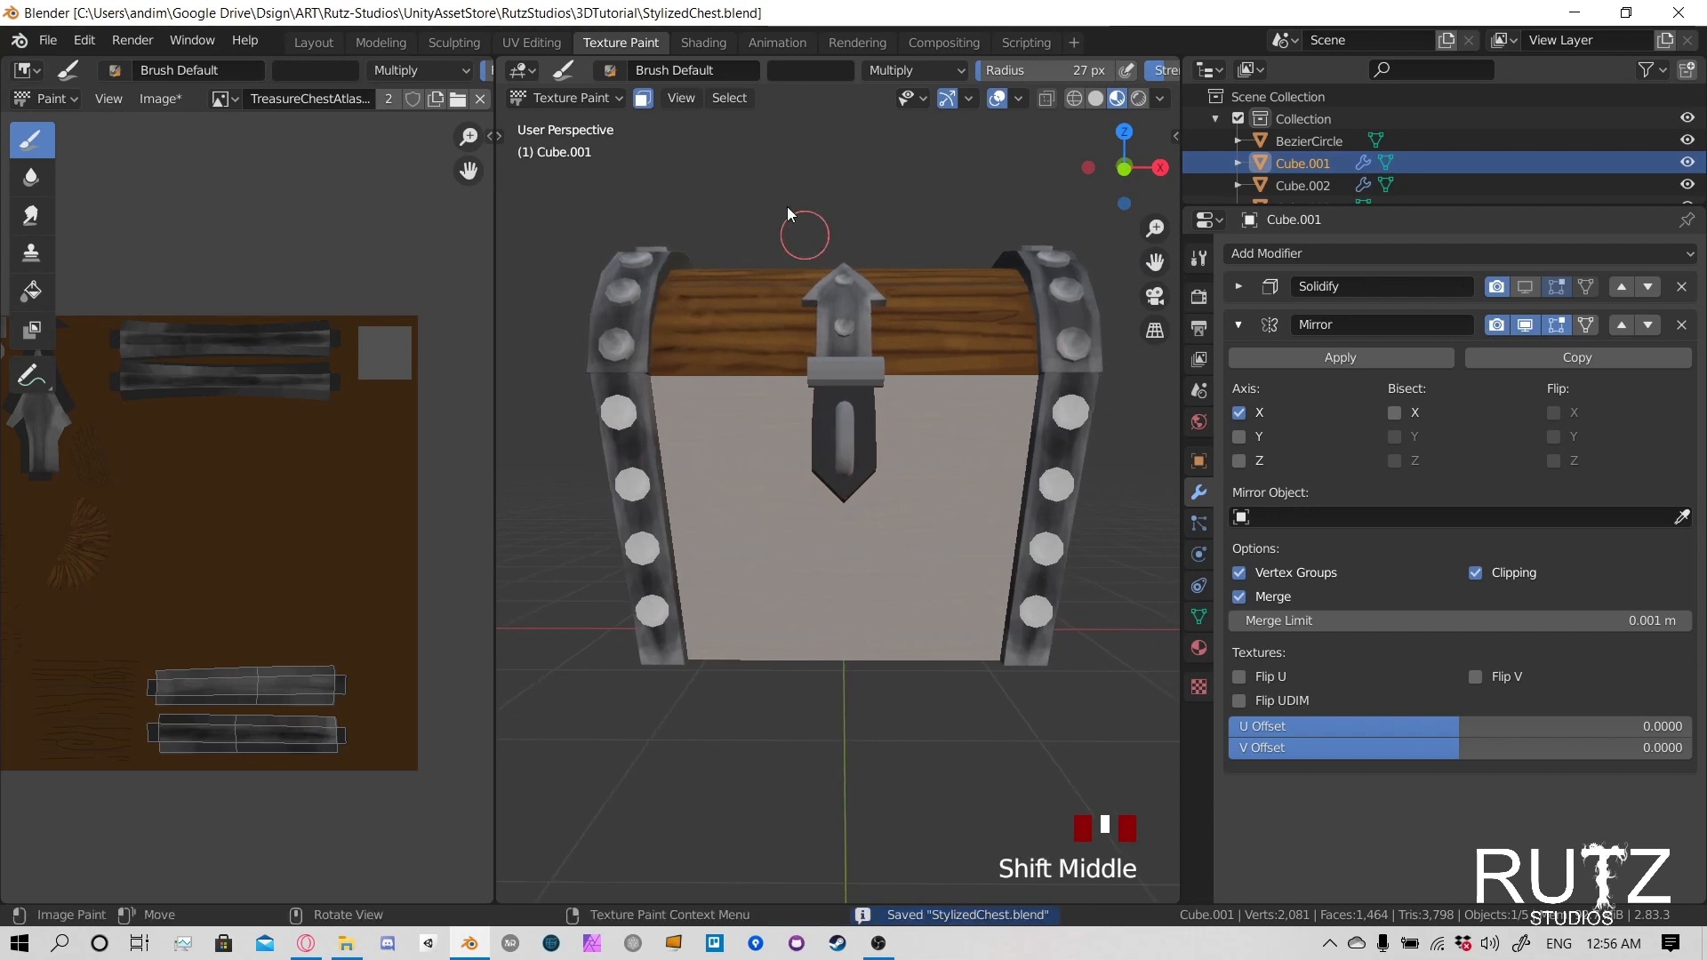
{"action": "key", "text": "alt+a"}
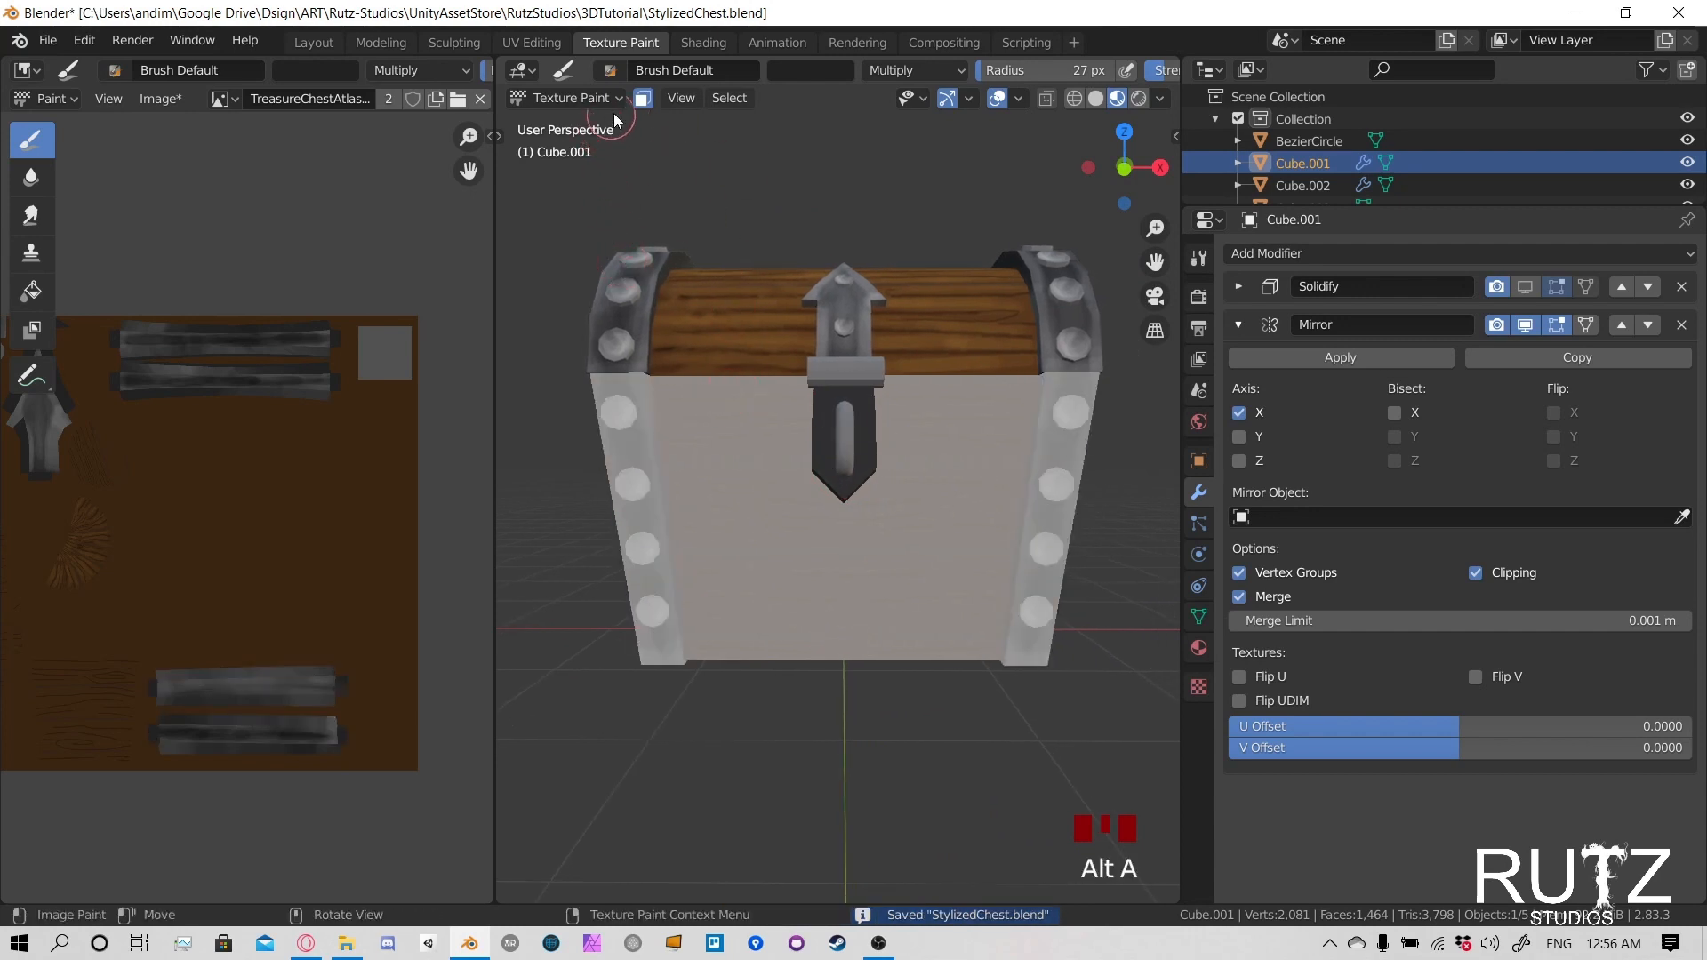
{"action": "left_click", "coordinate": [643, 98]}
{"action": "middle_click_drag", "start_coordinate": [782, 534], "coordinate": [907, 471]}
{"action": "middle_click_drag", "start_coordinate": [1006, 418], "coordinate": [941, 443], "text": "shift"}
{"action": "key", "text": "alt+s"}
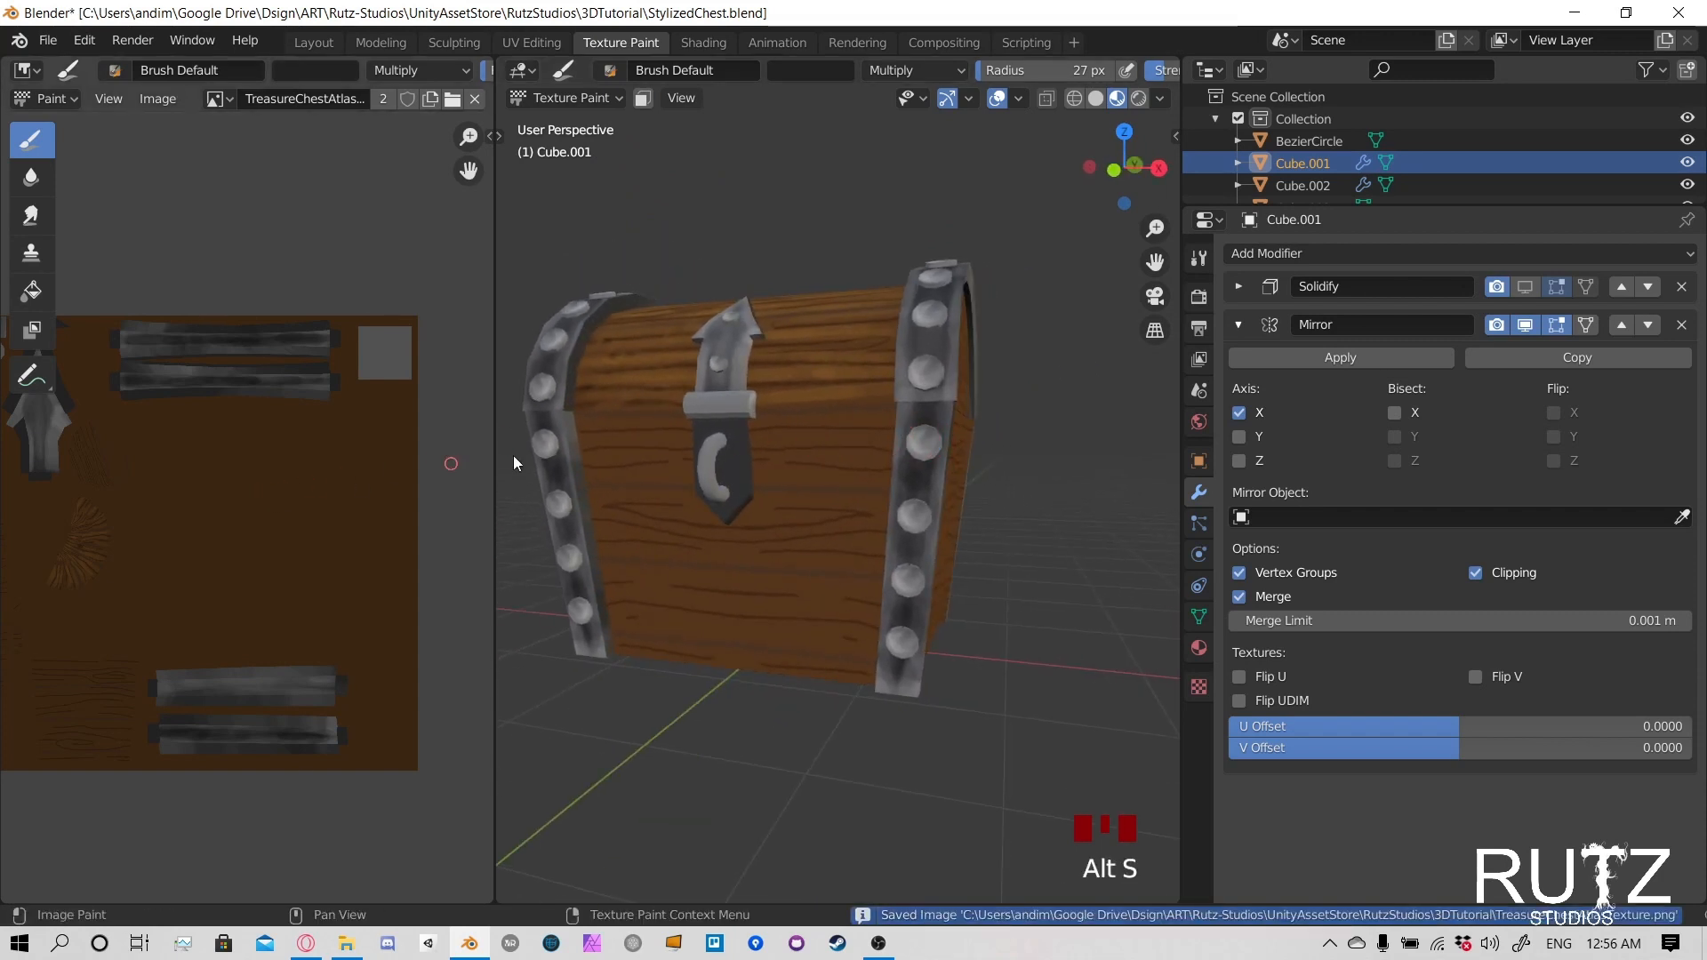
{"action": "middle_click_drag", "start_coordinate": [514, 455], "coordinate": [887, 430]}
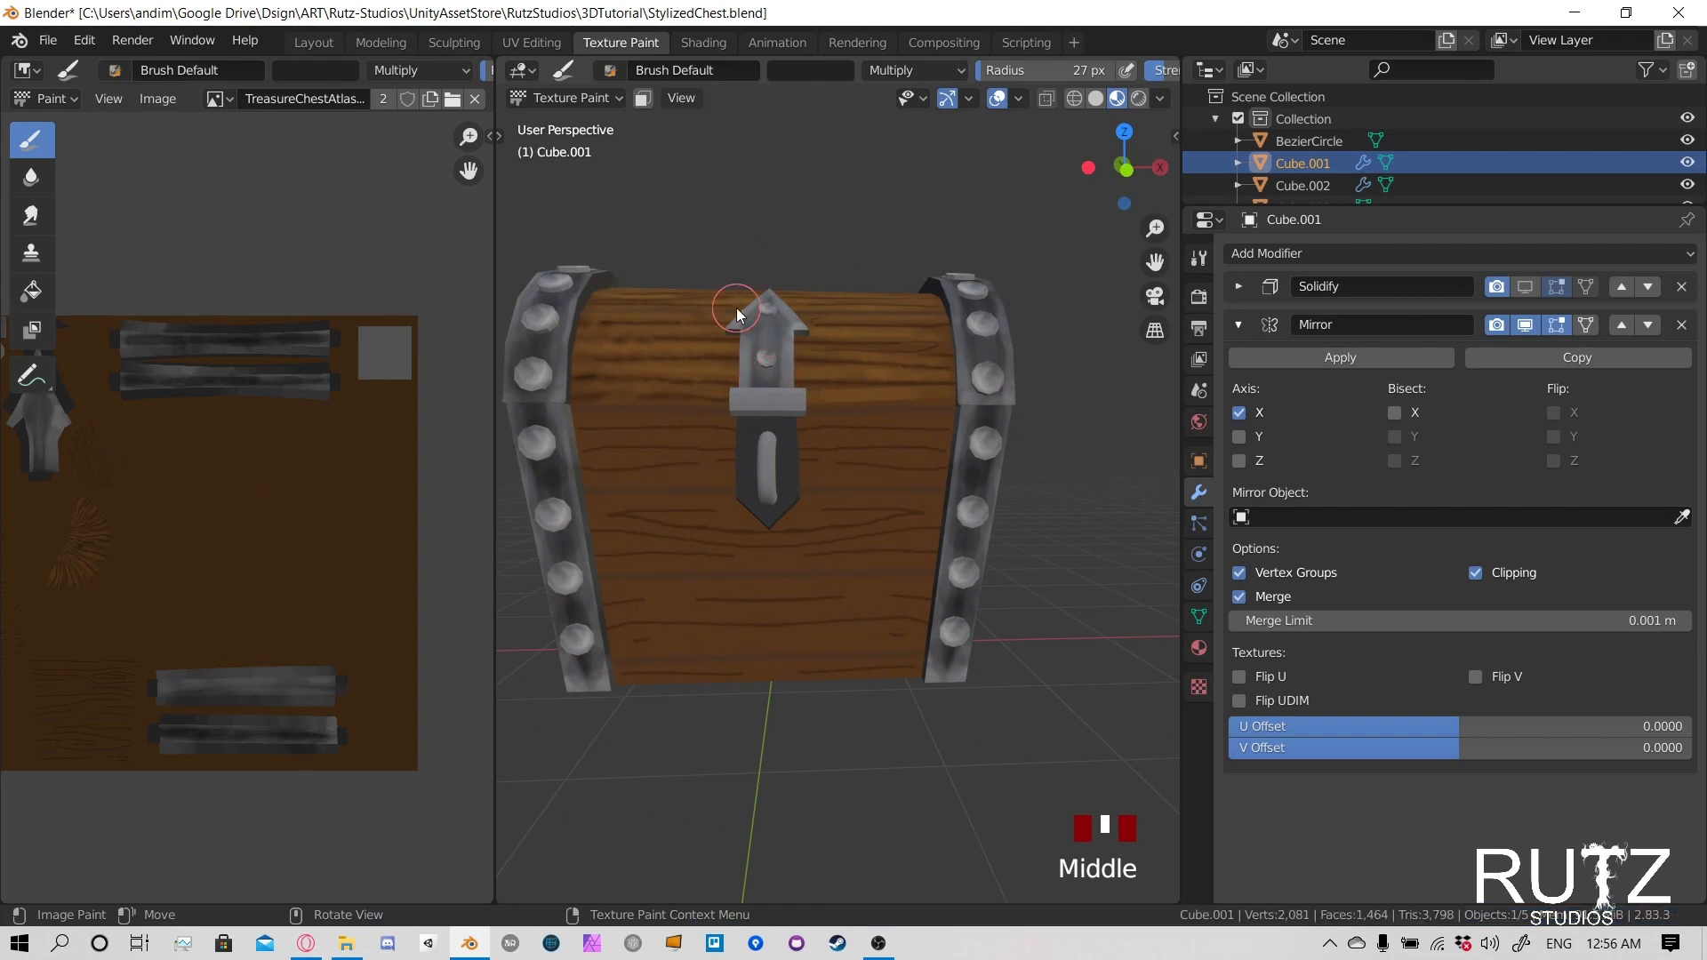
{"action": "middle_click_drag", "start_coordinate": [744, 351], "coordinate": [748, 382]}
{"action": "left_click", "coordinate": [578, 97]}
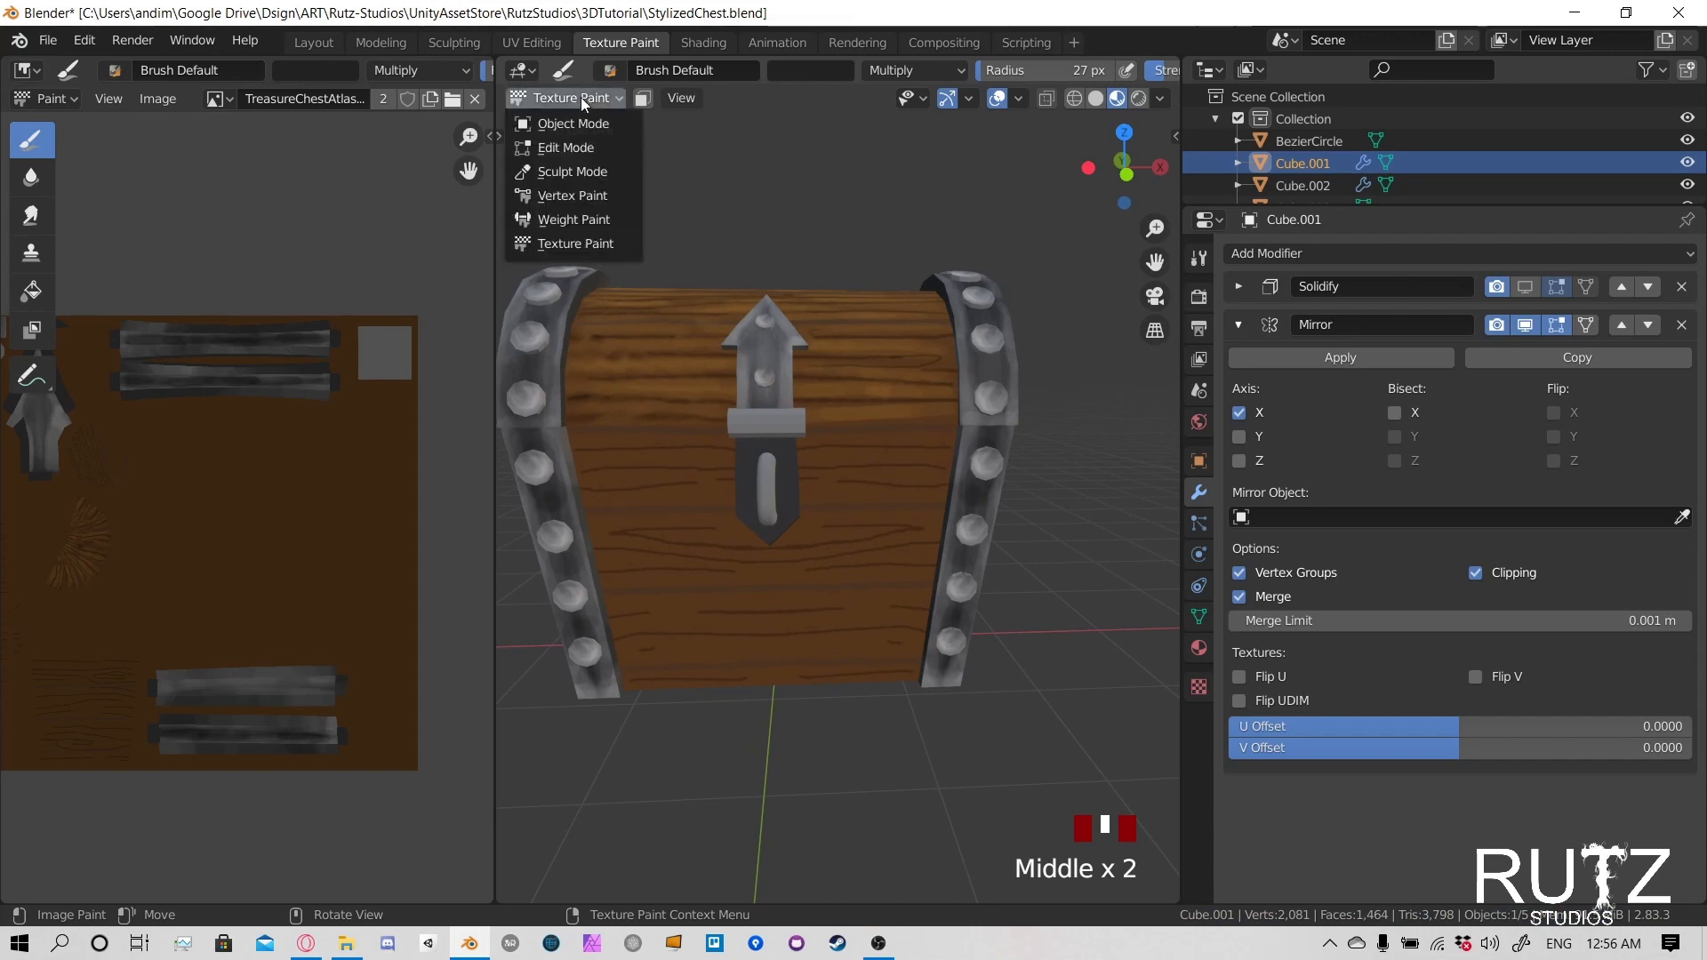
{"action": "left_click", "coordinate": [573, 124]}
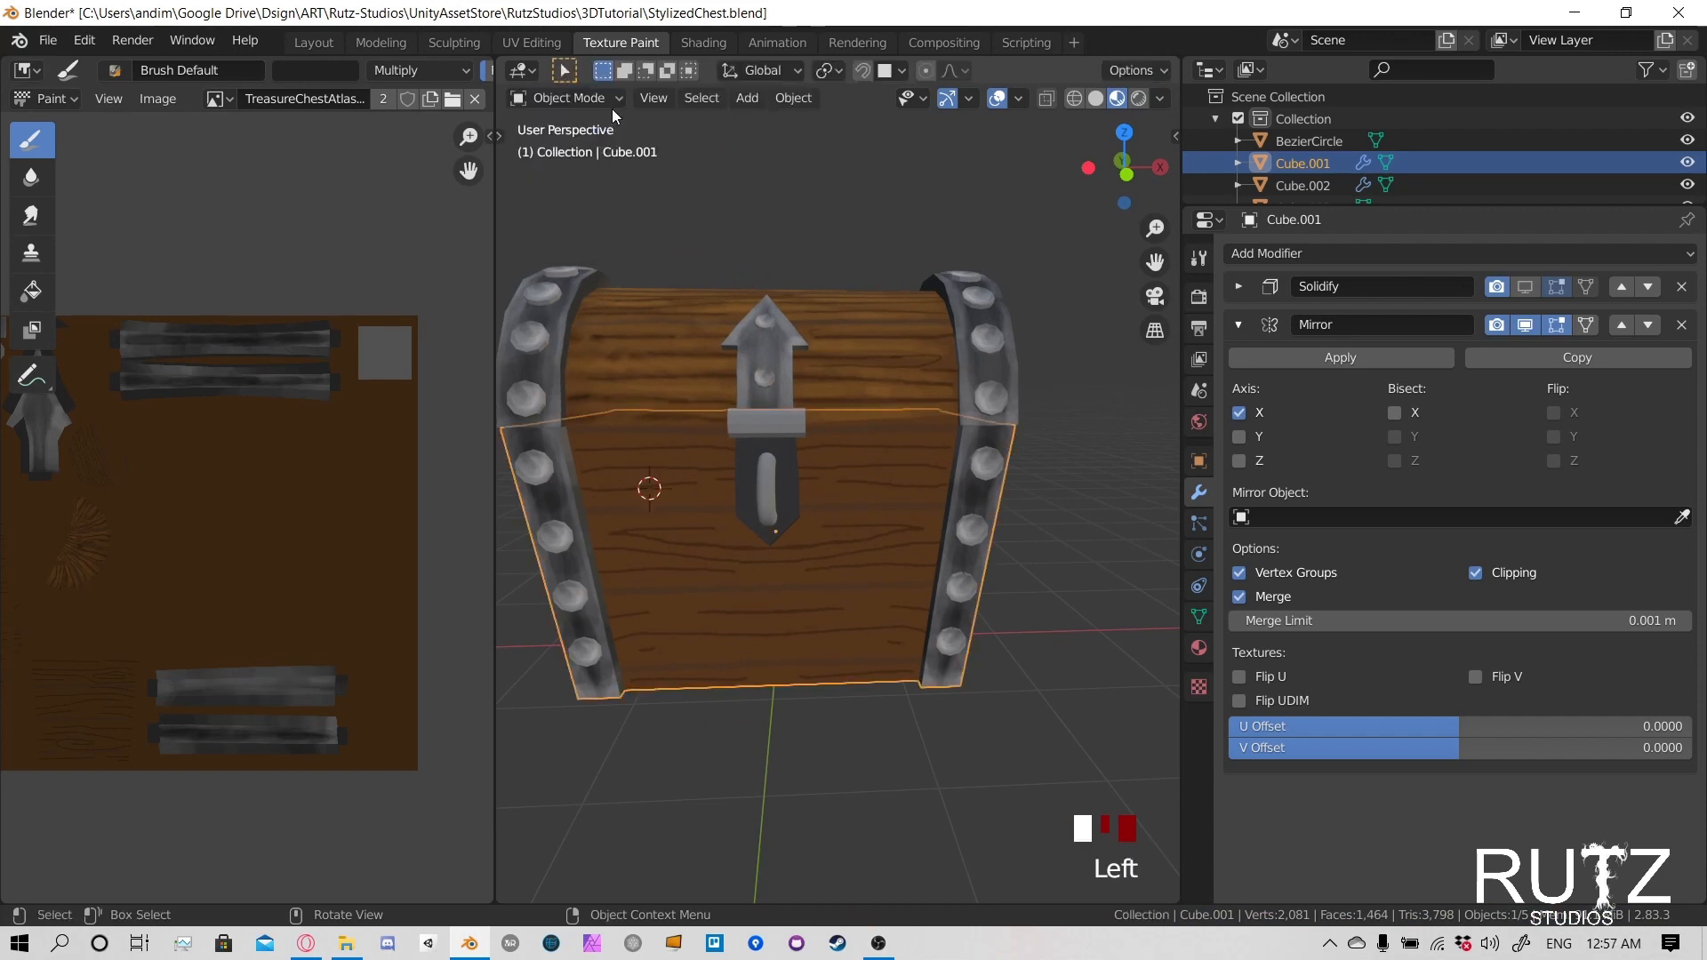
{"action": "left_click", "coordinate": [612, 108]}
{"action": "left_click", "coordinate": [610, 100]}
{"action": "left_click", "coordinate": [569, 99]}
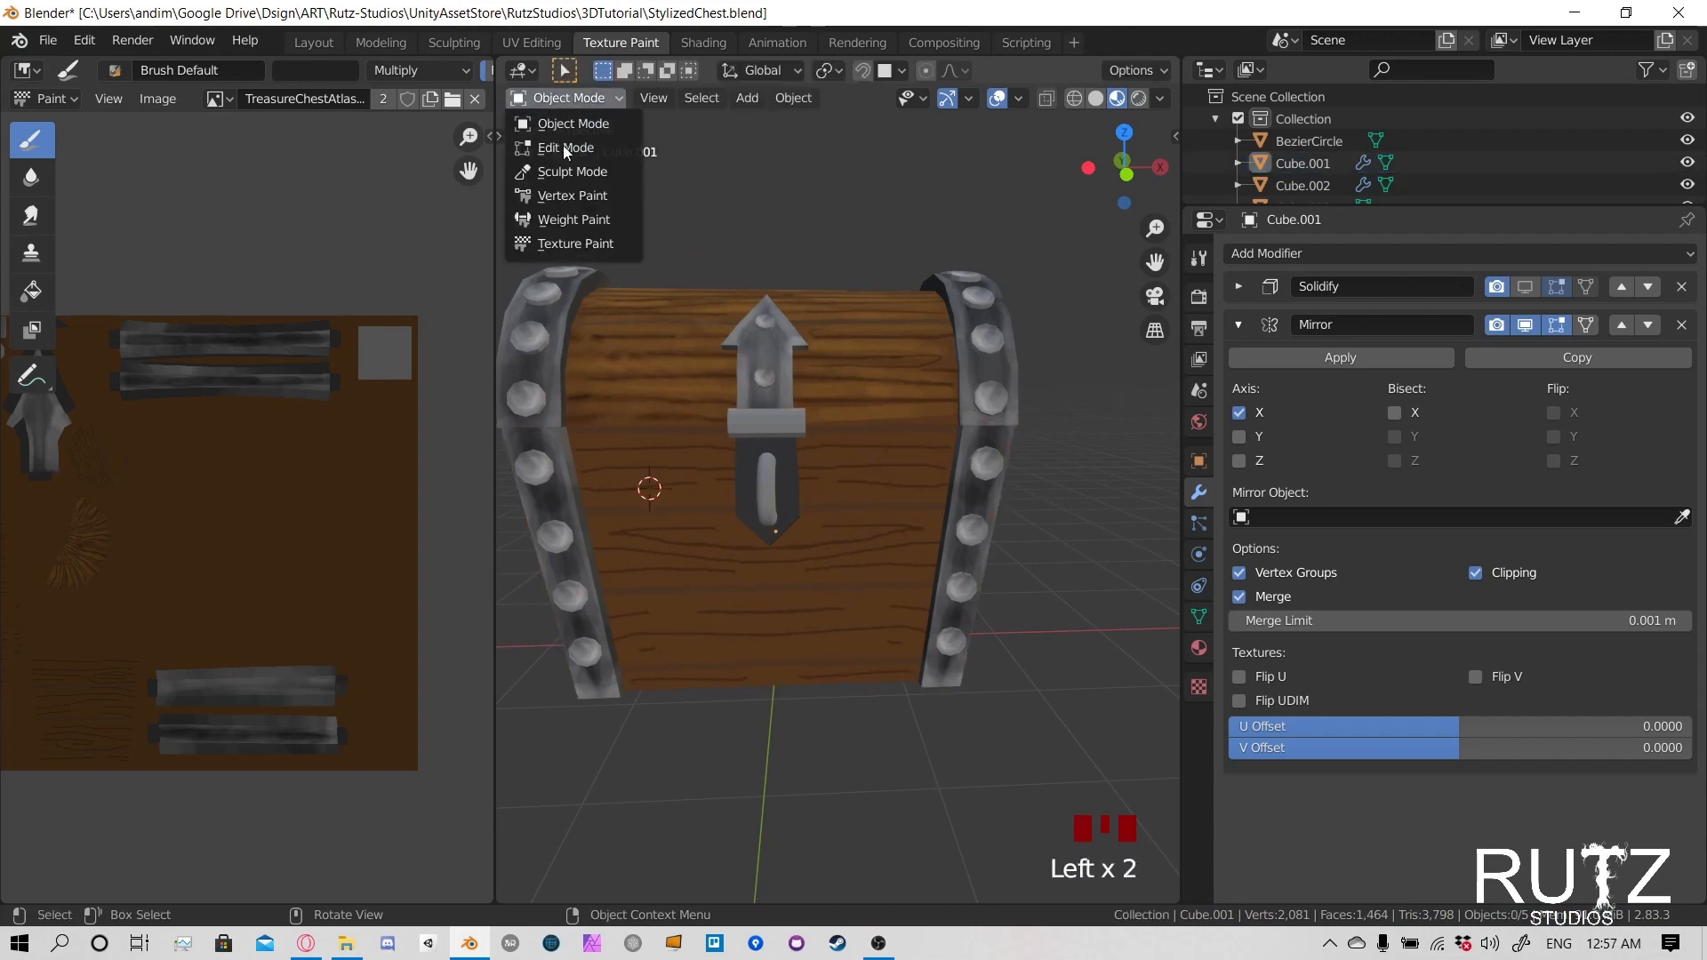
{"action": "left_click", "coordinate": [574, 244]}
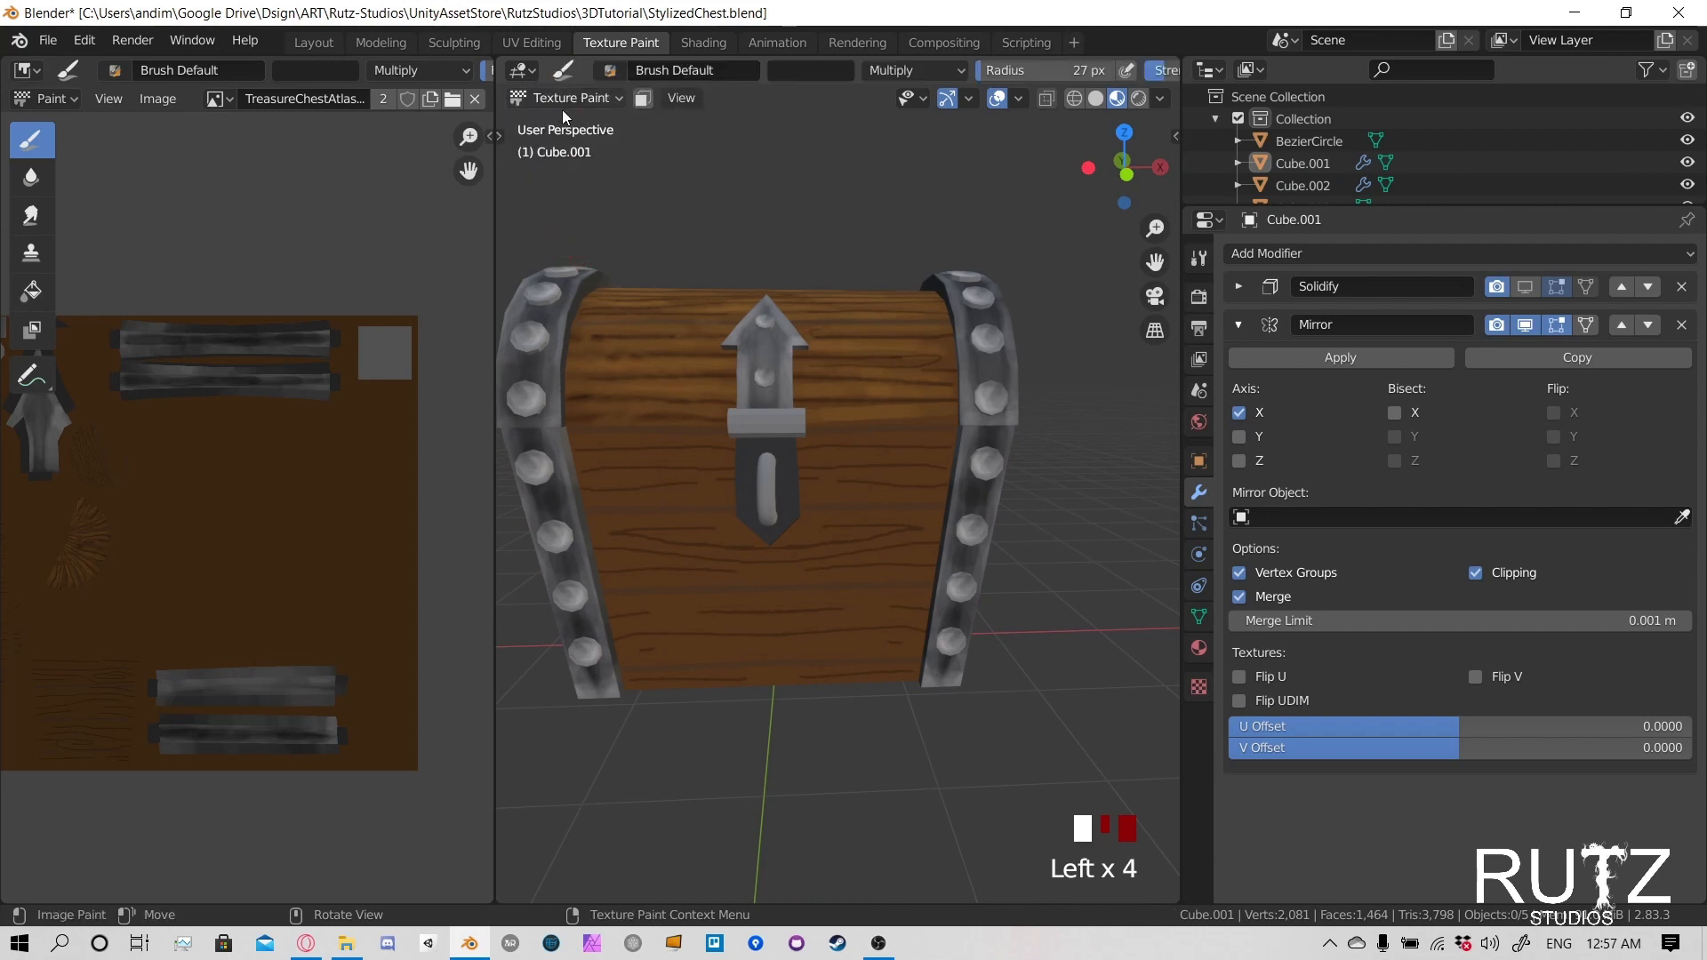
- Set the brush blending mode to Screen and sample the brown wood colour from the texture image as the paint colour
{"action": "left_click", "coordinate": [893, 70]}
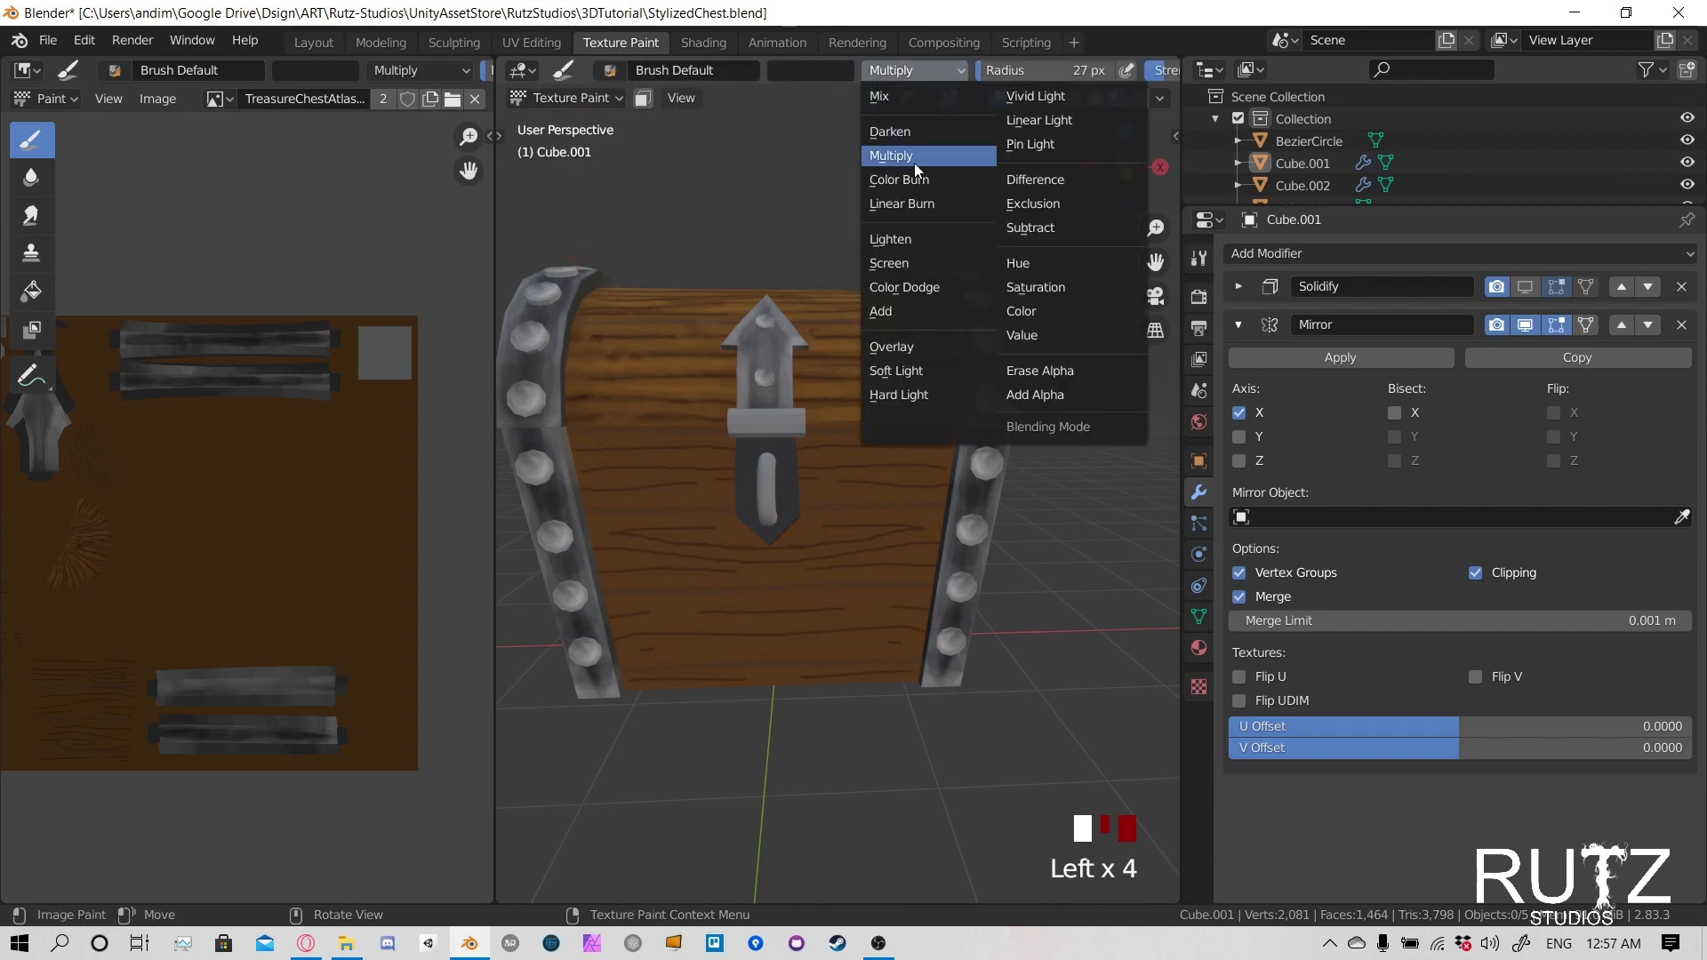
{"action": "left_click", "coordinate": [900, 260]}
{"action": "left_click", "coordinate": [330, 70]}
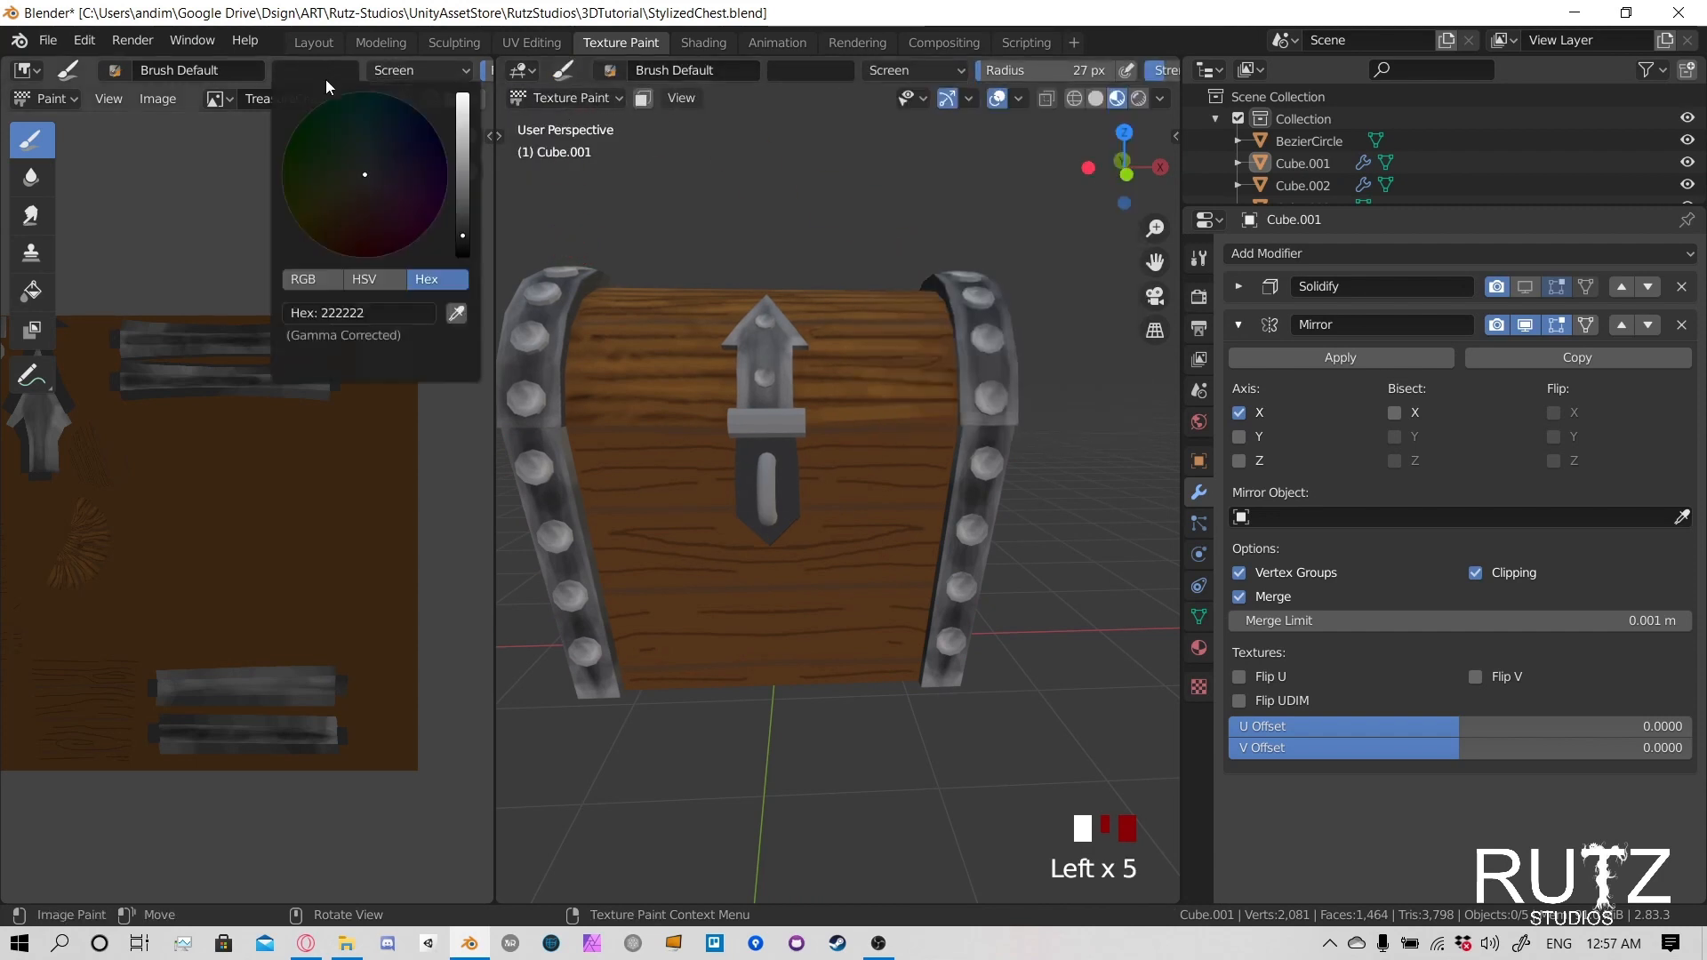
{"action": "left_click", "coordinate": [455, 315]}
{"action": "left_click", "coordinate": [281, 480]}
- Try a lightening stroke along the lower planks of the body's front, and undo it
{"action": "mouse_move", "coordinate": [702, 503]}
{"action": "middle_mouse_down"}
{"action": "mouse_move", "coordinate": [716, 485]}
{"action": "mouse_move", "coordinate": [902, 527]}
{"action": "middle_mouse_up"}
{"action": "scroll", "coordinate": [716, 482], "scroll_direction": "up", "scroll_amount": 4}
{"action": "scroll", "coordinate": [729, 614], "scroll_direction": "down", "scroll_amount": 1}
{"action": "left_click_drag", "start_coordinate": [738, 596], "coordinate": [677, 594]}
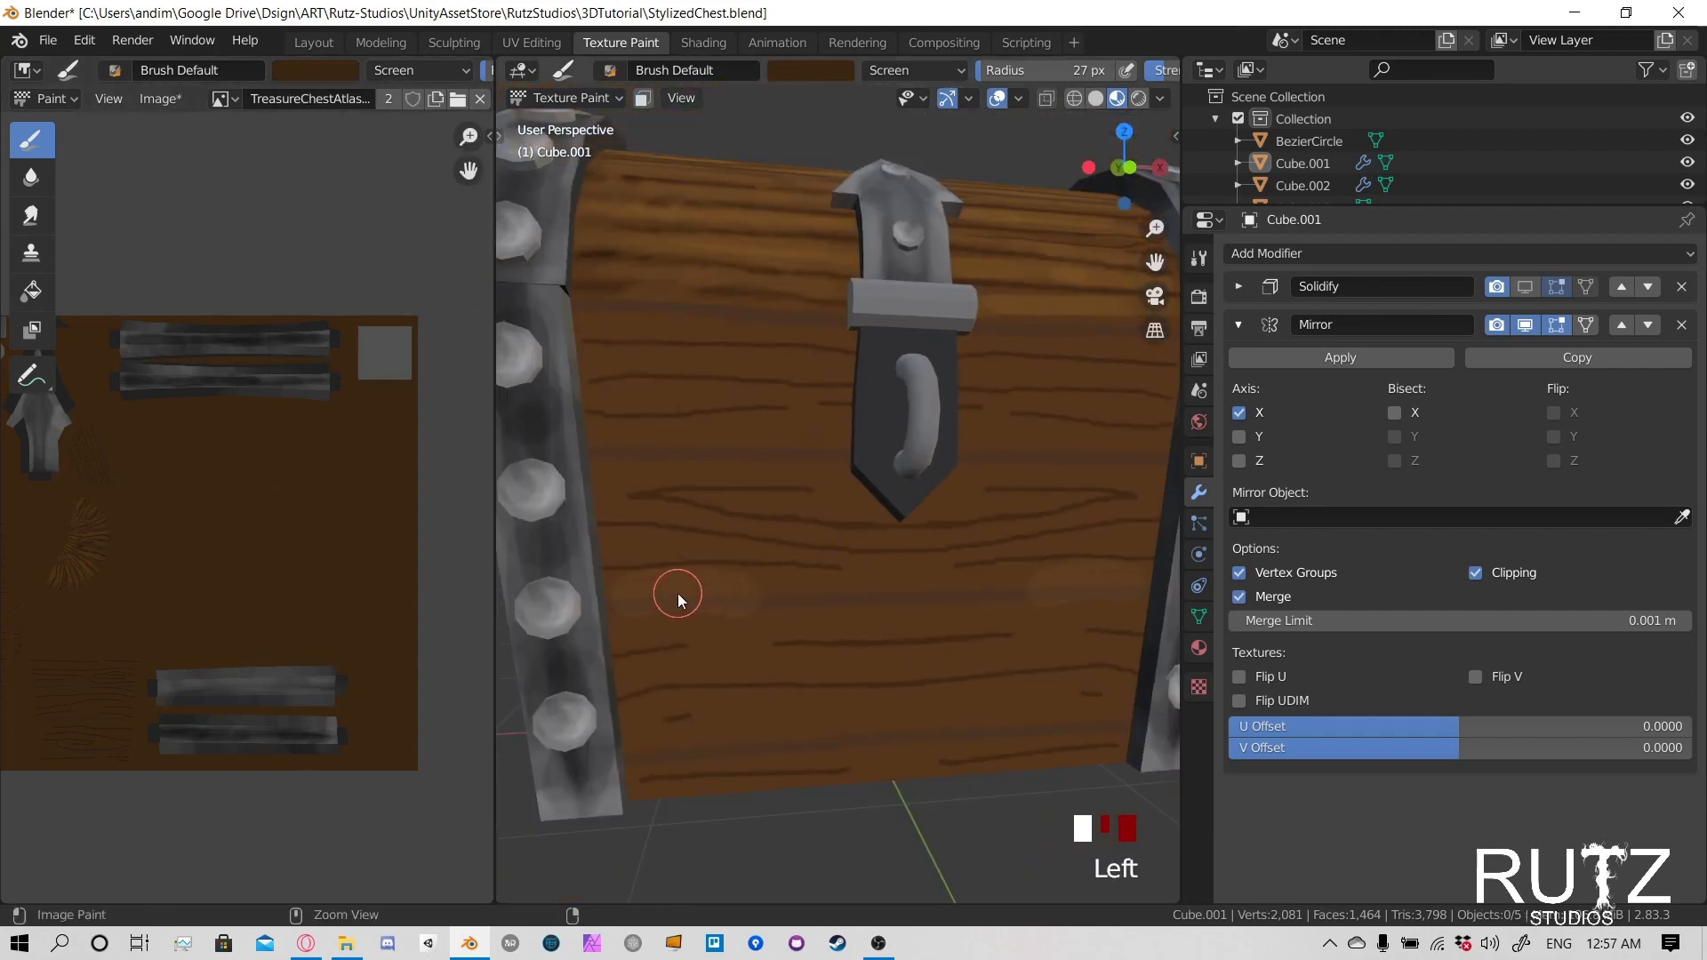
{"action": "key", "text": "ctrl+z"}
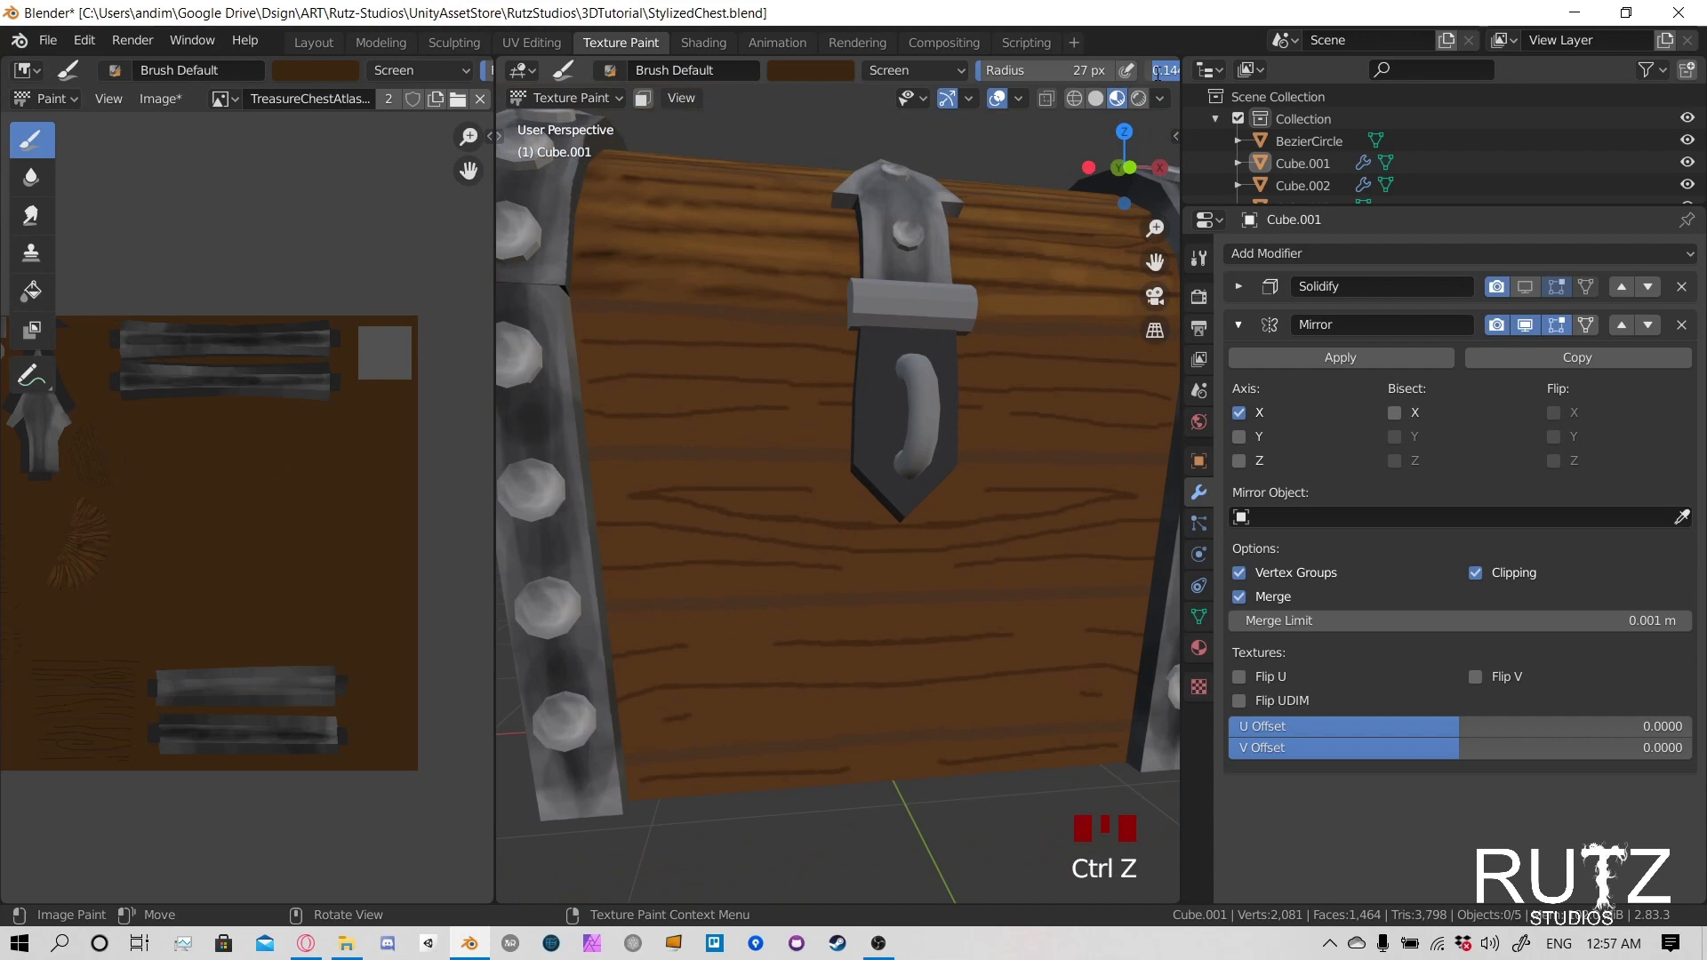
- Lower the brush strength to 0.05 and set the brush radius to 13 px for painting the front planks
{"action": "left_click", "coordinate": [1155, 73]}
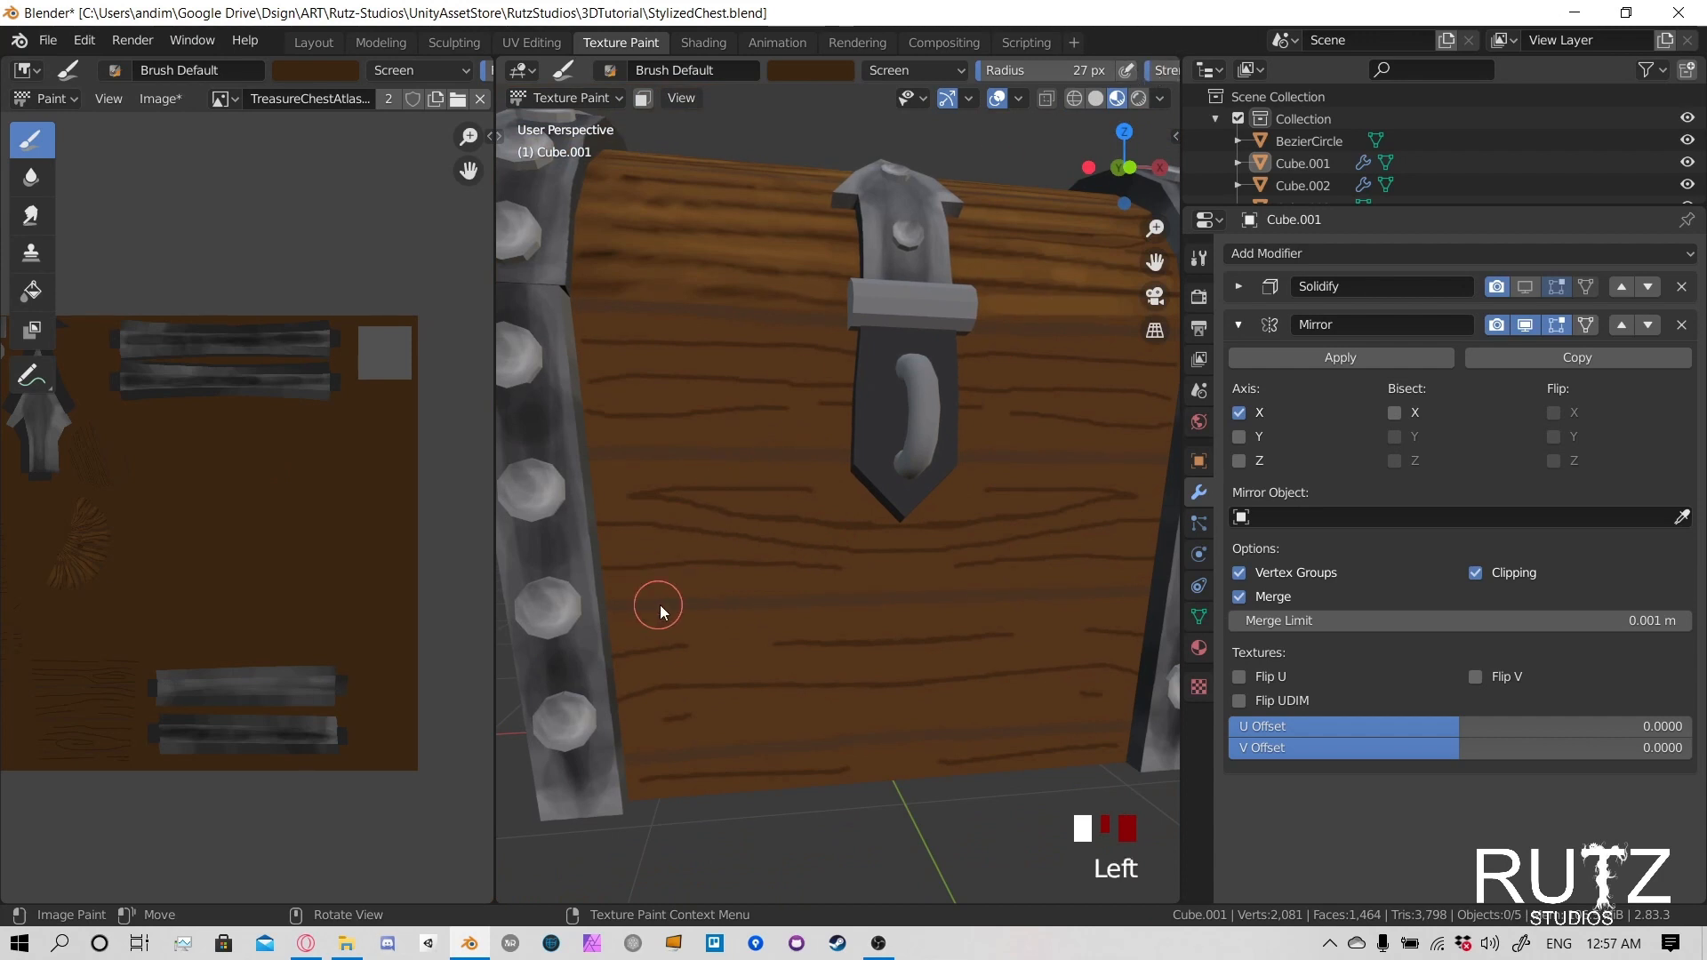
{"action": "left_click_drag", "start_coordinate": [622, 342], "coordinate": [776, 357]}
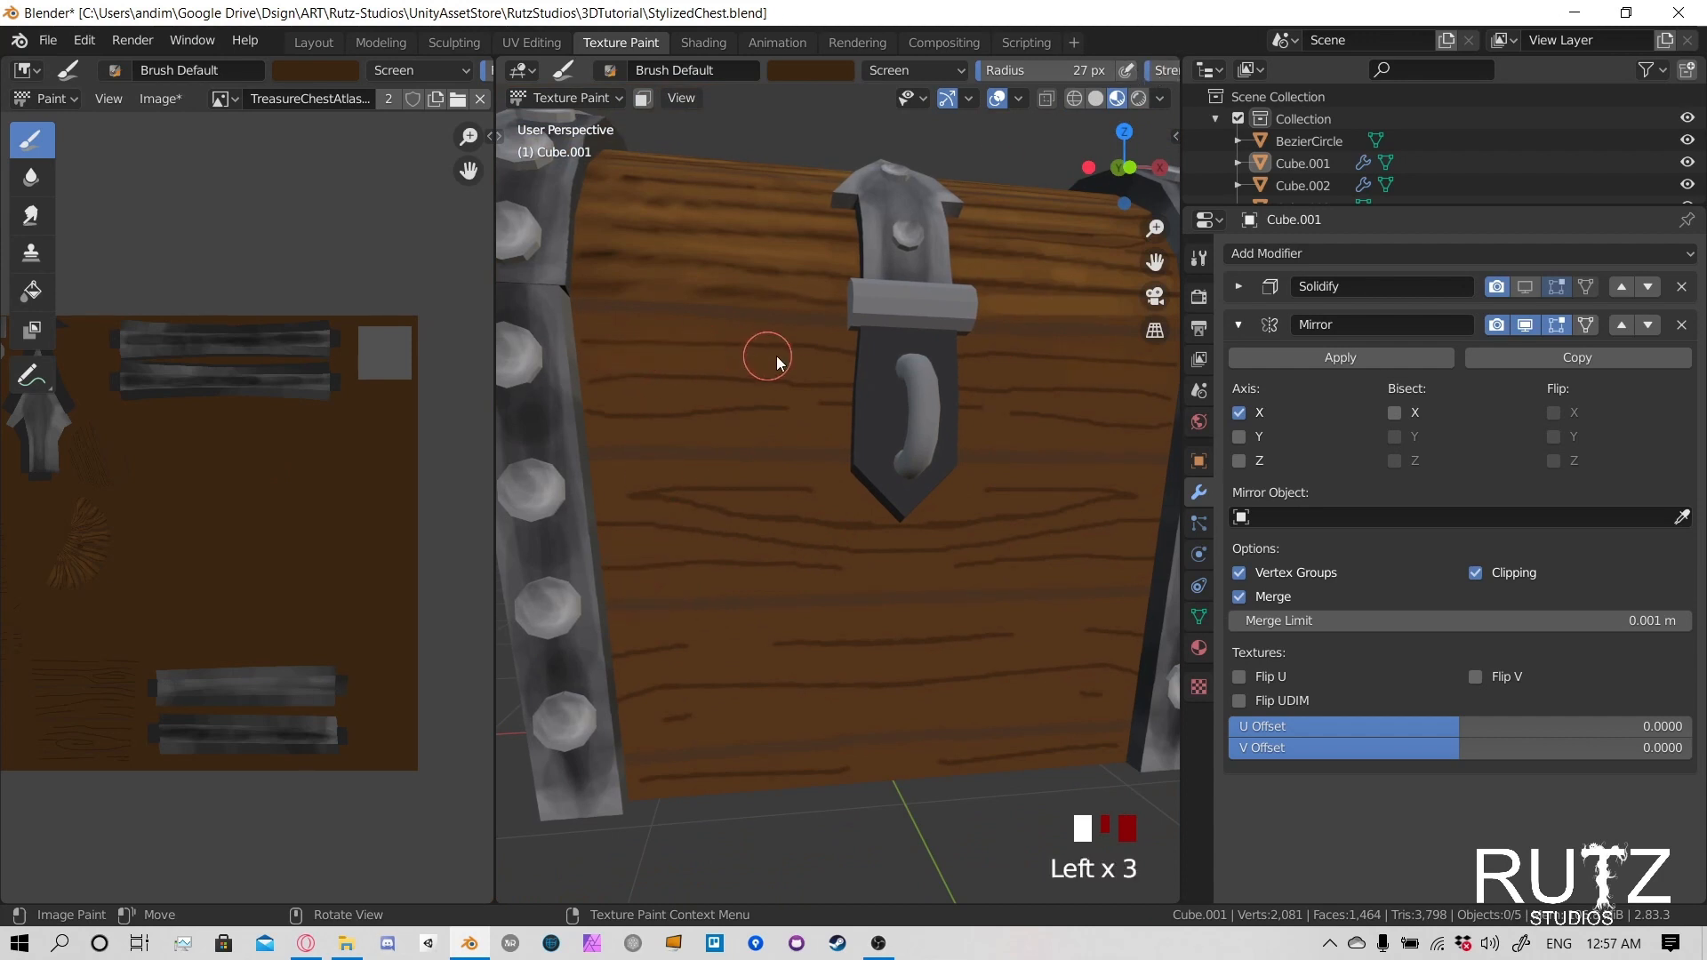
{"action": "middle_click_drag", "start_coordinate": [777, 356], "coordinate": [774, 374]}
{"action": "key", "text": "f"}
{"action": "left_click", "coordinate": [590, 389]}
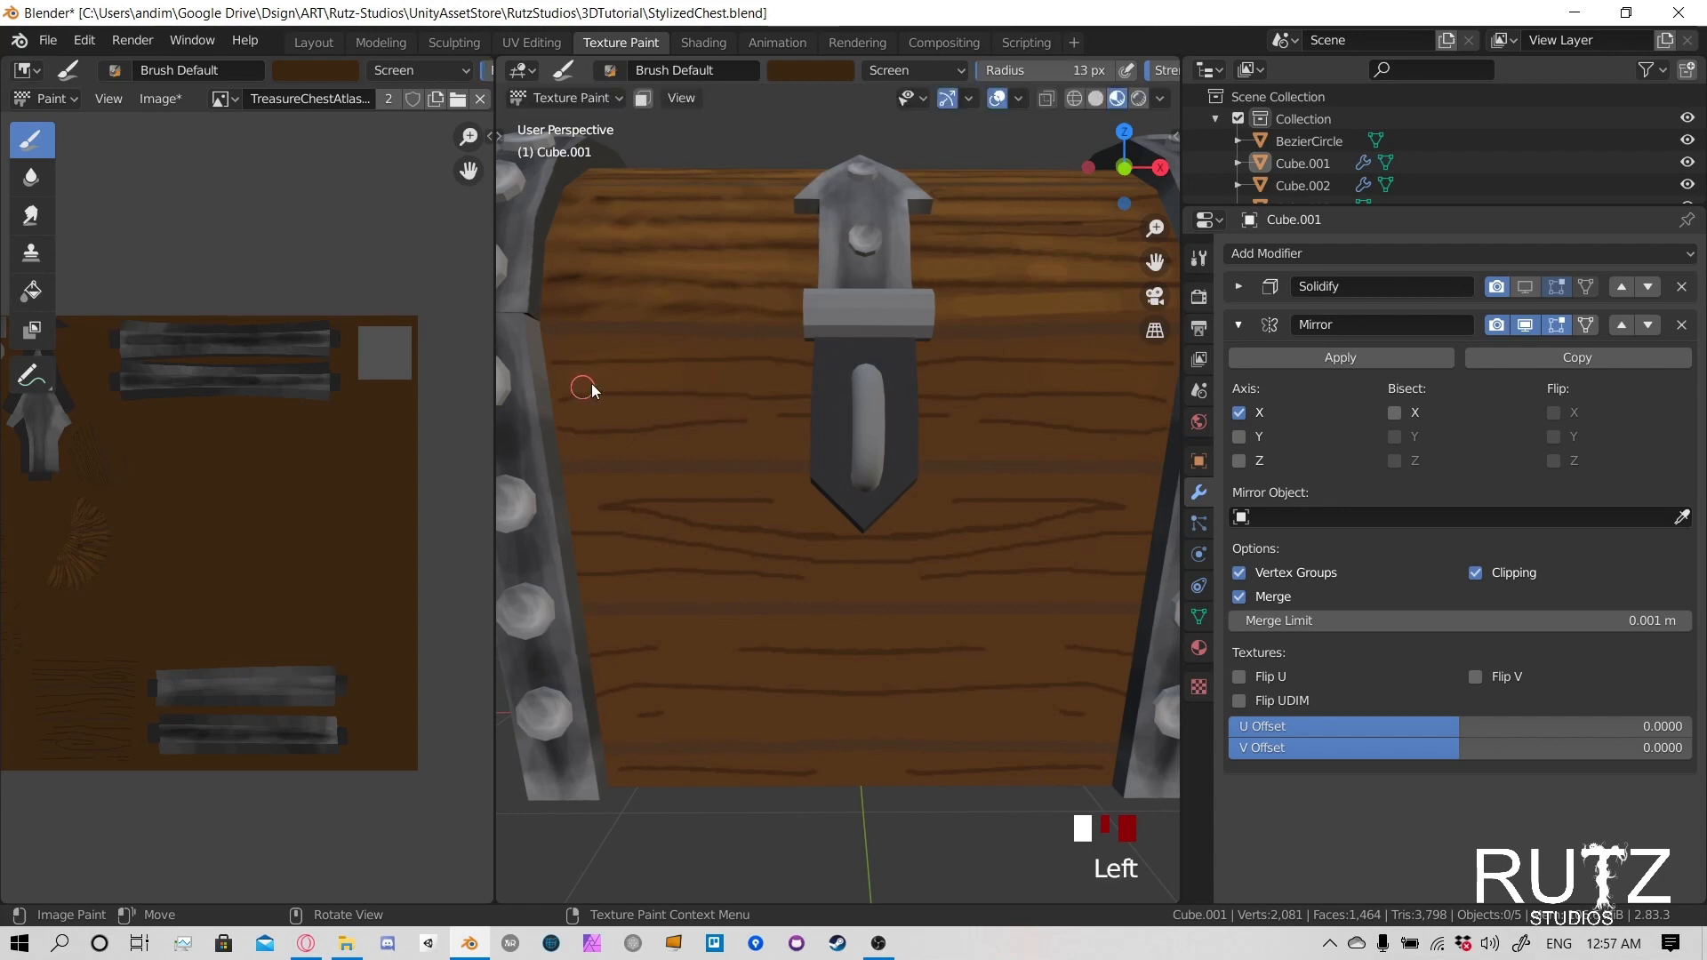
- Lighten the wood between the grain lines along the upper part of the body's top front plank
{"action": "left_click_drag", "start_coordinate": [587, 388], "coordinate": [622, 382]}
{"action": "left_click_drag", "start_coordinate": [618, 381], "coordinate": [734, 377]}
{"action": "mouse_move", "coordinate": [742, 377]}
{"action": "left_mouse_down"}
{"action": "mouse_move", "coordinate": [811, 376]}
{"action": "mouse_move", "coordinate": [743, 377]}
{"action": "left_mouse_up"}
{"action": "left_click_drag", "start_coordinate": [729, 377], "coordinate": [613, 380]}
{"action": "mouse_move", "coordinate": [640, 381]}
{"action": "left_mouse_down"}
{"action": "mouse_move", "coordinate": [718, 383]}
{"action": "mouse_move", "coordinate": [734, 343]}
{"action": "mouse_move", "coordinate": [702, 341]}
{"action": "left_mouse_up"}
{"action": "left_click_drag", "start_coordinate": [698, 340], "coordinate": [631, 342]}
{"action": "mouse_move", "coordinate": [627, 342]}
{"action": "left_mouse_down"}
{"action": "mouse_move", "coordinate": [597, 344]}
{"action": "mouse_move", "coordinate": [667, 347]}
{"action": "left_mouse_up"}
{"action": "left_click_drag", "start_coordinate": [672, 347], "coordinate": [729, 349]}
{"action": "left_click_drag", "start_coordinate": [733, 349], "coordinate": [779, 352]}
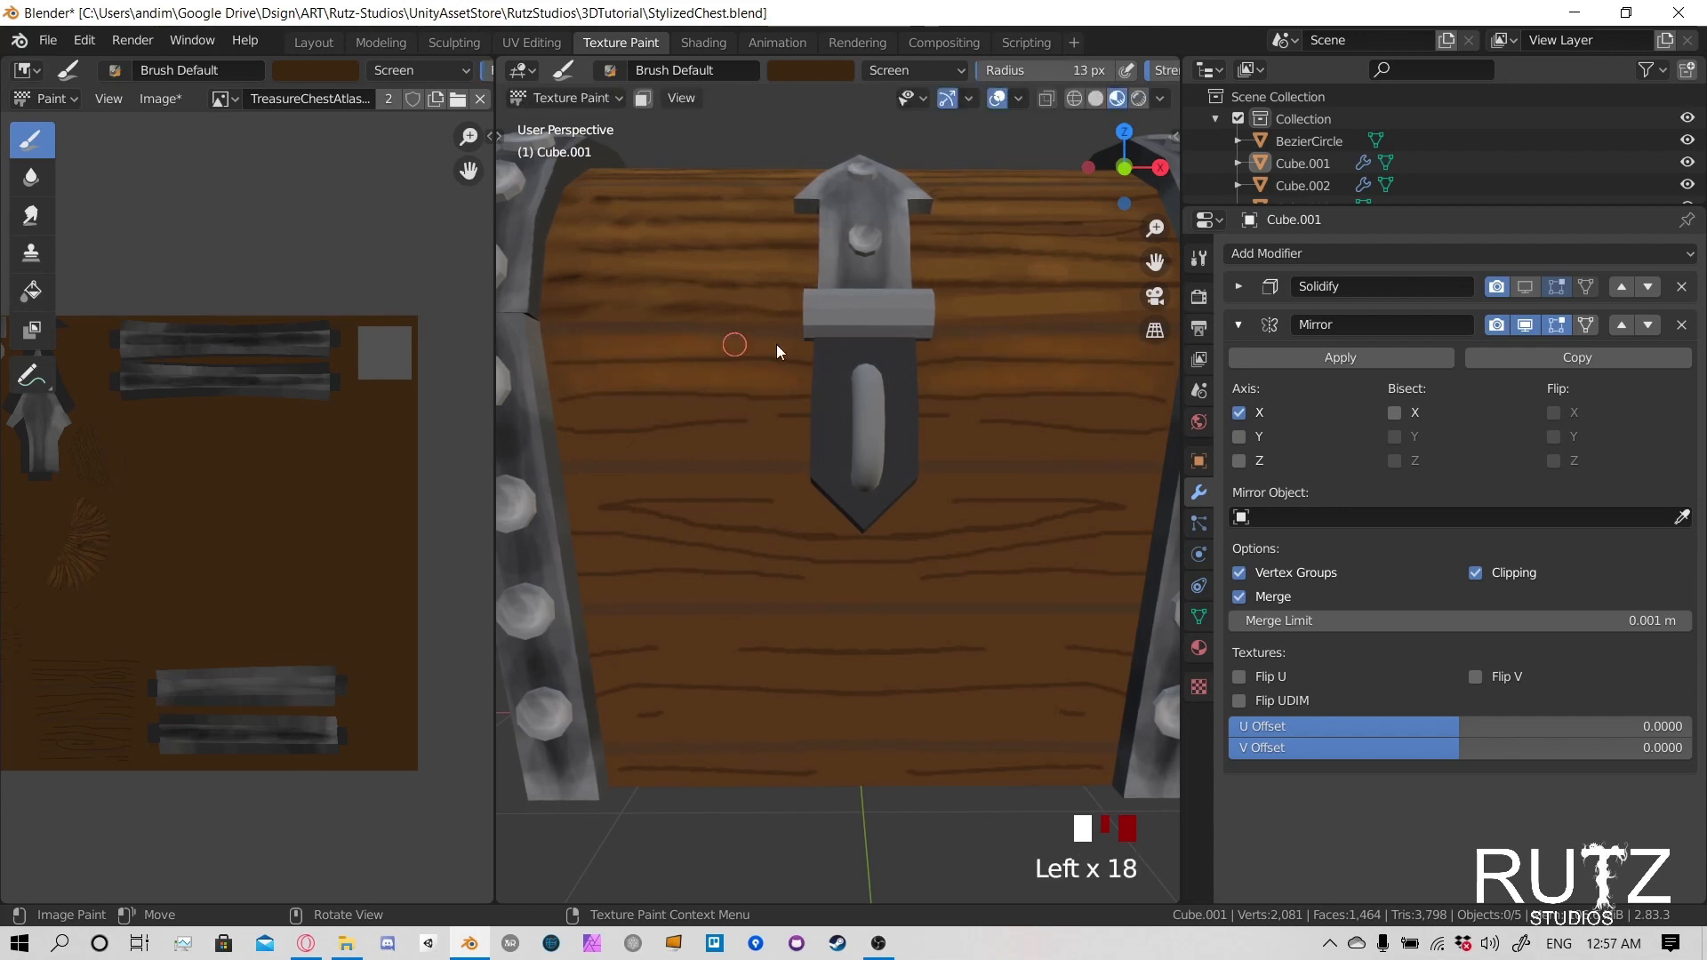
- Try to lighten the wood around the middle grain lines of the body's top front plank
{"action": "left_click_drag", "start_coordinate": [578, 444], "coordinate": [589, 413]}
{"action": "left_click_drag", "start_coordinate": [593, 411], "coordinate": [718, 409]}
{"action": "left_click_drag", "start_coordinate": [715, 409], "coordinate": [618, 411]}
{"action": "mouse_move", "coordinate": [613, 411]}
{"action": "left_mouse_down"}
{"action": "mouse_move", "coordinate": [577, 413]}
{"action": "mouse_move", "coordinate": [622, 410]}
{"action": "left_mouse_up"}
{"action": "left_click_drag", "start_coordinate": [627, 411], "coordinate": [667, 409]}
{"action": "left_click_drag", "start_coordinate": [672, 409], "coordinate": [715, 409]}
{"action": "left_click_drag", "start_coordinate": [720, 409], "coordinate": [791, 407]}
- Set the brush strength to 0.08
{"action": "left_click", "coordinate": [1153, 71]}
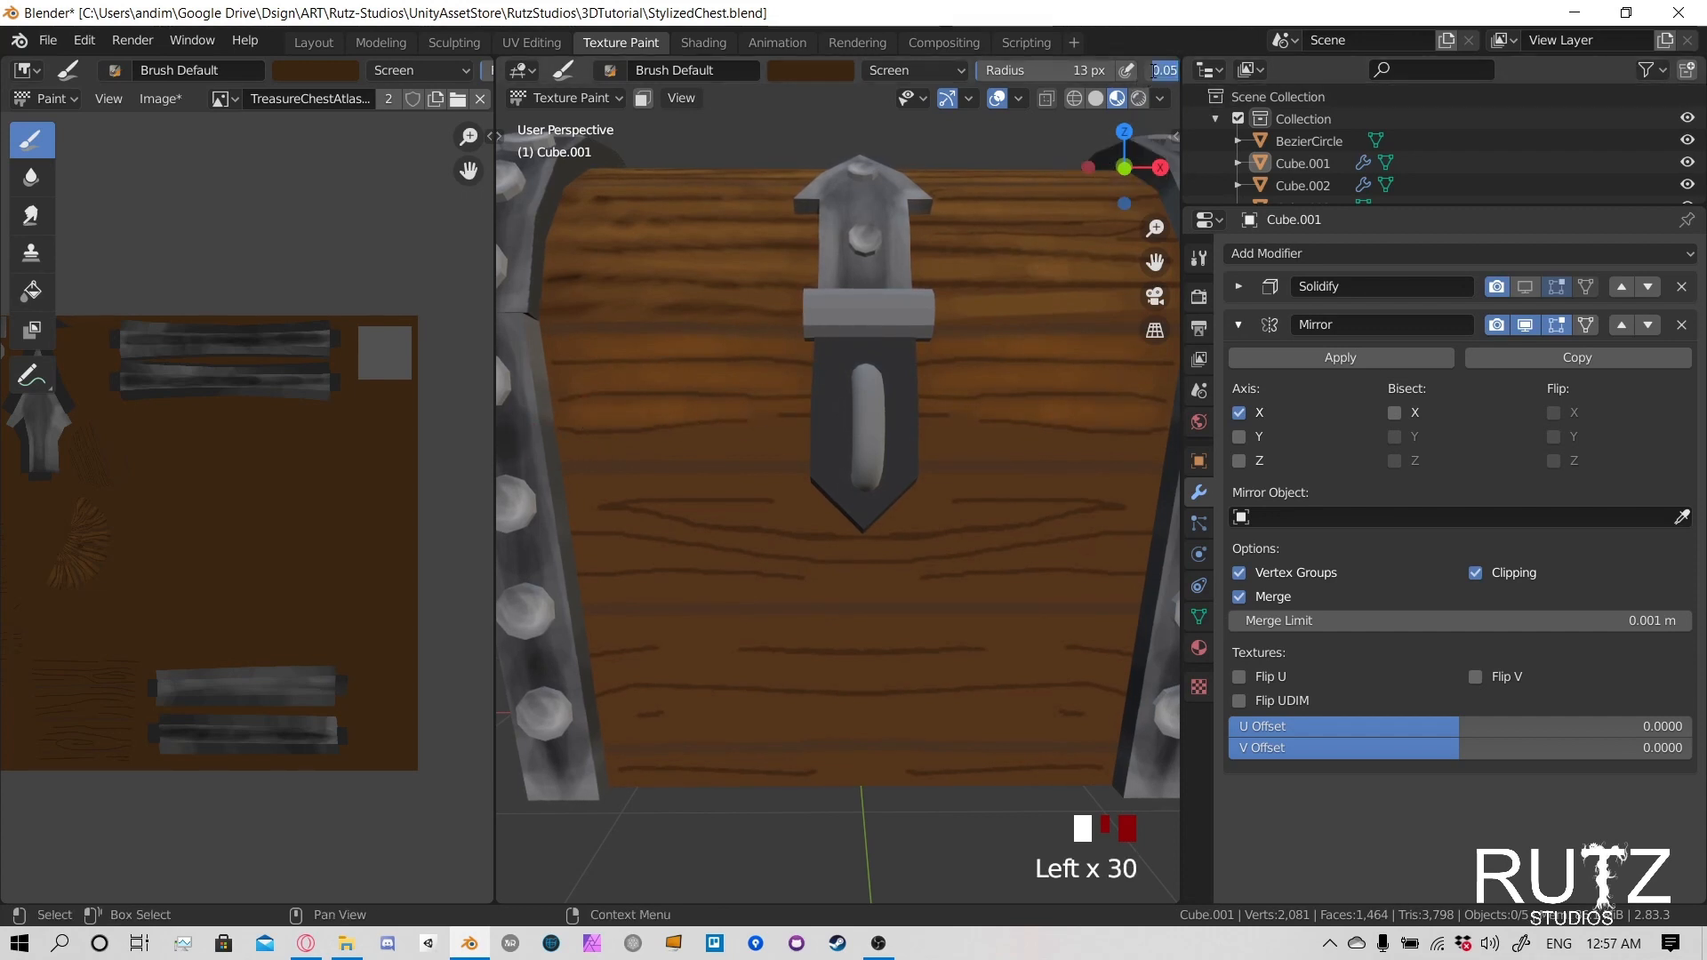
{"action": "type", "text": ".08"}
{"action": "left_click", "coordinate": [1156, 73]}
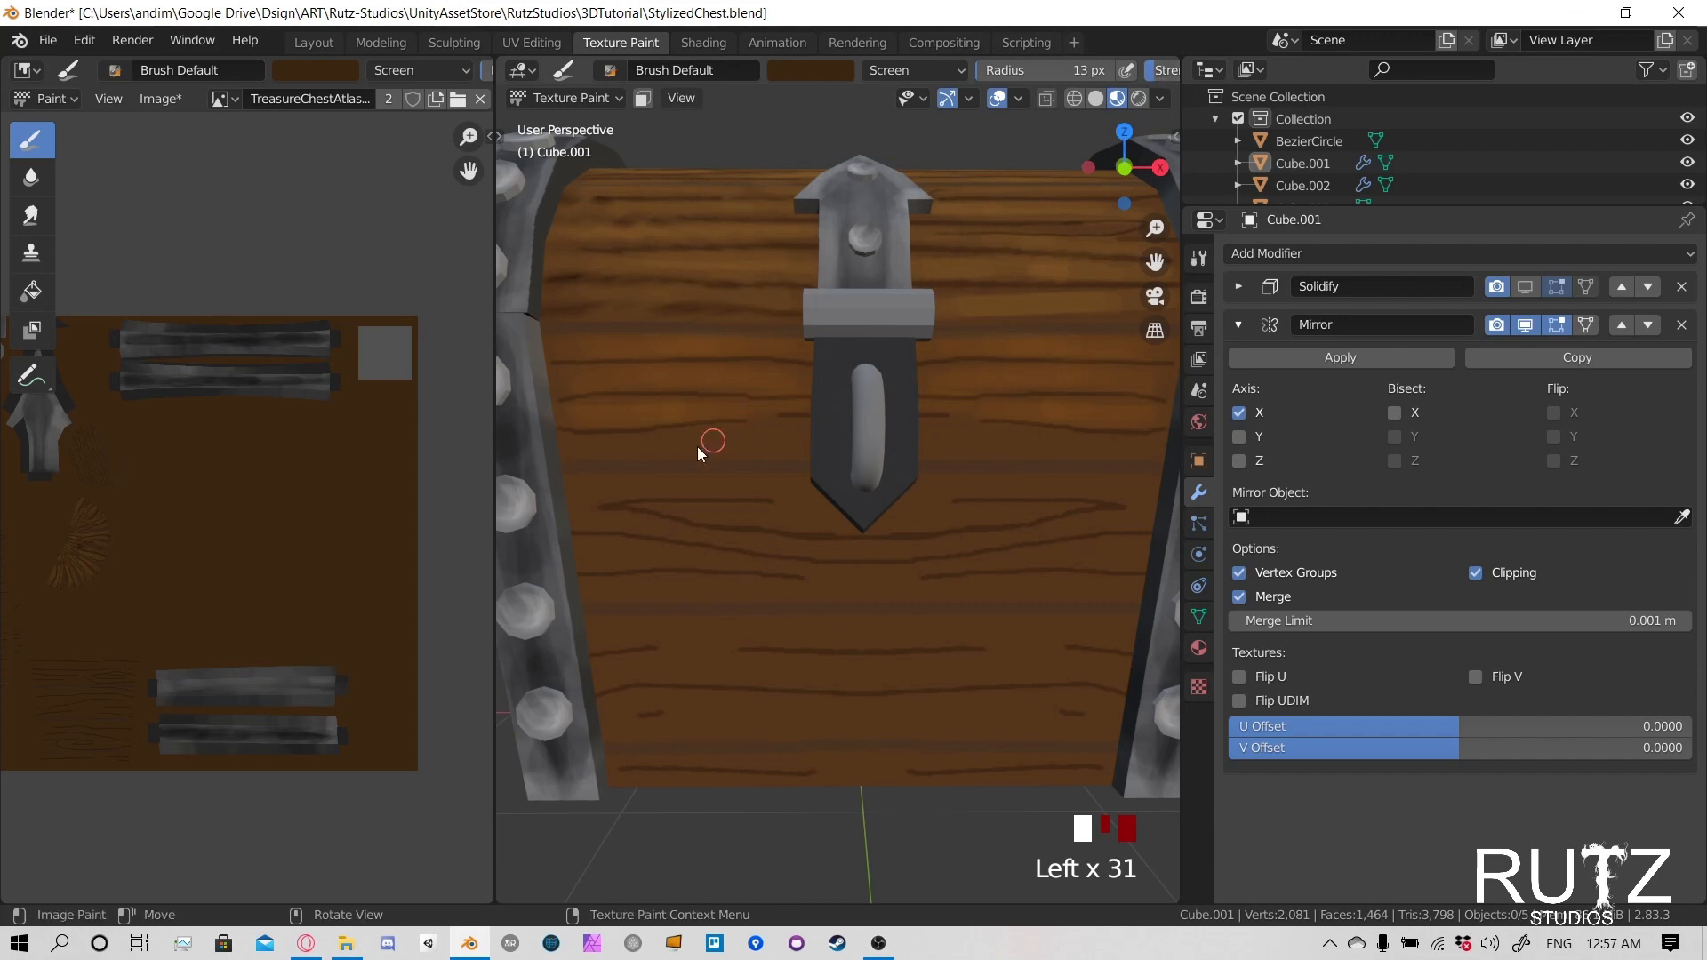
- Try to lighten the lower part of the top front plank, down past its seam with the next plank
{"action": "mouse_move", "coordinate": [583, 443]}
{"action": "left_mouse_down"}
{"action": "mouse_move", "coordinate": [548, 446]}
{"action": "mouse_move", "coordinate": [591, 446]}
{"action": "left_mouse_up"}
{"action": "left_click_drag", "start_coordinate": [595, 447], "coordinate": [623, 447]}
{"action": "left_click_drag", "start_coordinate": [624, 447], "coordinate": [729, 442]}
{"action": "mouse_move", "coordinate": [738, 442]}
{"action": "left_mouse_down"}
{"action": "mouse_move", "coordinate": [820, 439]}
{"action": "mouse_move", "coordinate": [747, 456]}
{"action": "left_mouse_up"}
{"action": "left_click_drag", "start_coordinate": [734, 457], "coordinate": [622, 460]}
{"action": "left_click_drag", "start_coordinate": [720, 499], "coordinate": [688, 503]}
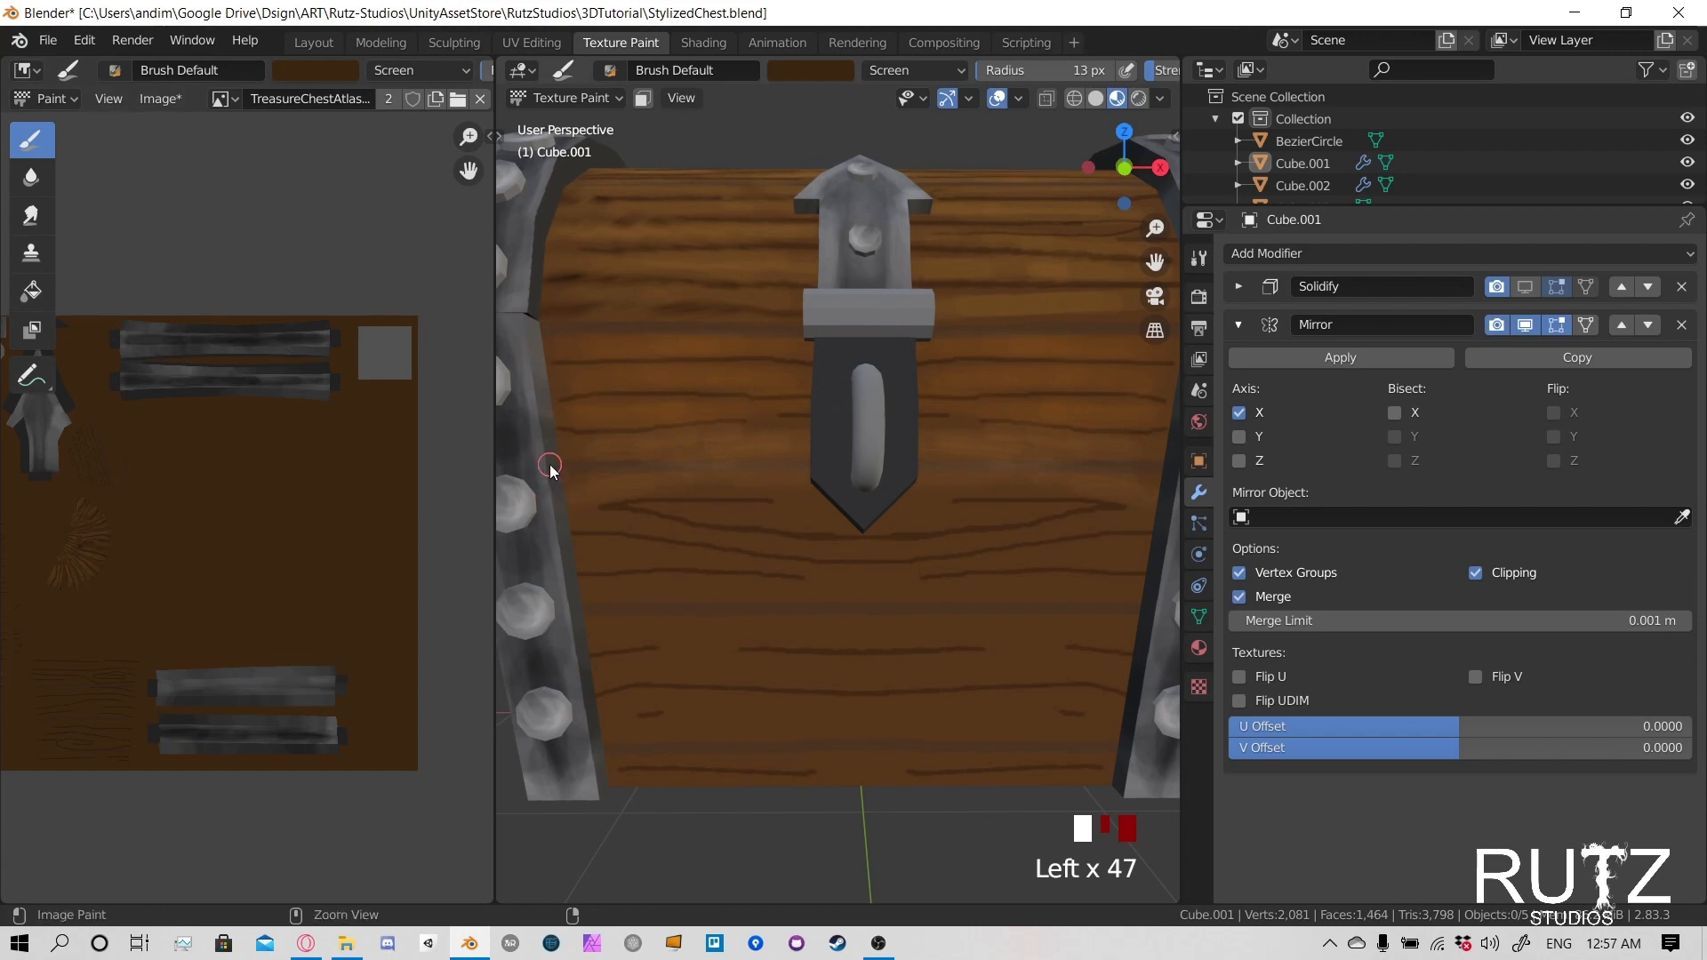
- Undo the recent lightening strokes on the middle and lower parts of the body's top front plank
{"action": "key", "text": "ctrl+z"}
{"action": "key", "text": "ctrl+z"}
{"action": "key", "text": "ctrl+z"}
{"action": "key", "text": "ctrl+z"}
{"action": "key", "text": "ctrl+z"}
{"action": "key", "text": "ctrl+z"}
{"action": "key", "text": "ctrl+z"}
{"action": "key", "text": "ctrl+z"}
{"action": "key", "text": "ctrl+z"}
{"action": "key", "text": "ctrl+z"}
{"action": "key", "text": "ctrl+z"}
{"action": "key", "text": "ctrl+z"}
{"action": "key", "text": "ctrl+z"}
{"action": "key", "text": "ctrl+z"}
{"action": "key", "text": "ctrl+z"}
{"action": "key", "text": "ctrl+z"}
{"action": "key", "text": "ctrl+z"}
{"action": "key", "text": "ctrl+z"}
{"action": "key", "text": "ctrl+z"}
{"action": "key", "text": "ctrl+z"}
{"action": "key", "text": "ctrl+z"}
{"action": "key", "text": "ctrl+z"}
{"action": "key", "text": "ctrl+z"}
{"action": "key", "text": "ctrl+z"}
{"action": "key", "text": "ctrl+z"}
{"action": "key", "text": "ctrl+z"}
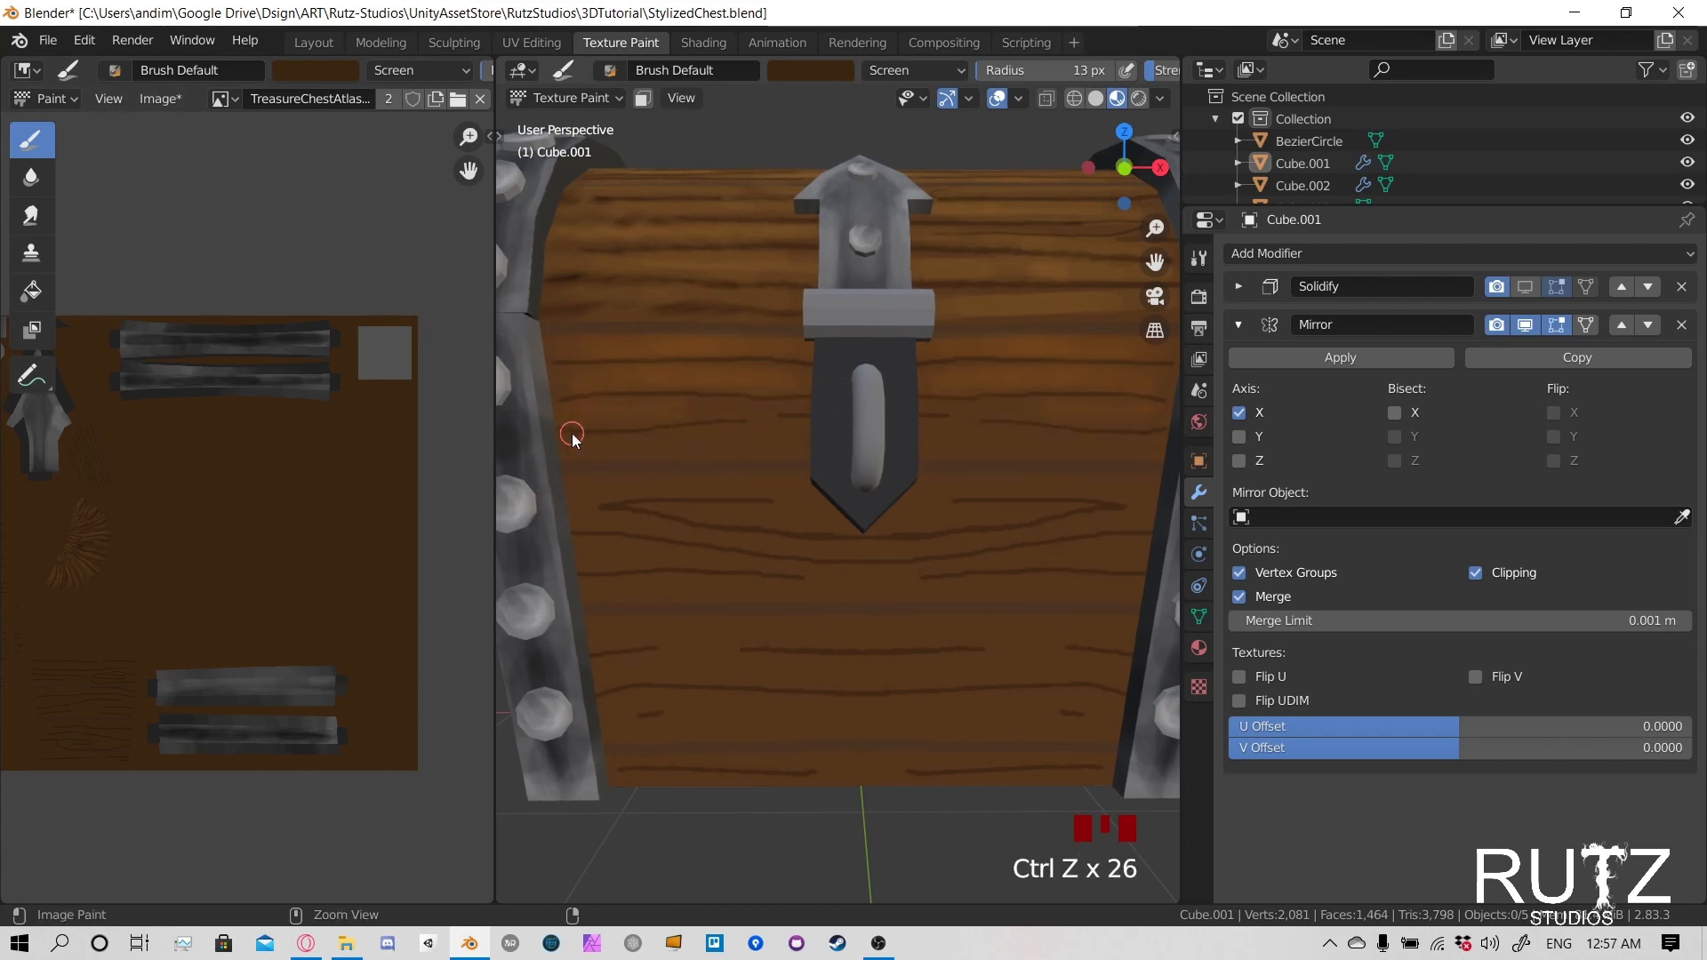
{"action": "key", "text": "ctrl+z"}
{"action": "key", "text": "ctrl+z"}
{"action": "key", "text": "ctrl+z"}
{"action": "key", "text": "ctrl+z"}
{"action": "key", "text": "ctrl+z"}
{"action": "key", "text": "ctrl+z"}
{"action": "key", "text": "ctrl+z"}
{"action": "key", "text": "ctrl+z"}
{"action": "key", "text": "ctrl+z"}
{"action": "key", "text": "ctrl+z"}
{"action": "key", "text": "ctrl+z"}
{"action": "key", "text": "ctrl+z"}
{"action": "key", "text": "ctrl+z"}
{"action": "key", "text": "ctrl+z"}
{"action": "key", "text": "ctrl+z"}
{"action": "key", "text": "ctrl+z"}
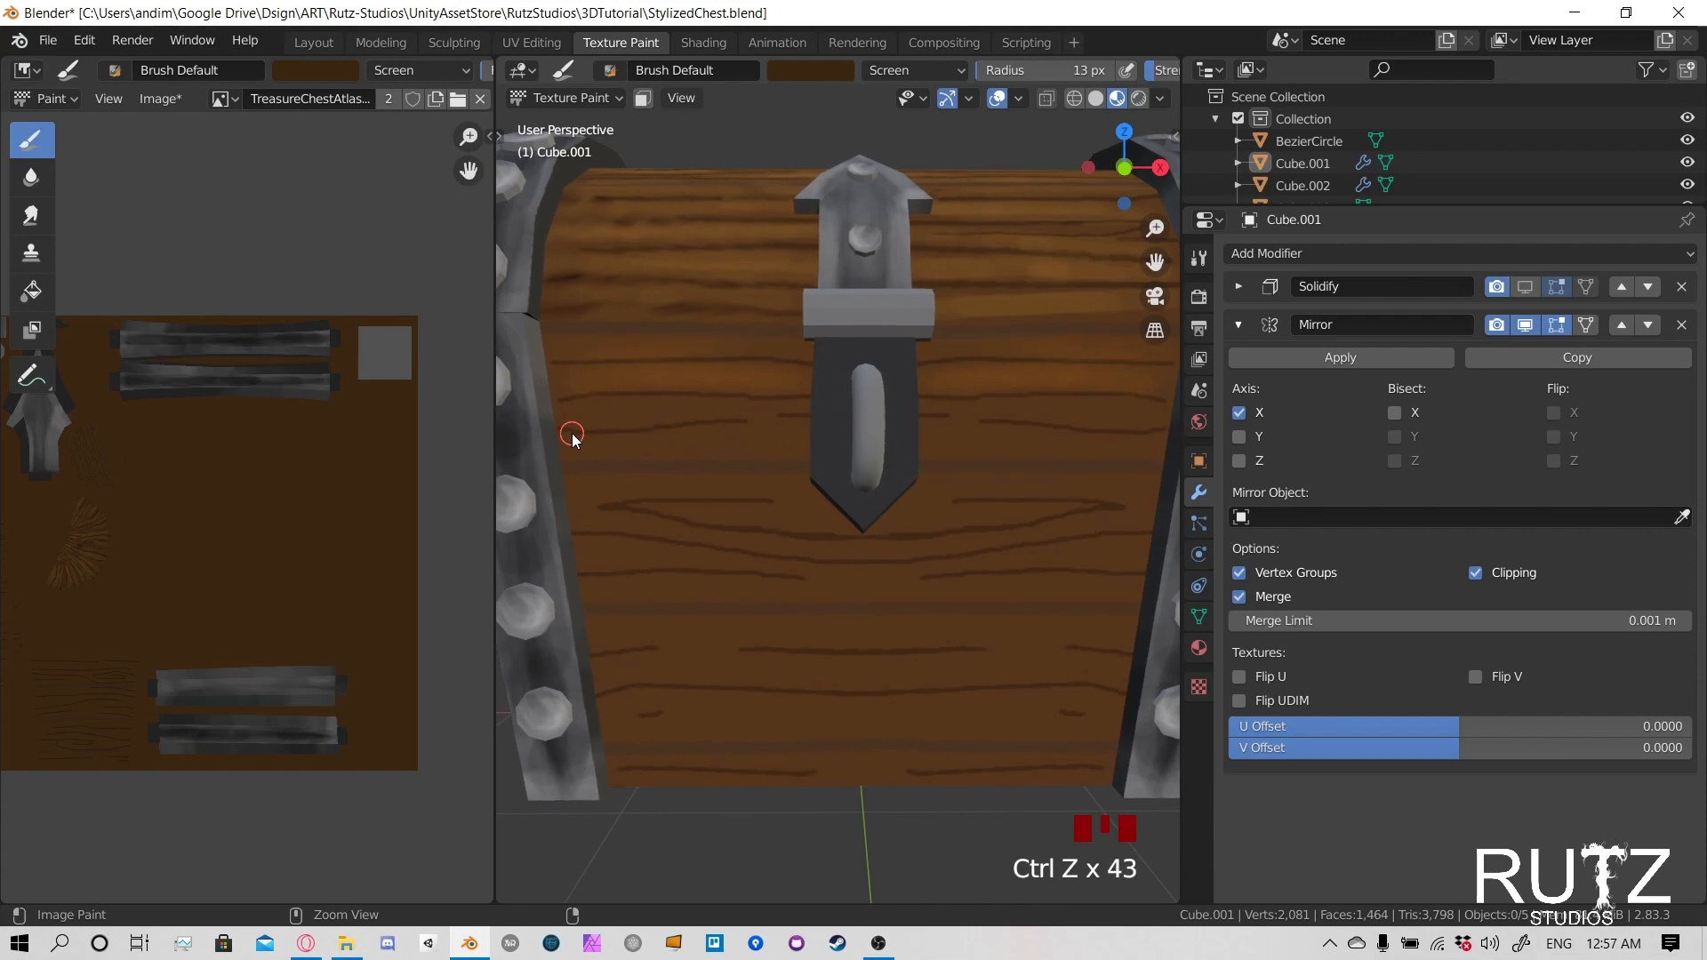
- Turn on the face paint mask, deselect all faces and select only the body's front wood panel
{"action": "key", "text": "alt+a"}
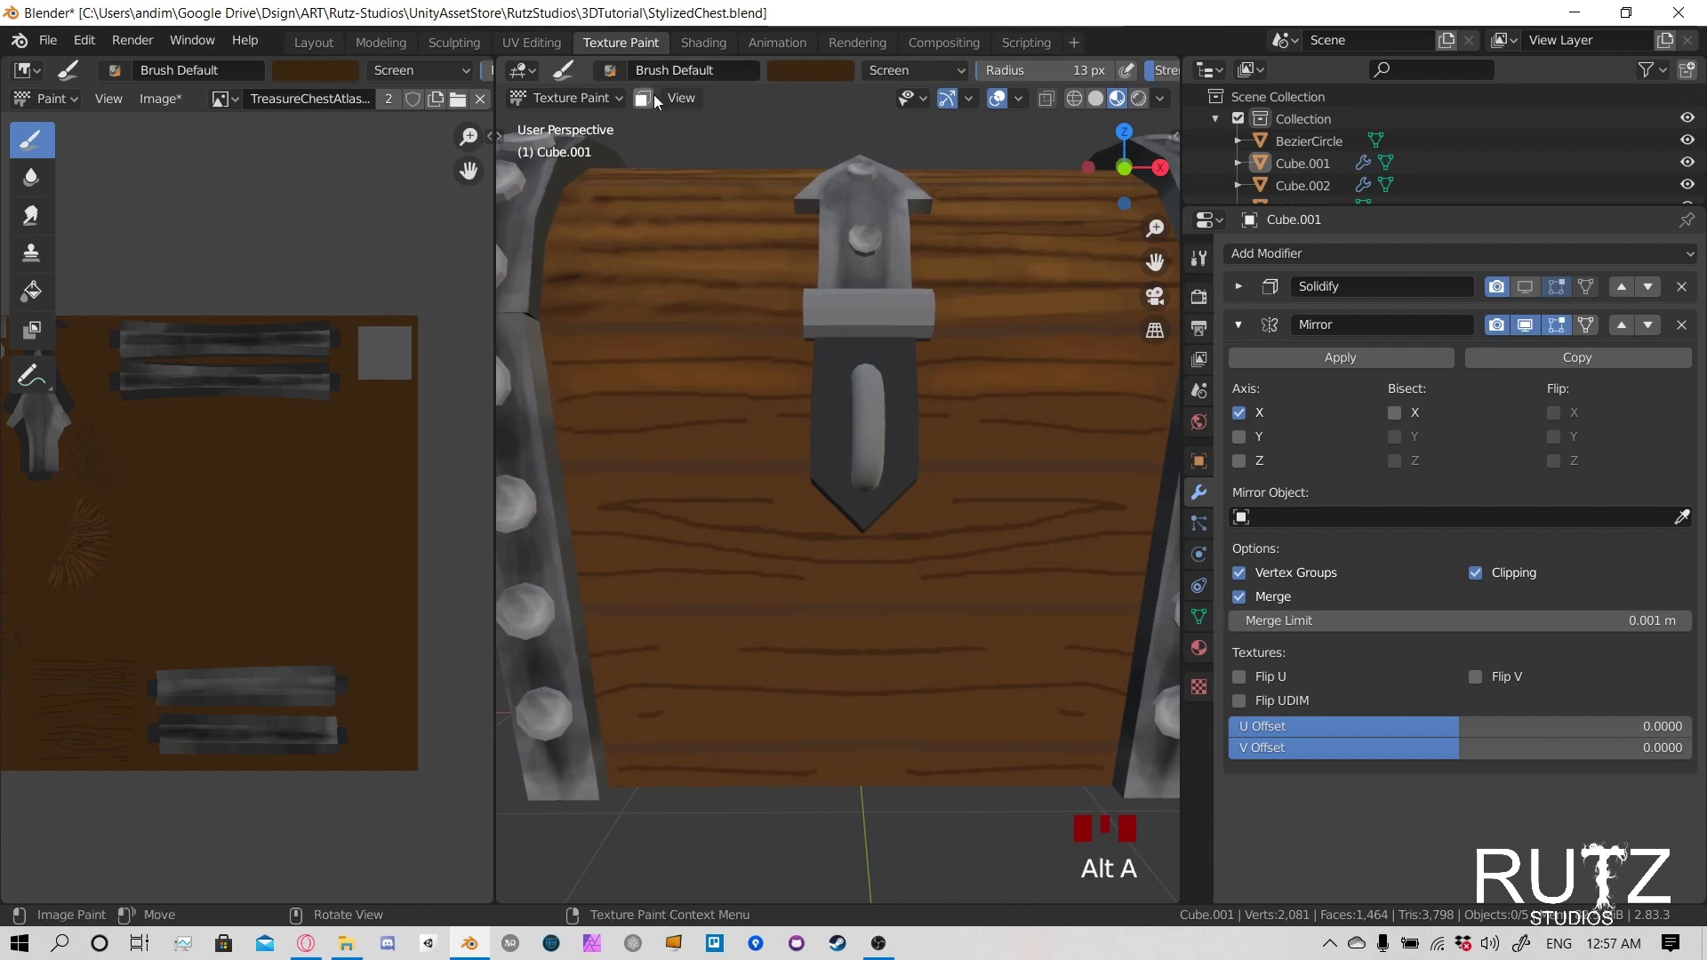
{"action": "left_click", "coordinate": [641, 98]}
{"action": "key", "text": "alt+a"}
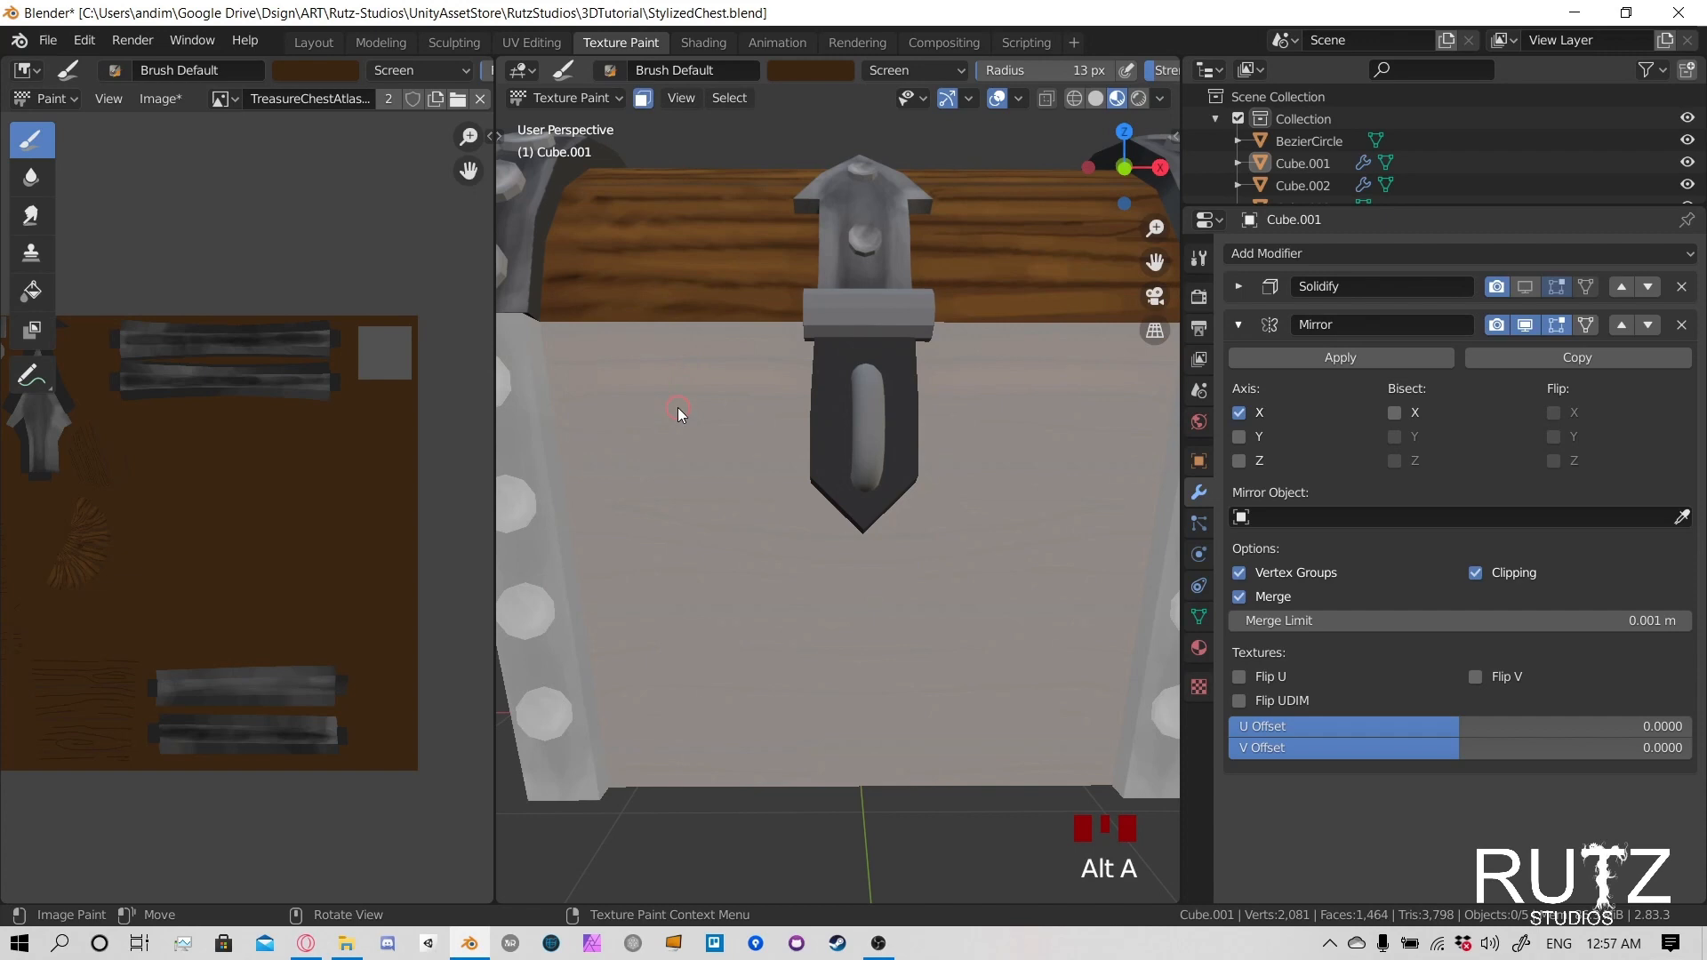
{"action": "scroll", "coordinate": [677, 408], "scroll_direction": "down", "scroll_amount": 3}
{"action": "middle_click_drag", "start_coordinate": [665, 462], "coordinate": [788, 441]}
{"action": "key", "text": "l"}
{"action": "scroll", "coordinate": [849, 473], "scroll_direction": "up", "scroll_amount": 4}
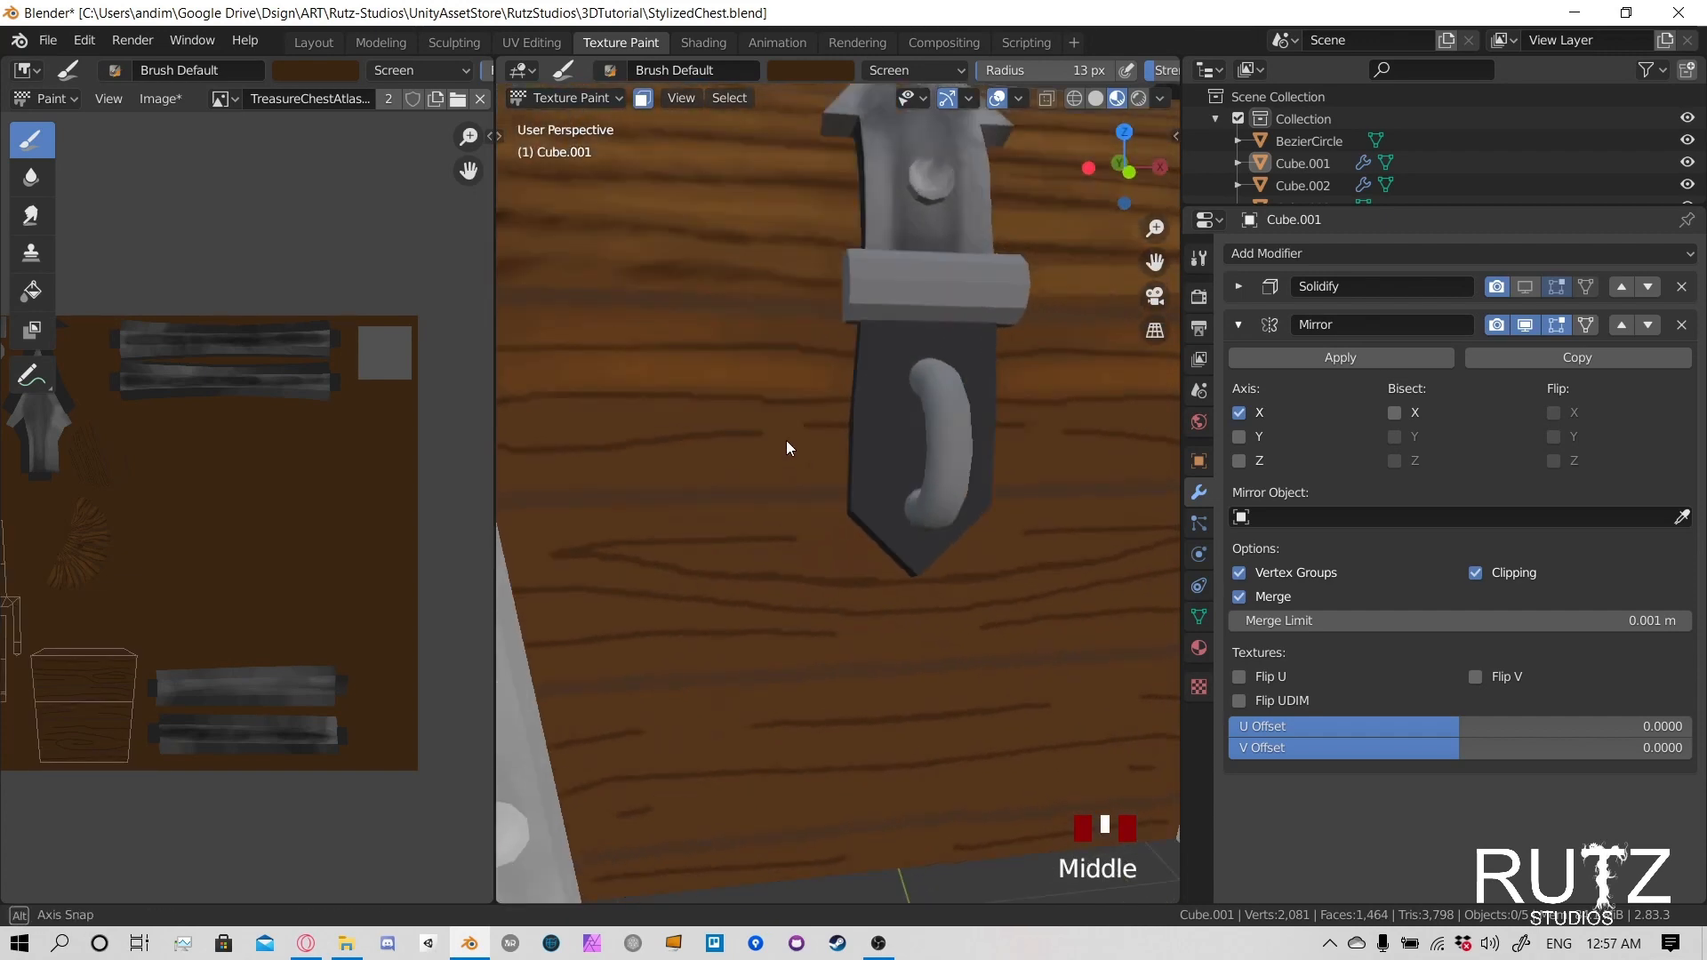
{"action": "scroll", "coordinate": [690, 472], "scroll_direction": "down", "scroll_amount": 3}
- Lighten the wood along the grain of the body's top front plank, from its lower seam up to its upper part
{"action": "left_click", "coordinate": [637, 437]}
{"action": "left_click", "coordinate": [694, 435]}
{"action": "left_click", "coordinate": [693, 436]}
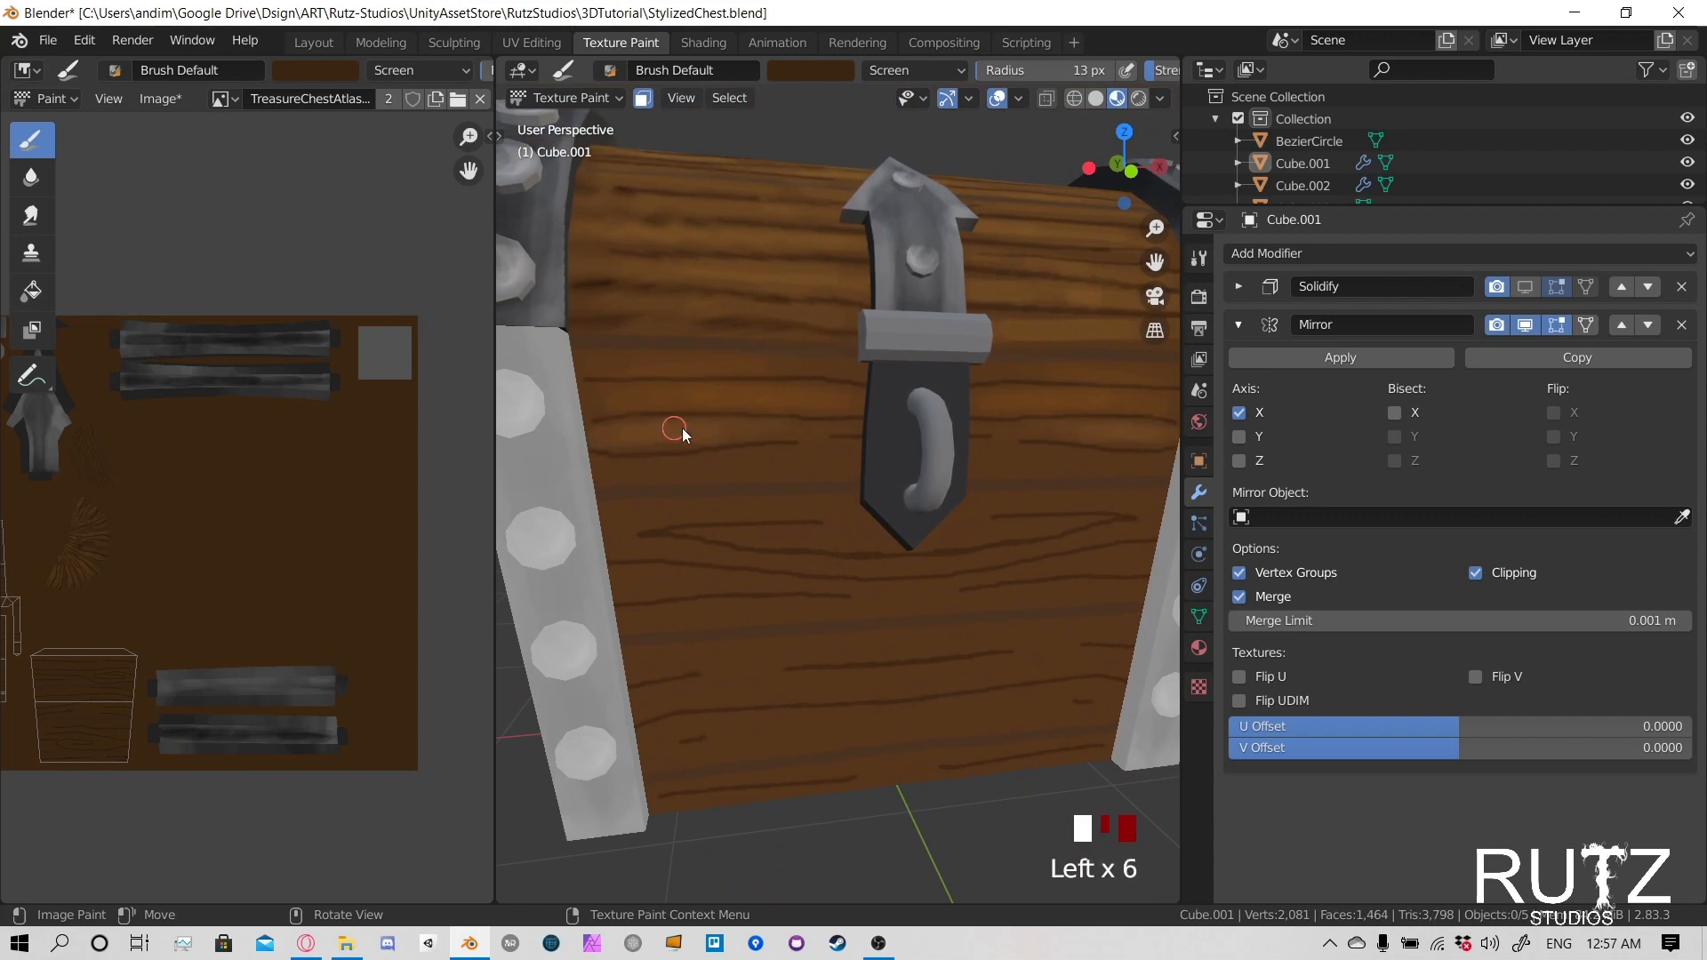
{"action": "left_click", "coordinate": [622, 477]}
{"action": "left_click", "coordinate": [729, 469]}
{"action": "left_click", "coordinate": [800, 464]}
{"action": "left_click", "coordinate": [859, 460]}
{"action": "left_click", "coordinate": [631, 396]}
{"action": "left_click", "coordinate": [716, 394]}
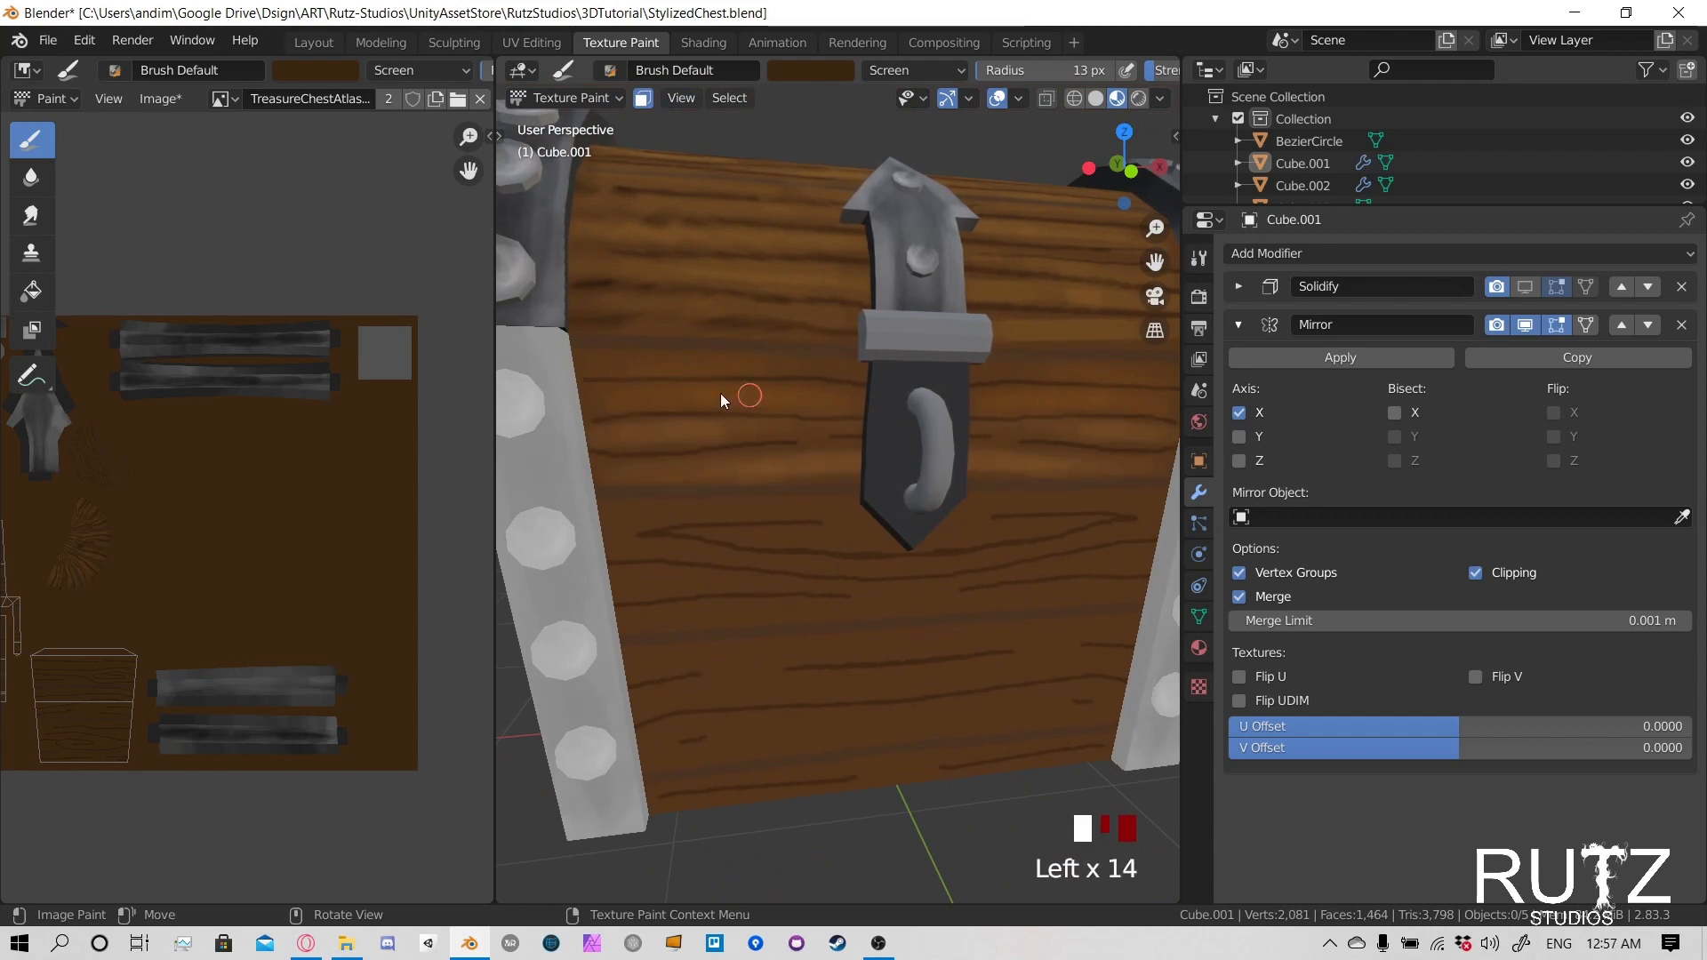
- Lighten the wood along the grain in the upper and middle parts of the body's top front plank
{"action": "left_click", "coordinate": [606, 366]}
{"action": "left_click", "coordinate": [809, 372]}
{"action": "left_click", "coordinate": [853, 370]}
{"action": "left_click", "coordinate": [942, 357]}
{"action": "left_click", "coordinate": [627, 416]}
{"action": "left_click", "coordinate": [695, 414]}
{"action": "left_click", "coordinate": [772, 404]}
{"action": "left_click", "coordinate": [846, 395]}
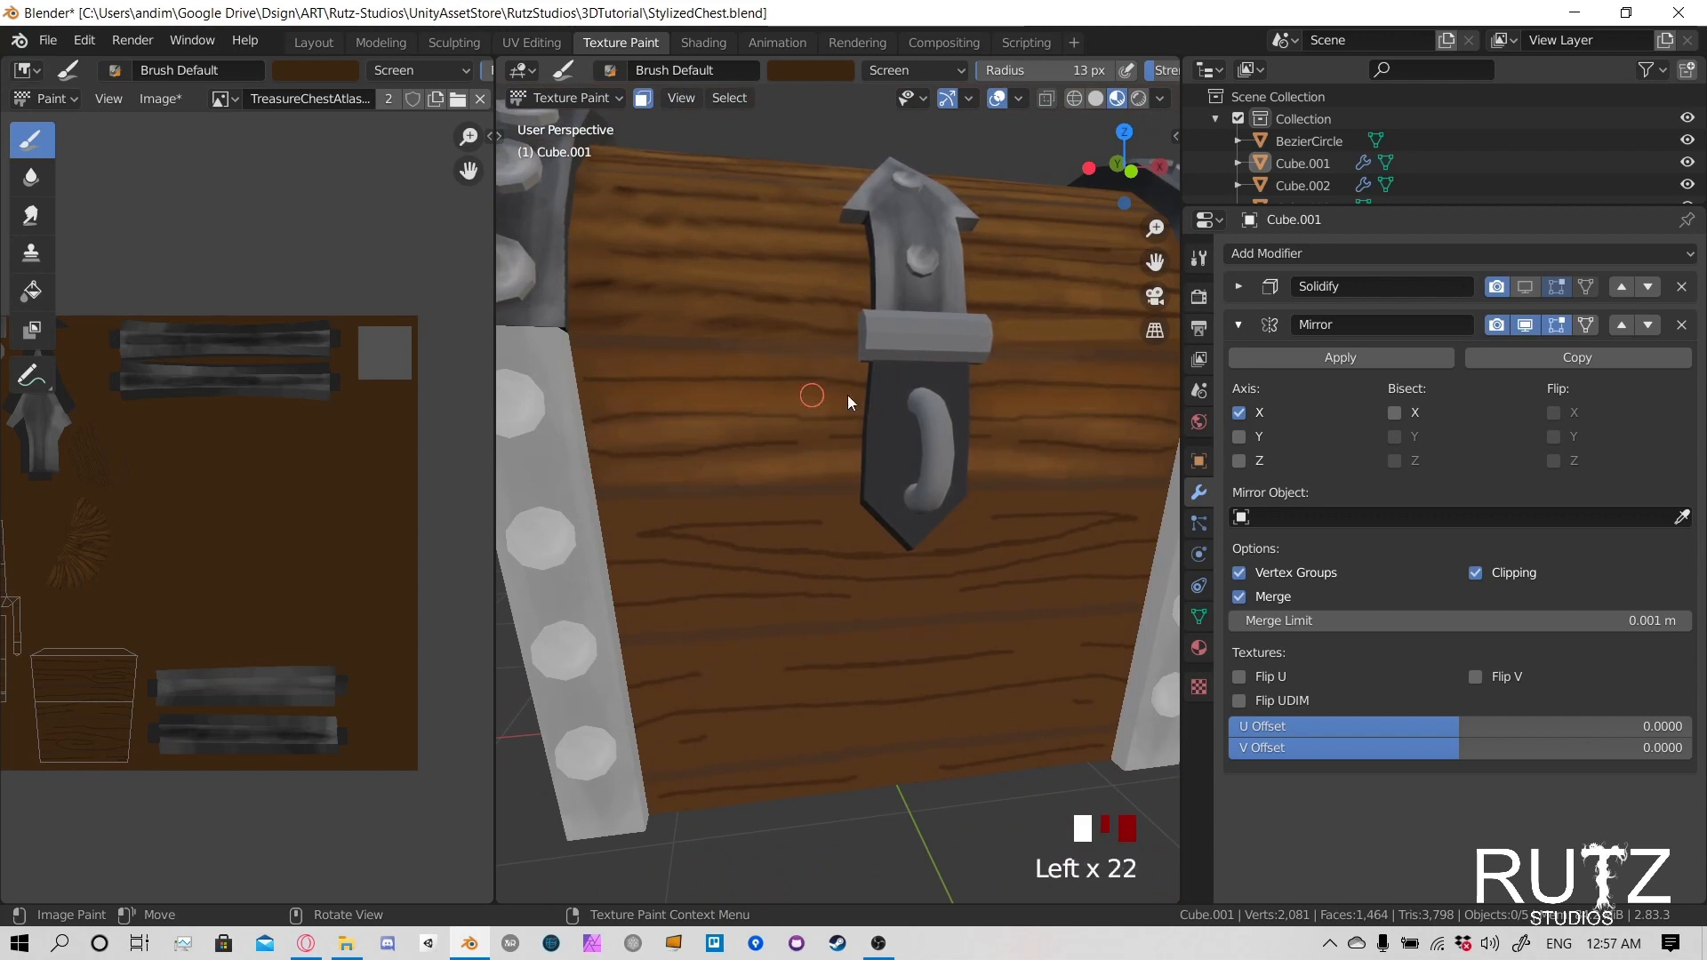
- Add lighter strokes along the upper edge of the second front plank, just below its seam with the top plank
{"action": "scroll", "coordinate": [937, 448], "scroll_direction": "down", "scroll_amount": 2}
{"action": "middle_click_drag", "start_coordinate": [937, 448], "coordinate": [891, 425]}
{"action": "scroll", "coordinate": [753, 485], "scroll_direction": "up", "scroll_amount": 2}
{"action": "left_click", "coordinate": [613, 460]}
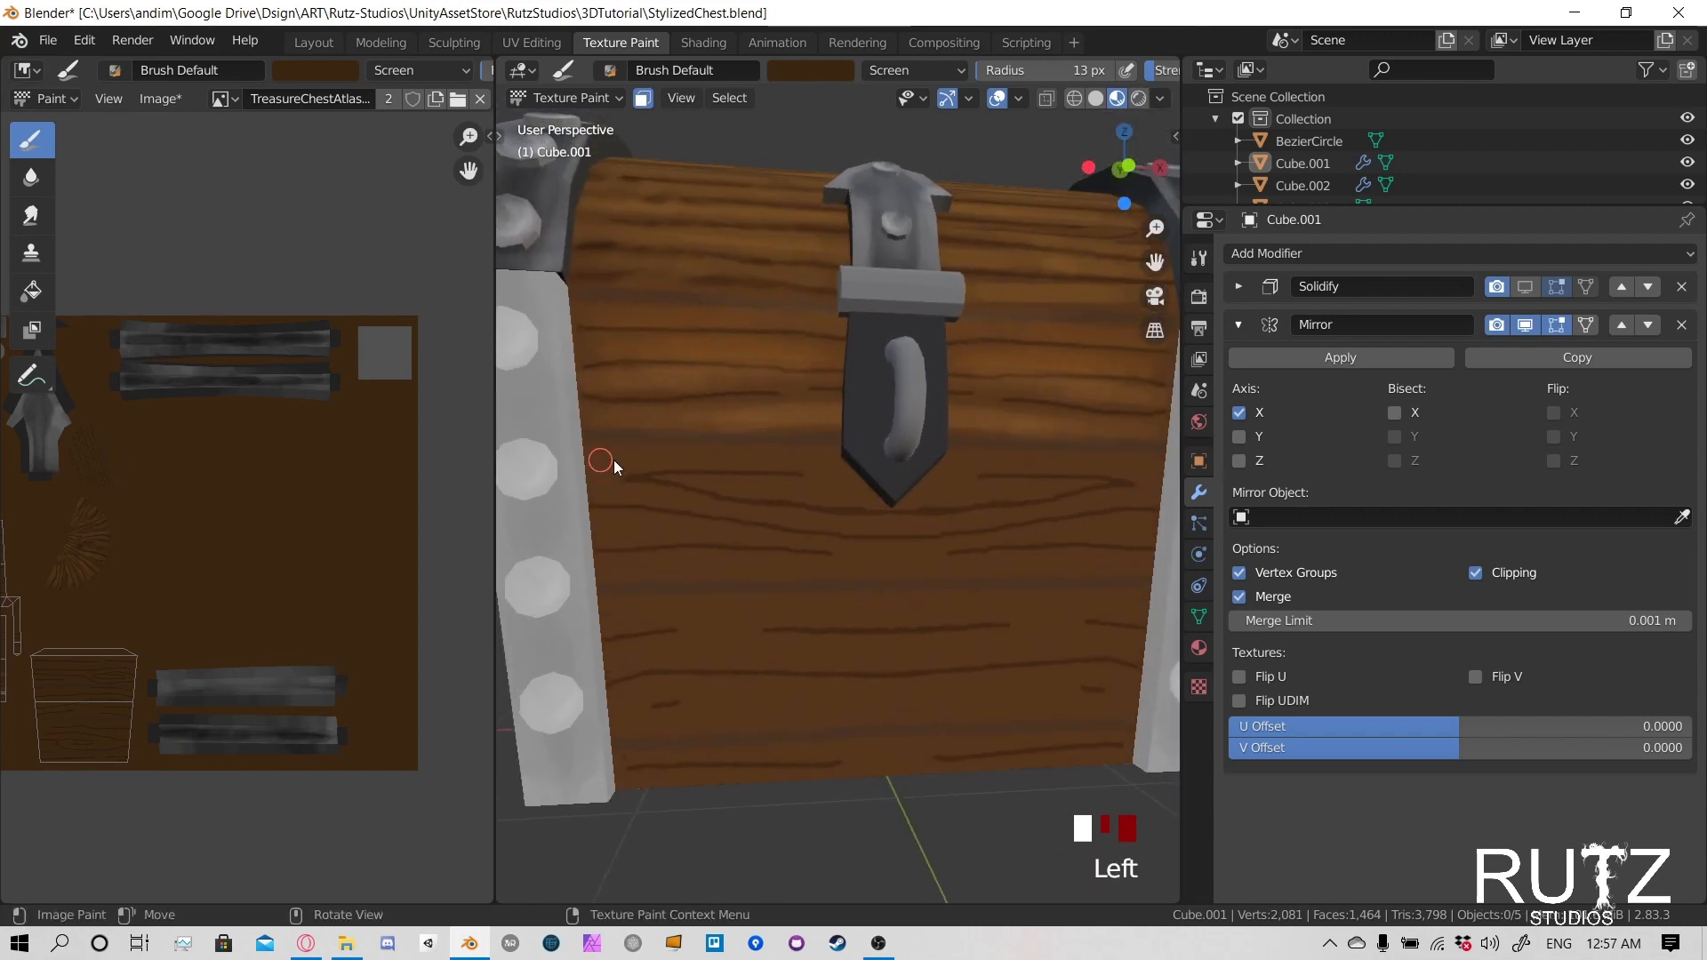
{"action": "left_click", "coordinate": [767, 457]}
{"action": "left_click", "coordinate": [818, 461]}
{"action": "left_click", "coordinate": [870, 463]}
{"action": "left_click", "coordinate": [756, 483]}
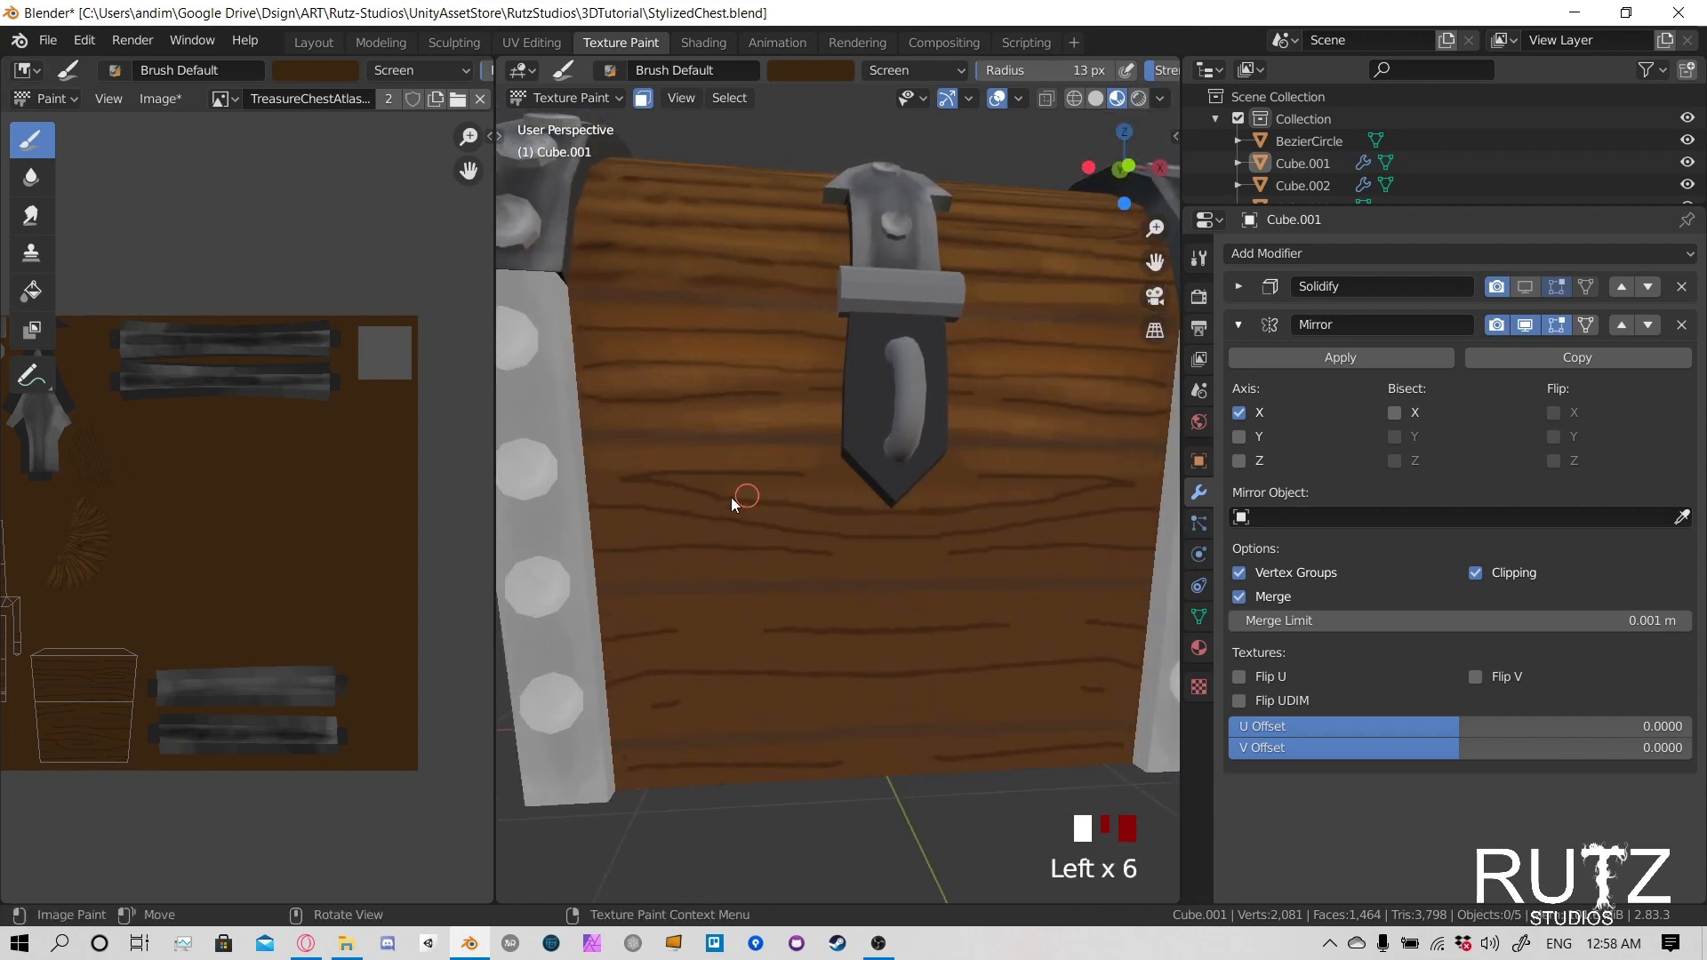
- Lighten the second front plank along its curved grain lines beneath the latch
{"action": "left_click", "coordinate": [616, 489]}
{"action": "left_click", "coordinate": [694, 501]}
{"action": "left_click", "coordinate": [766, 511]}
{"action": "left_click", "coordinate": [823, 520]}
{"action": "left_click", "coordinate": [869, 525]}
{"action": "left_click", "coordinate": [846, 526]}
{"action": "left_click", "coordinate": [824, 525]}
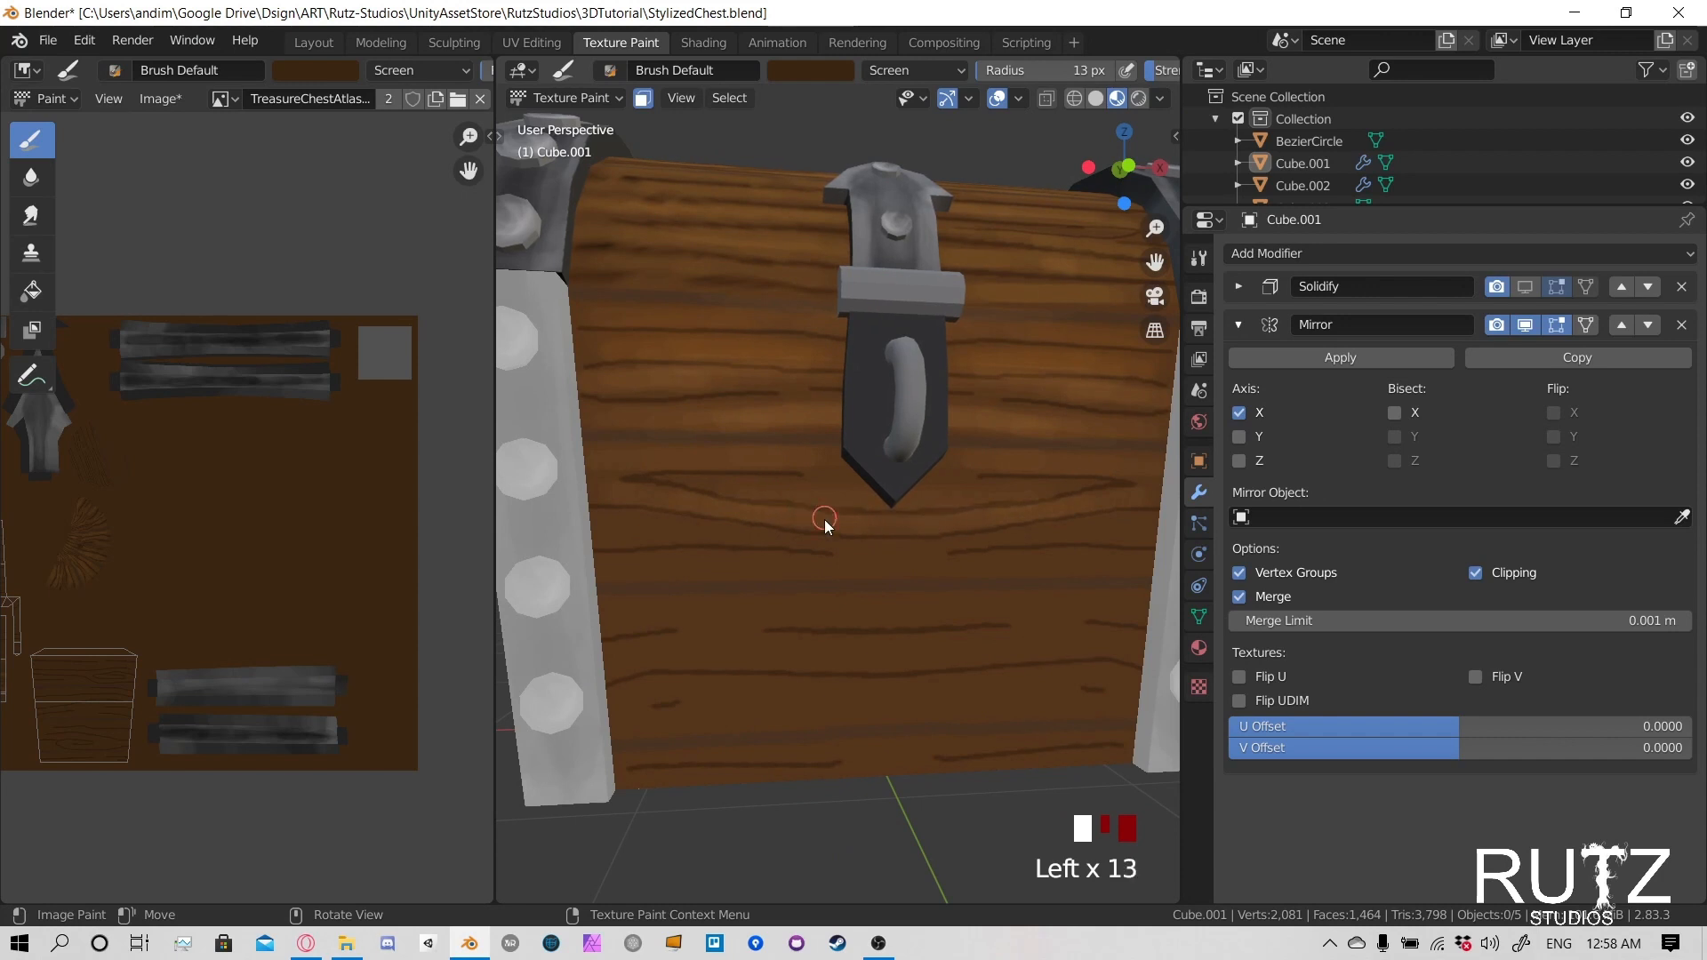
{"action": "left_click", "coordinate": [811, 524]}
{"action": "left_click", "coordinate": [782, 523]}
- Lighten the lower part of the second front plank down to its bottom seam
{"action": "left_click_drag", "start_coordinate": [642, 523], "coordinate": [618, 530]}
{"action": "left_click_drag", "start_coordinate": [626, 544], "coordinate": [733, 562]}
{"action": "mouse_move", "coordinate": [772, 565]}
{"action": "left_mouse_down"}
{"action": "mouse_move", "coordinate": [817, 569]}
{"action": "mouse_move", "coordinate": [800, 565]}
{"action": "left_mouse_up"}
{"action": "left_click_drag", "start_coordinate": [787, 560], "coordinate": [724, 564]}
{"action": "left_click_drag", "start_coordinate": [685, 569], "coordinate": [708, 569]}
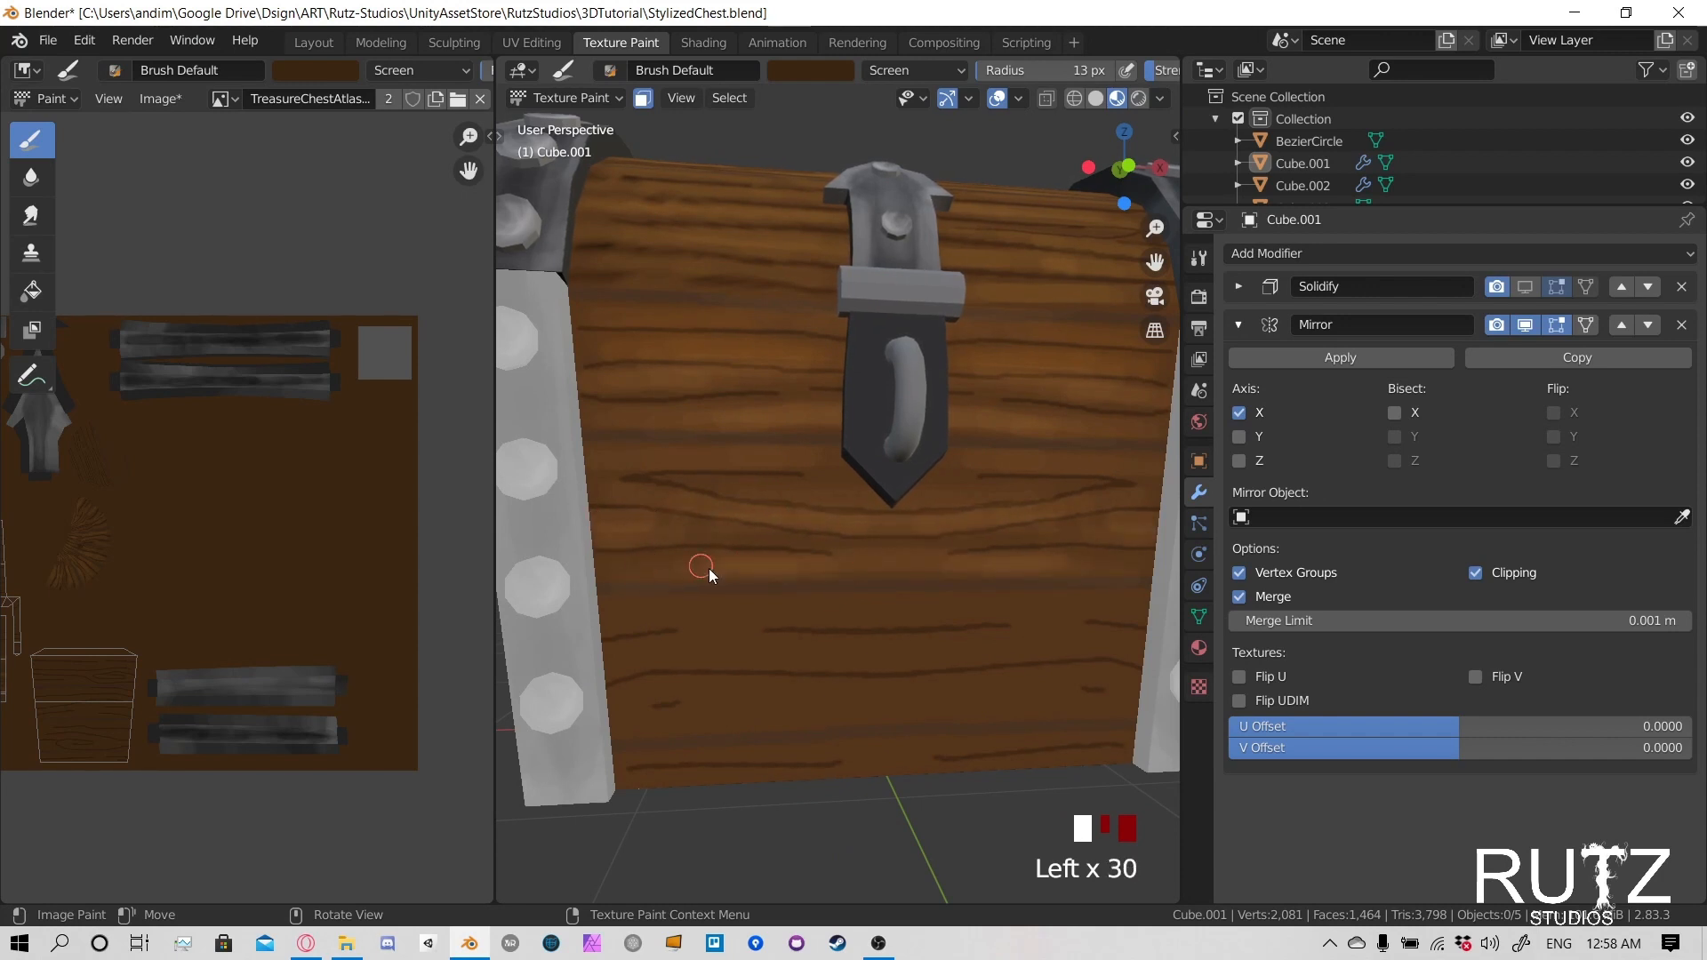
- Brush lighter wood strokes across the upper half of the third front plank, following the grain
{"action": "scroll", "coordinate": [901, 564], "scroll_direction": "down", "scroll_amount": 3}
{"action": "middle_click_drag", "start_coordinate": [873, 562], "coordinate": [555, 489]}
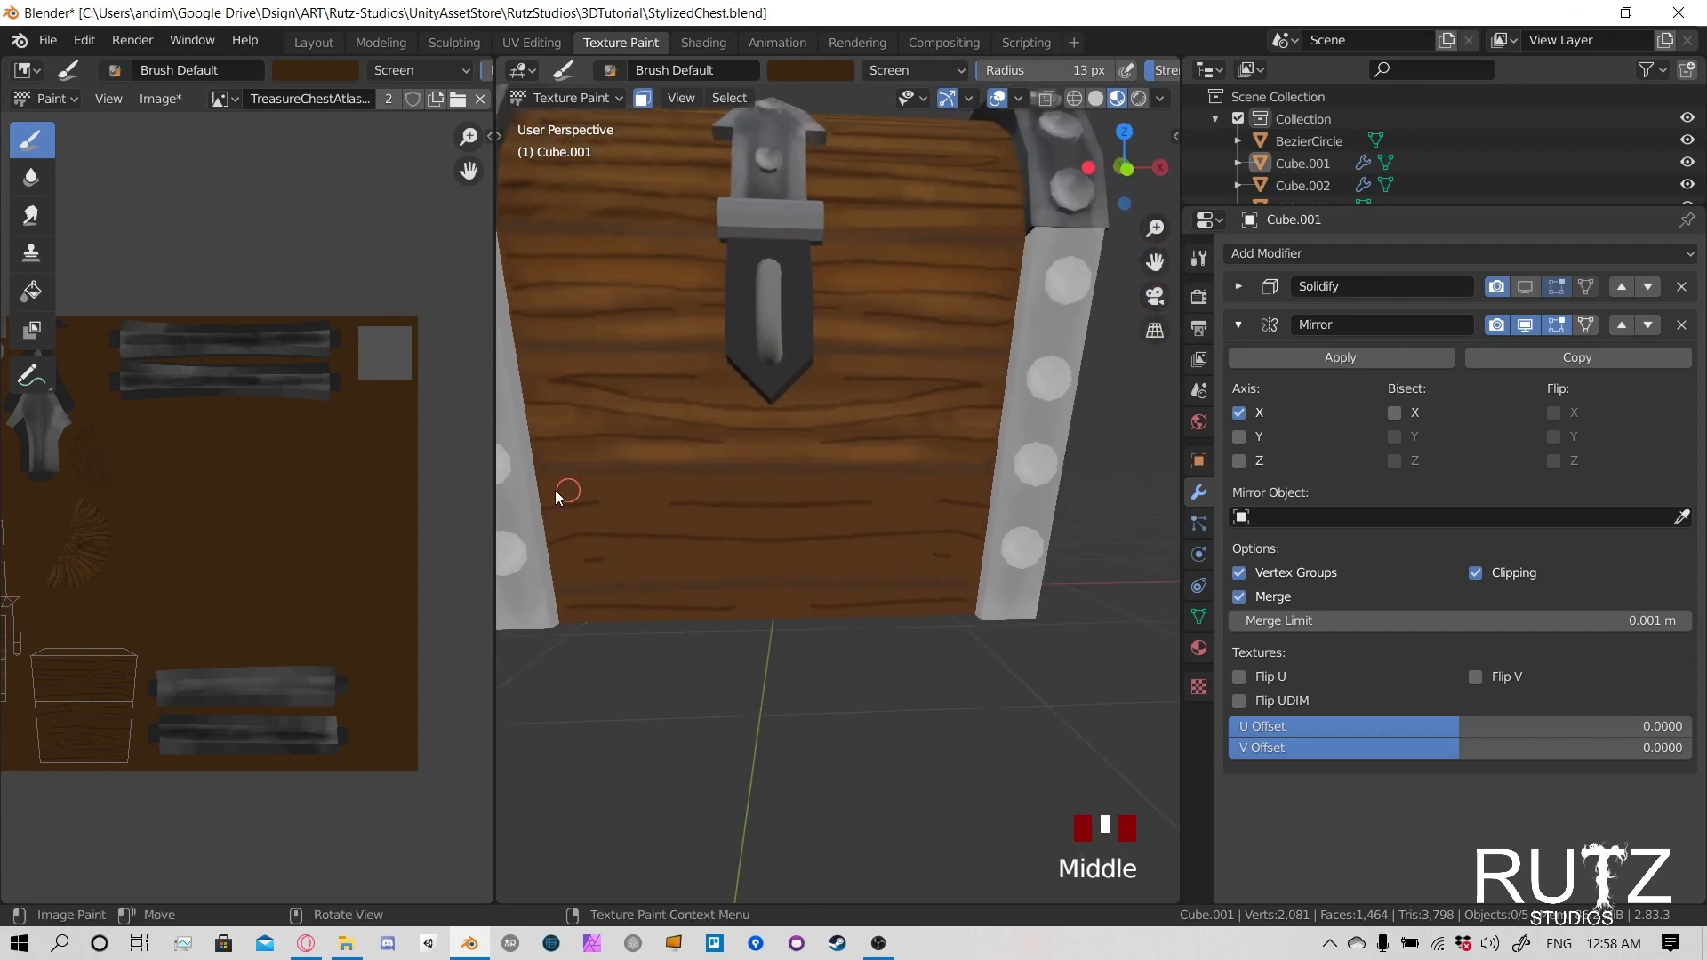
{"action": "left_click", "coordinate": [559, 486]}
{"action": "left_click", "coordinate": [560, 485]}
{"action": "left_click", "coordinate": [562, 484]}
{"action": "left_click_drag", "start_coordinate": [576, 484], "coordinate": [662, 485]}
{"action": "left_click_drag", "start_coordinate": [729, 484], "coordinate": [823, 482]}
{"action": "left_click_drag", "start_coordinate": [762, 487], "coordinate": [649, 491]}
{"action": "mouse_move", "coordinate": [614, 511]}
{"action": "left_mouse_down"}
{"action": "mouse_move", "coordinate": [534, 520]}
{"action": "mouse_move", "coordinate": [574, 521]}
{"action": "left_mouse_up"}
{"action": "left_click_drag", "start_coordinate": [569, 523], "coordinate": [613, 522]}
{"action": "left_click_drag", "start_coordinate": [609, 522], "coordinate": [742, 522]}
{"action": "left_click_drag", "start_coordinate": [747, 523], "coordinate": [835, 533]}
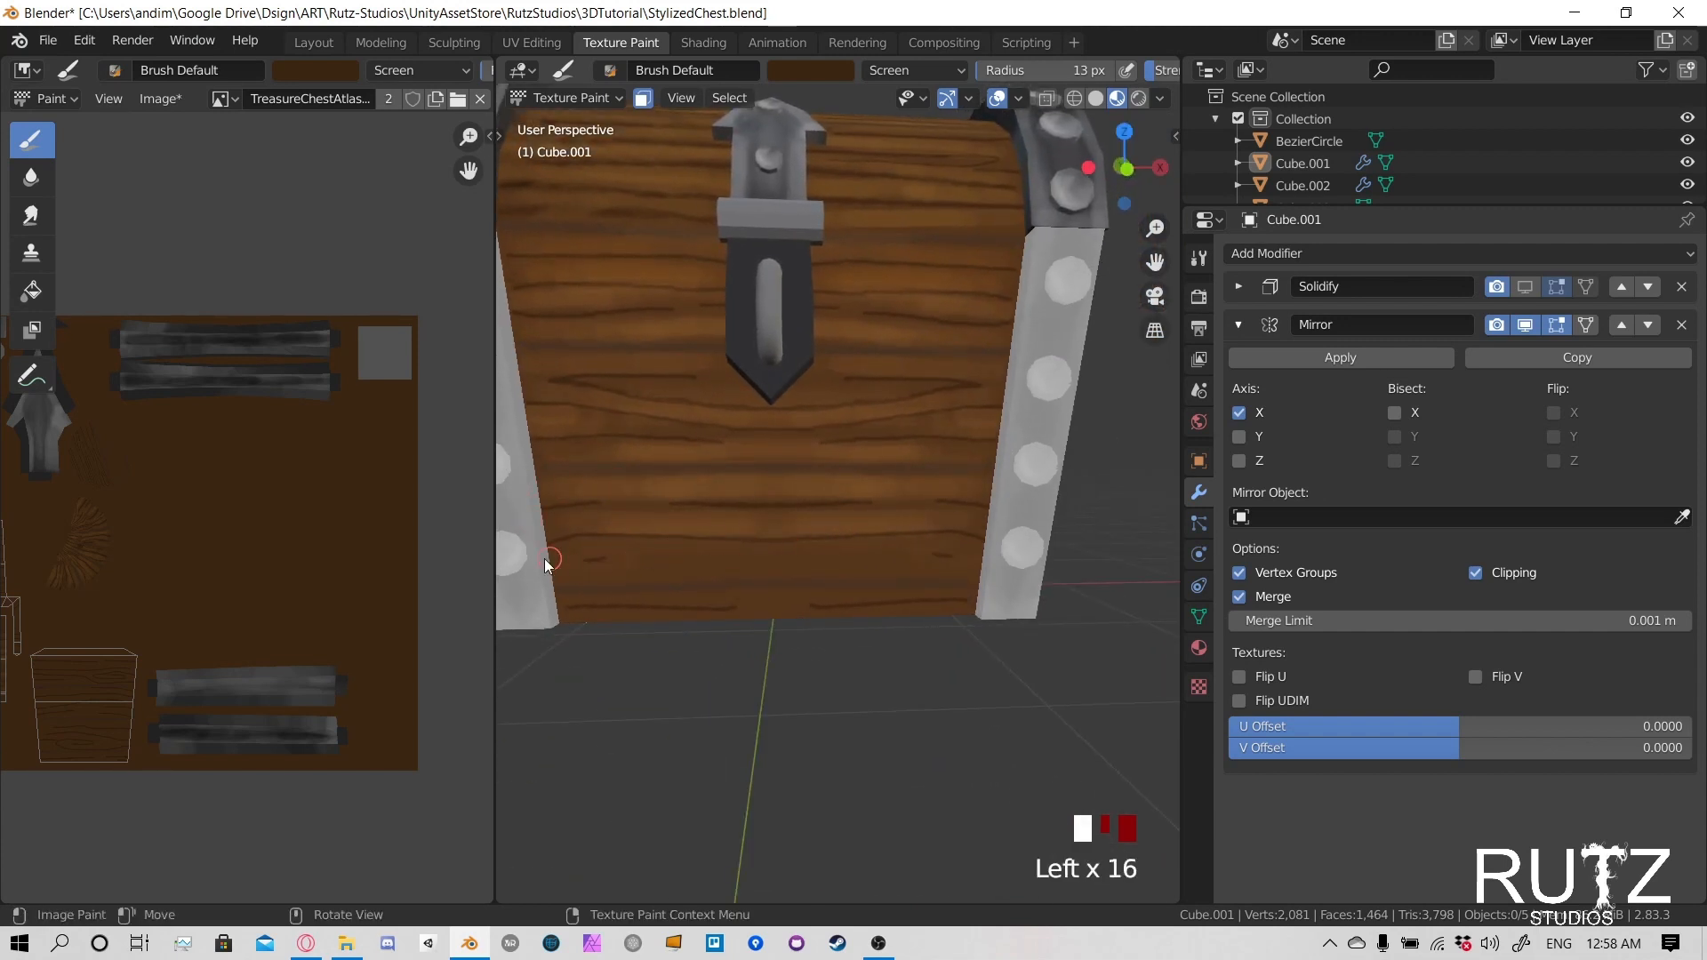
- Lighten the lower half of the third front plank and the narrow strip along the panel's bottom edge
{"action": "mouse_move", "coordinate": [544, 558]}
{"action": "left_mouse_down"}
{"action": "mouse_move", "coordinate": [613, 578]}
{"action": "mouse_move", "coordinate": [811, 560]}
{"action": "mouse_move", "coordinate": [598, 596]}
{"action": "mouse_move", "coordinate": [571, 578]}
{"action": "mouse_move", "coordinate": [748, 590]}
{"action": "left_mouse_up"}
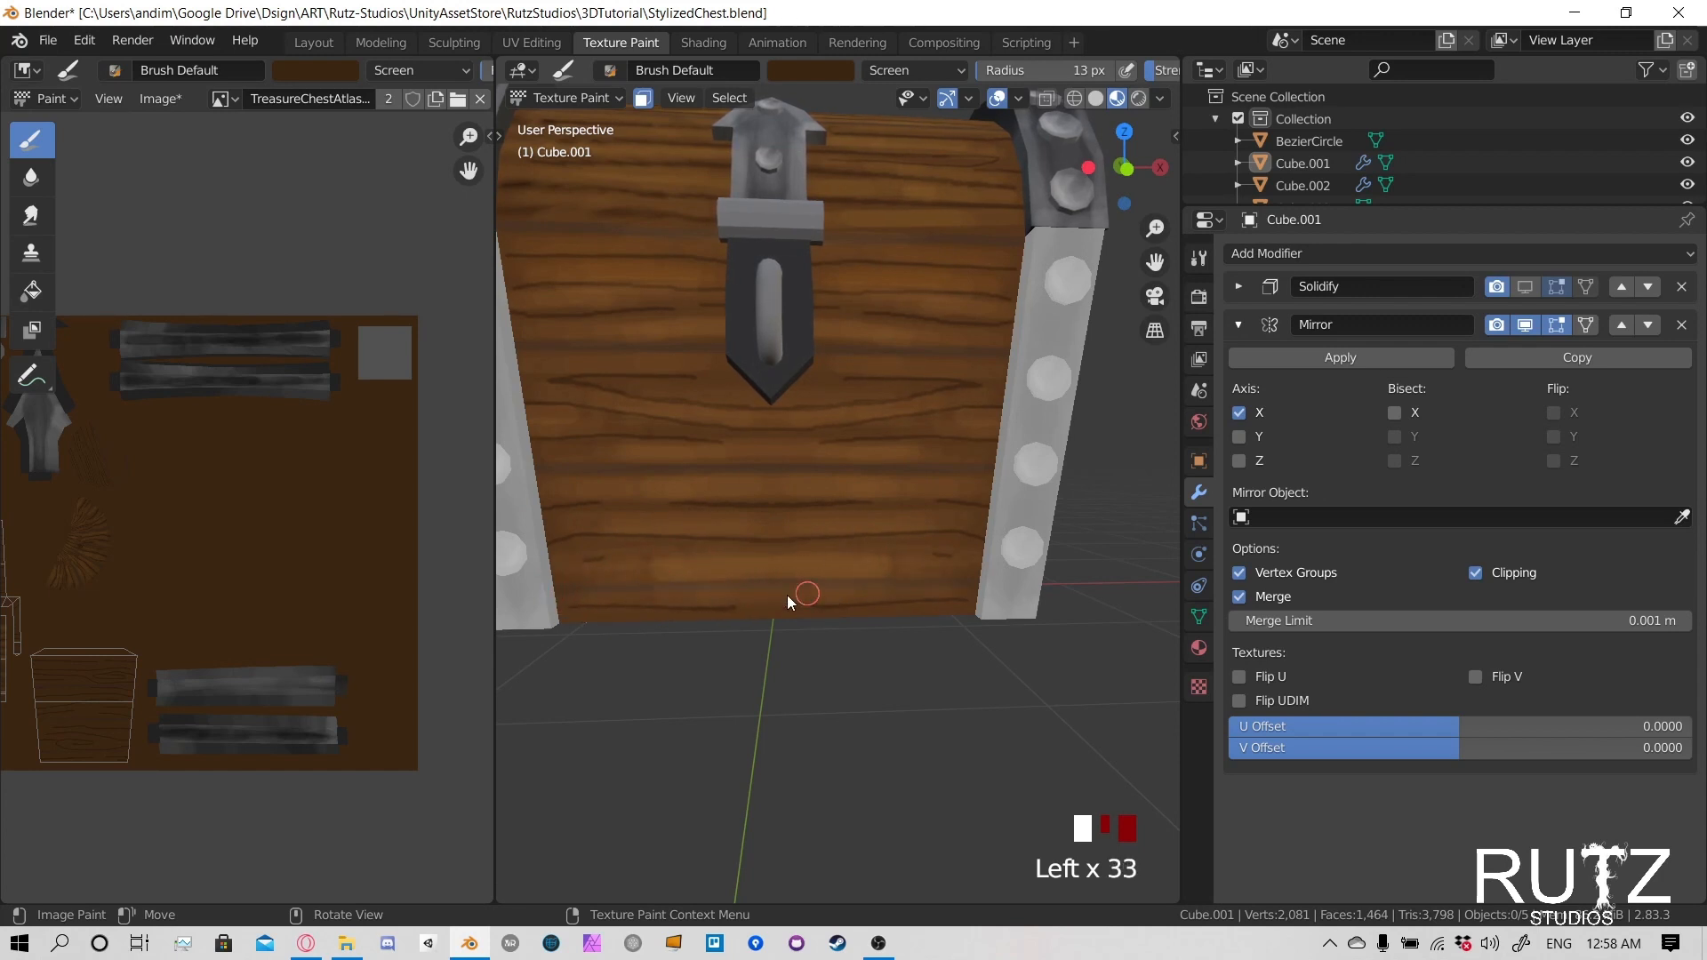
{"action": "left_click_drag", "start_coordinate": [712, 491], "coordinate": [670, 494]}
{"action": "scroll", "coordinate": [676, 496], "scroll_direction": "down", "scroll_amount": 3}
{"action": "middle_click_drag", "start_coordinate": [720, 503], "coordinate": [810, 542], "text": "shift"}
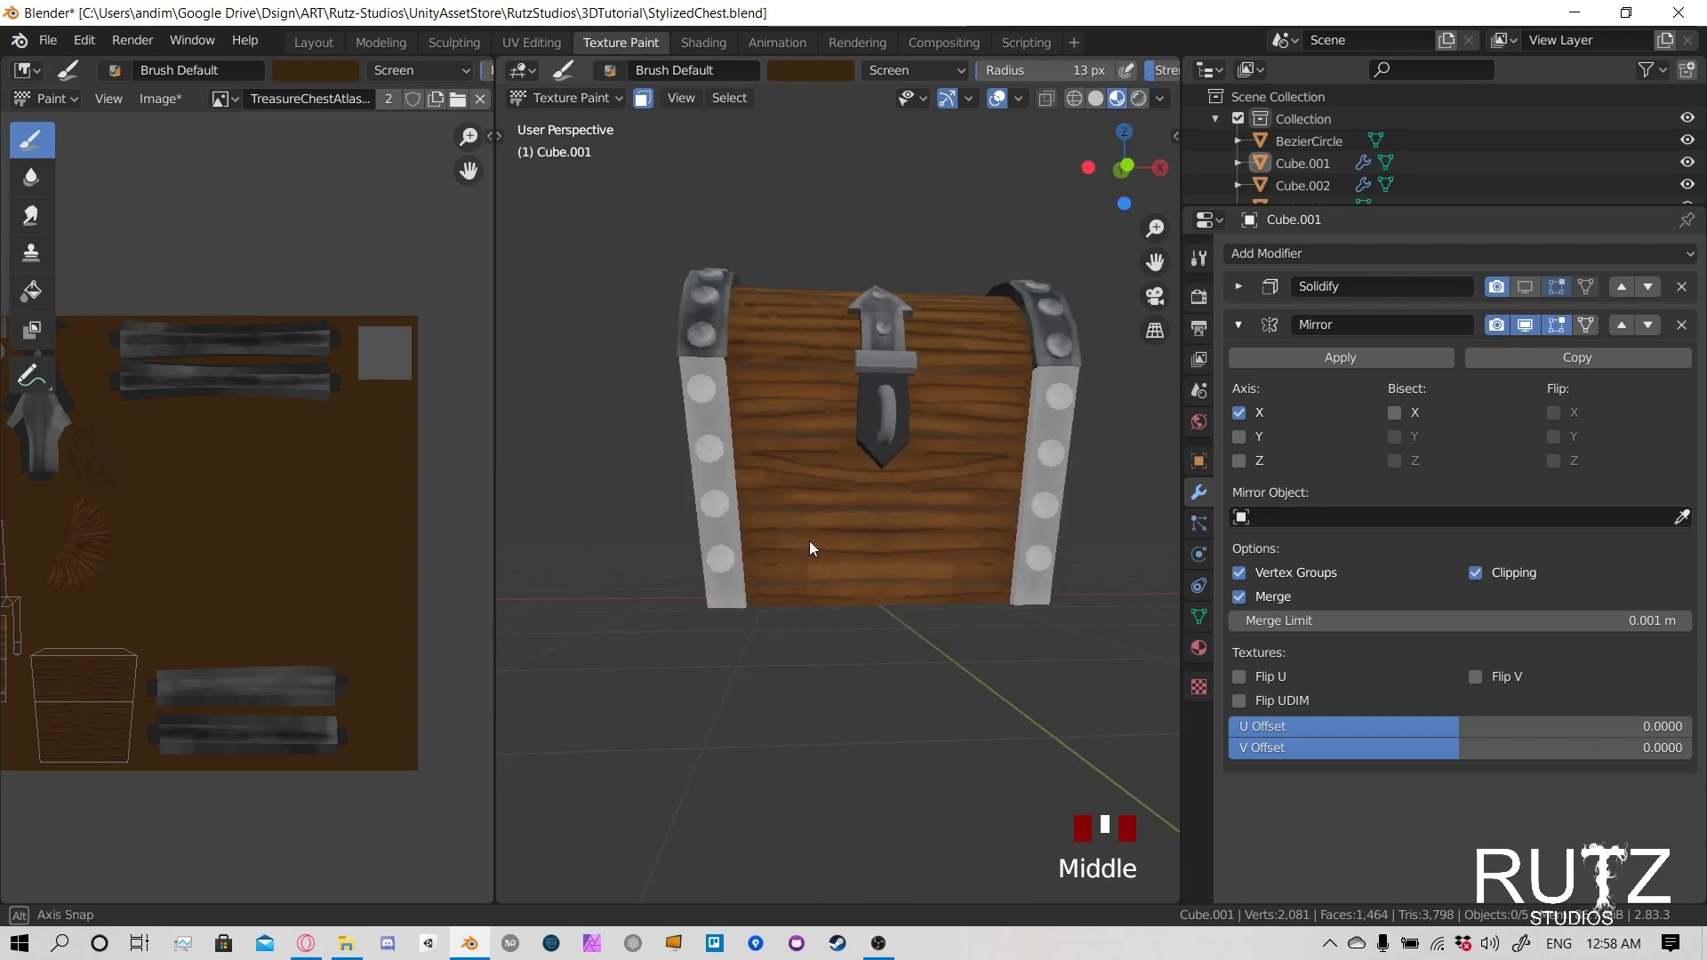
{"action": "scroll", "coordinate": [756, 654], "scroll_direction": "up", "scroll_amount": 3}
{"action": "left_click_drag", "start_coordinate": [648, 700], "coordinate": [665, 698]}
{"action": "left_click_drag", "start_coordinate": [665, 699], "coordinate": [648, 702]}
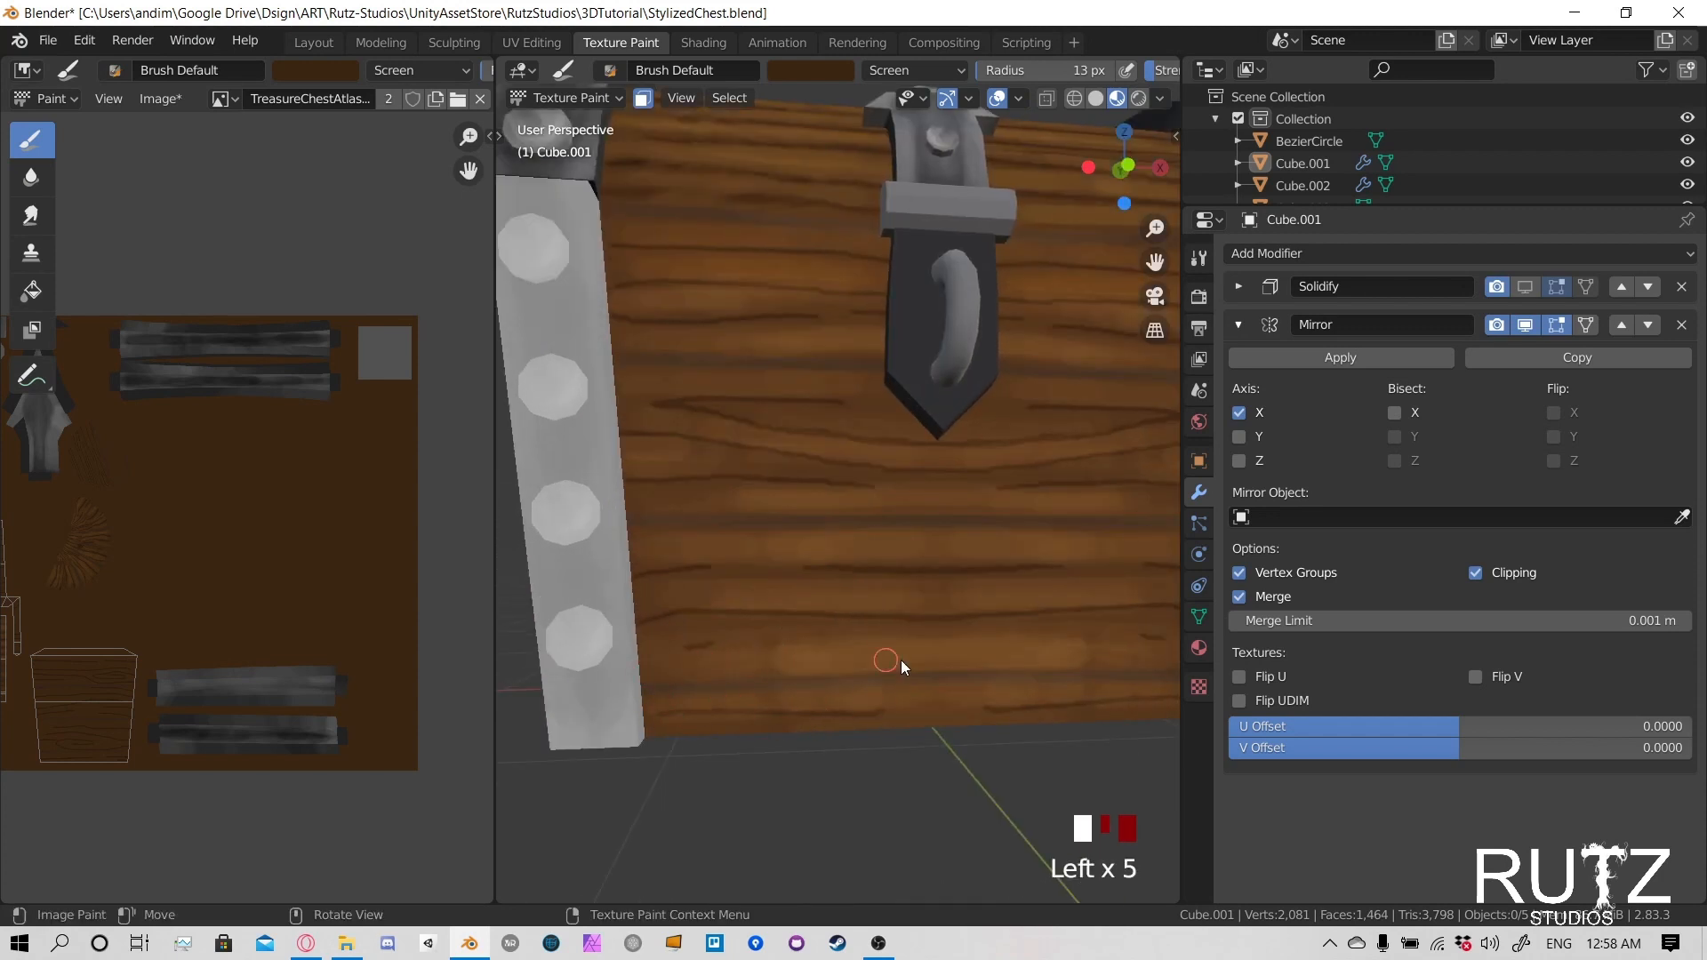
- Touch up the highlights in the upper part of the third front plank, below the latch
{"action": "left_click_drag", "start_coordinate": [648, 605], "coordinate": [663, 601]}
{"action": "left_click_drag", "start_coordinate": [782, 523], "coordinate": [845, 517]}
{"action": "left_click_drag", "start_coordinate": [891, 513], "coordinate": [925, 510]}
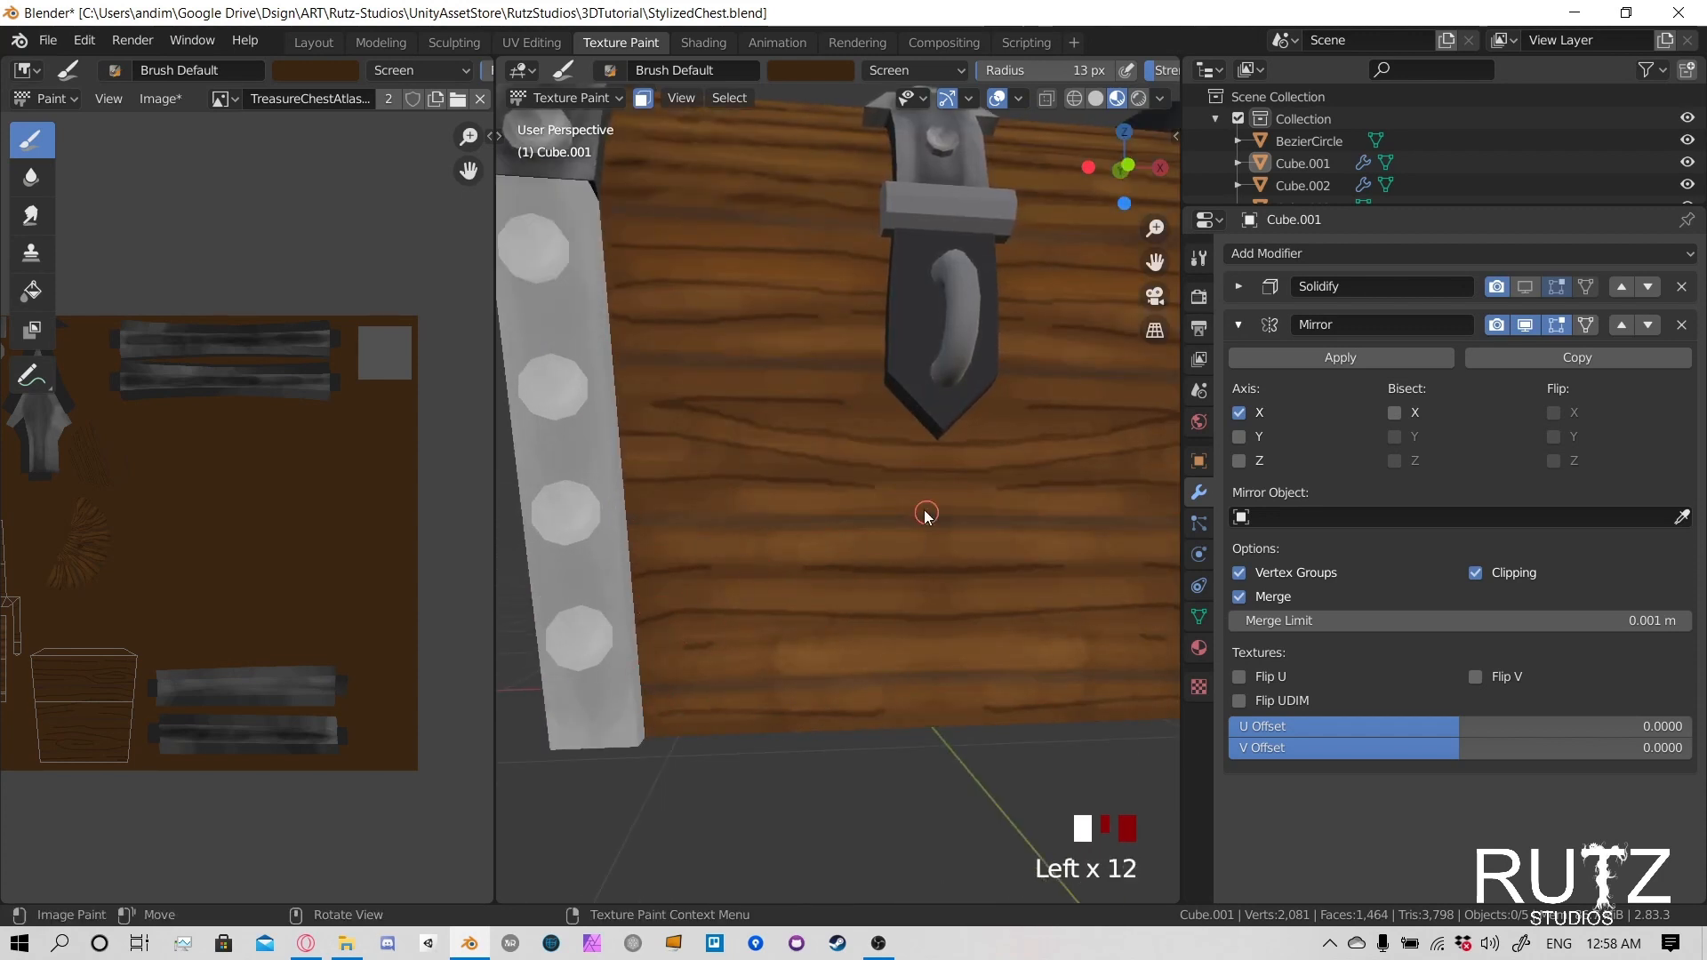
- Try to lighten the upper planks of the lid's arched end panel
{"action": "scroll", "coordinate": [907, 509], "scroll_direction": "down", "scroll_amount": 4}
{"action": "scroll", "coordinate": [852, 499], "scroll_direction": "up", "scroll_amount": 1}
{"action": "mouse_move", "coordinate": [631, 498]}
{"action": "middle_mouse_down"}
{"action": "mouse_move", "coordinate": [844, 500]}
{"action": "mouse_move", "coordinate": [819, 495]}
{"action": "mouse_move", "coordinate": [819, 477]}
{"action": "mouse_move", "coordinate": [777, 598]}
{"action": "mouse_move", "coordinate": [759, 331]}
{"action": "middle_mouse_up"}
{"action": "scroll", "coordinate": [851, 501], "scroll_direction": "up", "scroll_amount": 3}
{"action": "left_click_drag", "start_coordinate": [759, 331], "coordinate": [859, 321]}
{"action": "left_click_drag", "start_coordinate": [856, 320], "coordinate": [771, 322]}
{"action": "left_click_drag", "start_coordinate": [771, 322], "coordinate": [851, 312]}
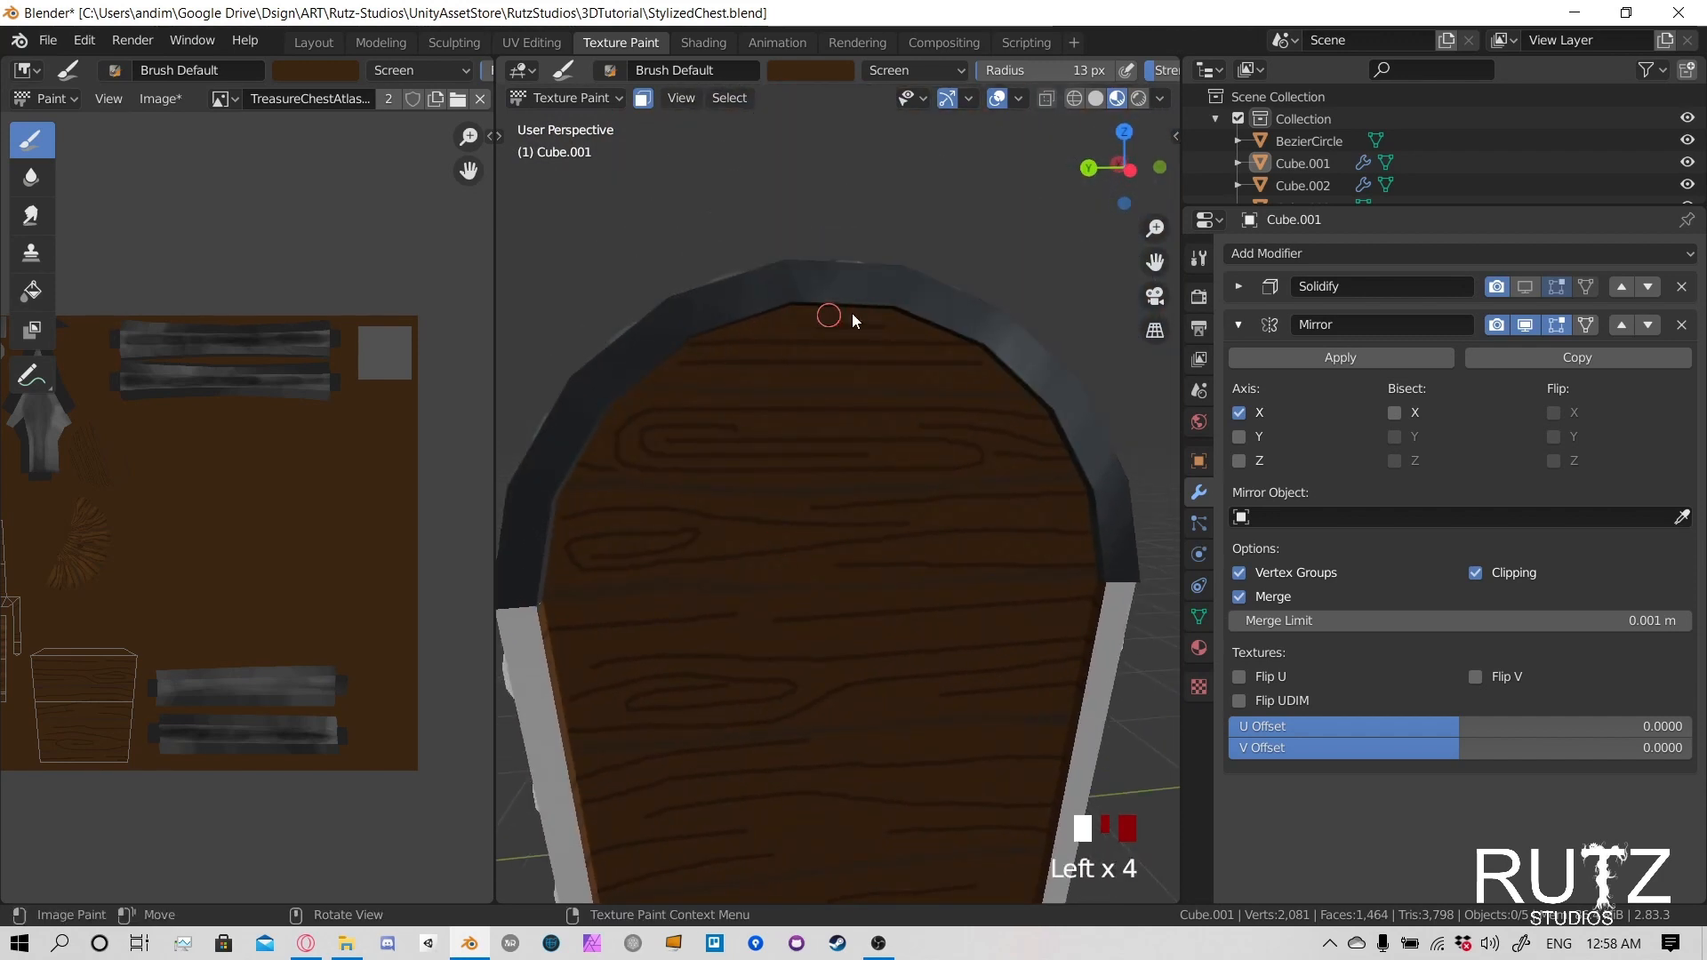
{"action": "mouse_move", "coordinate": [782, 355]}
{"action": "left_mouse_down"}
{"action": "mouse_move", "coordinate": [763, 420]}
{"action": "mouse_move", "coordinate": [726, 393]}
{"action": "mouse_move", "coordinate": [927, 329]}
{"action": "left_mouse_up"}
{"action": "mouse_move", "coordinate": [927, 329]}
{"action": "left_mouse_down"}
{"action": "mouse_move", "coordinate": [933, 350]}
{"action": "mouse_move", "coordinate": [753, 422]}
{"action": "left_mouse_up"}
{"action": "scroll", "coordinate": [761, 429], "scroll_direction": "down", "scroll_amount": 4}
{"action": "mouse_move", "coordinate": [754, 449]}
{"action": "middle_mouse_down"}
{"action": "mouse_move", "coordinate": [778, 464]}
{"action": "mouse_move", "coordinate": [943, 462]}
{"action": "middle_mouse_up"}
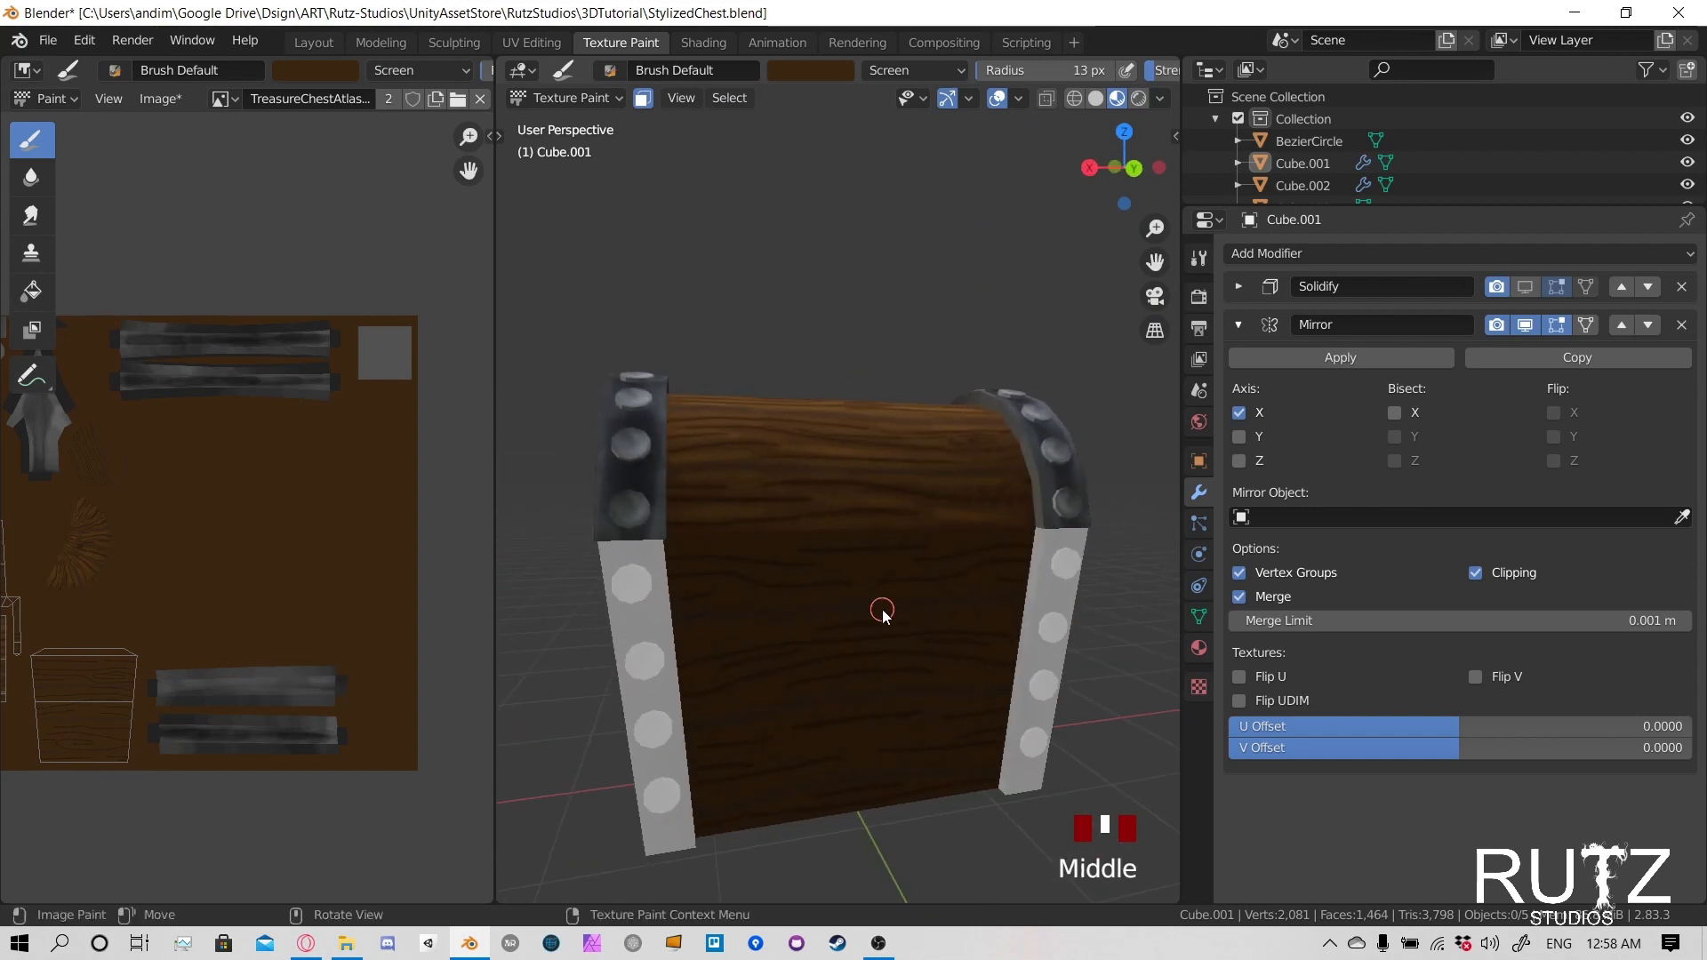
- Lighten the top plank of the body's side panel along the grain, just below the lid
{"action": "middle_click_drag", "start_coordinate": [881, 612], "coordinate": [685, 584]}
{"action": "left_click", "coordinate": [773, 499]}
{"action": "mouse_move", "coordinate": [773, 499]}
{"action": "left_mouse_down"}
{"action": "mouse_move", "coordinate": [717, 522]}
{"action": "mouse_move", "coordinate": [812, 527]}
{"action": "left_mouse_up"}
{"action": "mouse_move", "coordinate": [958, 525]}
{"action": "left_mouse_down"}
{"action": "mouse_move", "coordinate": [919, 530]}
{"action": "mouse_move", "coordinate": [922, 557]}
{"action": "mouse_move", "coordinate": [736, 579]}
{"action": "mouse_move", "coordinate": [733, 565]}
{"action": "mouse_move", "coordinate": [800, 571]}
{"action": "left_mouse_up"}
{"action": "left_click_drag", "start_coordinate": [800, 571], "coordinate": [860, 571]}
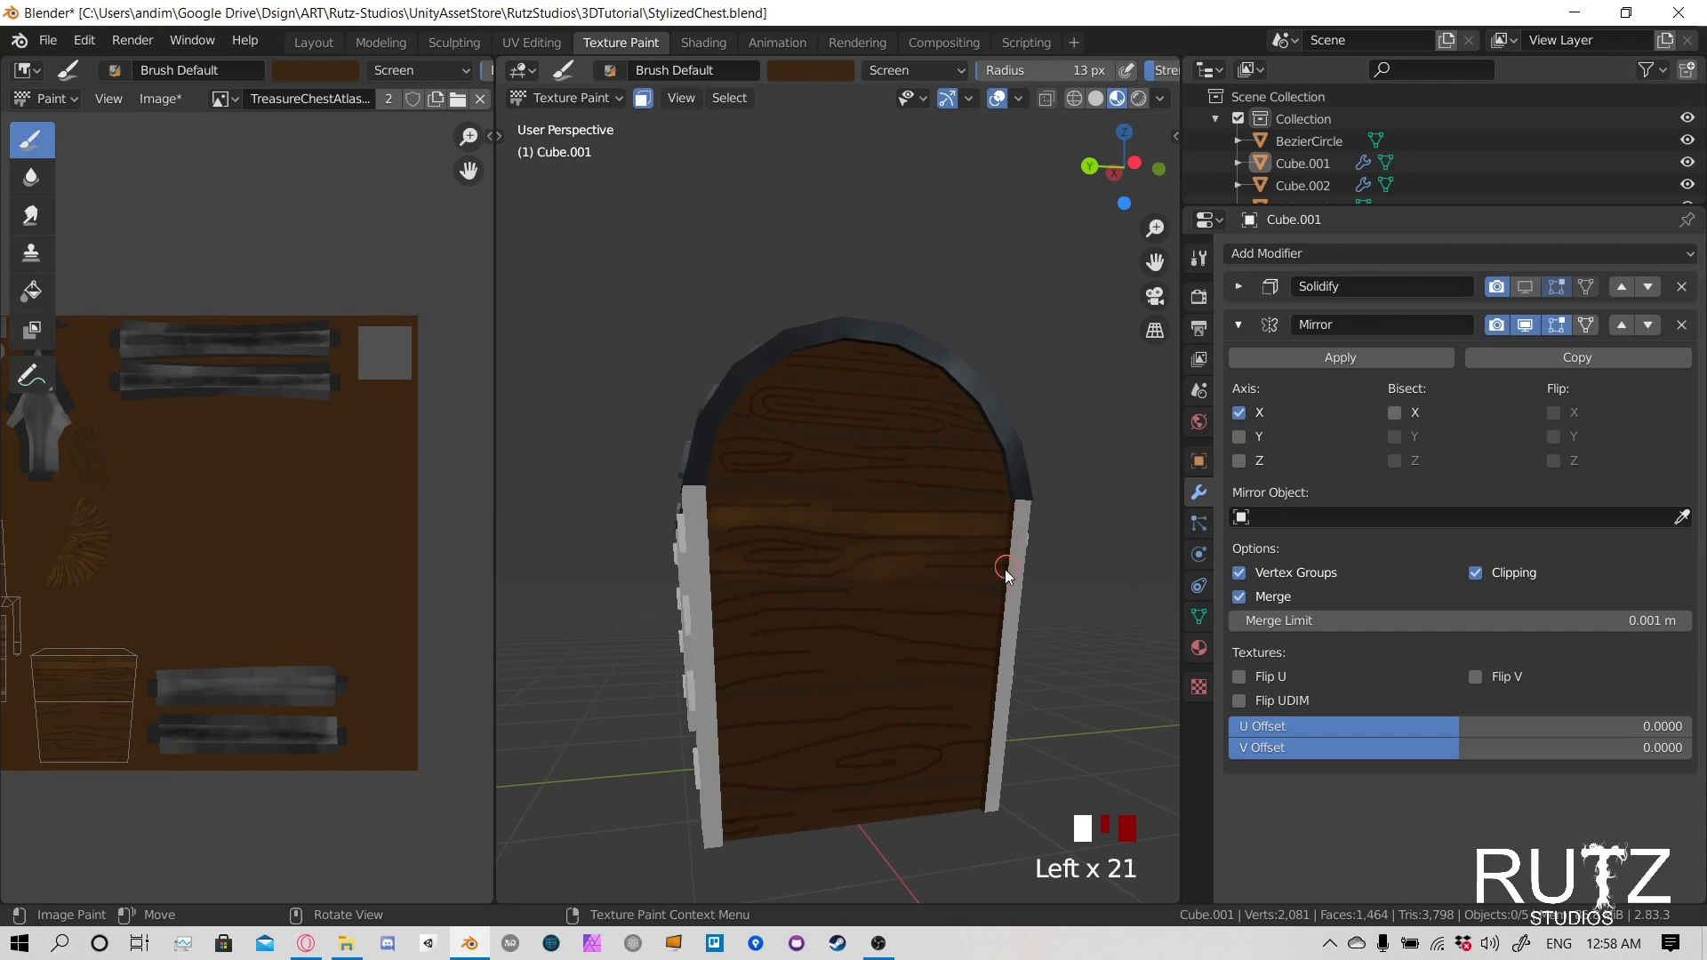
- Lighten the second plank of the body's side panel with strokes following the grain
{"action": "left_click_drag", "start_coordinate": [1005, 569], "coordinate": [960, 579]}
{"action": "scroll", "coordinate": [925, 590], "scroll_direction": "up", "scroll_amount": 2}
{"action": "left_click", "coordinate": [653, 621]}
{"action": "left_click", "coordinate": [653, 622]}
{"action": "left_click", "coordinate": [653, 622]}
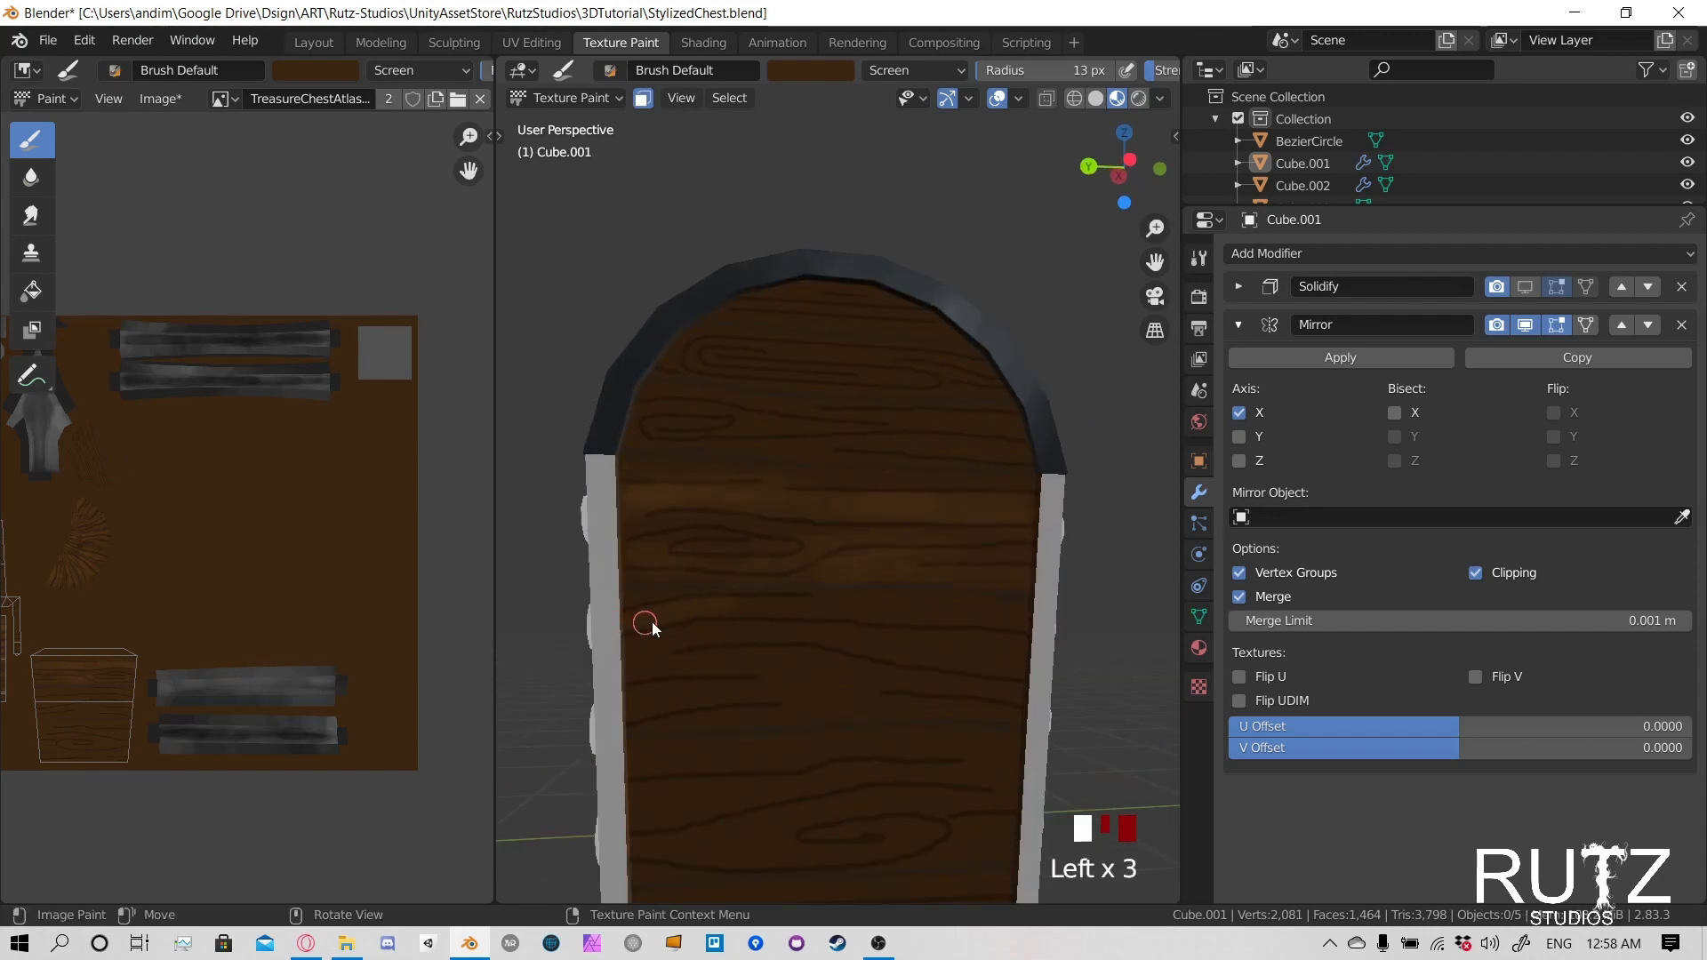
{"action": "mouse_move", "coordinate": [652, 622]}
{"action": "left_mouse_down"}
{"action": "mouse_move", "coordinate": [1015, 610]}
{"action": "mouse_move", "coordinate": [990, 663]}
{"action": "mouse_move", "coordinate": [871, 643]}
{"action": "left_mouse_up"}
{"action": "left_click", "coordinate": [765, 641]}
{"action": "left_click", "coordinate": [688, 642]}
{"action": "left_click", "coordinate": [680, 635]}
{"action": "left_click_drag", "start_coordinate": [680, 635], "coordinate": [819, 636]}
{"action": "left_click_drag", "start_coordinate": [820, 636], "coordinate": [972, 668]}
- Add lighter strokes along the grain around the middle of the body's side panel
{"action": "middle_click_drag", "start_coordinate": [718, 697], "coordinate": [673, 533], "text": "shift"}
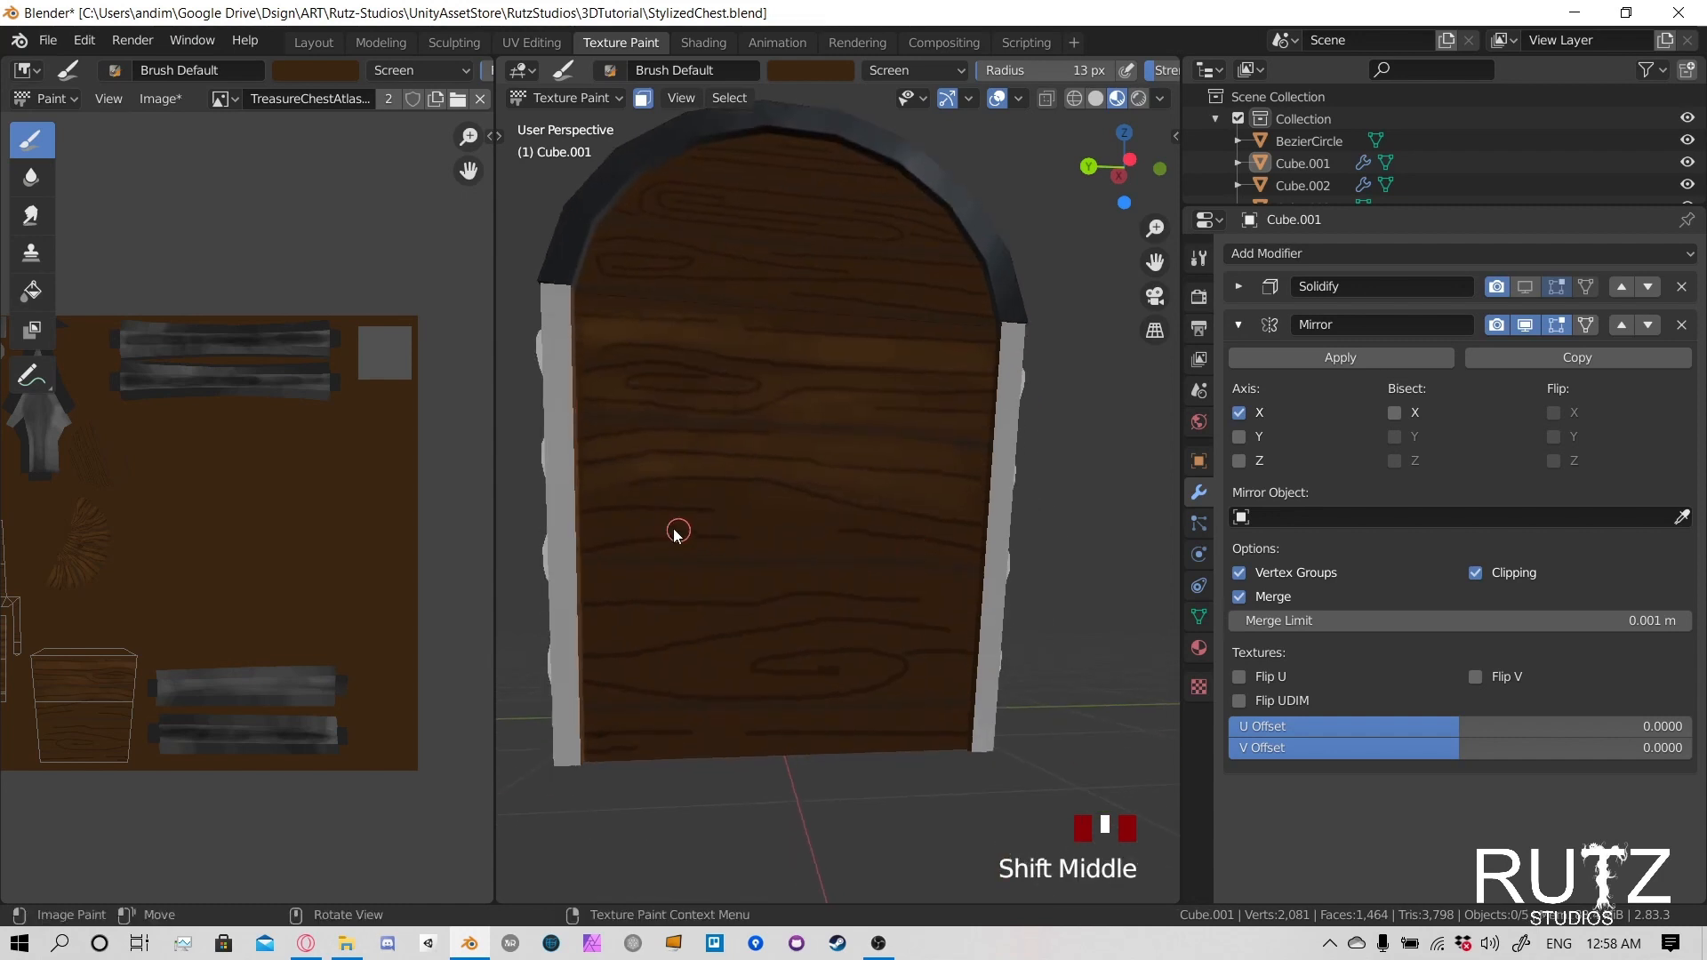
{"action": "left_click", "coordinate": [608, 500]}
{"action": "left_click", "coordinate": [595, 495]}
{"action": "left_click_drag", "start_coordinate": [596, 495], "coordinate": [678, 490]}
{"action": "left_click_drag", "start_coordinate": [681, 490], "coordinate": [814, 509]}
{"action": "mouse_move", "coordinate": [814, 510]}
{"action": "left_mouse_down"}
{"action": "mouse_move", "coordinate": [784, 511]}
{"action": "mouse_move", "coordinate": [922, 560]}
{"action": "mouse_move", "coordinate": [648, 521]}
{"action": "left_mouse_up"}
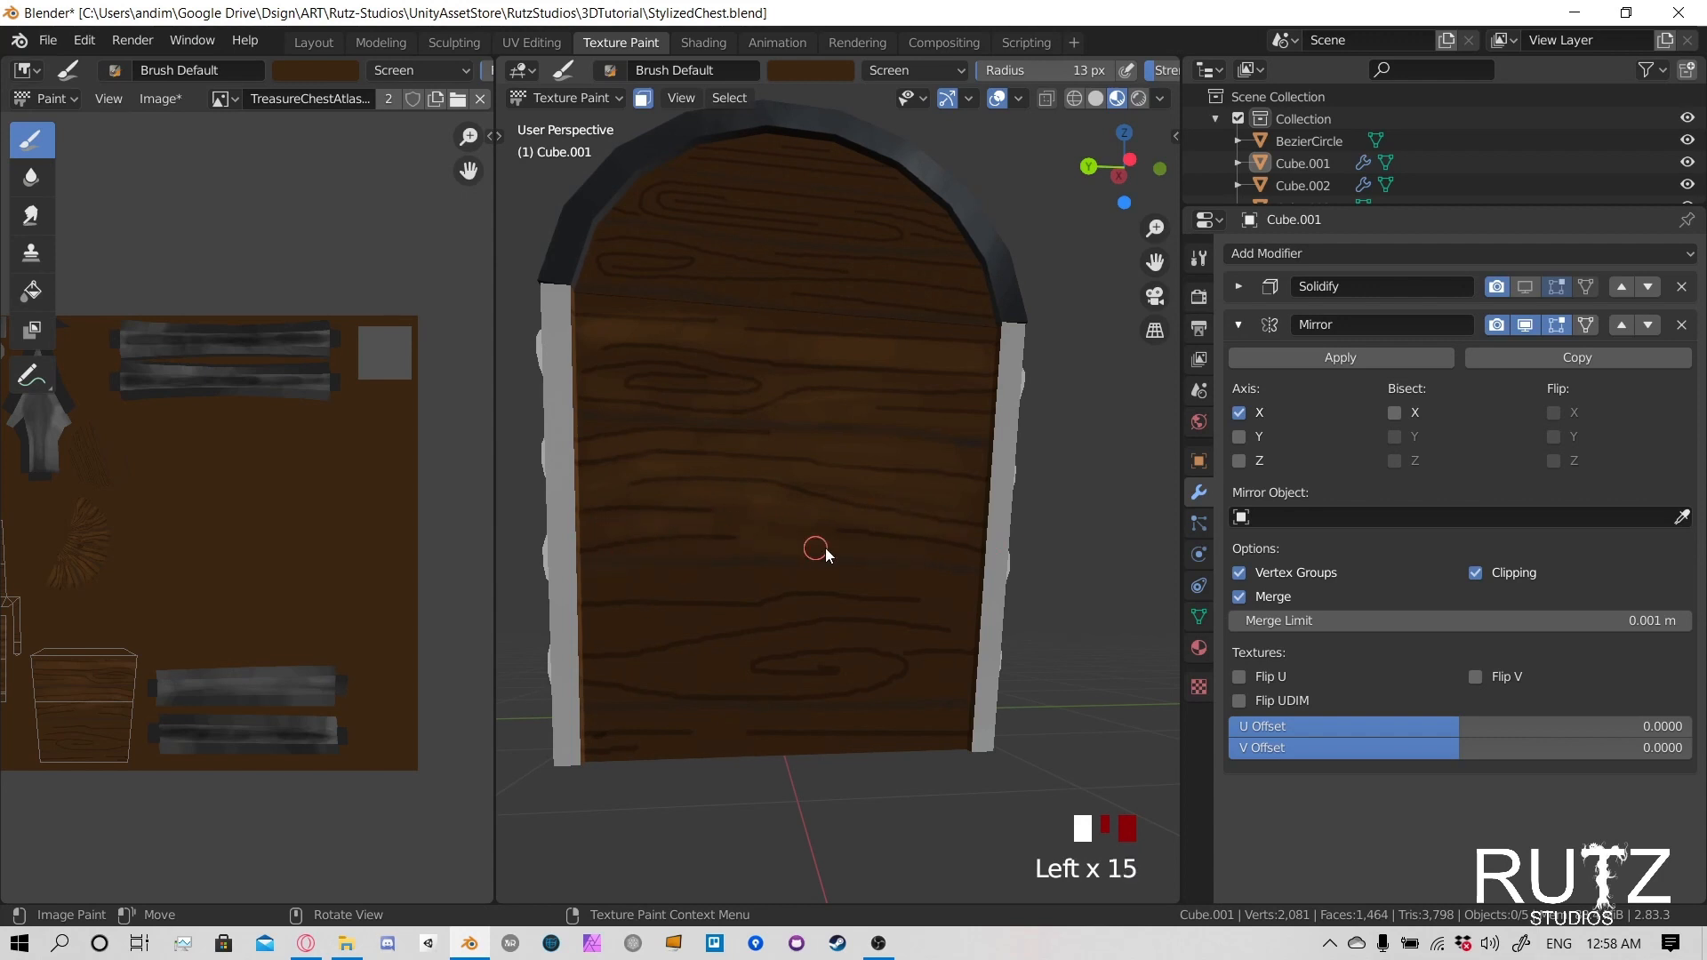
- Lighten the lower planks of the body's side panel around the oval knot and down to the bottom edge
{"action": "mouse_move", "coordinate": [825, 548]}
{"action": "left_mouse_down"}
{"action": "mouse_move", "coordinate": [610, 590]}
{"action": "mouse_move", "coordinate": [878, 575]}
{"action": "mouse_move", "coordinate": [624, 584]}
{"action": "mouse_move", "coordinate": [649, 631]}
{"action": "mouse_move", "coordinate": [933, 608]}
{"action": "mouse_move", "coordinate": [955, 638]}
{"action": "mouse_move", "coordinate": [779, 638]}
{"action": "mouse_move", "coordinate": [673, 669]}
{"action": "mouse_move", "coordinate": [920, 638]}
{"action": "mouse_move", "coordinate": [635, 681]}
{"action": "mouse_move", "coordinate": [682, 677]}
{"action": "left_mouse_up"}
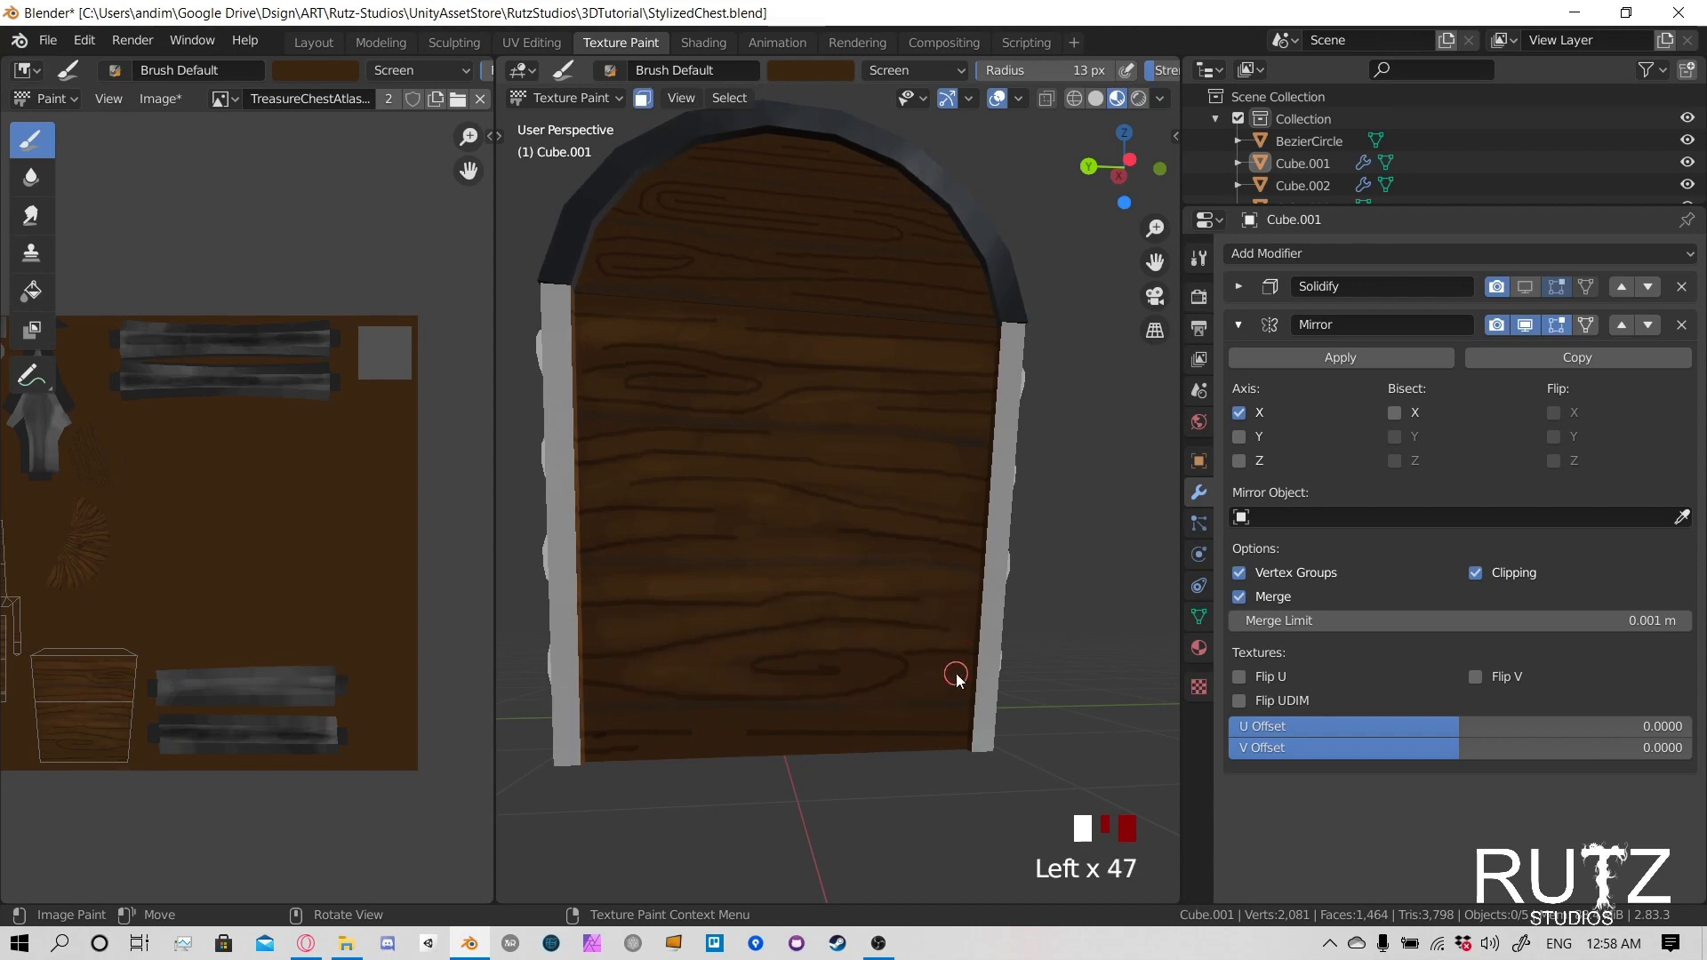
{"action": "mouse_move", "coordinate": [956, 676]}
{"action": "left_mouse_down"}
{"action": "mouse_move", "coordinate": [925, 685]}
{"action": "mouse_move", "coordinate": [972, 708]}
{"action": "mouse_move", "coordinate": [619, 722]}
{"action": "mouse_move", "coordinate": [789, 716]}
{"action": "mouse_move", "coordinate": [766, 748]}
{"action": "left_mouse_up"}
{"action": "left_click_drag", "start_coordinate": [622, 750], "coordinate": [972, 596]}
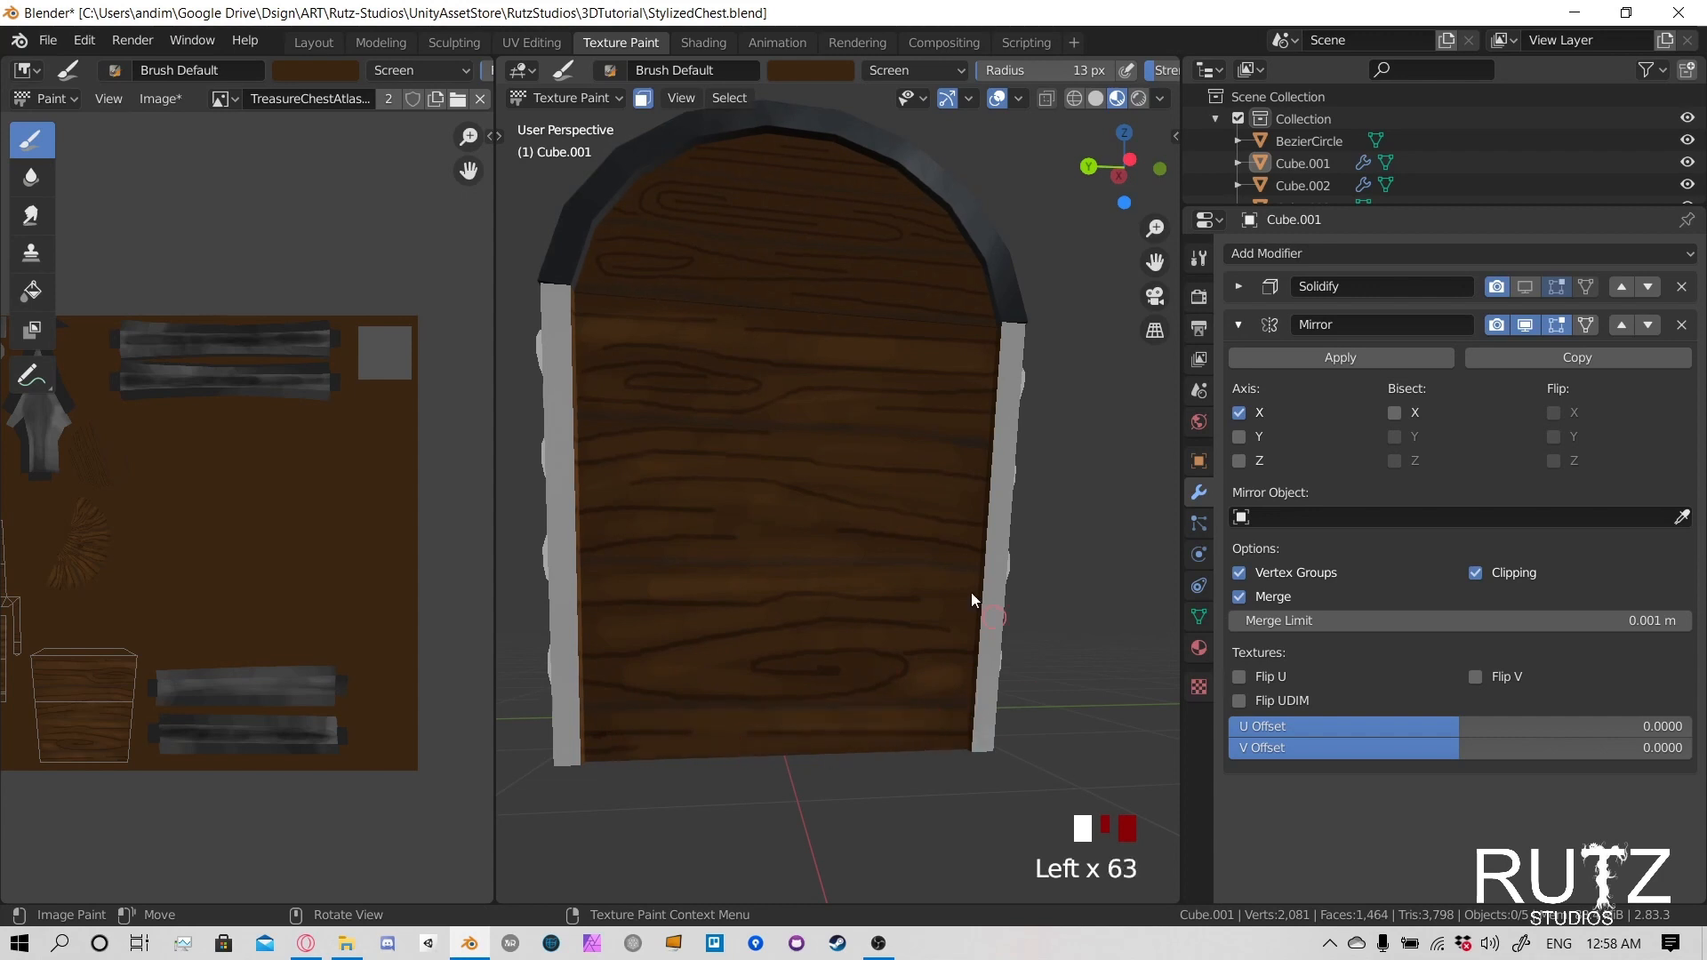
- Finish the side panel's highlights and lighten the upper planks of the body's back panel
{"action": "mouse_move", "coordinate": [902, 494]}
{"action": "left_mouse_down"}
{"action": "mouse_move", "coordinate": [935, 494]}
{"action": "mouse_move", "coordinate": [713, 464]}
{"action": "mouse_move", "coordinate": [900, 509]}
{"action": "mouse_move", "coordinate": [786, 443]}
{"action": "mouse_move", "coordinate": [777, 386]}
{"action": "mouse_move", "coordinate": [951, 377]}
{"action": "left_mouse_up"}
{"action": "mouse_move", "coordinate": [951, 377]}
{"action": "left_mouse_down"}
{"action": "mouse_move", "coordinate": [848, 371]}
{"action": "mouse_move", "coordinate": [869, 399]}
{"action": "mouse_move", "coordinate": [949, 420]}
{"action": "mouse_move", "coordinate": [752, 322]}
{"action": "mouse_move", "coordinate": [650, 353]}
{"action": "mouse_move", "coordinate": [792, 370]}
{"action": "left_mouse_up"}
{"action": "mouse_move", "coordinate": [792, 371]}
{"action": "middle_mouse_down"}
{"action": "mouse_move", "coordinate": [712, 583]}
{"action": "mouse_move", "coordinate": [873, 541]}
{"action": "middle_mouse_up"}
{"action": "mouse_move", "coordinate": [873, 542]}
{"action": "left_mouse_down"}
{"action": "mouse_move", "coordinate": [622, 450]}
{"action": "mouse_move", "coordinate": [906, 462]}
{"action": "mouse_move", "coordinate": [780, 389]}
{"action": "mouse_move", "coordinate": [709, 382]}
{"action": "mouse_move", "coordinate": [863, 385]}
{"action": "mouse_move", "coordinate": [794, 407]}
{"action": "mouse_move", "coordinate": [921, 428]}
{"action": "mouse_move", "coordinate": [745, 414]}
{"action": "mouse_move", "coordinate": [840, 453]}
{"action": "mouse_move", "coordinate": [761, 494]}
{"action": "left_mouse_up"}
{"action": "left_click_drag", "start_coordinate": [893, 481], "coordinate": [885, 489]}
{"action": "mouse_move", "coordinate": [885, 489]}
{"action": "left_mouse_down"}
{"action": "mouse_move", "coordinate": [873, 497]}
{"action": "mouse_move", "coordinate": [940, 520]}
{"action": "left_mouse_up"}
{"action": "middle_click_drag", "start_coordinate": [941, 521], "coordinate": [930, 511]}
{"action": "left_click_drag", "start_coordinate": [619, 545], "coordinate": [724, 544]}
{"action": "left_click_drag", "start_coordinate": [622, 579], "coordinate": [761, 562]}
{"action": "left_click_drag", "start_coordinate": [800, 566], "coordinate": [890, 571]}
{"action": "mouse_move", "coordinate": [915, 538]}
{"action": "middle_mouse_down", "text": "shift"}
{"action": "mouse_move", "coordinate": [887, 499]}
{"action": "mouse_move", "coordinate": [887, 389]}
{"action": "middle_mouse_up", "text": "shift"}
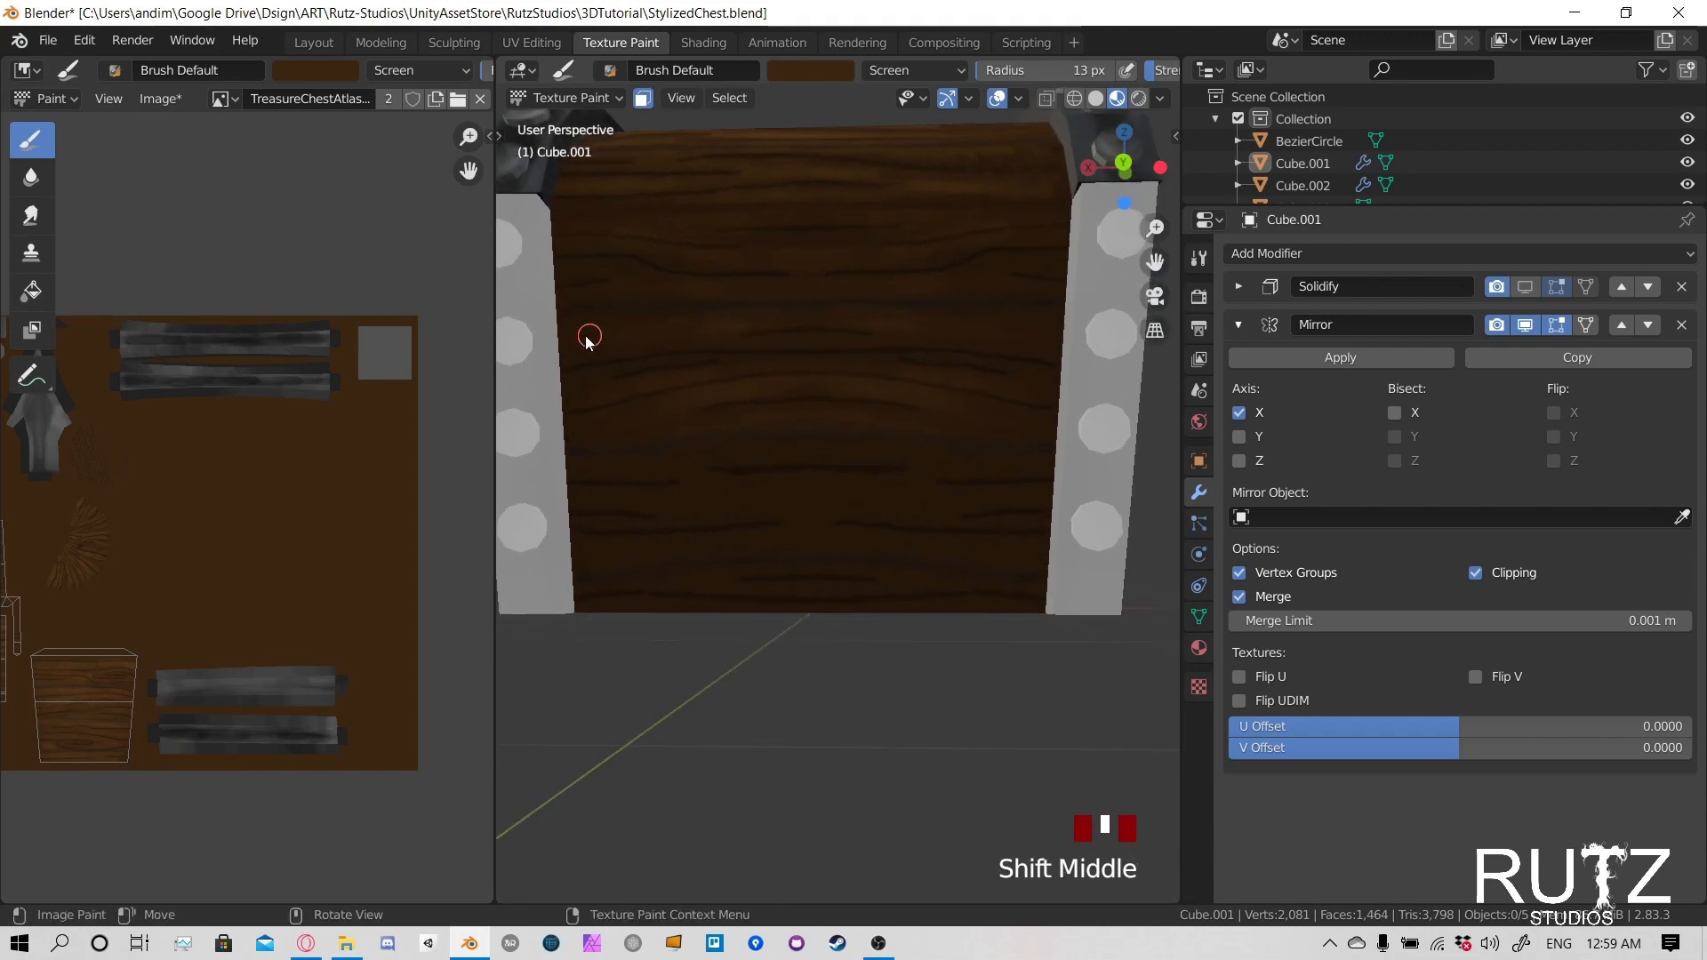
- Lighten the middle and lower planks of the body's back panel along the grain
{"action": "left_click_drag", "start_coordinate": [587, 342], "coordinate": [613, 337]}
{"action": "left_click_drag", "start_coordinate": [572, 339], "coordinate": [622, 348]}
{"action": "left_click_drag", "start_coordinate": [587, 464], "coordinate": [711, 451]}
{"action": "mouse_move", "coordinate": [738, 450]}
{"action": "left_mouse_down"}
{"action": "mouse_move", "coordinate": [786, 448]}
{"action": "mouse_move", "coordinate": [712, 455]}
{"action": "left_mouse_up"}
{"action": "left_click_drag", "start_coordinate": [694, 459], "coordinate": [773, 485]}
{"action": "left_click_drag", "start_coordinate": [765, 505], "coordinate": [813, 508]}
{"action": "left_click_drag", "start_coordinate": [756, 507], "coordinate": [665, 503]}
{"action": "mouse_move", "coordinate": [794, 507]}
{"action": "left_mouse_down"}
{"action": "mouse_move", "coordinate": [854, 495]}
{"action": "mouse_move", "coordinate": [732, 519]}
{"action": "mouse_move", "coordinate": [595, 587]}
{"action": "mouse_move", "coordinate": [846, 534]}
{"action": "mouse_move", "coordinate": [732, 584]}
{"action": "mouse_move", "coordinate": [1001, 576]}
{"action": "mouse_move", "coordinate": [754, 460]}
{"action": "mouse_move", "coordinate": [868, 430]}
{"action": "mouse_move", "coordinate": [884, 377]}
{"action": "mouse_move", "coordinate": [635, 342]}
{"action": "left_mouse_up"}
{"action": "left_click_drag", "start_coordinate": [739, 337], "coordinate": [687, 295]}
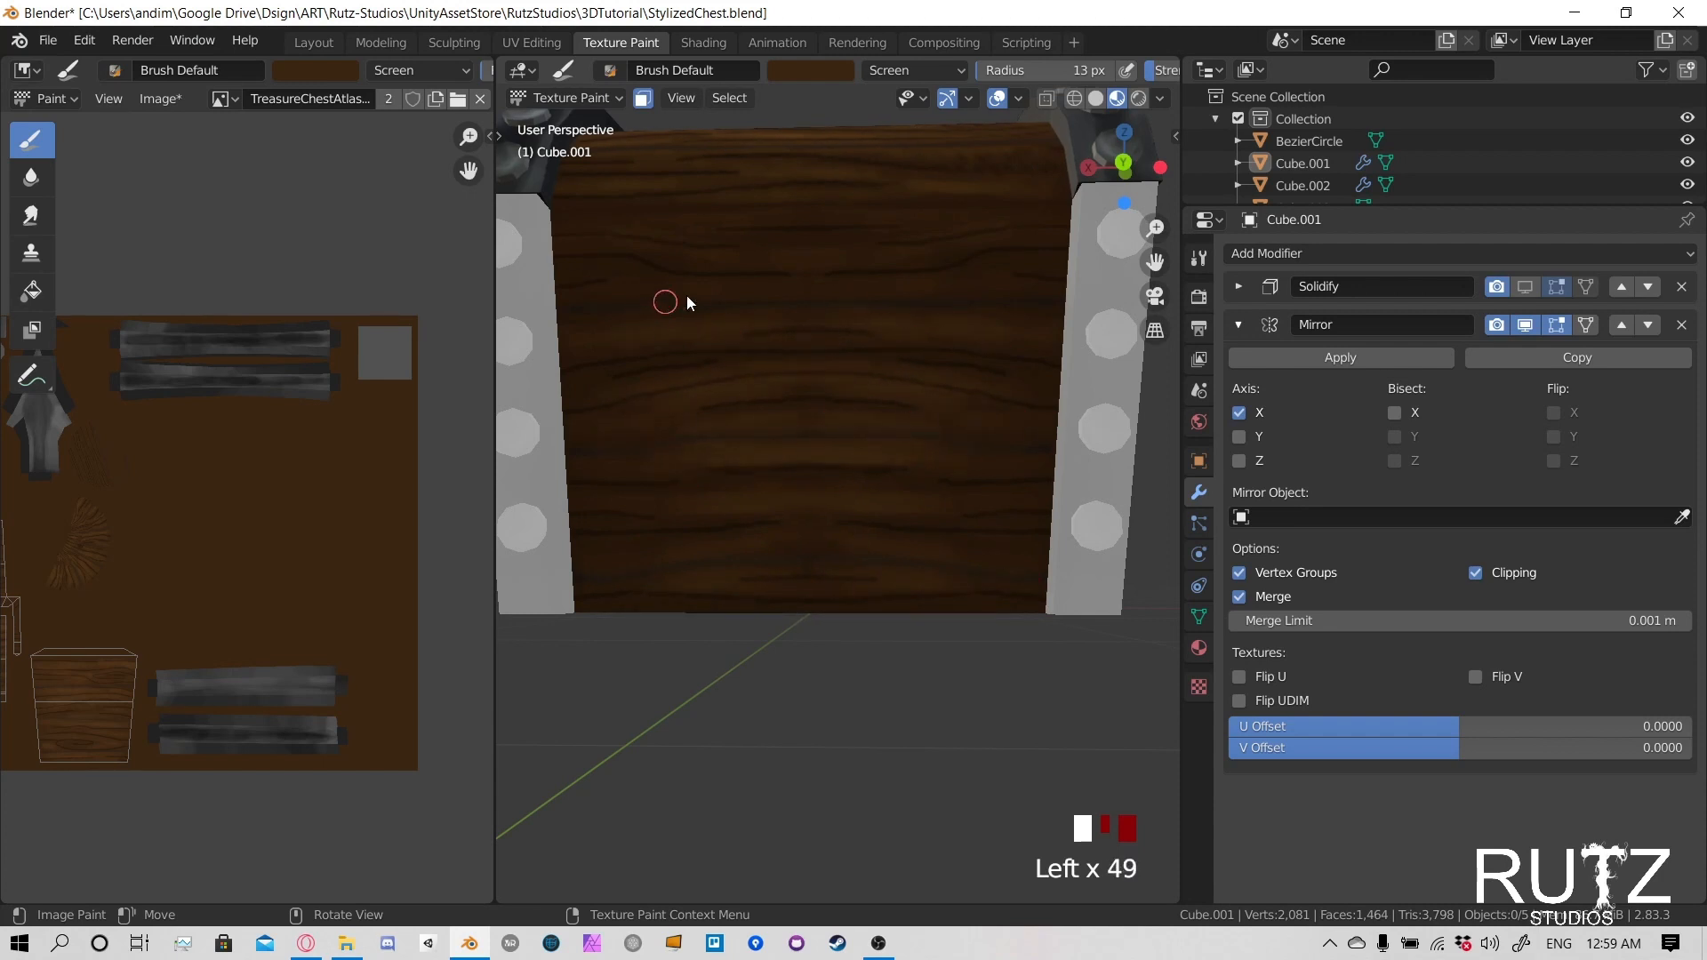
- Make the lid the texture-painted object, using the face mask to limit painting to its wooden end panels
{"action": "scroll", "coordinate": [697, 457], "scroll_direction": "down", "scroll_amount": 2}
{"action": "mouse_move", "coordinate": [697, 457]}
{"action": "middle_mouse_down"}
{"action": "mouse_move", "coordinate": [951, 480]}
{"action": "mouse_move", "coordinate": [760, 541]}
{"action": "mouse_move", "coordinate": [1086, 526]}
{"action": "mouse_move", "coordinate": [687, 332]}
{"action": "mouse_move", "coordinate": [960, 388]}
{"action": "mouse_move", "coordinate": [932, 402]}
{"action": "mouse_move", "coordinate": [968, 416]}
{"action": "mouse_move", "coordinate": [779, 418]}
{"action": "mouse_move", "coordinate": [913, 402]}
{"action": "mouse_move", "coordinate": [745, 440]}
{"action": "middle_mouse_up"}
{"action": "left_click", "coordinate": [564, 98]}
{"action": "left_click", "coordinate": [552, 126]}
{"action": "left_click", "coordinate": [960, 387]}
{"action": "left_click", "coordinate": [600, 95]}
{"action": "left_click", "coordinate": [576, 244]}
{"action": "left_click", "coordinate": [641, 97]}
{"action": "key", "text": "alt+a"}
- Lighten the wood along the grain of the lower plank on the lid's arched end panel
{"action": "scroll", "coordinate": [914, 402], "scroll_direction": "up", "scroll_amount": 3}
{"action": "left_click_drag", "start_coordinate": [658, 462], "coordinate": [533, 480]}
{"action": "mouse_move", "coordinate": [569, 468]}
{"action": "left_mouse_down"}
{"action": "mouse_move", "coordinate": [542, 465]}
{"action": "mouse_move", "coordinate": [605, 467]}
{"action": "left_mouse_up"}
{"action": "left_click_drag", "start_coordinate": [542, 476], "coordinate": [658, 473]}
{"action": "left_click_drag", "start_coordinate": [640, 471], "coordinate": [724, 466]}
{"action": "middle_click_drag", "start_coordinate": [811, 458], "coordinate": [744, 451]}
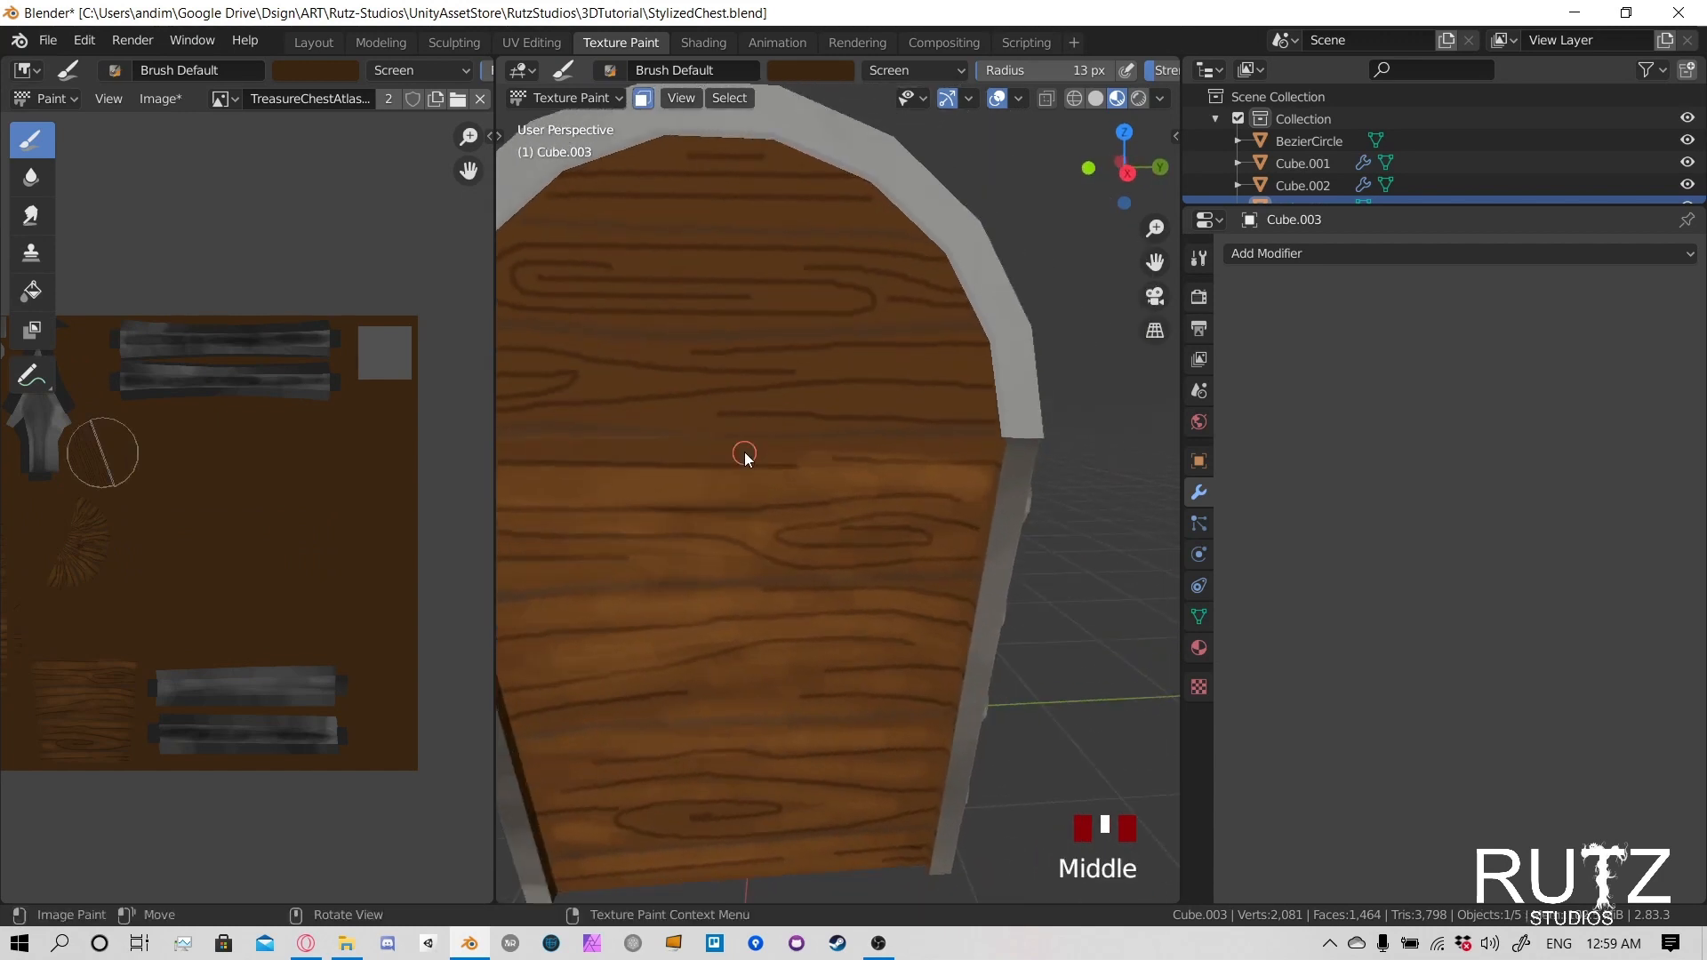
{"action": "left_click_drag", "start_coordinate": [644, 412], "coordinate": [693, 414]}
{"action": "mouse_move", "coordinate": [693, 414]}
{"action": "left_mouse_down"}
{"action": "mouse_move", "coordinate": [593, 423]}
{"action": "mouse_move", "coordinate": [729, 411]}
{"action": "left_mouse_up"}
{"action": "mouse_move", "coordinate": [729, 410]}
{"action": "left_mouse_down"}
{"action": "mouse_move", "coordinate": [891, 384]}
{"action": "mouse_move", "coordinate": [983, 403]}
{"action": "mouse_move", "coordinate": [926, 392]}
{"action": "left_mouse_up"}
{"action": "middle_click_drag", "start_coordinate": [925, 392], "coordinate": [1051, 423], "text": "shift"}
{"action": "mouse_move", "coordinate": [1052, 423]}
{"action": "left_mouse_down"}
{"action": "mouse_move", "coordinate": [965, 439]}
{"action": "mouse_move", "coordinate": [1117, 438]}
{"action": "mouse_move", "coordinate": [945, 430]}
{"action": "left_mouse_up"}
{"action": "middle_click_drag", "start_coordinate": [945, 431], "coordinate": [507, 484], "text": "shift"}
{"action": "mouse_move", "coordinate": [506, 483]}
{"action": "left_mouse_down"}
{"action": "mouse_move", "coordinate": [765, 462]}
{"action": "mouse_move", "coordinate": [571, 423]}
{"action": "mouse_move", "coordinate": [590, 408]}
{"action": "left_mouse_up"}
{"action": "mouse_move", "coordinate": [814, 419]}
{"action": "left_mouse_down"}
{"action": "mouse_move", "coordinate": [594, 430]}
{"action": "mouse_move", "coordinate": [804, 377]}
{"action": "left_mouse_up"}
{"action": "middle_click_drag", "start_coordinate": [804, 377], "coordinate": [764, 462], "text": "shift"}
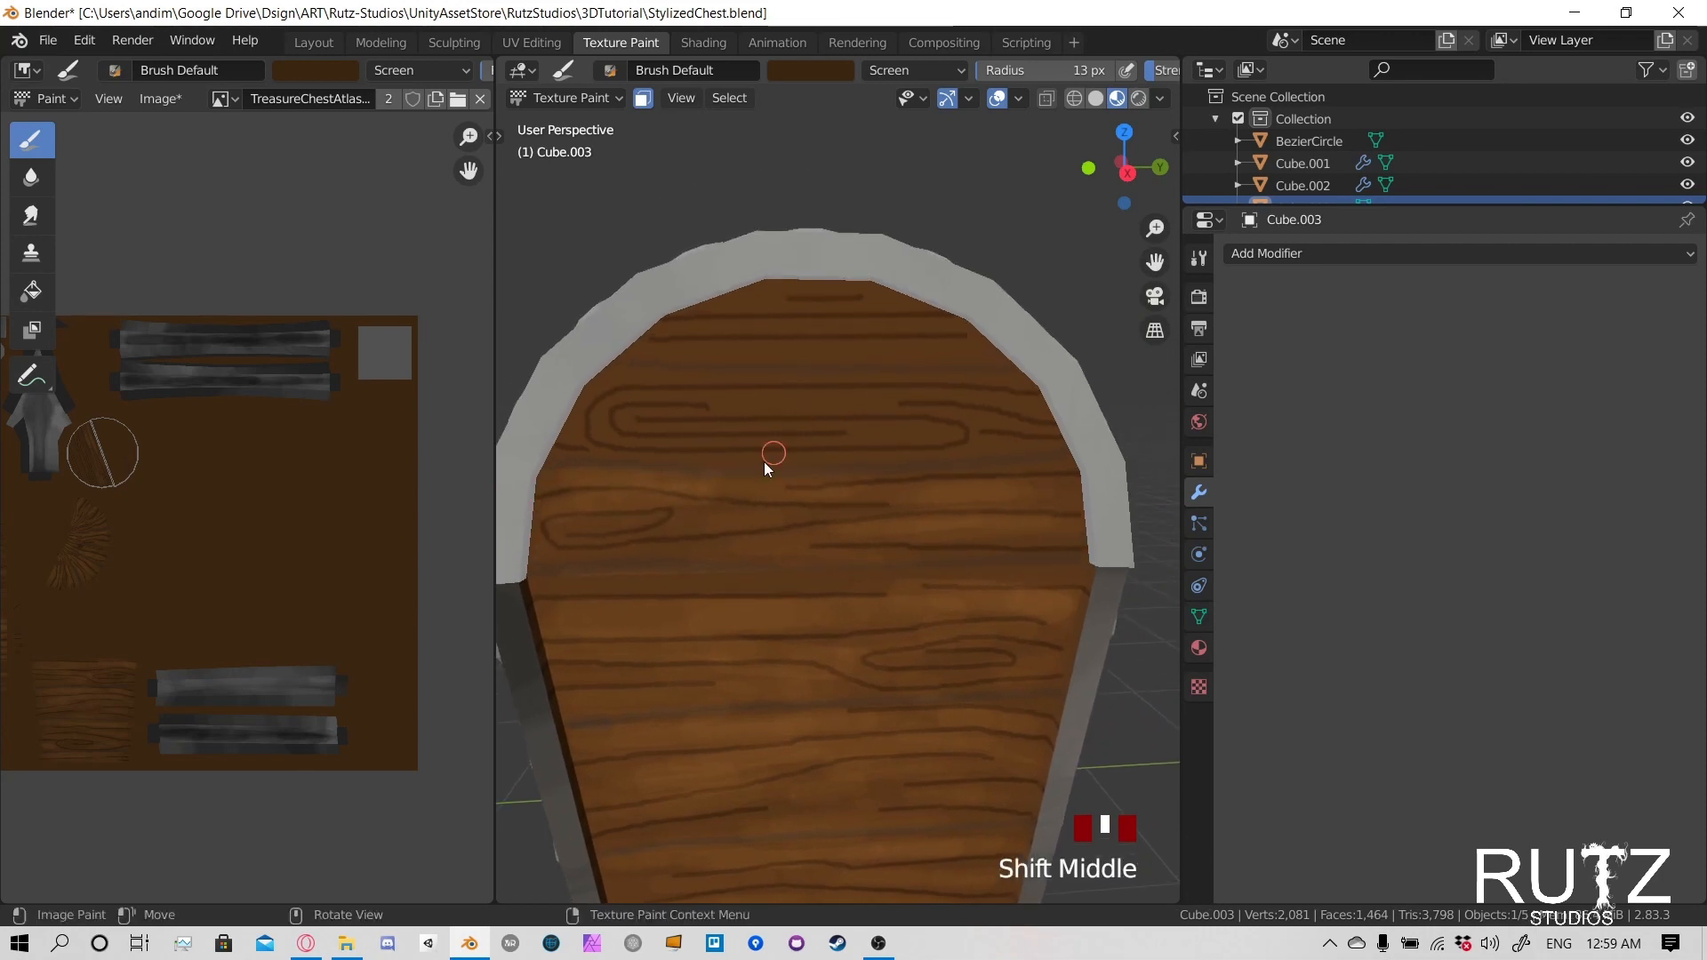
- Lighten the upper planks of the lid's end panel, around the long knot and up to the arch's peak
{"action": "mouse_move", "coordinate": [764, 461]}
{"action": "left_mouse_down"}
{"action": "mouse_move", "coordinate": [735, 465]}
{"action": "mouse_move", "coordinate": [1032, 449]}
{"action": "mouse_move", "coordinate": [669, 416]}
{"action": "mouse_move", "coordinate": [841, 402]}
{"action": "left_mouse_up"}
{"action": "mouse_move", "coordinate": [840, 402]}
{"action": "left_mouse_down"}
{"action": "mouse_move", "coordinate": [925, 396]}
{"action": "mouse_move", "coordinate": [648, 395]}
{"action": "left_mouse_up"}
{"action": "mouse_move", "coordinate": [647, 395]}
{"action": "left_mouse_down"}
{"action": "mouse_move", "coordinate": [613, 383]}
{"action": "mouse_move", "coordinate": [654, 377]}
{"action": "left_mouse_up"}
{"action": "left_click_drag", "start_coordinate": [653, 377], "coordinate": [680, 369]}
{"action": "mouse_move", "coordinate": [681, 369]}
{"action": "left_mouse_down"}
{"action": "mouse_move", "coordinate": [620, 374]}
{"action": "mouse_move", "coordinate": [952, 369]}
{"action": "mouse_move", "coordinate": [800, 355]}
{"action": "left_mouse_up"}
{"action": "mouse_move", "coordinate": [800, 356]}
{"action": "left_mouse_down"}
{"action": "mouse_move", "coordinate": [643, 345]}
{"action": "mouse_move", "coordinate": [952, 329]}
{"action": "mouse_move", "coordinate": [735, 311]}
{"action": "mouse_move", "coordinate": [934, 315]}
{"action": "mouse_move", "coordinate": [859, 288]}
{"action": "left_mouse_up"}
{"action": "scroll", "coordinate": [739, 455], "scroll_direction": "down", "scroll_amount": 3}
{"action": "mouse_move", "coordinate": [740, 455]}
{"action": "middle_mouse_down"}
{"action": "mouse_move", "coordinate": [814, 434]}
{"action": "mouse_move", "coordinate": [1013, 442]}
{"action": "mouse_move", "coordinate": [800, 457]}
{"action": "mouse_move", "coordinate": [827, 526]}
{"action": "mouse_move", "coordinate": [648, 507]}
{"action": "mouse_move", "coordinate": [647, 465]}
{"action": "mouse_move", "coordinate": [921, 448]}
{"action": "middle_mouse_up"}
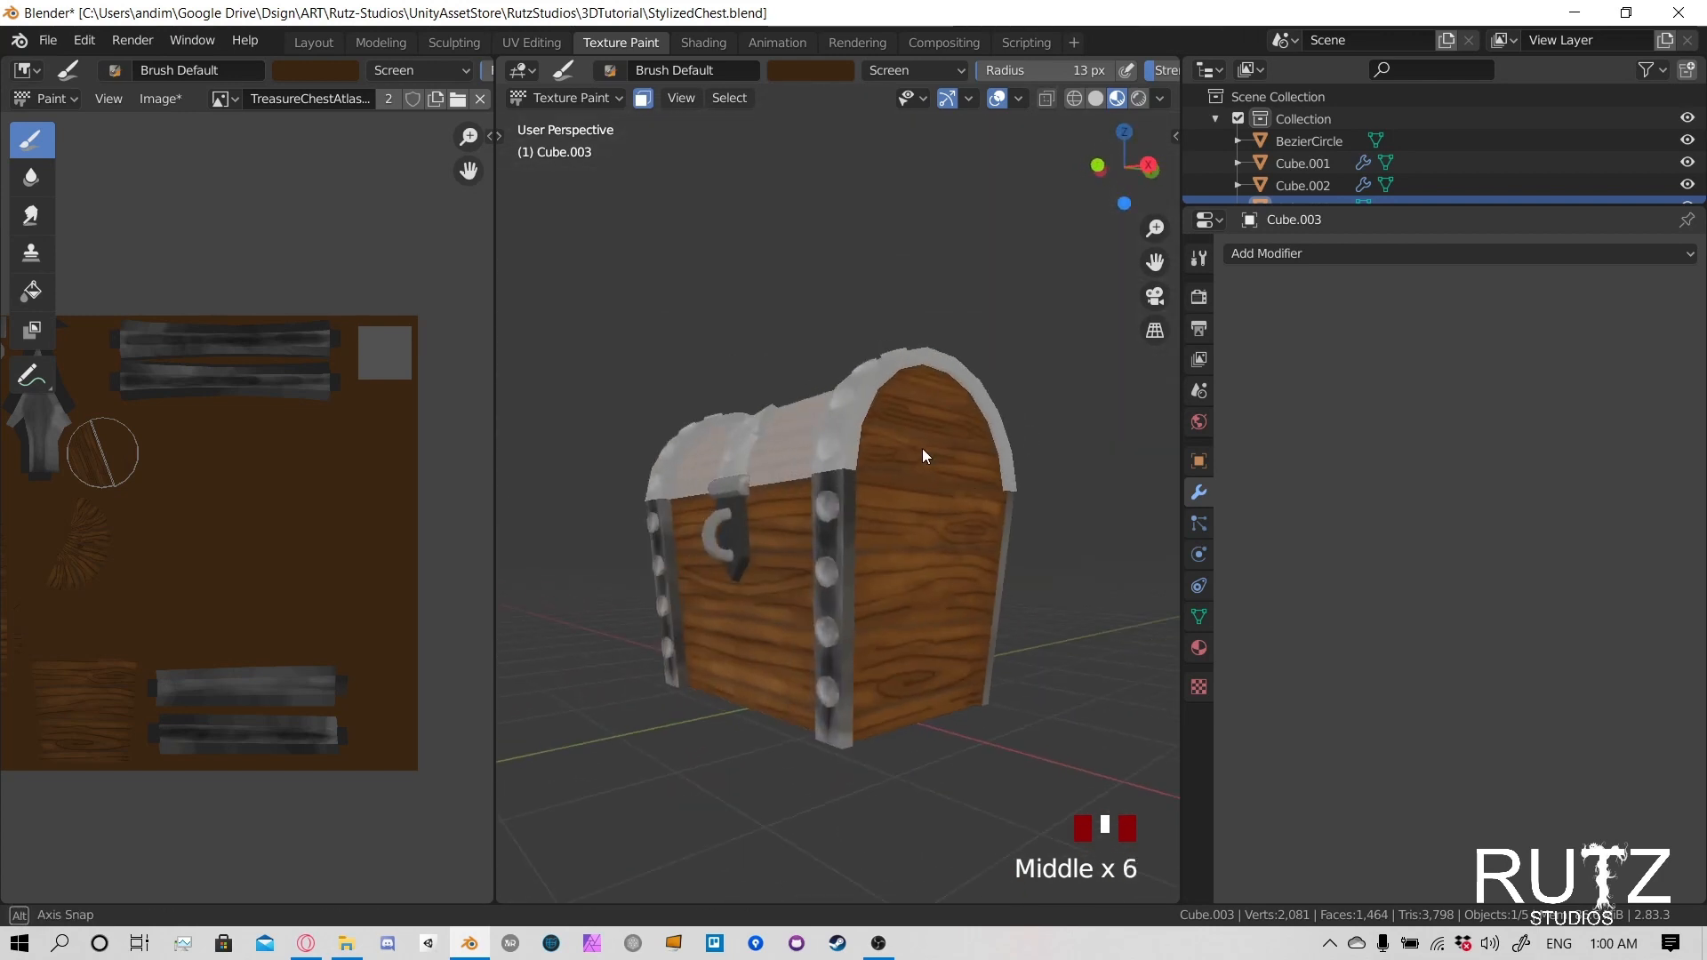
- Set the brush to Multiply blending with a 23 px radius
{"action": "left_click", "coordinate": [887, 71]}
{"action": "left_click", "coordinate": [906, 154]}
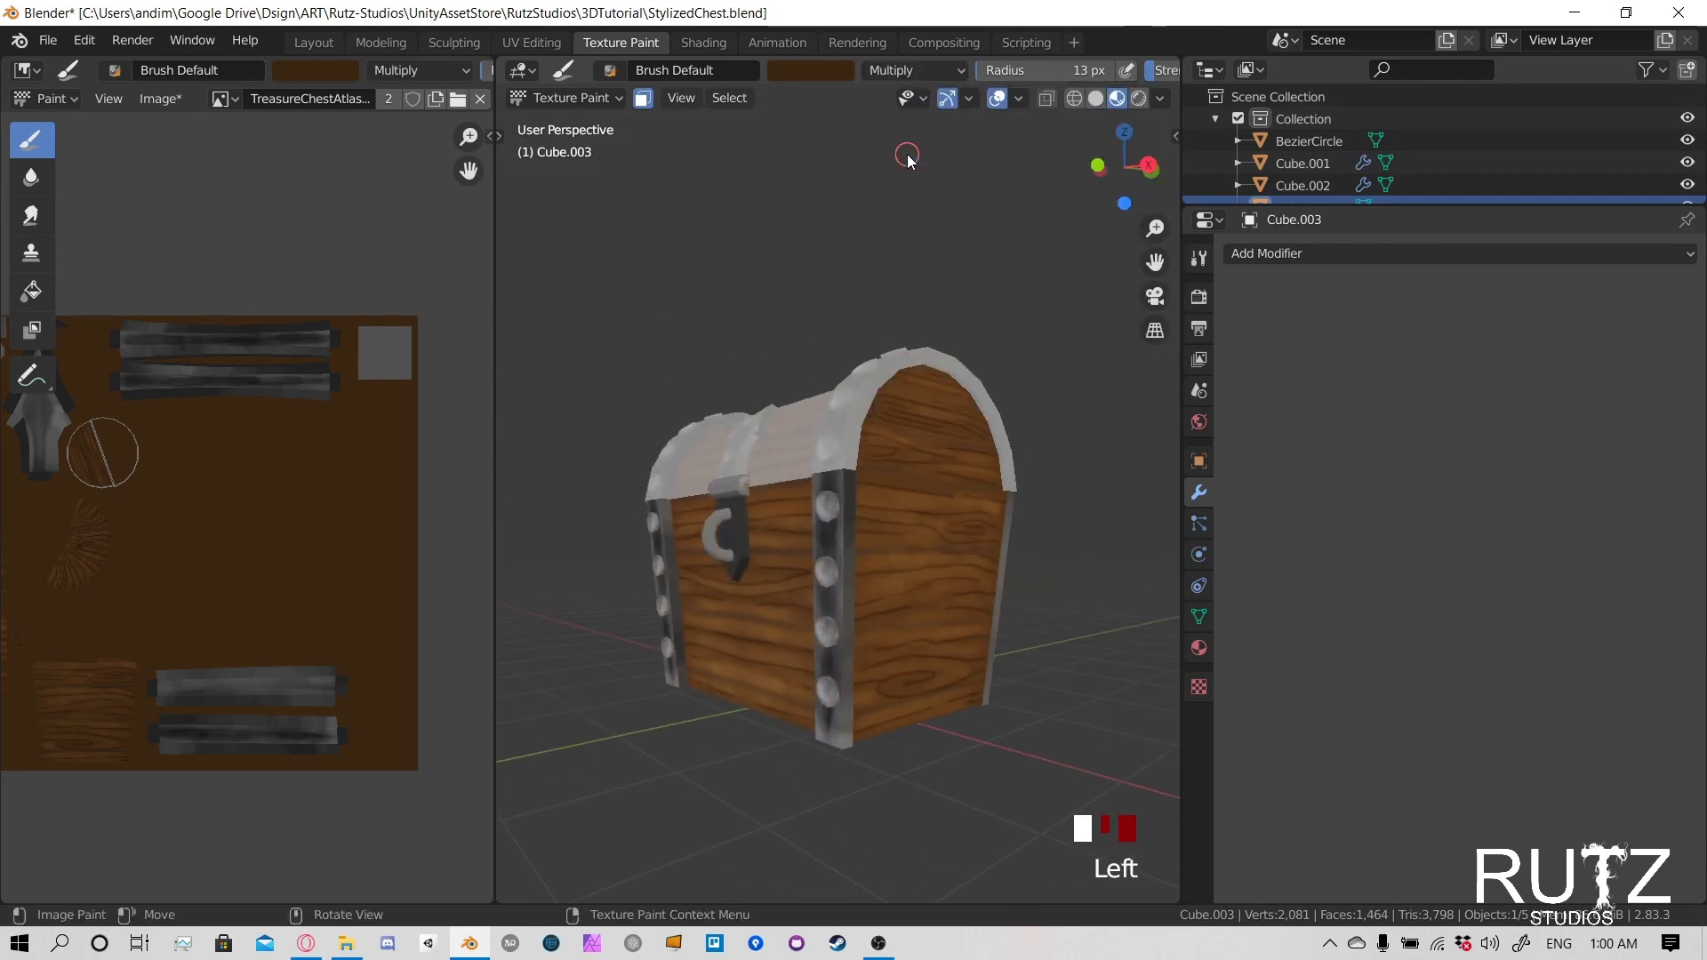
{"action": "middle_click_drag", "start_coordinate": [871, 534], "coordinate": [910, 545]}
{"action": "scroll", "coordinate": [777, 408], "scroll_direction": "up", "scroll_amount": 3}
{"action": "mouse_move", "coordinate": [777, 408]}
{"action": "middle_mouse_down"}
{"action": "mouse_move", "coordinate": [743, 483]}
{"action": "mouse_move", "coordinate": [605, 558]}
{"action": "mouse_move", "coordinate": [669, 525]}
{"action": "middle_mouse_up"}
{"action": "key", "text": "f"}
{"action": "left_click", "coordinate": [585, 564]}
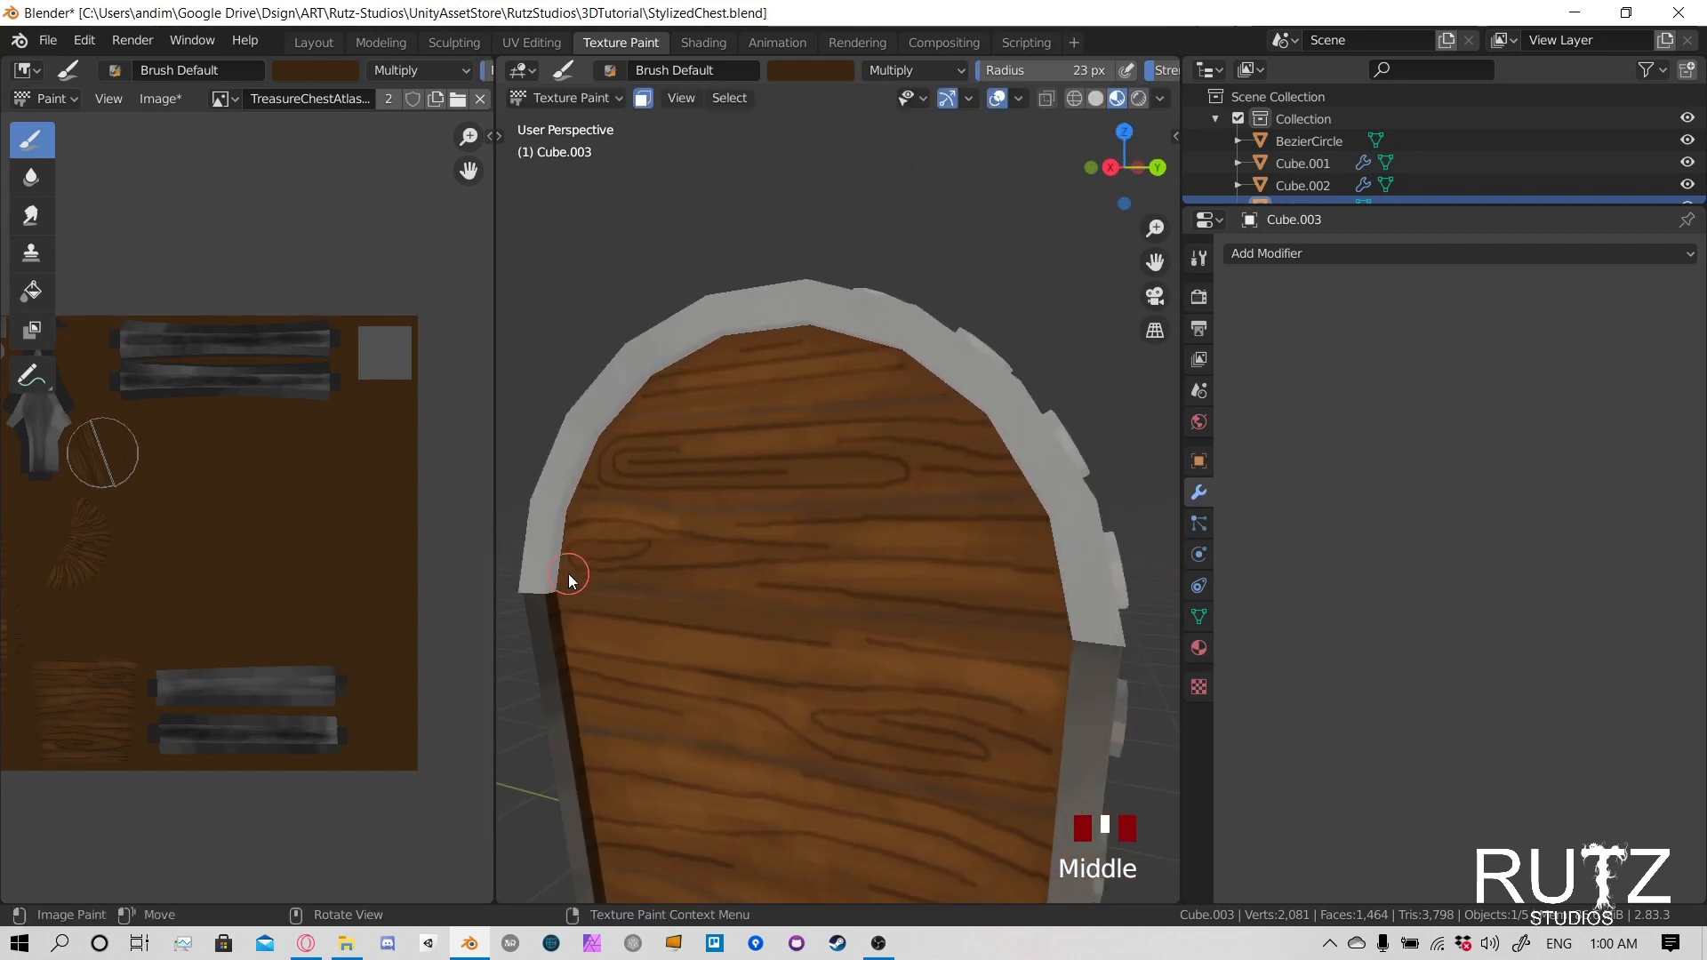
- Darken the wood of the lid's end panel along the rear edge and over the peak of the arch
{"action": "left_click_drag", "start_coordinate": [569, 575], "coordinate": [570, 526]}
{"action": "mouse_move", "coordinate": [571, 526]}
{"action": "left_mouse_down"}
{"action": "mouse_move", "coordinate": [588, 467]}
{"action": "mouse_move", "coordinate": [574, 531]}
{"action": "left_mouse_up"}
{"action": "mouse_move", "coordinate": [574, 531]}
{"action": "left_mouse_down"}
{"action": "mouse_move", "coordinate": [584, 474]}
{"action": "mouse_move", "coordinate": [692, 352]}
{"action": "mouse_move", "coordinate": [744, 337]}
{"action": "left_mouse_up"}
{"action": "mouse_move", "coordinate": [743, 338]}
{"action": "left_mouse_down"}
{"action": "mouse_move", "coordinate": [805, 318]}
{"action": "mouse_move", "coordinate": [889, 333]}
{"action": "mouse_move", "coordinate": [948, 391]}
{"action": "left_mouse_up"}
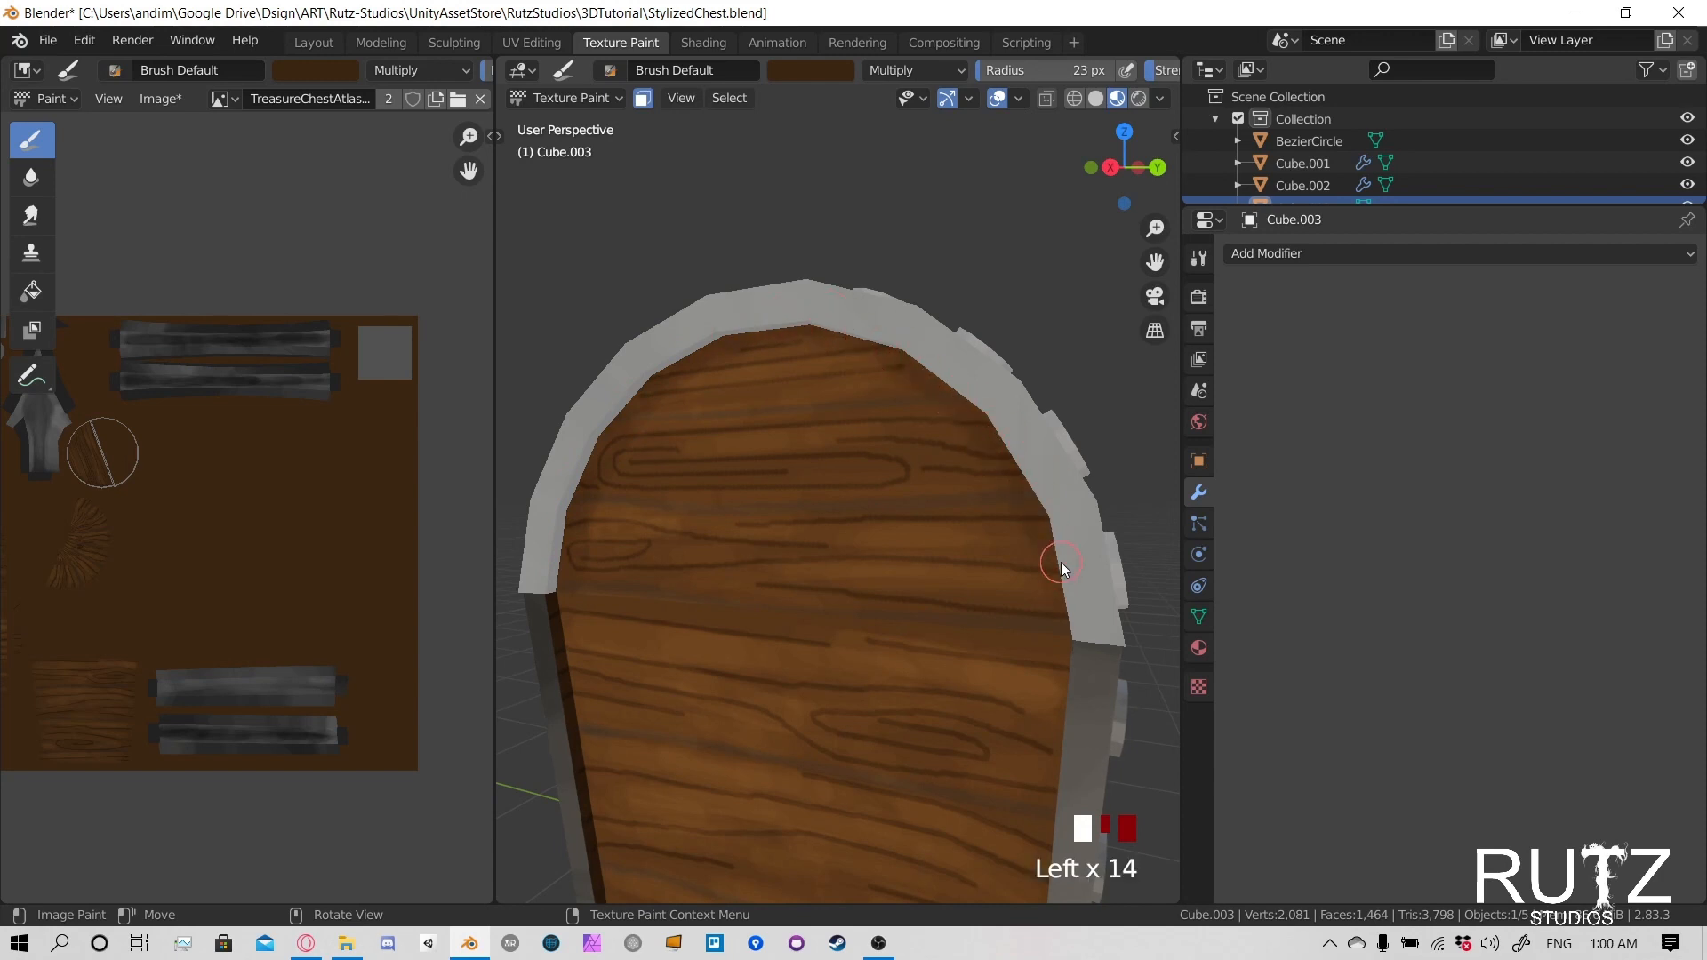
- Continue the dark shading along the remaining inner edge of the arch on the lid's end panel
{"action": "middle_click_drag", "start_coordinate": [1061, 563], "coordinate": [1124, 569]}
{"action": "middle_click_drag", "start_coordinate": [1116, 498], "coordinate": [1039, 481], "text": "shift"}
{"action": "left_click_drag", "start_coordinate": [1113, 546], "coordinate": [1109, 542]}
{"action": "left_click_drag", "start_coordinate": [1110, 542], "coordinate": [1102, 534]}
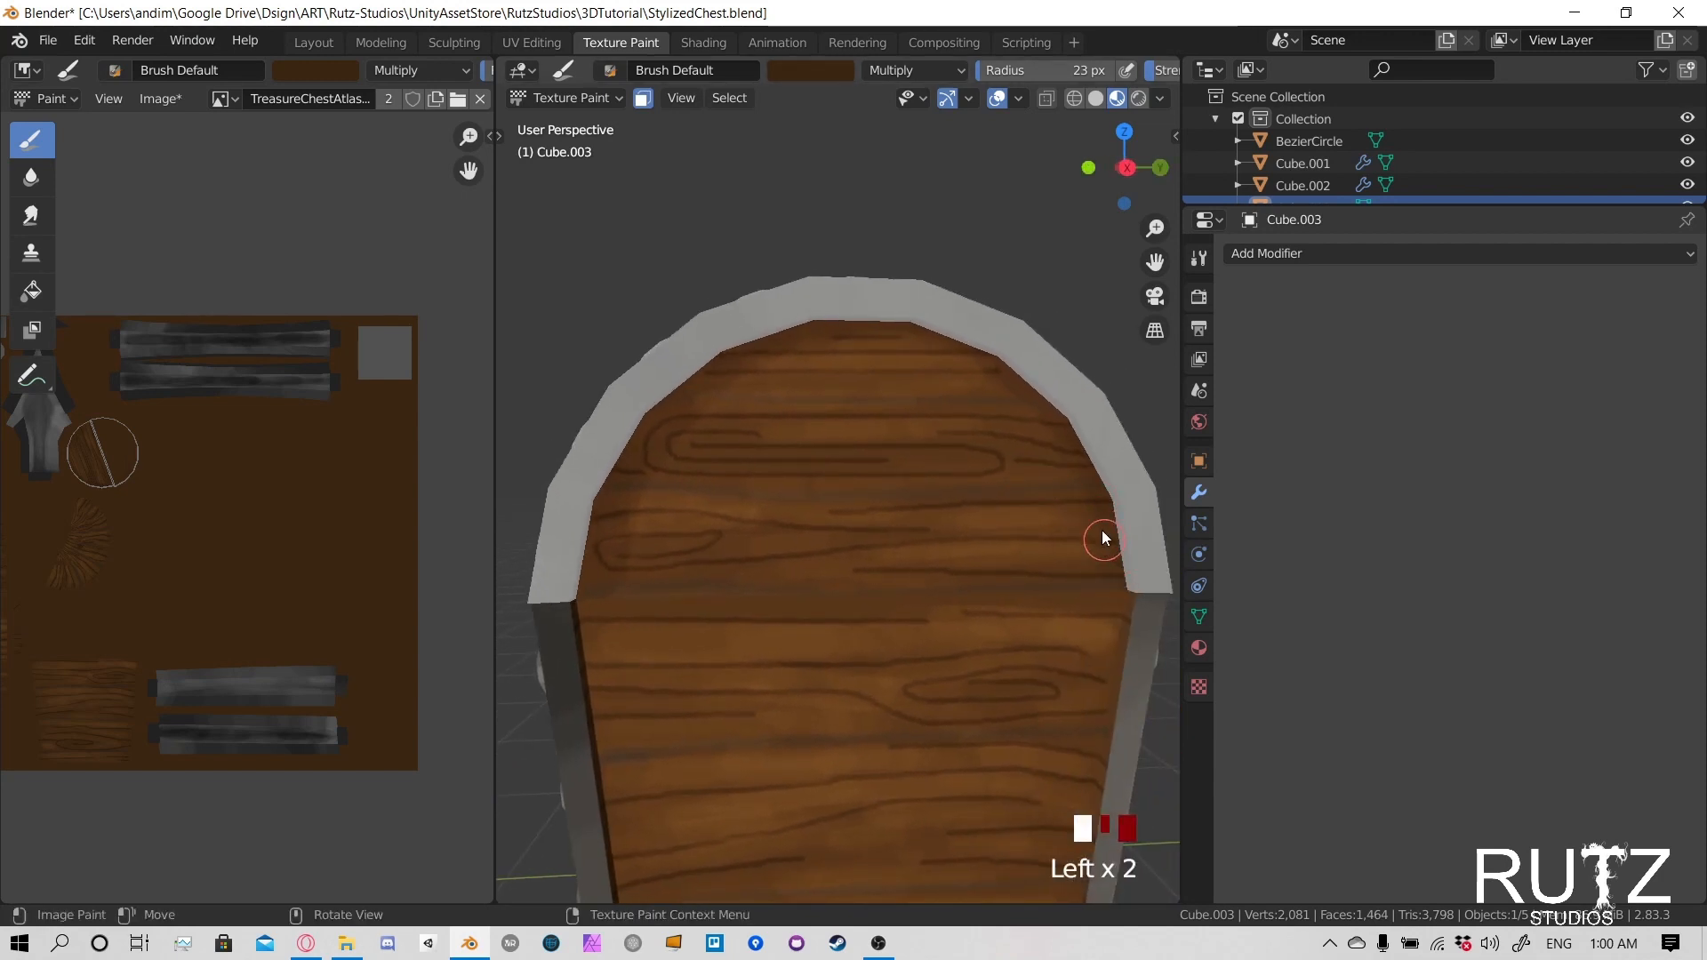
{"action": "mouse_move", "coordinate": [952, 348]}
{"action": "left_mouse_down"}
{"action": "mouse_move", "coordinate": [894, 331]}
{"action": "mouse_move", "coordinate": [644, 445]}
{"action": "mouse_move", "coordinate": [665, 480]}
{"action": "left_mouse_up"}
{"action": "mouse_move", "coordinate": [665, 480]}
{"action": "middle_mouse_down"}
{"action": "mouse_move", "coordinate": [832, 499]}
{"action": "mouse_move", "coordinate": [782, 430]}
{"action": "middle_mouse_up"}
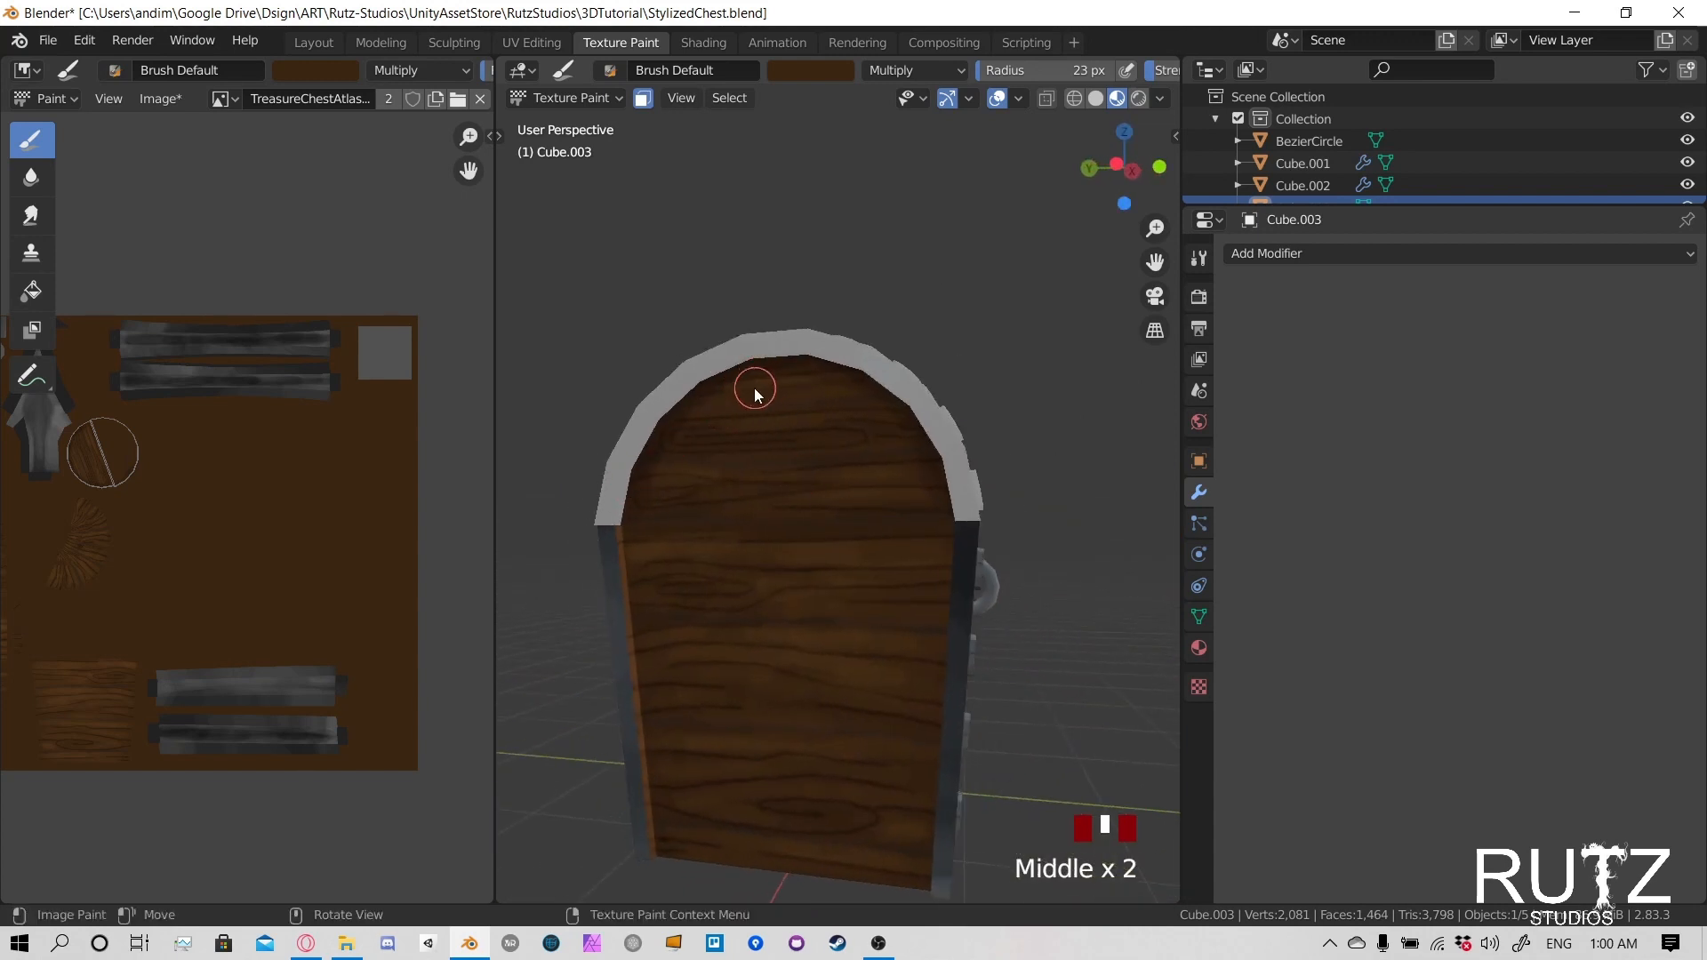
- Darken the lid's wood along the inner edge of one end rim, from the front corner up to the top
{"action": "mouse_move", "coordinate": [758, 385]}
{"action": "left_mouse_down"}
{"action": "mouse_move", "coordinate": [765, 369]}
{"action": "mouse_move", "coordinate": [946, 455]}
{"action": "left_mouse_up"}
{"action": "left_click", "coordinate": [648, 469]}
{"action": "middle_click_drag", "start_coordinate": [648, 468], "coordinate": [692, 513]}
{"action": "left_click", "coordinate": [685, 522]}
{"action": "left_click", "coordinate": [676, 547]}
{"action": "left_click", "coordinate": [666, 572]}
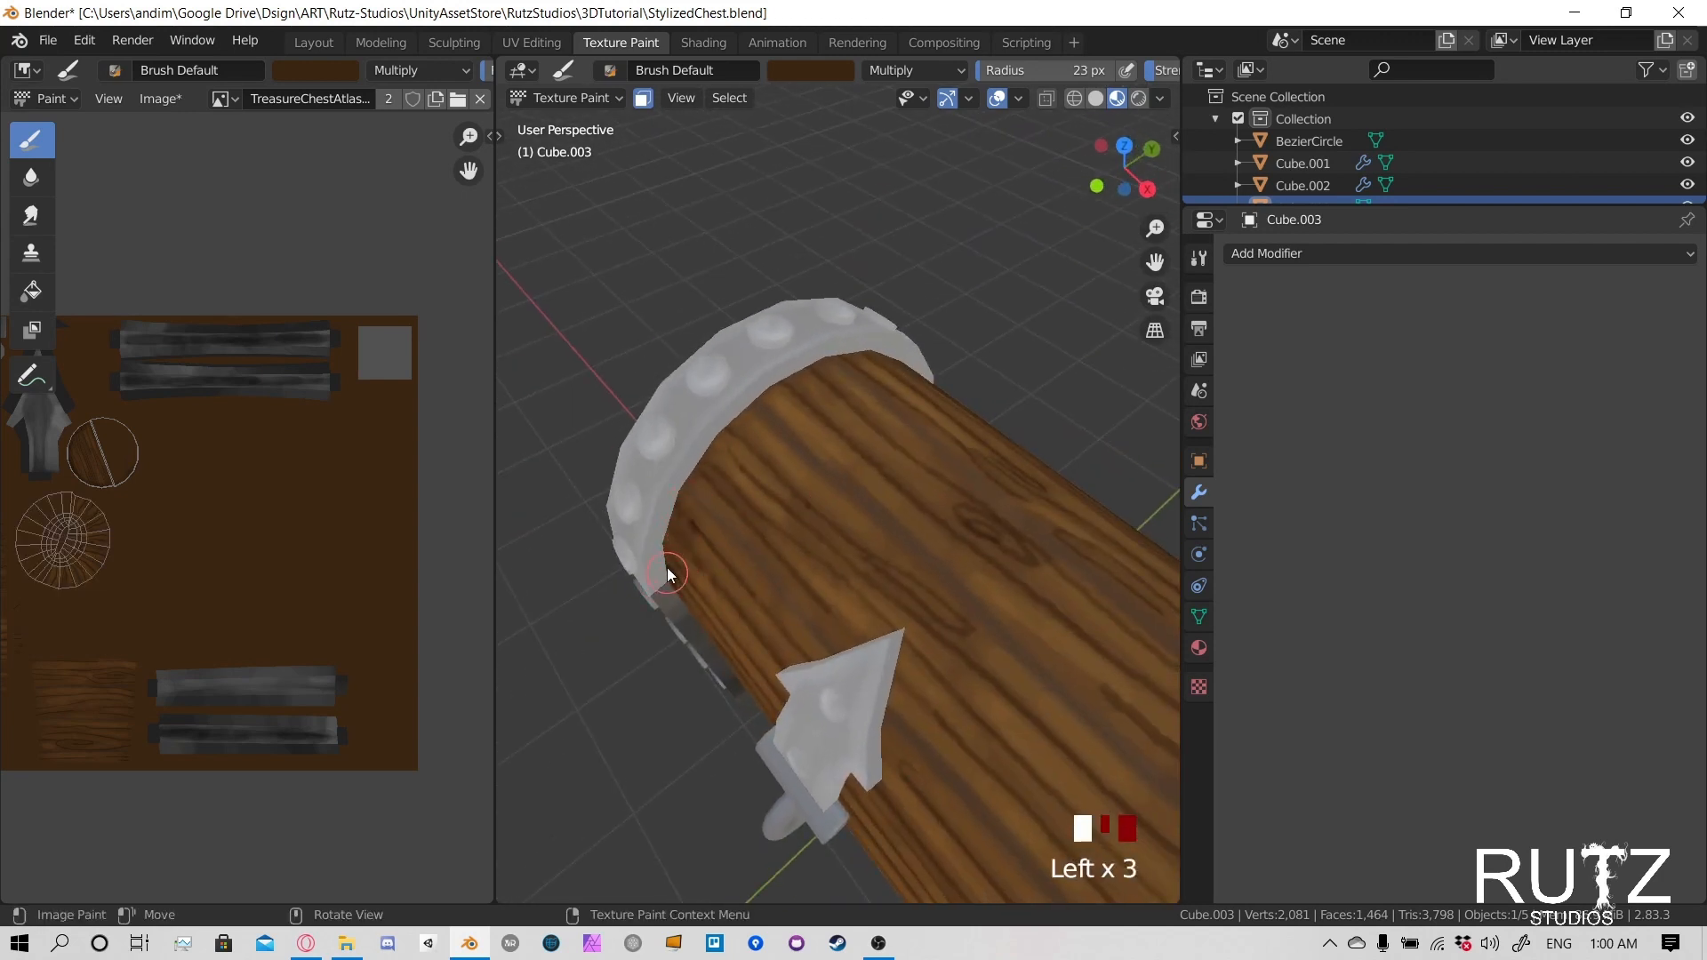
{"action": "left_click", "coordinate": [713, 465]}
{"action": "left_click", "coordinate": [756, 411]}
{"action": "left_click", "coordinate": [782, 373]}
- Darken the lid's wood along the inner edge of the opposite end rim and down the front of the first one
{"action": "mouse_move", "coordinate": [783, 374]}
{"action": "middle_mouse_down"}
{"action": "mouse_move", "coordinate": [761, 368]}
{"action": "mouse_move", "coordinate": [916, 392]}
{"action": "mouse_move", "coordinate": [920, 408]}
{"action": "middle_mouse_up"}
{"action": "left_click", "coordinate": [916, 392]}
{"action": "left_click", "coordinate": [960, 408]}
{"action": "left_click", "coordinate": [1012, 595]}
{"action": "left_click", "coordinate": [1013, 658]}
{"action": "left_click", "coordinate": [1013, 722]}
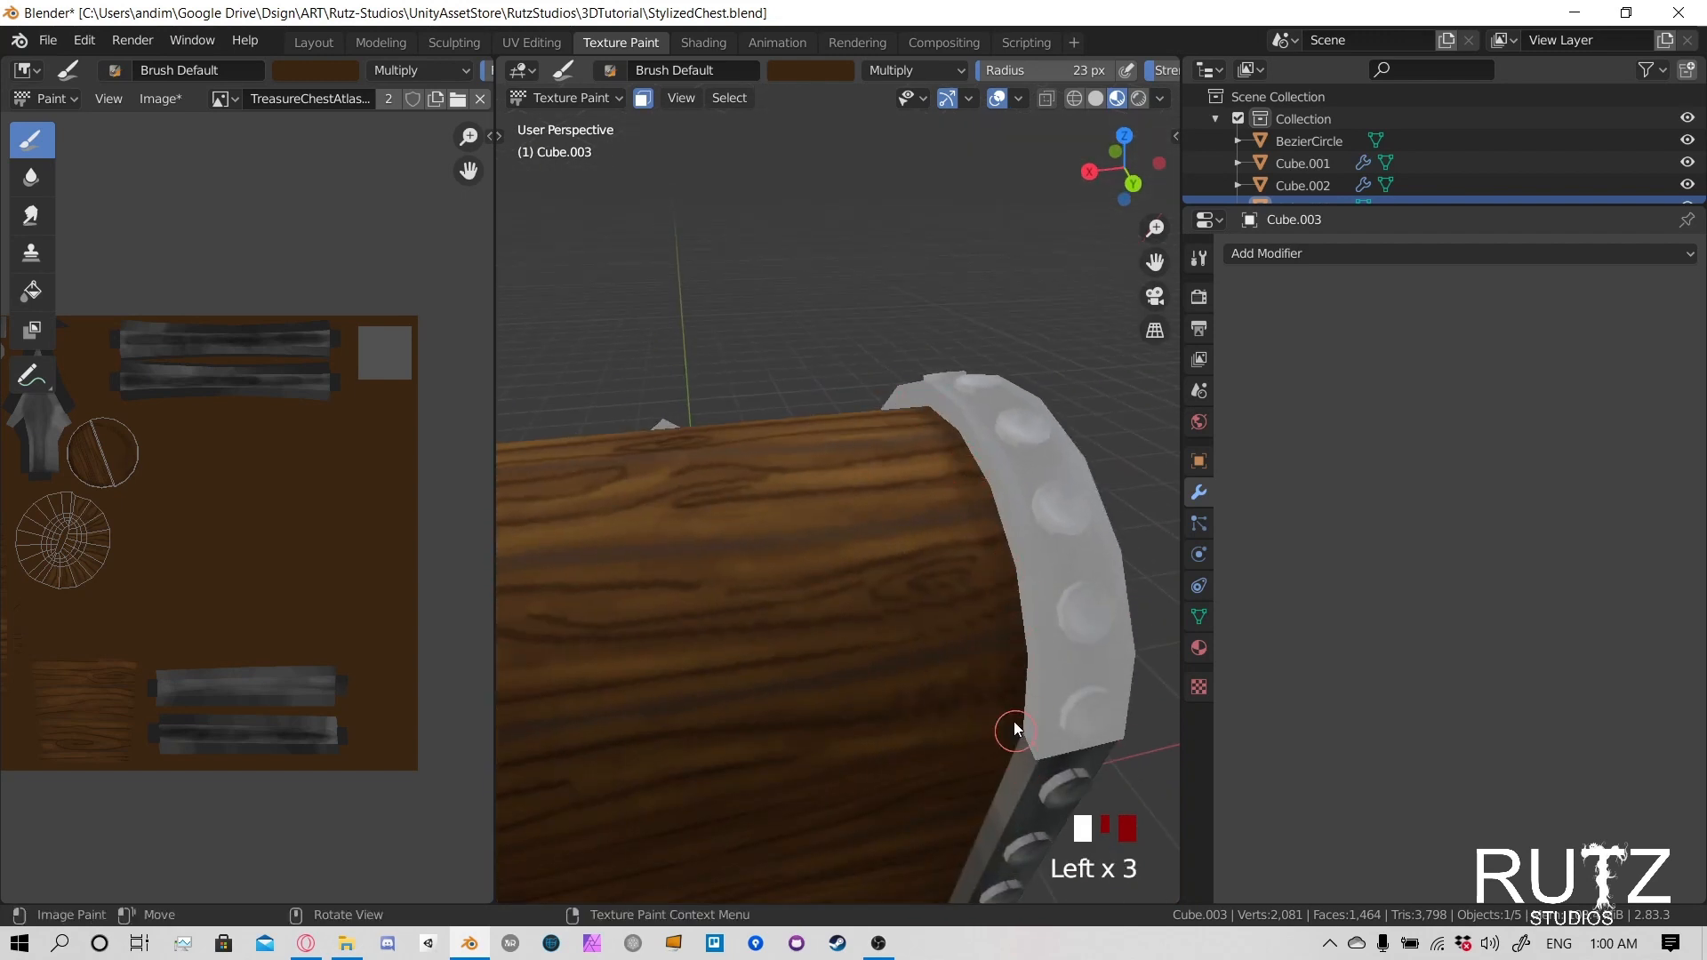
{"action": "left_click", "coordinate": [1028, 580]}
{"action": "mouse_move", "coordinate": [1028, 579]}
{"action": "middle_mouse_down"}
{"action": "mouse_move", "coordinate": [900, 528]}
{"action": "mouse_move", "coordinate": [1102, 504]}
{"action": "middle_mouse_up"}
{"action": "scroll", "coordinate": [788, 465], "scroll_direction": "down", "scroll_amount": 1}
{"action": "left_click_drag", "start_coordinate": [773, 525], "coordinate": [766, 679]}
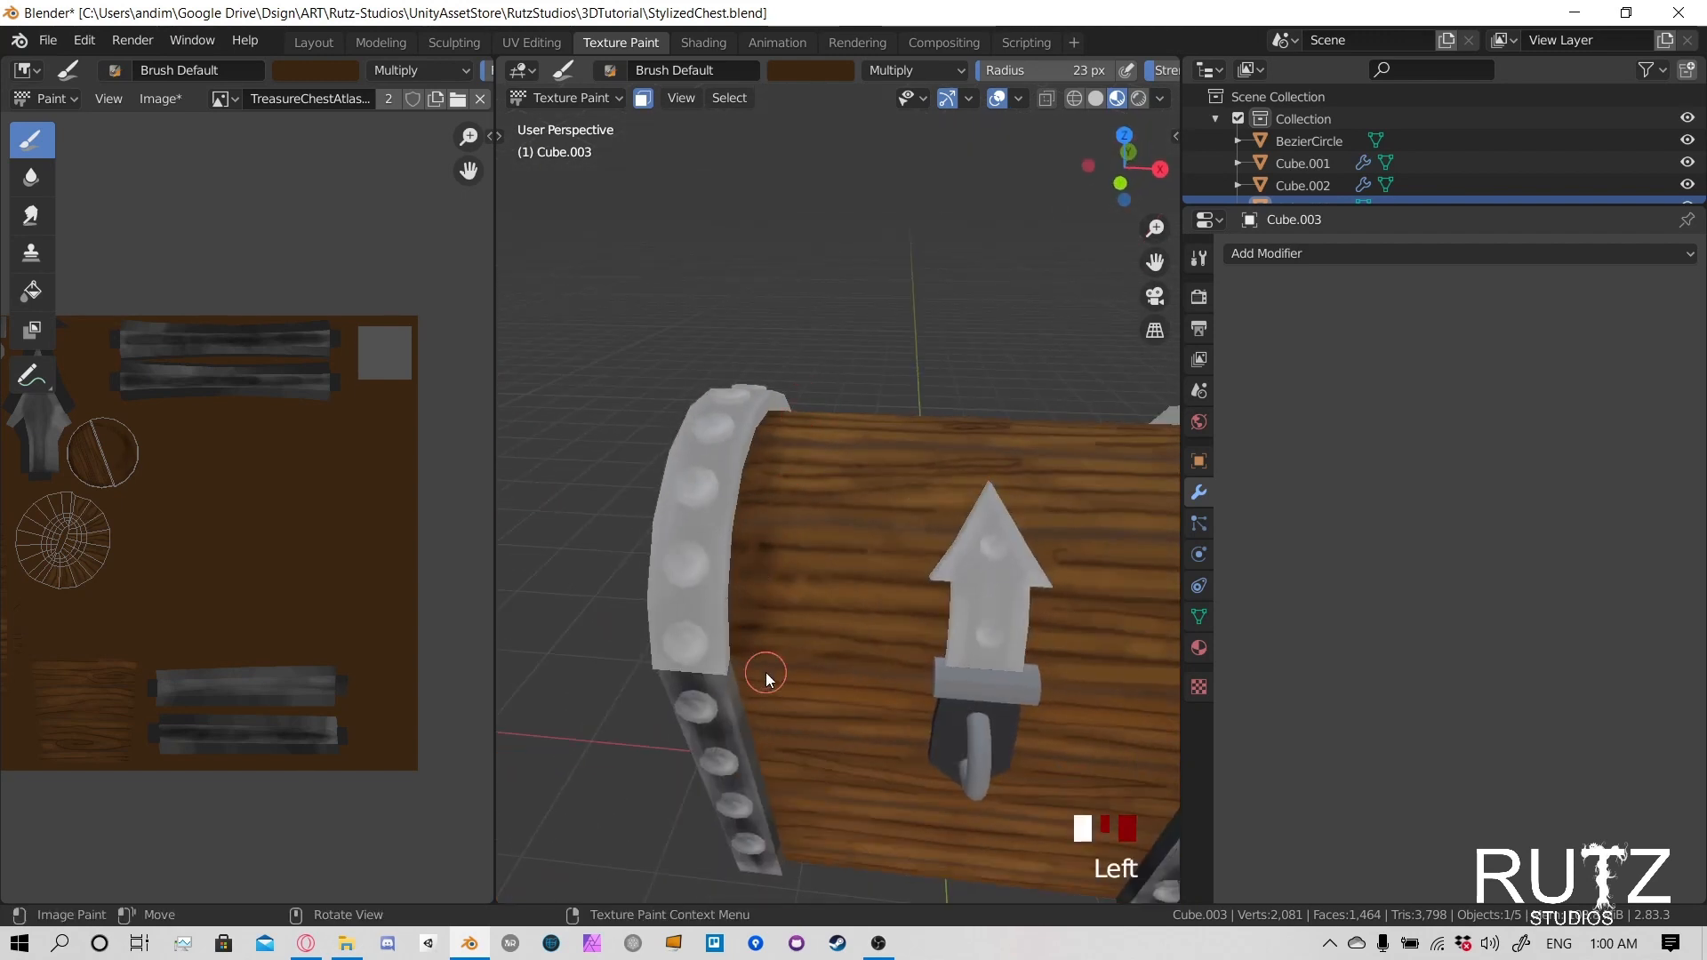
- Shade the lid's wood along one side of the arrow-shaped latch plate, up to its tip
{"action": "left_click_drag", "start_coordinate": [939, 594], "coordinate": [944, 653]}
{"action": "left_click_drag", "start_coordinate": [944, 596], "coordinate": [945, 623]}
{"action": "left_click", "coordinate": [943, 605]}
{"action": "left_click", "coordinate": [942, 585]}
{"action": "left_click", "coordinate": [941, 564]}
{"action": "left_click", "coordinate": [982, 489]}
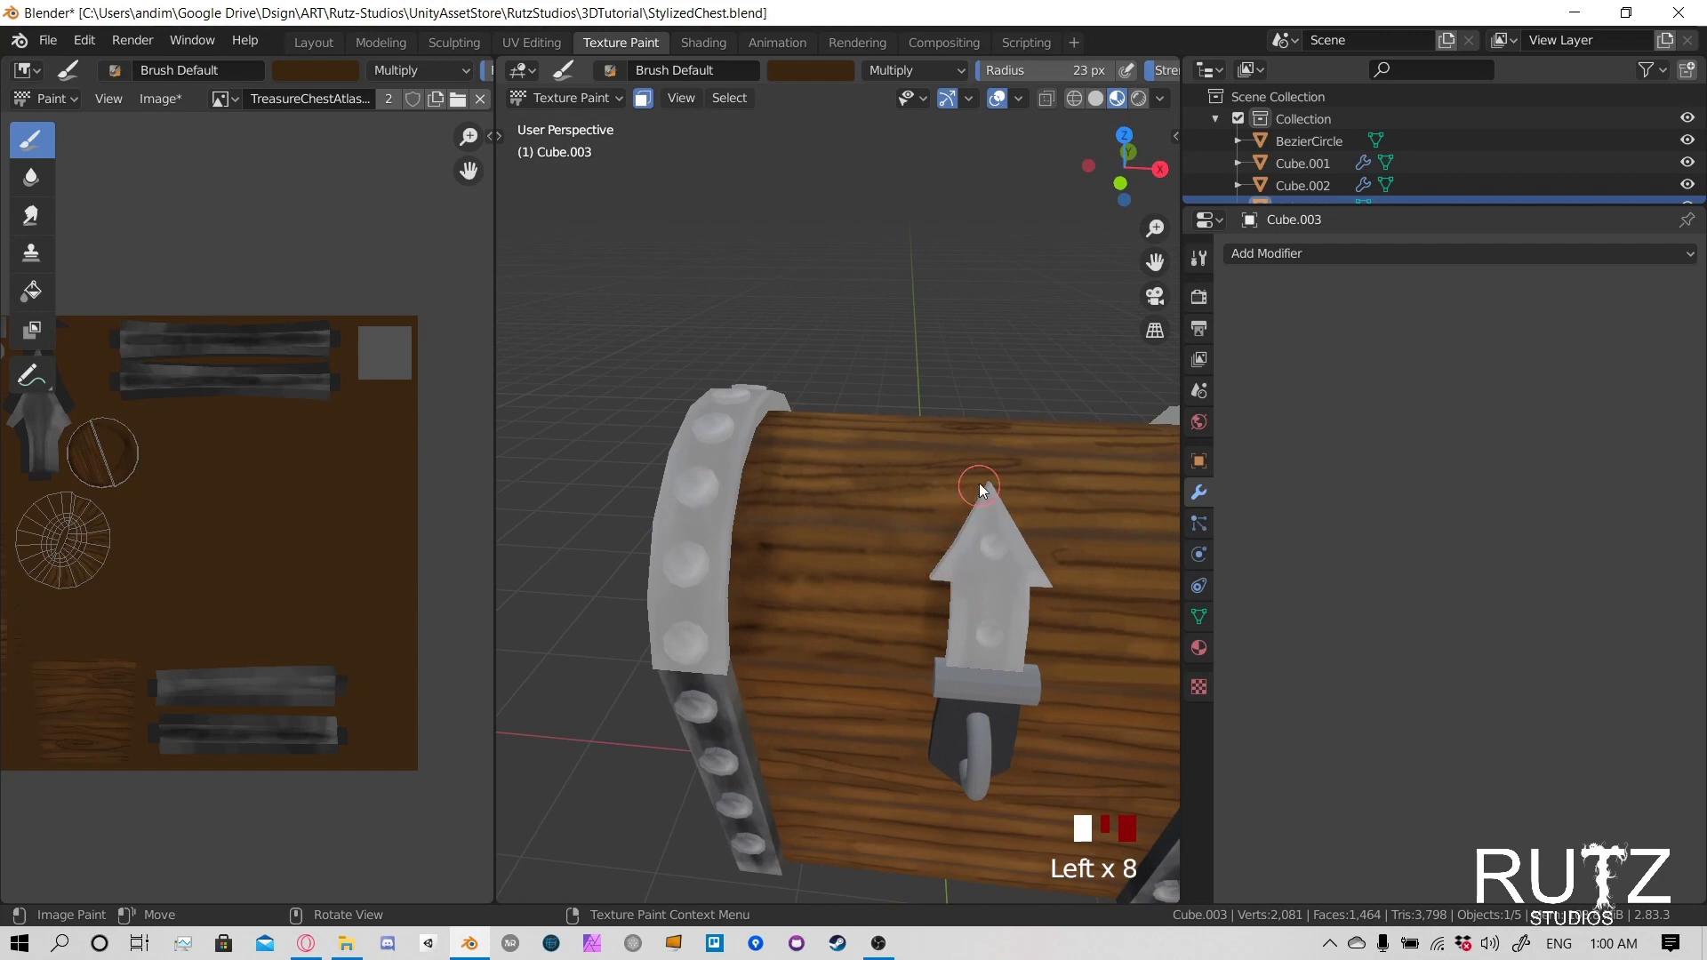
- Shade the lid's wood along the other side of the arrow-shaped latch plate, from its tip down to the hinge
{"action": "left_click", "coordinate": [1004, 526]}
{"action": "left_click", "coordinate": [1029, 564]}
{"action": "left_click", "coordinate": [1037, 583]}
{"action": "left_click", "coordinate": [1047, 608]}
{"action": "left_click", "coordinate": [1042, 633]}
{"action": "left_click", "coordinate": [1035, 662]}
{"action": "left_click", "coordinate": [1033, 684]}
- Deepen the shading around the latch plate with a second pass from the hinge up around the arrow tip
{"action": "left_click", "coordinate": [951, 672]}
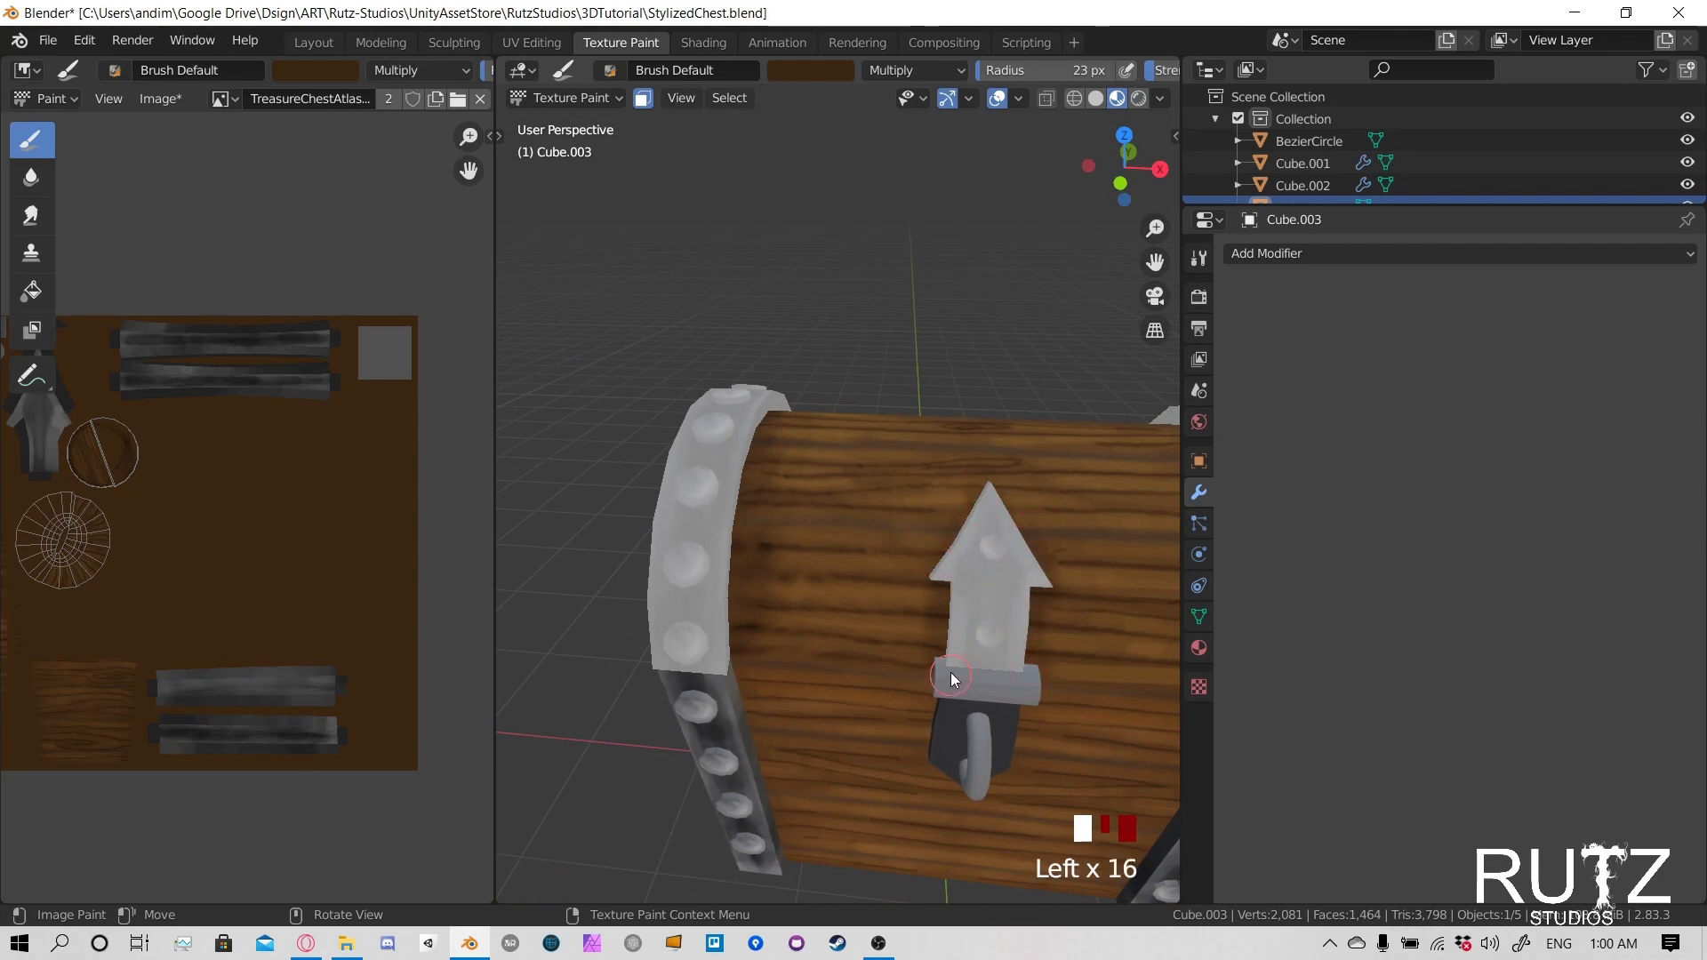
{"action": "left_click", "coordinate": [945, 638]}
{"action": "left_click", "coordinate": [941, 602]}
{"action": "left_click", "coordinate": [978, 511]}
{"action": "left_click", "coordinate": [1020, 498]}
{"action": "mouse_move", "coordinate": [1045, 606]}
{"action": "middle_mouse_down"}
{"action": "mouse_move", "coordinate": [953, 566]}
{"action": "mouse_move", "coordinate": [944, 547]}
{"action": "mouse_move", "coordinate": [978, 552]}
{"action": "mouse_move", "coordinate": [971, 505]}
{"action": "middle_mouse_up"}
{"action": "left_click", "coordinate": [905, 432]}
{"action": "left_click", "coordinate": [903, 506]}
{"action": "left_click", "coordinate": [888, 625]}
{"action": "key", "text": "ctrl+z"}
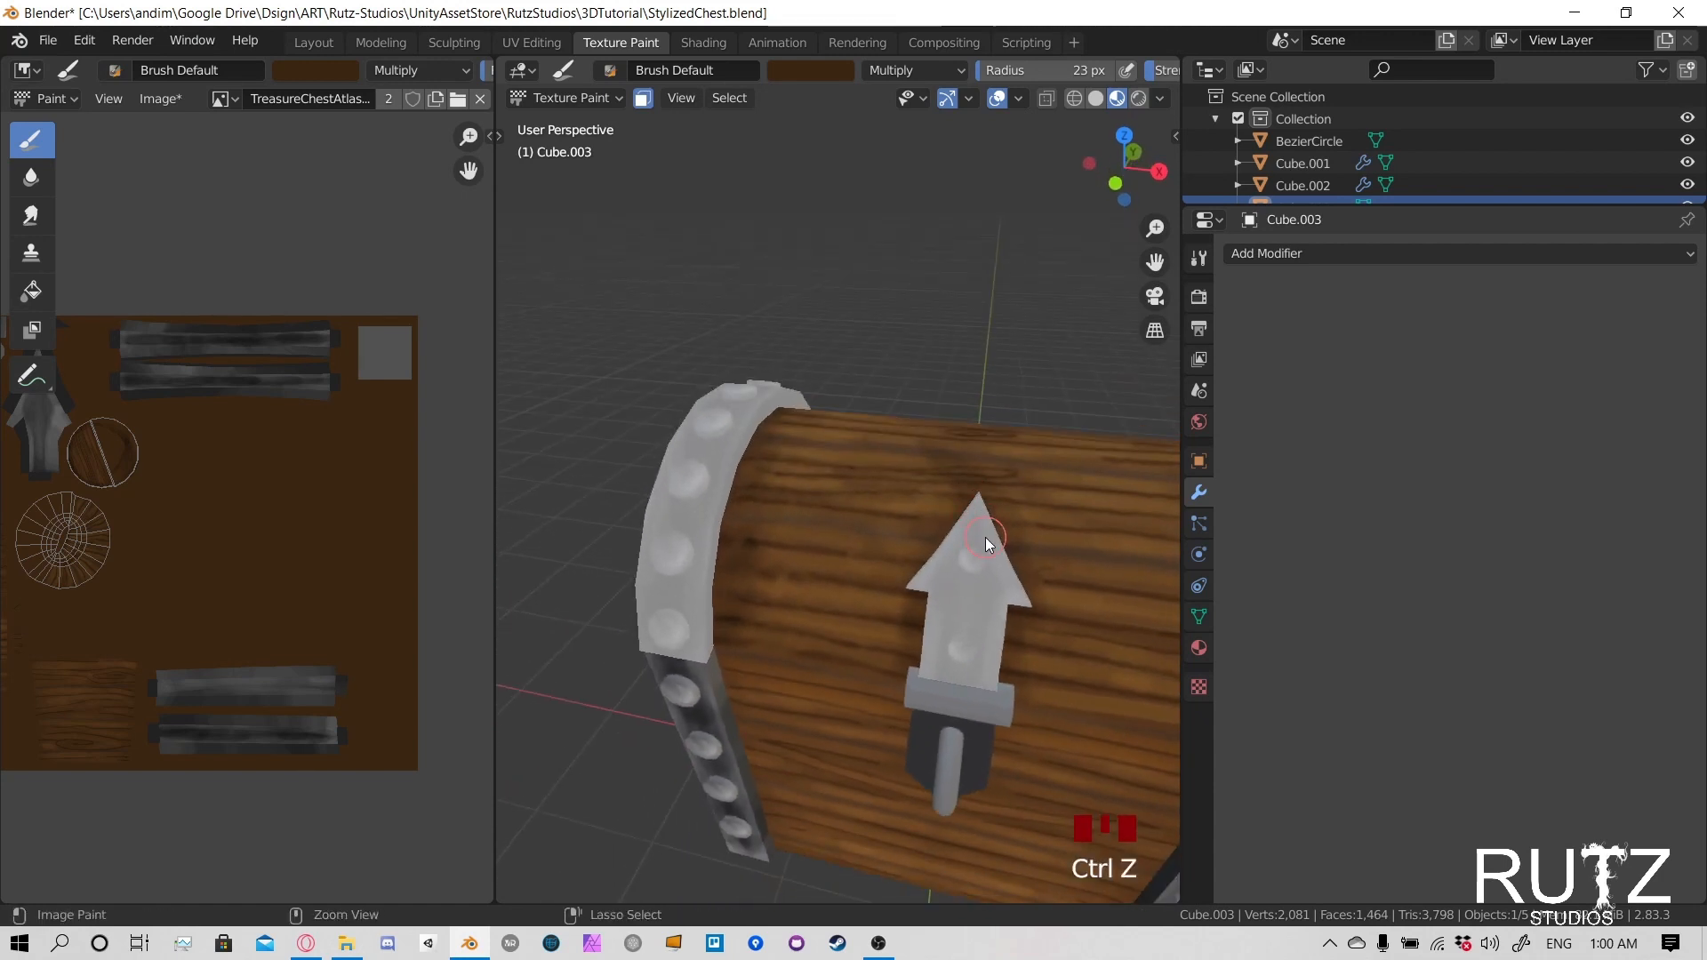
{"action": "key", "text": "ctrl+z"}
- Darken the wood around the latch plate's arrow tip and along both of its sides again
{"action": "left_click", "coordinate": [992, 511]}
{"action": "left_click", "coordinate": [996, 508]}
{"action": "left_click_drag", "start_coordinate": [996, 503], "coordinate": [1052, 628]}
{"action": "left_click", "coordinate": [948, 592]}
{"action": "mouse_move", "coordinate": [1002, 642]}
{"action": "middle_mouse_down", "text": "shift"}
{"action": "mouse_move", "coordinate": [944, 522]}
{"action": "mouse_move", "coordinate": [974, 523]}
{"action": "middle_mouse_up", "text": "shift"}
{"action": "left_click", "coordinate": [953, 586]}
{"action": "mouse_move", "coordinate": [974, 523]}
{"action": "middle_mouse_down", "text": "shift"}
{"action": "mouse_move", "coordinate": [855, 574]}
{"action": "mouse_move", "coordinate": [994, 493]}
{"action": "middle_mouse_up", "text": "shift"}
{"action": "left_click_drag", "start_coordinate": [1006, 516], "coordinate": [1030, 604]}
- Darken the front of the lid's wood along the inner edge of the right end rim
{"action": "left_click", "coordinate": [1037, 653]}
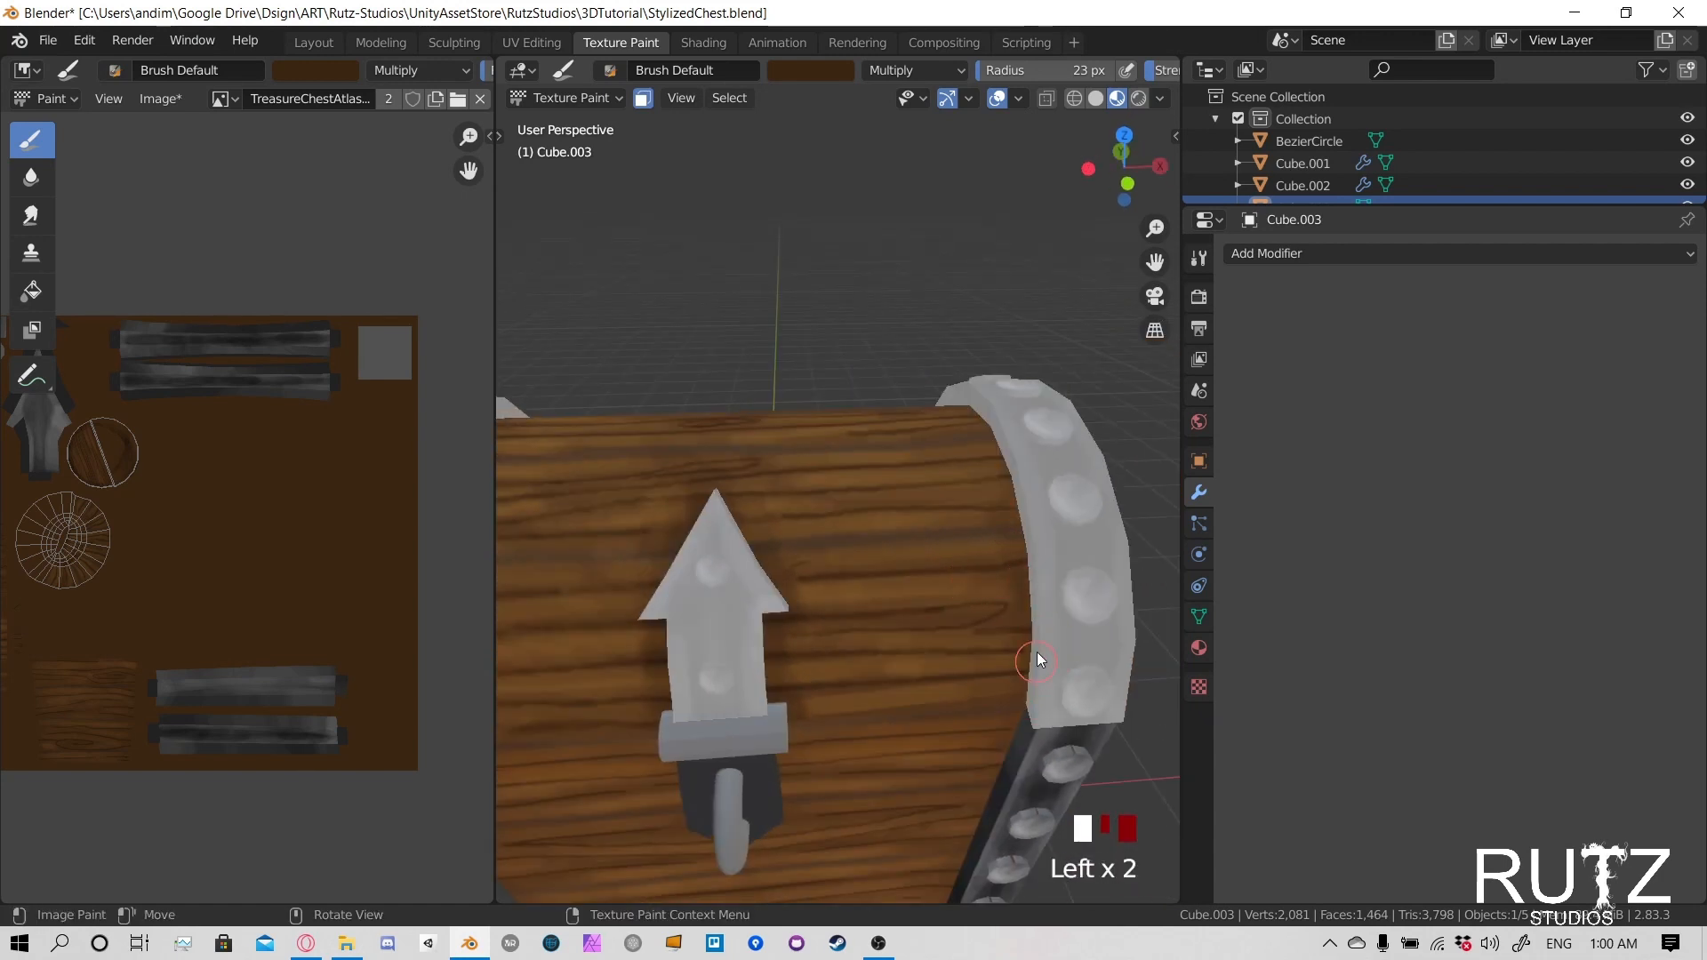
{"action": "left_click", "coordinate": [1033, 662]}
{"action": "left_click", "coordinate": [1025, 681]}
{"action": "left_click_drag", "start_coordinate": [1013, 471], "coordinate": [1017, 410]}
- Darken the rear of the lid's wood along the inner edge of the metal rim, from the top down to the seam
{"action": "mouse_move", "coordinate": [1017, 409]}
{"action": "middle_mouse_down"}
{"action": "mouse_move", "coordinate": [807, 569]}
{"action": "mouse_move", "coordinate": [667, 335]}
{"action": "mouse_move", "coordinate": [720, 435]}
{"action": "middle_mouse_up"}
{"action": "left_click", "coordinate": [844, 301]}
{"action": "left_click", "coordinate": [818, 321]}
{"action": "left_click", "coordinate": [783, 354]}
{"action": "left_click", "coordinate": [754, 392]}
{"action": "left_click", "coordinate": [738, 416]}
{"action": "left_click", "coordinate": [727, 432]}
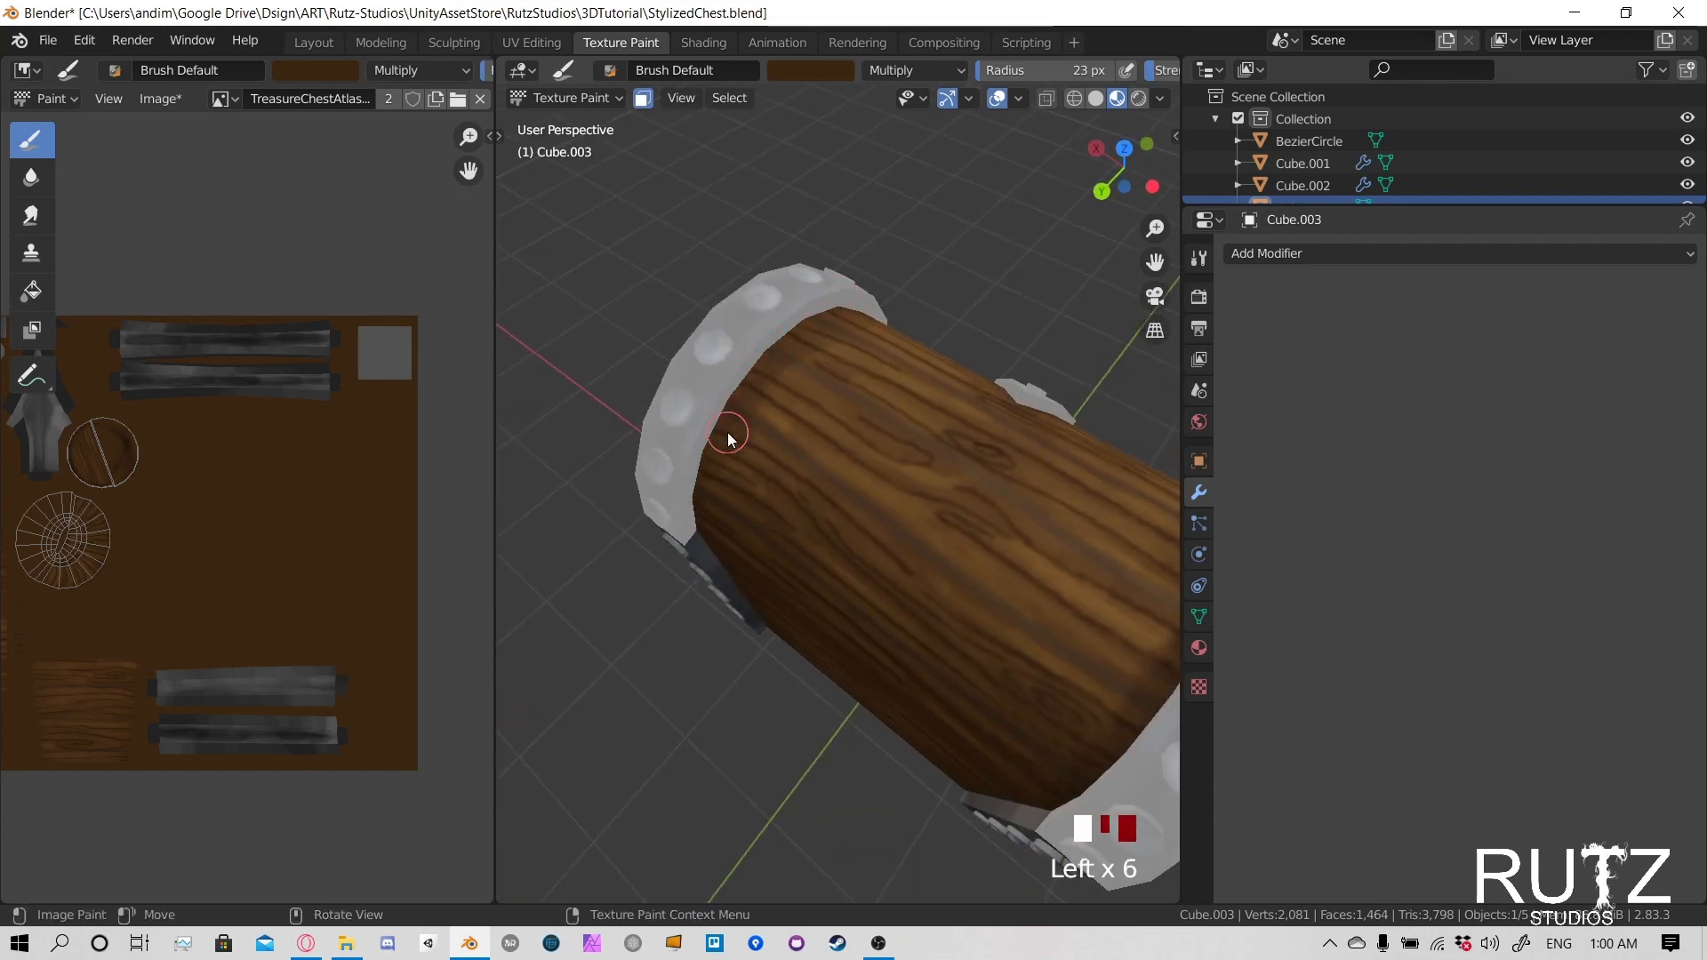
{"action": "middle_click_drag", "start_coordinate": [791, 384], "coordinate": [849, 292]}
{"action": "left_click", "coordinate": [708, 483]}
{"action": "left_click", "coordinate": [708, 485]}
{"action": "left_click", "coordinate": [687, 580]}
- Add a few more dark dabs to the lid's wood beside the opposite metal rim
{"action": "mouse_move", "coordinate": [687, 580]}
{"action": "middle_mouse_down"}
{"action": "mouse_move", "coordinate": [631, 539]}
{"action": "mouse_move", "coordinate": [904, 455]}
{"action": "middle_mouse_up"}
{"action": "left_click", "coordinate": [1003, 624]}
{"action": "left_click", "coordinate": [996, 591]}
{"action": "left_click", "coordinate": [985, 547]}
- Switch texture painting from the lid to the chest body, Cube.001
{"action": "scroll", "coordinate": [869, 637], "scroll_direction": "down", "scroll_amount": 4}
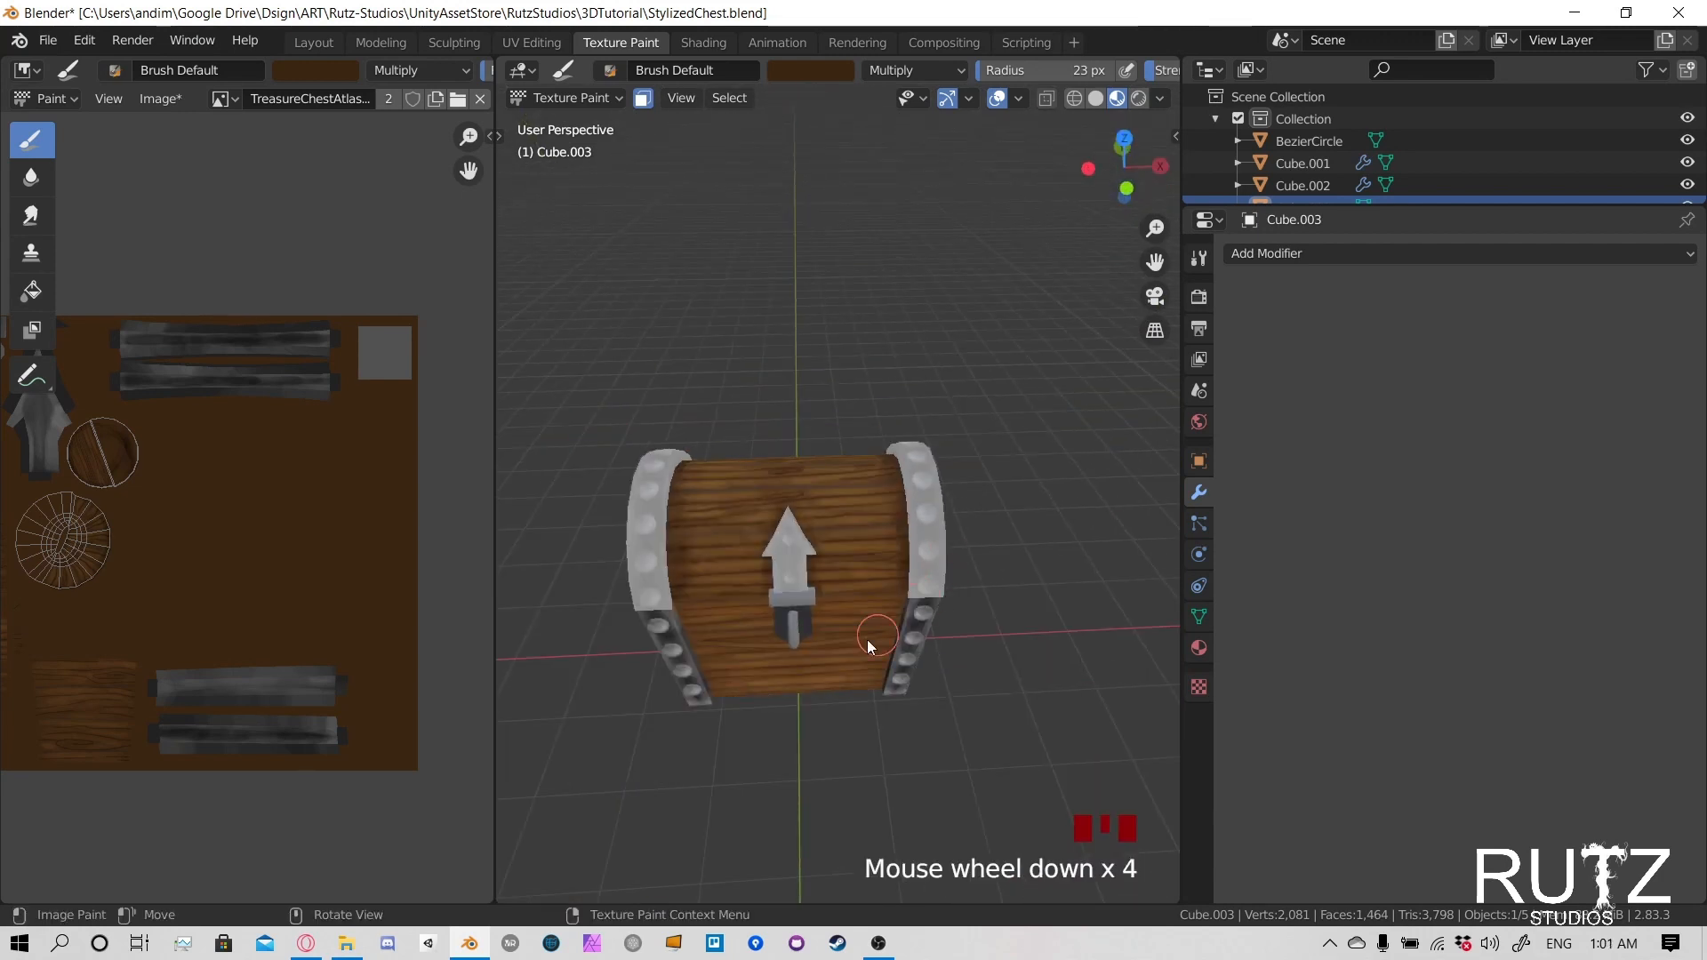
{"action": "middle_click_drag", "start_coordinate": [869, 636], "coordinate": [868, 494], "text": "shift"}
{"action": "scroll", "coordinate": [870, 498], "scroll_direction": "up", "scroll_amount": 4}
{"action": "scroll", "coordinate": [870, 498], "scroll_direction": "down", "scroll_amount": 2}
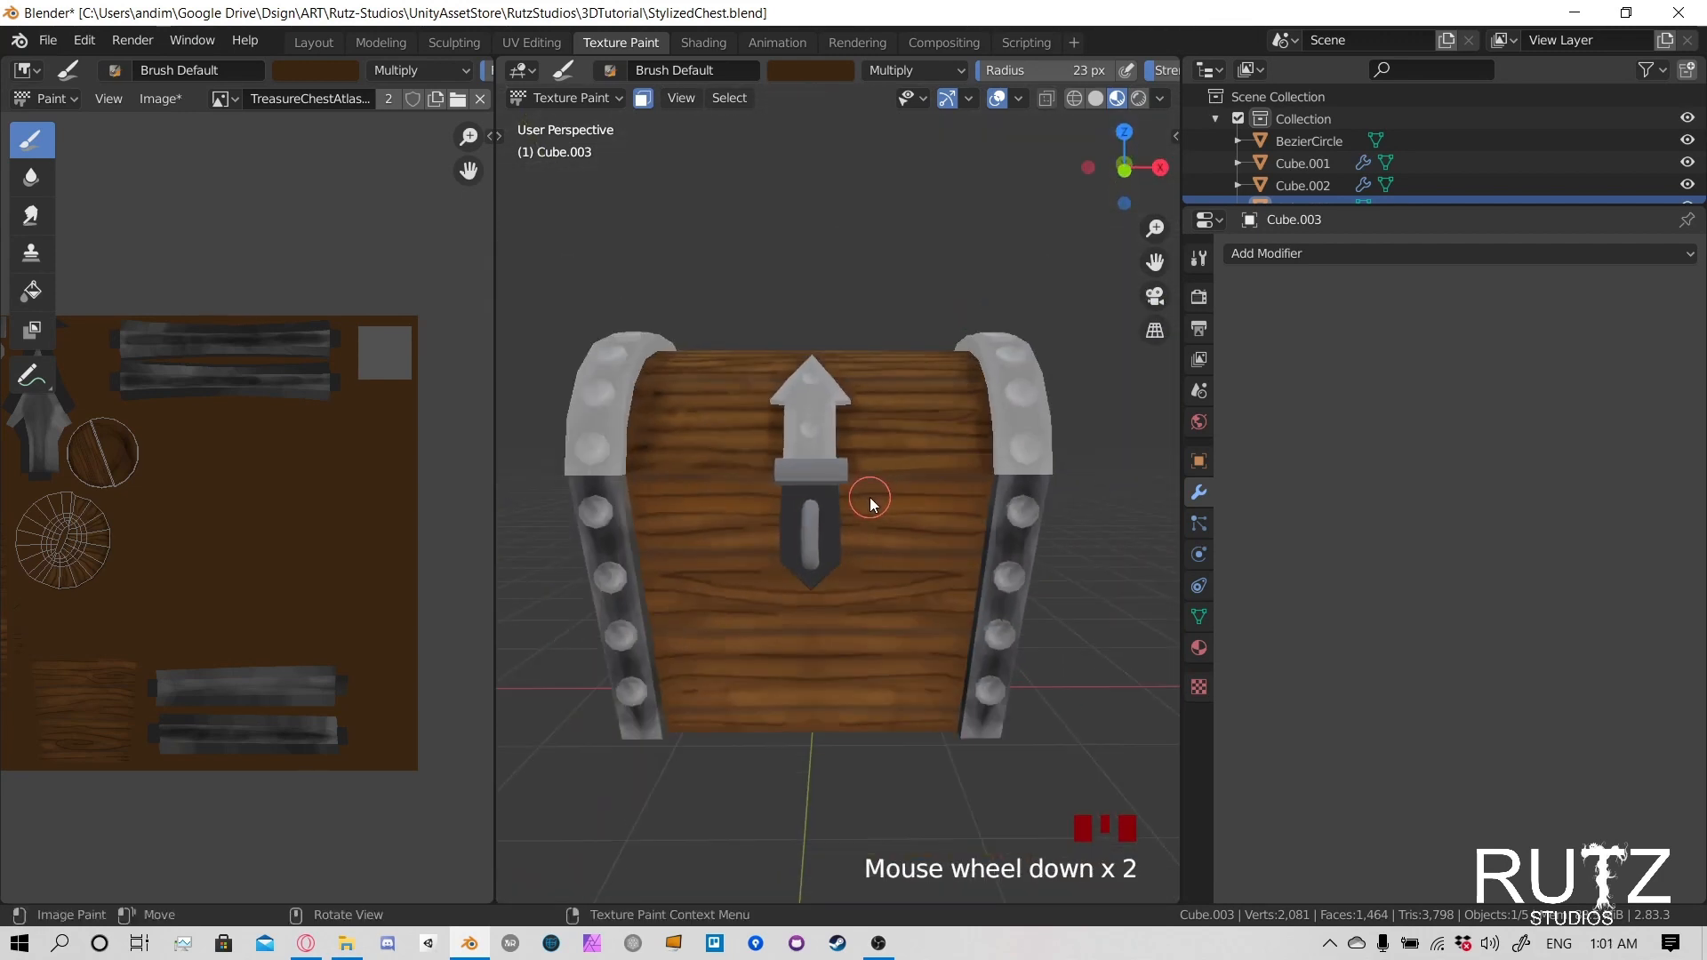
{"action": "left_click", "coordinate": [569, 97]}
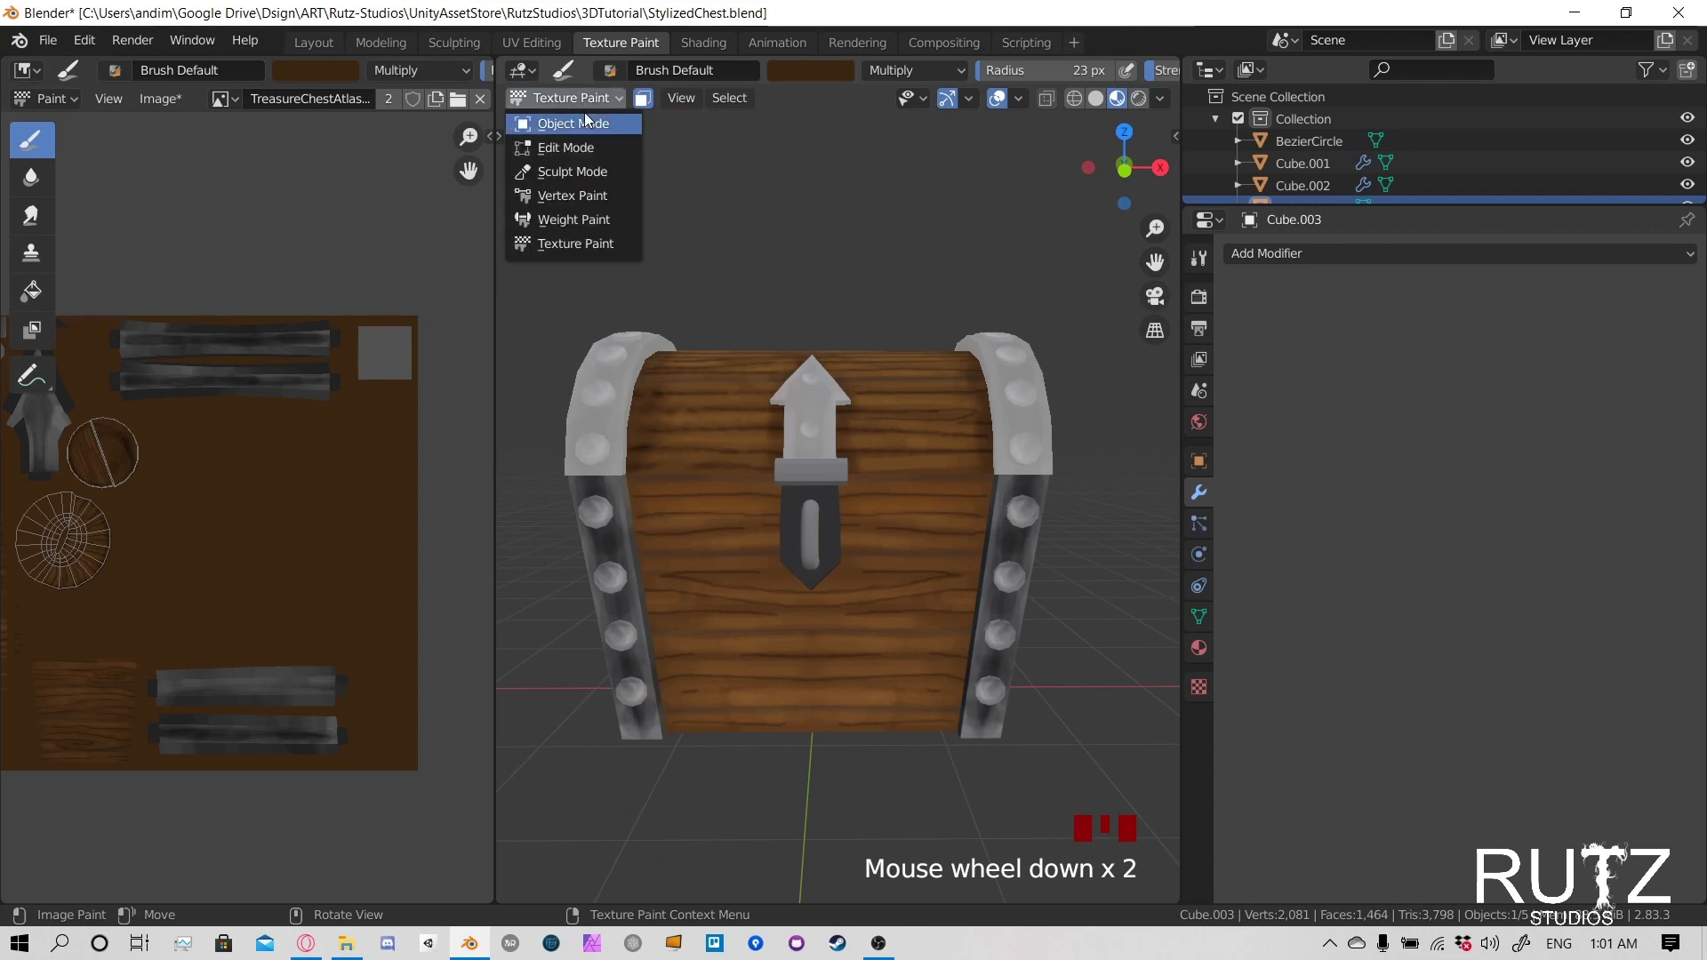
{"action": "left_click", "coordinate": [563, 121]}
{"action": "left_click", "coordinate": [767, 632]}
{"action": "left_click", "coordinate": [612, 100]}
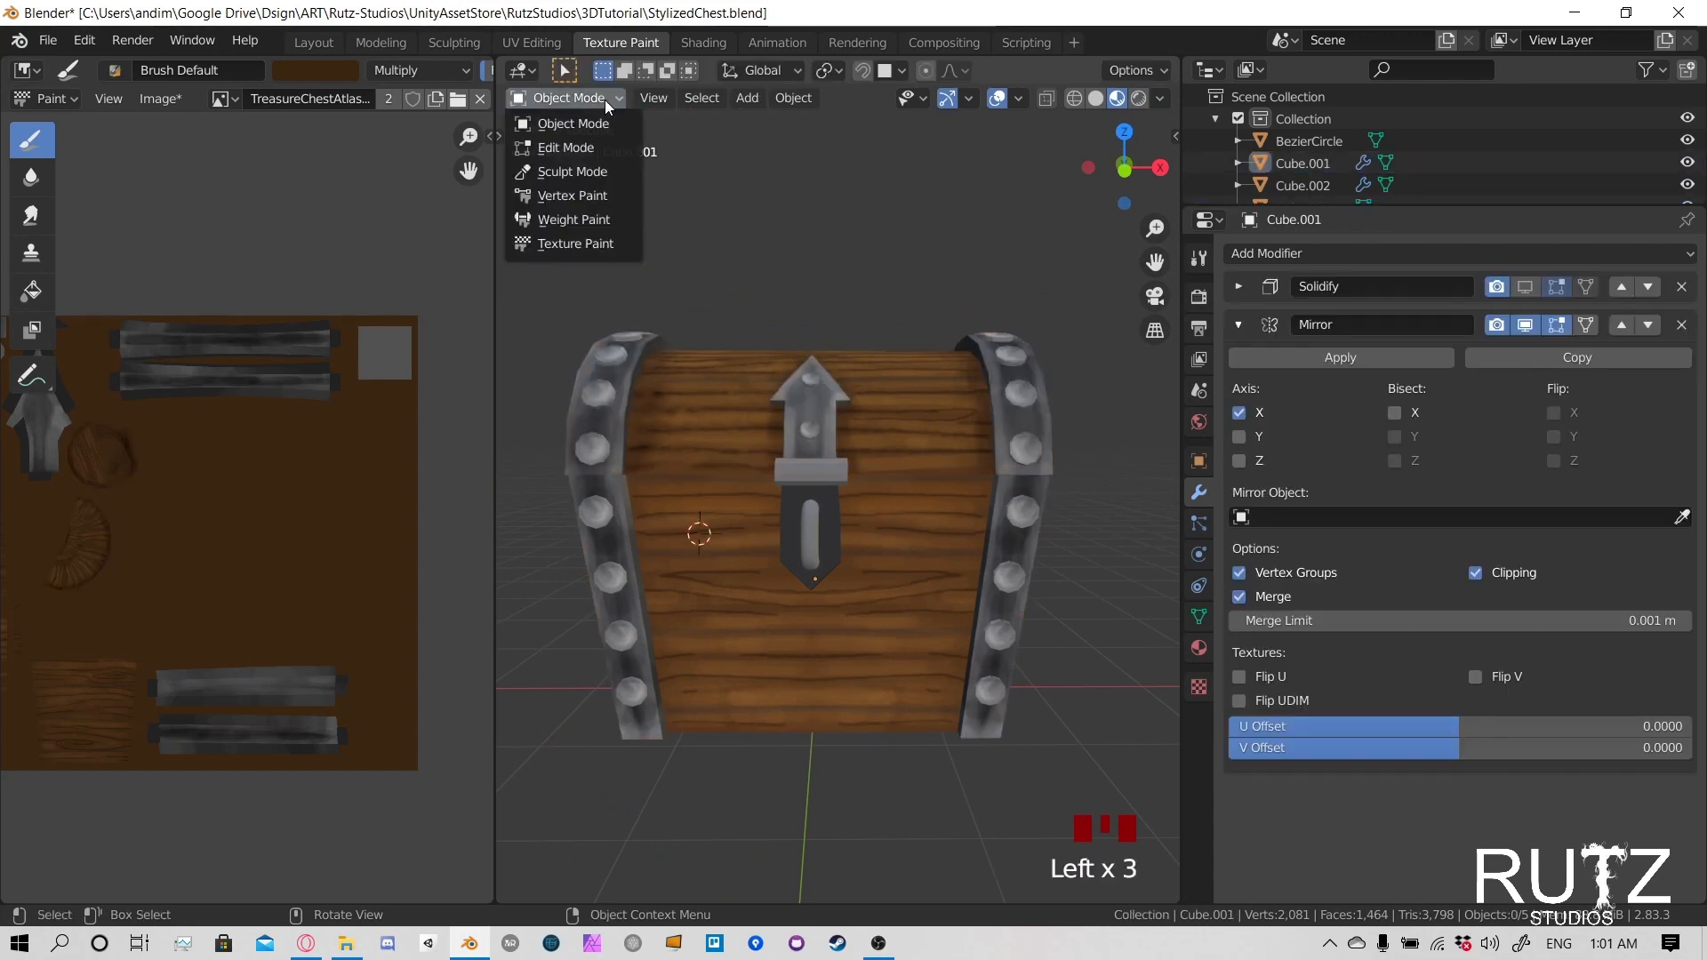
{"action": "left_click", "coordinate": [597, 247]}
- Darken the front wood of the chest body along the inner edge of its metal corner strip
{"action": "middle_click_drag", "start_coordinate": [674, 588], "coordinate": [748, 504], "text": "shift"}
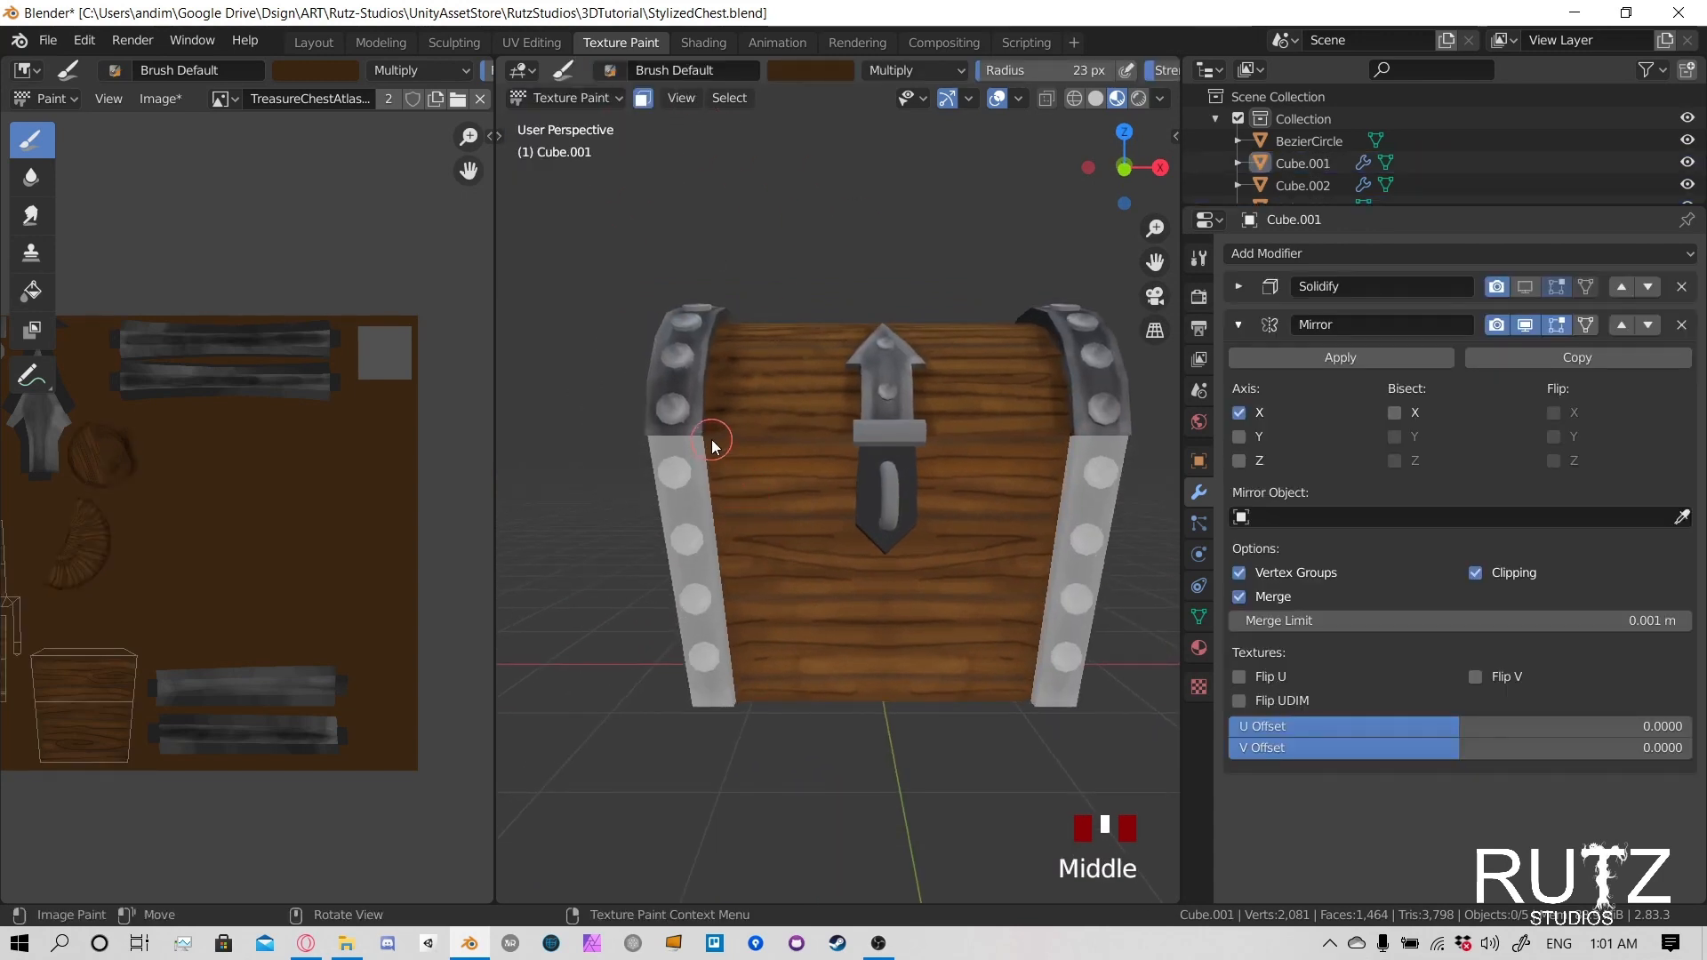
{"action": "left_click_drag", "start_coordinate": [713, 447], "coordinate": [717, 498]}
{"action": "left_click_drag", "start_coordinate": [717, 494], "coordinate": [724, 591]}
{"action": "left_click_drag", "start_coordinate": [724, 578], "coordinate": [713, 704]}
{"action": "left_click_drag", "start_coordinate": [707, 555], "coordinate": [744, 701]}
{"action": "left_click_drag", "start_coordinate": [731, 640], "coordinate": [740, 697]}
{"action": "left_click_drag", "start_coordinate": [734, 662], "coordinate": [736, 691]}
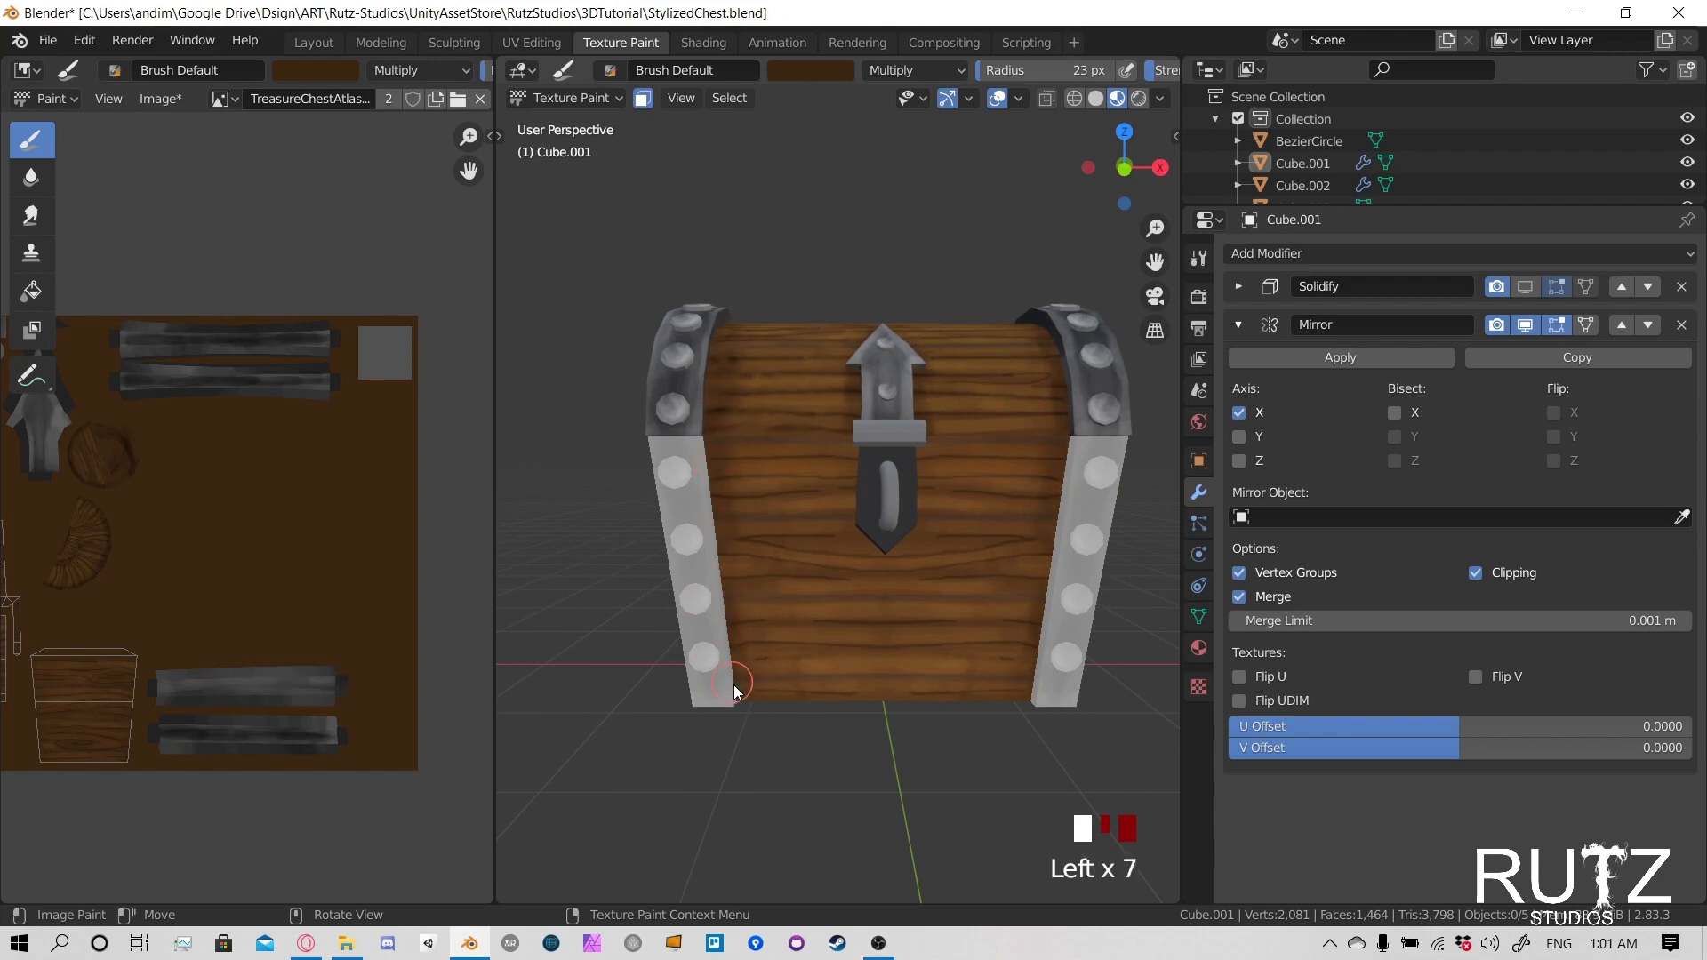
{"action": "left_click_drag", "start_coordinate": [719, 498], "coordinate": [743, 640]}
- Darken the wood of the body's end panel beside its metal corner strips
{"action": "mouse_move", "coordinate": [865, 473]}
{"action": "left_mouse_down"}
{"action": "mouse_move", "coordinate": [869, 495]}
{"action": "mouse_move", "coordinate": [922, 483]}
{"action": "left_mouse_up"}
{"action": "mouse_move", "coordinate": [922, 484]}
{"action": "middle_mouse_down"}
{"action": "mouse_move", "coordinate": [775, 476]}
{"action": "mouse_move", "coordinate": [957, 477]}
{"action": "middle_mouse_up"}
{"action": "left_click_drag", "start_coordinate": [1011, 471], "coordinate": [991, 605]}
{"action": "left_click_drag", "start_coordinate": [988, 613], "coordinate": [980, 659]}
{"action": "left_click_drag", "start_coordinate": [974, 662], "coordinate": [938, 622]}
{"action": "left_click_drag", "start_coordinate": [719, 443], "coordinate": [740, 649]}
{"action": "left_click_drag", "start_coordinate": [741, 653], "coordinate": [746, 696]}
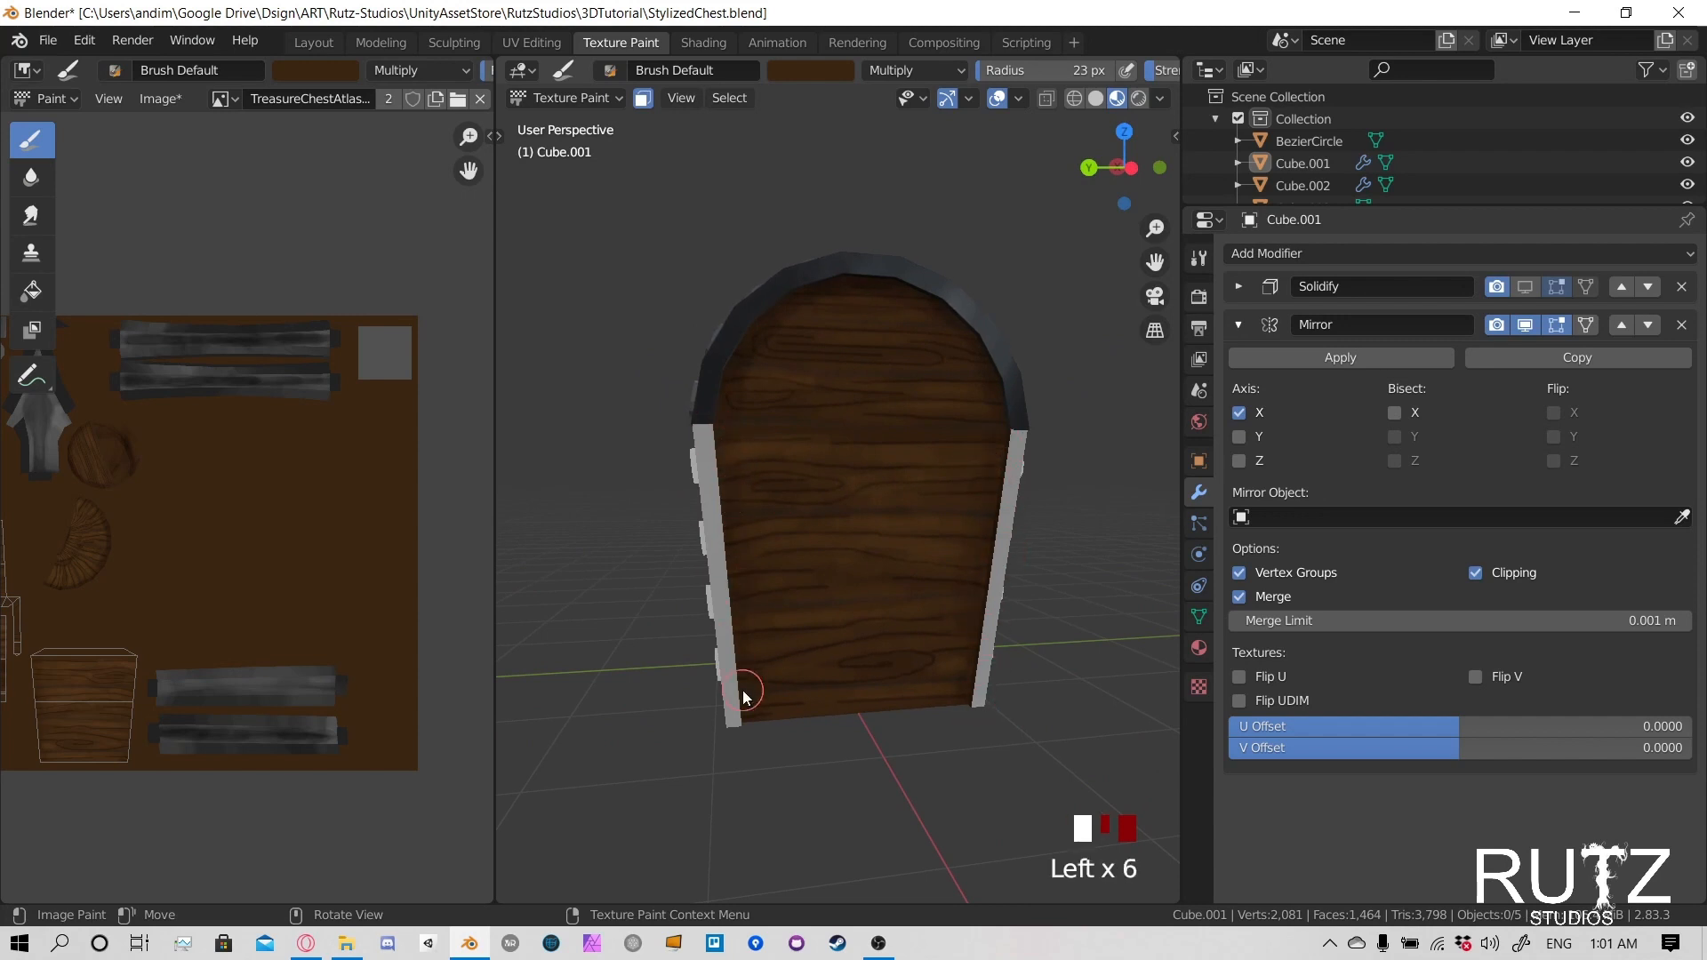
{"action": "left_click_drag", "start_coordinate": [731, 560], "coordinate": [744, 755]}
- Deepen the shading along the opposite upright edge of the body's end panel
{"action": "mouse_move", "coordinate": [744, 754]}
{"action": "middle_mouse_down"}
{"action": "mouse_move", "coordinate": [823, 610]}
{"action": "mouse_move", "coordinate": [996, 459]}
{"action": "middle_mouse_up"}
{"action": "left_click", "coordinate": [1013, 472]}
{"action": "left_click_drag", "start_coordinate": [1014, 472], "coordinate": [971, 697]}
{"action": "left_click_drag", "start_coordinate": [968, 707], "coordinate": [1005, 489]}
{"action": "left_click_drag", "start_coordinate": [1005, 489], "coordinate": [982, 578]}
- Darken the rear wood of the body along its metal corner strip, down to the bottom corner
{"action": "middle_click_drag", "start_coordinate": [949, 578], "coordinate": [860, 553]}
{"action": "left_click_drag", "start_coordinate": [603, 450], "coordinate": [631, 487]}
{"action": "left_click_drag", "start_coordinate": [632, 487], "coordinate": [655, 614]}
{"action": "left_click_drag", "start_coordinate": [636, 596], "coordinate": [649, 649]}
{"action": "left_click_drag", "start_coordinate": [642, 623], "coordinate": [649, 676]}
{"action": "mouse_move", "coordinate": [649, 684]}
{"action": "left_mouse_down"}
{"action": "mouse_move", "coordinate": [642, 669]}
{"action": "mouse_move", "coordinate": [654, 690]}
{"action": "left_mouse_up"}
{"action": "left_click_drag", "start_coordinate": [656, 686], "coordinate": [667, 675]}
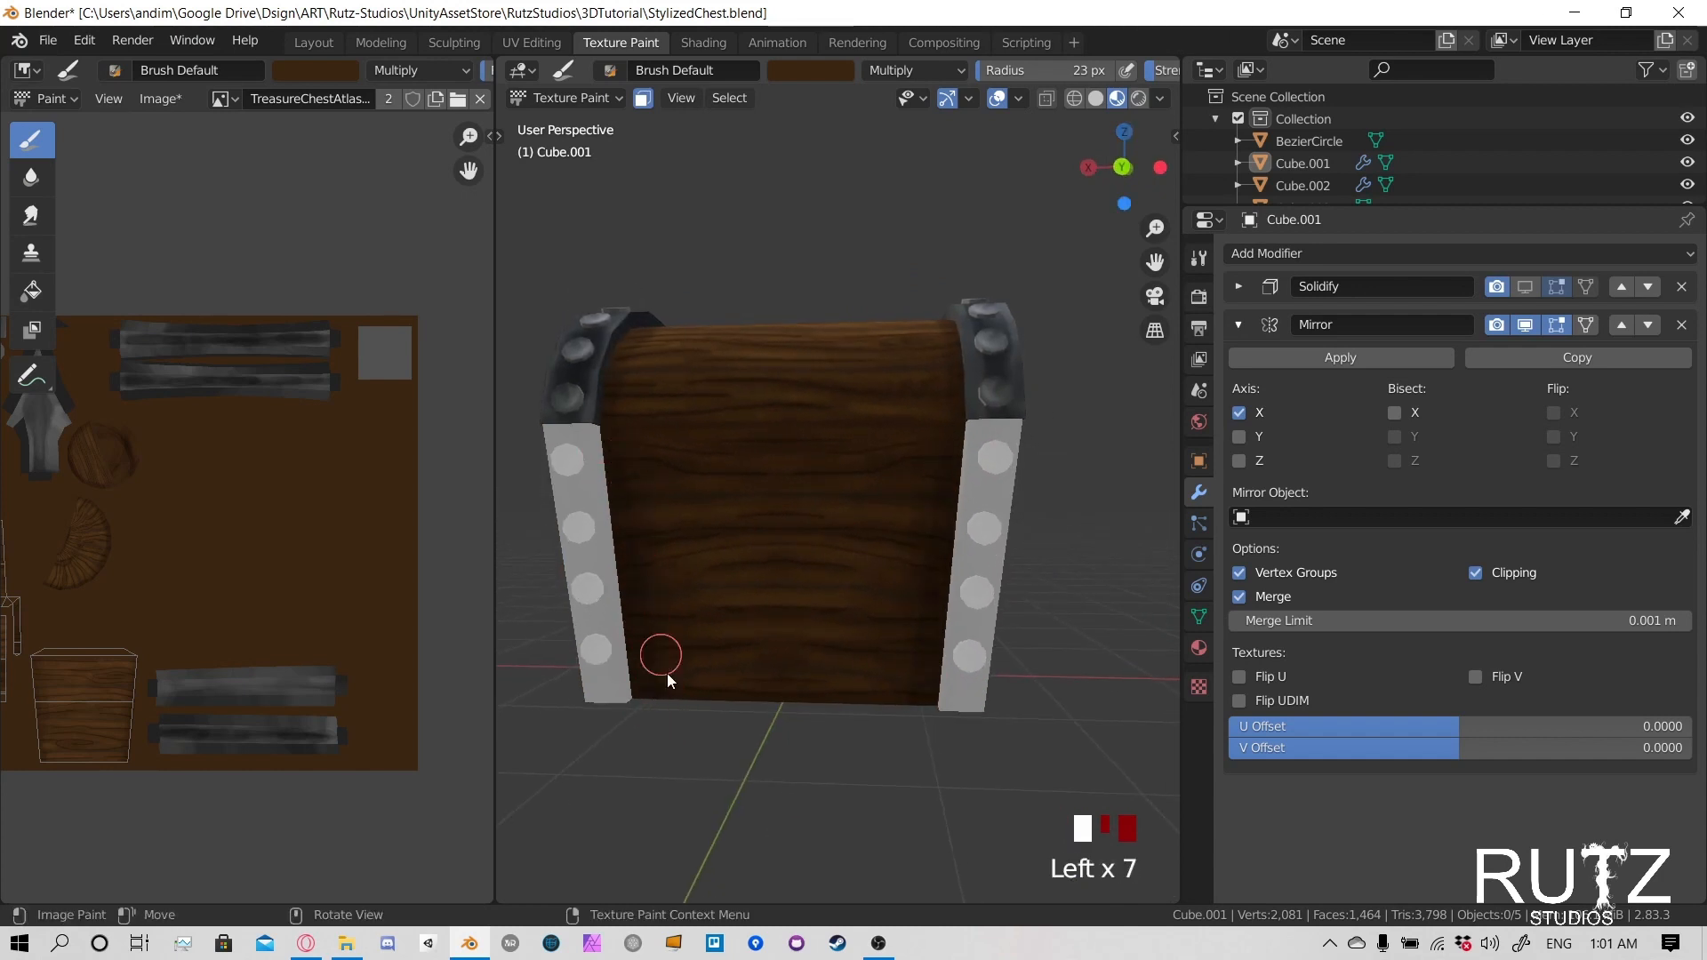
{"action": "mouse_move", "coordinate": [668, 674]}
{"action": "middle_mouse_down"}
{"action": "mouse_move", "coordinate": [801, 631]}
{"action": "mouse_move", "coordinate": [851, 658]}
{"action": "mouse_move", "coordinate": [656, 703]}
{"action": "mouse_move", "coordinate": [667, 522]}
{"action": "middle_mouse_up"}
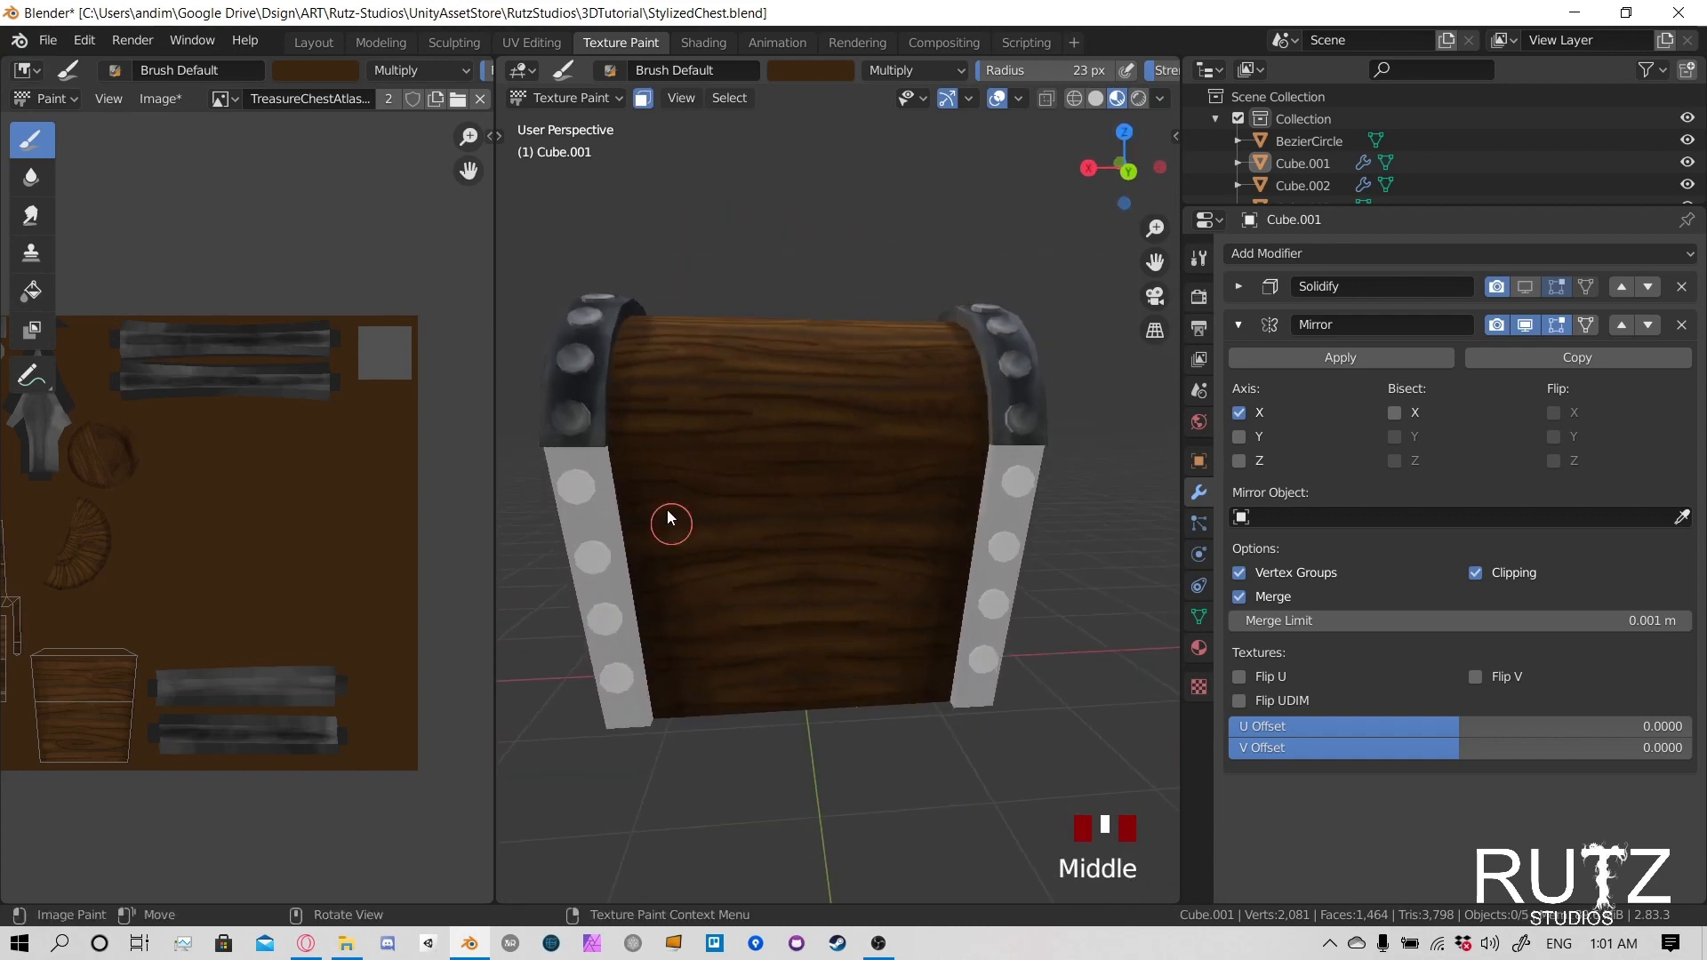
{"action": "left_click", "coordinate": [672, 524]}
- Paint a dark shadow line just below the lid across the body's other end panel
{"action": "mouse_move", "coordinate": [617, 583]}
{"action": "middle_mouse_down"}
{"action": "mouse_move", "coordinate": [772, 563]}
{"action": "mouse_move", "coordinate": [911, 387]}
{"action": "middle_mouse_up"}
{"action": "left_click", "coordinate": [910, 386]}
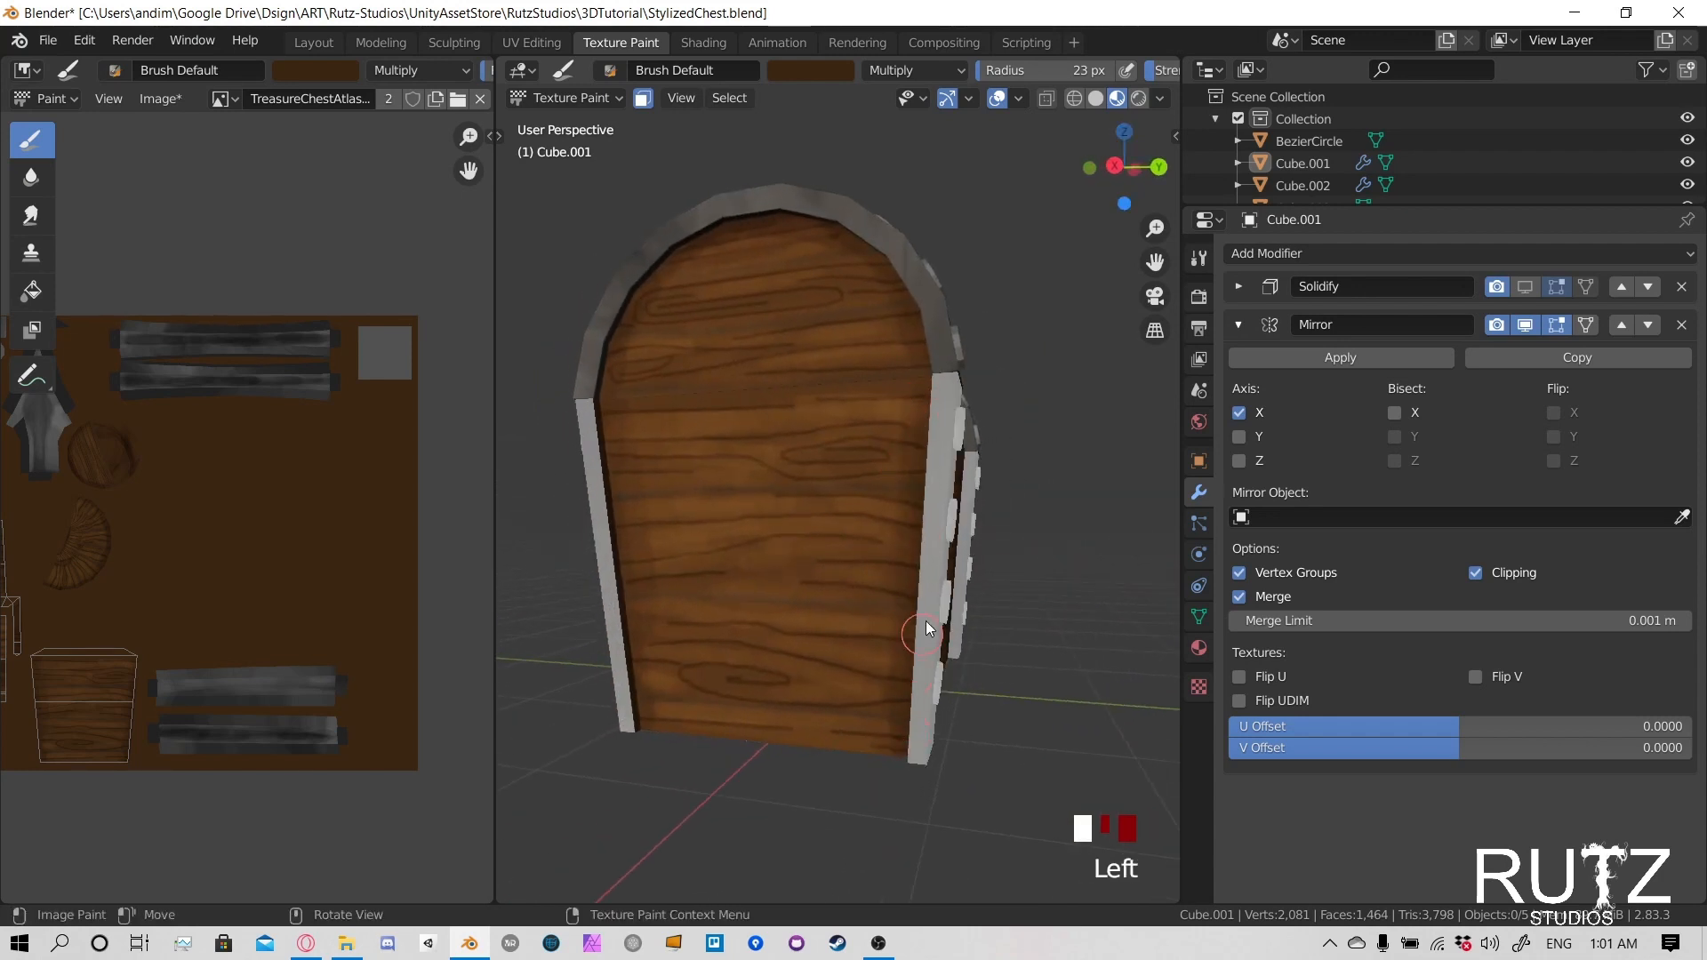
{"action": "left_click", "coordinate": [791, 460]}
{"action": "mouse_move", "coordinate": [791, 461]}
{"action": "middle_mouse_down"}
{"action": "mouse_move", "coordinate": [830, 455]}
{"action": "mouse_move", "coordinate": [834, 497]}
{"action": "middle_mouse_up"}
{"action": "left_click", "coordinate": [797, 440]}
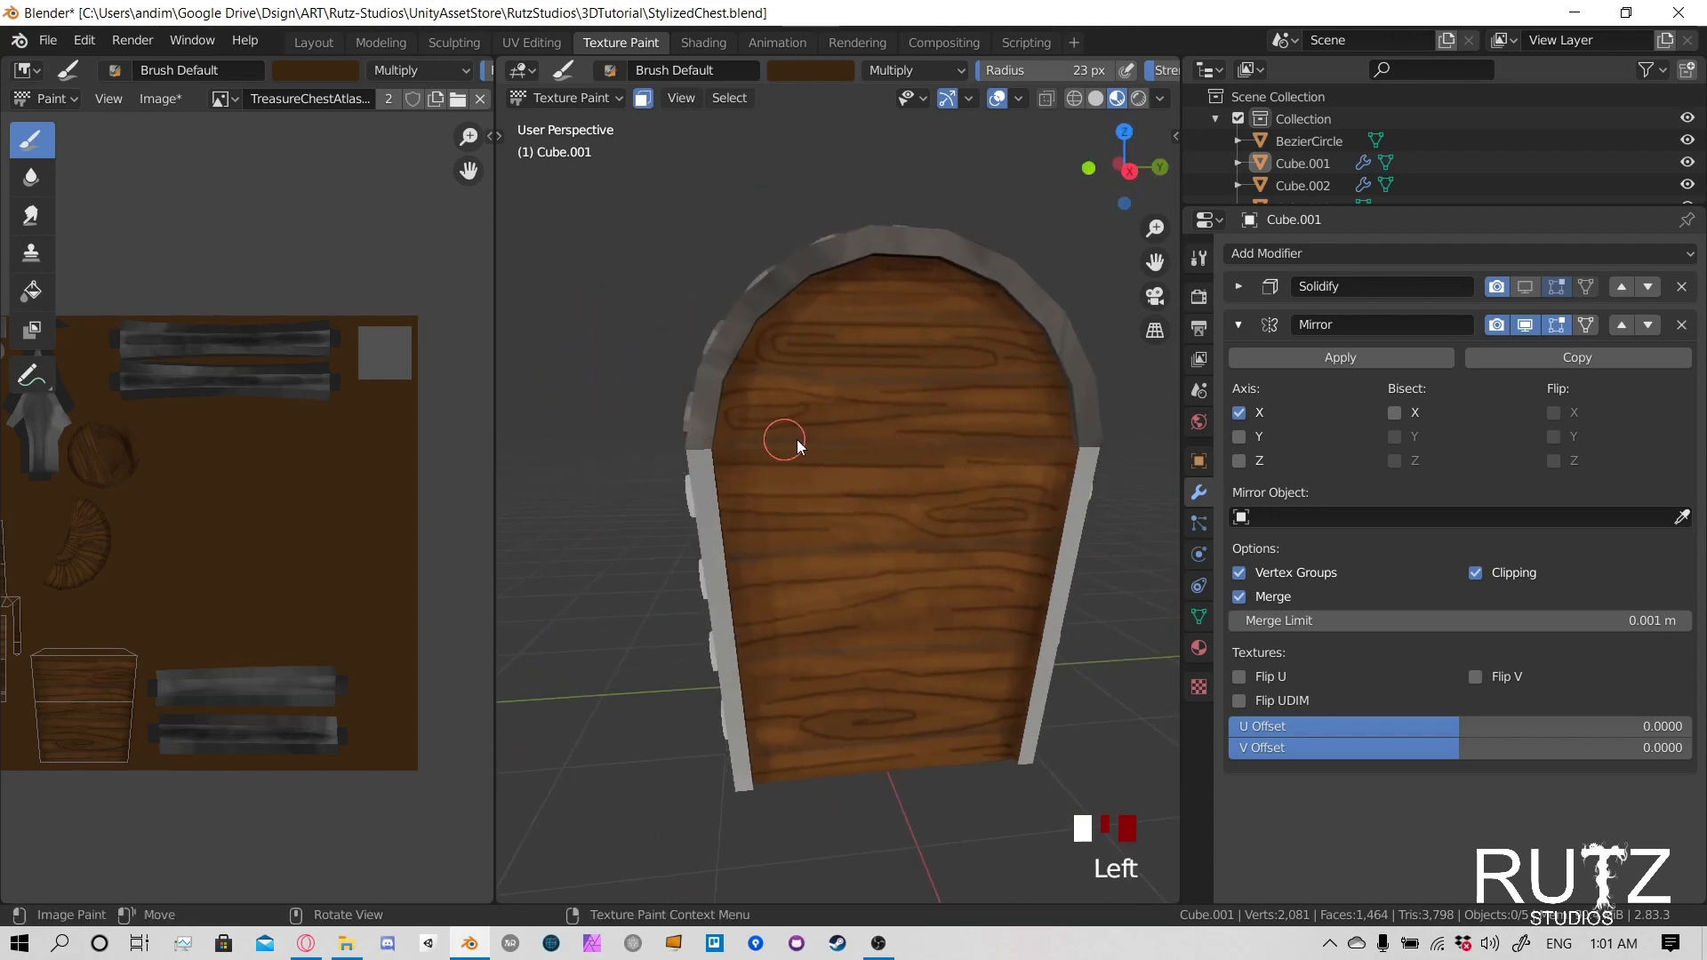
{"action": "left_click", "coordinate": [724, 450]}
{"action": "left_click_drag", "start_coordinate": [723, 449], "coordinate": [905, 443]}
{"action": "left_click_drag", "start_coordinate": [722, 457], "coordinate": [1063, 445]}
{"action": "left_click_drag", "start_coordinate": [725, 457], "coordinate": [1060, 441]}
- Paint a dark shadow line just below the lid across the front of the body
{"action": "middle_click_drag", "start_coordinate": [615, 473], "coordinate": [820, 472]}
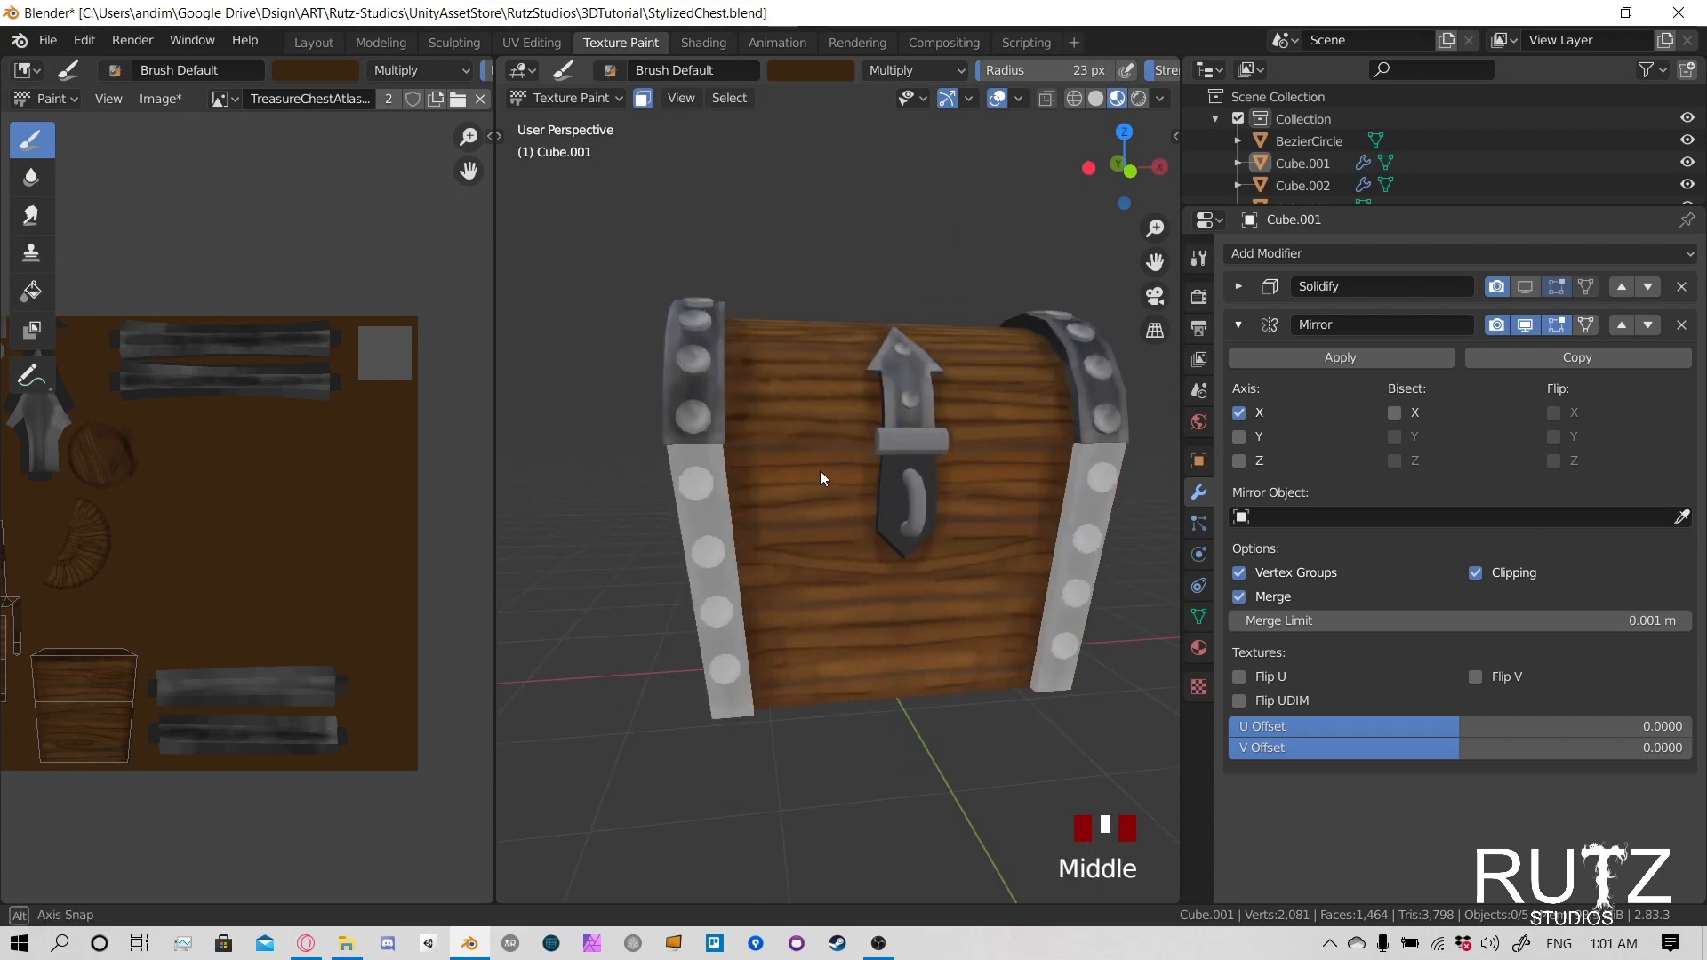
{"action": "left_click_drag", "start_coordinate": [733, 448], "coordinate": [1067, 442]}
{"action": "left_click_drag", "start_coordinate": [733, 448], "coordinate": [1067, 444]}
{"action": "left_click_drag", "start_coordinate": [733, 448], "coordinate": [1067, 444]}
{"action": "left_click_drag", "start_coordinate": [733, 448], "coordinate": [1067, 444]}
{"action": "left_click_drag", "start_coordinate": [734, 450], "coordinate": [798, 452]}
{"action": "left_click", "coordinate": [767, 461]}
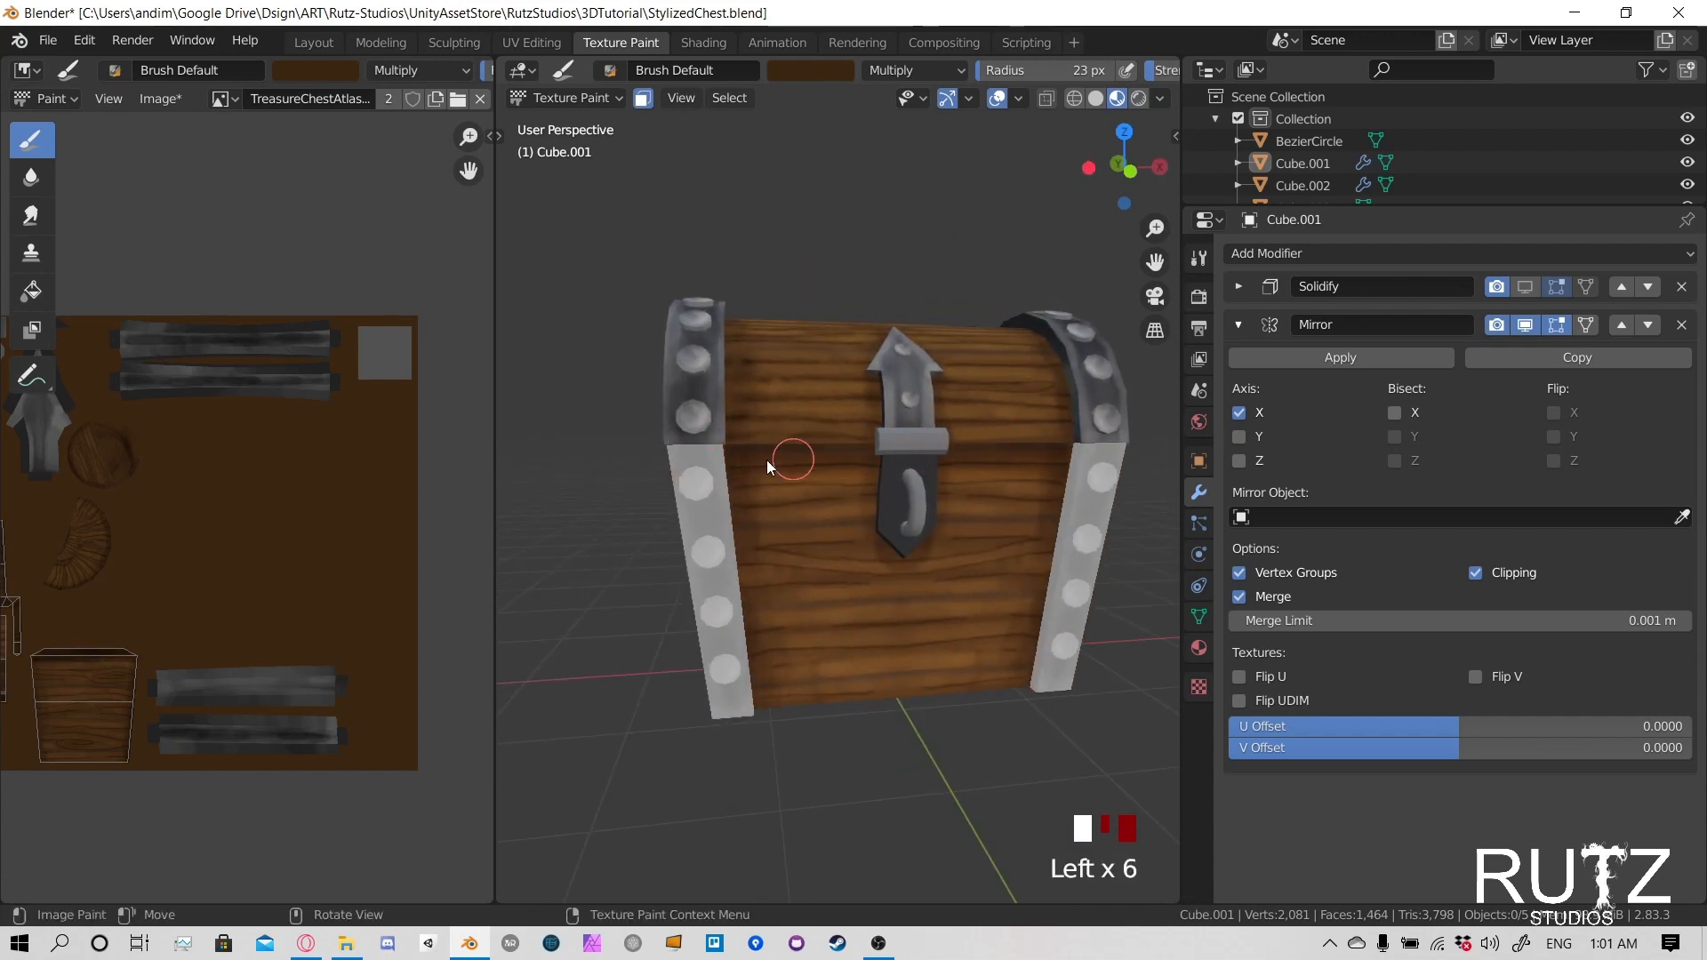
{"action": "left_click", "coordinate": [733, 485]}
{"action": "left_click", "coordinate": [770, 478]}
- Darken the wood just below the lid across the body's opposite end panel
{"action": "middle_click_drag", "start_coordinate": [770, 478], "coordinate": [964, 475]}
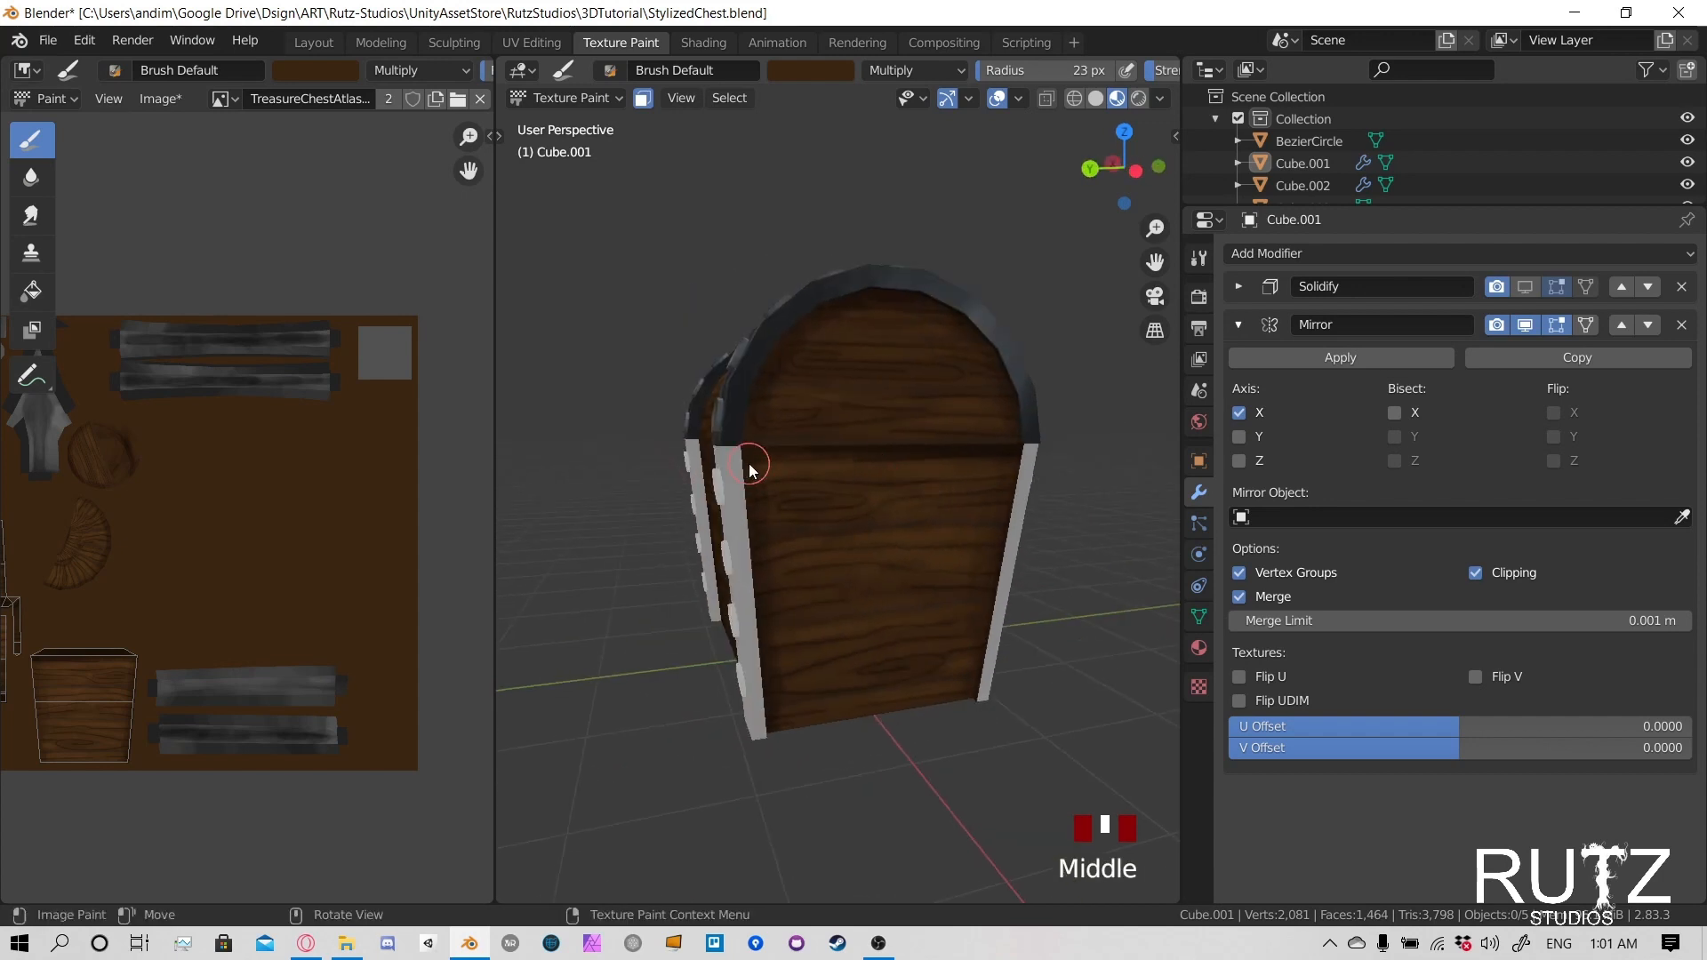
{"action": "left_click_drag", "start_coordinate": [755, 465], "coordinate": [978, 457]}
{"action": "left_click_drag", "start_coordinate": [765, 462], "coordinate": [979, 432]}
{"action": "left_click_drag", "start_coordinate": [979, 432], "coordinate": [756, 458]}
- Darken the wood just below the lid on the rear of the body
{"action": "middle_click_drag", "start_coordinate": [617, 464], "coordinate": [783, 460]}
{"action": "left_click", "coordinate": [649, 442]}
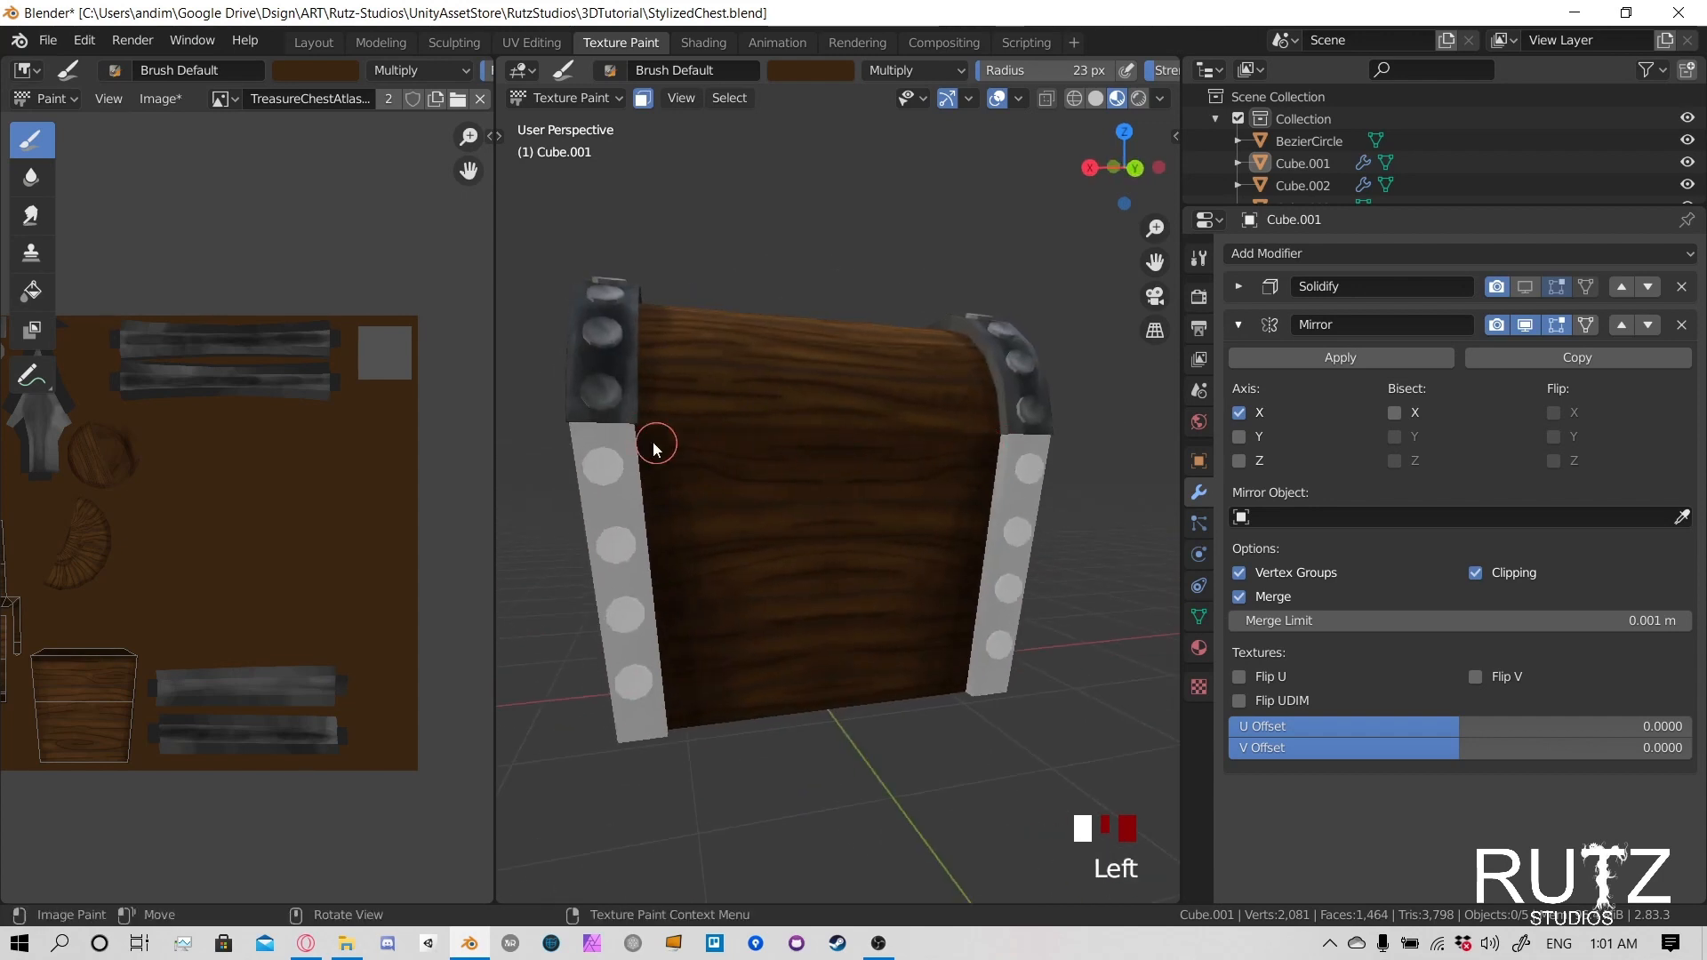
{"action": "left_click", "coordinate": [656, 454]}
{"action": "mouse_move", "coordinate": [591, 487]}
{"action": "middle_mouse_down"}
{"action": "mouse_move", "coordinate": [947, 473]}
{"action": "mouse_move", "coordinate": [975, 484]}
{"action": "mouse_move", "coordinate": [915, 498]}
{"action": "mouse_move", "coordinate": [1010, 487]}
{"action": "mouse_move", "coordinate": [993, 504]}
{"action": "middle_mouse_up"}
{"action": "left_click", "coordinate": [845, 511]}
{"action": "left_click", "coordinate": [847, 518]}
{"action": "left_click", "coordinate": [848, 520]}
{"action": "scroll", "coordinate": [845, 491], "scroll_direction": "down", "scroll_amount": 3}
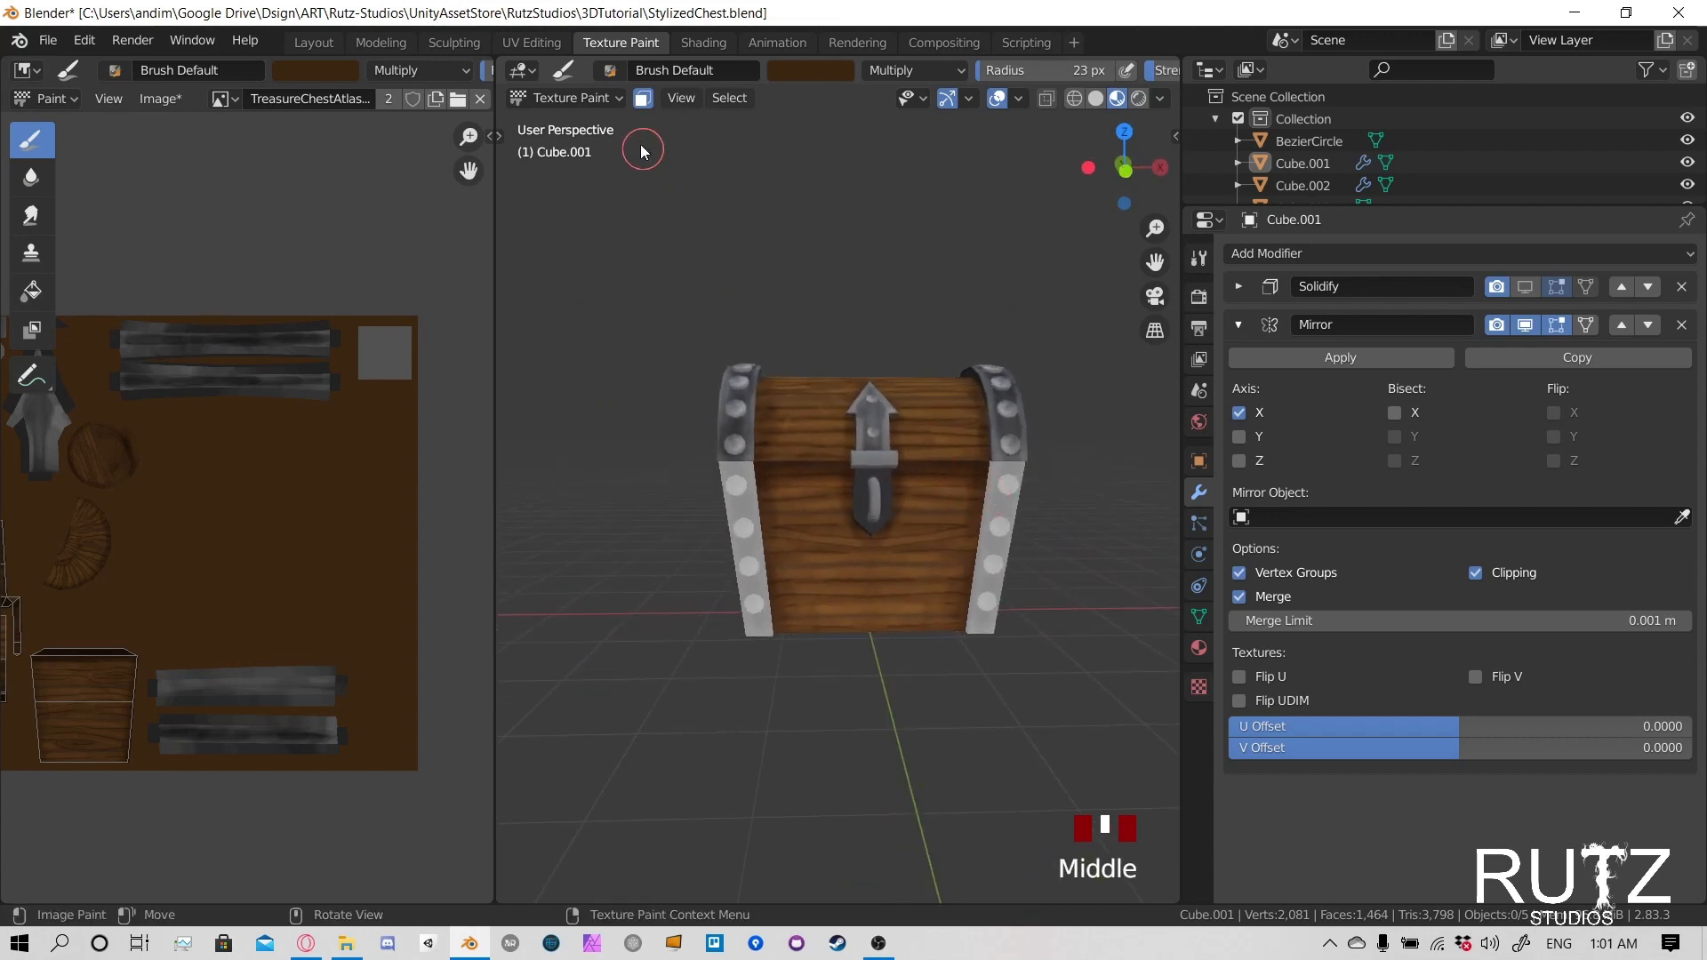
- Set the brush radius to 12 px and darken the wood-grain line curving toward the latch plate's lower tip on the body's front
{"action": "scroll", "coordinate": [846, 499], "scroll_direction": "up", "scroll_amount": 6}
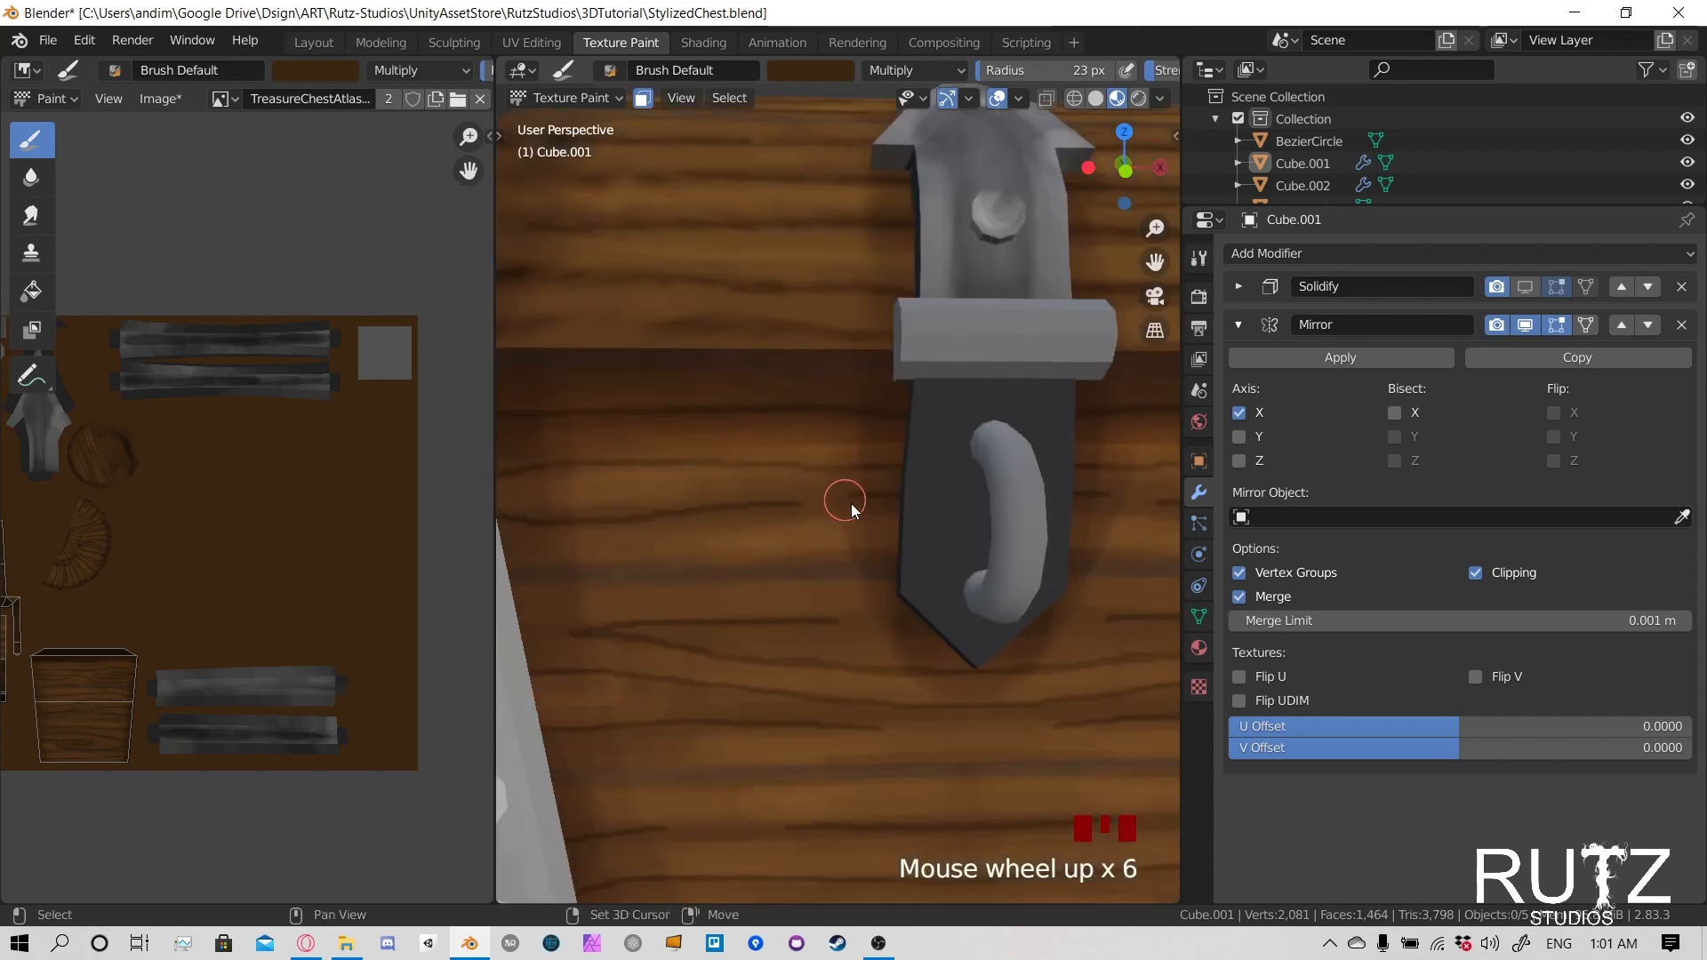
{"action": "middle_click_drag", "start_coordinate": [846, 499], "coordinate": [803, 488], "text": "shift"}
{"action": "scroll", "coordinate": [788, 537], "scroll_direction": "down", "scroll_amount": 1}
{"action": "key", "text": "f"}
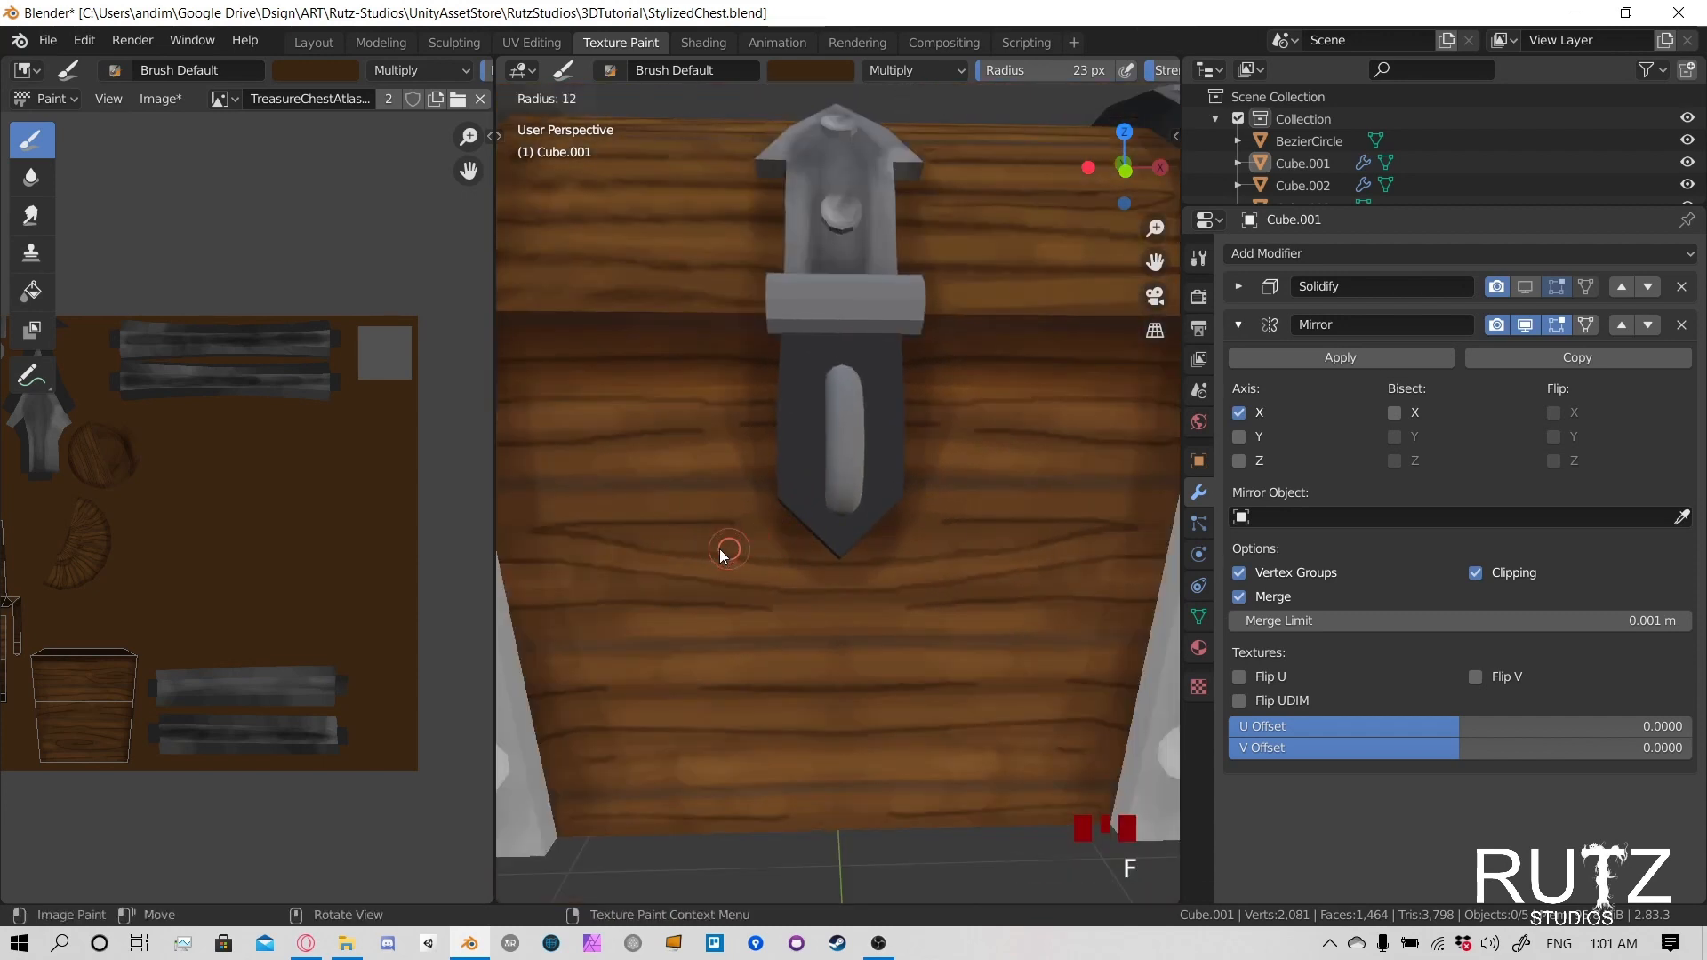
{"action": "left_click", "coordinate": [602, 545]}
{"action": "left_click", "coordinate": [578, 531]}
{"action": "left_click_drag", "start_coordinate": [578, 531], "coordinate": [649, 530]}
{"action": "left_click_drag", "start_coordinate": [600, 531], "coordinate": [693, 539]}
{"action": "left_click_drag", "start_coordinate": [623, 539], "coordinate": [738, 553]}
{"action": "left_click_drag", "start_coordinate": [693, 544], "coordinate": [801, 556]}
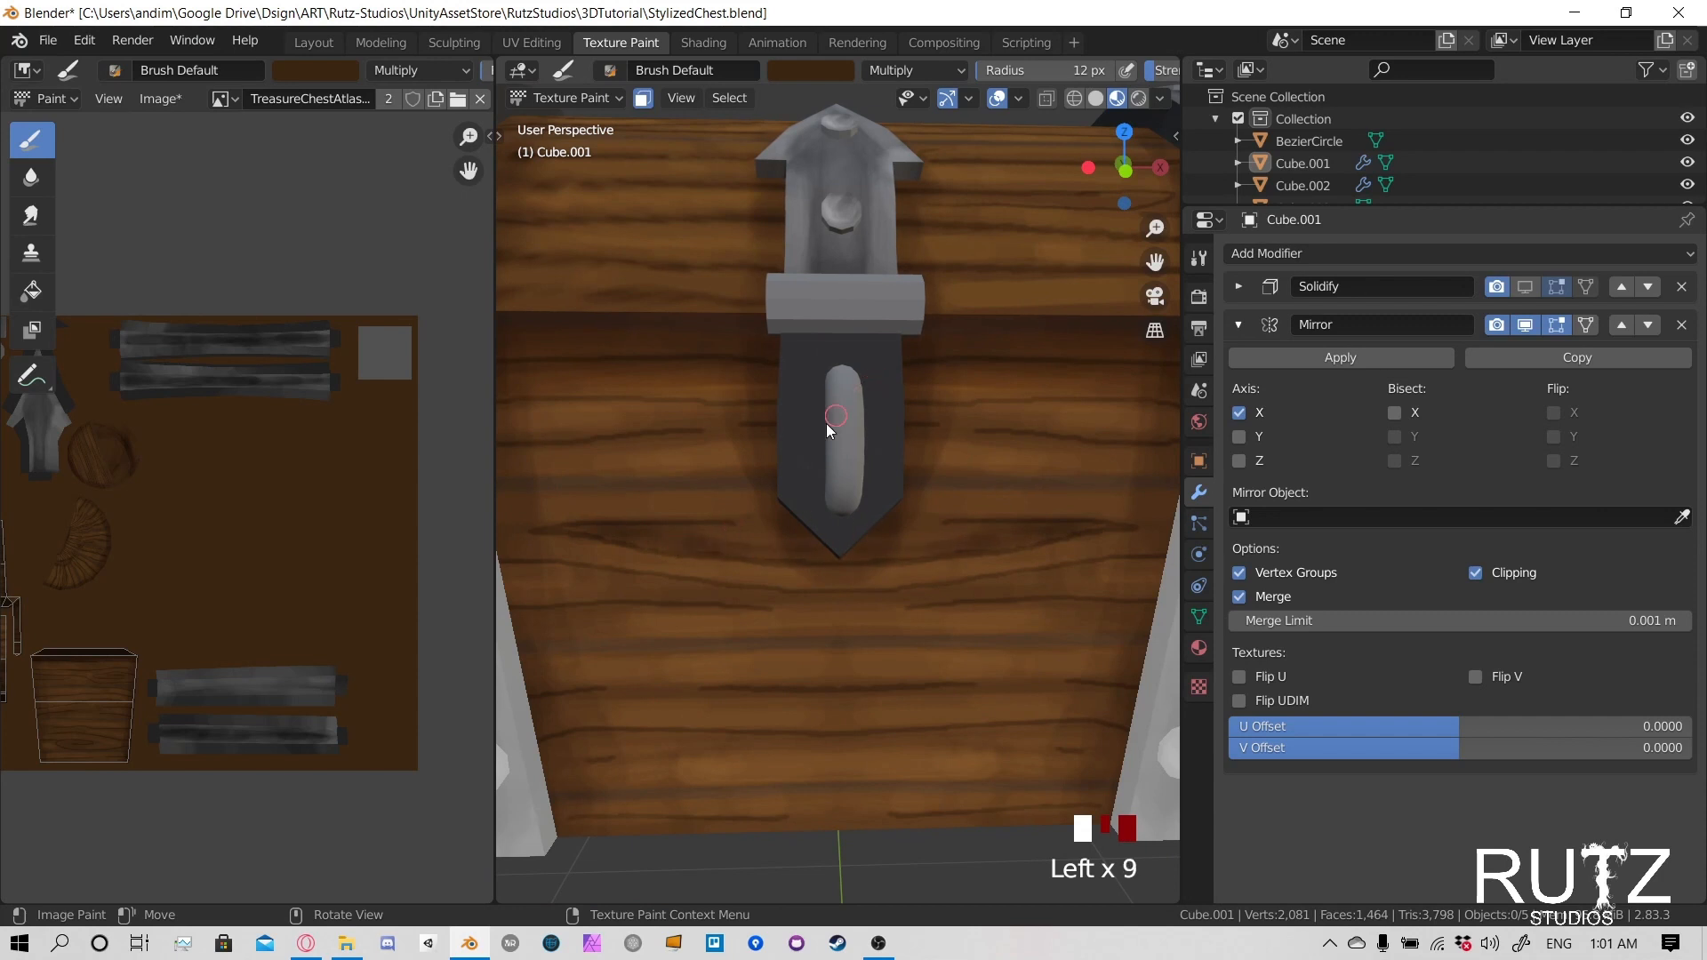
- Darken the grain line on the body's front that runs toward the middle of the latch plate
{"action": "middle_click_drag", "start_coordinate": [560, 432], "coordinate": [591, 450], "text": "shift"}
{"action": "left_click", "coordinate": [602, 458]}
{"action": "left_click", "coordinate": [602, 457]}
{"action": "left_click_drag", "start_coordinate": [603, 456], "coordinate": [685, 448]}
{"action": "left_click_drag", "start_coordinate": [689, 447], "coordinate": [805, 442]}
{"action": "left_click_drag", "start_coordinate": [791, 442], "coordinate": [850, 443]}
{"action": "left_click_drag", "start_coordinate": [603, 458], "coordinate": [666, 464]}
- Darken the grain line just beneath the latch plate's lower tip on the body's front
{"action": "left_click_drag", "start_coordinate": [602, 584], "coordinate": [755, 590]}
{"action": "left_click_drag", "start_coordinate": [756, 590], "coordinate": [943, 594]}
{"action": "left_click_drag", "start_coordinate": [782, 589], "coordinate": [926, 597]}
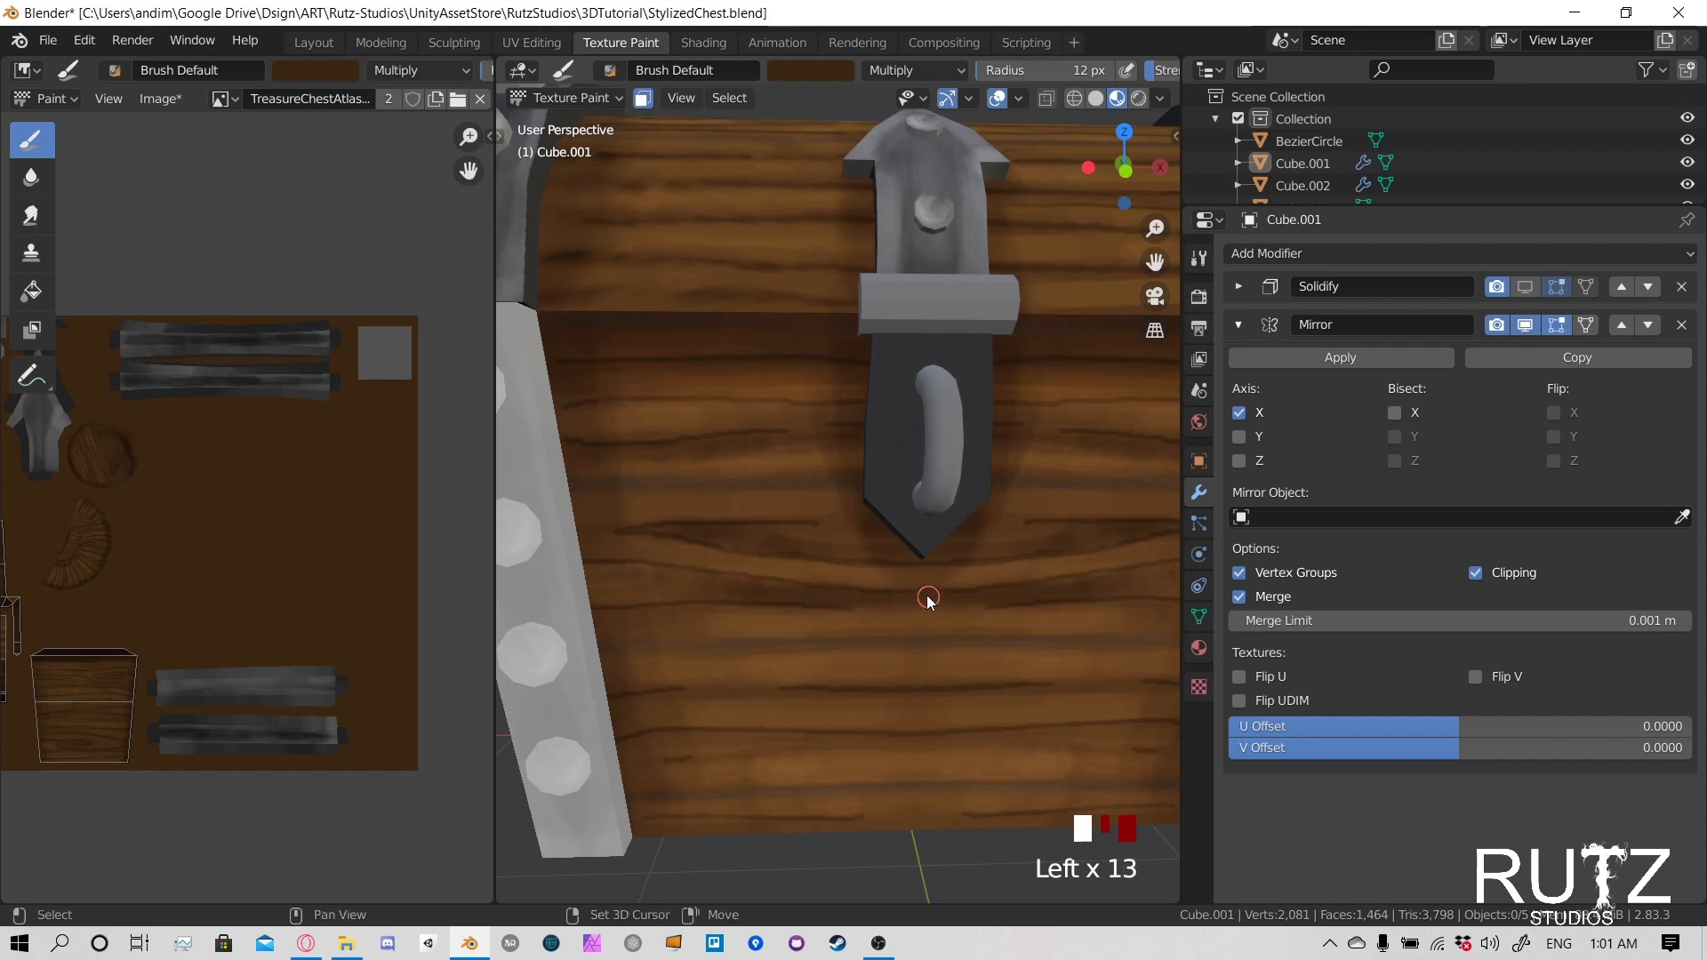
- Darken the wood-grain line across the middle of the body's front, below the latch plate
{"action": "middle_click_drag", "start_coordinate": [927, 597], "coordinate": [844, 532], "text": "shift"}
{"action": "mouse_move", "coordinate": [623, 621]}
{"action": "left_mouse_down"}
{"action": "mouse_move", "coordinate": [552, 600]}
{"action": "mouse_move", "coordinate": [627, 633]}
{"action": "left_mouse_up"}
{"action": "left_click_drag", "start_coordinate": [635, 635], "coordinate": [718, 637]}
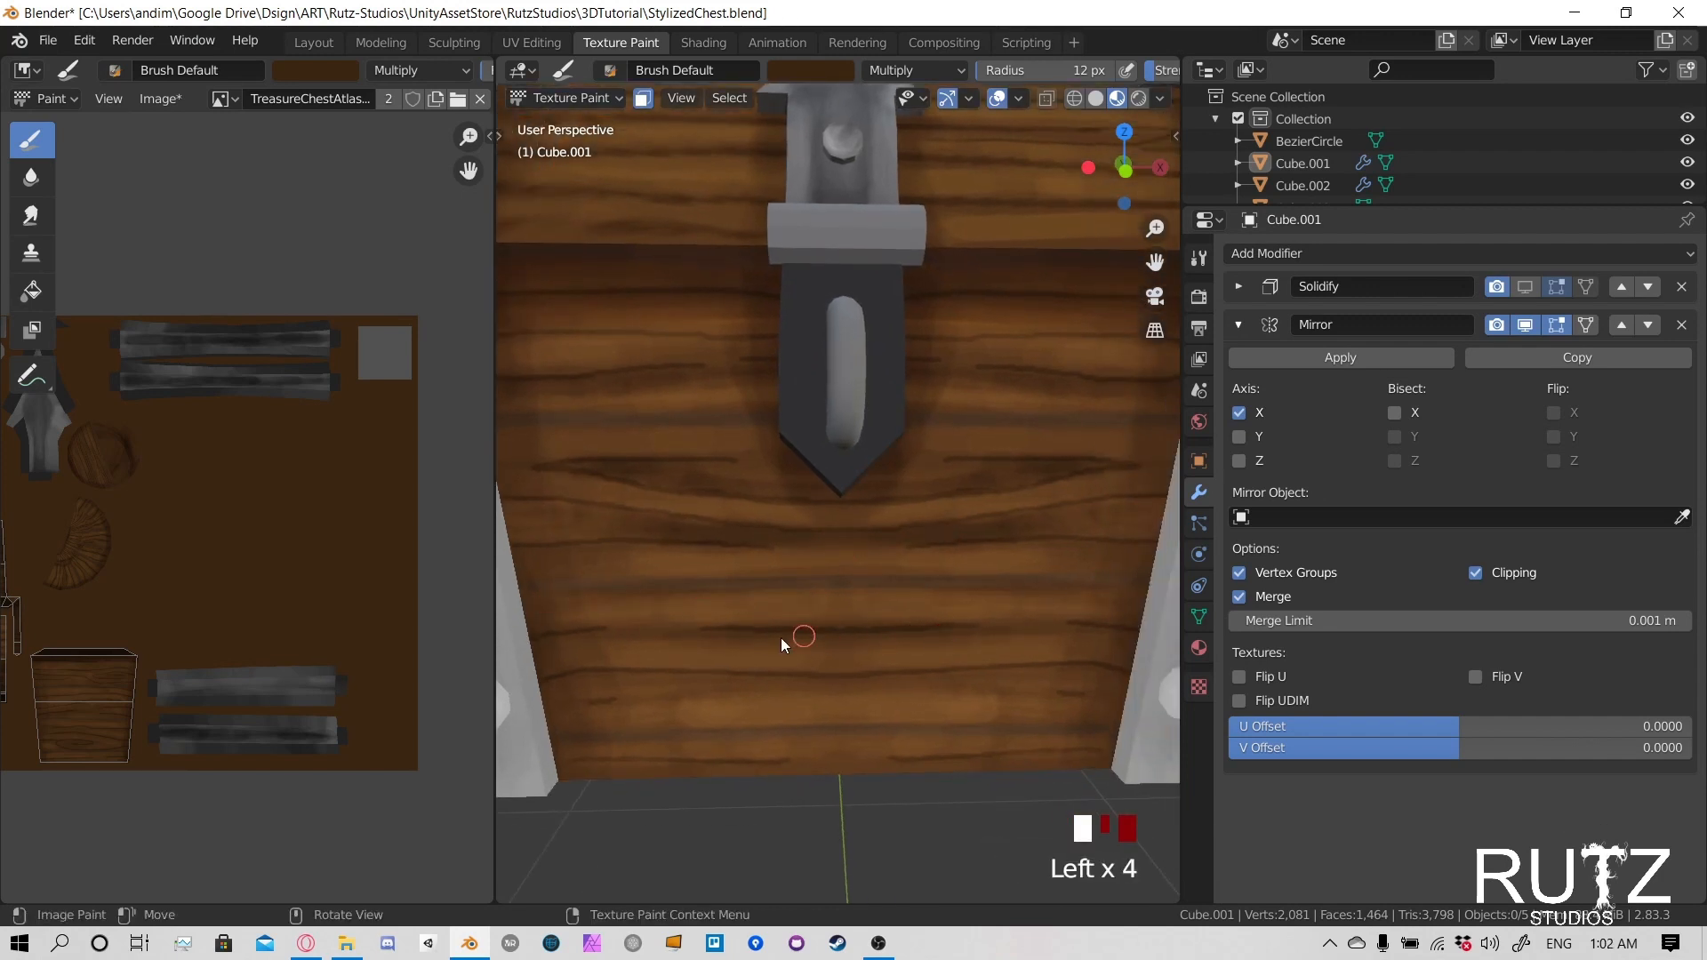
{"action": "left_click_drag", "start_coordinate": [598, 647], "coordinate": [702, 634]}
{"action": "left_click_drag", "start_coordinate": [703, 634], "coordinate": [992, 633]}
- Darken the remaining grain lines near the lower edge of the body's front
{"action": "left_click_drag", "start_coordinate": [578, 685], "coordinate": [711, 677]}
{"action": "left_click_drag", "start_coordinate": [711, 677], "coordinate": [587, 682]}
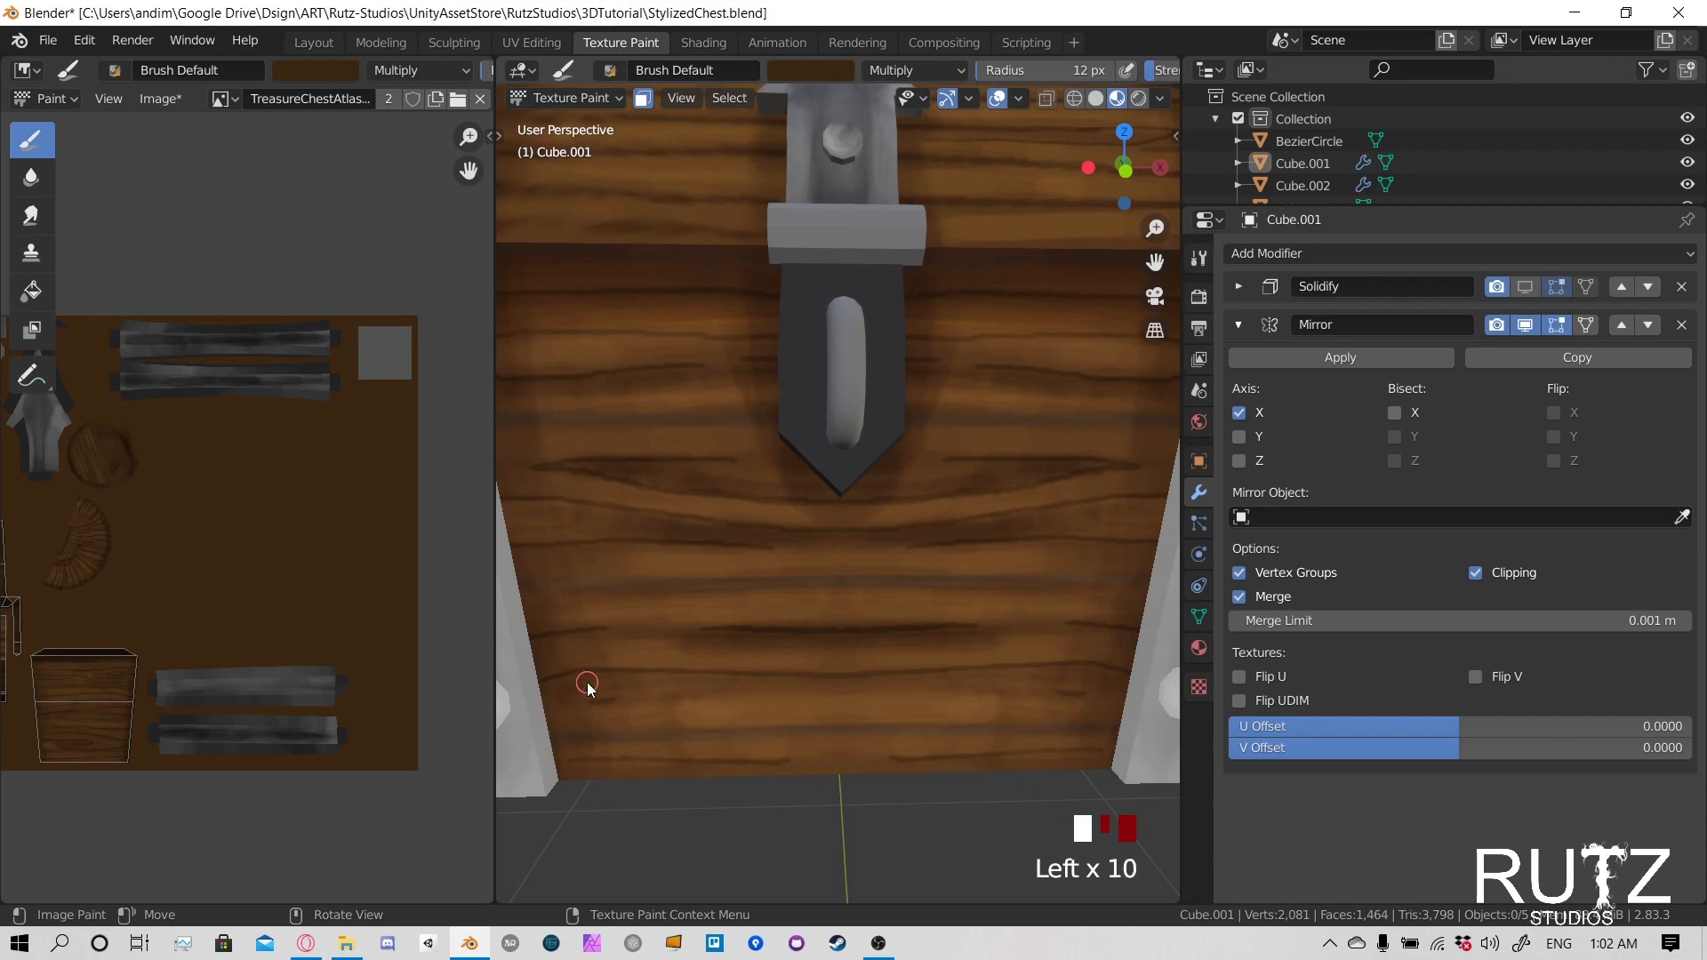
{"action": "mouse_move", "coordinate": [739, 739]}
{"action": "left_mouse_down"}
{"action": "mouse_move", "coordinate": [951, 743]}
{"action": "mouse_move", "coordinate": [569, 754]}
{"action": "mouse_move", "coordinate": [676, 765]}
{"action": "left_mouse_up"}
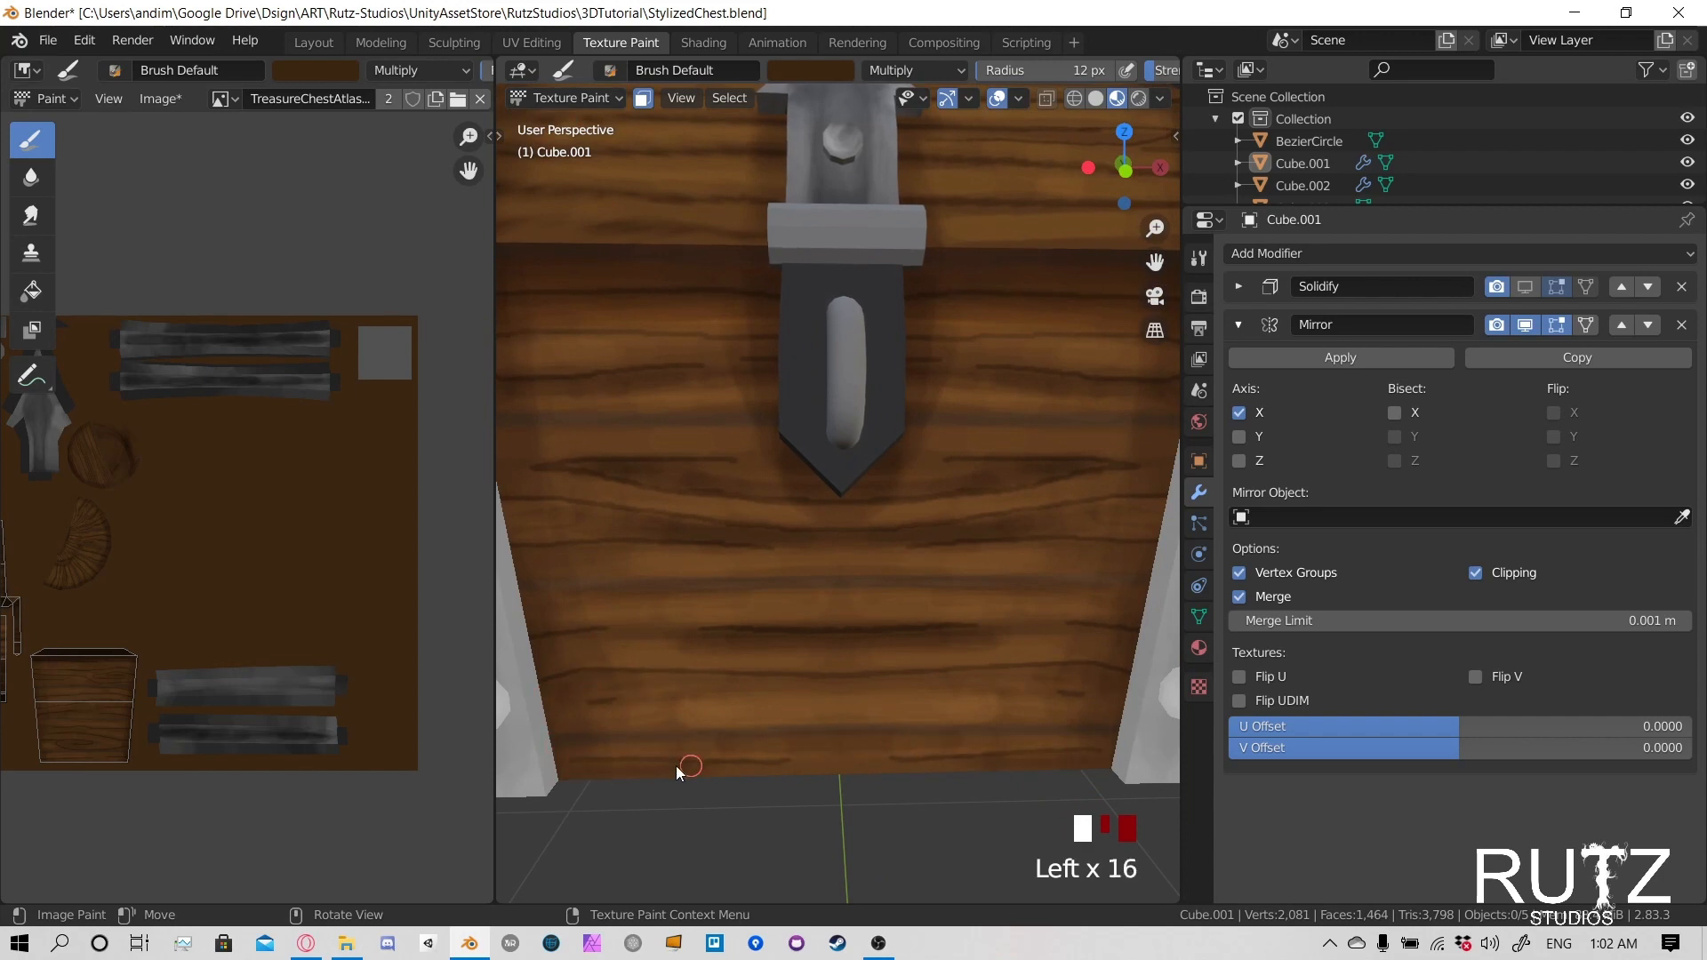
- Set the brush radius to 86 px and shade the wood along the bottom of the body's front
{"action": "key", "text": "f"}
{"action": "left_click", "coordinate": [531, 677]}
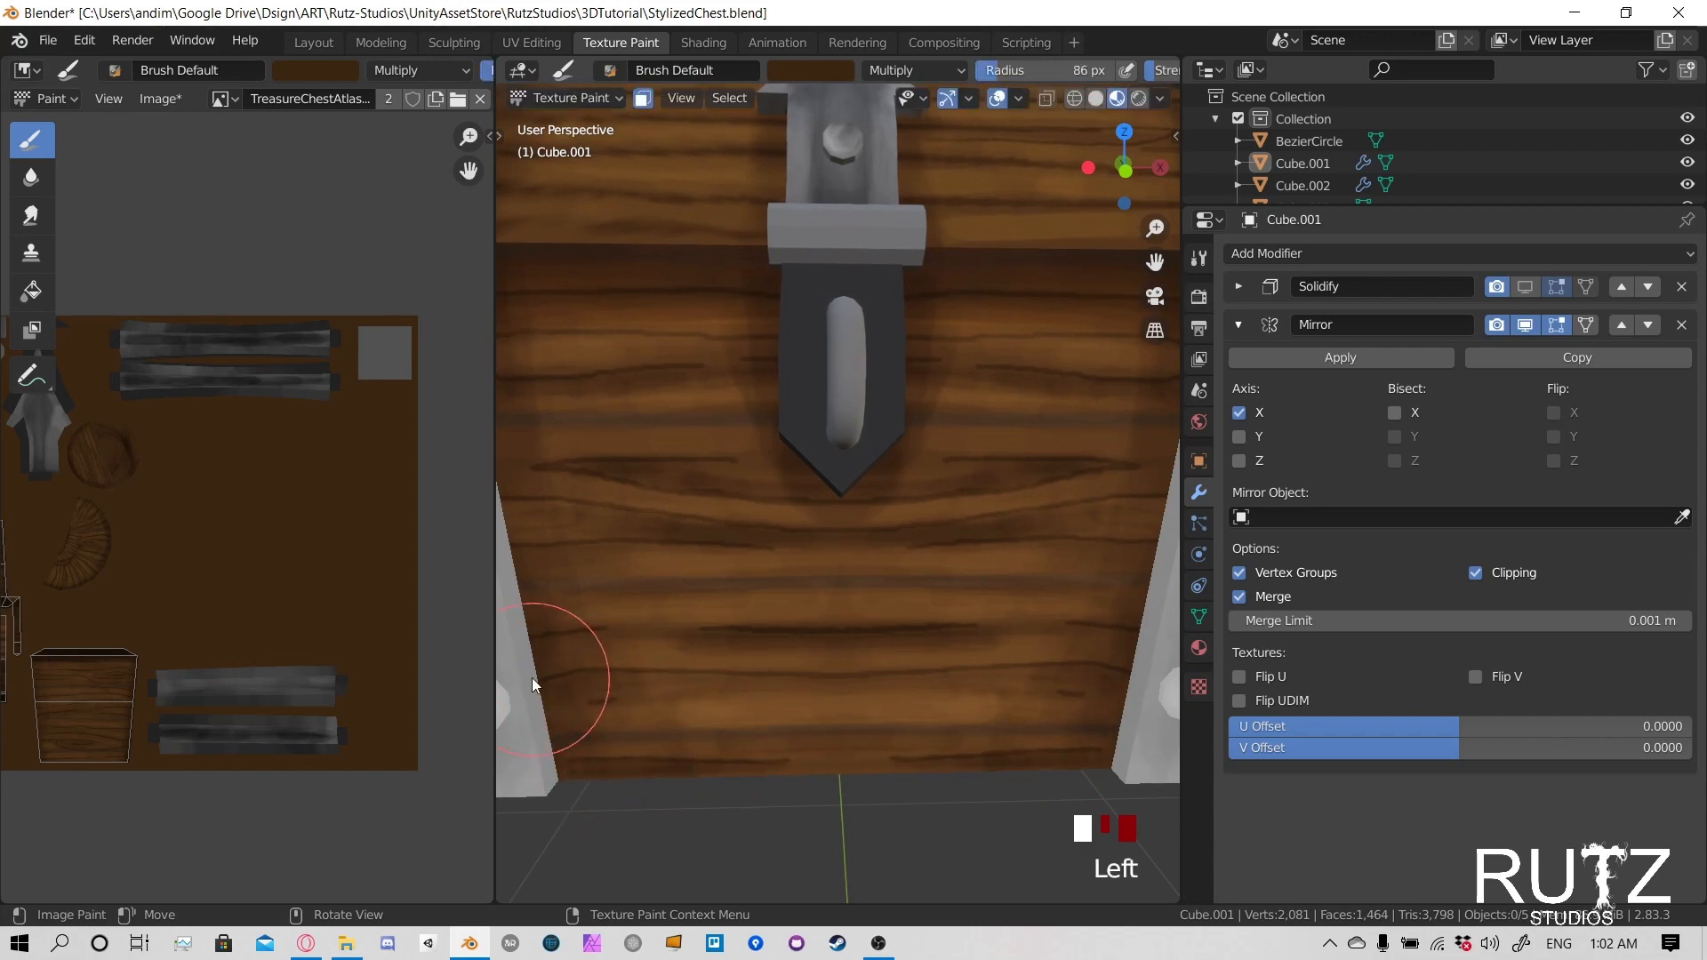
{"action": "mouse_move", "coordinate": [532, 678]}
{"action": "left_mouse_down"}
{"action": "mouse_move", "coordinate": [734, 781]}
{"action": "mouse_move", "coordinate": [968, 743]}
{"action": "mouse_move", "coordinate": [655, 688]}
{"action": "mouse_move", "coordinate": [869, 768]}
{"action": "mouse_move", "coordinate": [1156, 702]}
{"action": "mouse_move", "coordinate": [919, 768]}
{"action": "mouse_move", "coordinate": [572, 628]}
{"action": "left_mouse_up"}
{"action": "scroll", "coordinate": [952, 705], "scroll_direction": "down", "scroll_amount": 3}
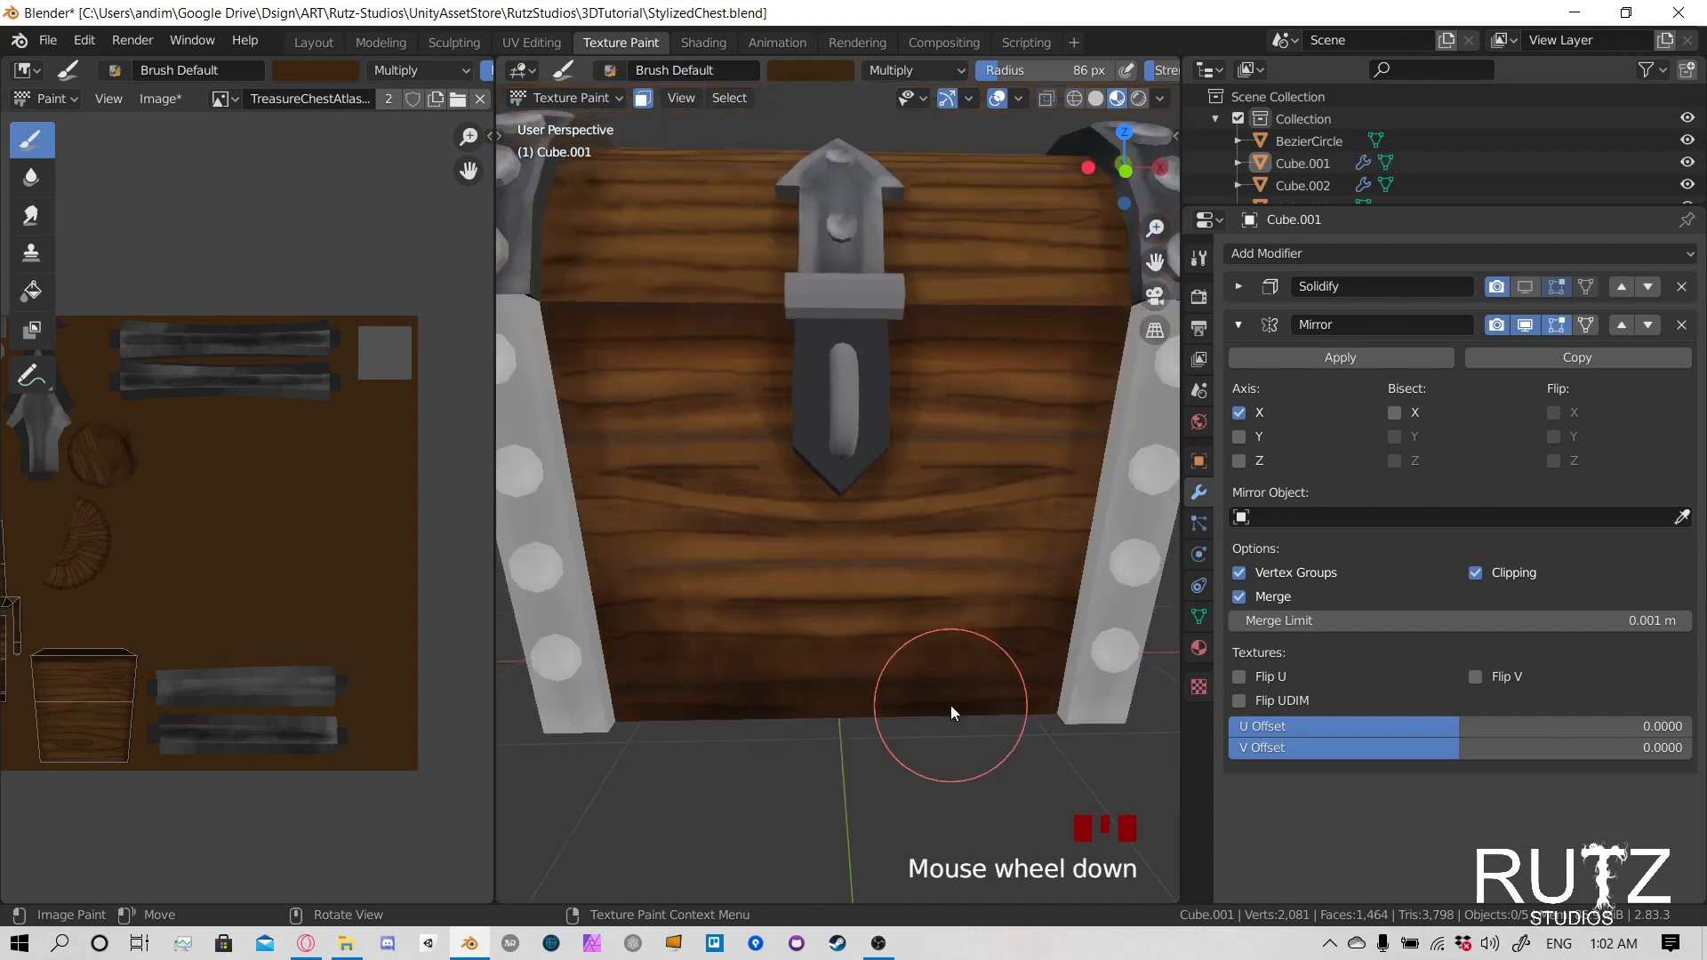
- Shade the wood along the bottom of the body's dimly lit end panel
{"action": "mouse_move", "coordinate": [952, 705]}
{"action": "middle_mouse_down", "text": "shift"}
{"action": "mouse_move", "coordinate": [830, 632]}
{"action": "mouse_move", "coordinate": [975, 632]}
{"action": "middle_mouse_up", "text": "shift"}
{"action": "mouse_move", "coordinate": [974, 633]}
{"action": "left_mouse_down"}
{"action": "mouse_move", "coordinate": [903, 690]}
{"action": "mouse_move", "coordinate": [784, 664]}
{"action": "mouse_move", "coordinate": [792, 697]}
{"action": "left_mouse_up"}
{"action": "middle_click_drag", "start_coordinate": [792, 697], "coordinate": [803, 611]}
{"action": "mouse_move", "coordinate": [804, 612]}
{"action": "left_mouse_down"}
{"action": "mouse_move", "coordinate": [804, 678]}
{"action": "mouse_move", "coordinate": [986, 686]}
{"action": "left_mouse_up"}
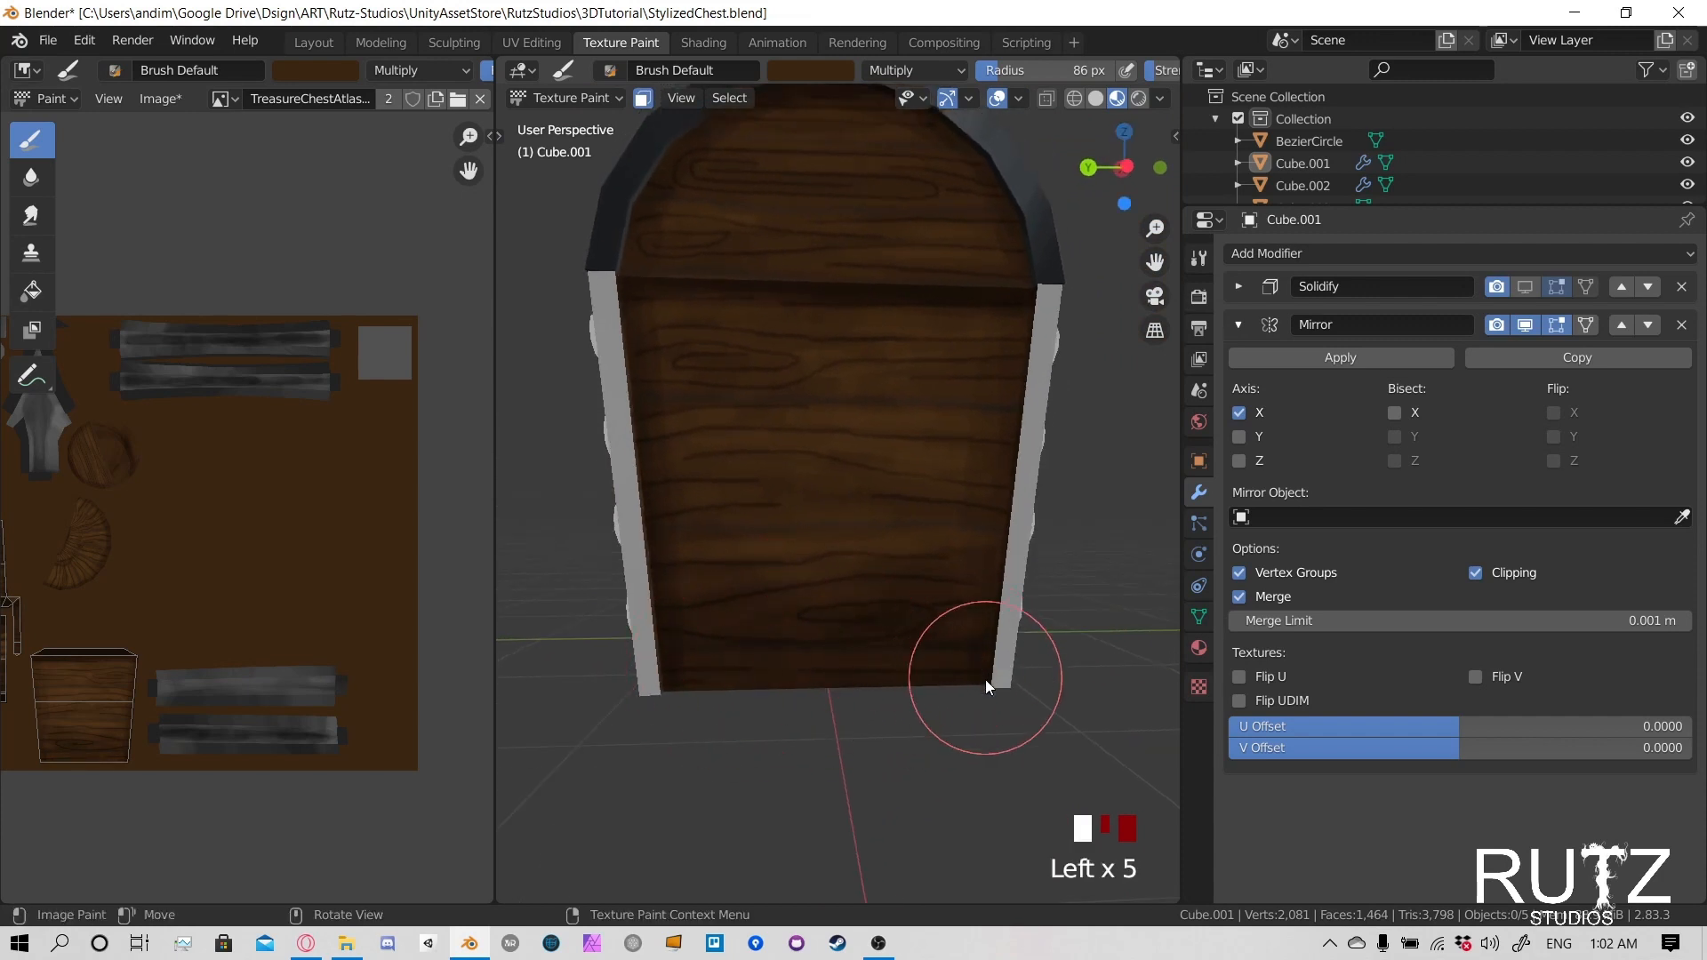
- Shade the wood along the bottom of the body's rear
{"action": "mouse_move", "coordinate": [987, 685]}
{"action": "middle_mouse_down"}
{"action": "mouse_move", "coordinate": [846, 648]}
{"action": "mouse_move", "coordinate": [864, 638]}
{"action": "middle_mouse_up"}
{"action": "left_click", "coordinate": [864, 639]}
{"action": "mouse_move", "coordinate": [865, 632]}
{"action": "left_mouse_down"}
{"action": "mouse_move", "coordinate": [761, 660]}
{"action": "mouse_move", "coordinate": [840, 599]}
{"action": "left_mouse_up"}
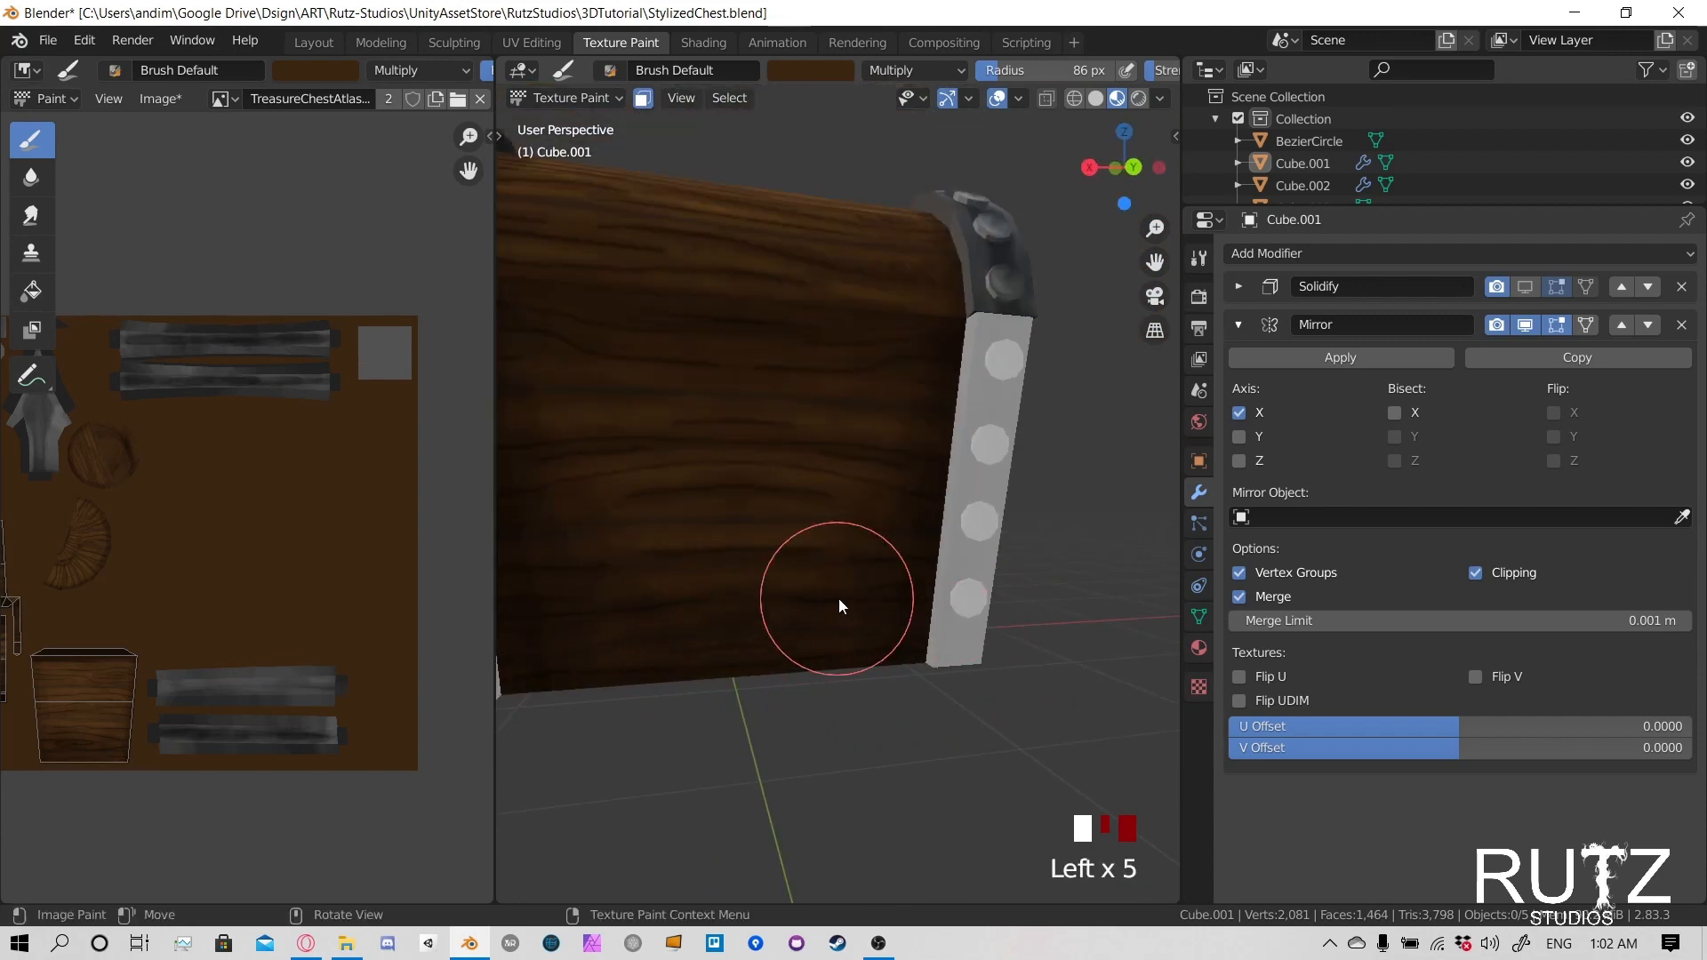
{"action": "mouse_move", "coordinate": [840, 599]}
{"action": "middle_mouse_down"}
{"action": "mouse_move", "coordinate": [770, 633]}
{"action": "mouse_move", "coordinate": [870, 678]}
{"action": "middle_mouse_up"}
{"action": "left_click_drag", "start_coordinate": [869, 675], "coordinate": [872, 696]}
{"action": "middle_click_drag", "start_coordinate": [871, 696], "coordinate": [910, 635]}
- Shade the wood along the bottom of the body's brightly lit end panel
{"action": "scroll", "coordinate": [911, 634], "scroll_direction": "down", "scroll_amount": 2}
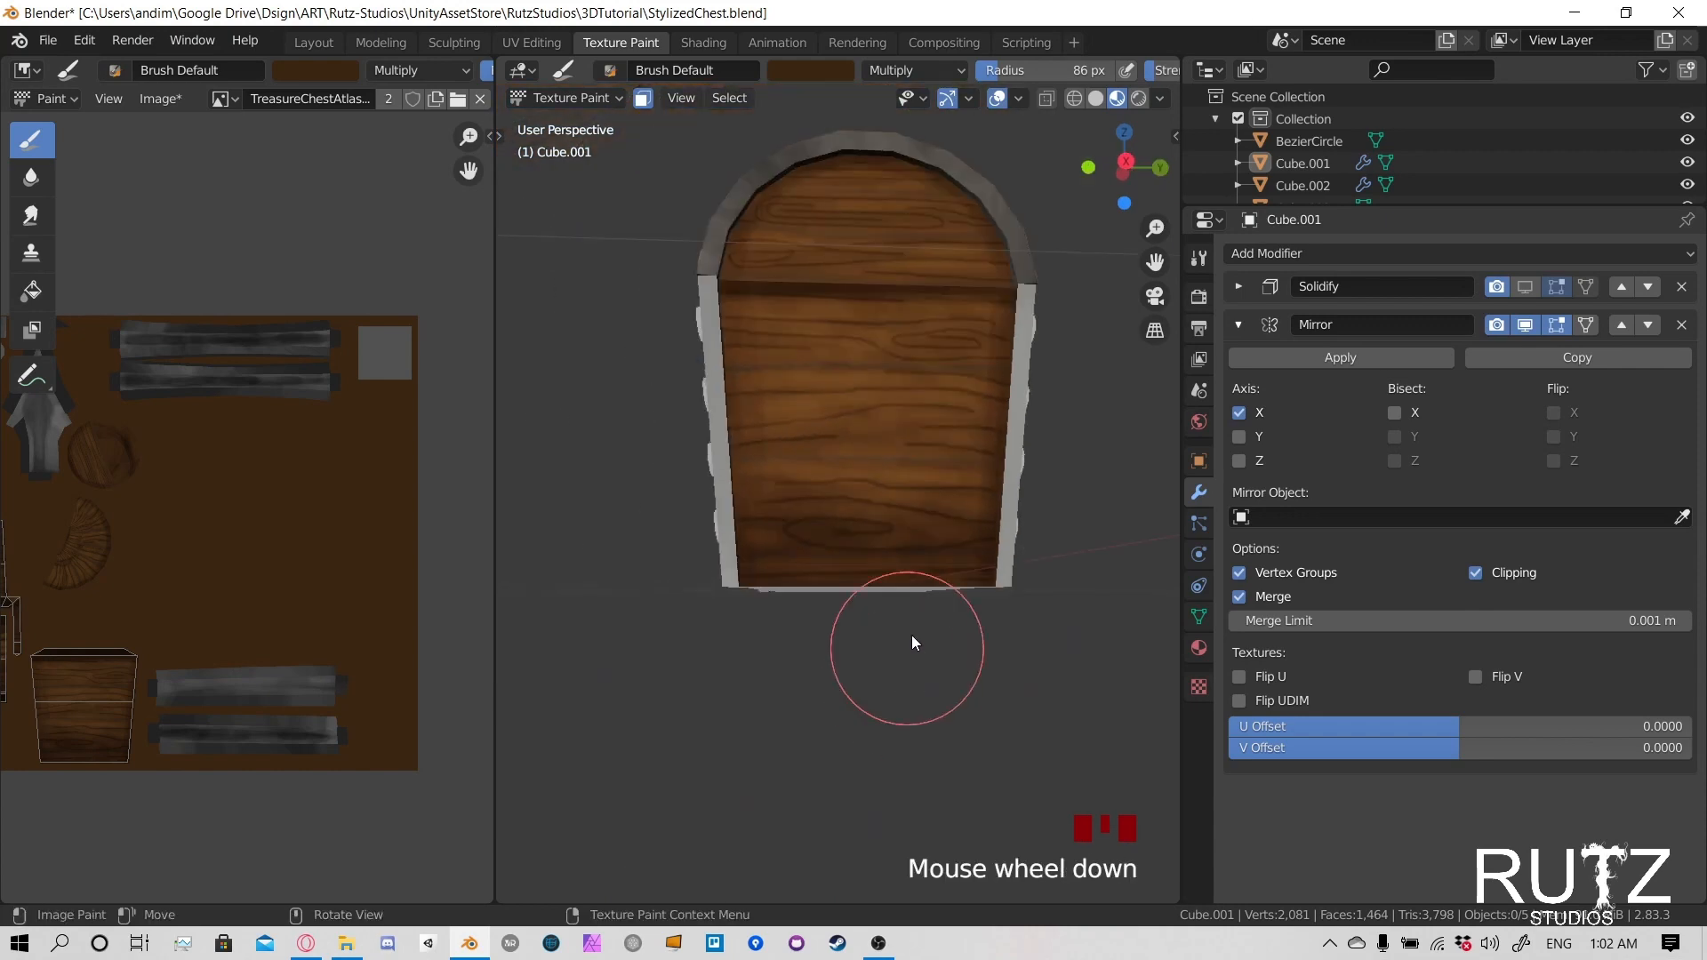
{"action": "mouse_move", "coordinate": [910, 635]}
{"action": "left_mouse_down"}
{"action": "mouse_move", "coordinate": [926, 595]}
{"action": "mouse_move", "coordinate": [783, 532]}
{"action": "mouse_move", "coordinate": [1016, 487]}
{"action": "mouse_move", "coordinate": [716, 579]}
{"action": "left_mouse_up"}
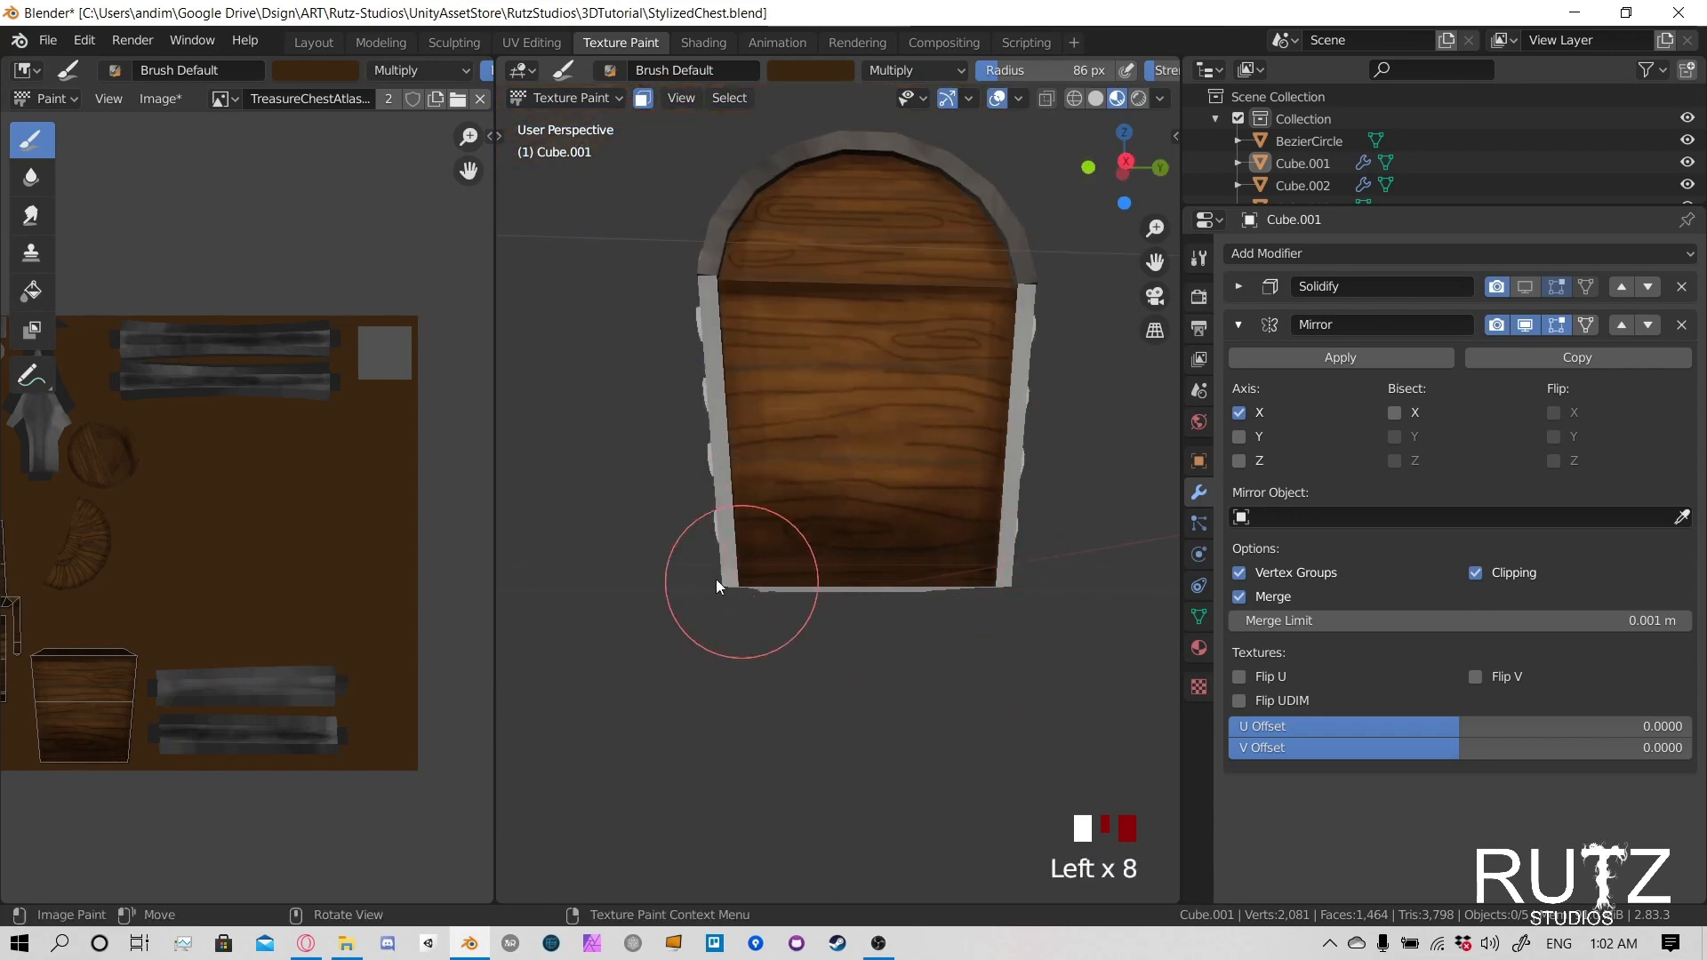
{"action": "mouse_move", "coordinate": [717, 579]}
{"action": "middle_mouse_down"}
{"action": "mouse_move", "coordinate": [912, 588]}
{"action": "mouse_move", "coordinate": [804, 605]}
{"action": "middle_mouse_up"}
- Set the brush radius to 18 px and darken the lower wood knot on the body's end panel
{"action": "scroll", "coordinate": [921, 585], "scroll_direction": "up", "scroll_amount": 4}
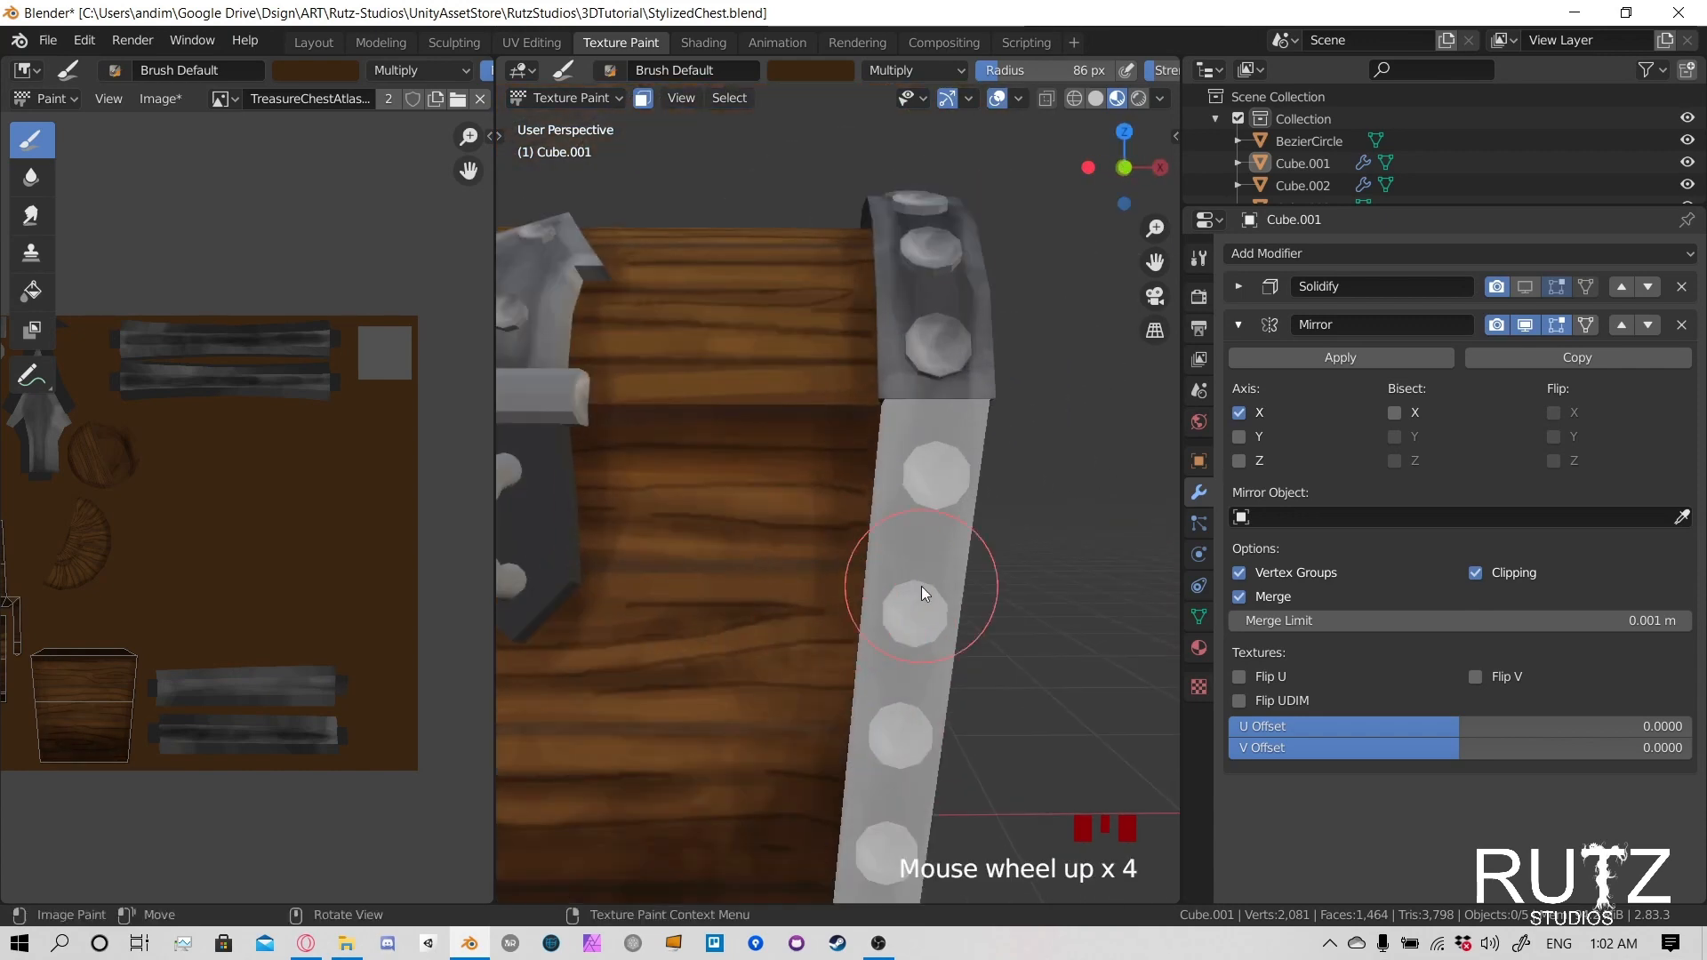
{"action": "mouse_move", "coordinate": [921, 585]}
{"action": "middle_mouse_down"}
{"action": "mouse_move", "coordinate": [806, 645]}
{"action": "mouse_move", "coordinate": [756, 590]}
{"action": "middle_mouse_up"}
{"action": "key", "text": "f"}
{"action": "left_click", "coordinate": [777, 637]}
{"action": "key", "text": "f"}
{"action": "left_click", "coordinate": [748, 611]}
{"action": "left_click_drag", "start_coordinate": [744, 704], "coordinate": [715, 706]}
{"action": "left_click_drag", "start_coordinate": [715, 705], "coordinate": [785, 705]}
{"action": "mouse_move", "coordinate": [785, 705]}
{"action": "left_mouse_down"}
{"action": "mouse_move", "coordinate": [702, 711]}
{"action": "mouse_move", "coordinate": [731, 729]}
{"action": "left_mouse_up"}
{"action": "mouse_move", "coordinate": [732, 729]}
{"action": "left_mouse_down"}
{"action": "mouse_move", "coordinate": [854, 725]}
{"action": "mouse_move", "coordinate": [708, 667]}
{"action": "mouse_move", "coordinate": [880, 702]}
{"action": "mouse_move", "coordinate": [811, 651]}
{"action": "mouse_move", "coordinate": [871, 653]}
{"action": "left_mouse_up"}
{"action": "mouse_move", "coordinate": [871, 654]}
{"action": "left_mouse_down"}
{"action": "mouse_move", "coordinate": [932, 656]}
{"action": "mouse_move", "coordinate": [858, 644]}
{"action": "left_mouse_up"}
- Darken the upper wood knot on the body's end panel
{"action": "mouse_move", "coordinate": [756, 595]}
{"action": "left_mouse_down"}
{"action": "mouse_move", "coordinate": [851, 526]}
{"action": "mouse_move", "coordinate": [841, 421]}
{"action": "mouse_move", "coordinate": [926, 423]}
{"action": "left_mouse_up"}
{"action": "mouse_move", "coordinate": [921, 419]}
{"action": "left_mouse_down"}
{"action": "mouse_move", "coordinate": [843, 410]}
{"action": "mouse_move", "coordinate": [934, 405]}
{"action": "left_mouse_up"}
{"action": "left_click_drag", "start_coordinate": [934, 405], "coordinate": [1052, 423]}
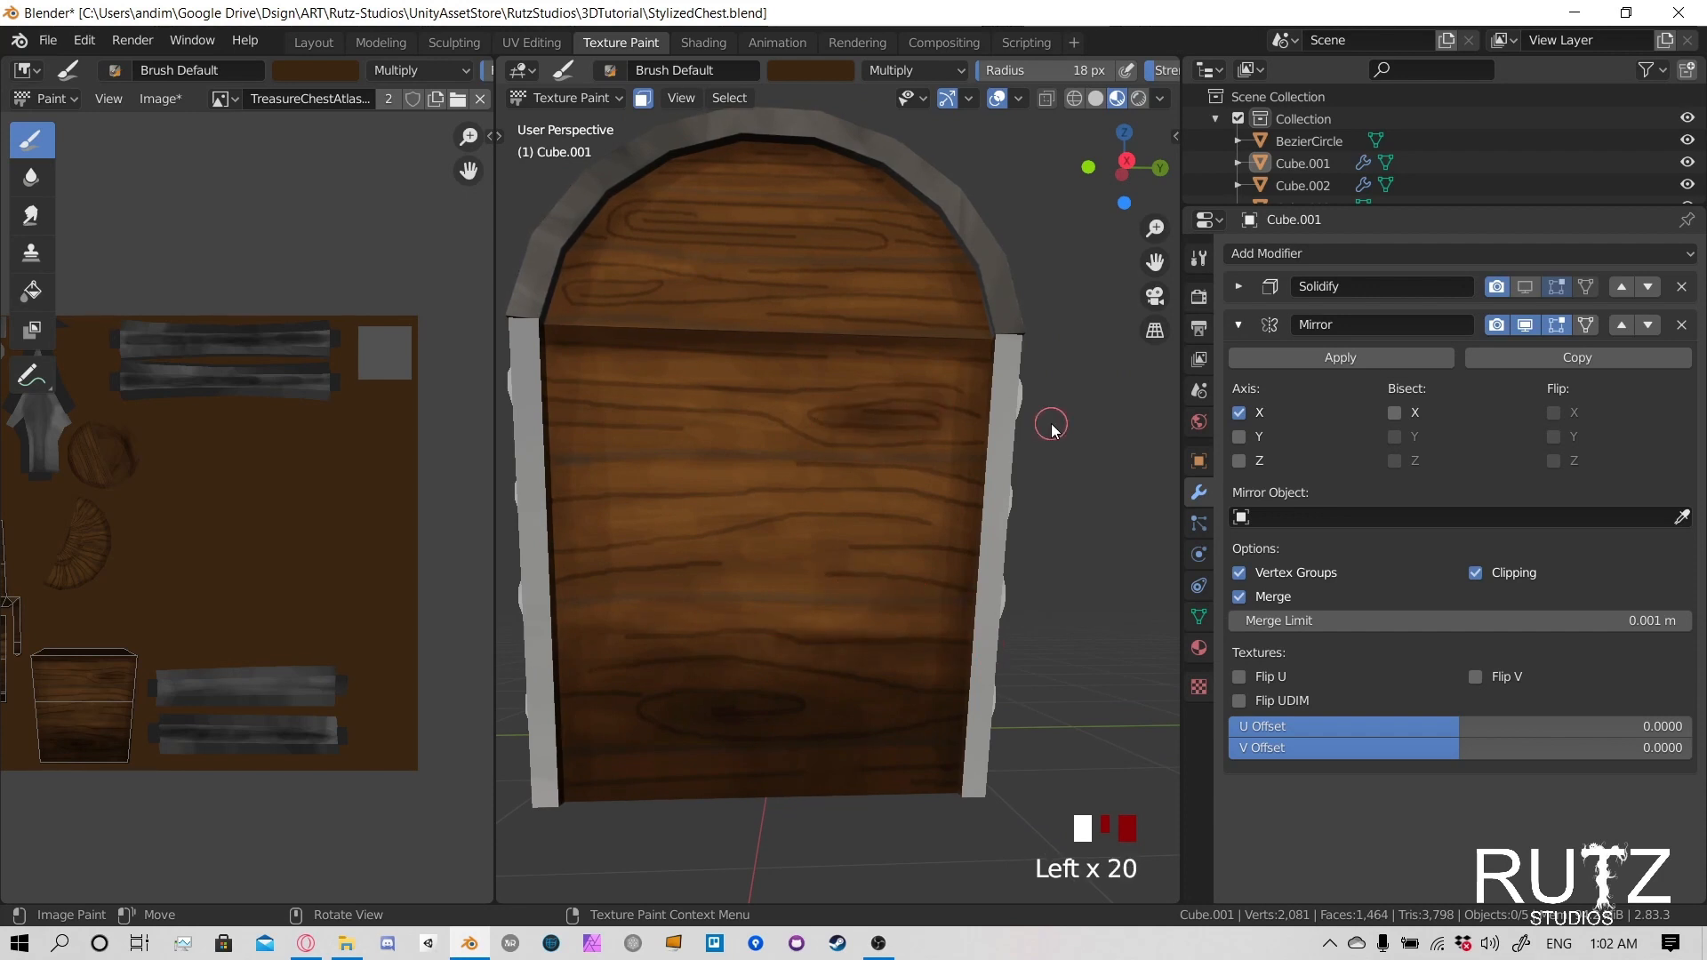
- Darken the grain lines on the upper part of the end panel, just below the lid and beside the upper knot
{"action": "left_click_drag", "start_coordinate": [992, 364], "coordinate": [553, 361]}
{"action": "mouse_move", "coordinate": [553, 361]}
{"action": "left_mouse_down"}
{"action": "mouse_move", "coordinate": [770, 392]}
{"action": "mouse_move", "coordinate": [593, 398]}
{"action": "left_mouse_up"}
{"action": "left_click_drag", "start_coordinate": [593, 398], "coordinate": [711, 395]}
{"action": "mouse_move", "coordinate": [711, 394]}
{"action": "left_mouse_down"}
{"action": "mouse_move", "coordinate": [661, 404]}
{"action": "mouse_move", "coordinate": [696, 409]}
{"action": "left_mouse_up"}
{"action": "left_click_drag", "start_coordinate": [800, 463], "coordinate": [892, 465]}
{"action": "mouse_move", "coordinate": [747, 415]}
{"action": "left_mouse_down"}
{"action": "mouse_move", "coordinate": [560, 422]}
{"action": "mouse_move", "coordinate": [622, 431]}
{"action": "left_mouse_up"}
- Darken the grain lines across the middle of the body's end panel, working in from the rim
{"action": "mouse_move", "coordinate": [560, 457]}
{"action": "left_mouse_down"}
{"action": "mouse_move", "coordinate": [587, 482]}
{"action": "mouse_move", "coordinate": [566, 465]}
{"action": "left_mouse_up"}
{"action": "left_click_drag", "start_coordinate": [566, 465], "coordinate": [969, 494]}
{"action": "left_click", "coordinate": [576, 516]}
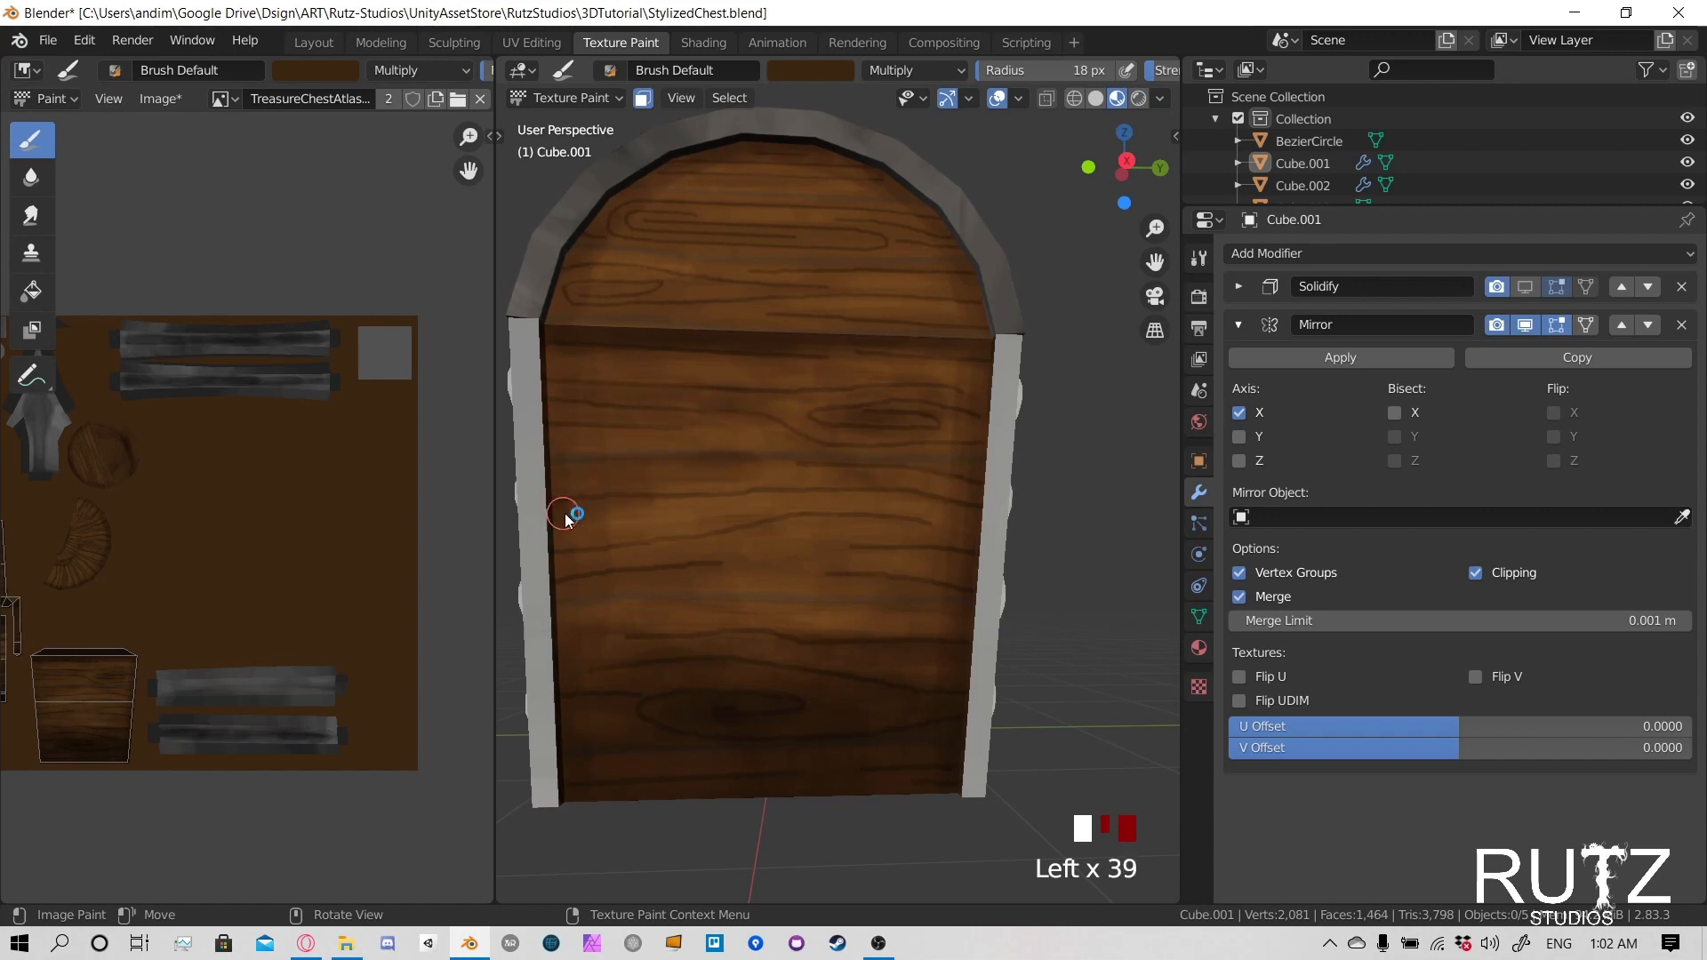
{"action": "left_click_drag", "start_coordinate": [562, 513], "coordinate": [613, 509]}
{"action": "mouse_move", "coordinate": [613, 509]}
{"action": "left_mouse_down"}
{"action": "mouse_move", "coordinate": [770, 537]}
{"action": "mouse_move", "coordinate": [552, 594]}
{"action": "mouse_move", "coordinate": [674, 578]}
{"action": "left_mouse_up"}
{"action": "left_click_drag", "start_coordinate": [674, 578], "coordinate": [599, 578]}
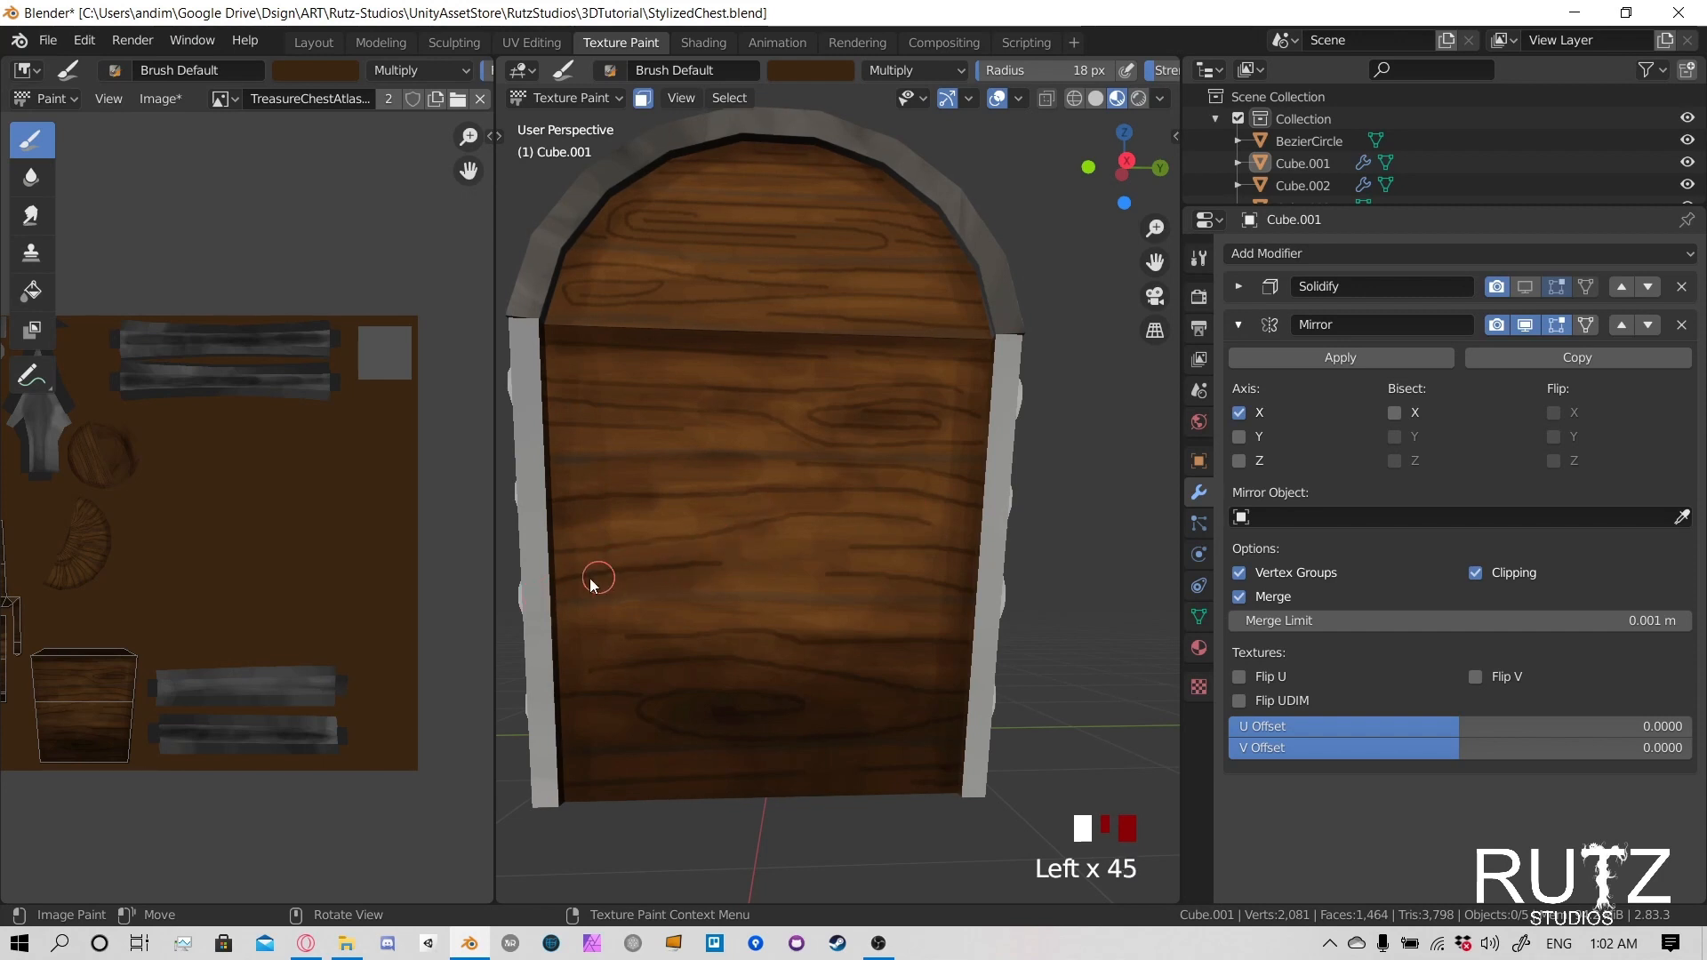
- Darken the ends of the middle grain lines near the opposite rim of the end panel
{"action": "left_click", "coordinate": [841, 518]}
{"action": "mouse_move", "coordinate": [933, 507]}
{"action": "middle_mouse_down"}
{"action": "mouse_move", "coordinate": [1000, 468]}
{"action": "mouse_move", "coordinate": [819, 511]}
{"action": "mouse_move", "coordinate": [895, 585]}
{"action": "mouse_move", "coordinate": [869, 590]}
{"action": "middle_mouse_up"}
{"action": "left_click", "coordinate": [894, 585]}
{"action": "left_click", "coordinate": [850, 600]}
{"action": "left_click", "coordinate": [984, 579]}
- Touch up the grain lines on the body's rear with short dark dabs
{"action": "scroll", "coordinate": [796, 557], "scroll_direction": "down", "scroll_amount": 2}
{"action": "left_click", "coordinate": [752, 502]}
{"action": "left_click", "coordinate": [877, 551]}
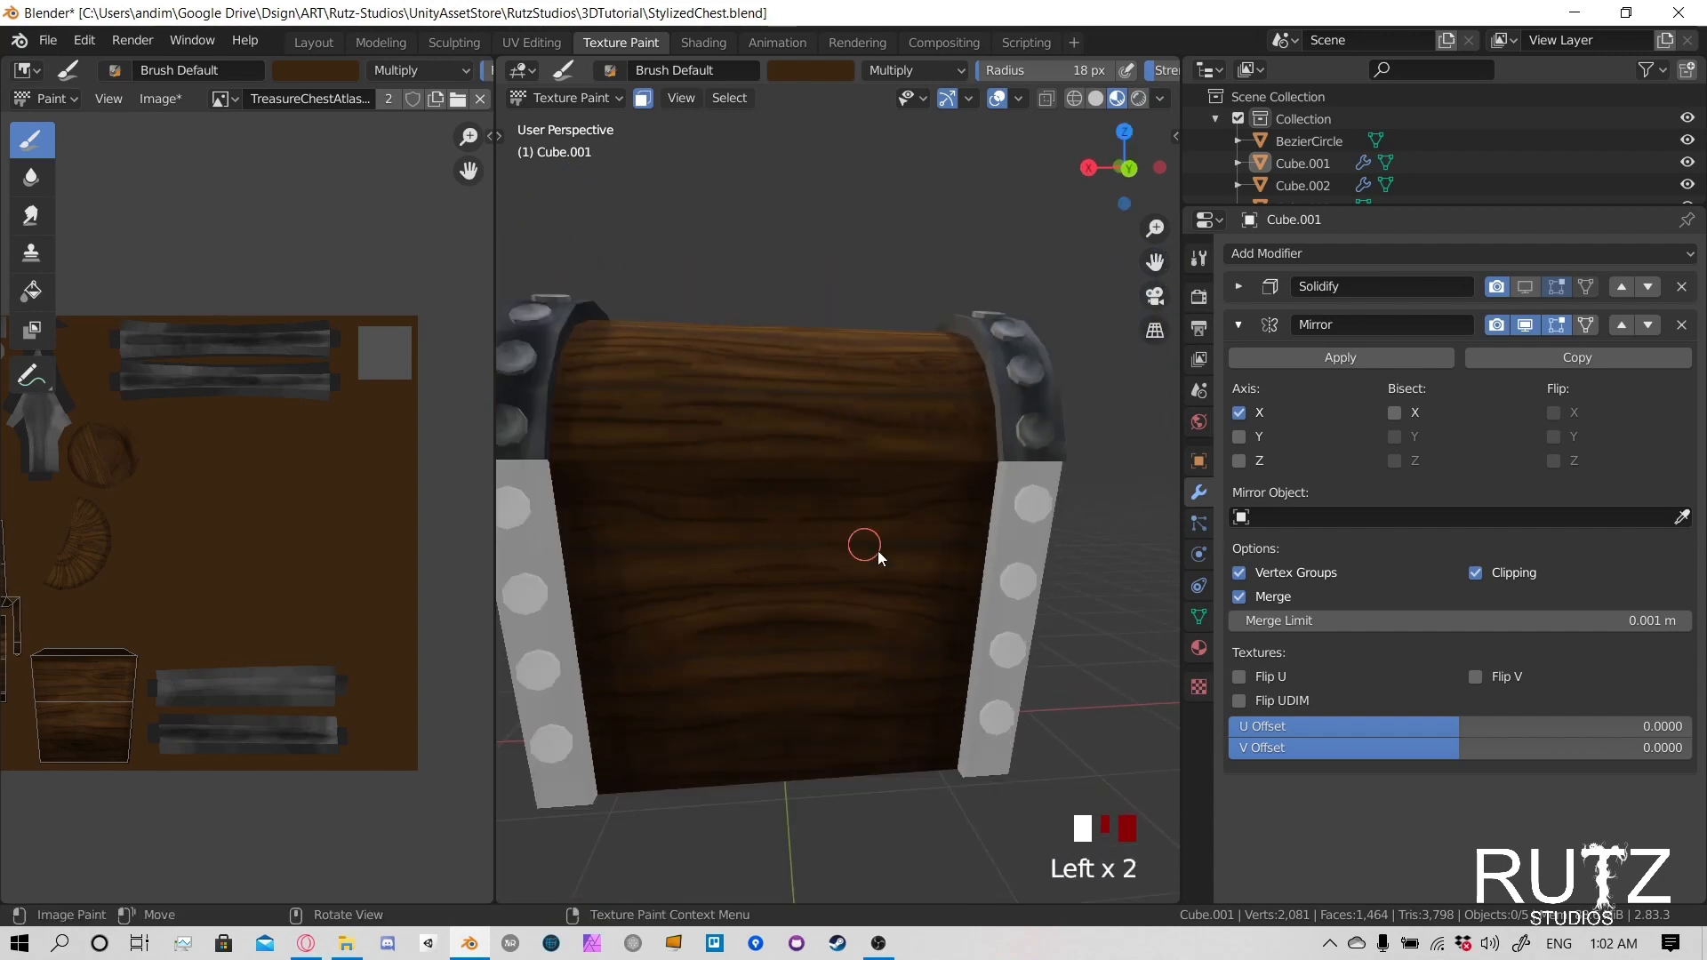
{"action": "left_click", "coordinate": [625, 502]}
{"action": "left_click", "coordinate": [752, 662]}
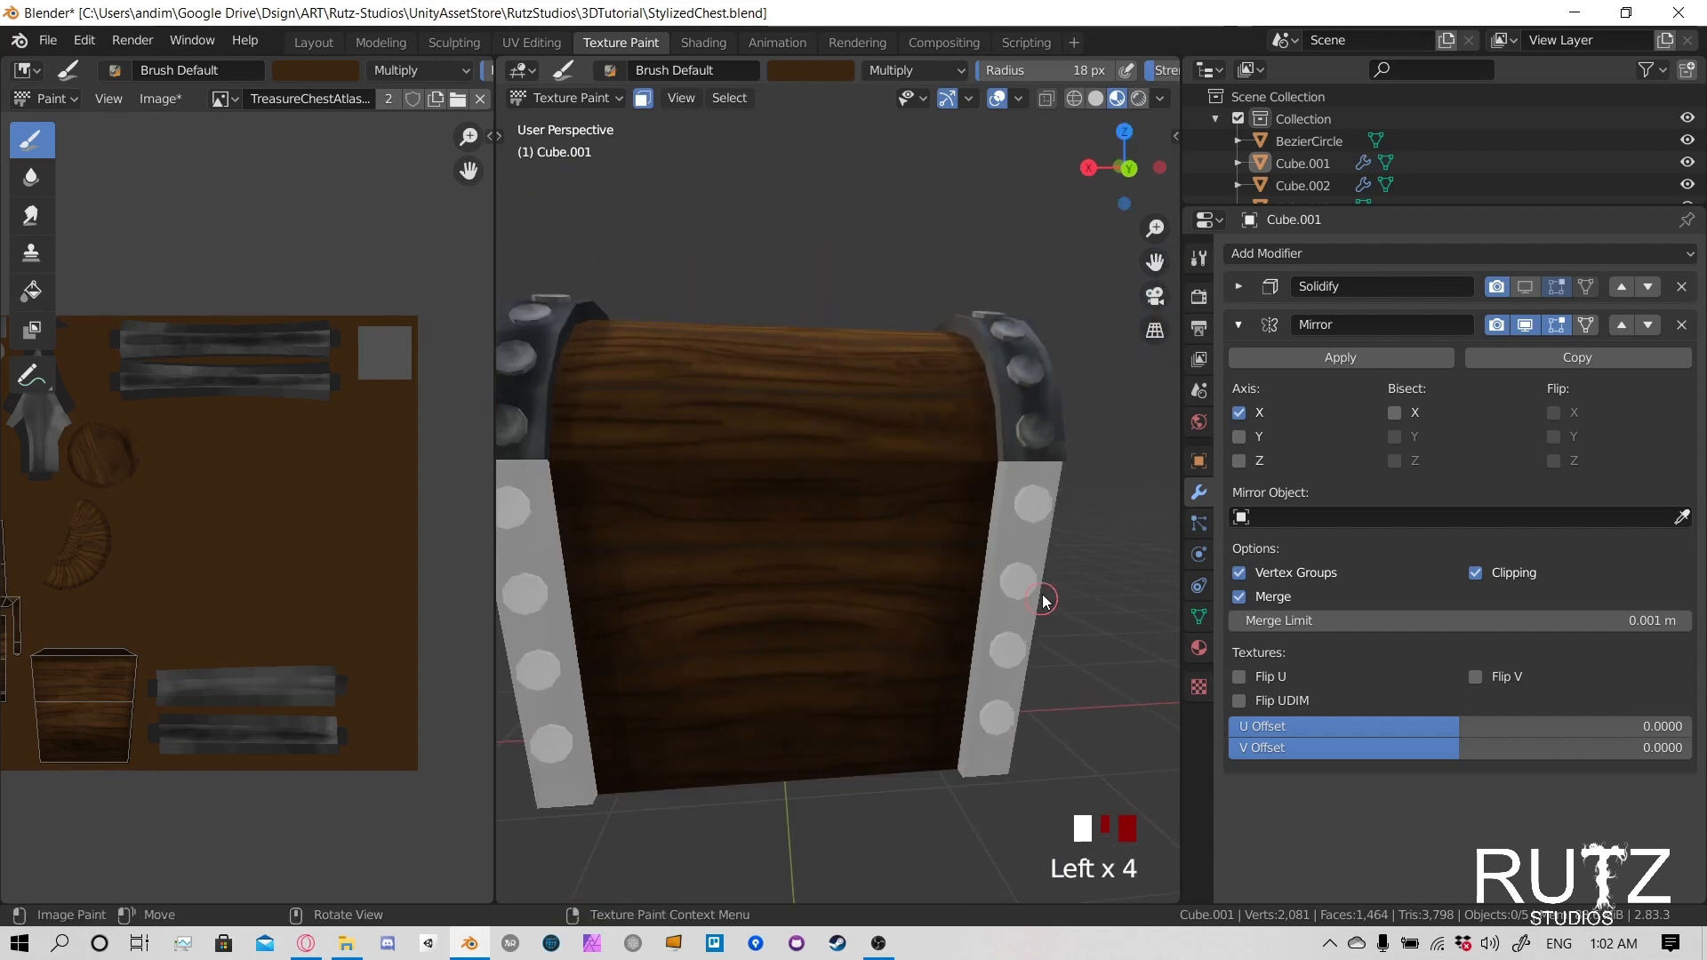
- Touch up the grain on the upper part of the dimly lit end panel with short dark dabs
{"action": "middle_click_drag", "start_coordinate": [1044, 601], "coordinate": [838, 560]}
{"action": "left_click", "coordinate": [655, 525]}
{"action": "left_click", "coordinate": [784, 540]}
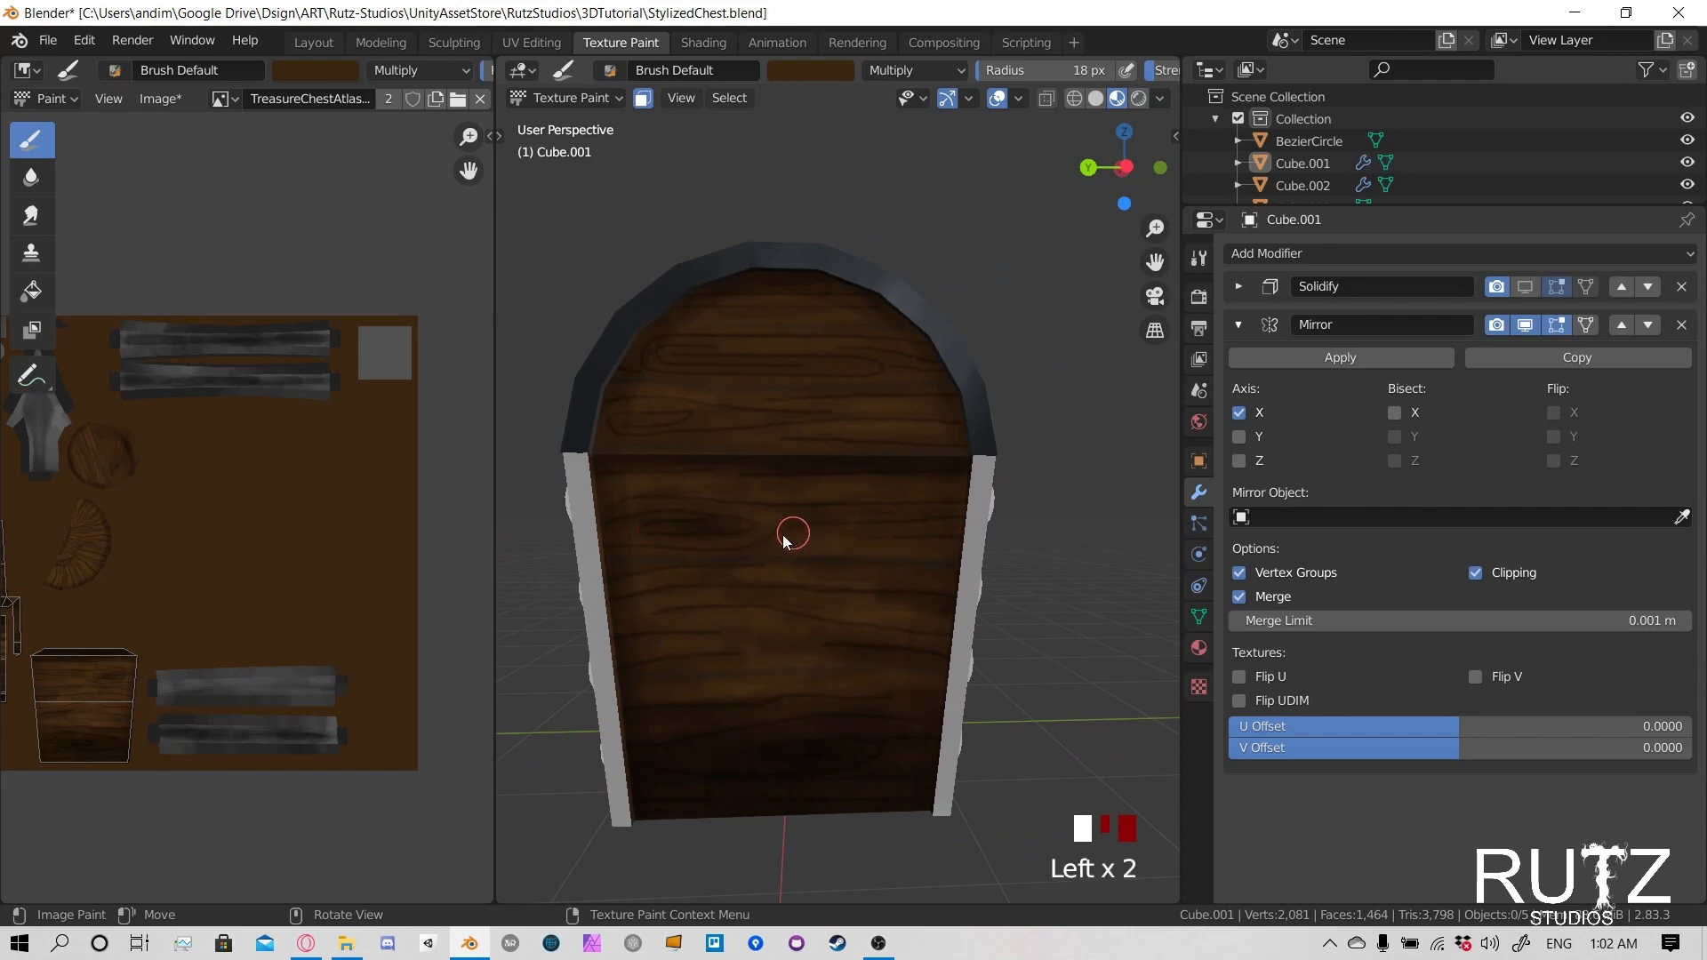
{"action": "left_click", "coordinate": [796, 537]}
{"action": "left_click", "coordinate": [808, 540]}
- Check the chest from the front and save the texture image
{"action": "scroll", "coordinate": [1001, 526], "scroll_direction": "down", "scroll_amount": 4}
{"action": "middle_click_drag", "start_coordinate": [1014, 525], "coordinate": [871, 523]}
{"action": "middle_click_drag", "start_coordinate": [871, 522], "coordinate": [849, 528], "text": "shift"}
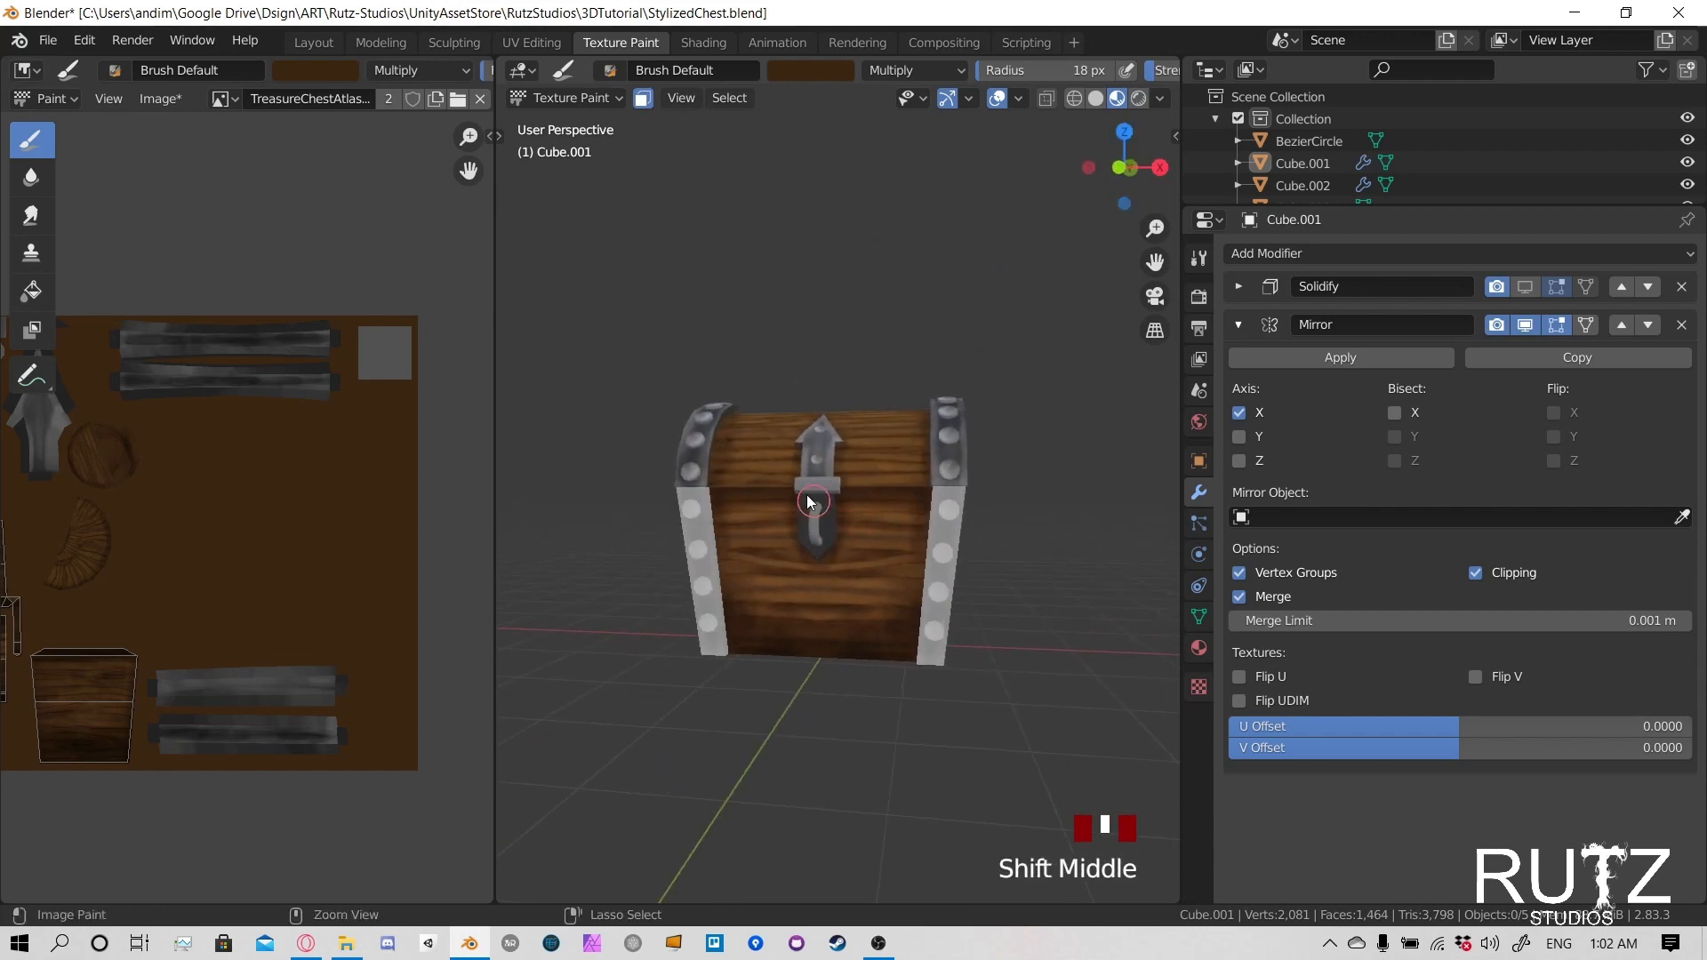
{"action": "key", "text": "alt+s"}
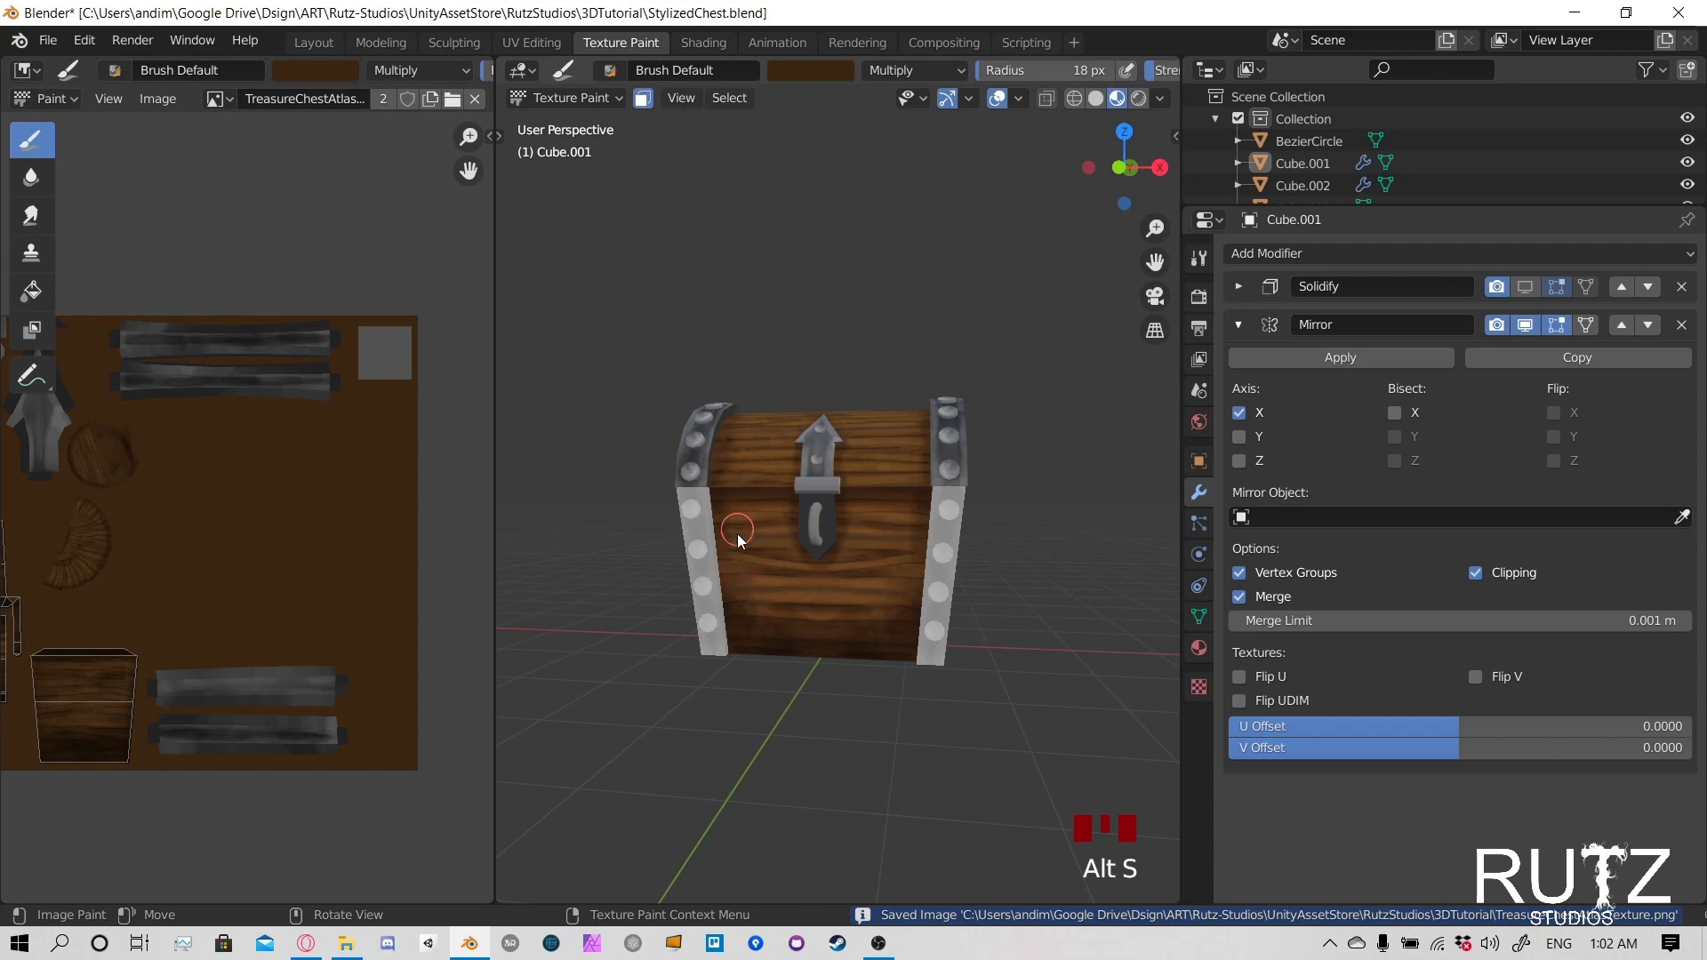
- Inspect the chest, switch the body to Object Mode and save the texture image again
{"action": "middle_click_drag", "start_coordinate": [738, 534], "coordinate": [852, 480]}
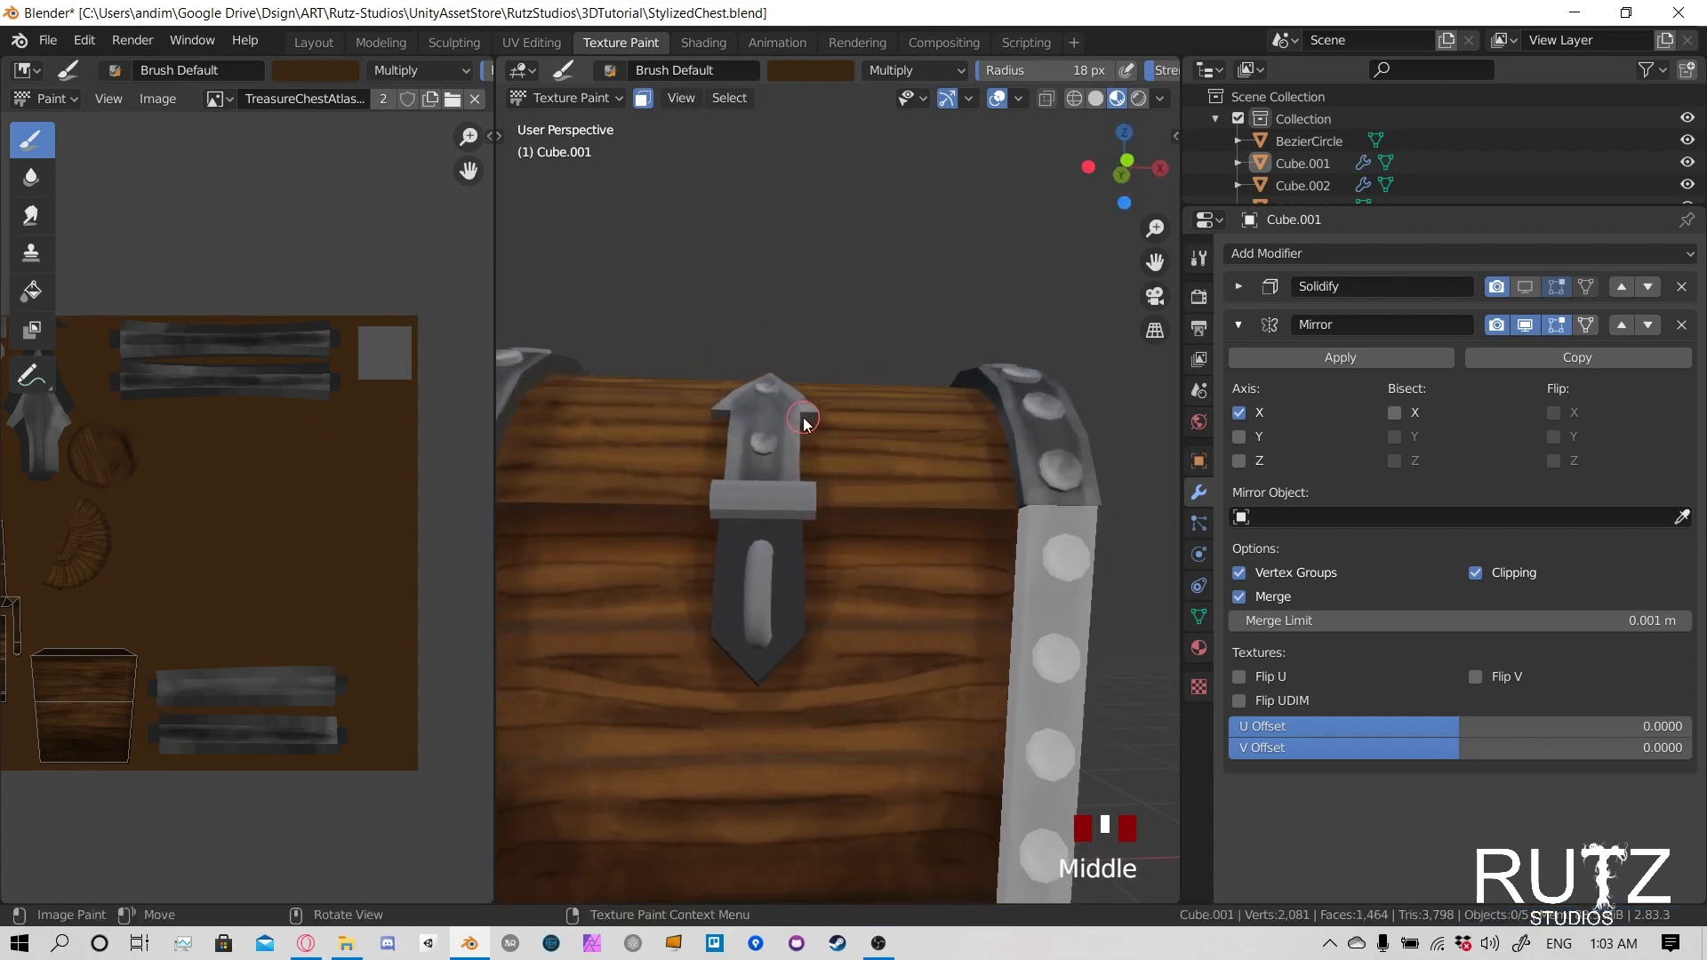
{"action": "middle_click_drag", "start_coordinate": [774, 679], "coordinate": [674, 636]}
{"action": "scroll", "coordinate": [845, 671], "scroll_direction": "down", "scroll_amount": 3}
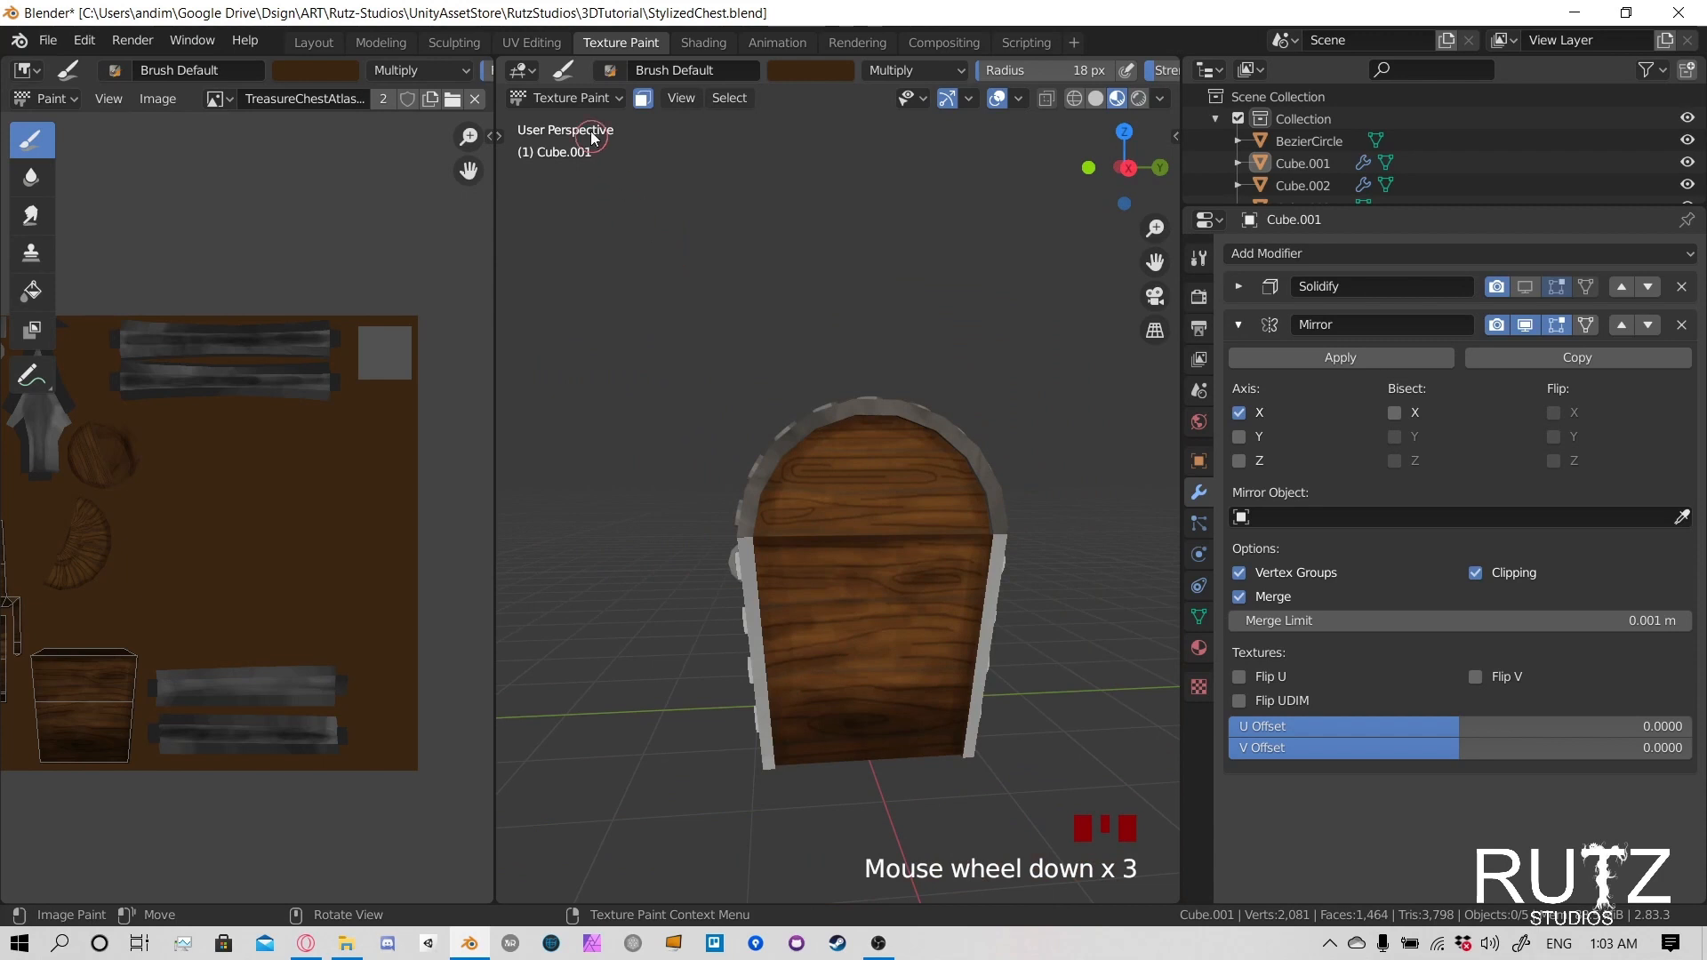
{"action": "left_click", "coordinate": [569, 98]}
{"action": "left_click", "coordinate": [560, 123]}
{"action": "middle_click_drag", "start_coordinate": [675, 356], "coordinate": [897, 523]}
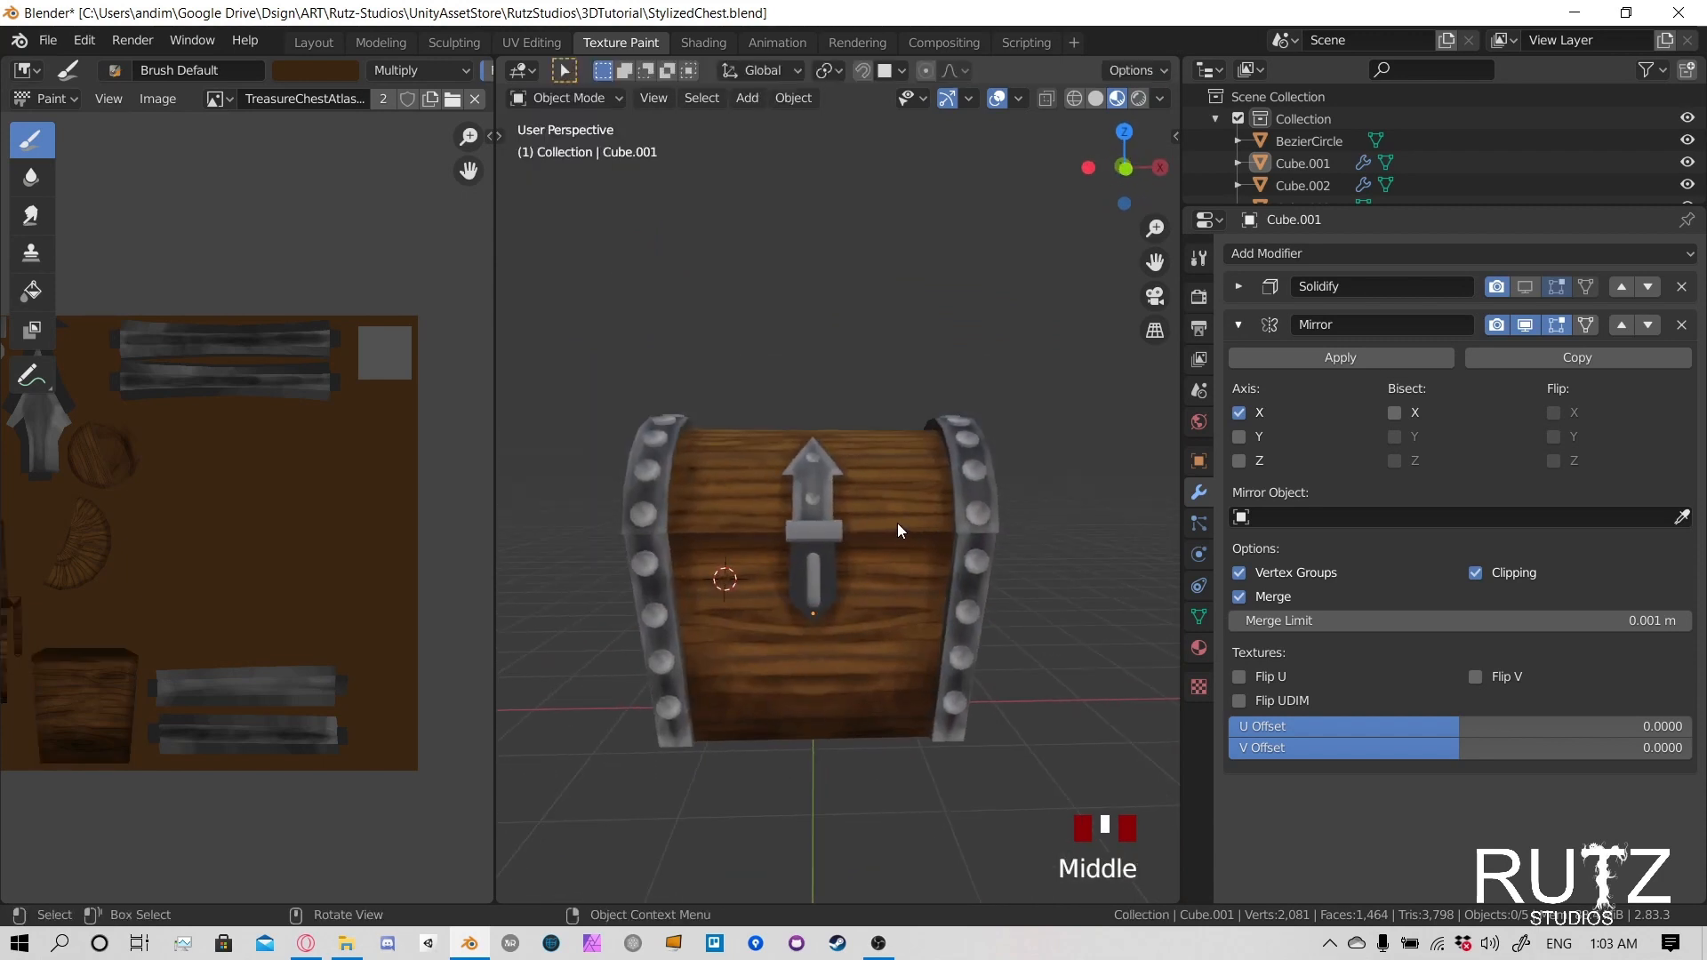
{"action": "key", "text": "alt+s"}
- Select the latch's lower plate and switch it to Texture Paint mode
{"action": "left_click", "coordinate": [827, 564]}
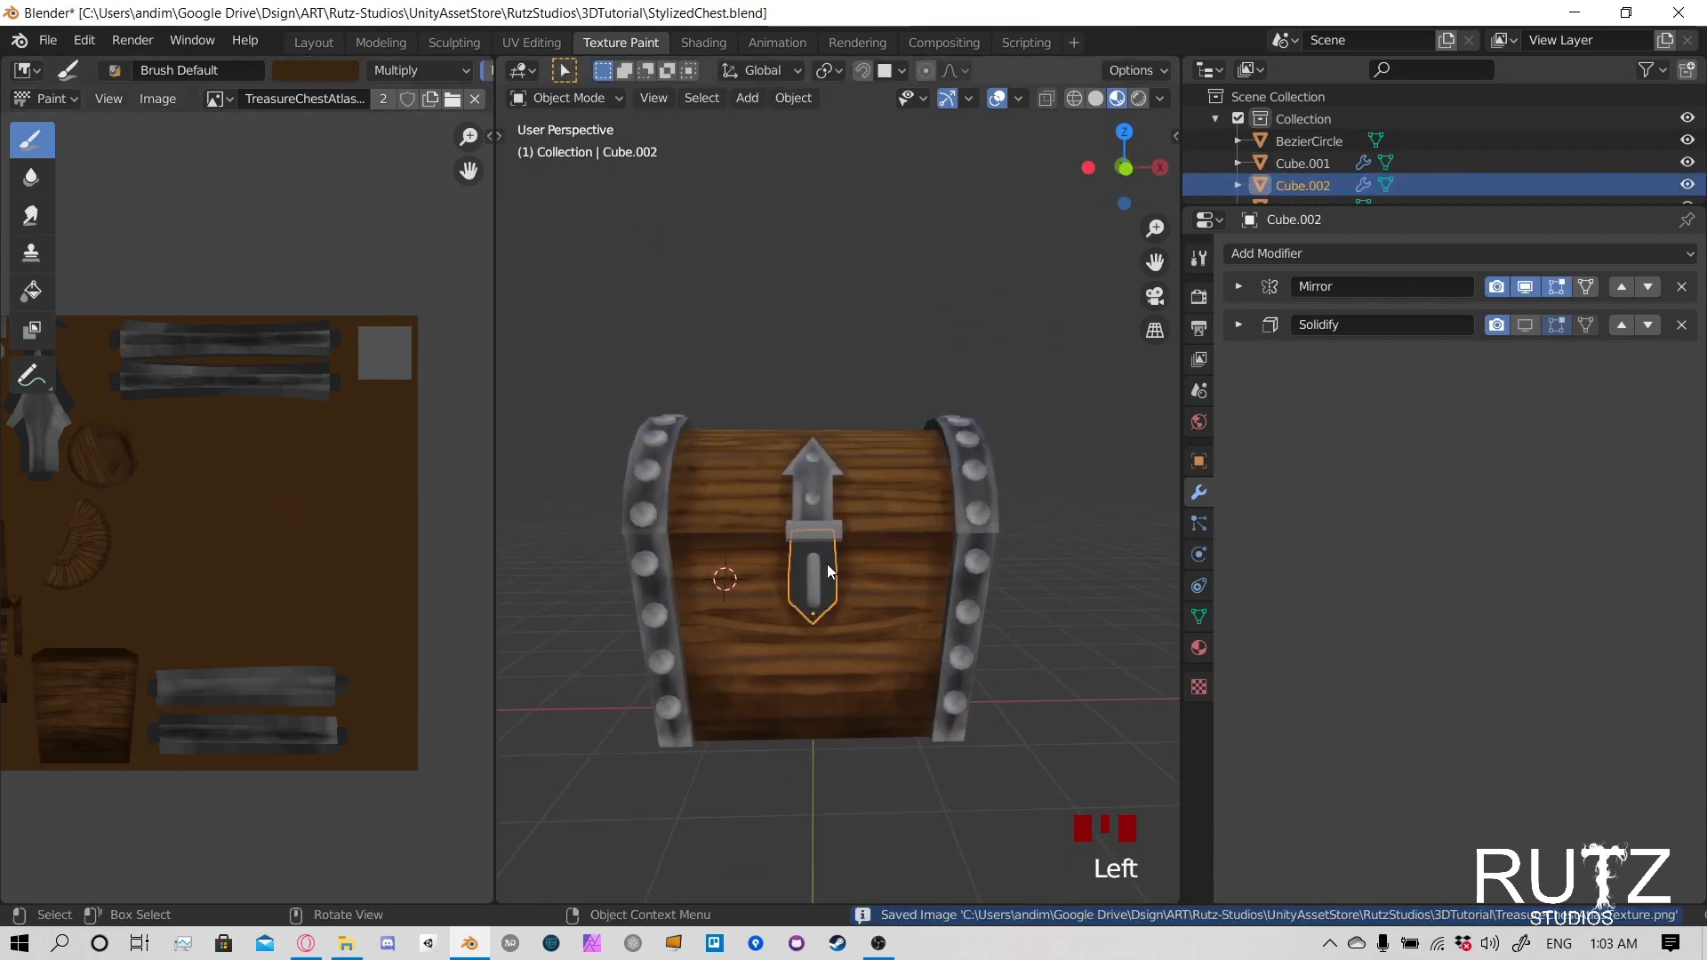
{"action": "left_click", "coordinate": [596, 96]}
{"action": "left_click", "coordinate": [583, 245]}
{"action": "scroll", "coordinate": [852, 607], "scroll_direction": "up", "scroll_amount": 1}
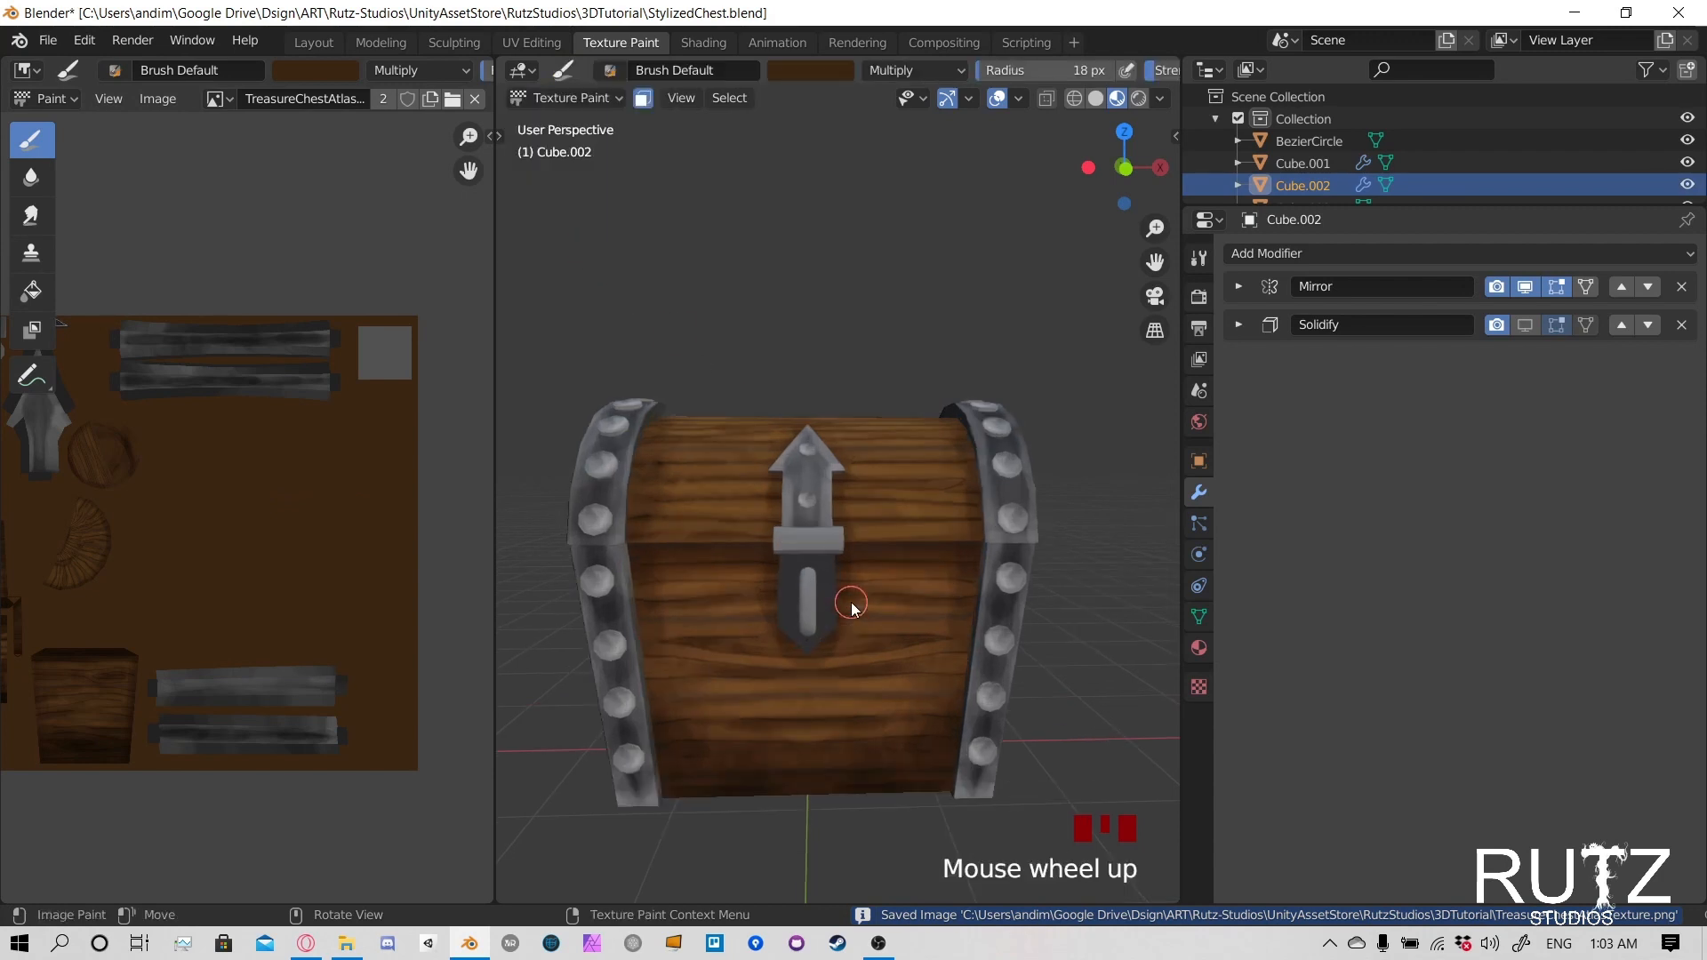
{"action": "scroll", "coordinate": [852, 608], "scroll_direction": "up", "scroll_amount": 3}
{"action": "middle_click_drag", "start_coordinate": [851, 607], "coordinate": [831, 508], "text": "shift"}
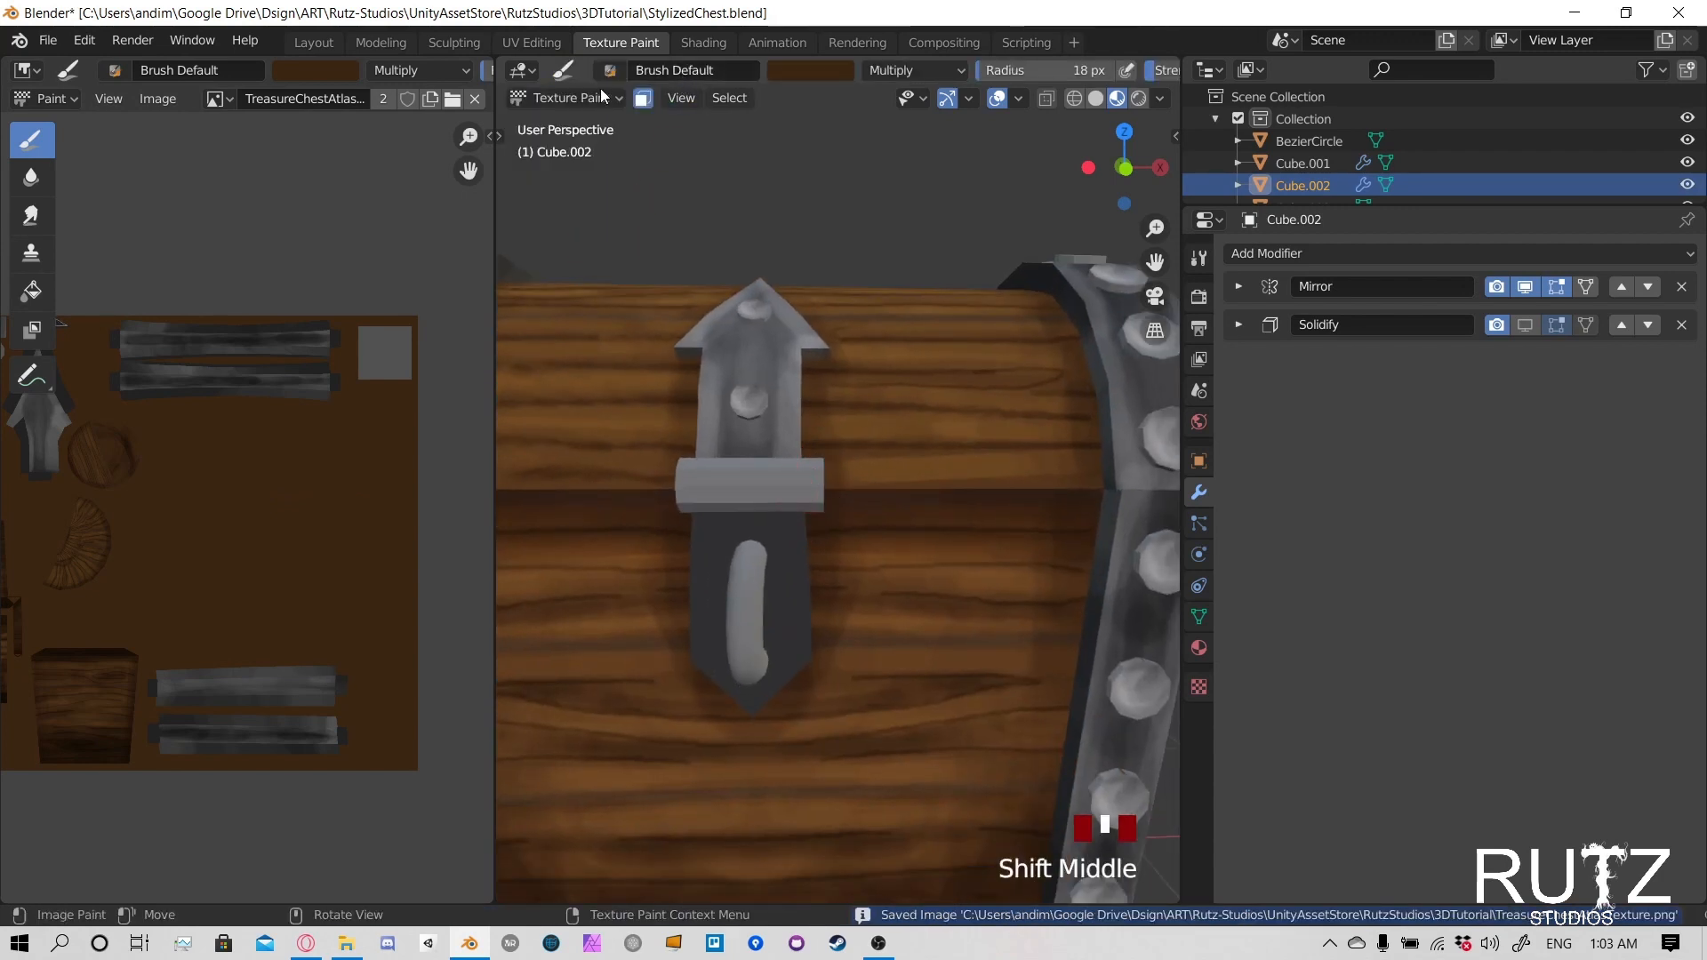
- Sample the grey of the latch strap in the texture as brush colour and set the blending mode to Screen
{"action": "left_click", "coordinate": [343, 73]}
{"action": "left_click", "coordinate": [457, 314]}
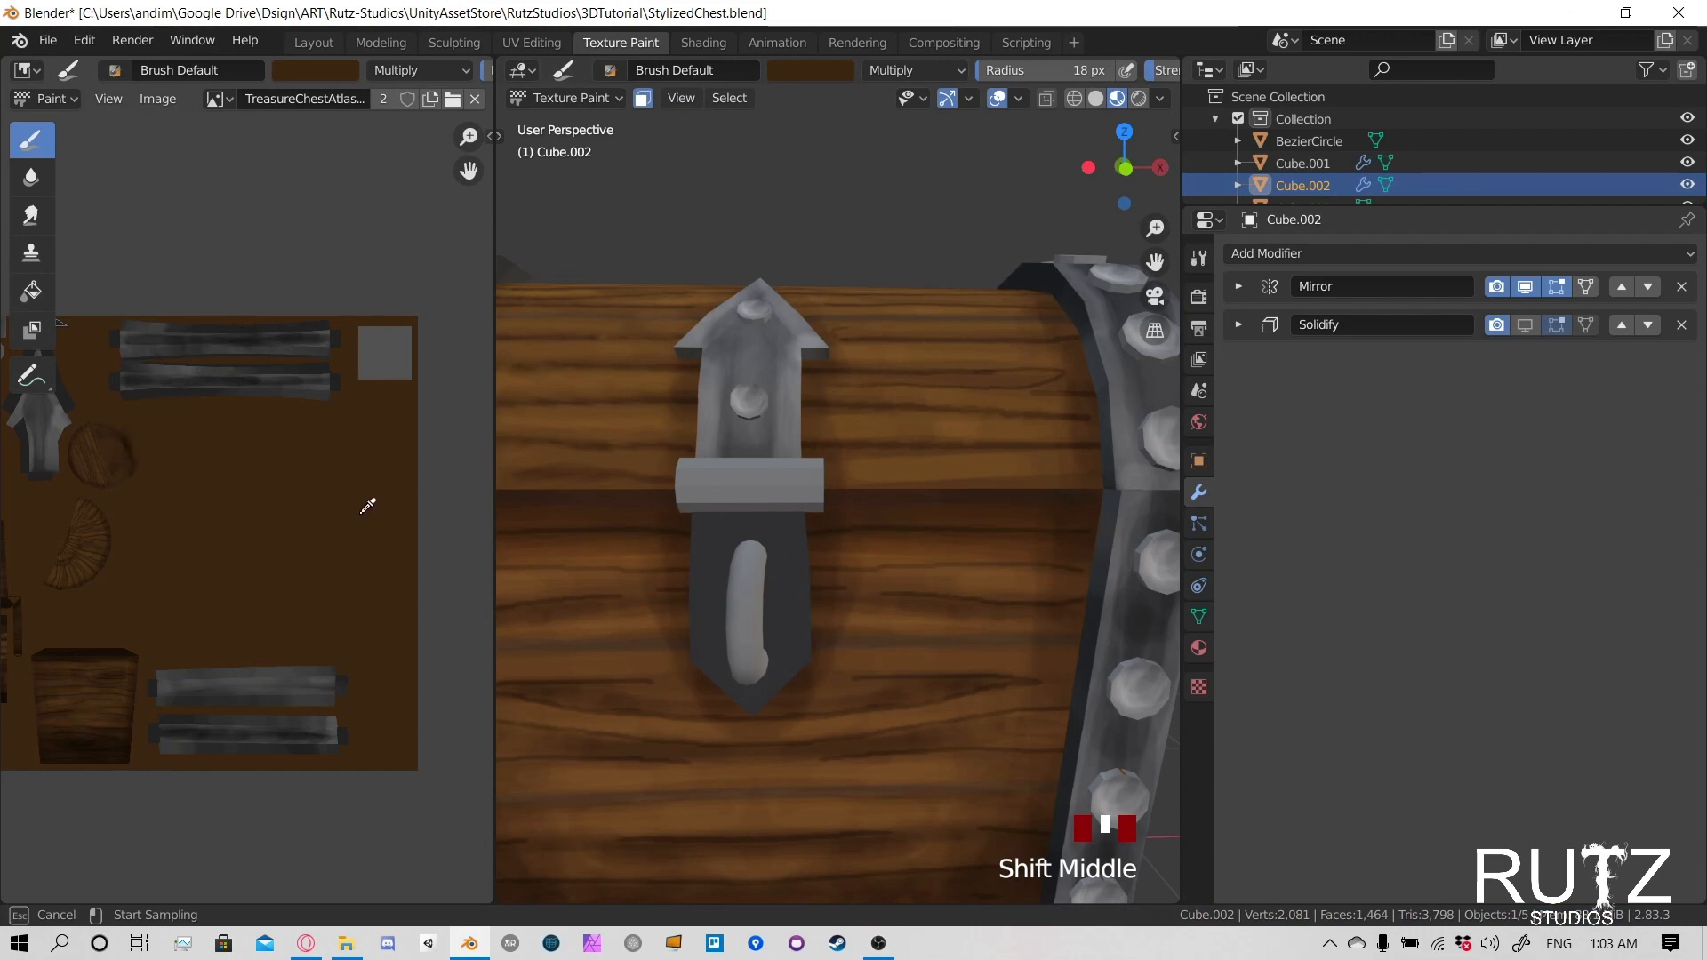
{"action": "left_click", "coordinate": [29, 425]}
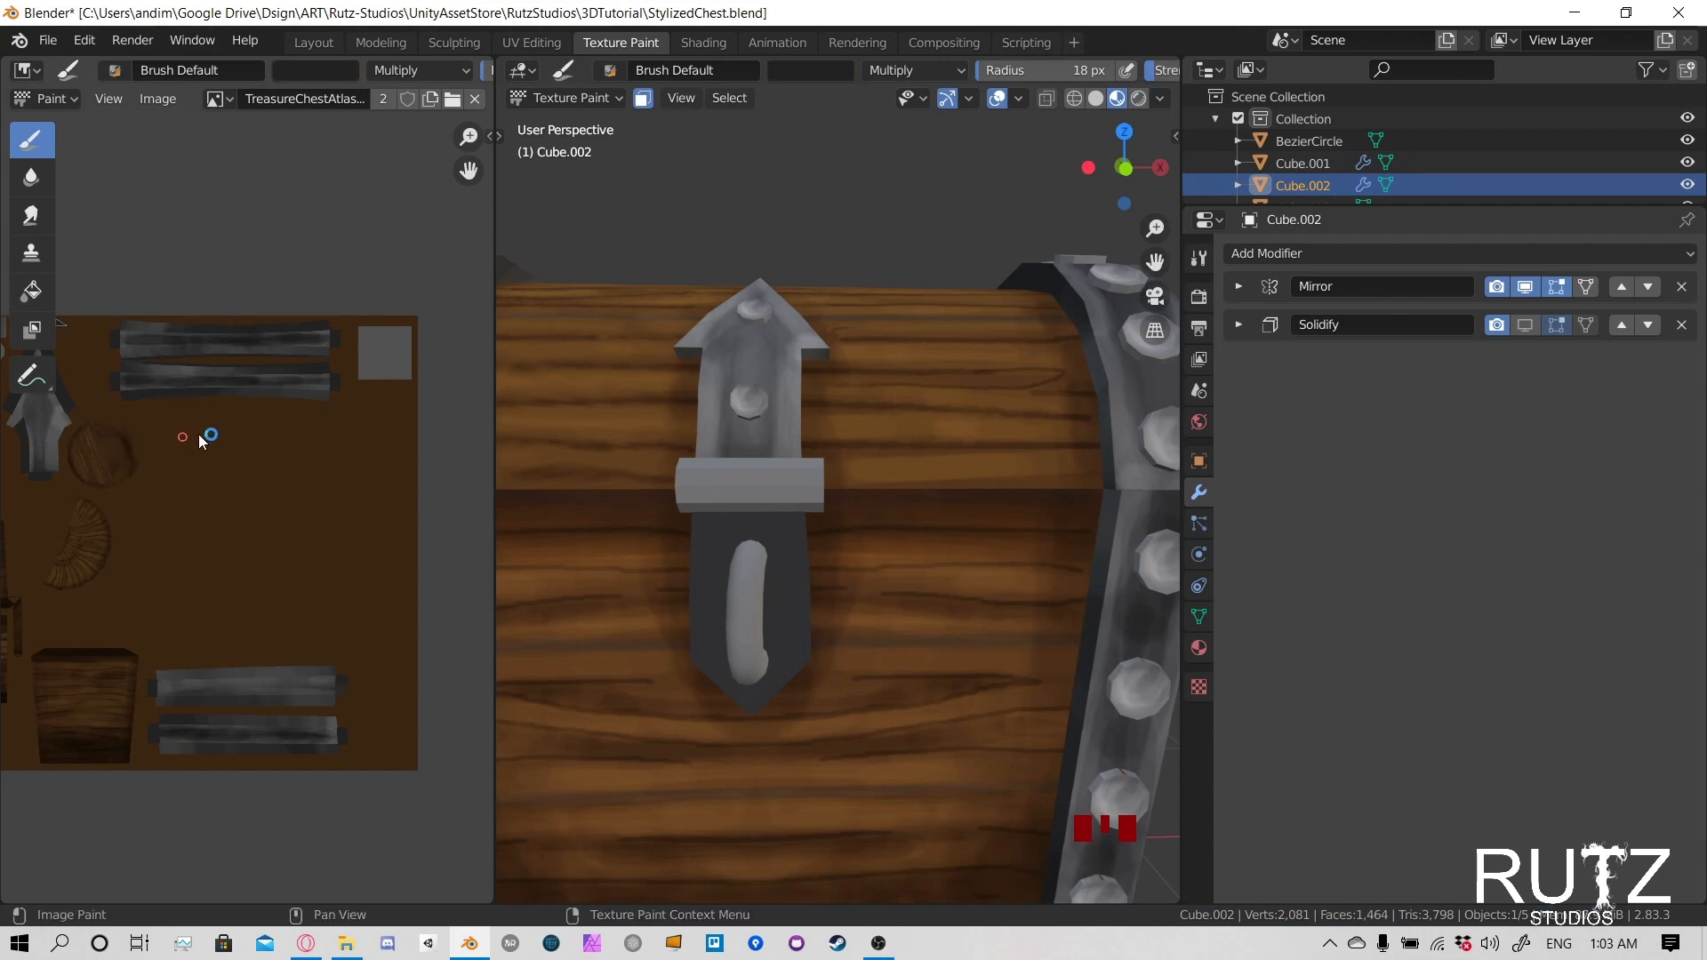
{"action": "left_click", "coordinate": [423, 69]}
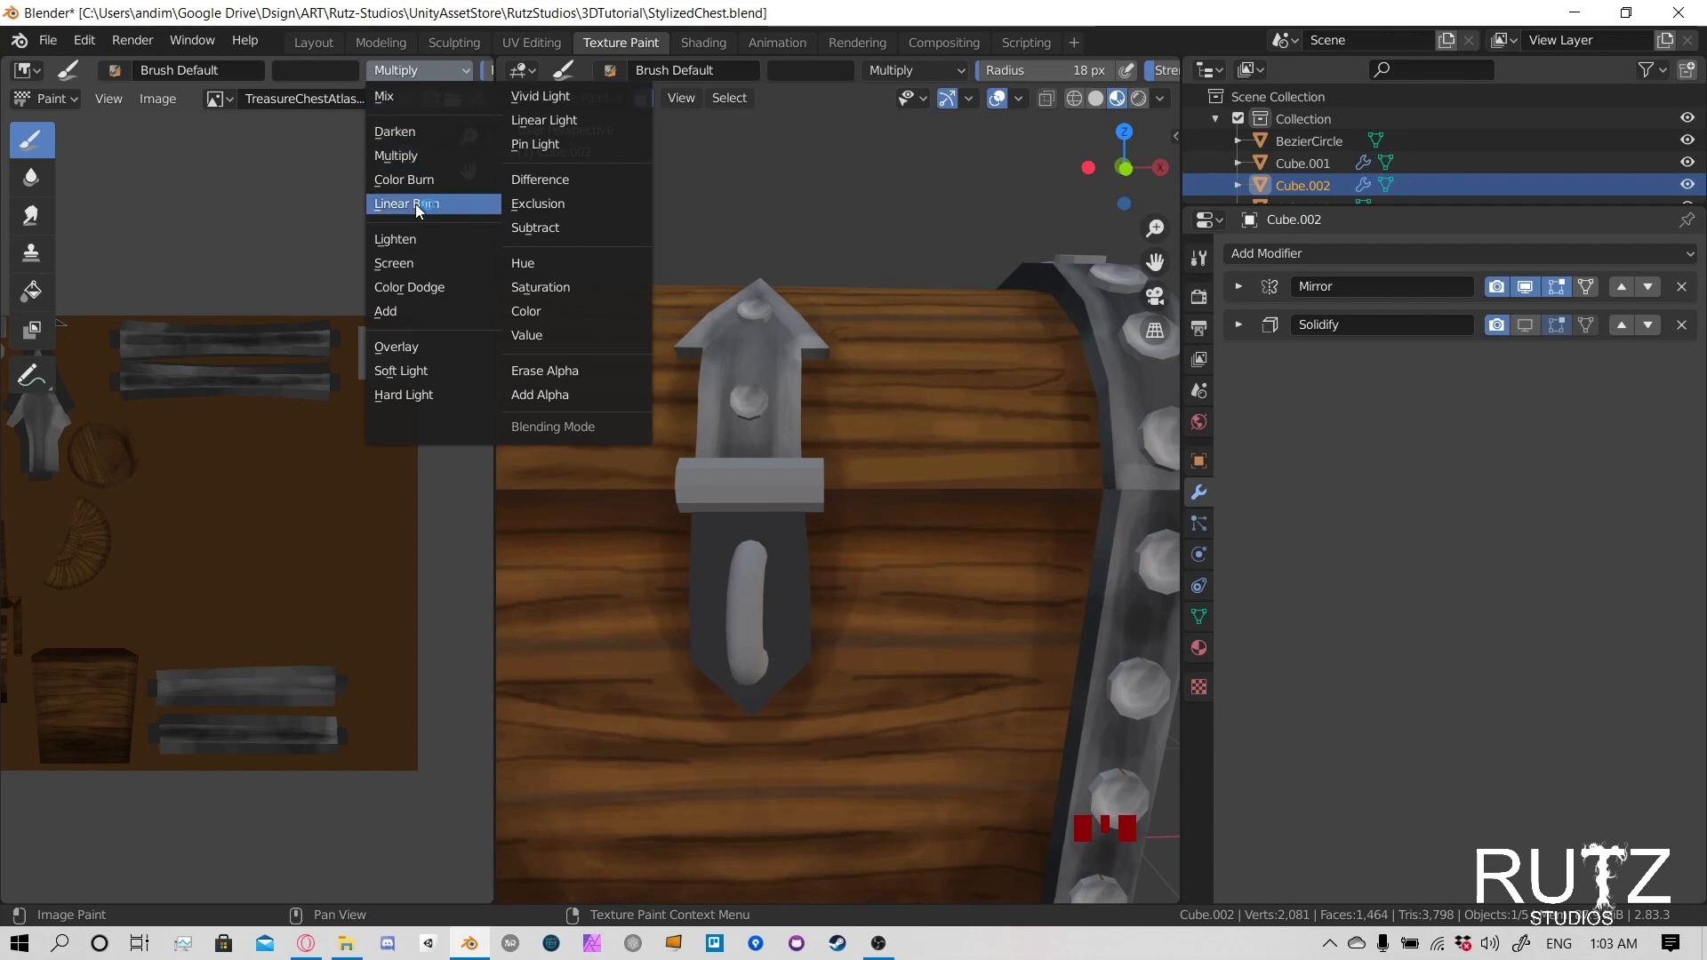
{"action": "left_click", "coordinate": [414, 241]}
{"action": "left_click_drag", "start_coordinate": [420, 70], "coordinate": [403, 262]}
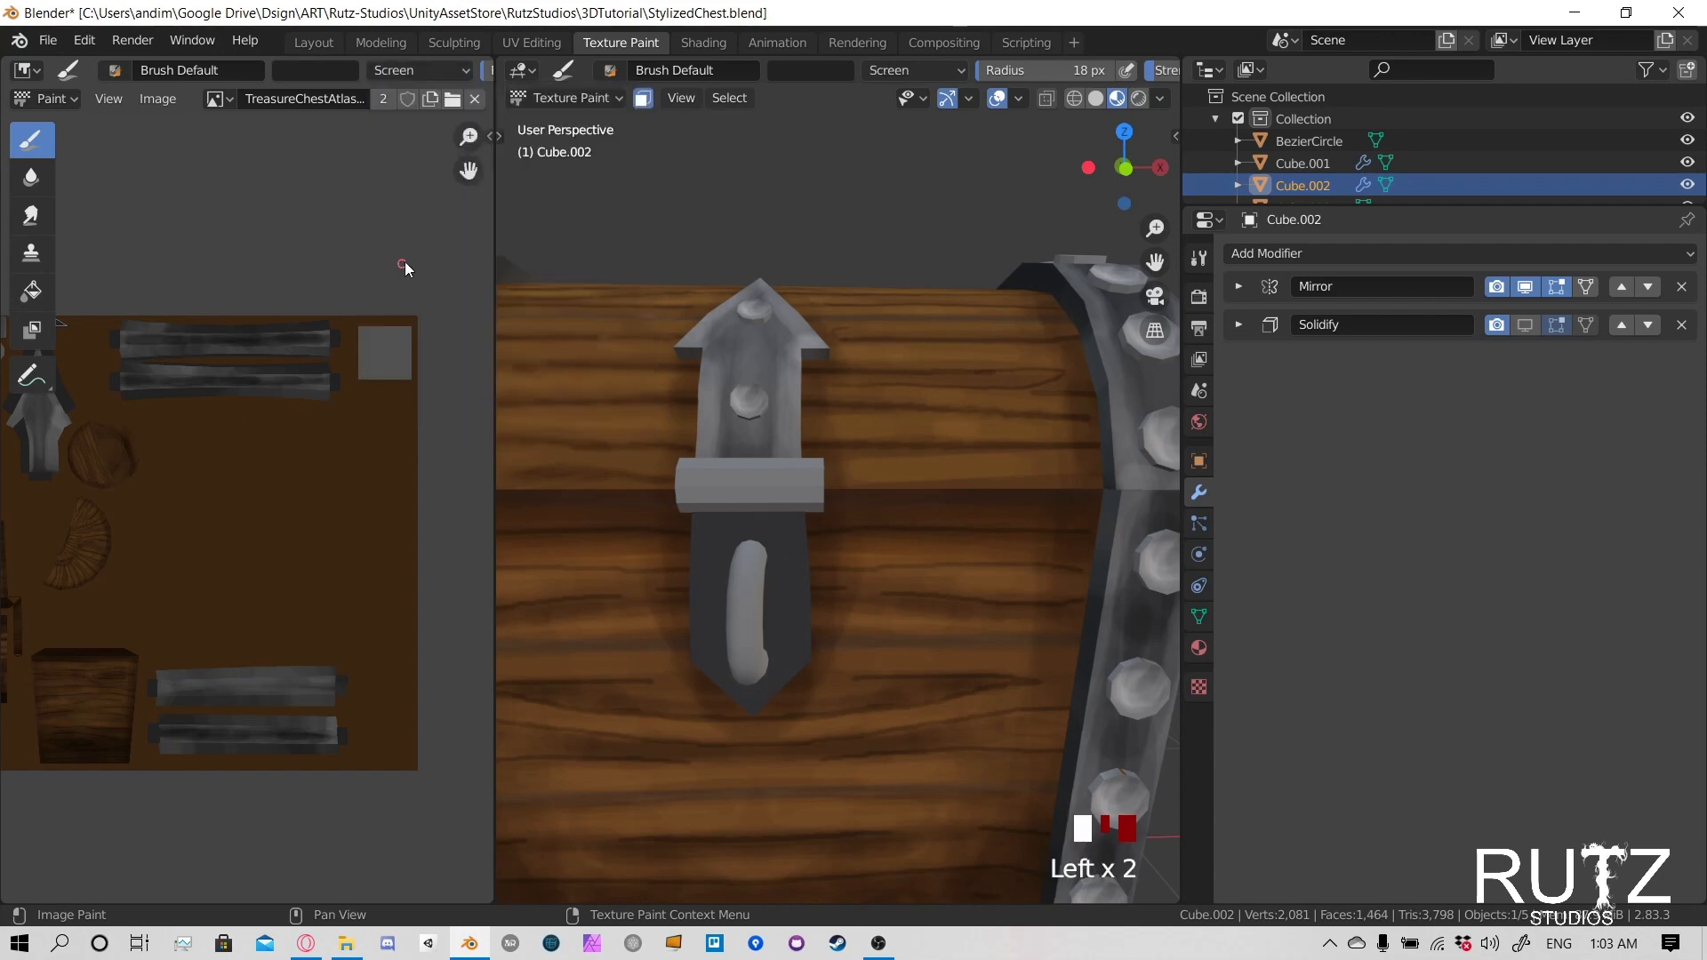
- Set the brush radius to 27 px and lighten the centre of the lower latch plate around the handle
{"action": "key", "text": "f"}
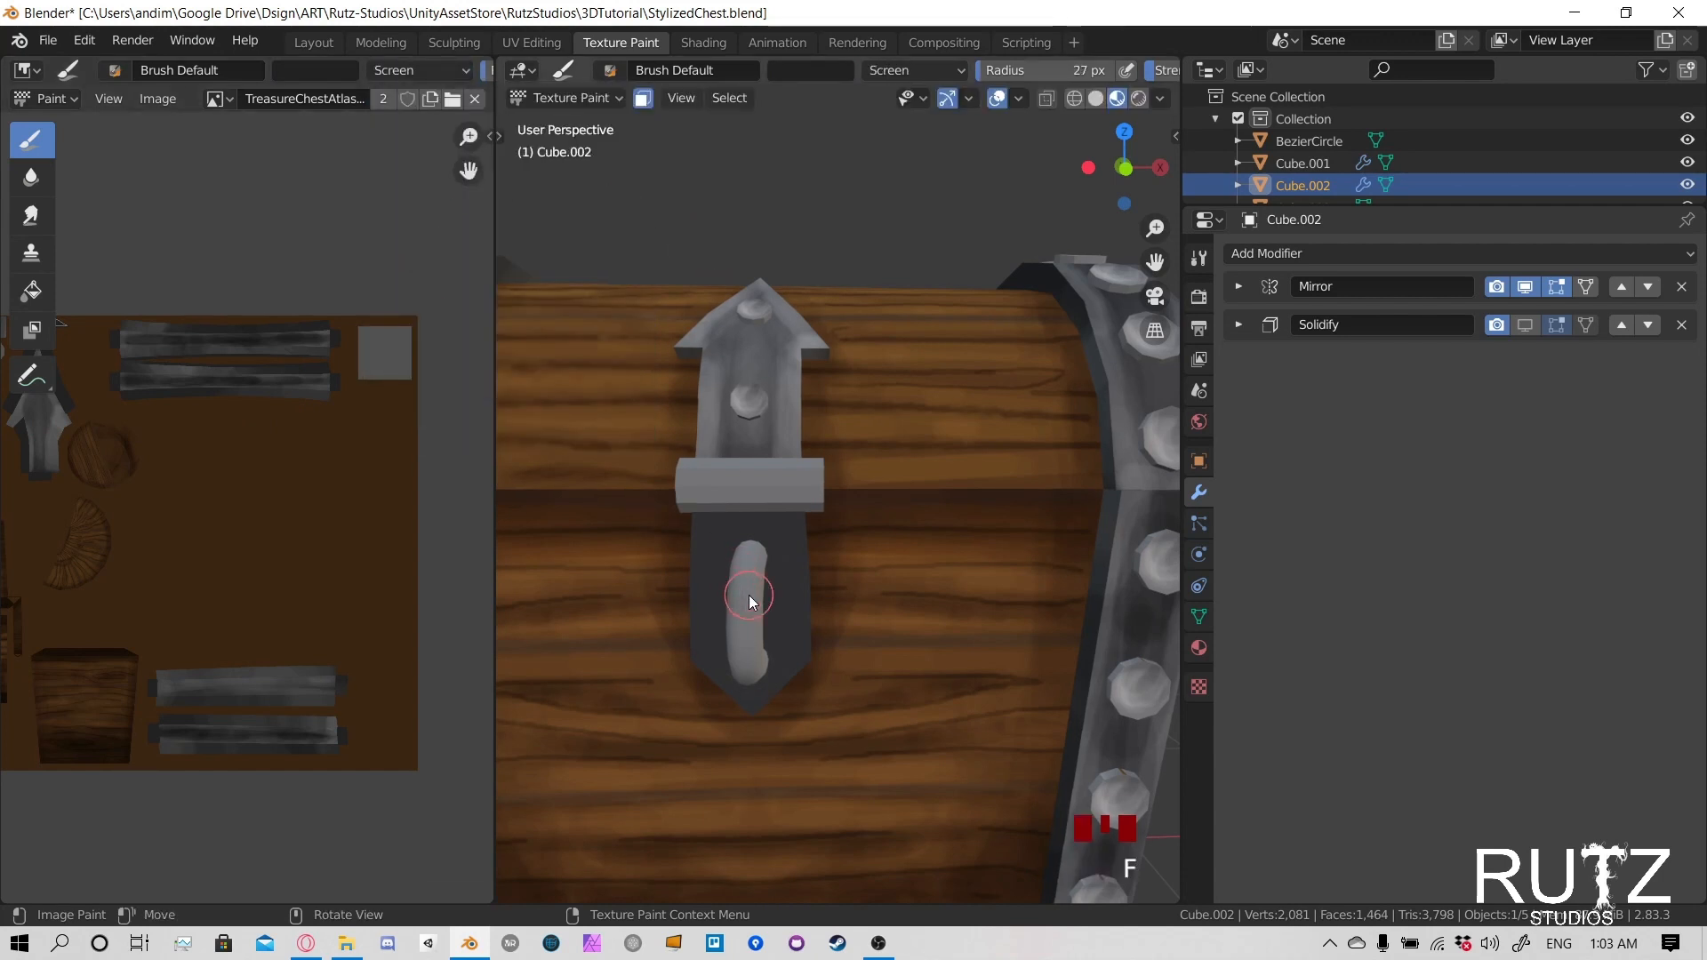
{"action": "mouse_move", "coordinate": [711, 534]}
{"action": "left_mouse_down"}
{"action": "mouse_move", "coordinate": [718, 510]}
{"action": "mouse_move", "coordinate": [713, 640]}
{"action": "left_mouse_up"}
{"action": "left_click_drag", "start_coordinate": [747, 533], "coordinate": [754, 694]}
{"action": "left_click_drag", "start_coordinate": [782, 551], "coordinate": [752, 697]}
{"action": "mouse_move", "coordinate": [732, 534]}
{"action": "left_mouse_down"}
{"action": "mouse_move", "coordinate": [724, 663]}
{"action": "mouse_move", "coordinate": [744, 669]}
{"action": "mouse_move", "coordinate": [766, 615]}
{"action": "mouse_move", "coordinate": [824, 594]}
{"action": "mouse_move", "coordinate": [805, 551]}
{"action": "left_mouse_up"}
{"action": "left_click_drag", "start_coordinate": [805, 552], "coordinate": [786, 515]}
{"action": "middle_click_drag", "start_coordinate": [809, 611], "coordinate": [824, 585]}
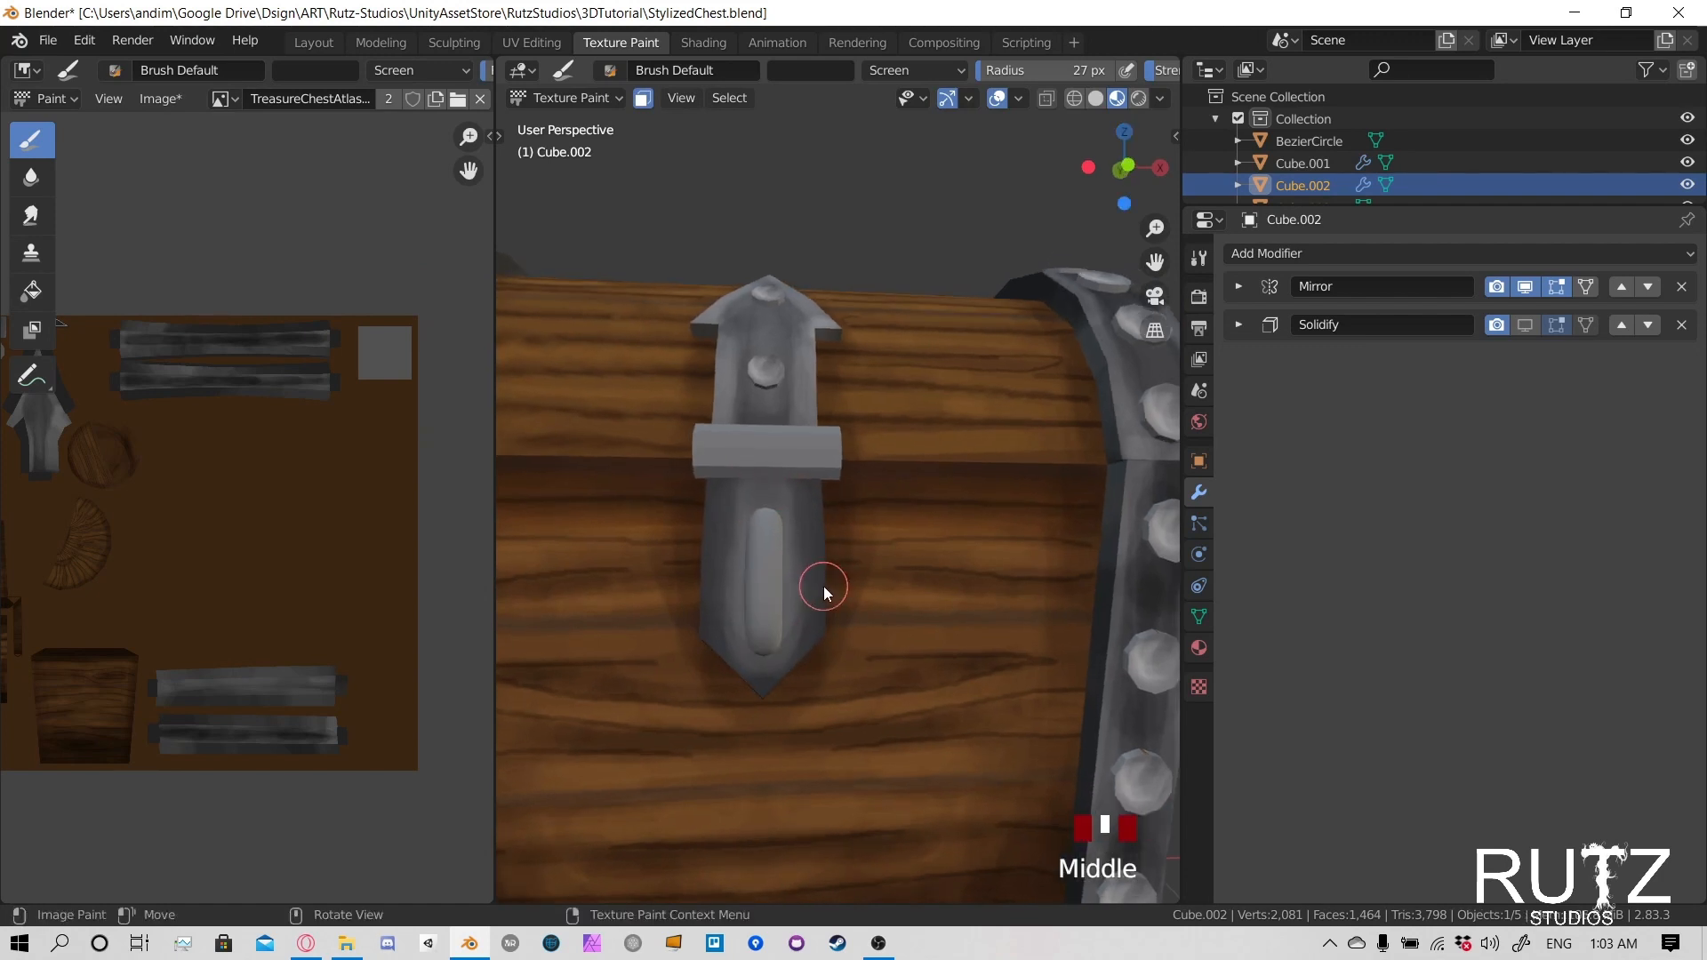
- Set the brush strength to about 0.28 and the radius to 22 px
{"action": "scroll", "coordinate": [823, 584], "scroll_direction": "up", "scroll_amount": 2}
{"action": "key", "text": "f"}
{"action": "key", "text": "shift+f"}
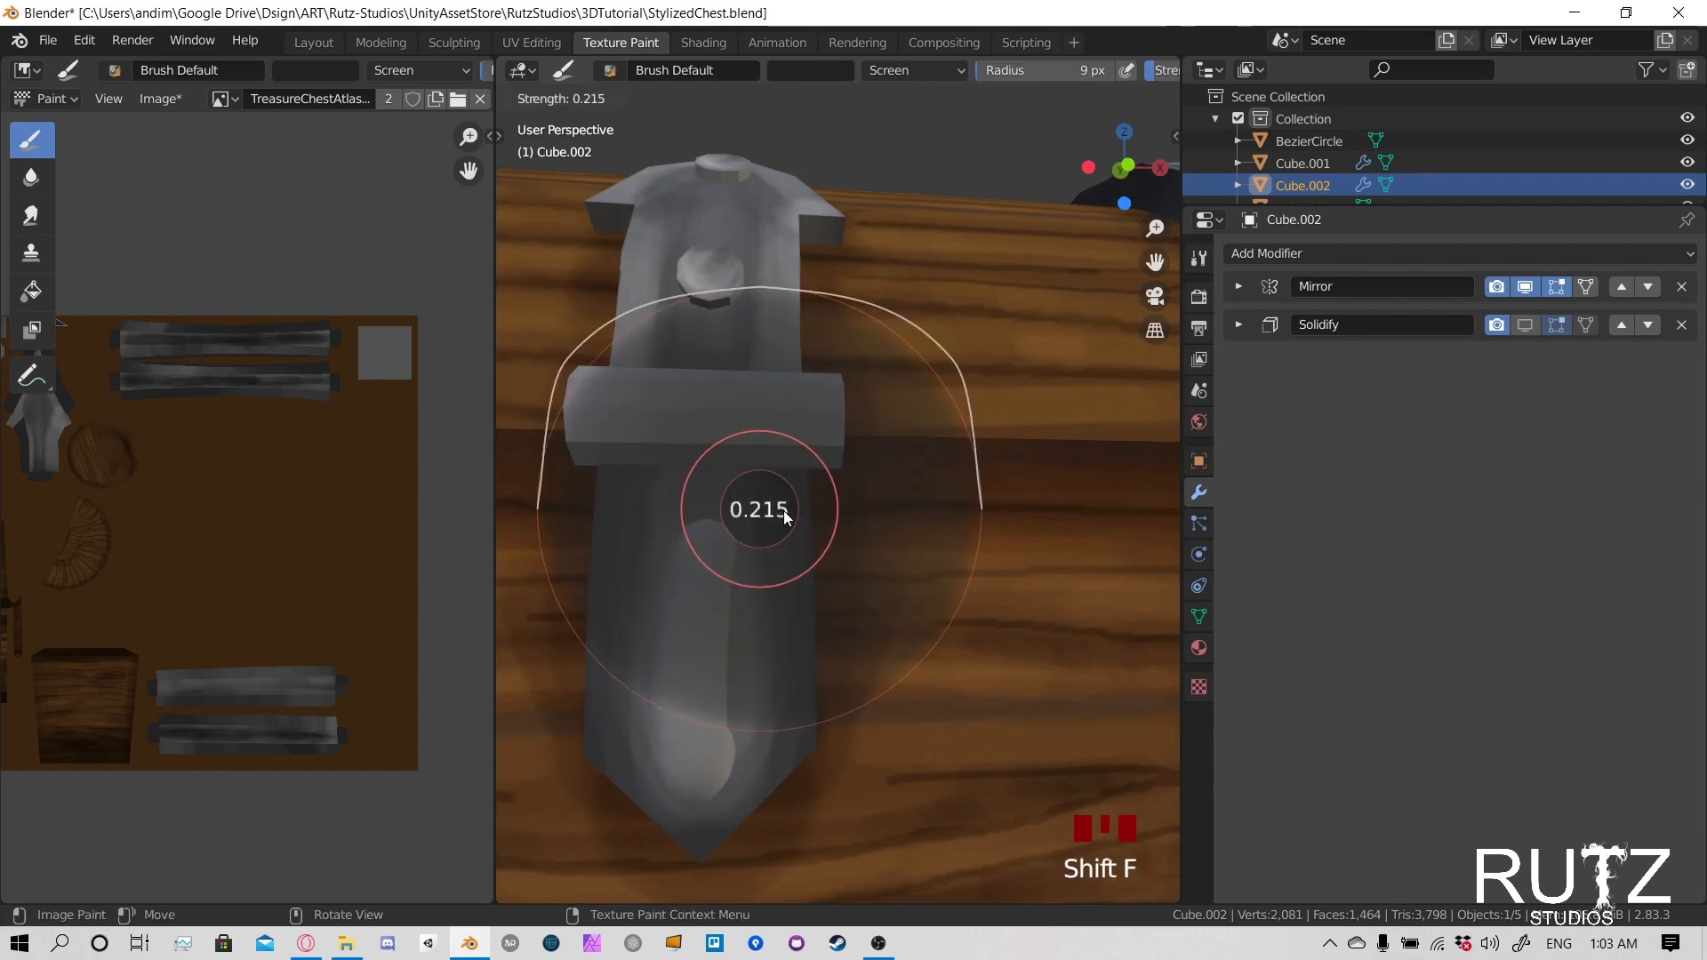
{"action": "left_click", "coordinate": [778, 517]}
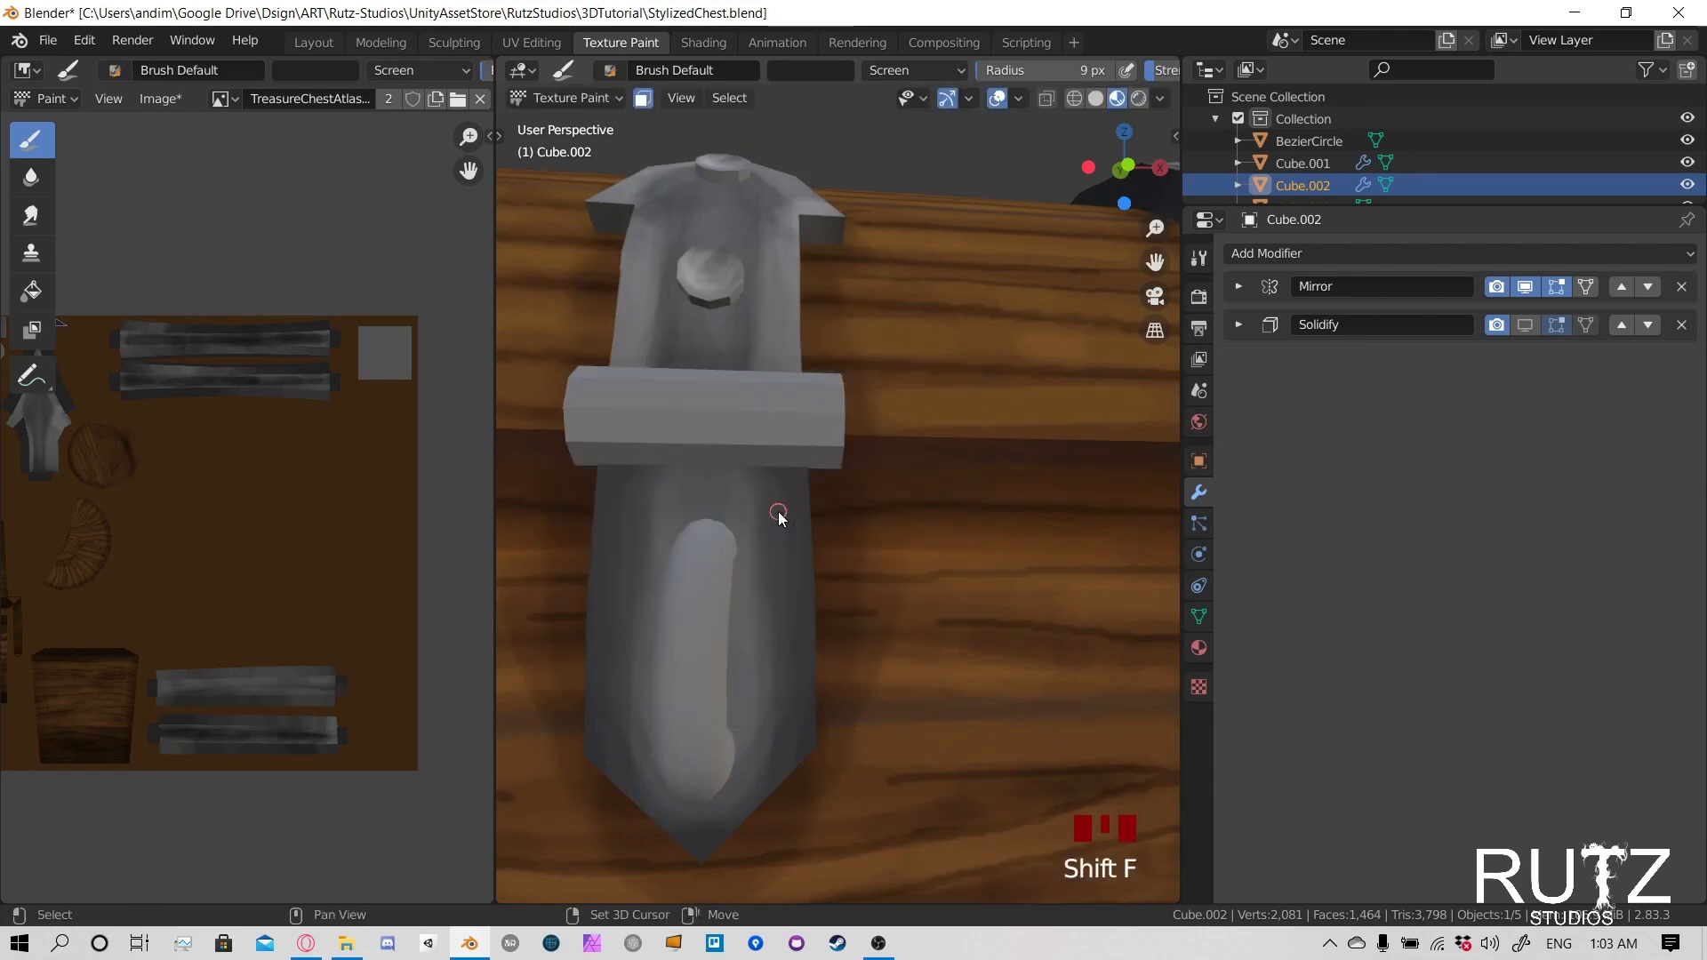
{"action": "key", "text": "shift+f"}
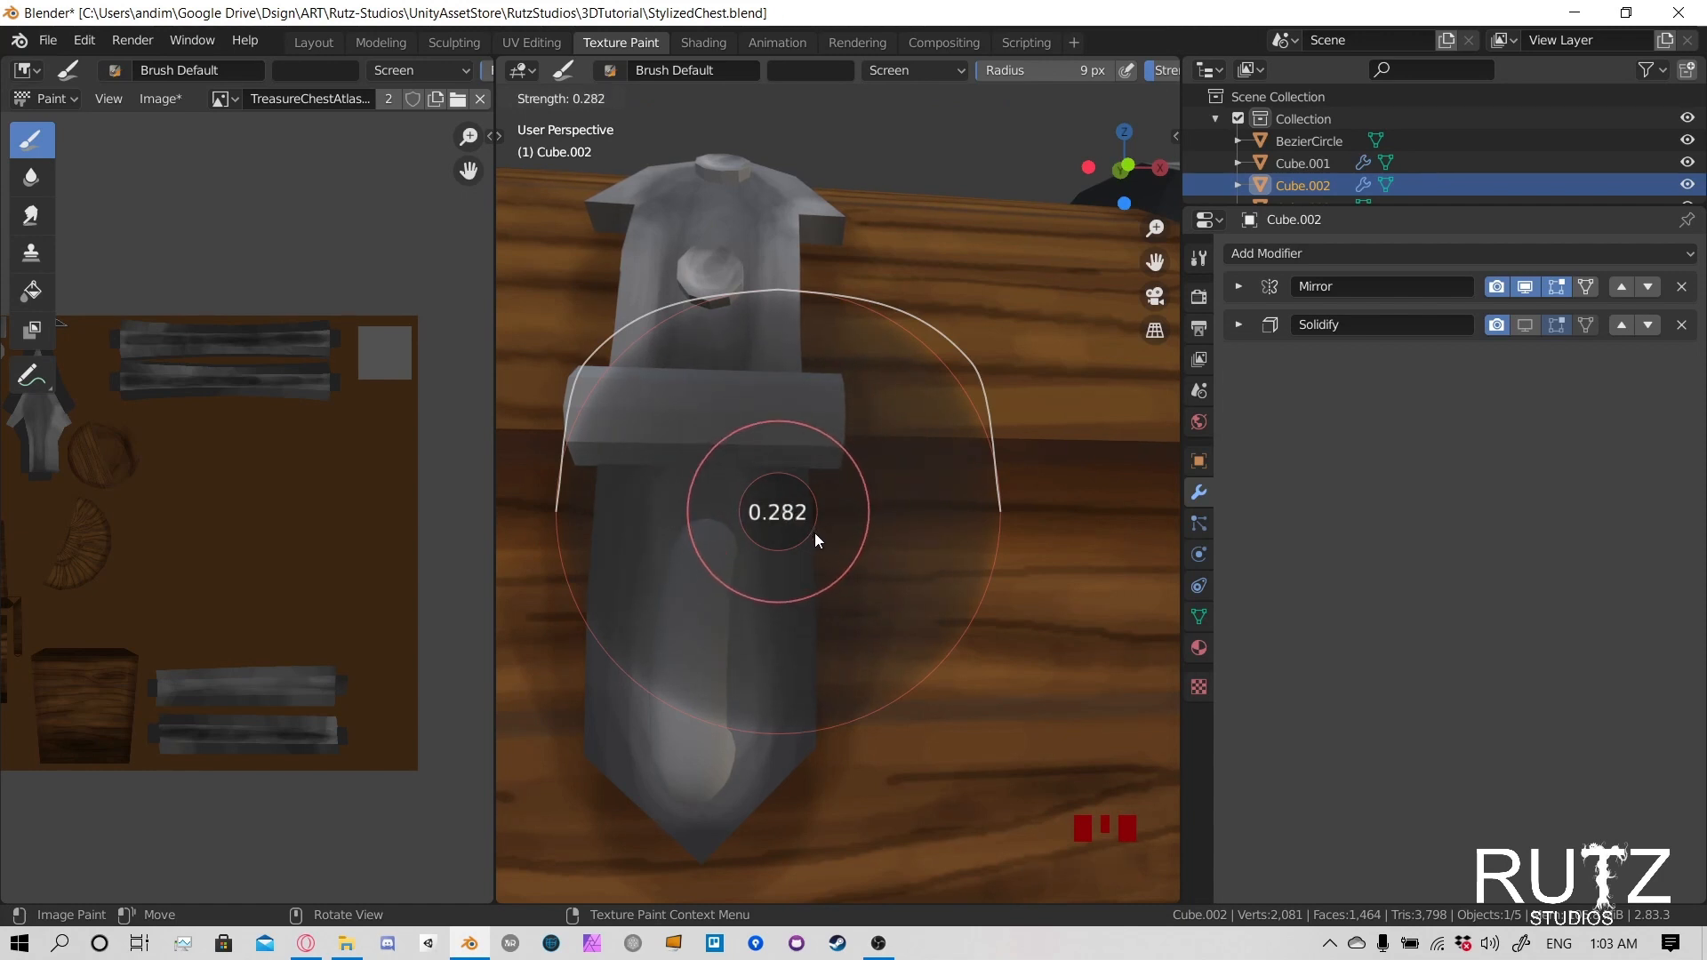
{"action": "left_click", "coordinate": [809, 530]}
{"action": "key", "text": "f"}
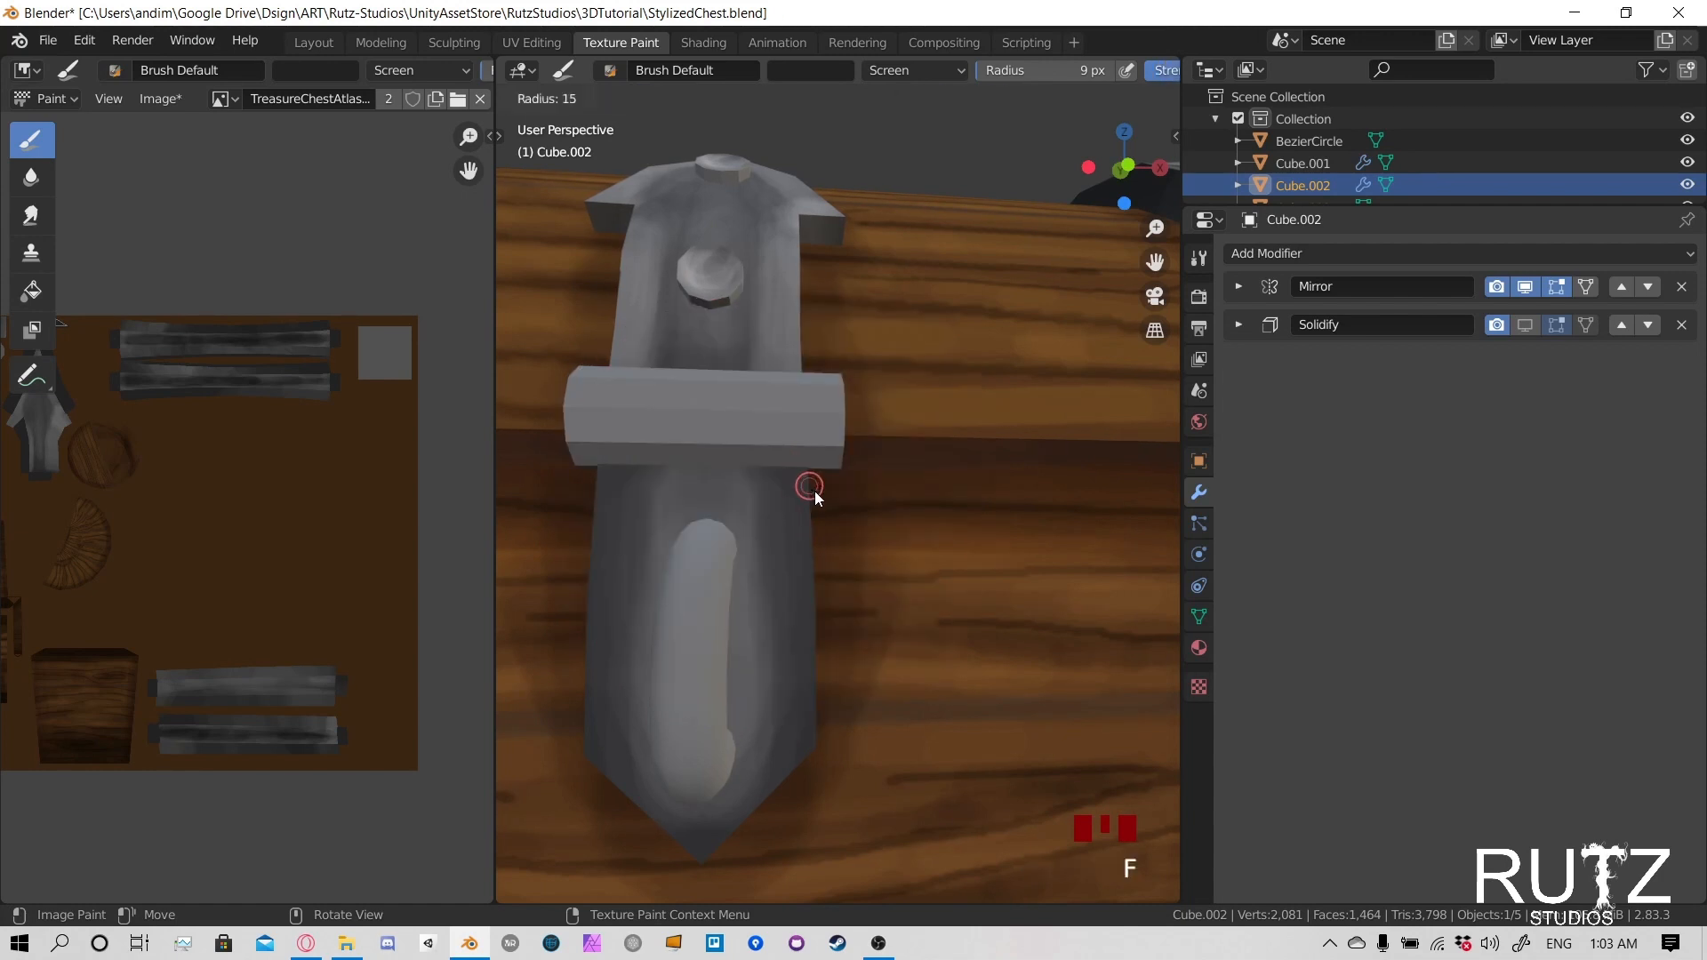
{"action": "left_click", "coordinate": [817, 495]}
- Lighten the long side edge of the lower latch plate
{"action": "left_click_drag", "start_coordinate": [811, 473], "coordinate": [815, 576]}
{"action": "left_click_drag", "start_coordinate": [817, 473], "coordinate": [819, 647]}
{"action": "left_click_drag", "start_coordinate": [817, 534], "coordinate": [796, 711]}
{"action": "left_click_drag", "start_coordinate": [816, 481], "coordinate": [807, 752]}
- Lighten the slanted edge running to the lower latch plate's pointed tip, including its side corner
{"action": "left_click_drag", "start_coordinate": [811, 745], "coordinate": [708, 846]}
{"action": "left_click_drag", "start_coordinate": [752, 811], "coordinate": [690, 859]}
{"action": "left_click_drag", "start_coordinate": [711, 826], "coordinate": [694, 844]}
{"action": "left_click_drag", "start_coordinate": [783, 771], "coordinate": [814, 743]}
{"action": "left_click_drag", "start_coordinate": [800, 756], "coordinate": [818, 722]}
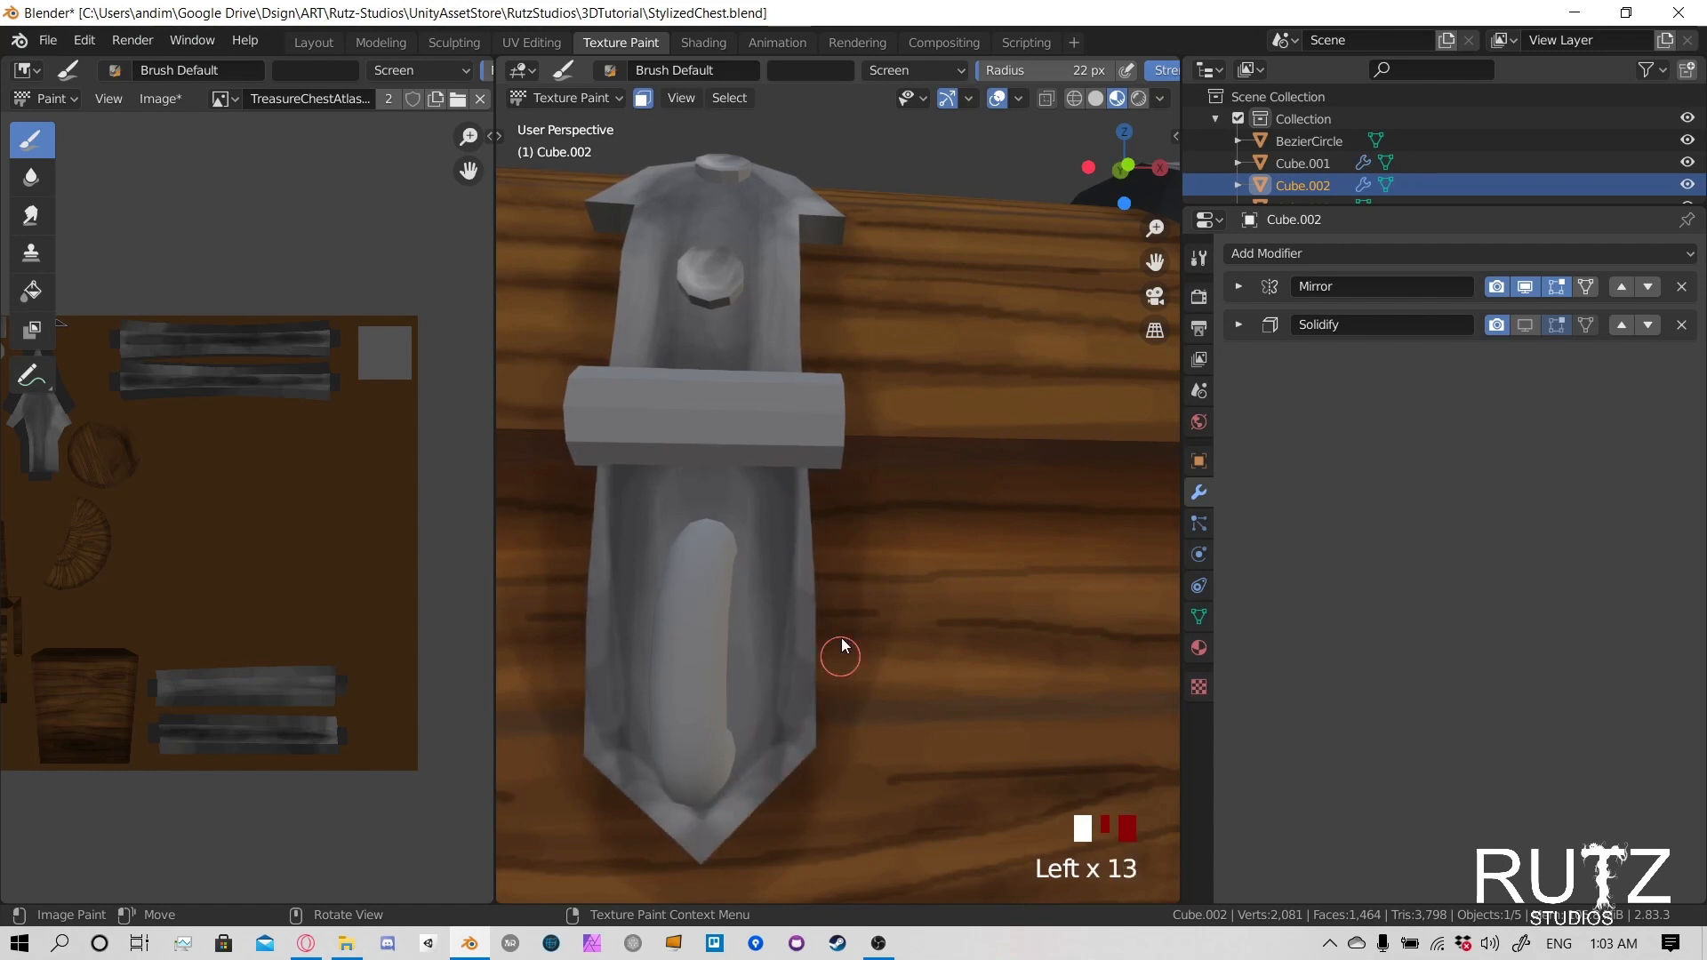
- Add highlight strokes along the lower latch plate's right side edge, from below the hinge down to the slanted tip edge
{"action": "left_click_drag", "start_coordinate": [815, 654], "coordinate": [811, 720]}
{"action": "left_click_drag", "start_coordinate": [814, 680], "coordinate": [808, 735]}
{"action": "left_click_drag", "start_coordinate": [804, 458], "coordinate": [803, 533]}
{"action": "left_click_drag", "start_coordinate": [802, 471], "coordinate": [789, 772]}
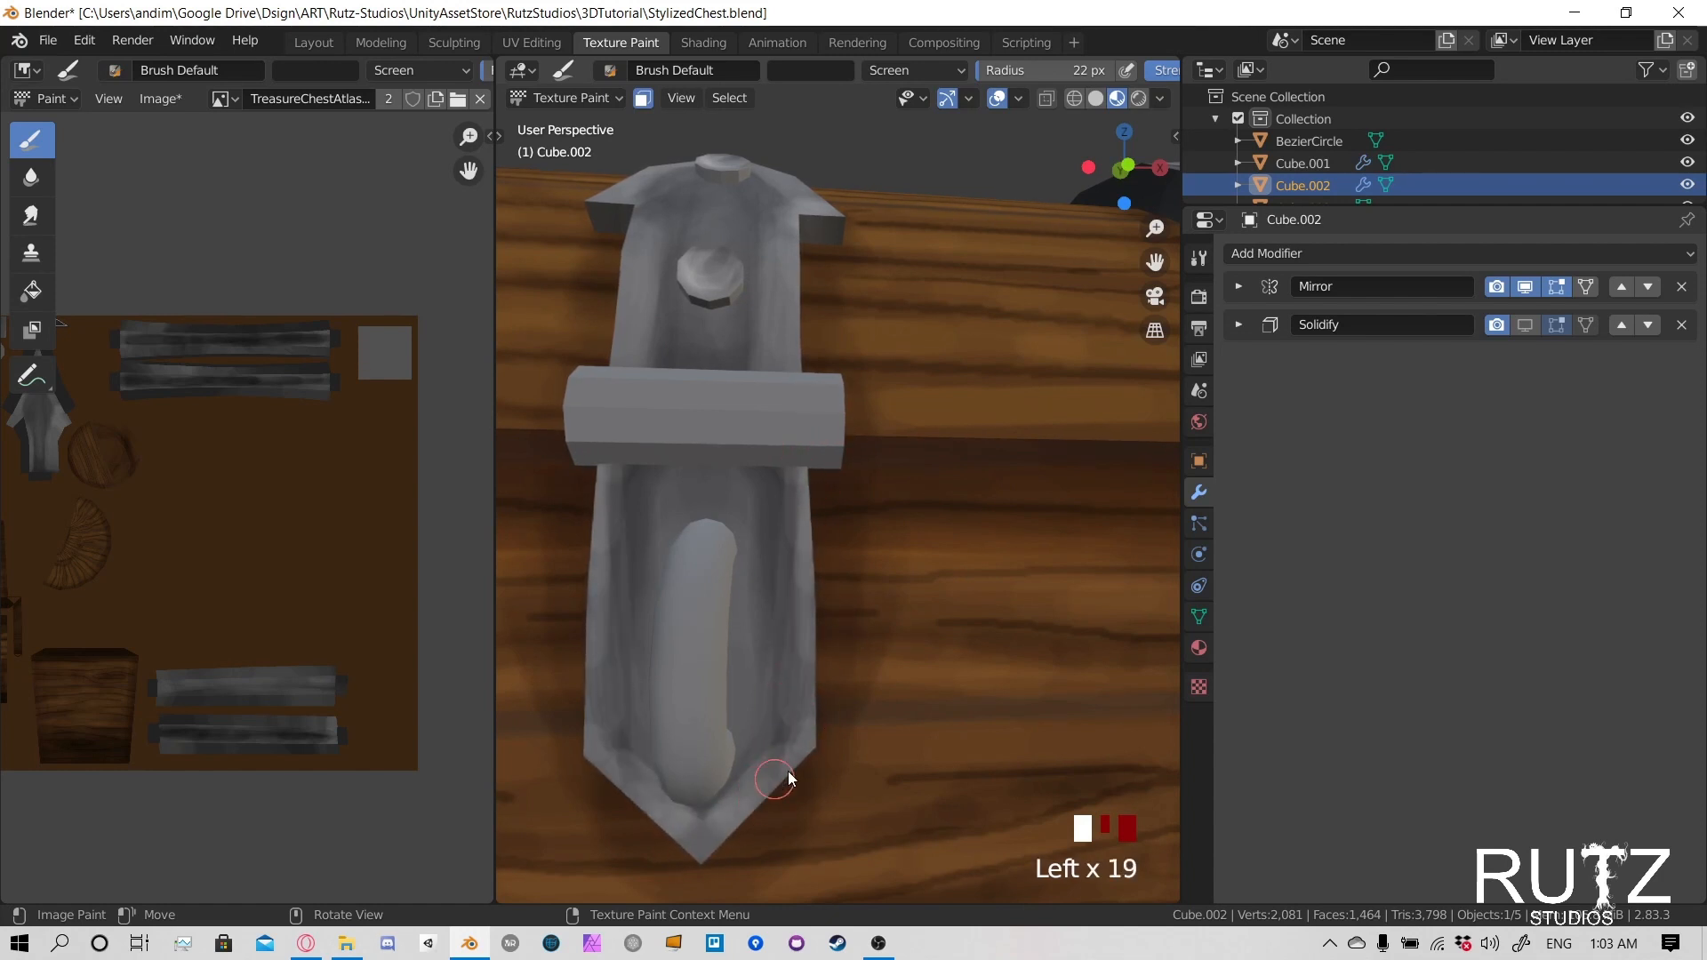
{"action": "mouse_move", "coordinate": [788, 771]}
{"action": "middle_mouse_down"}
{"action": "mouse_move", "coordinate": [722, 690]}
{"action": "mouse_move", "coordinate": [675, 574]}
{"action": "middle_mouse_up"}
- Lighten the thin outer side faces of the lower latch plate
{"action": "left_click_drag", "start_coordinate": [569, 494], "coordinate": [578, 578]}
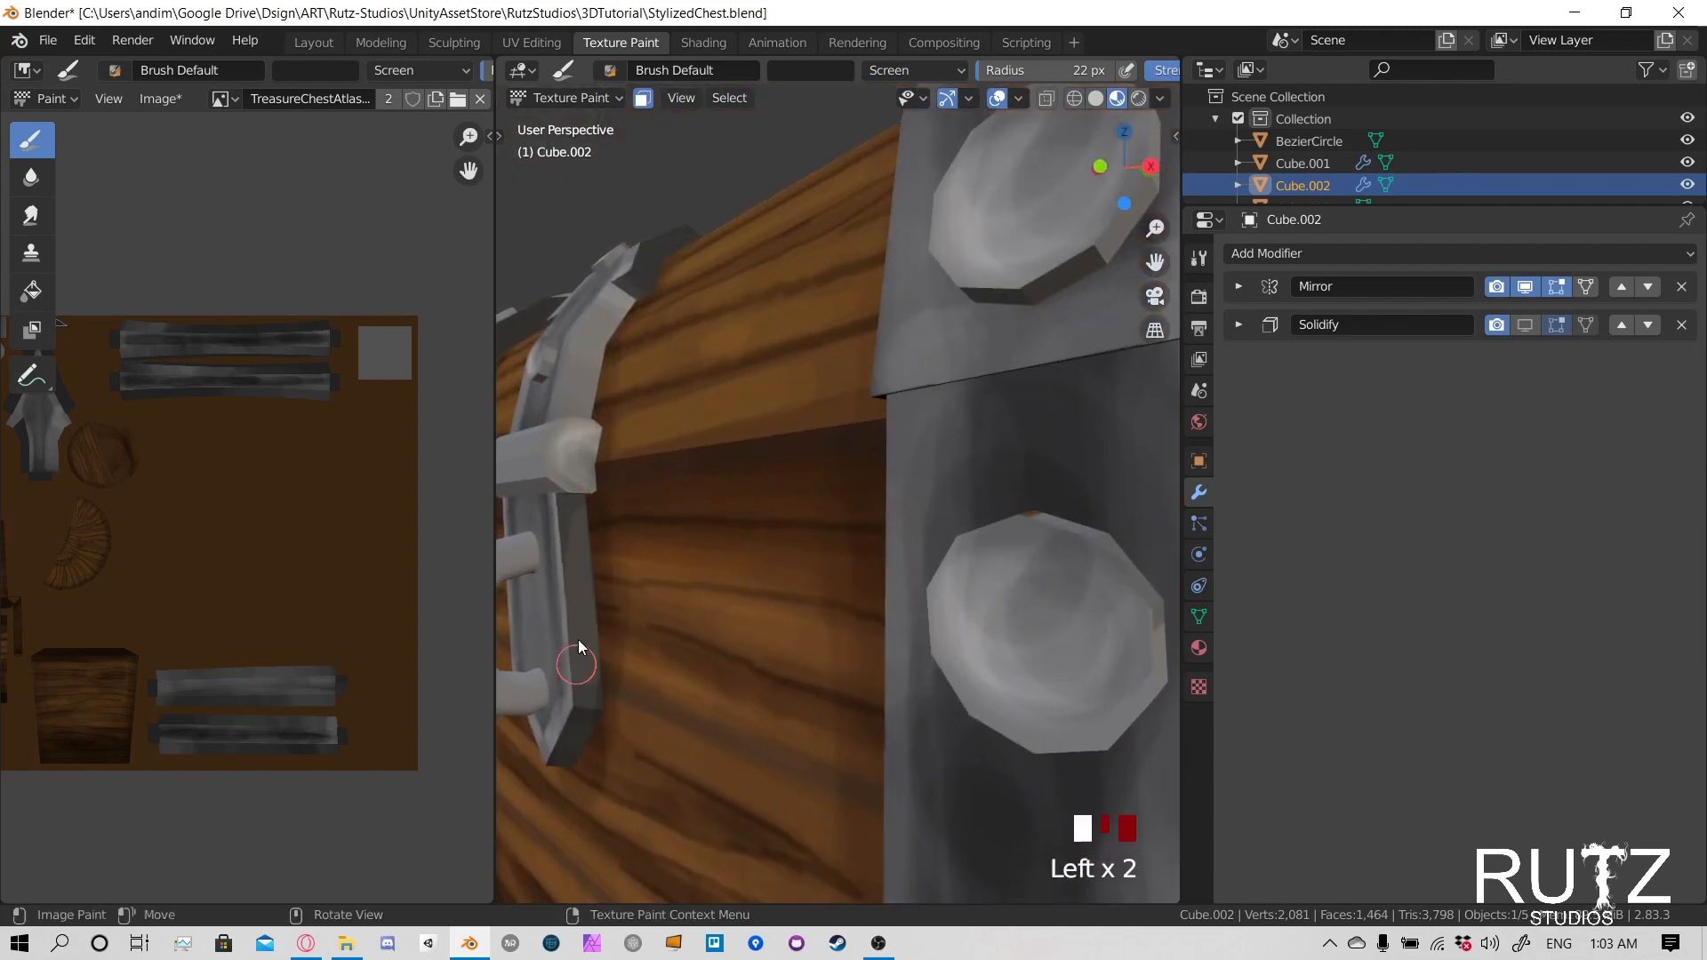
{"action": "mouse_move", "coordinate": [578, 642]}
{"action": "left_mouse_down"}
{"action": "mouse_move", "coordinate": [552, 772]}
{"action": "mouse_move", "coordinate": [591, 761]}
{"action": "mouse_move", "coordinate": [598, 708]}
{"action": "left_mouse_up"}
{"action": "middle_click_drag", "start_coordinate": [597, 707], "coordinate": [800, 647]}
{"action": "left_click", "coordinate": [813, 738]}
{"action": "left_click", "coordinate": [840, 755]}
{"action": "scroll", "coordinate": [898, 668], "scroll_direction": "down", "scroll_amount": 2}
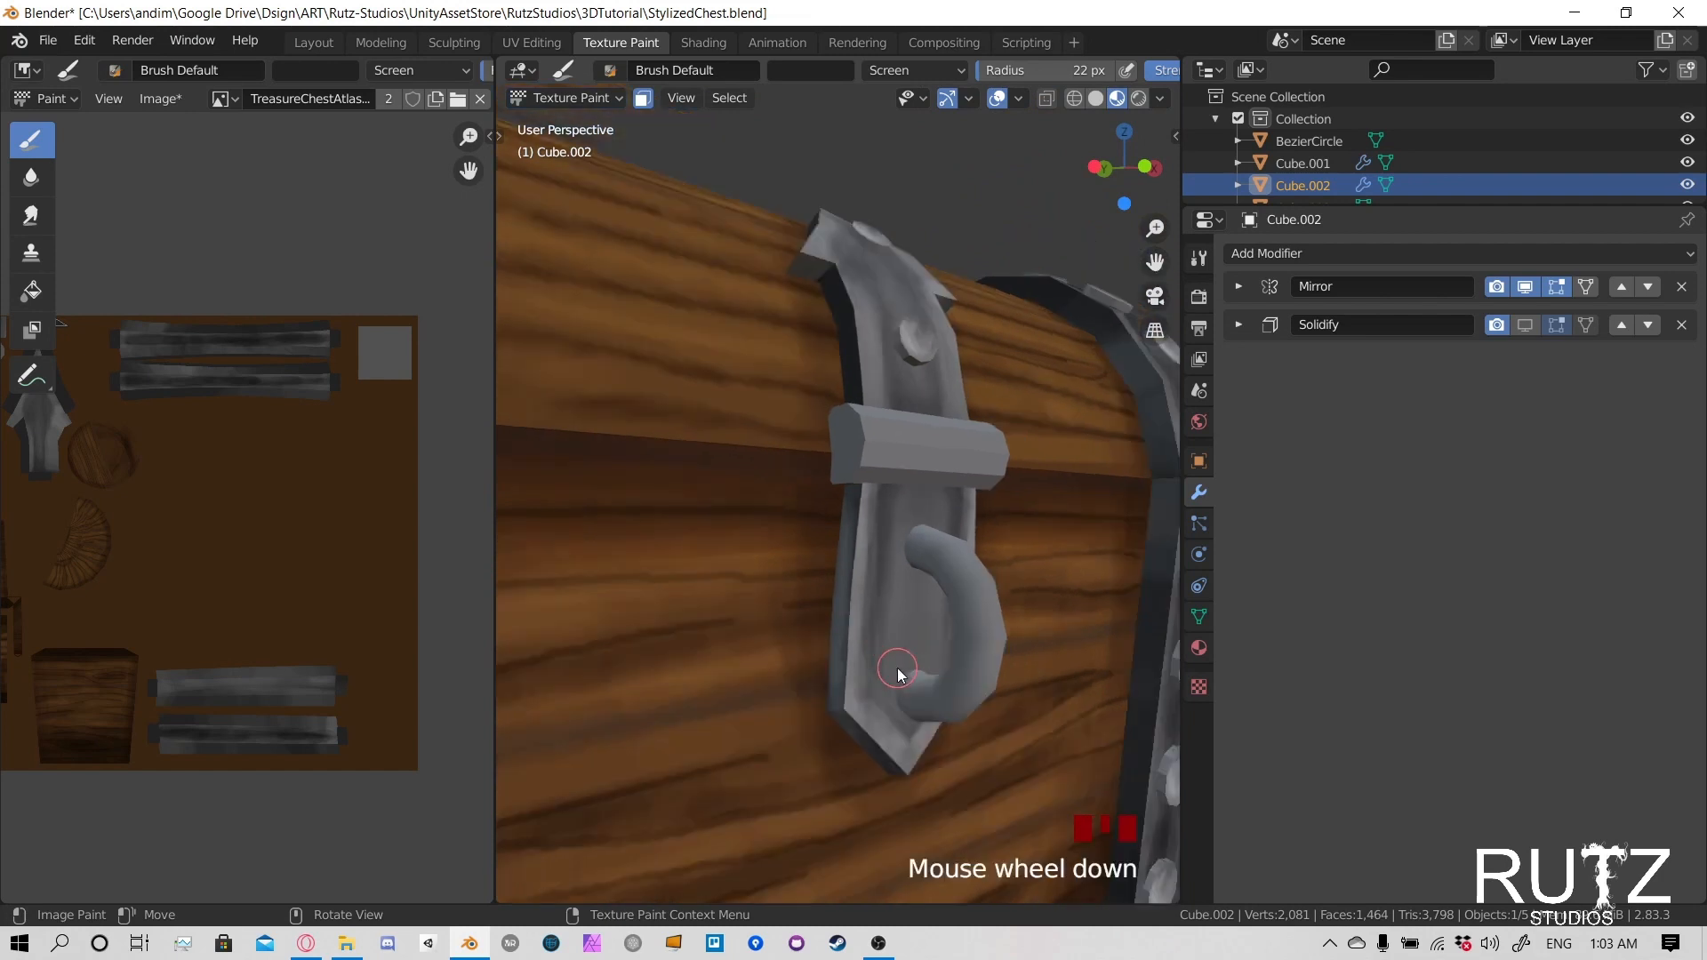
{"action": "middle_click_drag", "start_coordinate": [898, 668], "coordinate": [762, 622]}
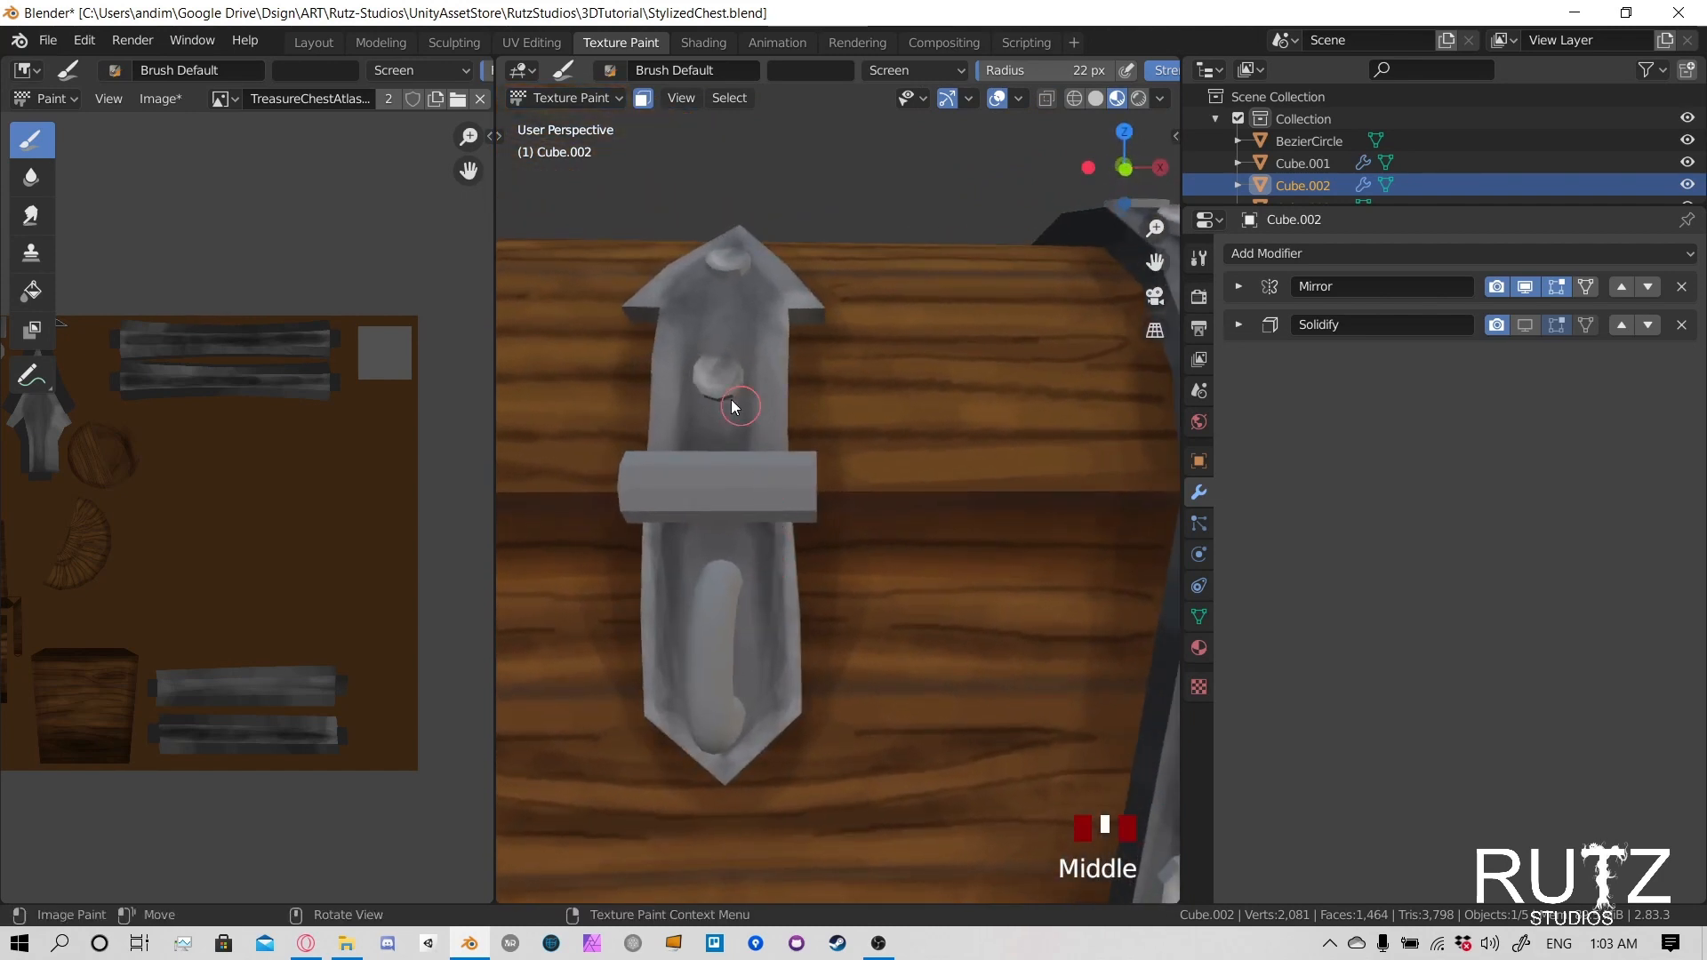
{"action": "middle_click_drag", "start_coordinate": [734, 406], "coordinate": [736, 398]}
- Switch the brush blending mode to Multiply, lower its strength and set the radius to 48 px
{"action": "left_click", "coordinate": [909, 69]}
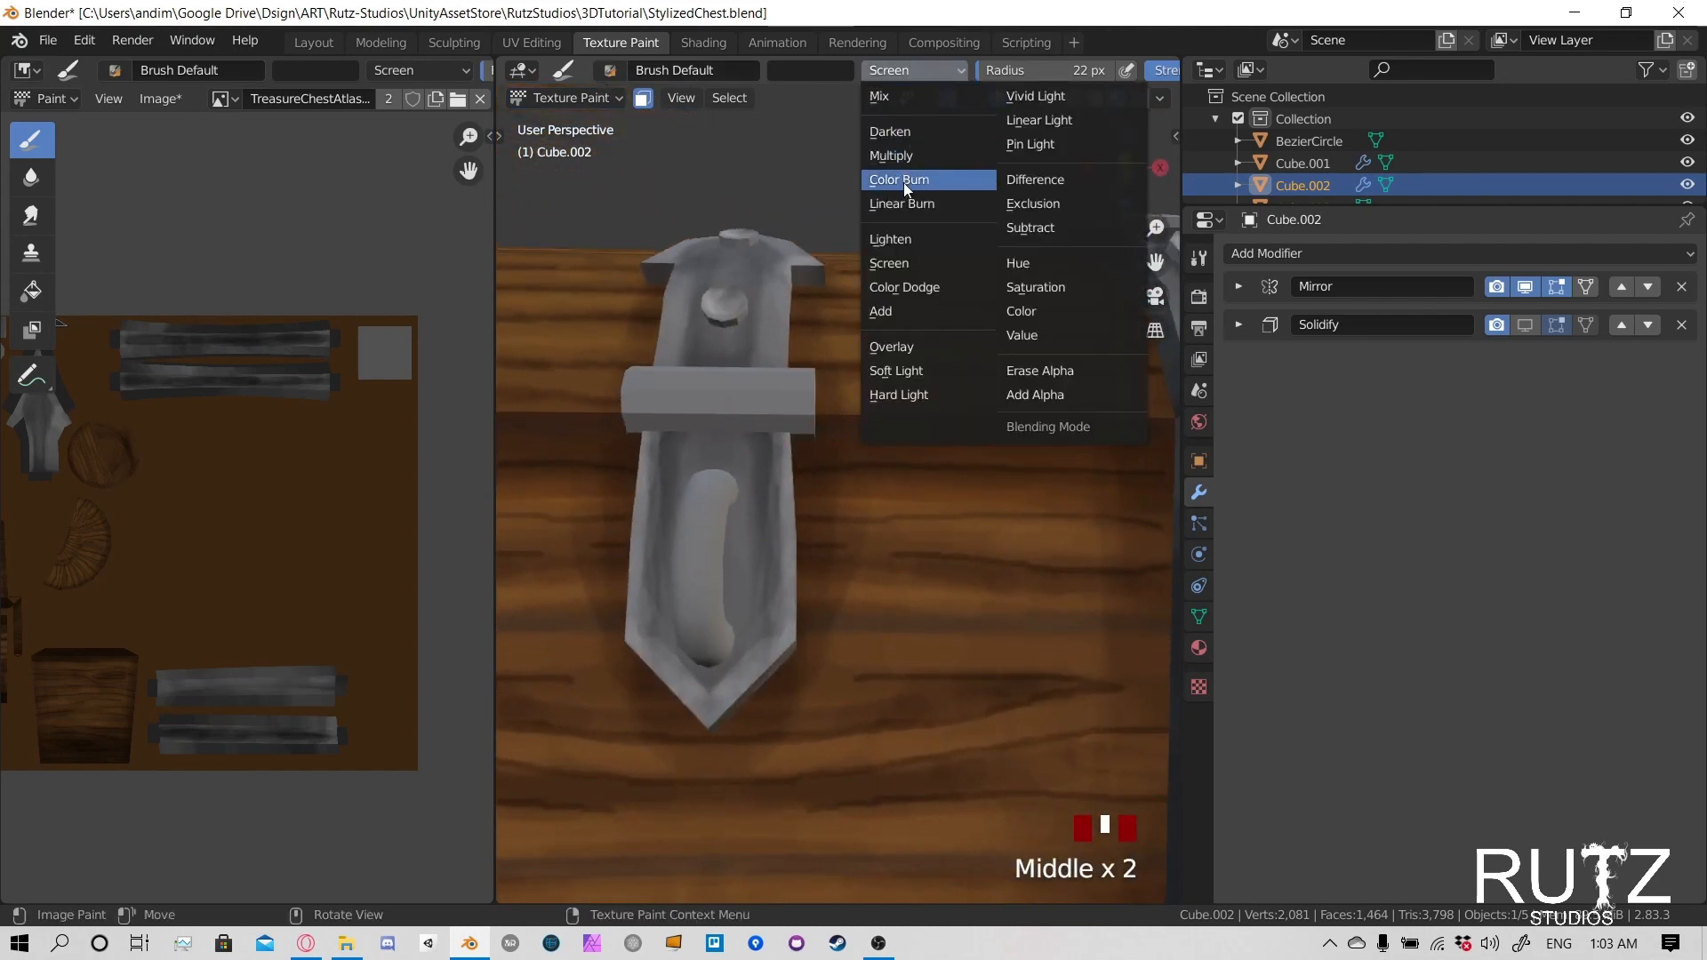
{"action": "left_click", "coordinate": [903, 183]}
{"action": "key", "text": "shift+f"}
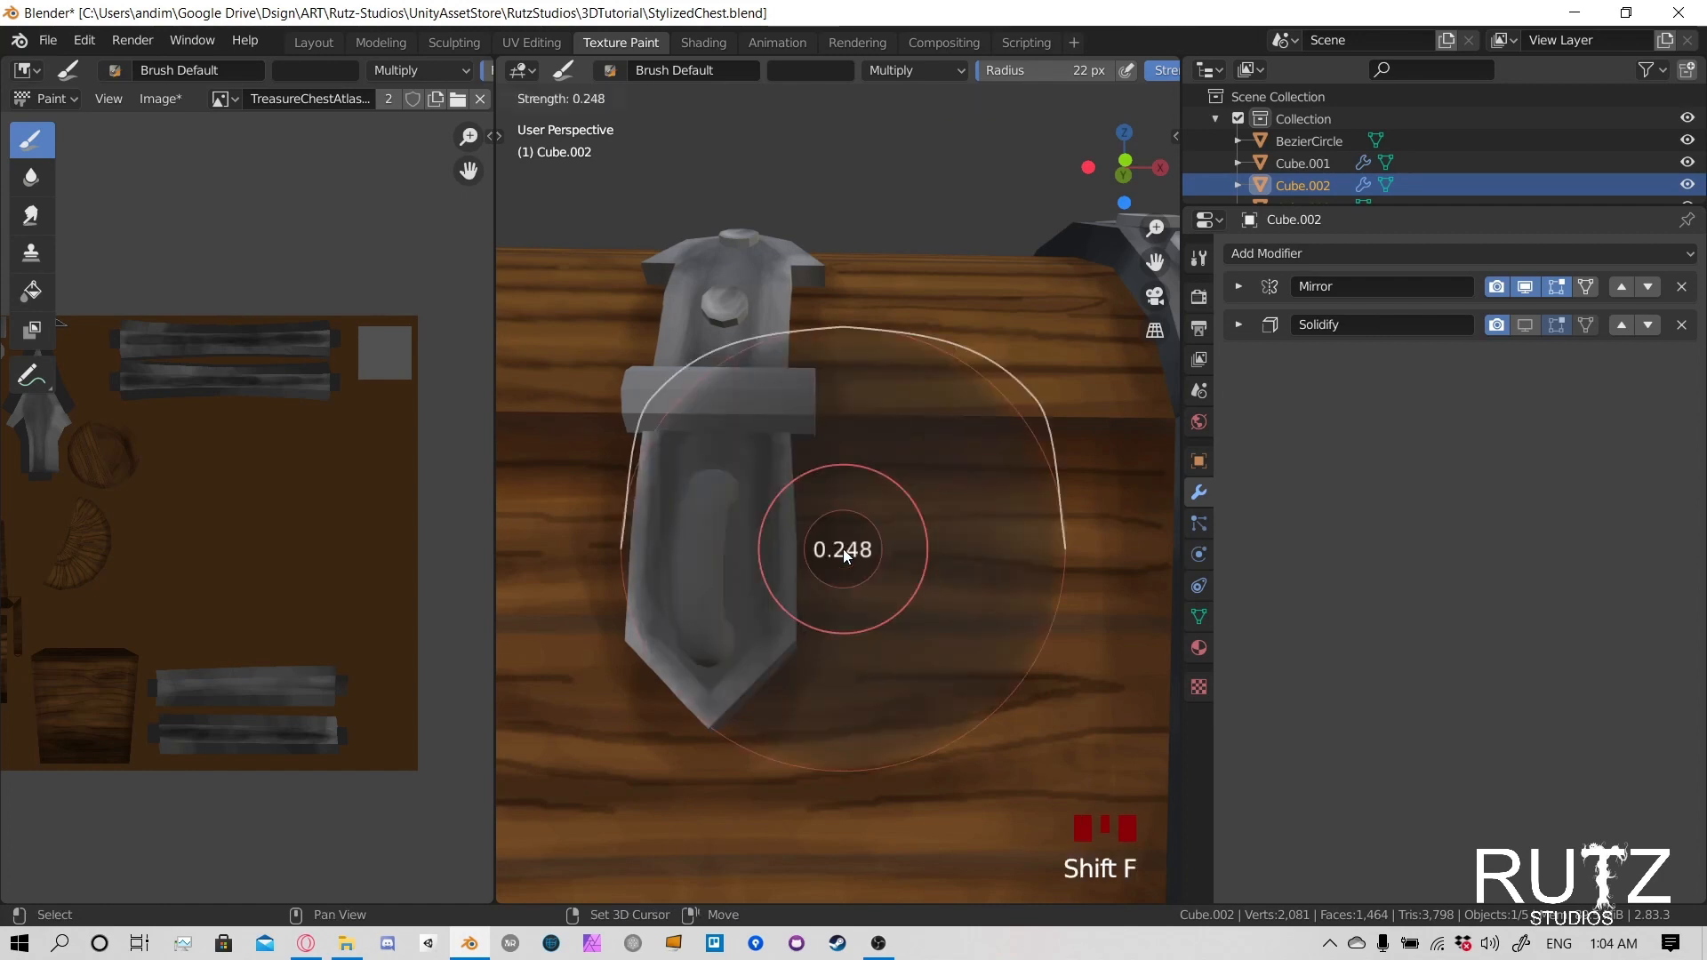
{"action": "left_click", "coordinate": [812, 549]}
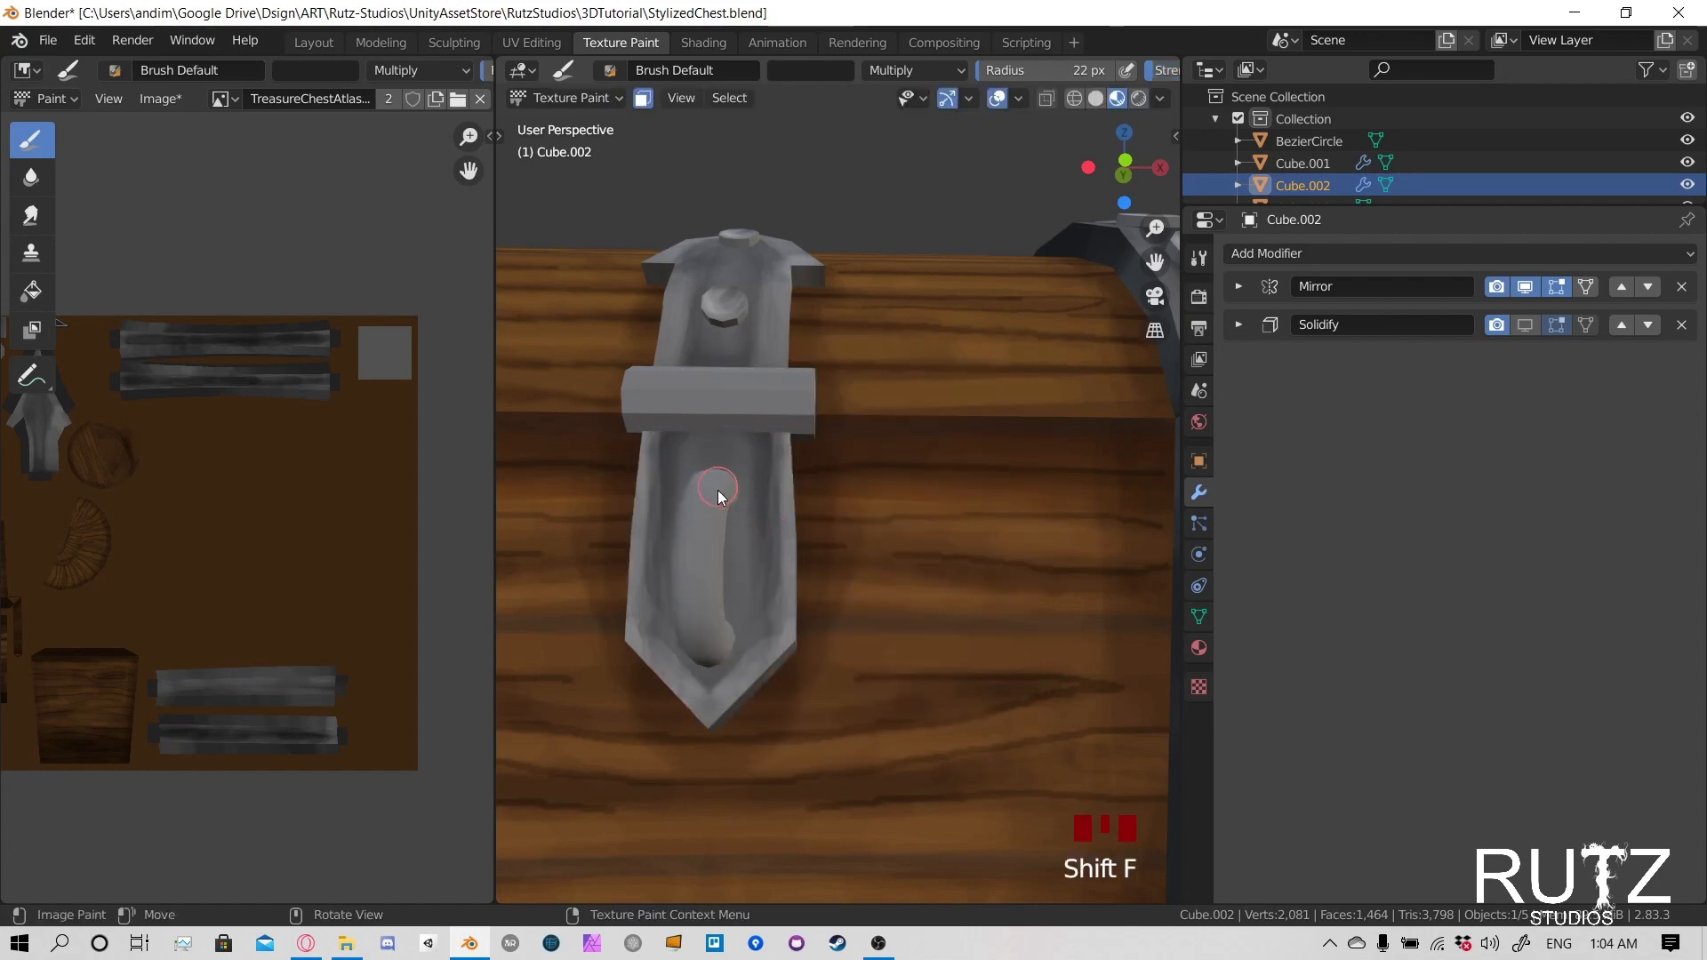
{"action": "key", "text": "f"}
{"action": "left_click", "coordinate": [740, 478]}
- Darken the recessed centre of the lower latch plate around the handle
{"action": "left_click_drag", "start_coordinate": [734, 473], "coordinate": [731, 534]}
{"action": "left_click_drag", "start_coordinate": [718, 476], "coordinate": [718, 578]}
{"action": "mouse_move", "coordinate": [714, 471]}
{"action": "left_mouse_down"}
{"action": "mouse_move", "coordinate": [711, 449]}
{"action": "mouse_move", "coordinate": [725, 551]}
{"action": "left_mouse_up"}
{"action": "left_click_drag", "start_coordinate": [745, 471], "coordinate": [740, 614]}
{"action": "left_click_drag", "start_coordinate": [695, 445], "coordinate": [668, 552]}
{"action": "mouse_move", "coordinate": [667, 569]}
{"action": "left_mouse_down"}
{"action": "mouse_move", "coordinate": [717, 638]}
{"action": "mouse_move", "coordinate": [743, 639]}
{"action": "left_mouse_up"}
- Save the Blender file and the chest's texture image
{"action": "middle_click_drag", "start_coordinate": [823, 601], "coordinate": [604, 560]}
{"action": "key", "text": "ctrl+s"}
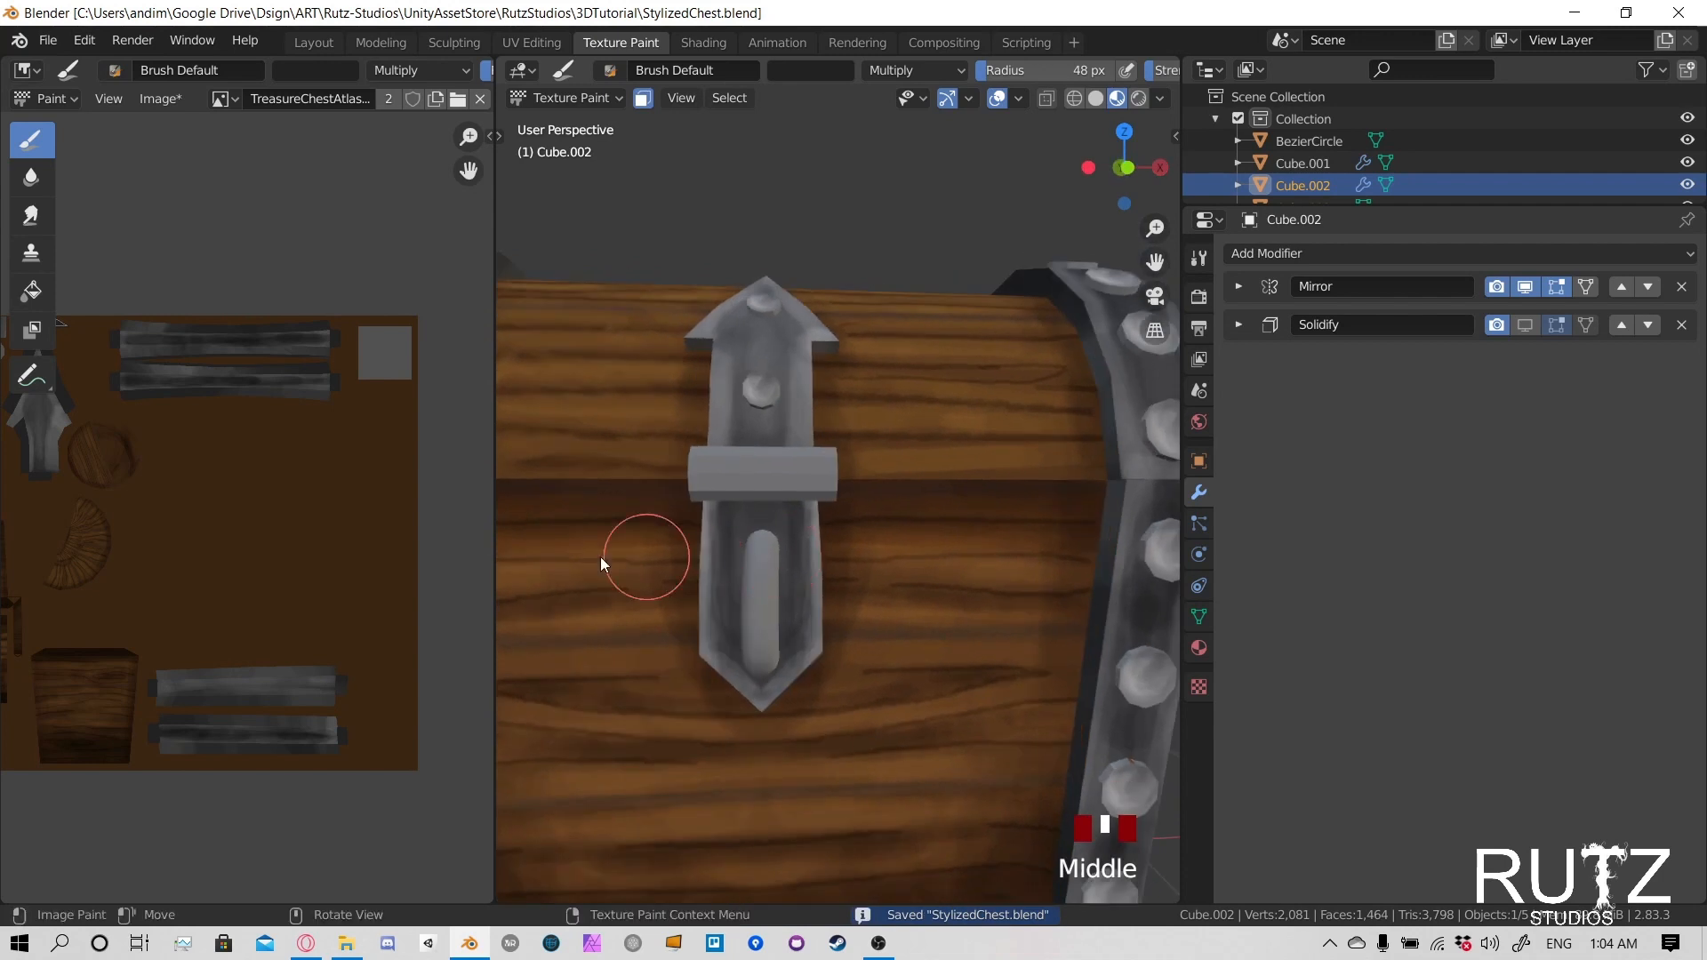
{"action": "key", "text": "alt+s"}
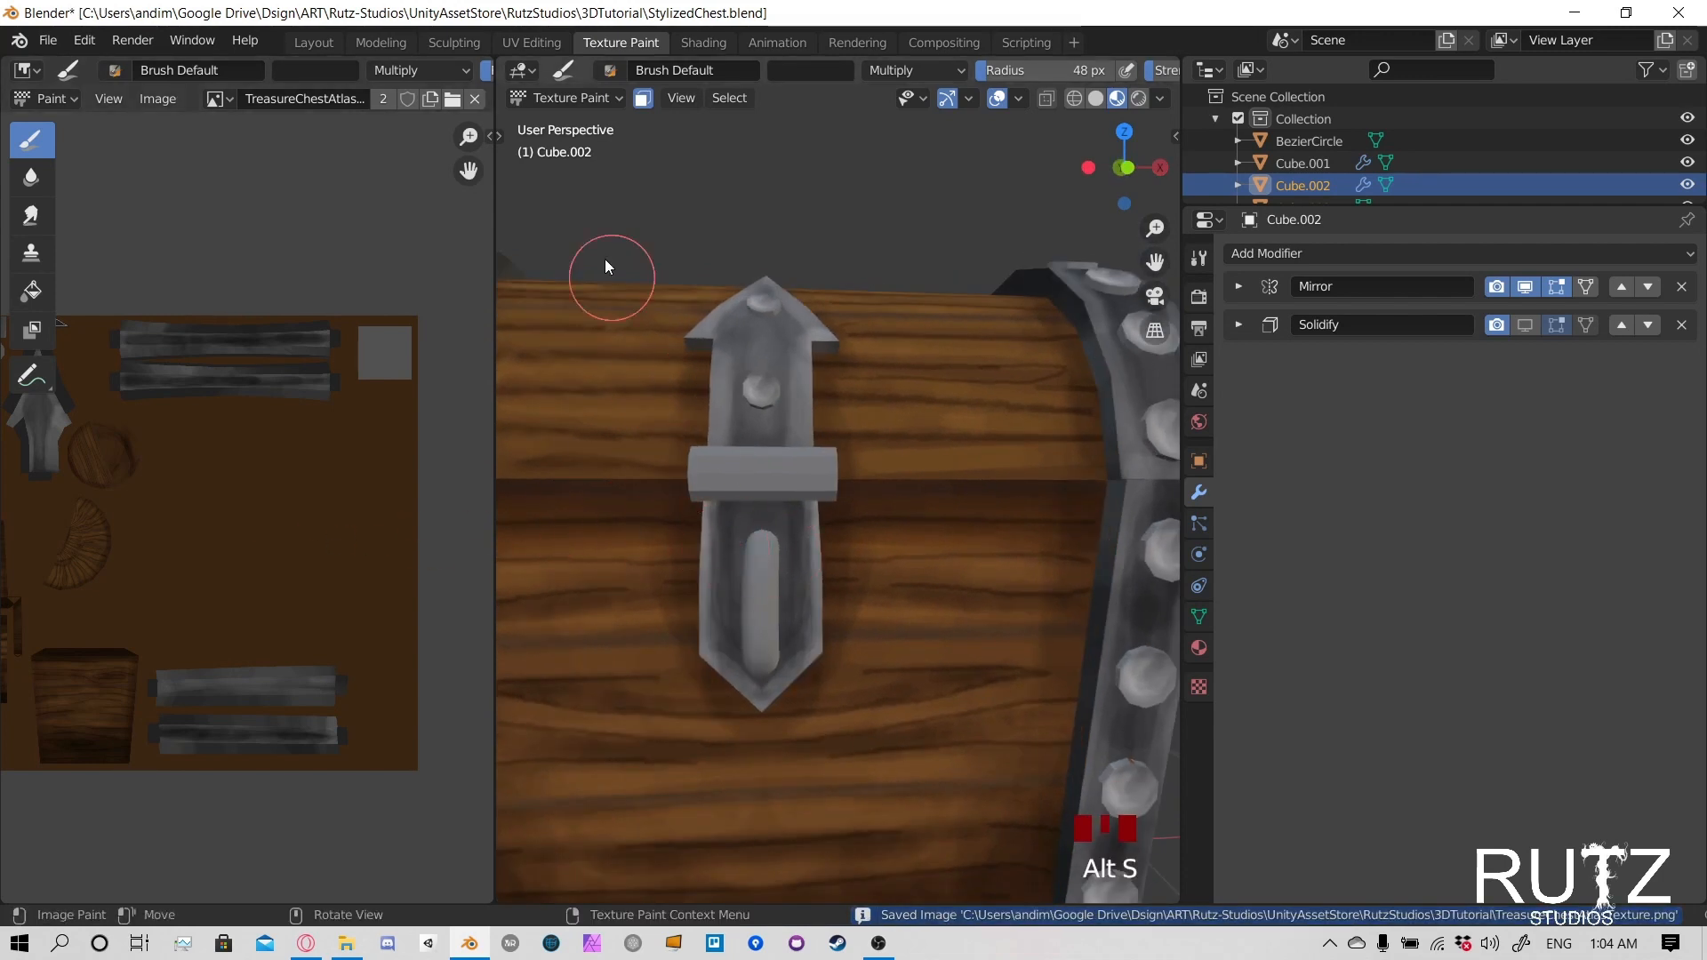
- Make the latch handle the object being texture painted
{"action": "left_click", "coordinate": [558, 100]}
{"action": "left_click", "coordinate": [562, 124]}
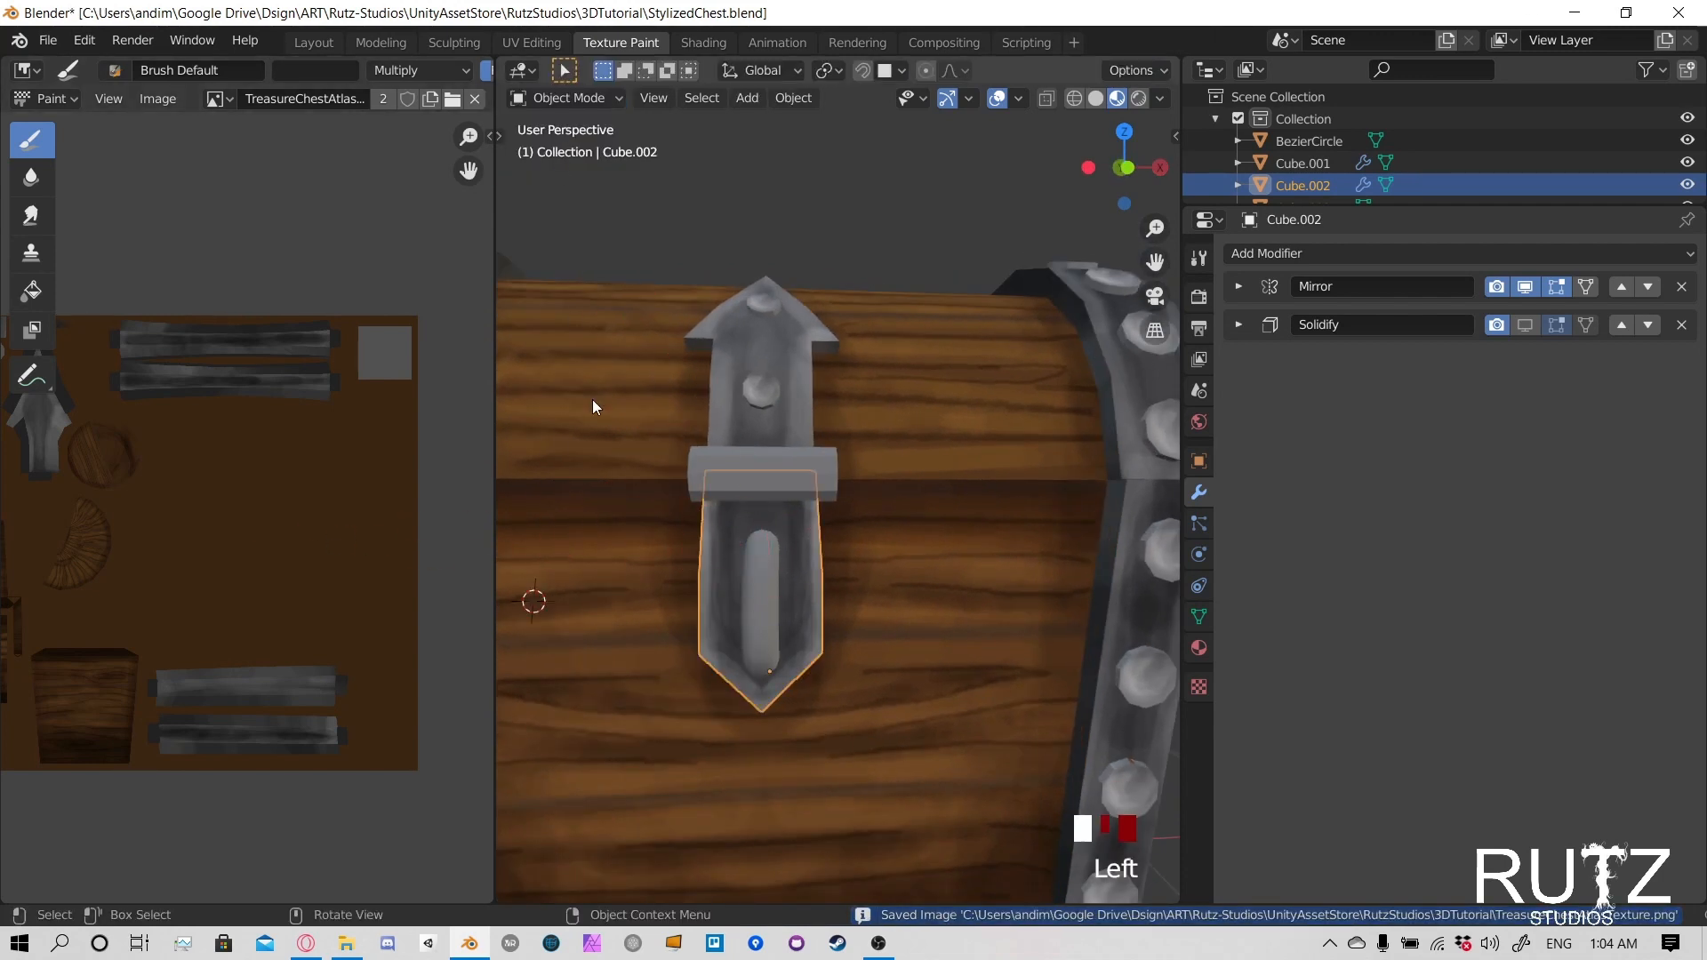
{"action": "left_click", "coordinate": [762, 569]}
{"action": "left_click", "coordinate": [581, 99]}
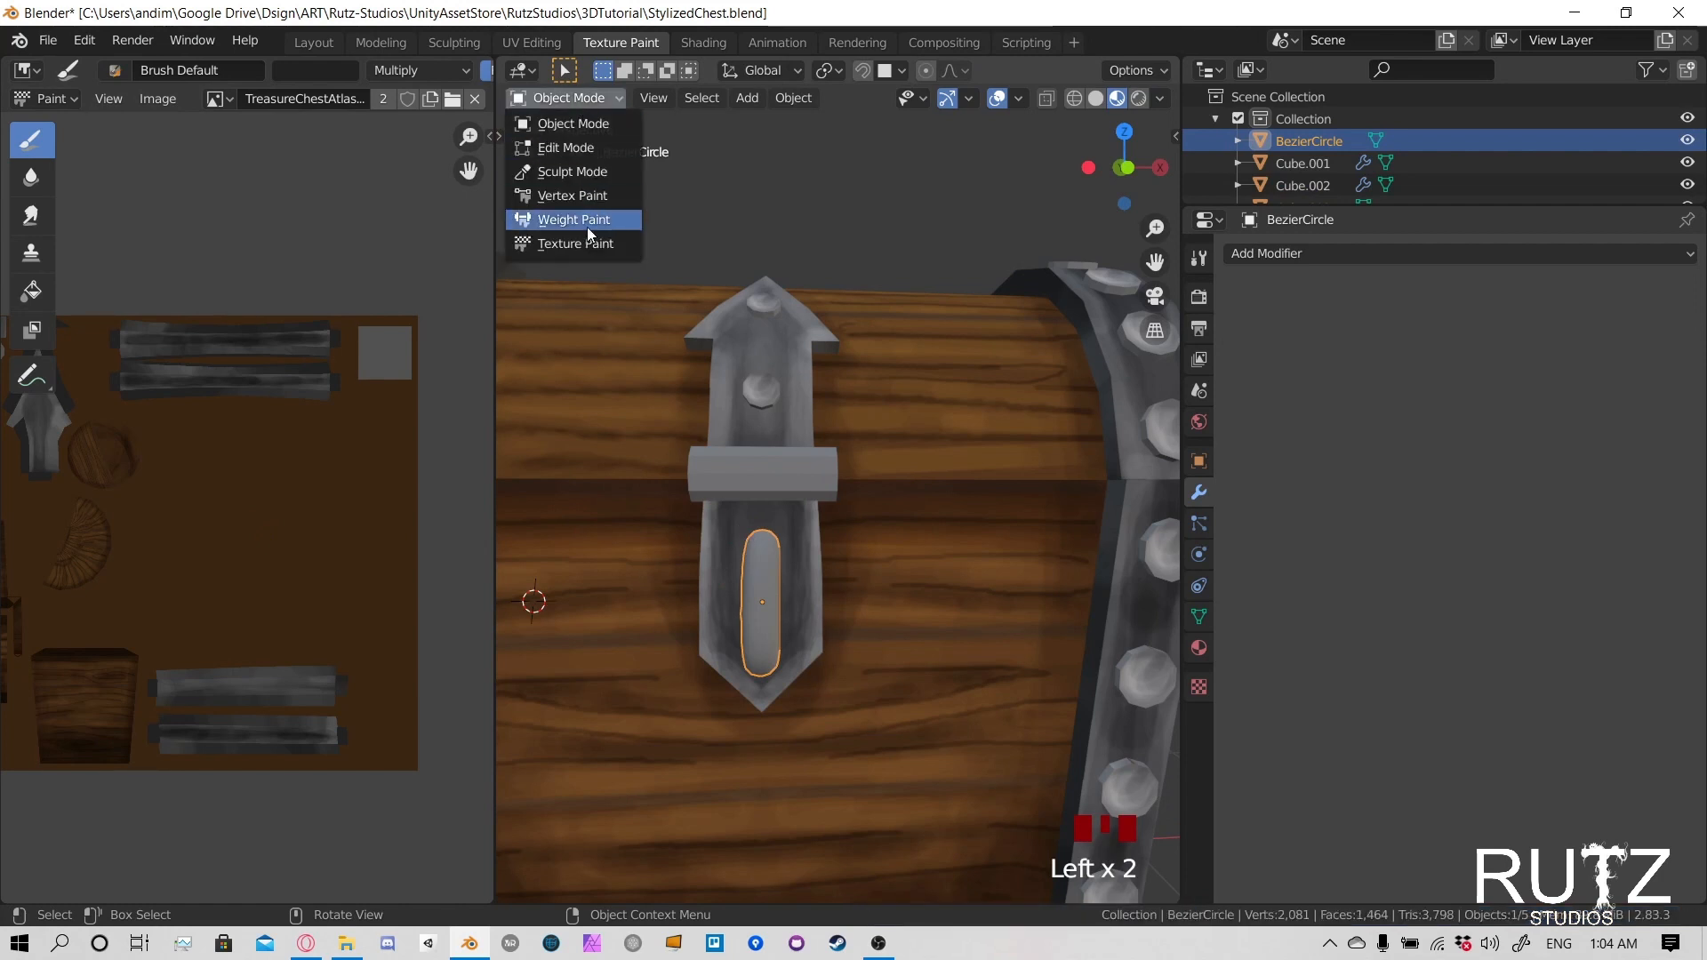
{"action": "left_click", "coordinate": [576, 242]}
- Set the brush to Screen blending with a 23 px radius and start lightening the upper front of the handle
{"action": "left_click", "coordinate": [890, 71]}
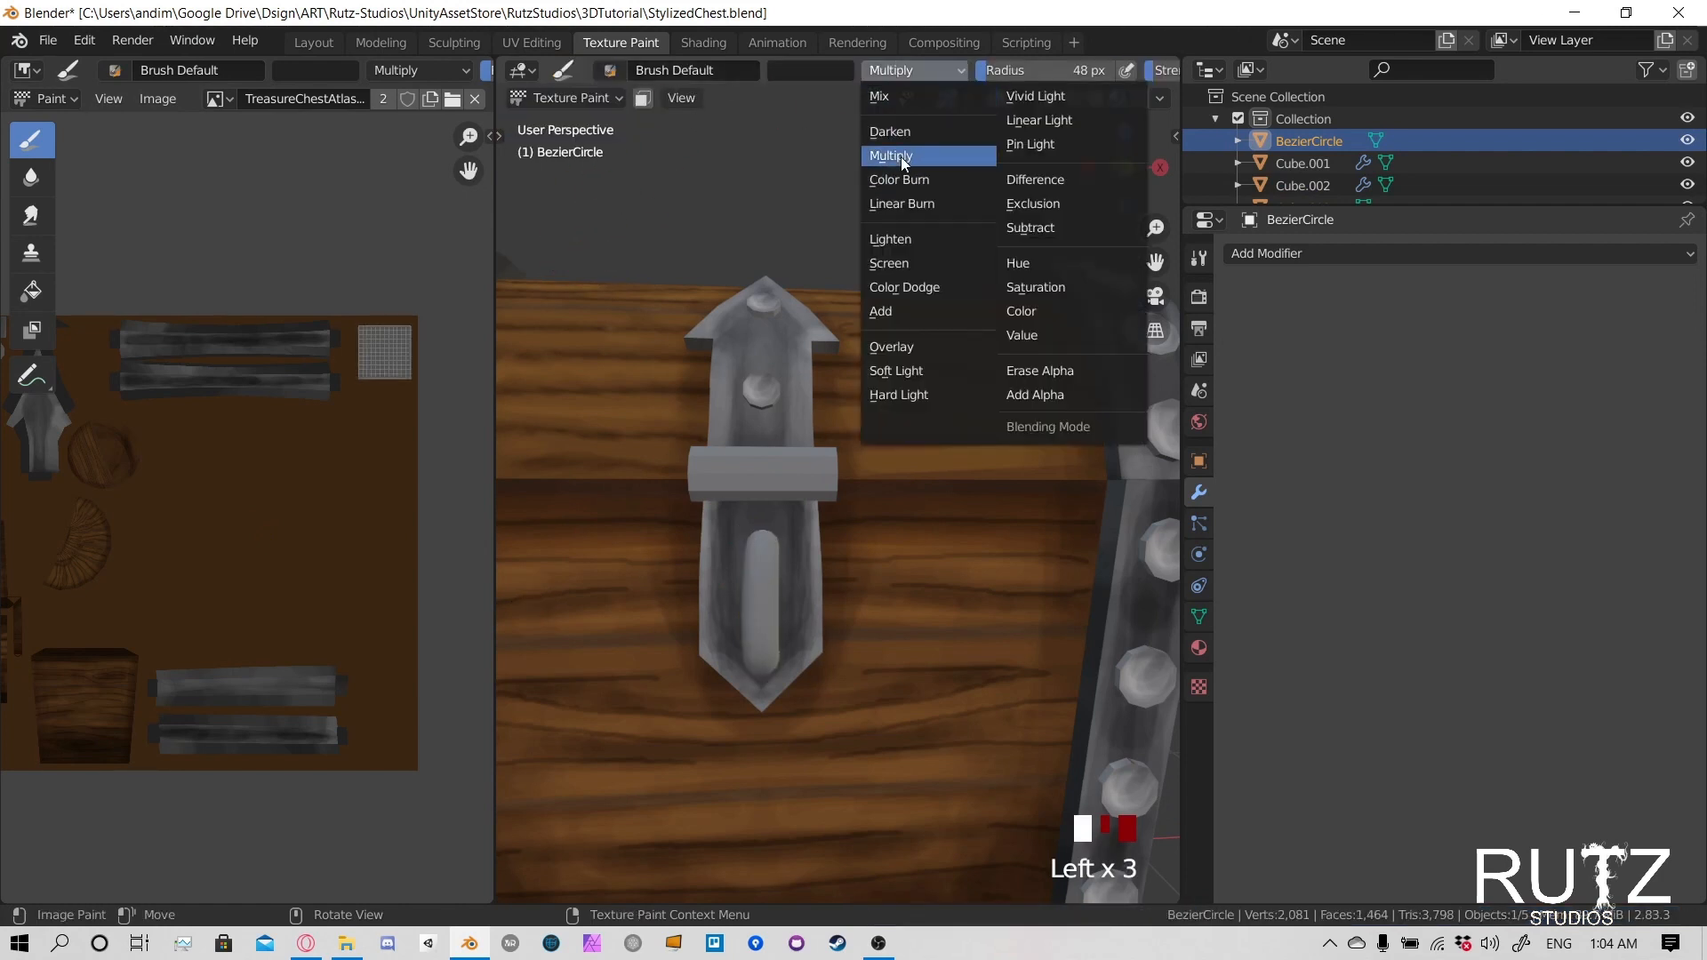
{"action": "left_click", "coordinate": [900, 265]}
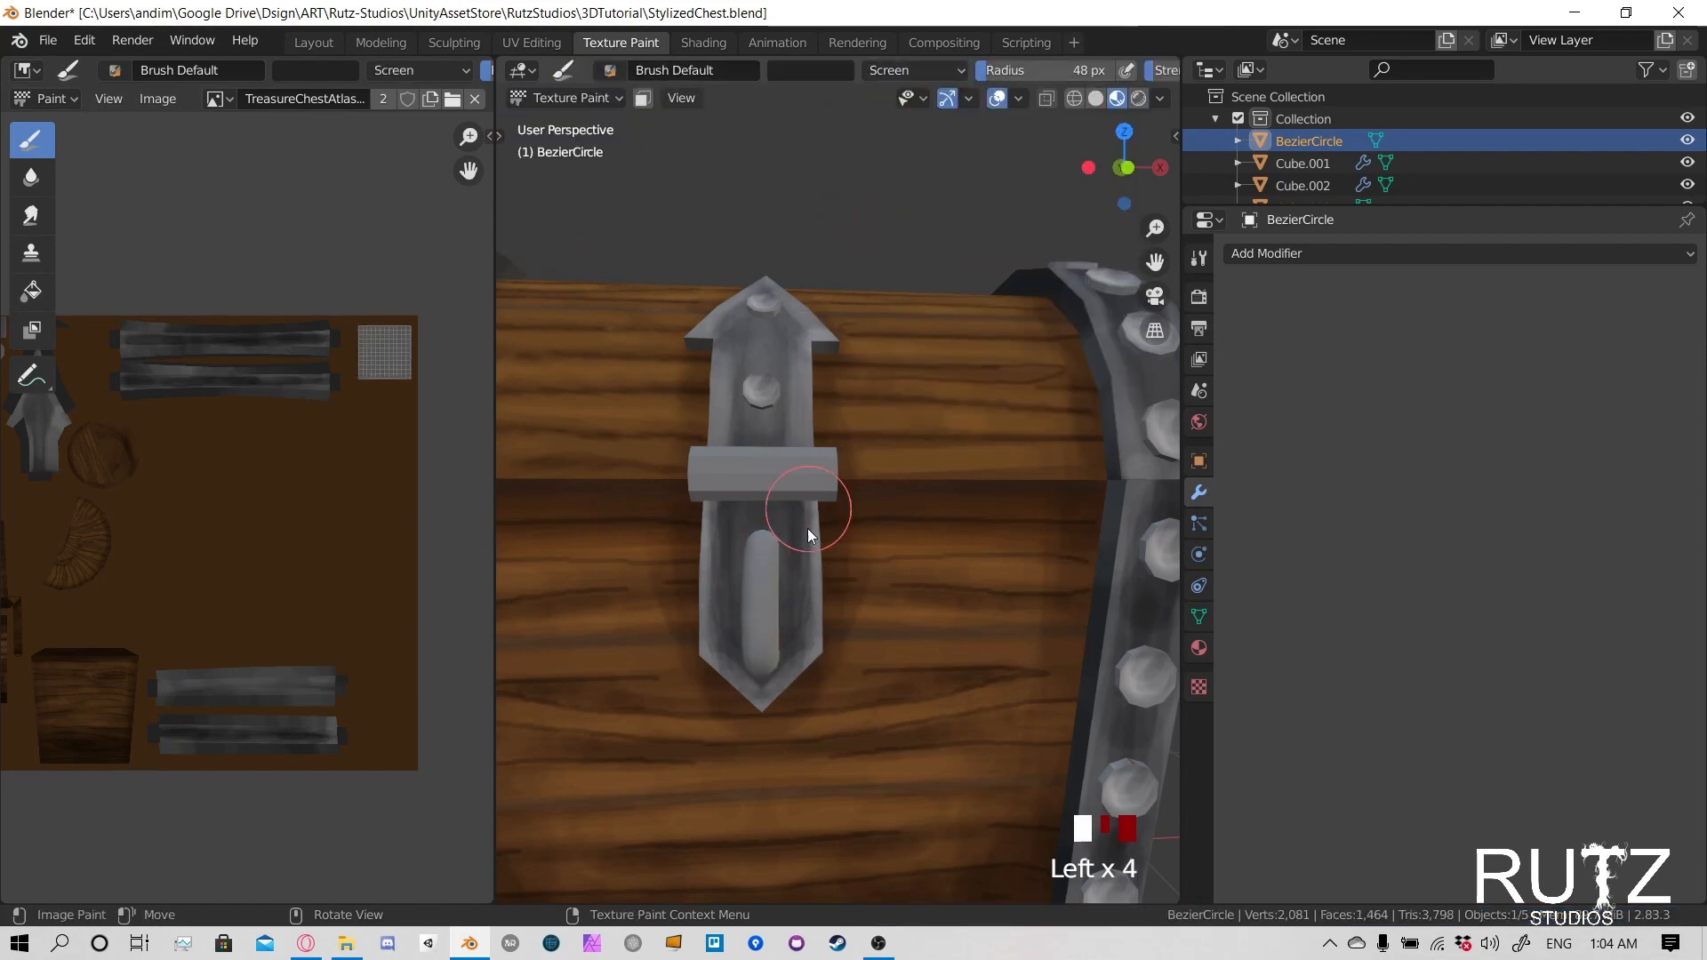
{"action": "scroll", "coordinate": [805, 542], "scroll_direction": "up", "scroll_amount": 2}
{"action": "key", "text": "f"}
{"action": "left_click", "coordinate": [740, 604]}
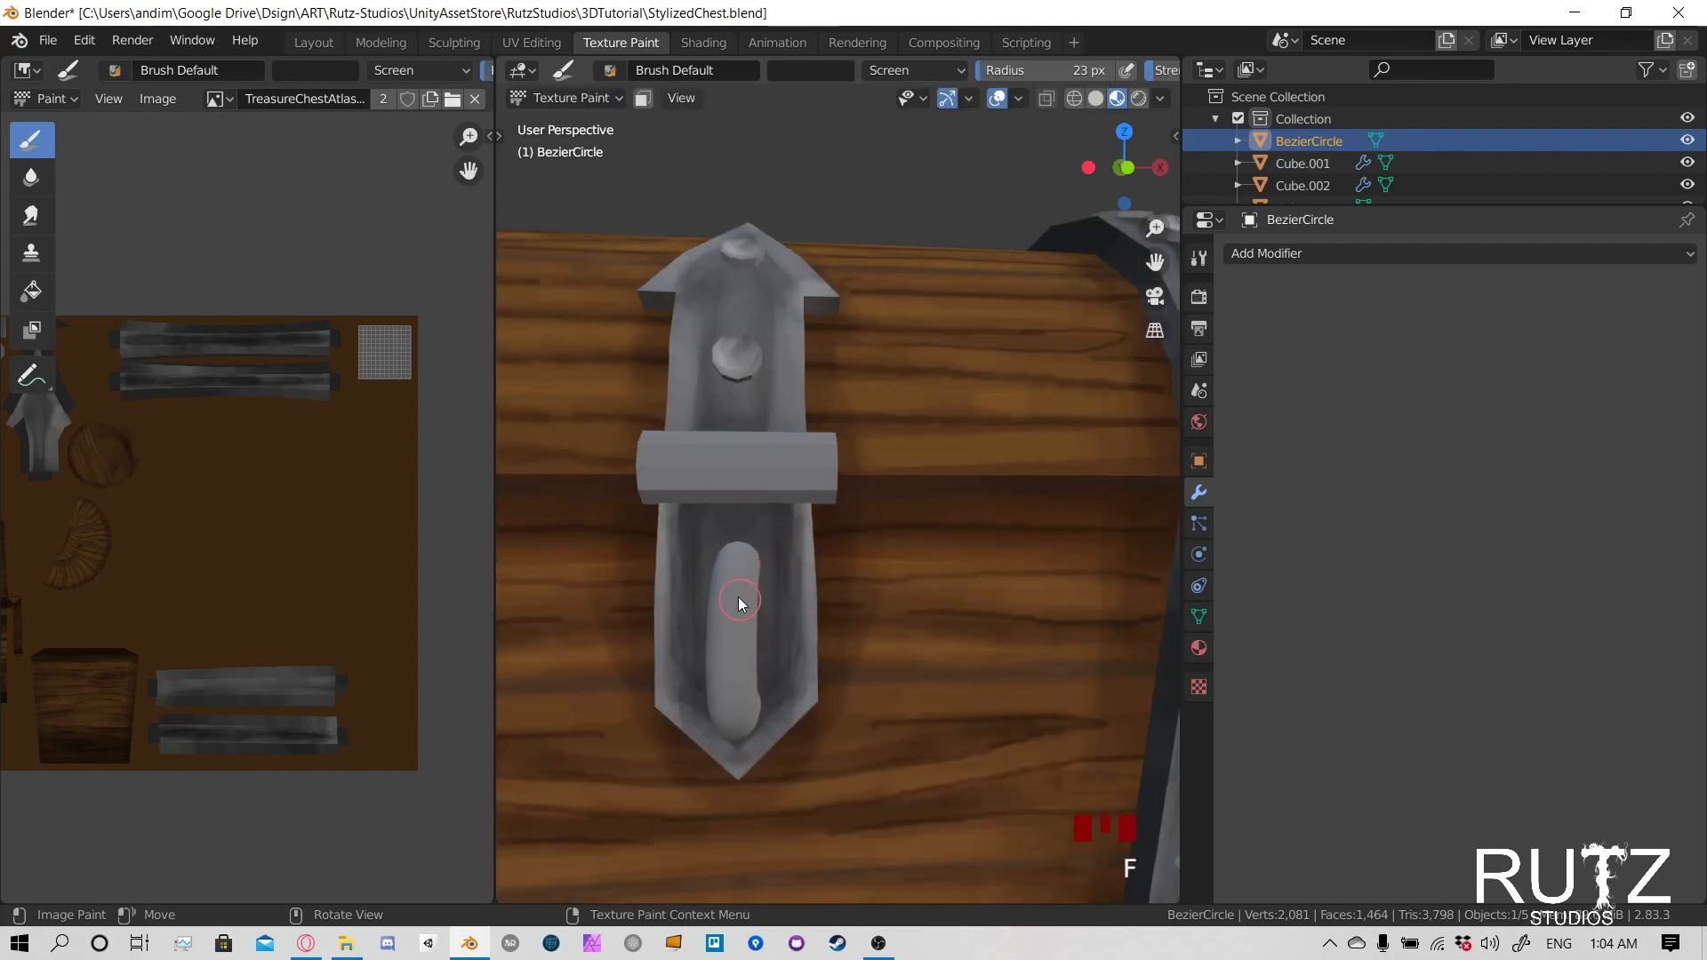
{"action": "mouse_move", "coordinate": [739, 598]}
{"action": "left_mouse_down"}
{"action": "mouse_move", "coordinate": [740, 553]}
{"action": "mouse_move", "coordinate": [740, 574]}
{"action": "left_mouse_up"}
{"action": "left_click_drag", "start_coordinate": [739, 574], "coordinate": [740, 589]}
{"action": "middle_click_drag", "start_coordinate": [739, 589], "coordinate": [752, 559]}
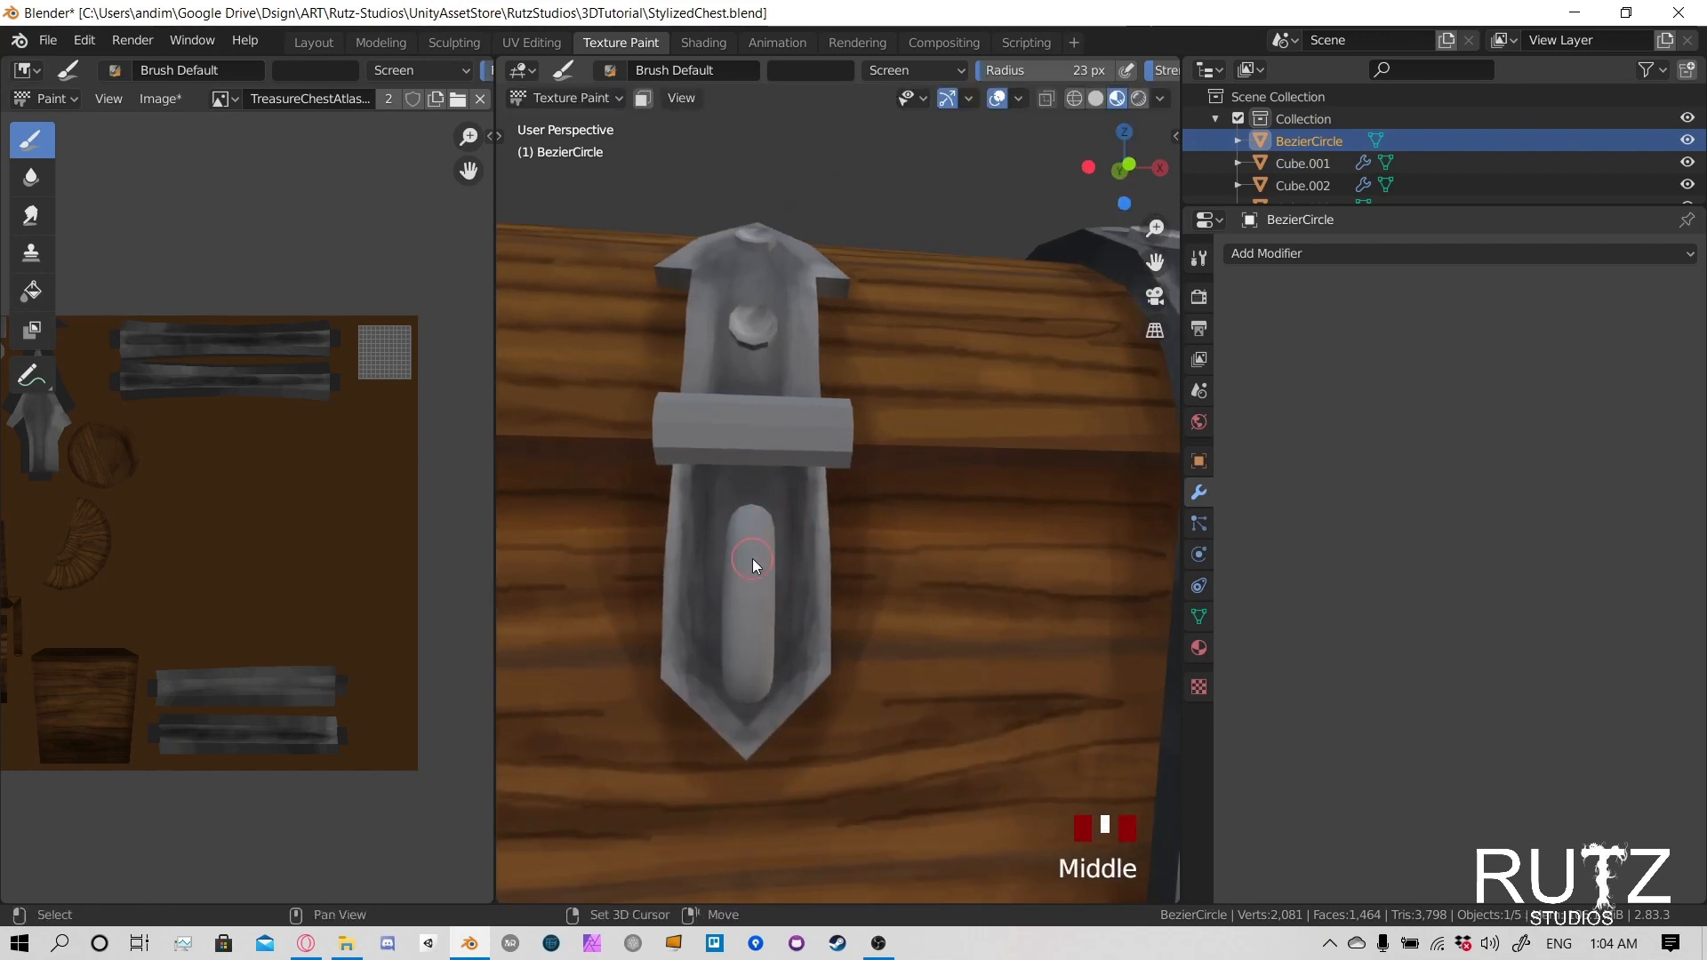
- Set the brush strength to about 0.22 and the radius to 13 px
{"action": "key", "text": "shift+f"}
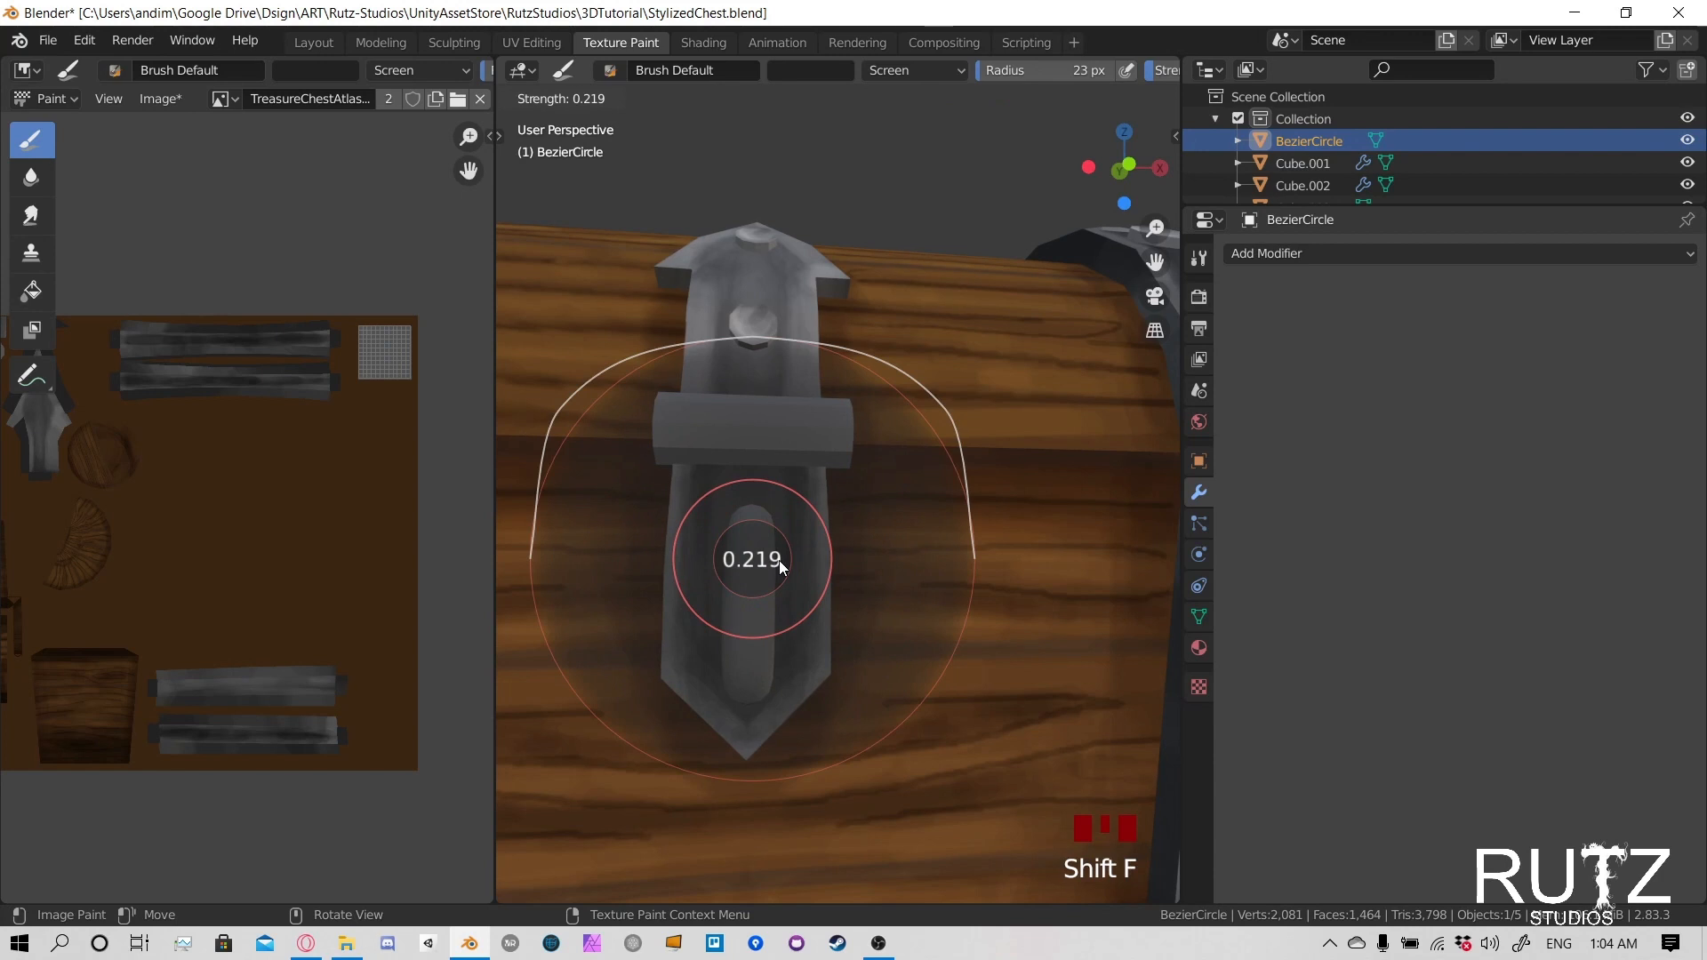
{"action": "left_click", "coordinate": [778, 560]}
{"action": "key", "text": "f"}
{"action": "left_click", "coordinate": [751, 546]}
- Lighten the upper and lower ends of the latch handle's front
{"action": "left_click", "coordinate": [760, 545]}
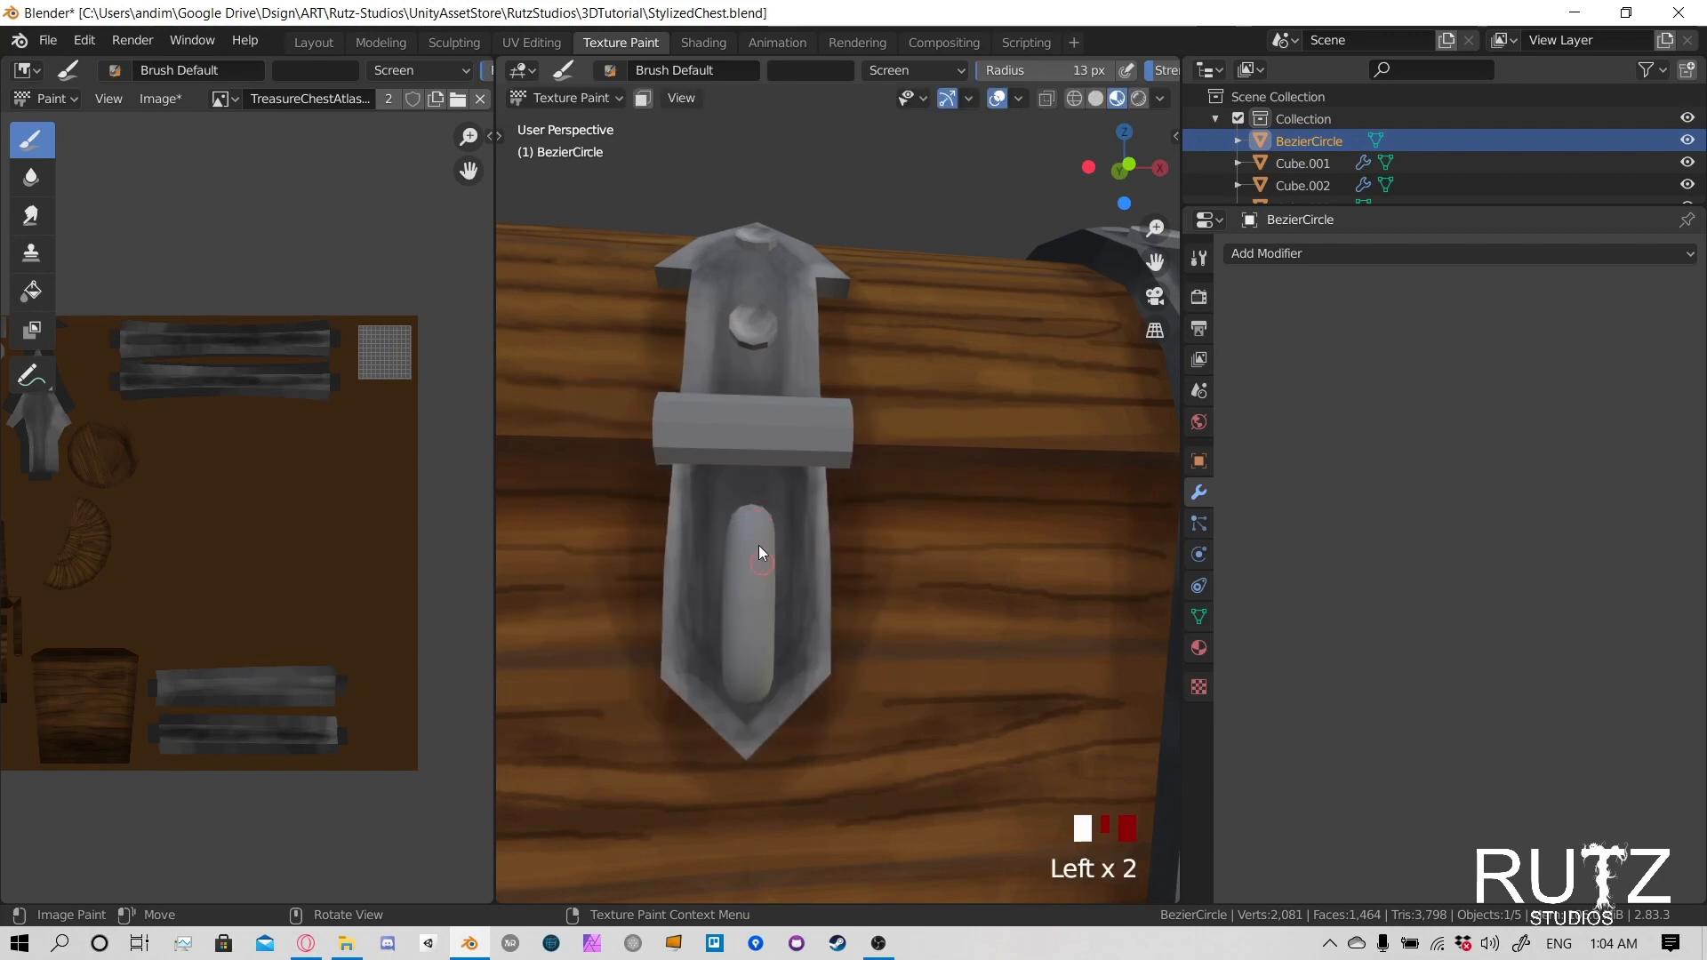
{"action": "left_click_drag", "start_coordinate": [749, 690], "coordinate": [754, 656]}
{"action": "mouse_move", "coordinate": [749, 692]}
{"action": "left_mouse_down"}
{"action": "mouse_move", "coordinate": [758, 634]}
{"action": "mouse_move", "coordinate": [749, 690]}
{"action": "left_mouse_up"}
{"action": "left_click_drag", "start_coordinate": [752, 679], "coordinate": [750, 699]}
{"action": "left_click", "coordinate": [750, 701]}
{"action": "mouse_move", "coordinate": [770, 480]}
{"action": "middle_mouse_down"}
{"action": "mouse_move", "coordinate": [757, 414]}
{"action": "mouse_move", "coordinate": [798, 342]}
{"action": "middle_mouse_up"}
{"action": "left_click", "coordinate": [738, 558]}
{"action": "left_click", "coordinate": [739, 560]}
{"action": "left_click", "coordinate": [743, 577]}
{"action": "left_click", "coordinate": [745, 569]}
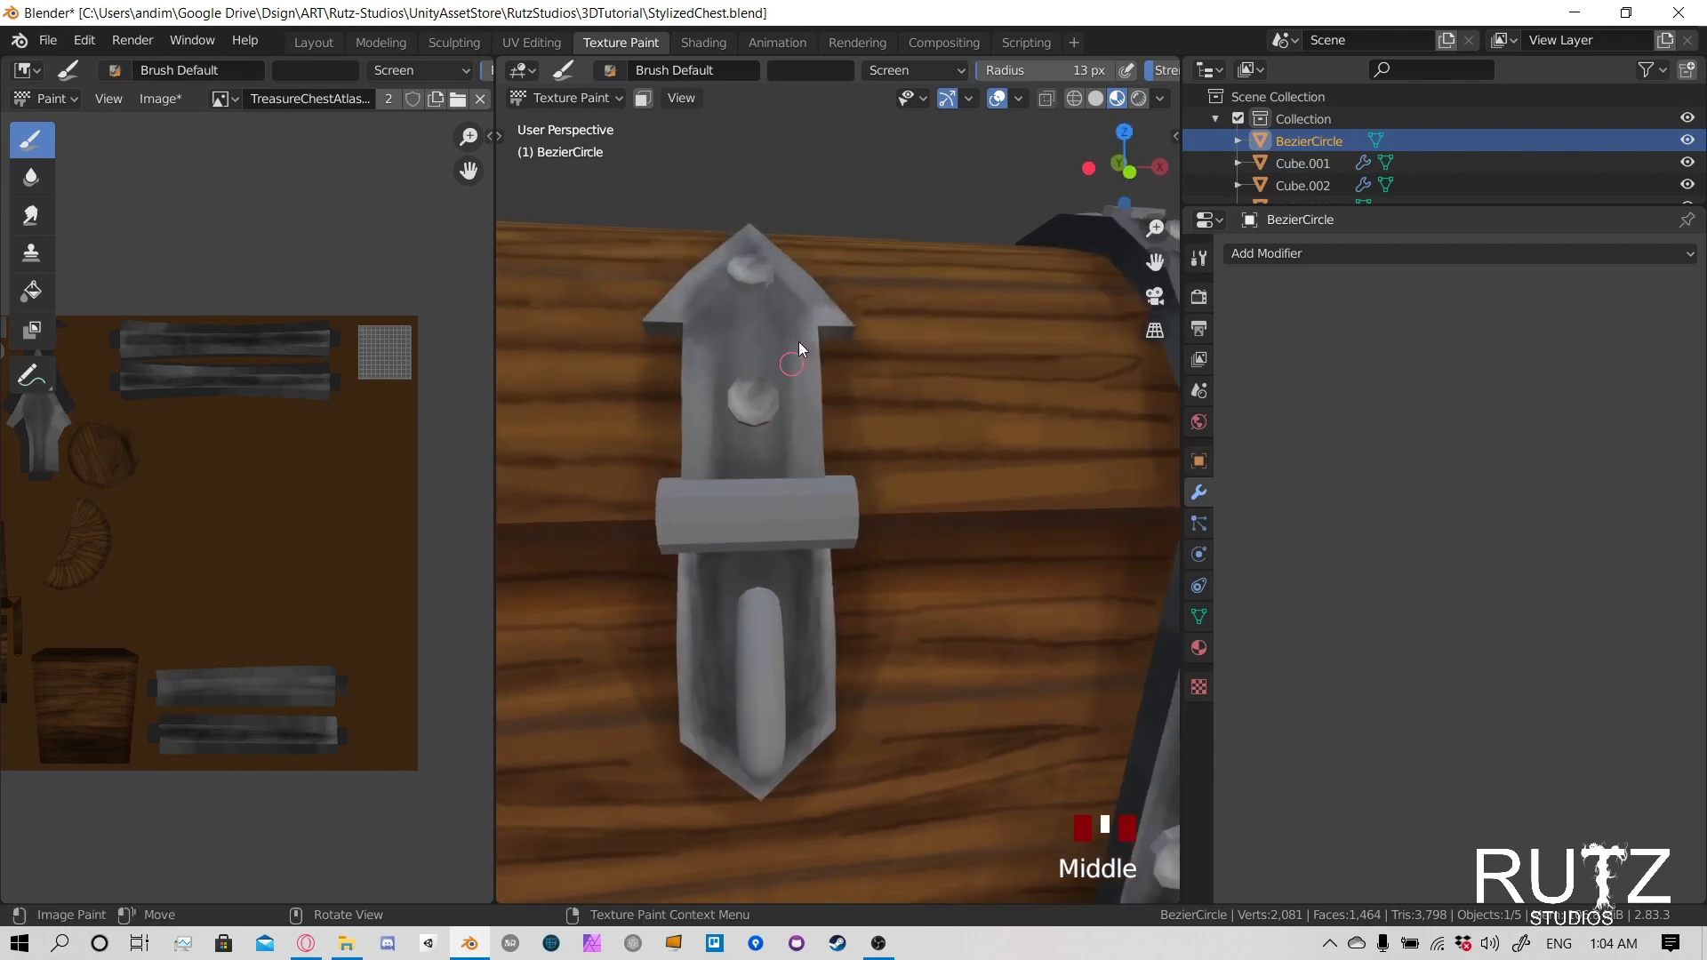
- Raise the brush strength to about 0.53 and paint brighter highlights along the handle's front
{"action": "key", "text": "shift+f"}
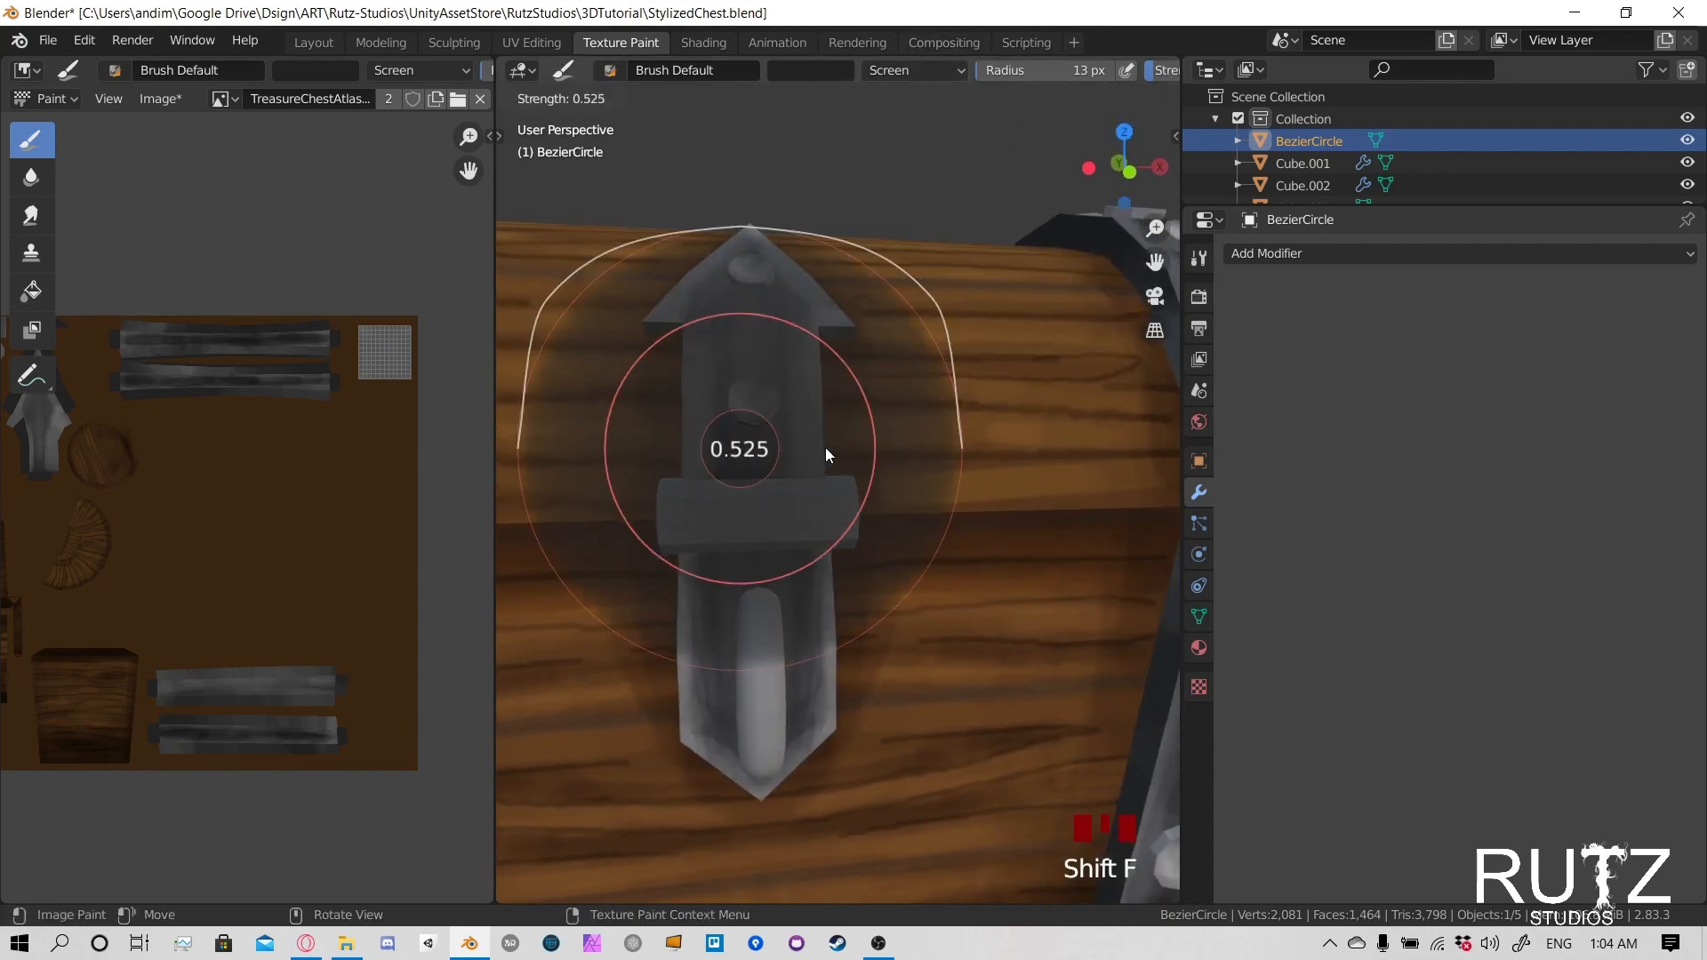
{"action": "left_click", "coordinate": [825, 447]}
{"action": "left_click", "coordinate": [763, 717]}
{"action": "middle_click_drag", "start_coordinate": [759, 713], "coordinate": [745, 585]}
{"action": "middle_click_drag", "start_coordinate": [732, 523], "coordinate": [749, 569]}
{"action": "left_click", "coordinate": [814, 596]}
{"action": "left_click", "coordinate": [813, 595]}
{"action": "left_click", "coordinate": [749, 569]}
{"action": "left_click", "coordinate": [752, 569]}
{"action": "left_click", "coordinate": [761, 583]}
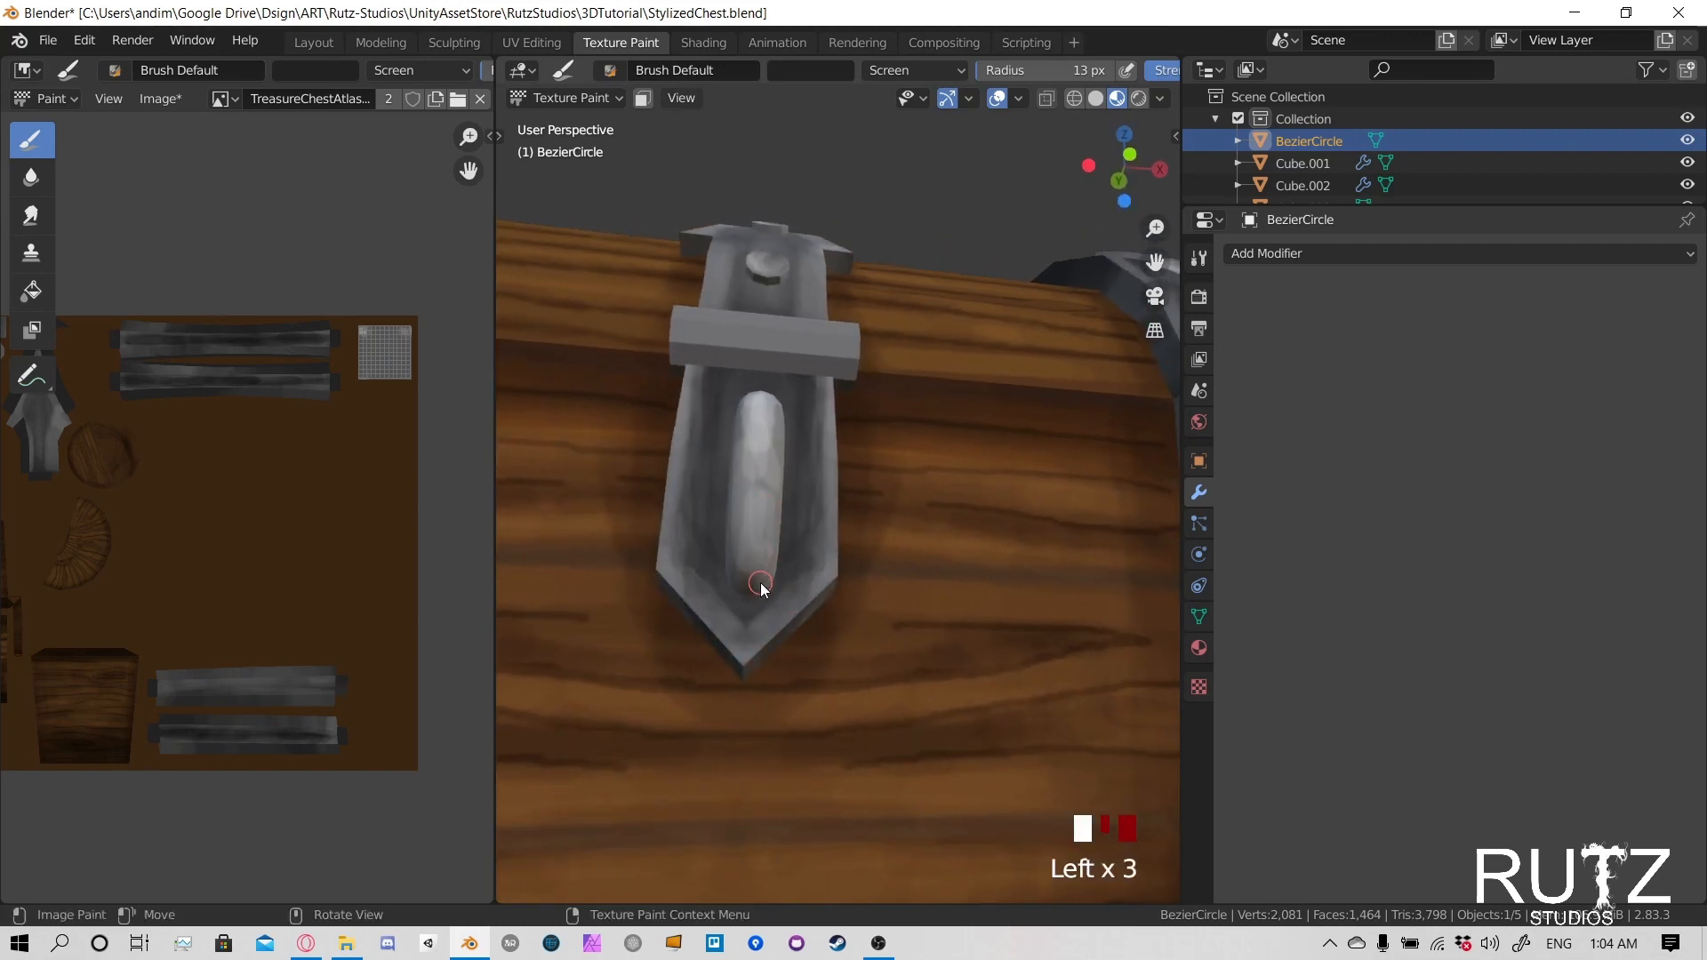
- Build up the highlight along the full length of the handle's front, from its lower end to the upper bend
{"action": "left_click", "coordinate": [761, 569]}
{"action": "left_click", "coordinate": [759, 550]}
{"action": "left_click", "coordinate": [759, 506]}
{"action": "left_click", "coordinate": [759, 462]}
{"action": "left_click", "coordinate": [759, 451]}
{"action": "left_click", "coordinate": [760, 441]}
{"action": "left_click", "coordinate": [757, 485]}
{"action": "left_click", "coordinate": [752, 525]}
{"action": "left_click", "coordinate": [746, 560]}
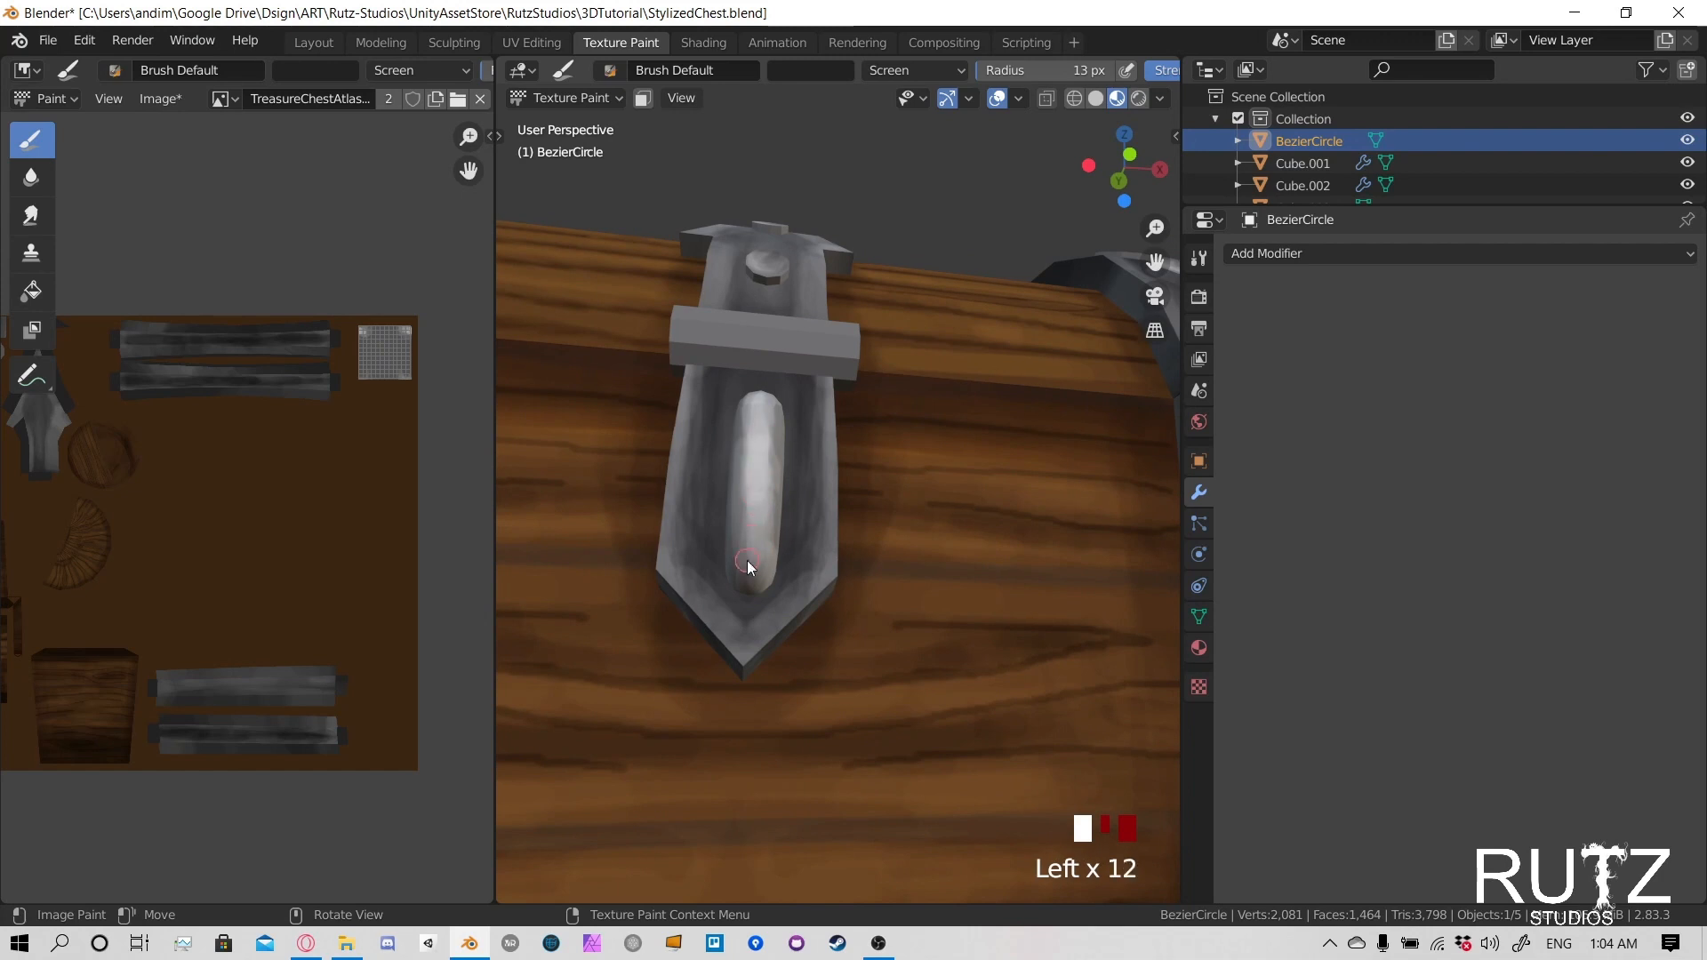
{"action": "left_click", "coordinate": [754, 462]}
{"action": "left_click", "coordinate": [759, 404]}
- Lighten the right side of the handle near its upper and lower attachment ends
{"action": "left_click", "coordinate": [797, 457]}
{"action": "middle_click_drag", "start_coordinate": [797, 457], "coordinate": [604, 535]}
{"action": "left_click", "coordinate": [621, 536]}
{"action": "left_click", "coordinate": [634, 536]}
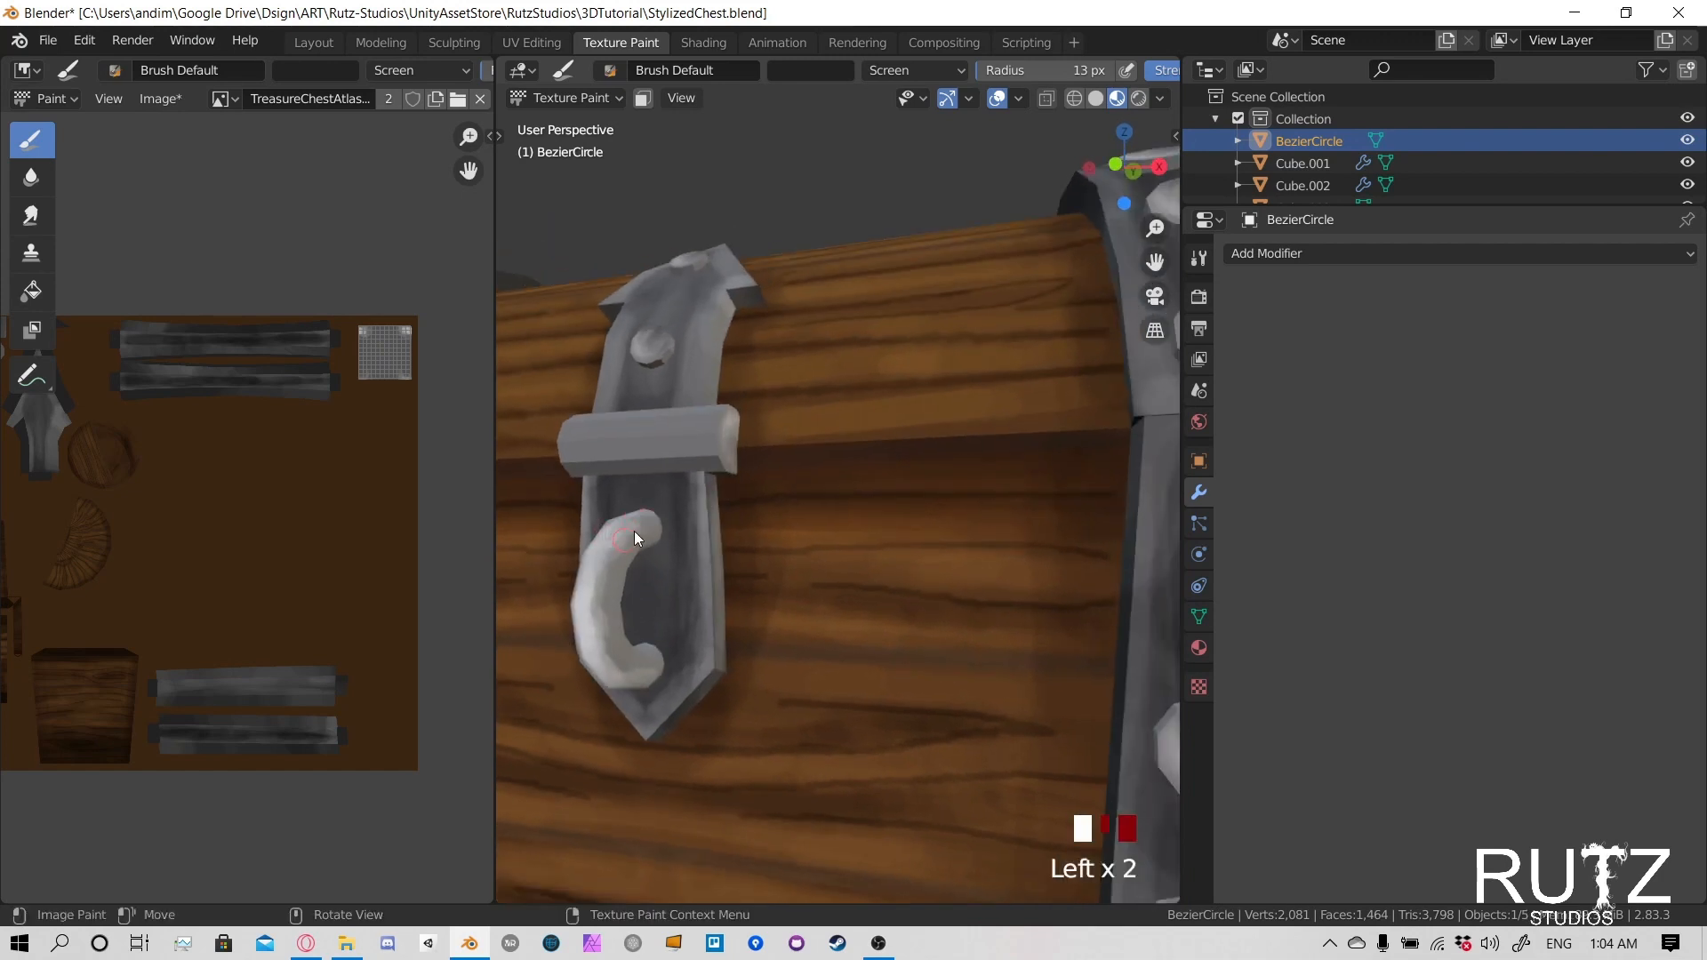
{"action": "left_click", "coordinate": [632, 681]}
{"action": "left_click", "coordinate": [648, 655]}
- Lighten the handle's opposite side around the curve from the upper to the lower end
{"action": "mouse_move", "coordinate": [647, 656]}
{"action": "middle_mouse_down"}
{"action": "mouse_move", "coordinate": [782, 632]}
{"action": "mouse_move", "coordinate": [1005, 534]}
{"action": "middle_mouse_up"}
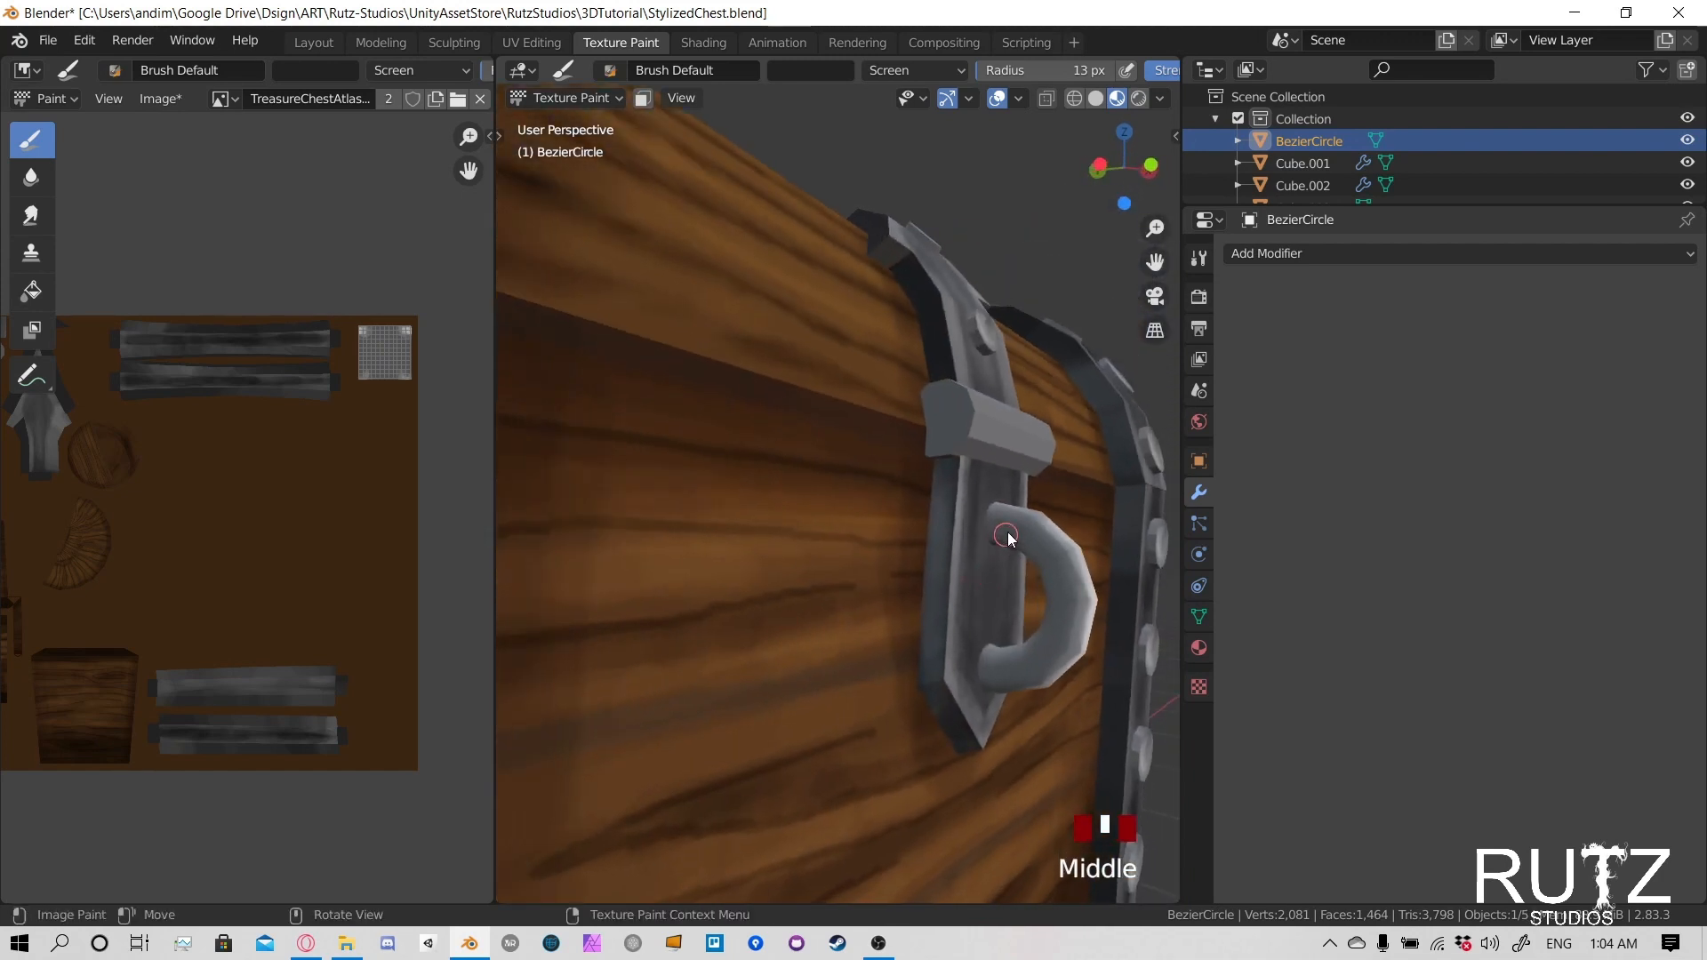
{"action": "left_click", "coordinate": [1031, 542]}
{"action": "left_click", "coordinate": [1066, 555]}
{"action": "left_click", "coordinate": [1060, 623]}
{"action": "left_click", "coordinate": [1056, 654]}
{"action": "left_click", "coordinate": [1053, 669]}
{"action": "left_click", "coordinate": [1051, 664]}
{"action": "mouse_move", "coordinate": [1071, 614]}
{"action": "middle_mouse_down"}
{"action": "mouse_move", "coordinate": [845, 563]}
{"action": "mouse_move", "coordinate": [716, 559]}
{"action": "mouse_move", "coordinate": [718, 541]}
{"action": "middle_mouse_up"}
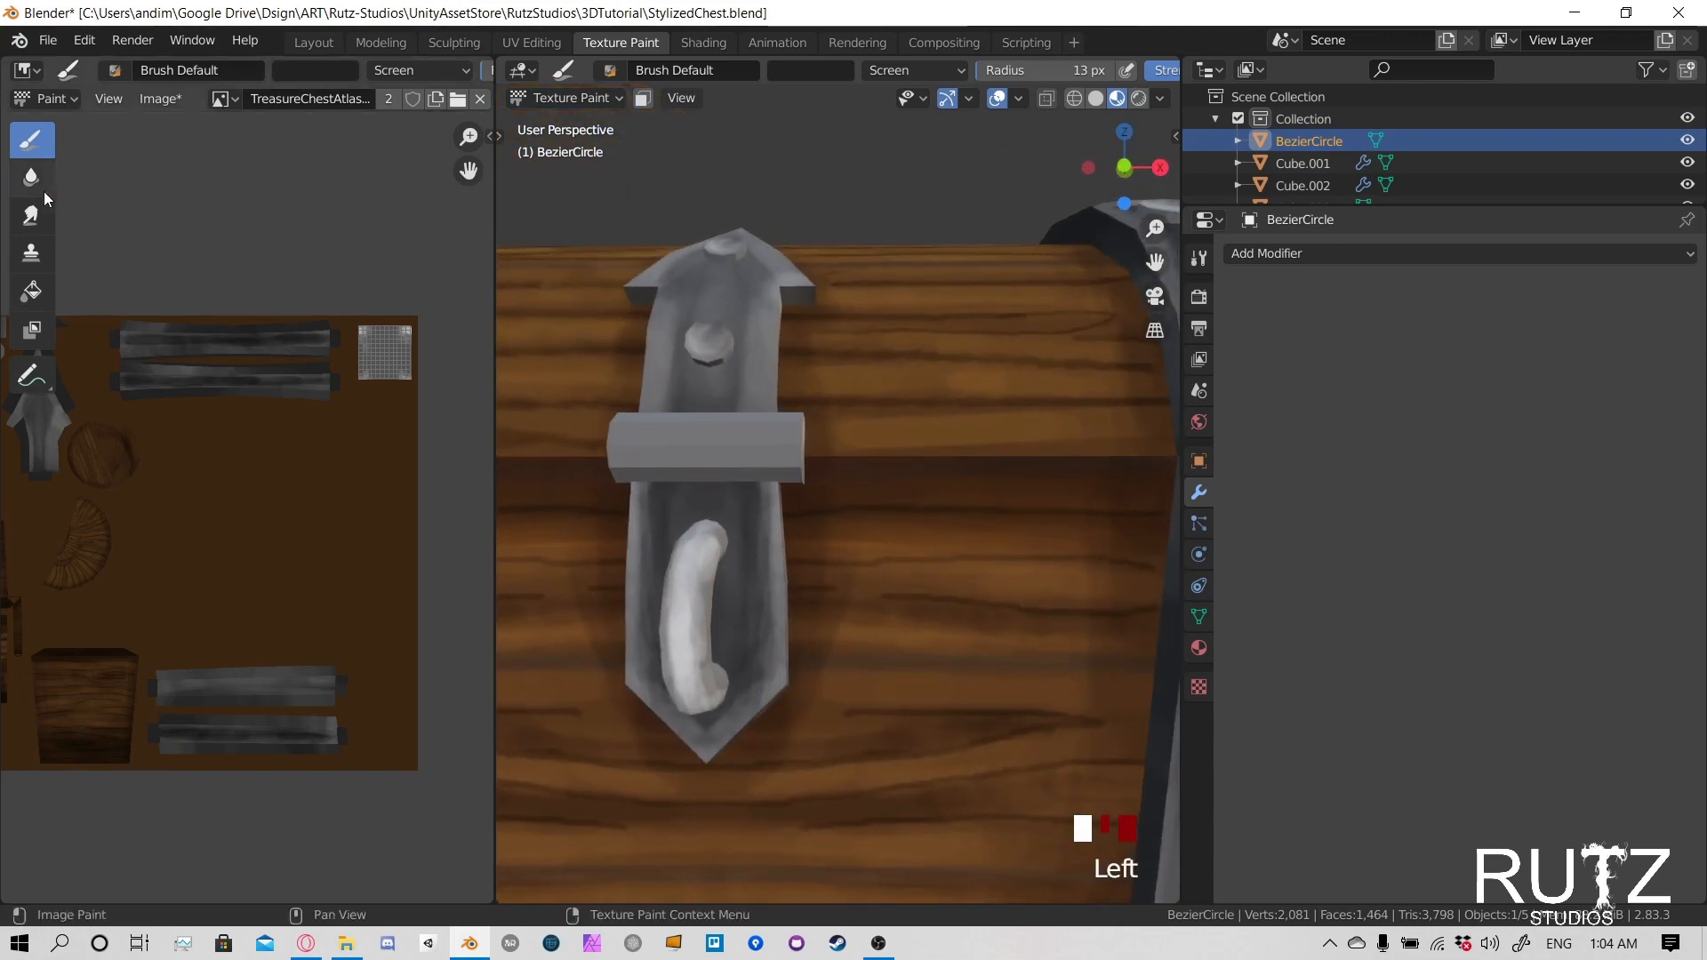
- Switch to the Smudge brush and set its radius to 34 px
{"action": "left_click", "coordinate": [31, 215]}
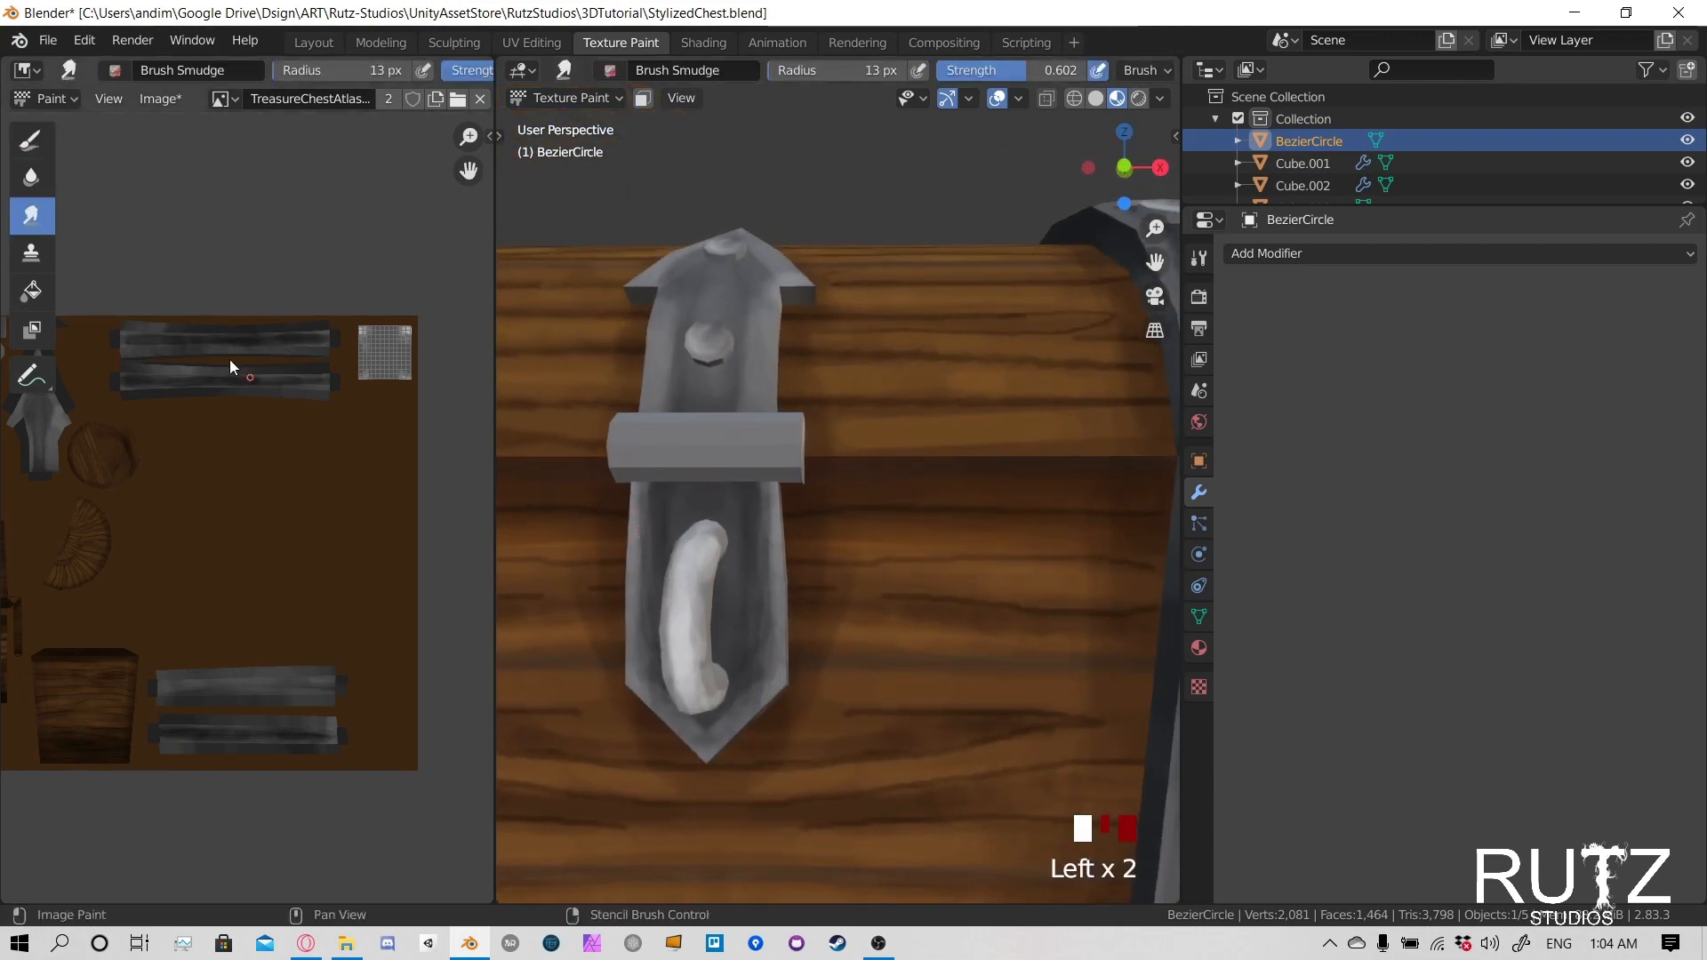
{"action": "key", "text": "f"}
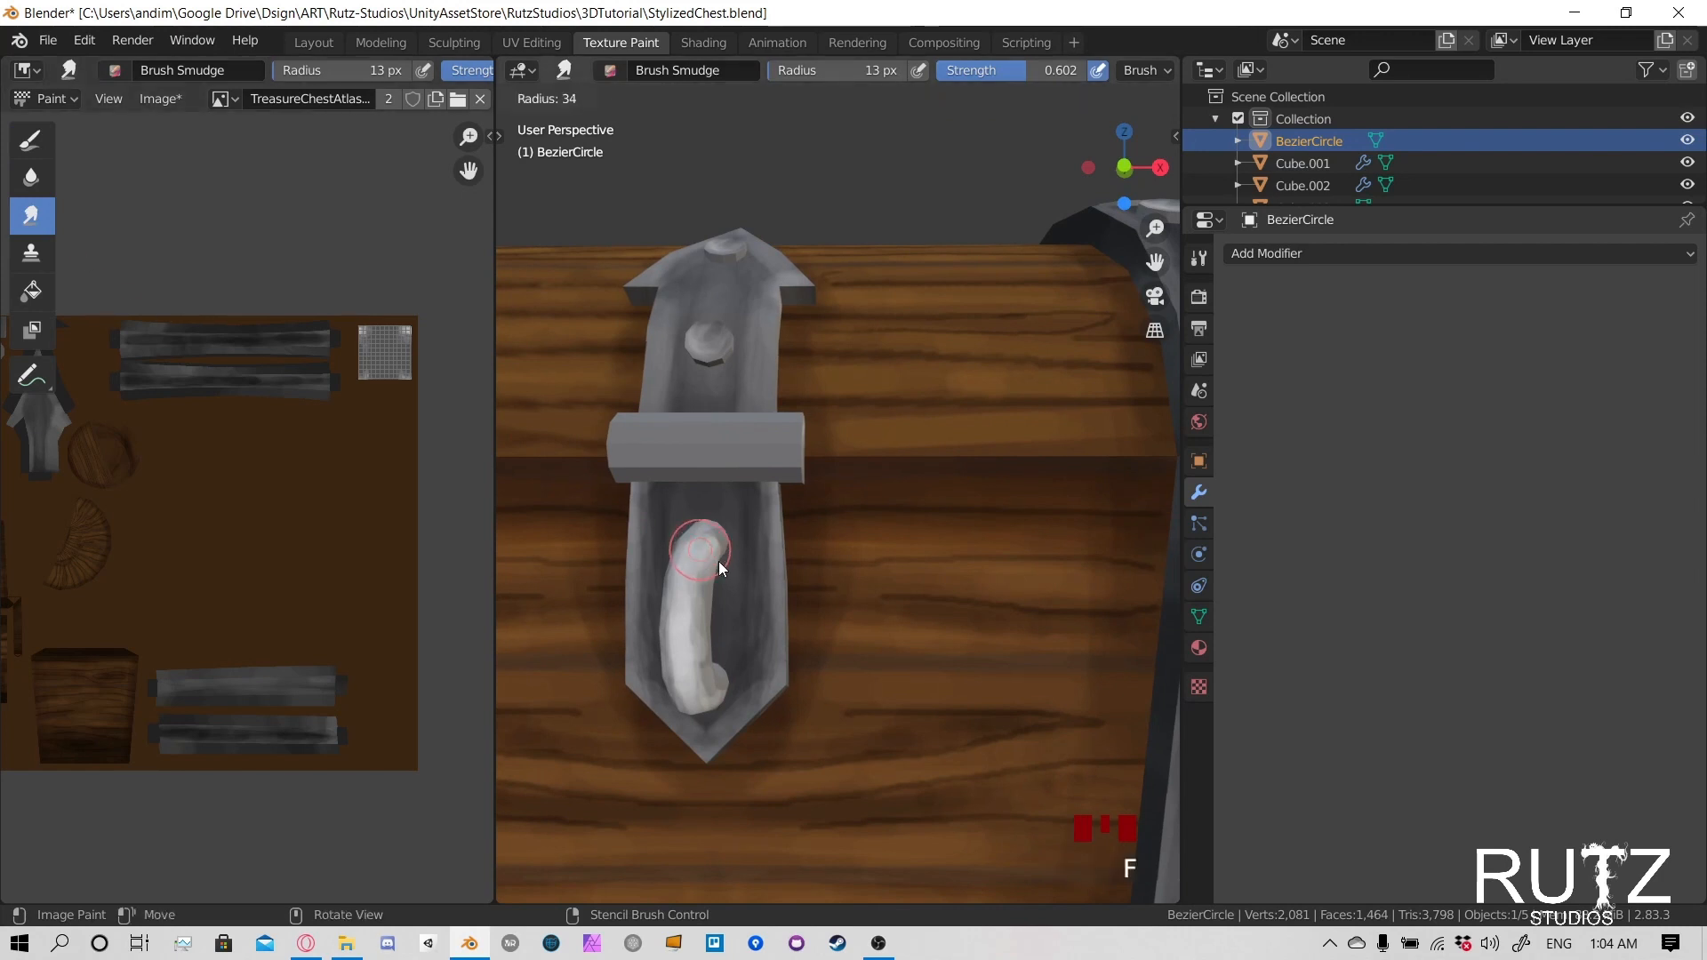
{"action": "left_click", "coordinate": [718, 562]}
- Smudge the highlight strokes along the front of the handle to soften them
{"action": "middle_click_drag", "start_coordinate": [695, 565], "coordinate": [741, 572]}
{"action": "left_click_drag", "start_coordinate": [781, 582], "coordinate": [780, 609]}
{"action": "left_click_drag", "start_coordinate": [777, 560], "coordinate": [777, 606]}
{"action": "middle_click_drag", "start_coordinate": [803, 626], "coordinate": [751, 585]}
{"action": "left_click_drag", "start_coordinate": [640, 445], "coordinate": [646, 449]}
{"action": "left_click_drag", "start_coordinate": [647, 449], "coordinate": [683, 424]}
{"action": "mouse_move", "coordinate": [683, 423]}
{"action": "middle_mouse_down"}
{"action": "mouse_move", "coordinate": [843, 503]}
{"action": "mouse_move", "coordinate": [839, 556]}
{"action": "mouse_move", "coordinate": [905, 519]}
{"action": "middle_mouse_up"}
- Lower the smudge strength to about 0.12 and blend the shading on the side of the handle
{"action": "key", "text": "shift+f"}
{"action": "left_click", "coordinate": [750, 556]}
{"action": "left_click_drag", "start_coordinate": [908, 518], "coordinate": [902, 510]}
{"action": "left_click_drag", "start_coordinate": [903, 513], "coordinate": [899, 518]}
{"action": "left_click_drag", "start_coordinate": [901, 516], "coordinate": [901, 522]}
{"action": "mouse_move", "coordinate": [903, 521]}
{"action": "left_mouse_down"}
{"action": "mouse_move", "coordinate": [937, 561]}
{"action": "mouse_move", "coordinate": [925, 659]}
{"action": "mouse_move", "coordinate": [960, 658]}
{"action": "mouse_move", "coordinate": [907, 684]}
{"action": "left_mouse_up"}
{"action": "mouse_move", "coordinate": [905, 679]}
{"action": "middle_mouse_down"}
{"action": "mouse_move", "coordinate": [893, 619]}
{"action": "mouse_move", "coordinate": [745, 648]}
{"action": "mouse_move", "coordinate": [772, 589]}
{"action": "mouse_move", "coordinate": [752, 589]}
{"action": "middle_mouse_up"}
- Blend the remaining highlights on the handle's lower front and its other side
{"action": "left_click", "coordinate": [745, 648]}
{"action": "left_click", "coordinate": [739, 637]}
{"action": "mouse_move", "coordinate": [614, 530]}
{"action": "left_mouse_down"}
{"action": "mouse_move", "coordinate": [599, 553]}
{"action": "mouse_move", "coordinate": [611, 620]}
{"action": "left_mouse_up"}
{"action": "left_click_drag", "start_coordinate": [626, 633], "coordinate": [654, 646]}
{"action": "mouse_move", "coordinate": [657, 645]}
{"action": "left_mouse_down"}
{"action": "mouse_move", "coordinate": [671, 652]}
{"action": "mouse_move", "coordinate": [656, 642]}
{"action": "left_mouse_up"}
{"action": "left_click", "coordinate": [648, 638]}
{"action": "middle_click_drag", "start_coordinate": [653, 635], "coordinate": [820, 542]}
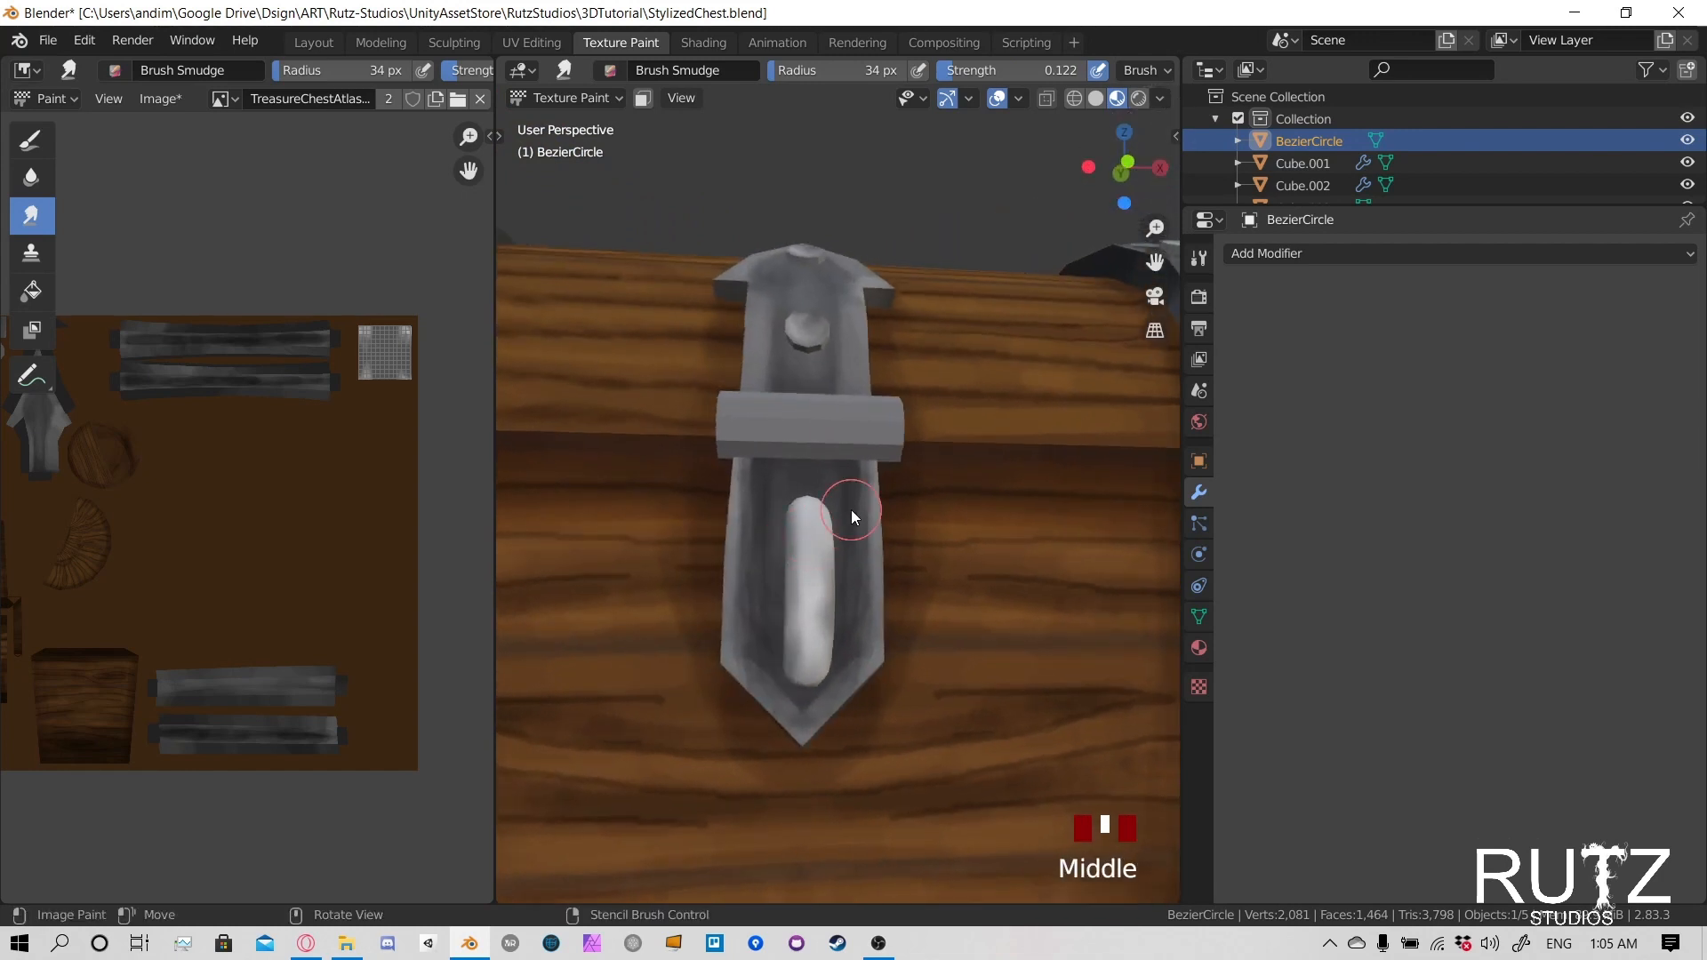
- Make the lower latch plate the object being texture painted
{"action": "scroll", "coordinate": [849, 533], "scroll_direction": "down", "scroll_amount": 2}
{"action": "middle_click_drag", "start_coordinate": [1095, 514], "coordinate": [665, 329]}
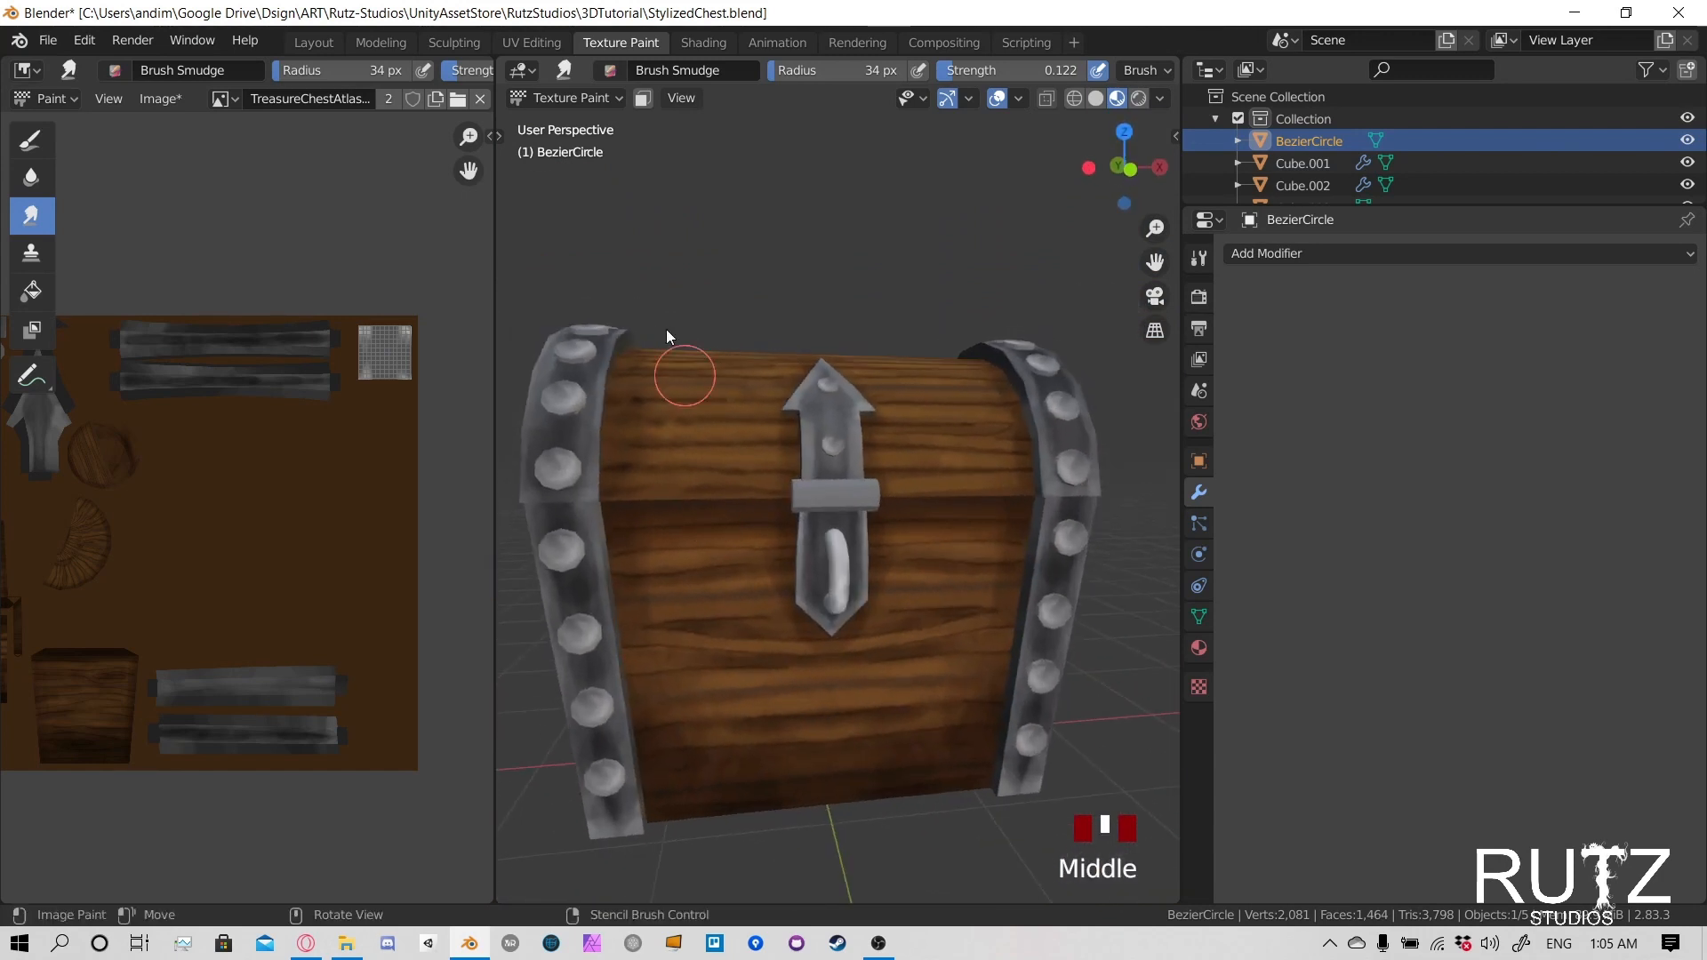
{"action": "left_click", "coordinate": [548, 98]}
{"action": "left_click", "coordinate": [555, 124]}
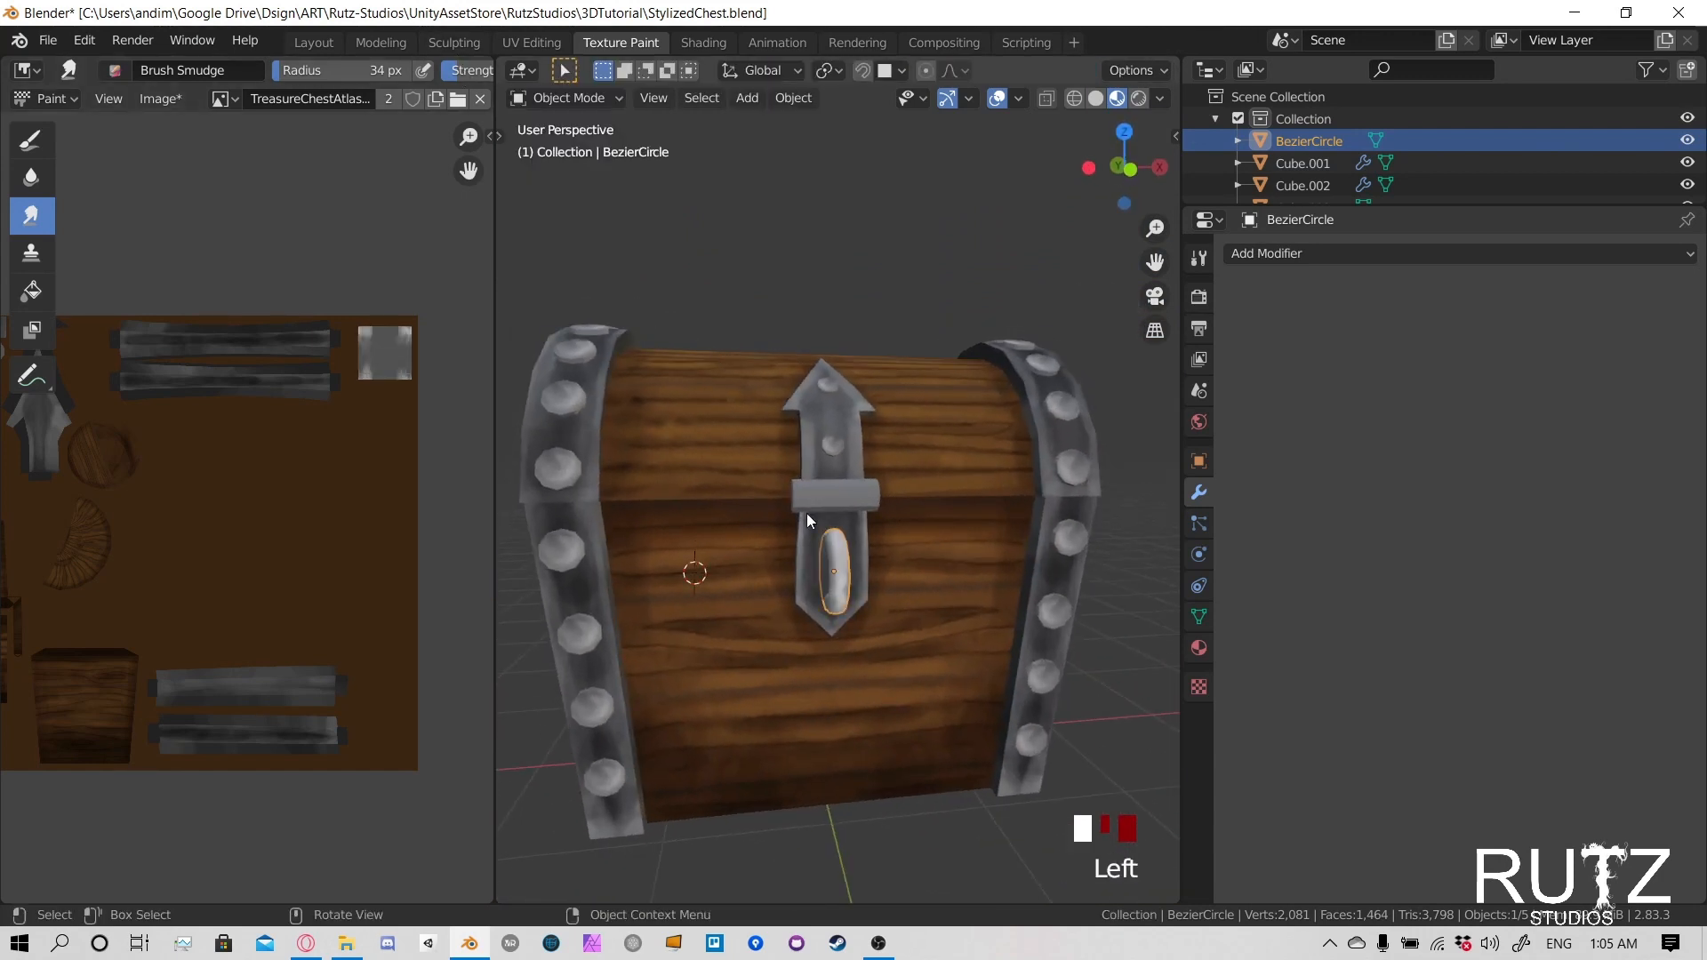
{"action": "left_click", "coordinate": [812, 574]}
{"action": "left_click", "coordinate": [565, 98]}
{"action": "left_click", "coordinate": [586, 242]}
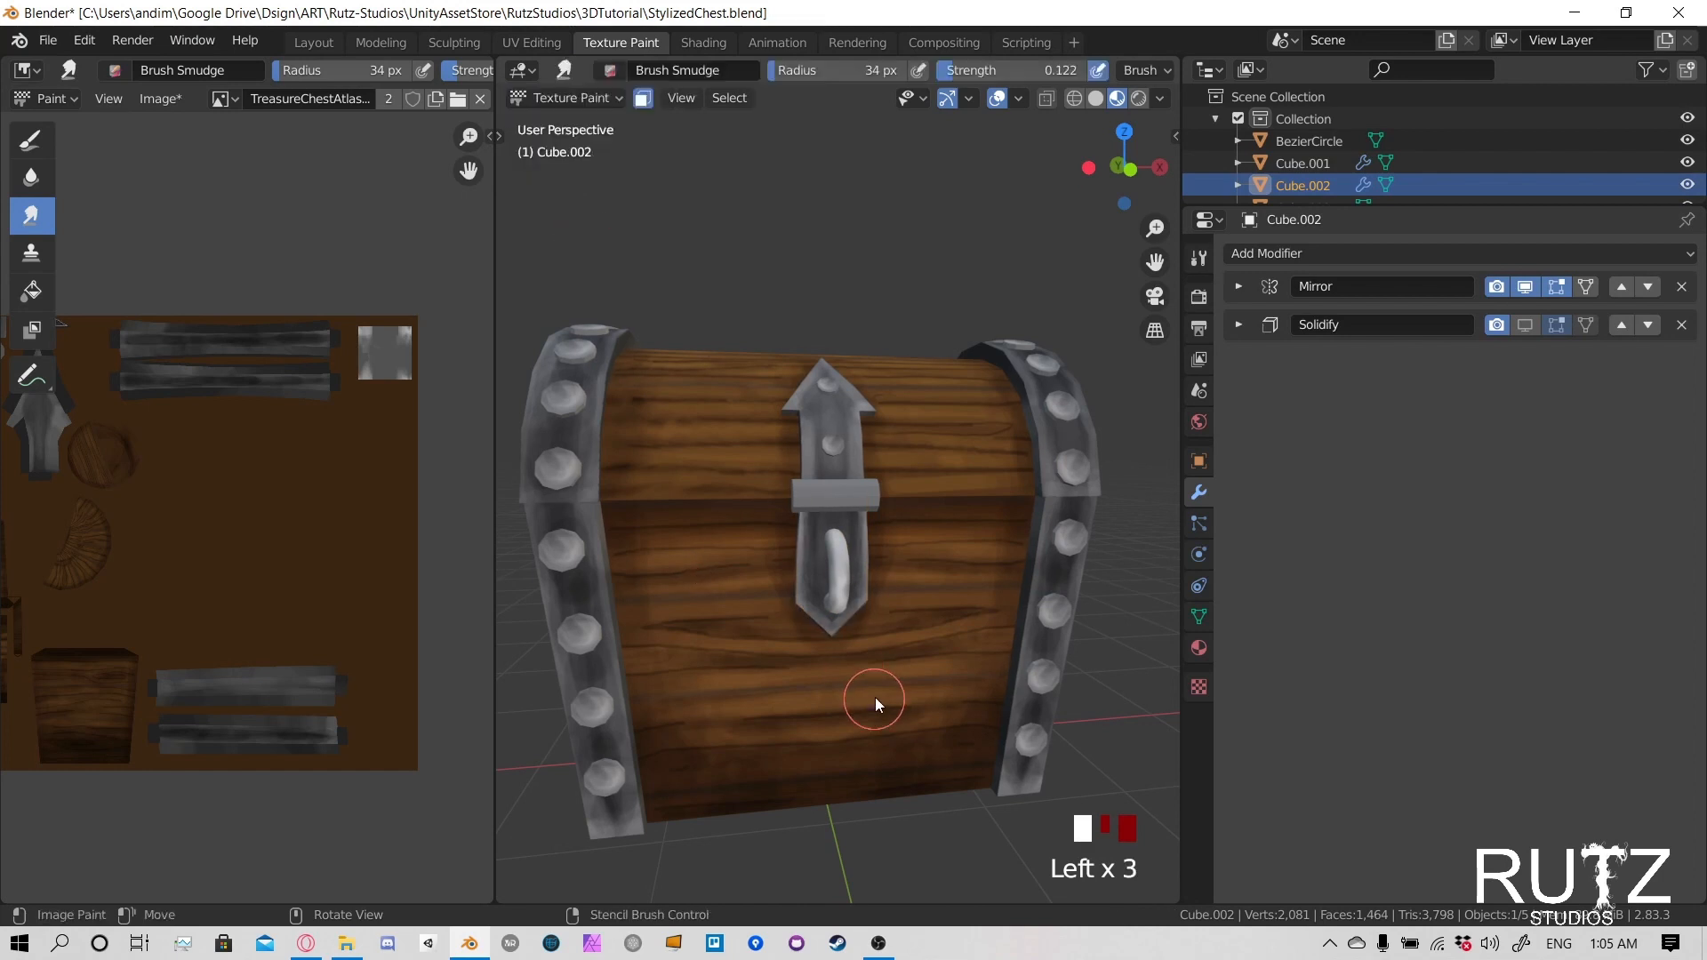
- Smudge the shading down the lower latch plate's left edge, from below the hinge to the side corner
{"action": "scroll", "coordinate": [858, 640], "scroll_direction": "up", "scroll_amount": 3}
{"action": "middle_click_drag", "start_coordinate": [840, 583], "coordinate": [781, 564]}
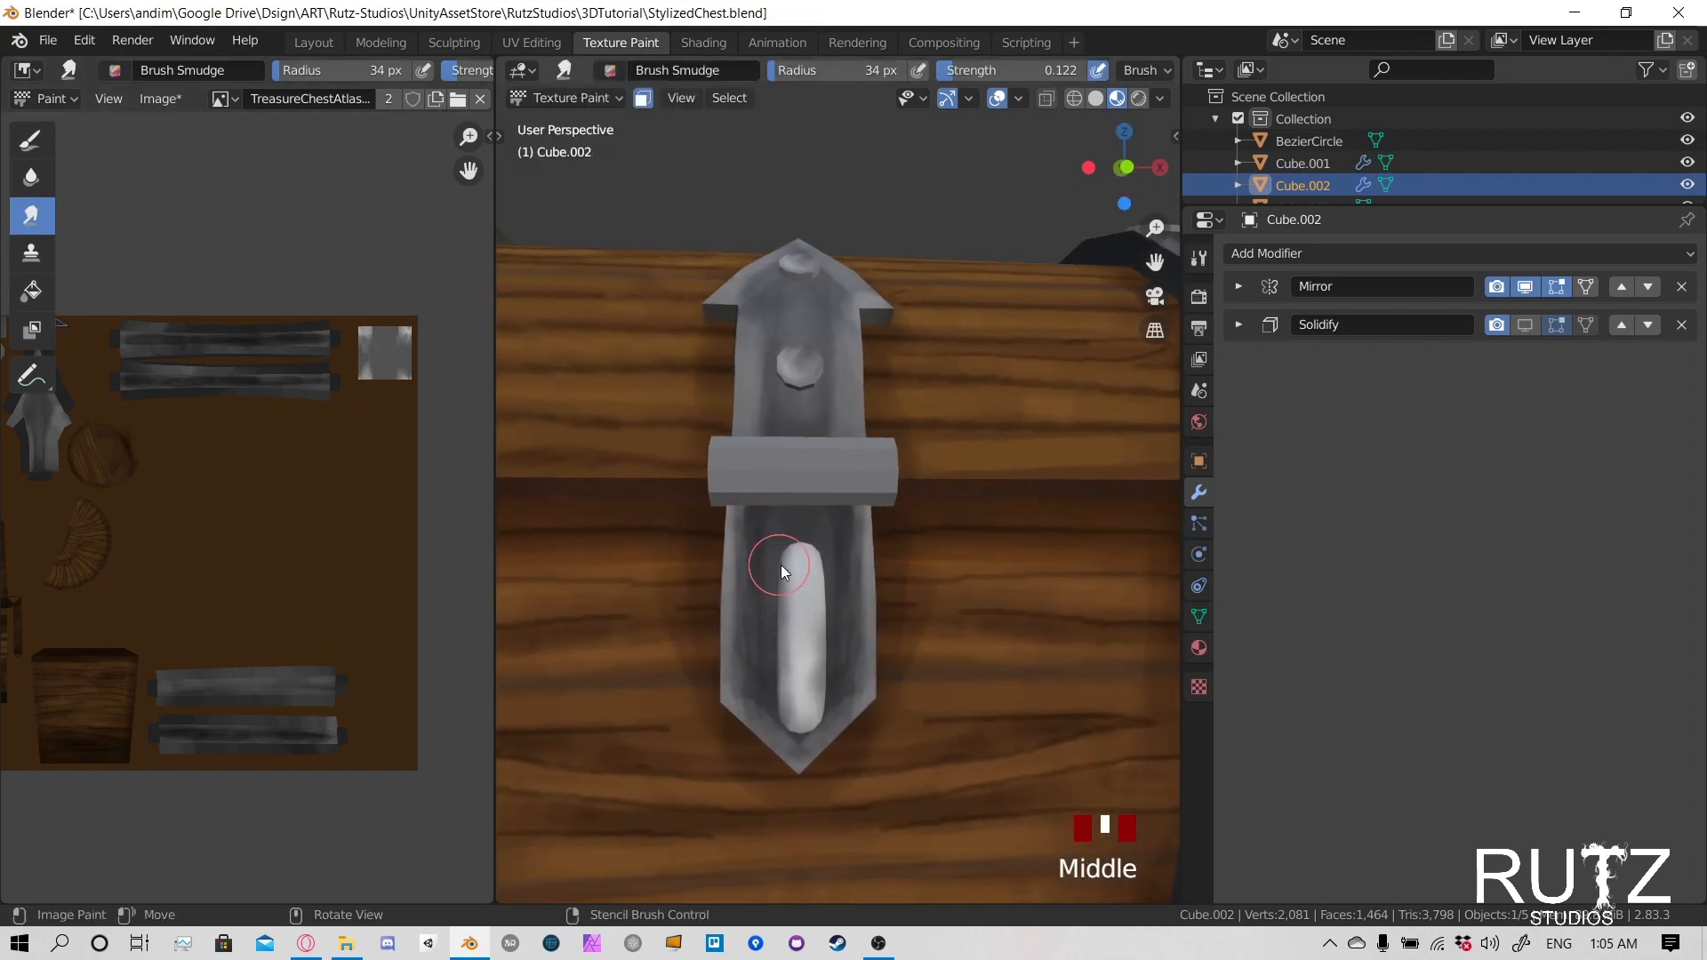
{"action": "left_click_drag", "start_coordinate": [764, 519], "coordinate": [755, 562]}
{"action": "mouse_move", "coordinate": [754, 533]}
{"action": "left_mouse_down"}
{"action": "mouse_move", "coordinate": [751, 510]}
{"action": "mouse_move", "coordinate": [747, 538]}
{"action": "left_mouse_up"}
{"action": "left_click_drag", "start_coordinate": [747, 516], "coordinate": [745, 556]}
{"action": "left_click_drag", "start_coordinate": [745, 543], "coordinate": [738, 614]}
{"action": "left_click_drag", "start_coordinate": [734, 596], "coordinate": [730, 668]}
{"action": "left_click_drag", "start_coordinate": [731, 656], "coordinate": [736, 690]}
- Smudge the shading around the lower latch plate's pointed tip and along its right side
{"action": "left_click_drag", "start_coordinate": [736, 680], "coordinate": [767, 726]}
{"action": "left_click_drag", "start_coordinate": [767, 717], "coordinate": [771, 667]}
{"action": "mouse_move", "coordinate": [770, 684]}
{"action": "left_mouse_down"}
{"action": "mouse_move", "coordinate": [782, 587]}
{"action": "mouse_move", "coordinate": [829, 614]}
{"action": "left_mouse_up"}
{"action": "mouse_move", "coordinate": [830, 618]}
{"action": "left_mouse_down"}
{"action": "mouse_move", "coordinate": [834, 685]}
{"action": "mouse_move", "coordinate": [809, 651]}
{"action": "mouse_move", "coordinate": [815, 530]}
{"action": "mouse_move", "coordinate": [827, 605]}
{"action": "left_mouse_up"}
{"action": "mouse_move", "coordinate": [829, 614]}
{"action": "left_mouse_down"}
{"action": "mouse_move", "coordinate": [835, 672]}
{"action": "mouse_move", "coordinate": [839, 624]}
{"action": "left_mouse_up"}
{"action": "left_click_drag", "start_coordinate": [842, 632], "coordinate": [861, 603]}
{"action": "scroll", "coordinate": [854, 587], "scroll_direction": "down", "scroll_amount": 2}
{"action": "middle_click_drag", "start_coordinate": [849, 587], "coordinate": [833, 564]}
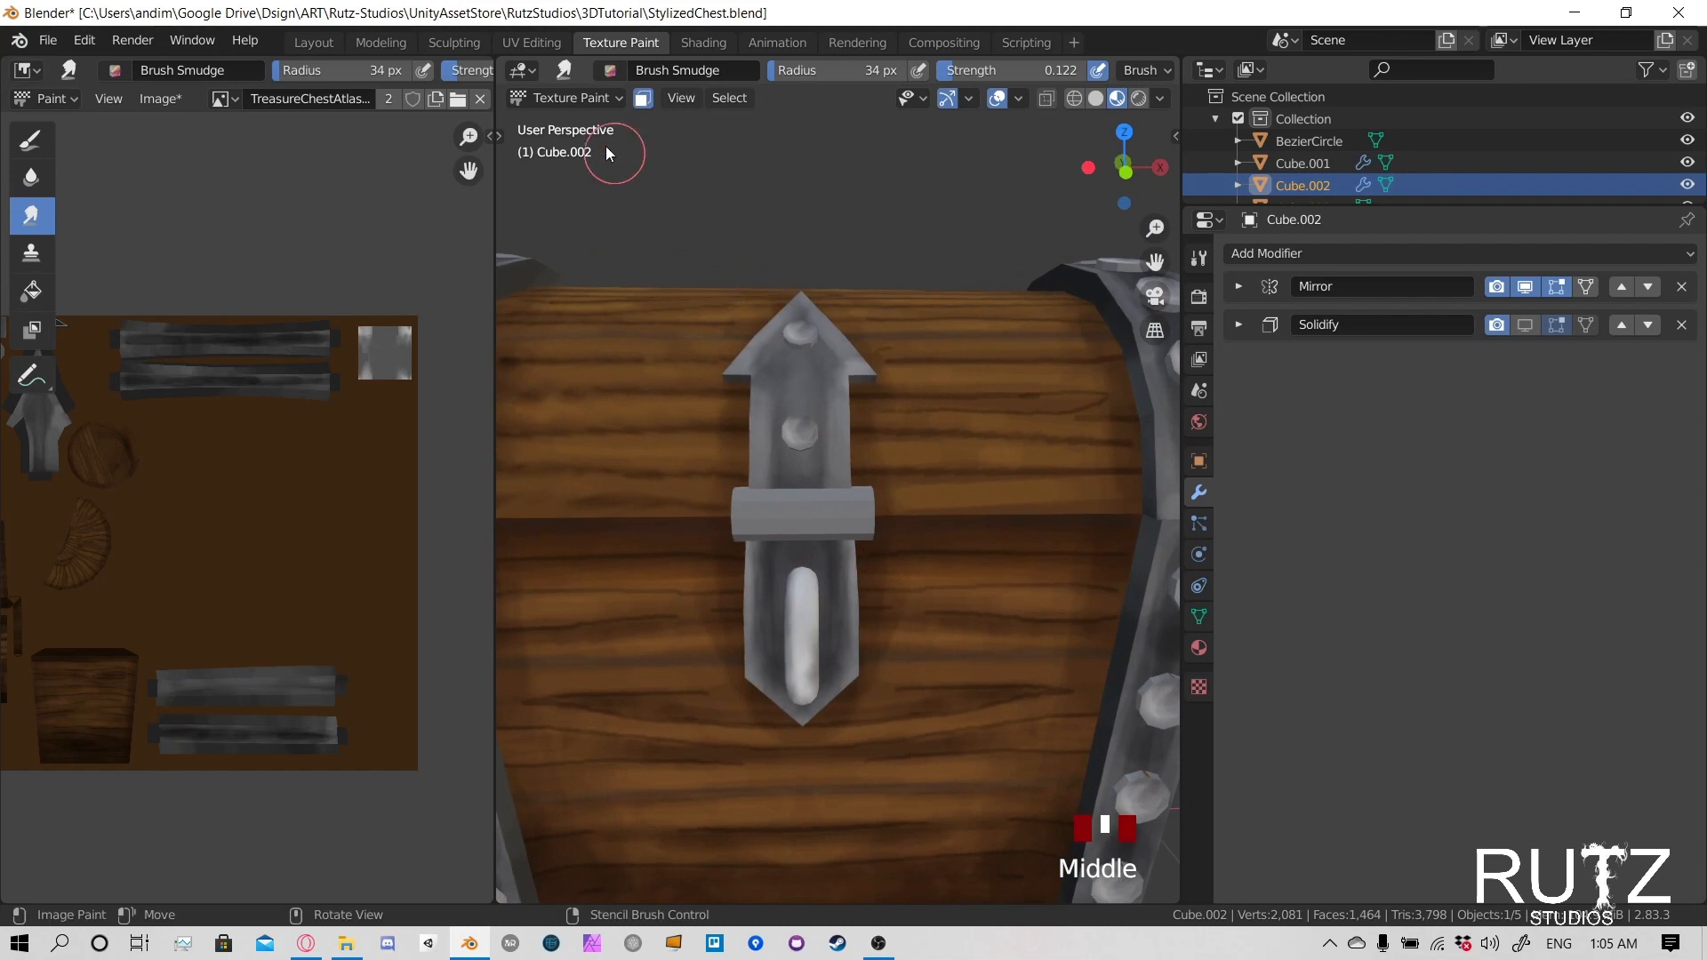
- Make the lower chest body the object being texture painted
{"action": "left_click", "coordinate": [588, 99]}
{"action": "left_click", "coordinate": [576, 118]}
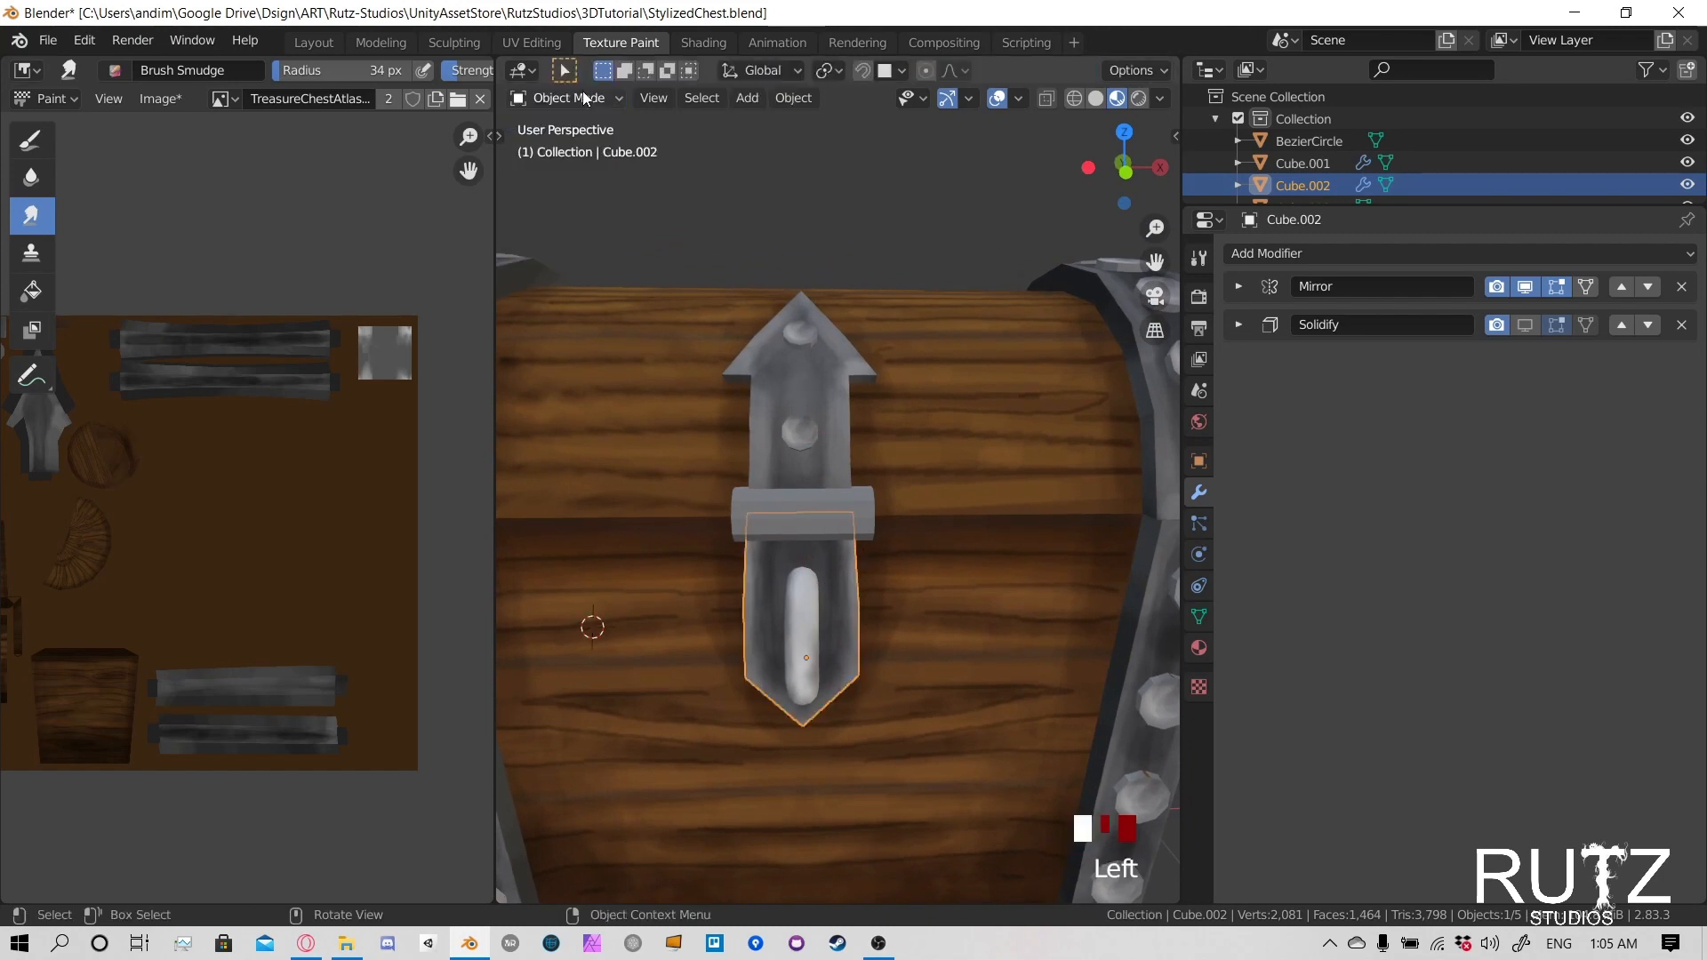
{"action": "left_click", "coordinate": [583, 94]}
{"action": "scroll", "coordinate": [882, 674], "scroll_direction": "down", "scroll_amount": 3}
{"action": "left_click", "coordinate": [1062, 602]}
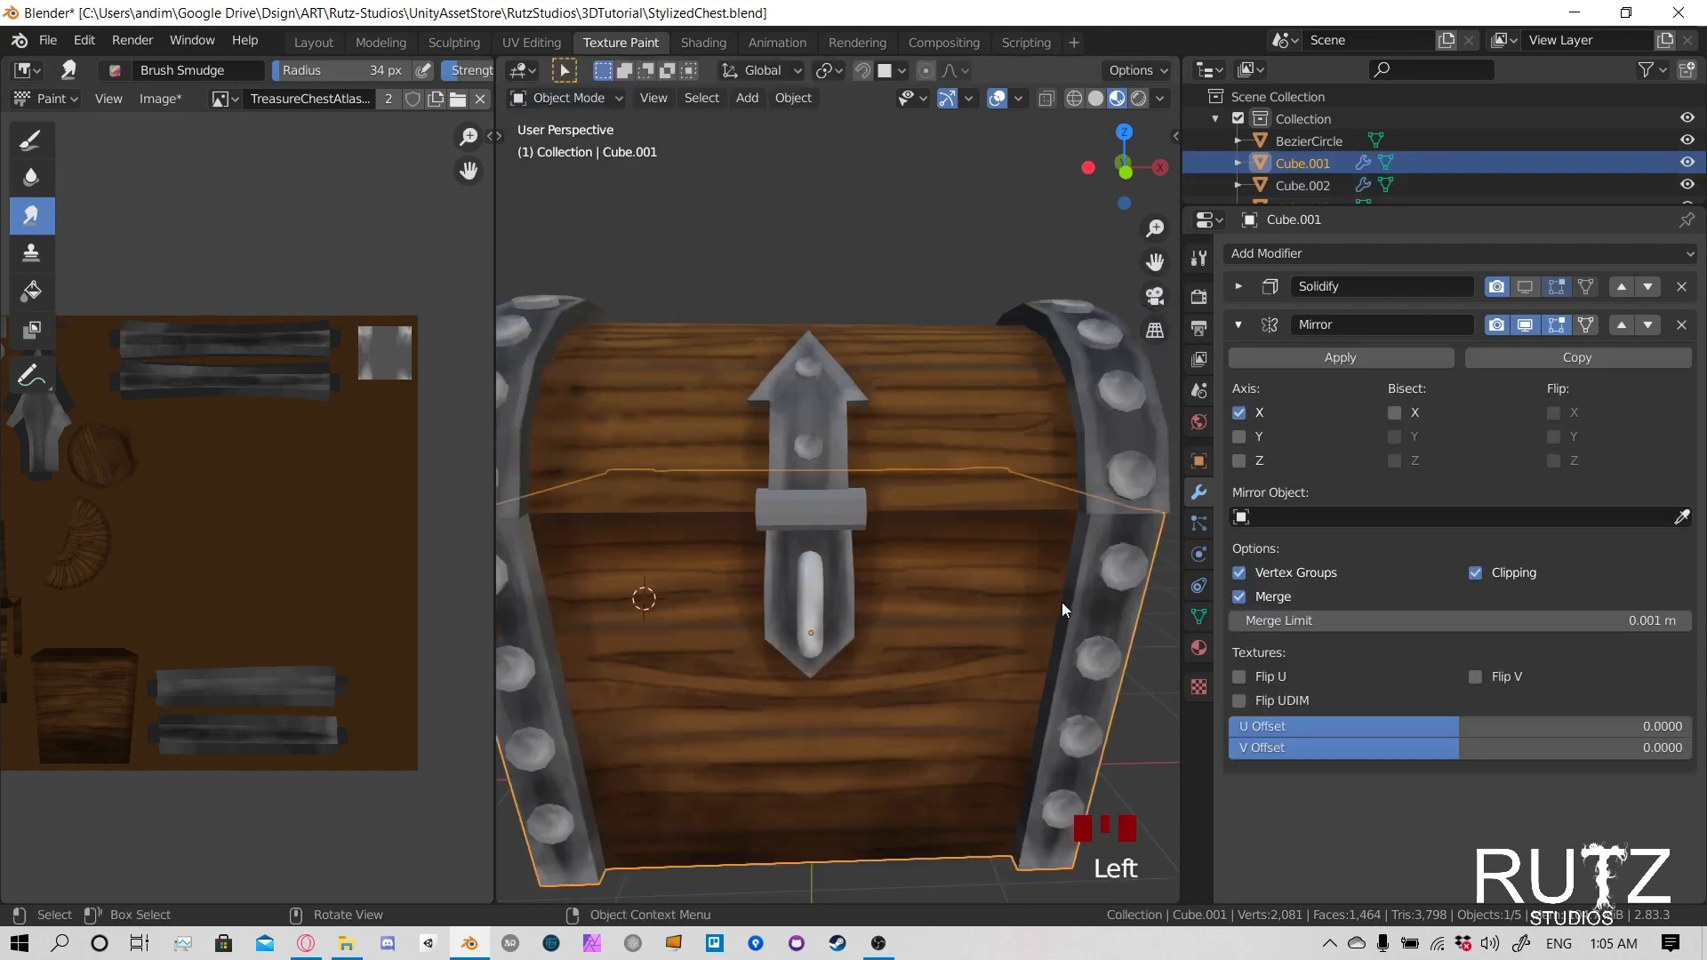
{"action": "left_click", "coordinate": [566, 98]}
{"action": "left_click", "coordinate": [576, 244]}
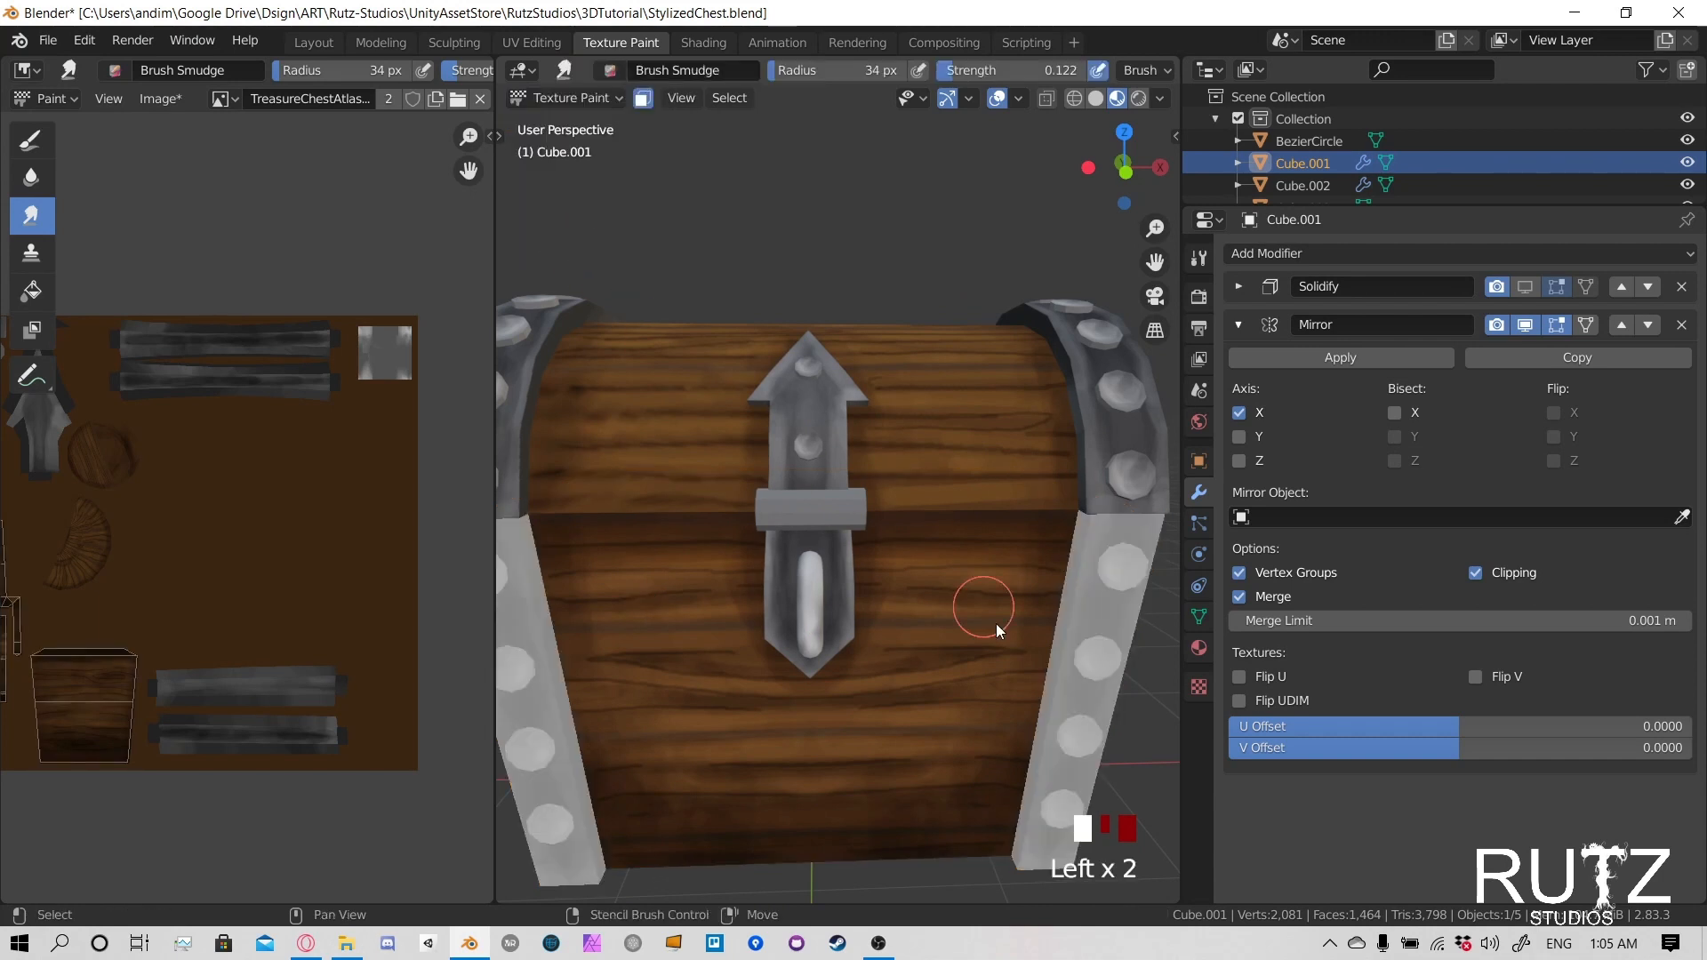
- Smudge the wood grain on the chest body's front just to the right of the latch plate's pointed tip
{"action": "mouse_move", "coordinate": [996, 622]}
{"action": "middle_mouse_down", "text": "shift"}
{"action": "mouse_move", "coordinate": [872, 558]}
{"action": "mouse_move", "coordinate": [876, 629]}
{"action": "mouse_move", "coordinate": [937, 637]}
{"action": "middle_mouse_up", "text": "shift"}
{"action": "scroll", "coordinate": [814, 658], "scroll_direction": "up", "scroll_amount": 2}
{"action": "left_click", "coordinate": [942, 633]}
{"action": "left_click", "coordinate": [963, 626]}
{"action": "left_click", "coordinate": [952, 640]}
{"action": "left_click", "coordinate": [965, 636]}
{"action": "left_click", "coordinate": [982, 629]}
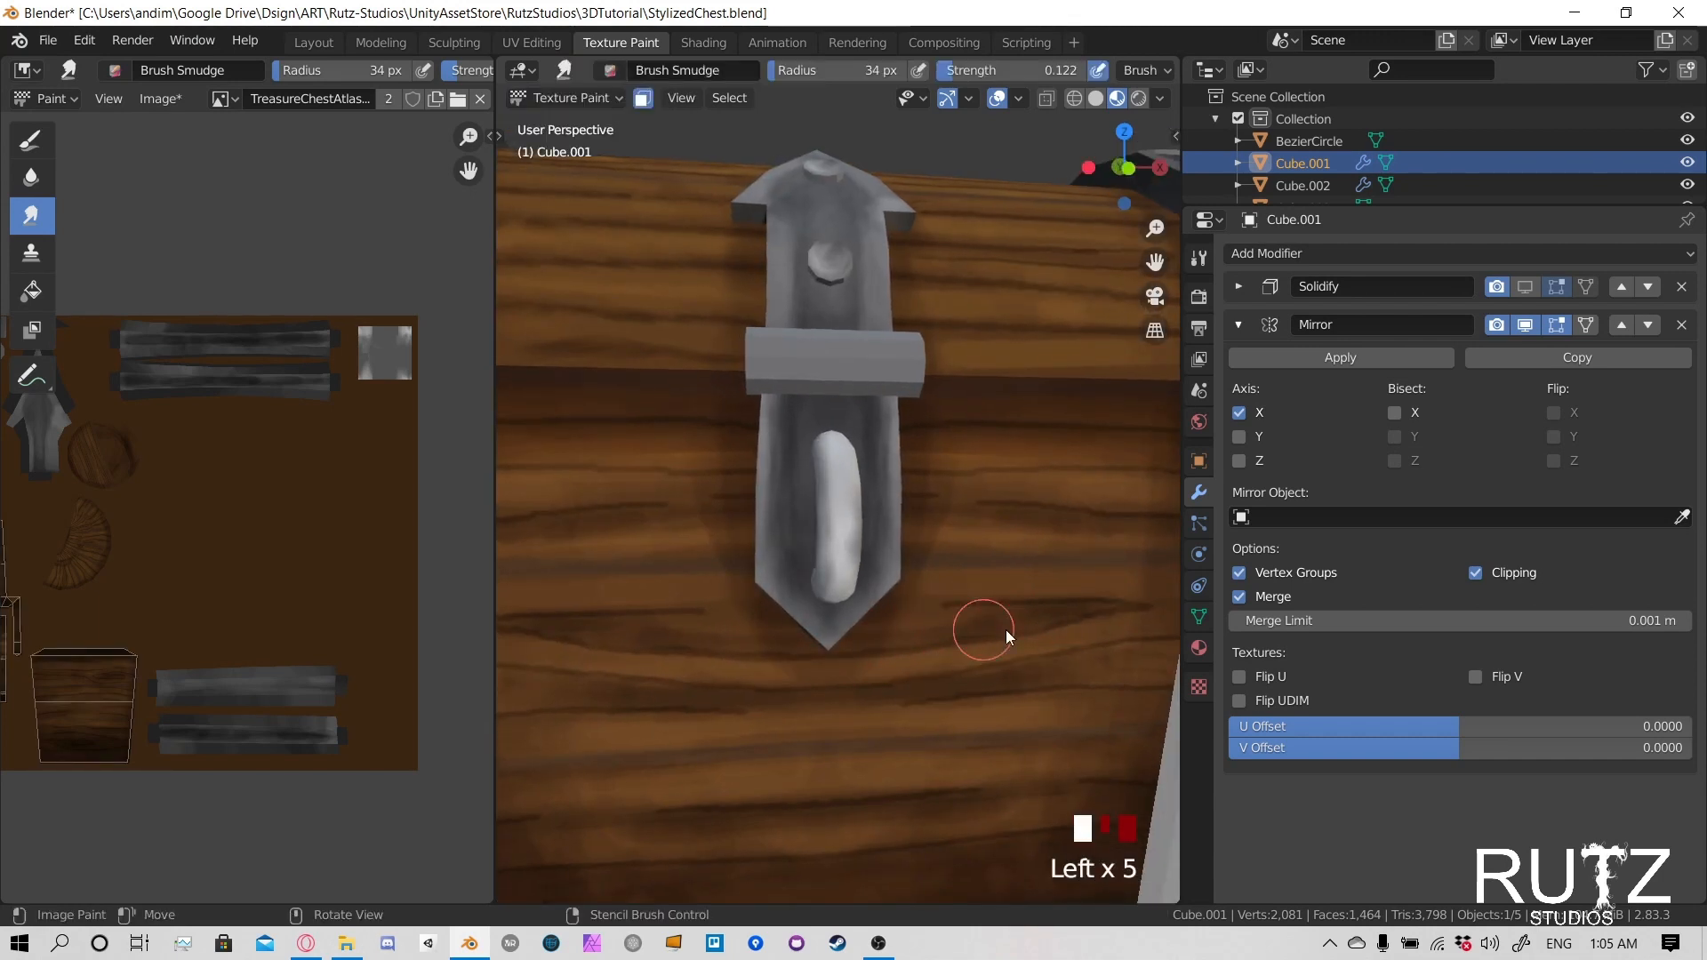
- Smudge the front panel's grain lines from the latch plate out toward the right corner strap
{"action": "left_click", "coordinate": [1040, 623]}
{"action": "left_click", "coordinate": [1098, 619]}
{"action": "left_click", "coordinate": [1122, 611]}
{"action": "left_click", "coordinate": [1132, 603]}
{"action": "left_click", "coordinate": [1093, 596]}
{"action": "left_click", "coordinate": [1056, 591]}
{"action": "left_click", "coordinate": [1032, 553]}
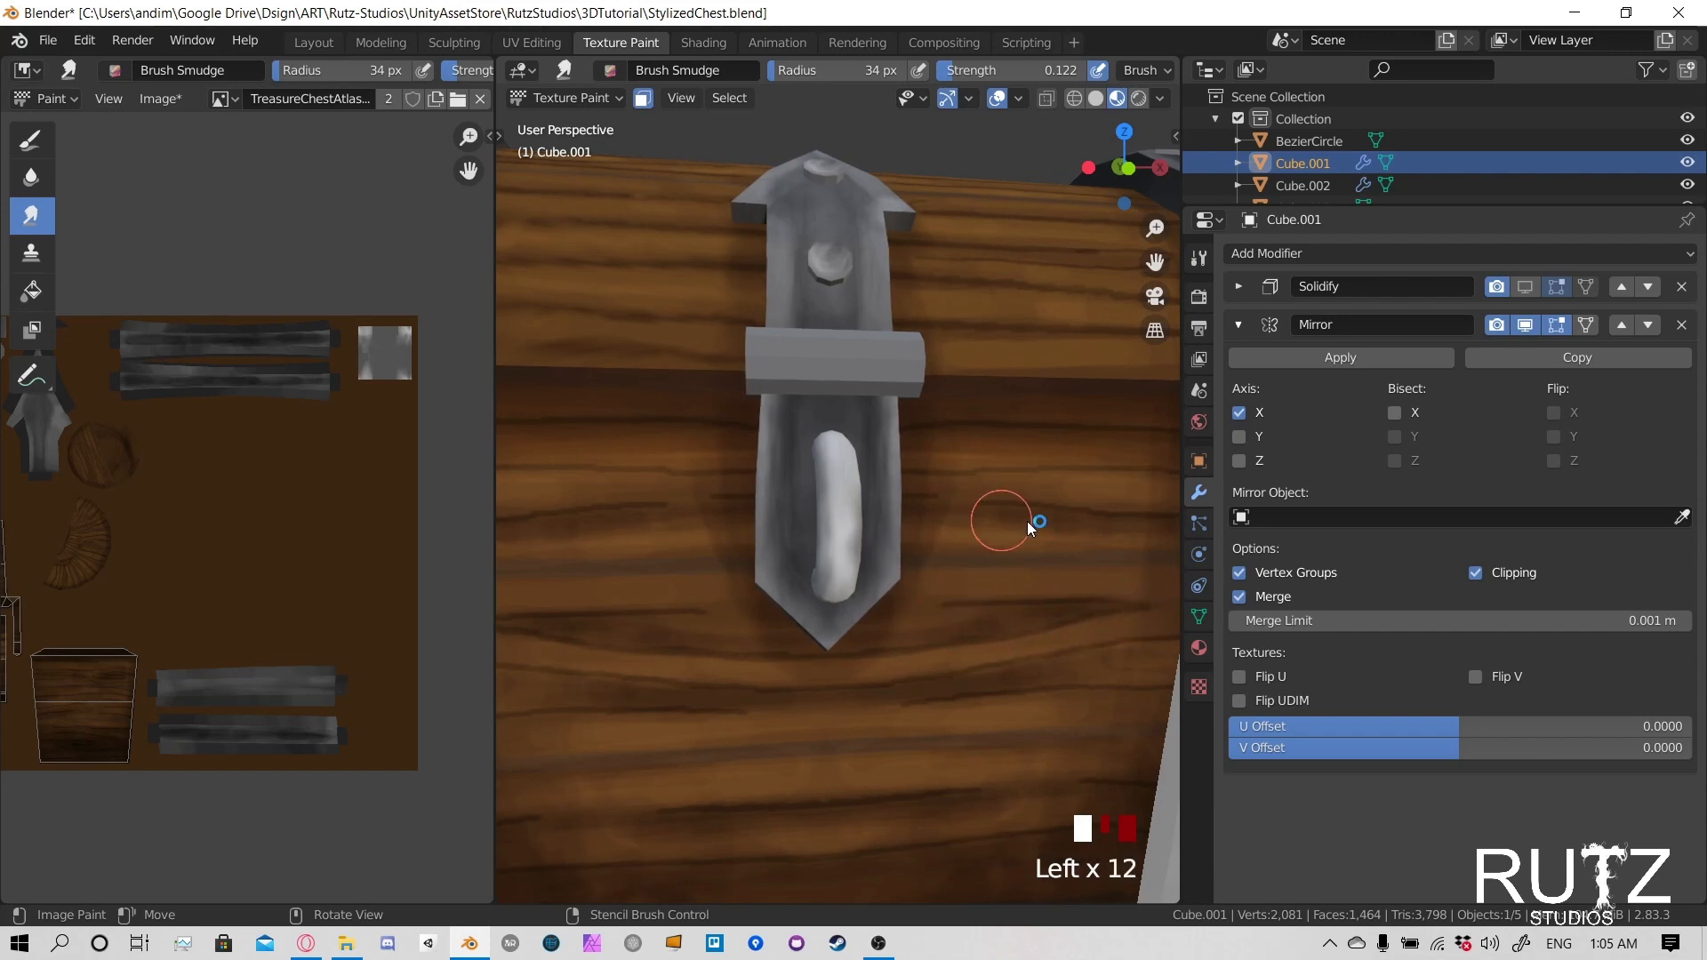
{"action": "left_click", "coordinate": [1010, 516]}
- Widen the 3D viewport by narrowing the properties editor beside it
{"action": "left_click", "coordinate": [1198, 524]}
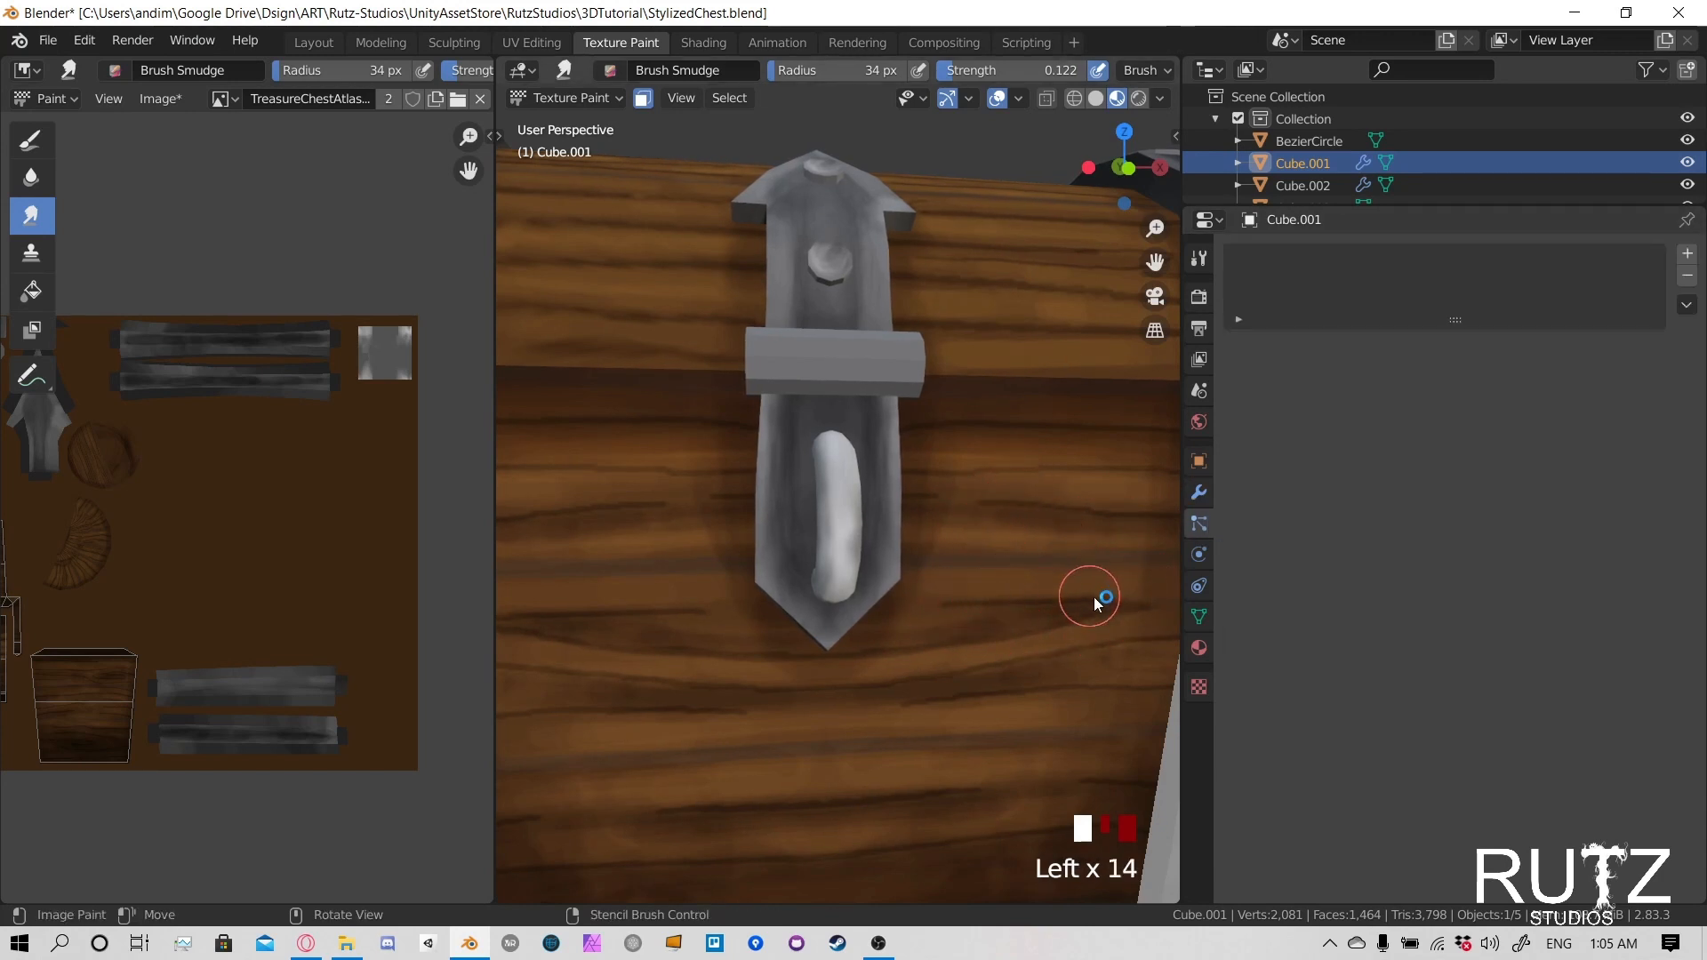
{"action": "left_click_drag", "start_coordinate": [1179, 641], "coordinate": [1465, 639]}
{"action": "scroll", "coordinate": [1196, 605], "scroll_direction": "down", "scroll_amount": 3}
{"action": "middle_click_drag", "start_coordinate": [1197, 605], "coordinate": [1112, 583]}
{"action": "scroll", "coordinate": [1112, 583], "scroll_direction": "up", "scroll_amount": 2}
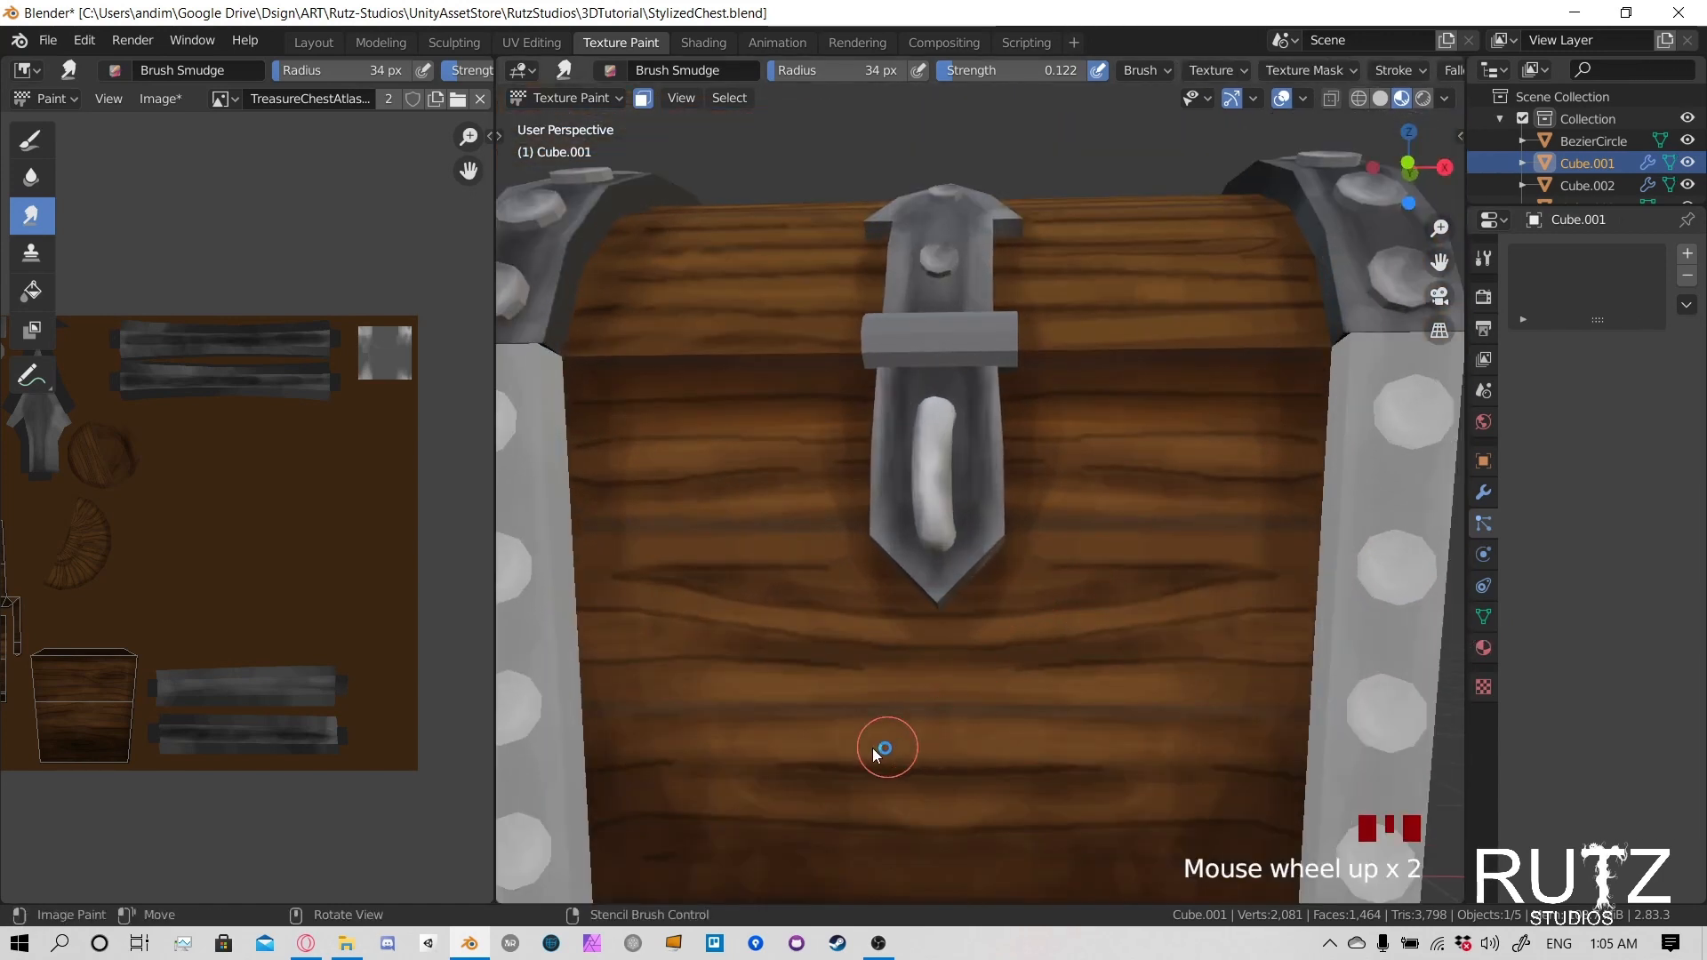
- Smudge the grain on the lower right planks of the chest's front and across toward the center
{"action": "left_click", "coordinate": [1156, 711]}
{"action": "left_click", "coordinate": [1163, 716]}
{"action": "left_click", "coordinate": [1209, 774]}
{"action": "left_click", "coordinate": [1215, 781]}
{"action": "left_click", "coordinate": [1224, 791]}
{"action": "left_click", "coordinate": [1228, 798]}
{"action": "left_click", "coordinate": [1181, 793]}
{"action": "left_click", "coordinate": [1117, 793]}
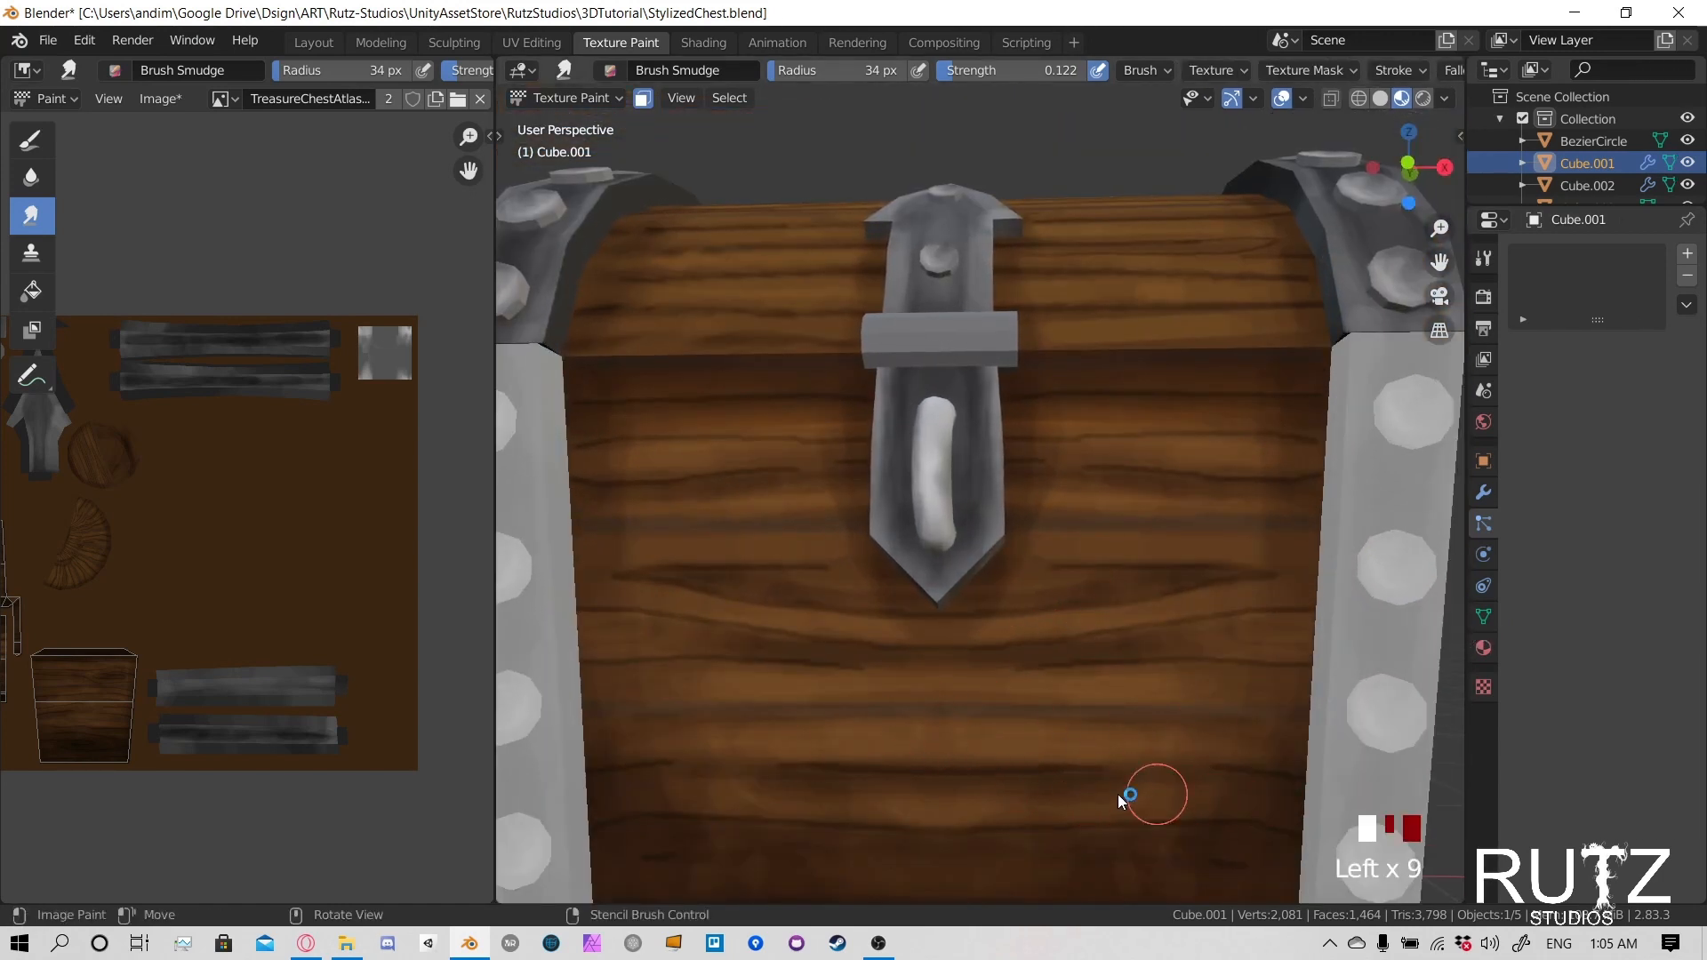
{"action": "left_click", "coordinate": [1271, 798]}
{"action": "left_click", "coordinate": [1275, 800]}
{"action": "left_click", "coordinate": [920, 718]}
- Set the smudge brush strength to 0.268
{"action": "scroll", "coordinate": [915, 702], "scroll_direction": "down", "scroll_amount": 2}
{"action": "key", "text": "shift+f"}
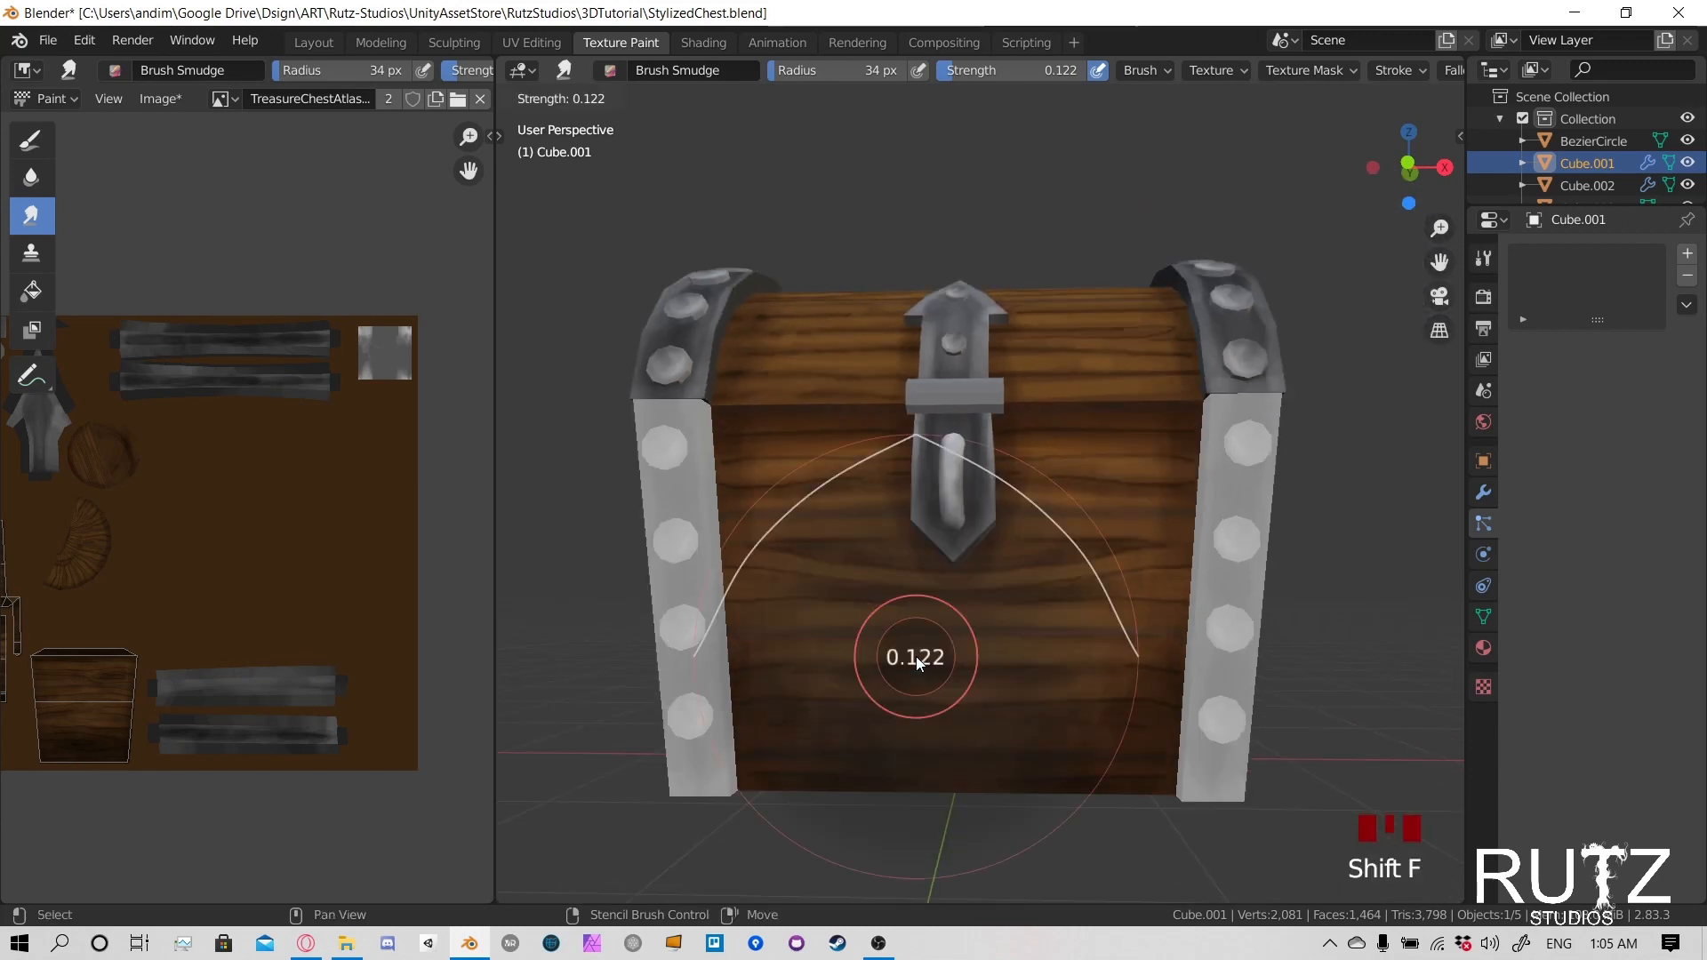
{"action": "left_click", "coordinate": [942, 672]}
{"action": "middle_click_drag", "start_coordinate": [942, 672], "coordinate": [1031, 678]}
- Smudge the dark grain line across the front's lower planks from the right side to the left
{"action": "scroll", "coordinate": [995, 712], "scroll_direction": "up", "scroll_amount": 2}
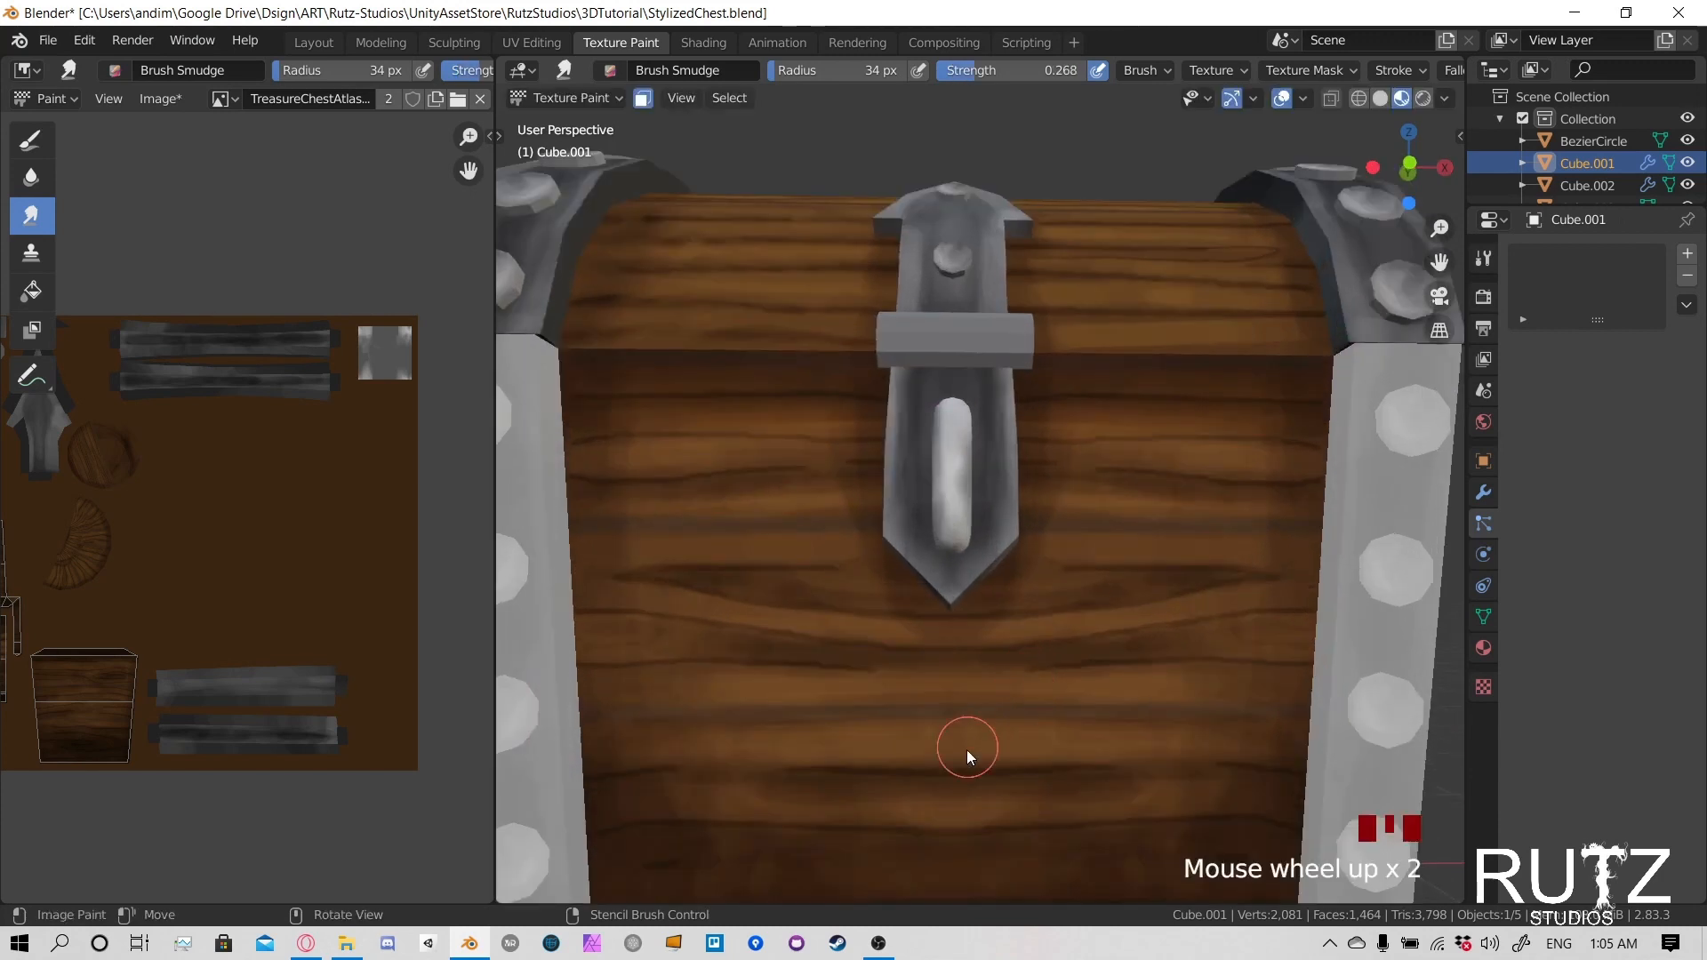
{"action": "left_click", "coordinate": [1166, 776]}
{"action": "left_click", "coordinate": [1214, 793]}
{"action": "left_click", "coordinate": [1218, 795]}
{"action": "left_click", "coordinate": [767, 797]}
{"action": "left_click", "coordinate": [751, 768]}
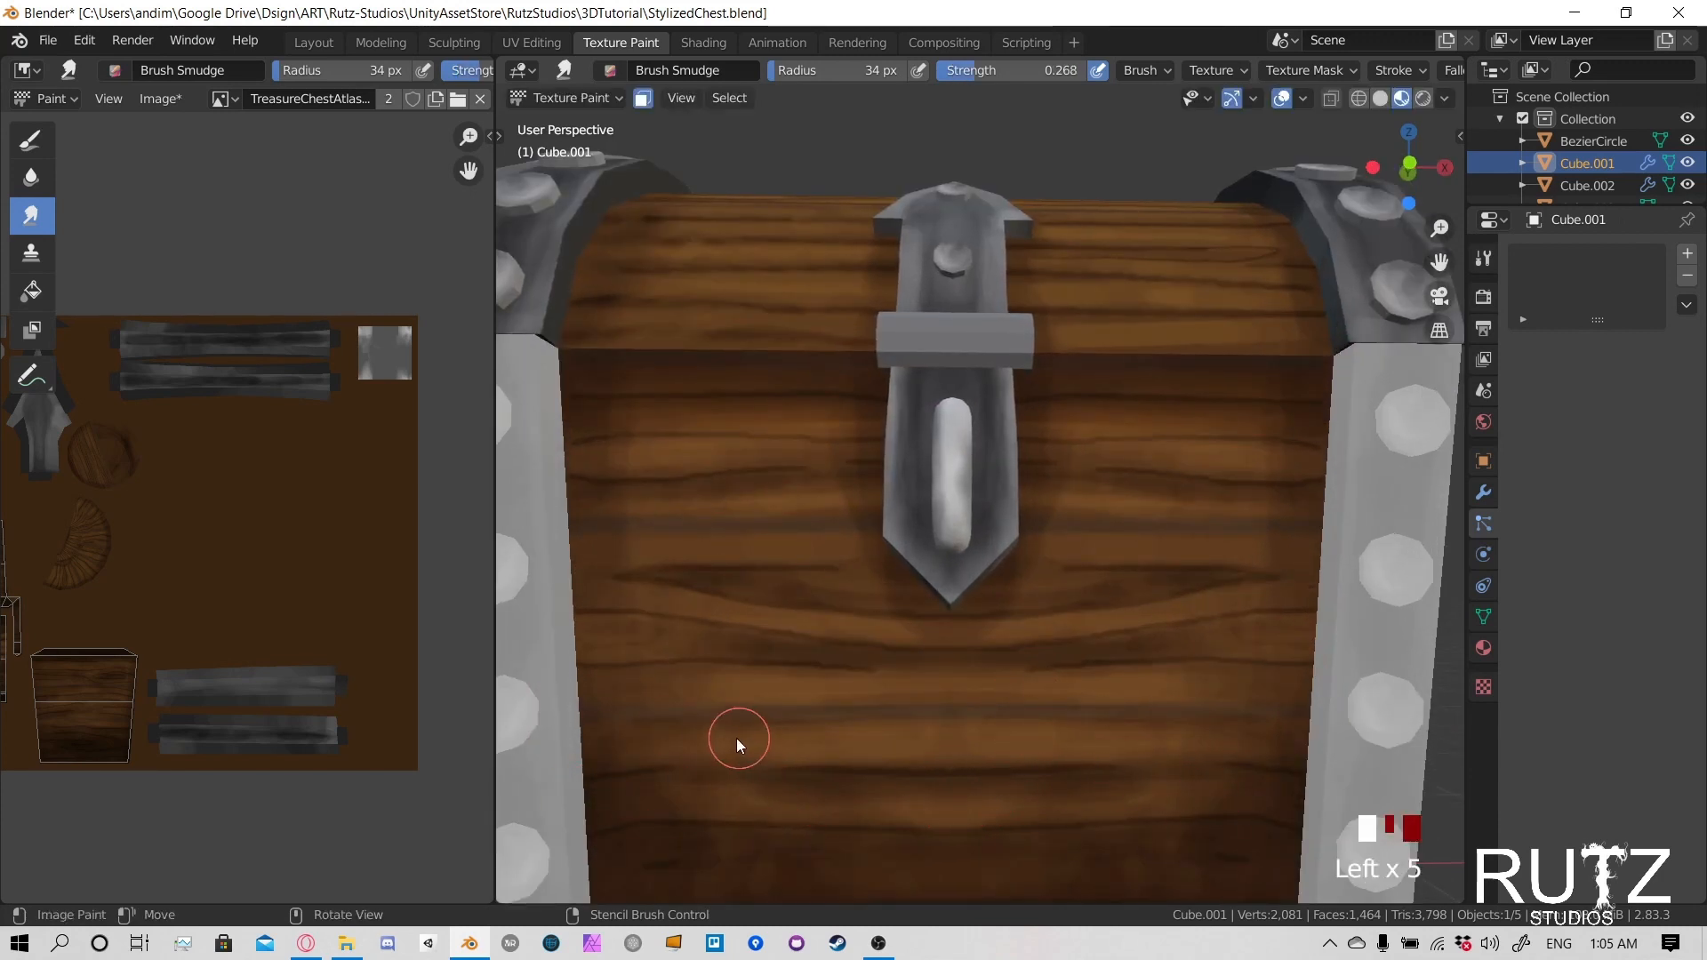
- Smudge the grain up the left side of the front panel and across to the latch plate's tip
{"action": "left_click", "coordinate": [736, 737]}
{"action": "left_click", "coordinate": [711, 700]}
{"action": "left_click", "coordinate": [684, 671]}
{"action": "left_click", "coordinate": [654, 640]}
{"action": "left_click", "coordinate": [644, 632]}
{"action": "left_click", "coordinate": [643, 637]}
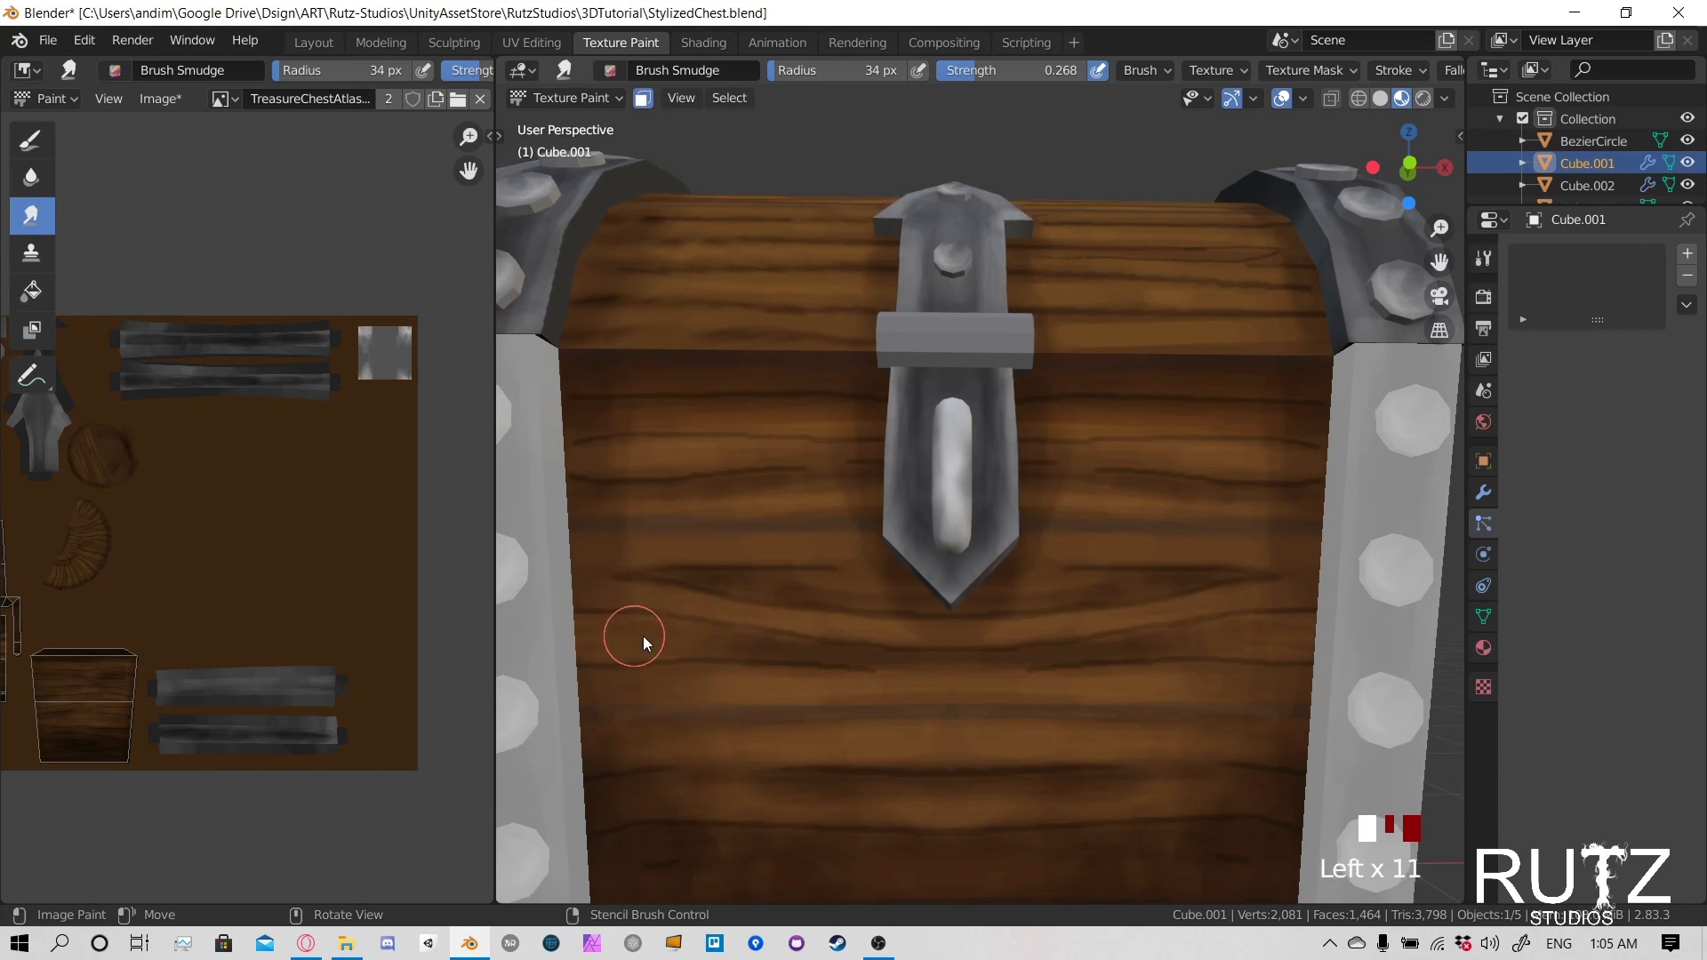
{"action": "left_click", "coordinate": [840, 592]}
{"action": "left_click", "coordinate": [914, 592]}
- Smudge the grain on the upper front planks between the left corner strap and the latch plate
{"action": "left_click", "coordinate": [739, 479]}
{"action": "left_click", "coordinate": [572, 495]}
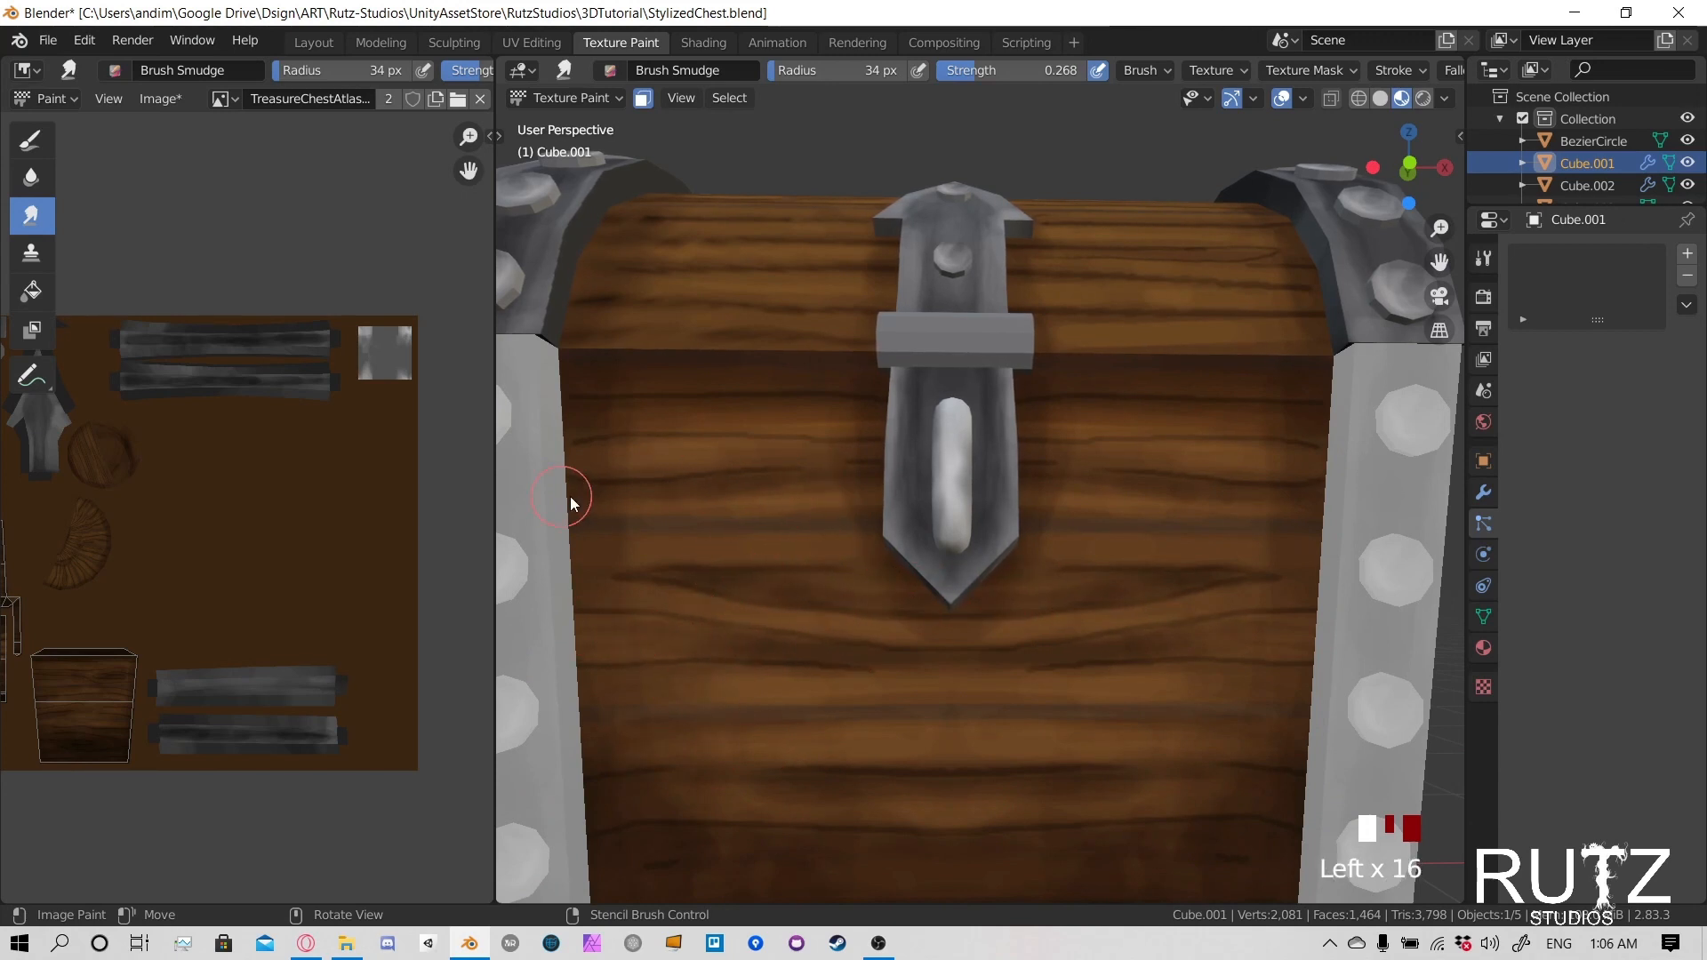
{"action": "left_click", "coordinate": [711, 490]}
{"action": "left_click", "coordinate": [846, 488]}
{"action": "left_click", "coordinate": [758, 438]}
{"action": "left_click", "coordinate": [852, 433]}
{"action": "left_click", "coordinate": [862, 456]}
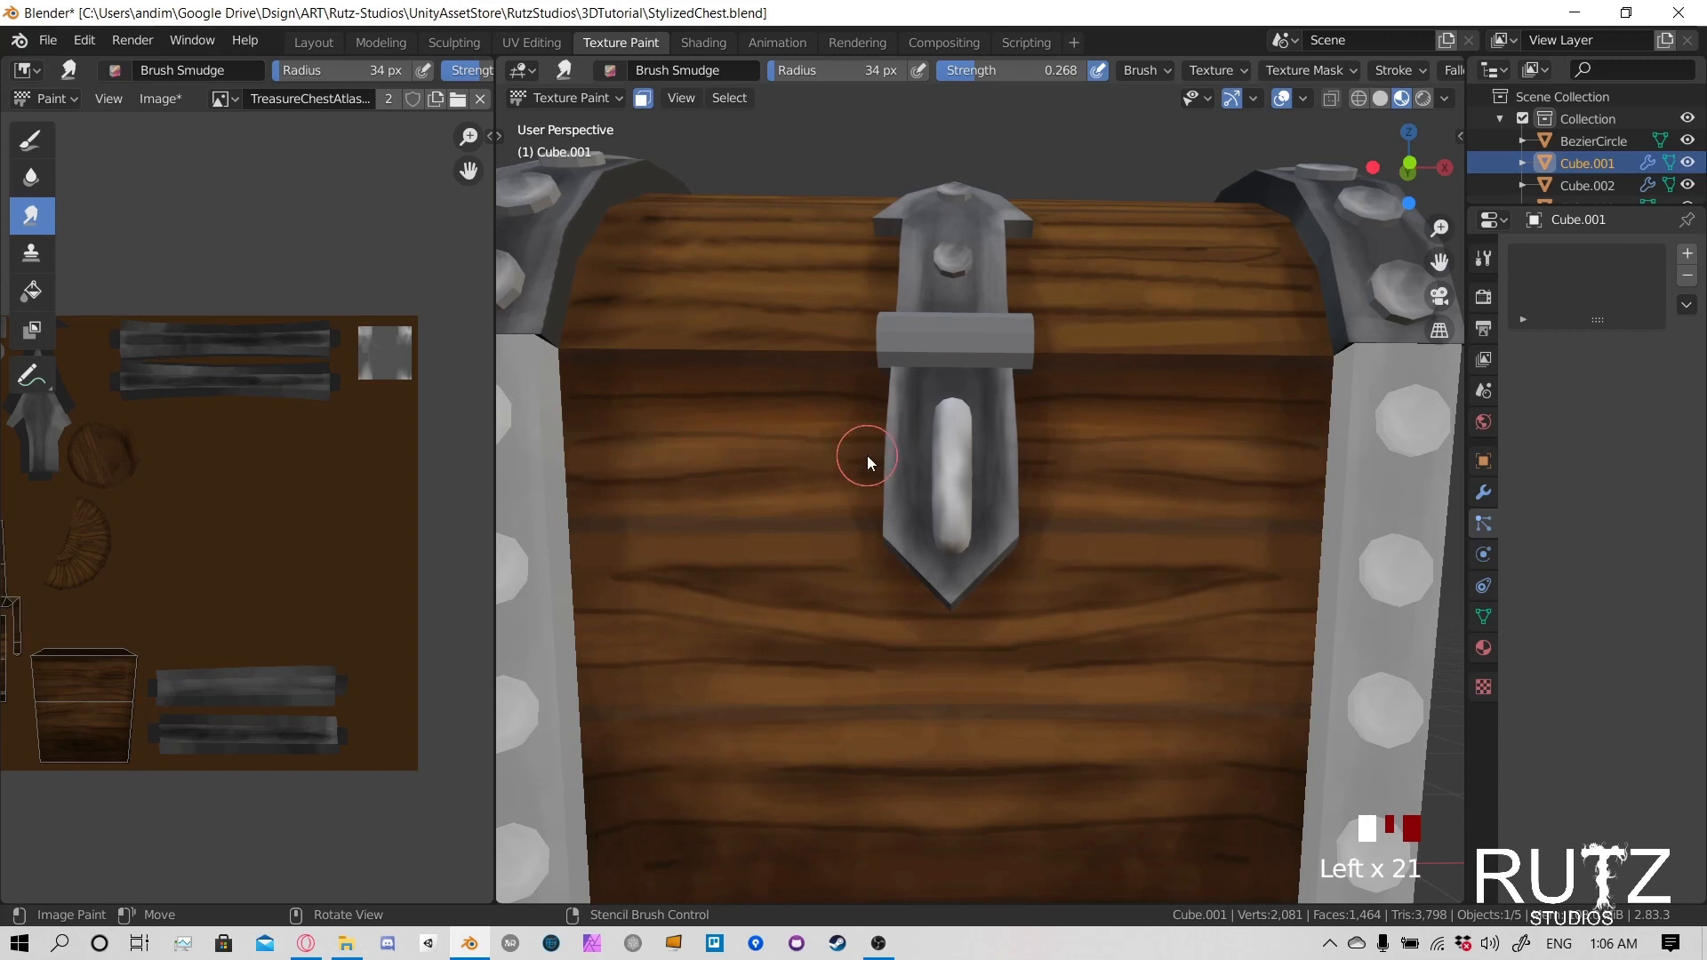
- Smudge the dark shading and grain across the bottom planks of the chest's front
{"action": "scroll", "coordinate": [1022, 538], "scroll_direction": "down", "scroll_amount": 2}
{"action": "middle_click_drag", "start_coordinate": [1022, 538], "coordinate": [809, 584], "text": "shift"}
{"action": "left_click", "coordinate": [934, 610]}
{"action": "left_click", "coordinate": [1037, 603]}
{"action": "left_click", "coordinate": [1135, 619]}
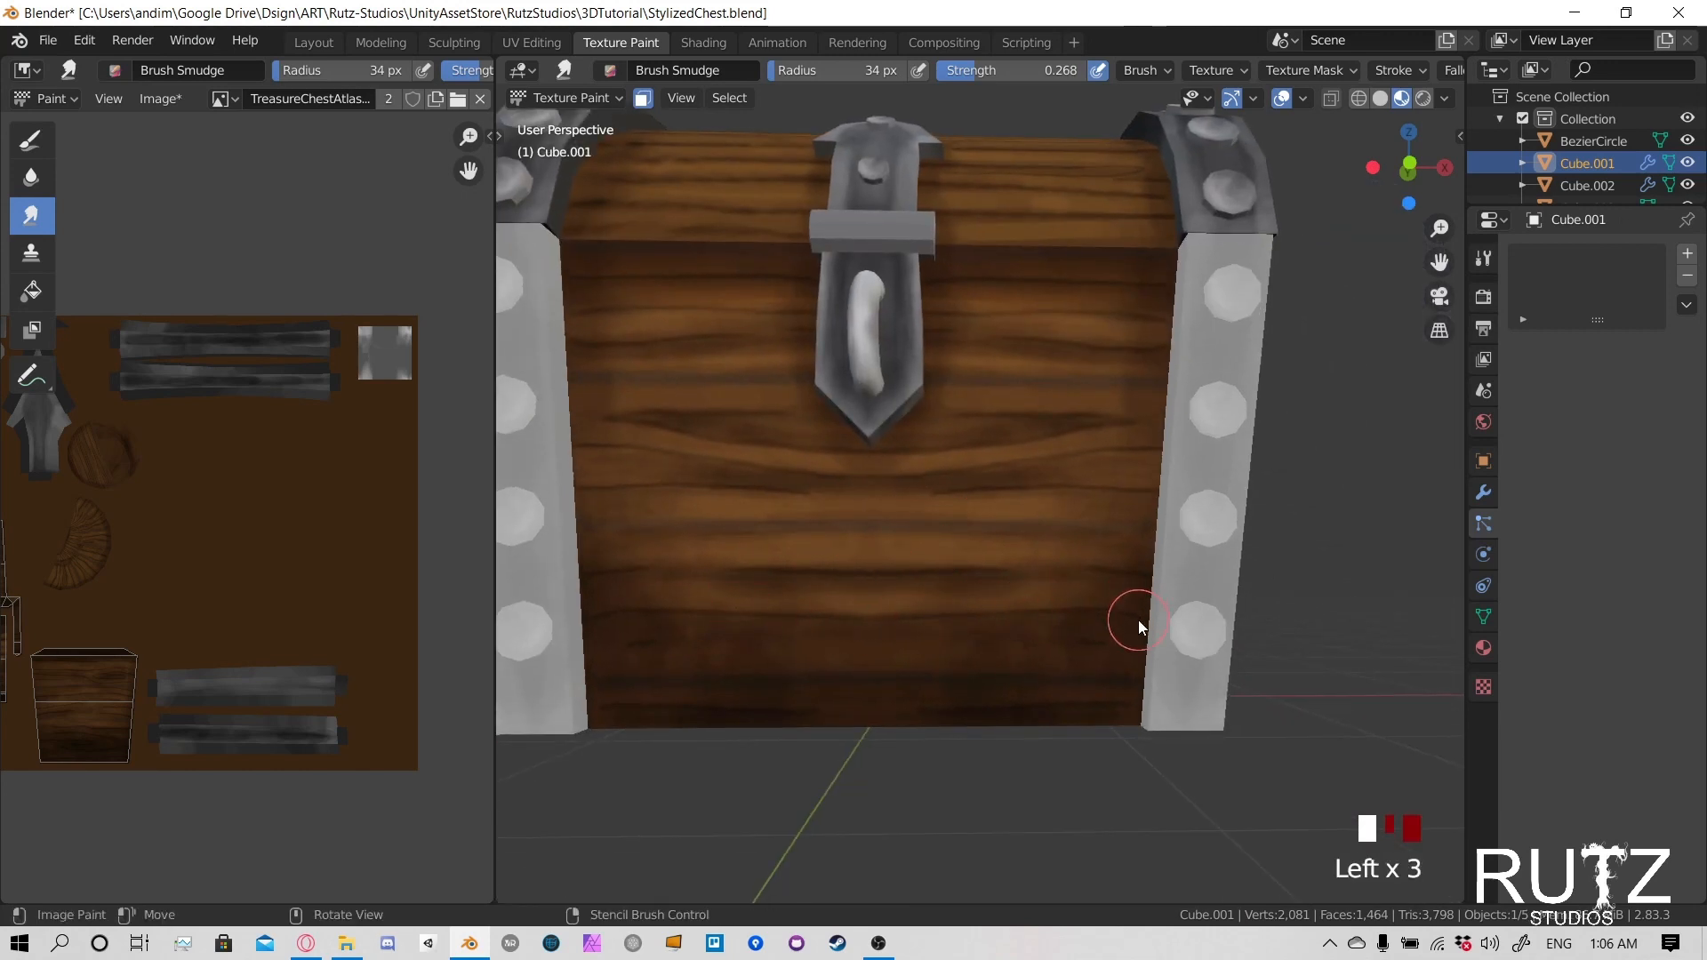
{"action": "left_click", "coordinate": [971, 667]}
{"action": "left_click", "coordinate": [973, 661]}
{"action": "left_click", "coordinate": [977, 653]}
{"action": "left_click", "coordinate": [640, 704]}
{"action": "left_click", "coordinate": [907, 636]}
{"action": "left_click", "coordinate": [978, 622]}
{"action": "left_click", "coordinate": [1014, 613]}
{"action": "left_click", "coordinate": [610, 572]}
{"action": "scroll", "coordinate": [729, 499], "scroll_direction": "down", "scroll_amount": 1}
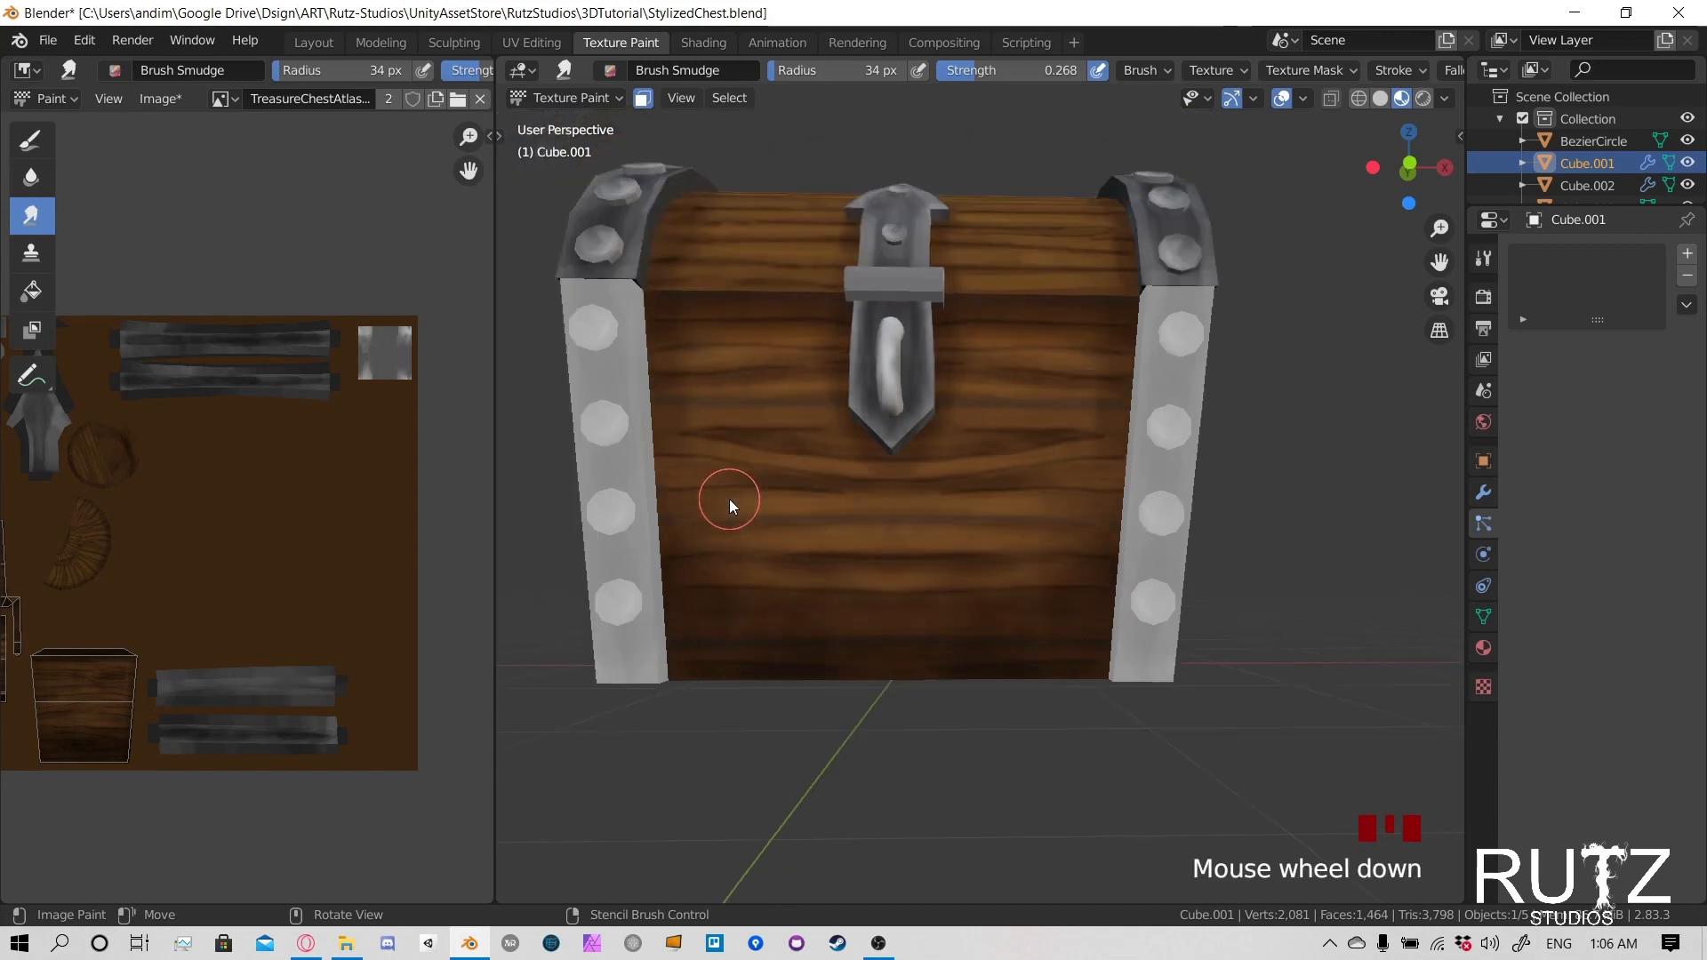
- Smudge the grain beside the front's left corner strap and on the upper part of the chest's side panel
{"action": "mouse_move", "coordinate": [729, 499]}
{"action": "middle_mouse_down", "text": "shift"}
{"action": "mouse_move", "coordinate": [708, 598]}
{"action": "mouse_move", "coordinate": [800, 599]}
{"action": "mouse_move", "coordinate": [785, 583]}
{"action": "middle_mouse_up", "text": "shift"}
{"action": "left_click", "coordinate": [725, 583]}
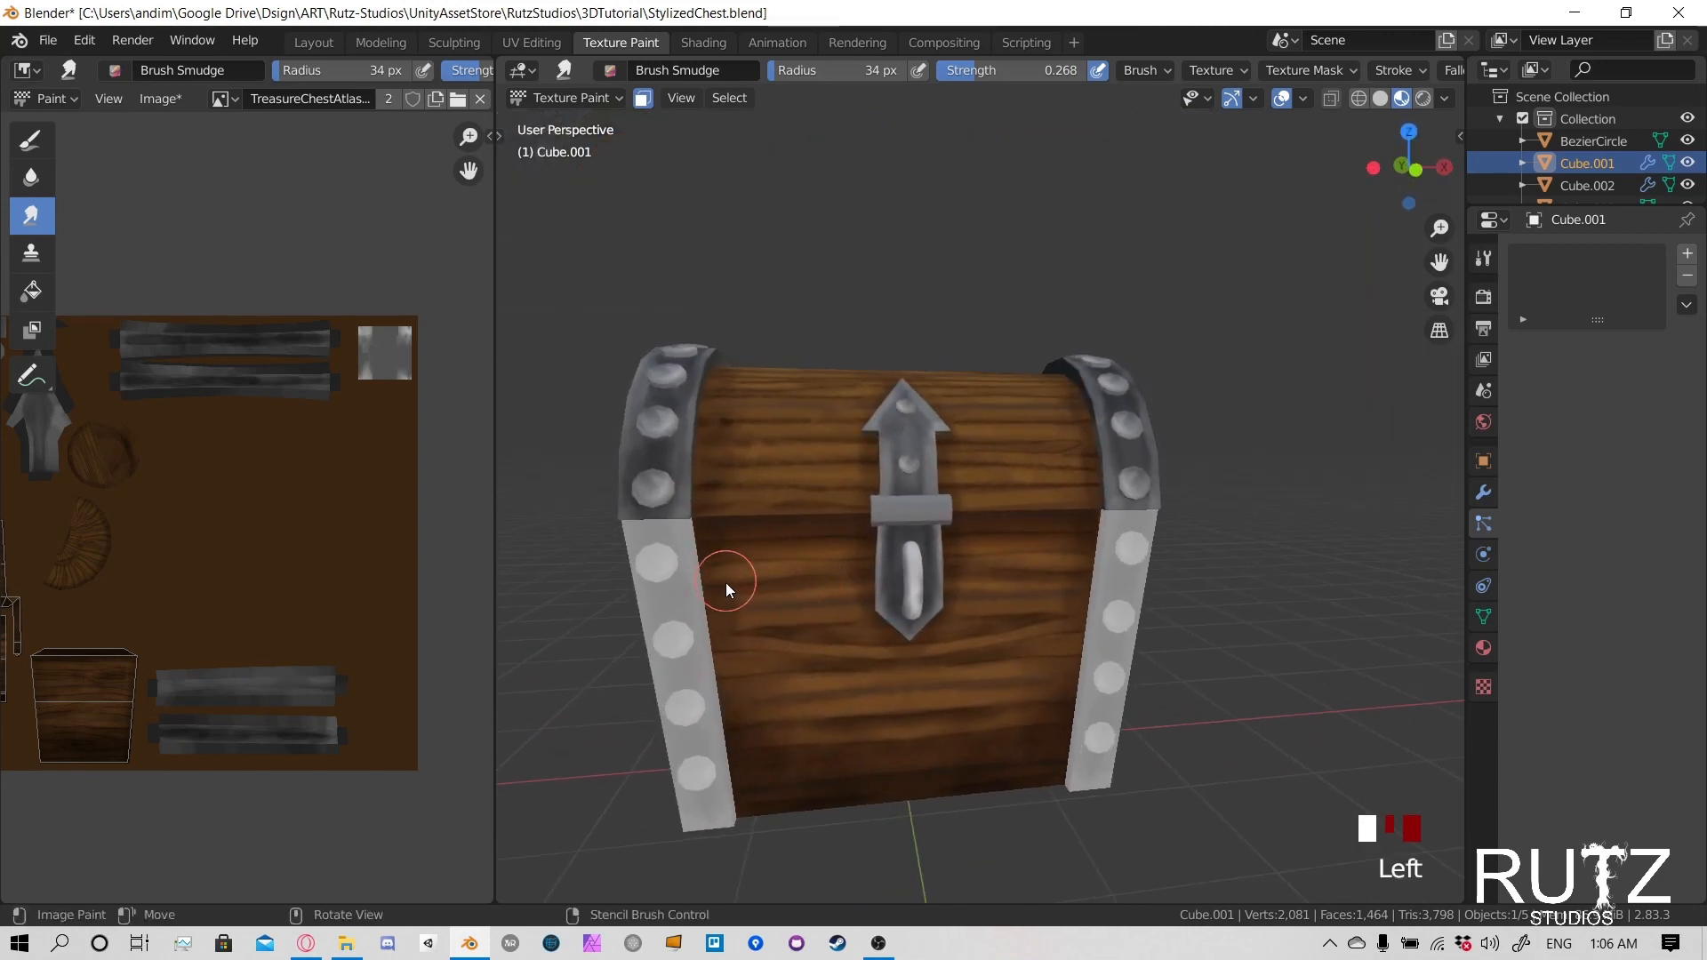
{"action": "left_click", "coordinate": [877, 610]}
{"action": "mouse_move", "coordinate": [876, 610]}
{"action": "middle_mouse_down"}
{"action": "mouse_move", "coordinate": [804, 617]}
{"action": "mouse_move", "coordinate": [972, 572]}
{"action": "mouse_move", "coordinate": [745, 574]}
{"action": "mouse_move", "coordinate": [942, 575]}
{"action": "middle_mouse_up"}
{"action": "mouse_move", "coordinate": [942, 515]}
{"action": "left_mouse_down"}
{"action": "mouse_move", "coordinate": [1001, 535]}
{"action": "mouse_move", "coordinate": [942, 531]}
{"action": "left_mouse_up"}
{"action": "mouse_move", "coordinate": [933, 529]}
{"action": "left_mouse_down"}
{"action": "mouse_move", "coordinate": [877, 515]}
{"action": "mouse_move", "coordinate": [1005, 645]}
{"action": "left_mouse_up"}
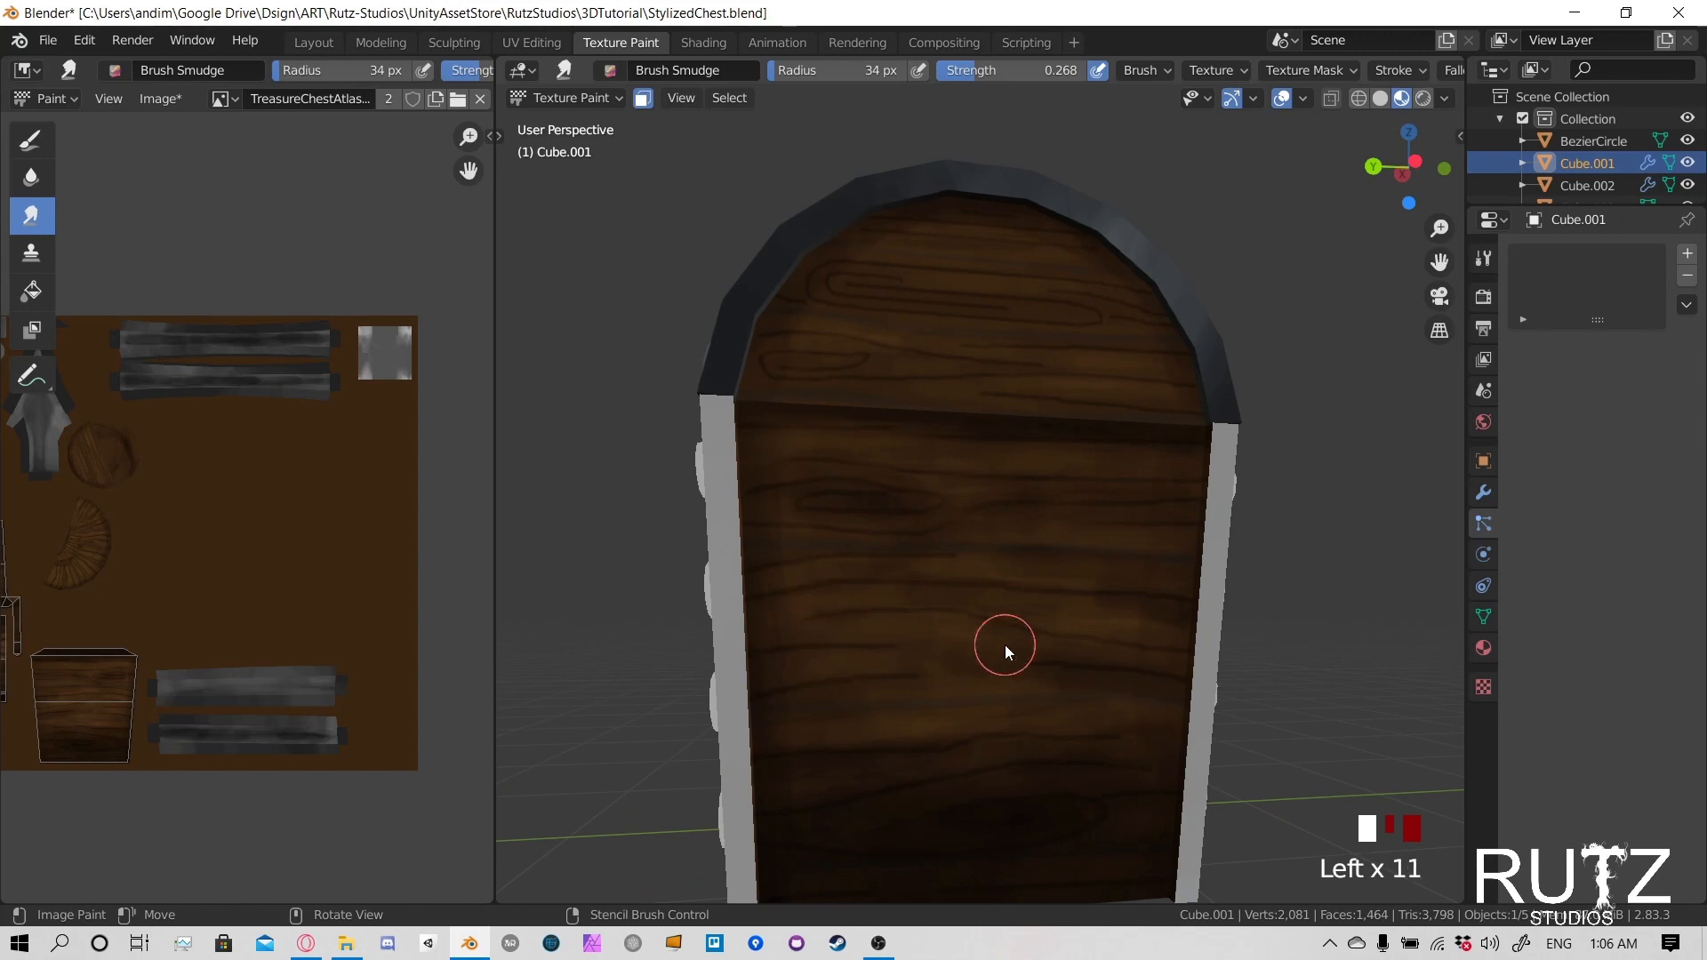
- Smudge the wood grain across the middle planks of the chest's side panel
{"action": "left_click", "coordinate": [986, 702]}
{"action": "left_click", "coordinate": [992, 715]}
{"action": "mouse_move", "coordinate": [992, 714]}
{"action": "middle_mouse_down", "text": "shift"}
{"action": "mouse_move", "coordinate": [1063, 653]}
{"action": "mouse_move", "coordinate": [1000, 640]}
{"action": "middle_mouse_up", "text": "shift"}
{"action": "left_click", "coordinate": [900, 651]}
{"action": "left_click_drag", "start_coordinate": [902, 656], "coordinate": [994, 693]}
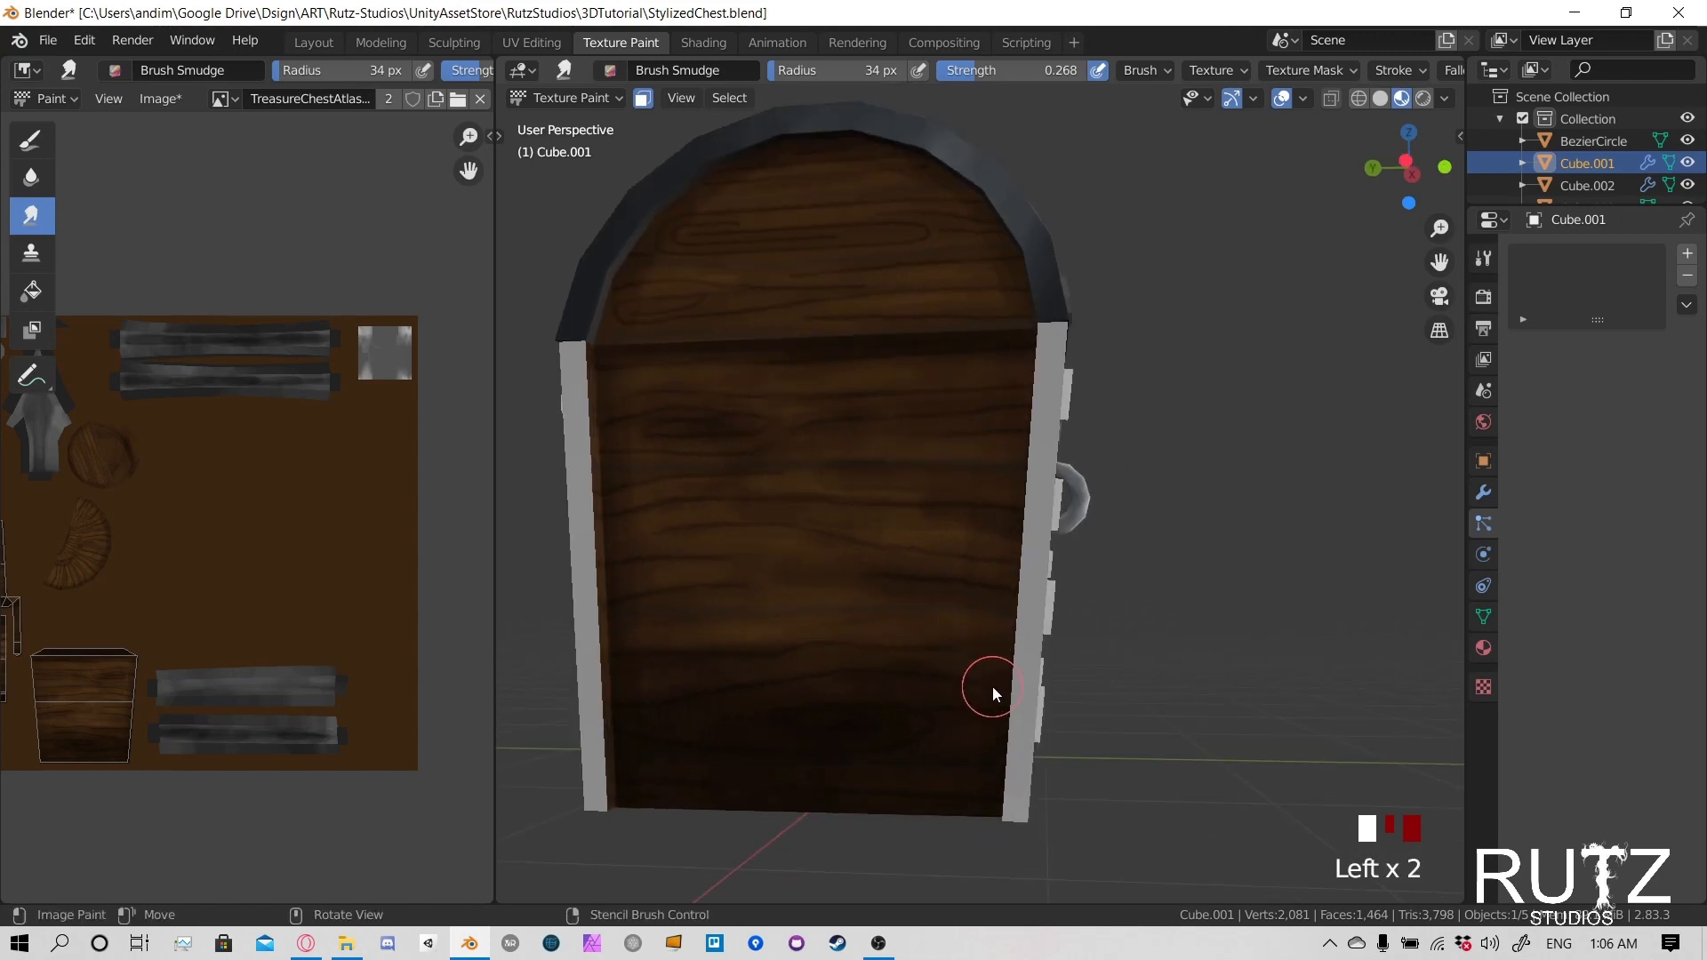
- Smudge the side panel's upper planks and the shadow just below the lid seam
{"action": "left_click_drag", "start_coordinate": [920, 533], "coordinate": [1005, 531]}
{"action": "middle_click_drag", "start_coordinate": [729, 480], "coordinate": [968, 495]}
{"action": "left_click", "coordinate": [962, 430]}
{"action": "left_click", "coordinate": [978, 395]}
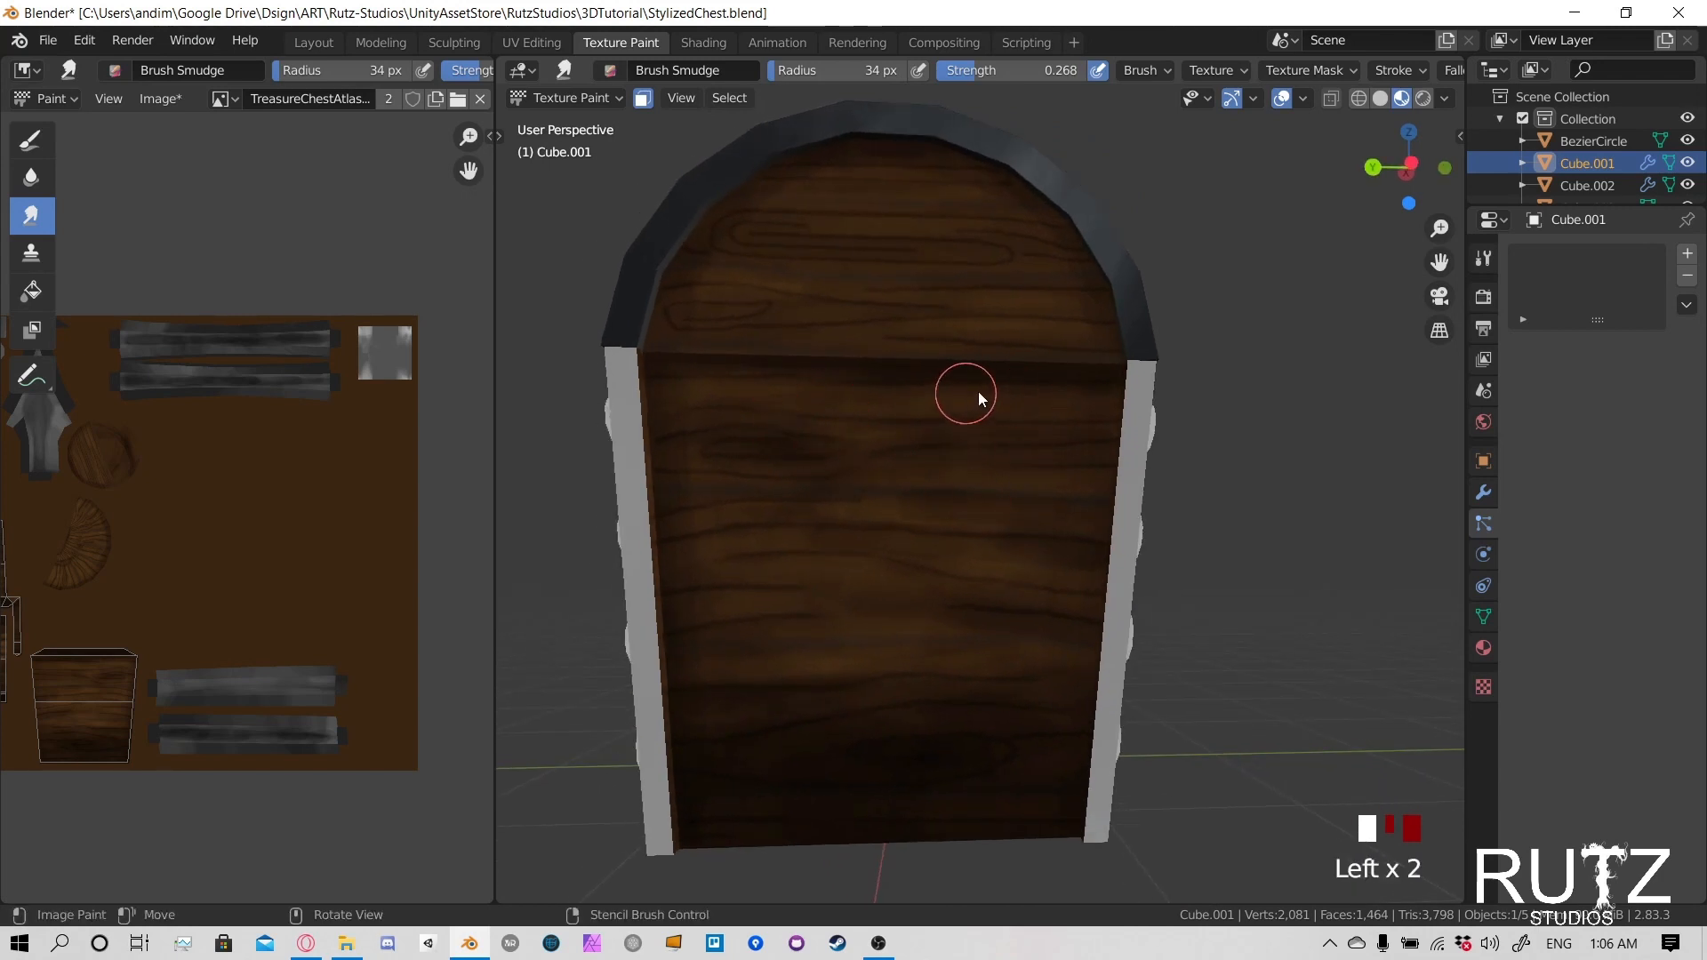
{"action": "left_click_drag", "start_coordinate": [978, 393], "coordinate": [832, 365]}
- Smudge the wood grain on the upper and middle planks of the chest's back
{"action": "mouse_move", "coordinate": [649, 547]}
{"action": "middle_mouse_down", "text": "shift"}
{"action": "mouse_move", "coordinate": [1028, 599]}
{"action": "mouse_move", "coordinate": [914, 596]}
{"action": "middle_mouse_up", "text": "shift"}
{"action": "scroll", "coordinate": [982, 565], "scroll_direction": "up", "scroll_amount": 3}
{"action": "left_click", "coordinate": [1232, 557]}
{"action": "left_click", "coordinate": [1243, 544]}
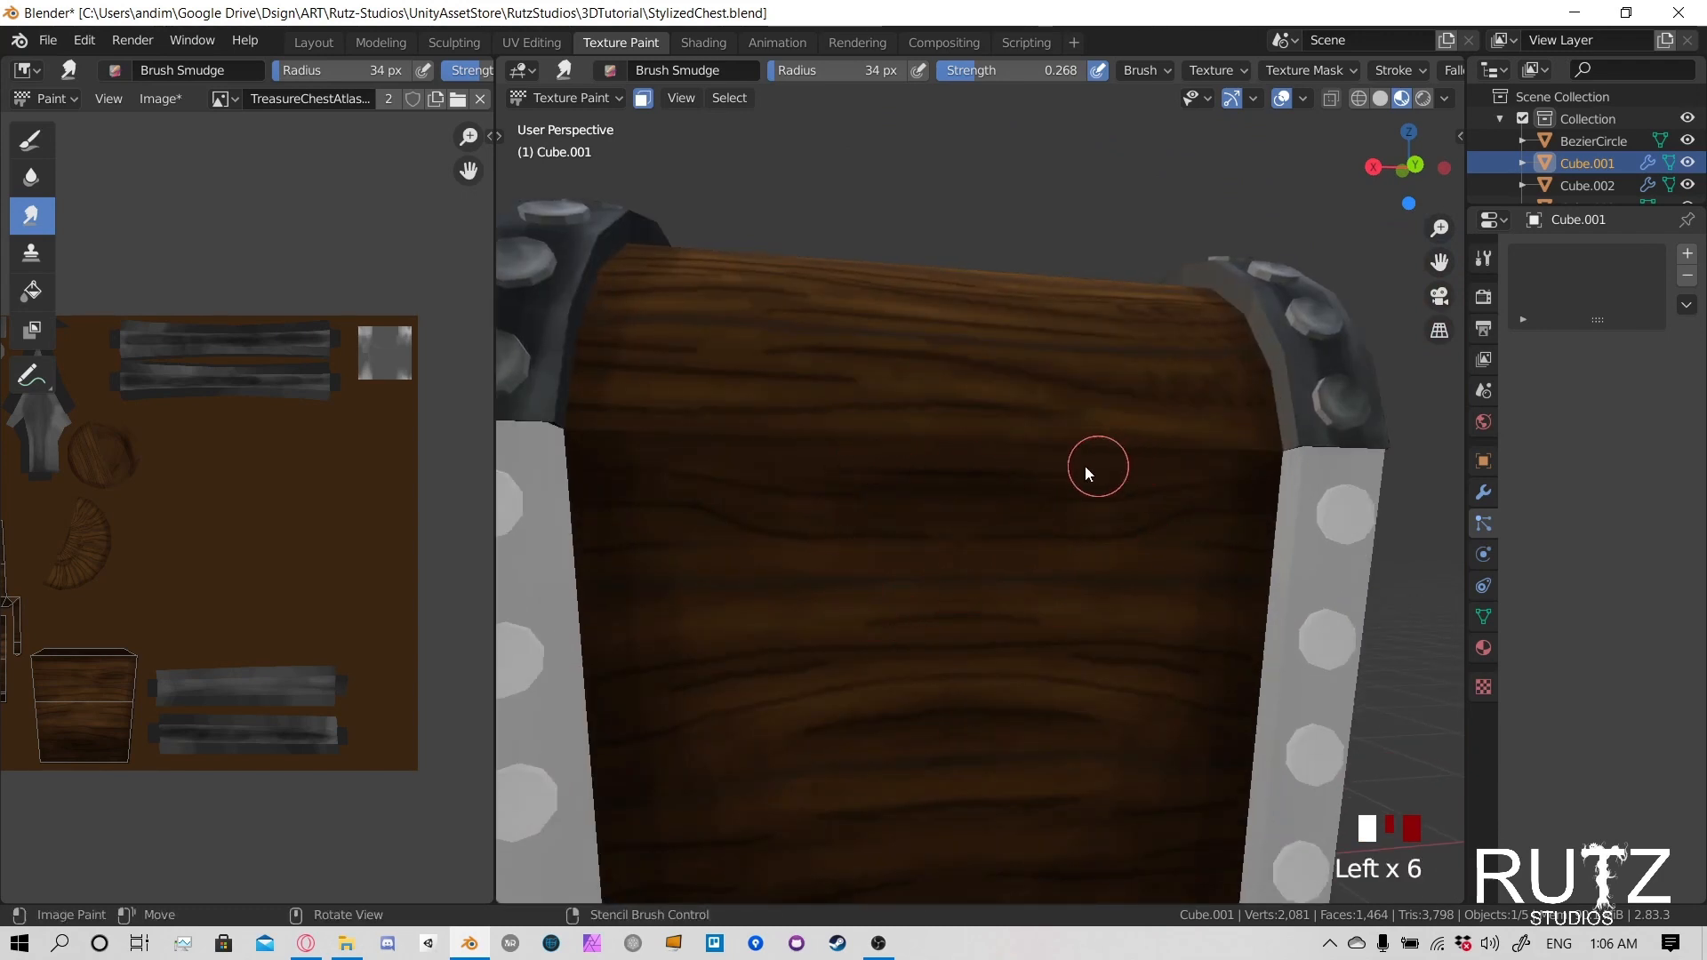
{"action": "left_click_drag", "start_coordinate": [951, 483], "coordinate": [863, 489]}
{"action": "middle_click_drag", "start_coordinate": [994, 655], "coordinate": [949, 557], "text": "shift"}
{"action": "left_click_drag", "start_coordinate": [947, 642], "coordinate": [1027, 647]}
{"action": "mouse_move", "coordinate": [1044, 647]}
{"action": "left_mouse_down"}
{"action": "mouse_move", "coordinate": [1070, 645]}
{"action": "mouse_move", "coordinate": [978, 701]}
{"action": "mouse_move", "coordinate": [1127, 686]}
{"action": "left_mouse_up"}
{"action": "left_click_drag", "start_coordinate": [965, 722], "coordinate": [899, 736]}
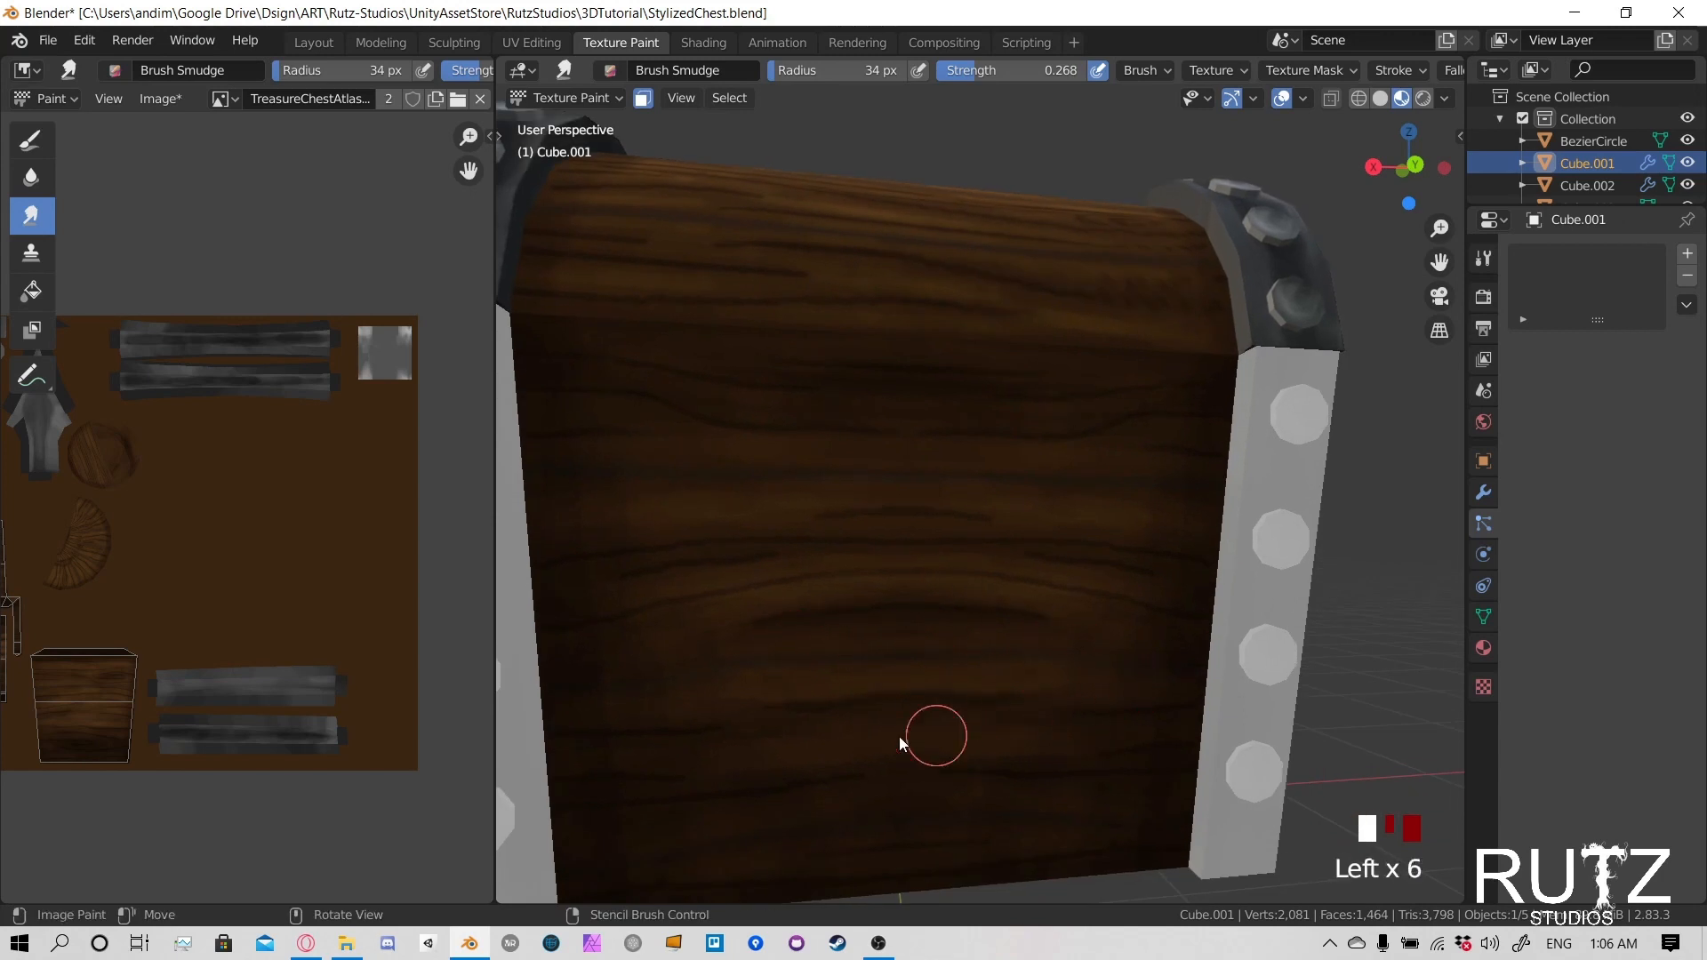
- Smudge the grain on the back panel's lower planks, out to both corner straps
{"action": "left_click_drag", "start_coordinate": [764, 733], "coordinate": [711, 731]}
{"action": "mouse_move", "coordinate": [1032, 615]}
{"action": "left_mouse_down"}
{"action": "mouse_move", "coordinate": [1080, 632]}
{"action": "mouse_move", "coordinate": [1038, 619]}
{"action": "left_mouse_up"}
{"action": "left_click_drag", "start_coordinate": [1102, 601], "coordinate": [1070, 589]}
{"action": "mouse_move", "coordinate": [771, 599]}
{"action": "left_mouse_down"}
{"action": "mouse_move", "coordinate": [840, 591]}
{"action": "mouse_move", "coordinate": [826, 631]}
{"action": "mouse_move", "coordinate": [771, 600]}
{"action": "left_mouse_up"}
{"action": "left_click_drag", "start_coordinate": [622, 583], "coordinate": [574, 585]}
{"action": "left_click_drag", "start_coordinate": [862, 576], "coordinate": [910, 575]}
- Smudge the bottom planks and lower corners of the chest's back panel
{"action": "mouse_move", "coordinate": [1022, 654]}
{"action": "middle_mouse_down", "text": "shift"}
{"action": "mouse_move", "coordinate": [1005, 550]}
{"action": "mouse_move", "coordinate": [953, 557]}
{"action": "middle_mouse_up", "text": "shift"}
{"action": "mouse_move", "coordinate": [763, 642]}
{"action": "left_mouse_down"}
{"action": "mouse_move", "coordinate": [738, 644]}
{"action": "mouse_move", "coordinate": [818, 651]}
{"action": "left_mouse_up"}
{"action": "left_click_drag", "start_coordinate": [1066, 699], "coordinate": [1120, 702]}
{"action": "left_click_drag", "start_coordinate": [743, 699], "coordinate": [690, 702]}
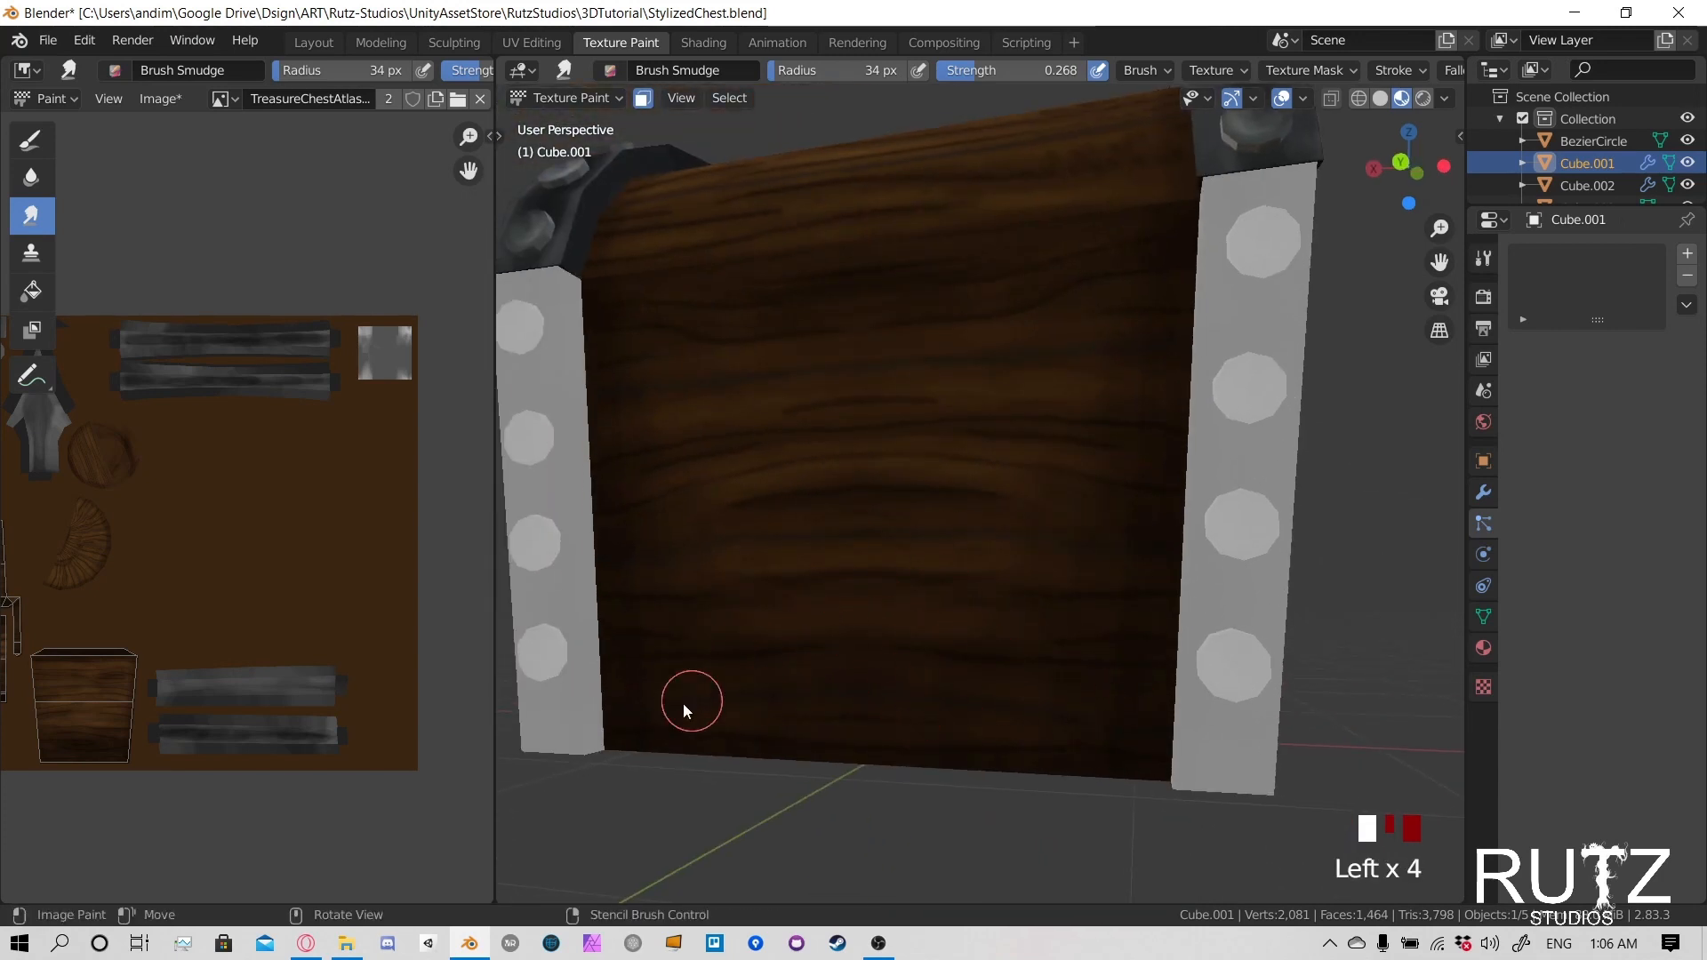
{"action": "left_click_drag", "start_coordinate": [1036, 717], "coordinate": [1085, 721]}
{"action": "left_click_drag", "start_coordinate": [1102, 642], "coordinate": [1155, 634]}
{"action": "middle_click_drag", "start_coordinate": [782, 590], "coordinate": [994, 487]}
- Limit painting on the chest body to its metal corner straps by selecting only their linked faces
{"action": "left_click_drag", "start_coordinate": [916, 333], "coordinate": [1096, 376]}
{"action": "mouse_move", "coordinate": [1121, 375]}
{"action": "middle_mouse_down"}
{"action": "mouse_move", "coordinate": [1076, 369]}
{"action": "mouse_move", "coordinate": [846, 468]}
{"action": "mouse_move", "coordinate": [990, 483]}
{"action": "mouse_move", "coordinate": [962, 434]}
{"action": "mouse_move", "coordinate": [914, 486]}
{"action": "mouse_move", "coordinate": [919, 578]}
{"action": "mouse_move", "coordinate": [846, 629]}
{"action": "middle_mouse_up"}
{"action": "scroll", "coordinate": [1047, 390], "scroll_direction": "down", "scroll_amount": 2}
{"action": "scroll", "coordinate": [846, 629], "scroll_direction": "up", "scroll_amount": 3}
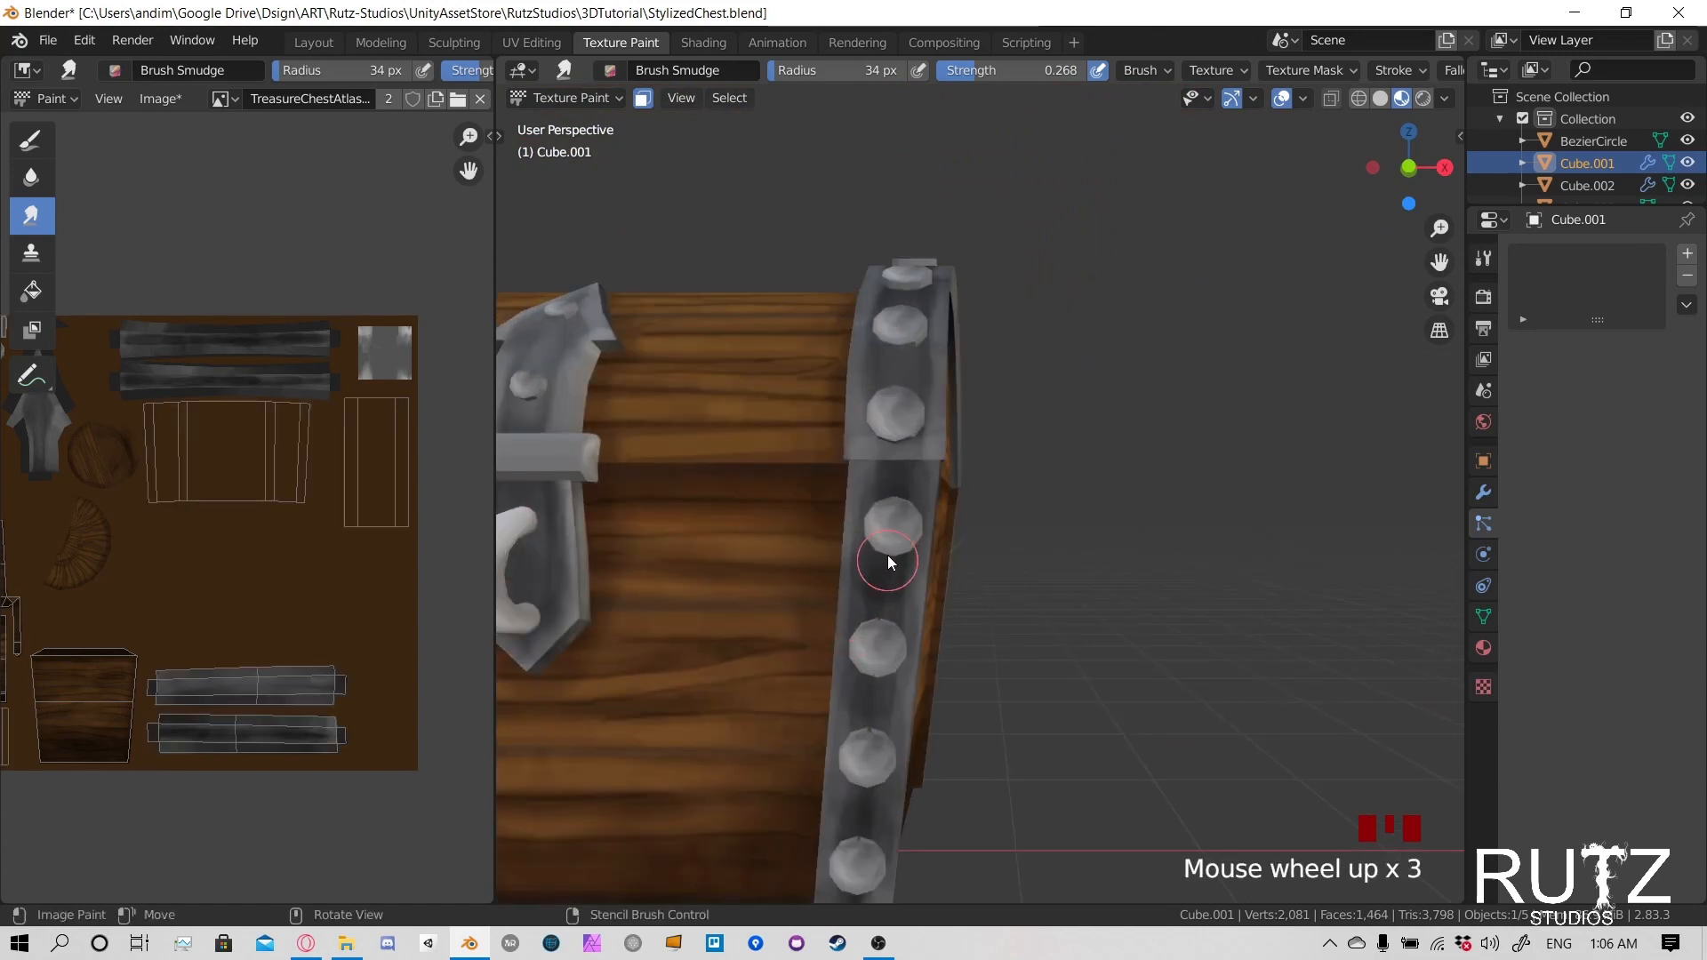
{"action": "key", "text": "alt+a"}
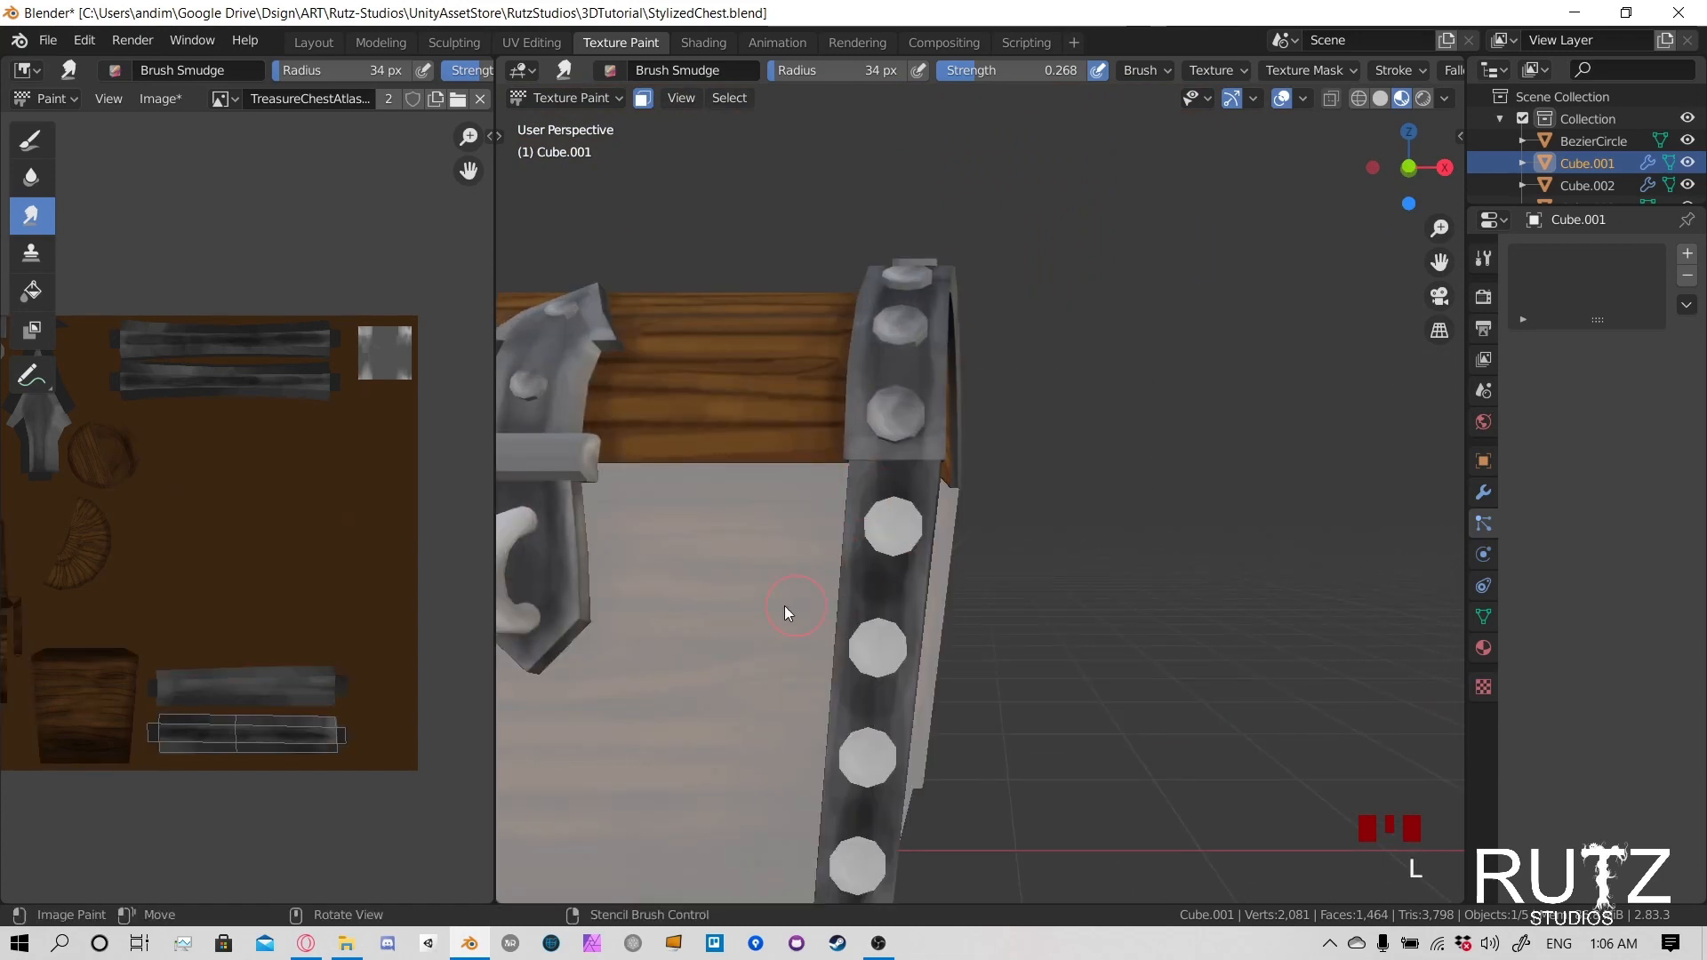
{"action": "middle_click_drag", "start_coordinate": [785, 610], "coordinate": [1091, 569]}
- Smudge the shading down the upper part of the right front corner strap, between its rivets
{"action": "middle_click_drag", "start_coordinate": [1155, 494], "coordinate": [854, 498]}
{"action": "scroll", "coordinate": [851, 499], "scroll_direction": "up", "scroll_amount": 3}
{"action": "double_click", "coordinate": [840, 485]}
{"action": "left_click_drag", "start_coordinate": [840, 485], "coordinate": [838, 525]}
{"action": "left_click_drag", "start_coordinate": [827, 488], "coordinate": [822, 525]}
{"action": "left_click_drag", "start_coordinate": [804, 489], "coordinate": [839, 625]}
{"action": "middle_click_drag", "start_coordinate": [839, 626], "coordinate": [855, 615]}
{"action": "left_click_drag", "start_coordinate": [827, 569], "coordinate": [820, 615]}
{"action": "left_click_drag", "start_coordinate": [838, 471], "coordinate": [839, 505]}
{"action": "left_click_drag", "start_coordinate": [834, 569], "coordinate": [826, 711]}
{"action": "left_click_drag", "start_coordinate": [836, 640], "coordinate": [828, 738]}
{"action": "left_click_drag", "start_coordinate": [845, 684], "coordinate": [856, 603]}
- Smudge the right front corner strap along its length down to its bottom end
{"action": "middle_click_drag", "start_coordinate": [856, 602], "coordinate": [946, 416], "text": "shift"}
{"action": "left_click_drag", "start_coordinate": [946, 416], "coordinate": [939, 453]}
{"action": "left_click_drag", "start_coordinate": [935, 330], "coordinate": [933, 471]}
{"action": "left_click_drag", "start_coordinate": [925, 542], "coordinate": [919, 592]}
{"action": "mouse_move", "coordinate": [905, 649]}
{"action": "left_mouse_down"}
{"action": "mouse_move", "coordinate": [897, 695]}
{"action": "mouse_move", "coordinate": [925, 711]}
{"action": "left_mouse_up"}
{"action": "left_click_drag", "start_coordinate": [916, 653], "coordinate": [909, 702]}
{"action": "left_click_drag", "start_coordinate": [899, 625], "coordinate": [896, 693]}
{"action": "left_click_drag", "start_coordinate": [876, 640], "coordinate": [848, 709]}
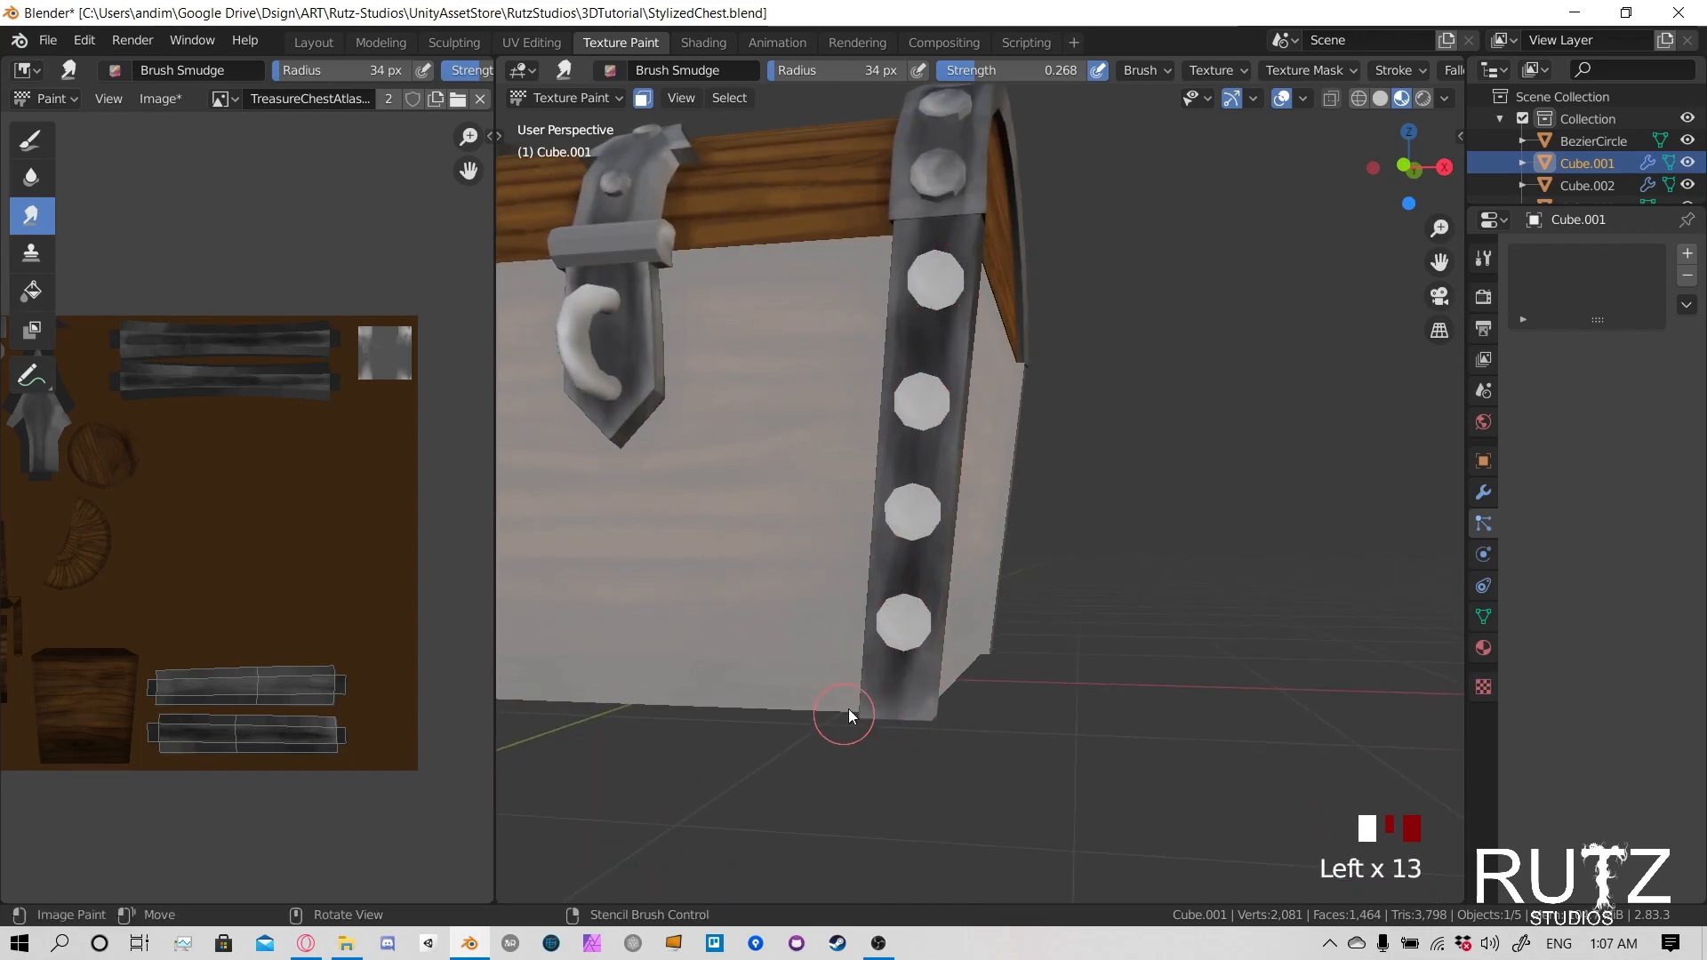
- Smudge the remaining shading along the corner strap's length with long vertical strokes
{"action": "left_click_drag", "start_coordinate": [905, 478], "coordinate": [899, 534]}
{"action": "left_click_drag", "start_coordinate": [907, 530], "coordinate": [900, 622]}
{"action": "left_click_drag", "start_coordinate": [905, 623], "coordinate": [899, 702]}
{"action": "left_click_drag", "start_coordinate": [900, 684], "coordinate": [900, 597]}
{"action": "left_click_drag", "start_coordinate": [907, 631], "coordinate": [905, 591]}
{"action": "middle_click_drag", "start_coordinate": [811, 649], "coordinate": [919, 663], "text": "shift"}
{"action": "middle_click_drag", "start_coordinate": [756, 636], "coordinate": [845, 643]}
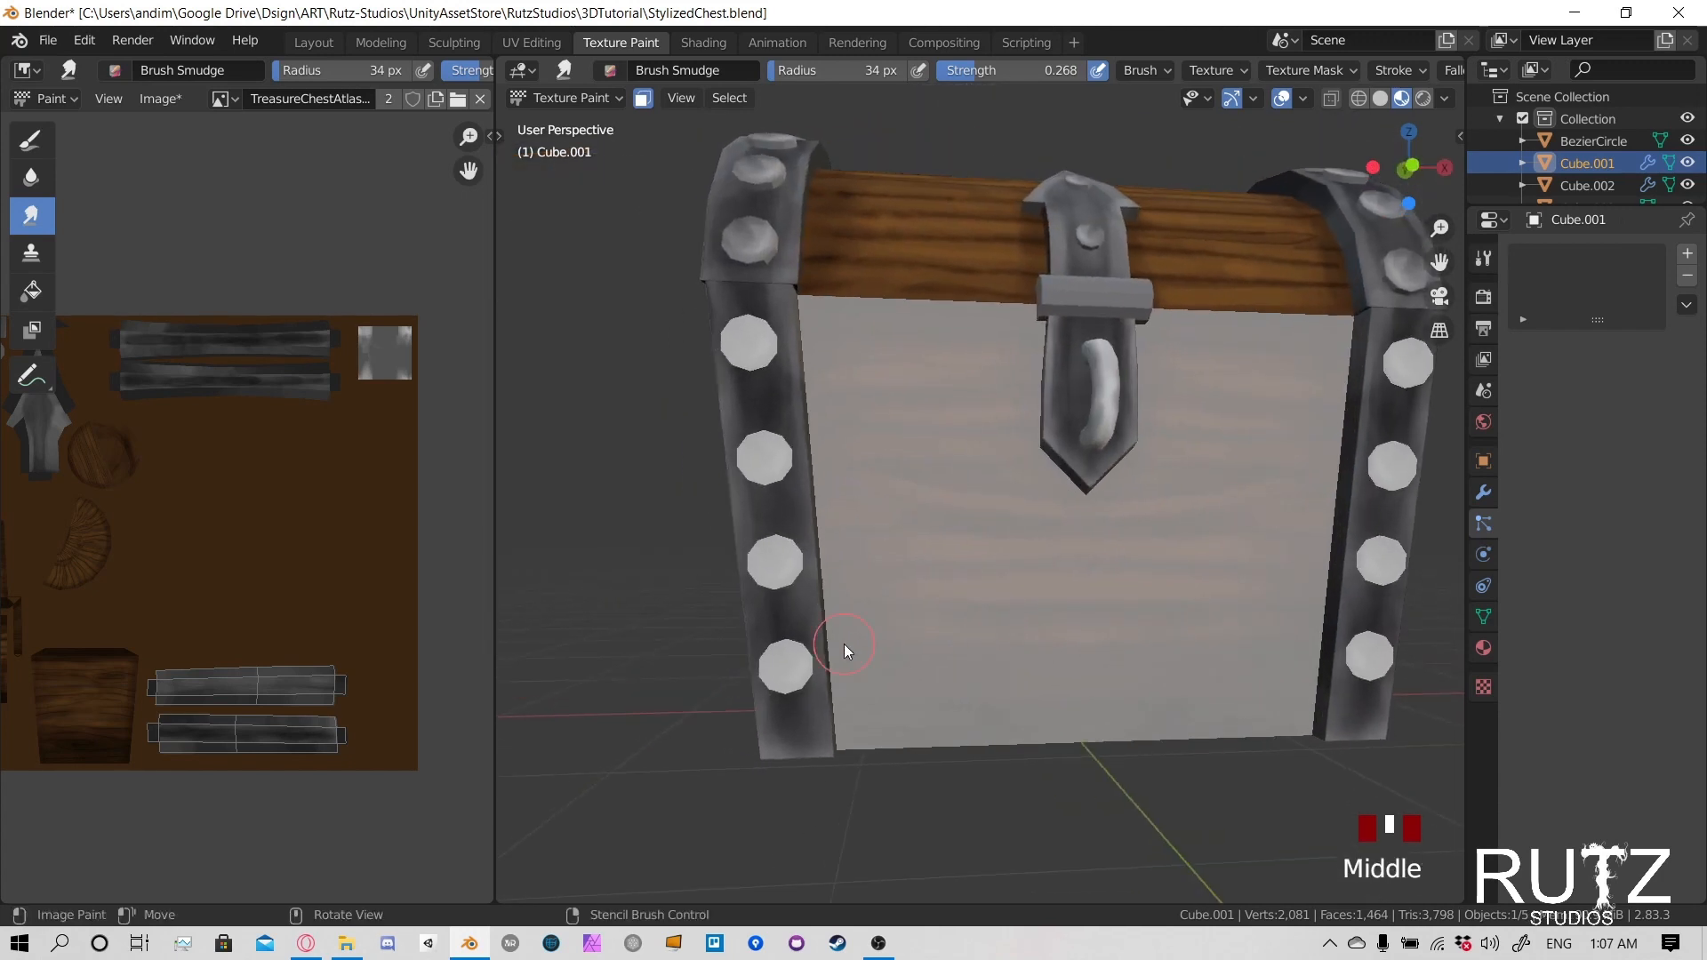
- Smudge the shading on the left front corner strap and on the chest's back corner strap
{"action": "left_click_drag", "start_coordinate": [793, 685], "coordinate": [775, 506]}
{"action": "mouse_move", "coordinate": [770, 436]}
{"action": "left_mouse_down"}
{"action": "mouse_move", "coordinate": [765, 329]}
{"action": "mouse_move", "coordinate": [752, 605]}
{"action": "left_mouse_up"}
{"action": "middle_click_drag", "start_coordinate": [747, 606], "coordinate": [1110, 582]}
{"action": "left_click_drag", "start_coordinate": [1119, 421], "coordinate": [1134, 391]}
{"action": "mouse_move", "coordinate": [1129, 426]}
{"action": "left_mouse_down"}
{"action": "mouse_move", "coordinate": [1144, 411]}
{"action": "mouse_move", "coordinate": [1097, 686]}
{"action": "mouse_move", "coordinate": [1131, 404]}
{"action": "mouse_move", "coordinate": [1117, 441]}
{"action": "left_mouse_up"}
- Make the chest lid the object being texture painted and limit painting to its left metal strap
{"action": "left_click", "coordinate": [566, 97]}
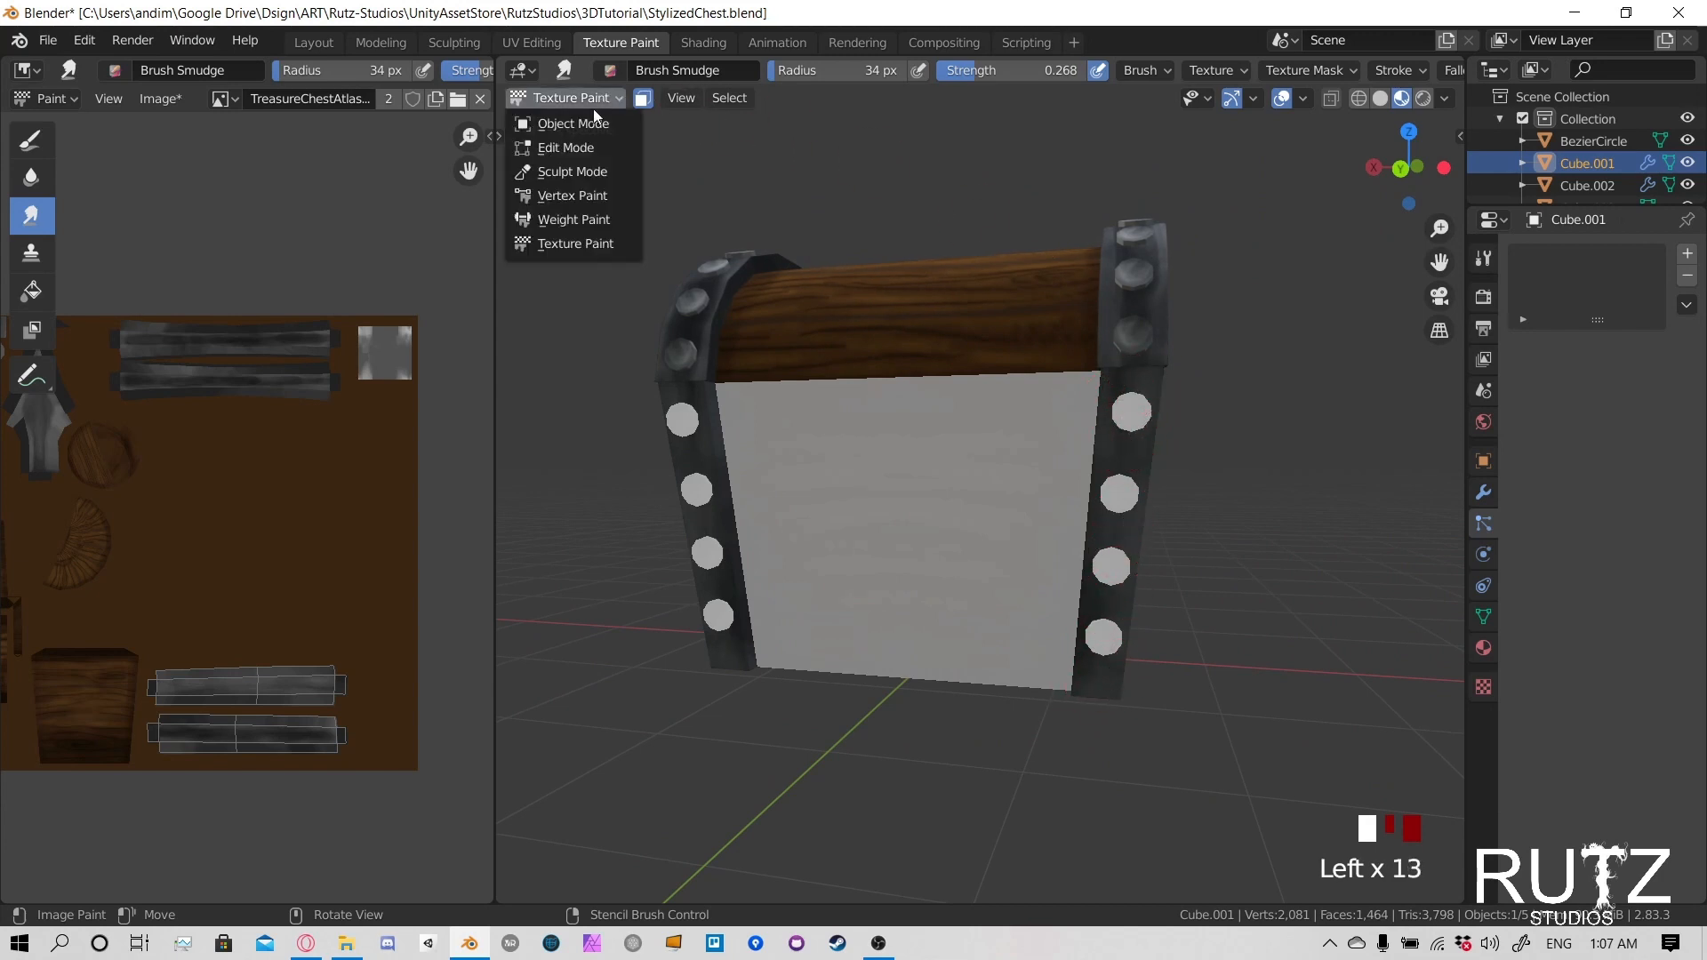
{"action": "left_click", "coordinate": [576, 125]}
{"action": "mouse_move", "coordinate": [1001, 291]}
{"action": "middle_mouse_down"}
{"action": "mouse_move", "coordinate": [1179, 444]}
{"action": "mouse_move", "coordinate": [992, 343]}
{"action": "mouse_move", "coordinate": [946, 297]}
{"action": "mouse_move", "coordinate": [761, 304]}
{"action": "mouse_move", "coordinate": [798, 318]}
{"action": "middle_mouse_up"}
{"action": "left_click", "coordinate": [761, 304]}
{"action": "left_click", "coordinate": [553, 100]}
{"action": "left_click", "coordinate": [573, 233]}
{"action": "key", "text": "alt+a"}
{"action": "key", "text": "l"}
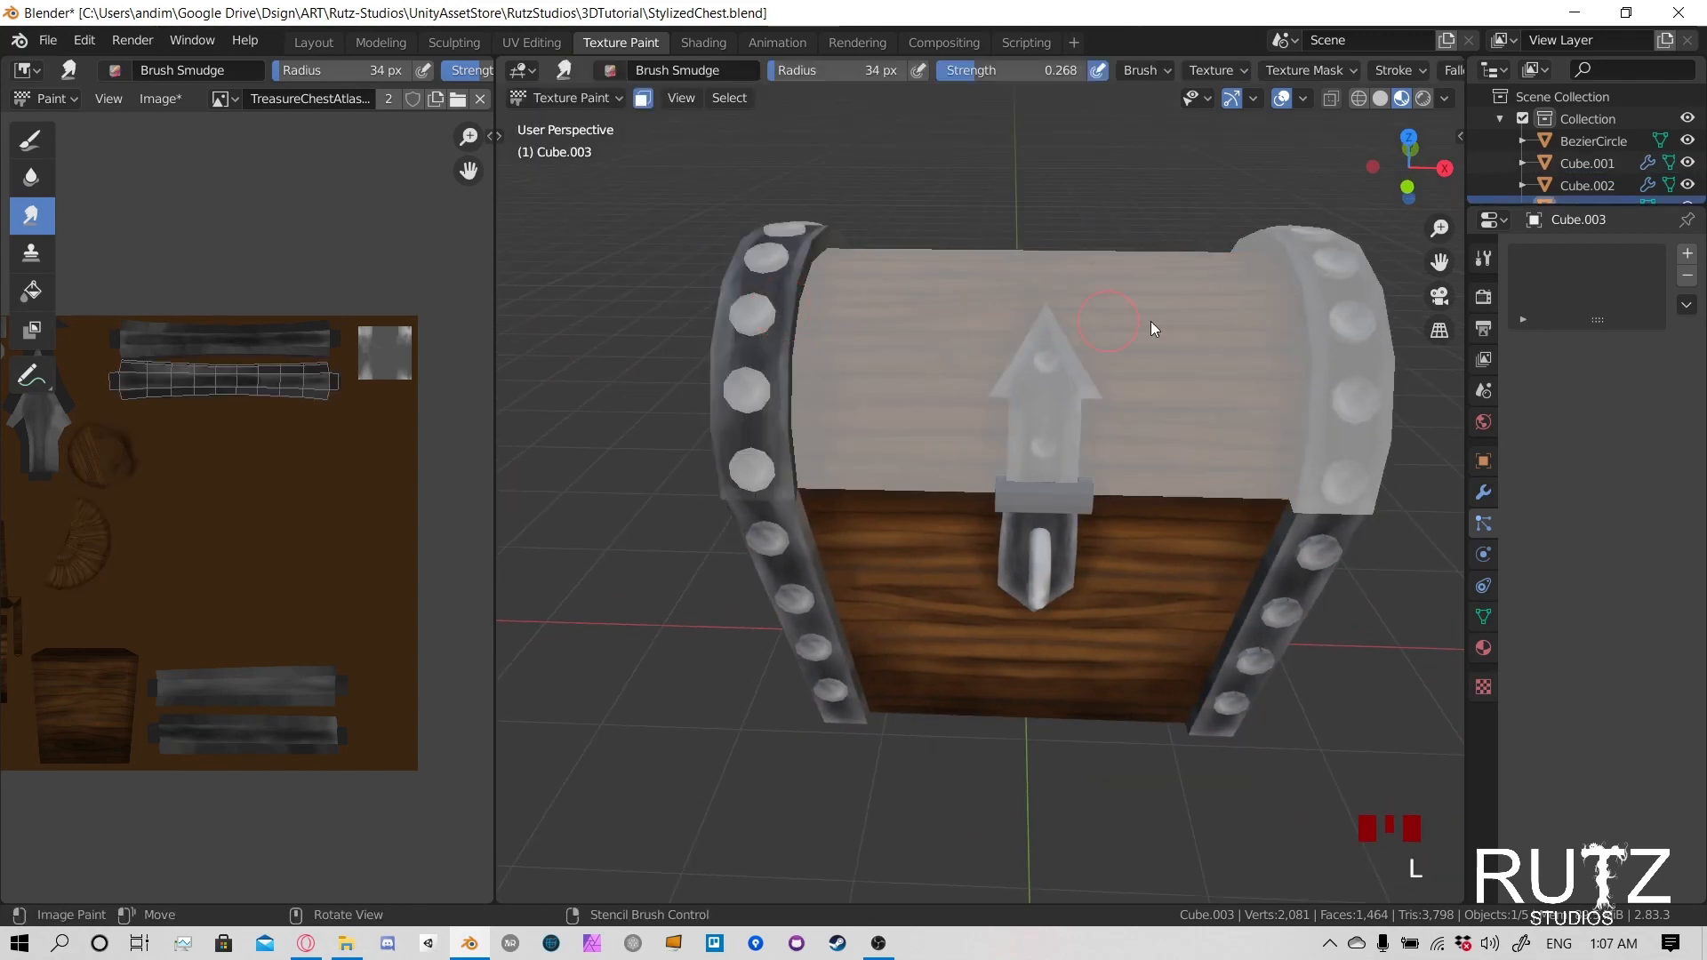
- Include the lid's right metal strap in the paint mask and smudge the shading on the left strap's front
{"action": "key", "text": "l"}
{"action": "left_click_drag", "start_coordinate": [753, 336], "coordinate": [748, 352]}
{"action": "left_click_drag", "start_coordinate": [752, 338], "coordinate": [747, 405]}
{"action": "left_click_drag", "start_coordinate": [749, 416], "coordinate": [752, 445]}
{"action": "mouse_move", "coordinate": [756, 459]}
{"action": "left_mouse_down"}
{"action": "mouse_move", "coordinate": [761, 484]}
{"action": "mouse_move", "coordinate": [777, 436]}
{"action": "left_mouse_up"}
{"action": "left_click_drag", "start_coordinate": [779, 413], "coordinate": [783, 375]}
- Continue smudging the dark and light shading along the curve of the lid's metal straps
{"action": "middle_click_drag", "start_coordinate": [720, 388], "coordinate": [868, 458]}
{"action": "left_click_drag", "start_coordinate": [999, 540], "coordinate": [1049, 580]}
{"action": "mouse_move", "coordinate": [1052, 594]}
{"action": "left_mouse_down"}
{"action": "mouse_move", "coordinate": [1038, 606]}
{"action": "mouse_move", "coordinate": [1002, 583]}
{"action": "left_mouse_up"}
{"action": "left_click_drag", "start_coordinate": [985, 574], "coordinate": [907, 540]}
{"action": "left_click_drag", "start_coordinate": [975, 537], "coordinate": [1007, 553]}
{"action": "mouse_move", "coordinate": [1007, 552]}
{"action": "middle_mouse_down"}
{"action": "mouse_move", "coordinate": [992, 537]}
{"action": "mouse_move", "coordinate": [1112, 494]}
{"action": "middle_mouse_up"}
{"action": "left_click_drag", "start_coordinate": [1122, 483], "coordinate": [1152, 490]}
{"action": "left_click_drag", "start_coordinate": [1156, 487], "coordinate": [1152, 514]}
{"action": "left_click_drag", "start_coordinate": [1154, 509], "coordinate": [1134, 569]}
- Smudge the shading between the studs on the back side of the lid's right strap
{"action": "middle_click_drag", "start_coordinate": [768, 484], "coordinate": [895, 455]}
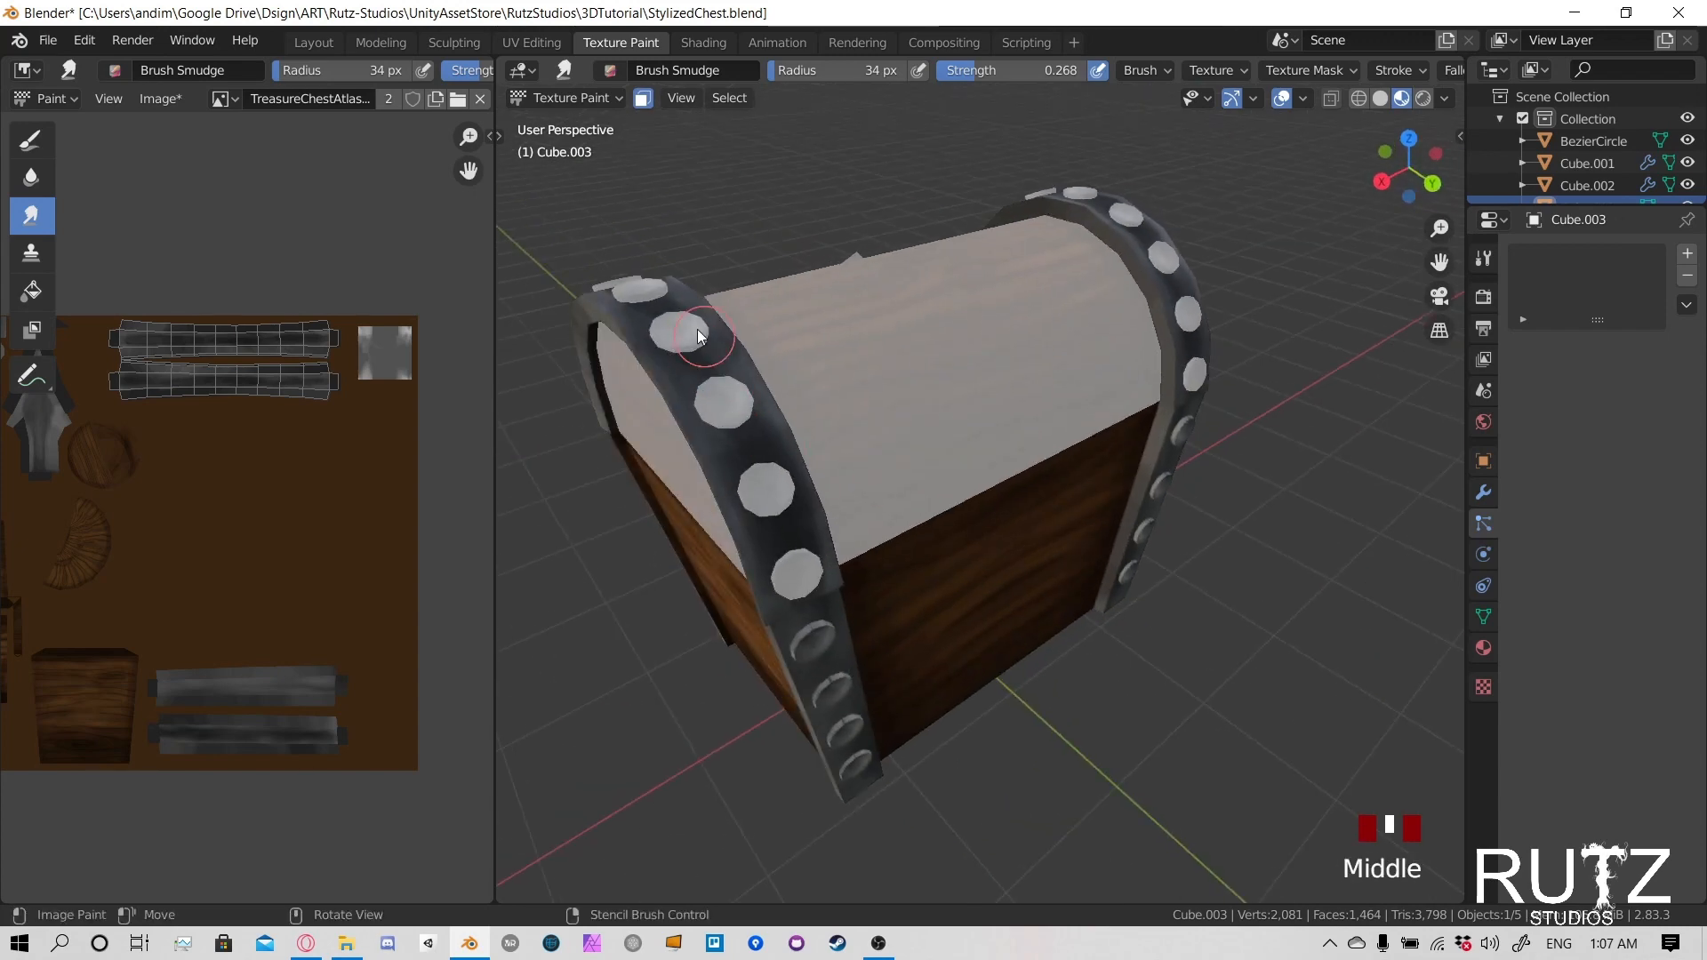
{"action": "left_click_drag", "start_coordinate": [713, 341], "coordinate": [730, 373]}
{"action": "left_click_drag", "start_coordinate": [743, 402], "coordinate": [768, 528]}
{"action": "left_click_drag", "start_coordinate": [761, 498], "coordinate": [722, 395]}
- Smudge the shading around the studs over the top of the lid's right strap
{"action": "mouse_move", "coordinate": [722, 397]}
{"action": "middle_mouse_down"}
{"action": "mouse_move", "coordinate": [726, 423]}
{"action": "mouse_move", "coordinate": [1253, 528]}
{"action": "middle_mouse_up"}
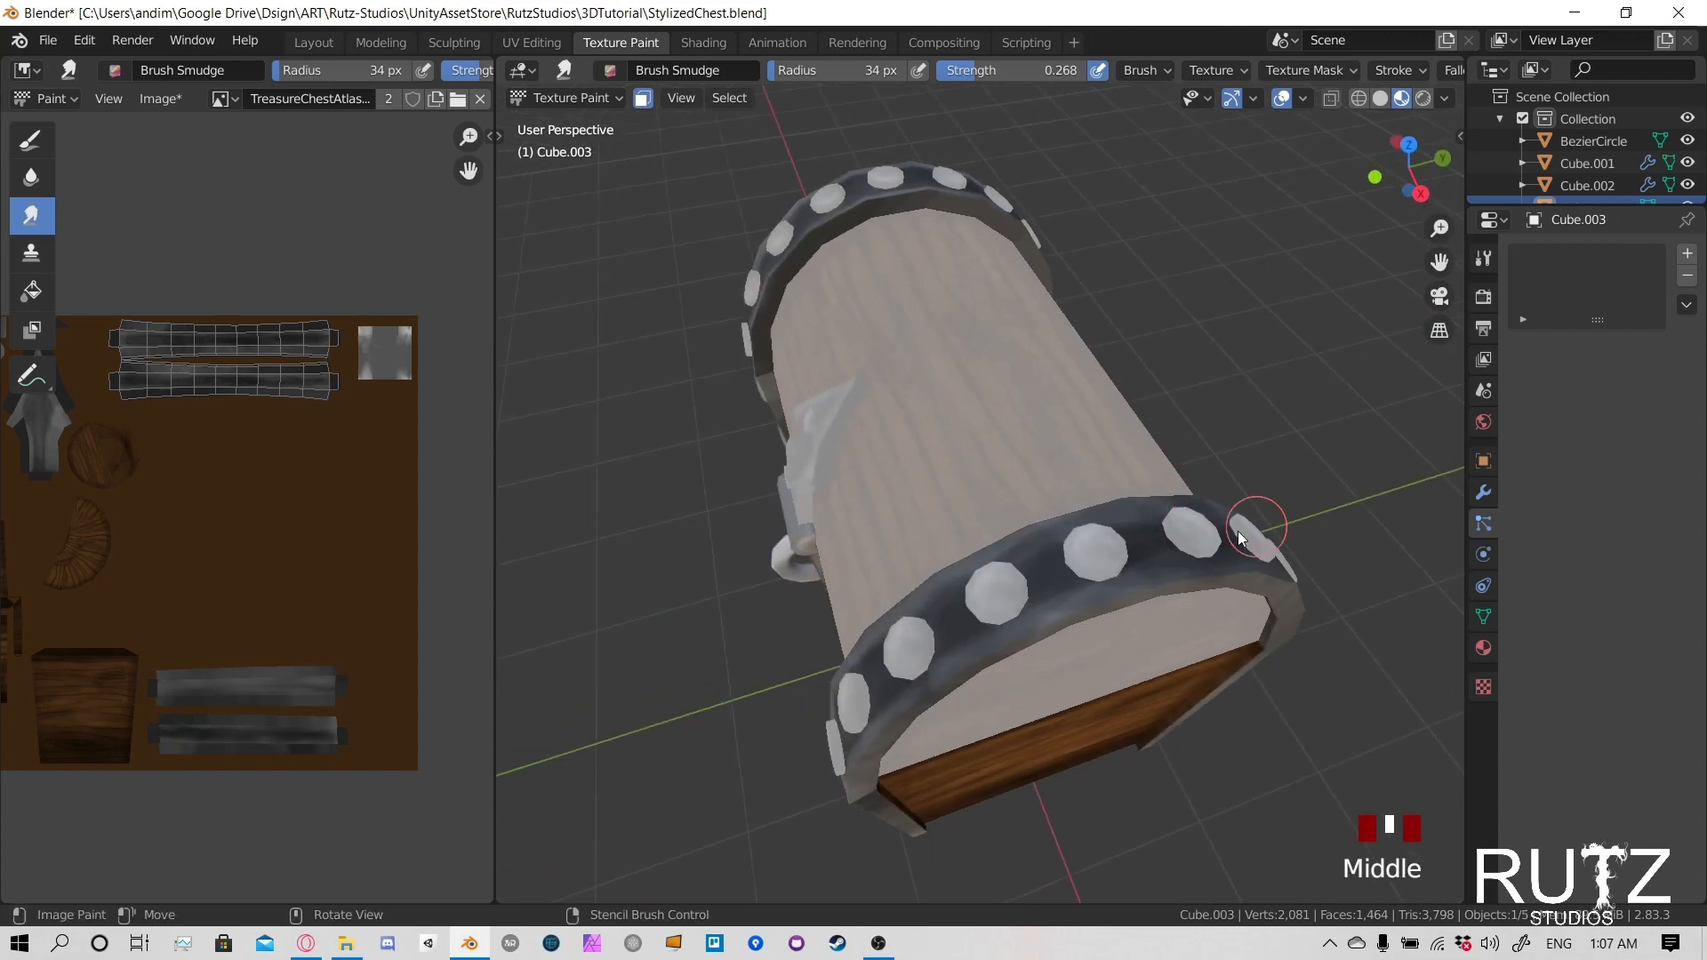
{"action": "left_click_drag", "start_coordinate": [1245, 532], "coordinate": [1192, 542]}
{"action": "left_click_drag", "start_coordinate": [1173, 547], "coordinate": [1121, 560]}
{"action": "left_click_drag", "start_coordinate": [1102, 569], "coordinate": [996, 622]}
{"action": "mouse_move", "coordinate": [978, 638]}
{"action": "left_mouse_down"}
{"action": "mouse_move", "coordinate": [953, 663]}
{"action": "mouse_move", "coordinate": [973, 622]}
{"action": "left_mouse_up"}
{"action": "mouse_move", "coordinate": [978, 608]}
{"action": "left_mouse_down"}
{"action": "mouse_move", "coordinate": [990, 572]}
{"action": "mouse_move", "coordinate": [1022, 587]}
{"action": "left_mouse_up"}
{"action": "left_click_drag", "start_coordinate": [1030, 590], "coordinate": [1049, 598]}
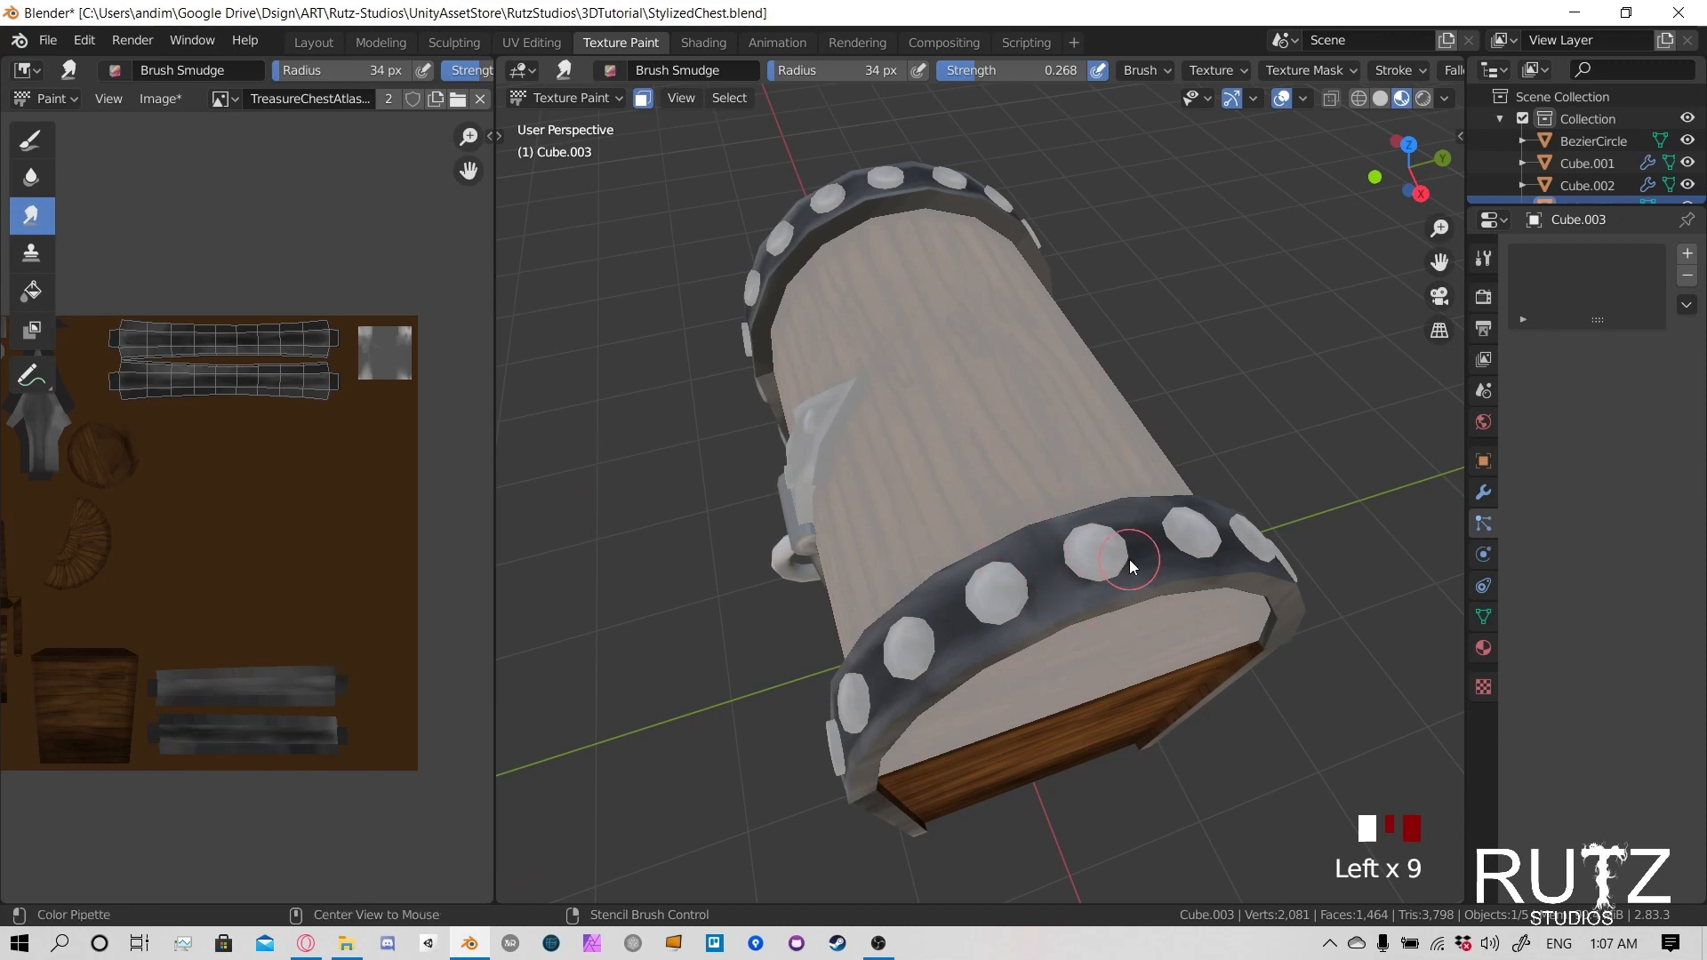
{"action": "middle_click_drag", "start_coordinate": [1129, 558], "coordinate": [1198, 578]}
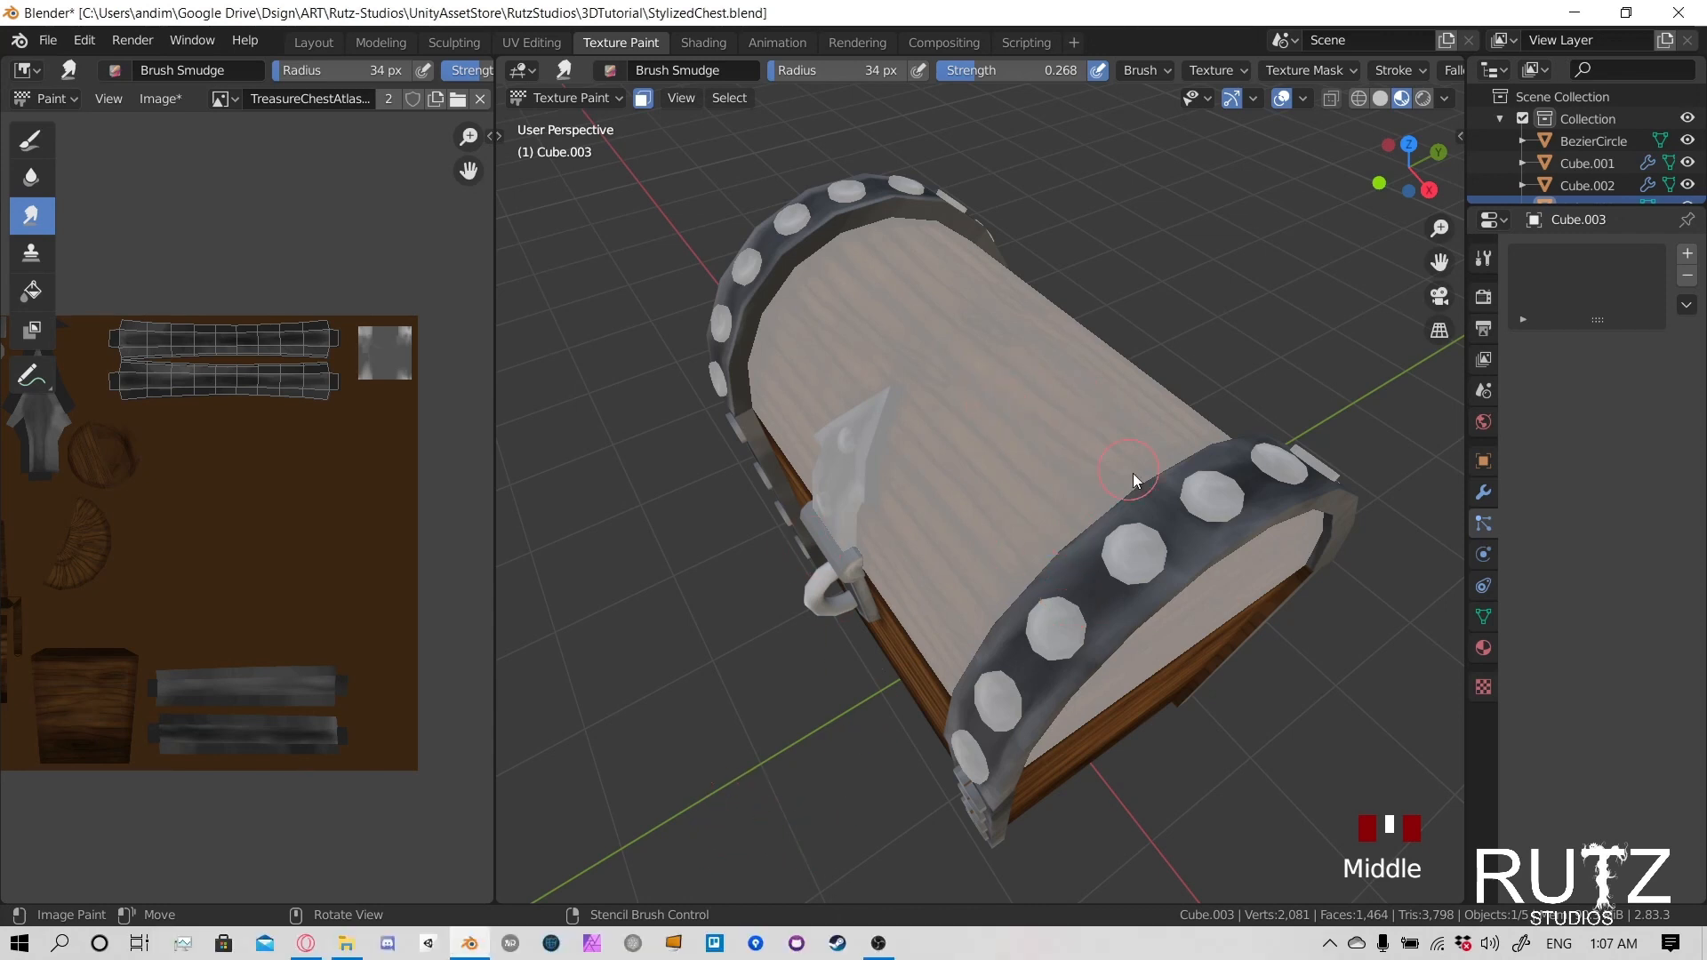
- Undo the last smudging on the right strap and smudge the area between its upper studs again
{"action": "mouse_move", "coordinate": [1133, 473]}
{"action": "middle_mouse_down"}
{"action": "mouse_move", "coordinate": [1125, 503]}
{"action": "mouse_move", "coordinate": [1170, 627]}
{"action": "middle_mouse_up"}
{"action": "key", "text": "ctrl+z"}
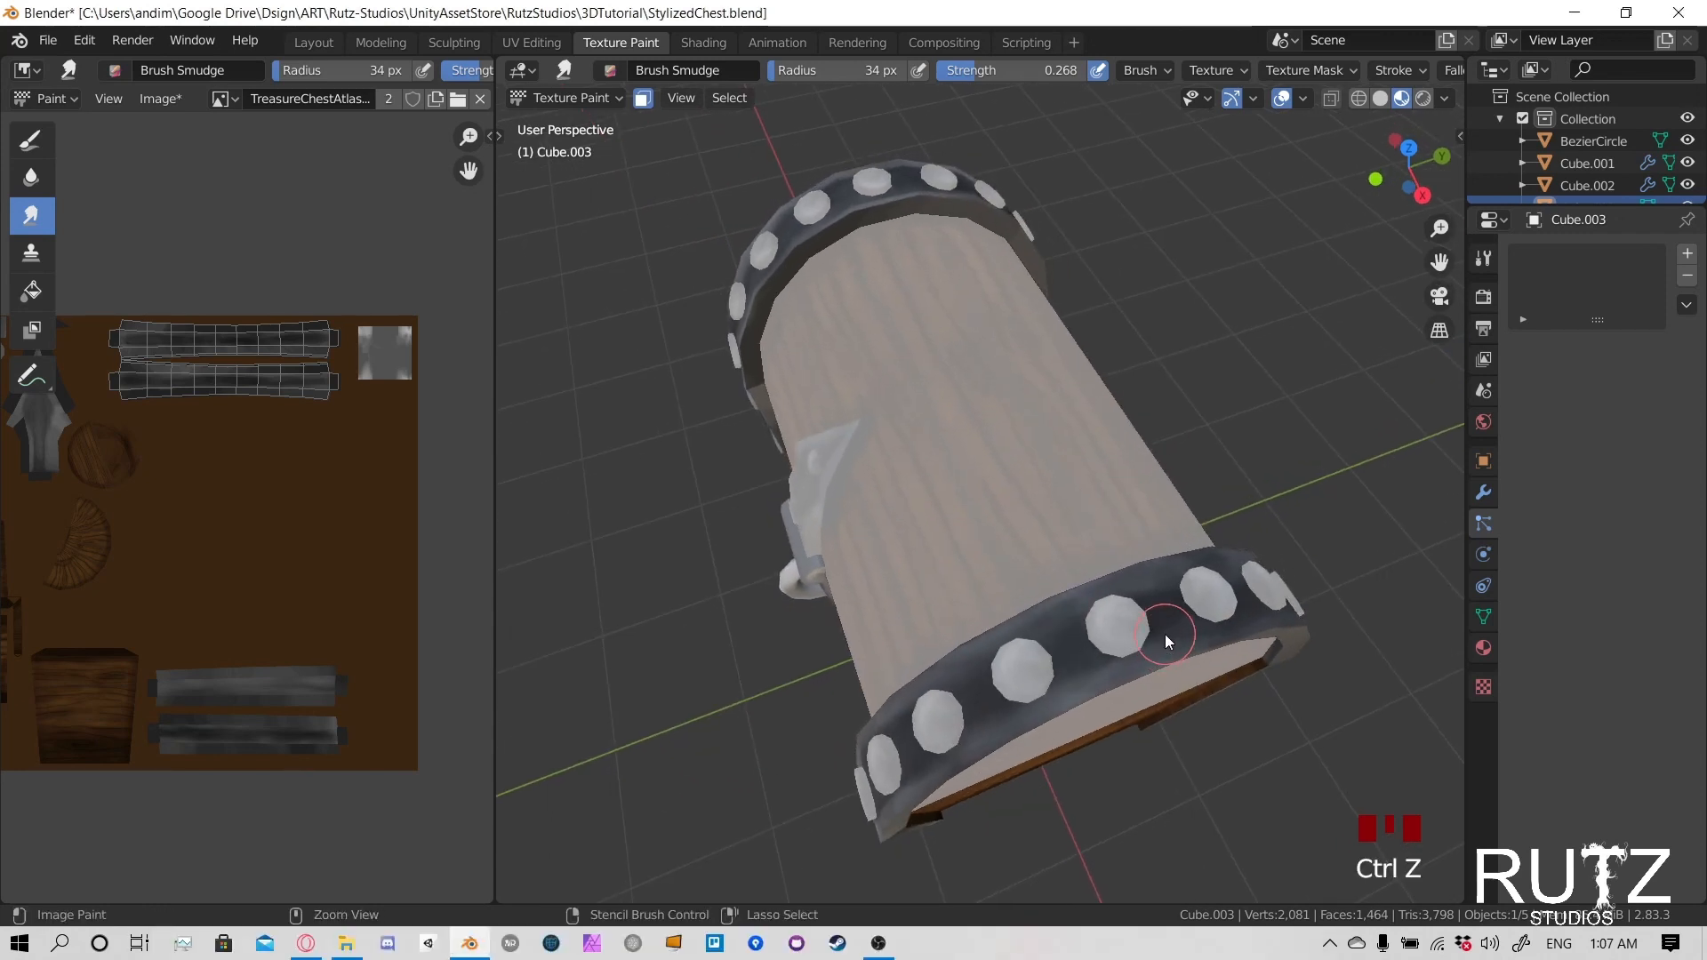
{"action": "mouse_move", "coordinate": [1063, 629]}
{"action": "left_mouse_down"}
{"action": "mouse_move", "coordinate": [1023, 648]}
{"action": "mouse_move", "coordinate": [1085, 618]}
{"action": "mouse_move", "coordinate": [1063, 661]}
{"action": "left_mouse_up"}
{"action": "mouse_move", "coordinate": [1063, 661]}
{"action": "left_mouse_down"}
{"action": "mouse_move", "coordinate": [1028, 710]}
{"action": "mouse_move", "coordinate": [1066, 617]}
{"action": "left_mouse_up"}
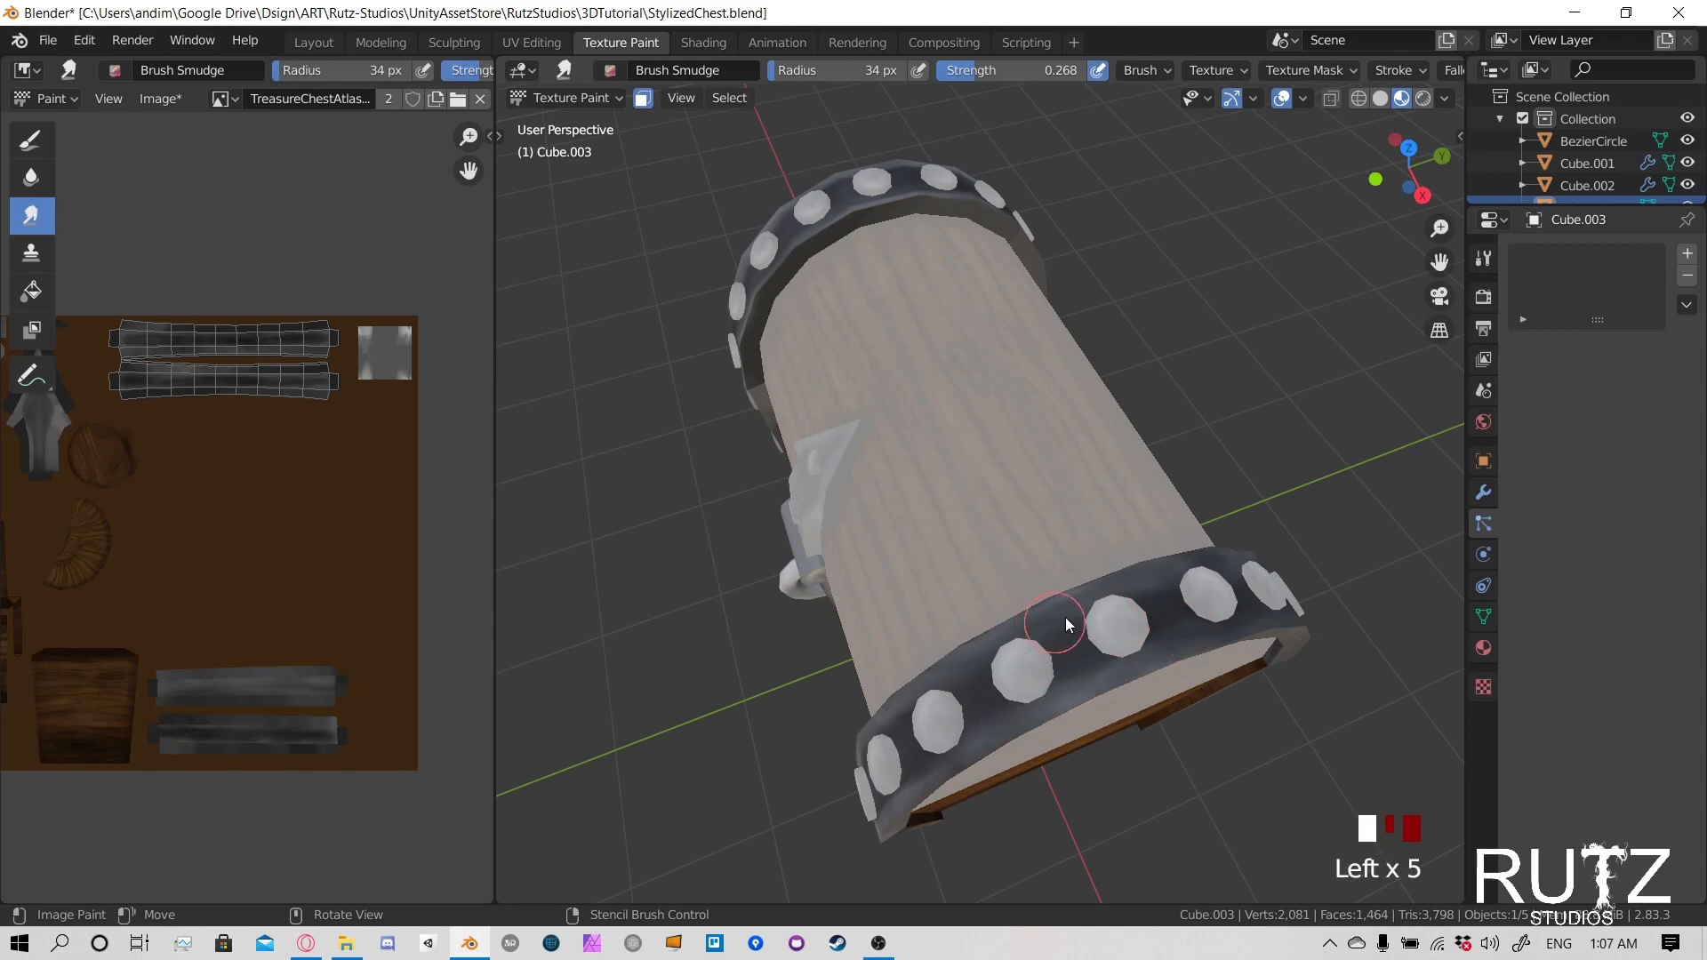
- Smudge the lid's right strap down its front to the edge where it meets the body's corner strap
{"action": "mouse_move", "coordinate": [1065, 617]}
{"action": "middle_mouse_down", "text": "shift"}
{"action": "mouse_move", "coordinate": [1068, 590]}
{"action": "mouse_move", "coordinate": [985, 492]}
{"action": "middle_mouse_up", "text": "shift"}
{"action": "left_click_drag", "start_coordinate": [1031, 444], "coordinate": [1058, 417]}
{"action": "mouse_move", "coordinate": [1058, 417]}
{"action": "left_mouse_down"}
{"action": "mouse_move", "coordinate": [1077, 409]}
{"action": "mouse_move", "coordinate": [1045, 407]}
{"action": "mouse_move", "coordinate": [996, 480]}
{"action": "left_mouse_up"}
{"action": "left_click_drag", "start_coordinate": [995, 480], "coordinate": [943, 560]}
{"action": "scroll", "coordinate": [1076, 383], "scroll_direction": "down", "scroll_amount": 1}
{"action": "left_click", "coordinate": [1033, 391]}
{"action": "scroll", "coordinate": [1038, 452], "scroll_direction": "up", "scroll_amount": 2}
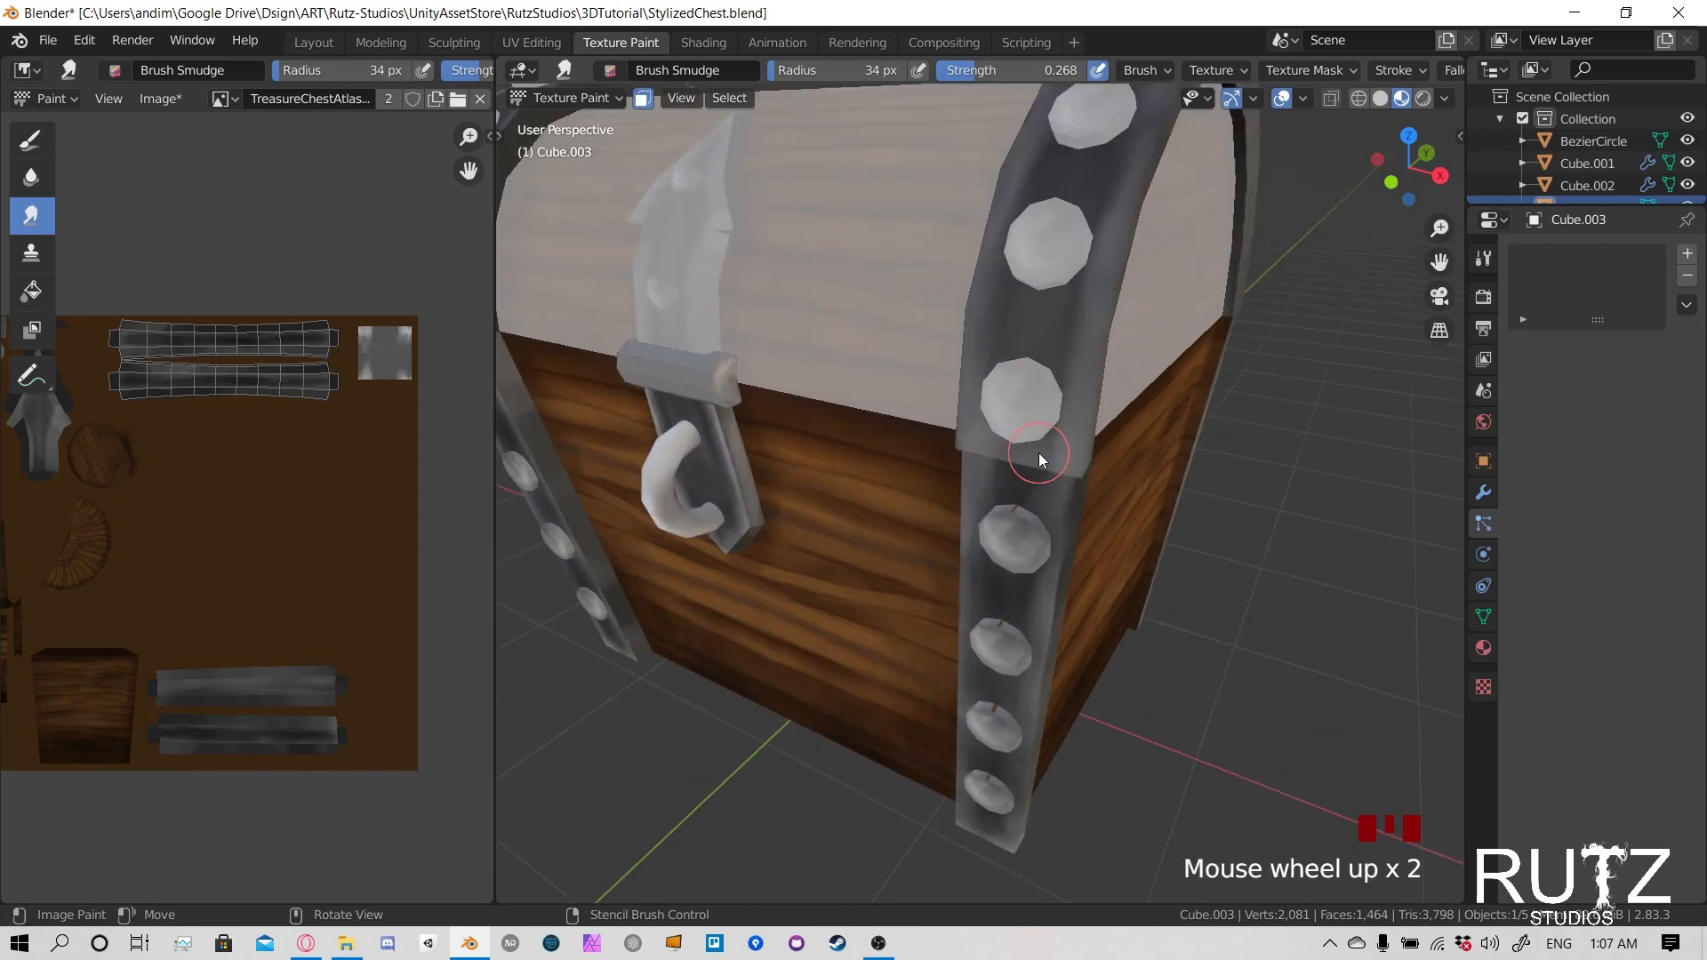
{"action": "middle_click_drag", "start_coordinate": [1039, 452], "coordinate": [1129, 360]}
{"action": "mouse_move", "coordinate": [1142, 369]}
{"action": "left_mouse_down"}
{"action": "mouse_move", "coordinate": [1189, 376]}
{"action": "mouse_move", "coordinate": [1225, 339]}
{"action": "mouse_move", "coordinate": [1200, 289]}
{"action": "left_mouse_up"}
{"action": "mouse_move", "coordinate": [1200, 289]}
{"action": "left_mouse_down"}
{"action": "mouse_move", "coordinate": [1160, 265]}
{"action": "mouse_move", "coordinate": [1256, 306]}
{"action": "mouse_move", "coordinate": [1240, 236]}
{"action": "mouse_move", "coordinate": [1241, 414]}
{"action": "mouse_move", "coordinate": [1165, 365]}
{"action": "mouse_move", "coordinate": [1198, 435]}
{"action": "left_mouse_up"}
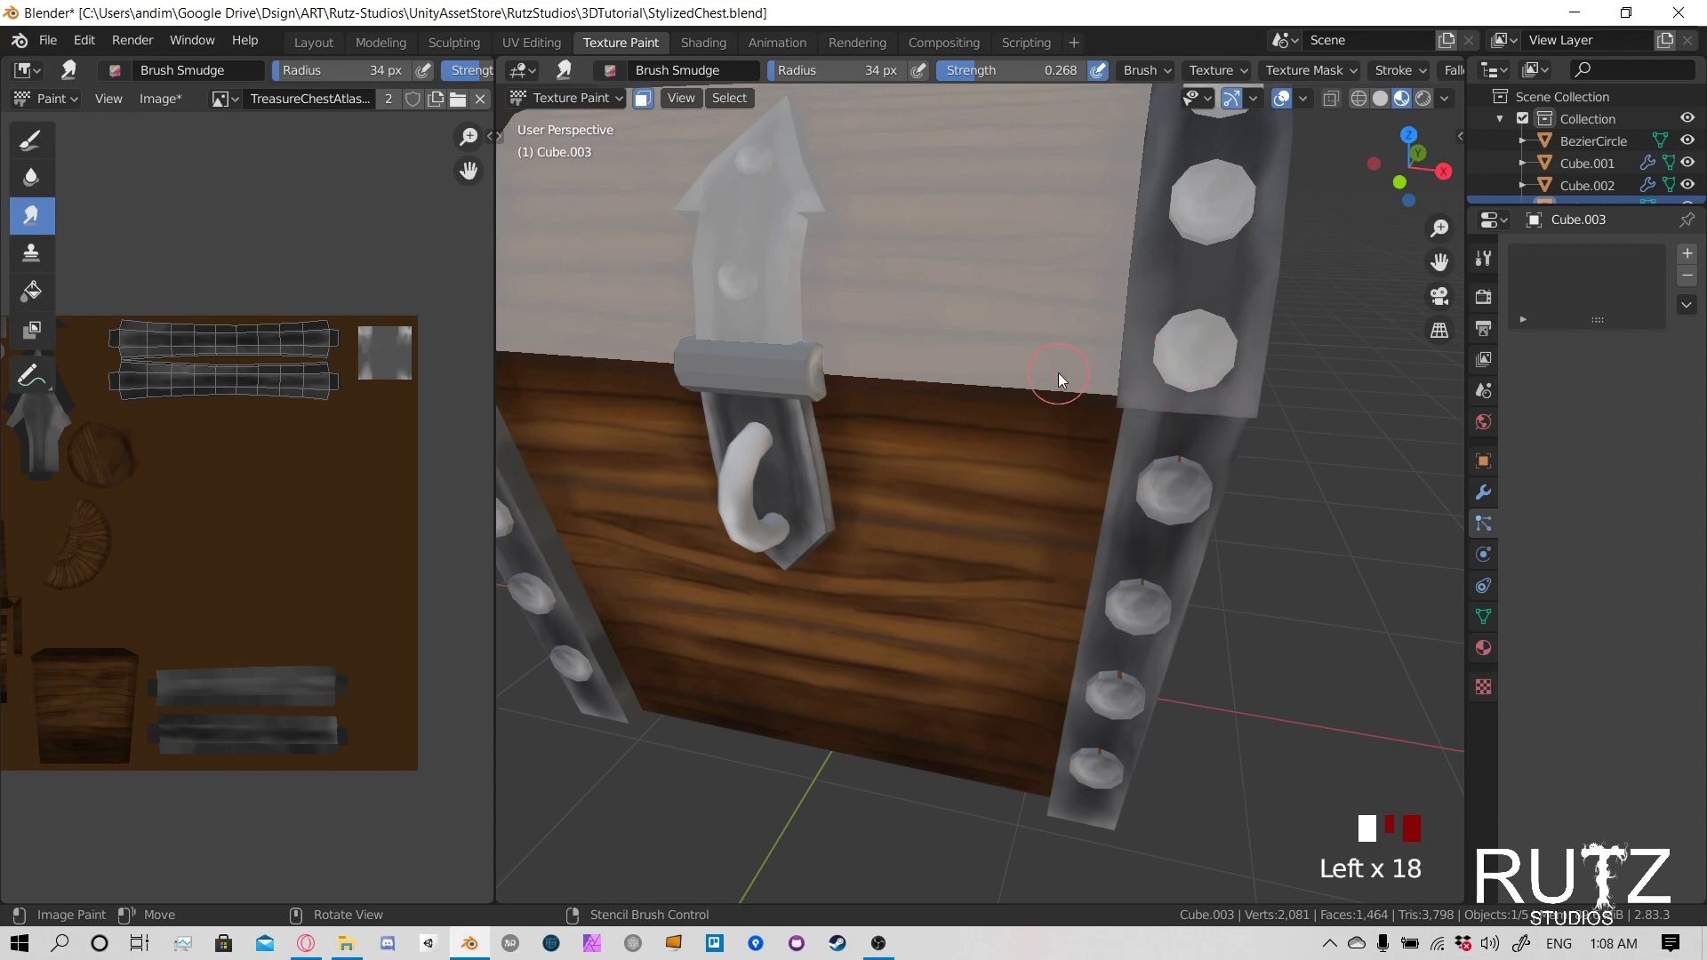
- Touch up the smudging at the front lower end of the lid's right strap with short dabs
{"action": "scroll", "coordinate": [1058, 371], "scroll_direction": "down", "scroll_amount": 3}
{"action": "middle_click_drag", "start_coordinate": [1085, 355], "coordinate": [953, 500], "text": "shift"}
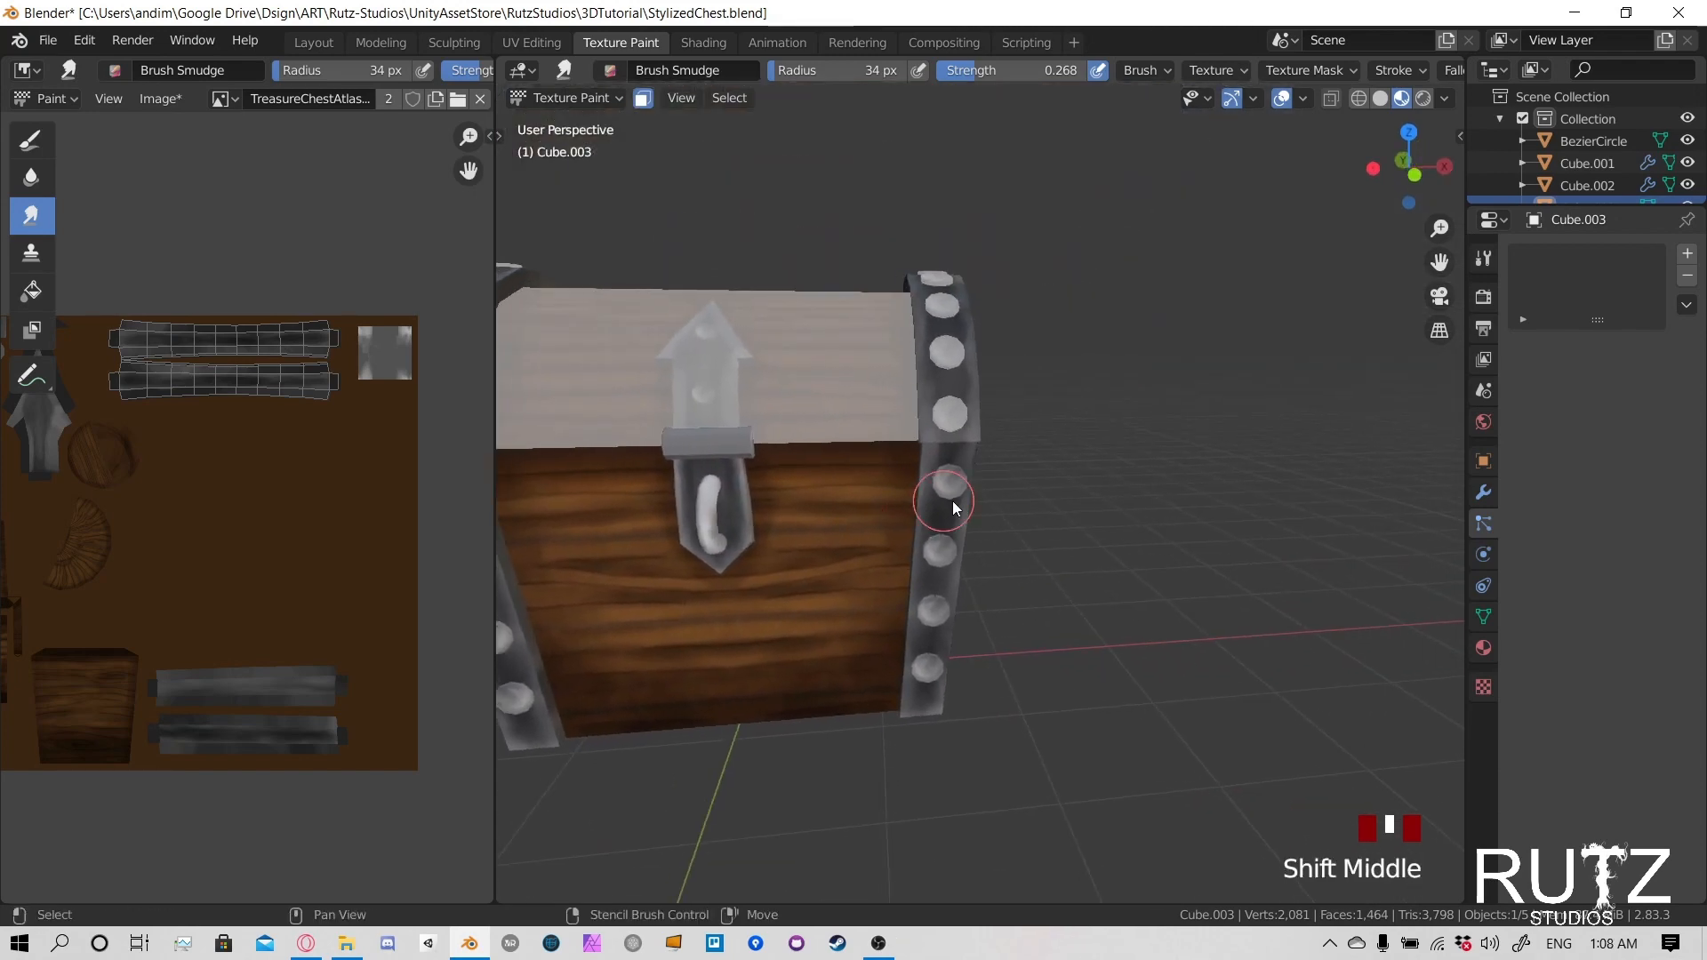
{"action": "scroll", "coordinate": [888, 588], "scroll_direction": "up", "scroll_amount": 2}
{"action": "middle_click_drag", "start_coordinate": [887, 588], "coordinate": [814, 612], "text": "shift"}
{"action": "left_click", "coordinate": [732, 568]}
{"action": "left_click", "coordinate": [729, 571]}
{"action": "left_click", "coordinate": [727, 572]}
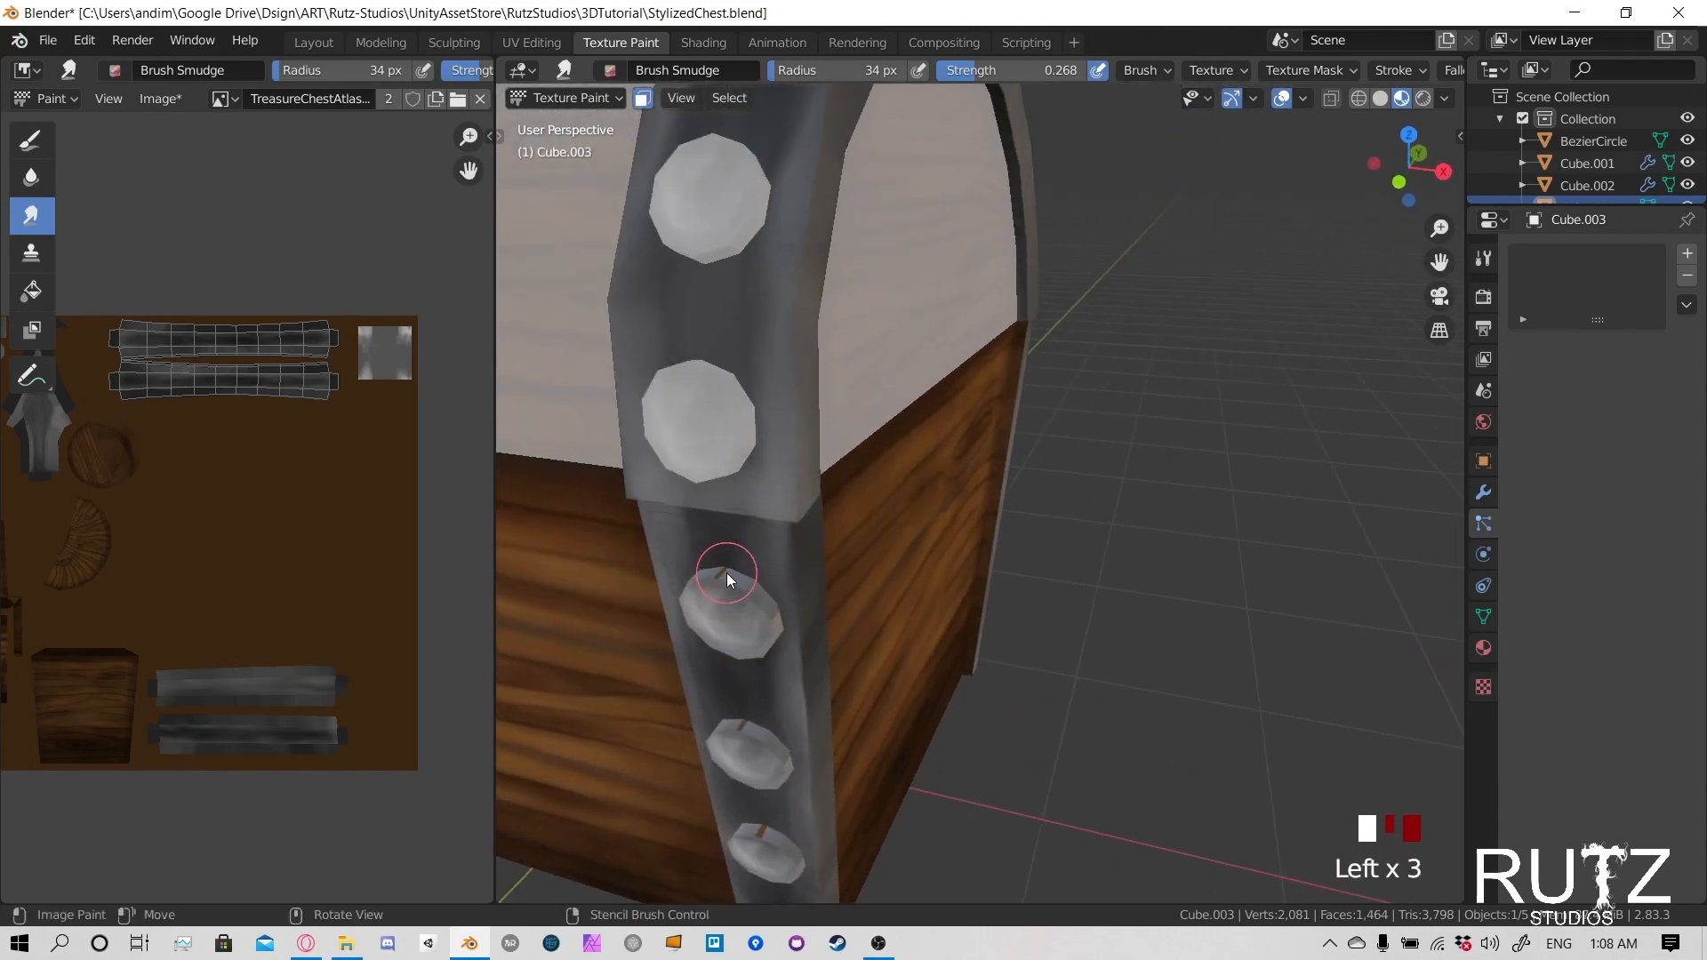
{"action": "mouse_move", "coordinate": [727, 572]}
{"action": "middle_mouse_down"}
{"action": "mouse_move", "coordinate": [814, 556]}
{"action": "mouse_move", "coordinate": [952, 483]}
{"action": "middle_mouse_up"}
{"action": "scroll", "coordinate": [788, 505], "scroll_direction": "down", "scroll_amount": 2}
{"action": "scroll", "coordinate": [932, 480], "scroll_direction": "down", "scroll_amount": 1}
- Make the small horizontal cylinder across the chest's front latch the object being texture painted
{"action": "left_click", "coordinate": [551, 98]}
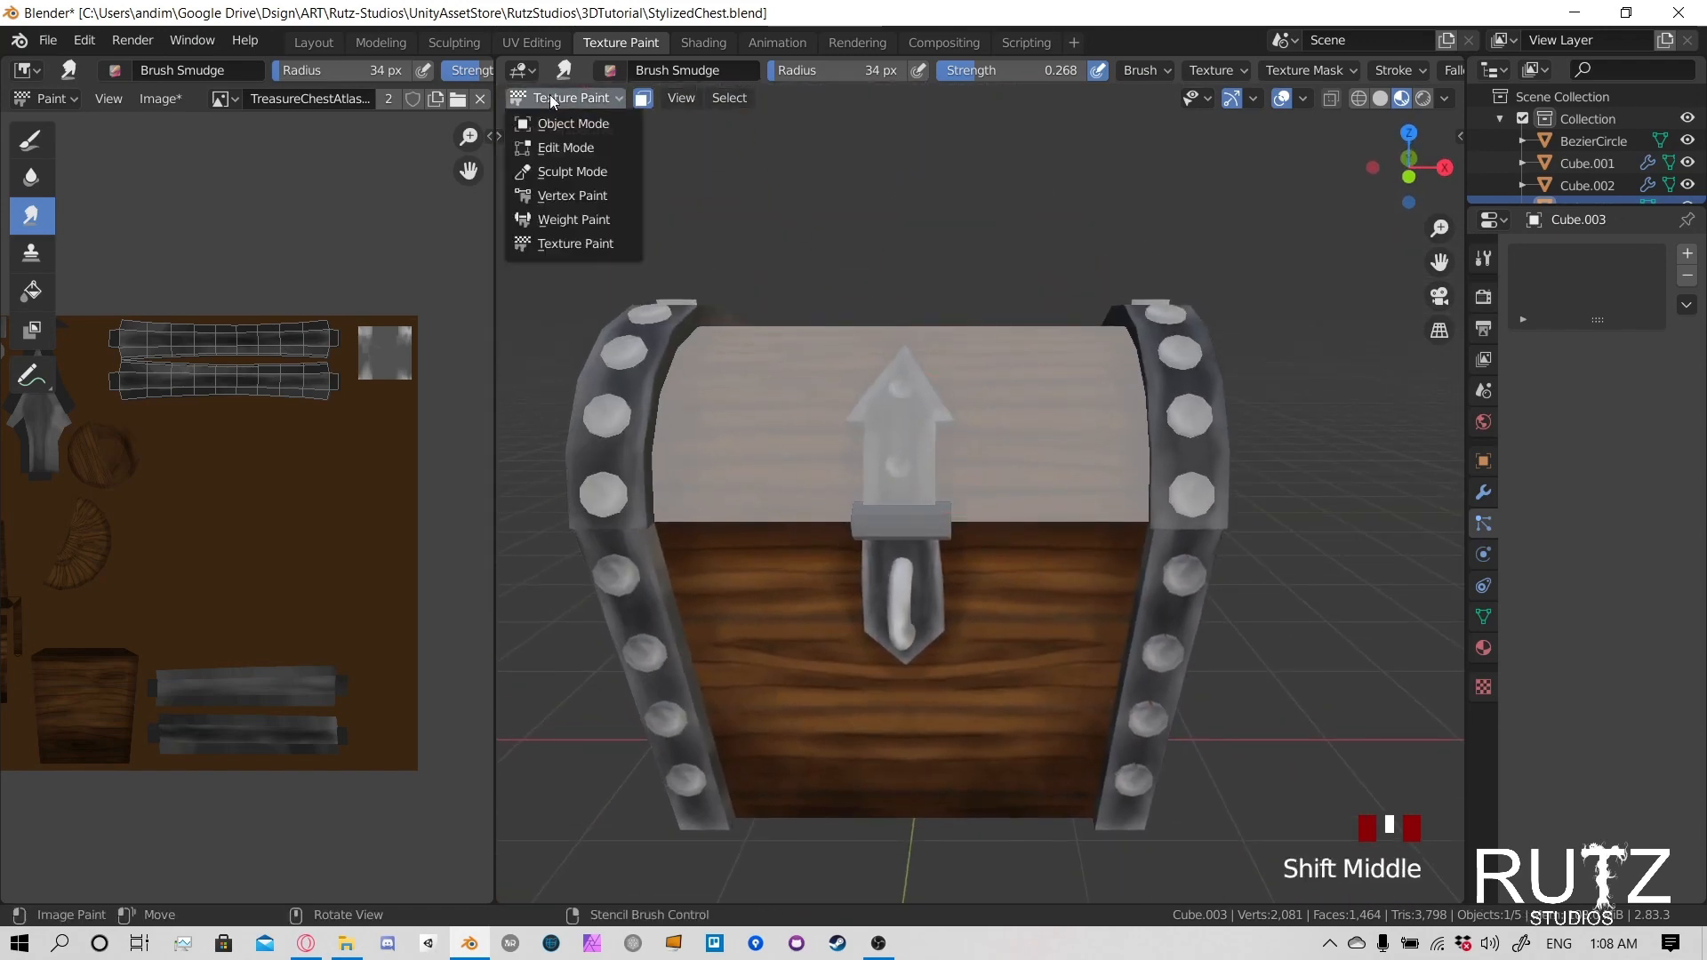
{"action": "left_click", "coordinate": [573, 124]}
{"action": "scroll", "coordinate": [1125, 459], "scroll_direction": "down", "scroll_amount": 2}
{"action": "middle_click_drag", "start_coordinate": [1225, 566], "coordinate": [984, 484]}
{"action": "left_click", "coordinate": [977, 483]}
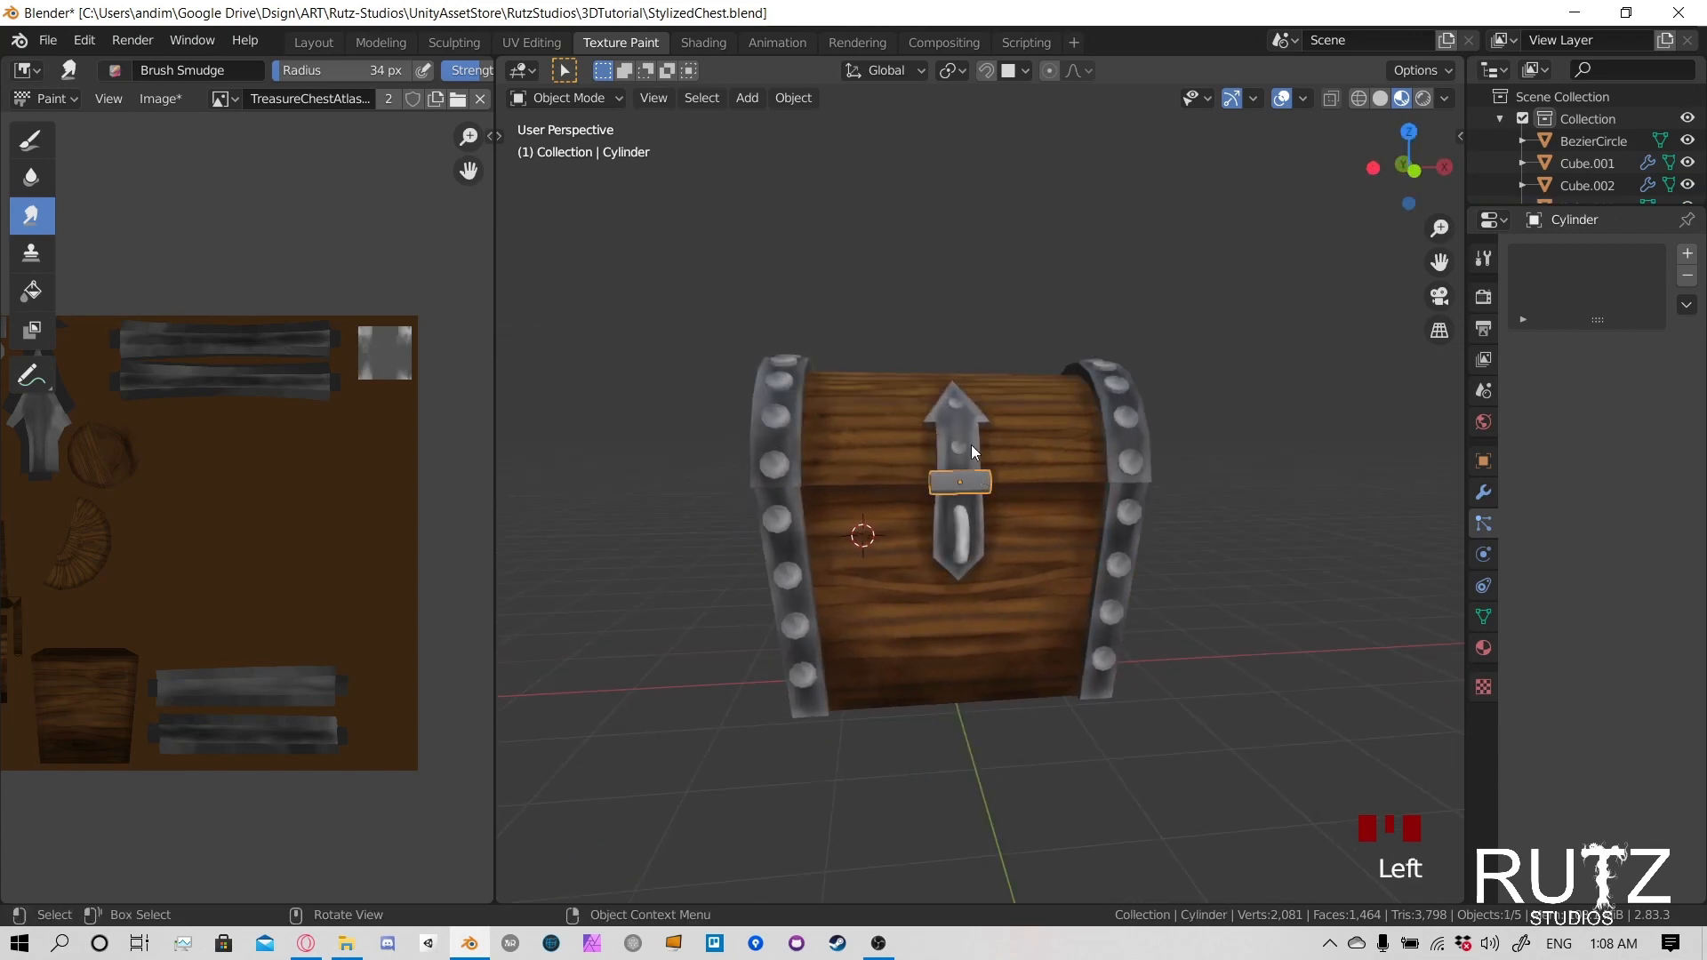
{"action": "left_click", "coordinate": [569, 98]}
{"action": "left_click", "coordinate": [578, 240]}
{"action": "scroll", "coordinate": [980, 478], "scroll_direction": "up", "scroll_amount": 4}
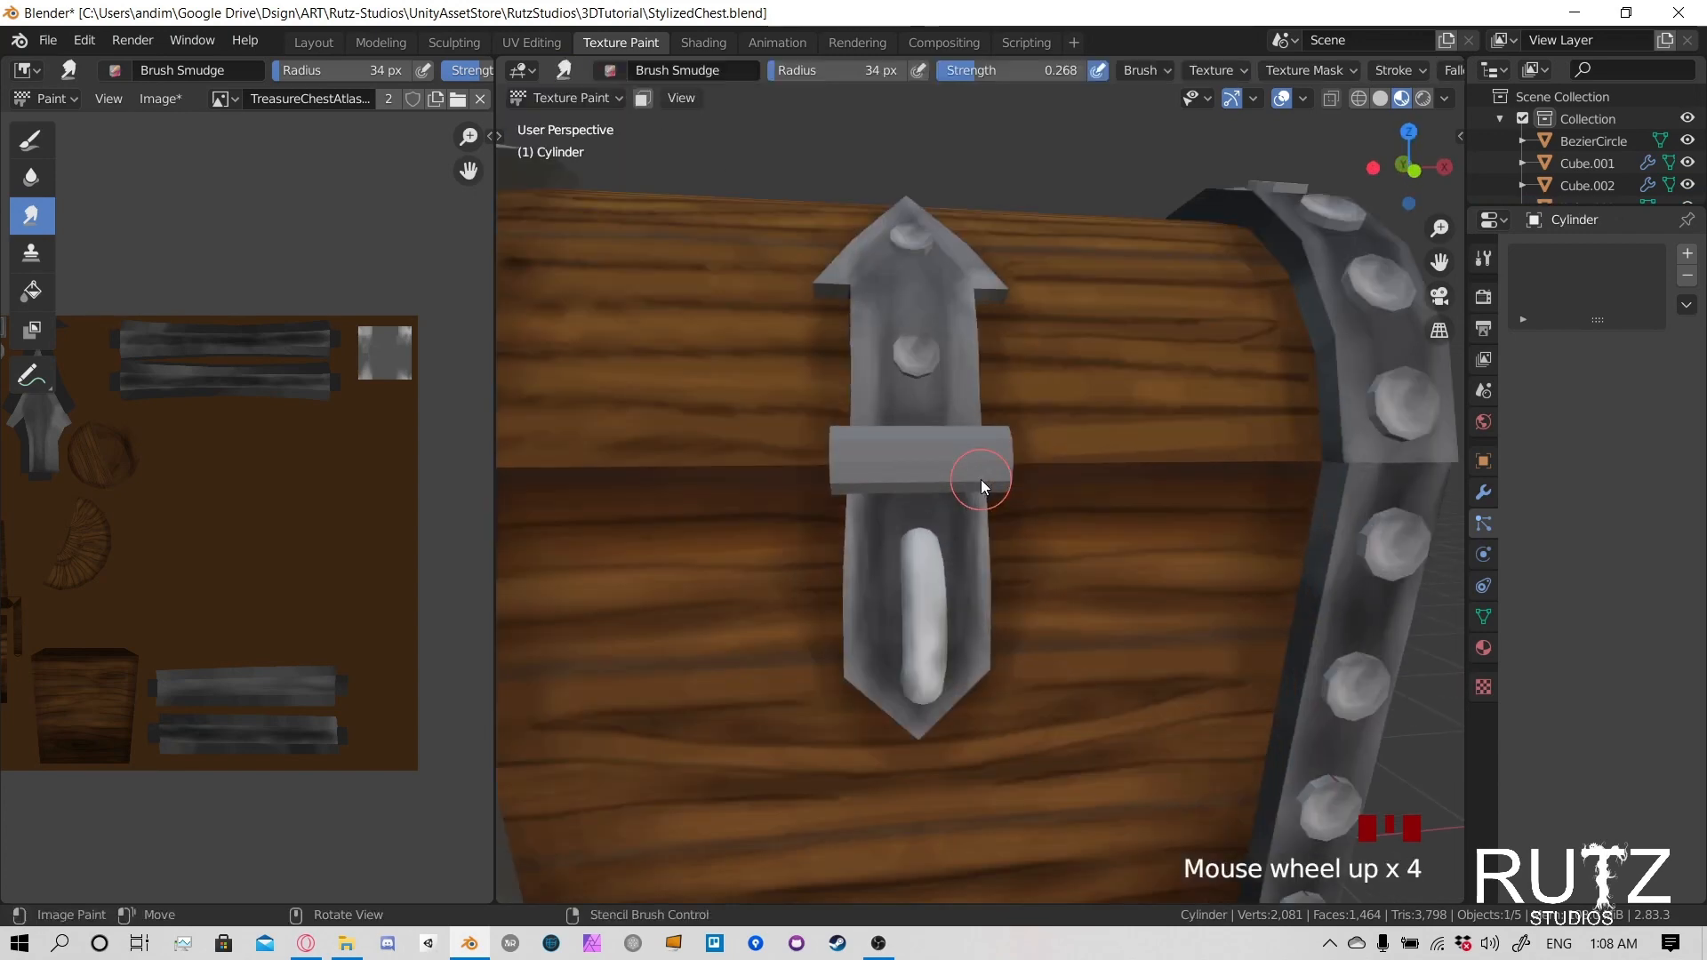
{"action": "middle_click_drag", "start_coordinate": [979, 478], "coordinate": [804, 381]}
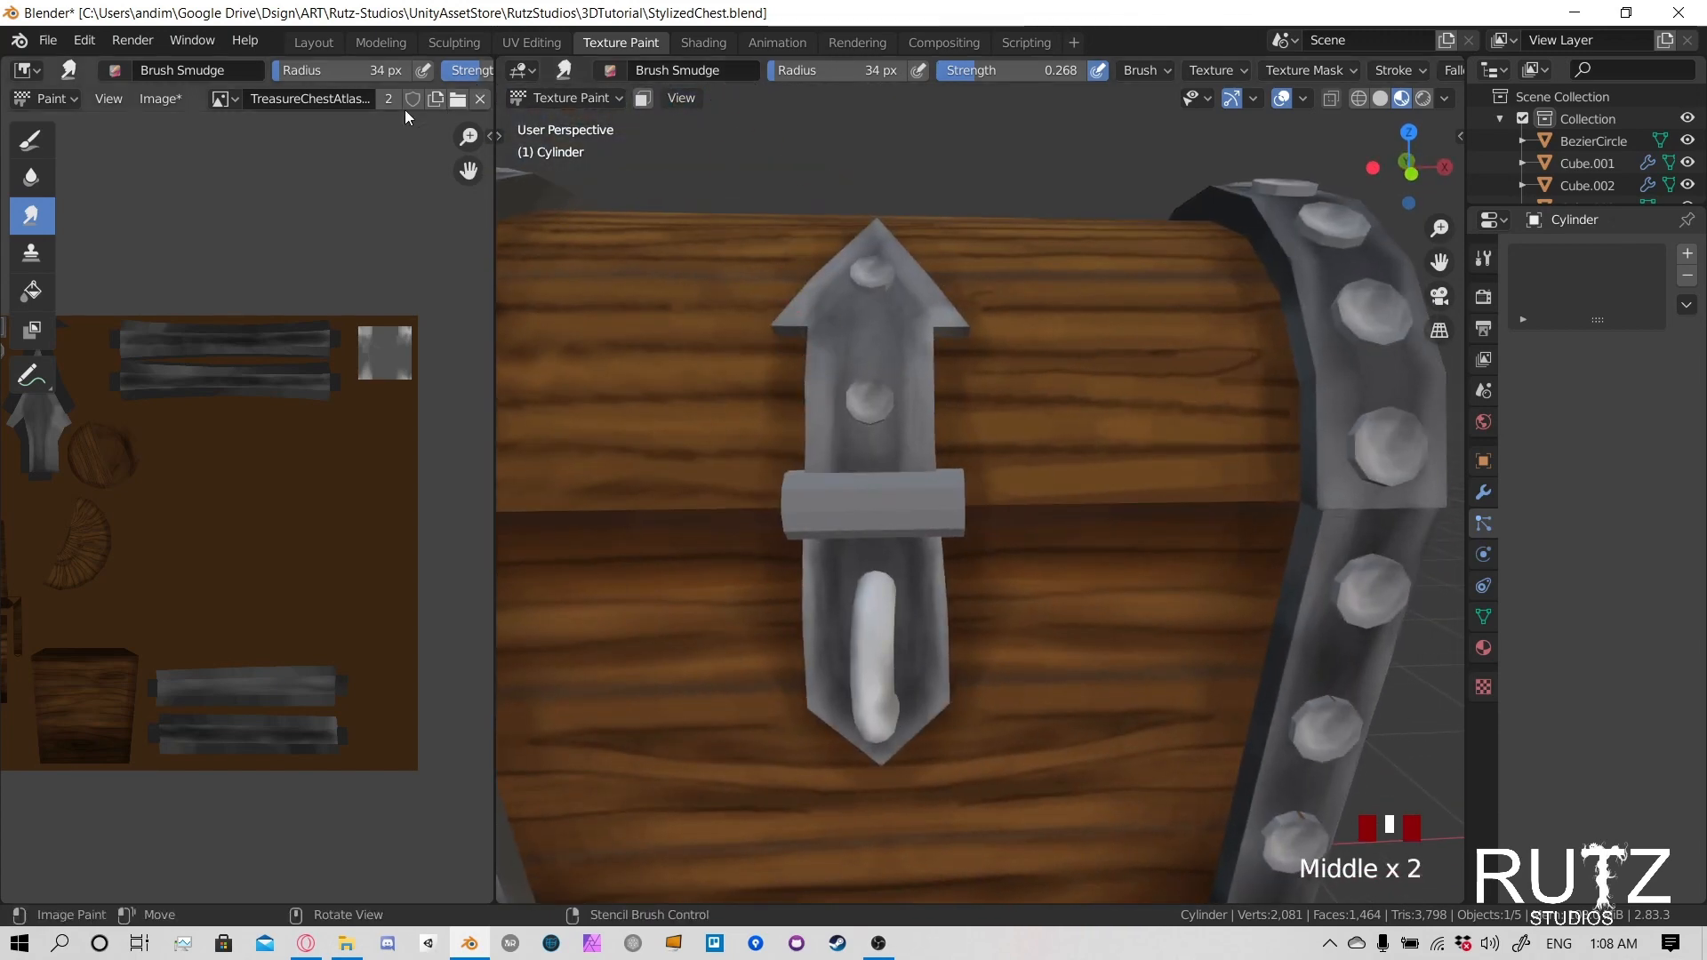
- Frame the latch cylinder's UV islands in the texture image and save the image
{"action": "middle_click_drag", "start_coordinate": [161, 386], "coordinate": [411, 416]}
{"action": "scroll", "coordinate": [252, 503], "scroll_direction": "up", "scroll_amount": 5}
{"action": "middle_click_drag", "start_coordinate": [227, 254], "coordinate": [220, 530]}
{"action": "middle_click_drag", "start_coordinate": [205, 359], "coordinate": [292, 525]}
{"action": "scroll", "coordinate": [221, 503], "scroll_direction": "up", "scroll_amount": 6}
{"action": "scroll", "coordinate": [217, 497], "scroll_direction": "down", "scroll_amount": 2}
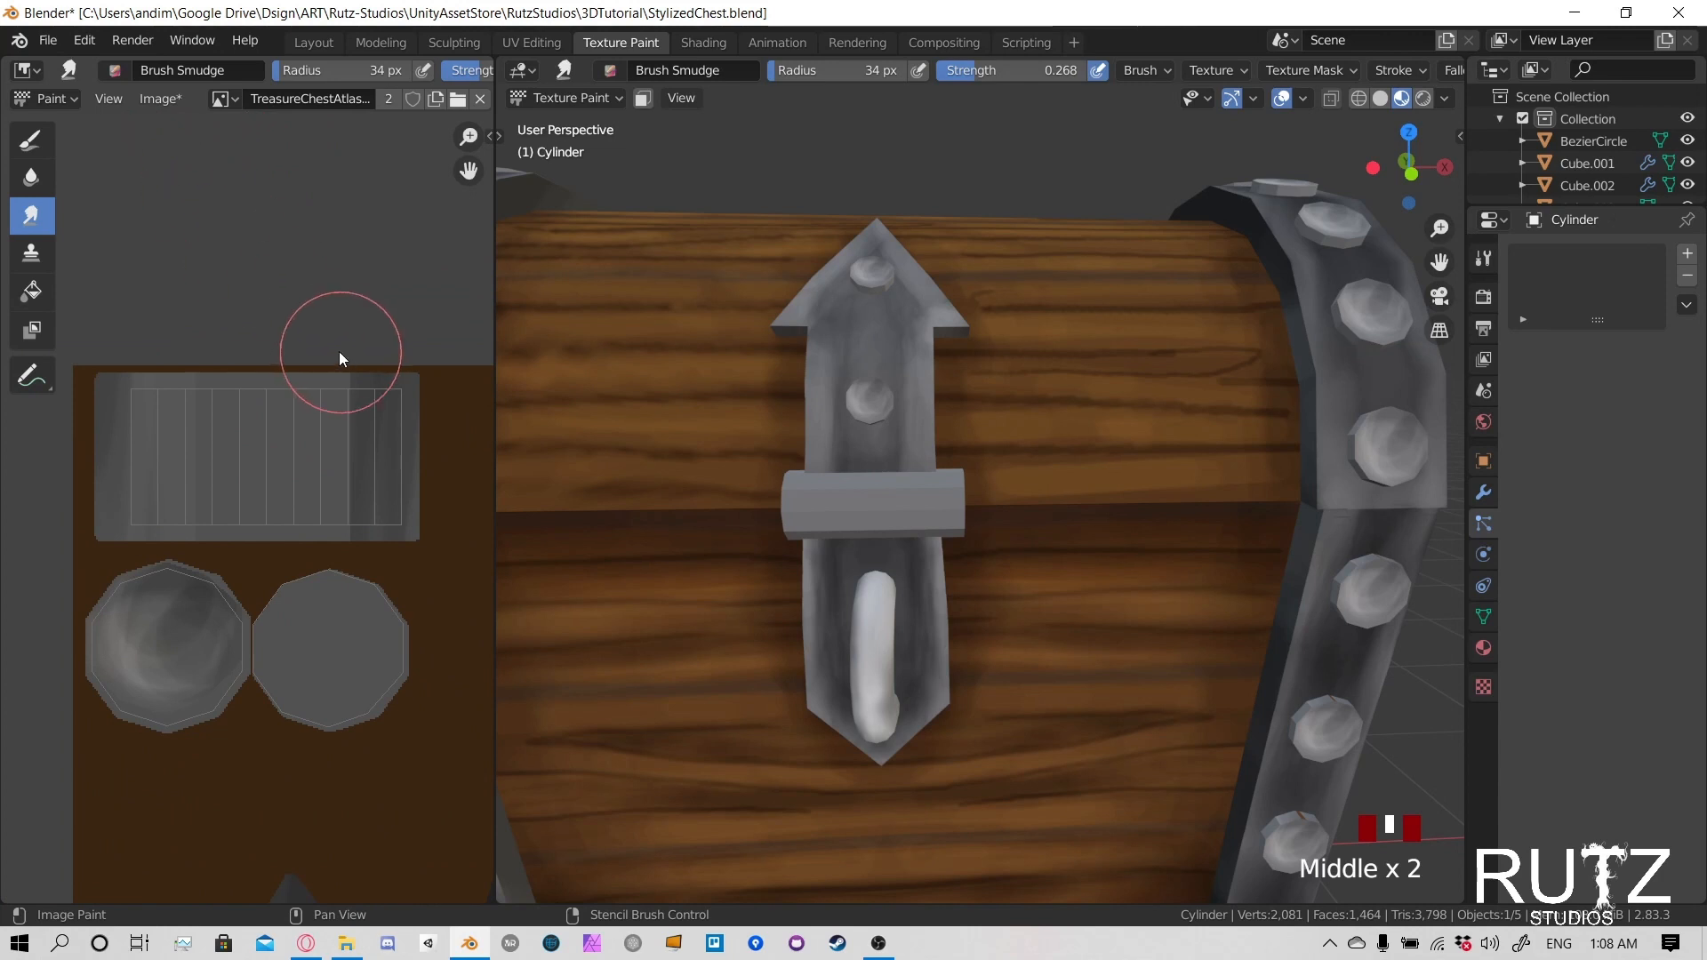
{"action": "key", "text": "alt+s"}
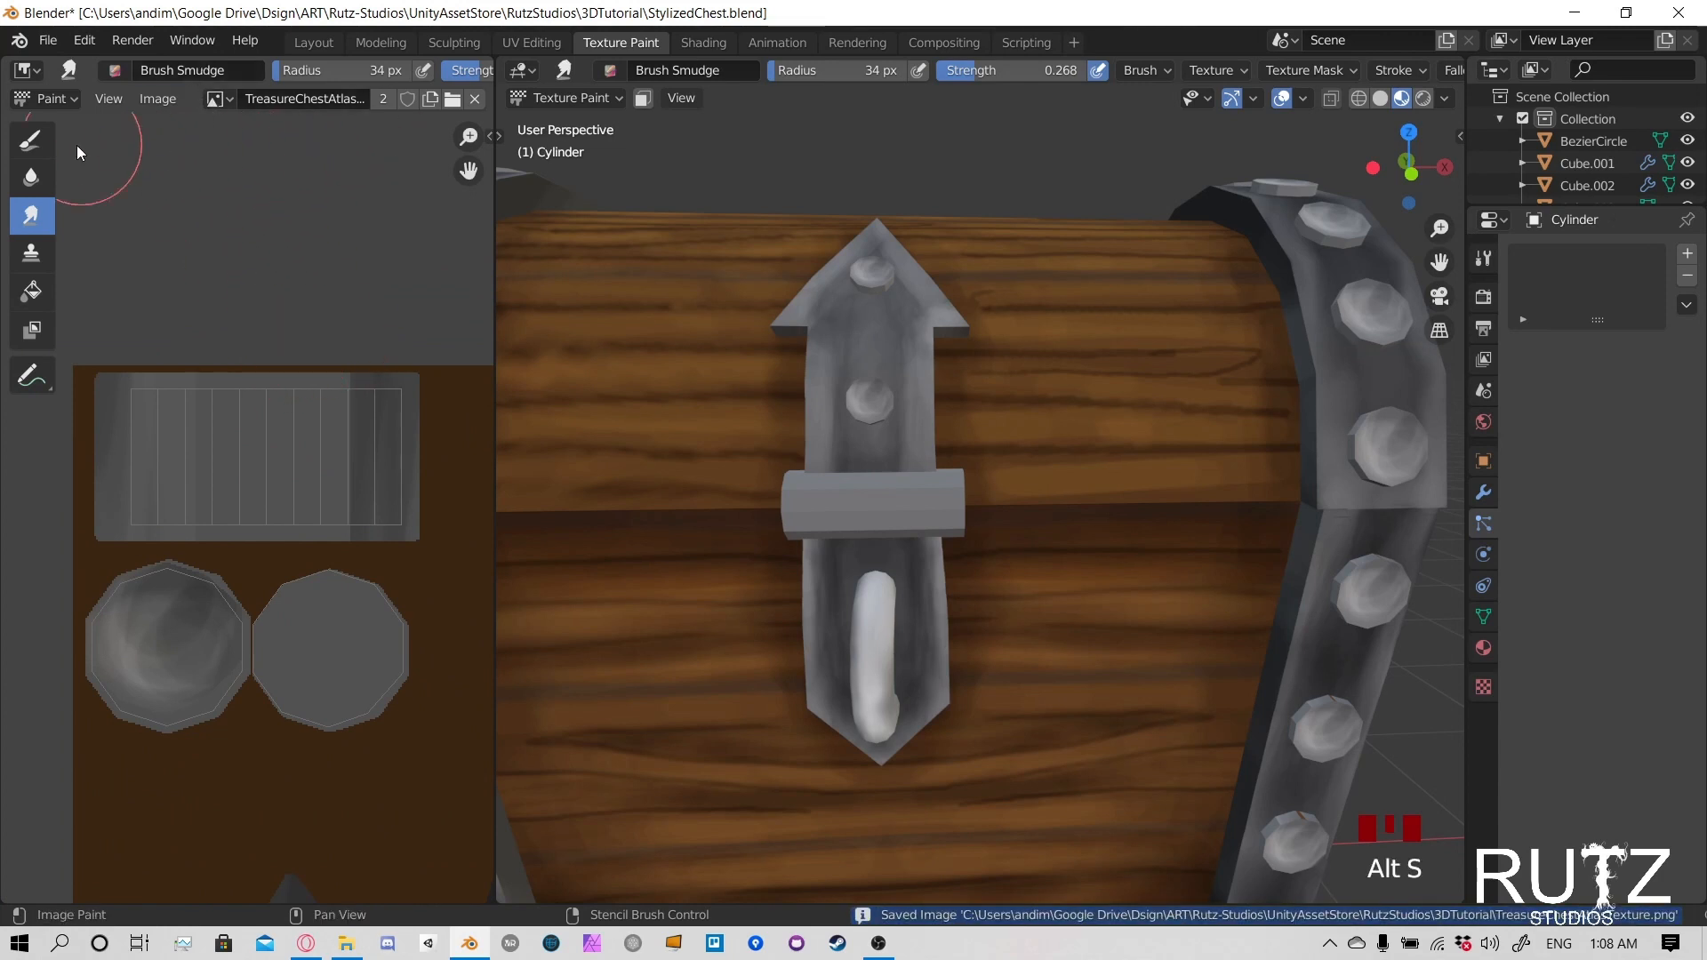
- Switch to the Draw brush with Screen blending and set its radius to 13 px
{"action": "left_click", "coordinate": [30, 140]}
{"action": "left_click", "coordinate": [316, 70]}
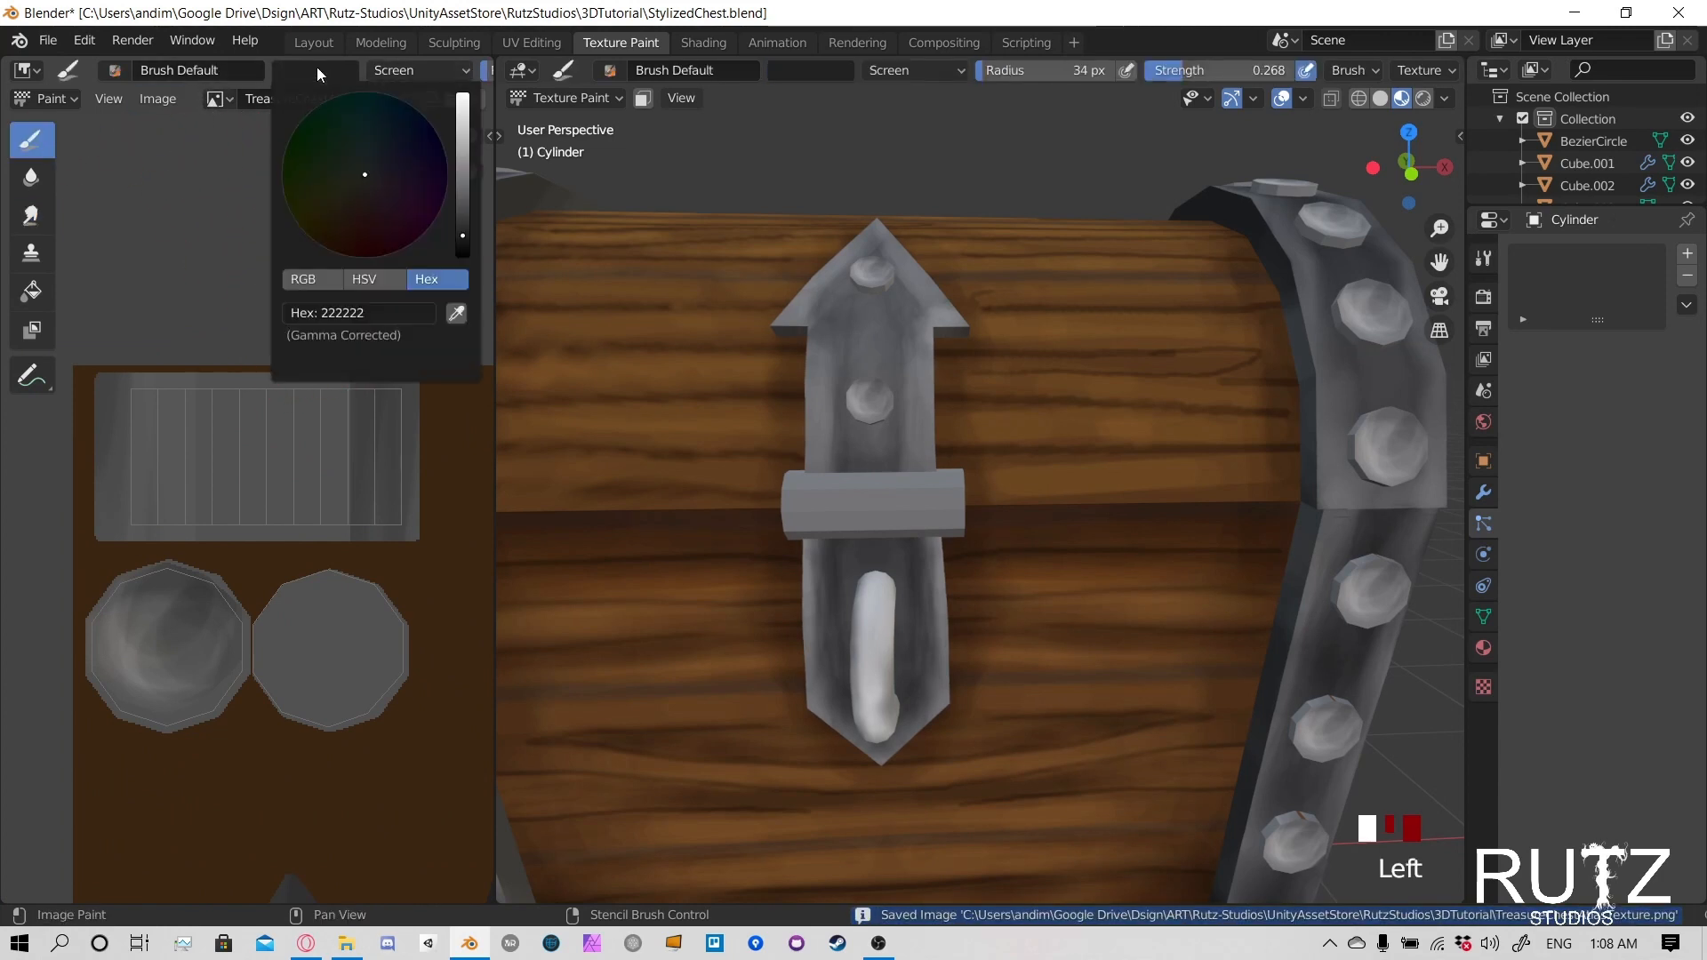
{"action": "key", "text": "f"}
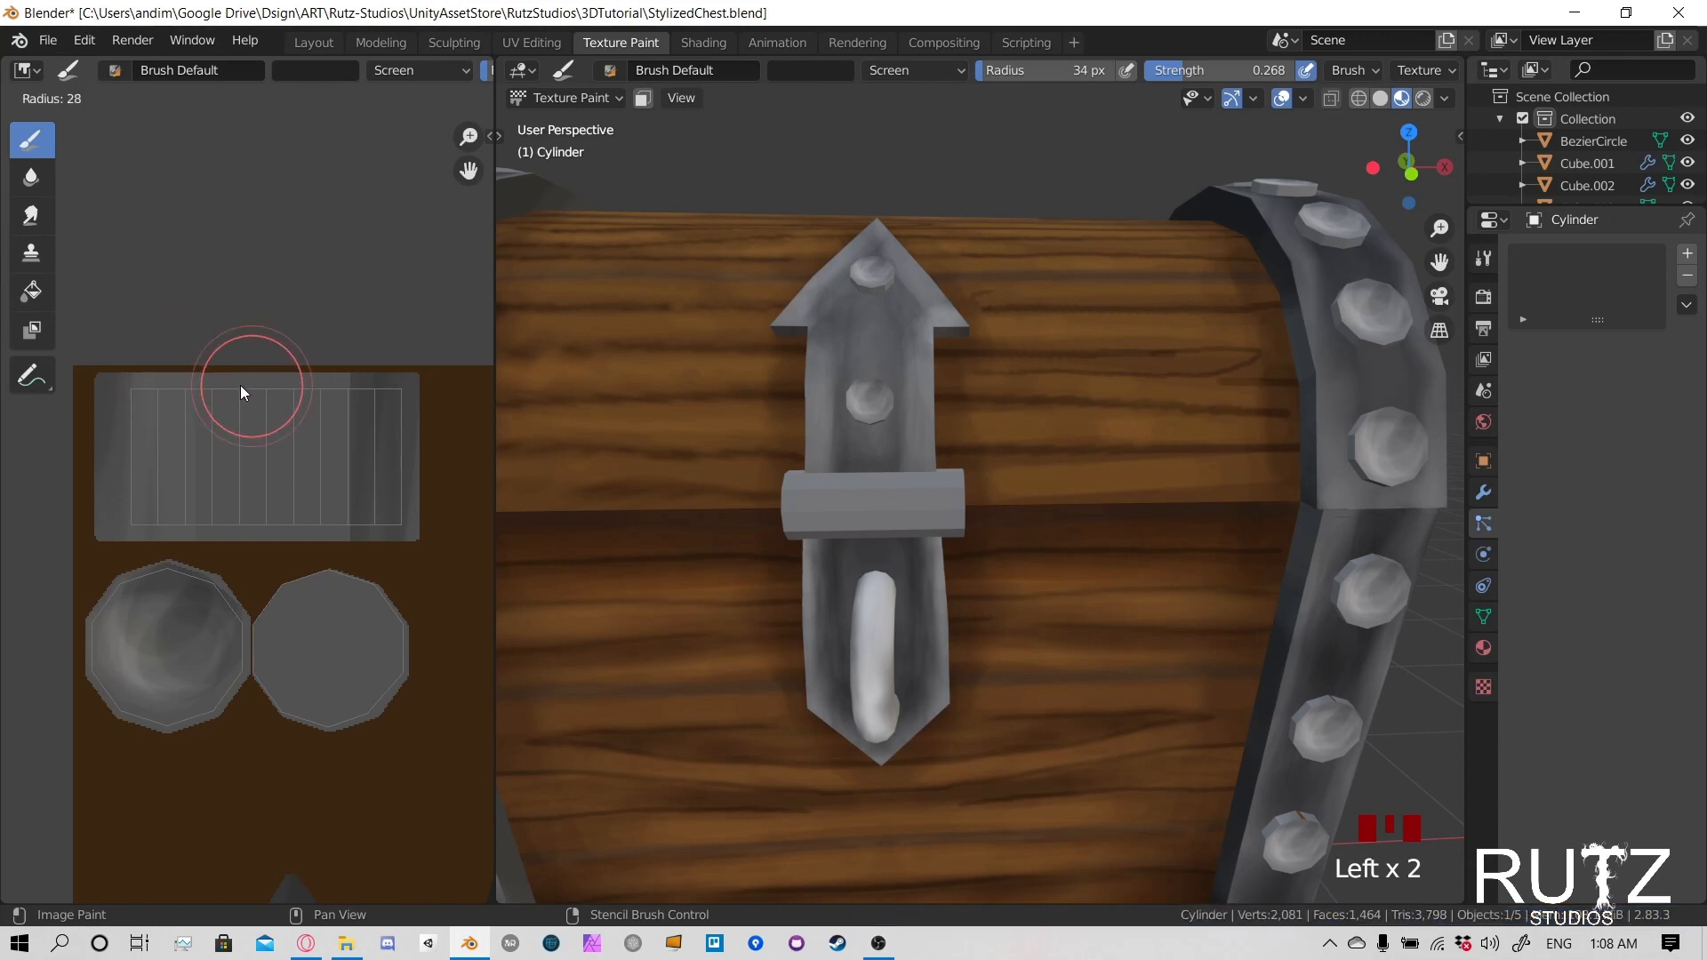
{"action": "left_click", "coordinate": [216, 386]}
- Try brightening horizontal bands along the upper and lower edges of the cylinder's UV strip, and undo the strokes
{"action": "left_click_drag", "start_coordinate": [144, 403], "coordinate": [400, 398]}
{"action": "left_click_drag", "start_coordinate": [400, 400], "coordinate": [196, 406]}
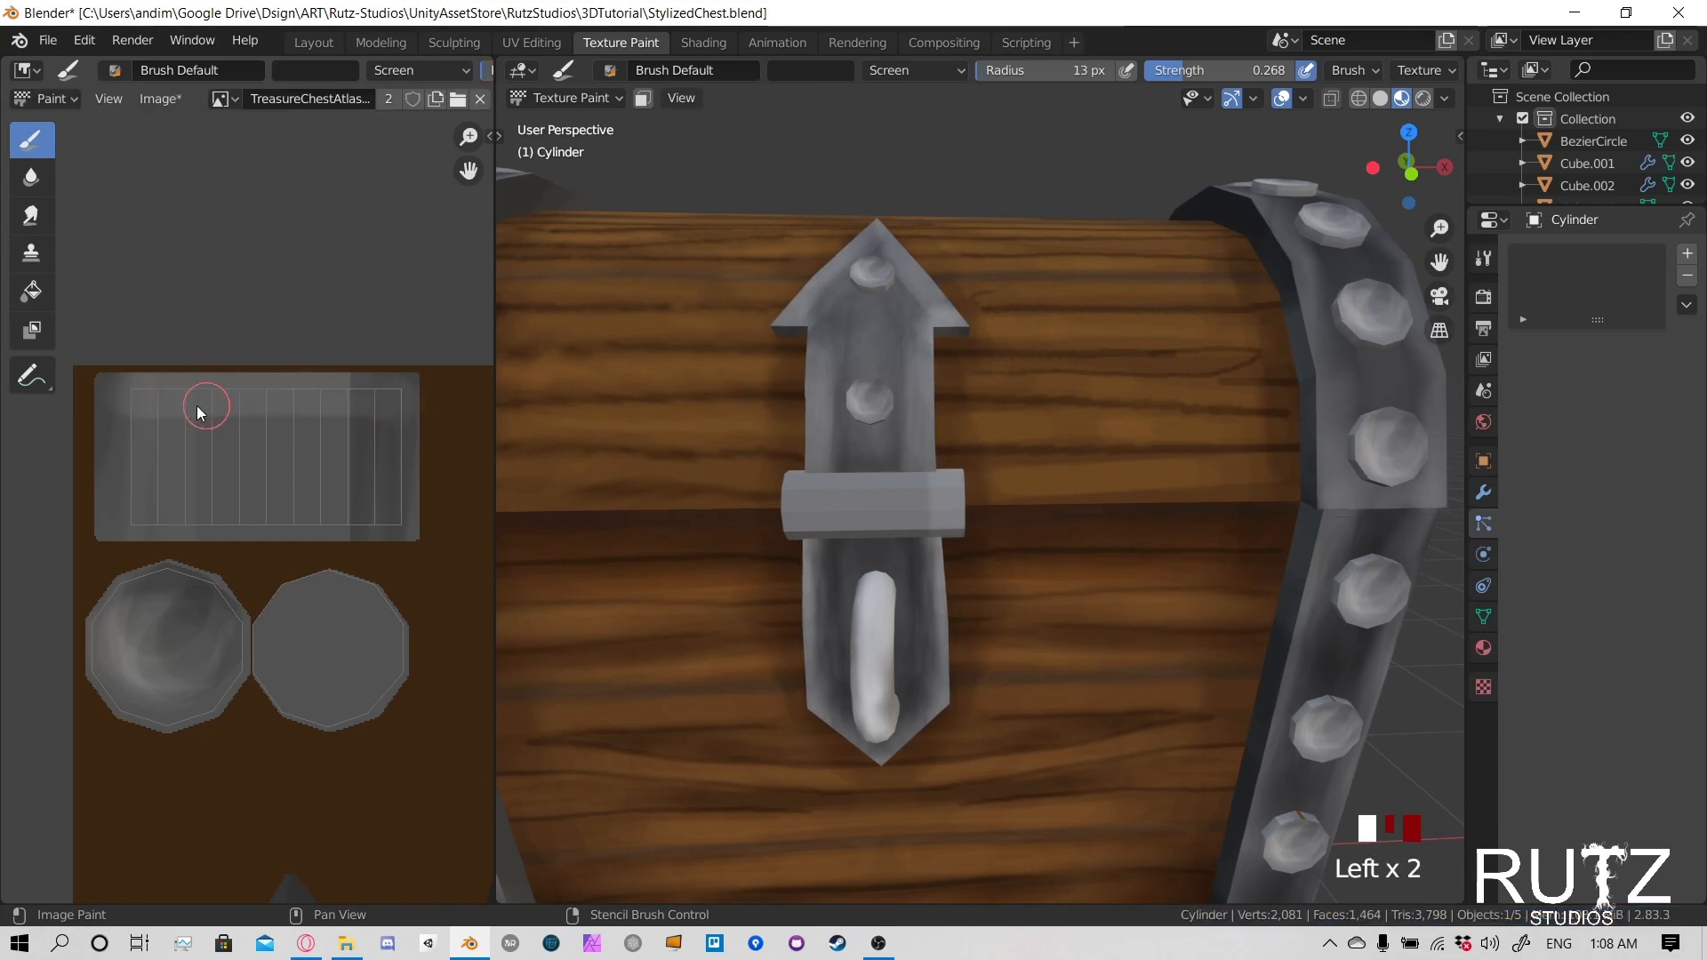
{"action": "left_click_drag", "start_coordinate": [136, 516], "coordinate": [375, 515]}
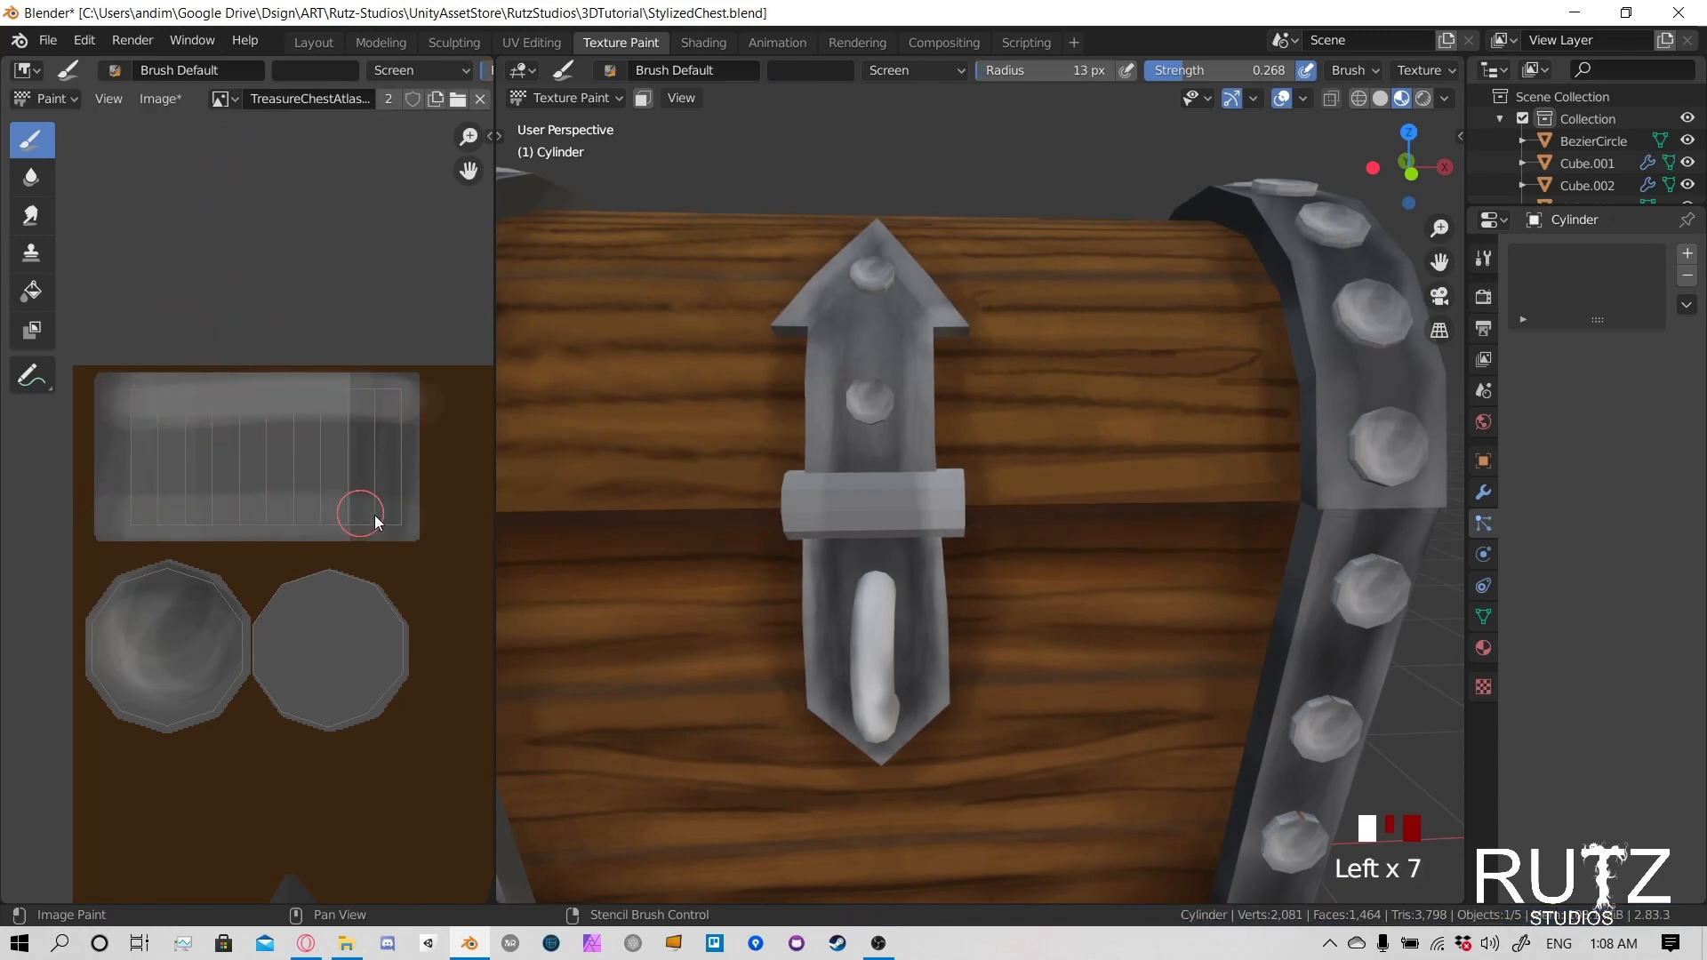
{"action": "key", "text": "ctrl+z"}
{"action": "key", "text": "ctrl+z"}
{"action": "key", "text": "ctrl+z"}
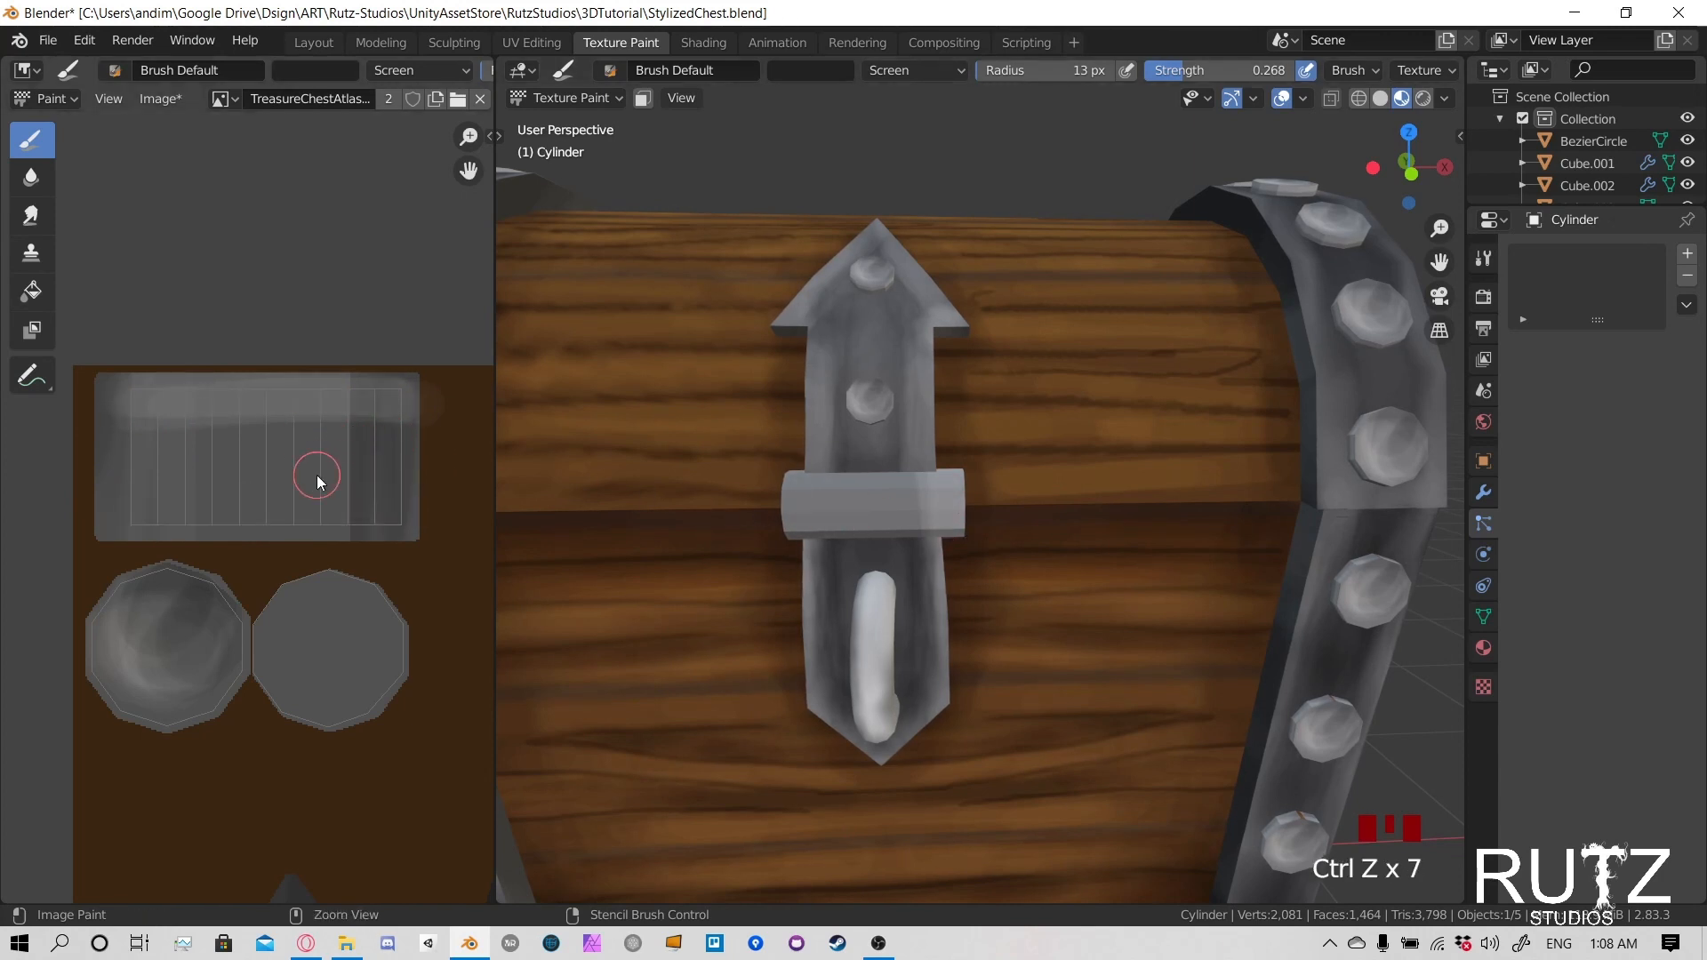
{"action": "key", "text": "ctrl+z"}
{"action": "key", "text": "ctrl+z"}
{"action": "key", "text": "ctrl+z"}
{"action": "key", "text": "ctrl+z"}
{"action": "key", "text": "ctrl+z"}
- Try brightening vertical bands near both ends of the cylinder's UV strip, and undo the strokes
{"action": "left_click_drag", "start_coordinate": [389, 380], "coordinate": [396, 551]}
{"action": "left_click_drag", "start_coordinate": [389, 382], "coordinate": [393, 543]}
{"action": "left_click_drag", "start_coordinate": [374, 384], "coordinate": [378, 504]}
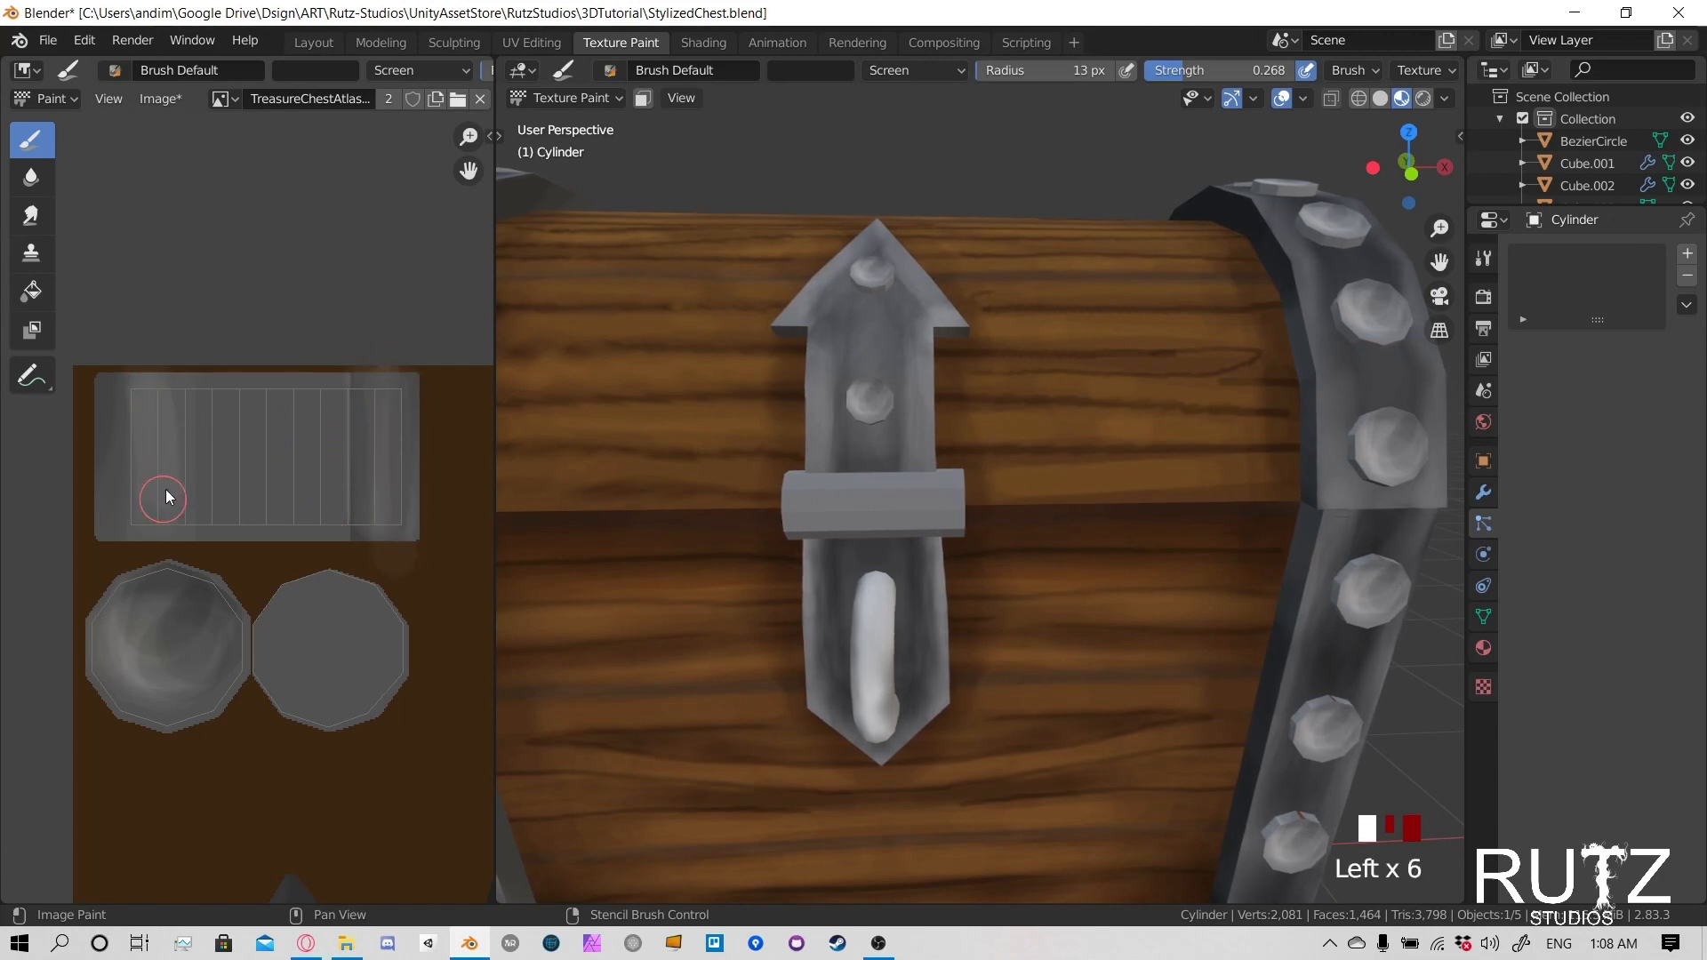
{"action": "left_click_drag", "start_coordinate": [178, 509], "coordinate": [161, 501]}
{"action": "key", "text": "ctrl+z"}
{"action": "key", "text": "ctrl+z"}
{"action": "key", "text": "ctrl+z"}
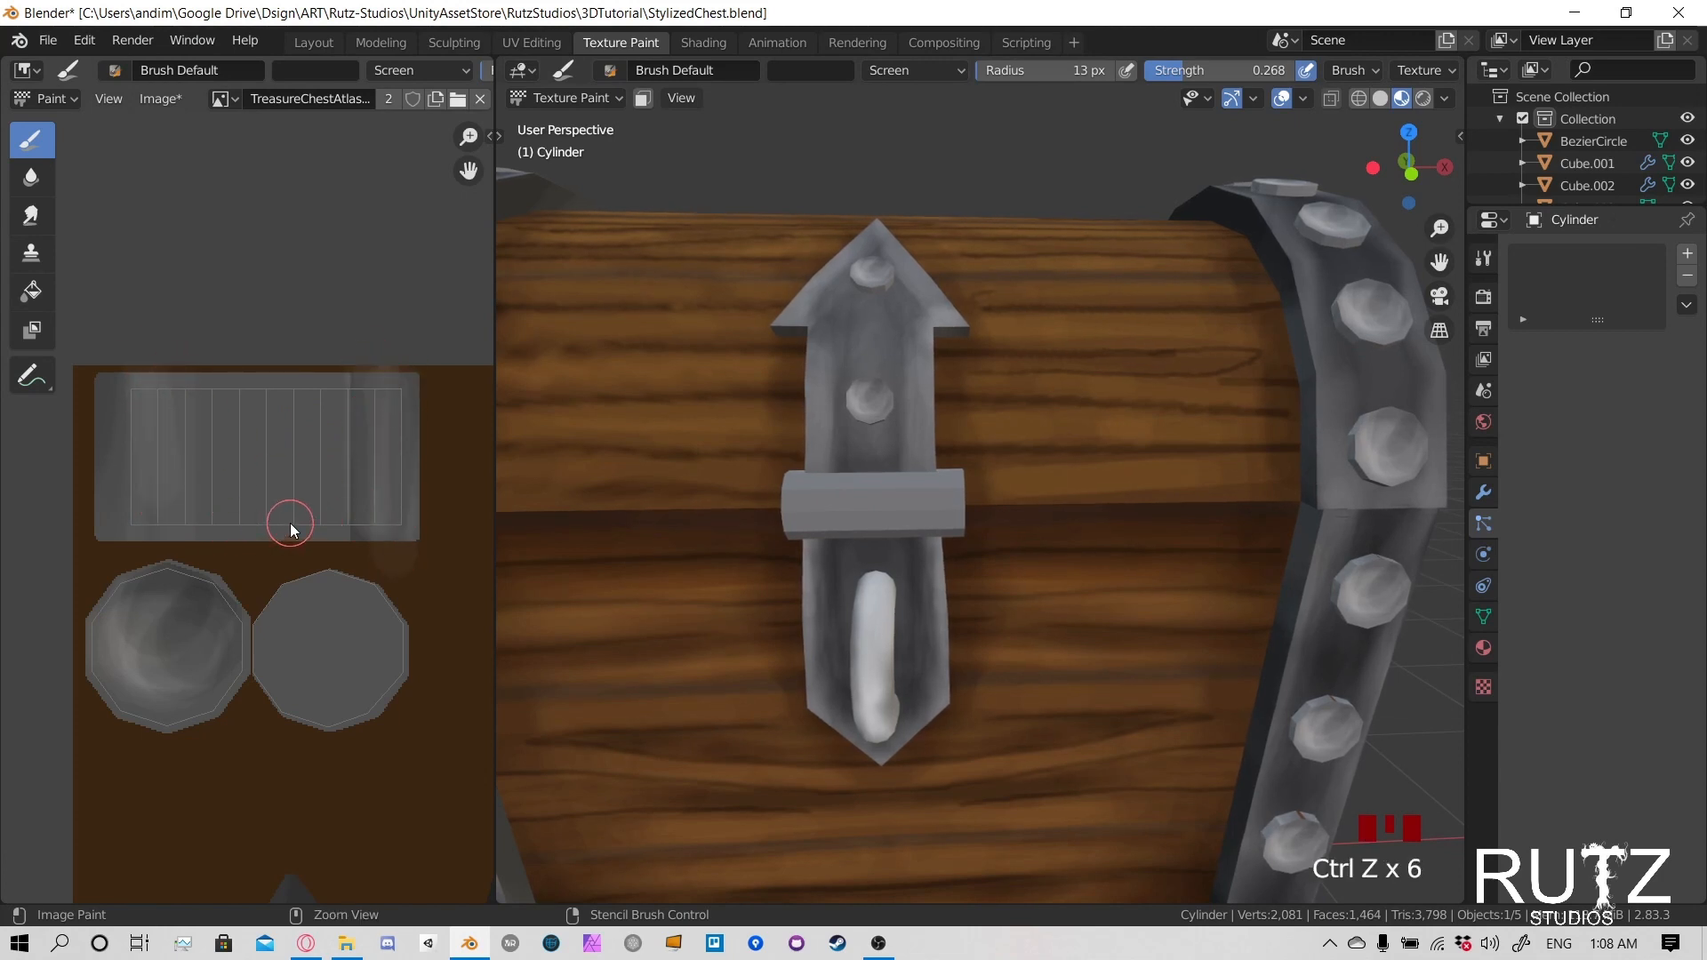
{"action": "key", "text": "ctrl+z"}
{"action": "key", "text": "ctrl+z"}
{"action": "key", "text": "ctrl+z"}
{"action": "key", "text": "ctrl+z"}
{"action": "key", "text": "ctrl+z"}
{"action": "key", "text": "ctrl+z"}
{"action": "key", "text": "ctrl+z"}
{"action": "key", "text": "ctrl+z"}
{"action": "key", "text": "ctrl+z"}
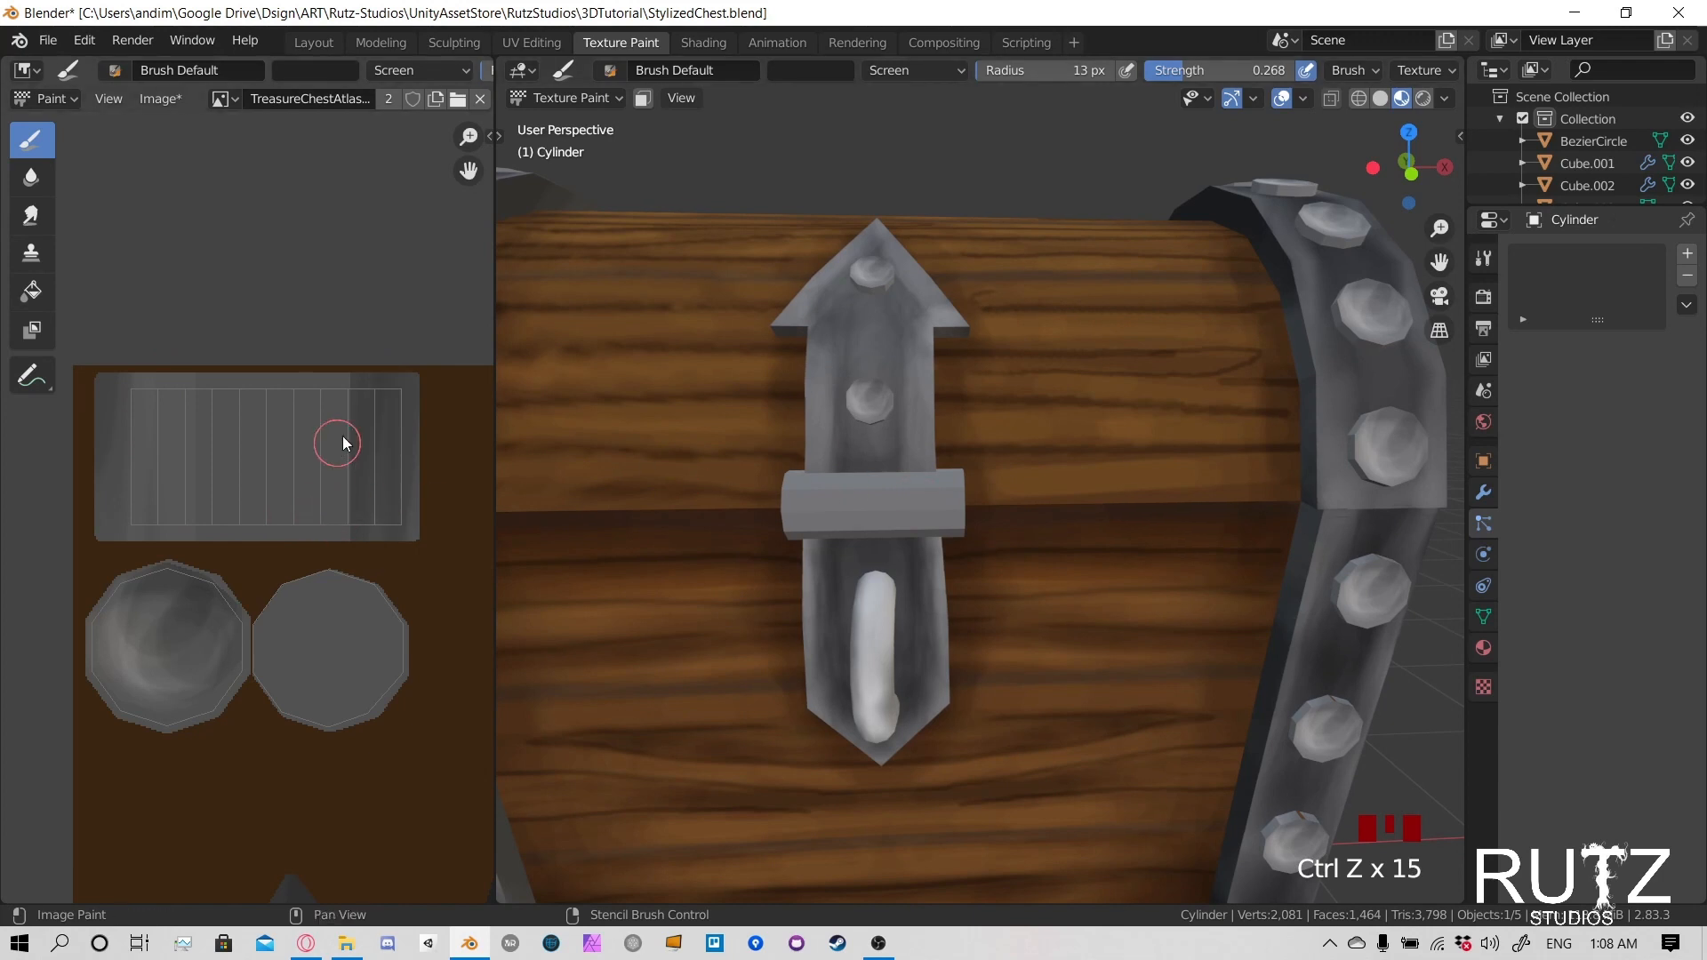
- Brighten the upper and lower edges of the latch cylinder with strokes directly on the 3D model
{"action": "left_click", "coordinate": [939, 473]}
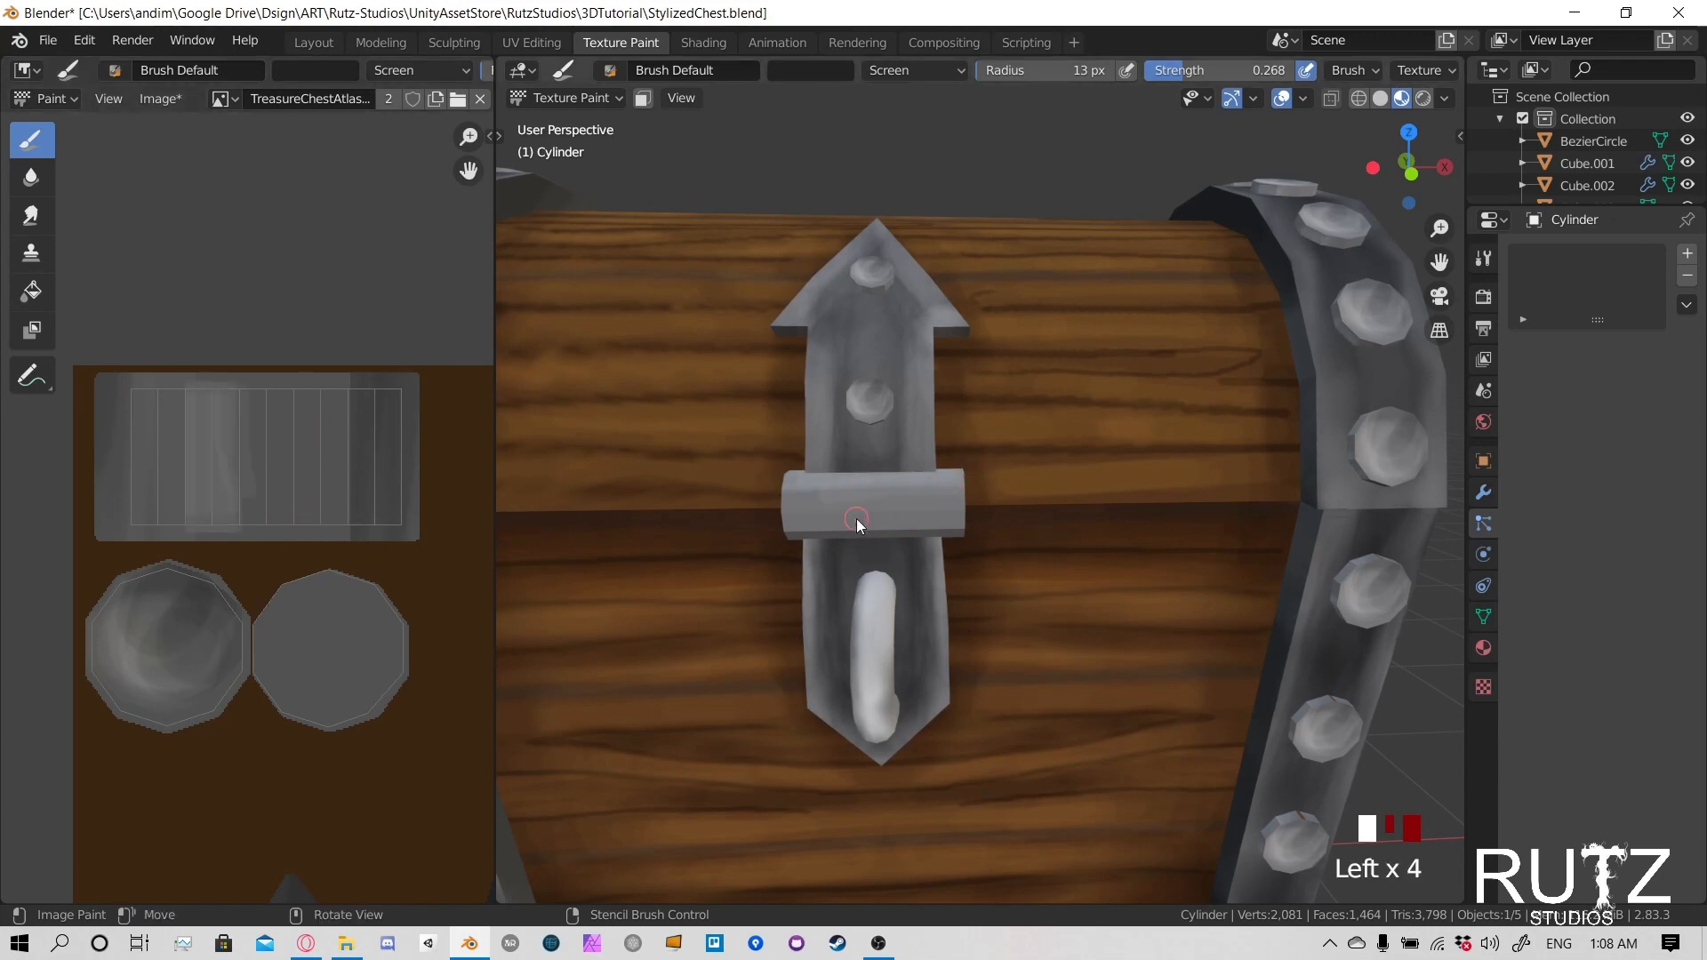
{"action": "left_click_drag", "start_coordinate": [856, 519], "coordinate": [809, 525]}
{"action": "left_click", "coordinate": [769, 477]}
{"action": "left_click", "coordinate": [787, 476]}
{"action": "left_click", "coordinate": [803, 475]}
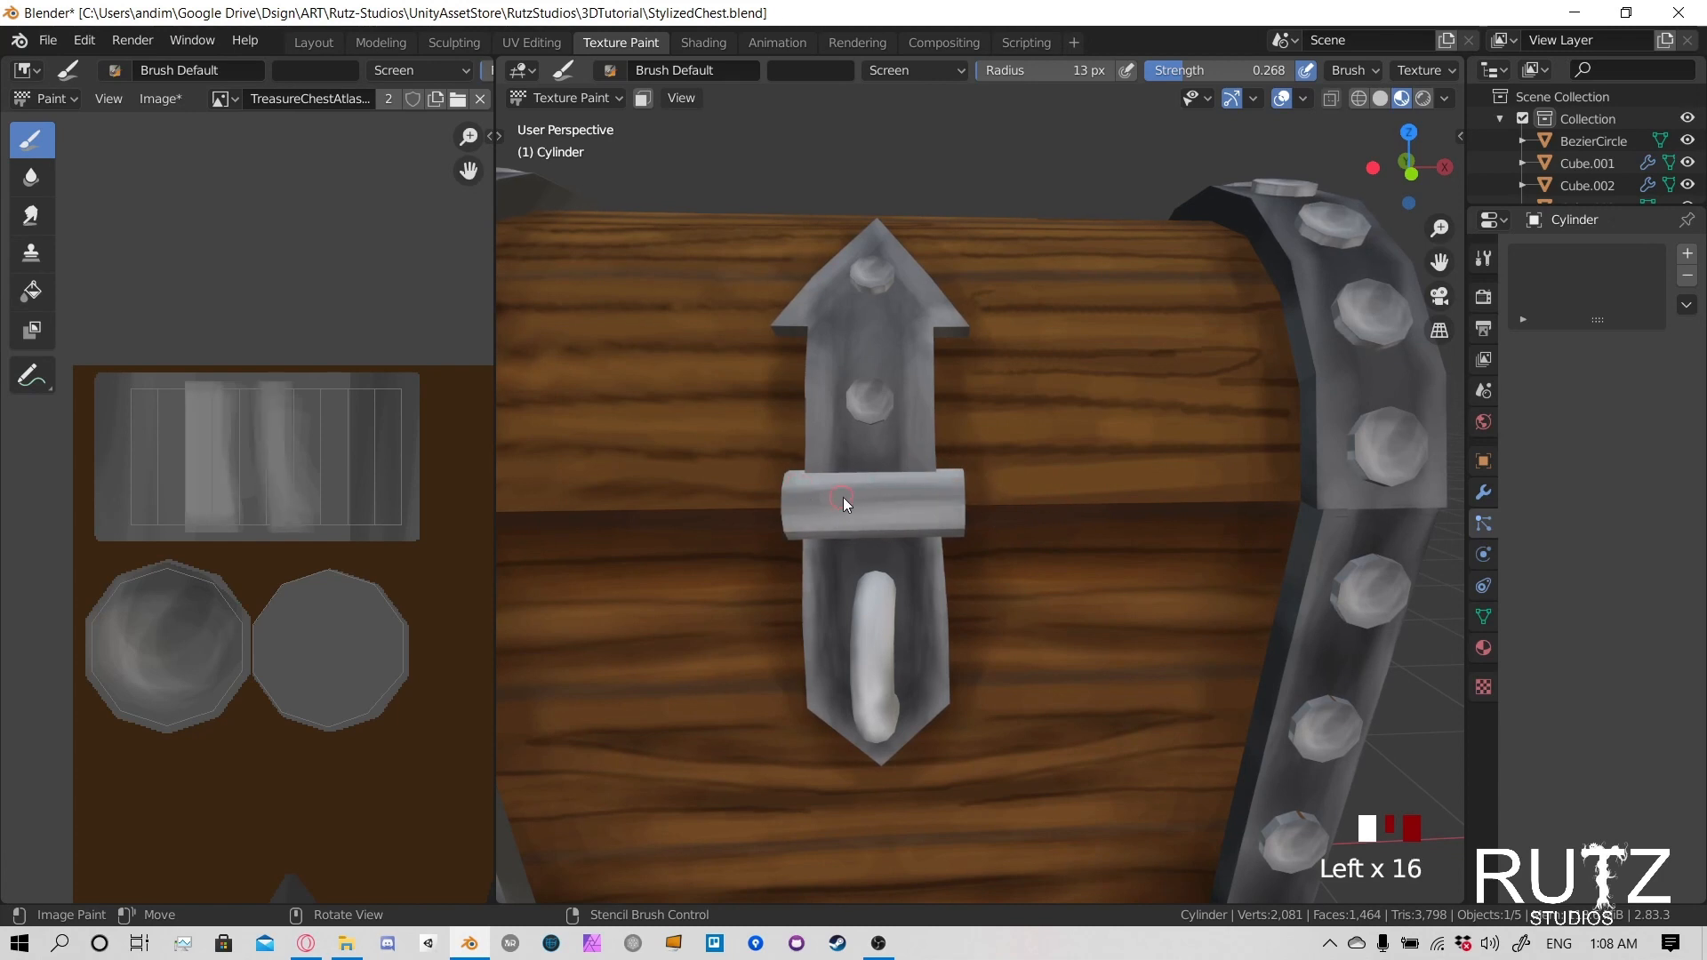
- Enlarge the brush radius to 43 px and softly lighten the cylinder's upper and lower edges
{"action": "key", "text": "f"}
{"action": "left_click", "coordinate": [870, 502]}
{"action": "left_click_drag", "start_coordinate": [774, 476], "coordinate": [879, 471]}
{"action": "left_click_drag", "start_coordinate": [836, 533], "coordinate": [925, 541]}
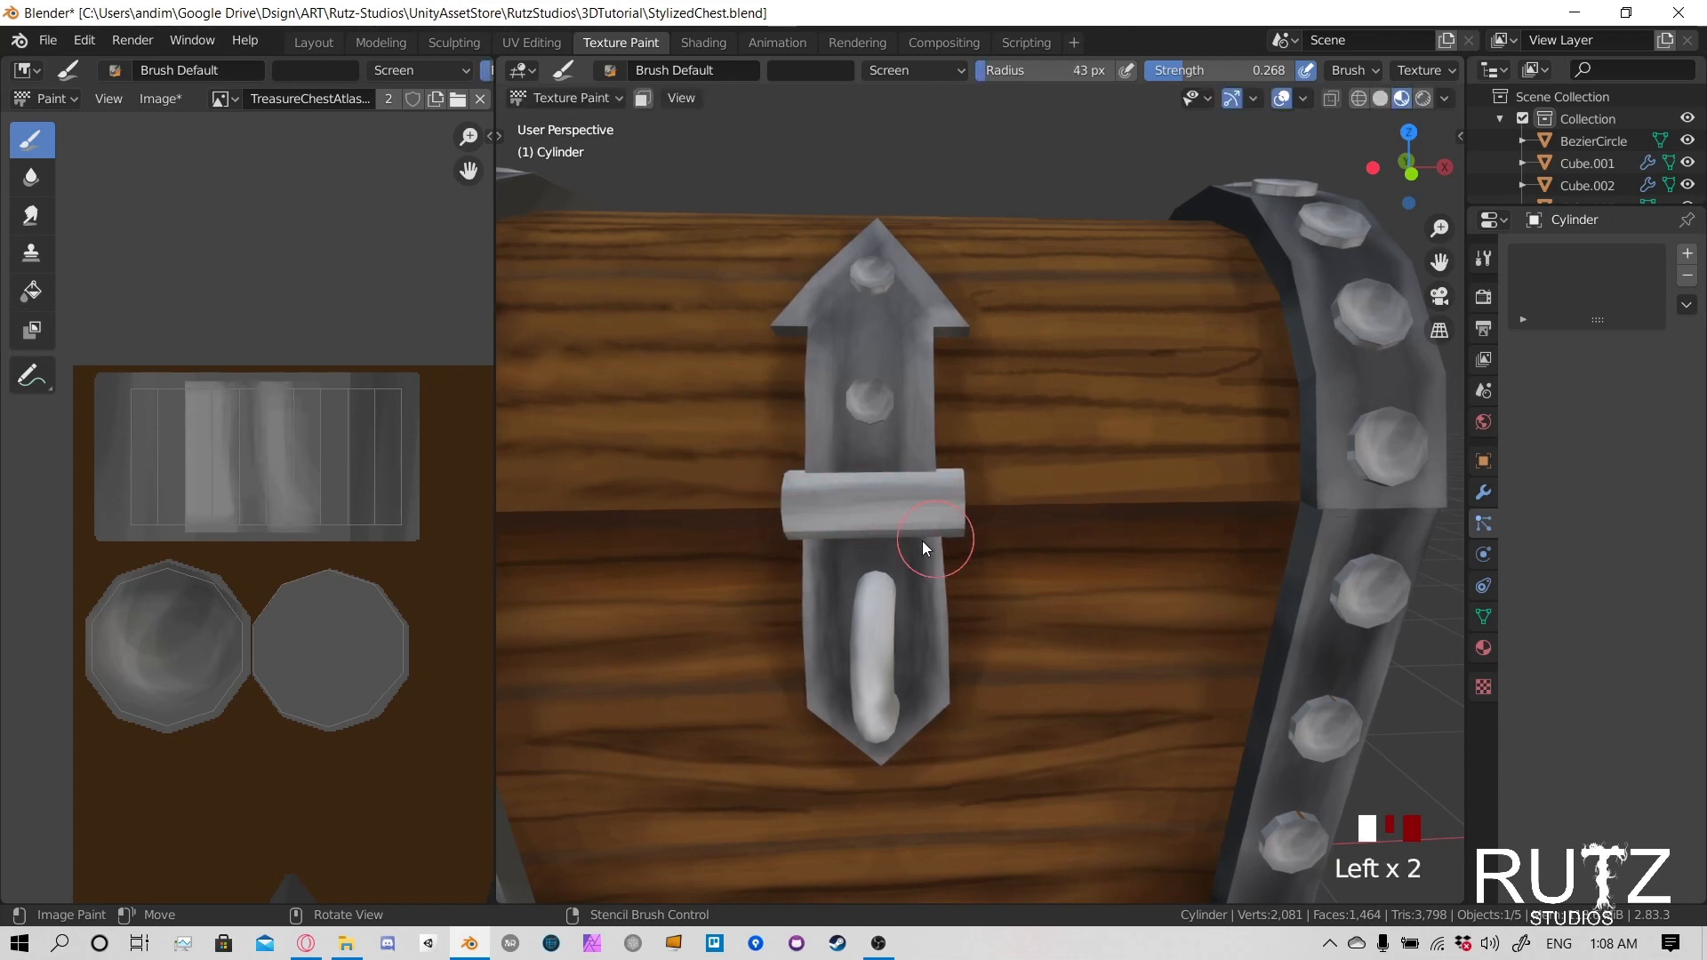
- Paint a bright highlight along the middle of the latch cylinder with an 11 px brush at 0.602 strength
{"action": "mouse_move", "coordinate": [1044, 427]}
{"action": "middle_mouse_down"}
{"action": "mouse_move", "coordinate": [853, 488]}
{"action": "mouse_move", "coordinate": [1029, 489]}
{"action": "mouse_move", "coordinate": [959, 447]}
{"action": "middle_mouse_up"}
{"action": "key", "text": "f"}
{"action": "left_click", "coordinate": [930, 446]}
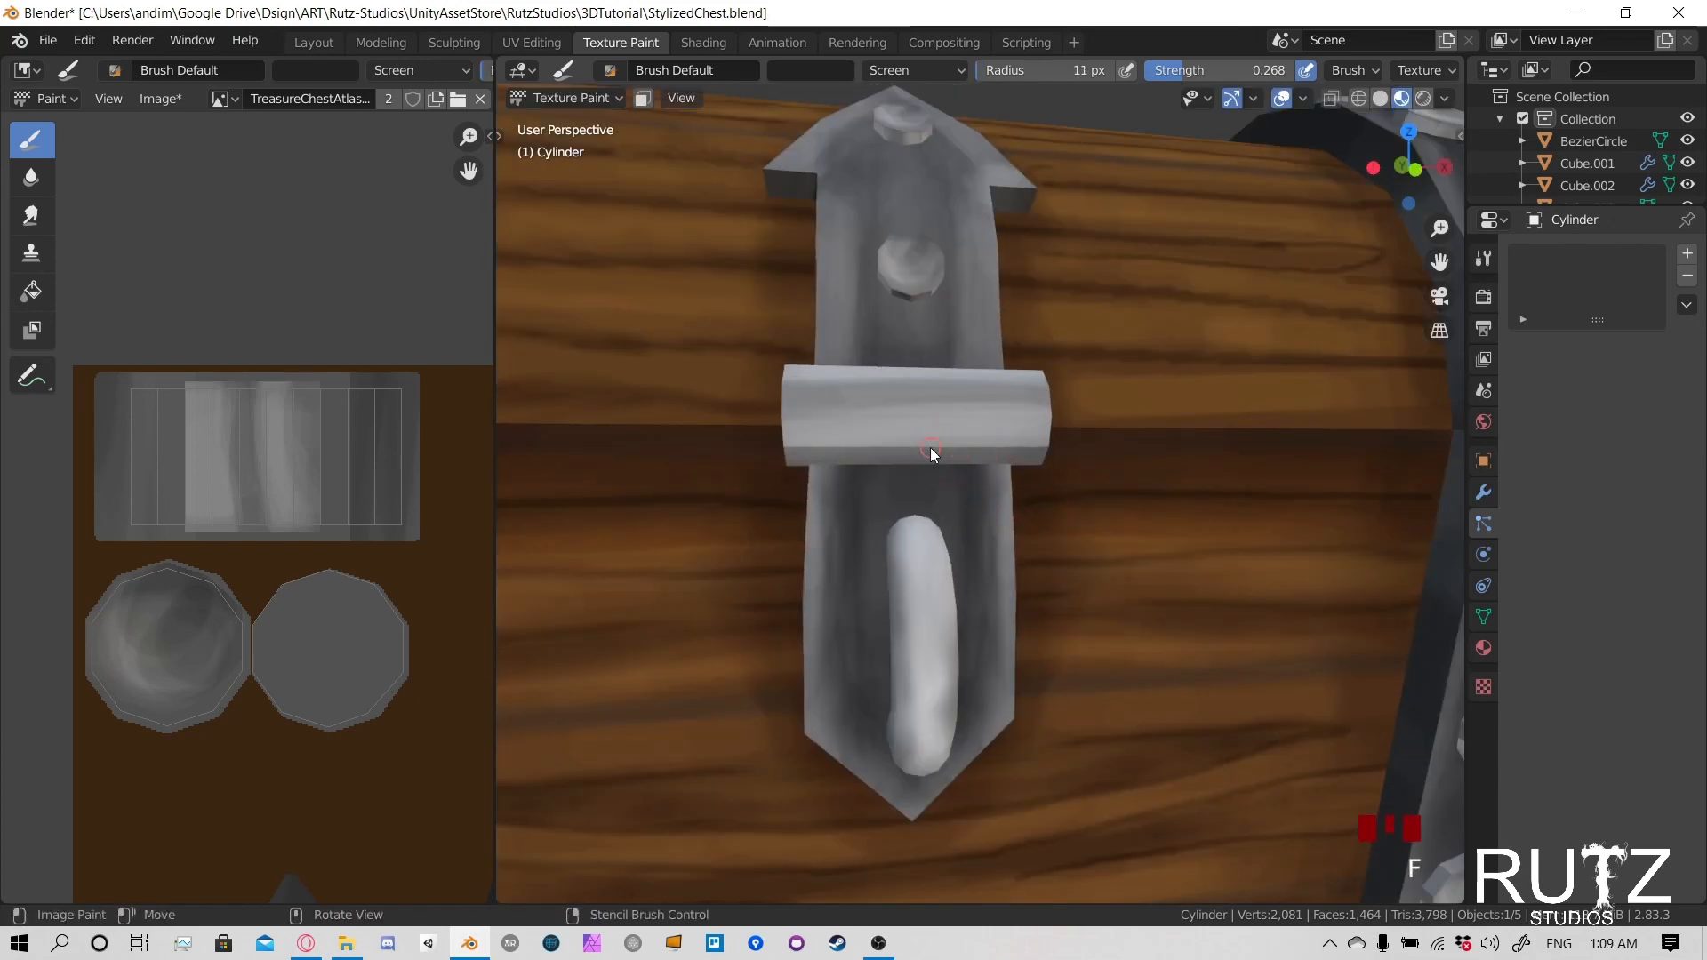
{"action": "key", "text": "shift+f"}
{"action": "left_click", "coordinate": [989, 446]}
{"action": "left_click_drag", "start_coordinate": [976, 434], "coordinate": [942, 428]}
{"action": "mouse_move", "coordinate": [956, 430]}
{"action": "left_mouse_down"}
{"action": "mouse_move", "coordinate": [930, 425]}
{"action": "mouse_move", "coordinate": [978, 415]}
{"action": "left_mouse_up"}
{"action": "left_click_drag", "start_coordinate": [1013, 418], "coordinate": [943, 404]}
{"action": "left_click_drag", "start_coordinate": [987, 404], "coordinate": [907, 401]}
{"action": "left_click_drag", "start_coordinate": [933, 402], "coordinate": [898, 402]}
{"action": "left_click_drag", "start_coordinate": [986, 396], "coordinate": [822, 389]}
{"action": "left_click_drag", "start_coordinate": [1004, 389], "coordinate": [876, 386]}
{"action": "left_click_drag", "start_coordinate": [969, 385], "coordinate": [898, 384]}
{"action": "mouse_move", "coordinate": [1000, 441]}
{"action": "middle_mouse_down"}
{"action": "mouse_move", "coordinate": [990, 473]}
{"action": "mouse_move", "coordinate": [793, 498]}
{"action": "middle_mouse_up"}
{"action": "left_click", "coordinate": [787, 497]}
{"action": "left_click", "coordinate": [785, 497]}
{"action": "scroll", "coordinate": [946, 492], "scroll_direction": "down", "scroll_amount": 2}
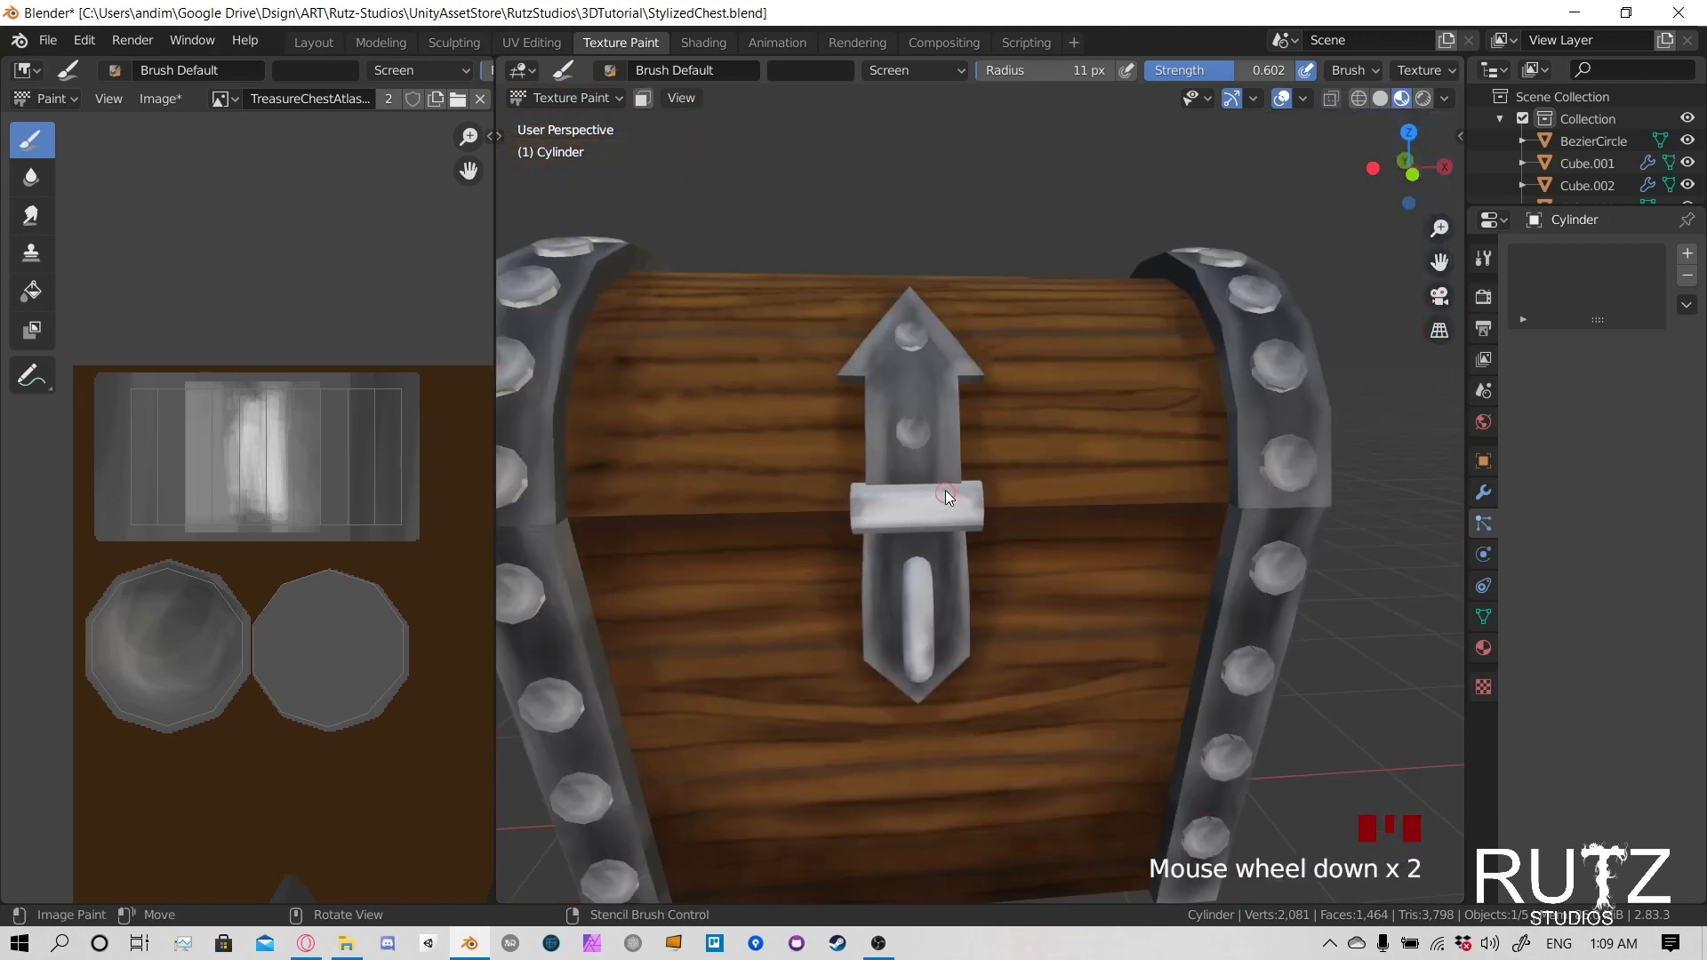
- Set the brush's blending mode to Multiply and its radius to 49 px
{"action": "left_click", "coordinate": [873, 75]}
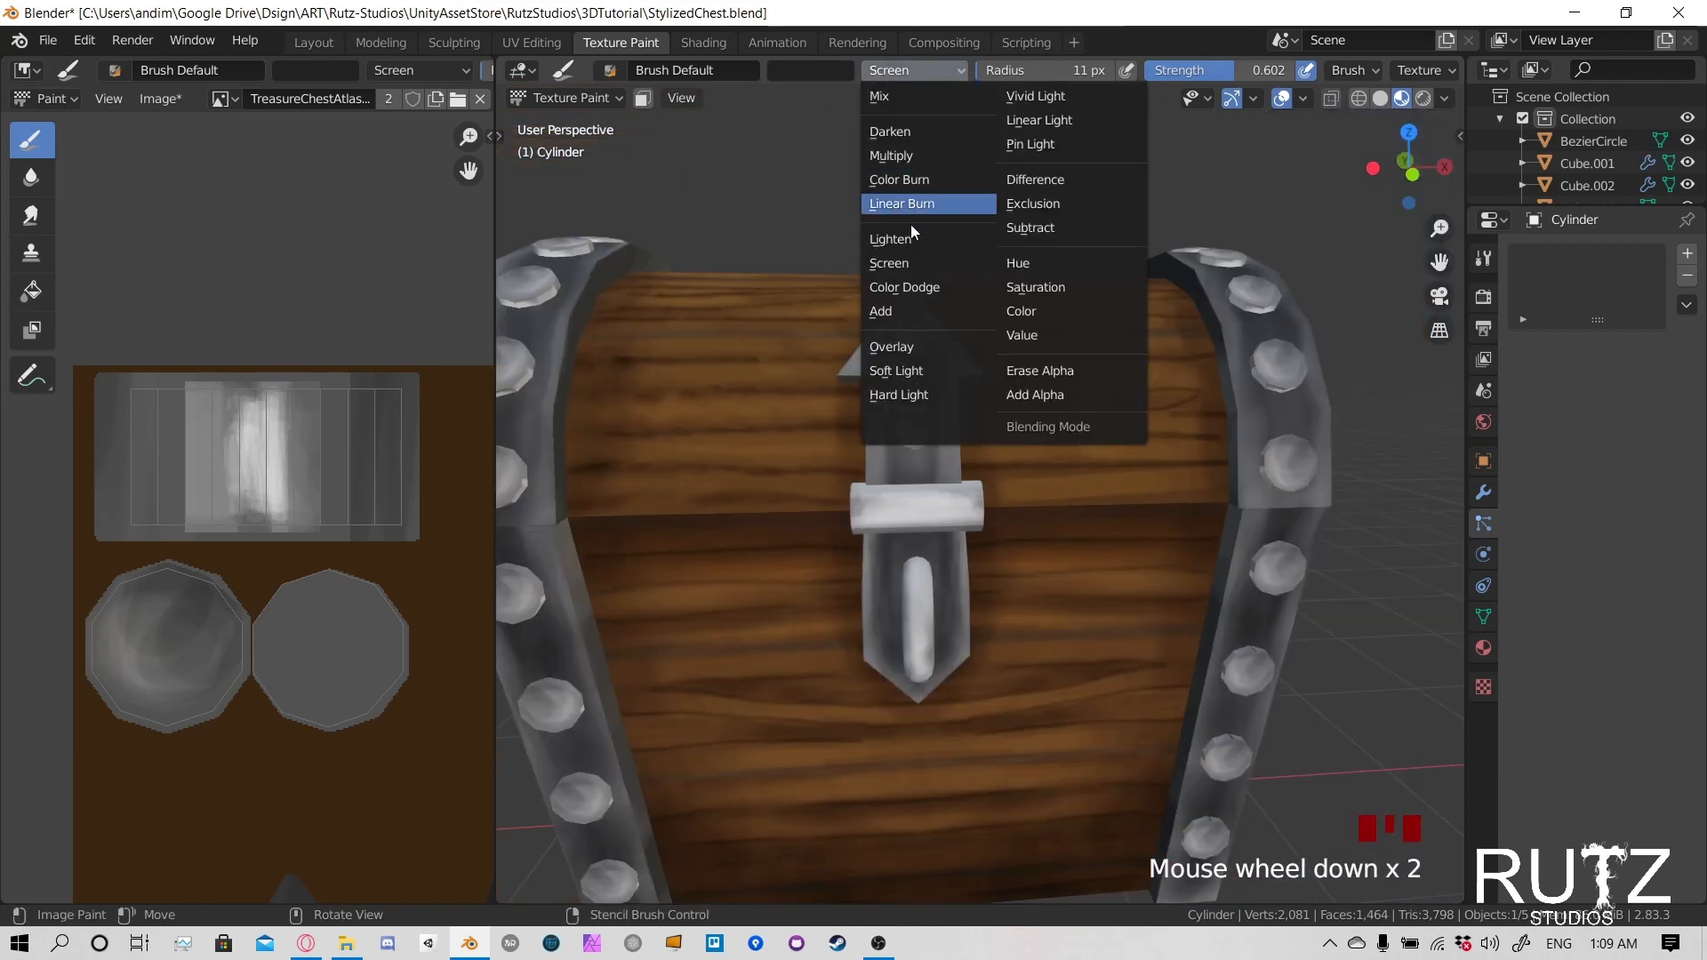
{"action": "left_click", "coordinate": [897, 153]}
{"action": "key", "text": "f"}
{"action": "scroll", "coordinate": [1031, 491], "scroll_direction": "up", "scroll_amount": 2}
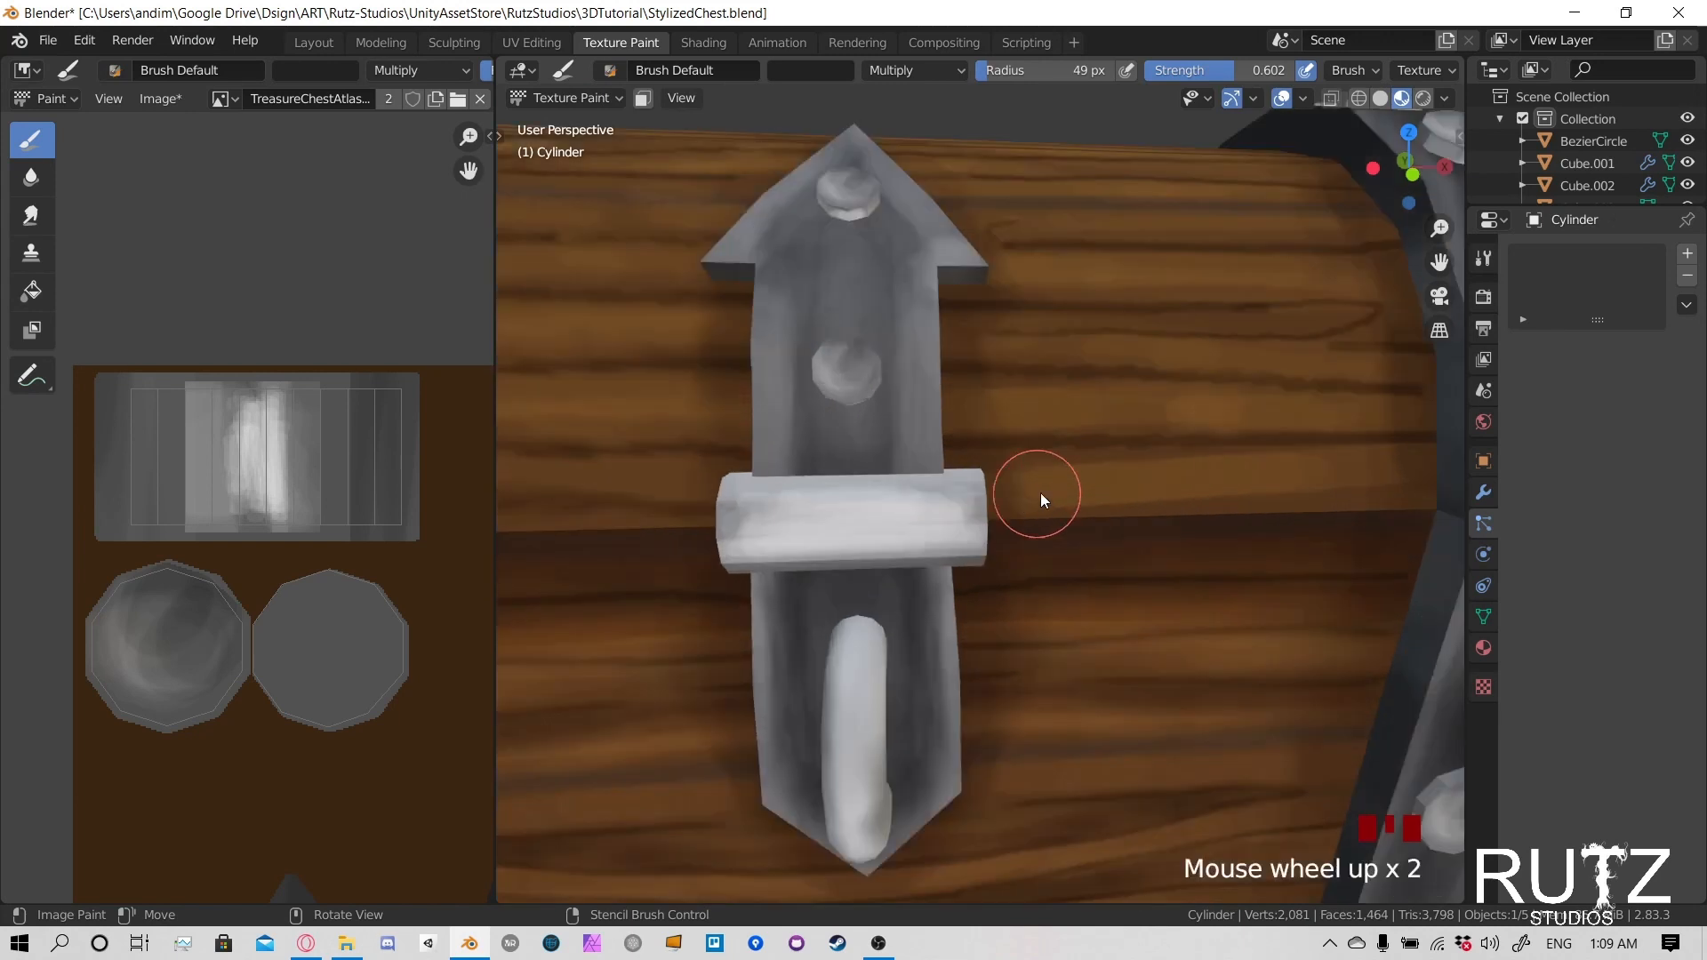
- Try darkening the latch cylinder's right end with the Multiply brush at 0.602 strength, and undo it
{"action": "middle_click_drag", "start_coordinate": [1040, 493], "coordinate": [834, 448]}
{"action": "left_click", "coordinate": [833, 448]}
{"action": "left_click", "coordinate": [839, 446]}
{"action": "key", "text": "ctrl+z"}
{"action": "key", "text": "ctrl+z"}
{"action": "key", "text": "ctrl+z"}
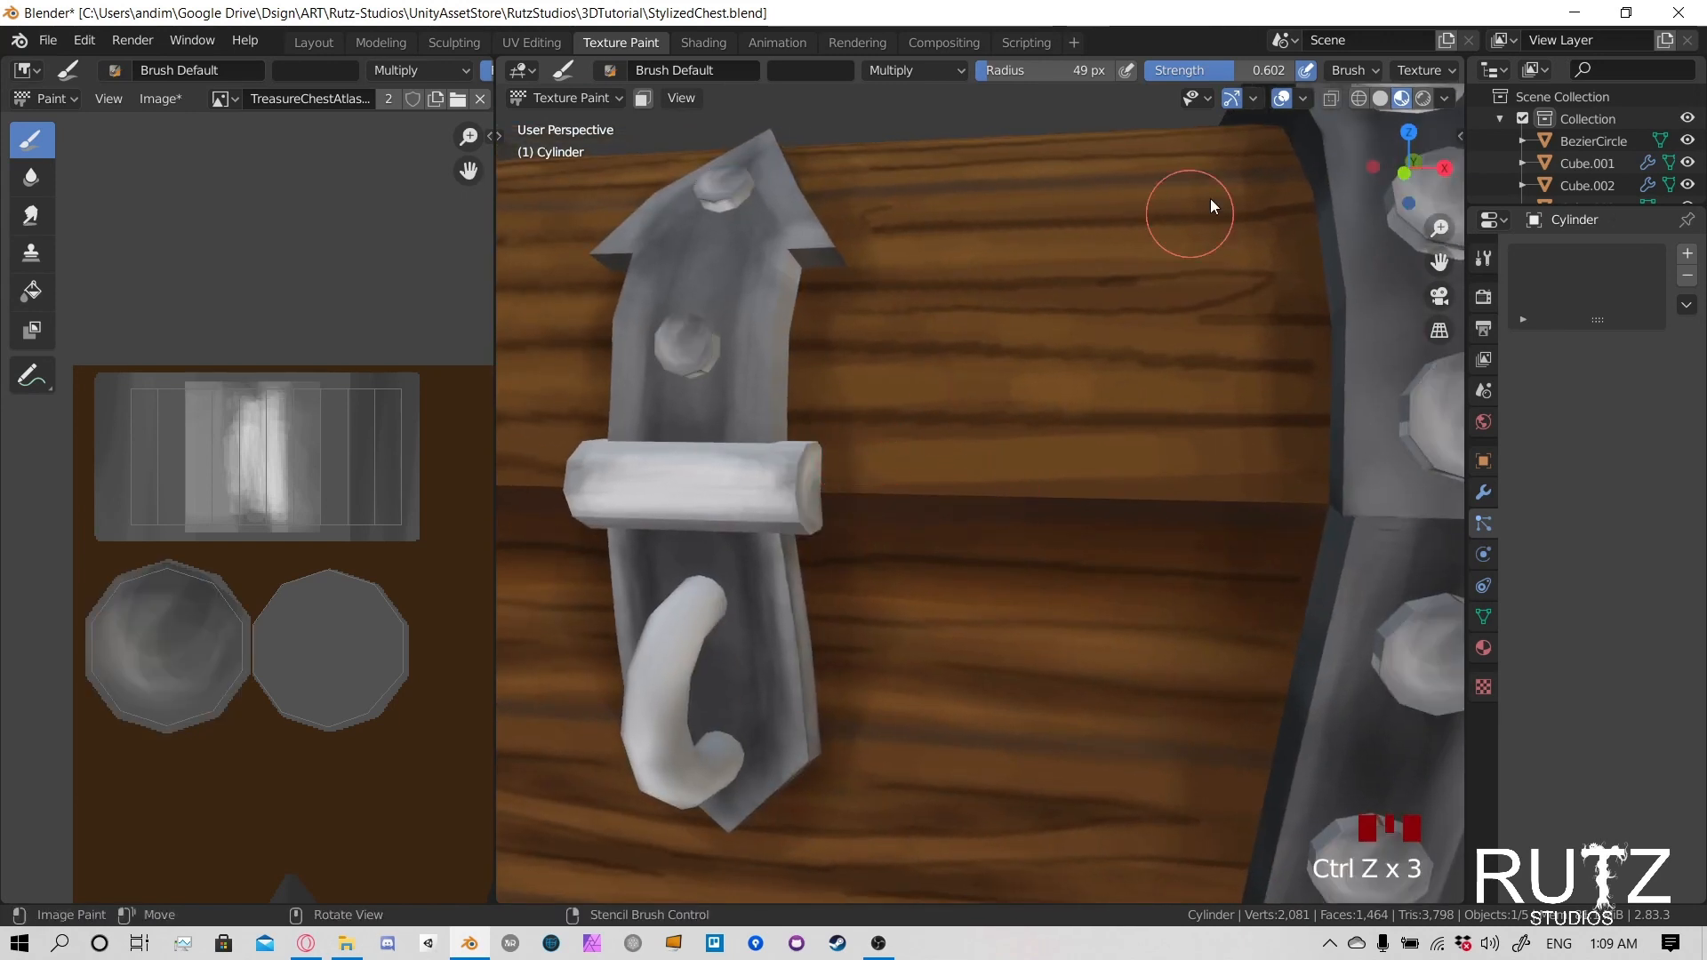
- Reduce the brush strength to 0.094 and darken the right end of the latch cylinder
{"action": "left_click_drag", "start_coordinate": [1251, 72], "coordinate": [1188, 71]}
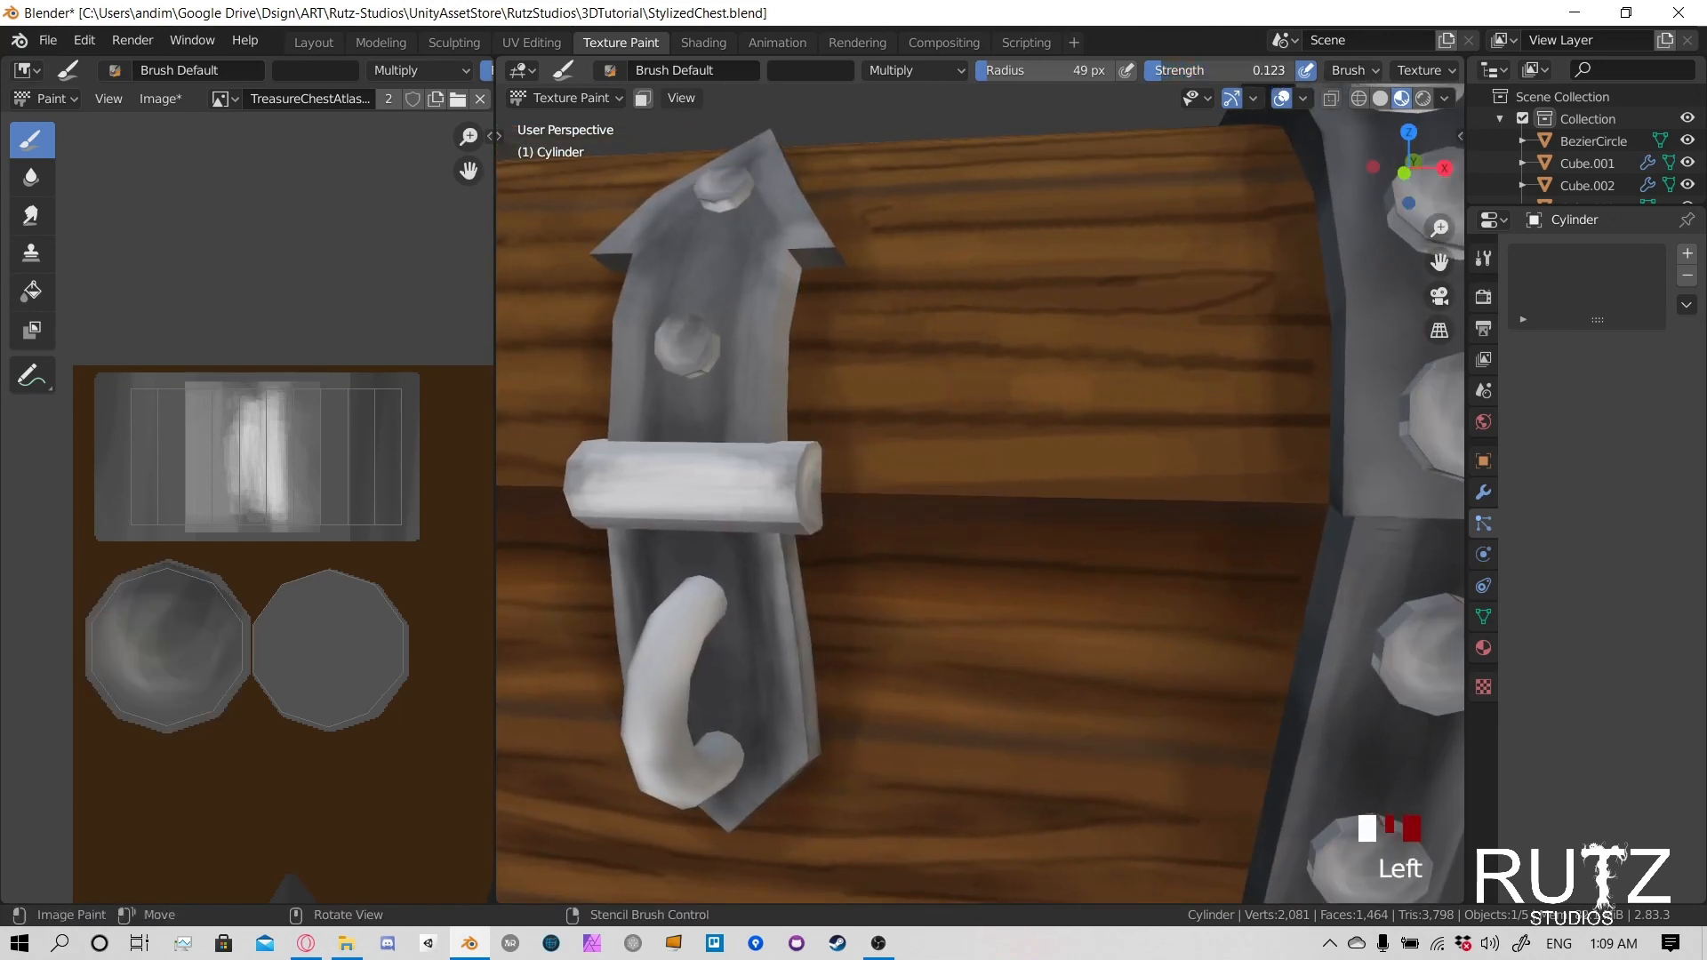
{"action": "left_click", "coordinate": [849, 466]}
{"action": "left_click", "coordinate": [828, 457]}
{"action": "left_click", "coordinate": [840, 445]}
{"action": "left_click", "coordinate": [852, 435]}
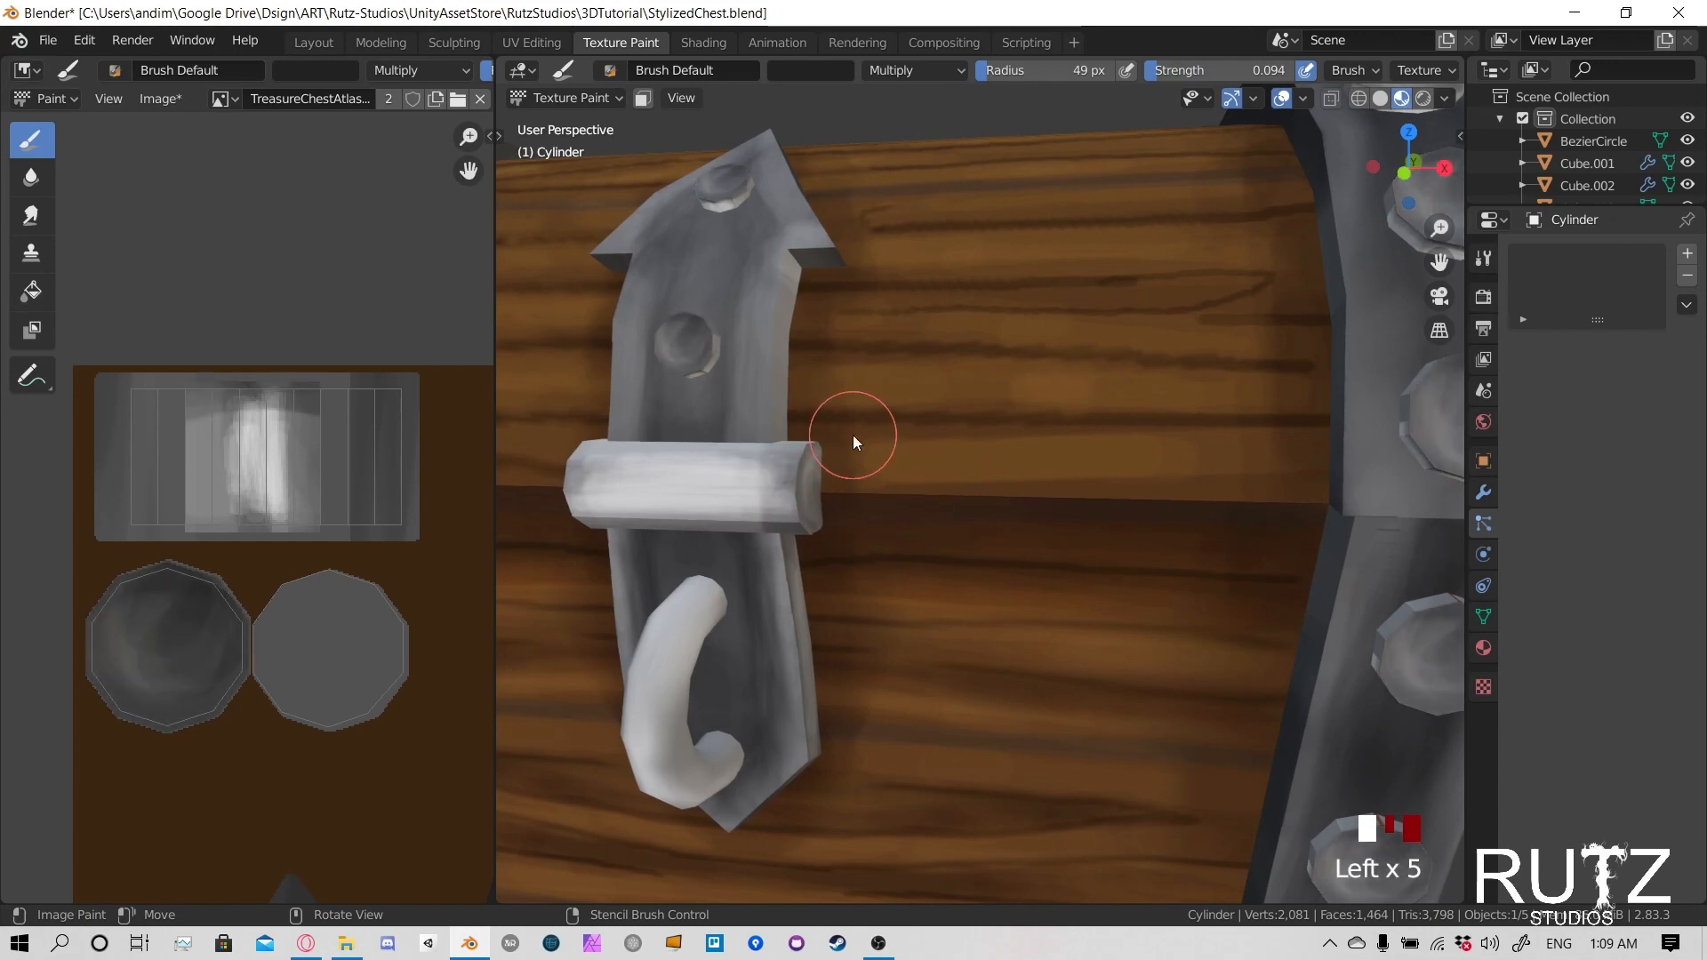
{"action": "left_click", "coordinate": [873, 440]}
{"action": "left_click", "coordinate": [894, 448]}
- Darken the left end of the latch cylinder with soft Multiply dabs
{"action": "middle_click_drag", "start_coordinate": [893, 448], "coordinate": [942, 464]}
{"action": "left_click", "coordinate": [898, 555]}
{"action": "left_click", "coordinate": [891, 576]}
{"action": "left_click", "coordinate": [900, 594]}
{"action": "left_click", "coordinate": [915, 610]}
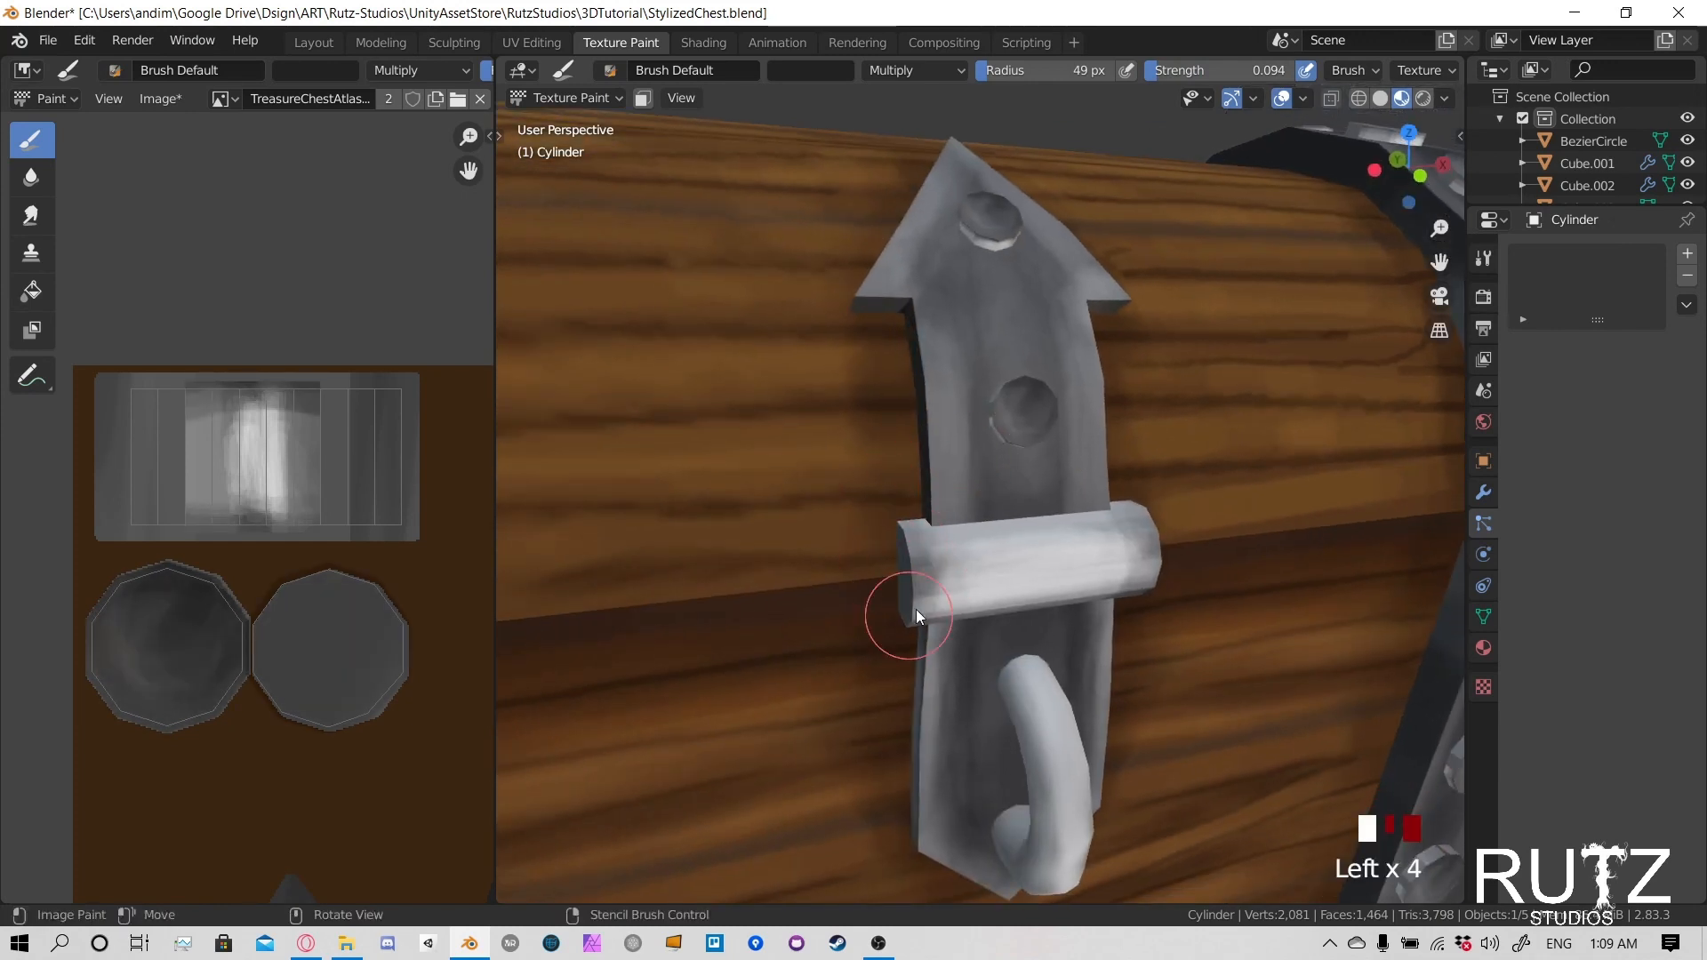
- Try darkening the latch cylinder's left edge with further soft Multiply dabs, and undo them
{"action": "left_click", "coordinate": [921, 605]}
{"action": "left_click", "coordinate": [943, 564]}
{"action": "middle_click_drag", "start_coordinate": [953, 548], "coordinate": [883, 516]}
{"action": "key", "text": "ctrl+z"}
{"action": "key", "text": "ctrl+z"}
{"action": "key", "text": "ctrl+z"}
{"action": "key", "text": "ctrl+z"}
{"action": "key", "text": "ctrl+z"}
{"action": "key", "text": "ctrl+z"}
{"action": "key", "text": "ctrl+z"}
{"action": "key", "text": "ctrl+z"}
{"action": "key", "text": "ctrl+z"}
{"action": "key", "text": "ctrl+z"}
{"action": "key", "text": "ctrl+z"}
{"action": "key", "text": "ctrl+z"}
{"action": "key", "text": "ctrl+z"}
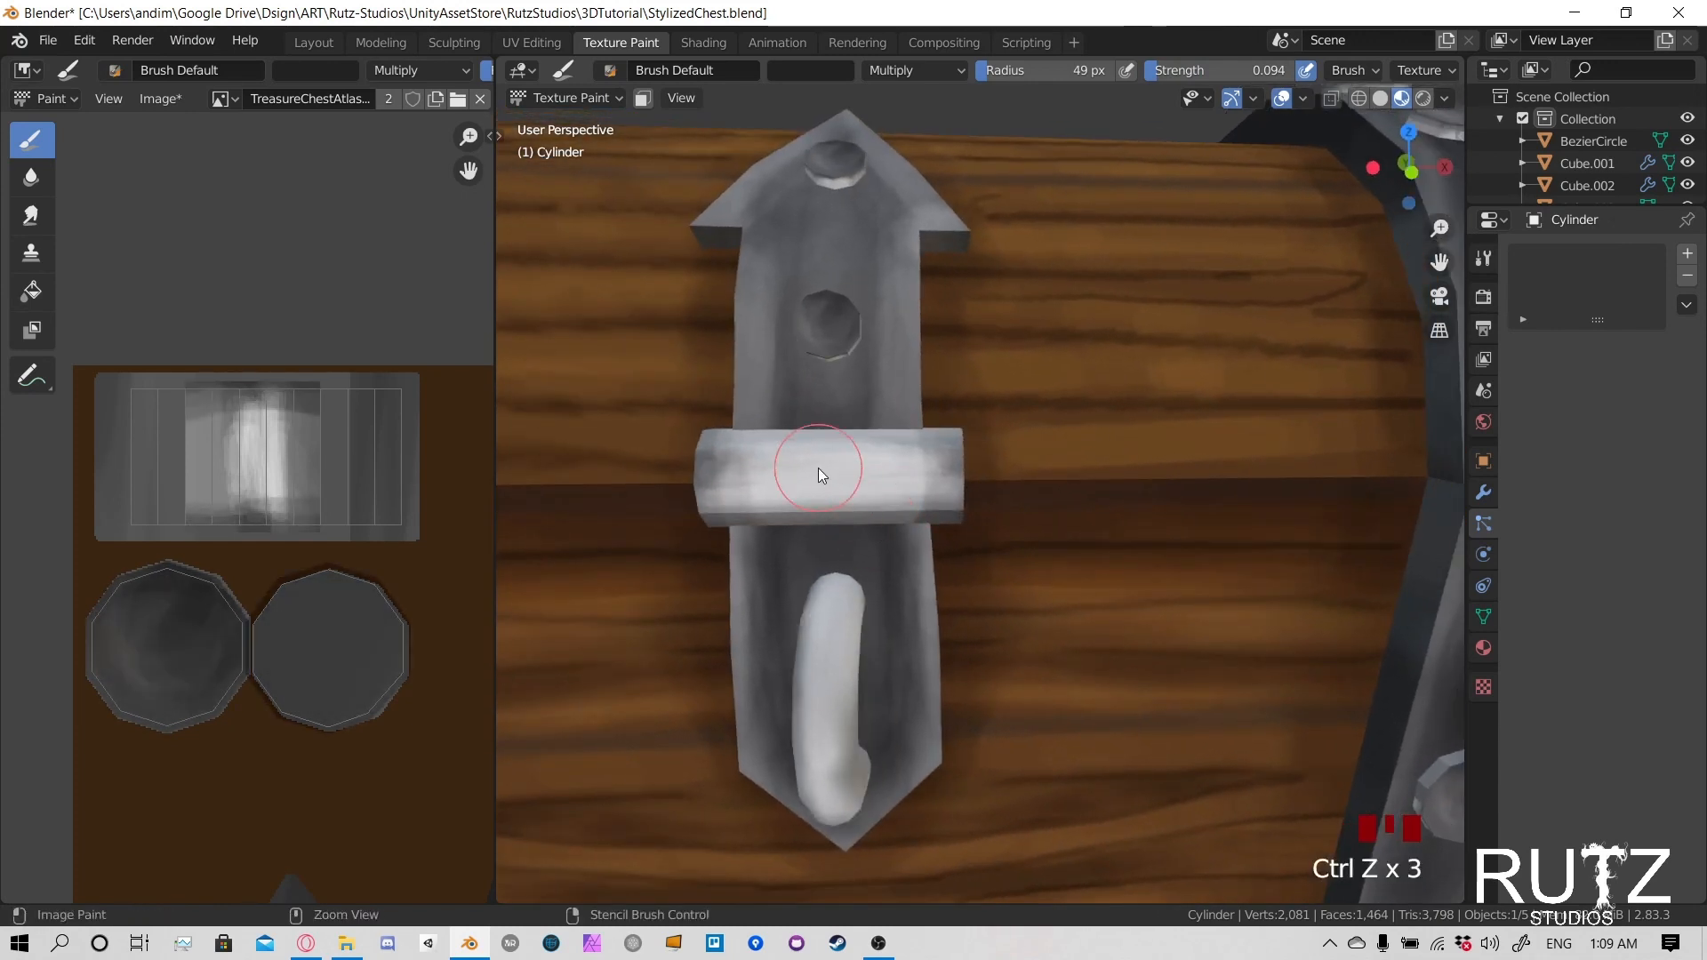
- Apply soft Multiply dabs along the front face of the latch cylinder, from one end to the other
{"action": "left_click", "coordinate": [812, 488]}
{"action": "left_click", "coordinate": [765, 480]}
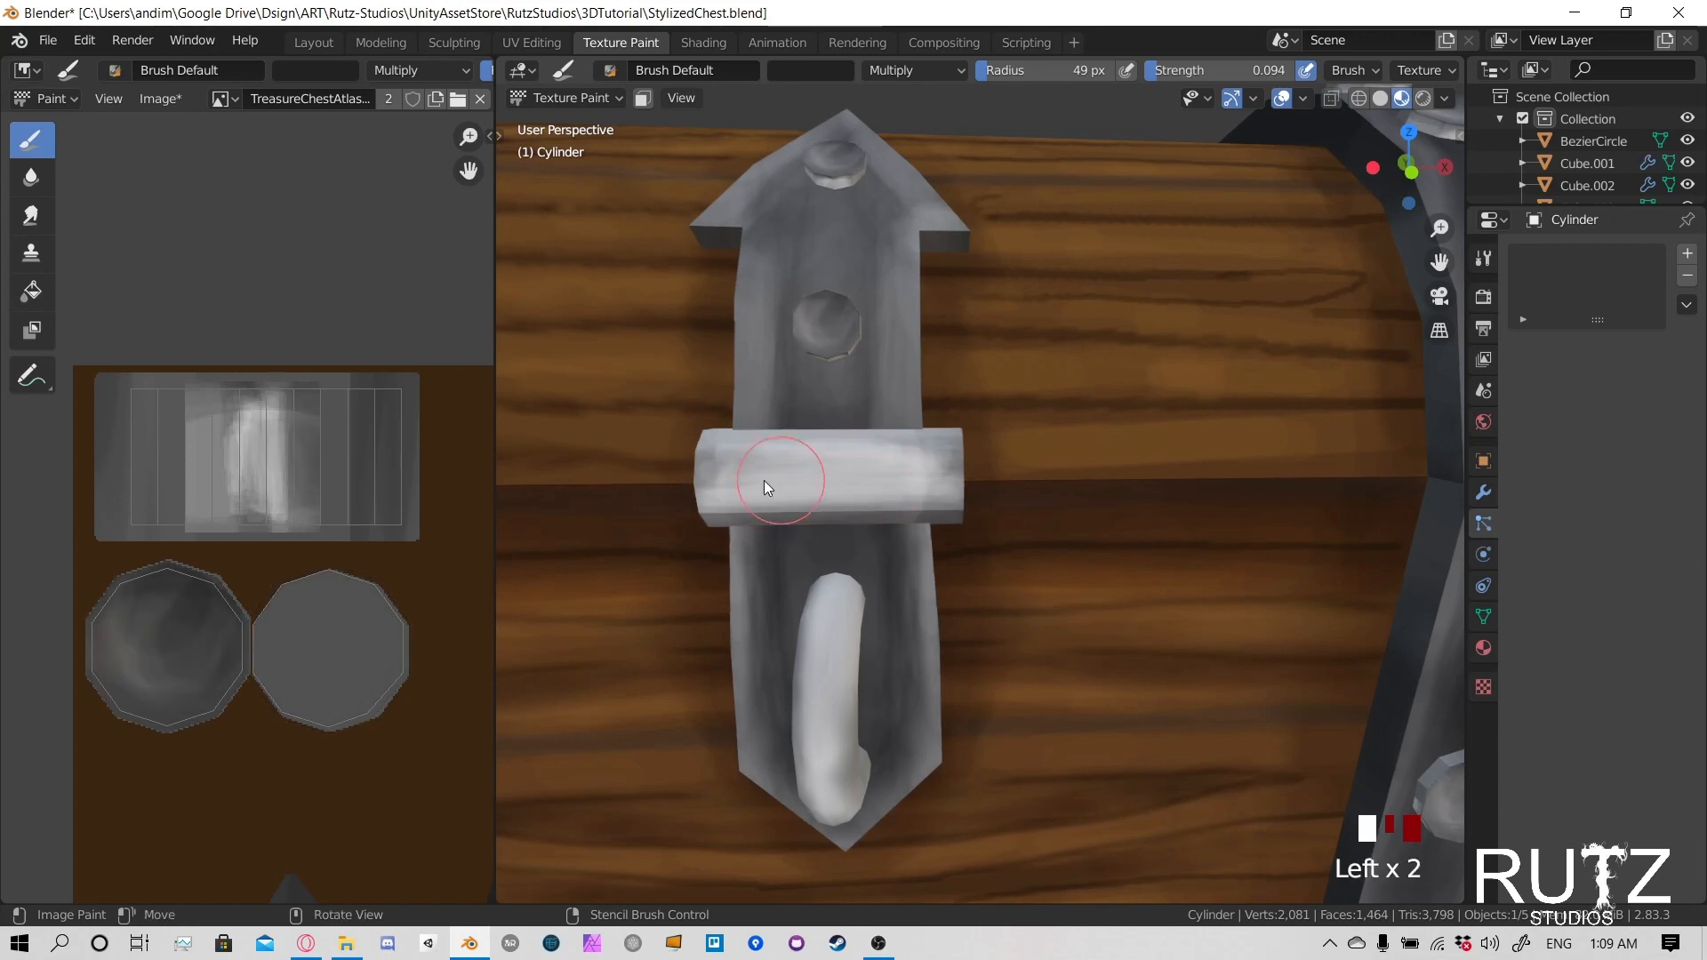
{"action": "left_click", "coordinate": [864, 485]}
{"action": "left_click", "coordinate": [938, 480]}
- Reduce the brush radius to 27 px and darken one side of the highlight on the cylinder's flat texture with Multiply strokes
{"action": "scroll", "coordinate": [307, 411], "scroll_direction": "up", "scroll_amount": 2}
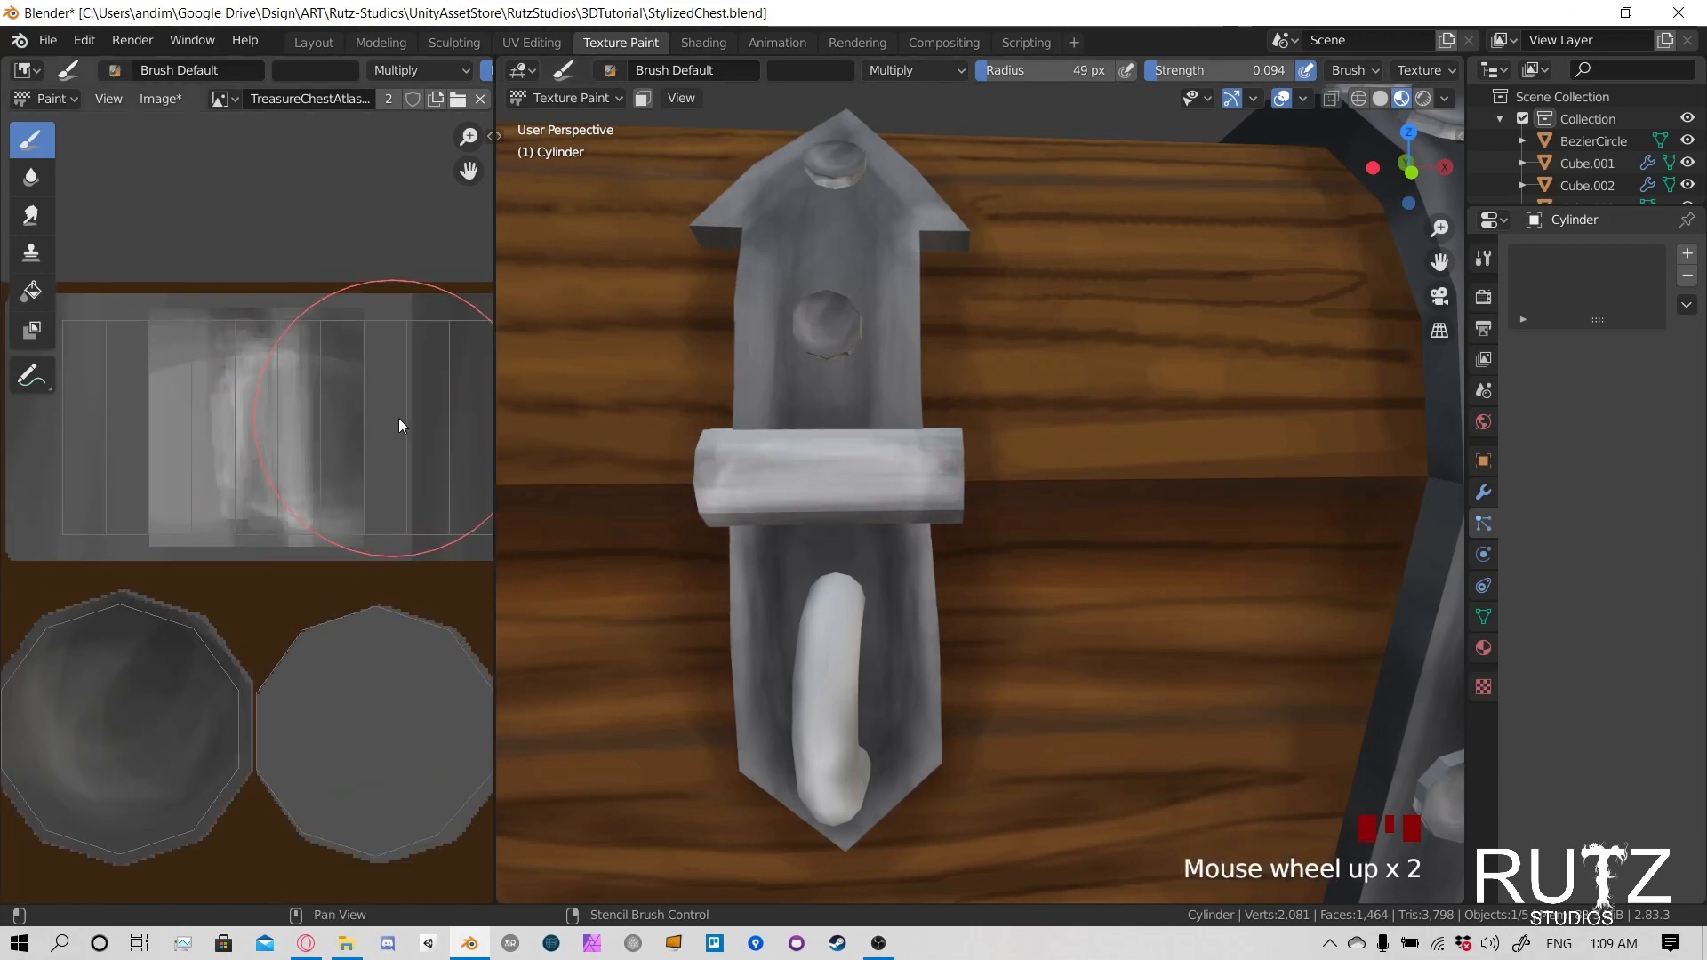
{"action": "middle_click_drag", "start_coordinate": [398, 421], "coordinate": [275, 440], "text": "shift"}
{"action": "key", "text": "f"}
{"action": "left_click", "coordinate": [201, 455]}
{"action": "scroll", "coordinate": [296, 446], "scroll_direction": "down", "scroll_amount": 2}
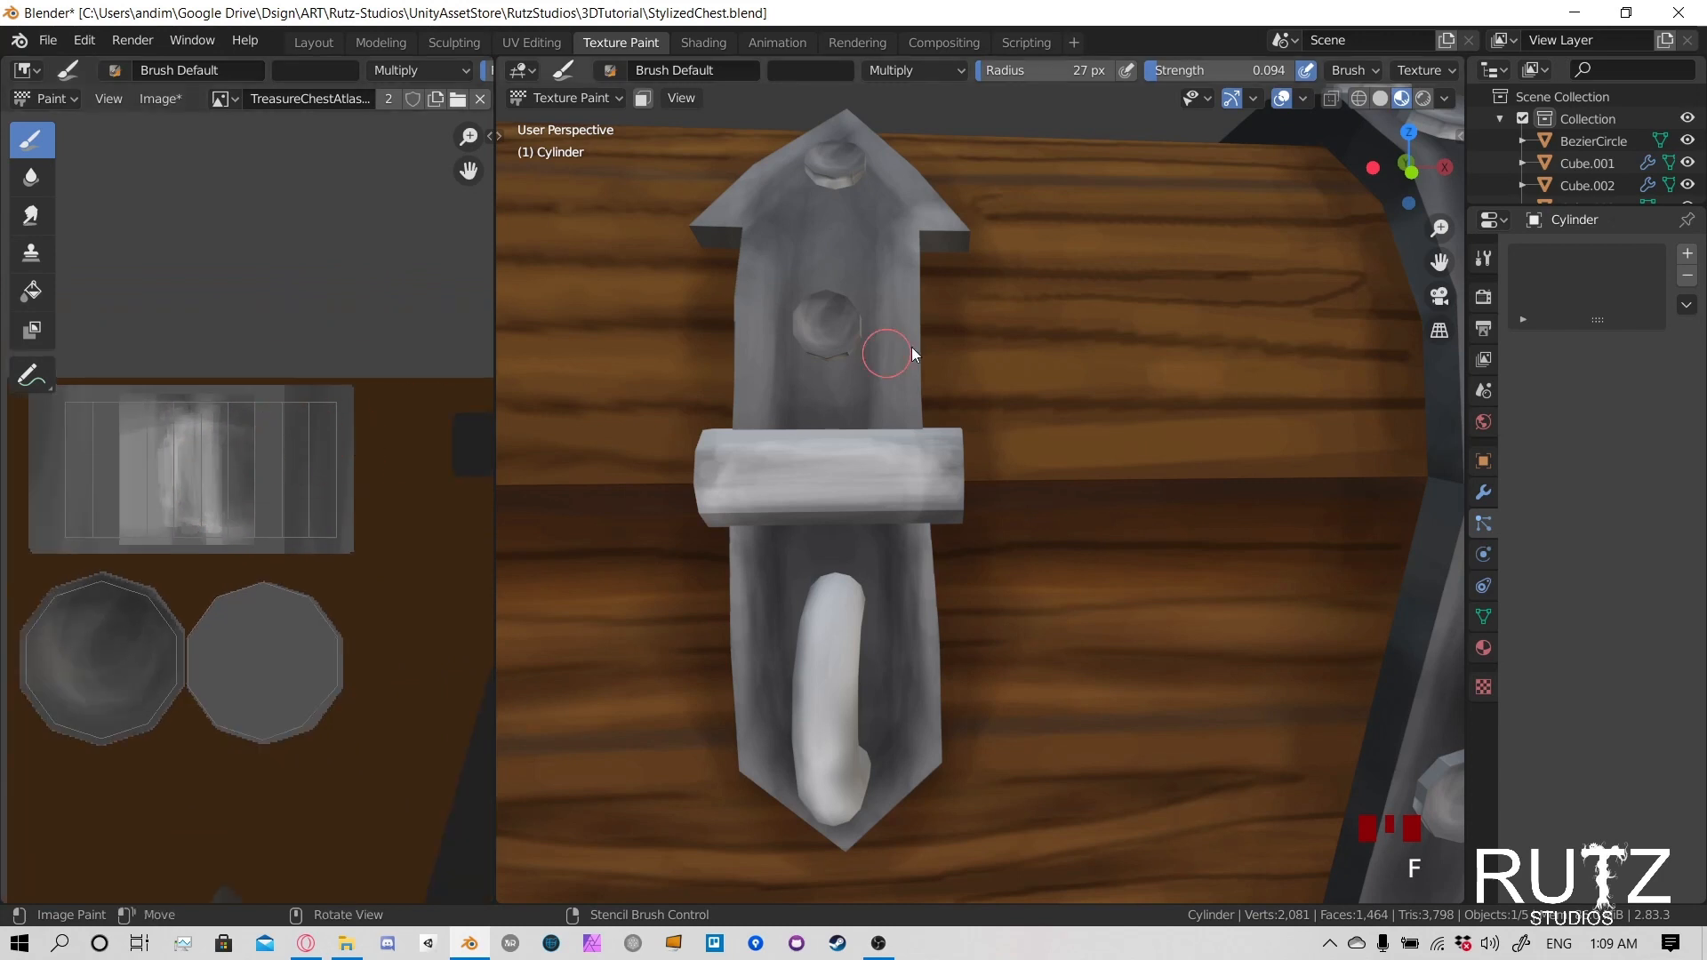
{"action": "scroll", "coordinate": [1016, 382], "scroll_direction": "down", "scroll_amount": 7}
{"action": "middle_click_drag", "start_coordinate": [1246, 443], "coordinate": [1230, 437]}
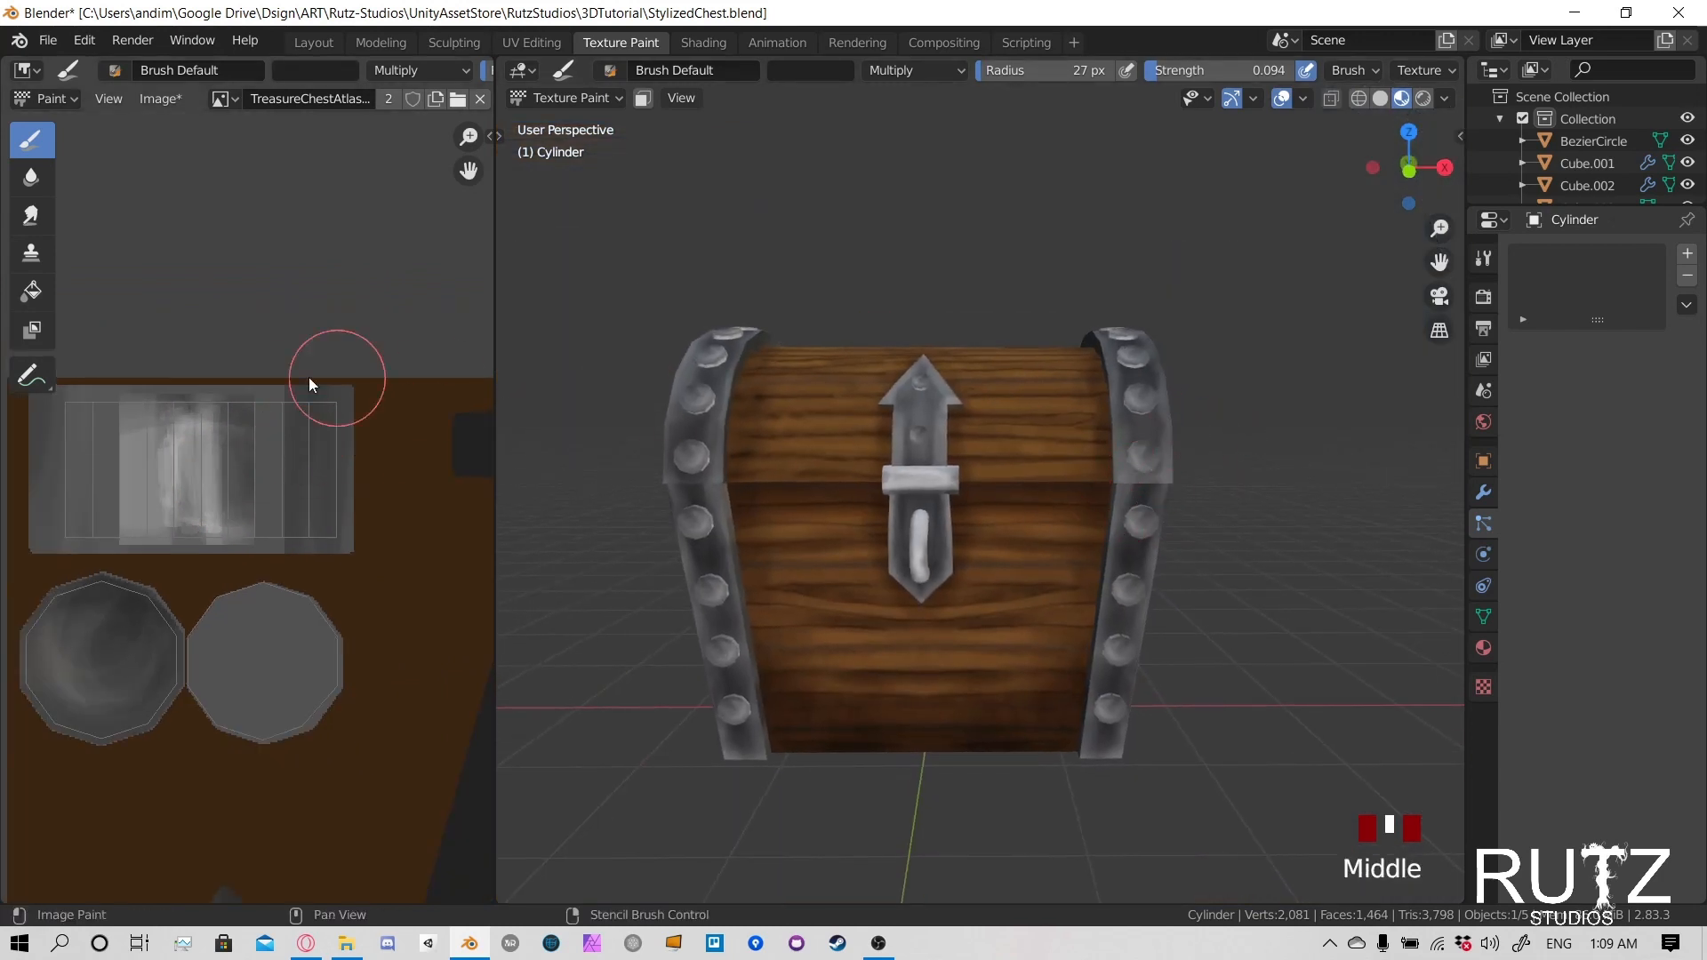
{"action": "scroll", "coordinate": [330, 418], "scroll_direction": "up", "scroll_amount": 2}
{"action": "mouse_move", "coordinate": [332, 415]}
{"action": "left_mouse_down"}
{"action": "mouse_move", "coordinate": [317, 384]}
{"action": "mouse_move", "coordinate": [318, 500]}
{"action": "left_mouse_up"}
{"action": "mouse_move", "coordinate": [297, 516]}
{"action": "left_mouse_down"}
{"action": "mouse_move", "coordinate": [281, 510]}
{"action": "mouse_move", "coordinate": [294, 499]}
{"action": "left_mouse_up"}
{"action": "mouse_move", "coordinate": [291, 501]}
{"action": "left_mouse_down"}
{"action": "mouse_move", "coordinate": [318, 514]}
{"action": "mouse_move", "coordinate": [271, 429]}
{"action": "left_mouse_up"}
{"action": "middle_click_drag", "start_coordinate": [254, 429], "coordinate": [317, 429]}
- Darken the other side of the cylinder's texture and tone down its bright central highlight
{"action": "mouse_move", "coordinate": [177, 392]}
{"action": "left_mouse_down"}
{"action": "mouse_move", "coordinate": [118, 481]}
{"action": "mouse_move", "coordinate": [158, 492]}
{"action": "mouse_move", "coordinate": [137, 355]}
{"action": "mouse_move", "coordinate": [129, 404]}
{"action": "left_mouse_up"}
{"action": "mouse_move", "coordinate": [129, 405]}
{"action": "left_mouse_down"}
{"action": "mouse_move", "coordinate": [107, 450]}
{"action": "mouse_move", "coordinate": [195, 401]}
{"action": "mouse_move", "coordinate": [205, 427]}
{"action": "left_mouse_up"}
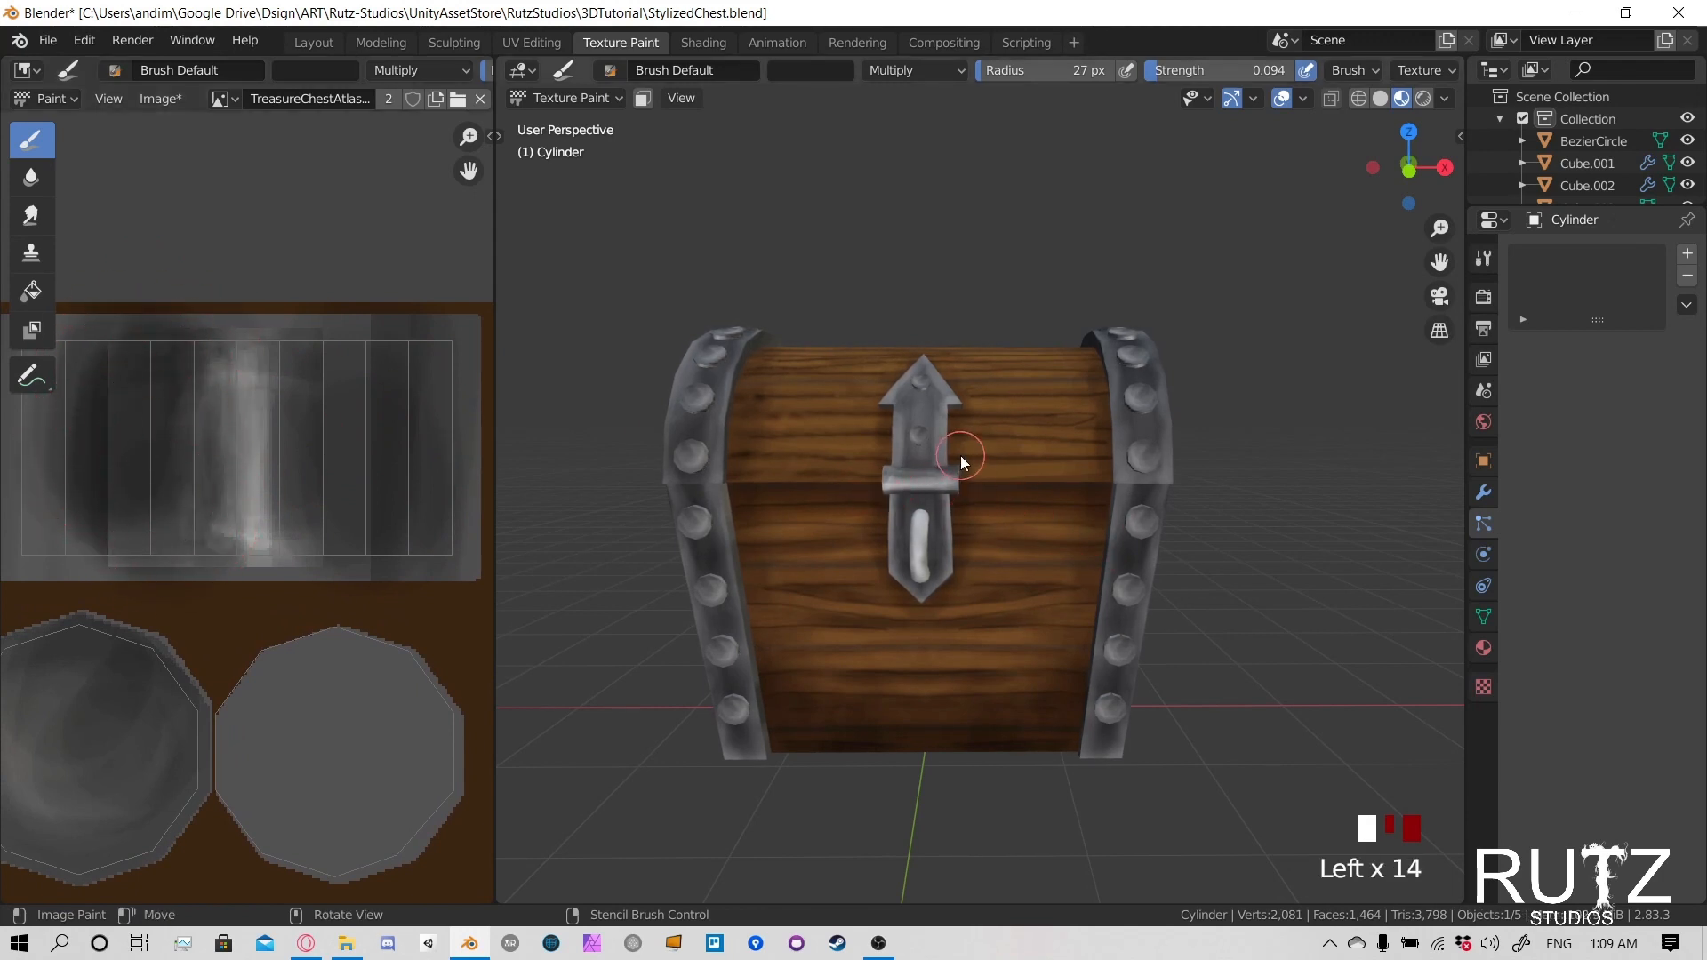
{"action": "mouse_move", "coordinate": [960, 455]}
{"action": "middle_mouse_down"}
{"action": "mouse_move", "coordinate": [1026, 478]}
{"action": "mouse_move", "coordinate": [978, 484]}
{"action": "middle_mouse_up"}
{"action": "left_click_drag", "start_coordinate": [215, 478], "coordinate": [238, 542]}
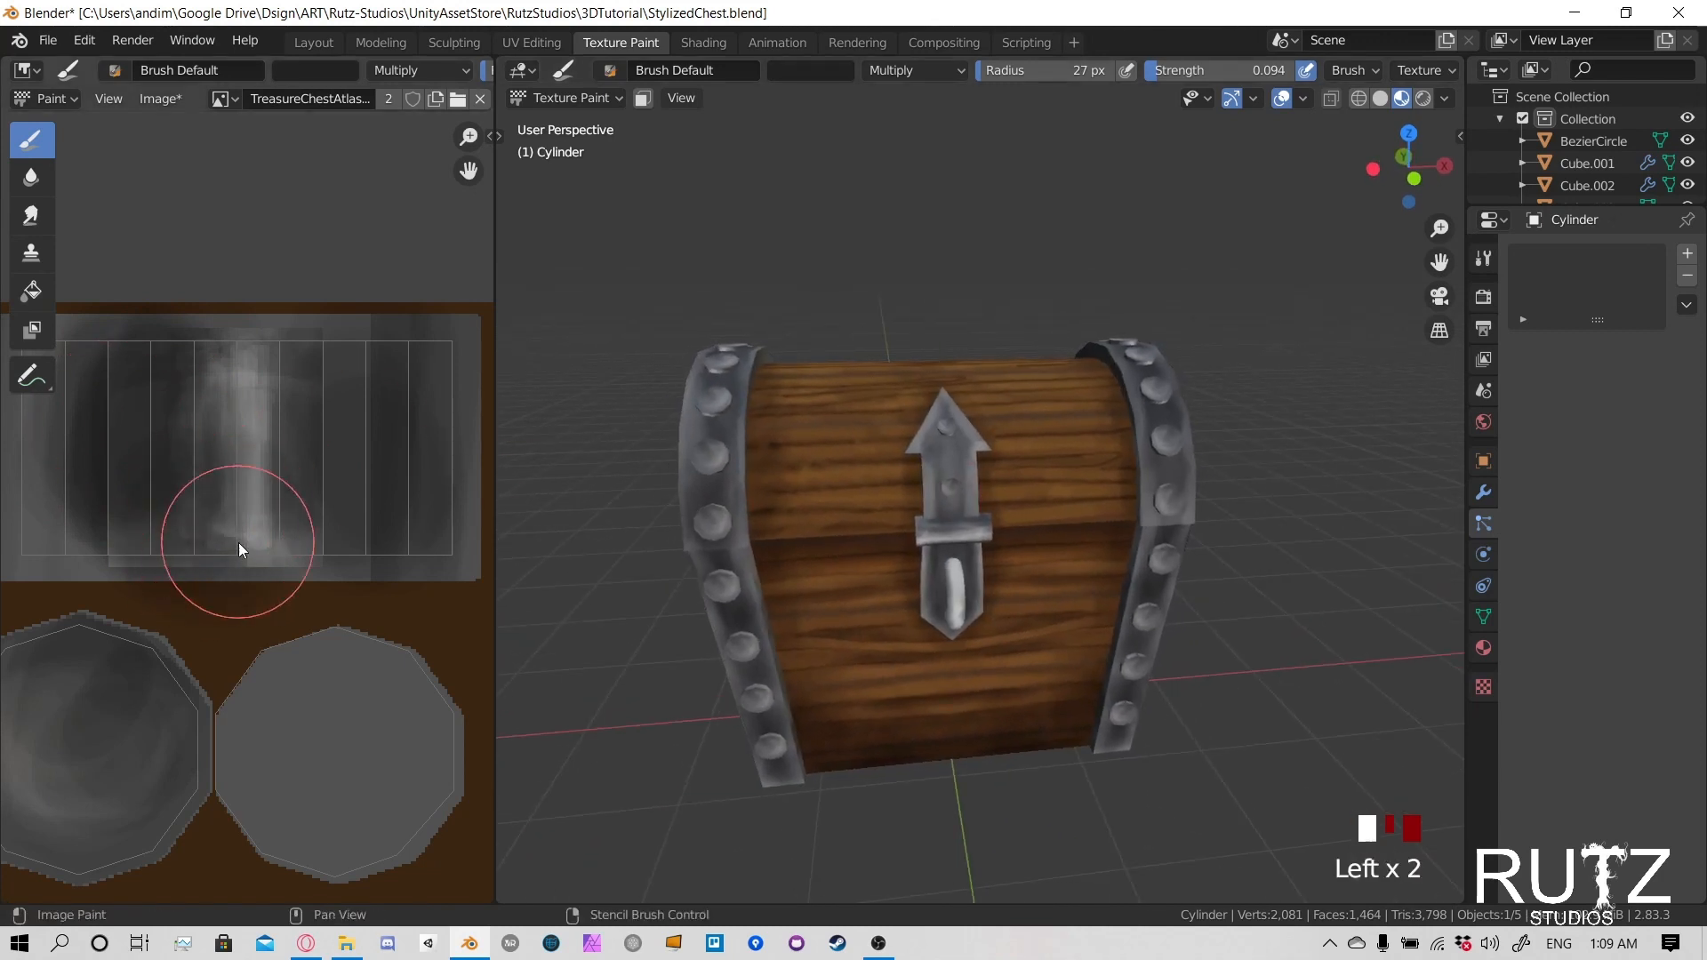
- Set the brush to Screen blending with a 22 px radius and start a highlight along the latch cylinder's lower front
{"action": "scroll", "coordinate": [1083, 499], "scroll_direction": "up", "scroll_amount": 3}
{"action": "middle_click_drag", "start_coordinate": [1083, 500], "coordinate": [887, 489]}
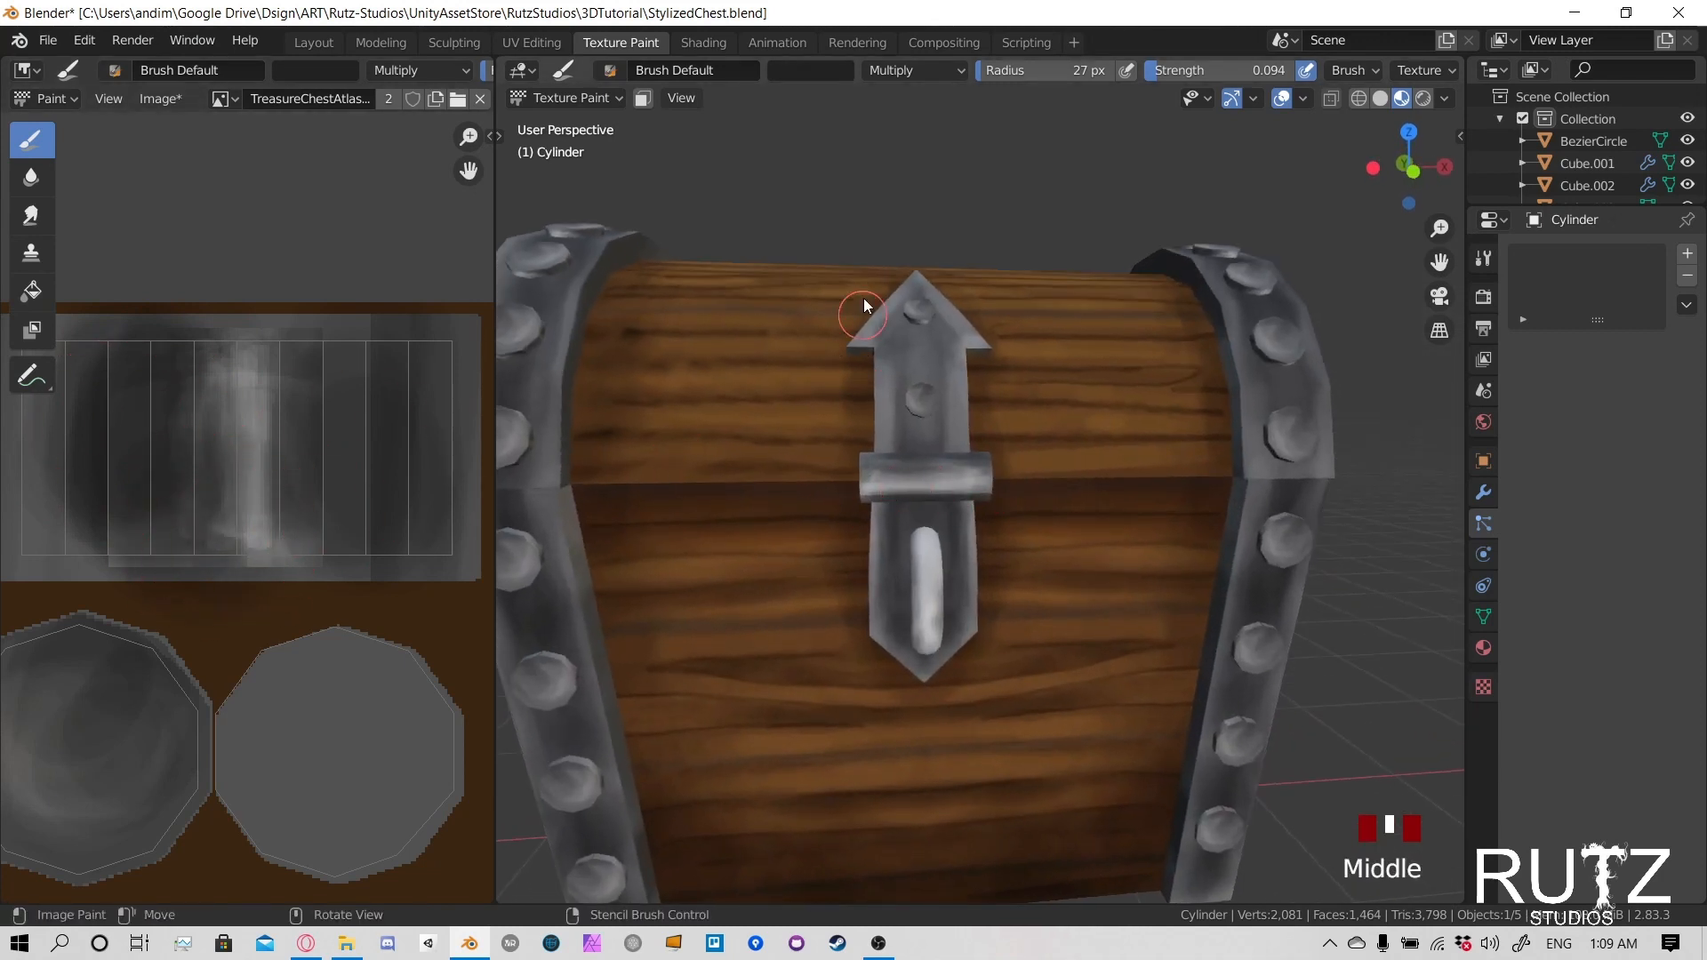
{"action": "left_click", "coordinate": [861, 70]}
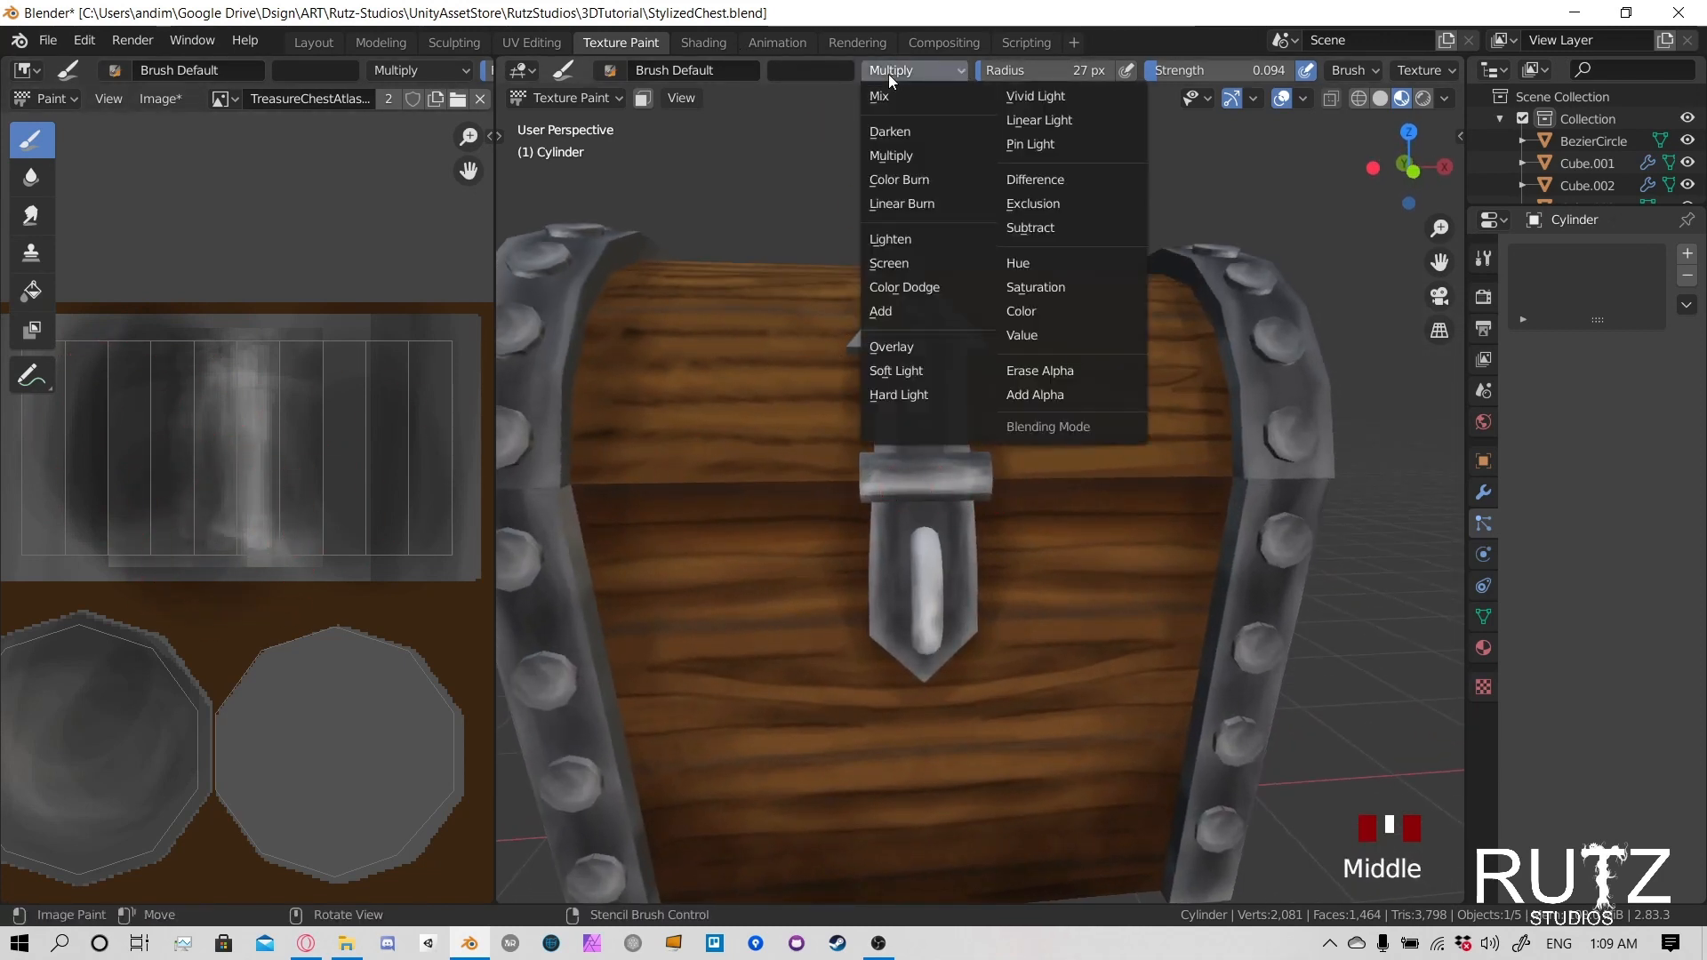
{"action": "left_click", "coordinate": [903, 260]}
{"action": "scroll", "coordinate": [945, 526], "scroll_direction": "up", "scroll_amount": 3}
{"action": "key", "text": "f"}
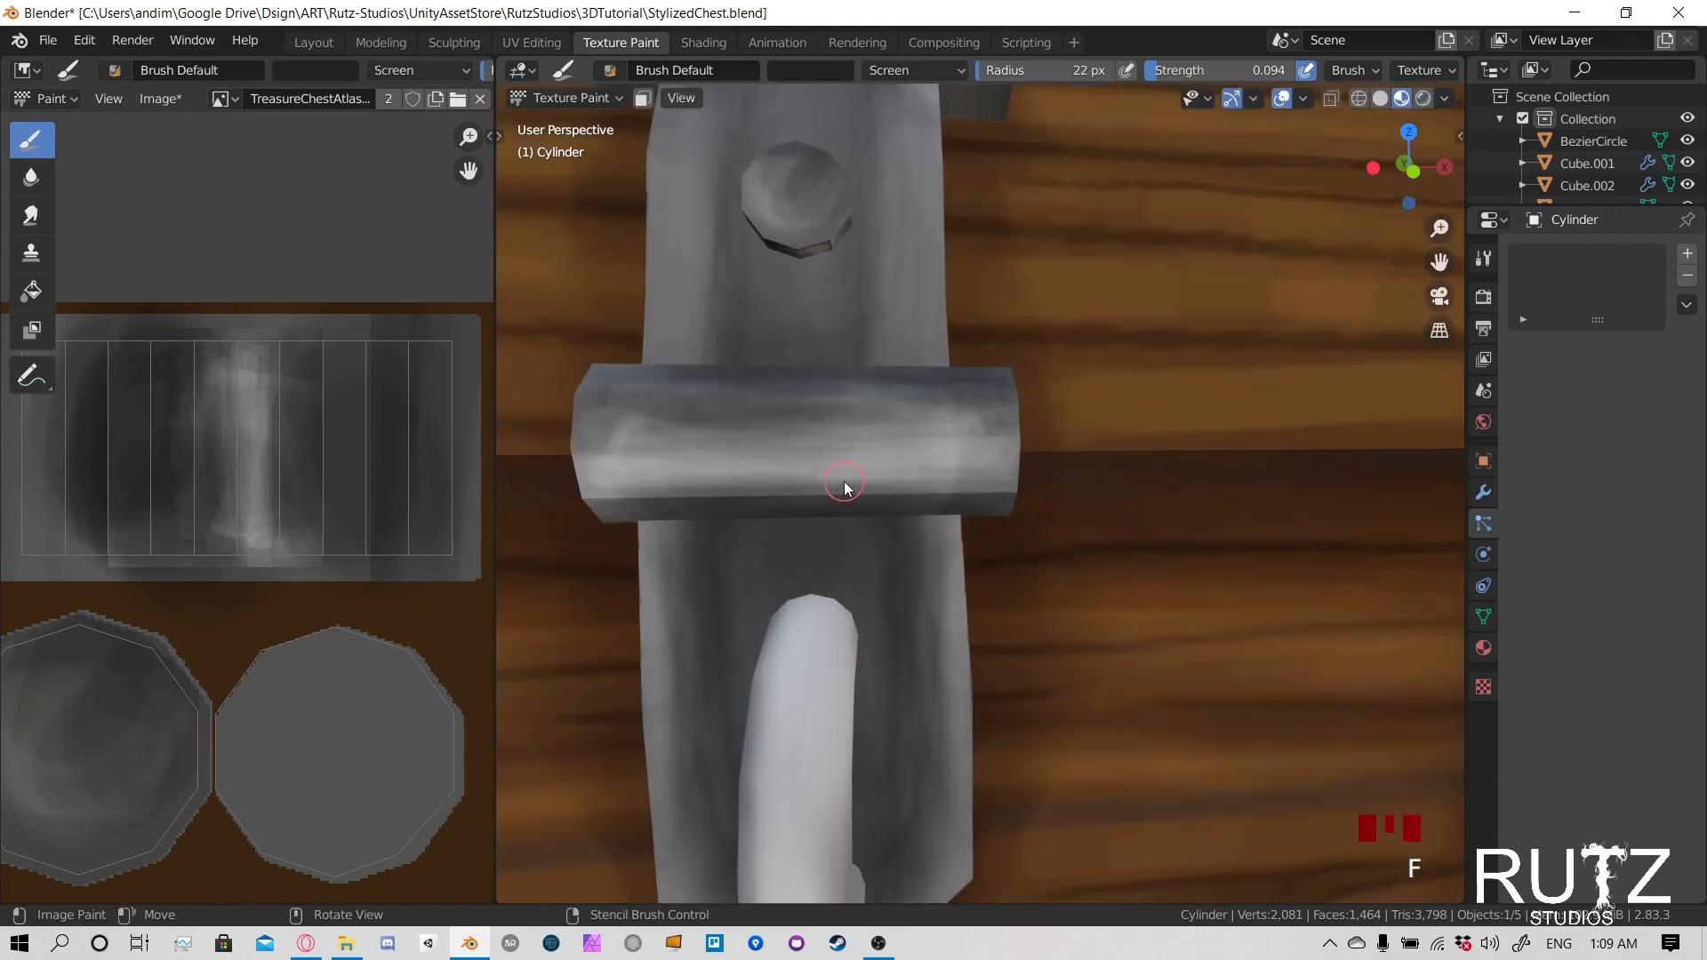
{"action": "left_click", "coordinate": [734, 484]}
{"action": "mouse_move", "coordinate": [733, 480]}
{"action": "left_mouse_down"}
{"action": "mouse_move", "coordinate": [813, 474]}
{"action": "mouse_move", "coordinate": [766, 477]}
{"action": "left_mouse_up"}
- Raise the brush strength to 0.379 and brighten the highlight along the latch cylinder
{"action": "key", "text": "shift+f"}
{"action": "left_click", "coordinate": [745, 462]}
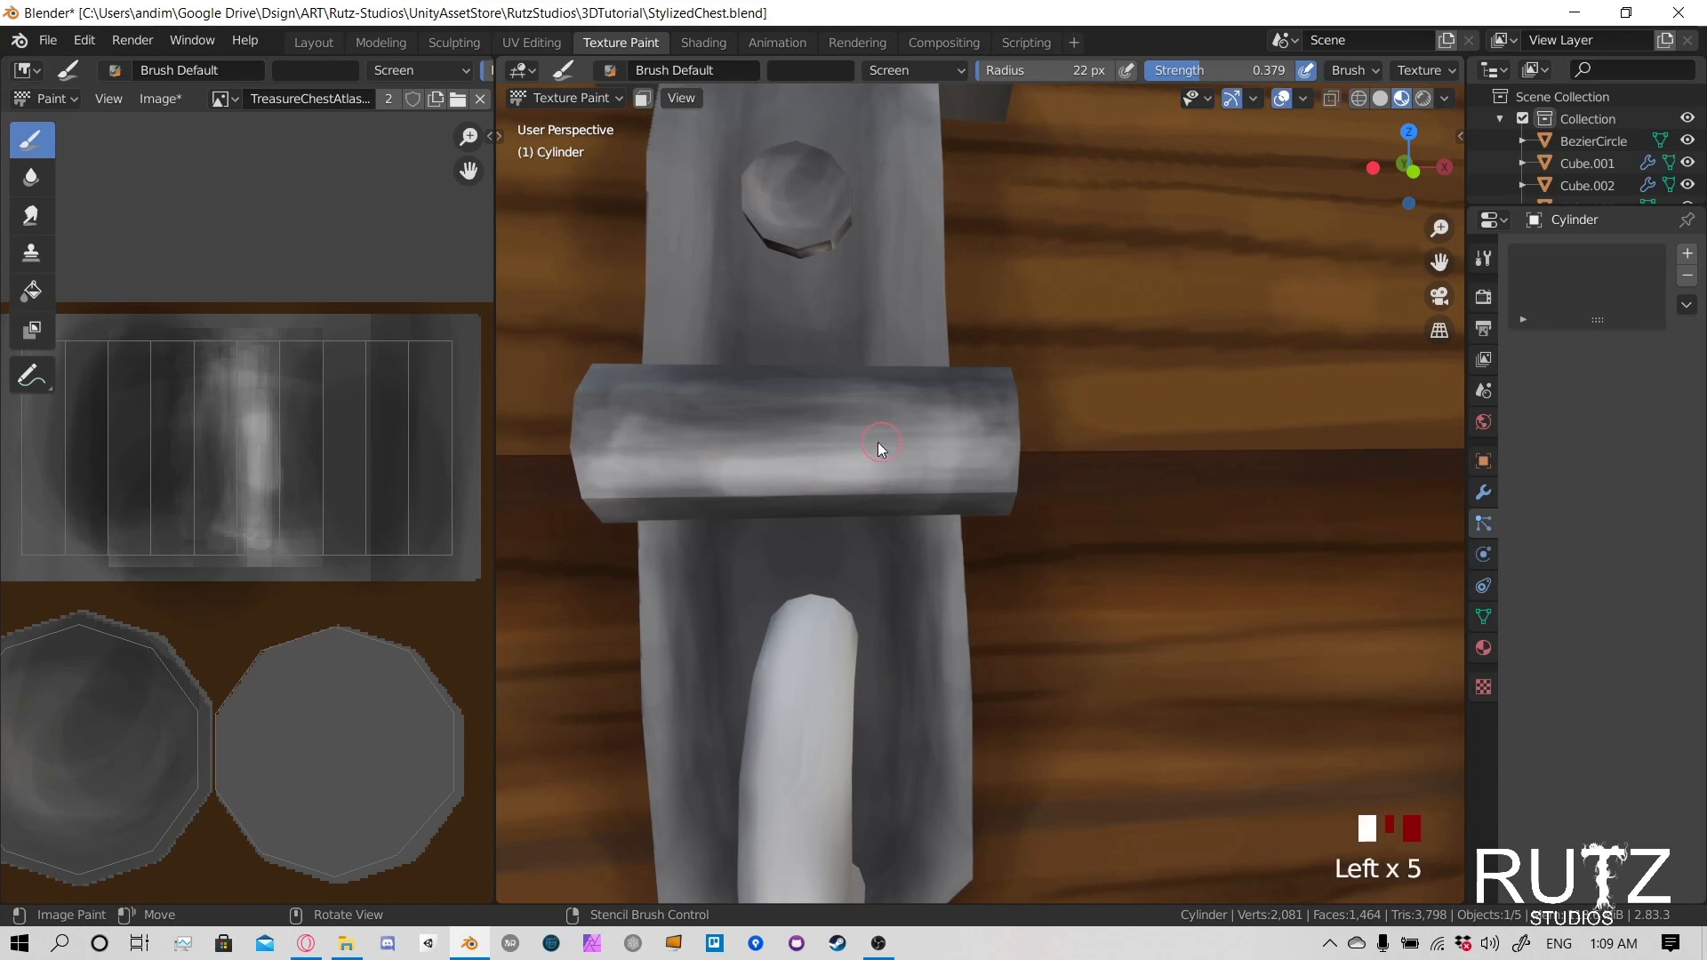
{"action": "mouse_move", "coordinate": [880, 447]}
{"action": "left_mouse_down"}
{"action": "mouse_move", "coordinate": [670, 477]}
{"action": "mouse_move", "coordinate": [749, 487]}
{"action": "left_mouse_up"}
{"action": "left_click", "coordinate": [918, 477]}
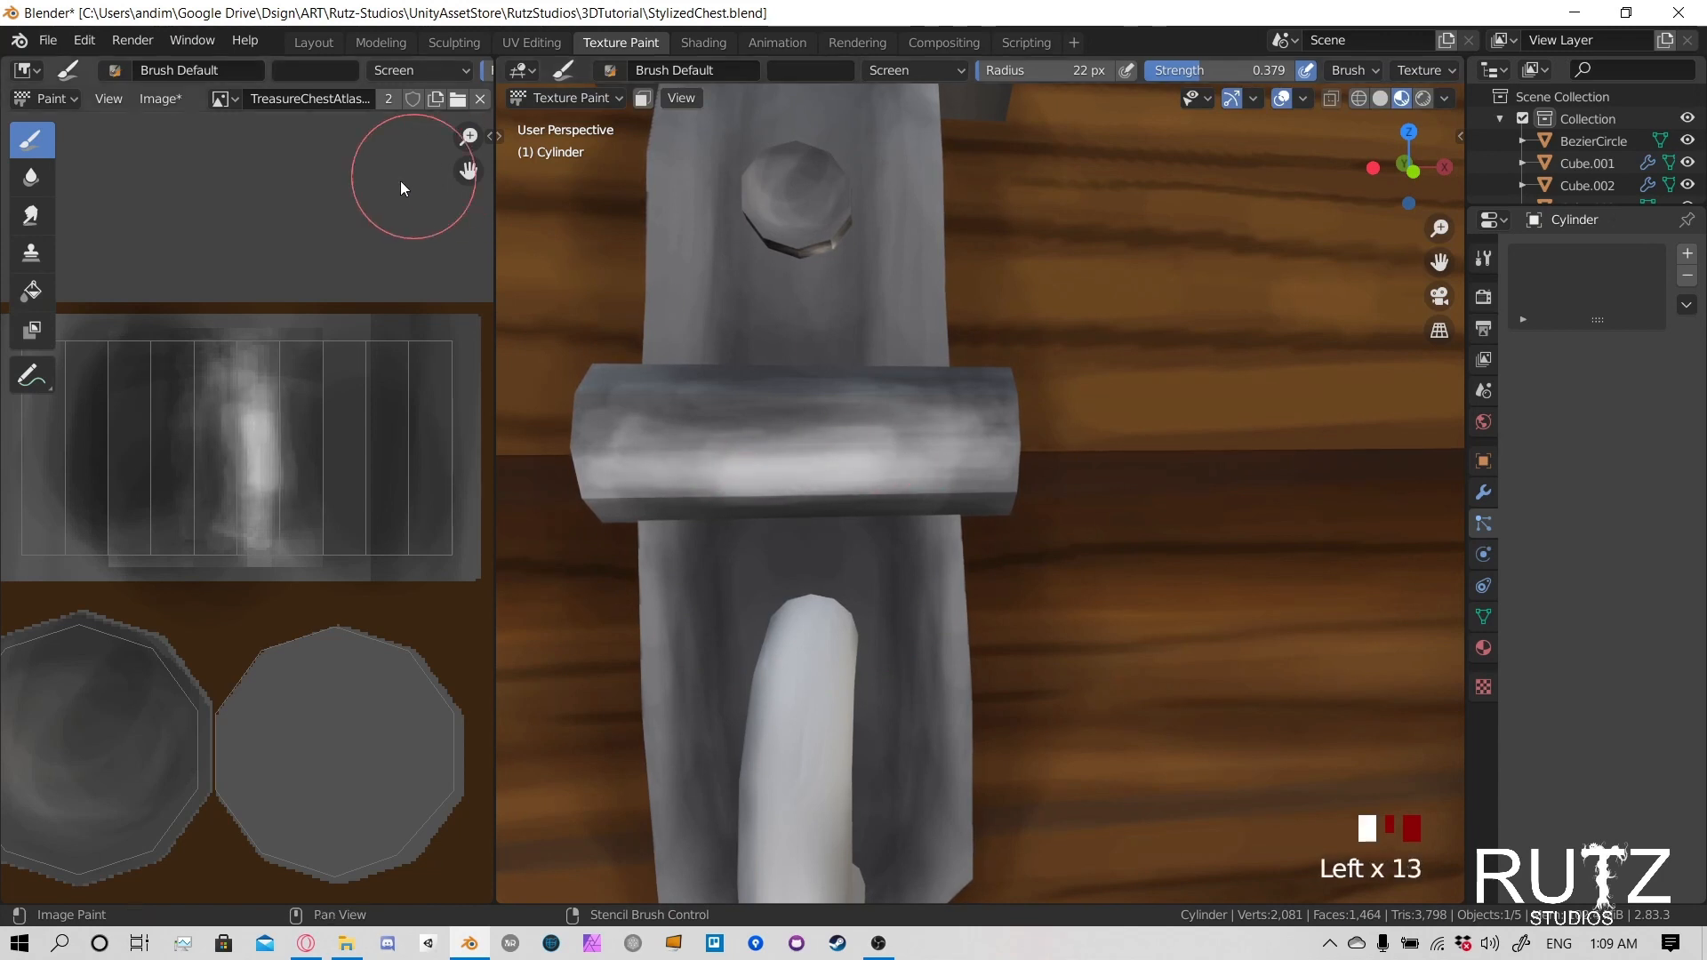
- Smudge the cylinder's highlight lengthwise on the model, and refine it on the flat texture with a 21 px smudge radius
{"action": "left_click", "coordinate": [32, 216]}
{"action": "mouse_move", "coordinate": [743, 463]}
{"action": "left_mouse_down"}
{"action": "mouse_move", "coordinate": [836, 487]}
{"action": "mouse_move", "coordinate": [776, 483]}
{"action": "mouse_move", "coordinate": [937, 451]}
{"action": "mouse_move", "coordinate": [673, 455]}
{"action": "left_mouse_up"}
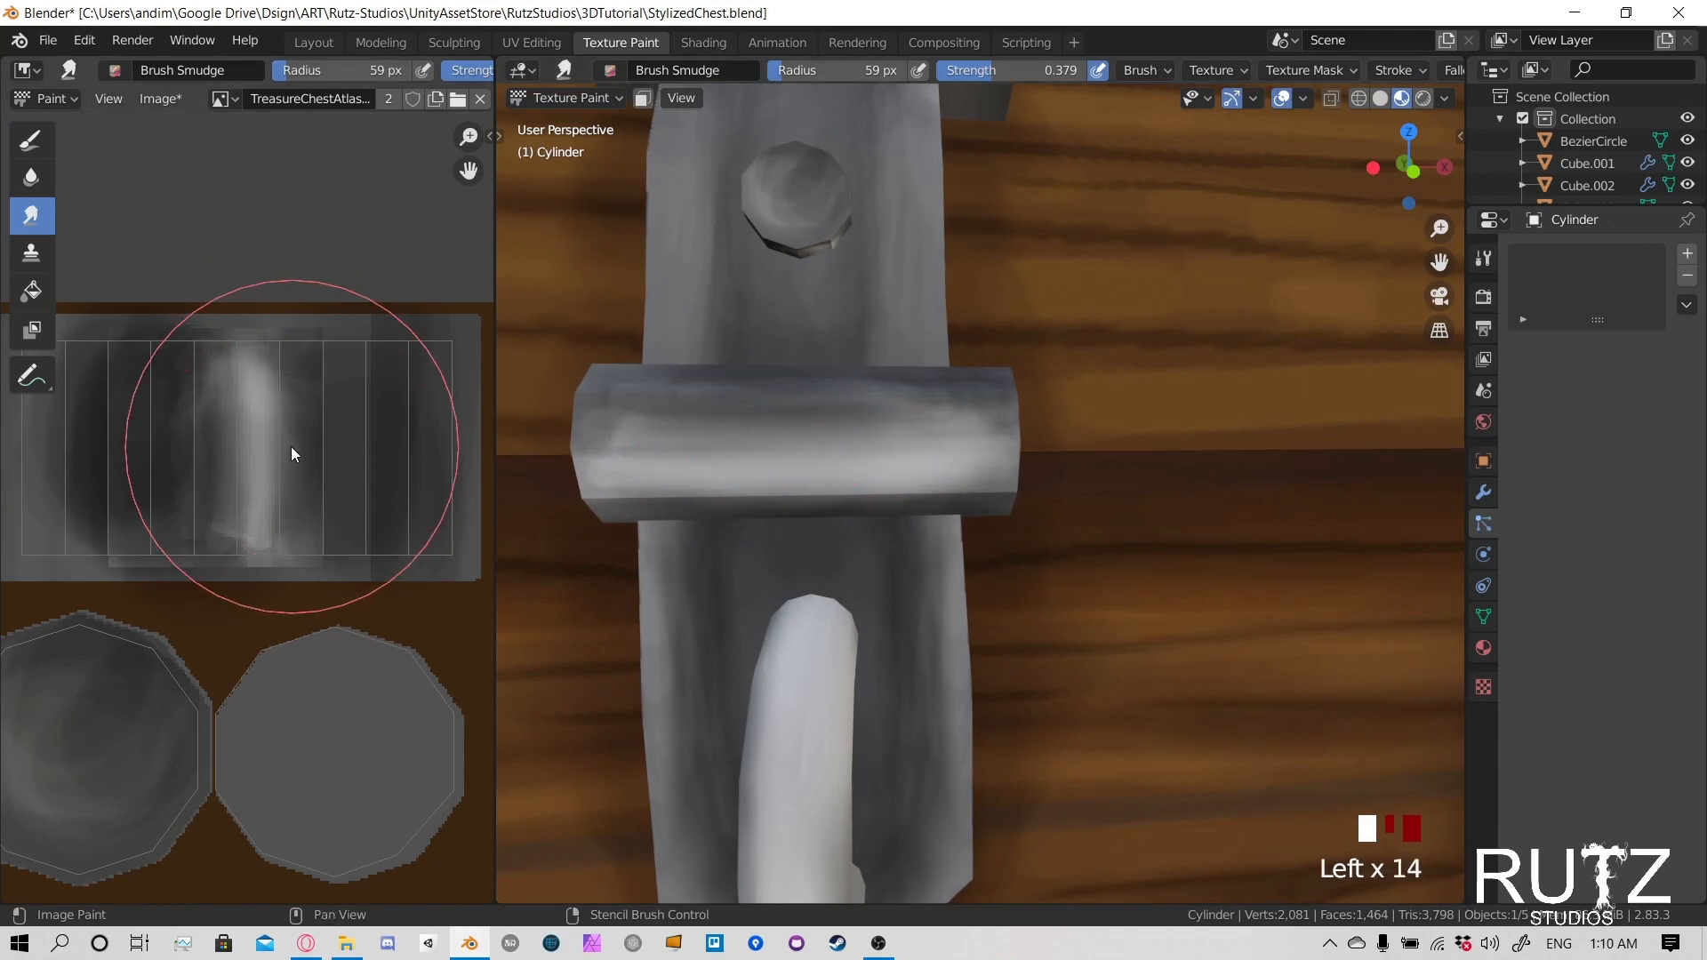
{"action": "key", "text": "f"}
{"action": "left_click", "coordinate": [183, 462]}
{"action": "mouse_move", "coordinate": [294, 498]}
{"action": "left_mouse_down"}
{"action": "mouse_move", "coordinate": [269, 529]}
{"action": "mouse_move", "coordinate": [241, 427]}
{"action": "mouse_move", "coordinate": [251, 320]}
{"action": "mouse_move", "coordinate": [259, 359]}
{"action": "left_mouse_up"}
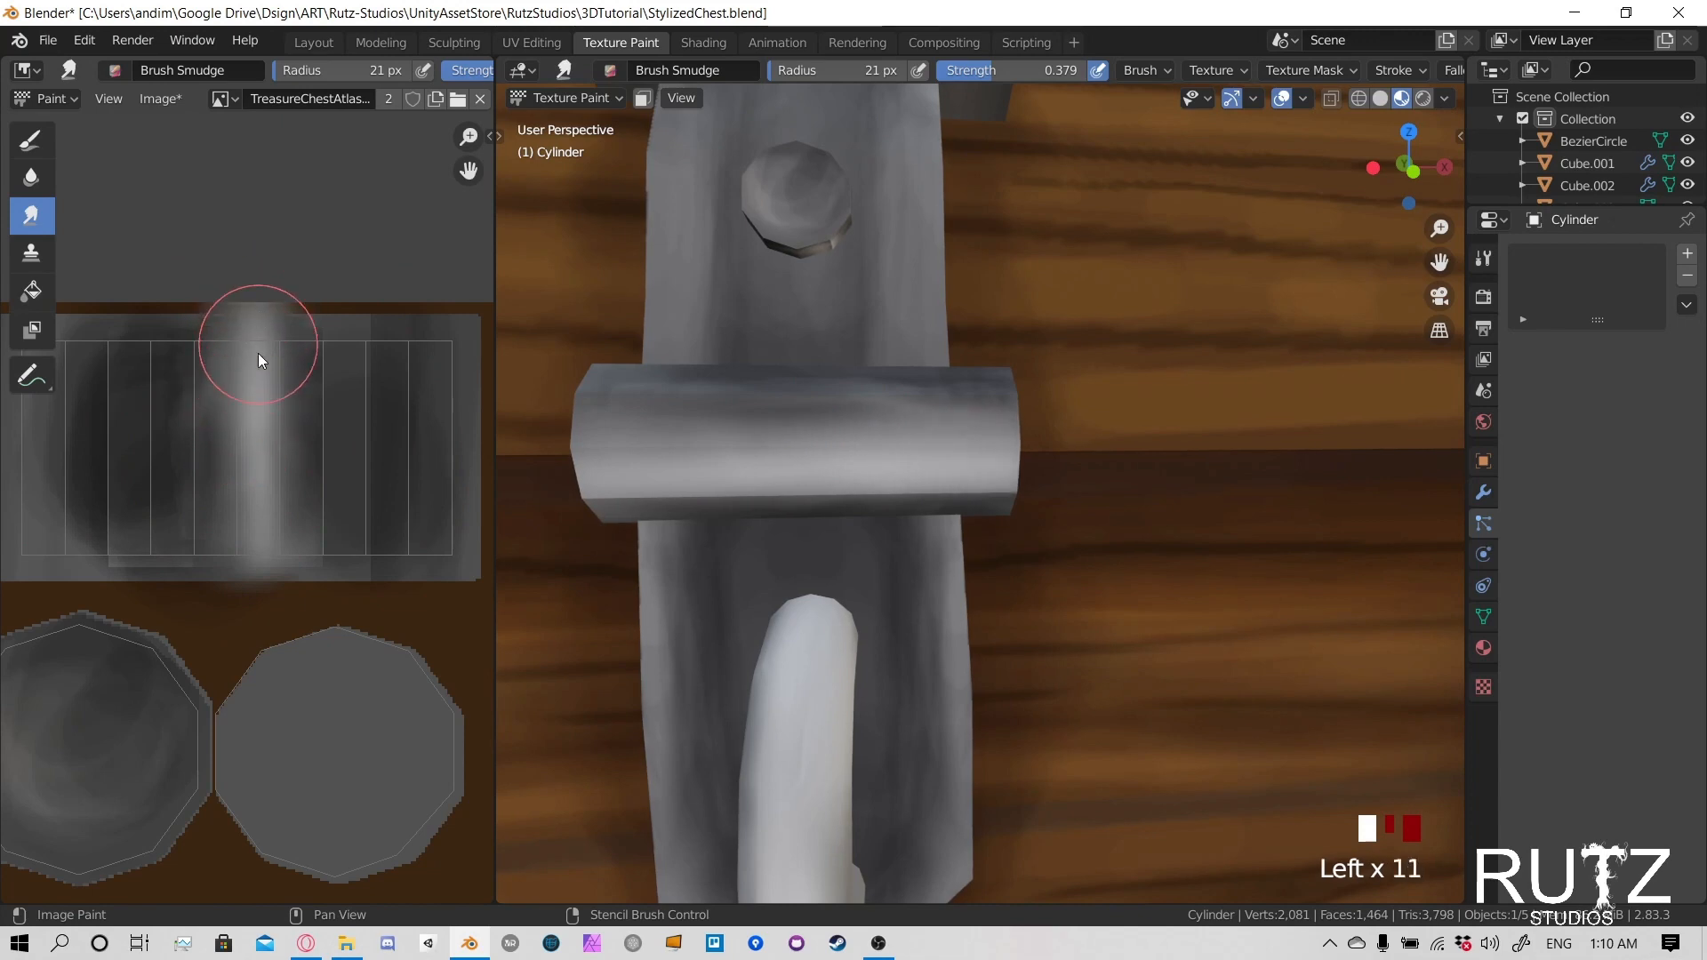
{"action": "left_click_drag", "start_coordinate": [244, 517], "coordinate": [253, 555]}
- Save the StylizedChest.blend file and the chest's texture atlas image
{"action": "scroll", "coordinate": [914, 389], "scroll_direction": "down", "scroll_amount": 3}
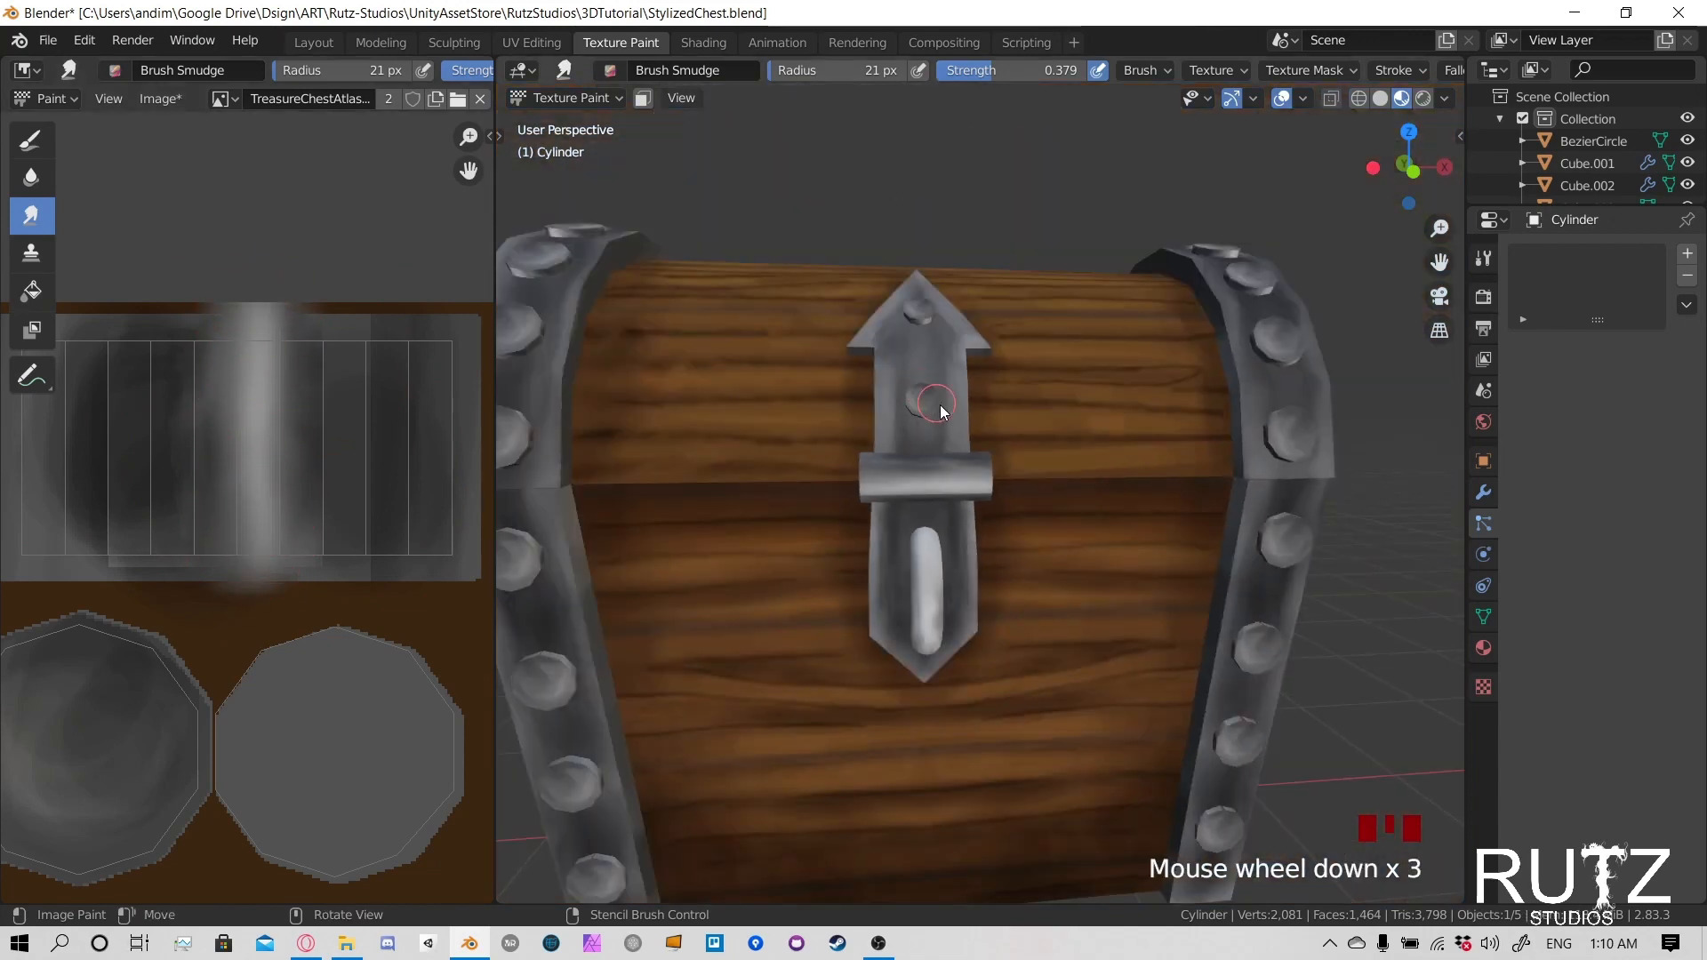
{"action": "key", "text": "ctrl+s"}
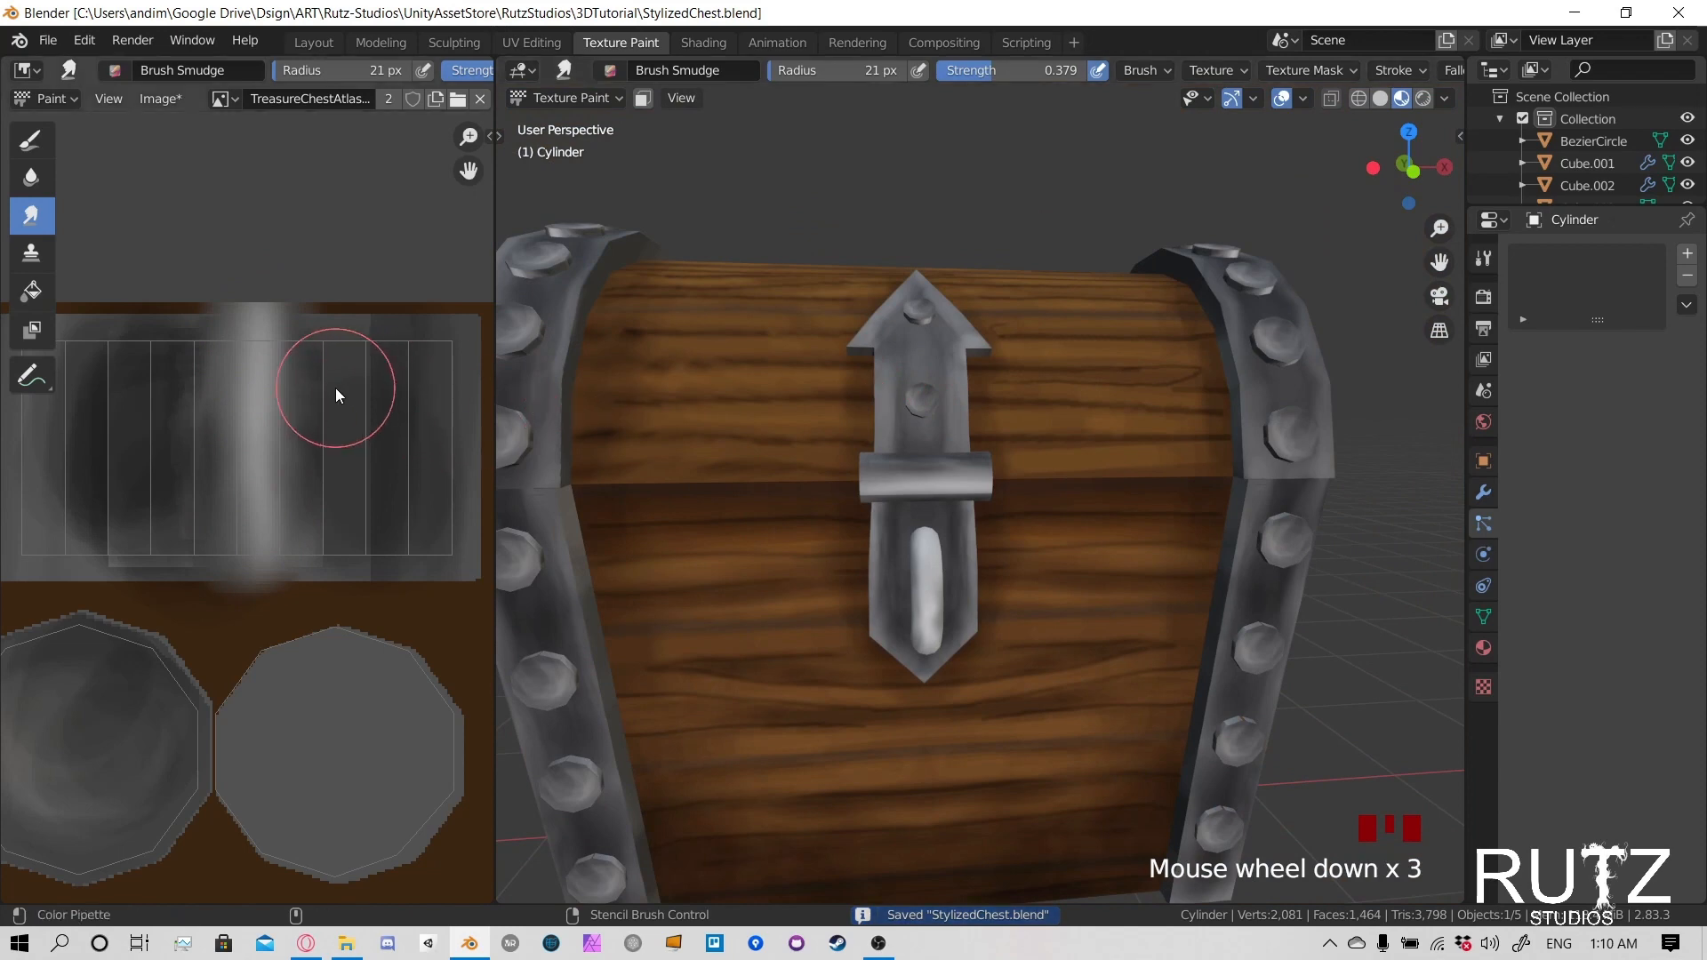
{"action": "key", "text": "alt+s"}
- Examine the painted chest as a whole from several angles and distances
{"action": "scroll", "coordinate": [334, 391], "scroll_direction": "down", "scroll_amount": 5}
{"action": "scroll", "coordinate": [1120, 505], "scroll_direction": "down", "scroll_amount": 3}
{"action": "middle_click_drag", "start_coordinate": [1094, 476], "coordinate": [1209, 504], "text": "shift"}
{"action": "scroll", "coordinate": [1042, 510], "scroll_direction": "down", "scroll_amount": 3}
{"action": "scroll", "coordinate": [991, 522], "scroll_direction": "up", "scroll_amount": 4}
{"action": "middle_click_drag", "start_coordinate": [991, 522], "coordinate": [866, 388]}
{"action": "scroll", "coordinate": [1022, 499], "scroll_direction": "down", "scroll_amount": 5}
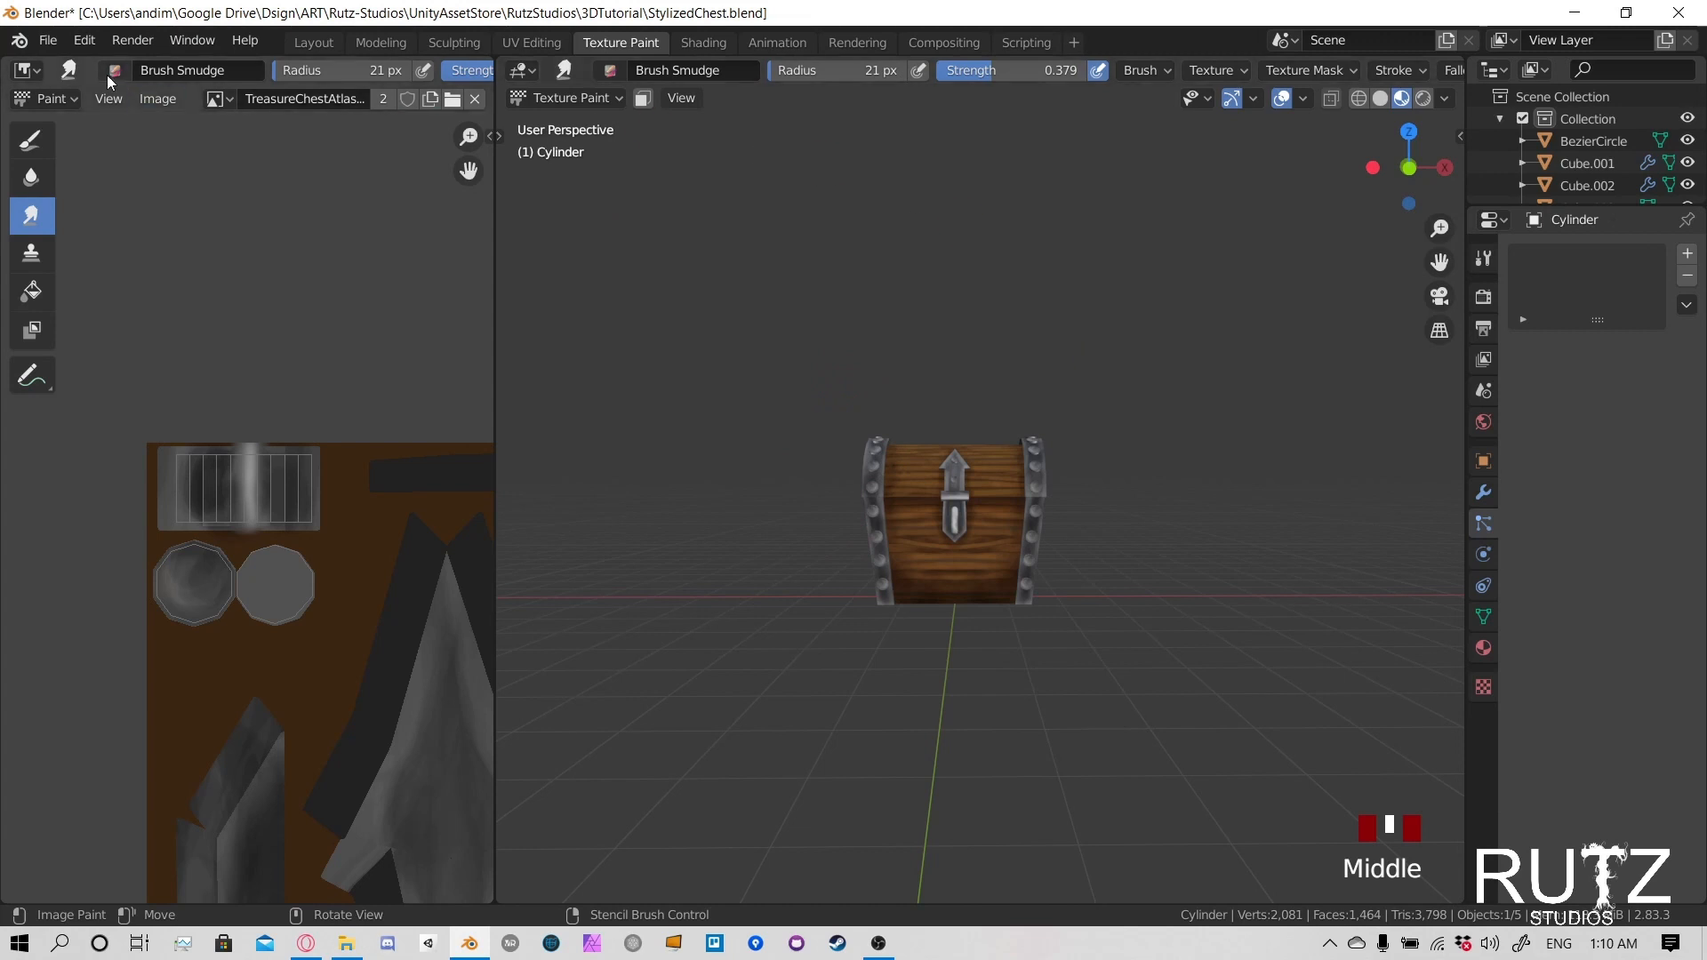
- Switch to the Layout workspace and show the chest with Material Preview shading
{"action": "left_click", "coordinate": [53, 43]}
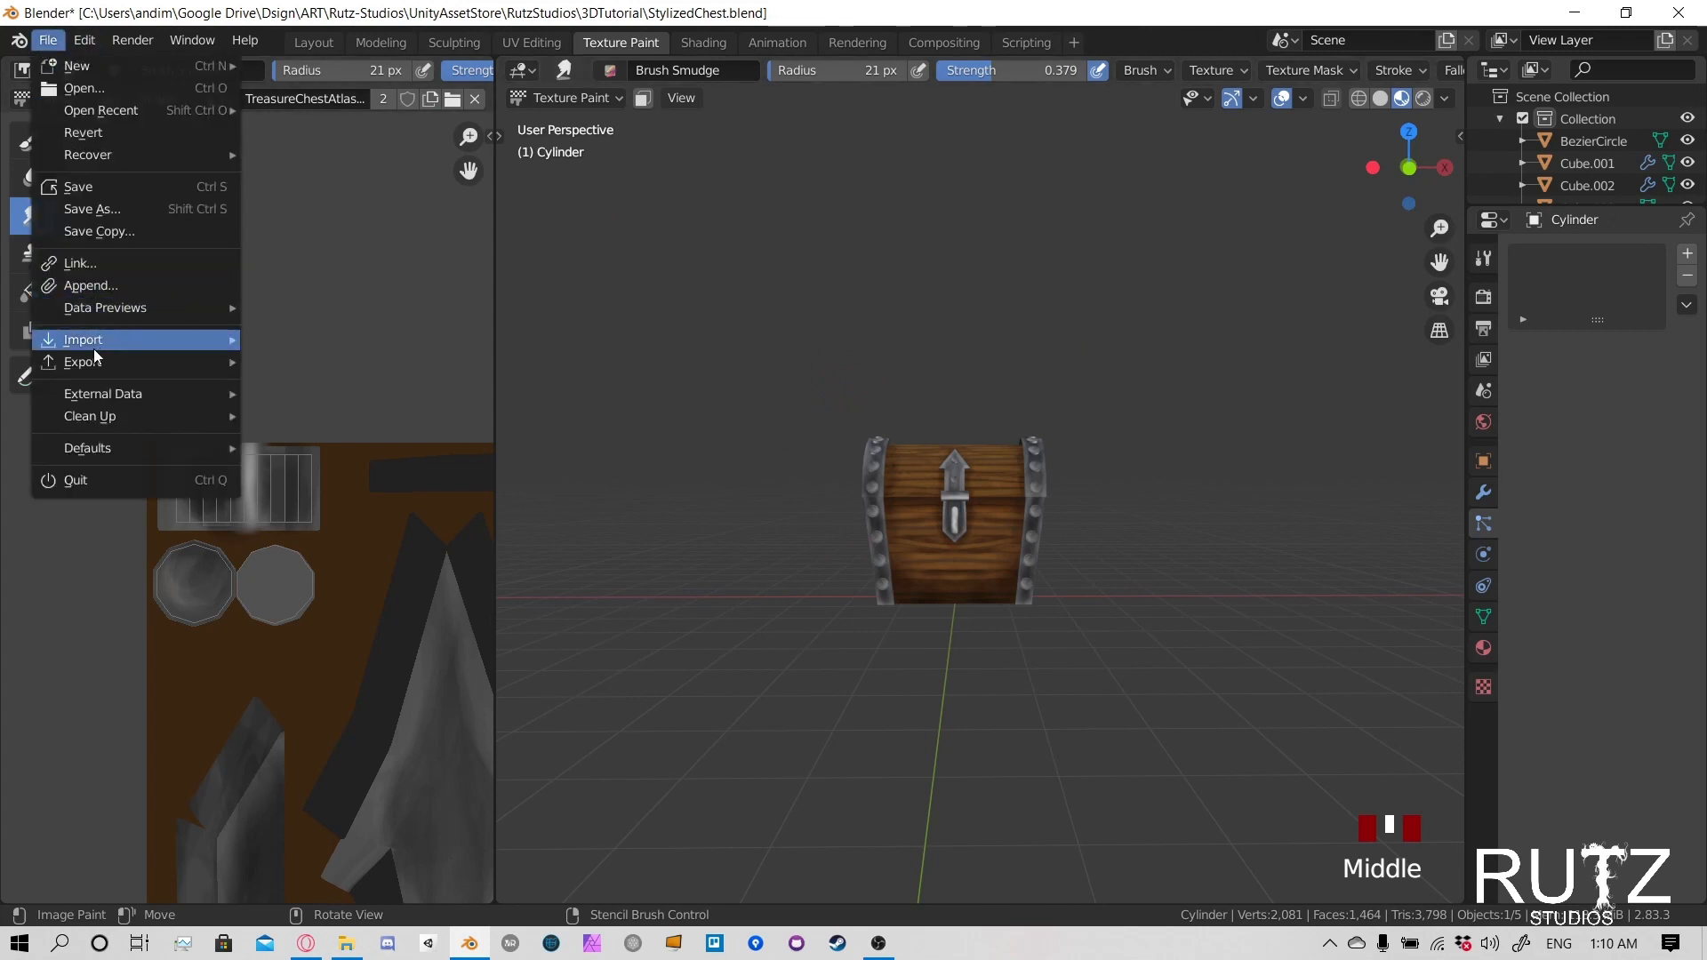
{"action": "mouse_move", "coordinate": [96, 363]}
{"action": "left_click", "coordinate": [314, 43]}
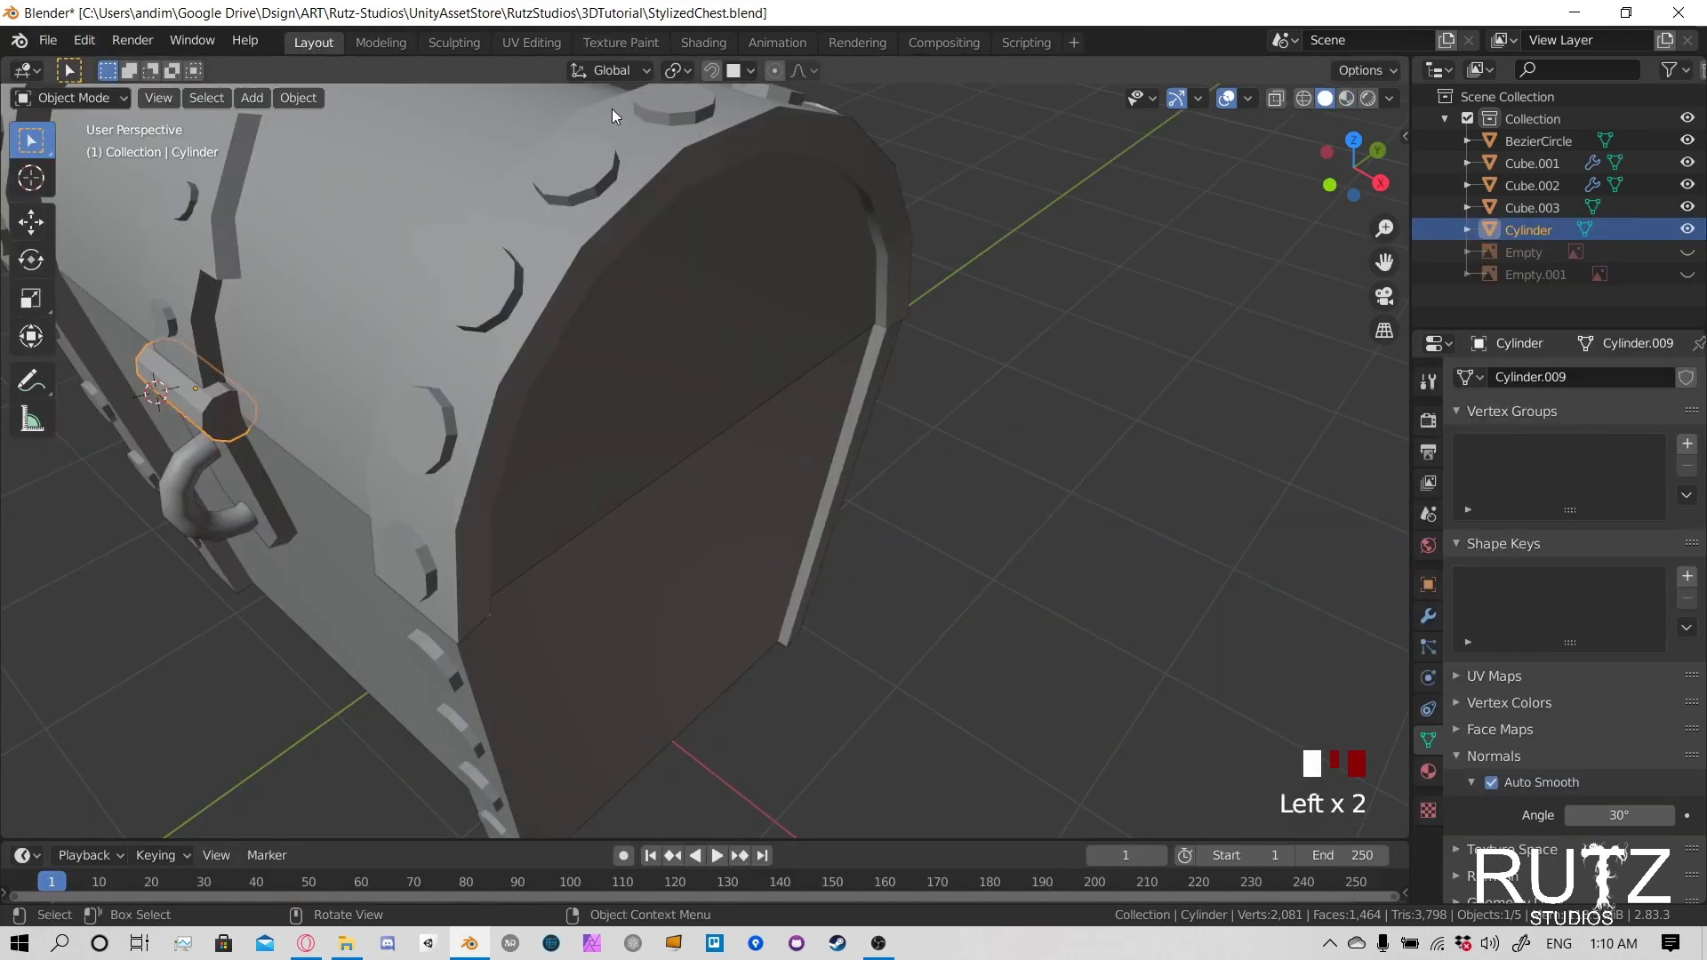
{"action": "scroll", "coordinate": [606, 407], "scroll_direction": "down", "scroll_amount": 5}
{"action": "middle_click_drag", "start_coordinate": [605, 406], "coordinate": [1223, 129]}
{"action": "left_click", "coordinate": [1346, 97]}
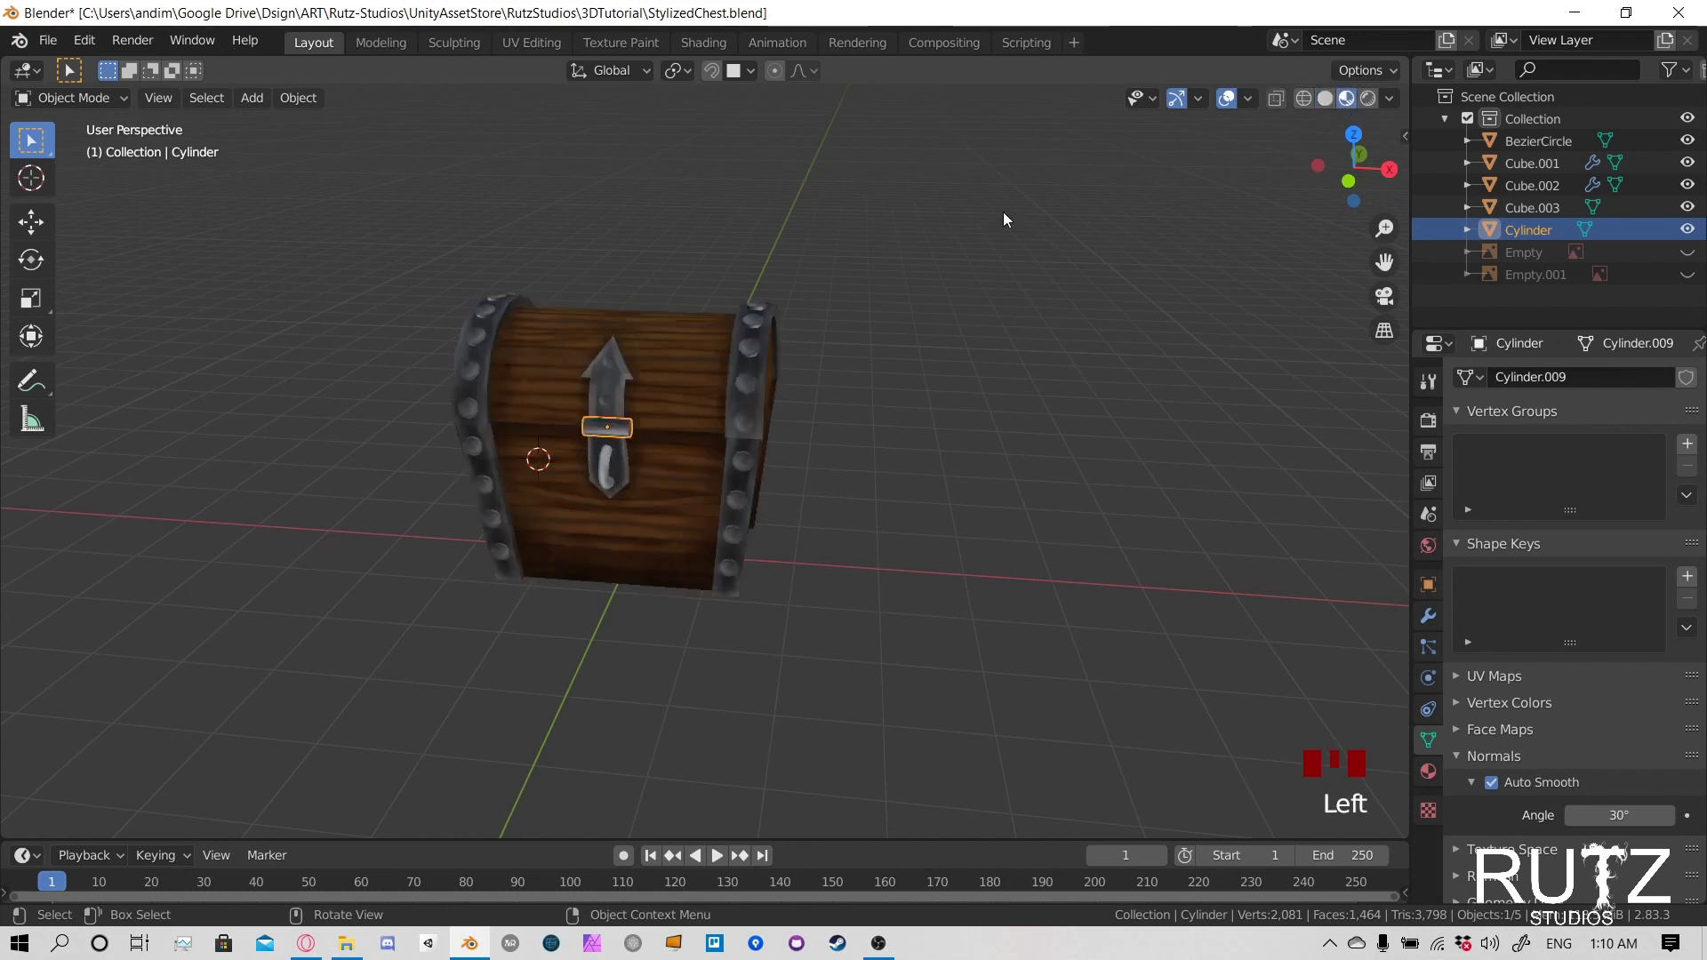
- Select all the visible parts of the chest together
{"action": "left_click", "coordinate": [880, 446]}
{"action": "mouse_move", "coordinate": [880, 446]}
{"action": "middle_mouse_down"}
{"action": "mouse_move", "coordinate": [702, 427]}
{"action": "mouse_move", "coordinate": [933, 427]}
{"action": "middle_mouse_up"}
{"action": "left_click", "coordinate": [932, 427]}
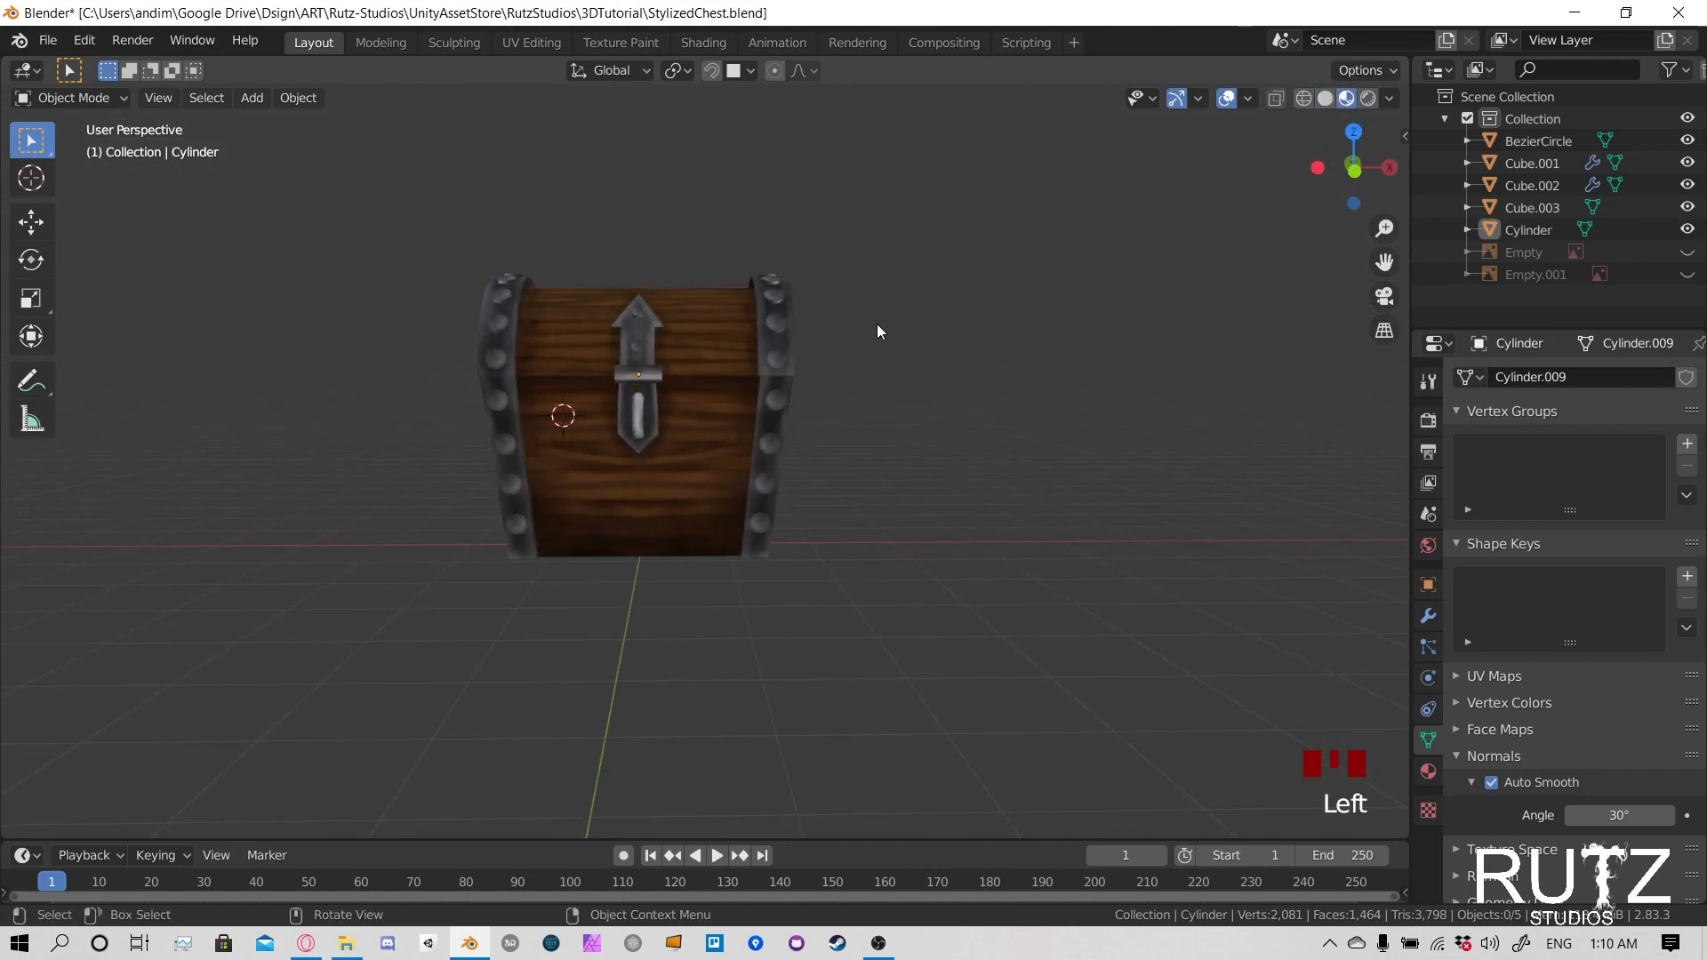
{"action": "left_click_drag", "start_coordinate": [338, 178], "coordinate": [1049, 774]}
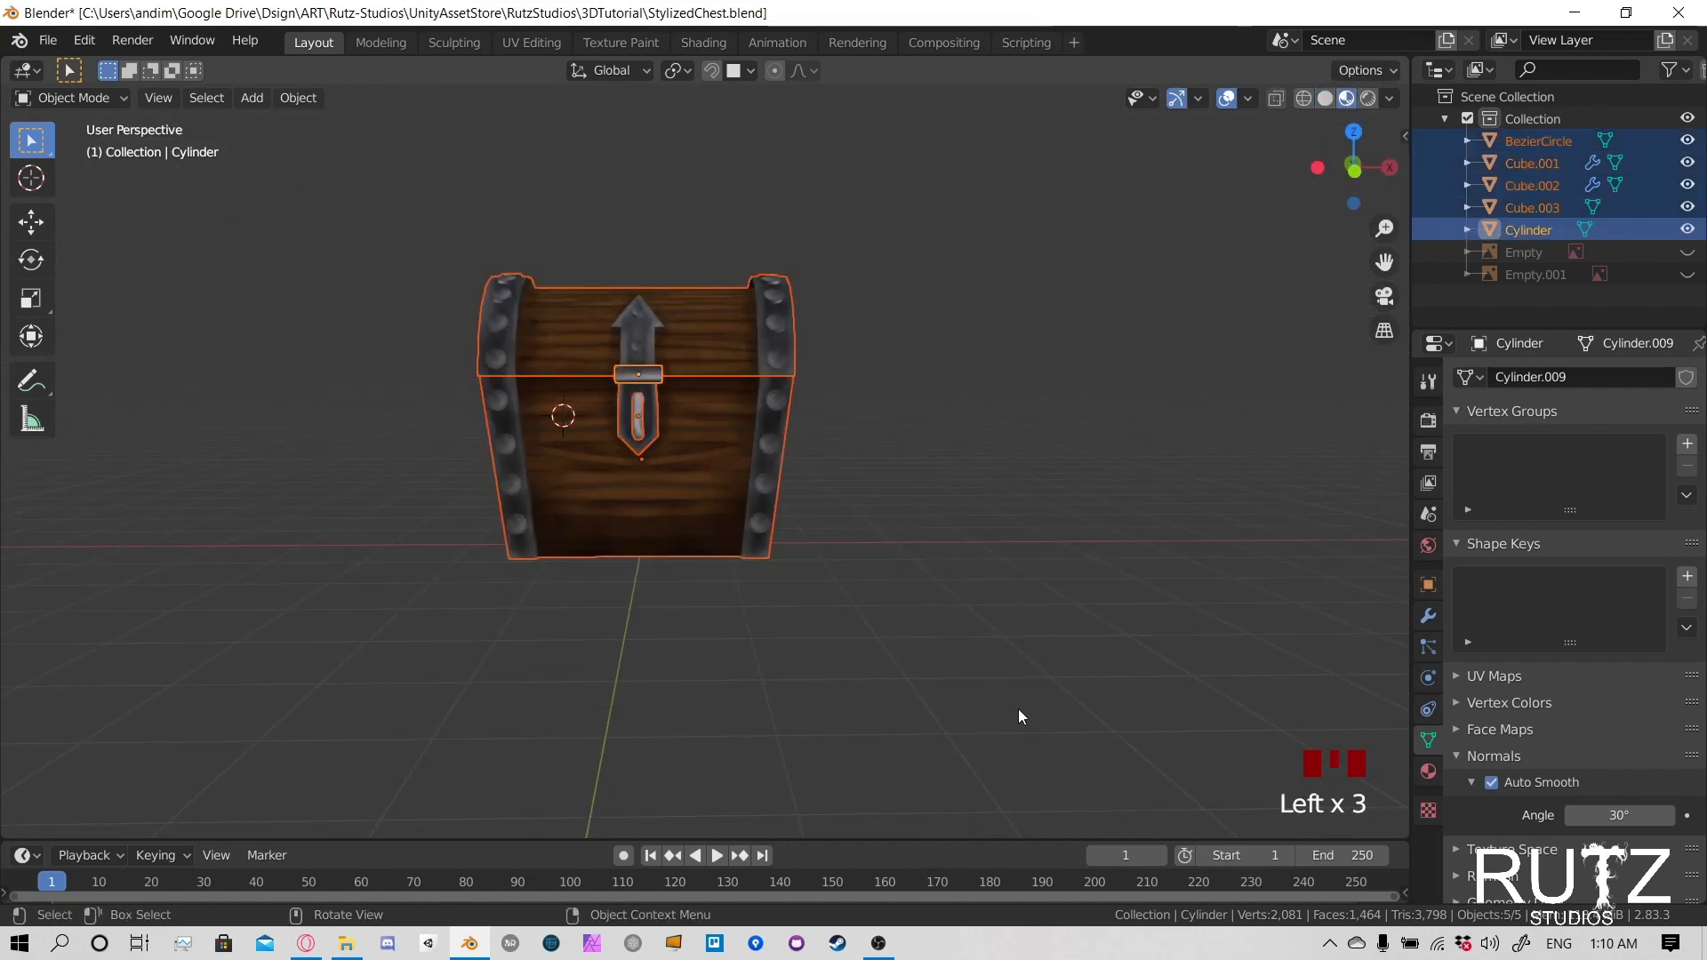
- Rename the chest's lid object as Top
{"action": "left_click", "coordinate": [709, 328]}
{"action": "left_click", "coordinate": [1531, 206]}
{"action": "double_click", "coordinate": [1531, 206]}
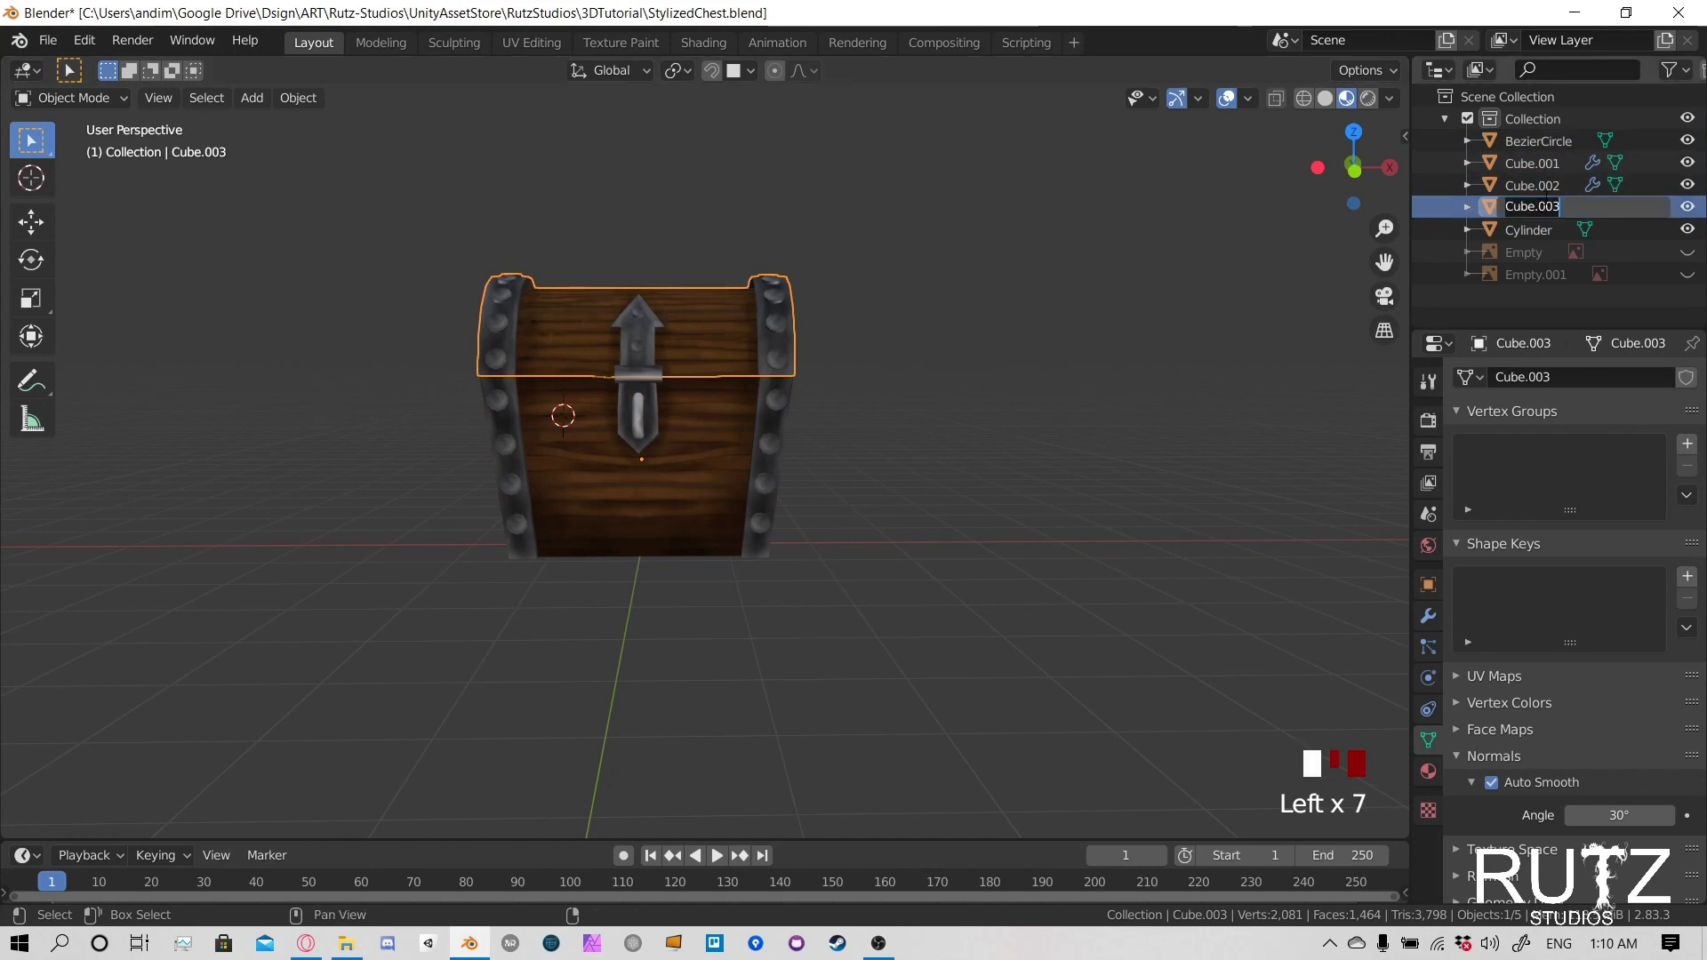
{"action": "type", "text": "Top"}
{"action": "key", "text": "Return"}
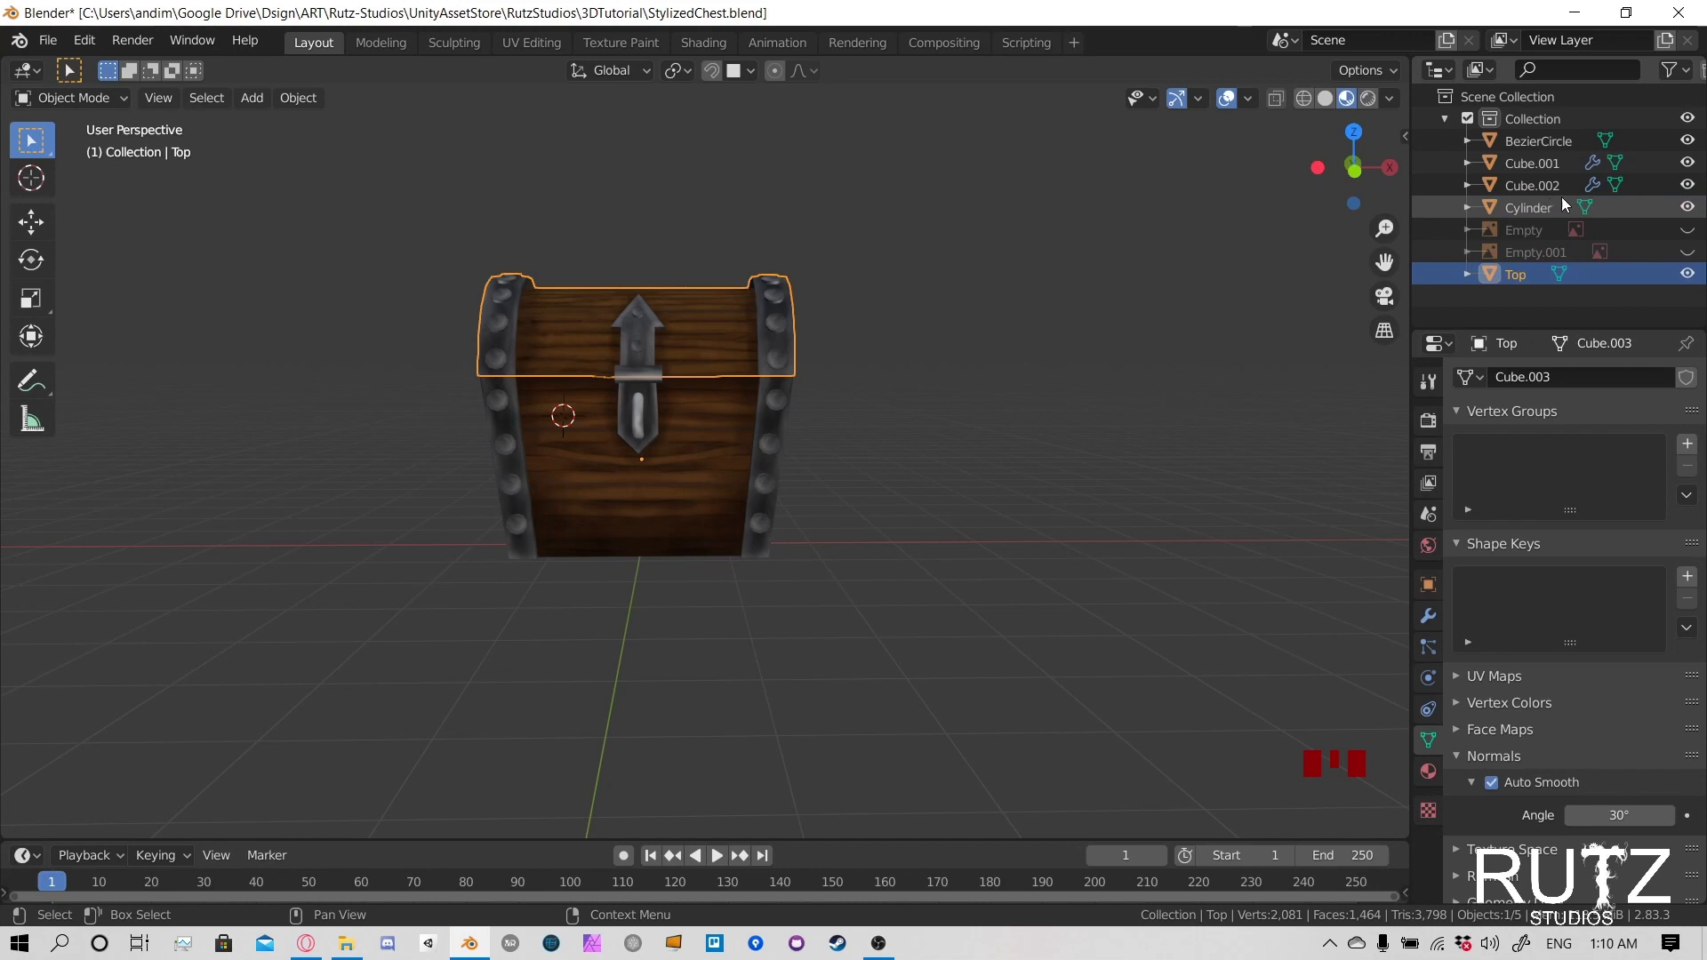
{"action": "left_click", "coordinate": [1534, 185]}
{"action": "double_click", "coordinate": [1538, 185]}
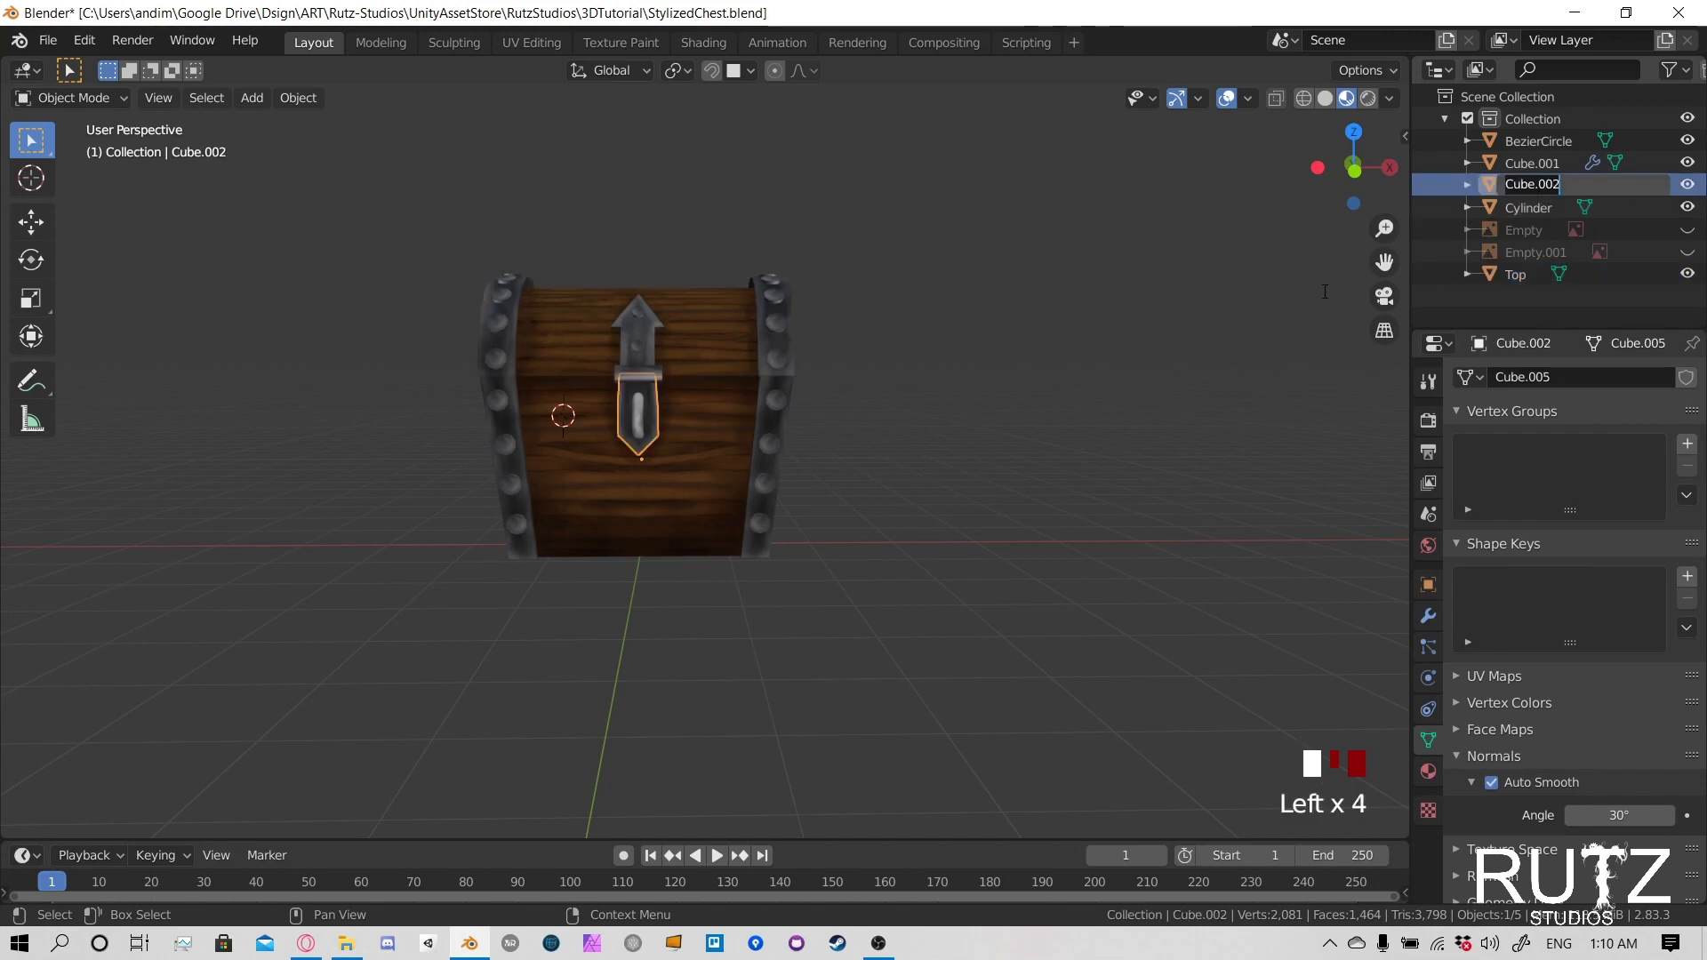
{"action": "left_click", "coordinate": [708, 454]}
- Rename the lower metal latch plate on the chest's front as LockMetal
{"action": "middle_click_drag", "start_coordinate": [886, 412], "coordinate": [746, 464]}
{"action": "scroll", "coordinate": [747, 458], "scroll_direction": "up", "scroll_amount": 4}
{"action": "left_click", "coordinate": [750, 444]}
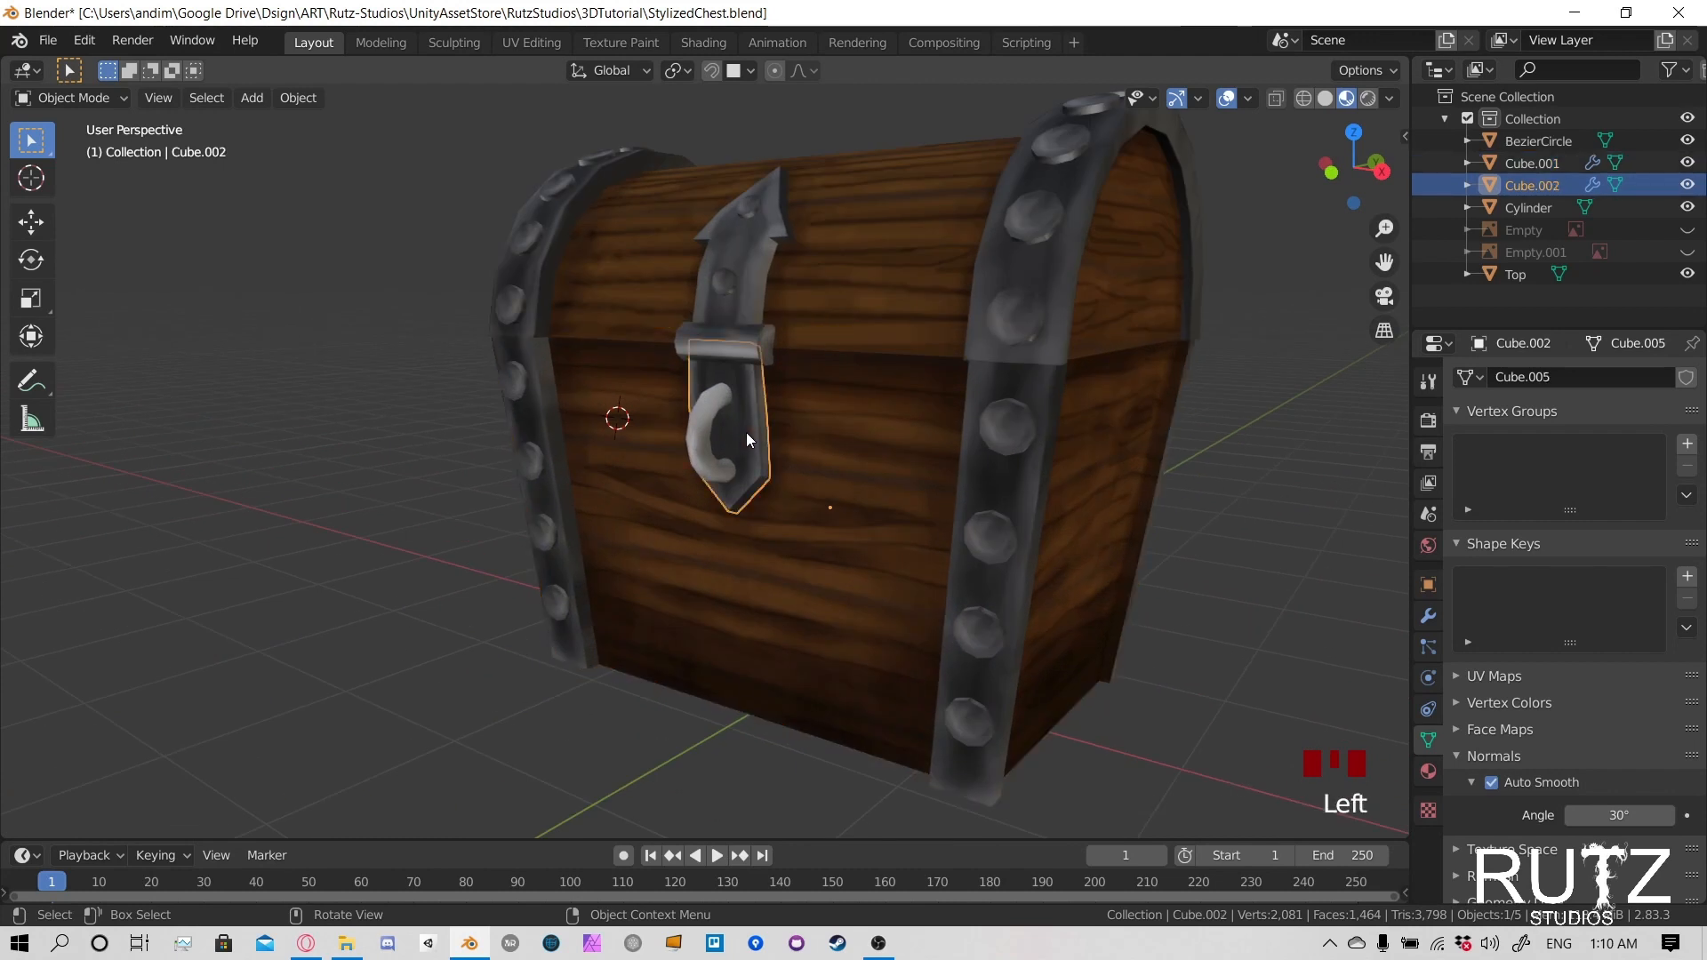
{"action": "left_click", "coordinate": [1534, 185]}
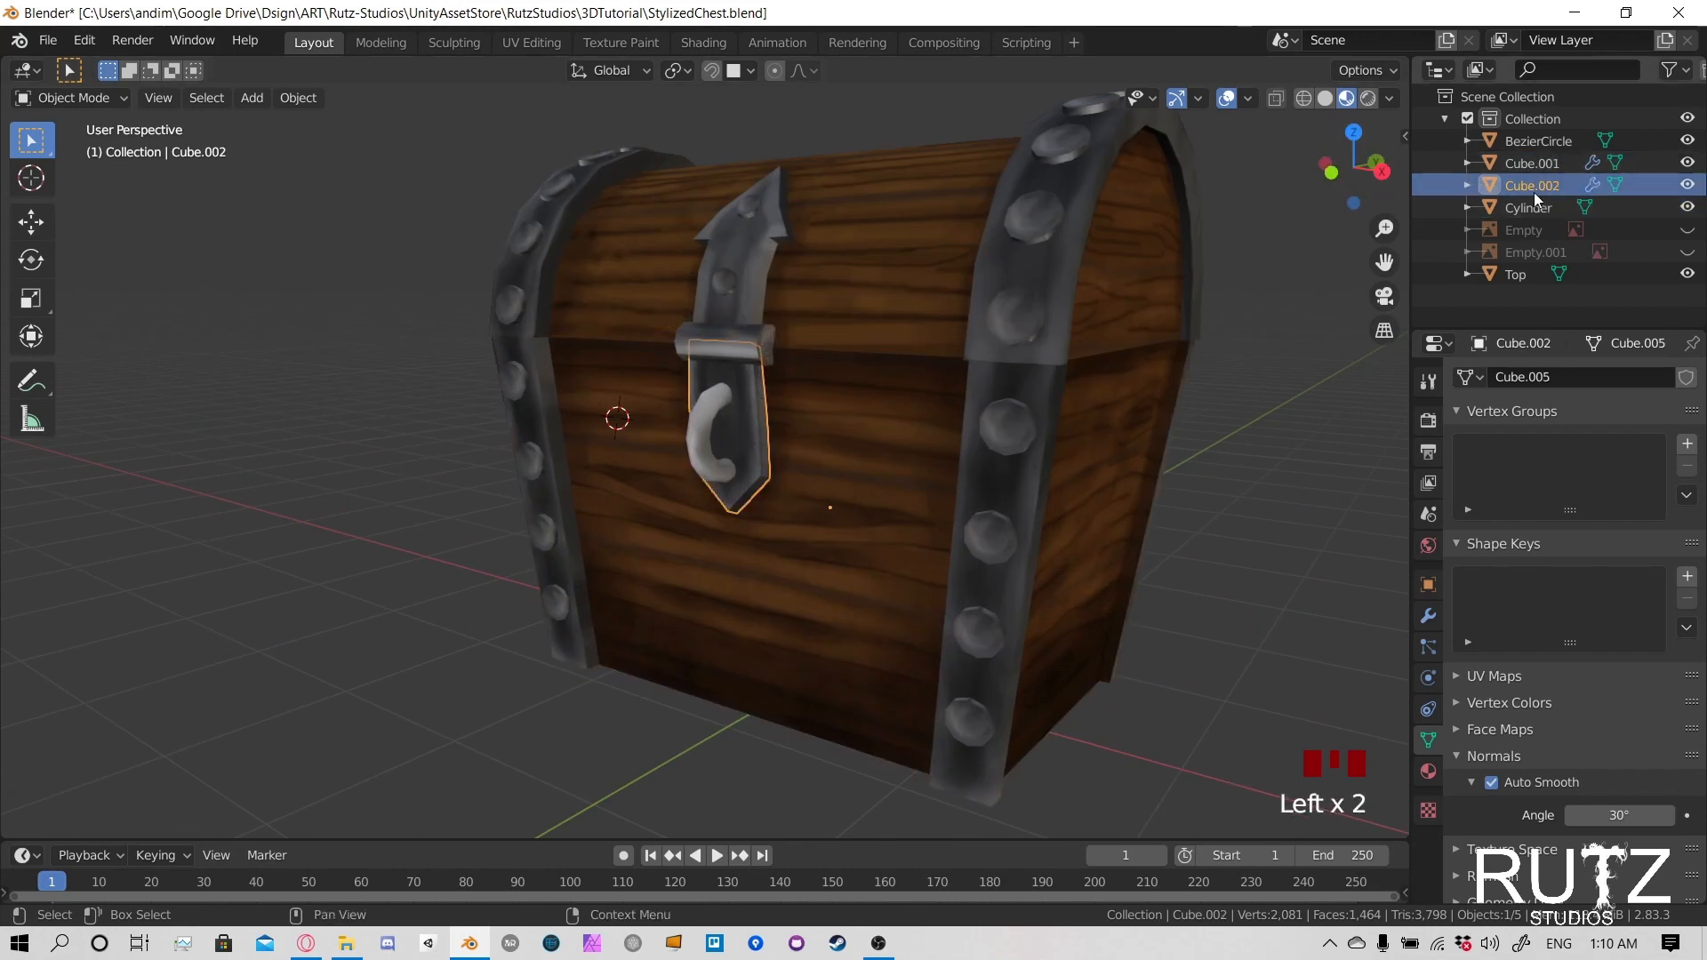
{"action": "double_click", "coordinate": [1536, 185]}
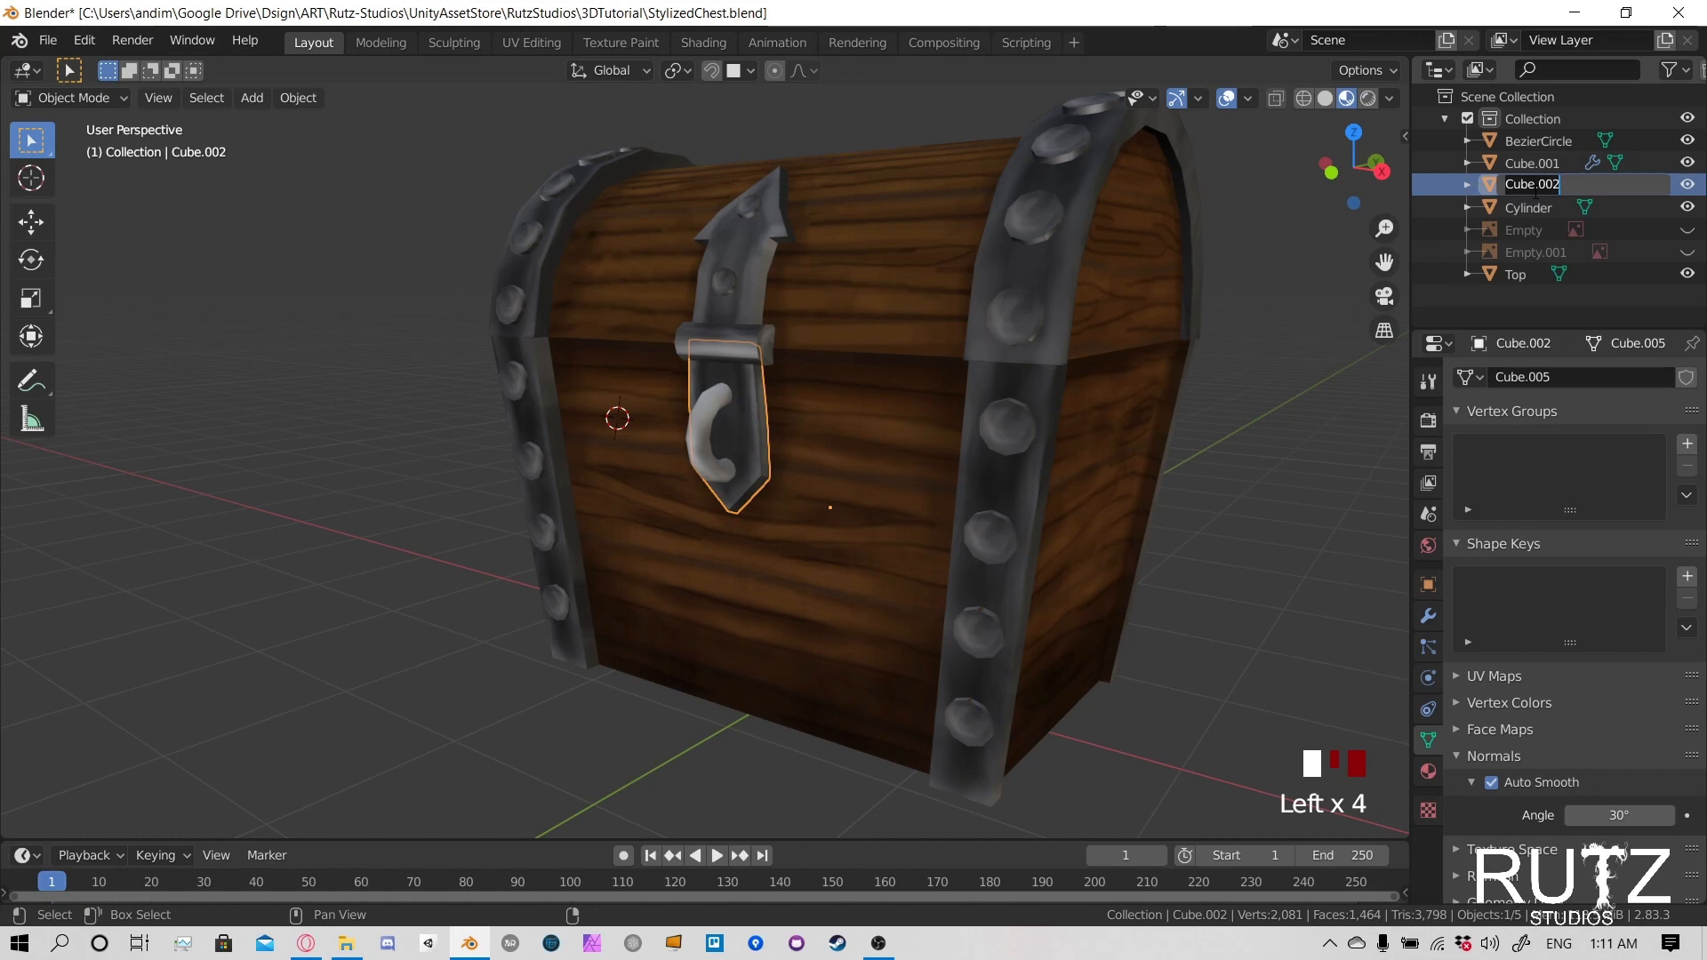
{"action": "type", "text": "LockMetal"}
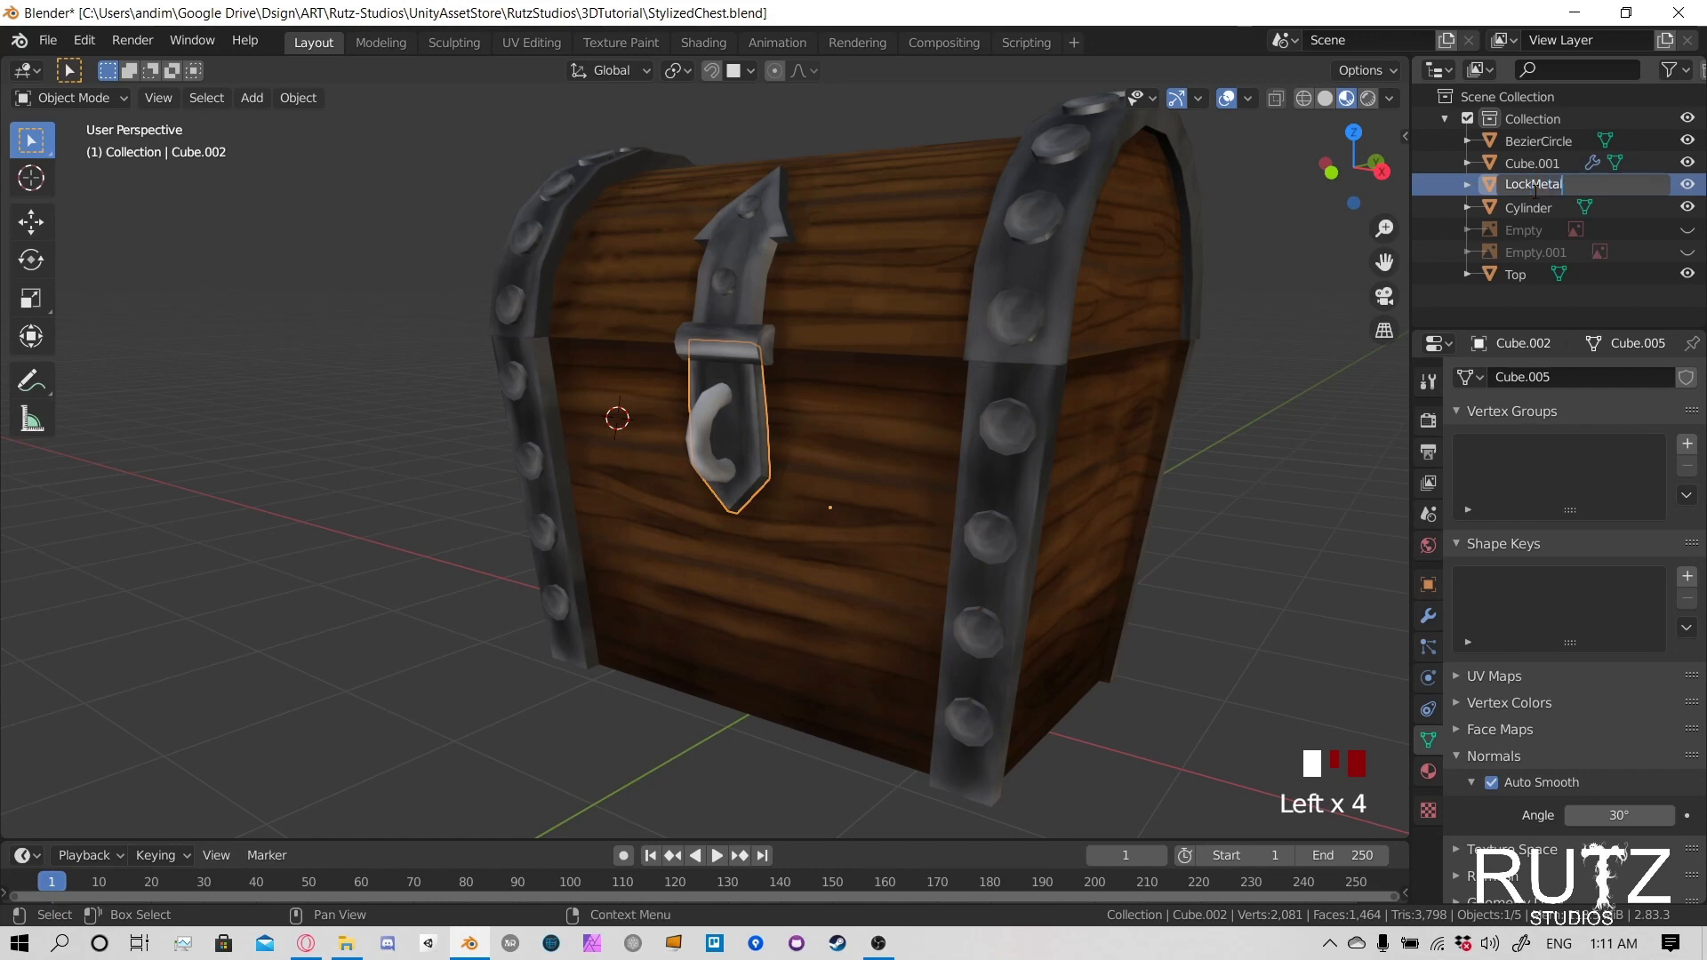
{"action": "key", "text": "Return"}
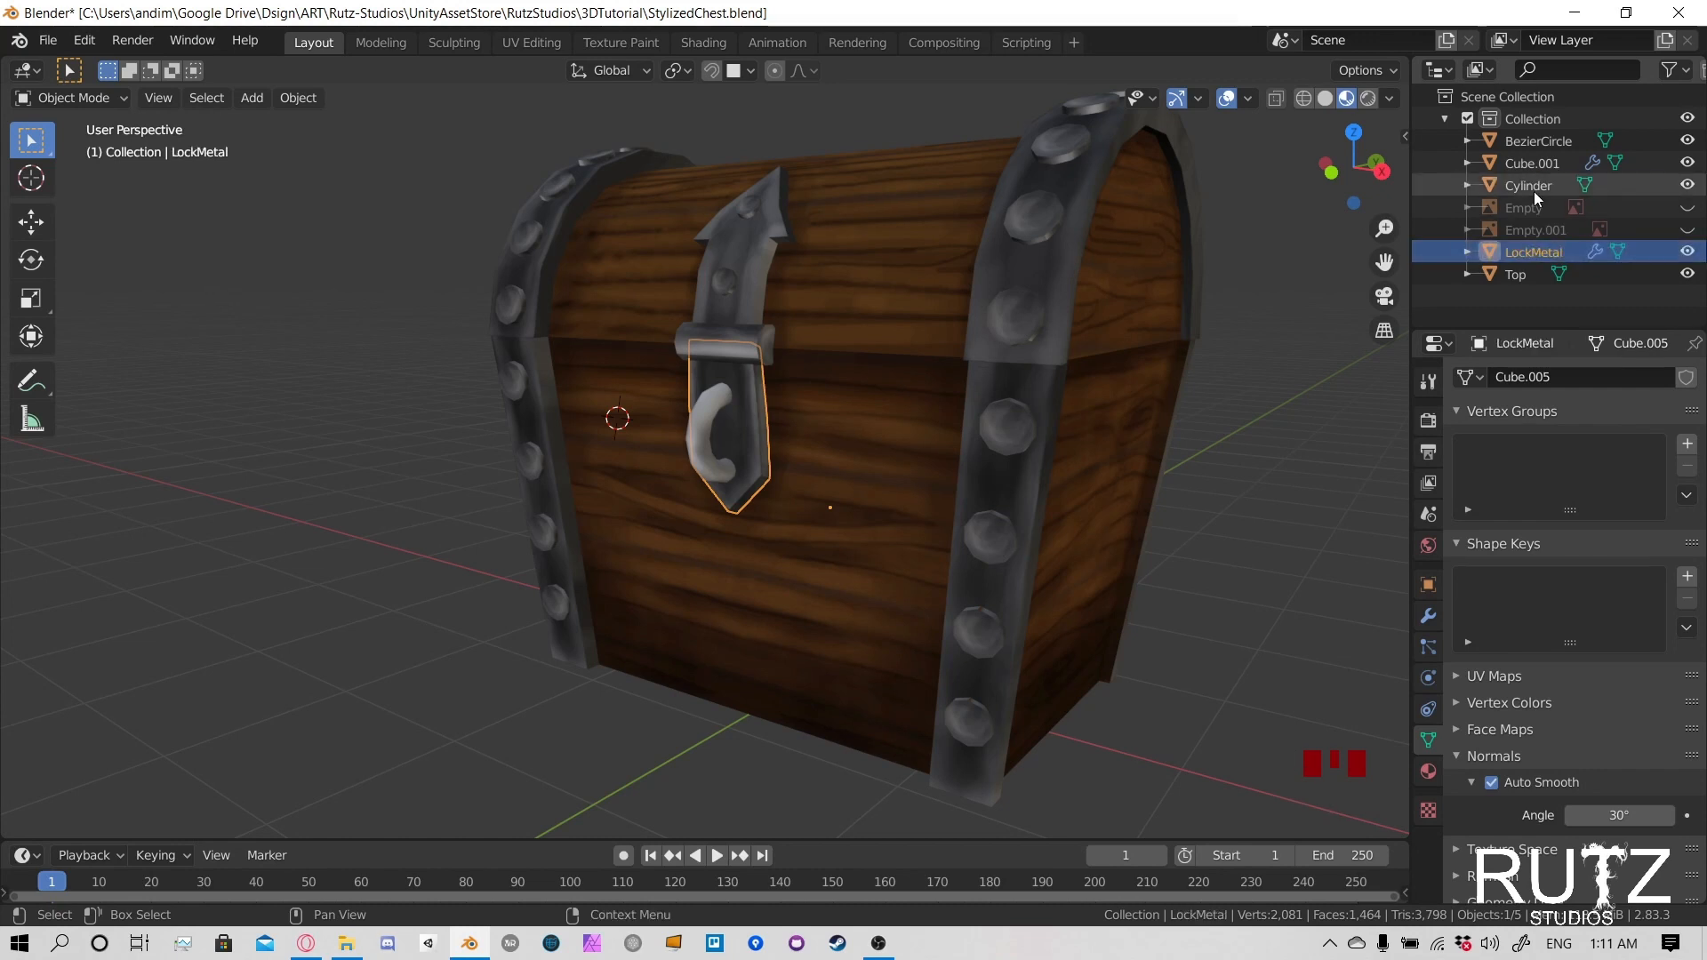
- Rename the ring on the latch plate as LockRing and join it into the chest's lower body
{"action": "left_click", "coordinate": [720, 433]}
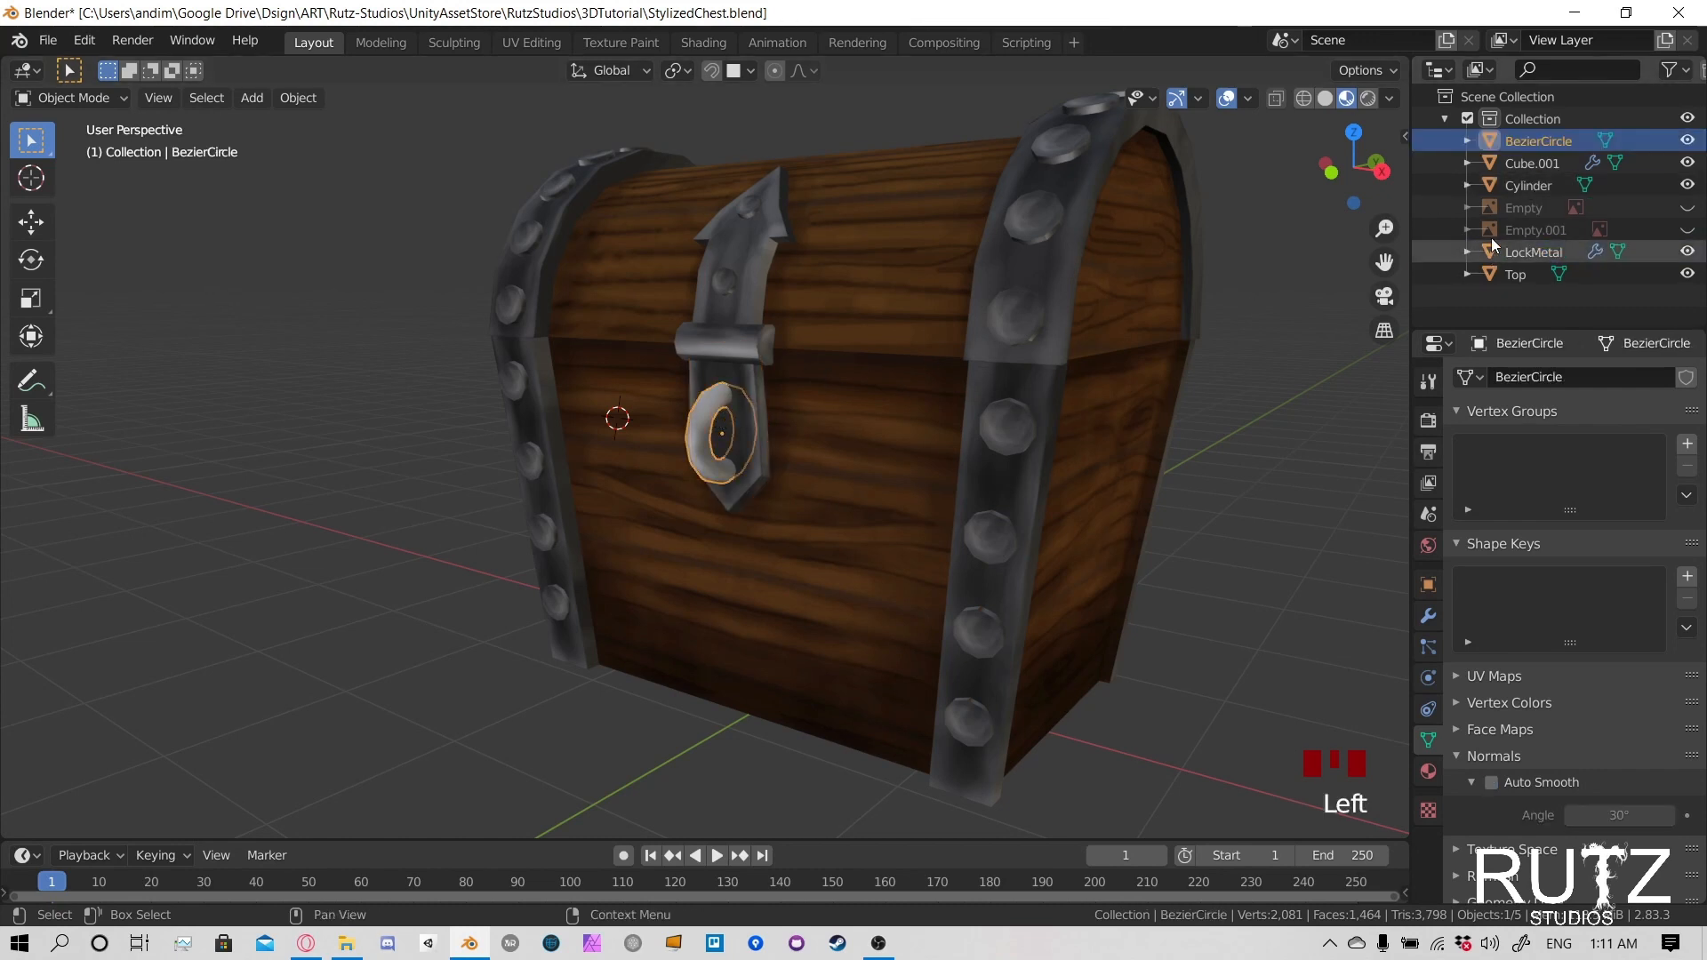
{"action": "double_click", "coordinate": [1531, 142]}
{"action": "type", "text": "LockRing"}
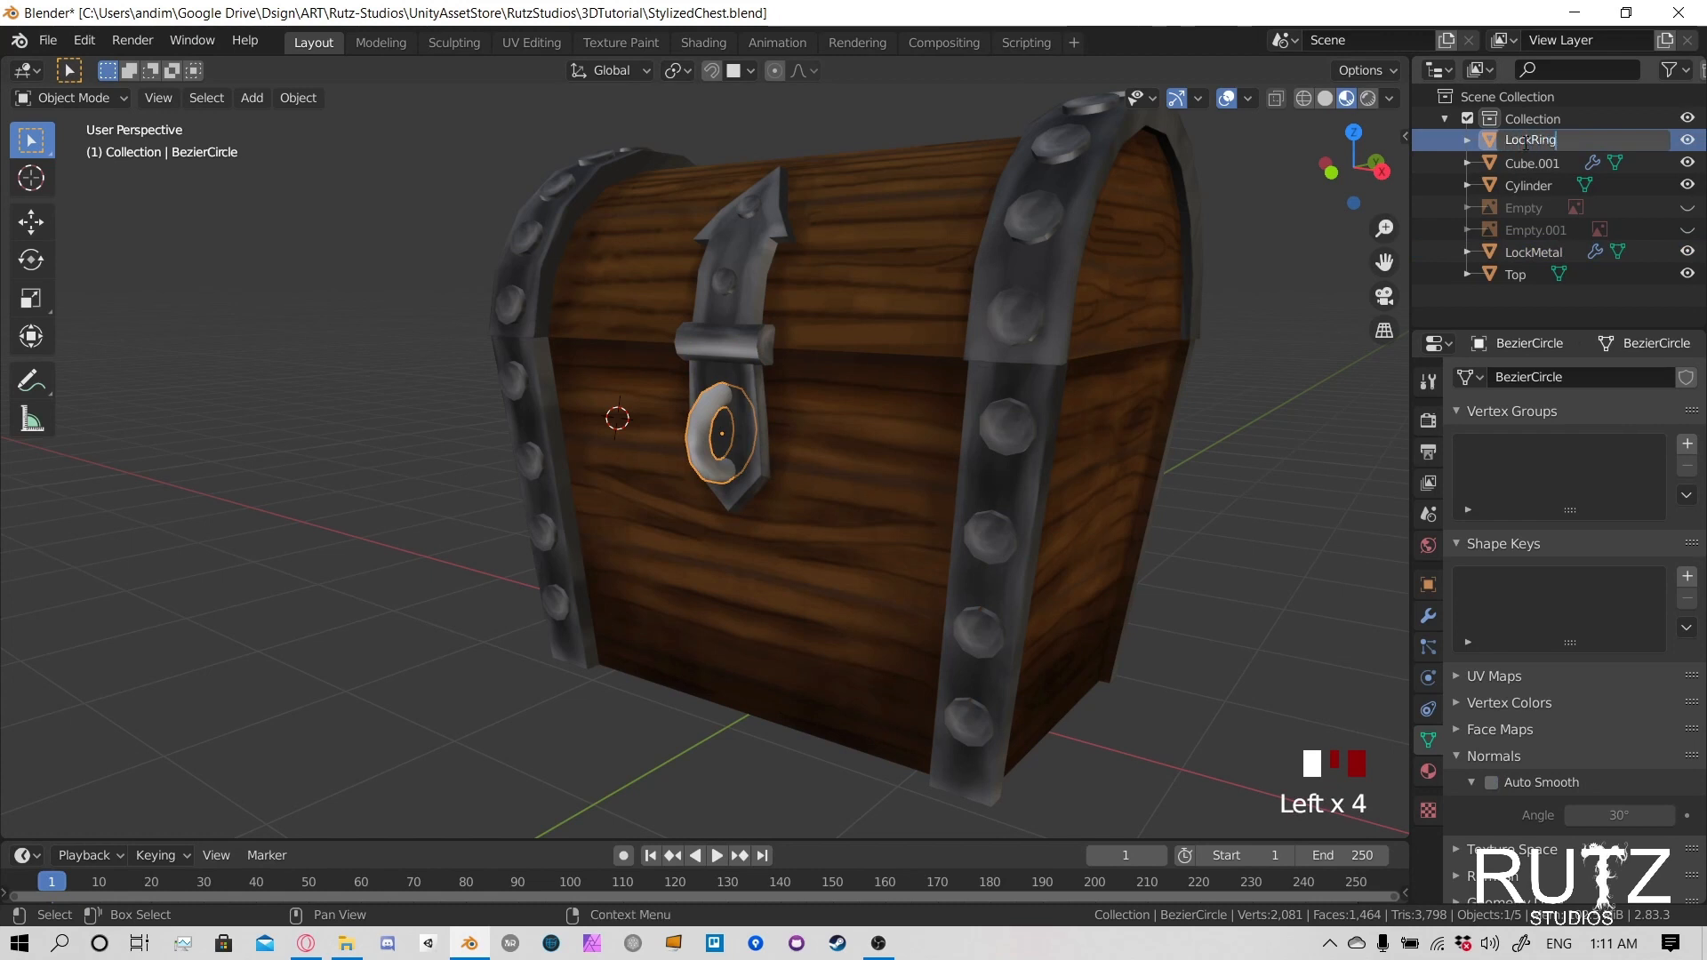
{"action": "key", "text": "Return"}
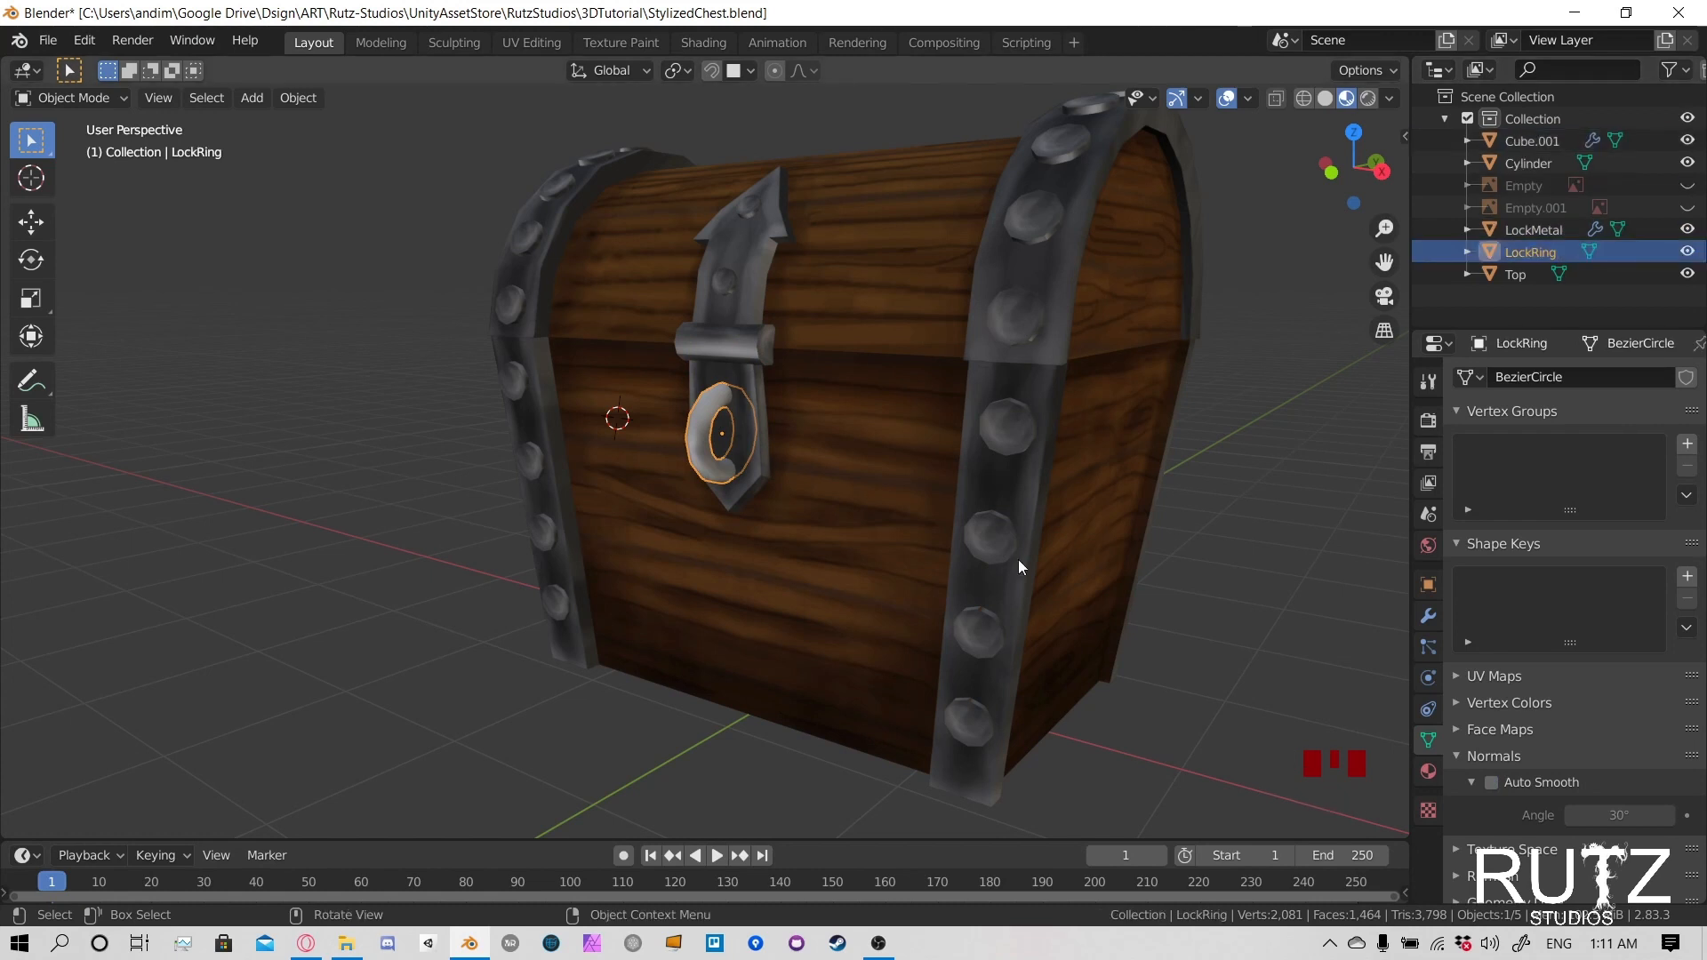
{"action": "left_click", "coordinate": [886, 480], "text": "shift"}
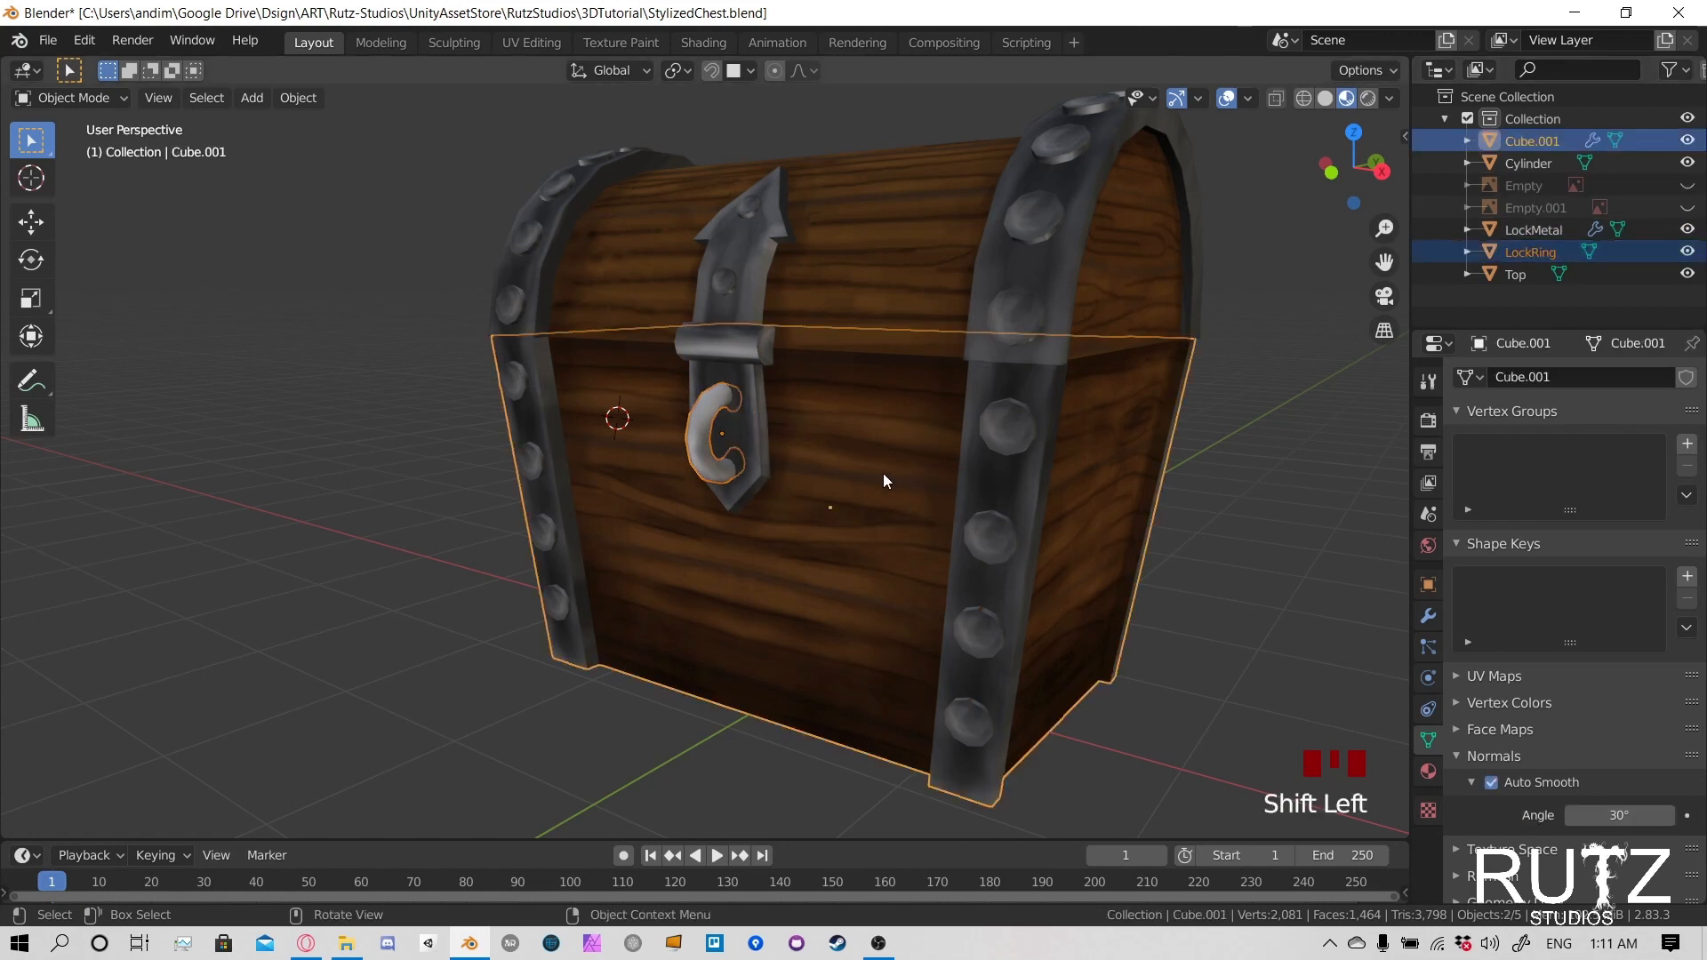
{"action": "key", "text": "ctrl+j"}
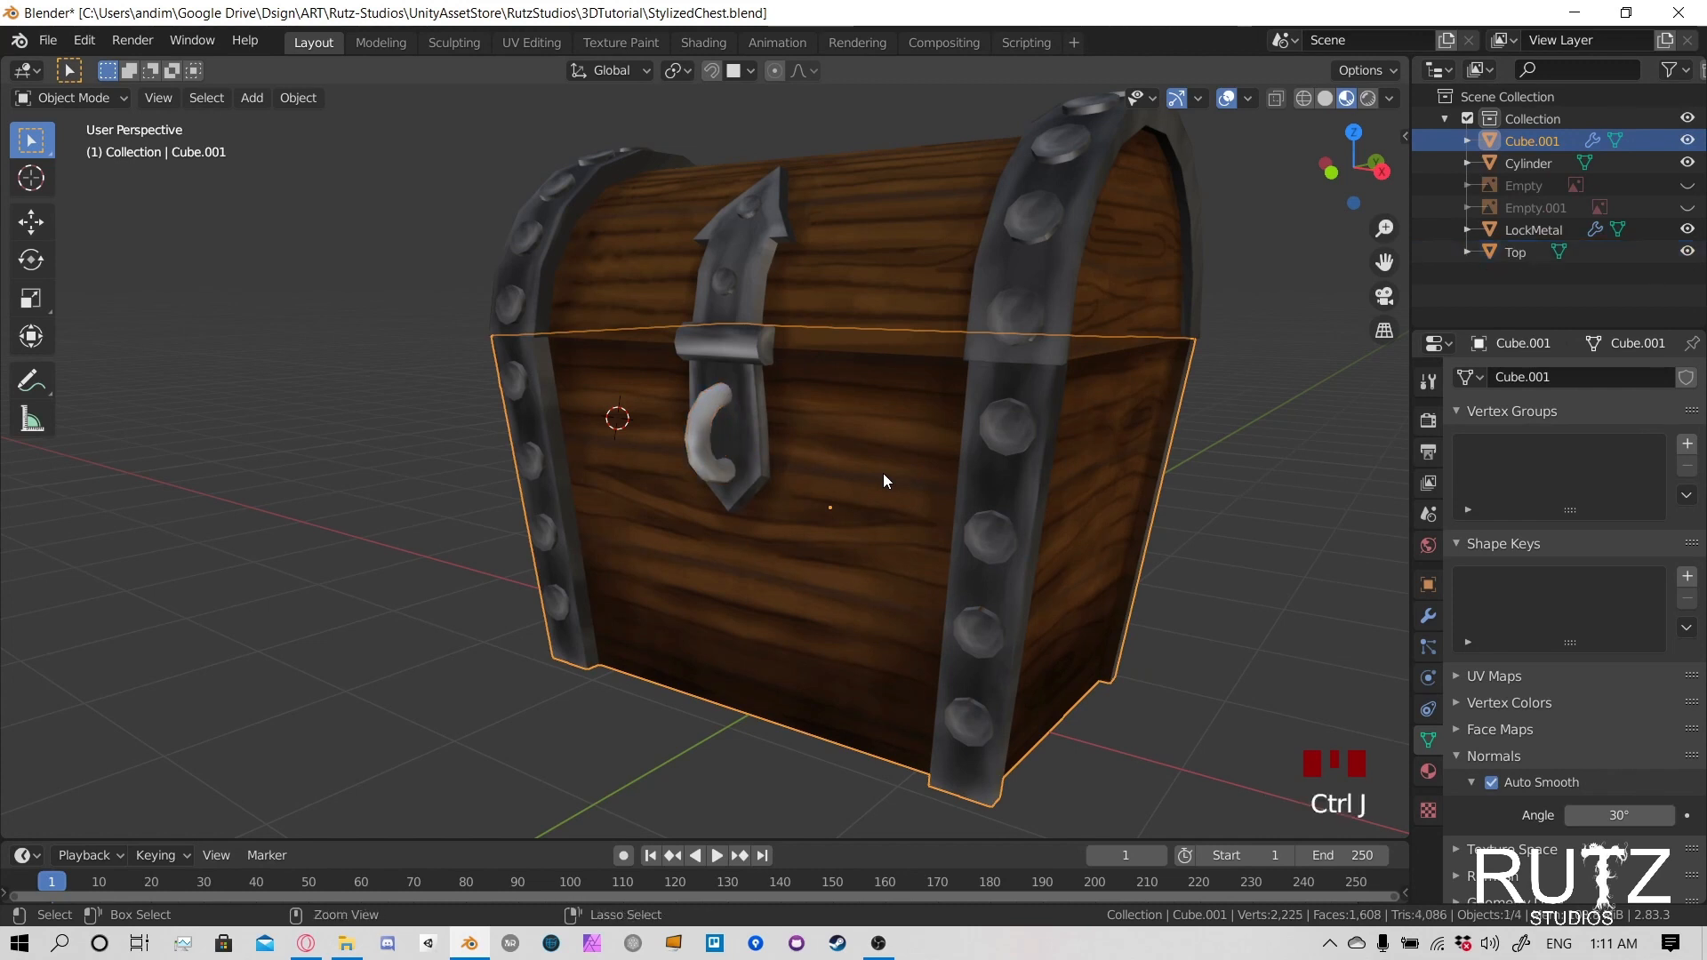
{"action": "left_click", "coordinate": [818, 435]}
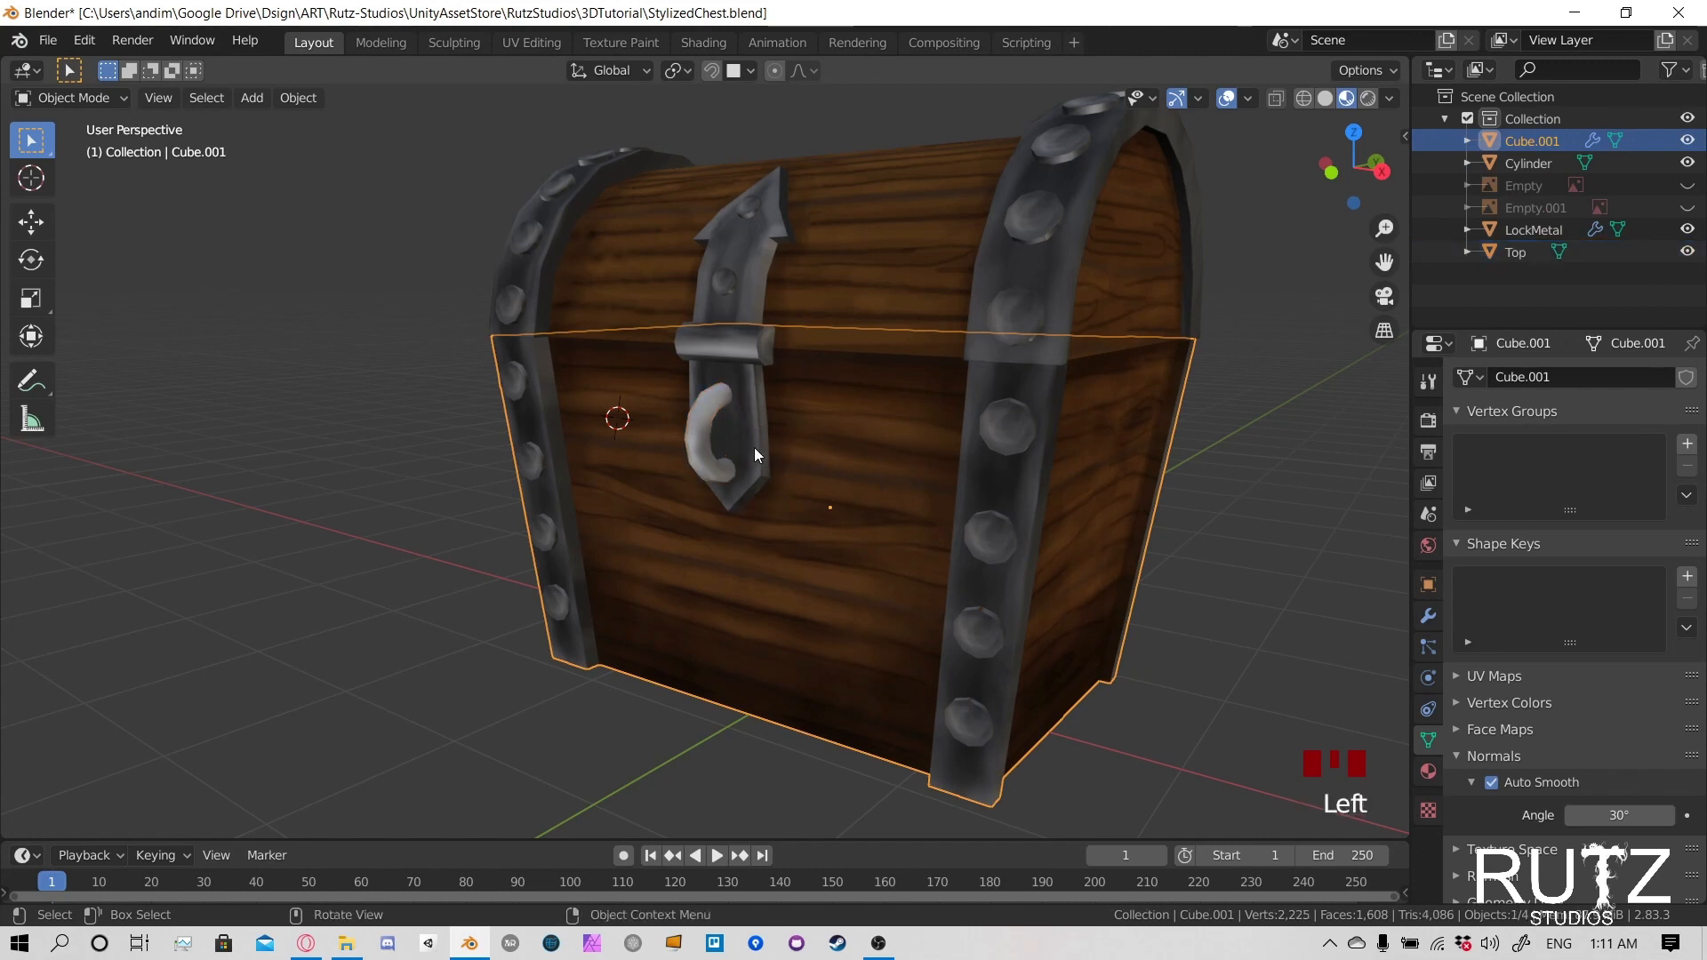
{"action": "left_click", "coordinate": [732, 424]}
{"action": "key", "text": "r"}
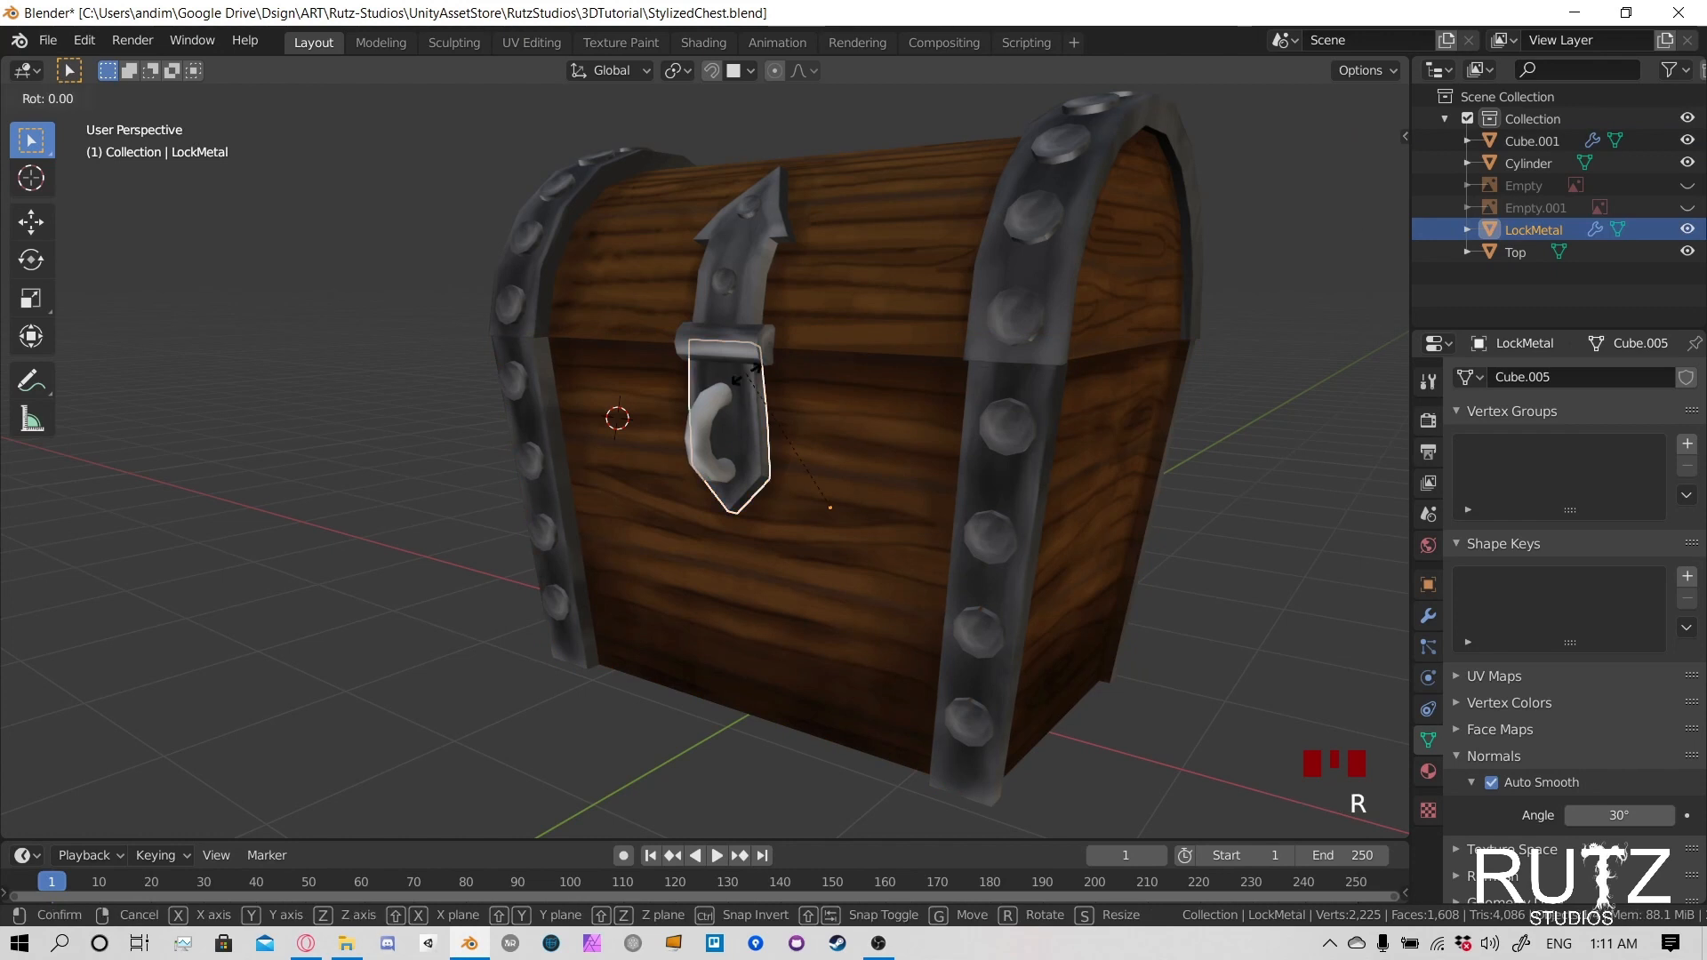
{"action": "right_click", "coordinate": [720, 469]}
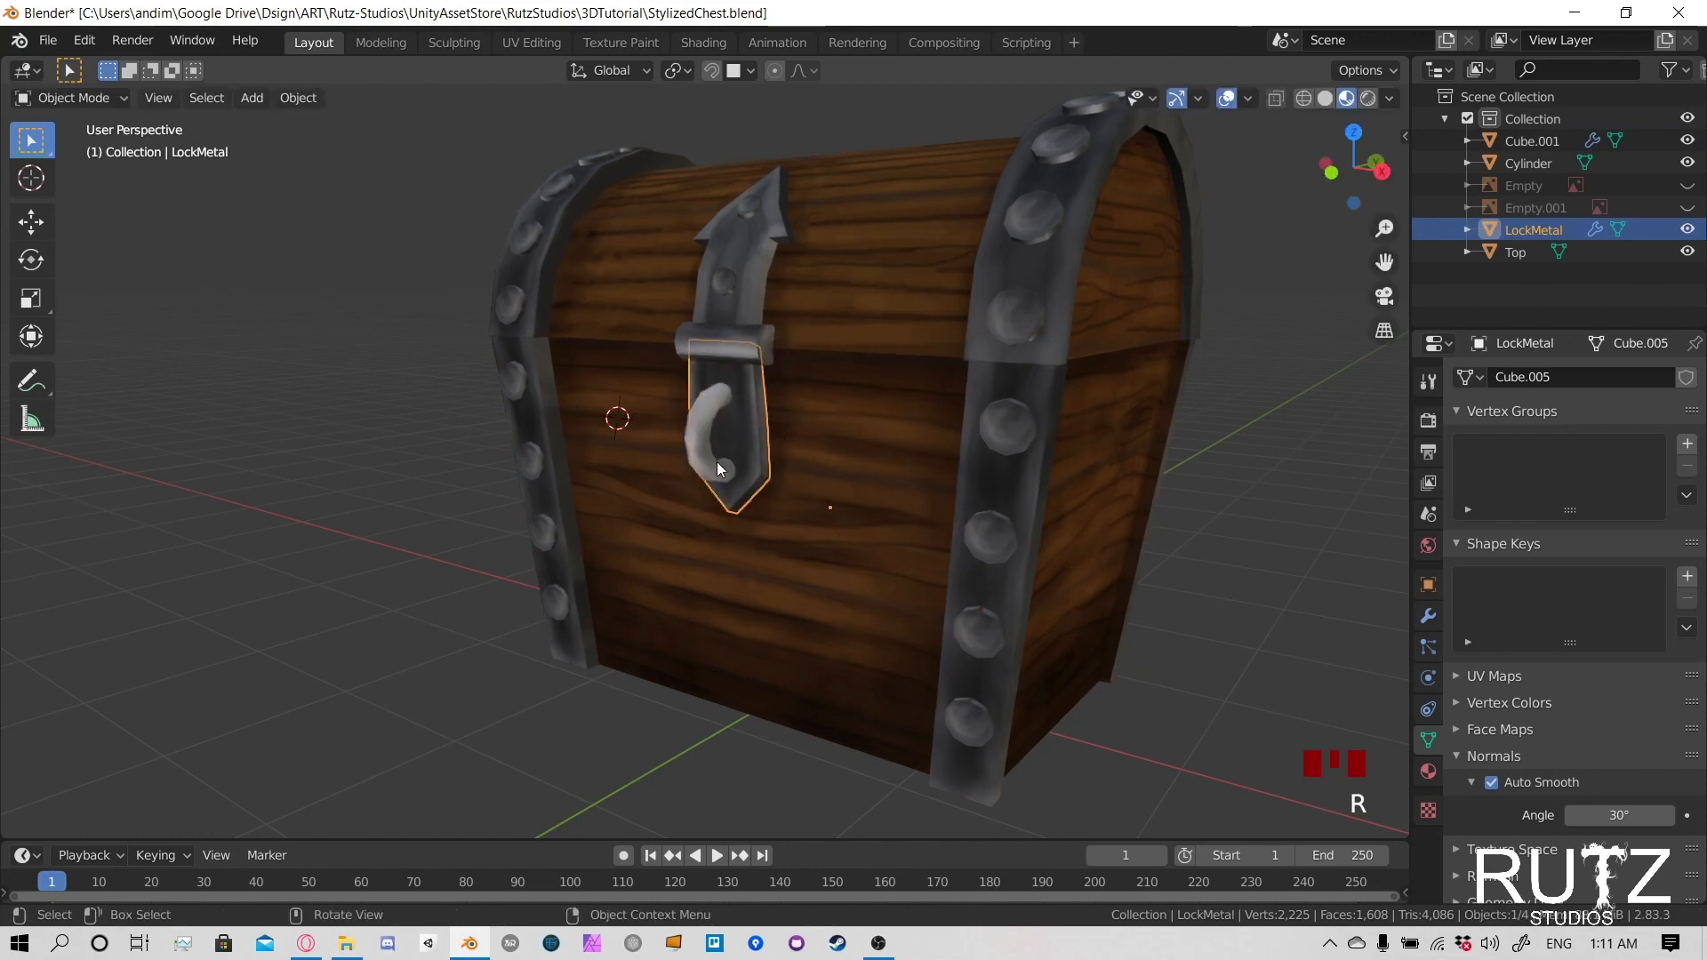
- Join the latch cylinder into the chest's Top object and test that both move together
{"action": "left_click", "coordinate": [749, 343]}
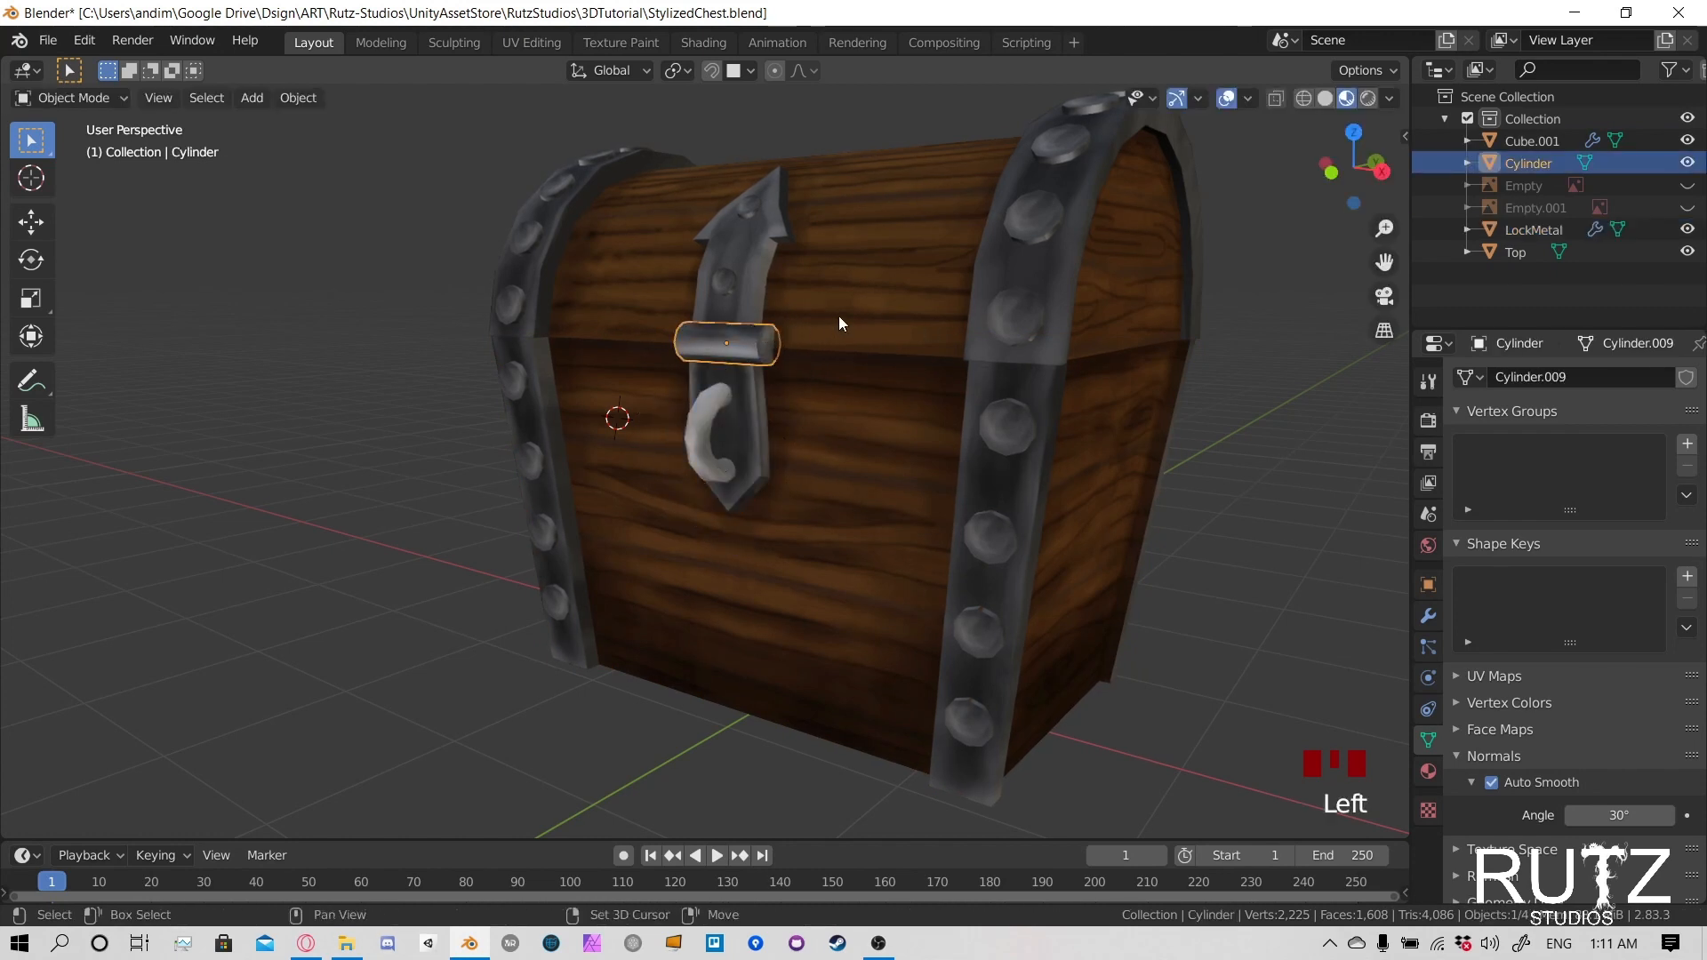
{"action": "left_click", "coordinate": [727, 288], "text": "shift"}
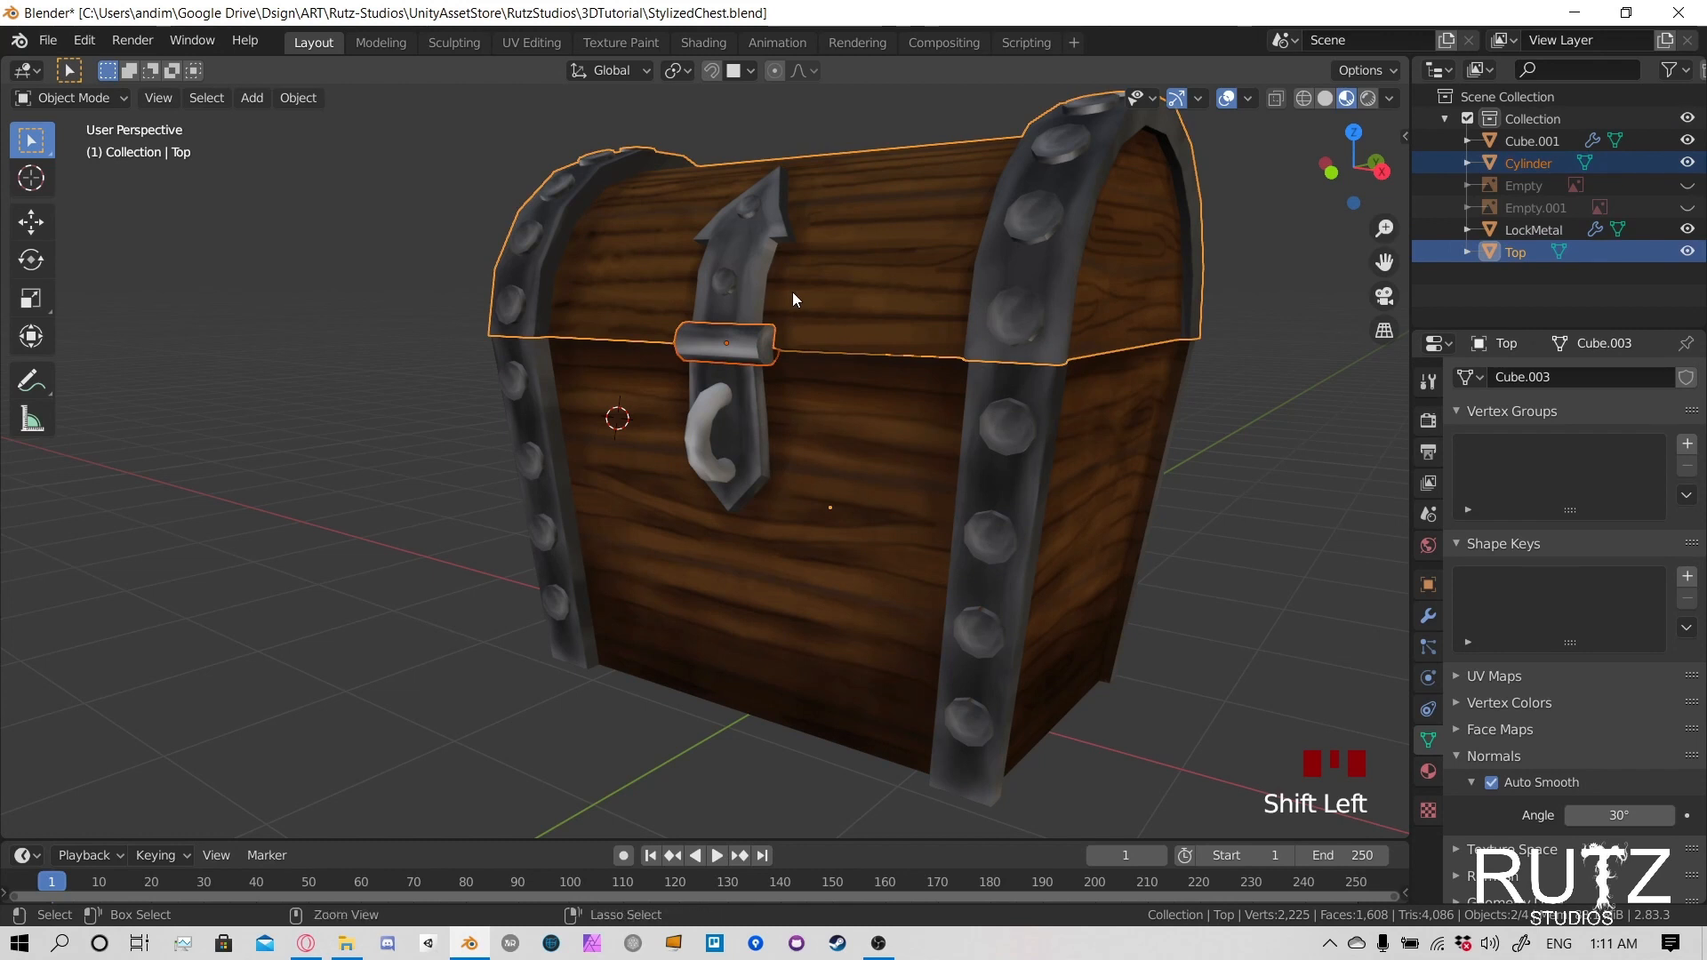
{"action": "key", "text": "ctrl+j"}
{"action": "middle_click_drag", "start_coordinate": [746, 309], "coordinate": [773, 368]}
{"action": "key", "text": "g"}
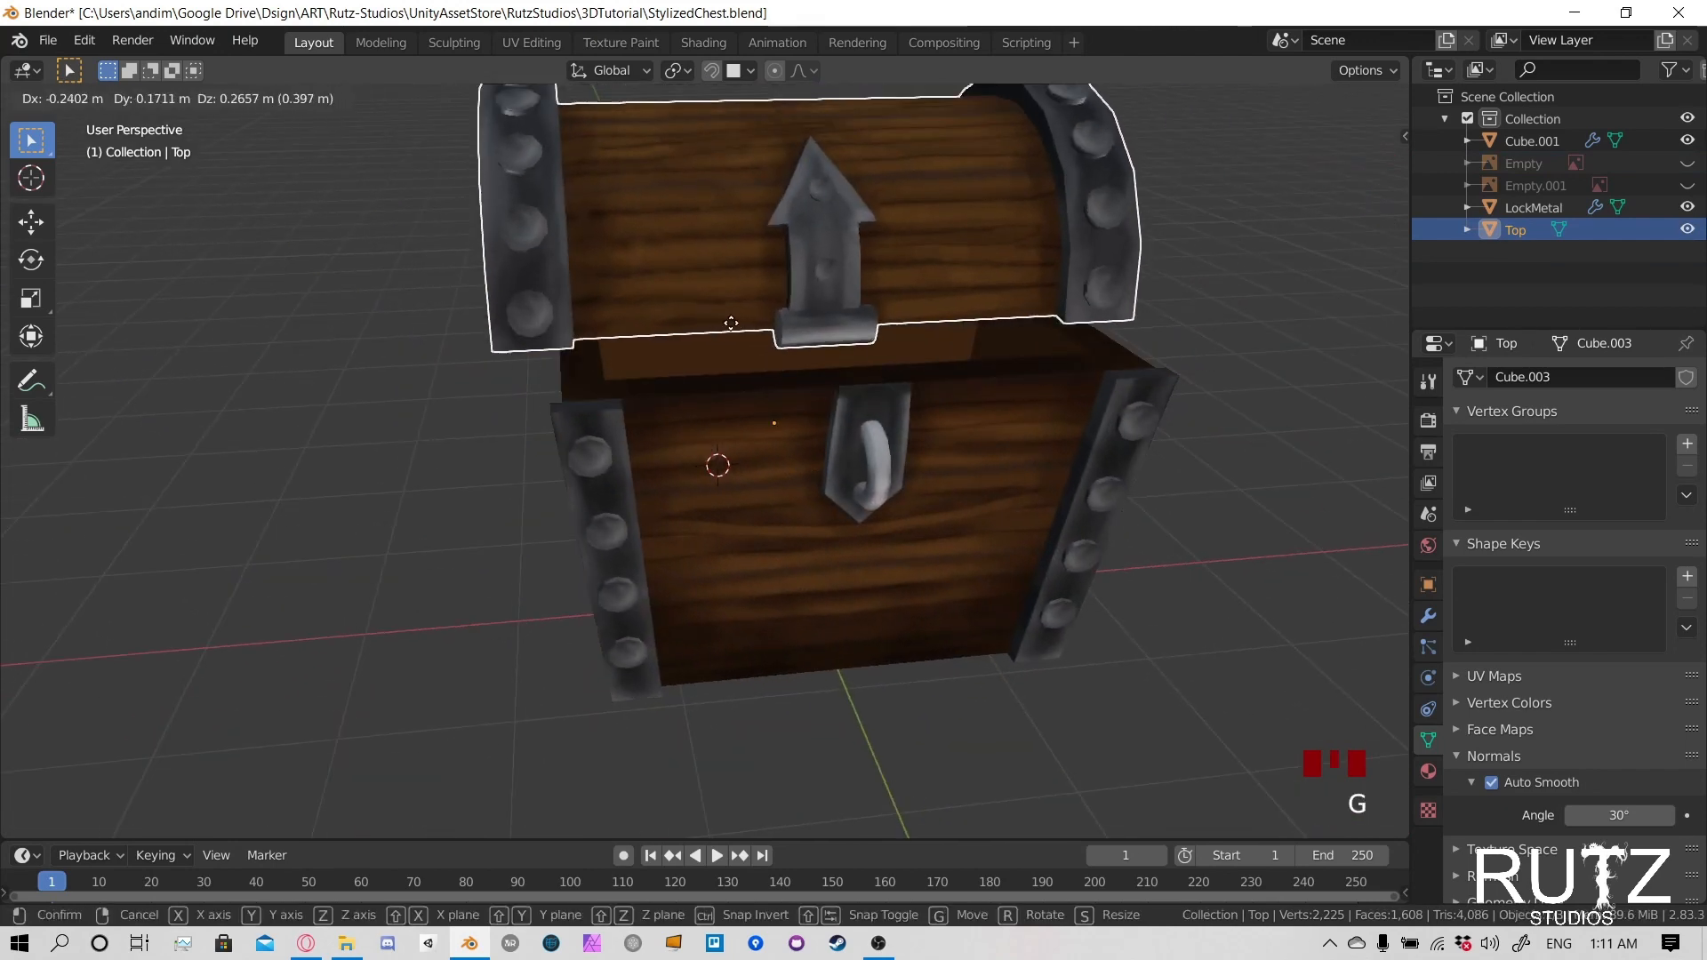
{"action": "key", "text": "Escape"}
- Rename the chest's lower body object as Lower
{"action": "left_click", "coordinate": [1542, 216]}
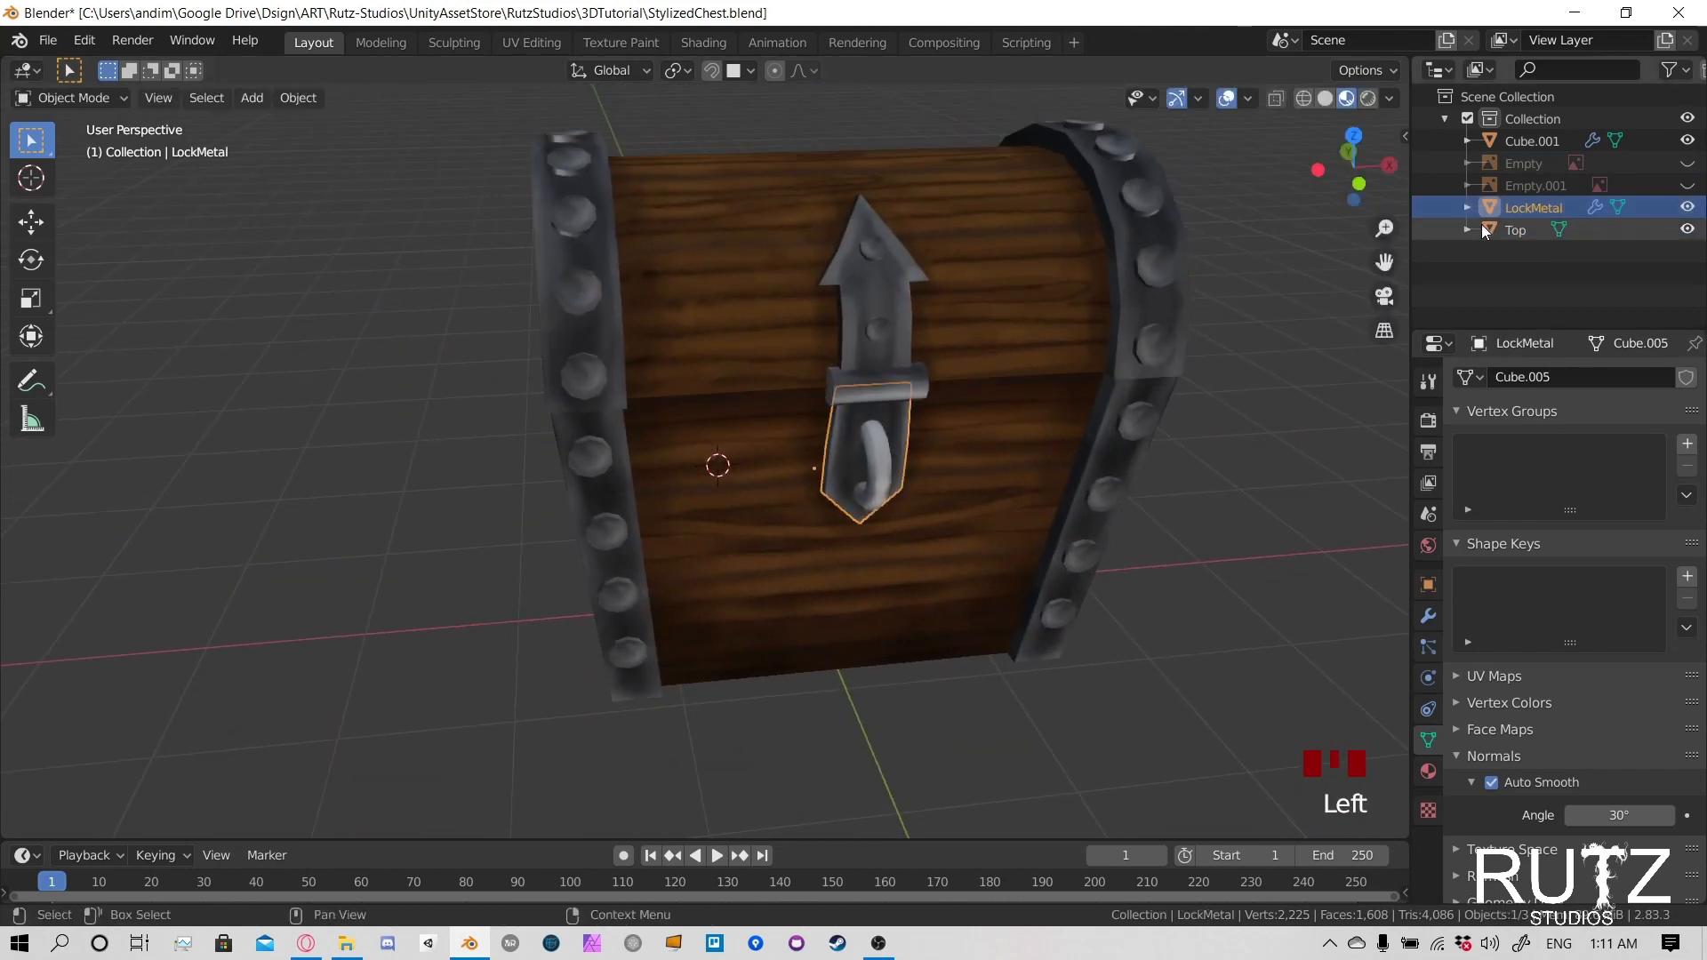
{"action": "mouse_move", "coordinate": [729, 417]}
{"action": "middle_mouse_down"}
{"action": "mouse_move", "coordinate": [747, 408]}
{"action": "mouse_move", "coordinate": [687, 414]}
{"action": "mouse_move", "coordinate": [708, 420]}
{"action": "middle_mouse_up"}
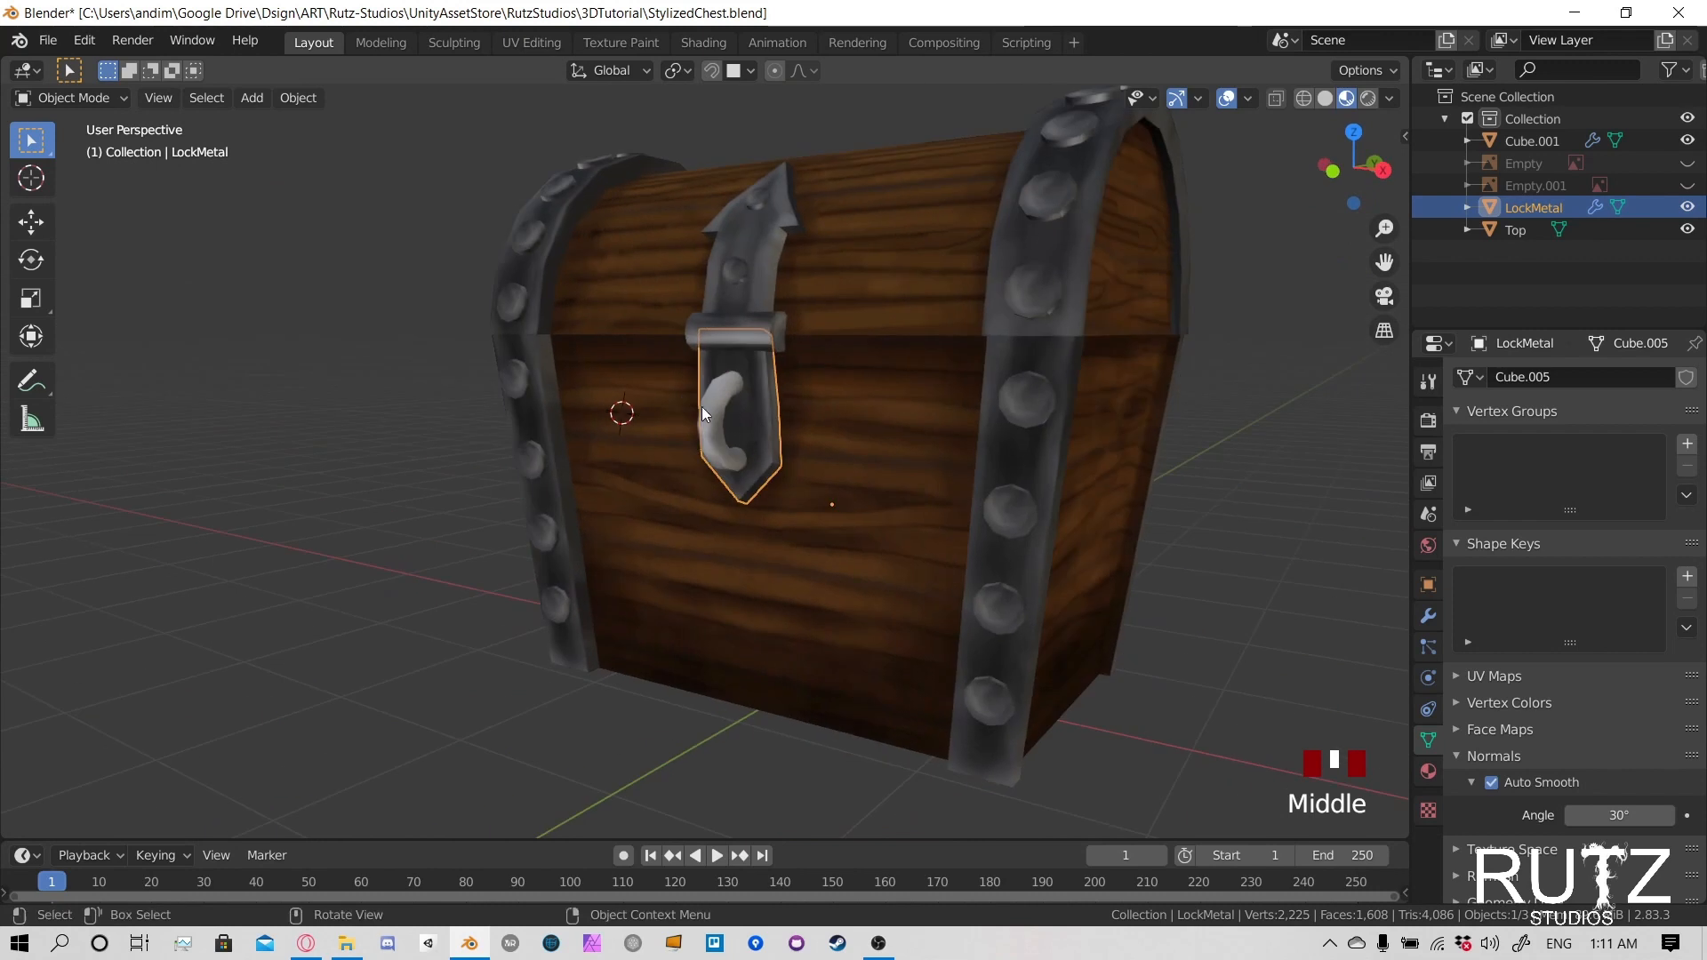
{"action": "left_click", "coordinate": [712, 423]}
{"action": "left_click", "coordinate": [713, 425]}
{"action": "left_click", "coordinate": [919, 431]}
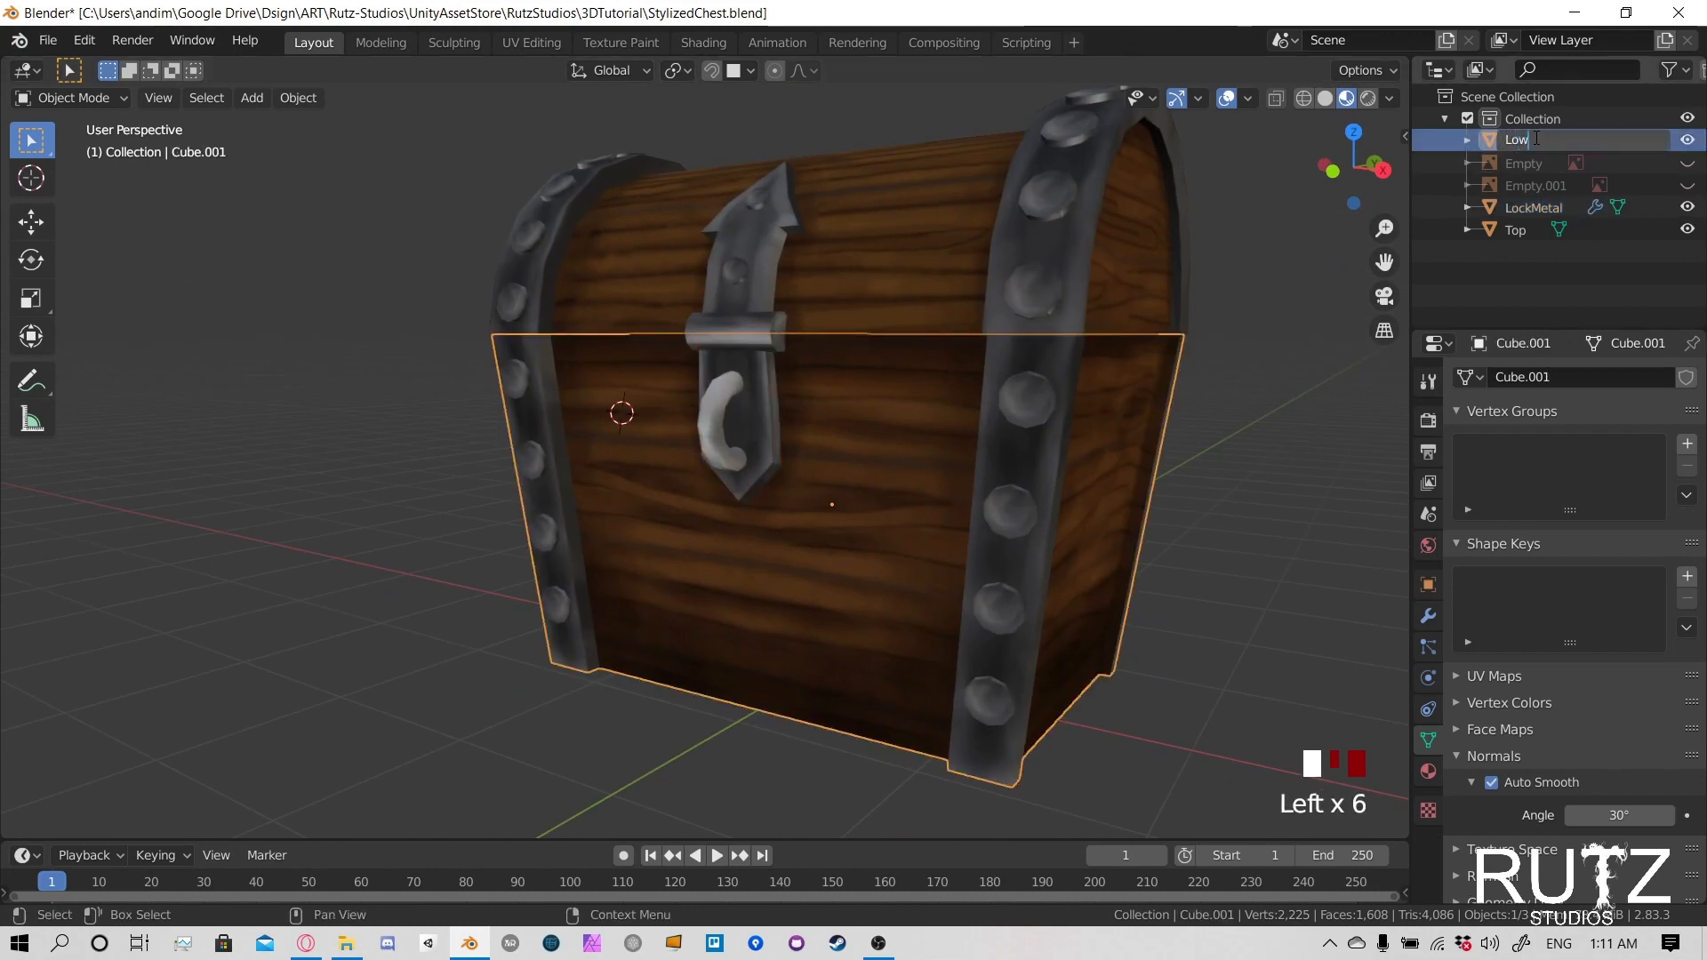
{"action": "key", "text": "Return"}
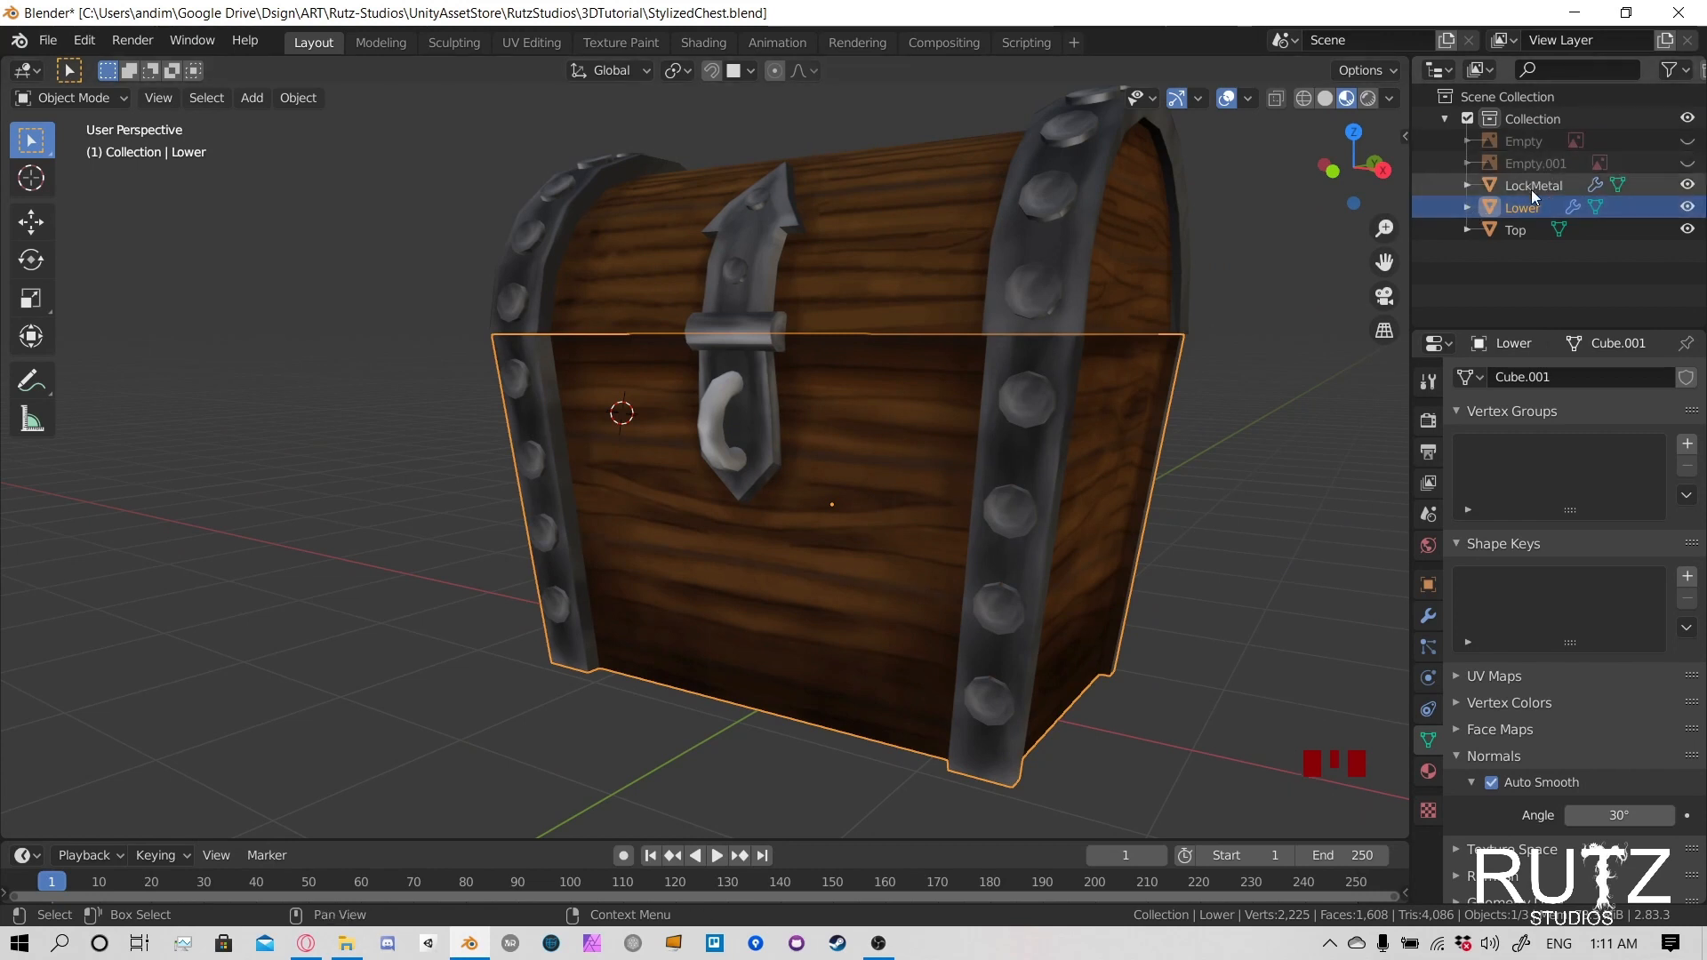
- Delete the two hidden reference image empties, Empty and Empty.001, and save the file
{"action": "left_click", "coordinate": [1532, 161]}
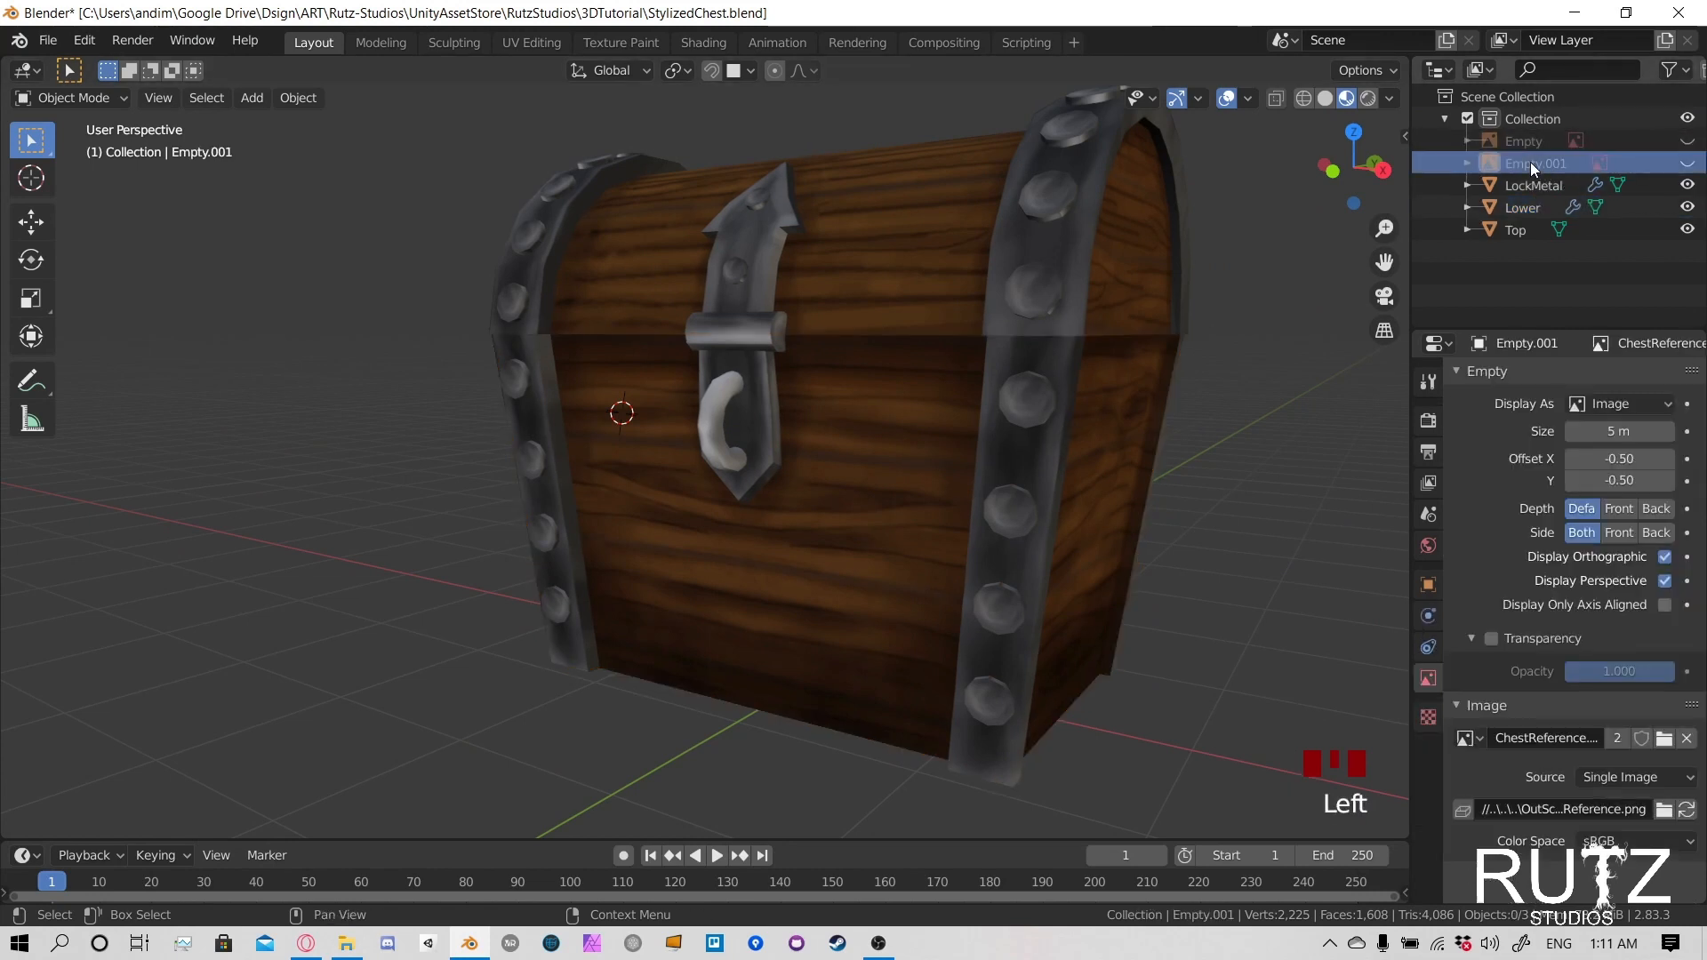
{"action": "left_click", "coordinate": [1534, 148], "text": "ctrl"}
{"action": "right_click", "coordinate": [1534, 148]}
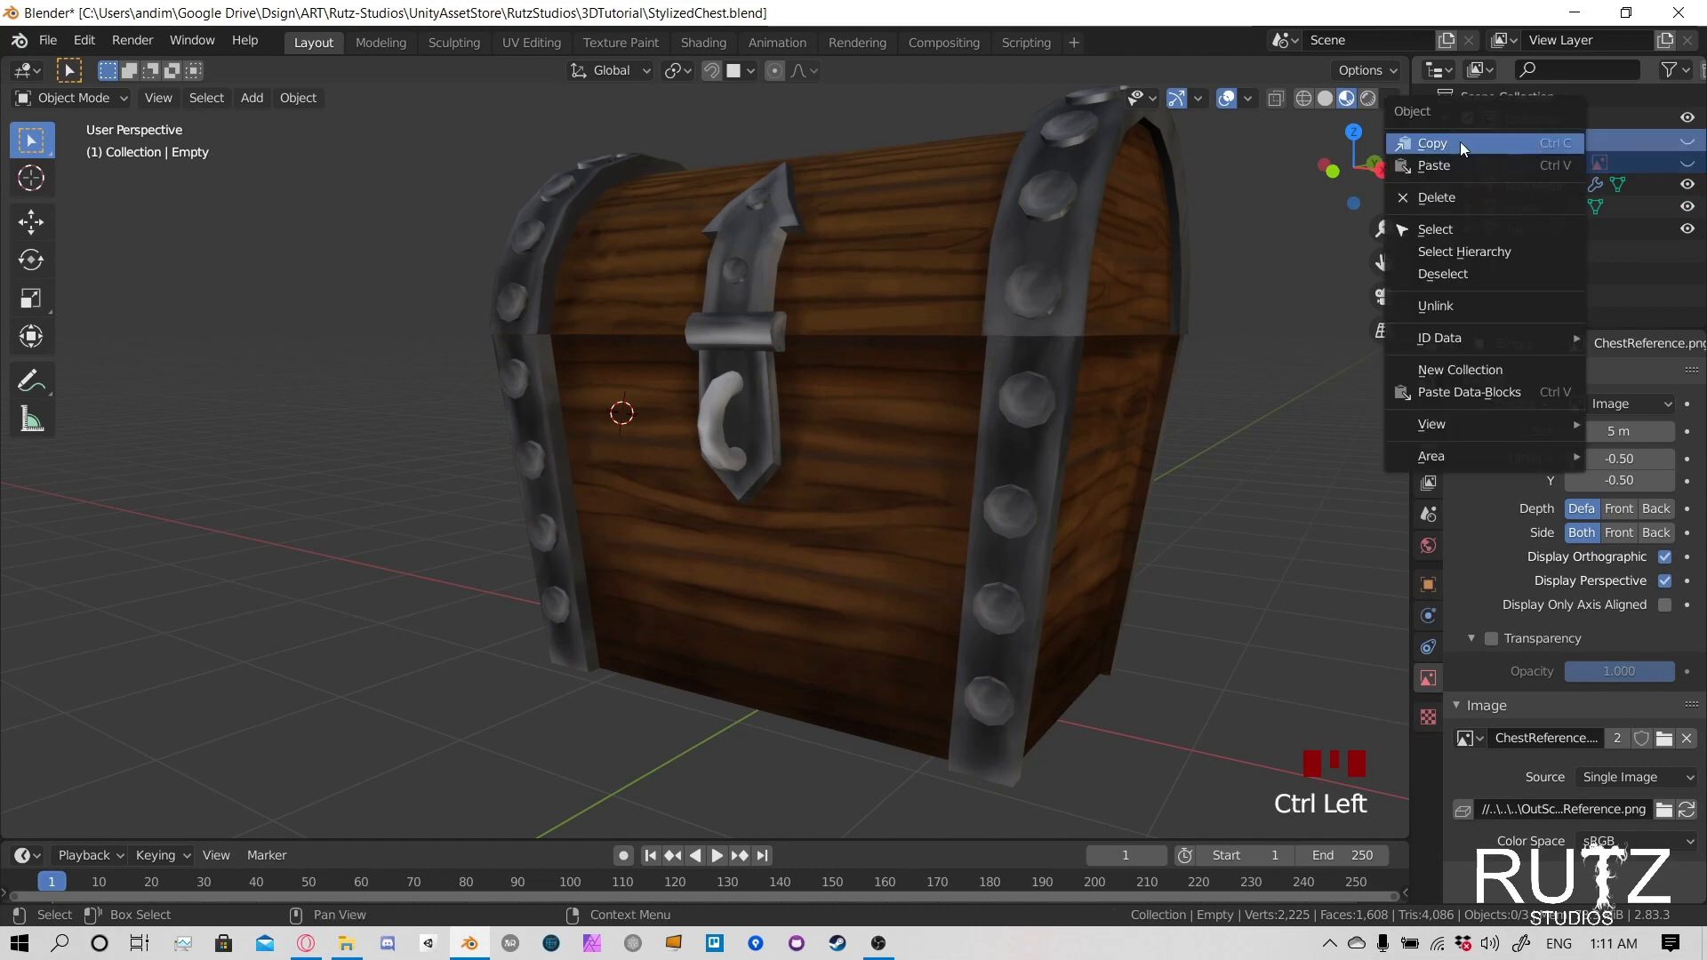
{"action": "left_click", "coordinate": [1457, 199]}
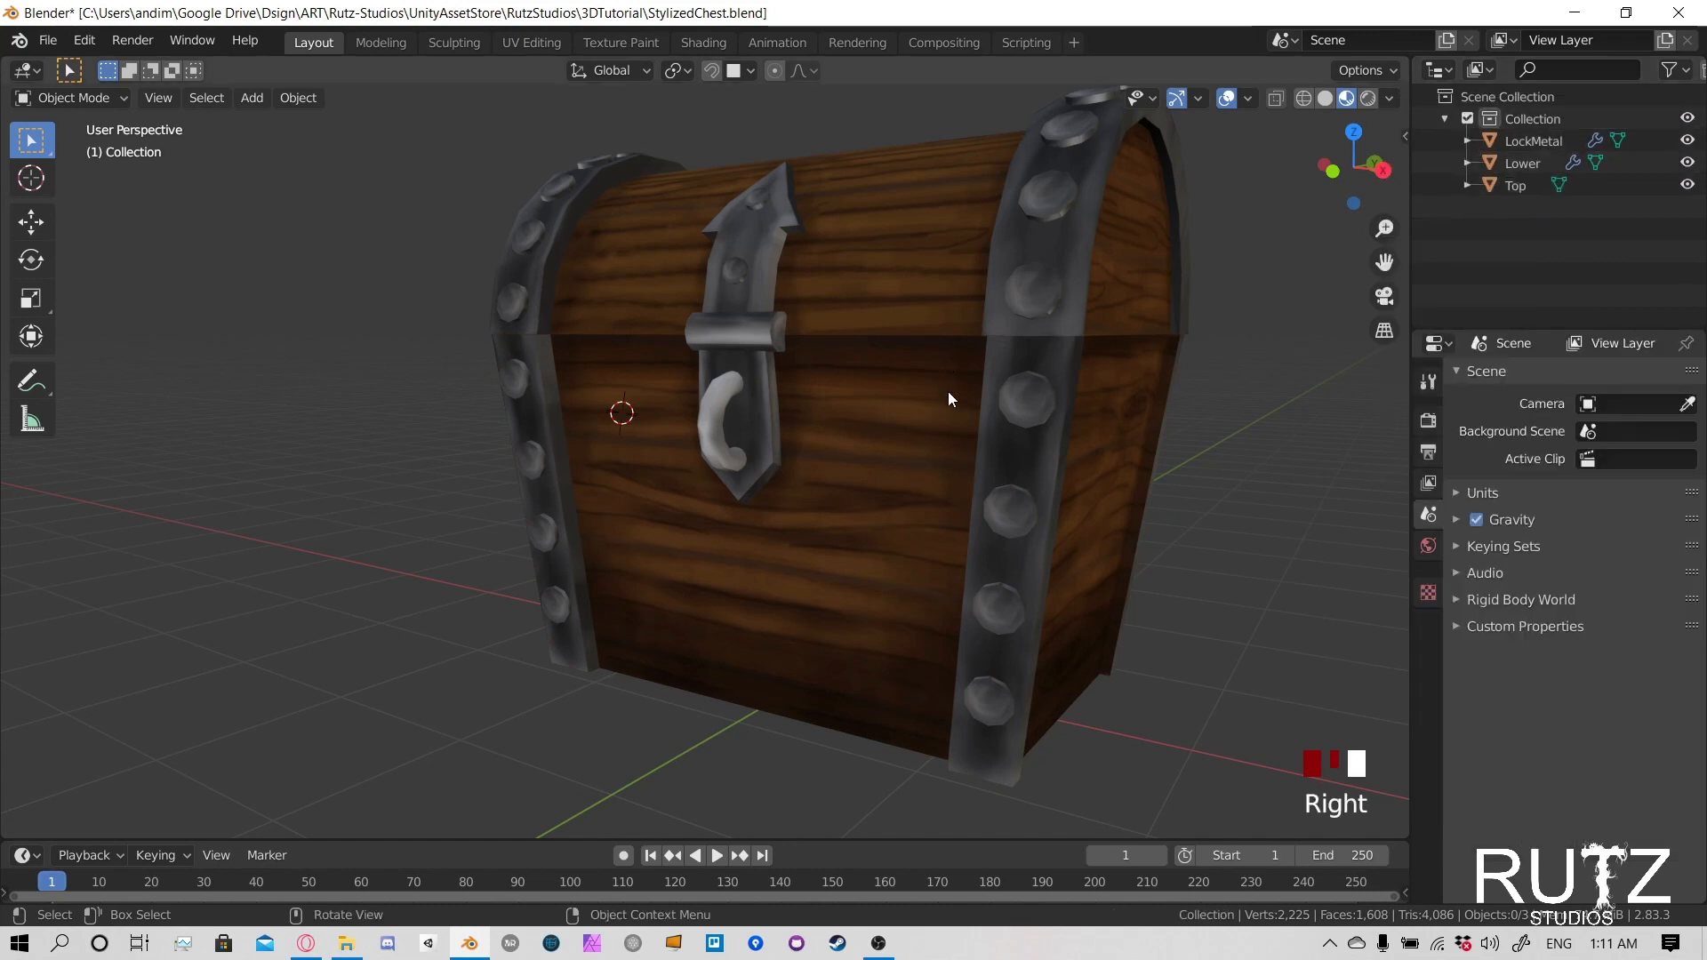
{"action": "key", "text": "ctrl+s"}
- Select the chest's LockMetal, Lower and Top objects together and start an FBX export
{"action": "scroll", "coordinate": [945, 392], "scroll_direction": "down", "scroll_amount": 3}
{"action": "middle_click_drag", "start_coordinate": [756, 427], "coordinate": [844, 382]}
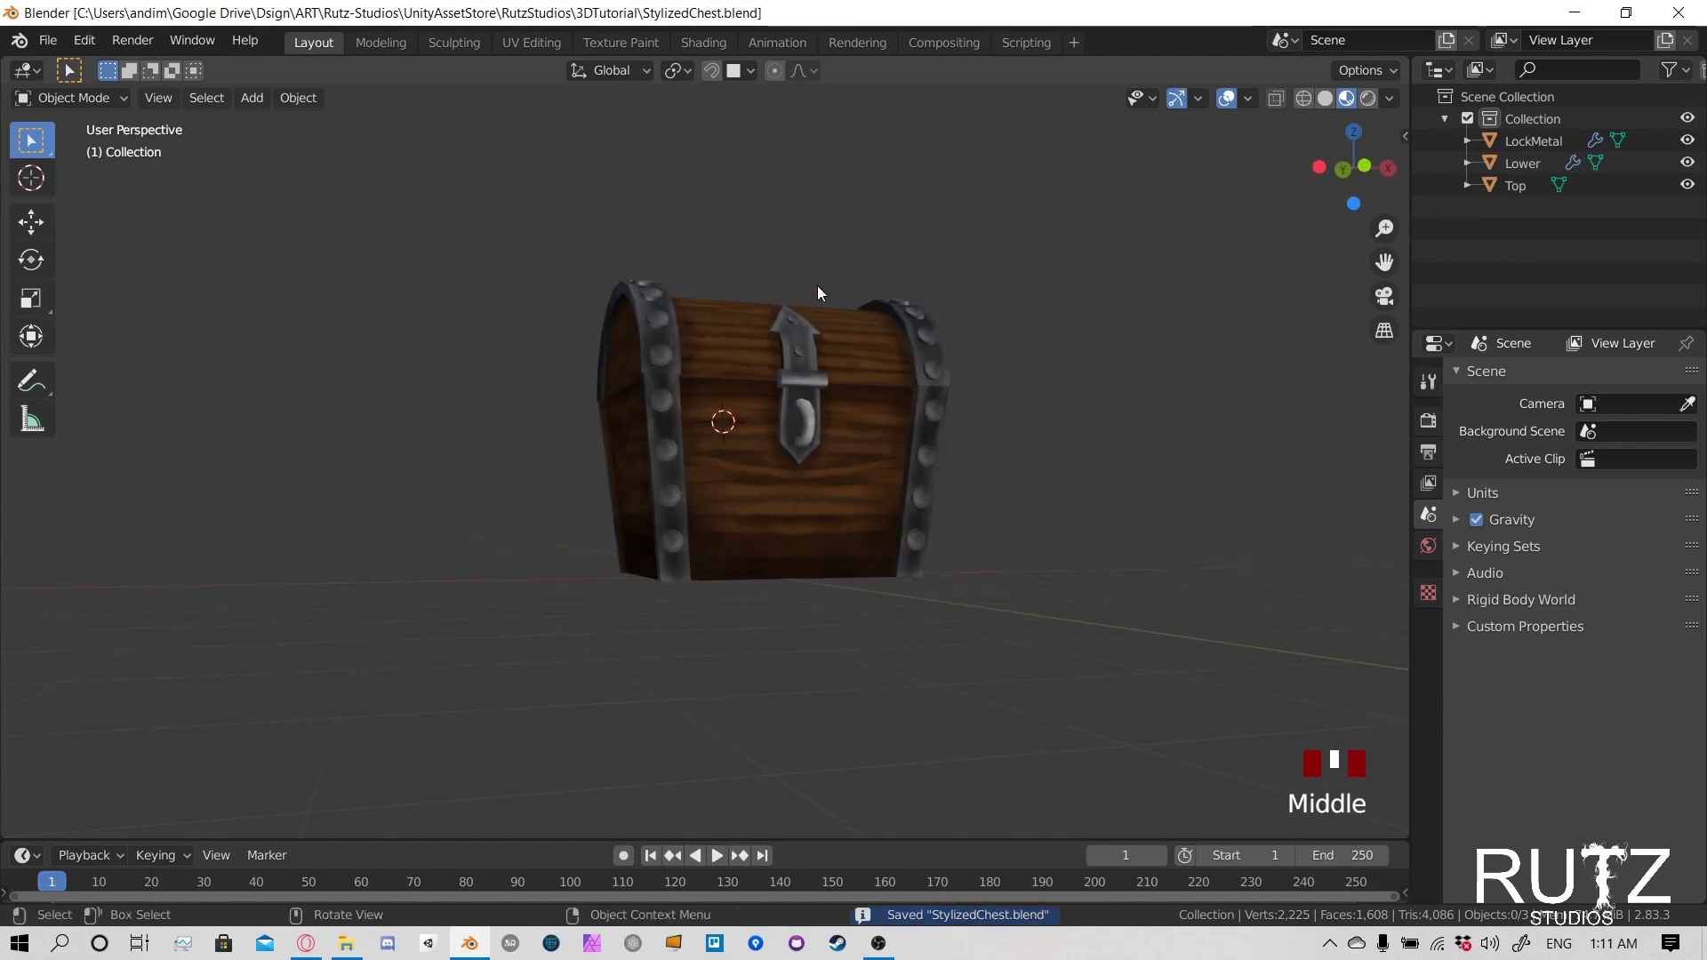
{"action": "left_click_drag", "start_coordinate": [563, 257], "coordinate": [1133, 667]}
{"action": "middle_click_drag", "start_coordinate": [819, 430], "coordinate": [673, 456]}
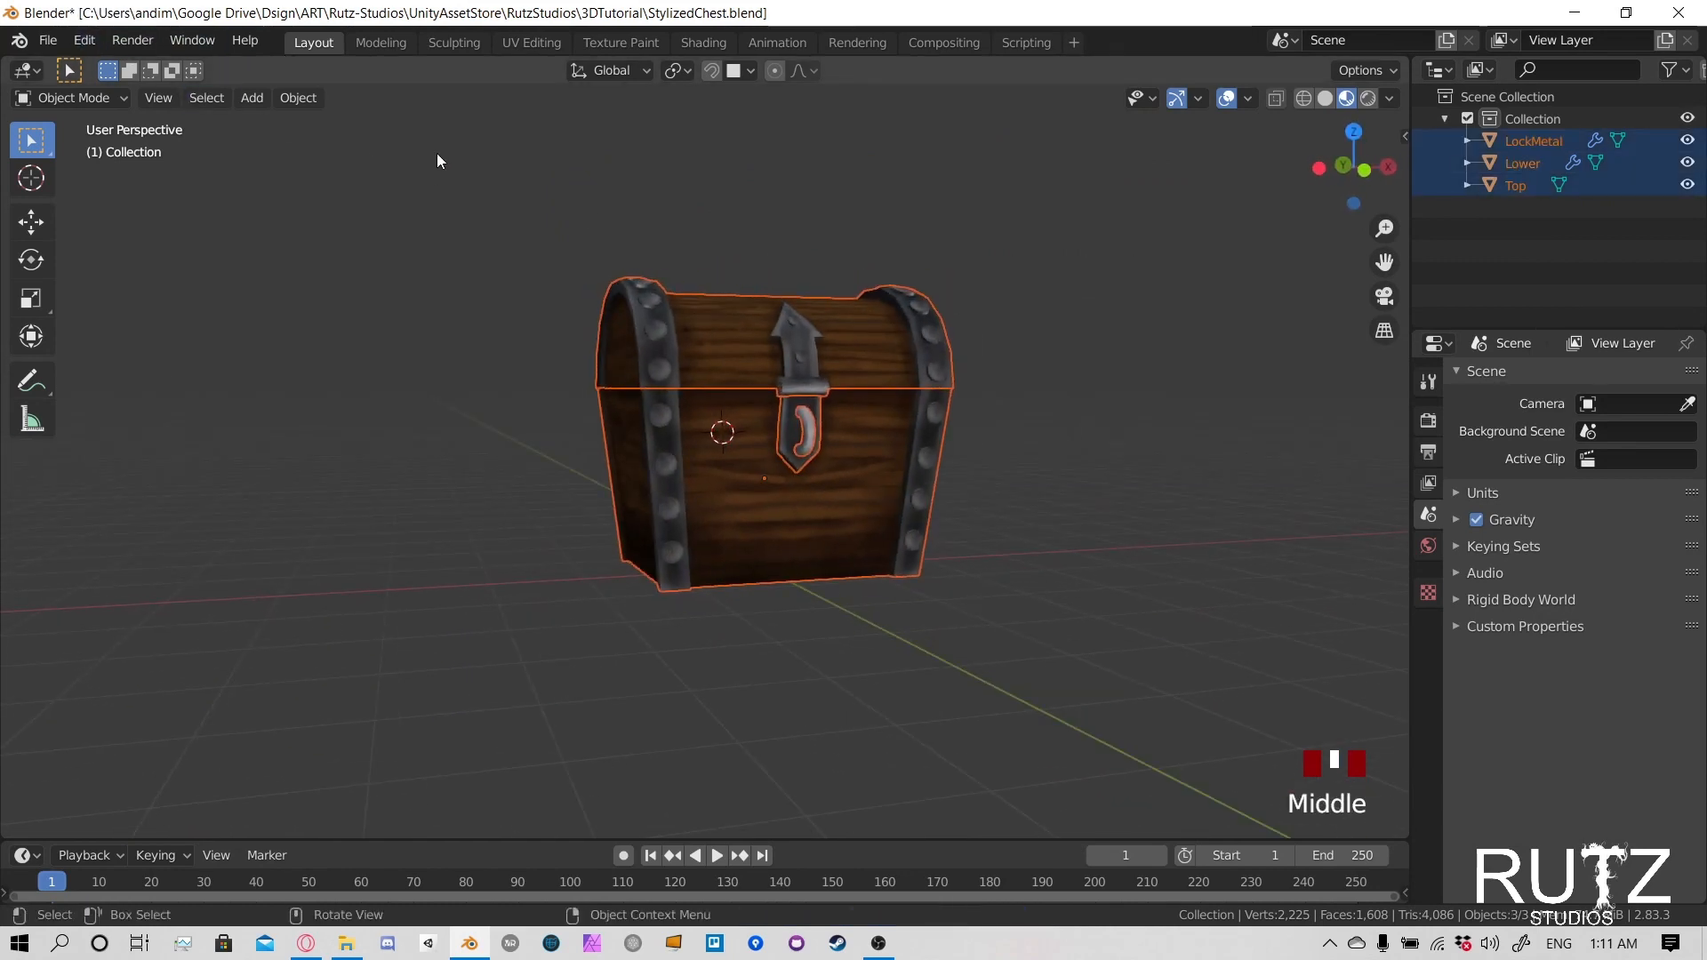
{"action": "left_click_drag", "start_coordinate": [438, 152], "coordinate": [1141, 704]}
{"action": "left_click", "coordinate": [49, 42]}
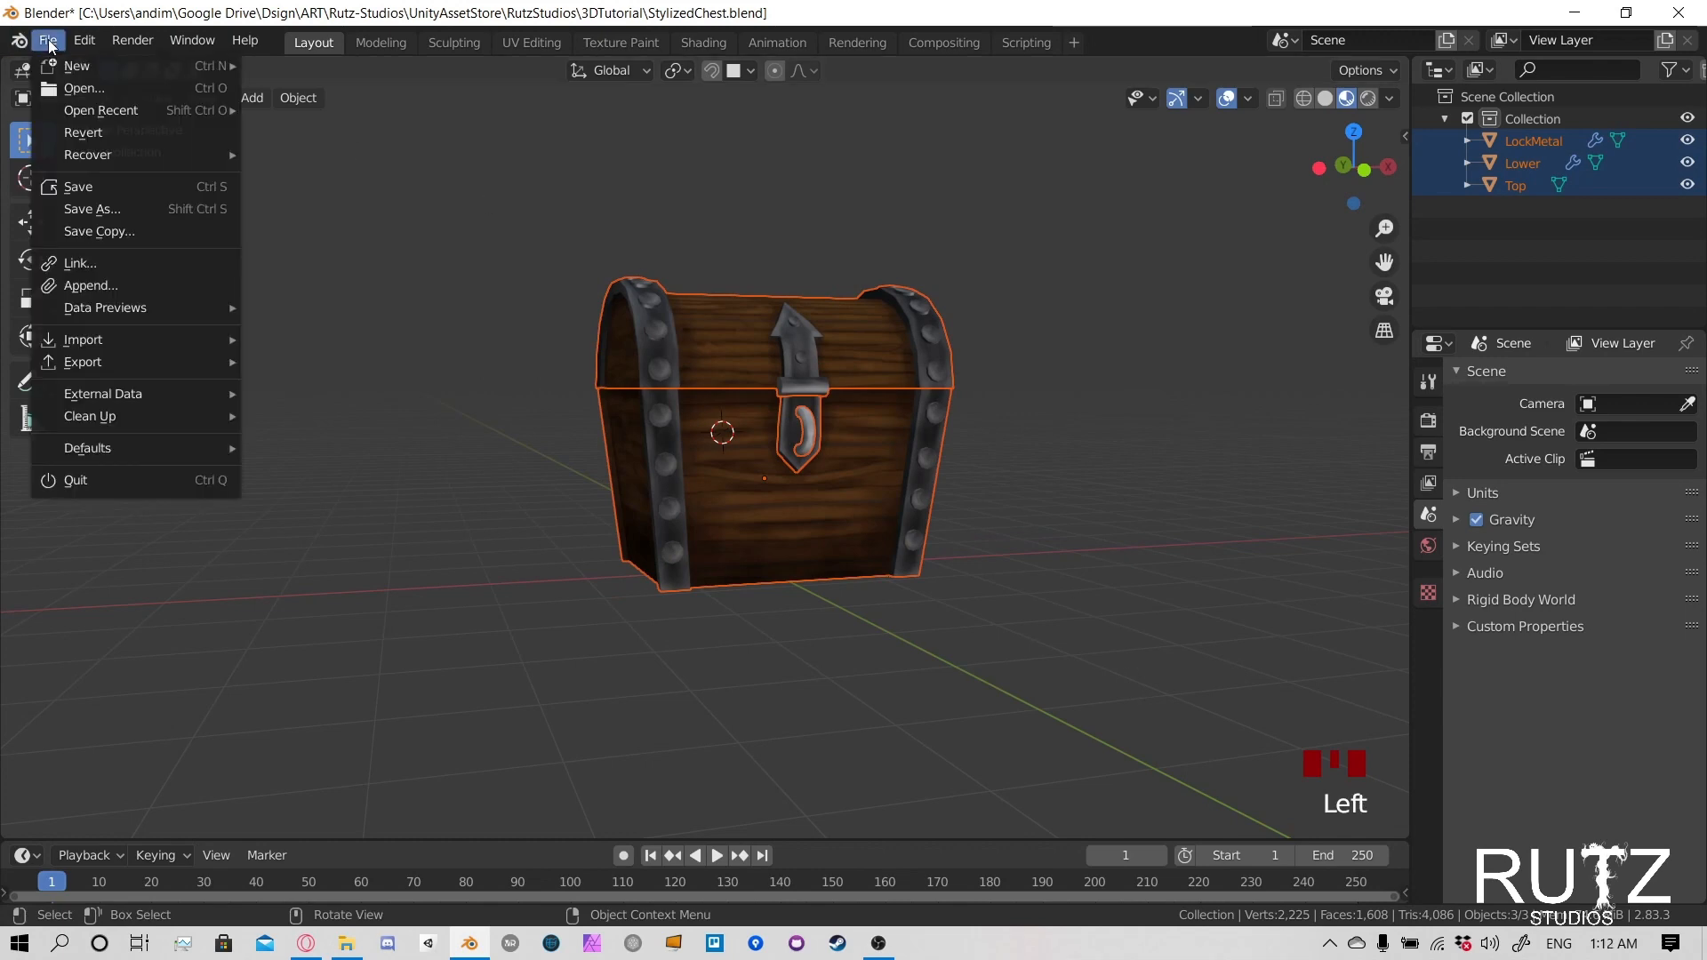
{"action": "mouse_move", "coordinate": [152, 374]}
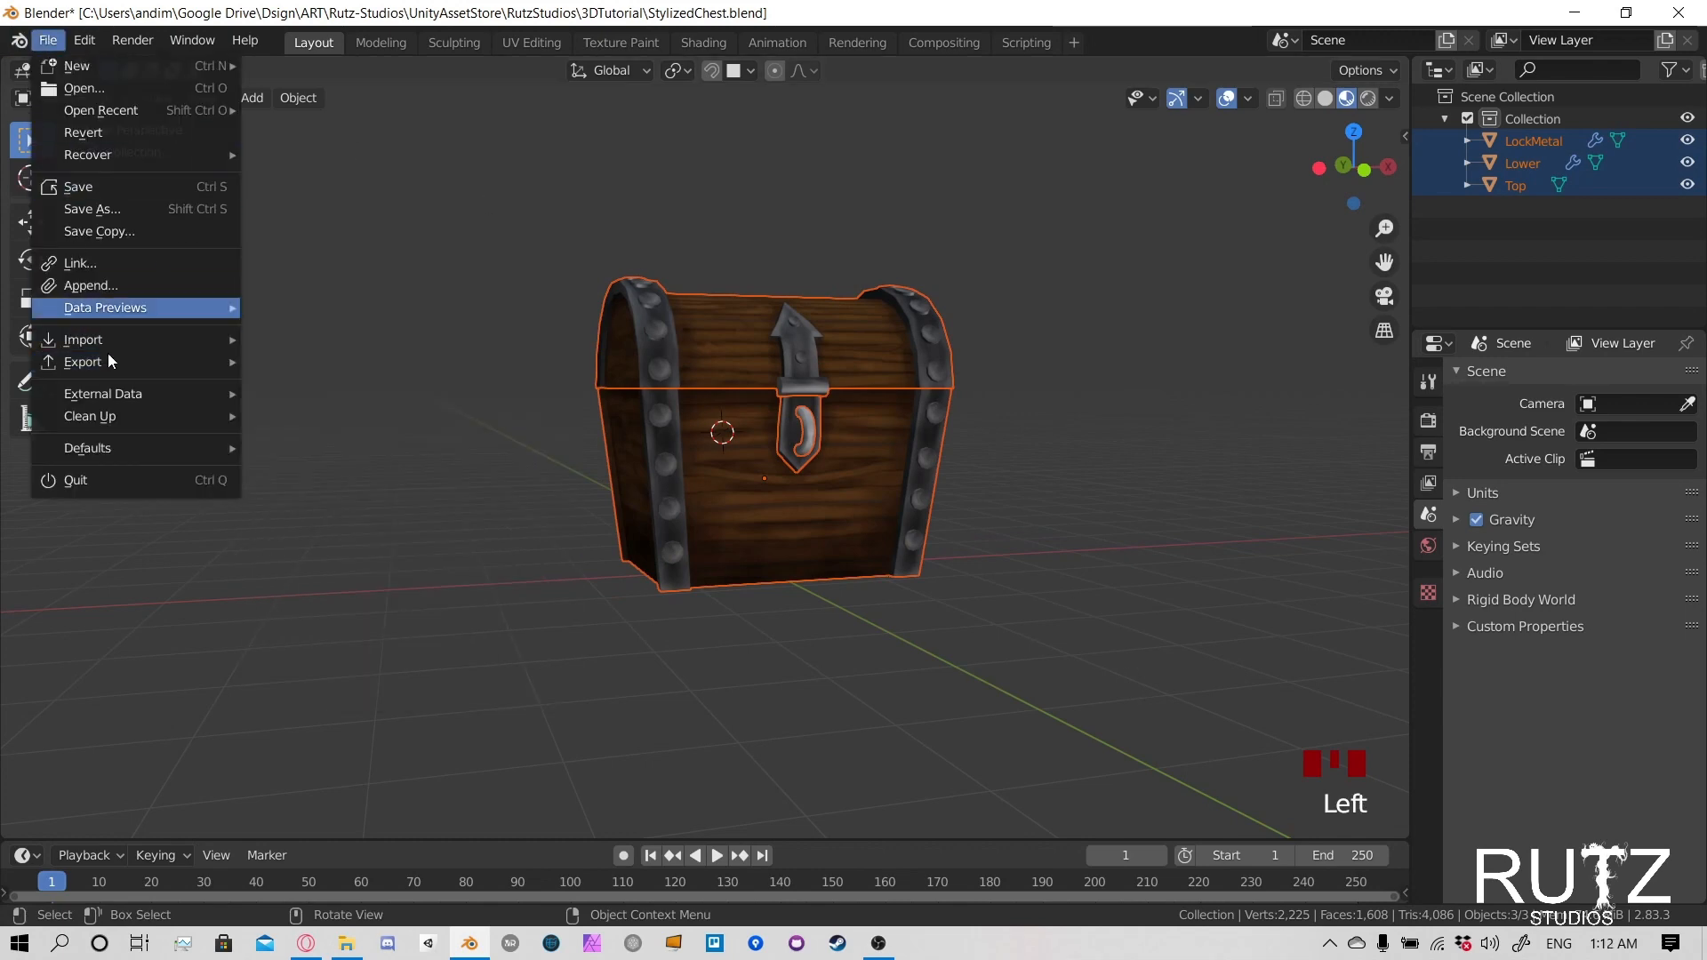
{"action": "left_click", "coordinate": [299, 494]}
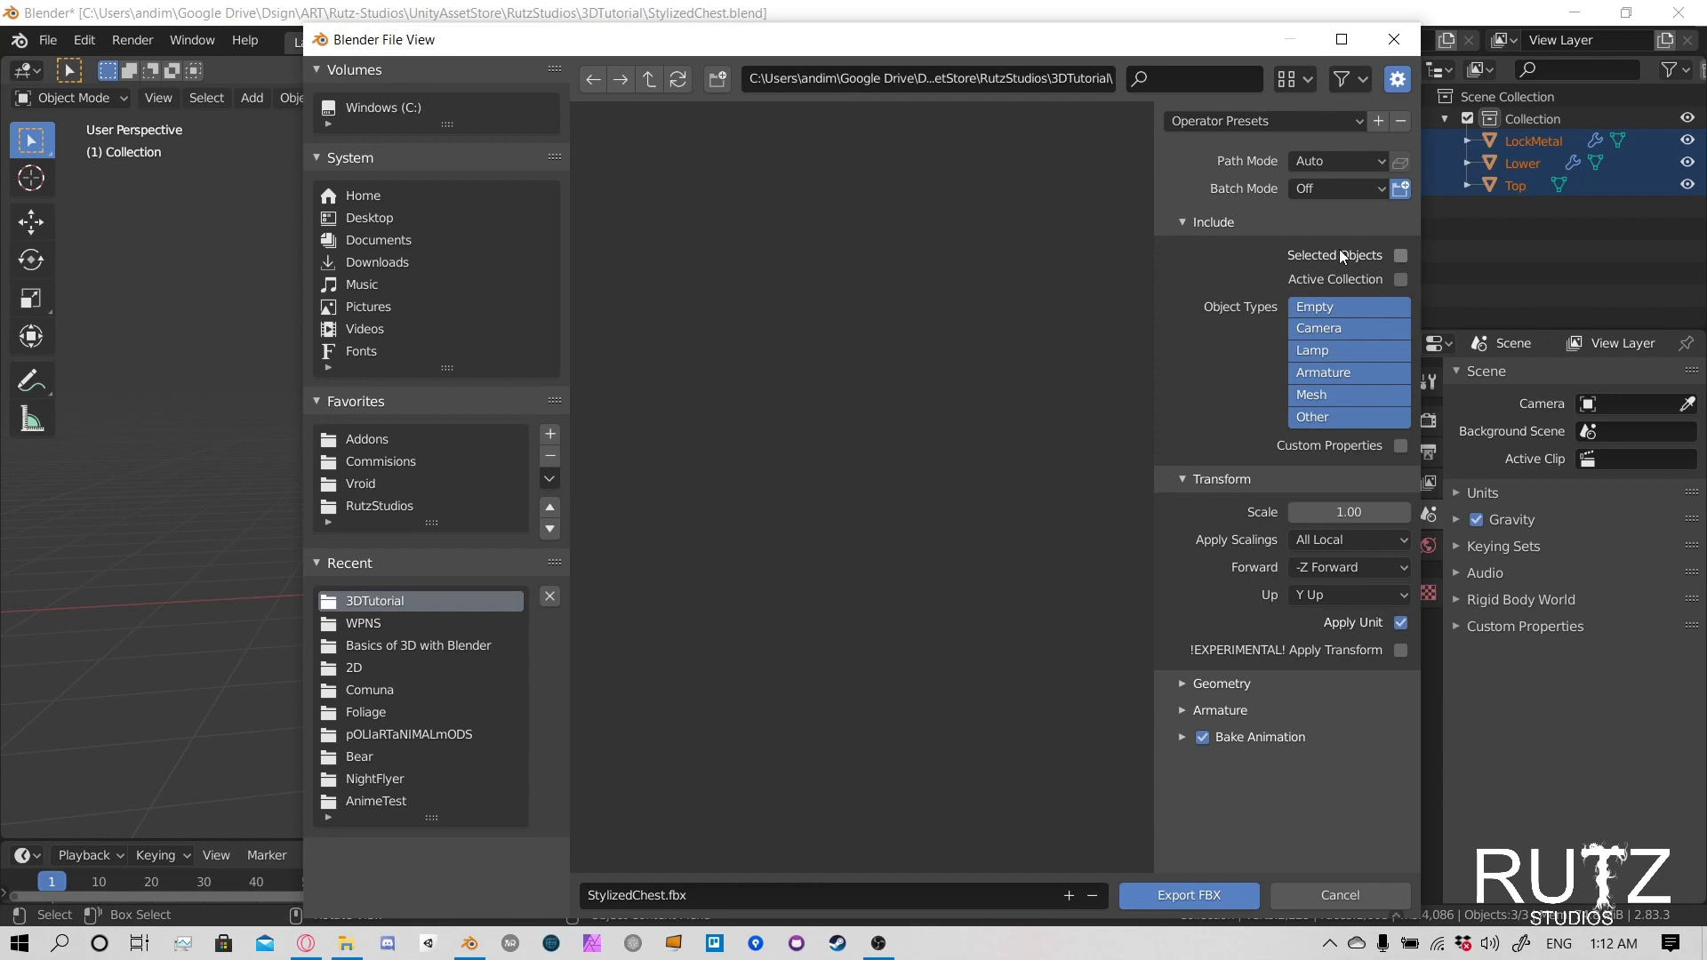
- Limit the FBX export to the selected objects and export the chest as StylizedChest.fbx
{"action": "left_click", "coordinate": [1400, 255]}
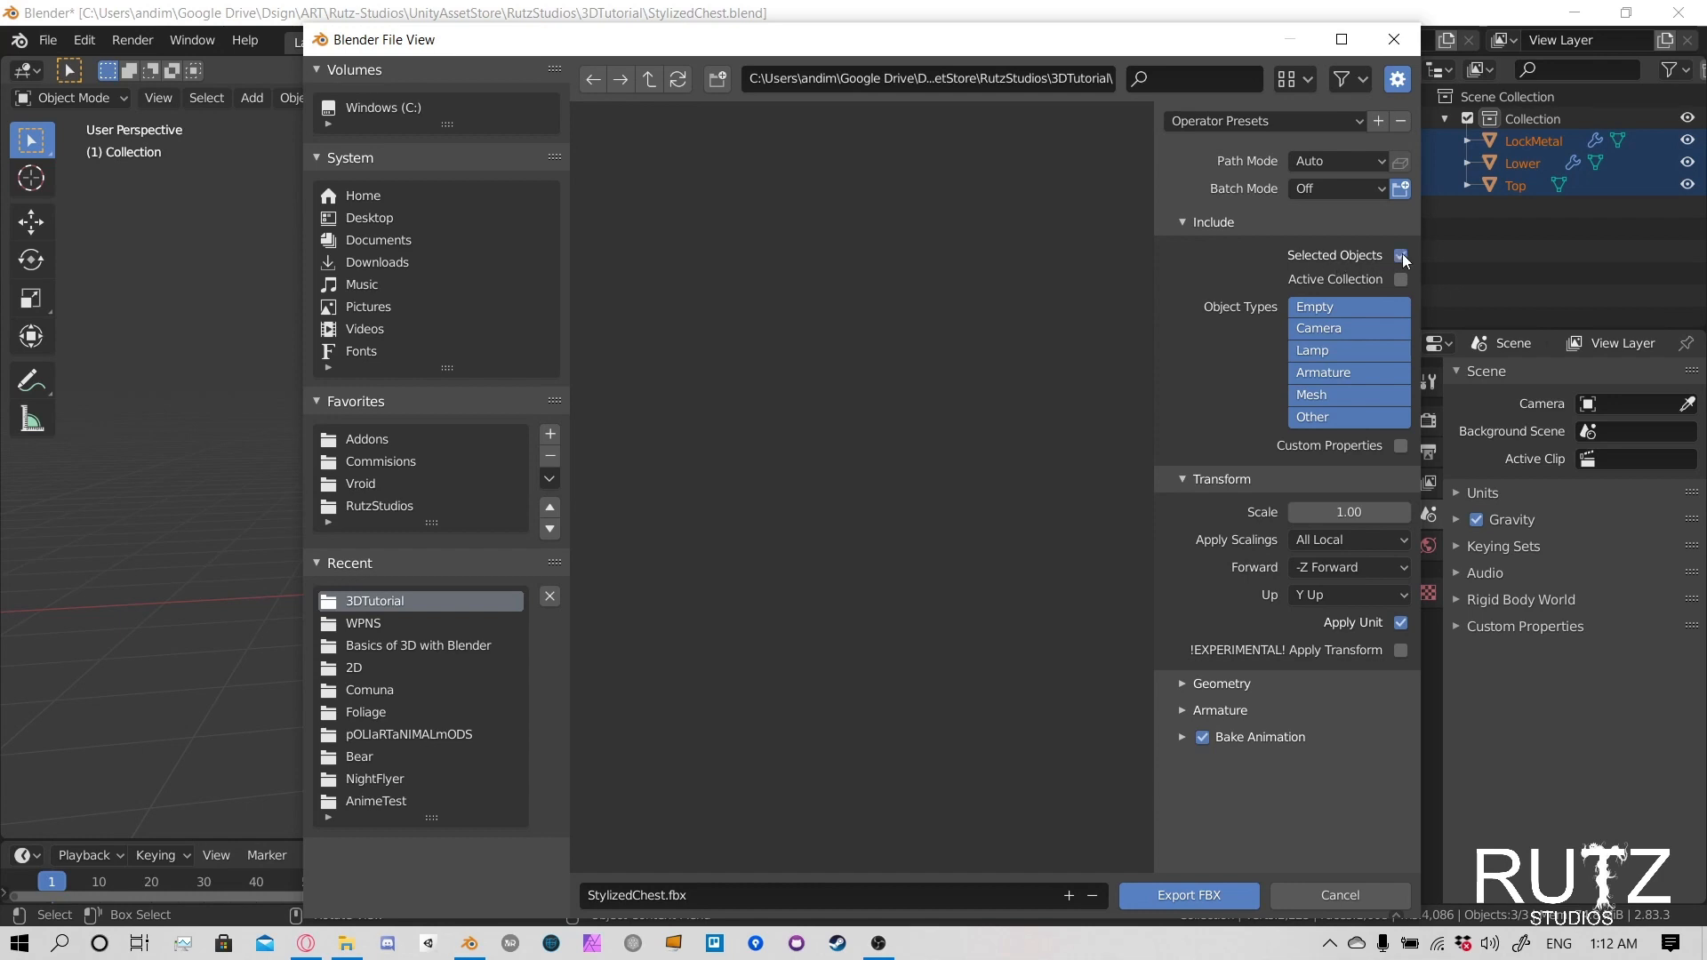
{"action": "left_click", "coordinate": [1177, 896]}
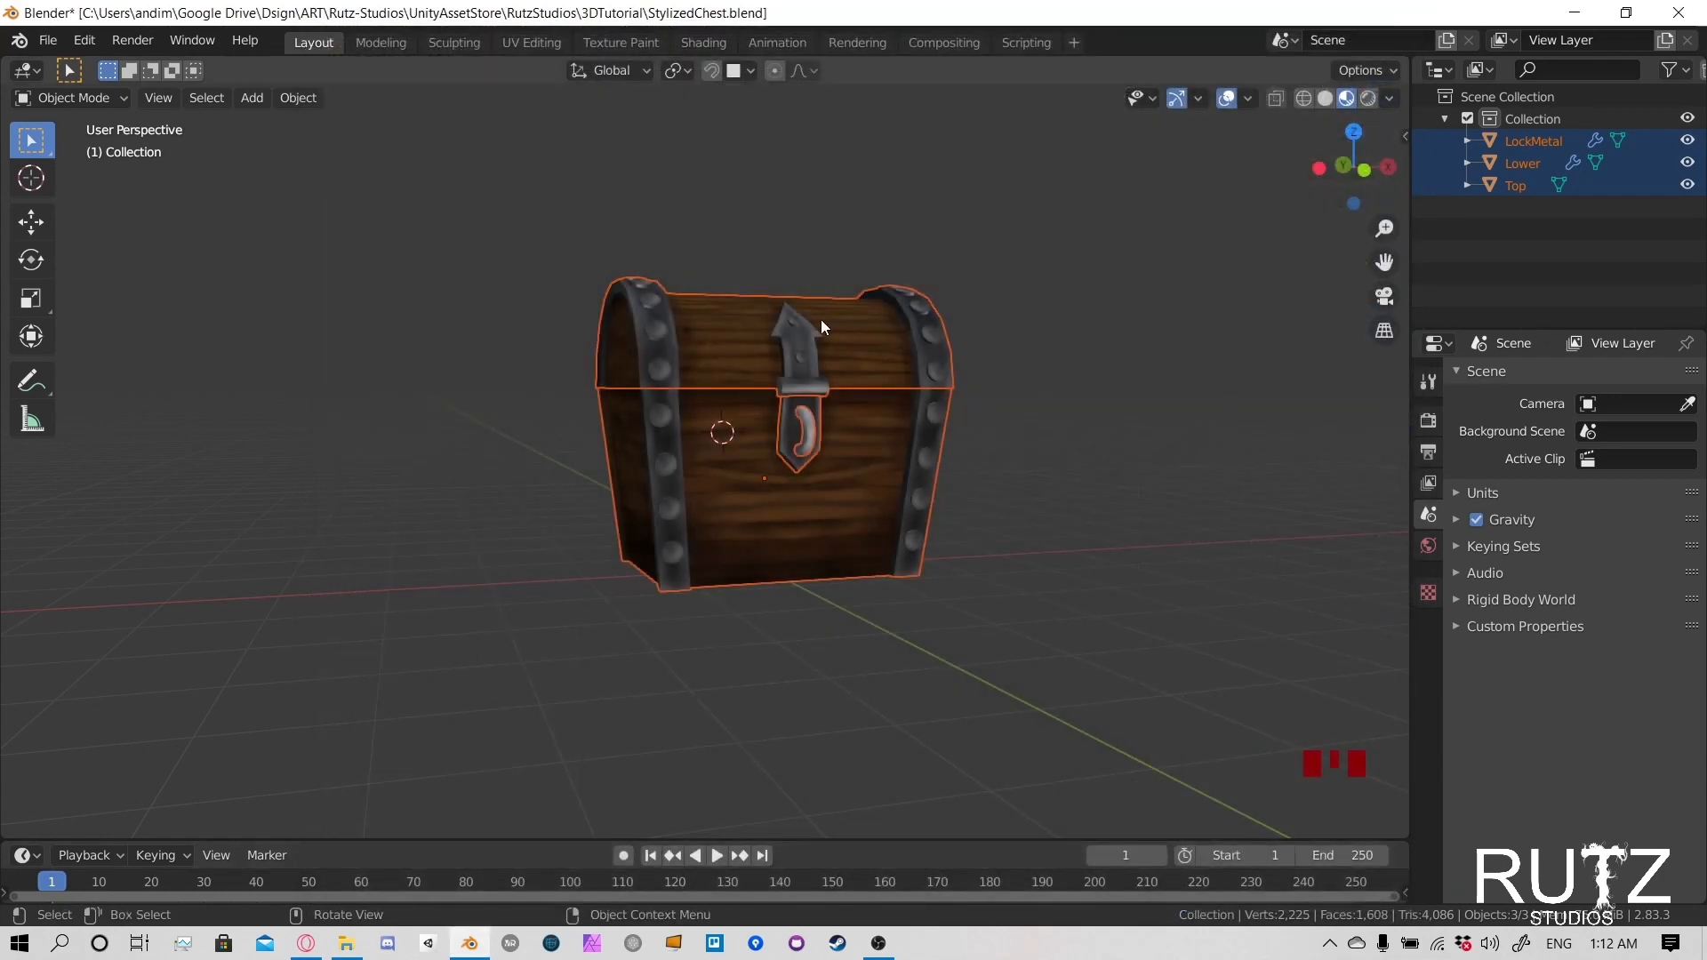
{"action": "mouse_move", "coordinate": [365, 944]}
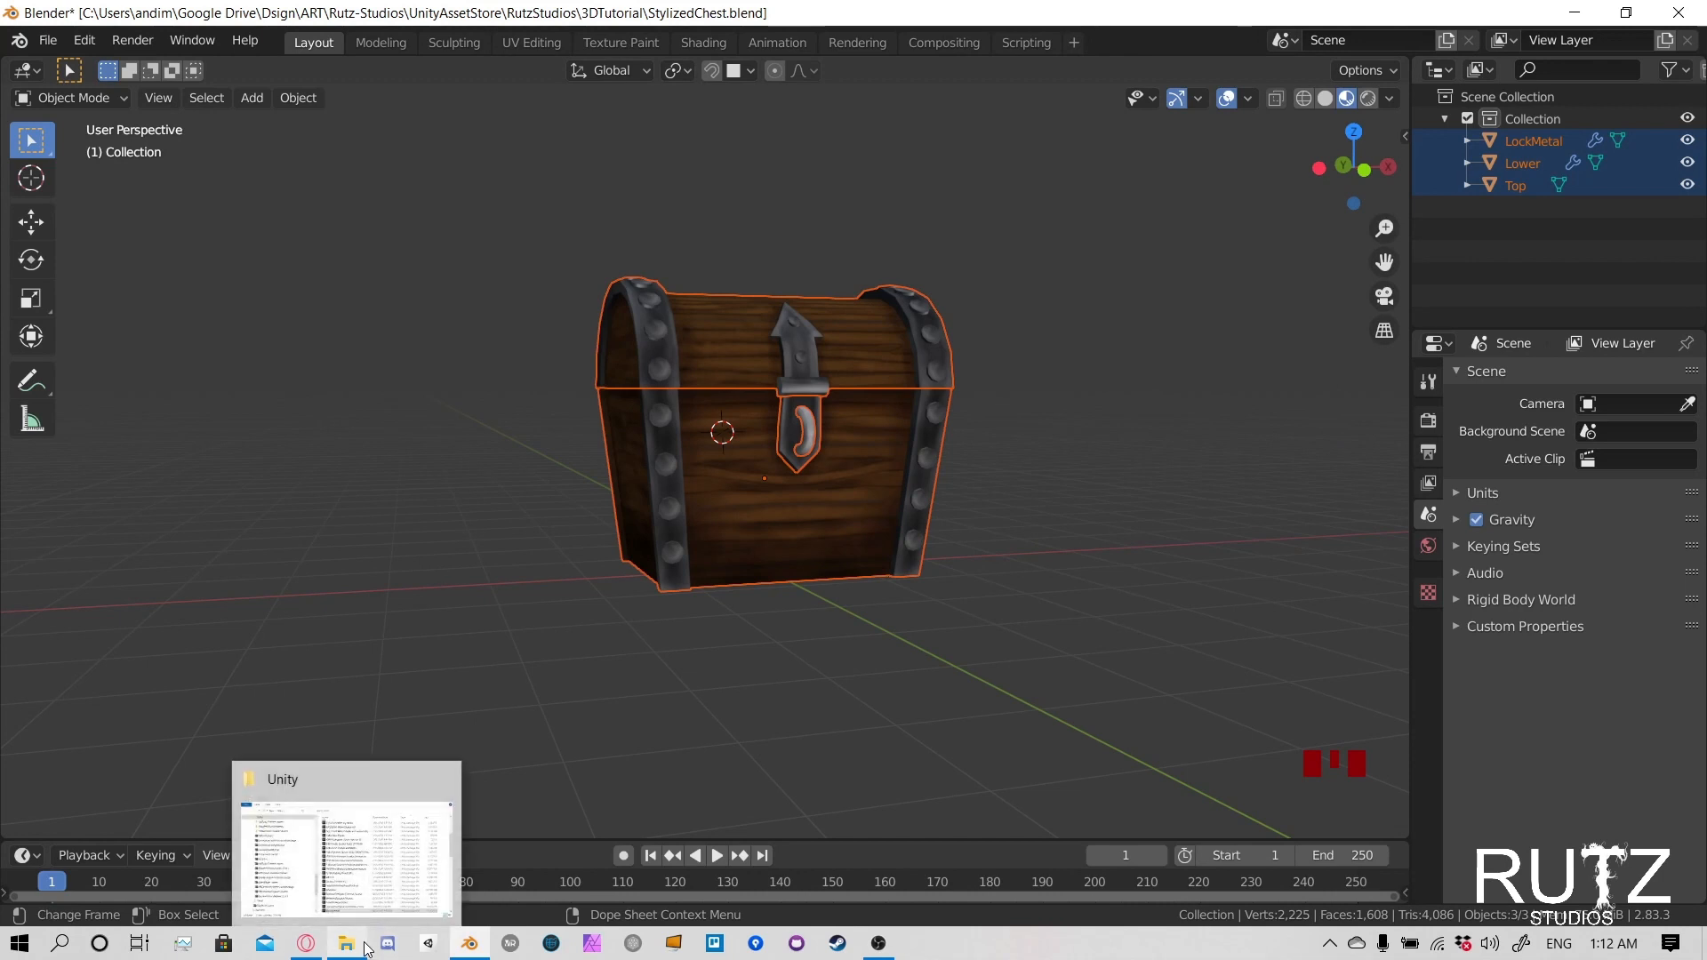
- Copy the export folder's path from the FBX export dialog, cancel the dialog, and open the 3DTutorial folder in File Explorer
{"action": "left_click", "coordinate": [48, 40]}
{"action": "mouse_move", "coordinate": [85, 40]}
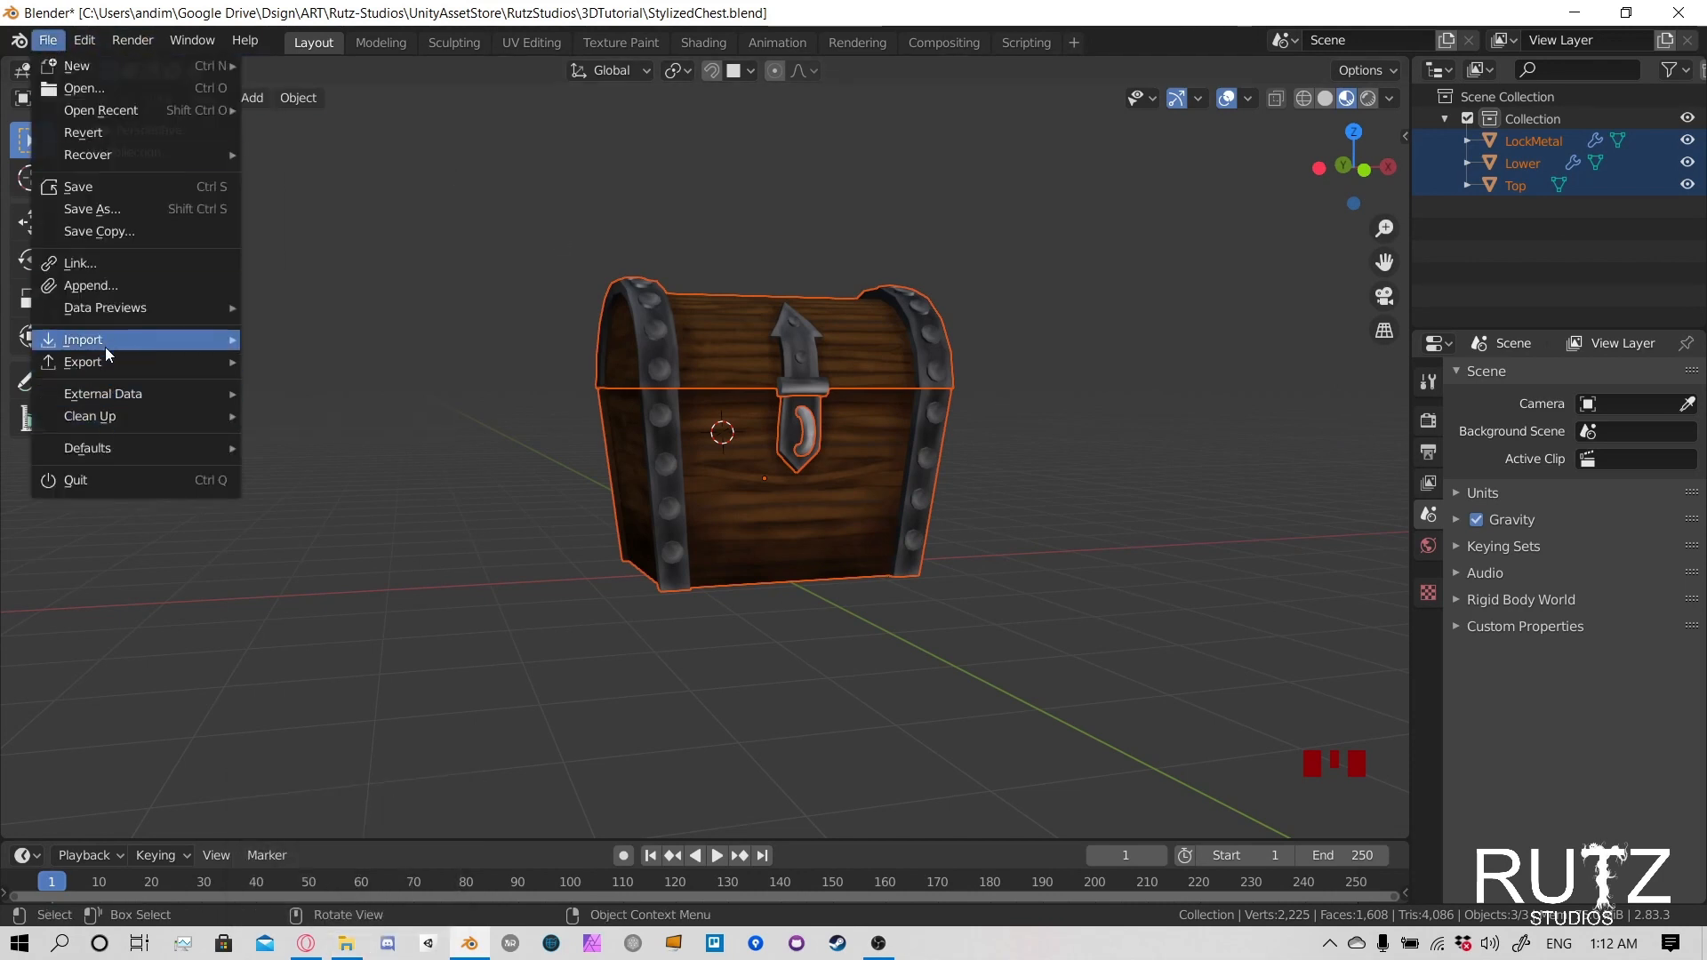
{"action": "mouse_move", "coordinate": [106, 371]}
{"action": "left_click", "coordinate": [294, 494]}
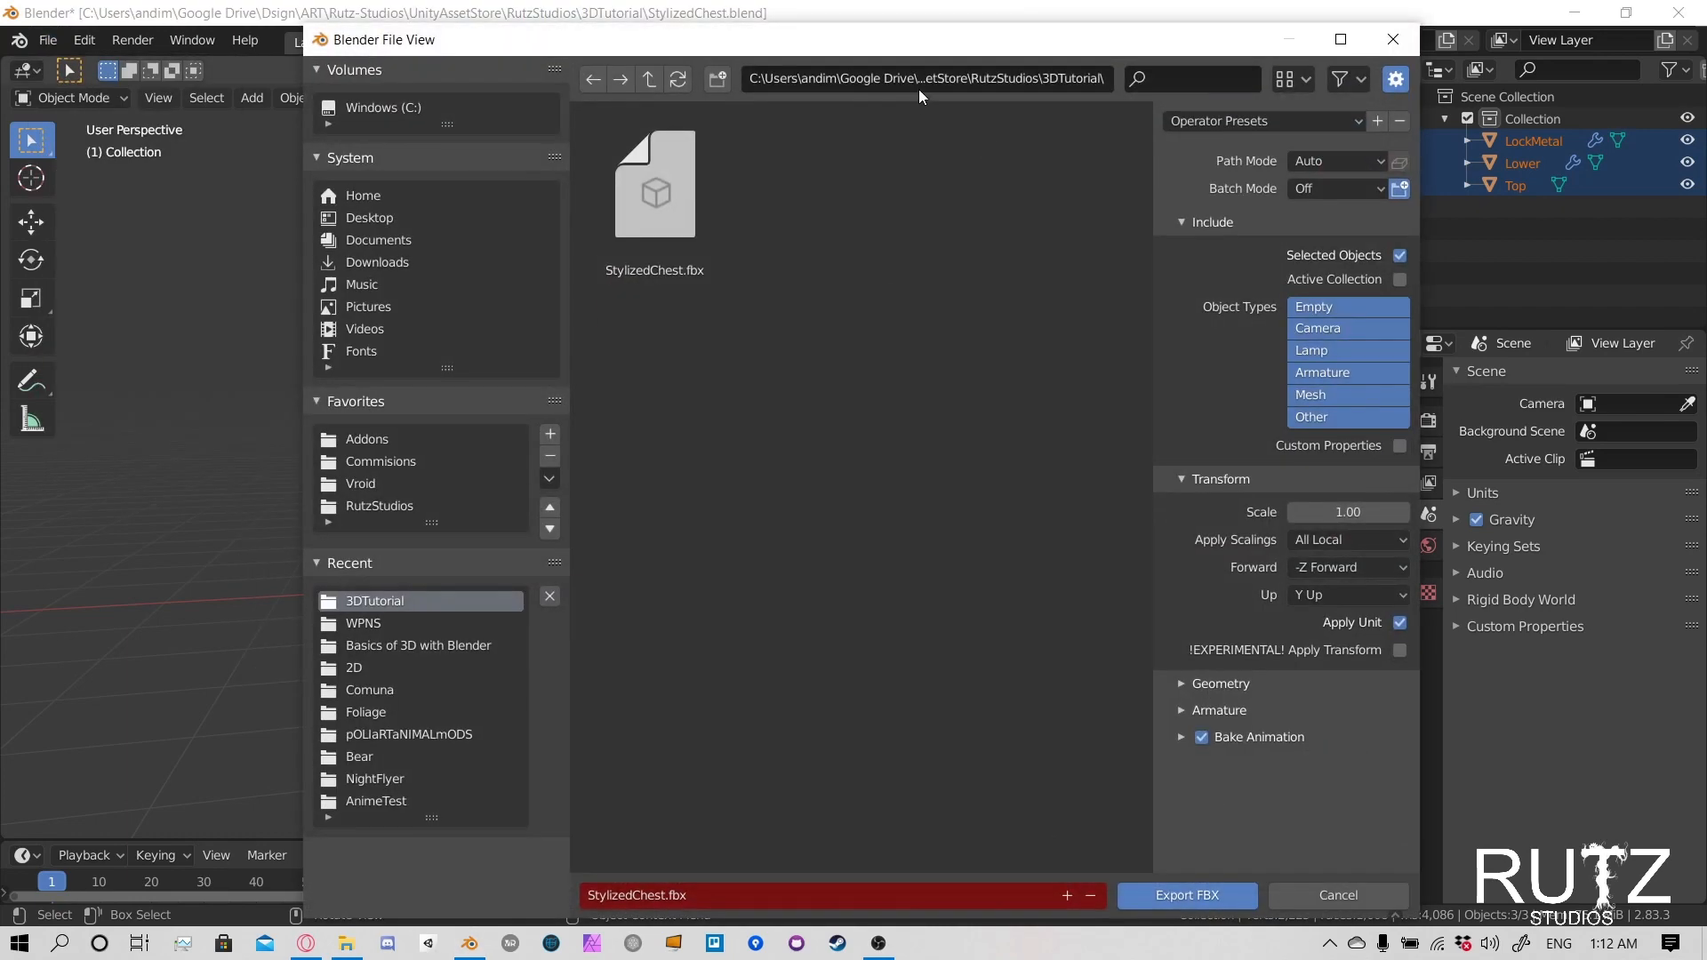
{"action": "left_click", "coordinate": [915, 78]}
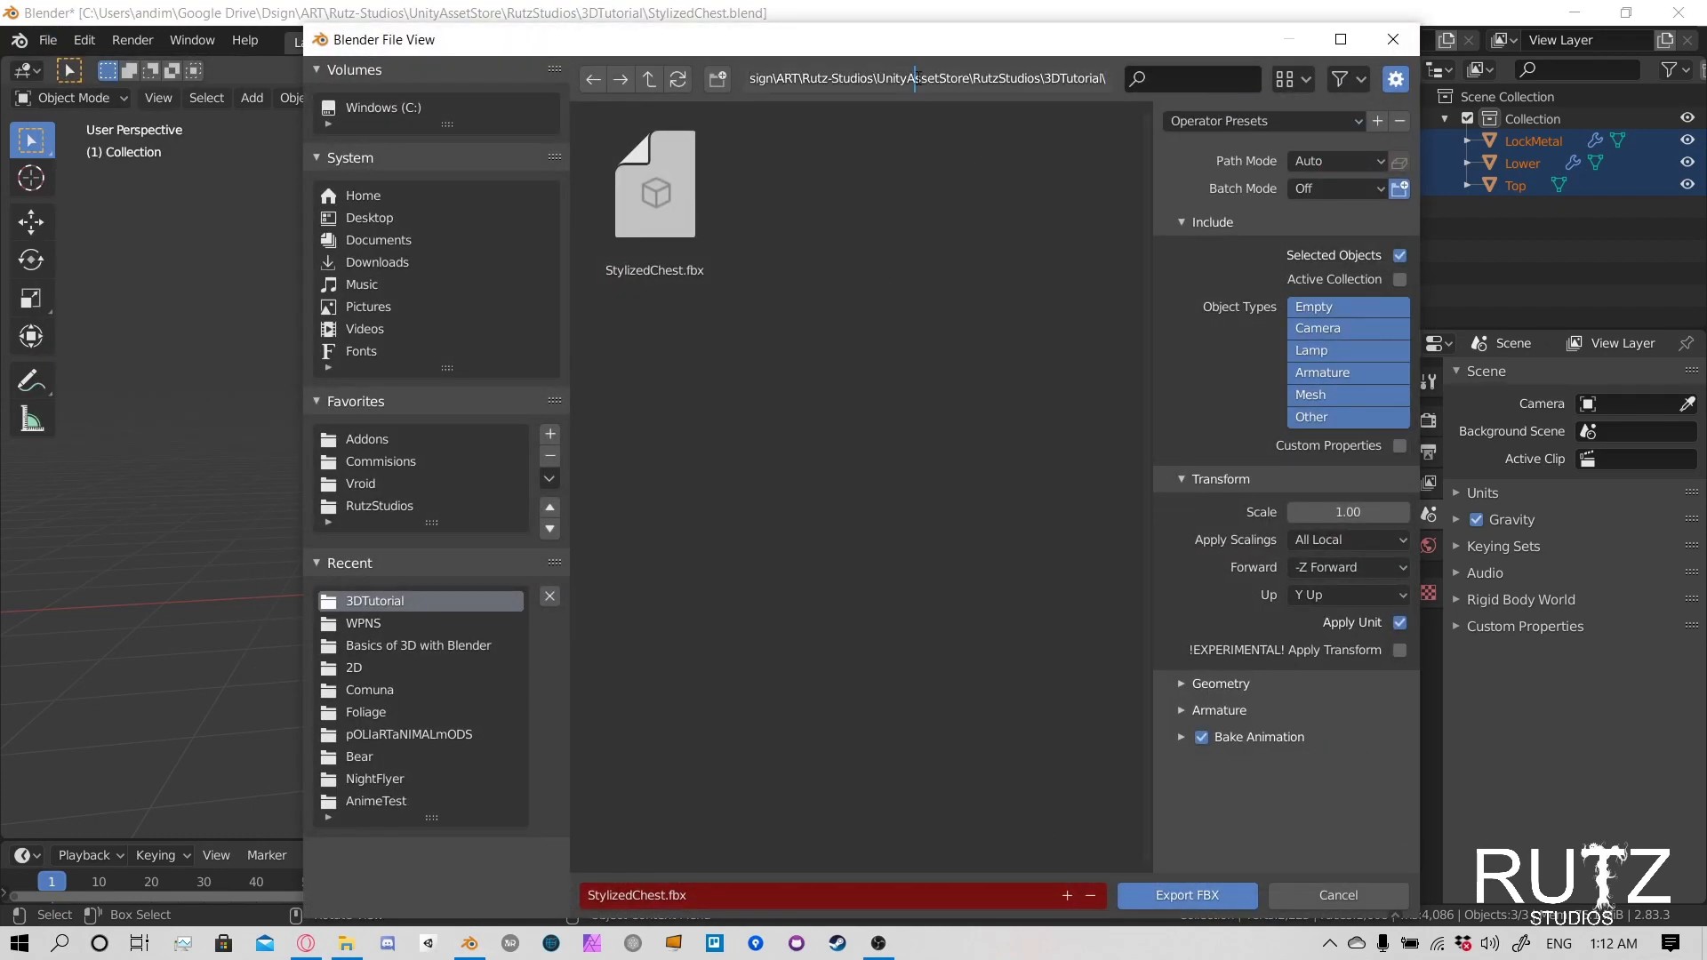
{"action": "key", "text": "ctrl+a"}
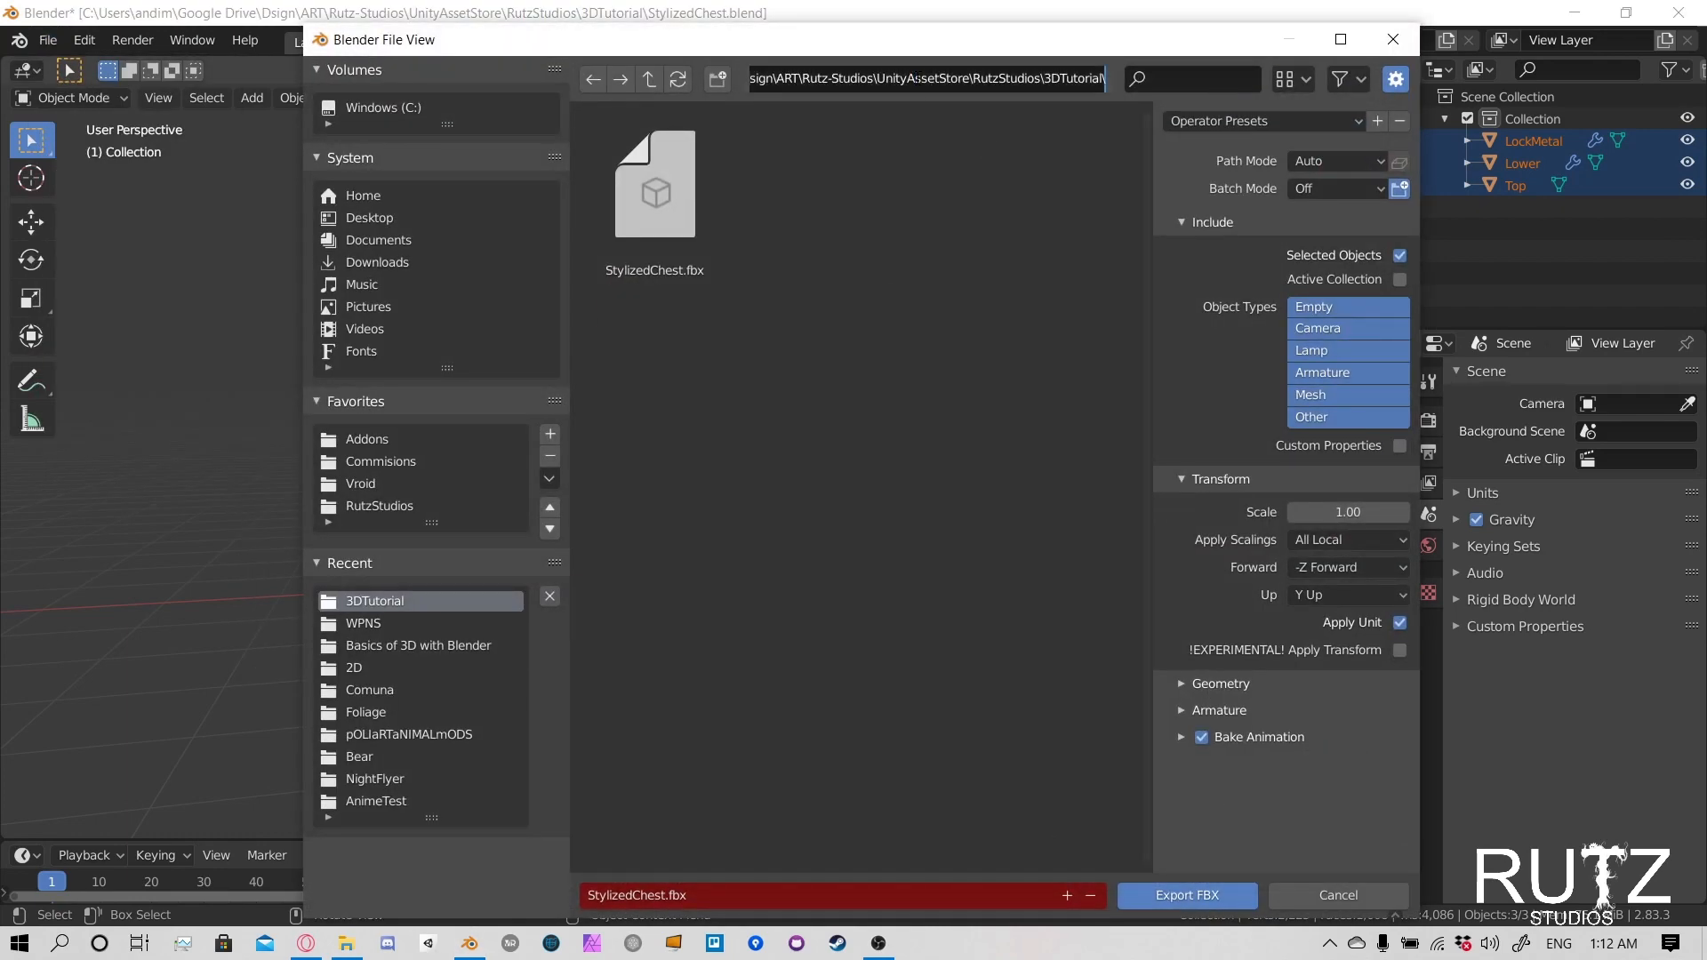
{"action": "left_click", "coordinate": [1393, 44]}
{"action": "key", "text": "alt+Tab"}
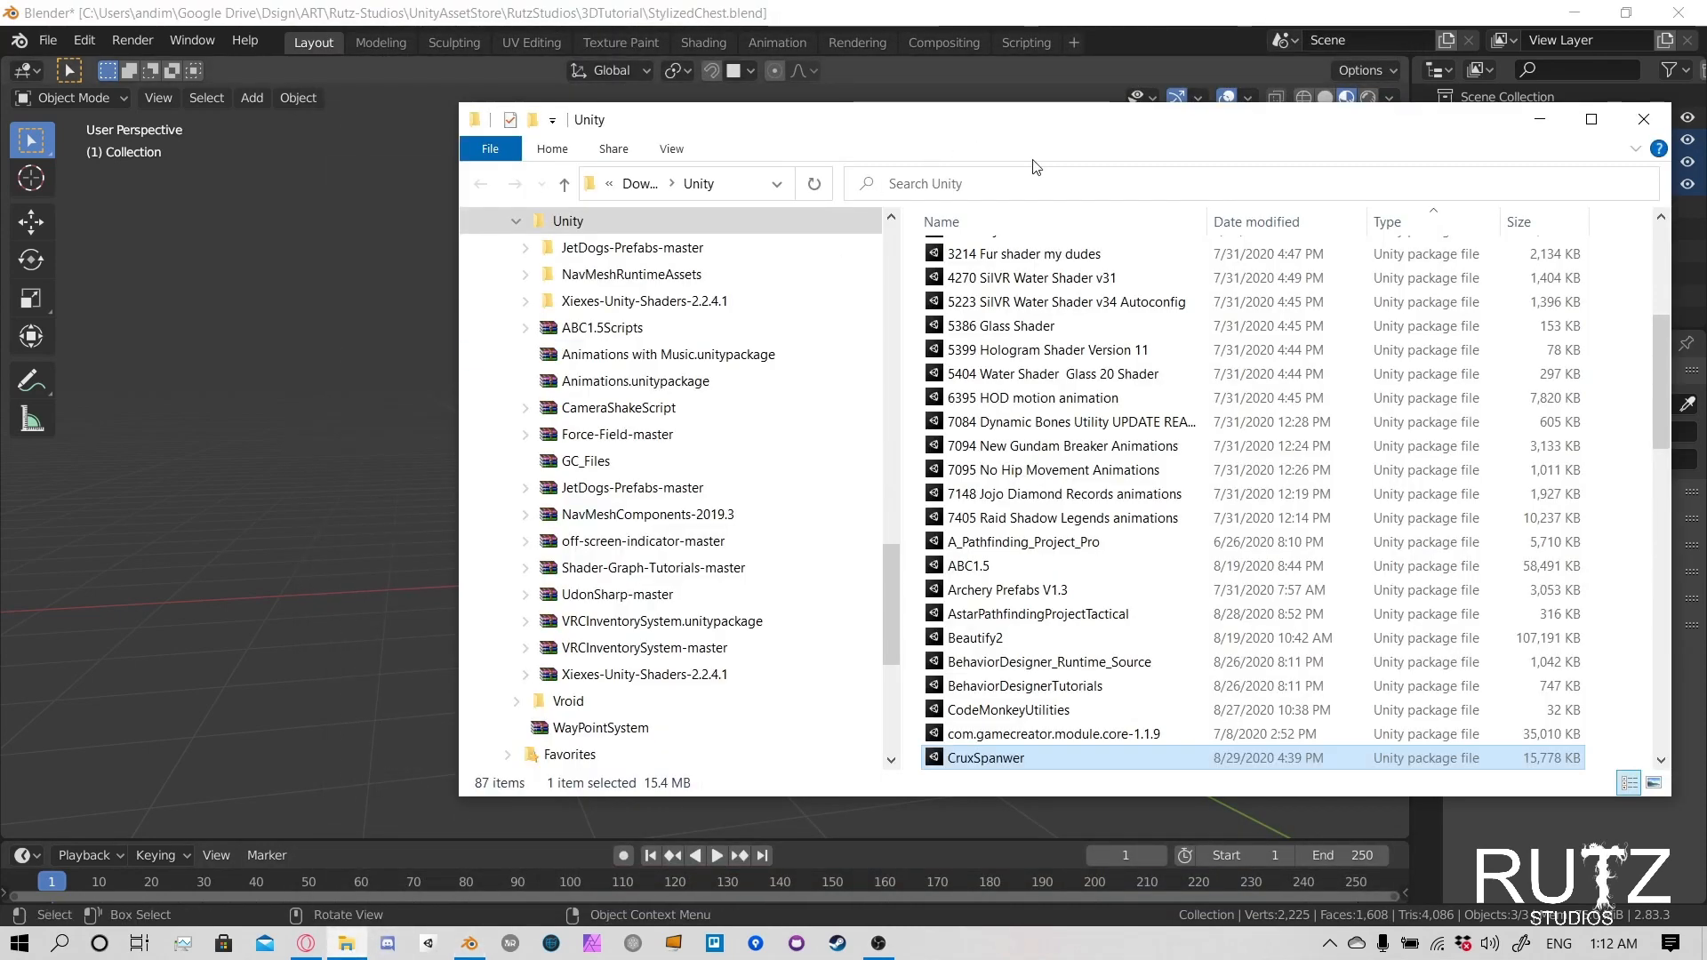
{"action": "key", "text": "Return"}
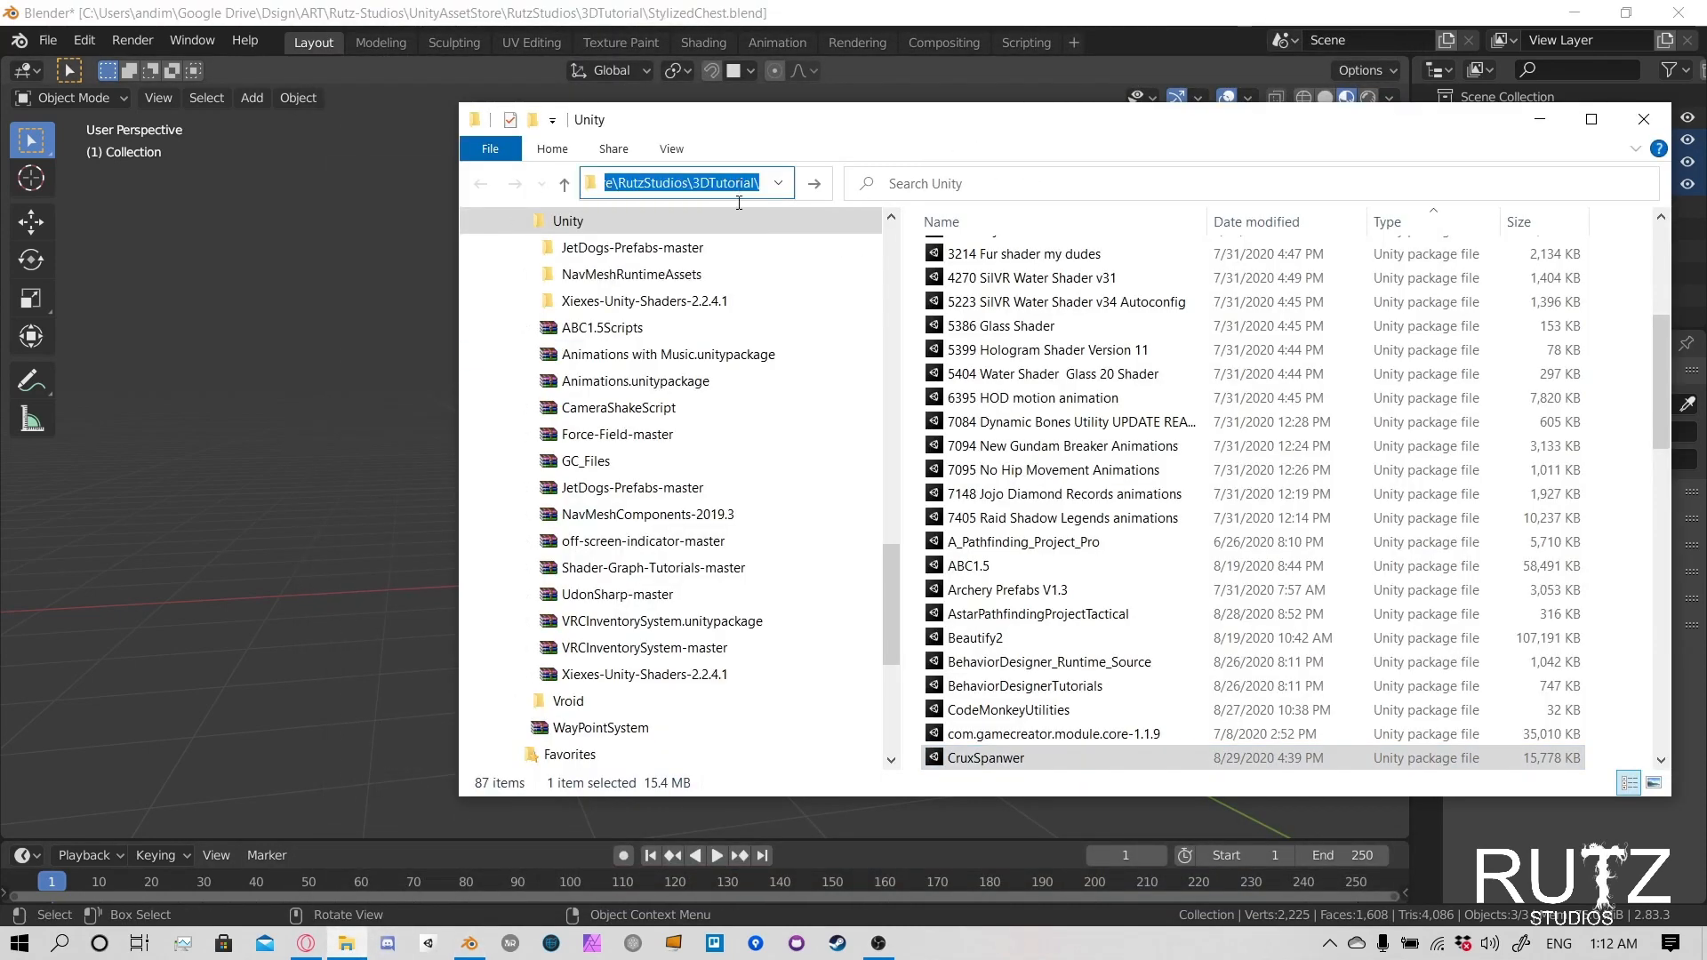
- Open the exported StylizedChest FBX file in 3D Viewer to check the model, and close the viewer
{"action": "left_click", "coordinate": [1049, 308]}
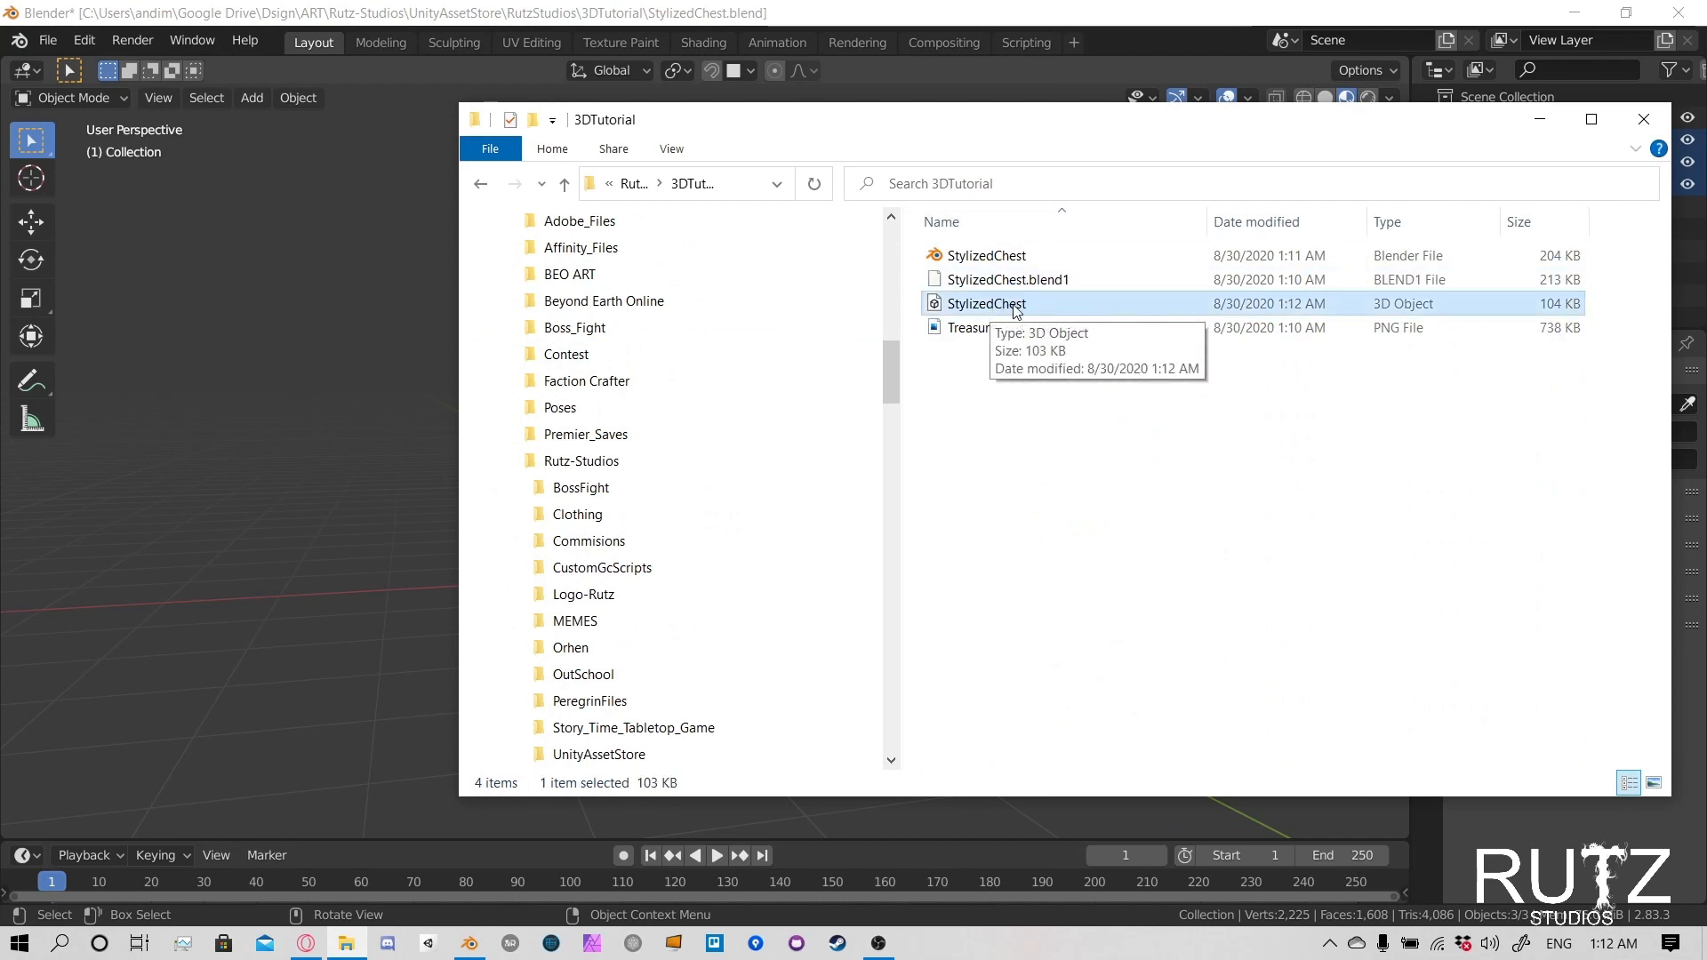
{"action": "double_click", "coordinate": [1013, 305]}
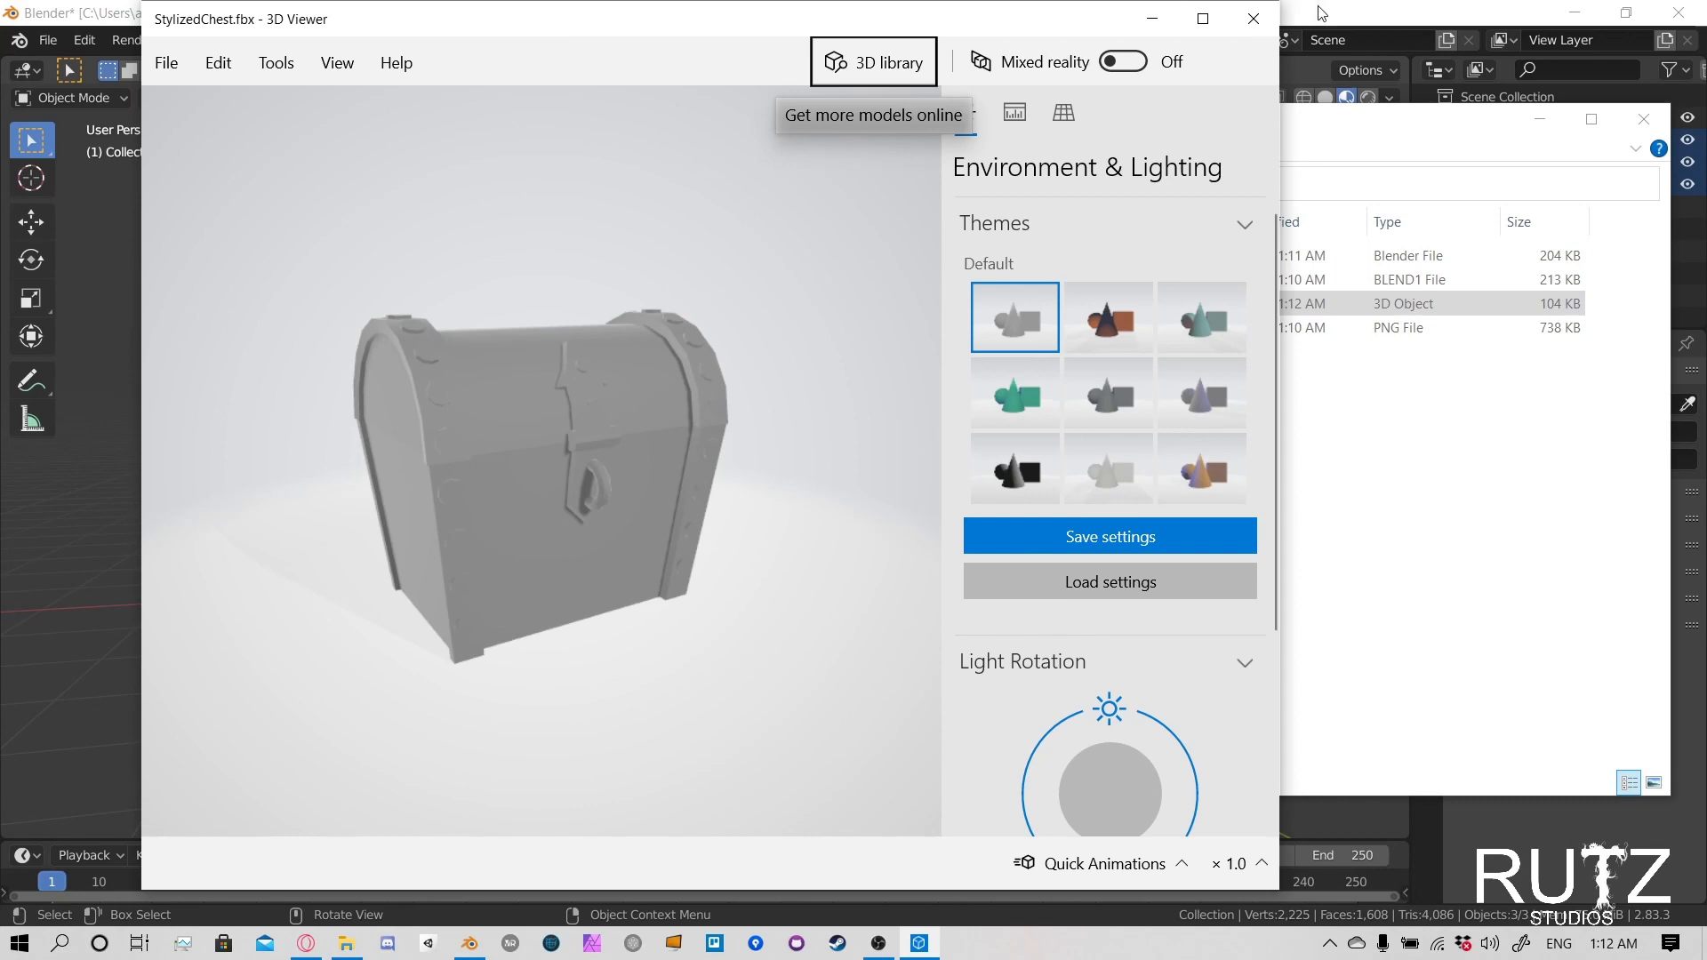
{"action": "left_click", "coordinate": [1253, 19]}
{"action": "left_click", "coordinate": [472, 851]}
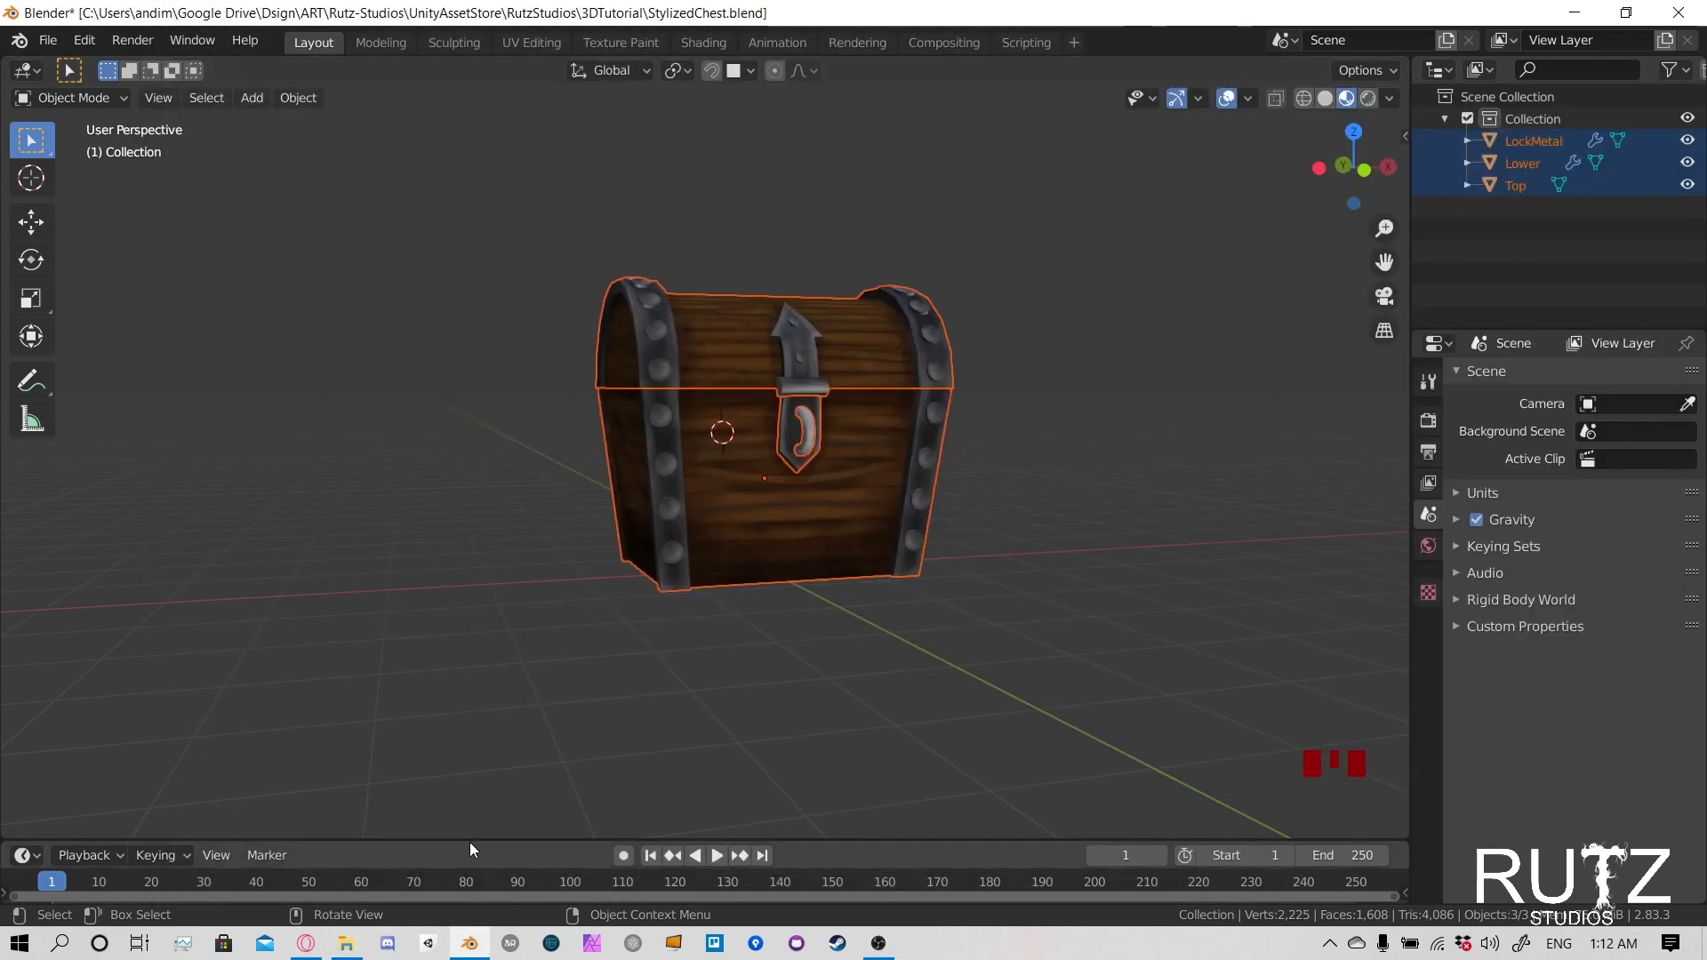
- Show the 3DTutorial files as large thumbnails in File Explorer, view the TreasureChestAtlasTexture image, and return to Blender
{"action": "left_click", "coordinate": [345, 943]}
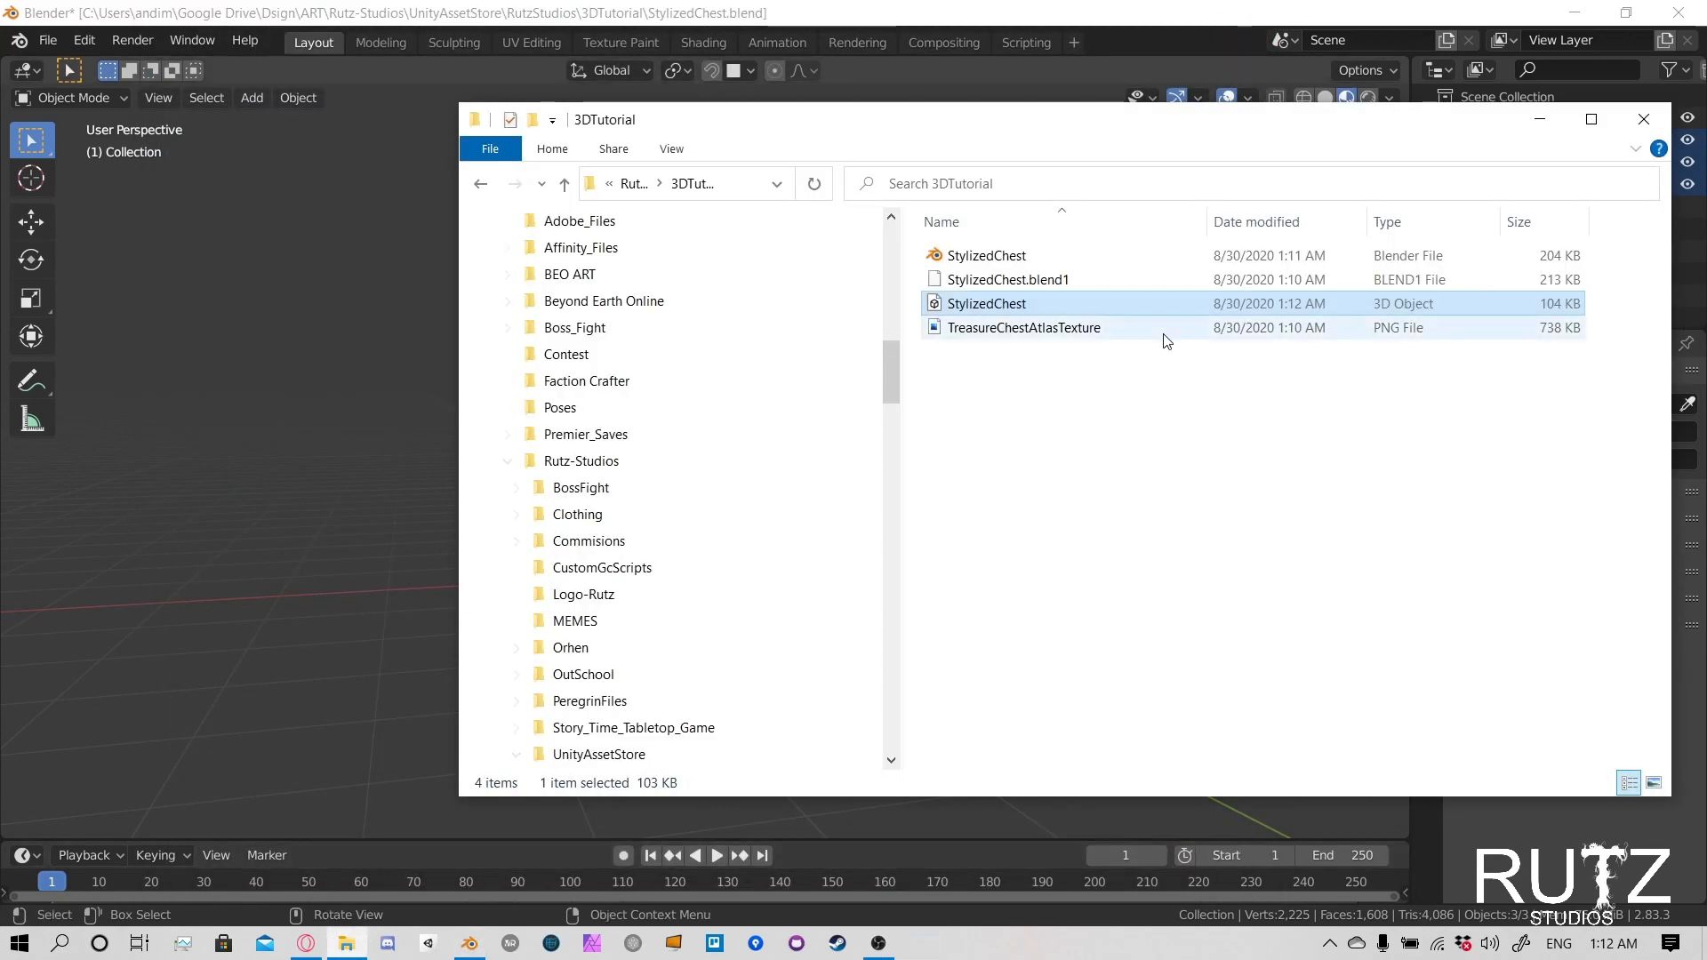
{"action": "left_click", "coordinate": [1657, 786]}
{"action": "left_click", "coordinate": [1328, 294]}
{"action": "double_click", "coordinate": [1376, 291]}
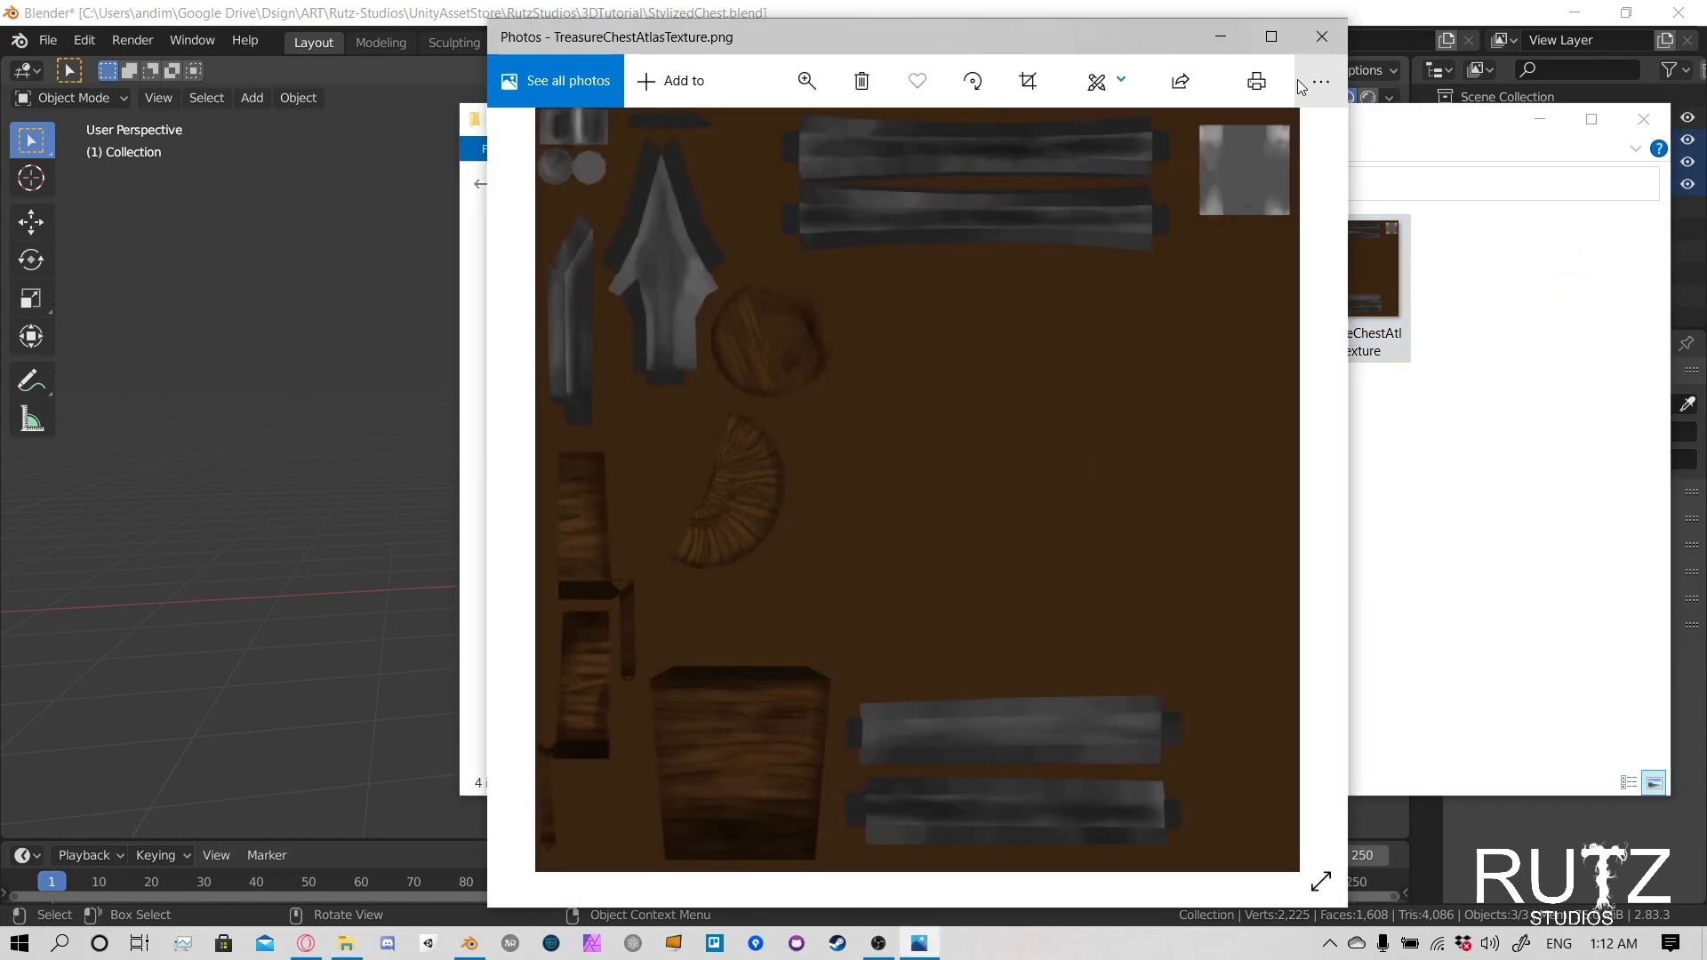
{"action": "left_click", "coordinate": [1321, 37]}
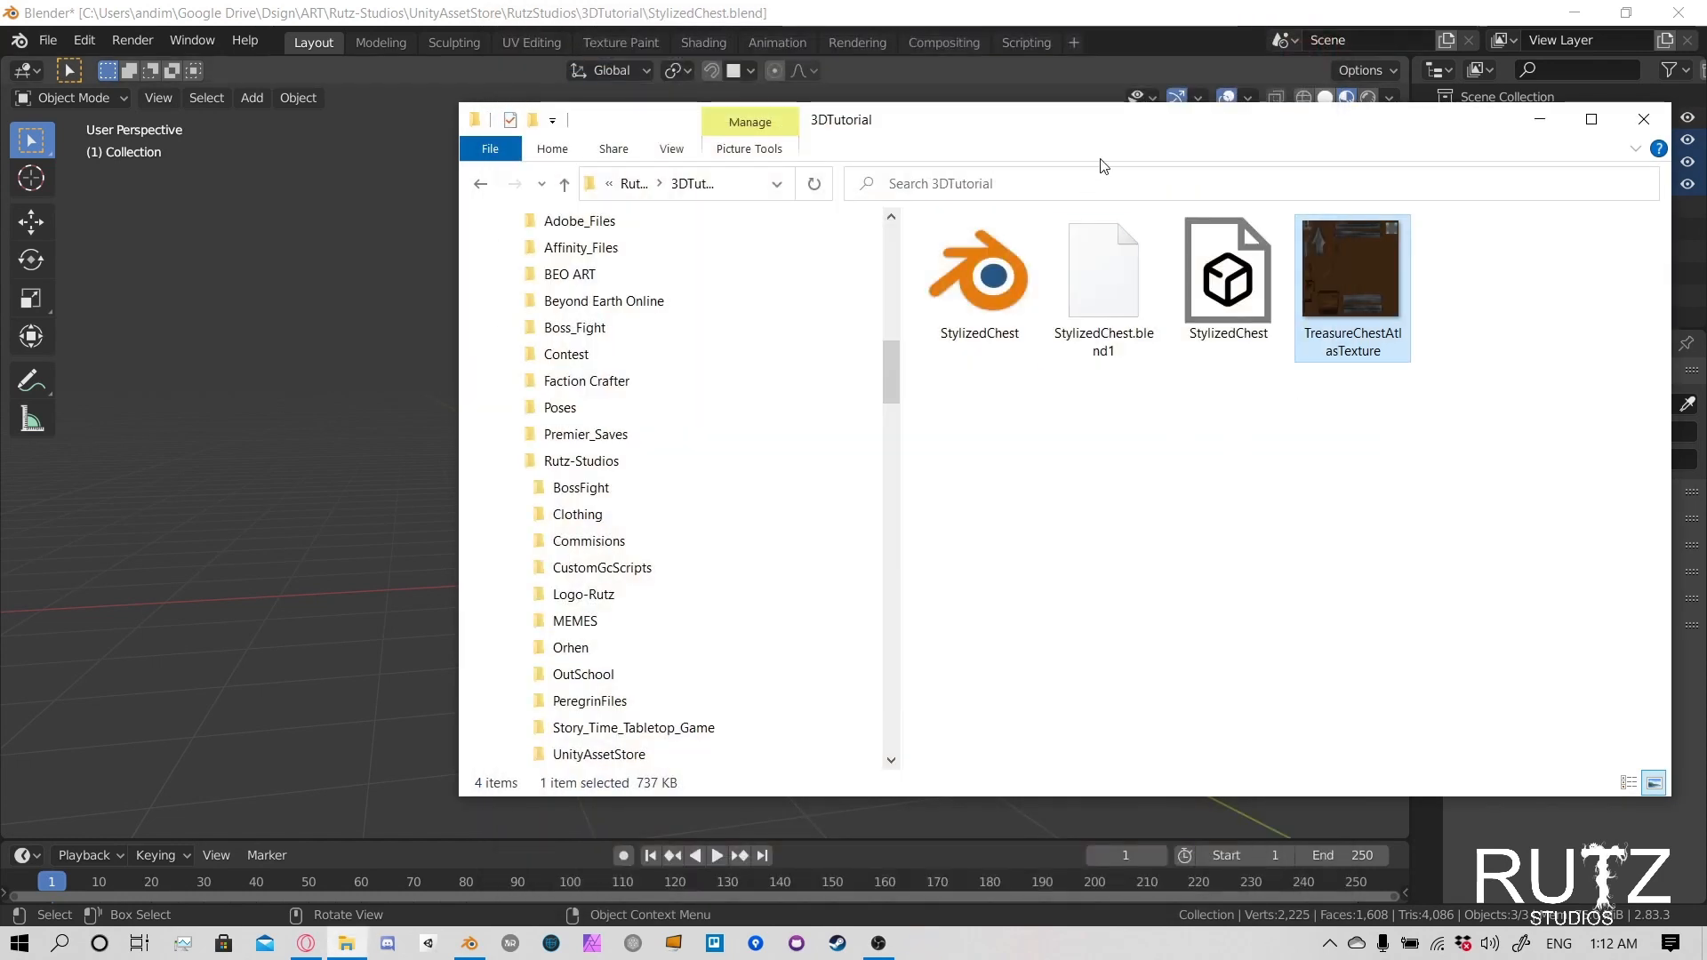
{"action": "left_click_drag", "start_coordinate": [1117, 117], "coordinate": [861, 154]}
{"action": "left_click", "coordinate": [968, 21]}
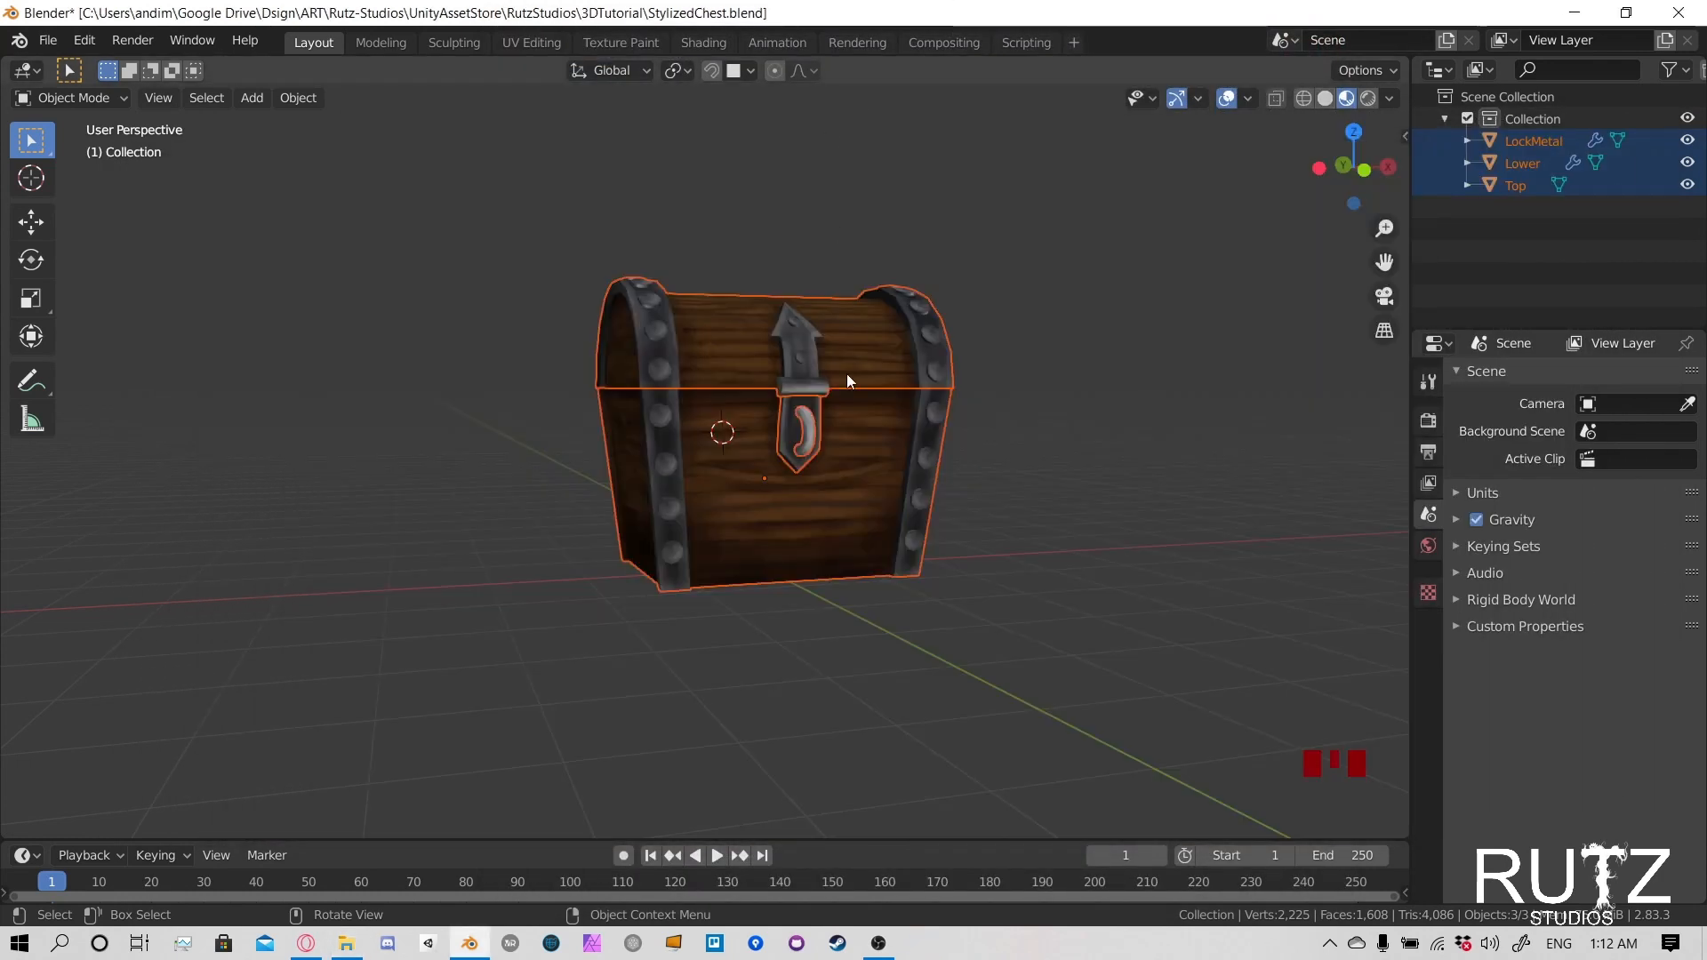
- Switch to the Unity editor with the Model Test project's SampleScene and maximize its window
{"action": "mouse_move", "coordinate": [879, 950]}
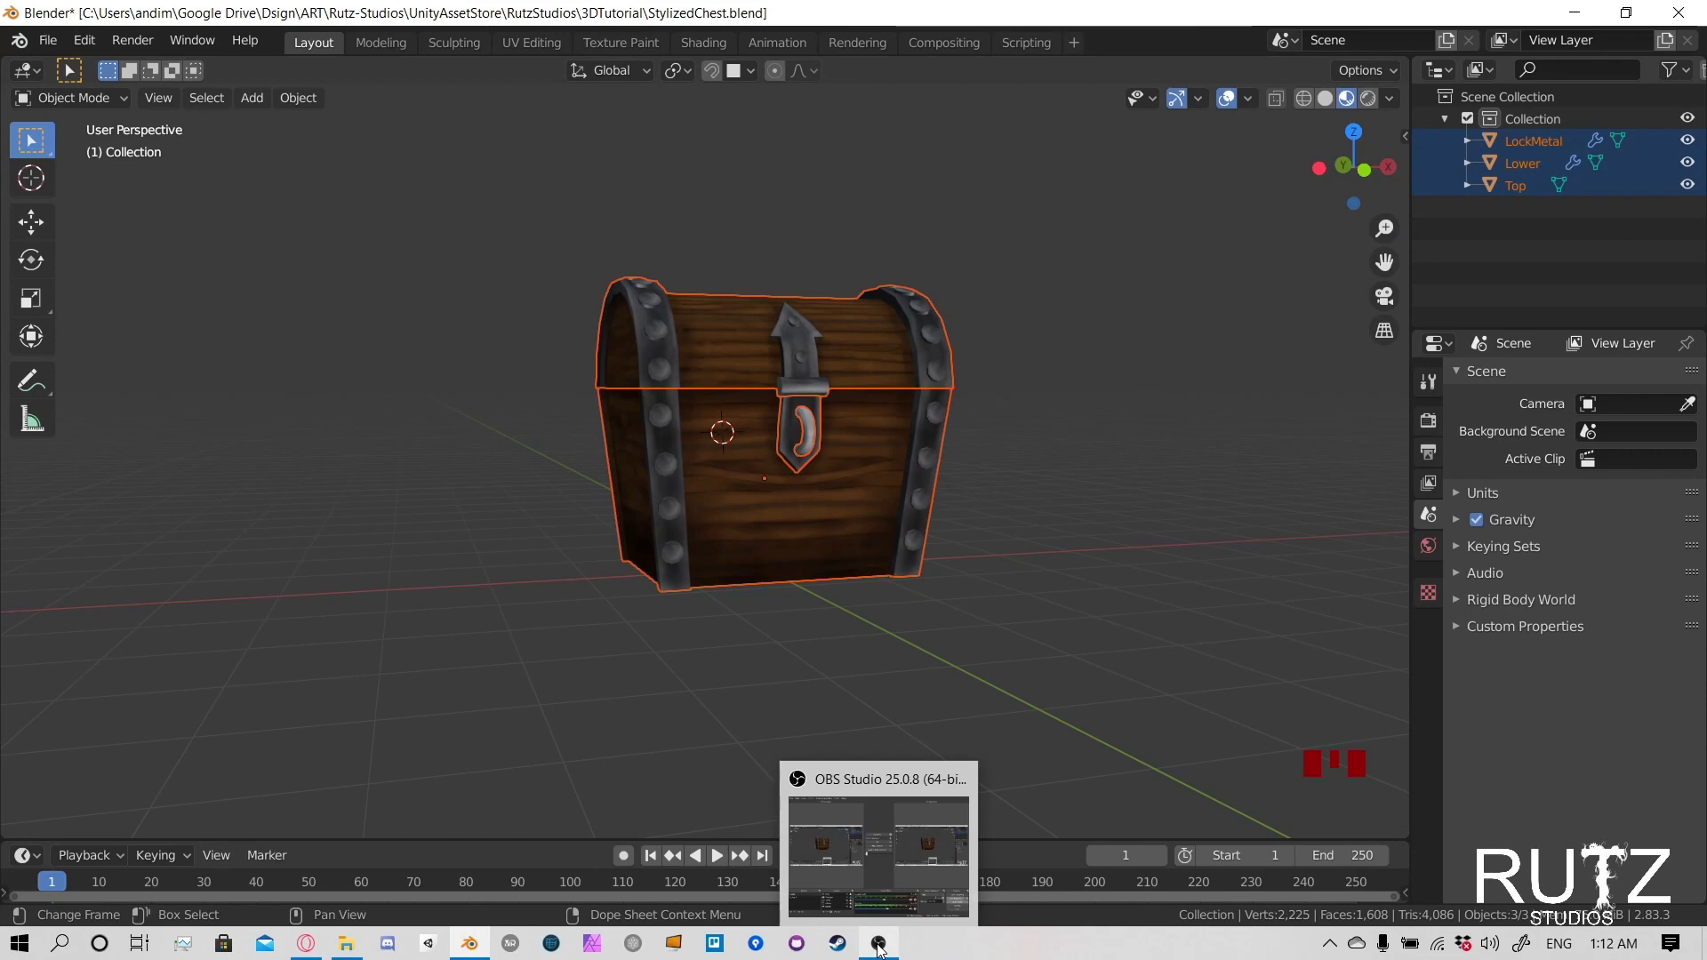
{"action": "left_click", "coordinate": [889, 949]}
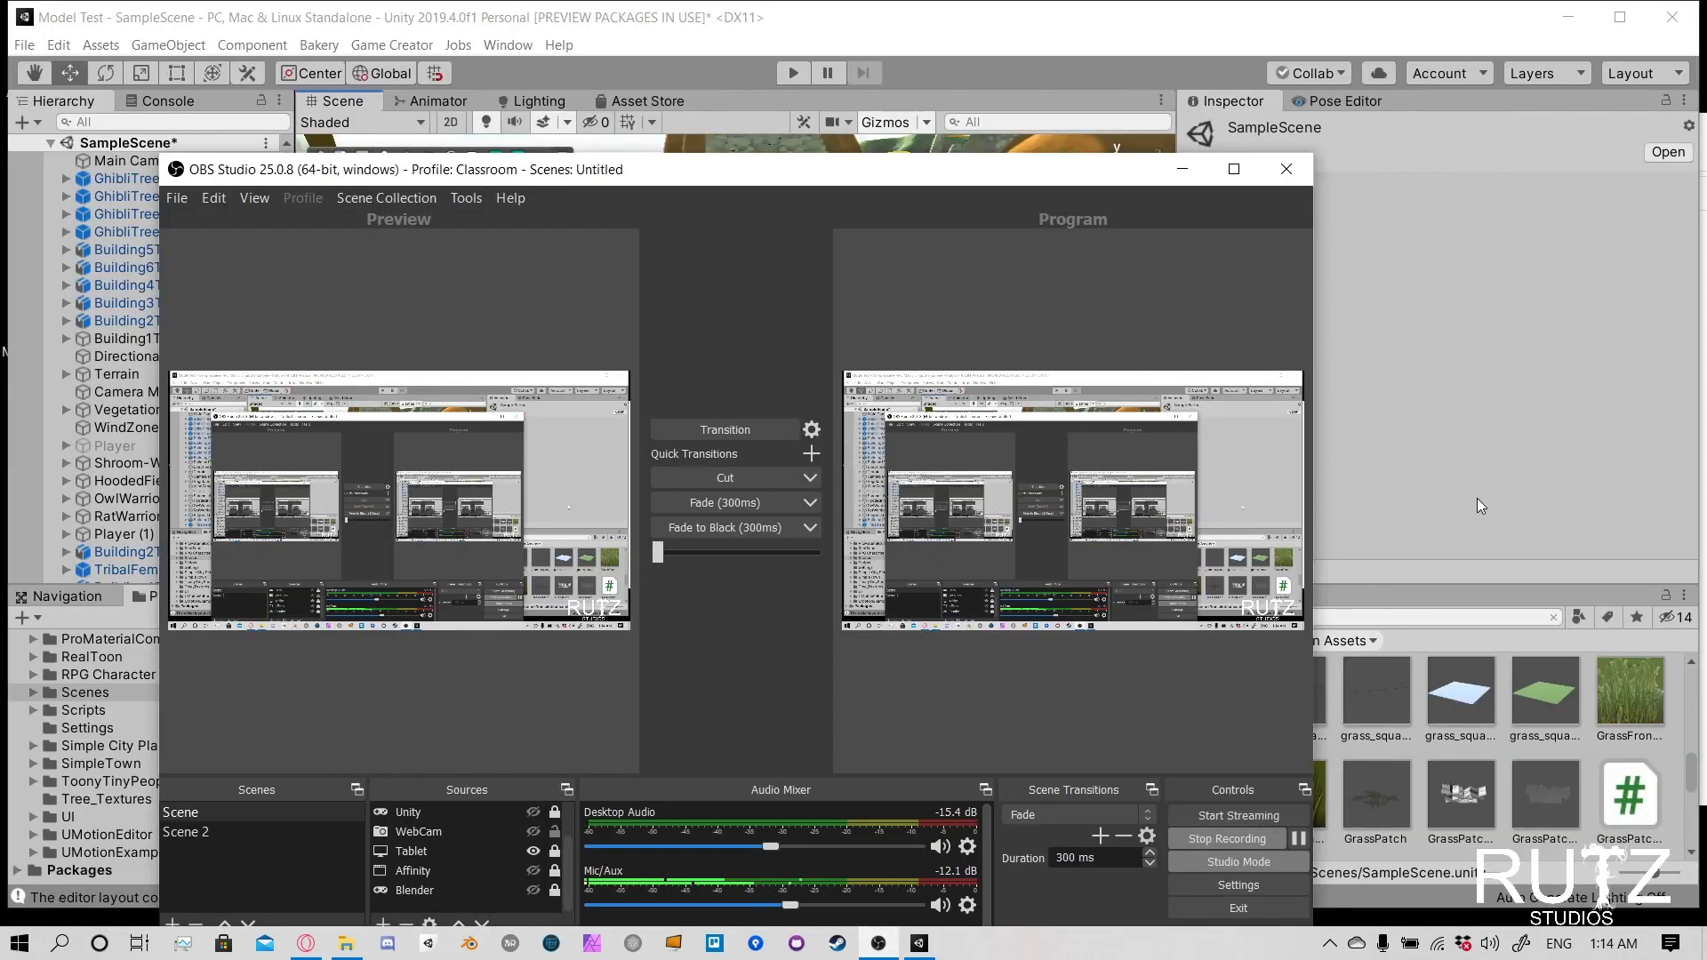
{"action": "left_click", "coordinate": [1476, 498]}
{"action": "right_click_drag", "start_coordinate": [985, 320], "coordinate": [743, 431]}
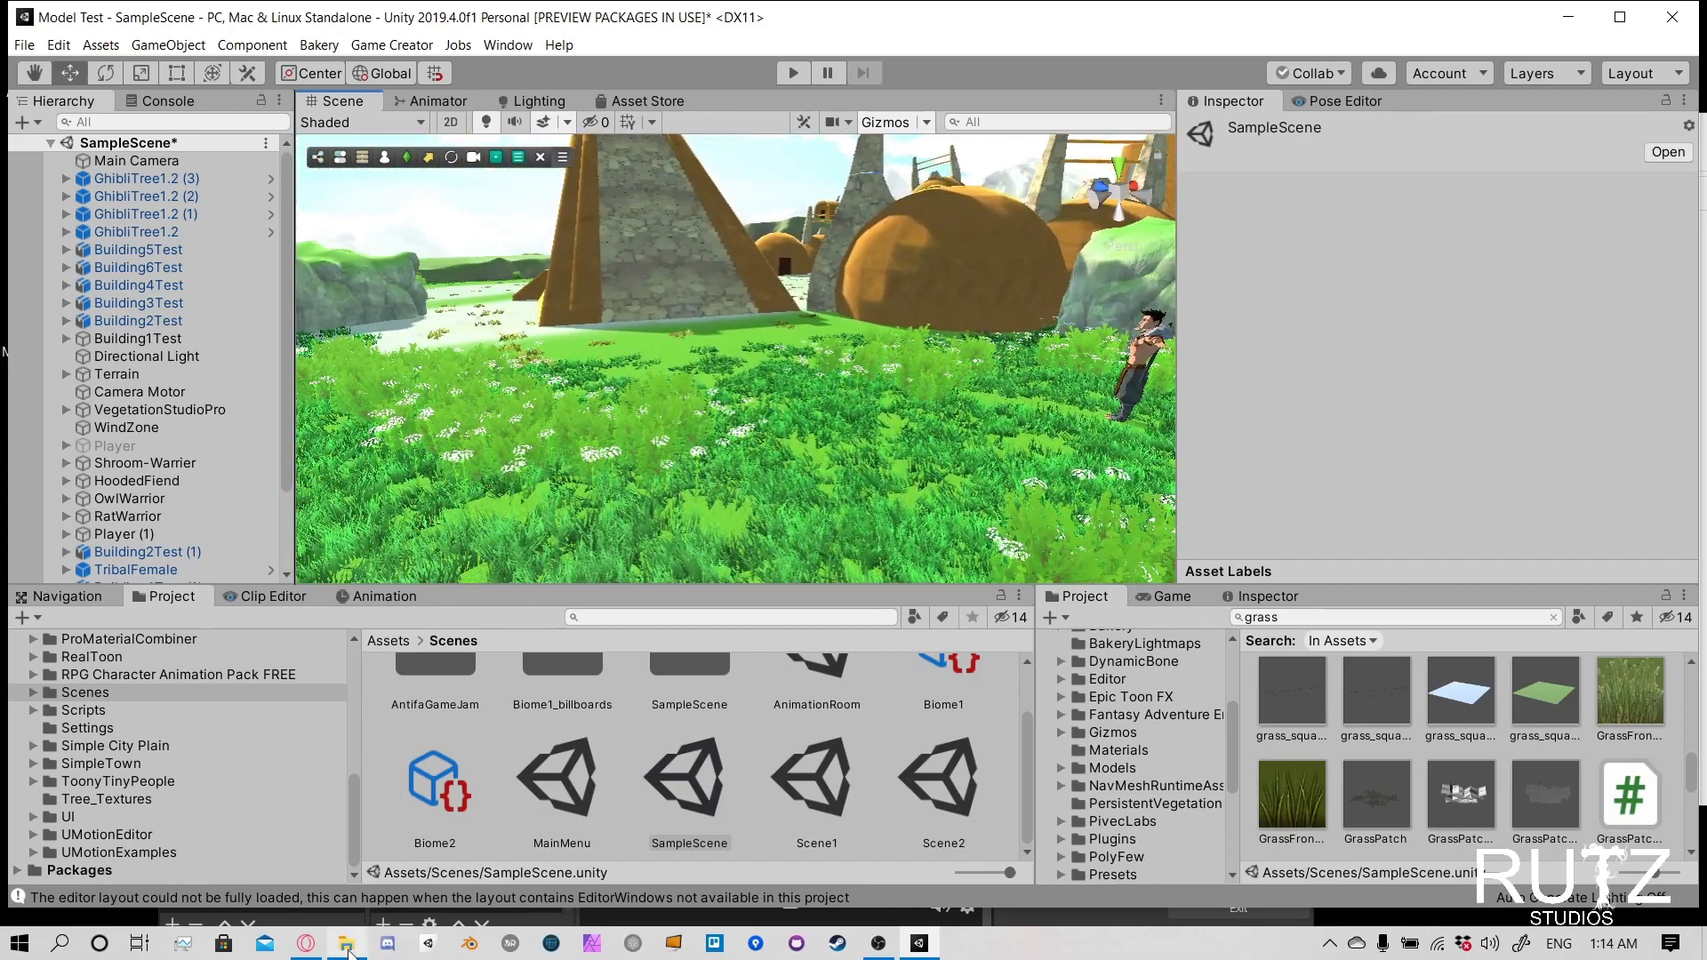
{"action": "left_click", "coordinate": [1620, 17]}
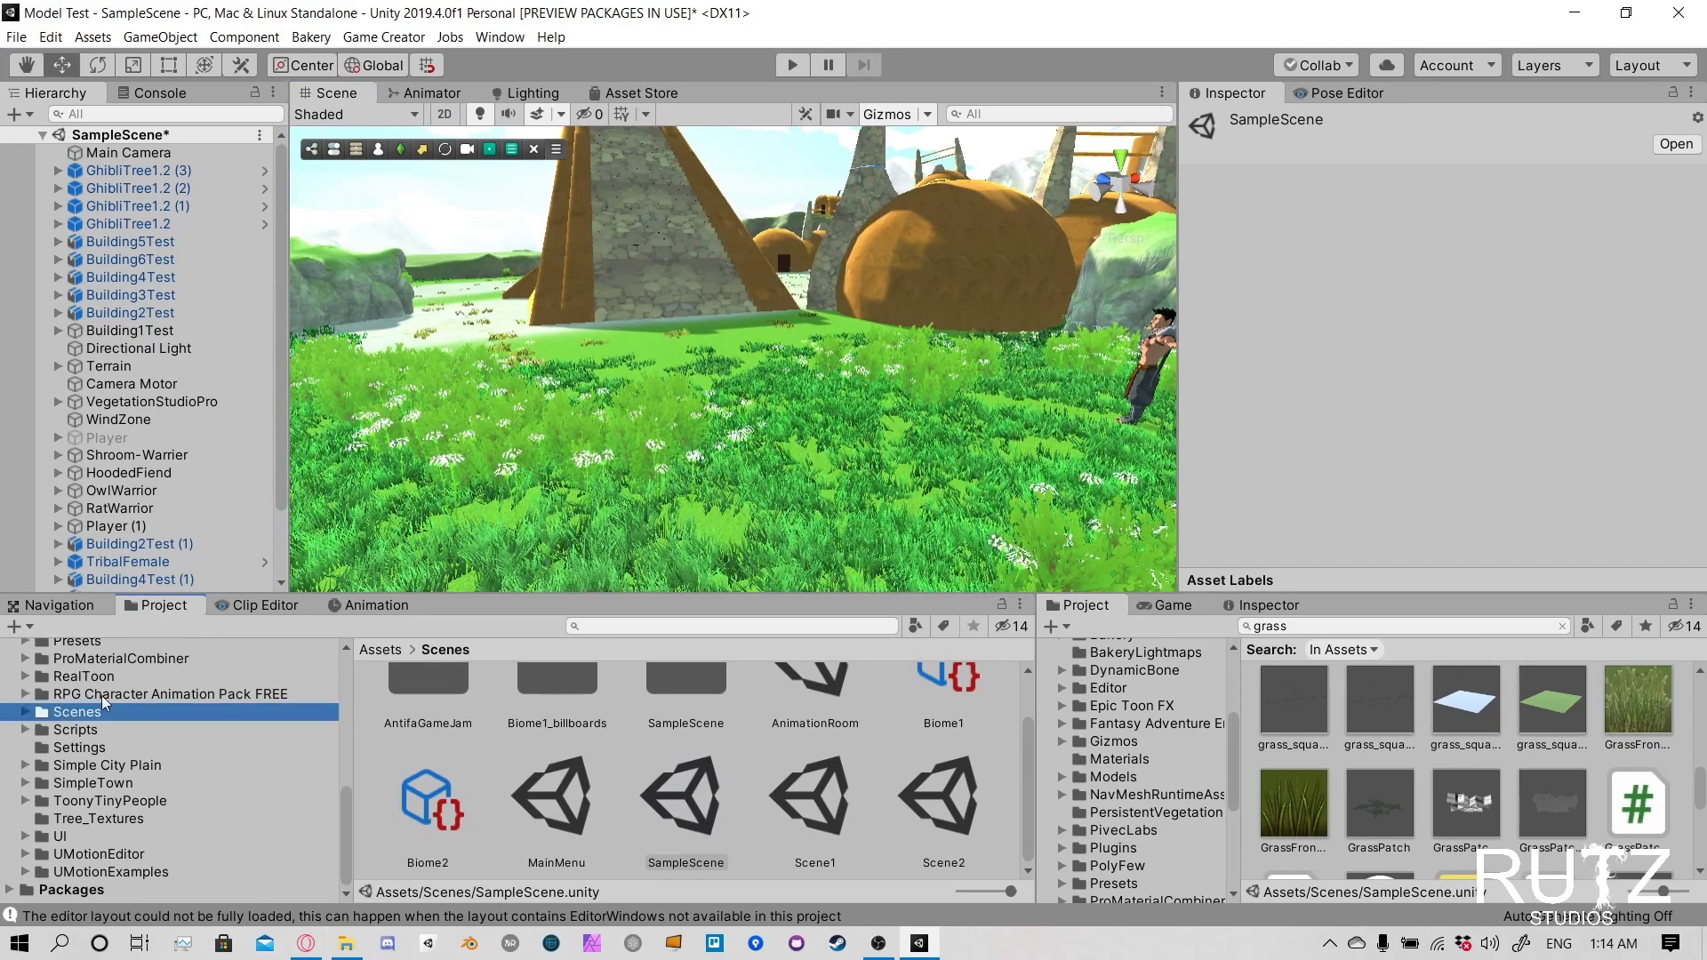
- Look through the Unity project's Assets folders for a suitable place to import the chest
{"action": "scroll", "coordinate": [99, 711], "scroll_direction": "up", "scroll_amount": 6}
{"action": "scroll", "coordinate": [99, 718], "scroll_direction": "up", "scroll_amount": 2}
{"action": "scroll", "coordinate": [89, 713], "scroll_direction": "down", "scroll_amount": 8}
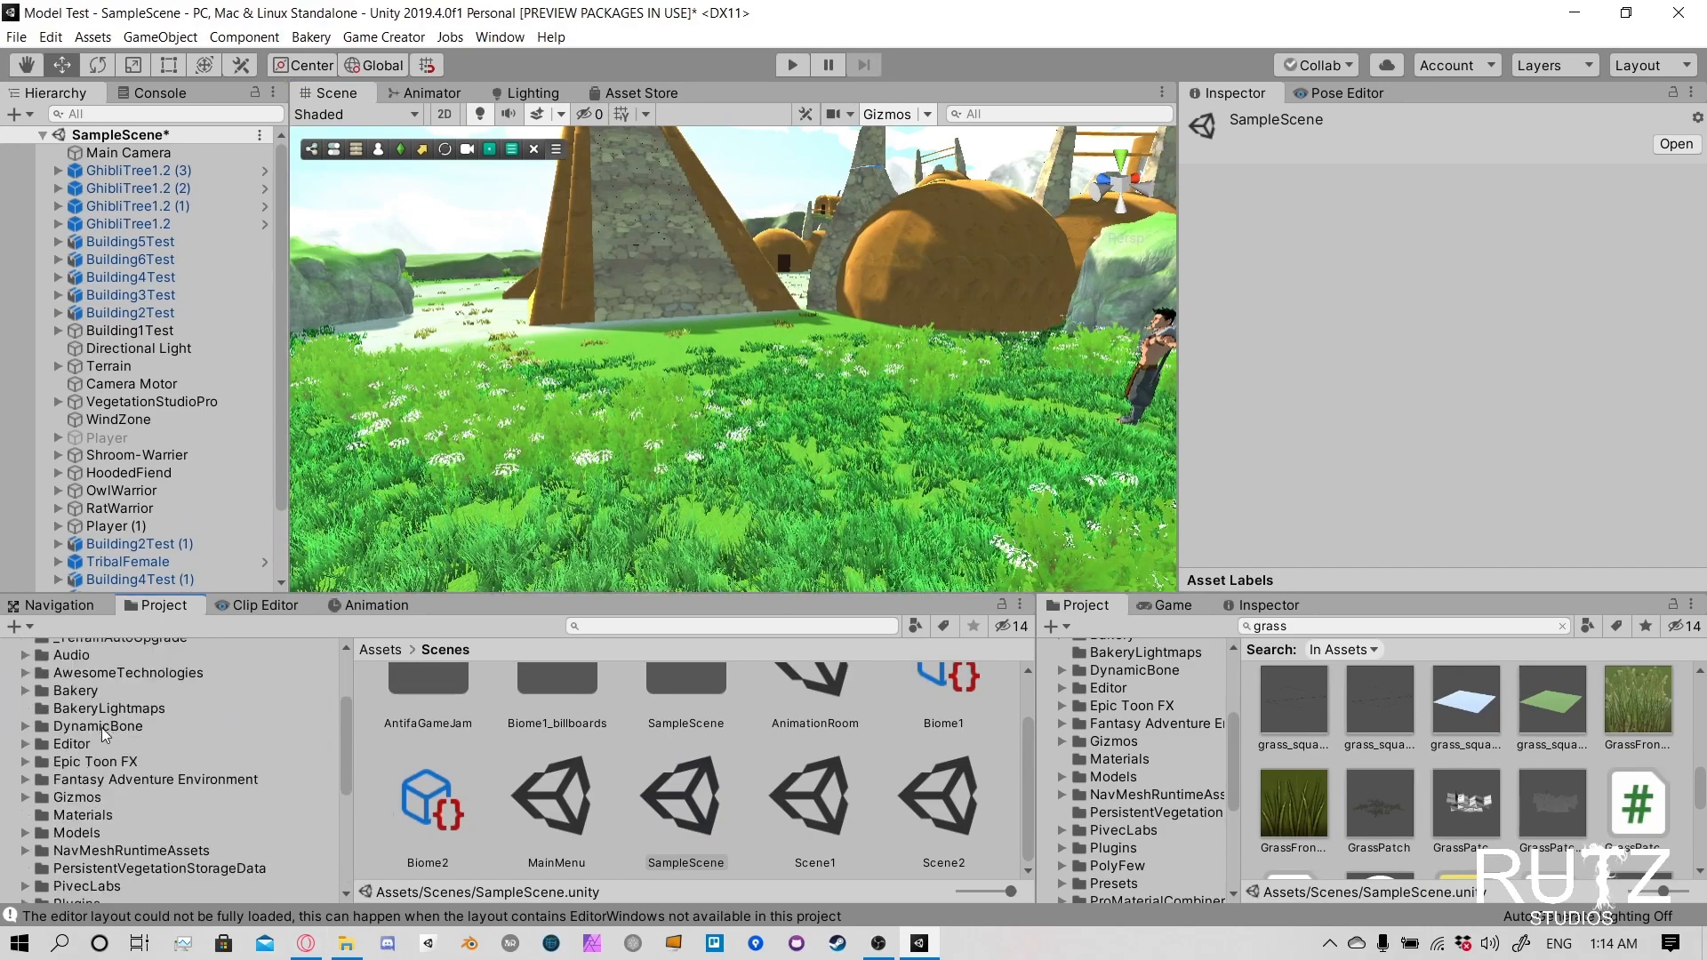
{"action": "scroll", "coordinate": [84, 755], "scroll_direction": "up", "scroll_amount": 8}
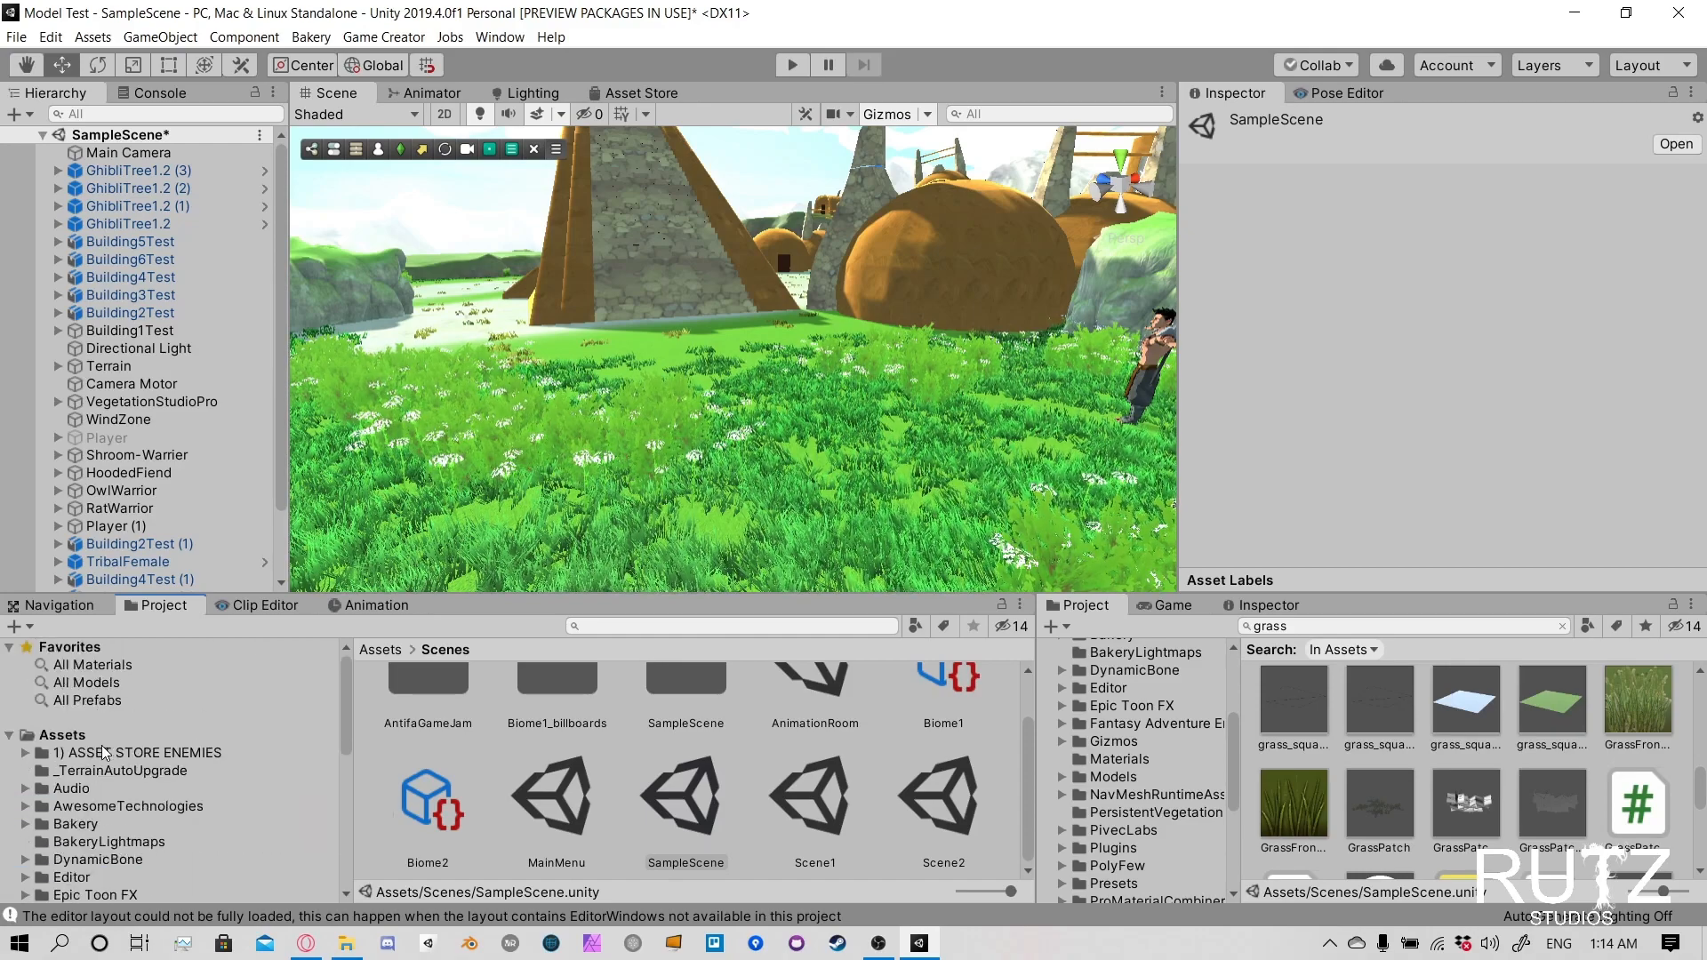
{"action": "left_click", "coordinate": [63, 735]}
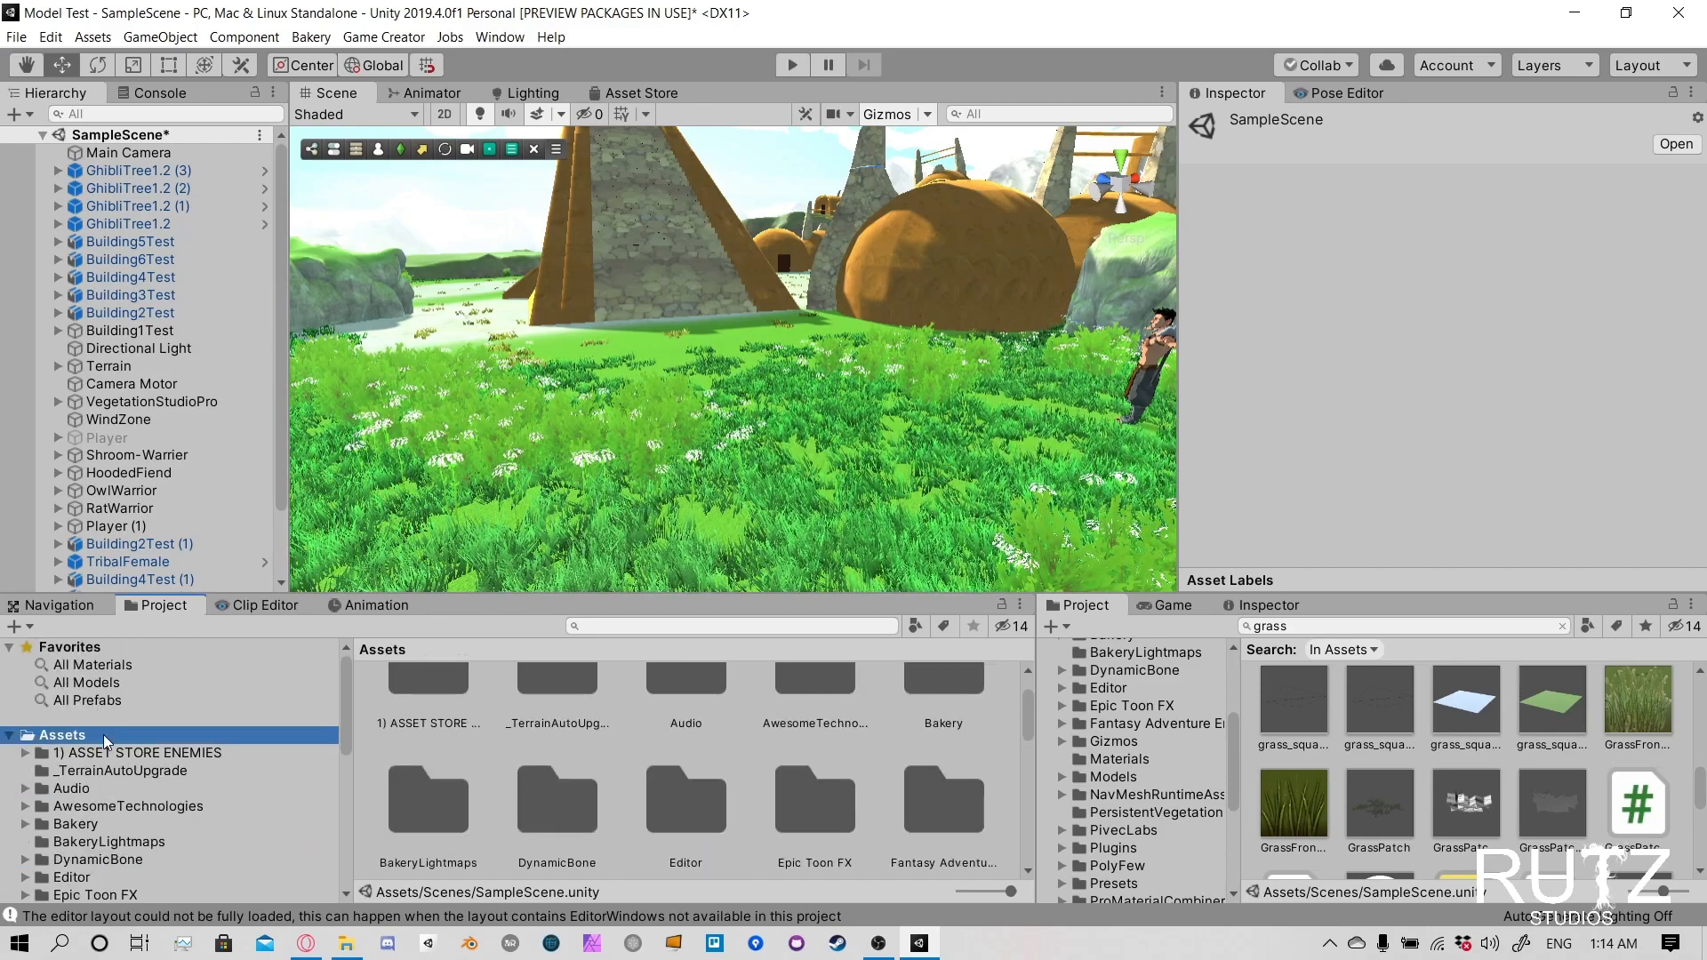
{"action": "right_click", "coordinate": [105, 734]}
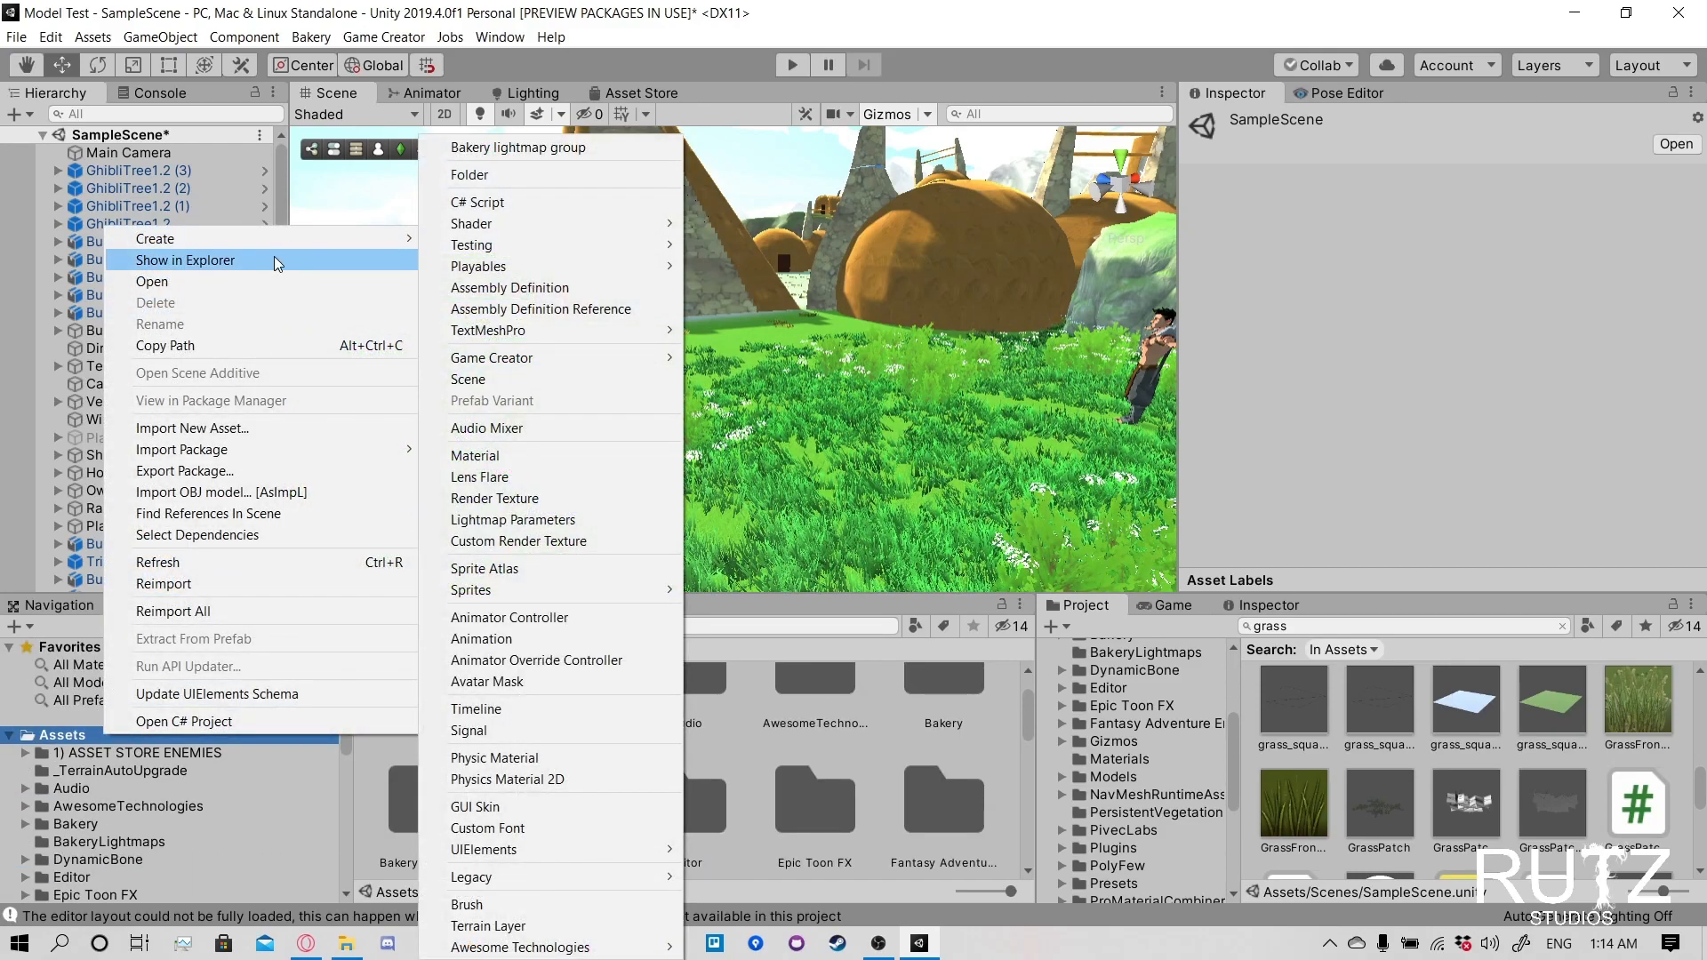
{"action": "mouse_move", "coordinate": [320, 251]}
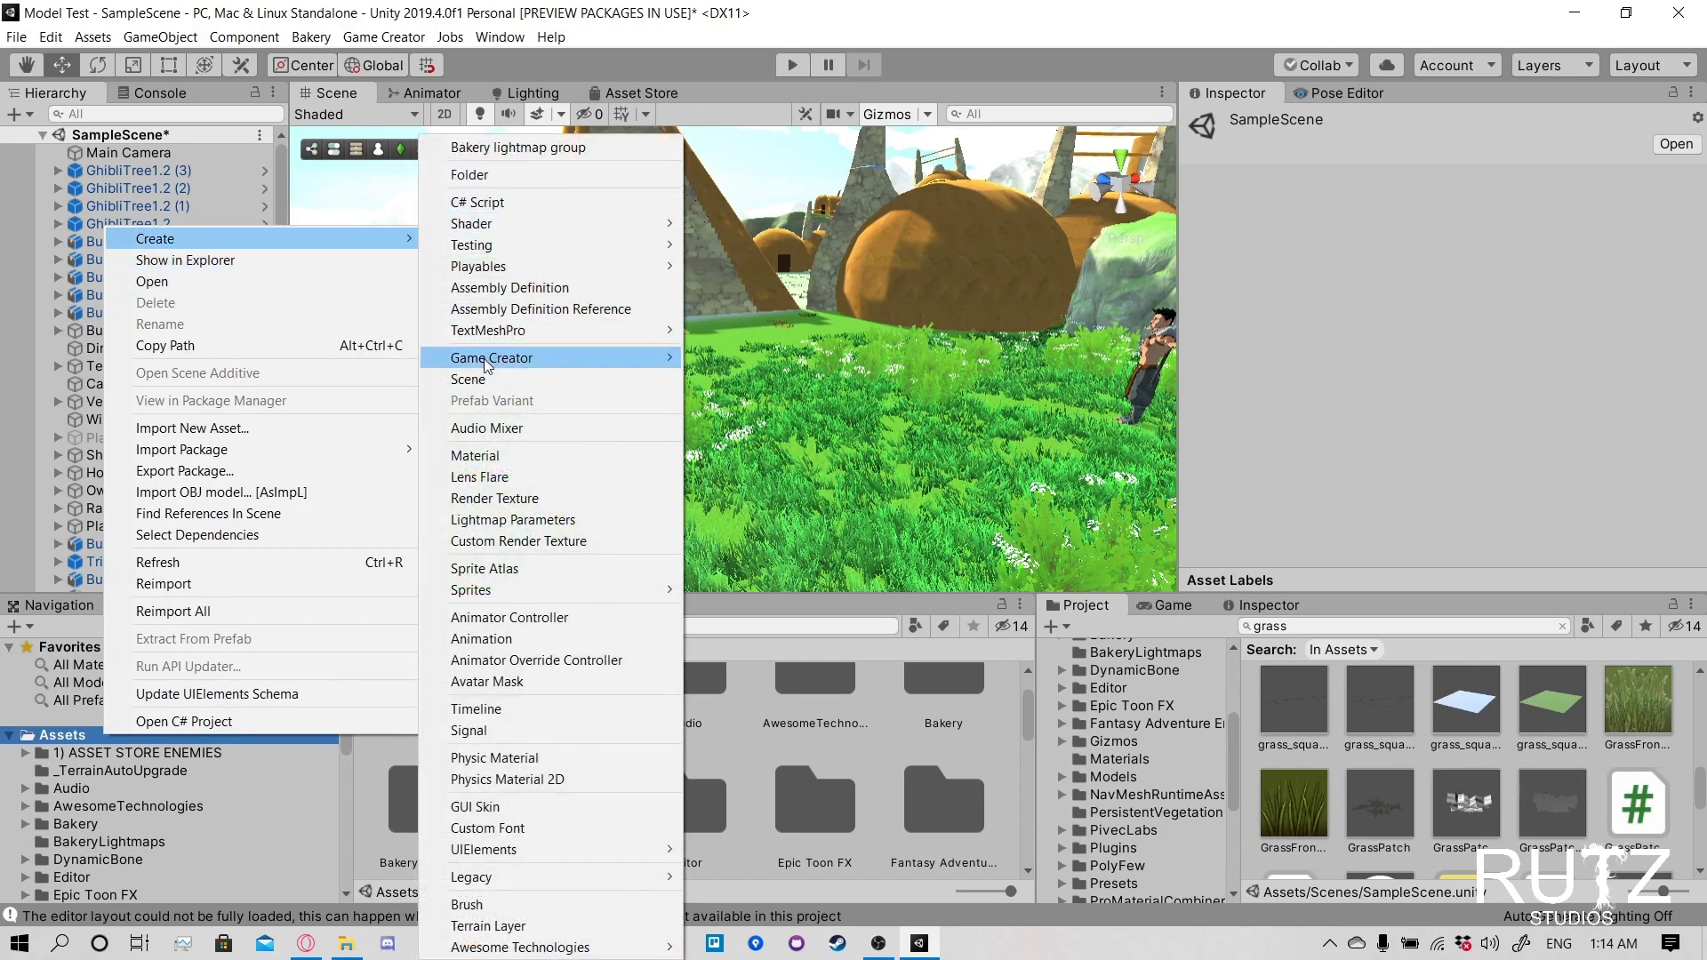
{"action": "left_click", "coordinate": [130, 808]}
{"action": "scroll", "coordinate": [129, 809], "scroll_direction": "down", "scroll_amount": 5}
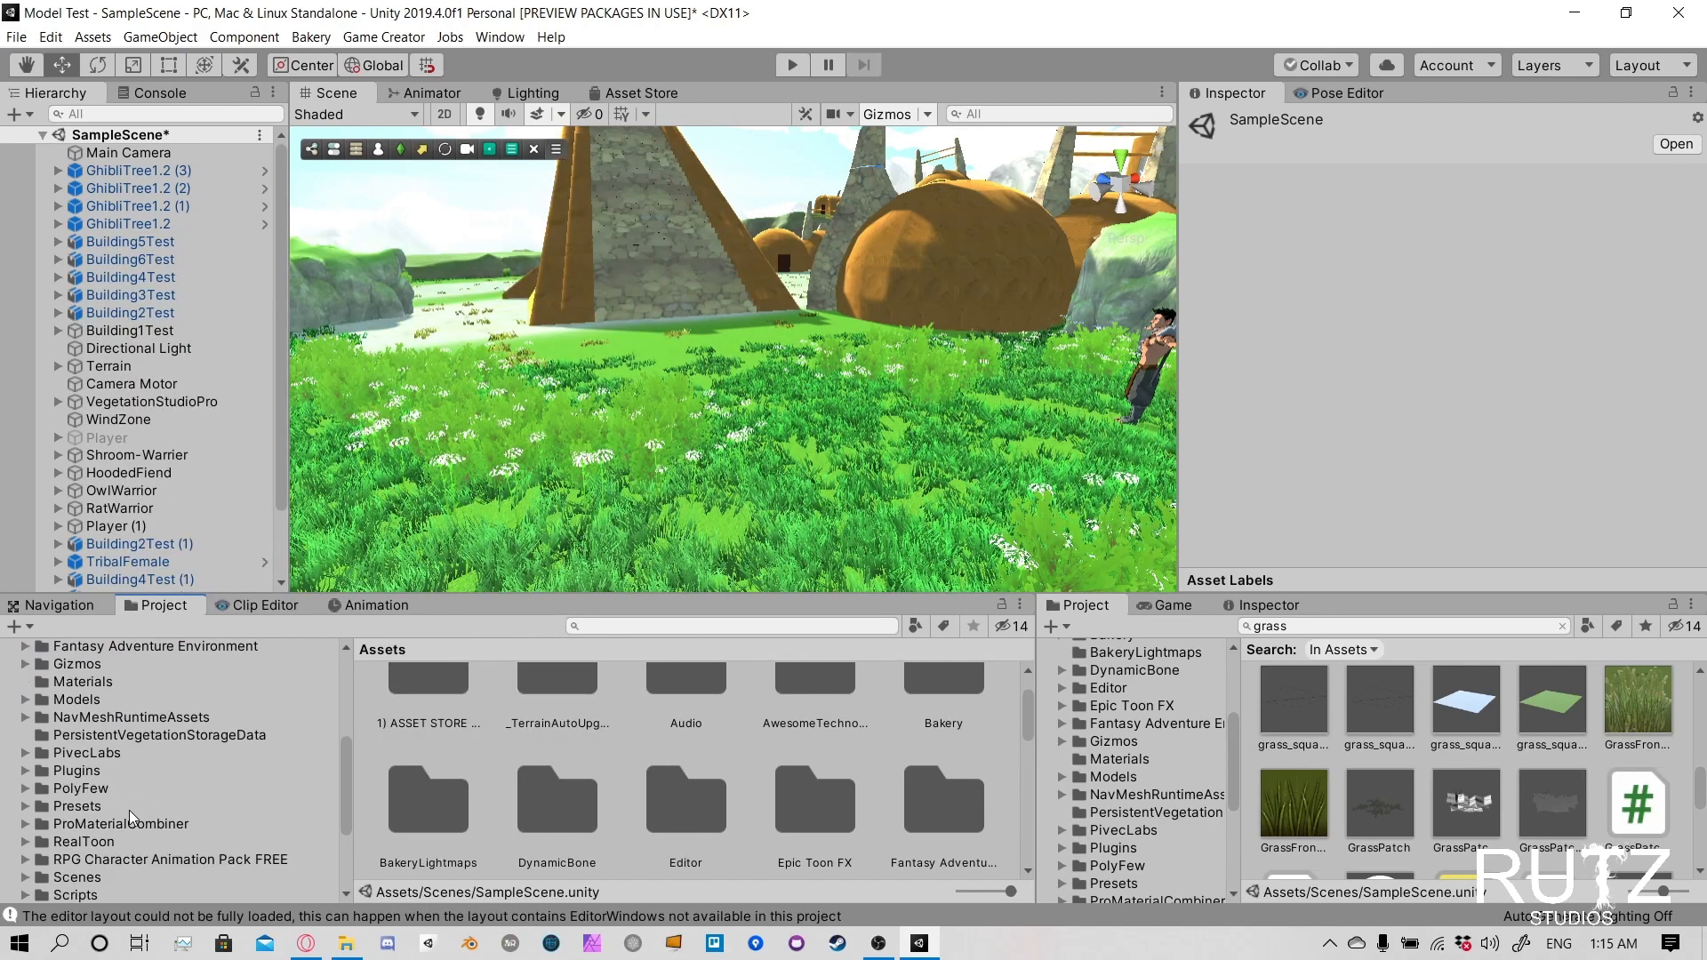
{"action": "scroll", "coordinate": [96, 811], "scroll_direction": "down", "scroll_amount": 1}
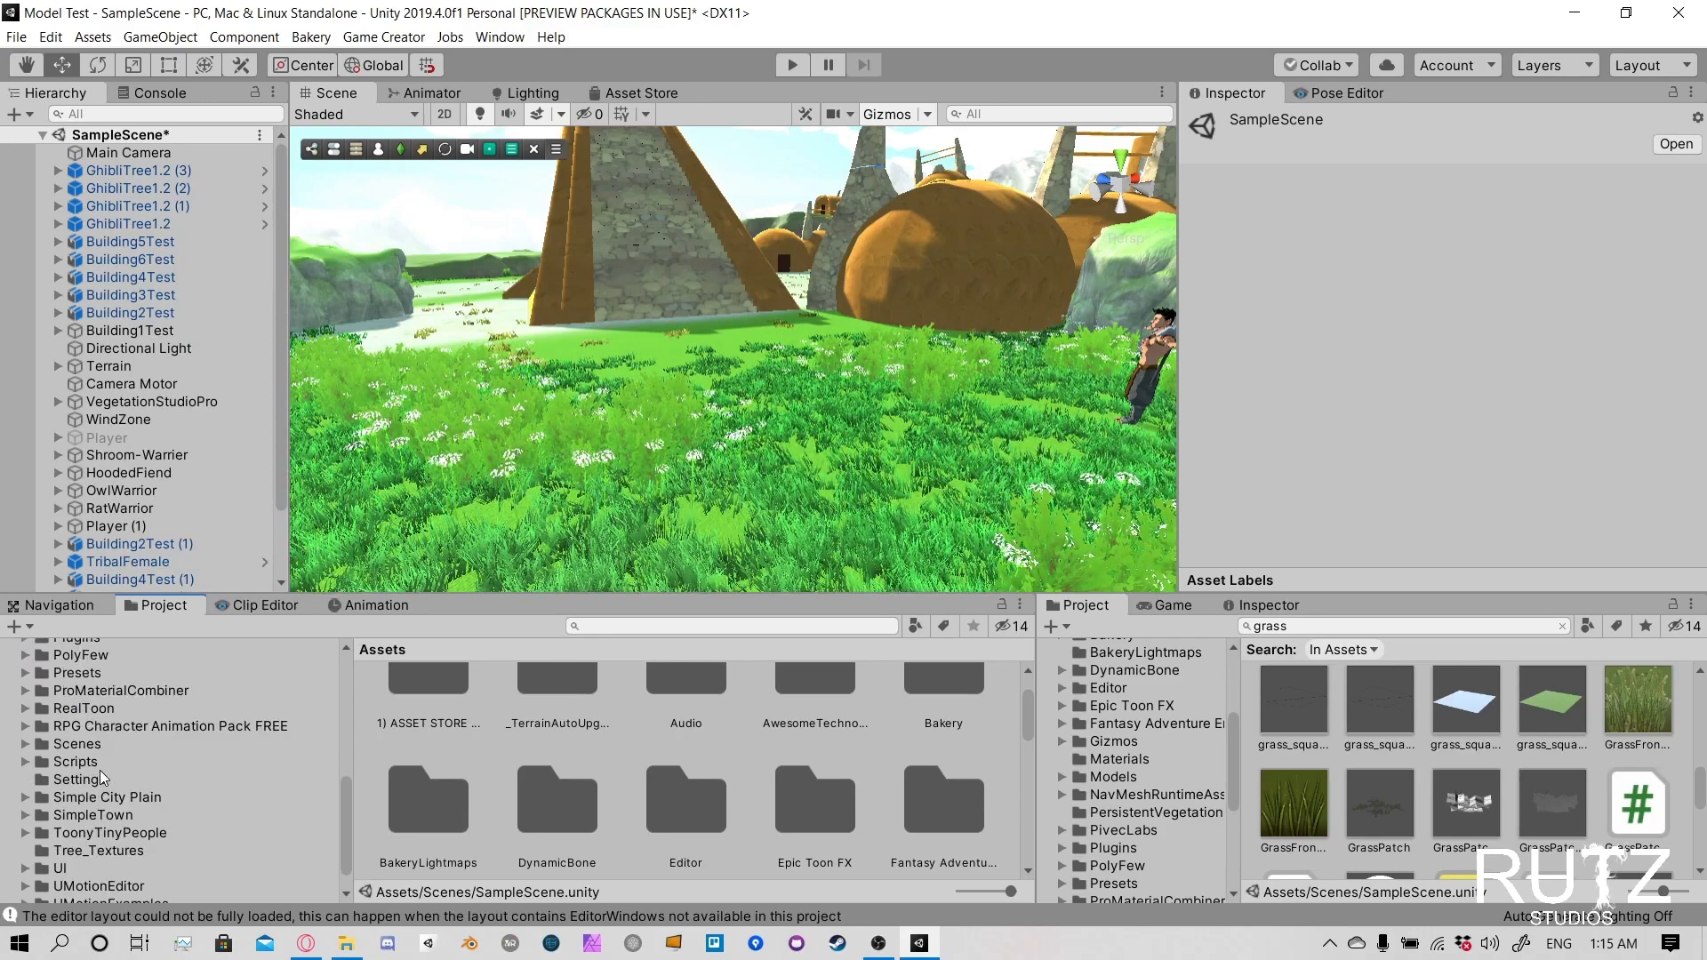
{"action": "scroll", "coordinate": [100, 769], "scroll_direction": "up", "scroll_amount": 10}
{"action": "scroll", "coordinate": [100, 774], "scroll_direction": "down", "scroll_amount": 1}
{"action": "left_click", "coordinate": [105, 775]}
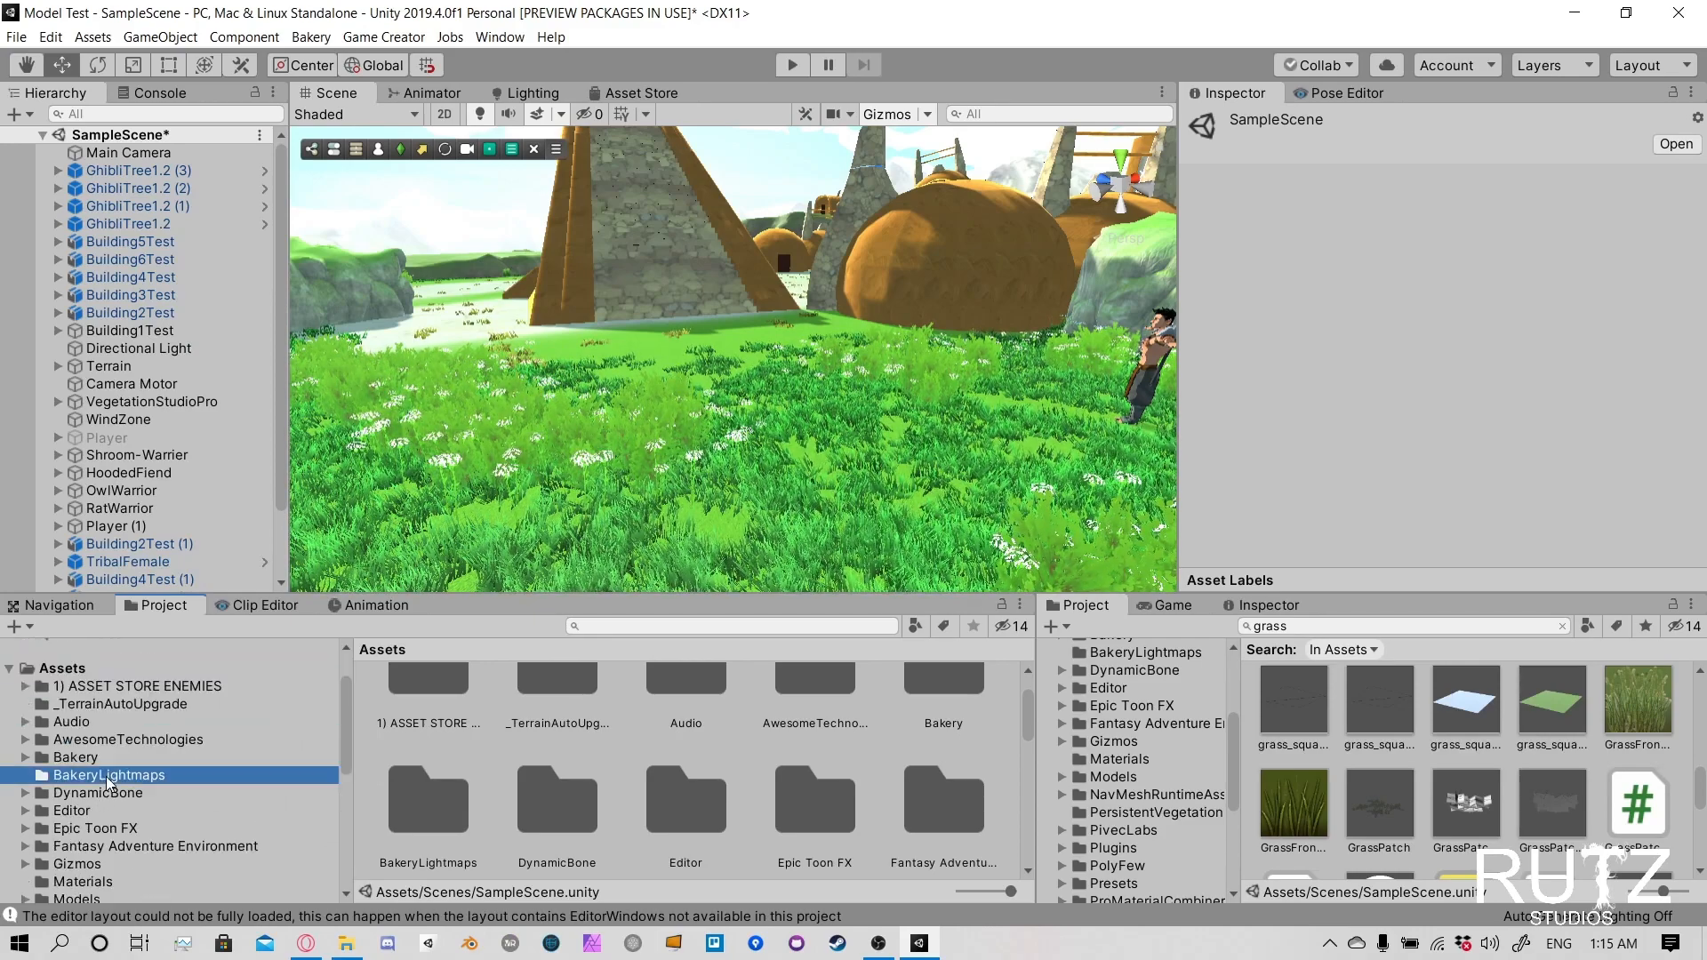
- Search the project assets for "model" and open the TestModels folder
{"action": "left_click", "coordinate": [649, 626]}
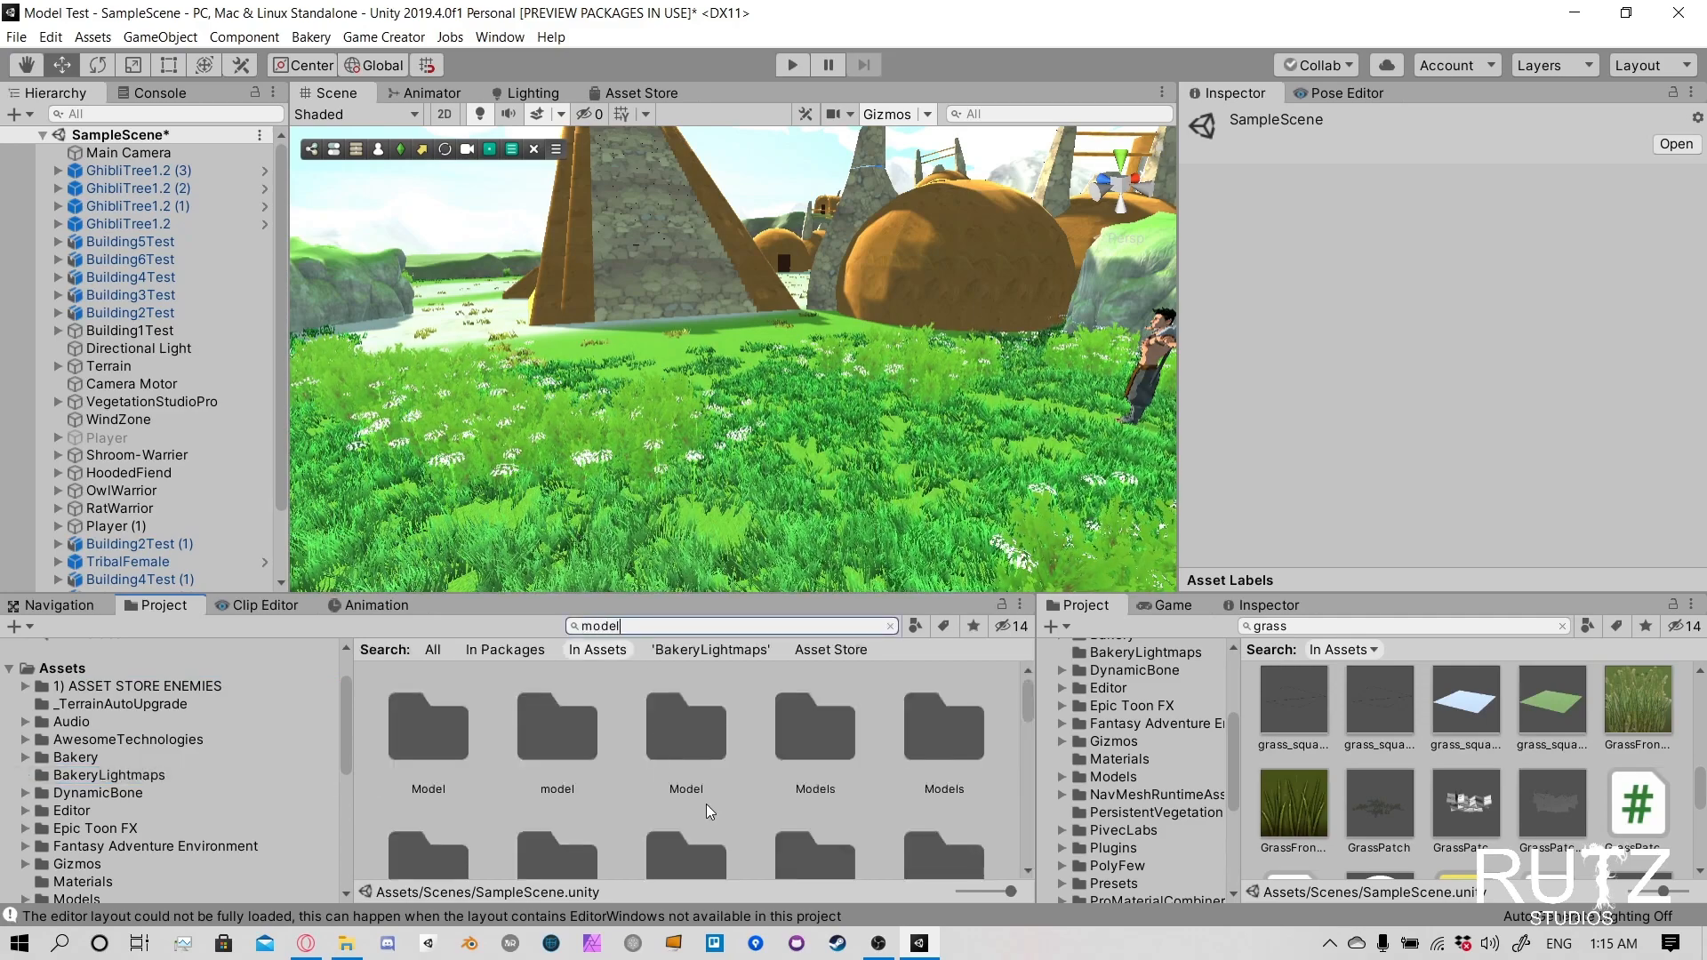
{"action": "scroll", "coordinate": [708, 807], "scroll_direction": "down", "scroll_amount": 3}
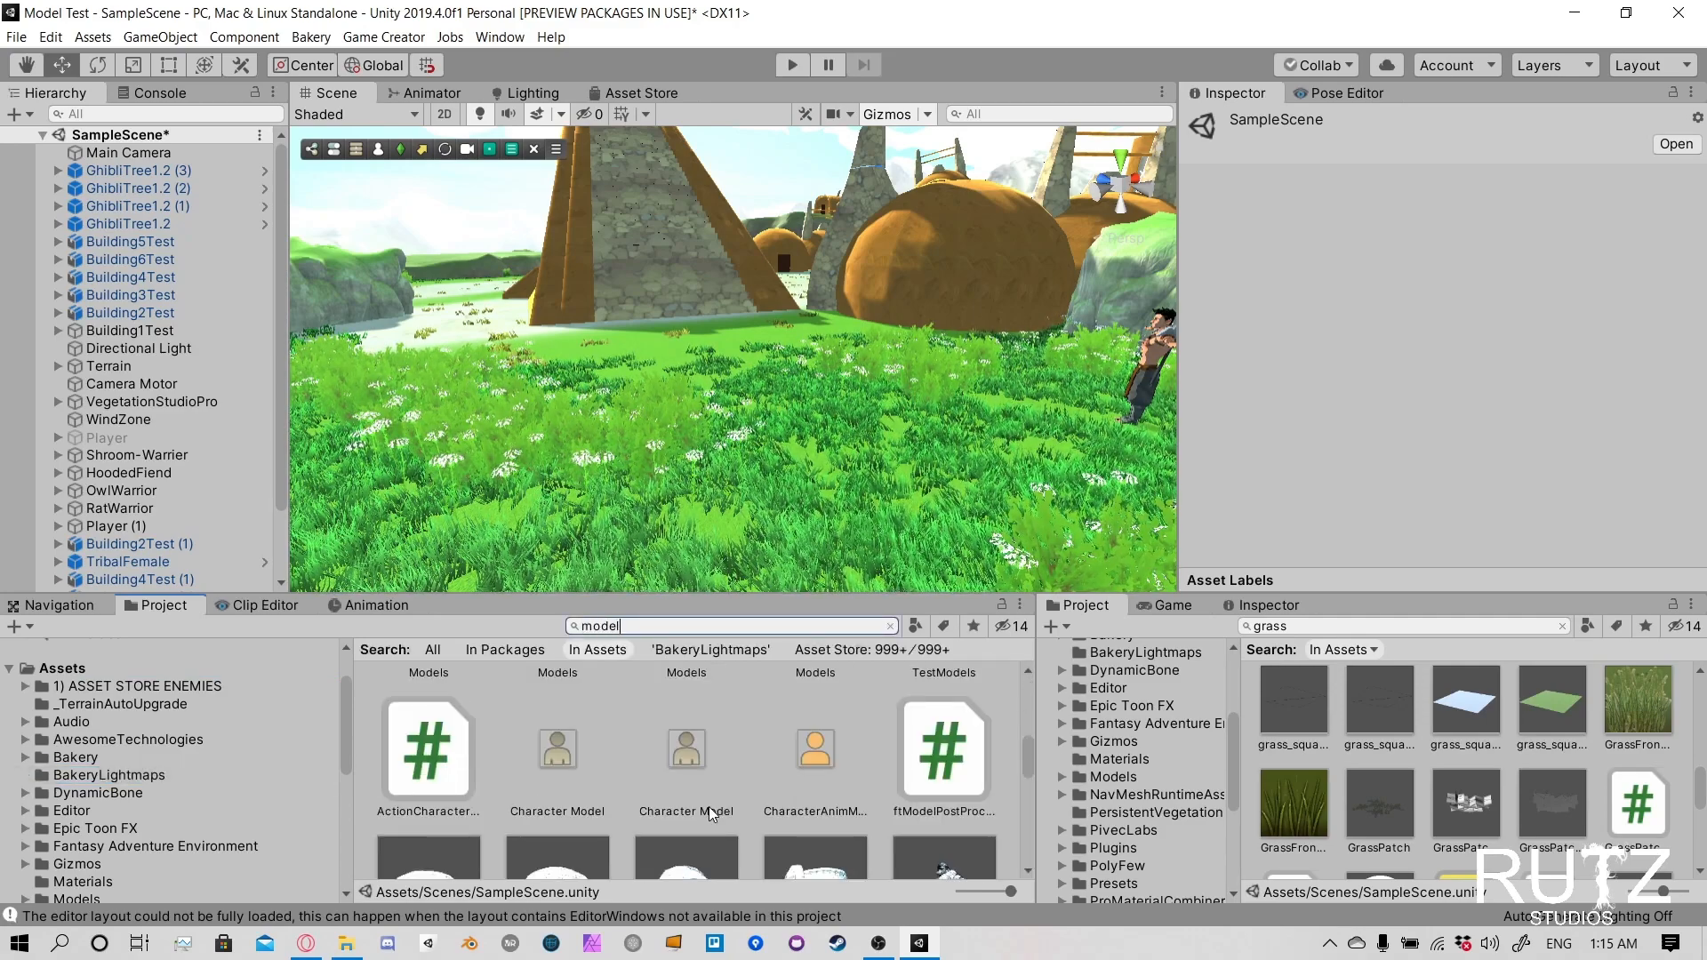
{"action": "scroll", "coordinate": [708, 807], "scroll_direction": "up", "scroll_amount": 3}
{"action": "left_click", "coordinate": [953, 742]}
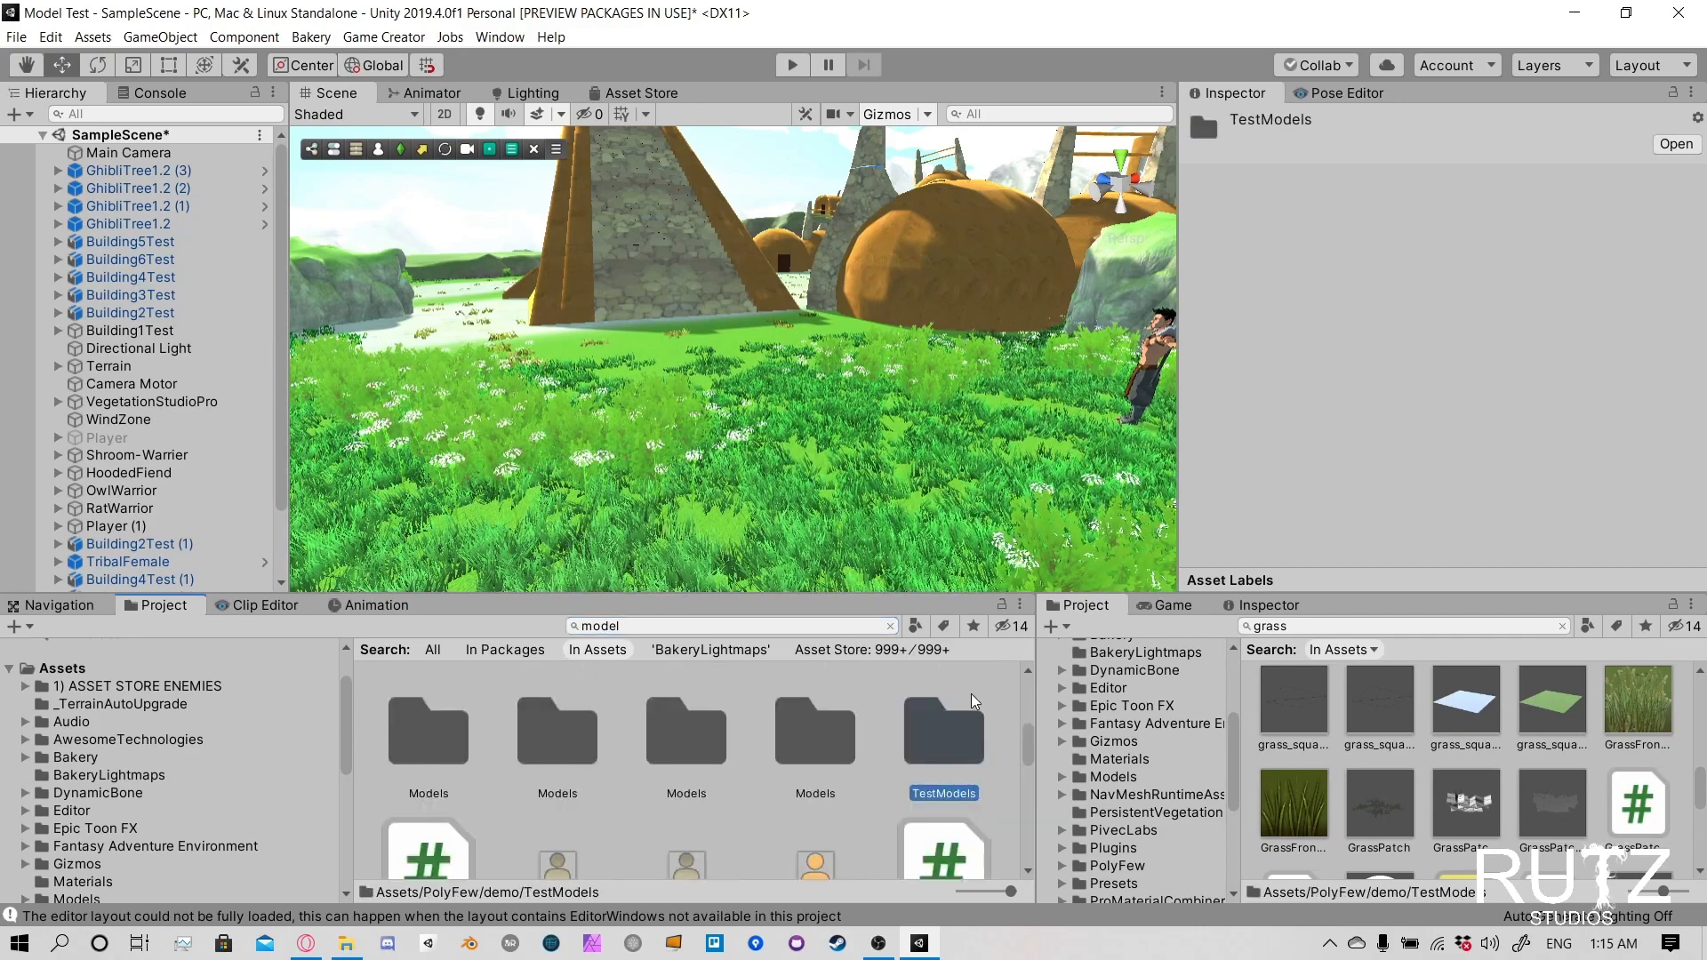
{"action": "double_click", "coordinate": [953, 742]}
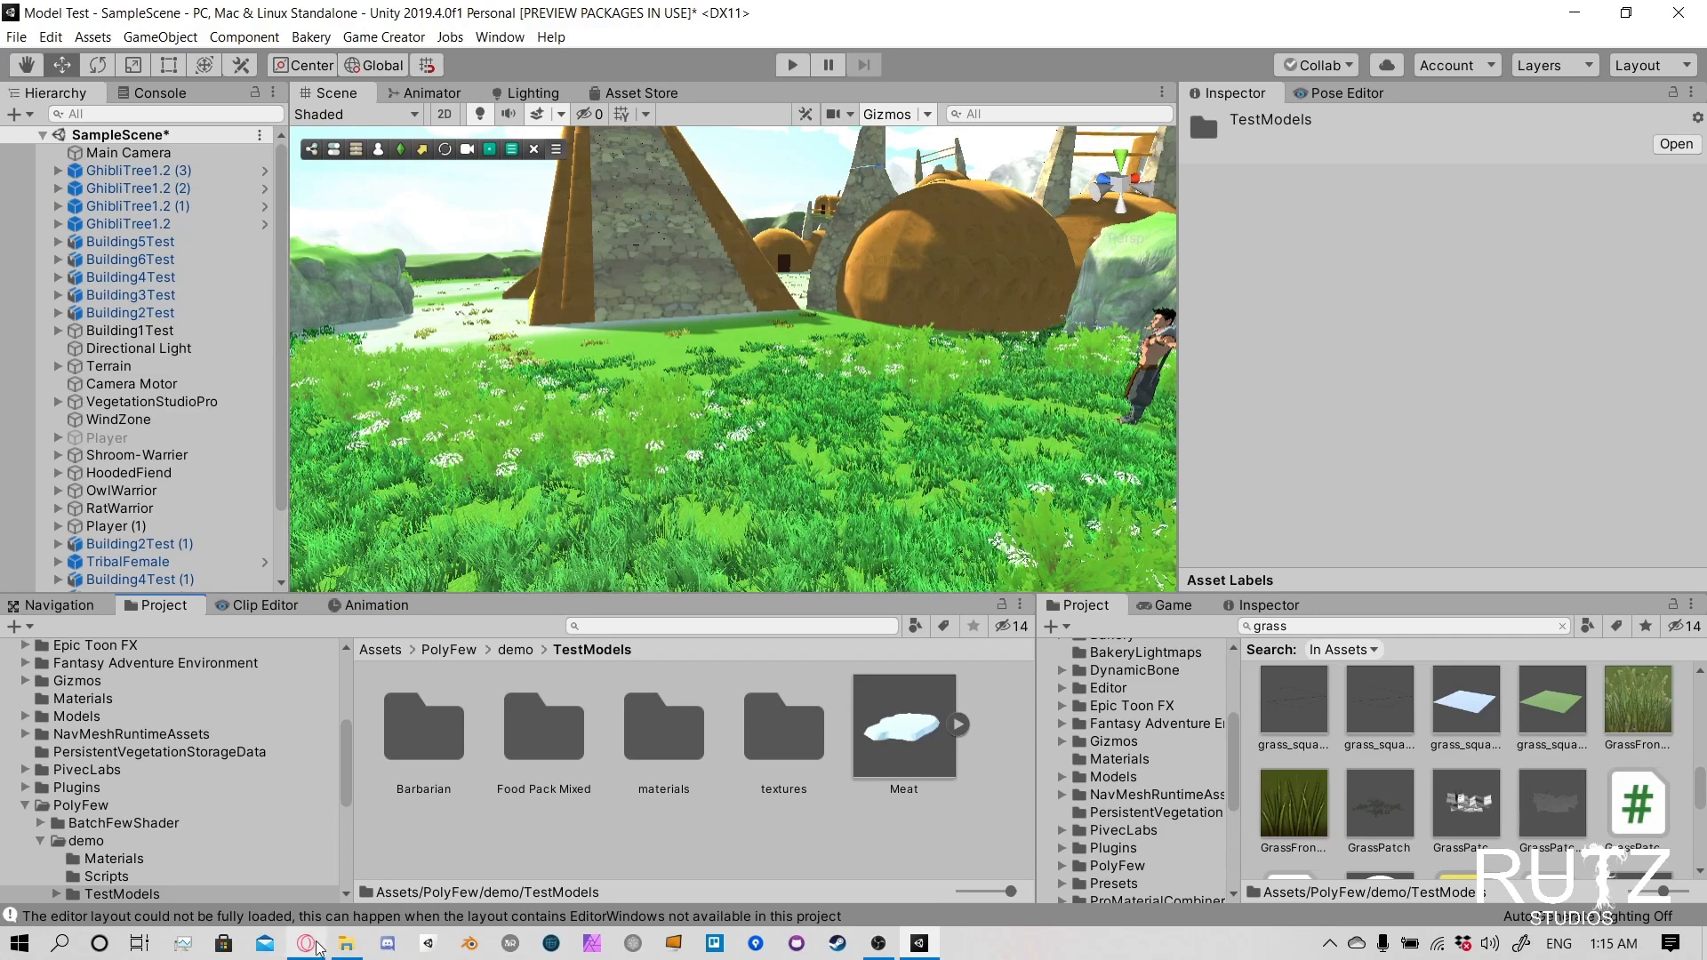
- Import the StylizedChest model file and the TreasureChestAtlasTexture image from the 3DTutorial folder into the TestModels assets folder
{"action": "left_click", "coordinate": [349, 948]}
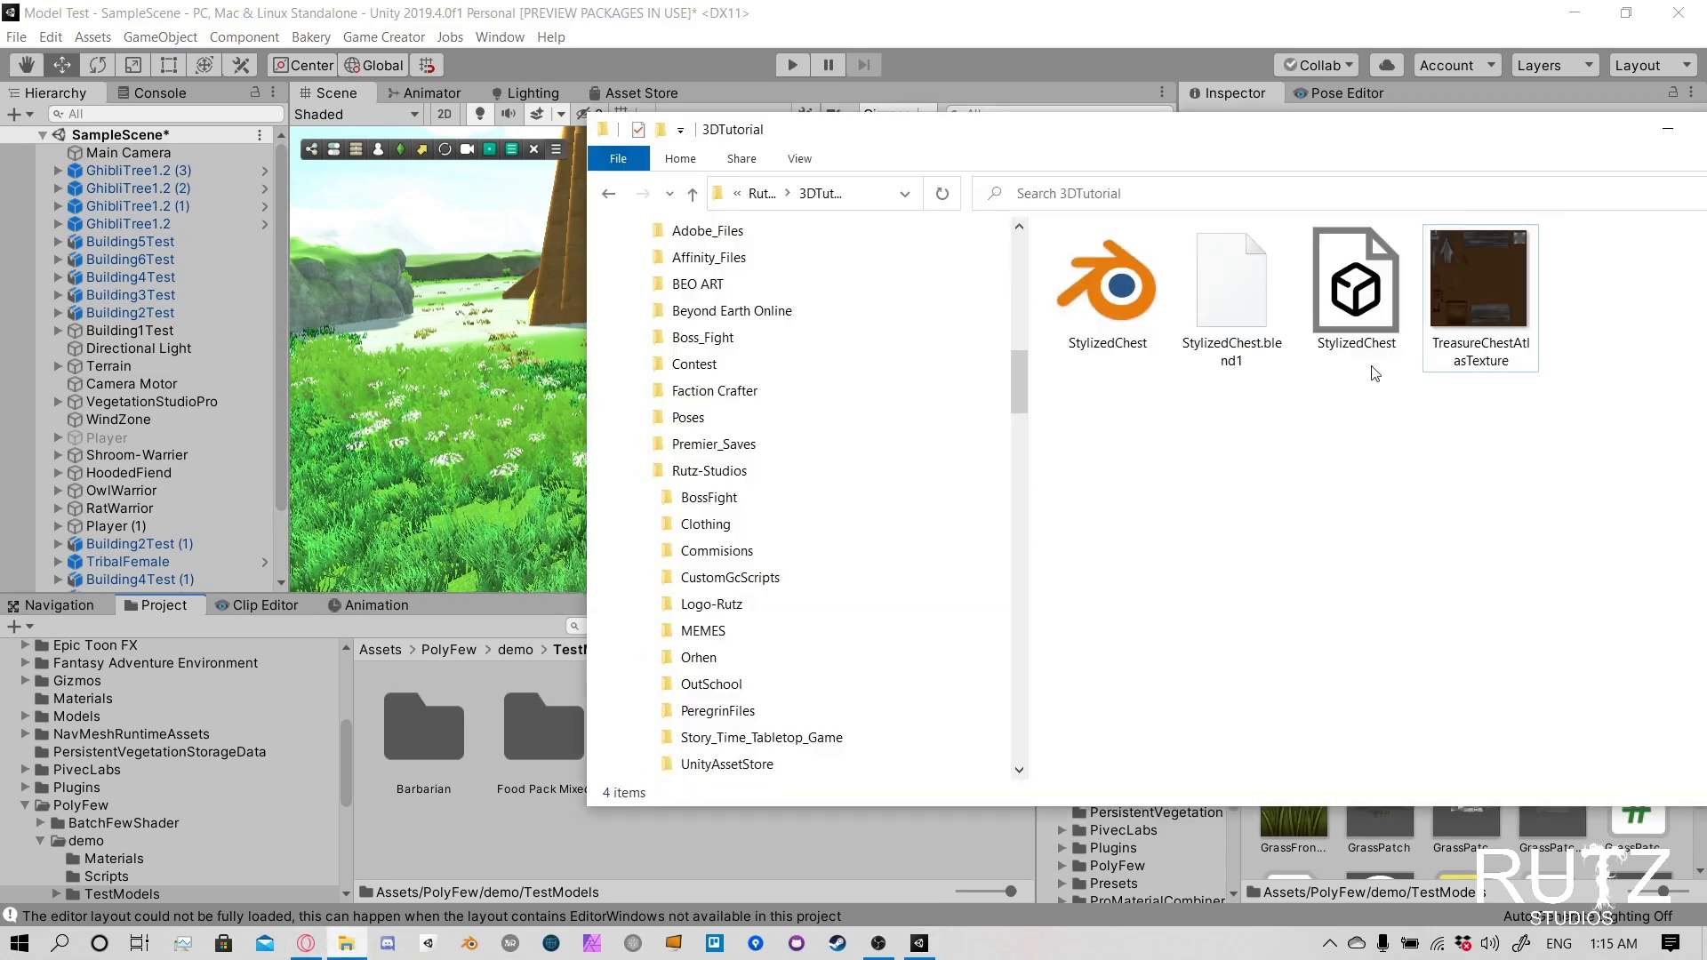
{"action": "left_click", "coordinate": [1510, 292]}
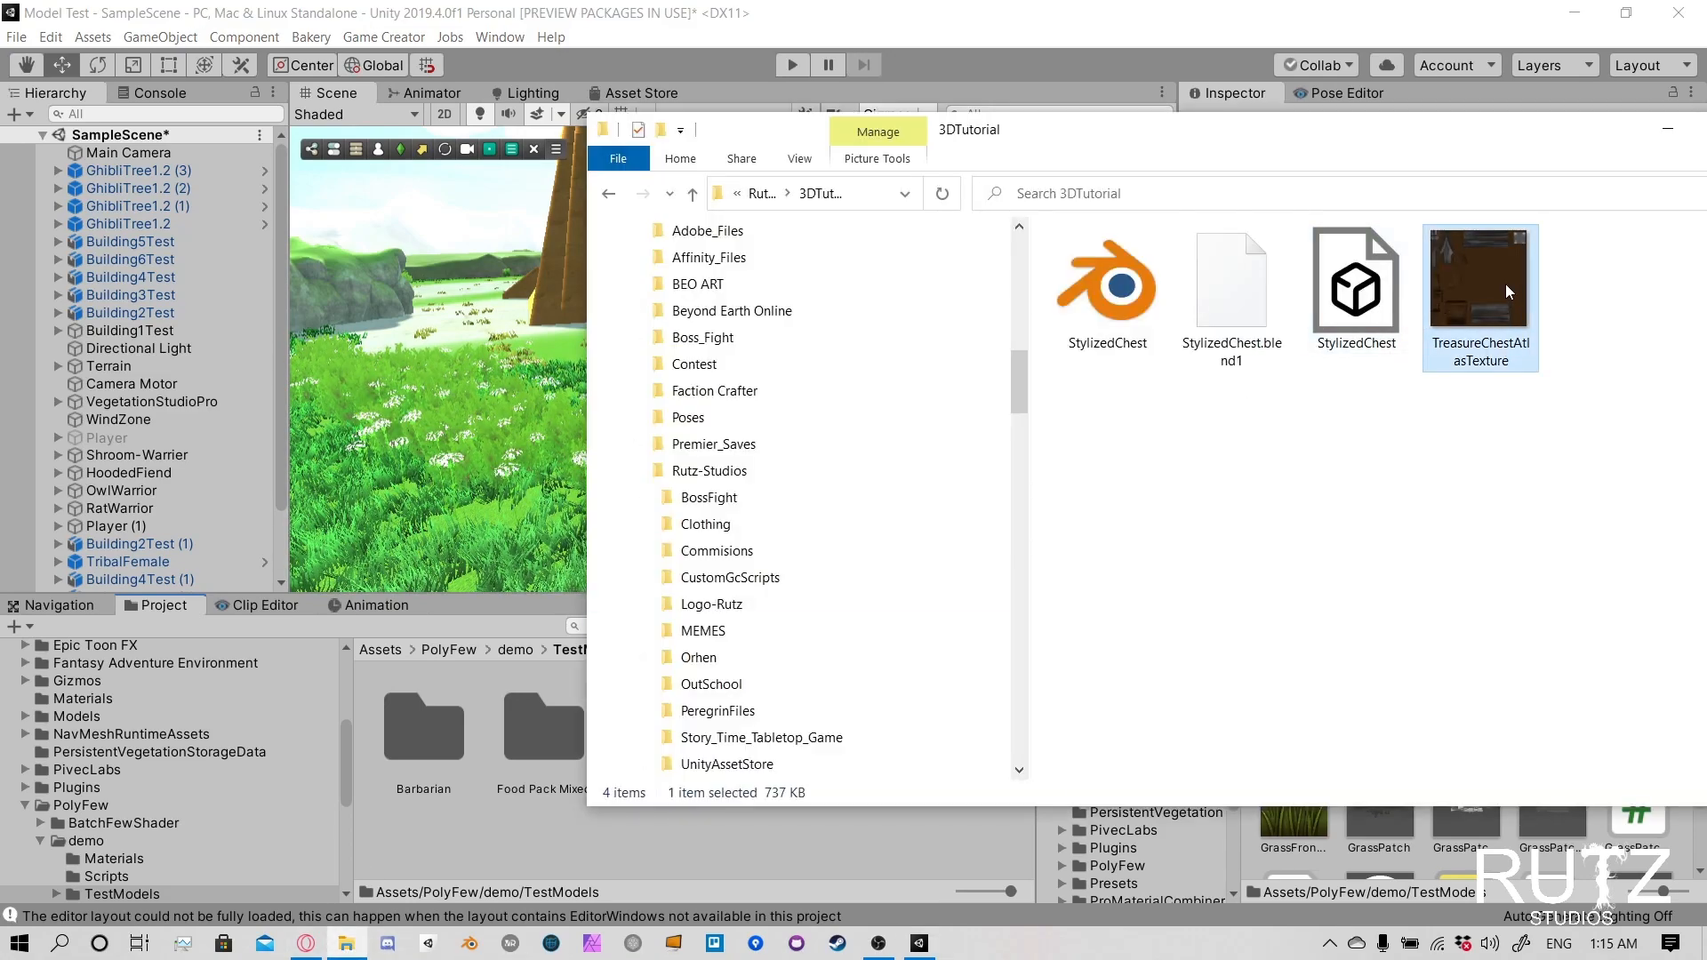
{"action": "left_click_drag", "start_coordinate": [1554, 469], "coordinate": [1352, 297]}
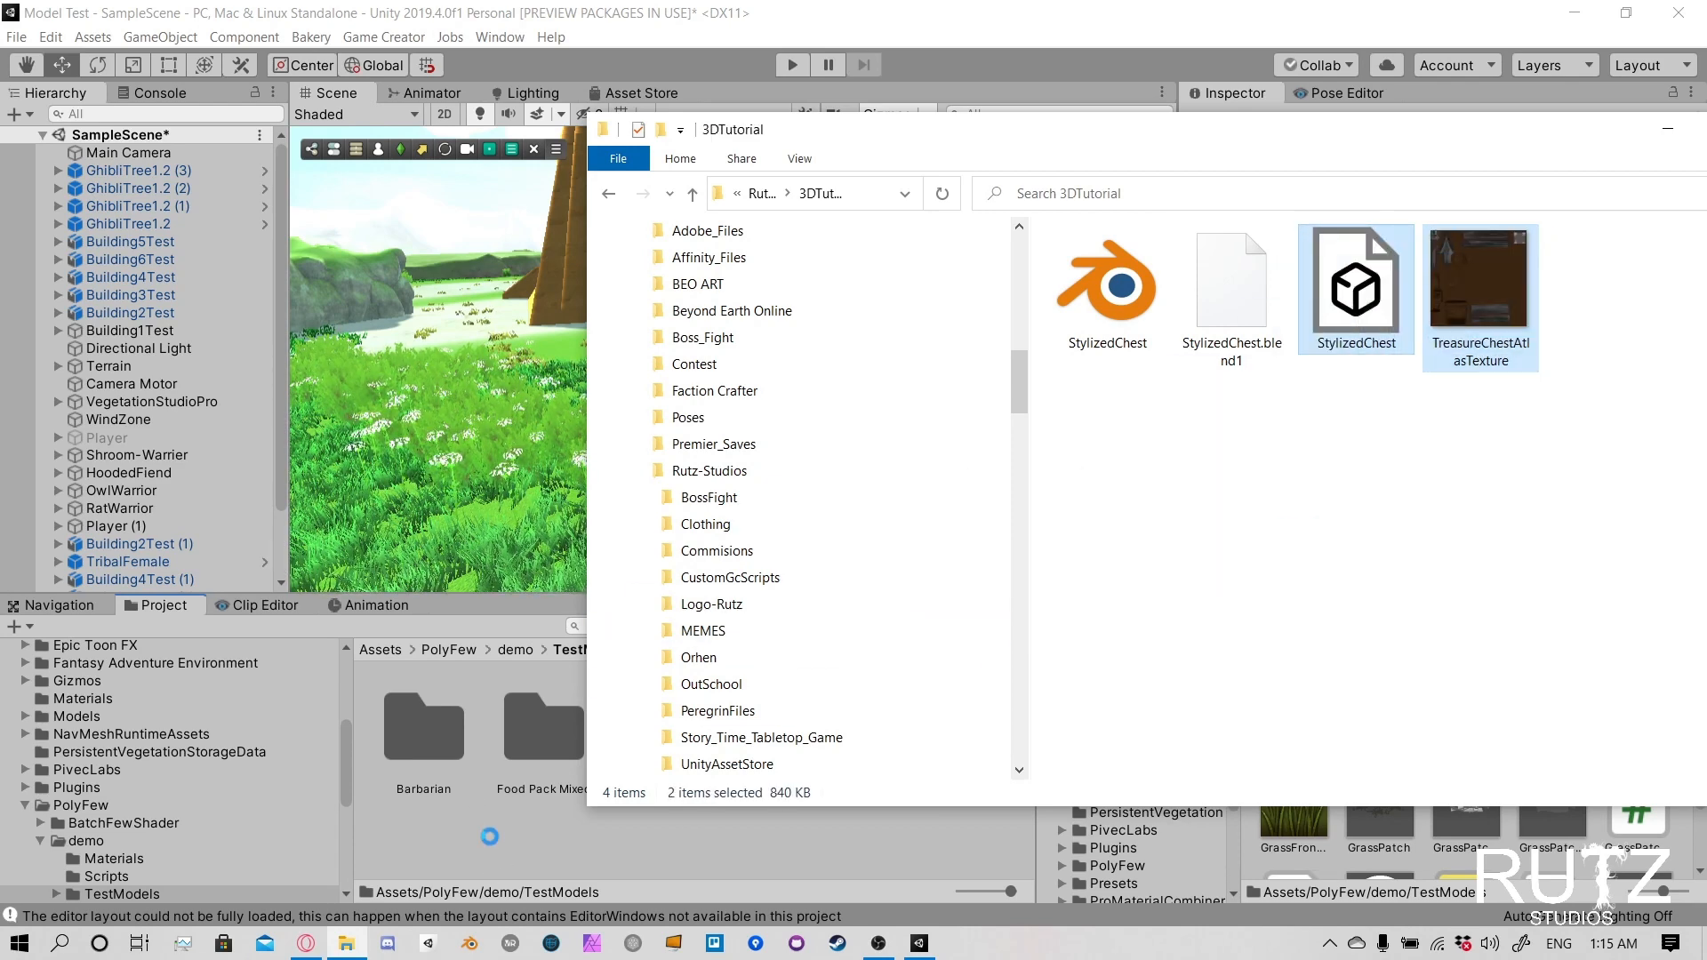
{"action": "left_click_drag", "start_coordinate": [489, 836], "coordinate": [489, 839]}
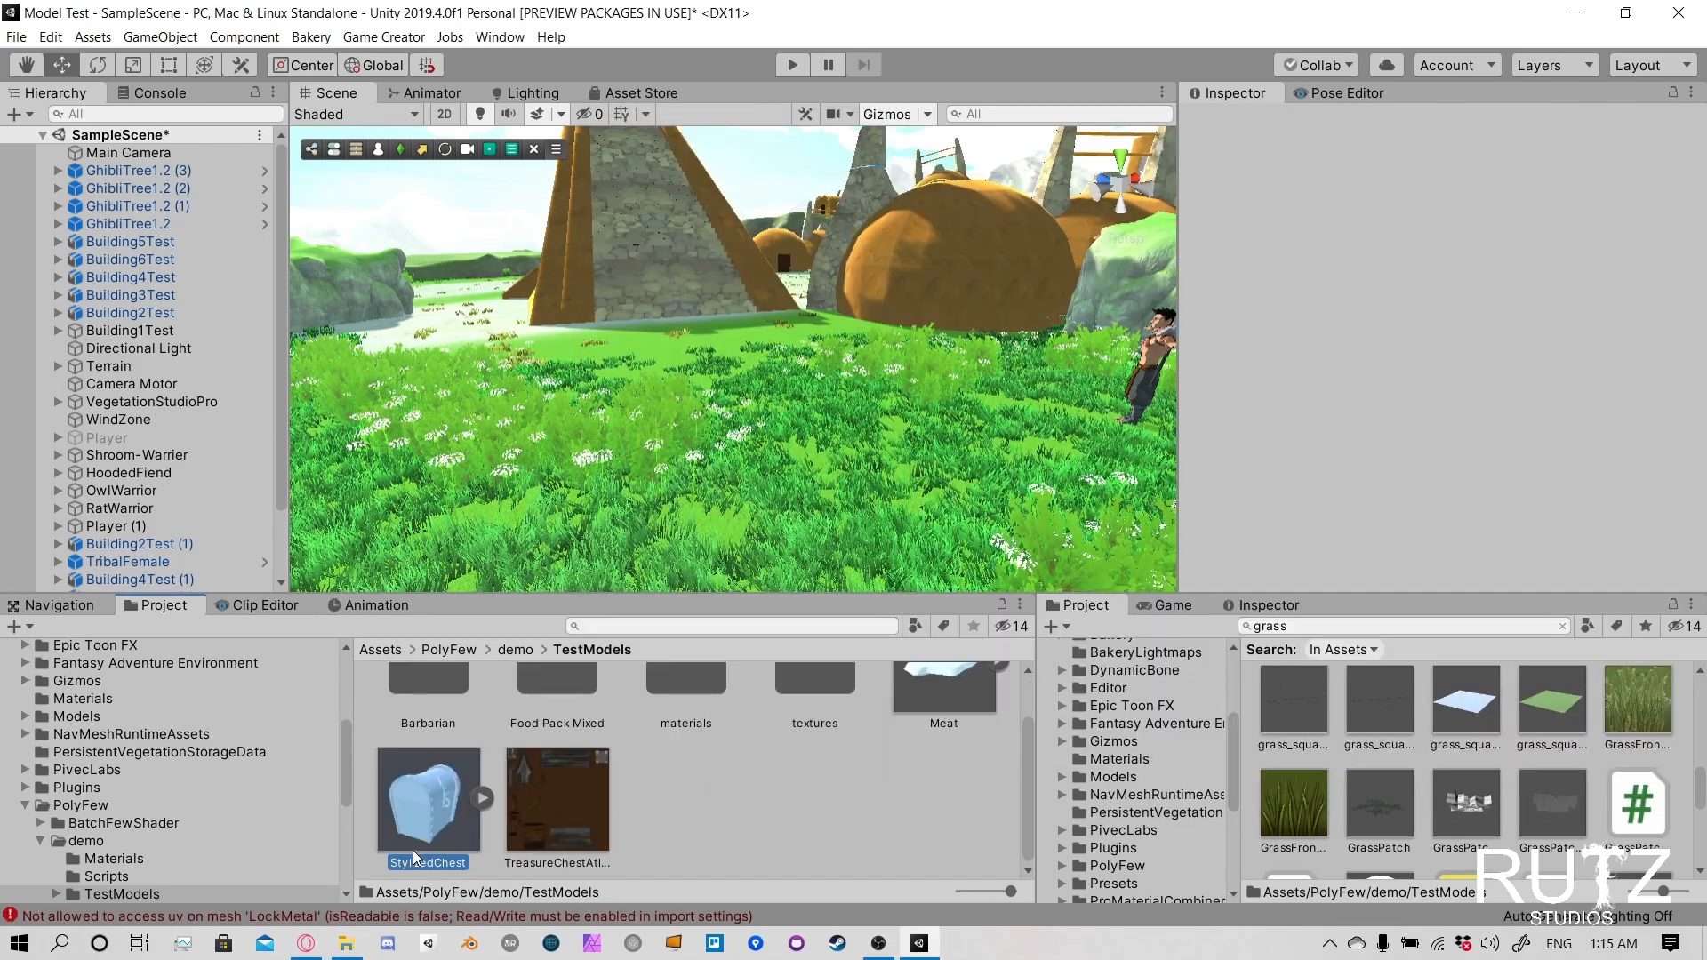
- Try the StylizedChest model in the scene at its imported size, inspect it up close, and delete it from the scene
{"action": "left_click", "coordinate": [412, 850]}
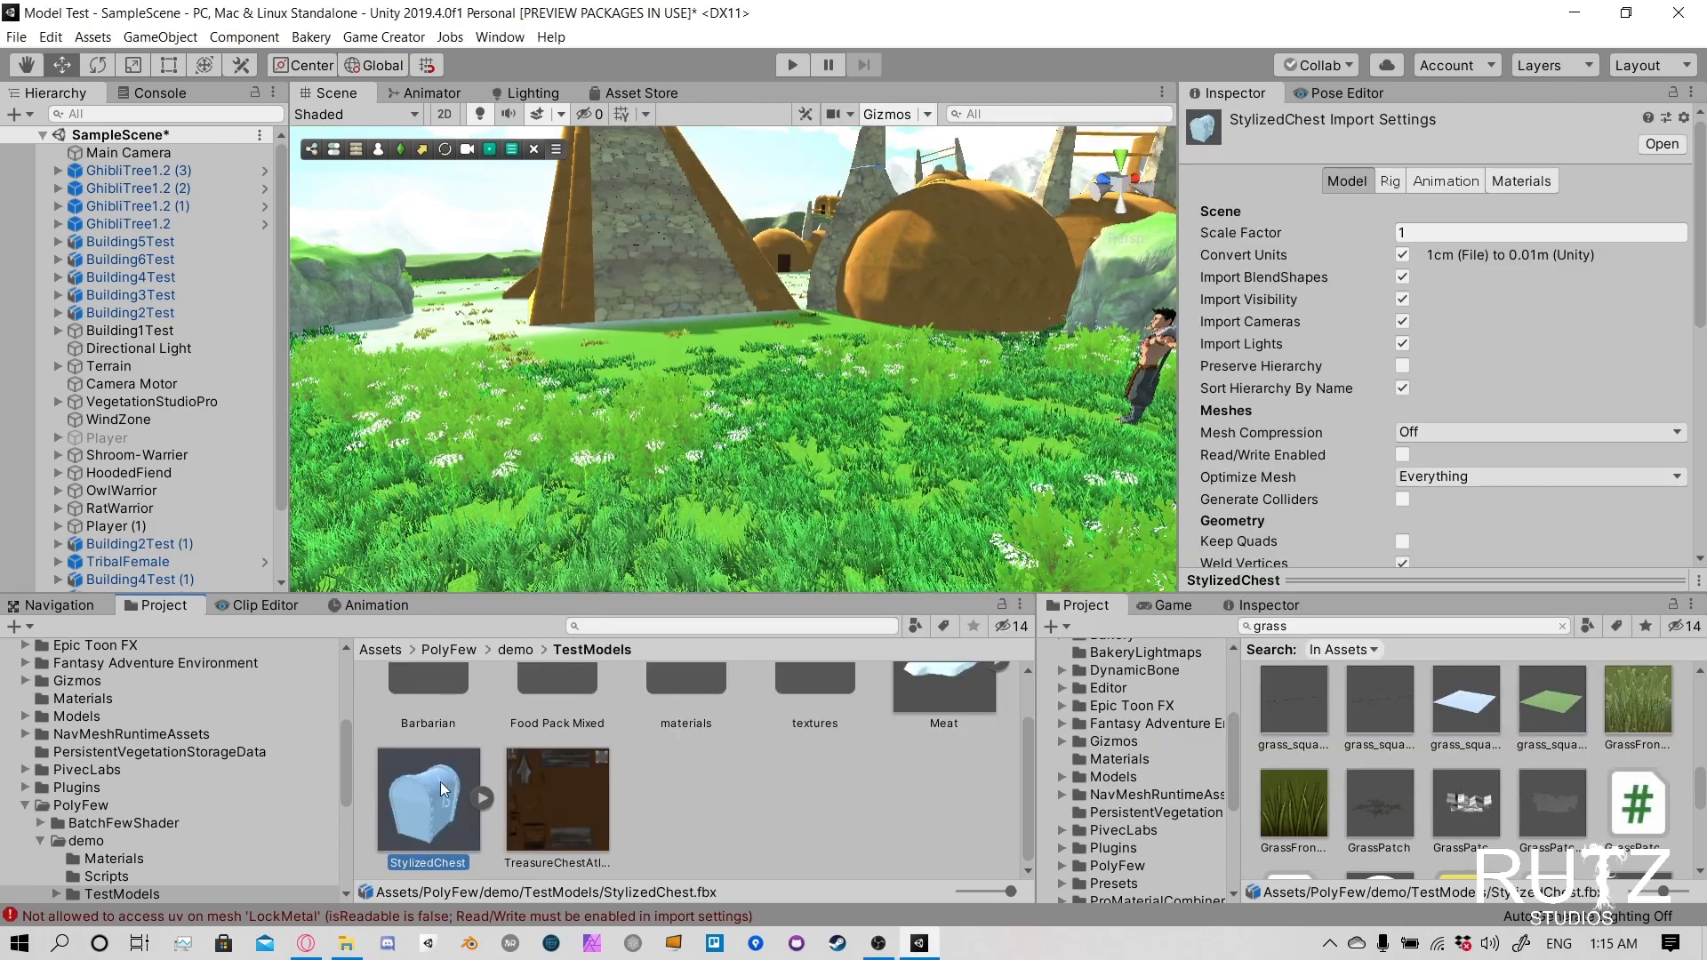
{"action": "left_click_drag", "start_coordinate": [443, 789], "coordinate": [772, 441]}
{"action": "right_click_drag", "start_coordinate": [478, 359], "coordinate": [786, 419]}
{"action": "middle_click_drag", "start_coordinate": [786, 419], "coordinate": [626, 398]}
{"action": "right_click_drag", "start_coordinate": [626, 399], "coordinate": [1031, 350]}
{"action": "middle_click_drag", "start_coordinate": [1032, 350], "coordinate": [858, 434]}
{"action": "key", "text": "f"}
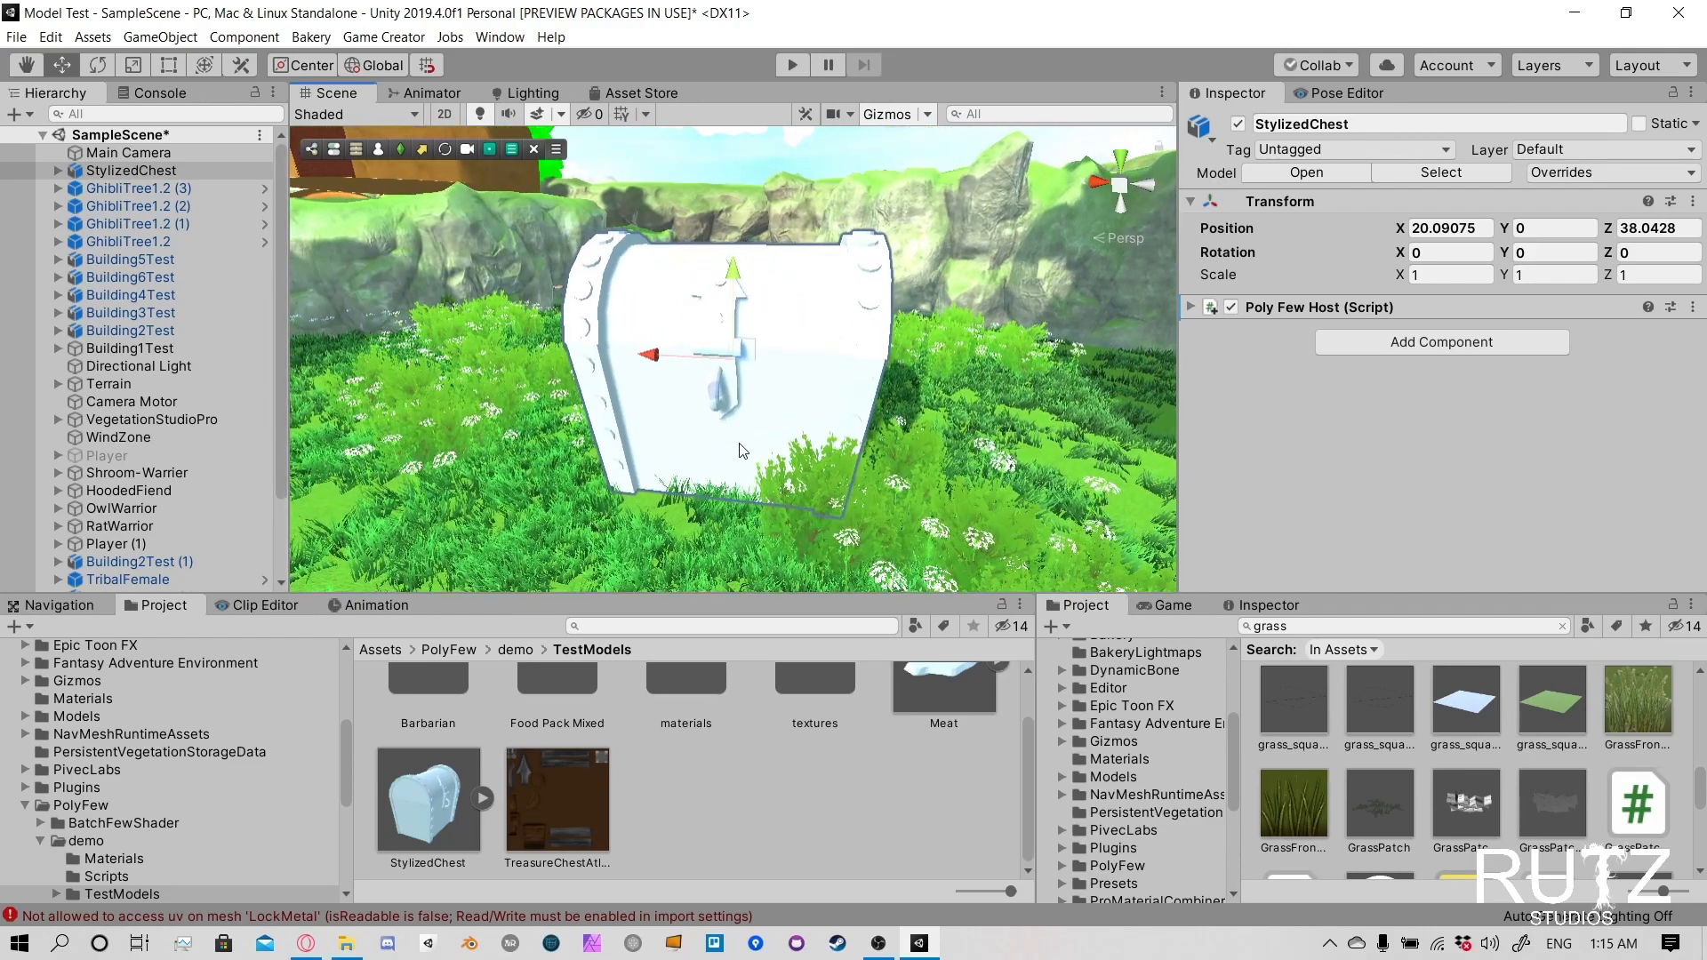
{"action": "key", "text": "Delete"}
- Set the StylizedChest model's import scale factor to 0.3, apply it, and place the model on the grass near the character
{"action": "left_click", "coordinate": [476, 751]}
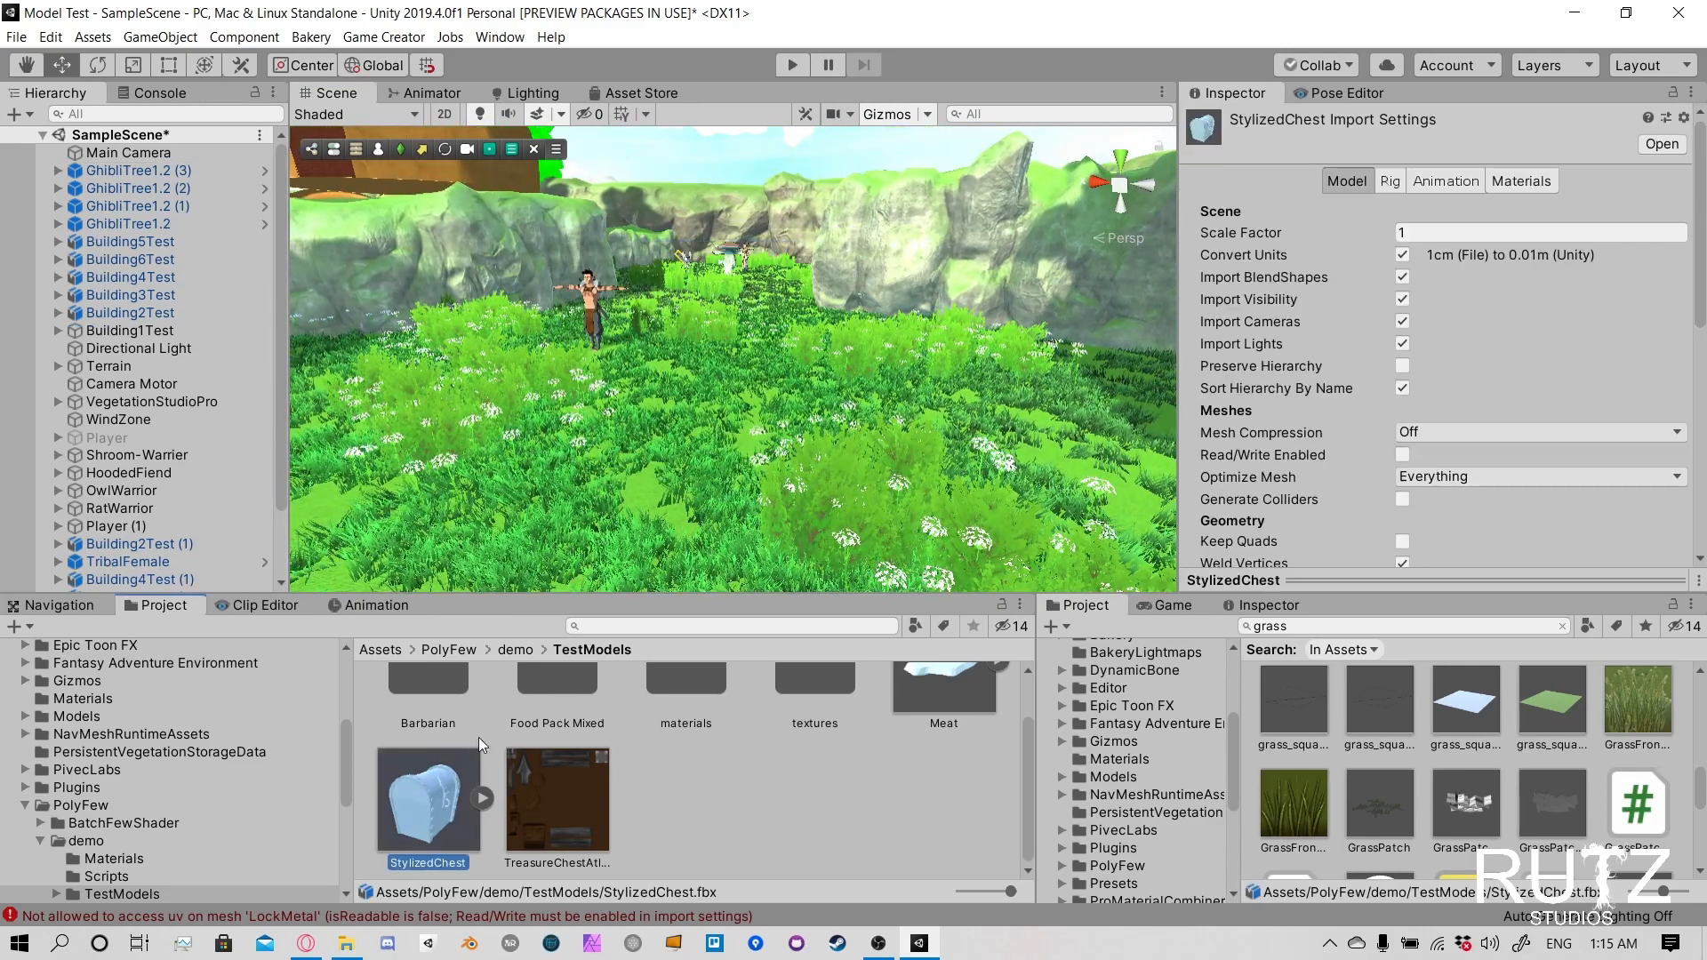
{"action": "left_click", "coordinate": [1431, 233]}
{"action": "type", "text": "0.5"}
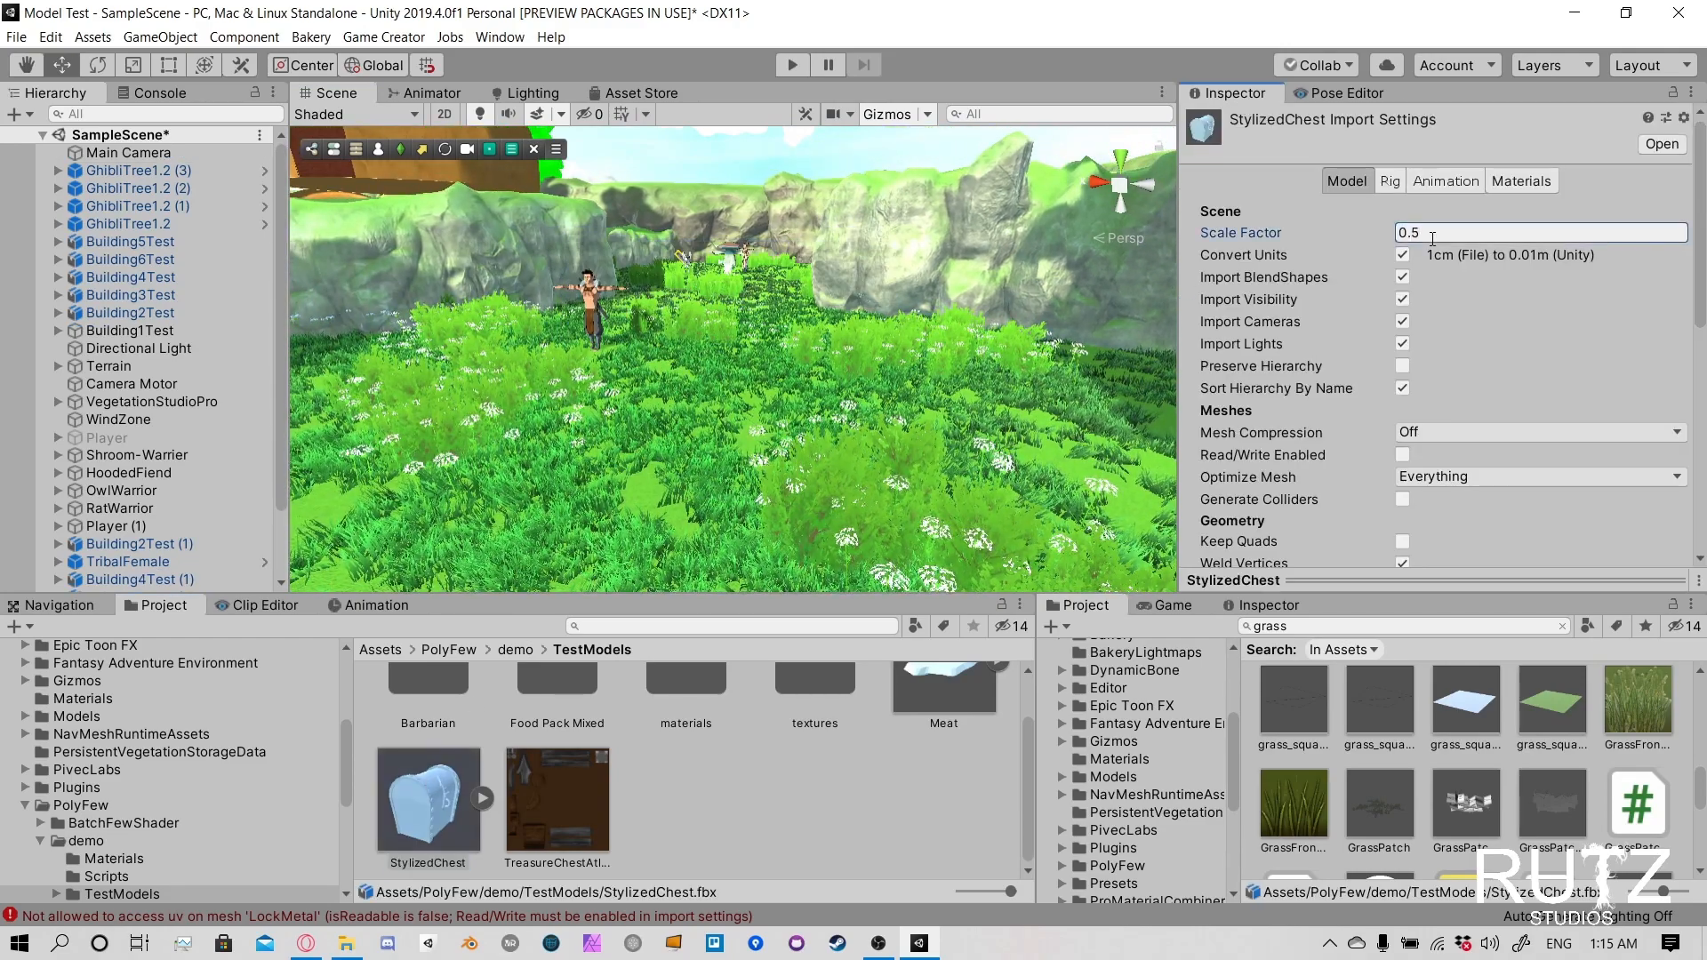
{"action": "key", "text": "BackSpace"}
{"action": "type", "text": "3"}
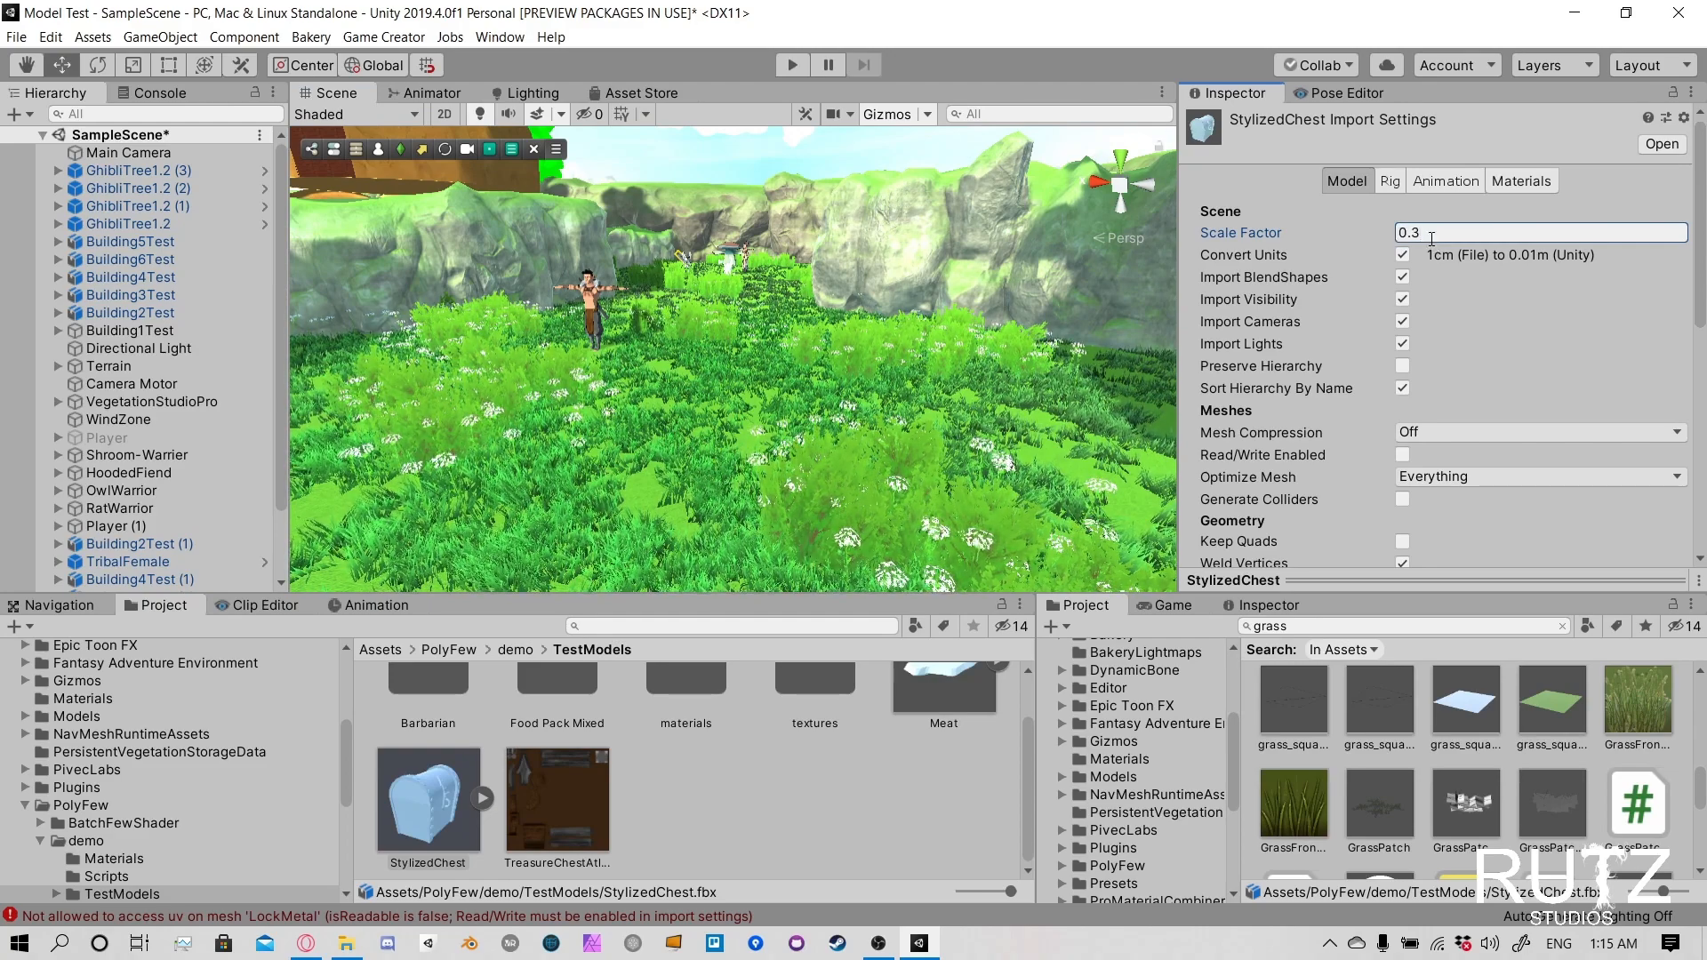
{"action": "scroll", "coordinate": [1511, 355], "scroll_direction": "down", "scroll_amount": 10}
{"action": "left_click", "coordinate": [1659, 326]}
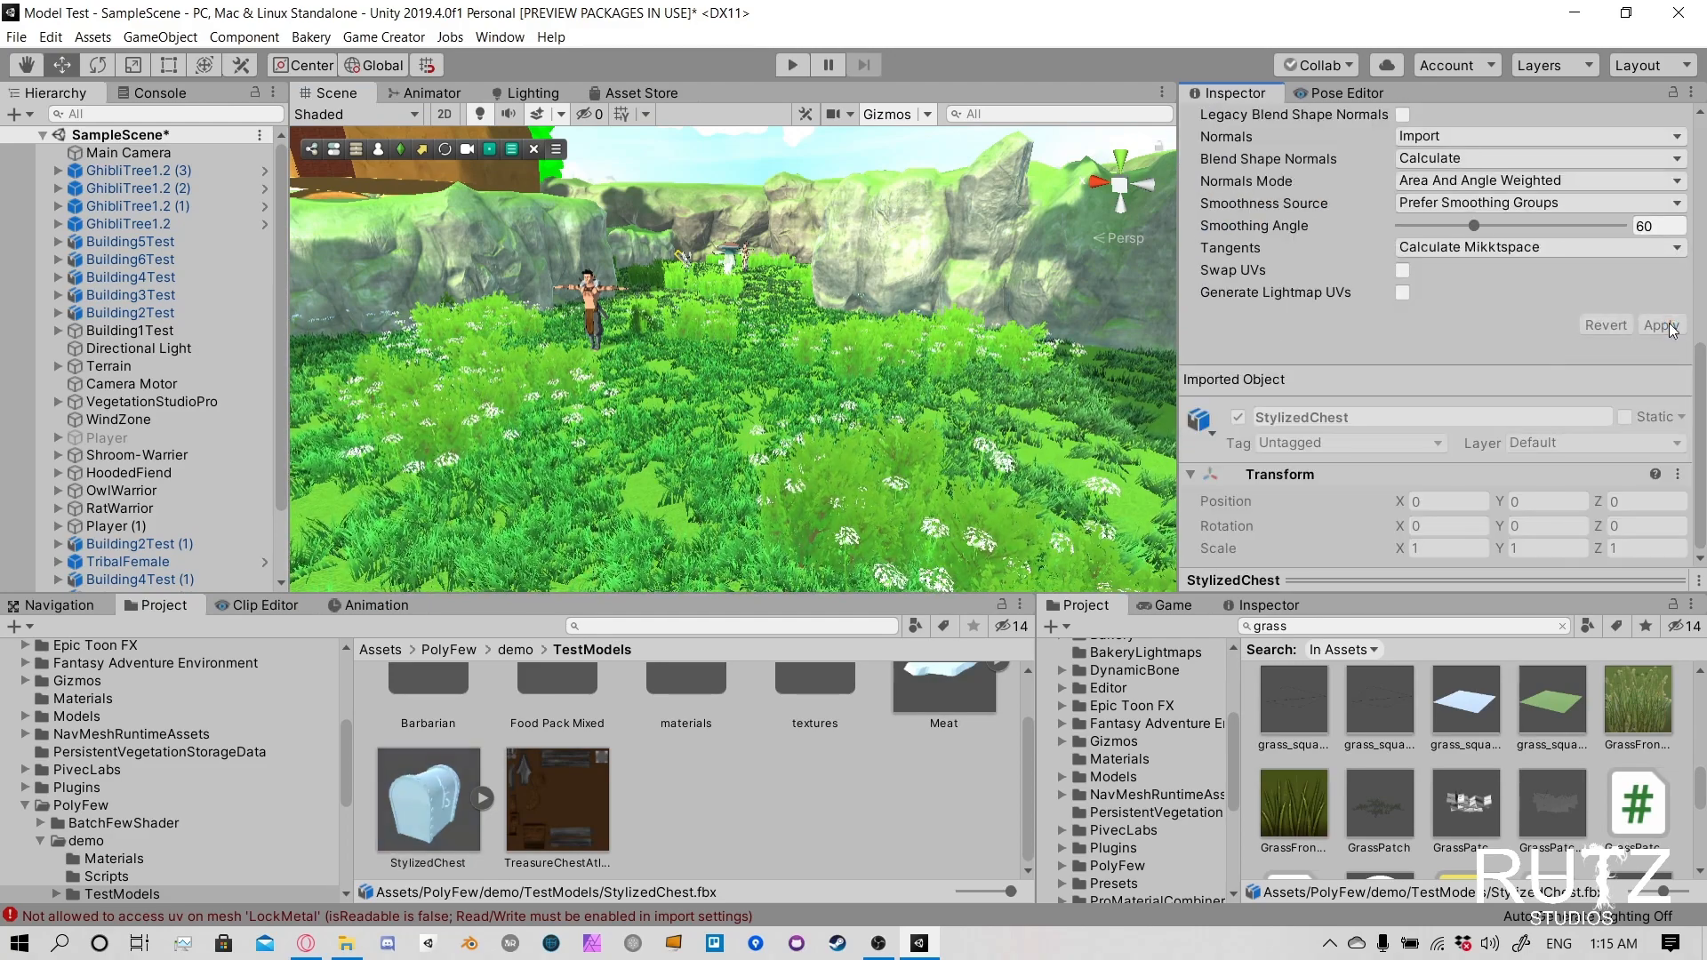
{"action": "left_click_drag", "start_coordinate": [428, 800], "coordinate": [678, 463]}
{"action": "scroll", "coordinate": [677, 462], "scroll_direction": "up", "scroll_amount": 3}
- Create a new material named StylilzedWoodenChest in the TestModels folder
{"action": "right_click", "coordinate": [664, 797]}
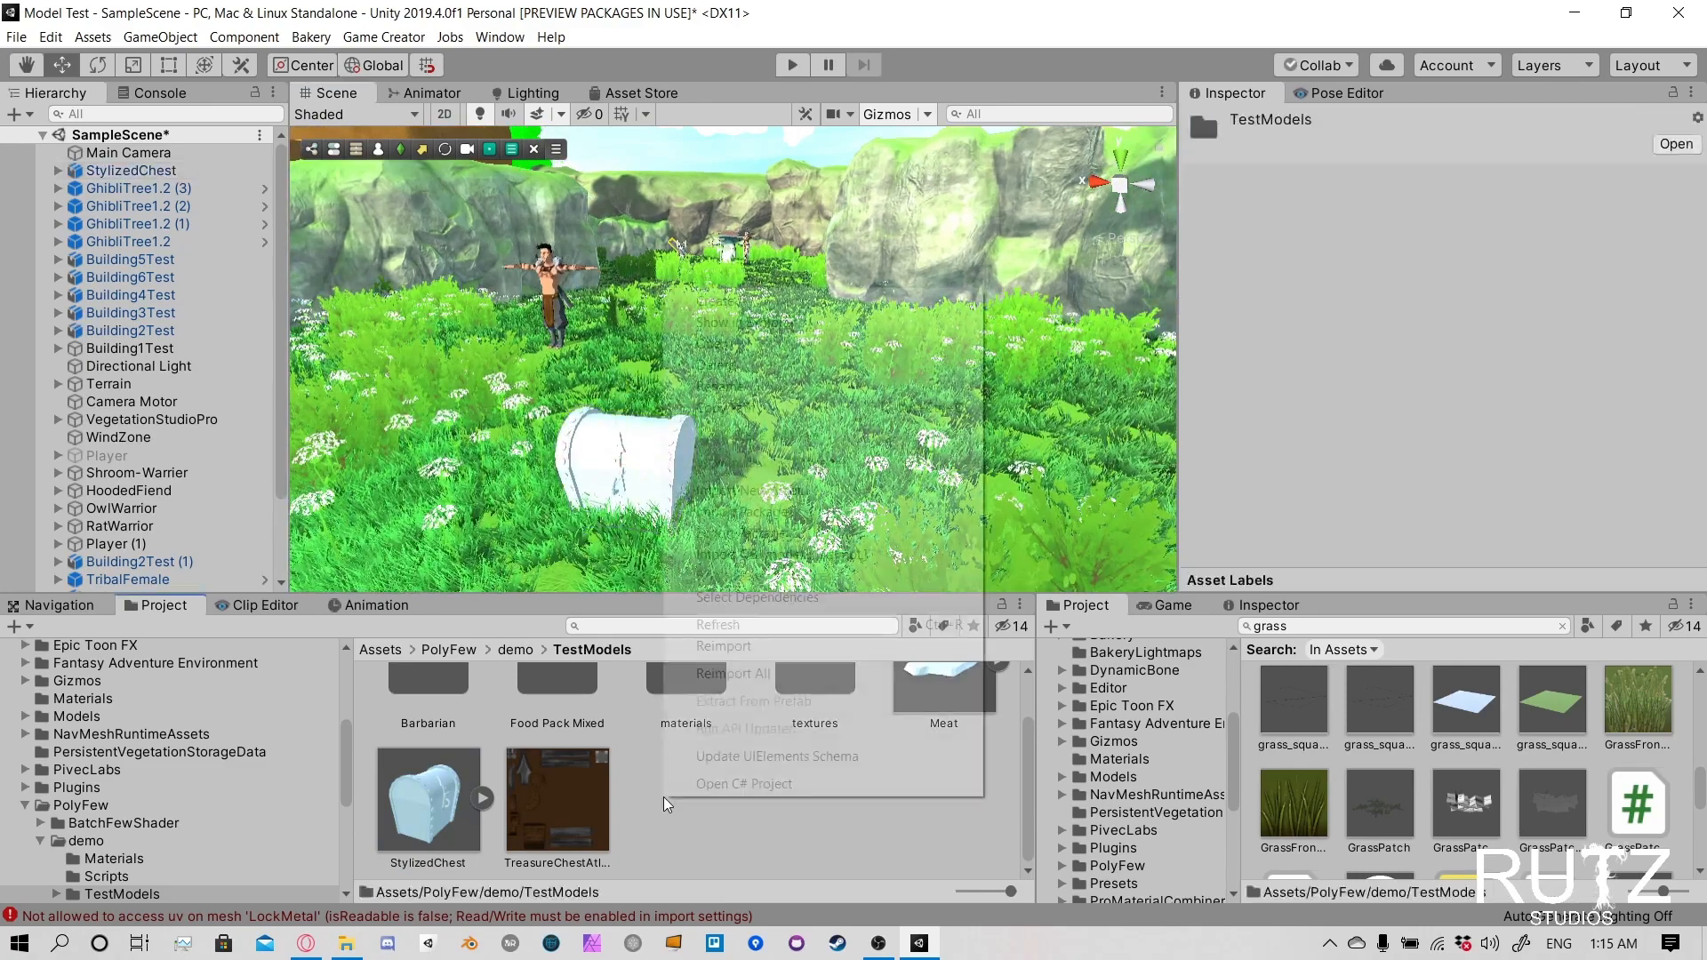
{"action": "mouse_move", "coordinate": [828, 301]}
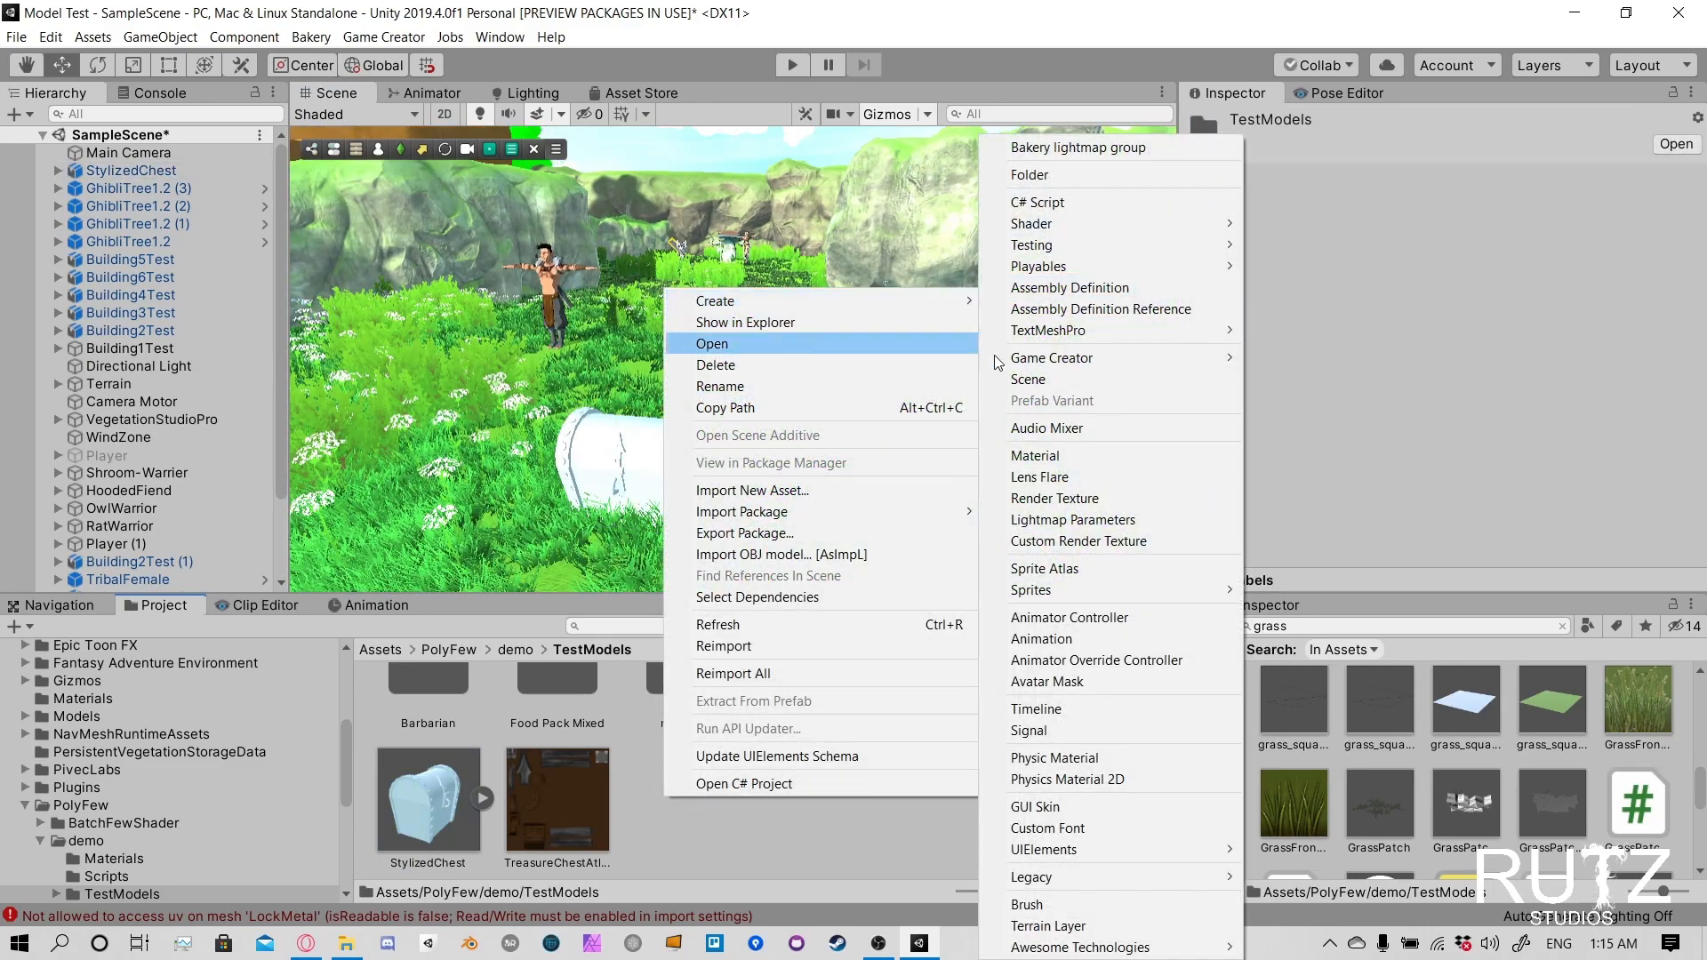
{"action": "left_click", "coordinate": [1040, 456]}
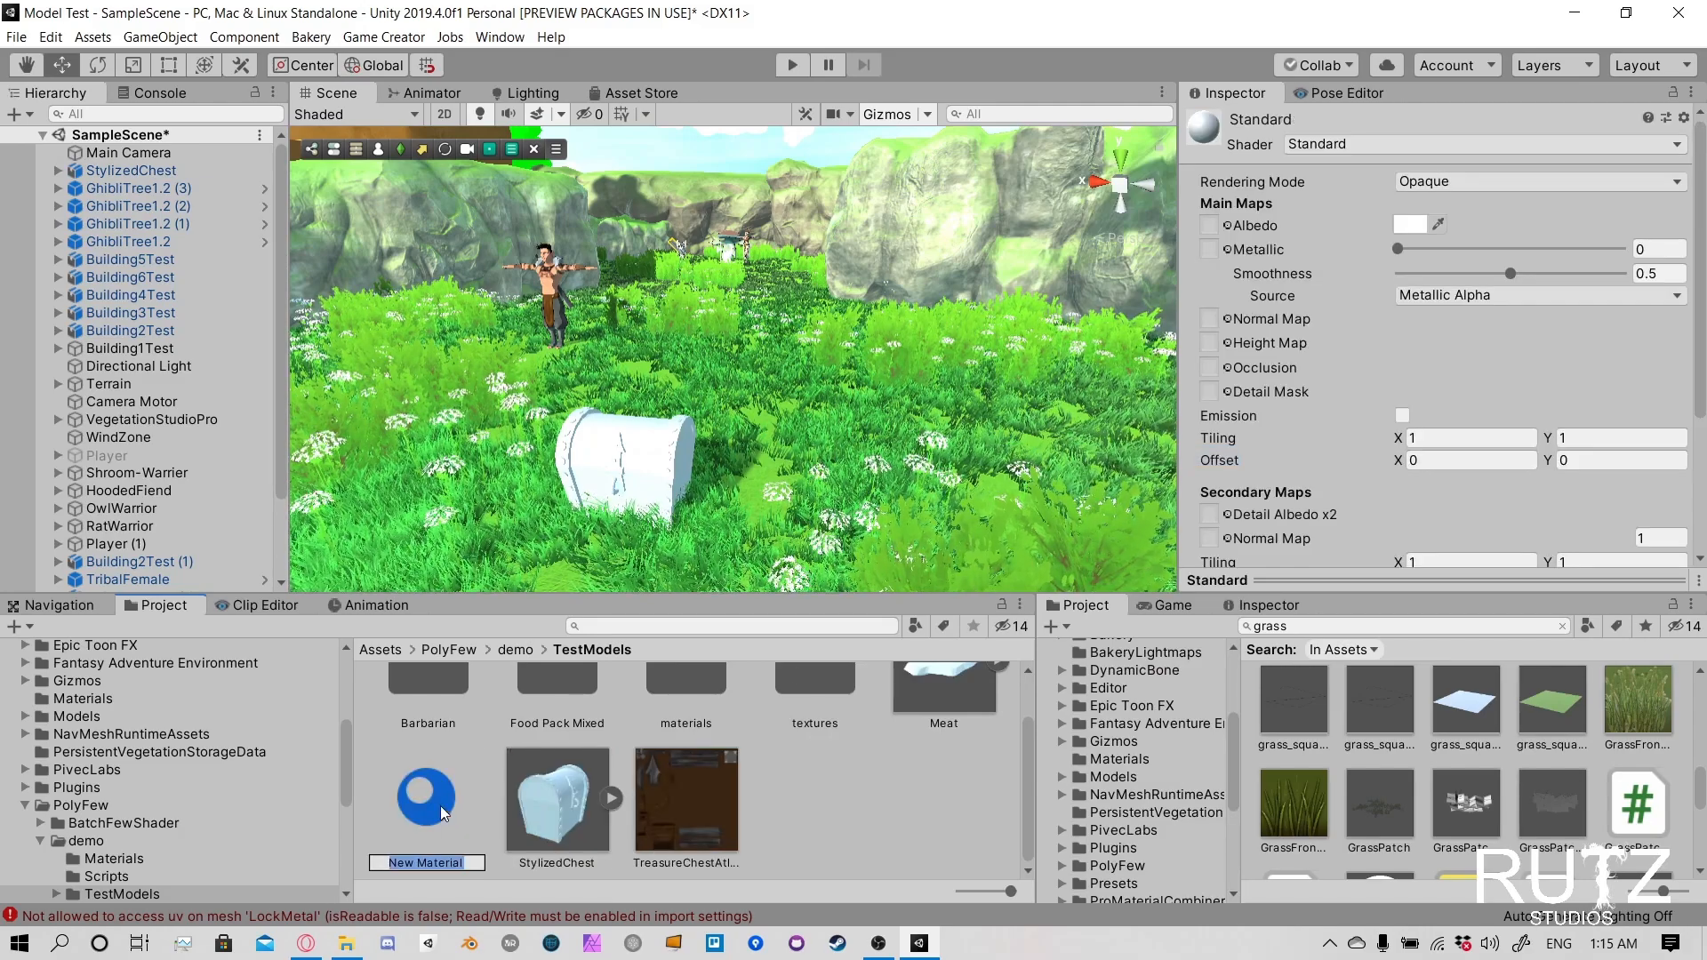
{"action": "type", "text": "Stylilz"}
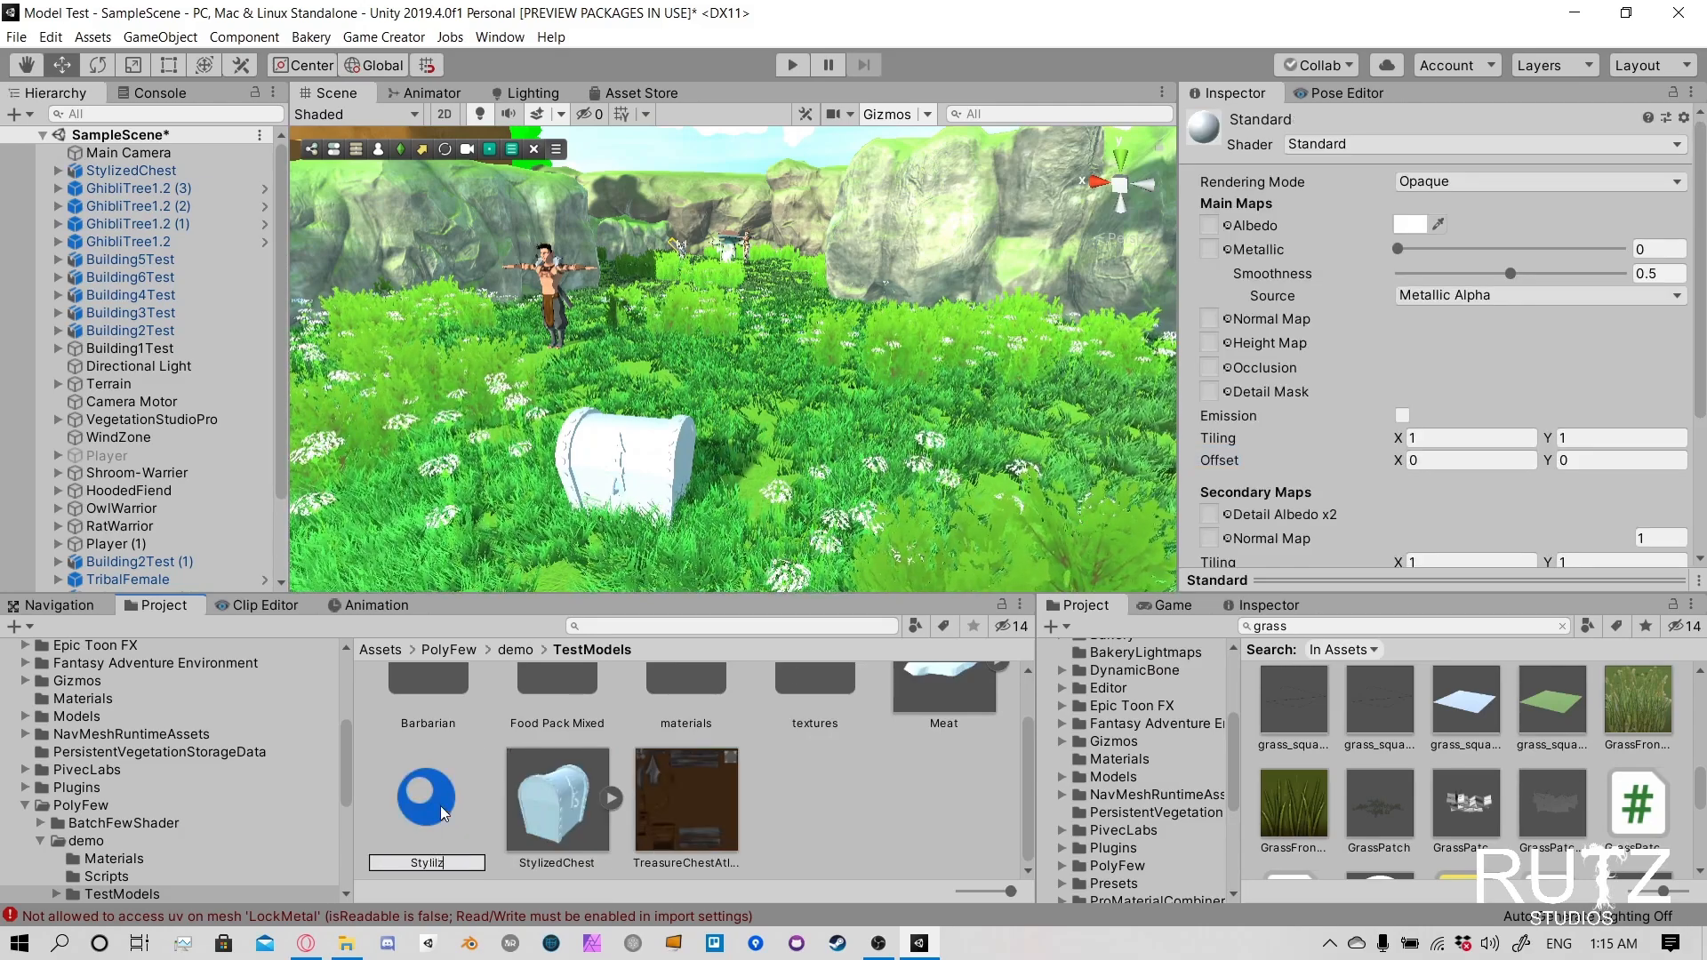
{"action": "type", "text": "edWooden"}
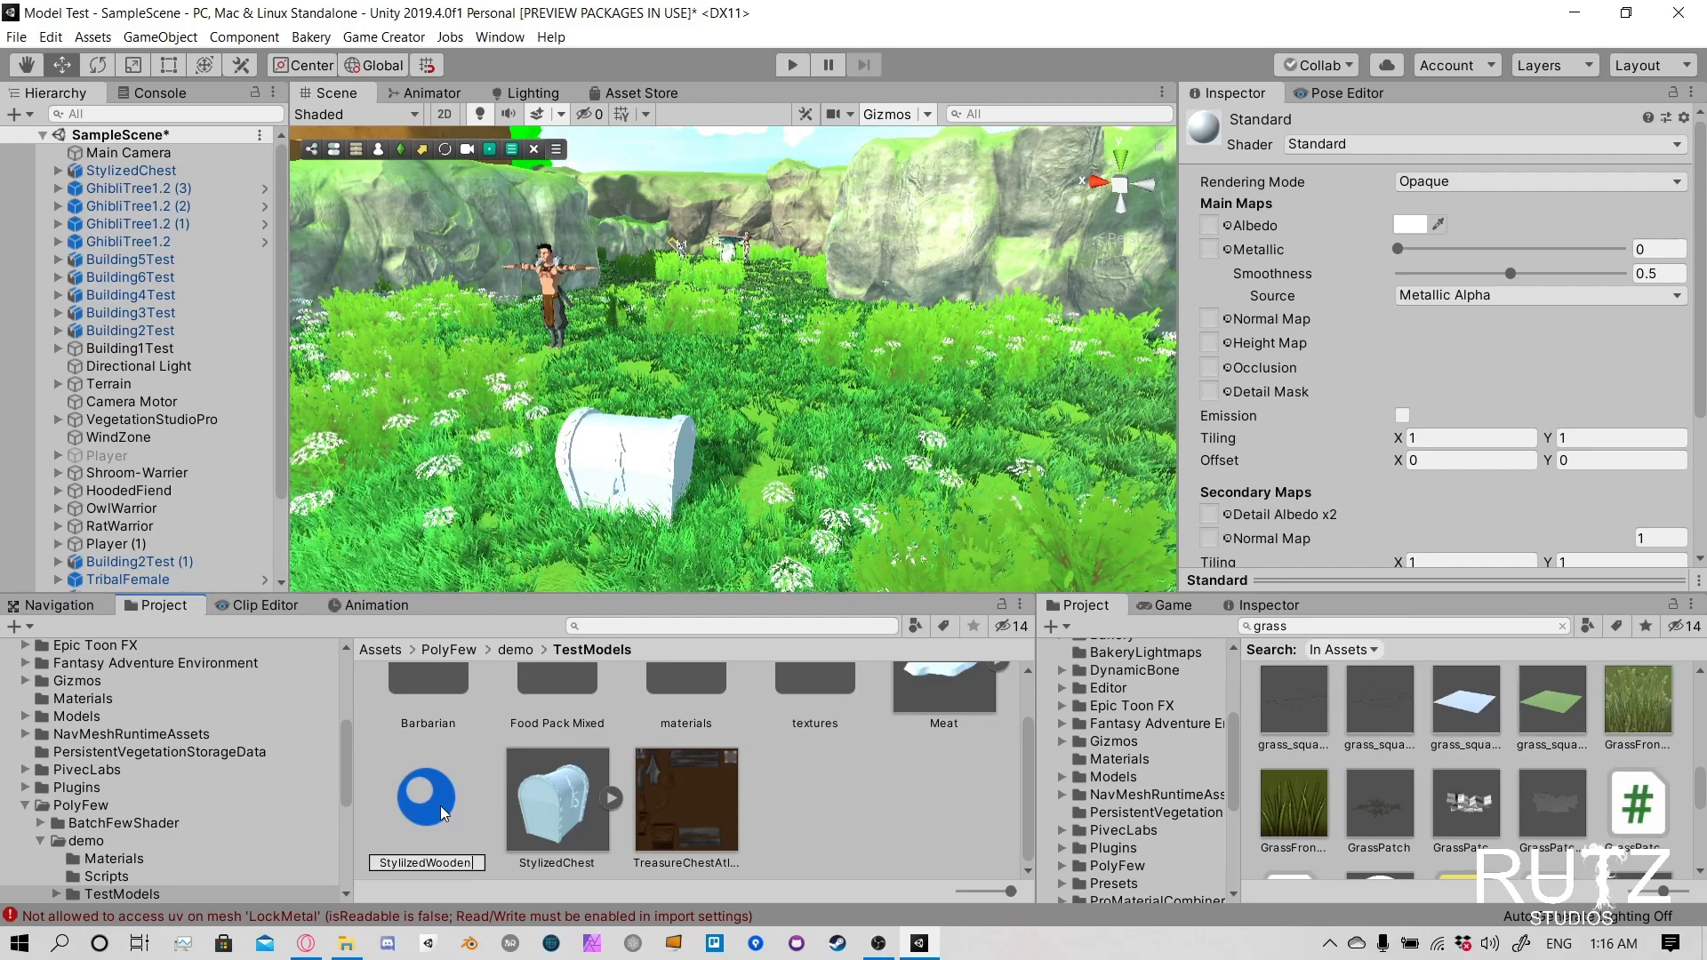
{"action": "type", "text": "Chest"}
{"action": "key", "text": "Return"}
- Apply the StylilzedWoodenChest material to the chest and remap the model's TreasureChest Texture Atlas material to it in the import settings
{"action": "left_click_drag", "start_coordinate": [441, 777], "coordinate": [667, 504]}
{"action": "left_click", "coordinate": [558, 799]}
{"action": "left_click", "coordinate": [1521, 179]}
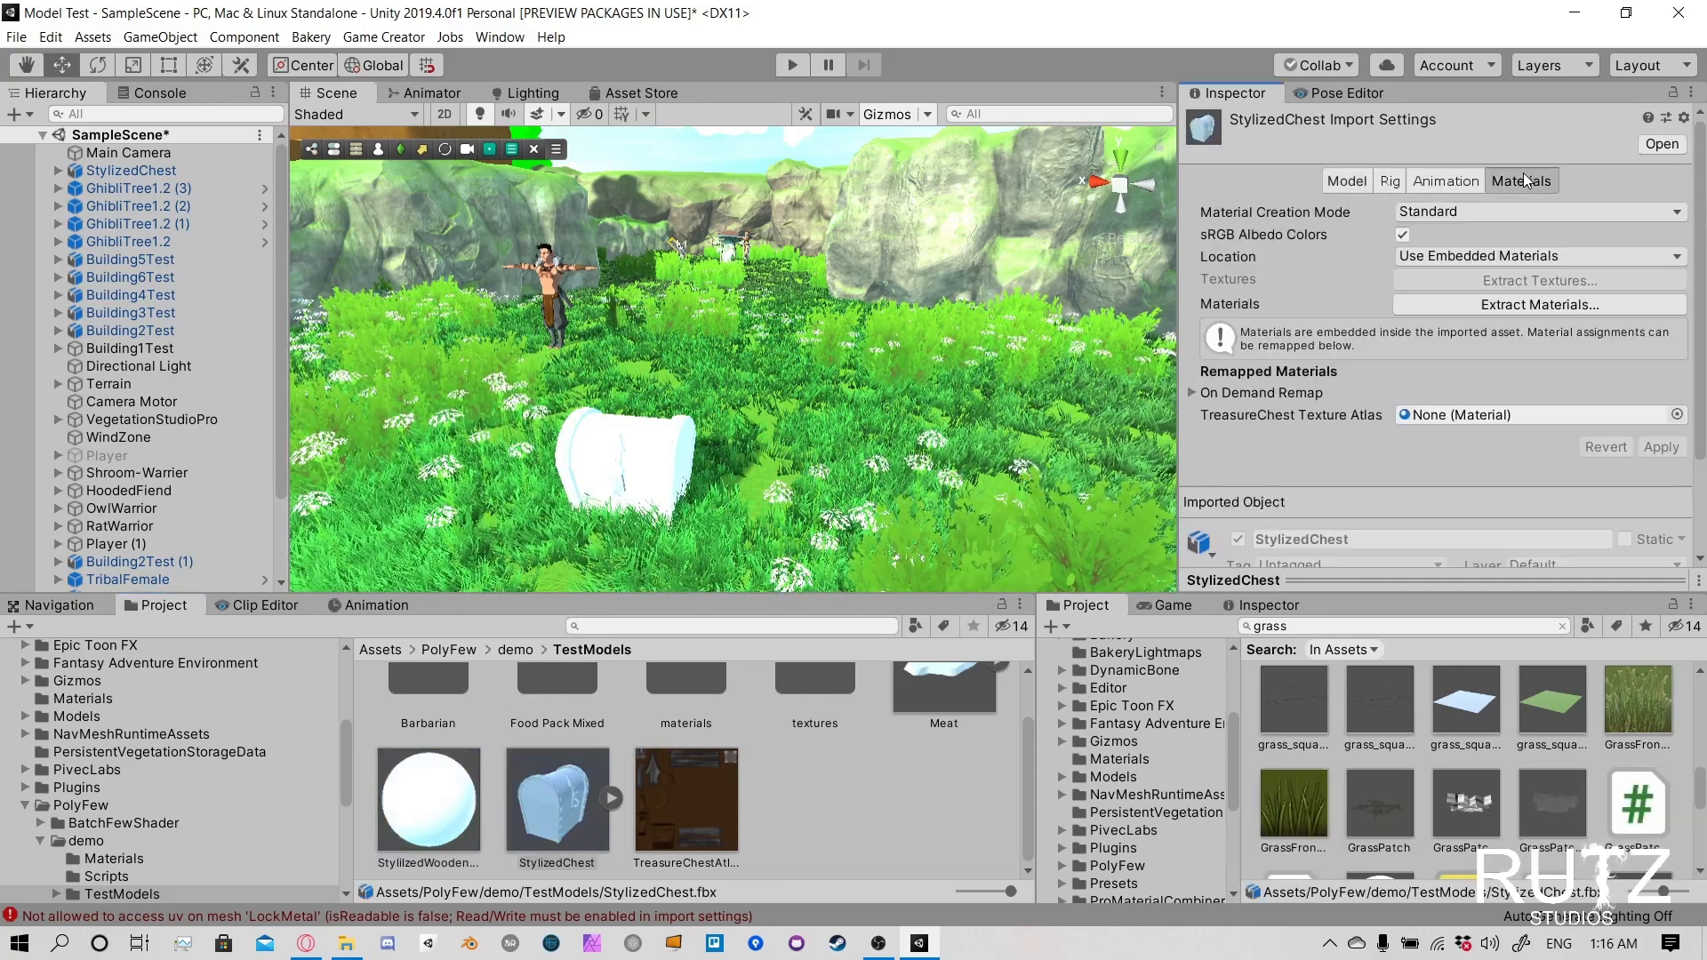
{"action": "scroll", "coordinate": [1469, 344], "scroll_direction": "down", "scroll_amount": 3}
{"action": "left_click_drag", "start_coordinate": [435, 787], "coordinate": [1534, 299]}
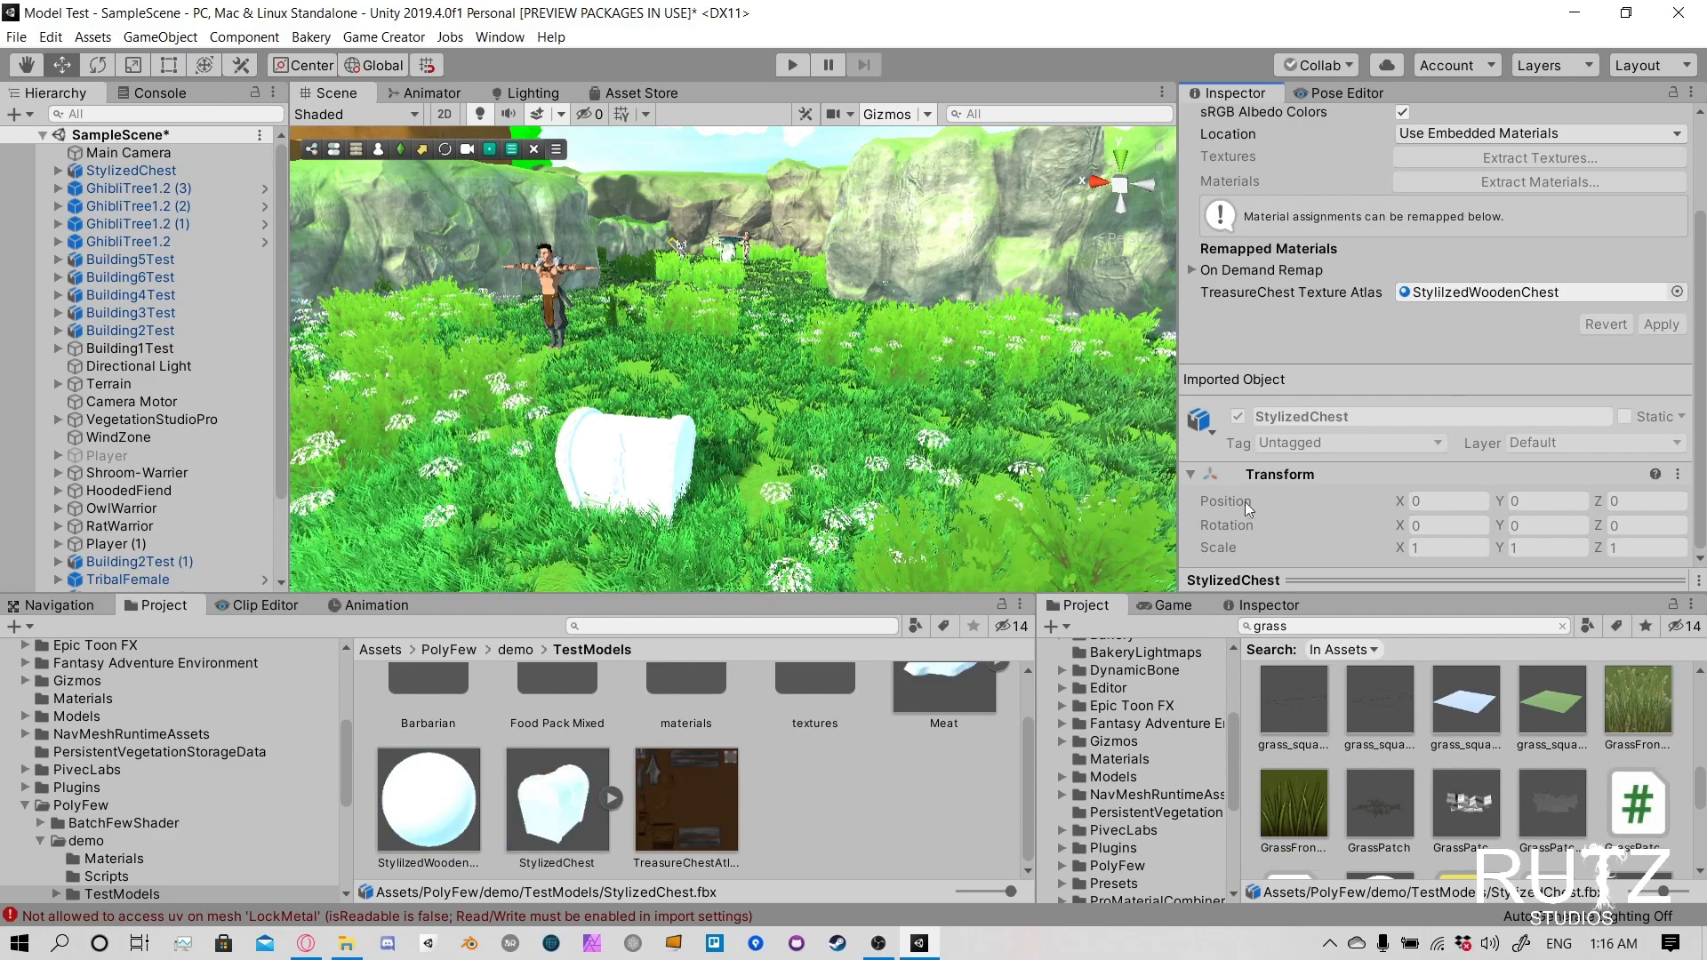
- Assign the TreasureChestAtlasTexture image to the StylilzedWoodenChest material's Albedo map and view the textured chest from the front
{"action": "left_click", "coordinate": [455, 813]}
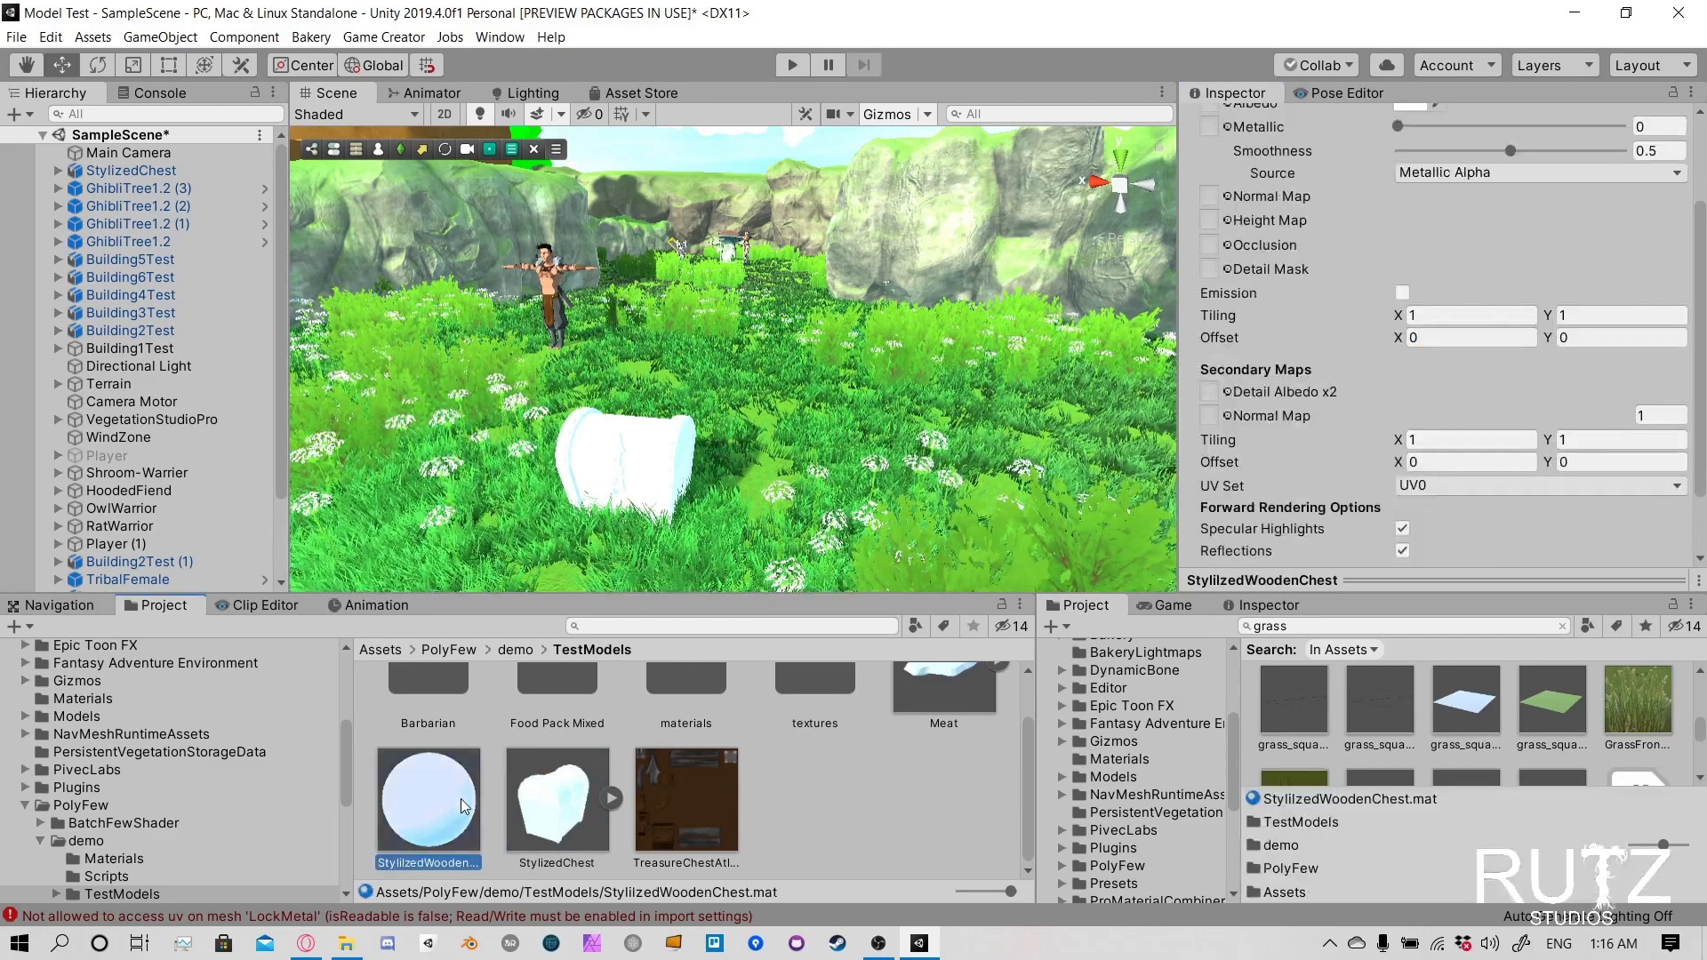
{"action": "left_click_drag", "start_coordinate": [664, 799], "coordinate": [1214, 228]}
{"action": "right_click_drag", "start_coordinate": [706, 351], "coordinate": [773, 345]}
{"action": "key", "text": "w"}
{"action": "key", "text": "a"}
{"action": "key", "text": "s"}
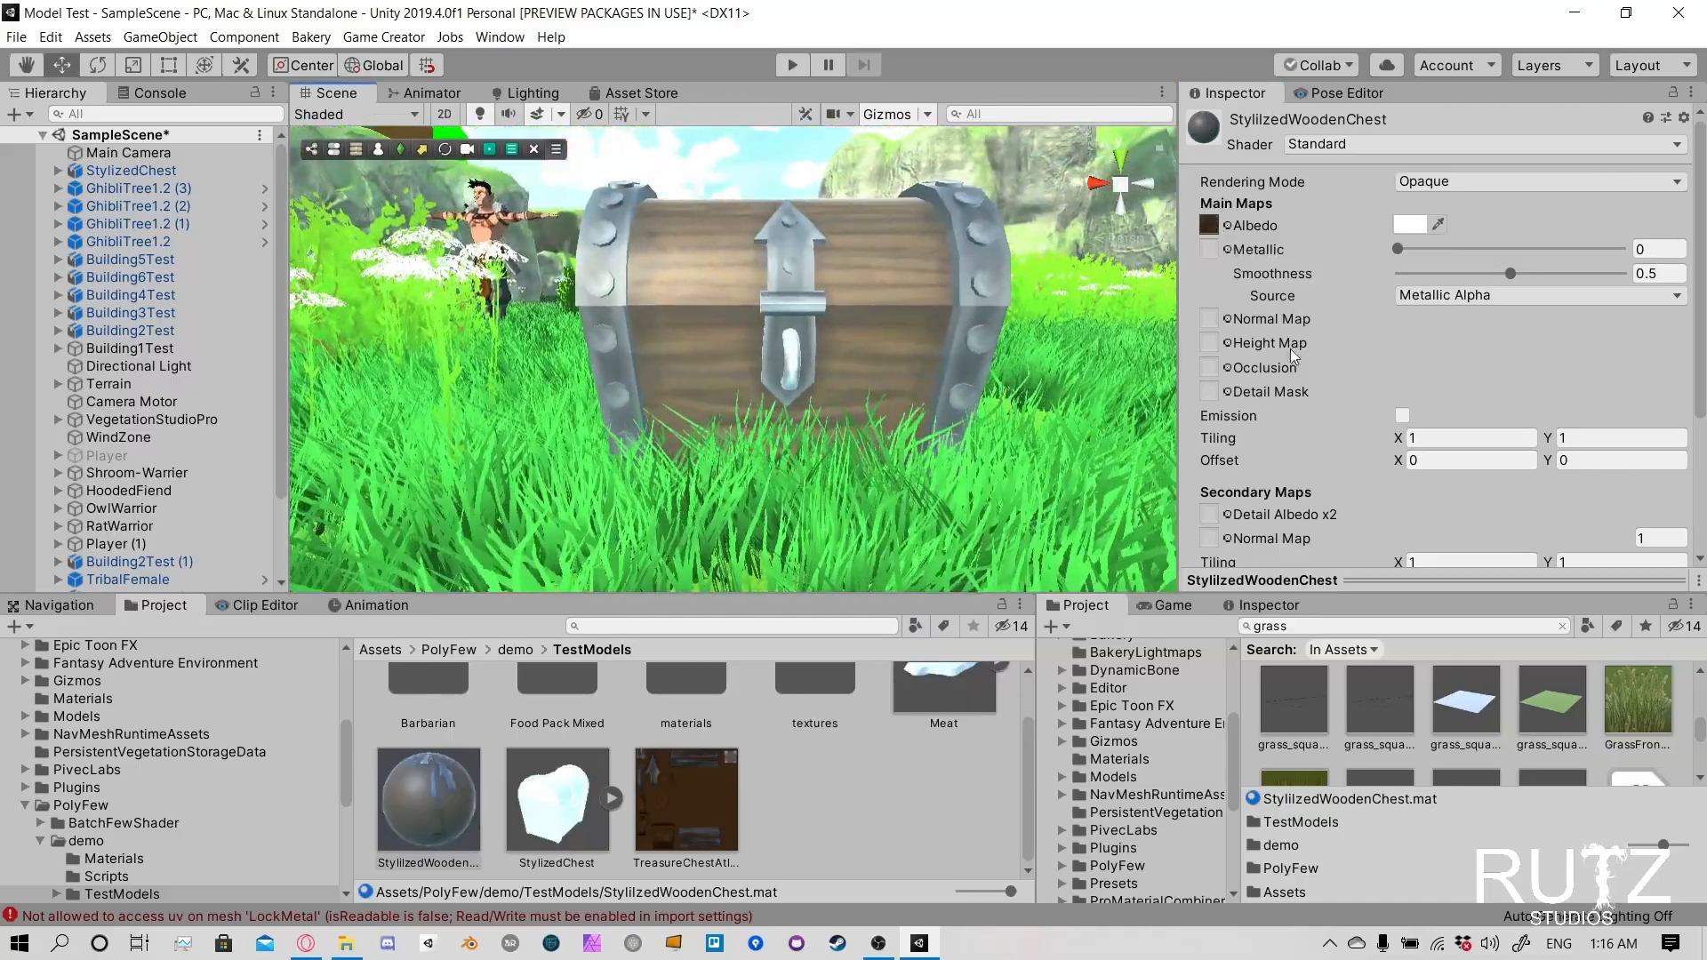
- Change the chest material's shader to RealToon/Version 5/Default/Default and set its outline width to 0.005
{"action": "left_click", "coordinate": [1423, 141]}
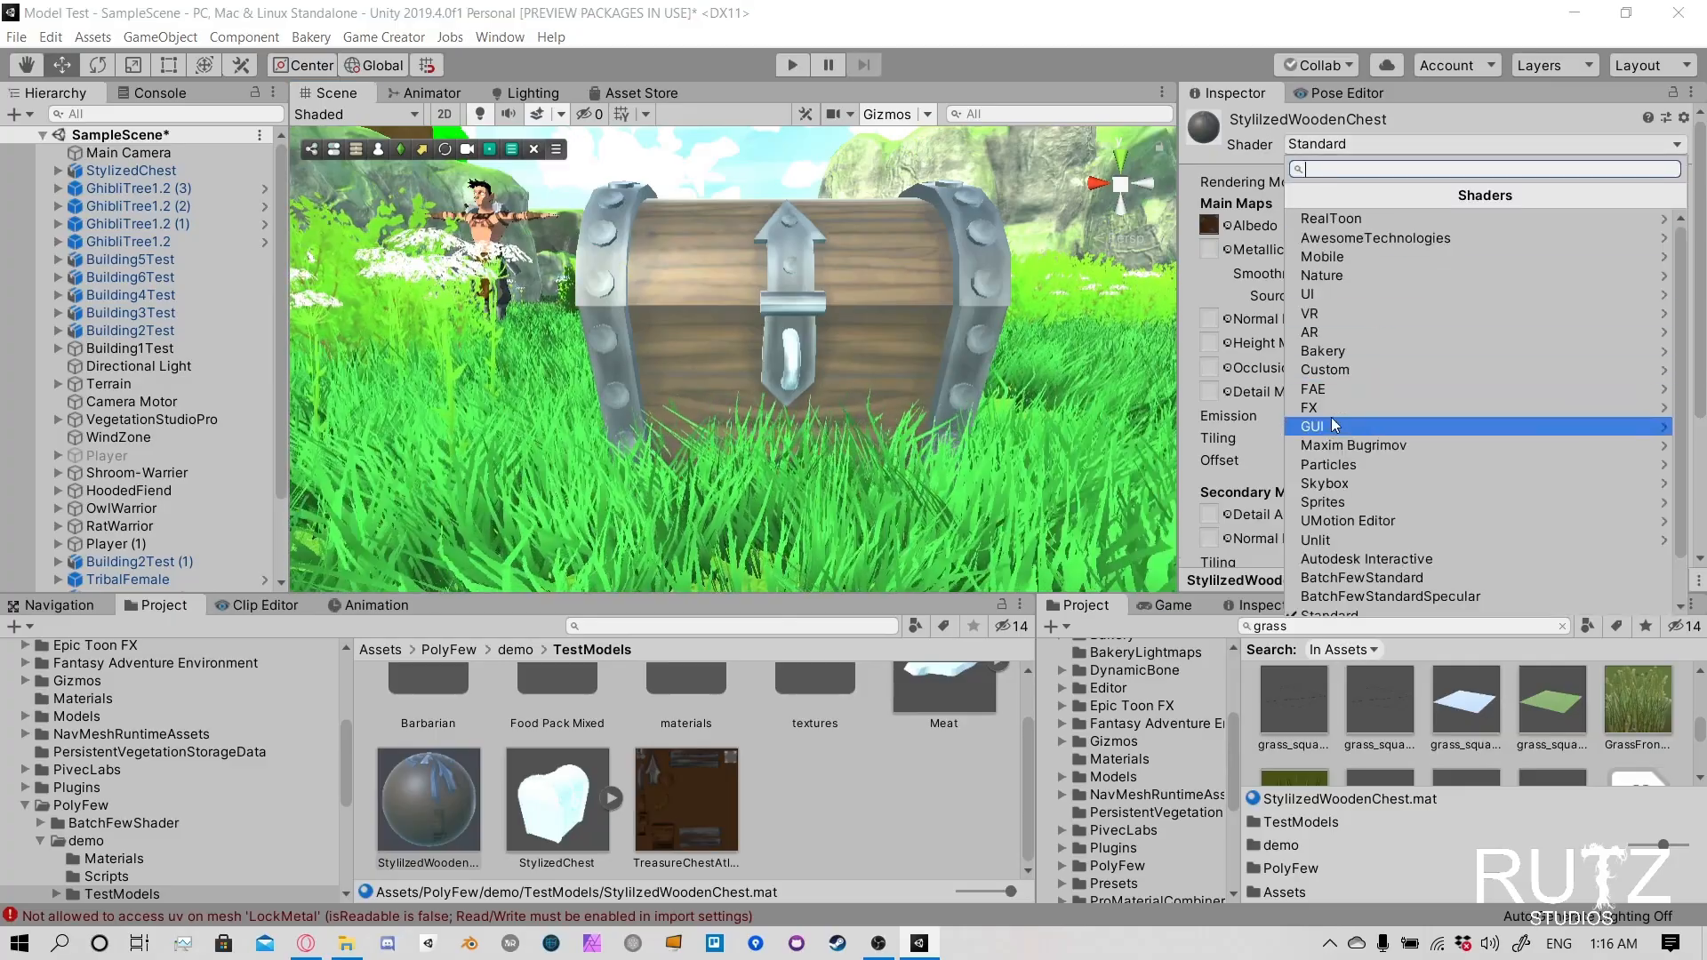
{"action": "left_click", "coordinate": [1417, 218]}
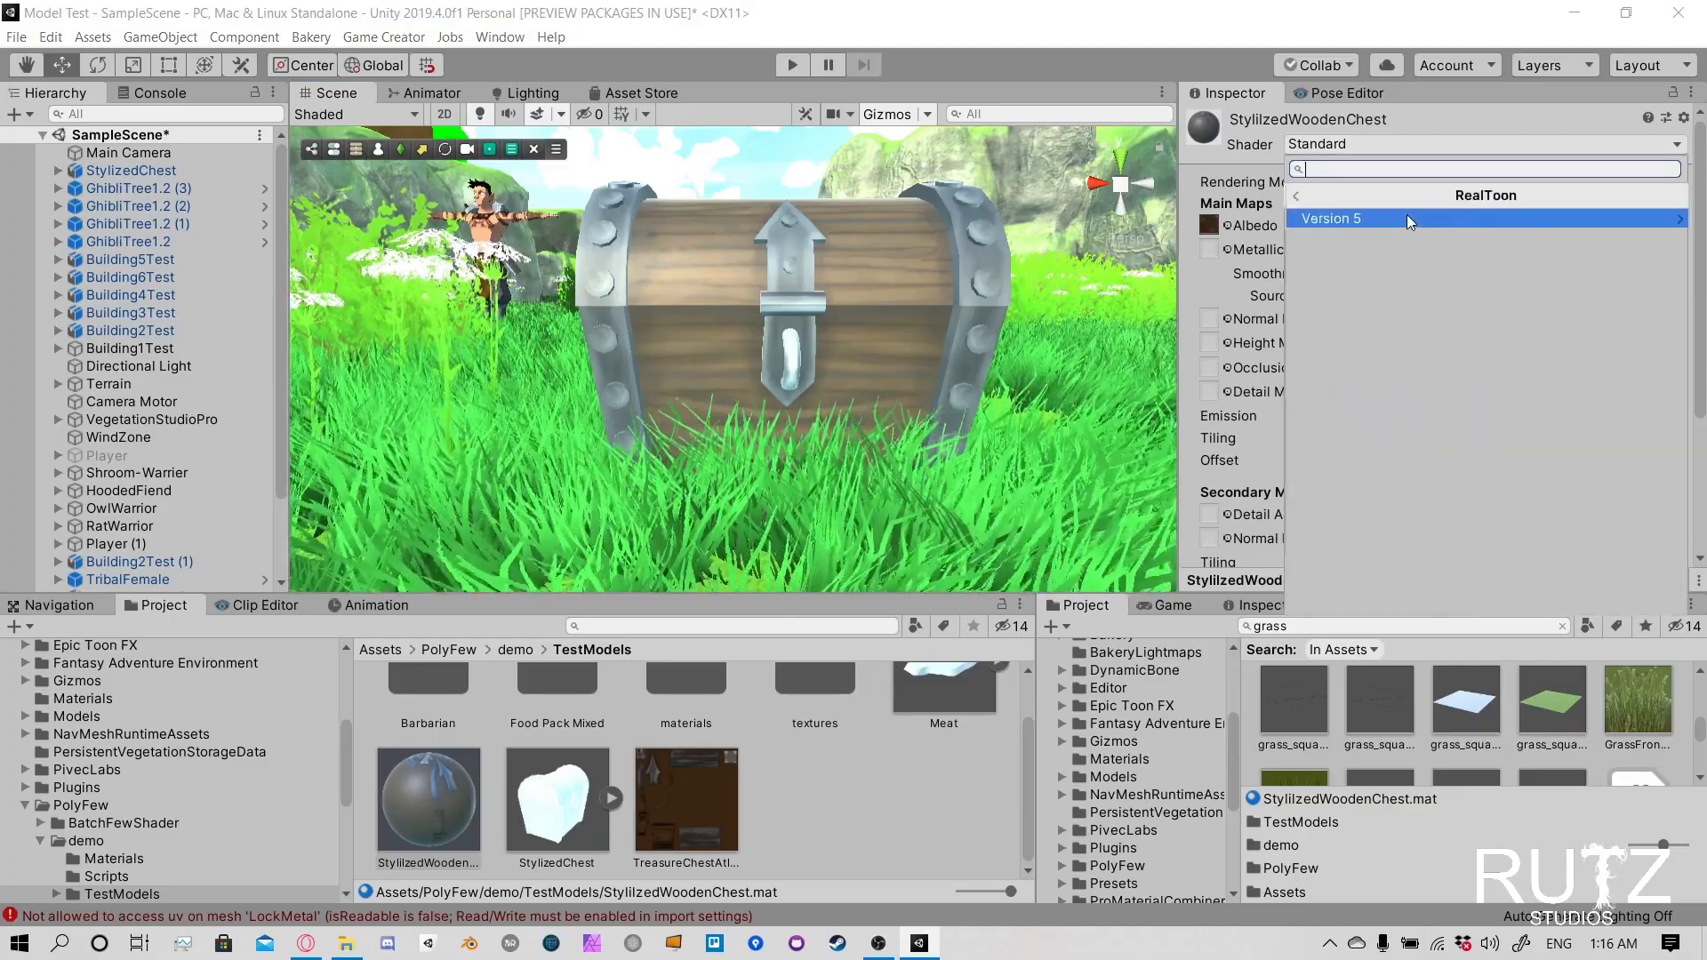
{"action": "left_click", "coordinate": [1406, 218]}
{"action": "left_click", "coordinate": [1405, 218]}
{"action": "left_click", "coordinate": [1403, 217]}
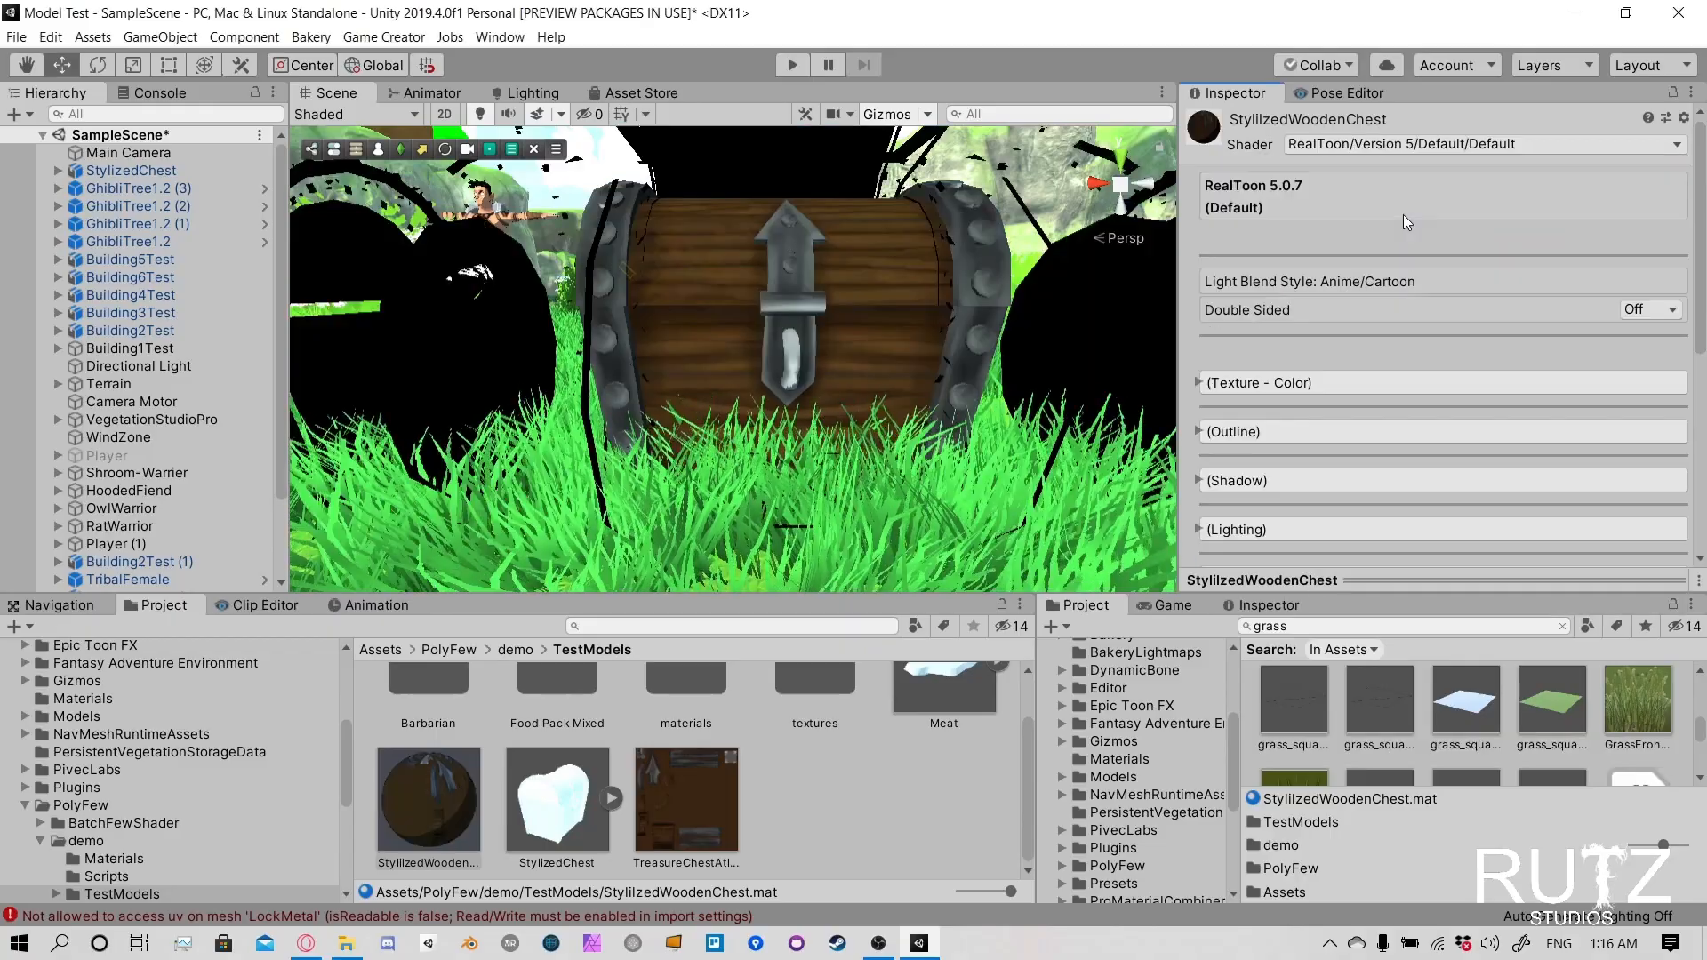
{"action": "left_click", "coordinate": [1198, 433]}
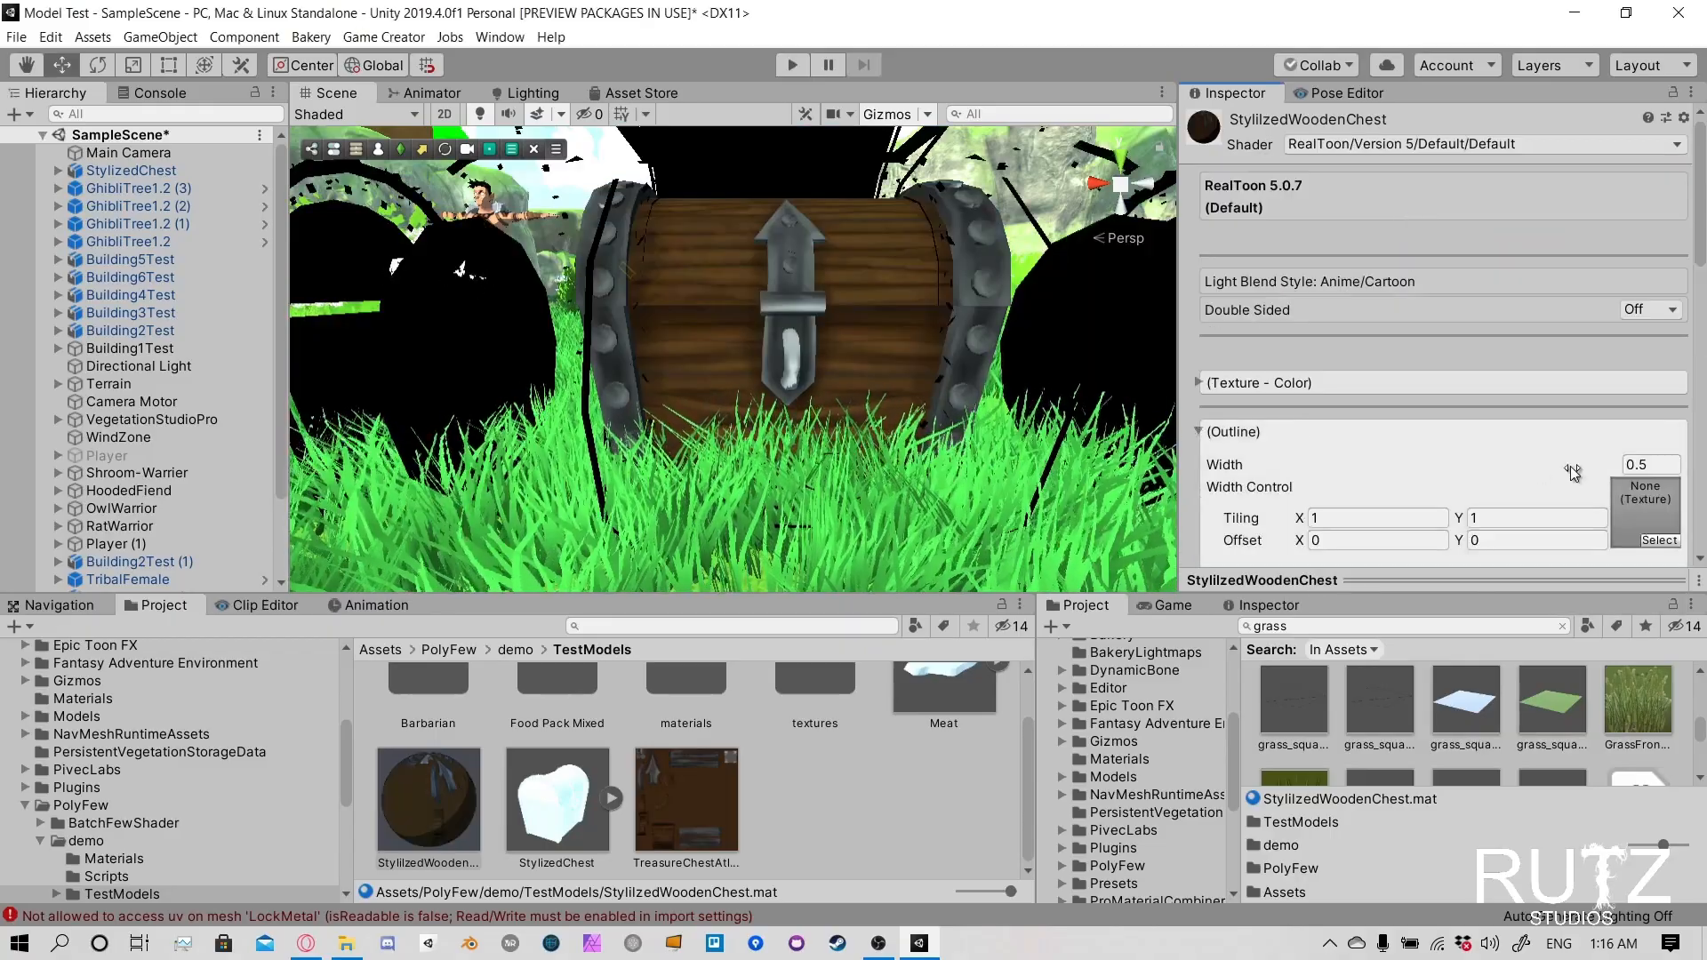
{"action": "type", "text": "."}
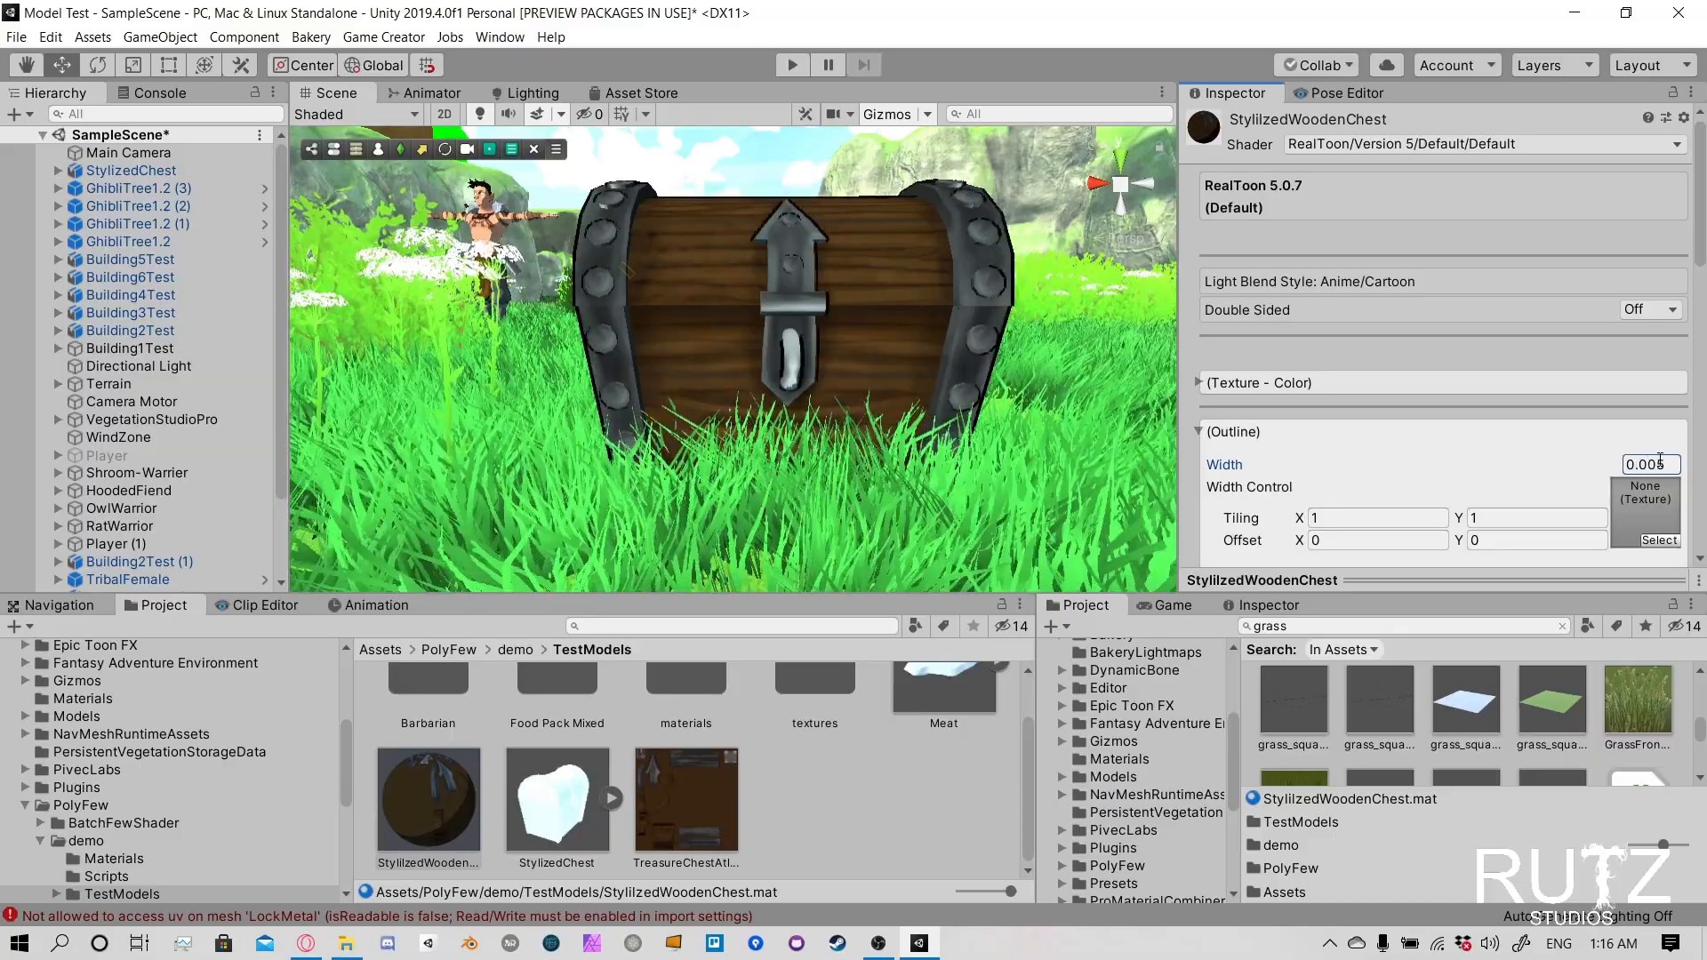
- Try rotating the chest's Top part about its center and about its pivot, and undo the rotations
{"action": "right_click_drag", "start_coordinate": [898, 298], "coordinate": [873, 345]}
{"action": "left_click", "coordinate": [845, 337]}
{"action": "left_click", "coordinate": [889, 350]}
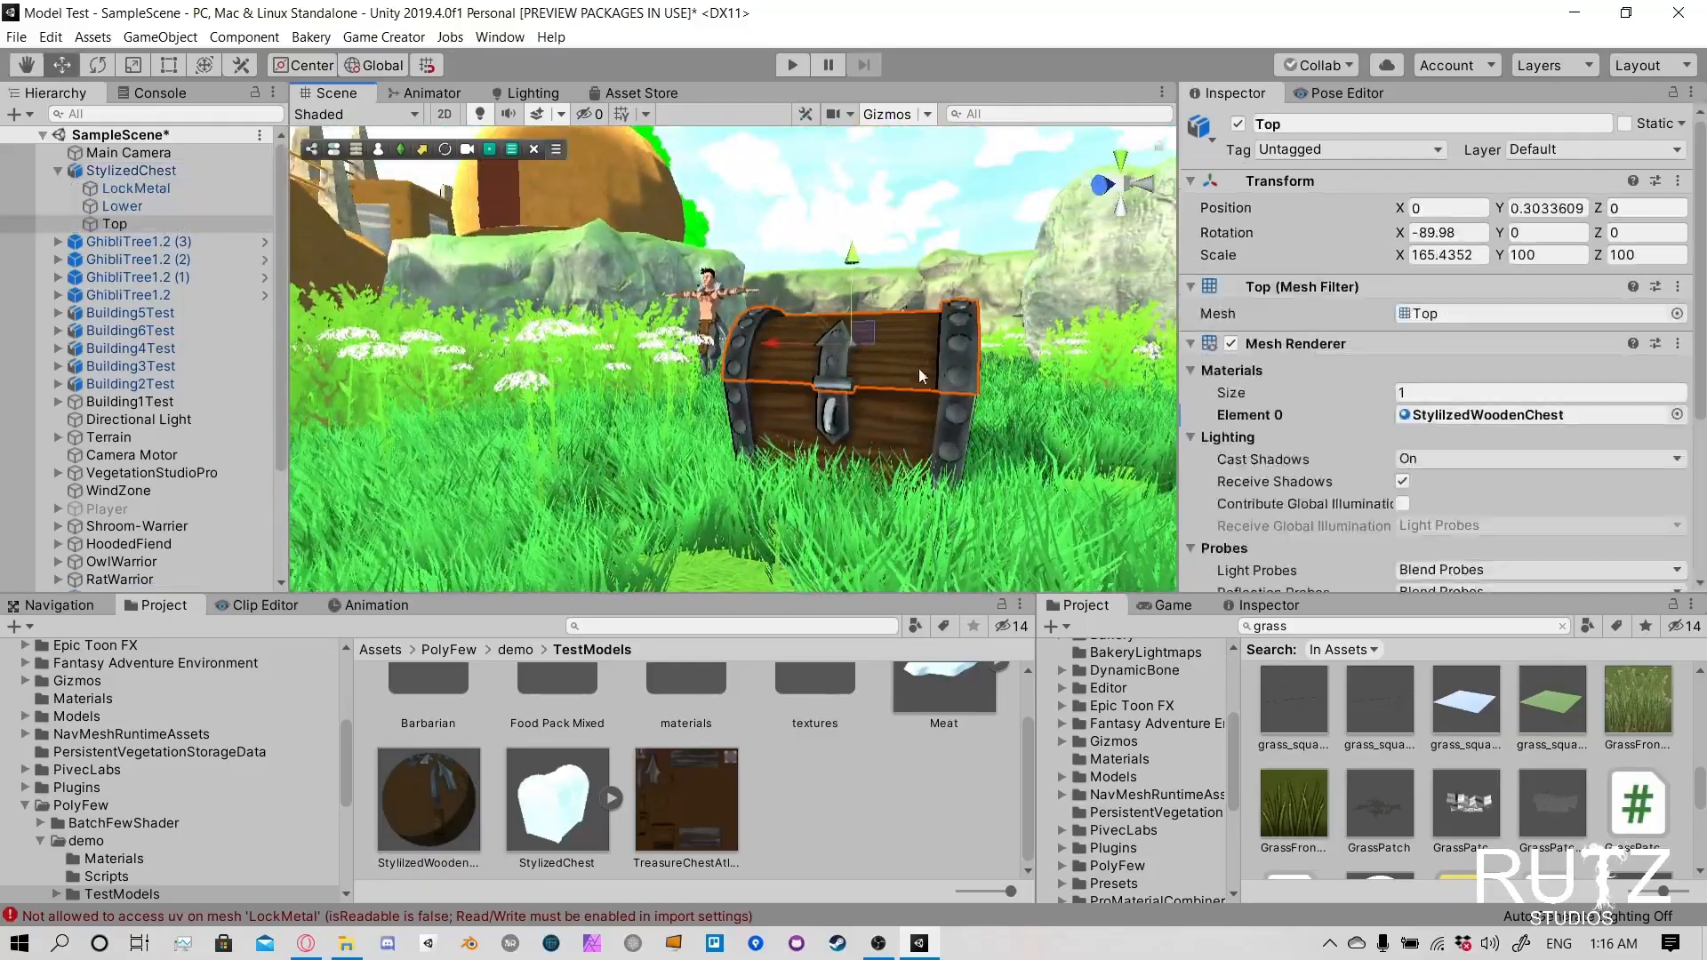
{"action": "key", "text": "f"}
{"action": "left_click", "coordinate": [375, 67]}
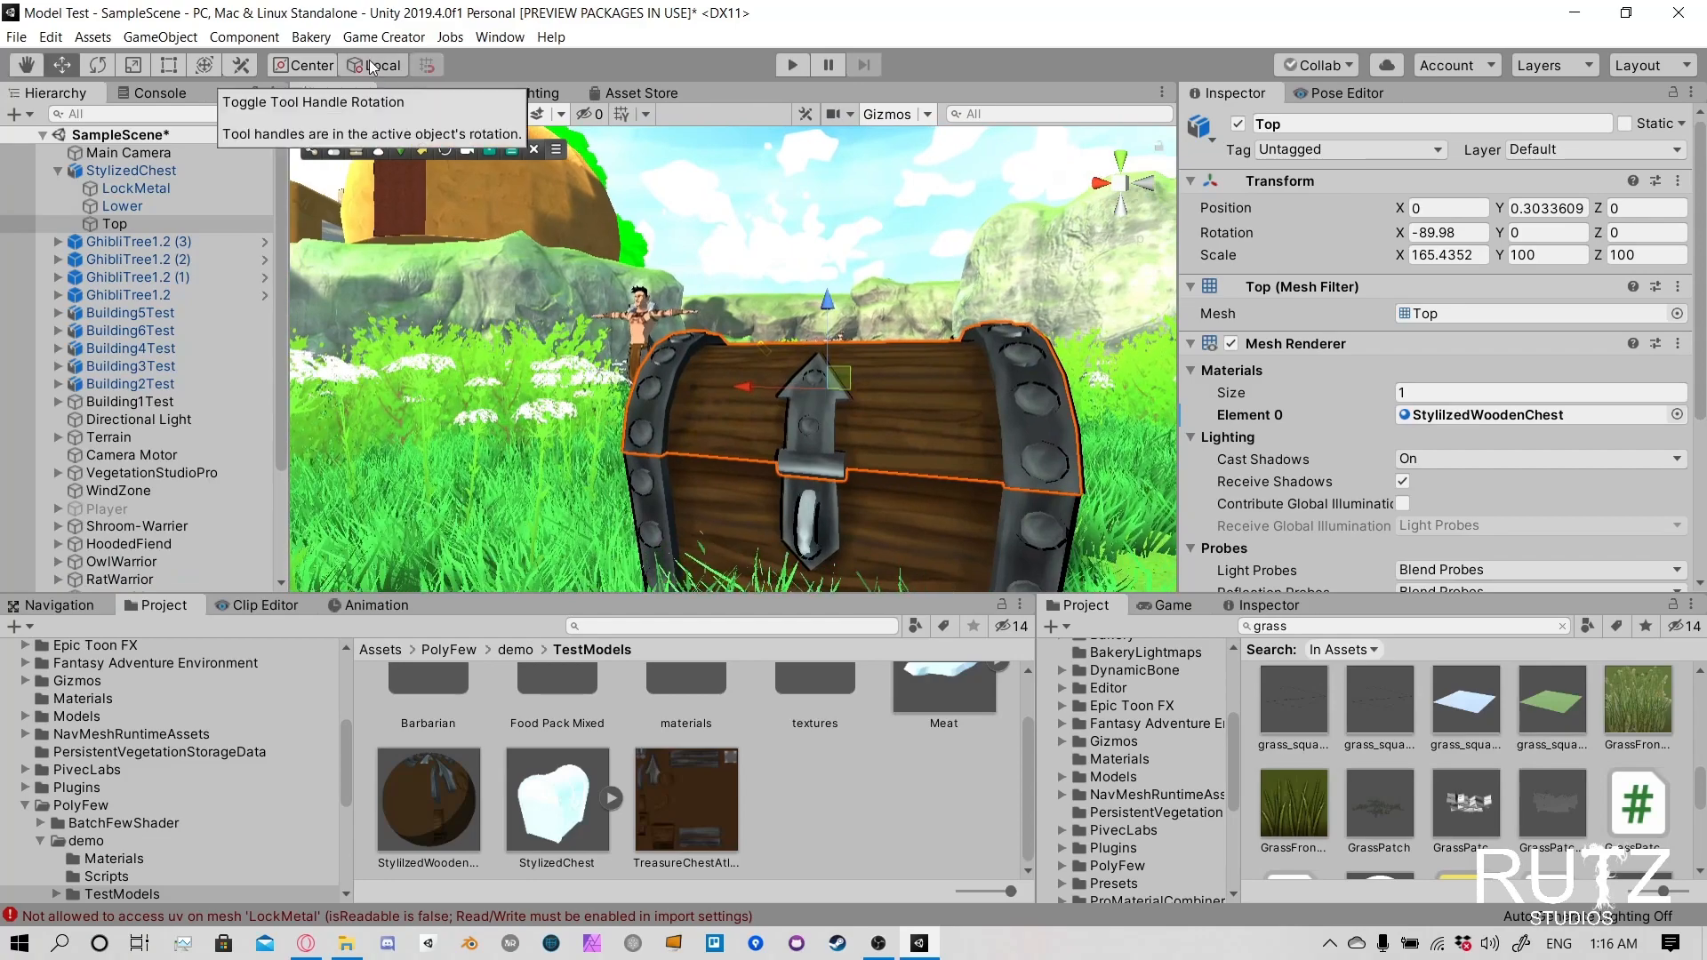
{"action": "left_click", "coordinate": [301, 65]}
{"action": "left_click", "coordinate": [375, 66]}
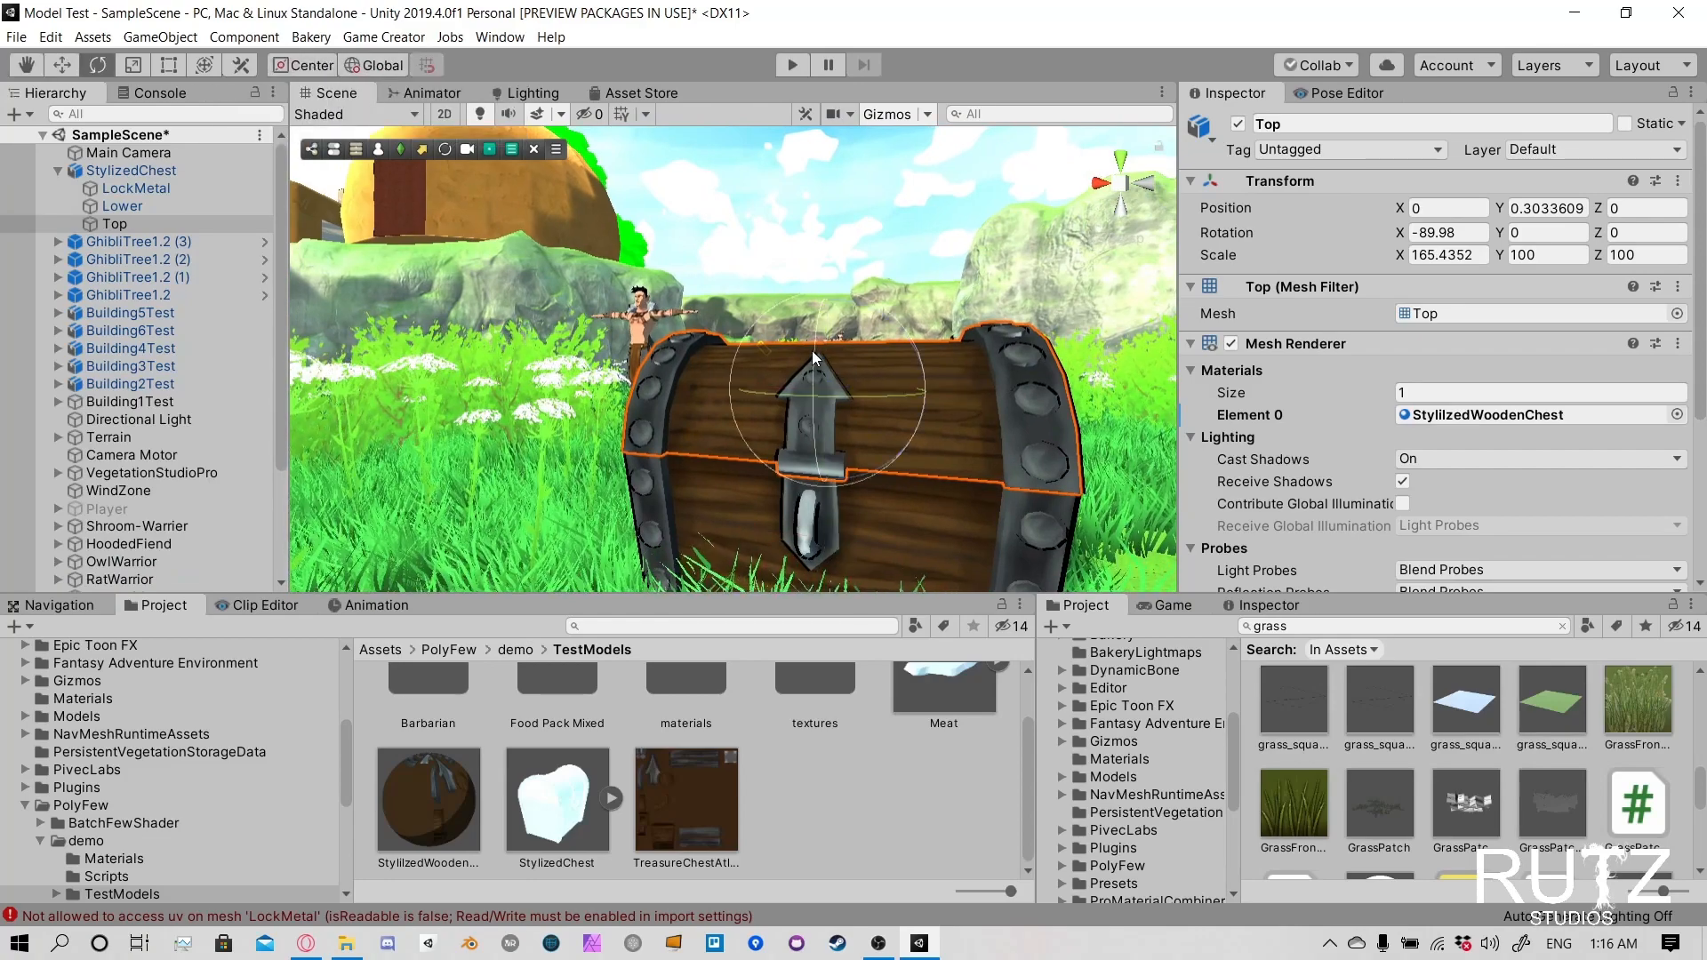
{"action": "mouse_move", "coordinate": [814, 355]}
{"action": "left_mouse_down"}
{"action": "mouse_move", "coordinate": [829, 229]}
{"action": "mouse_move", "coordinate": [797, 347]}
{"action": "left_mouse_up"}
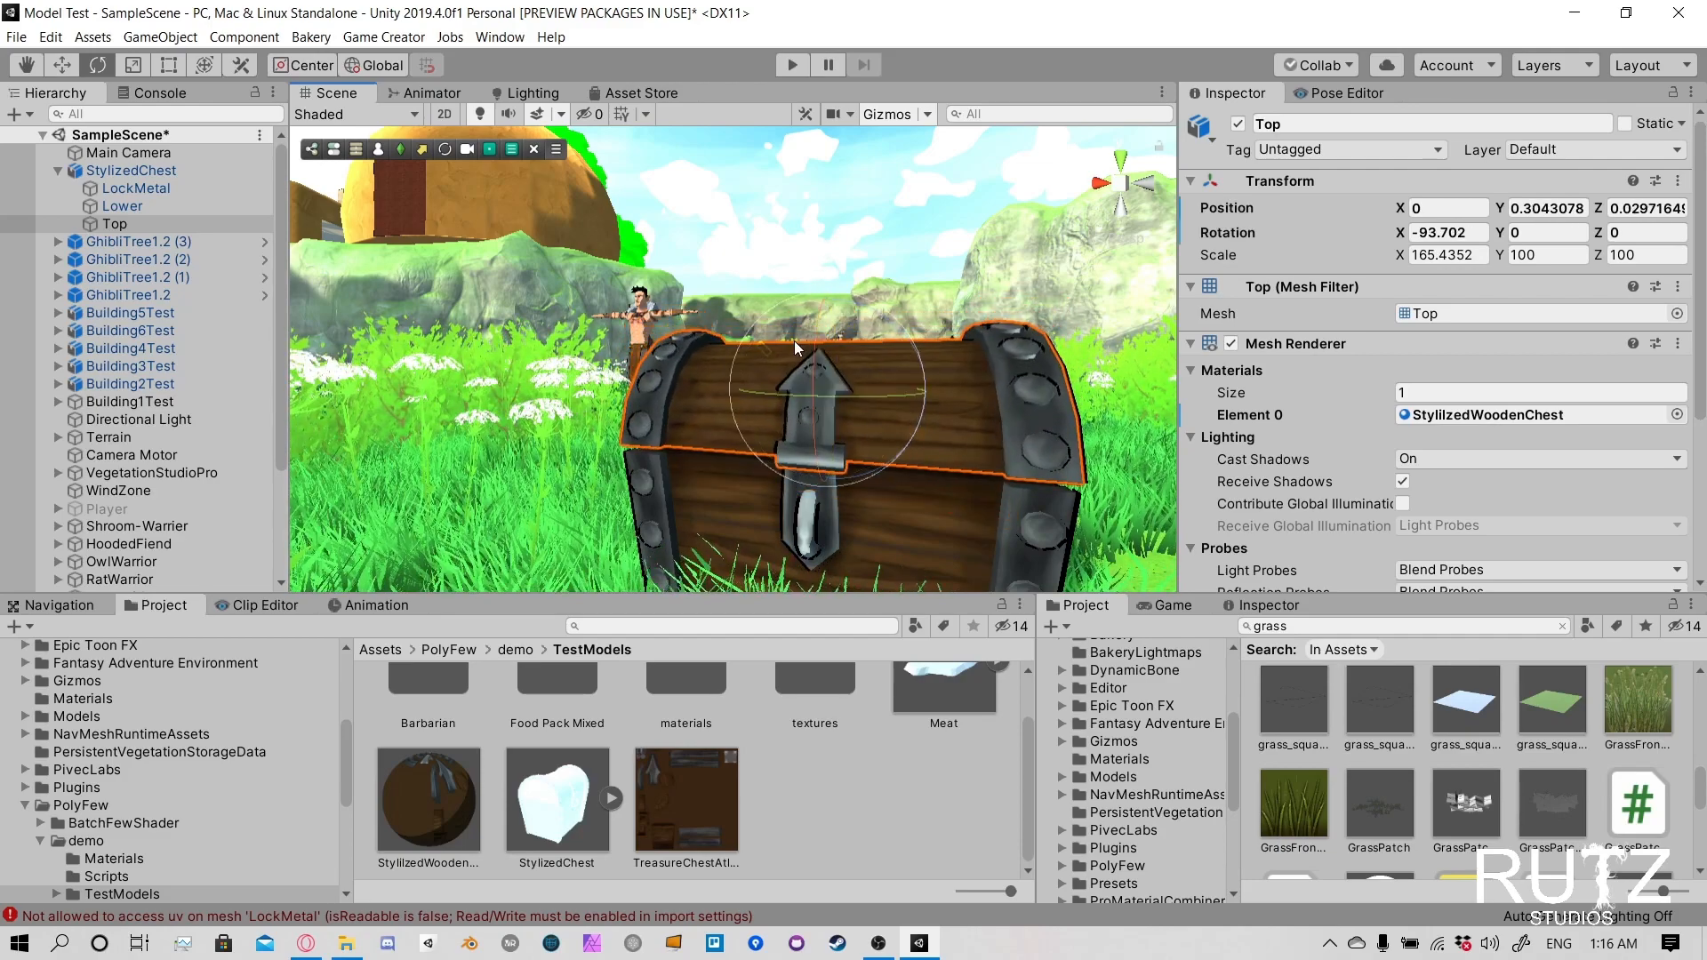
{"action": "key", "text": "ctrl+z"}
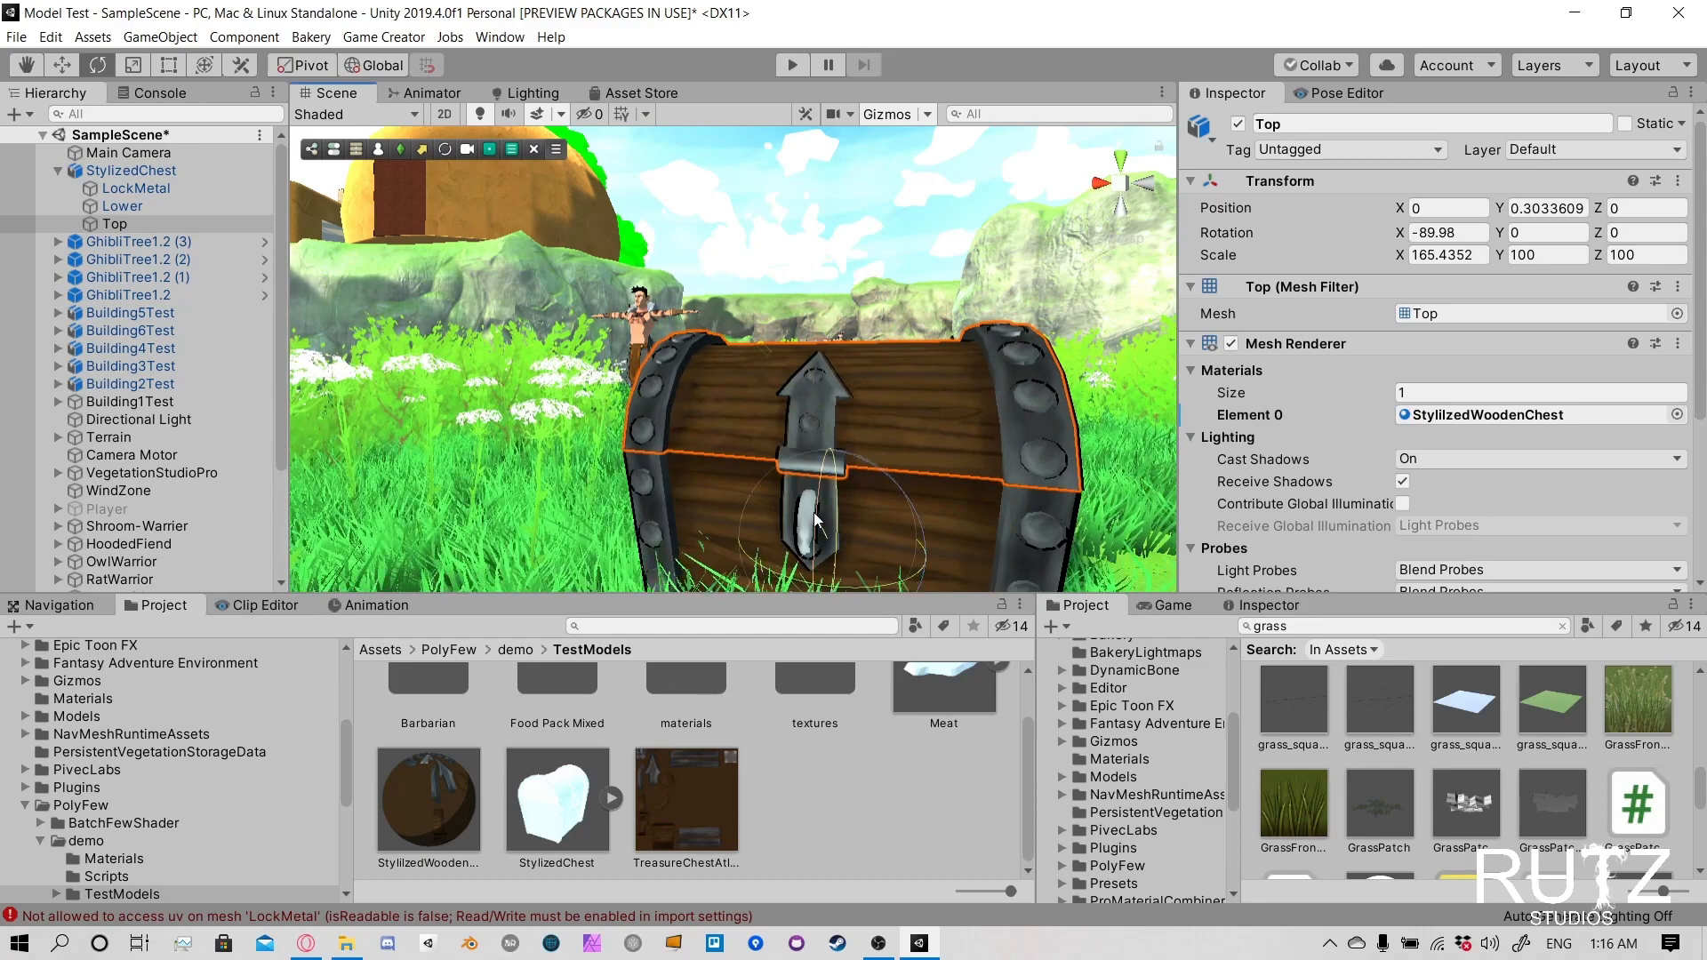
{"action": "mouse_move", "coordinate": [815, 520]}
{"action": "left_mouse_down"}
{"action": "mouse_move", "coordinate": [838, 401]}
{"action": "mouse_move", "coordinate": [816, 533]}
{"action": "left_mouse_up"}
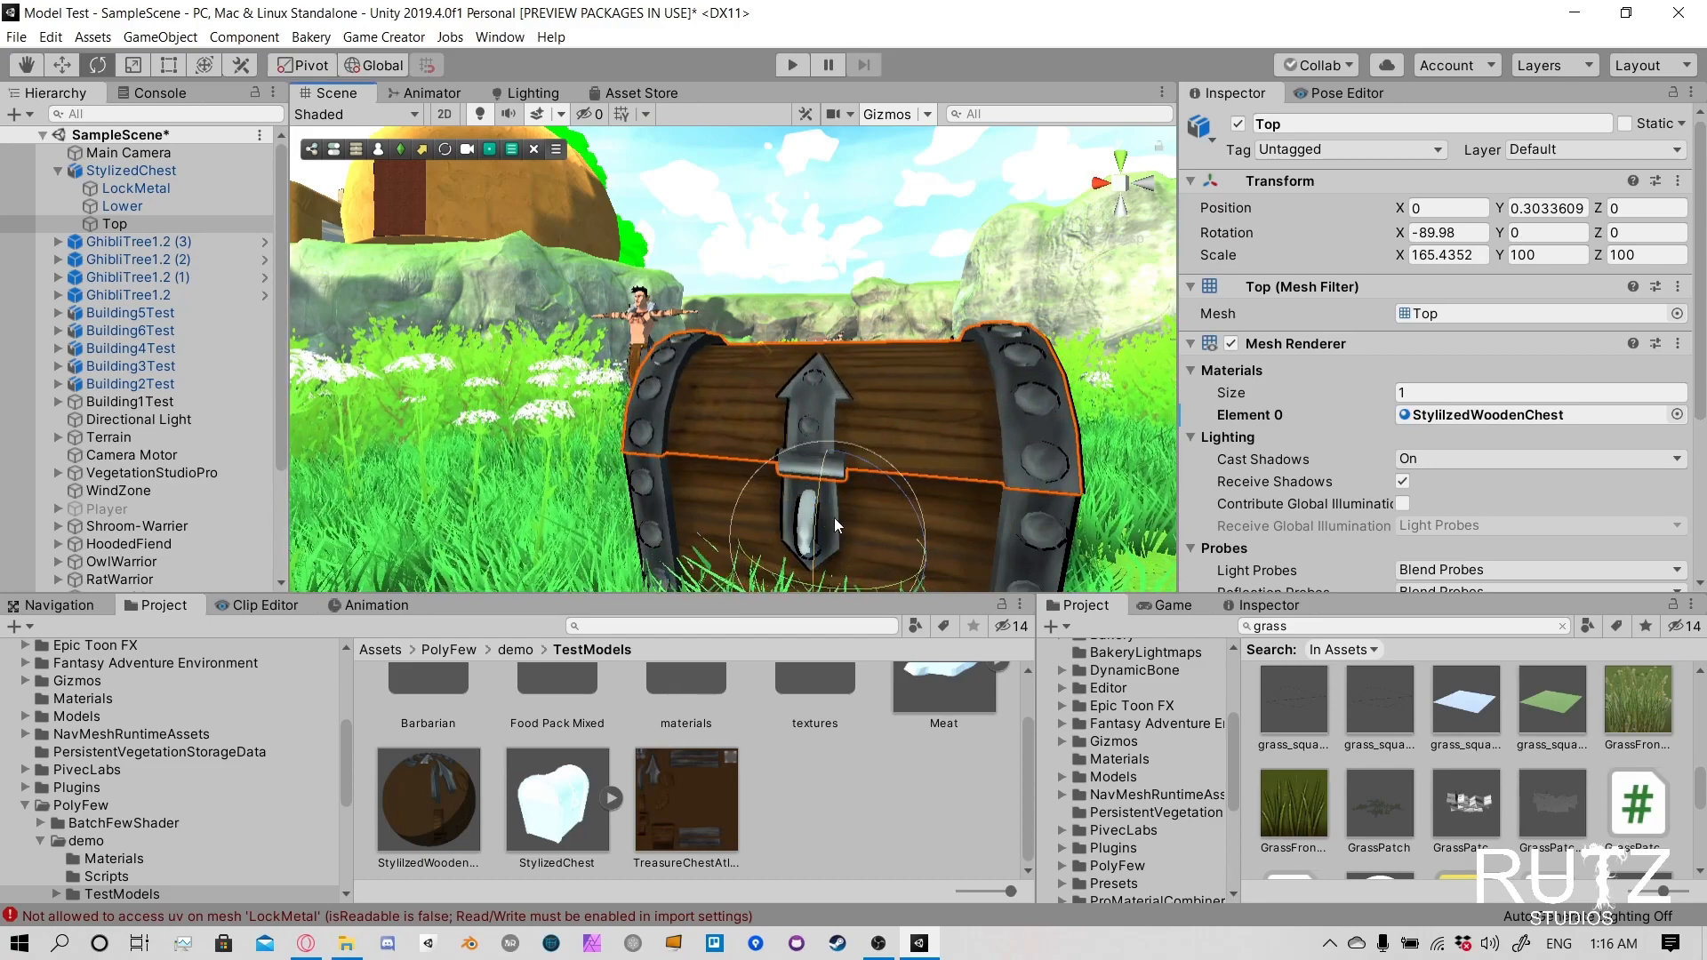
- Examine the handle position of the chest's Lower and LockMetal parts in Pivot mode, and compare LockMetal in Center mode
{"action": "left_click", "coordinate": [760, 489]}
{"action": "left_click", "coordinate": [839, 504]}
{"action": "left_click", "coordinate": [829, 503]}
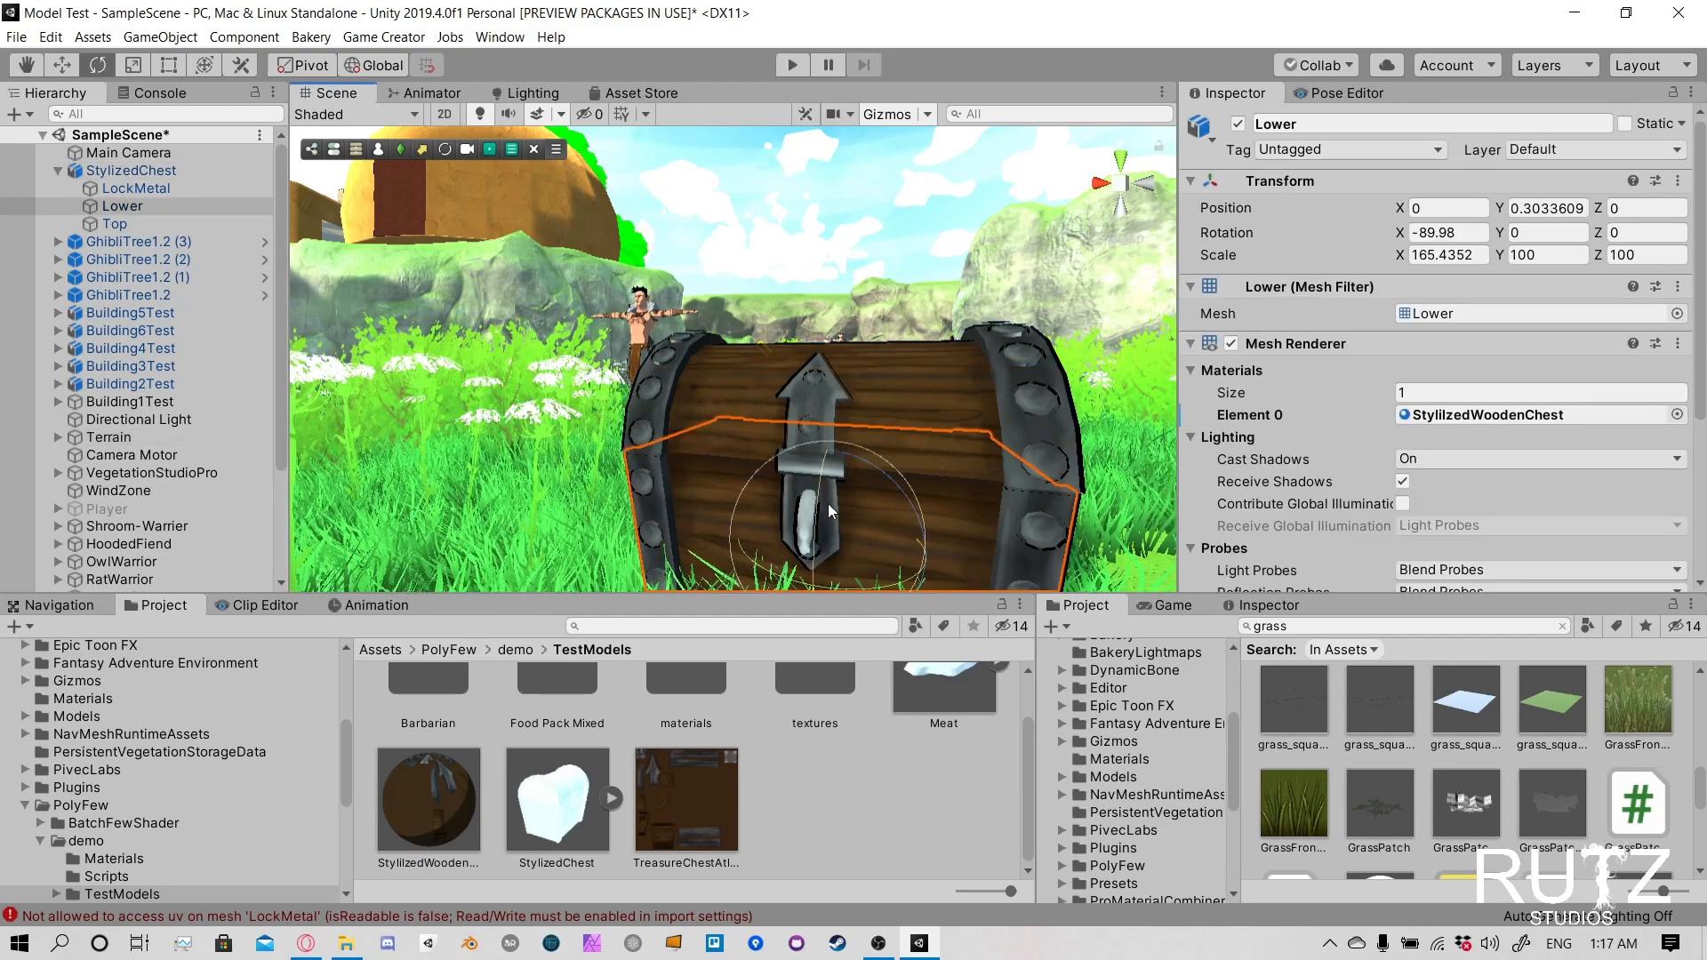
{"action": "key", "text": "q"}
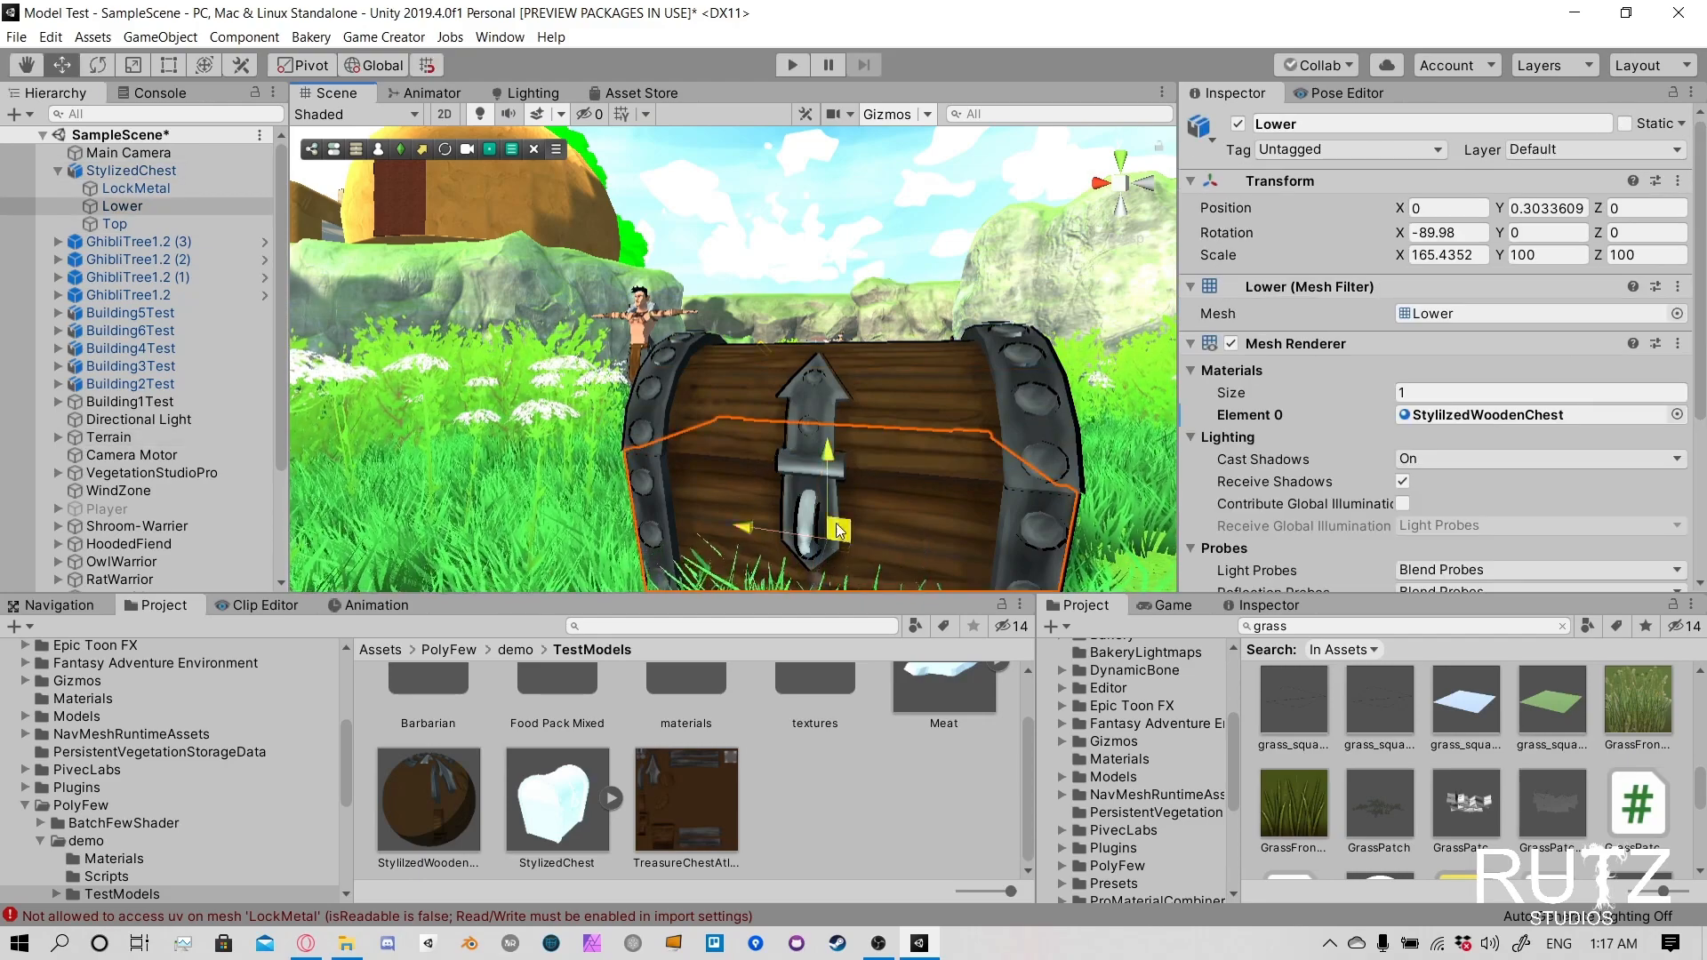
{"action": "key", "text": "super+space"}
{"action": "left_click", "coordinate": [795, 493]}
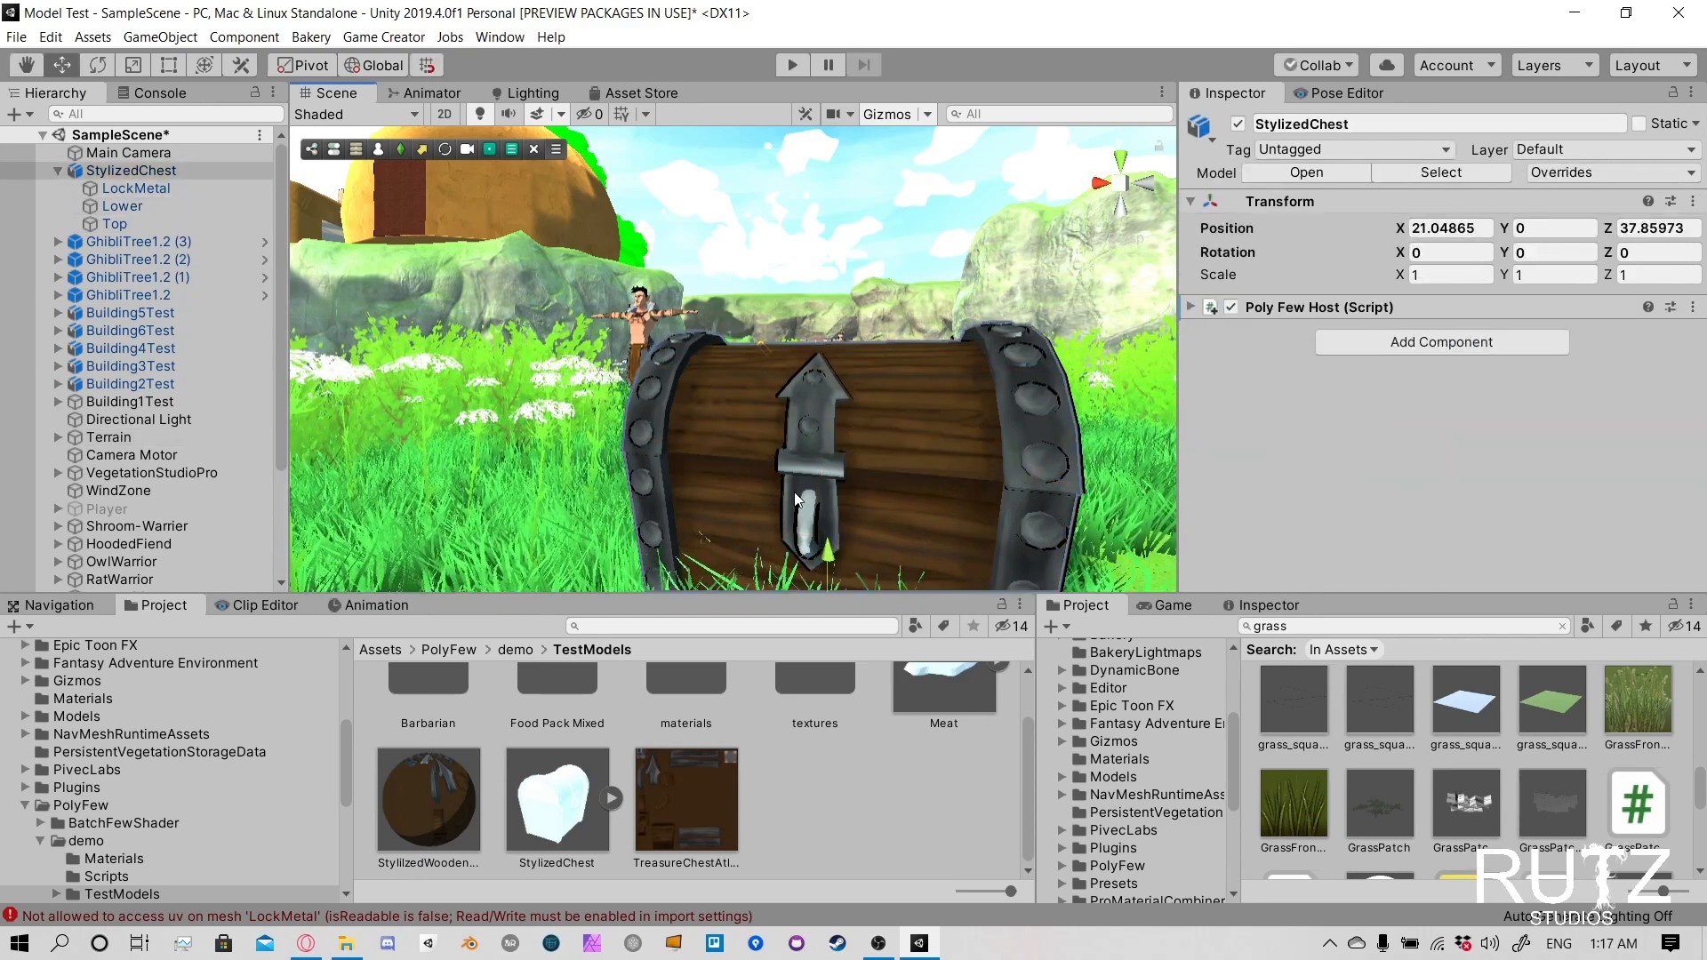
{"action": "left_click", "coordinate": [793, 494]}
{"action": "left_click_drag", "start_coordinate": [951, 505], "coordinate": [870, 487], "text": "alt"}
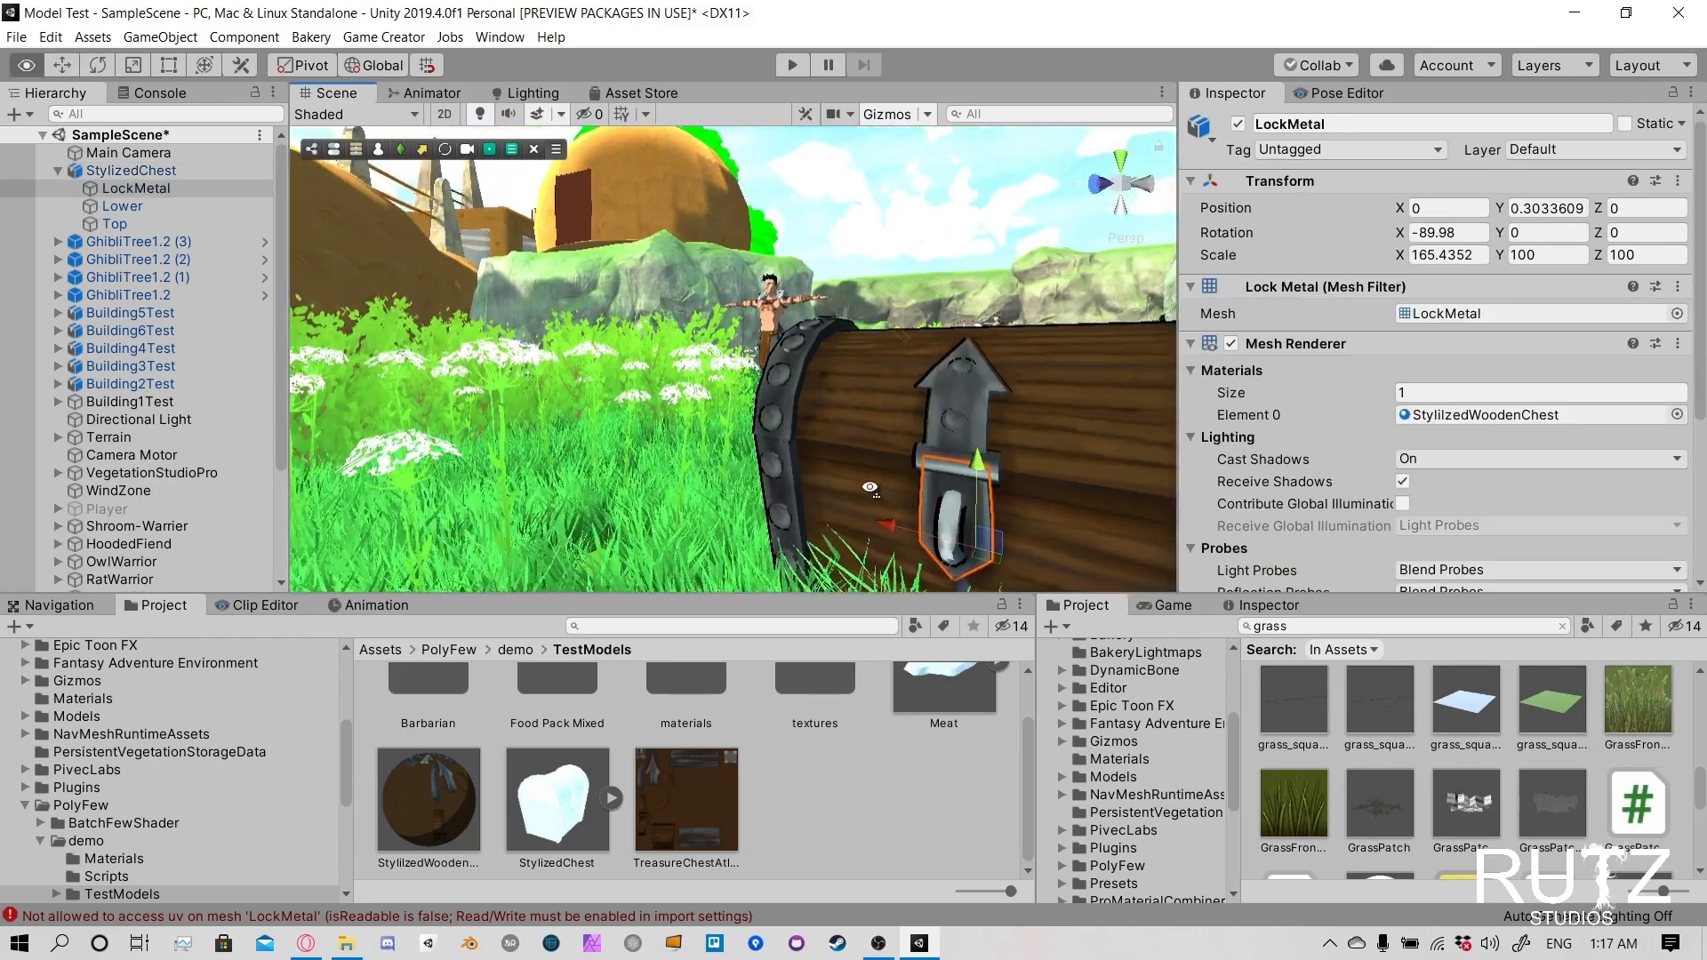
{"action": "left_click", "coordinate": [302, 65]}
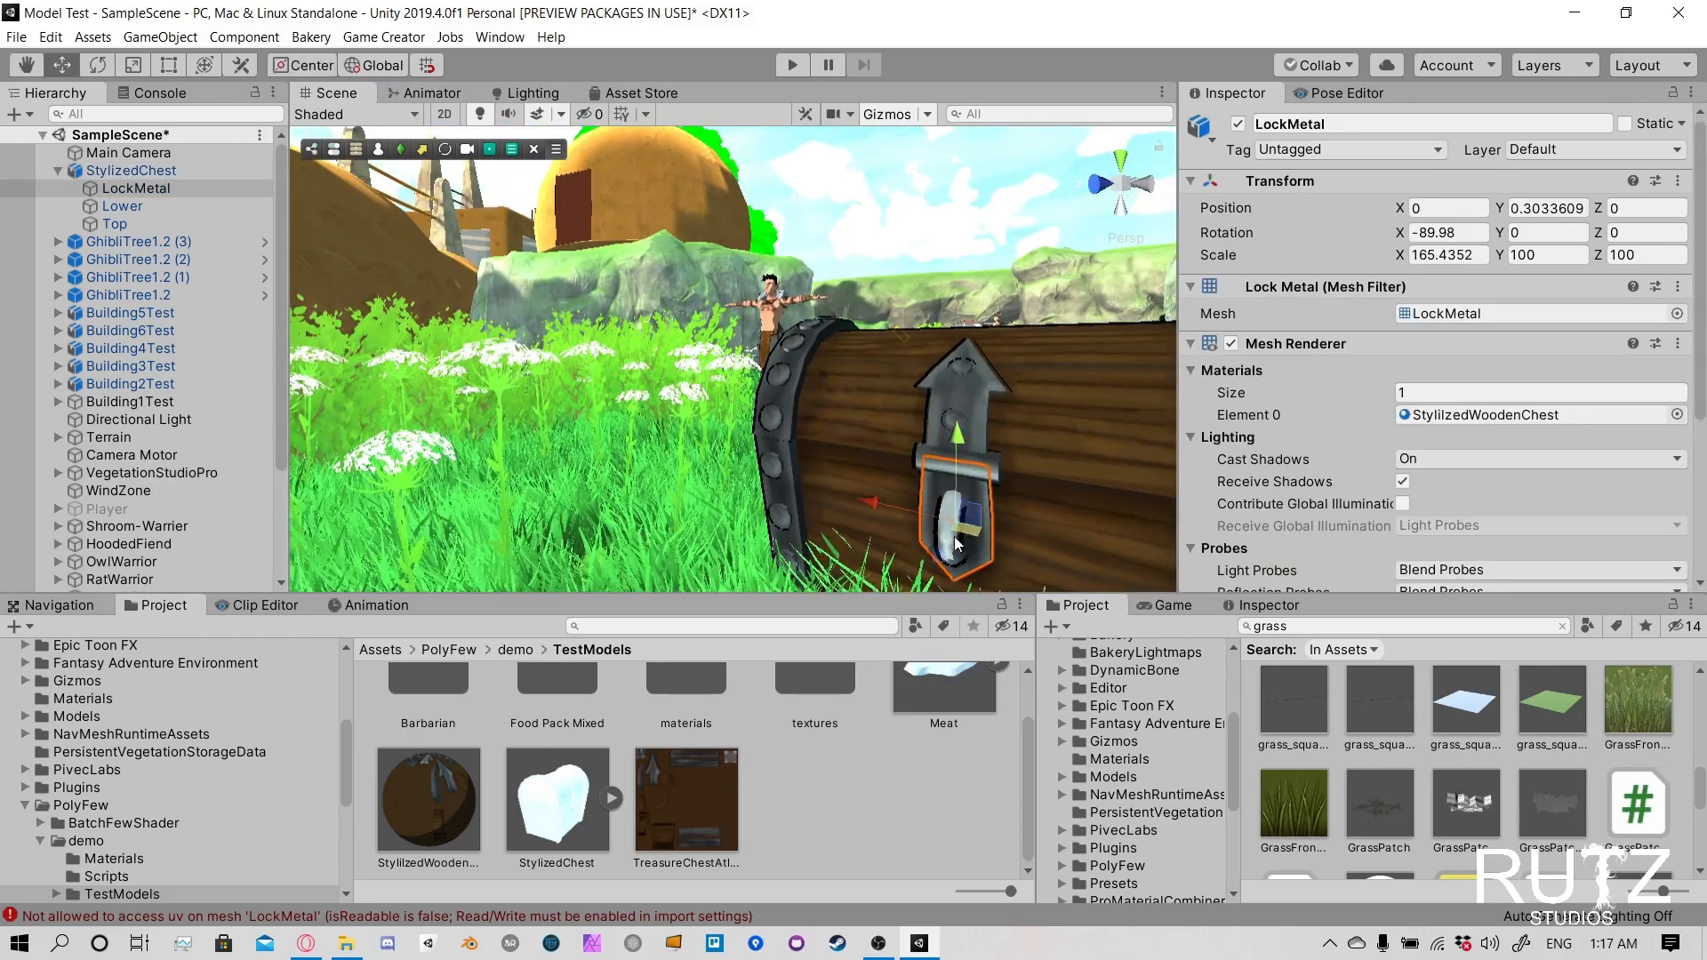
- Try rotating the chest's LockMetal part about its center, undo the rotation, and switch the transform handle orientation to Local
{"action": "key", "text": "e"}
{"action": "left_click_drag", "start_coordinate": [974, 537], "coordinate": [920, 449]}
{"action": "key", "text": "ctrl+z"}
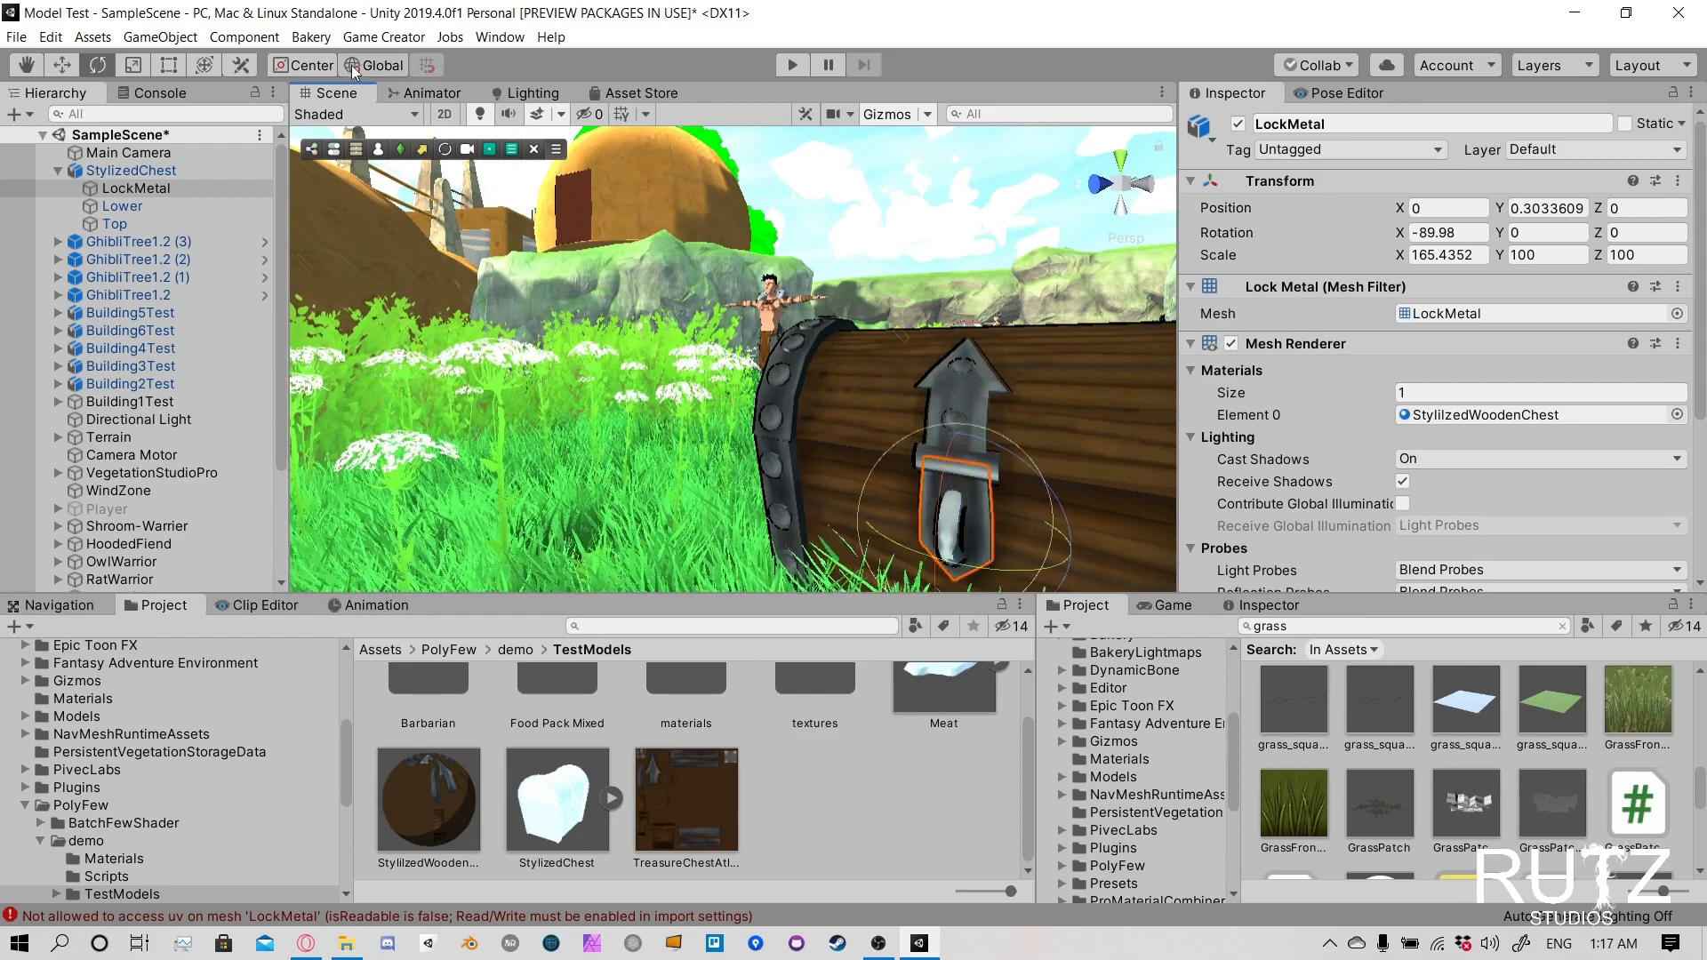
{"action": "left_click", "coordinate": [311, 67]}
{"action": "left_click", "coordinate": [392, 67]}
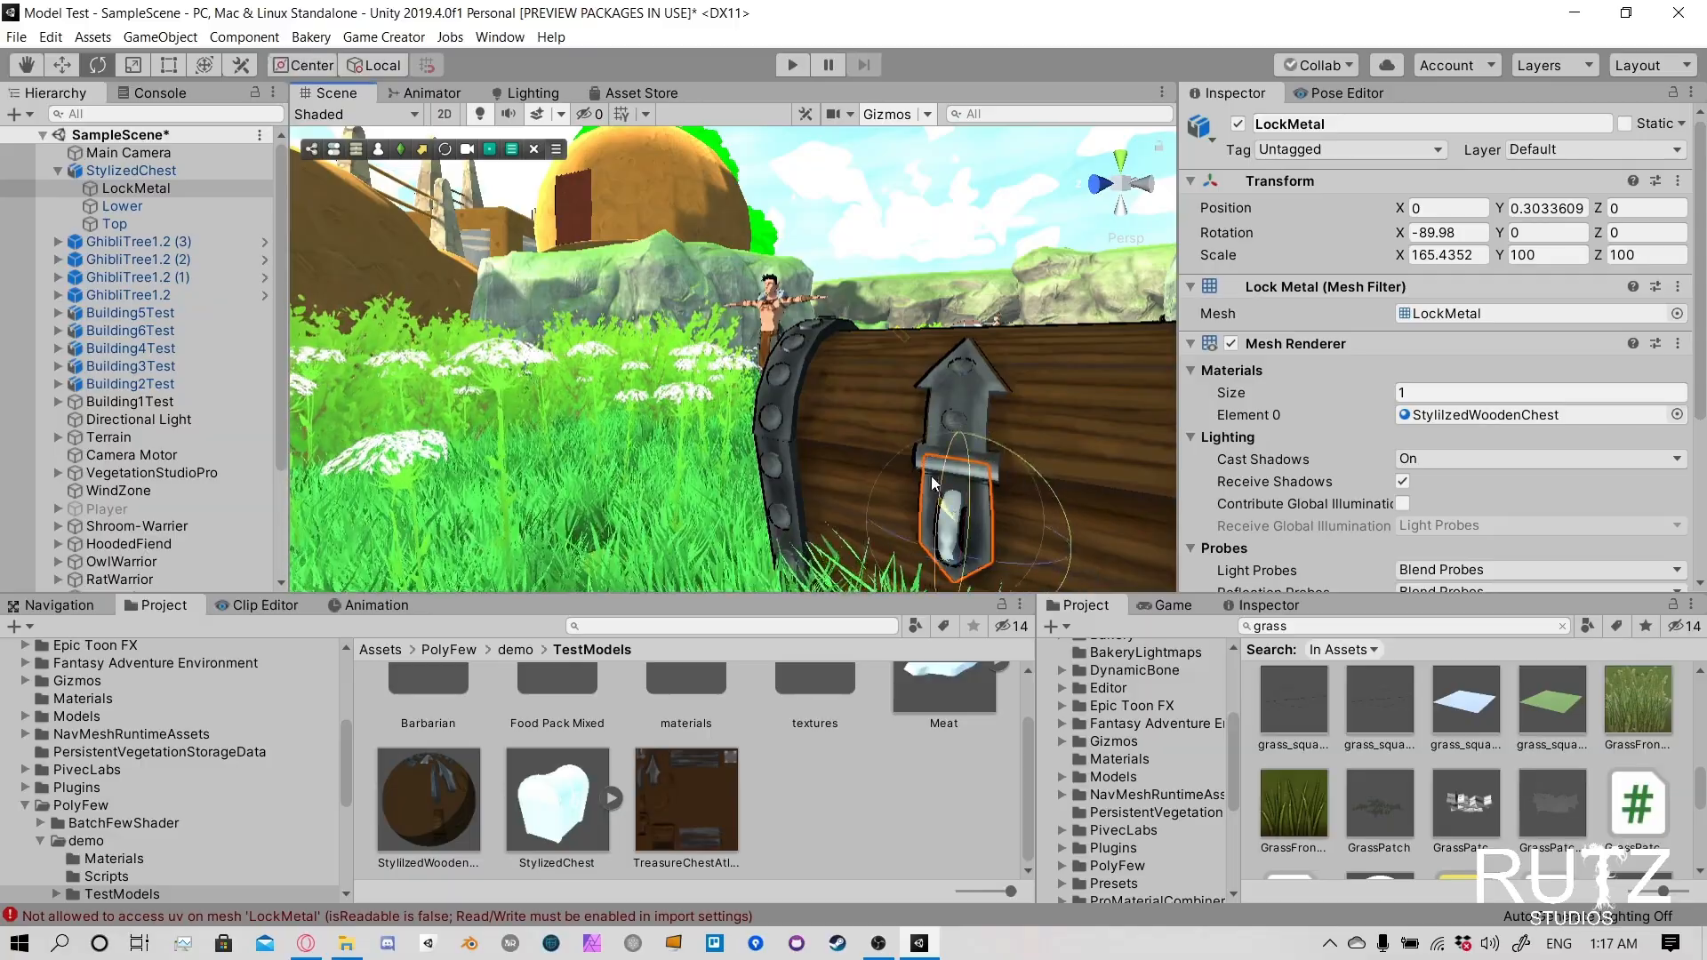
- Examine the whole textured chest in the grassy scene from several distances and angles, comparing it with the nearby character
{"action": "scroll", "coordinate": [973, 439], "scroll_direction": "down", "scroll_amount": 6}
{"action": "scroll", "coordinate": [973, 438], "scroll_direction": "up", "scroll_amount": 2}
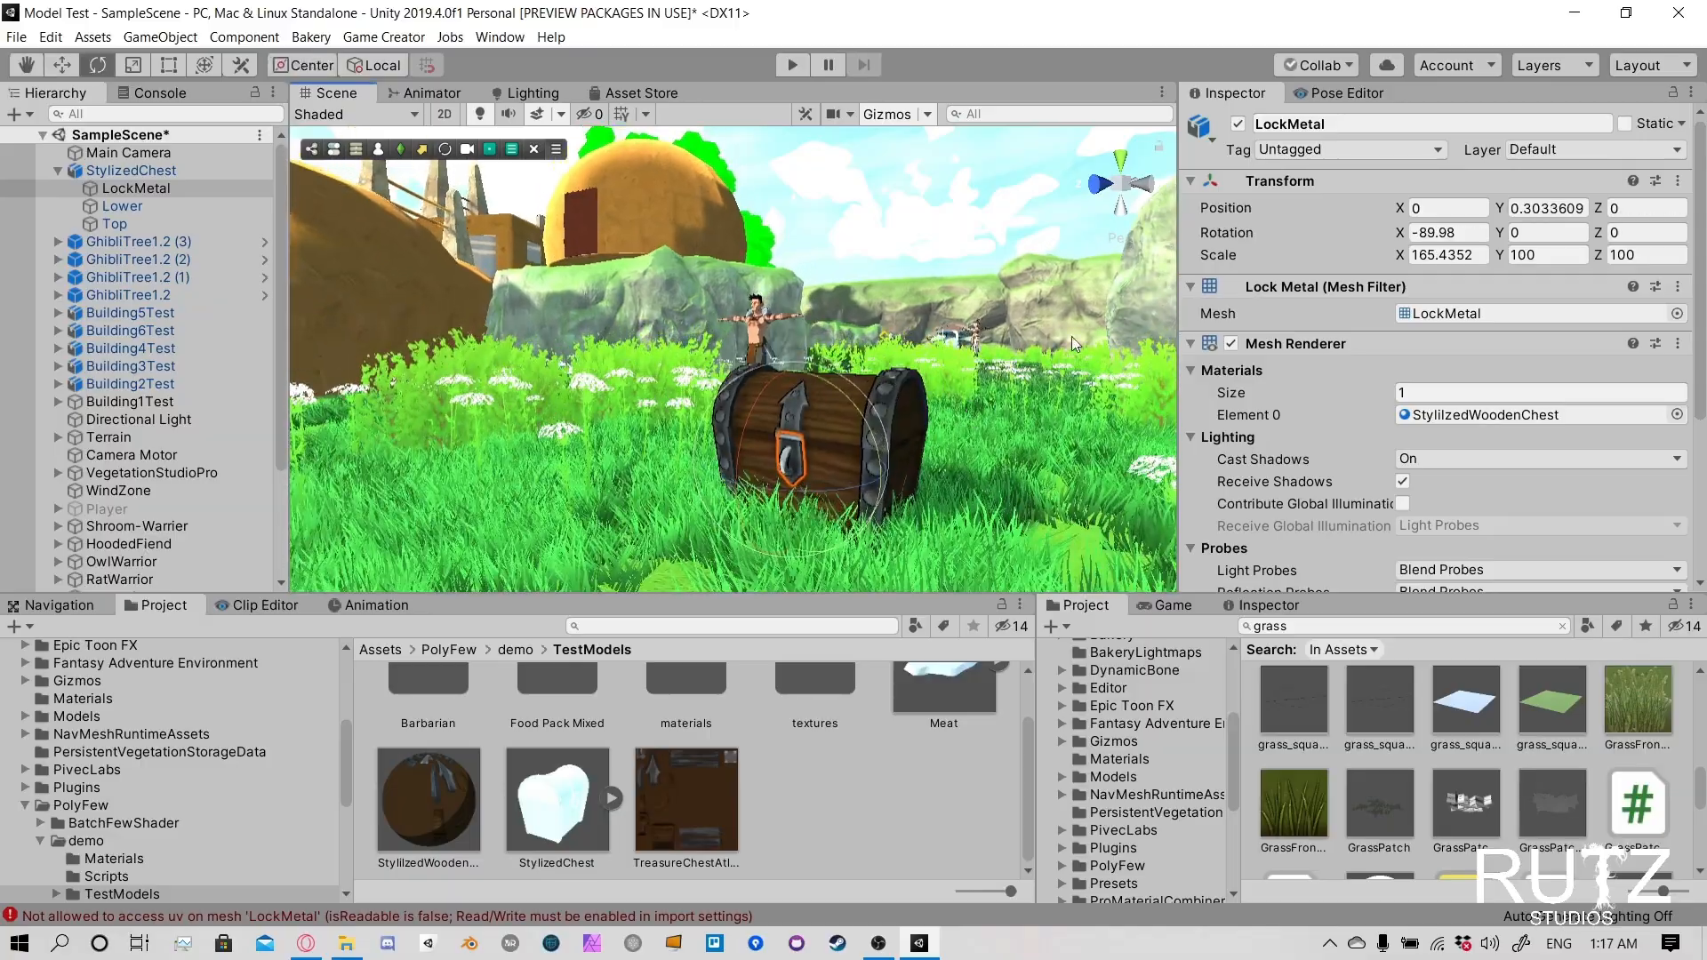
{"action": "key", "text": "d"}
{"action": "right_click_drag", "start_coordinate": [972, 438], "coordinate": [996, 360]}
{"action": "key", "text": "d"}
{"action": "key", "text": "a"}
{"action": "right_click_drag", "start_coordinate": [689, 351], "coordinate": [768, 391]}
{"action": "key", "text": "w"}
{"action": "key", "text": "s"}
{"action": "key", "text": "a"}
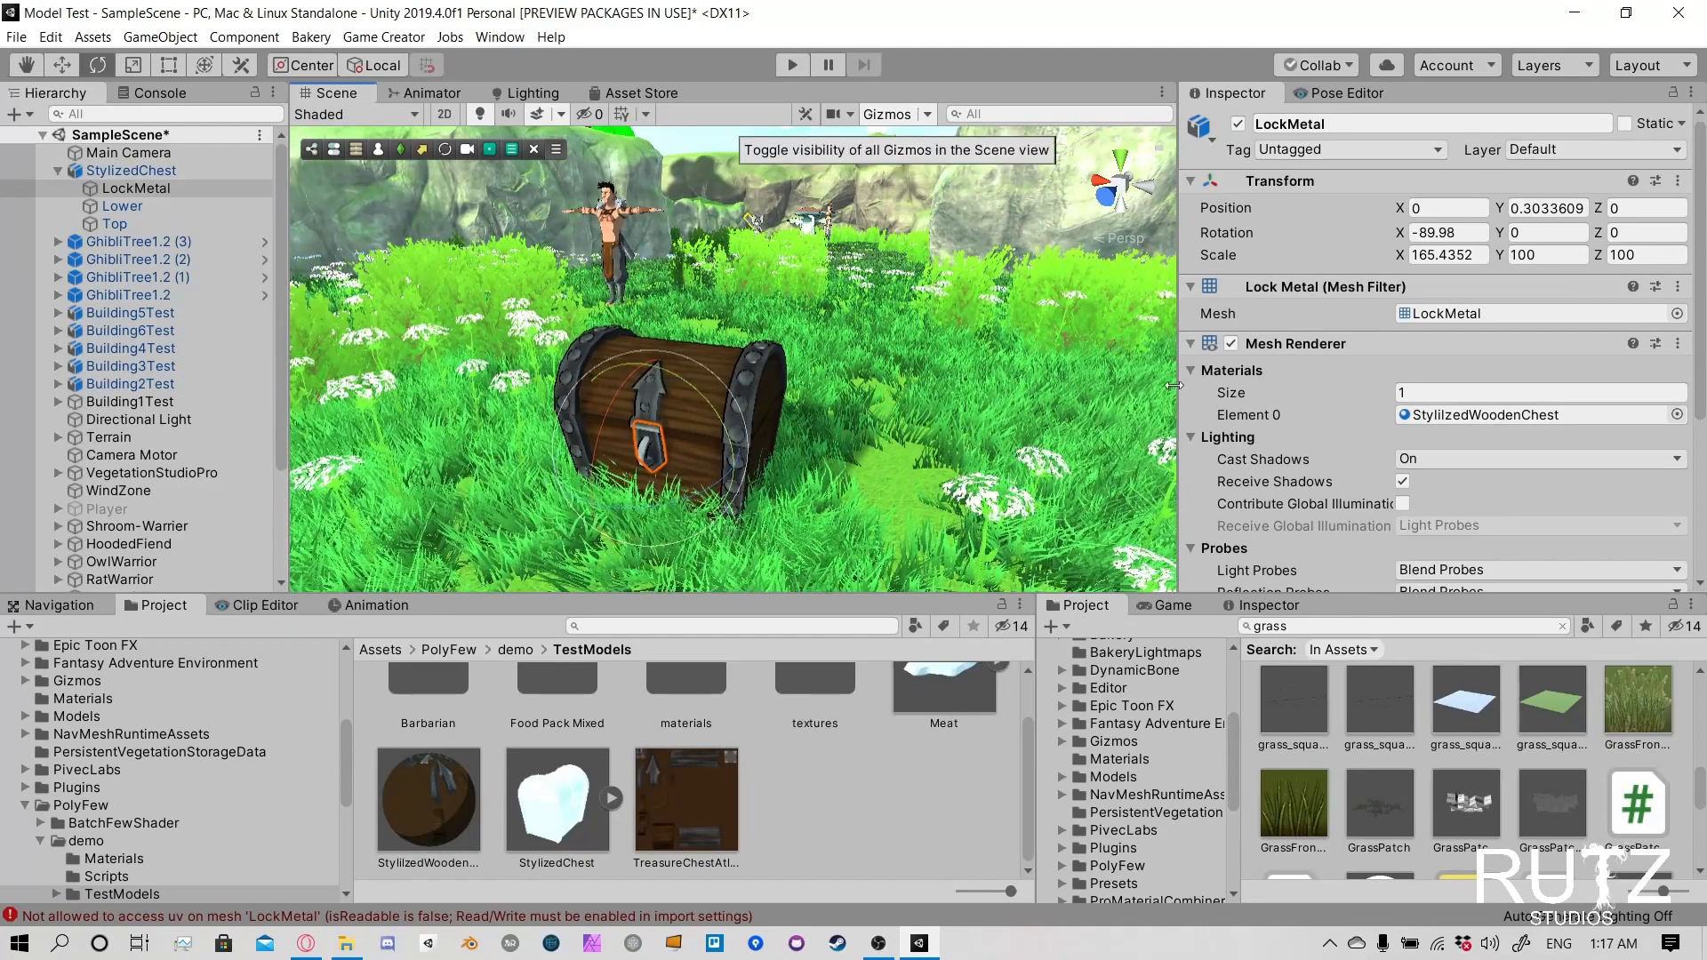
- Dock the Game view alongside the Scene view and start running the game
{"action": "left_click_drag", "start_coordinate": [1166, 606], "coordinate": [787, 93]}
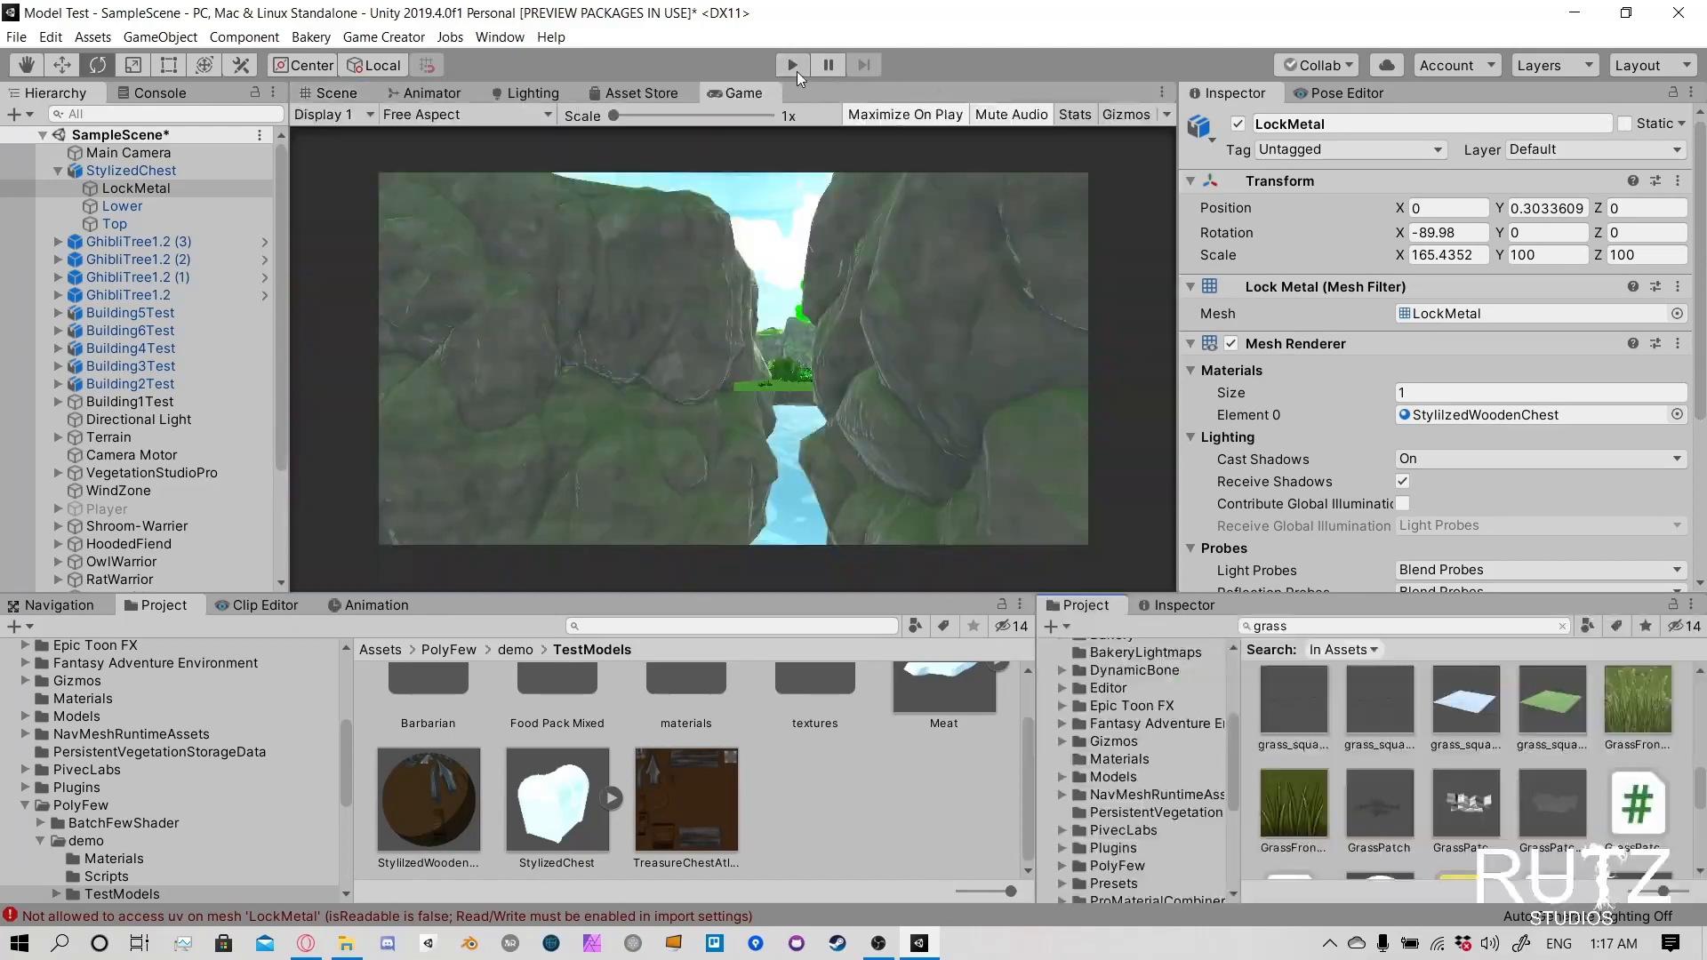
{"action": "left_click", "coordinate": [792, 65]}
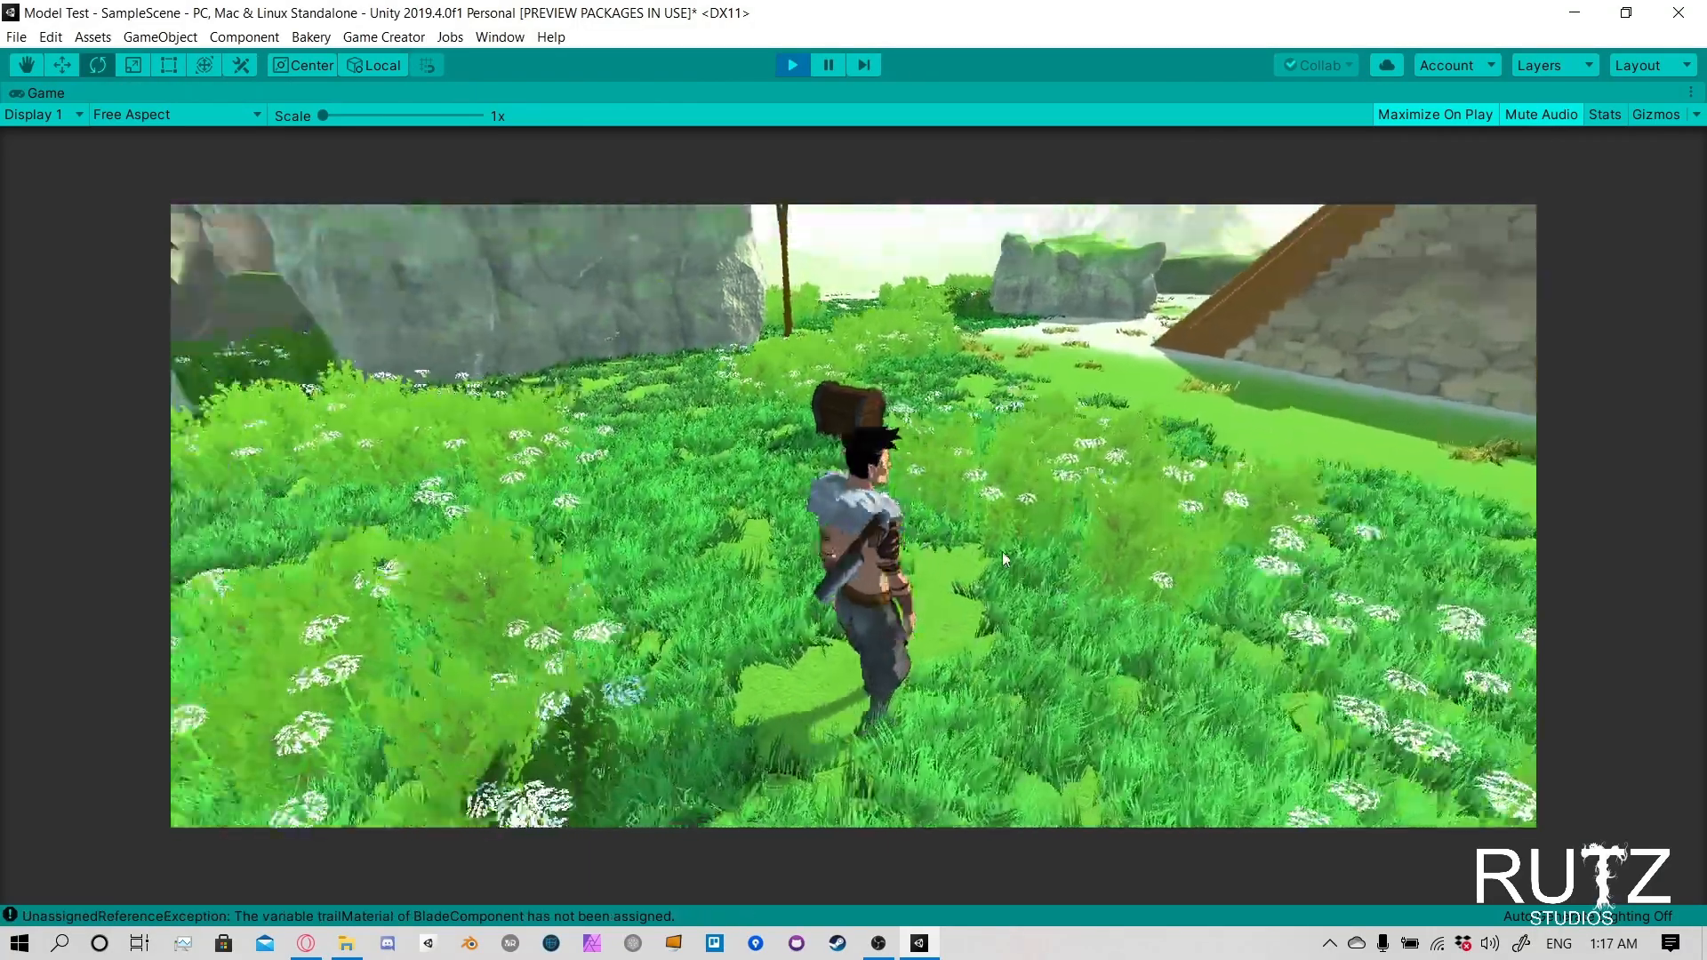
- Walk the player character around the treasure chest in the running game to check its size and toon-shaded look
{"action": "key", "text": "d"}
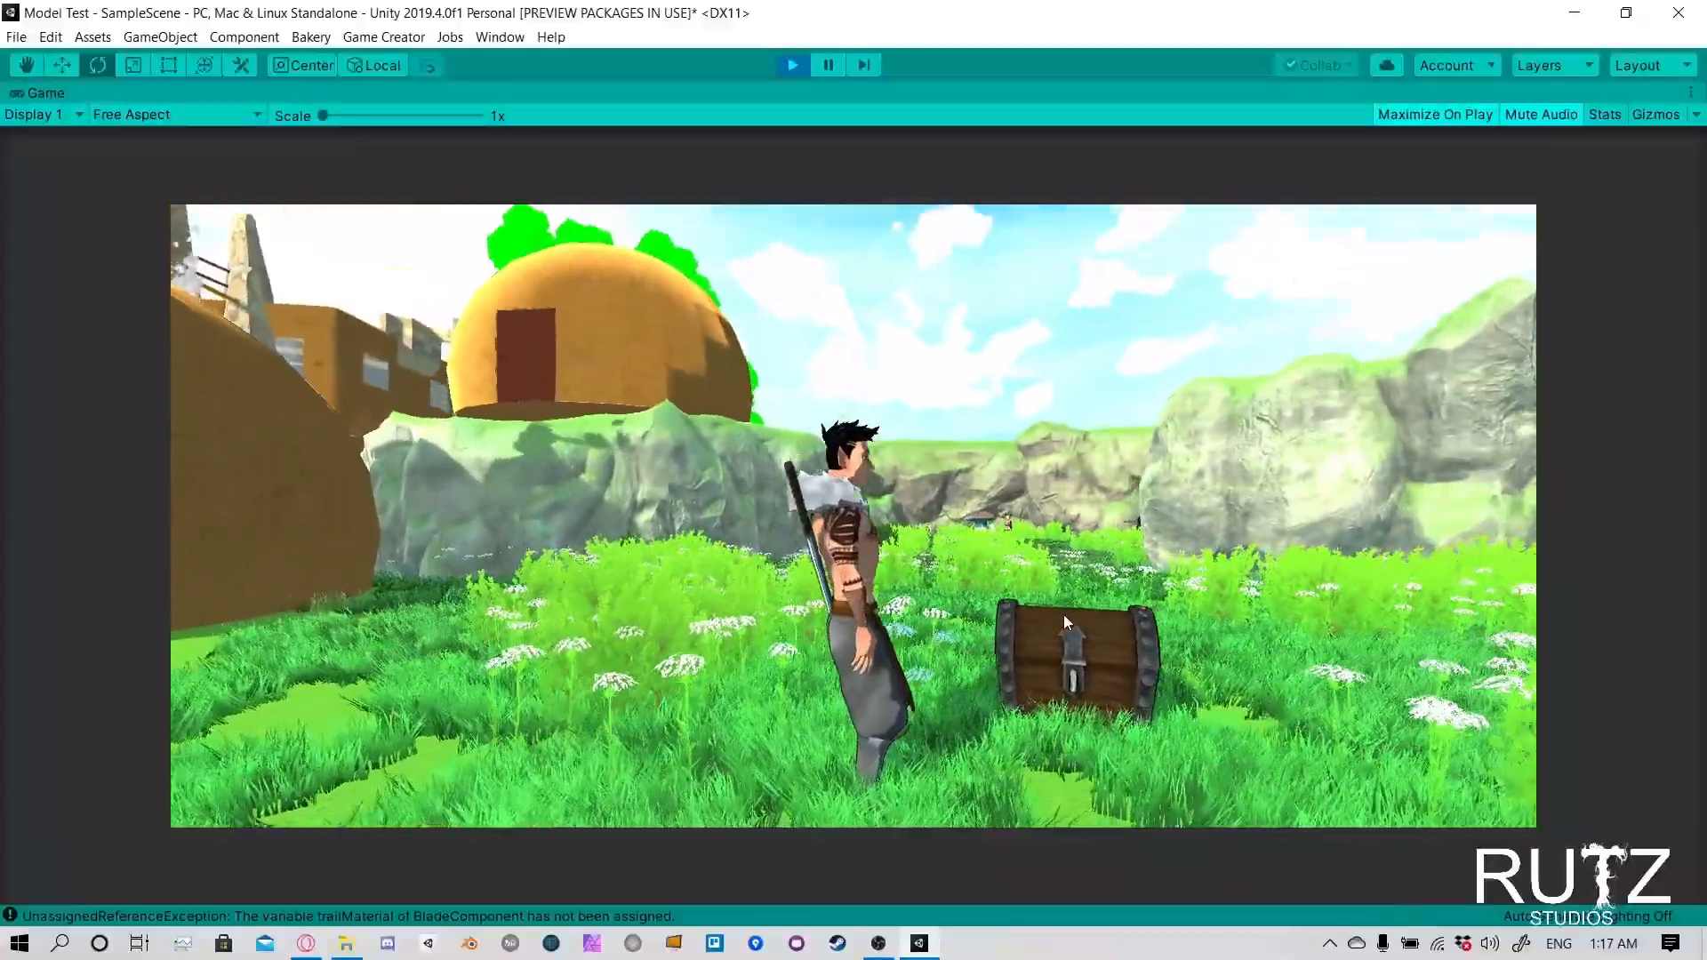
{"action": "key", "text": "s"}
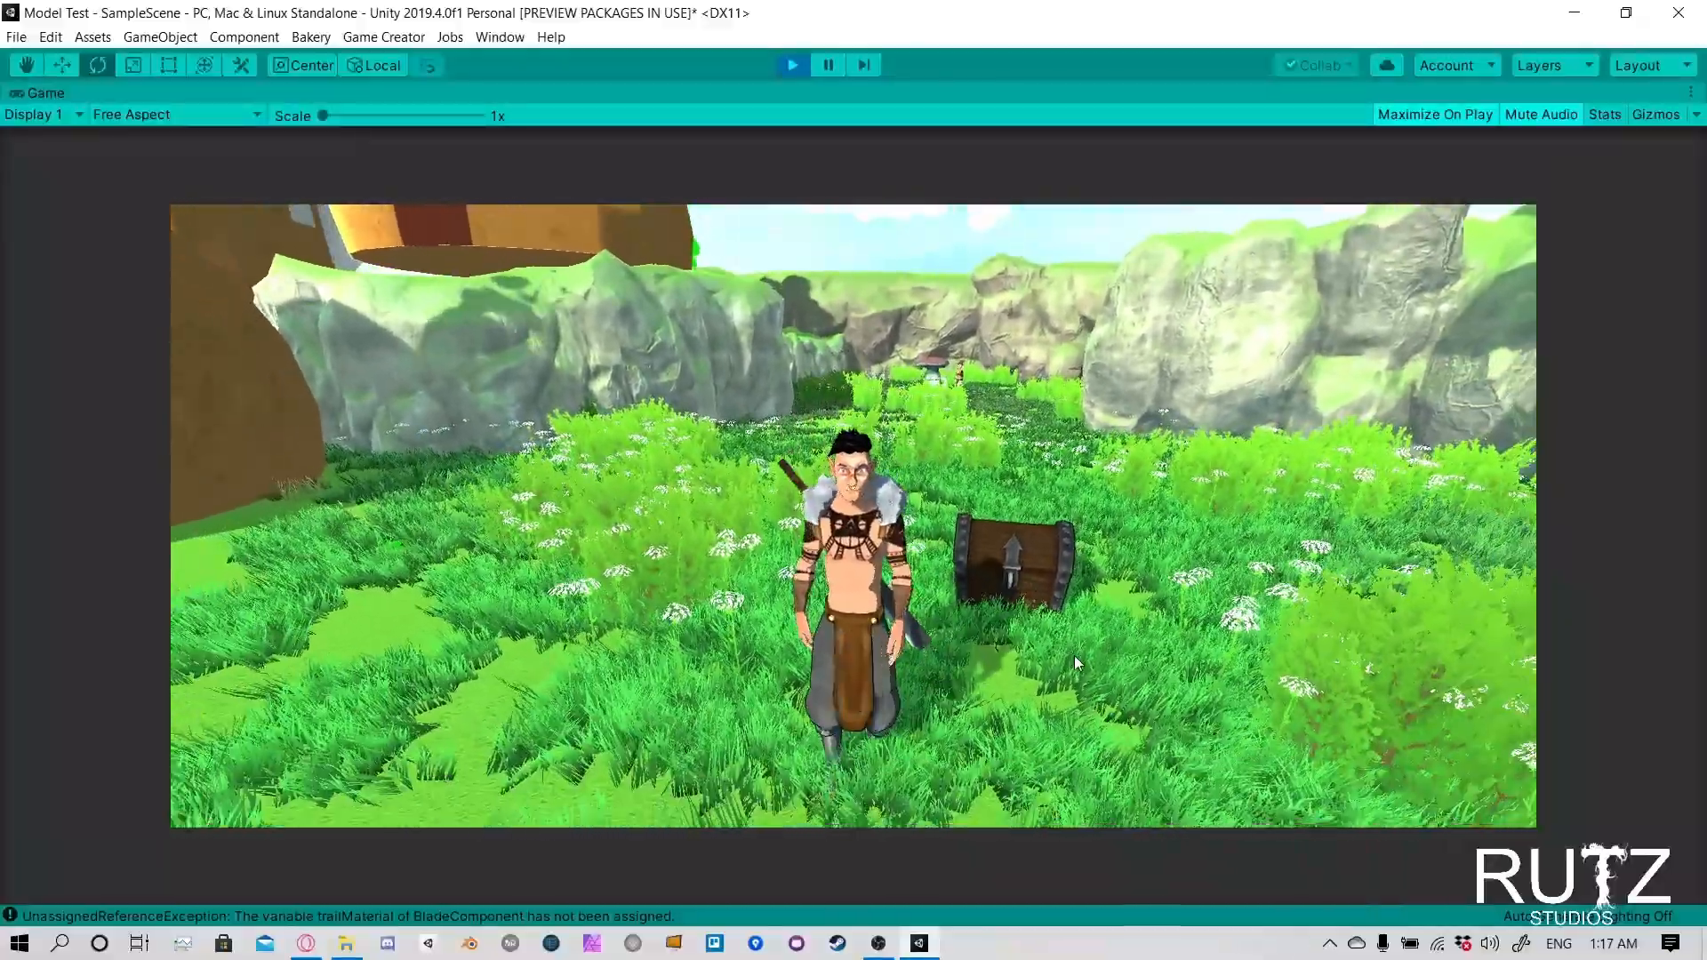
{"action": "key", "text": "w"}
{"action": "key", "text": "d"}
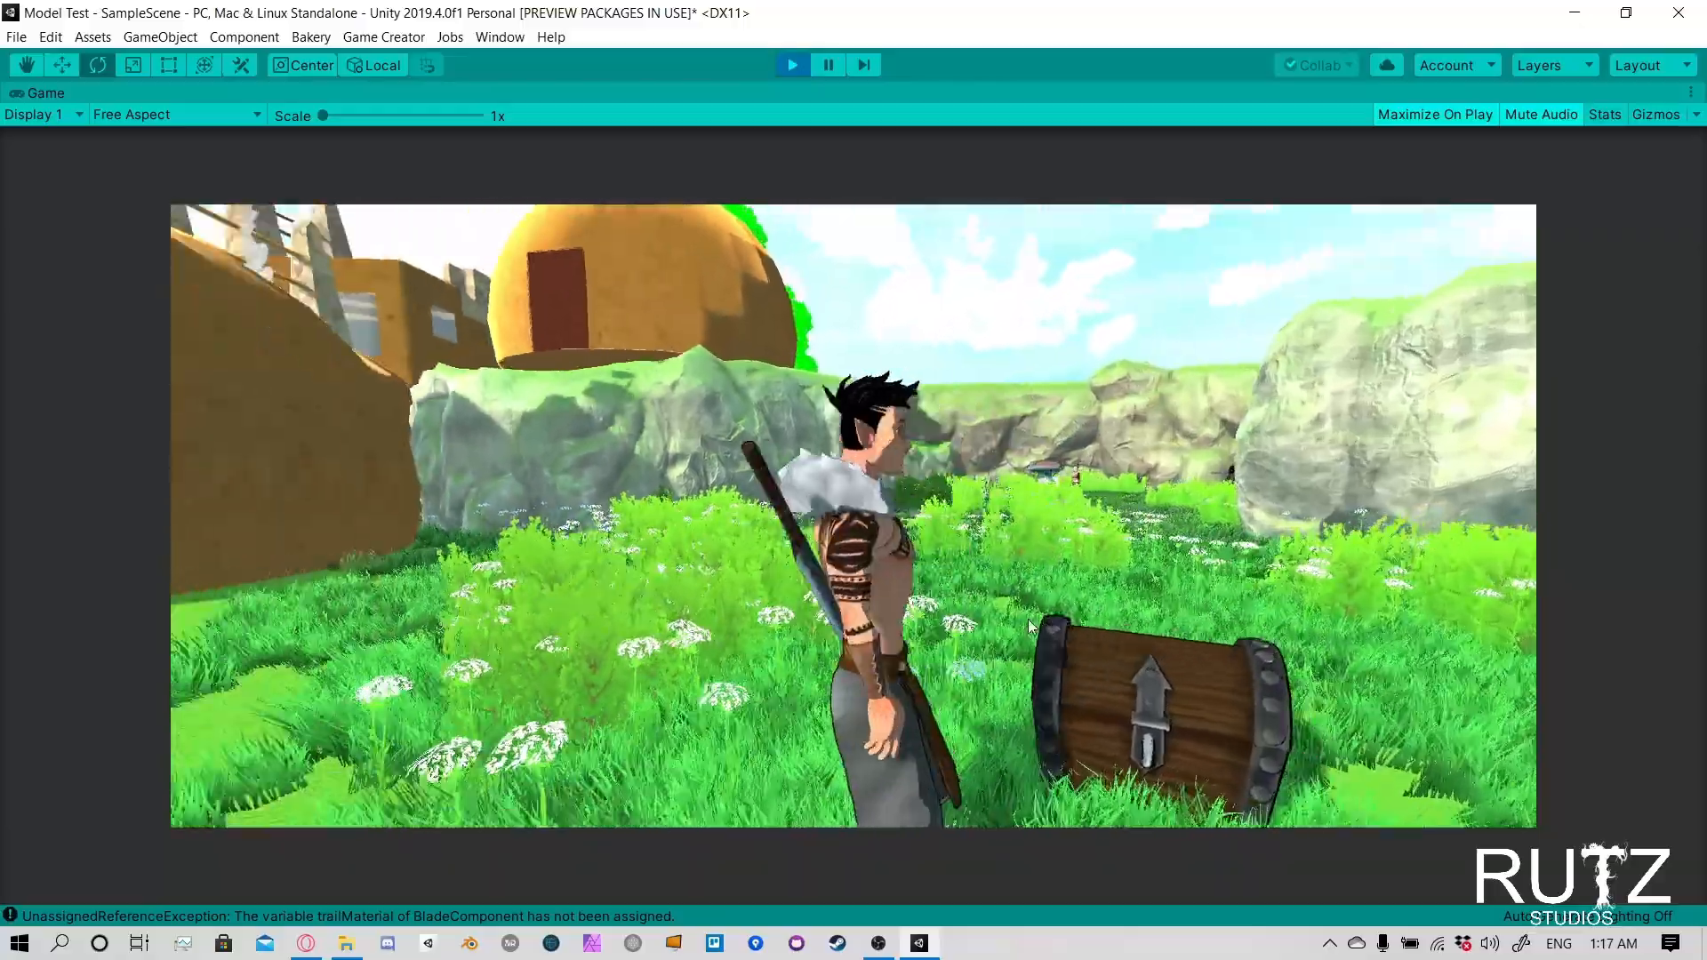
{"action": "key", "text": "s"}
{"action": "key", "text": "d"}
{"action": "key", "text": "a"}
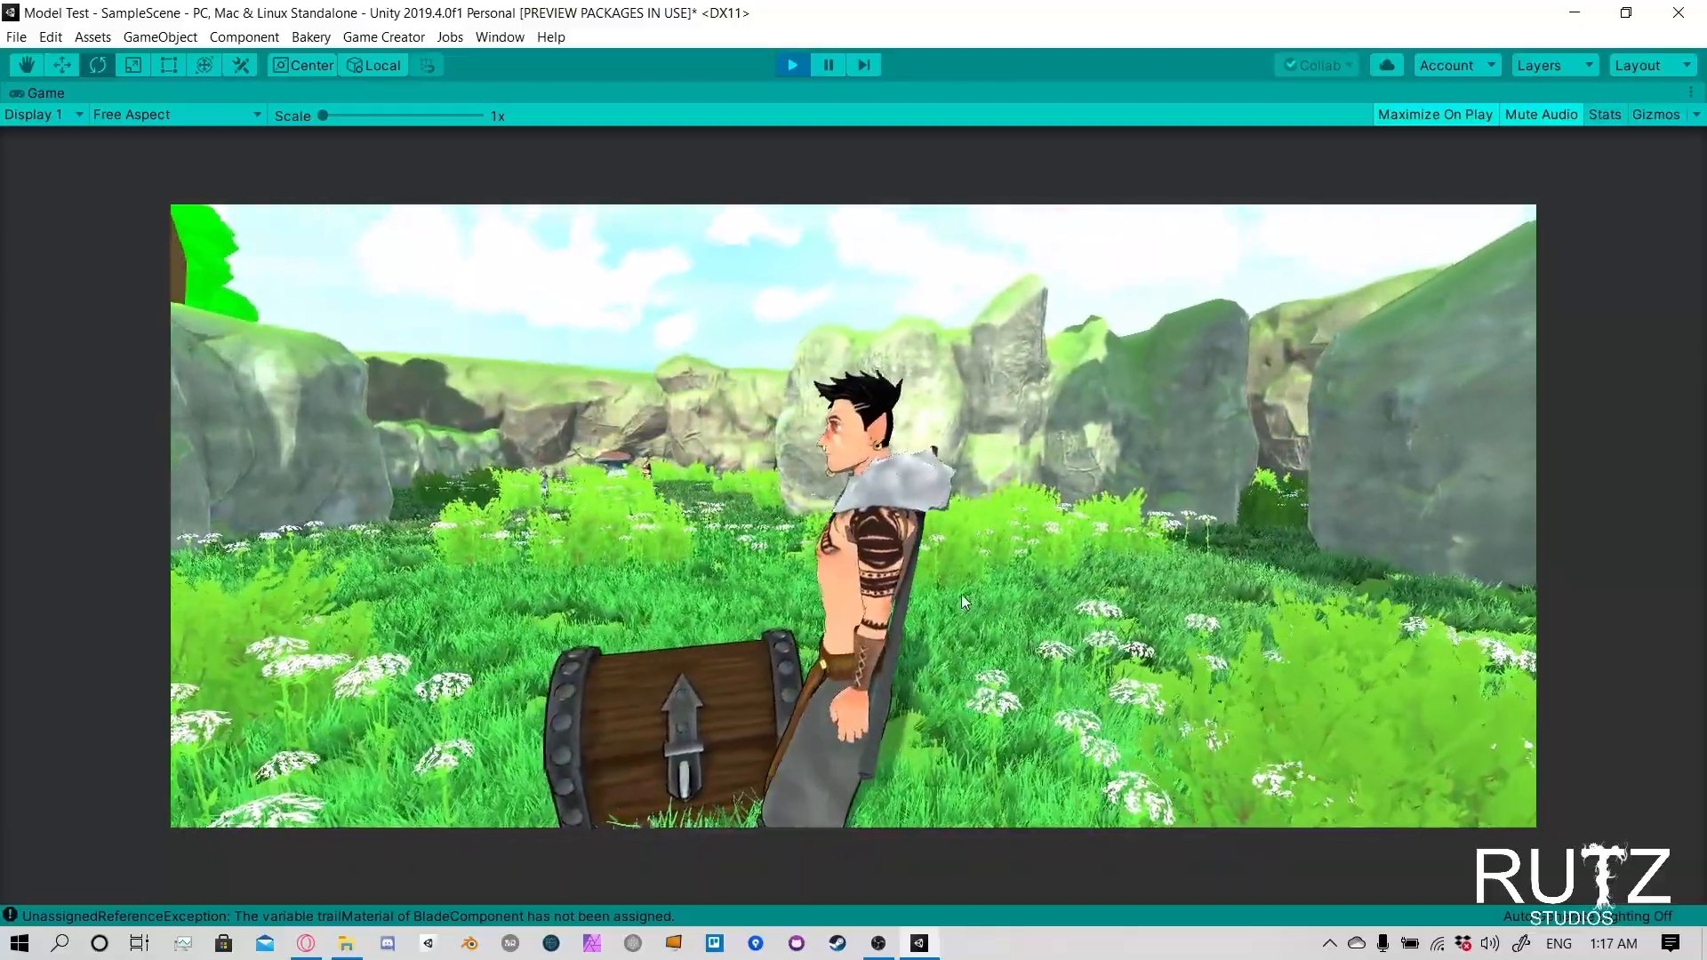
{"action": "key", "text": "s"}
{"action": "key", "text": "w"}
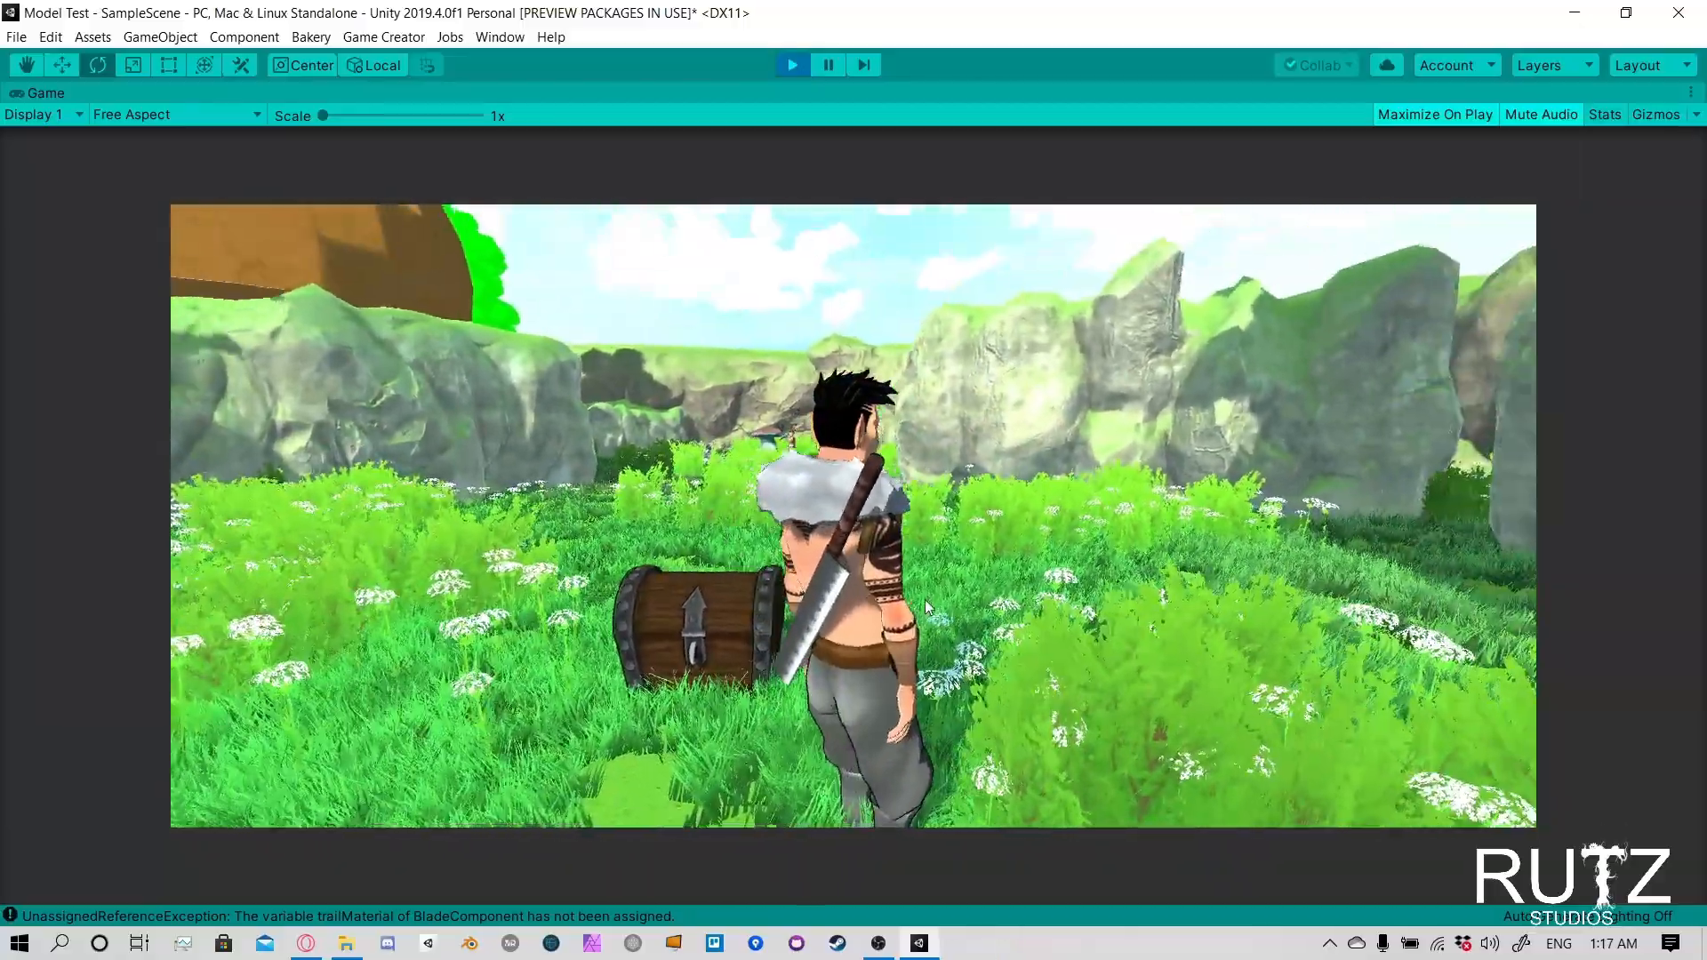
{"action": "key", "text": "w"}
{"action": "key", "text": "a"}
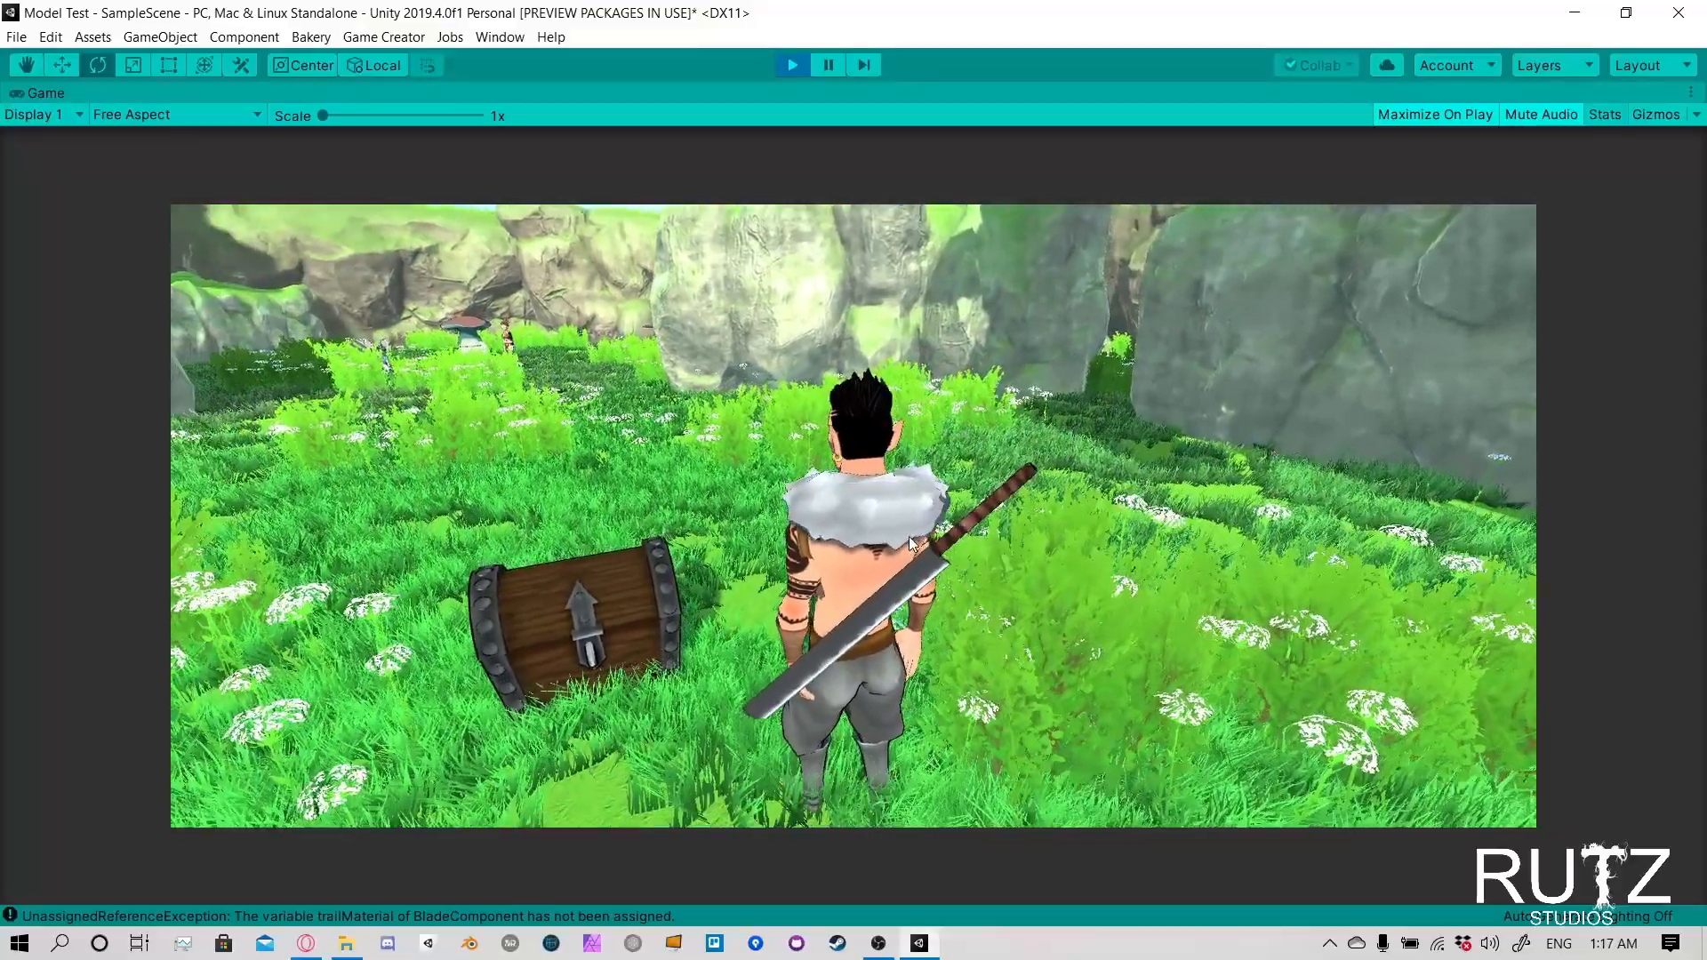